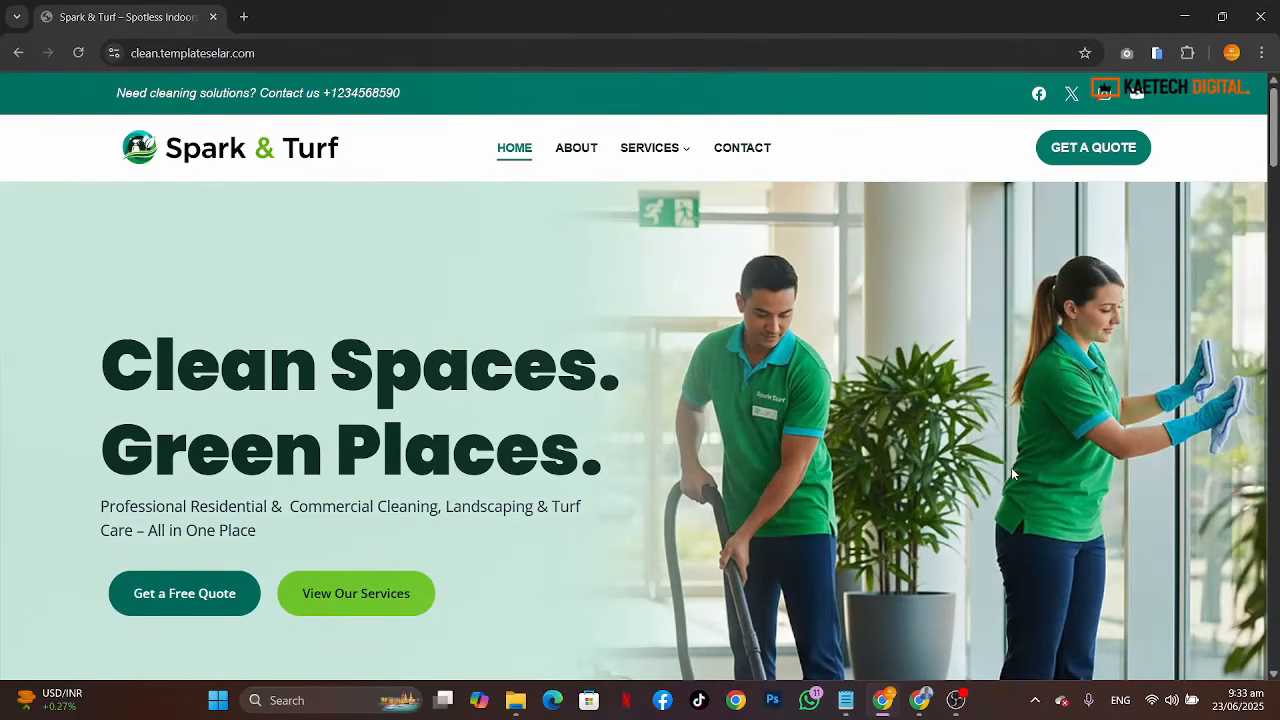
Step: Examine the homepage hero banner with its headline, call-to-action buttons and rotating background slides
scroll(1011, 467, "down", 15)
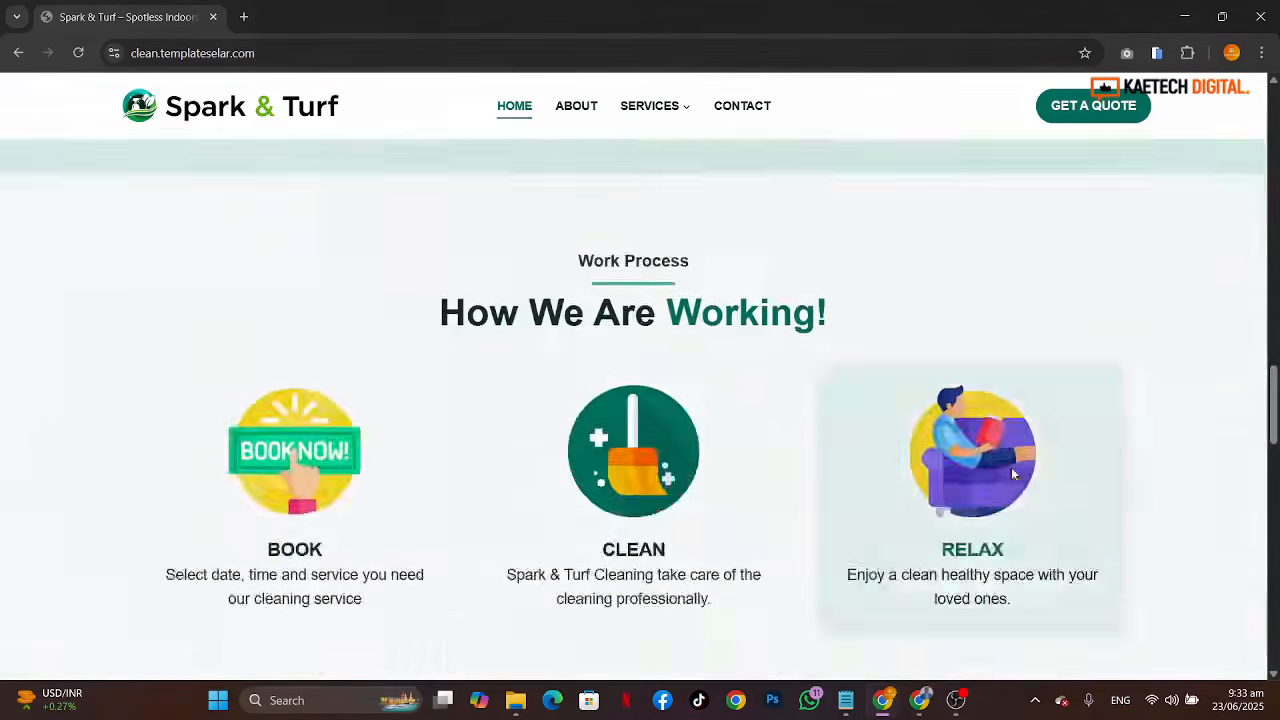
scroll(1011, 467, "down", 15)
scroll(1013, 473, "up", 13)
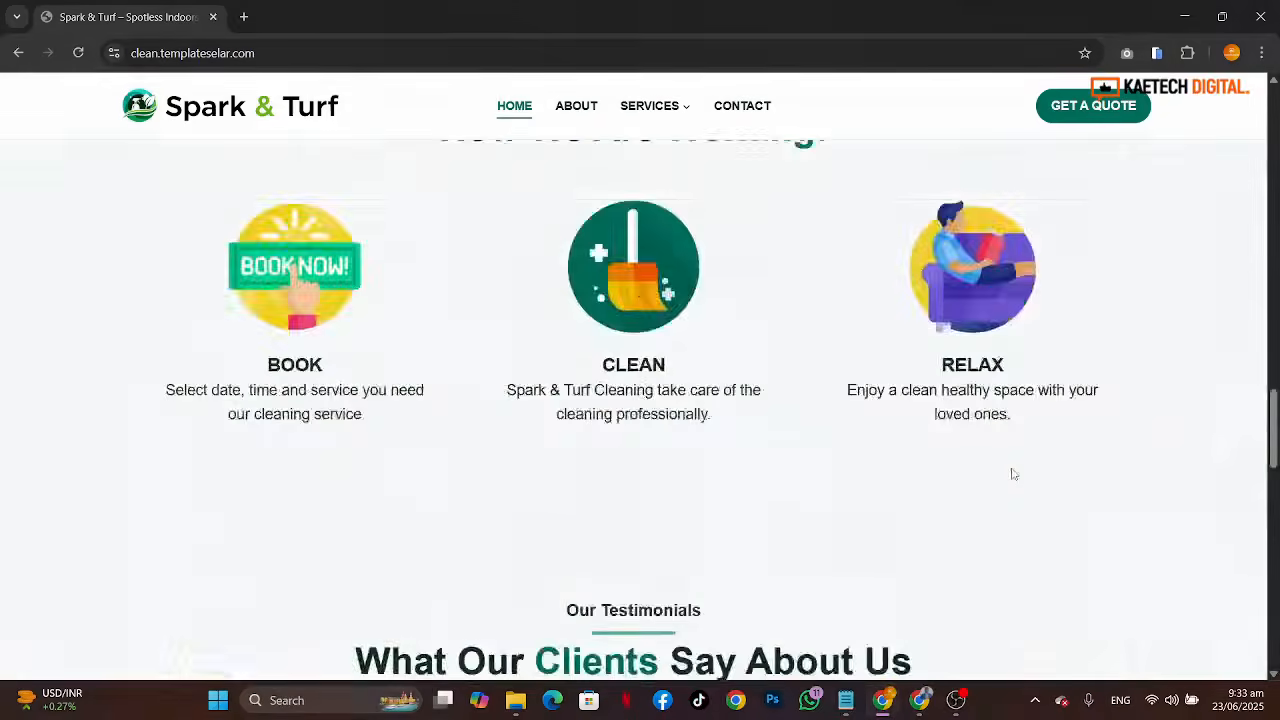
scroll(1013, 473, "up", 10)
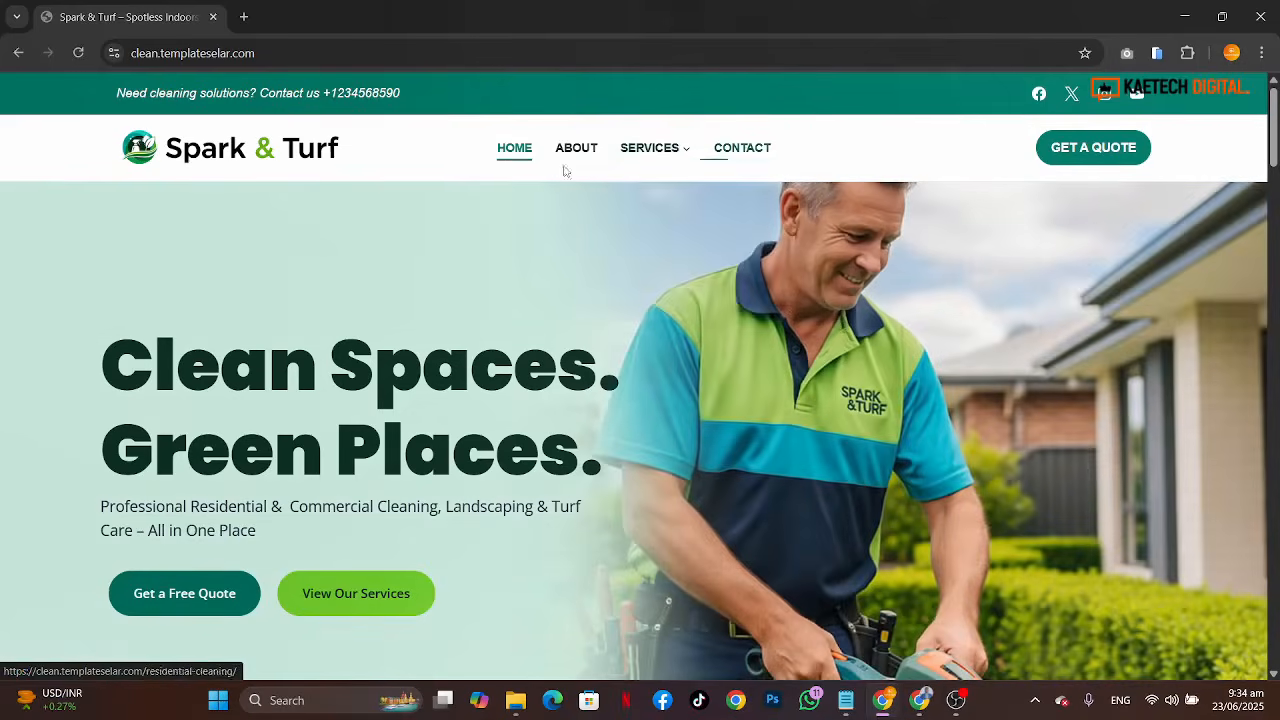
mouse_move(679, 158)
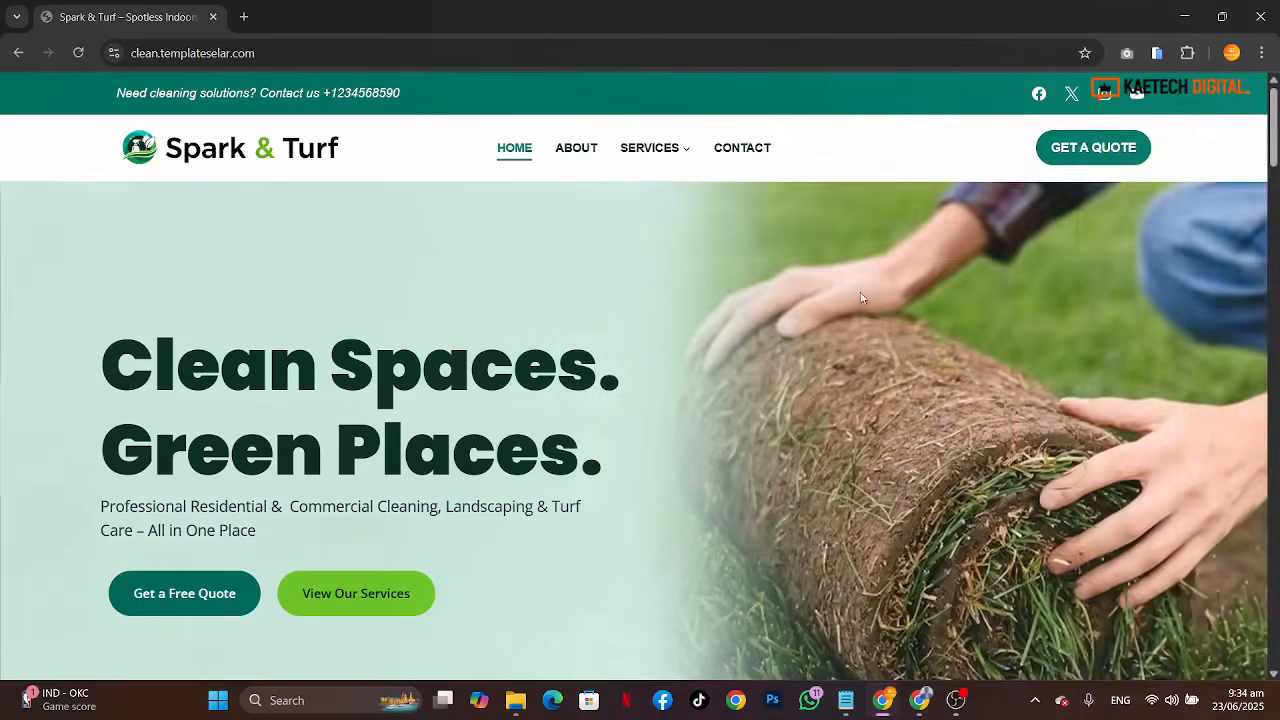
scroll(615, 368, "down", 1)
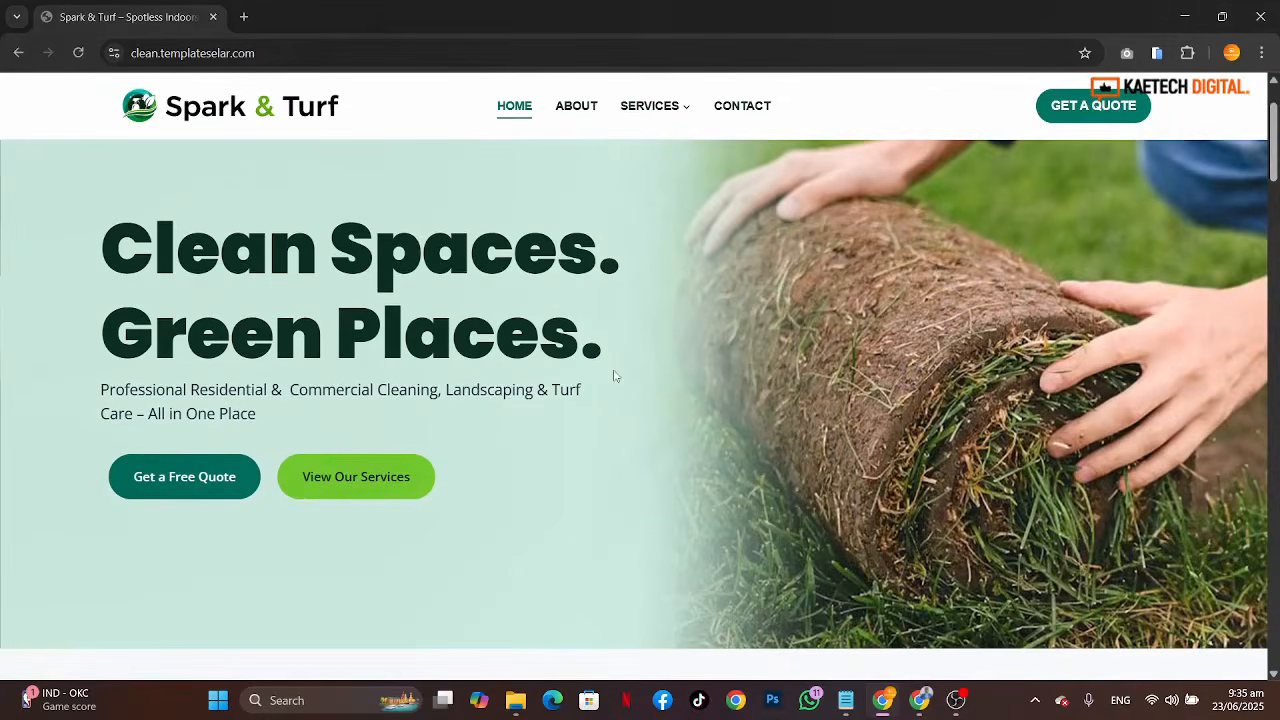
scroll(622, 356, "down", 2)
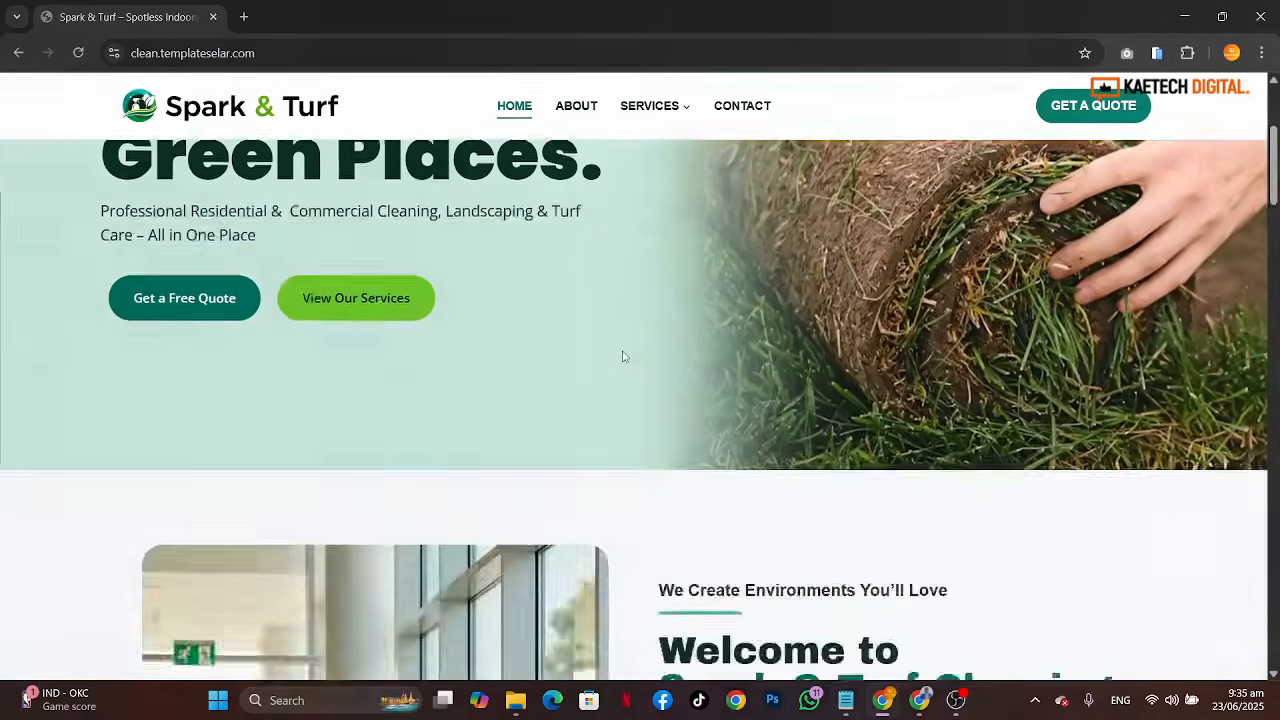
scroll(622, 356, "up", 2)
scroll(622, 356, "down", 3)
scroll(622, 356, "up", 2)
scroll(622, 356, "down", 2)
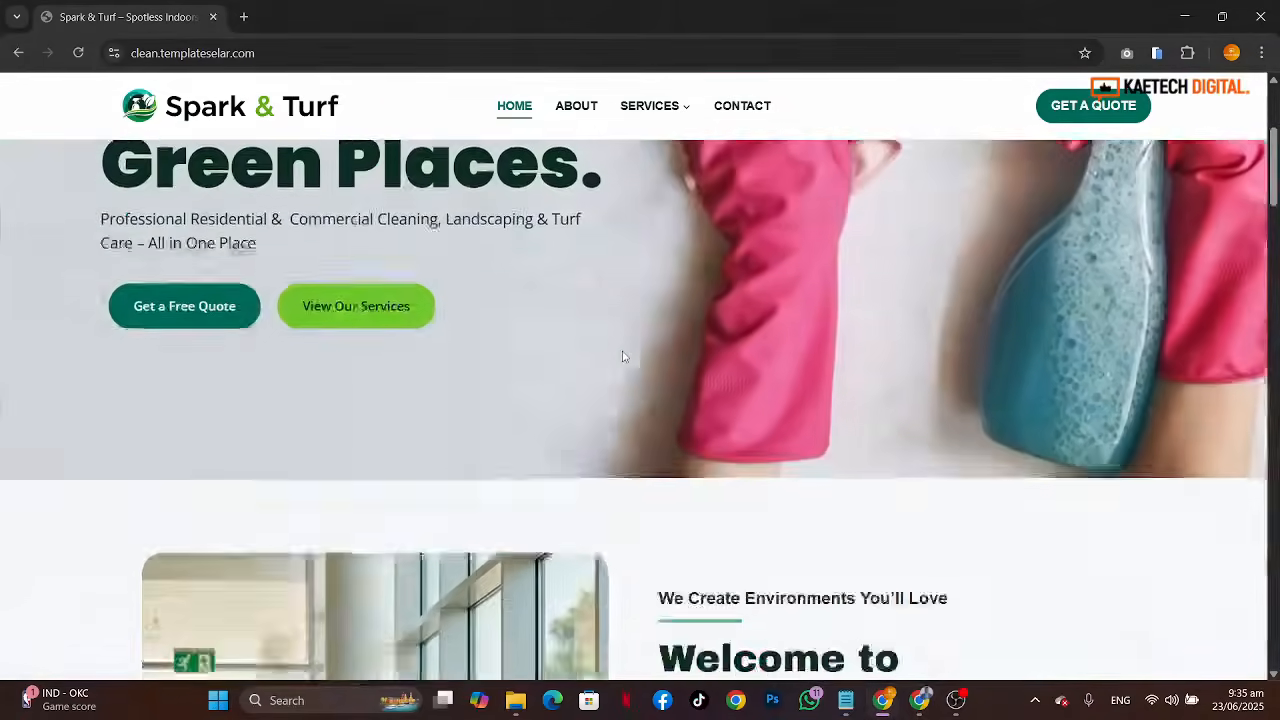
scroll(622, 356, "up", 4)
scroll(622, 356, "down", 3)
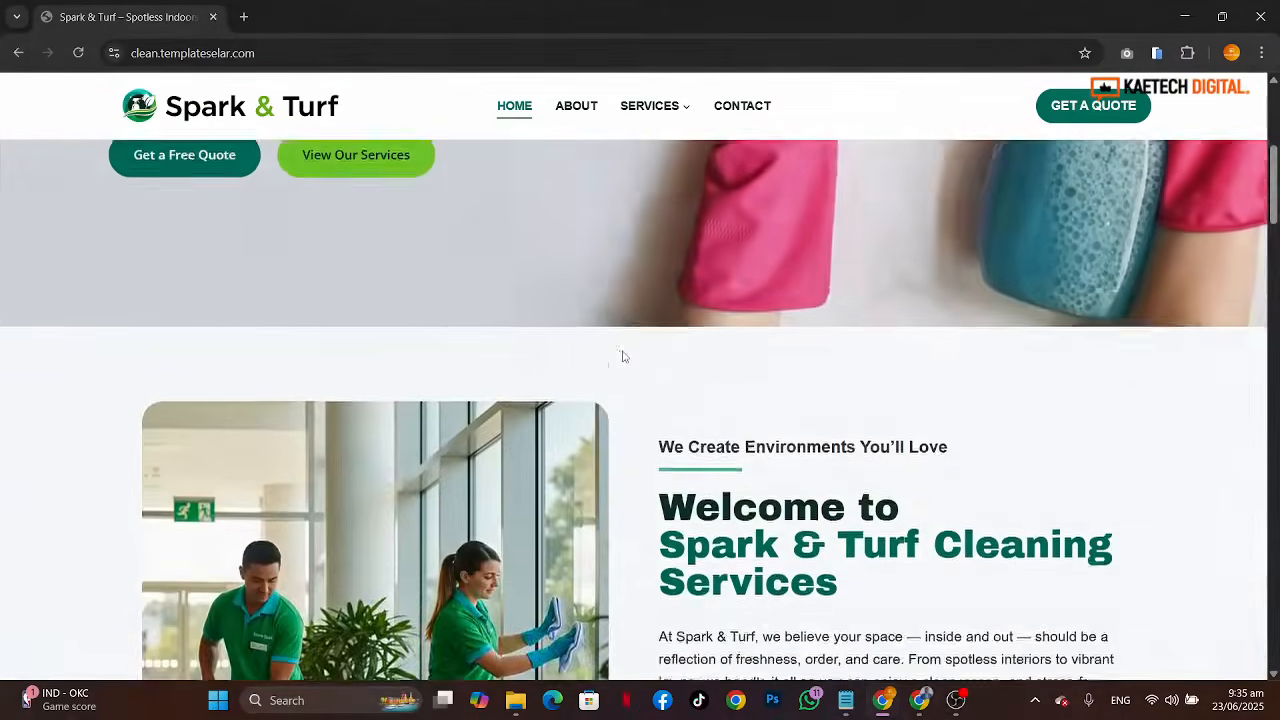
scroll(622, 356, "up", 4)
scroll(622, 356, "down", 3)
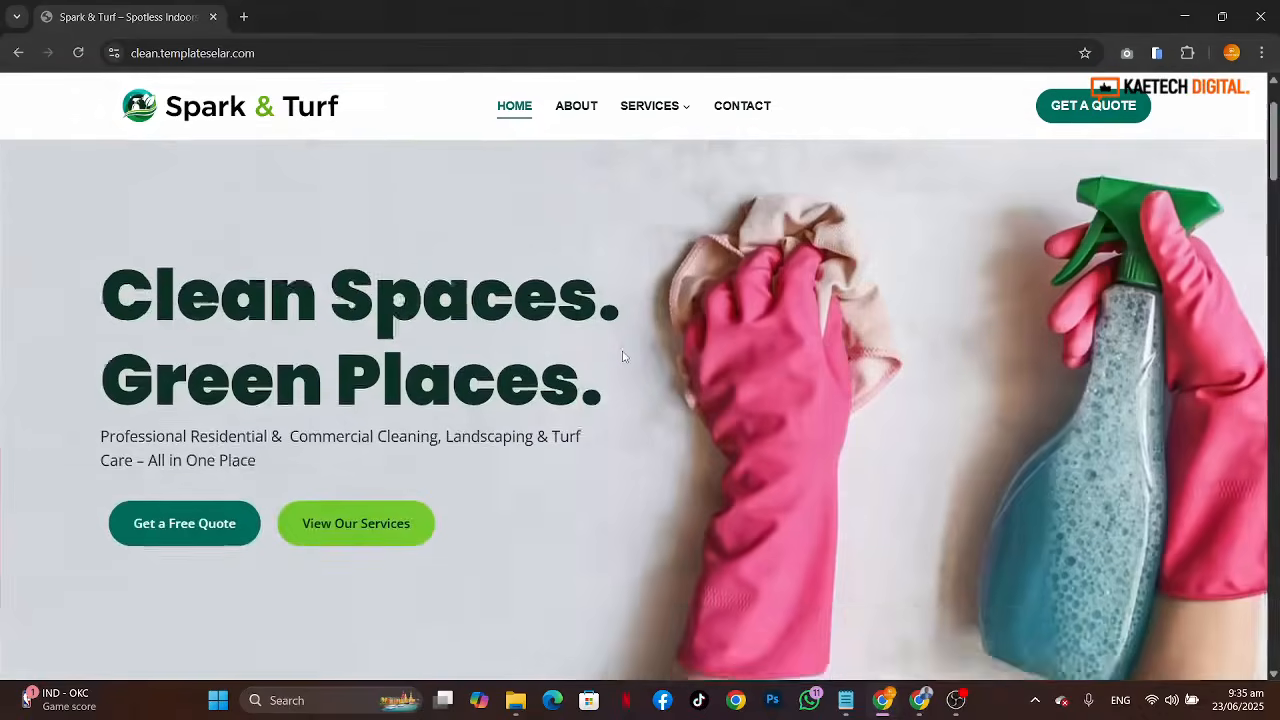
scroll(622, 356, "down", 1)
scroll(622, 356, "up", 4)
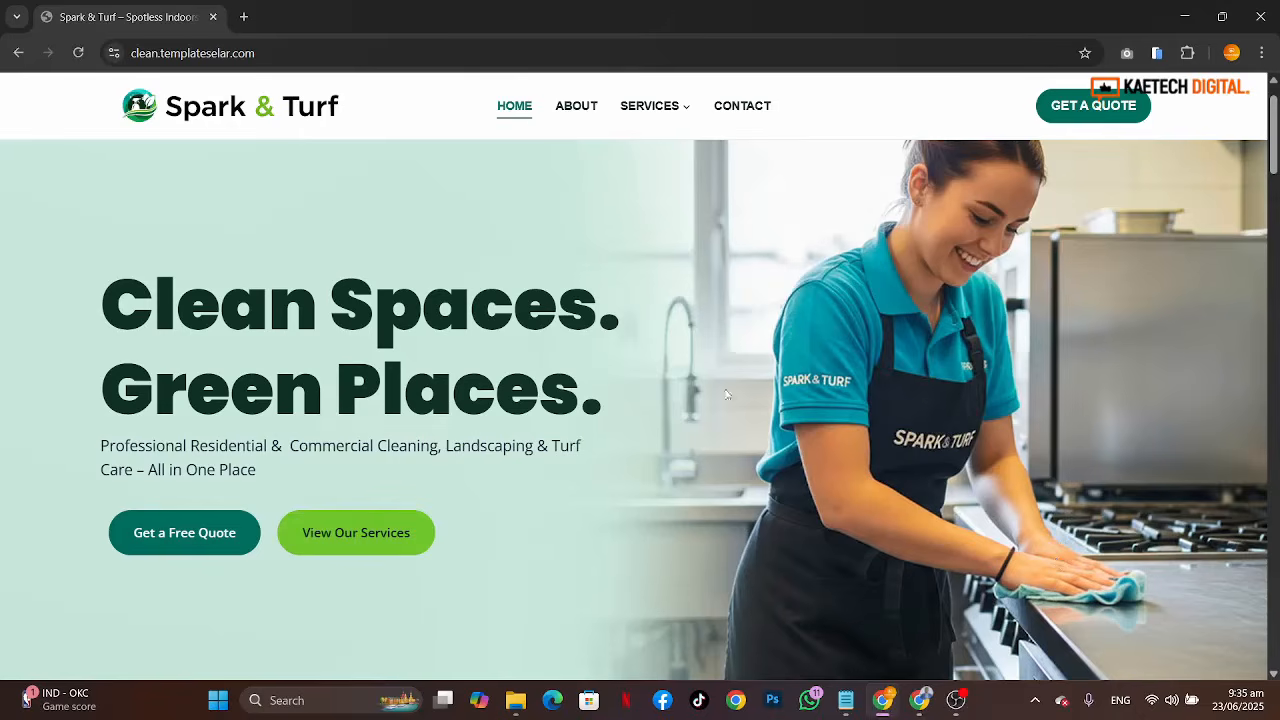
scroll(995, 494, "down", 1)
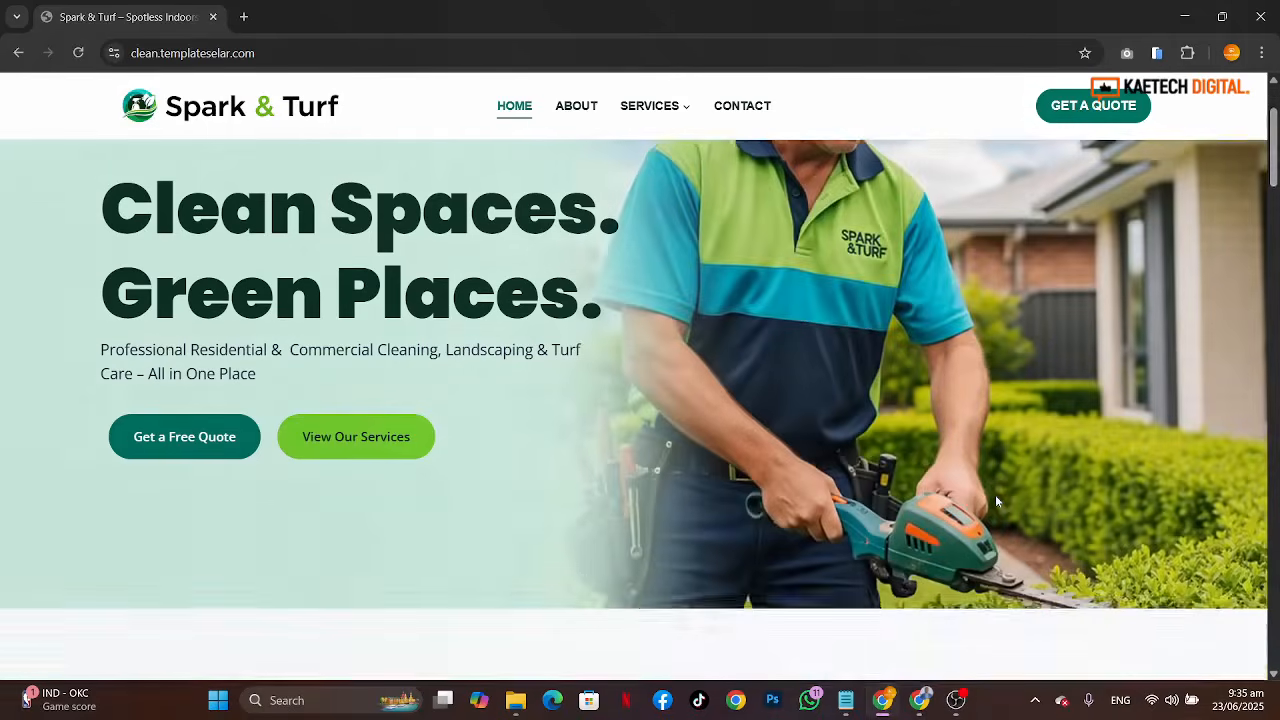
scroll(995, 495, "up", 1)
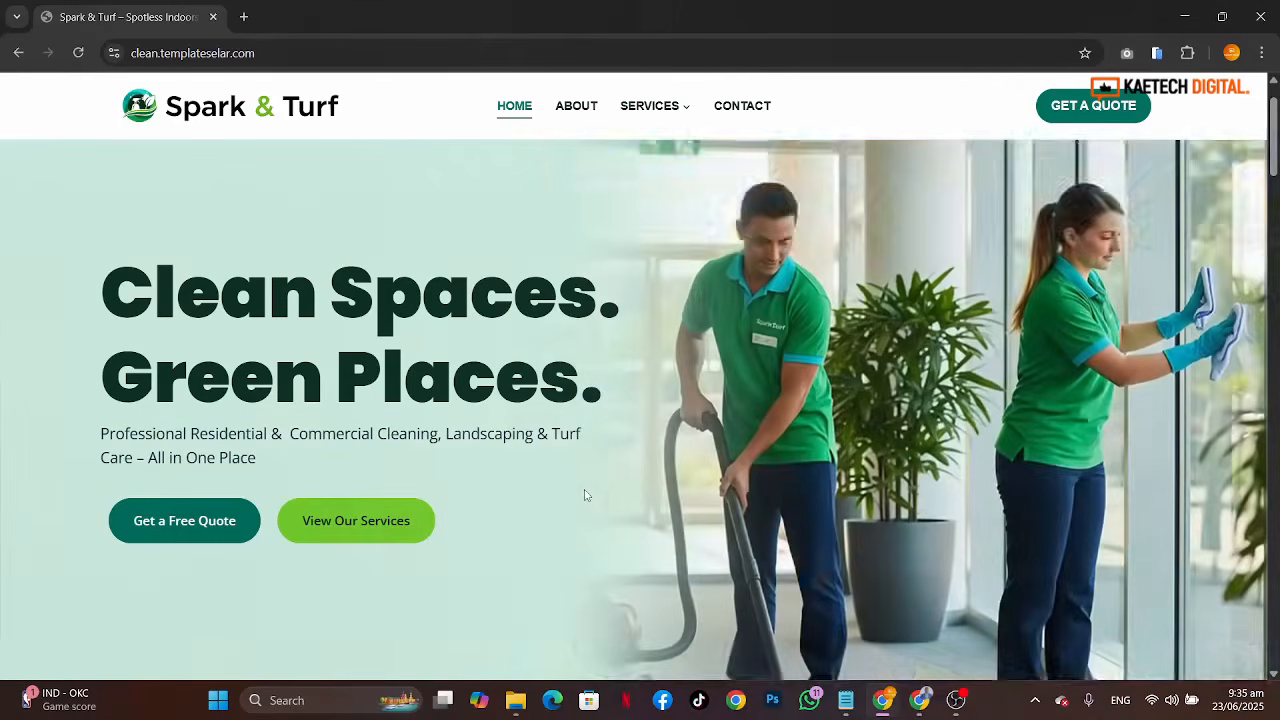
scroll(586, 494, "down", 1)
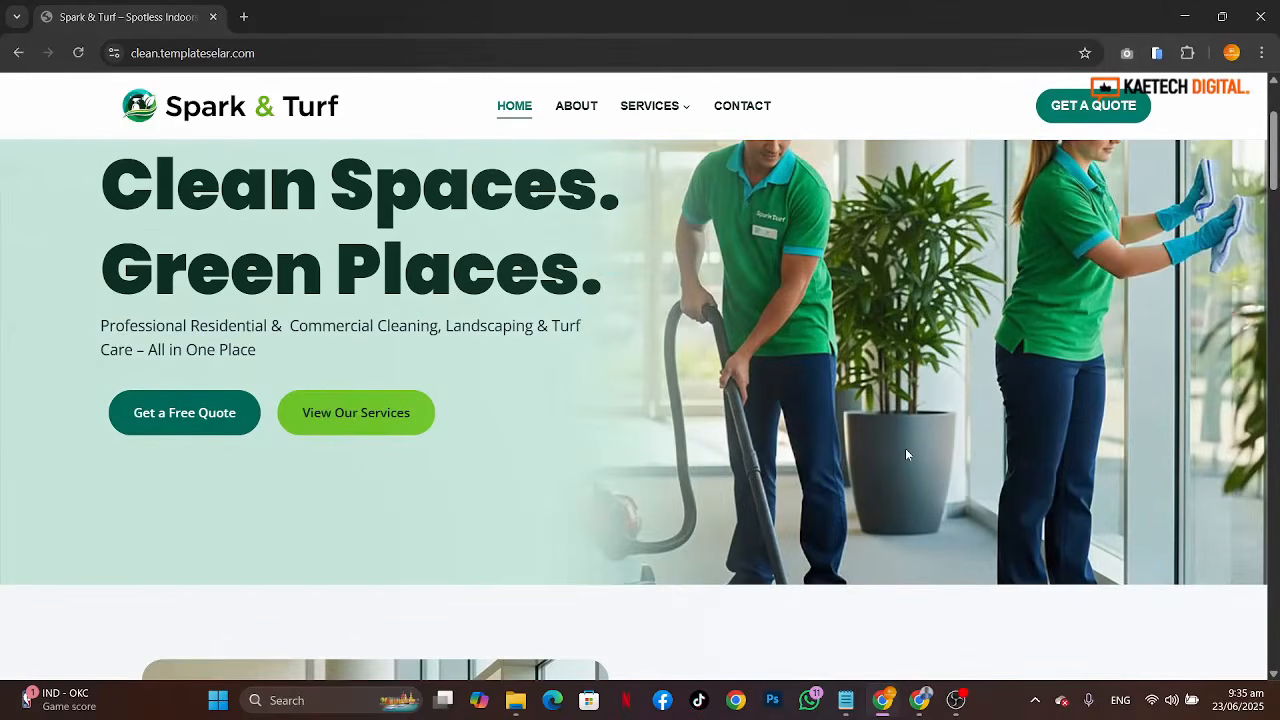
scroll(907, 455, "down", 2)
scroll(907, 455, "up", 4)
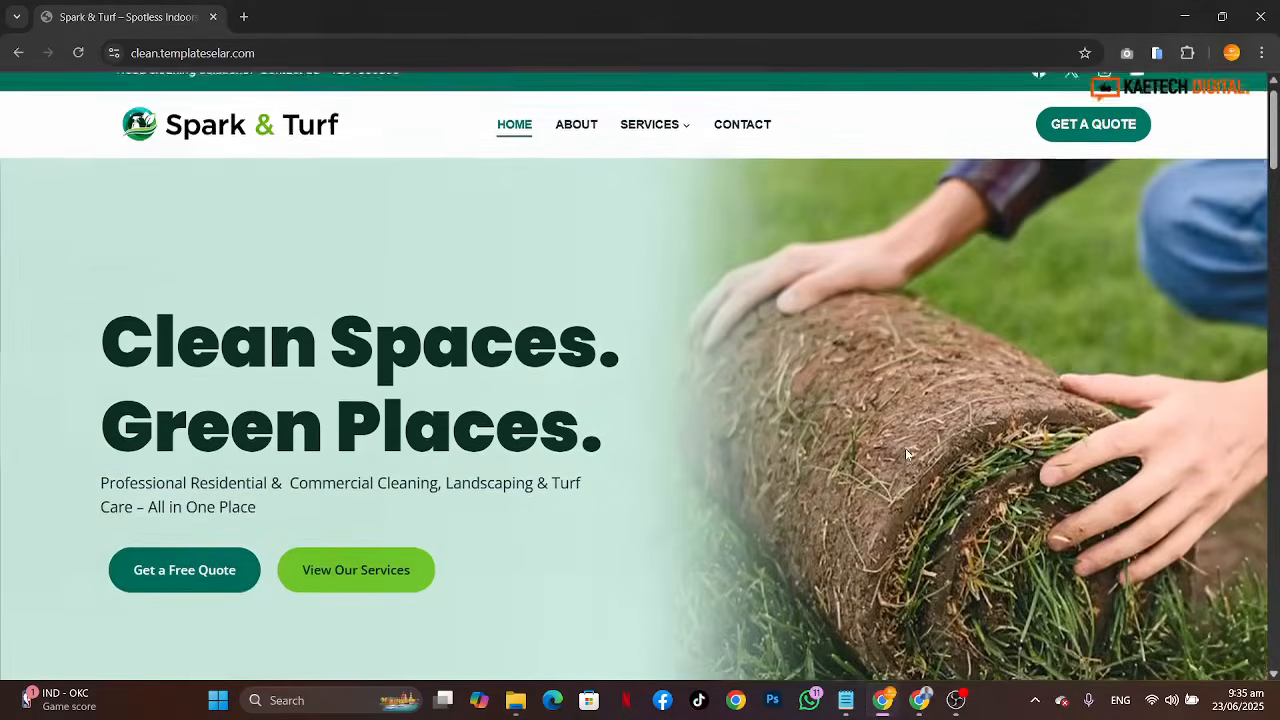
Step: Read through the welcome section with its introduction text, core values list and Learn More button
scroll(905, 448, "down", 5)
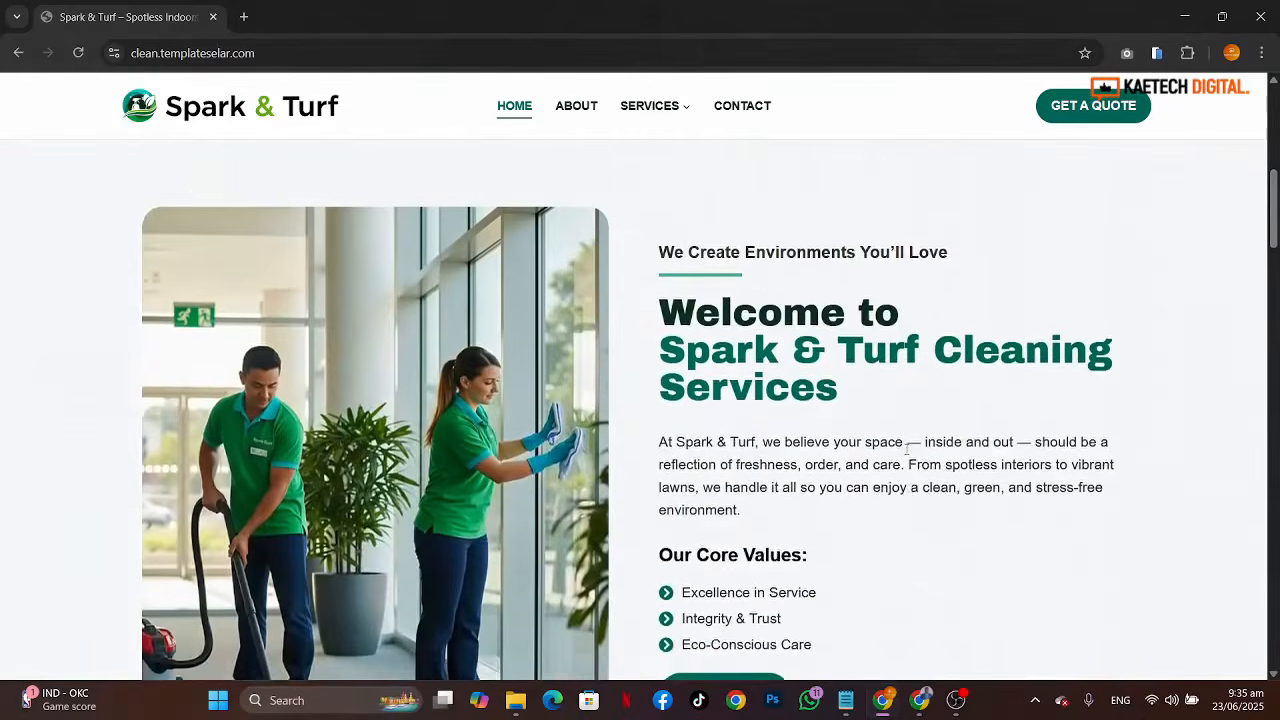
scroll(907, 449, "down", 1)
scroll(907, 449, "up", 2)
scroll(907, 449, "down", 1)
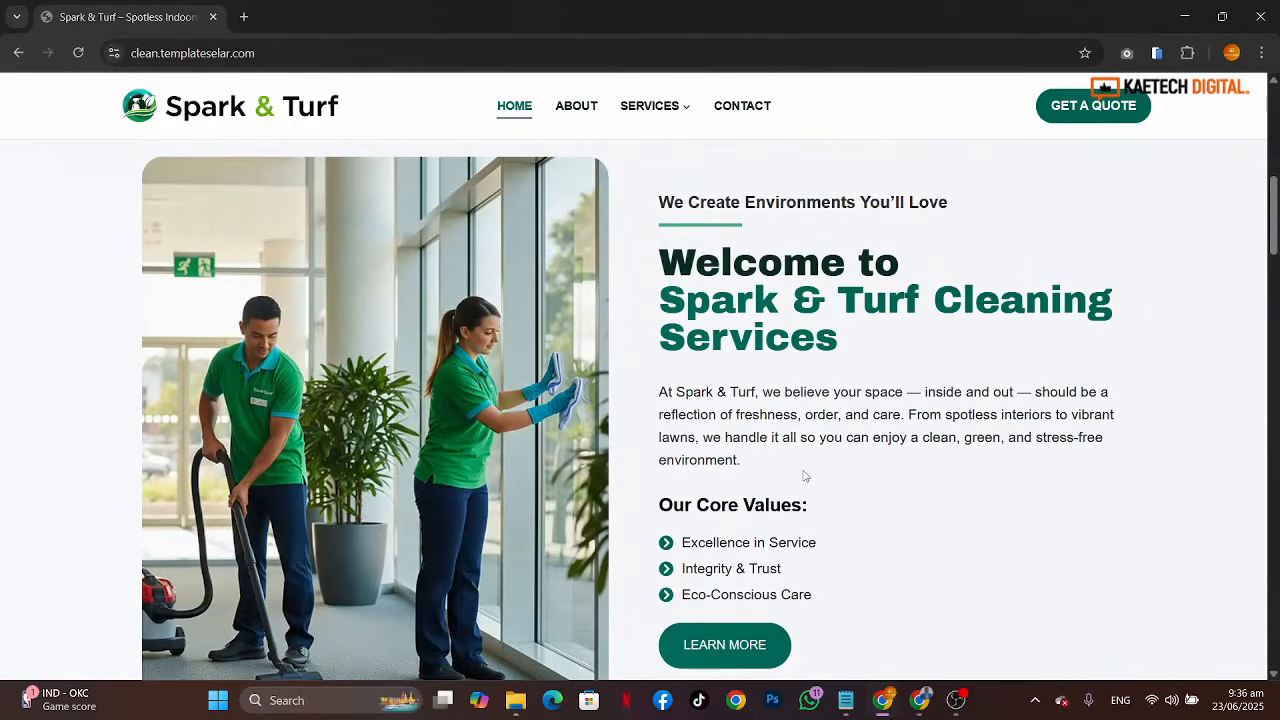
scroll(866, 477, "up", 1)
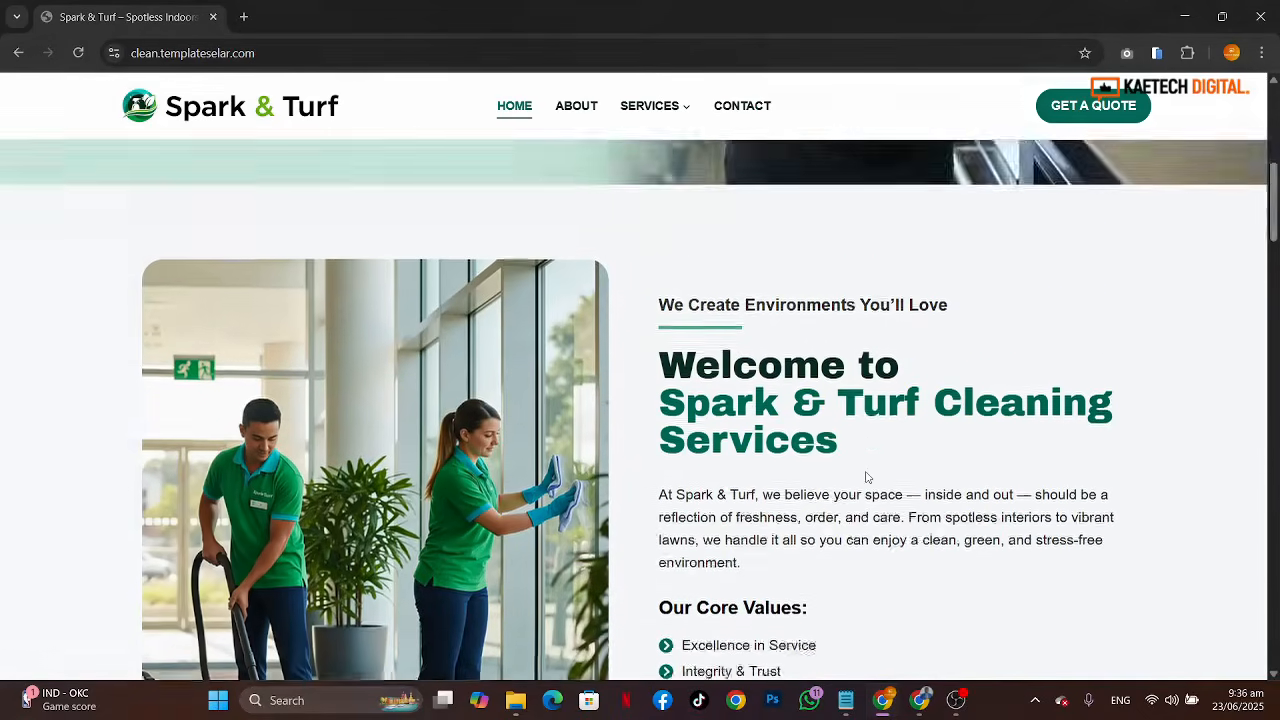
scroll(866, 477, "down", 2)
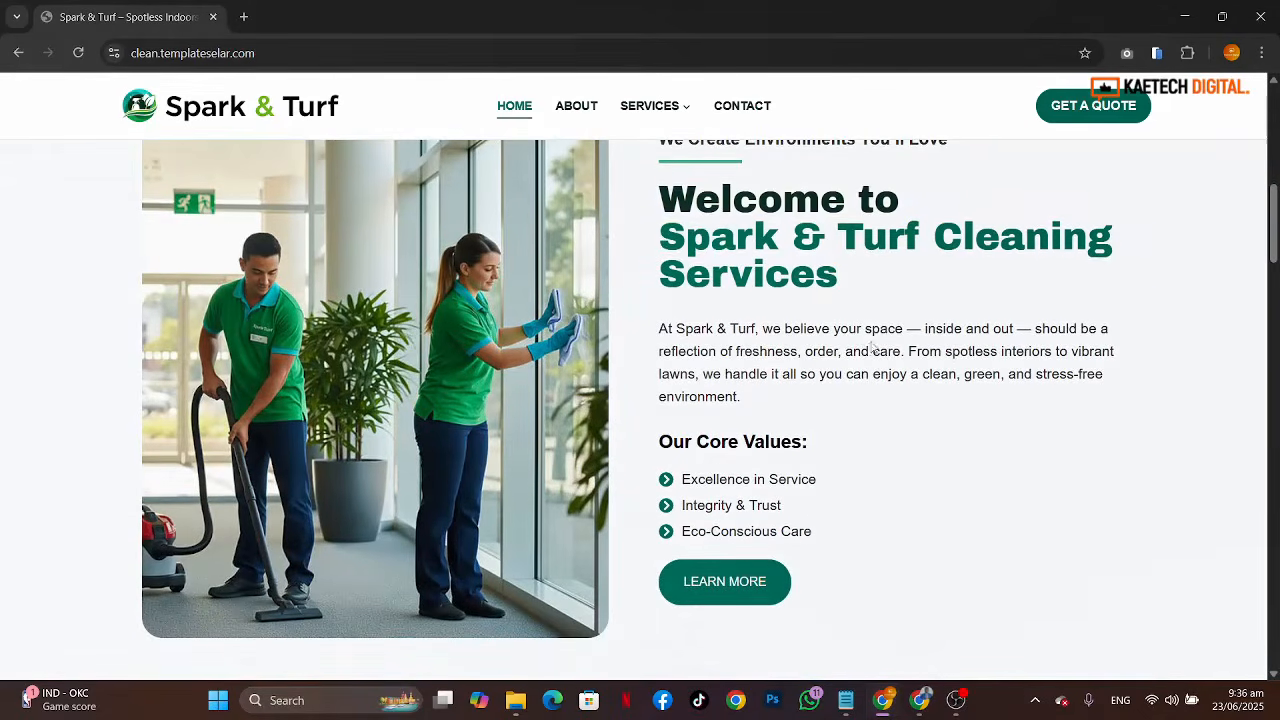
scroll(848, 350, "up", 1)
scroll(940, 373, "down", 1)
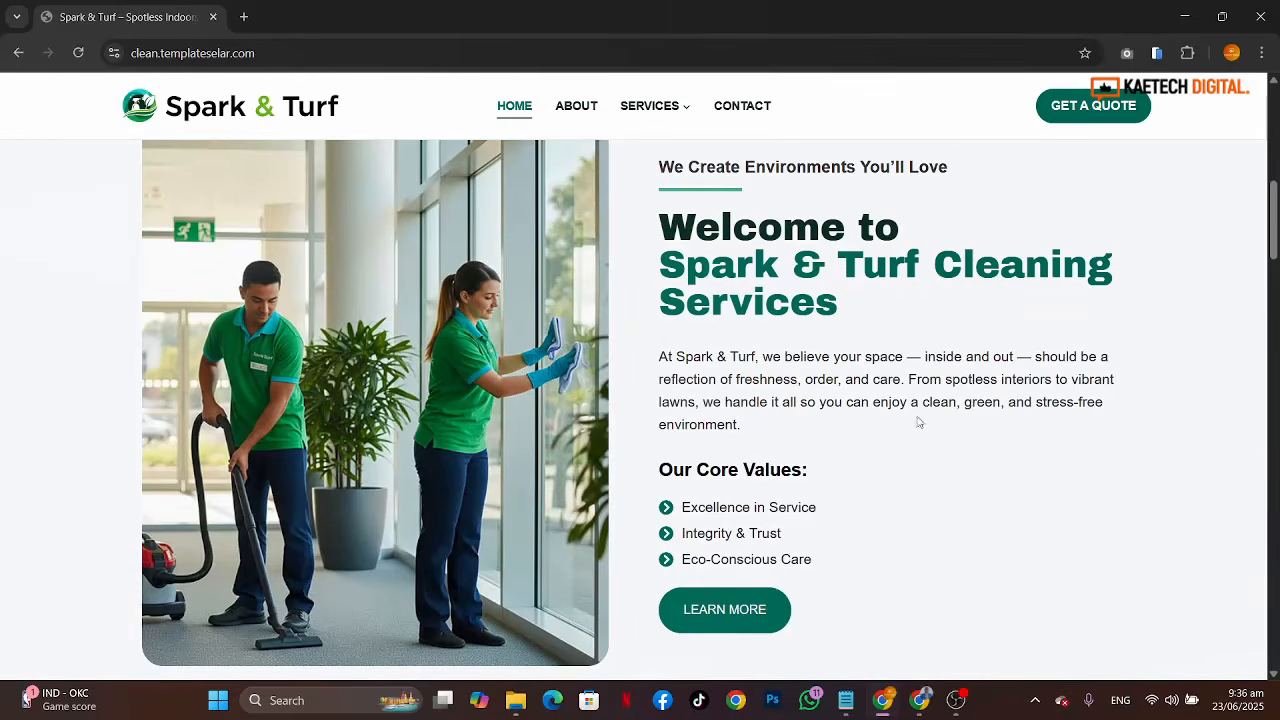
scroll(894, 437, "up", 1)
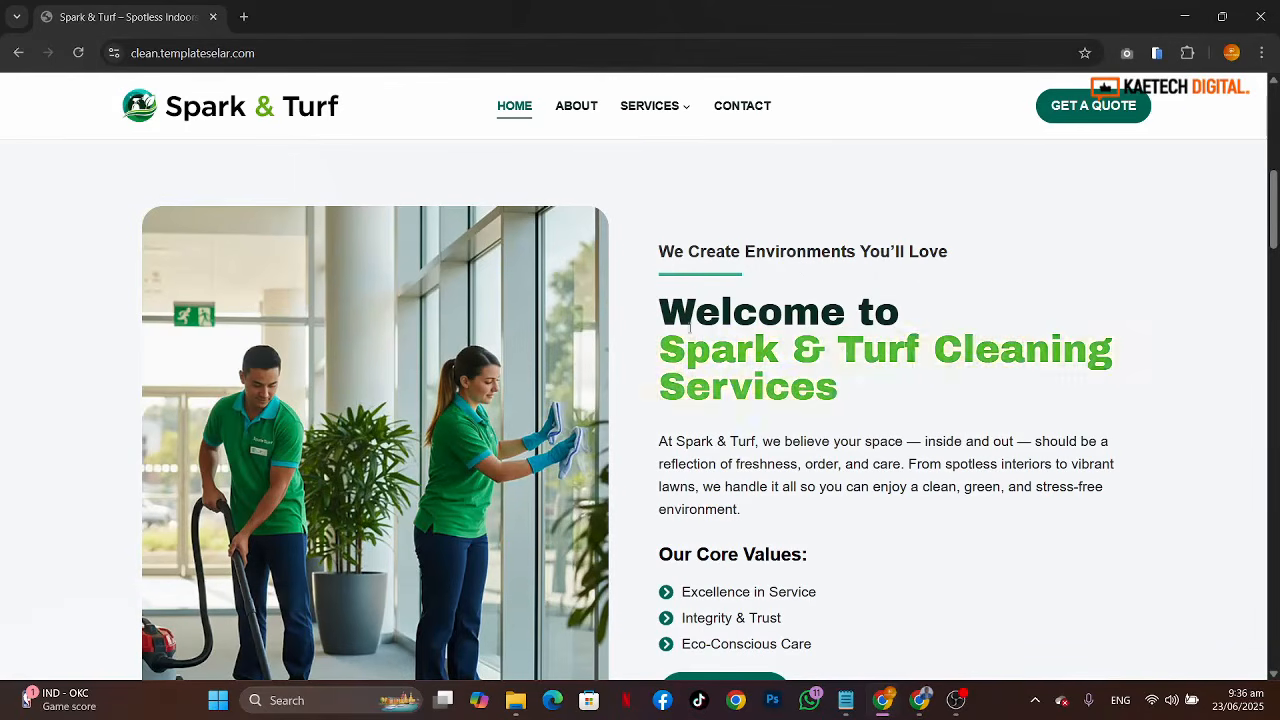
scroll(871, 508, "down", 2)
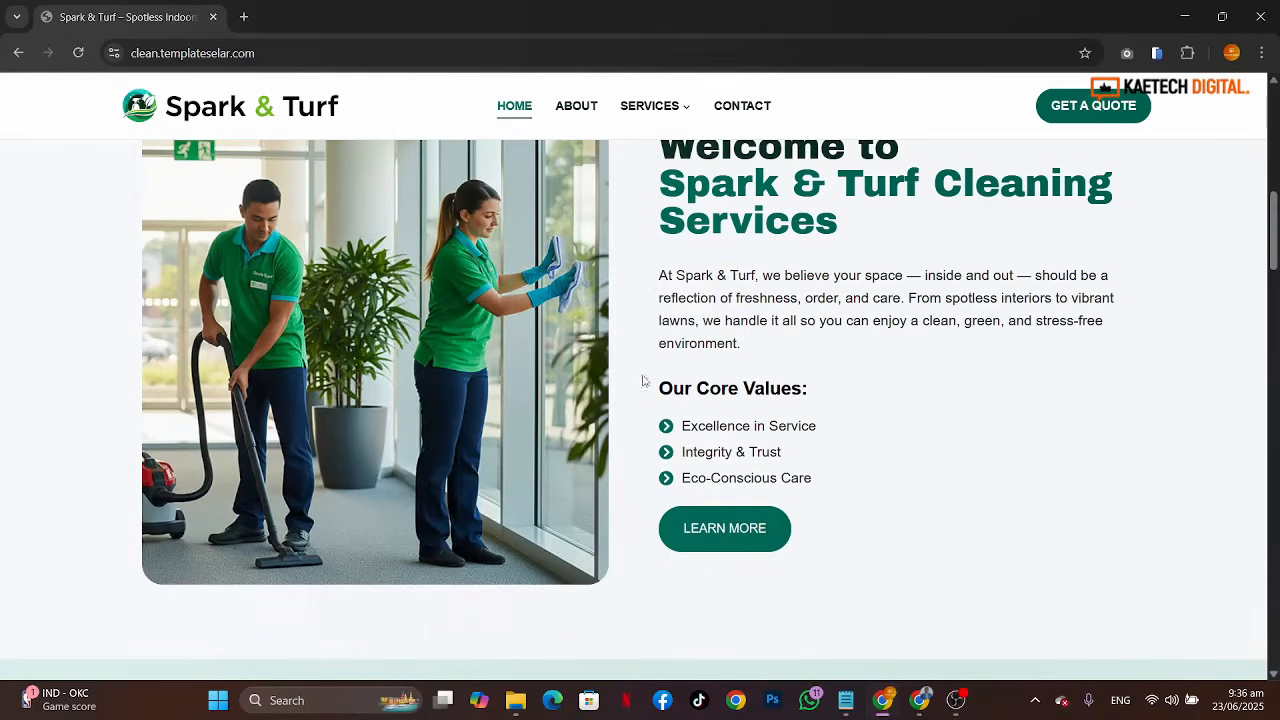
scroll(946, 480, "down", 2)
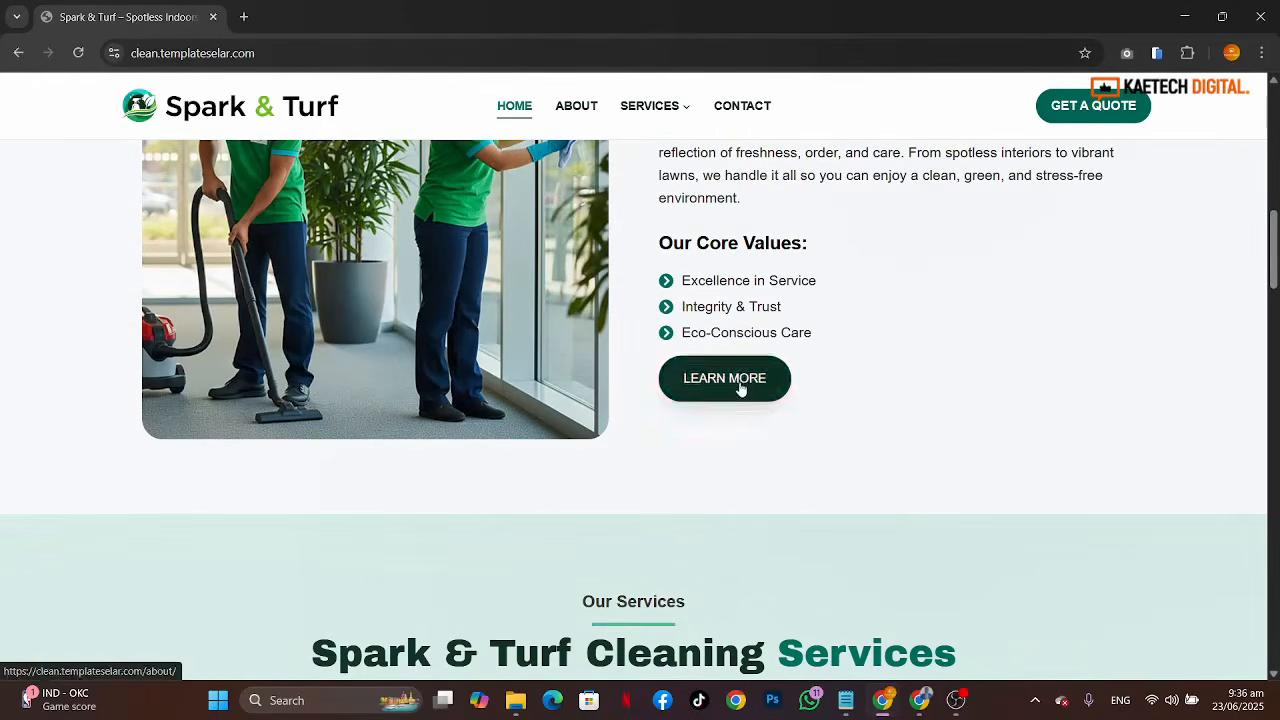
Step: Examine the services section with its three service cards and the Explore All Services button
scroll(929, 487, "down", 1)
scroll(929, 487, "down", 4)
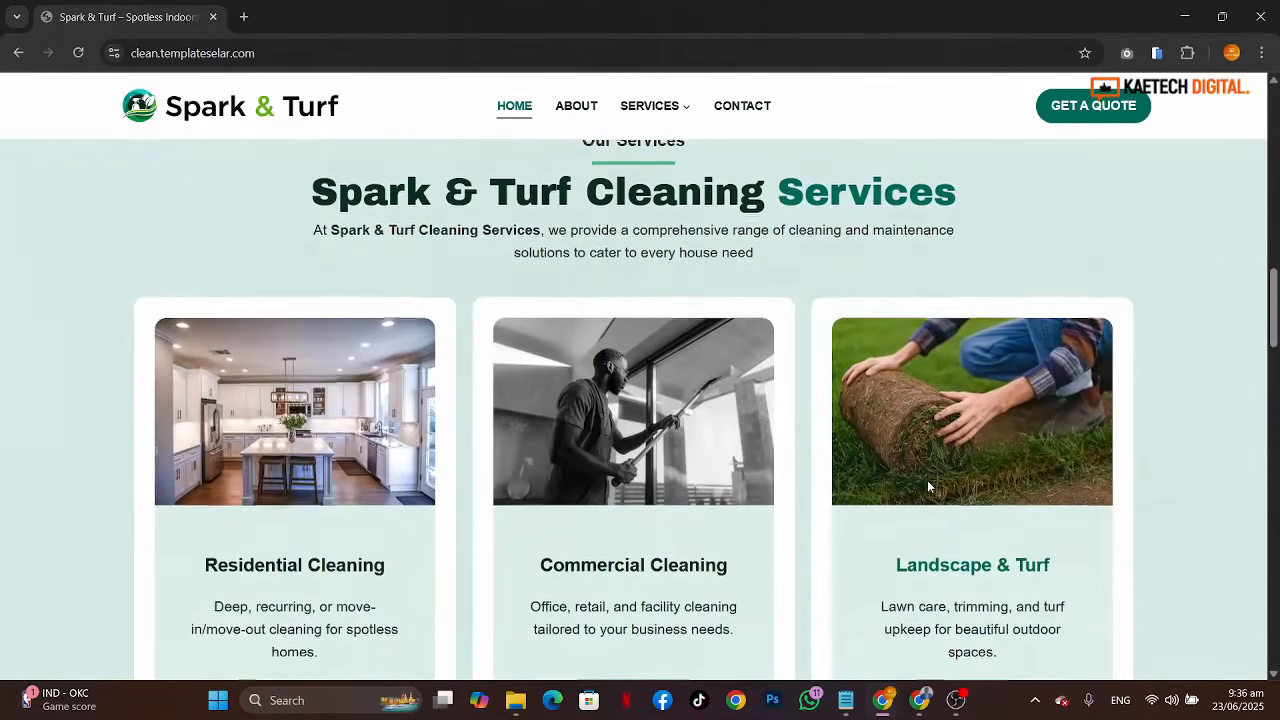
scroll(927, 487, "up", 1)
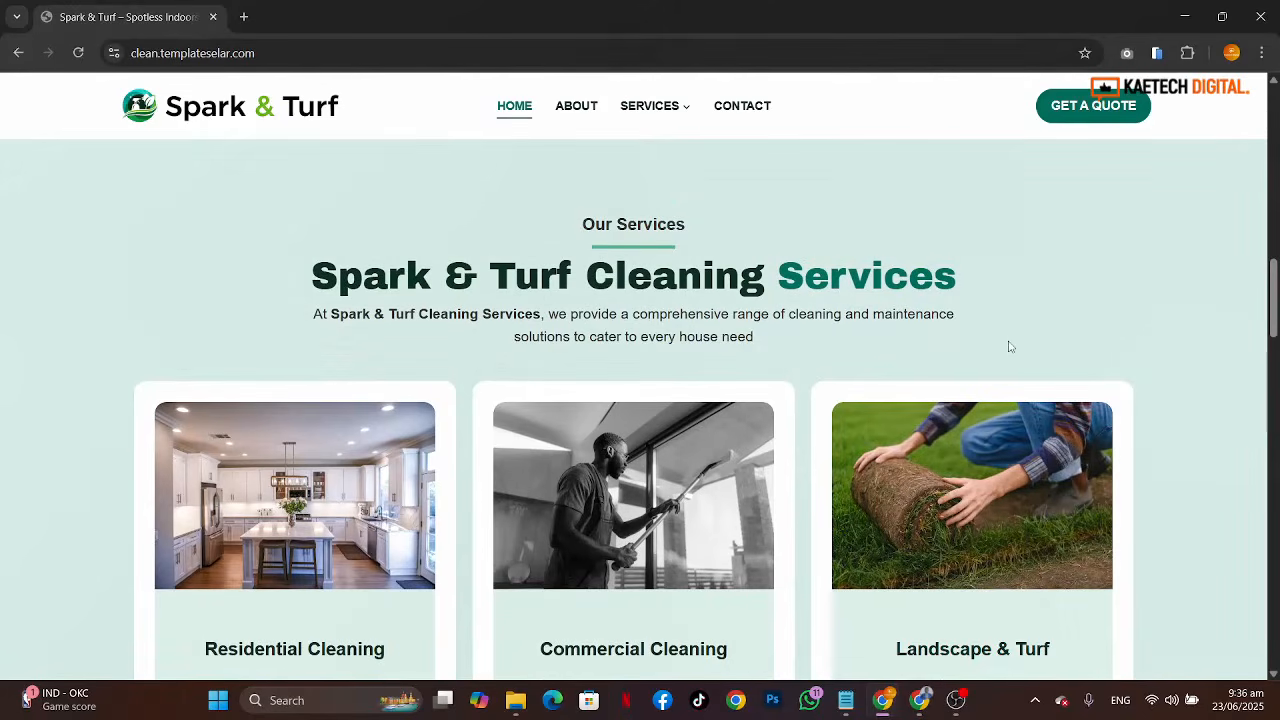
scroll(1010, 347, "down", 5)
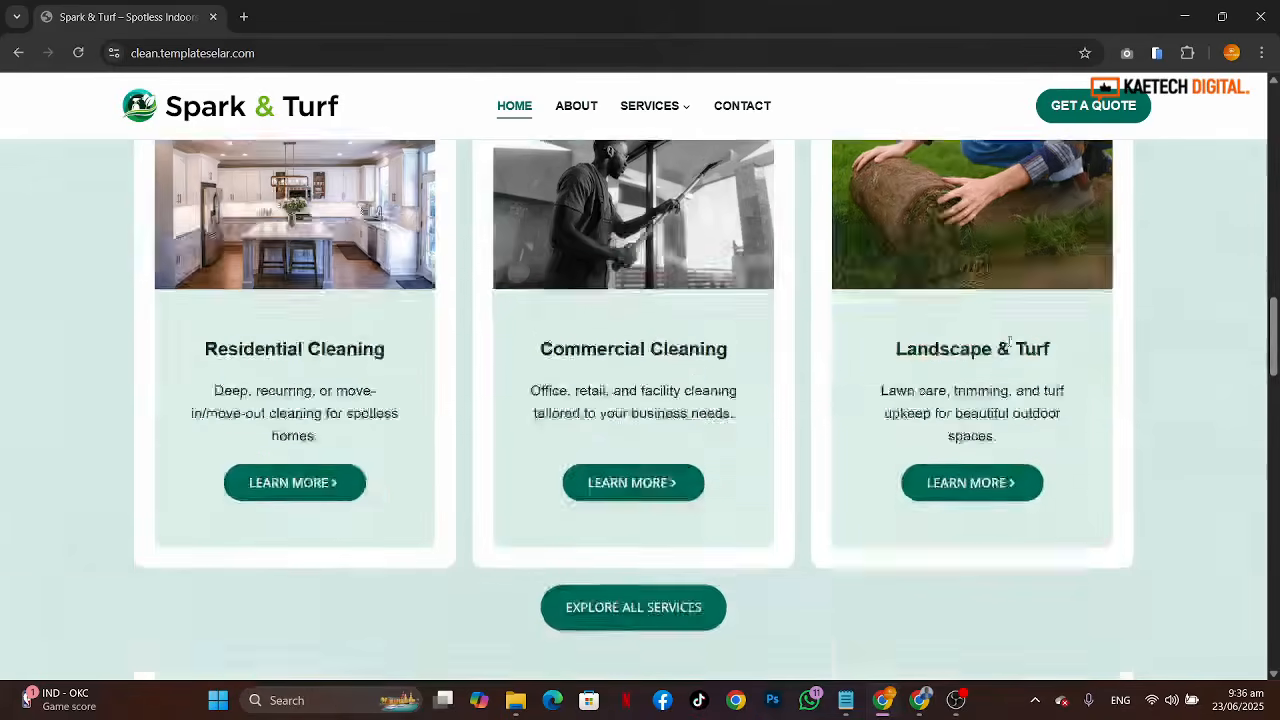
scroll(1010, 347, "up", 5)
scroll(1010, 347, "up", 1)
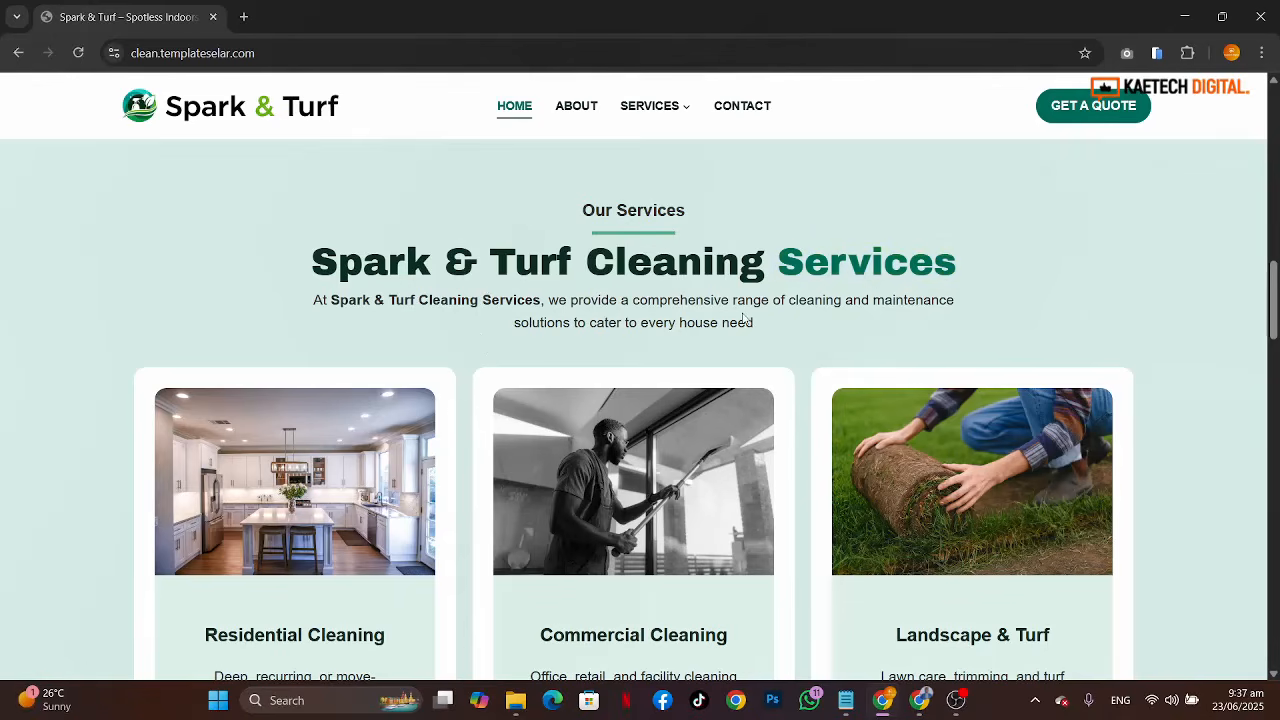
scroll(743, 318, "down", 2)
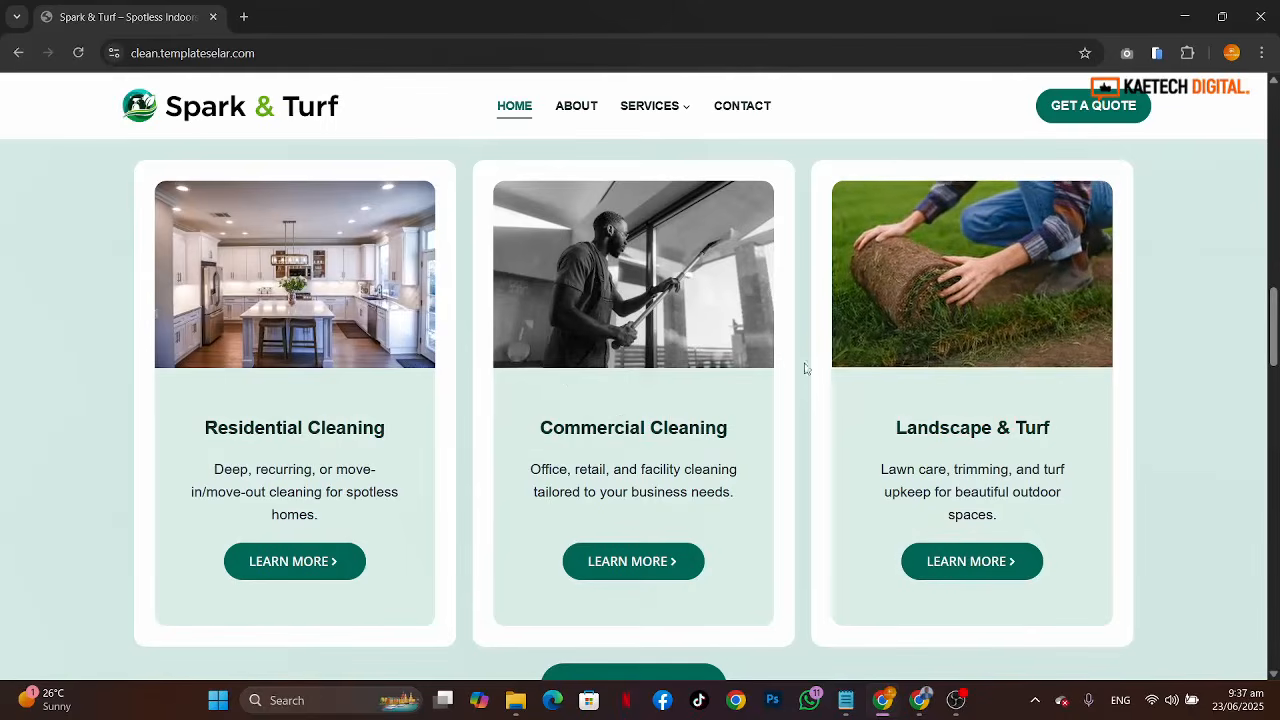
scroll(695, 498, "up", 2)
scroll(695, 498, "down", 3)
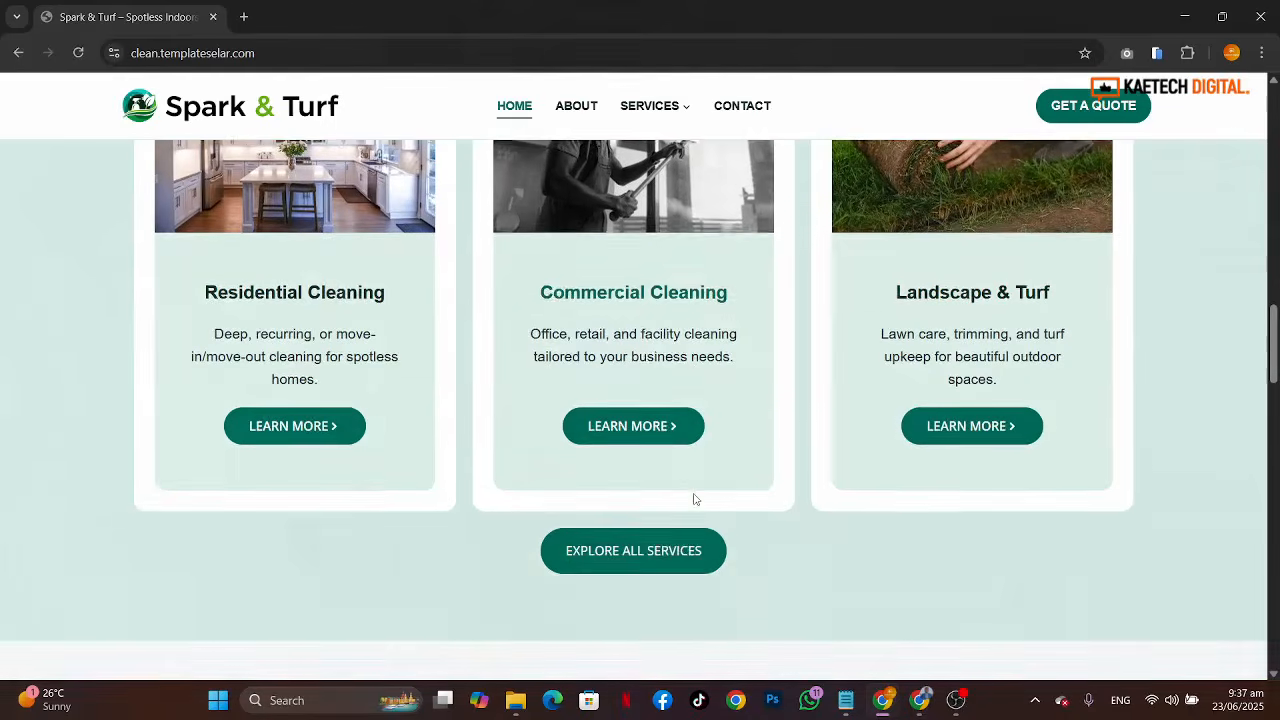
scroll(695, 498, "up", 1)
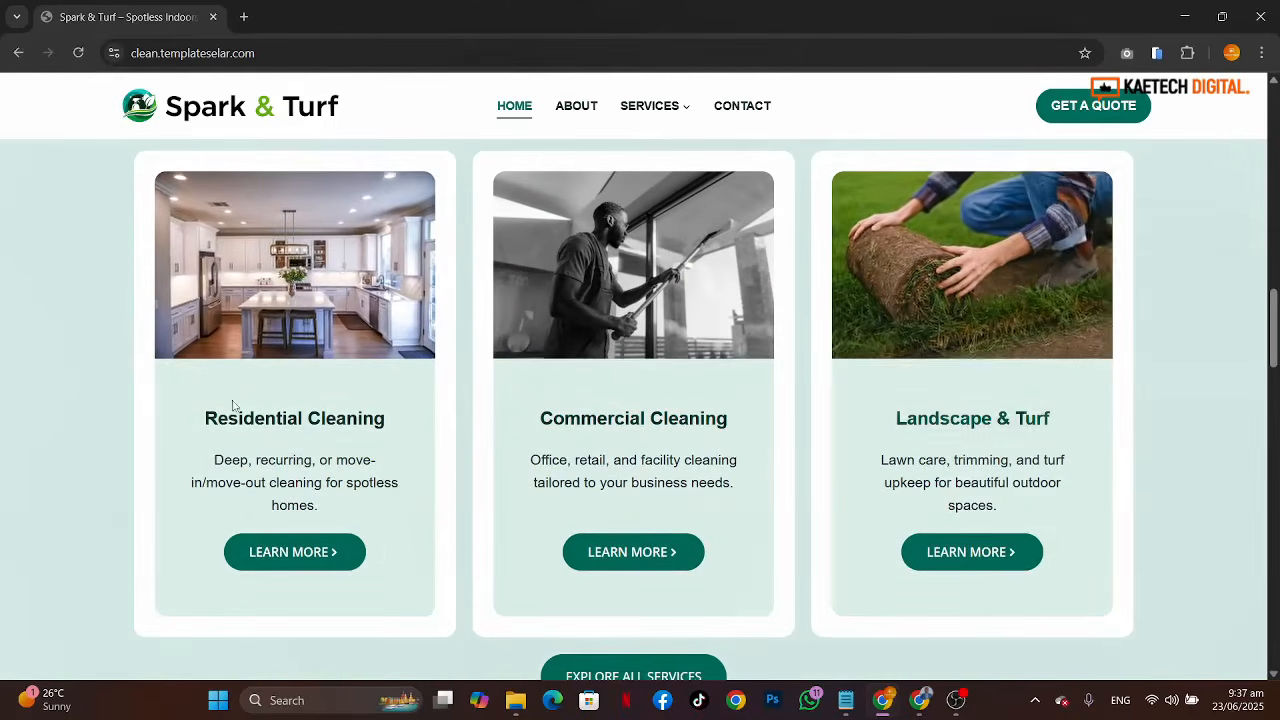
scroll(768, 595, "down", 5)
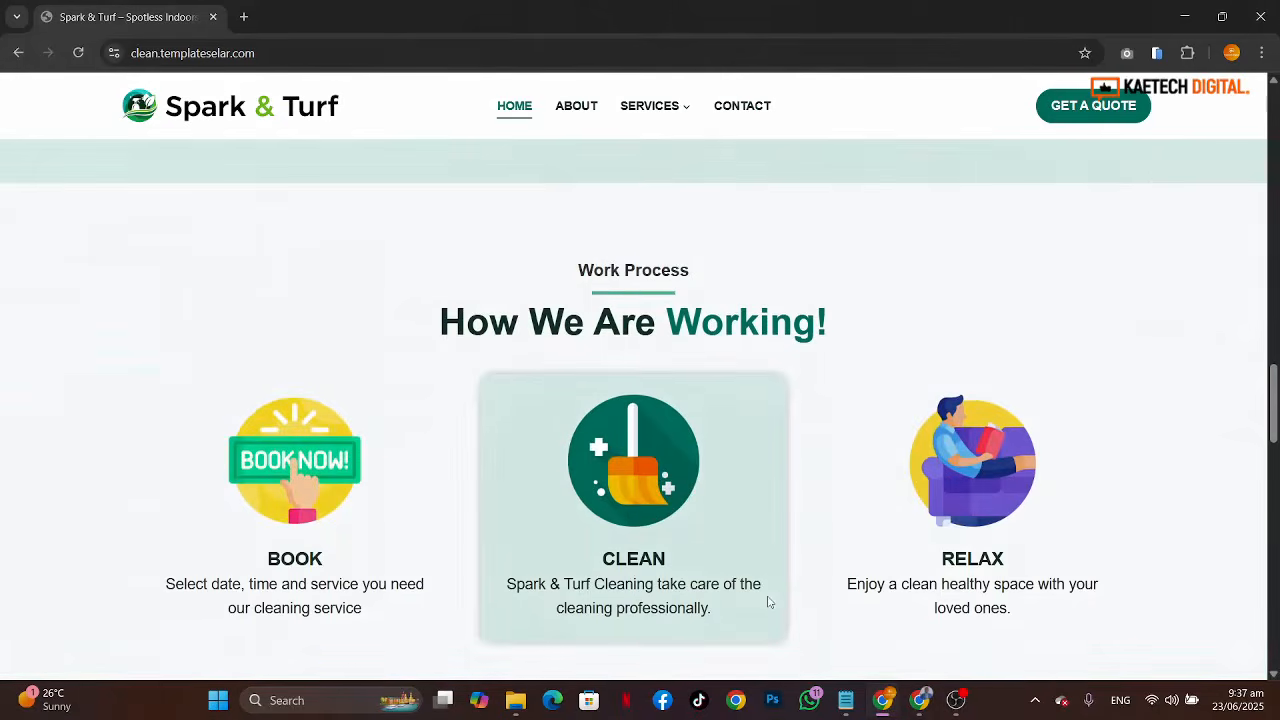
Step: Scroll through the work process steps and the client testimonials section of the homepage
scroll(769, 601, "down", 1)
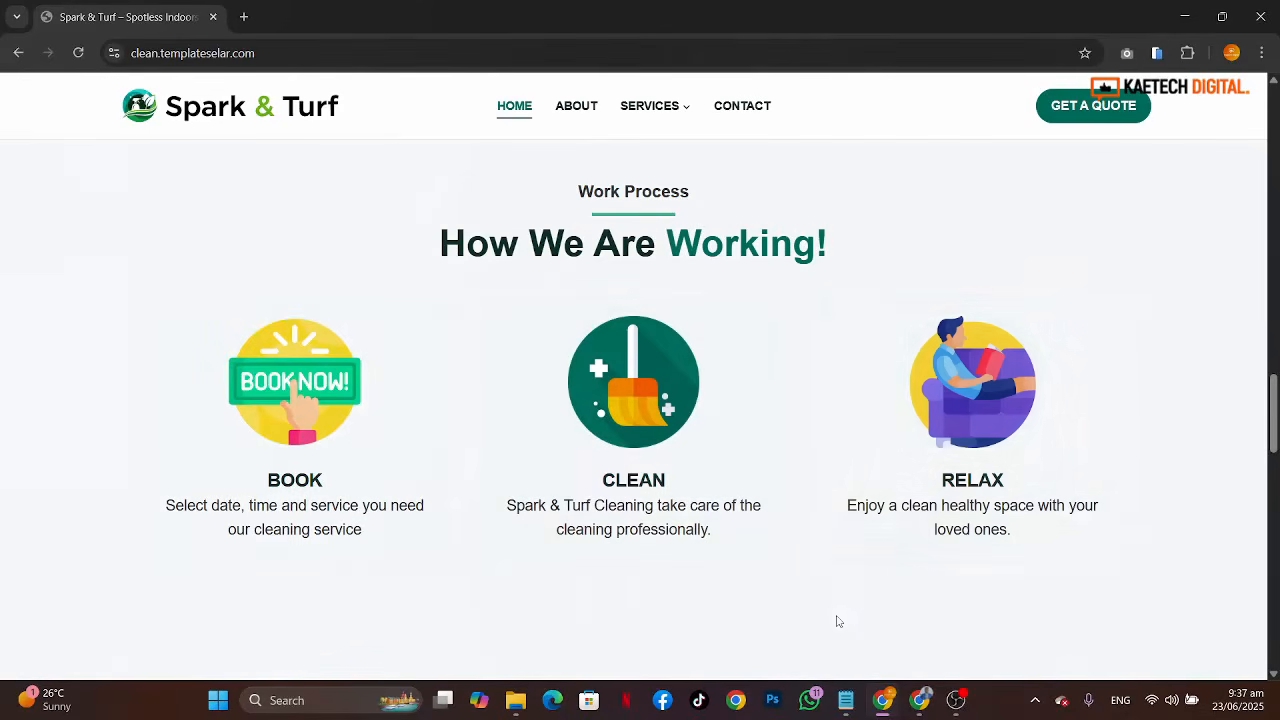
scroll(838, 621, "down", 5)
scroll(838, 615, "down", 1)
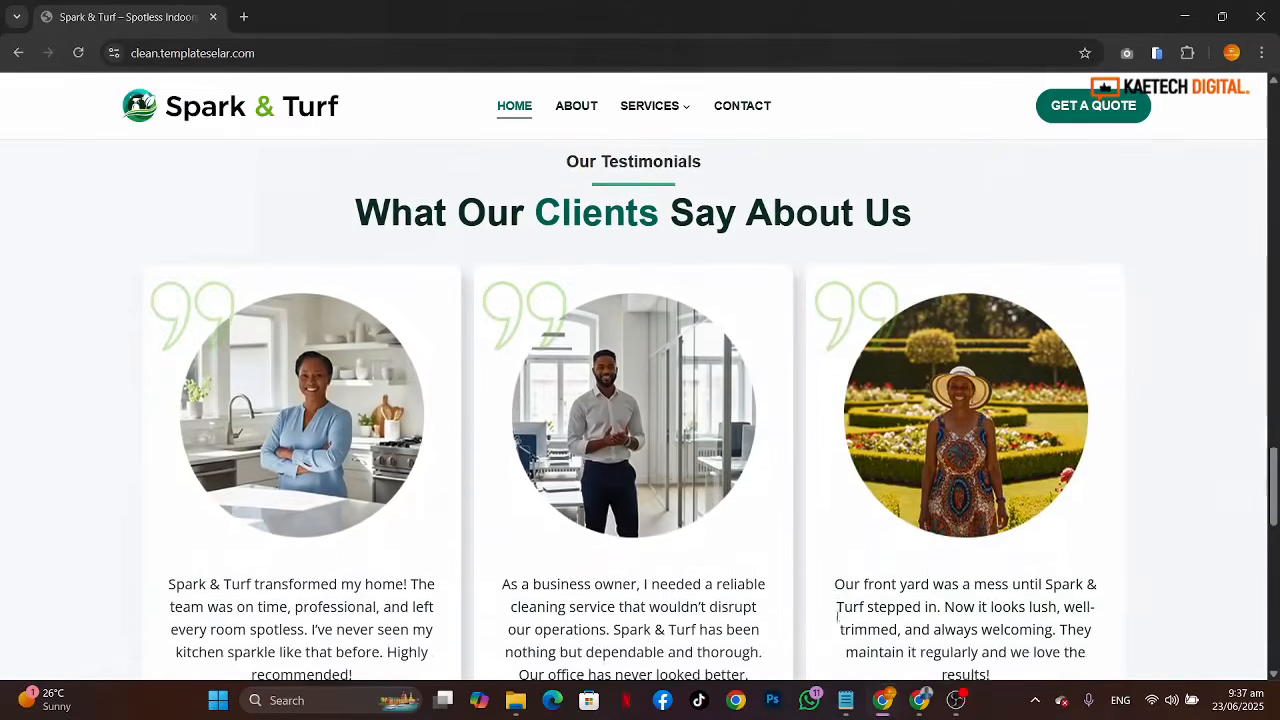
scroll(837, 609, "up", 1)
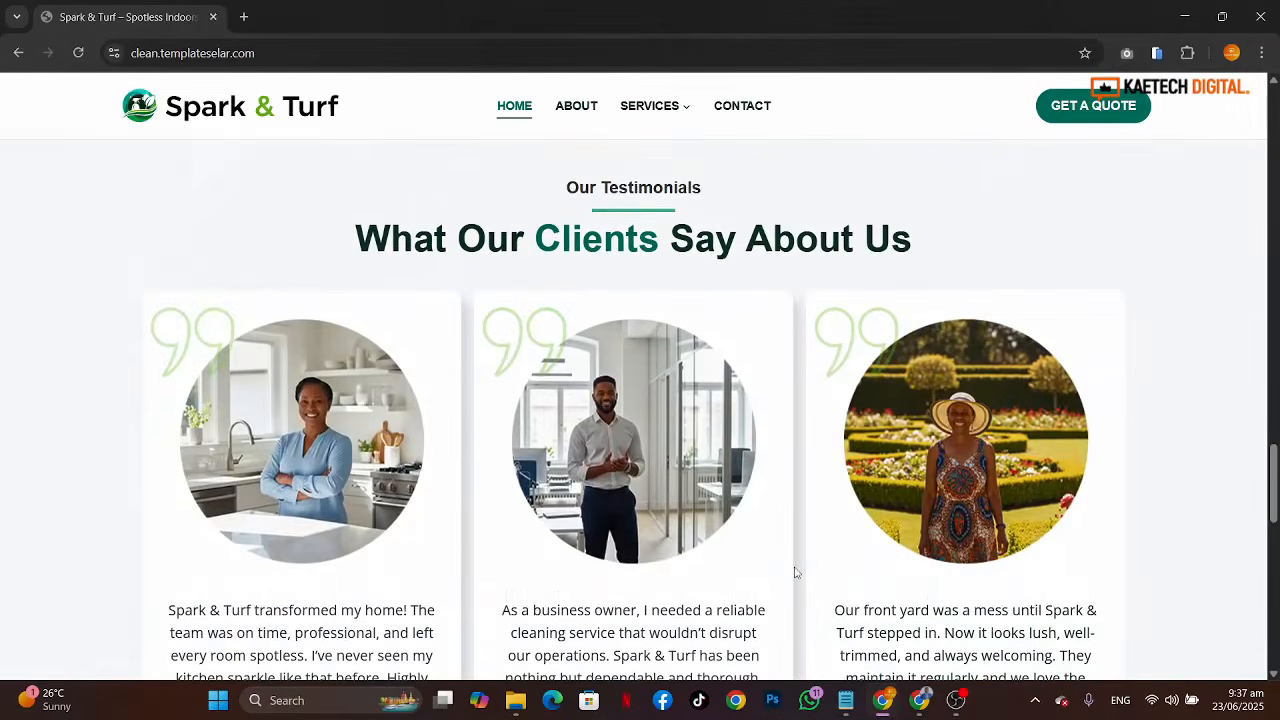
scroll(796, 572, "down", 3)
scroll(794, 571, "up", 2)
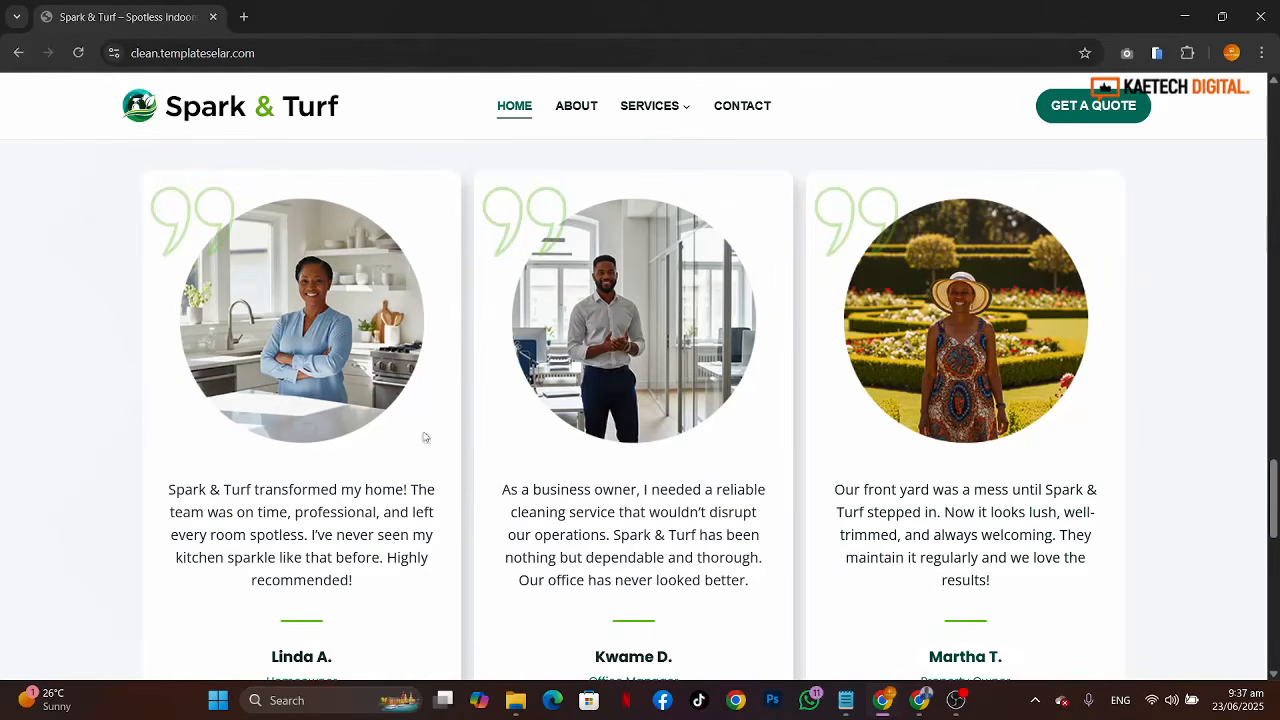
scroll(771, 566, "down", 3)
scroll(771, 566, "up", 2)
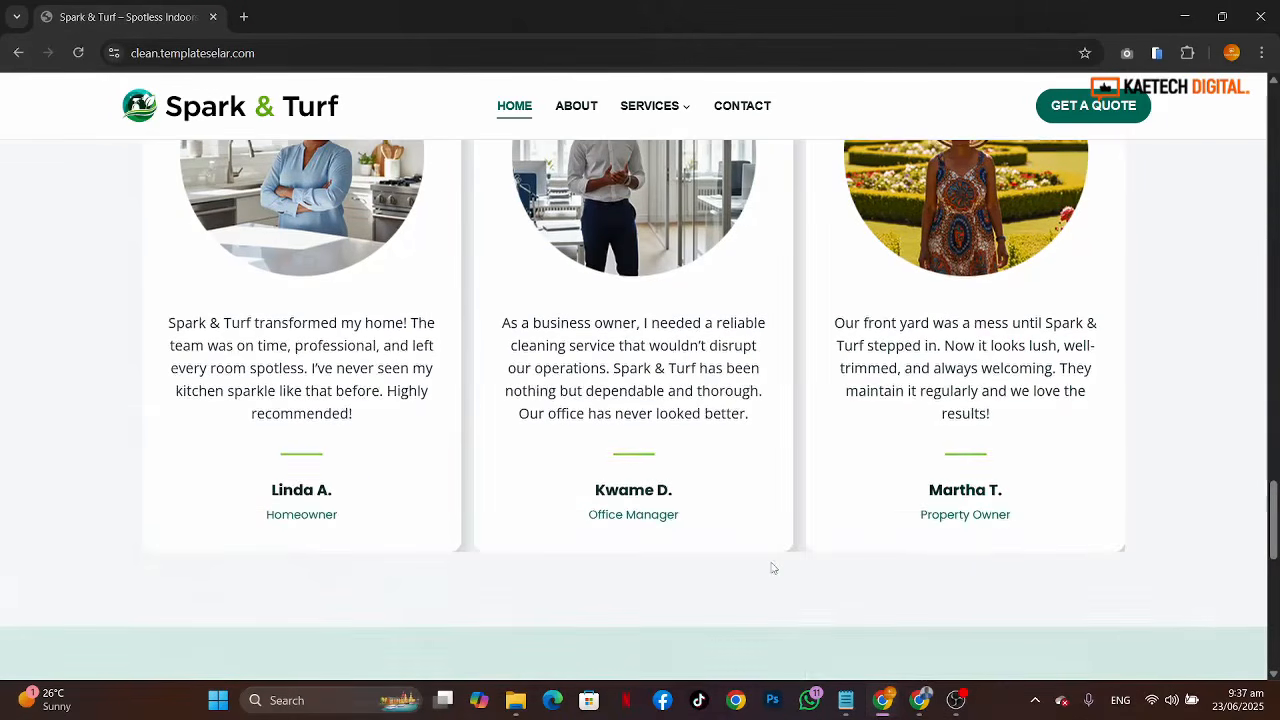
Step: Examine the homepage's Work With Us call-to-action banner with its Contact Us button
scroll(726, 632, "down", 5)
scroll(726, 632, "up", 1)
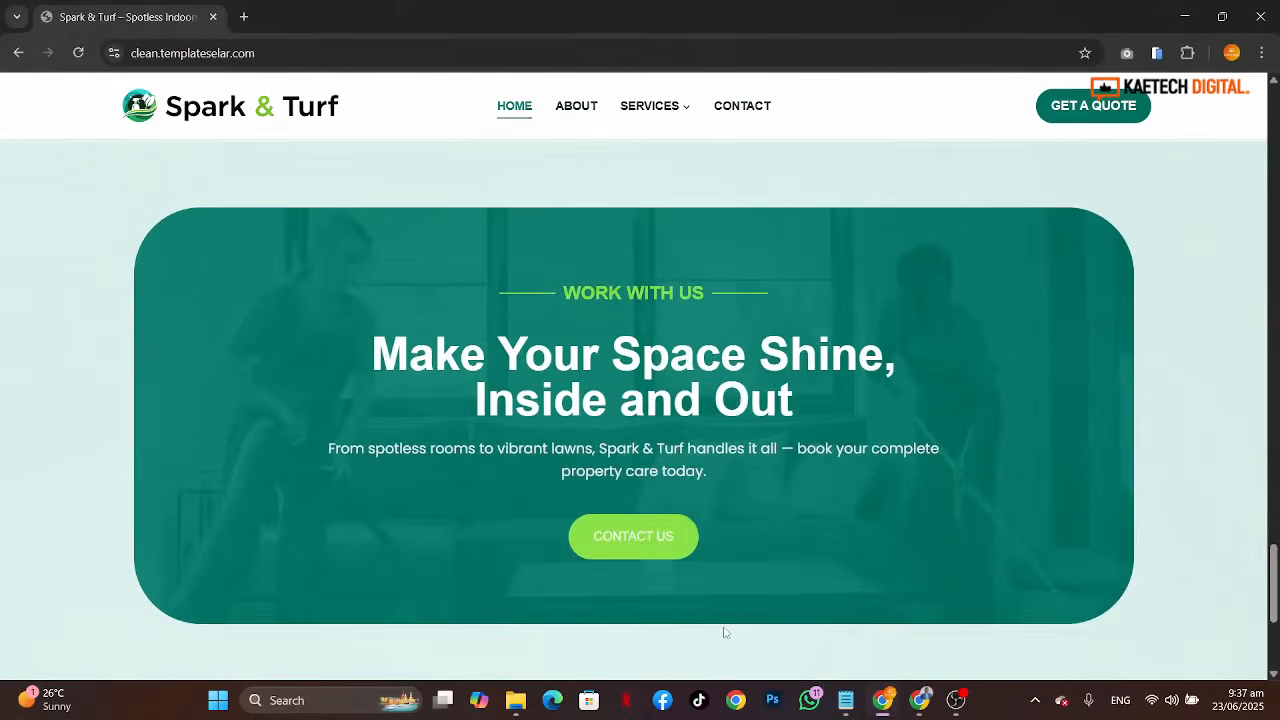
scroll(977, 526, "up", 3)
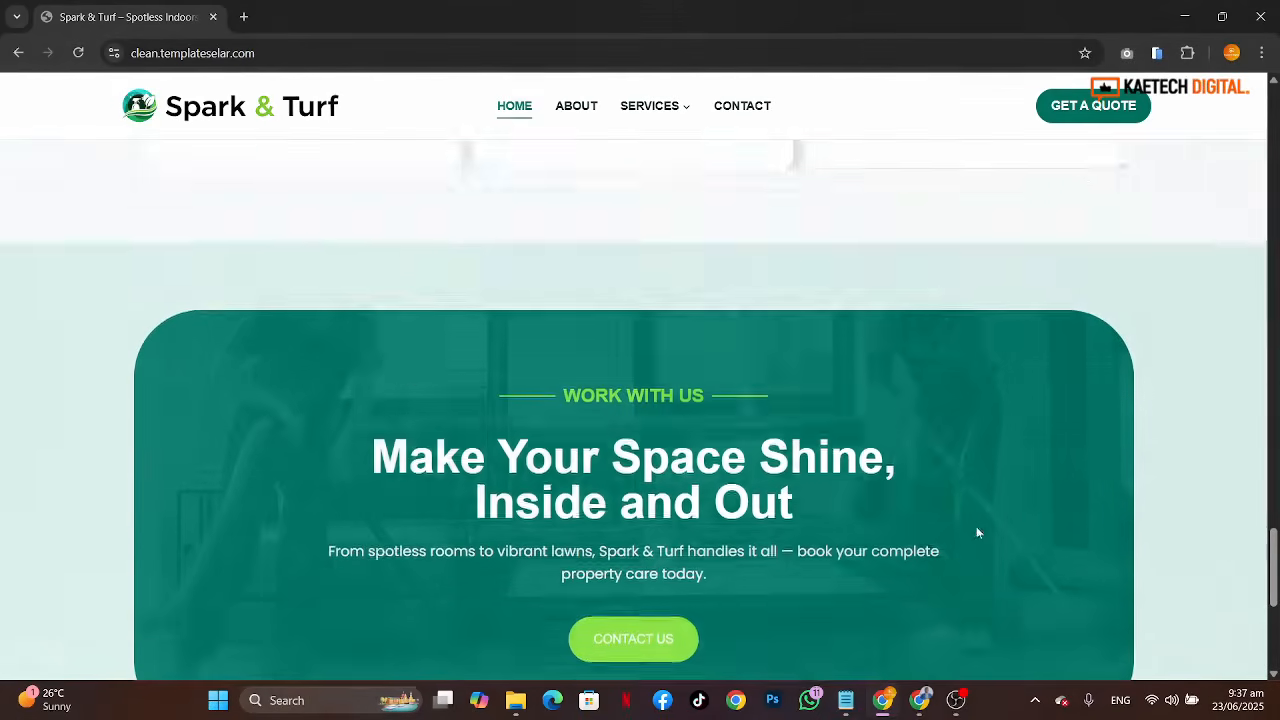
scroll(977, 526, "down", 4)
scroll(977, 526, "up", 2)
scroll(978, 533, "down", 2)
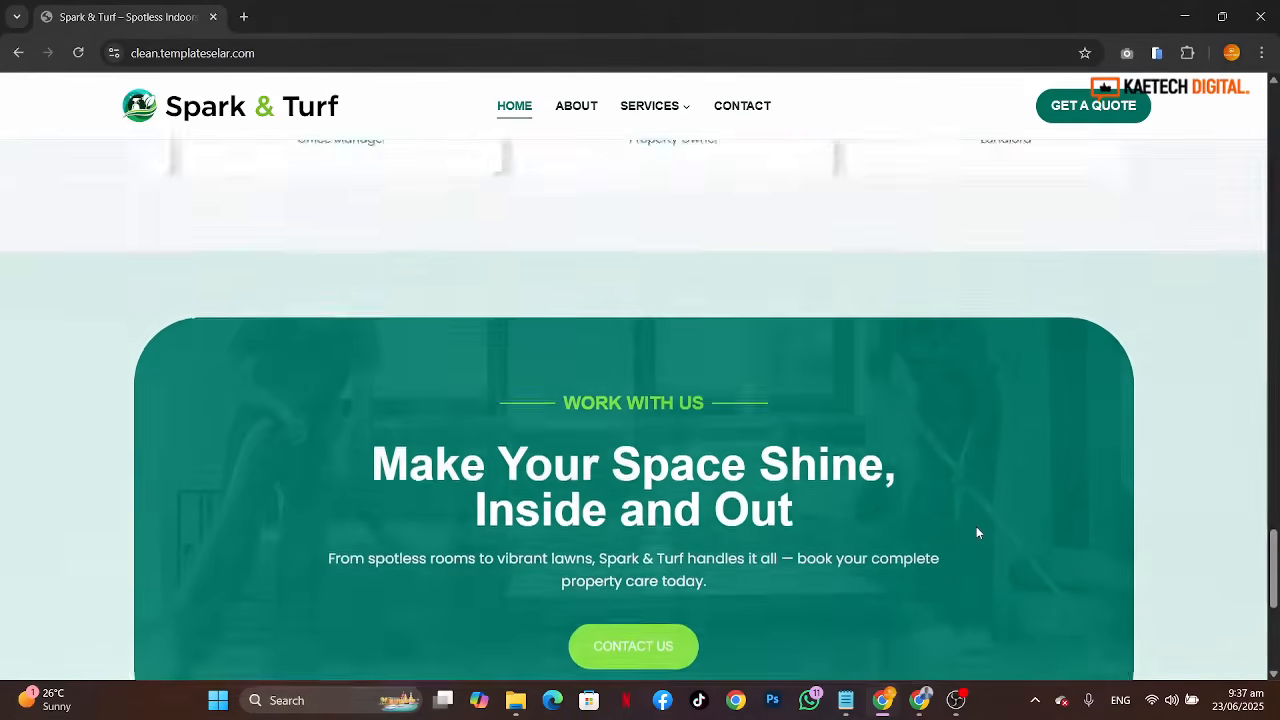
scroll(978, 533, "up", 2)
scroll(978, 533, "down", 3)
scroll(978, 533, "up", 2)
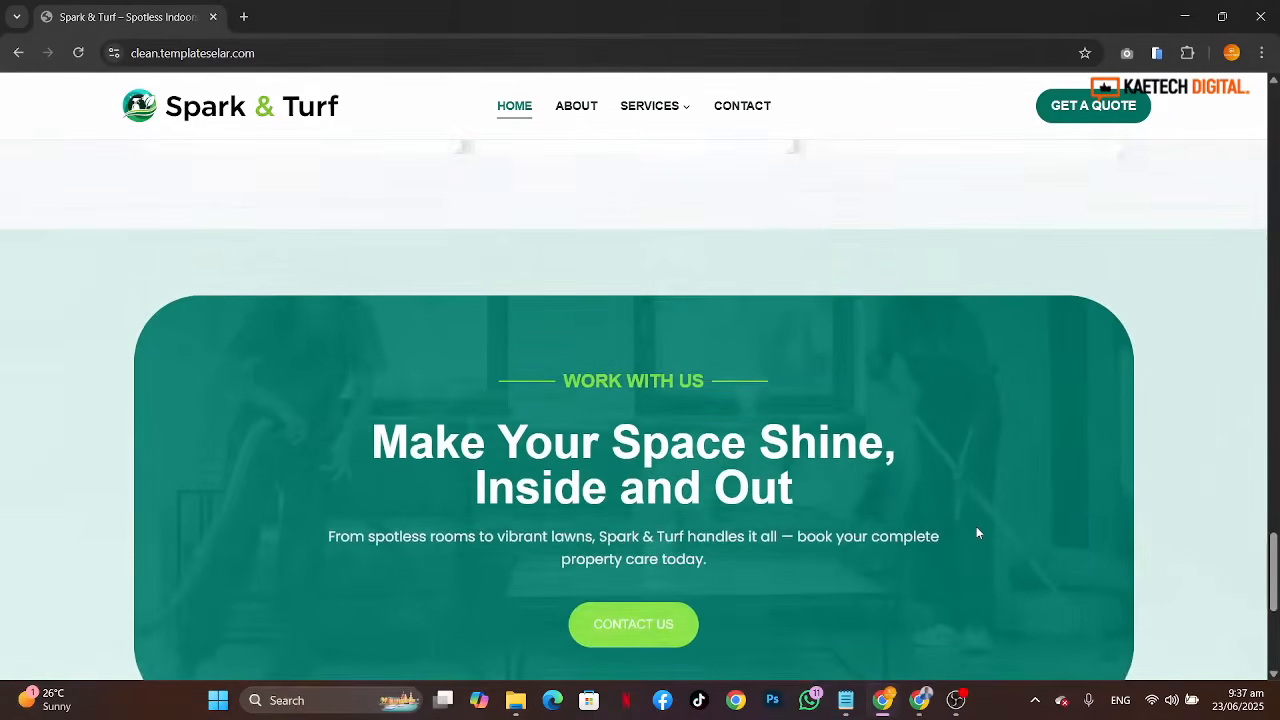
scroll(978, 533, "down", 1)
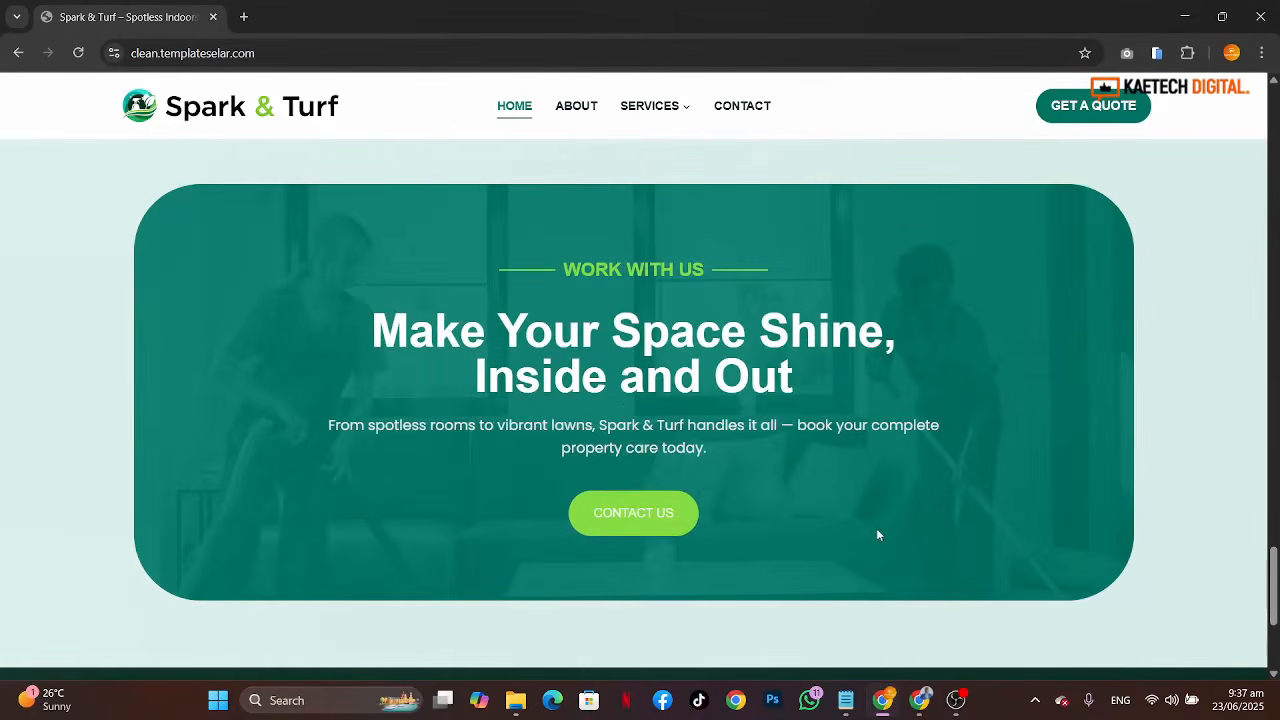
scroll(872, 539, "up", 2)
scroll(872, 539, "down", 3)
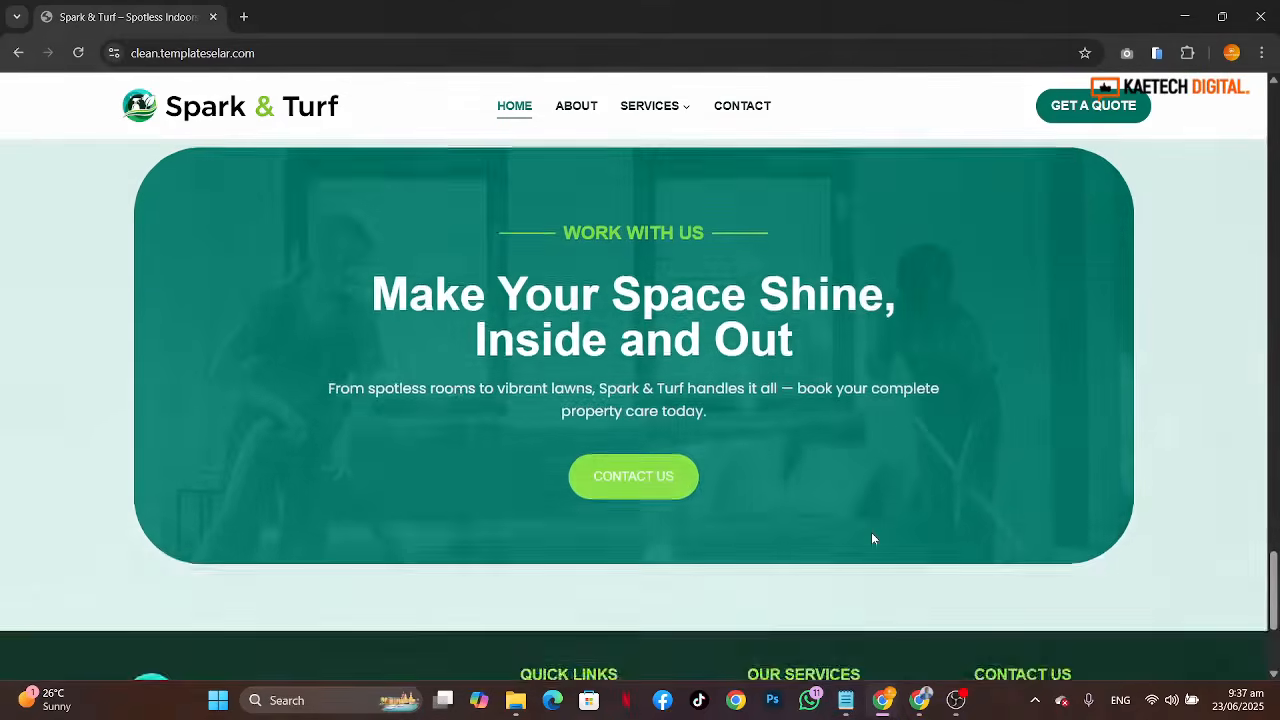
scroll(872, 539, "up", 1)
scroll(872, 539, "down", 1)
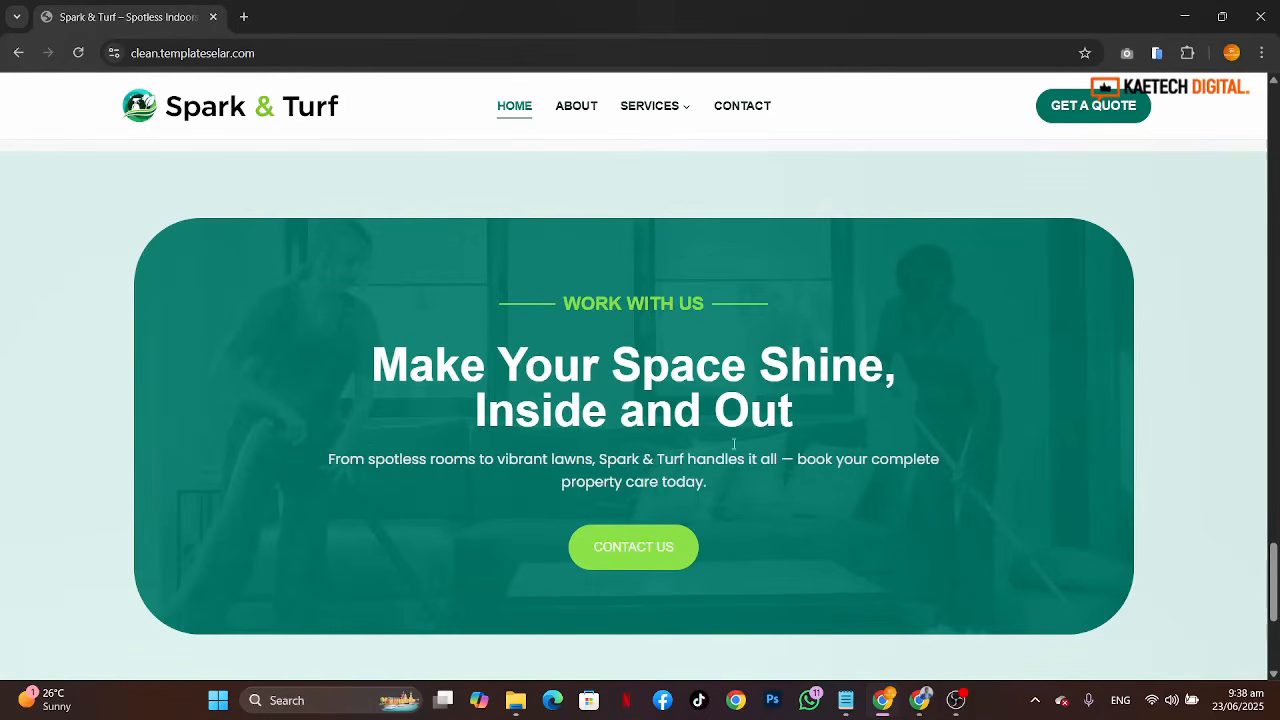
Step: Examine the homepage footer with its quick links, services list and contact form, then return to the top
scroll(907, 566, "down", 3)
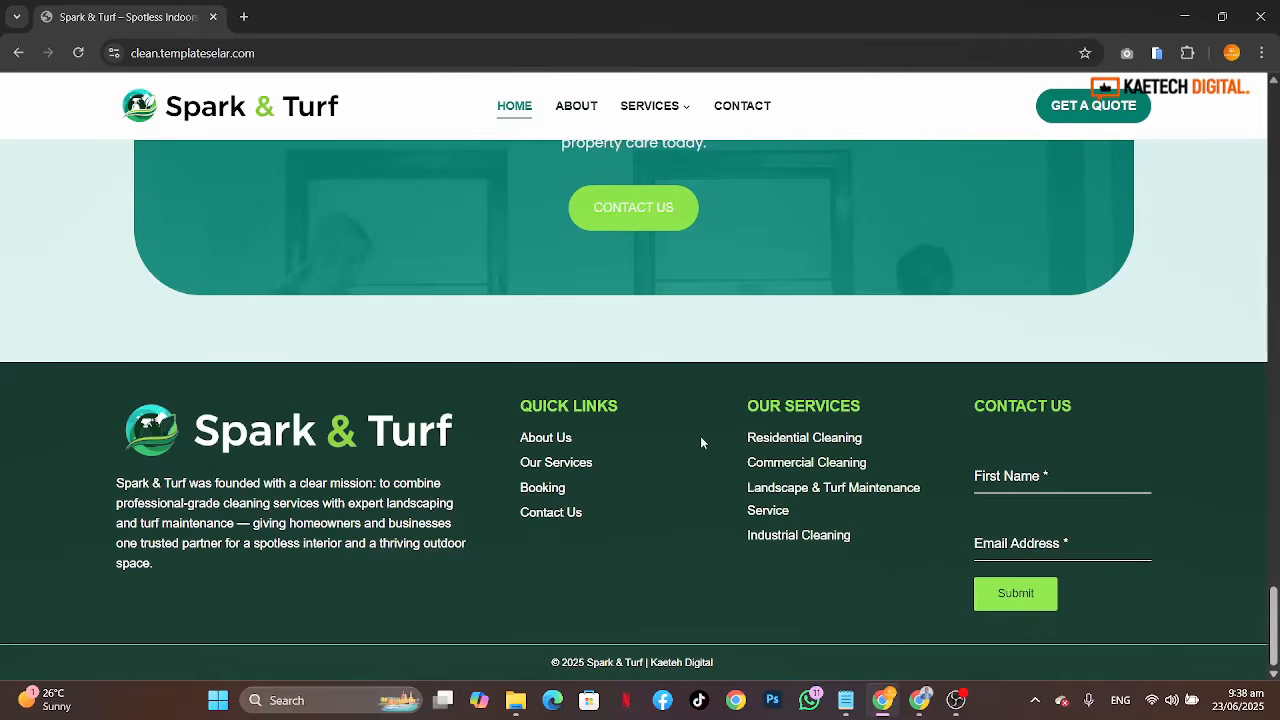
scroll(700, 436, "up", 15)
scroll(700, 436, "up", 12)
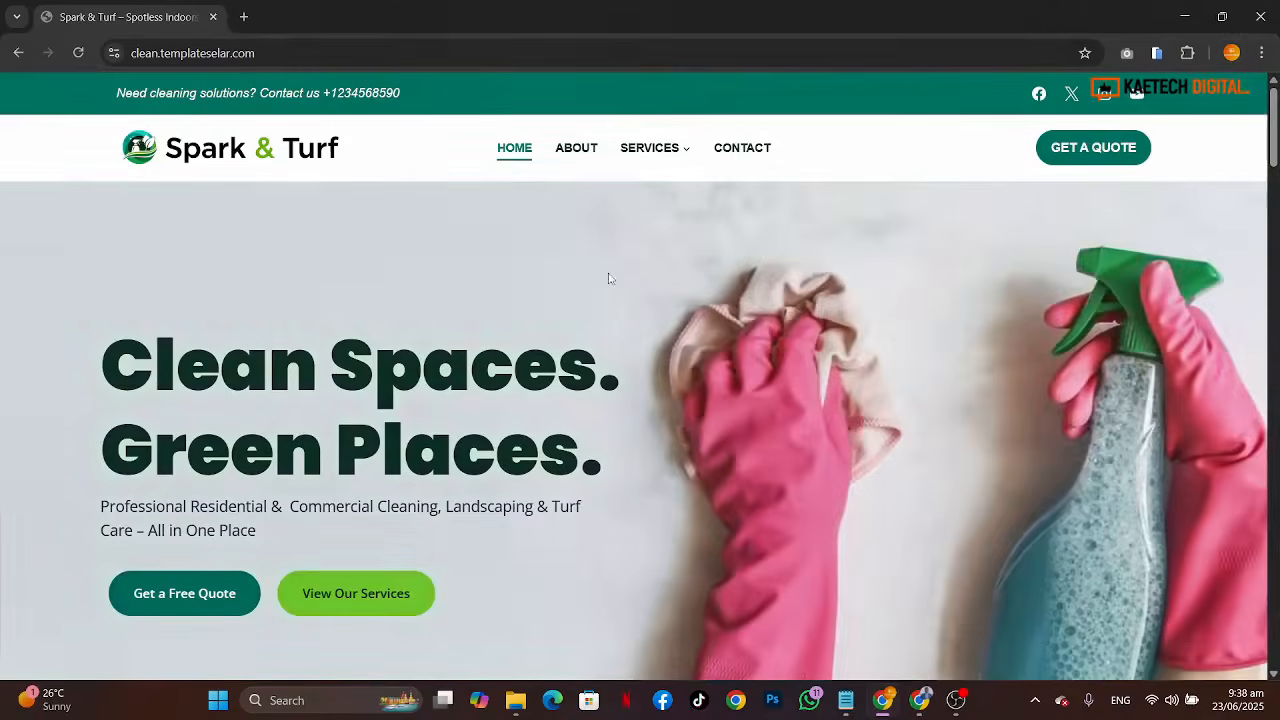
Step: Open the About page and highlight its hero heading and introduction paragraph while reading them
left_click(576, 148)
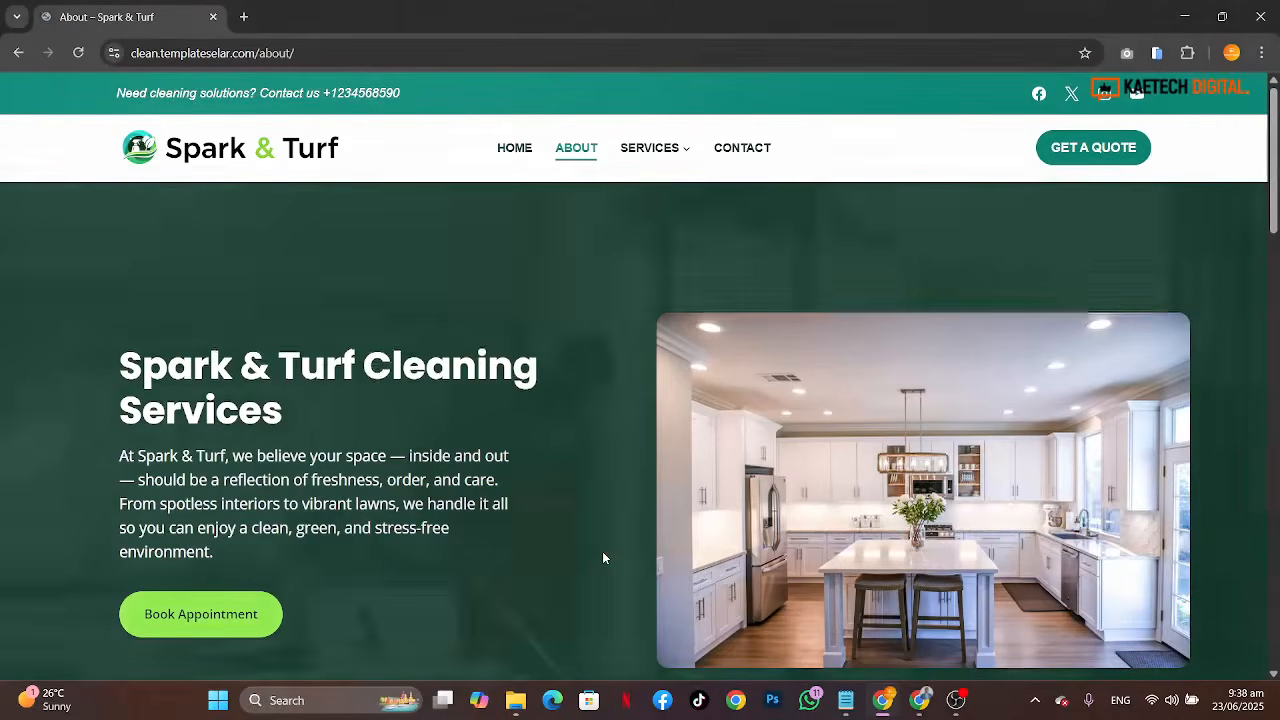
scroll(603, 553, "down", 4)
scroll(603, 553, "up", 4)
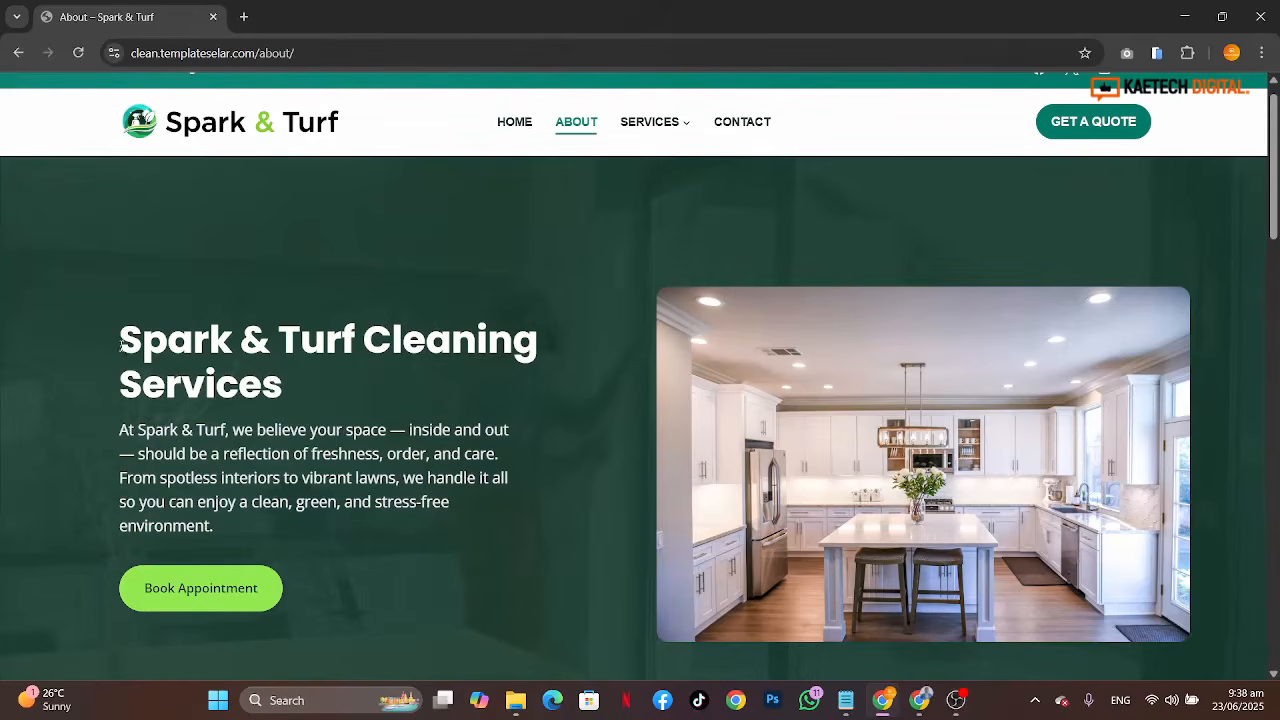
left_click_drag(123, 352, 318, 390)
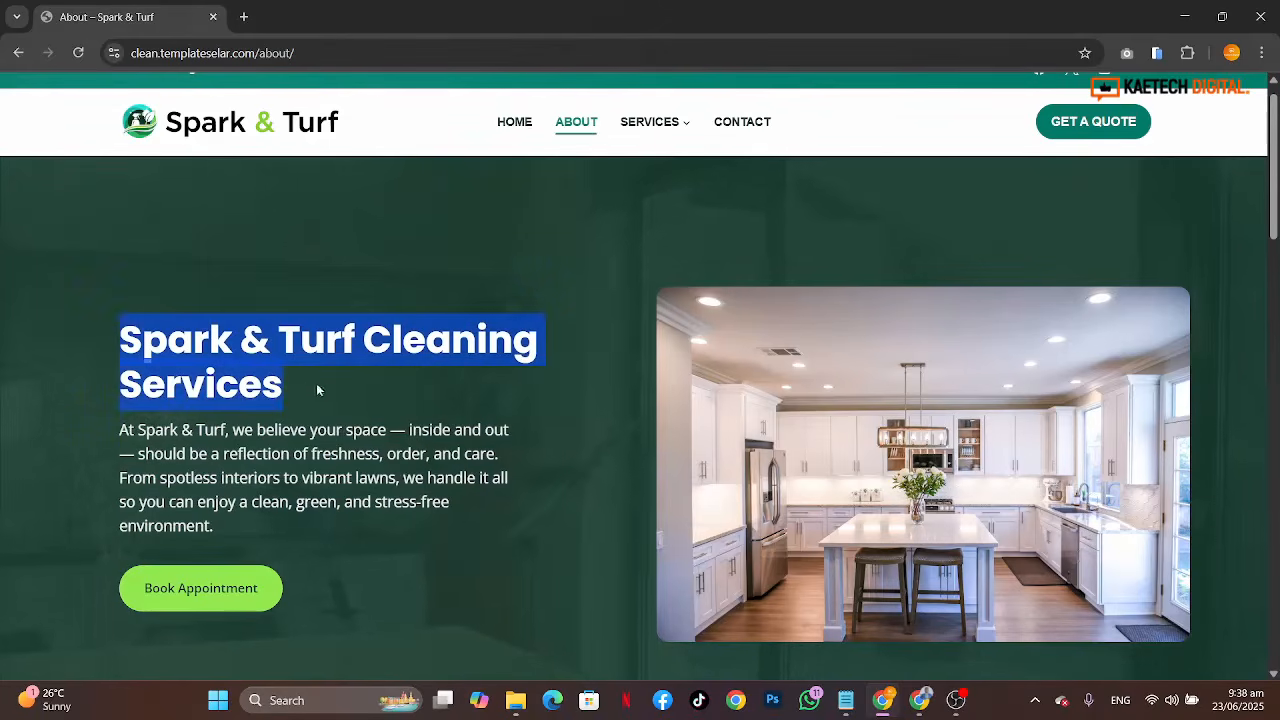
left_click_drag(121, 429, 277, 526)
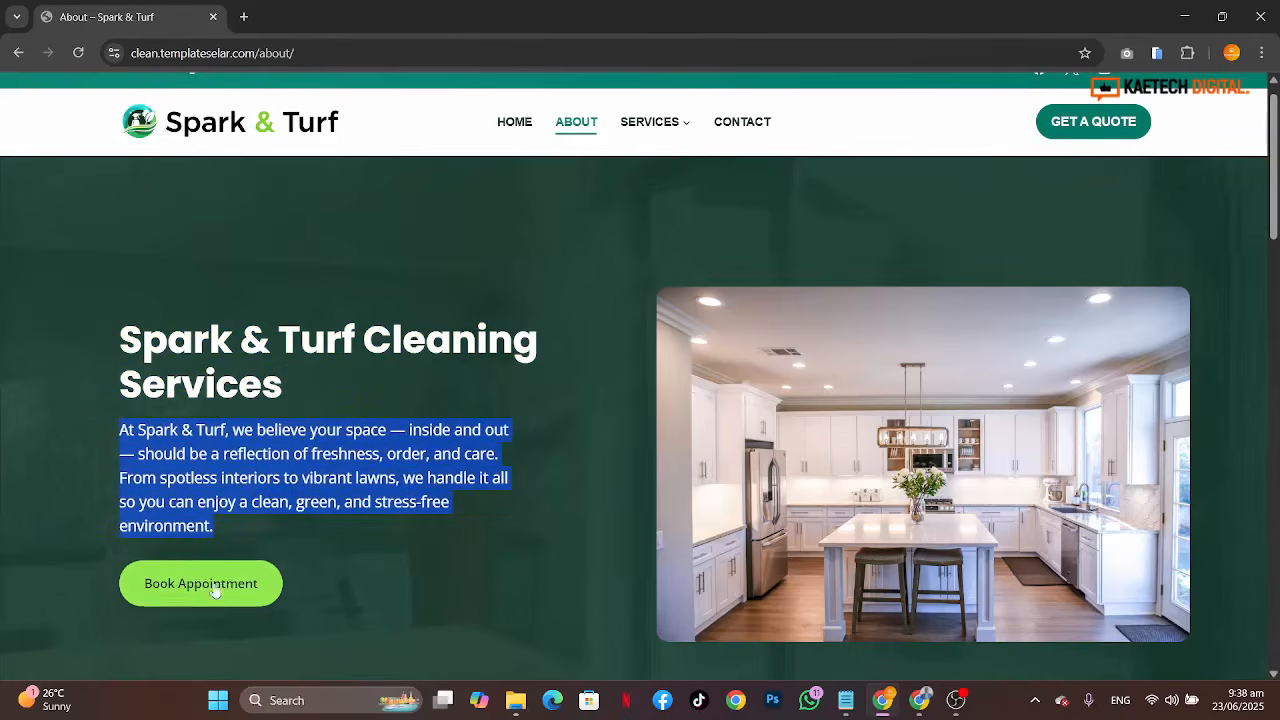
left_click(392, 509)
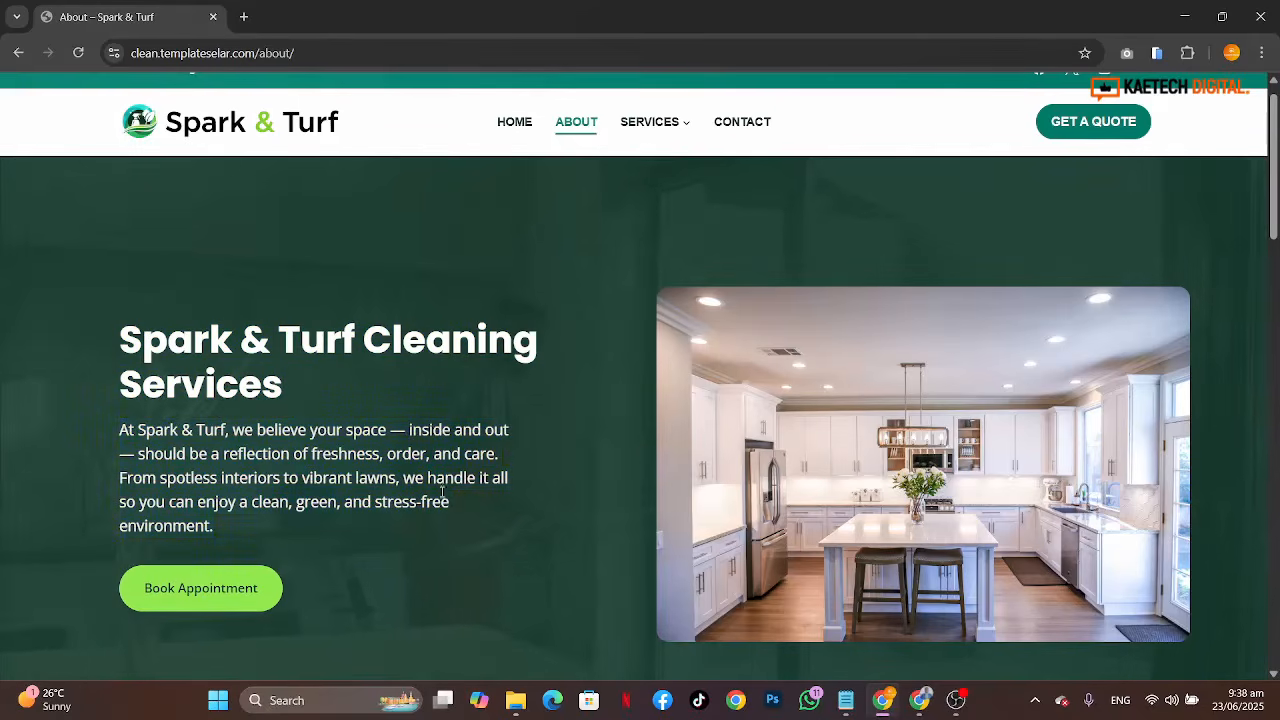
Step: Scroll through the About page's Story About Spark & Turf, Our Mission and Our Values sections
scroll(870, 473, "down", 5)
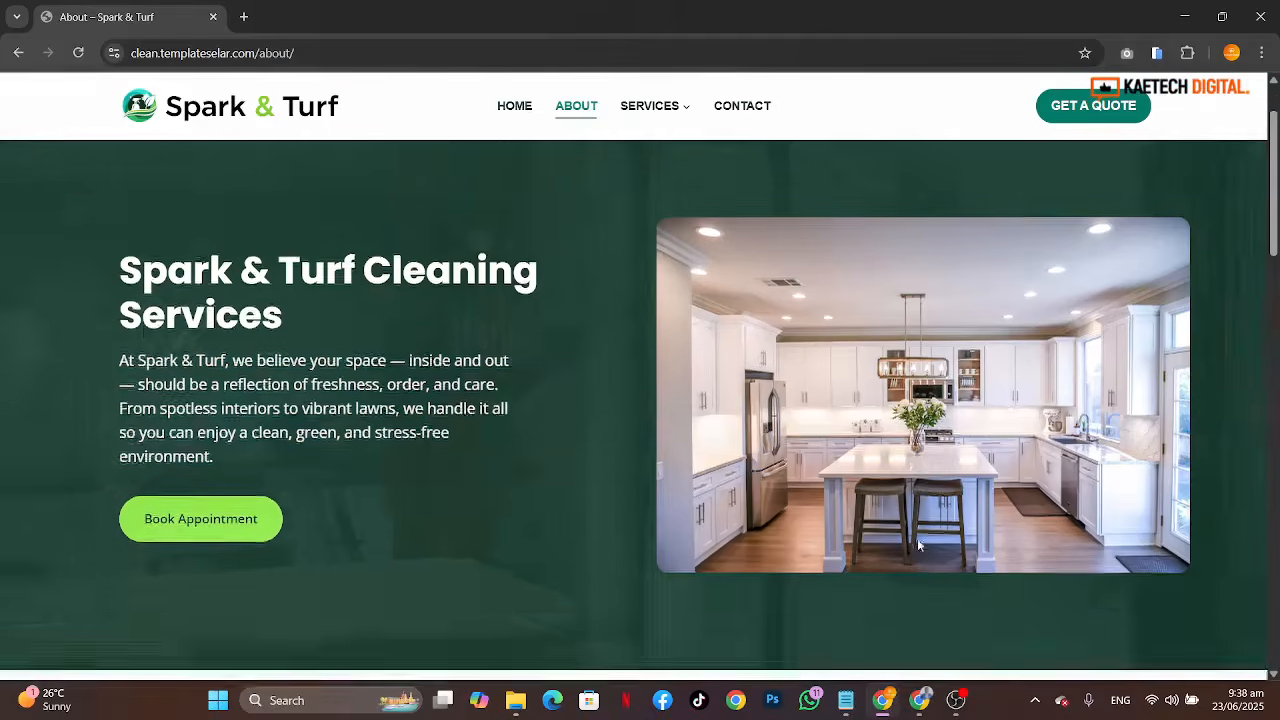
scroll(917, 535, "up", 2)
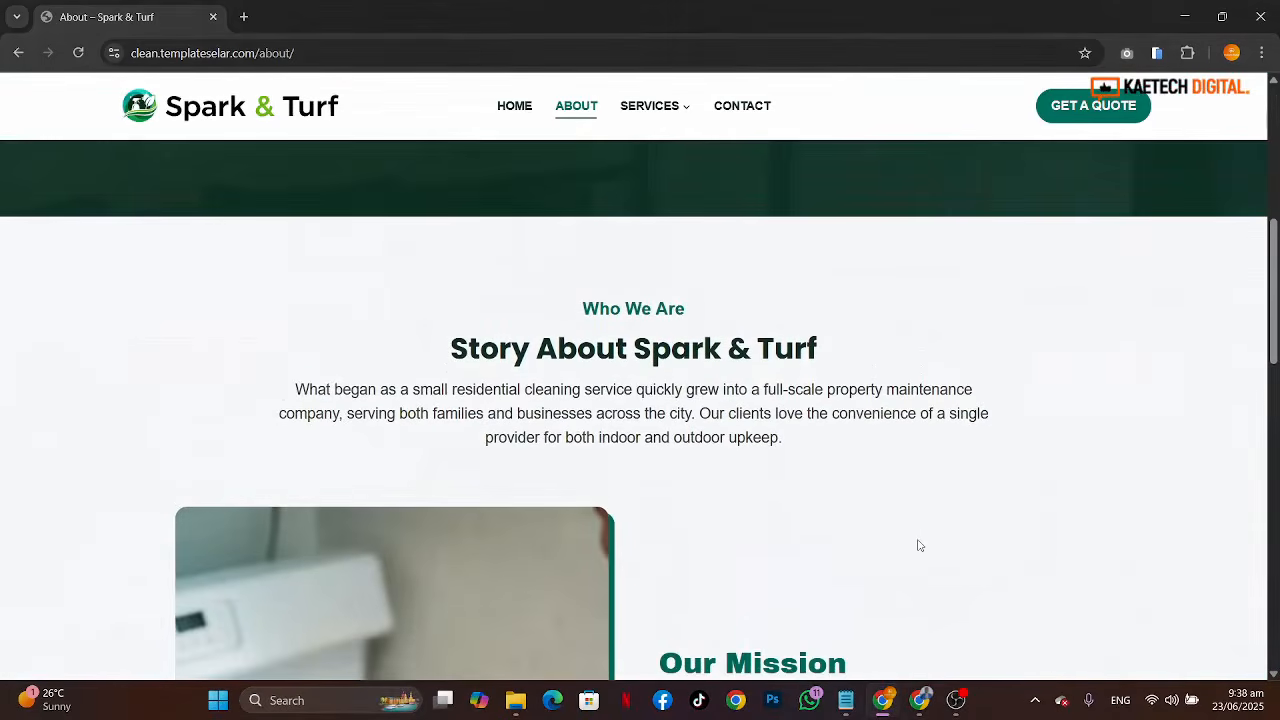
scroll(917, 543, "down", 1)
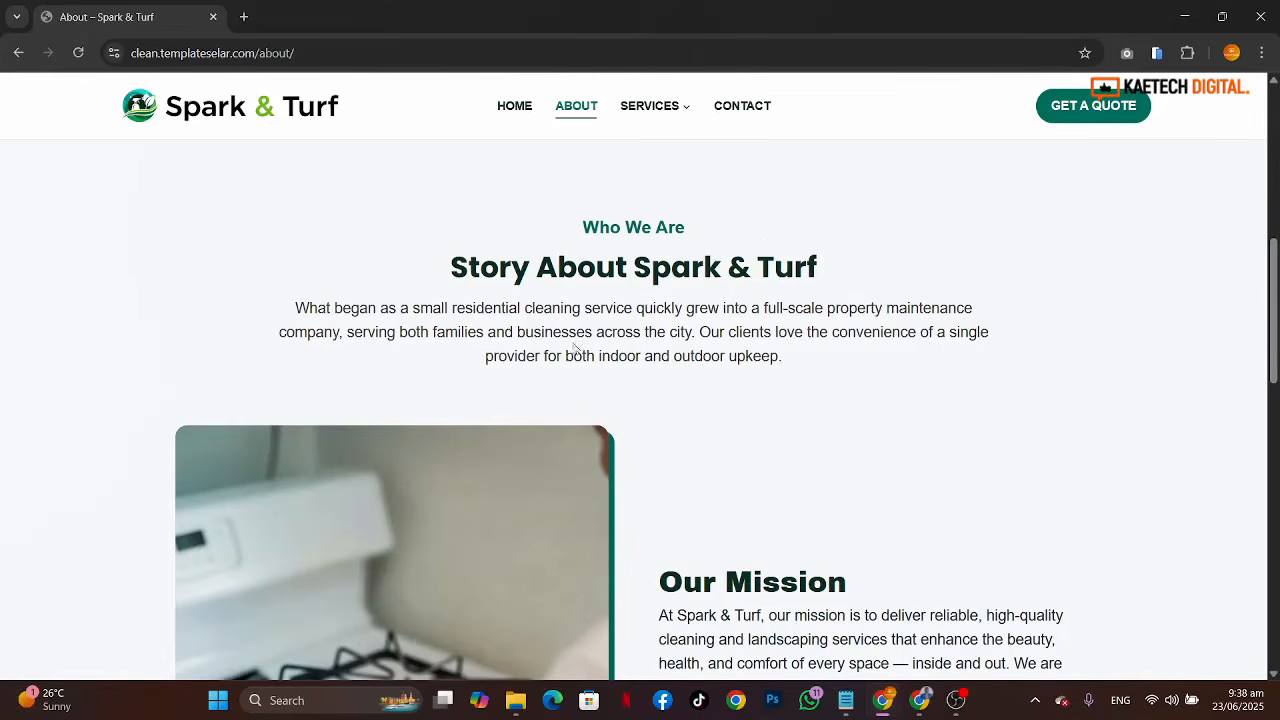
scroll(939, 460, "down", 2)
scroll(939, 460, "up", 2)
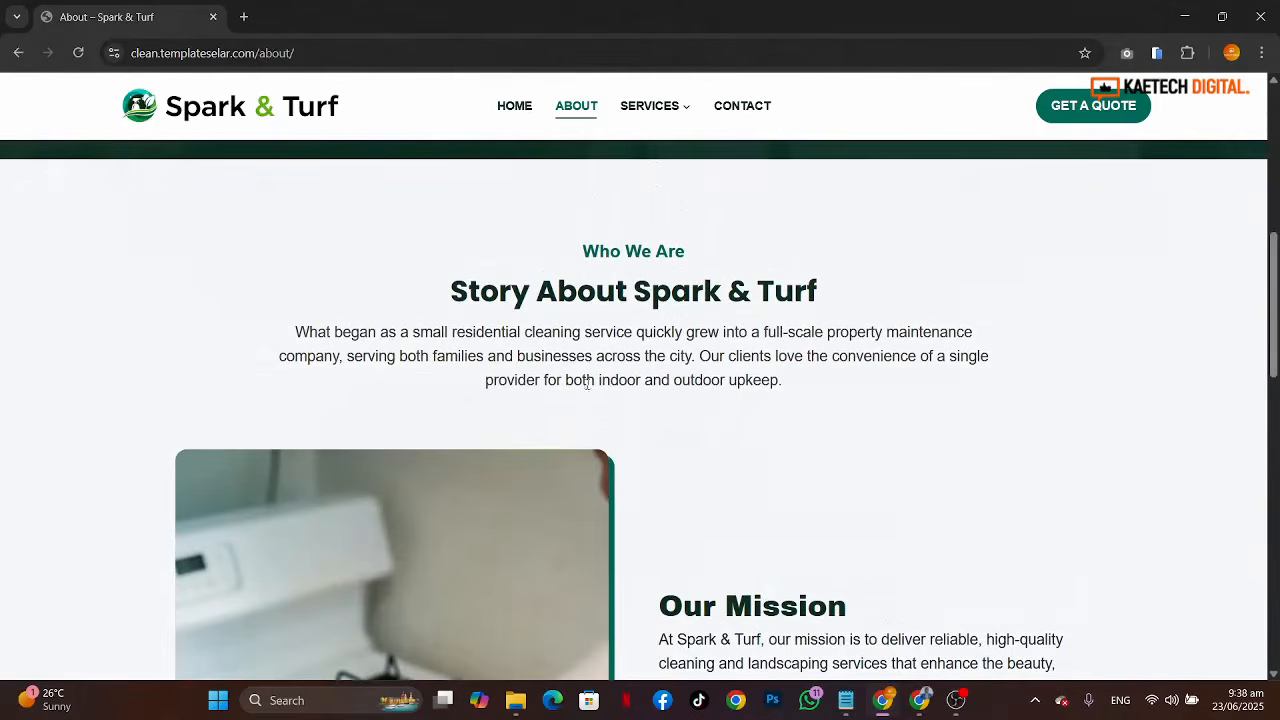
scroll(844, 400, "down", 4)
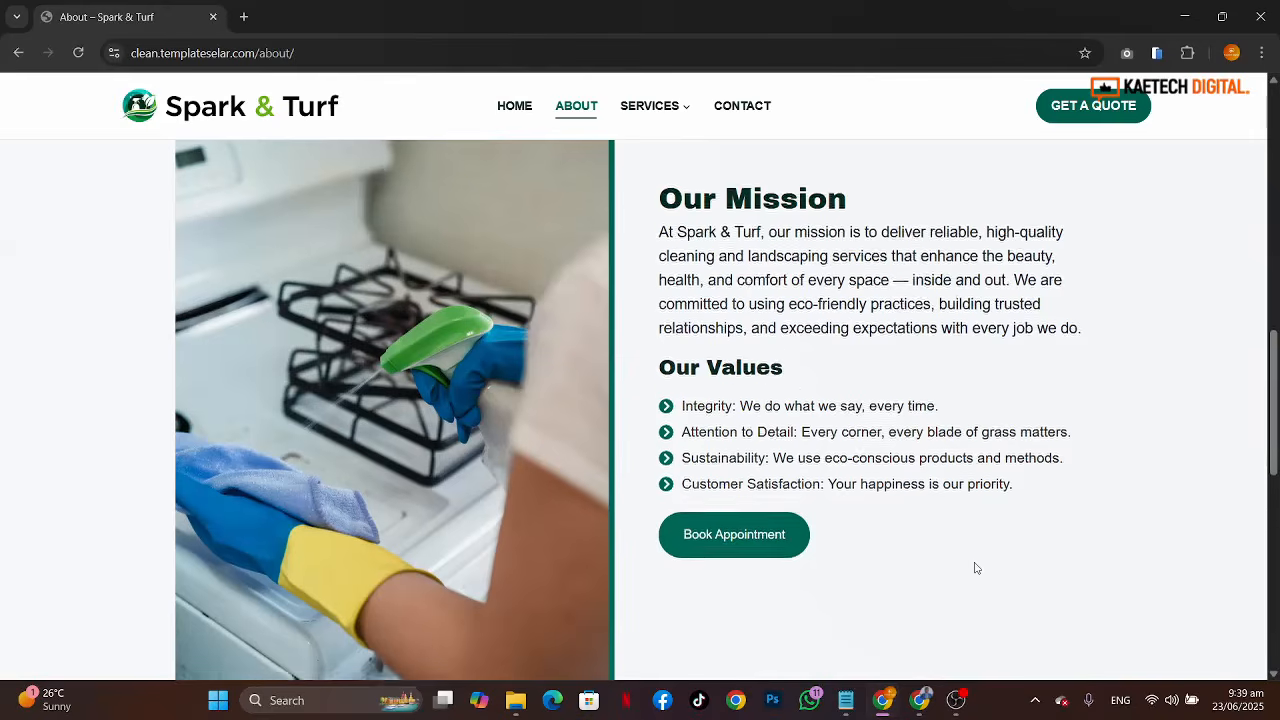
scroll(976, 568, "down", 6)
scroll(976, 568, "down", 1)
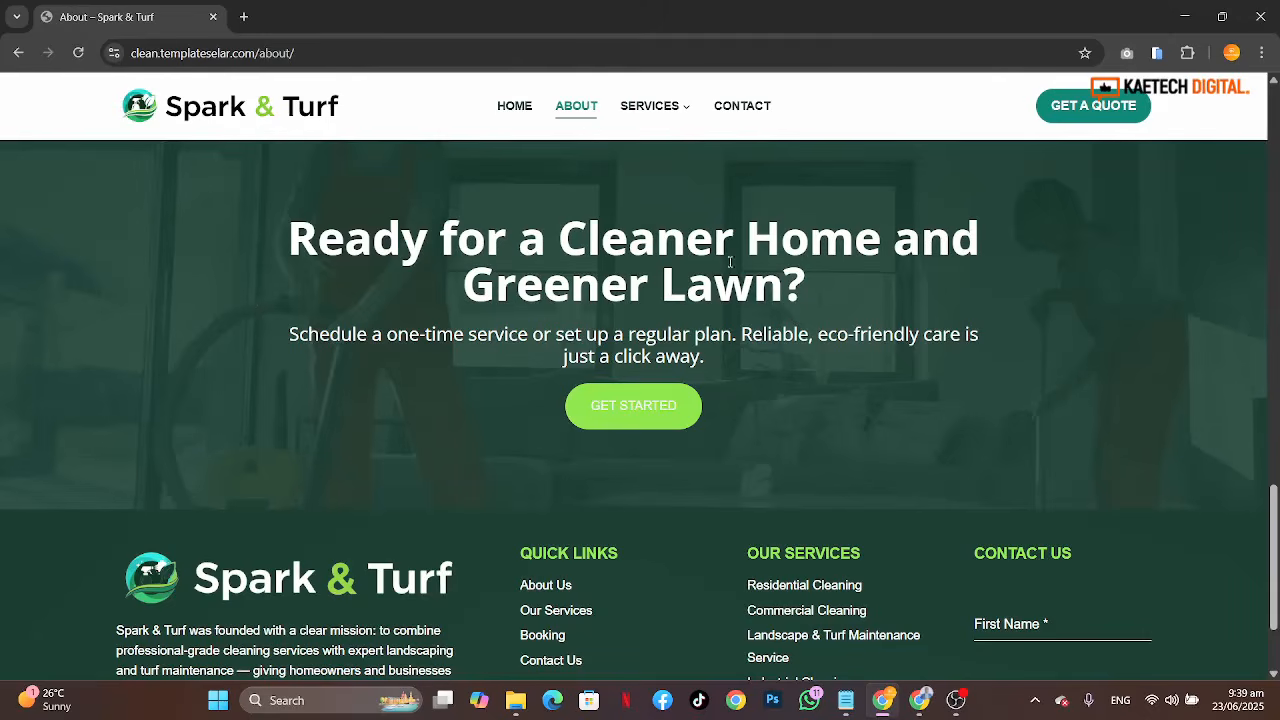
Step: Examine the About page's Ready for a Cleaner Home and Greener Lawn banner, then return to the top
scroll(957, 511, "up", 3)
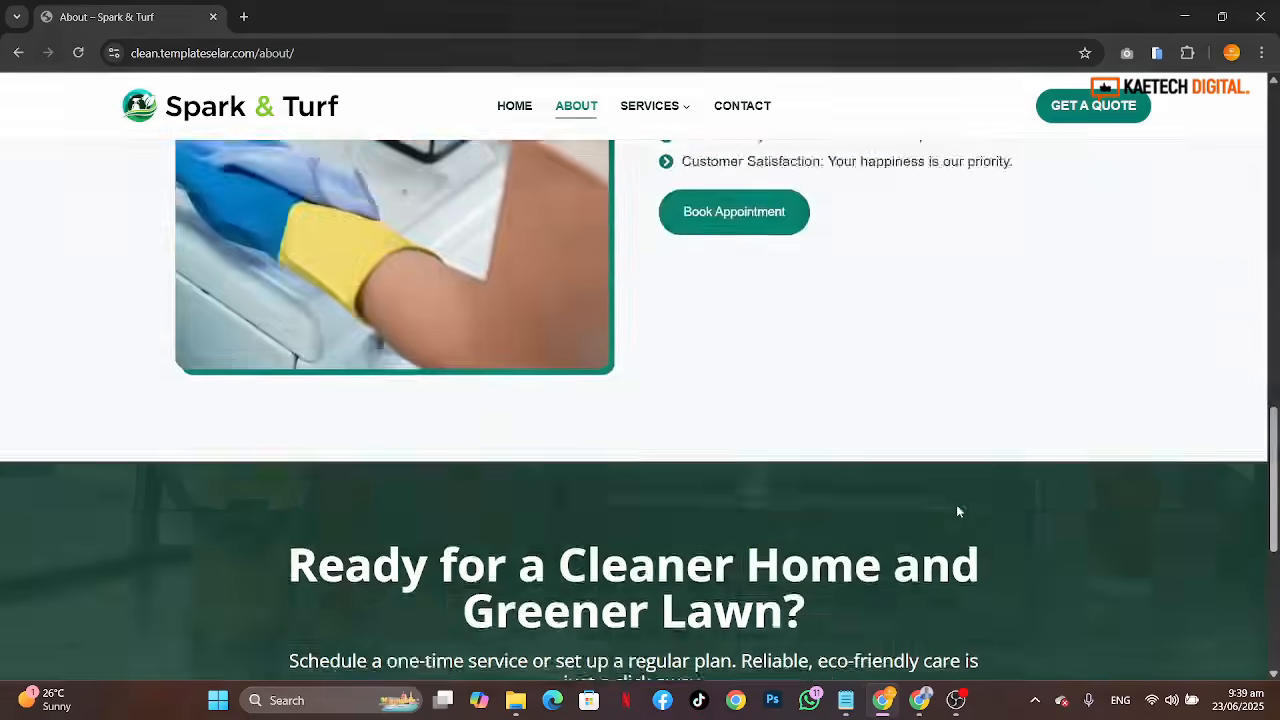
scroll(957, 511, "down", 2)
scroll(957, 511, "up", 1)
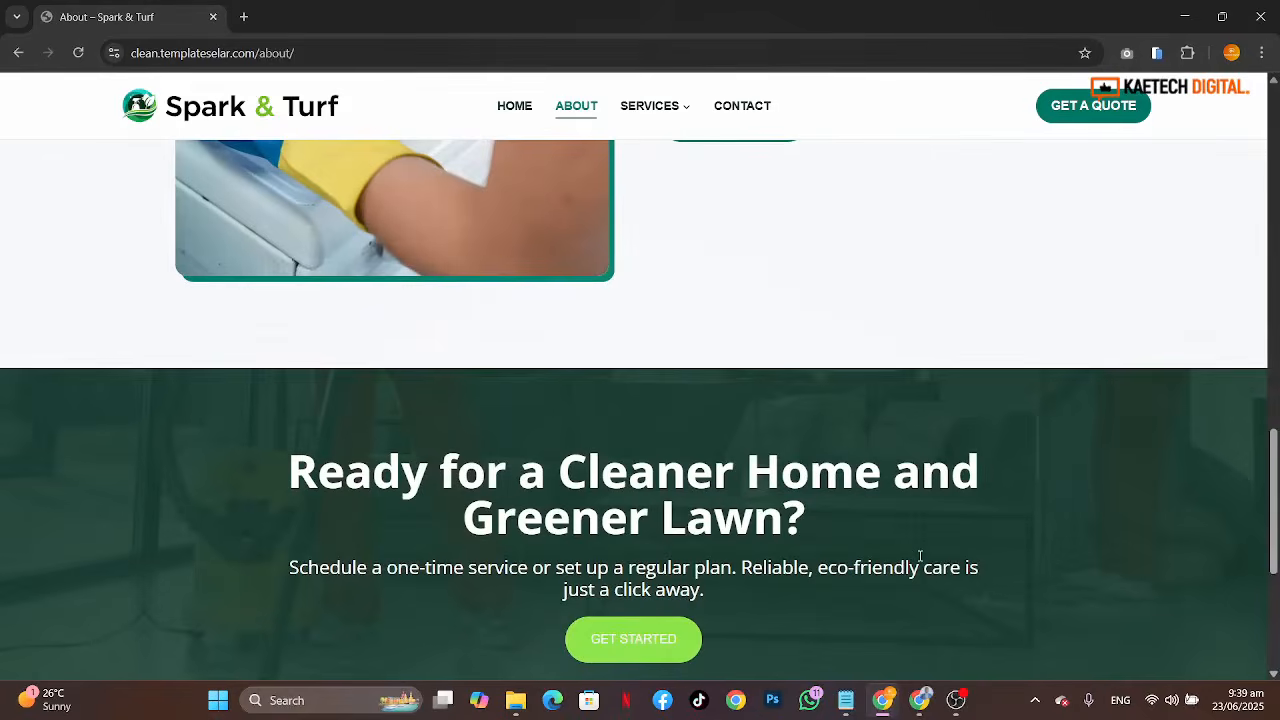
scroll(920, 556, "down", 4)
scroll(920, 556, "up", 9)
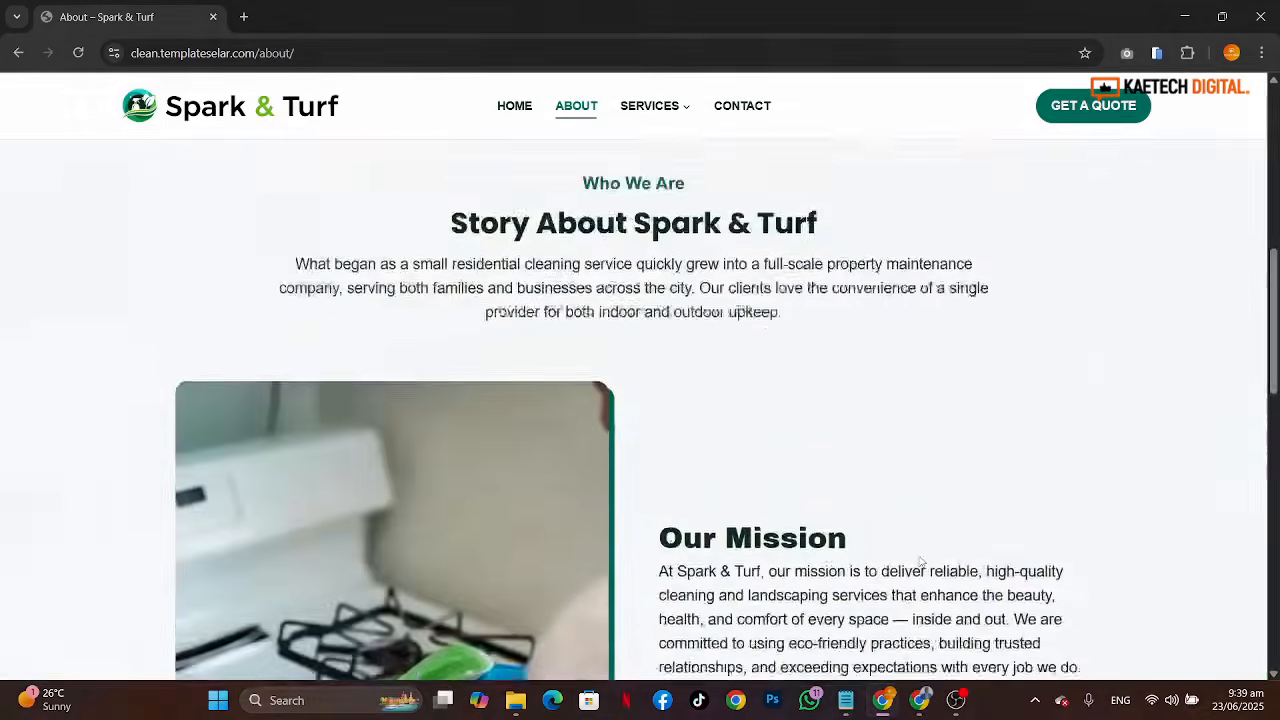
scroll(920, 562, "up", 5)
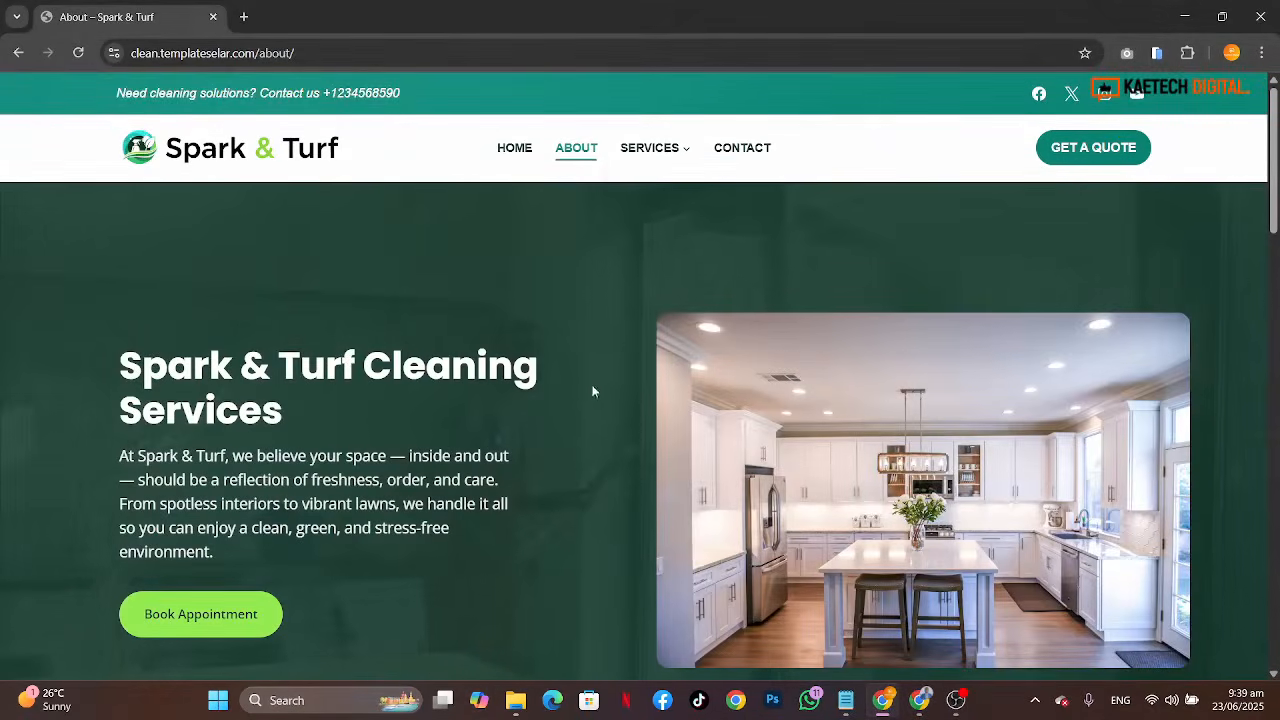
Step: Open the Services page and browse its Explore Our Services intro and four service cards
left_click(650, 150)
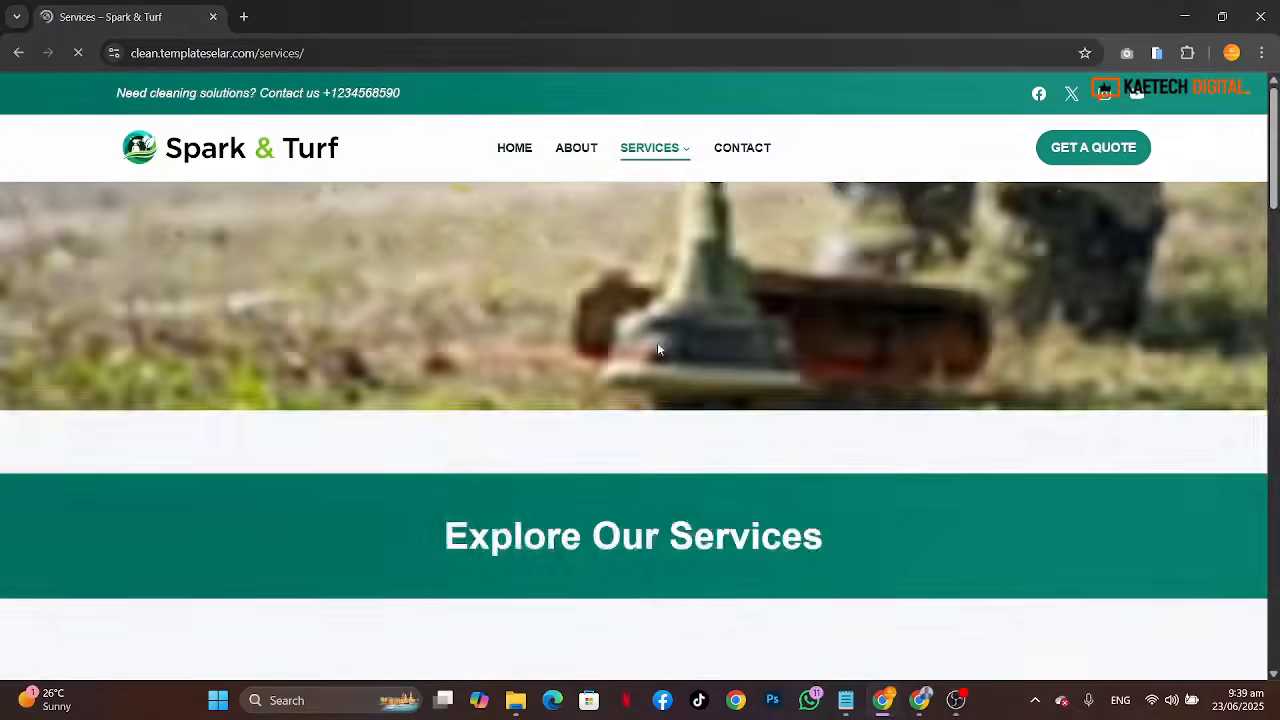
scroll(1007, 511, "down", 3)
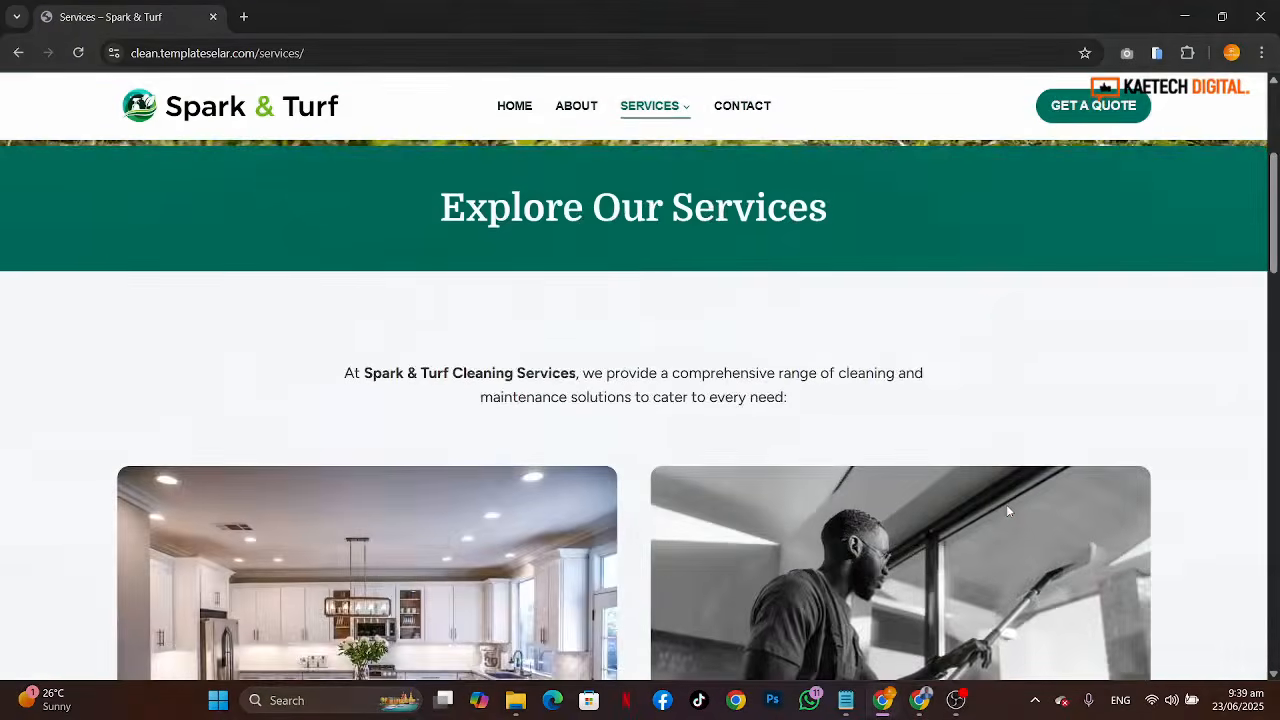
scroll(1007, 511, "up", 2)
scroll(1009, 511, "down", 5)
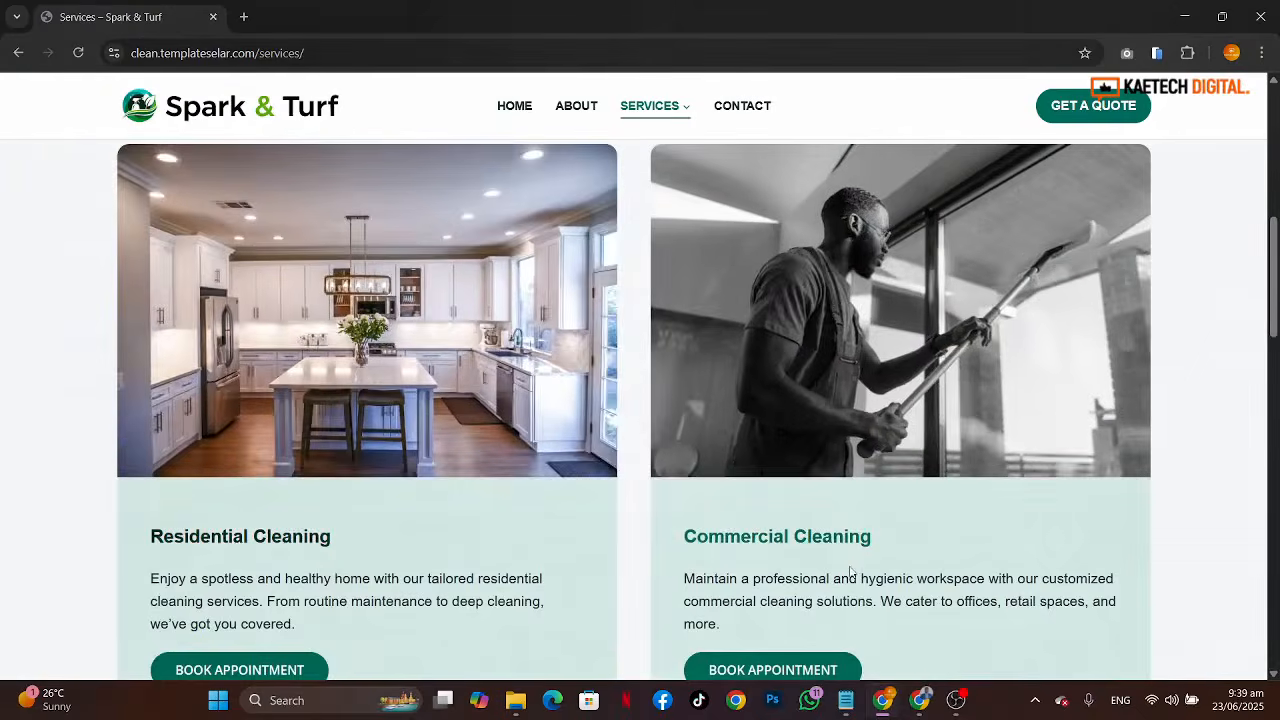
scroll(849, 565, "down", 7)
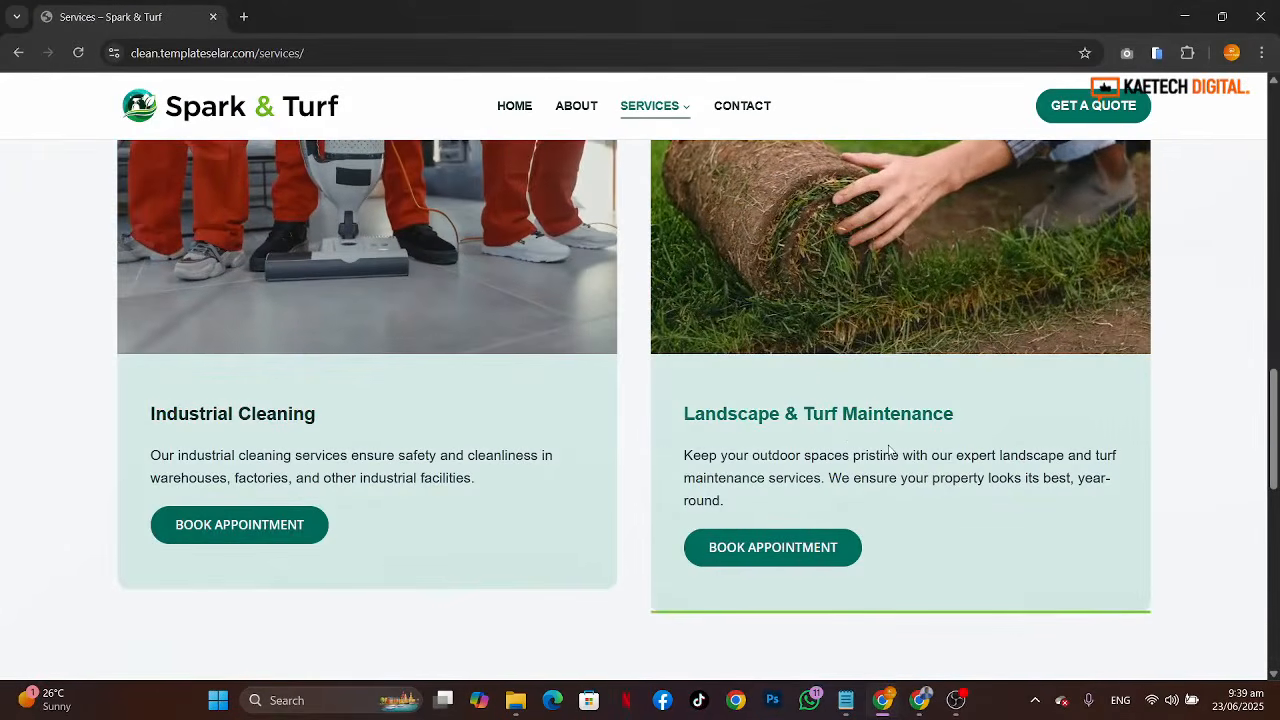
scroll(717, 478, "down", 6)
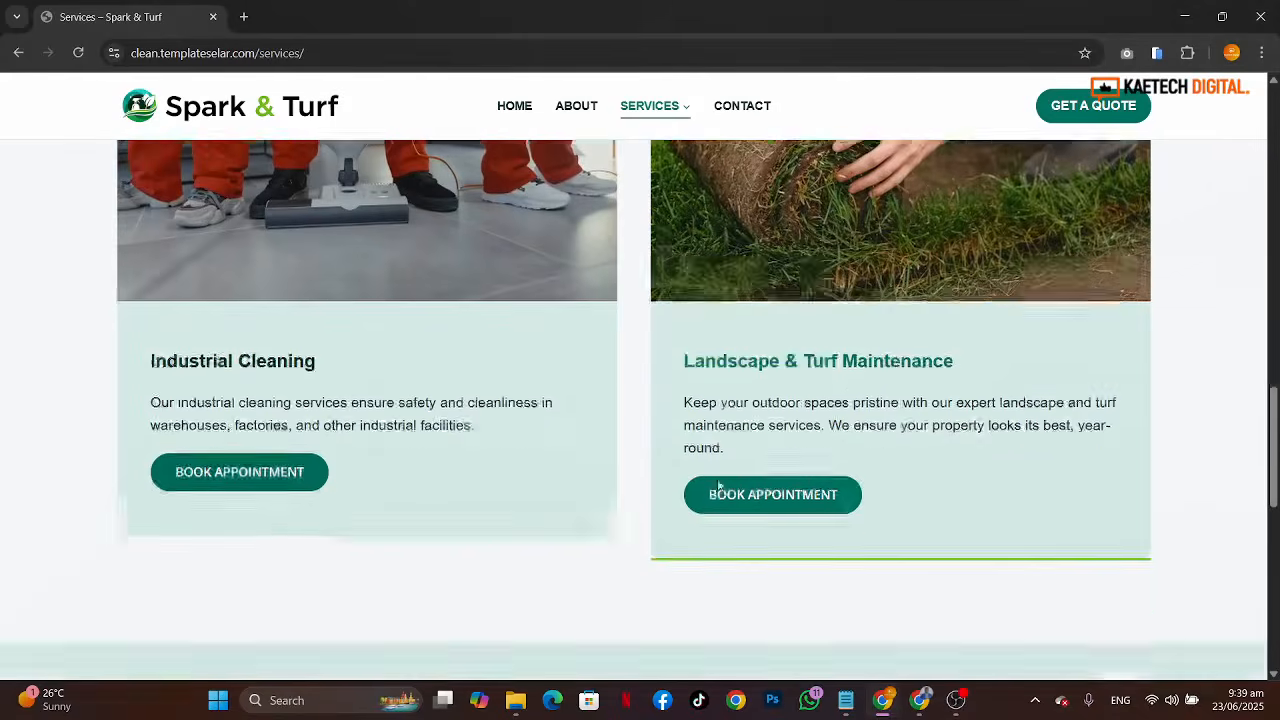
scroll(717, 478, "up", 2)
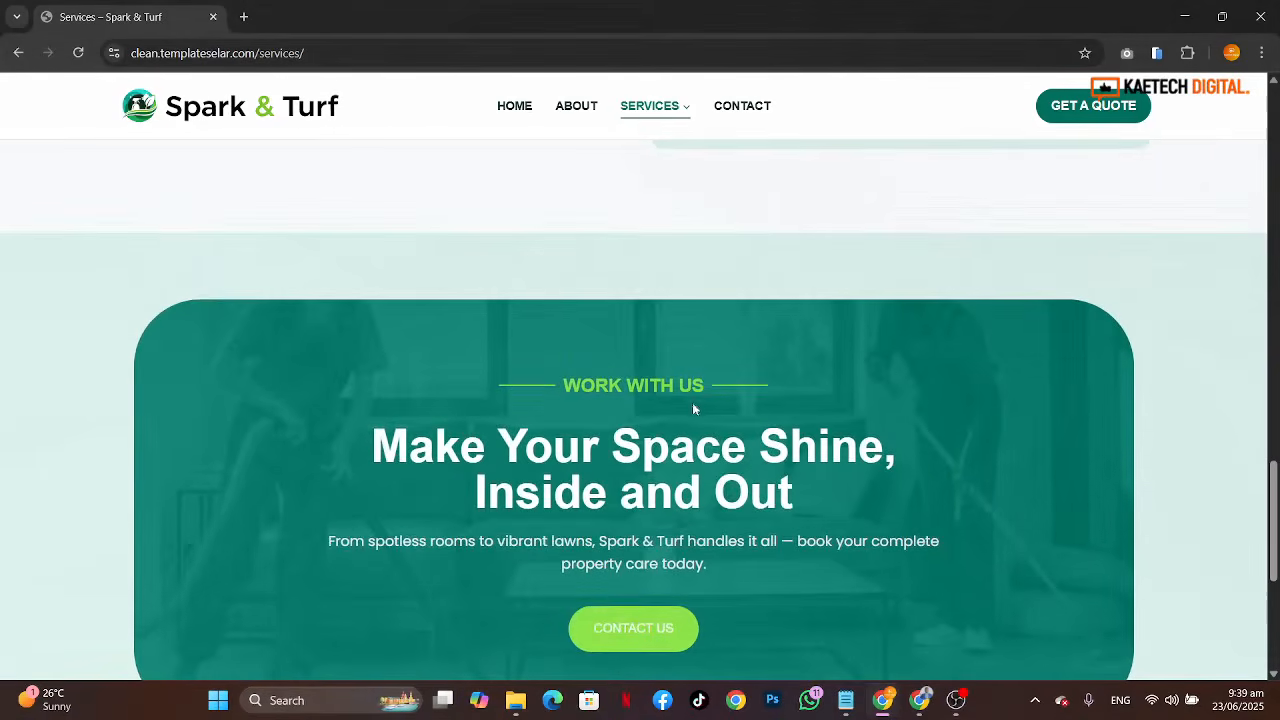
scroll(693, 408, "up", 10)
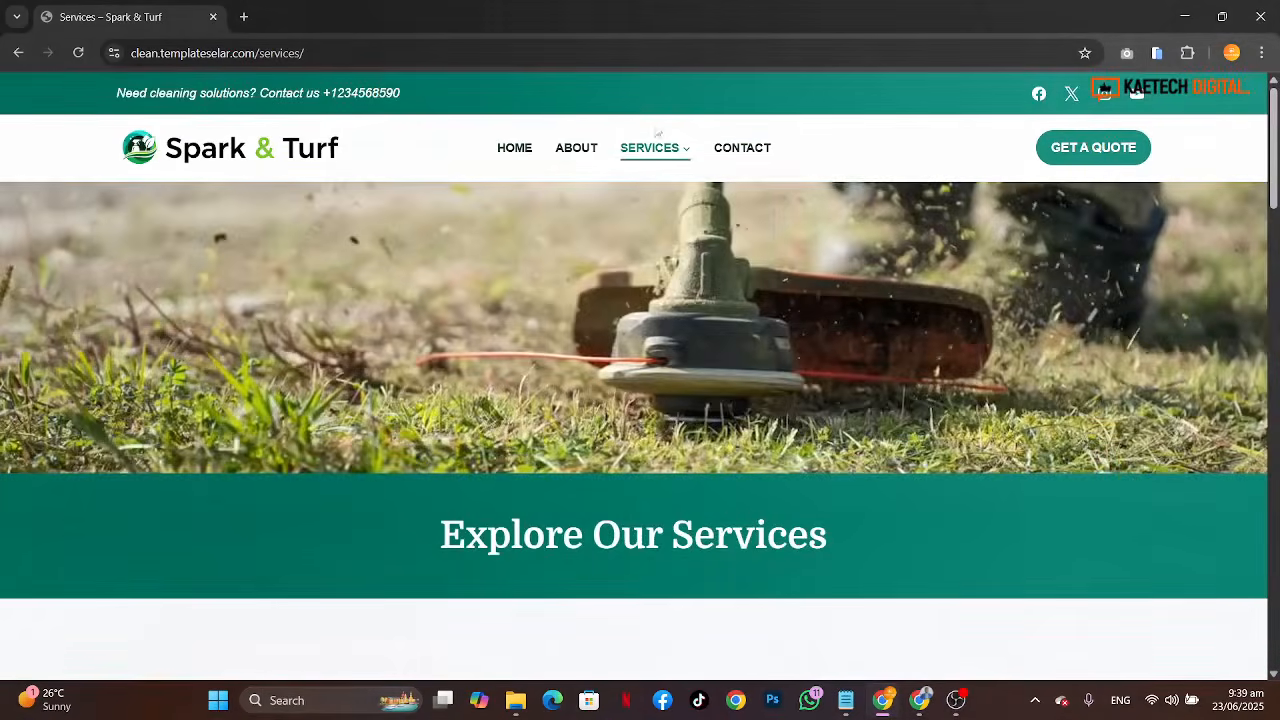
Step: Open the Residential Cleaning page and scroll through its services list and Book Cleaning Appointment form
mouse_move(655, 150)
left_click(653, 181)
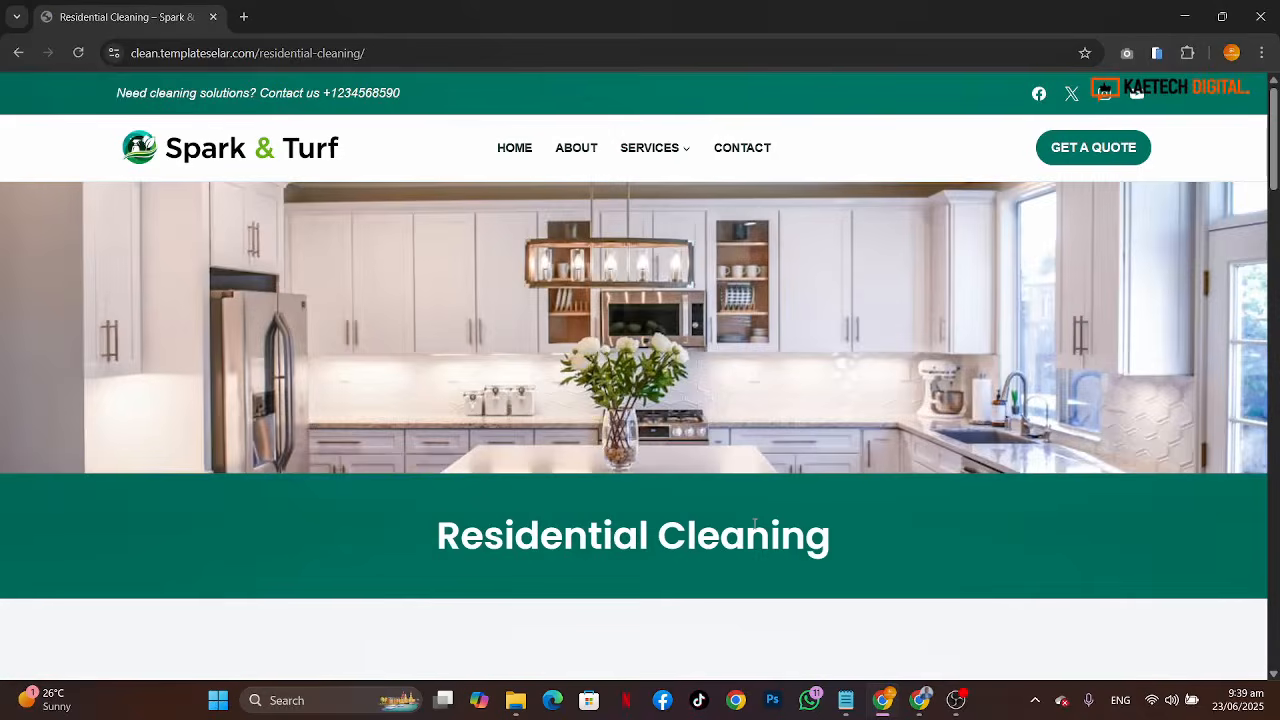
scroll(755, 524, "down", 8)
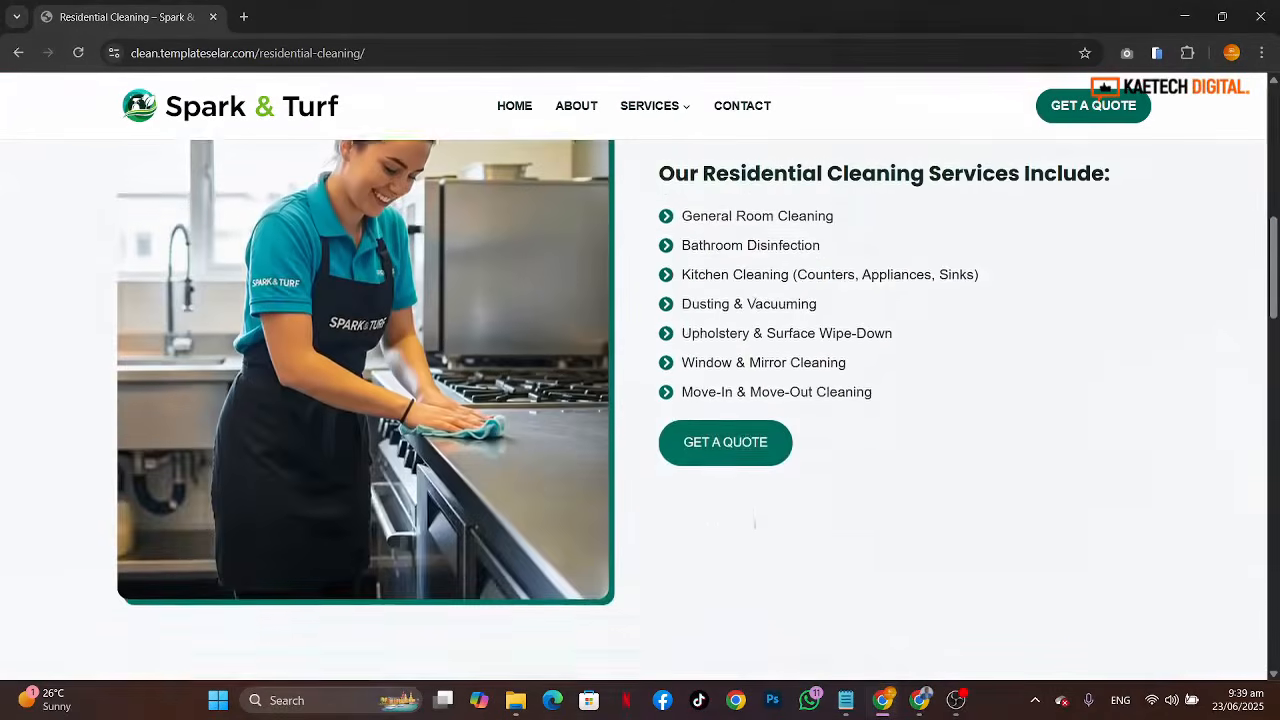
scroll(755, 522, "down", 10)
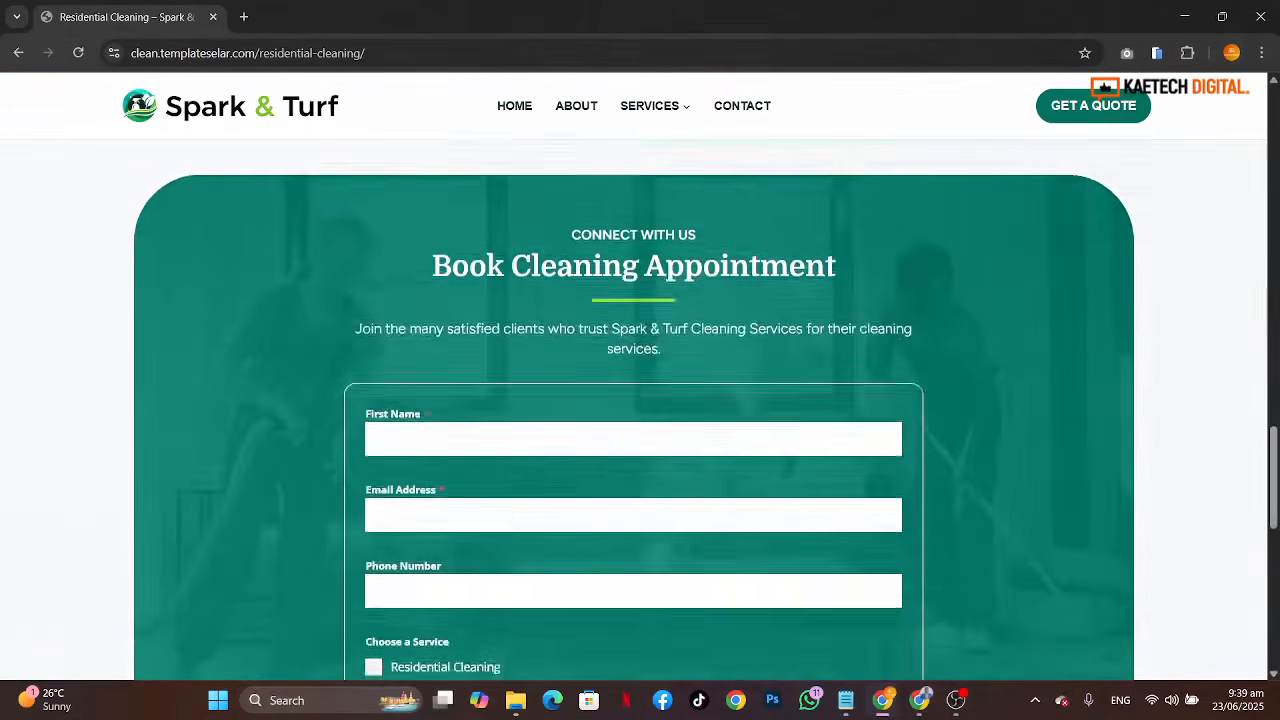
scroll(755, 522, "down", 8)
scroll(755, 530, "up", 6)
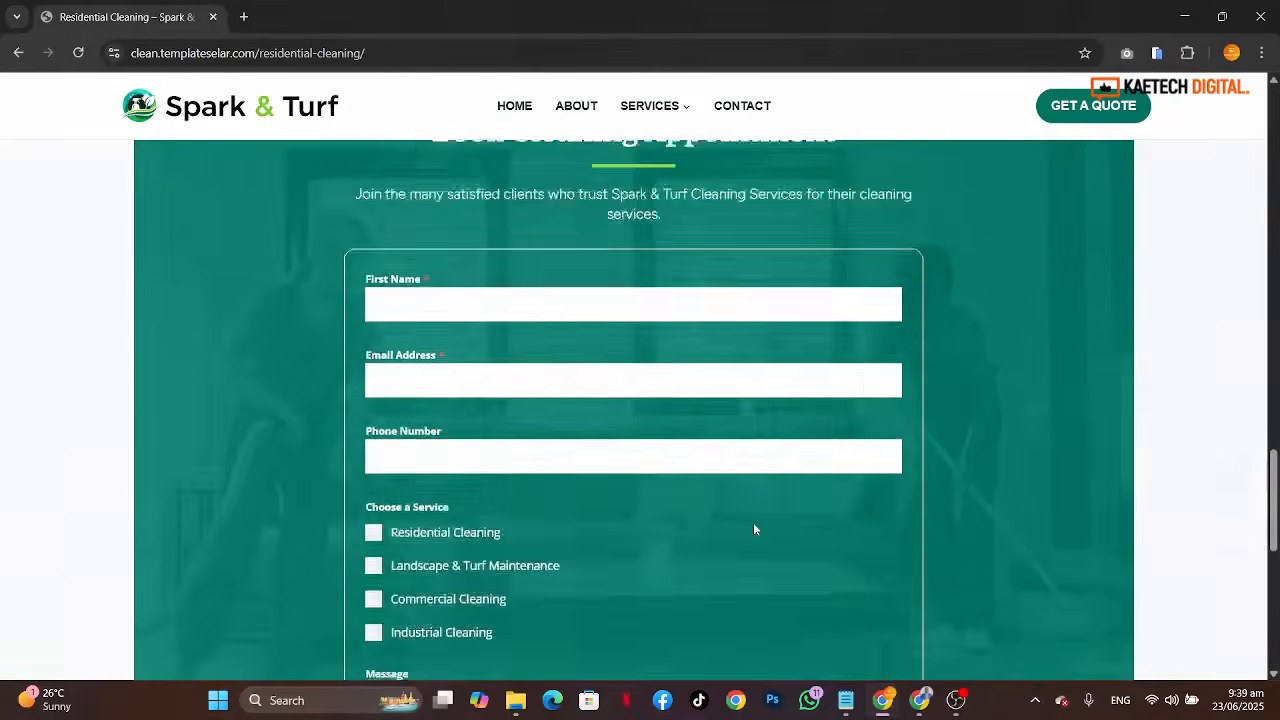
Step: Scroll the Residential Cleaning page and use its Get a Quote button to jump to the booking form
scroll(755, 530, "up", 15)
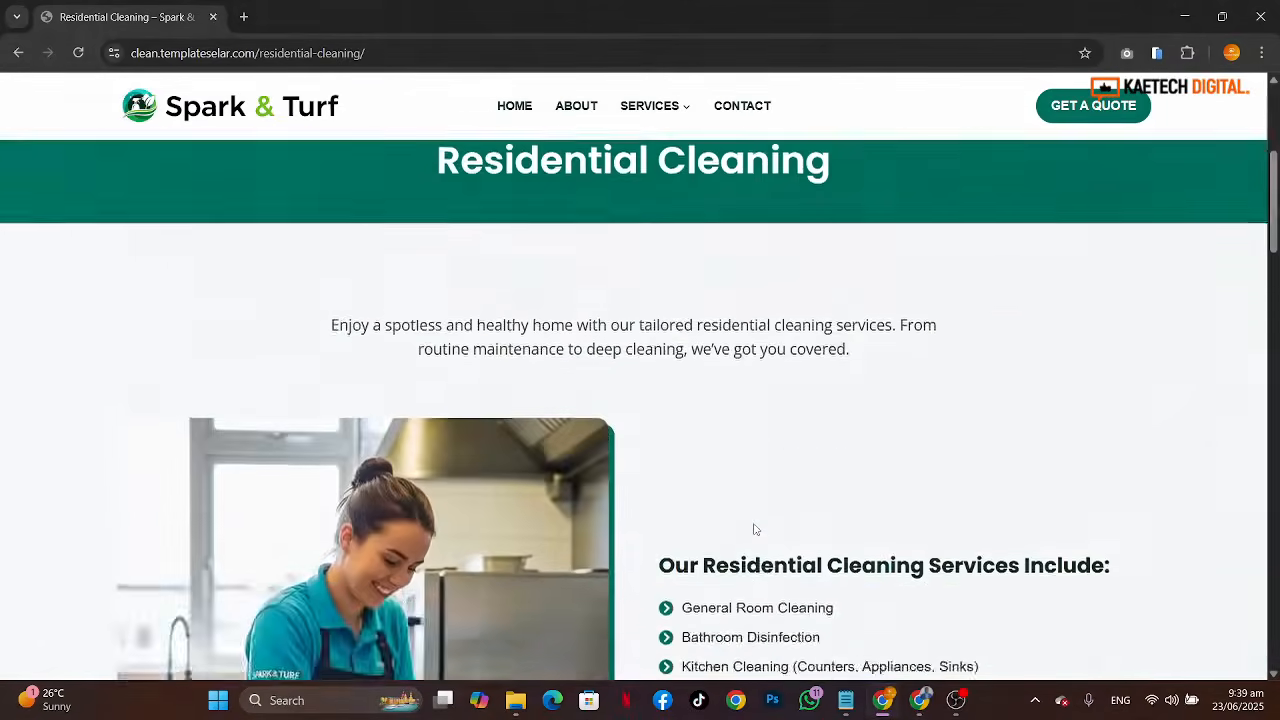
scroll(755, 529, "up", 4)
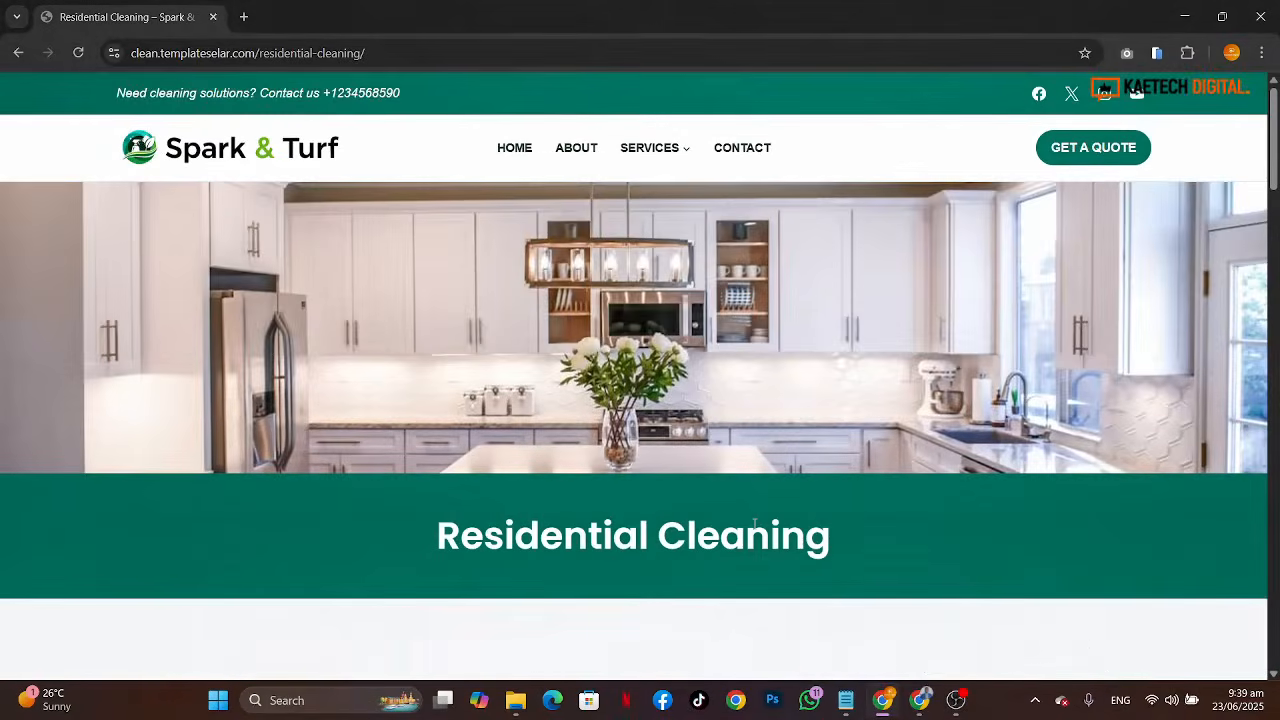
scroll(755, 525, "down", 6)
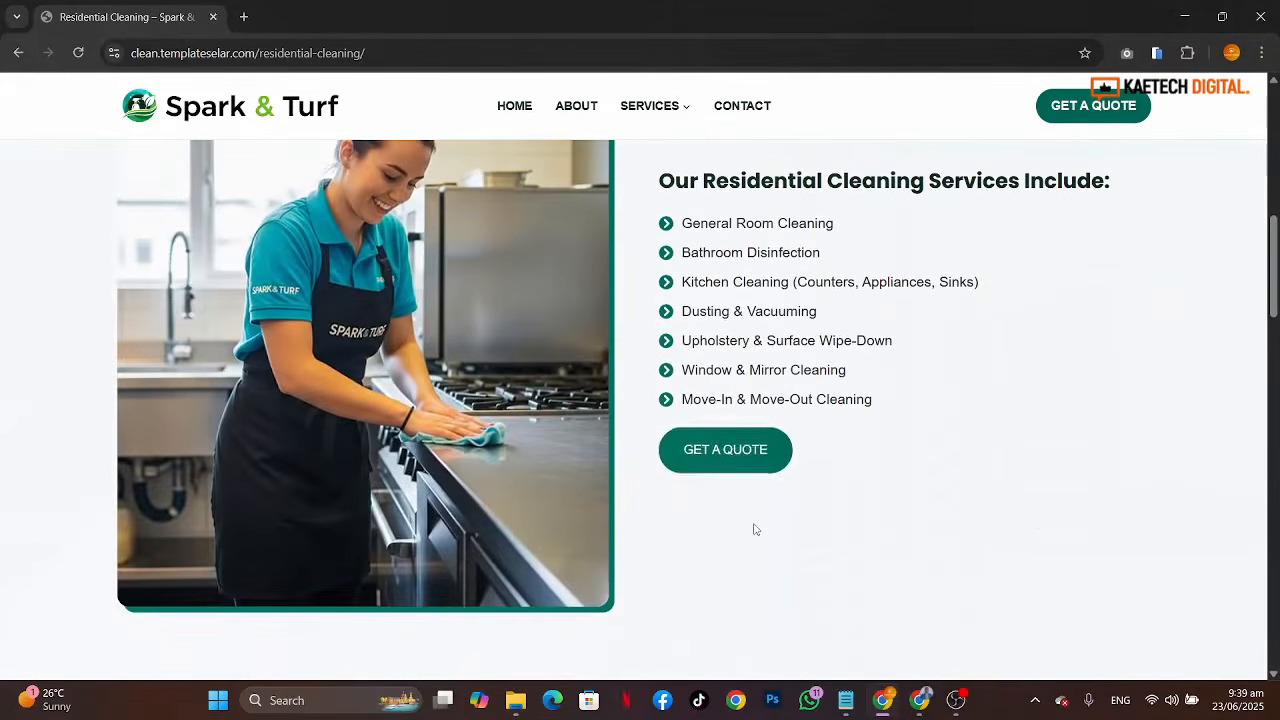
left_click(734, 455)
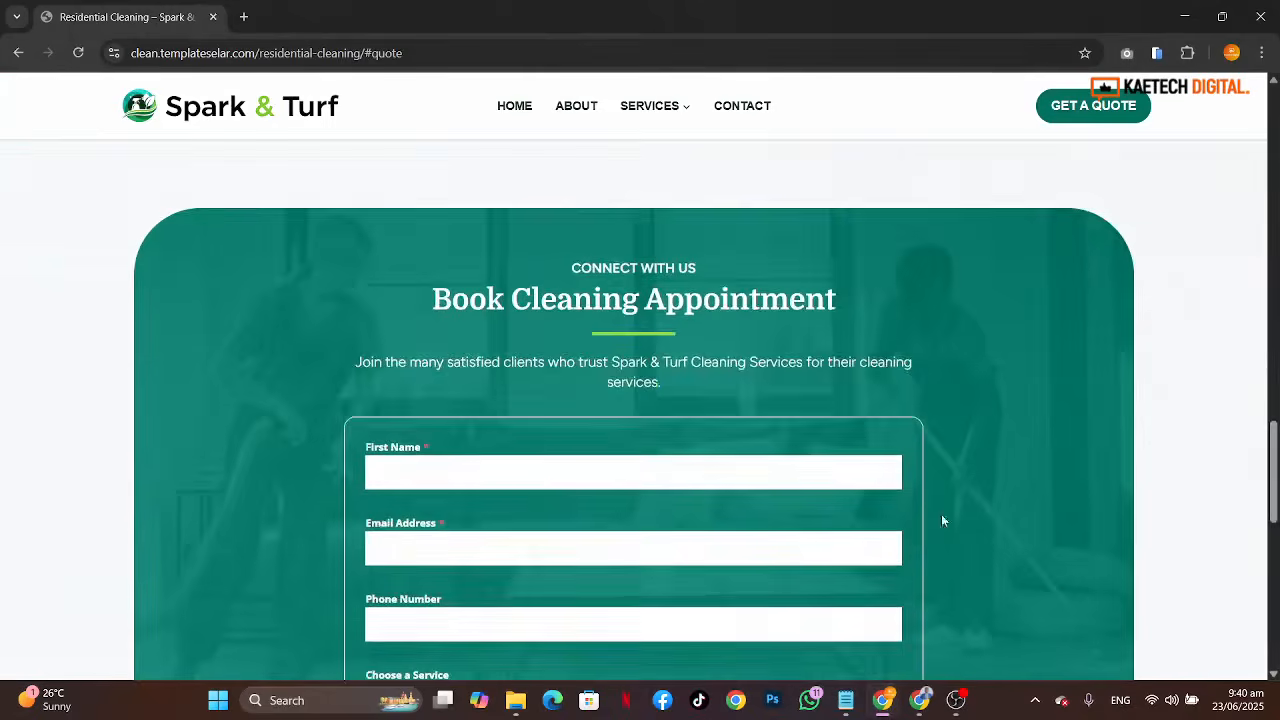
scroll(972, 598, "down", 5)
scroll(972, 598, "up", 15)
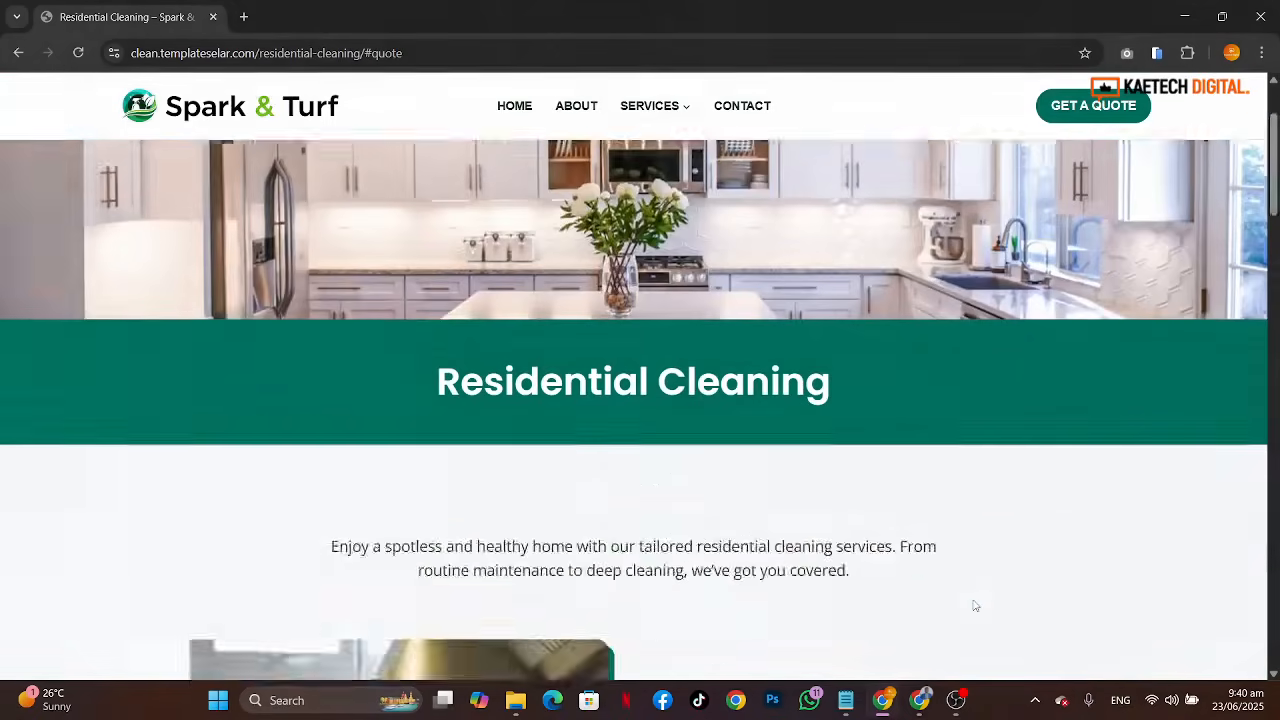
scroll(975, 605, "up", 2)
Step: Open the Commercial Cleaning page from the Services menu and scroll through its services list
mouse_move(662, 160)
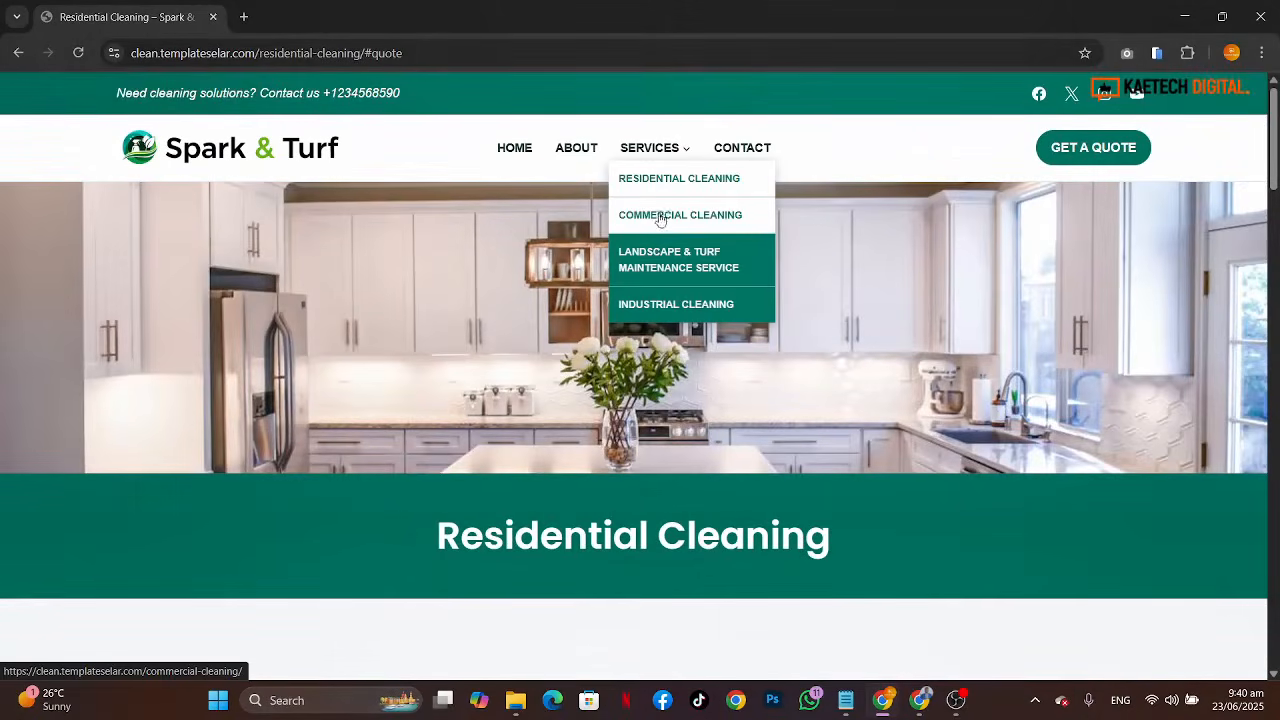
left_click(661, 212)
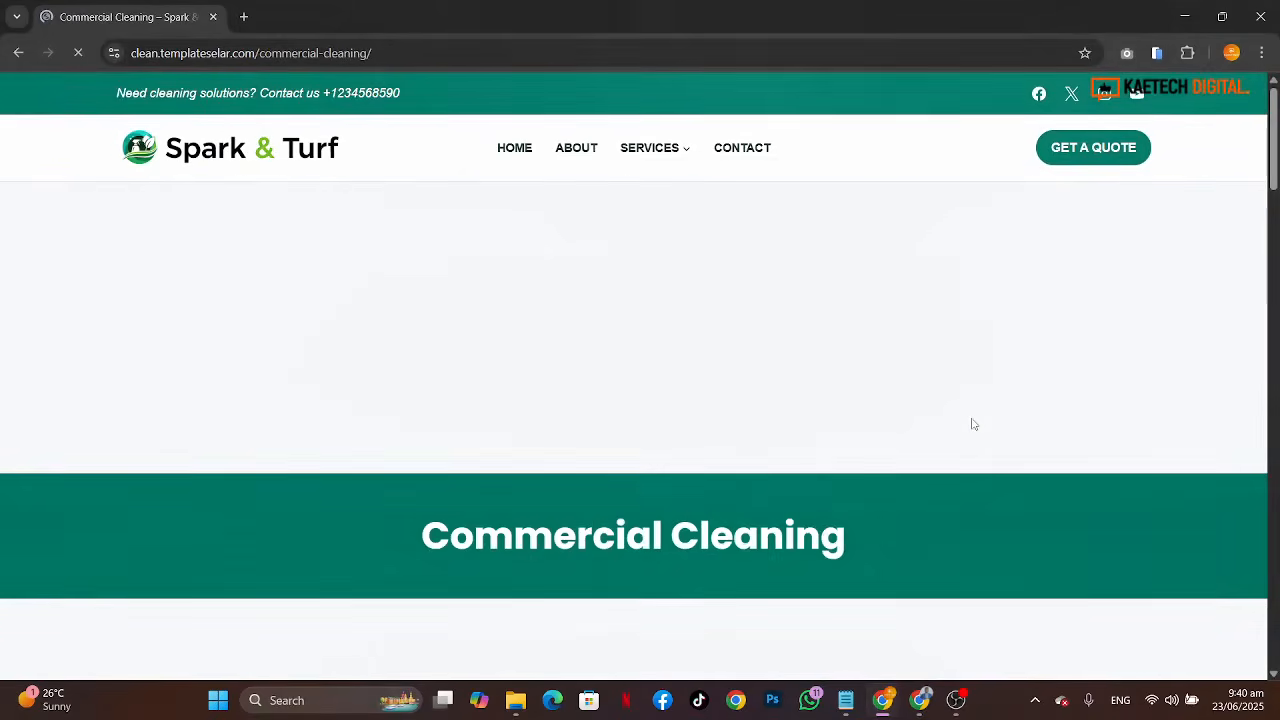
scroll(972, 425, "down", 10)
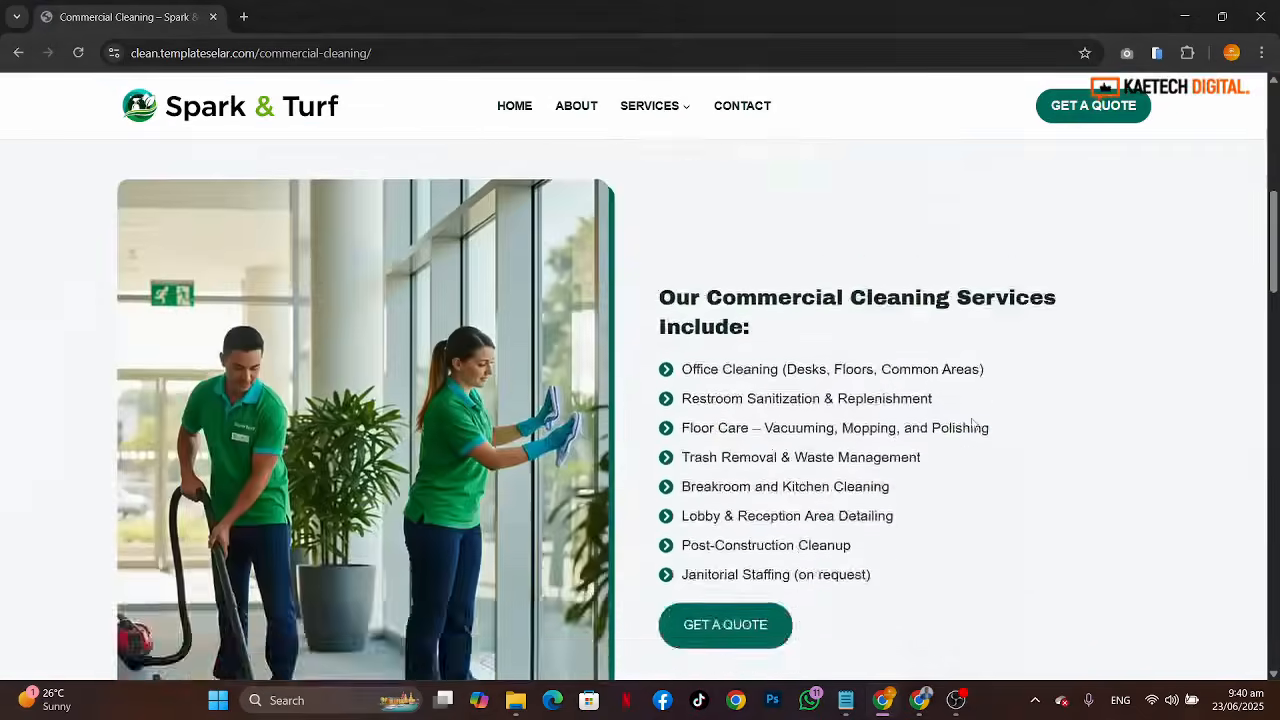
scroll(972, 425, "down", 5)
scroll(971, 423, "up", 15)
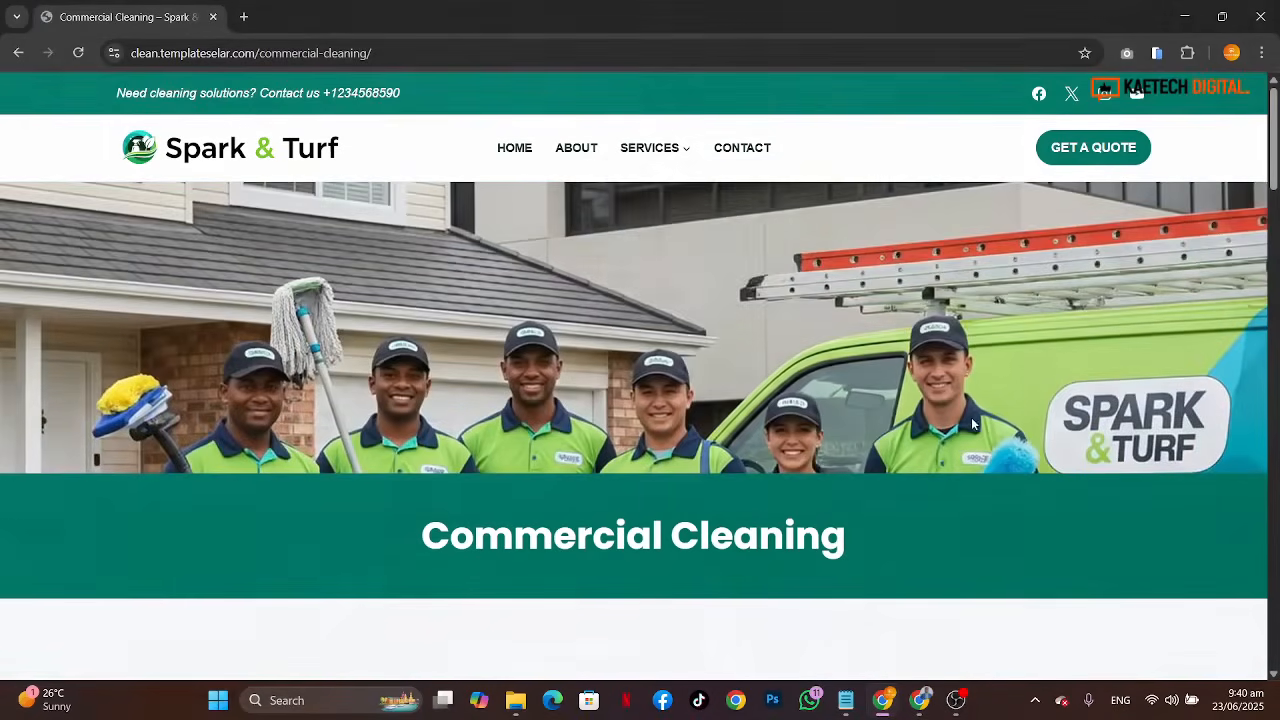
Step: Open the Landscape & Turf Maintenance page and scroll through its intro and outdoor services list
mouse_move(683, 158)
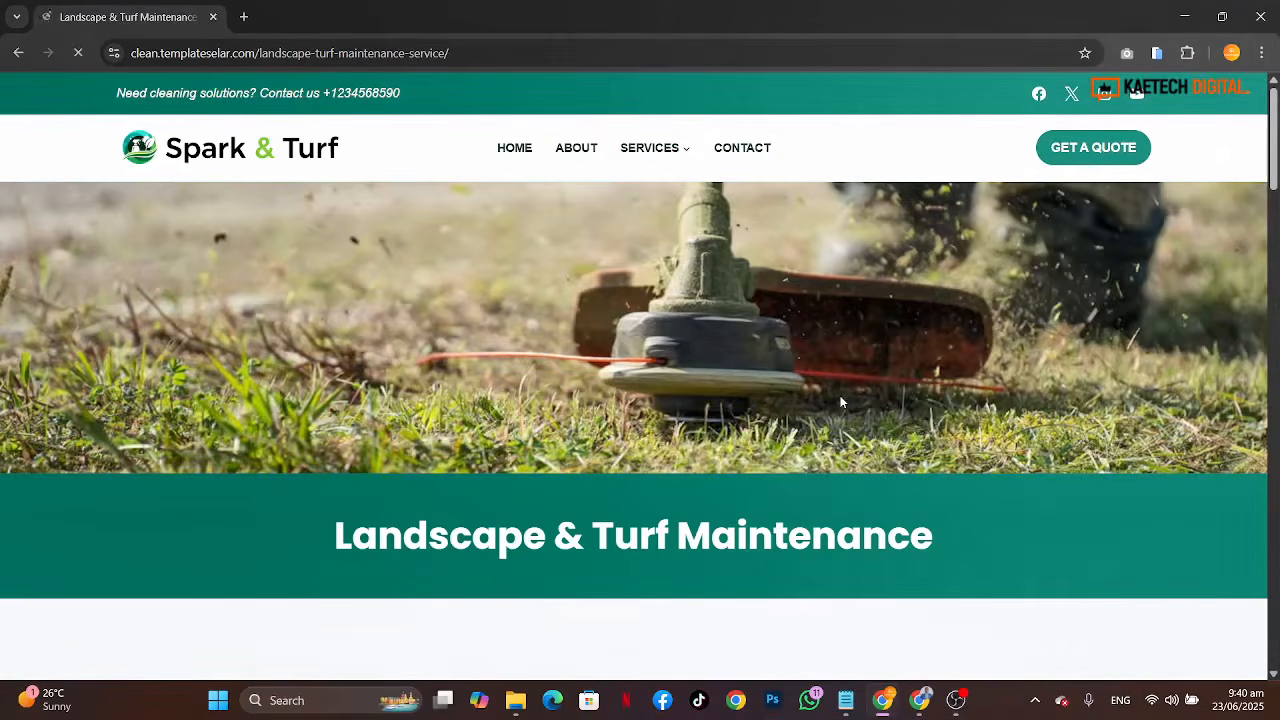
scroll(841, 402, "down", 10)
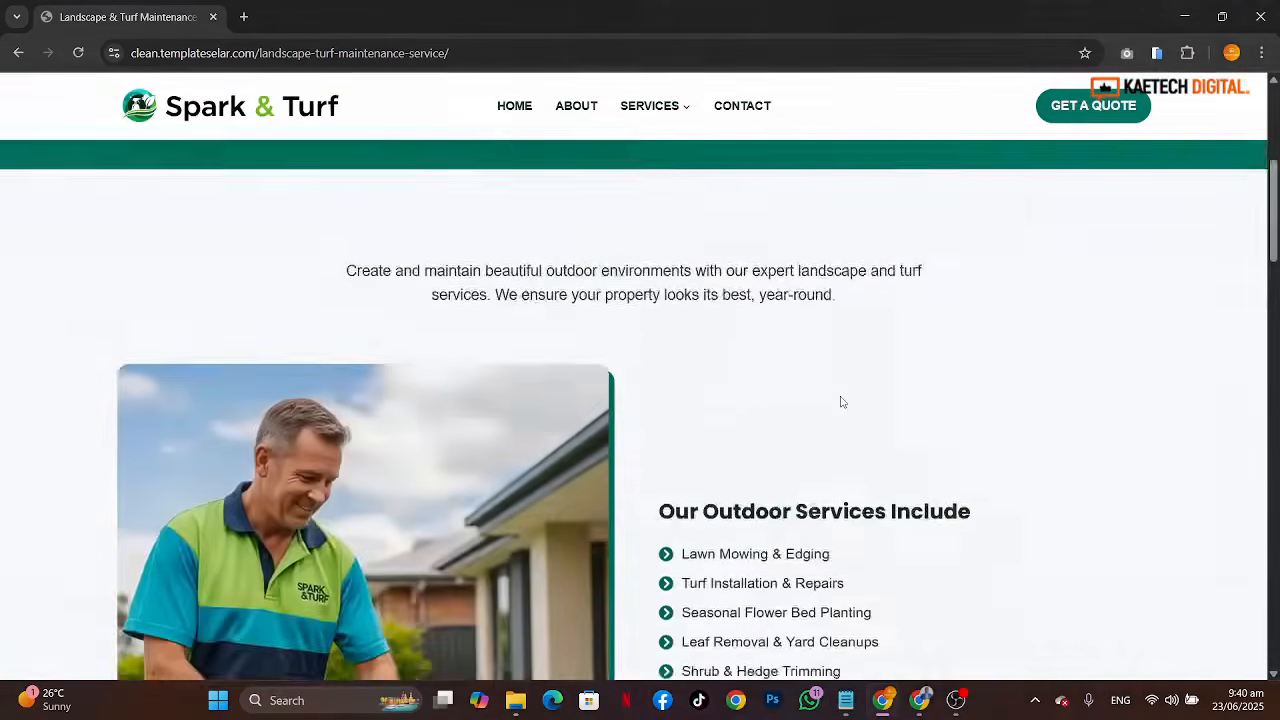
scroll(841, 402, "up", 10)
Step: Open the Industrial Cleaning page from the Services menu and scroll through its Why Choose Spark & Turf section
mouse_move(652, 140)
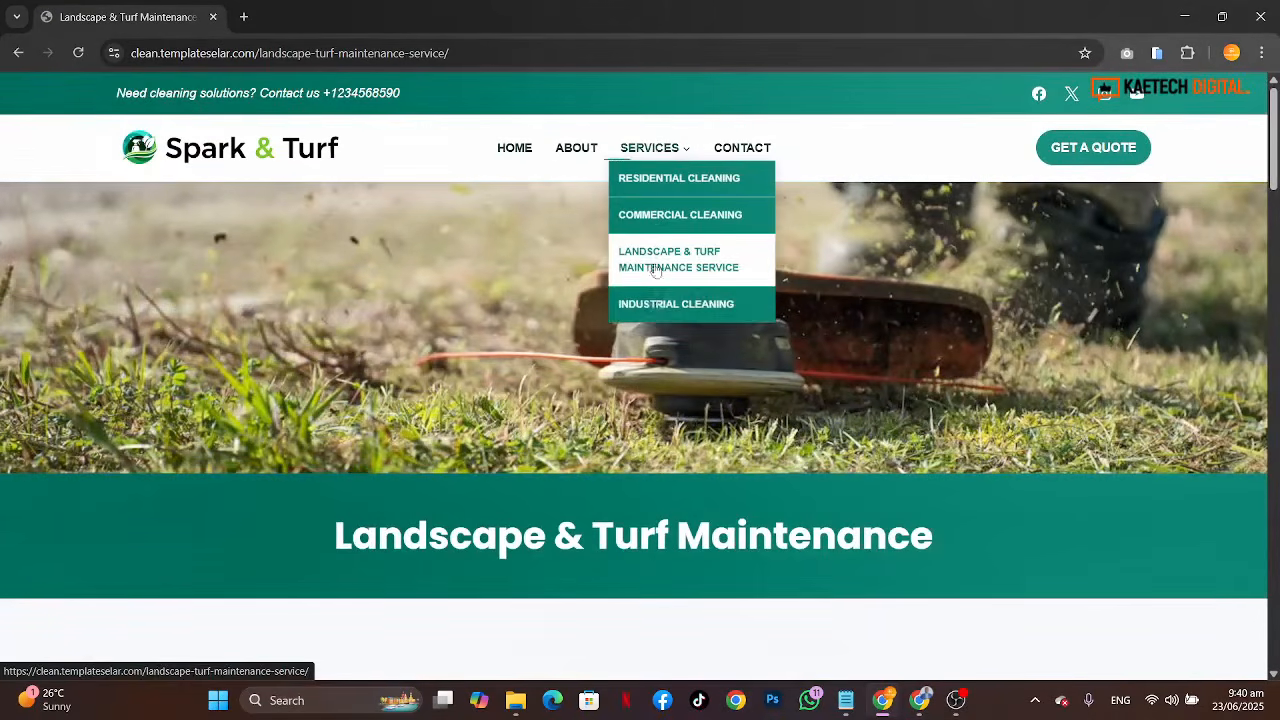
left_click(656, 303)
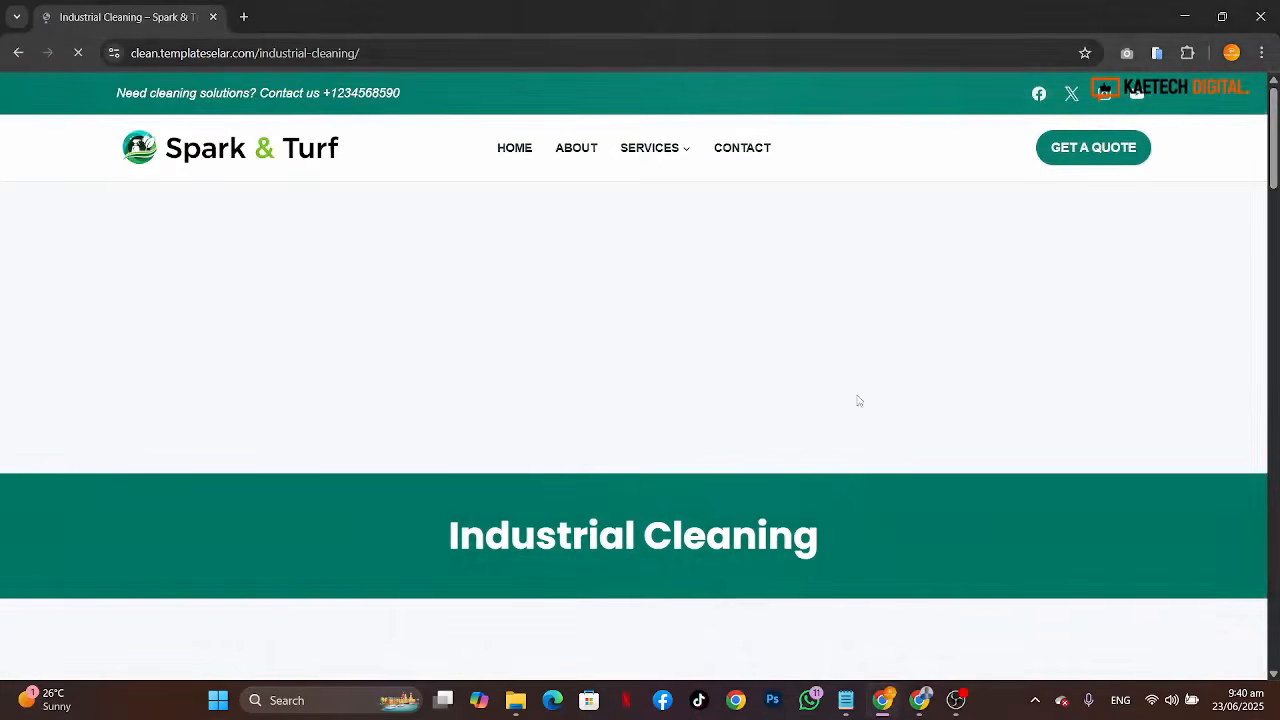
scroll(858, 400, "down", 12)
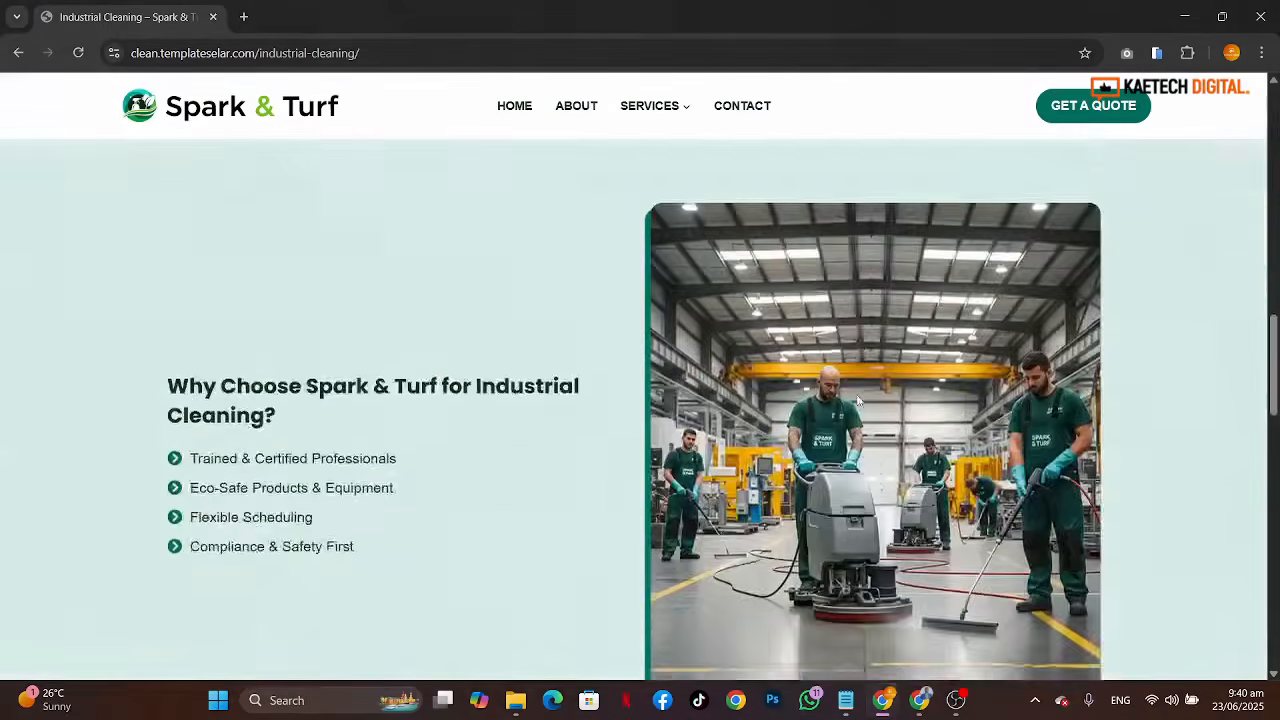
scroll(858, 400, "down", 4)
scroll(857, 400, "up", 15)
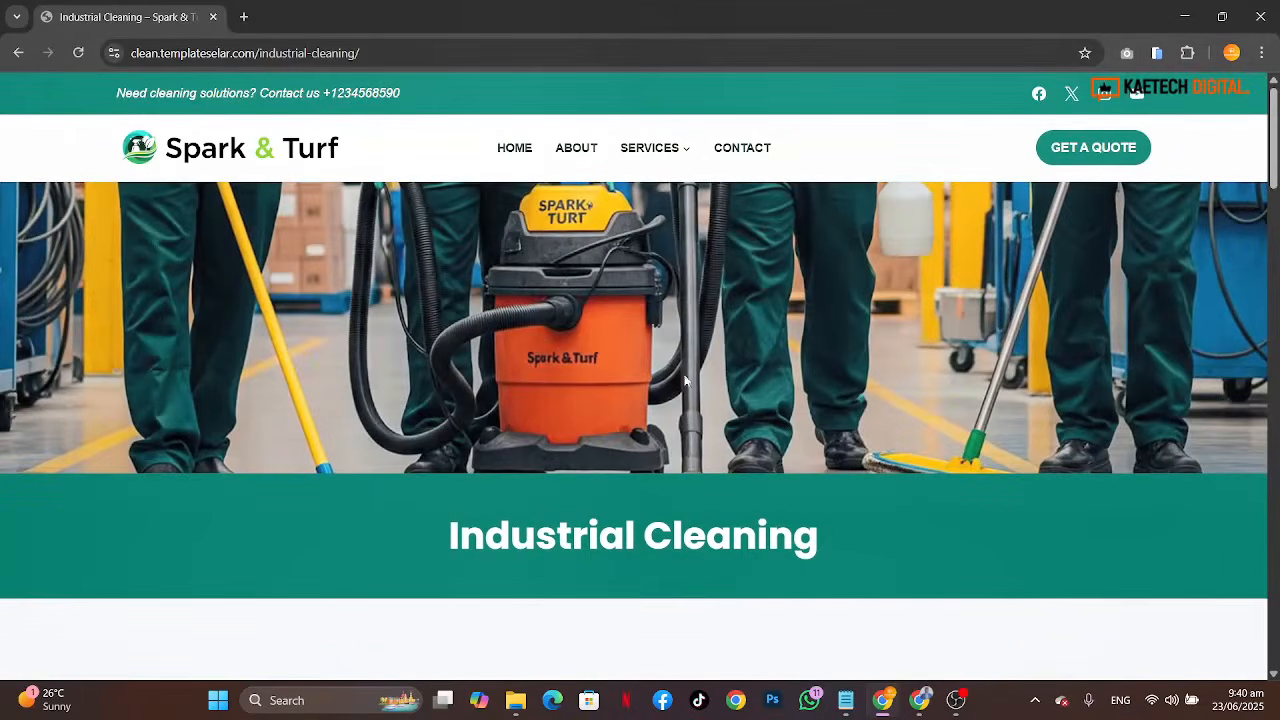
Step: Open the Contact page and scroll through its Send Us A Message form, phone details and map
left_click(752, 155)
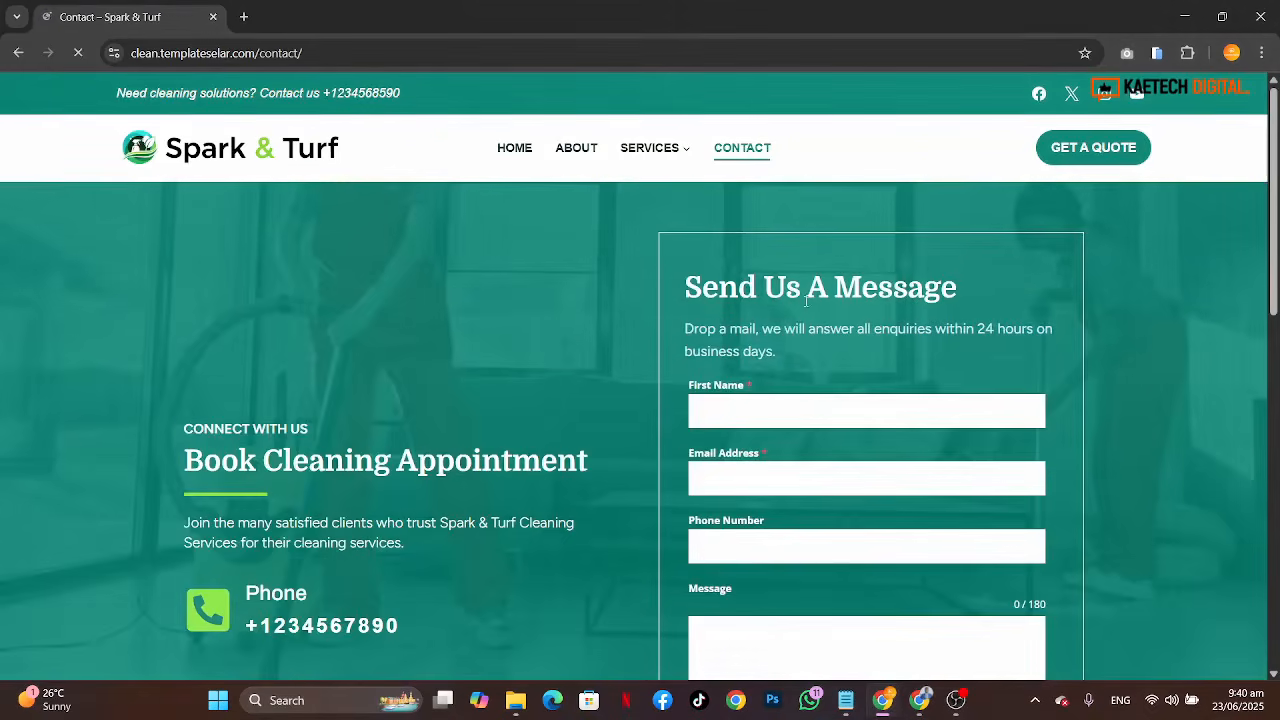
scroll(637, 523, "down", 3)
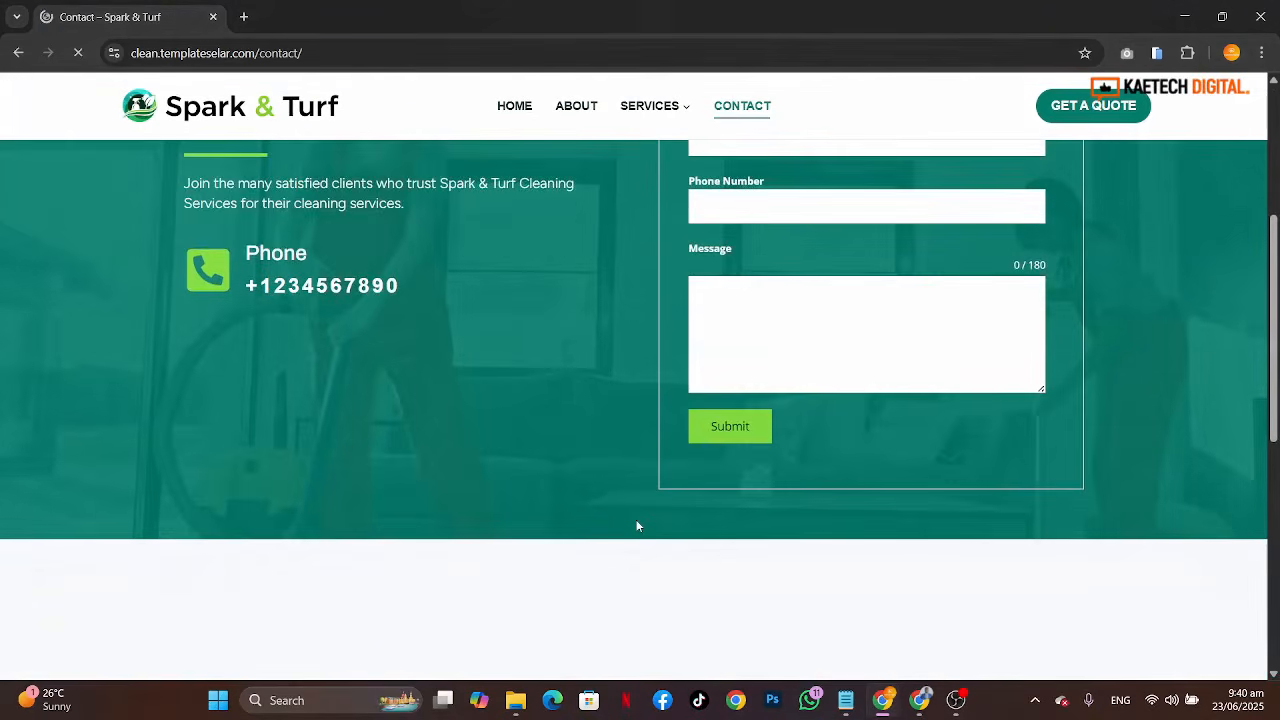
scroll(637, 523, "down", 1)
scroll(637, 523, "up", 5)
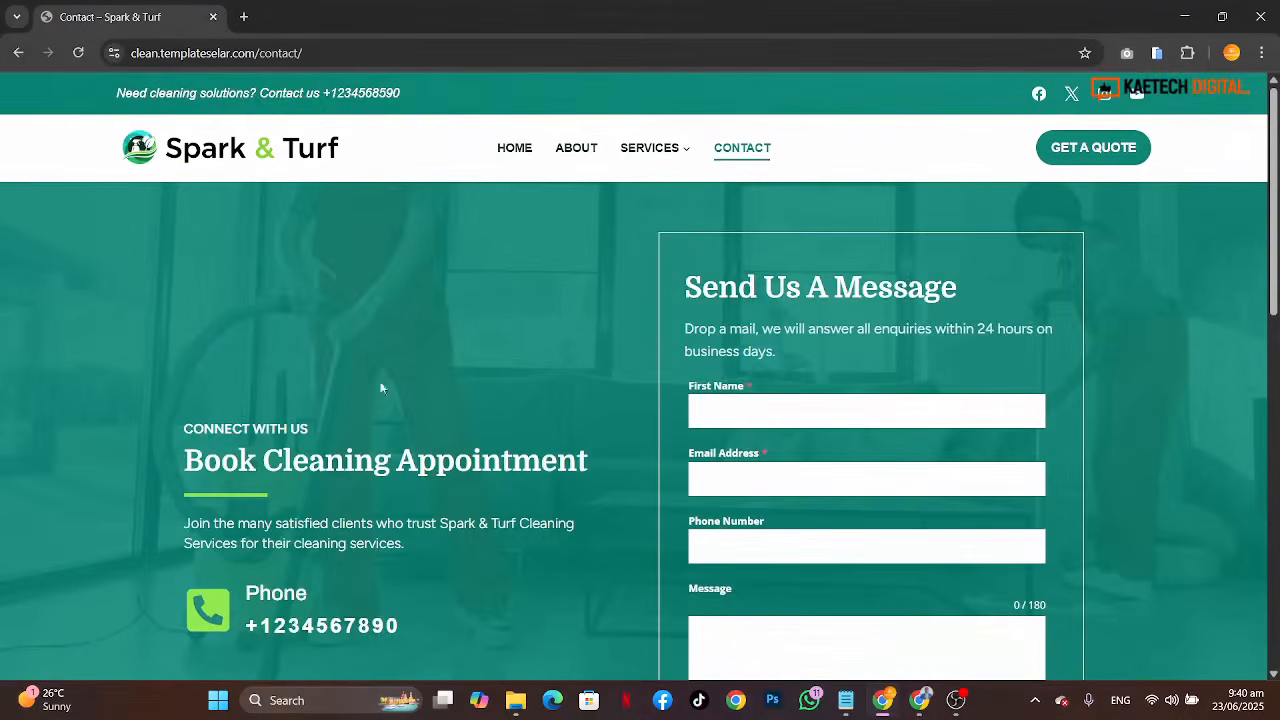
scroll(1224, 412, "down", 8)
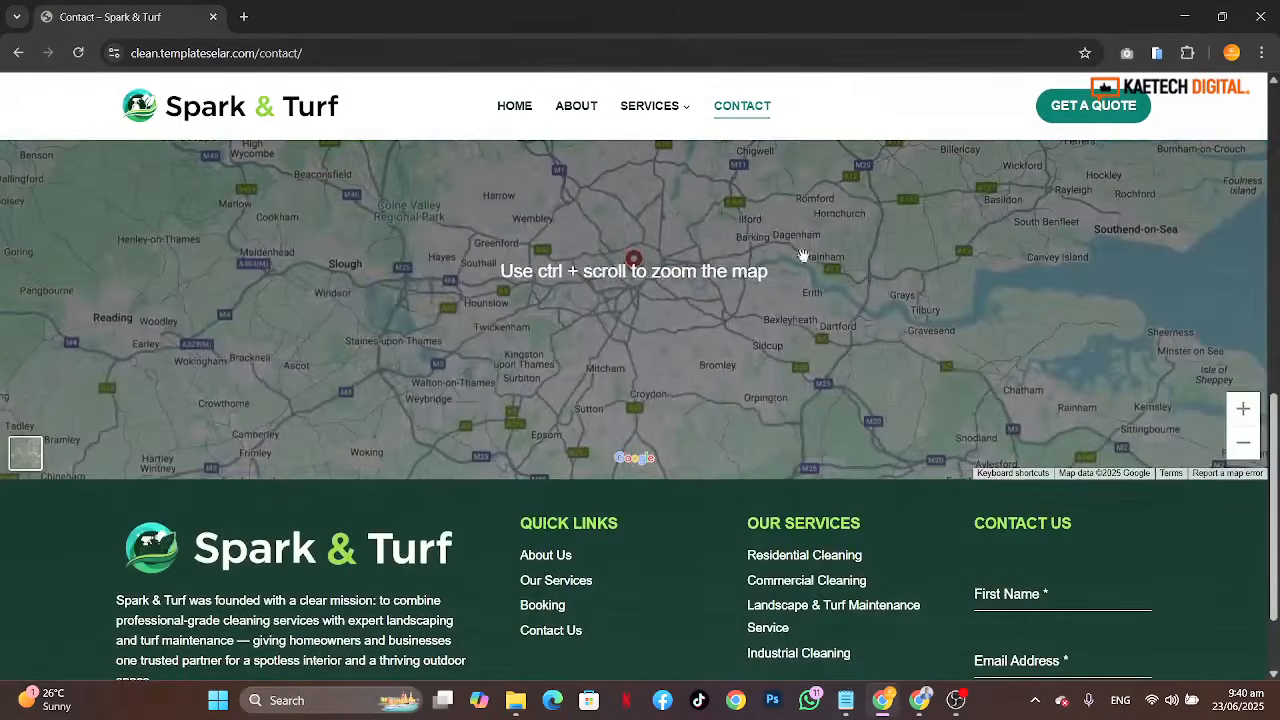
scroll(966, 453, "up", 4)
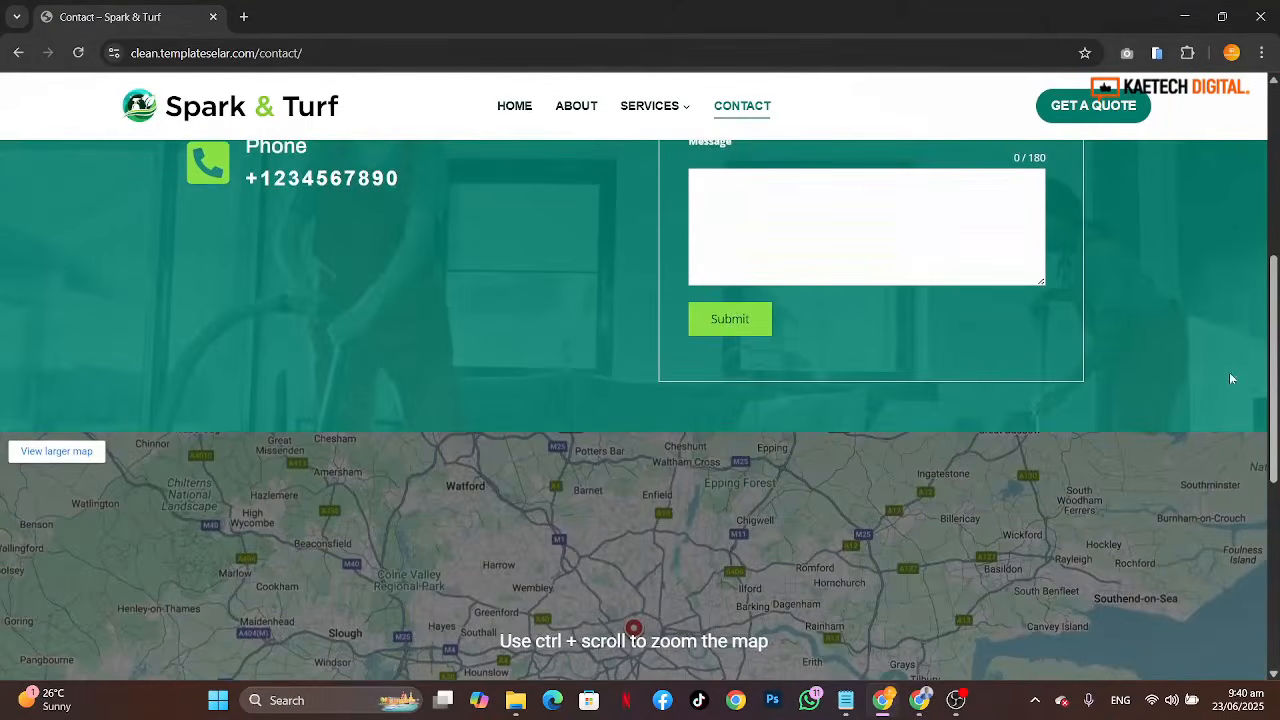
scroll(1212, 391, "up", 5)
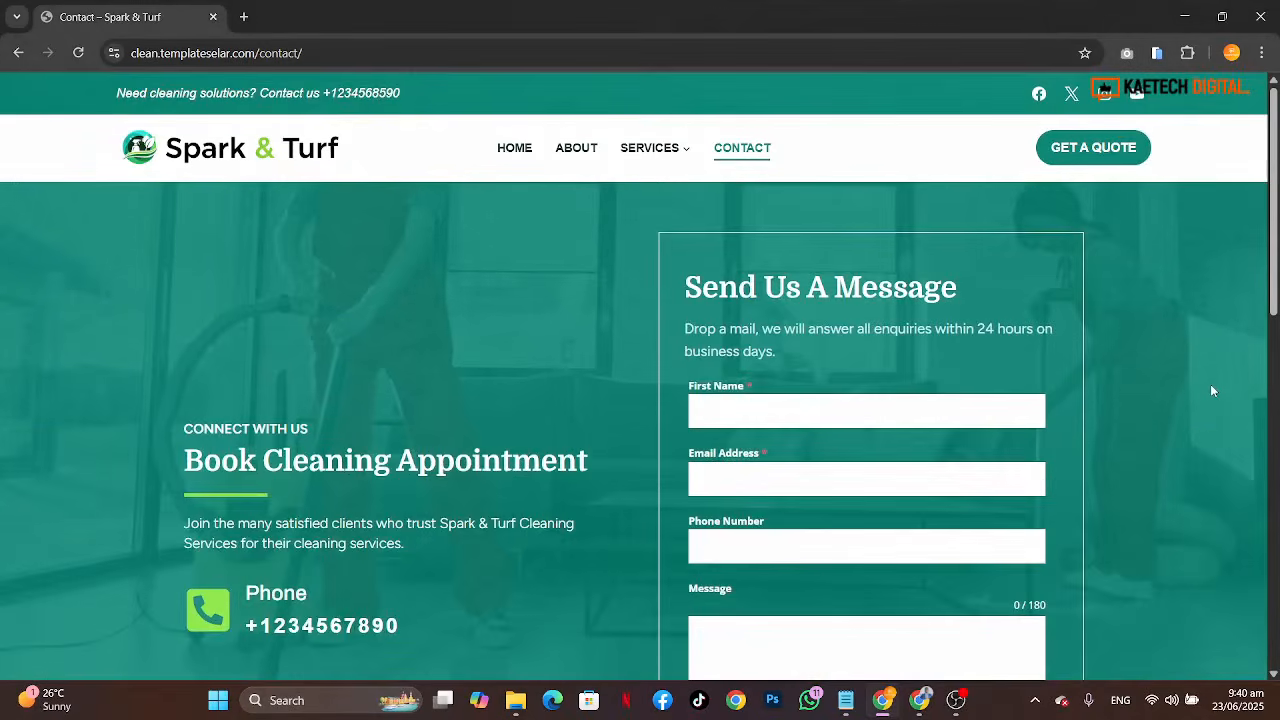
scroll(1212, 391, "down", 3)
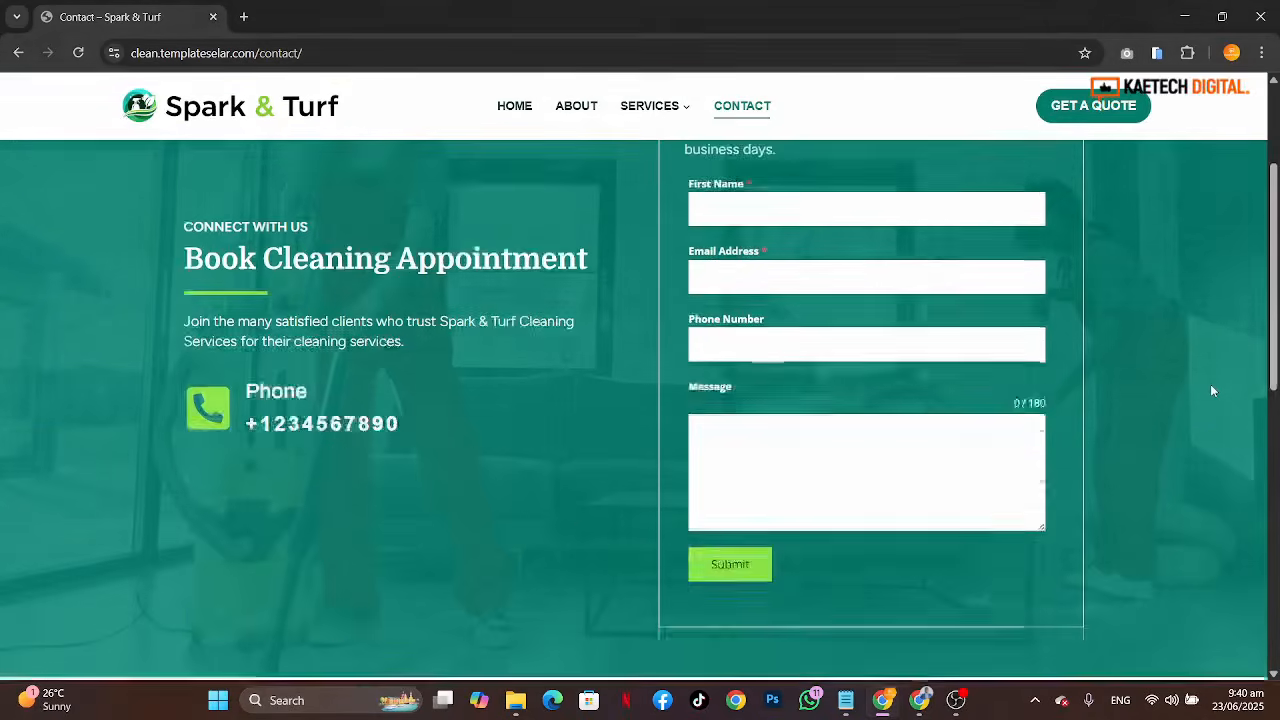
scroll(1212, 391, "up", 2)
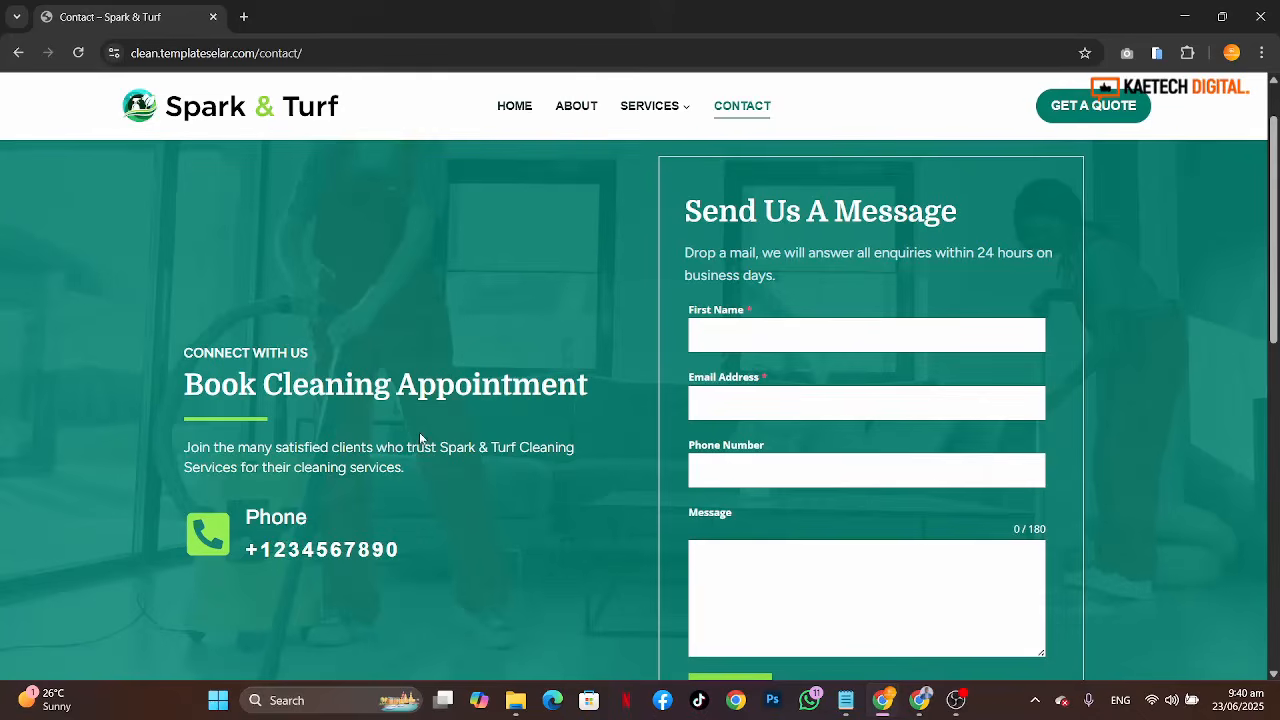
scroll(1055, 297, "up", 1)
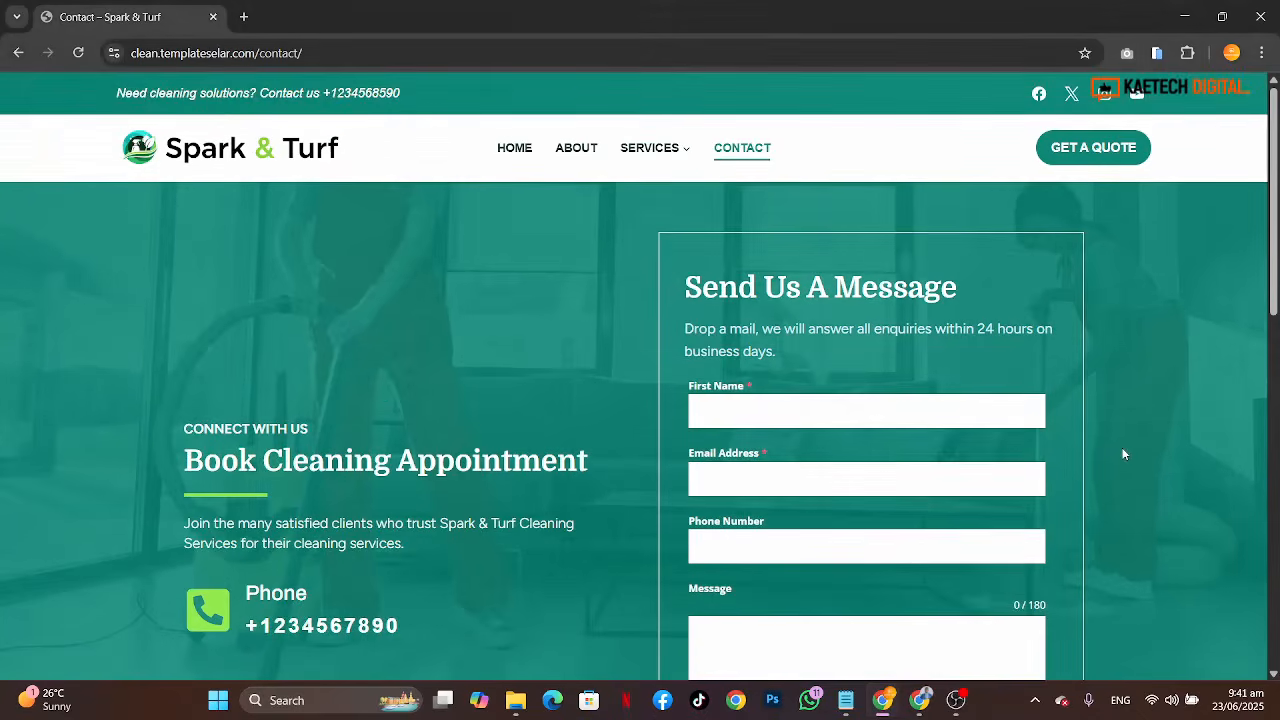
Step: Open the Get a Quote booking page, scroll through its Request A Quote form, and return to the homepage
left_click(1106, 147)
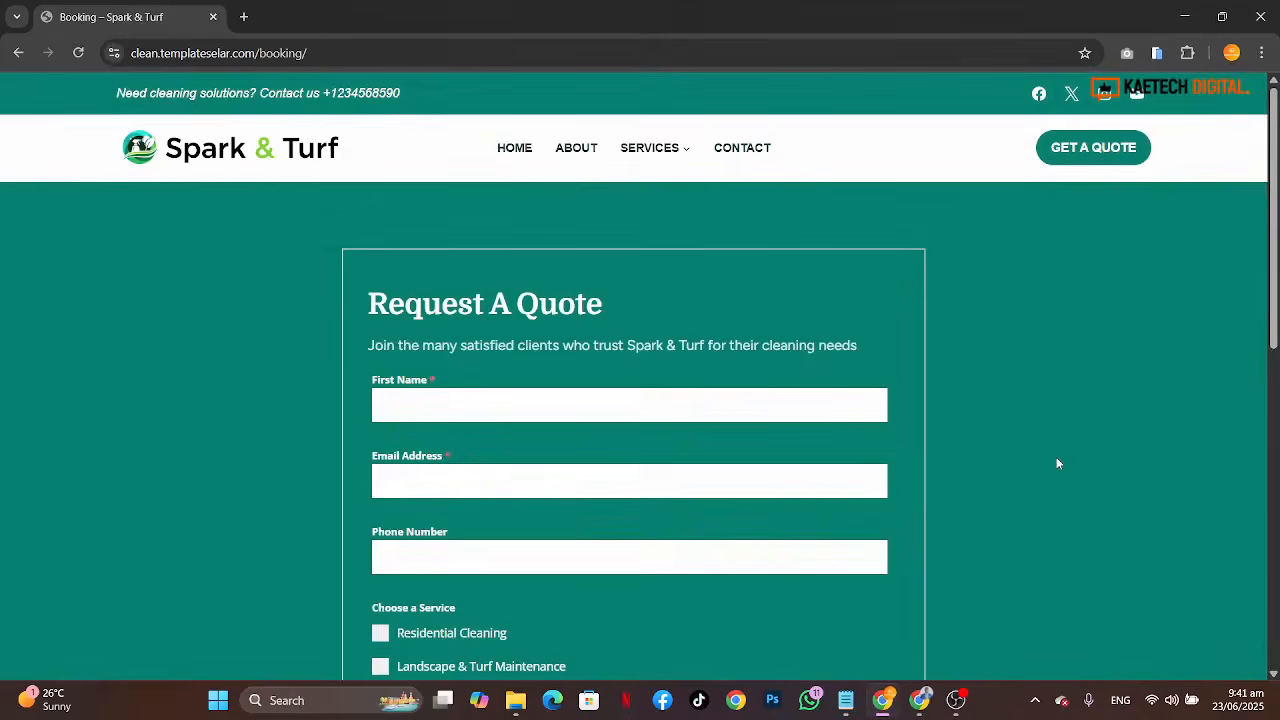
scroll(1057, 463, "down", 5)
scroll(1057, 463, "up", 4)
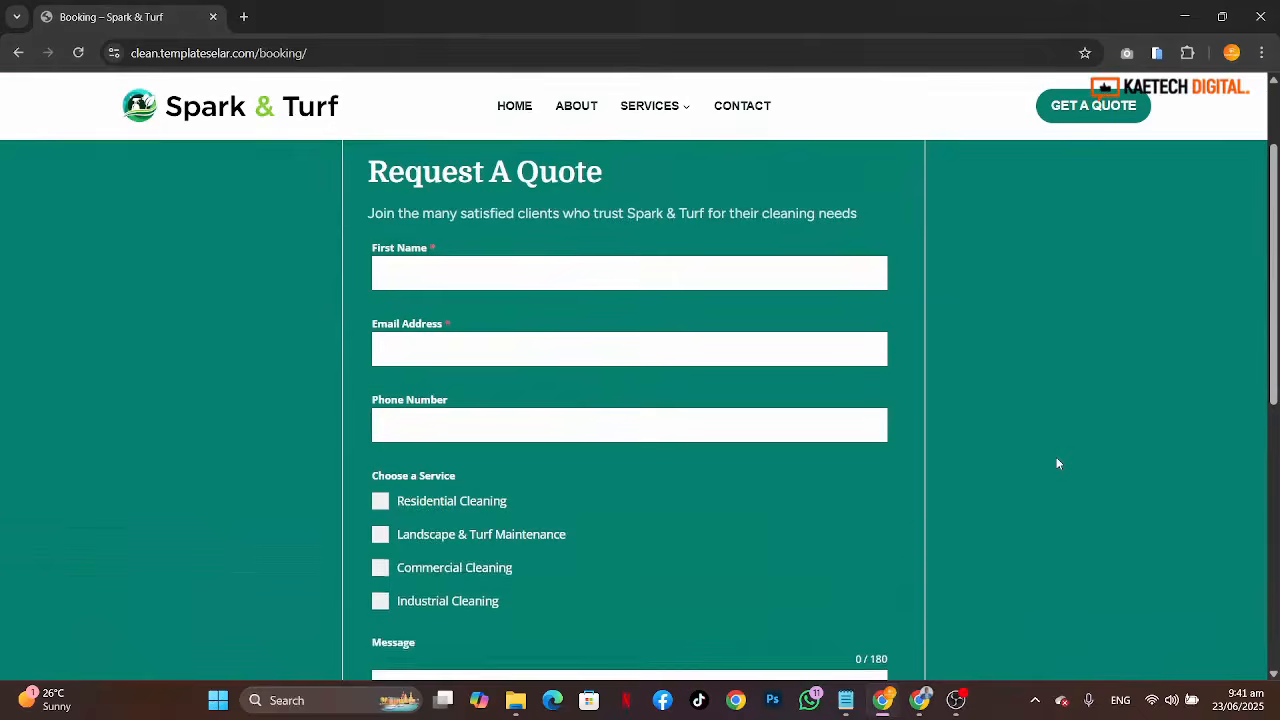
scroll(1057, 463, "up", 2)
scroll(1057, 463, "down", 3)
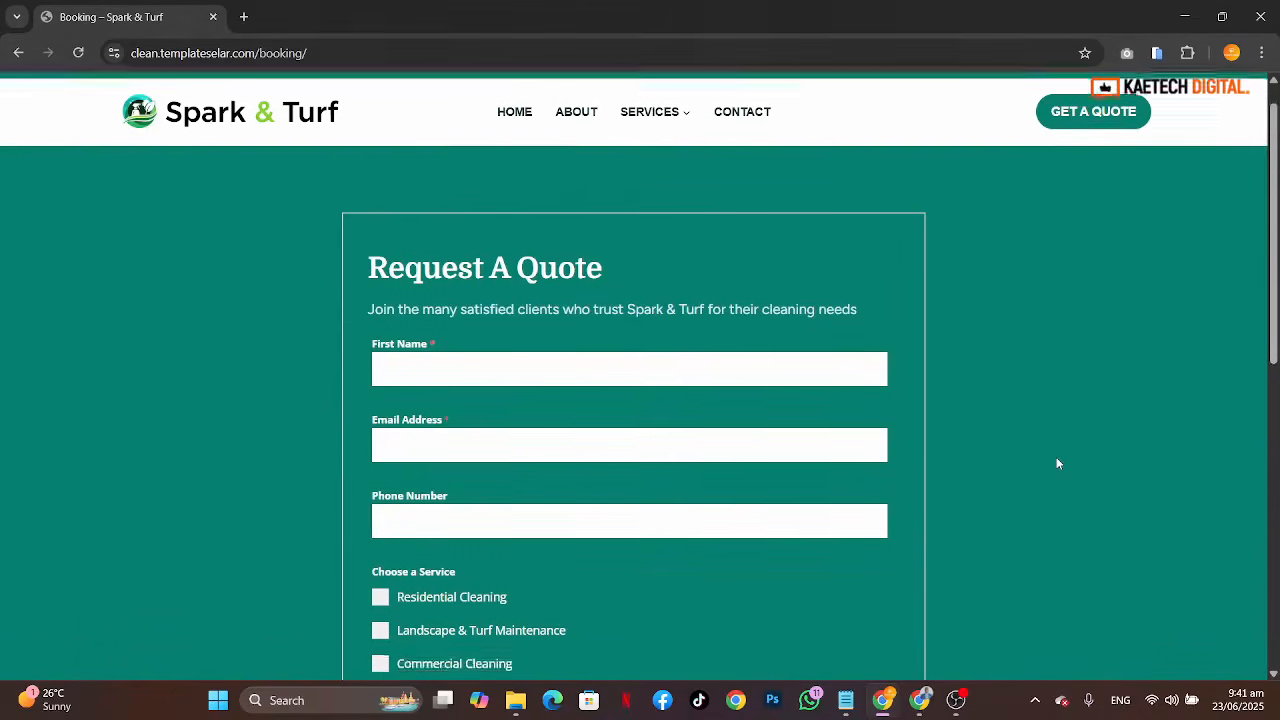
scroll(1057, 463, "down", 2)
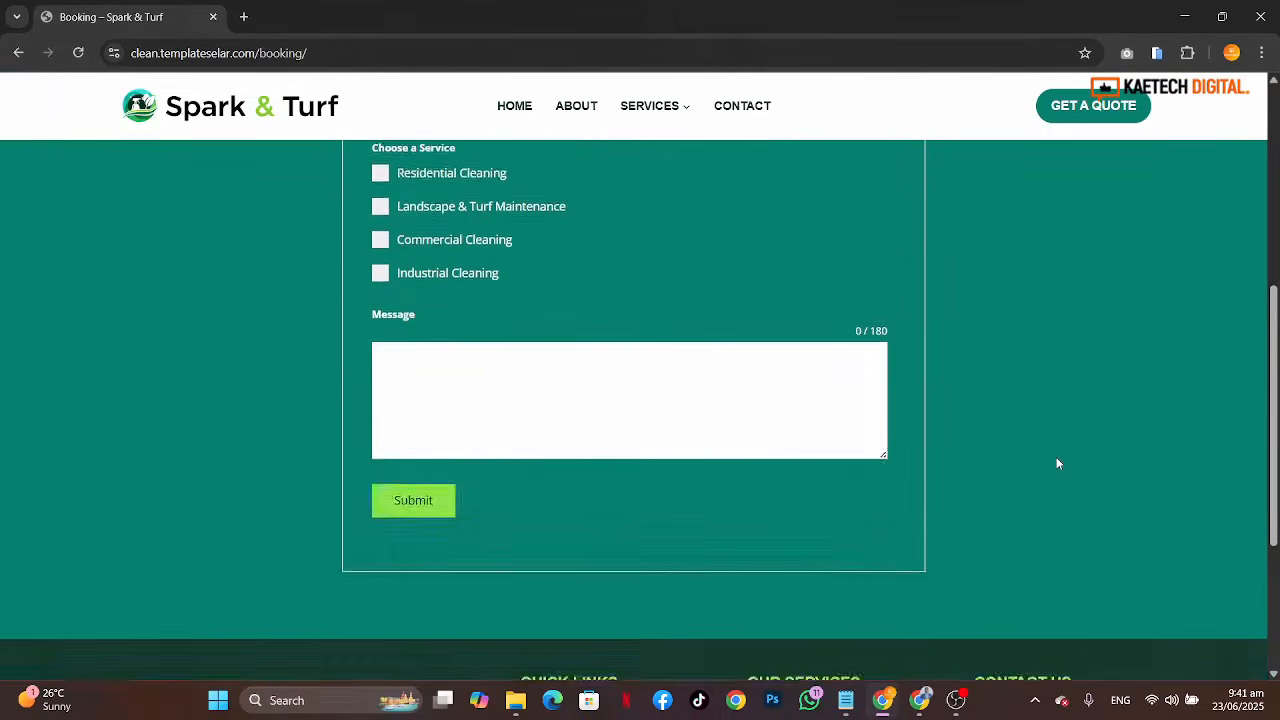
scroll(1057, 463, "up", 3)
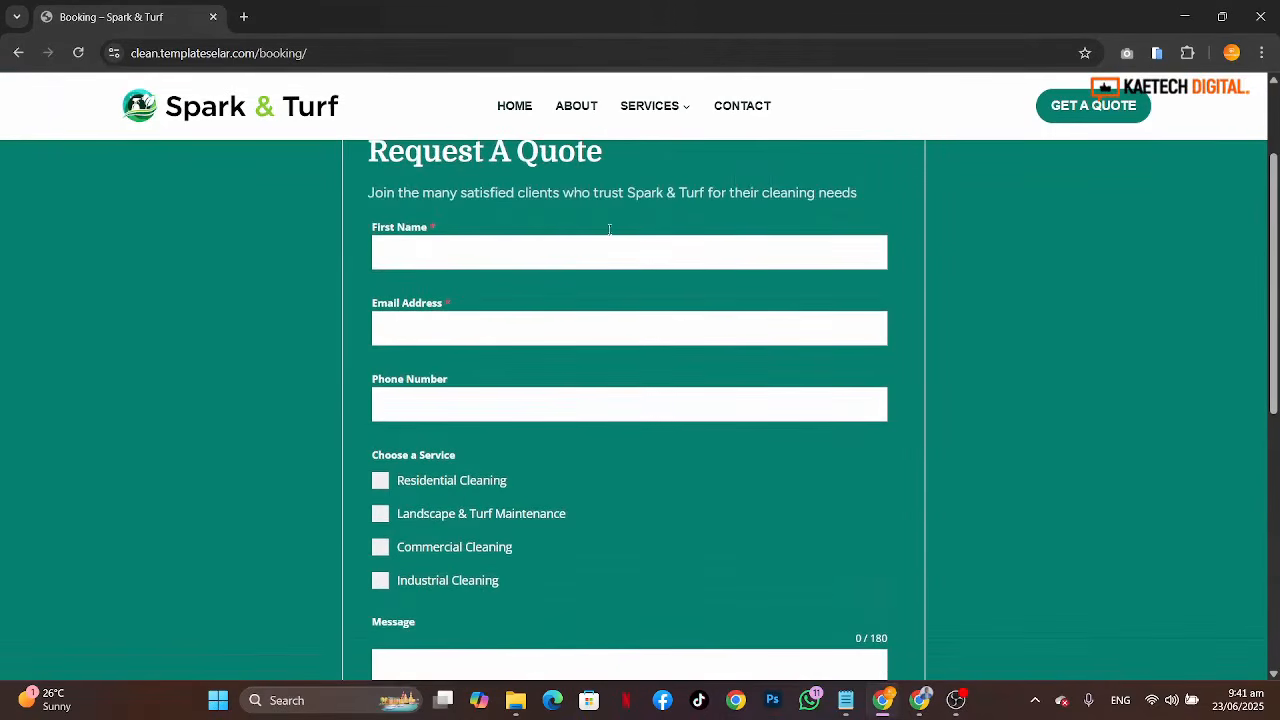
scroll(1004, 432, "up", 2)
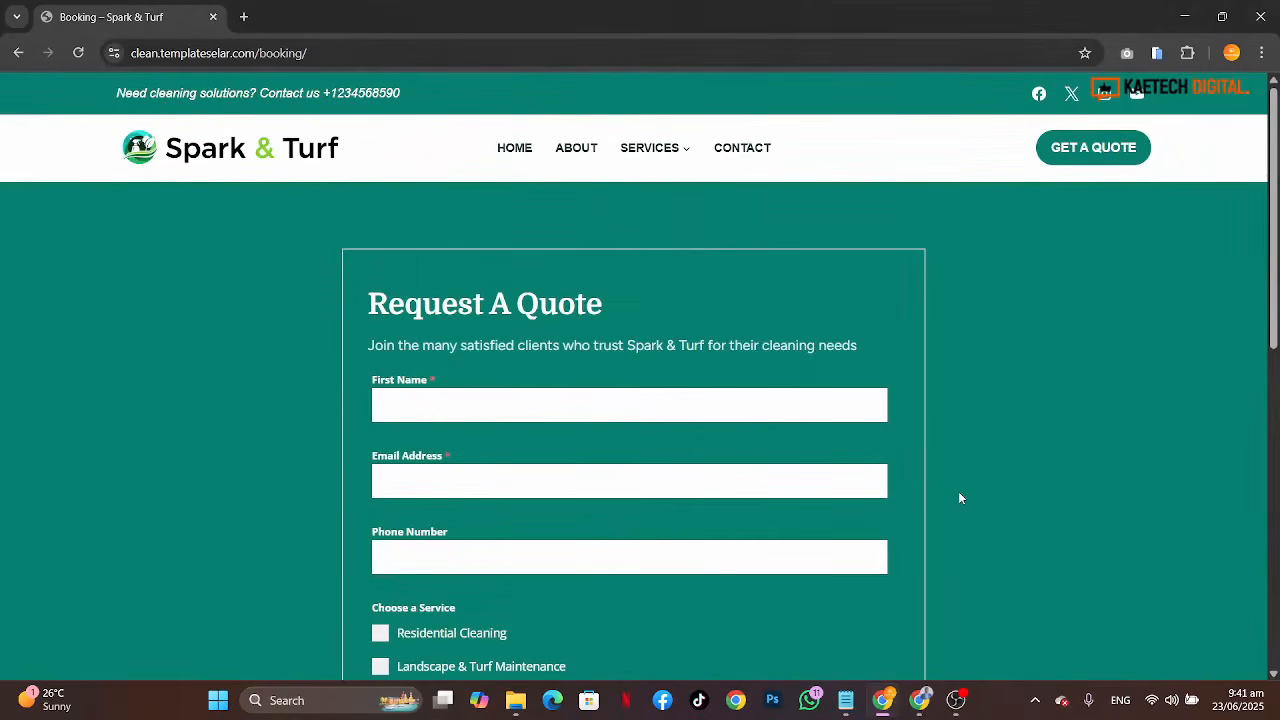
scroll(958, 492, "down", 4)
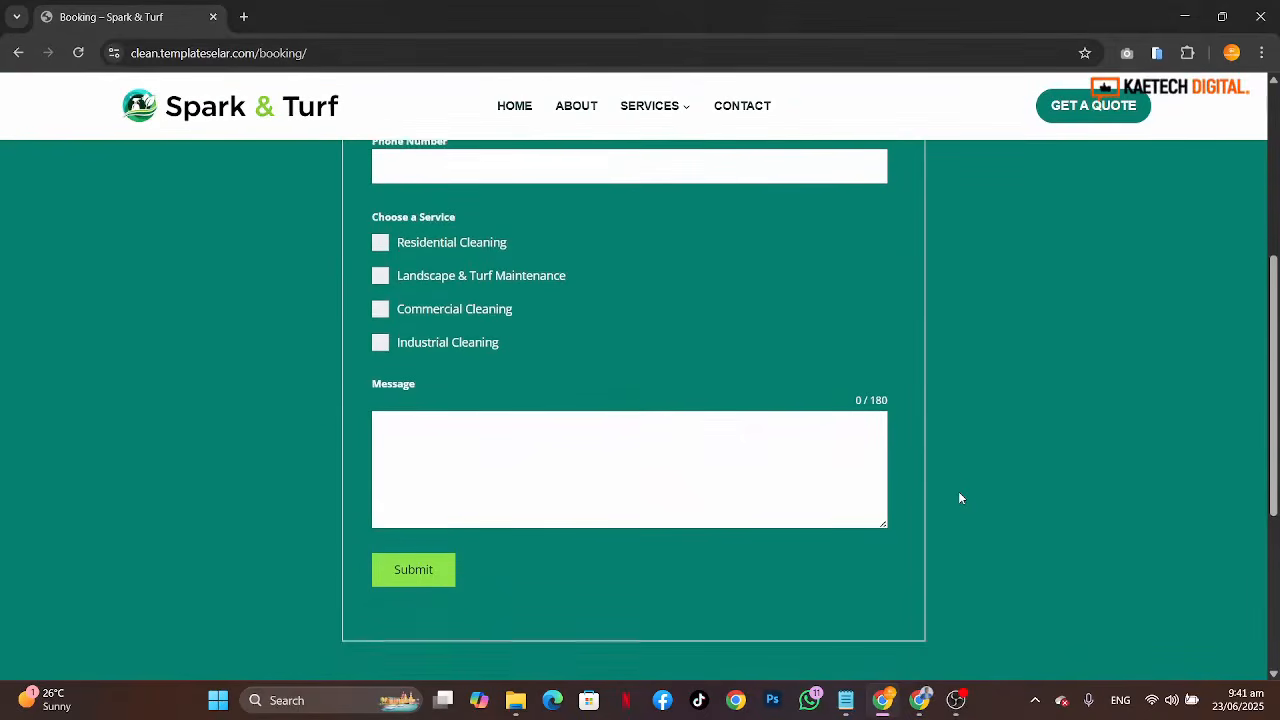
scroll(958, 497, "up", 3)
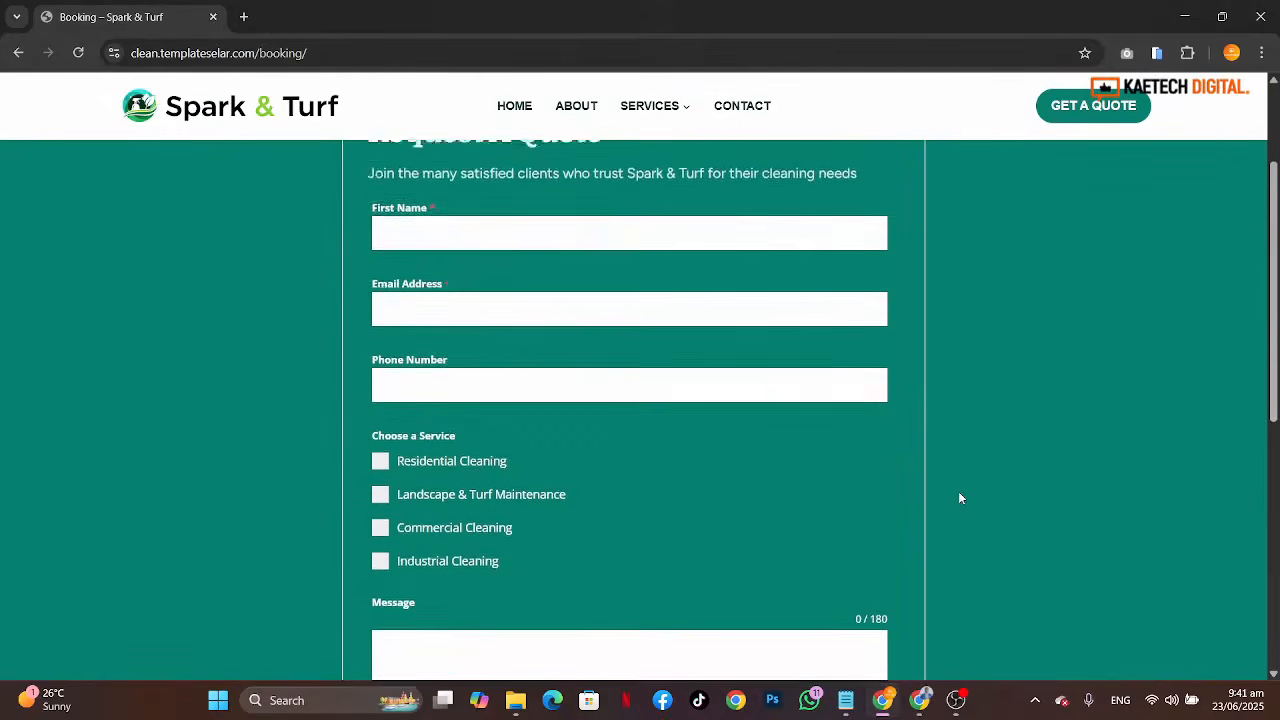
scroll(960, 498, "up", 2)
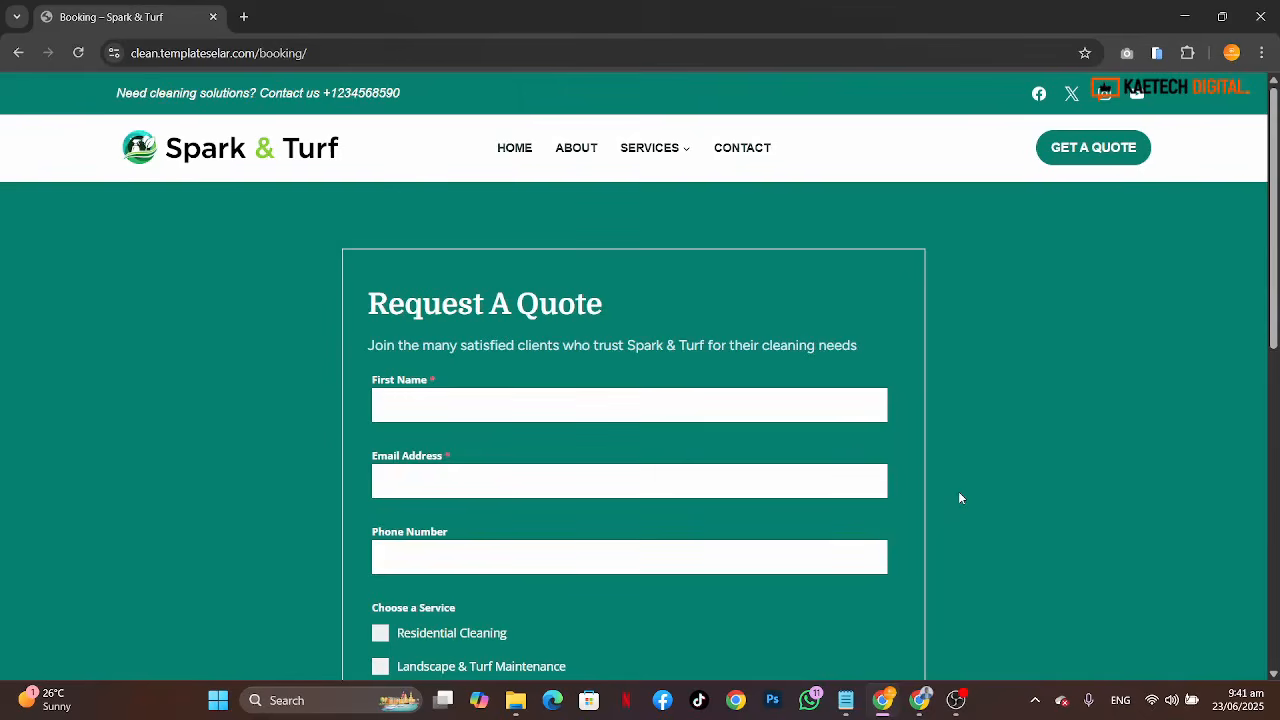
scroll(958, 497, "down", 5)
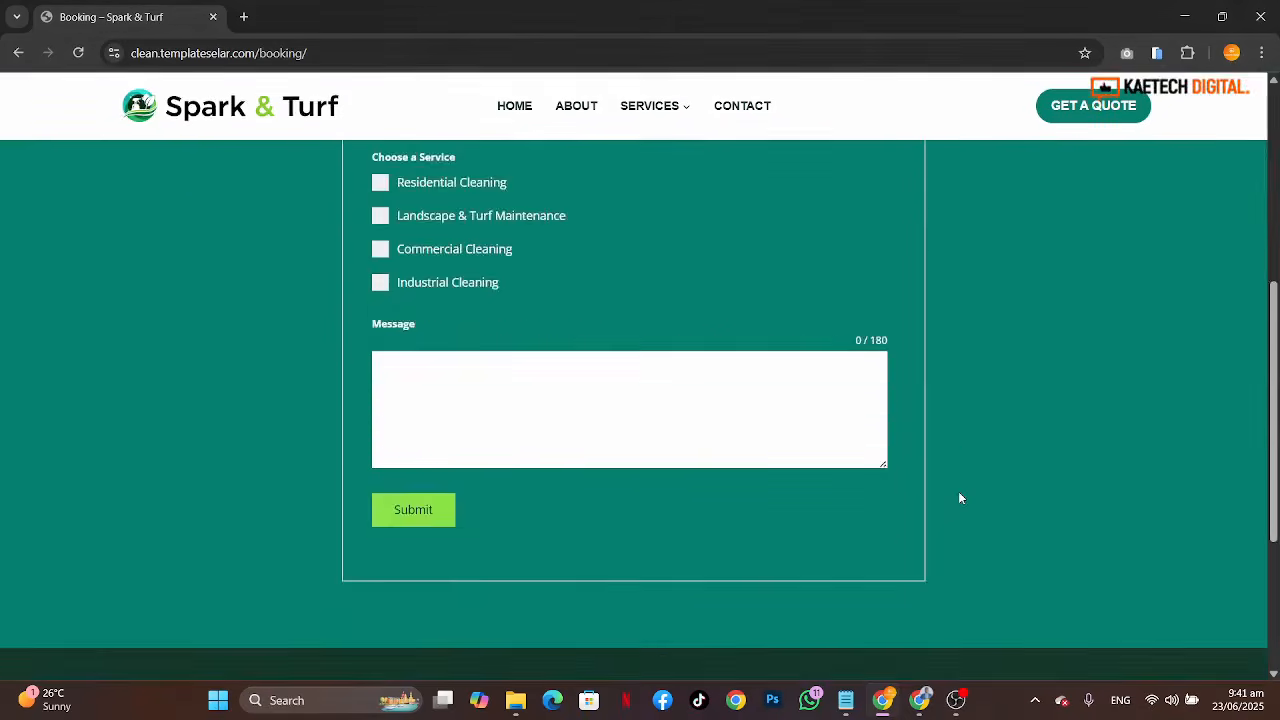
scroll(958, 497, "up", 5)
left_click(503, 152)
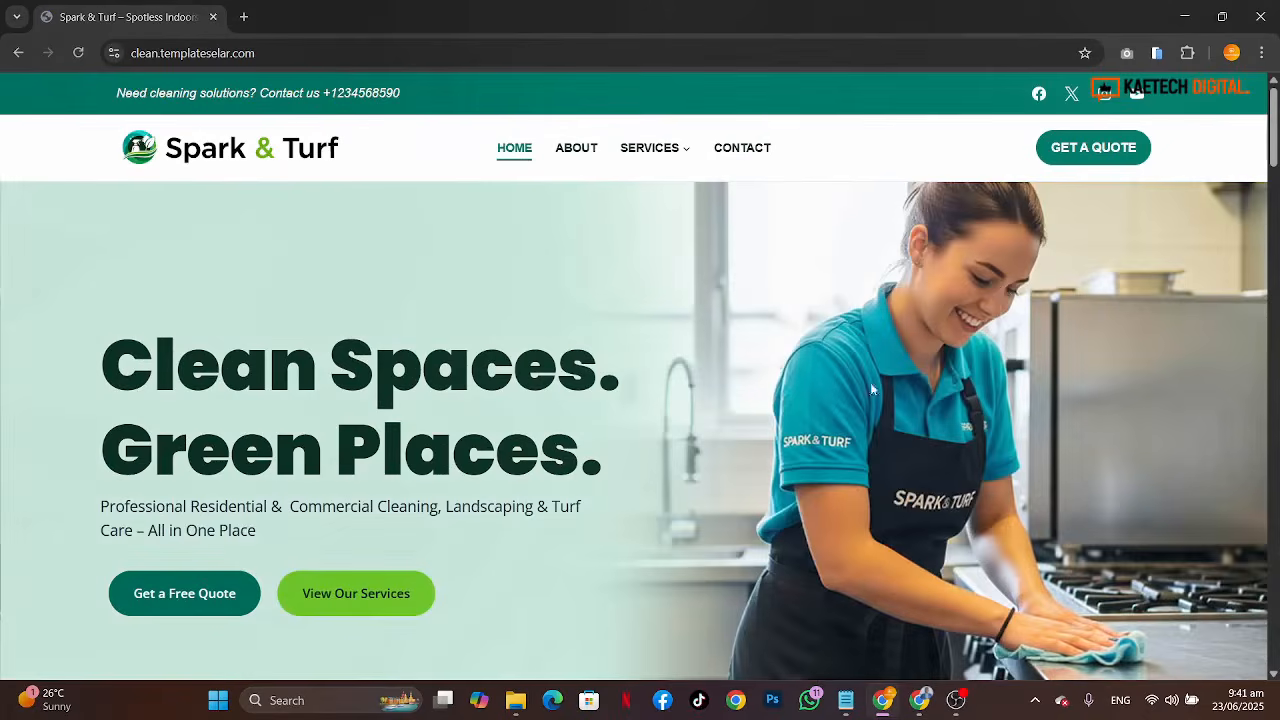
Step: Scroll through the Spark & Turf homepage down to the How We Are Working section and back to the top
scroll(870, 382, "down", 5)
scroll(856, 418, "down", 10)
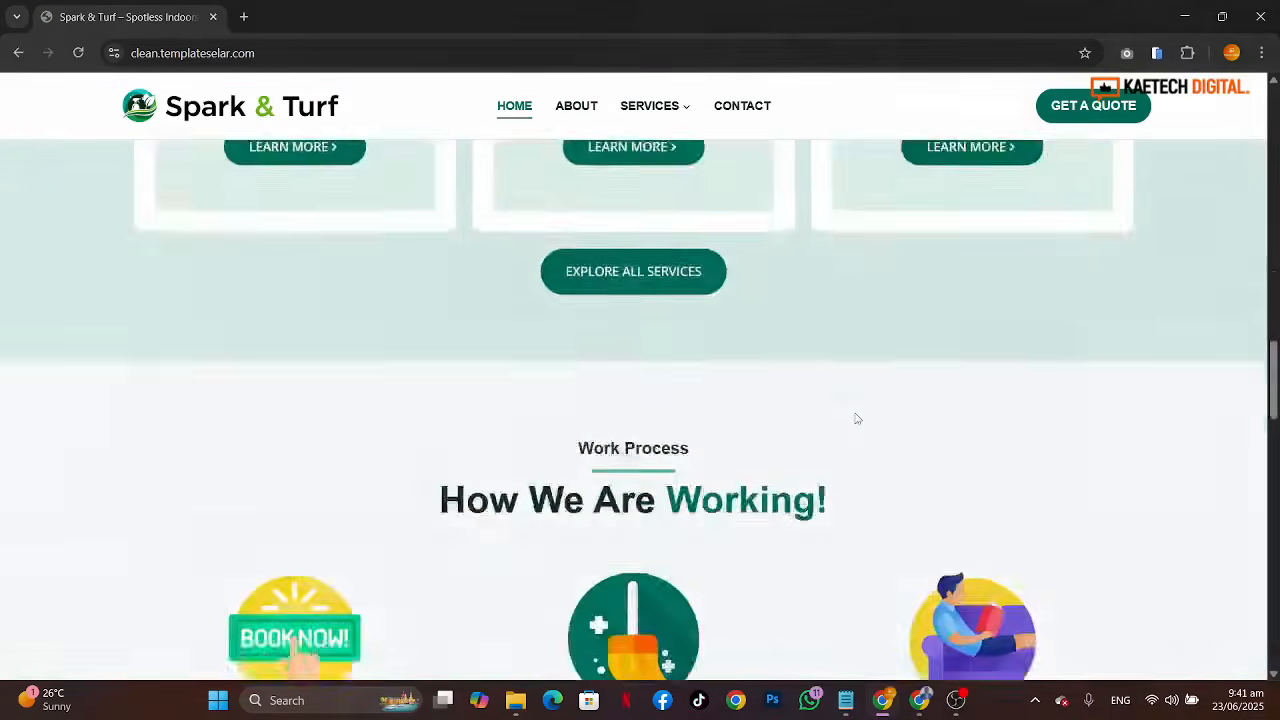
scroll(856, 418, "up", 8)
scroll(856, 418, "up", 10)
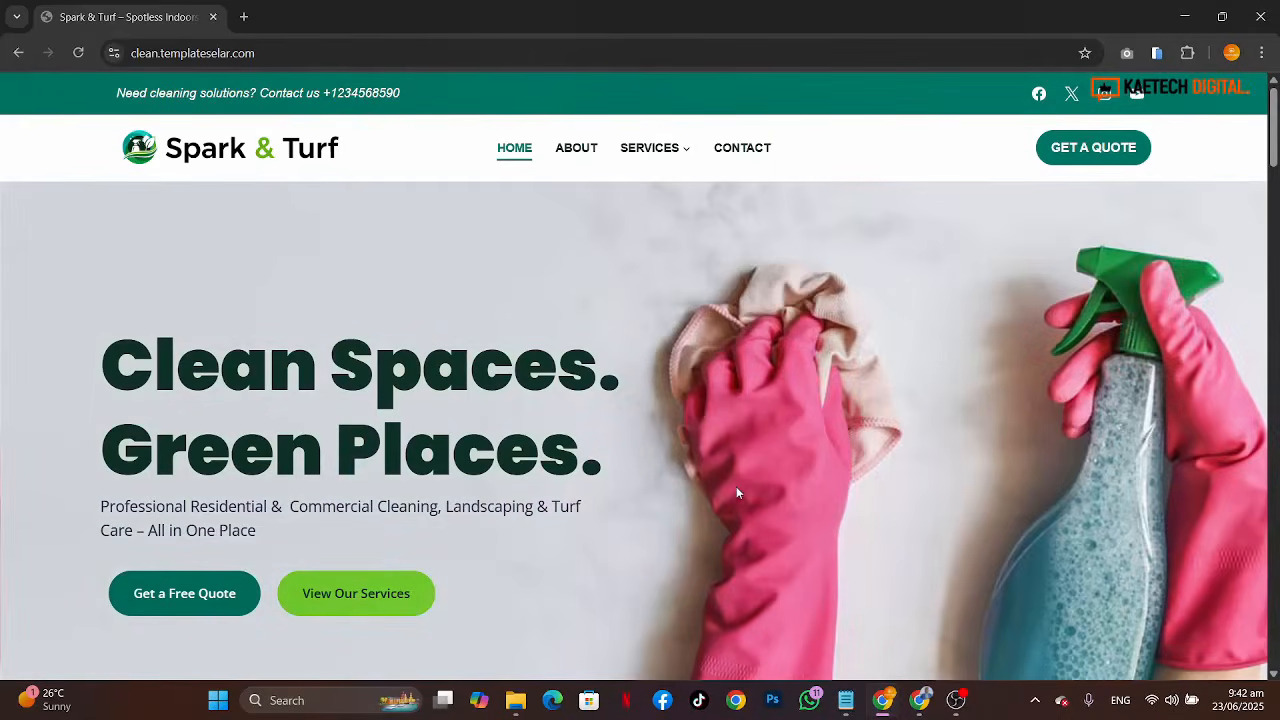
Step: Open templateselar.com in a new tab and open the Spark & Turf Elementor Cleaning Website Template product page
left_click(243, 16)
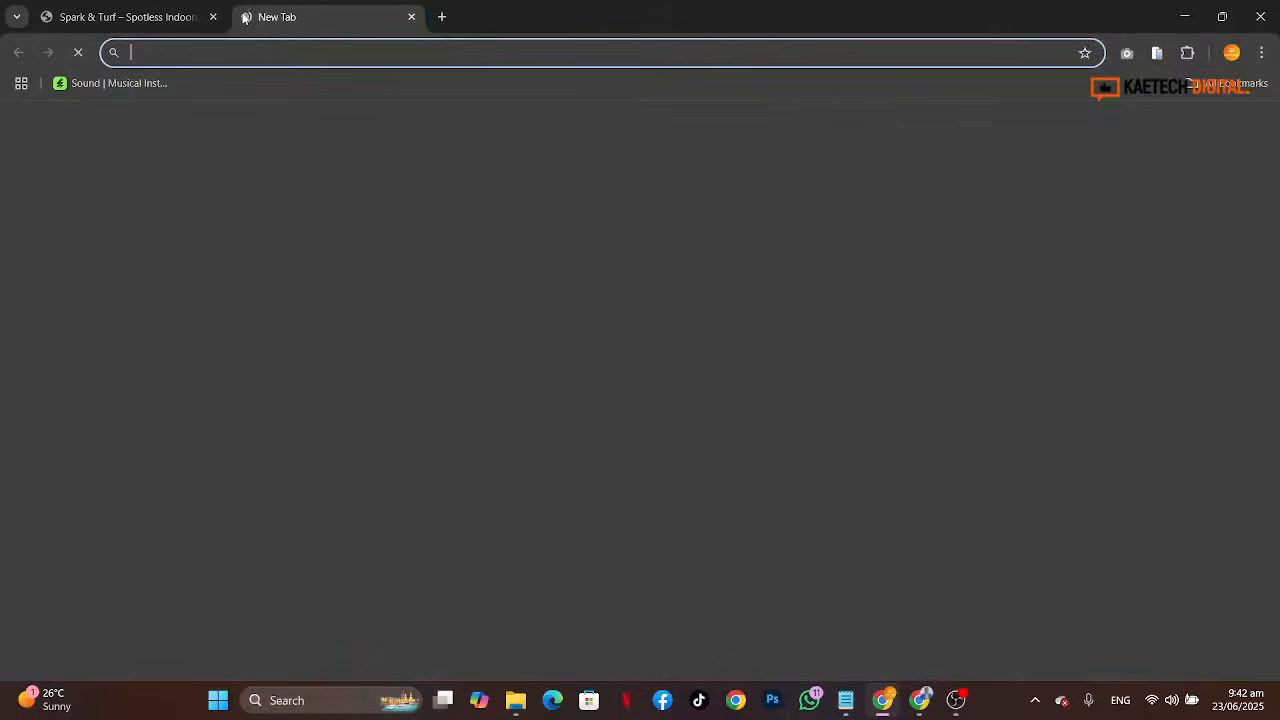
type("template")
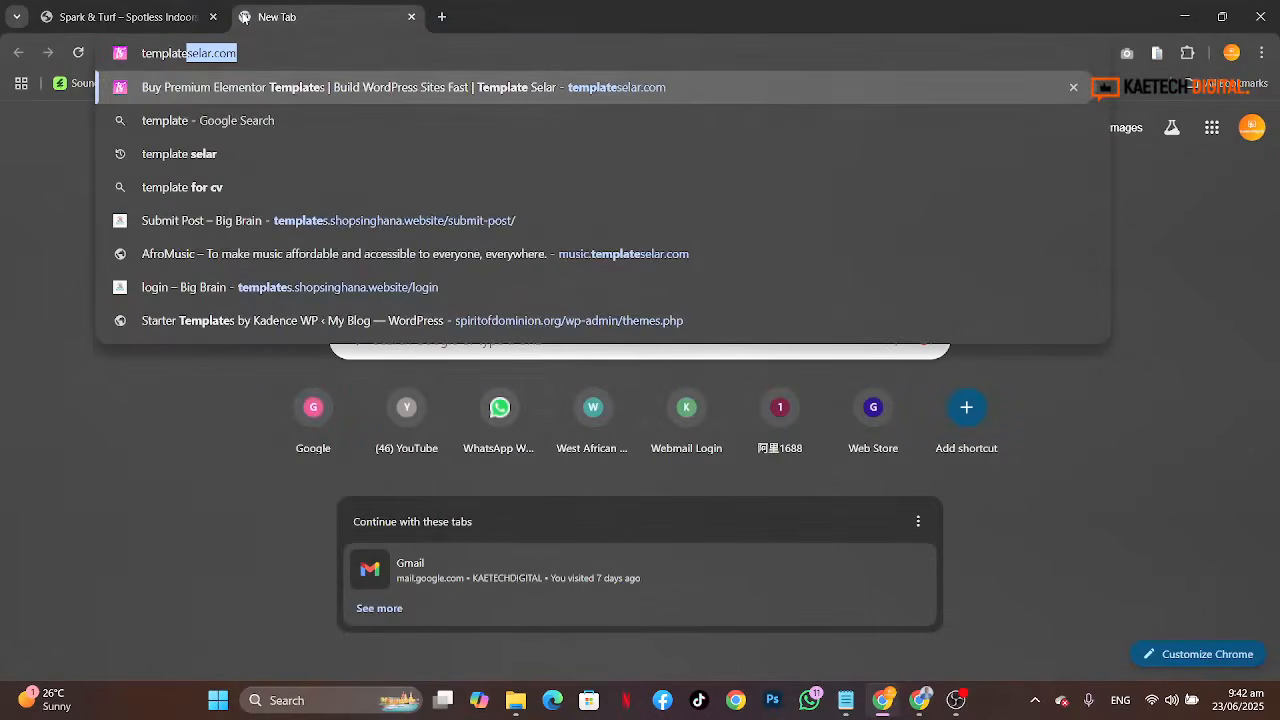
key("Return")
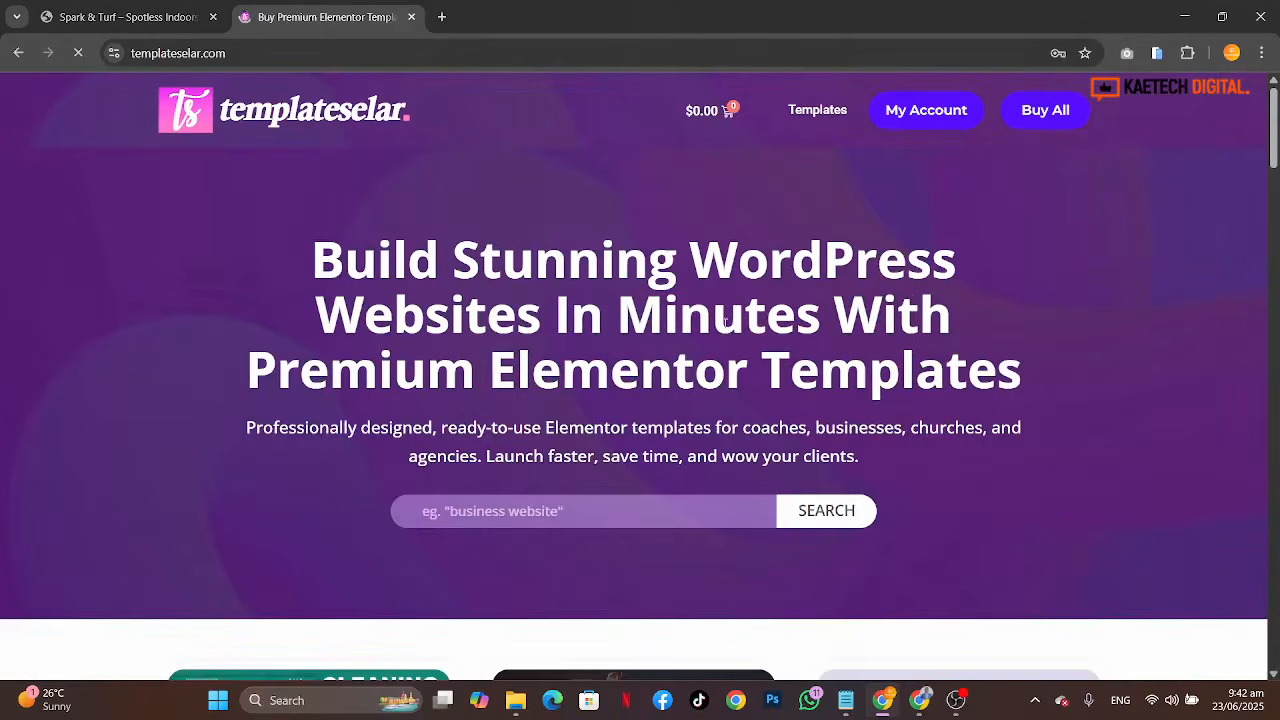
scroll(726, 322, "down", 5)
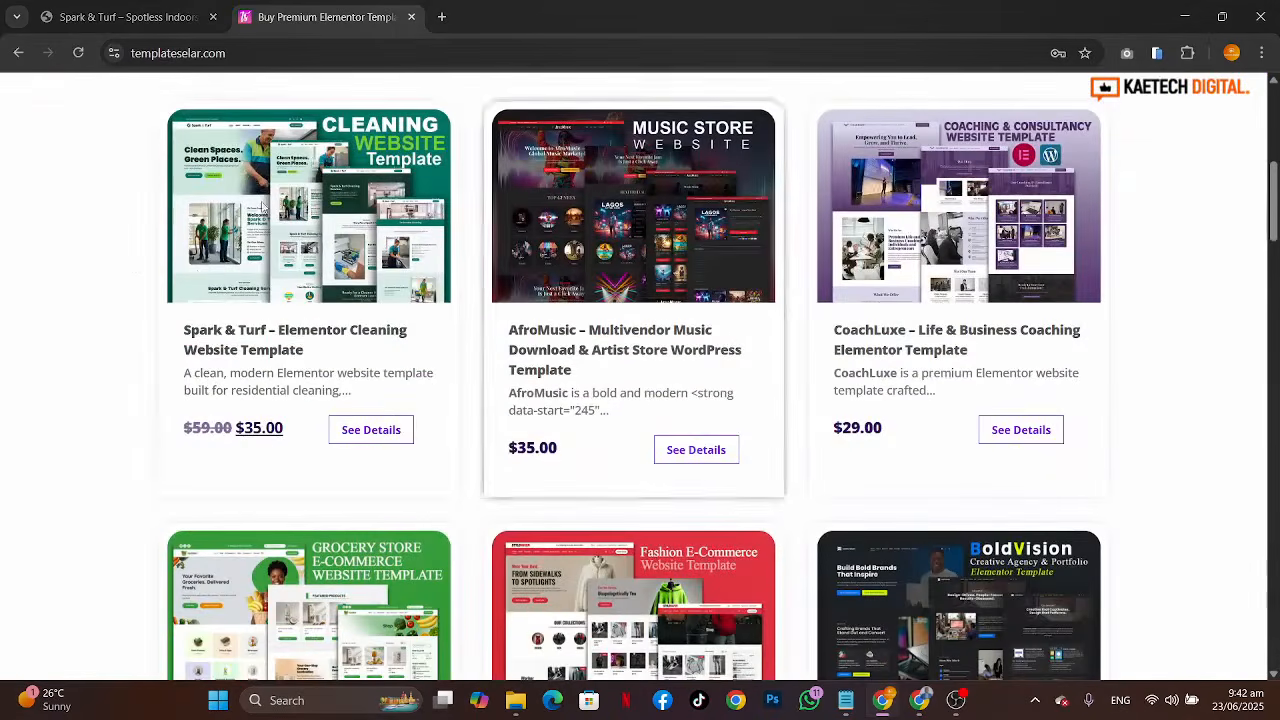
left_click(232, 352)
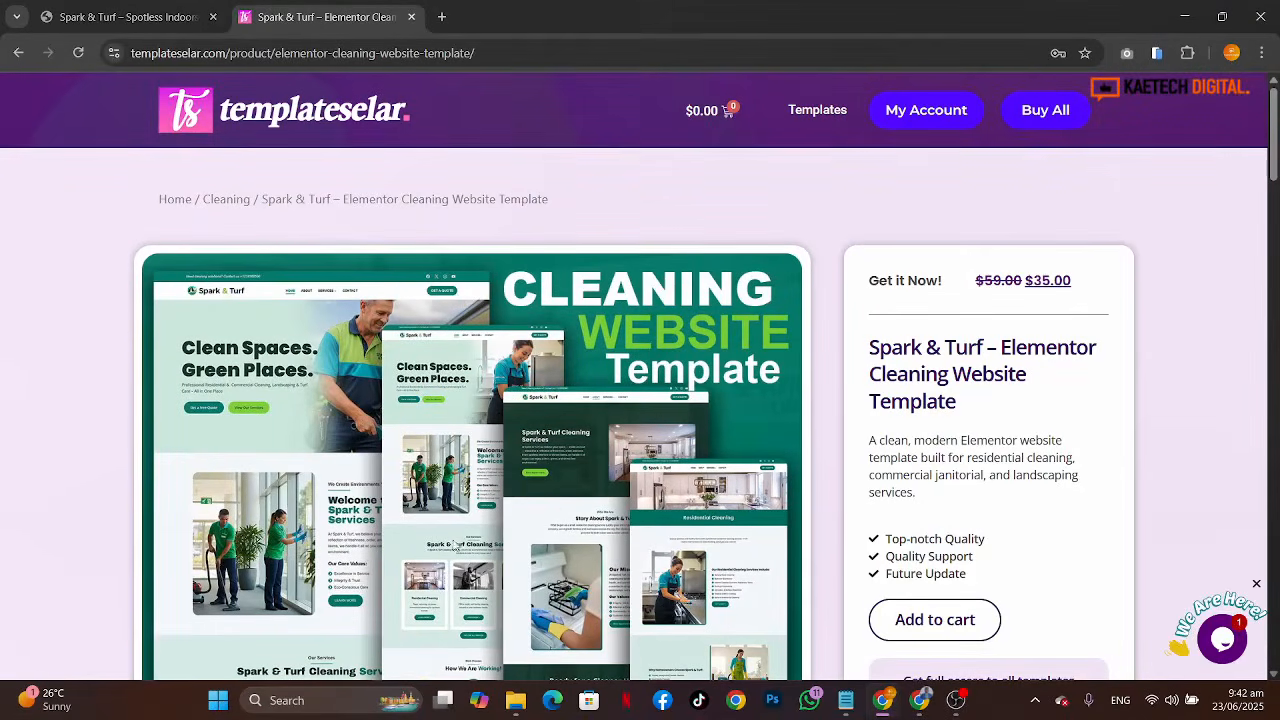
Step: Open the template's Live Demo from the product page, then close the demo tab
scroll(615, 538, "down", 3)
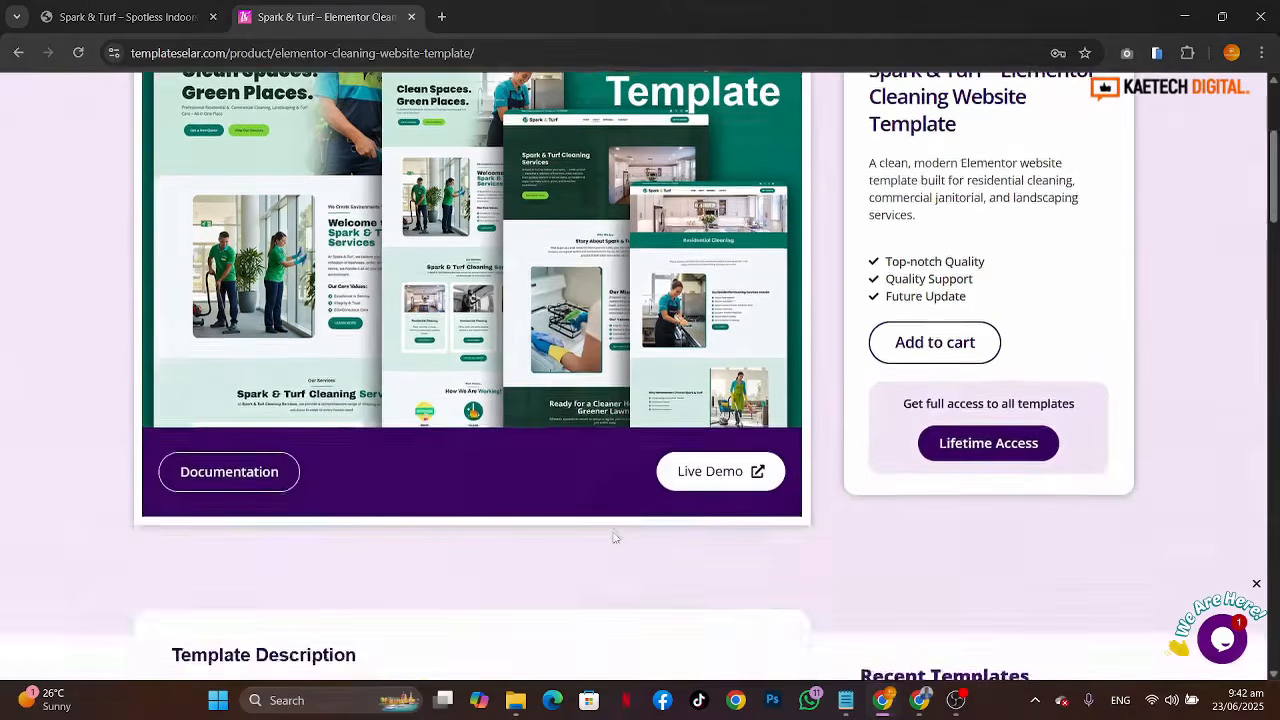
scroll(615, 538, "up", 2)
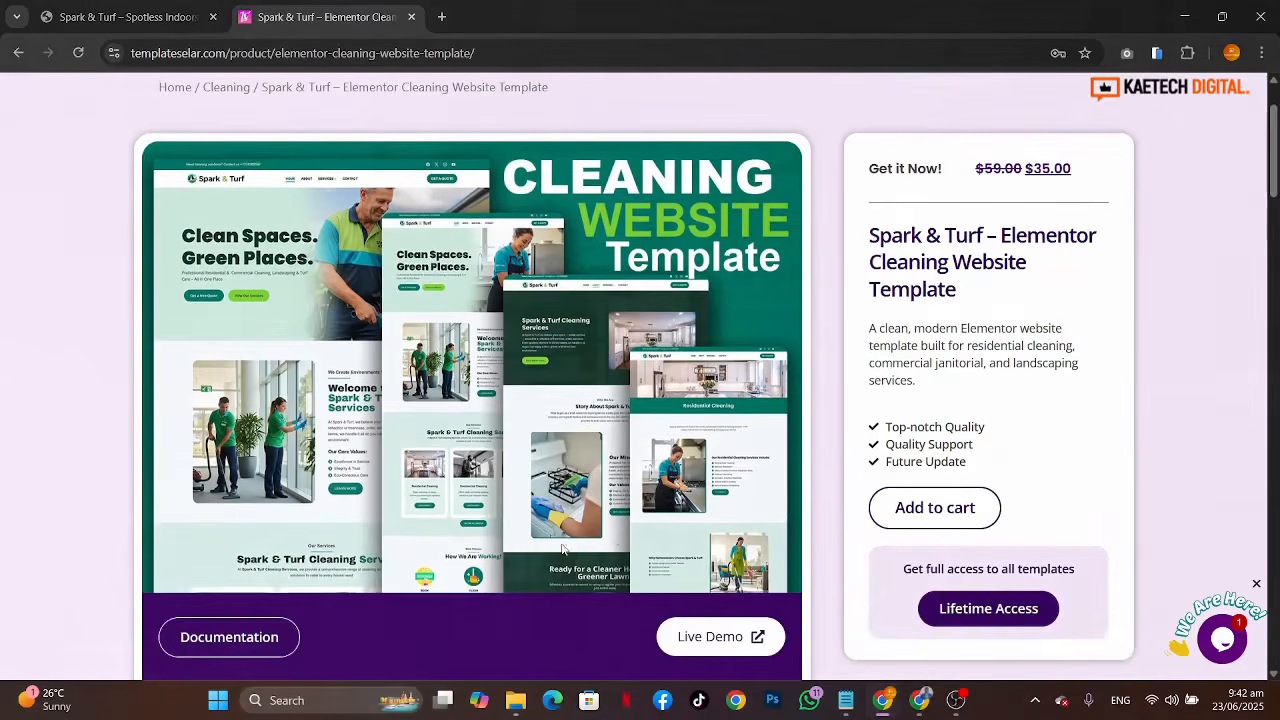
scroll(565, 550, "down", 12)
scroll(563, 549, "up", 10)
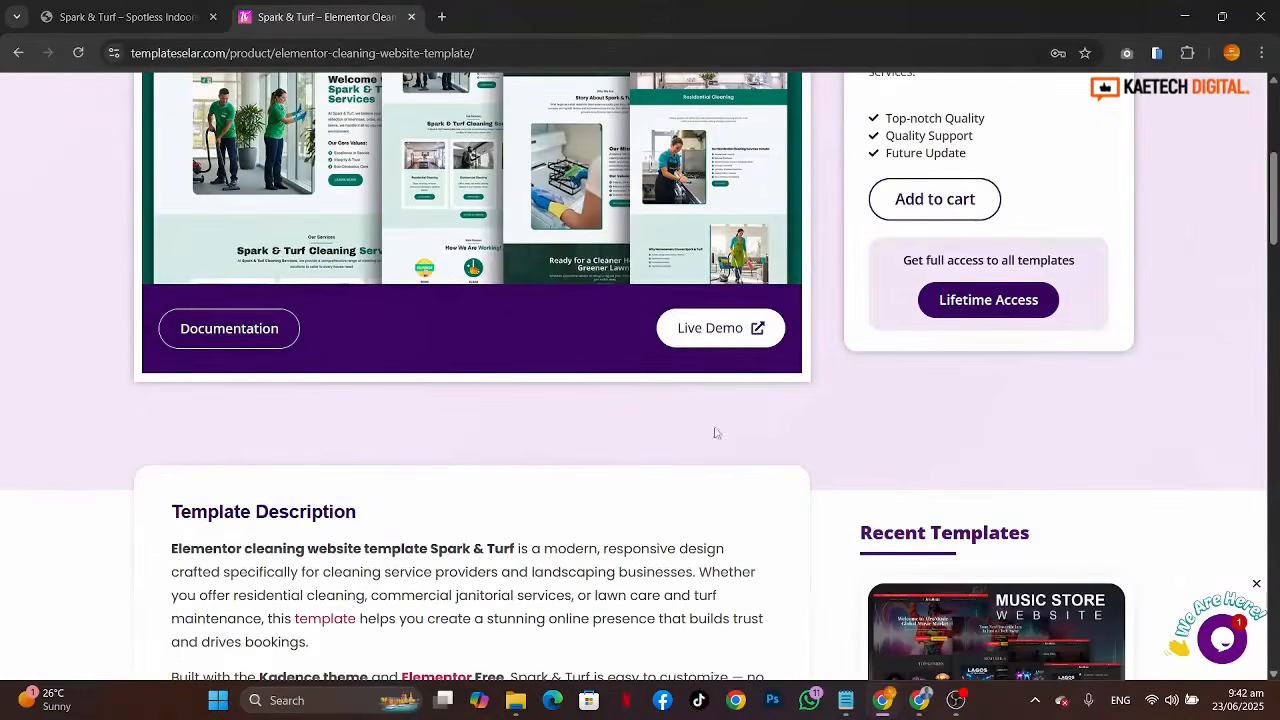
left_click(703, 332)
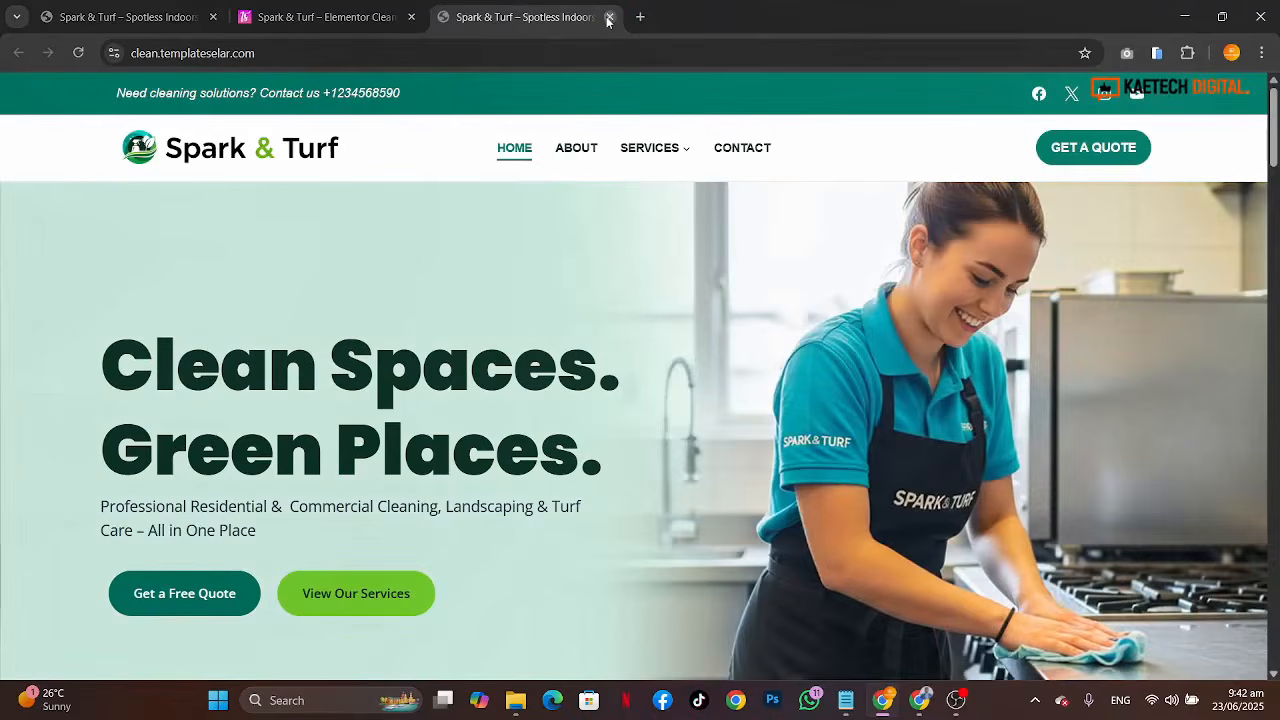
left_click(609, 17)
Step: Scroll through the product page and its template description, key features and included items
scroll(557, 417, "up", 2)
scroll(557, 417, "up", 1)
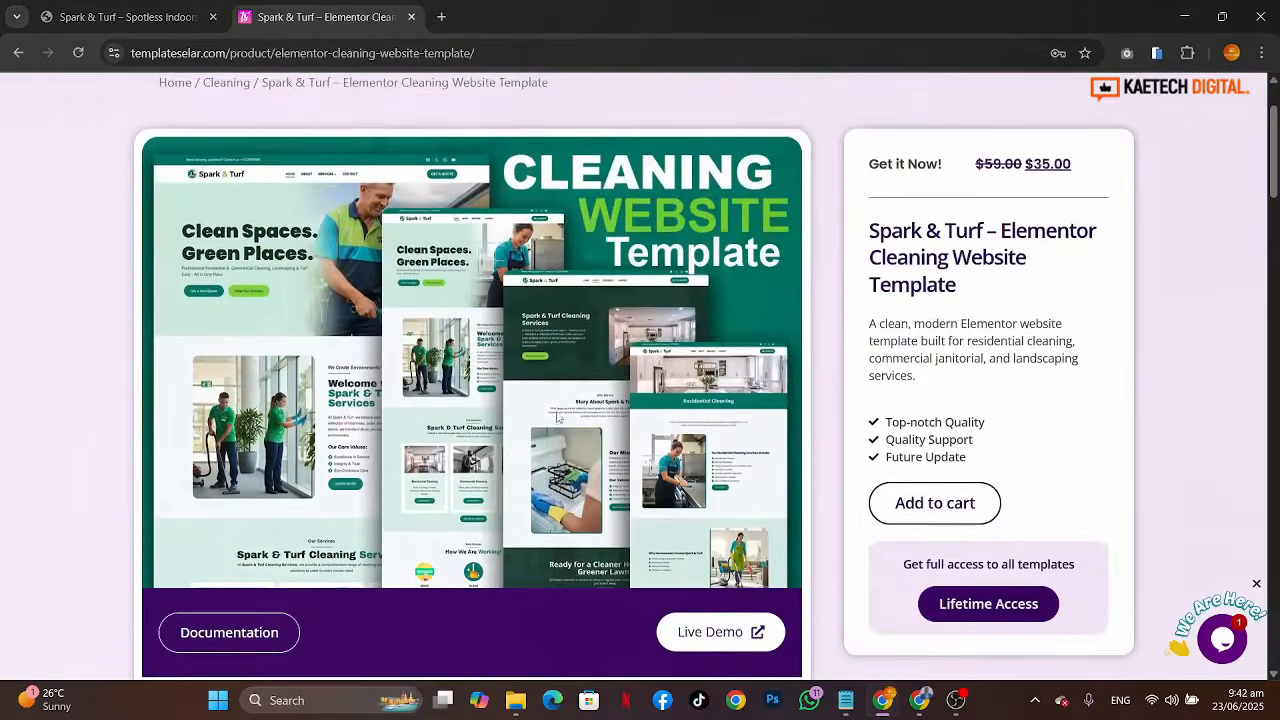
scroll(621, 539, "down", 2)
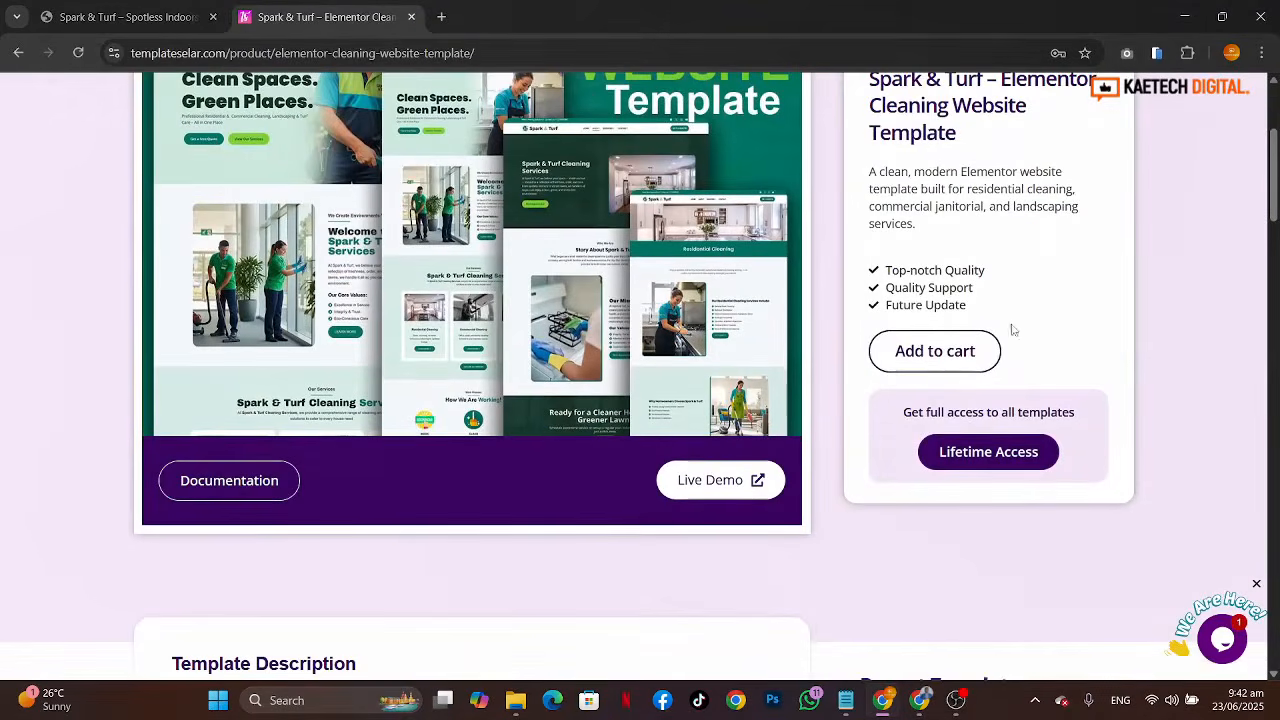
scroll(561, 462, "up", 3)
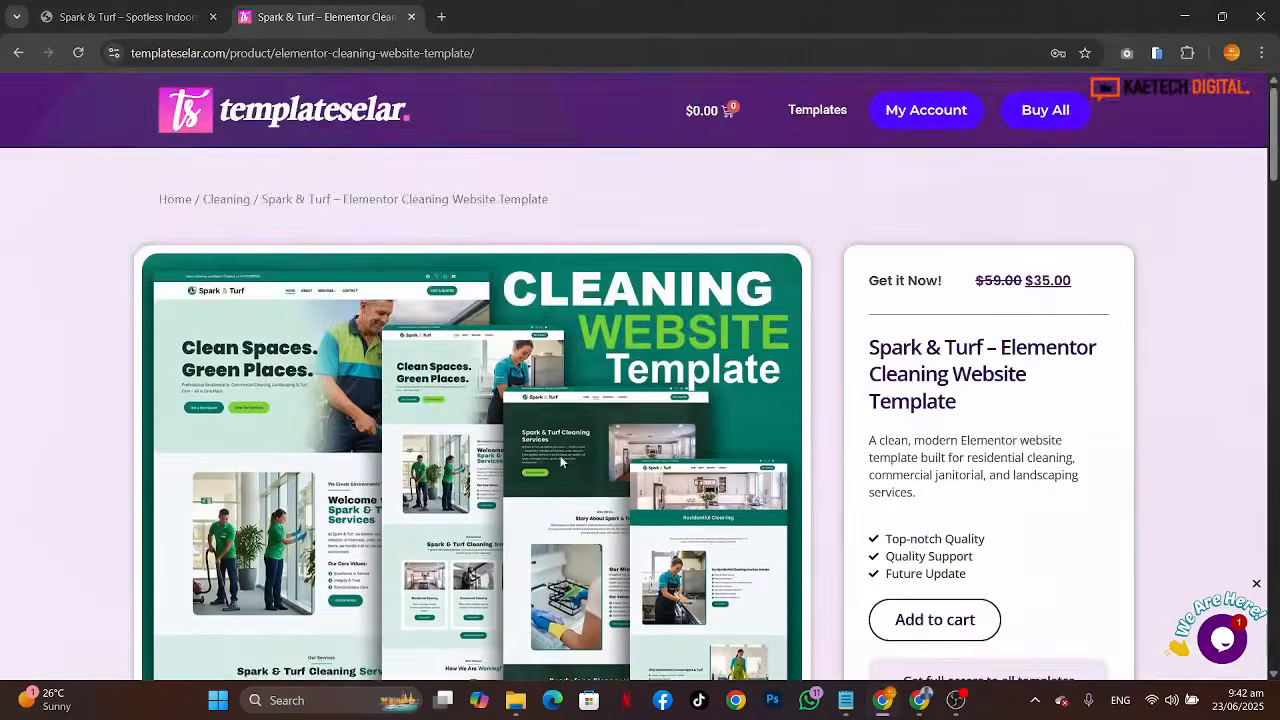
scroll(561, 462, "down", 10)
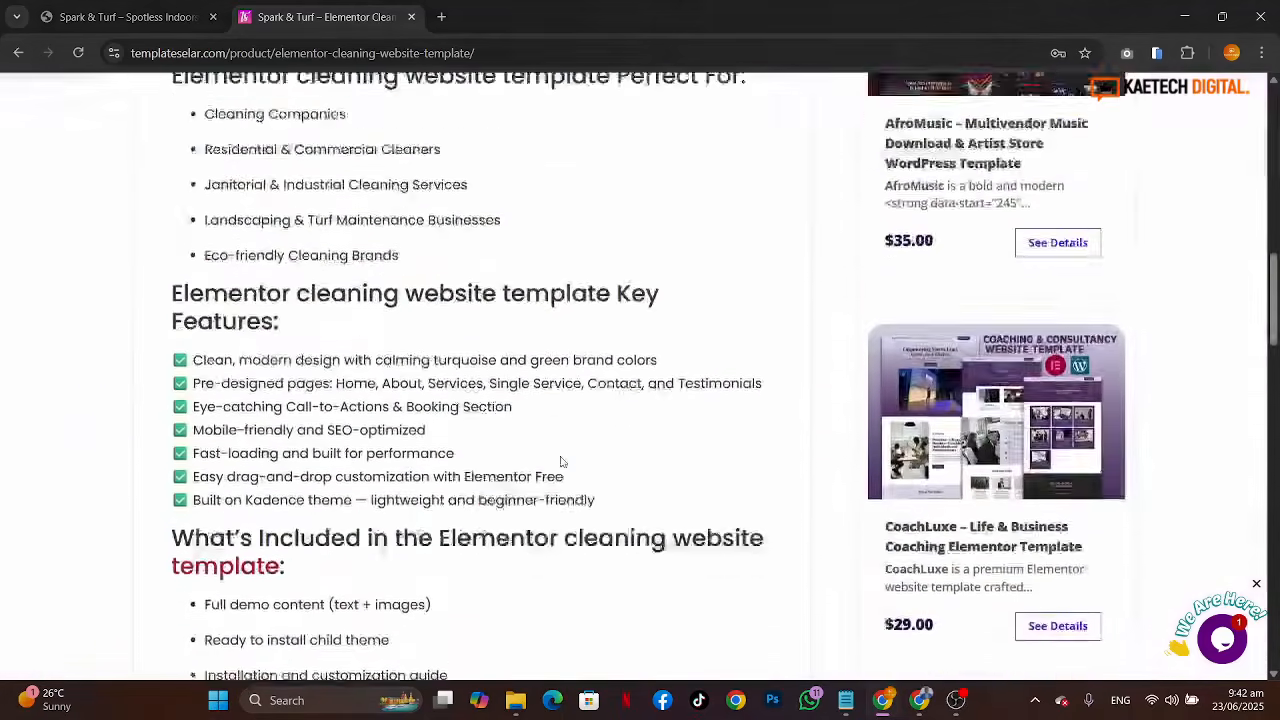
scroll(561, 462, "up", 10)
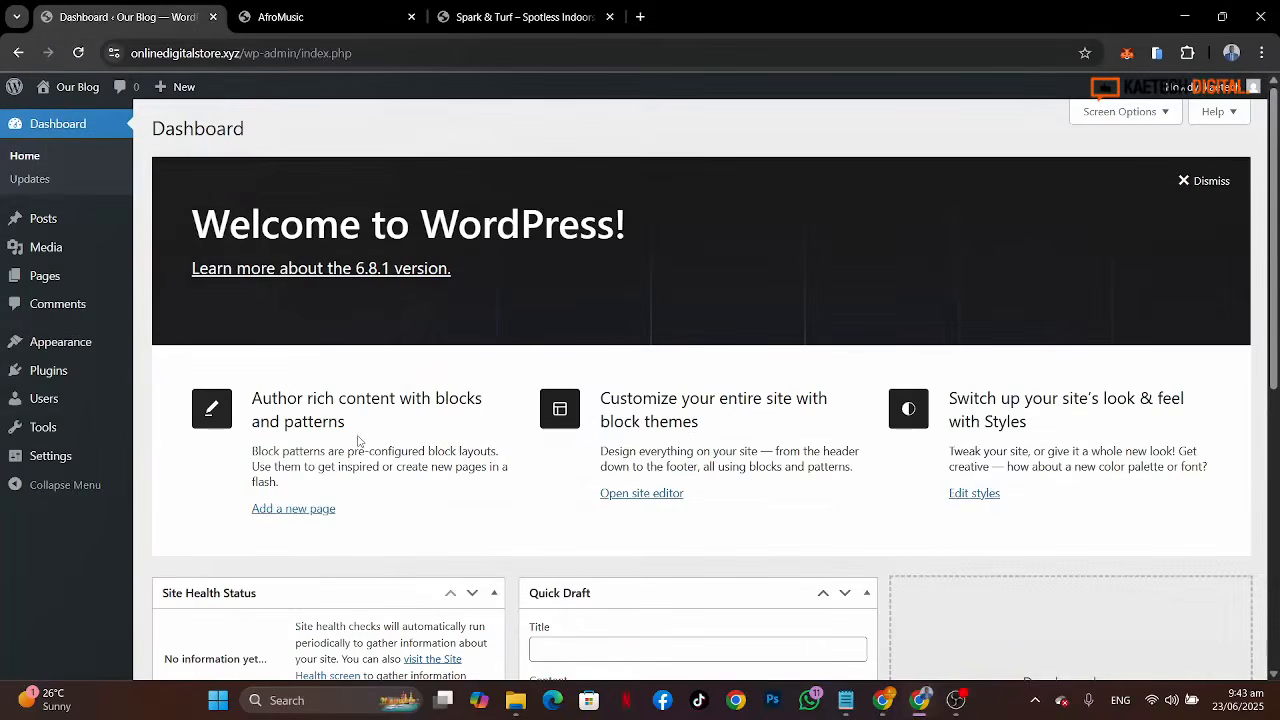
Step: View the WordPress blog front end in the second tab and return to the dashboard tab
scroll(794, 364, "down", 5)
scroll(794, 364, "up", 5)
left_click(297, 15)
left_click(77, 53)
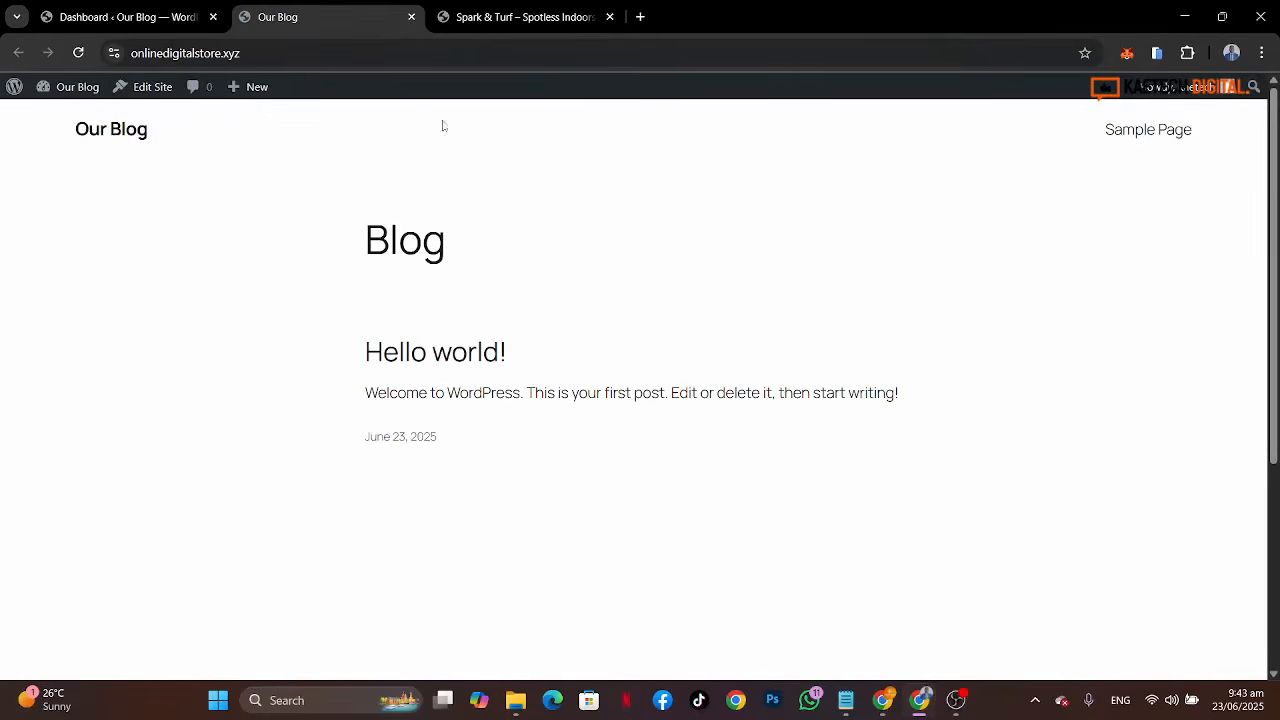
scroll(802, 484, "down", 3)
scroll(802, 484, "up", 3)
left_click(77, 6)
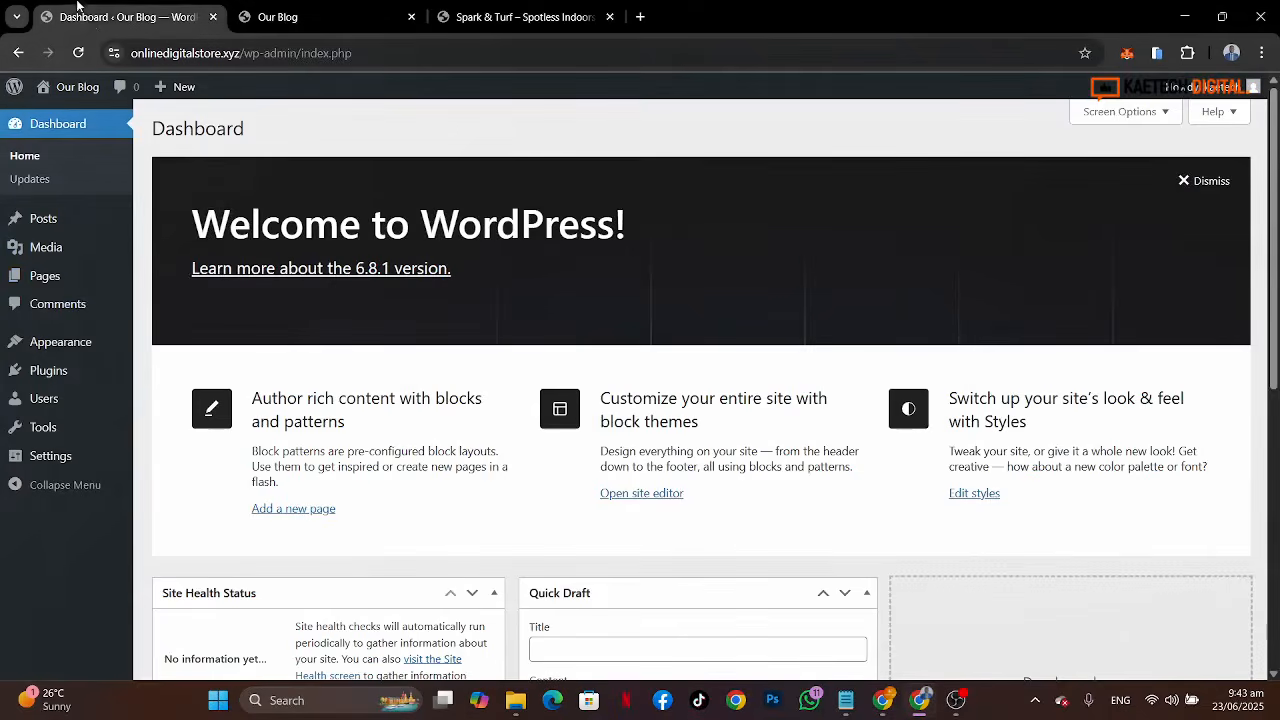
Step: Open the Themes page and the Installed Plugins page, then return to the dashboard Home
mouse_move(52, 346)
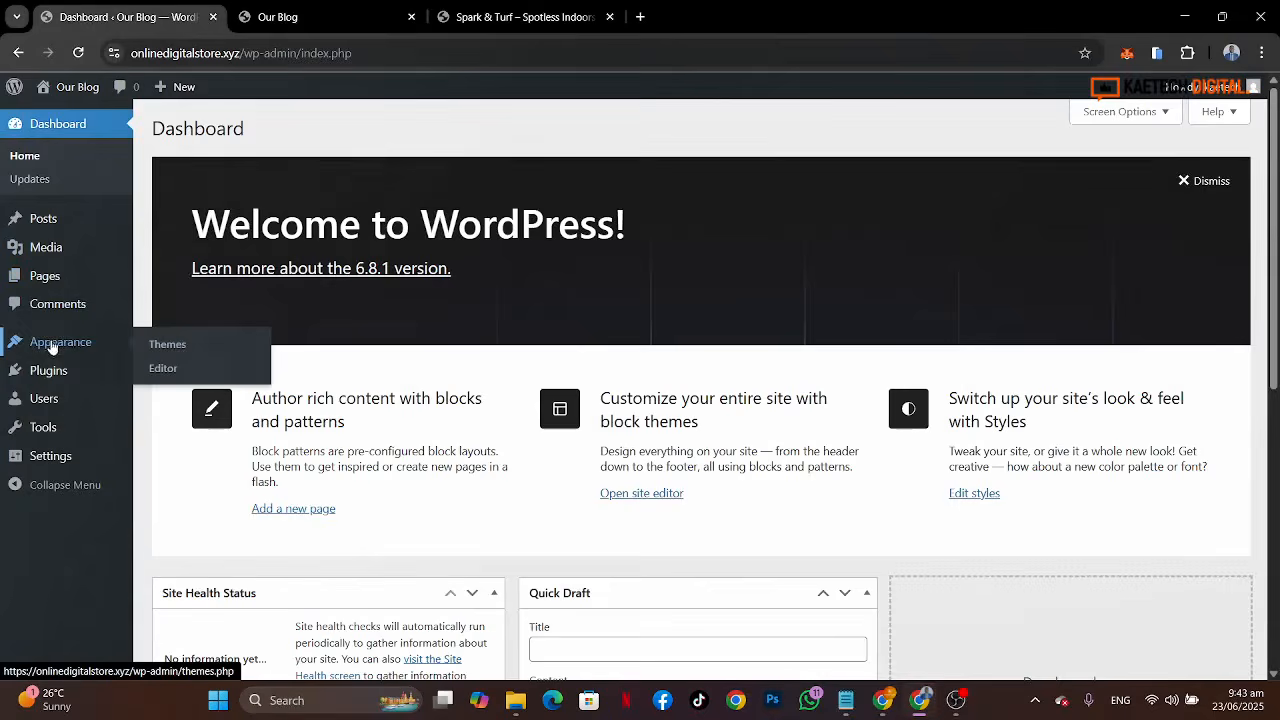
left_click(155, 350)
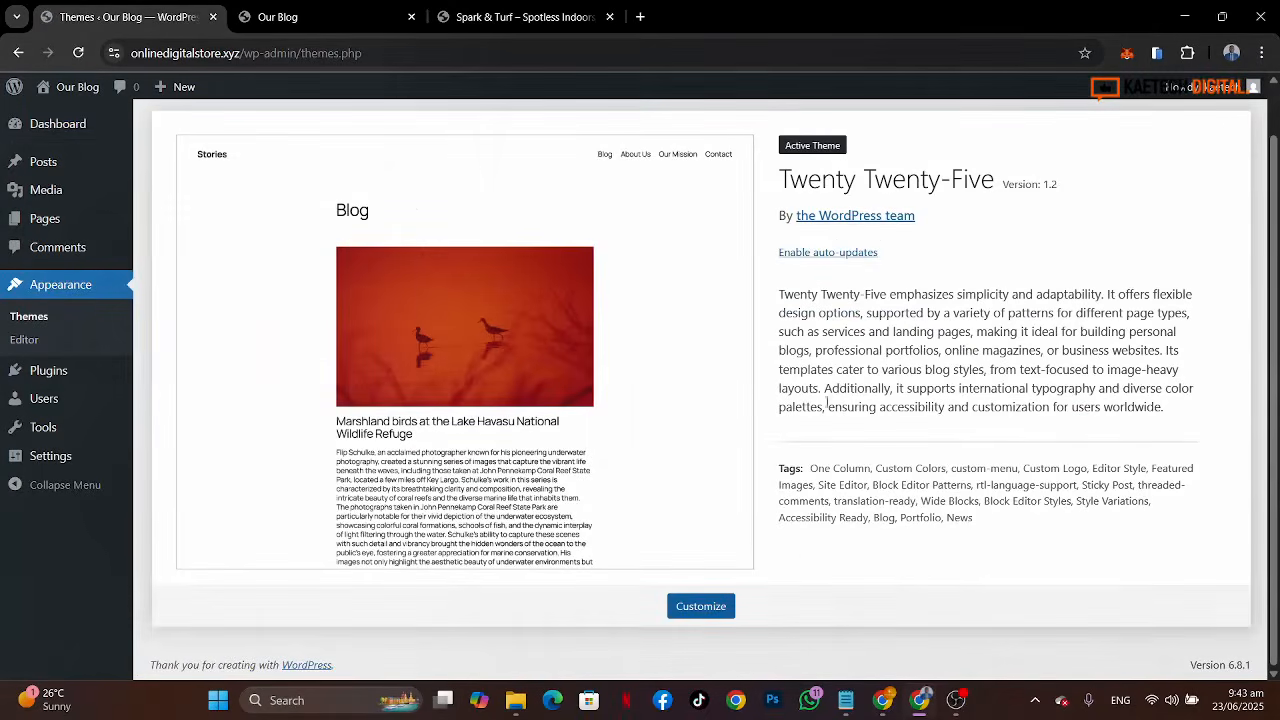
left_click(180, 378)
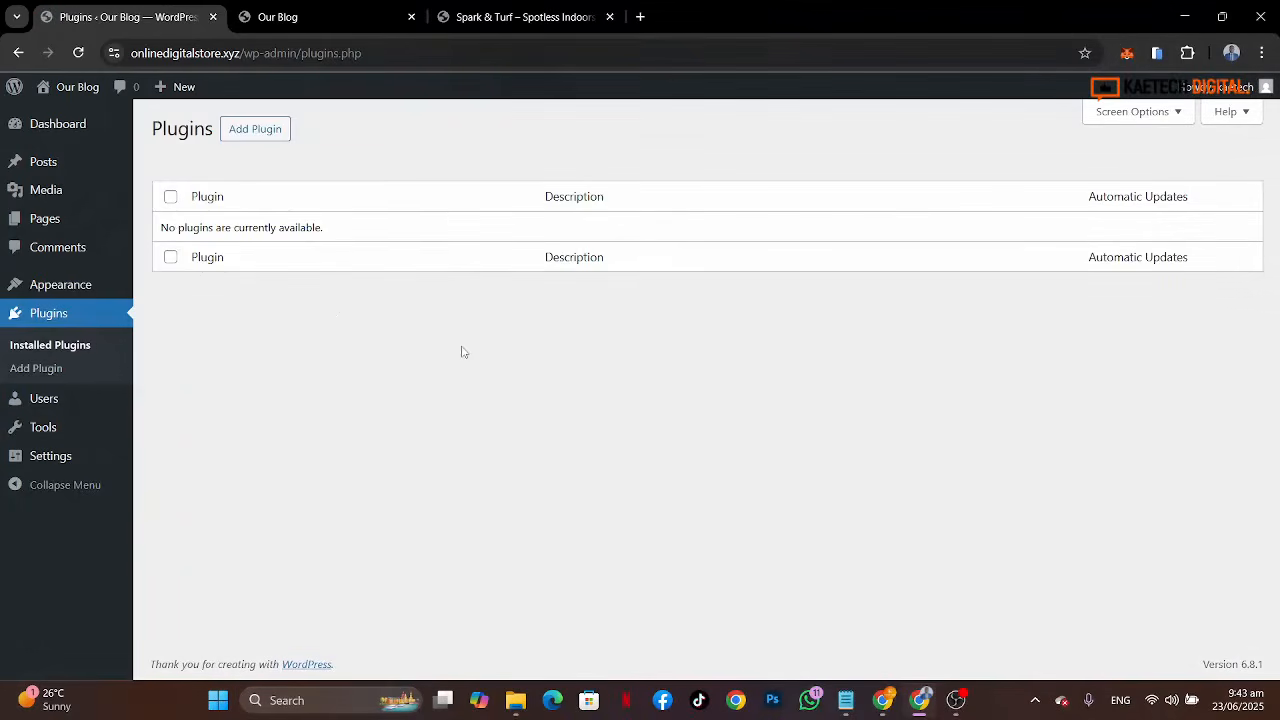
mouse_move(72, 127)
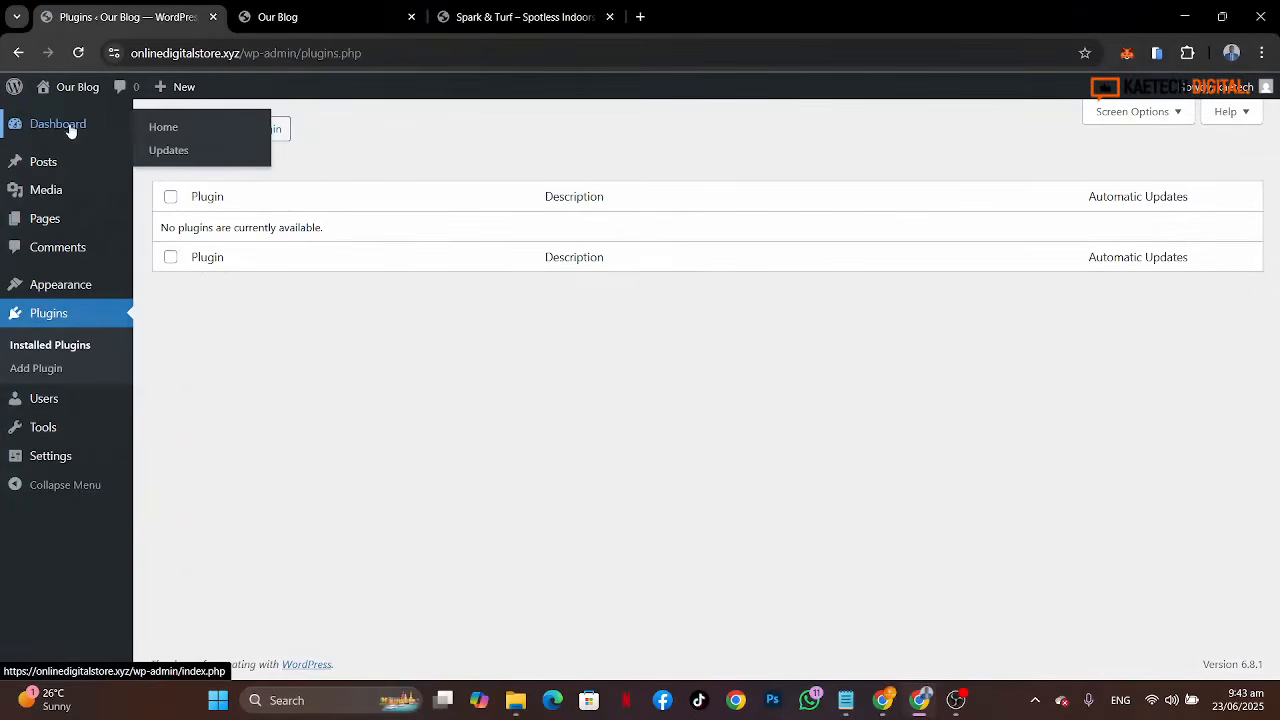
left_click(164, 127)
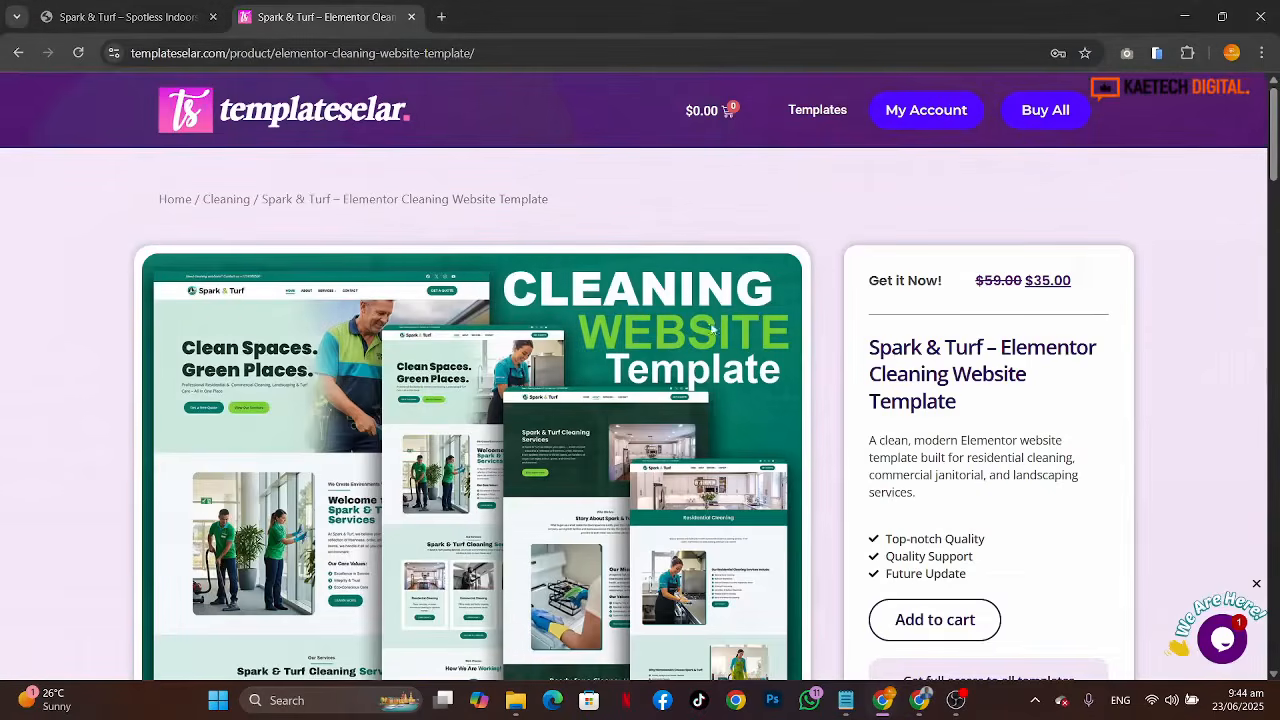
Step: Add the Spark & Turf template to the cart from its product page
scroll(857, 556, "down", 9)
scroll(857, 556, "up", 8)
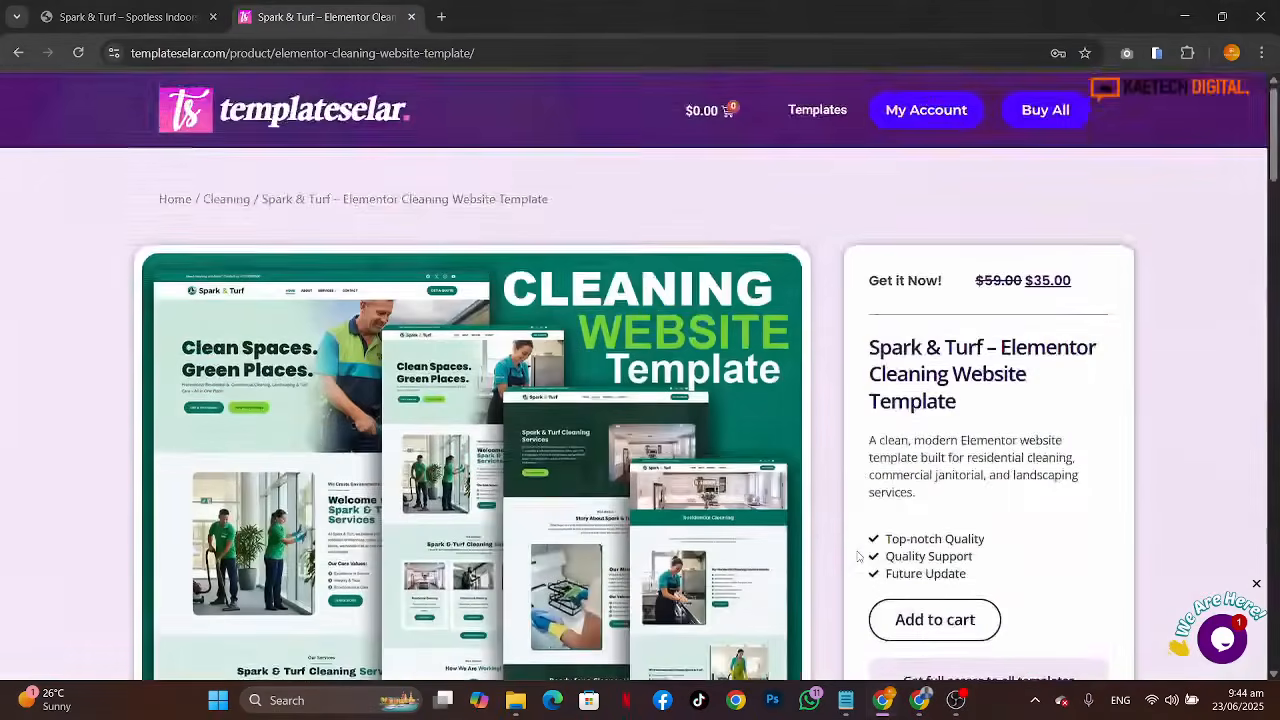
scroll(857, 556, "down", 2)
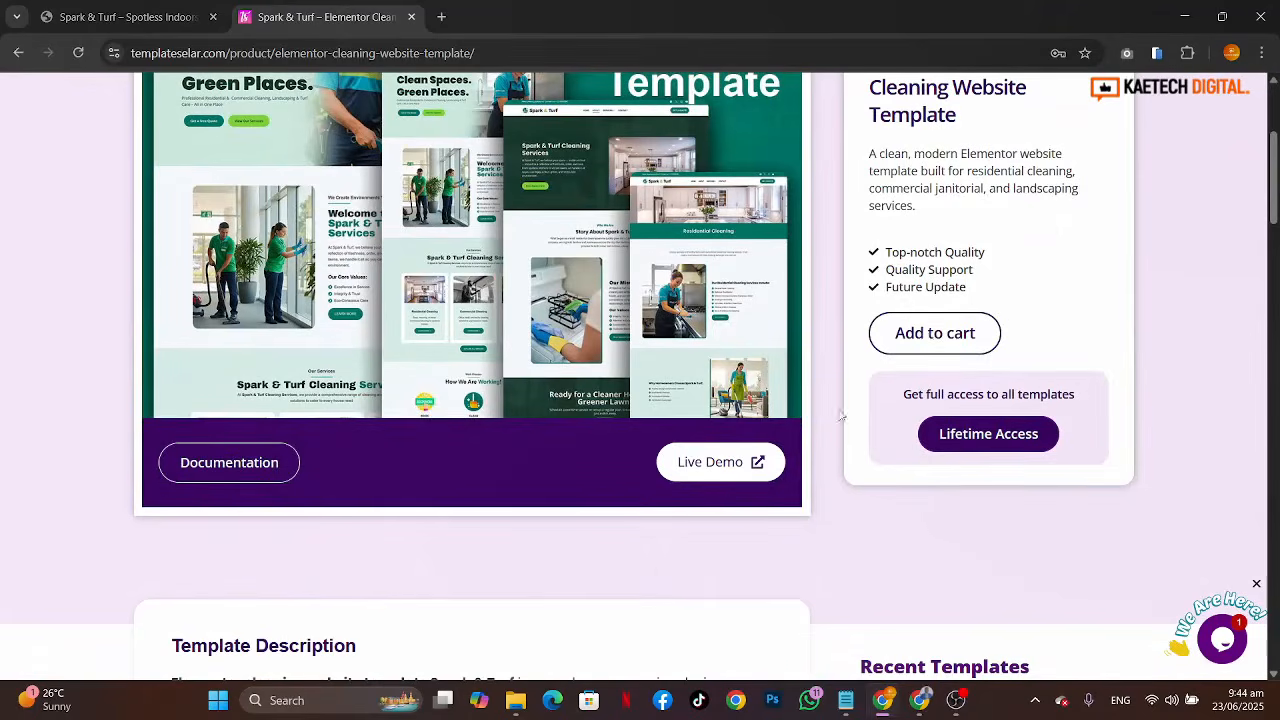
left_click(929, 339)
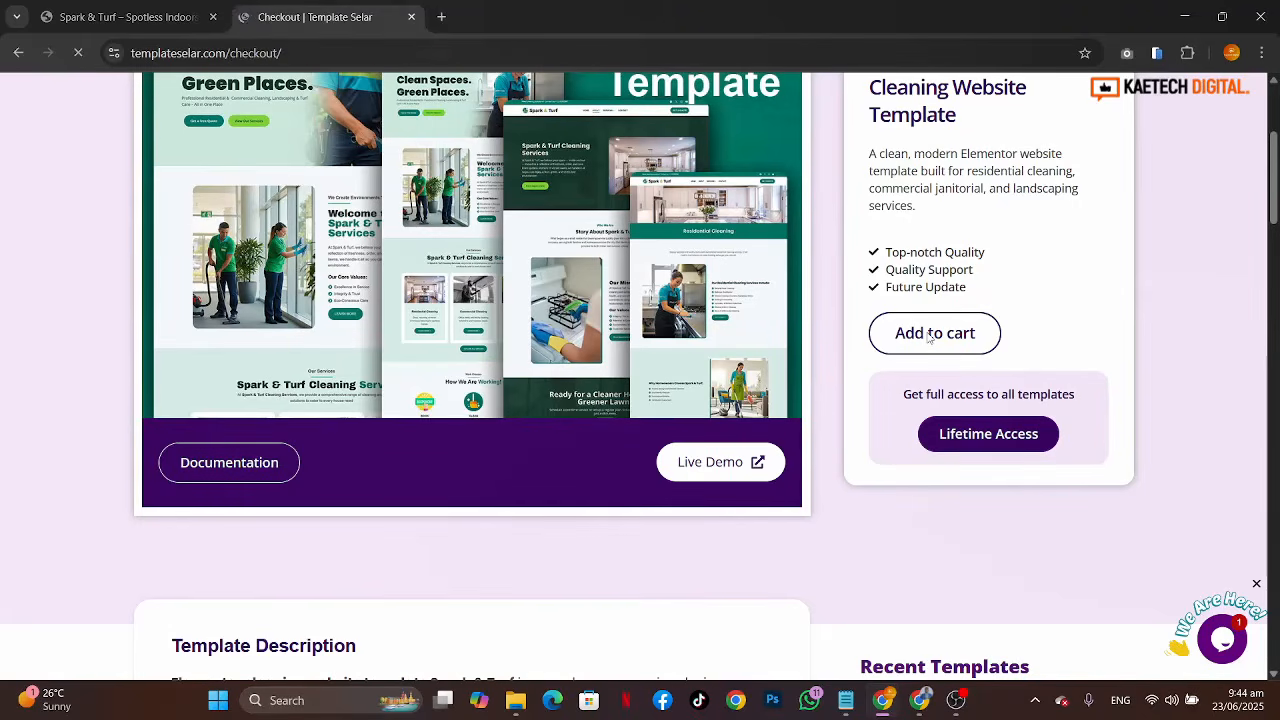
Step: Scroll through the checkout form and payment options, then open the alternative payment link
scroll(979, 467, "down", 6)
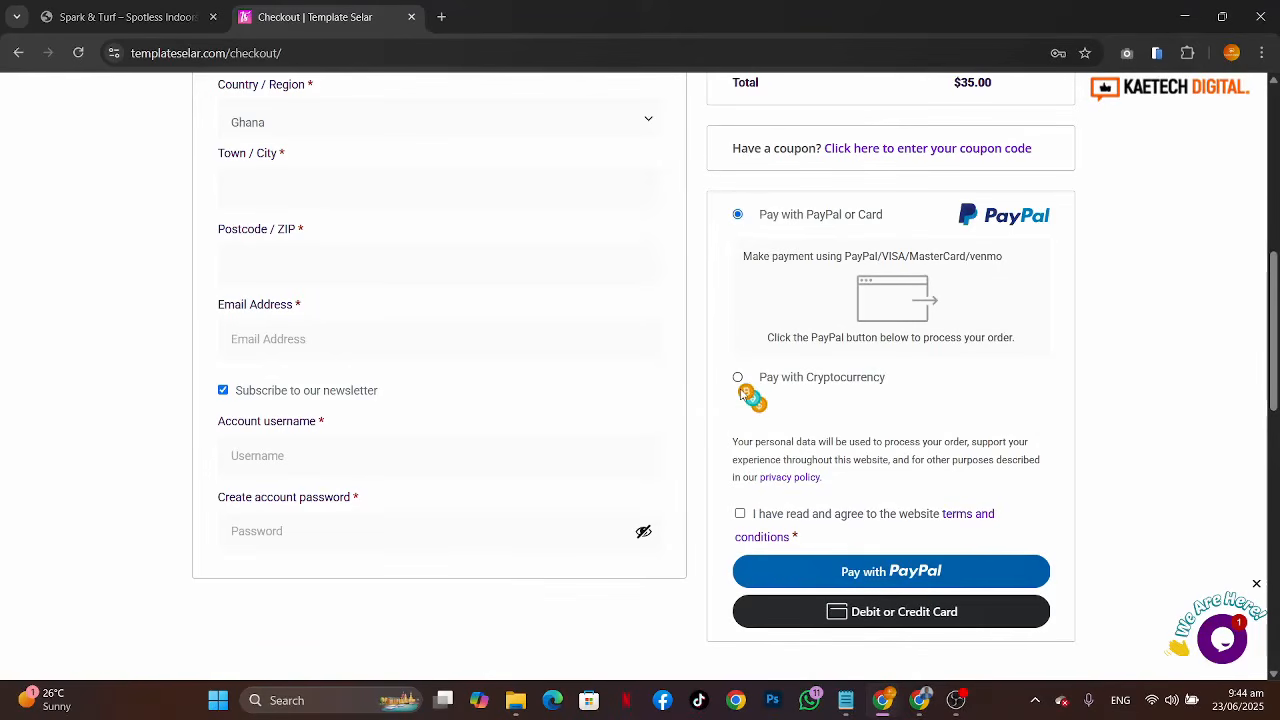
scroll(1042, 414, "down", 4)
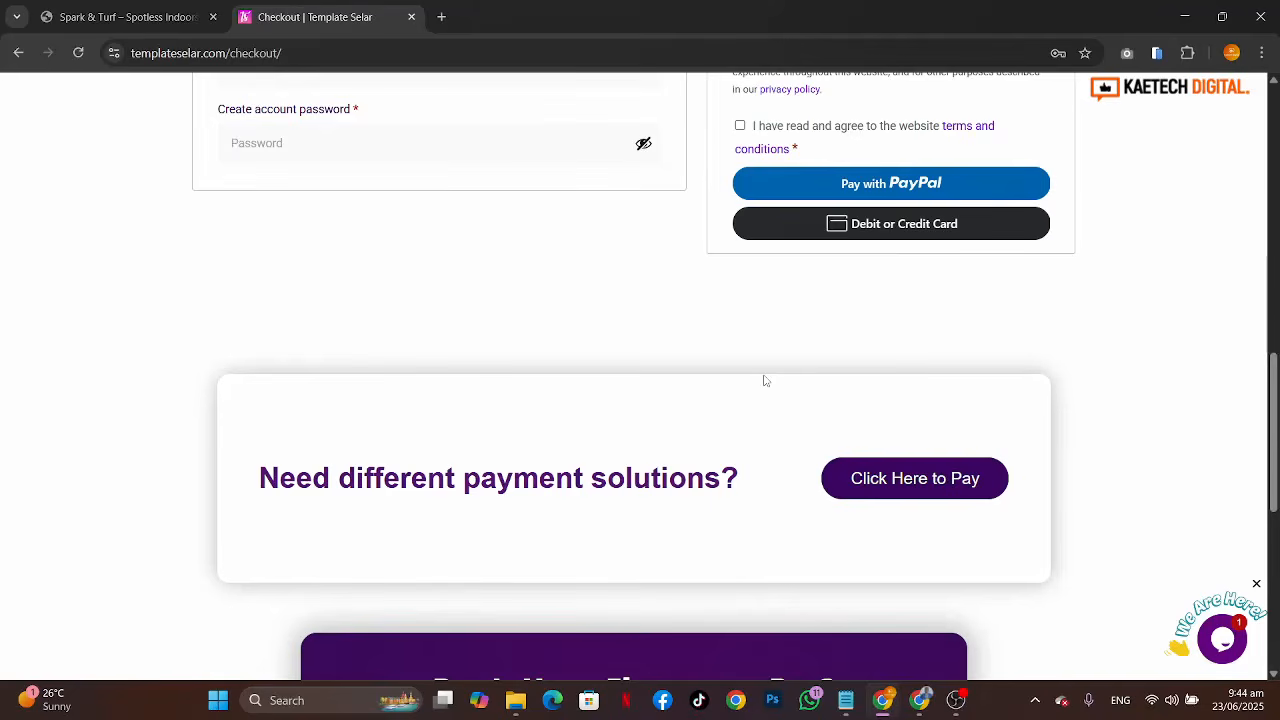
scroll(765, 380, "up", 3)
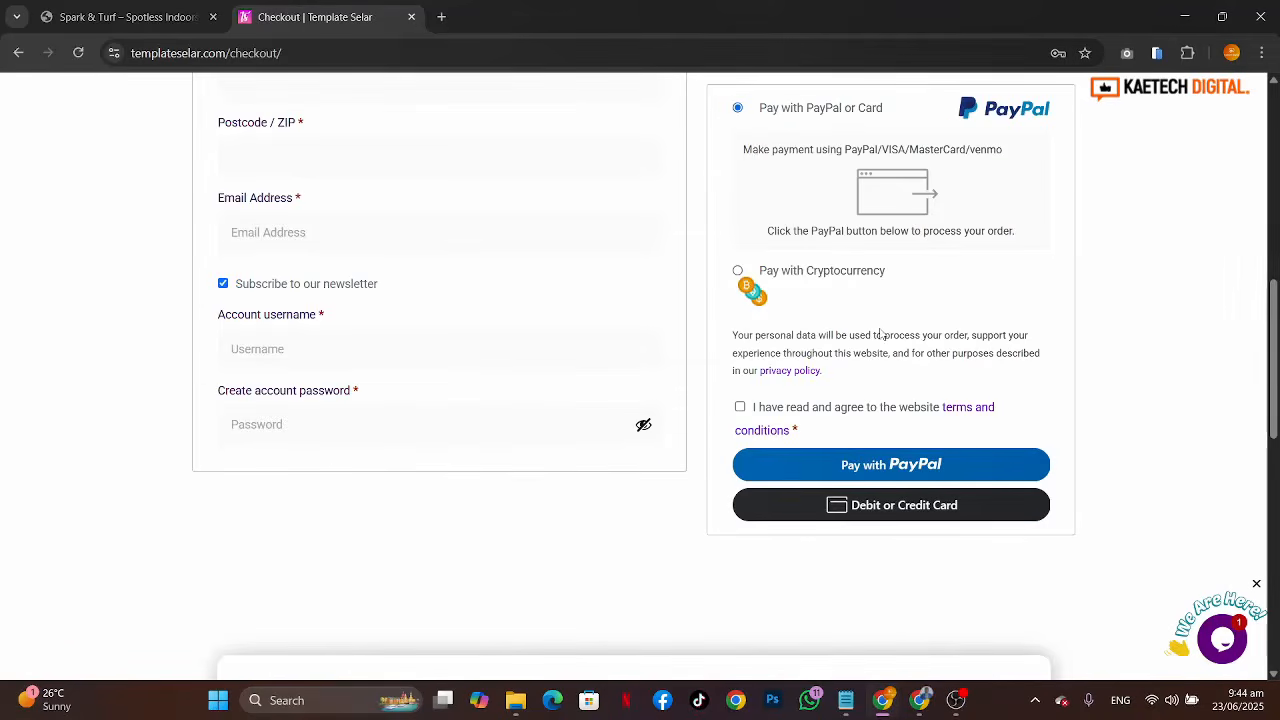
scroll(880, 335, "down", 3)
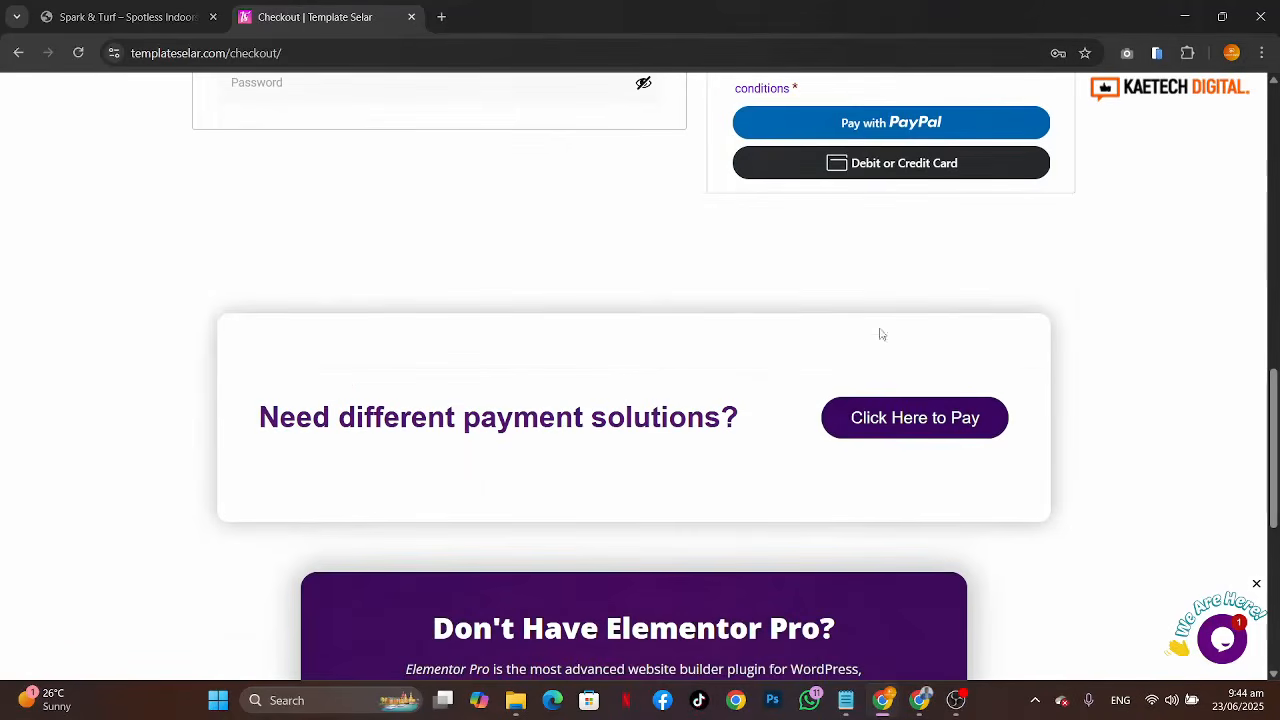
left_click(877, 418)
Step: Review the Template Selar Plans subscription page, then open the Kaetech Digital store and browse its templates
scroll(723, 517, "down", 2)
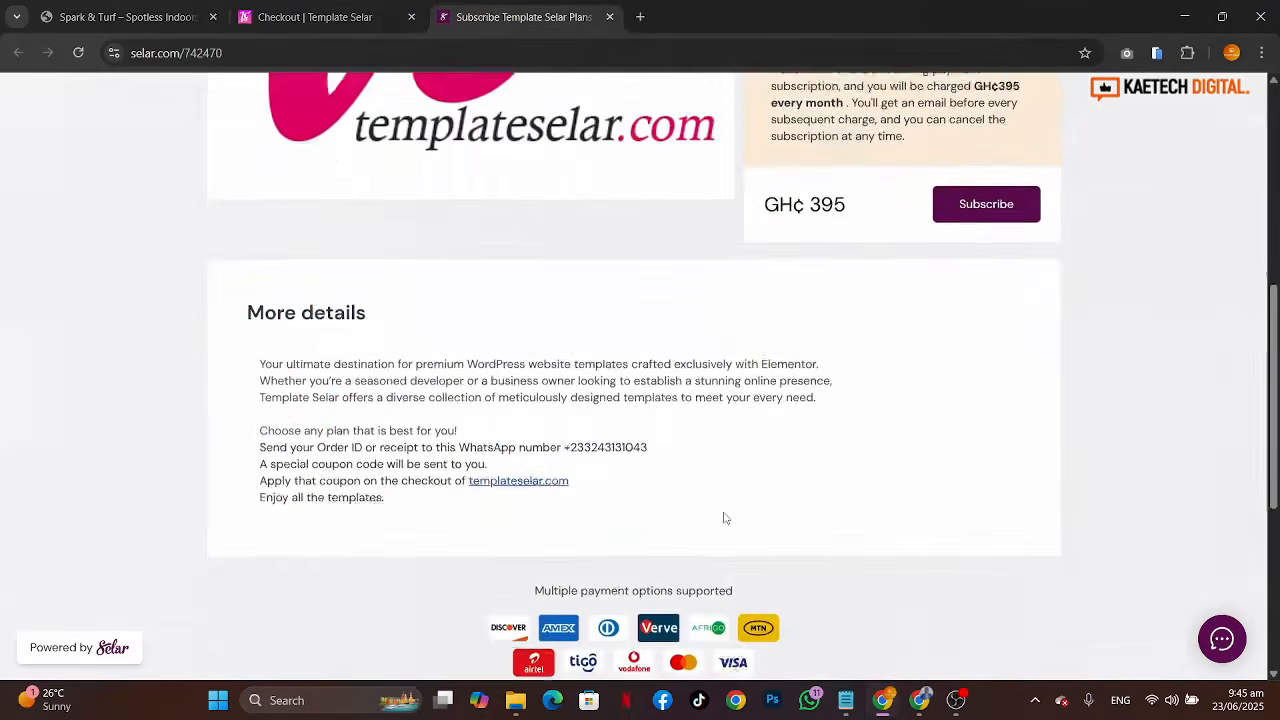
scroll(723, 517, "up", 3)
scroll(725, 518, "up", 3)
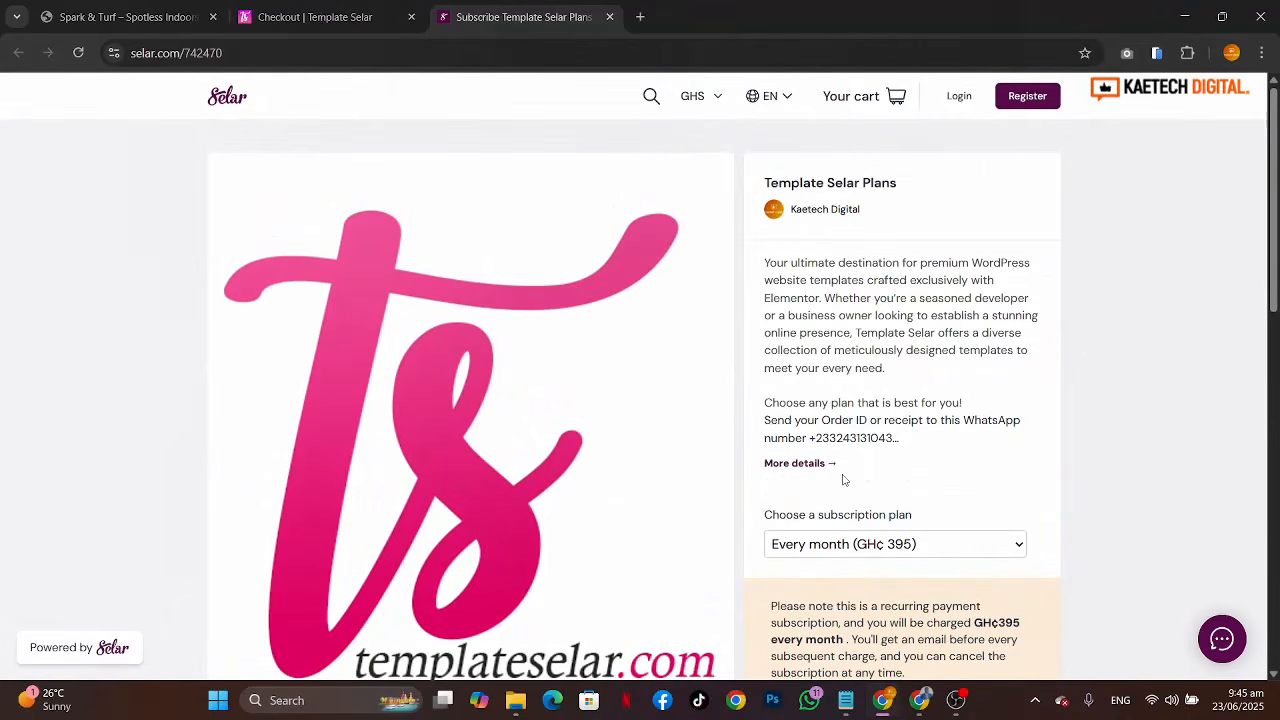
left_click(815, 212)
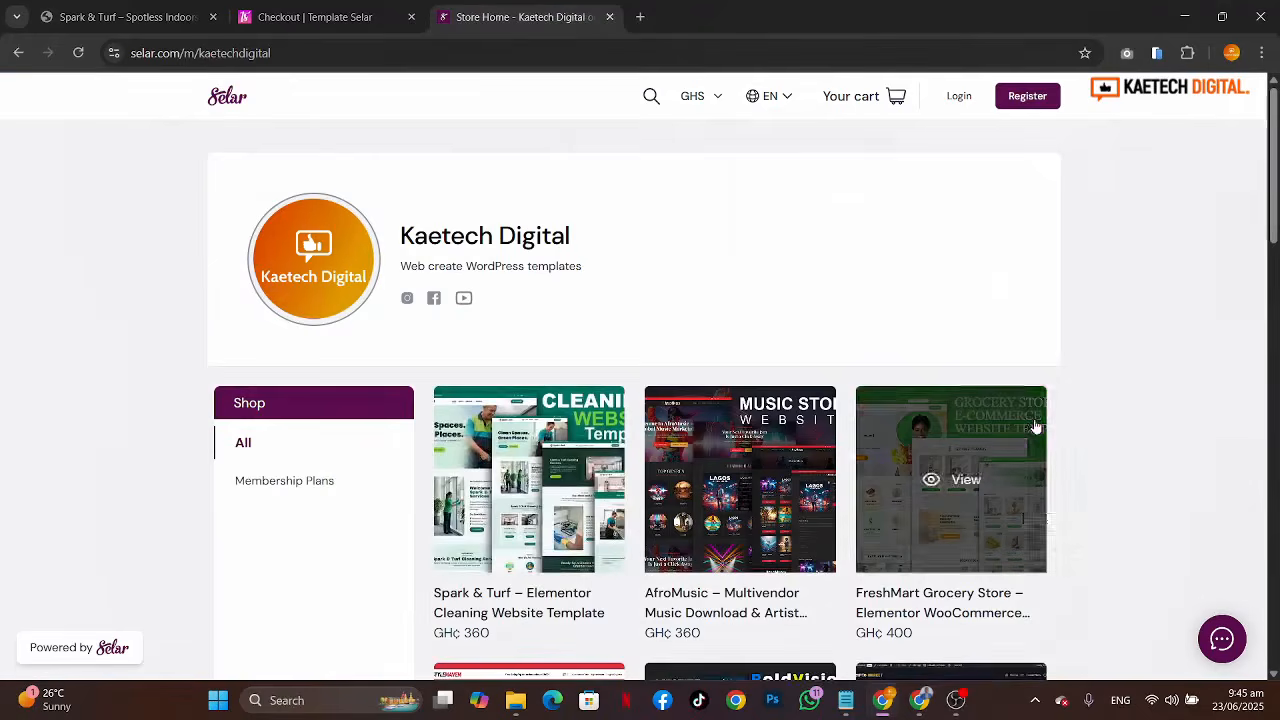
scroll(1111, 529, "down", 3)
scroll(1111, 529, "up", 1)
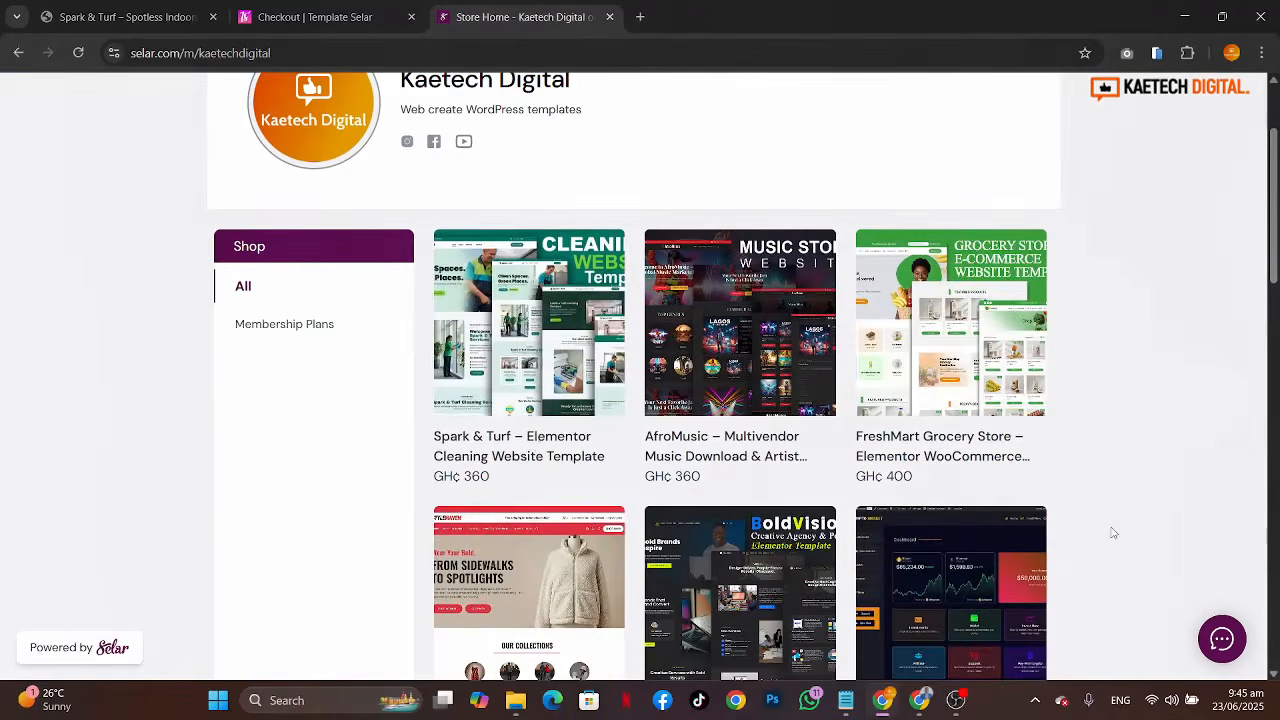
Step: Open the Spark & Turf template's product page in the Kaetech Digital store, scroll its details, and view the currency options
left_click(507, 452)
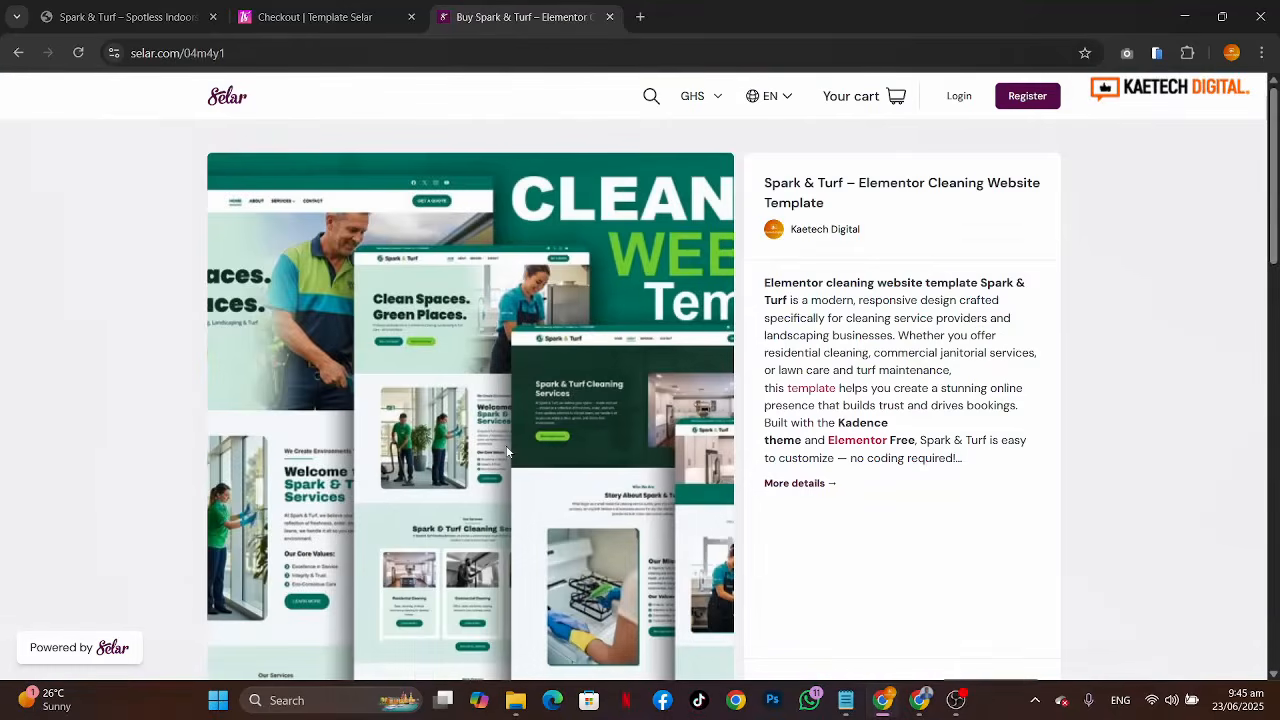
scroll(809, 561, "down", 3)
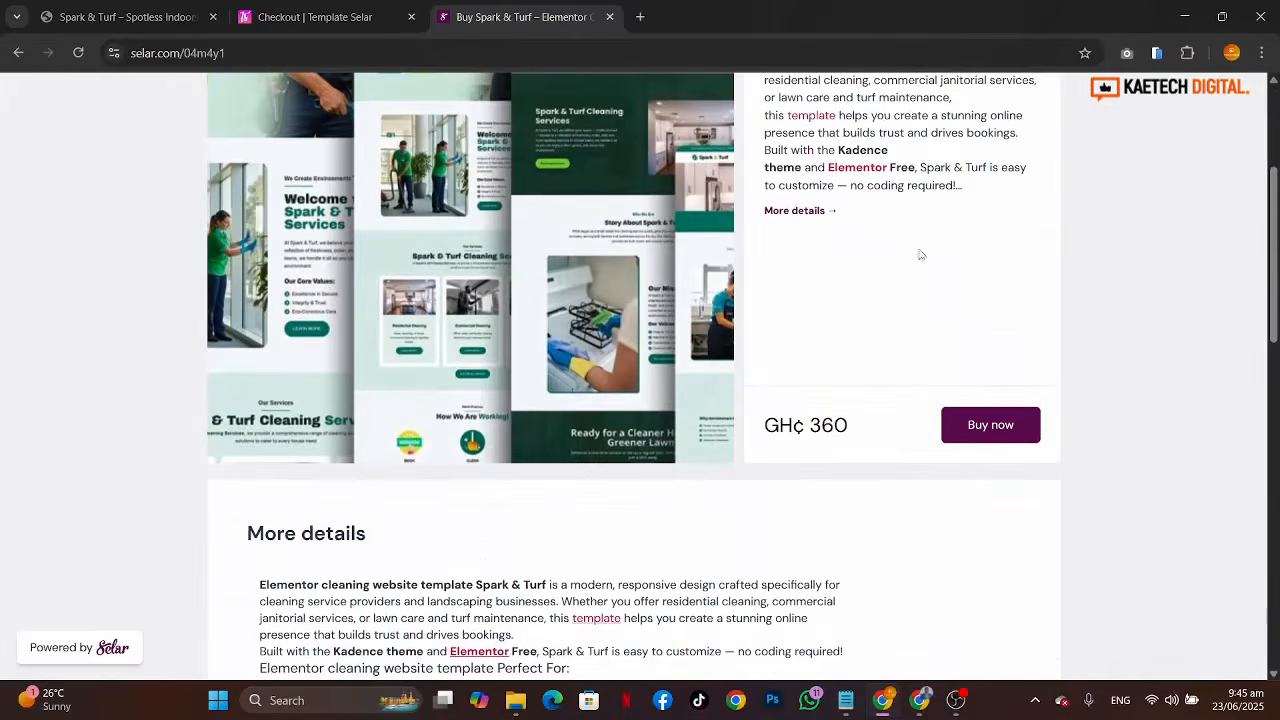
scroll(957, 289, "up", 3)
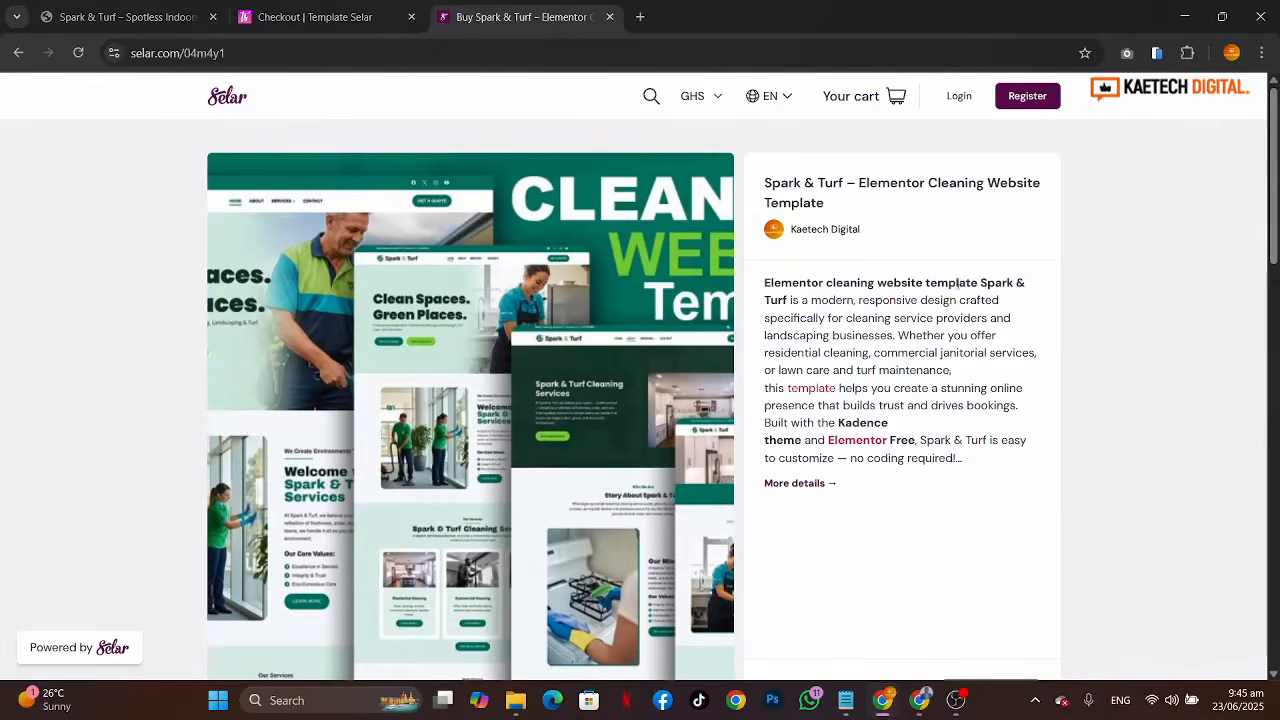
scroll(872, 338, "down", 1)
scroll(905, 403, "up", 1)
left_click(713, 96)
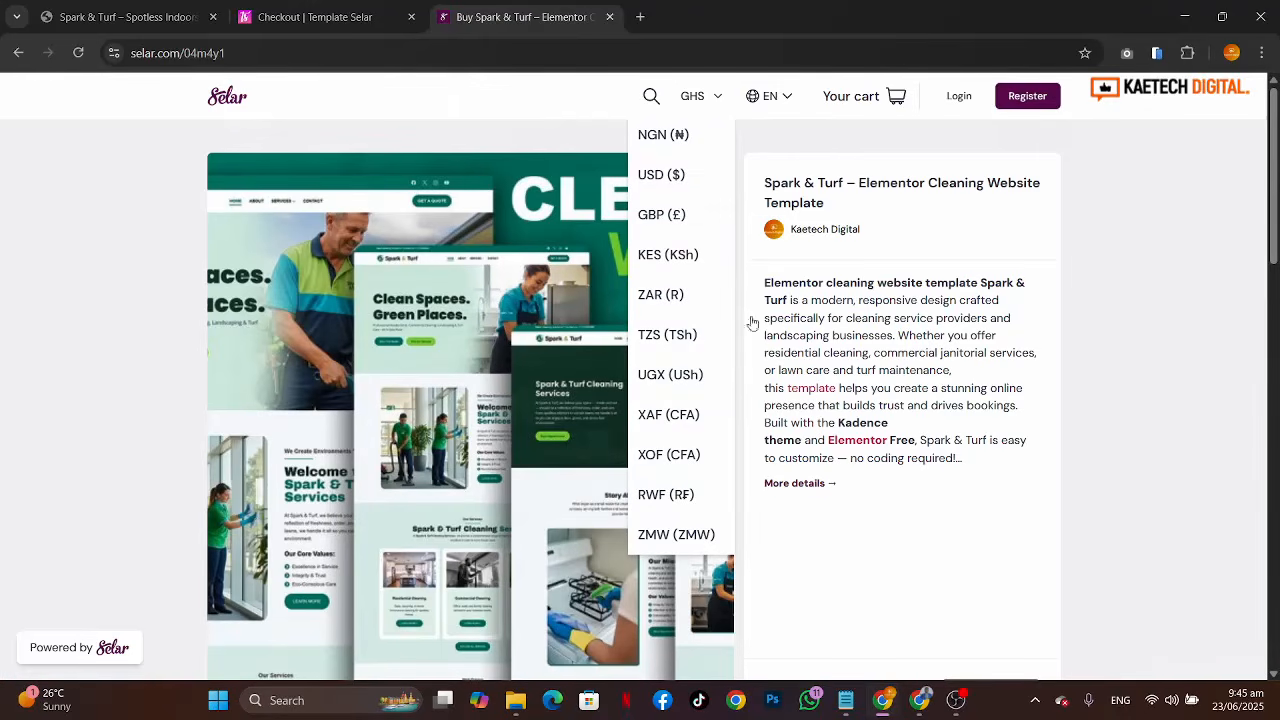
left_click(1170, 517)
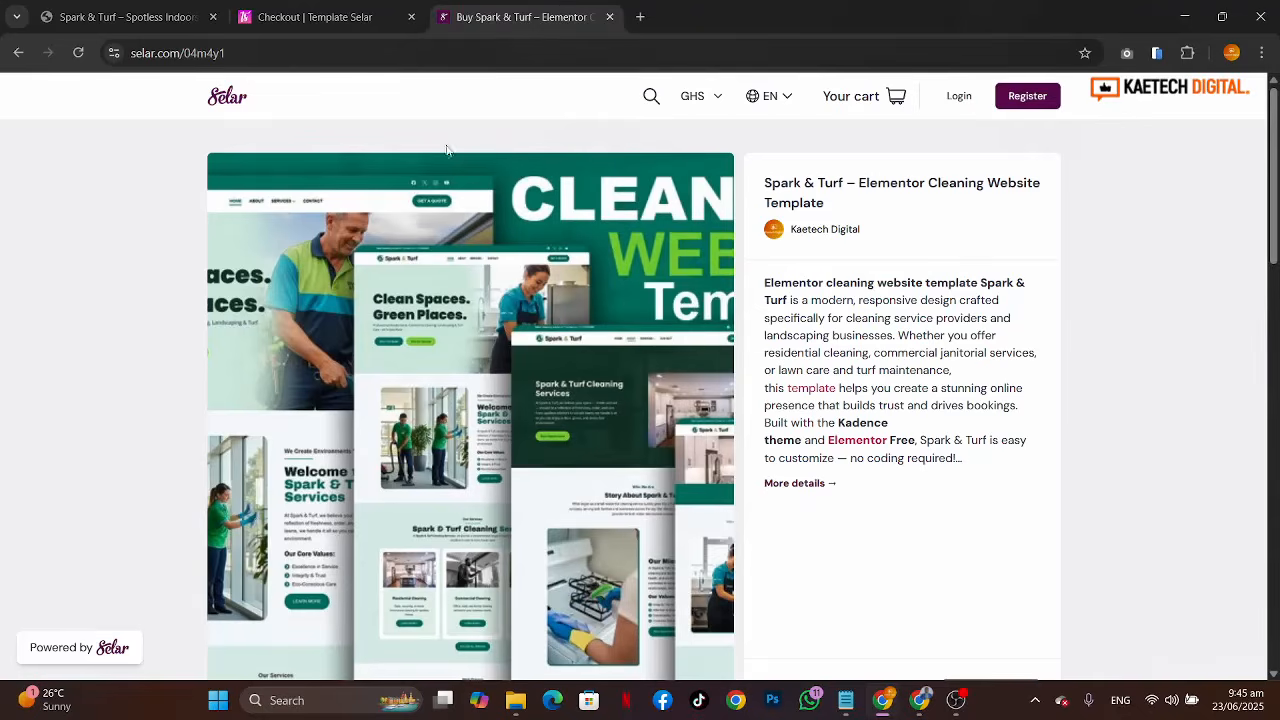
Step: Close the store tab and scroll through the Template Selar checkout page again
left_click(609, 17)
scroll(870, 310, "up", 10)
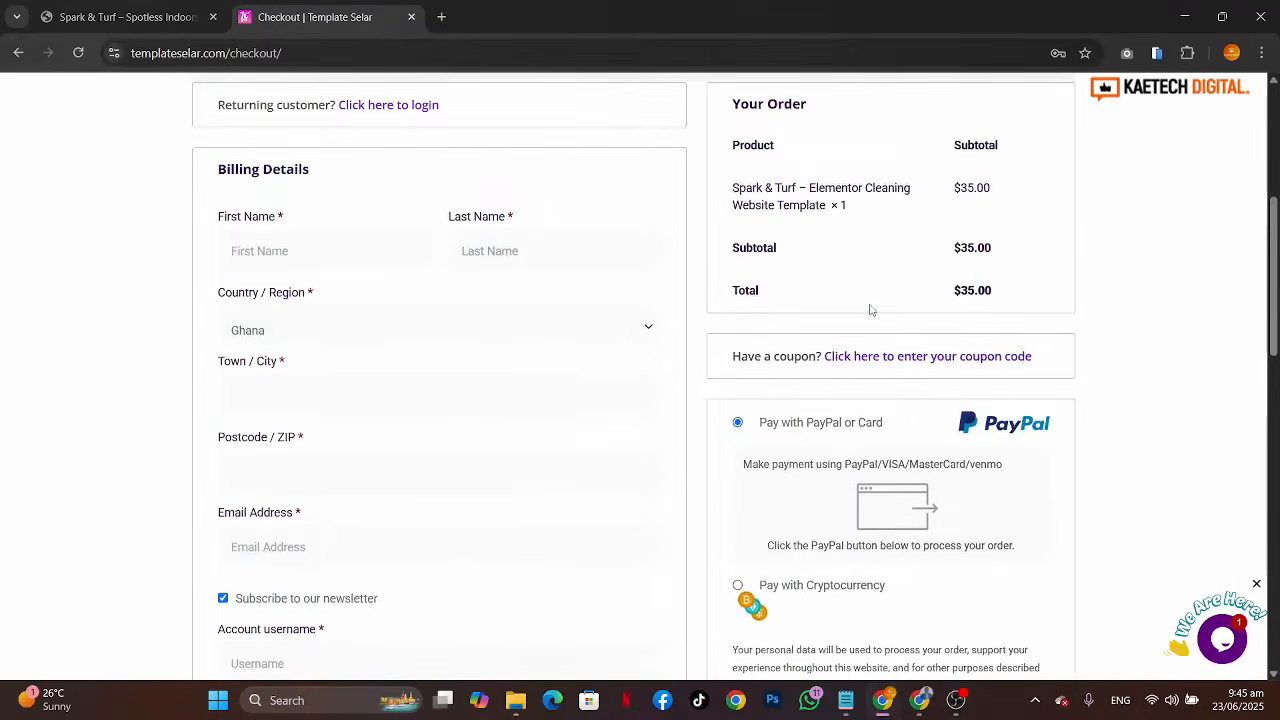
scroll(870, 310, "down", 4)
scroll(870, 310, "up", 1)
scroll(870, 310, "up", 1)
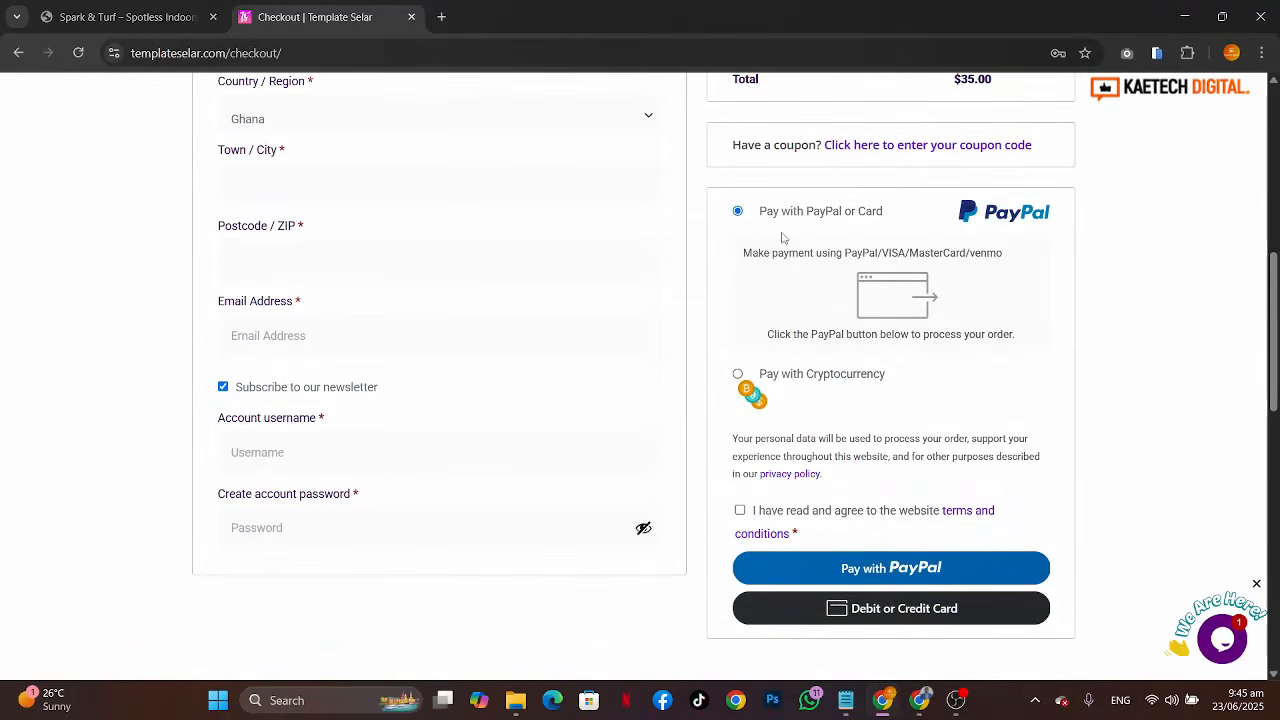
scroll(904, 245, "up", 3)
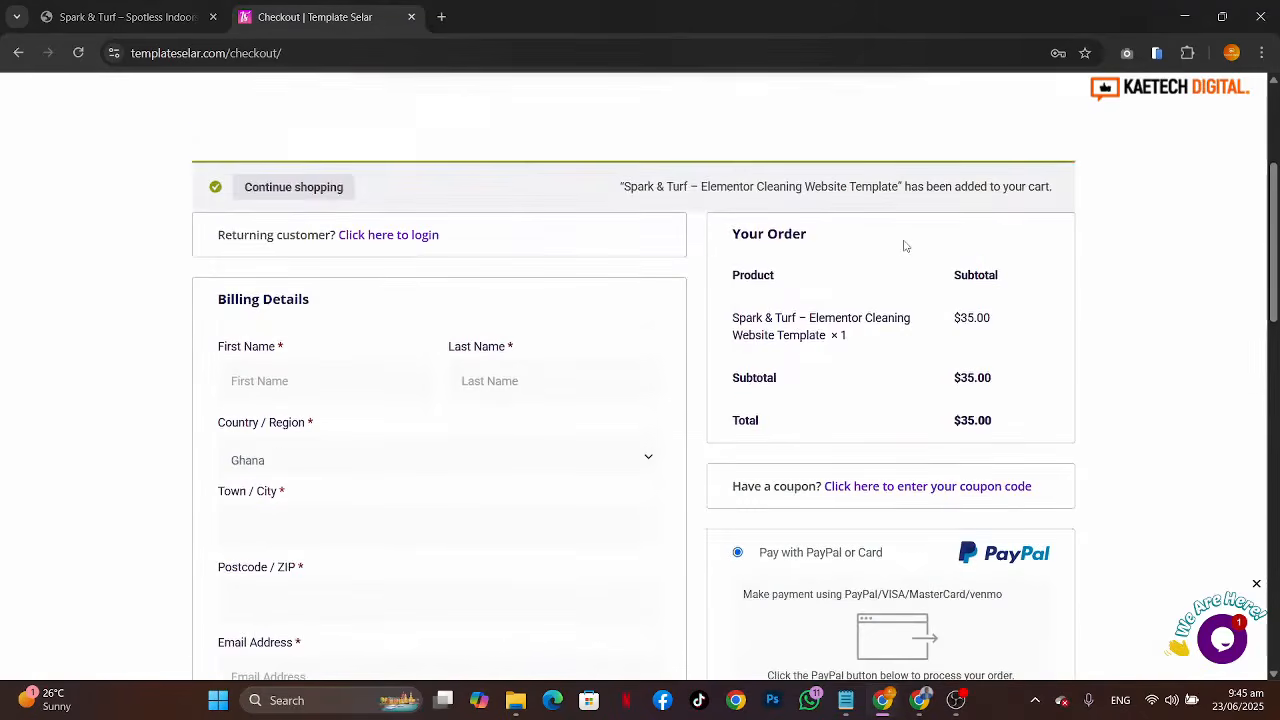
scroll(904, 245, "down", 3)
scroll(904, 245, "down", 3)
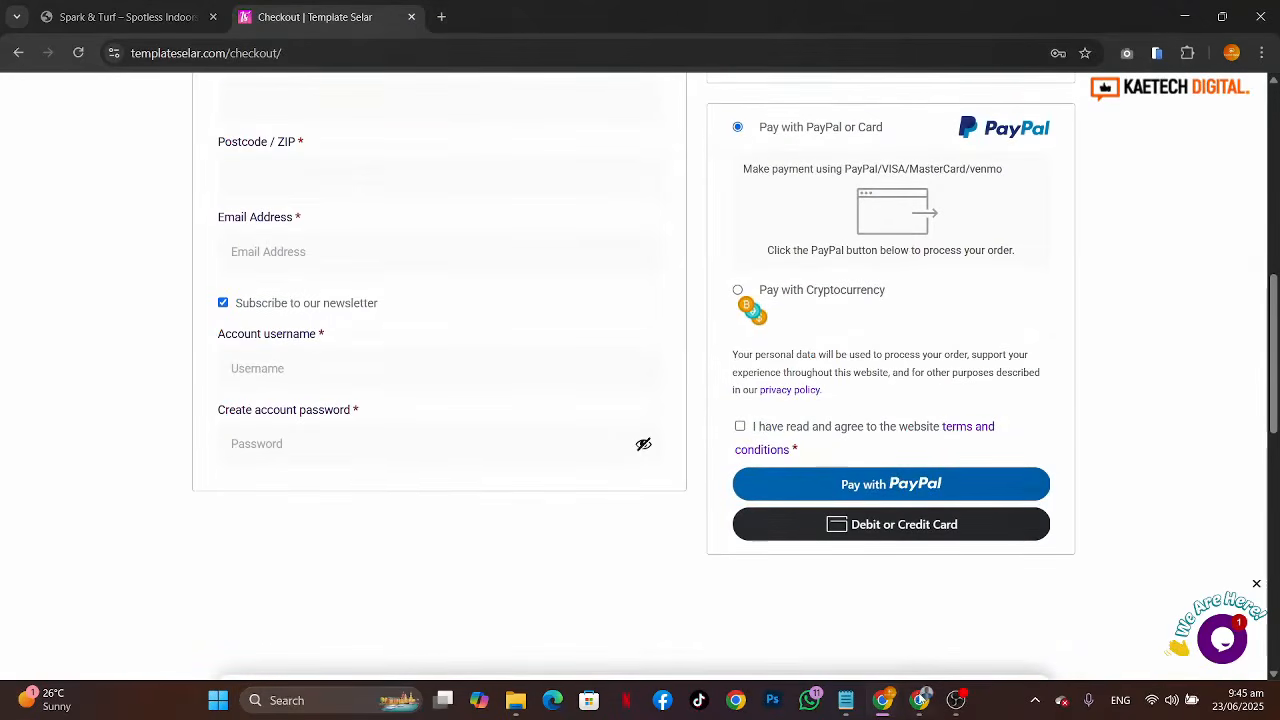
Step: Browse Downloads to the spark and turf Cleaning Website folder to locate the child theme zip and installation guide
left_click(922, 699)
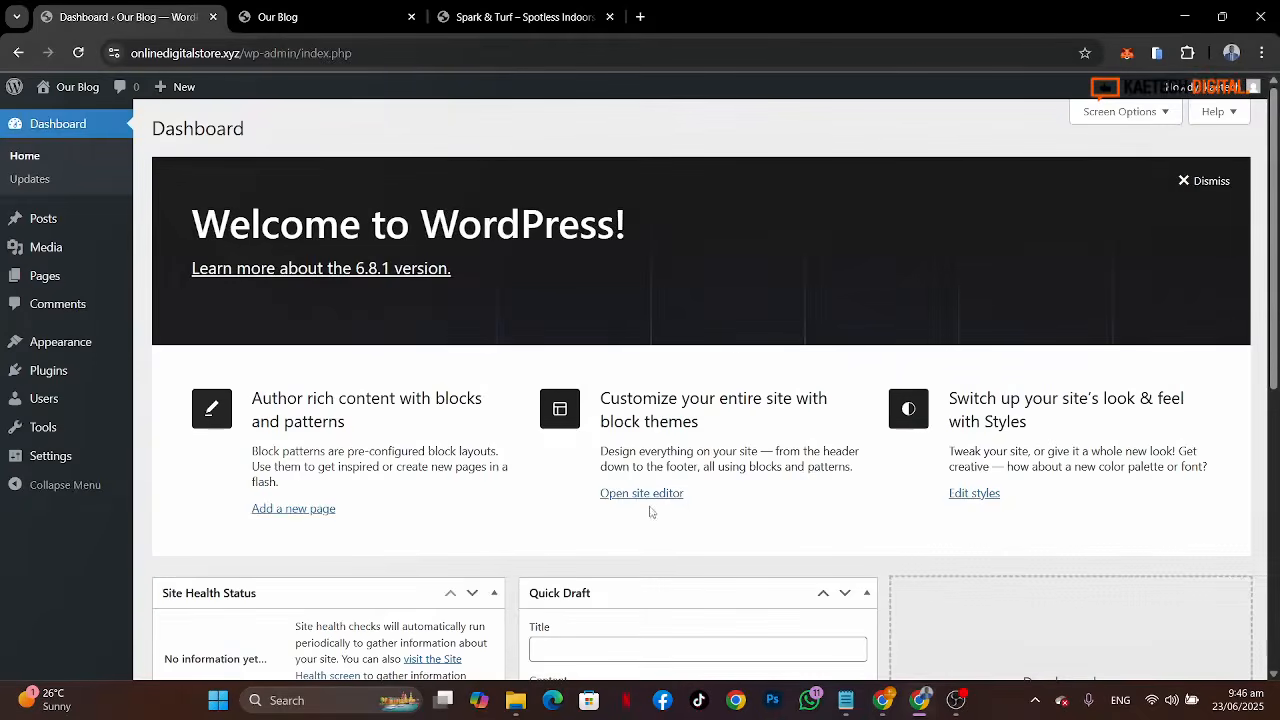
left_click(516, 700)
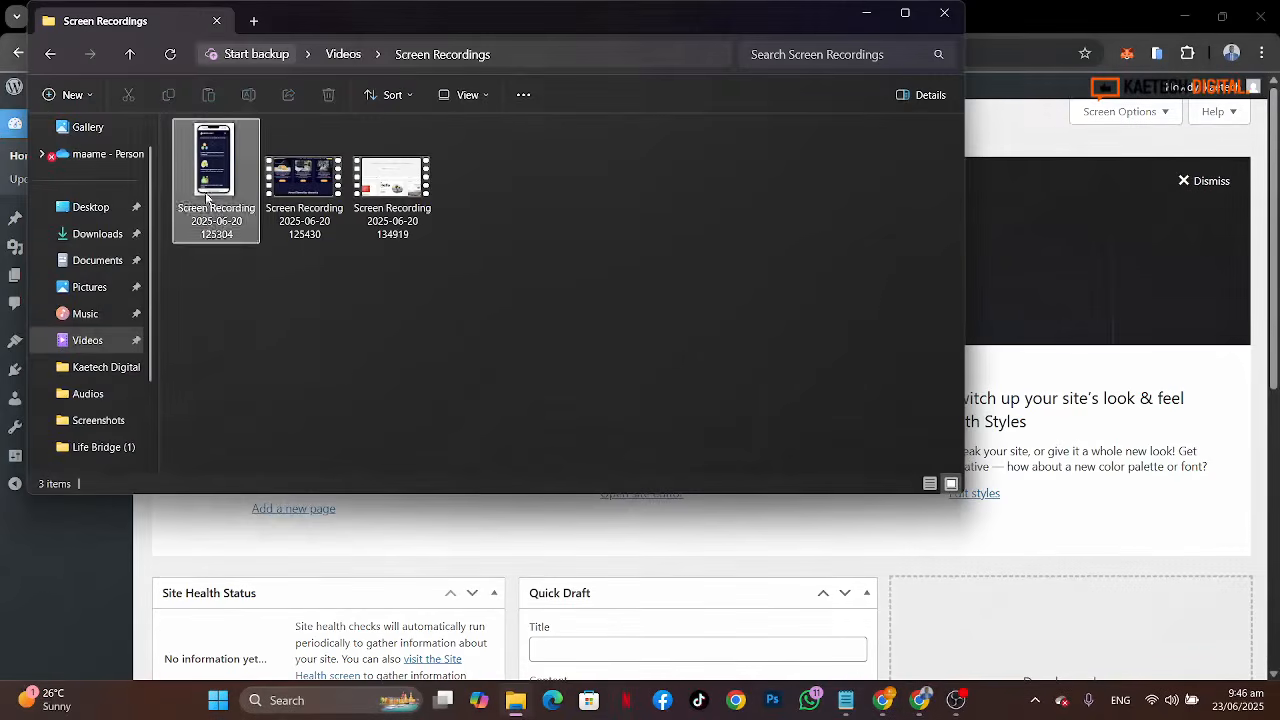
left_click(104, 235)
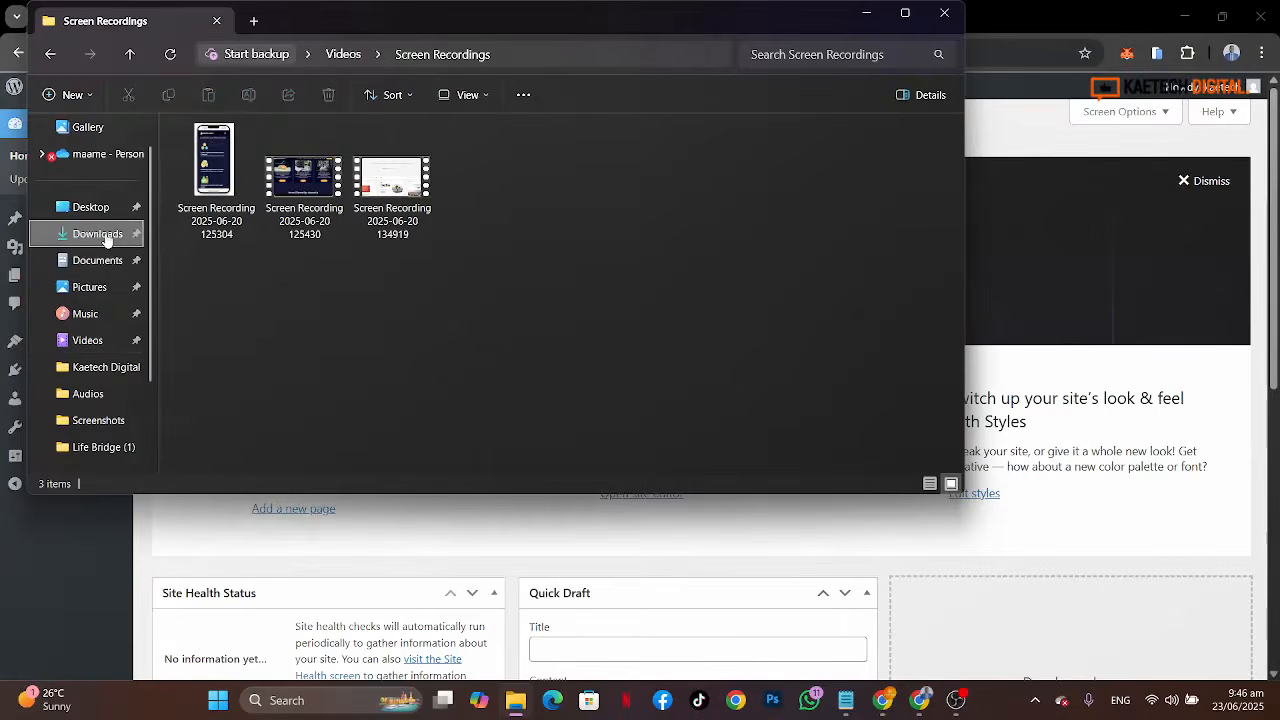
double_click(792, 308)
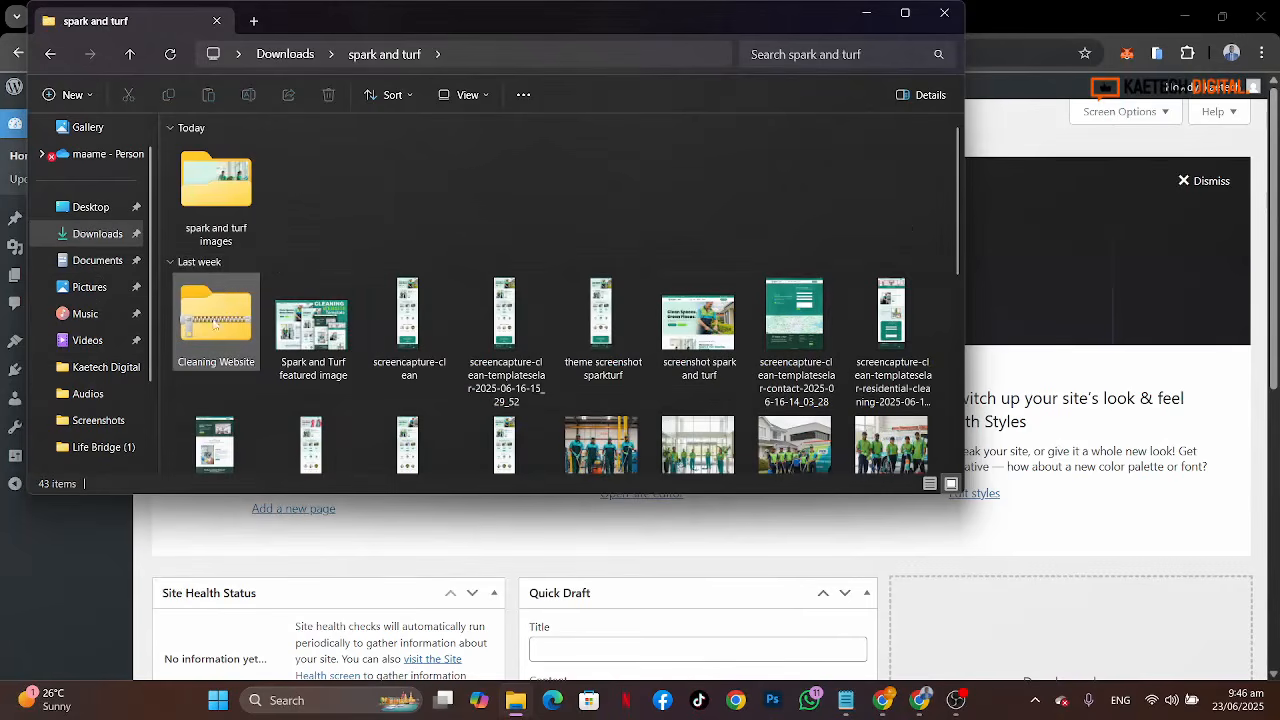
left_click(234, 206)
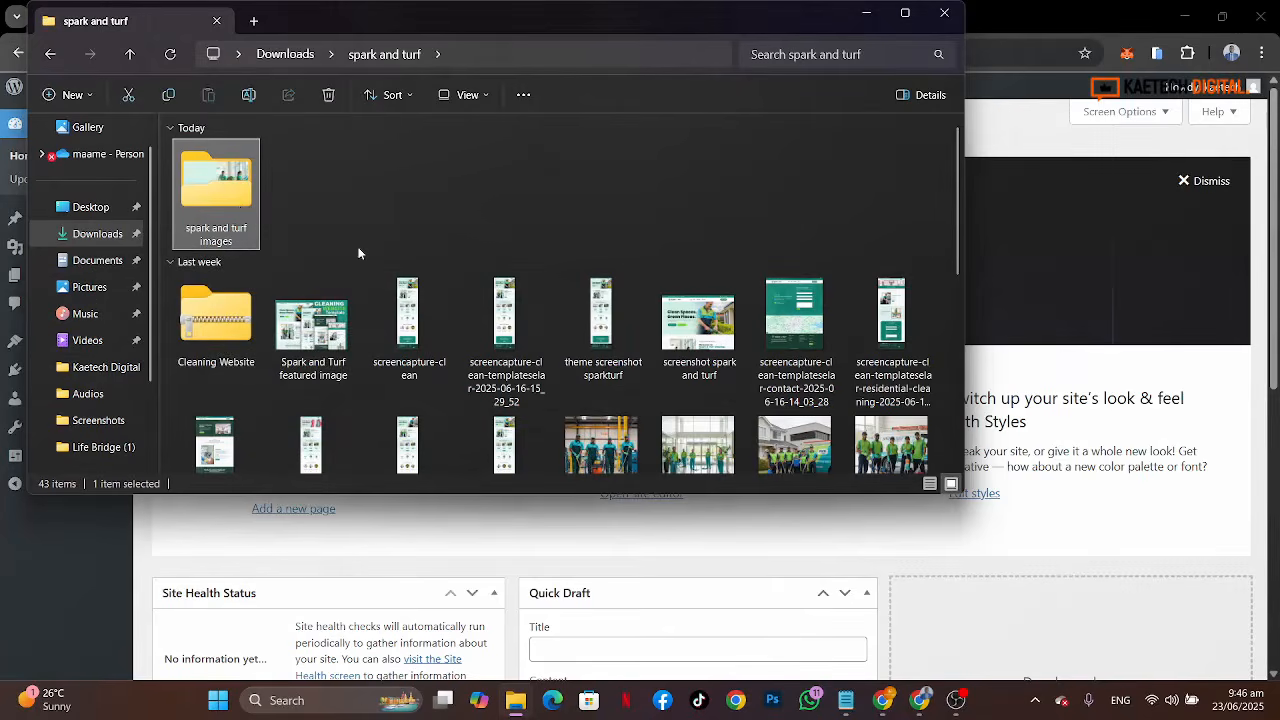
scroll(358, 253, "down", 2)
left_click(239, 182)
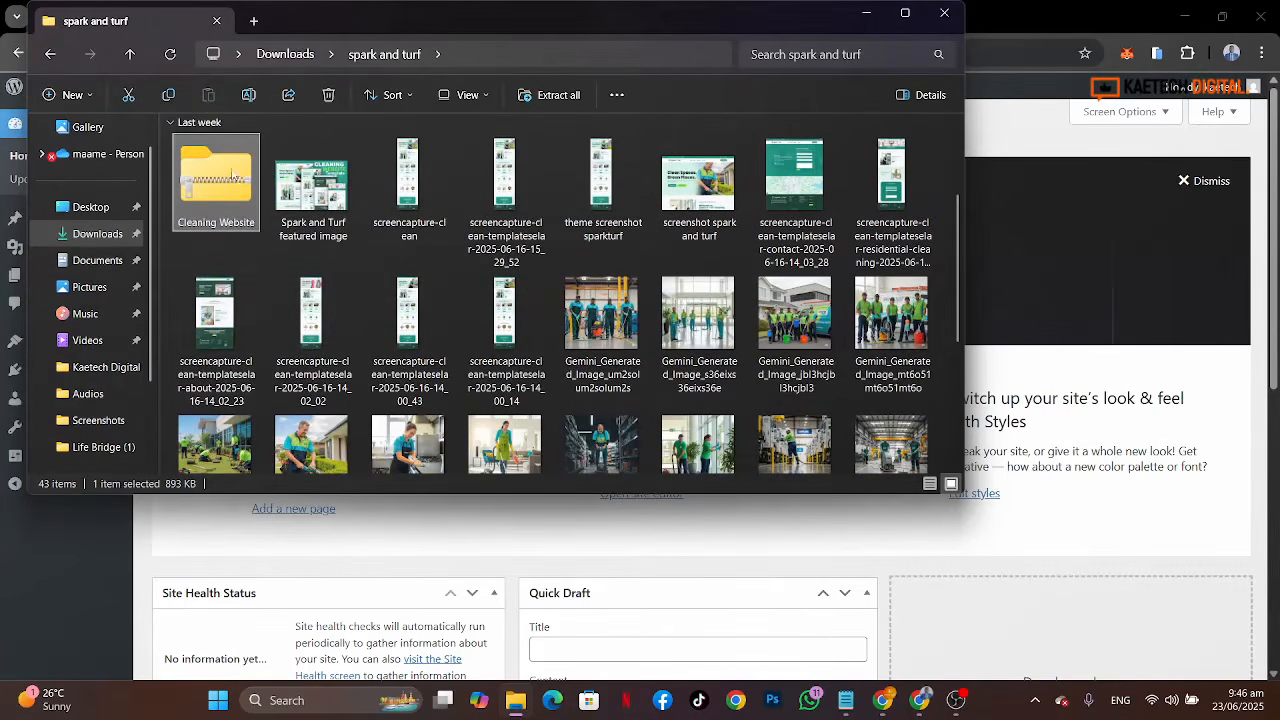
scroll(380, 256, "down", 3)
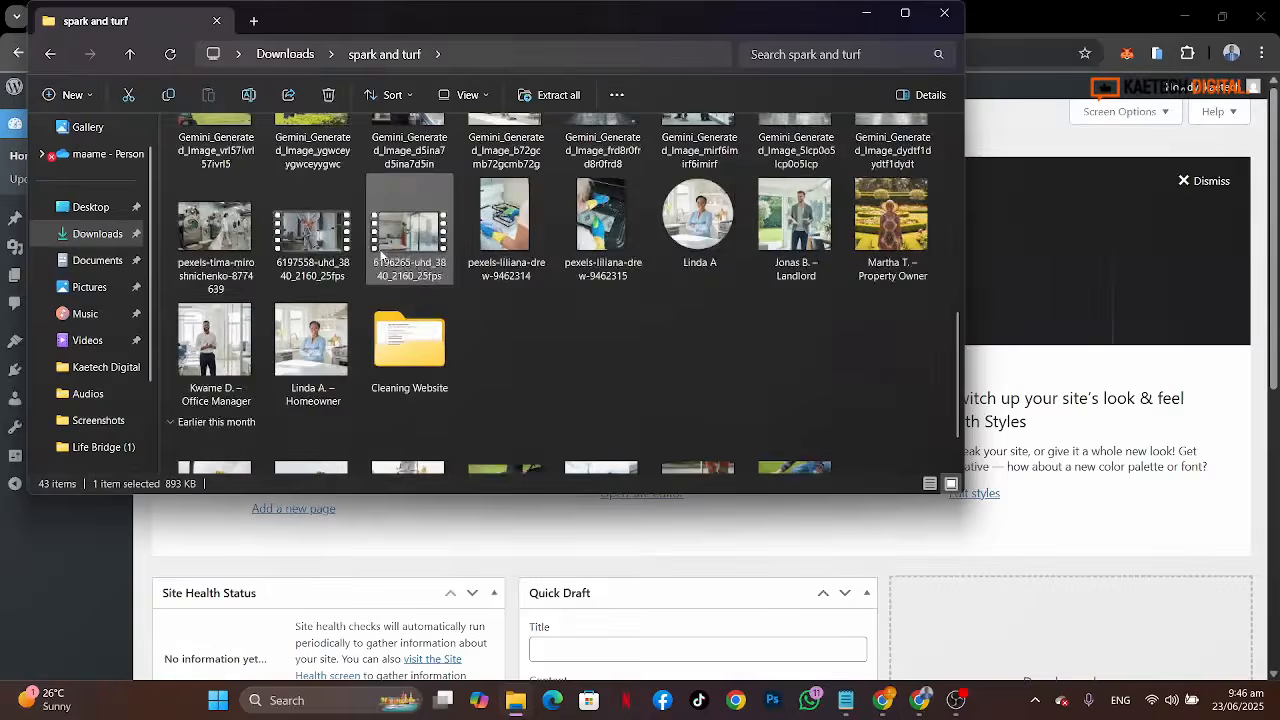
double_click(406, 330)
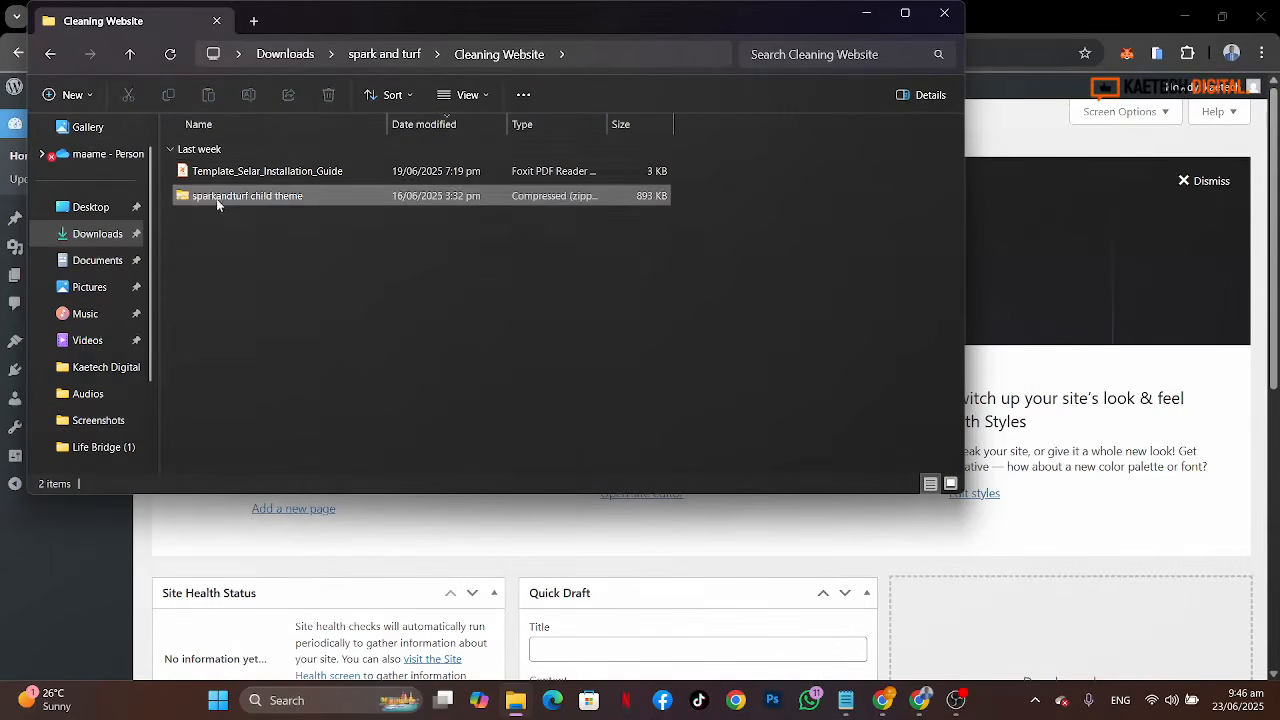
left_click(216, 198)
left_click(232, 173)
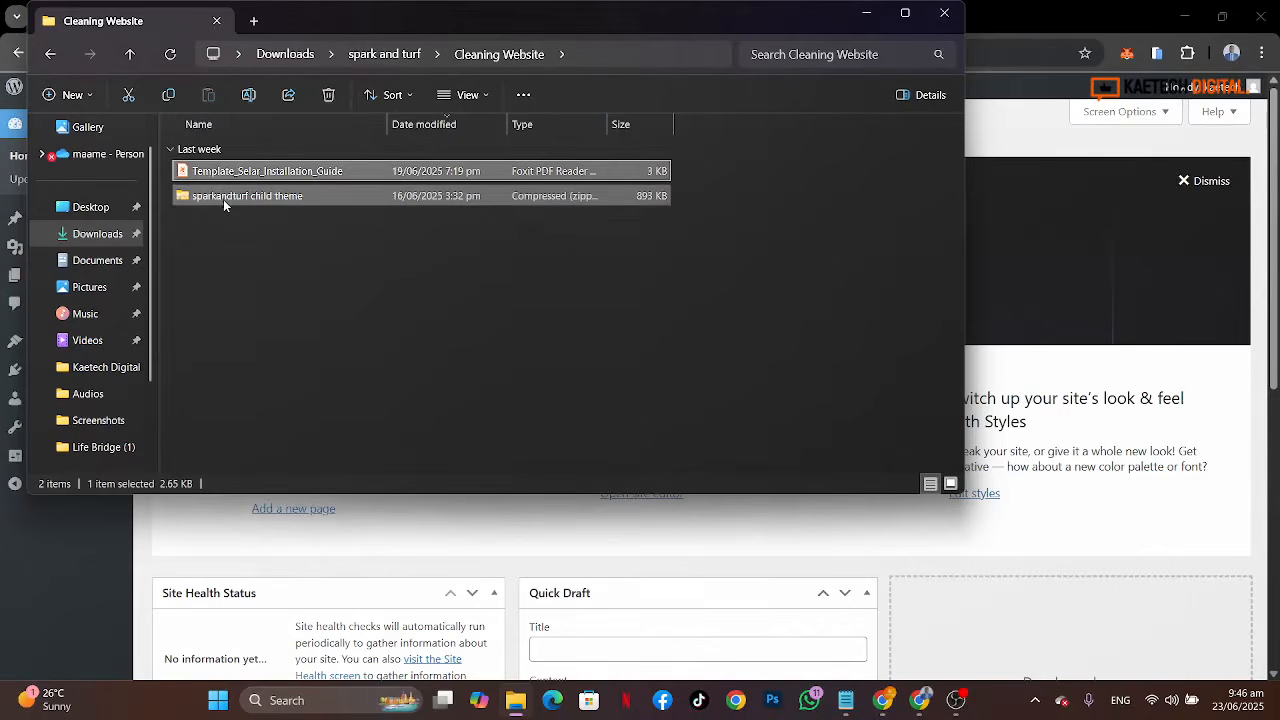
left_click(223, 199)
left_click(248, 172)
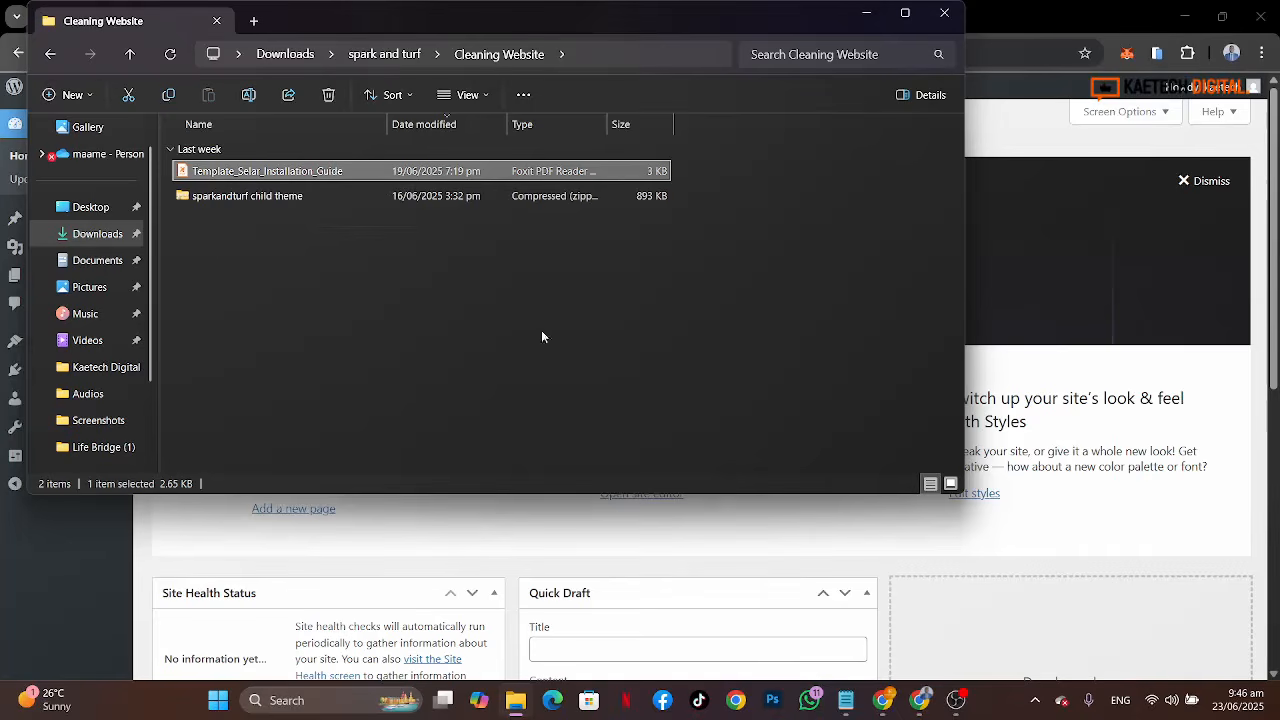
left_click(231, 196)
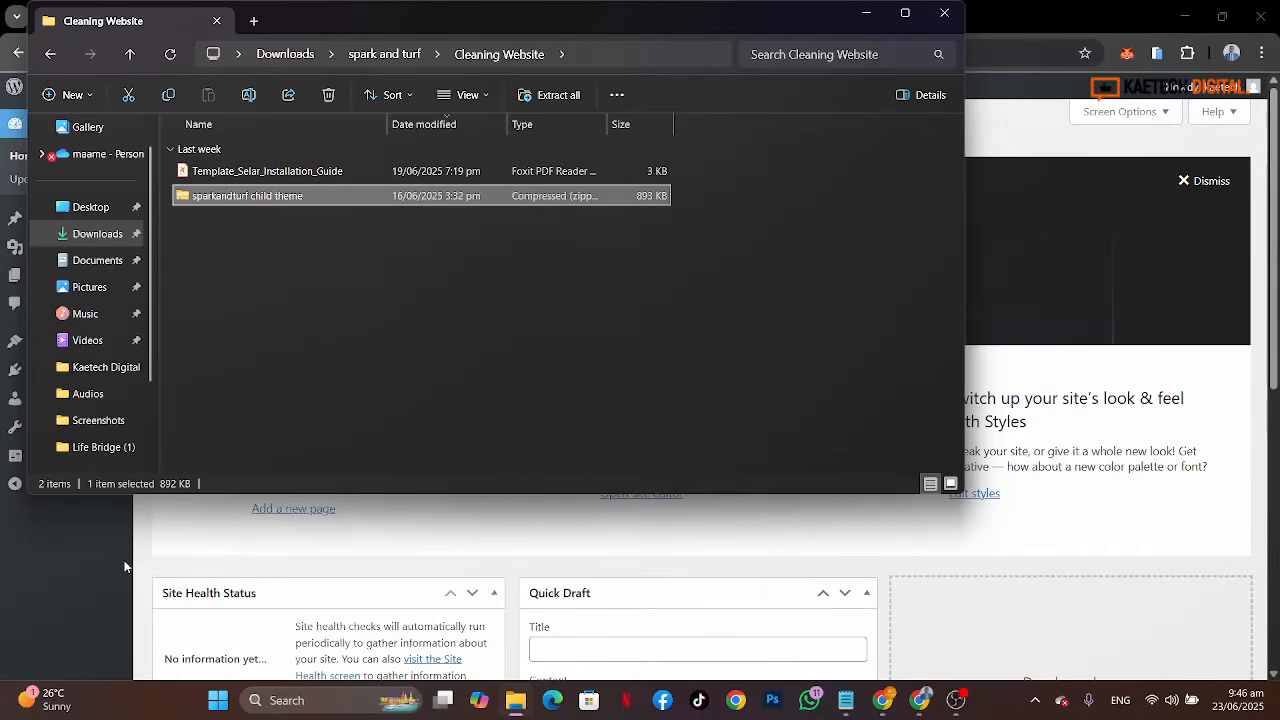
left_click(92, 573)
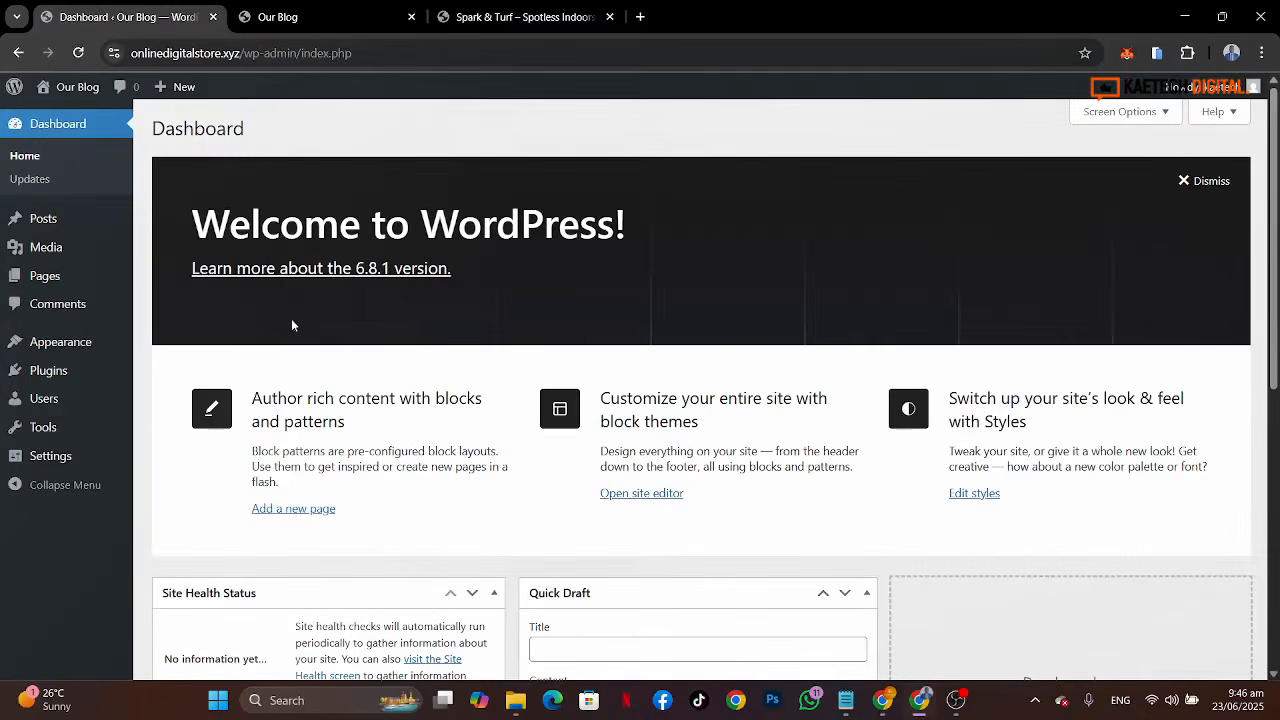
Step: Search the WordPress theme directory for kadence and install the Kadence theme
mouse_move(43, 350)
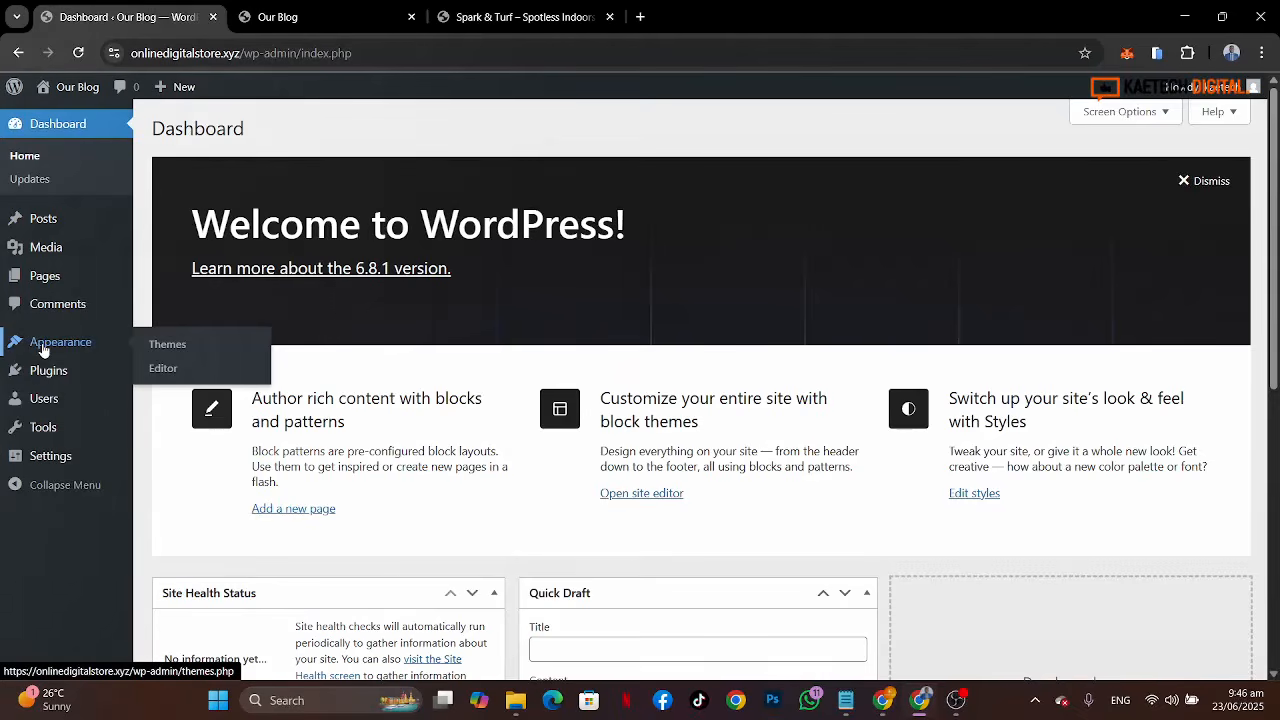
left_click(168, 344)
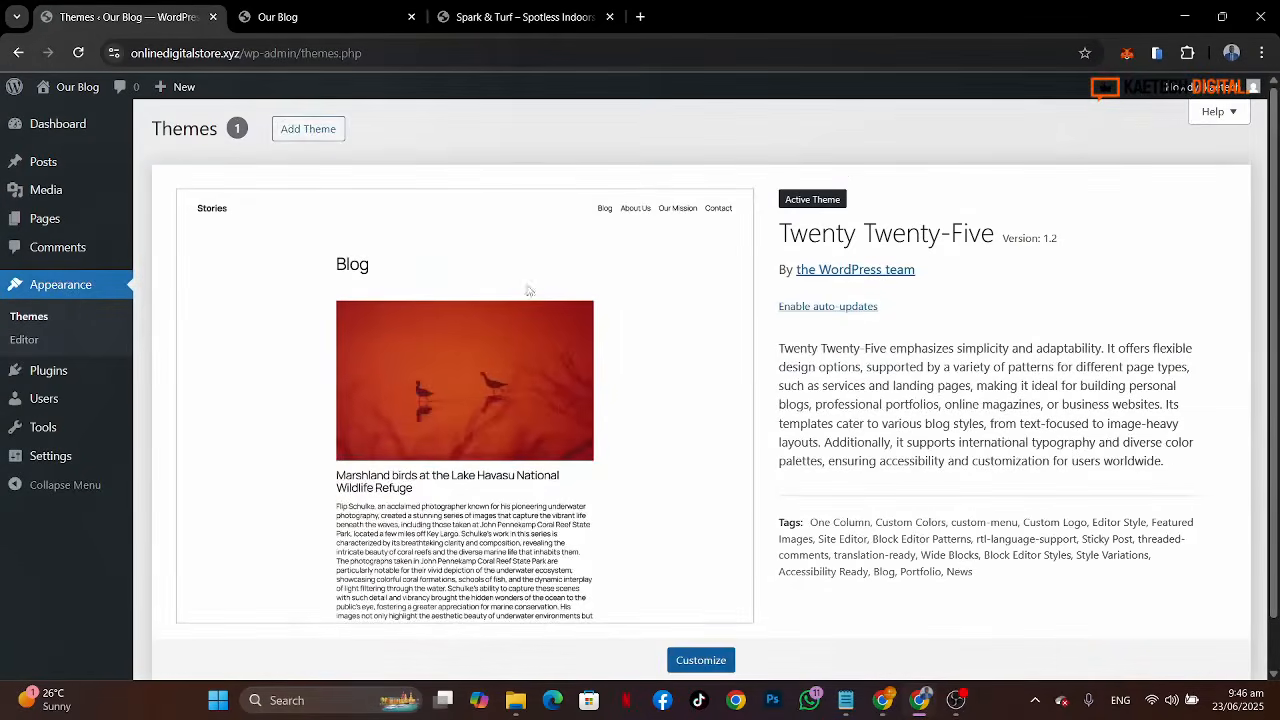
left_click(308, 131)
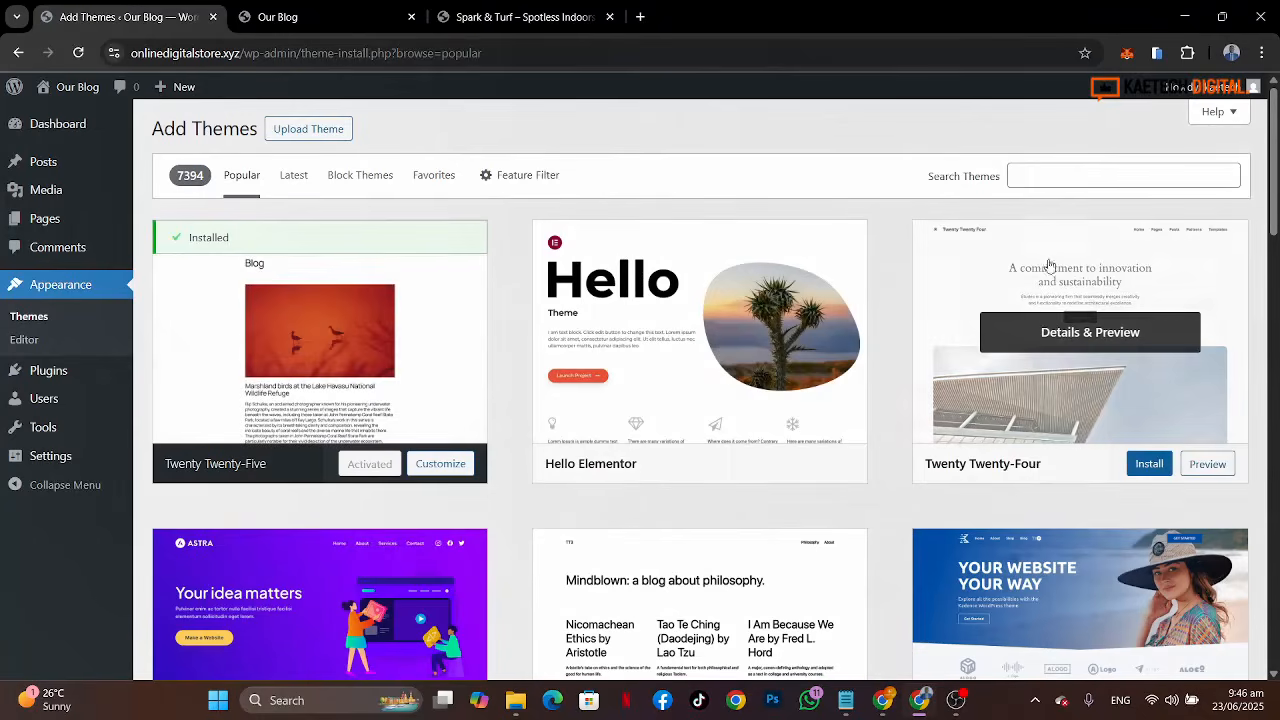
left_click(1077, 175)
type("kadence")
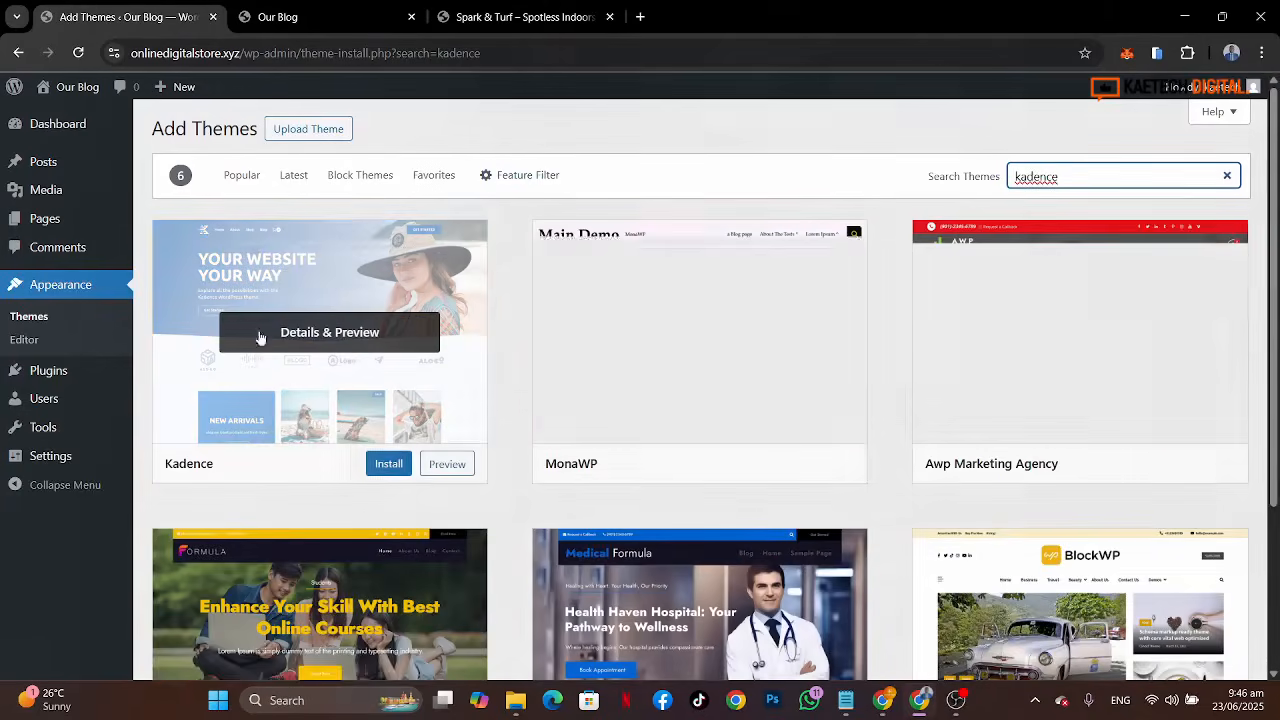
left_click(389, 465)
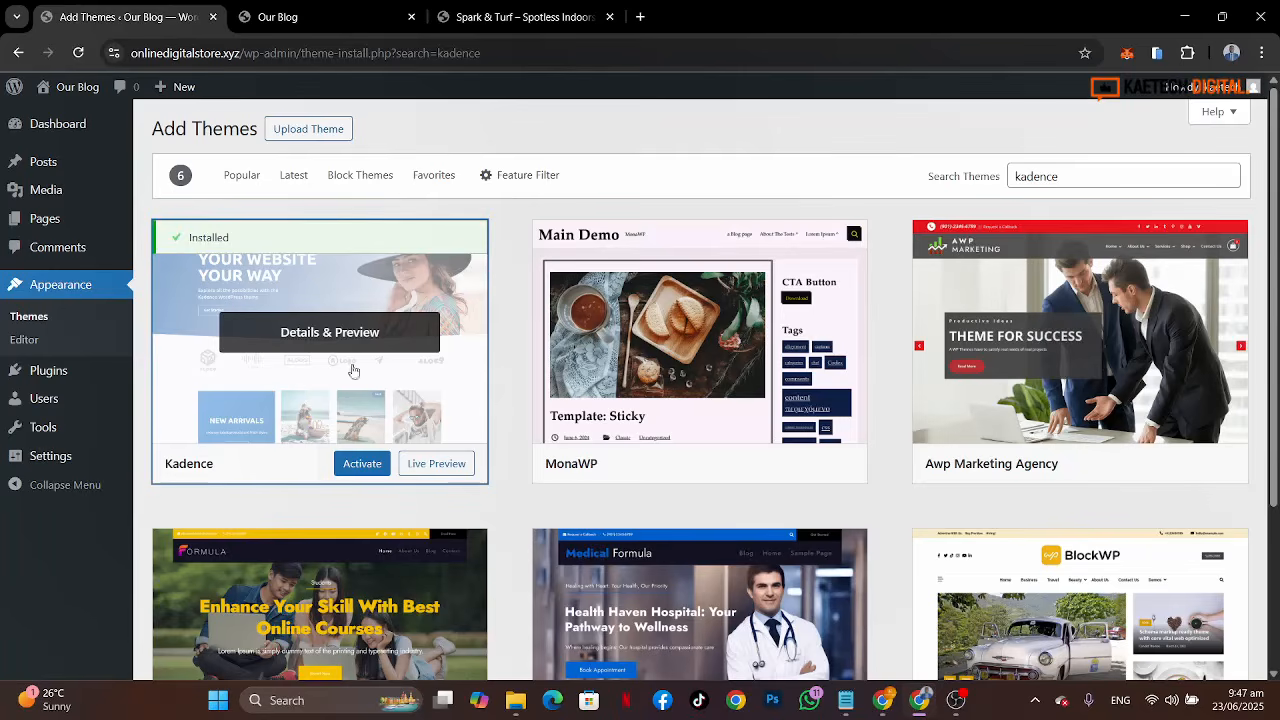
Step: Upload the sparkandturf child theme zip from the Cleaning Website folder, install it, and activate it
left_click(314, 130)
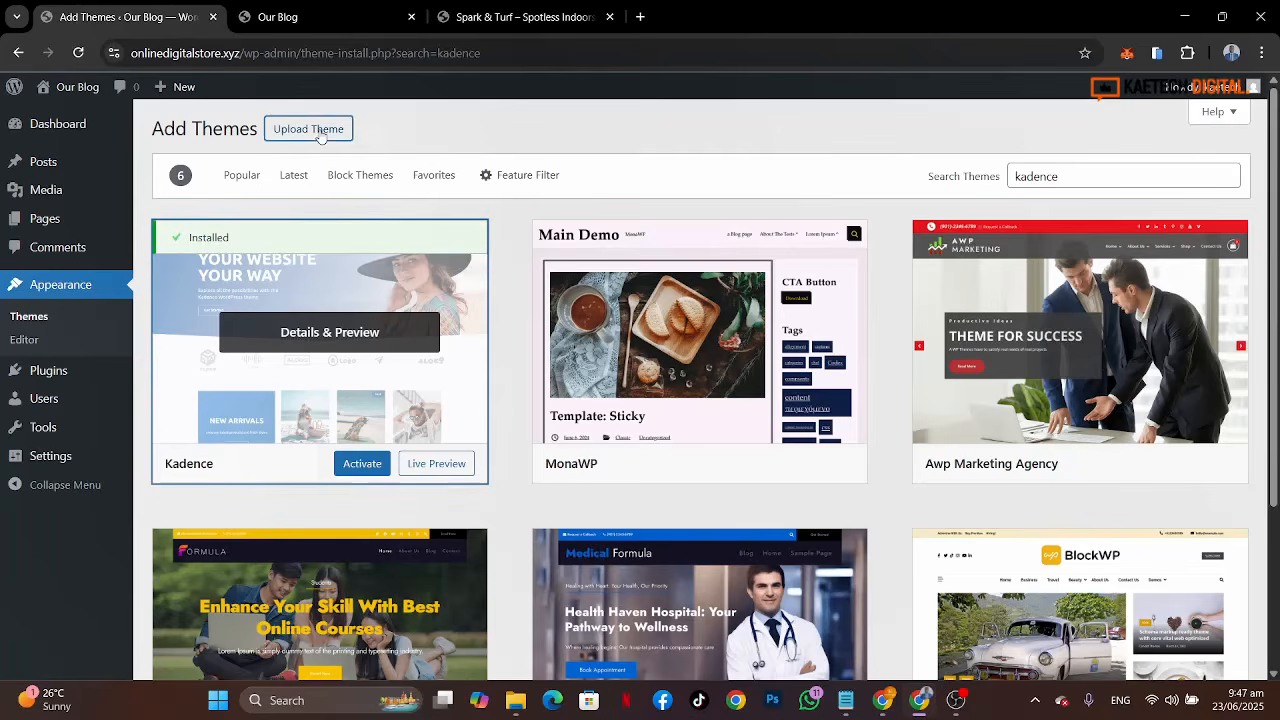
left_click(600, 279)
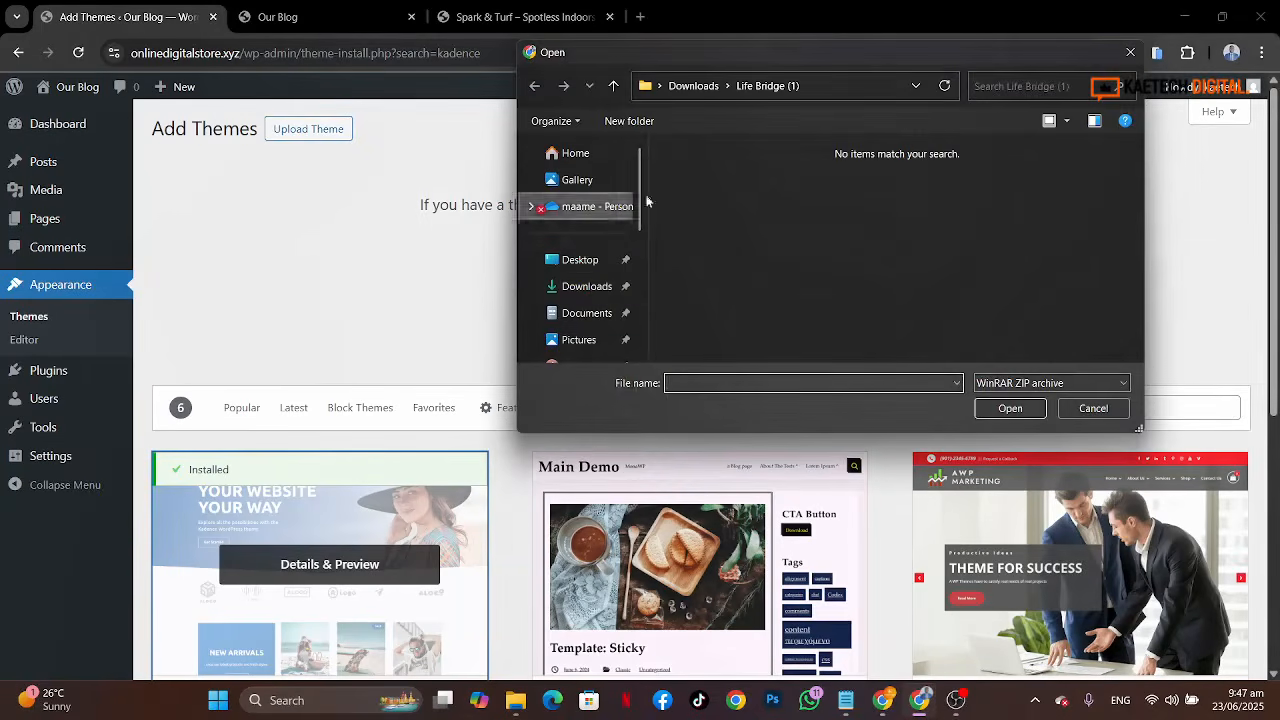
left_click(590, 287)
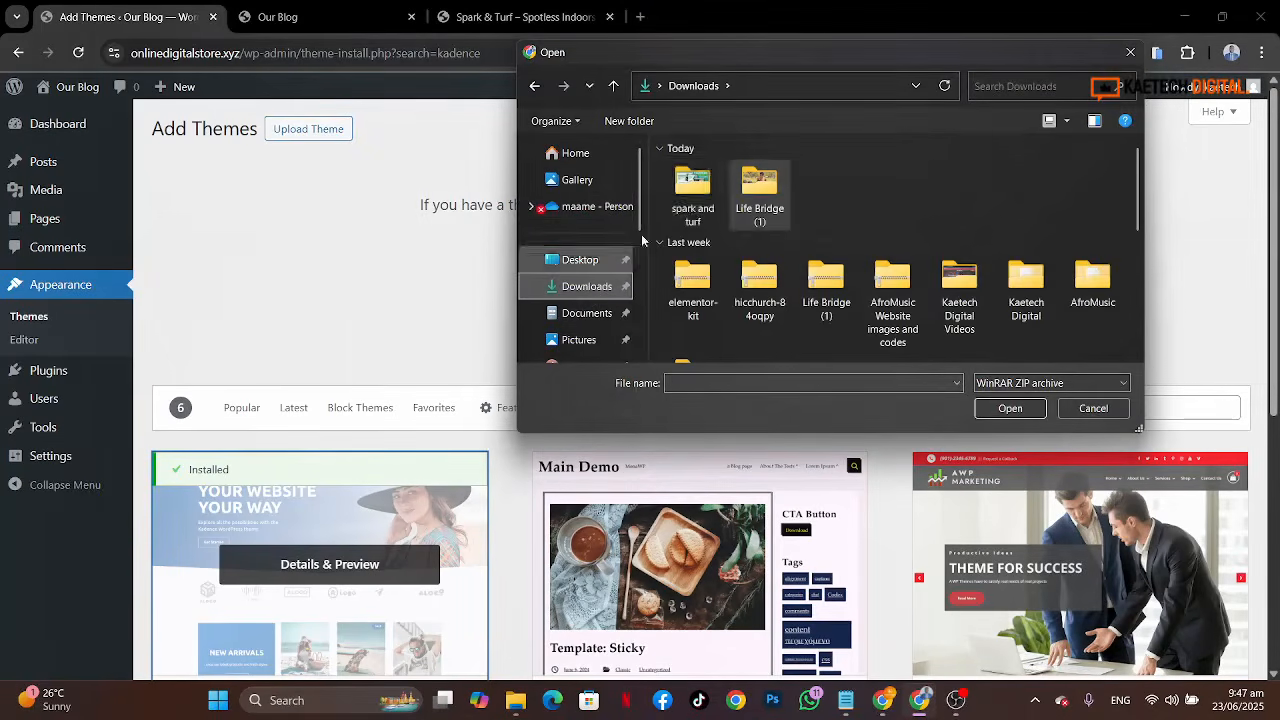
double_click(698, 191)
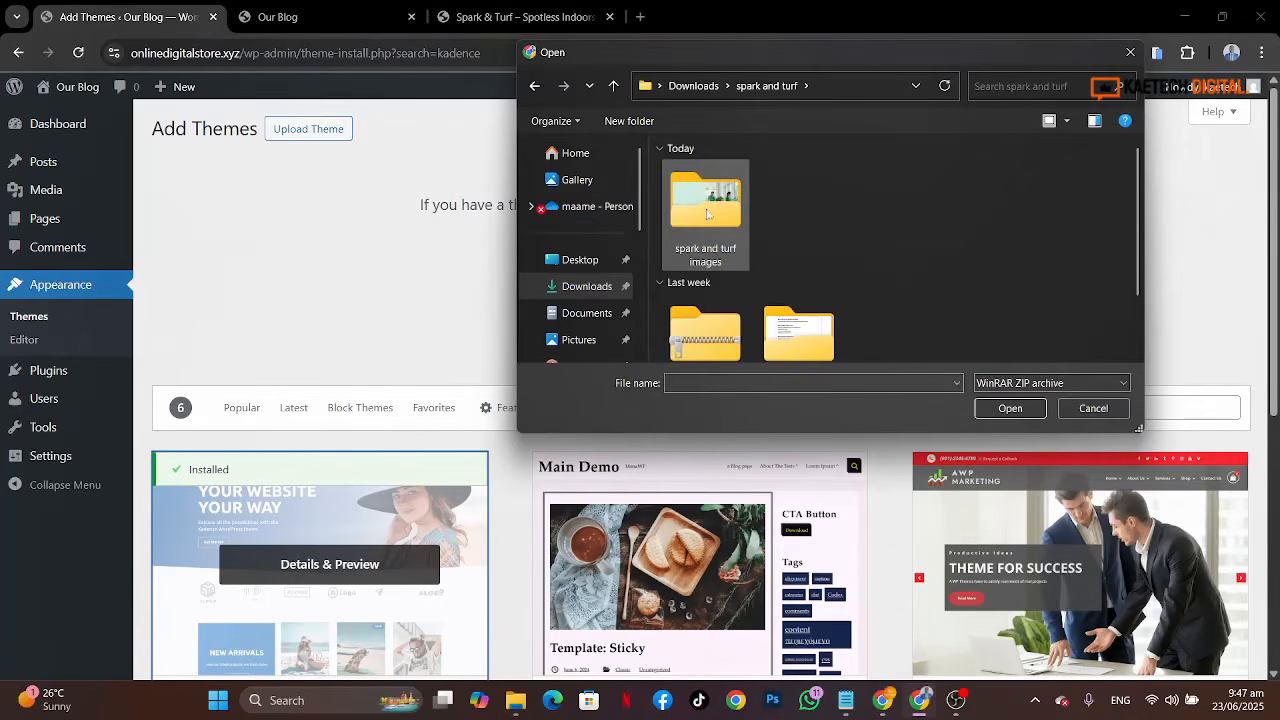
double_click(788, 330)
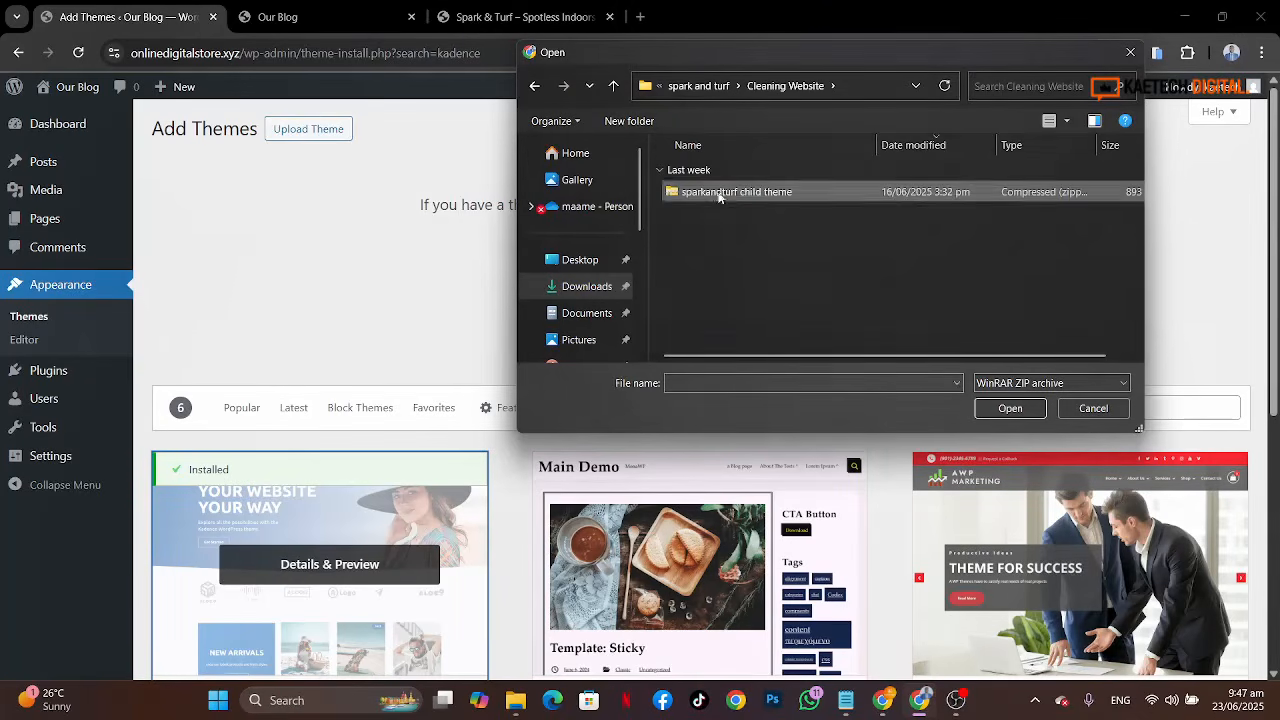
left_click(716, 195)
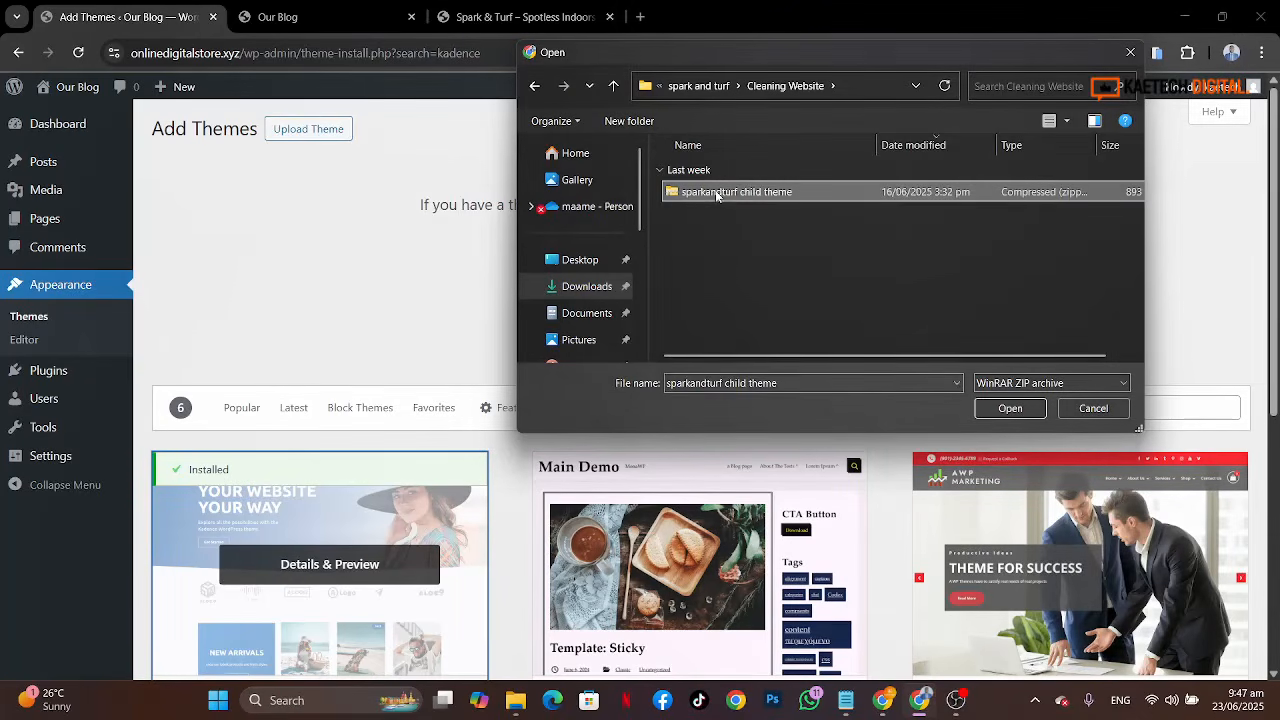
left_click(1010, 408)
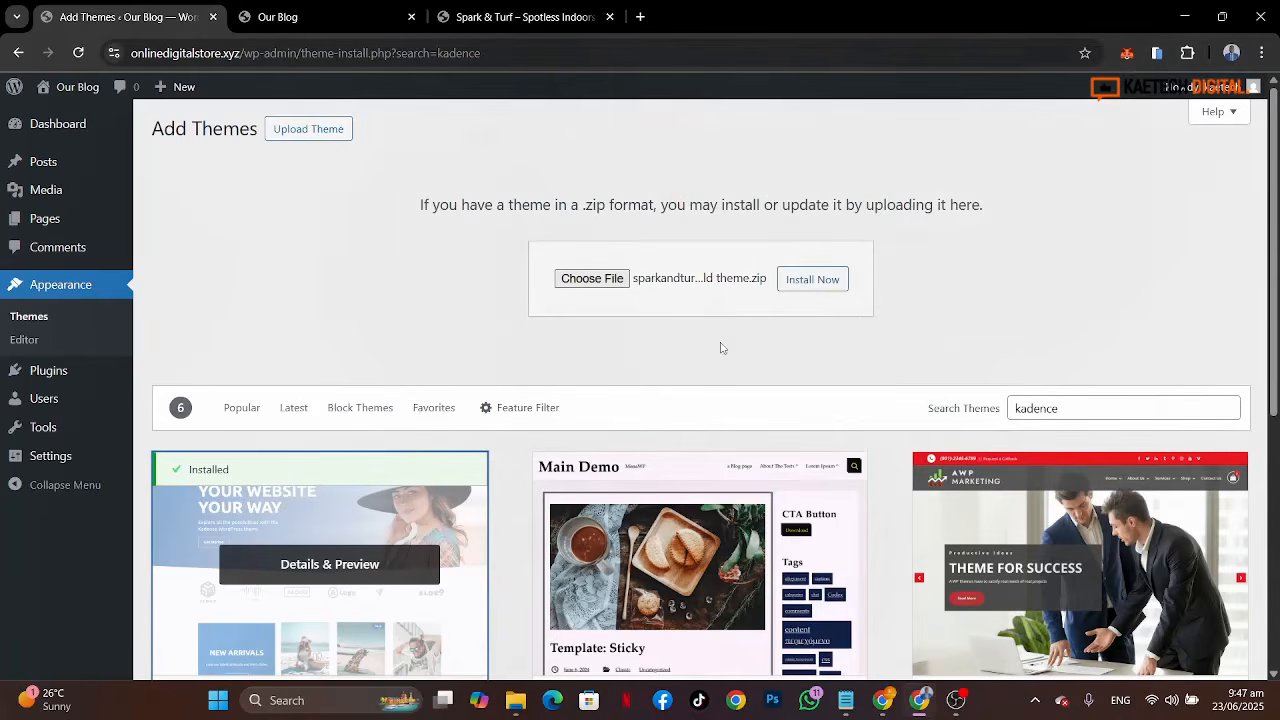
left_click(812, 280)
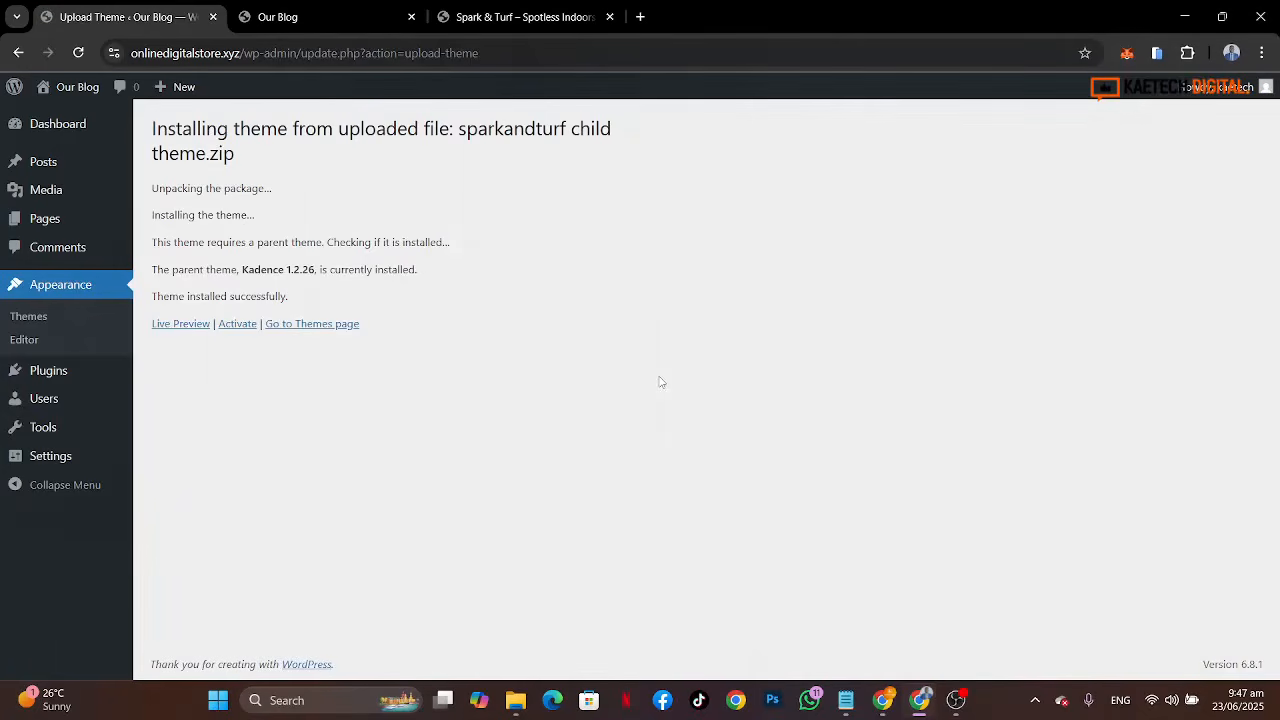
left_click(242, 323)
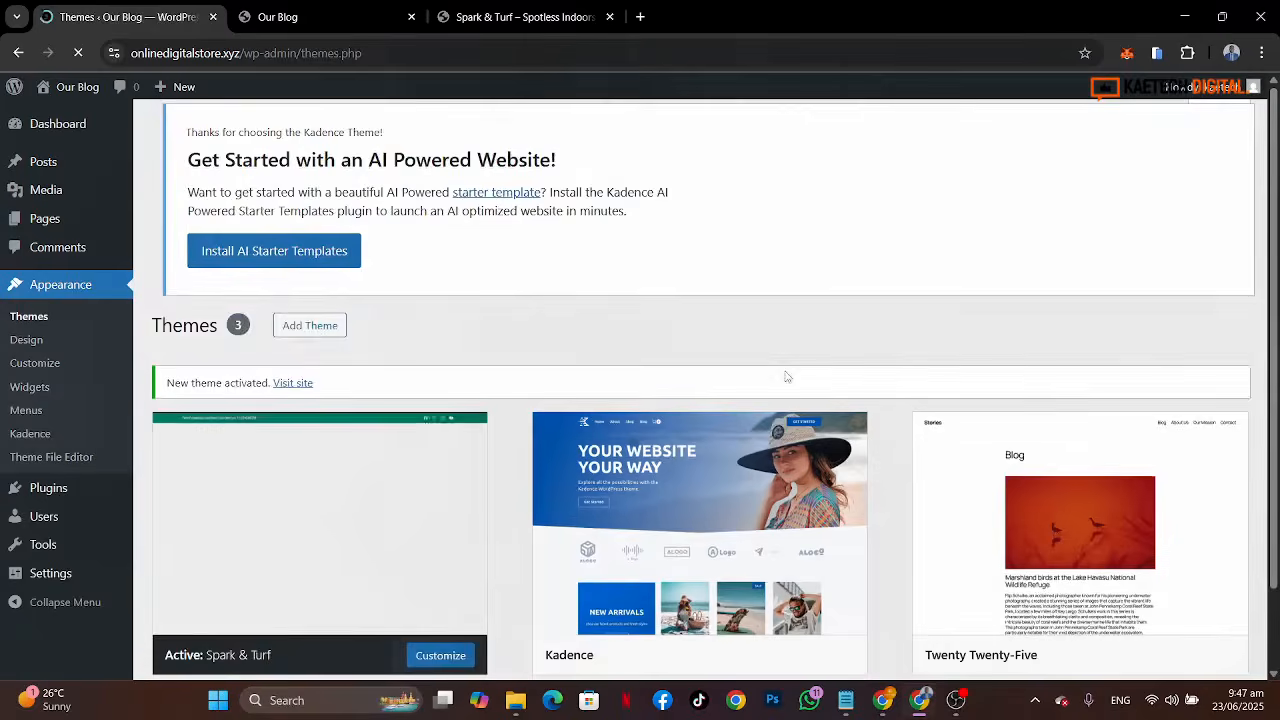
Step: Install the AI Starter Templates plugin and choose the Template Selar experience
scroll(622, 488, "down", 3)
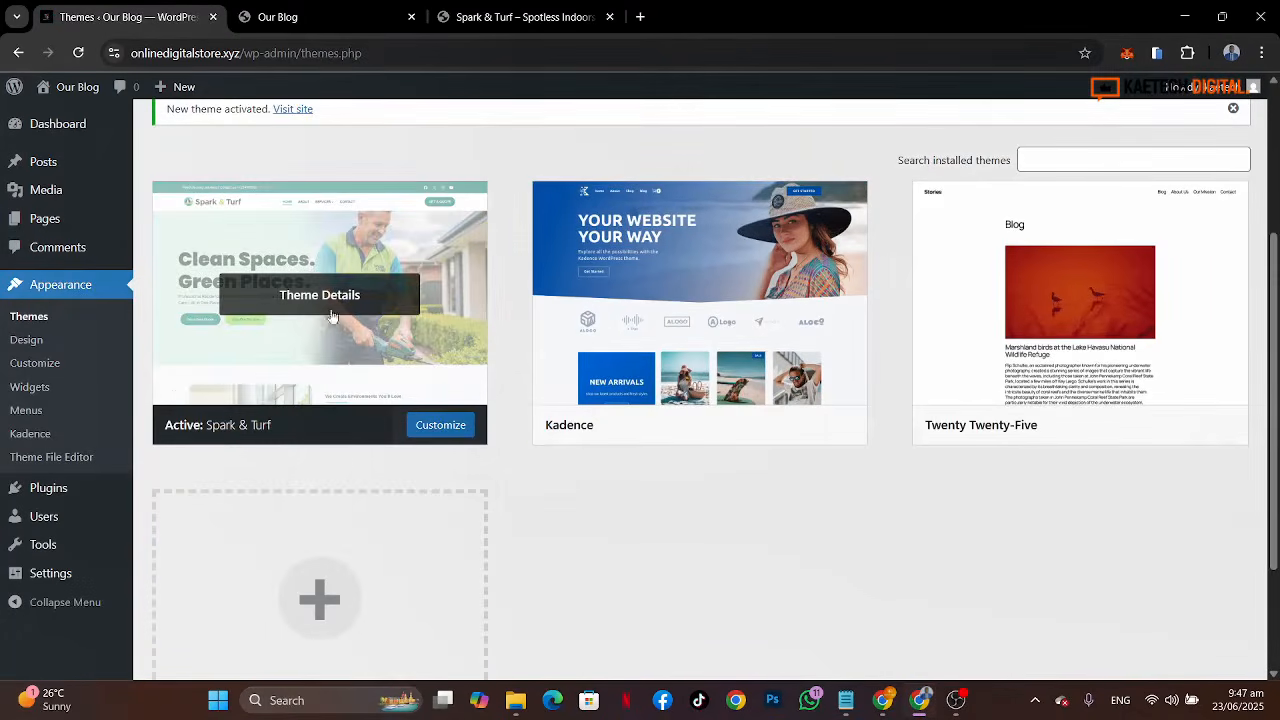
scroll(603, 262, "up", 3)
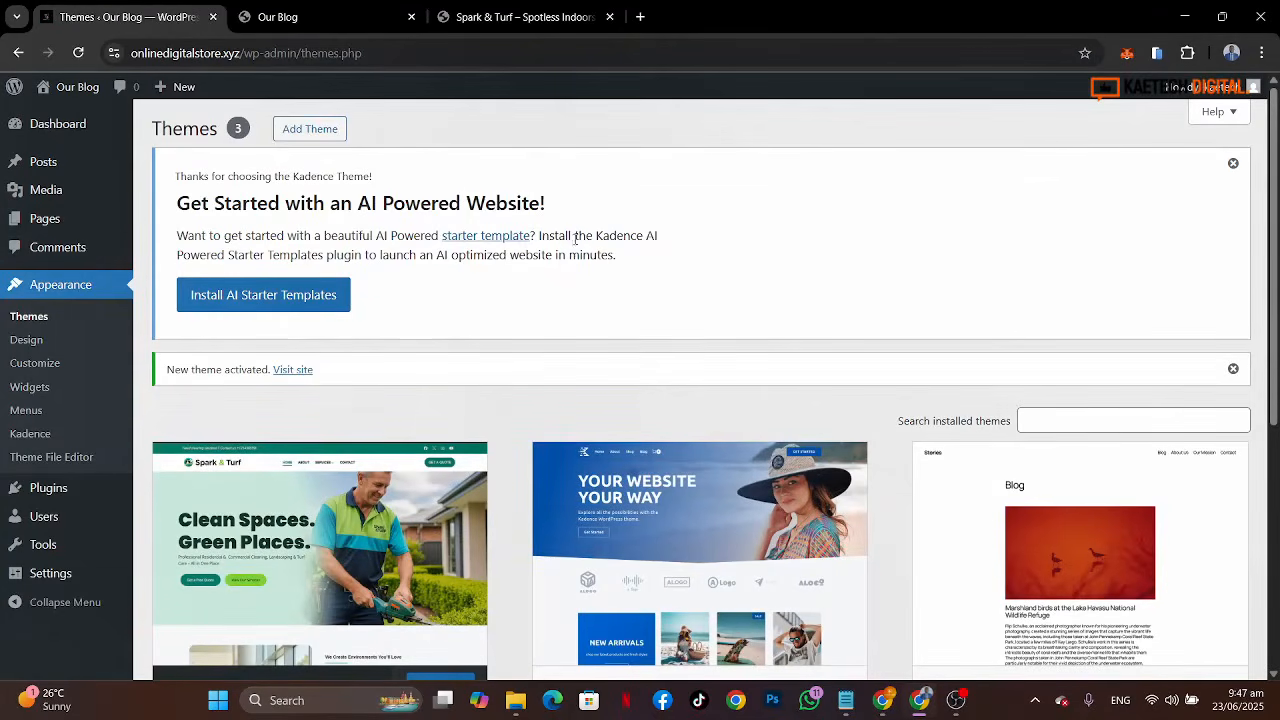
left_click(254, 298)
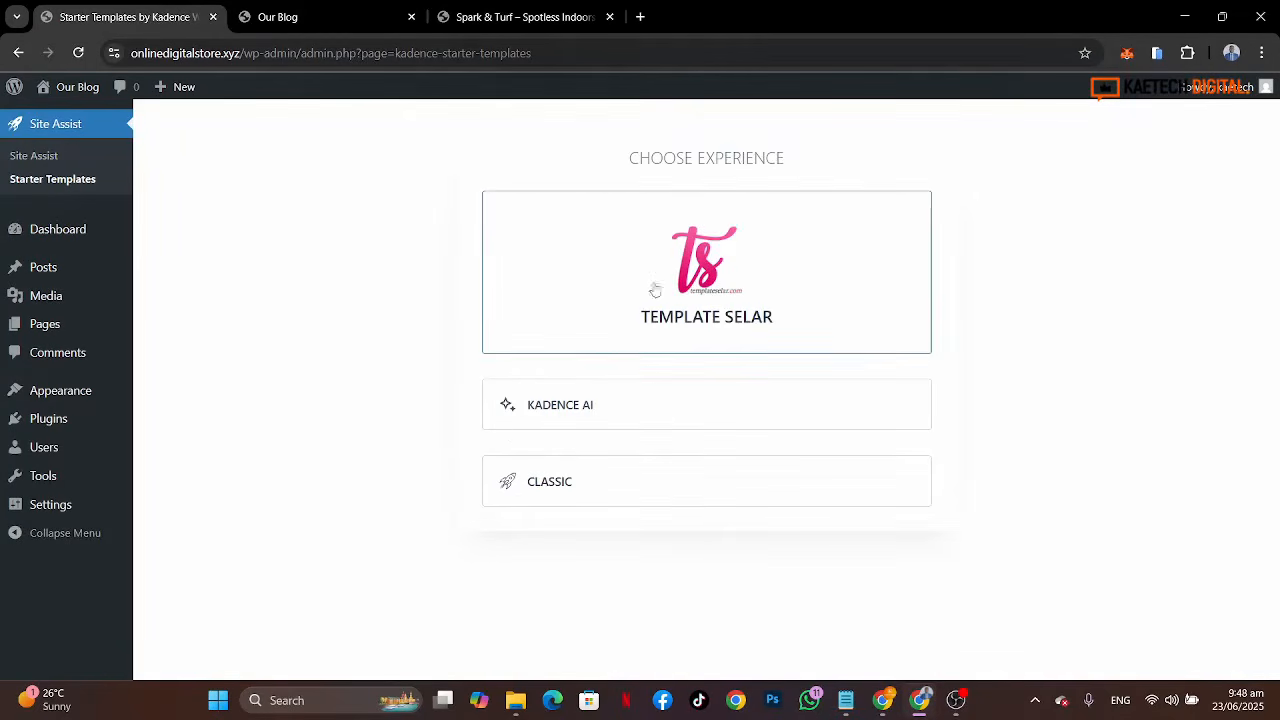
left_click(706, 283)
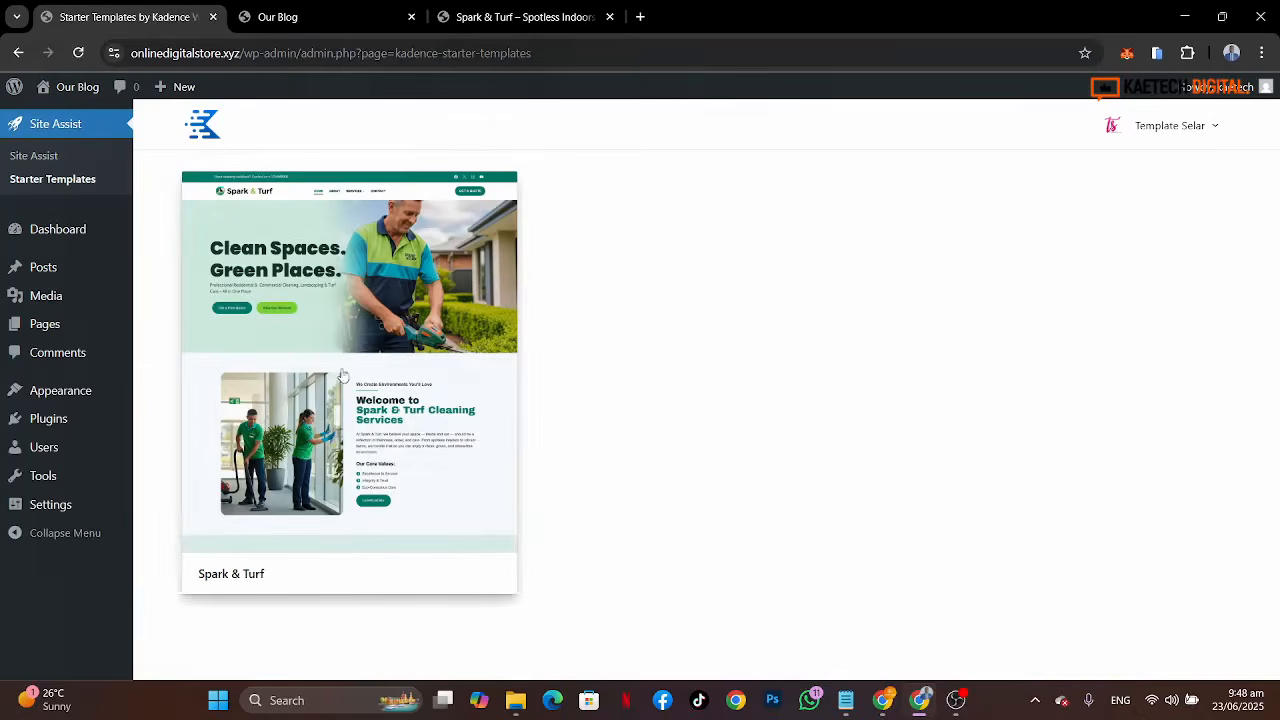
Step: Select the Spark & Turf starter template, finish and launch, and start the import
left_click(342, 376)
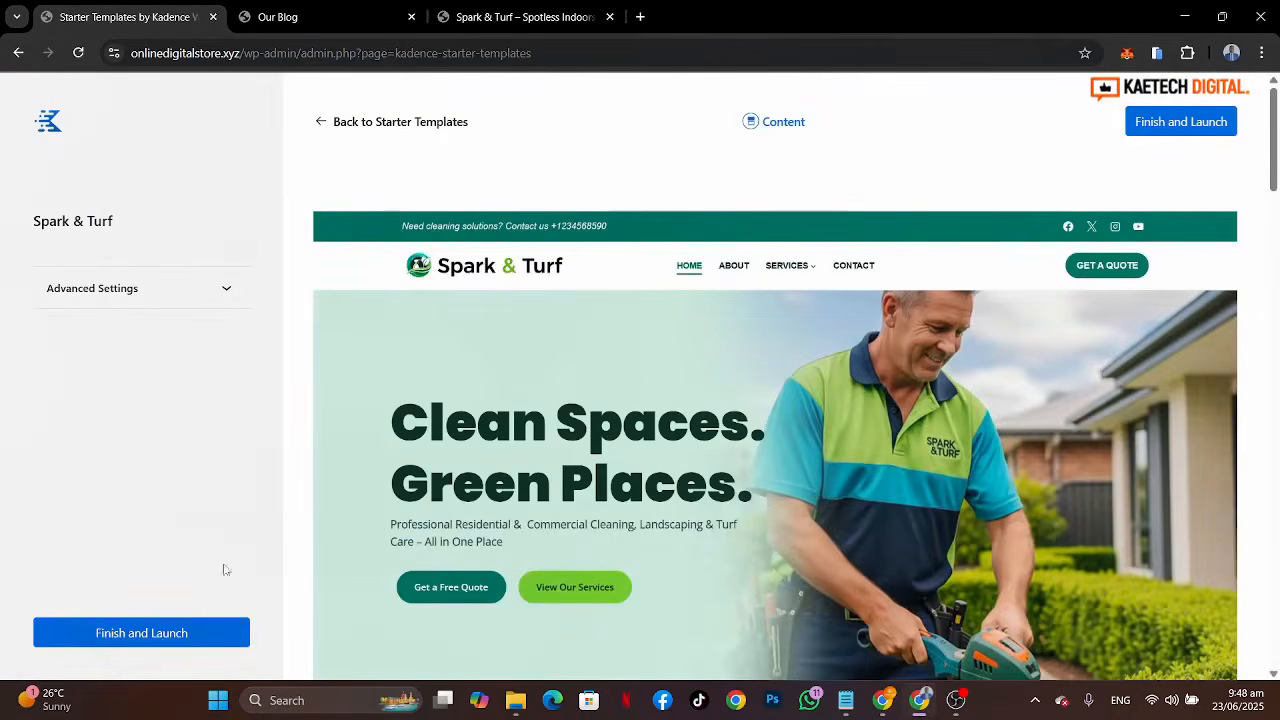
left_click(163, 645)
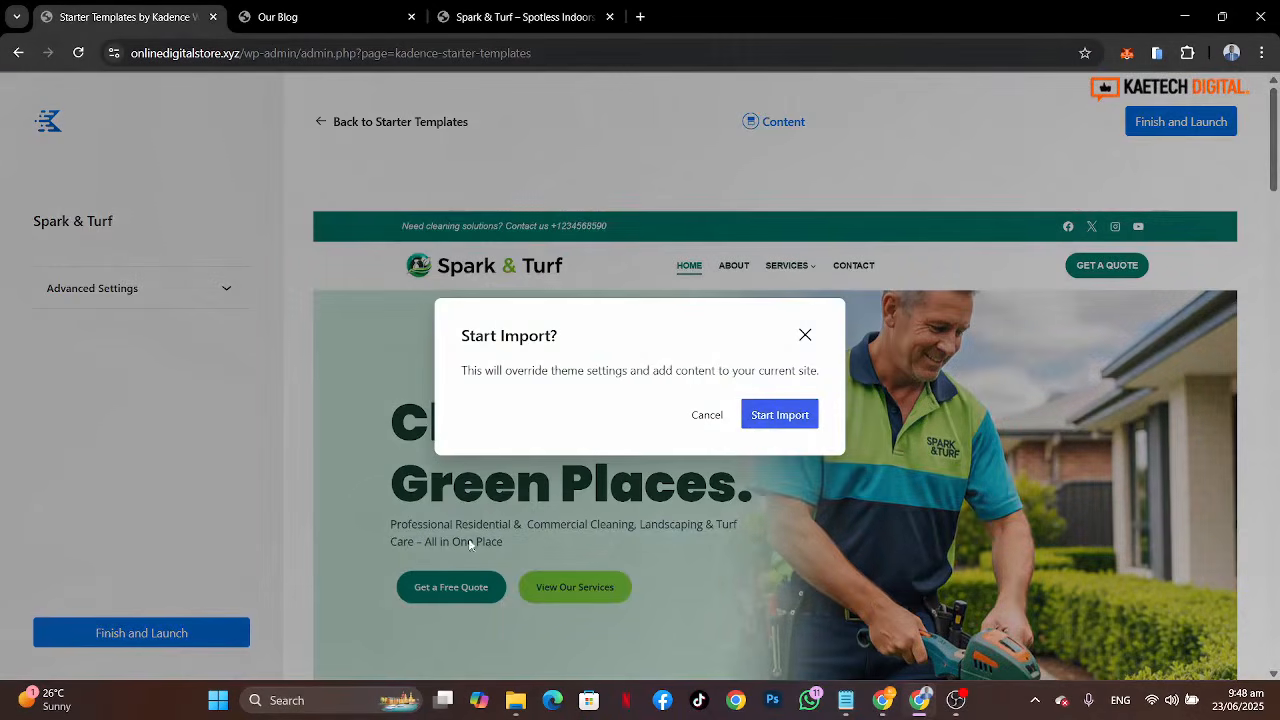
left_click(795, 412)
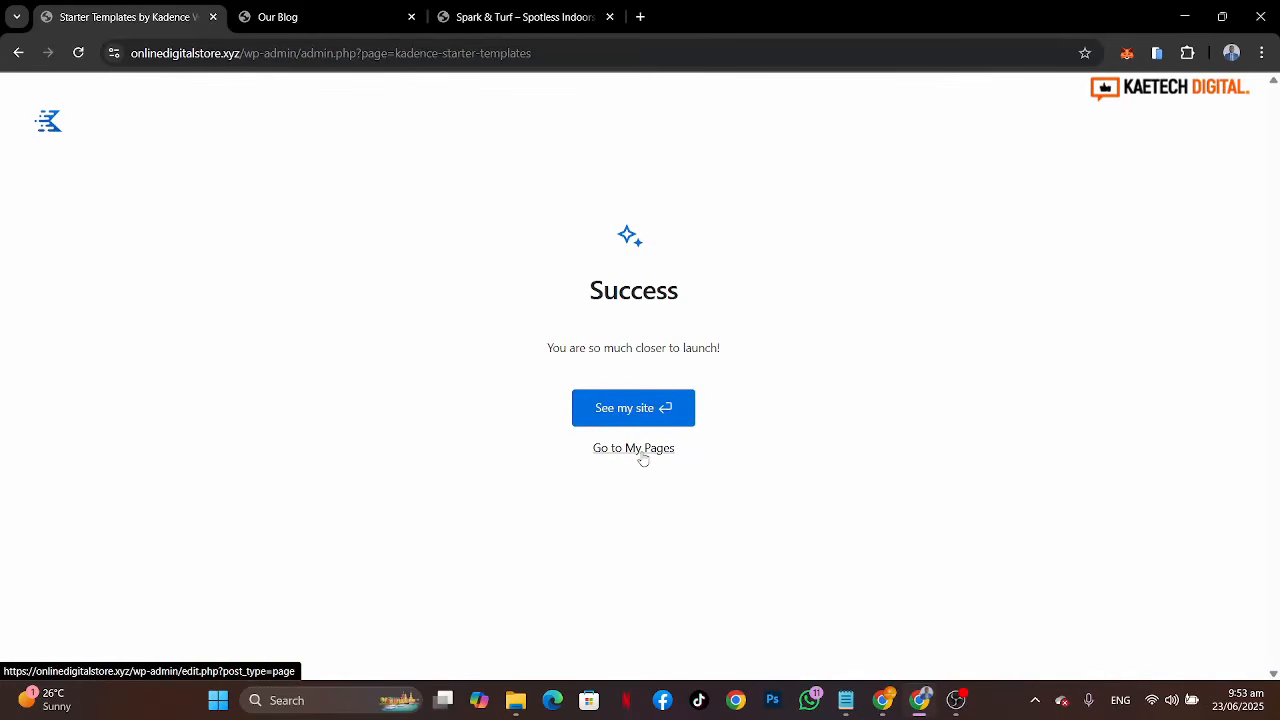
Step: Reload the live site in the Our Blog tab and scroll through the imported Spark & Turf homepage
left_click(290, 20)
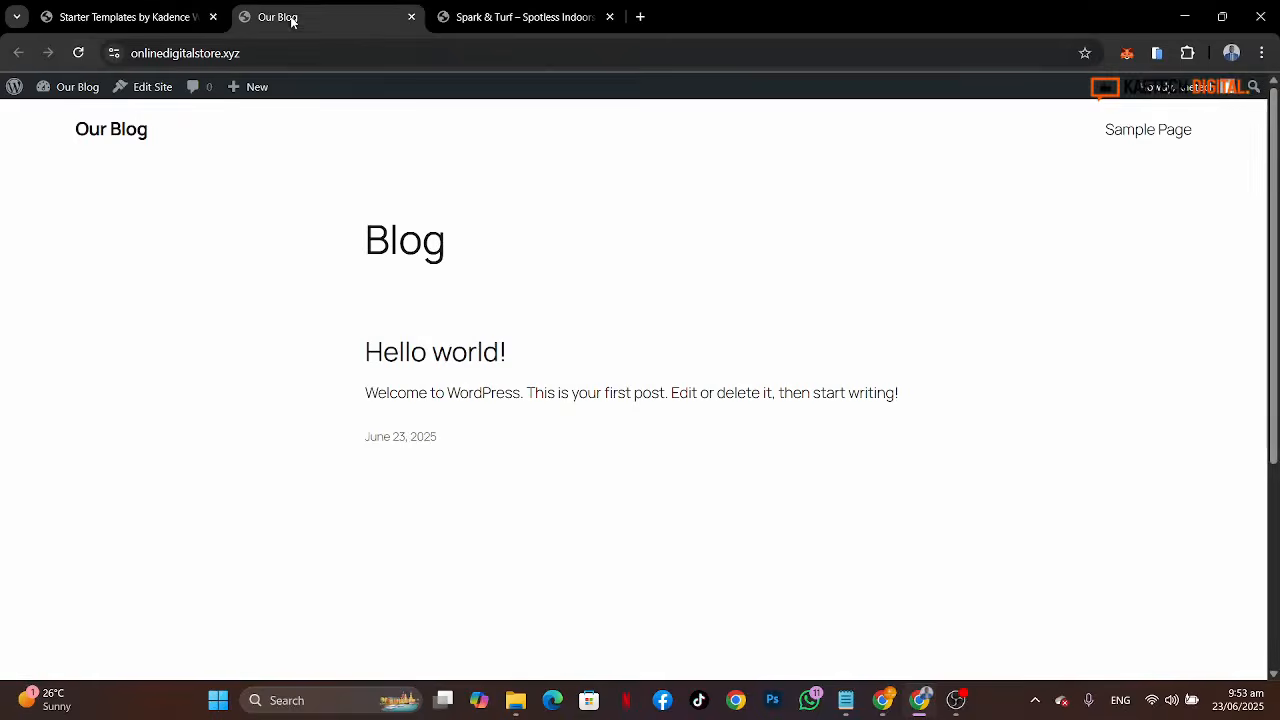
left_click(78, 53)
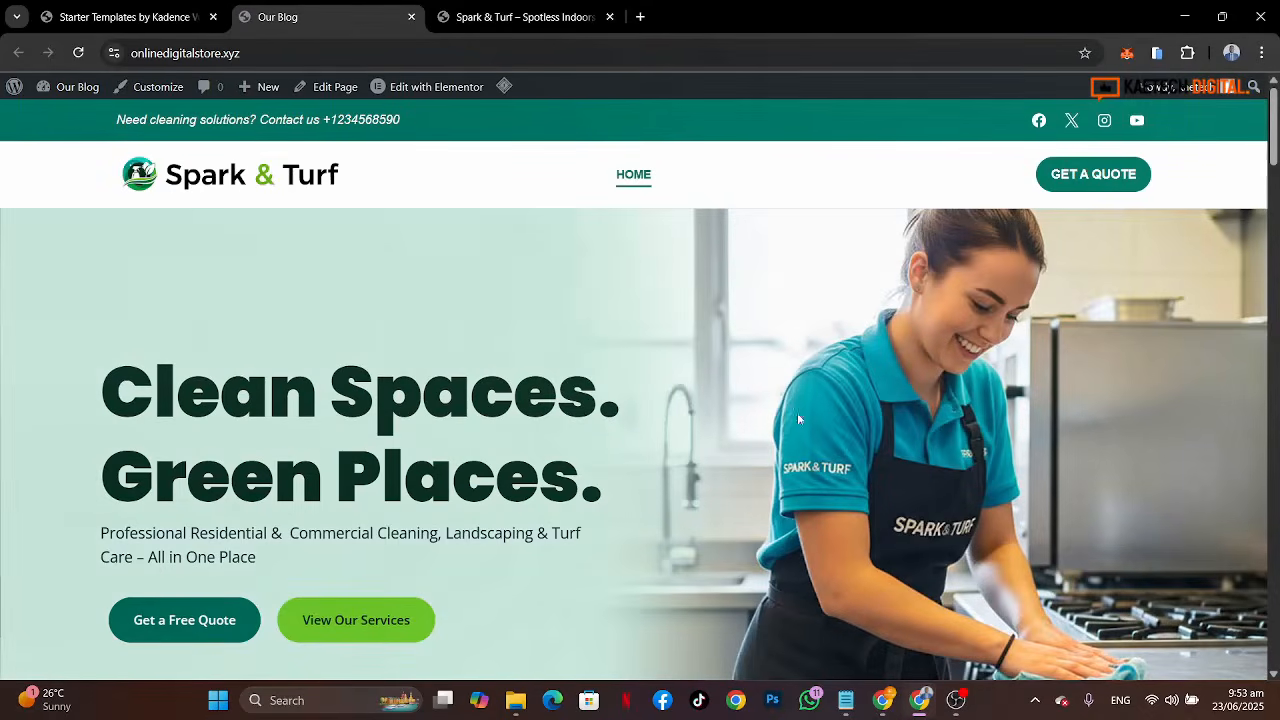
scroll(797, 412, "down", 10)
scroll(797, 412, "up", 10)
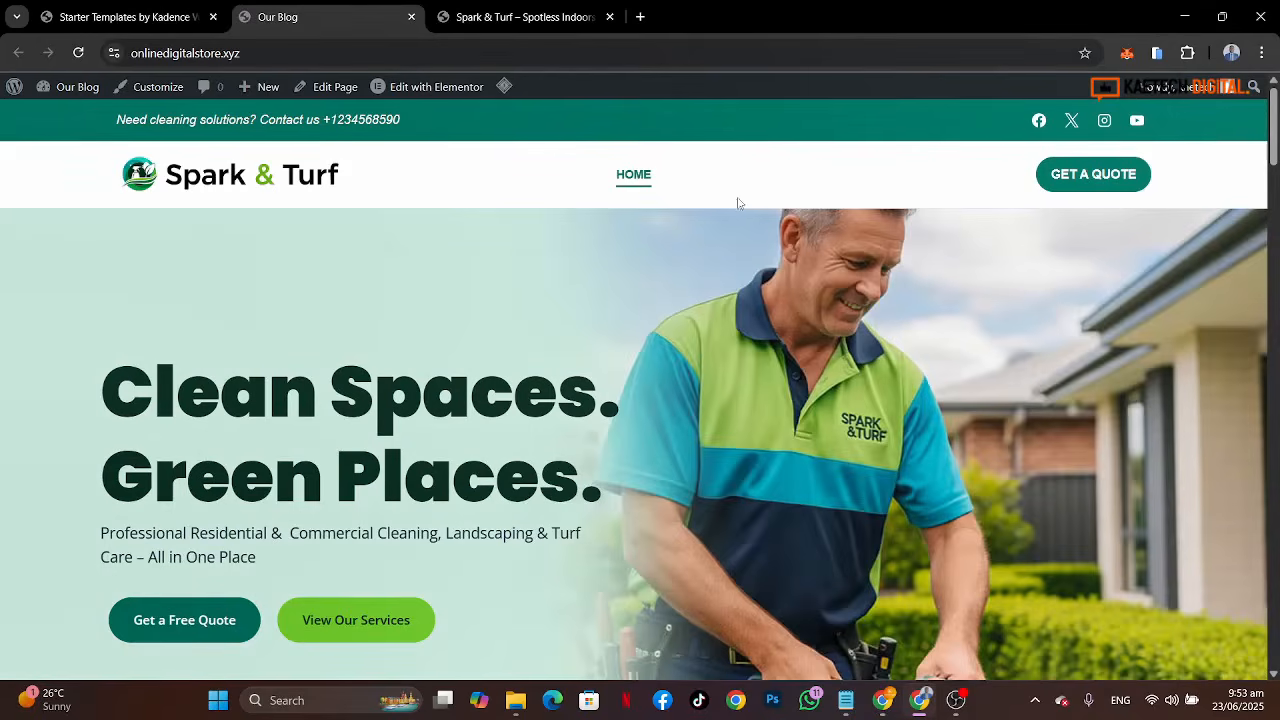
scroll(718, 443, "down", 5)
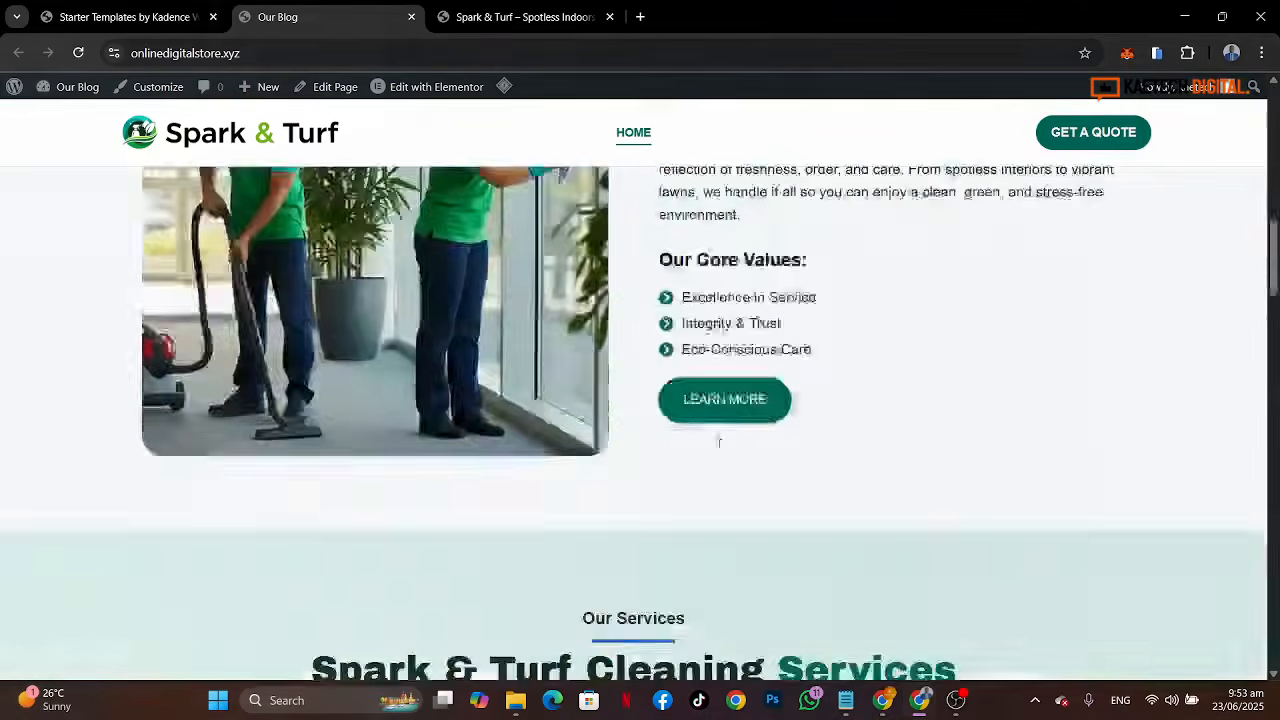
scroll(718, 443, "down", 15)
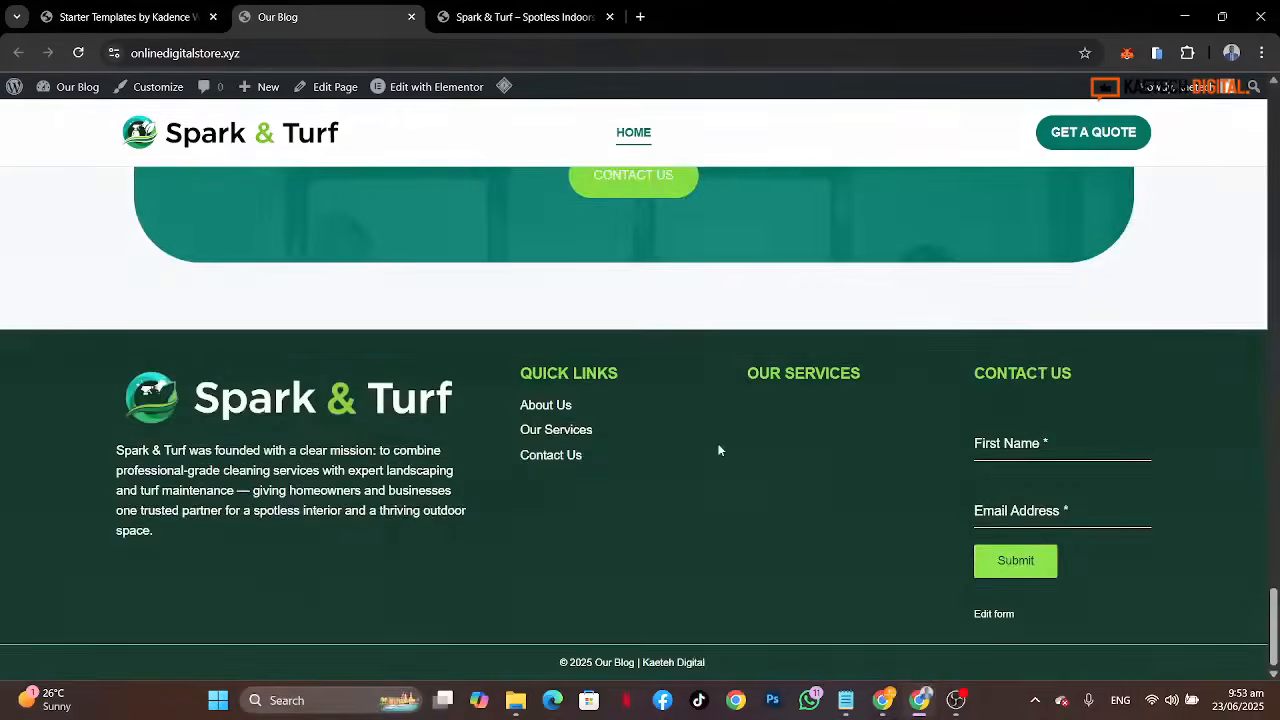
scroll(718, 450, "up", 9)
scroll(718, 450, "down", 9)
scroll(718, 450, "up", 6)
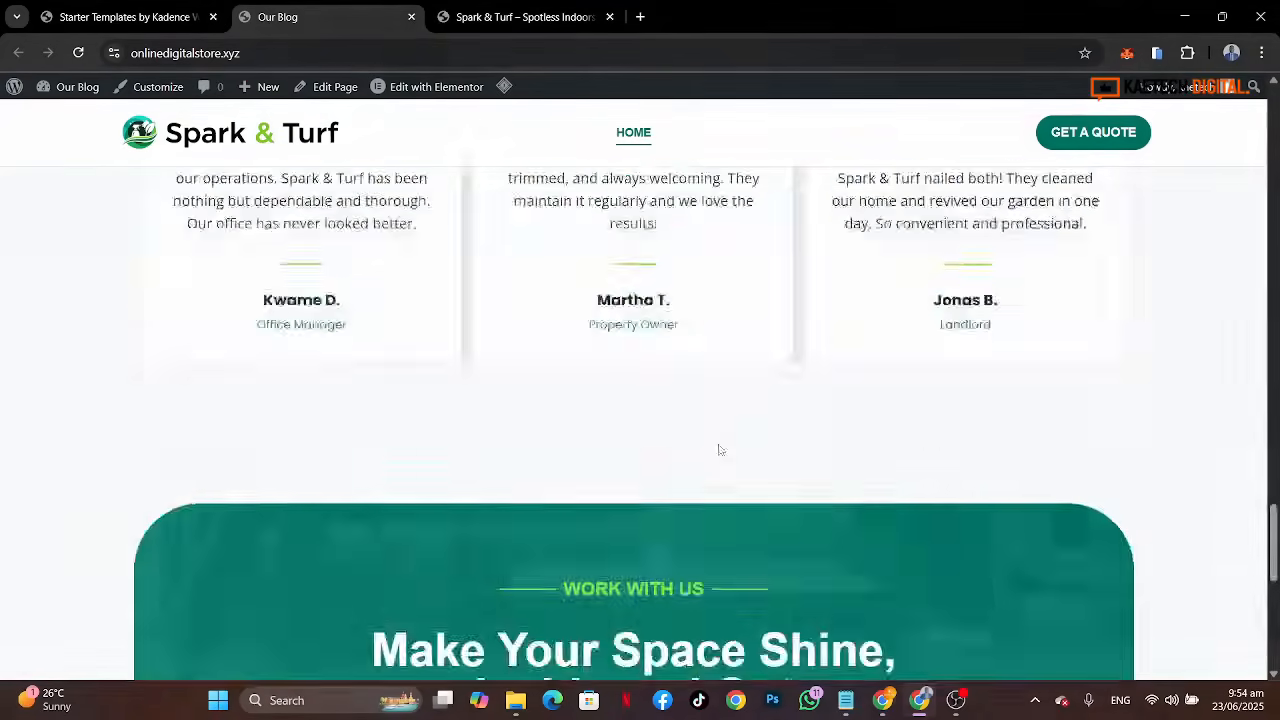
scroll(718, 450, "up", 15)
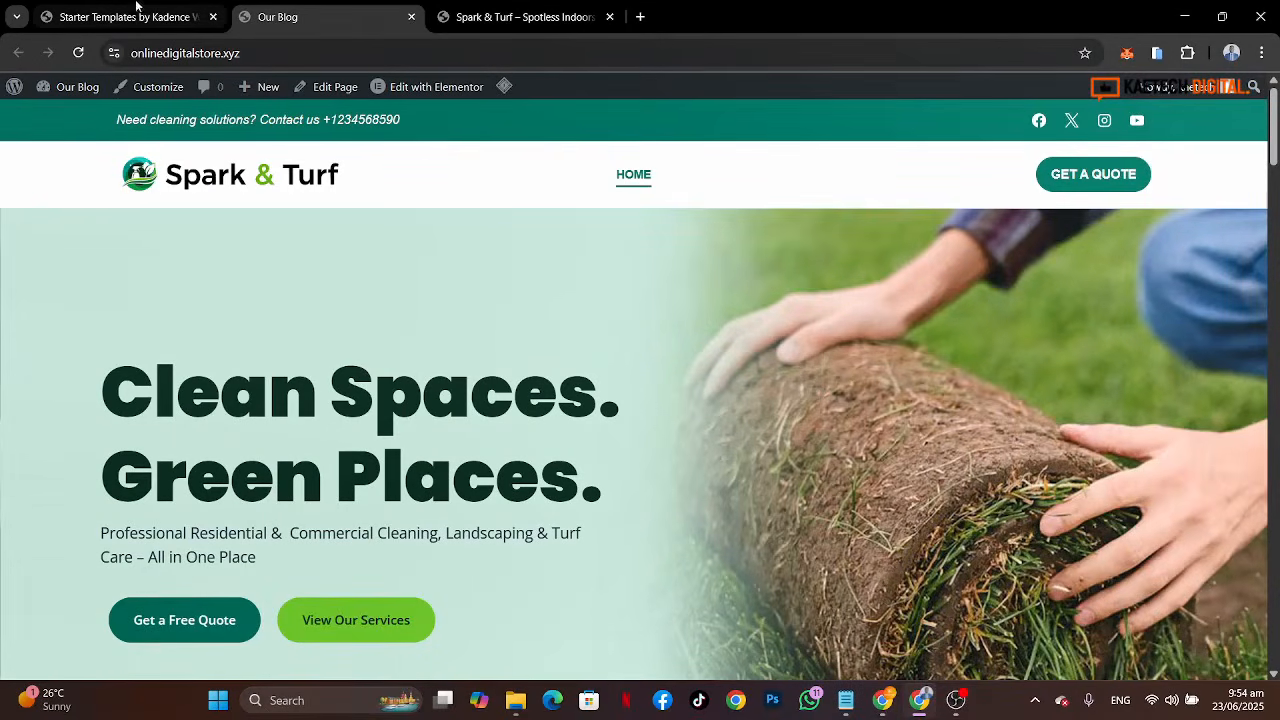
Step: Go to My Pages and scroll through the list of imported pages
left_click(134, 17)
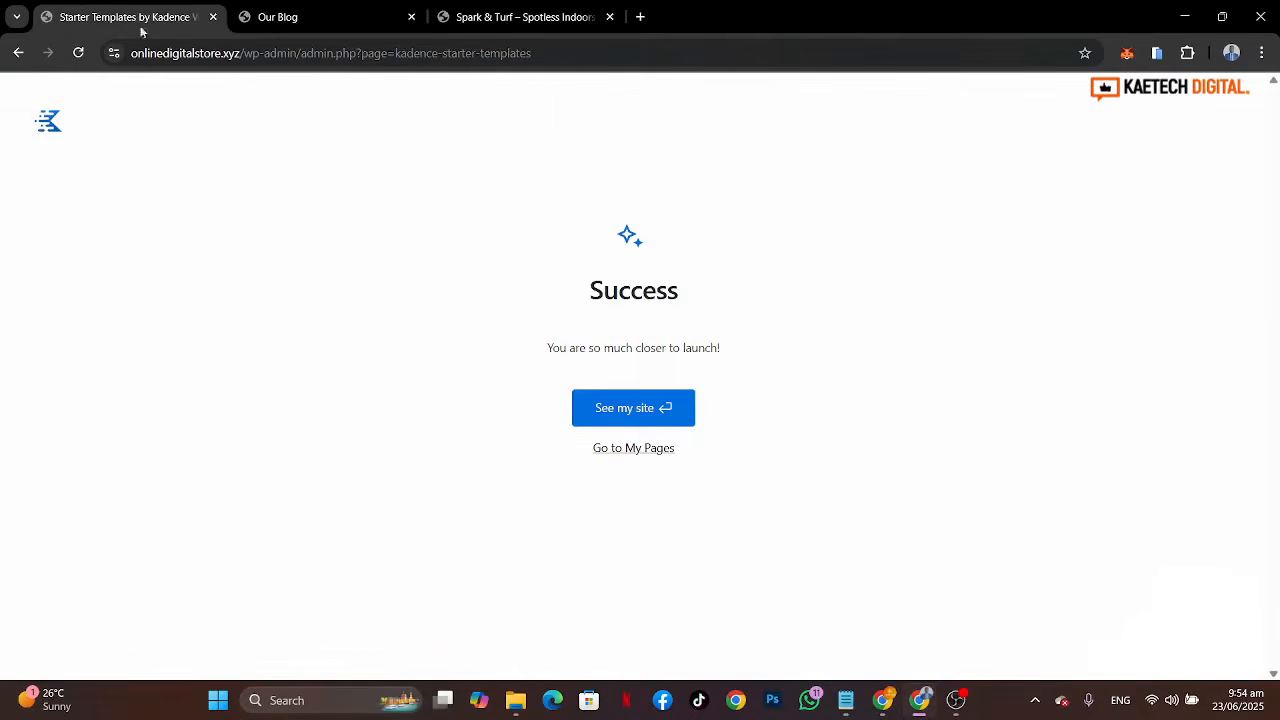
left_click(636, 452)
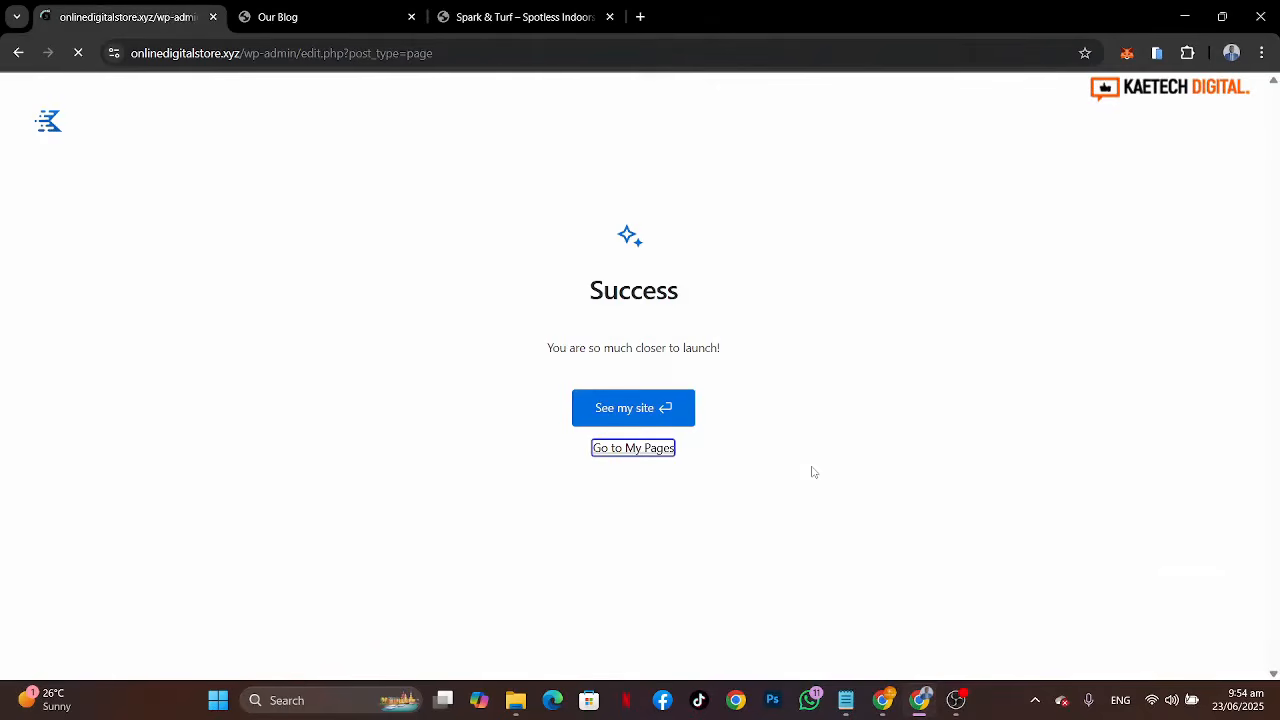
scroll(407, 488, "down", 3)
scroll(407, 488, "down", 1)
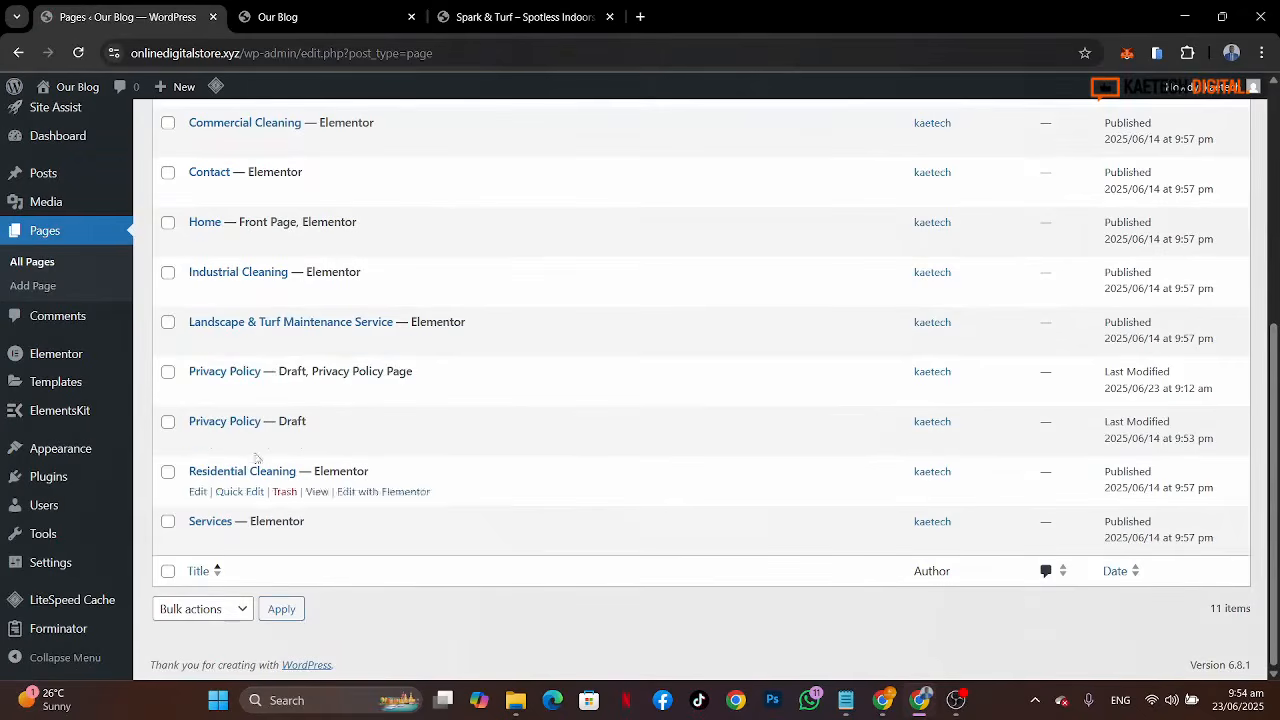
Step: Open the Menus screen and load the Primary Menu (Primary, Mobile) for editing
mouse_move(62, 476)
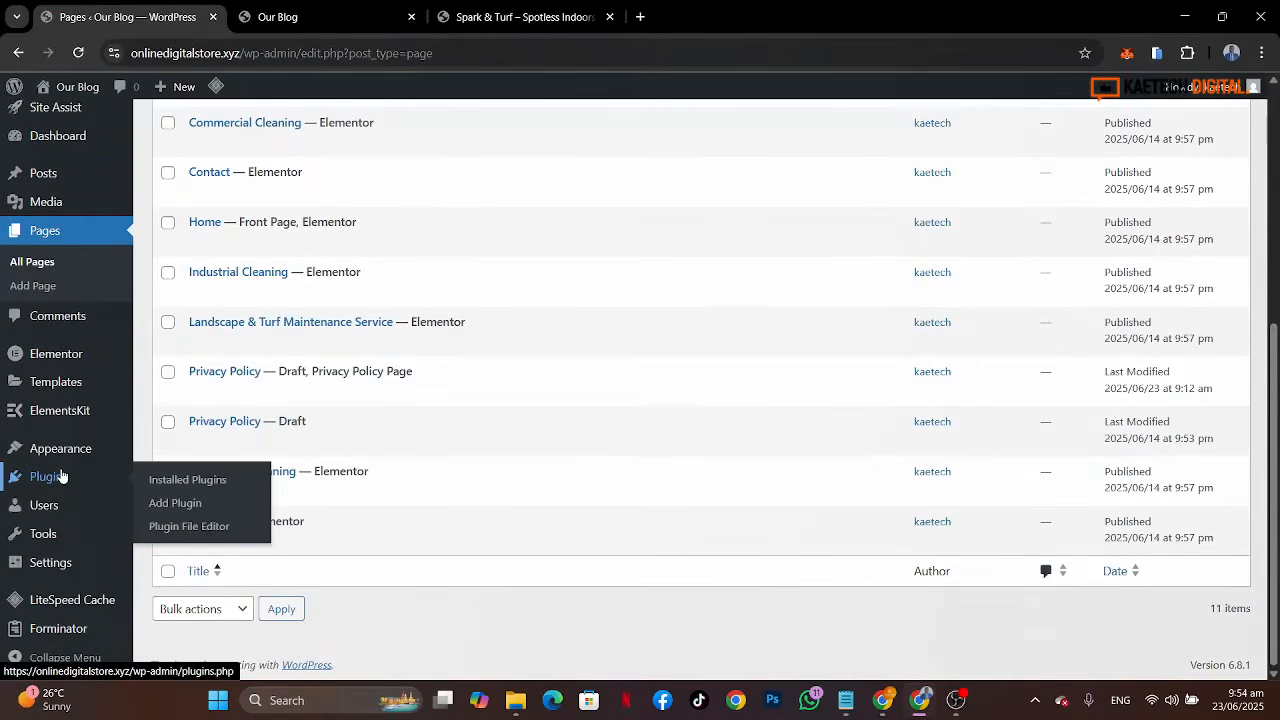
mouse_move(100, 449)
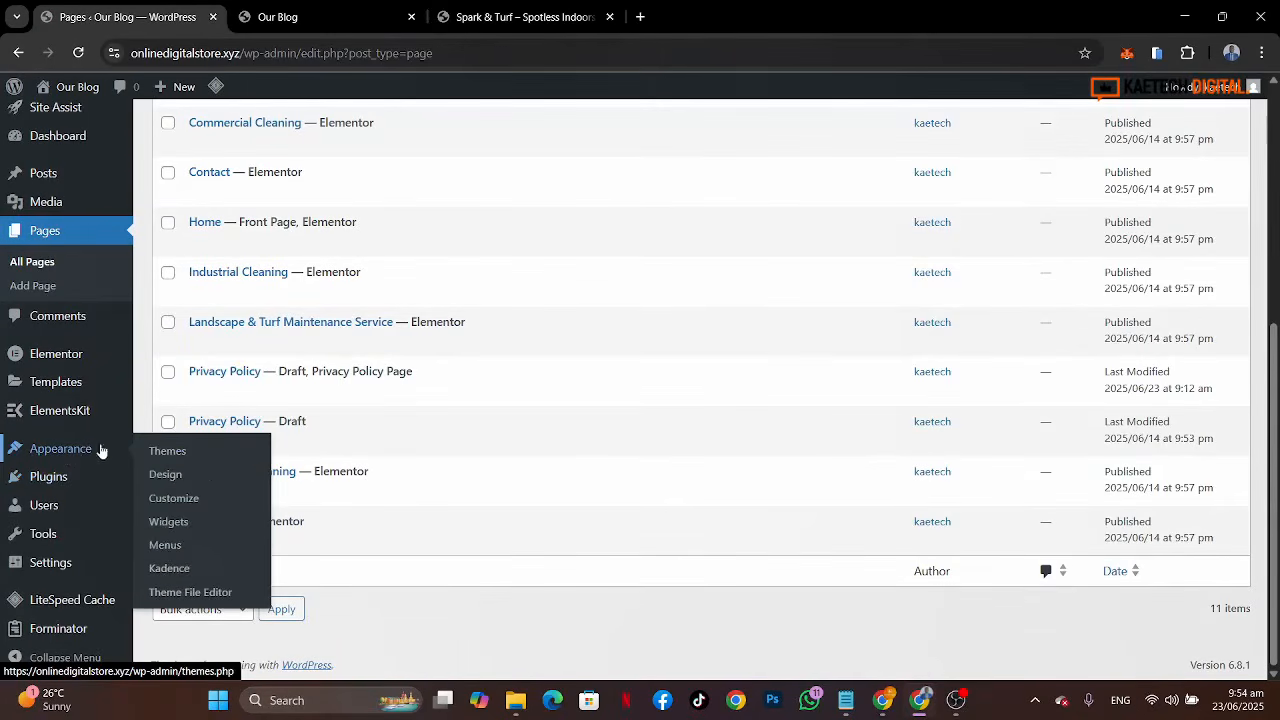
left_click(166, 549)
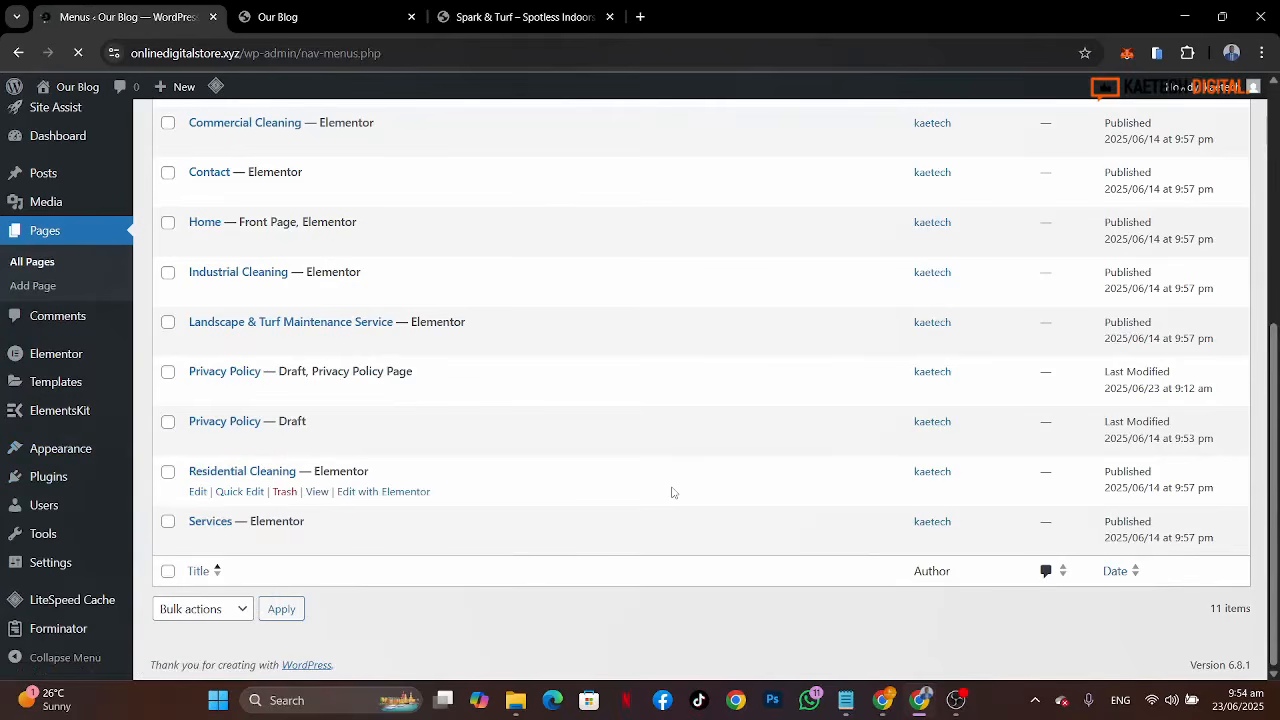
scroll(672, 492, "down", 1)
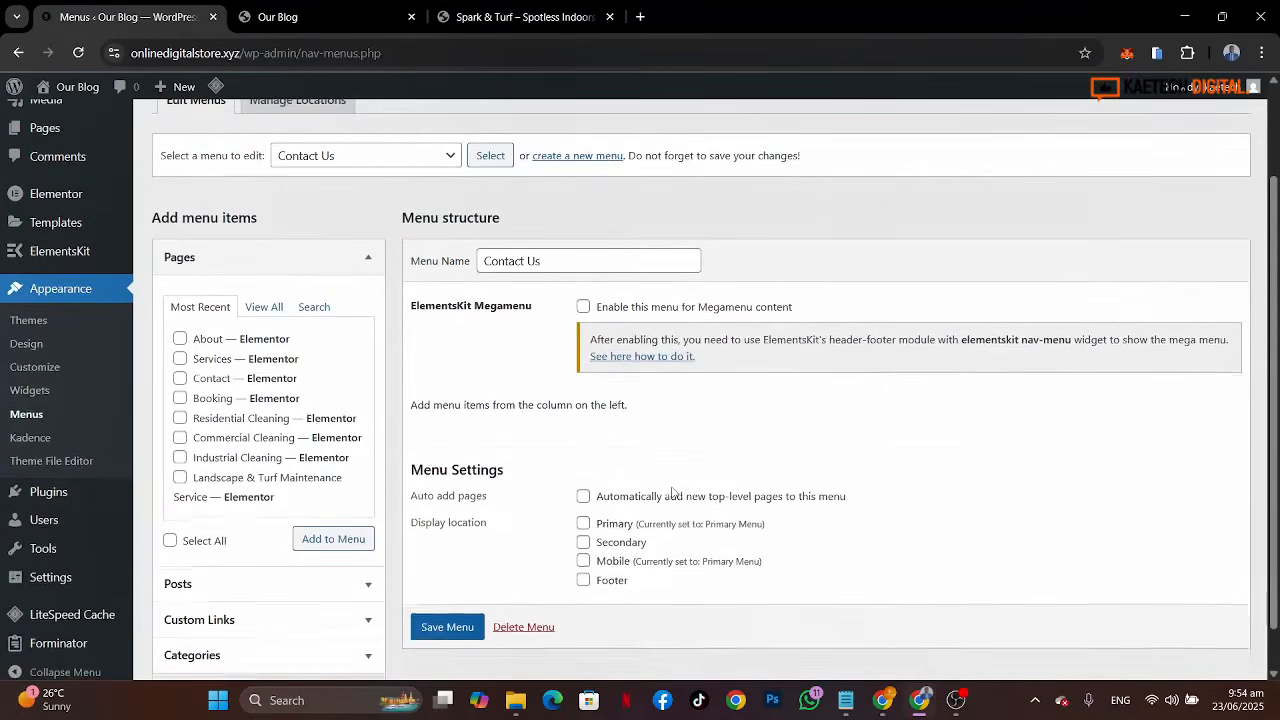
left_click(388, 160)
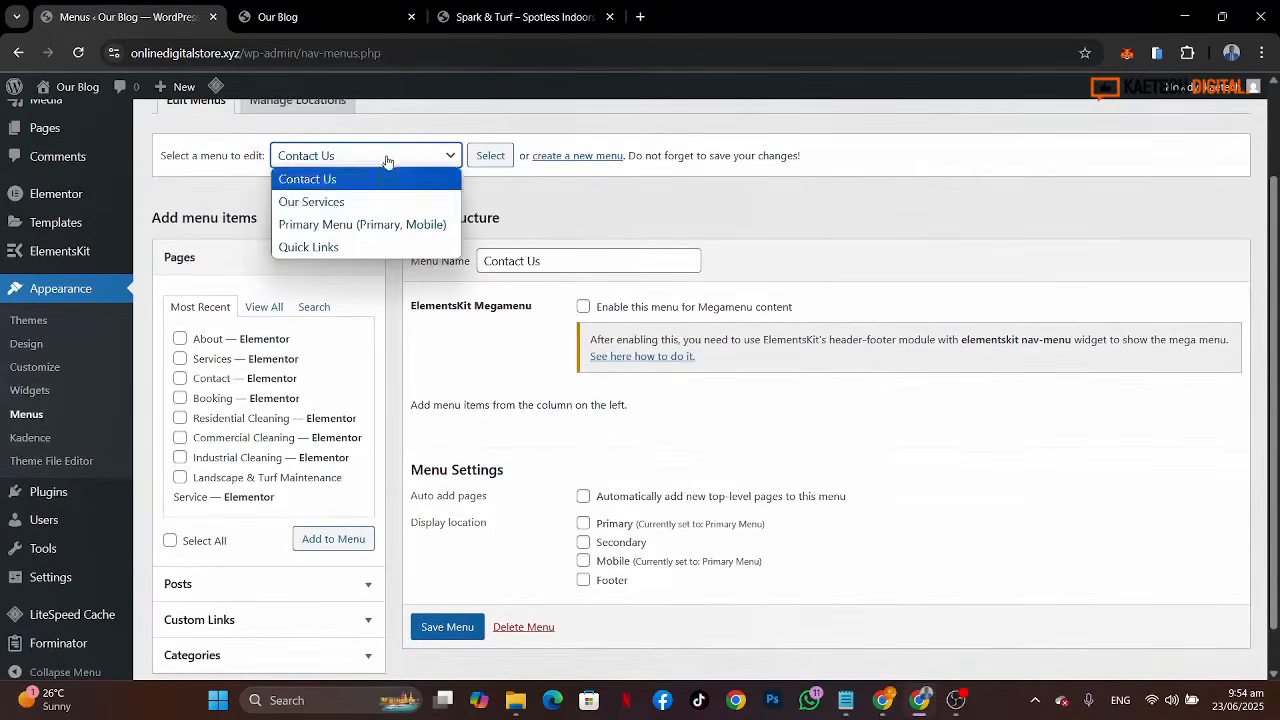
left_click(322, 226)
left_click(497, 158)
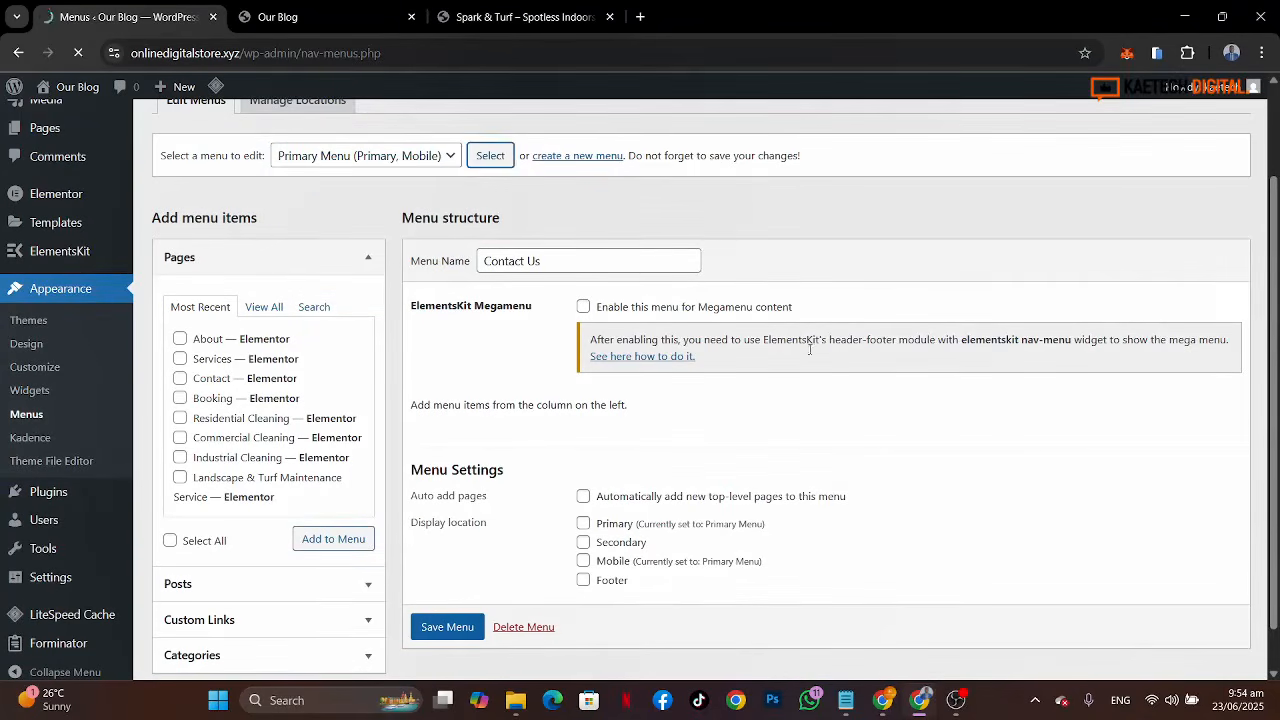
Step: Check the demo site's header menu in the Spark & Turf tab, then return to the menu editor
scroll(837, 380, "down", 2)
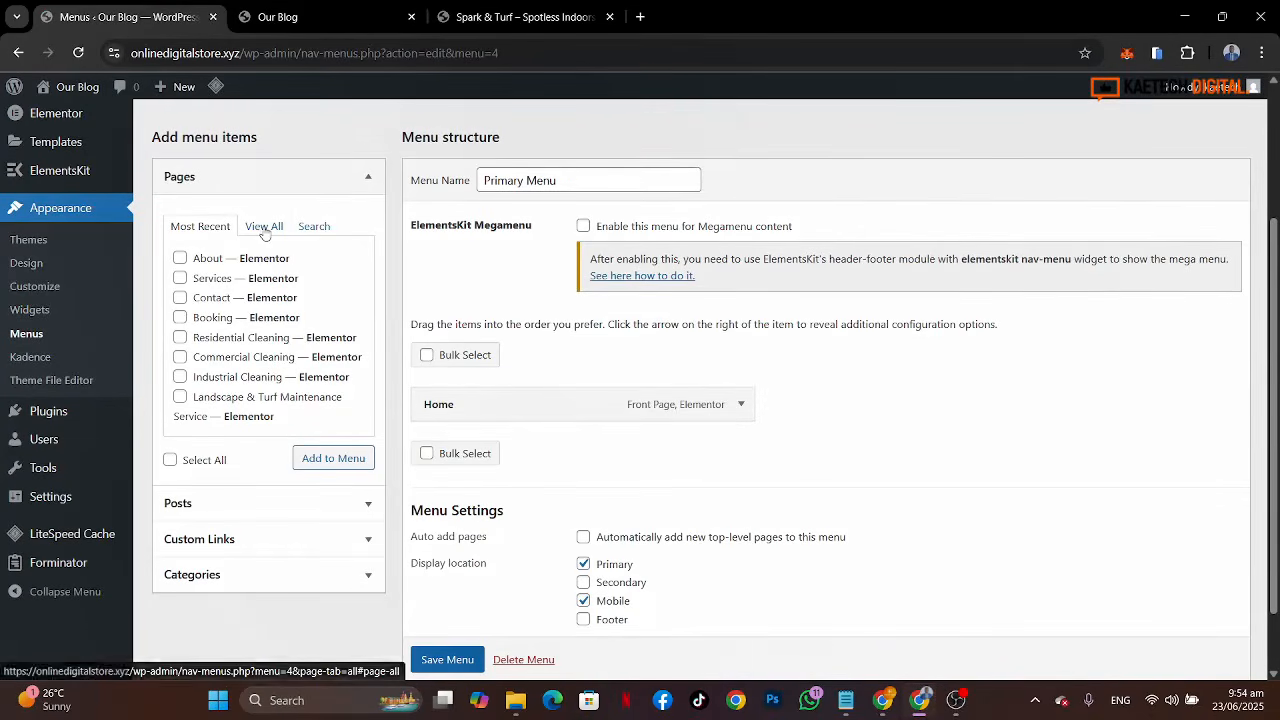
left_click(480, 16)
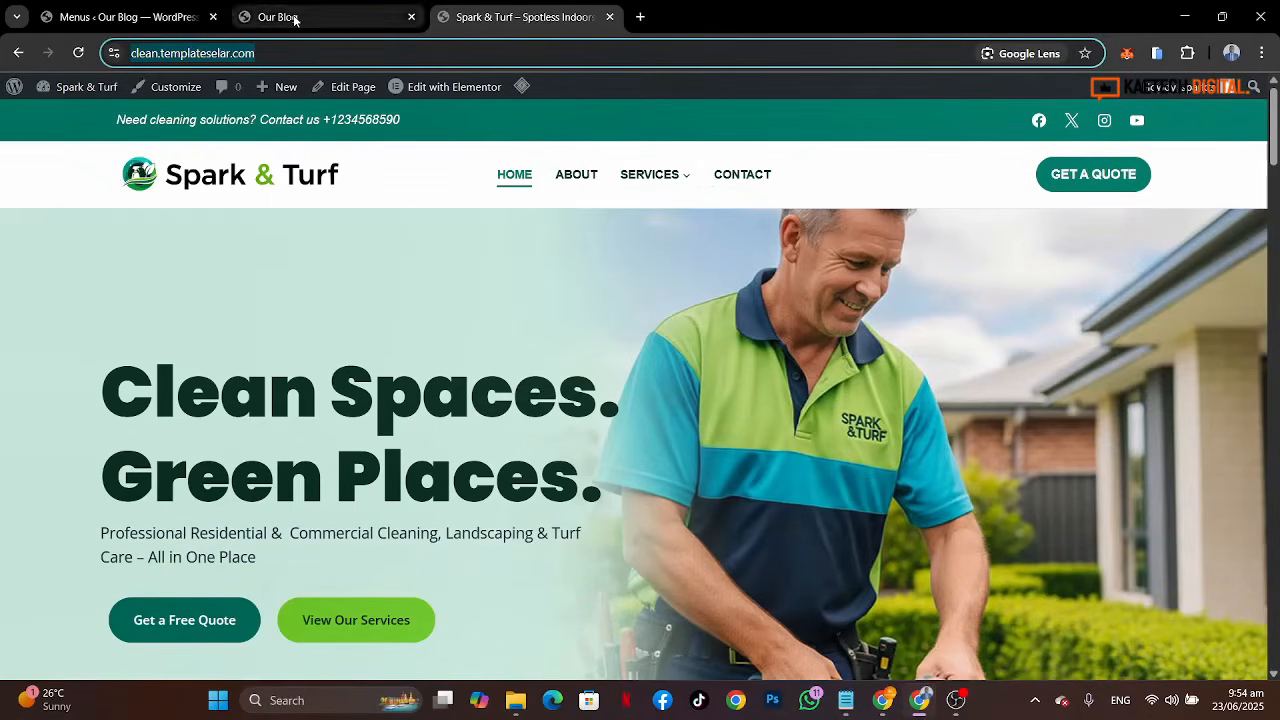
left_click(130, 17)
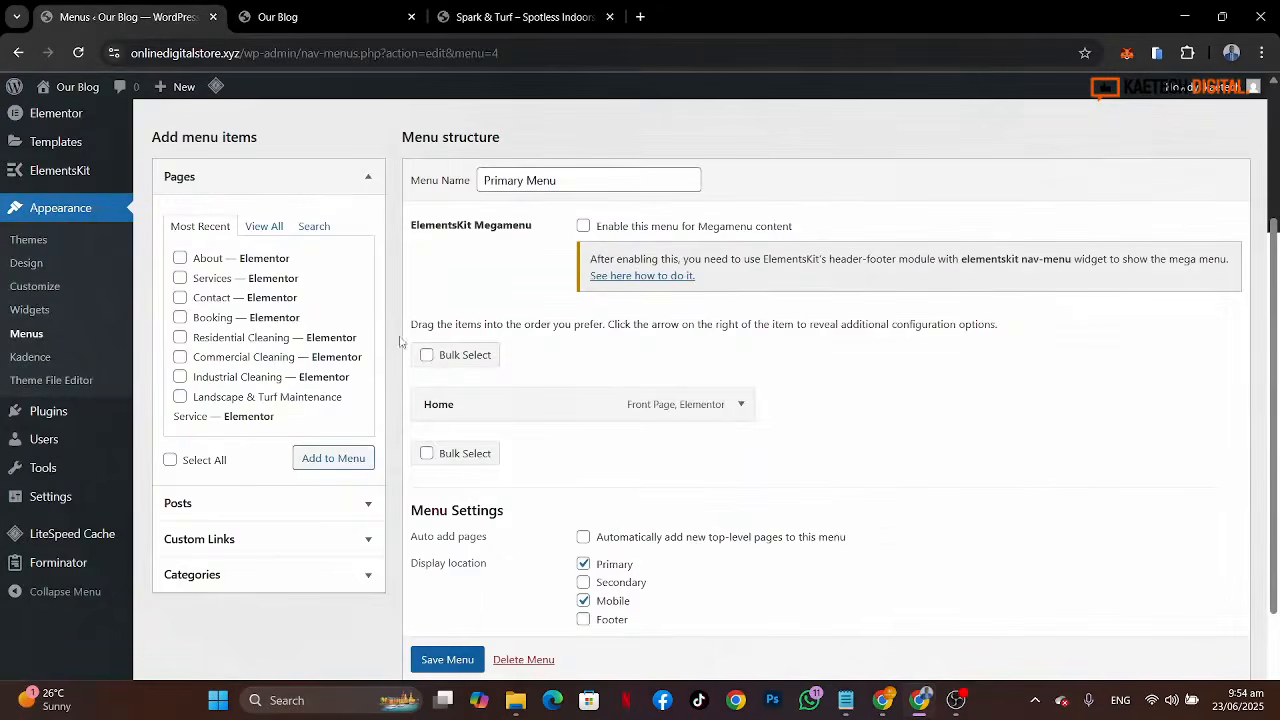
Step: Add the About, Services and Contact pages to the Primary Menu and move Services below Contact
left_click(180, 260)
left_click(180, 279)
left_click(180, 298)
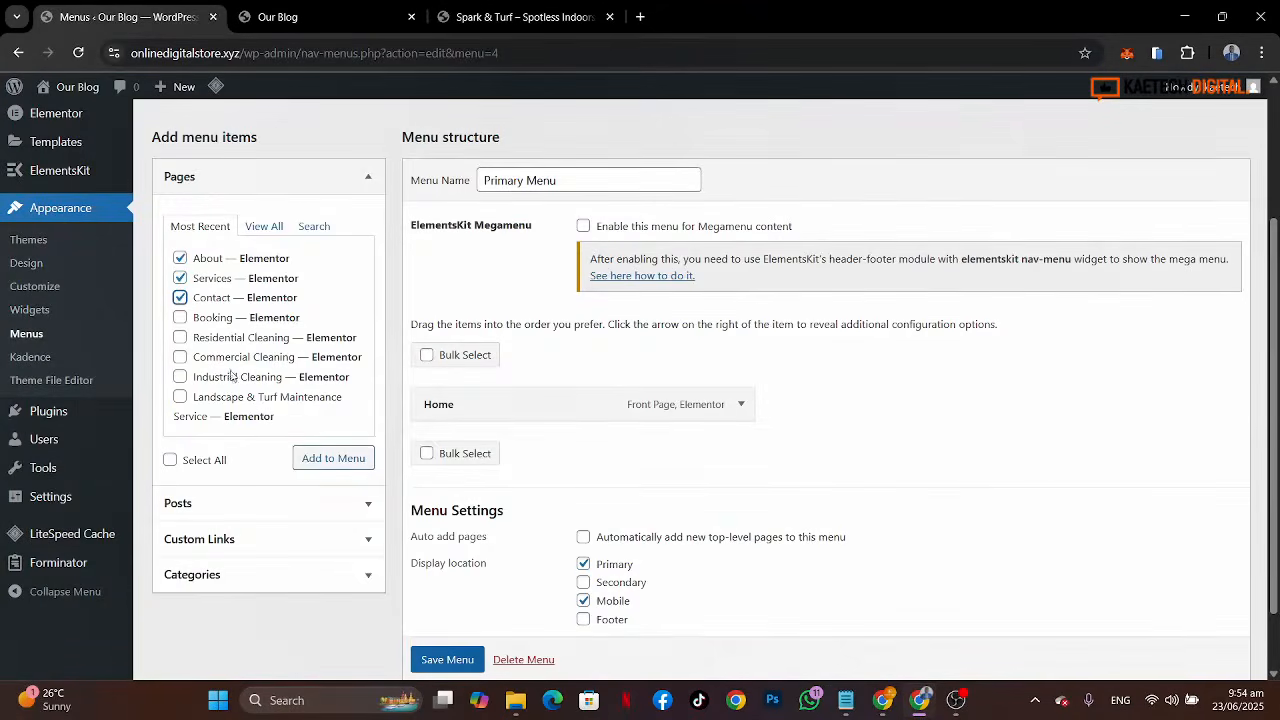
left_click(318, 466)
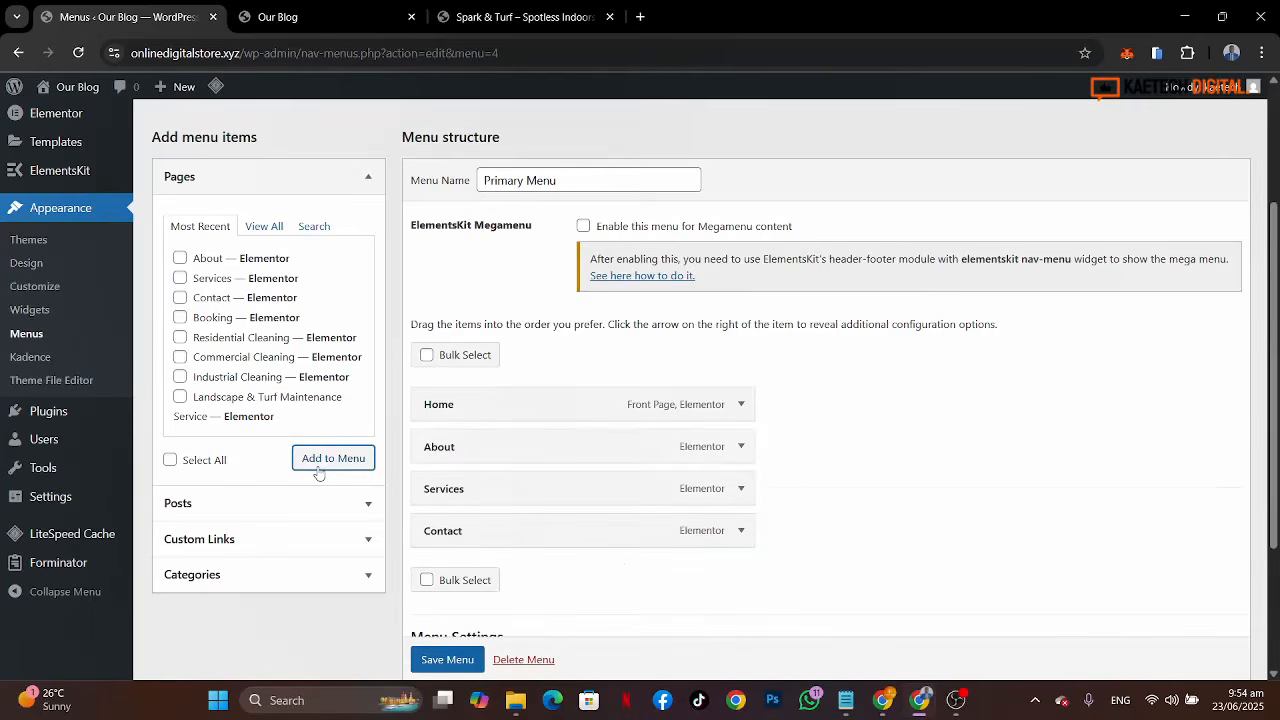
left_click_drag(511, 494, 504, 537)
Step: Add the Residential, Commercial, Industrial Cleaning and Landscape & Turf Maintenance Service pages to the menu
left_click(180, 338)
left_click(180, 357)
left_click(180, 377)
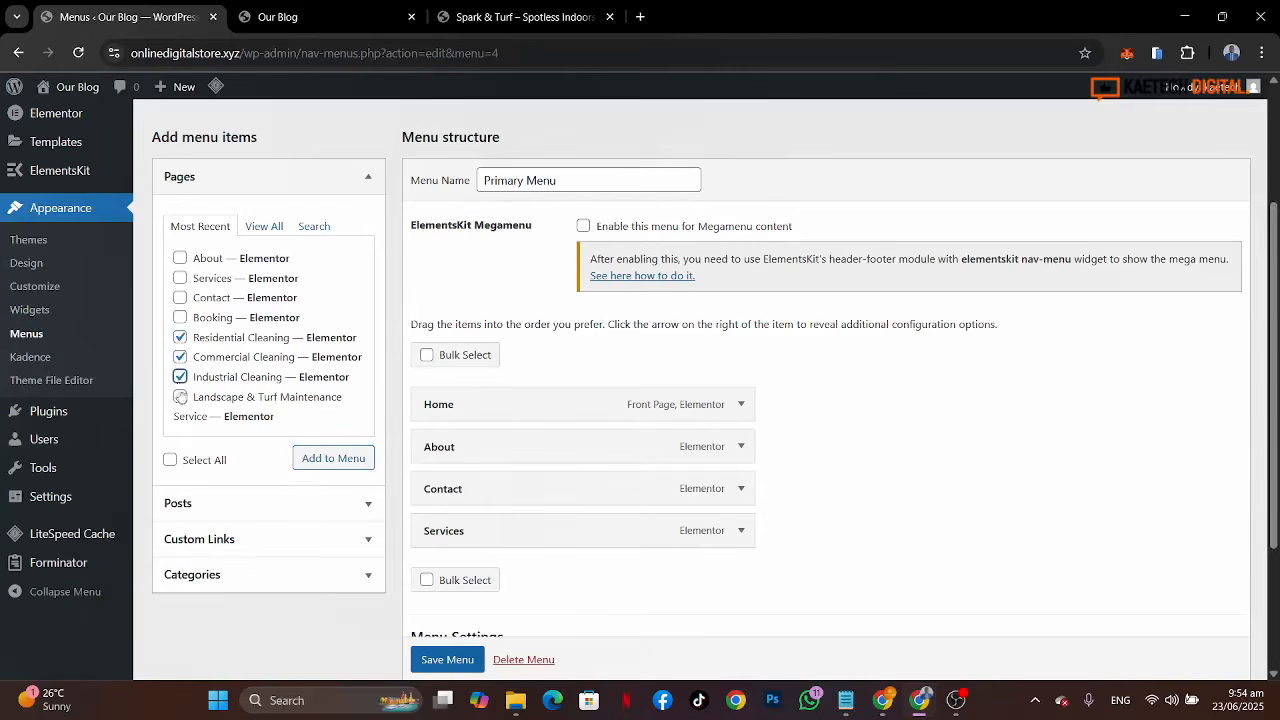
left_click(180, 397)
left_click(305, 459)
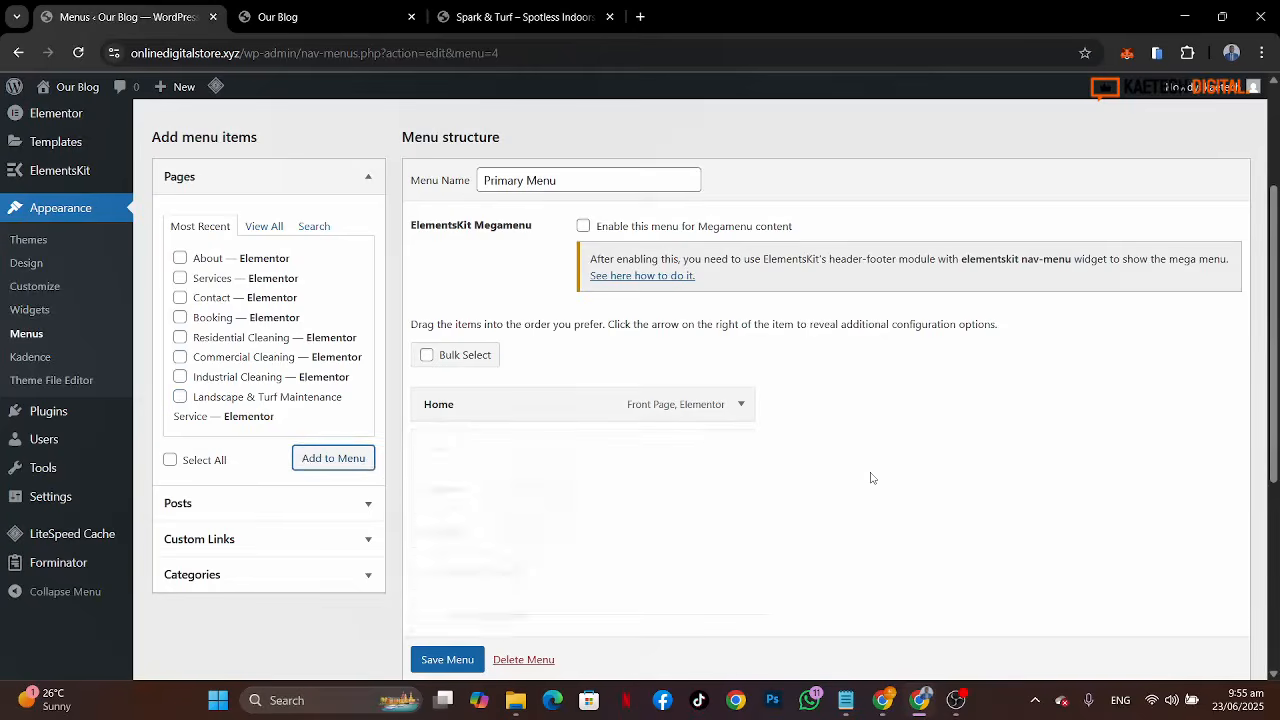
Step: Nest the four cleaning and landscaping service pages as sub items under Services
scroll(871, 477, "down", 2)
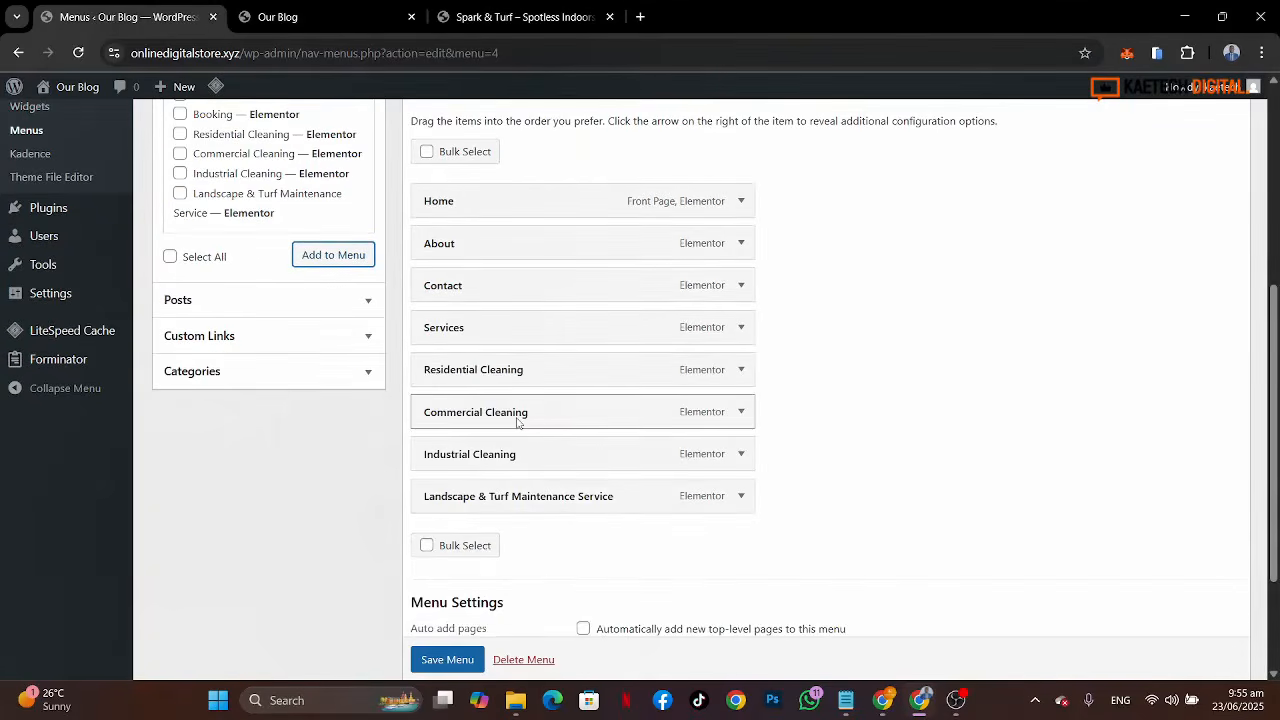
left_click_drag(504, 374, 553, 408)
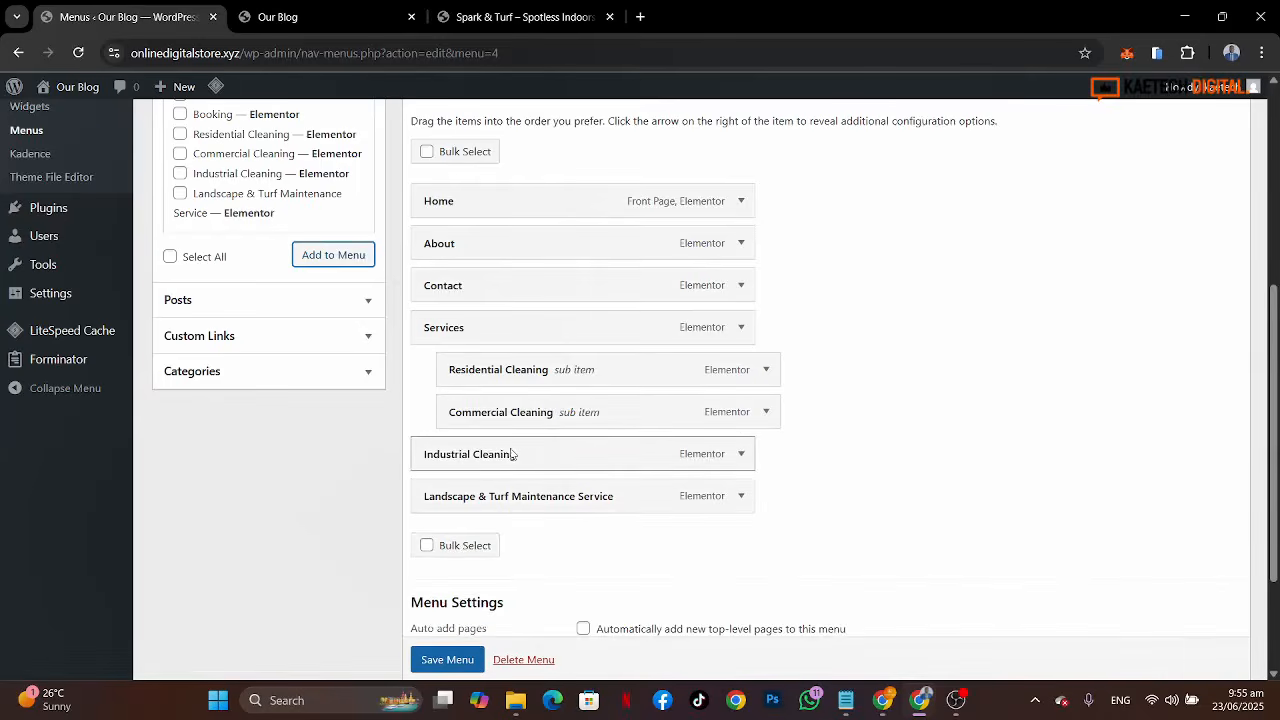
left_click_drag(510, 454, 537, 454)
left_click_drag(515, 483, 546, 497)
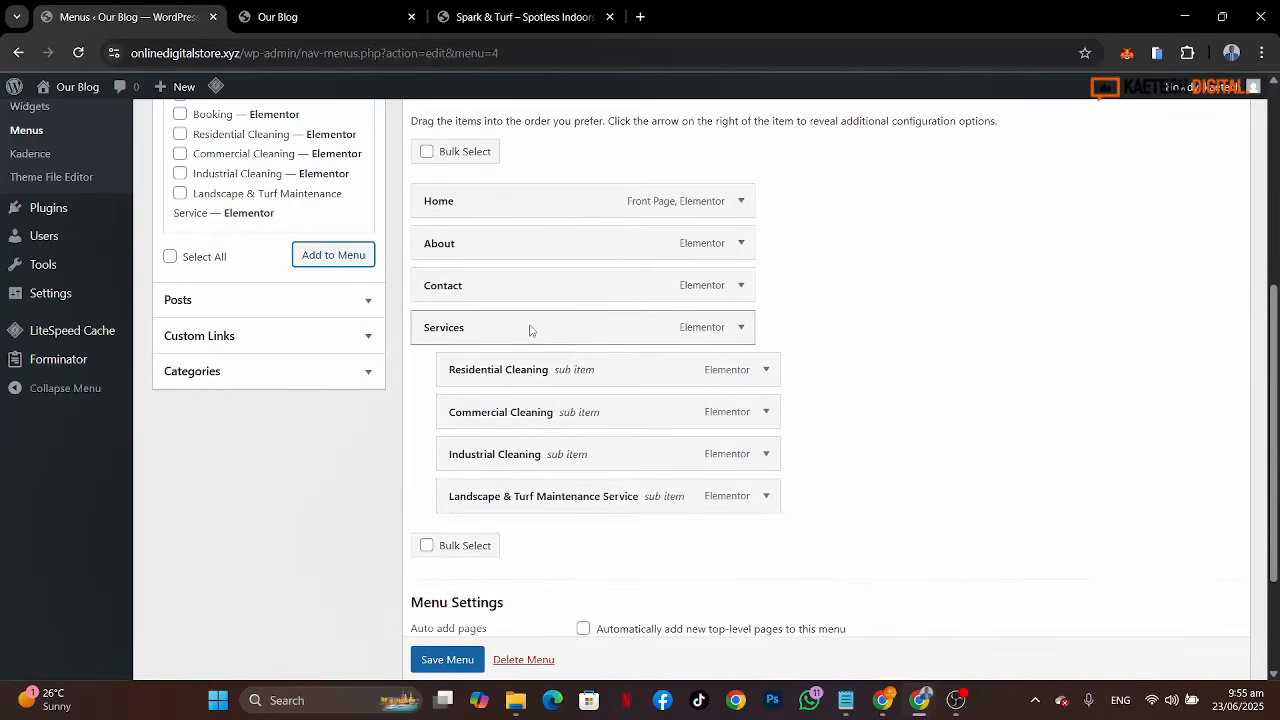
Step: Move Services with its sub items above Contact and save the Primary Menu
left_click_drag(531, 330, 534, 289)
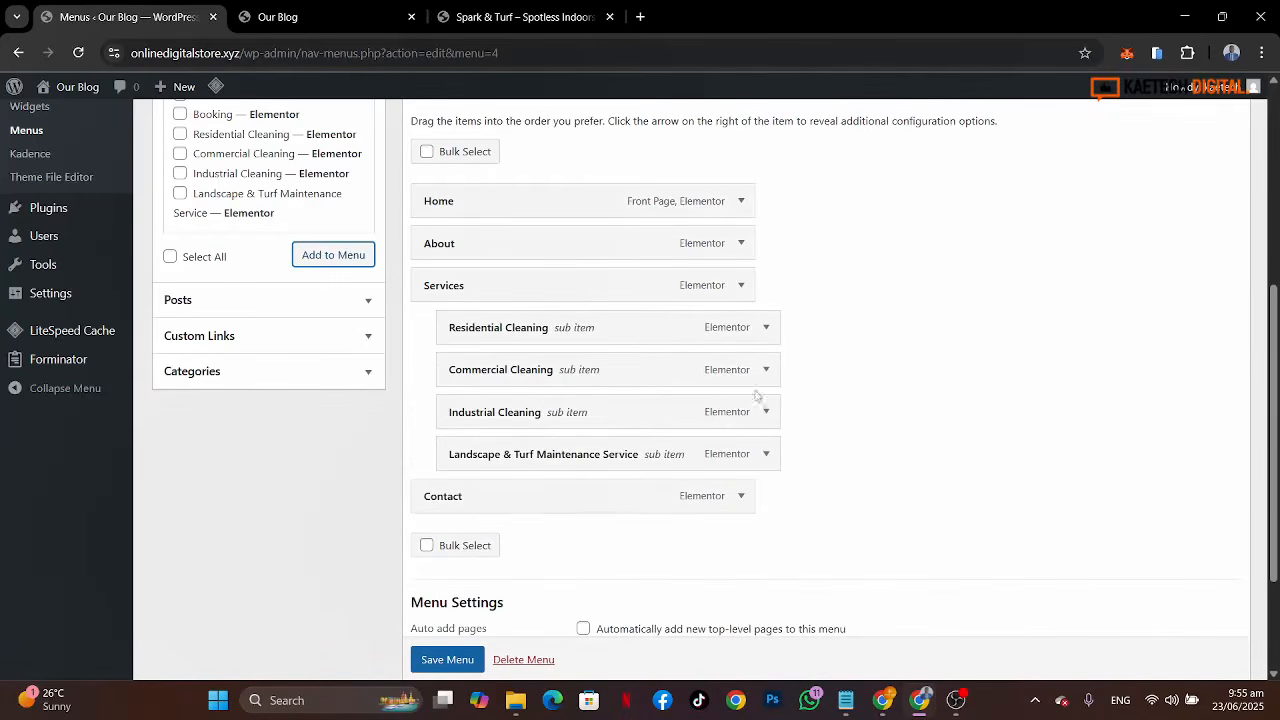
scroll(449, 657, "down", 1)
left_click(449, 659)
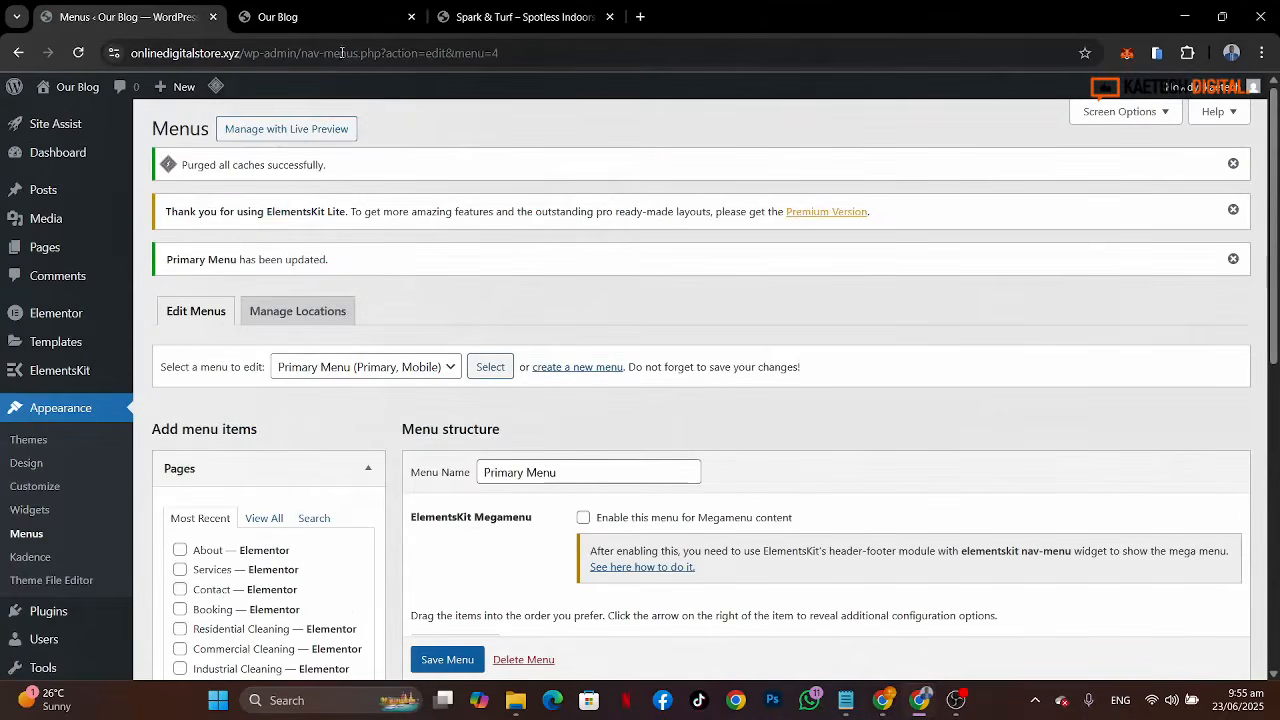
Step: Reload the live site and review the homepage header and sections with the new menu
left_click(330, 20)
left_click(78, 52)
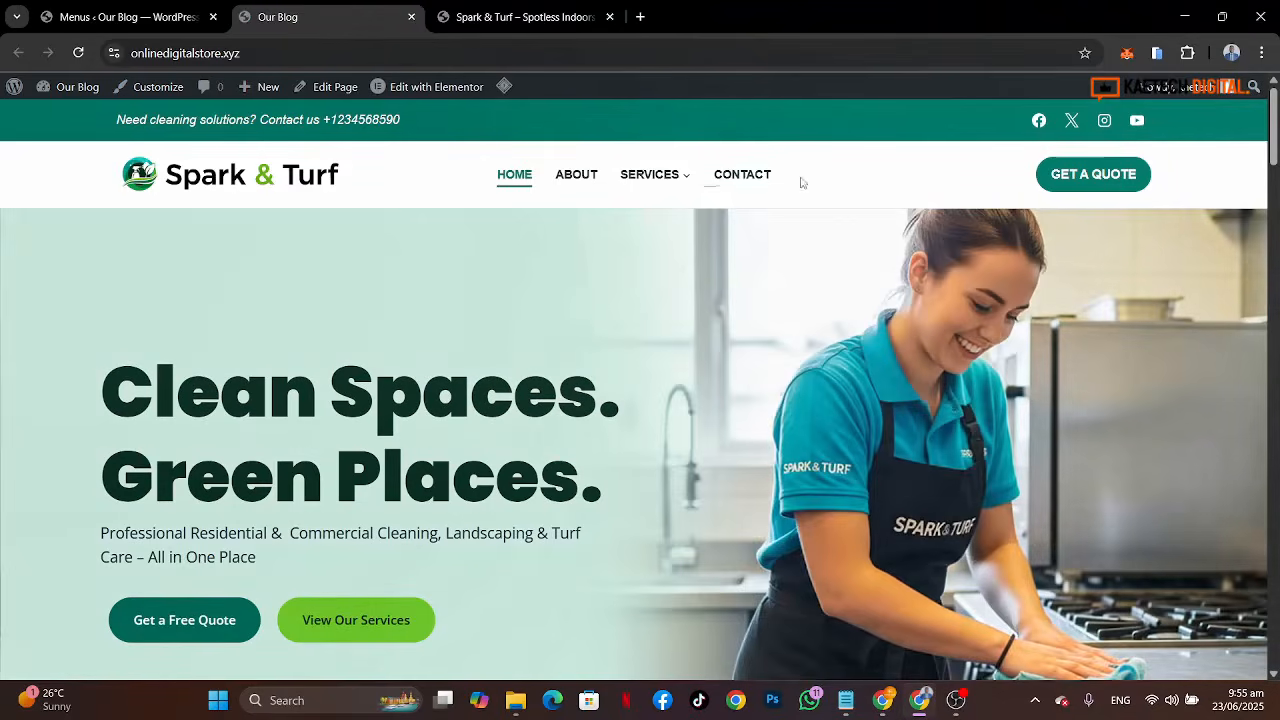
mouse_move(648, 176)
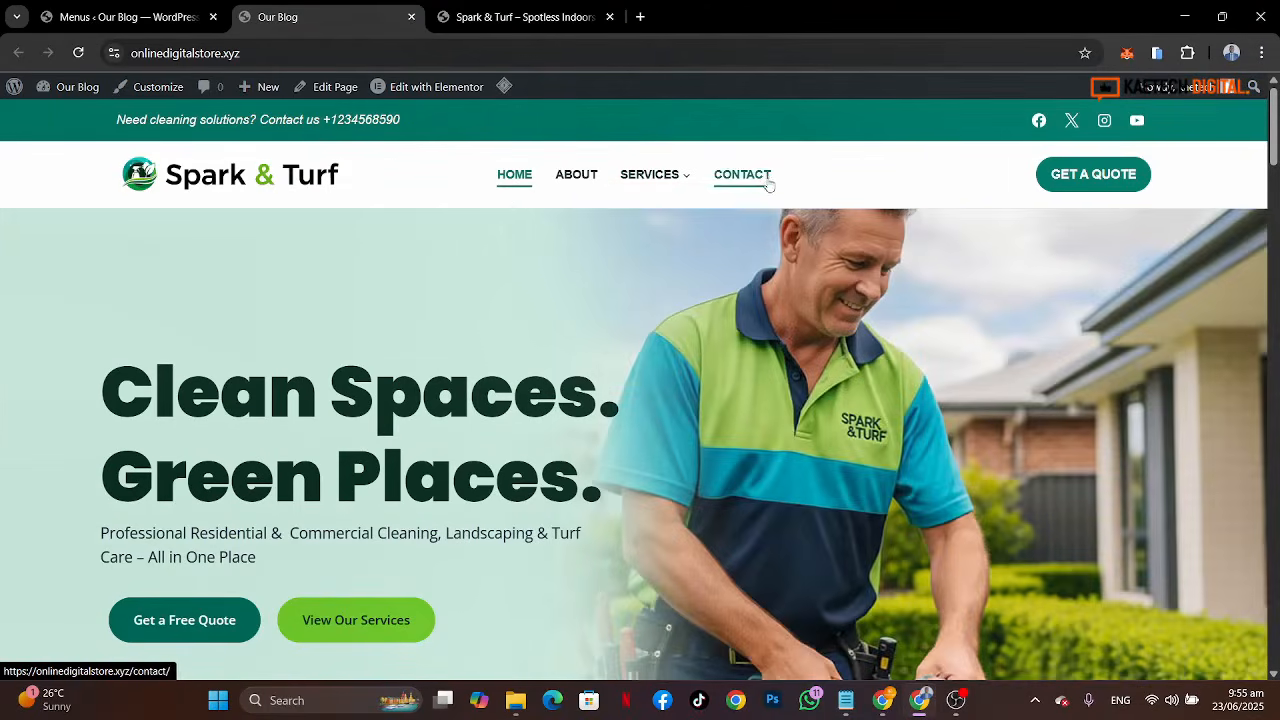
scroll(757, 421, "down", 15)
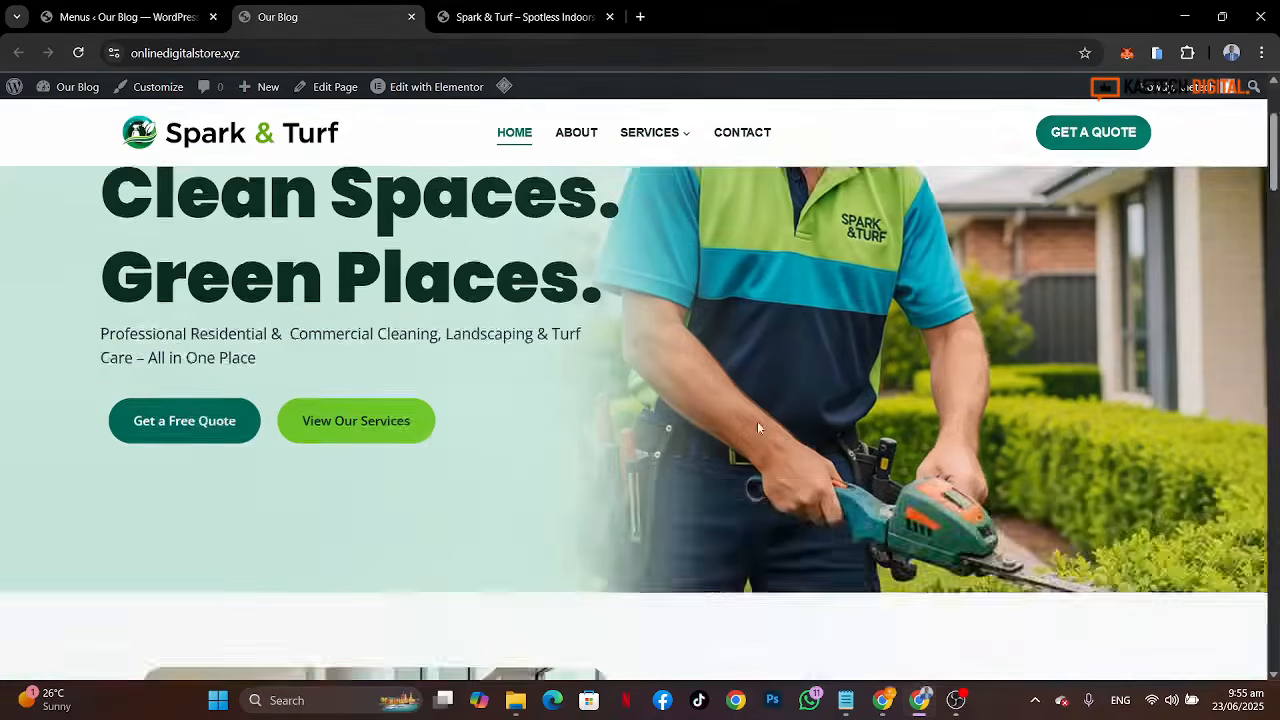
scroll(760, 428, "down", 3)
scroll(760, 428, "up", 10)
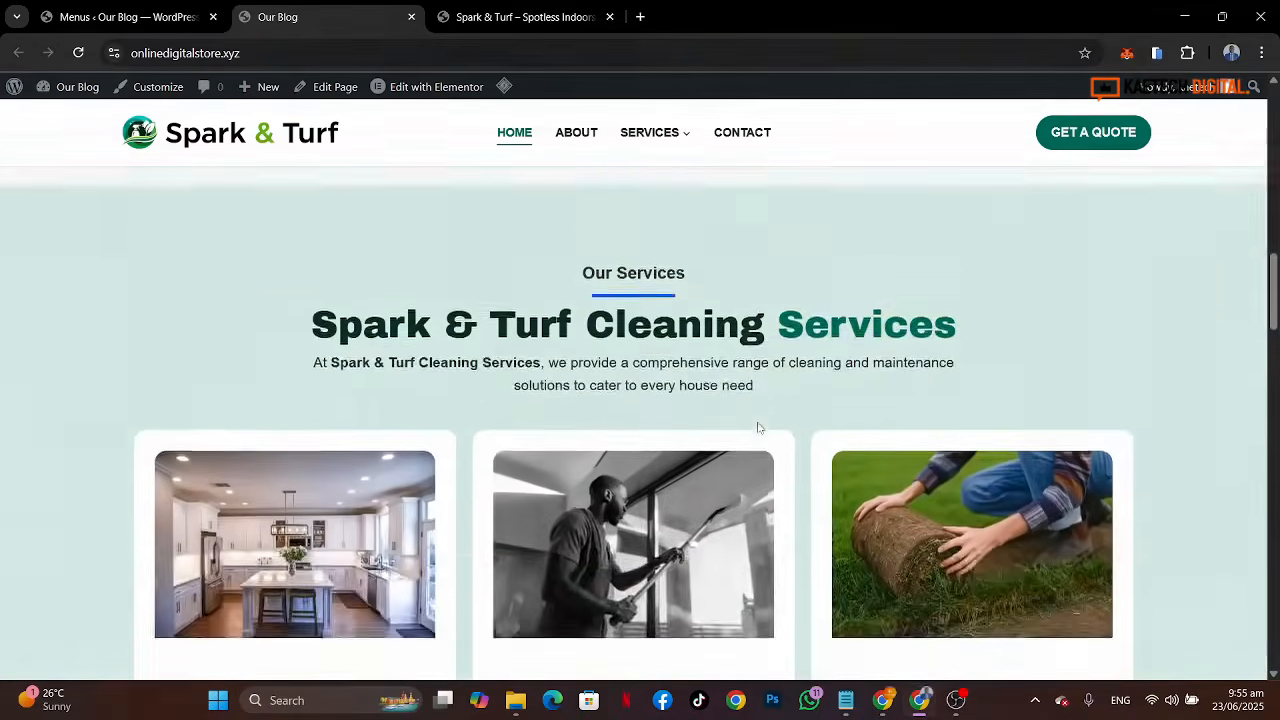
scroll(757, 427, "down", 3)
scroll(758, 427, "up", 10)
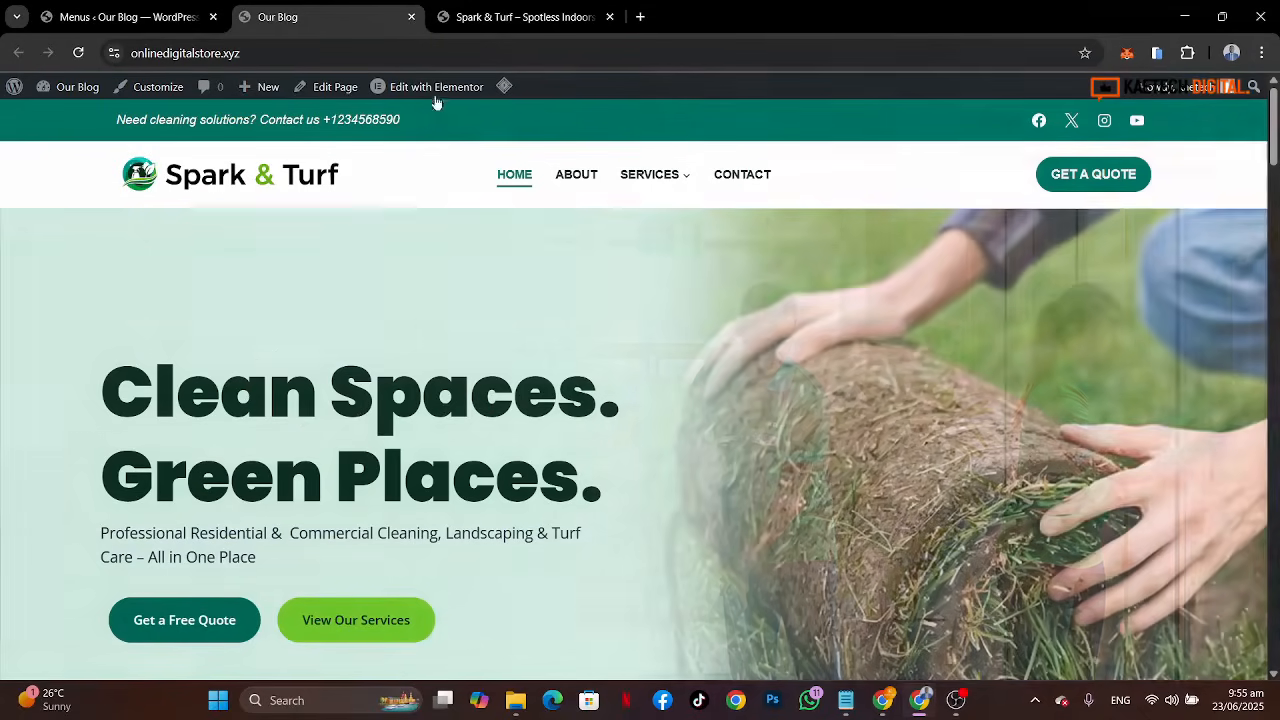
Step: Scroll through the Spark & Turf demo site to compare its homepage
mouse_move(436, 87)
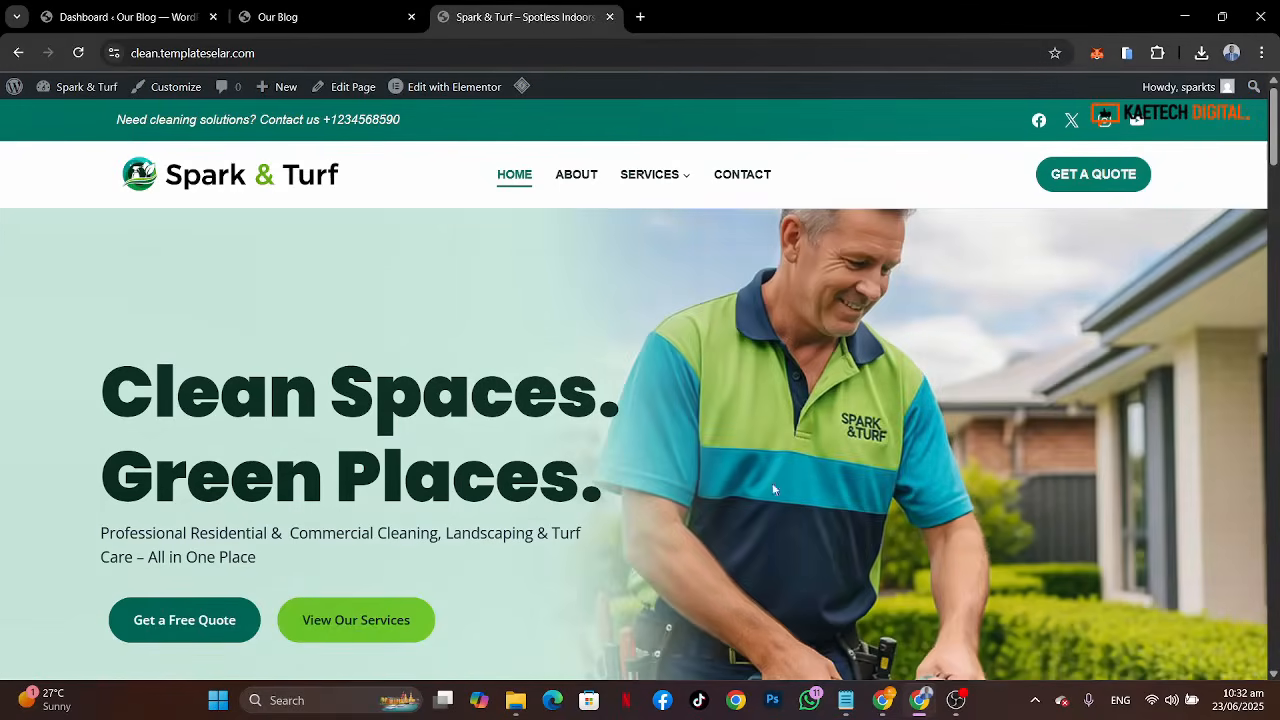
scroll(793, 508, "down", 8)
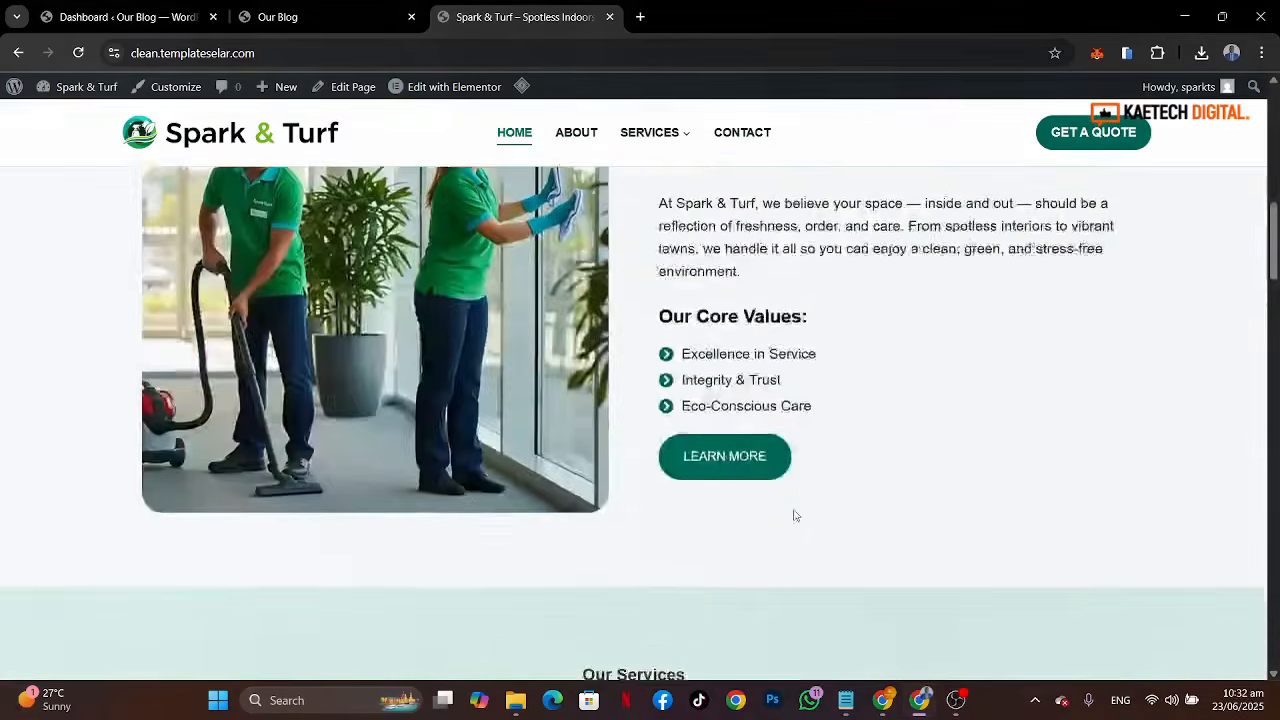
scroll(795, 515, "down", 4)
scroll(795, 515, "up", 4)
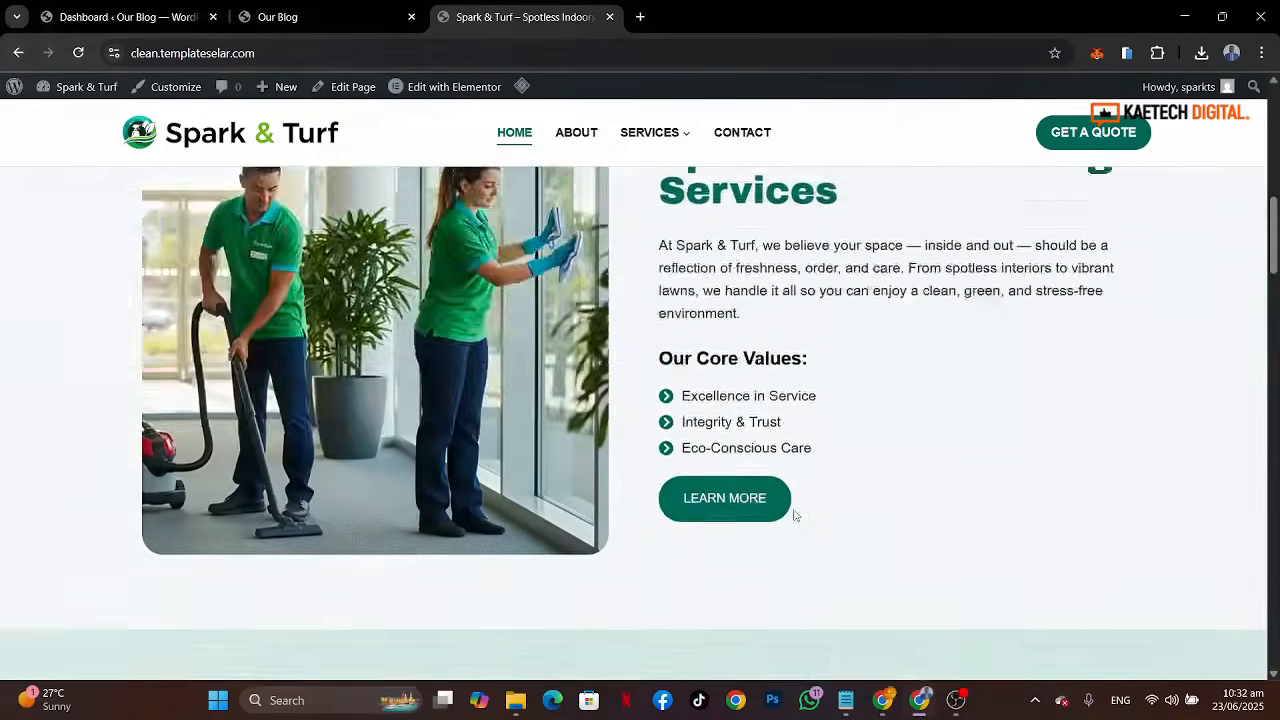
scroll(795, 515, "down", 5)
scroll(795, 515, "up", 9)
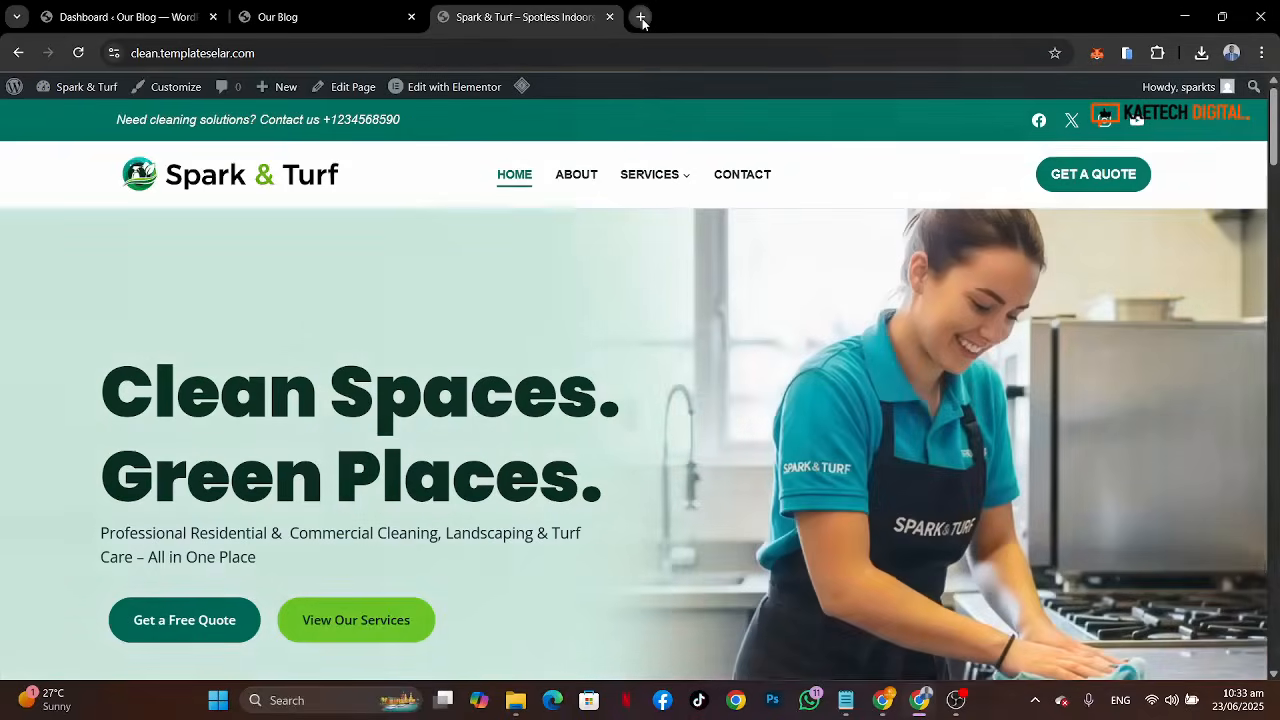
Step: Open kaetechdigital.com/namecheap in a new tab and browse the Namecheap page
left_click(640, 17)
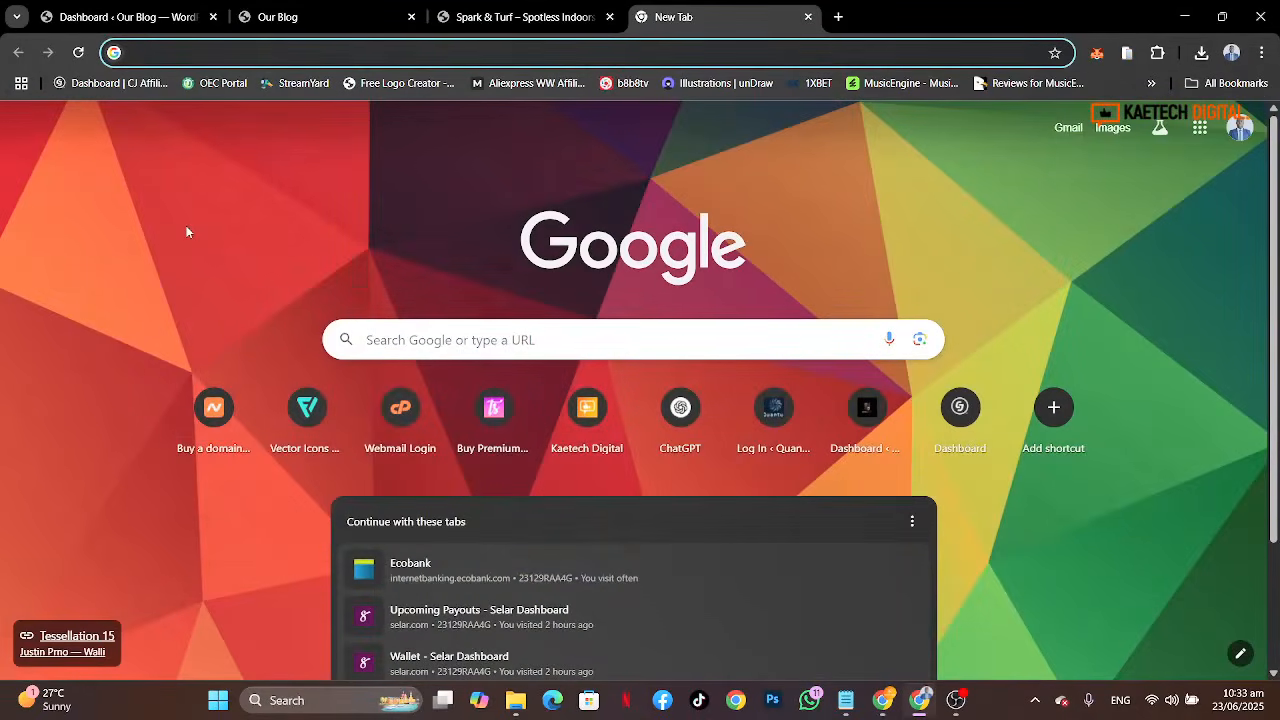
type("kaetechd")
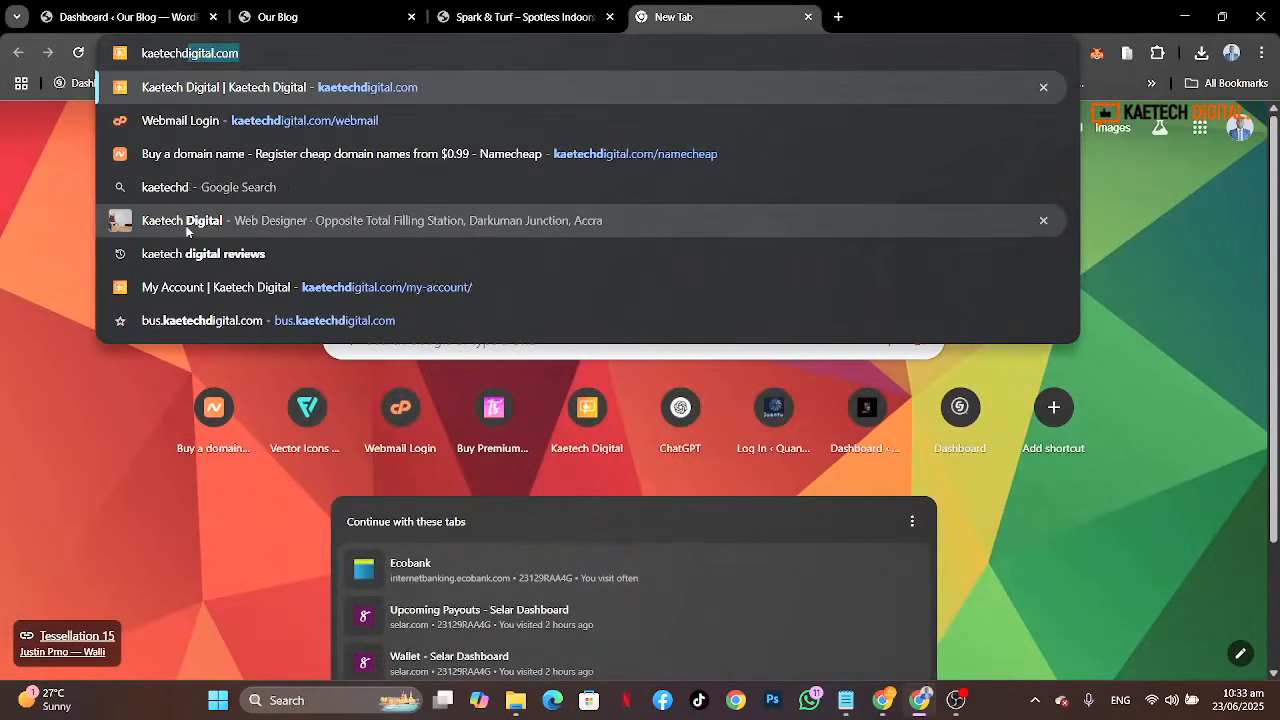
type("igital.co")
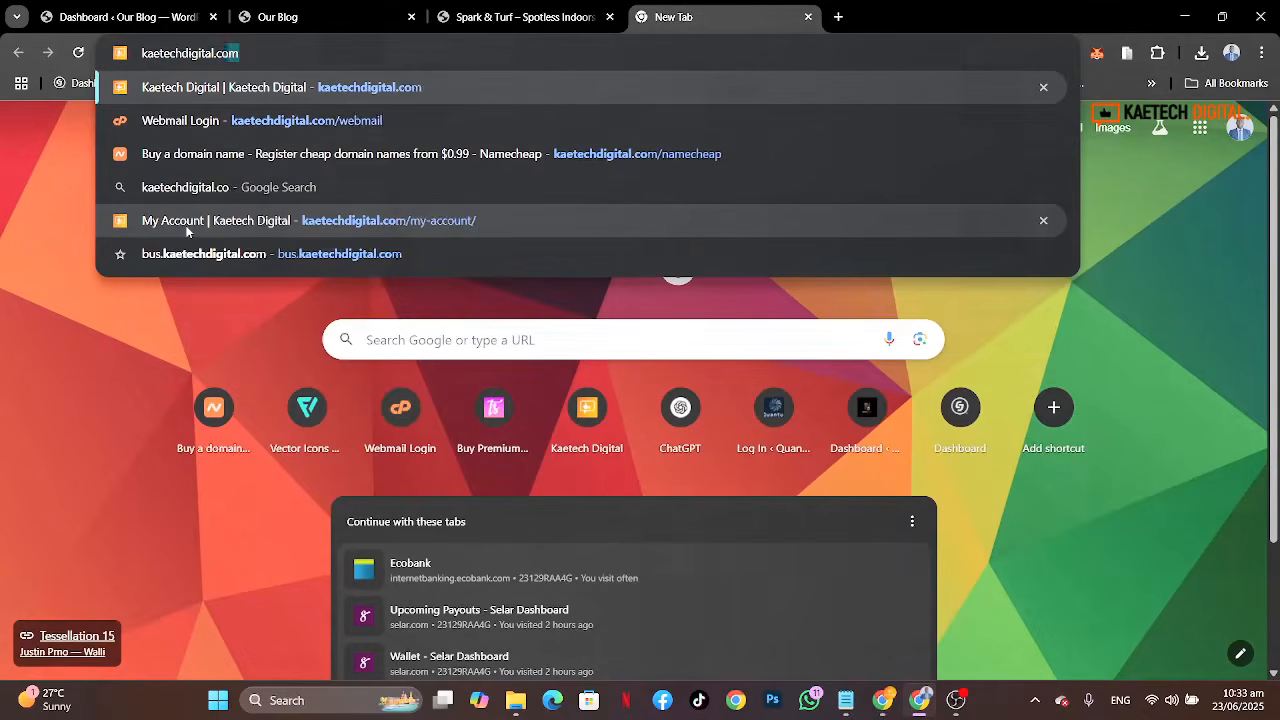
type("m/")
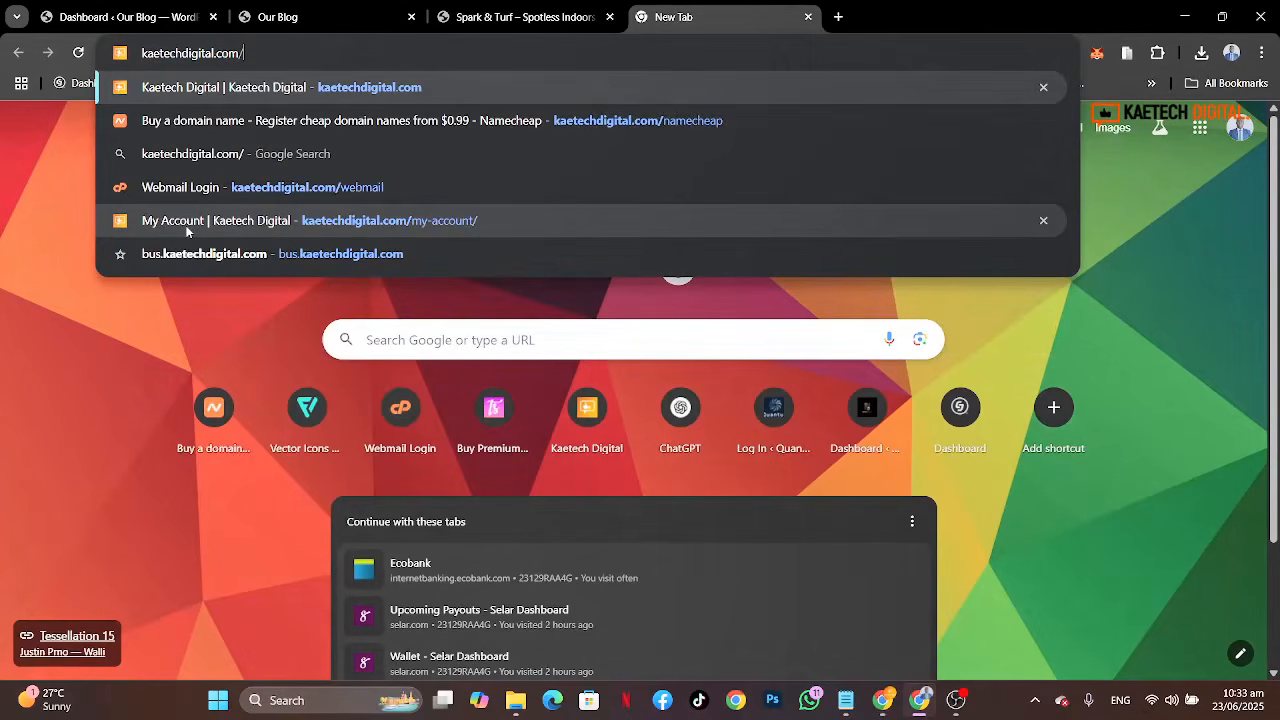
type("nac")
key("BackSpace")
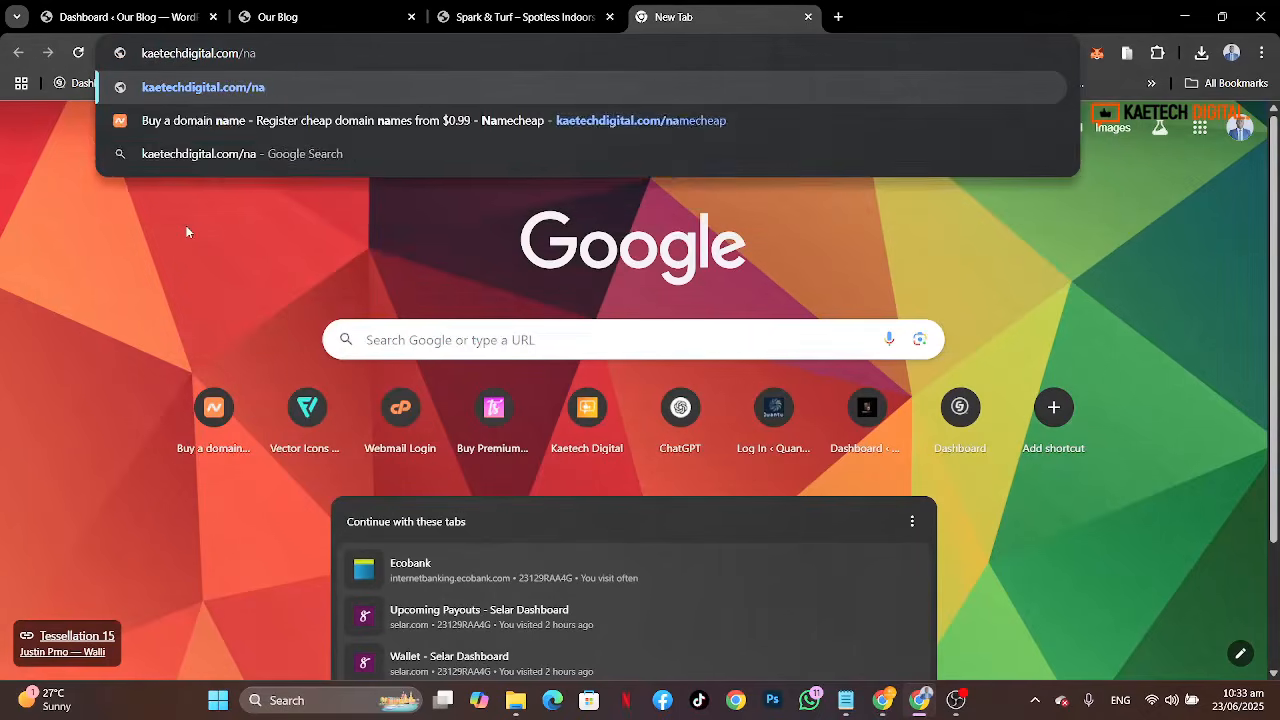
type("mecheap")
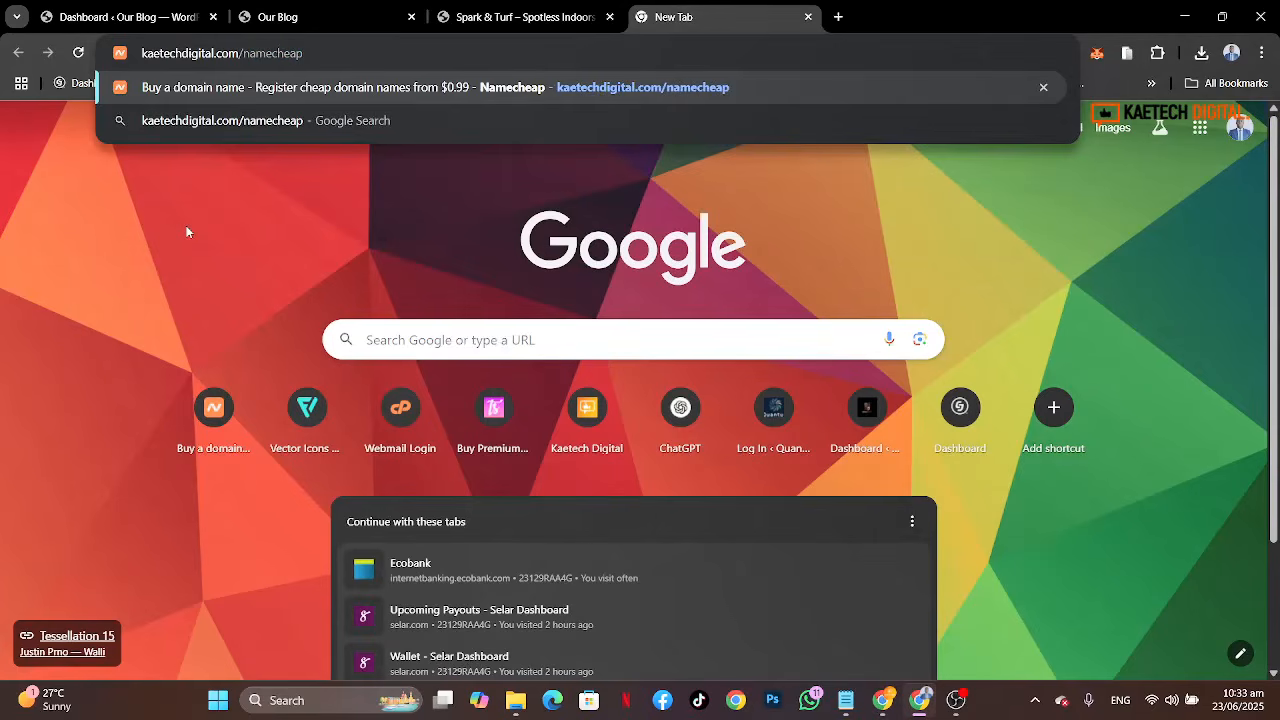
key("Return")
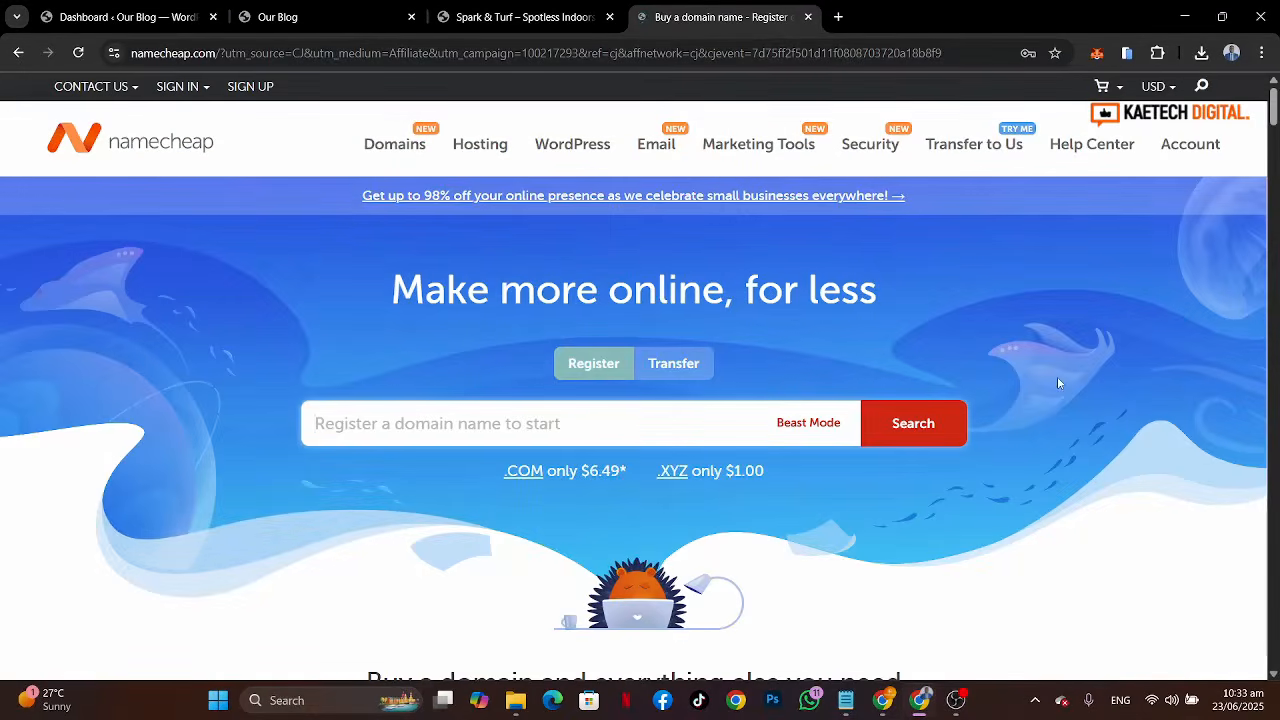
scroll(1057, 376, "down", 4)
scroll(1058, 383, "down", 10)
scroll(1058, 383, "up", 12)
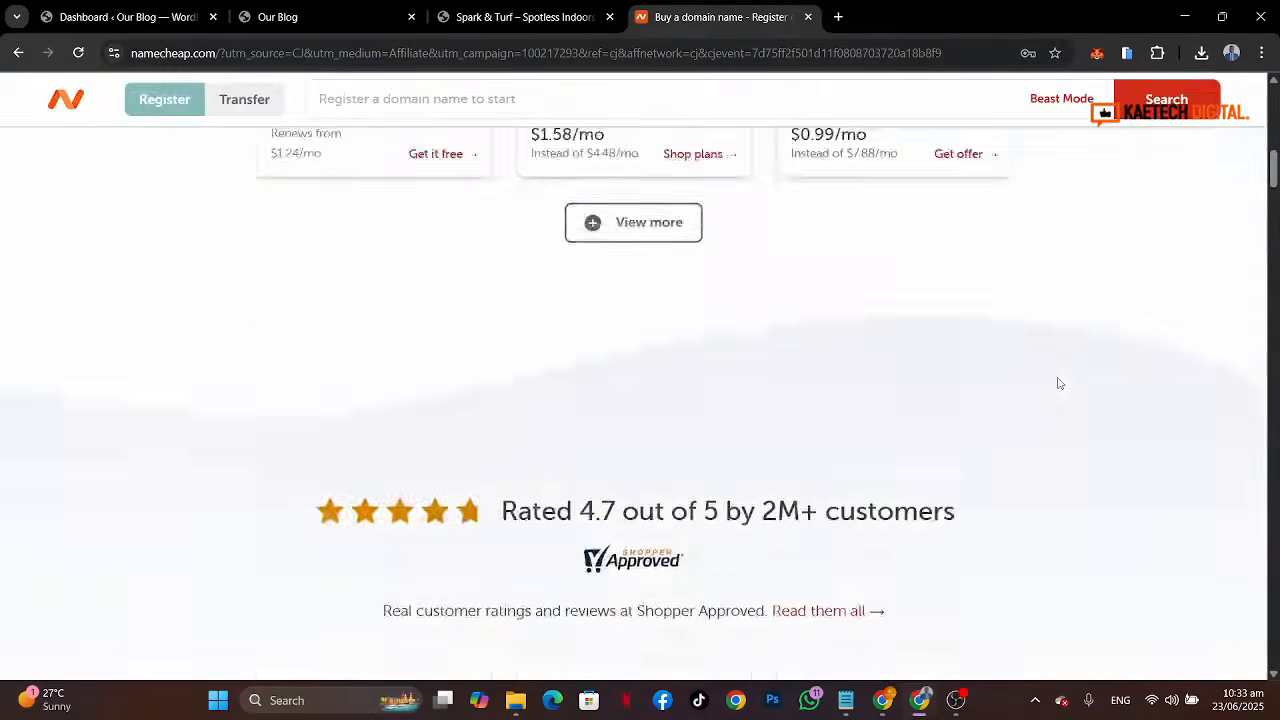
scroll(1058, 380, "up", 2)
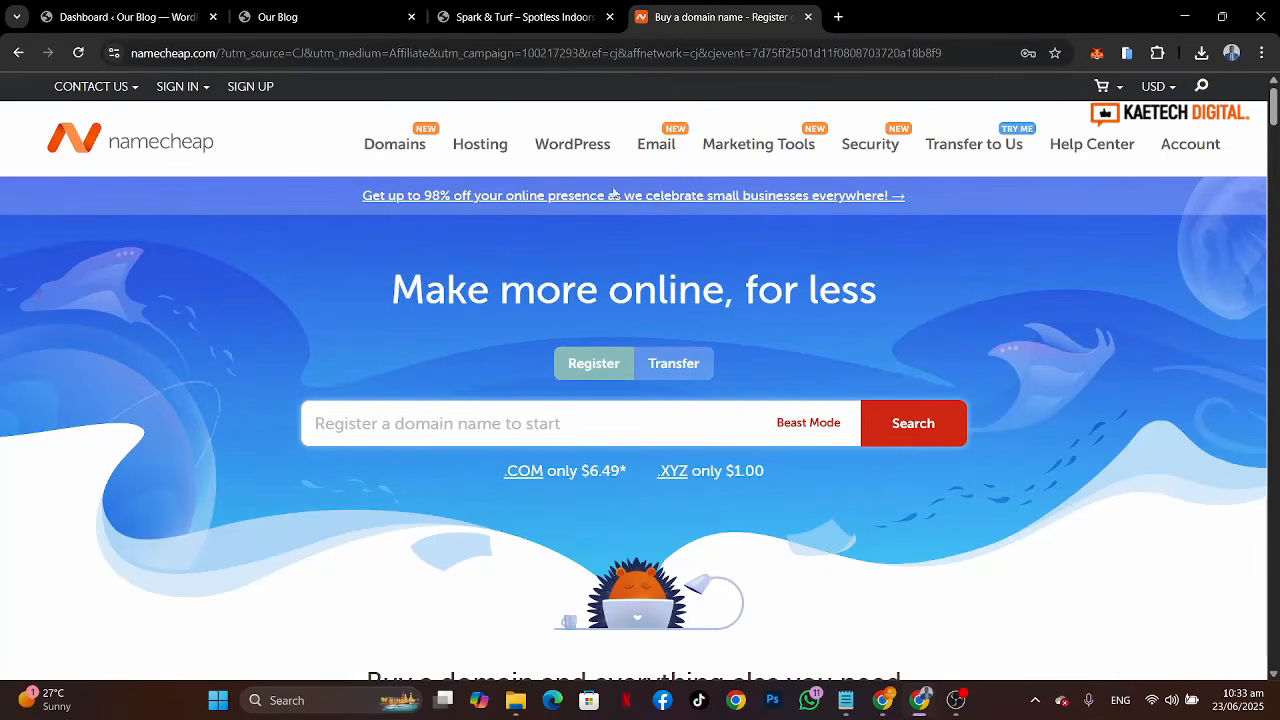
mouse_move(478, 146)
Step: Close the Namecheap tab
left_click(270, 17)
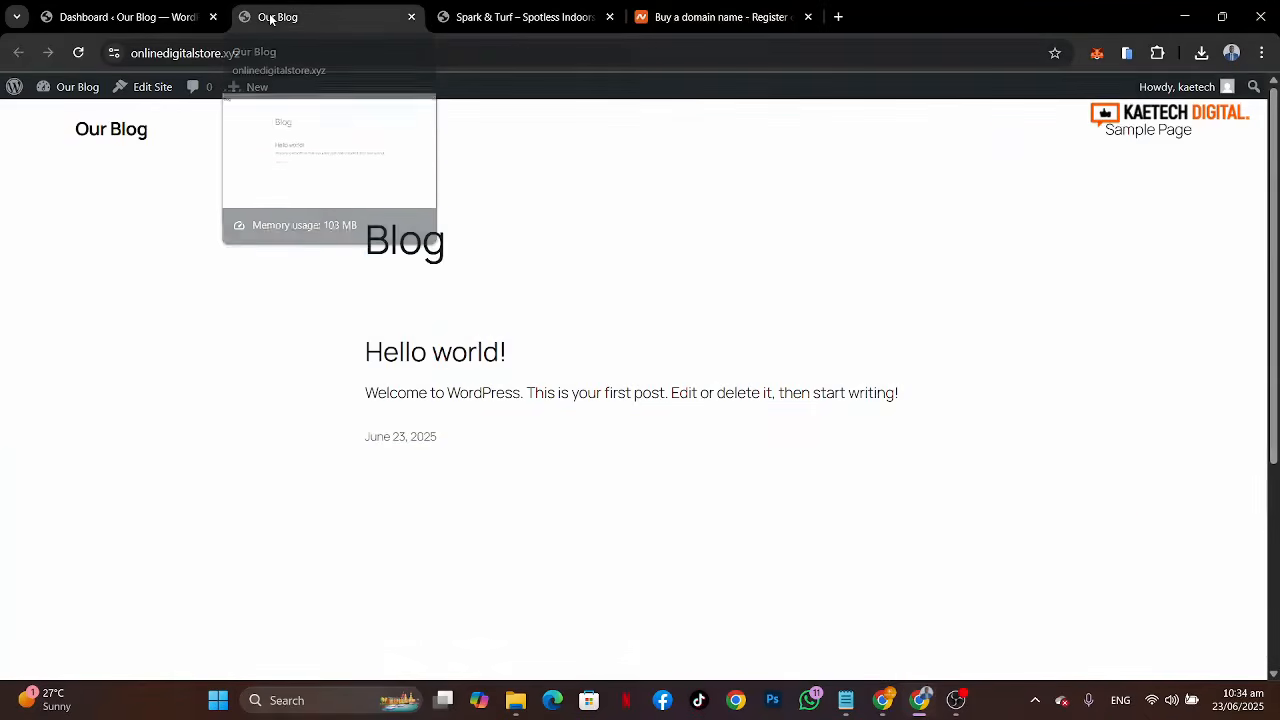
left_click(78, 55)
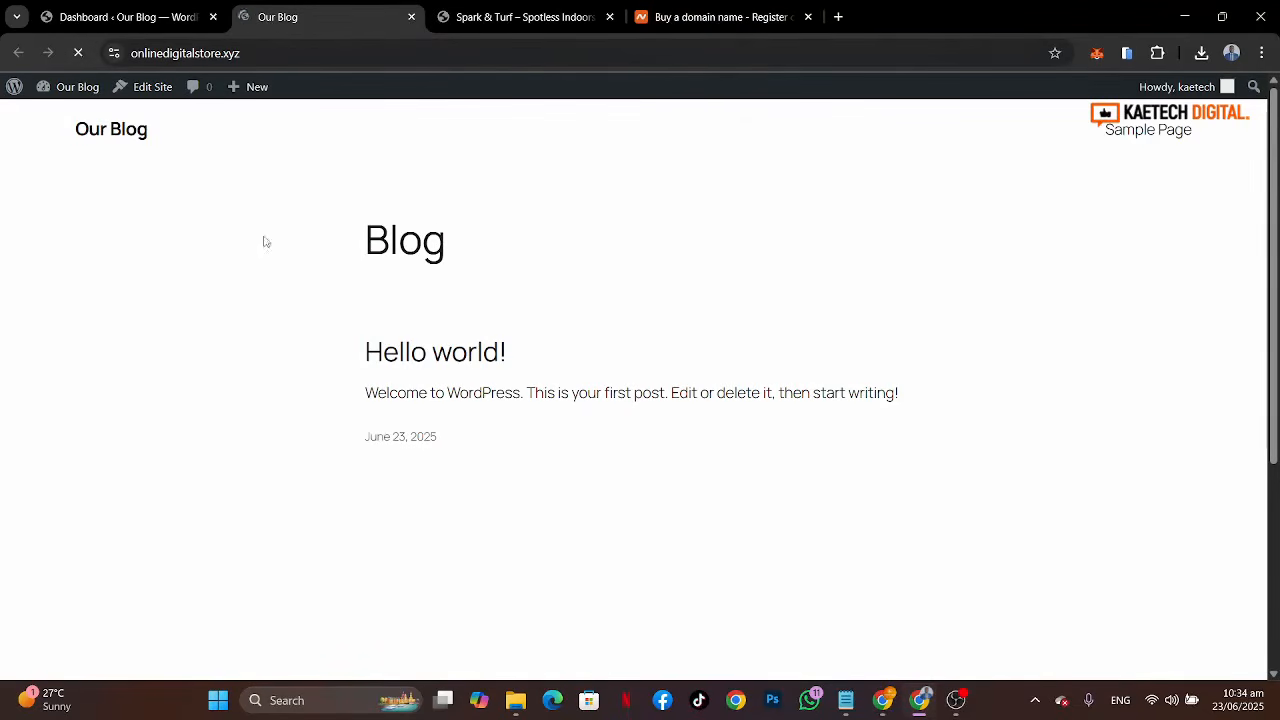
left_click(120, 15)
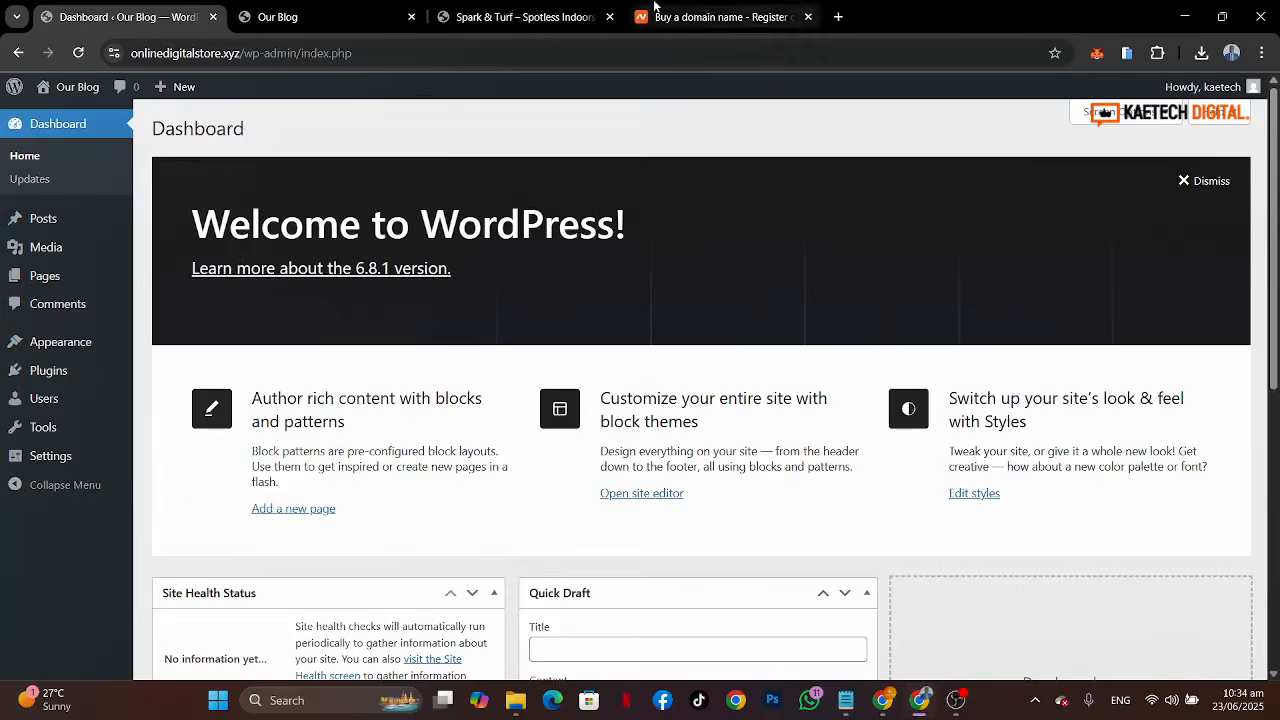
left_click(684, 15)
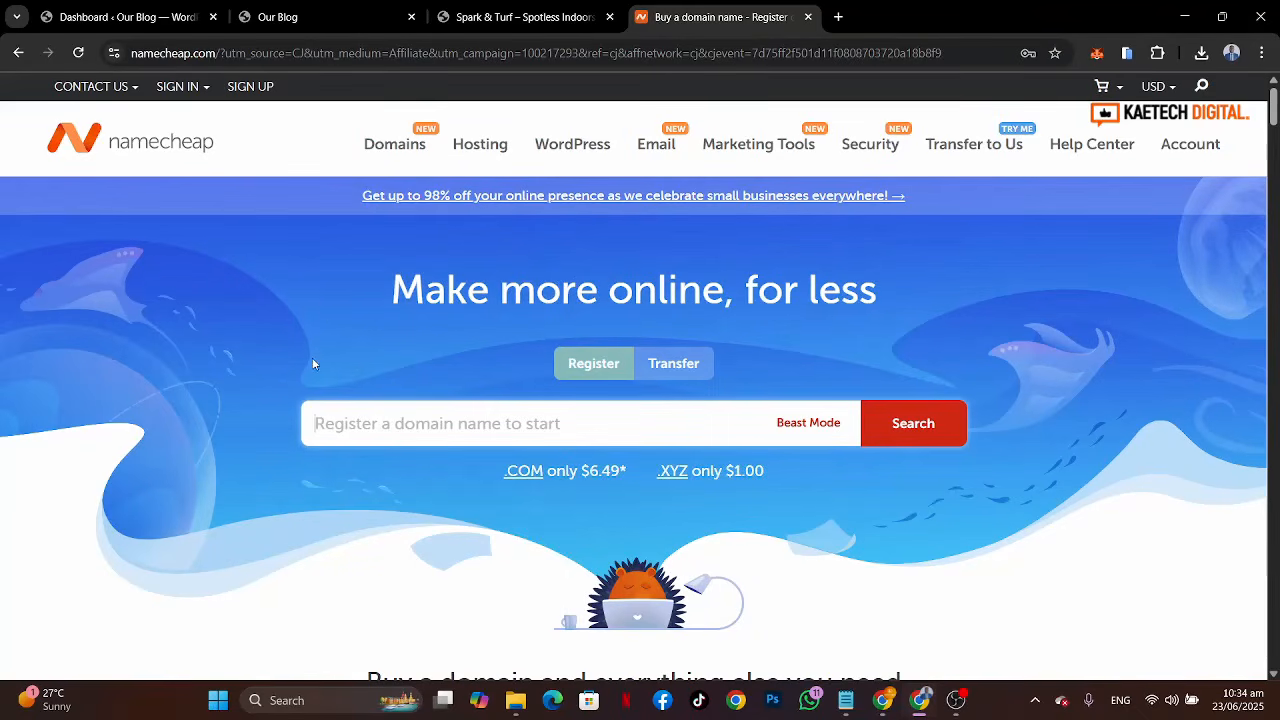
left_click(128, 17)
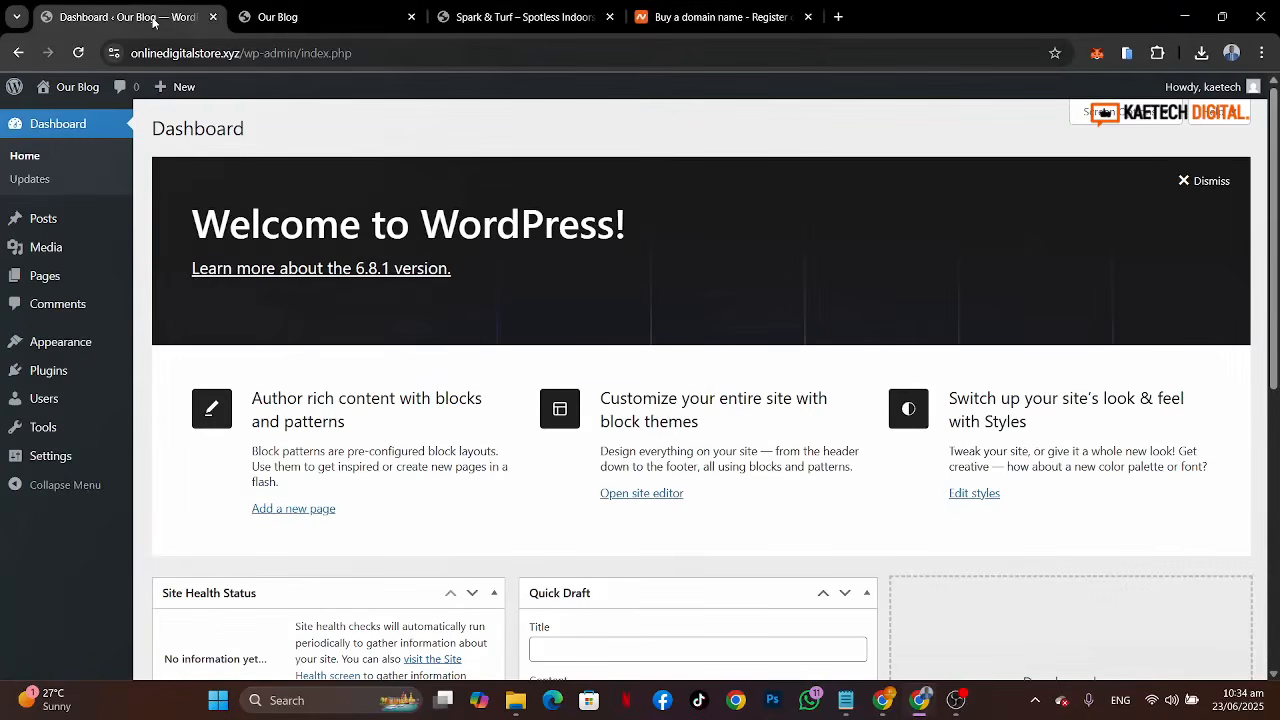
left_click(807, 17)
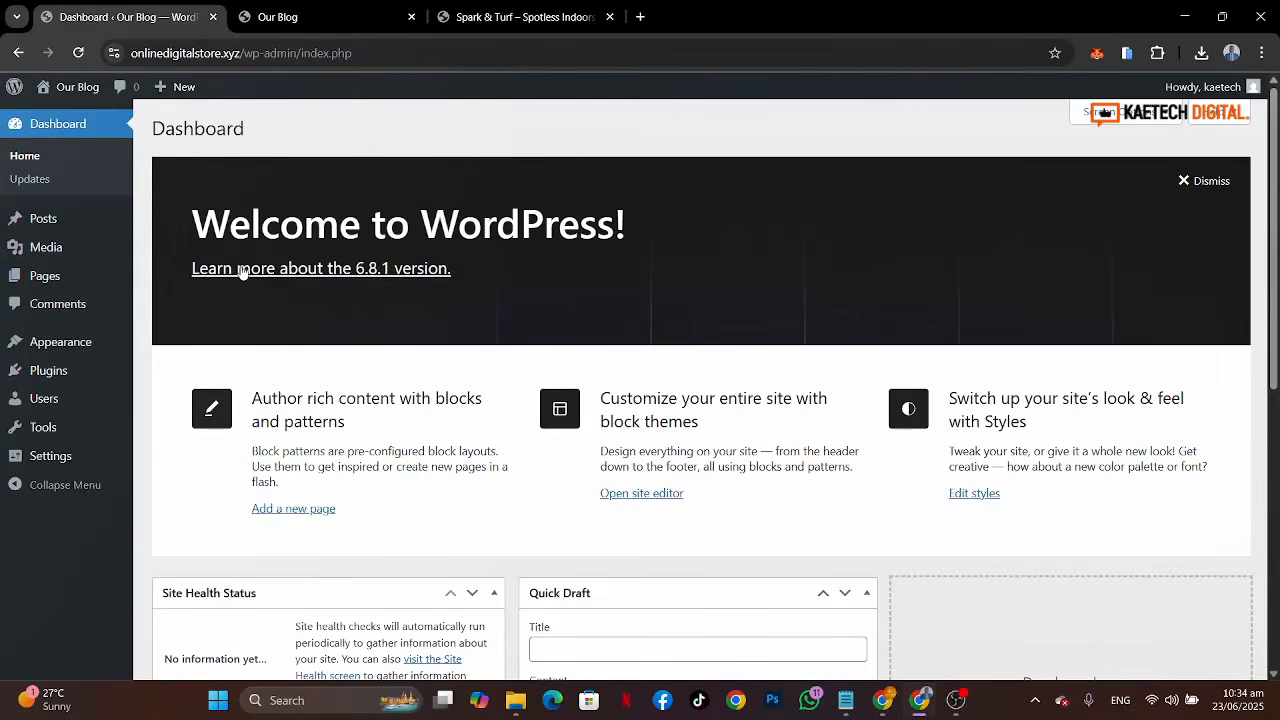
scroll(871, 349, "down", 5)
scroll(871, 349, "up", 5)
left_click(278, 16)
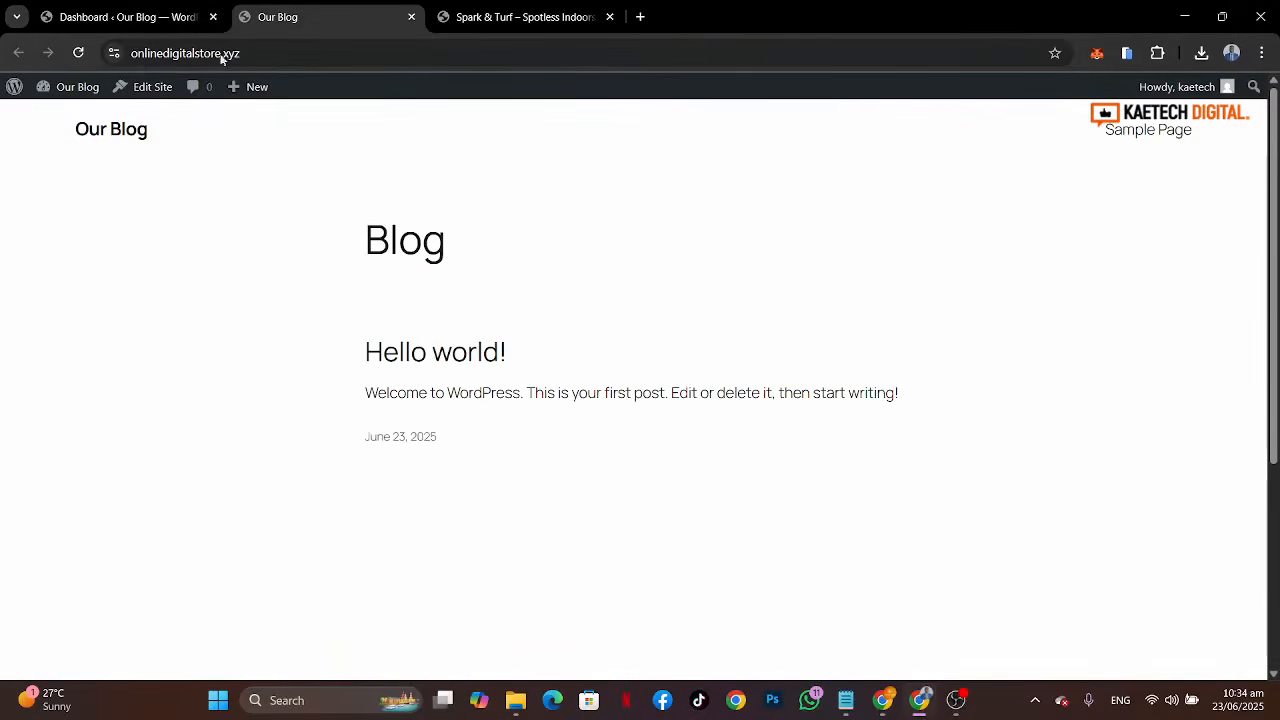
scroll(645, 385, "down", 5)
scroll(643, 383, "up", 5)
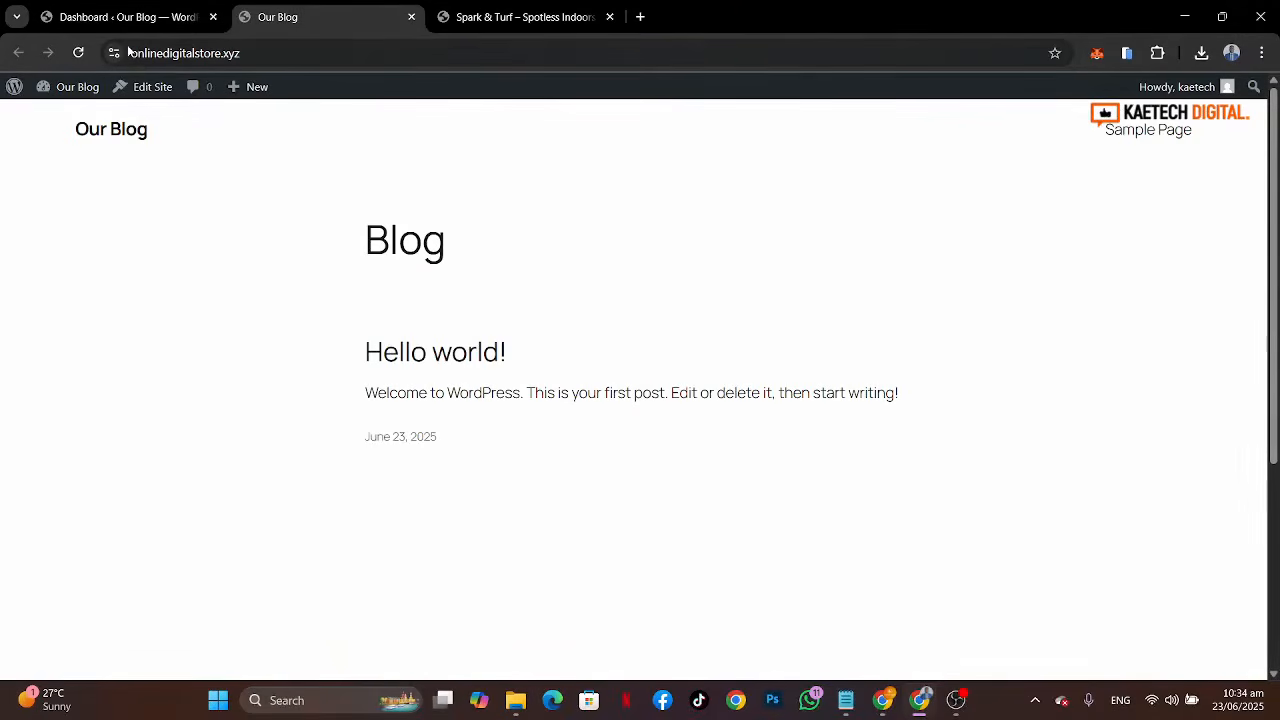
left_click(100, 19)
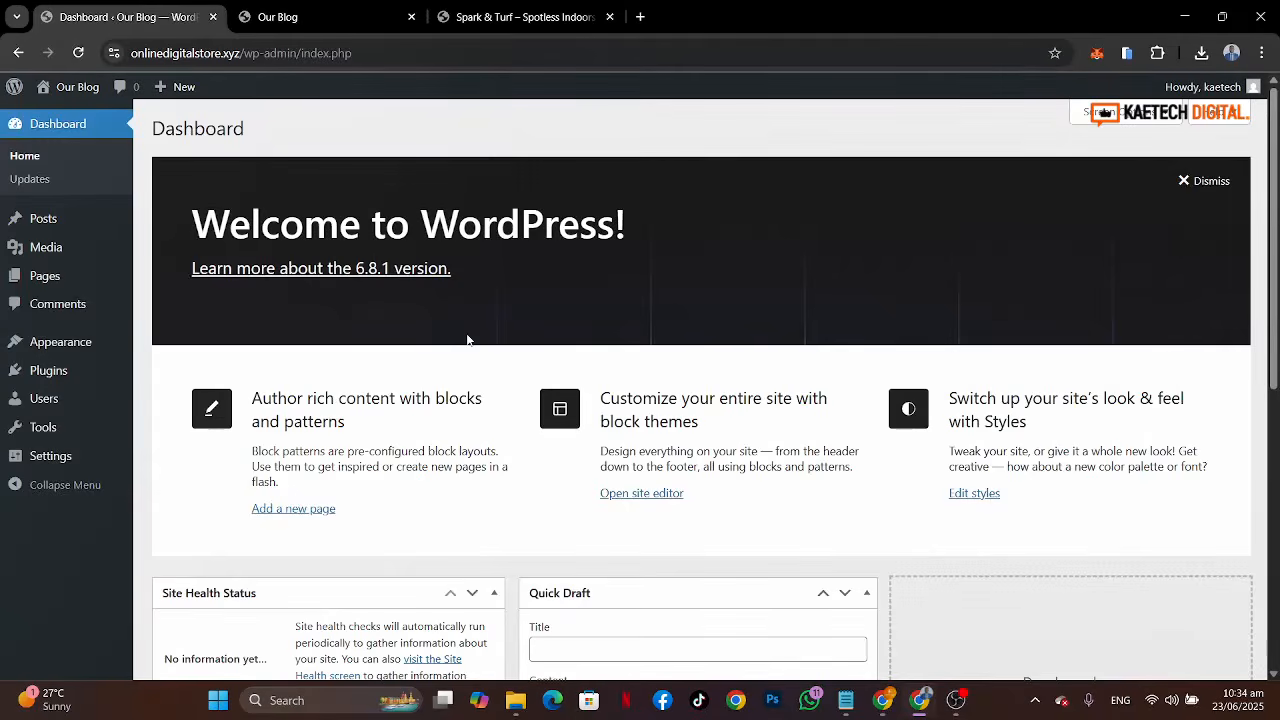
Step: Open General Settings and set the Site Title to Spark & Turf
mouse_move(38, 462)
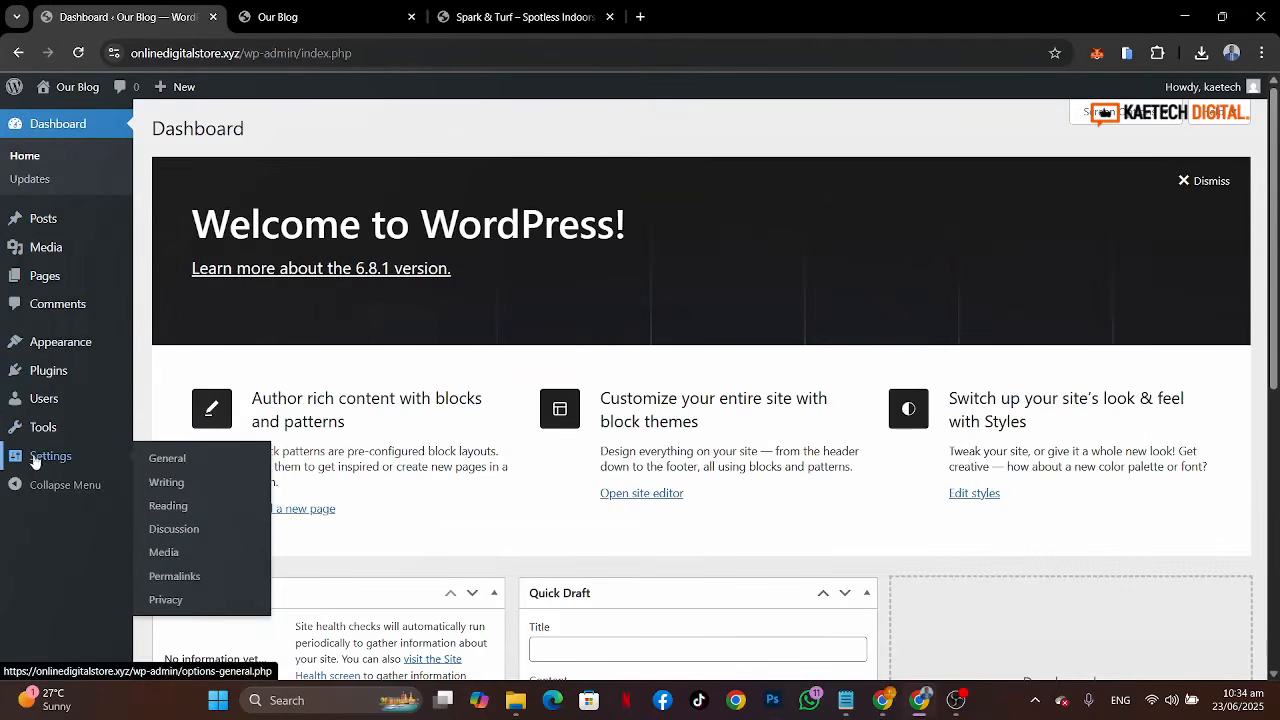
left_click(163, 462)
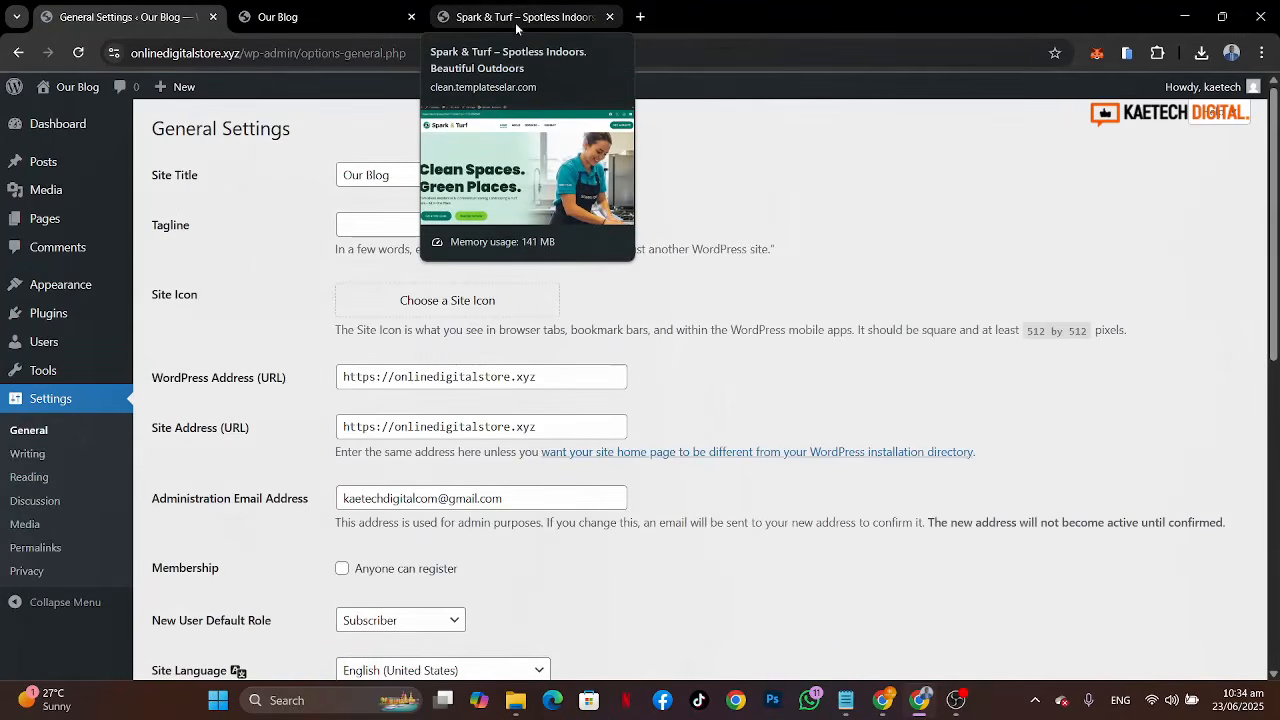
left_click_drag(404, 178, 256, 171)
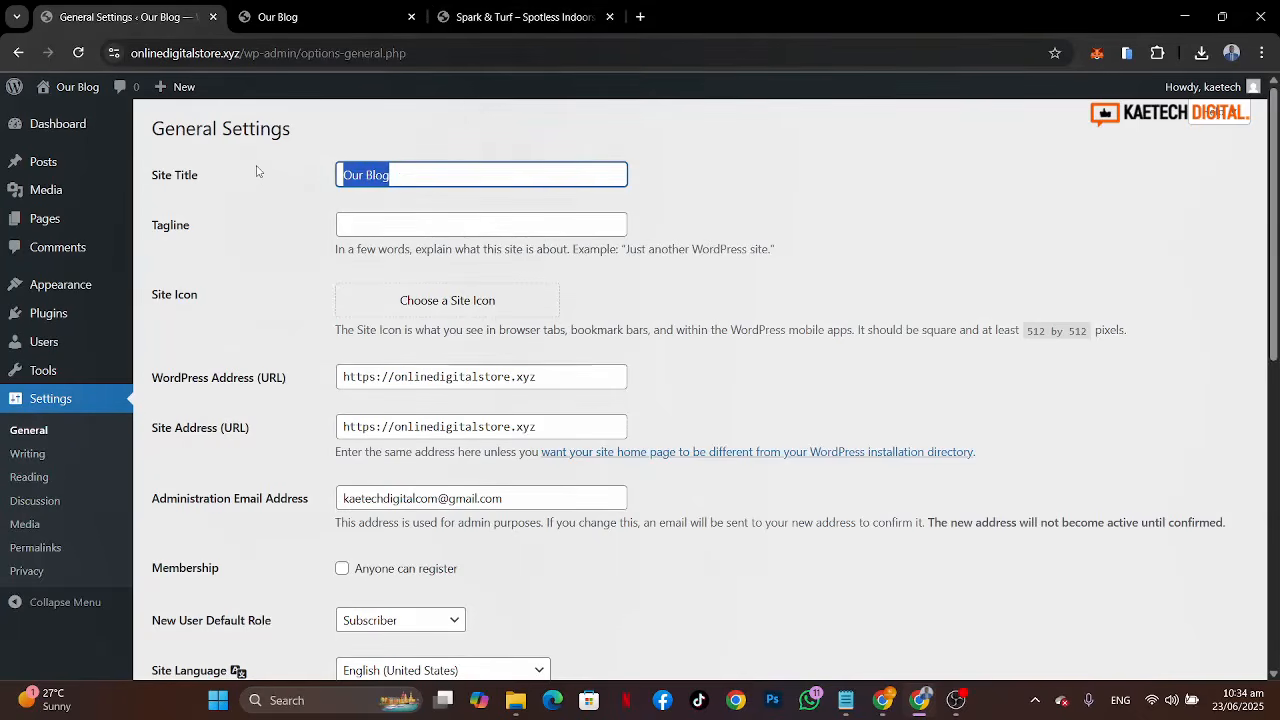
left_click(256, 171)
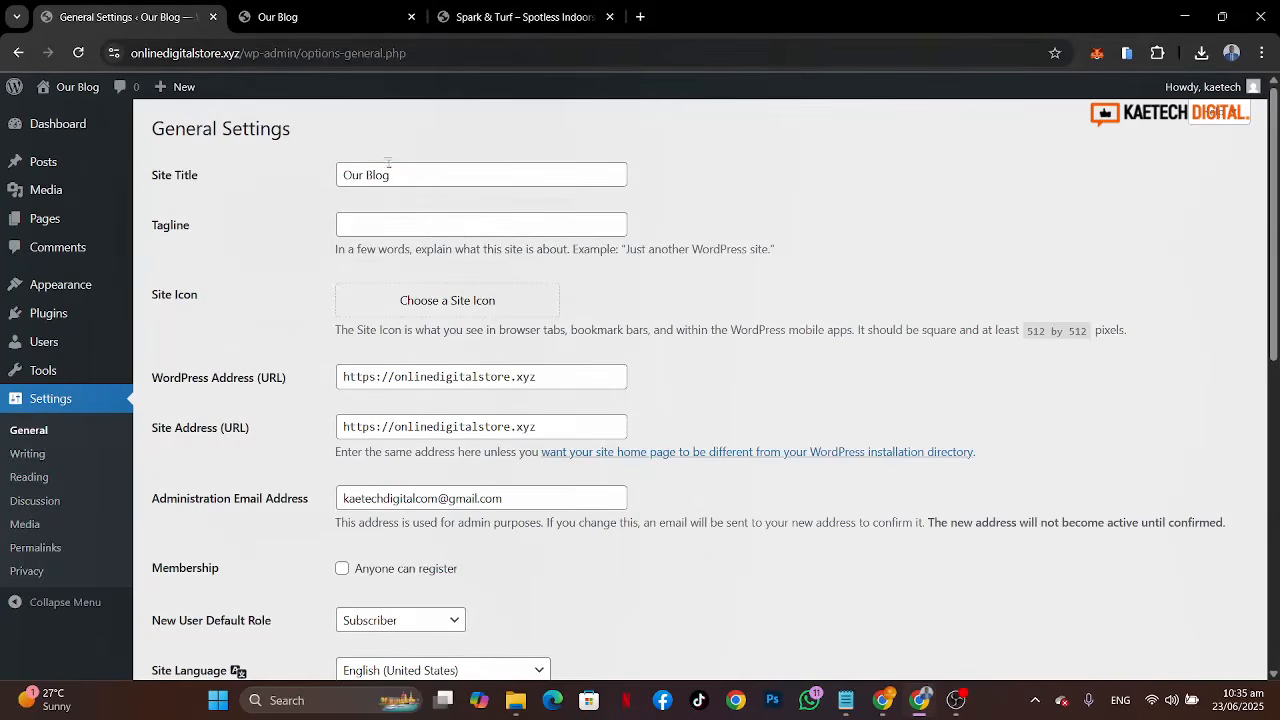
left_click_drag(395, 175, 323, 167)
type("Spa")
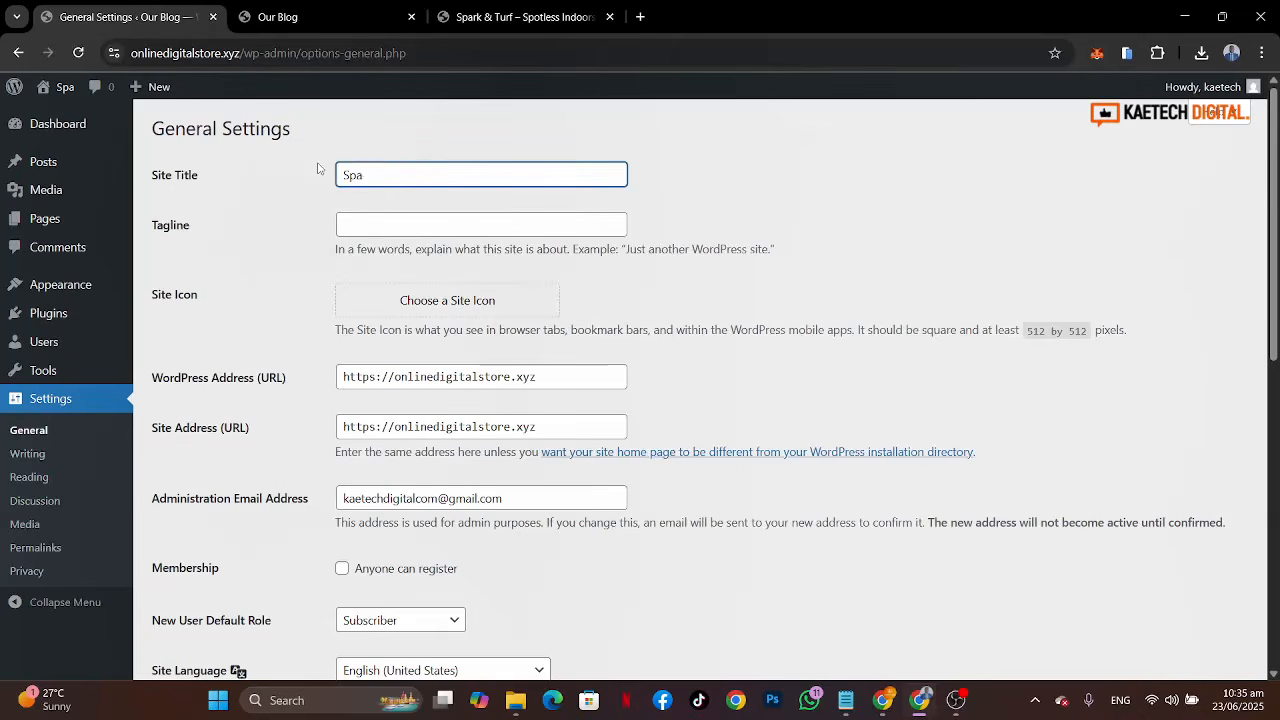
type("rk & Turf")
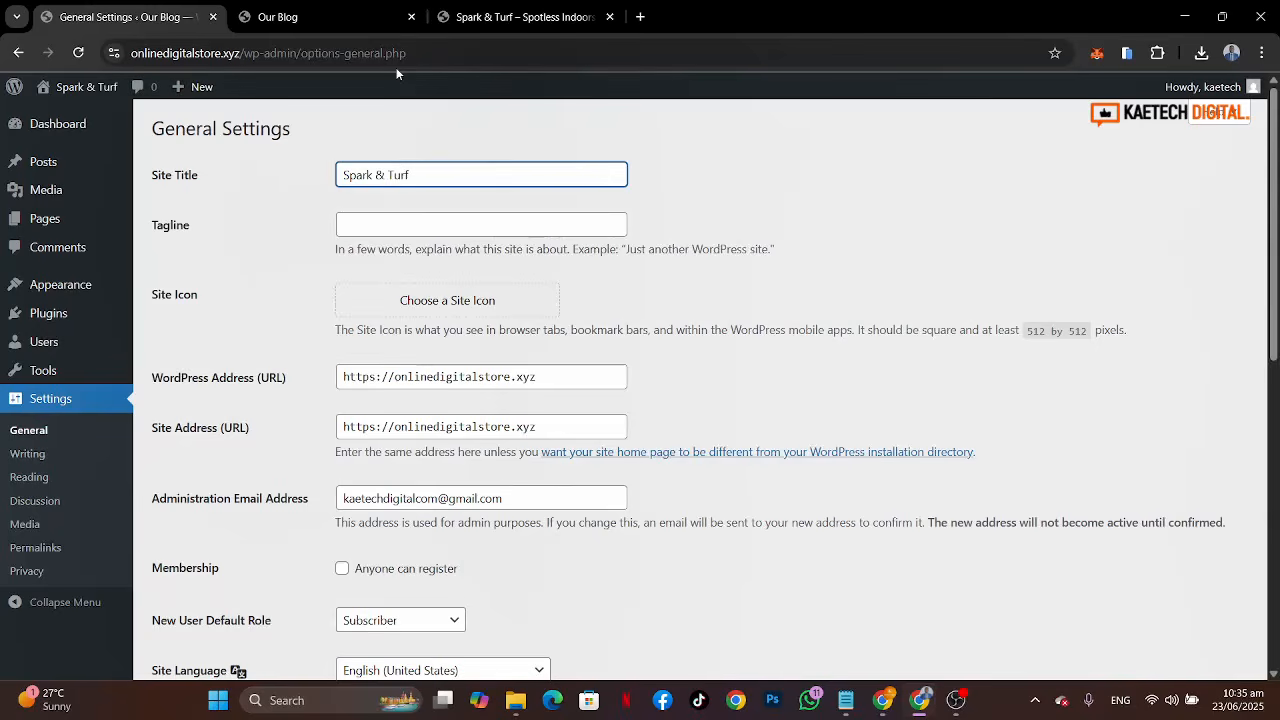
Step: Set the tagline to "Spotless Indoors. Beautiful Outdoors.", checking the demo site's wording
left_click(383, 227)
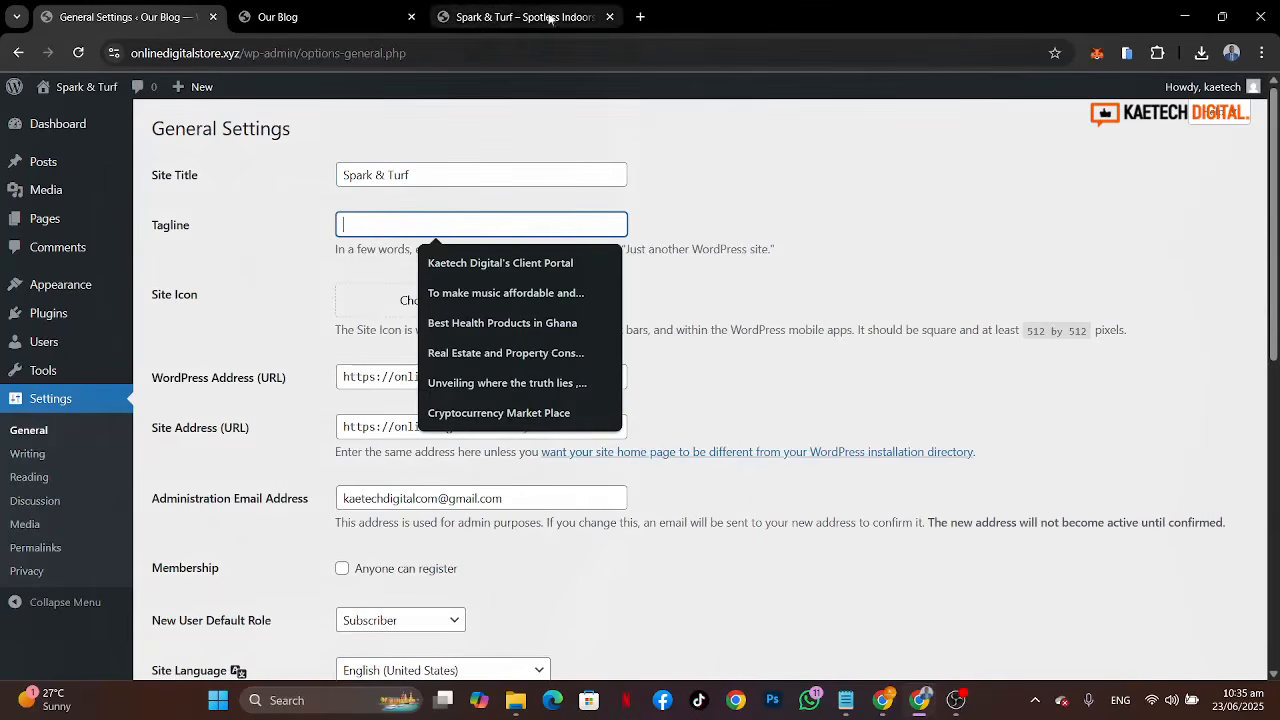
left_click(492, 29)
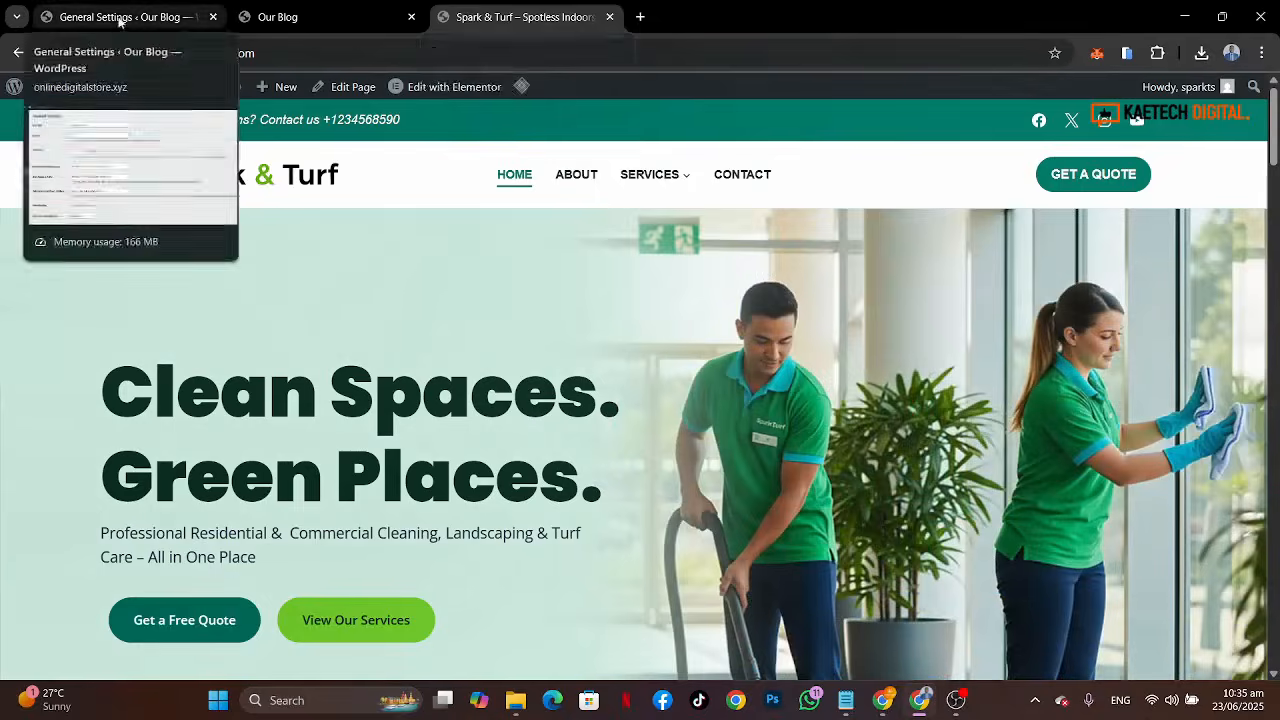
left_click(120, 18)
type("Sp")
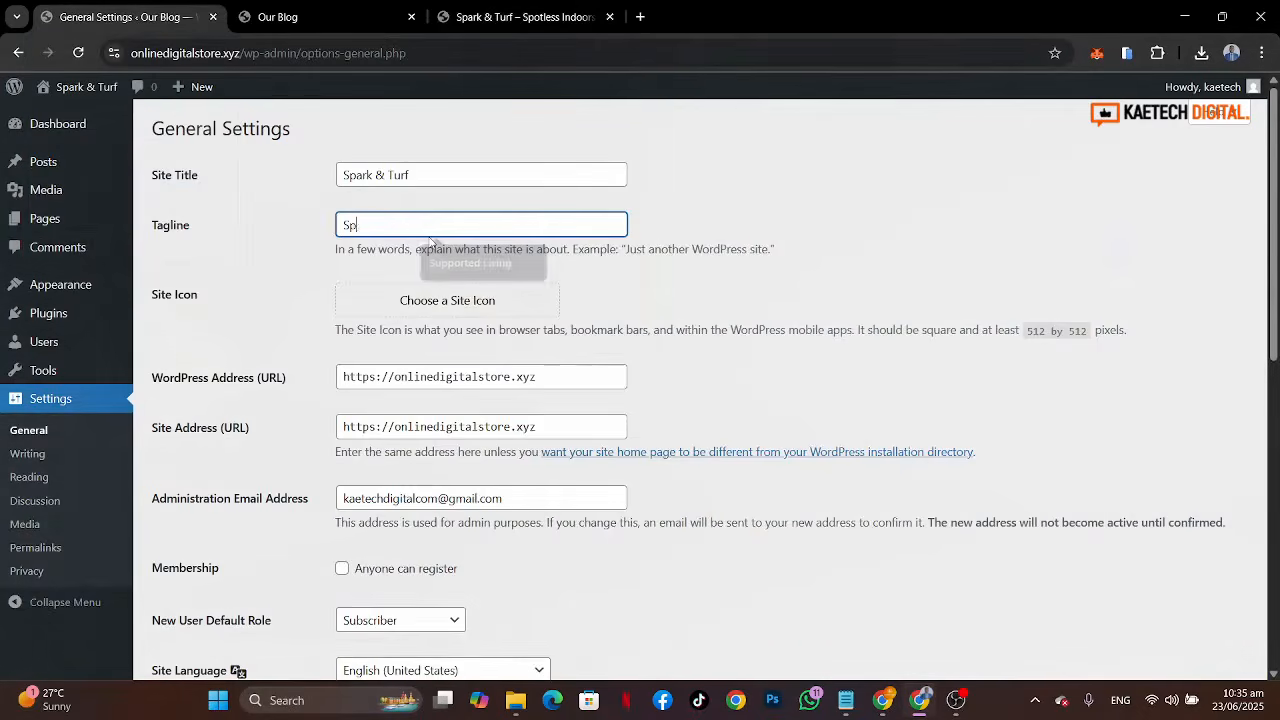
type("oltless Indoors. Be")
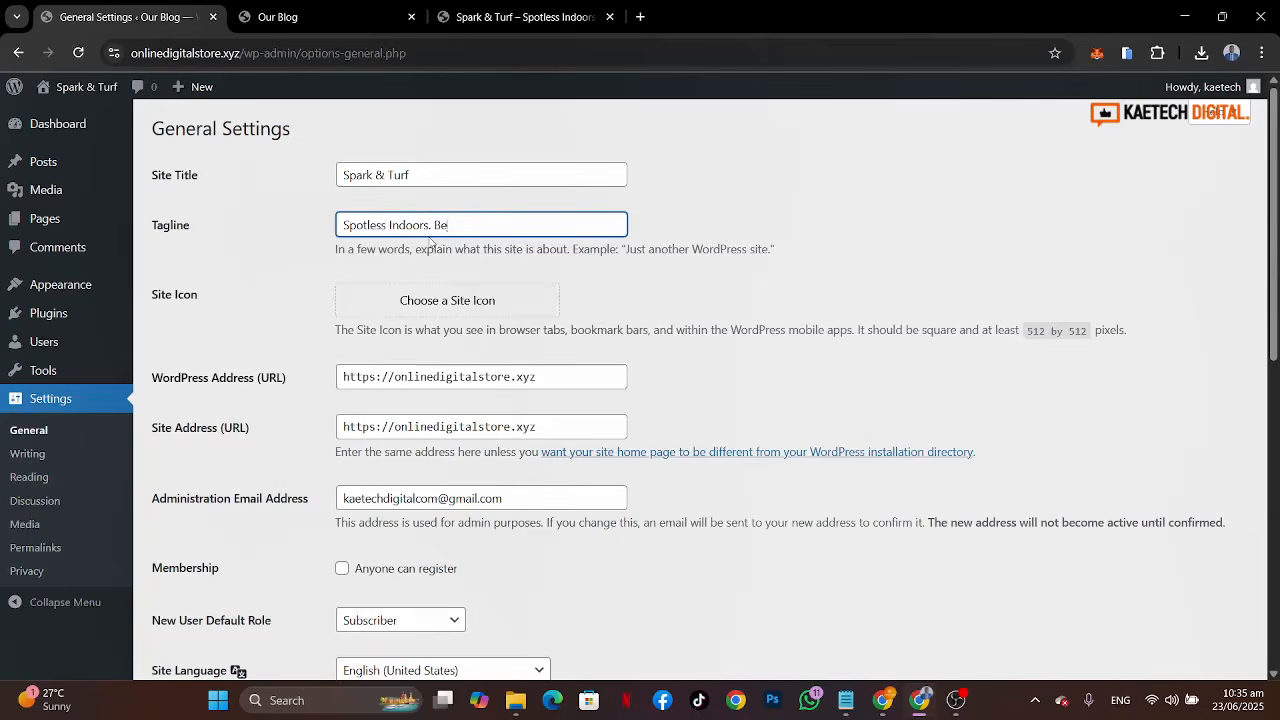
type("autiful Outdoors.")
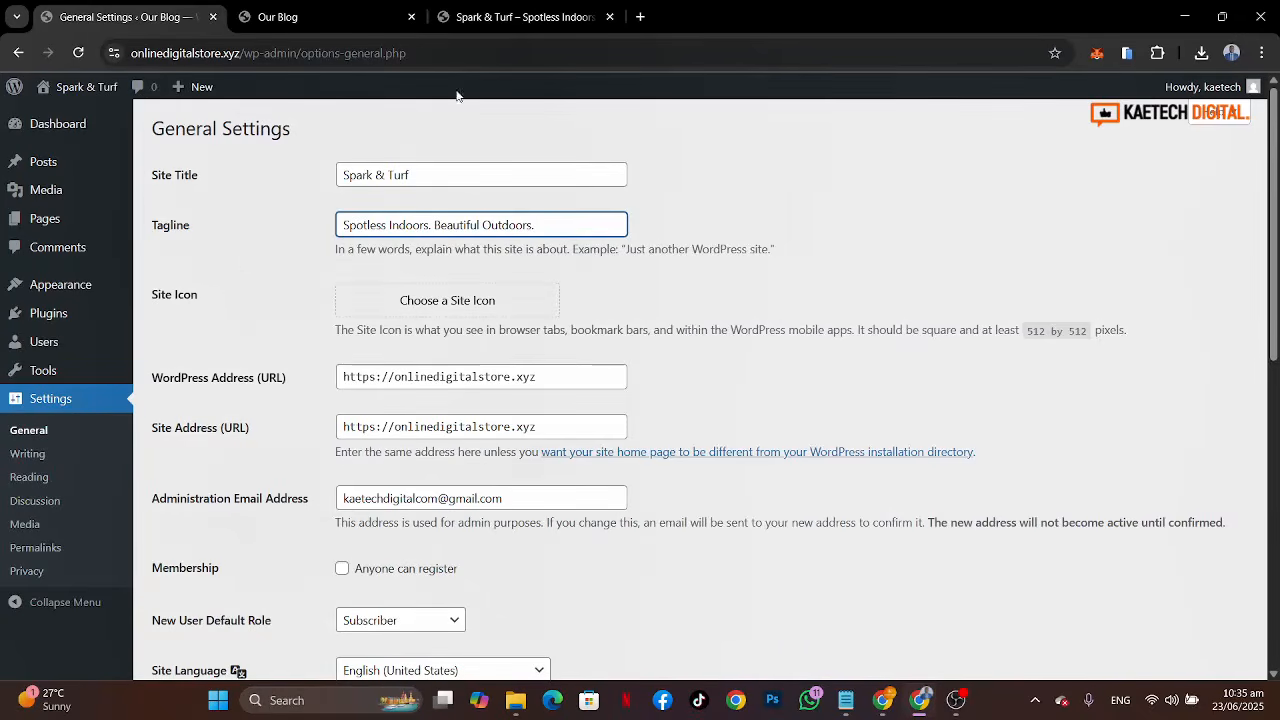
Step: Open the Site Icon chooser and upload all images from the spark and turf images folder, excluding the video, to the media library
left_click(455, 314)
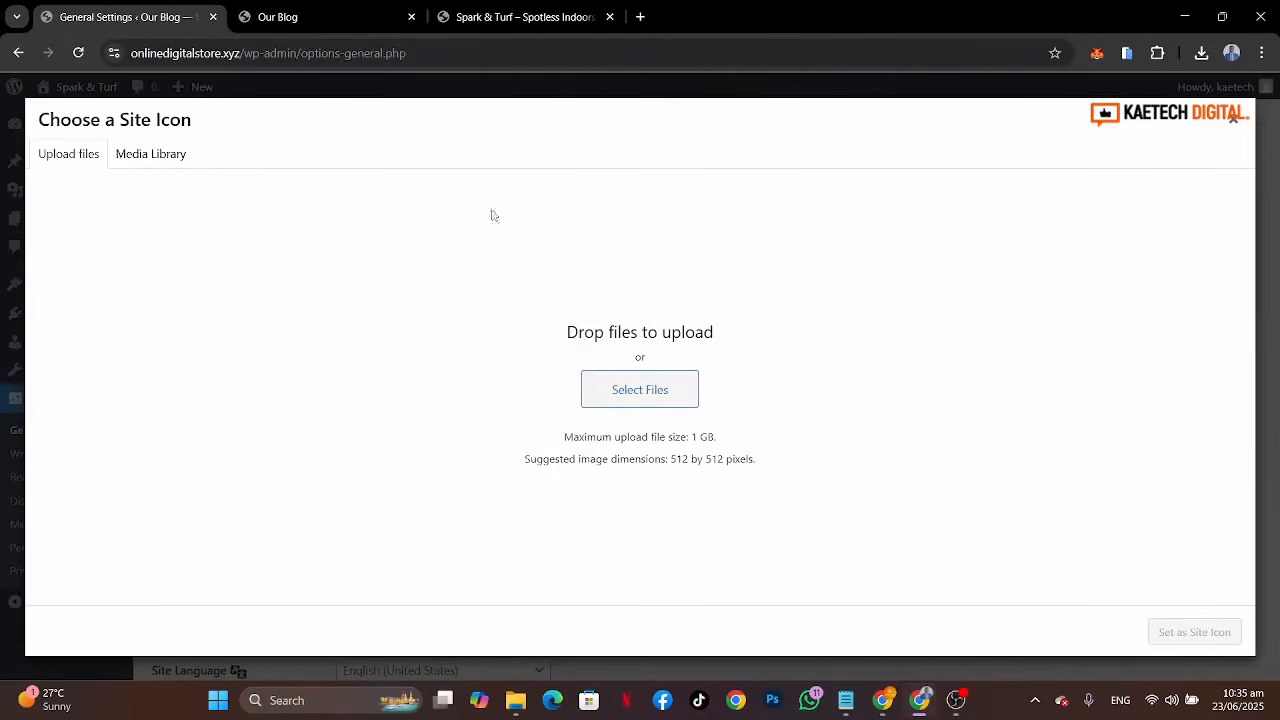
left_click(160, 160)
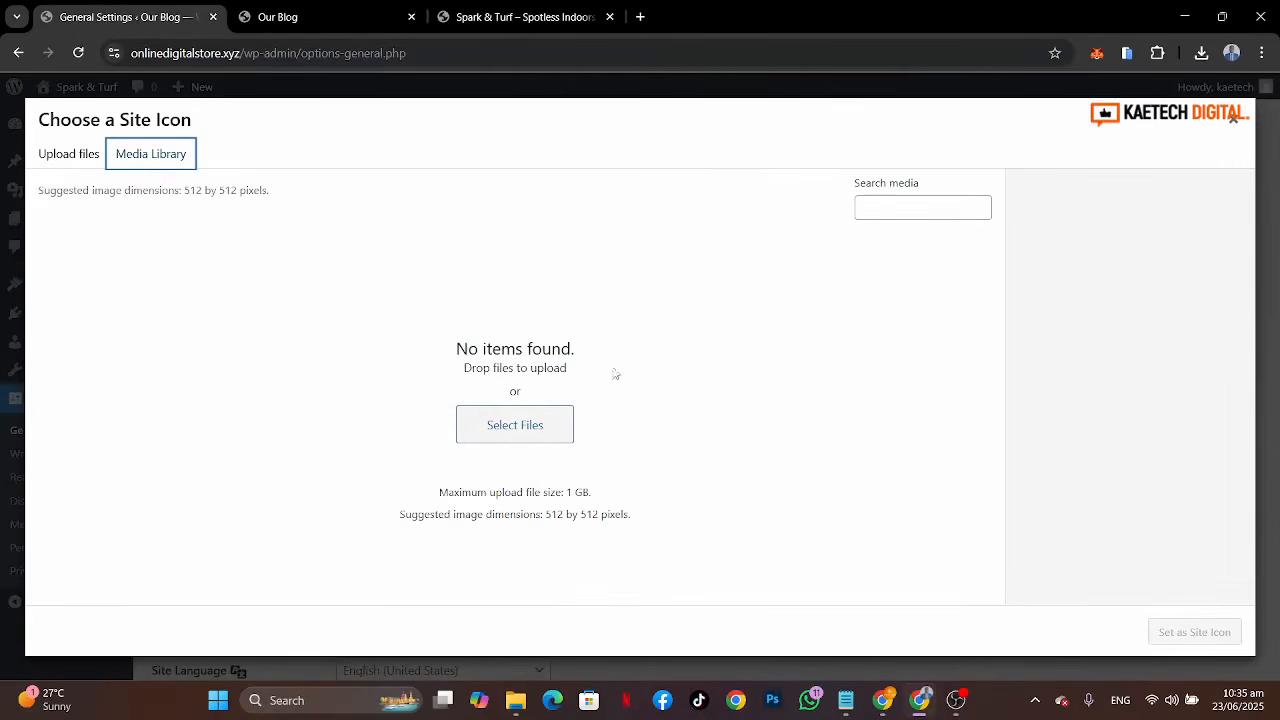
left_click(515, 700)
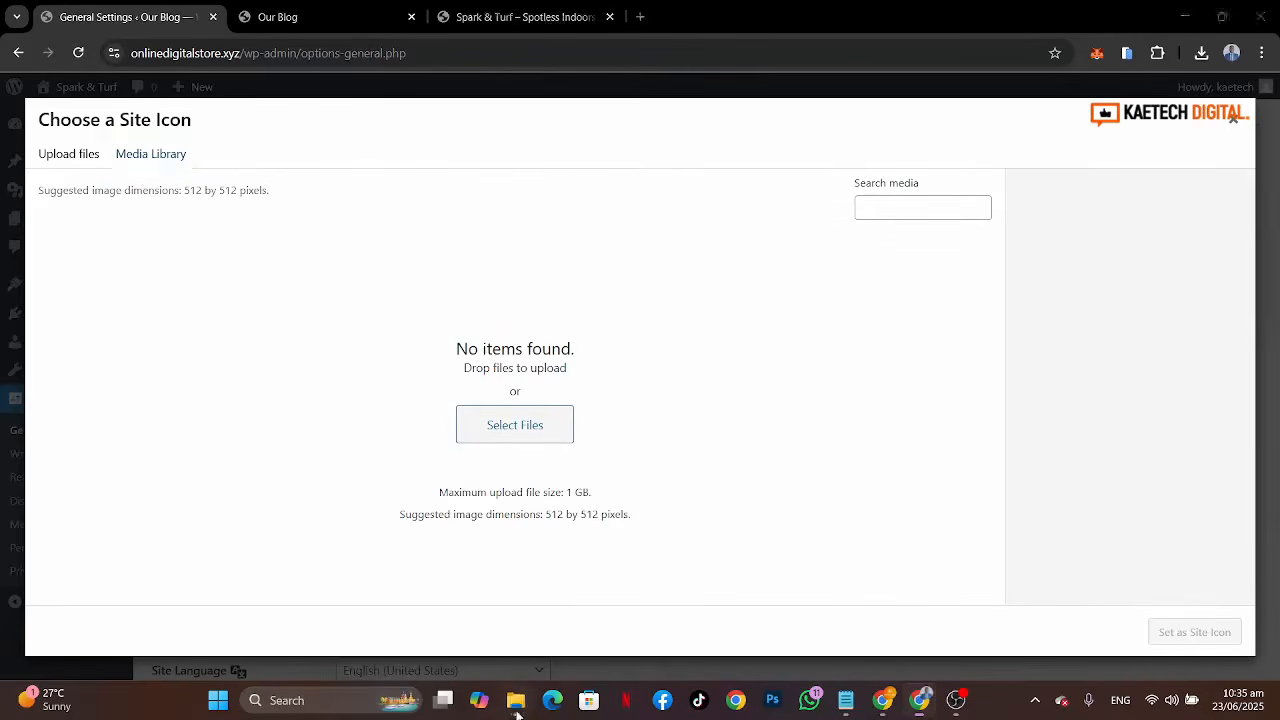
scroll(408, 310, "down", 5)
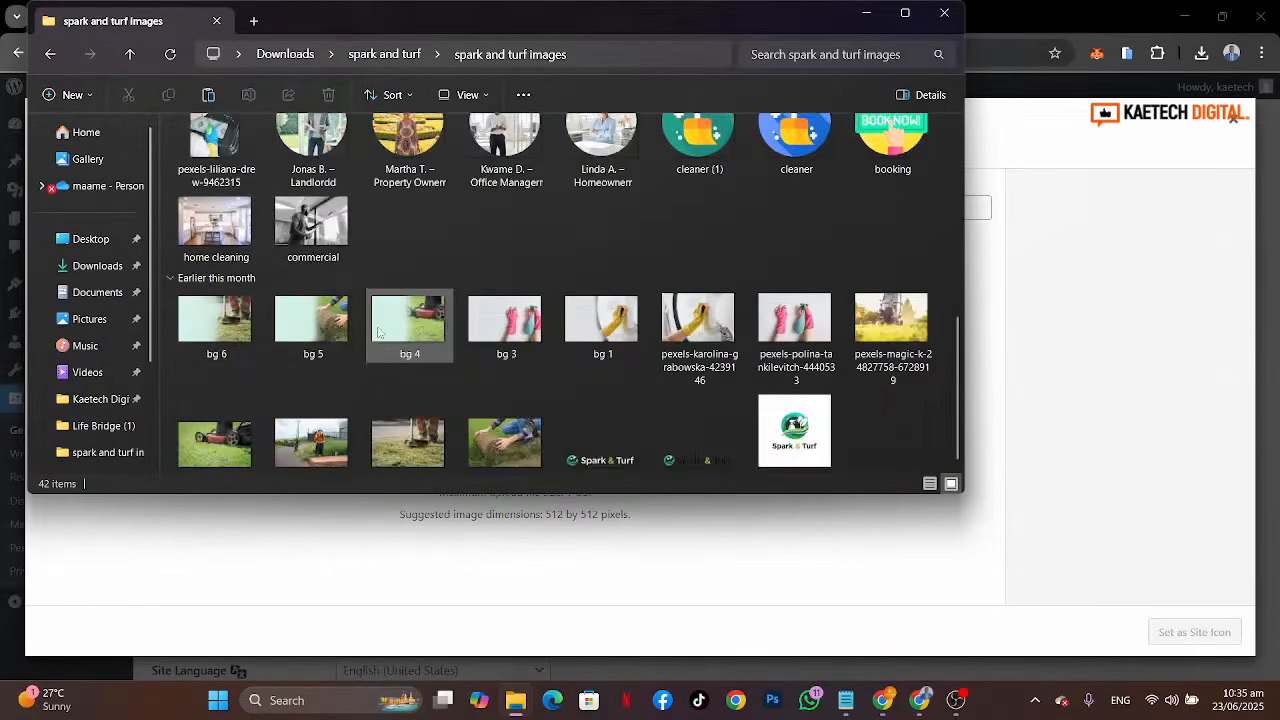
scroll(408, 310, "up", 5)
scroll(390, 320, "down", 3)
scroll(377, 326, "down", 2)
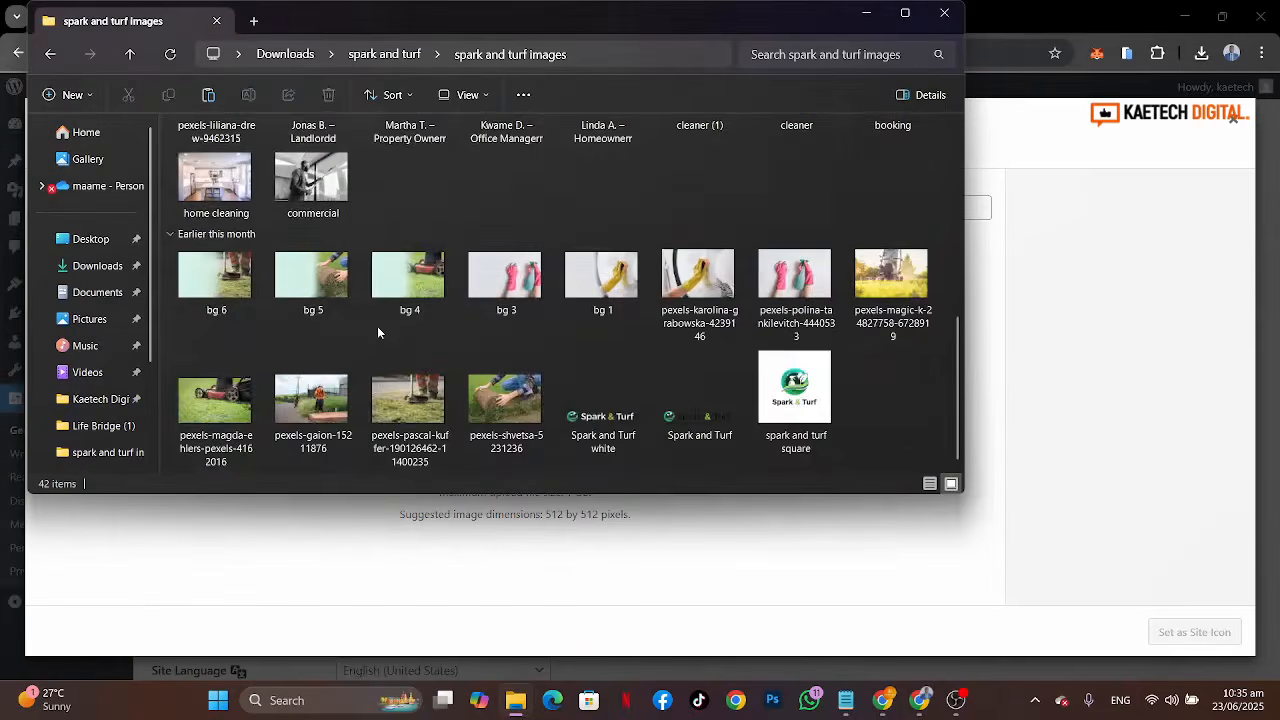
scroll(377, 326, "up", 6)
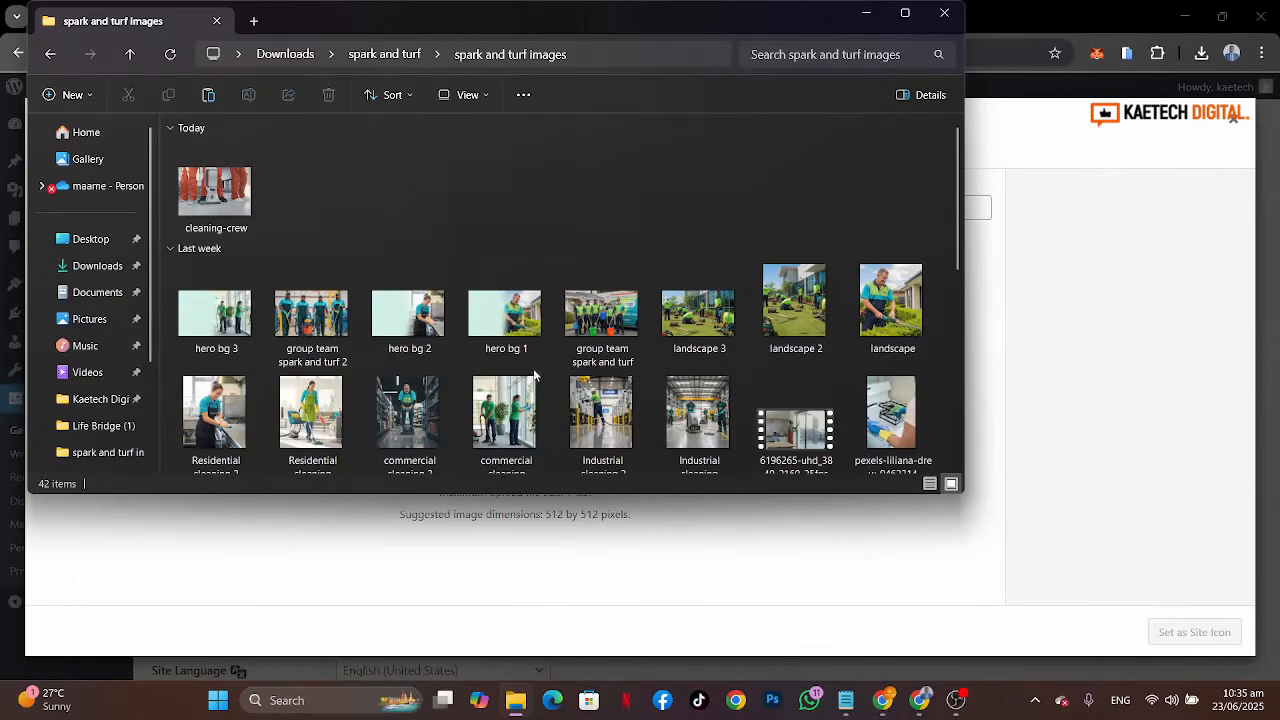
scroll(535, 375, "down", 5)
scroll(535, 375, "up", 8)
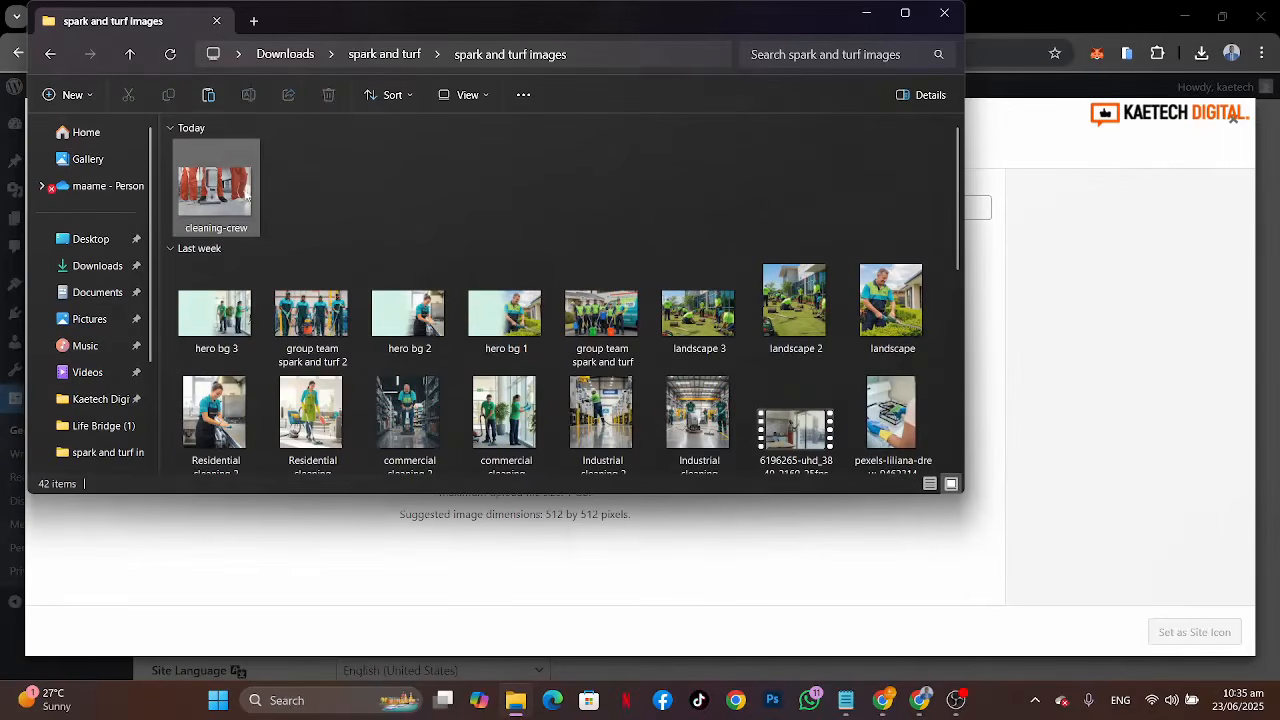
left_click(247, 197)
left_click(615, 386)
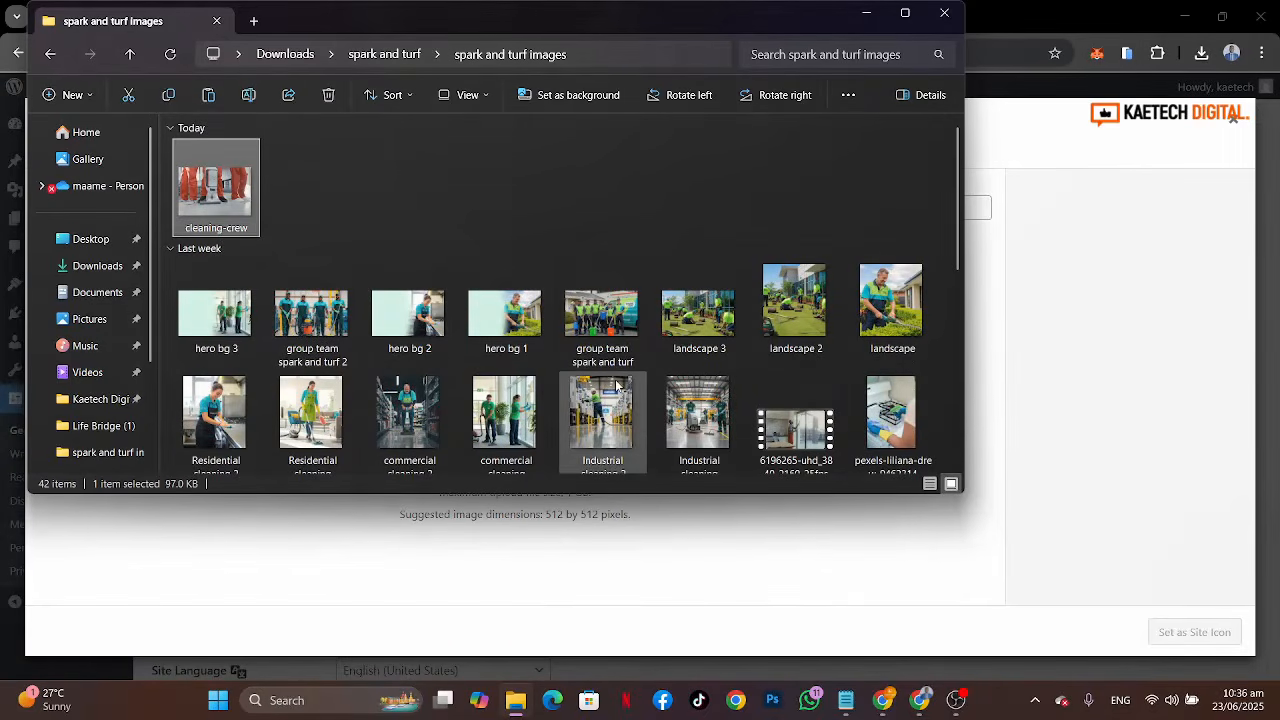
key("ctrl+a")
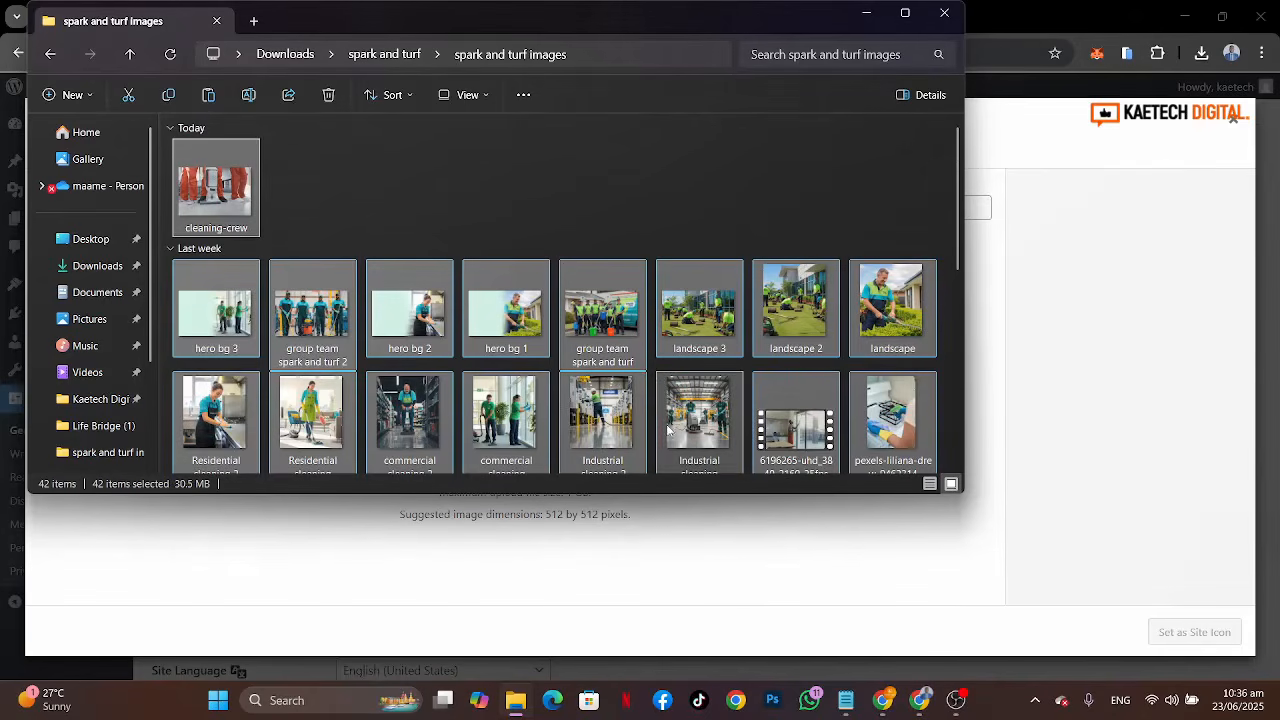
left_click(788, 430, "ctrl")
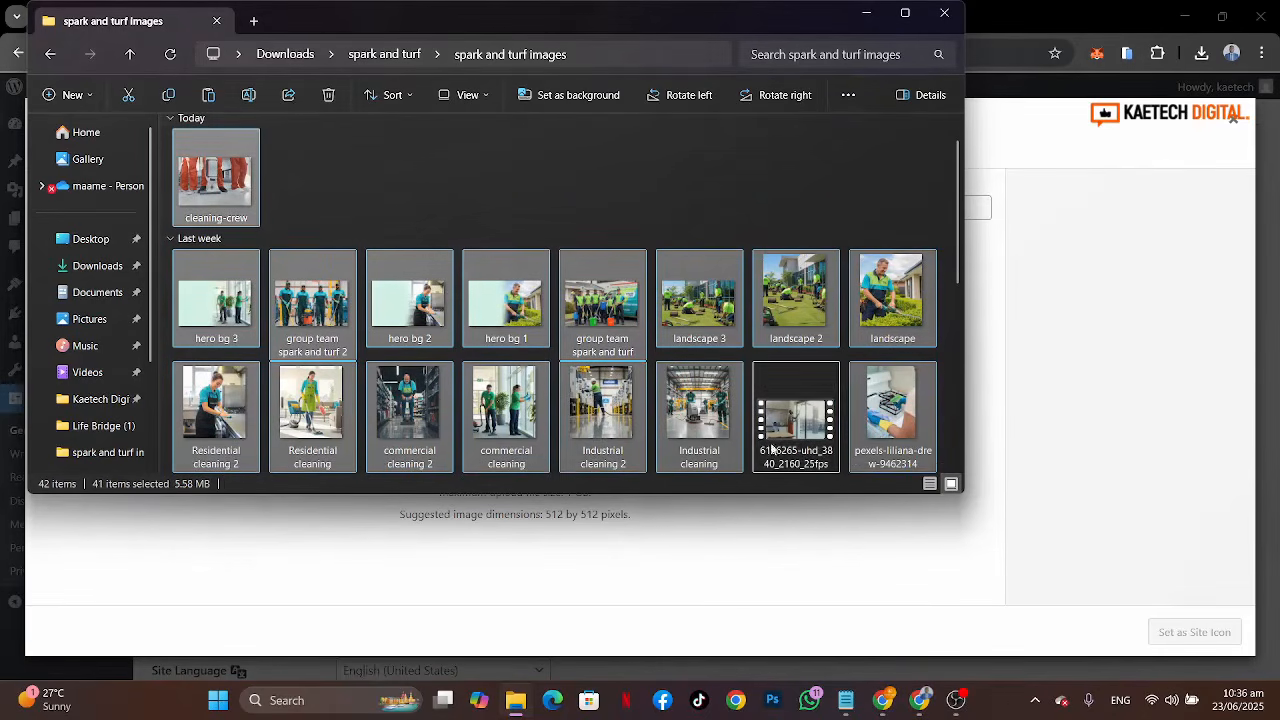
left_click_drag(688, 405, 503, 543)
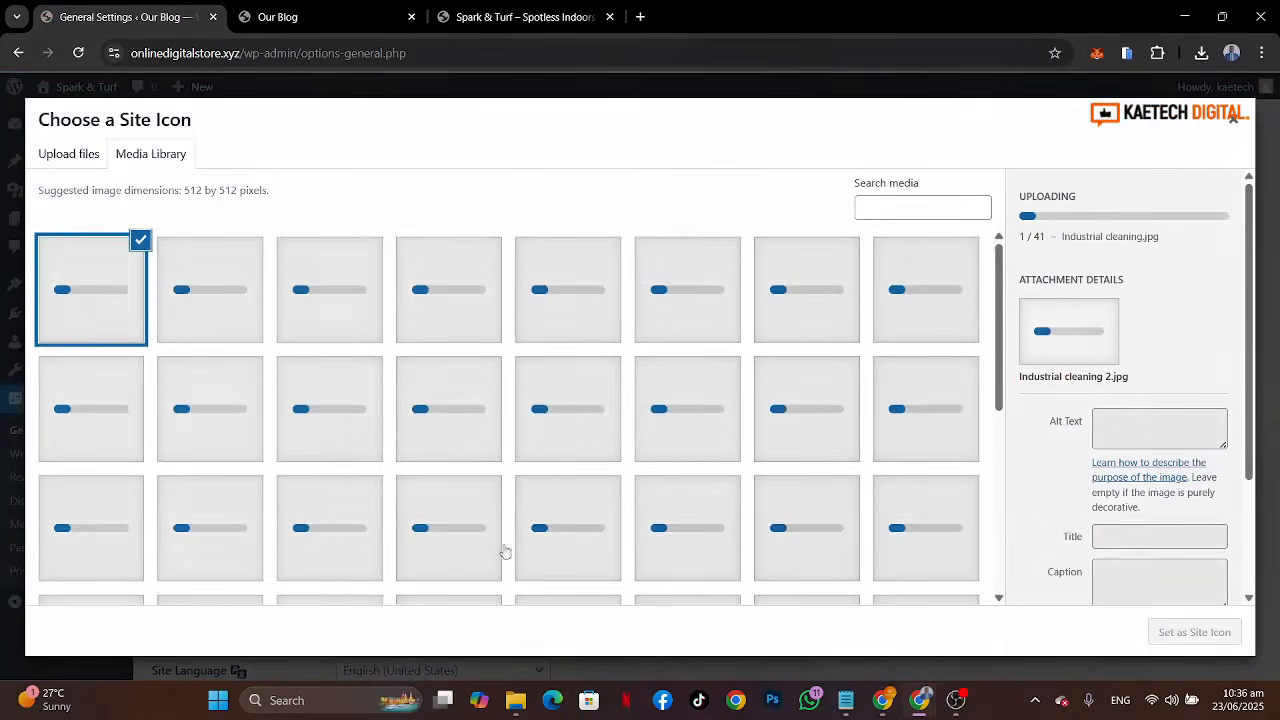
Step: Set the spark-and-turf-square logo as the site icon and confirm the crop
scroll(720, 445, "down", 4)
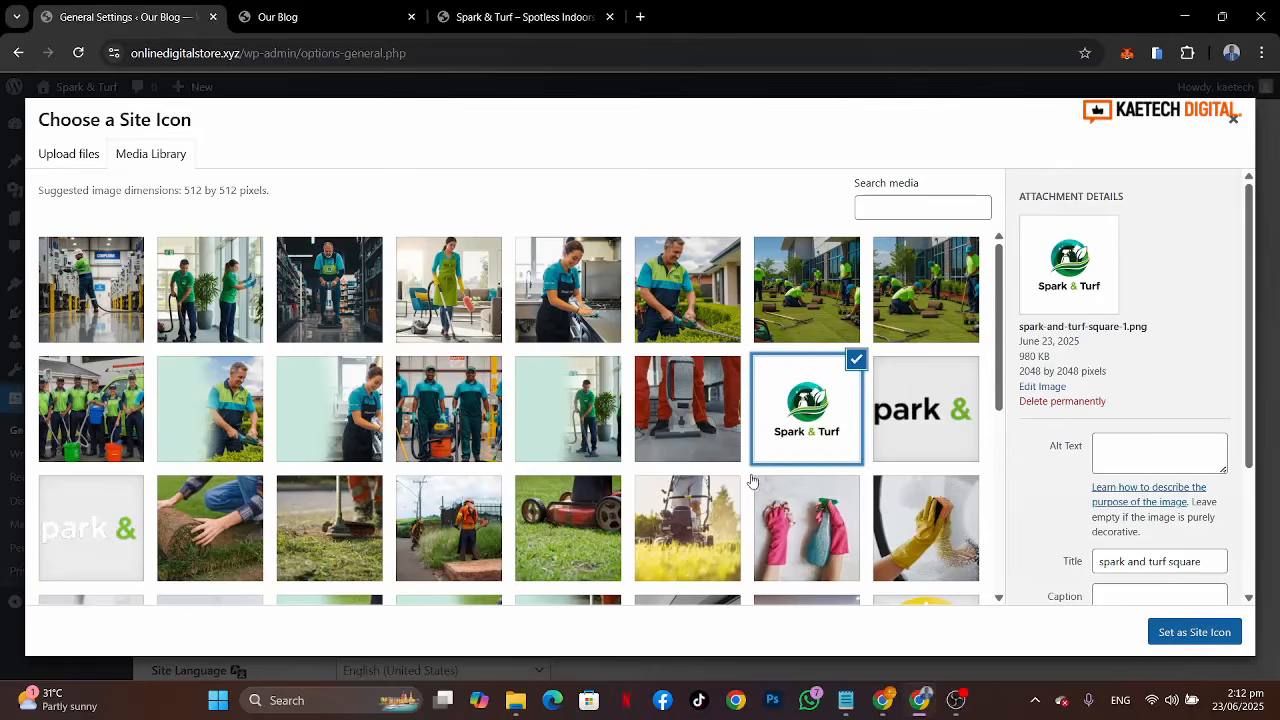
left_click(815, 405)
left_click(815, 405)
left_click(1183, 631)
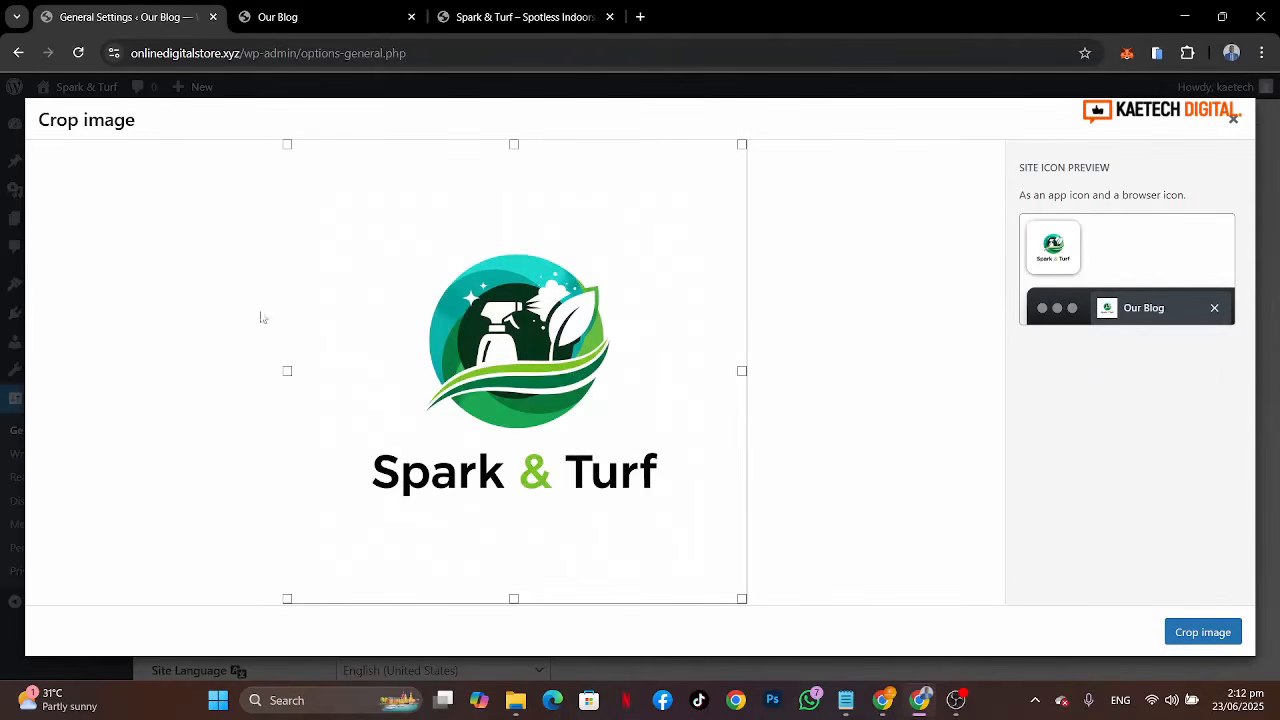
left_click(1217, 640)
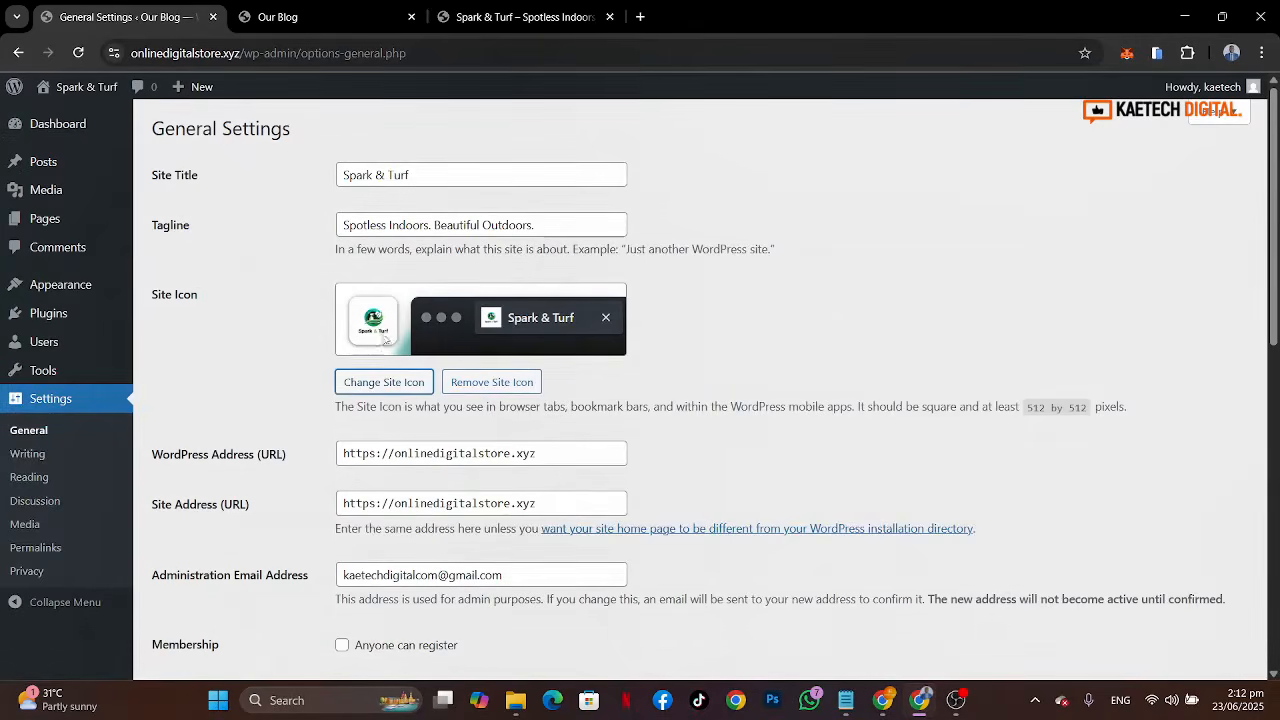
Step: Save the General Settings changes
scroll(762, 400, "down", 2)
scroll(762, 400, "up", 1)
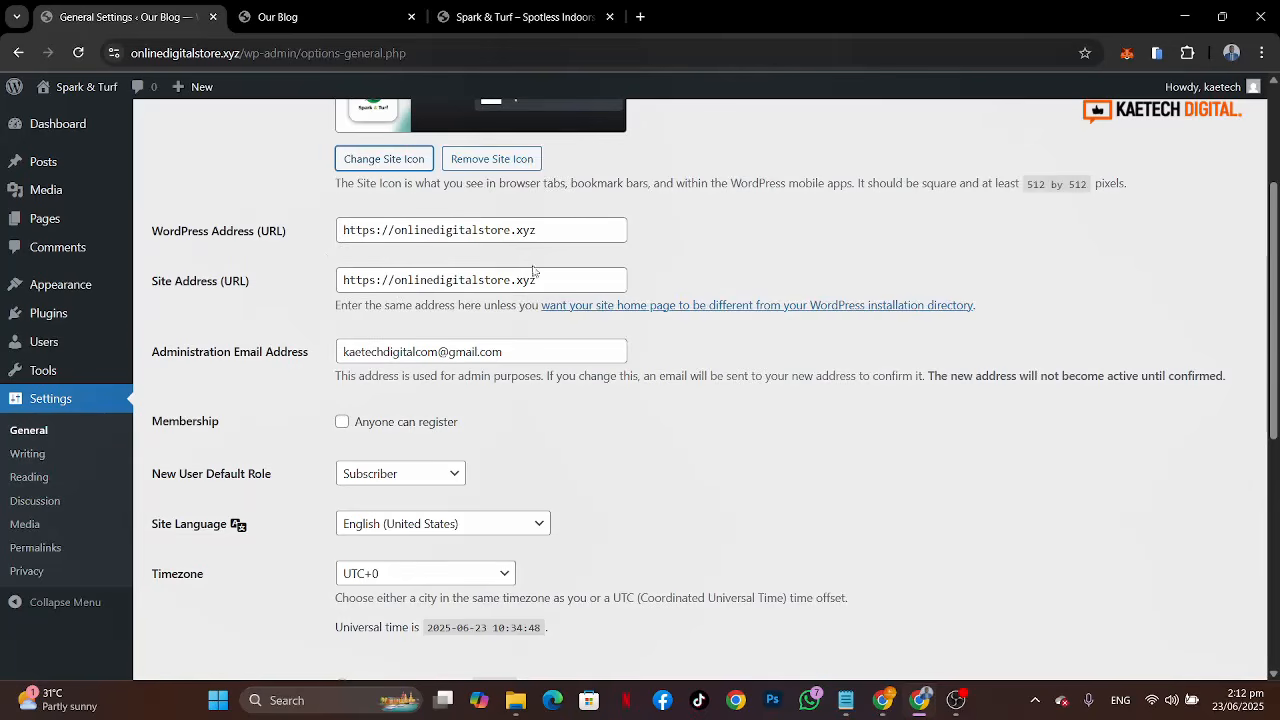
scroll(845, 362, "down", 2)
scroll(845, 362, "down", 1)
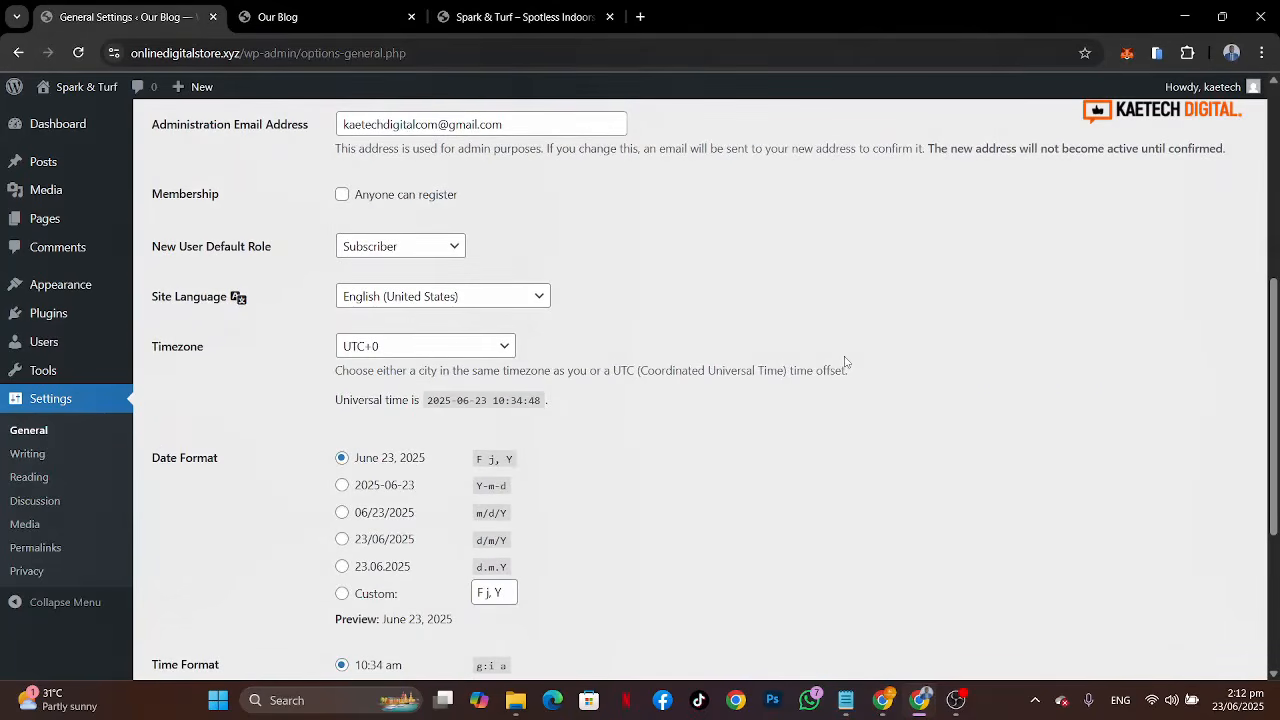
scroll(845, 362, "down", 2)
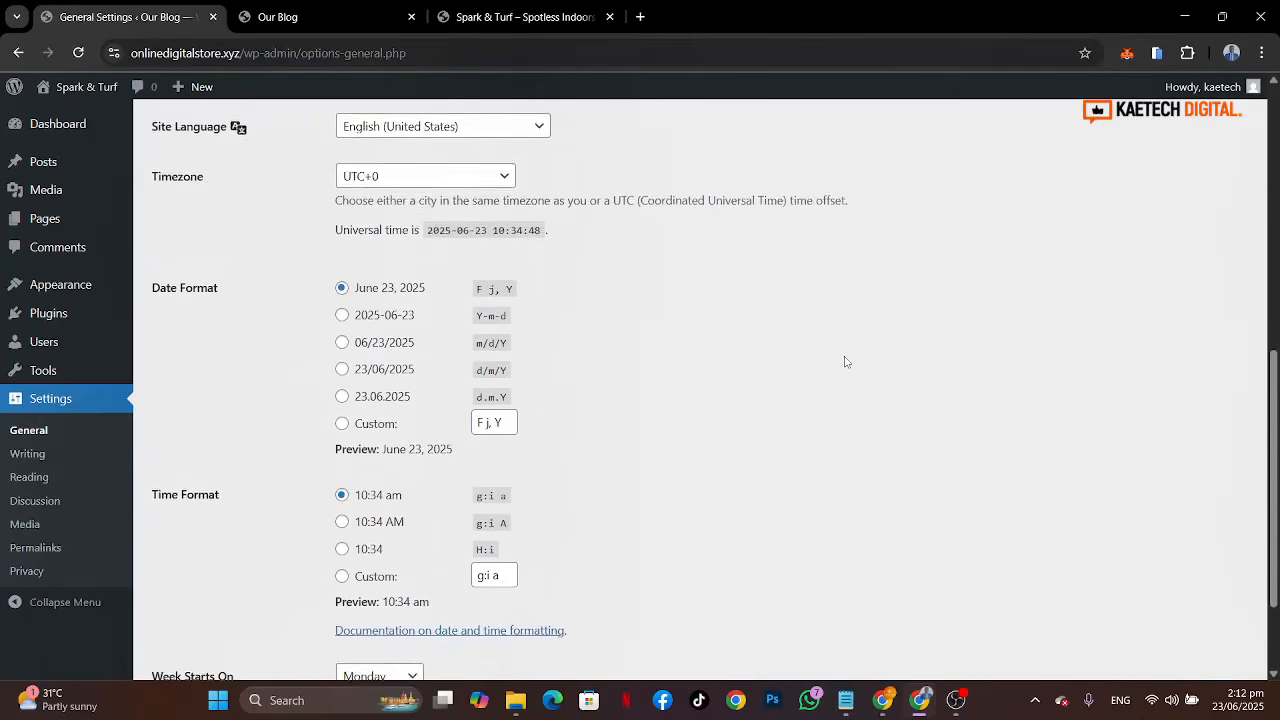
scroll(845, 362, "down", 2)
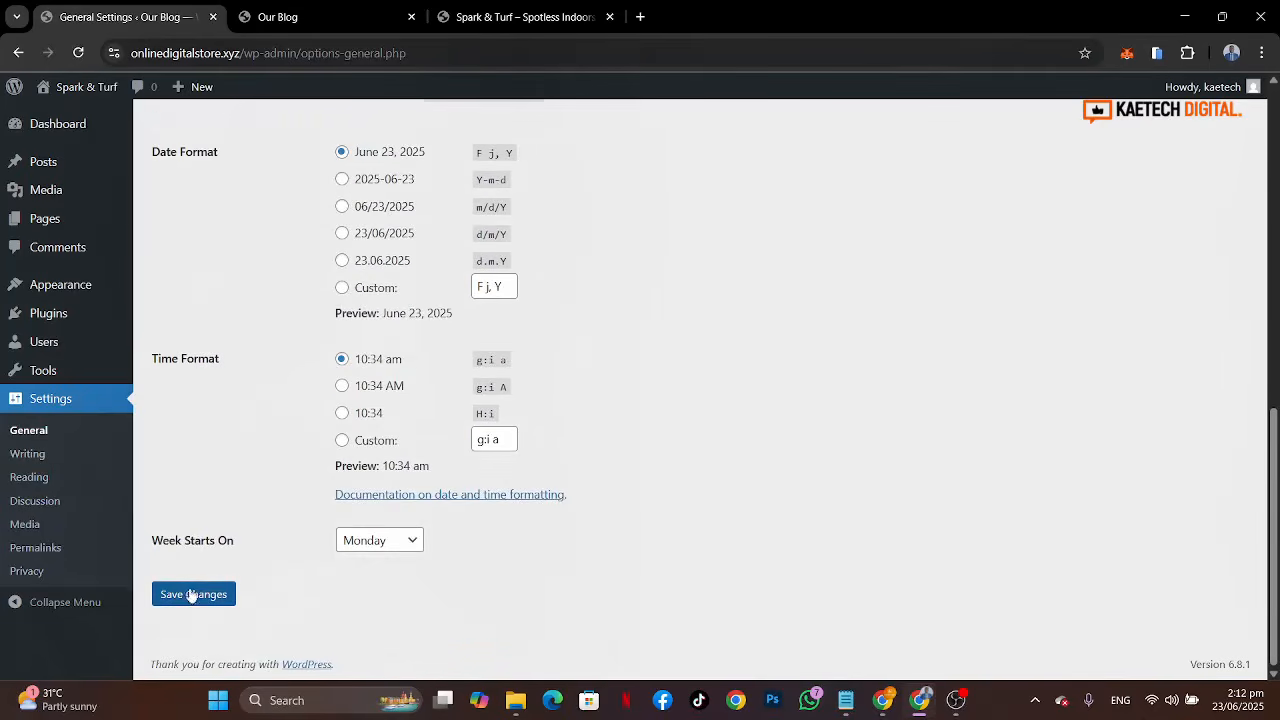
left_click(193, 594)
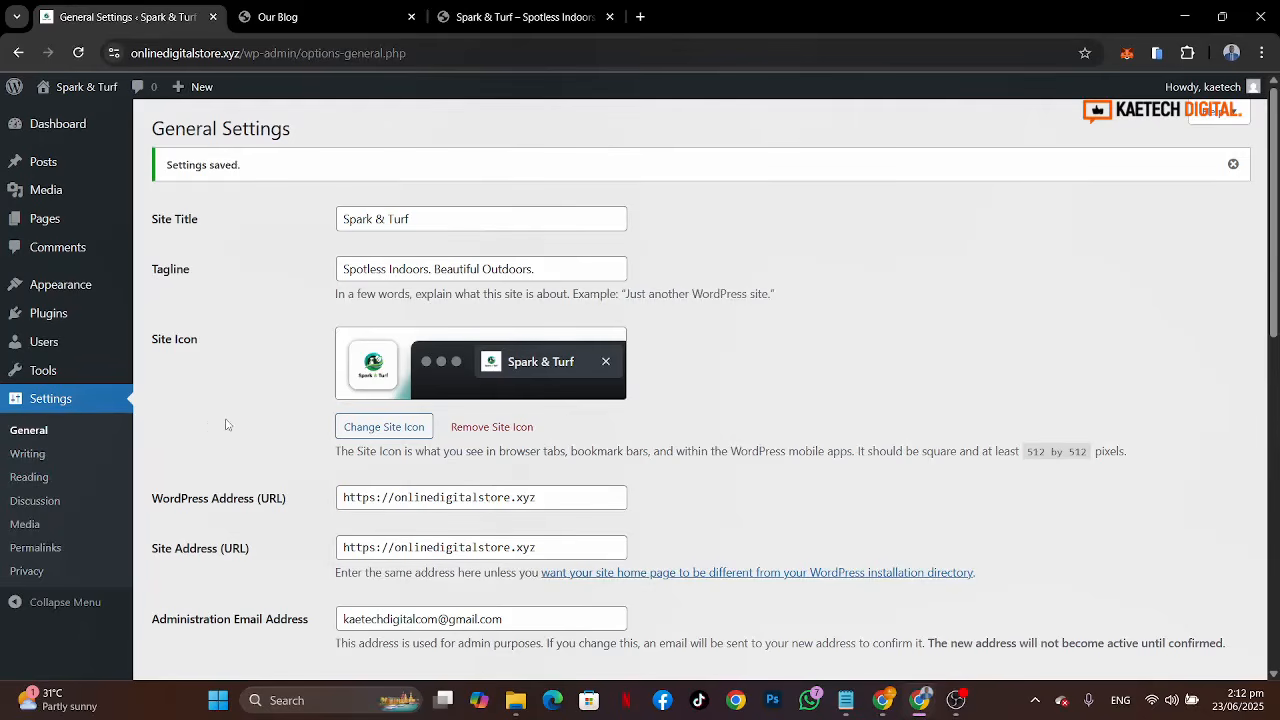
Step: Move the Sample Page to the trash from the pages list and start adding a new page
mouse_move(30, 222)
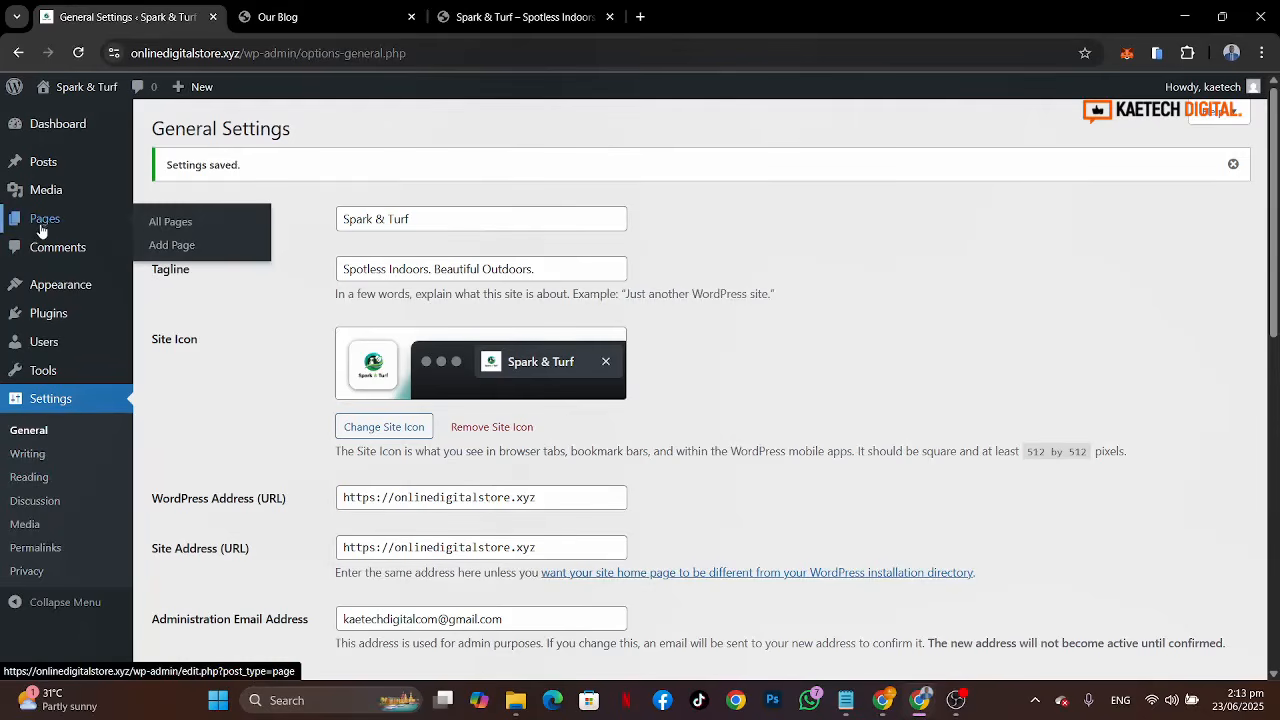
left_click(180, 223)
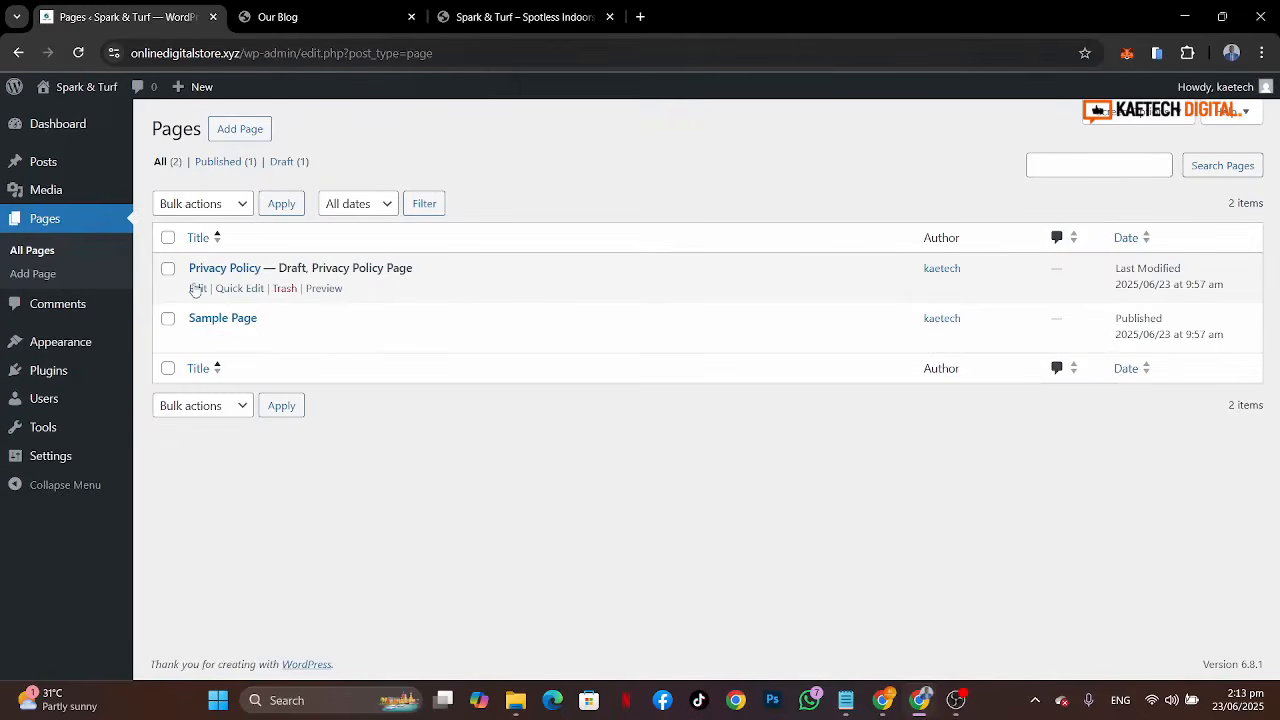
left_click(286, 338)
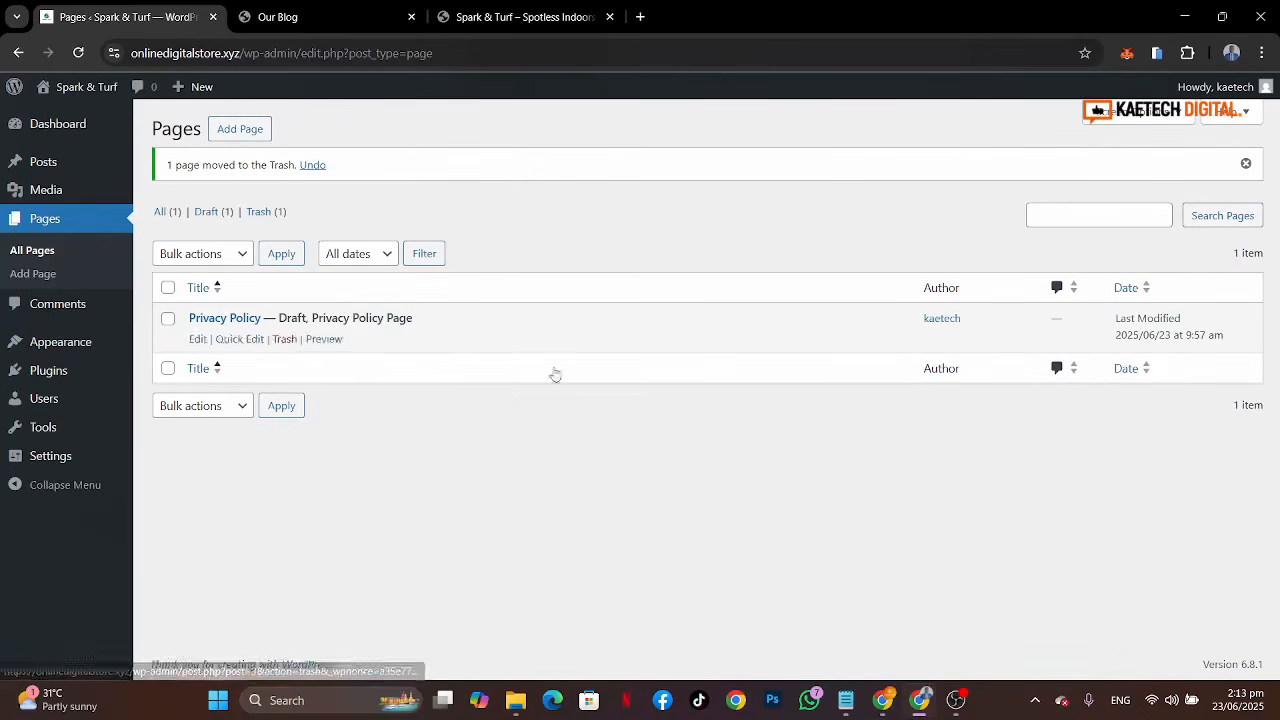
left_click(245, 133)
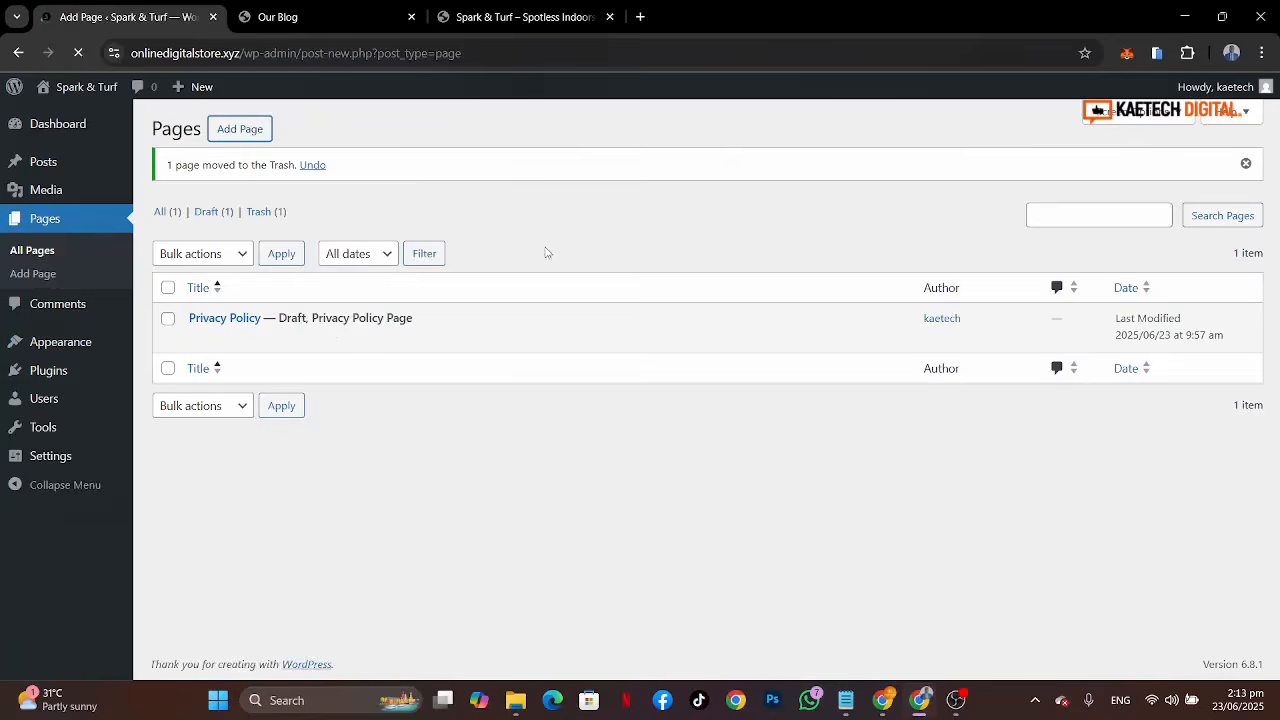
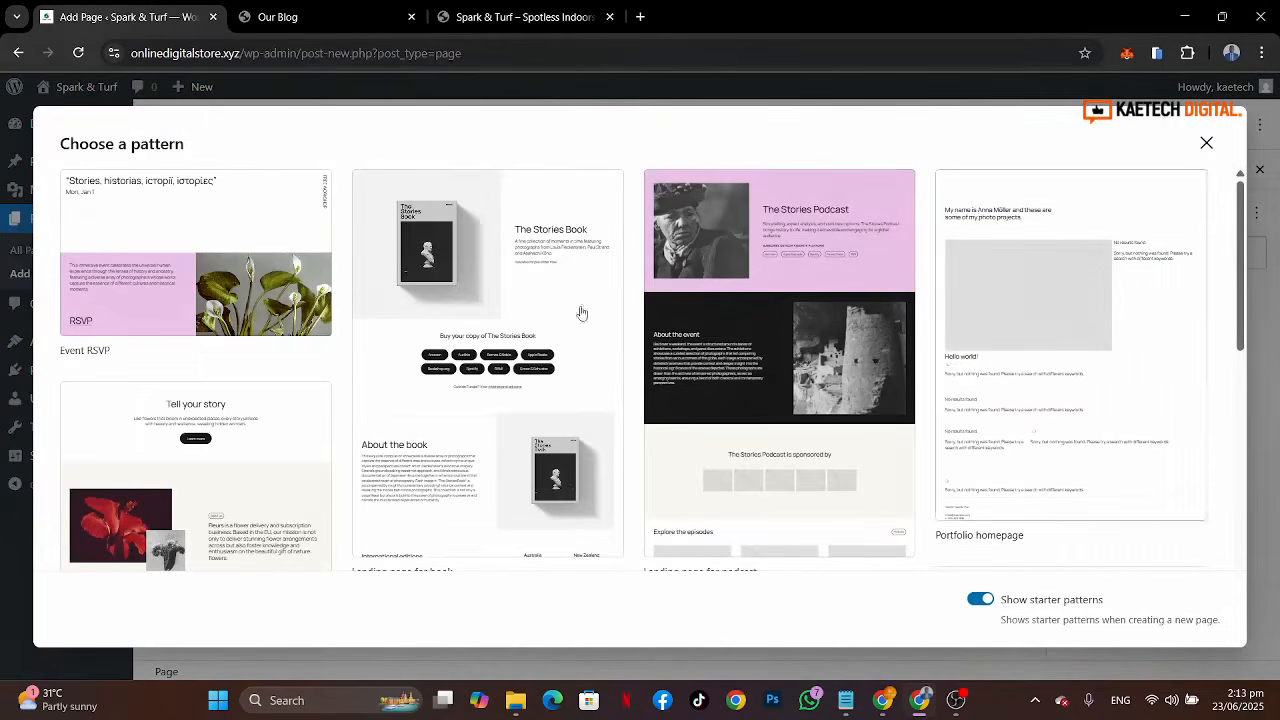
Step: Create a new page titled Home, checking the reference site's homepage, and publish it
left_click(1206, 147)
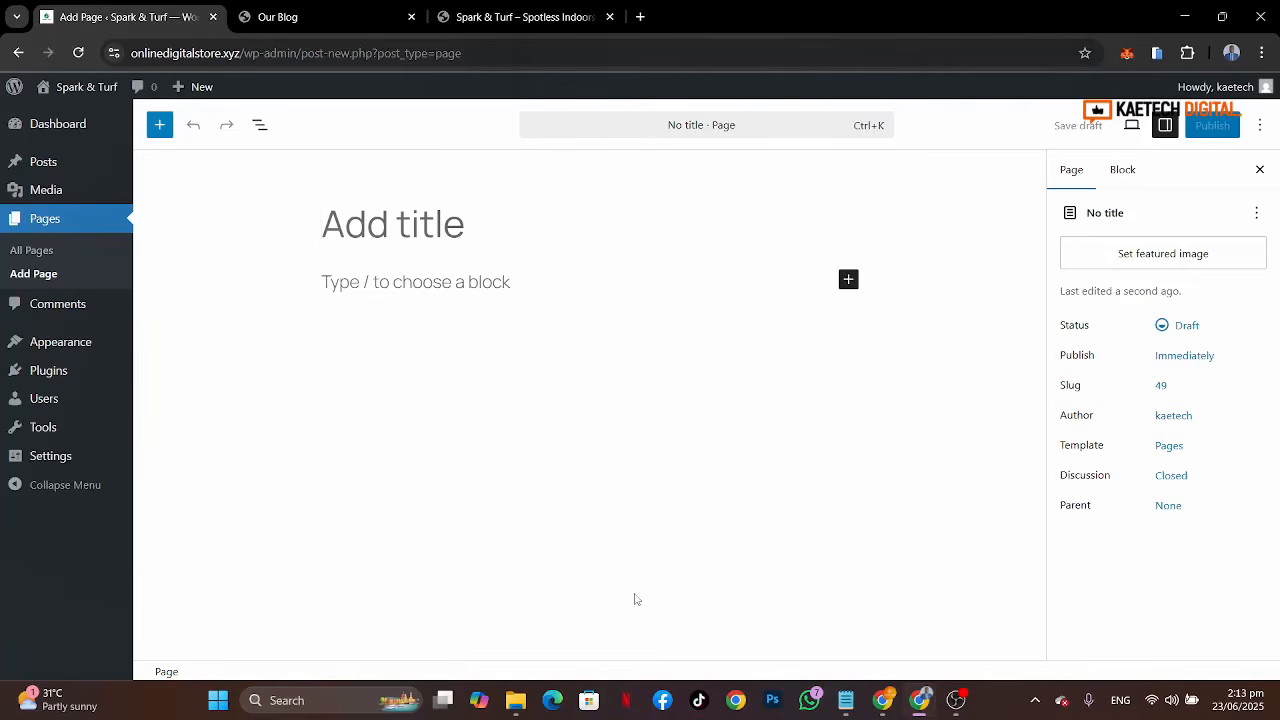
type("Home")
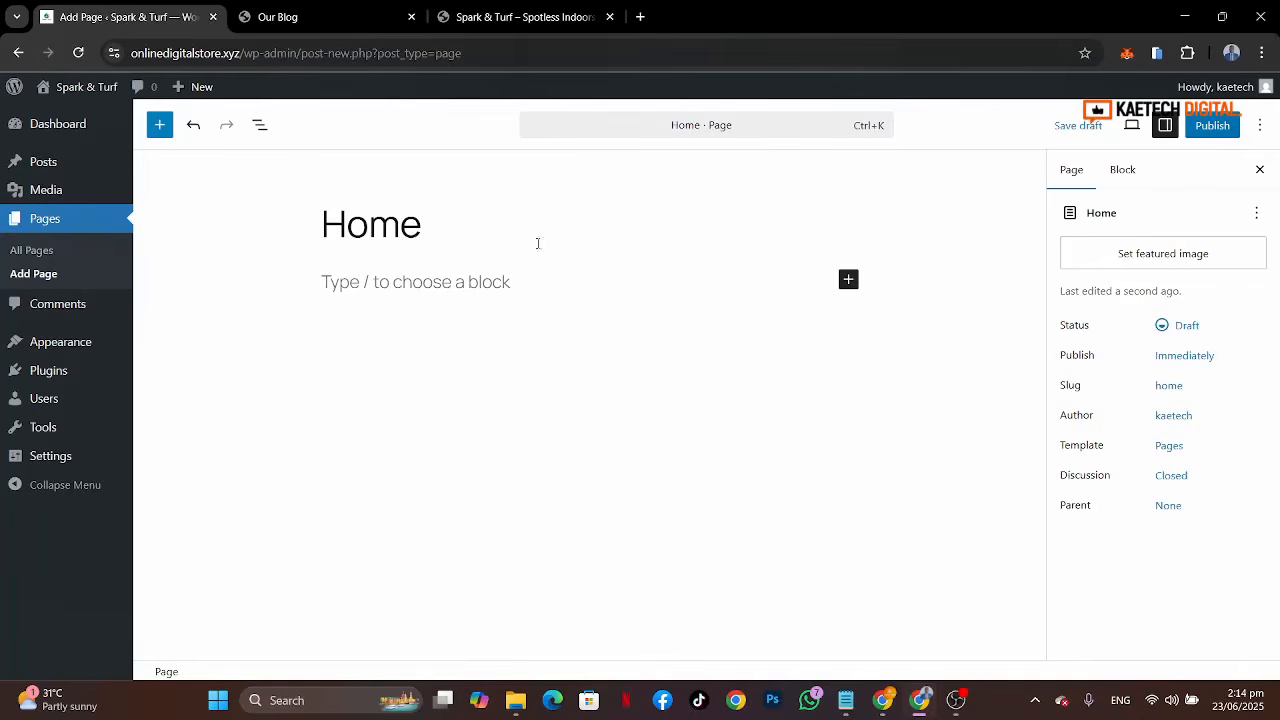
left_click(470, 15)
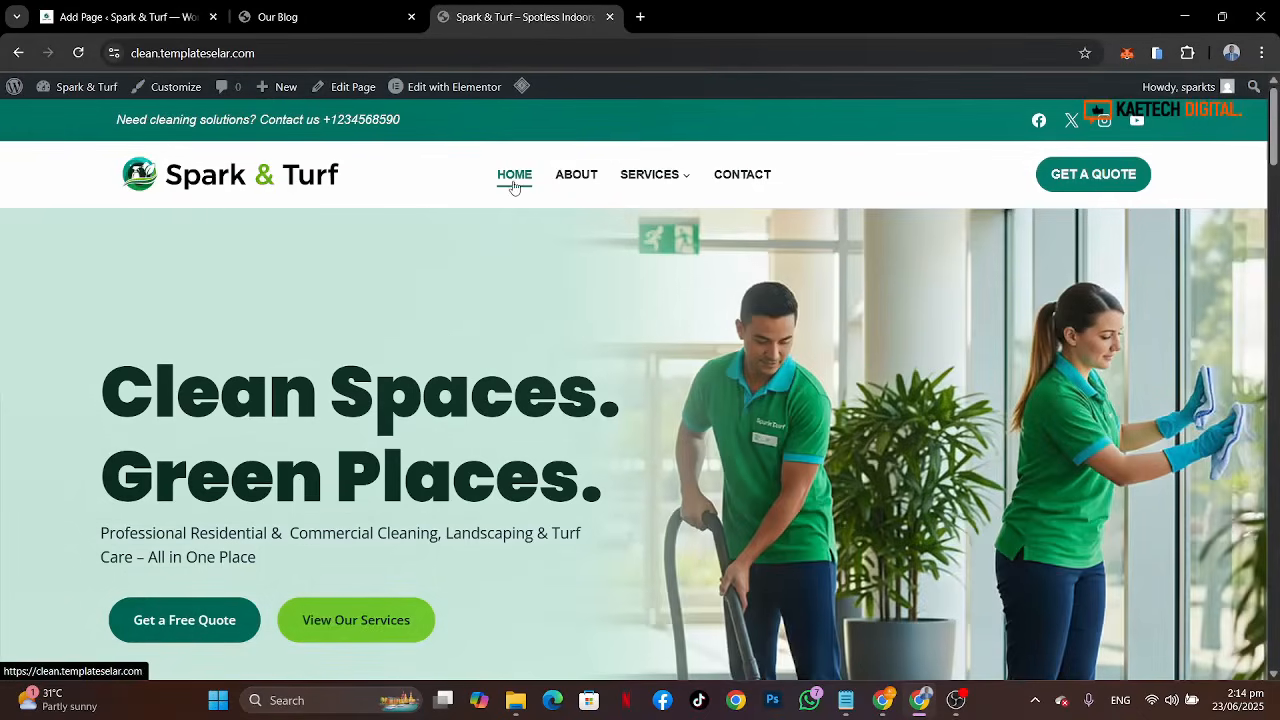
mouse_move(648, 177)
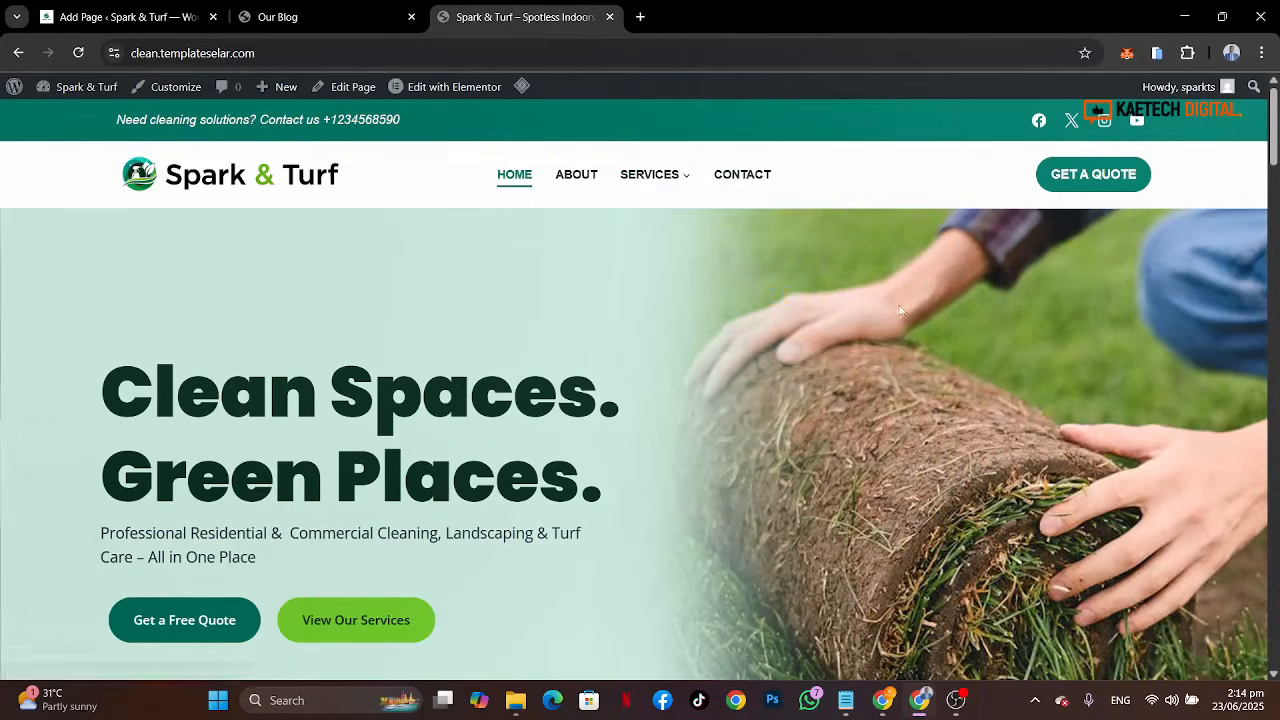
scroll(900, 312, "down", 3)
scroll(900, 312, "down", 15)
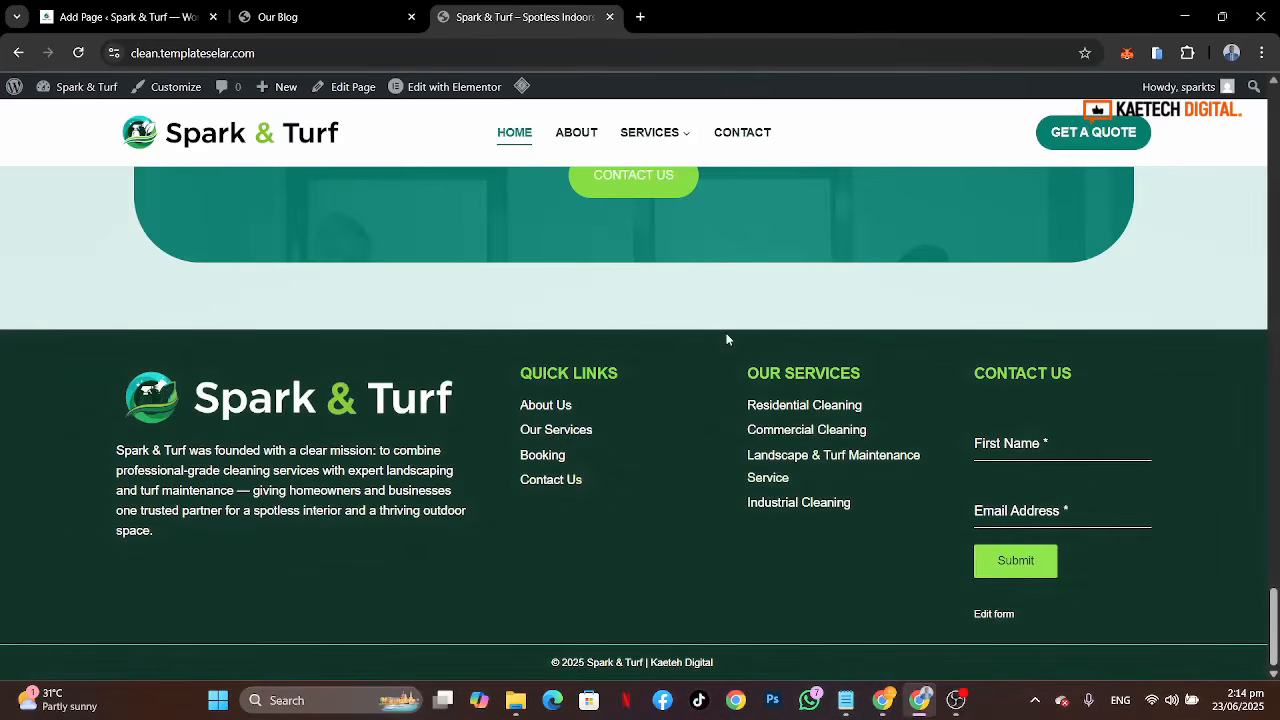
key("Home")
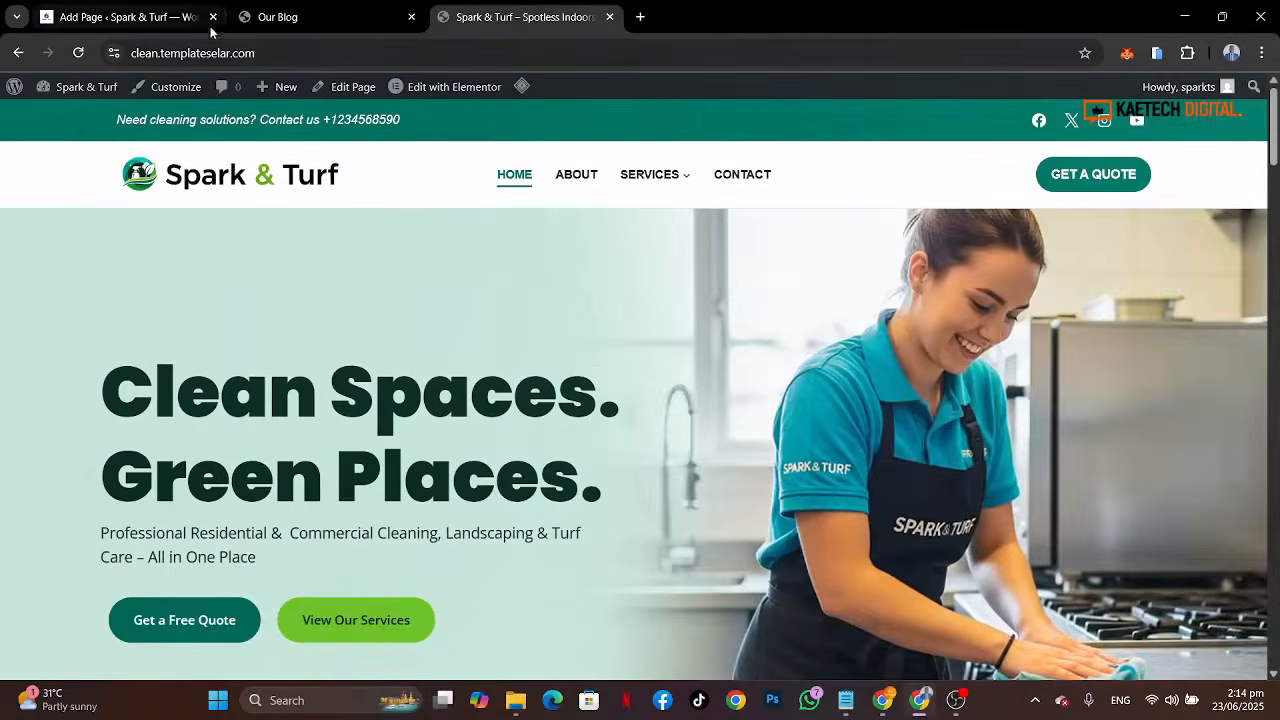
left_click(157, 18)
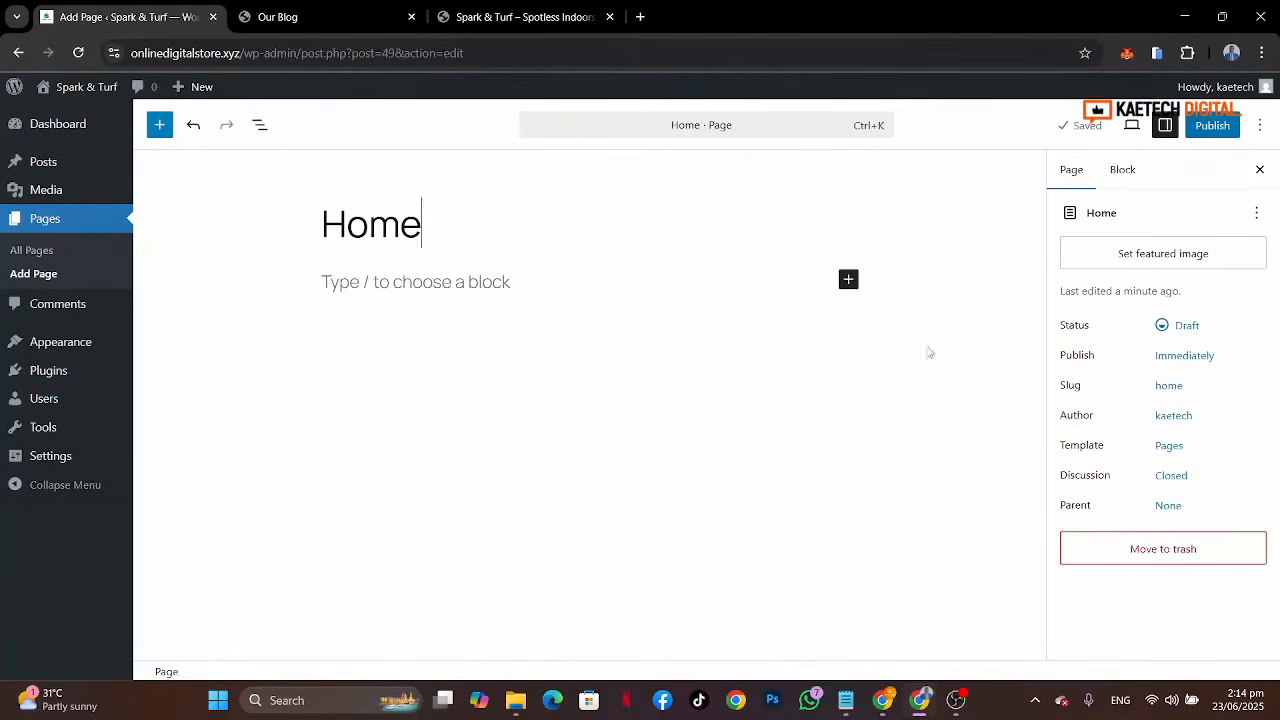
left_click(1212, 125)
left_click(1206, 125)
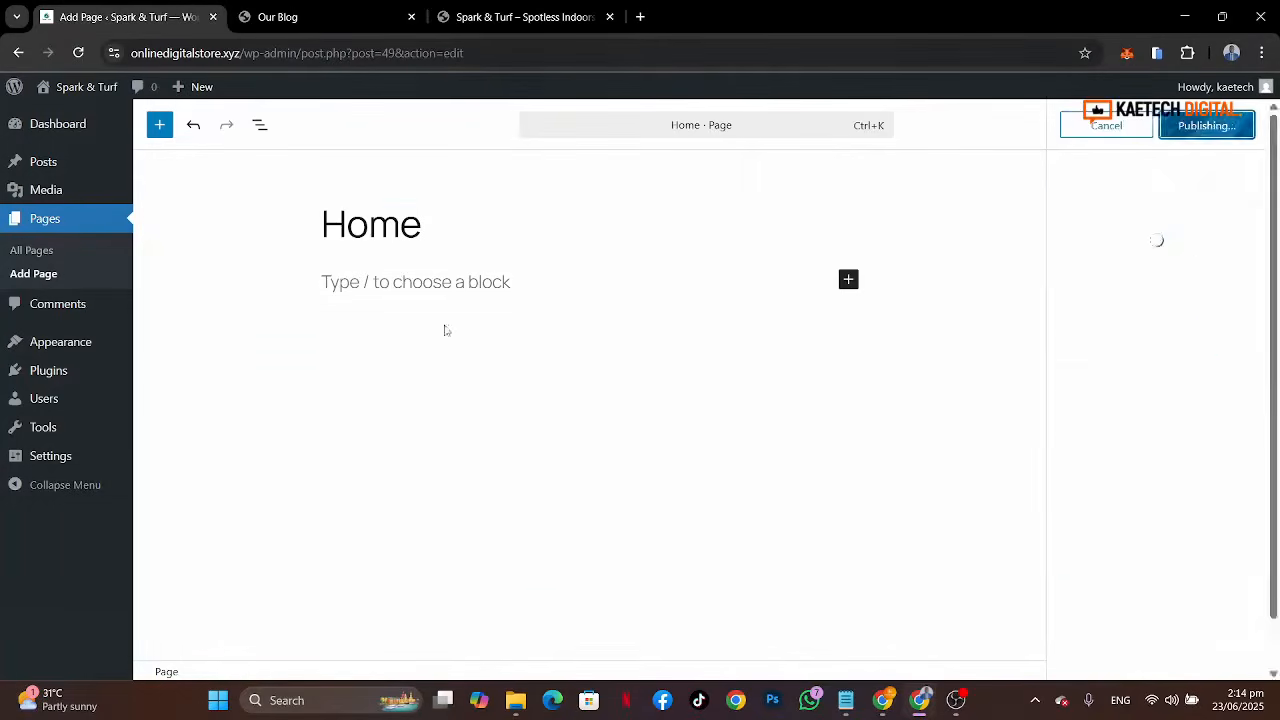
Step: Add a new page titled About Us and publish it
left_click(15, 278)
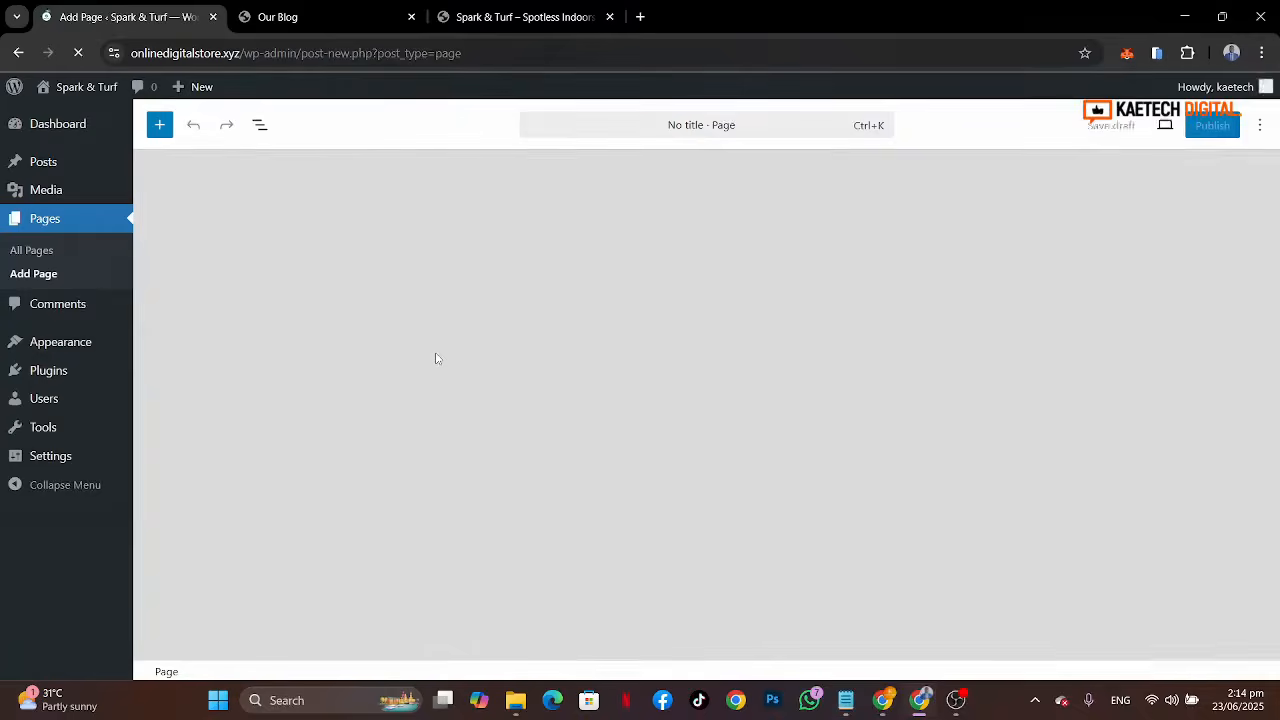
type("A")
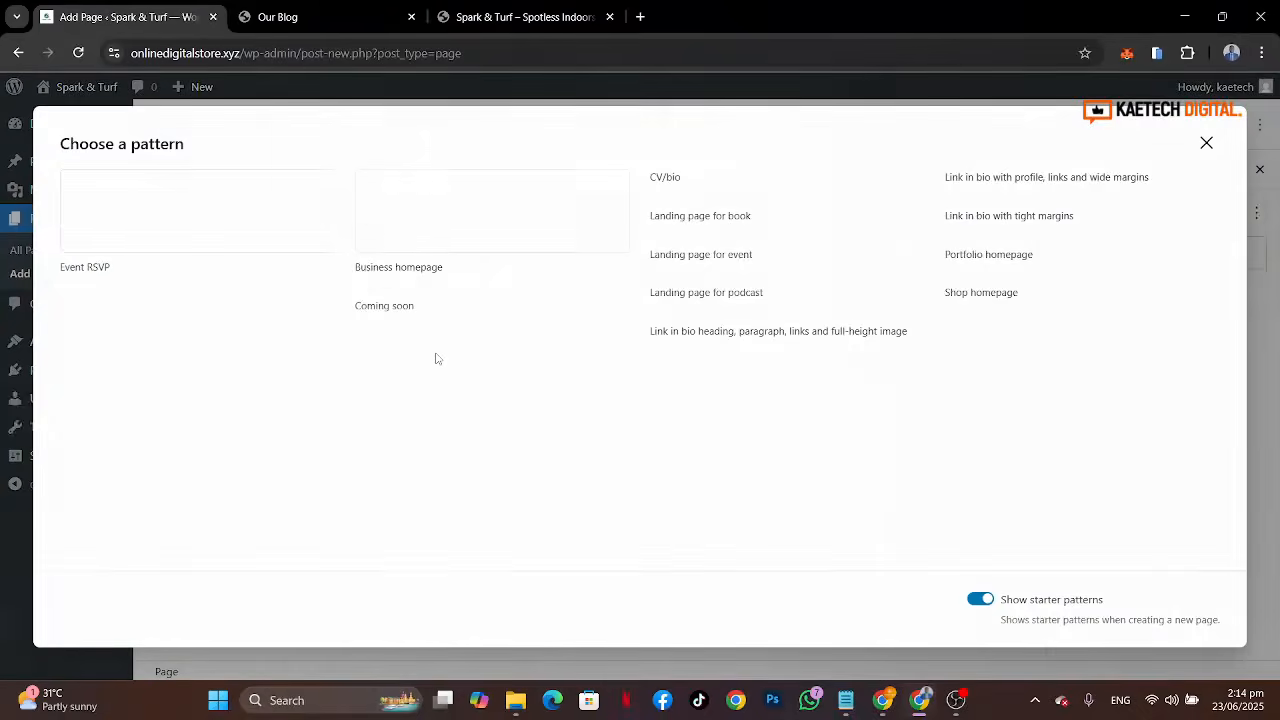
left_click(1206, 146)
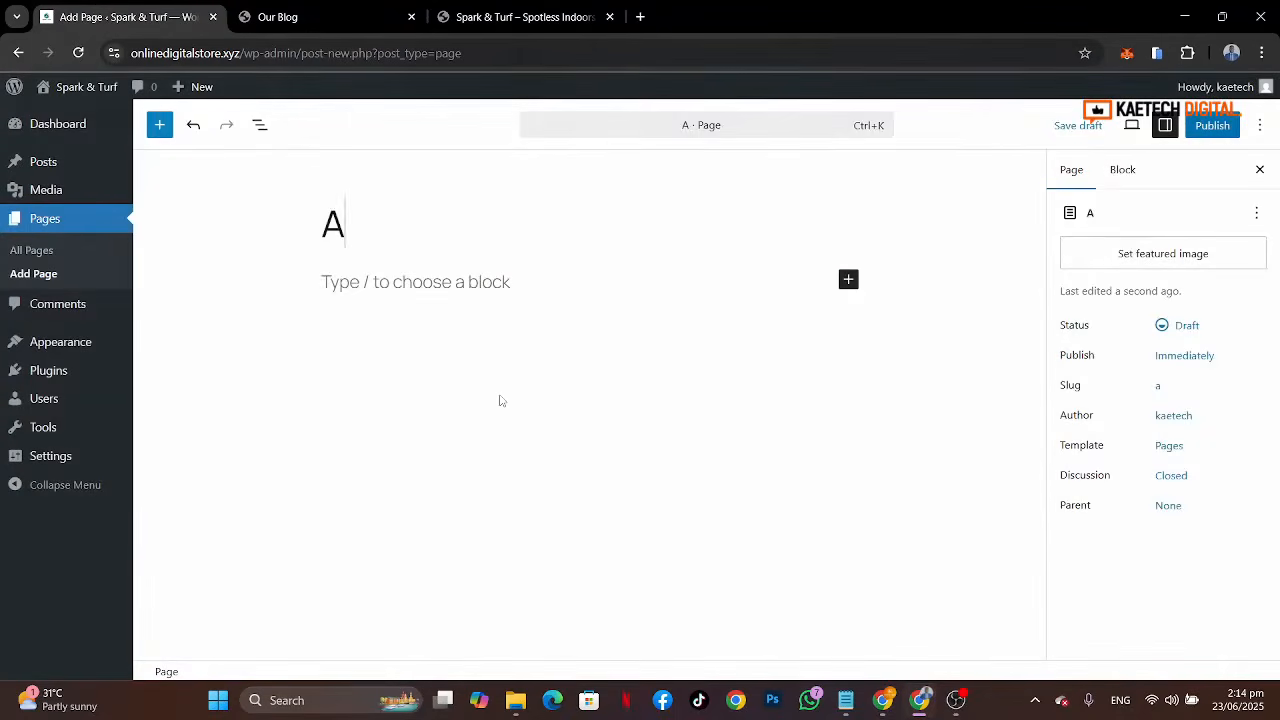
type("bout")
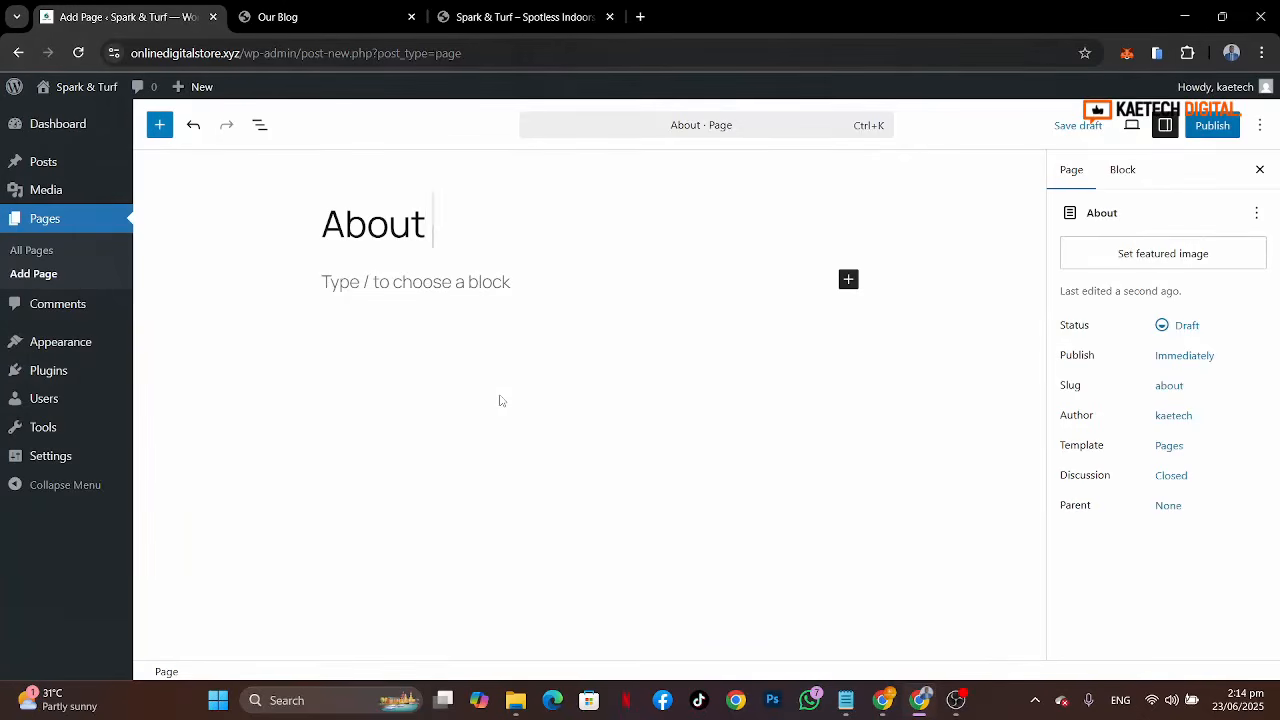
type(" Us")
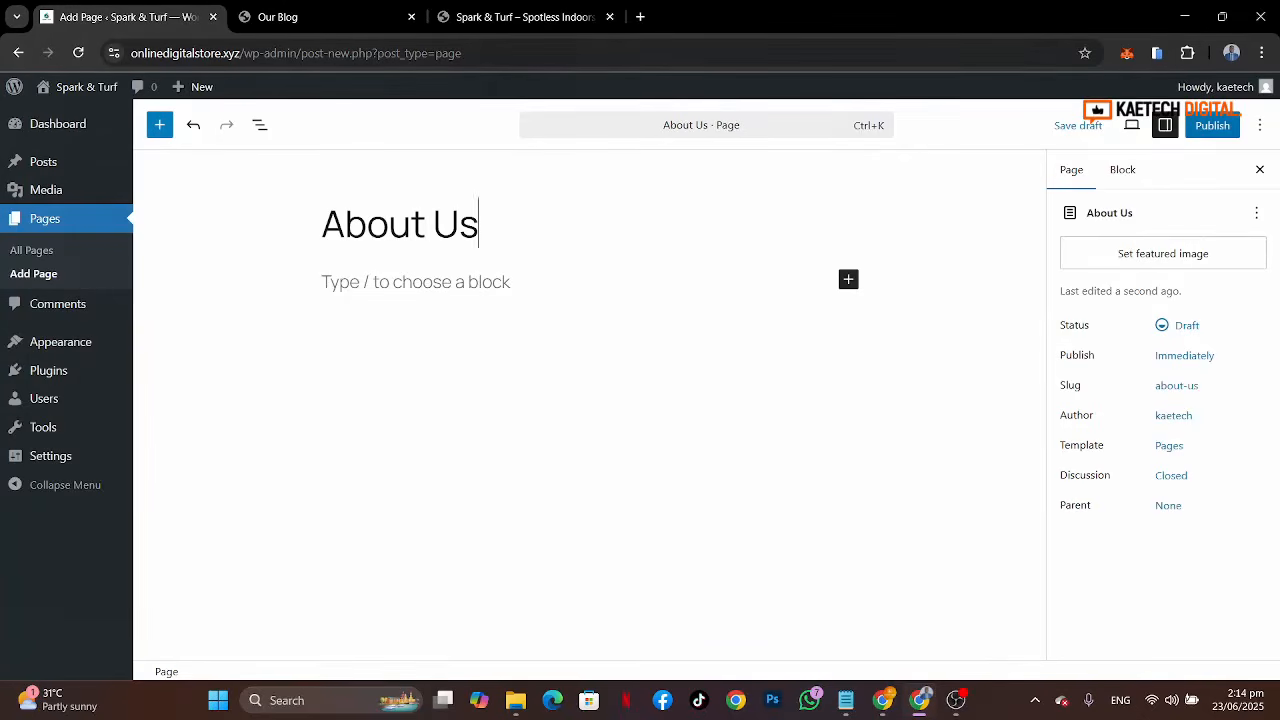
left_click(1212, 125)
left_click(1212, 125)
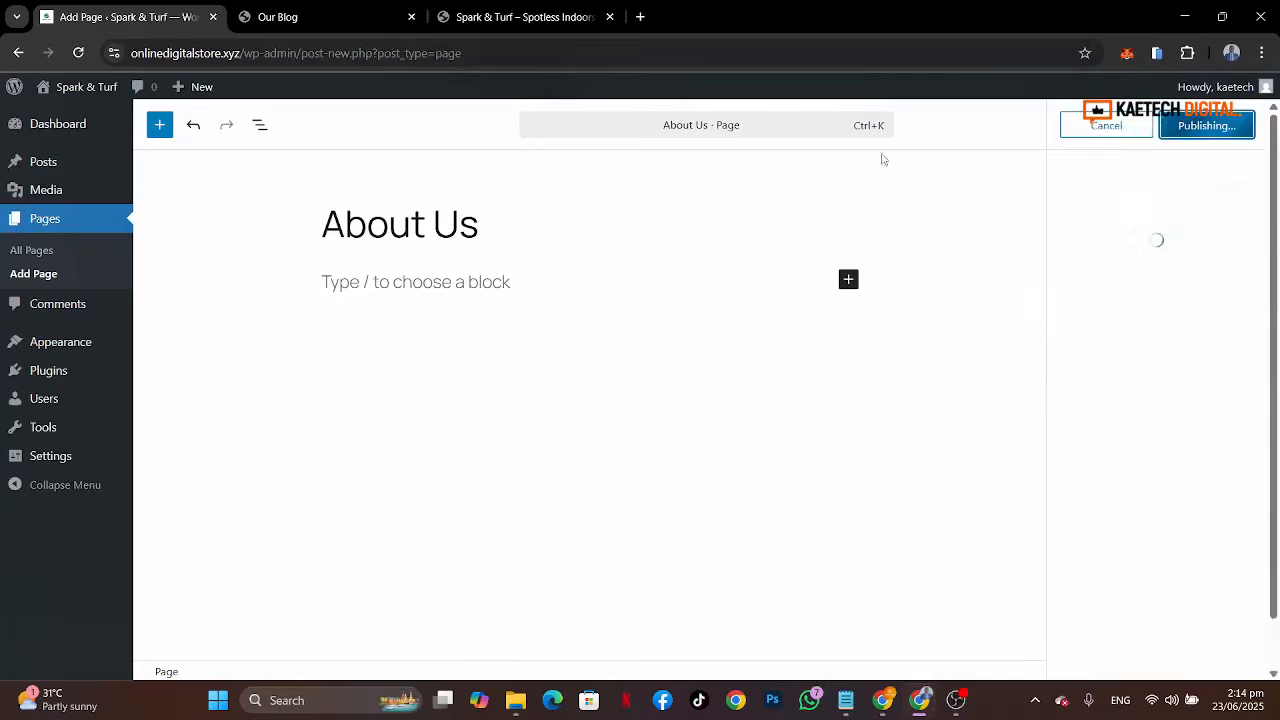
Step: Add a new page titled Services and publish it
left_click(42, 275)
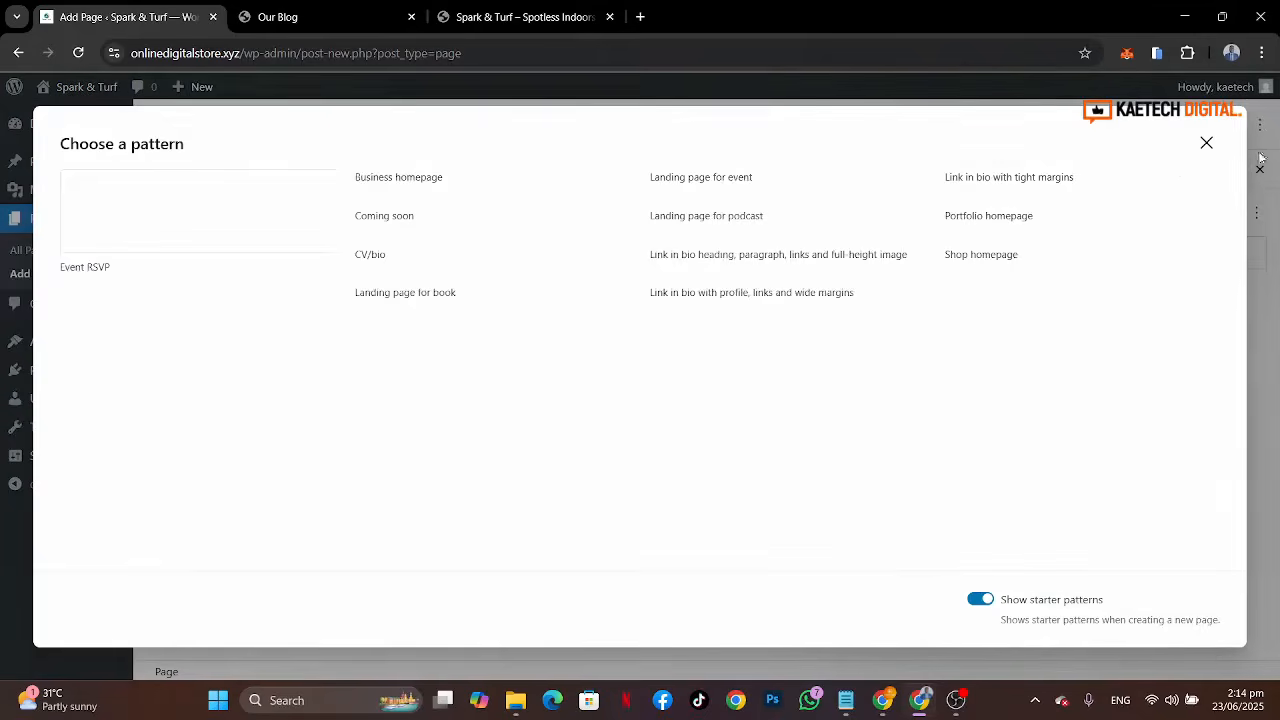
left_click(1207, 144)
left_click(388, 229)
type("S")
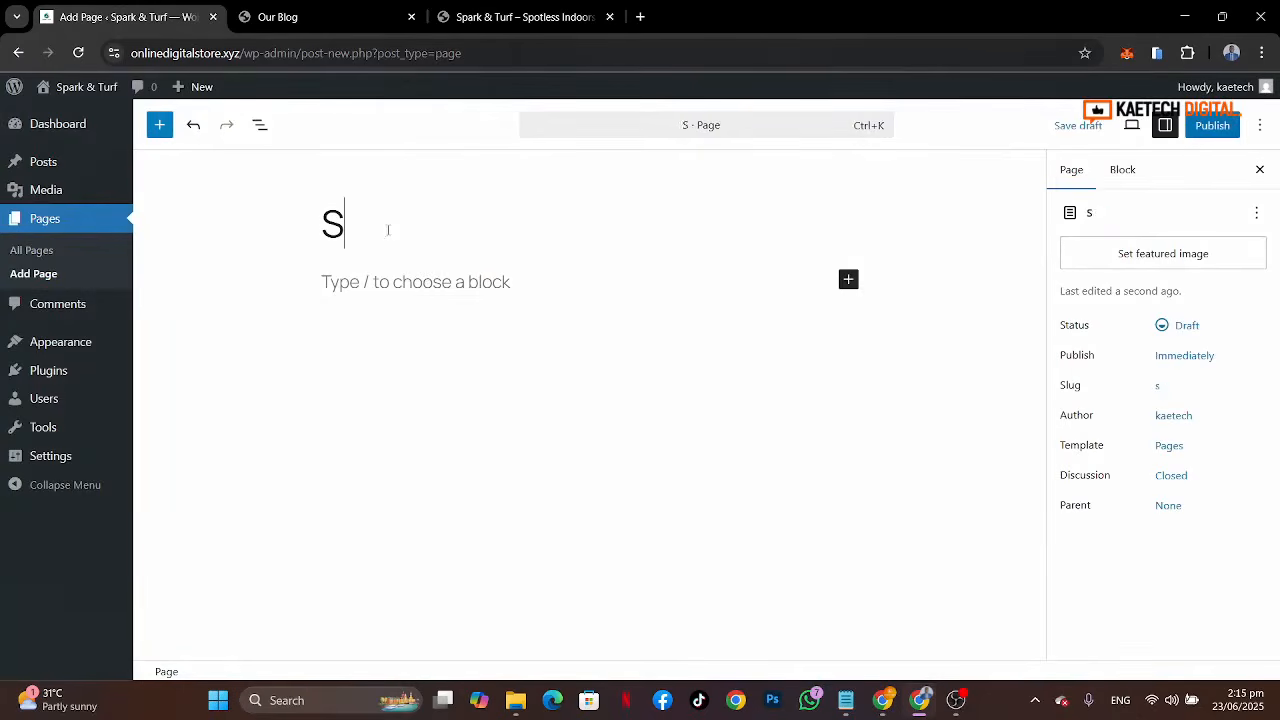
type("ervices")
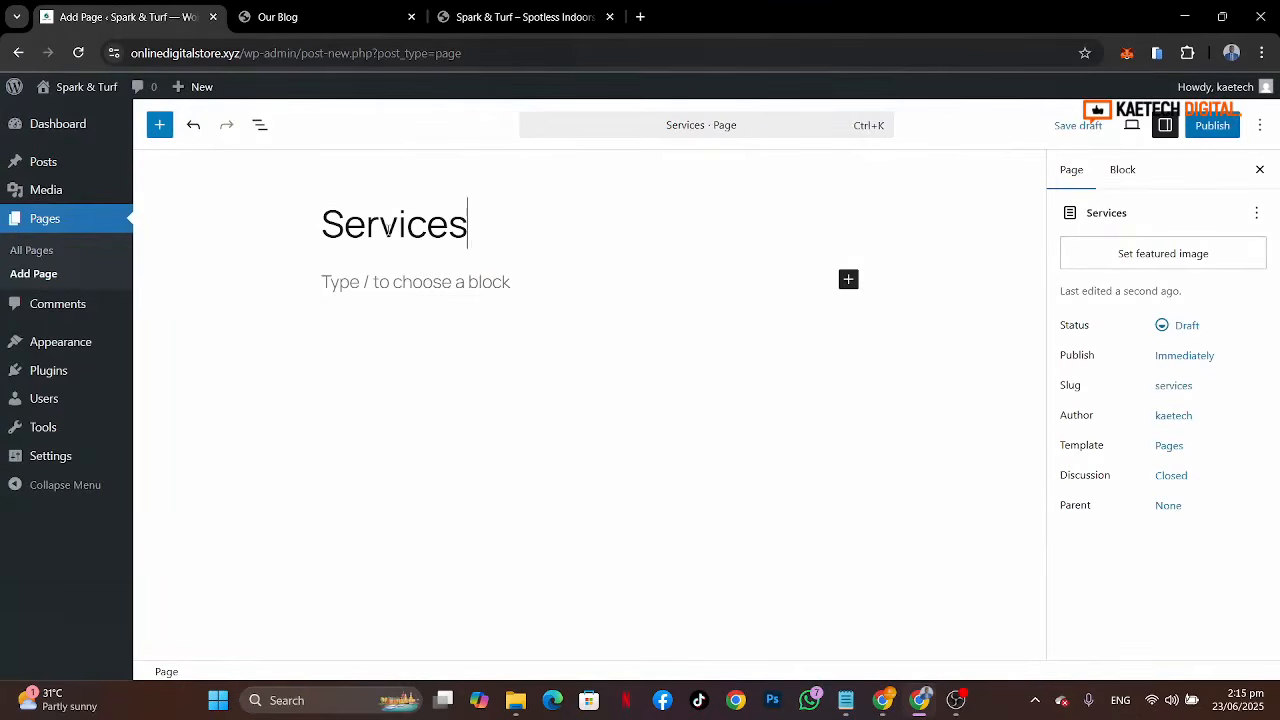
left_click(335, 225)
left_click(530, 18)
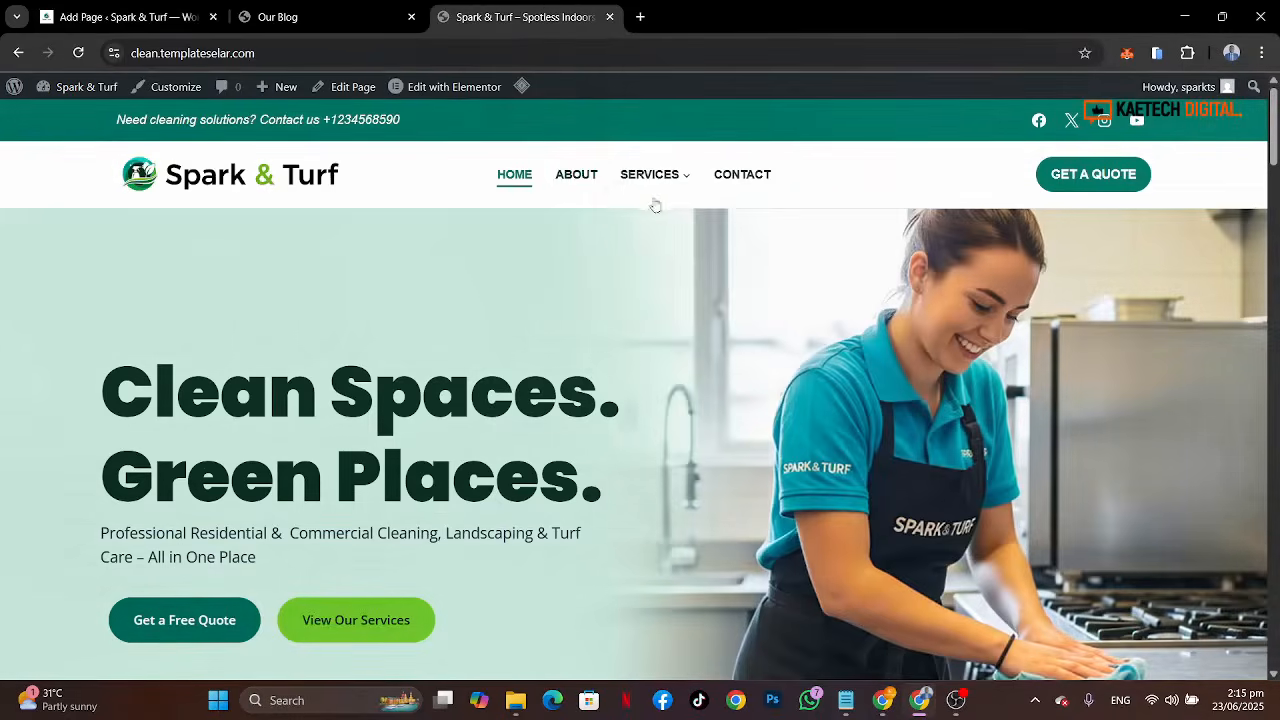
left_click(106, 20)
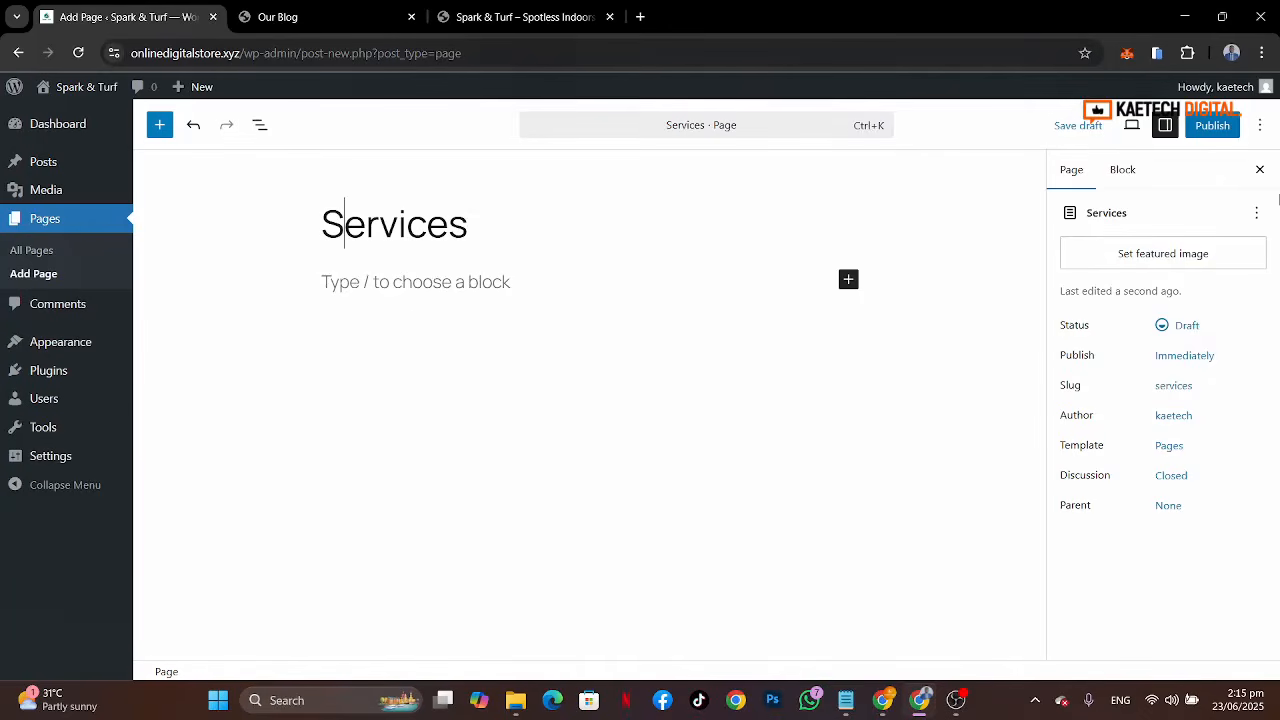
left_click(1212, 125)
left_click(1207, 125)
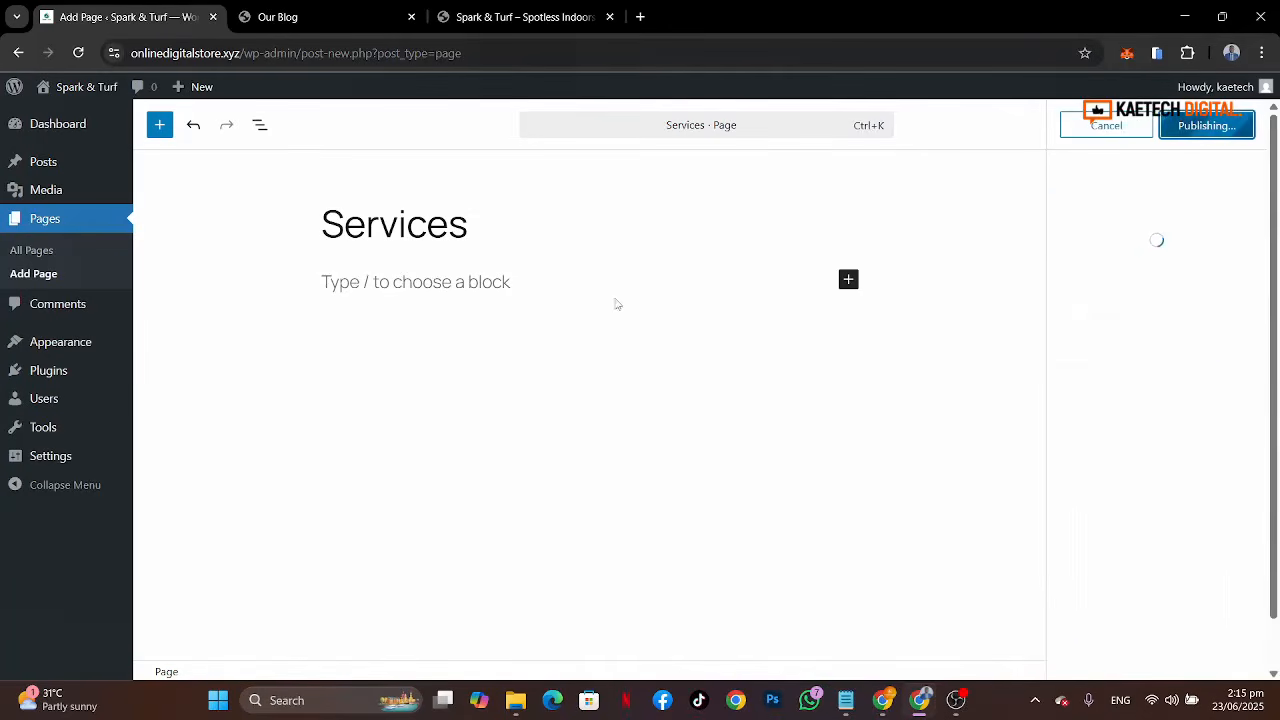
Step: Add a new page titled Booking and publish it
left_click(22, 274)
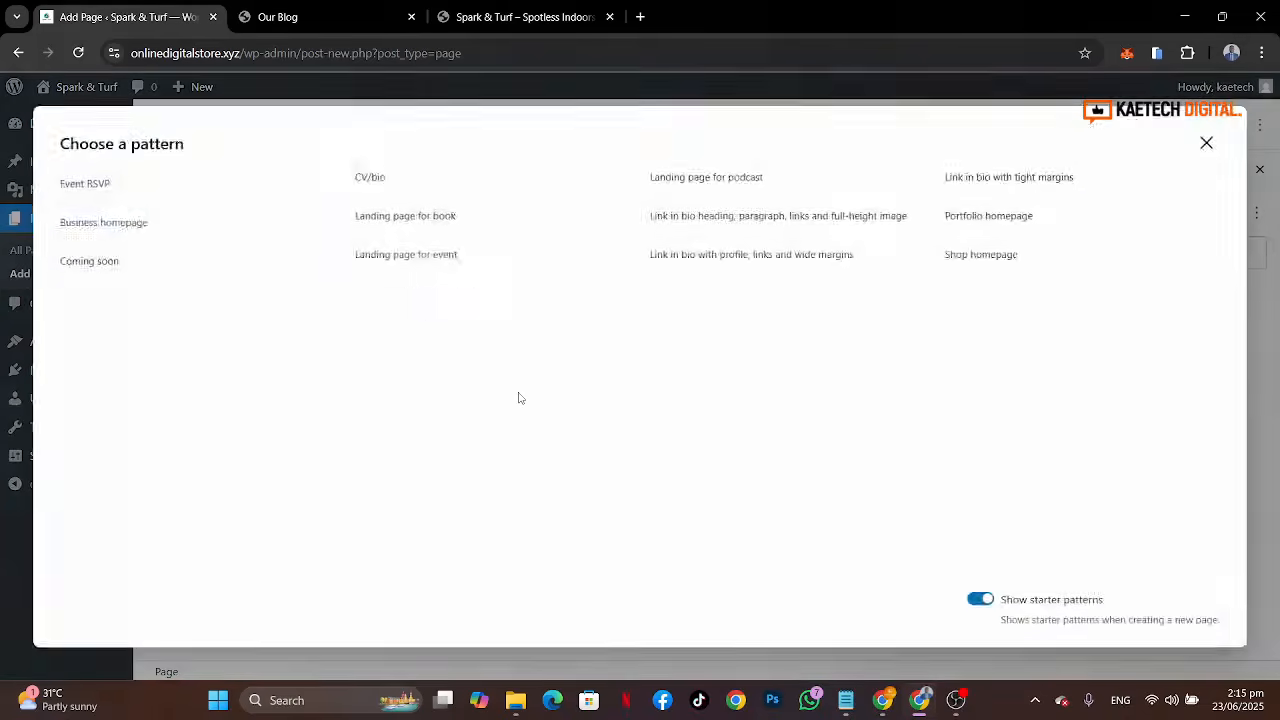
left_click(1207, 143)
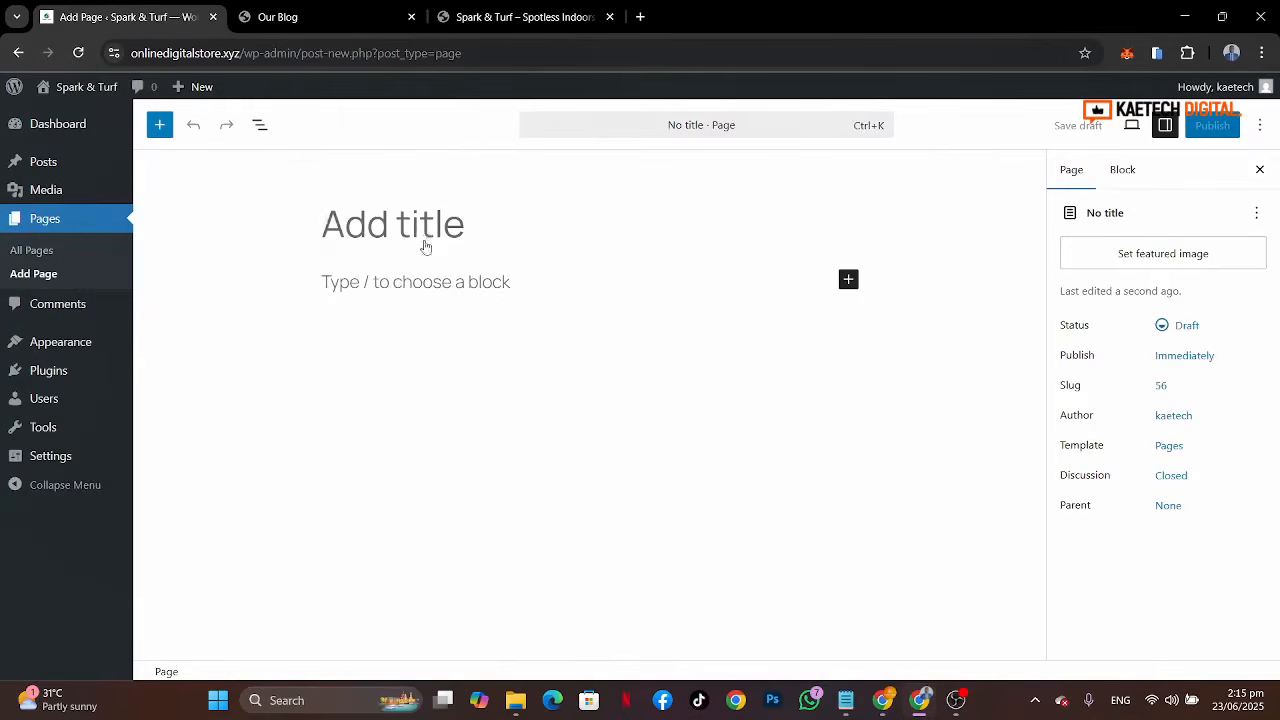
left_click(387, 228)
type("Booking")
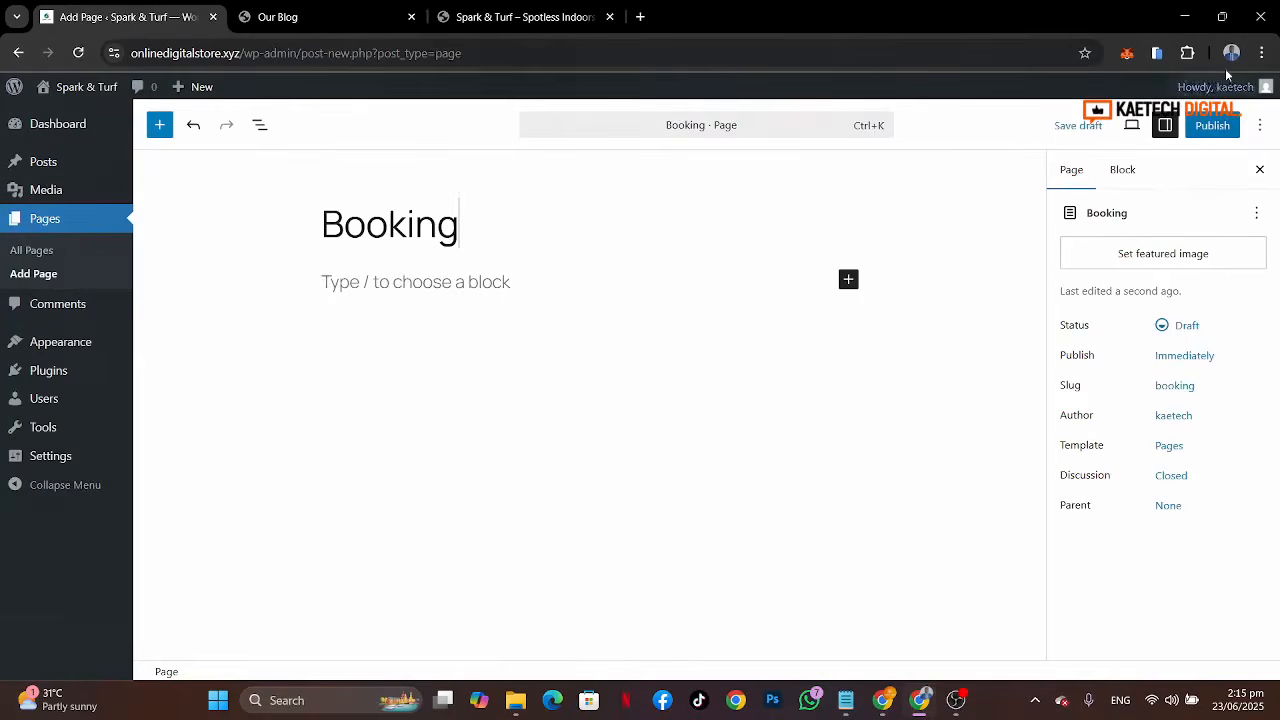
left_click(1214, 128)
left_click(1216, 132)
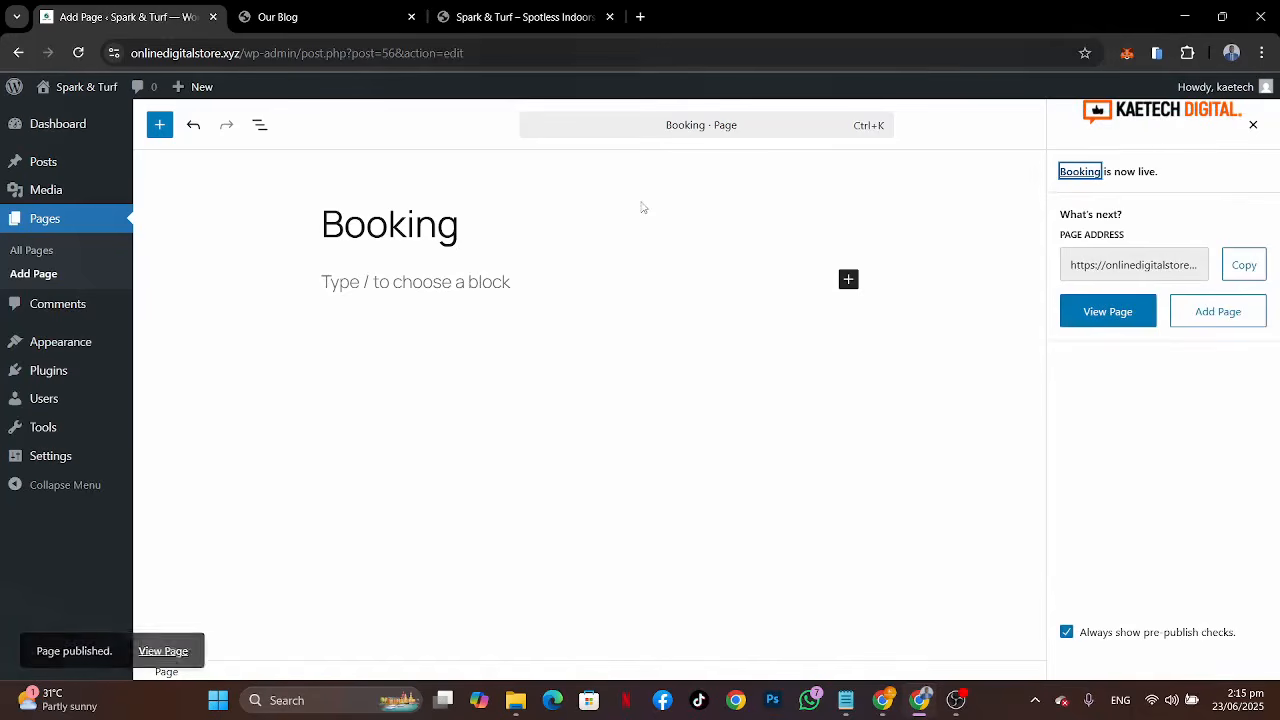
Step: Add a new page titled Contact and publish it
left_click(40, 279)
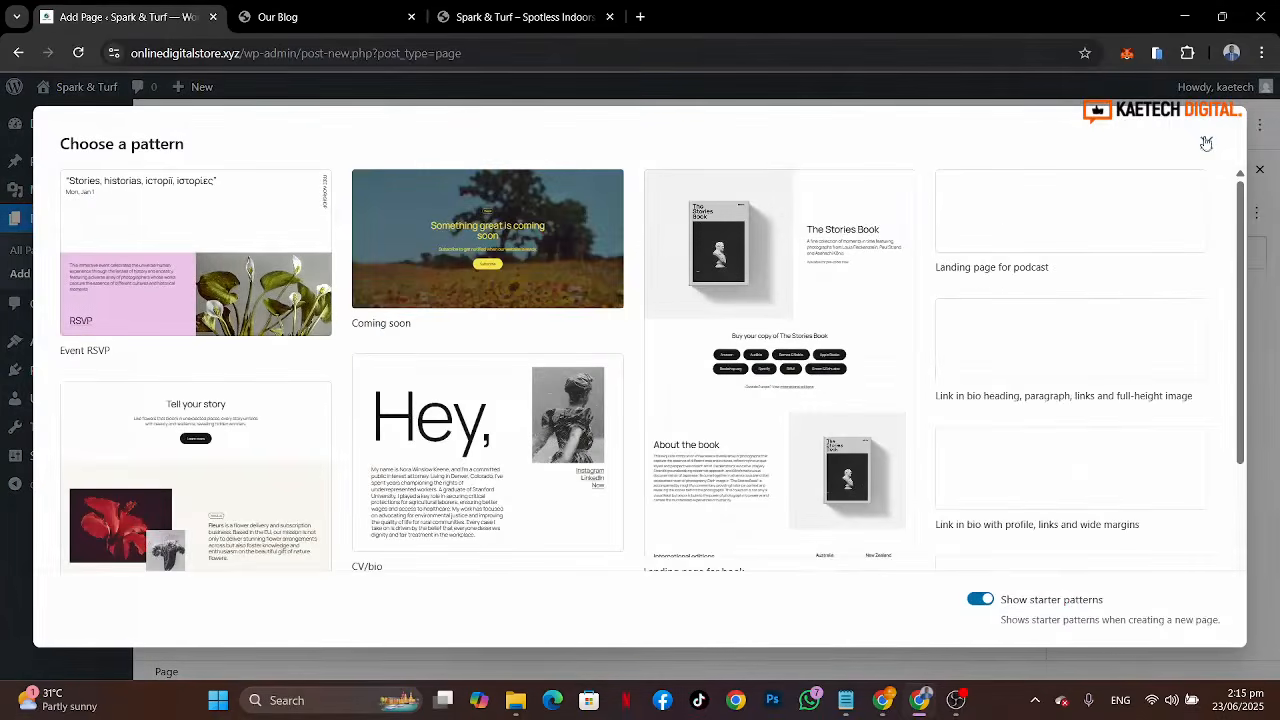
left_click(1206, 144)
type("Contac")
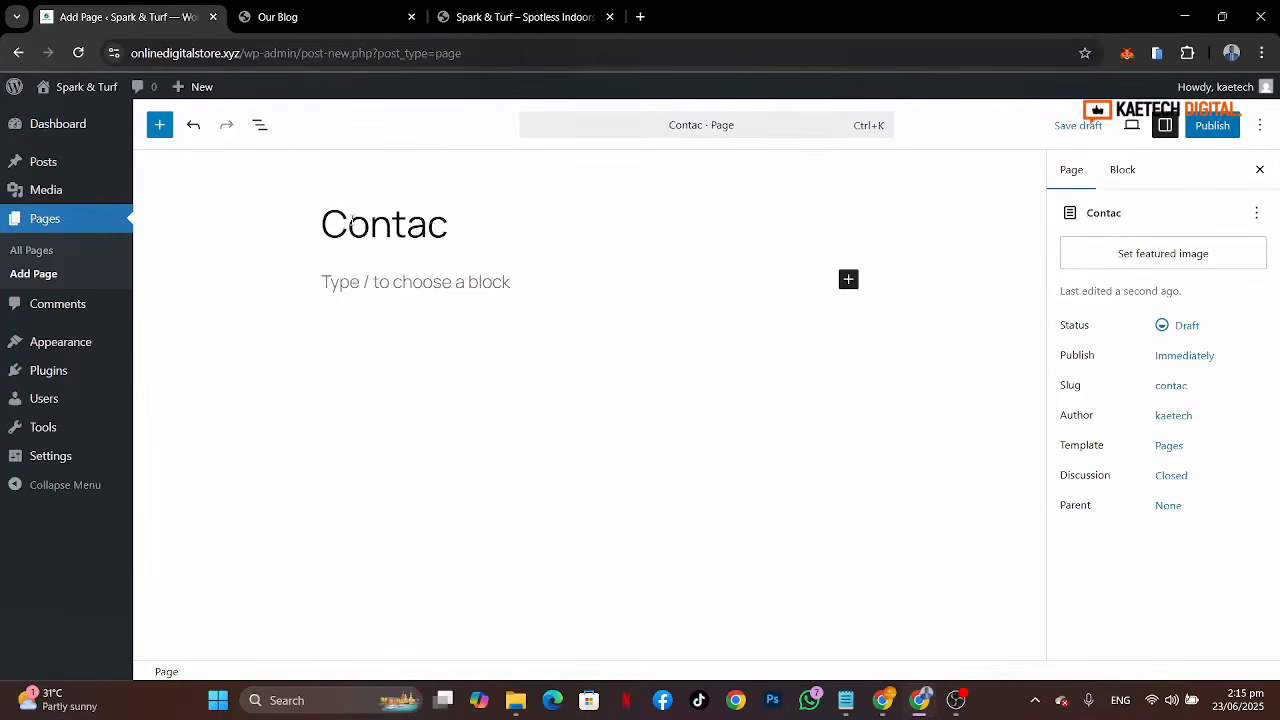
type("t")
left_click(1212, 125)
left_click(1218, 124)
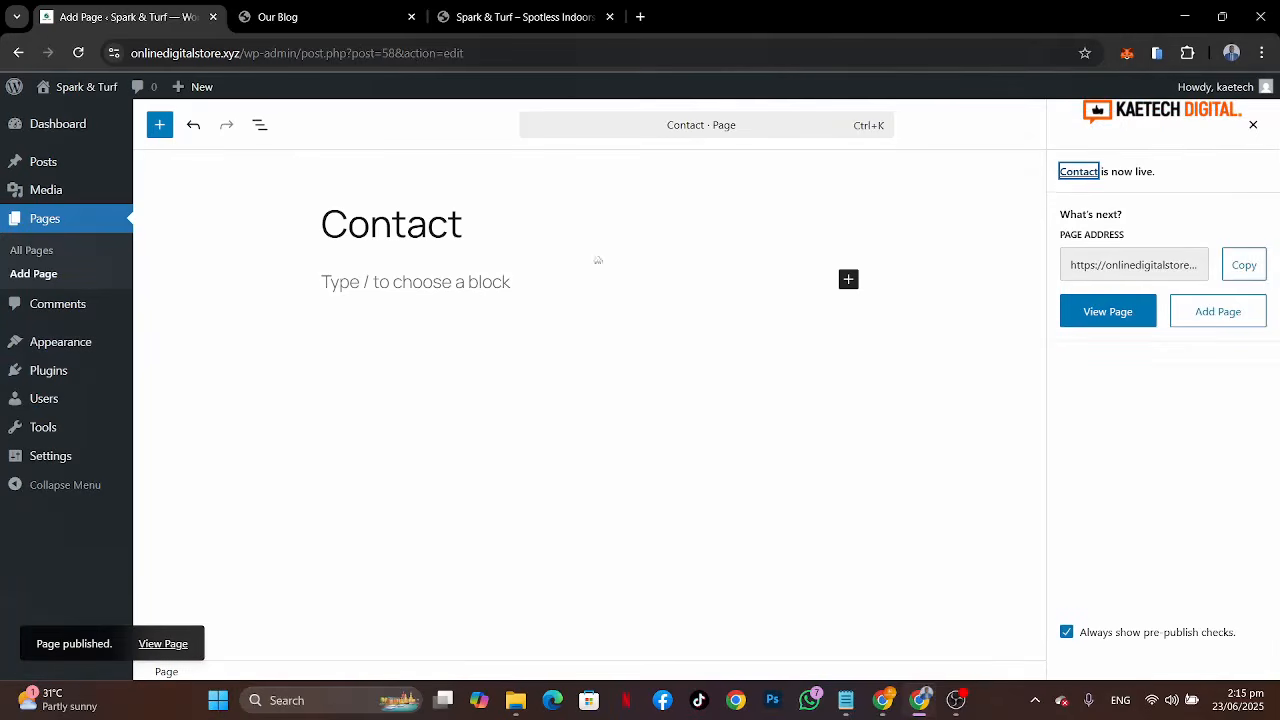
Step: Check the reference site's Services submenu items and open the list of all pages
left_click(565, 18)
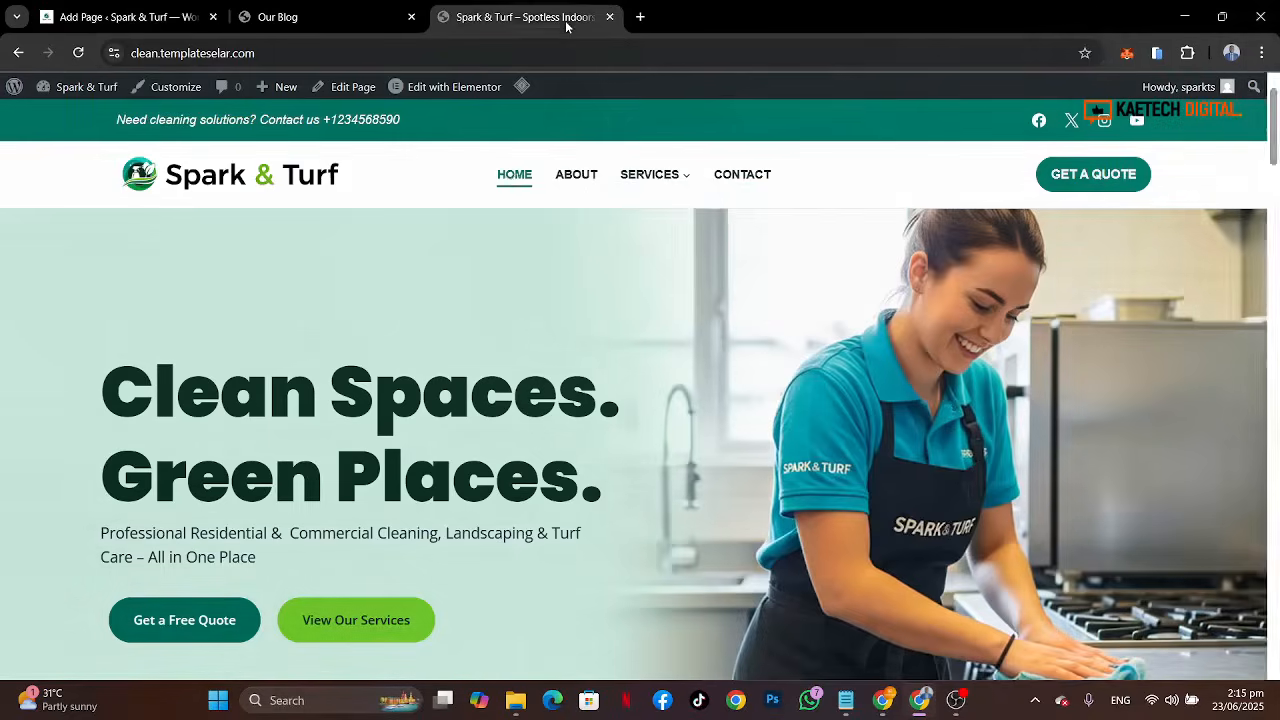
mouse_move(656, 177)
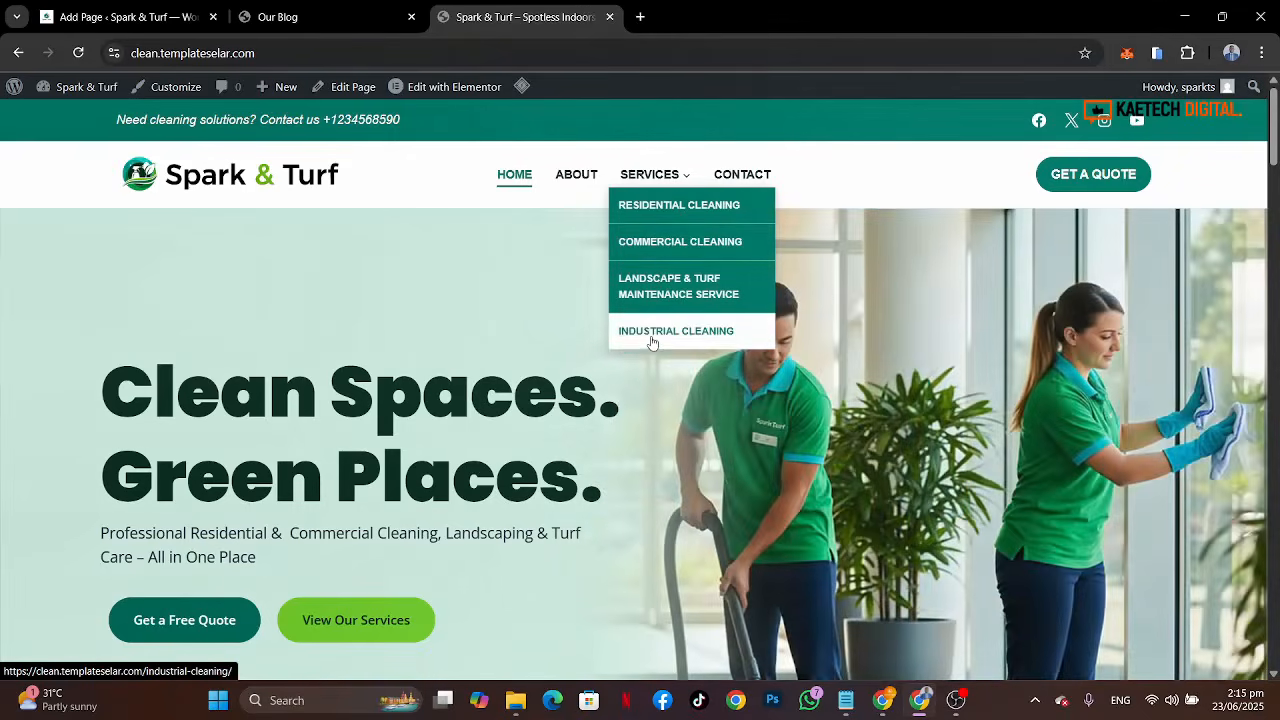
left_click(116, 17)
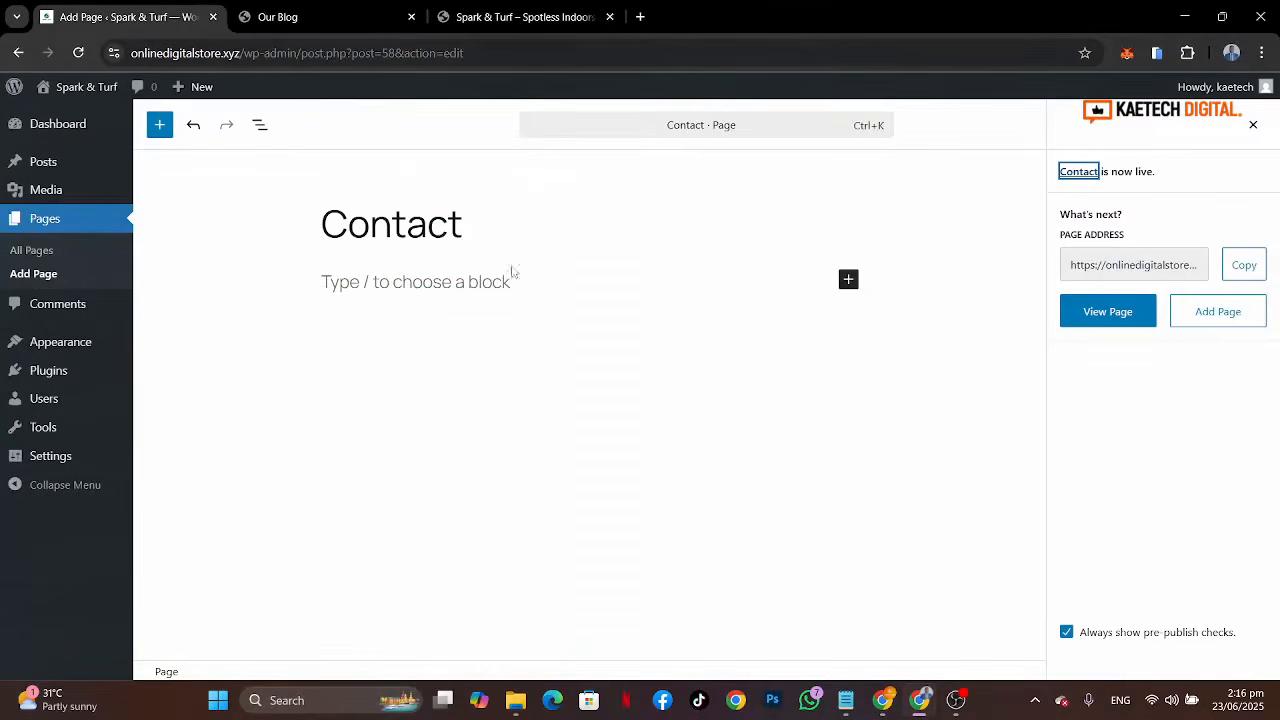
left_click(29, 277)
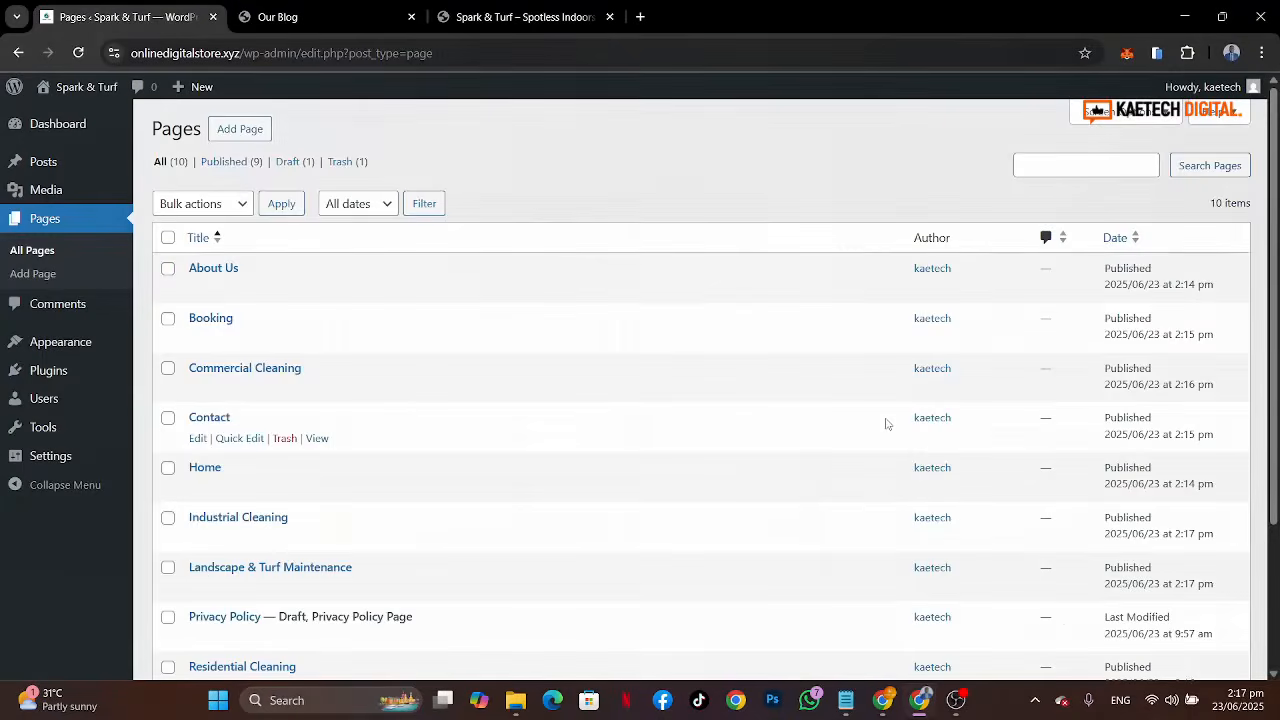
Step: Review the pages list and preview the published Home page in a new tab
scroll(886, 423, "down", 2)
scroll(800, 430, "up", 1)
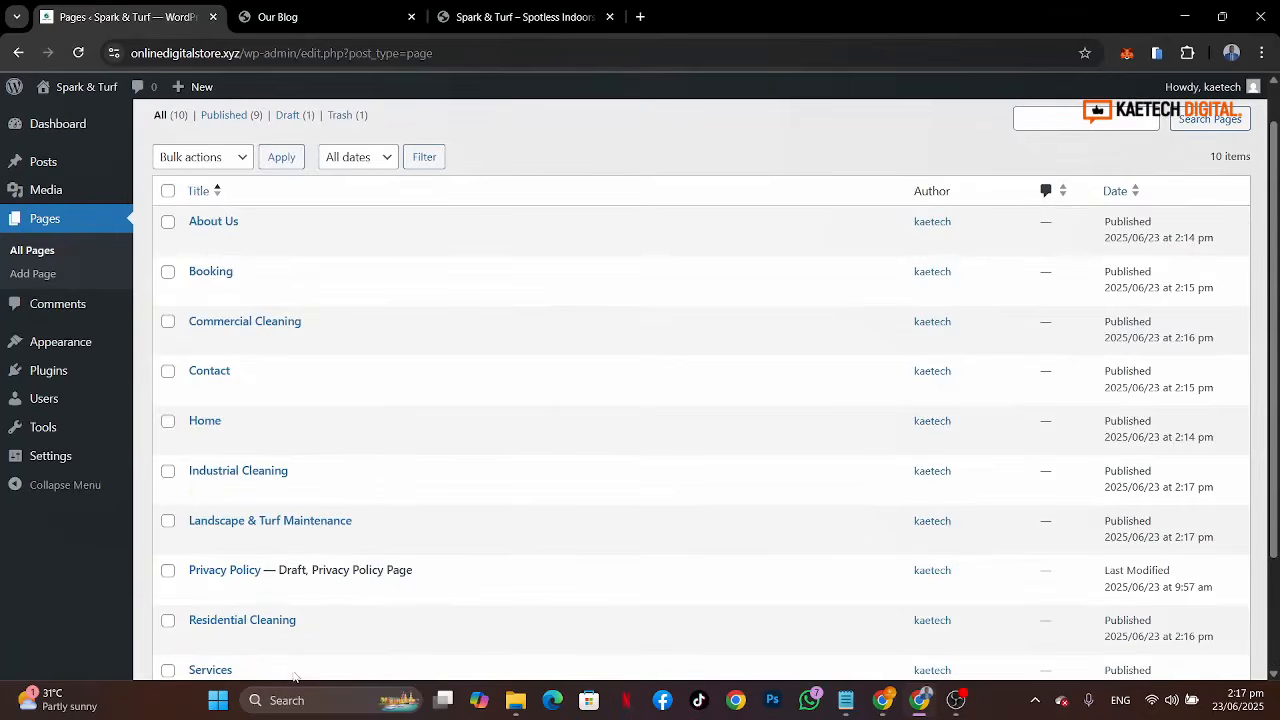
scroll(300, 420, "down", 3)
scroll(343, 303, "up", 3)
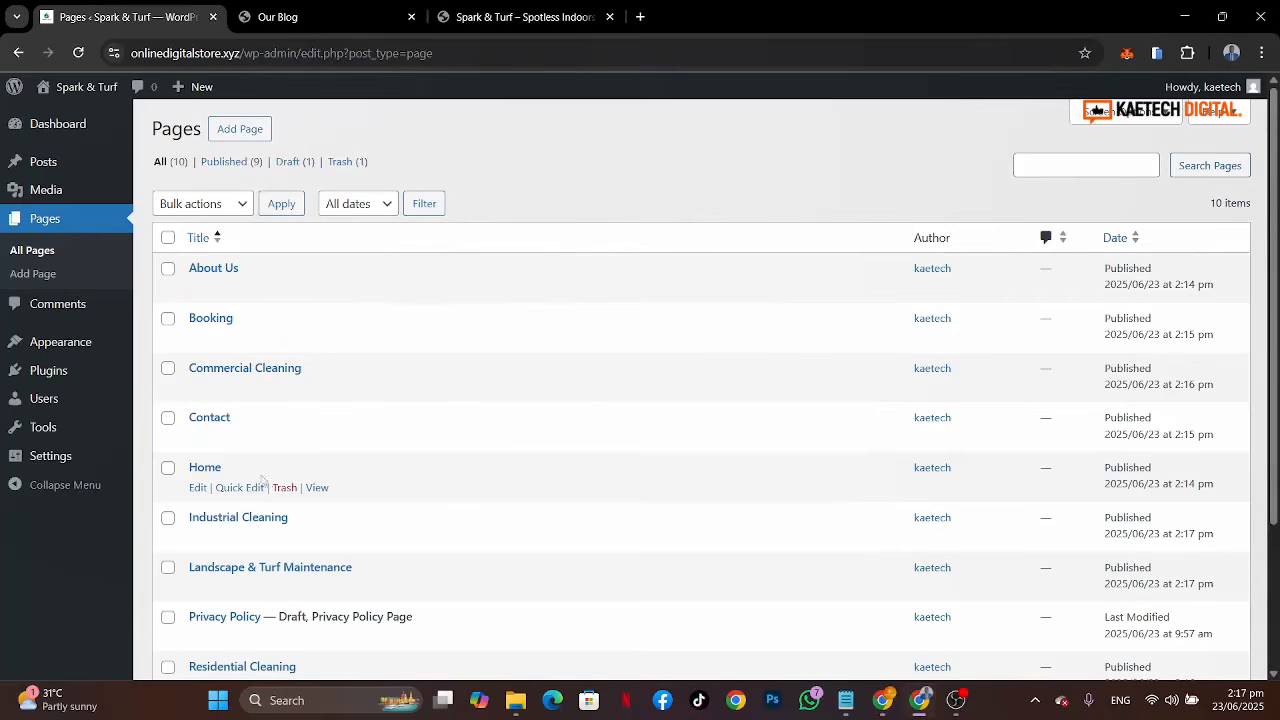
middle_click(317, 487)
left_click(319, 16)
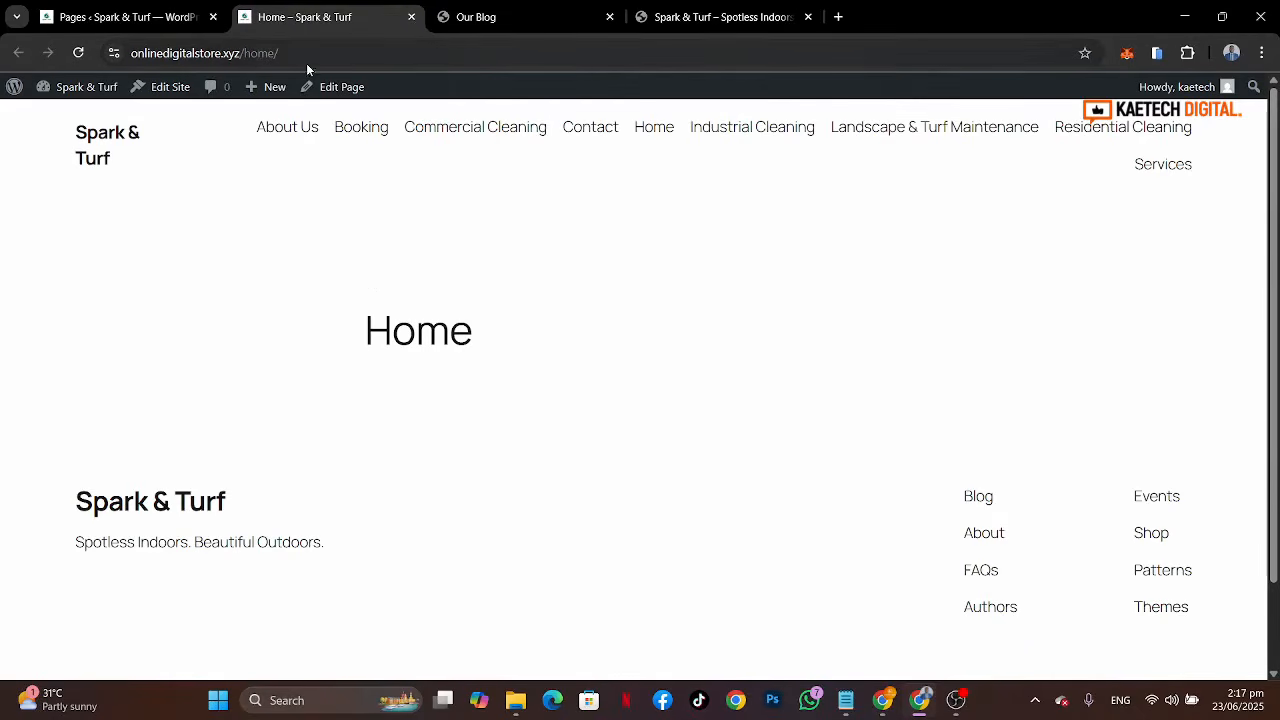
left_click(140, 17)
mouse_move(57, 349)
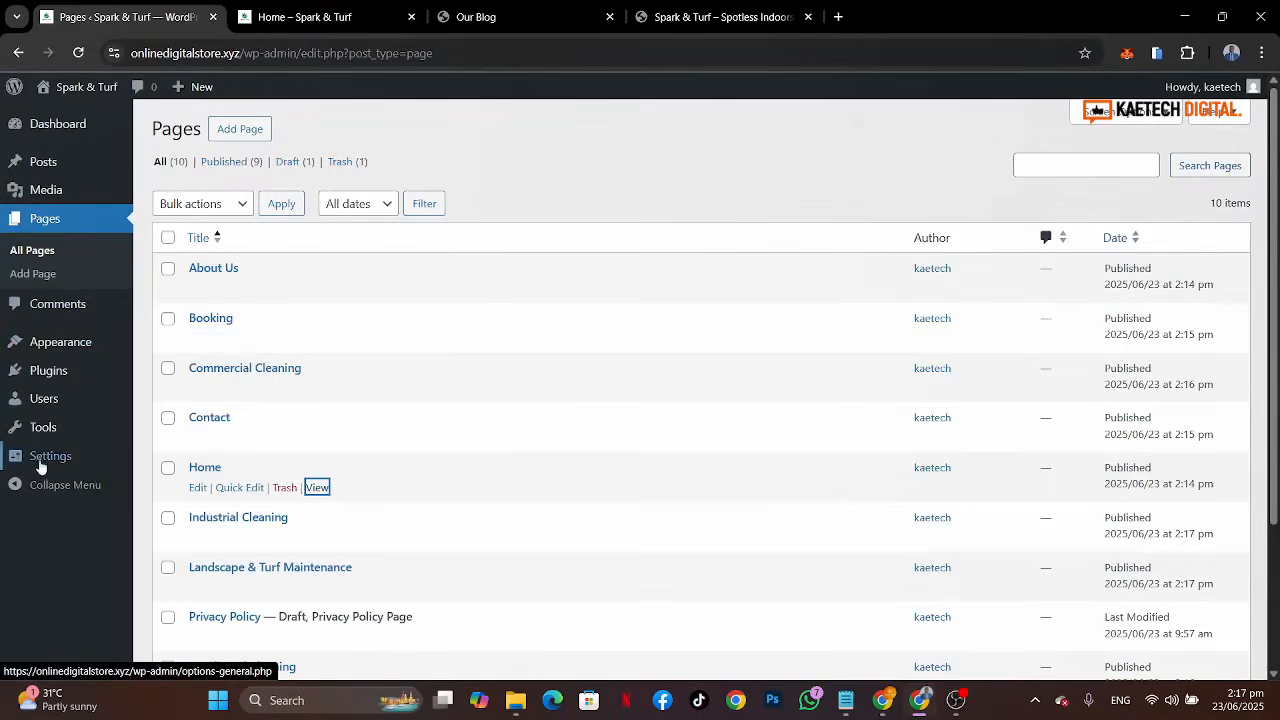
Step: Set the homepage to display the static page Home and save the reading settings
mouse_move(43, 462)
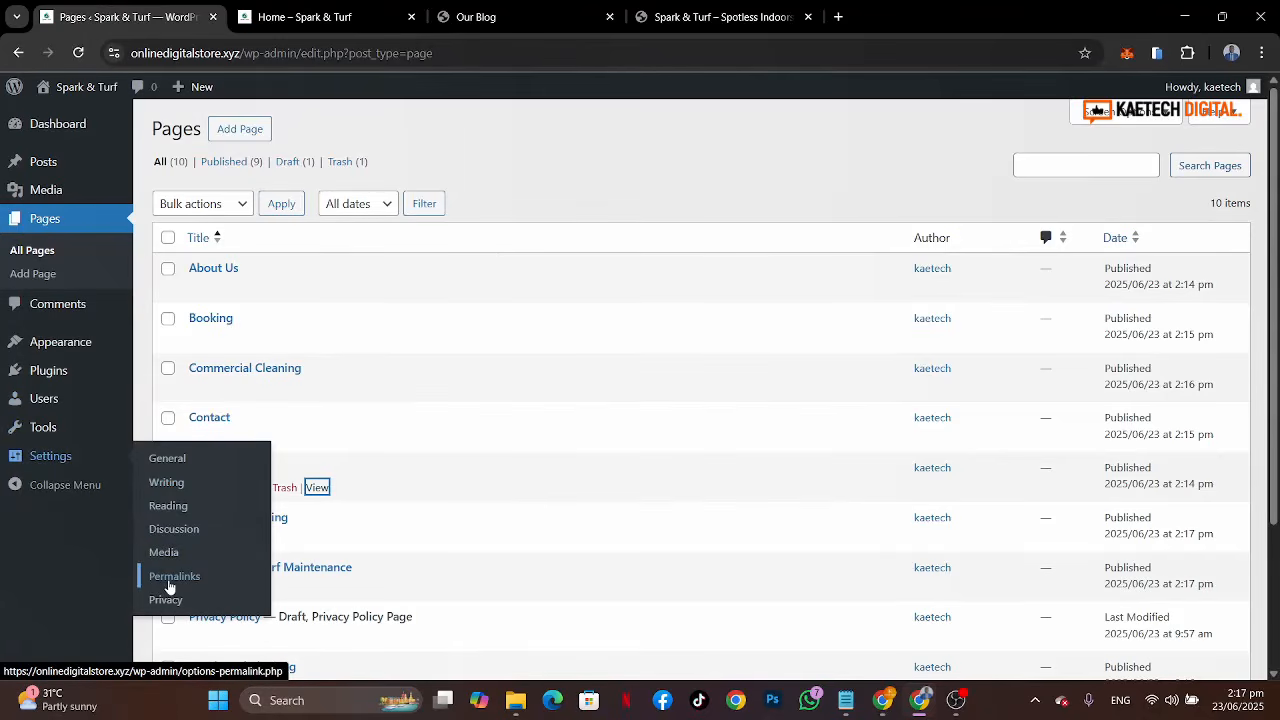
left_click(169, 508)
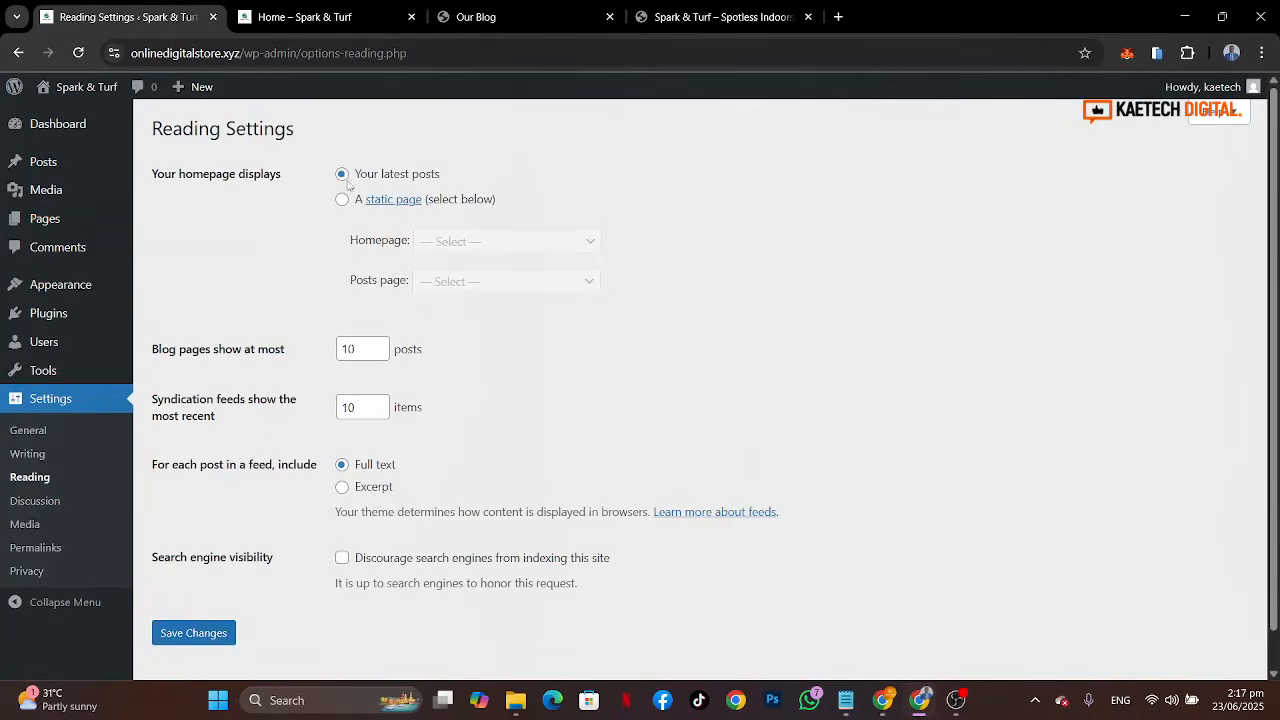
left_click(342, 200)
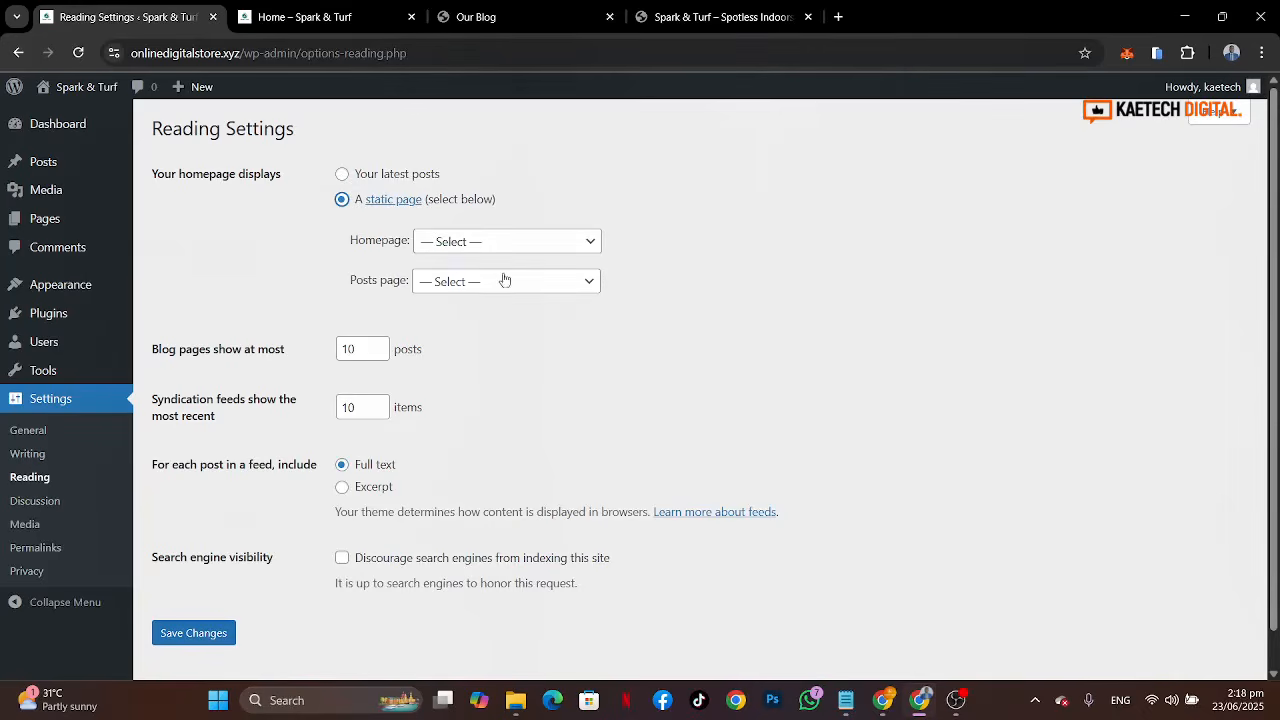
left_click(487, 246)
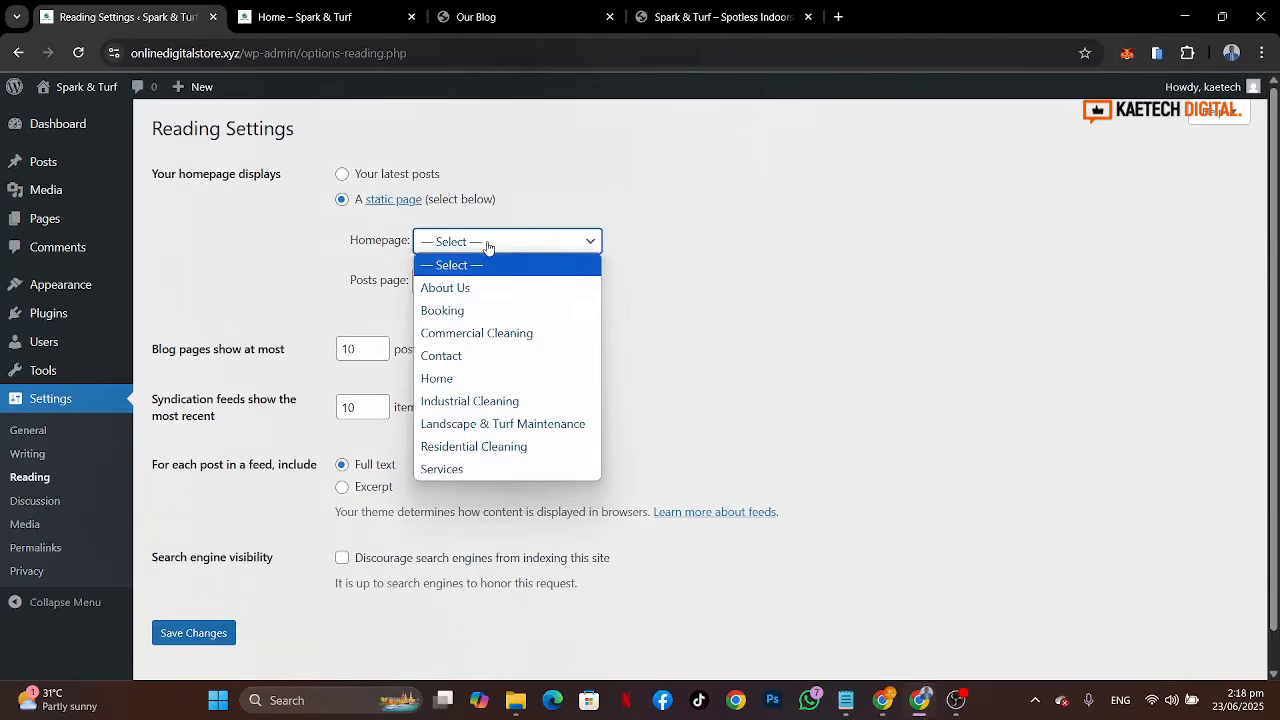
left_click(447, 379)
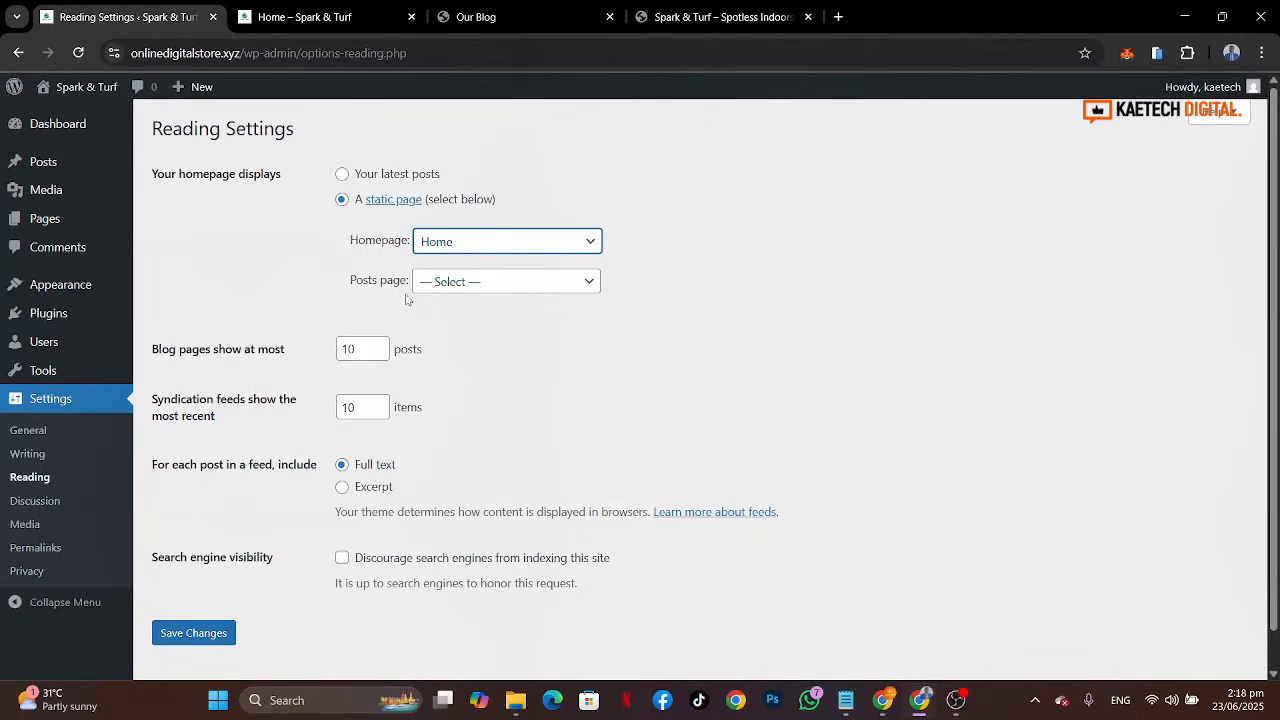
left_click(192, 633)
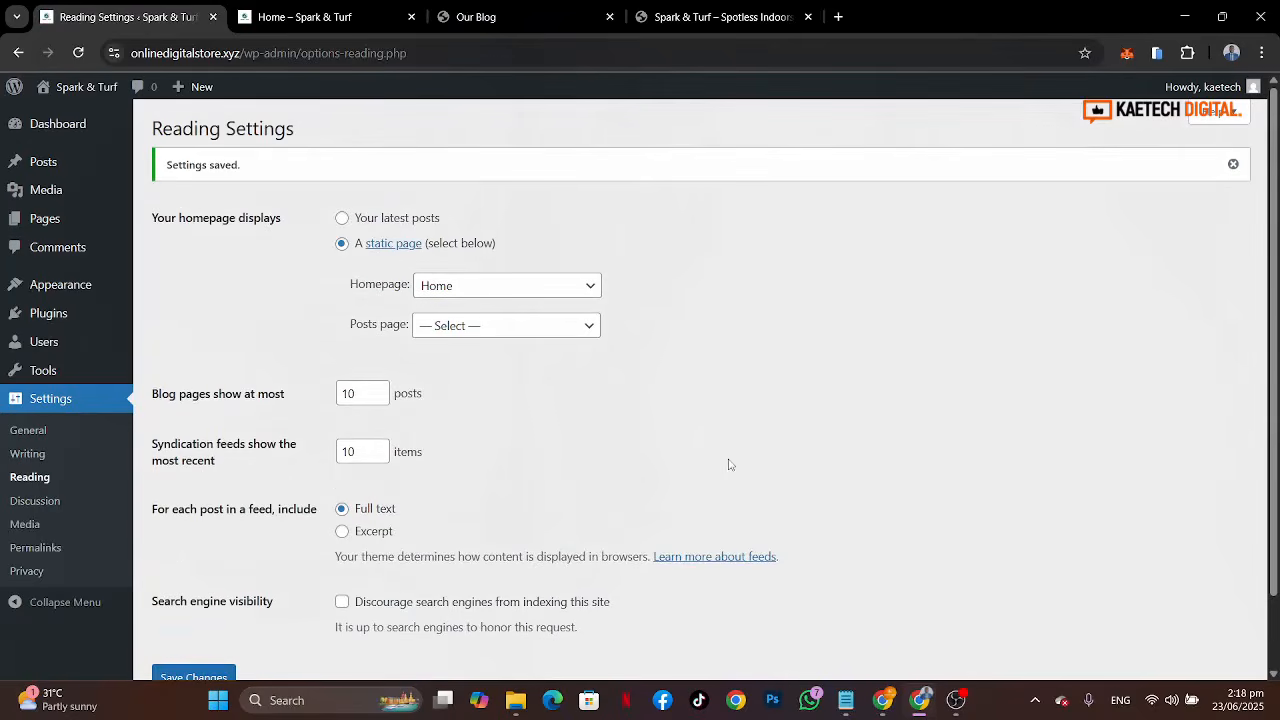
Step: Reload the live site to check its front page and return to the admin dashboard
left_click(349, 14)
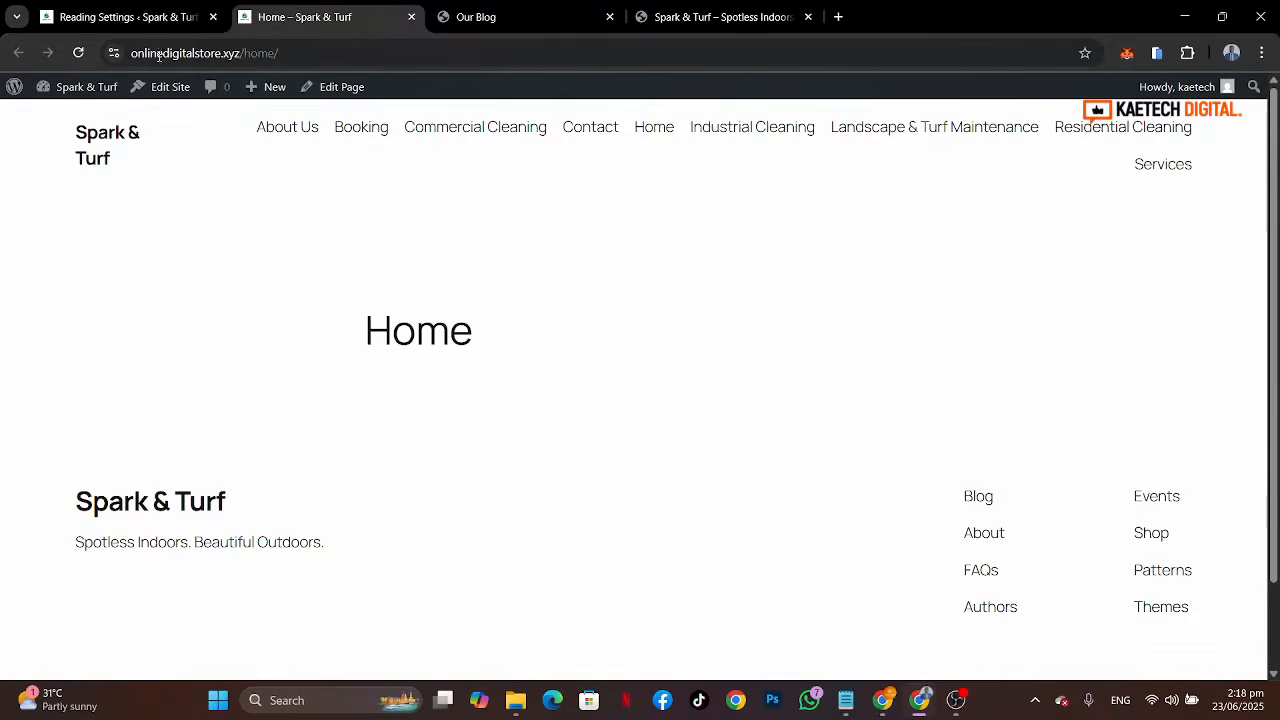
left_click(77, 53)
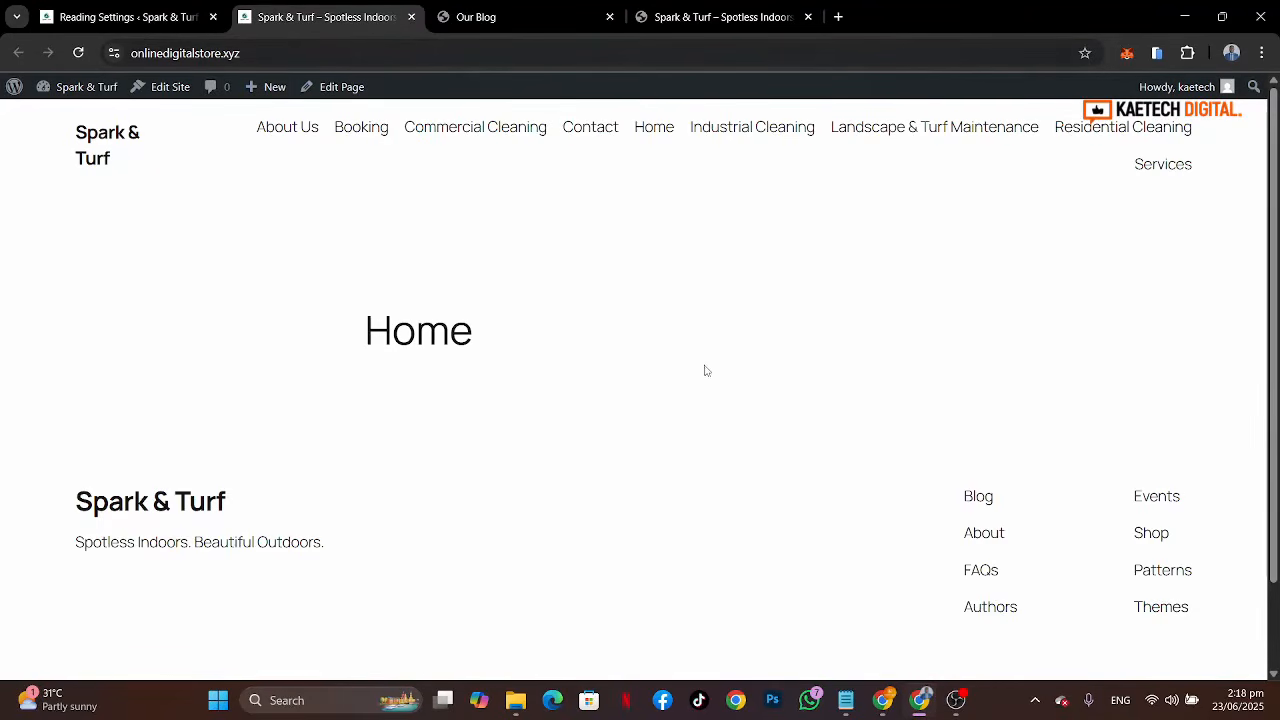
left_click(80, 160)
left_click(125, 16)
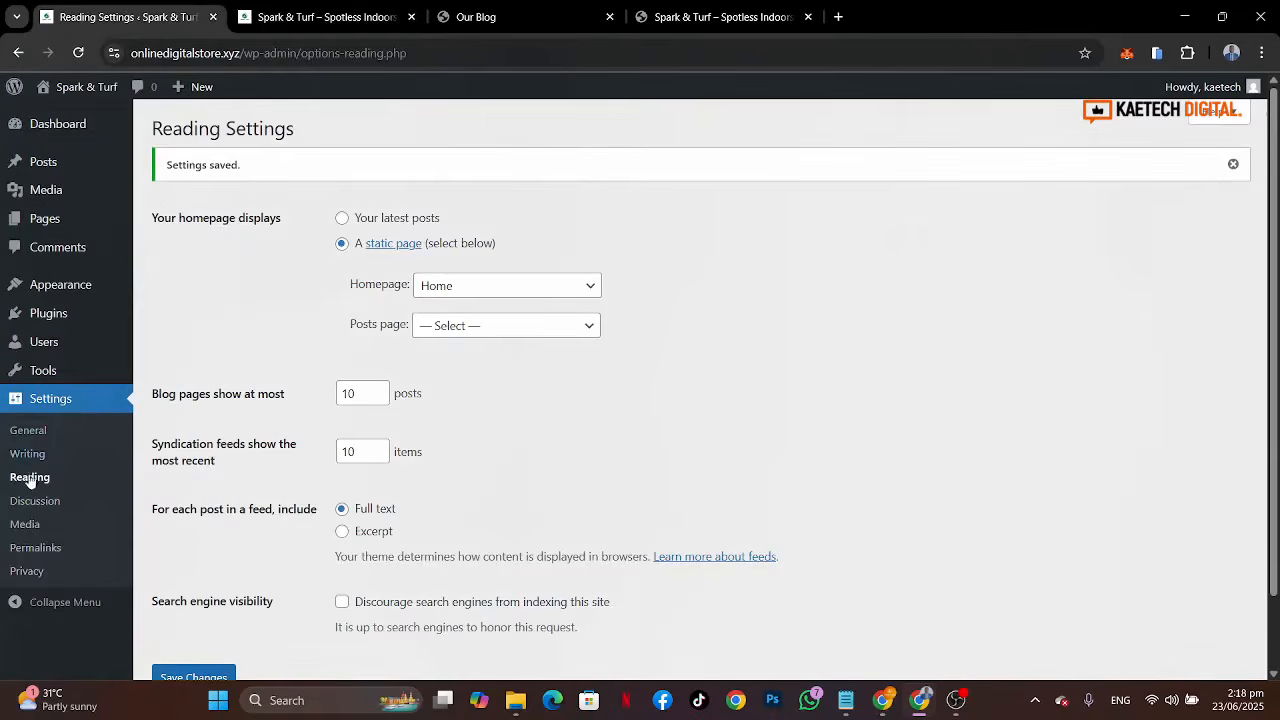
Step: Change the permalink structure to Post name and save the changes
left_click(18, 546)
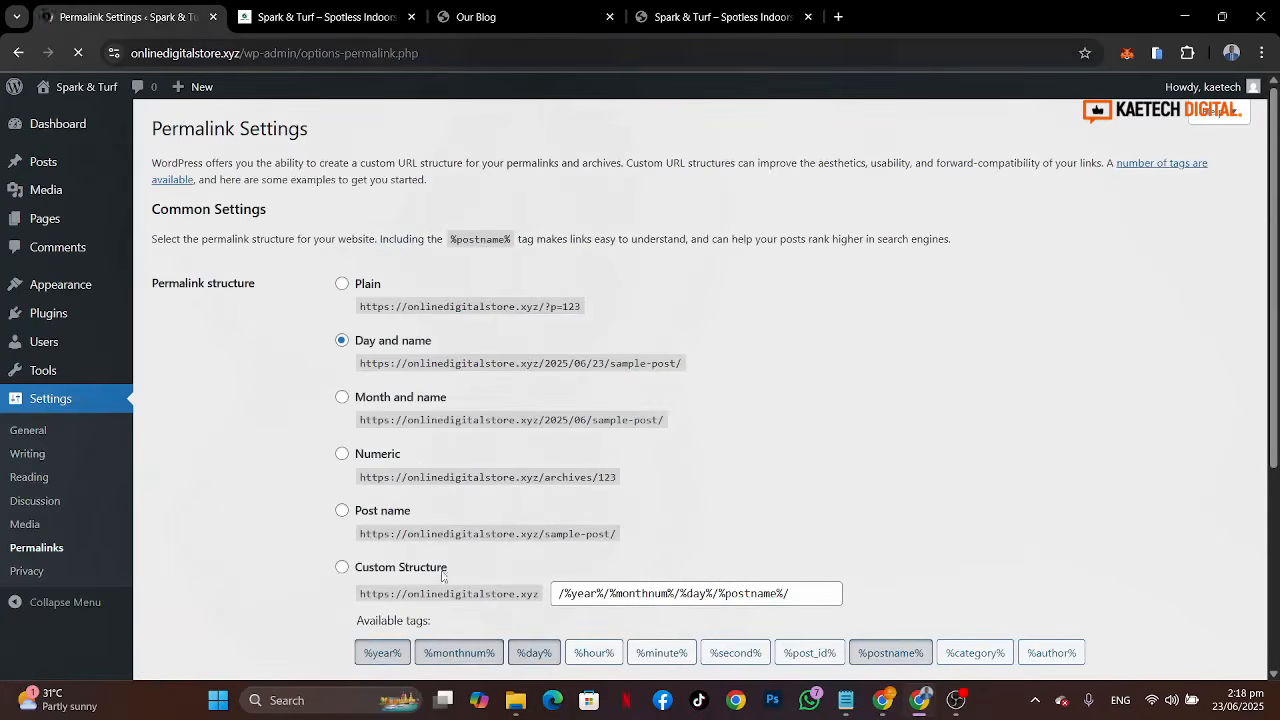
scroll(728, 510, "down", 2)
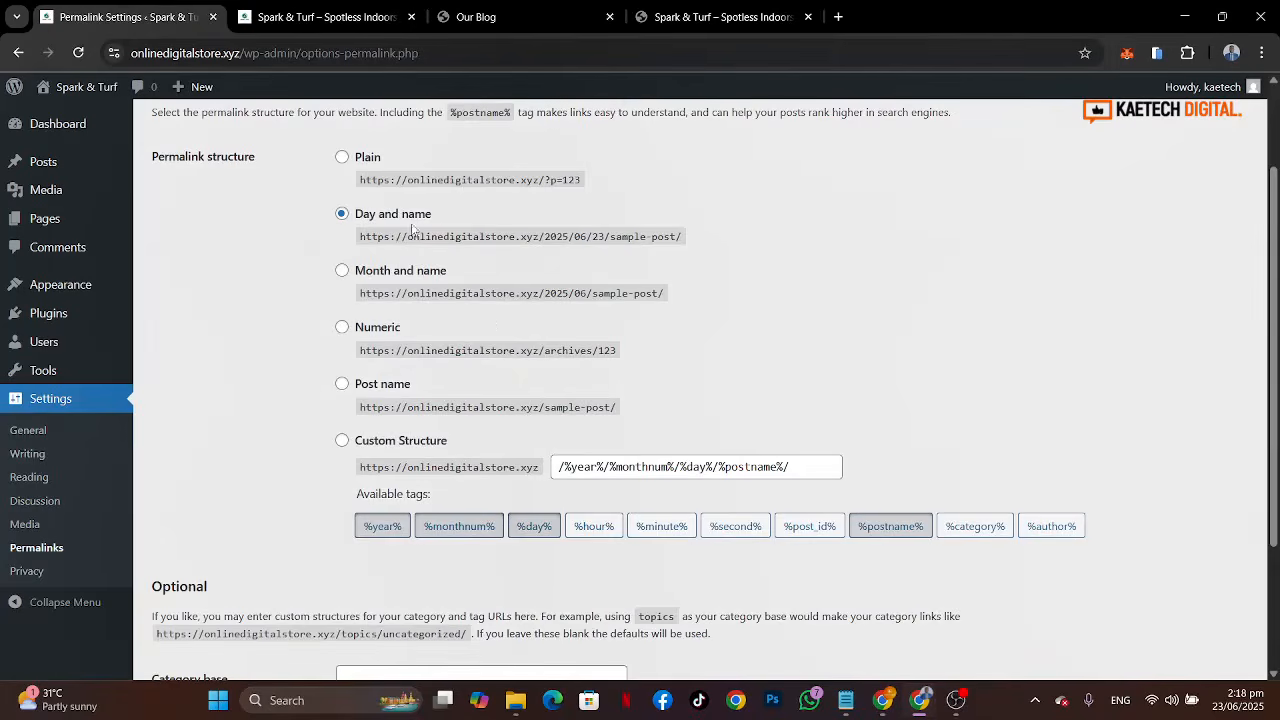
left_click(341, 386)
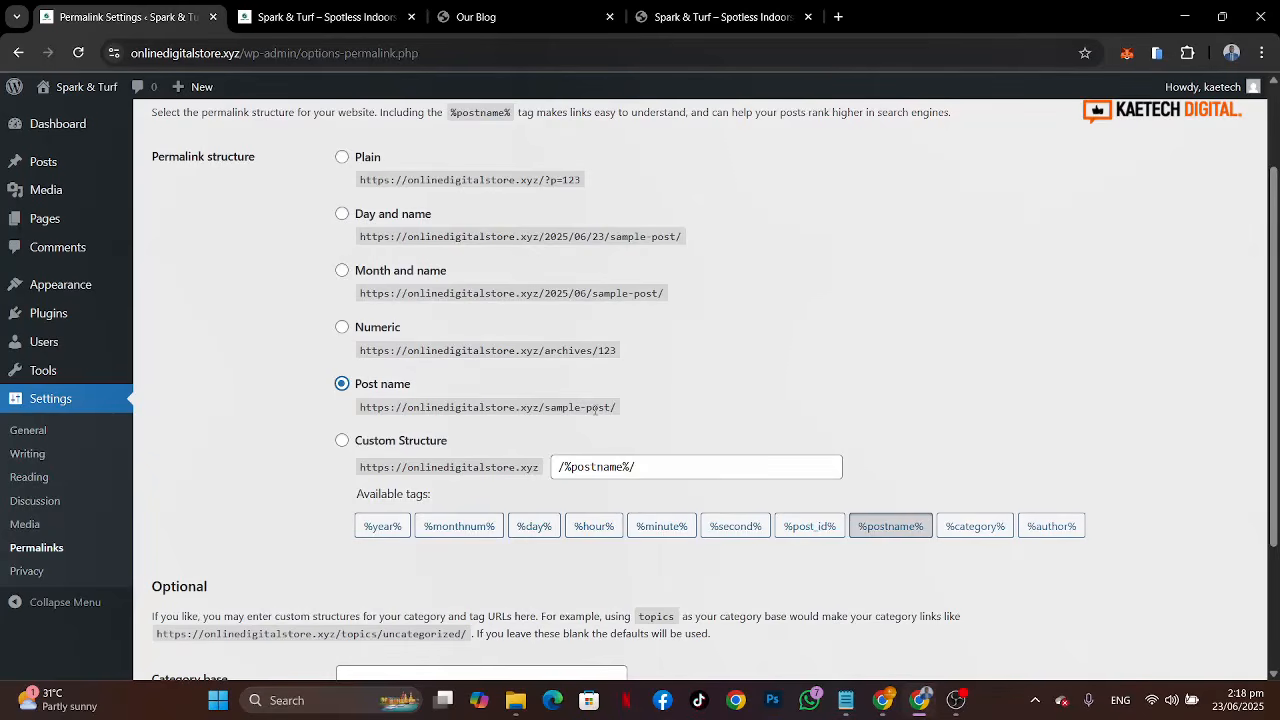
scroll(422, 400, "down", 2)
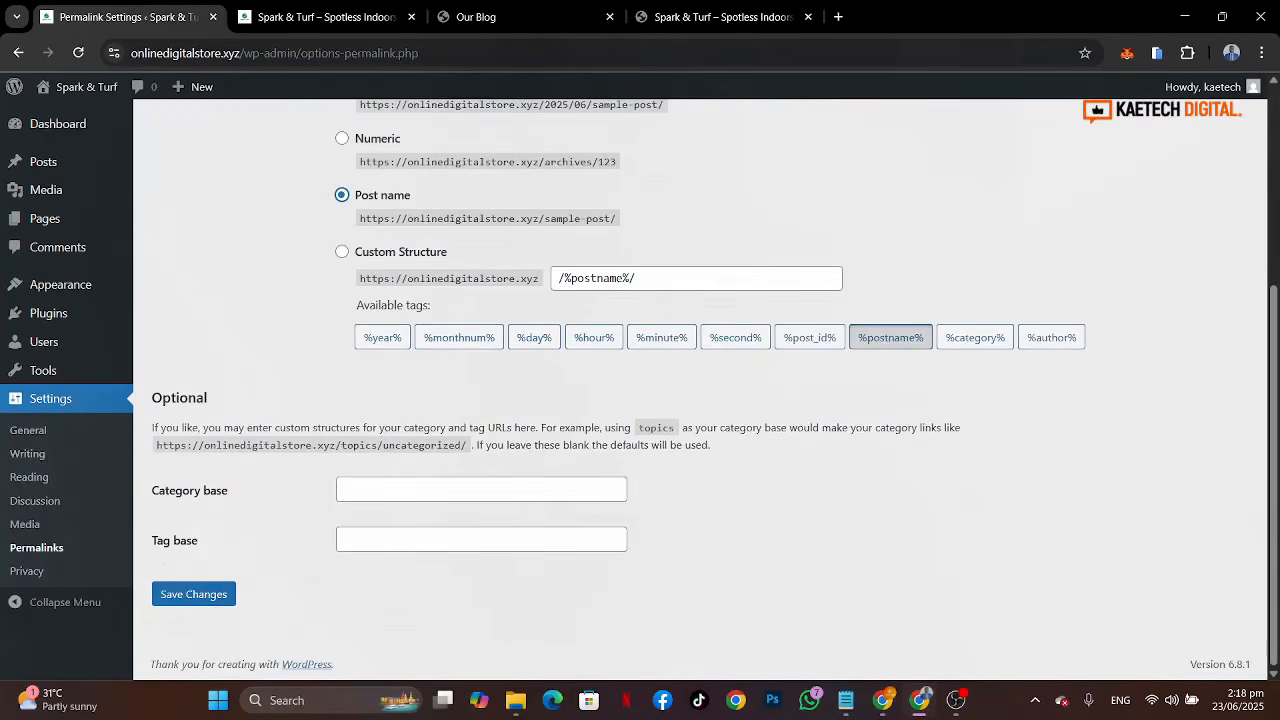
left_click(192, 596)
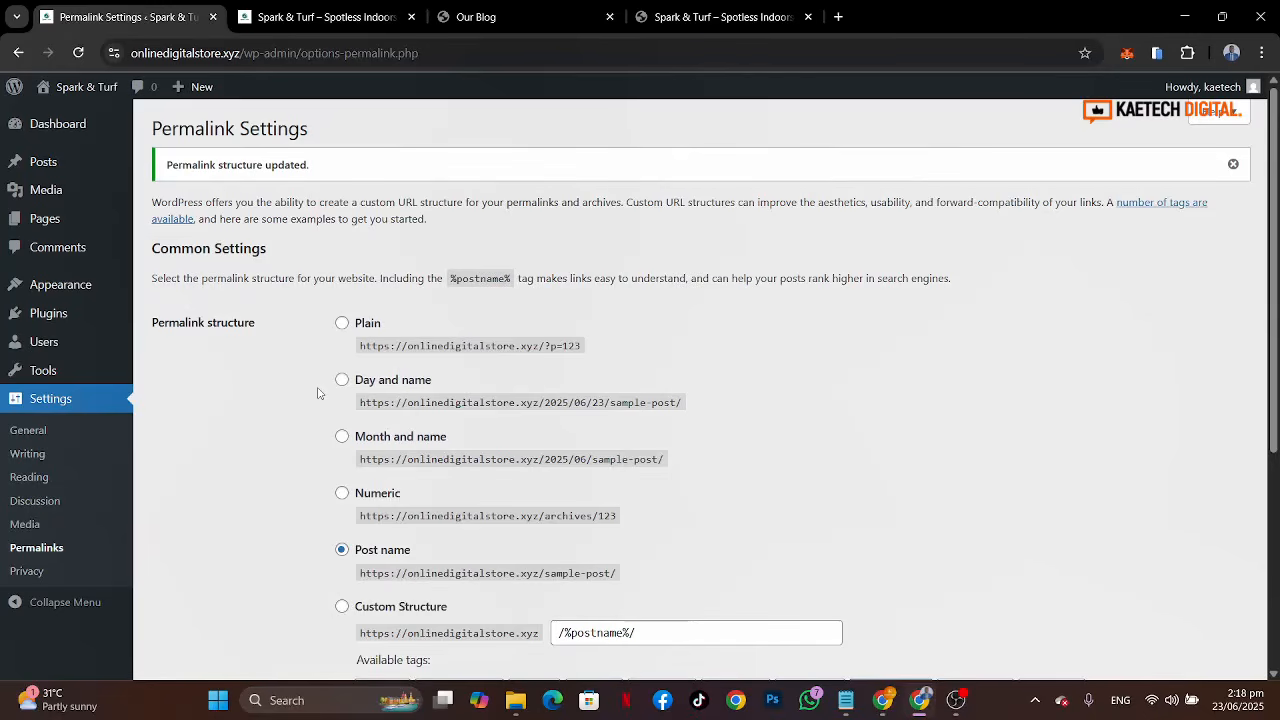
Step: Compare the live site's home page with the reference site's home page
left_click(530, 16)
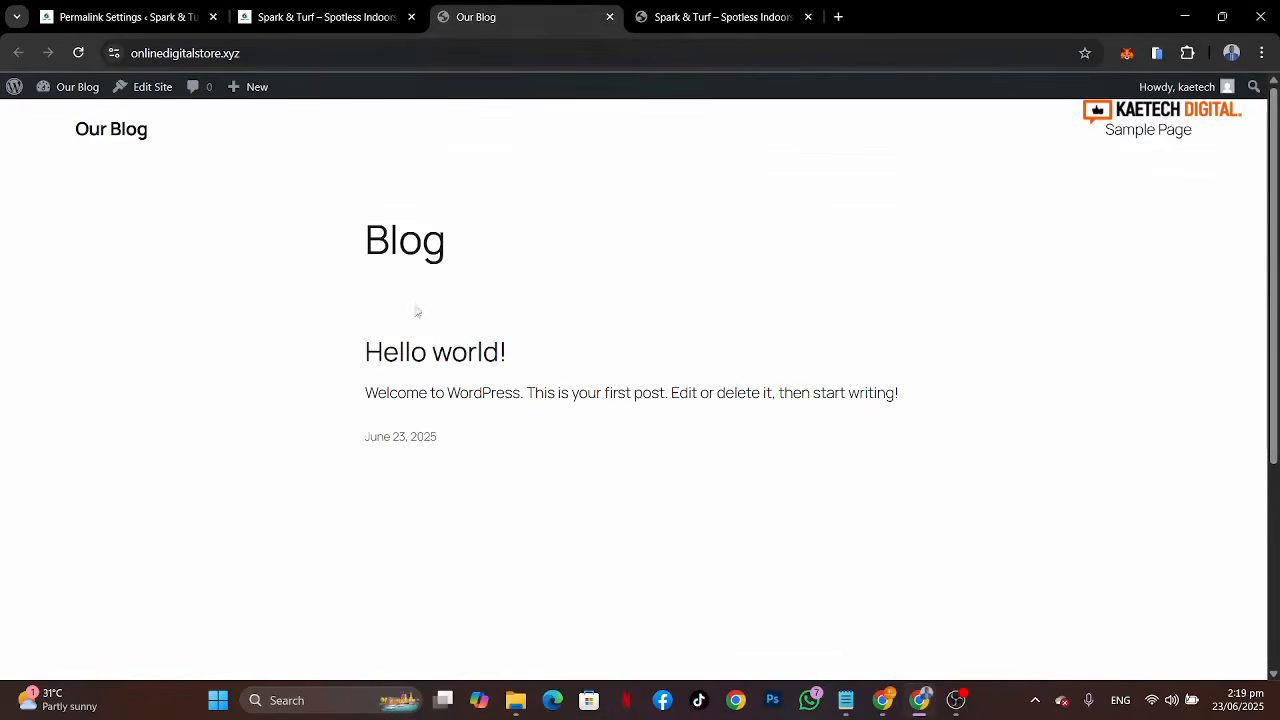
left_click(128, 133)
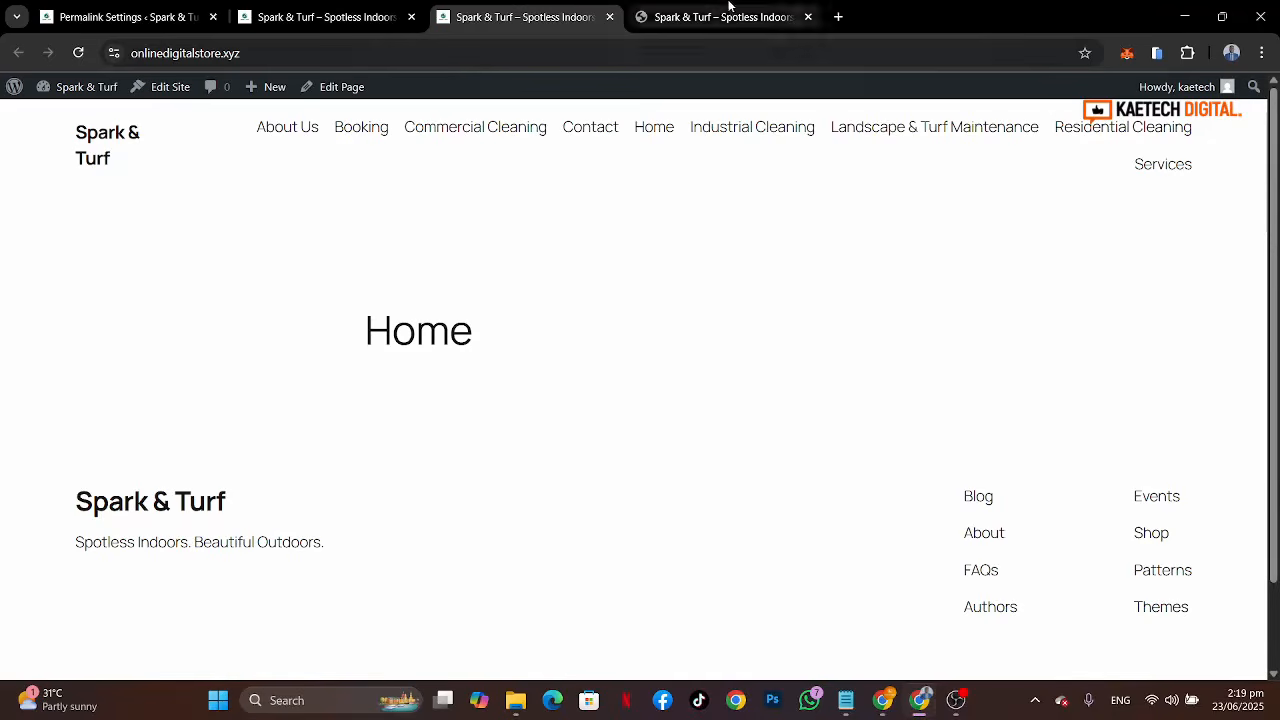
left_click(730, 16)
scroll(556, 503, "down", 15)
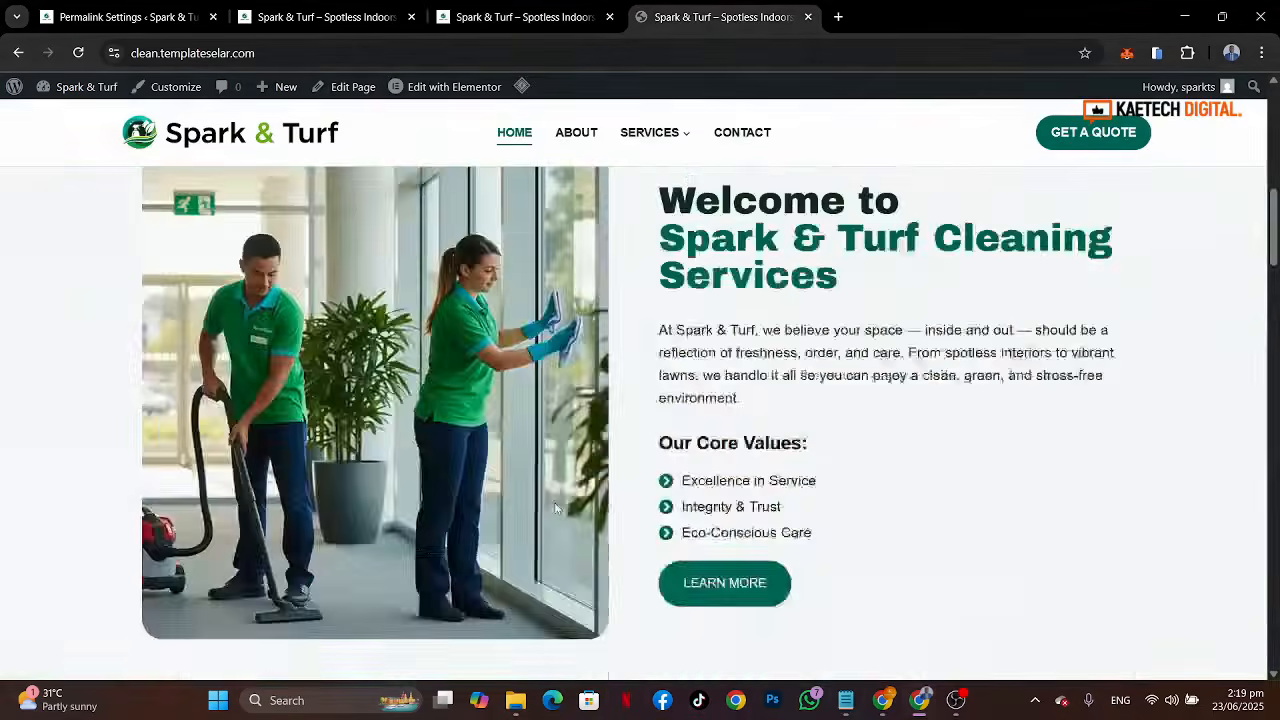
scroll(556, 503, "up", 15)
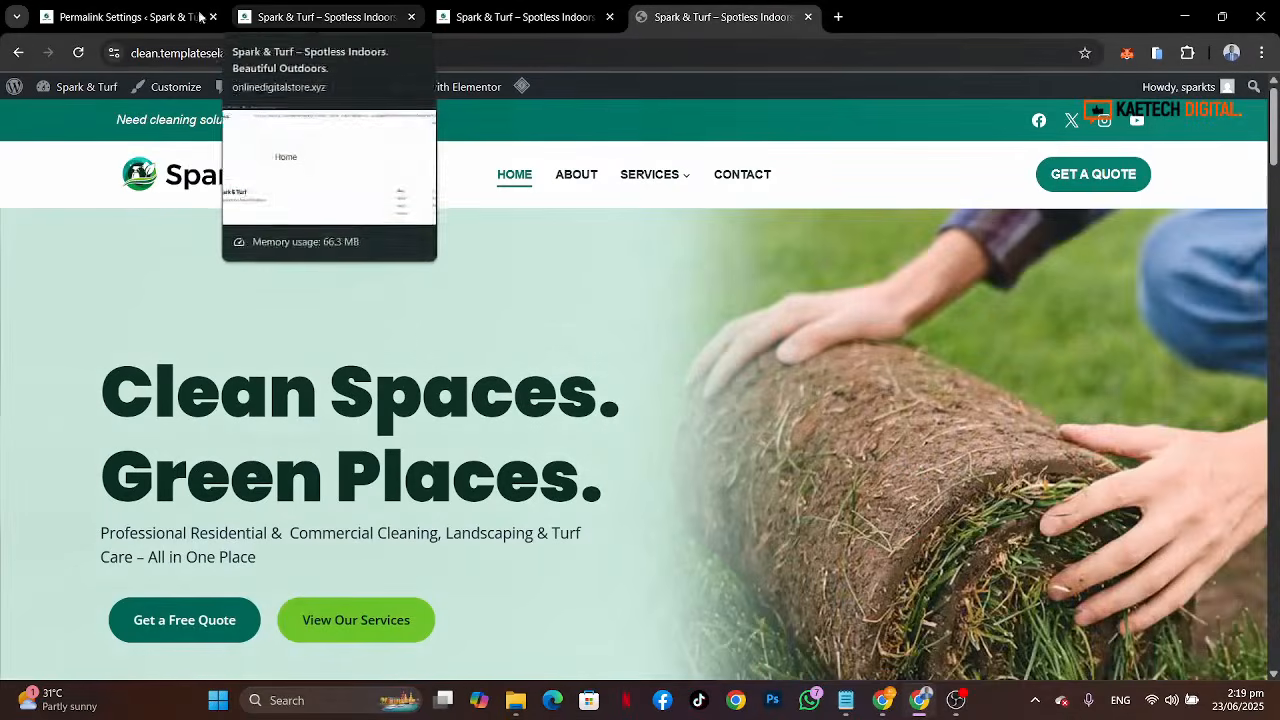
left_click(120, 16)
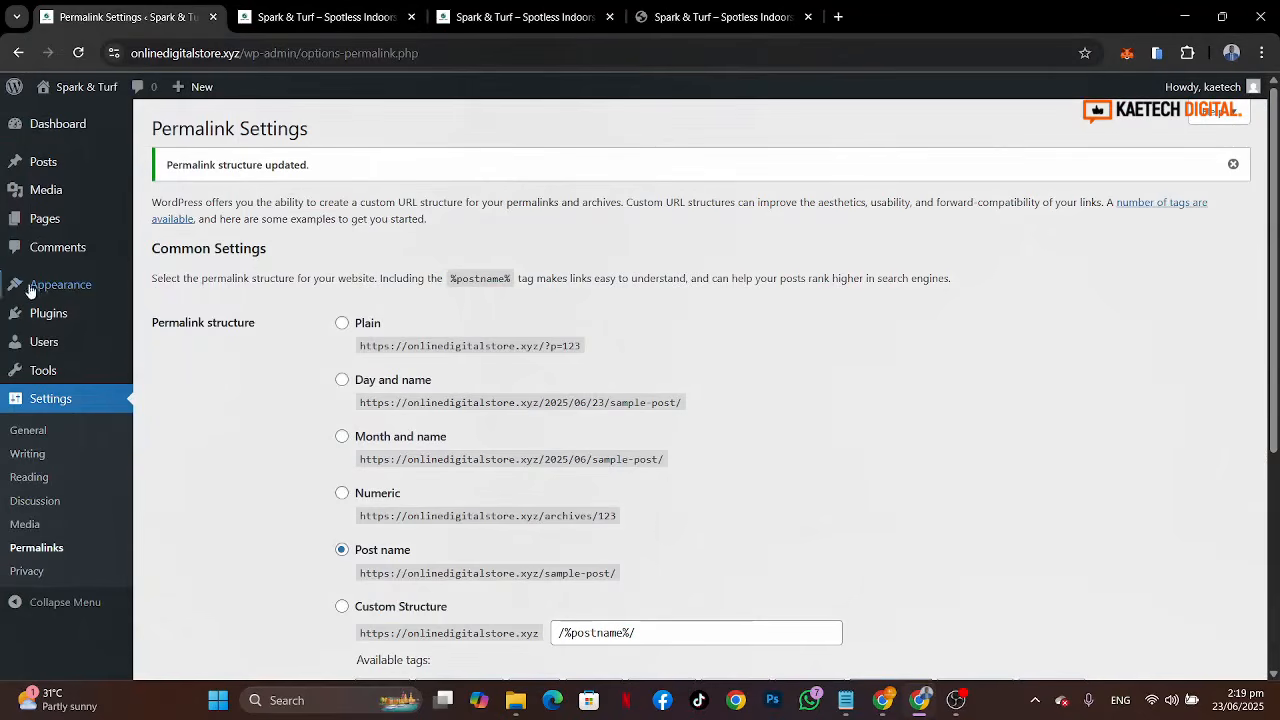
Step: Search the theme directory for kadence, then install and activate the Kadence theme
mouse_move(35, 290)
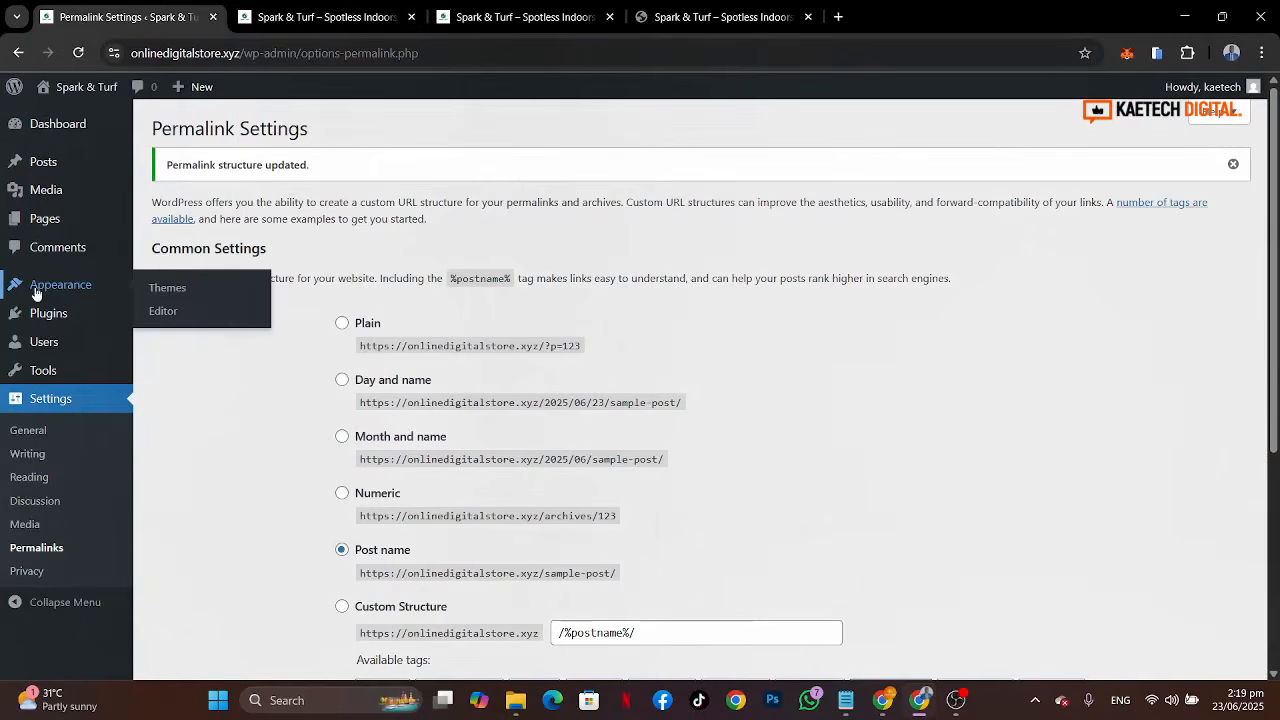
left_click(157, 290)
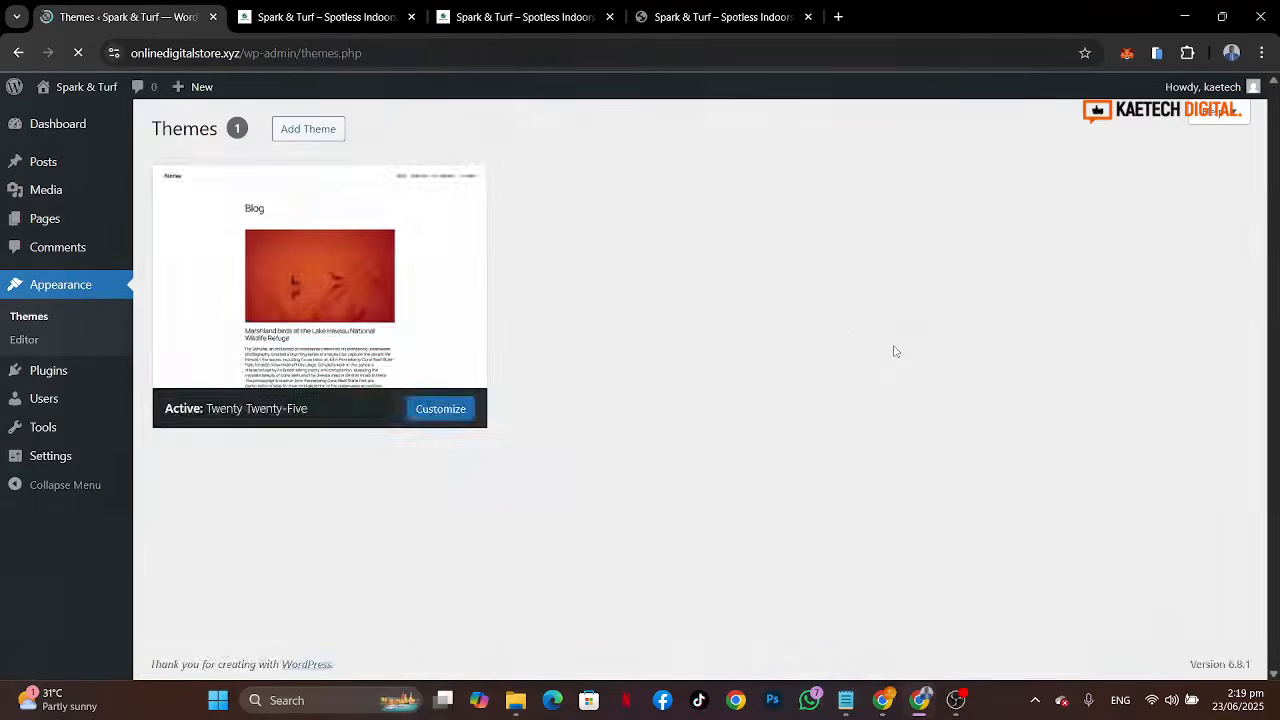
scroll(961, 378, "up", 1)
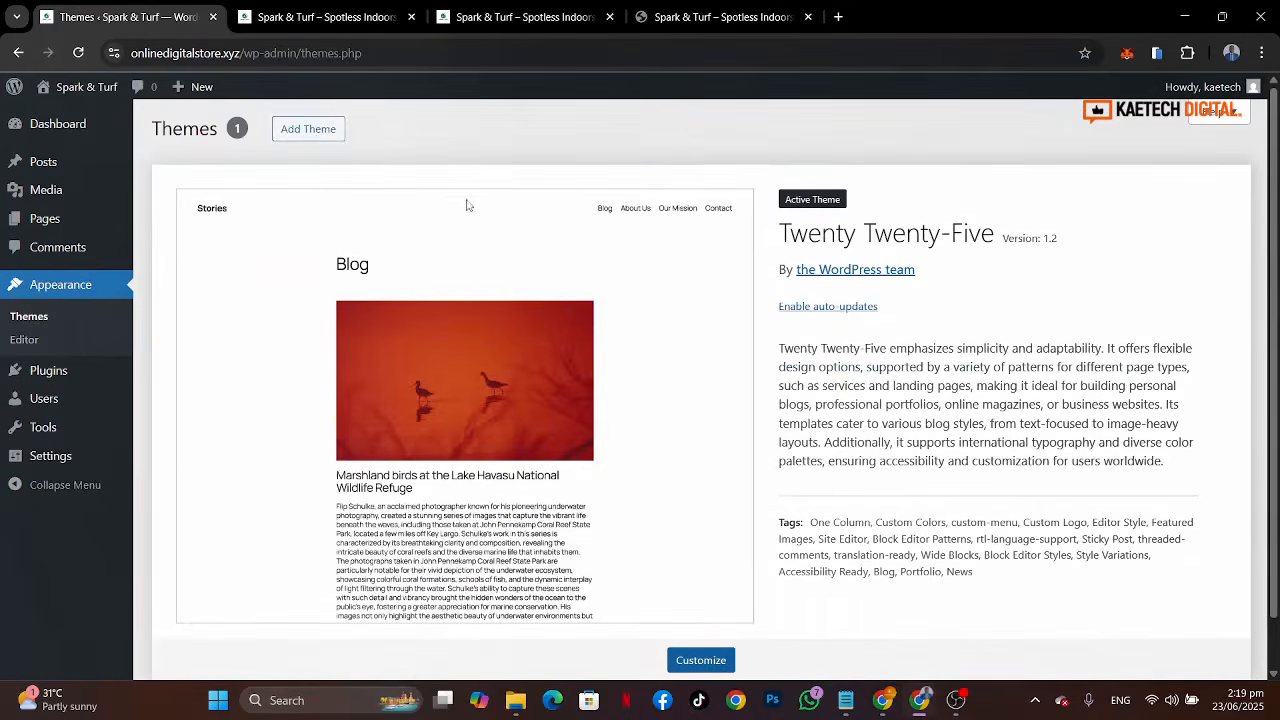
left_click(308, 138)
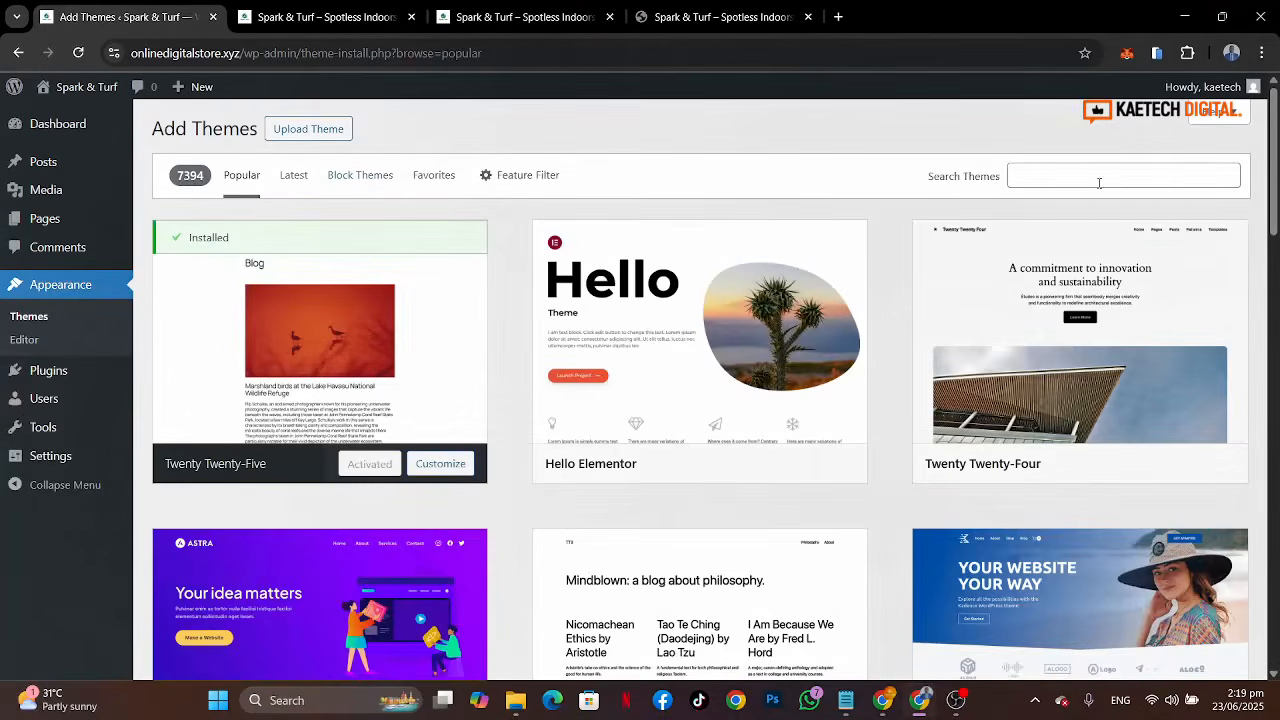
left_click(1098, 178)
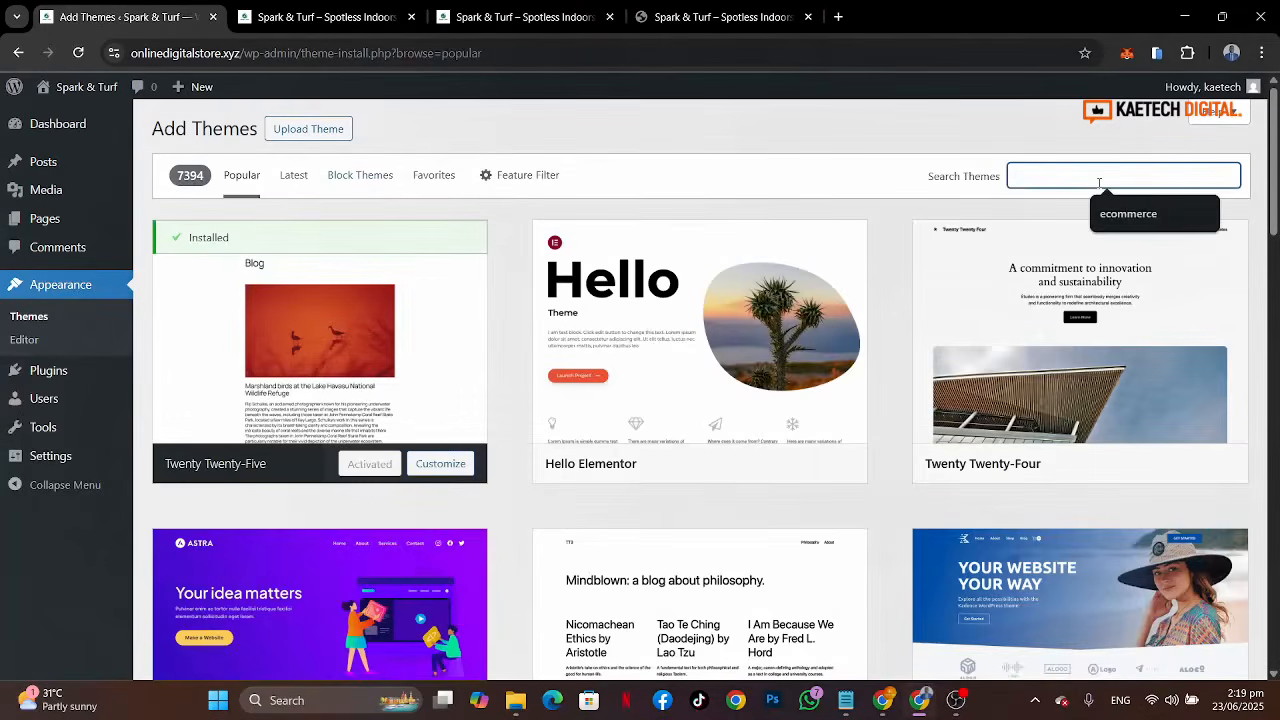
type("kadence")
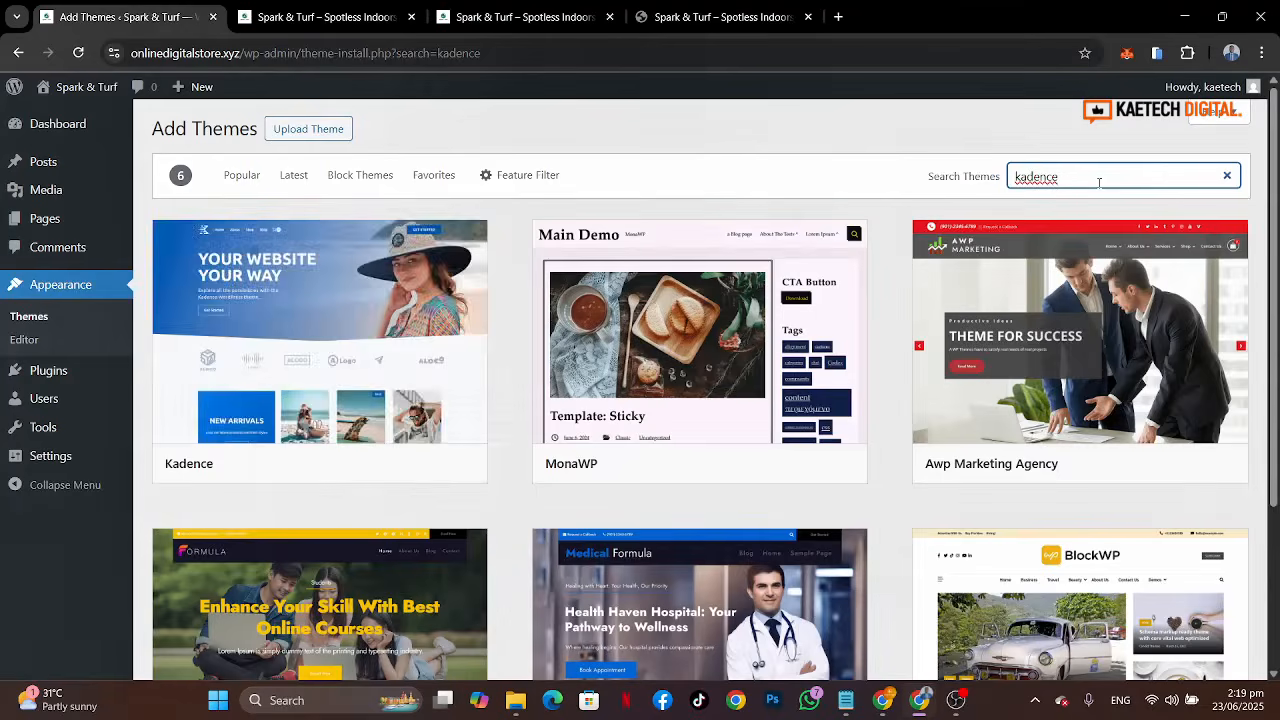
mouse_move(335, 316)
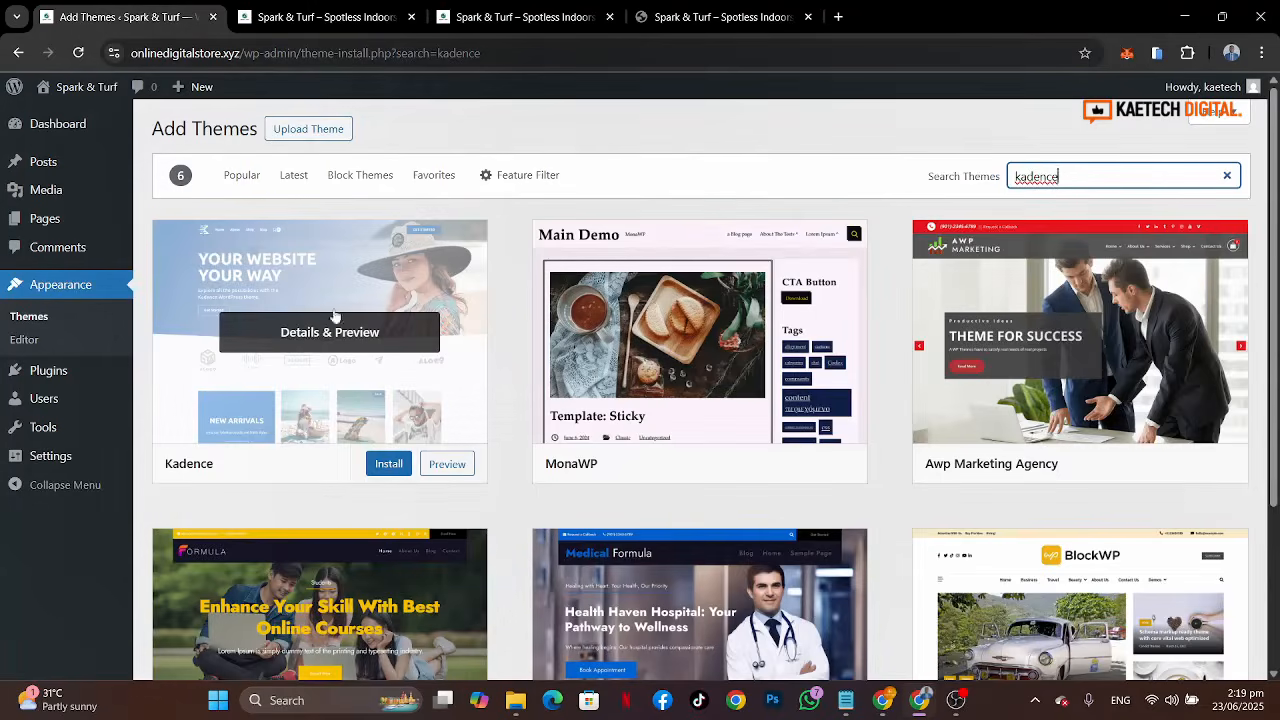
left_click(388, 464)
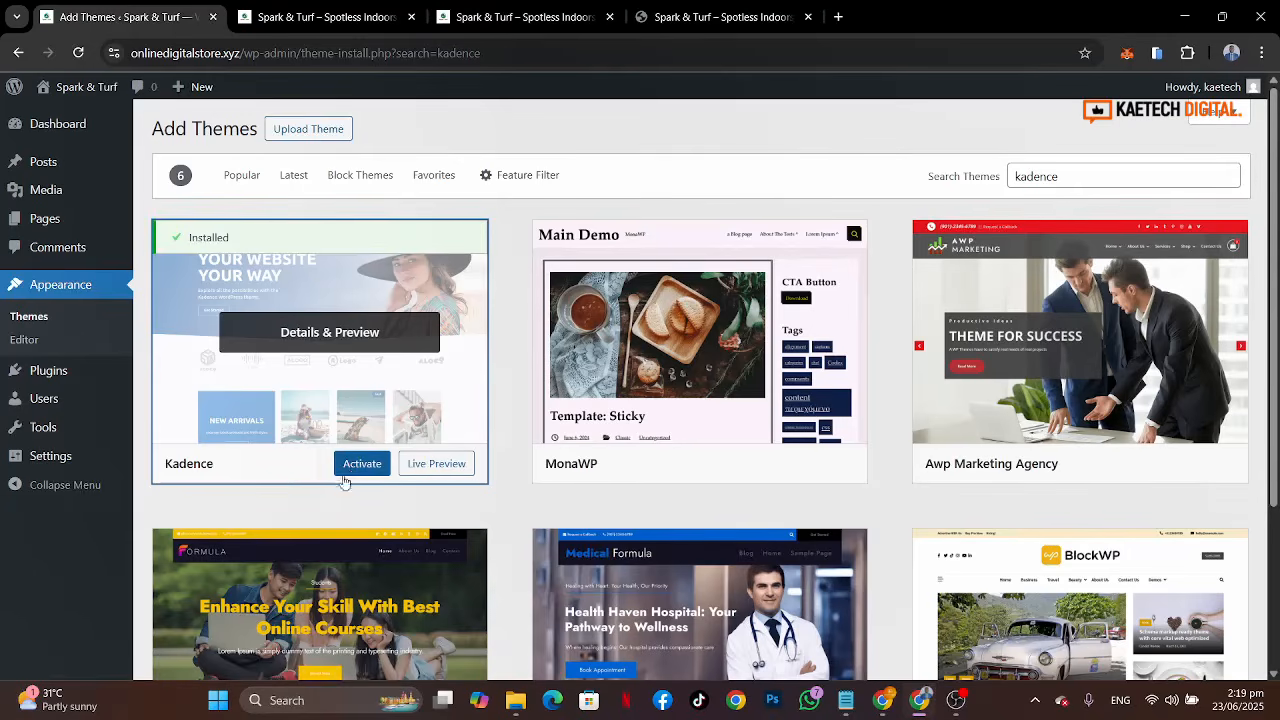
left_click(360, 465)
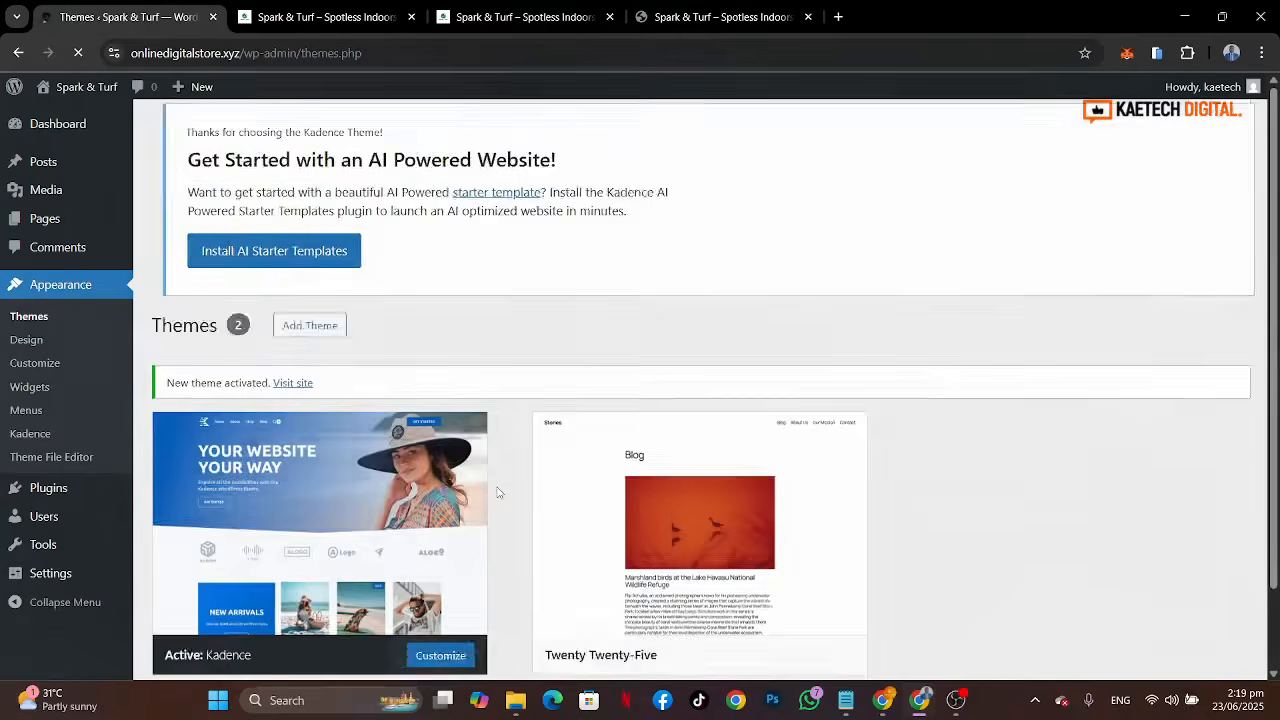
Step: Open the menu editor and review the reference site's header and footer navigation links
scroll(499, 492, "down", 2)
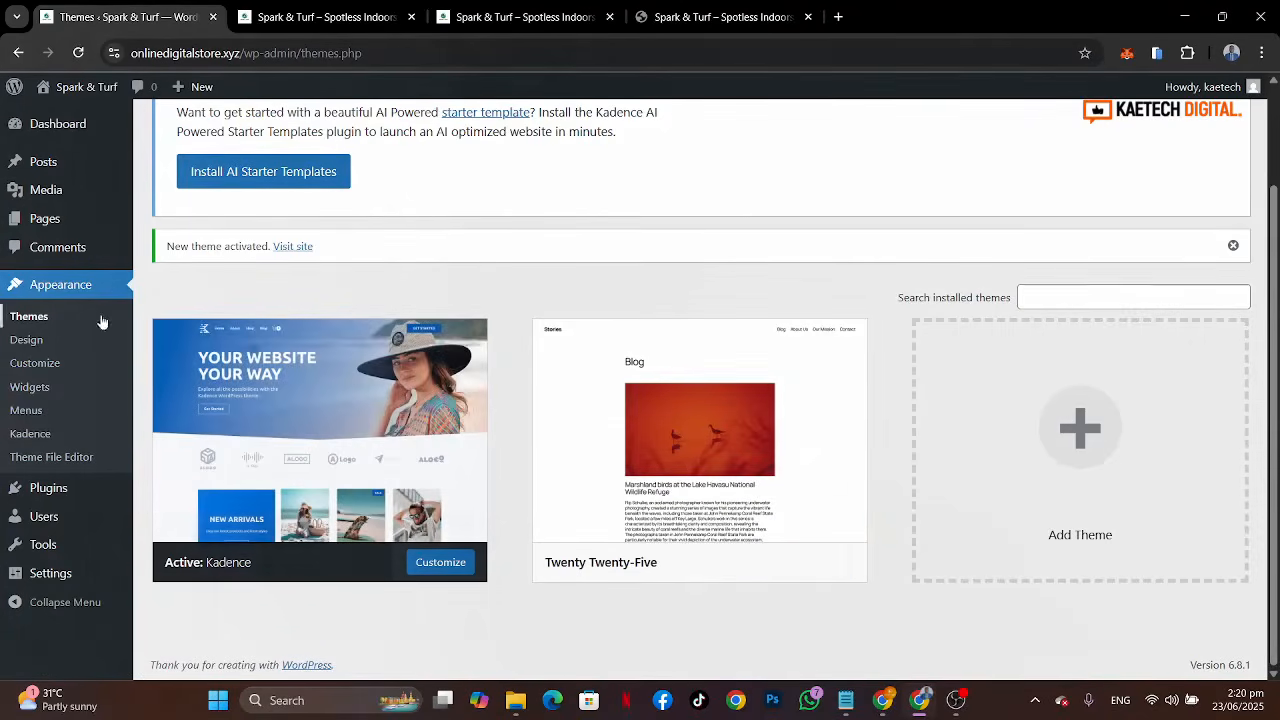
left_click(27, 411)
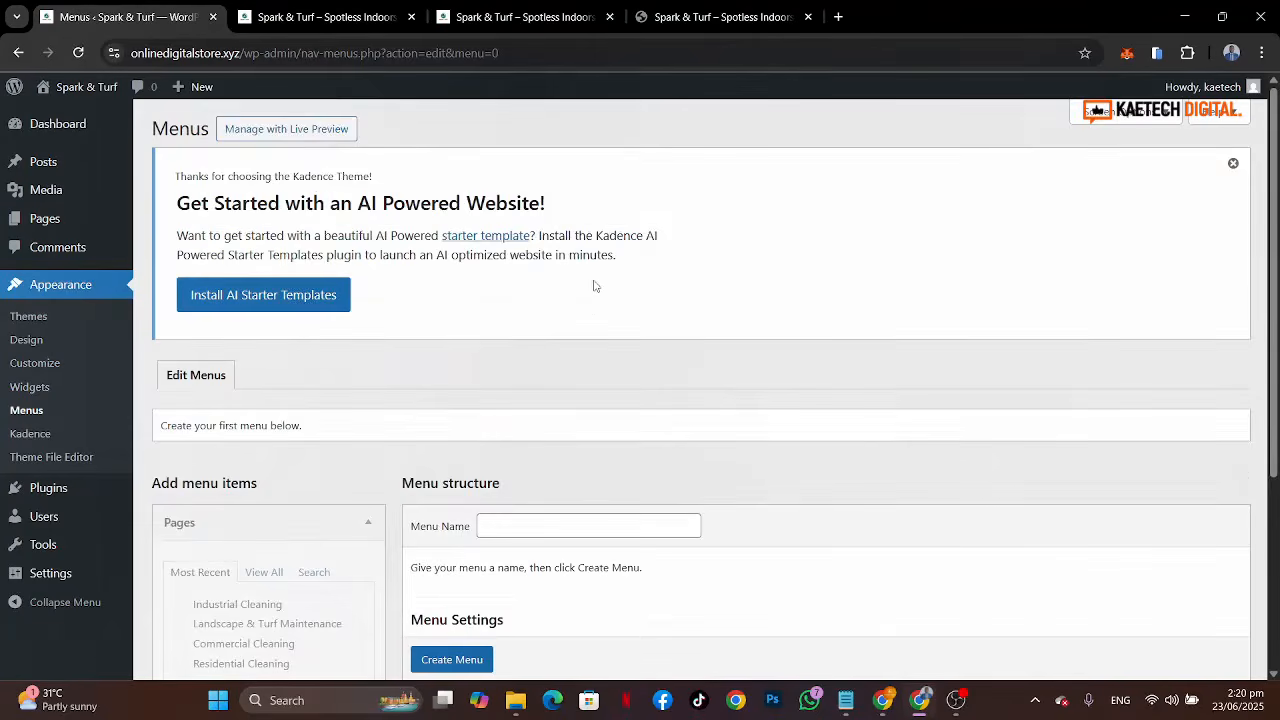
scroll(594, 286, "down", 3)
left_click(557, 17)
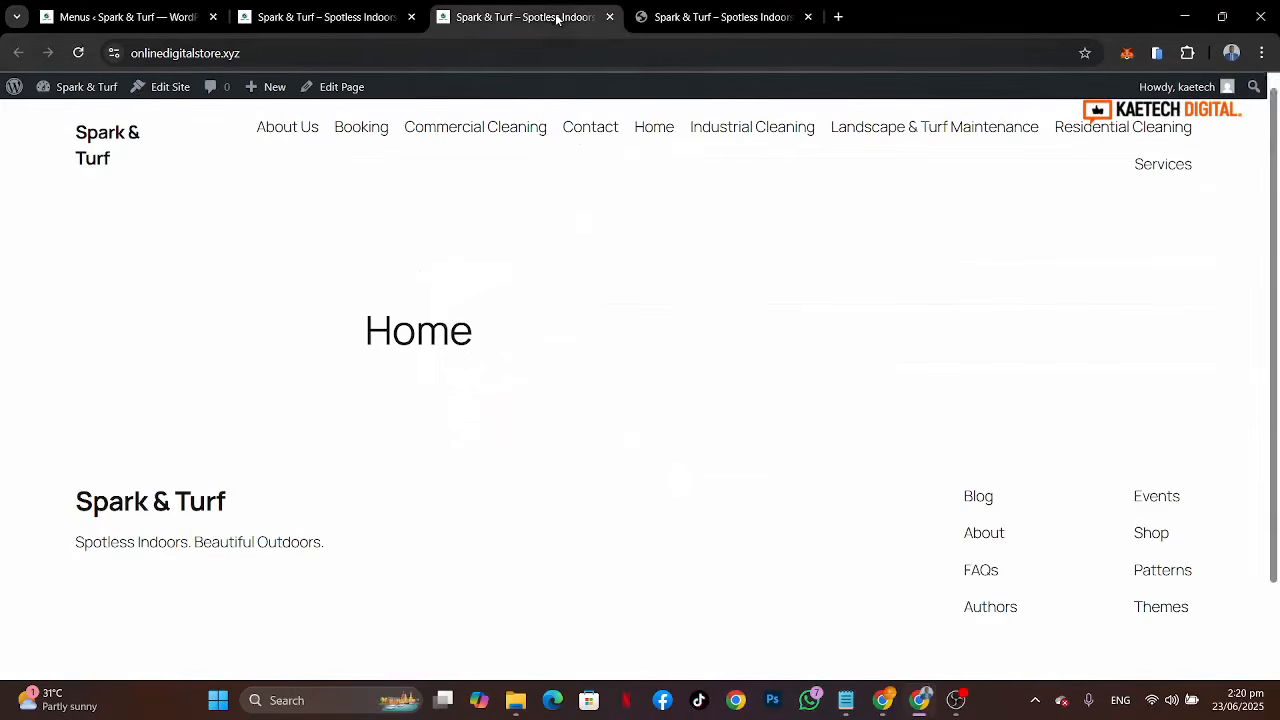
left_click(690, 32)
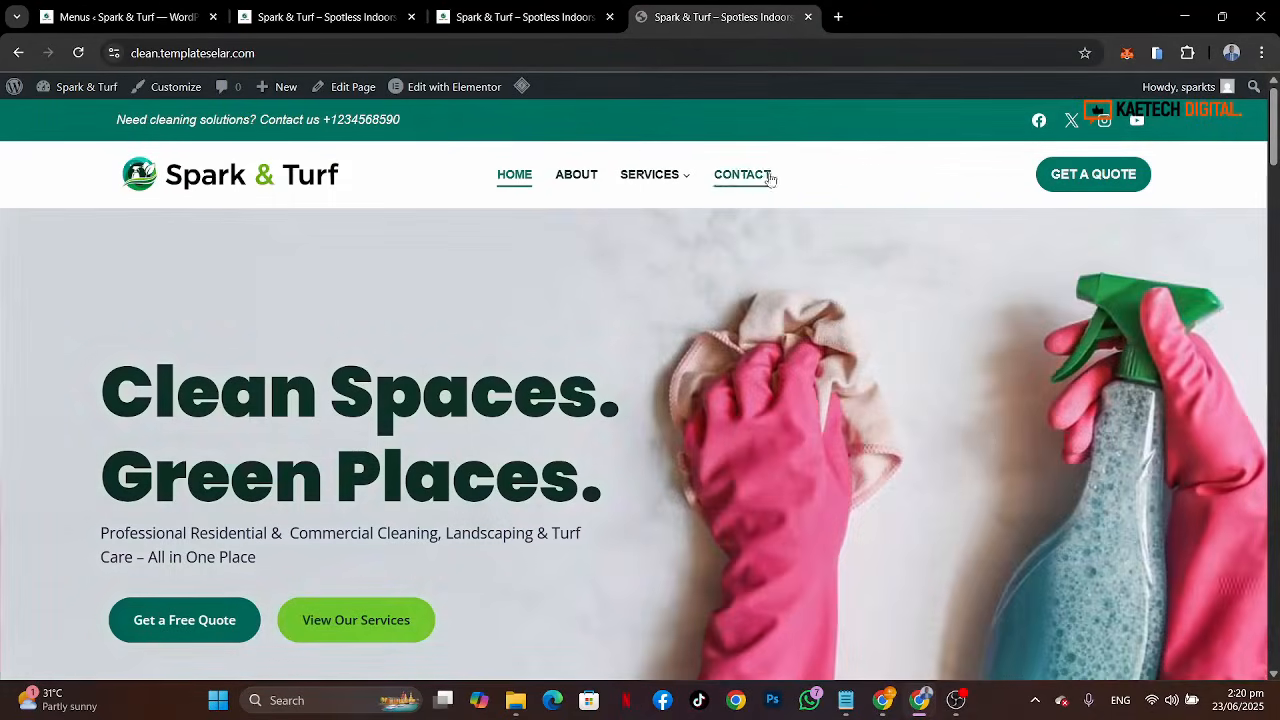
scroll(806, 192, "down", 20)
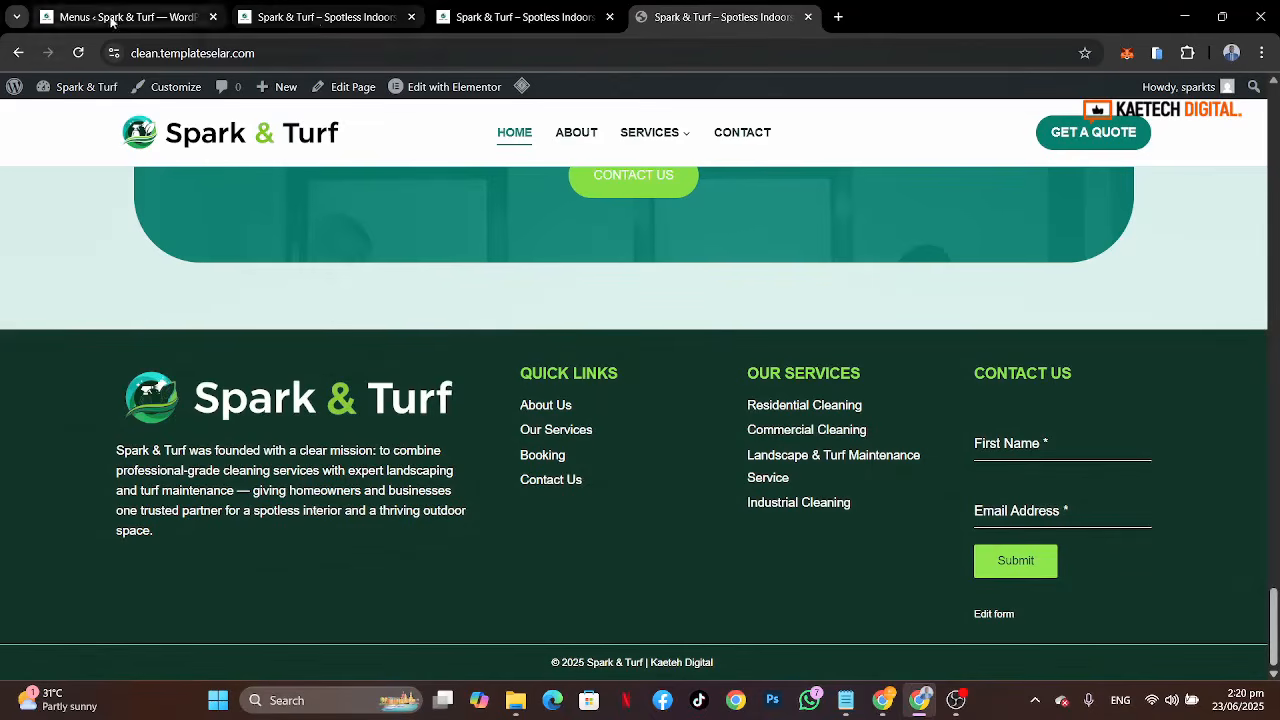
left_click(113, 17)
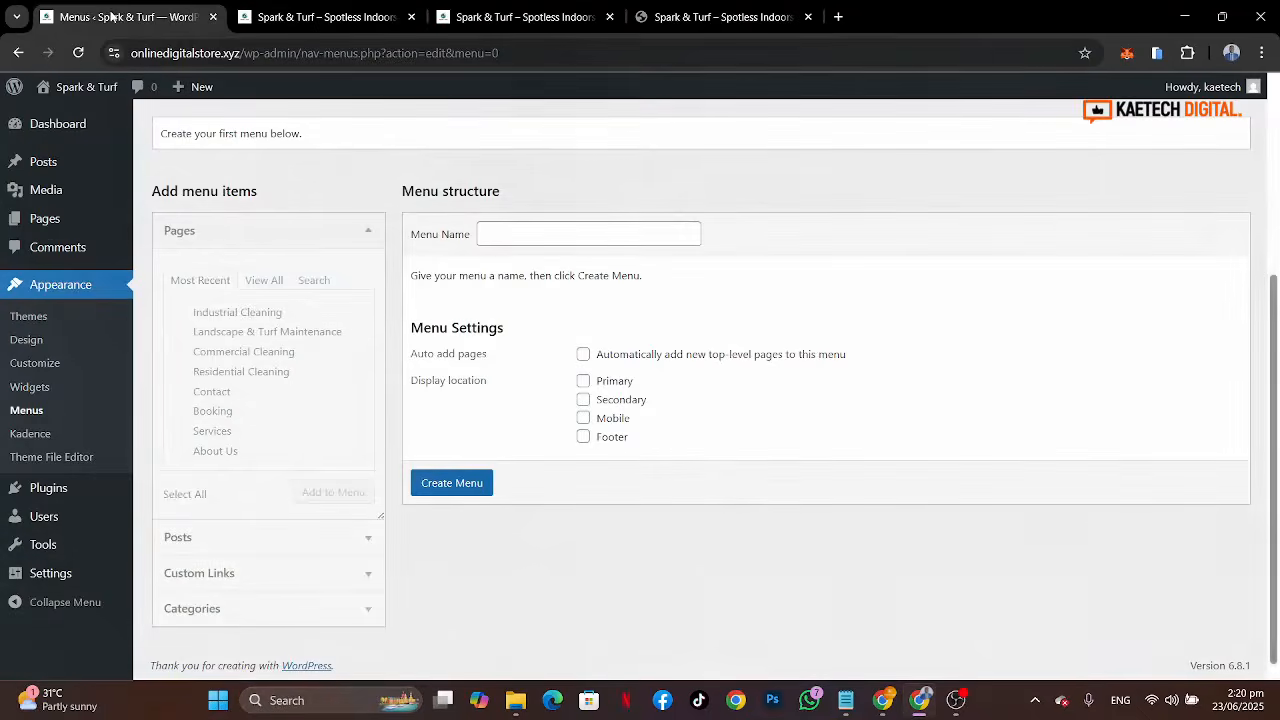
Step: Create a new menu named Main Menu assigned to the Primary and Mobile display locations
left_click(524, 236)
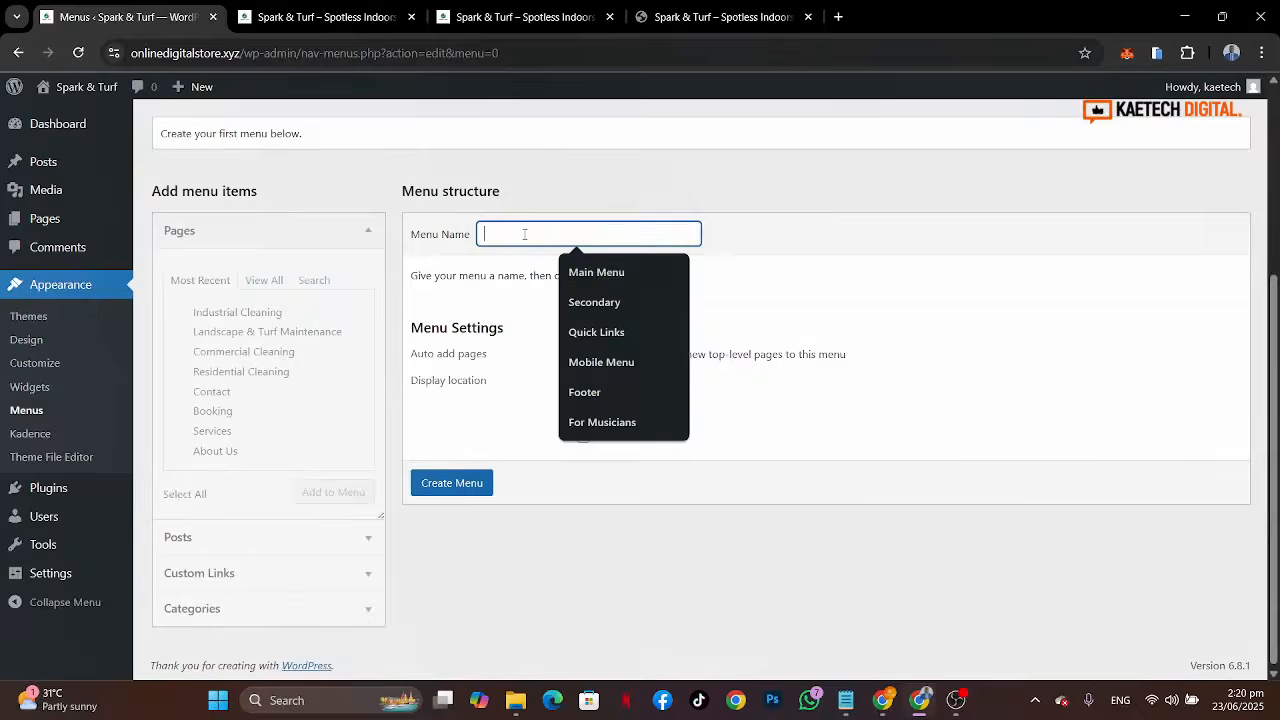
left_click(596, 274)
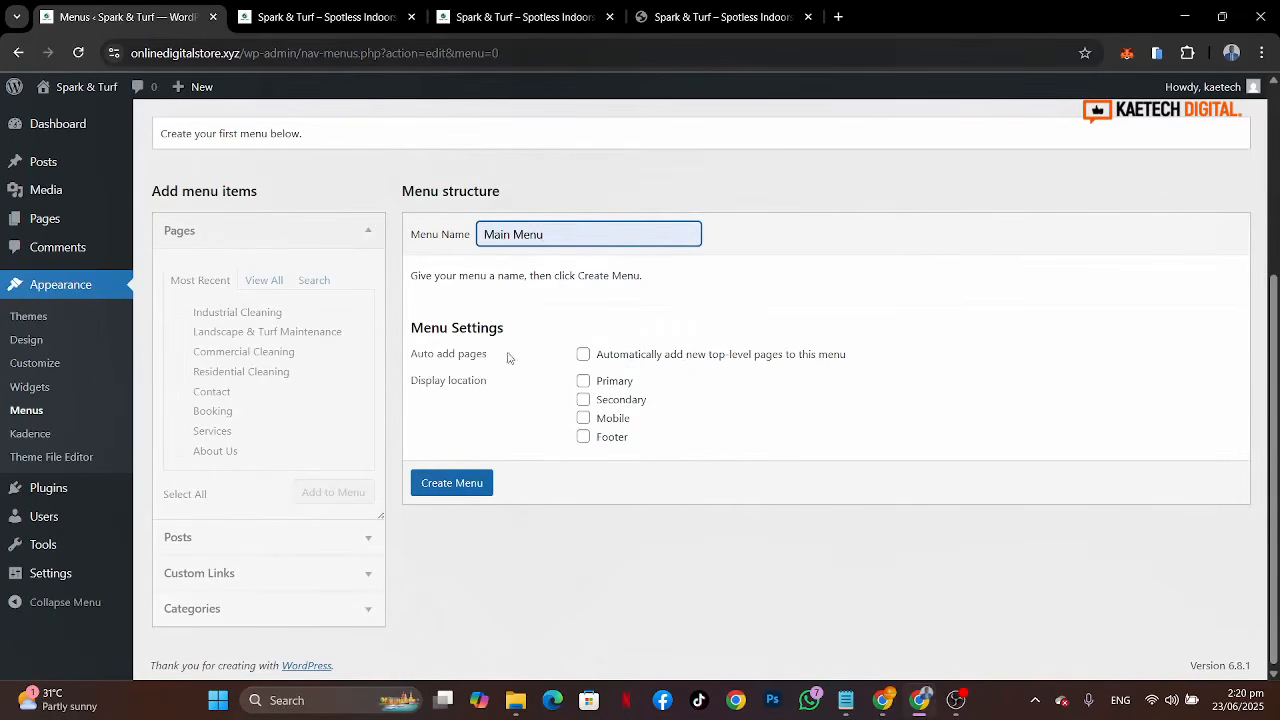
left_click(585, 385)
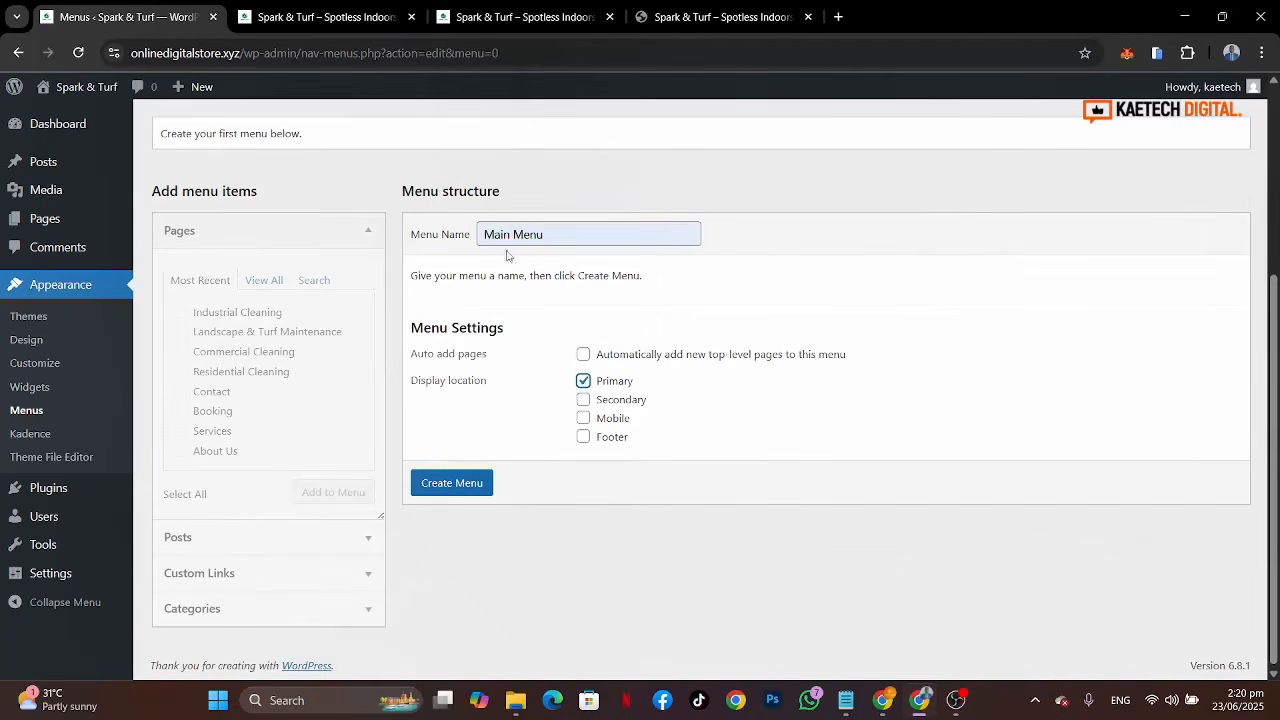
left_click(583, 419)
left_click(450, 486)
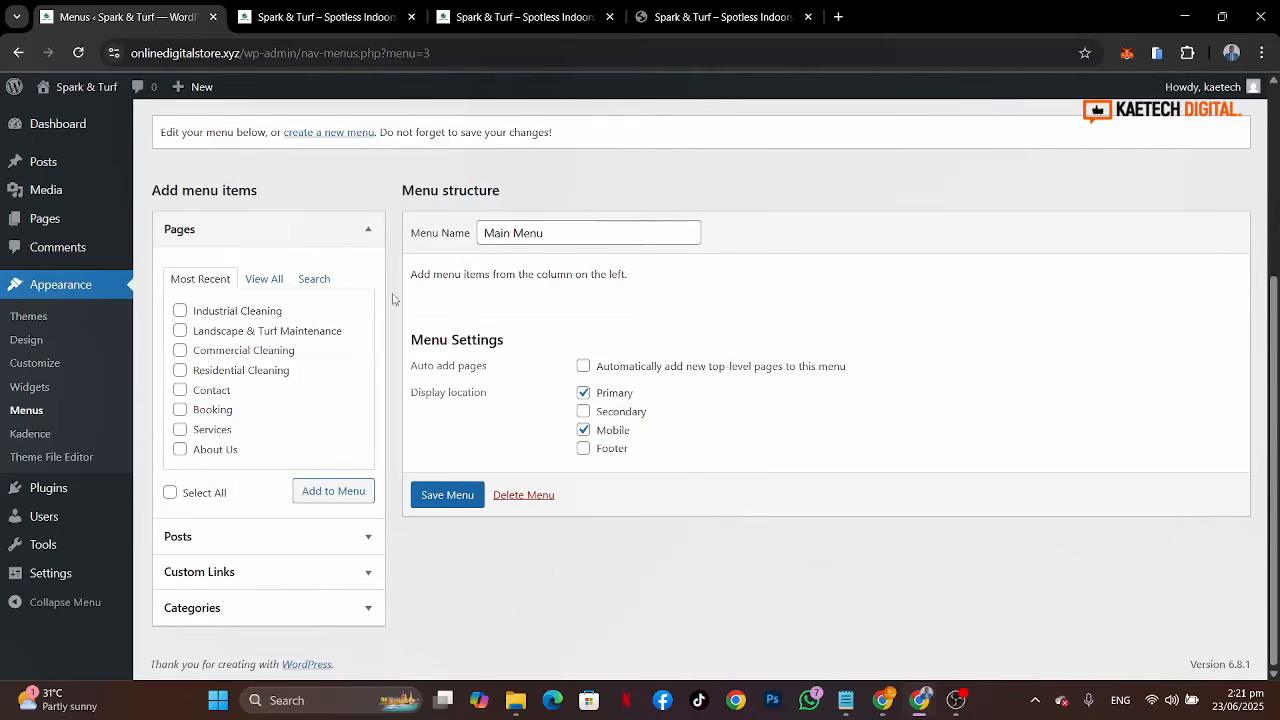
Step: Add the Home, About Us, Contact and Services pages to the Main Menu
left_click(258, 280)
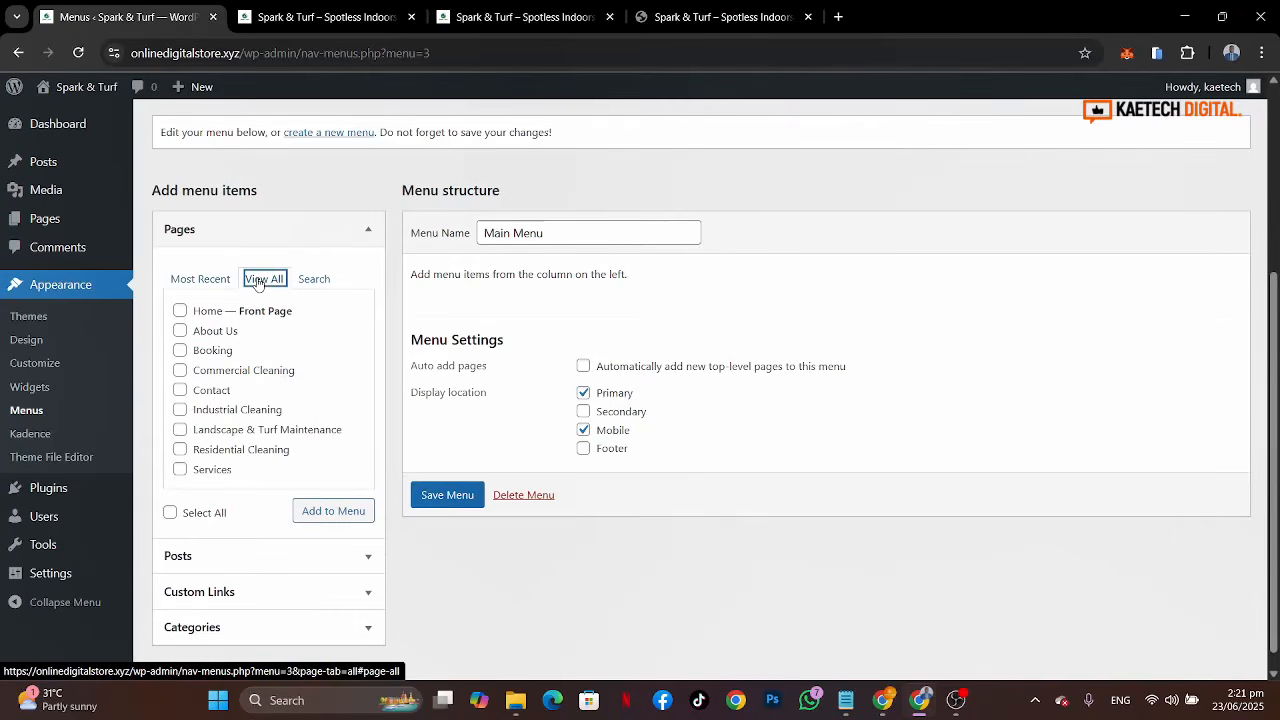
left_click(179, 313)
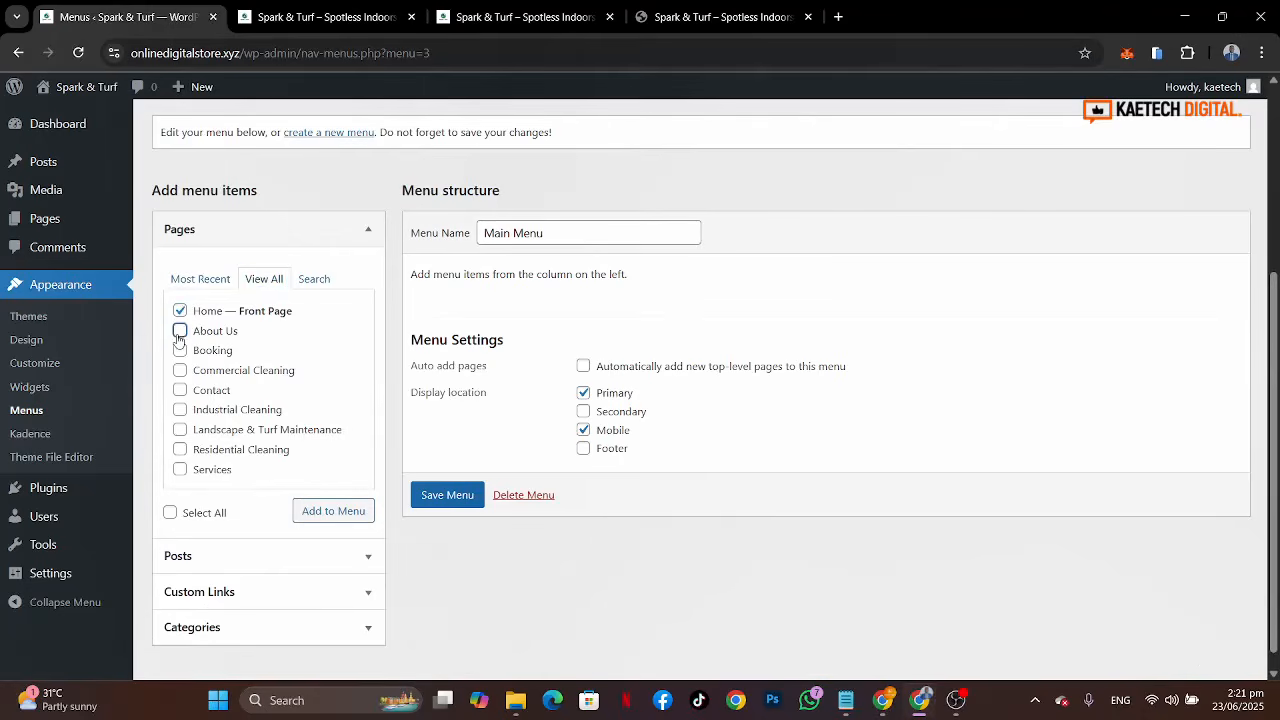
left_click(180, 331)
left_click(180, 391)
left_click(180, 371)
left_click(180, 372)
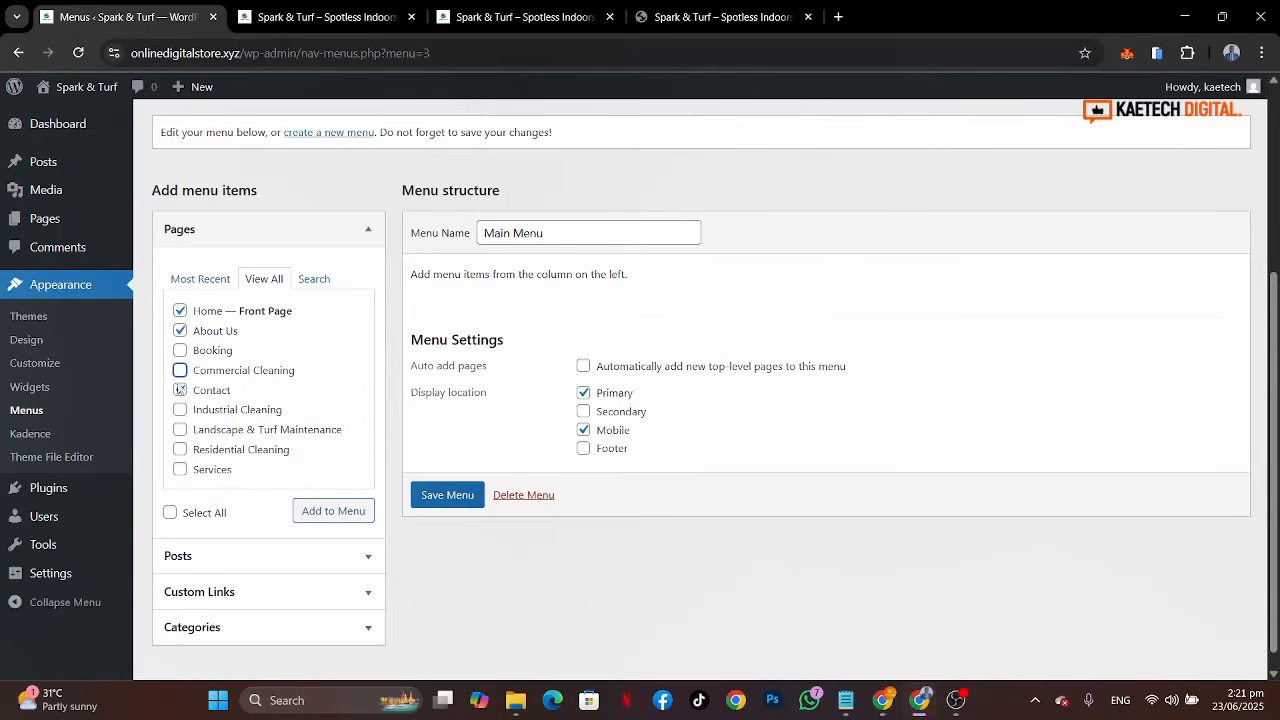
left_click(180, 472)
left_click(356, 513)
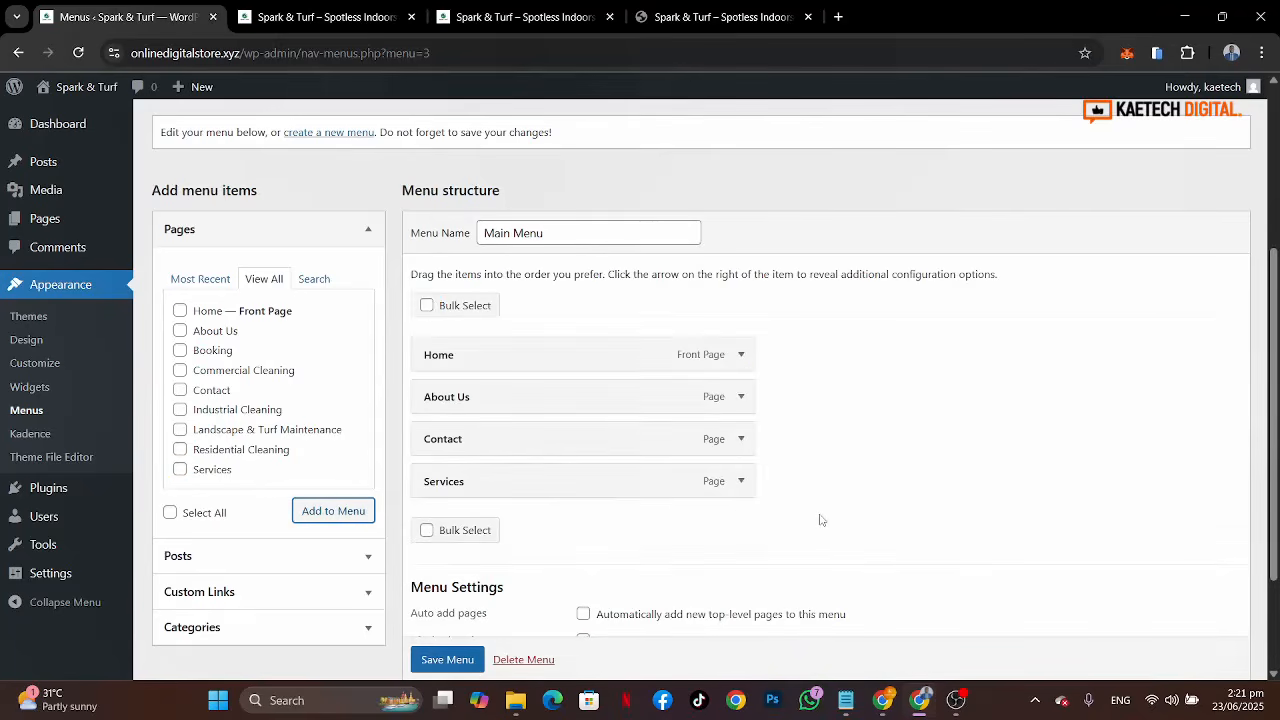
mouse_move(557, 481)
left_mouse_down()
mouse_move(557, 440)
mouse_move(563, 497)
mouse_move(563, 484)
left_mouse_up()
Step: Add the Commercial Cleaning, Industrial Cleaning, Landscape & Turf Maintenance and Residential Cleaning pages to the Main Menu
left_click(180, 372)
left_click(180, 409)
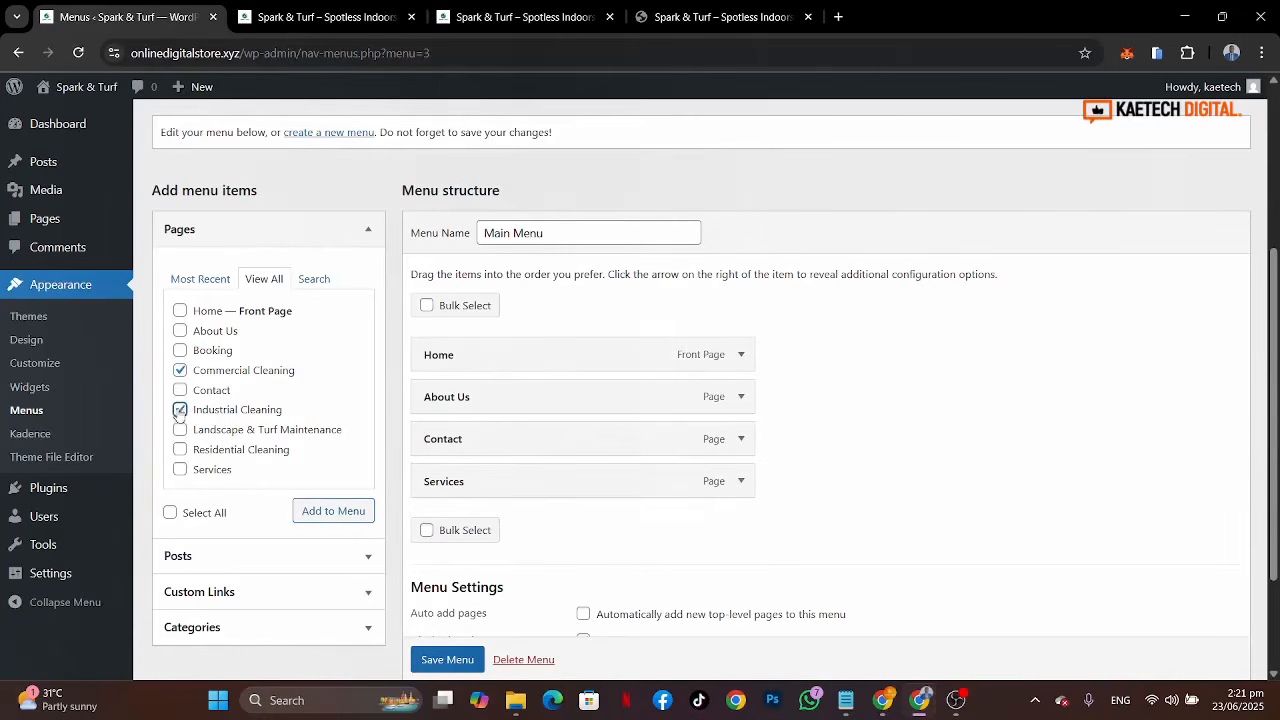
left_click(180, 429)
left_click(181, 449)
left_click(310, 511)
Step: Nest the four cleaning and landscaping pages as sub-items under Services, then save the Main Menu
scroll(881, 584, "down", 4)
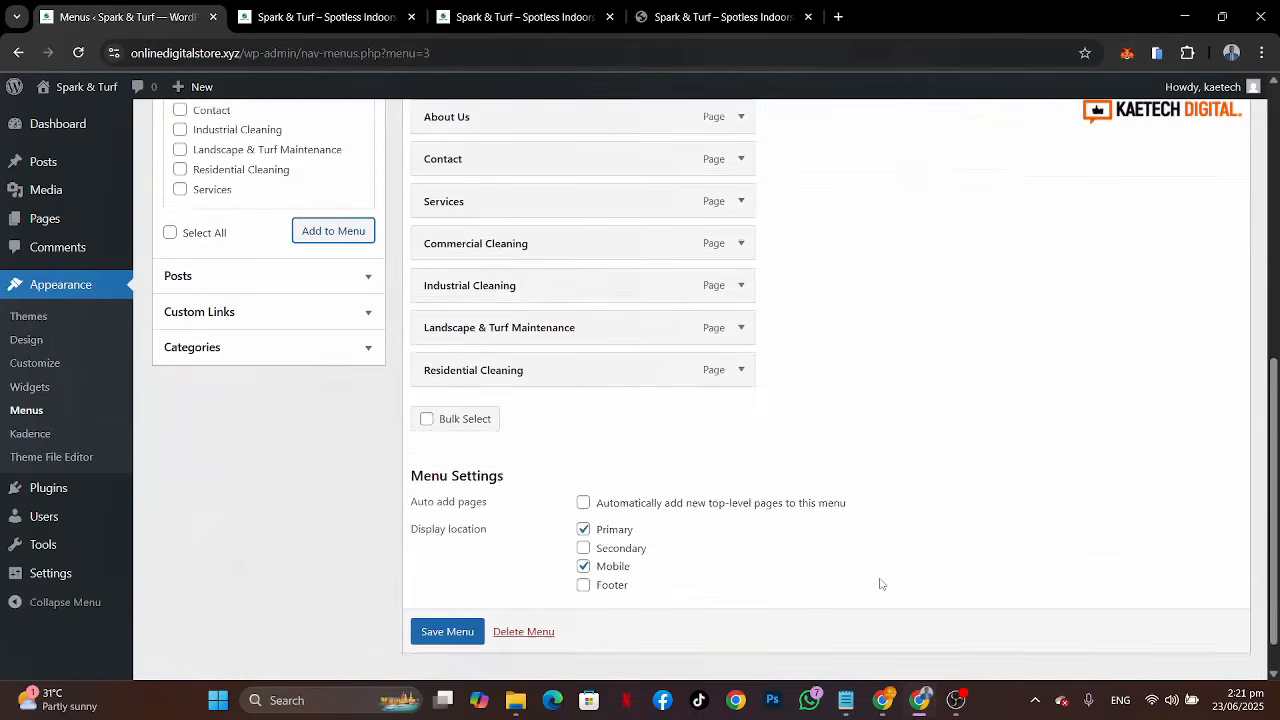
scroll(881, 584, "up", 1)
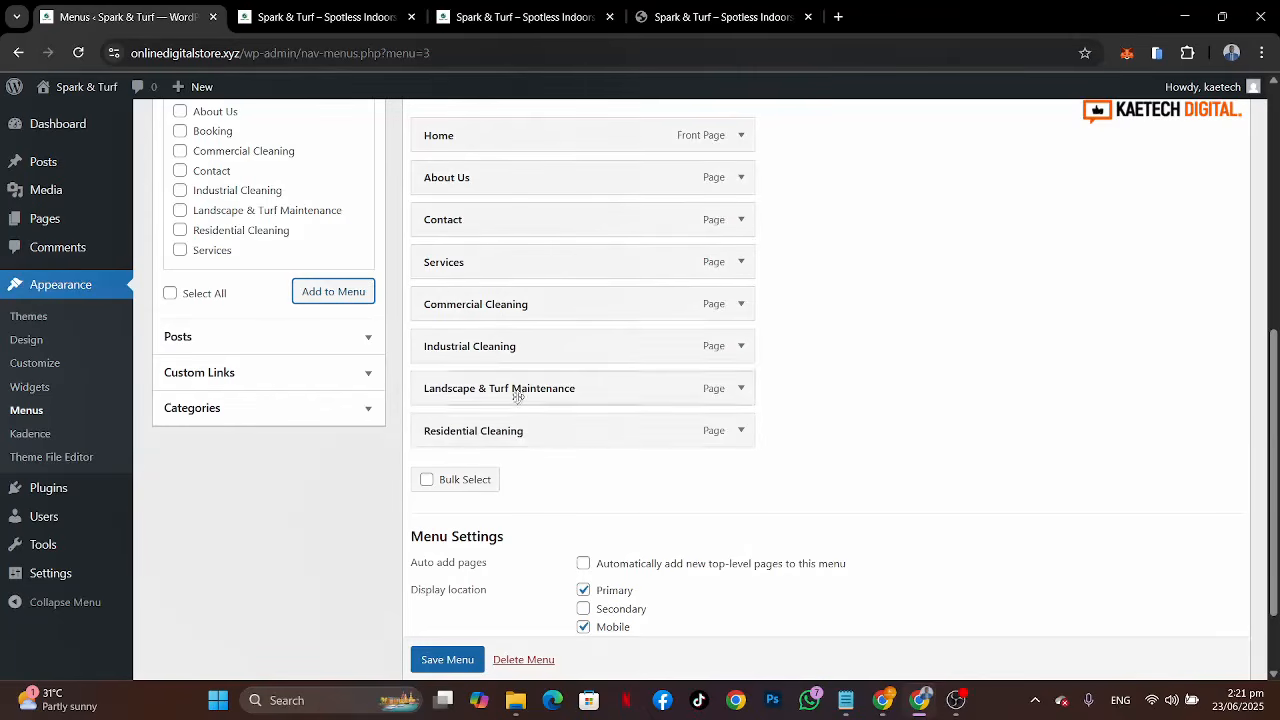
left_click_drag(492, 418, 522, 307)
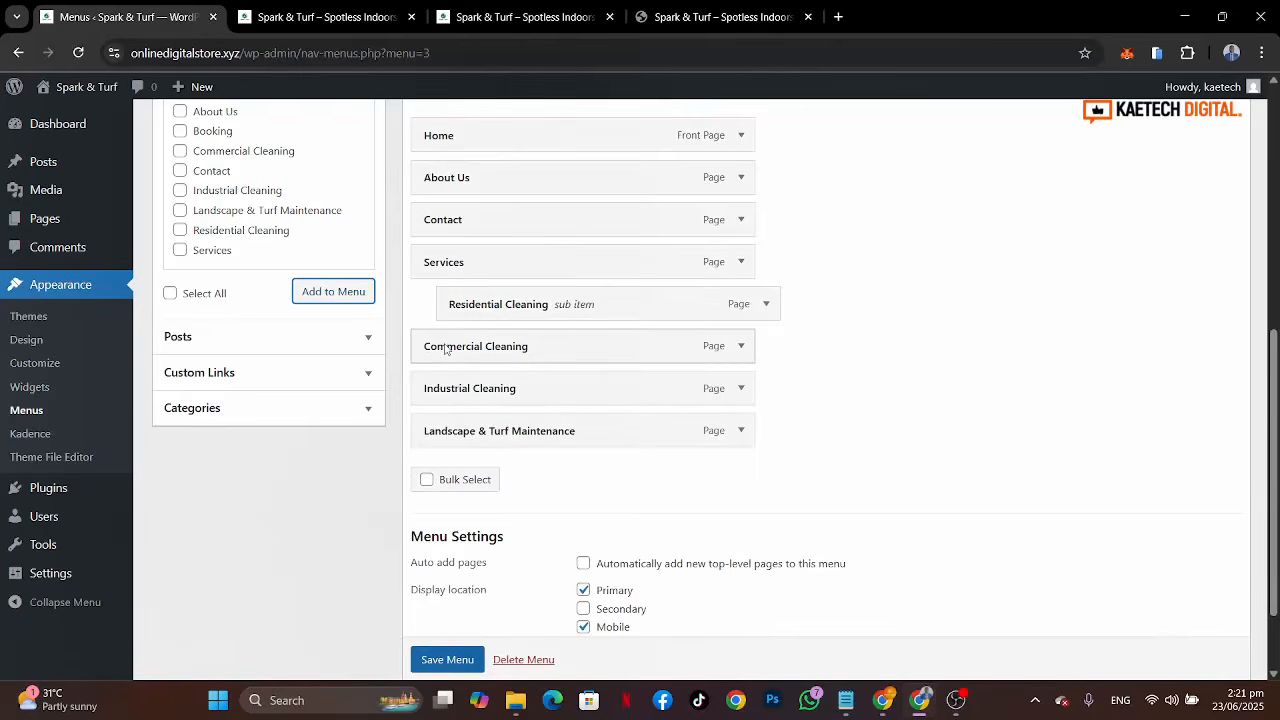
left_click_drag(445, 348, 476, 348)
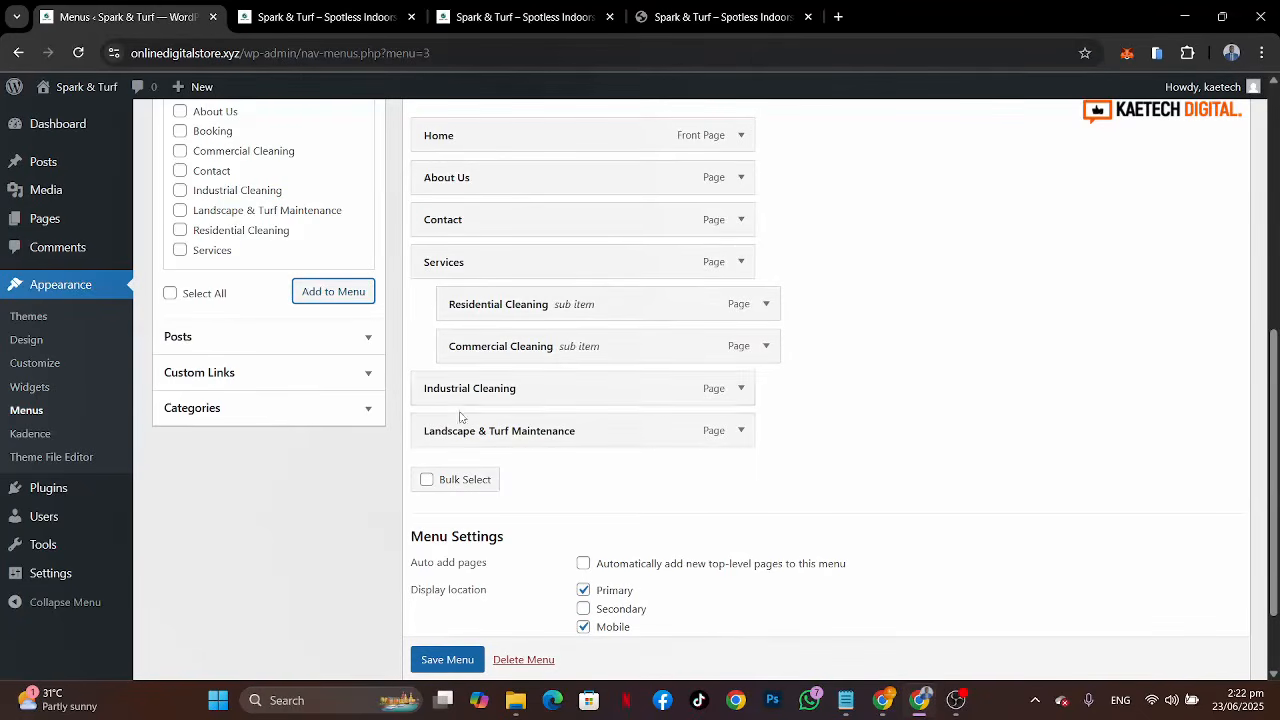
mouse_move(464, 432)
left_mouse_down()
mouse_move(480, 386)
mouse_move(489, 396)
mouse_move(472, 418)
left_mouse_up()
left_click_drag(482, 449, 503, 449)
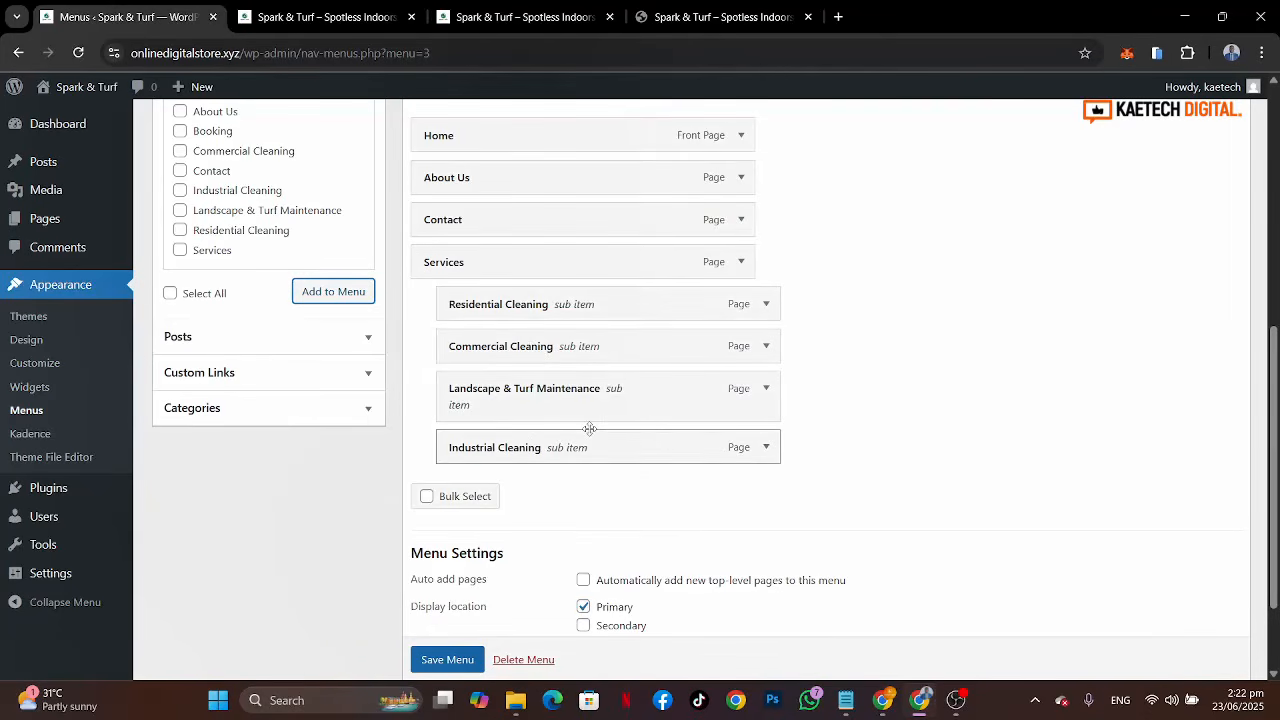
left_click(447, 659)
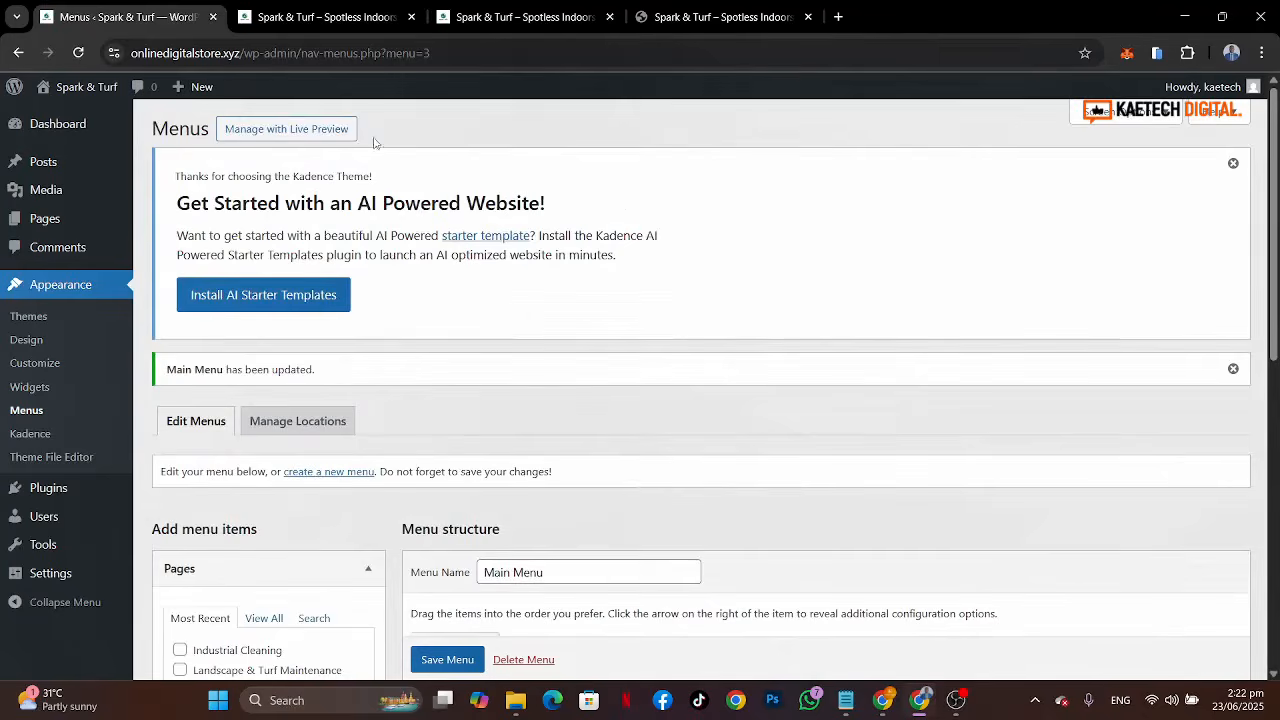
Step: Reload the live site and compare its header navigation with the reference site's header and footer links
left_click(360, 18)
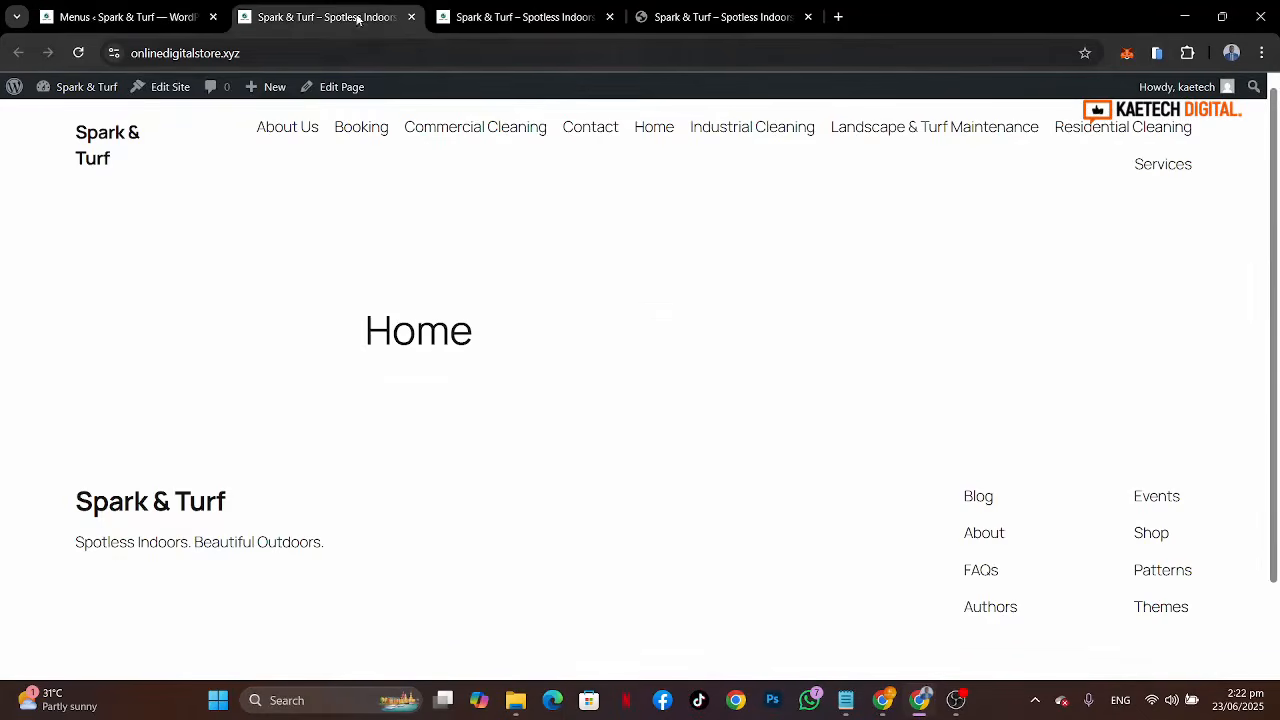
left_click(78, 52)
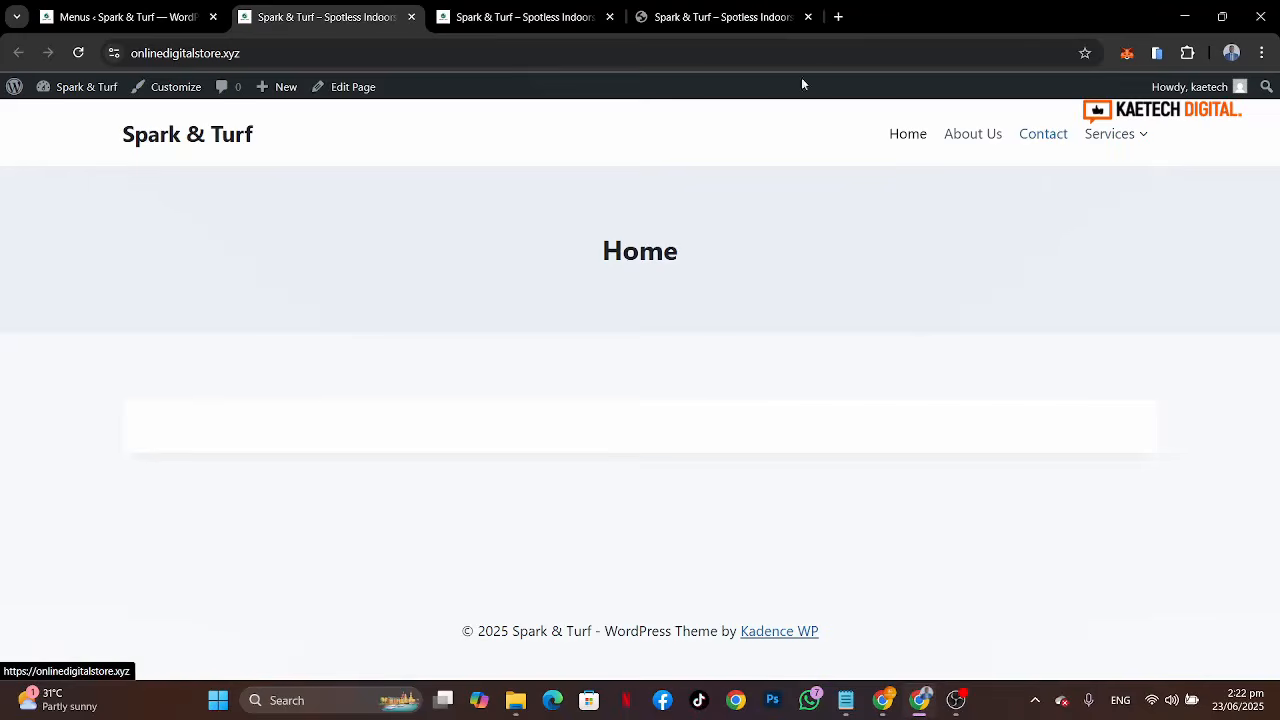
left_click(730, 17)
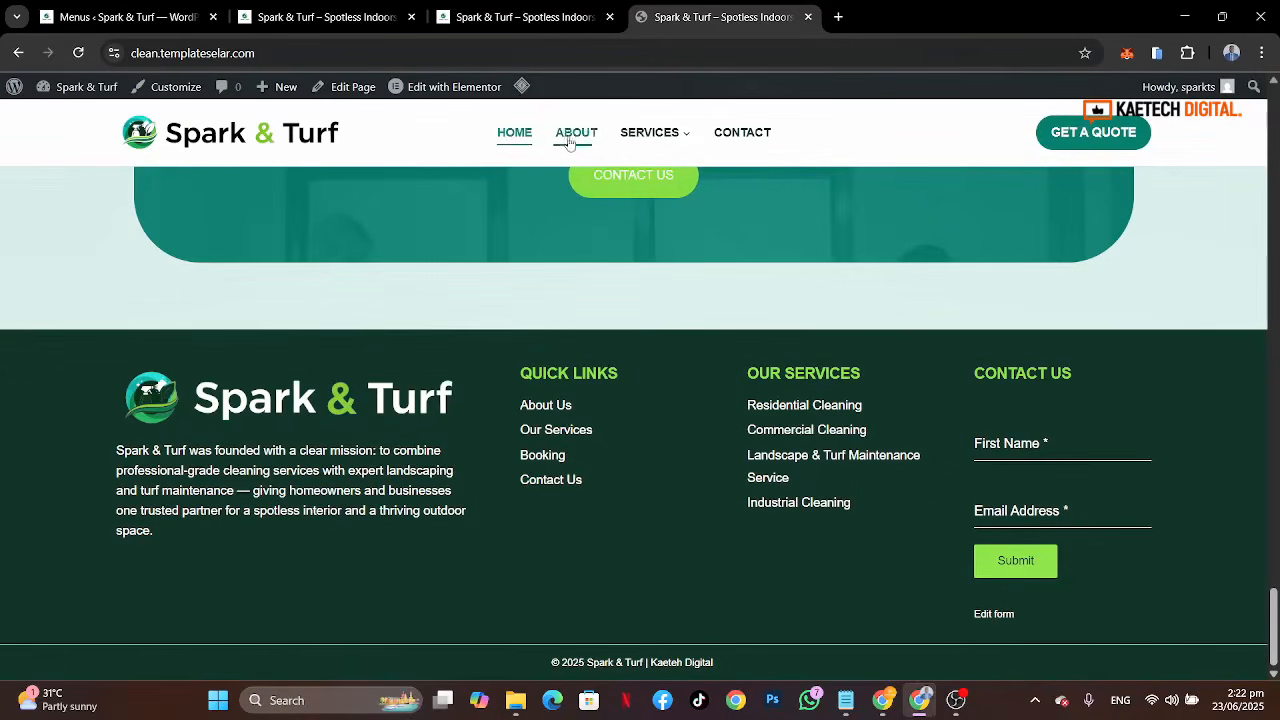
mouse_move(655, 133)
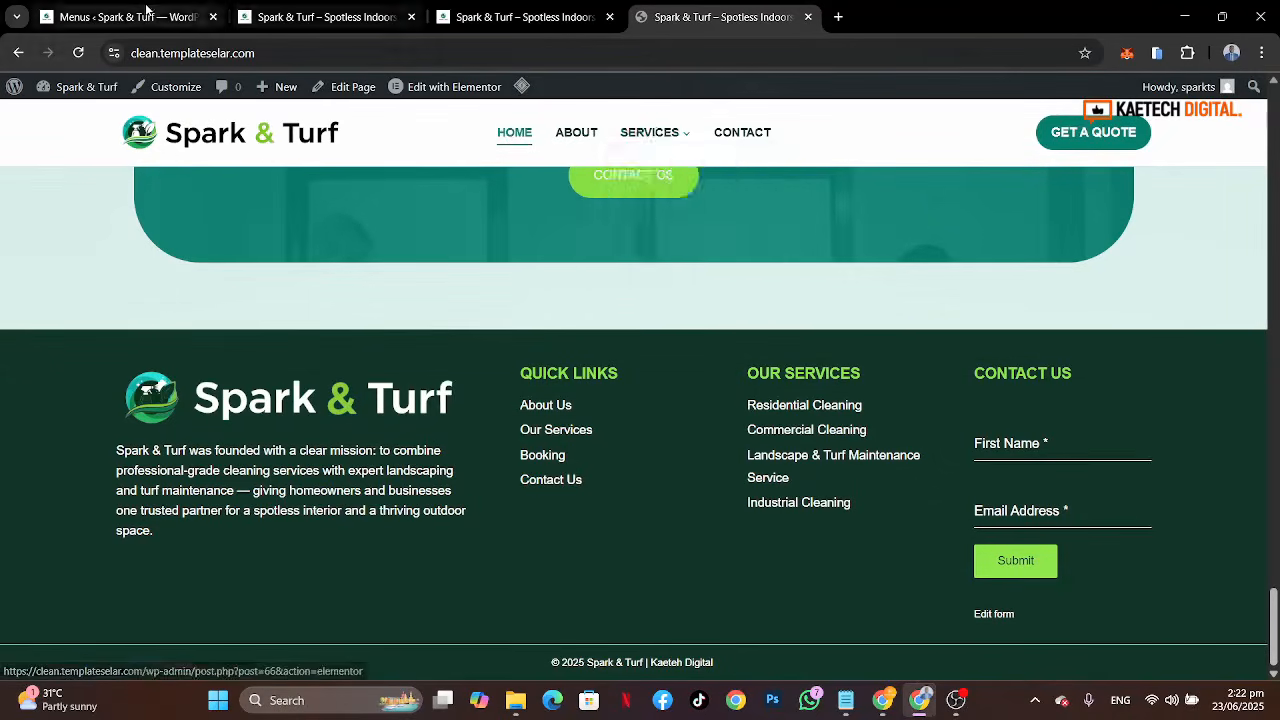
Step: Move Services above Contact in the Main Menu and save the menu
left_click(180, 17)
scroll(600, 550, "down", 3)
scroll(609, 559, "down", 3)
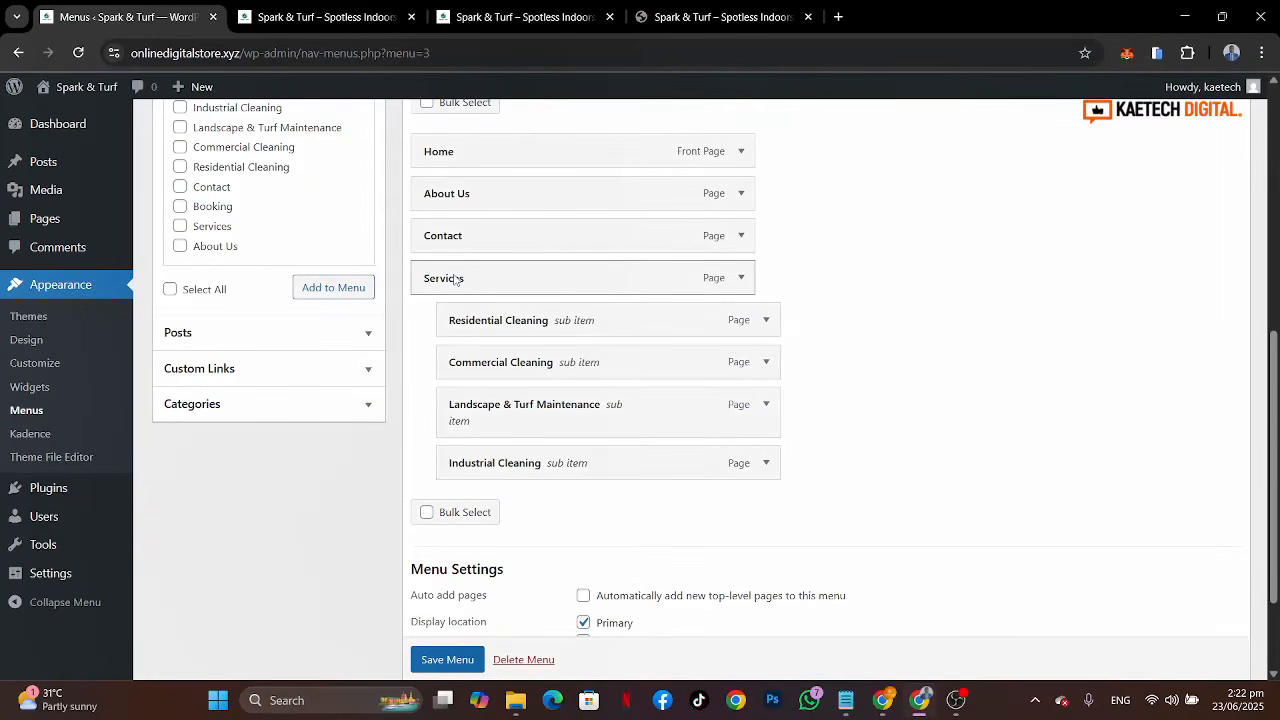
left_click_drag(456, 280, 461, 236)
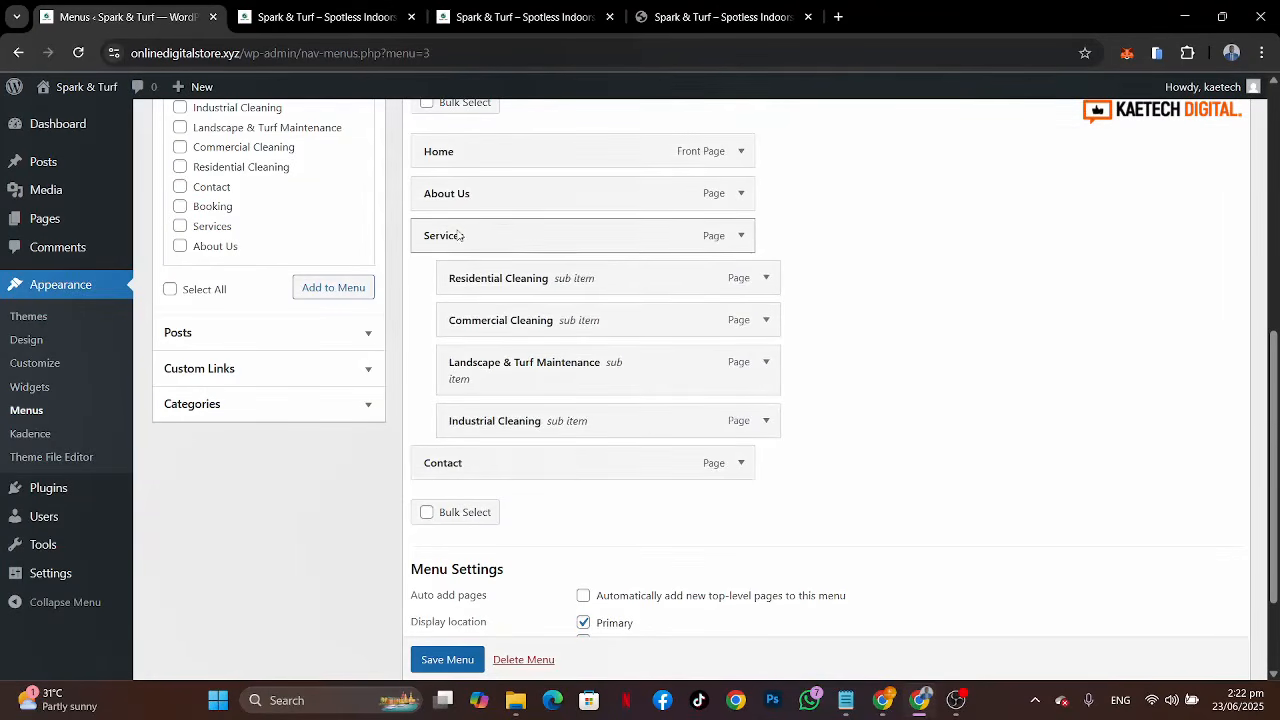
scroll(480, 543, "down", 2)
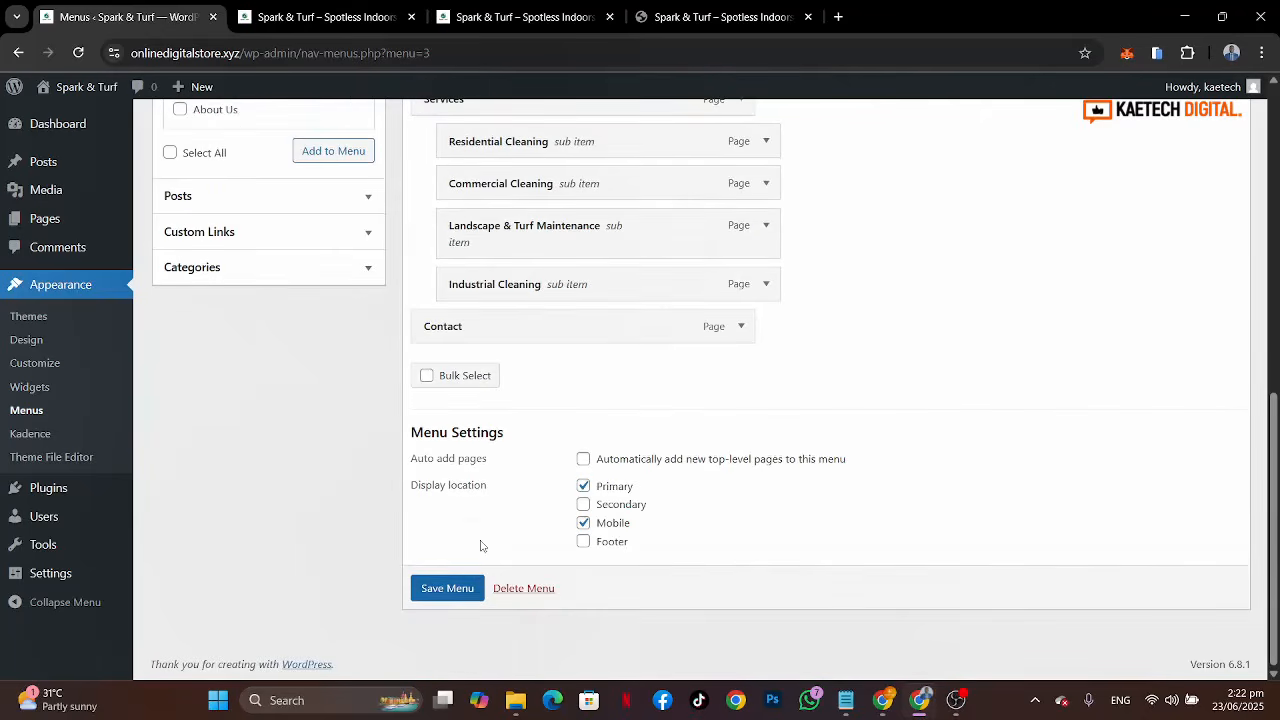
left_click(447, 589)
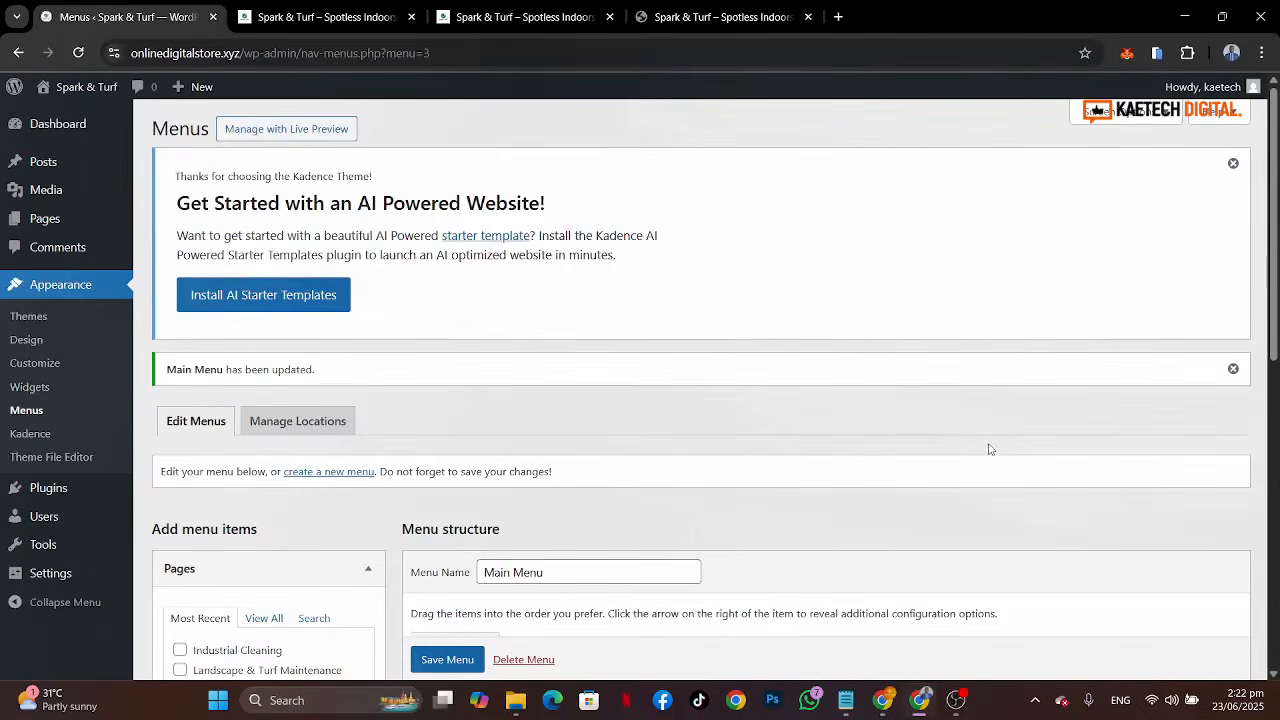
Step: Start a new menu and create it with the name Quick Links
scroll(989, 449, "down", 4)
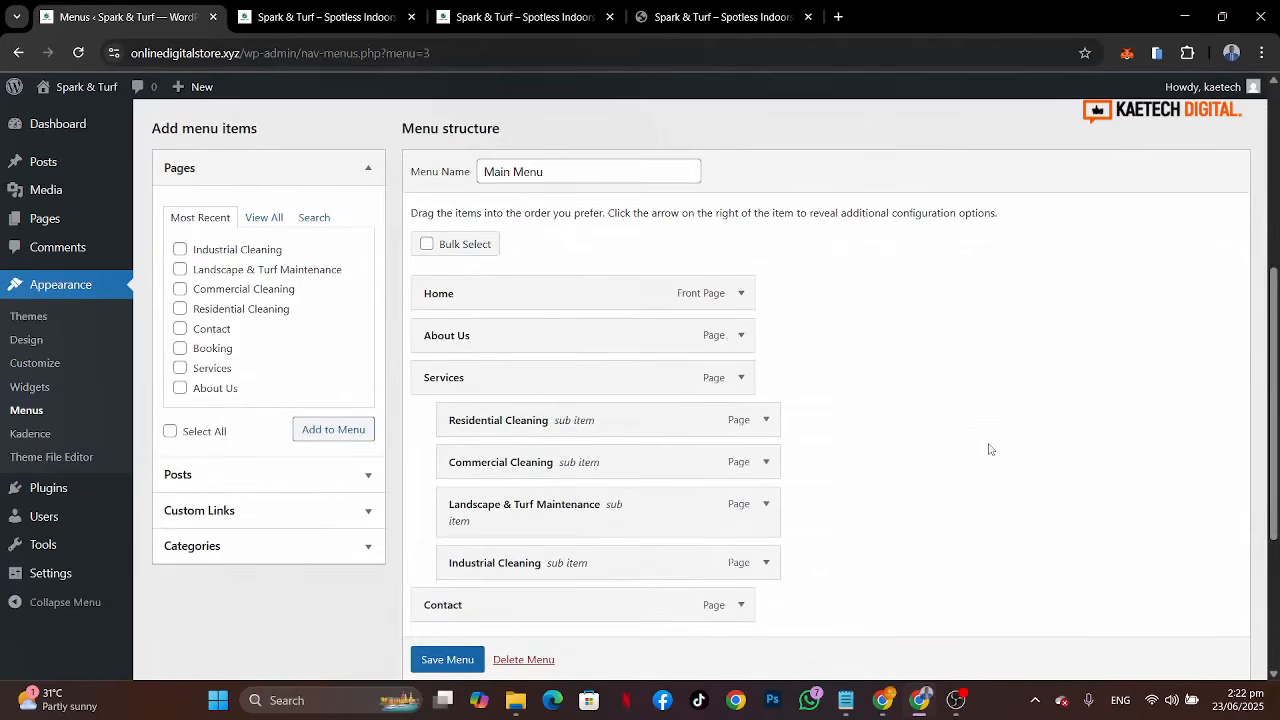
scroll(989, 449, "up", 3)
scroll(989, 449, "down", 1)
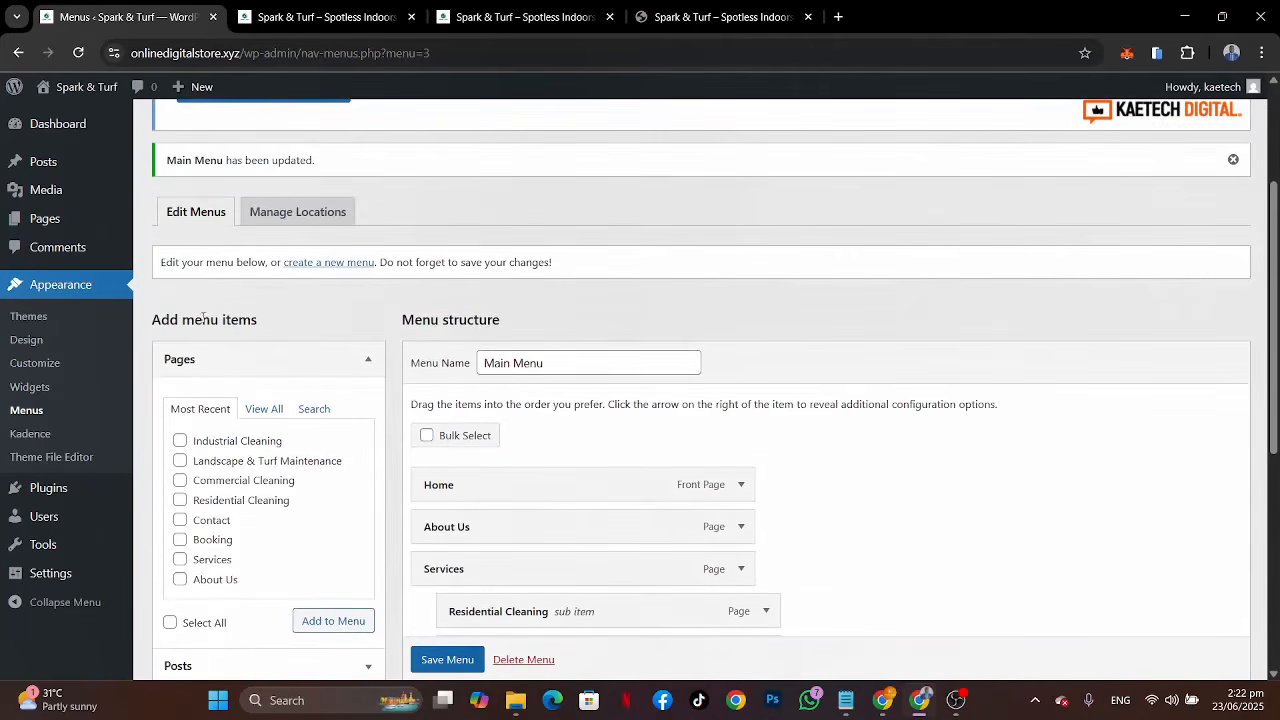
left_click(337, 266)
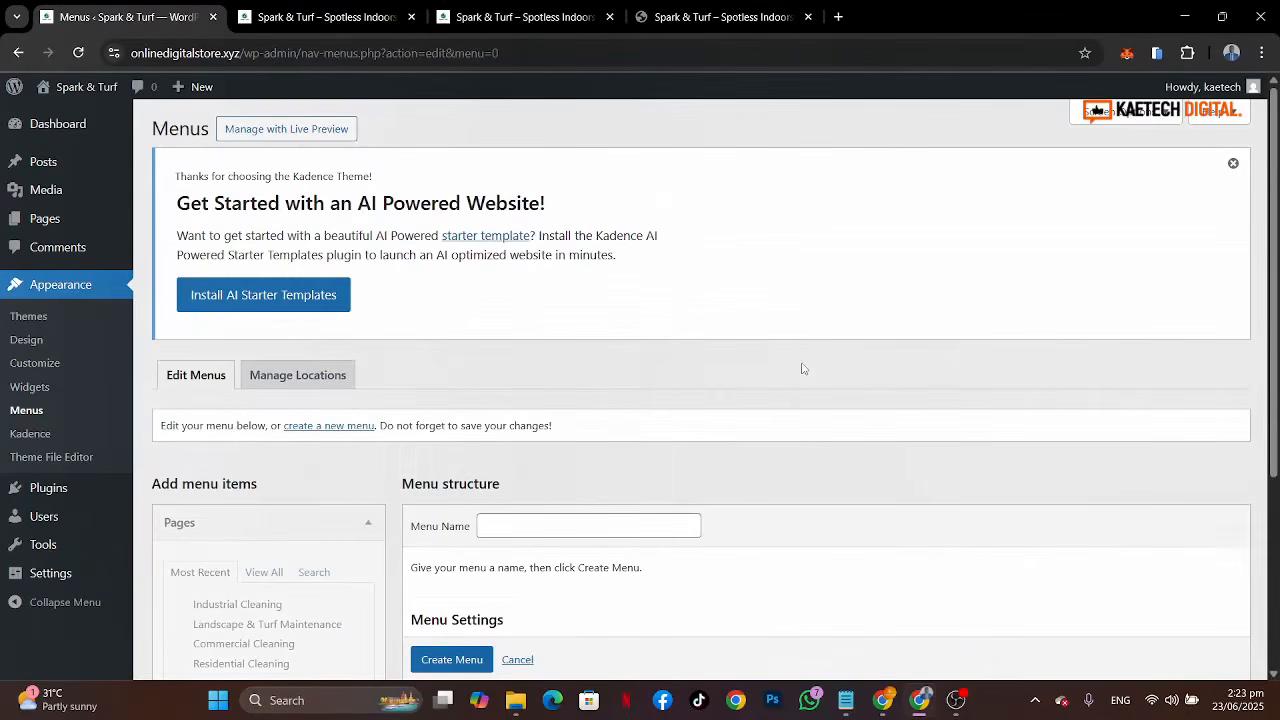
scroll(801, 369, "down", 3)
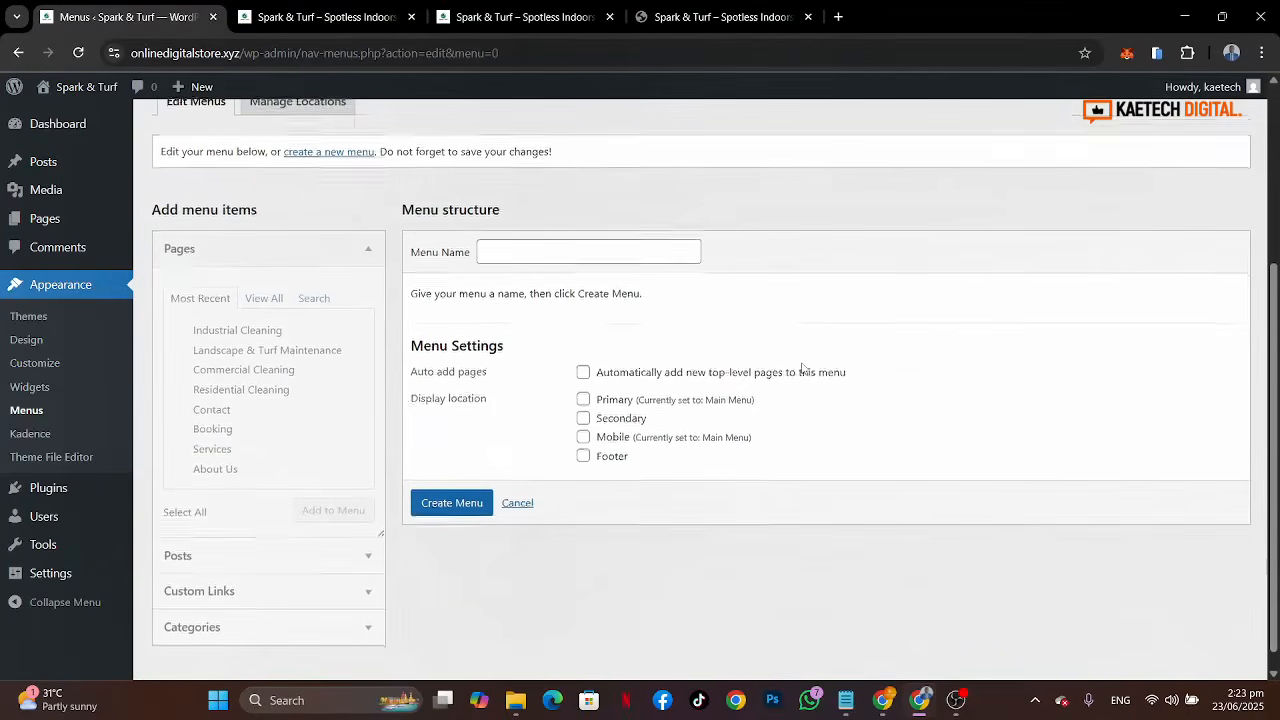
left_click(553, 252)
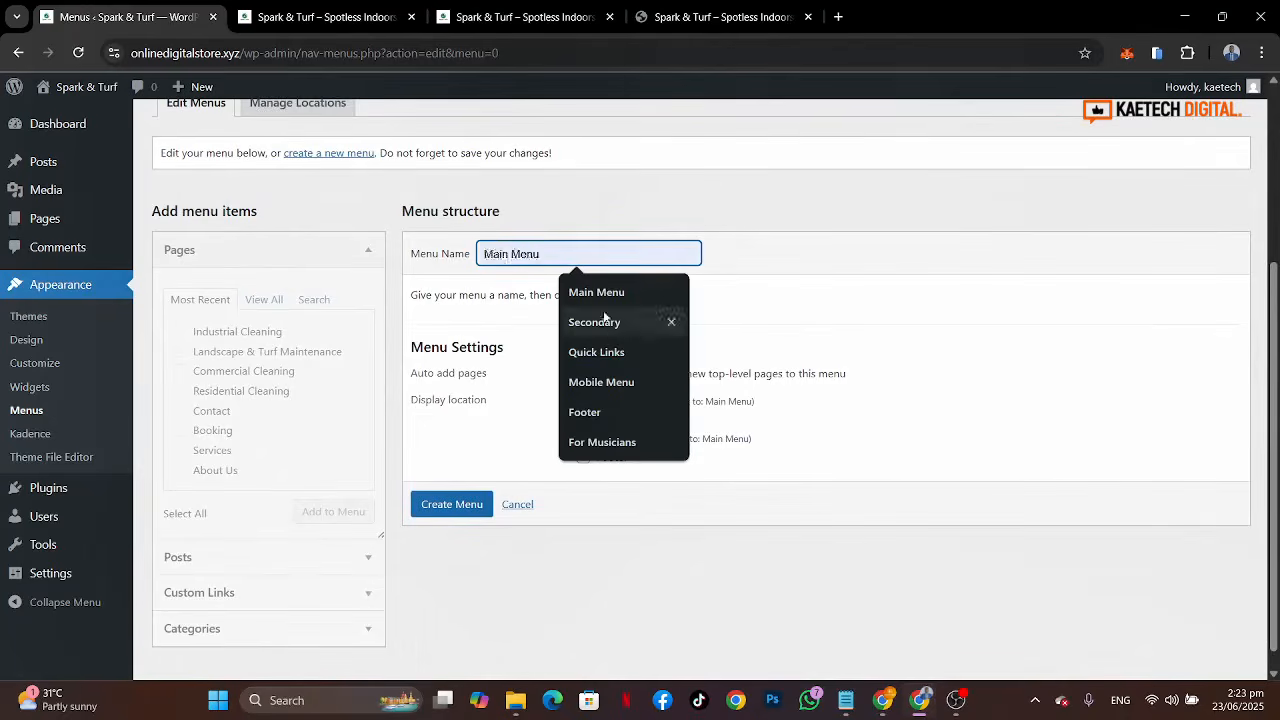
left_click(622, 354)
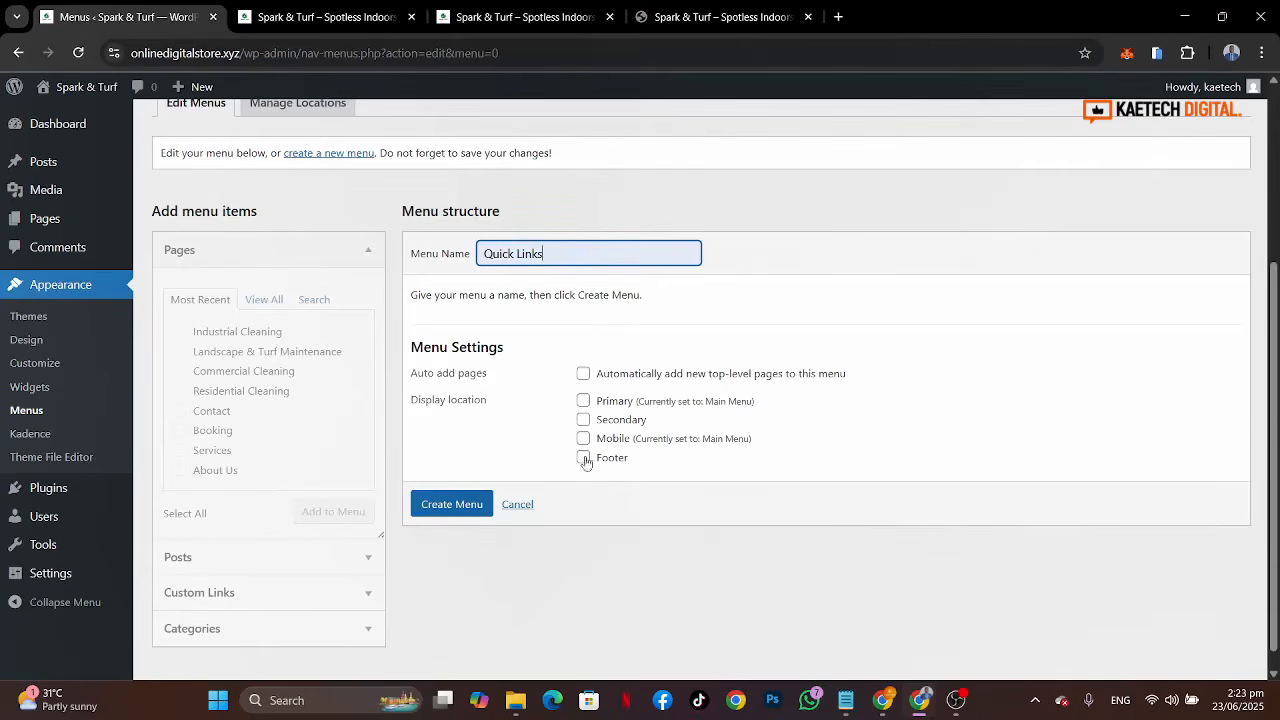
left_click(441, 505)
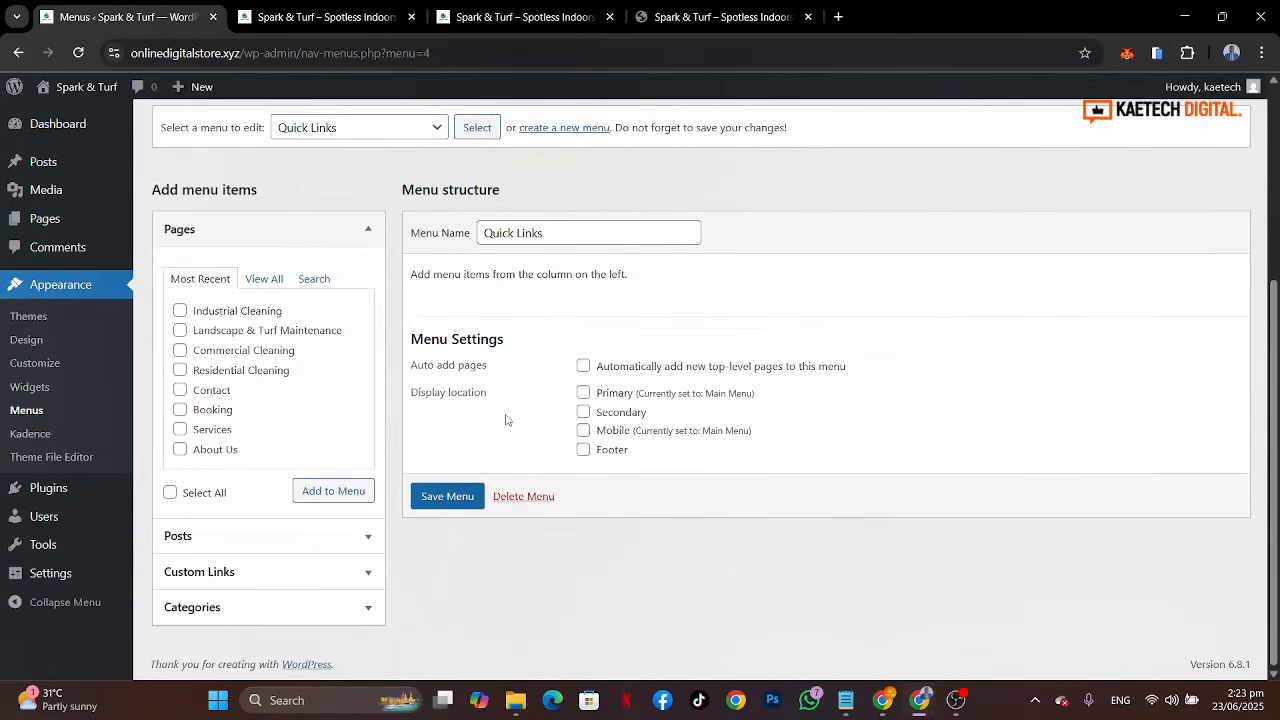
Step: Add the About Us, Booking, Contact and Services pages to the Quick Links menu
left_click(257, 279)
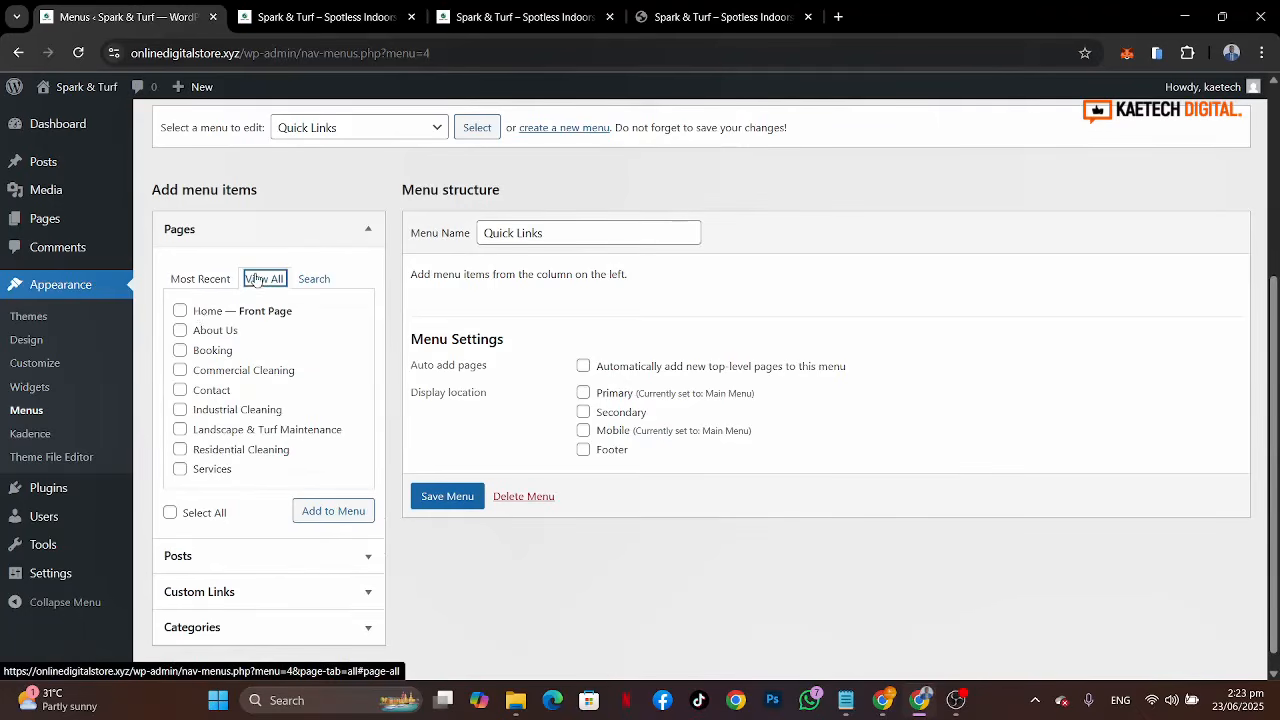
left_click(180, 331)
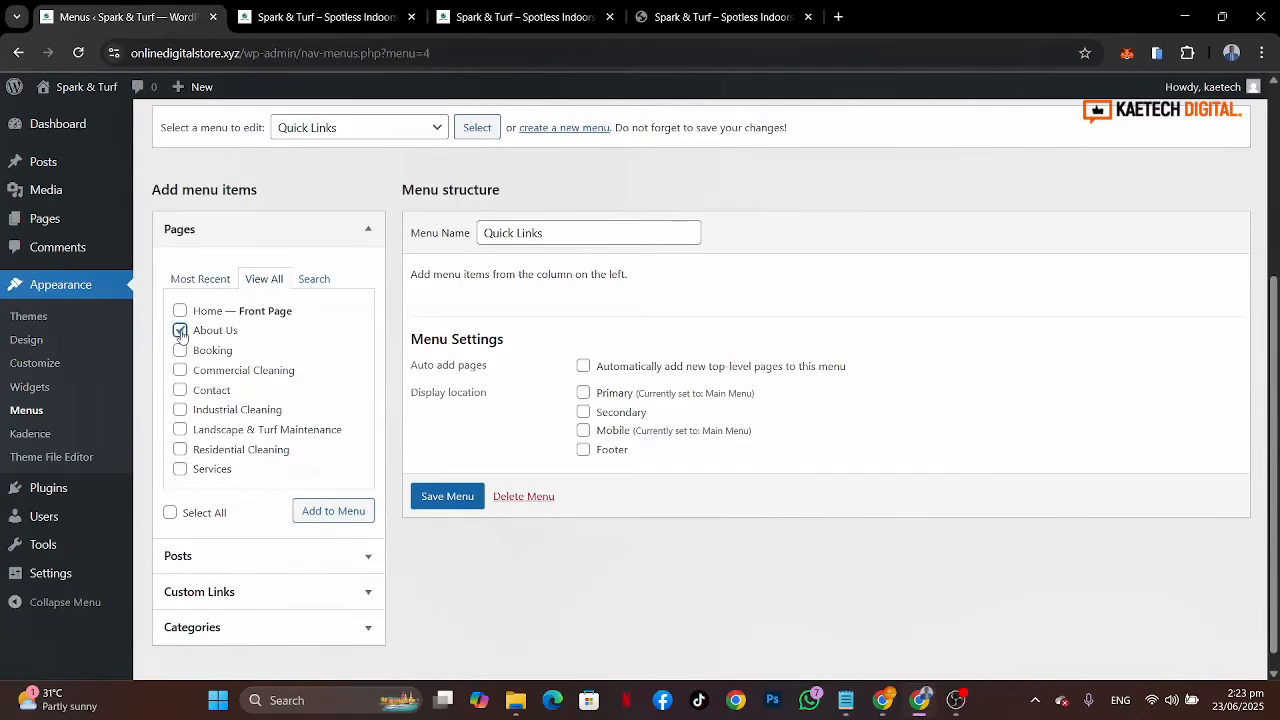
left_click(180, 390)
left_click(181, 351)
left_click(180, 469)
left_click(337, 510)
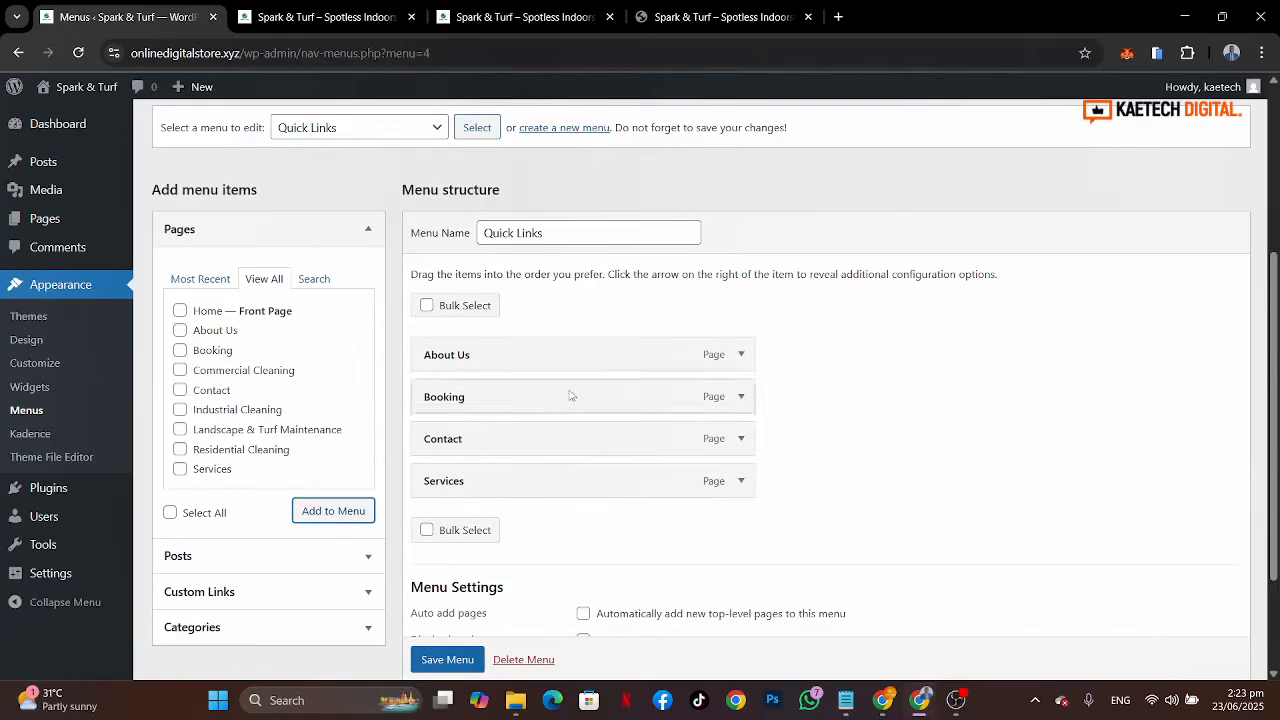
Step: Move Services directly below About Us and save the Quick Links menu
left_click_drag(549, 482, 551, 400)
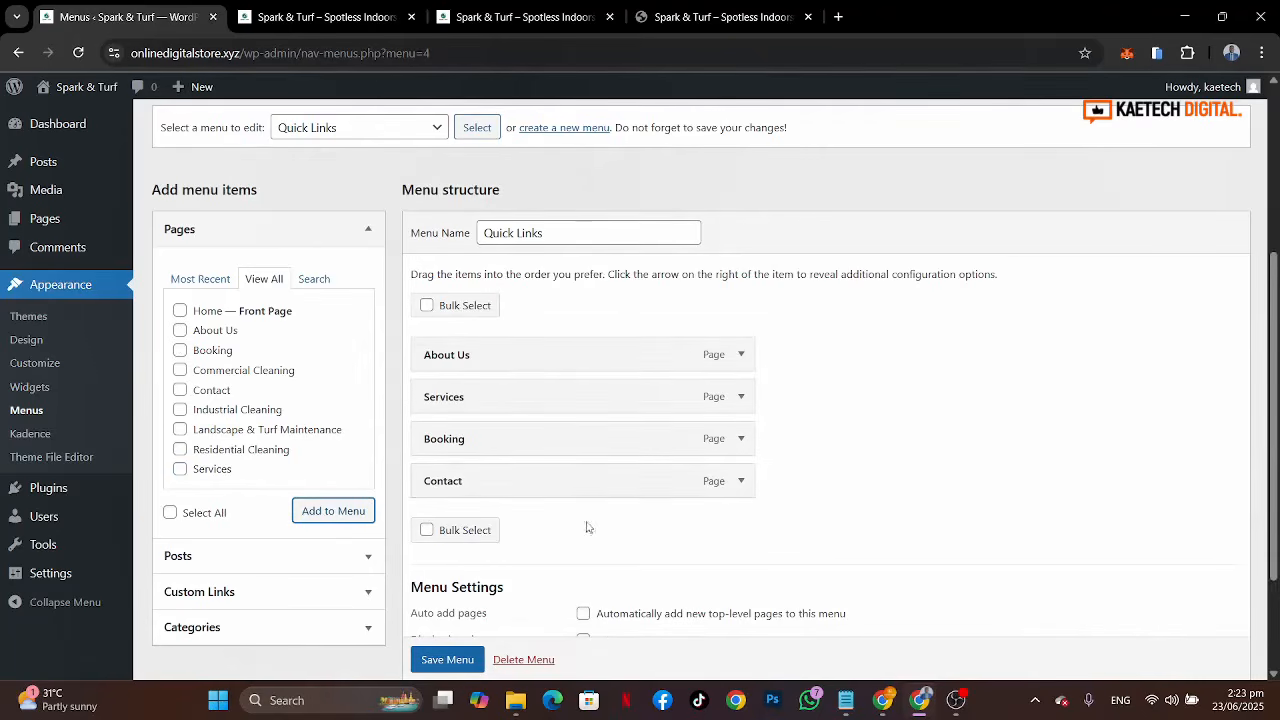
scroll(452, 655, "down", 1)
left_click(449, 657)
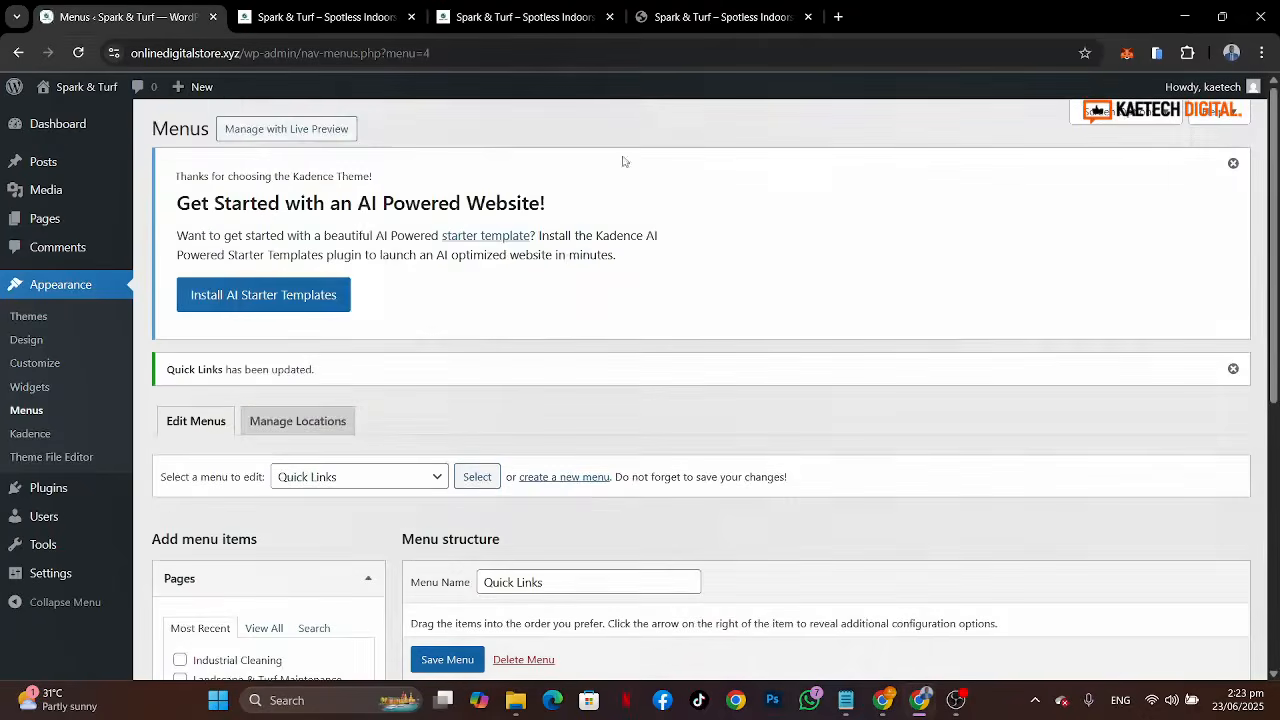
Step: Compare with the reference footer and relabel the Contact item in Quick Links as Contact Us
left_click(715, 17)
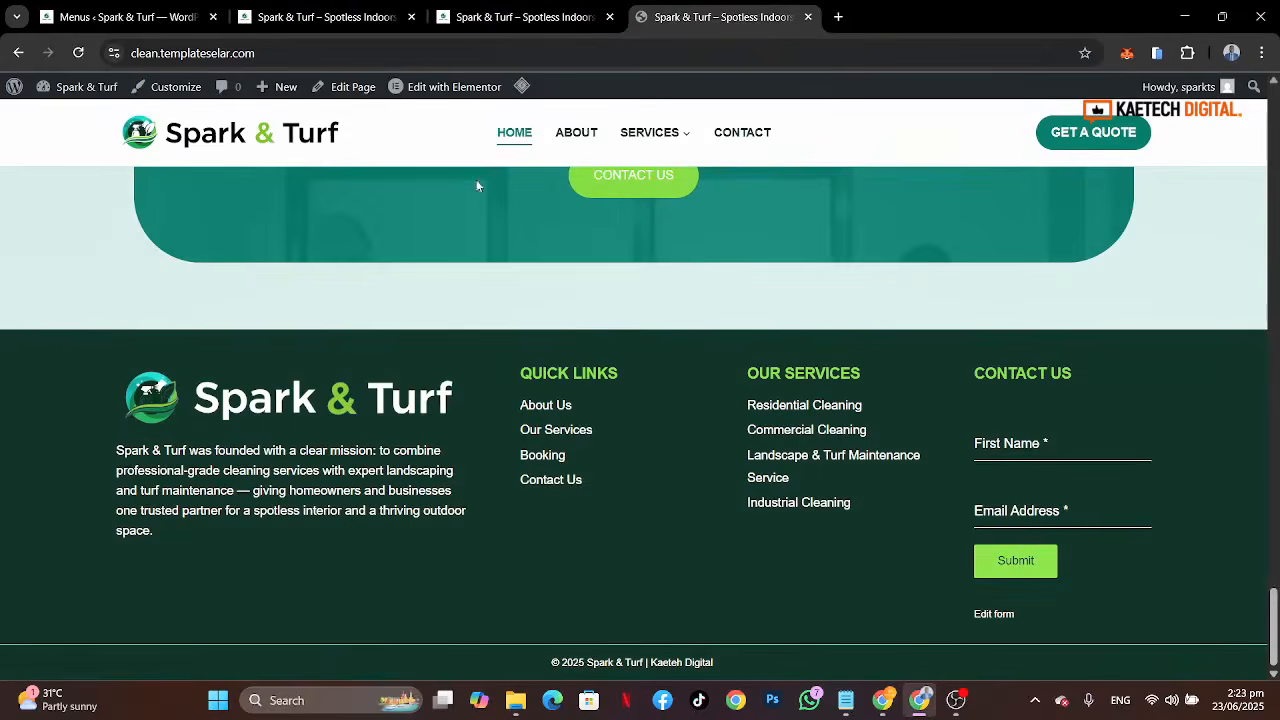
left_click(128, 17)
scroll(518, 417, "down", 5)
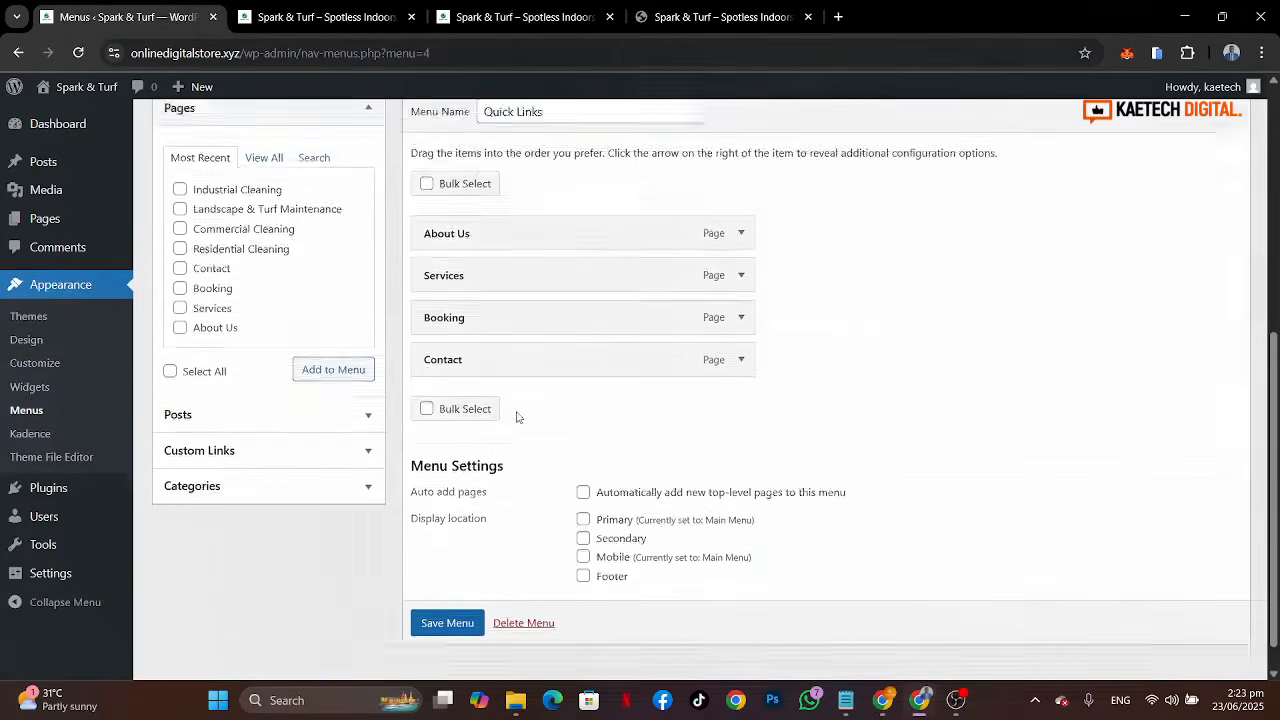
left_click(741, 325)
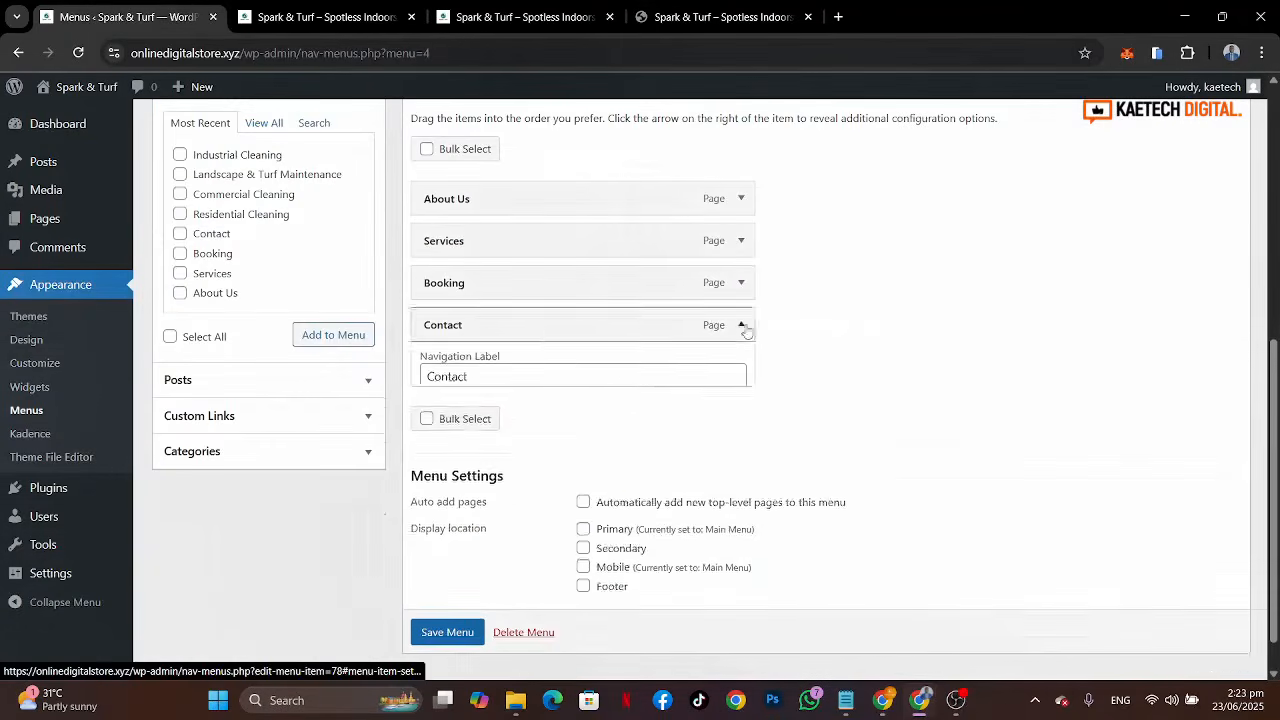
left_click(516, 385)
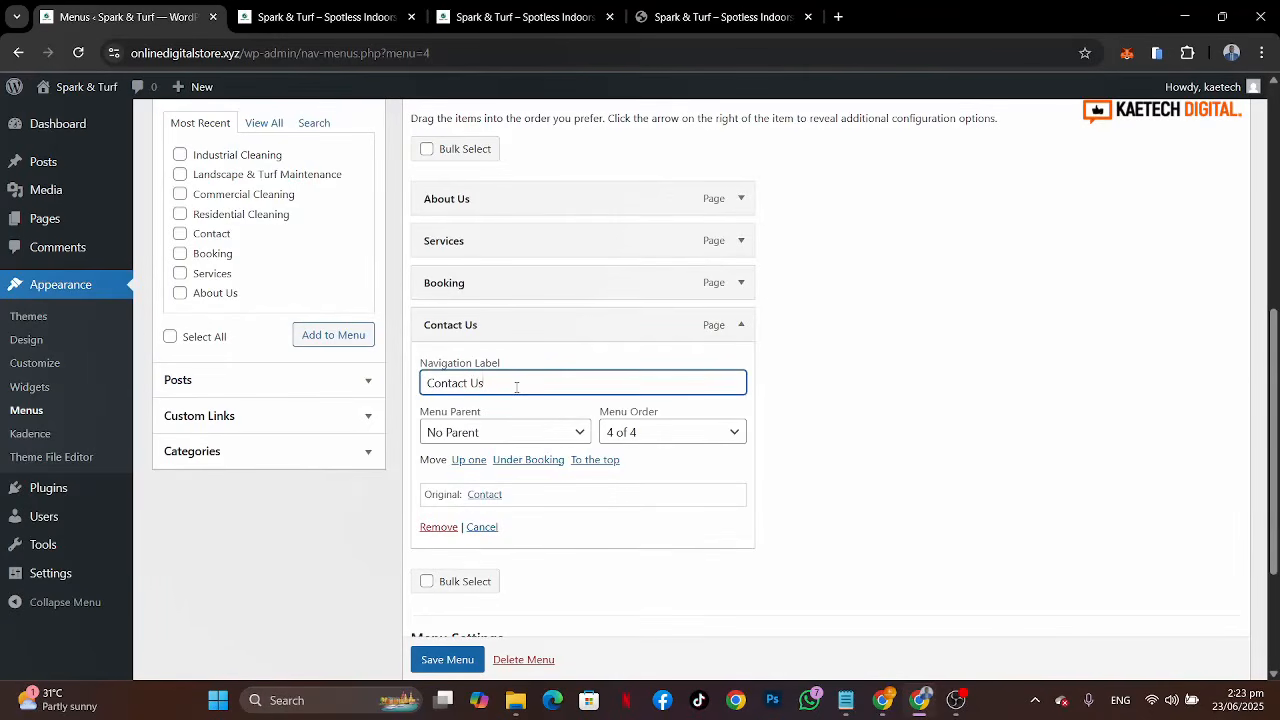
type("Us")
left_click(741, 325)
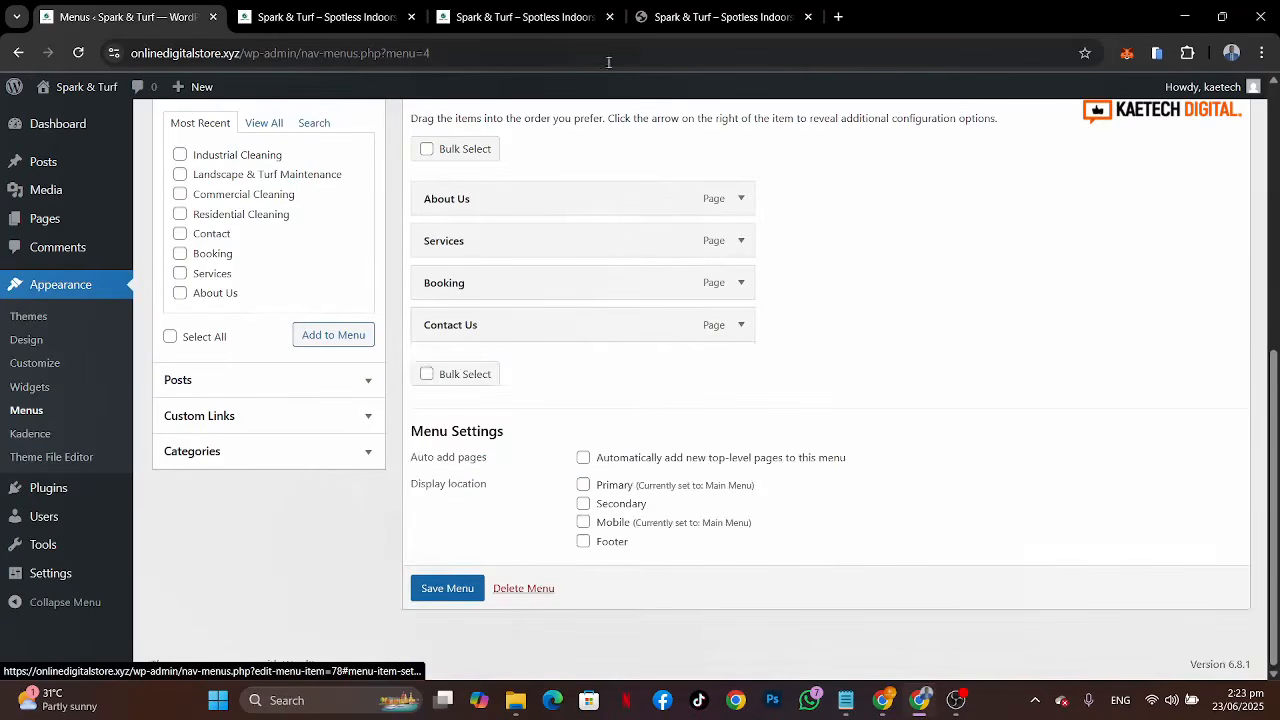
Step: Relabel the Services item as Our Services and save the Quick Links menu
left_click(681, 18)
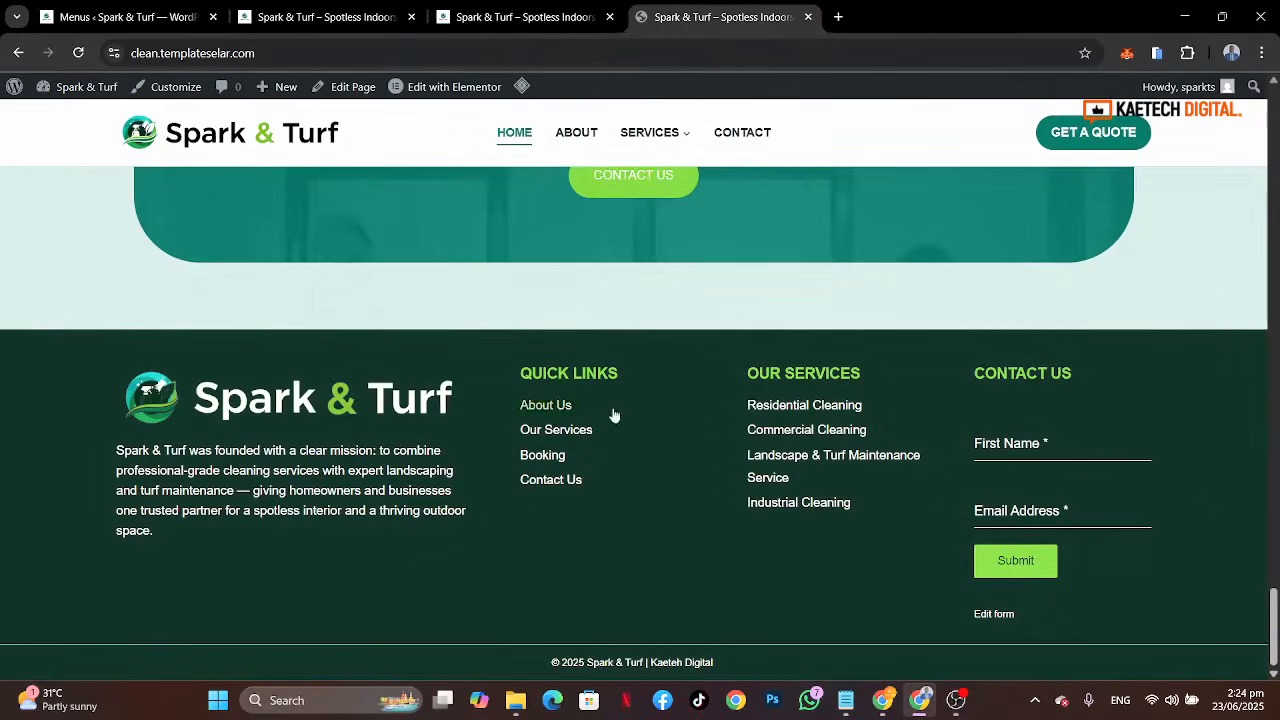
left_click(128, 17)
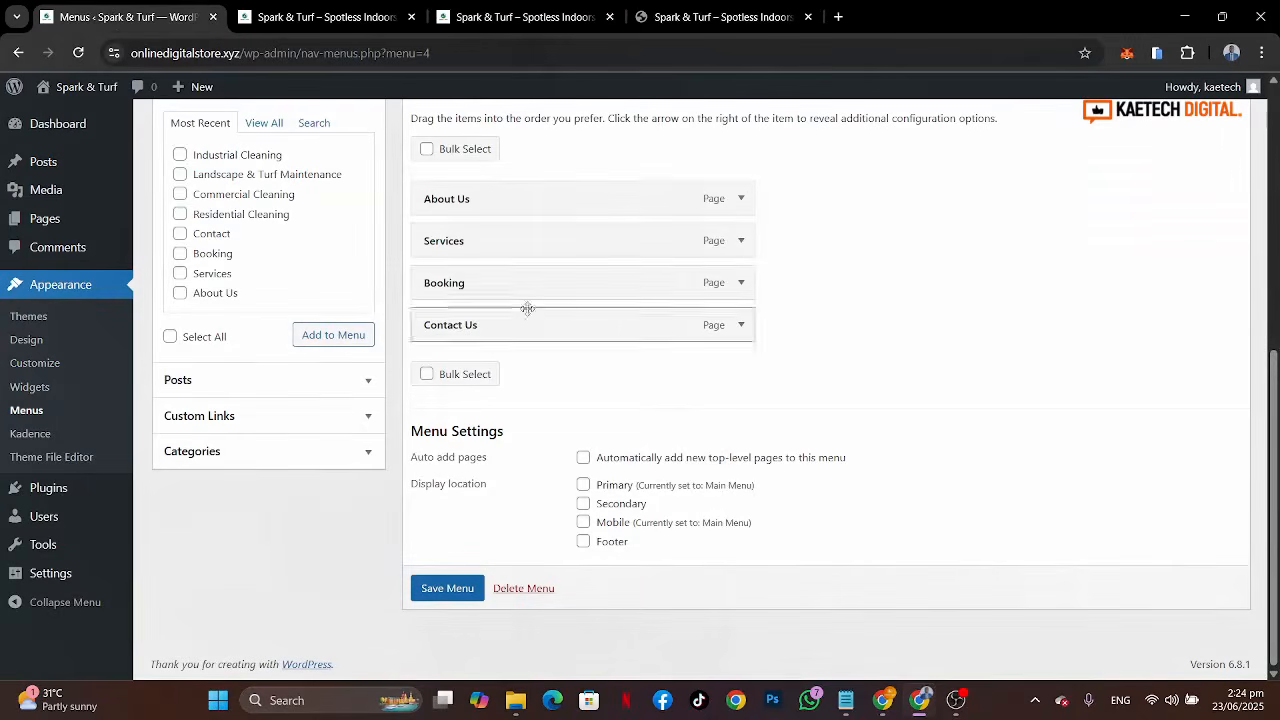
left_click(743, 241)
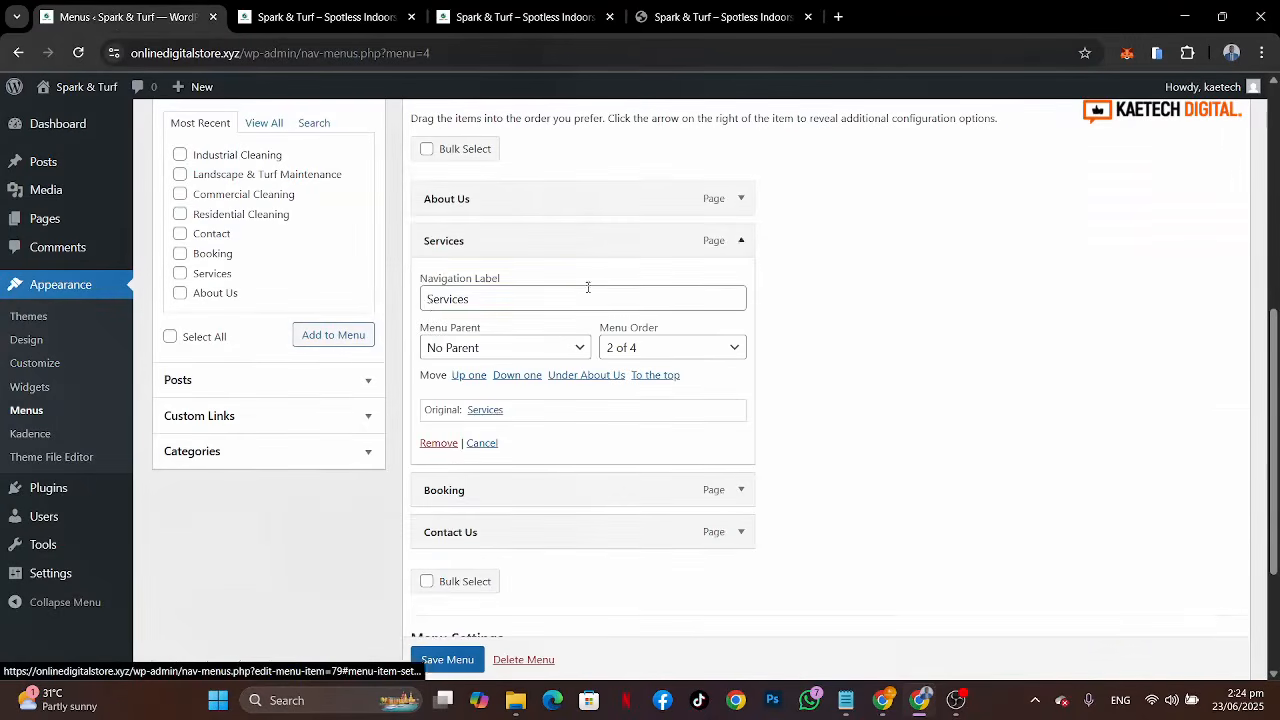
left_click(428, 303)
type("Our")
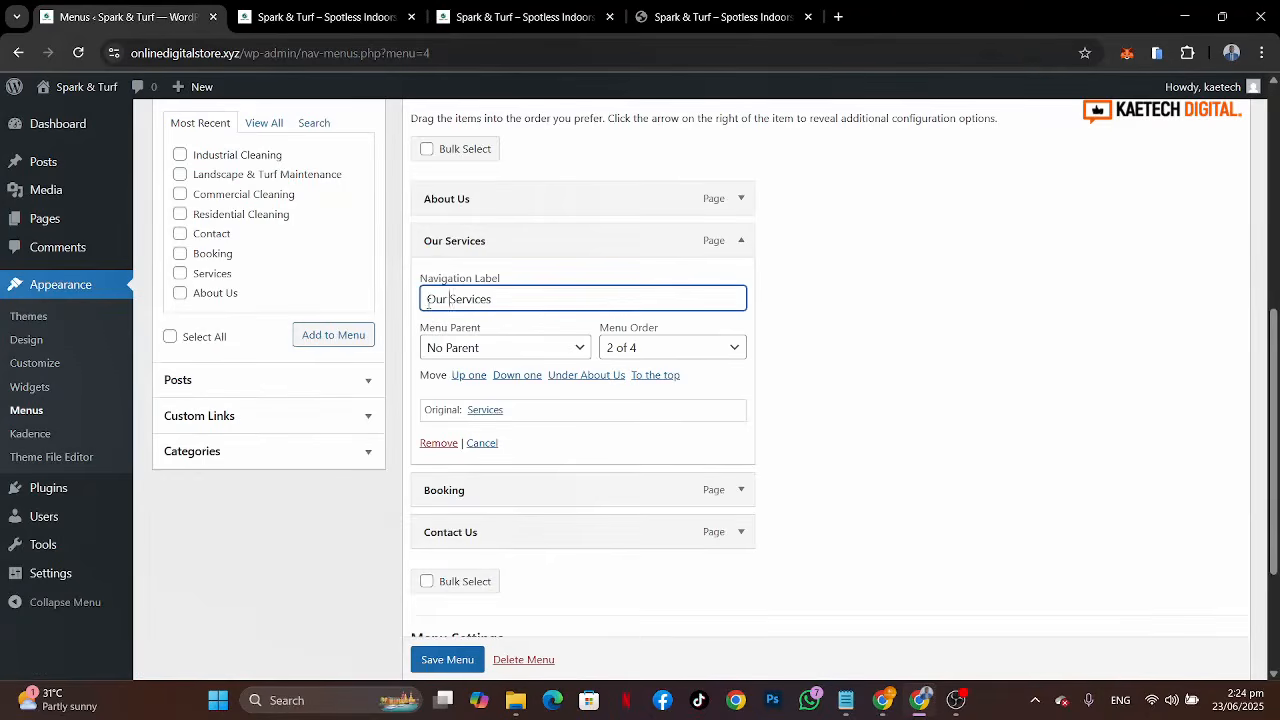
left_click(742, 241)
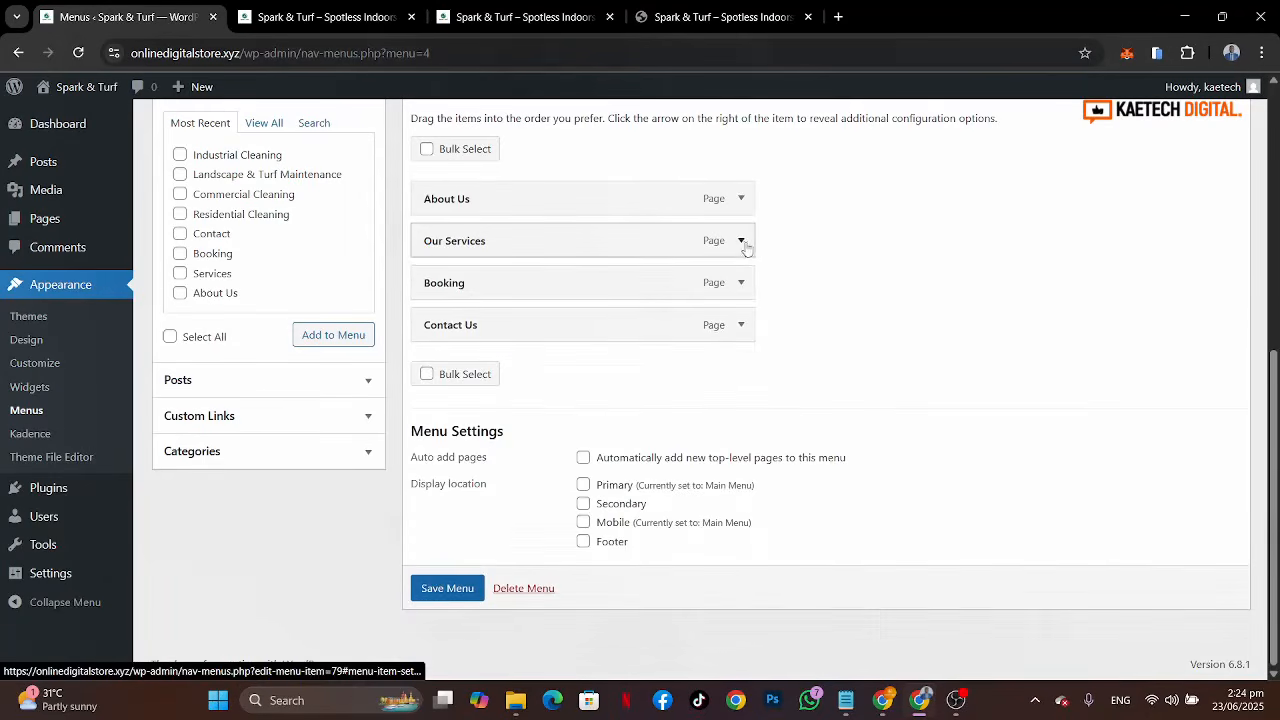
left_click(445, 588)
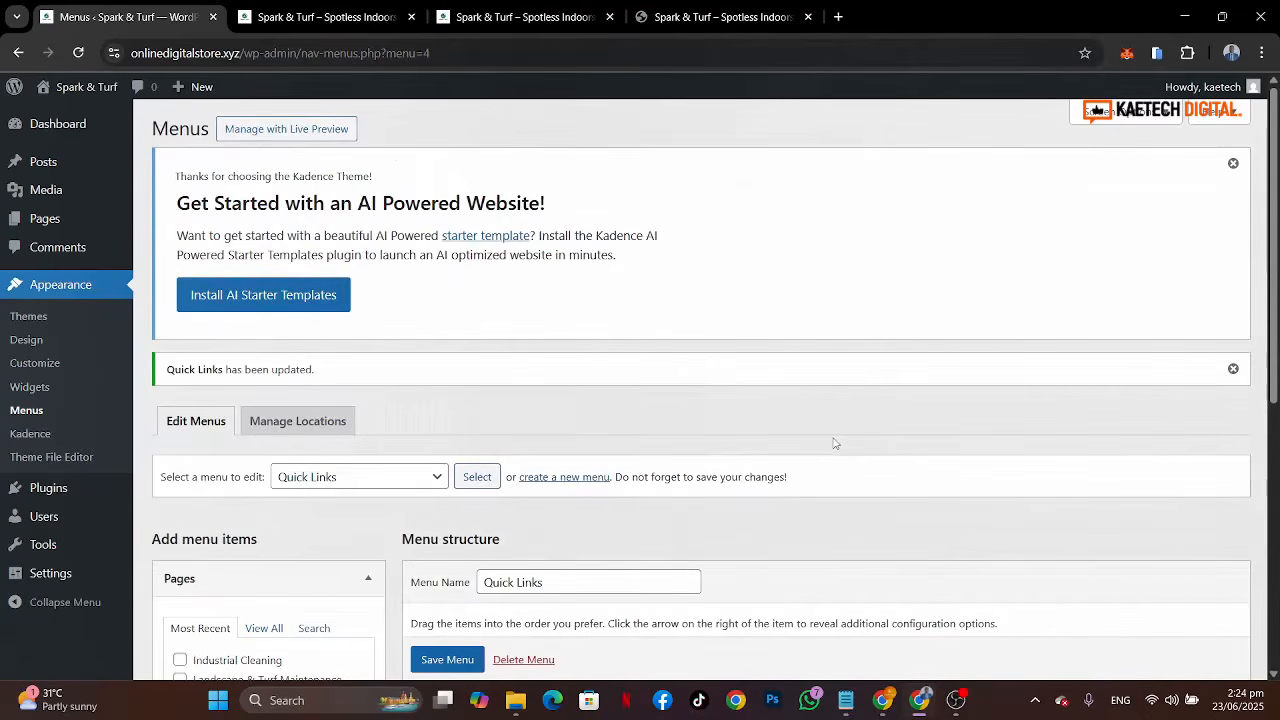
Step: Create a new menu named Our Services
left_click(715, 17)
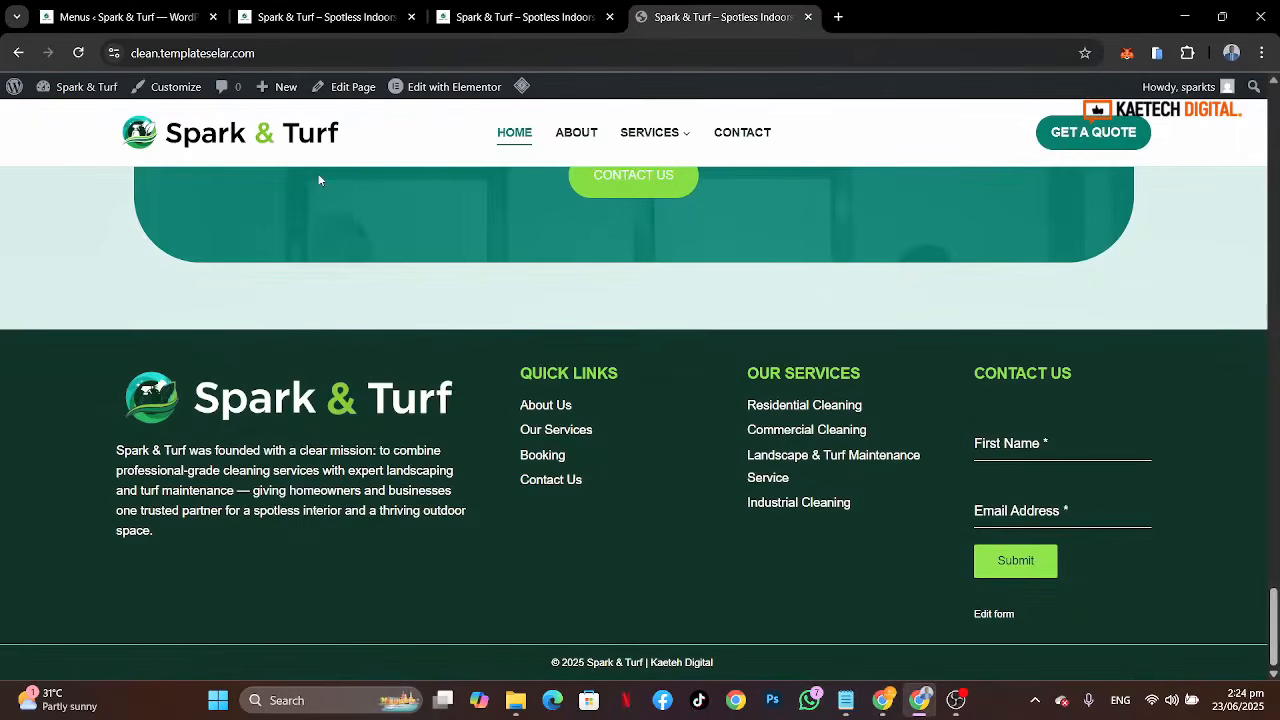
left_click(125, 17)
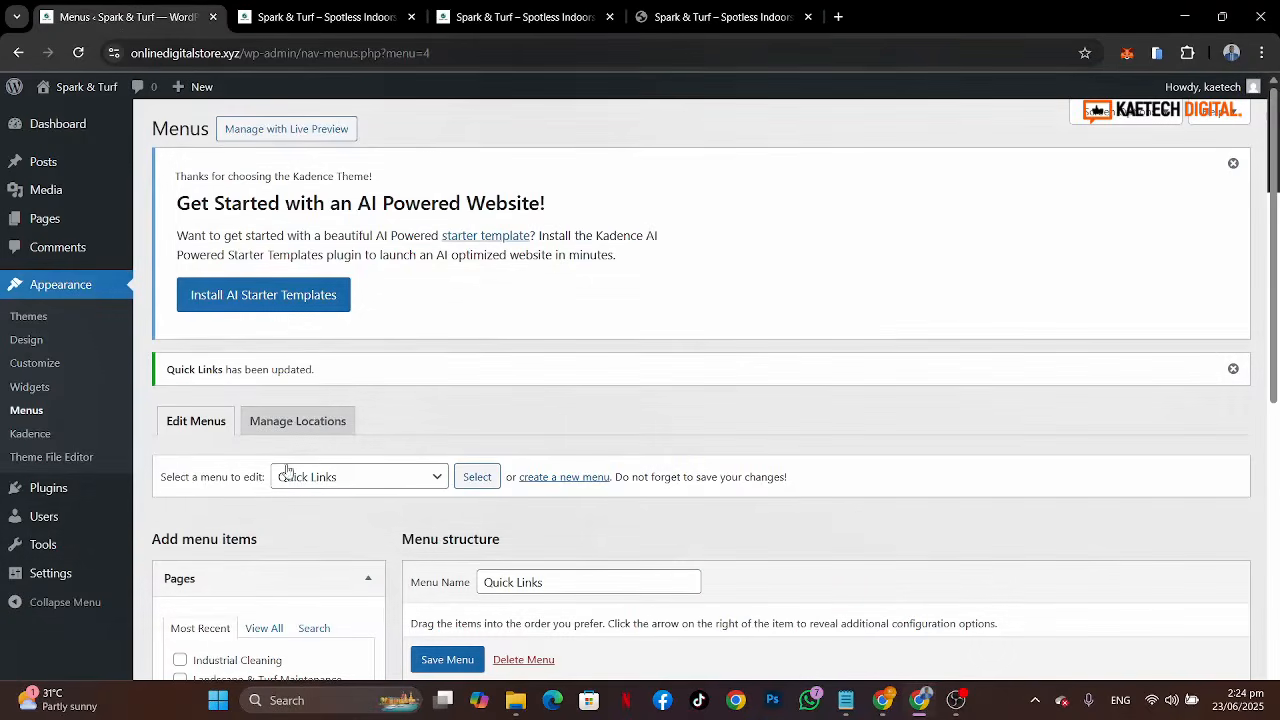
left_click(443, 700)
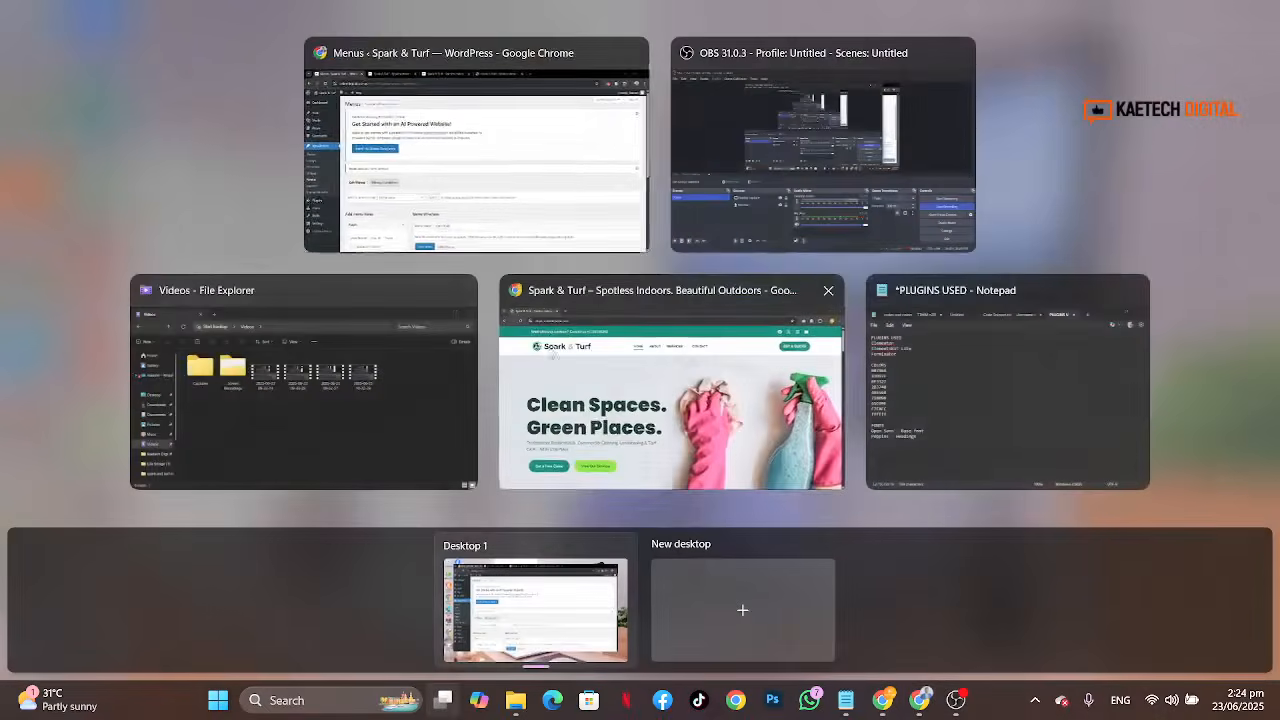
left_click(503, 149)
scroll(343, 473, "down", 3)
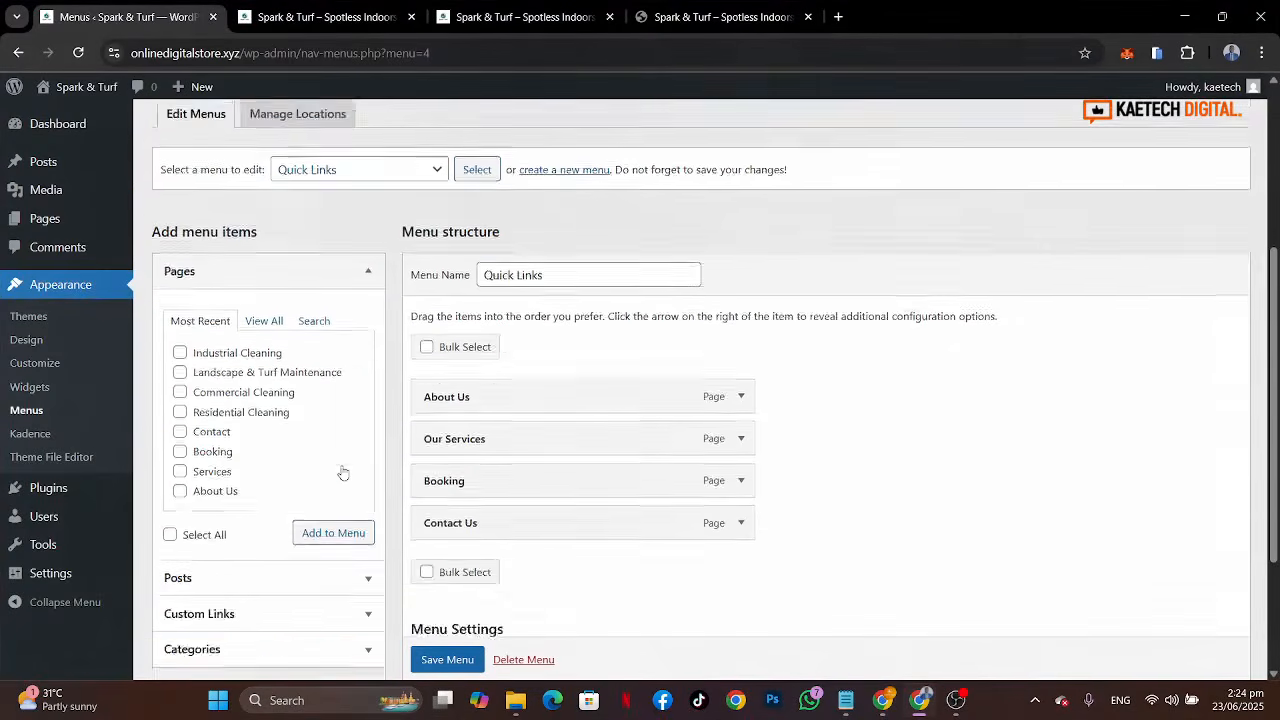
scroll(343, 472, "up", 1)
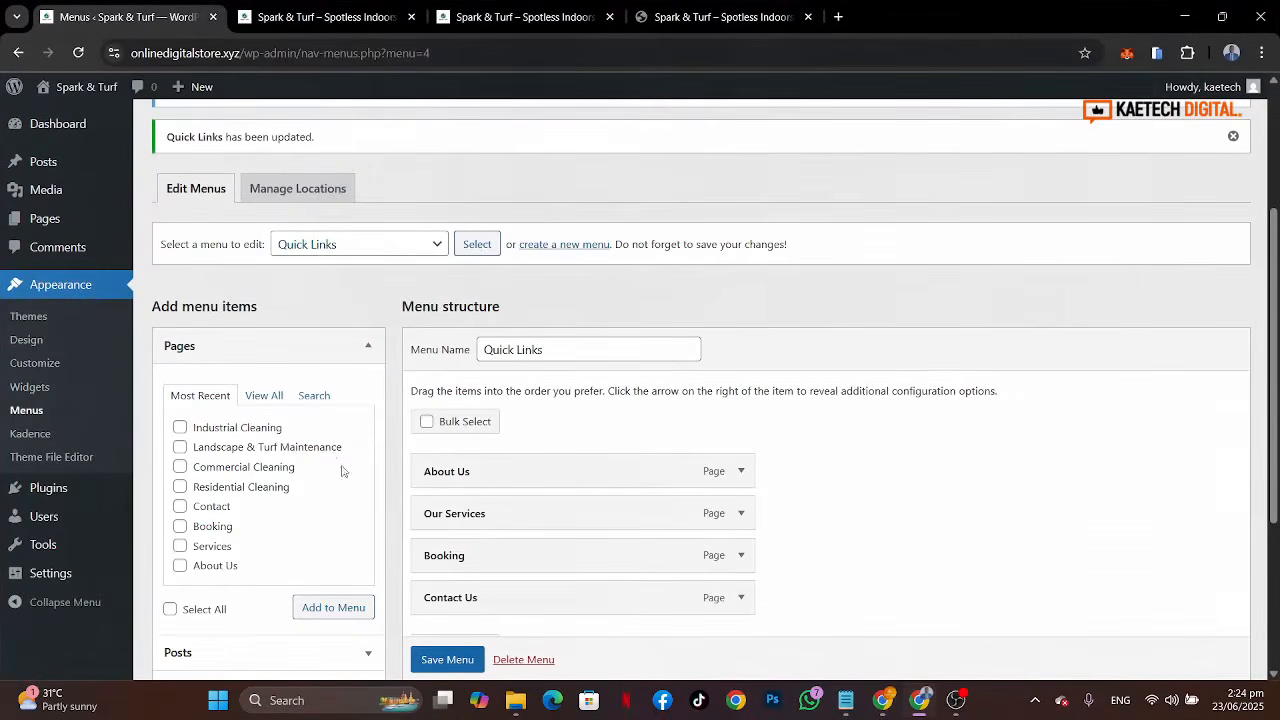
left_click(562, 245)
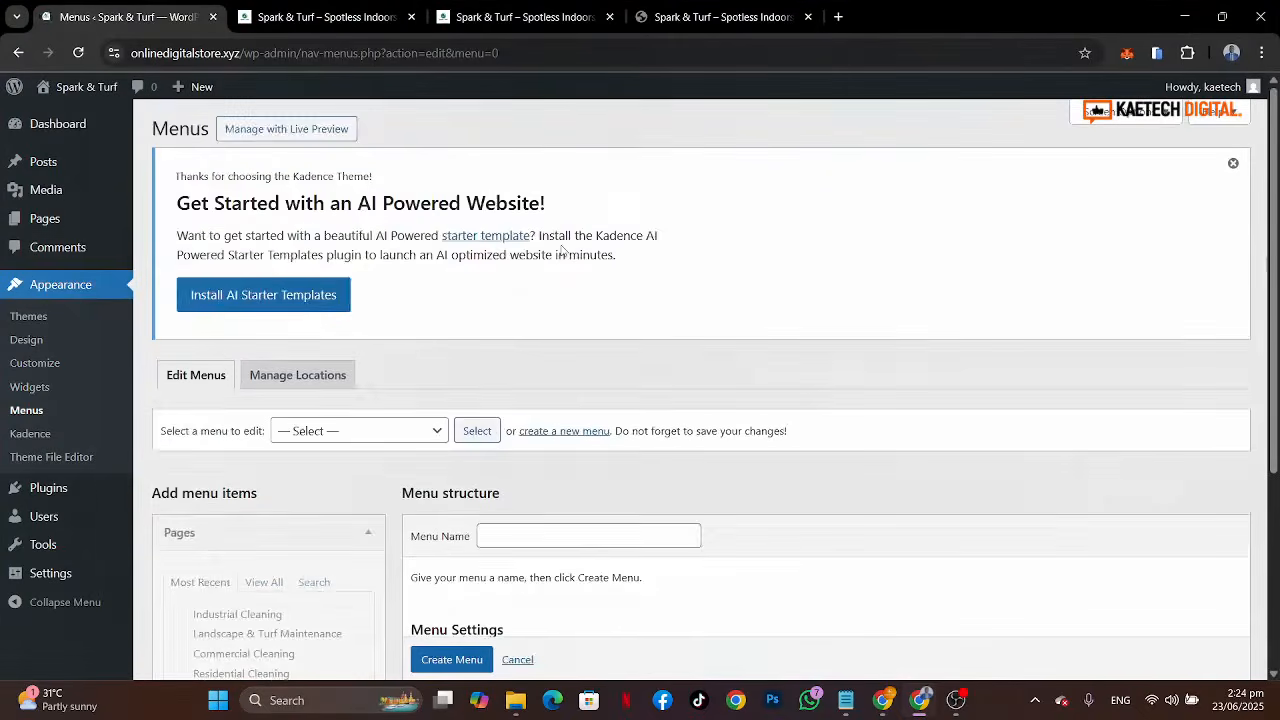
scroll(660, 360, "down", 2)
scroll(683, 385, "down", 1)
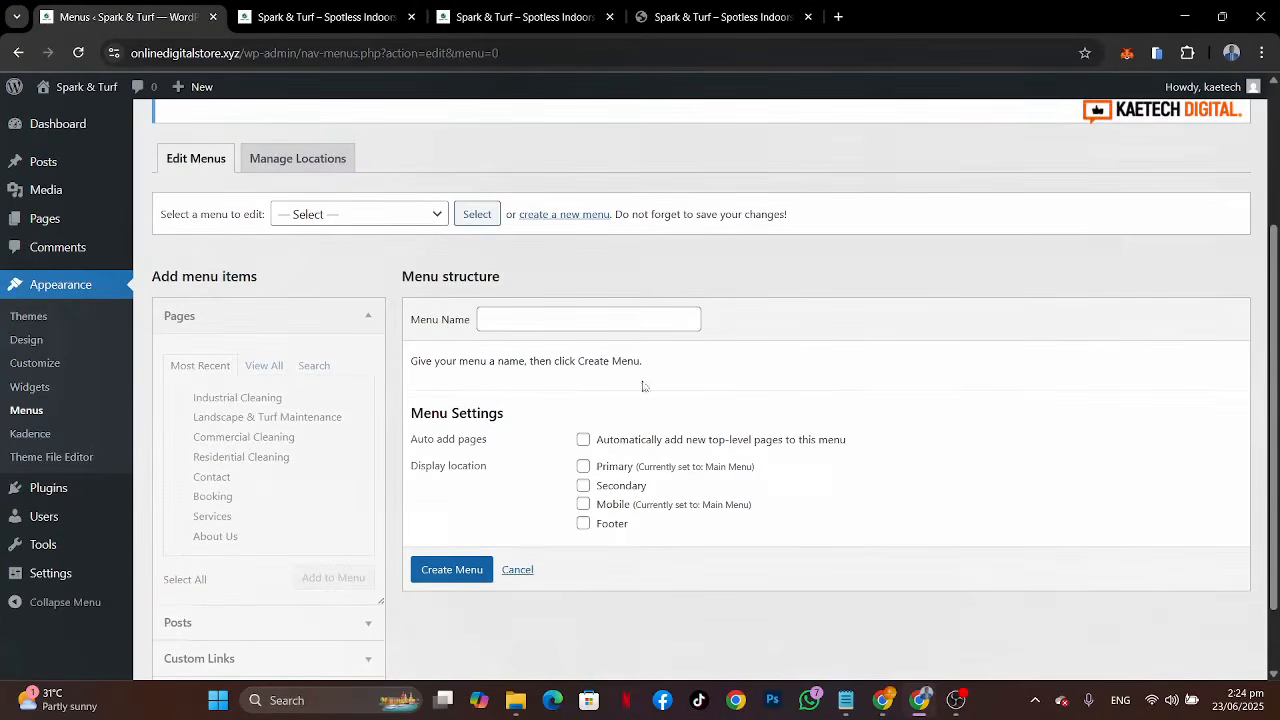
left_click(500, 318)
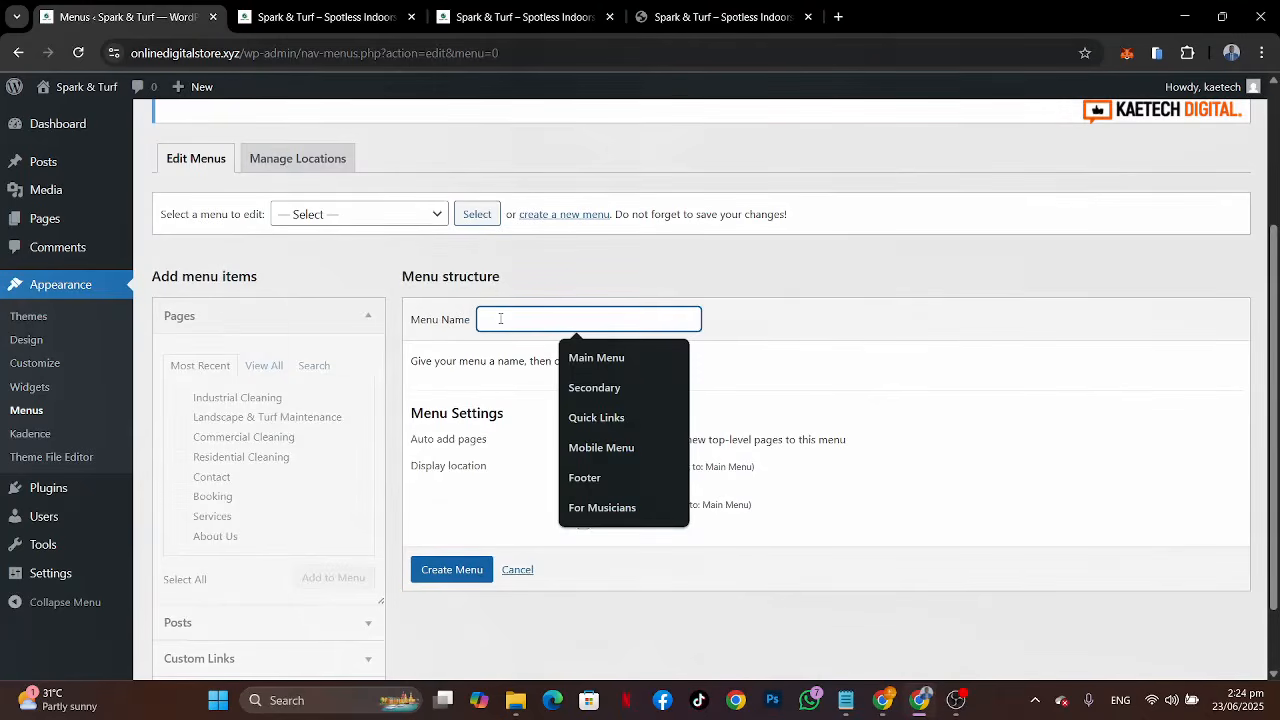
type("Our Services")
left_click(628, 358)
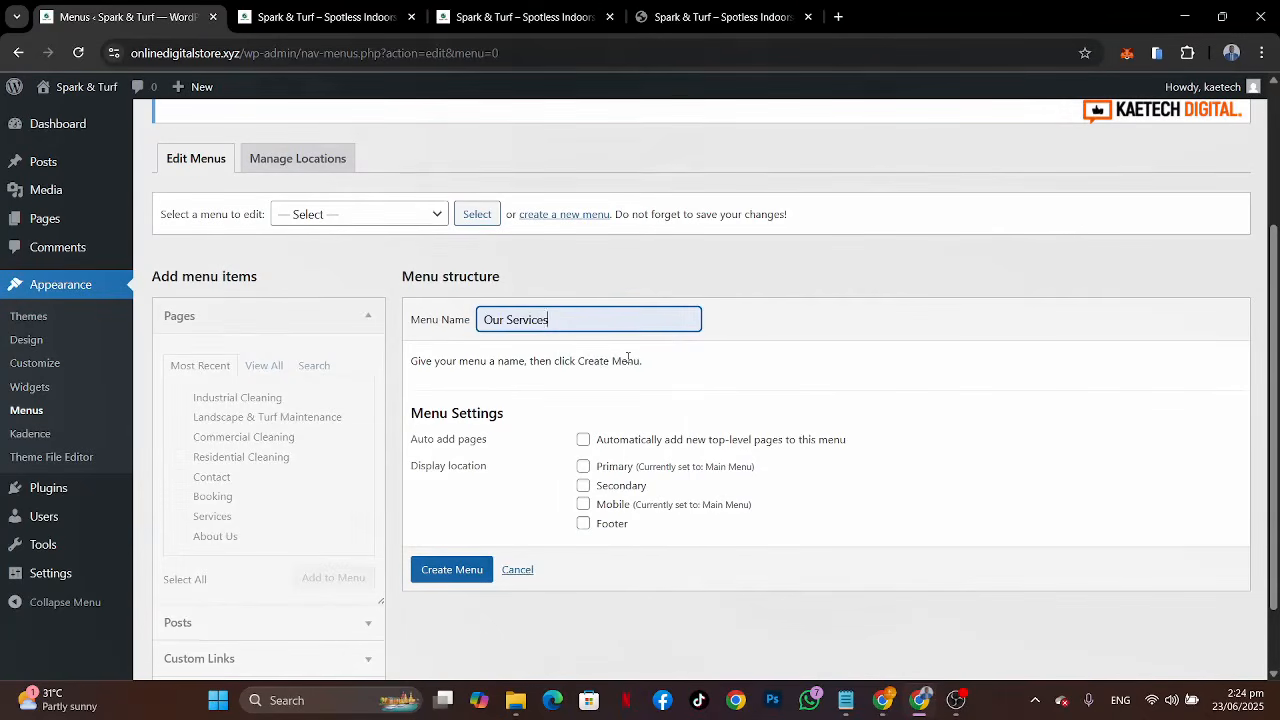
scroll(751, 398, "down", 2)
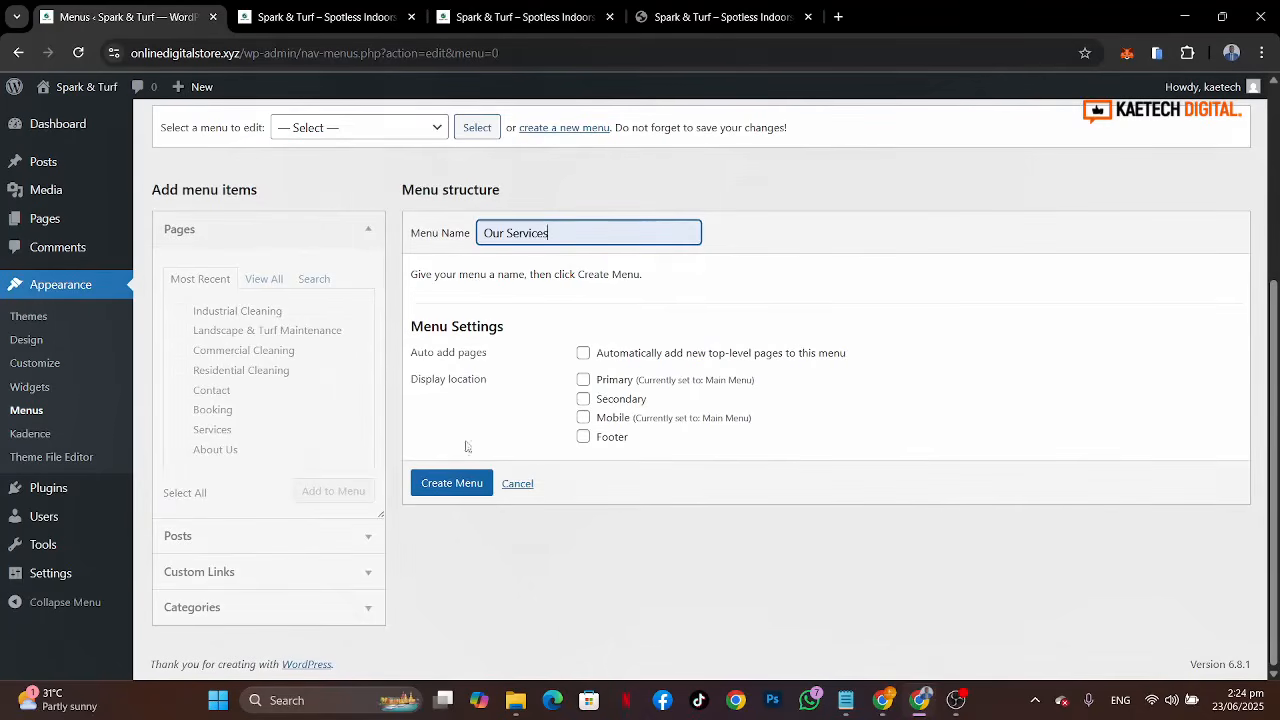
left_click(455, 483)
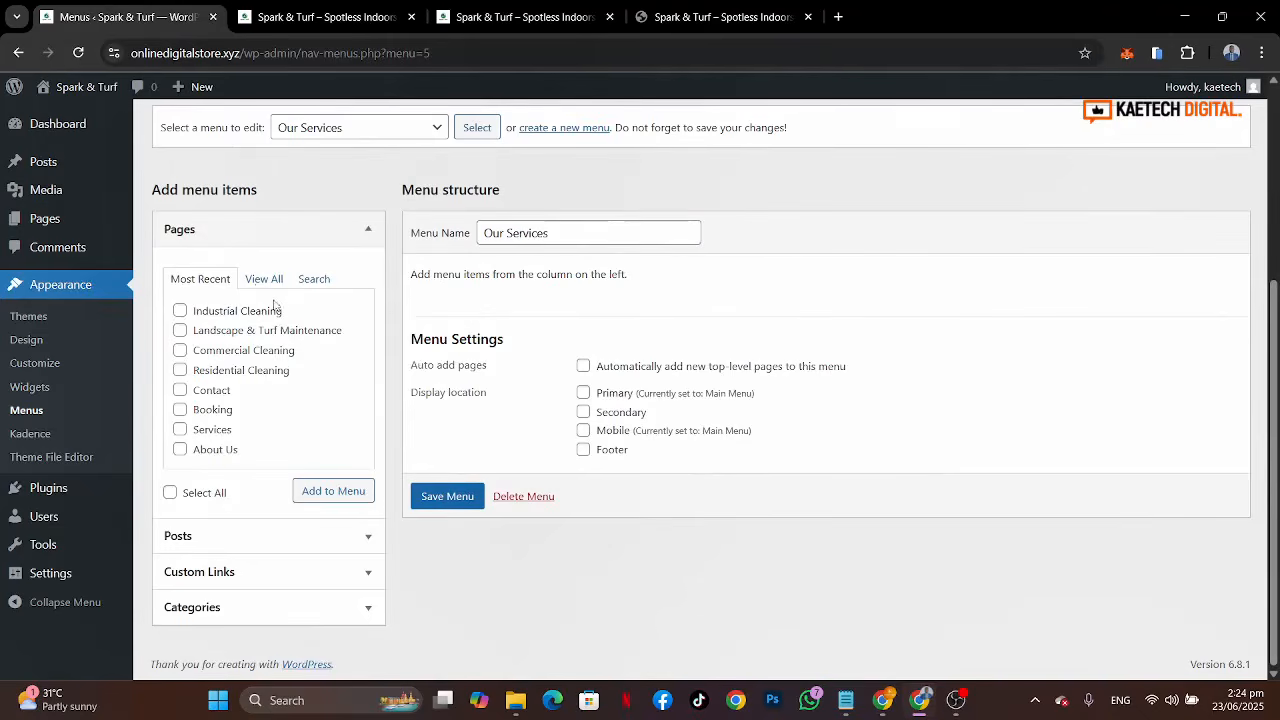
Step: Add the Industrial Cleaning, Landscape & Turf Maintenance, Commercial Cleaning and Residential Cleaning pages to the Our Services menu
left_click(260, 280)
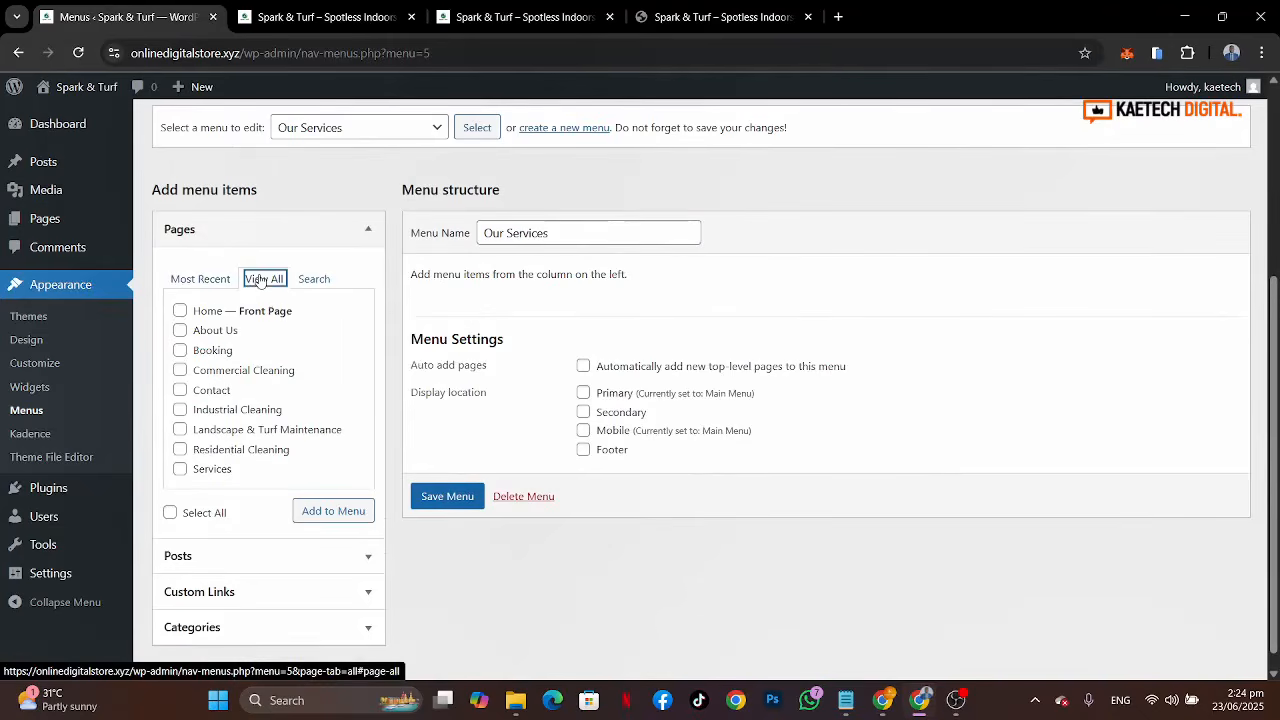
left_click(200, 279)
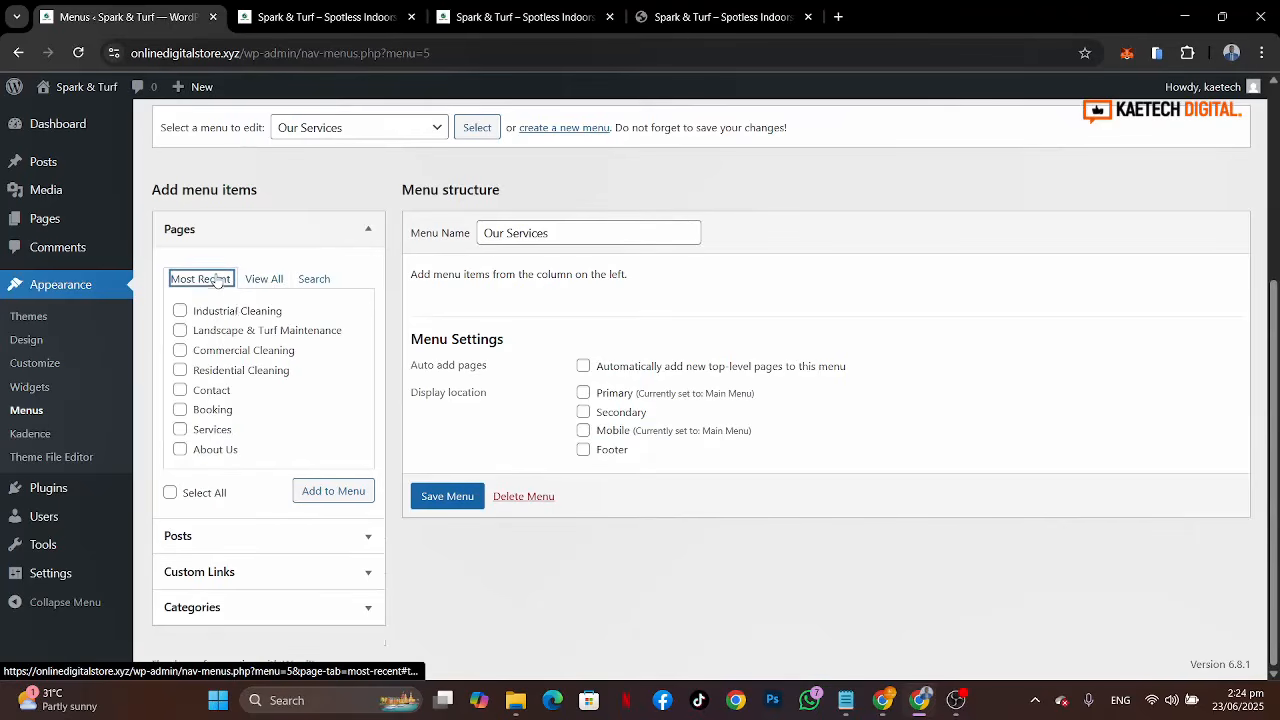
left_click(180, 312)
double_click(180, 332)
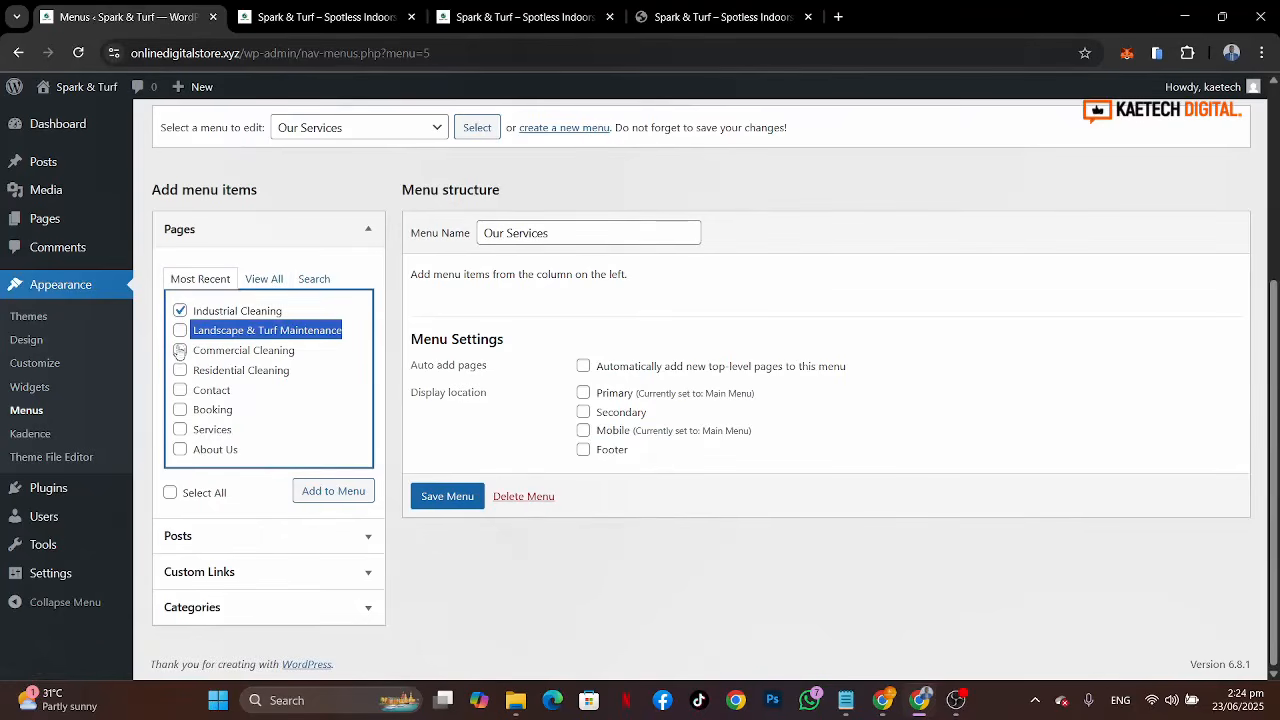
left_click(180, 330)
left_click(393, 350)
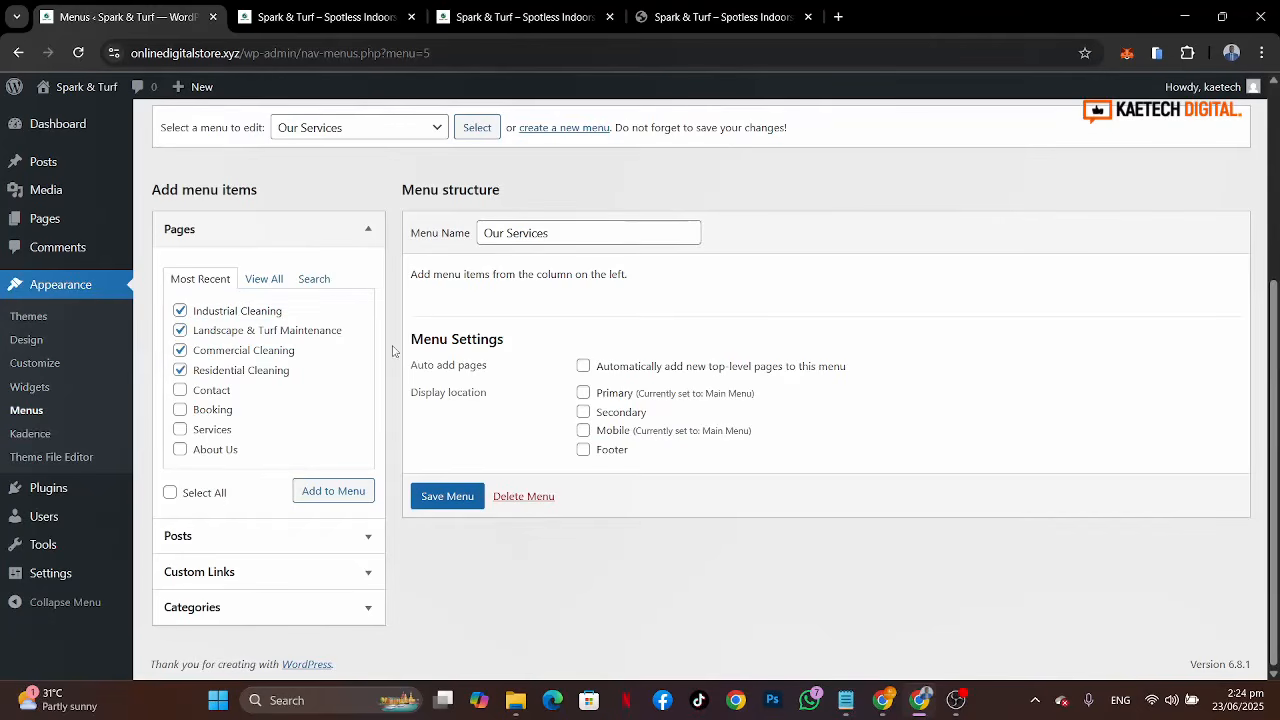
left_click(336, 491)
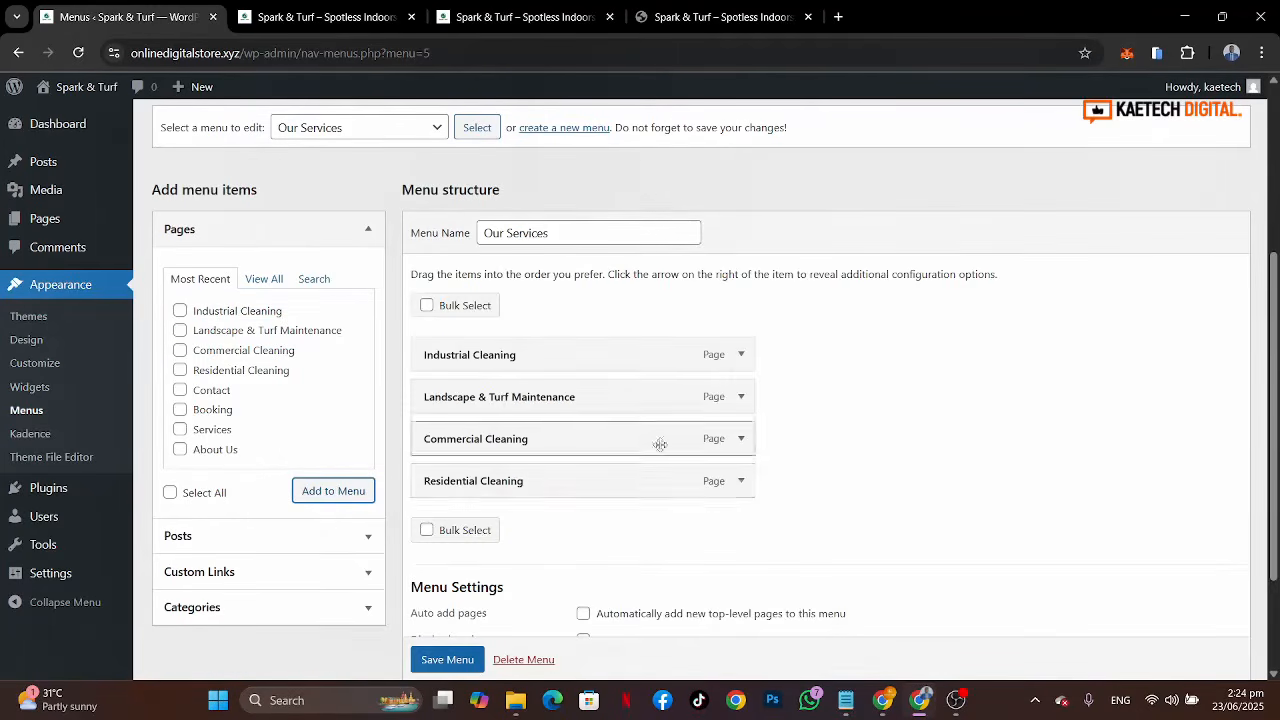
Step: Reorder the items as Residential Cleaning, Commercial Cleaning, Landscape & Turf Maintenance, Industrial Cleaning and save the menu
left_click_drag(577, 488, 586, 360)
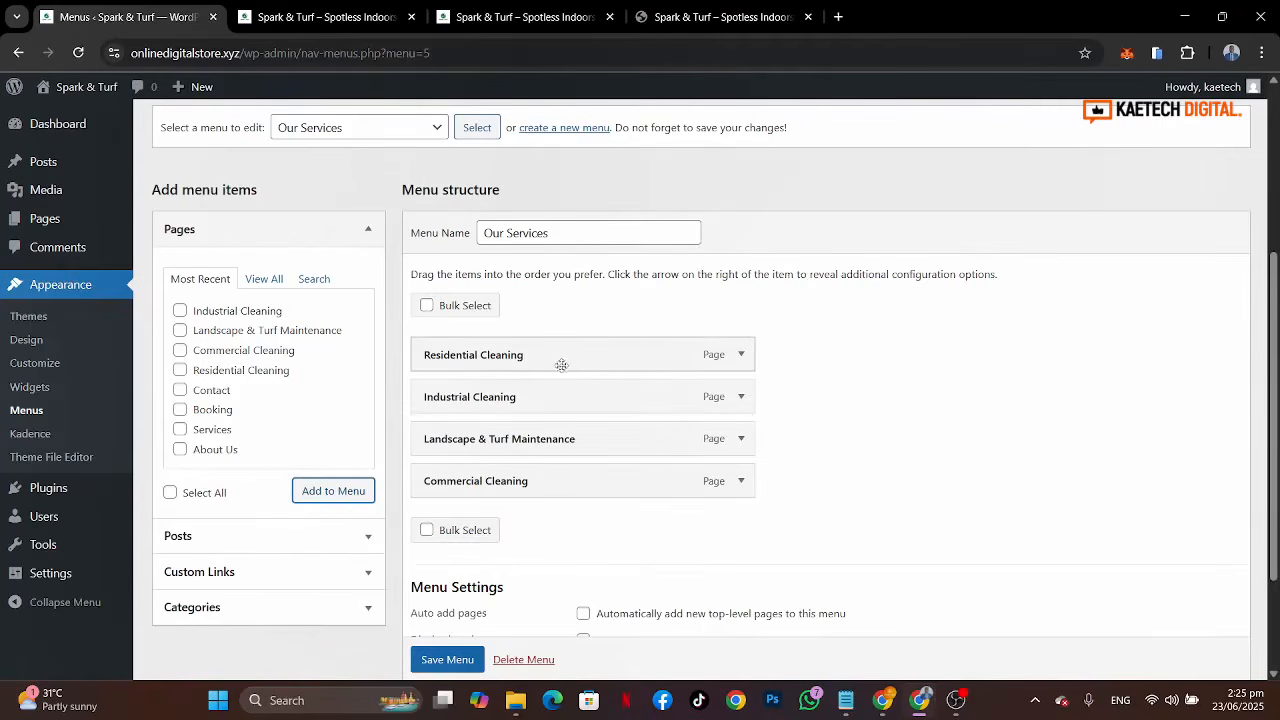
left_click_drag(545, 491, 554, 406)
left_click(700, 14)
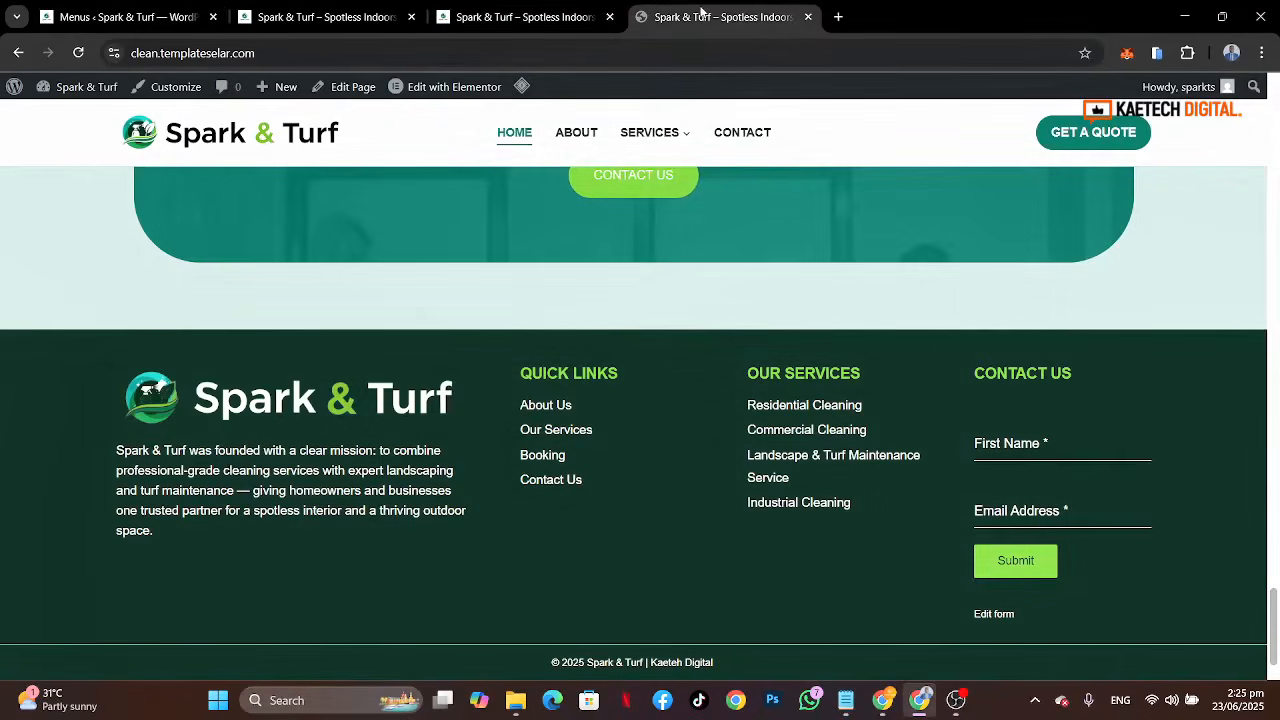
left_click(131, 17)
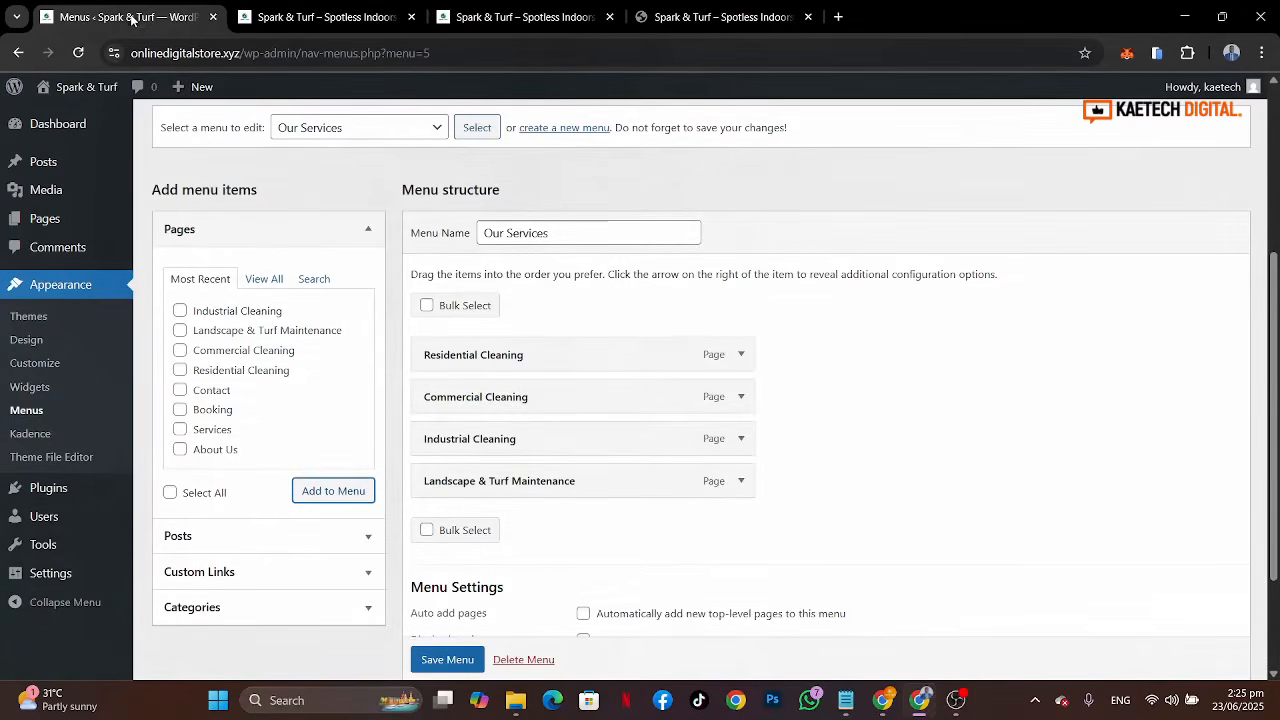
left_click_drag(545, 475, 551, 438)
scroll(661, 583, "down", 2)
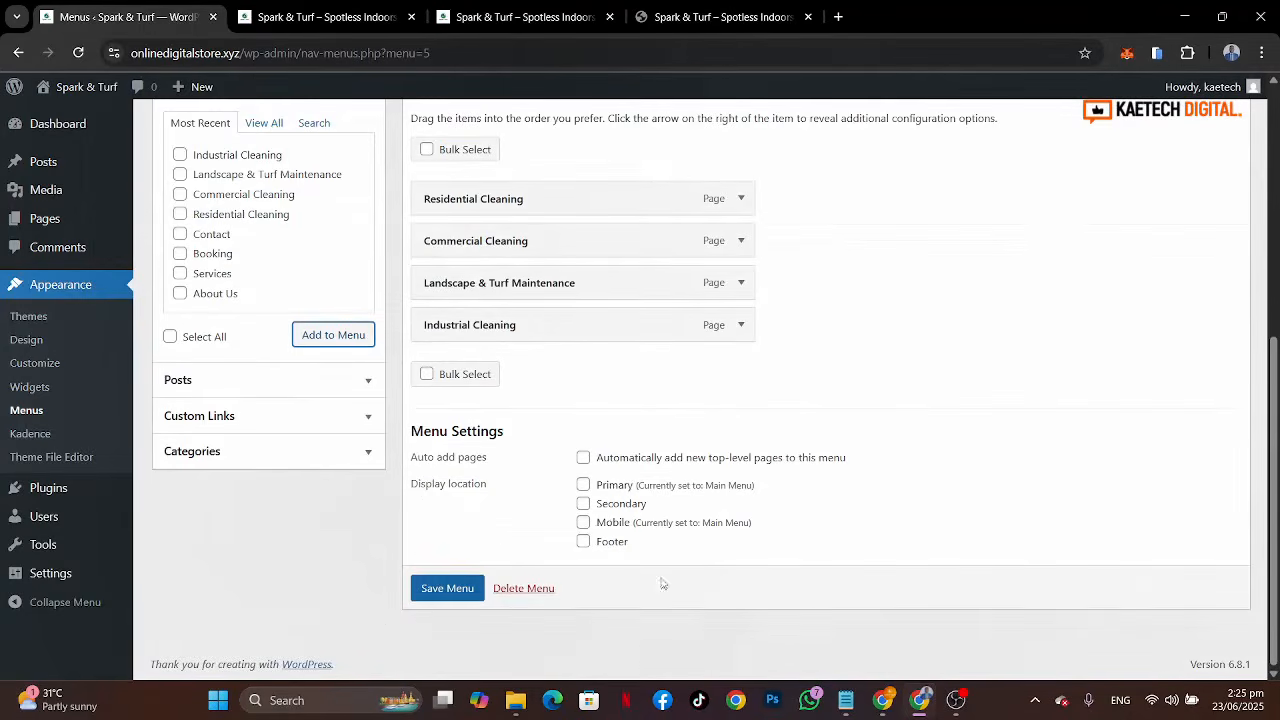
left_click(440, 588)
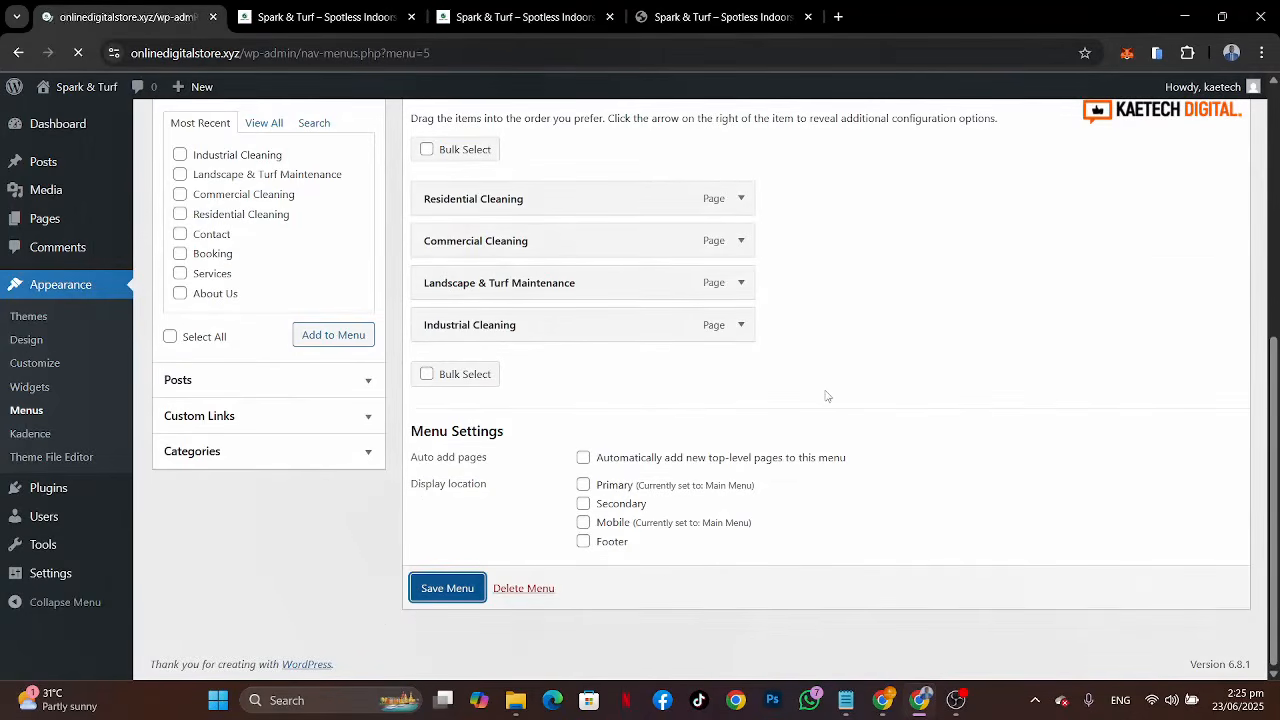
scroll(826, 396, "down", 3)
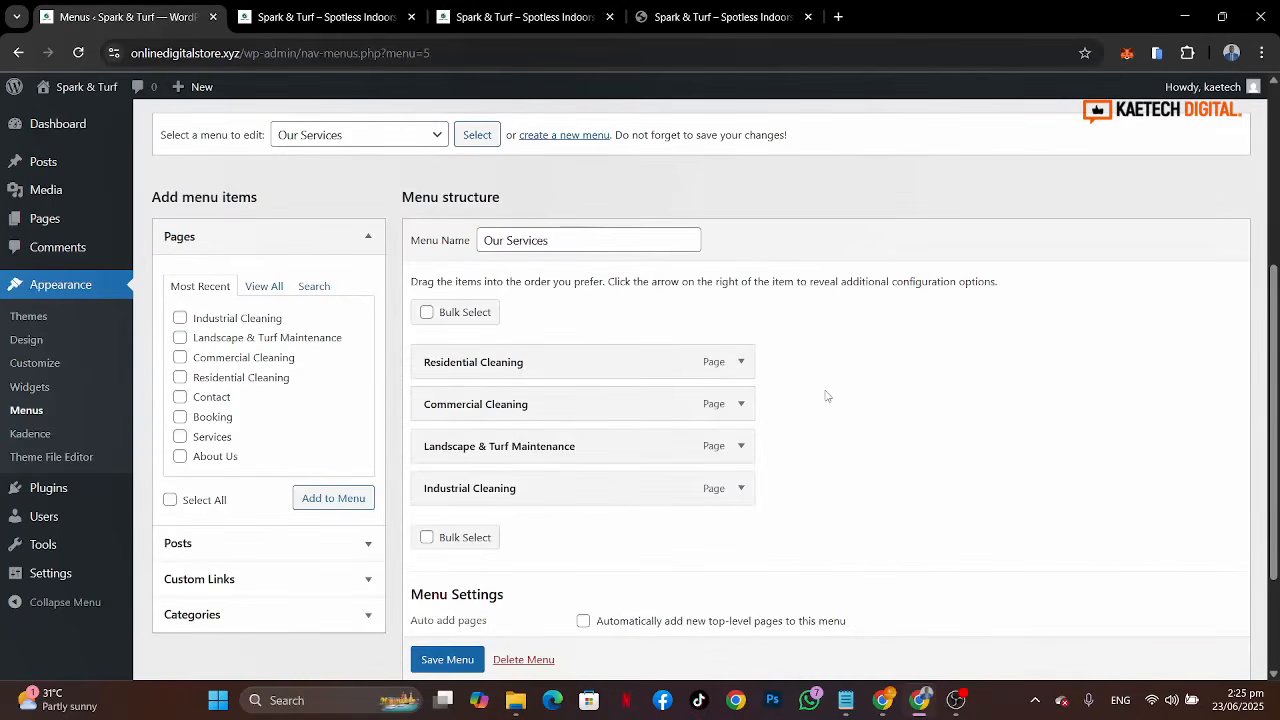
scroll(826, 396, "up", 1)
left_click(360, 239)
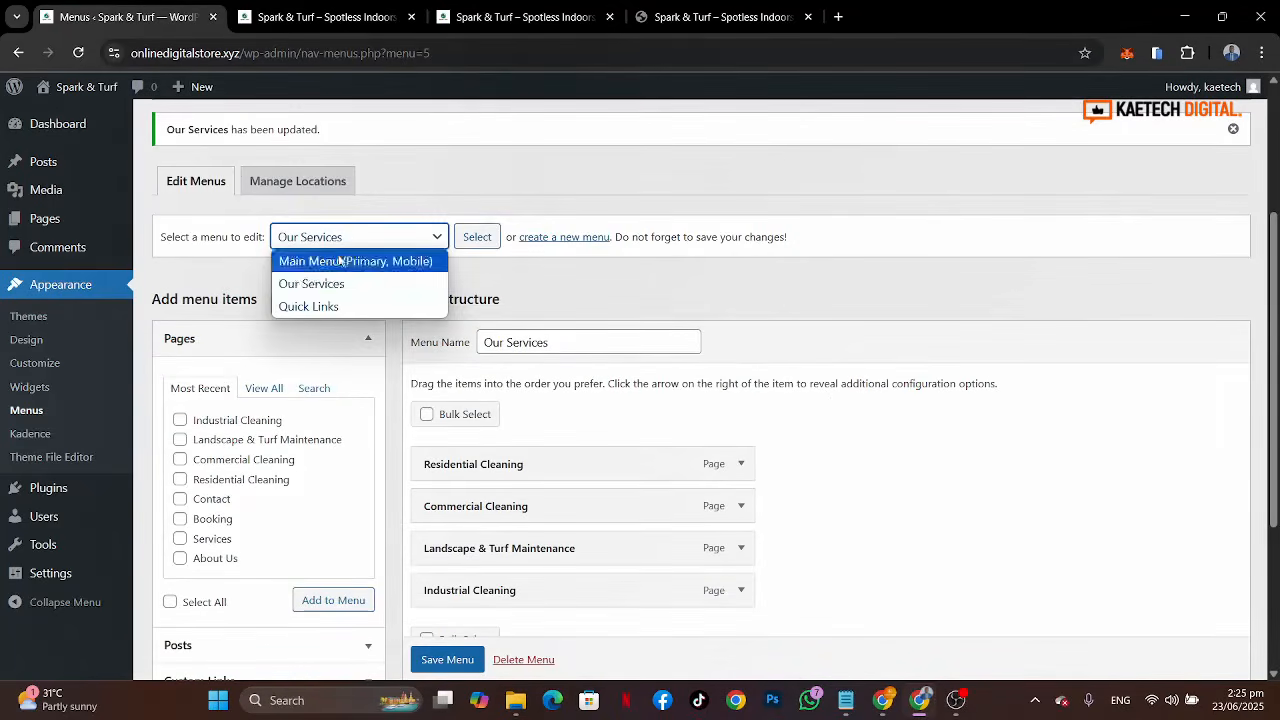
left_click(579, 306)
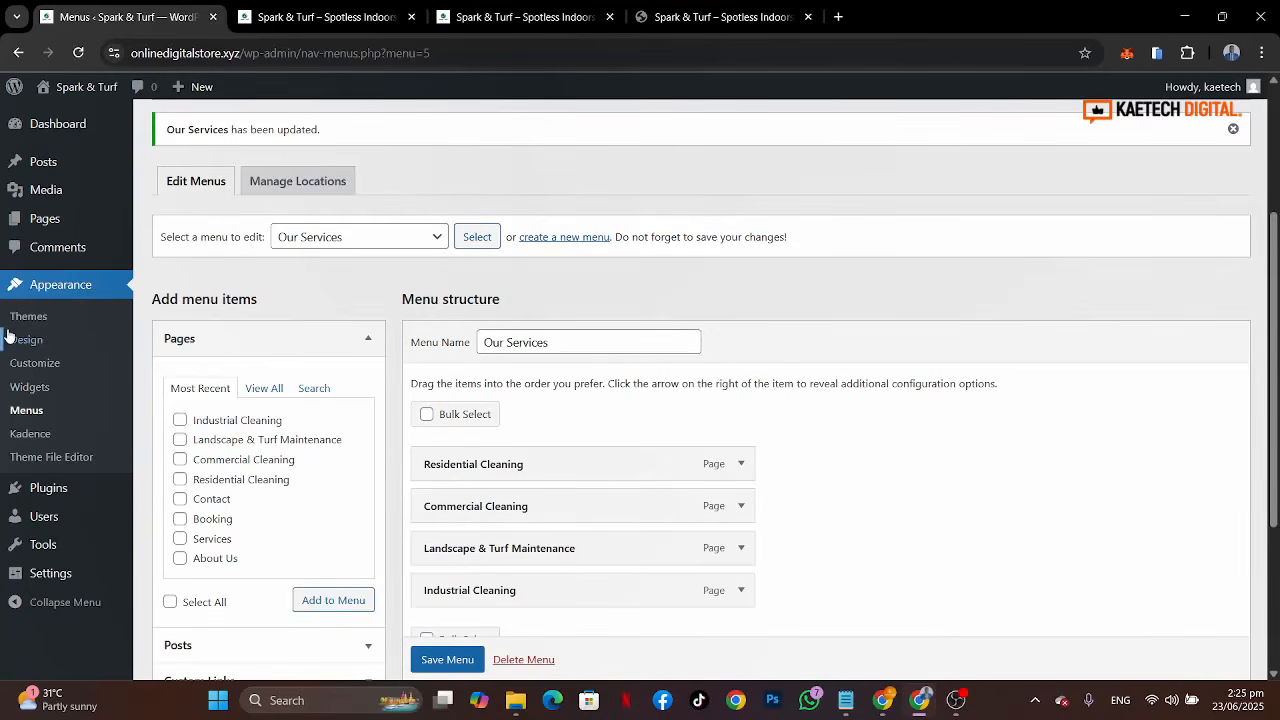
Step: Open the Customizer's Colors settings and set the first global palette colour to 007A6A copied from the notes
middle_click(37, 370)
left_click(313, 17)
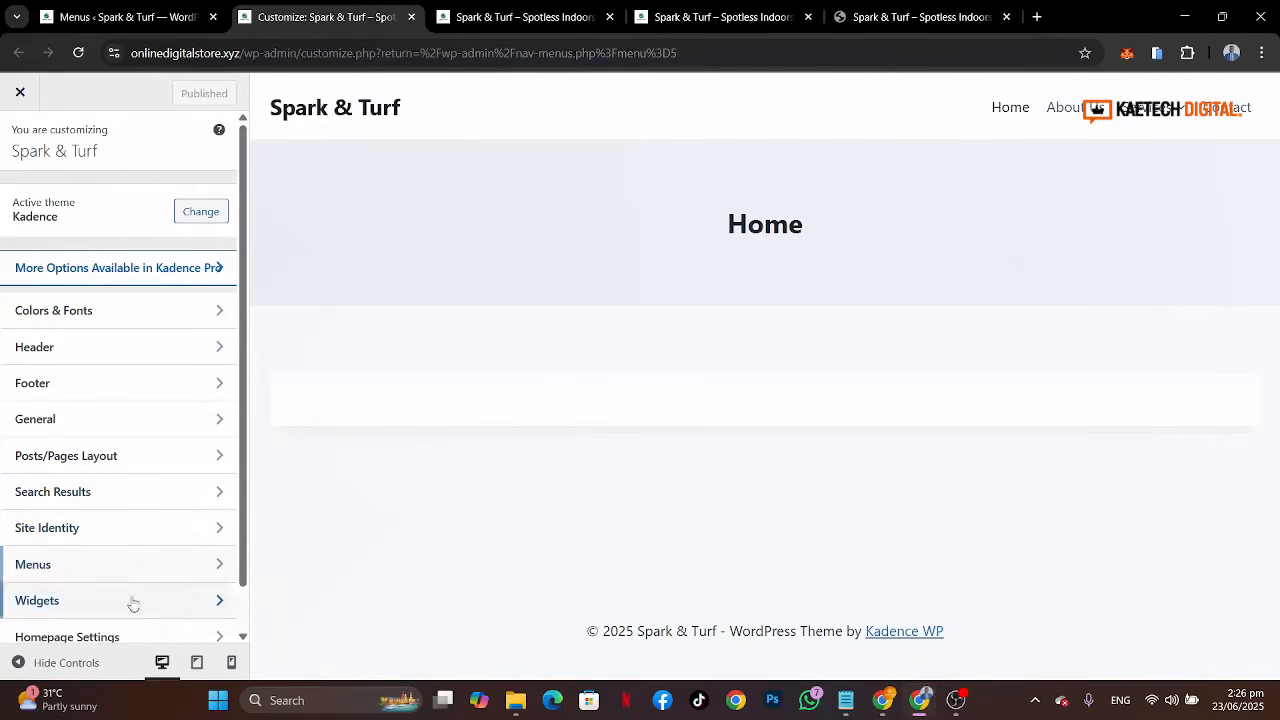
scroll(177, 600, "down", 2)
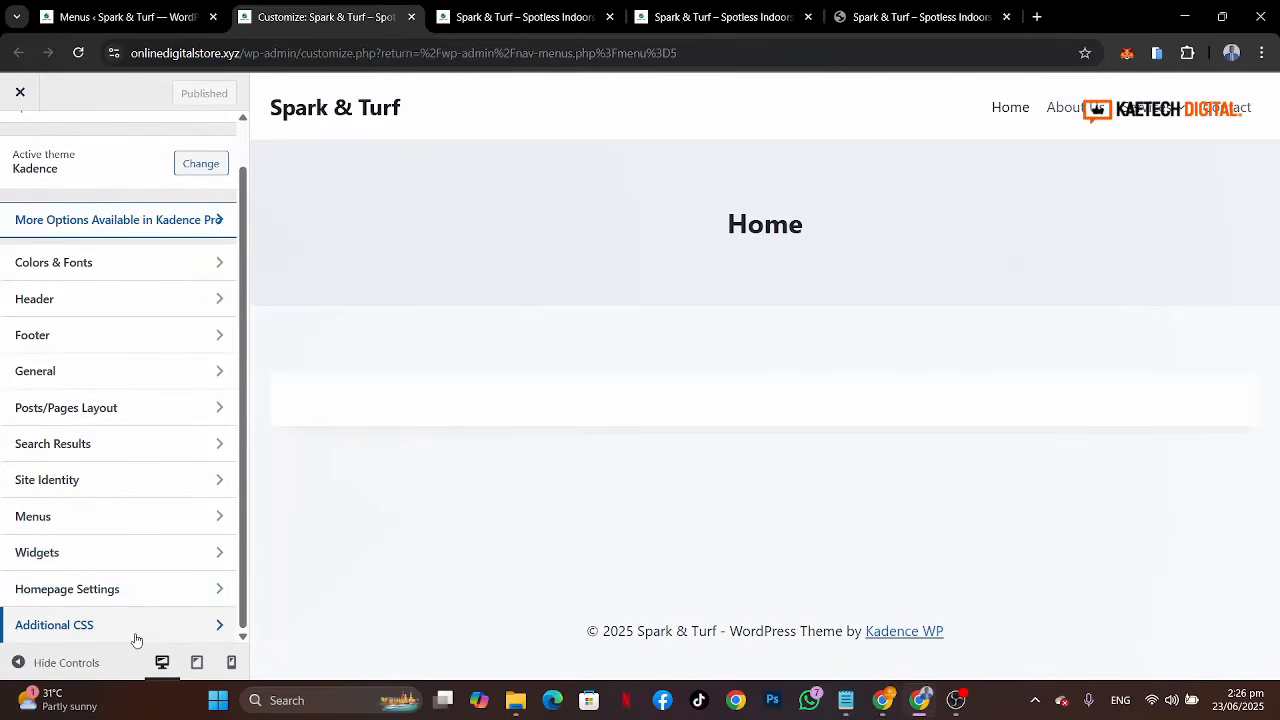
scroll(140, 514, "up", 1)
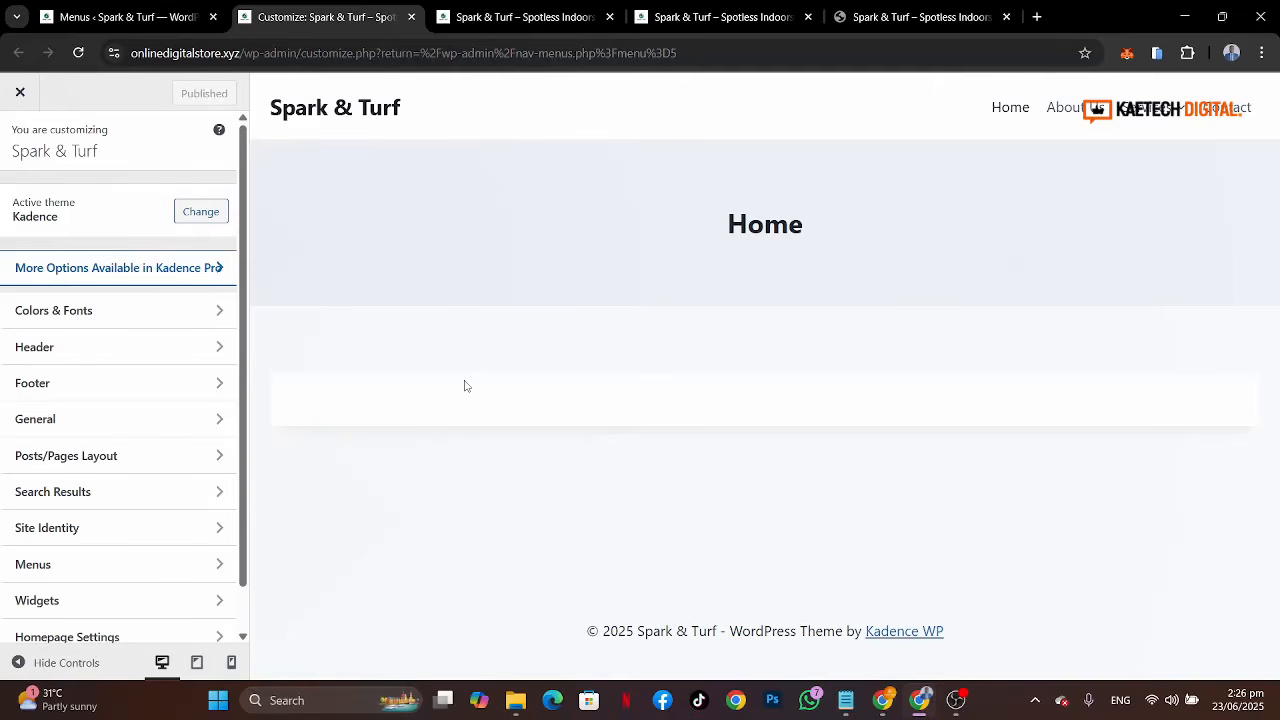
left_click(97, 314)
left_click(124, 204)
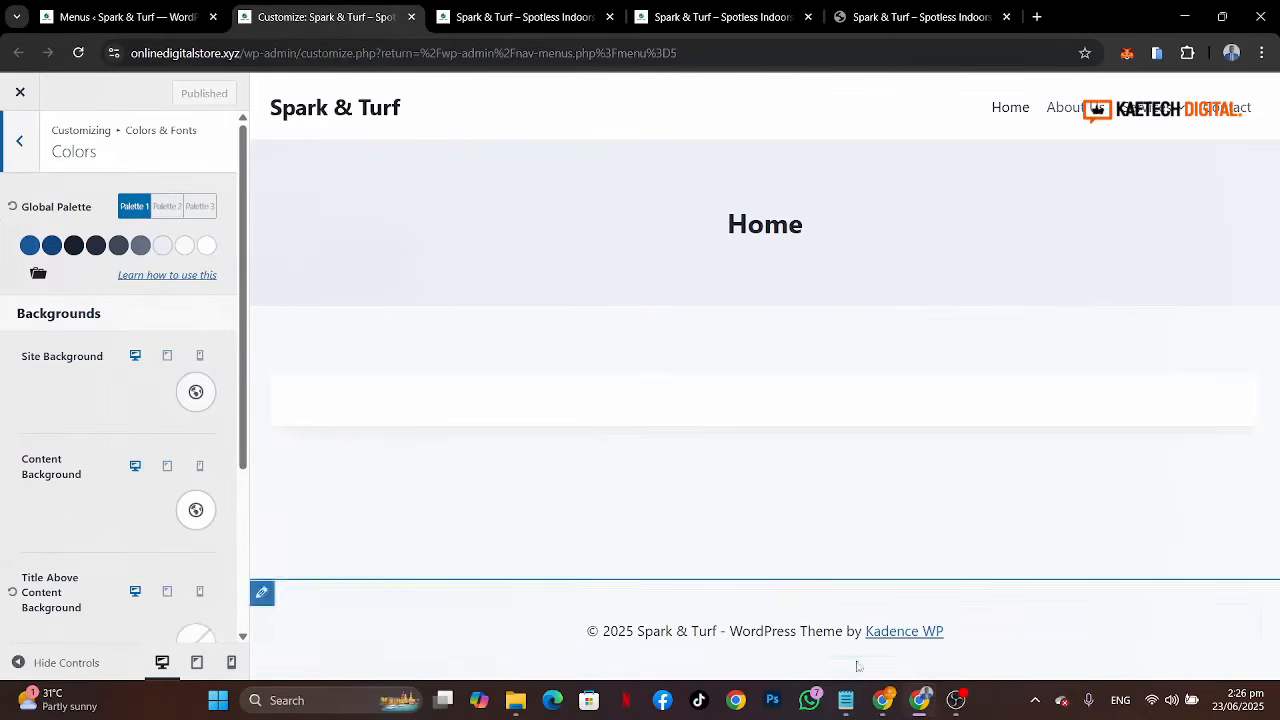
left_click(846, 700)
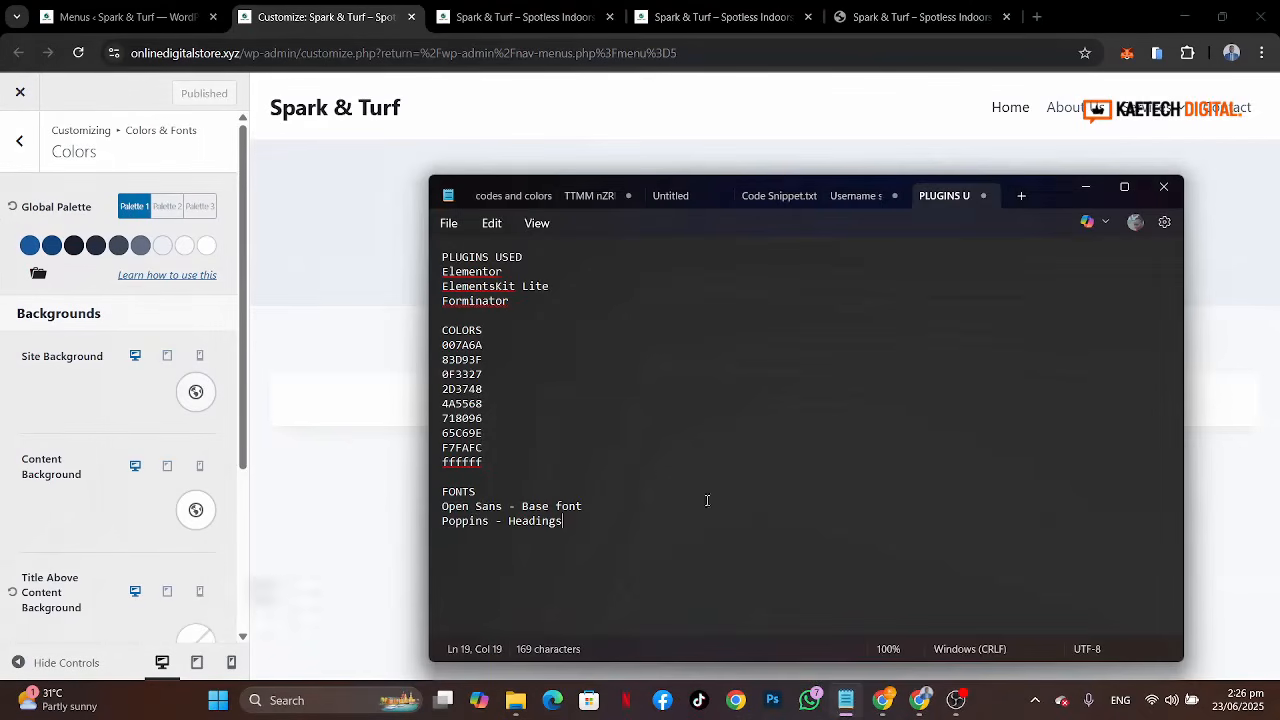
left_click(490, 336)
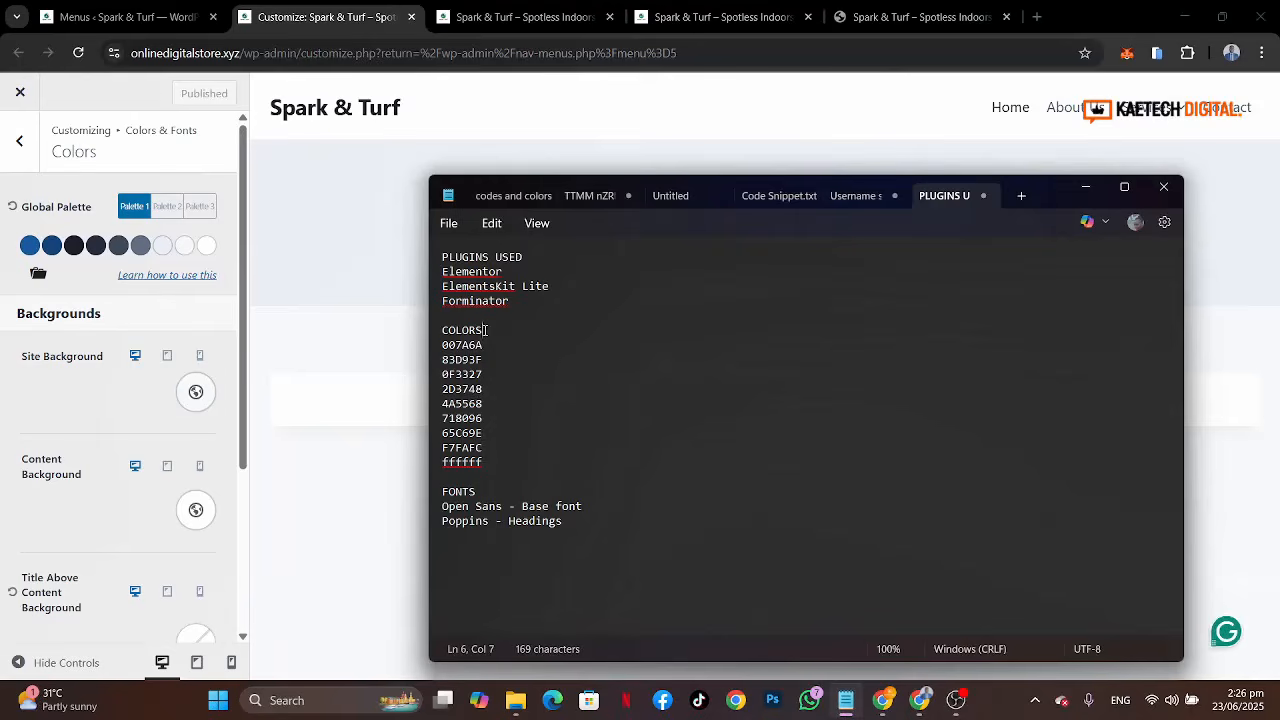
left_click(437, 349)
key("ctrl+c")
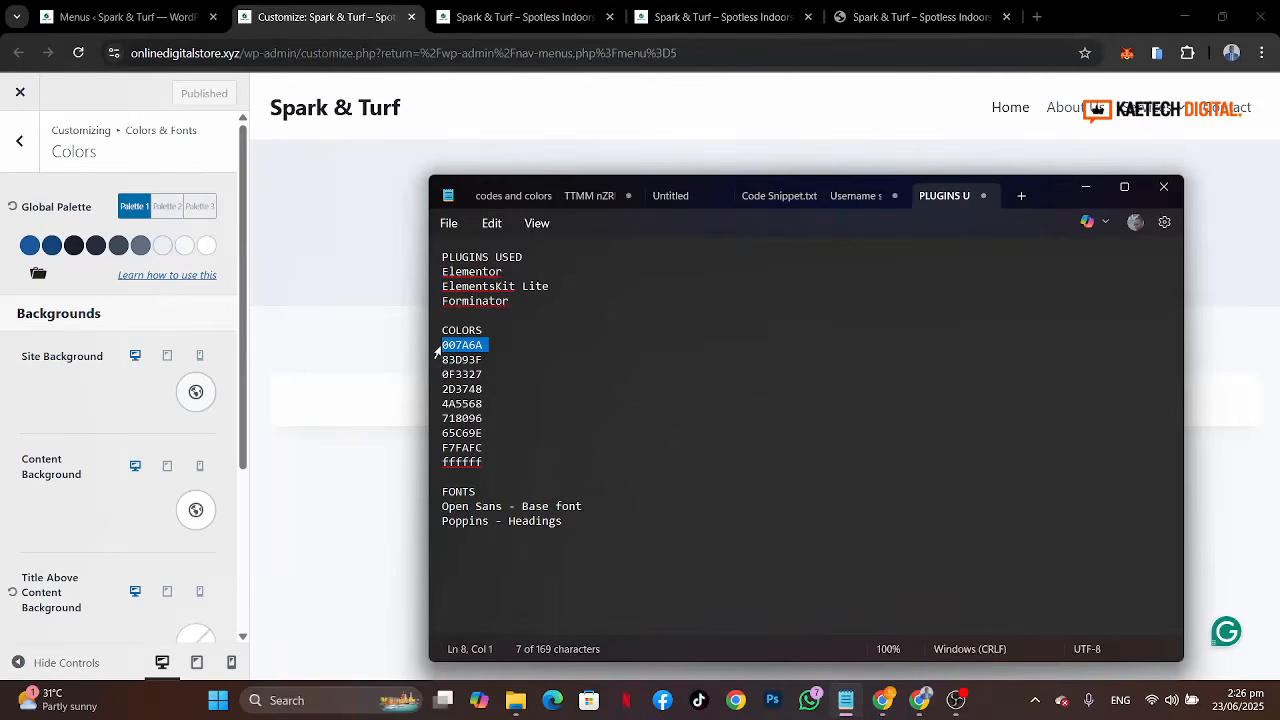
left_click(29, 245)
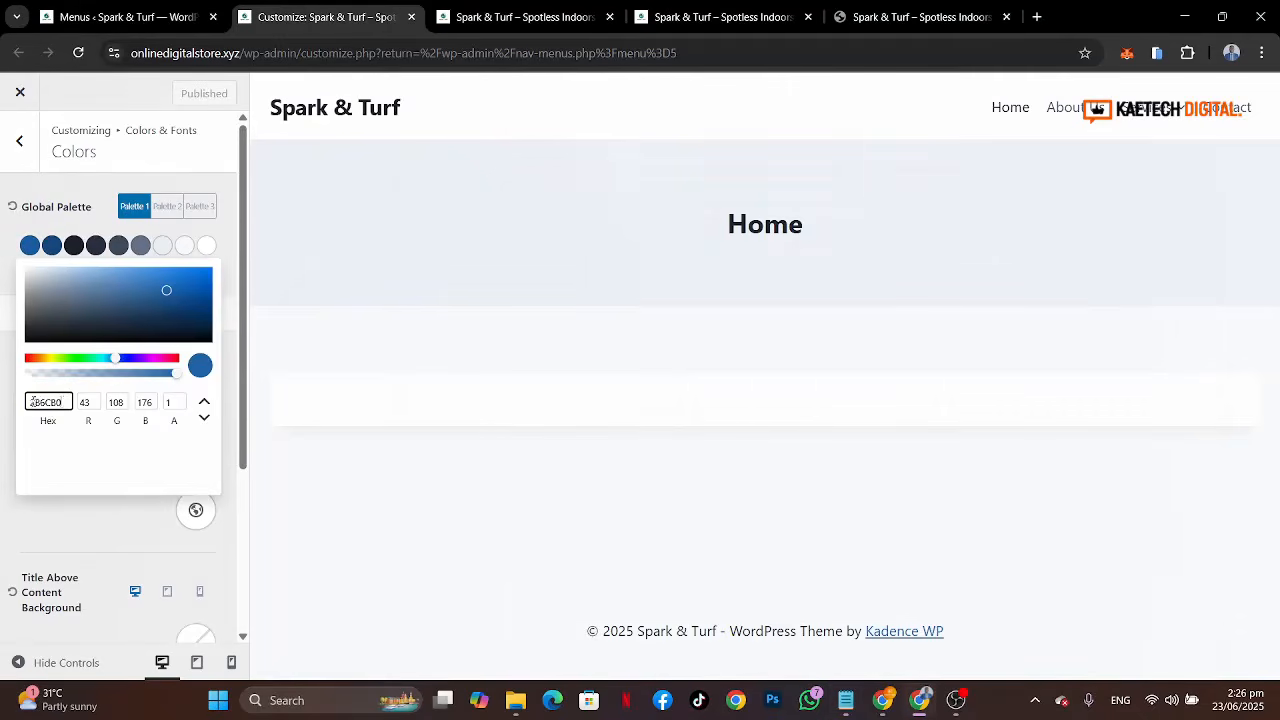
left_click_drag(66, 402, 2, 404)
key("ctrl+v")
left_click(2, 404)
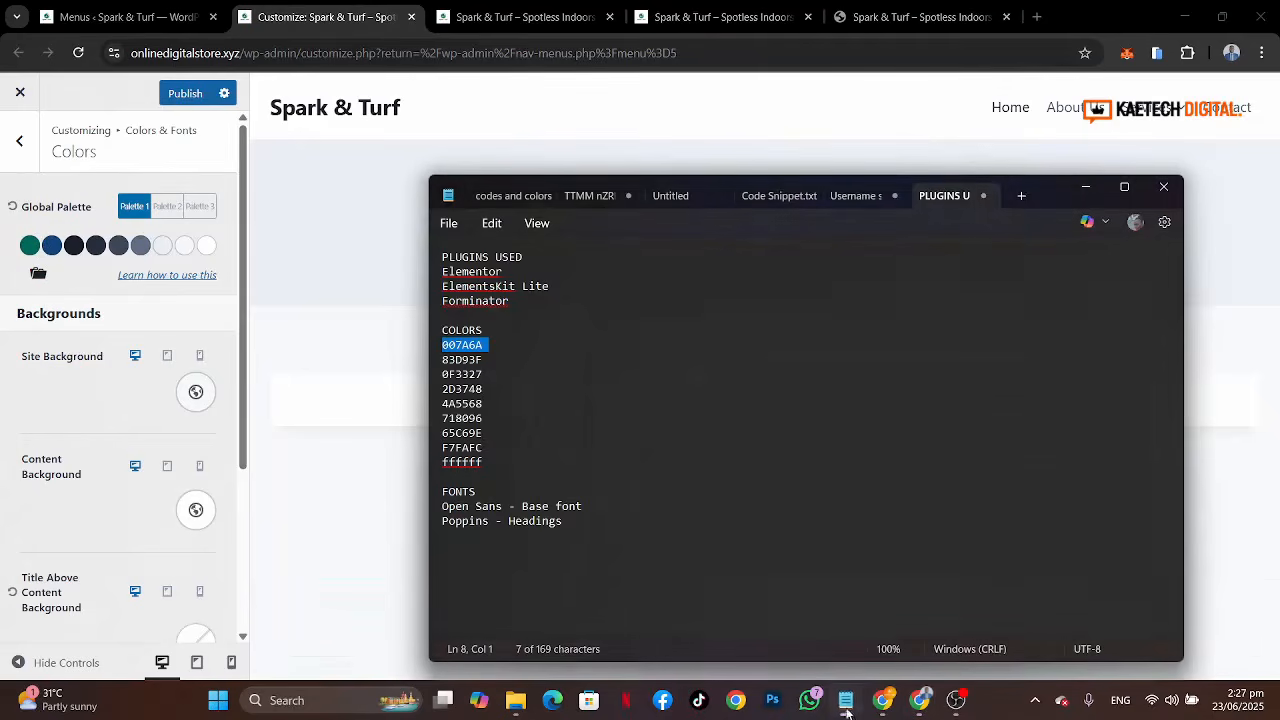
Step: Set the second global palette colour to 83D93F copied from the notes
left_click(846, 700)
left_click_drag(430, 360, 430, 371)
key("ctrl+c")
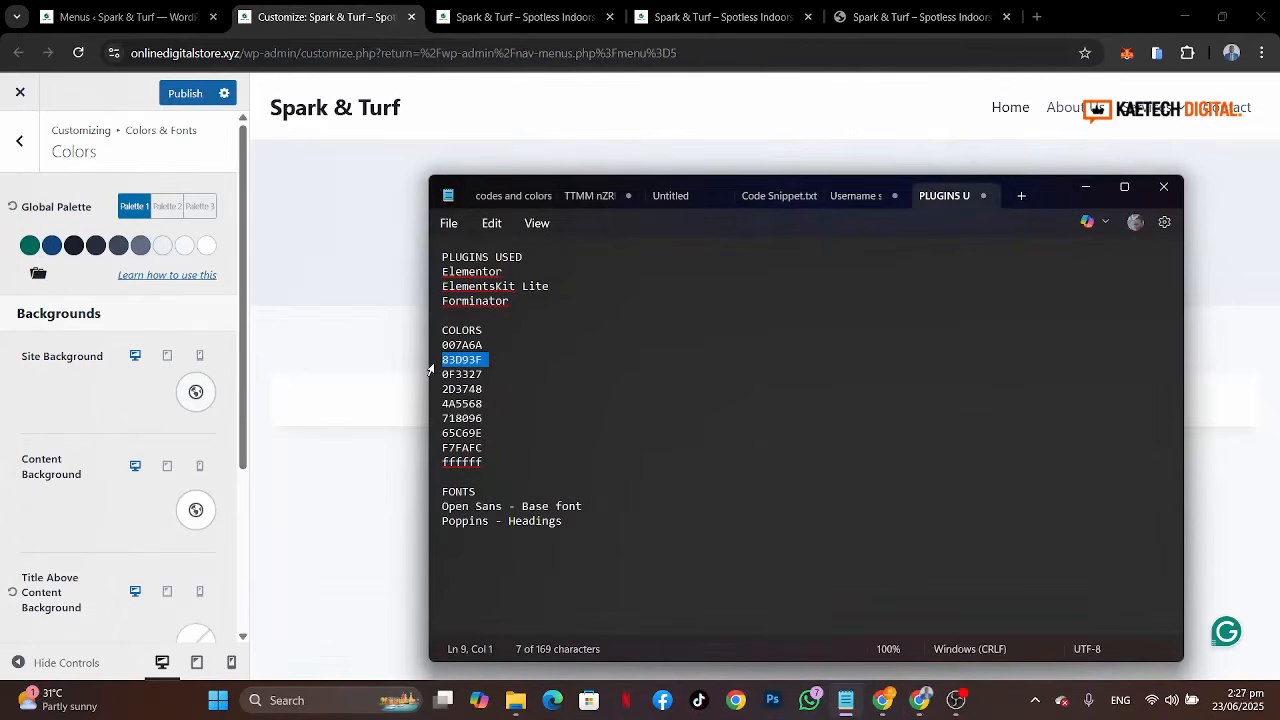
left_click(51, 245)
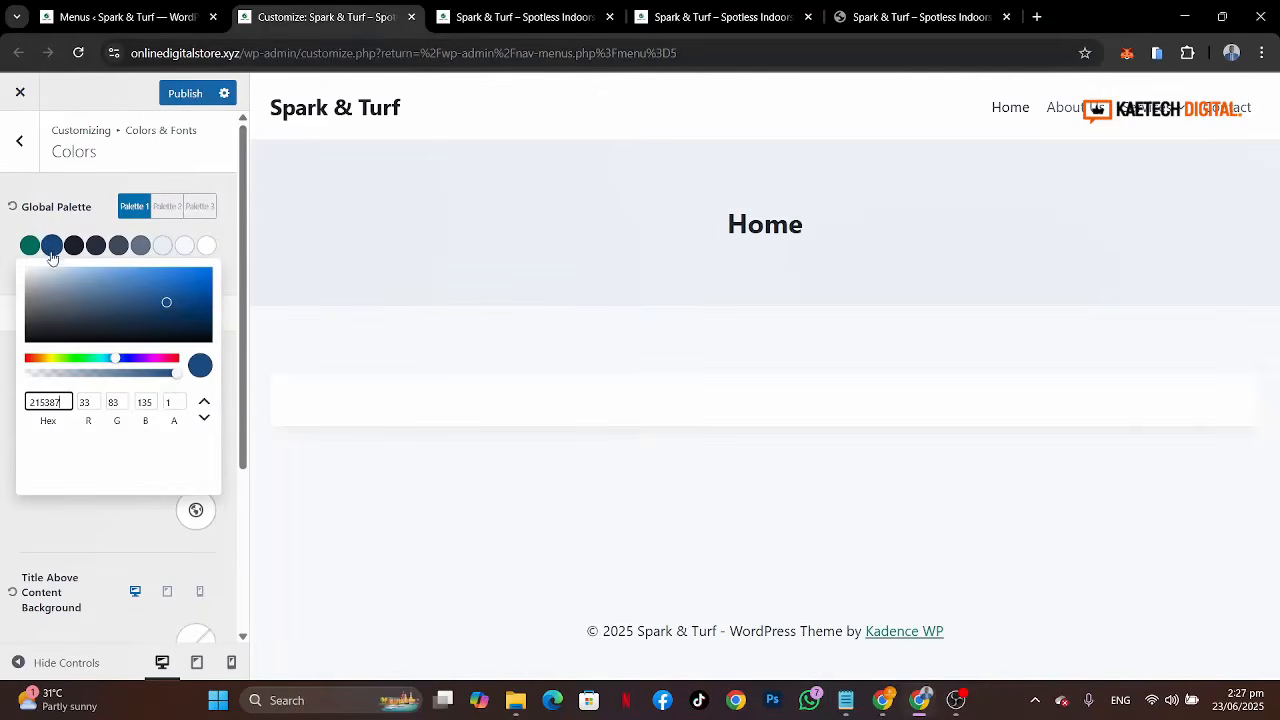
double_click(68, 394)
key("ctrl+v")
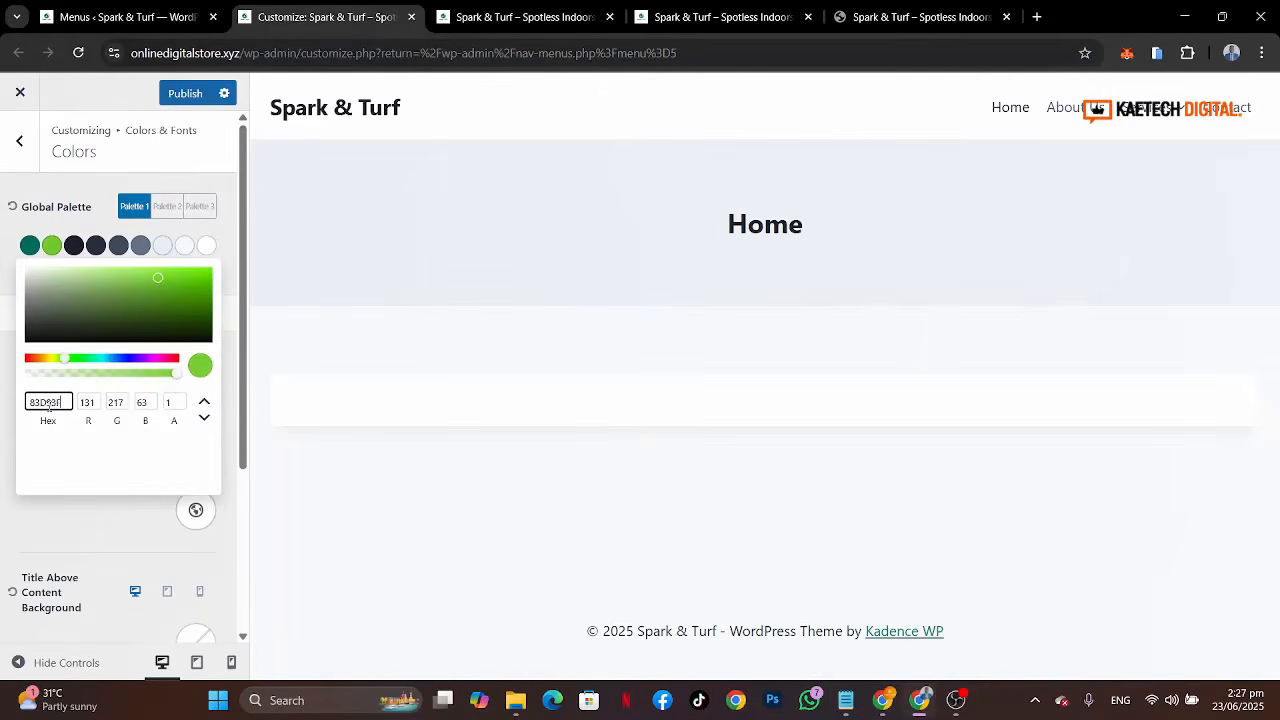
left_click(3, 260)
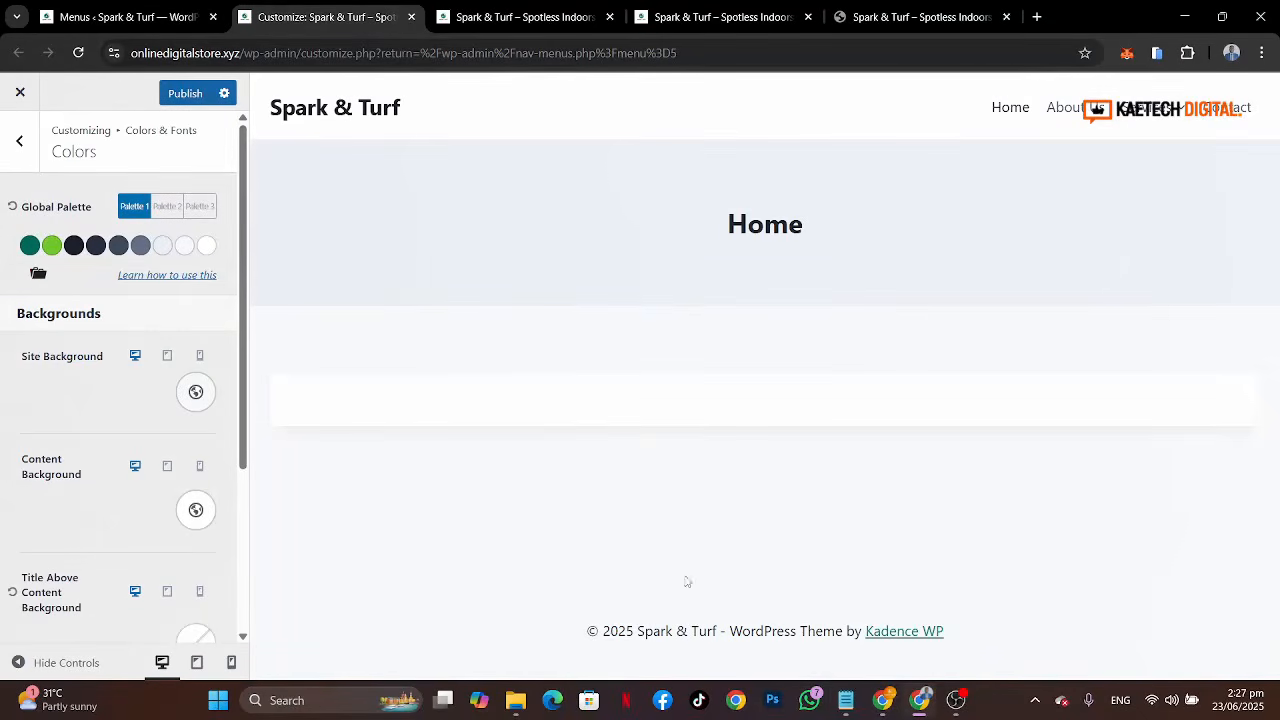
Step: Set the third global palette colour to 0F3327 copied from the notes
left_click(847, 702)
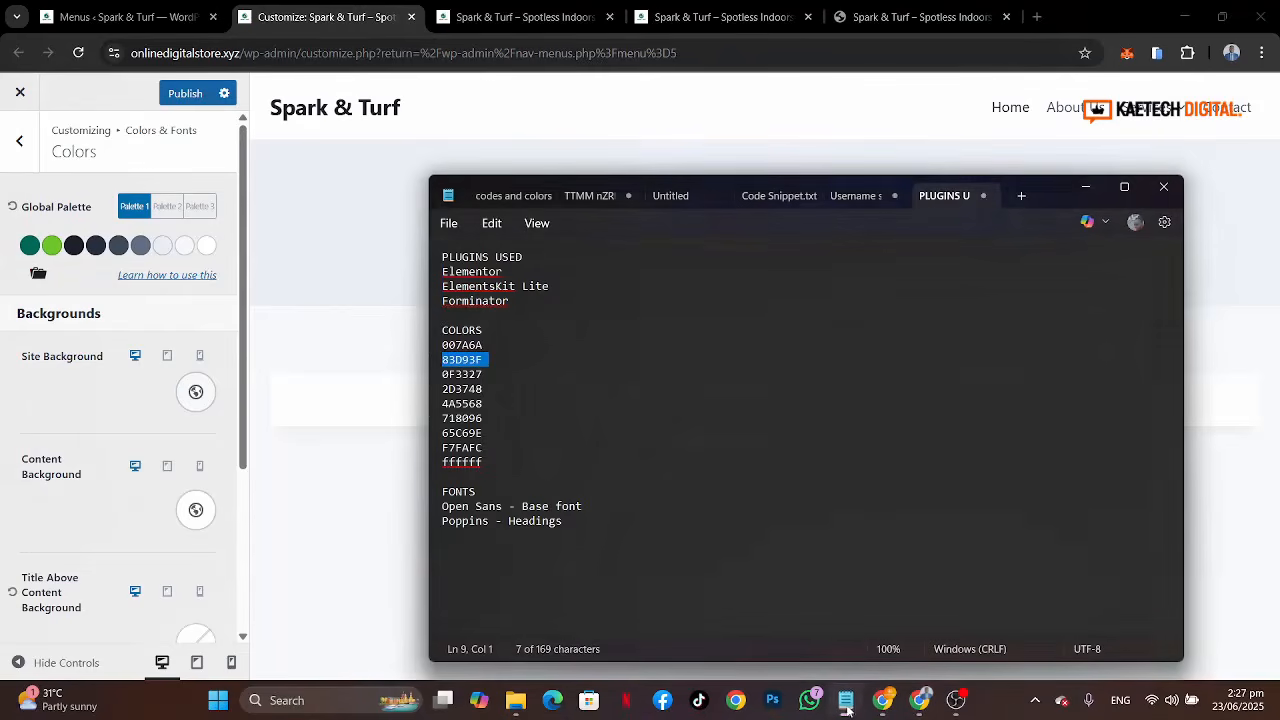
left_click(430, 378)
key("ctrl+c")
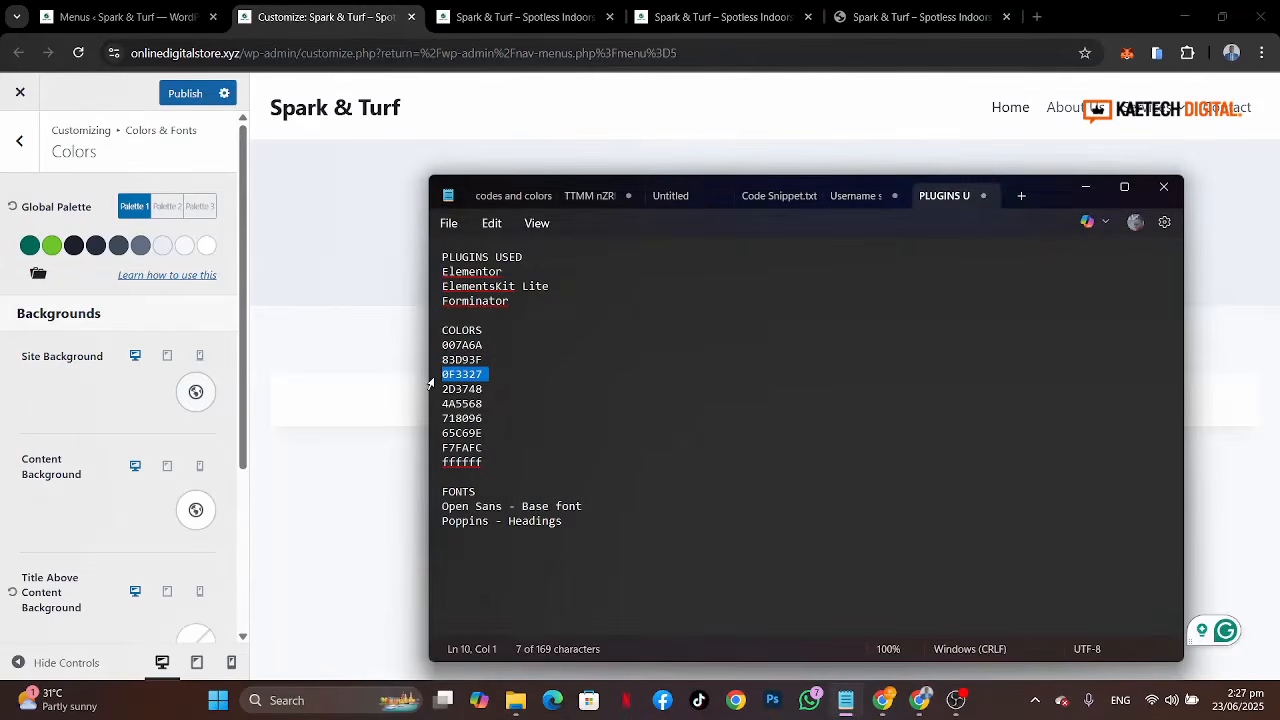
left_click(73, 245)
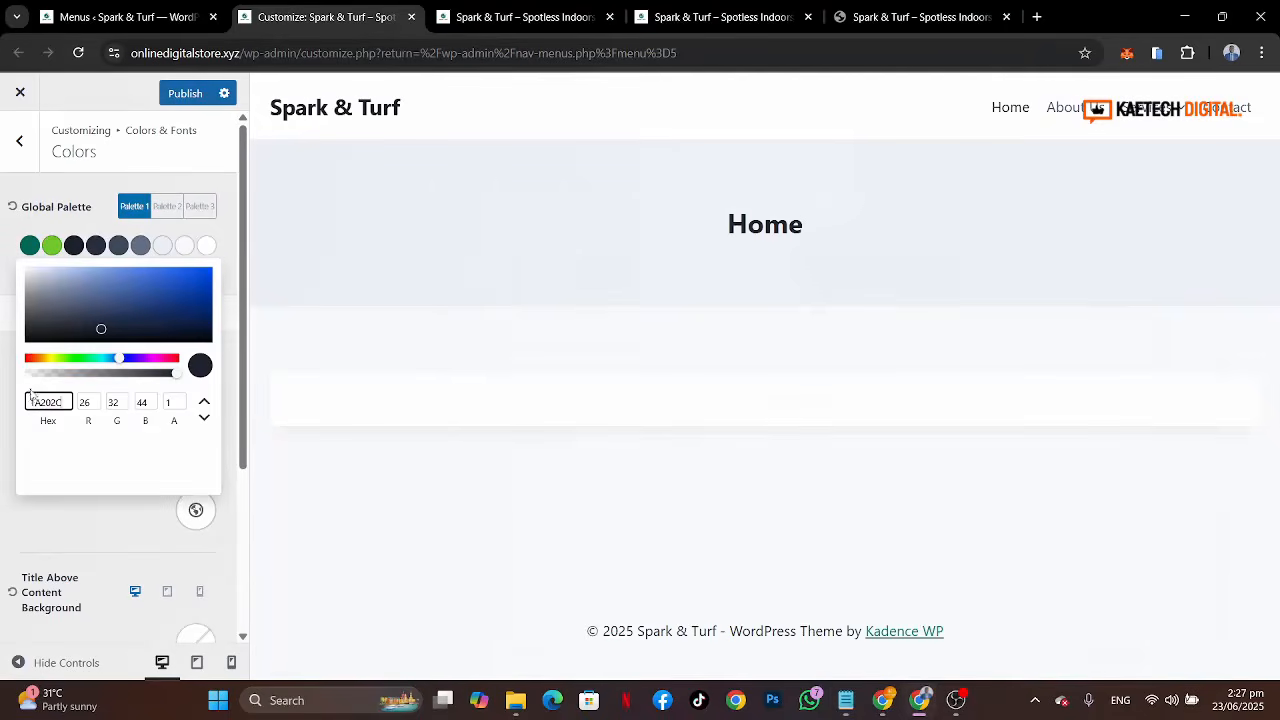
key("ctrl+a")
key("ctrl+v")
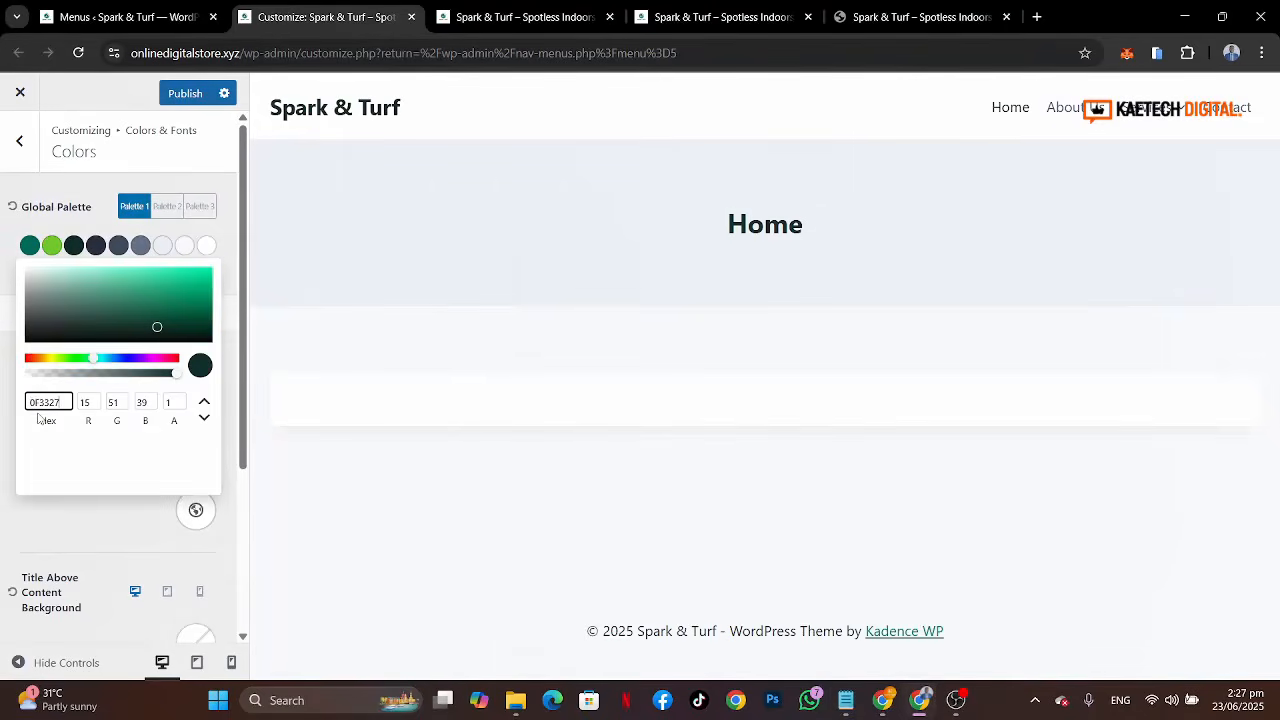
left_click(3, 256)
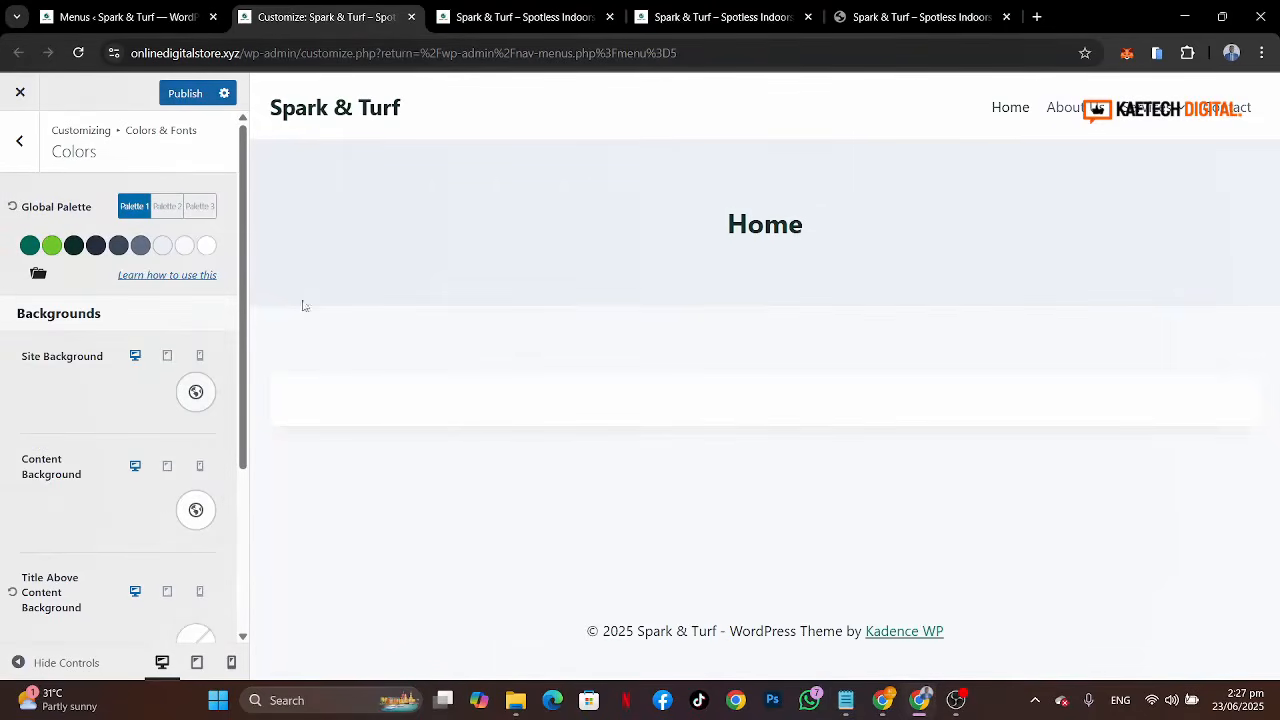
Step: Set the fourth global palette colour to 2D3748 copied from the notes
left_click(846, 700)
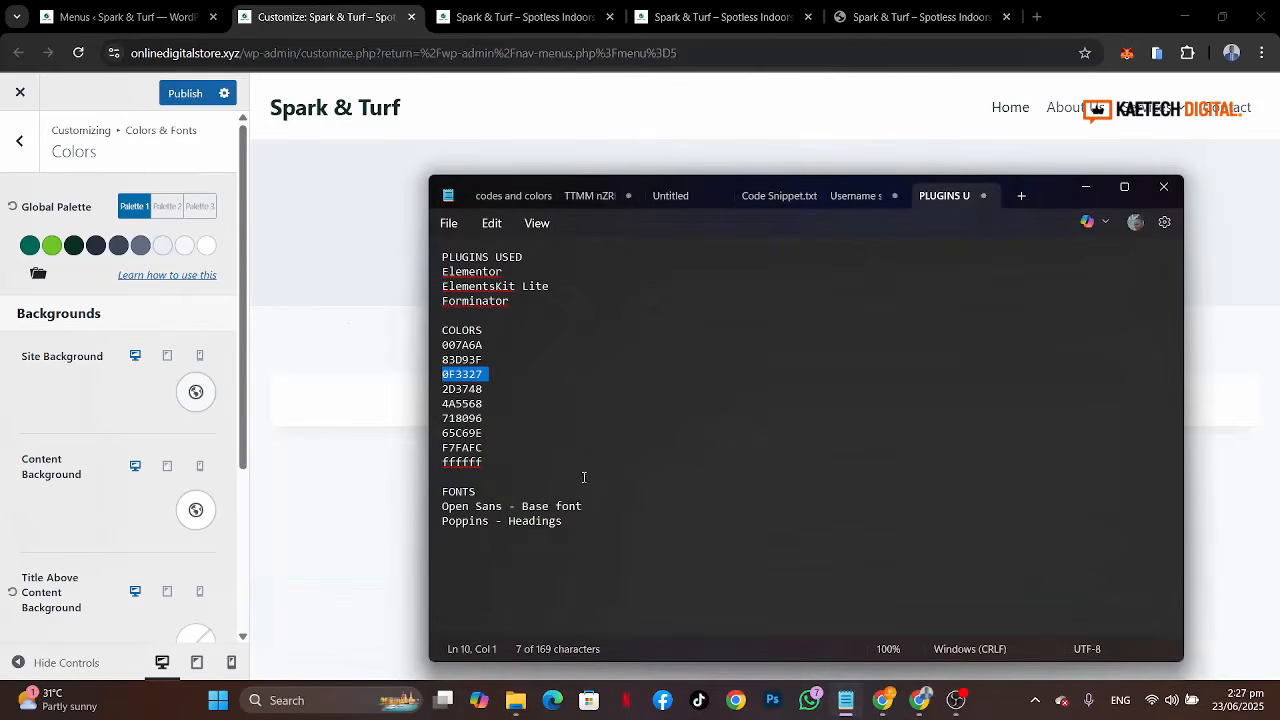
left_click(431, 393)
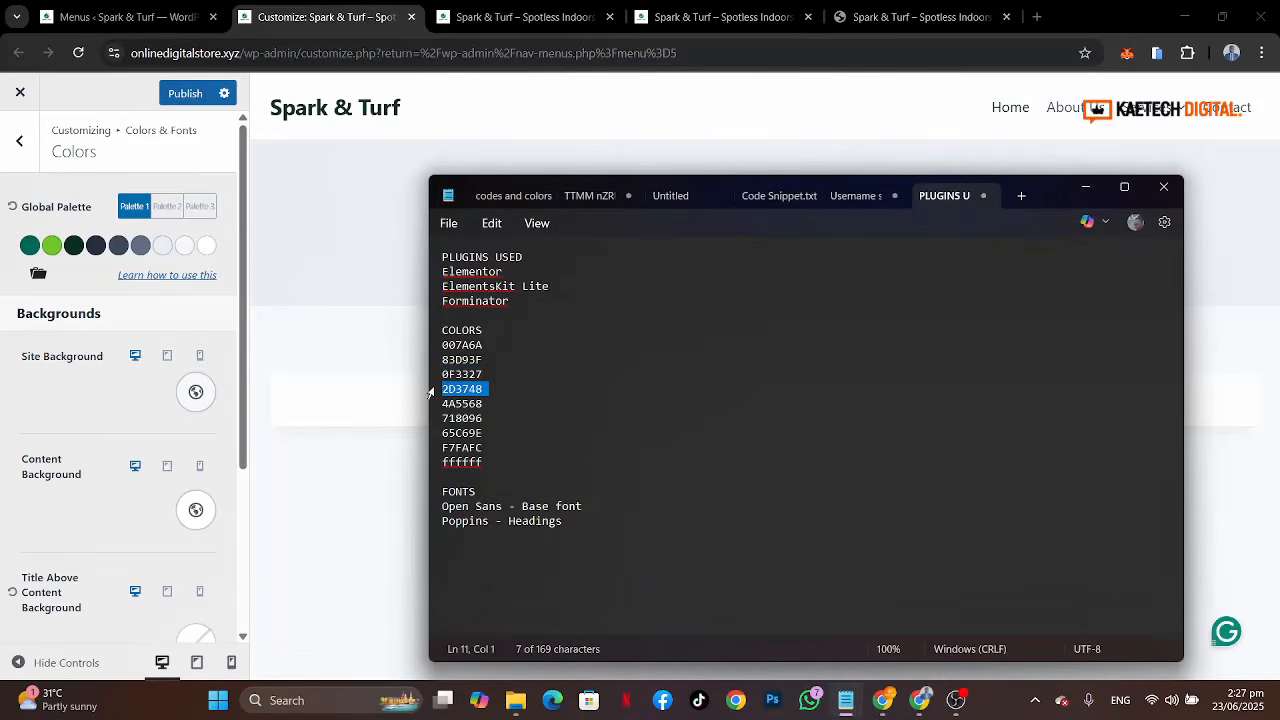
left_click(96, 245)
double_click(56, 401)
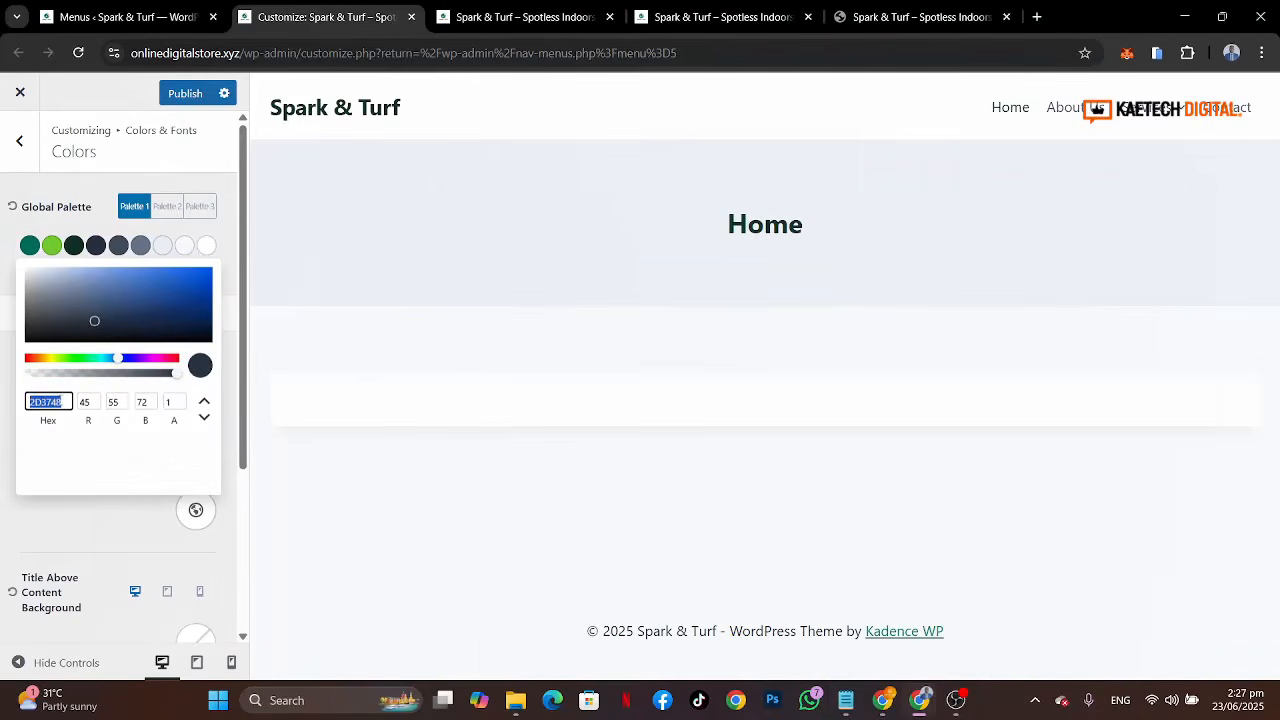
type("2D3748")
left_click(2, 282)
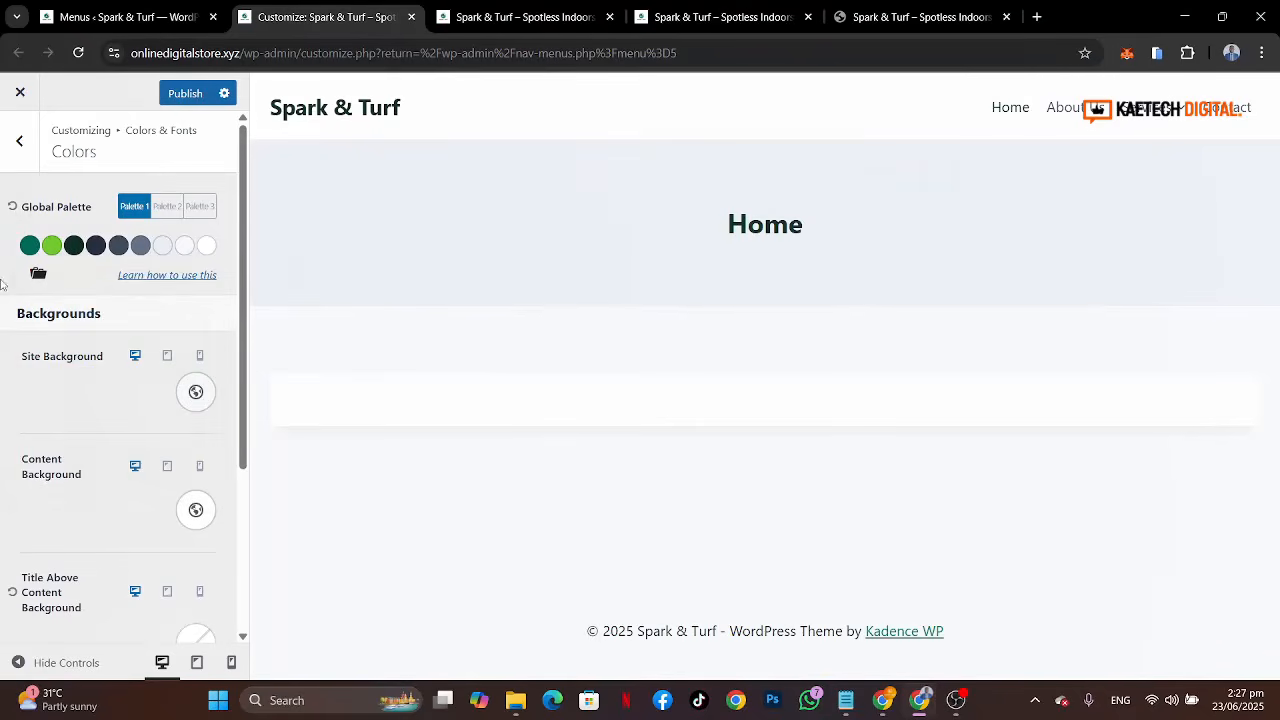
Step: Open the fifth global palette colour and compare its hex value with 4A5568 from the notes
left_click(846, 700)
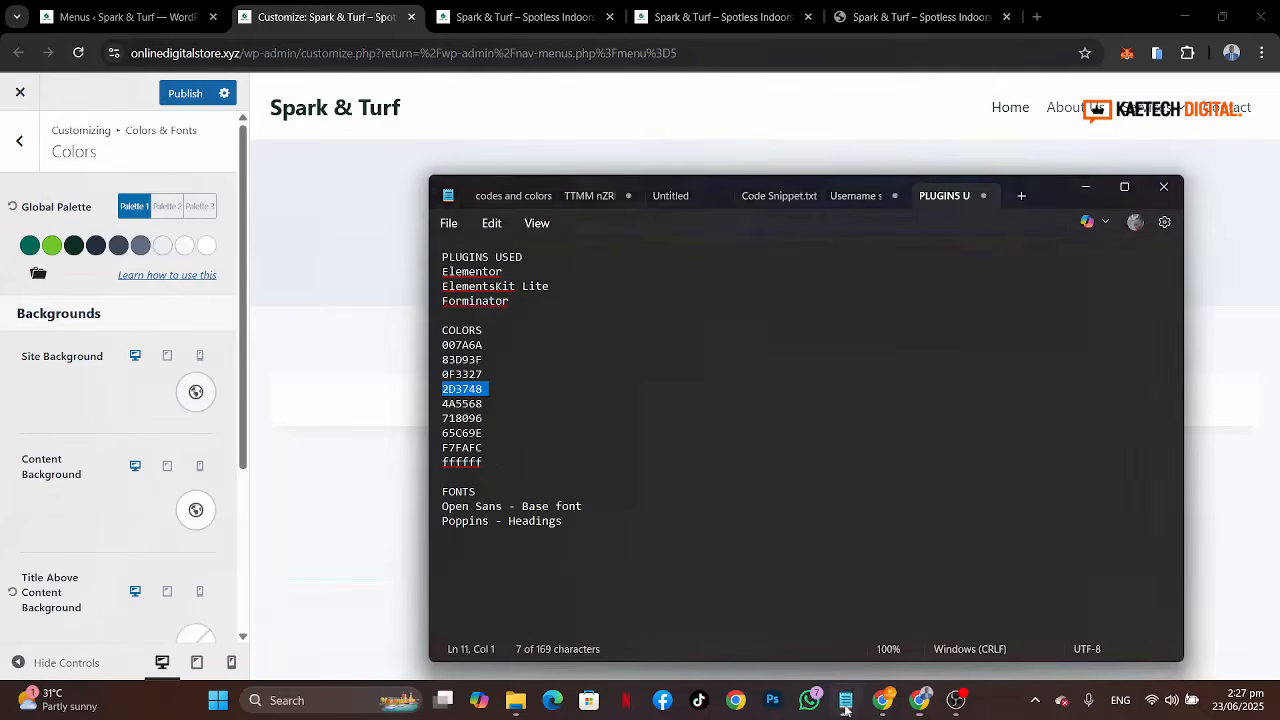
triple_click(428, 405)
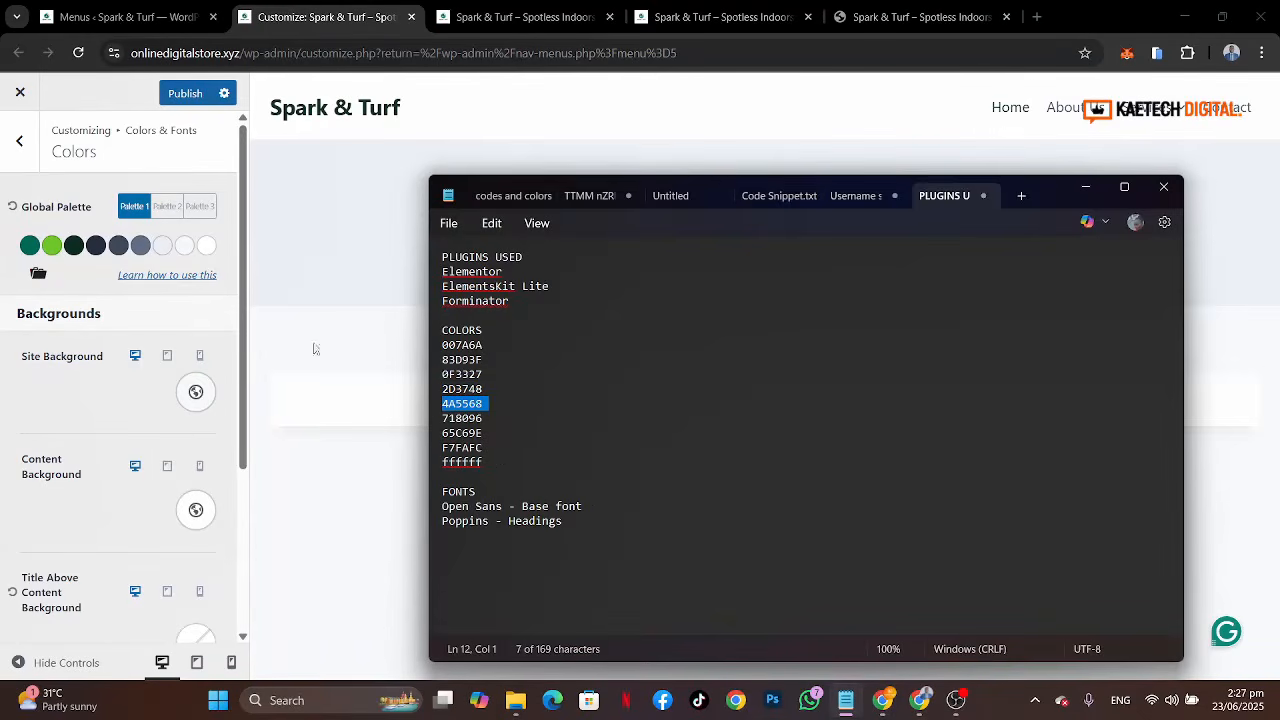
left_click(94, 244)
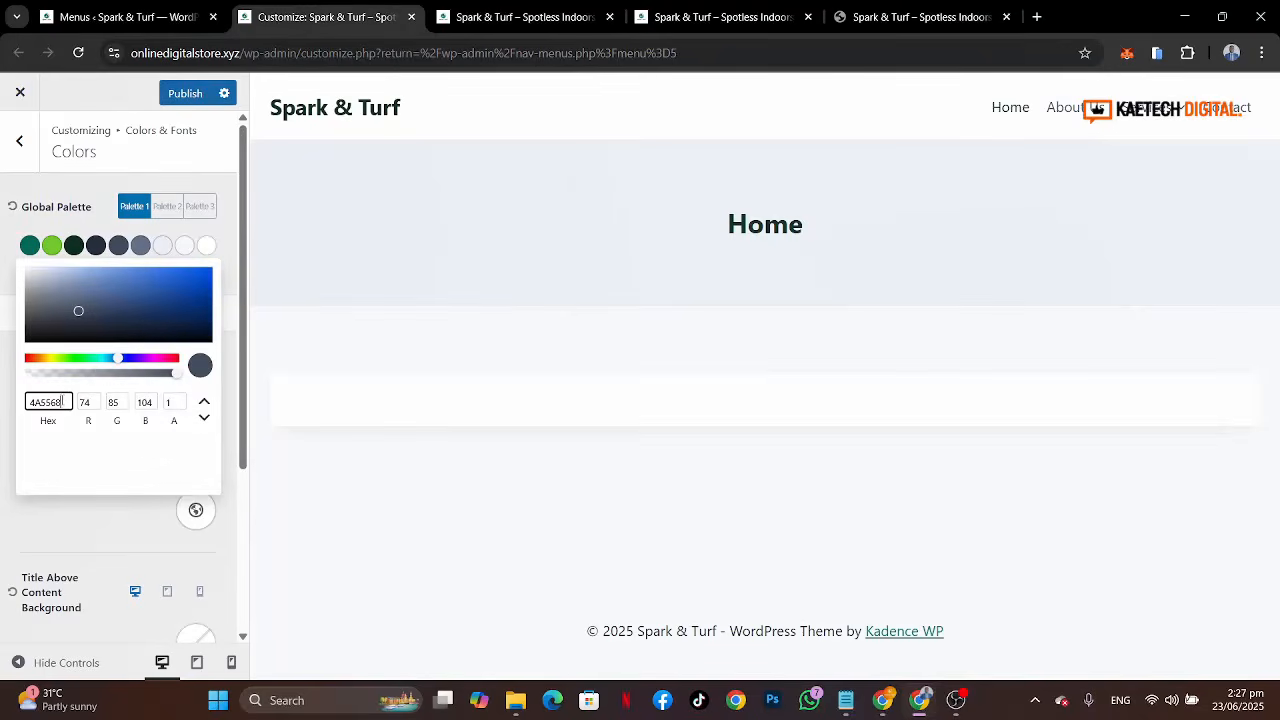
double_click(62, 401)
left_click(62, 401)
left_click(3, 292)
Step: Set the sixth global palette colour to 718096 copied from the notes
left_click(845, 700)
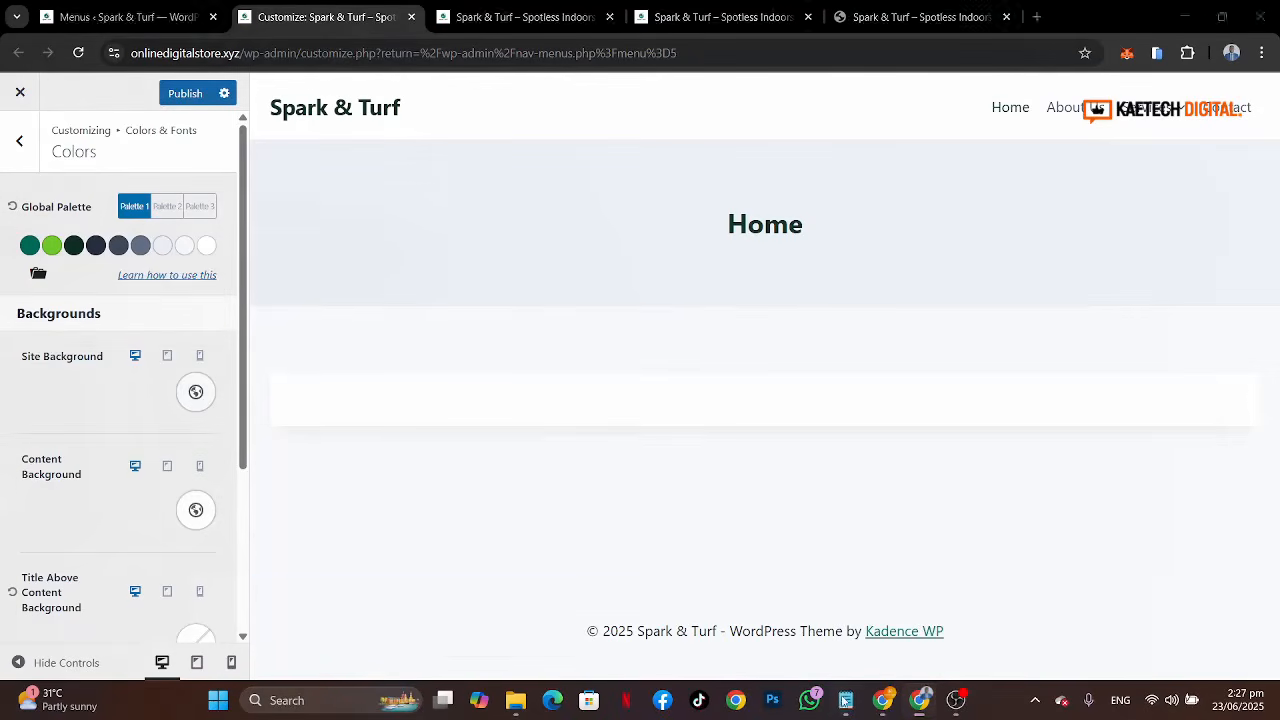
left_click_drag(430, 418, 432, 428)
key("ctrl+c")
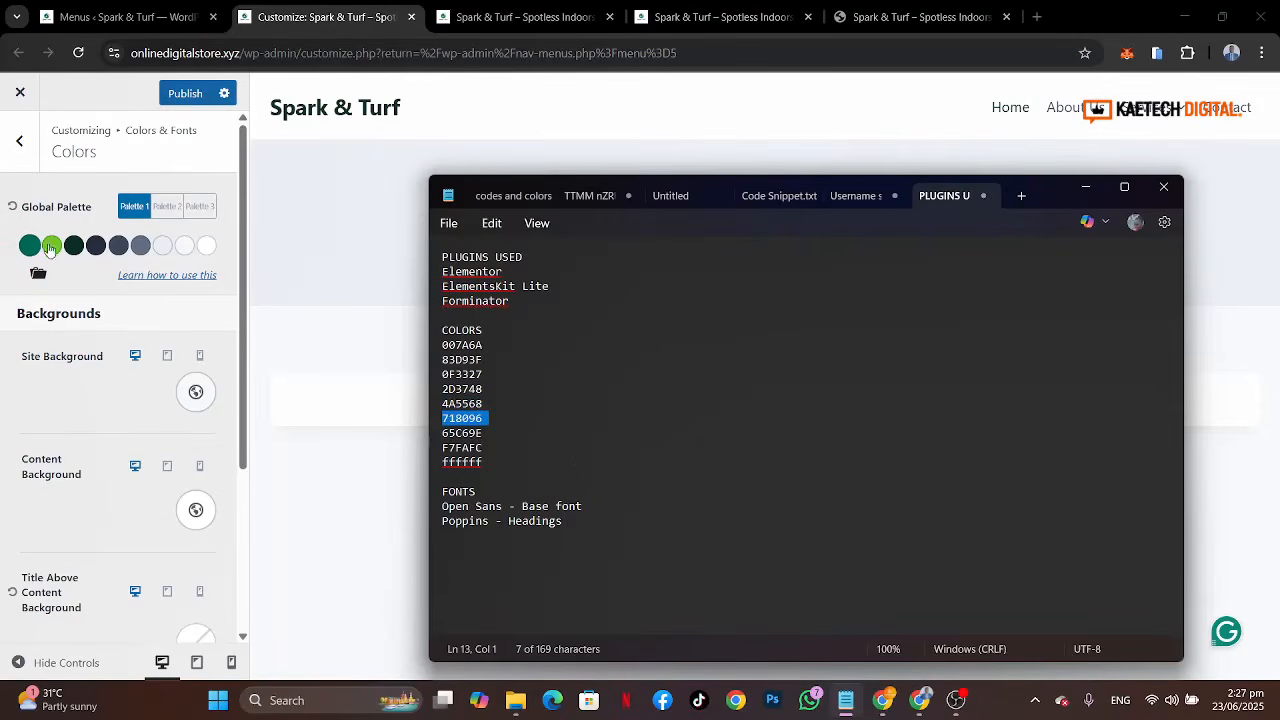
left_click(140, 247)
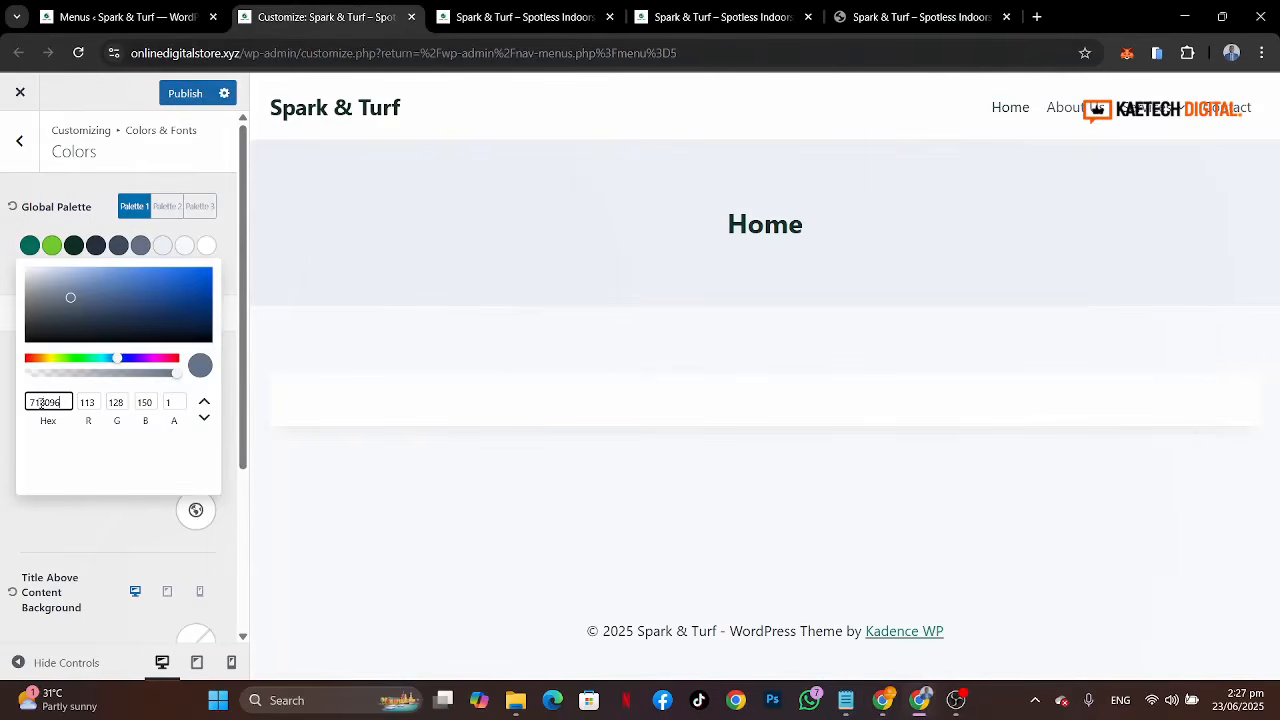
key("ctrl+a")
key("ctrl+v")
left_click(4, 282)
Step: Set the seventh global palette colour to 65C69E copied from the notes
left_click(849, 700)
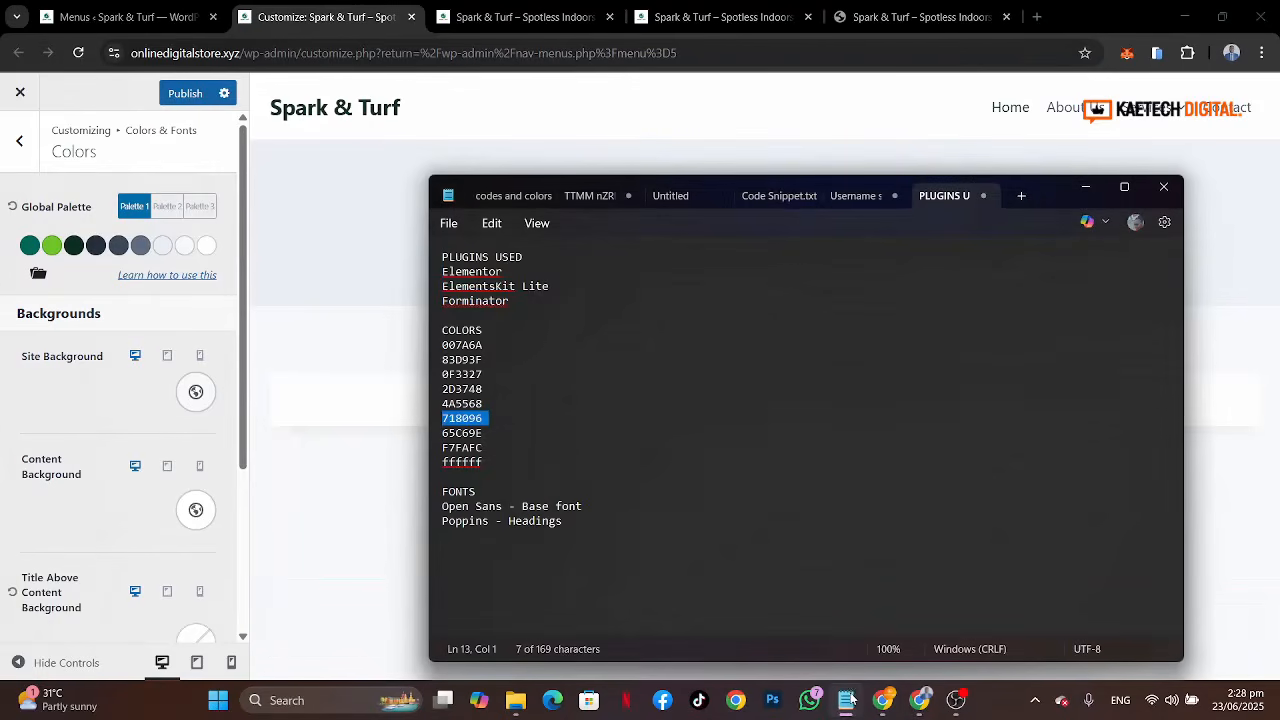
left_click(427, 436)
key("ctrl+c")
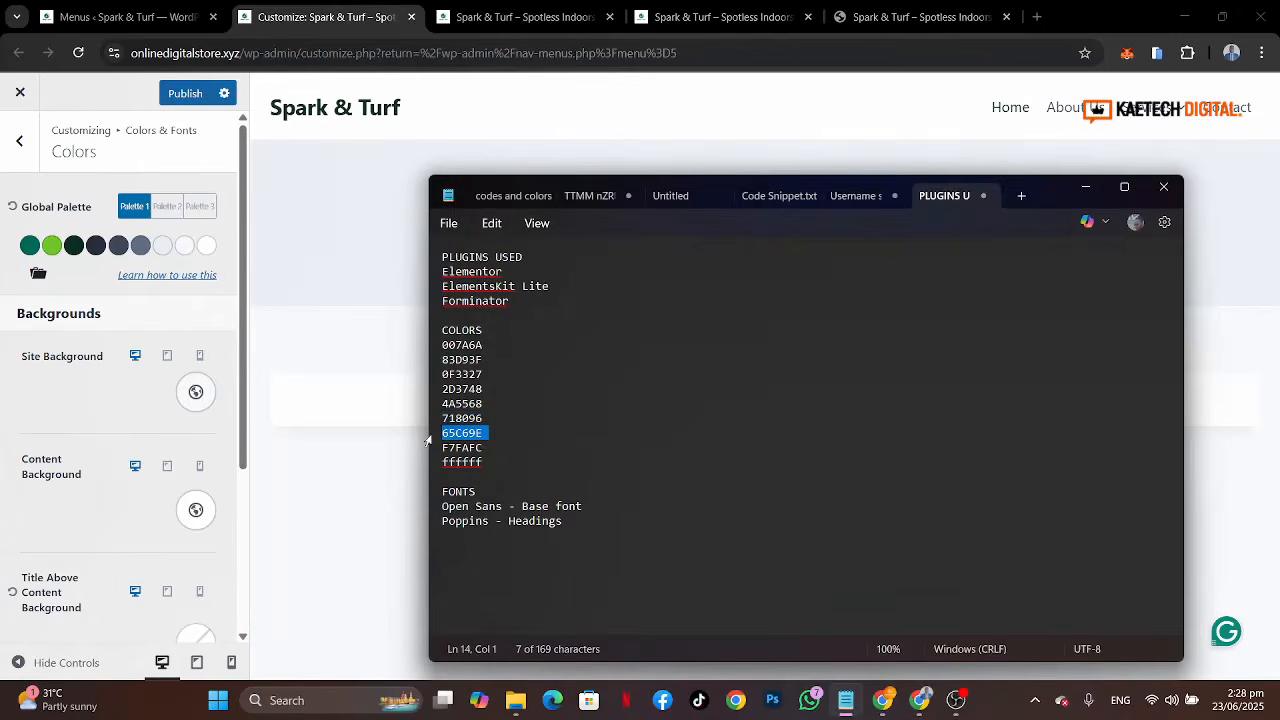
left_click(162, 245)
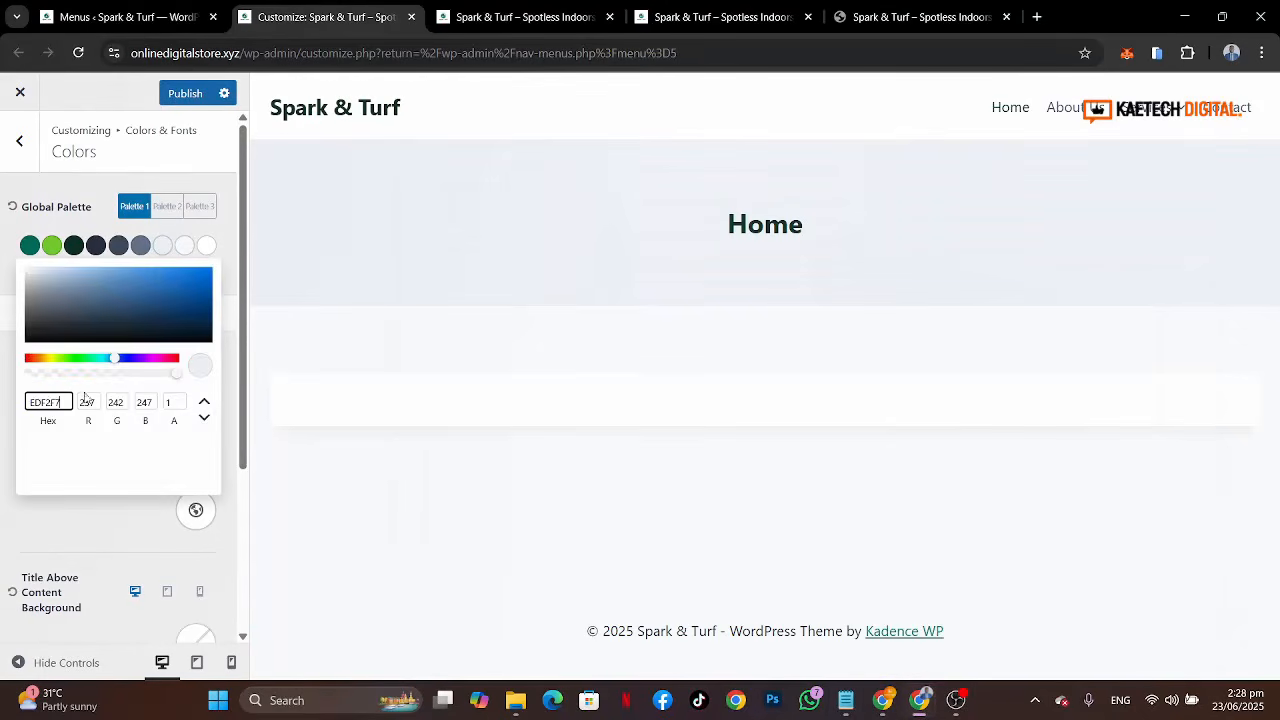
key("ctrl+a")
key("ctrl+v")
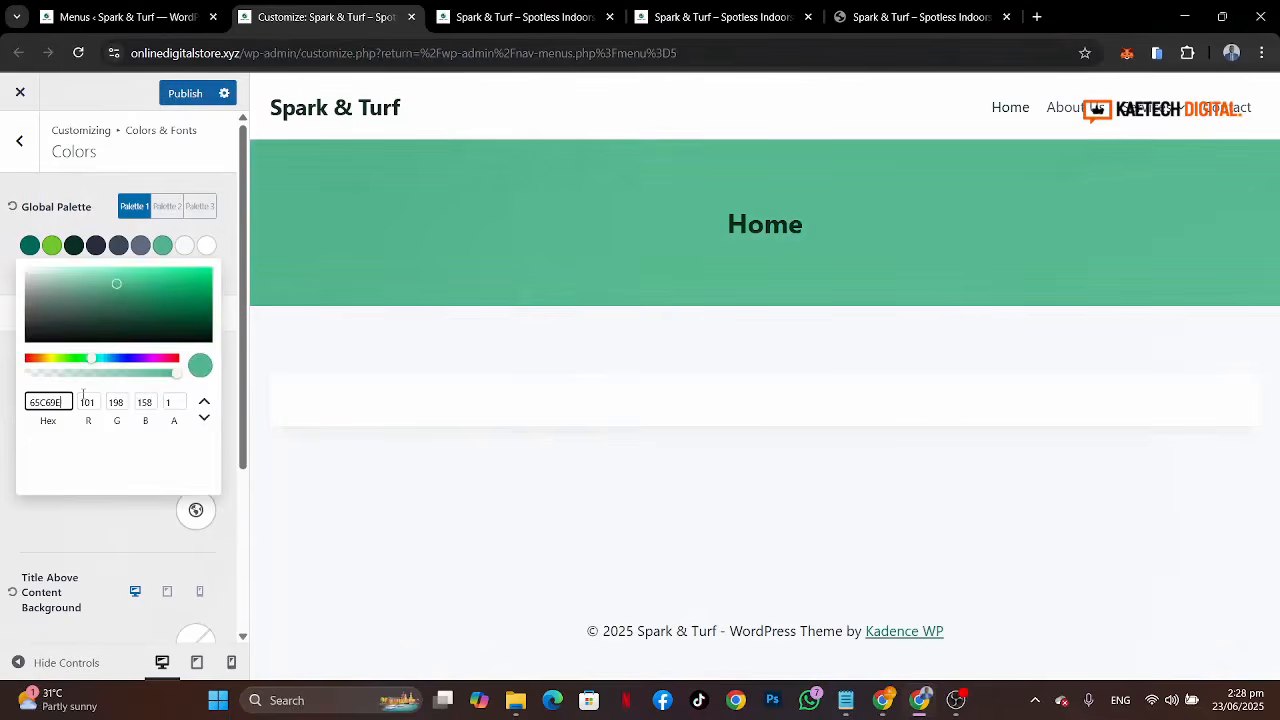
left_click(2, 318)
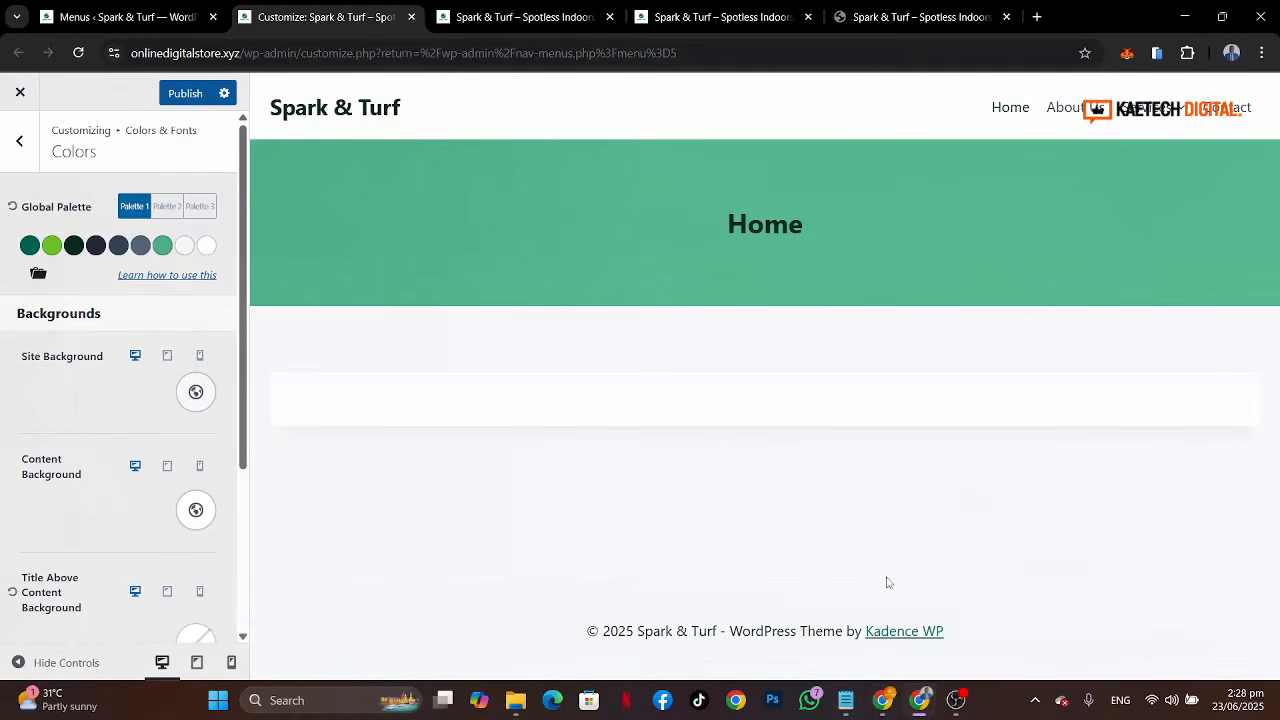
Step: Set the eighth global palette colour to F7FAFC copied from the notes
left_click(845, 700)
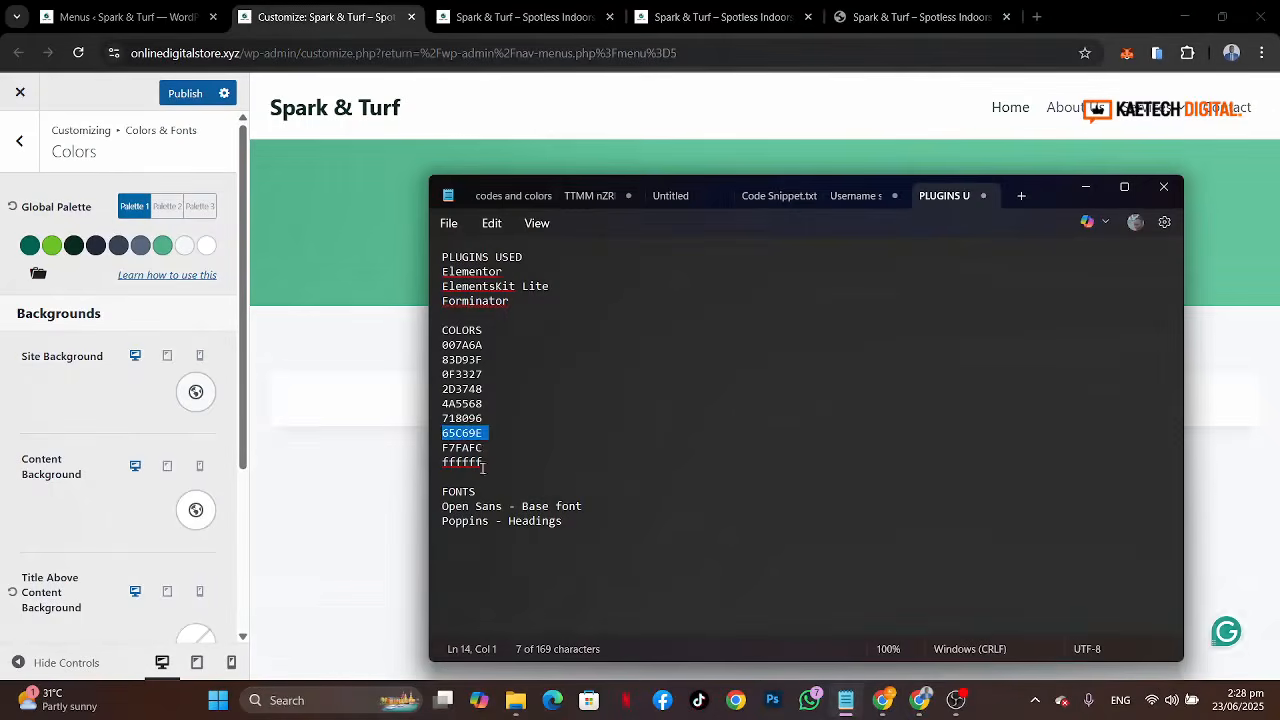
left_click_drag(486, 449, 428, 454)
key("ctrl+c")
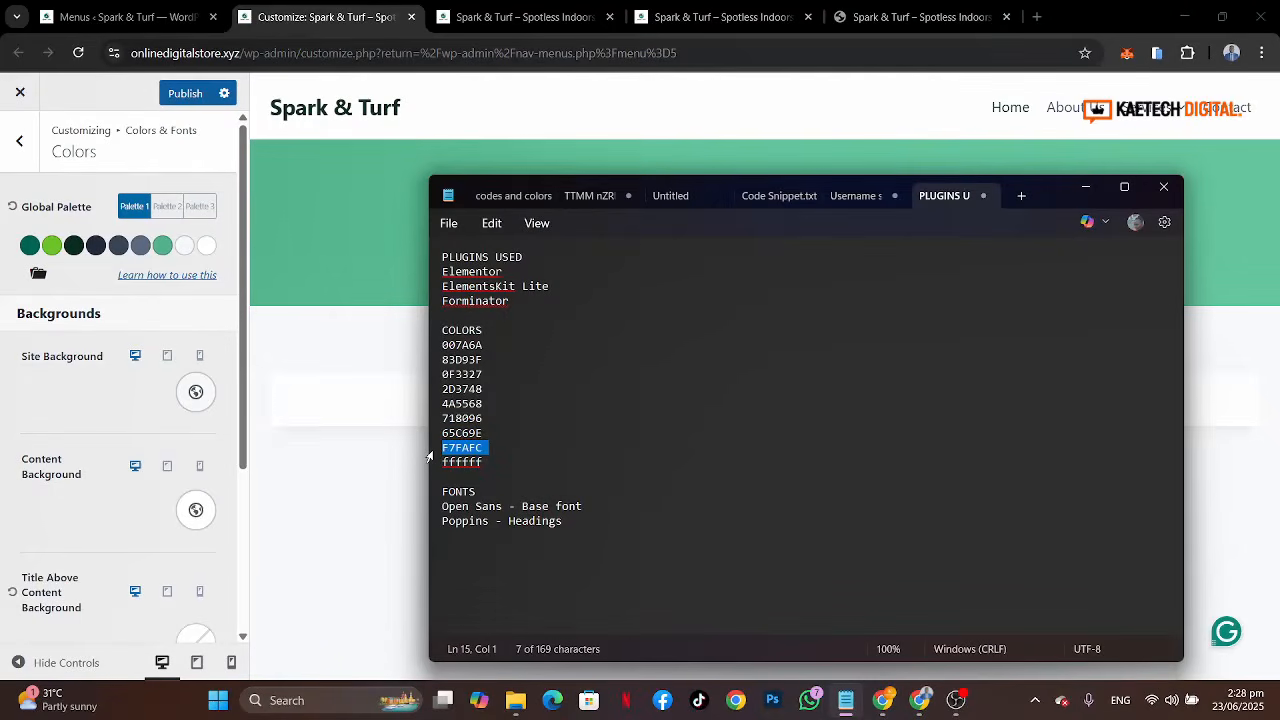
left_click(183, 246)
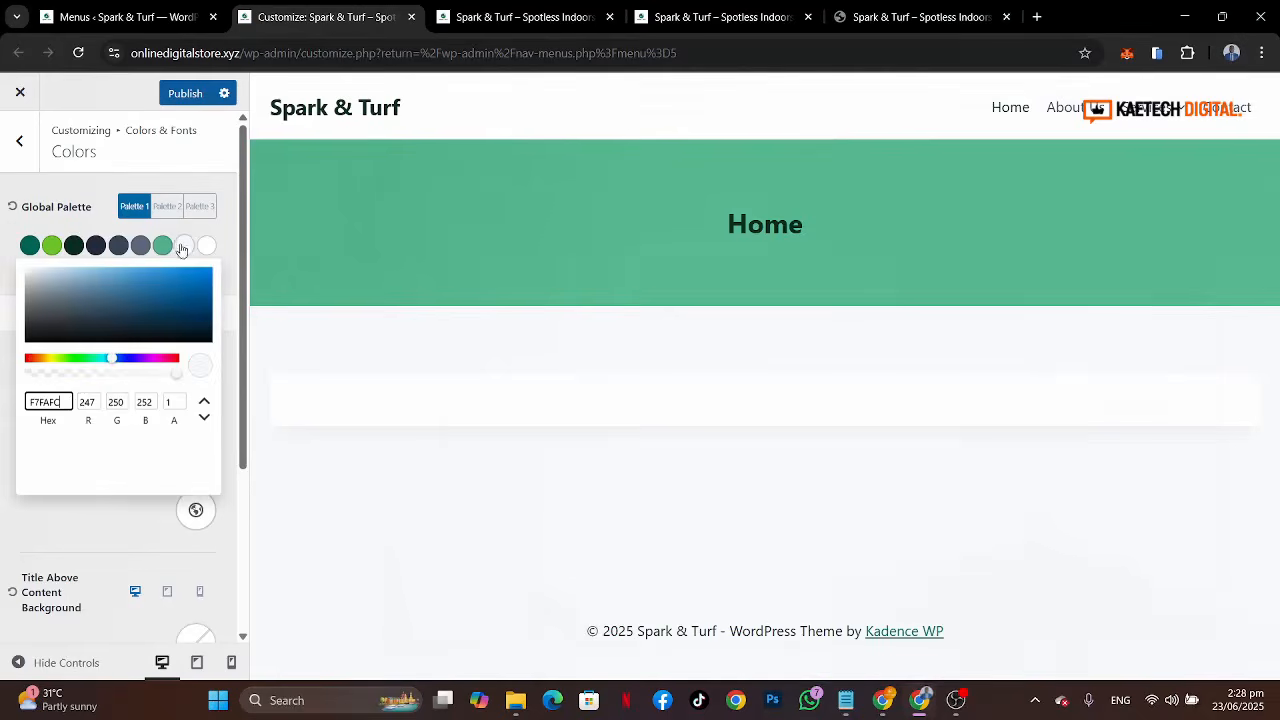
double_click(71, 402)
key("ctrl+v")
left_click(2, 287)
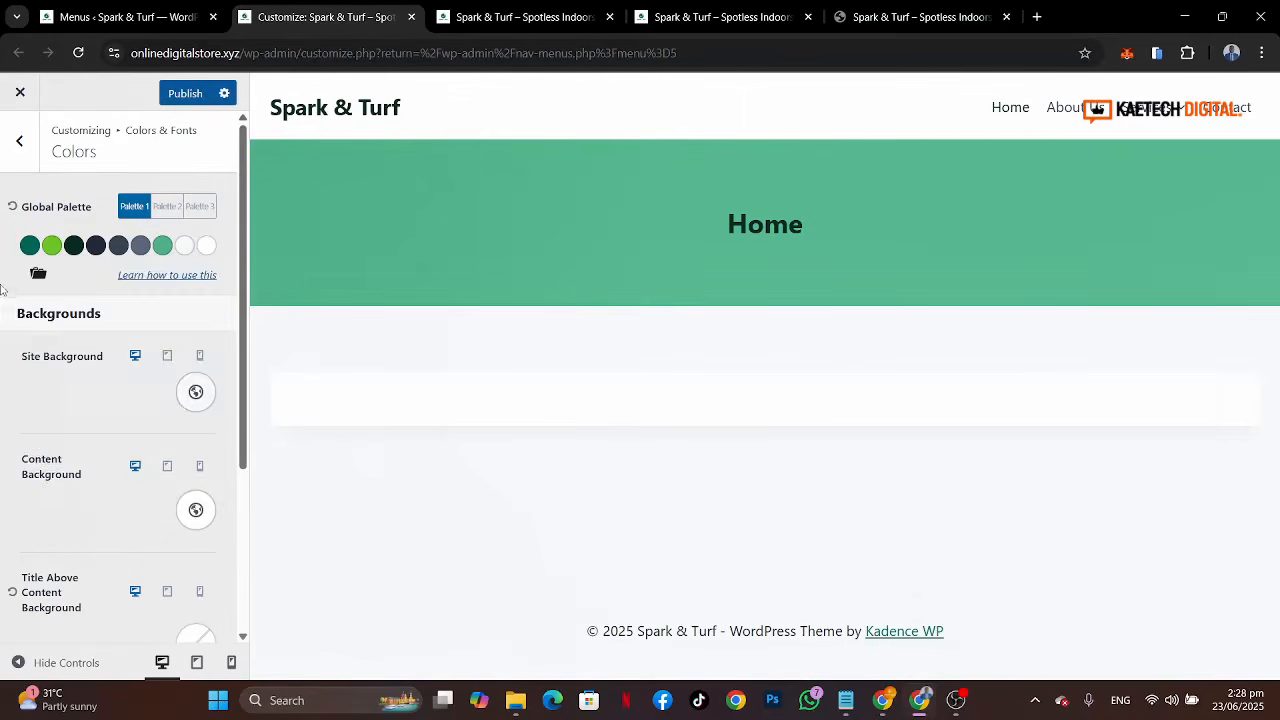
Step: Open the ninth global palette colour, then publish the customizer changes
left_click(206, 247)
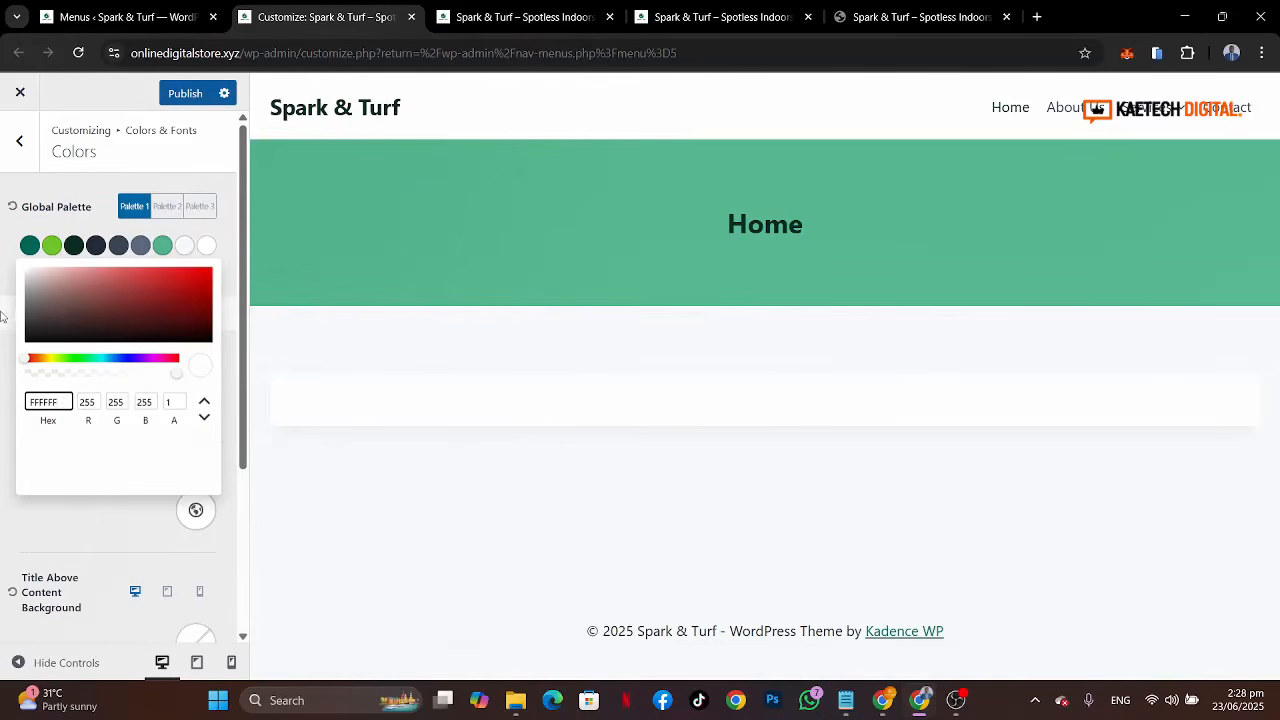
left_click(3, 315)
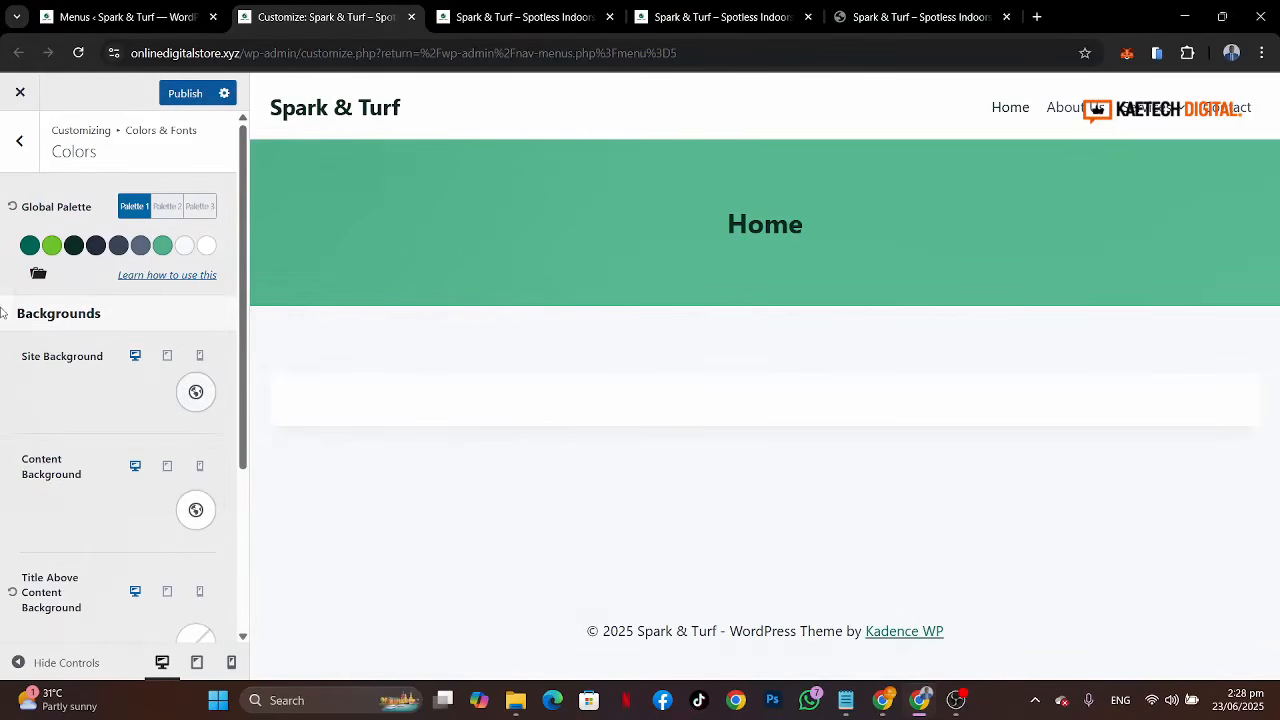
left_click(184, 95)
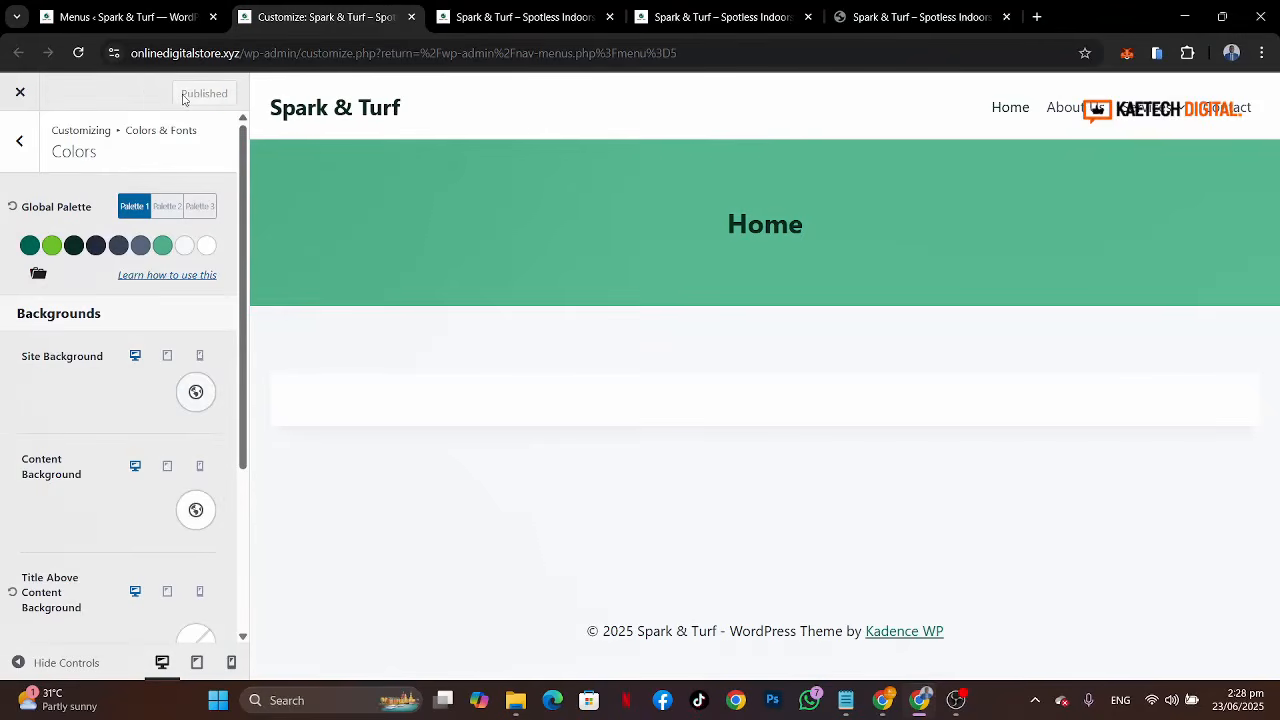
Step: Switch to the other global palettes and back to Palette 1
left_click(168, 207)
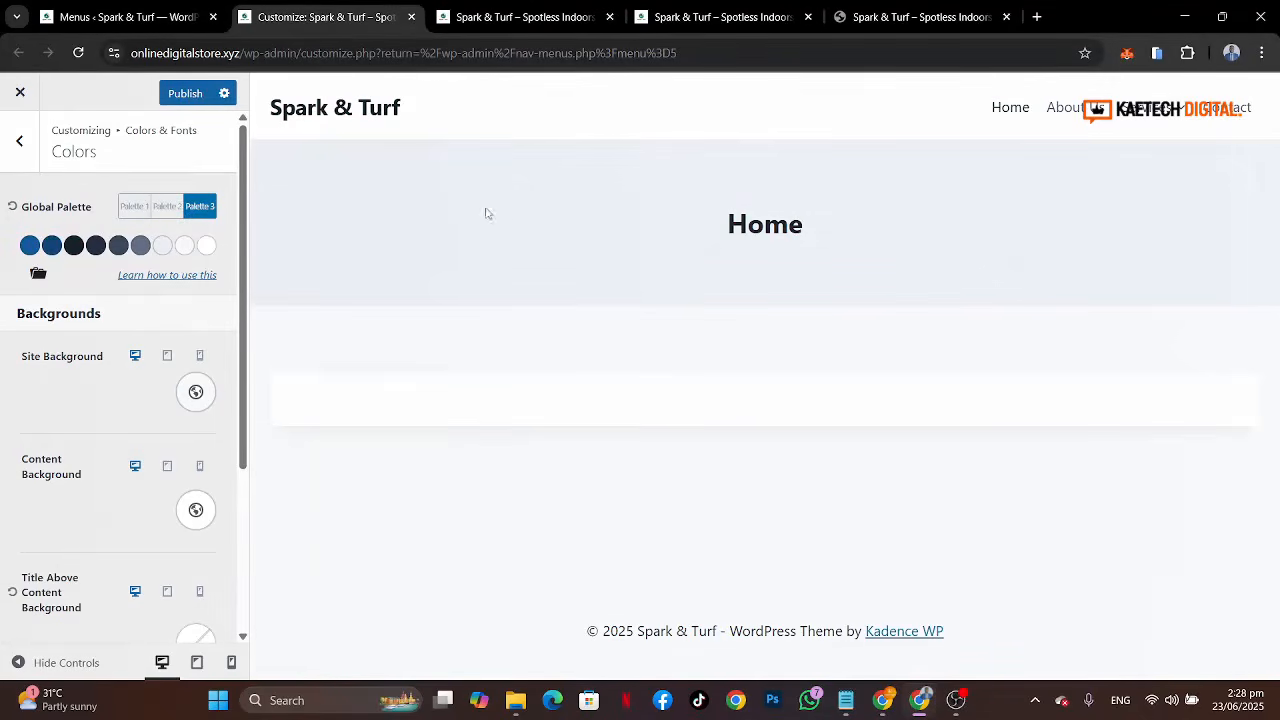
left_click(166, 207)
left_click(126, 214)
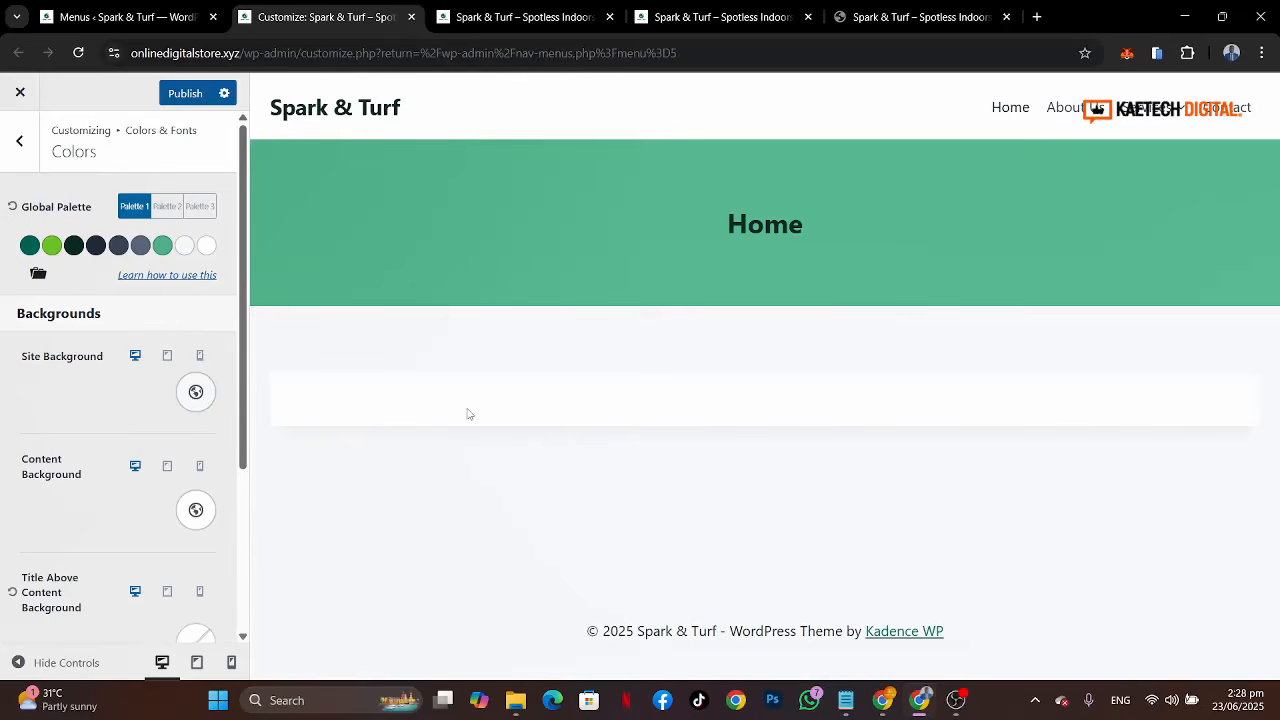
Step: Try the first and then the eighth palette colour as the title-above-content background
scroll(92, 490, "down", 3)
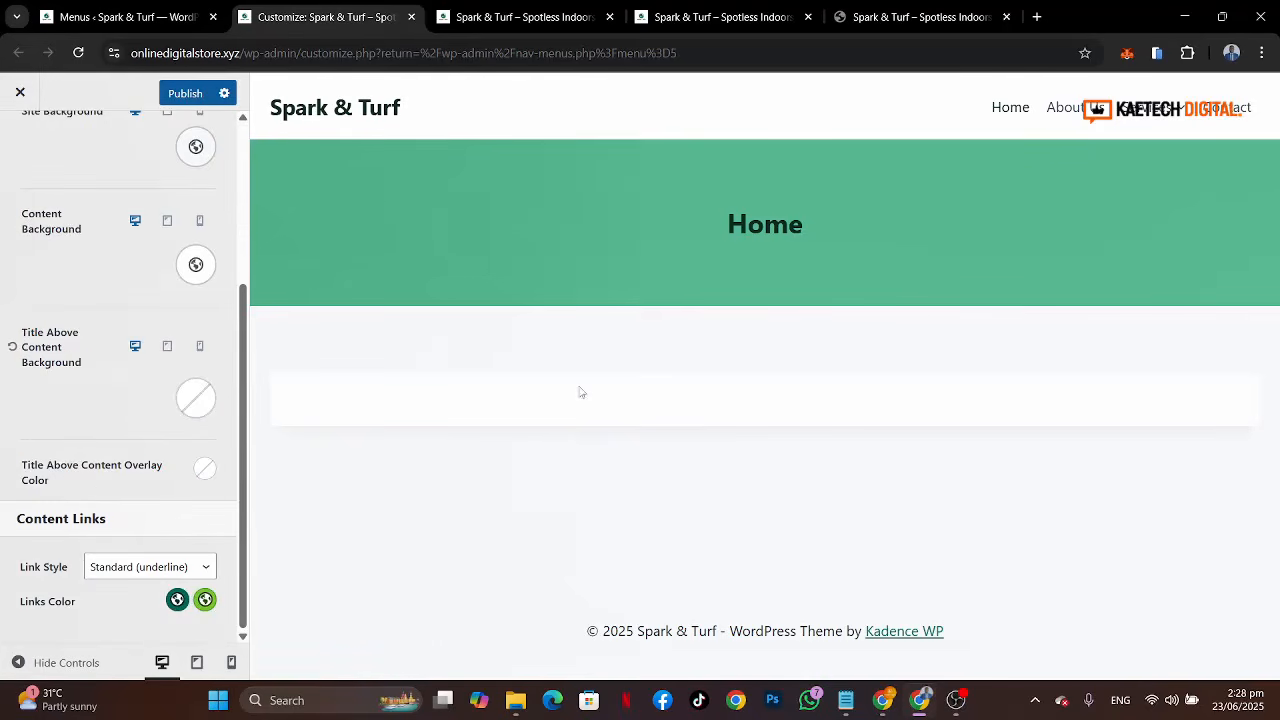
scroll(131, 358, "up", 3)
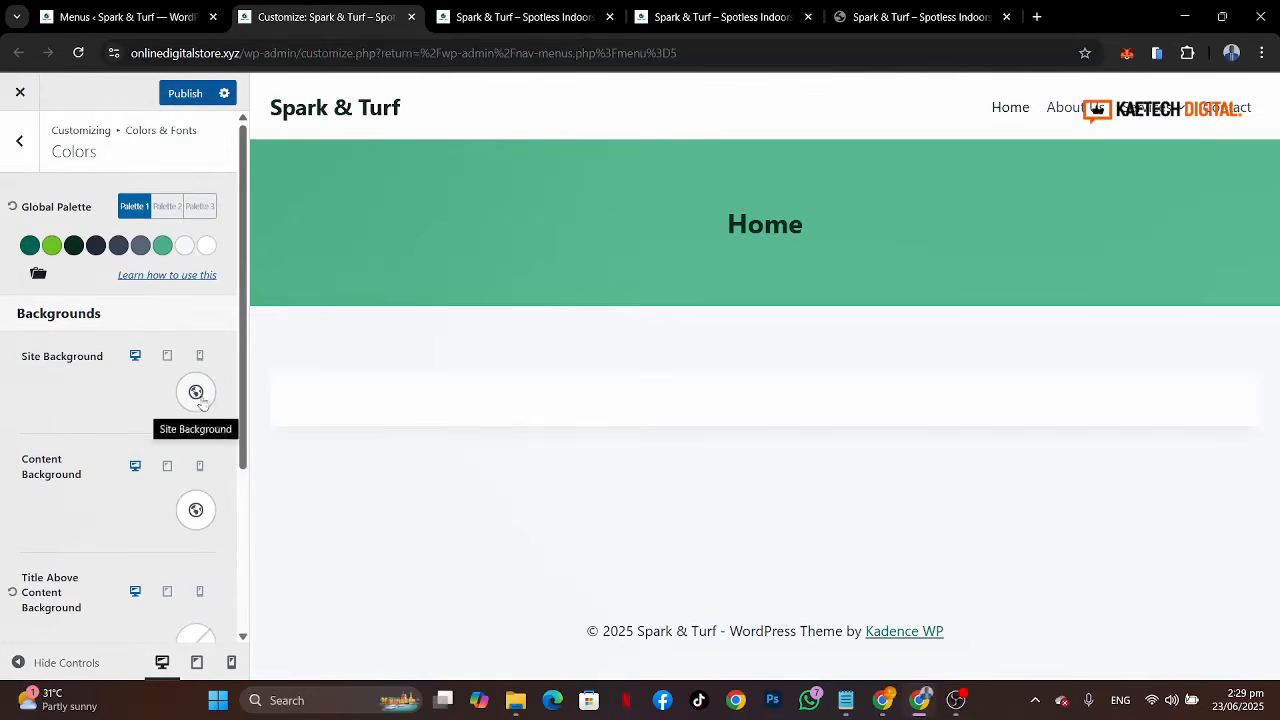
scroll(94, 536, "down", 3)
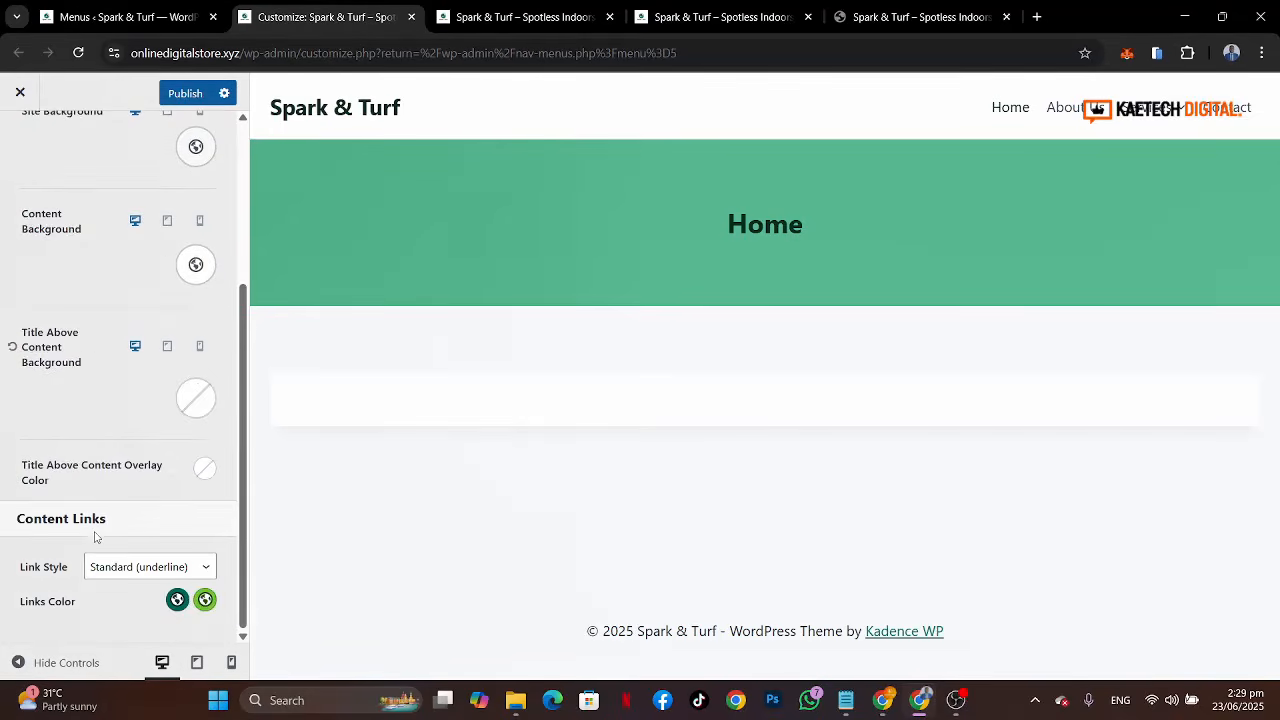
left_click(11, 346)
left_click(196, 399)
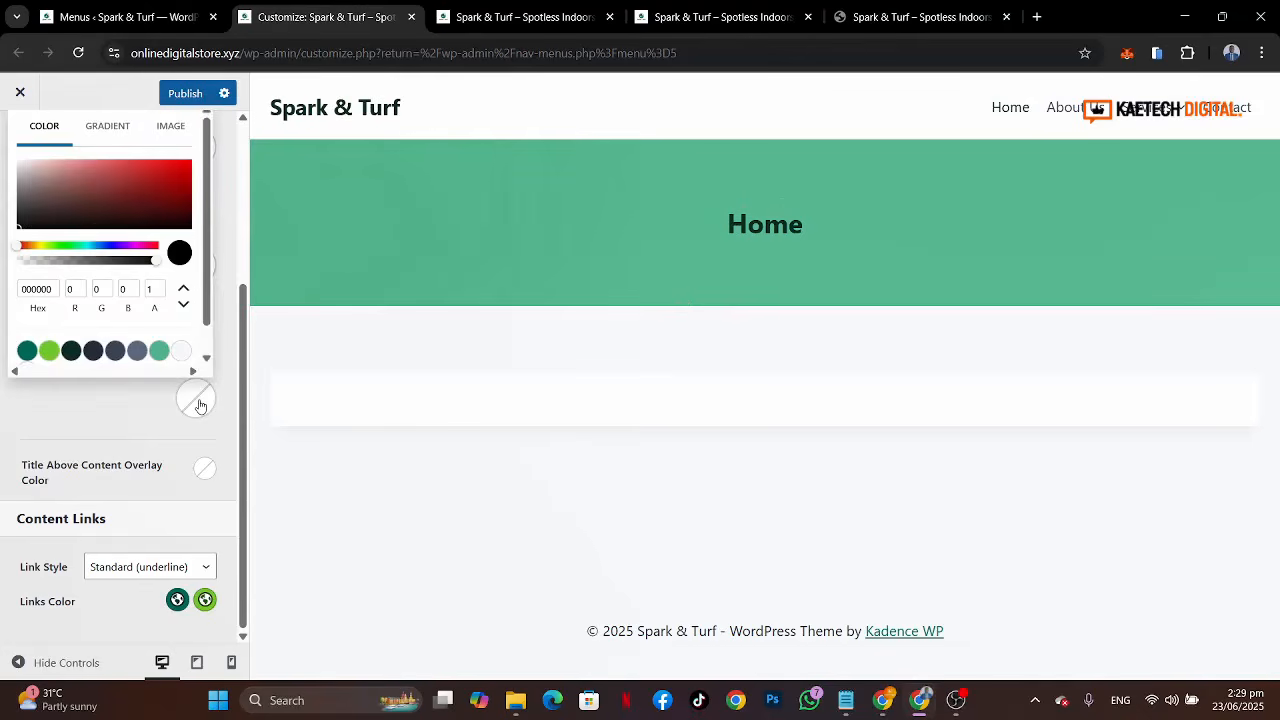
left_click(27, 350)
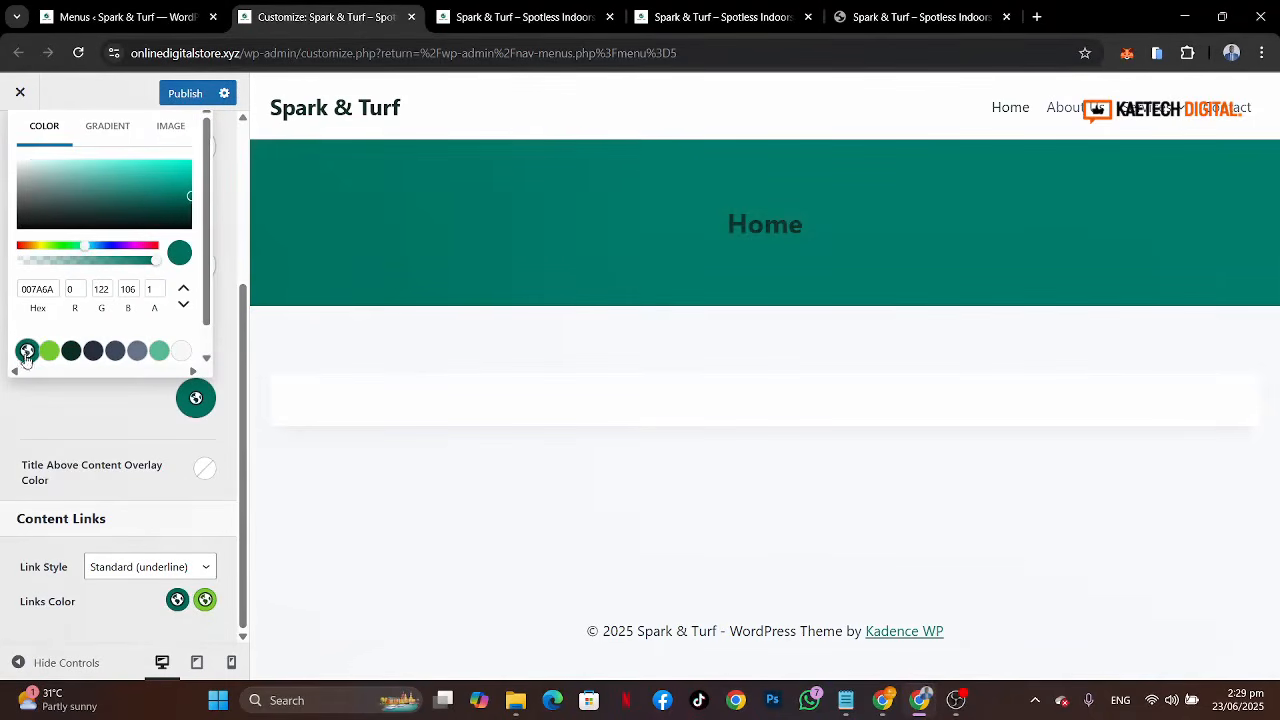
scroll(186, 350, "down", 1)
left_click(182, 322)
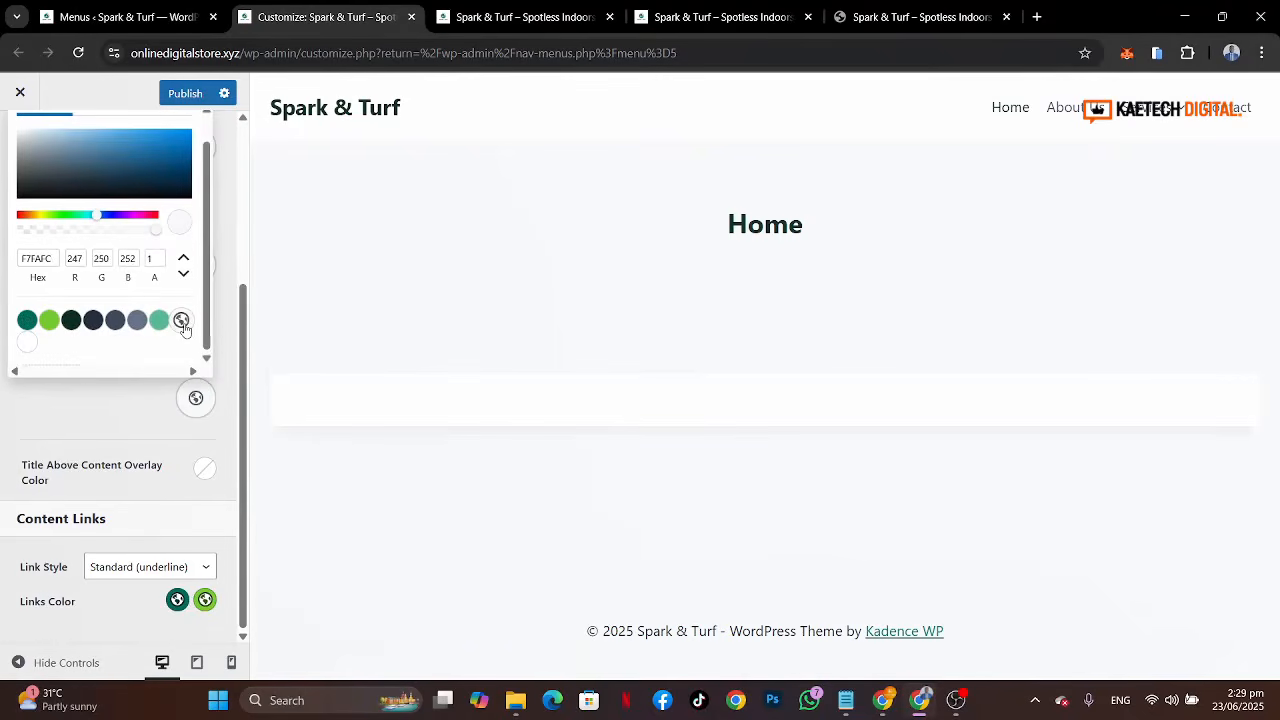
left_click(89, 411)
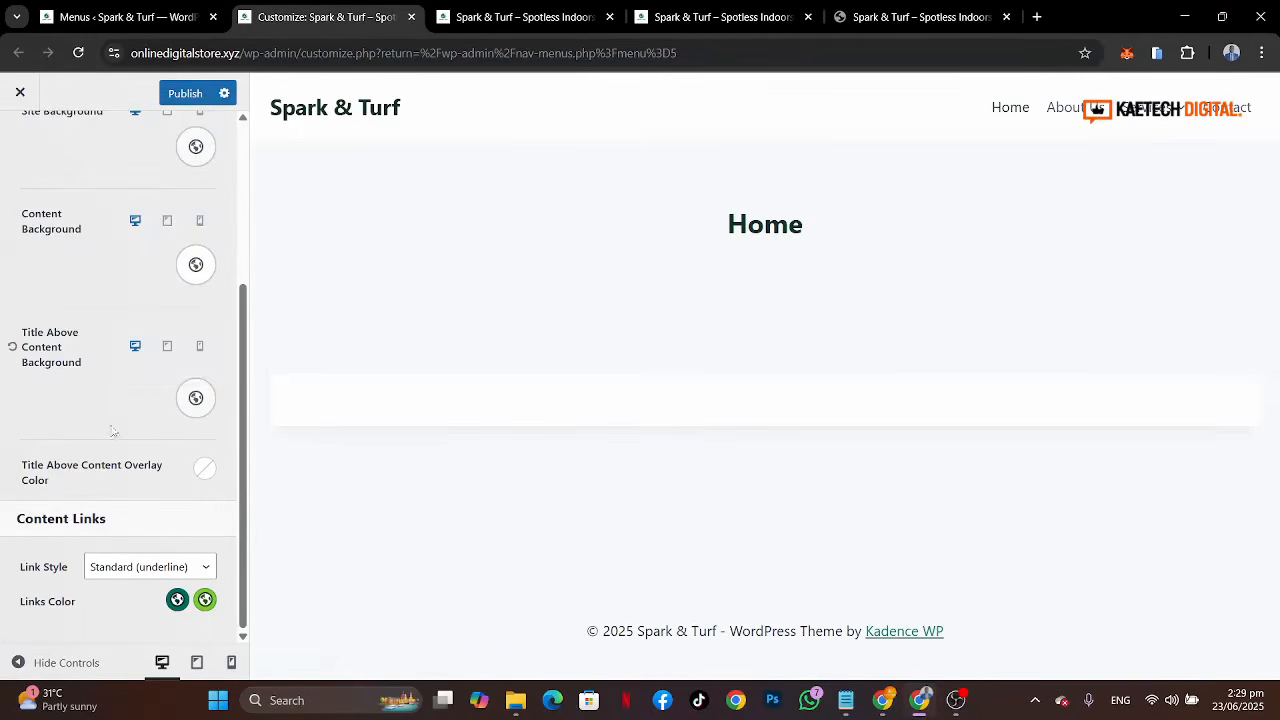
Step: Set the title-above-content background to the pink-gloves cleaning image from the media library
left_click(196, 400)
left_click(171, 126)
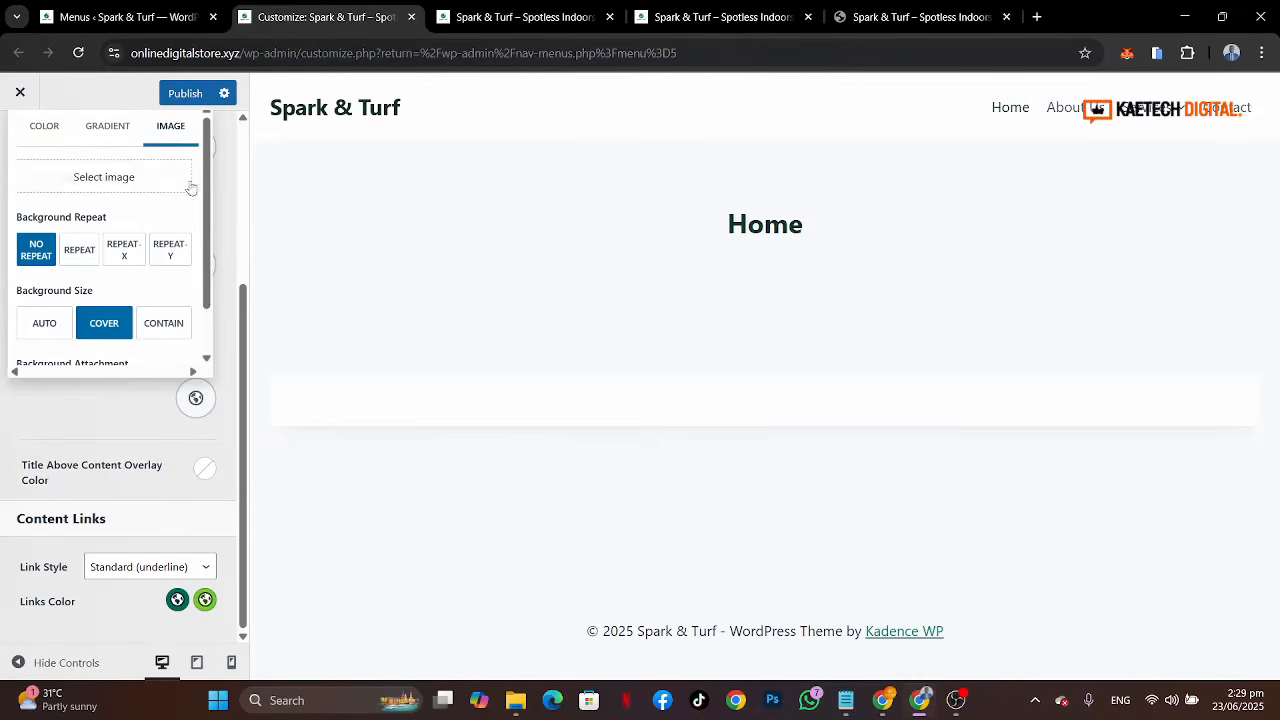
left_click(89, 185)
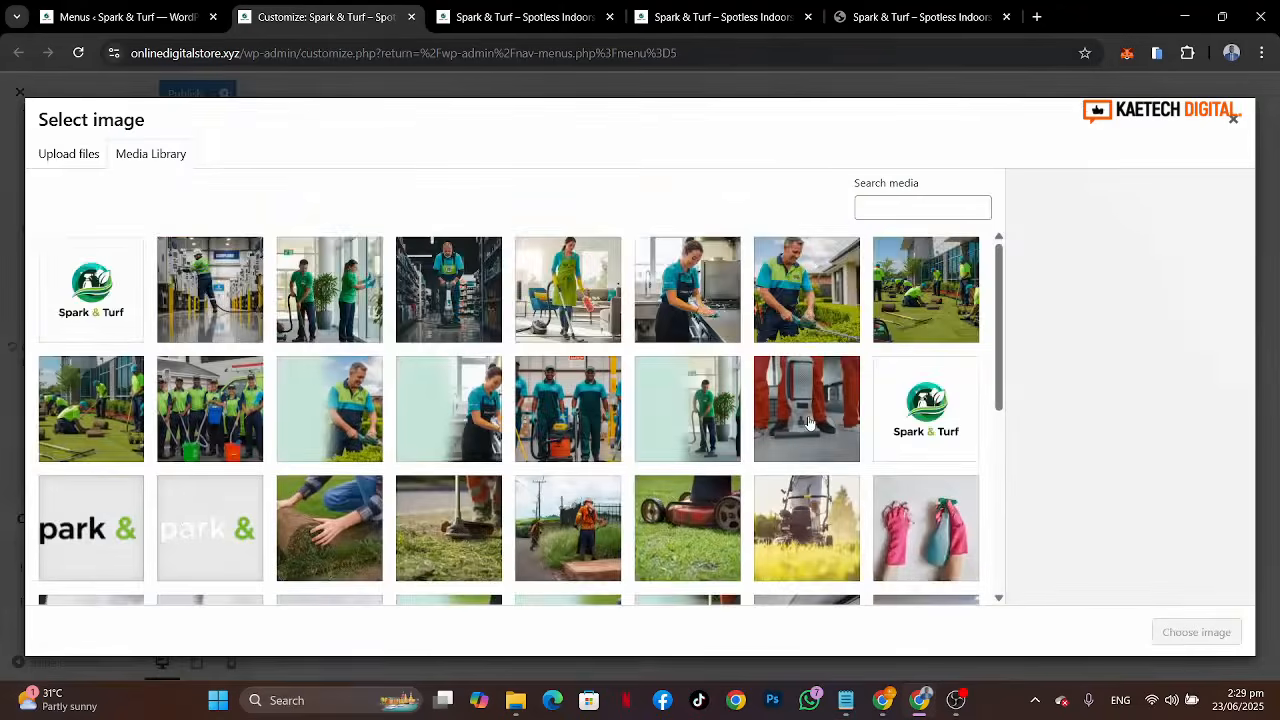
scroll(809, 423, "down", 2)
scroll(809, 423, "up", 2)
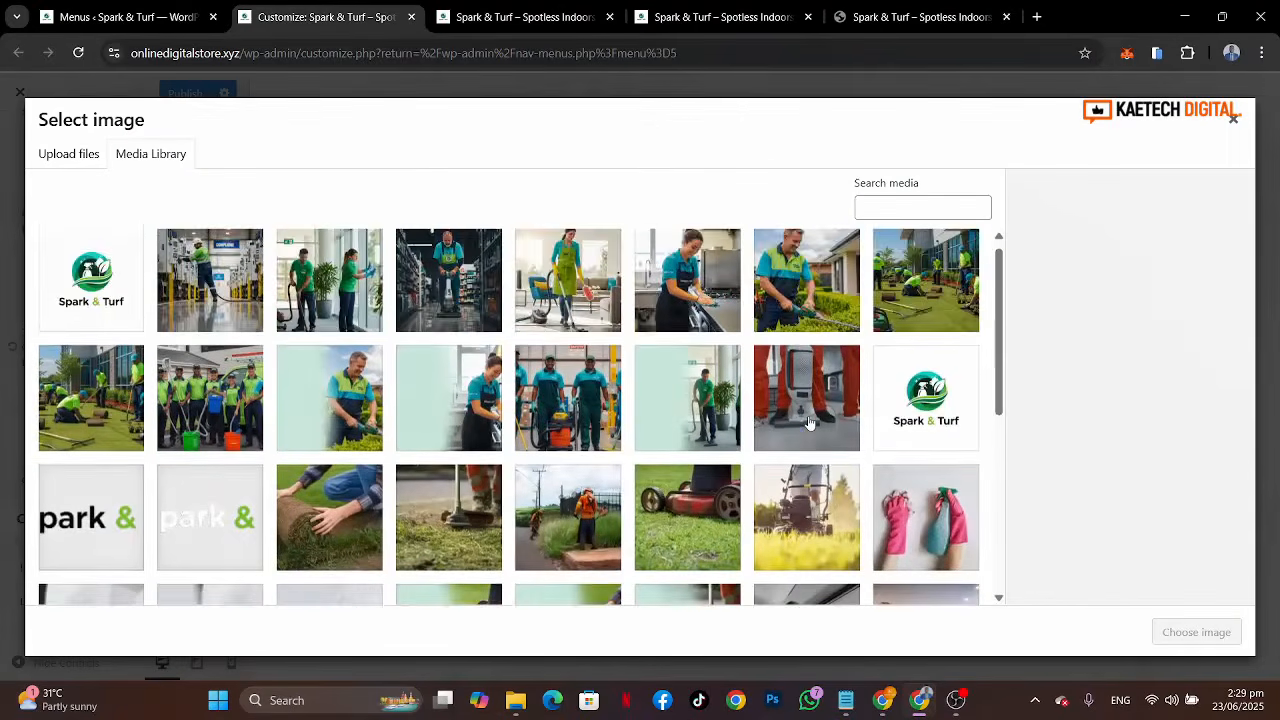
scroll(809, 423, "down", 5)
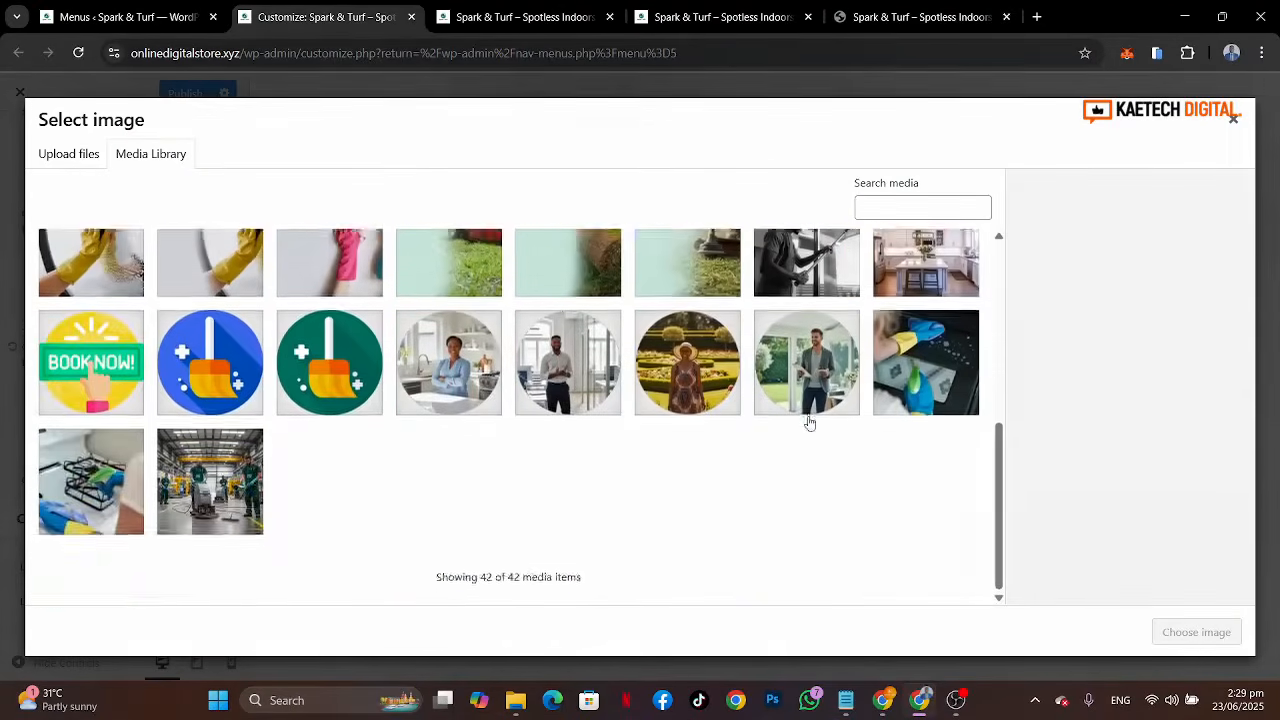
scroll(809, 423, "up", 4)
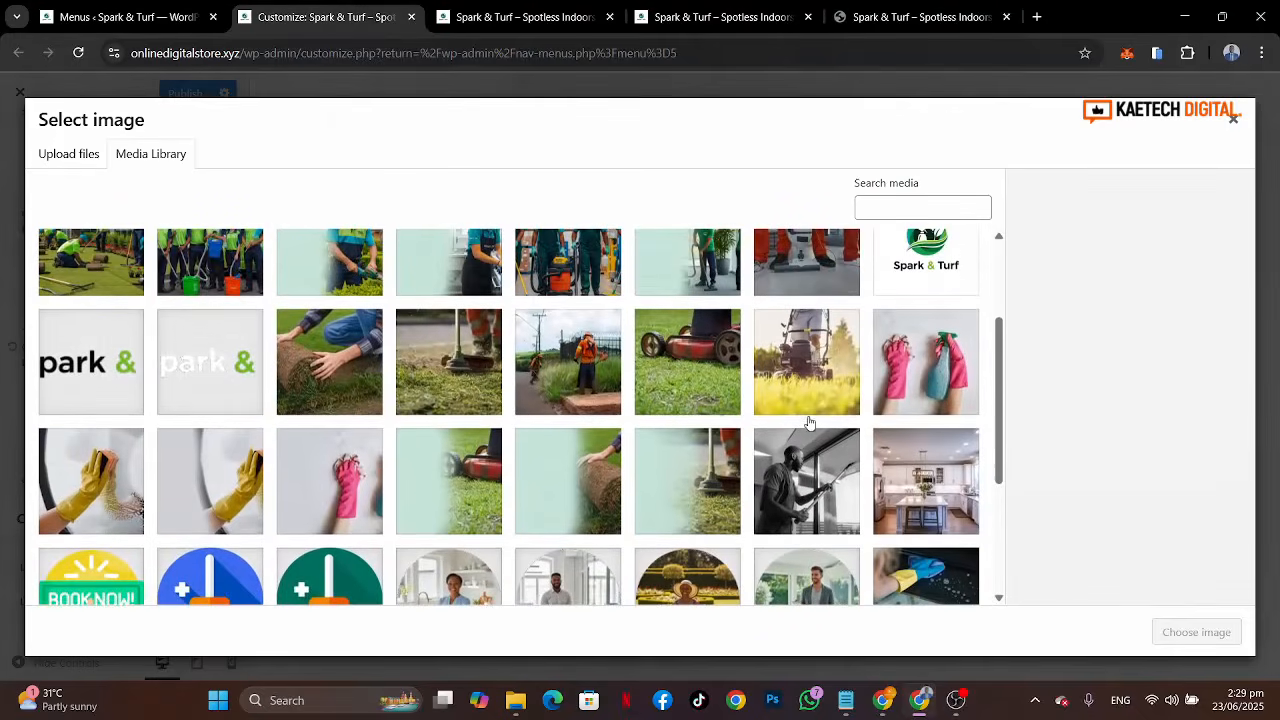
scroll(580, 422, "up", 2)
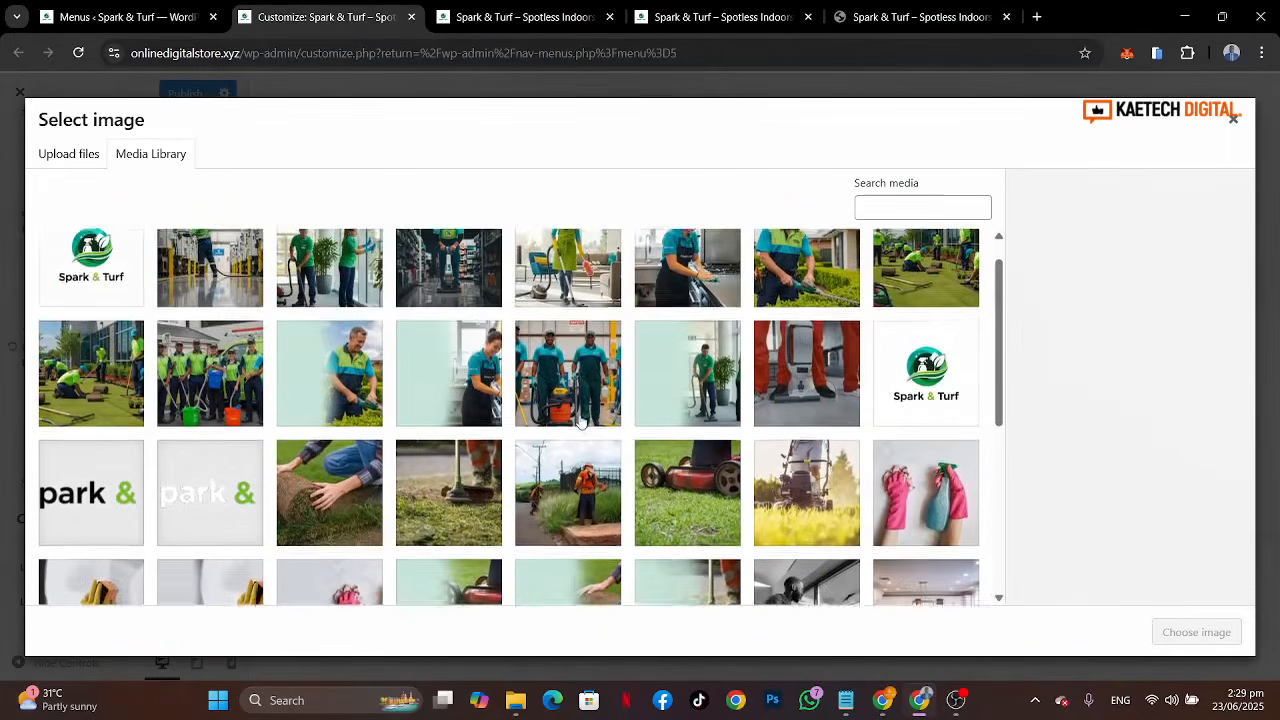
scroll(580, 422, "up", 1)
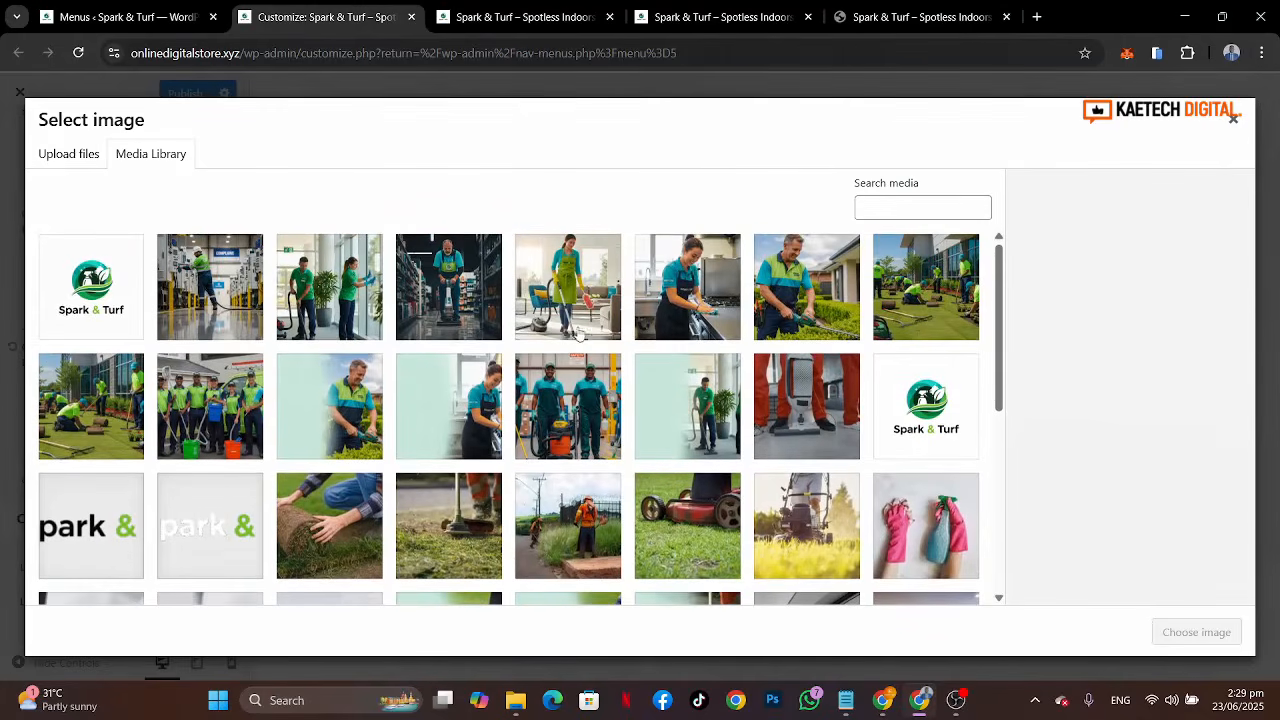
scroll(540, 330, "down", 1)
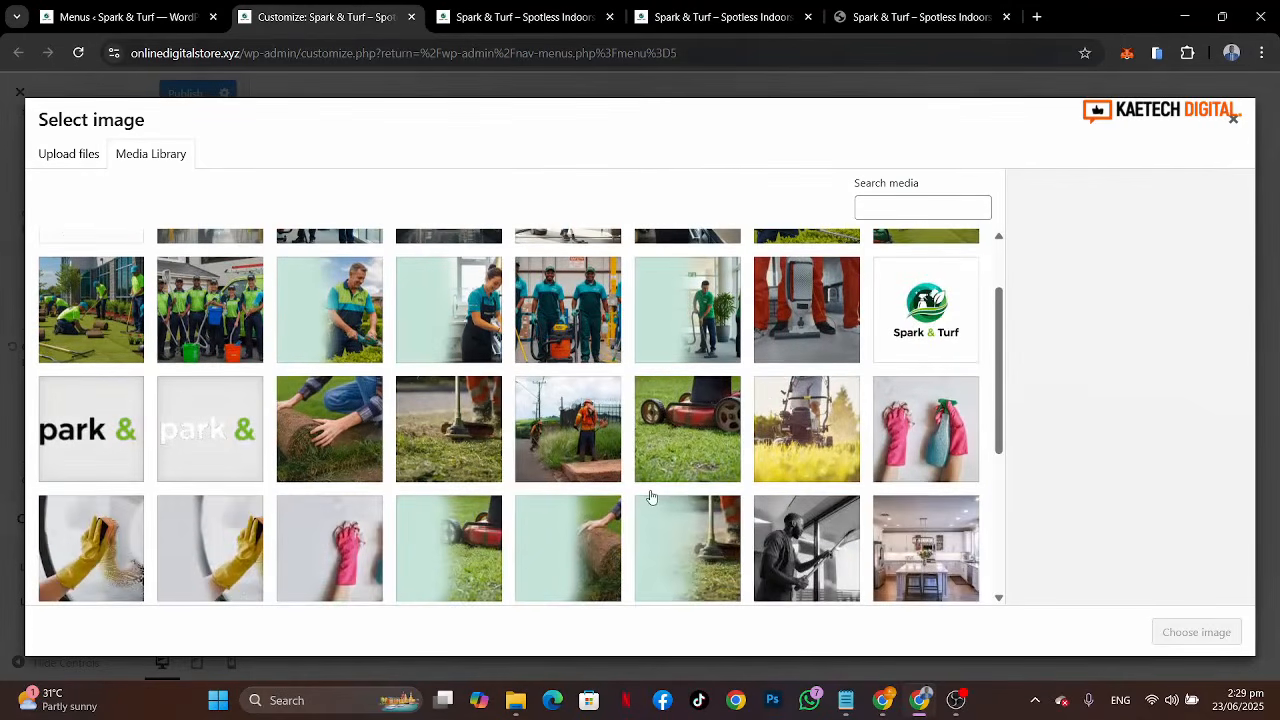
scroll(651, 497, "down", 1)
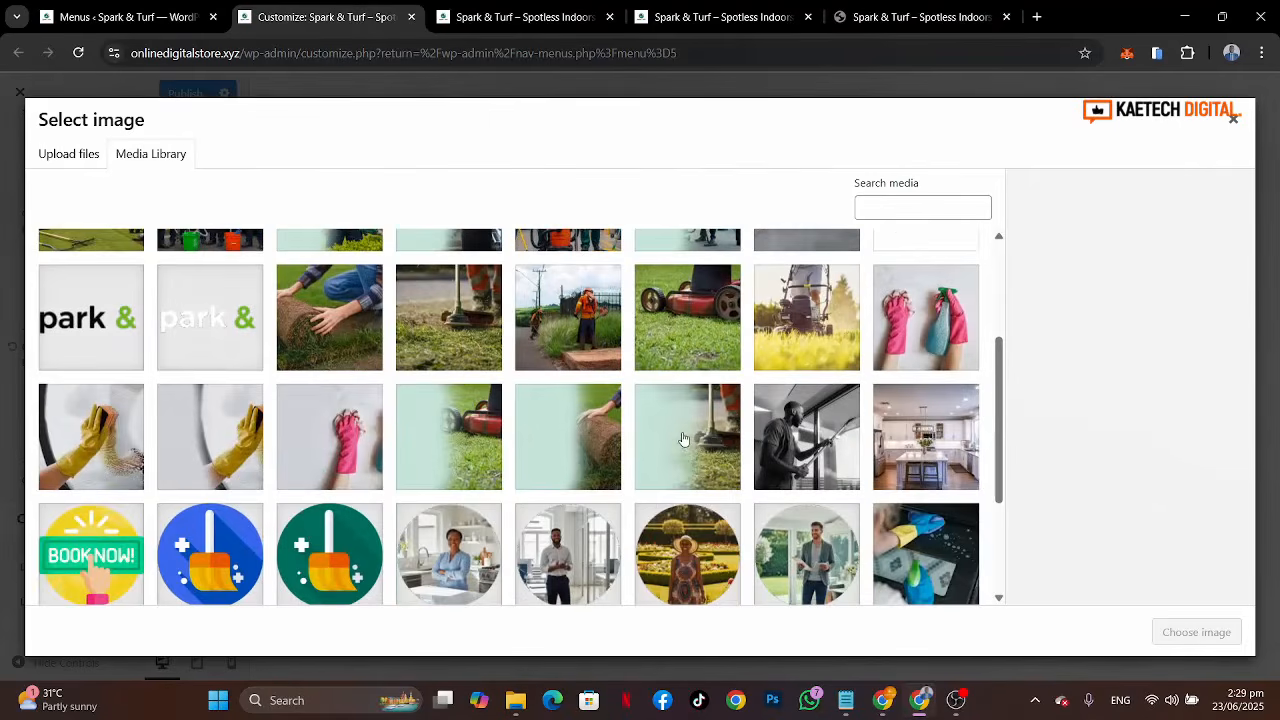
scroll(680, 441, "down", 1)
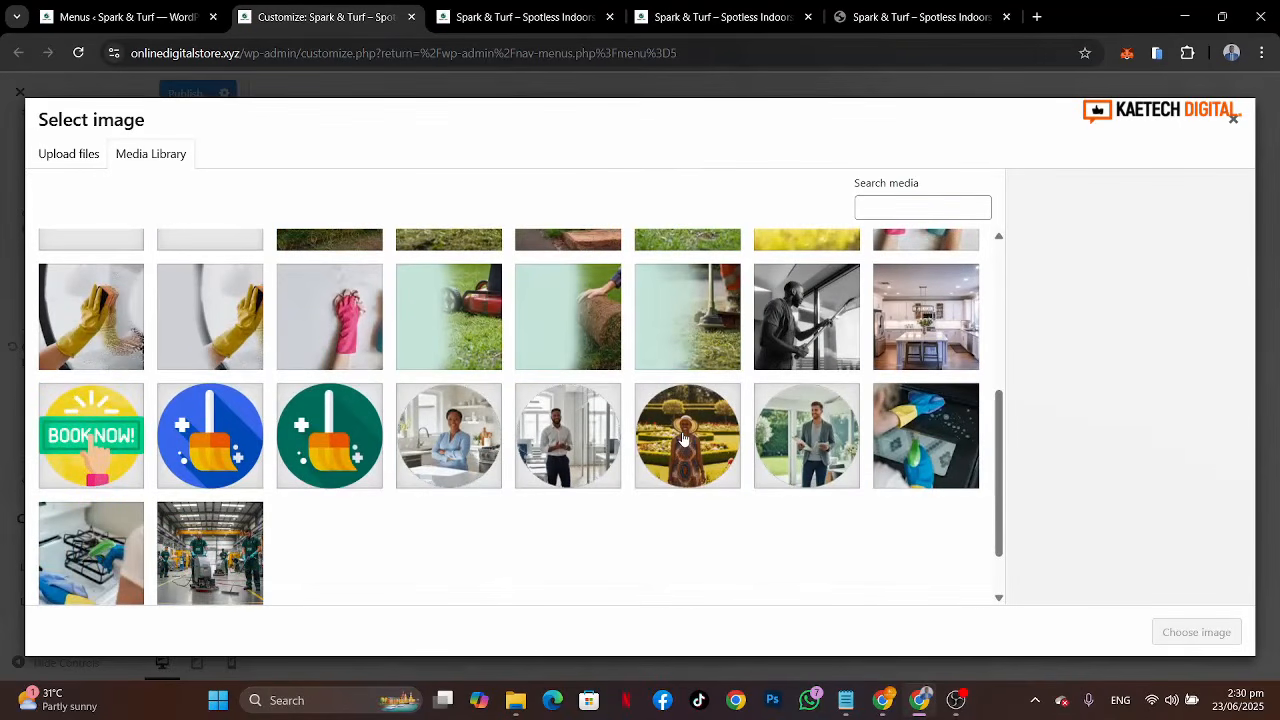
scroll(764, 364, "up", 1)
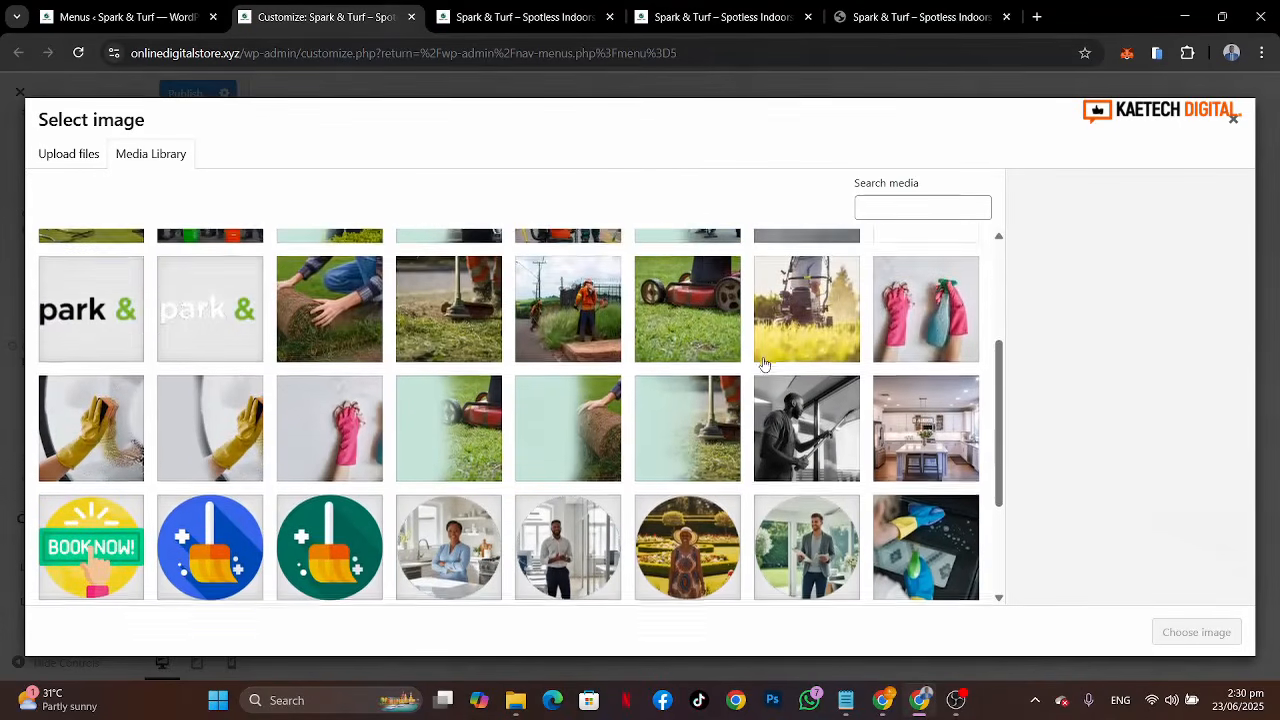
scroll(764, 364, "up", 1)
left_click(948, 358)
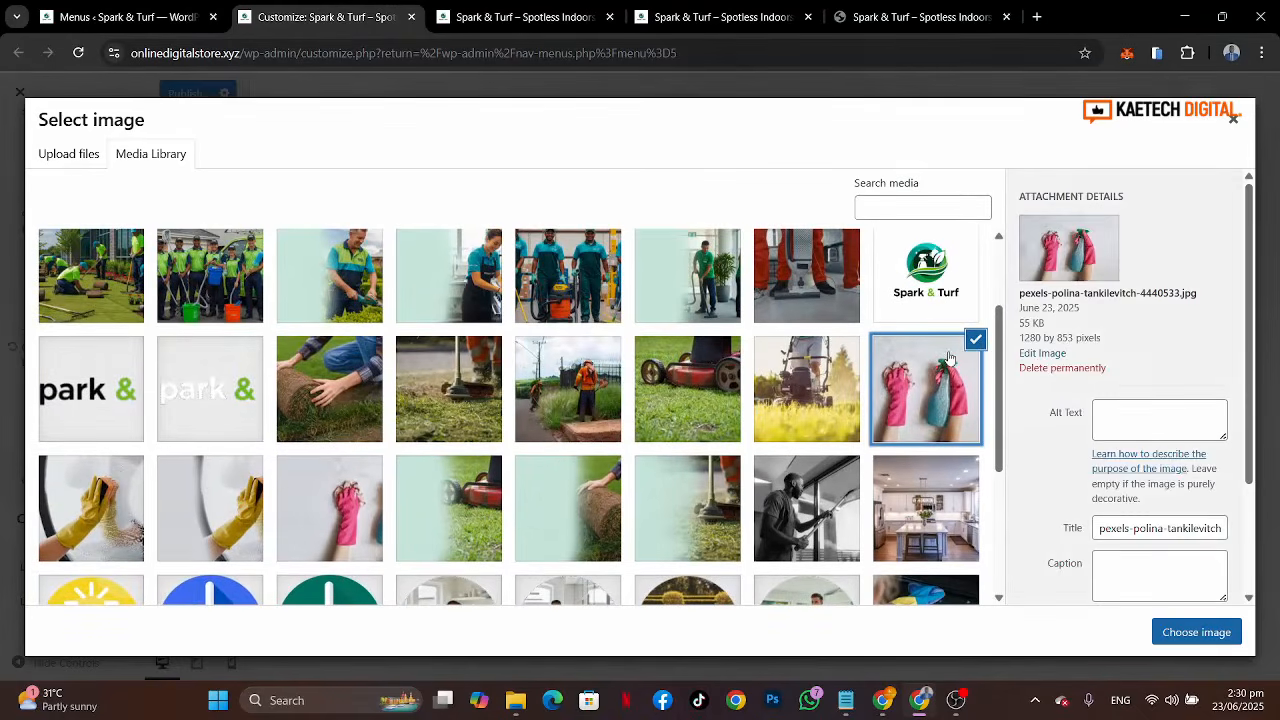
left_click(1195, 631)
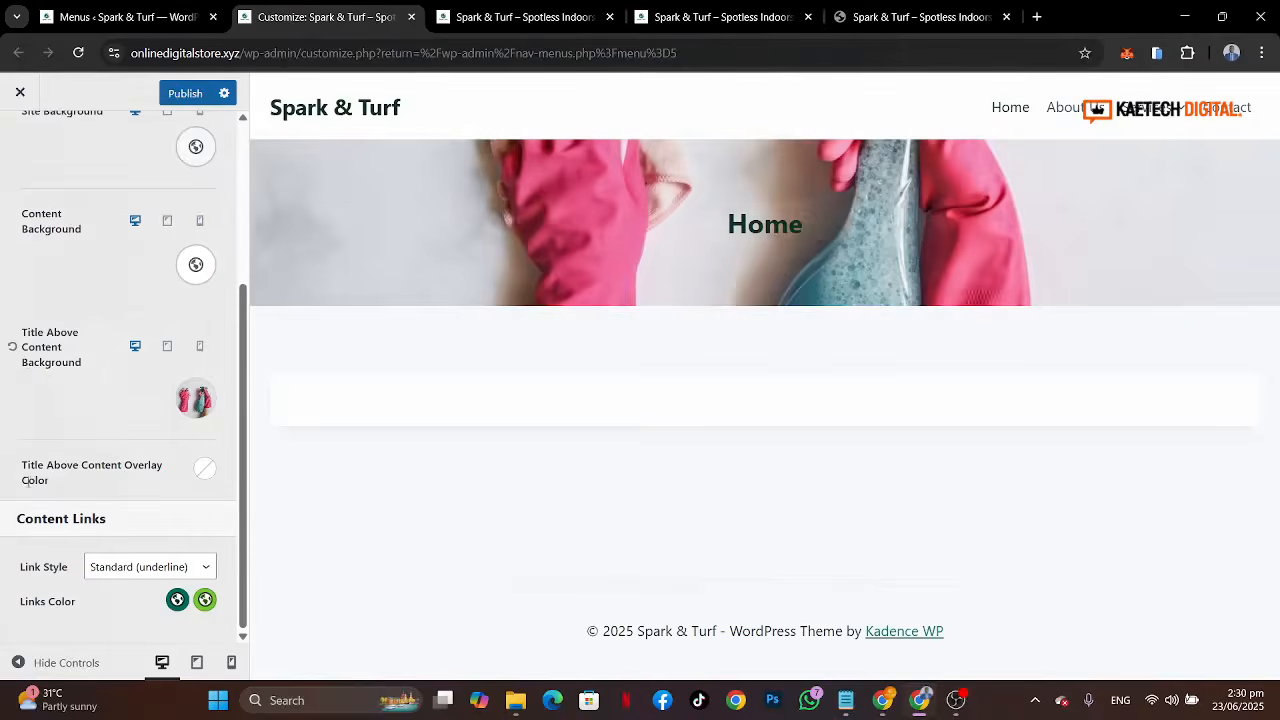
Step: Set the title-above-content overlay colour to black at 0.78 opacity
left_click(205, 468)
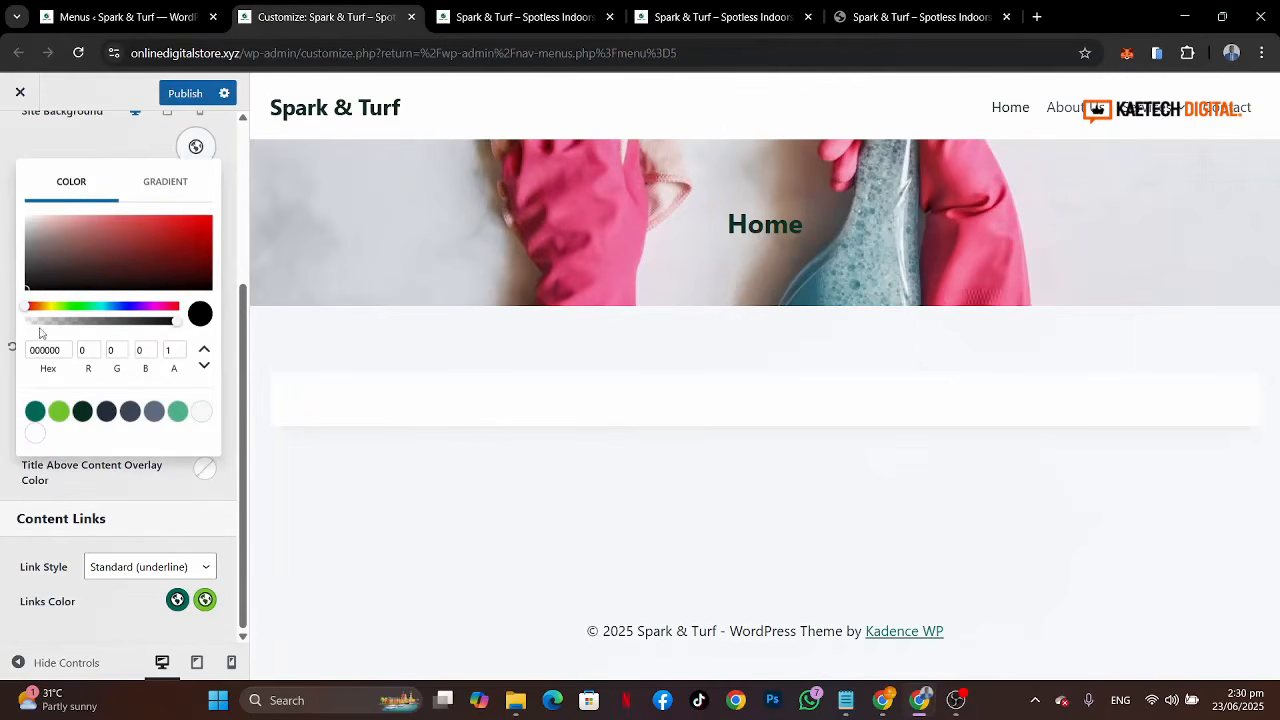
left_click(167, 322)
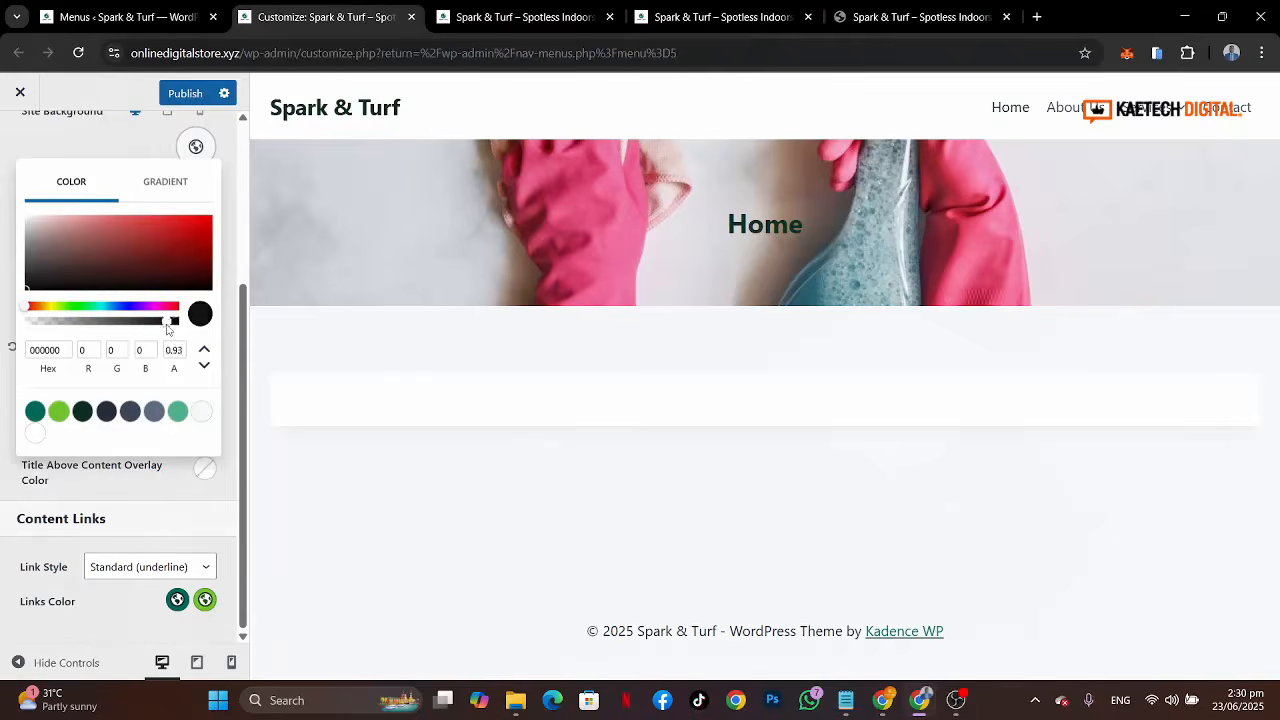
left_click_drag(168, 325, 145, 330)
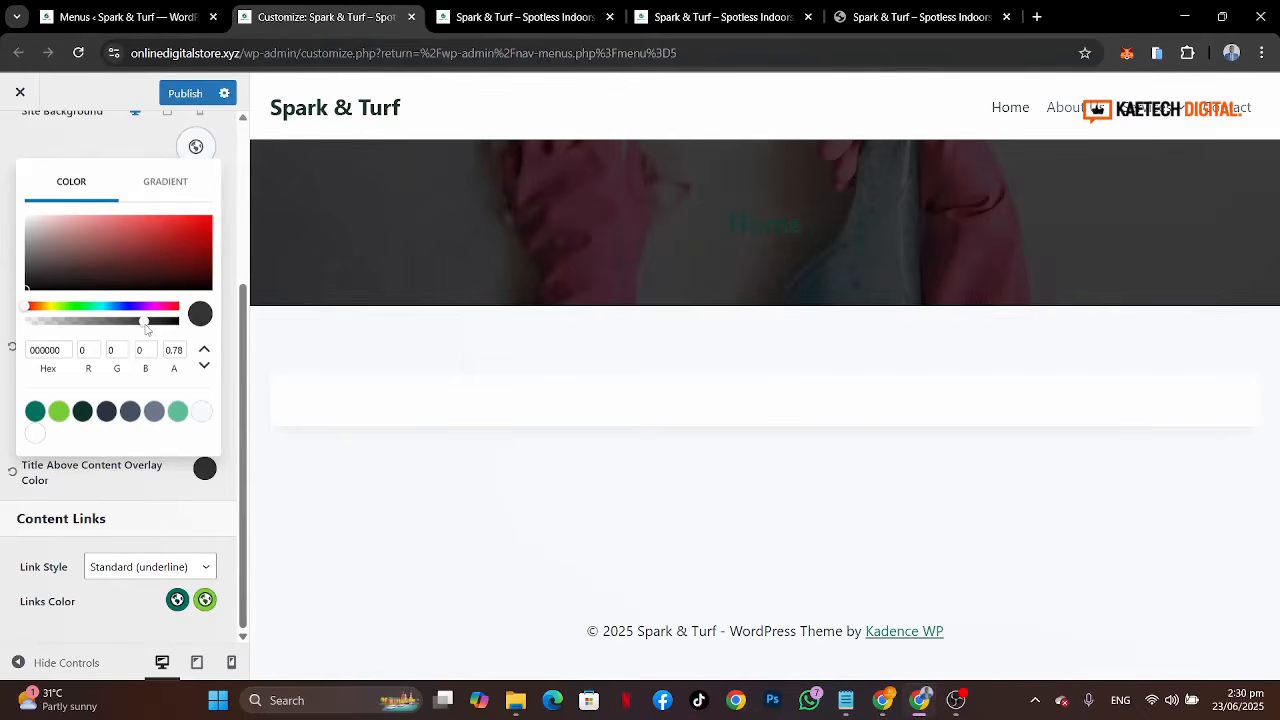
left_click(109, 486)
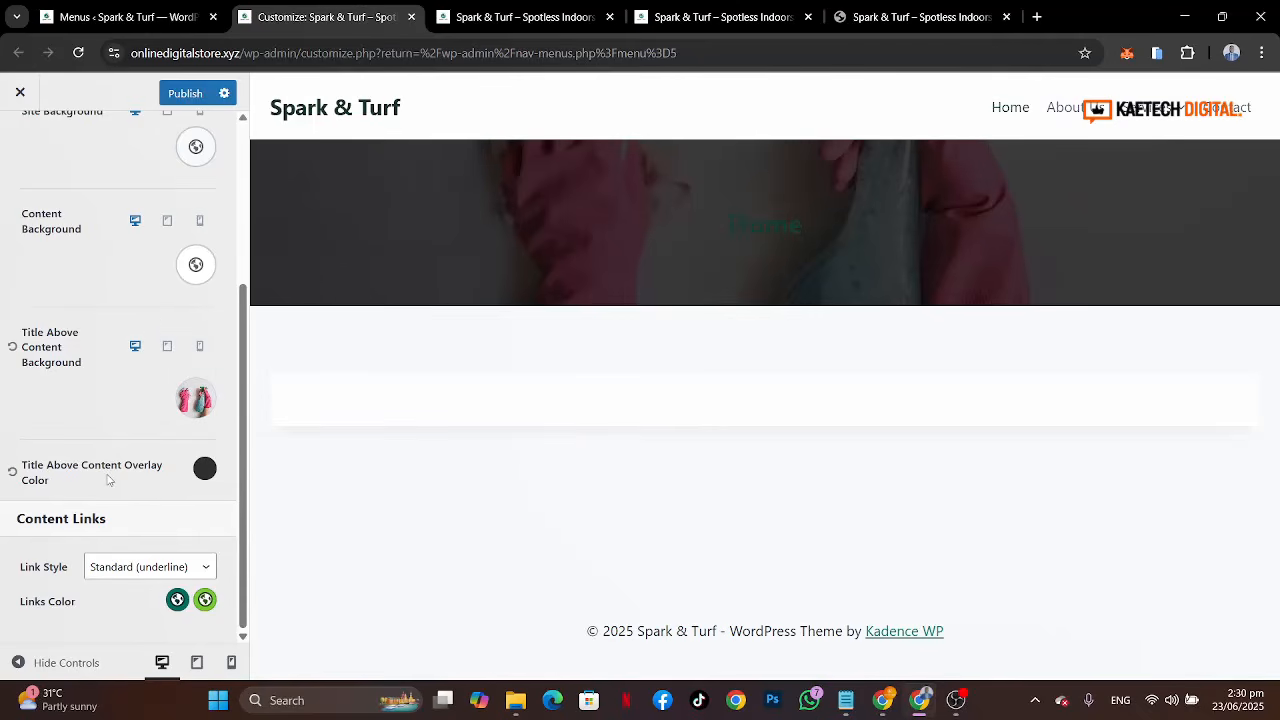
left_click(201, 470)
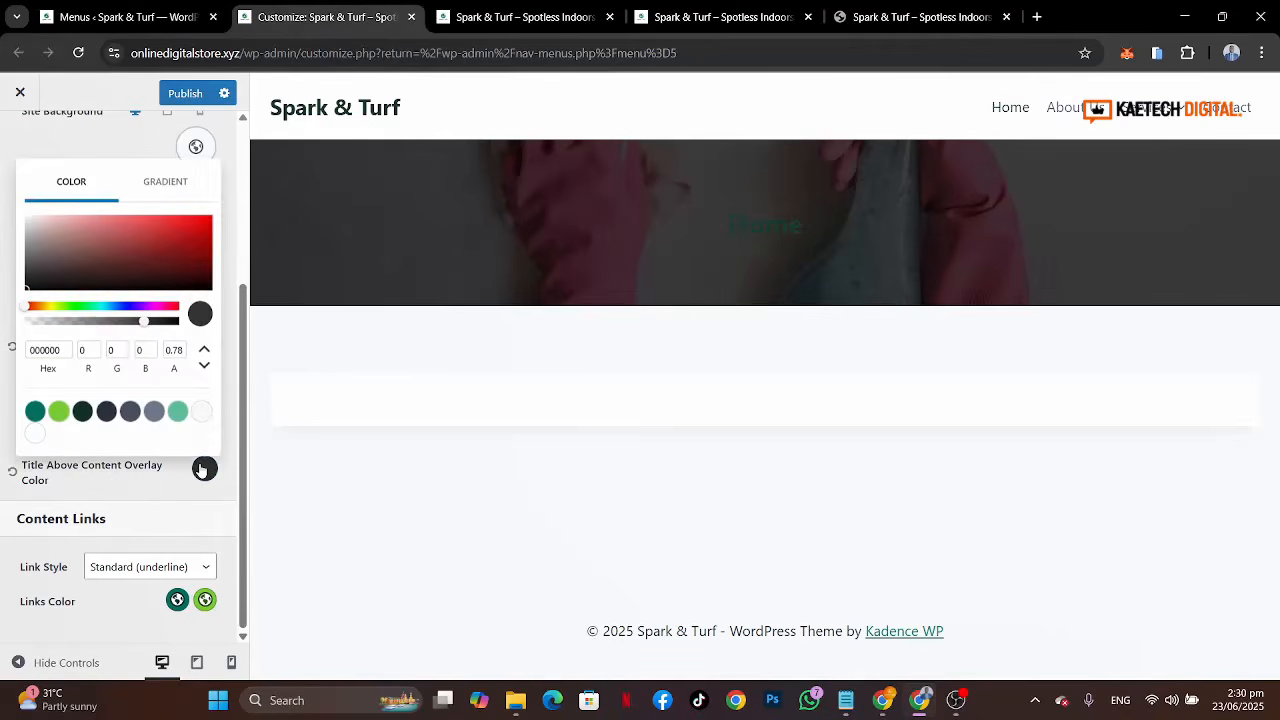
left_click(163, 489)
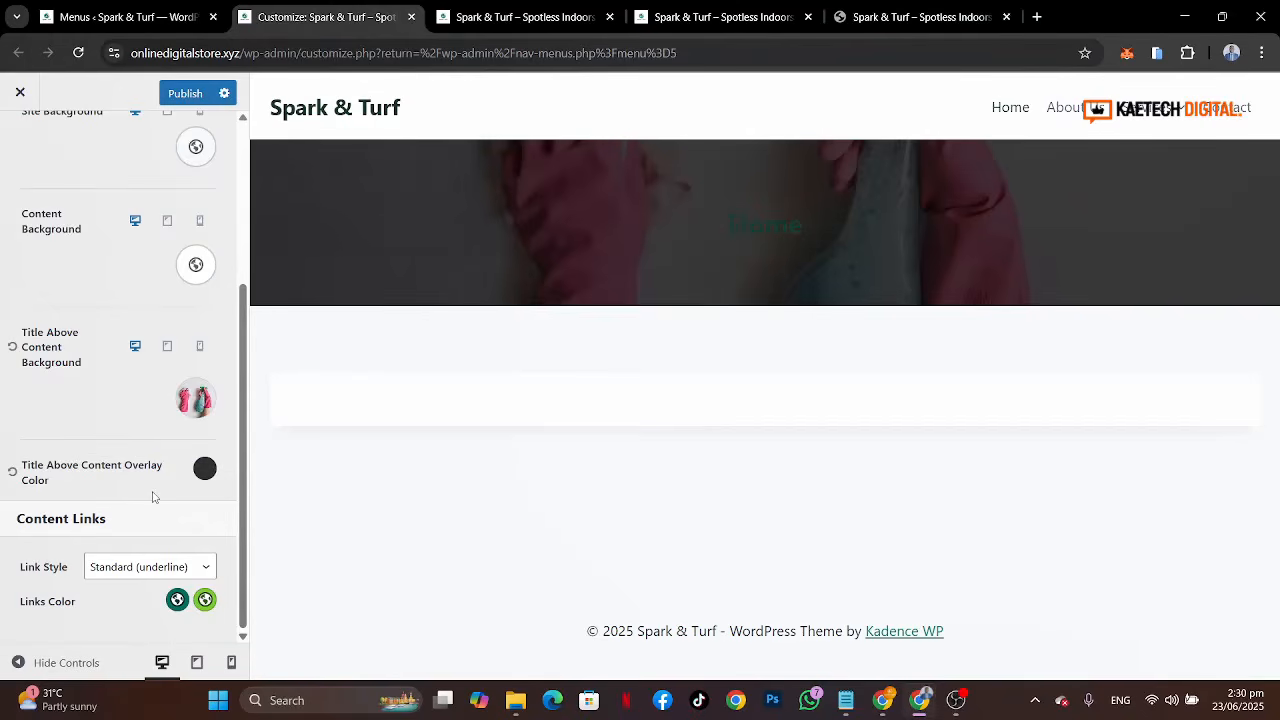
Step: Set the content link style to No Underline and publish the customizer changes
scroll(148, 368, "up", 5)
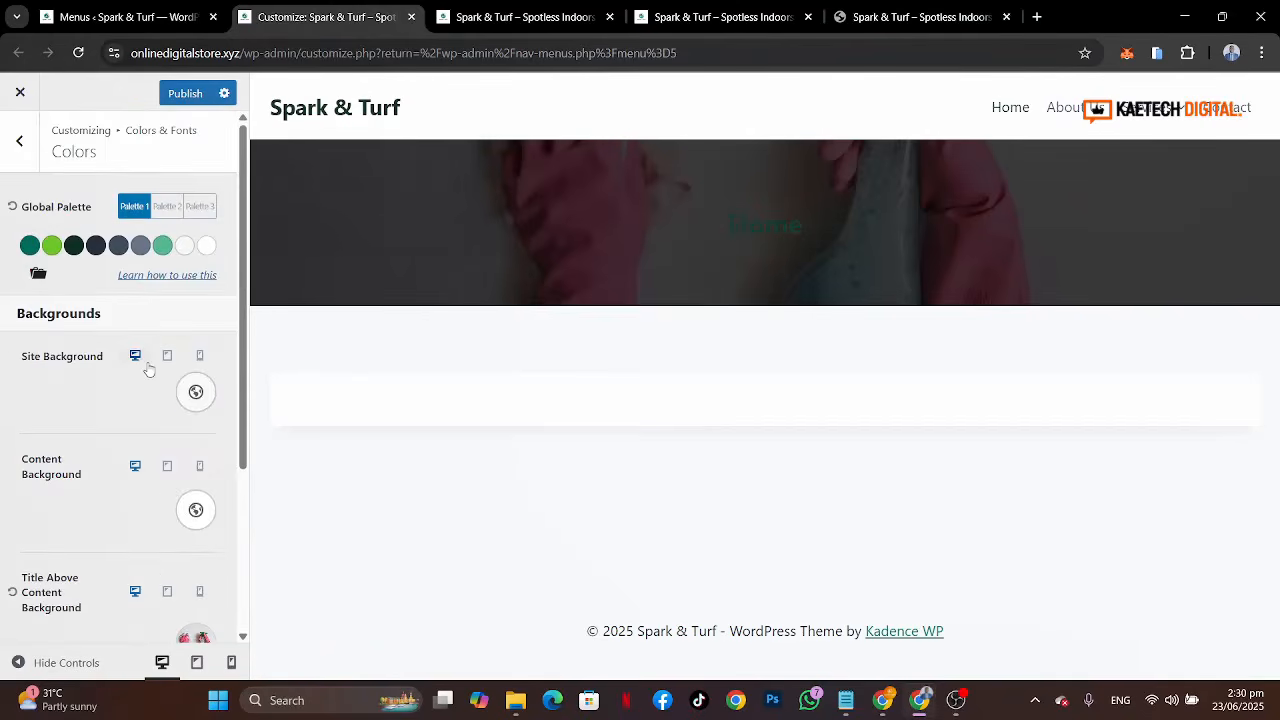
scroll(148, 368, "down", 3)
scroll(148, 368, "up", 3)
scroll(119, 483, "down", 2)
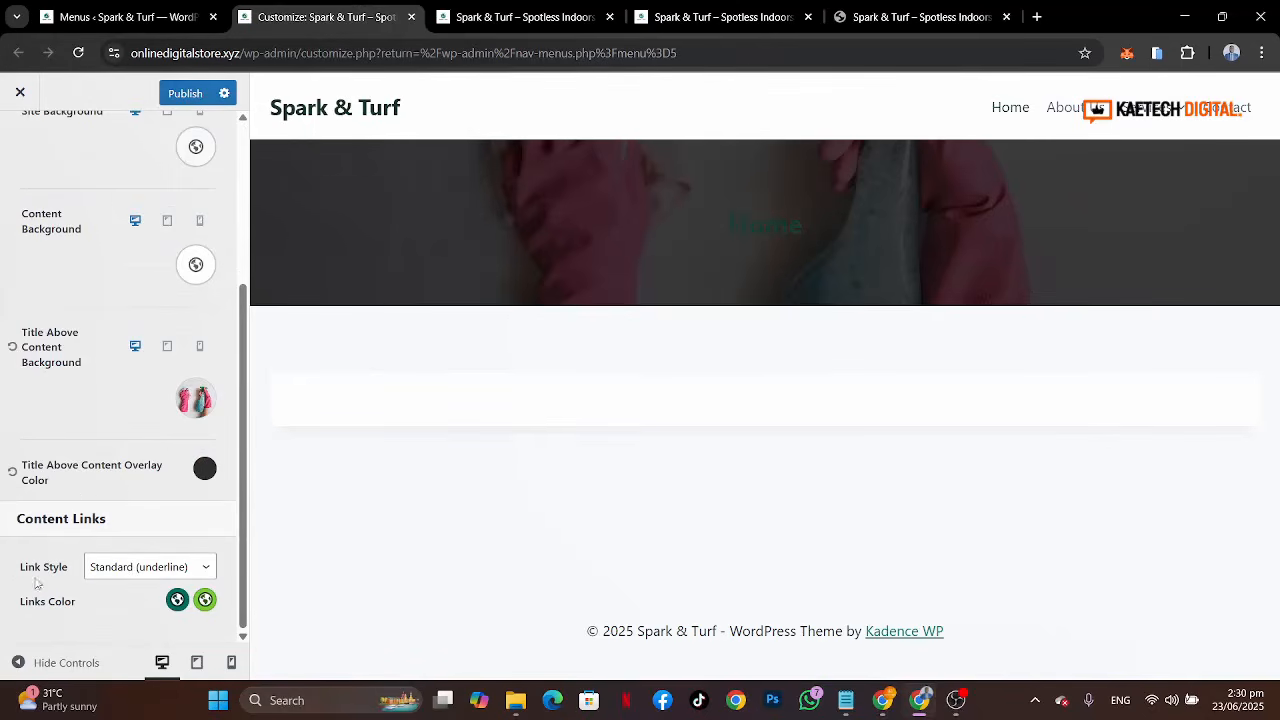
left_click(128, 568)
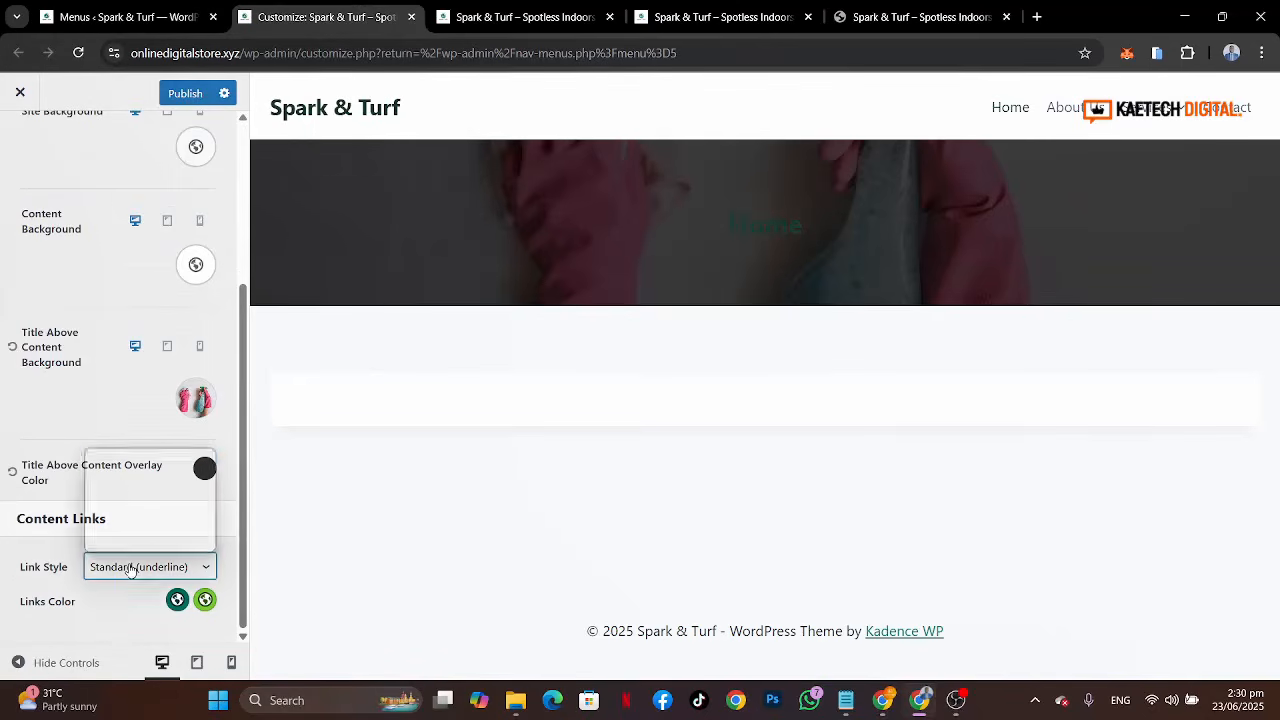
left_click(138, 500)
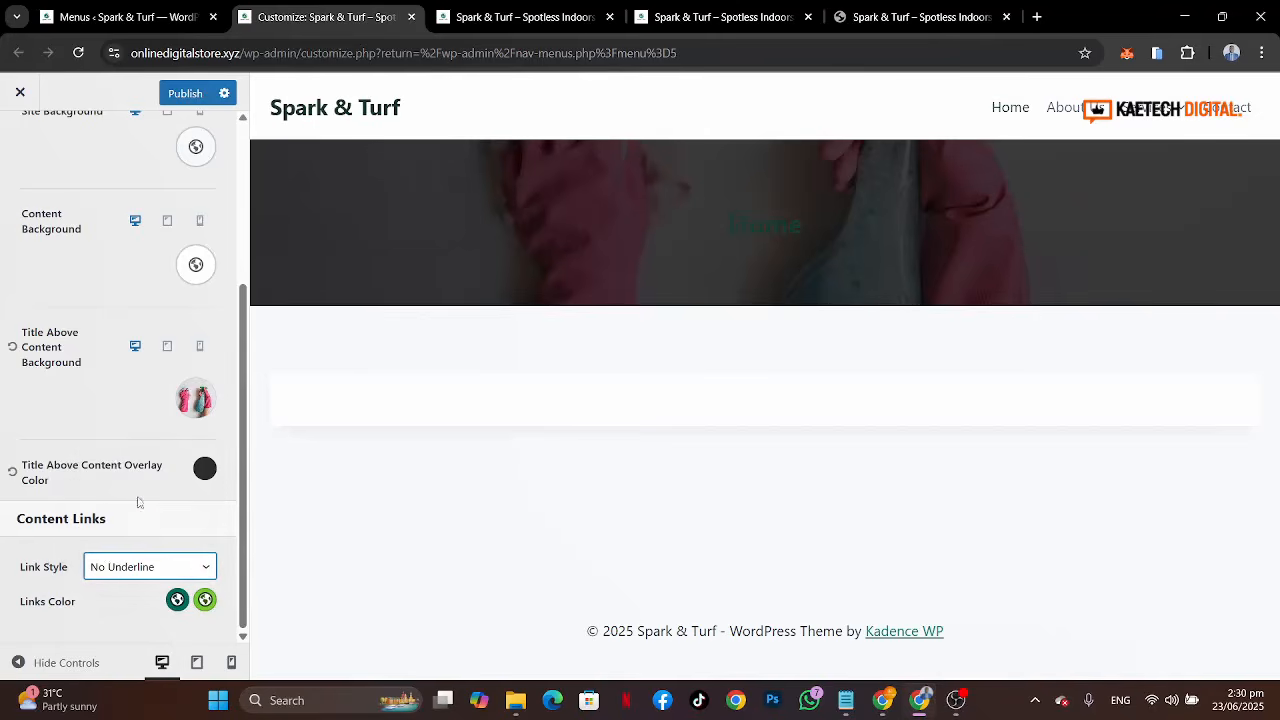
scroll(115, 462, "up", 3)
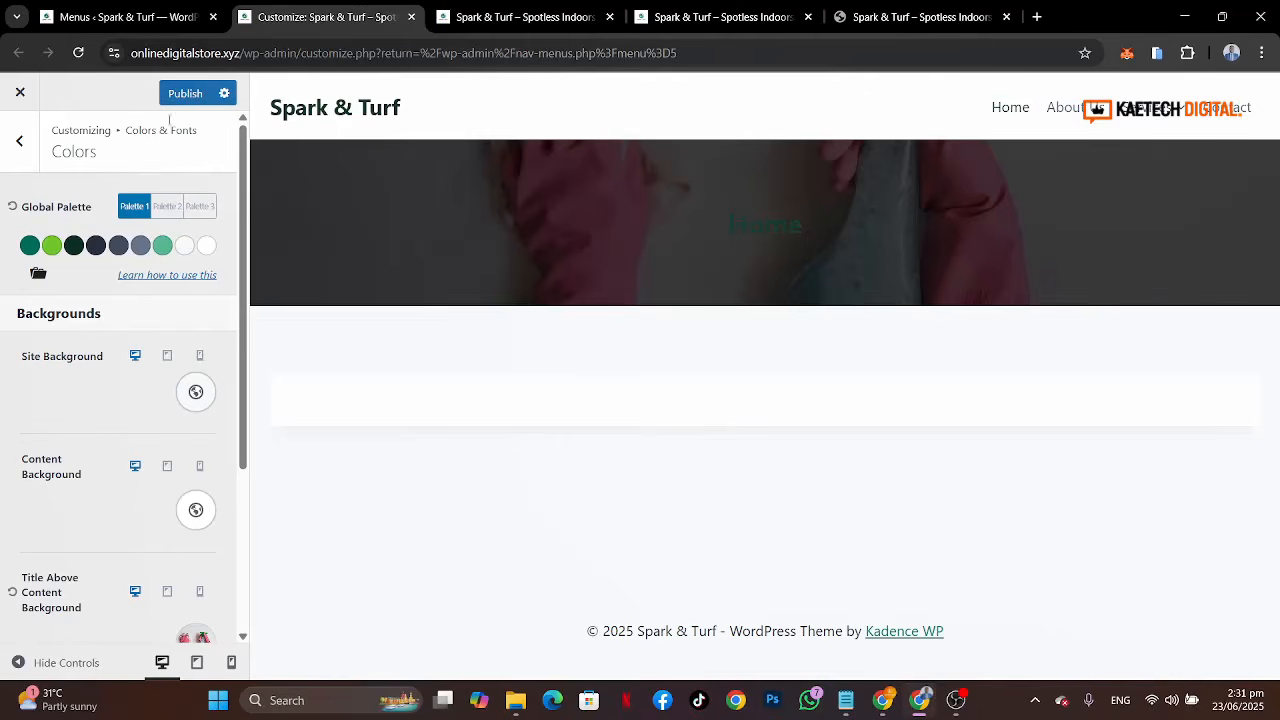
key("ctrl+s")
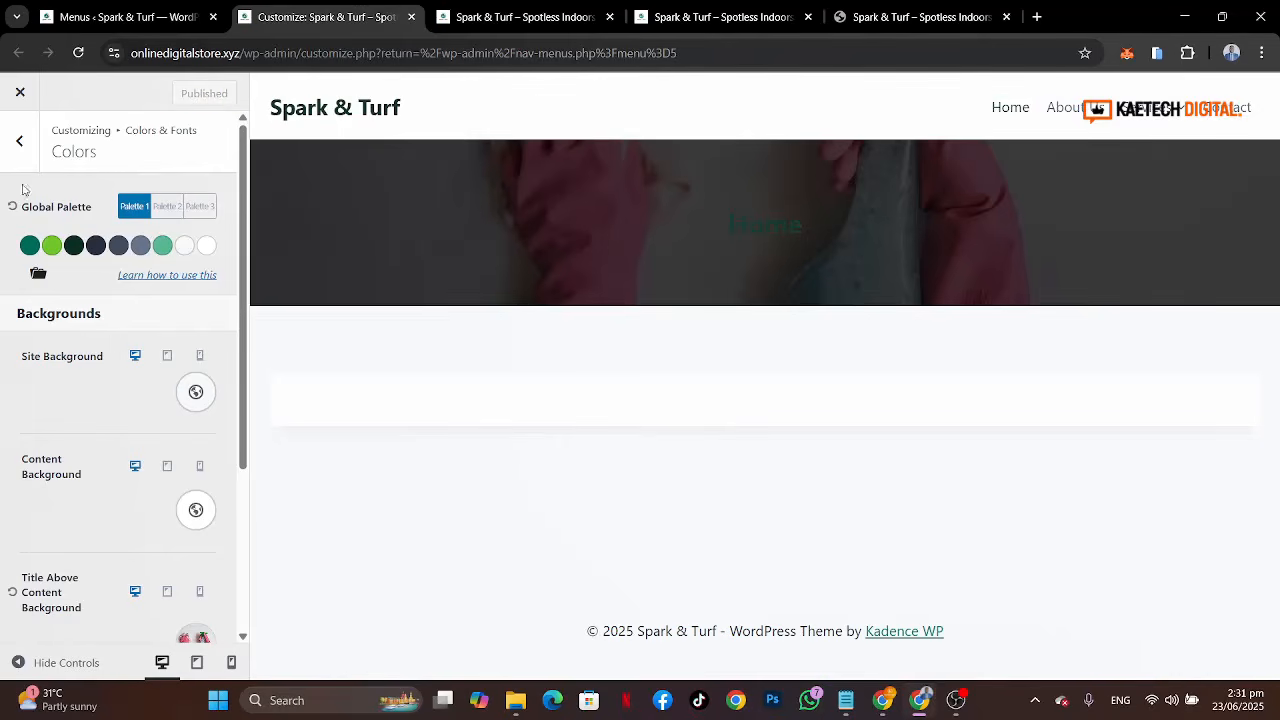
Step: Open the button settings, compare with the reference site's buttons, and set the button border radius to 80 px
left_click(20, 141)
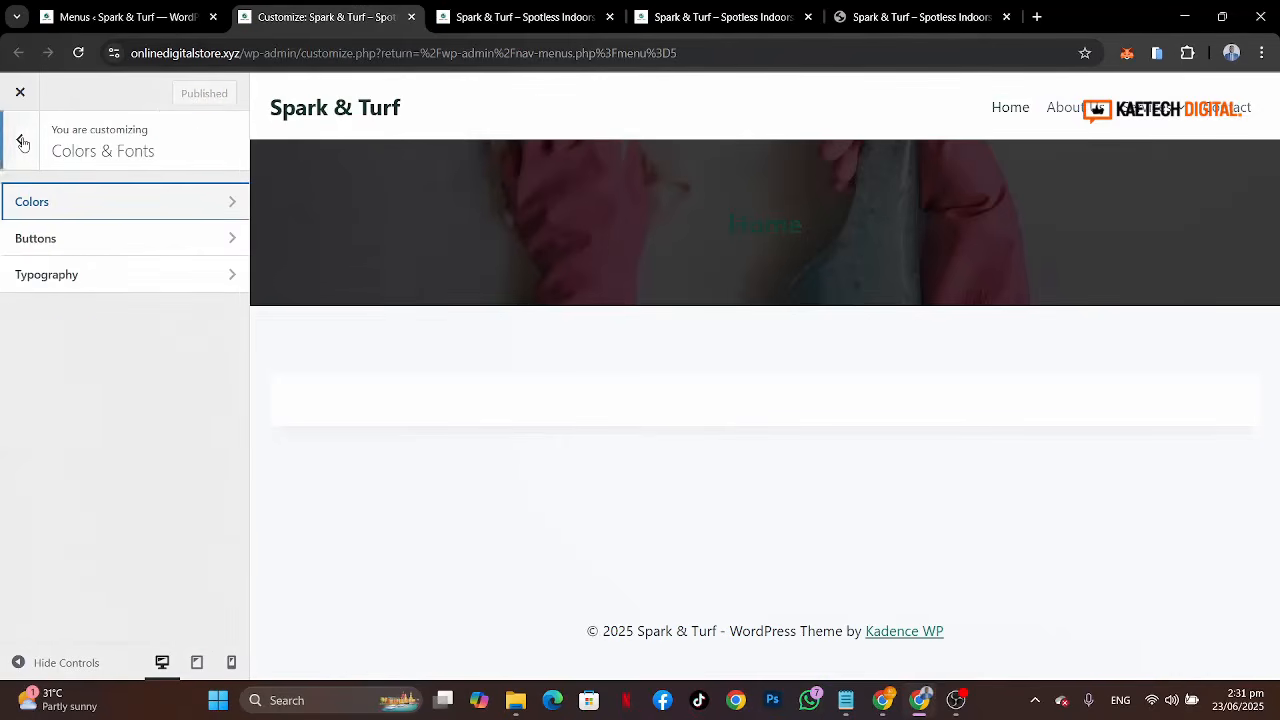
left_click(43, 239)
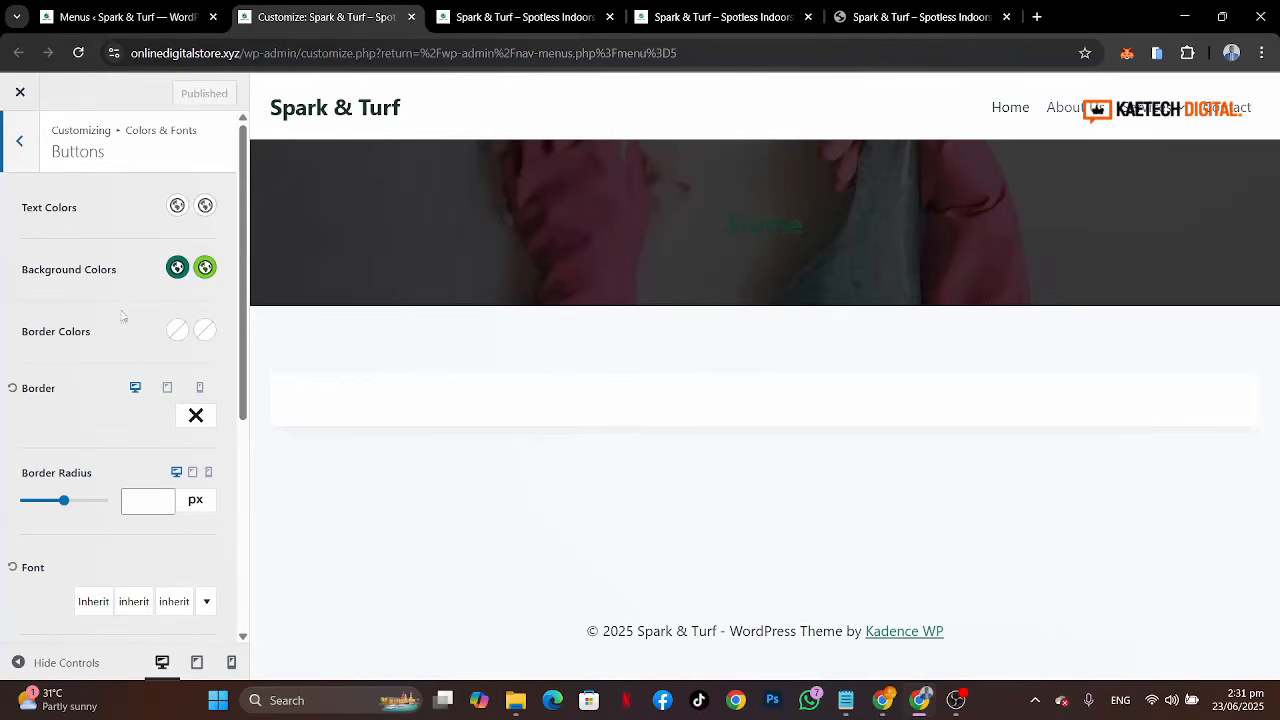
scroll(120, 316, "down", 3)
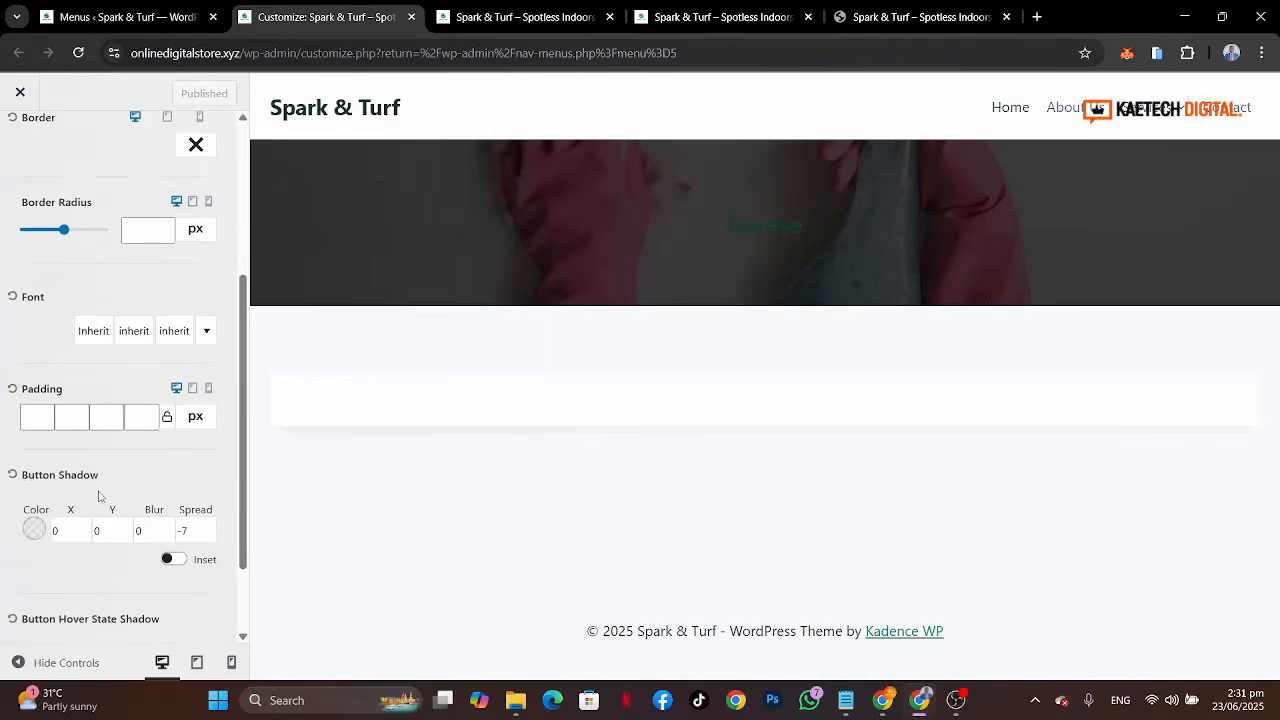
scroll(98, 495, "down", 1)
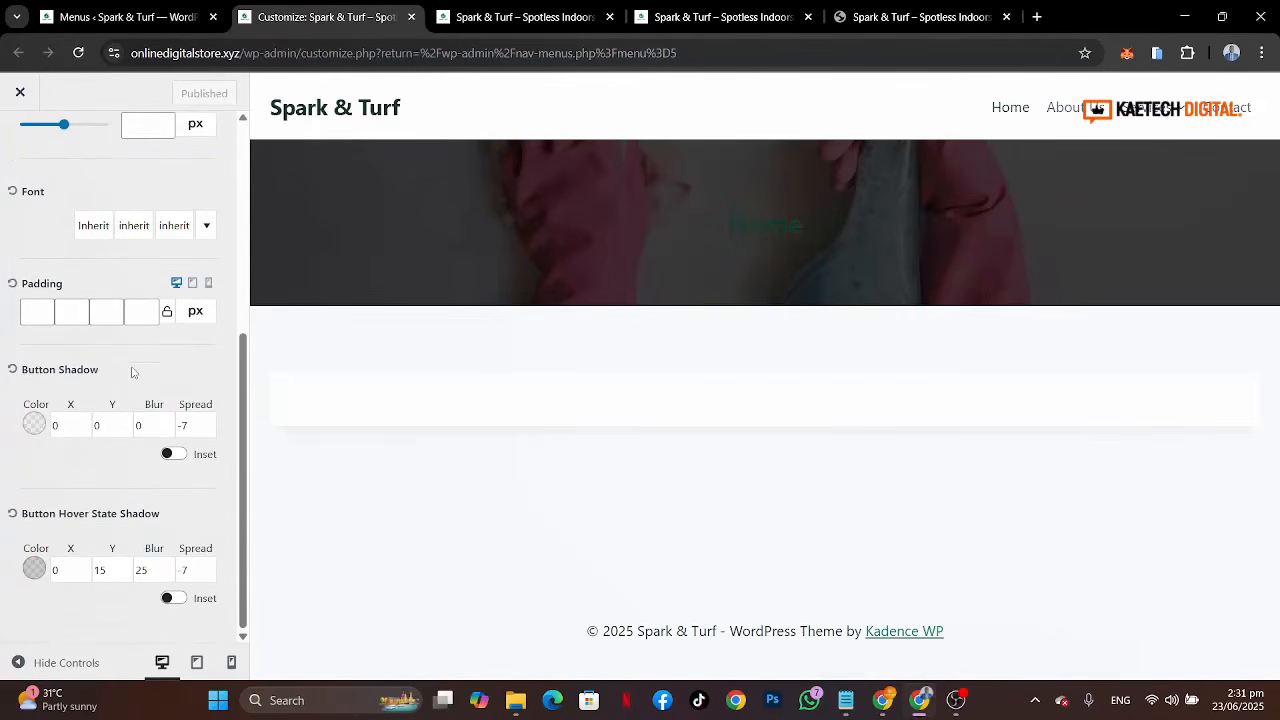
scroll(131, 372, "up", 2)
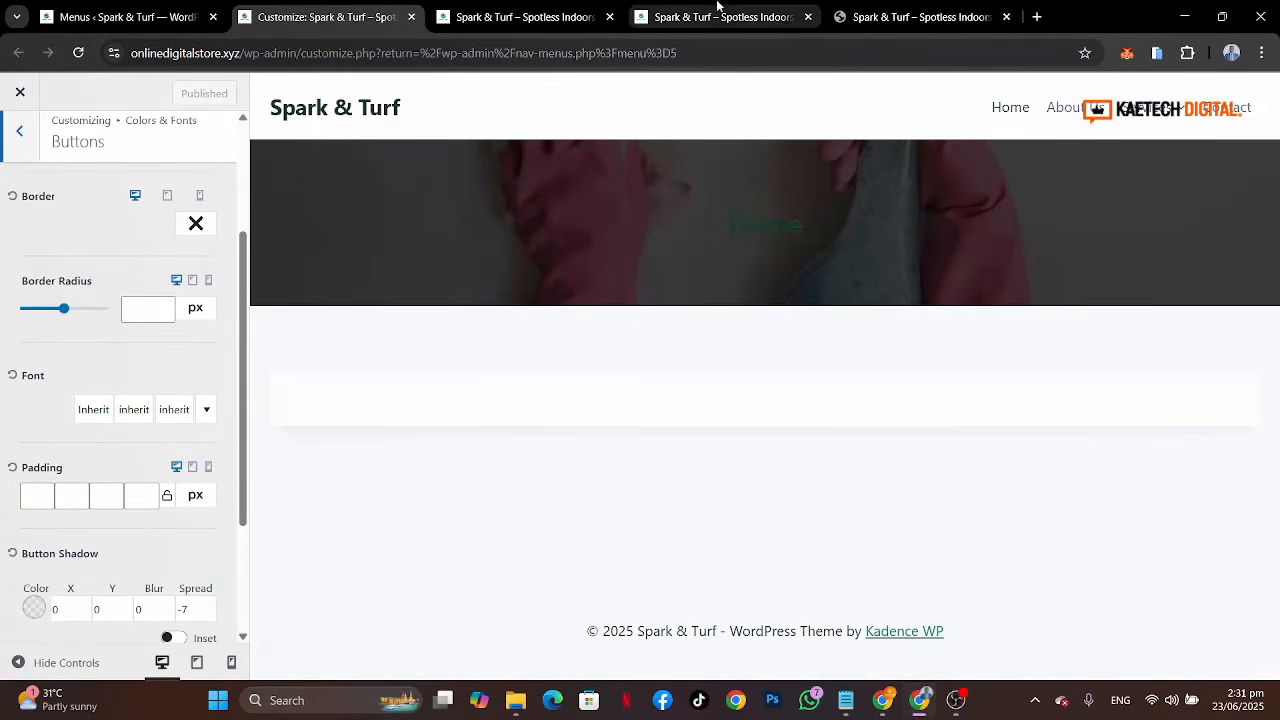
left_click(894, 14)
mouse_move(661, 144)
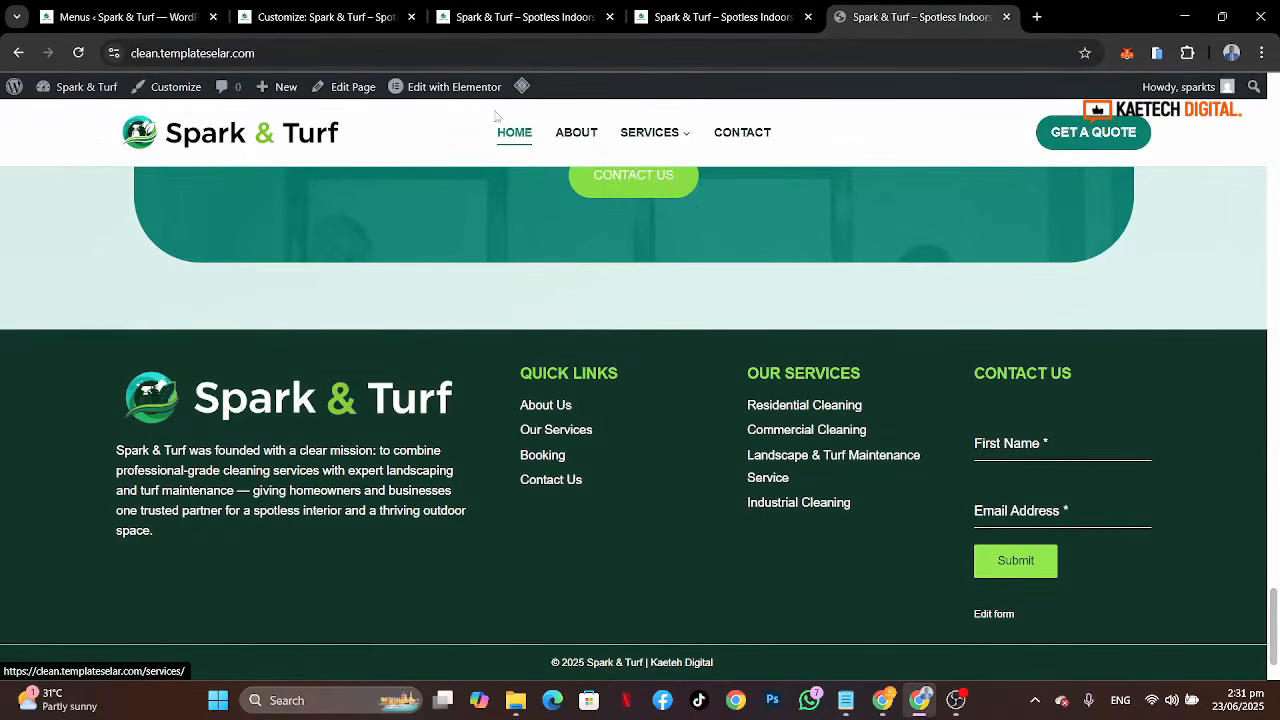
left_click(282, 18)
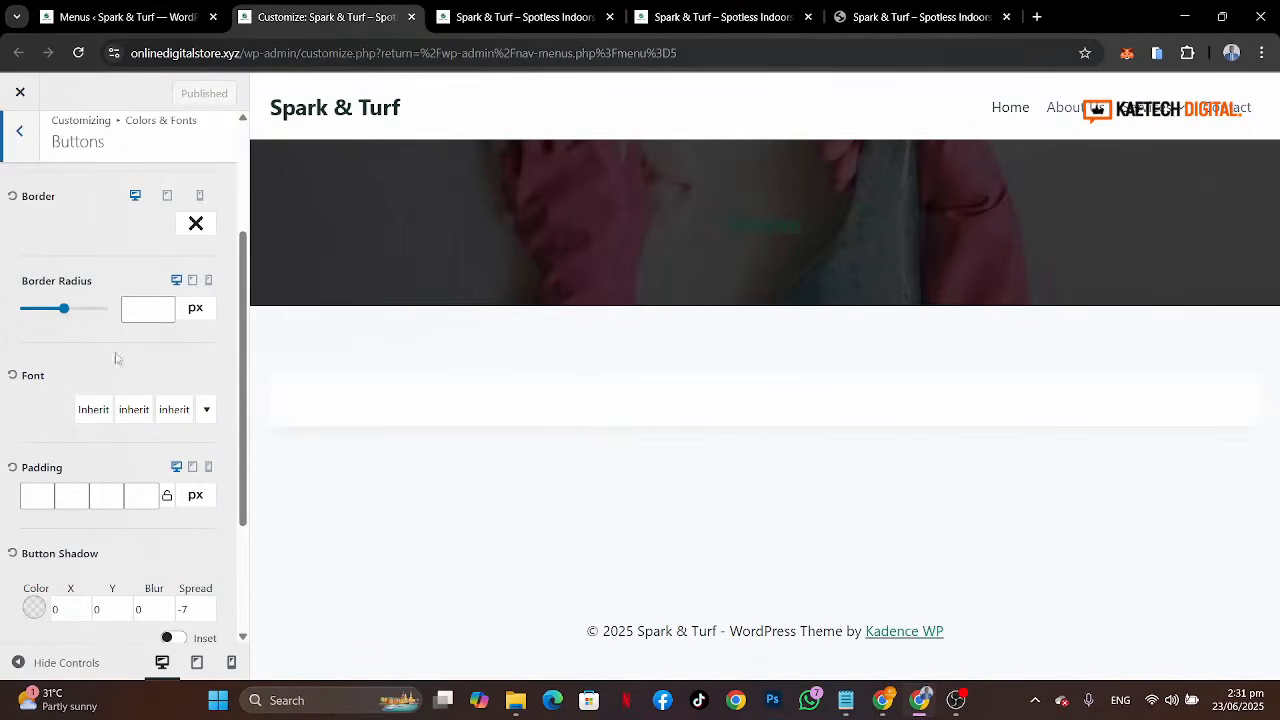
left_click(141, 315)
type("5")
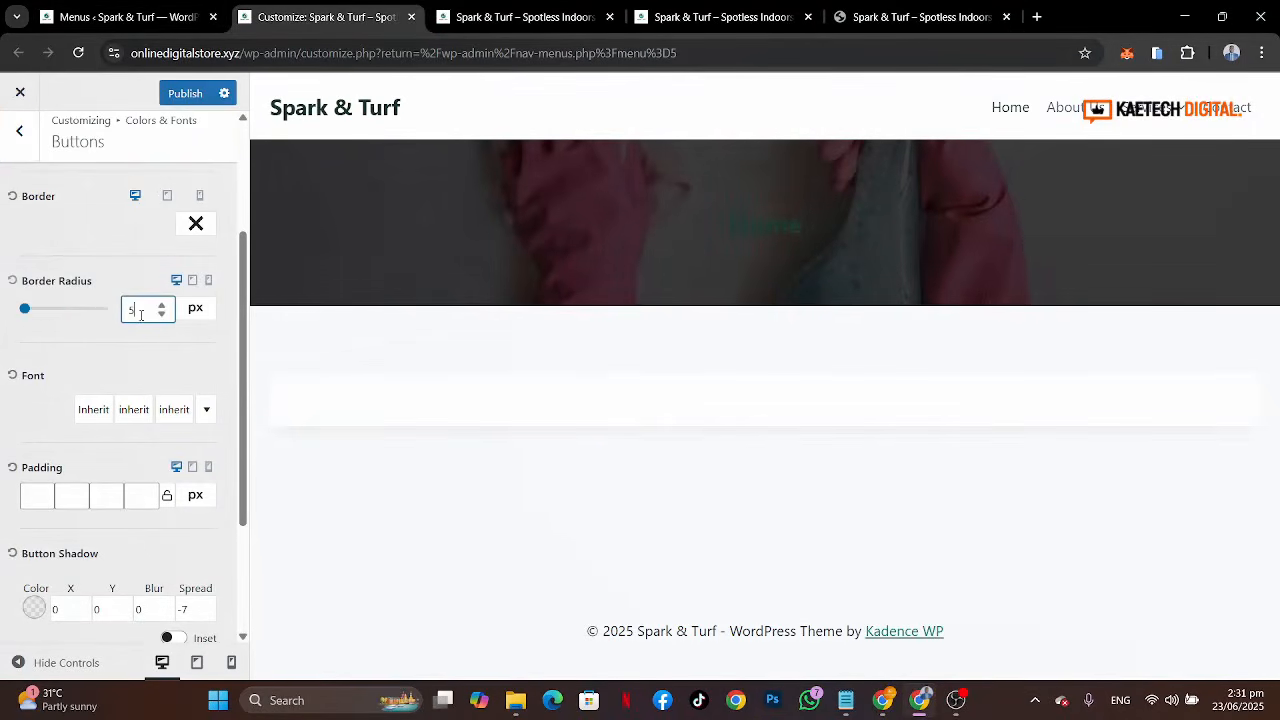
type("0")
type("8")
scroll(103, 373, "down", 2)
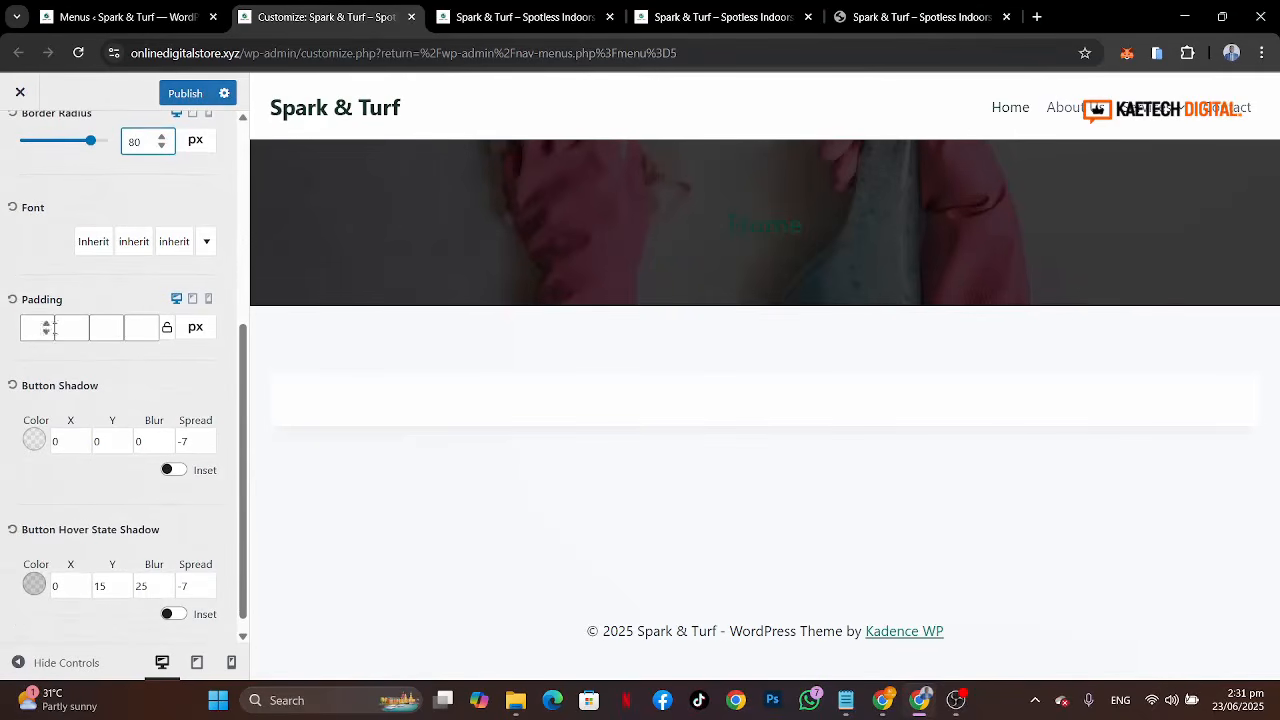
scroll(126, 396, "down", 1)
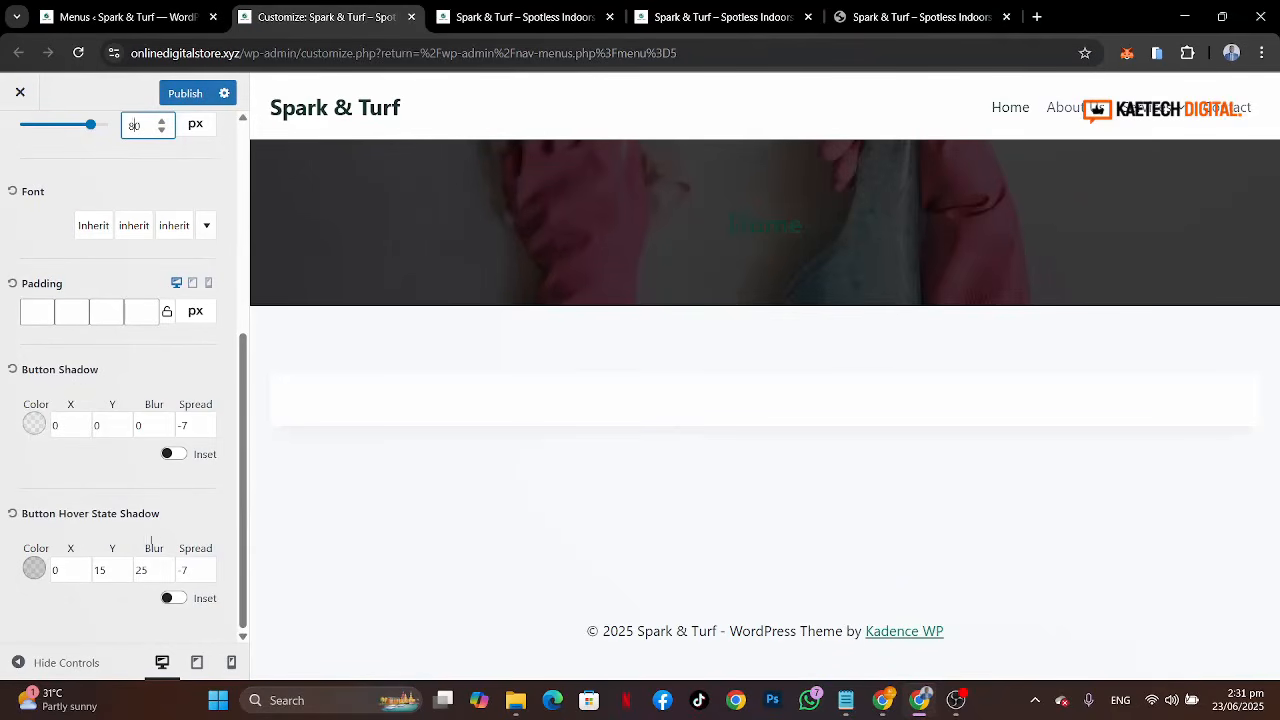
Step: Set the button hover-state shadow colour to the green palette swatch 83D93F
left_click(34, 568)
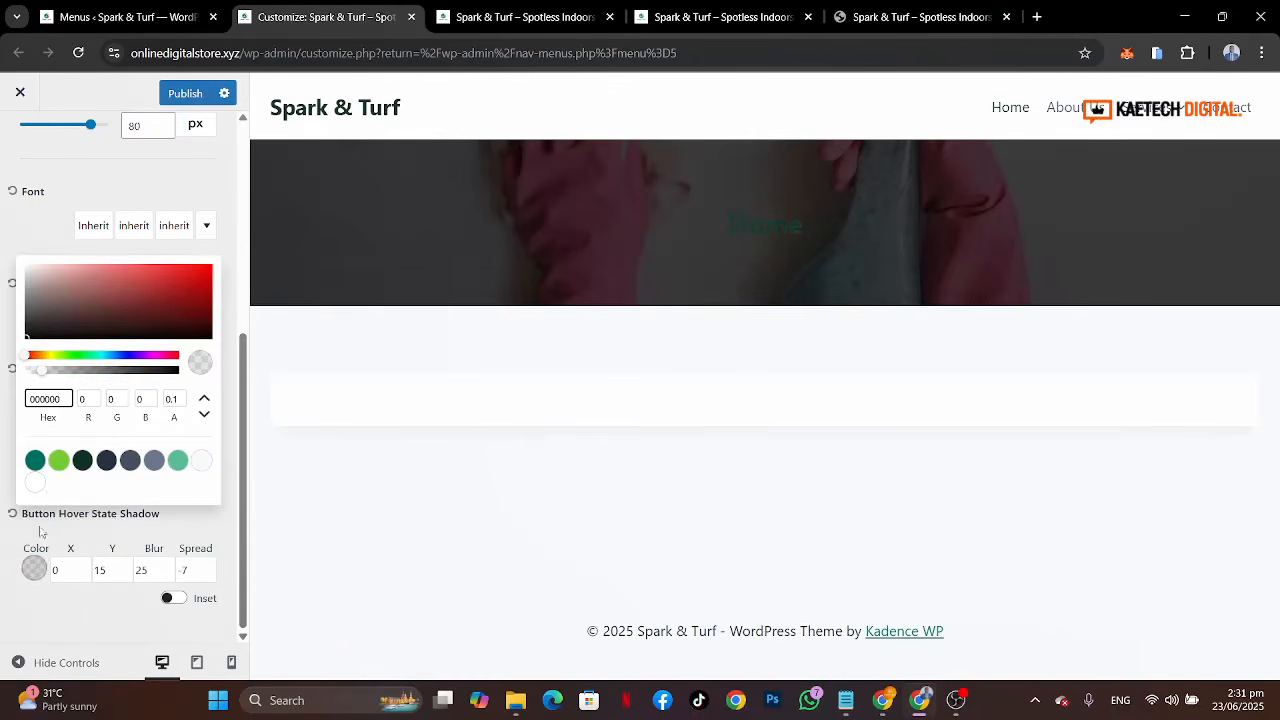
left_click(58, 460)
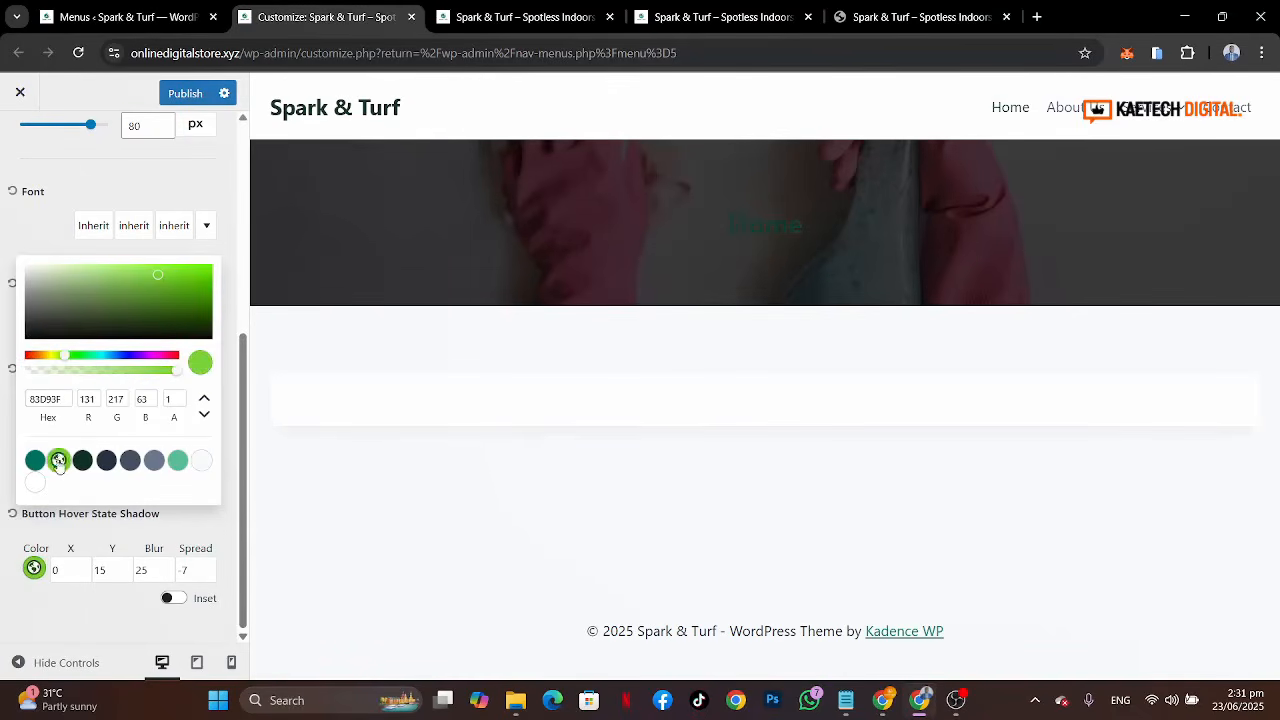
left_click(3, 580)
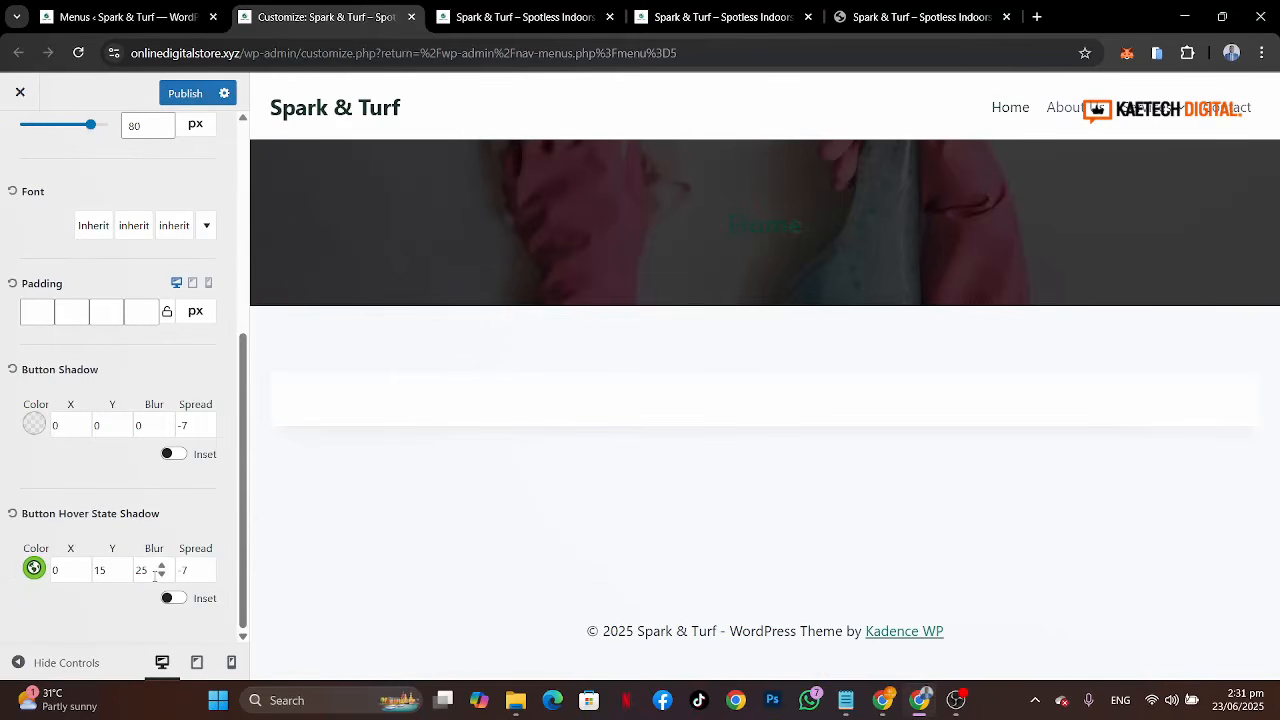
Step: Set the hover shadow to X 7, Y 7, blur 0 and spread 0, and publish the changes
double_click(145, 570)
type("0")
double_click(186, 569)
type("0")
double_click(102, 570)
type("7")
double_click(58, 570)
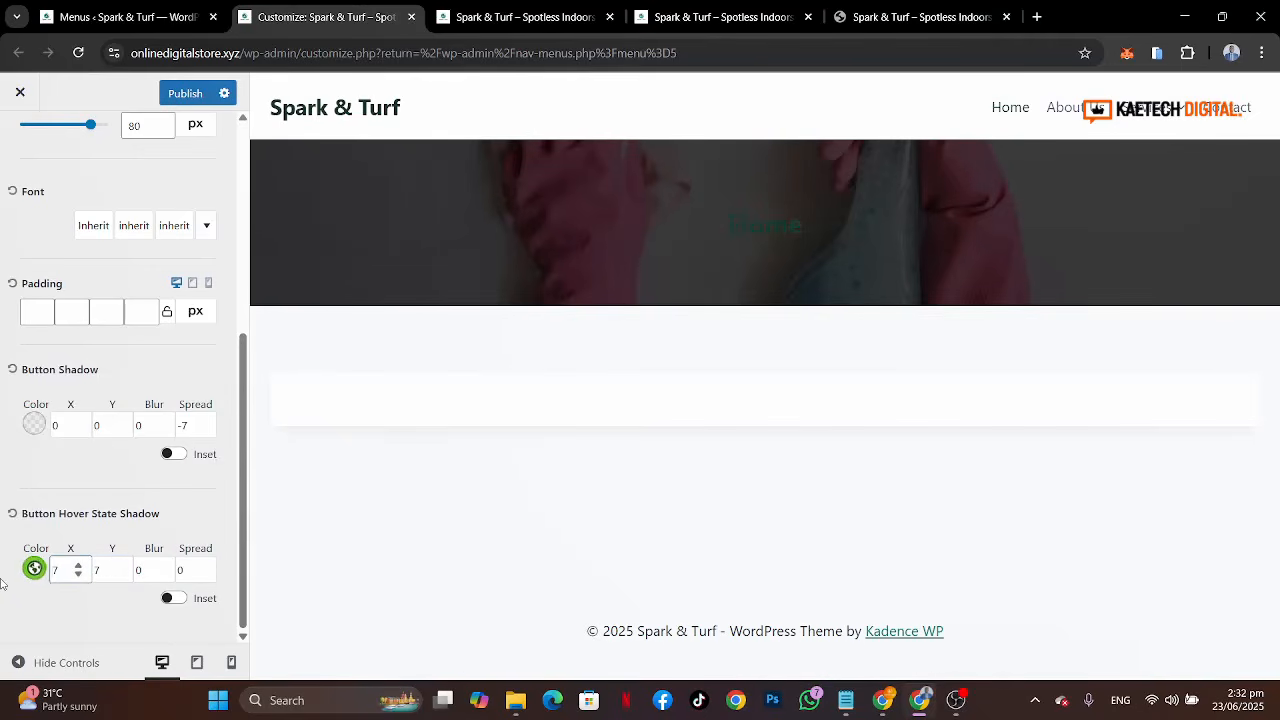
left_click(2, 587)
left_click(185, 95)
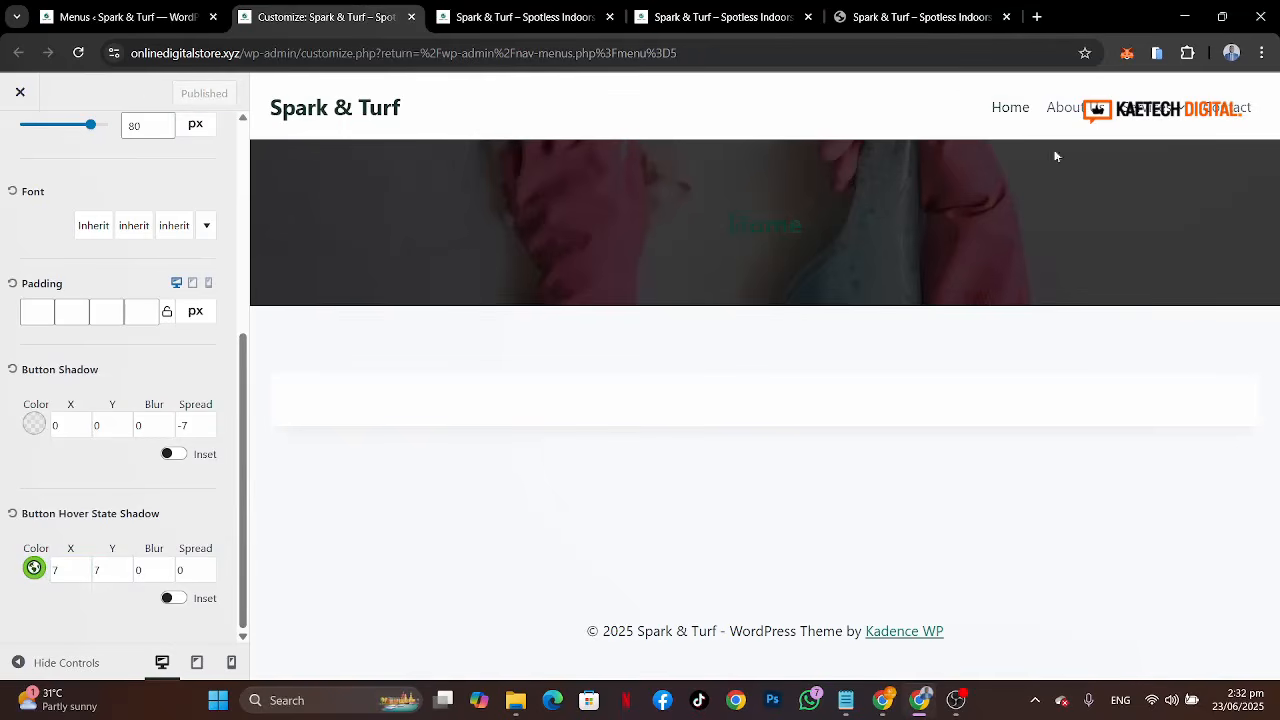
Step: Compare the button styling with the reference site's buttons
mouse_move(1120, 110)
scroll(84, 410, "up", 4)
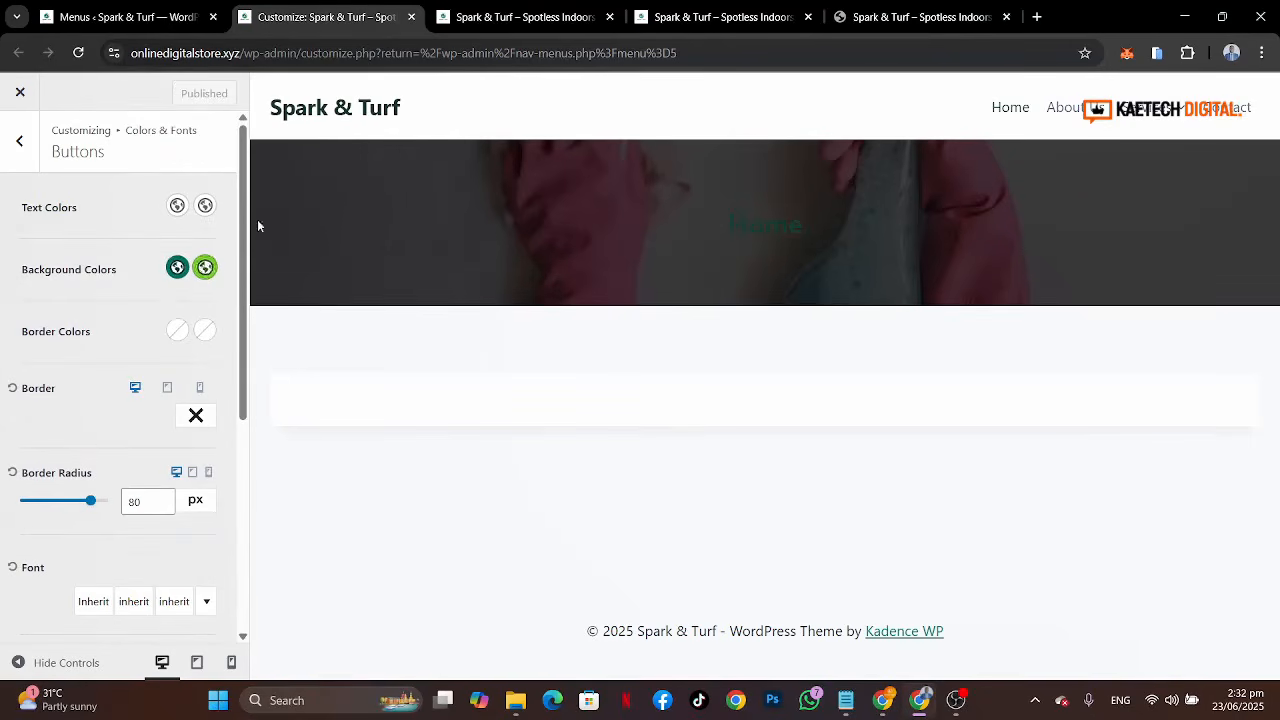
left_click(948, 21)
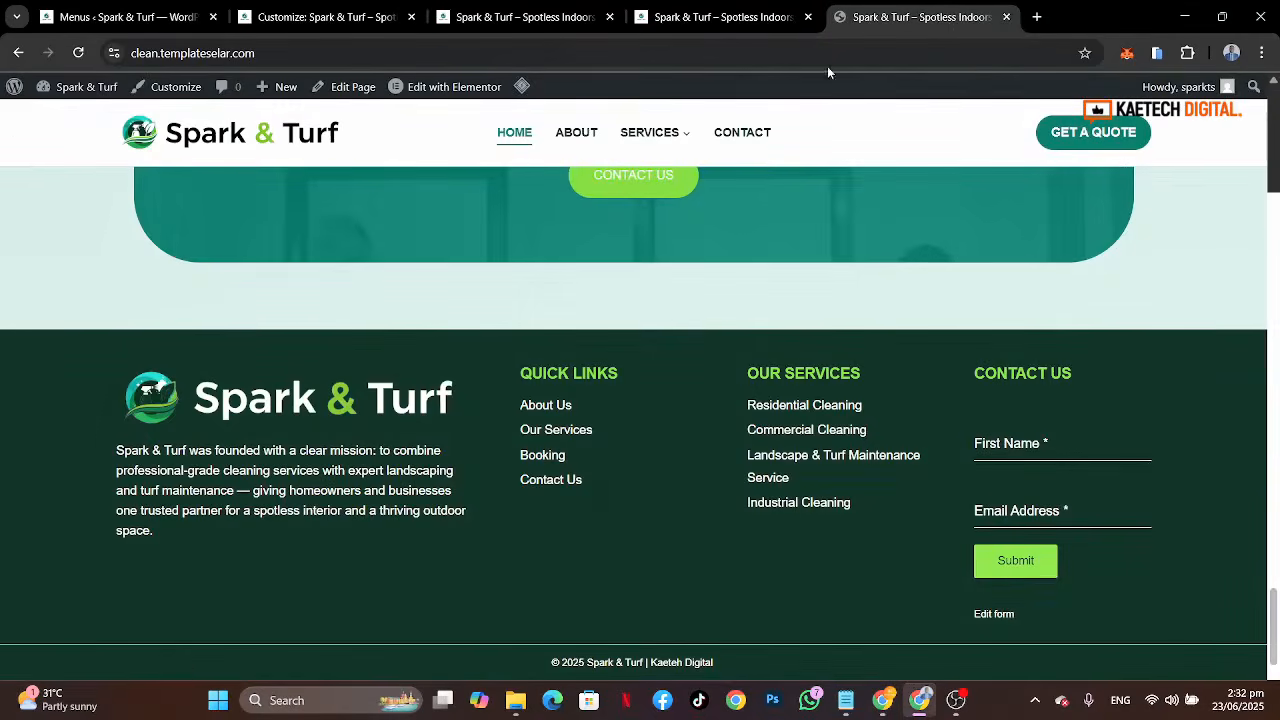
left_click(288, 20)
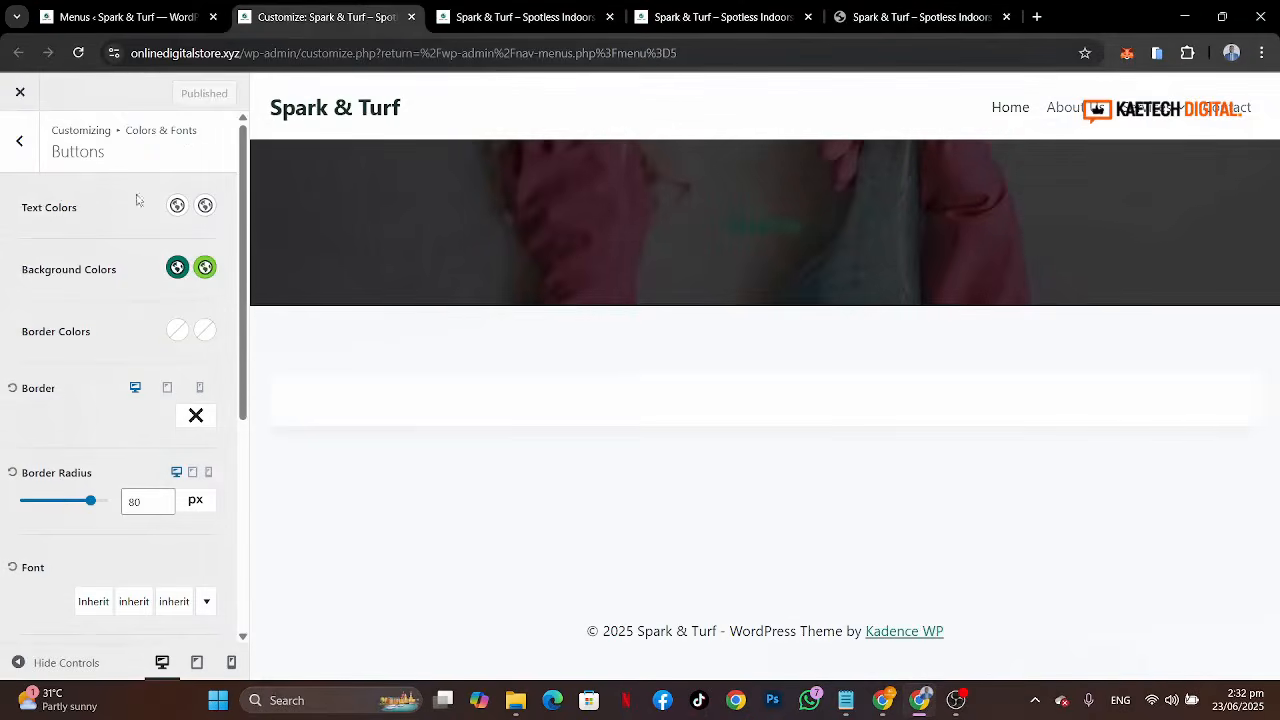
Step: Open the Typography settings and set the base font to Open Sans
left_click(21, 146)
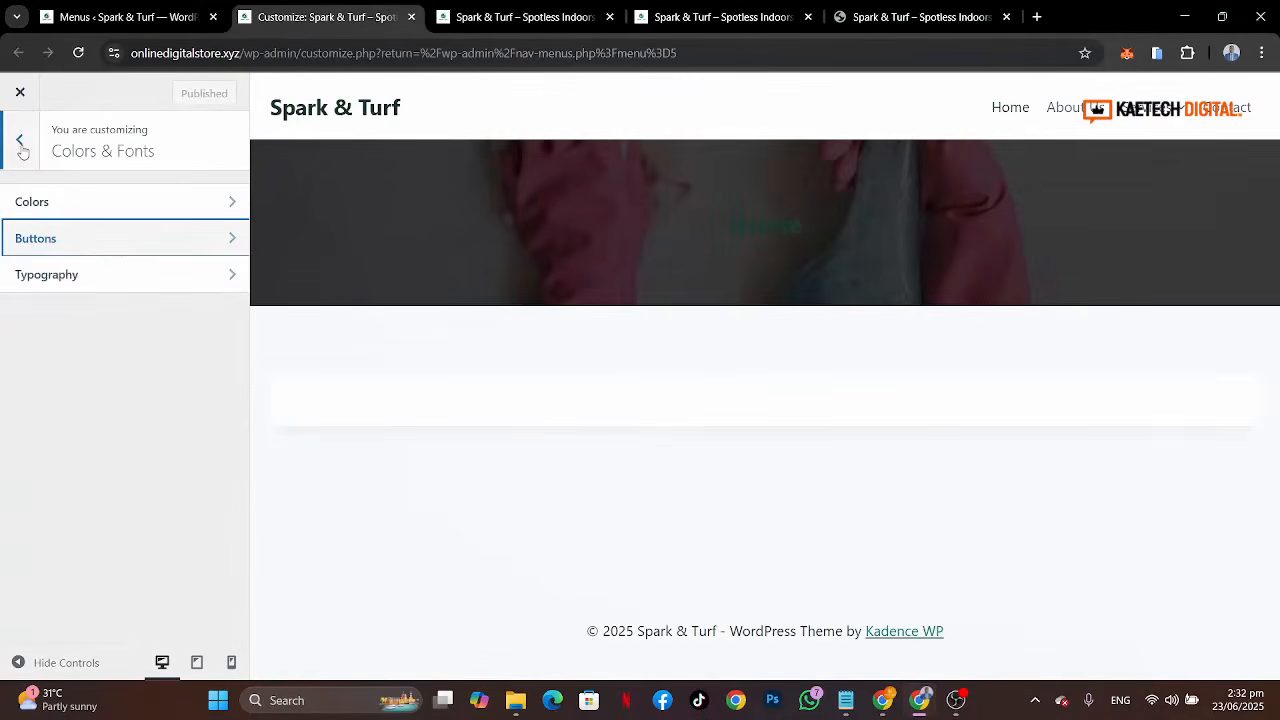
left_click(136, 288)
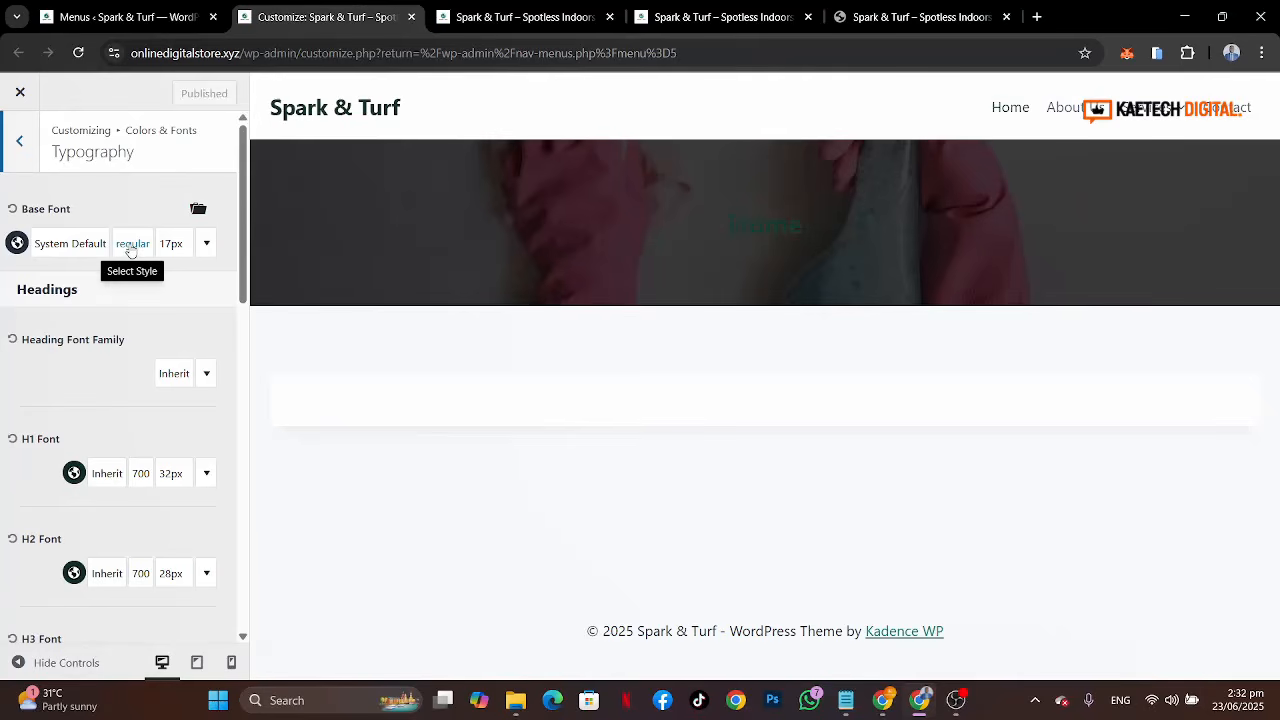
left_click(130, 248)
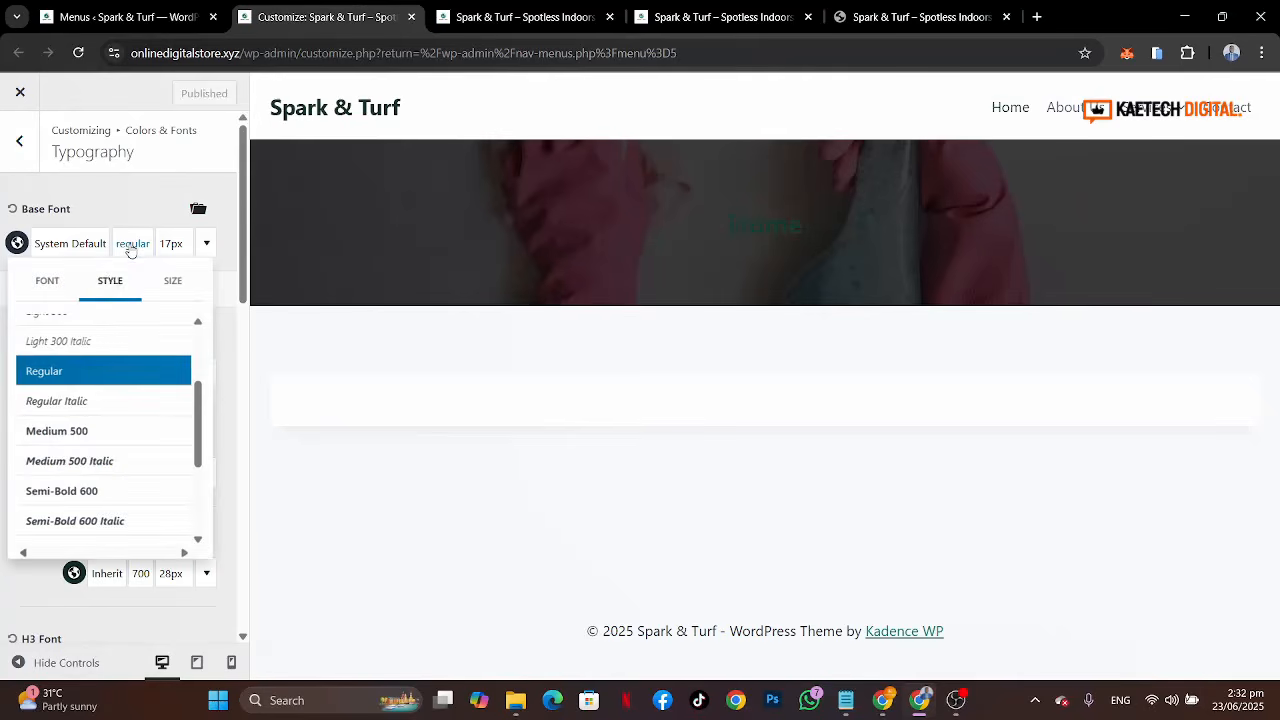
scroll(84, 341, "up", 2)
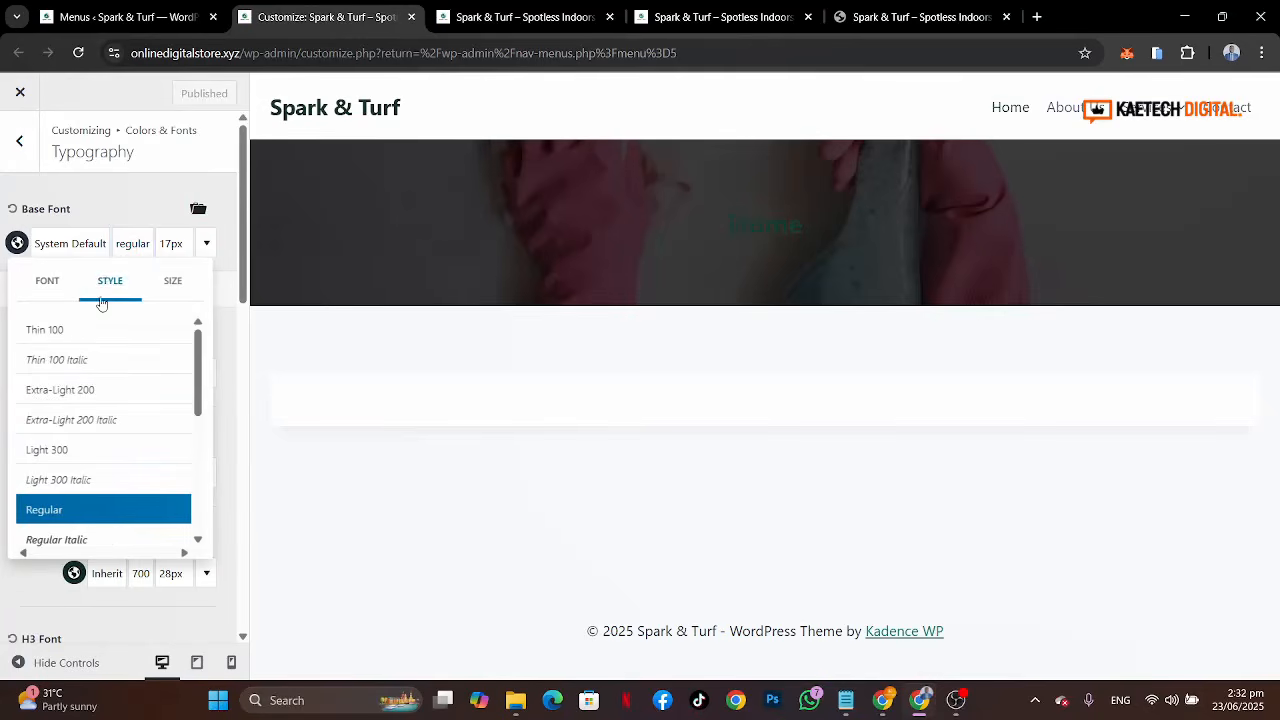
left_click(97, 248)
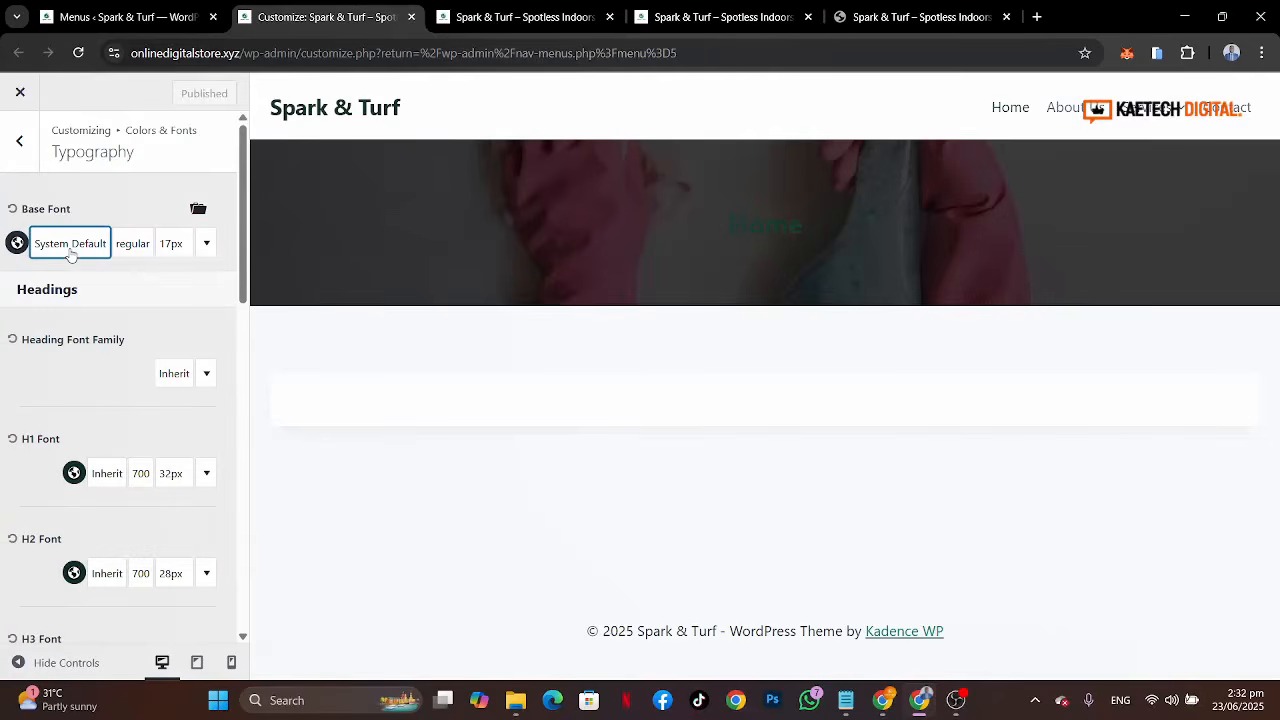
left_click(90, 245)
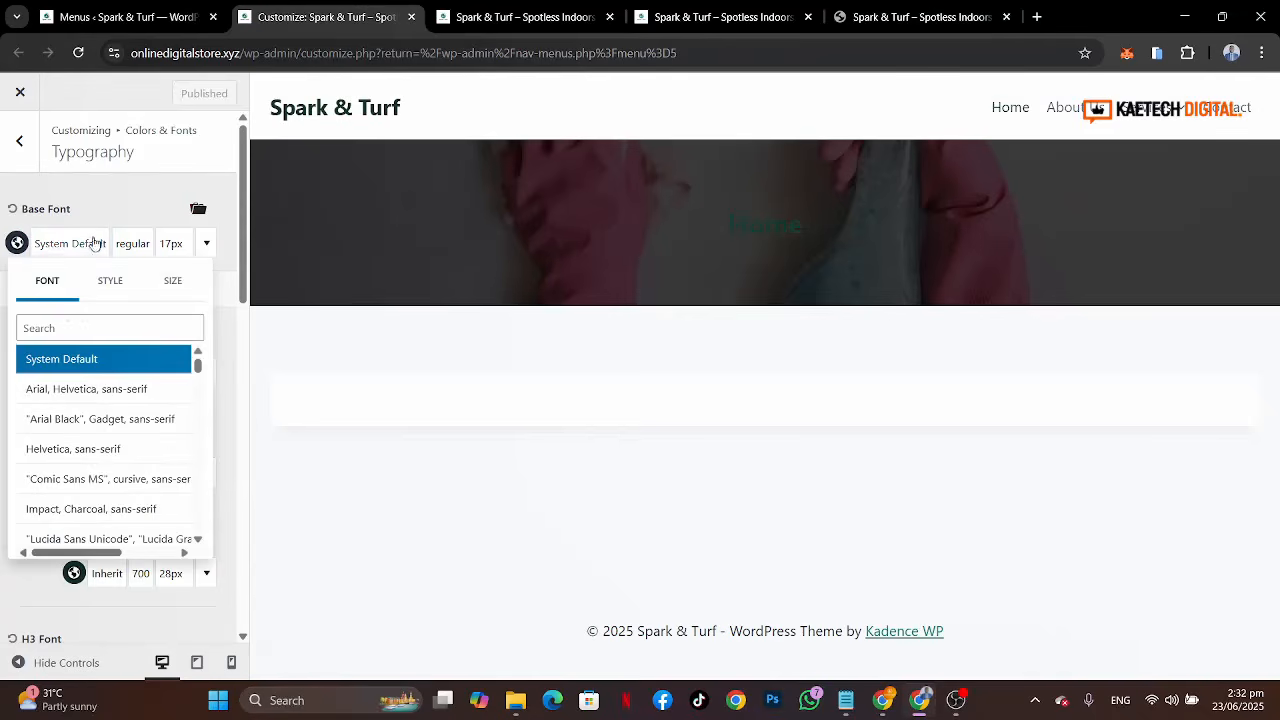
left_click(65, 328)
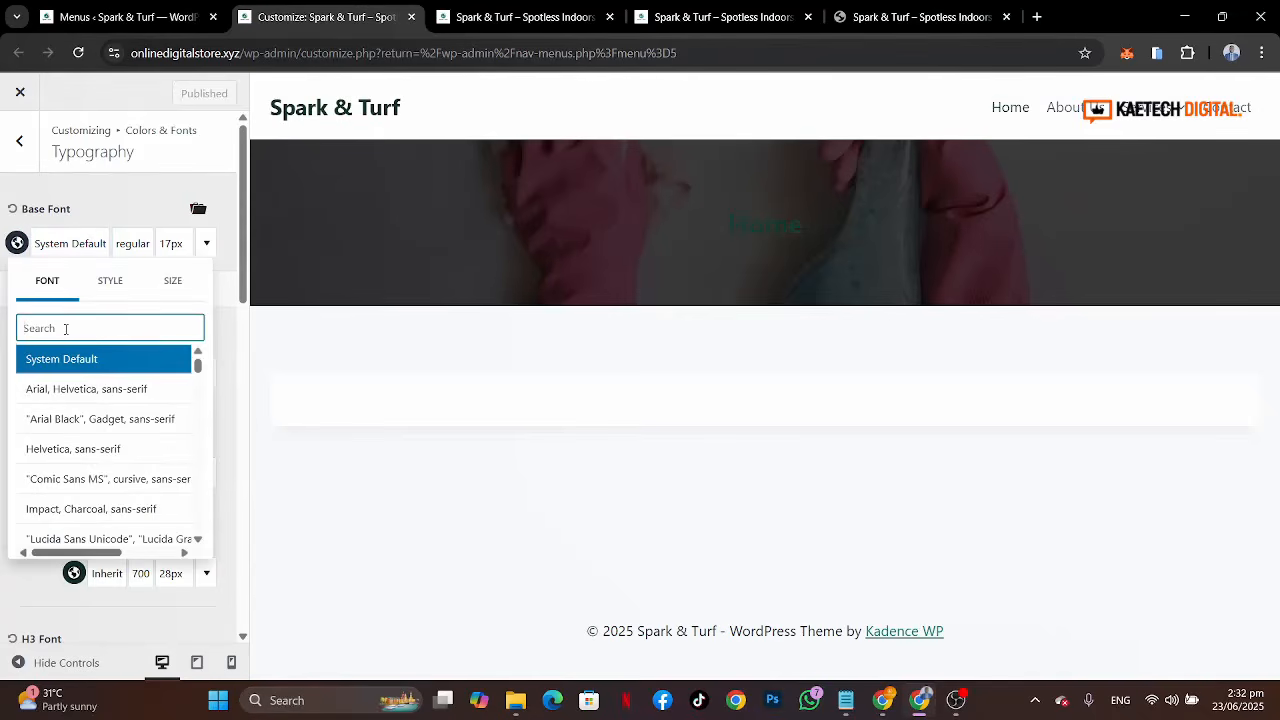
type("open")
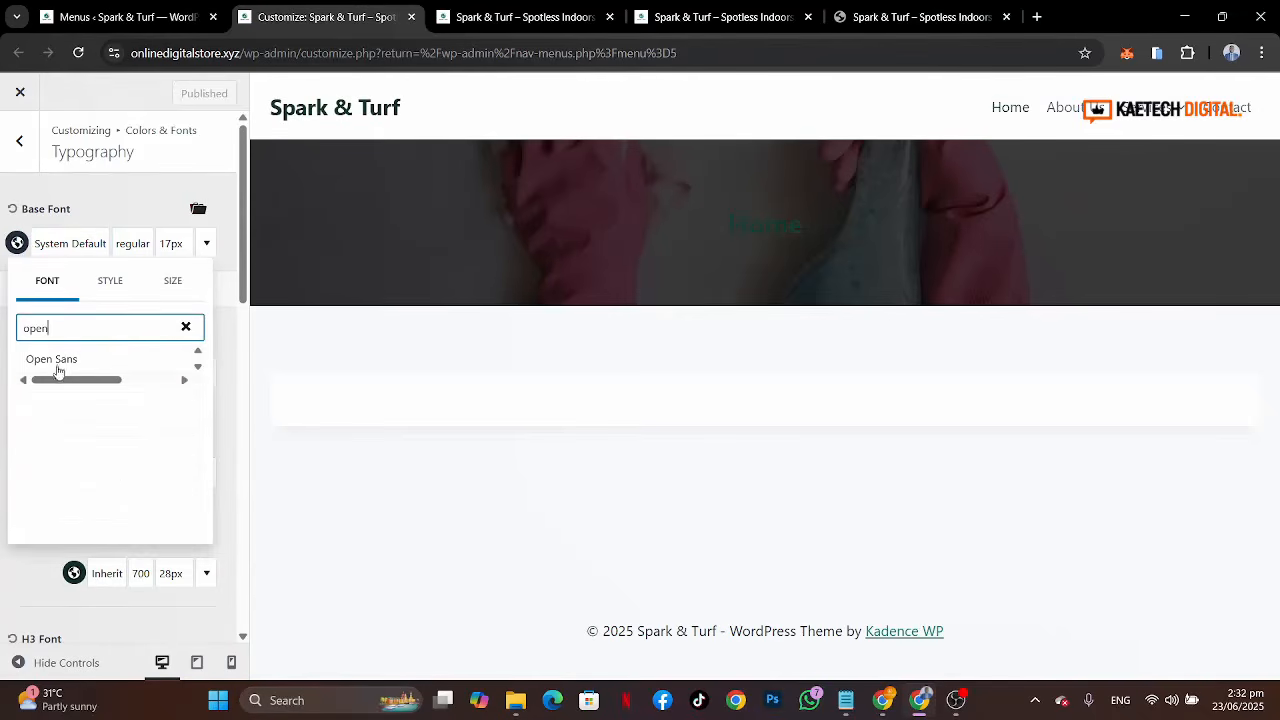
left_click(55, 362)
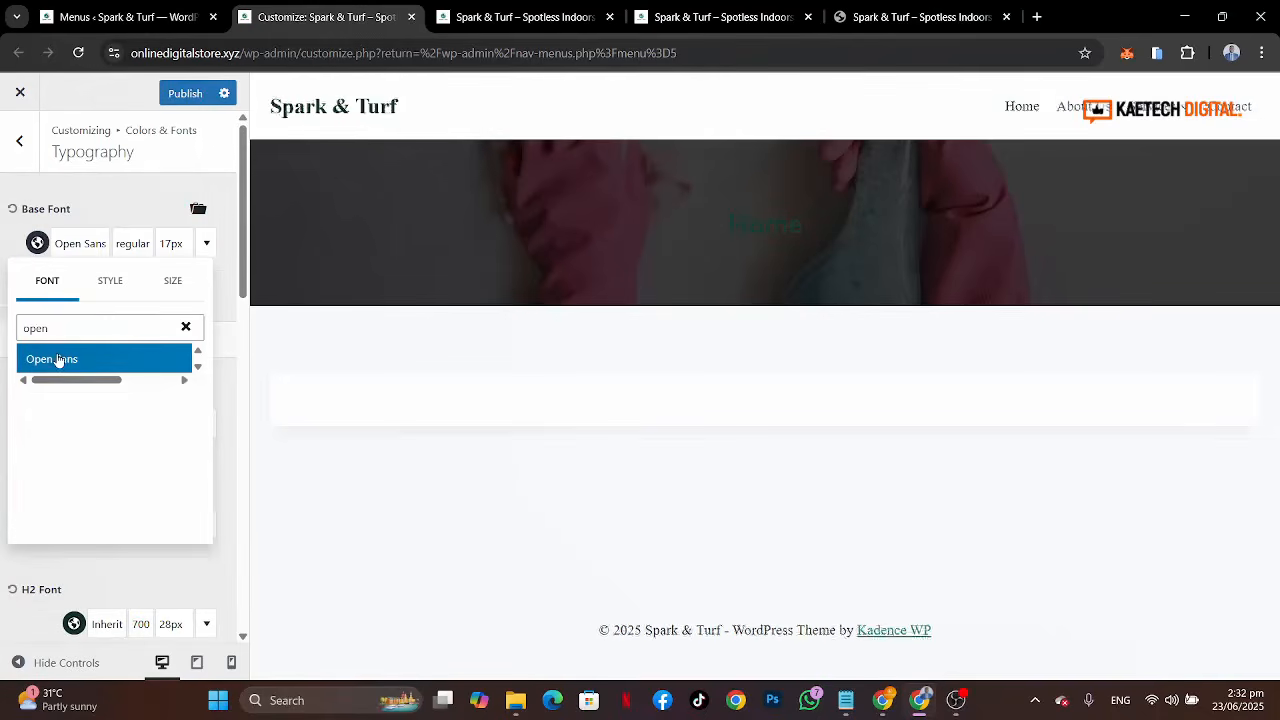
left_click(3, 273)
Step: Check the font notes and set the heading font family to Poppins
left_click(846, 700)
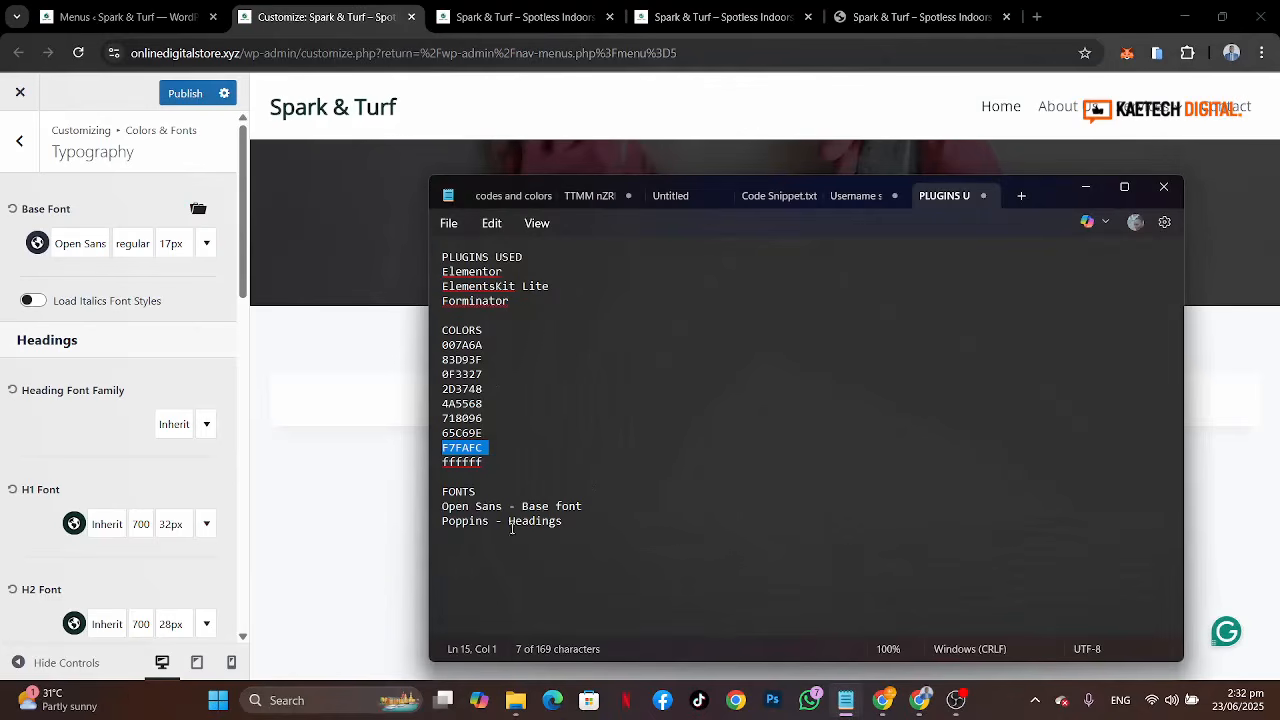
left_click(161, 430)
left_click(161, 430)
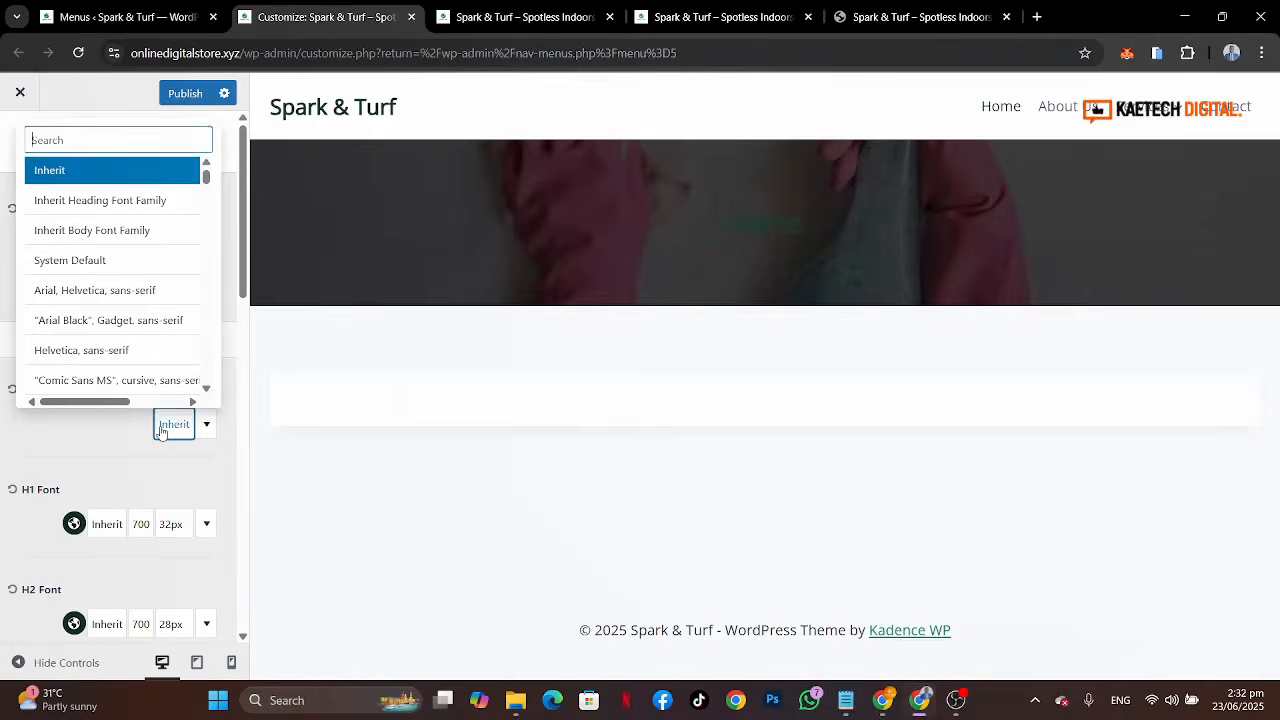
type("popp")
left_click(66, 172)
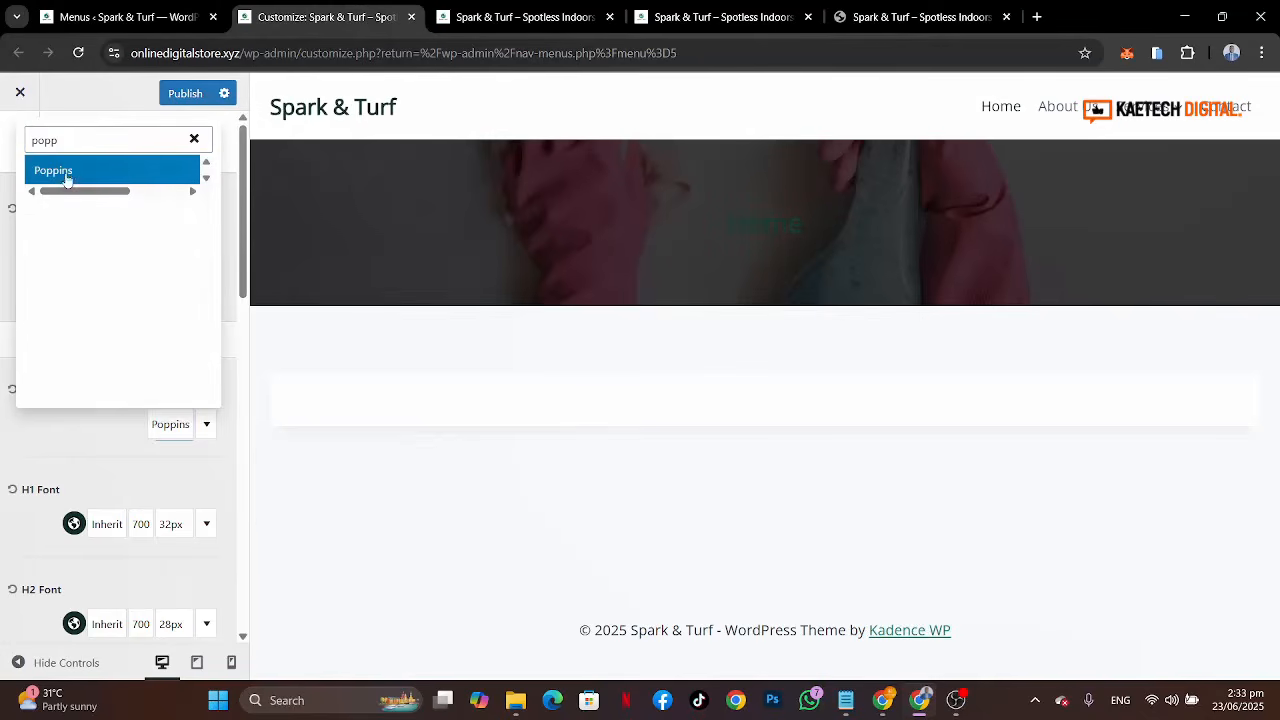
left_click(87, 459)
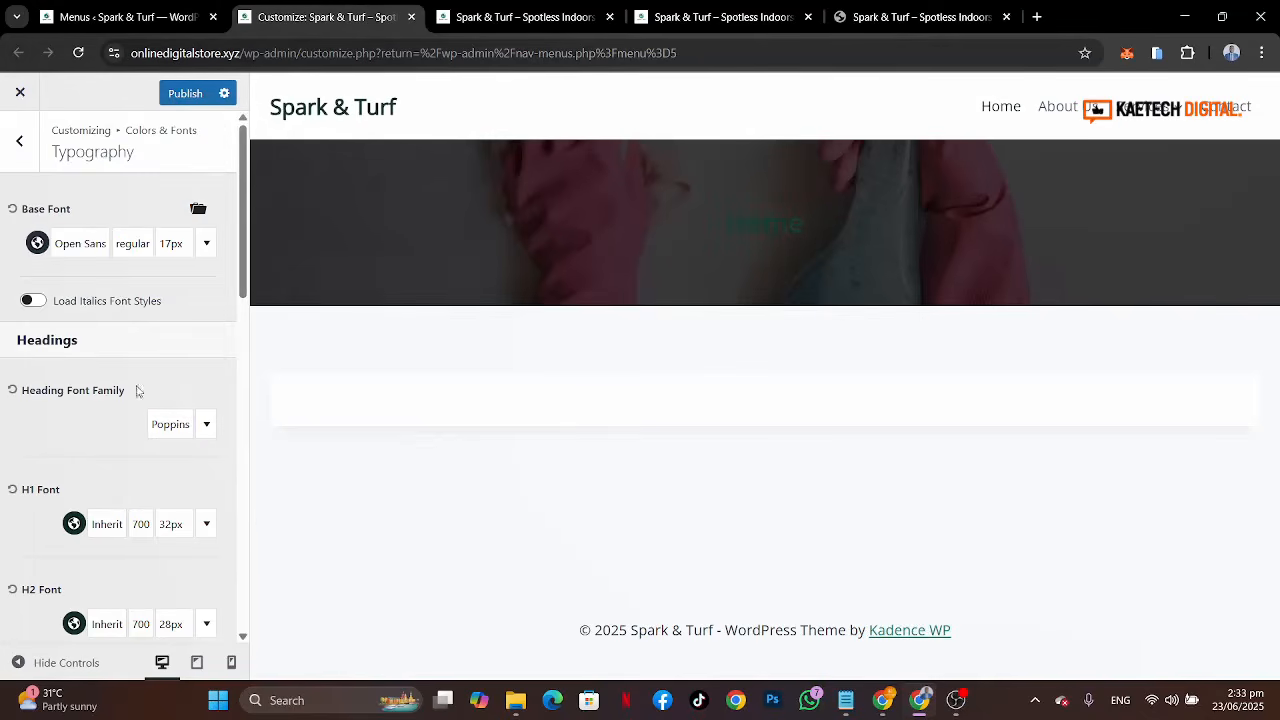
Step: Set the base font size to 14 px for tablet screens
scroll(129, 387, "down", 2)
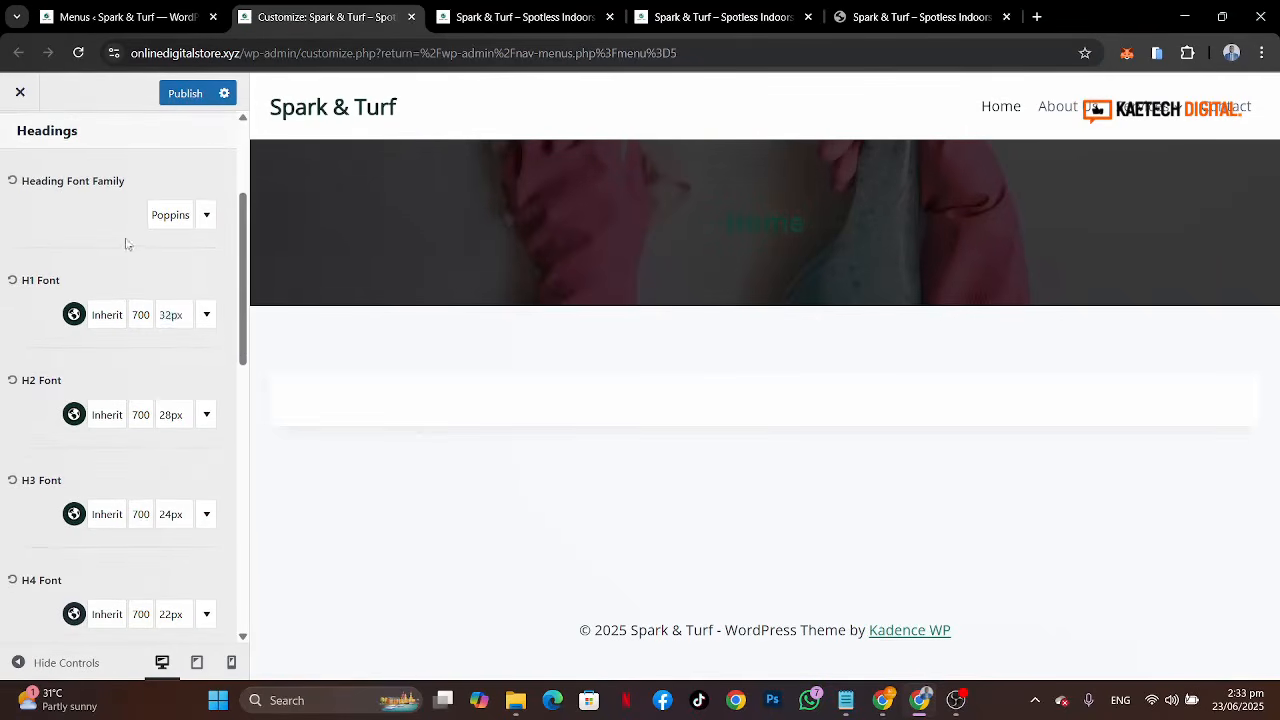
scroll(125, 243, "up", 2)
left_click(170, 244)
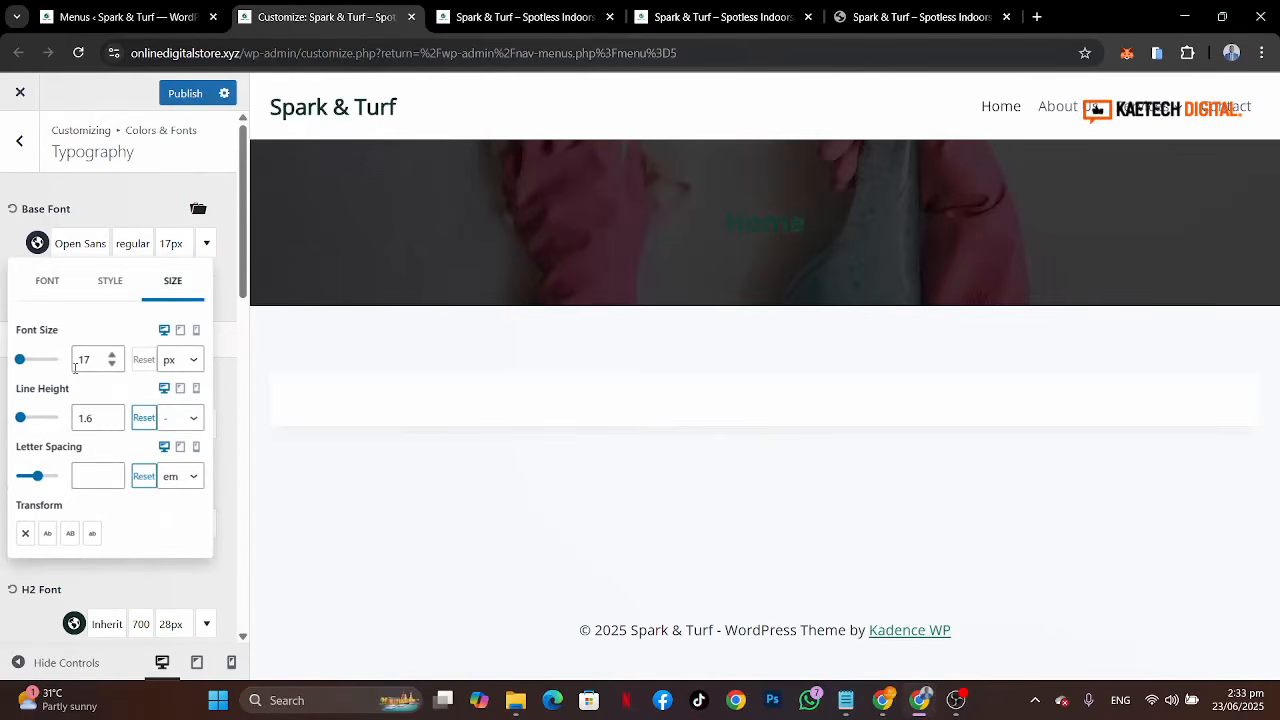
left_click(180, 331)
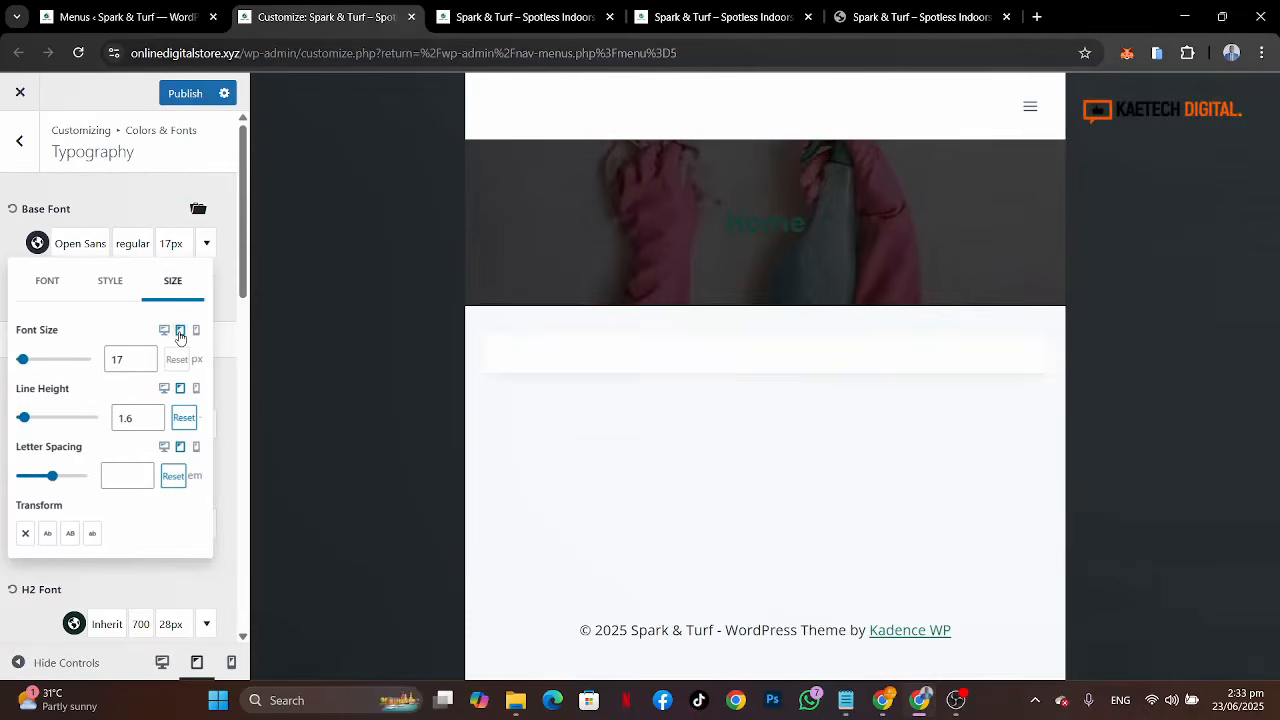
double_click(114, 359)
type("14")
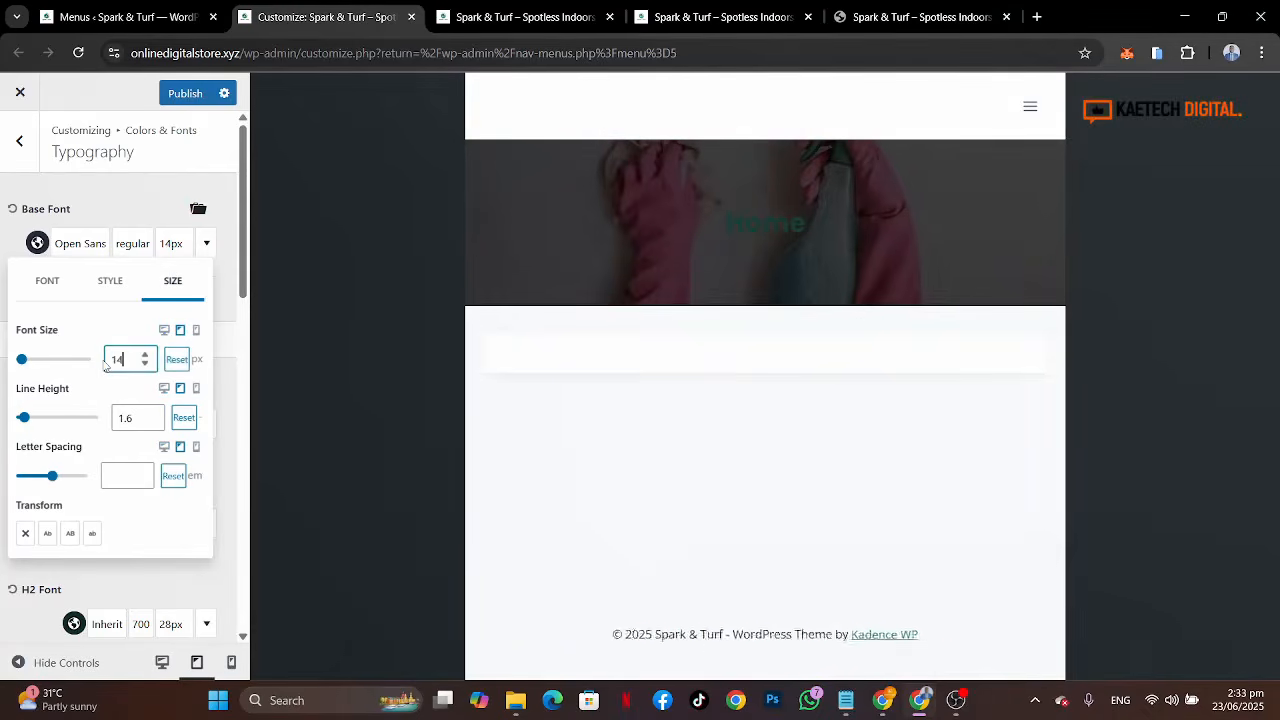
left_click(195, 331)
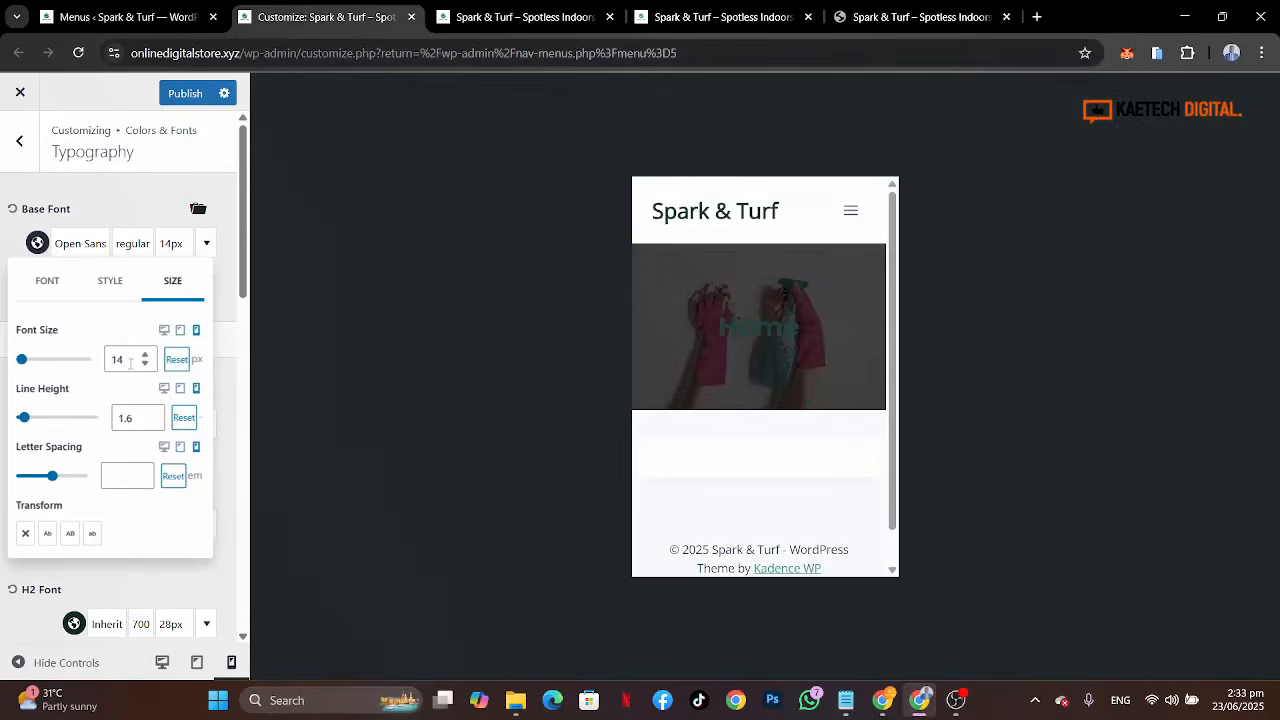
left_click_drag(130, 363, 108, 360)
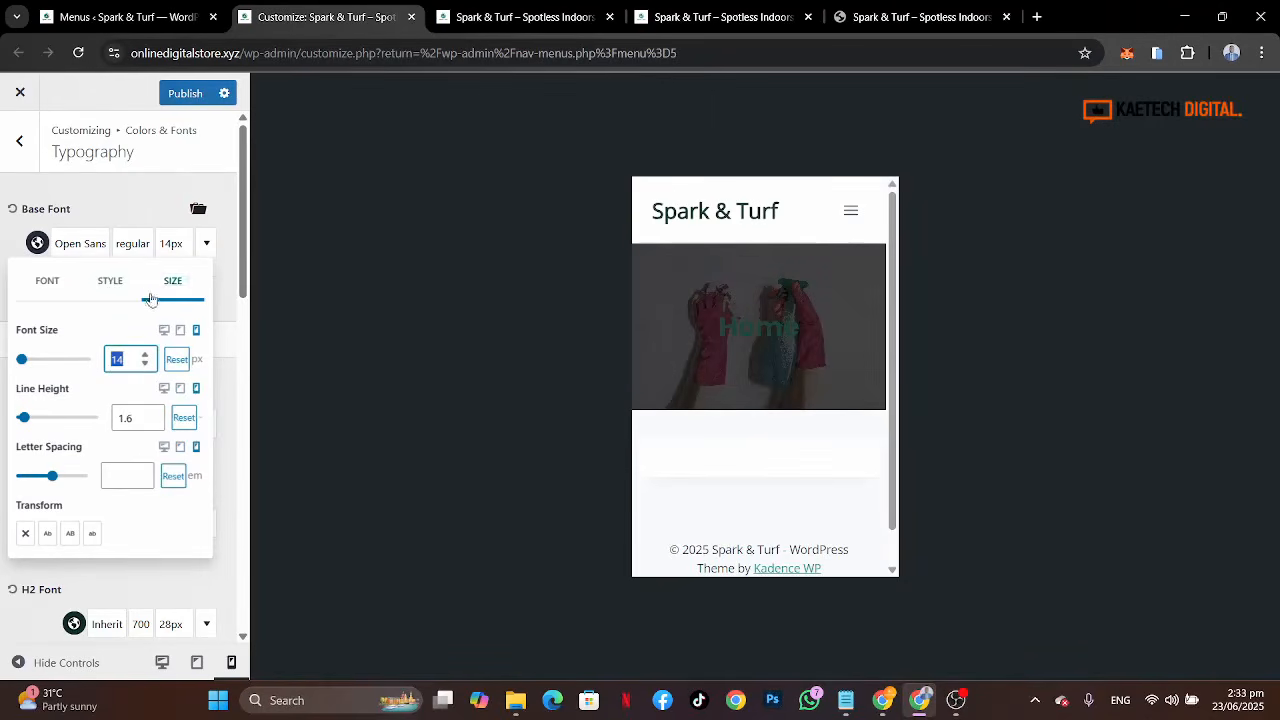
left_click(164, 330)
left_click(6, 249)
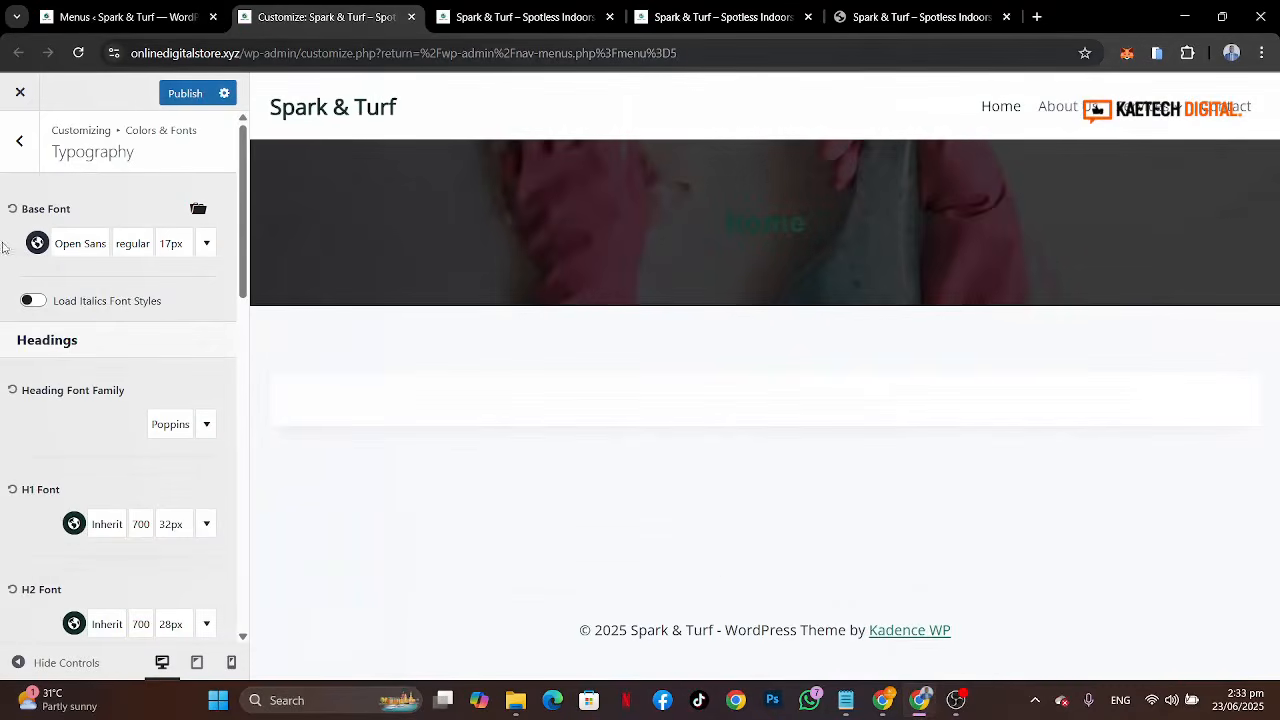
Step: Set the H1 font size to 28 px on tablet and 24 px on mobile
scroll(102, 420, "down", 3)
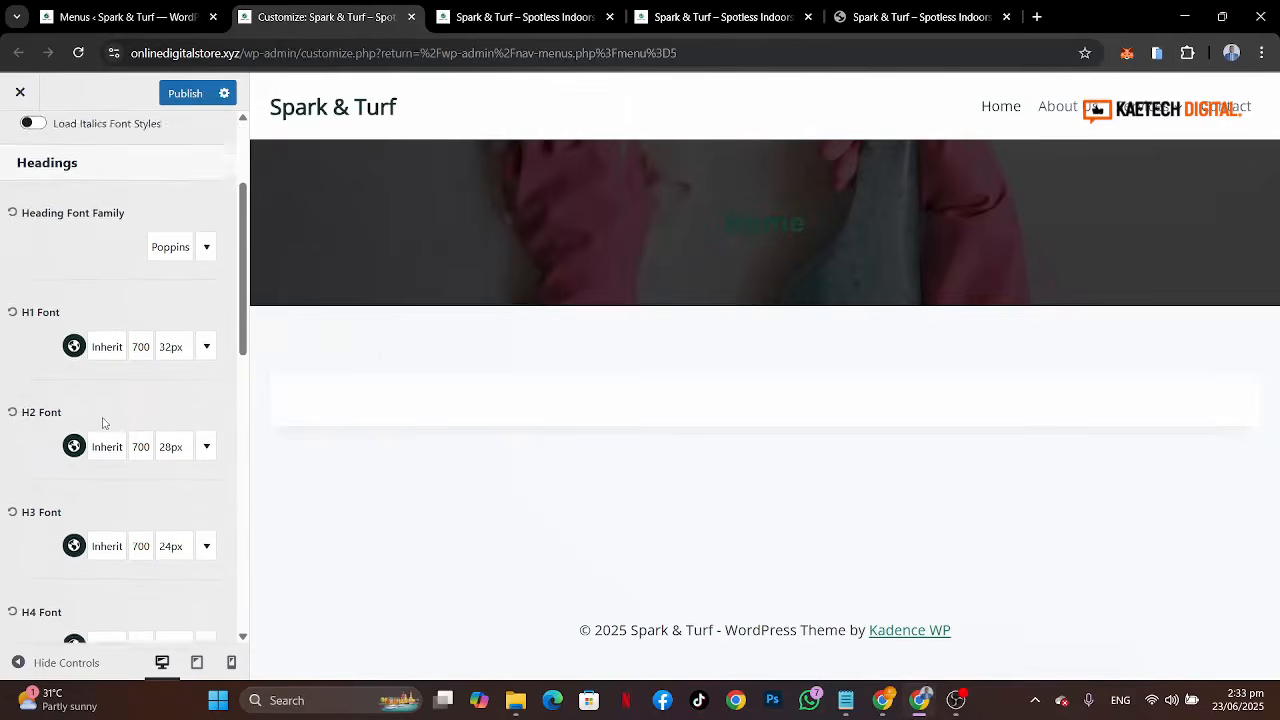
scroll(100, 423, "down", 1)
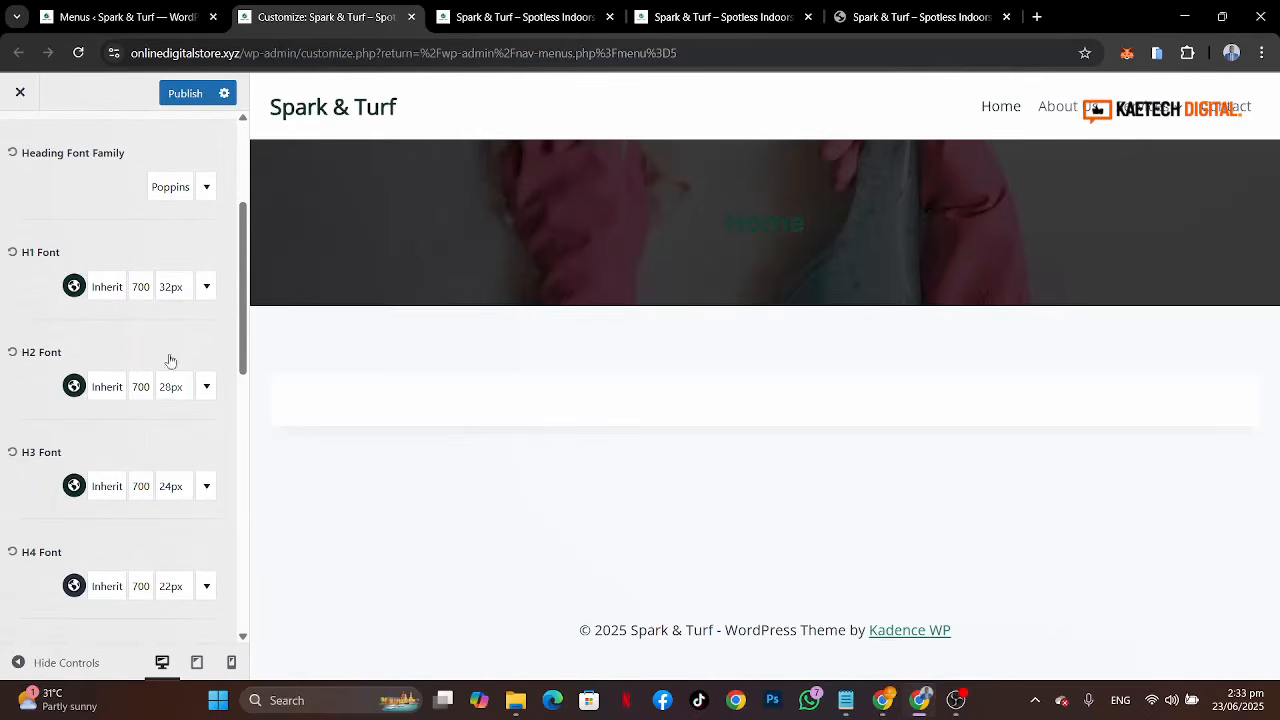
left_click(172, 289)
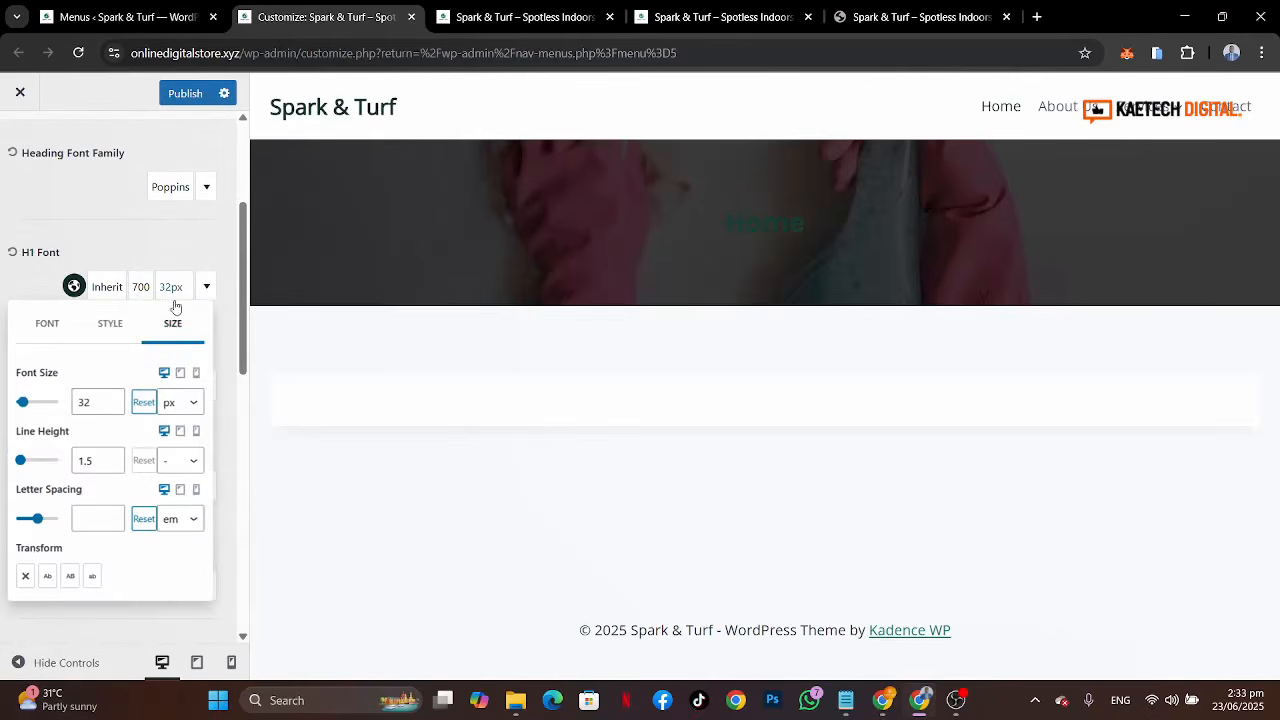
left_click(179, 374)
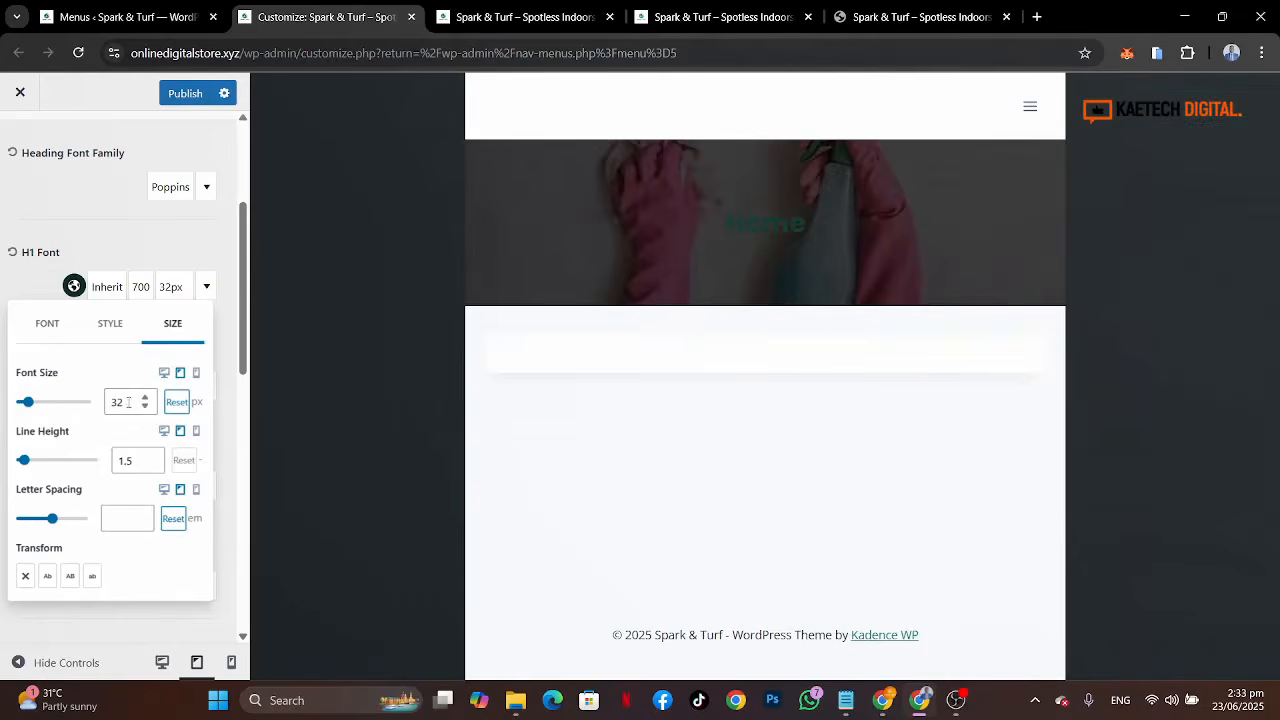
left_click_drag(128, 401, 99, 404)
type("28")
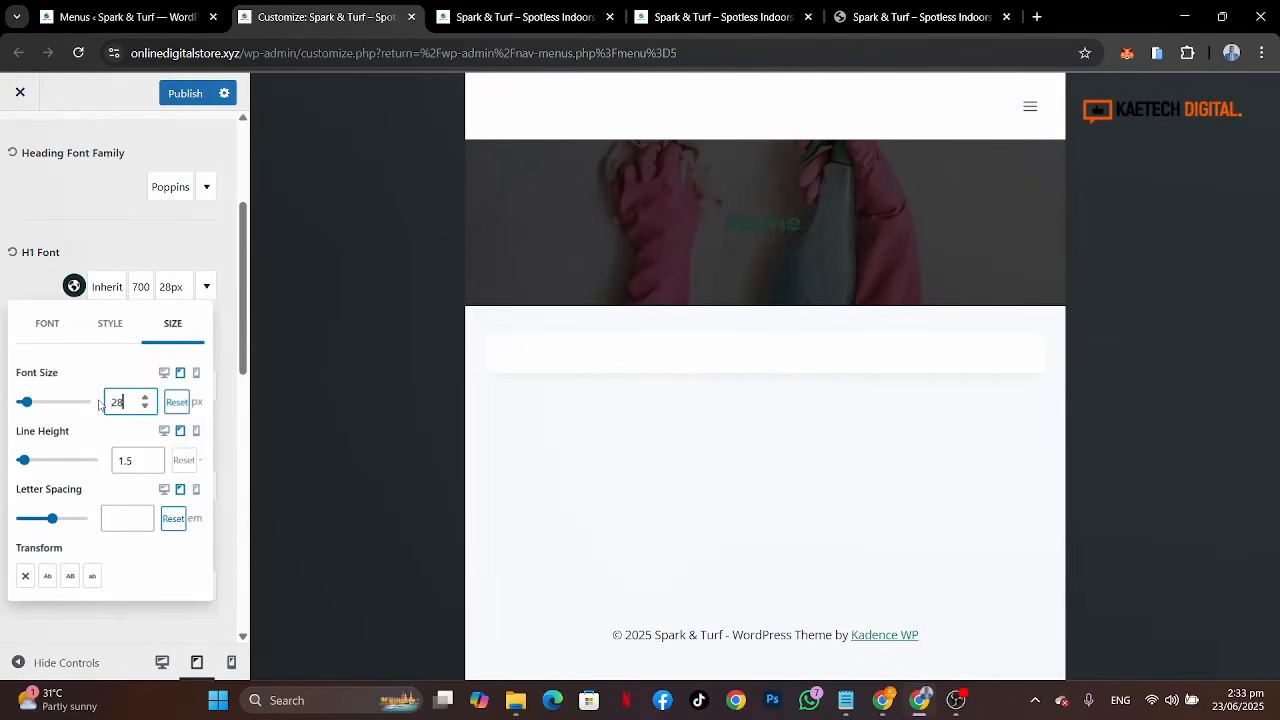
left_click(196, 373)
left_click_drag(122, 404, 87, 408)
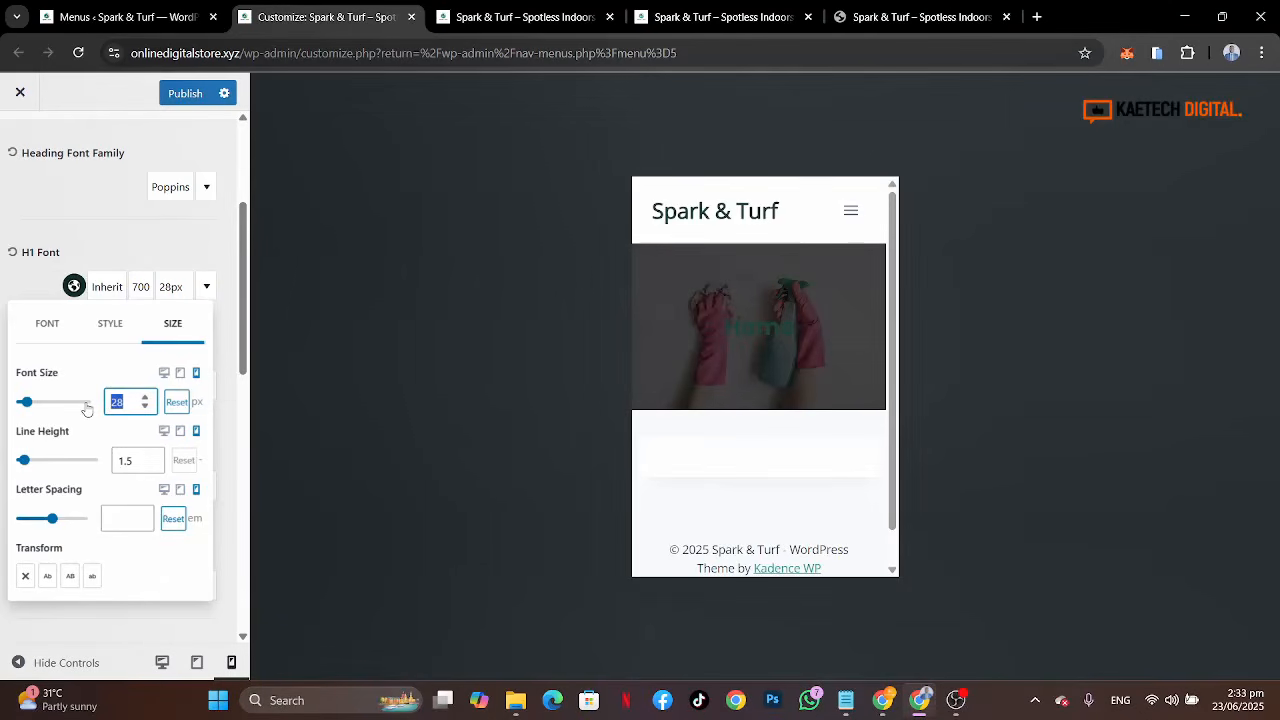
type("24")
left_click(164, 373)
left_click(30, 286)
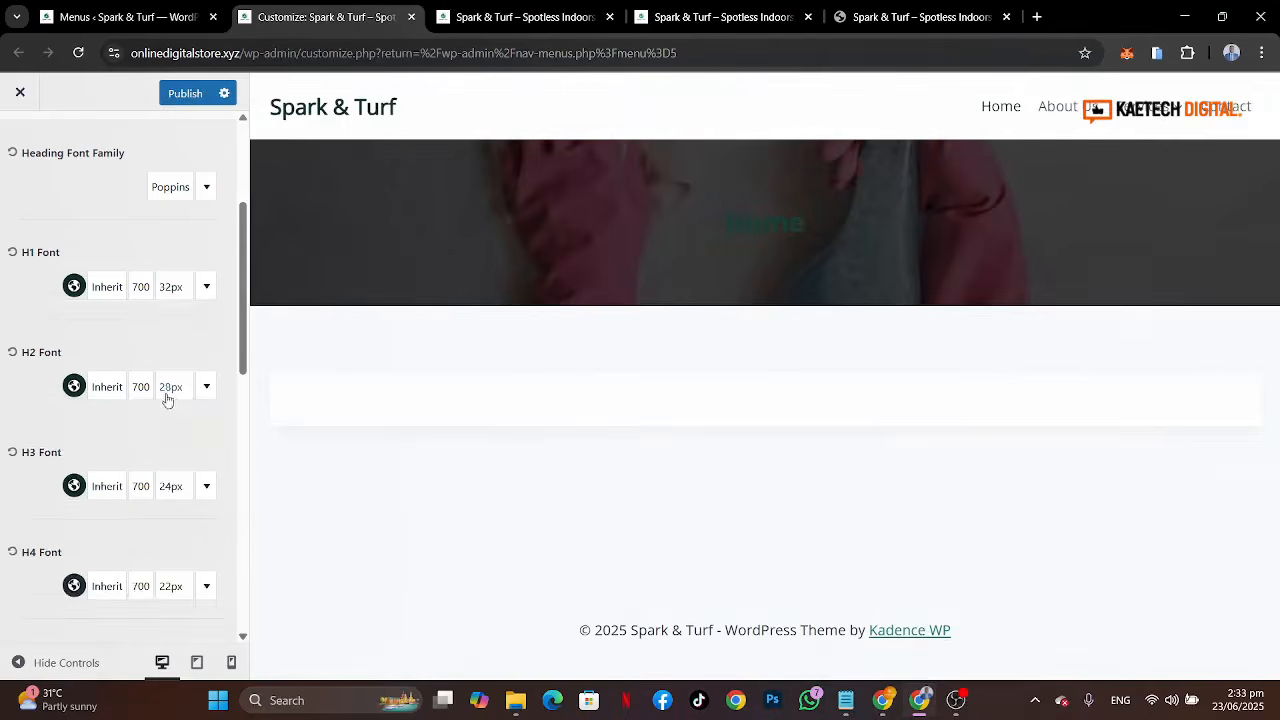
Step: Set the H2 font size to 28 px on desktop, 26 px on tablet and 22 px on mobile
scroll(172, 395, "down", 1)
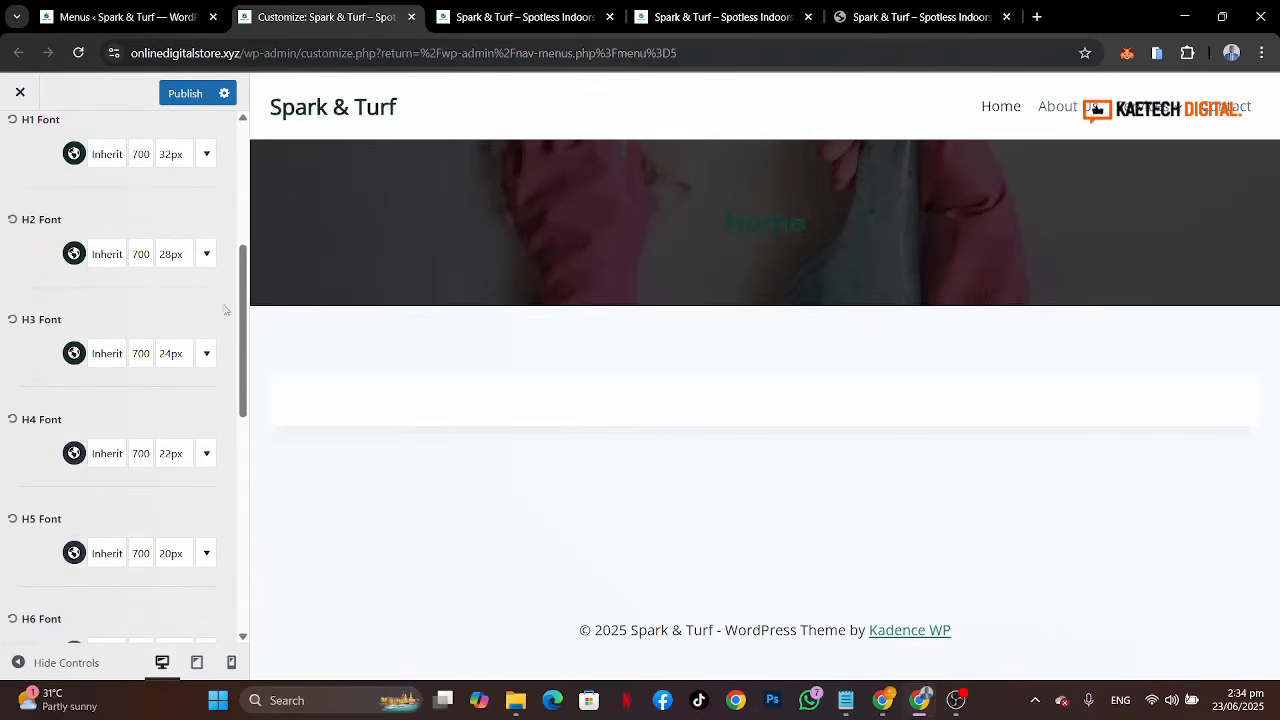
left_click(172, 256)
left_click_drag(92, 371, 66, 380)
type("2")
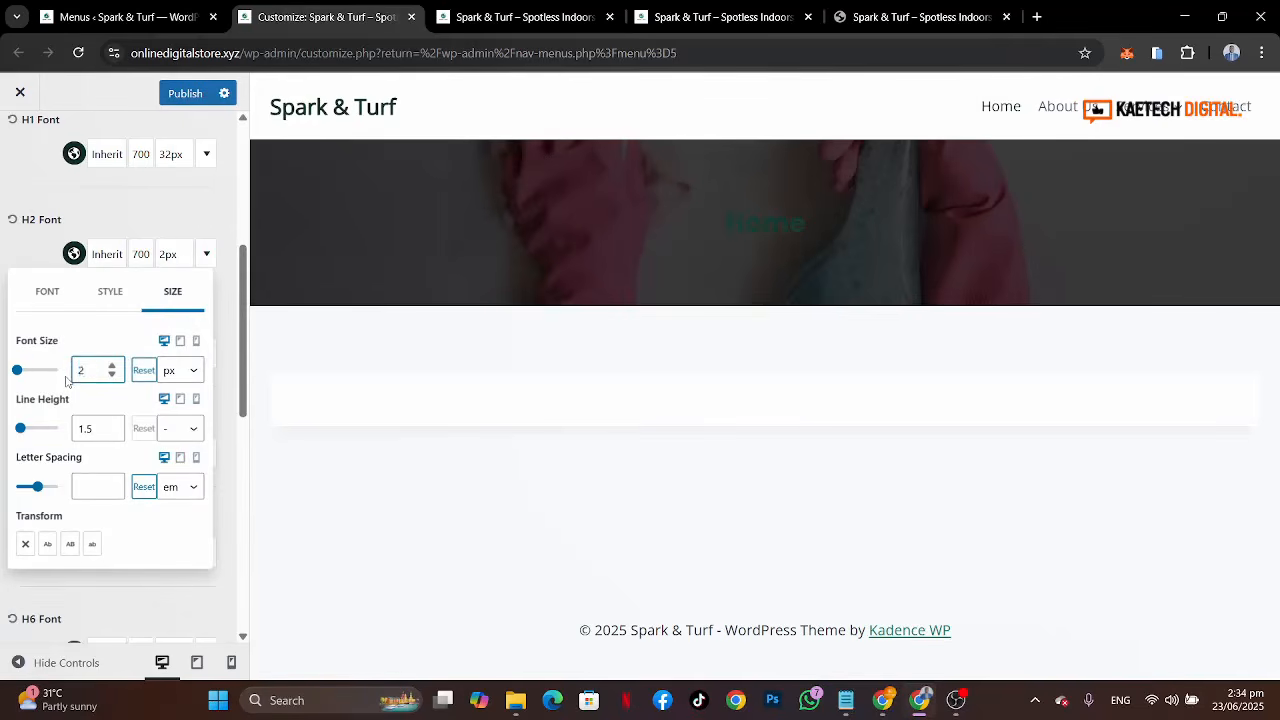
type("28")
left_click(180, 342)
left_click_drag(130, 371, 95, 373)
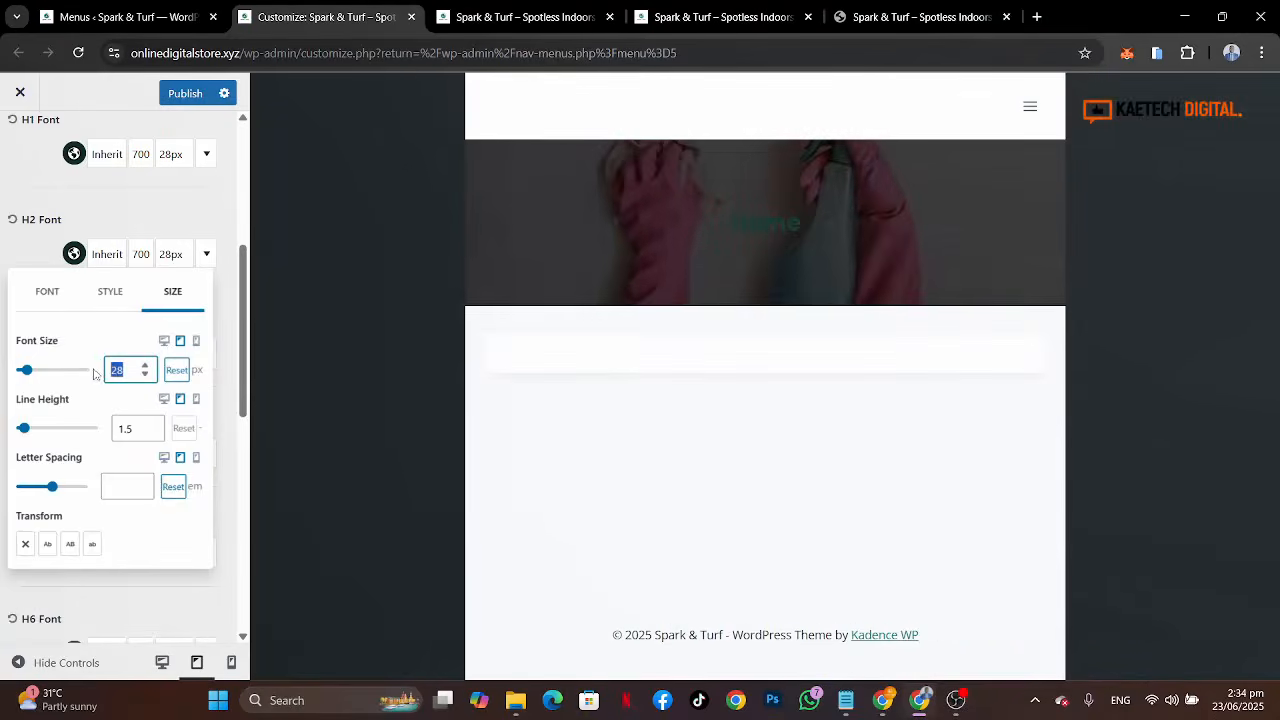
type("26")
left_click(197, 342)
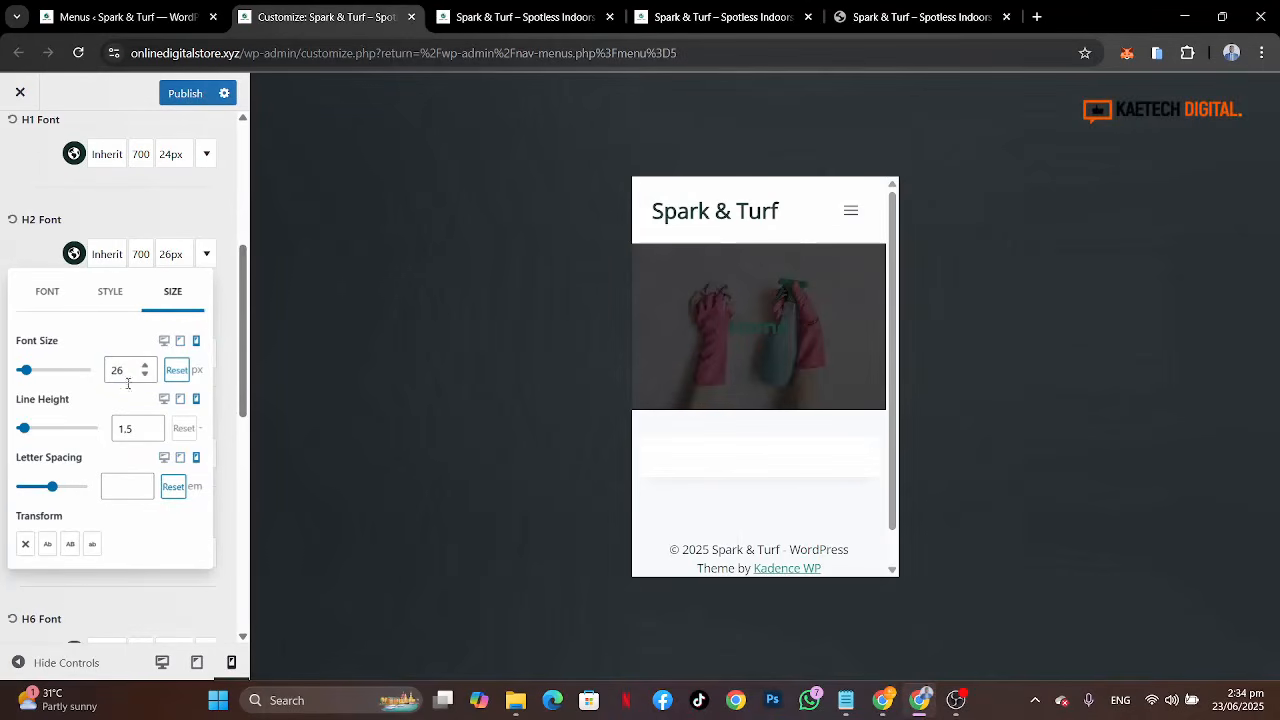
left_click_drag(127, 371, 105, 370)
type("22")
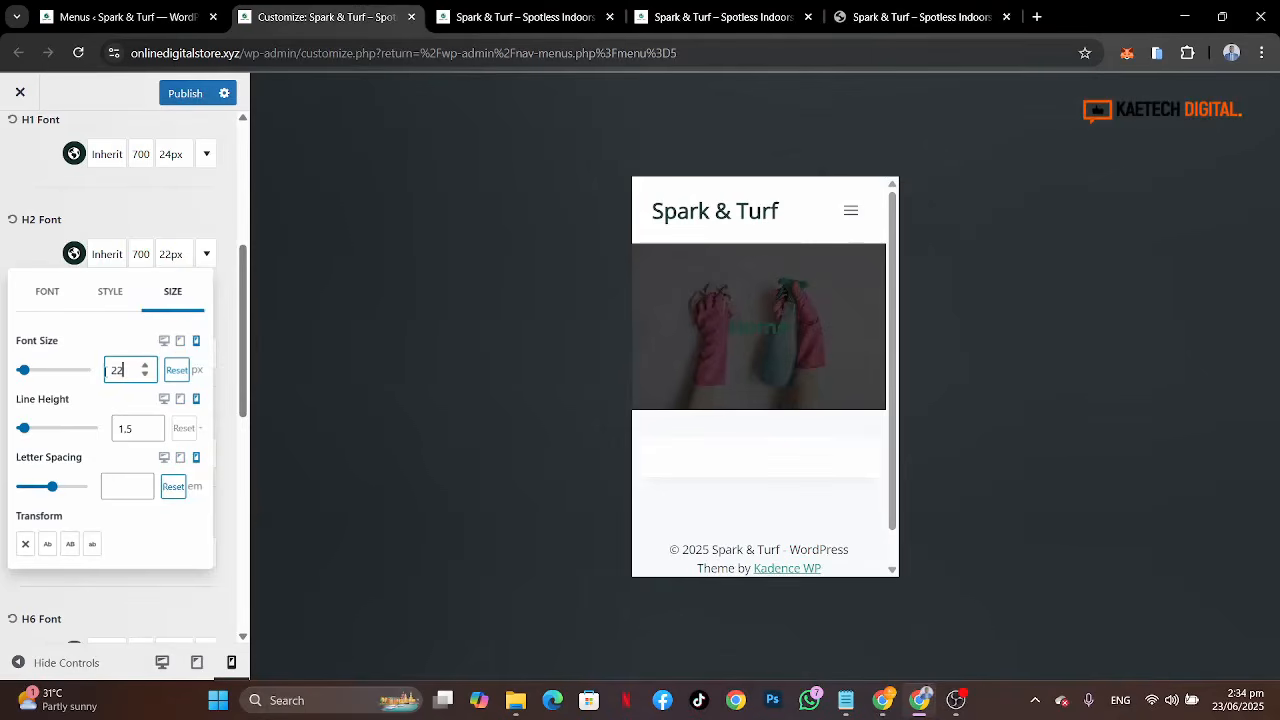
left_click(32, 254)
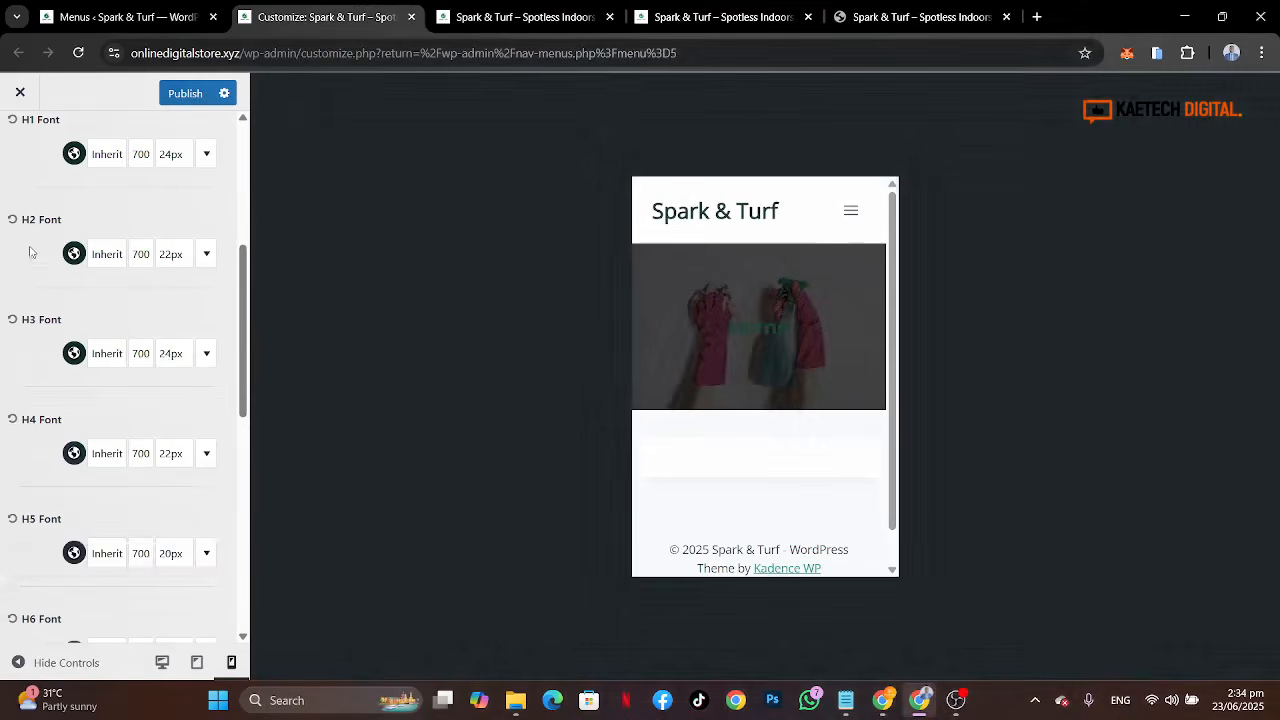
left_click(169, 266)
left_click(164, 340)
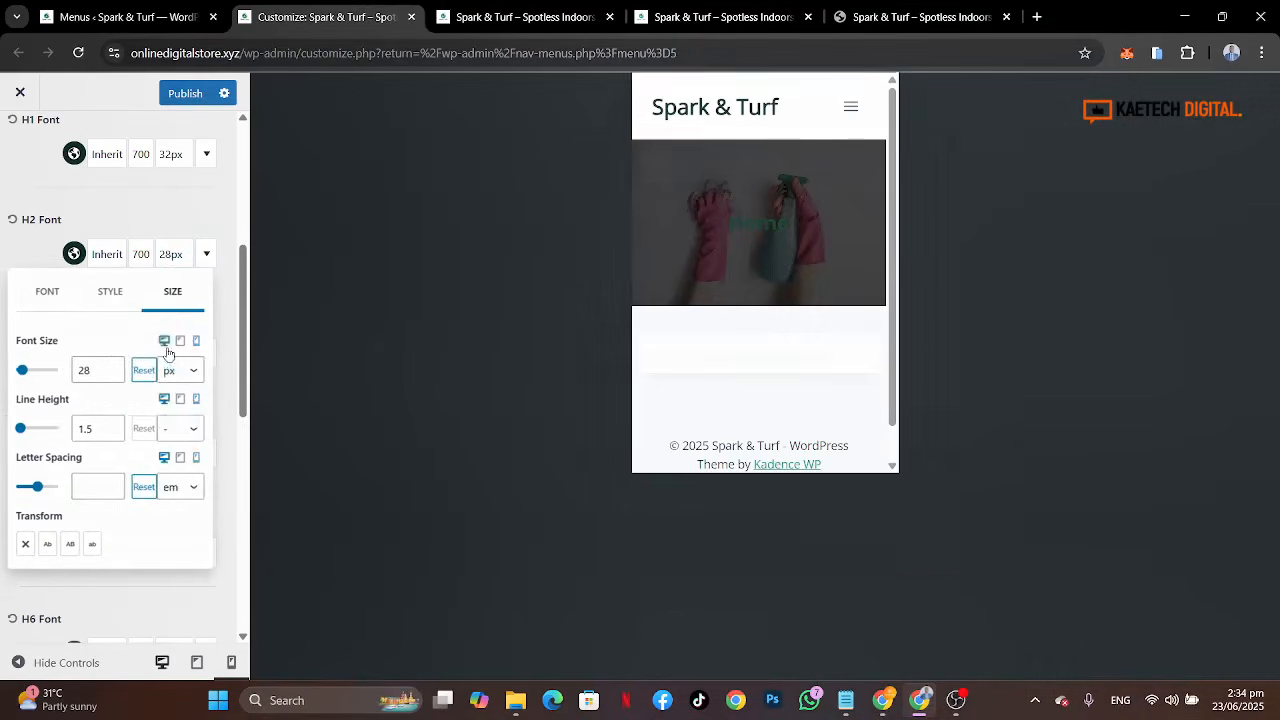
left_click(33, 253)
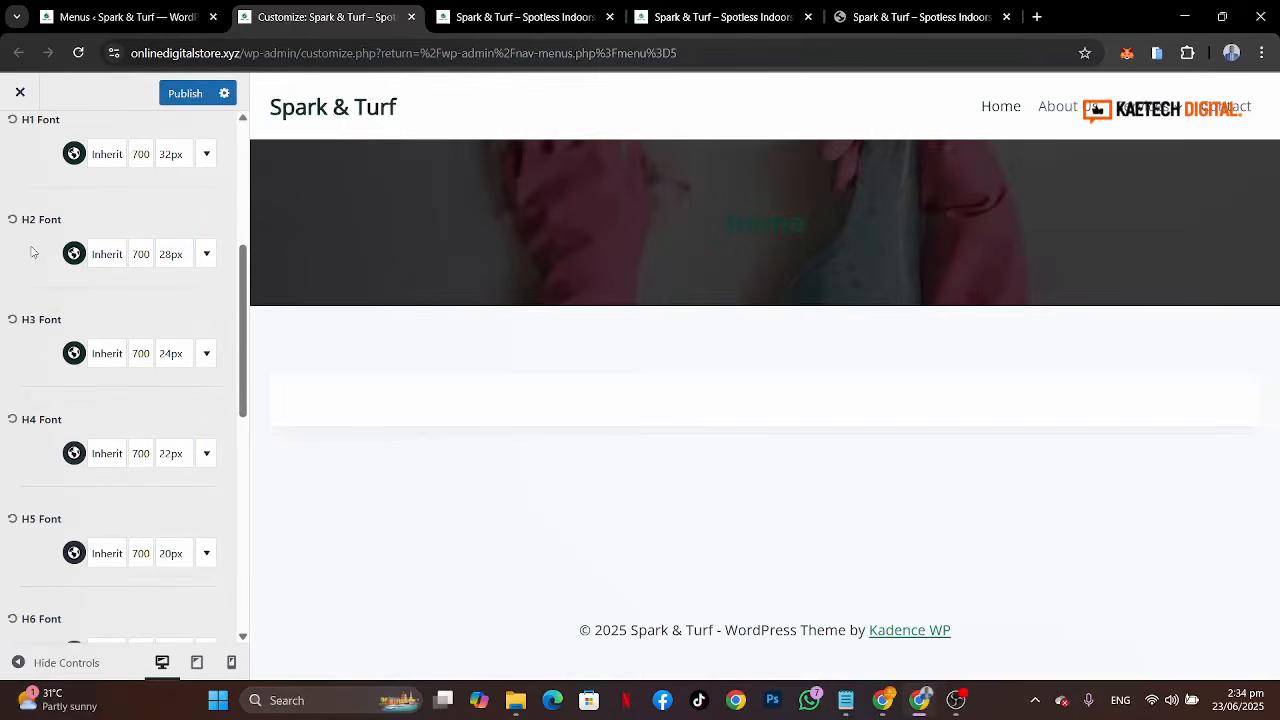
Step: Set the H3 font size to 22 px on tablet and 20 px on mobile
left_click(166, 356)
mouse_move(84, 470)
left_mouse_down()
mouse_move(60, 470)
mouse_move(78, 470)
left_mouse_up()
left_click(167, 440)
type("22")
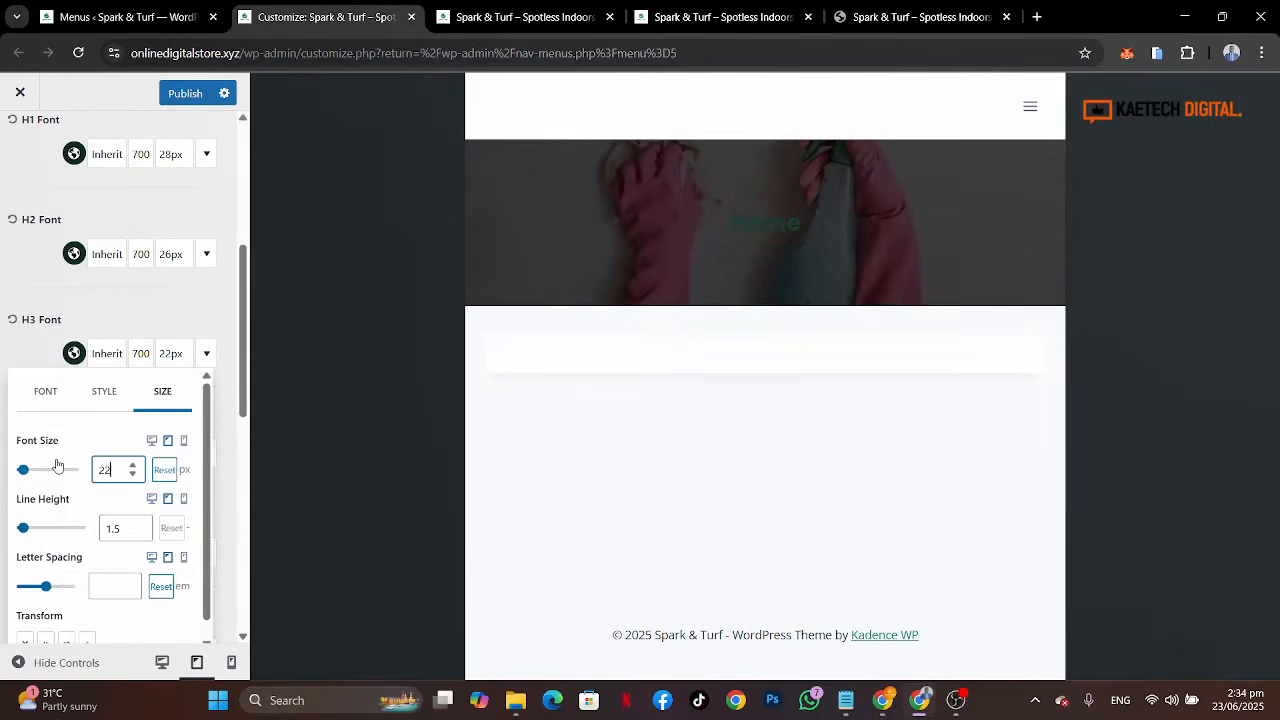
left_click(184, 441)
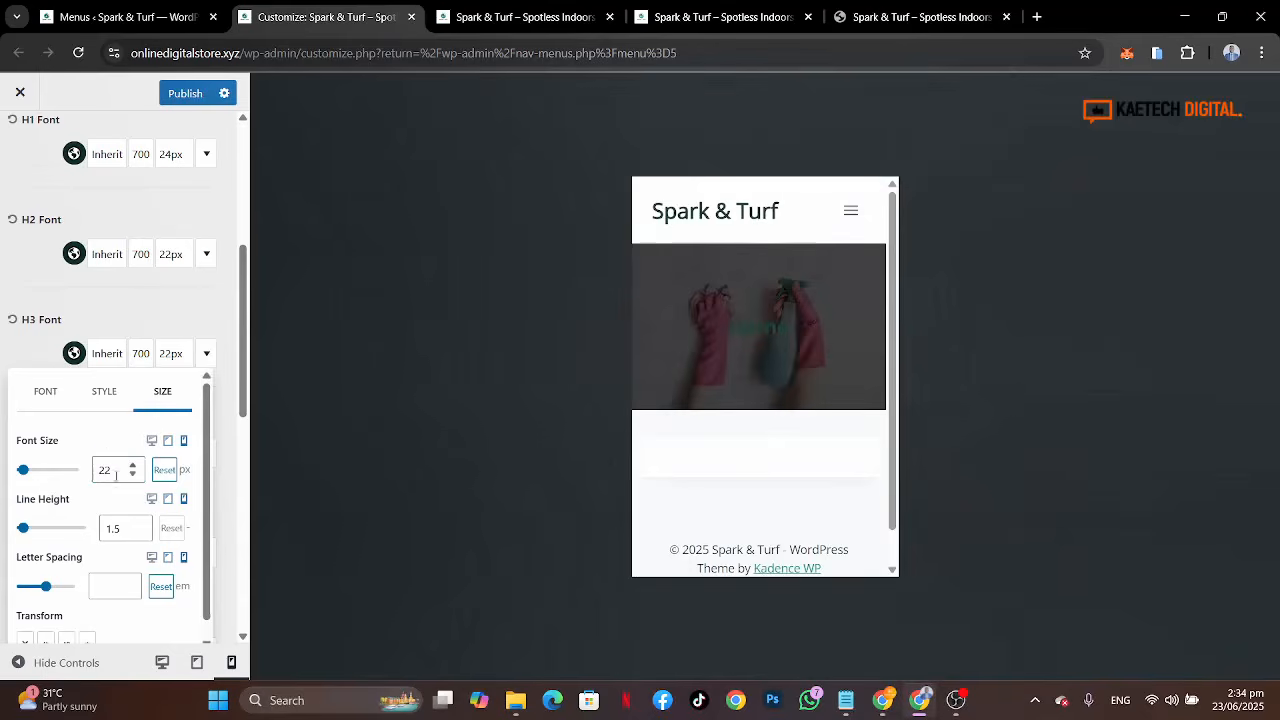
left_click_drag(116, 475, 86, 474)
type("20")
left_click(152, 441)
left_click(44, 356)
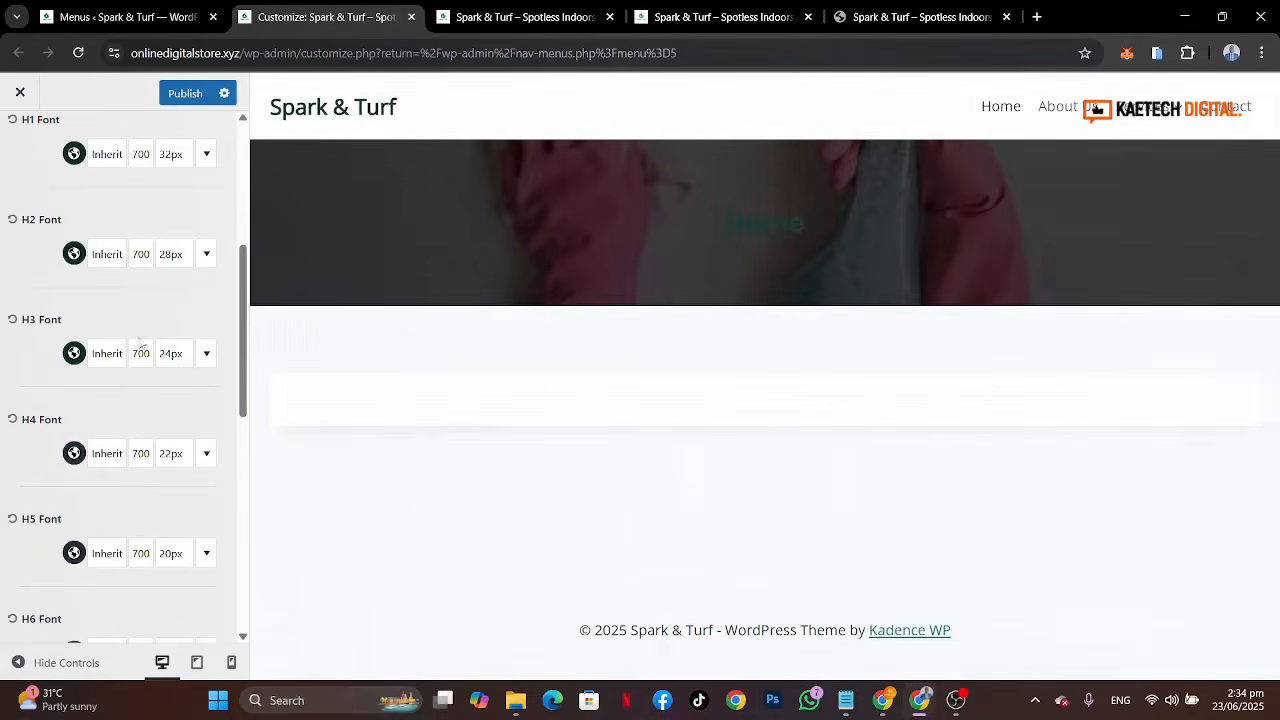
Step: Publish the typography changes
scroll(146, 349, "up", 4)
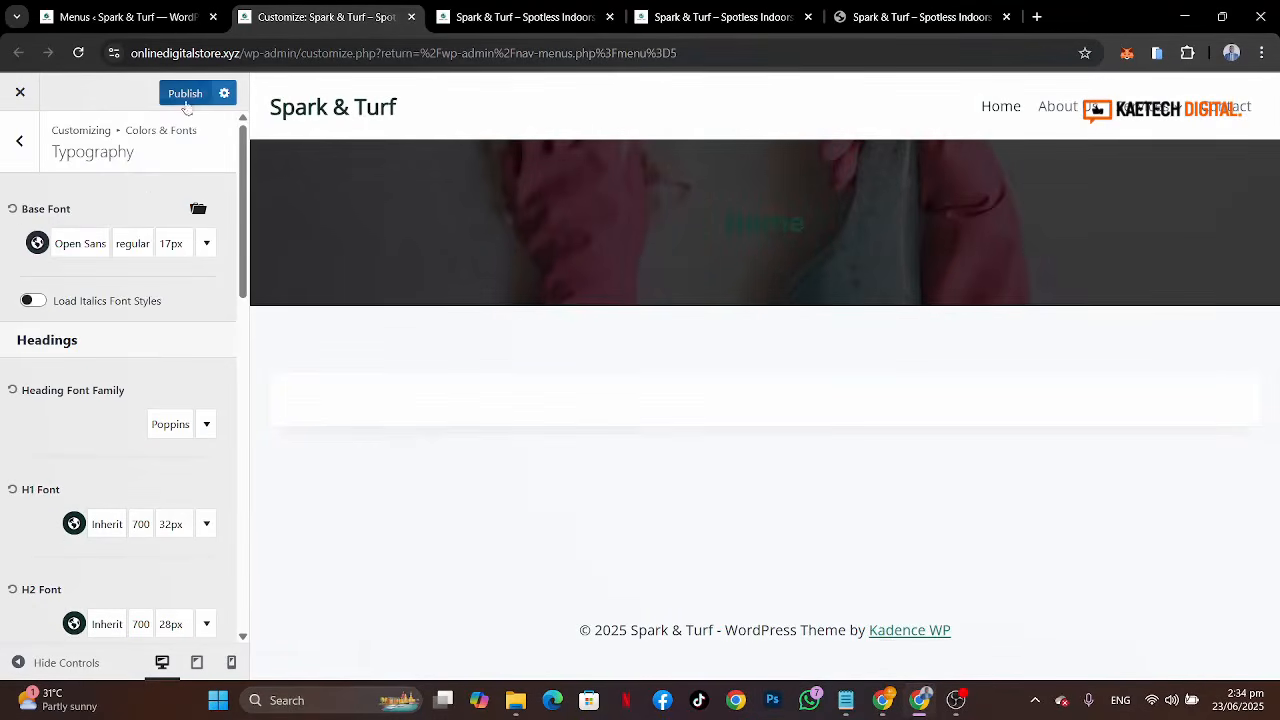
left_click(38, 243)
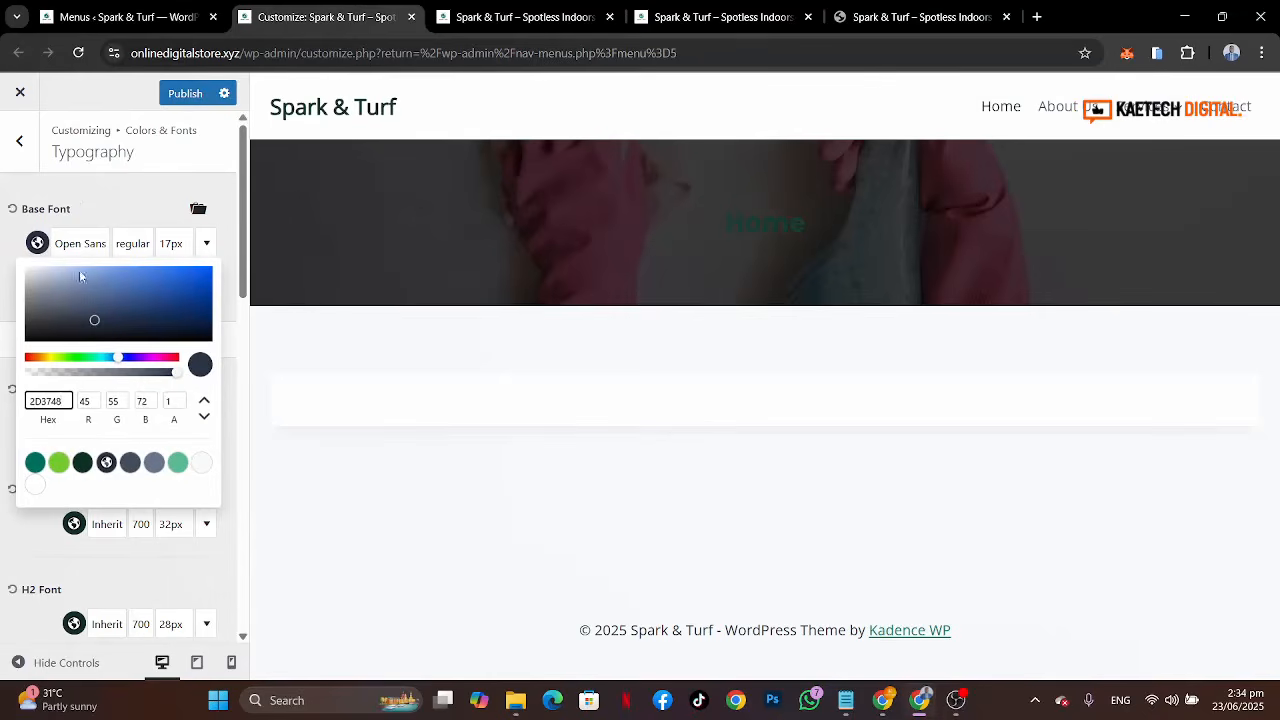
left_click(104, 214)
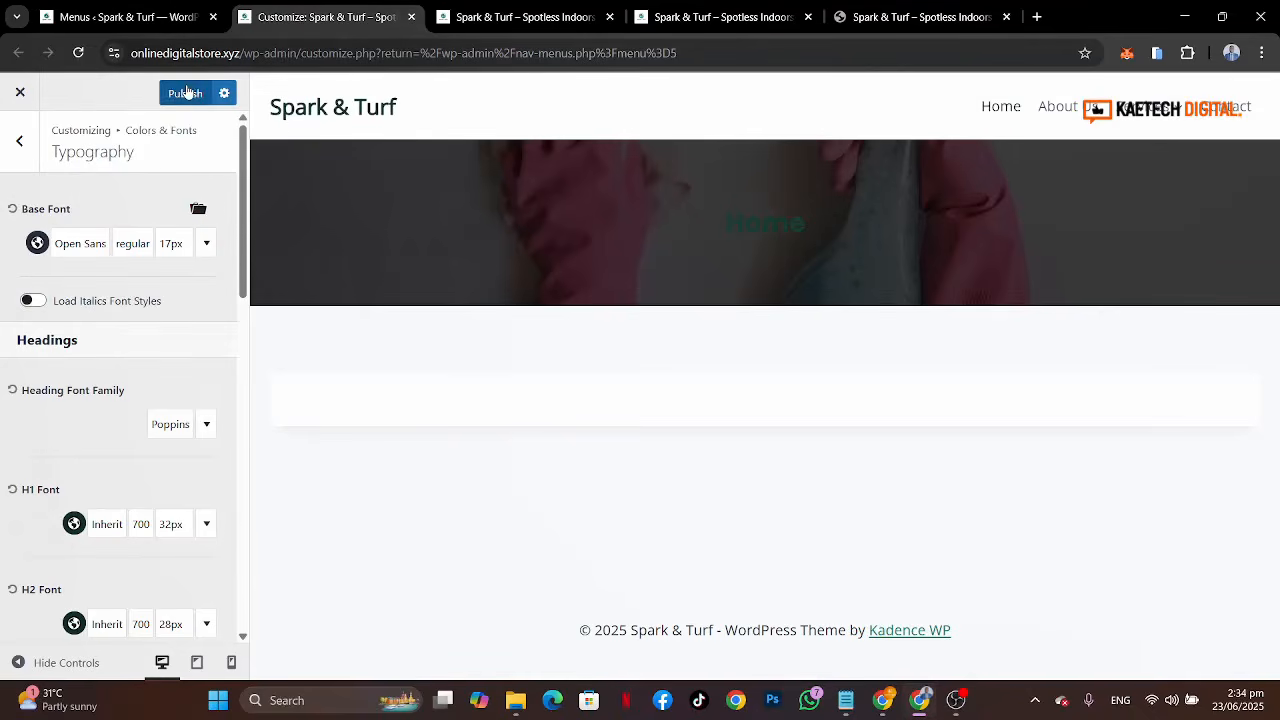
left_click(182, 92)
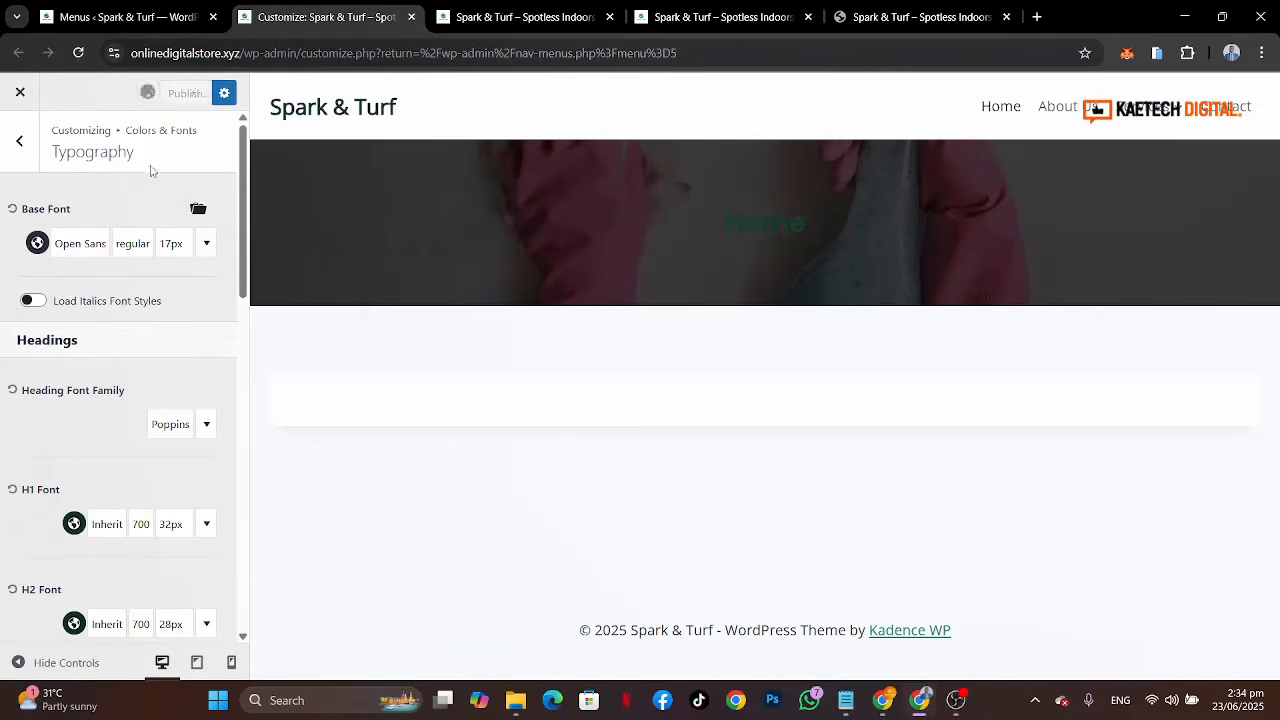
Step: Open the header's logo settings and set the logo layout to logo only
left_click(35, 147)
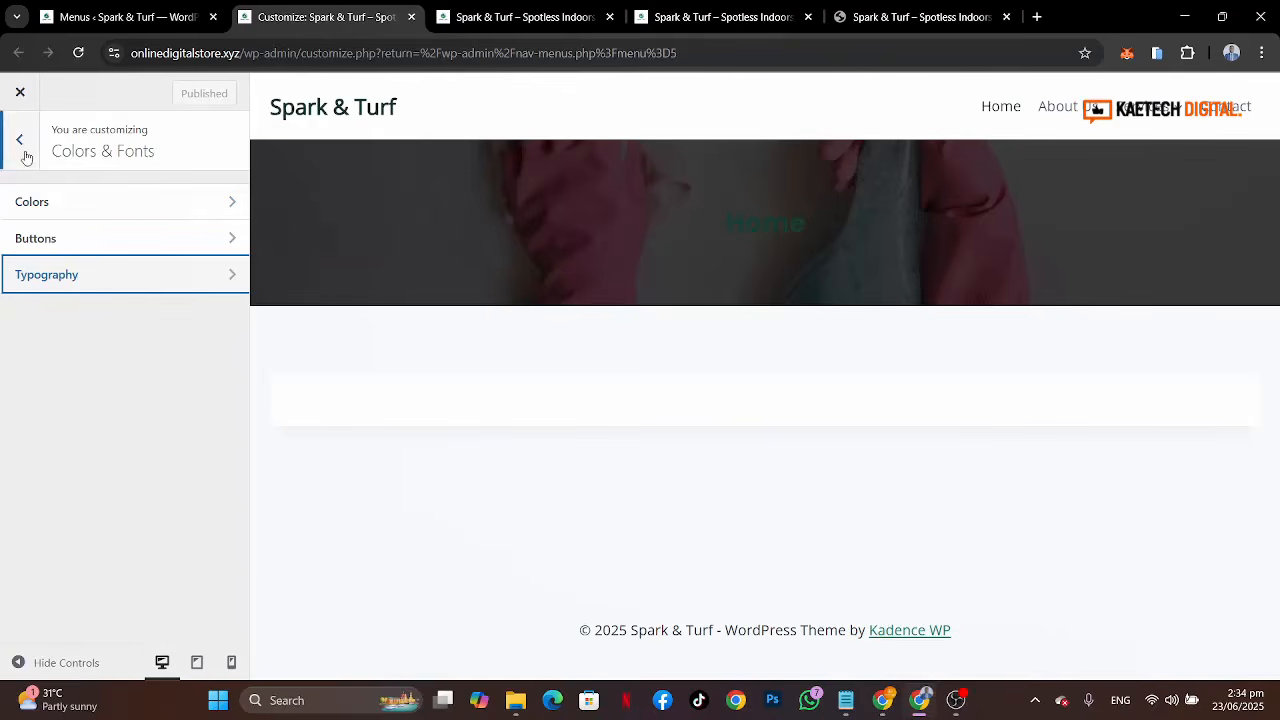
left_click(21, 143)
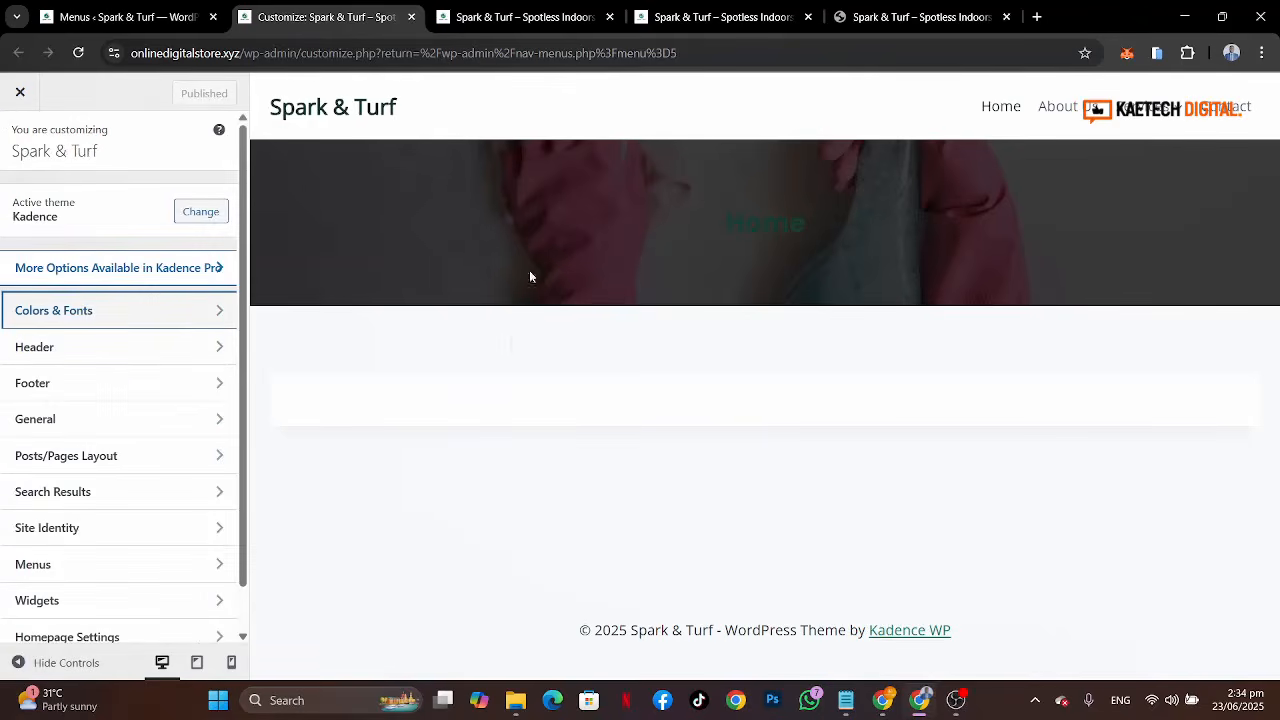
left_click(139, 347)
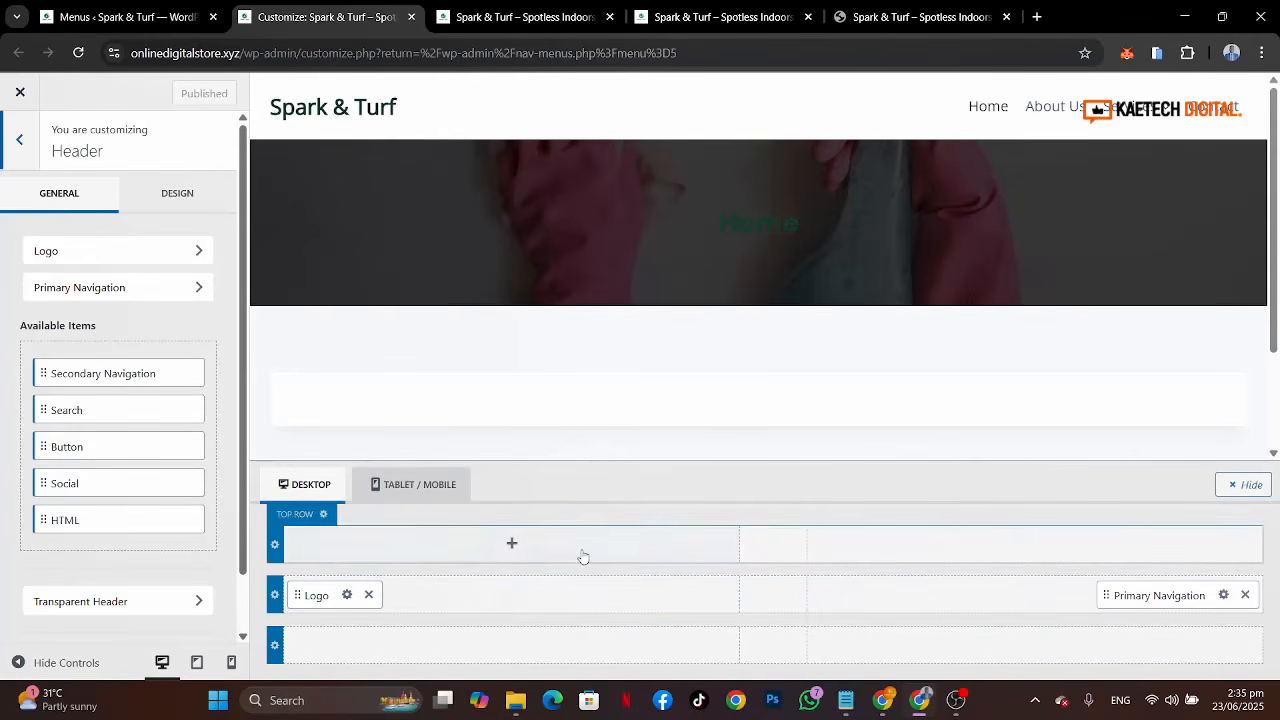
left_click(347, 595)
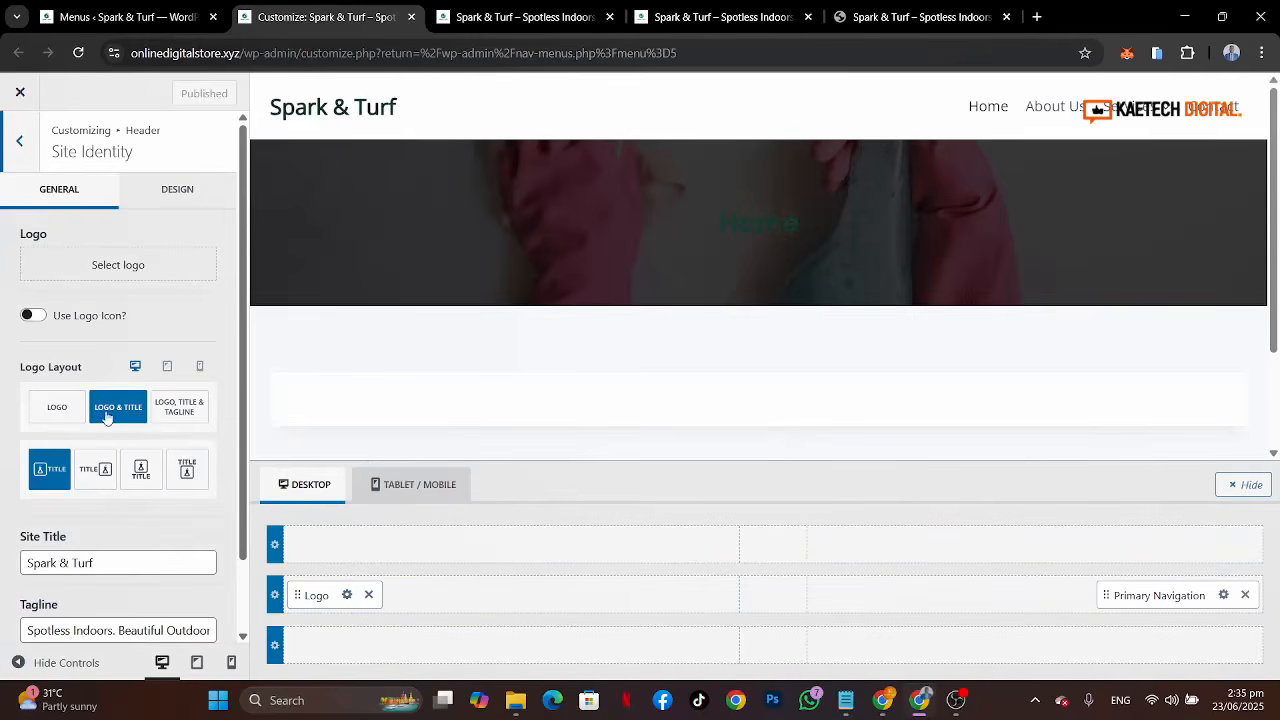
left_click(50, 416)
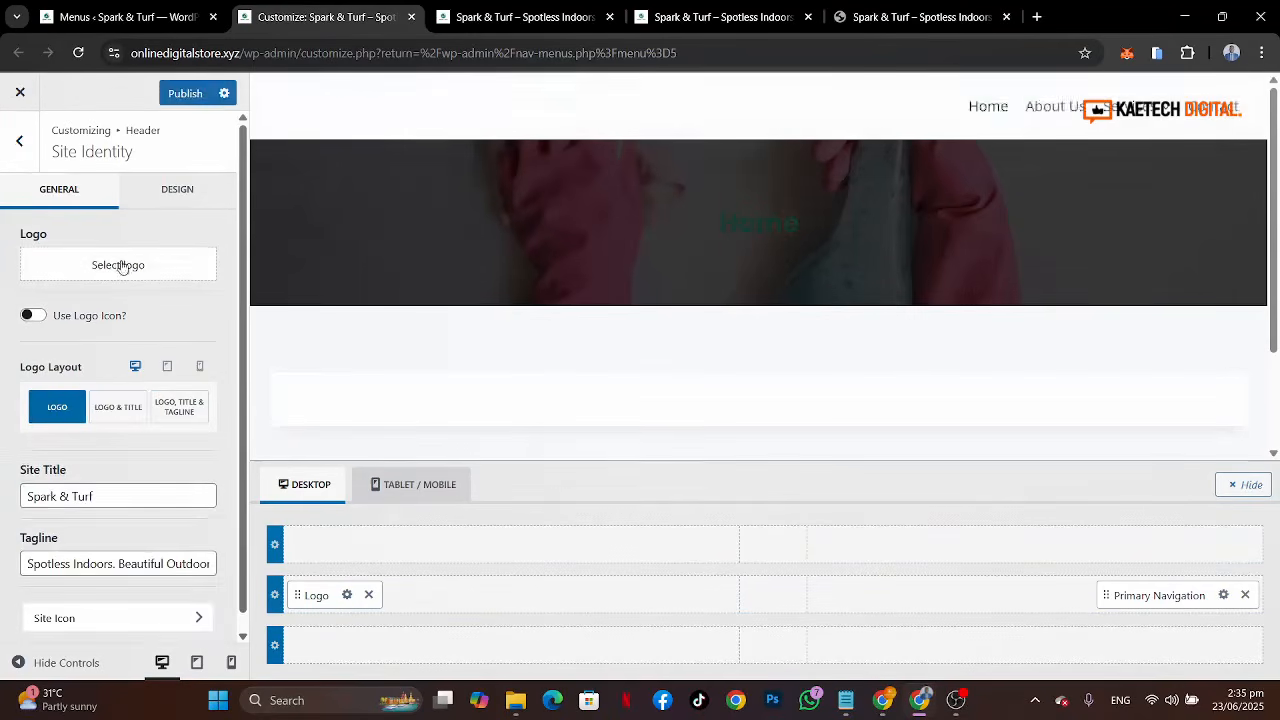
Step: Set the site logo to the Spark & Turf logo image, skipping cropping
left_click(121, 264)
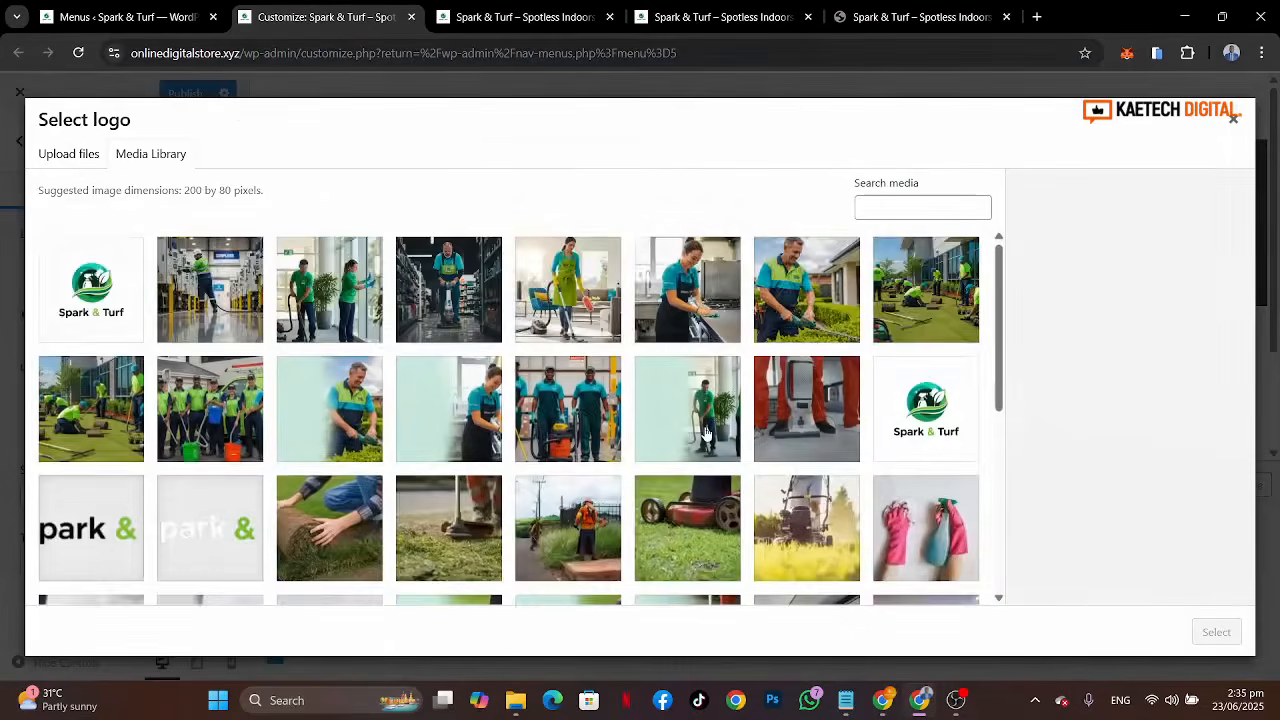
scroll(706, 434, "down", 3)
left_click(80, 417)
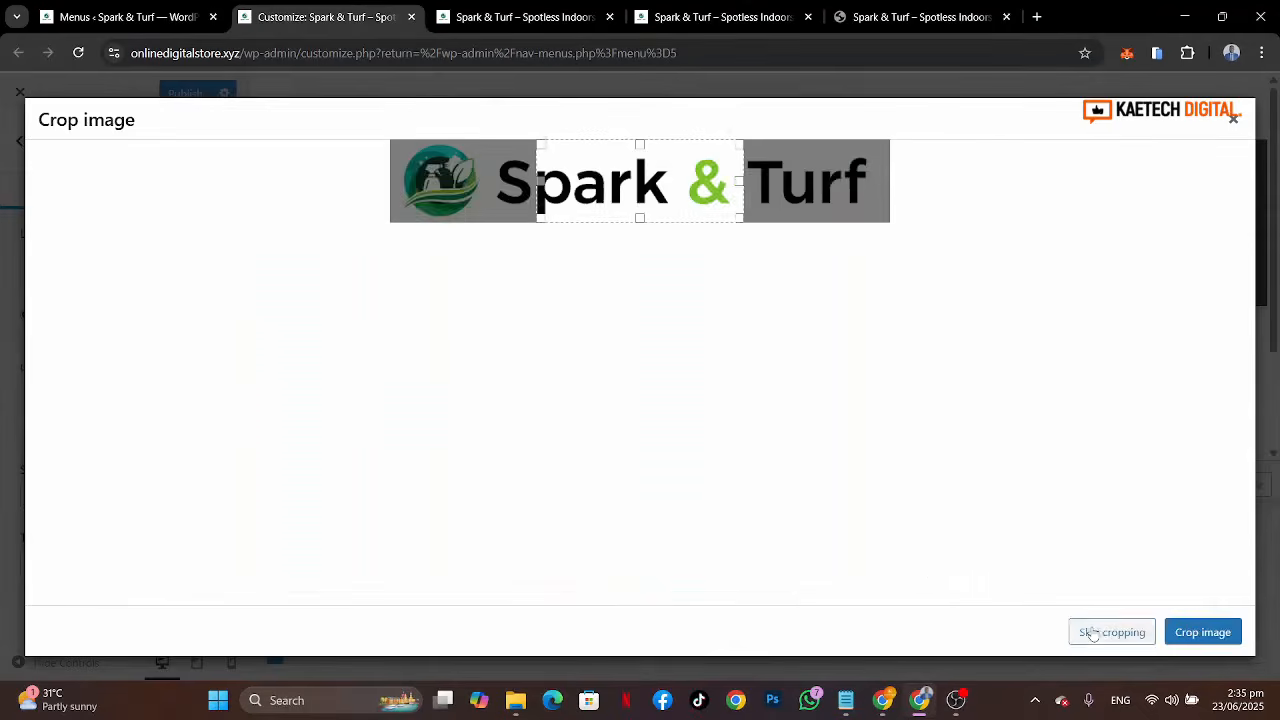
left_click(1093, 634)
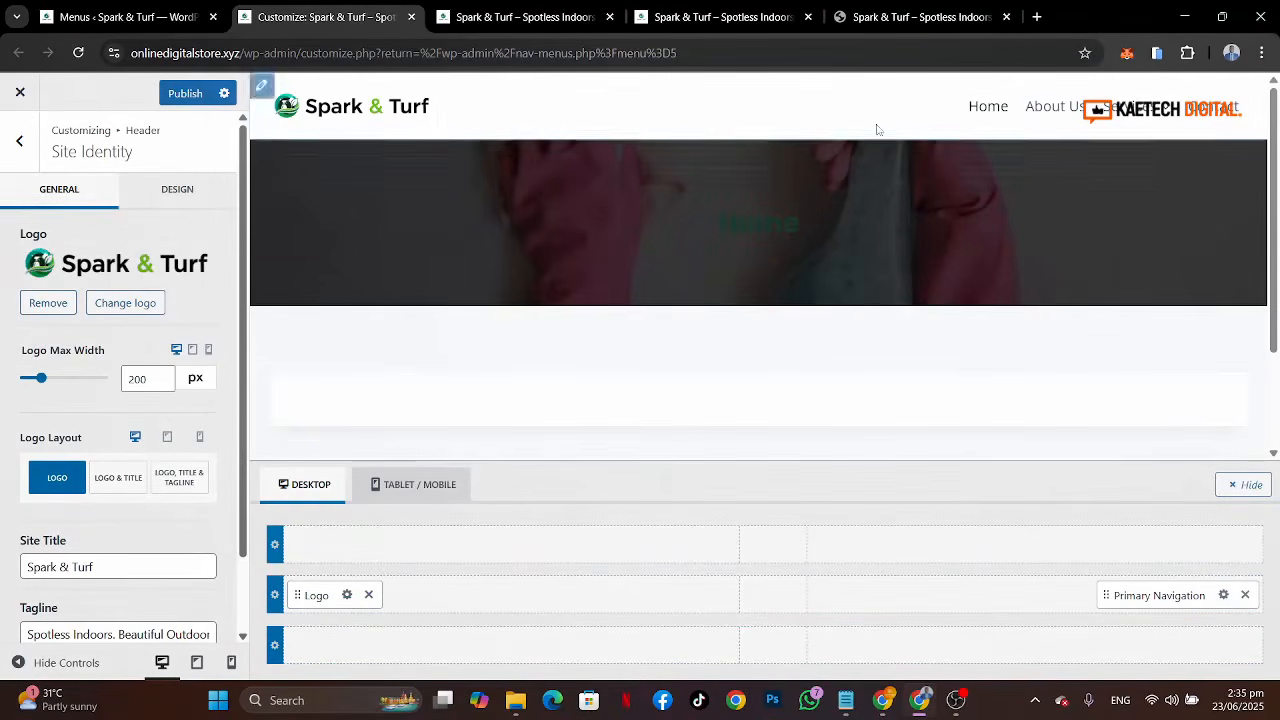
Step: Compare the header with the reference site and move the Primary Navigation to the centre of the main row
left_click(895, 14)
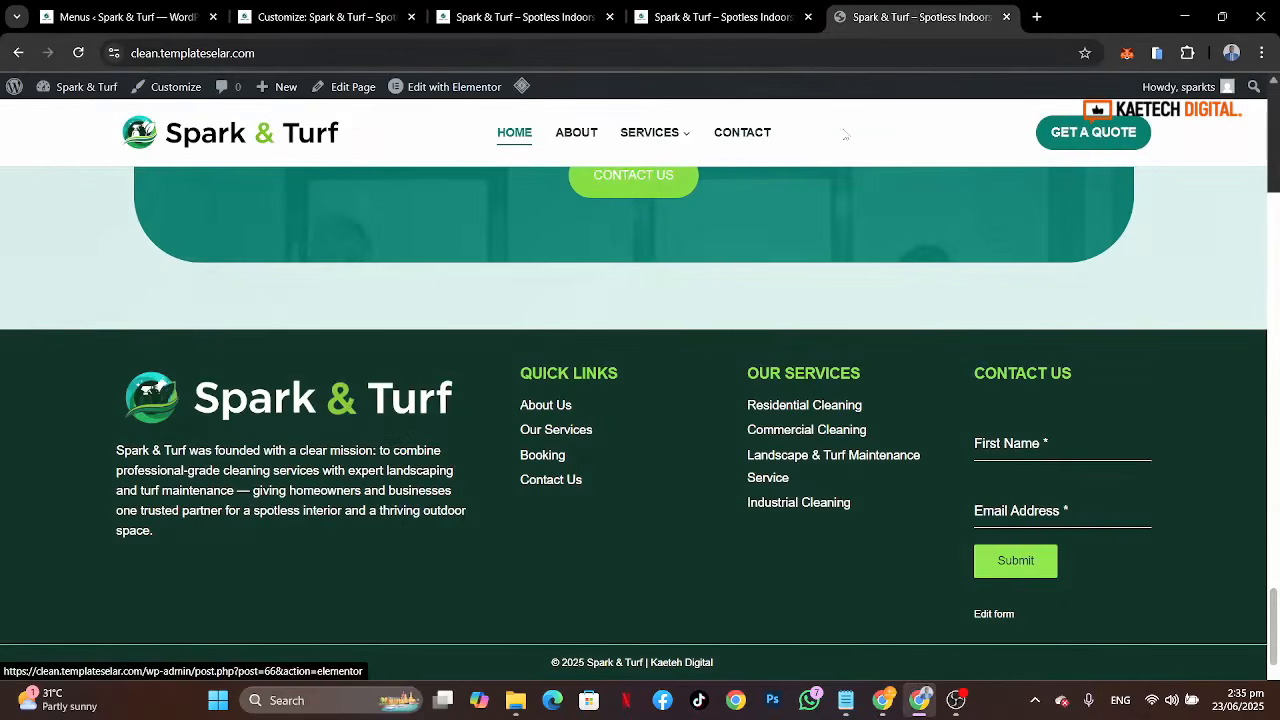
left_click(279, 13)
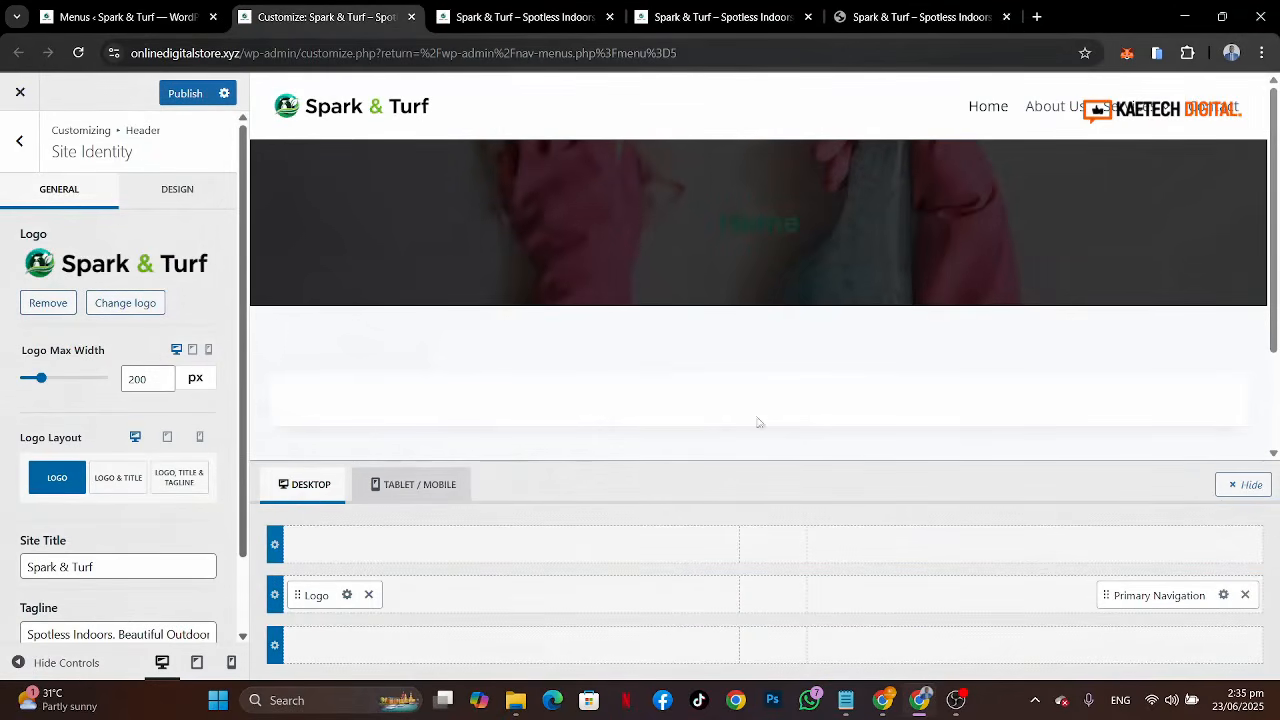
left_click(896, 17)
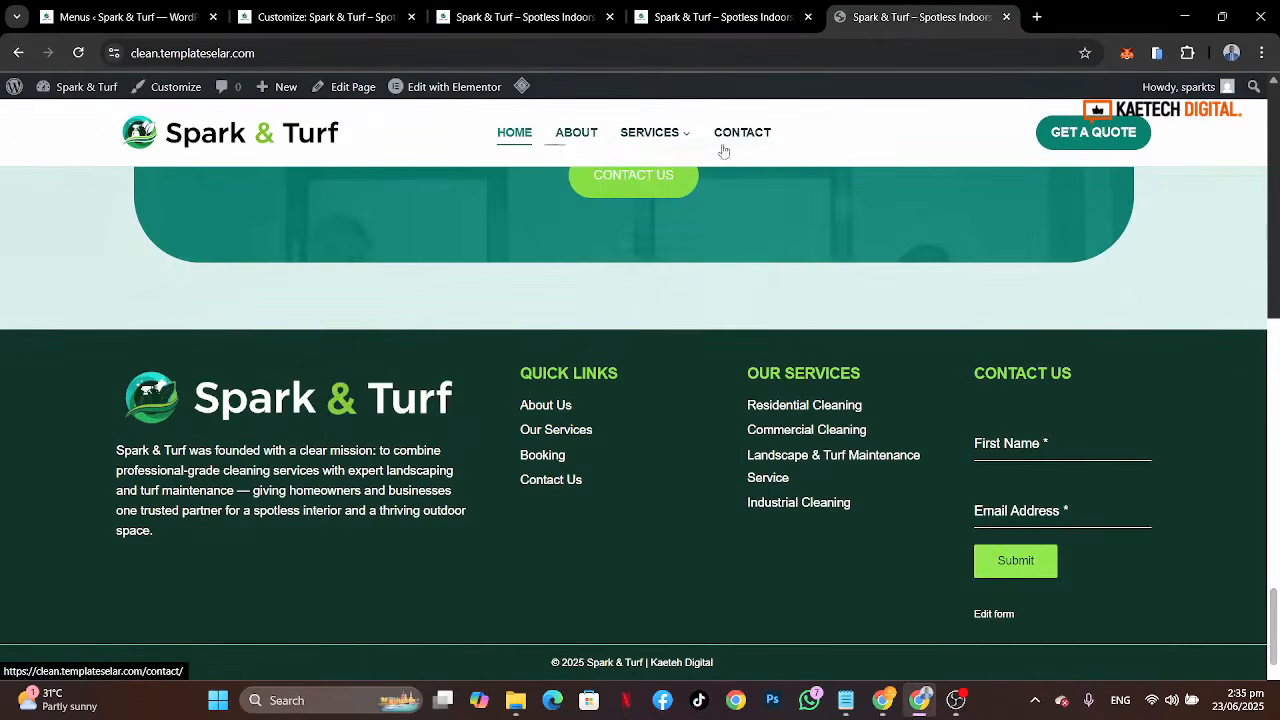
left_click(398, 18)
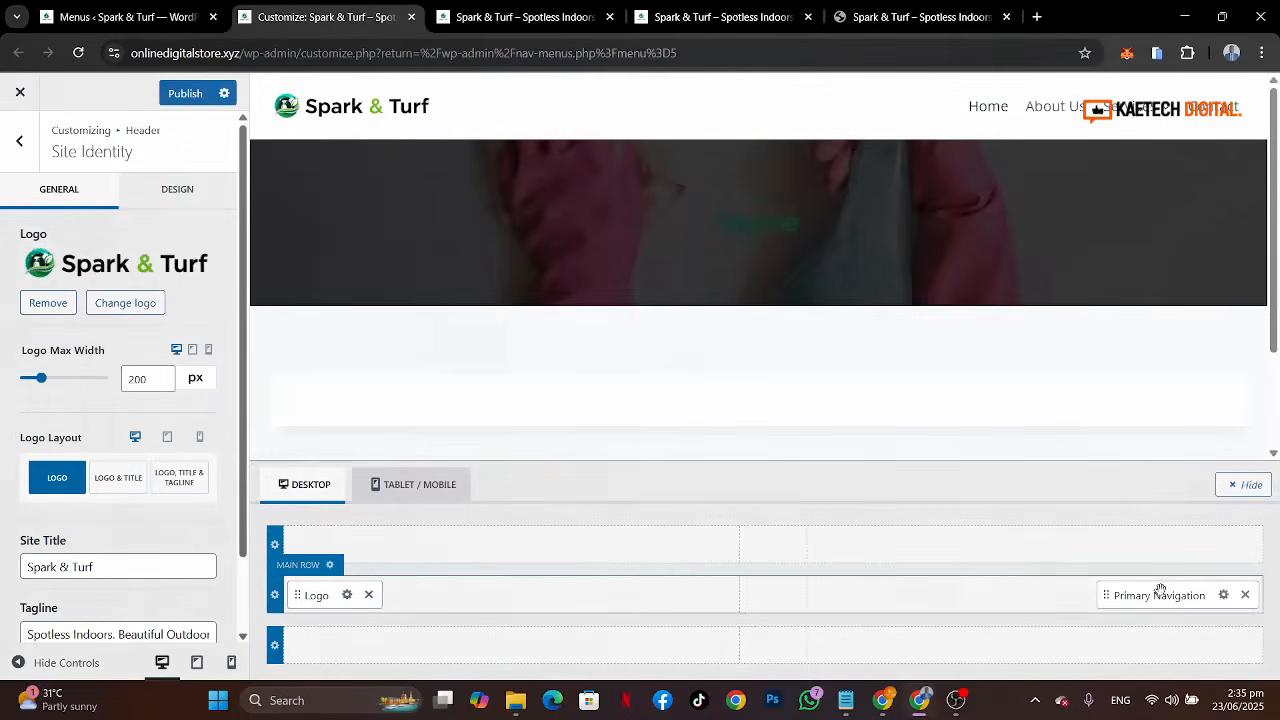
left_click_drag(1160, 590, 795, 601)
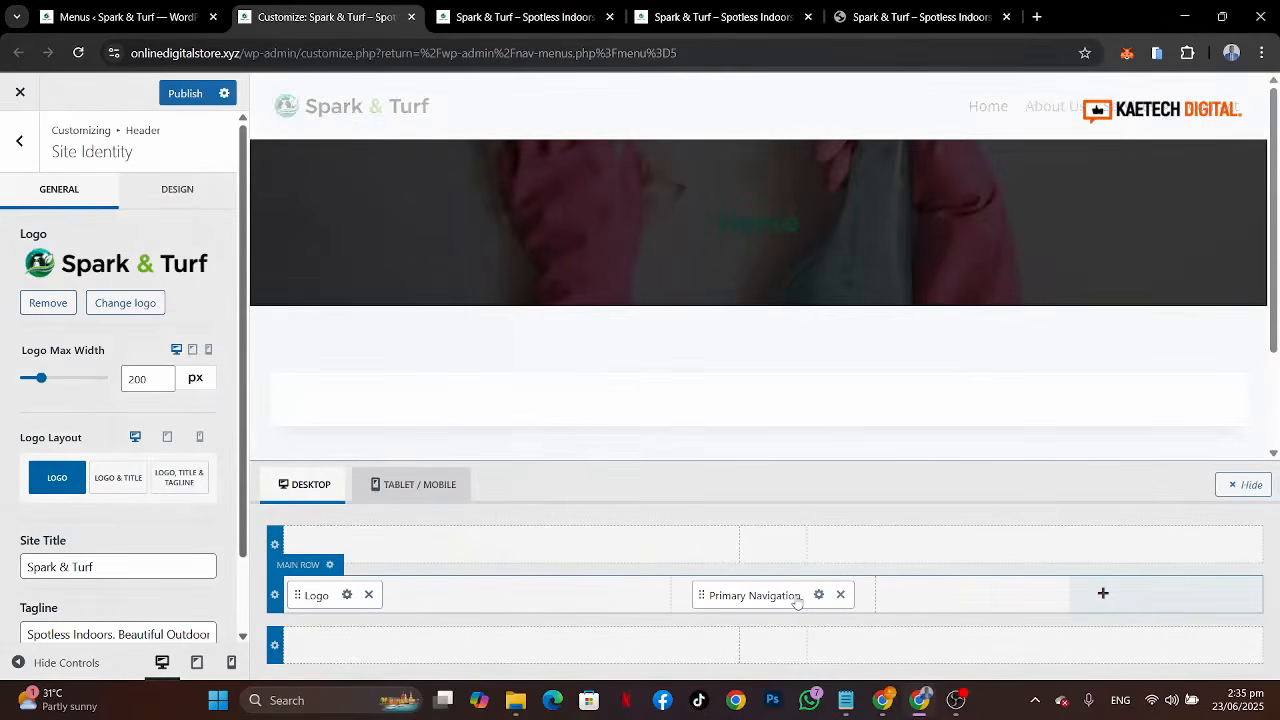
Step: Open the Primary Navigation design settings and set the navigation's initial colour to the dark green palette swatch
left_click(895, 18)
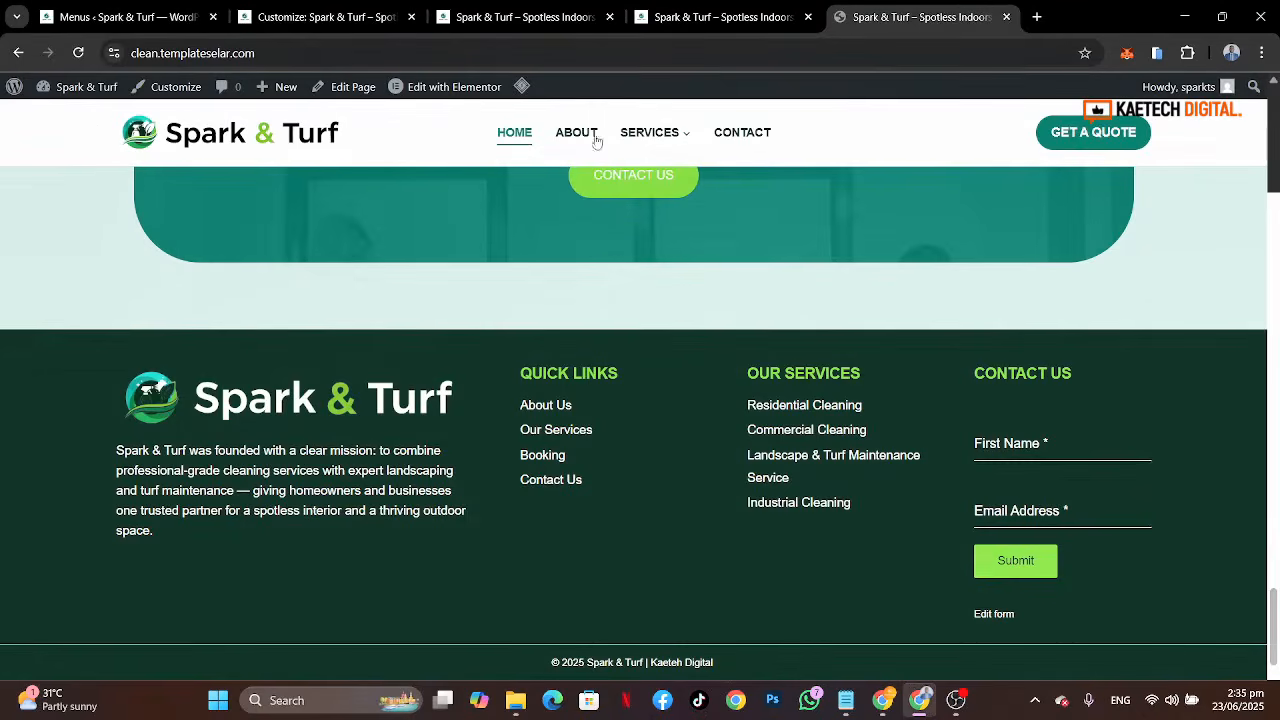
left_click(308, 12)
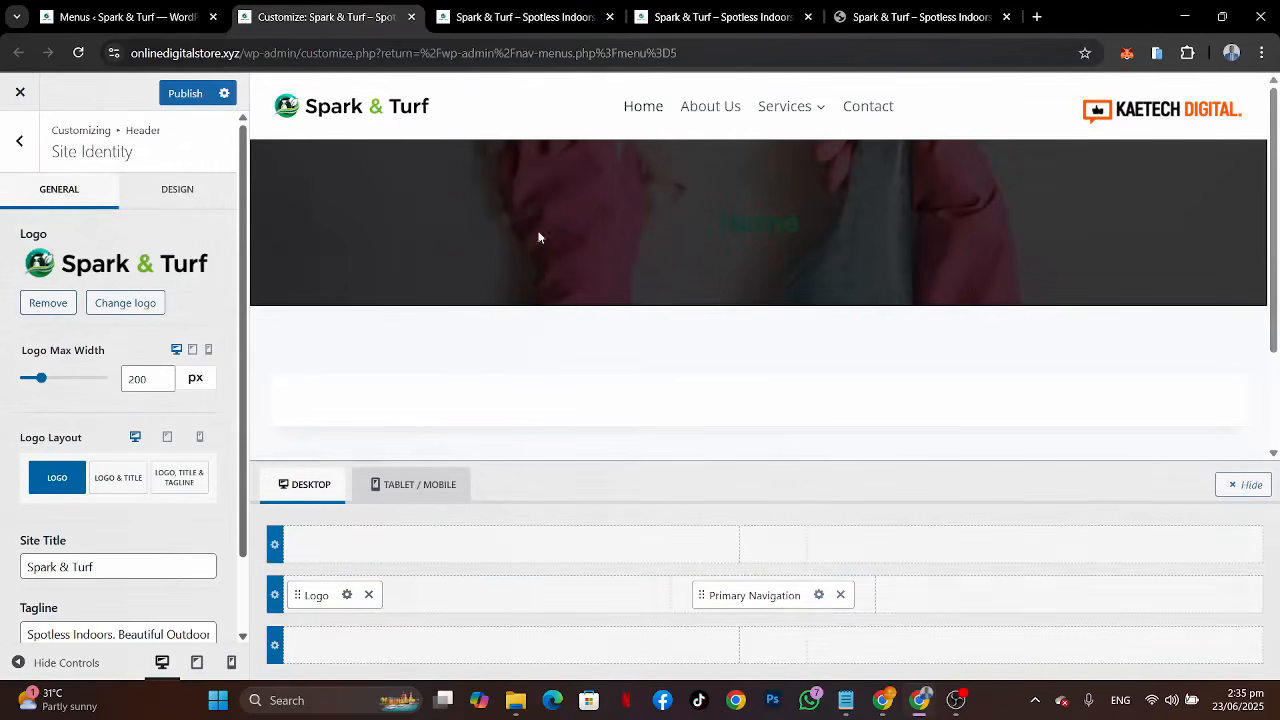
left_click(819, 596)
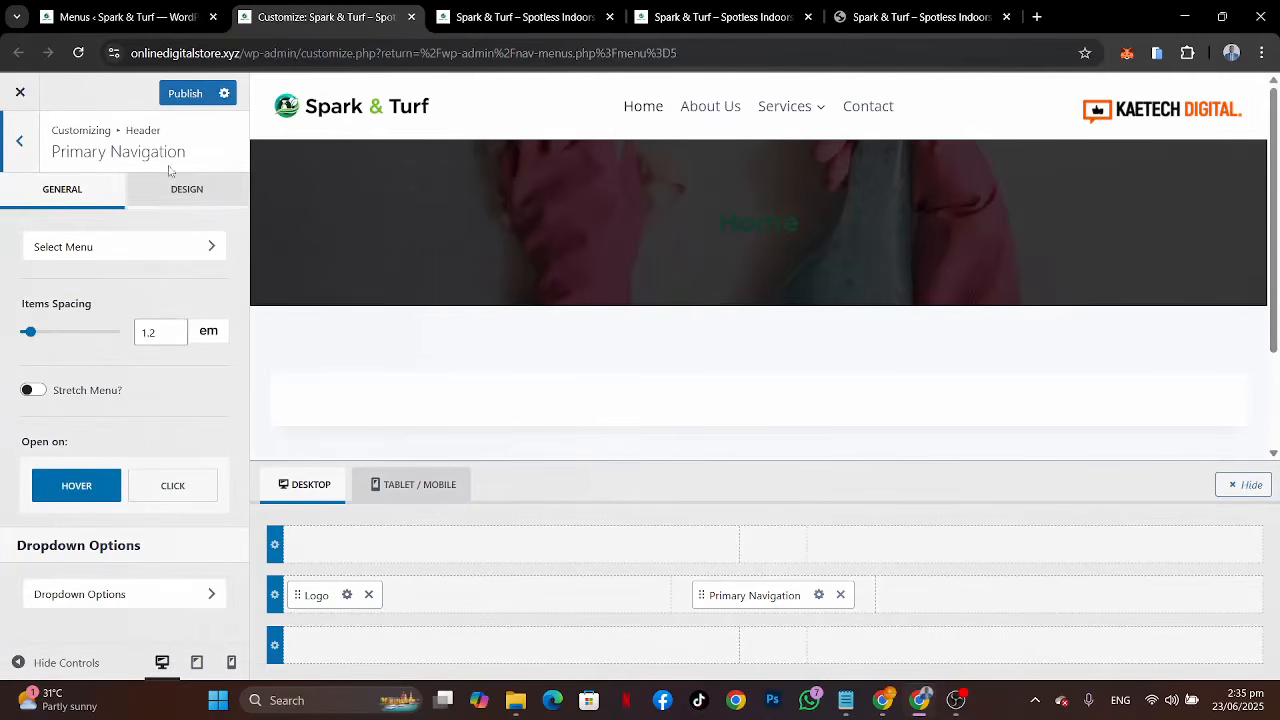
left_click(174, 197)
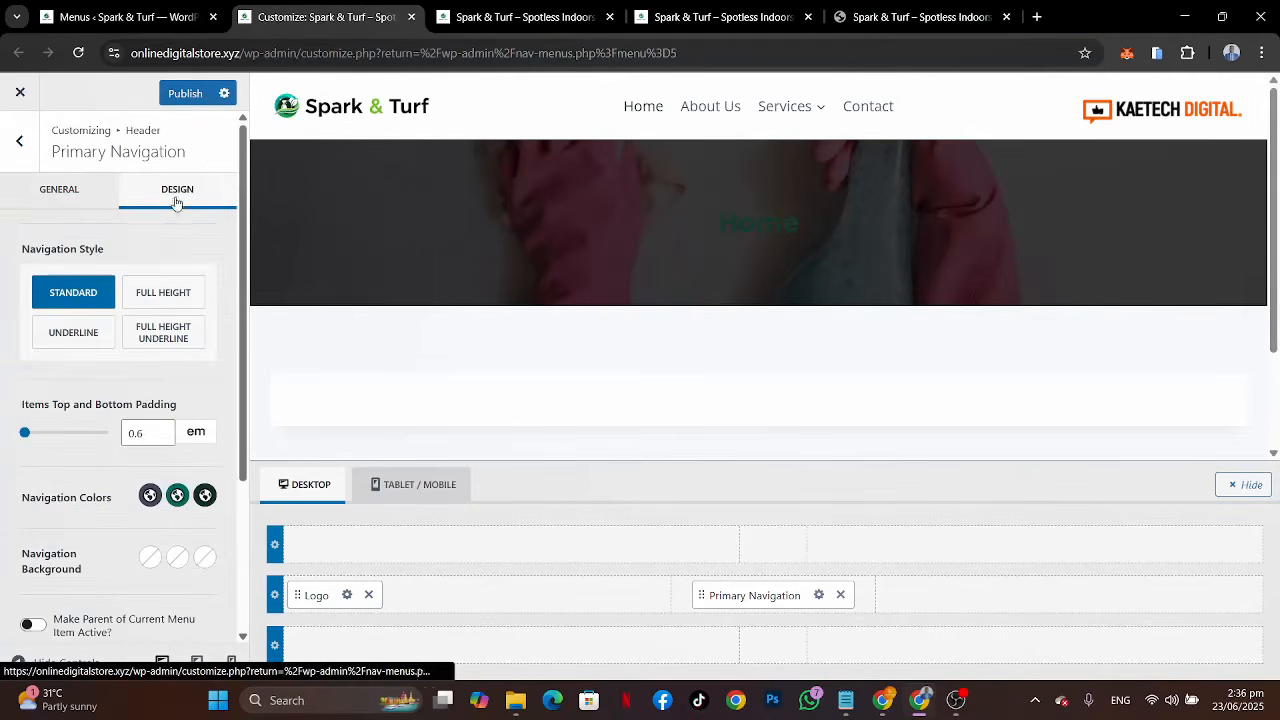
left_click(149, 497)
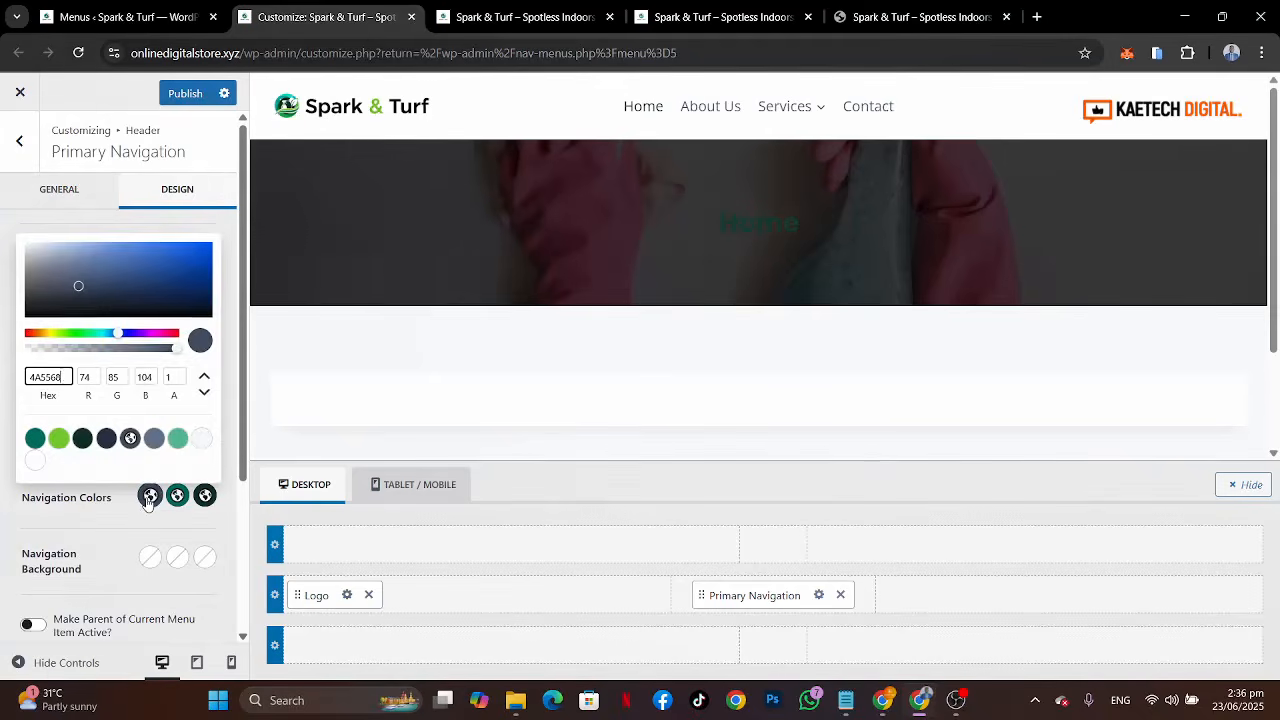
left_click(83, 439)
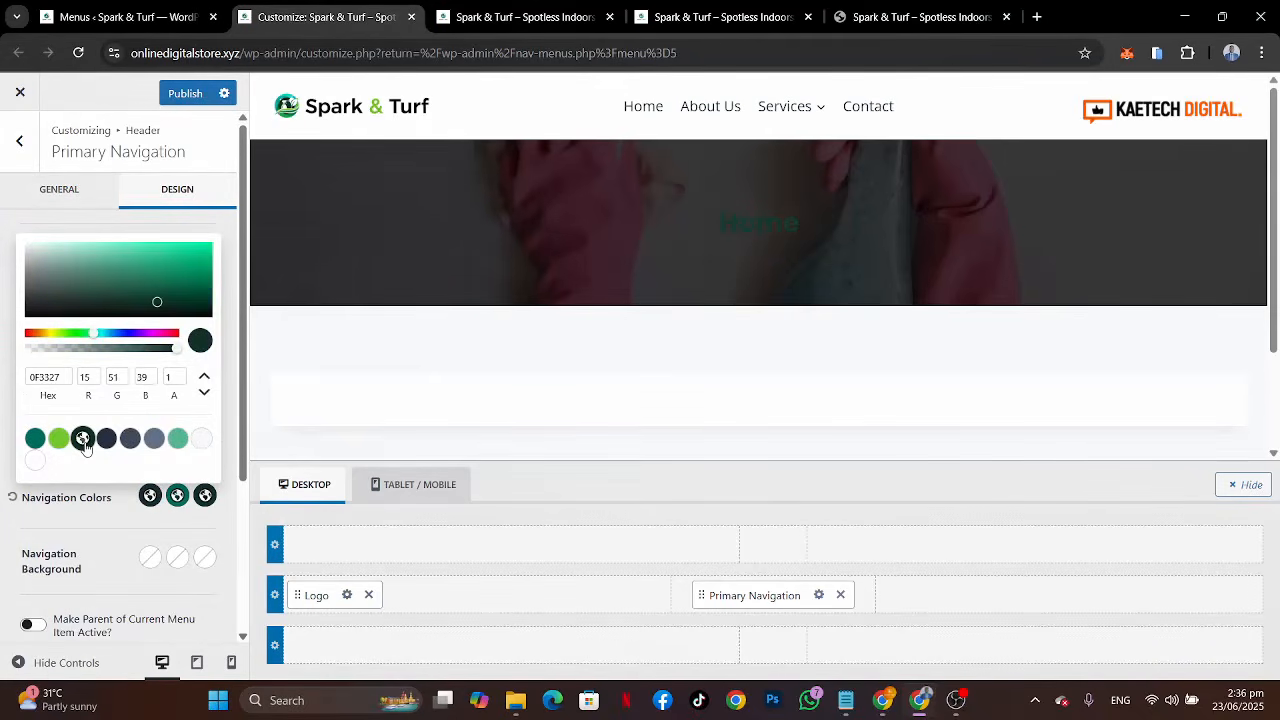
left_click(110, 502)
Step: Set the navigation's hover and active colours to the teal green palette swatch
left_click(177, 497)
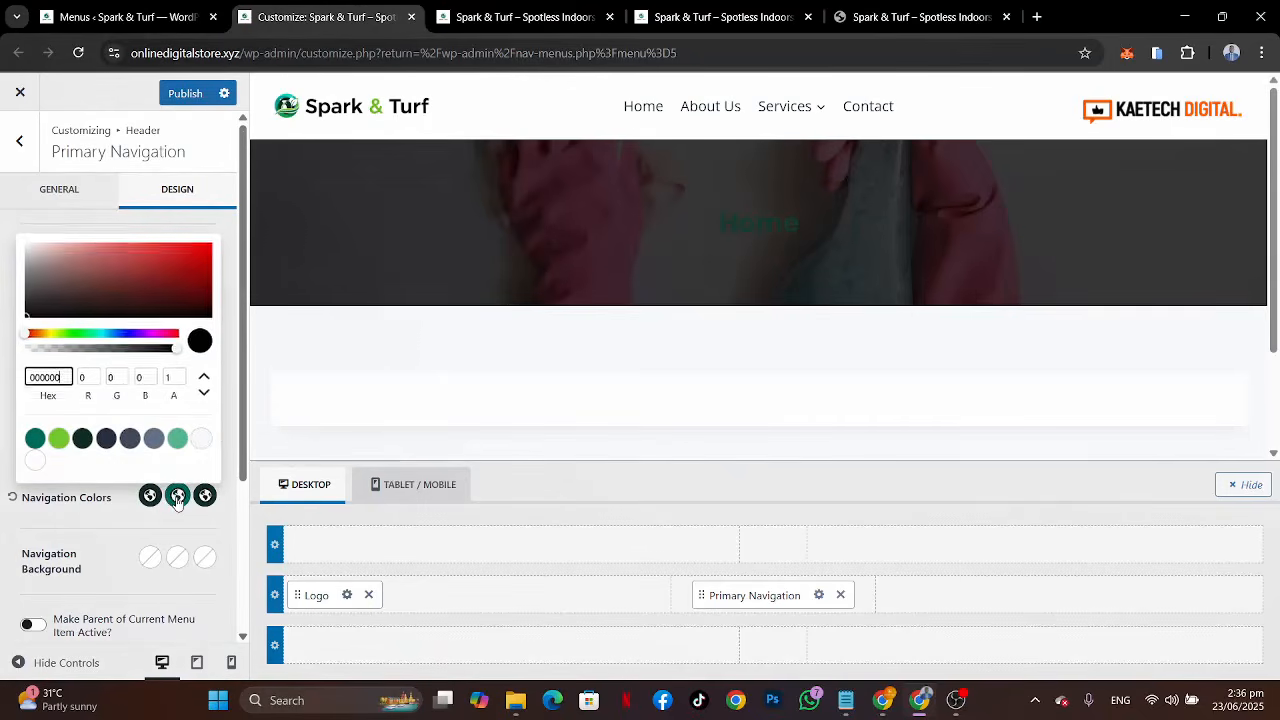
left_click(38, 440)
left_click(205, 495)
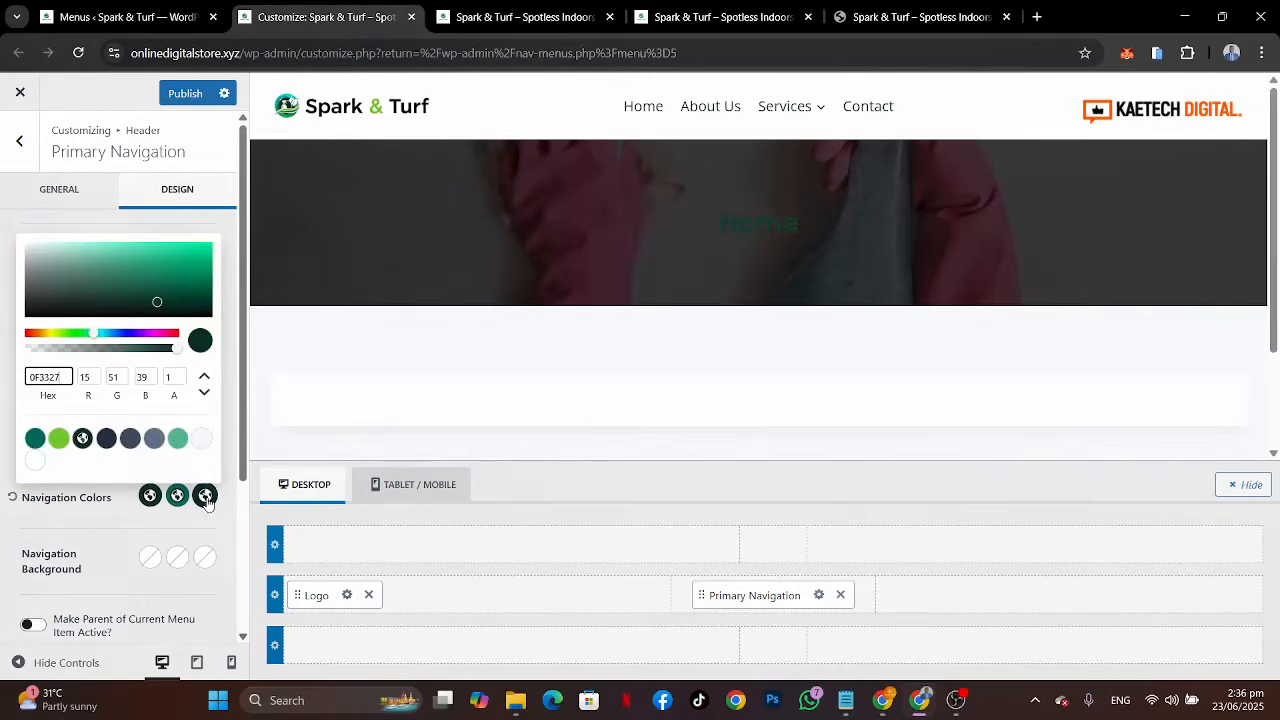
left_click(41, 442)
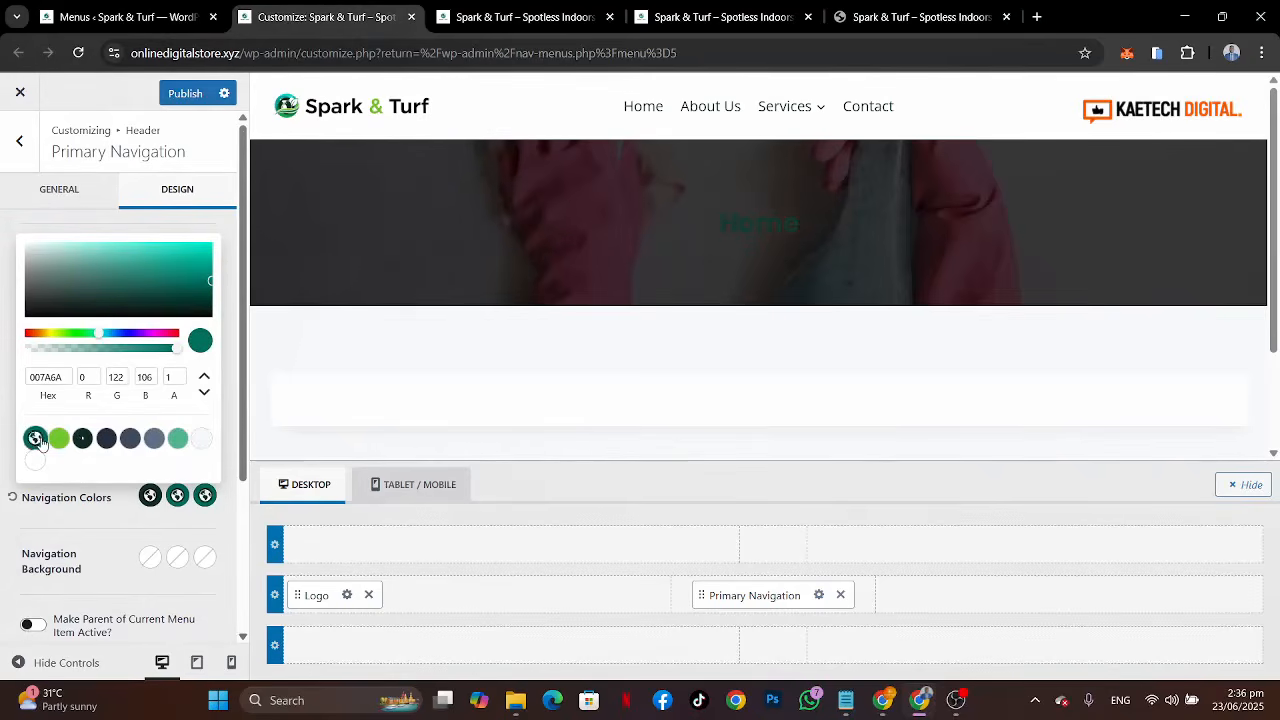
left_click(119, 509)
Step: Set the navigation font weight to 600 and its text transform to uppercase
scroll(117, 364, "down", 2)
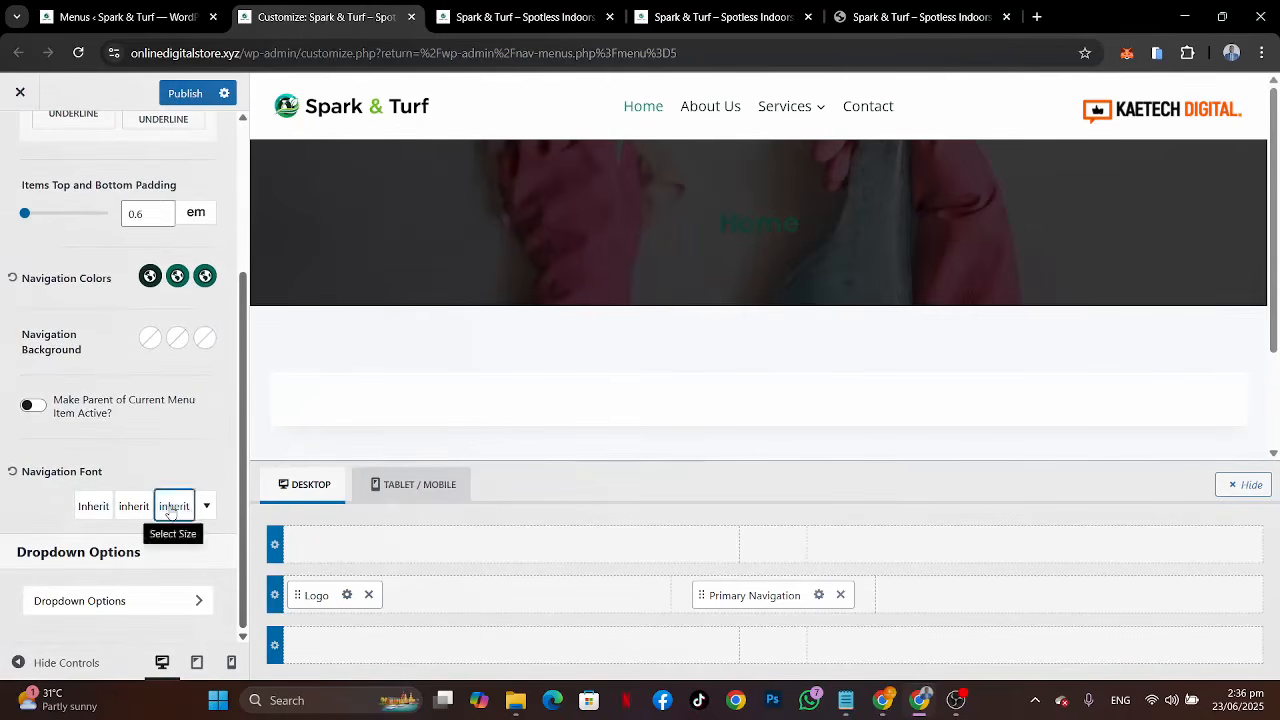
left_click(174, 510)
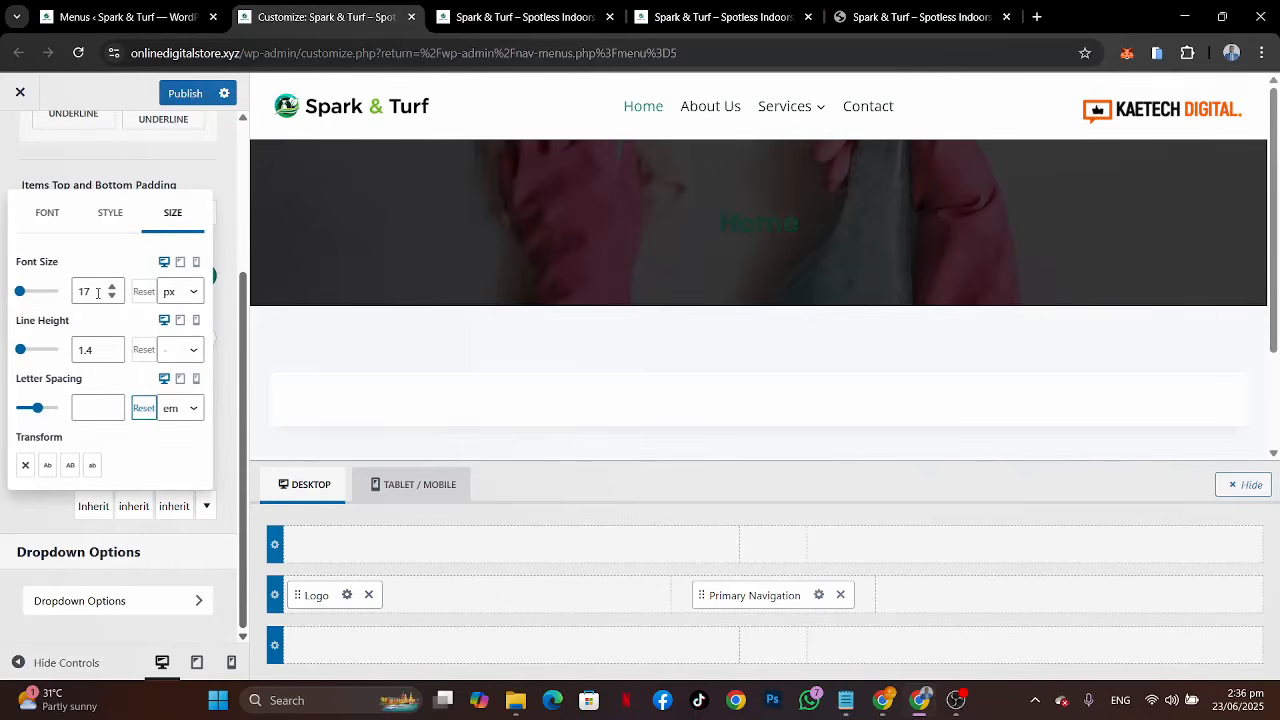
left_click(110, 213)
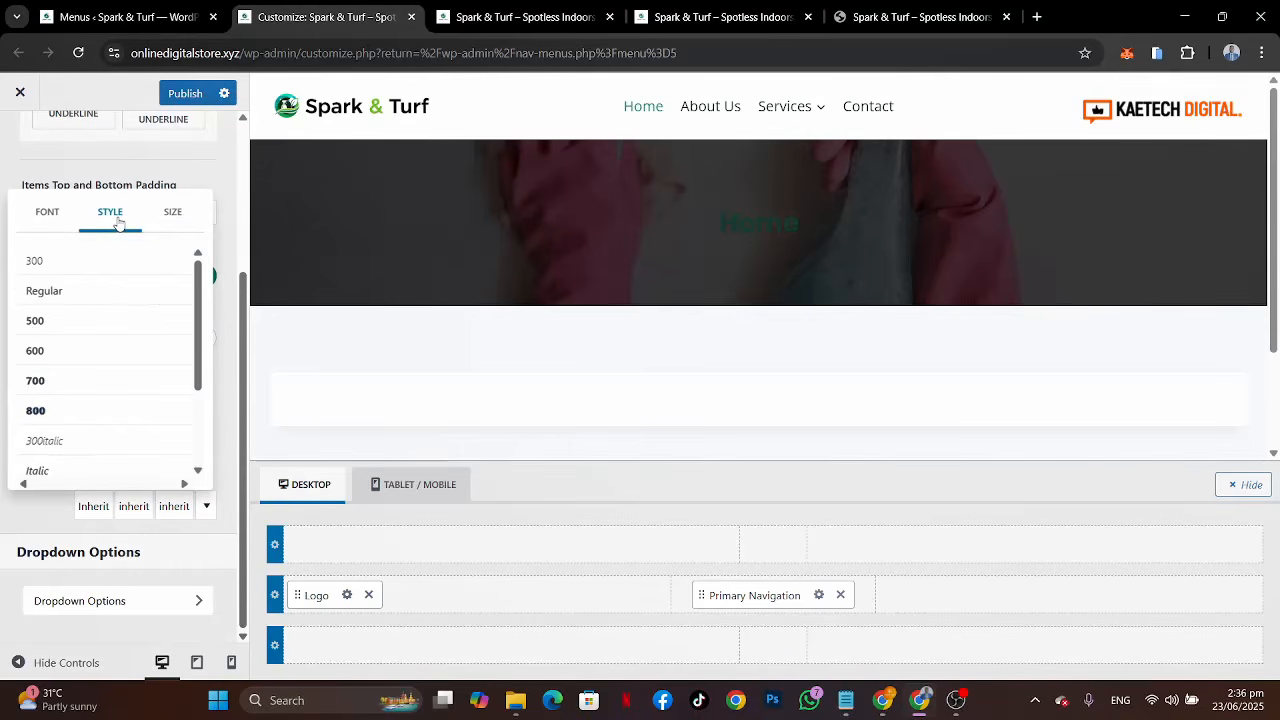
left_click(86, 359)
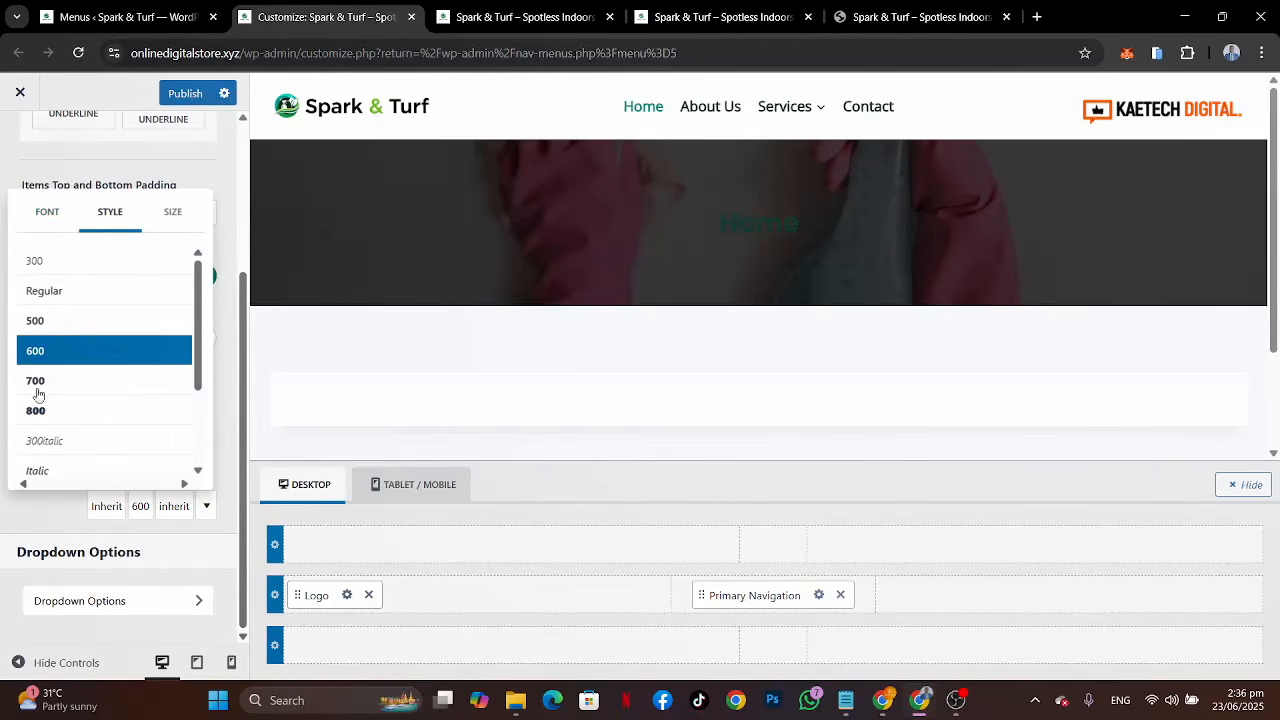
left_click(170, 214)
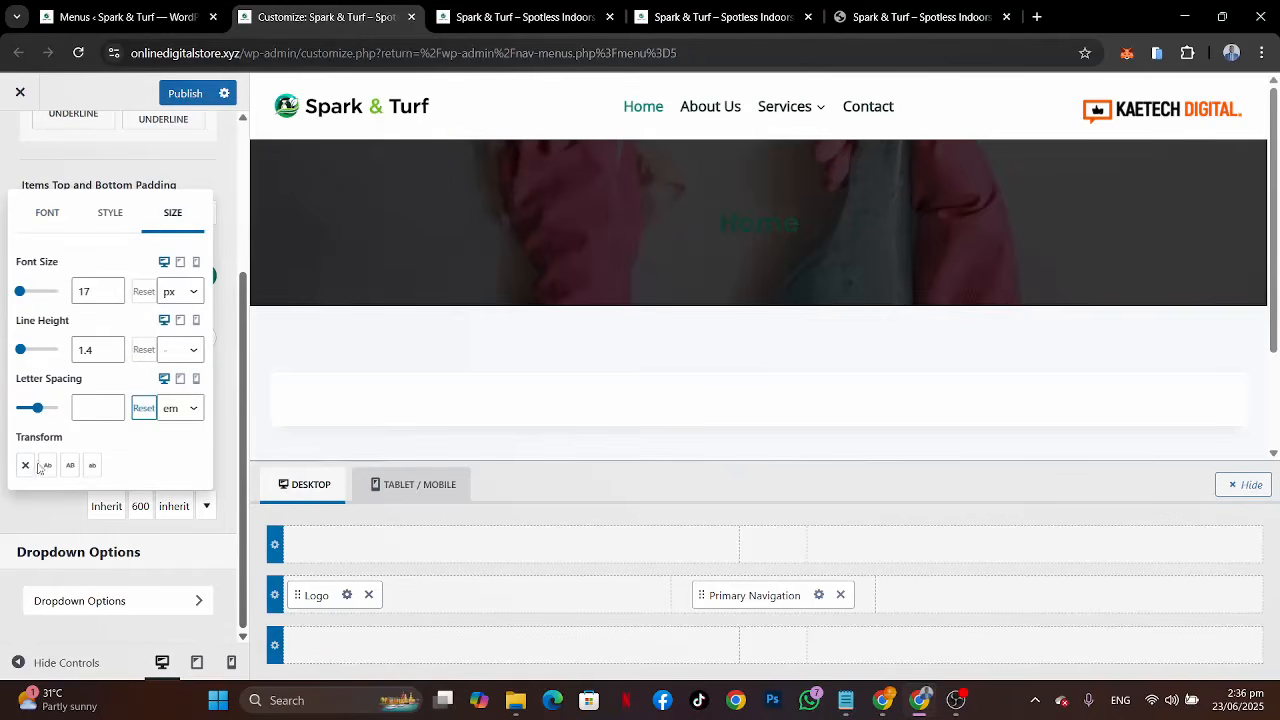
left_click(69, 466)
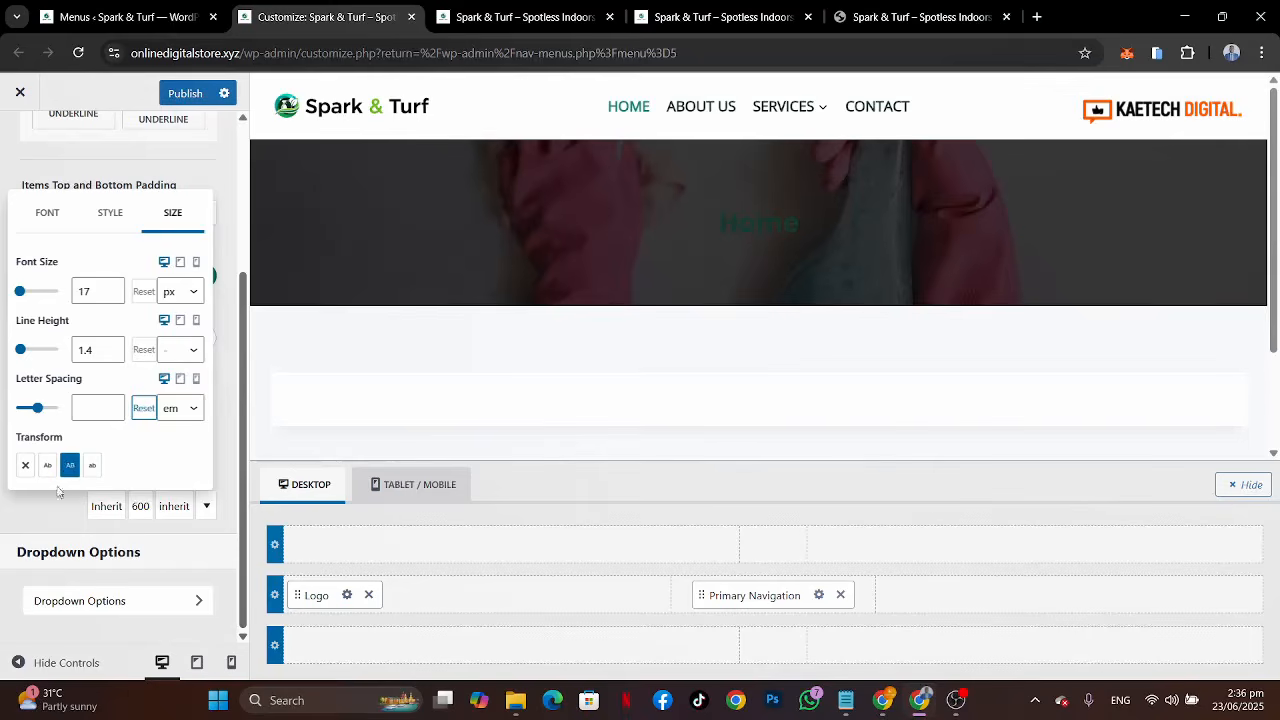
left_click(47, 504)
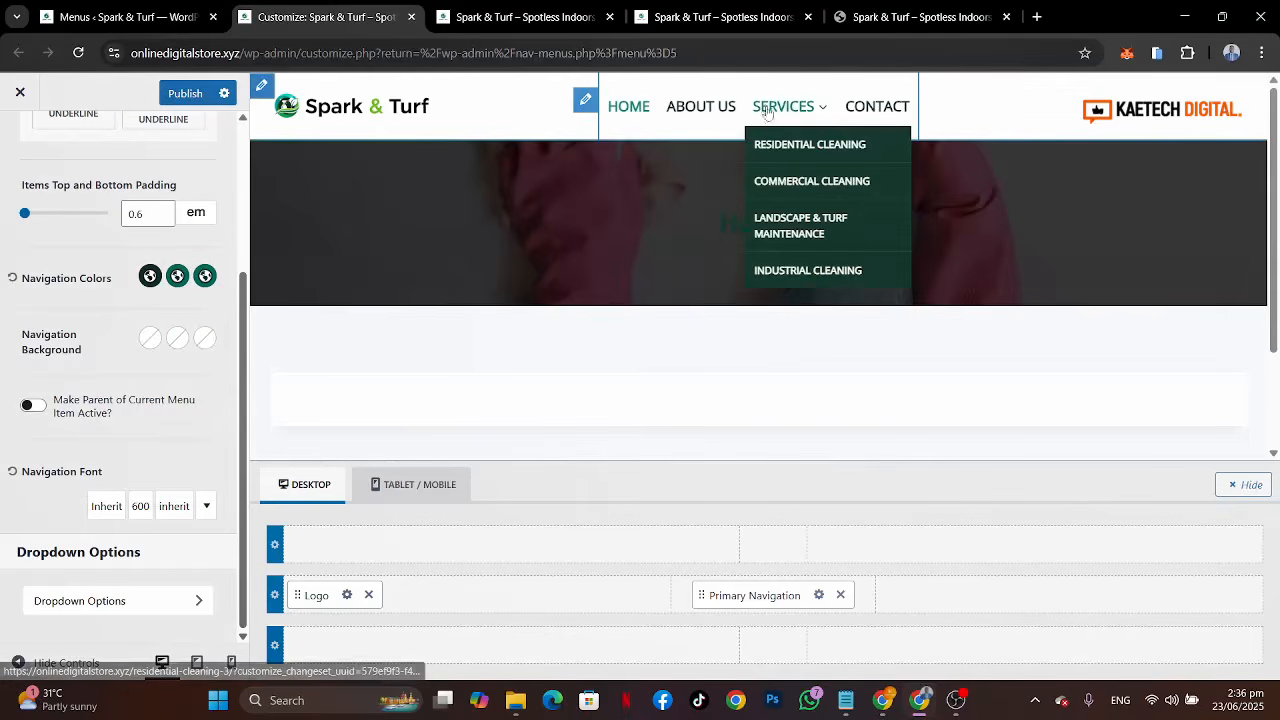
Step: Compare the menu with the reference site and reduce the navigation font size to 15 px
mouse_move(785, 106)
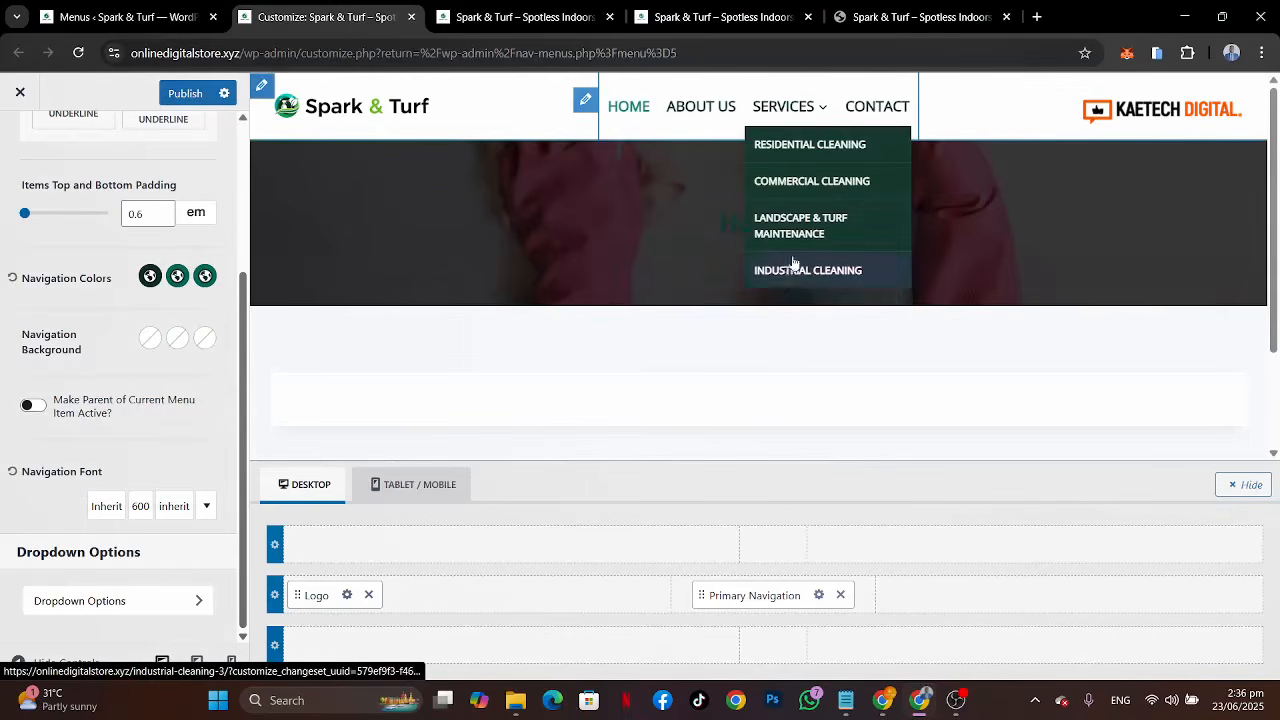
left_click(881, 14)
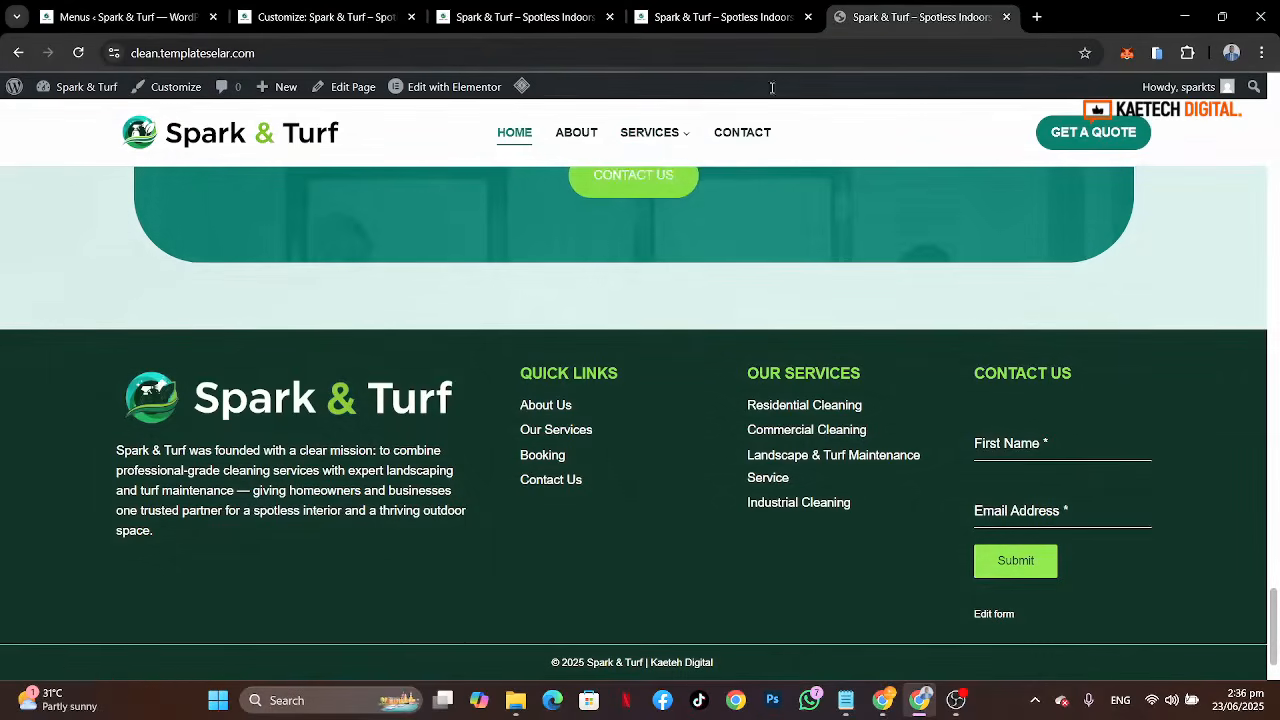
mouse_move(680, 134)
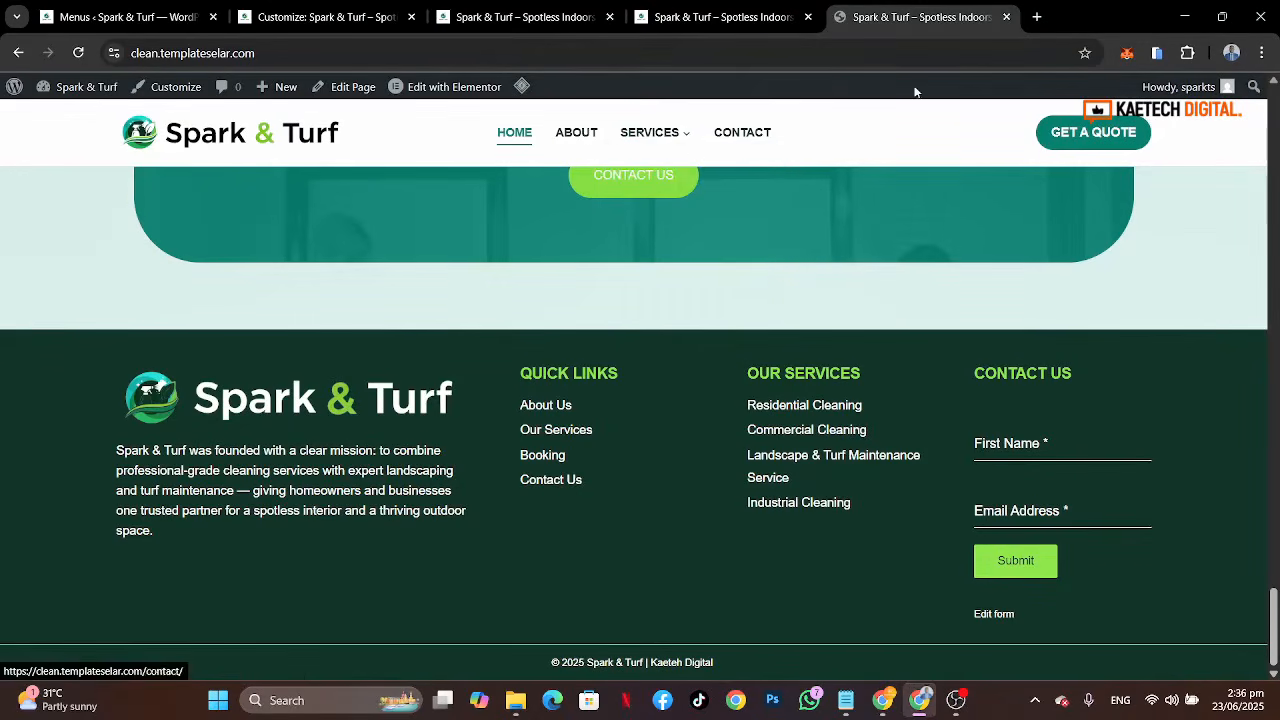
left_click(318, 17)
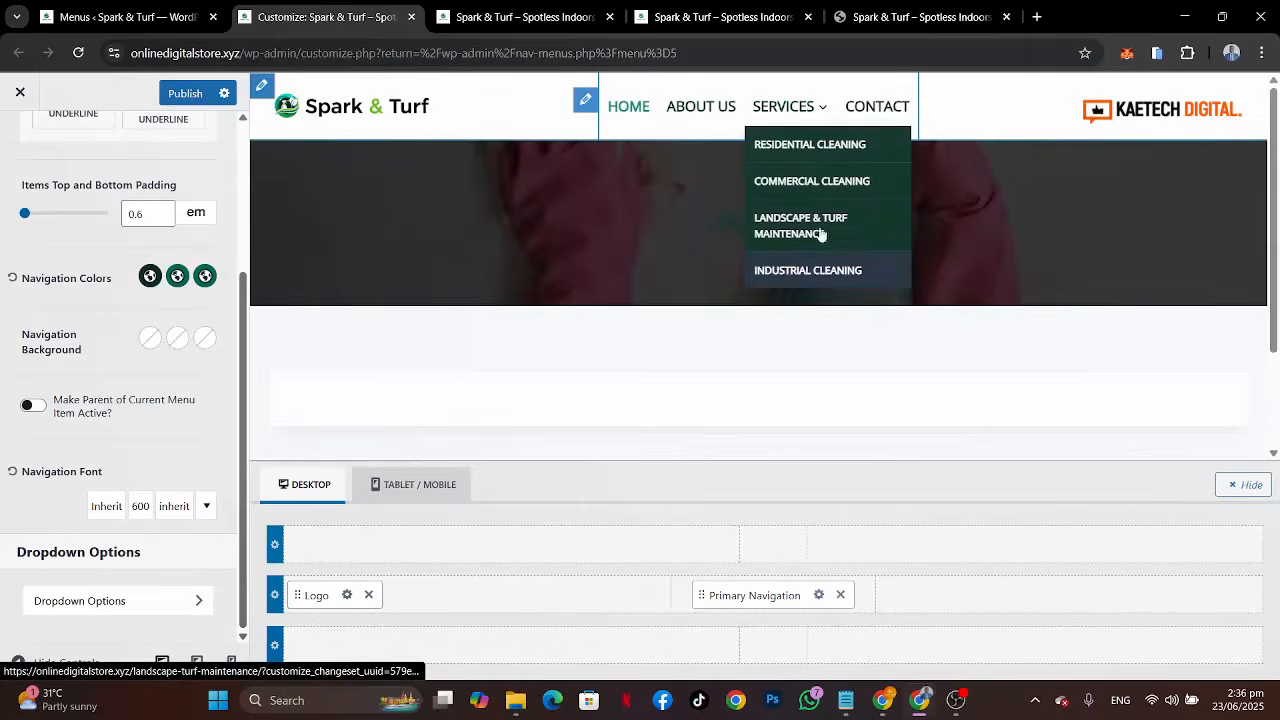
mouse_move(785, 115)
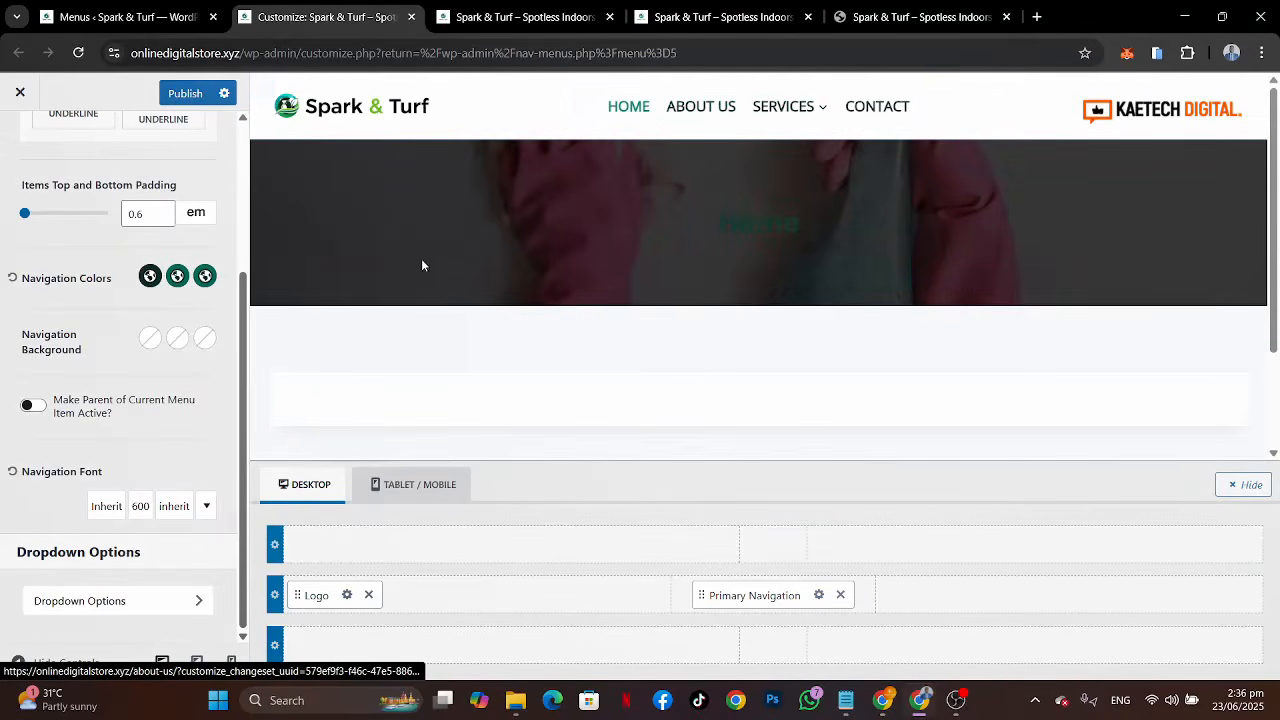
scroll(87, 353, "up", 3)
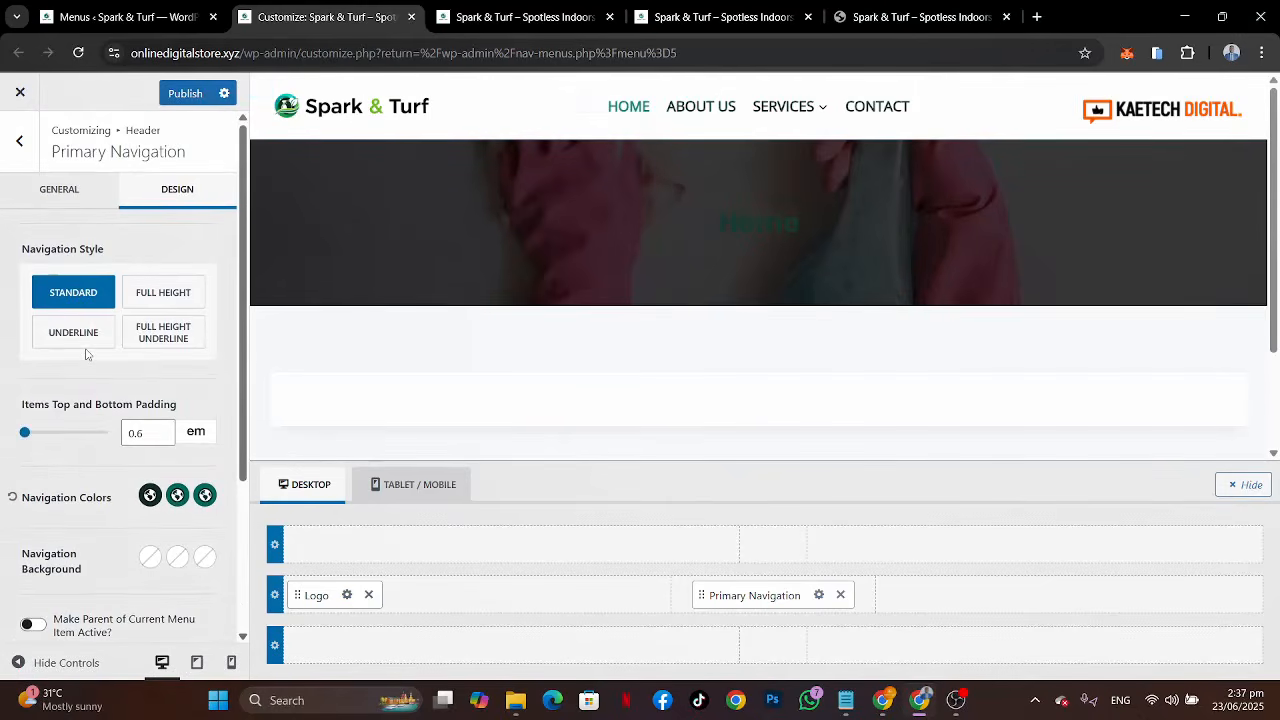
scroll(110, 440, "down", 2)
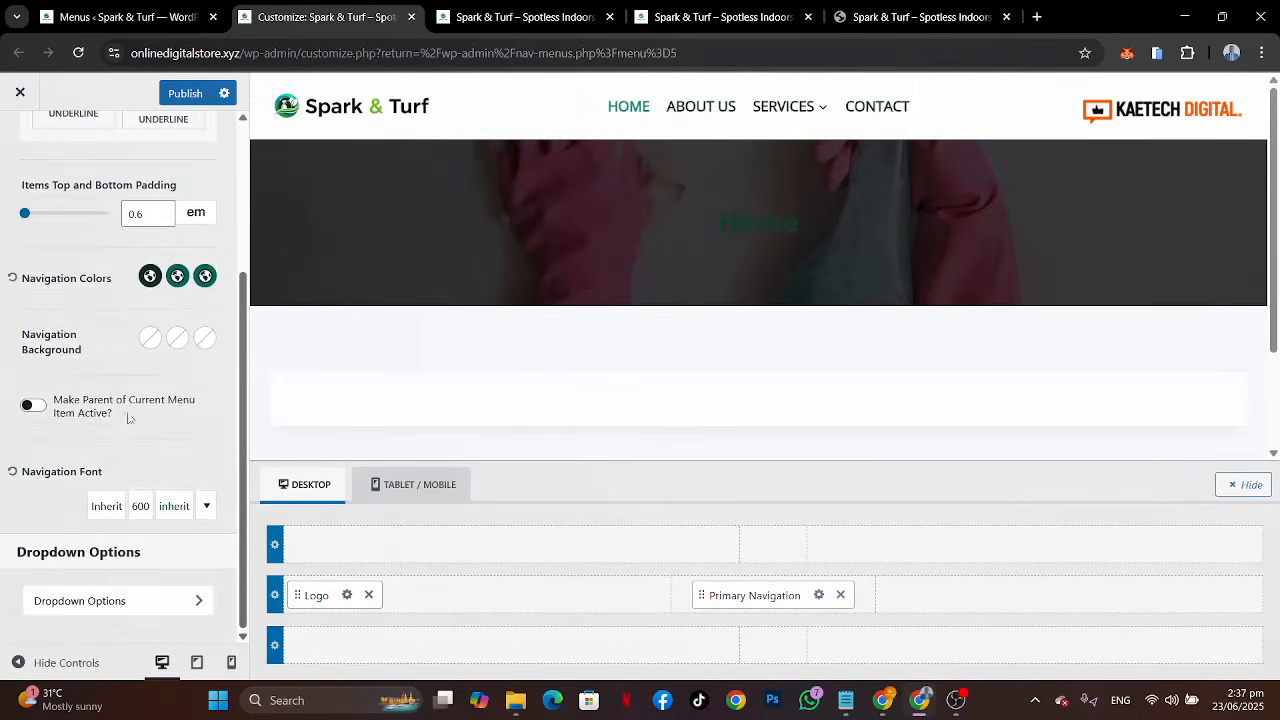
left_click(174, 506)
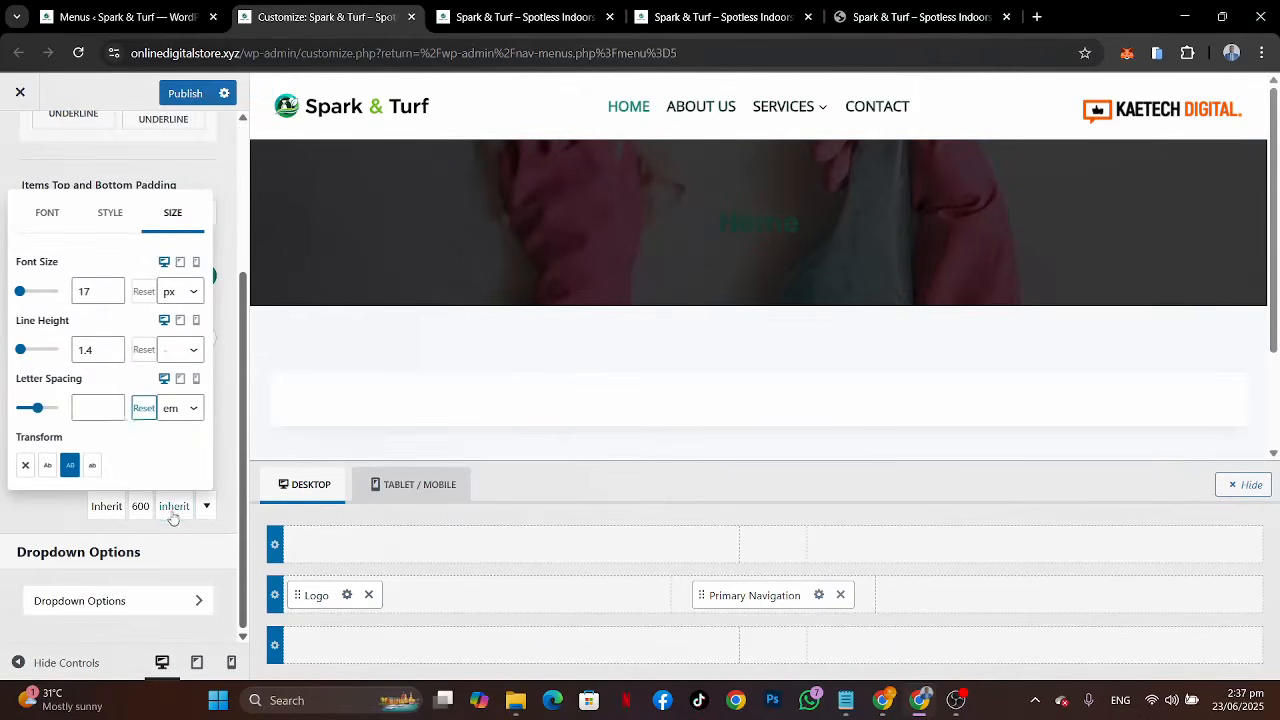
left_click(113, 296)
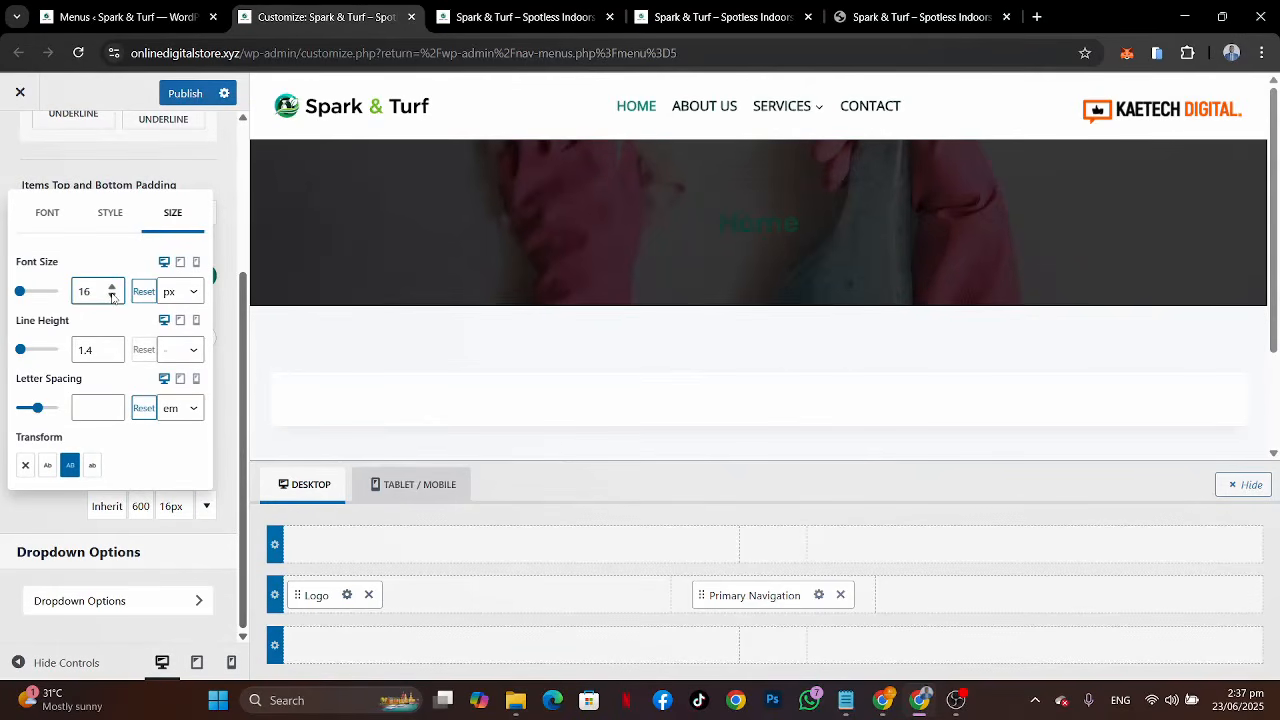
left_click(113, 296)
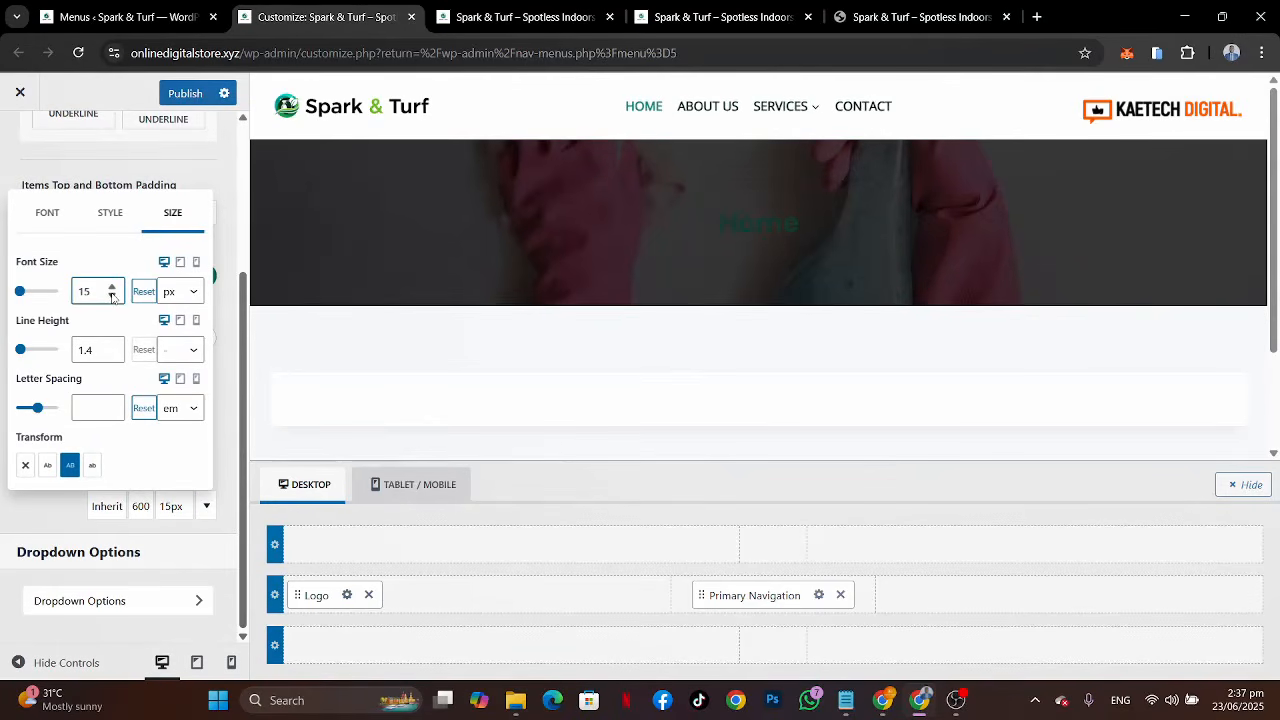
left_click(7, 521)
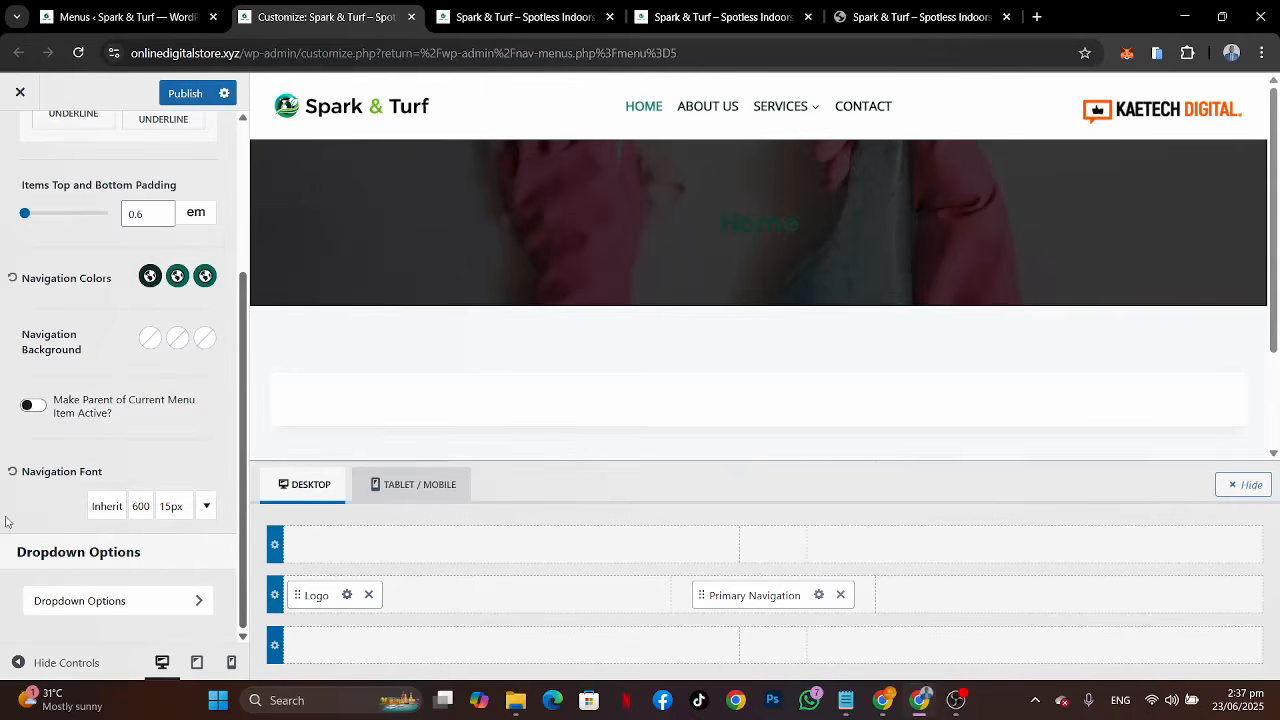
Step: Set the Primary Navigation items spacing to 2 em
scroll(127, 368, "up", 2)
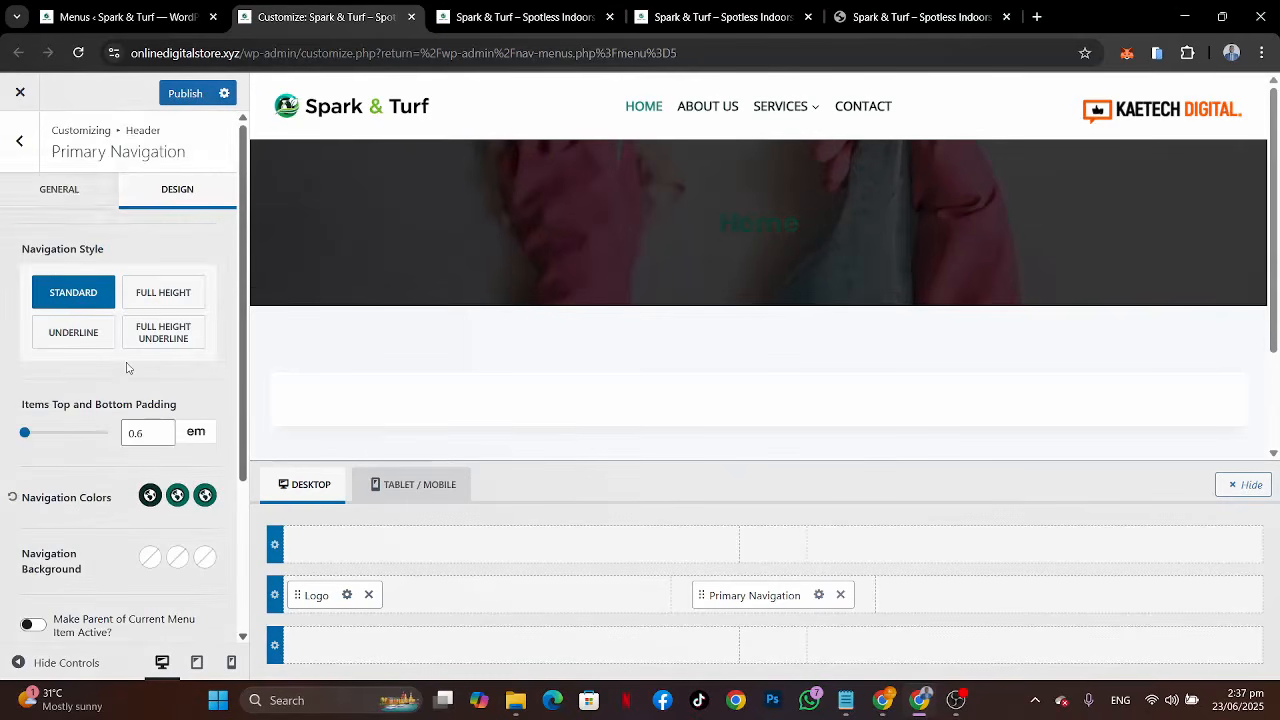
left_click(62, 188)
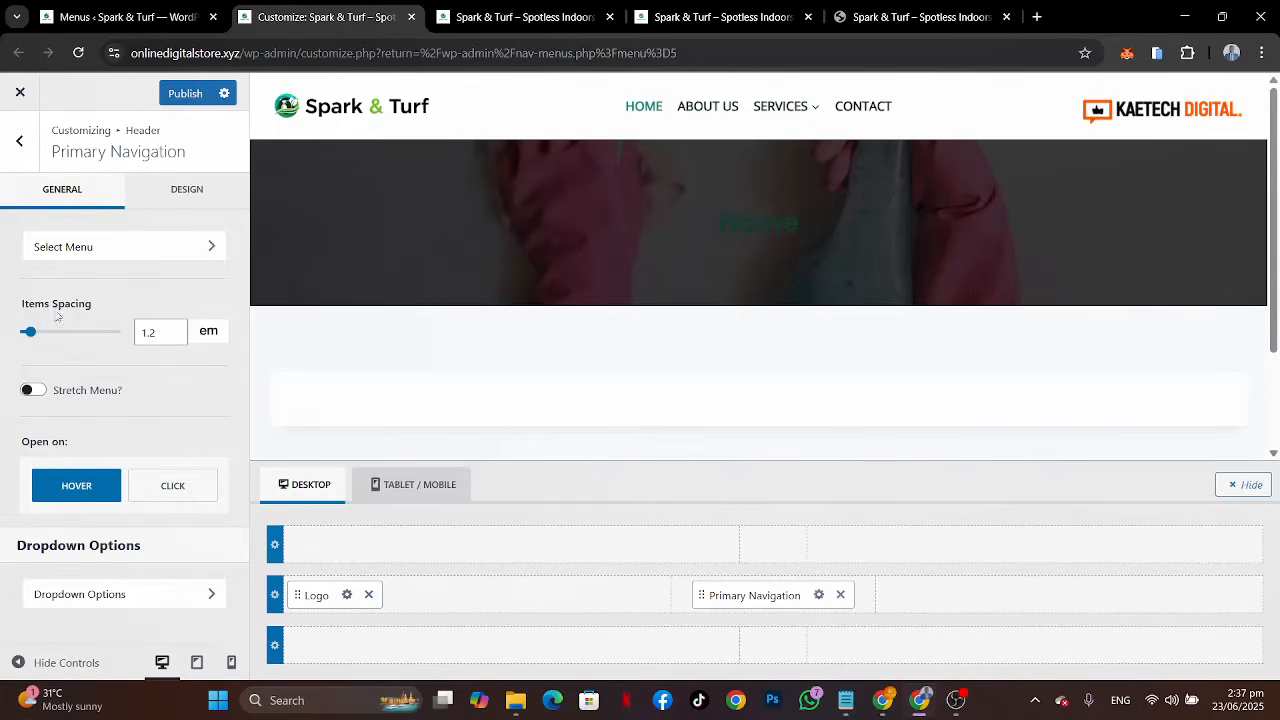
left_click(161, 332)
key("Up")
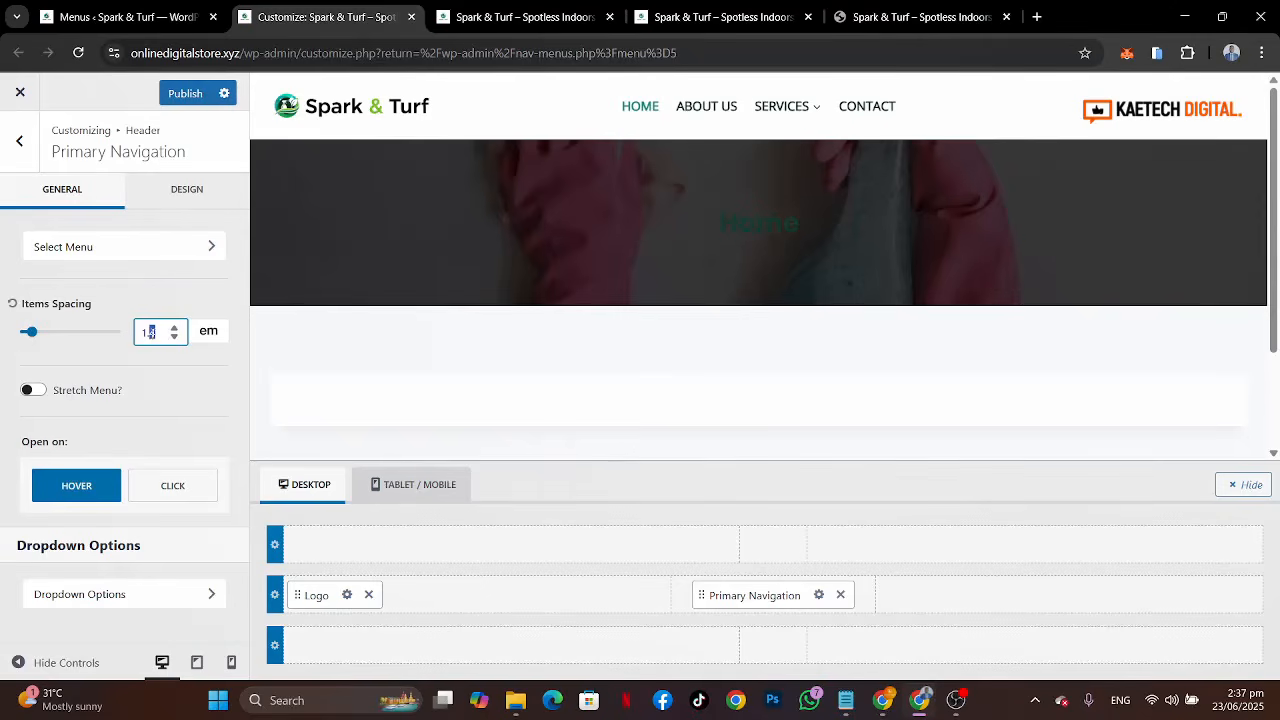
key("Up")
key("Up")
key("Up")
key("Up")
key("Up")
key("Up")
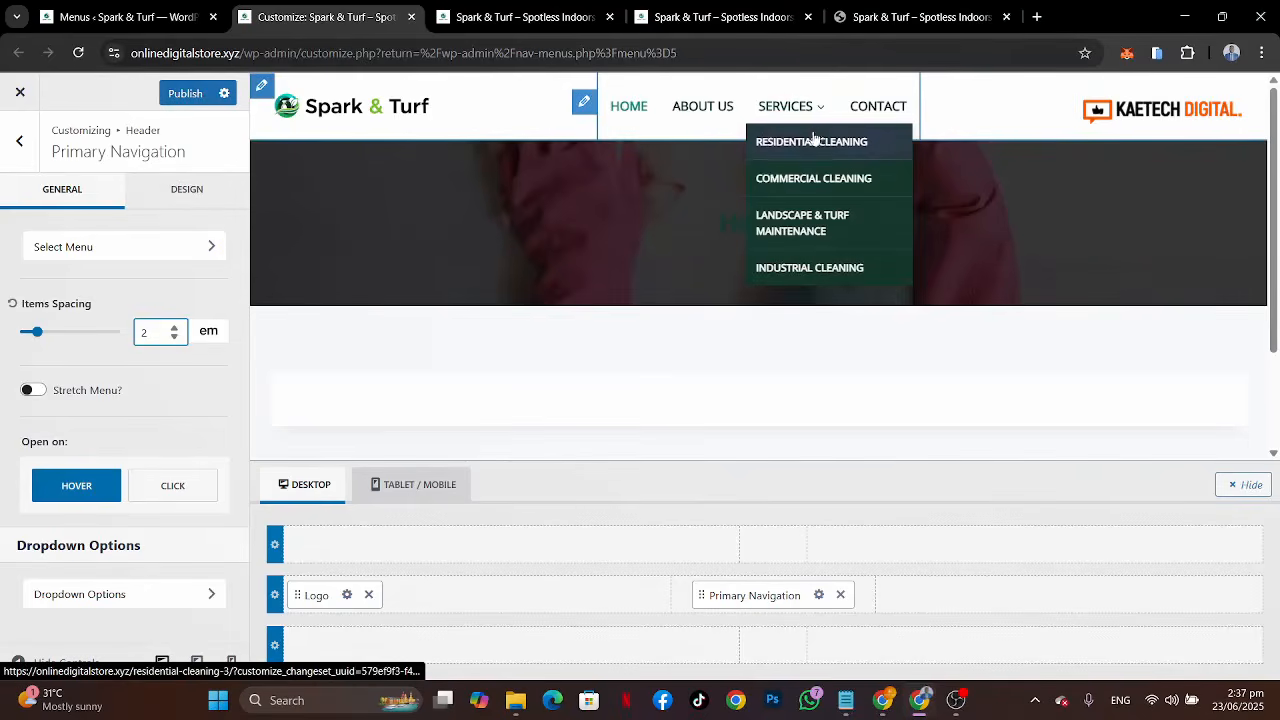
Step: Compare the header with the reference site, then publish the changes and open the dropdown navigation options
left_click(901, 17)
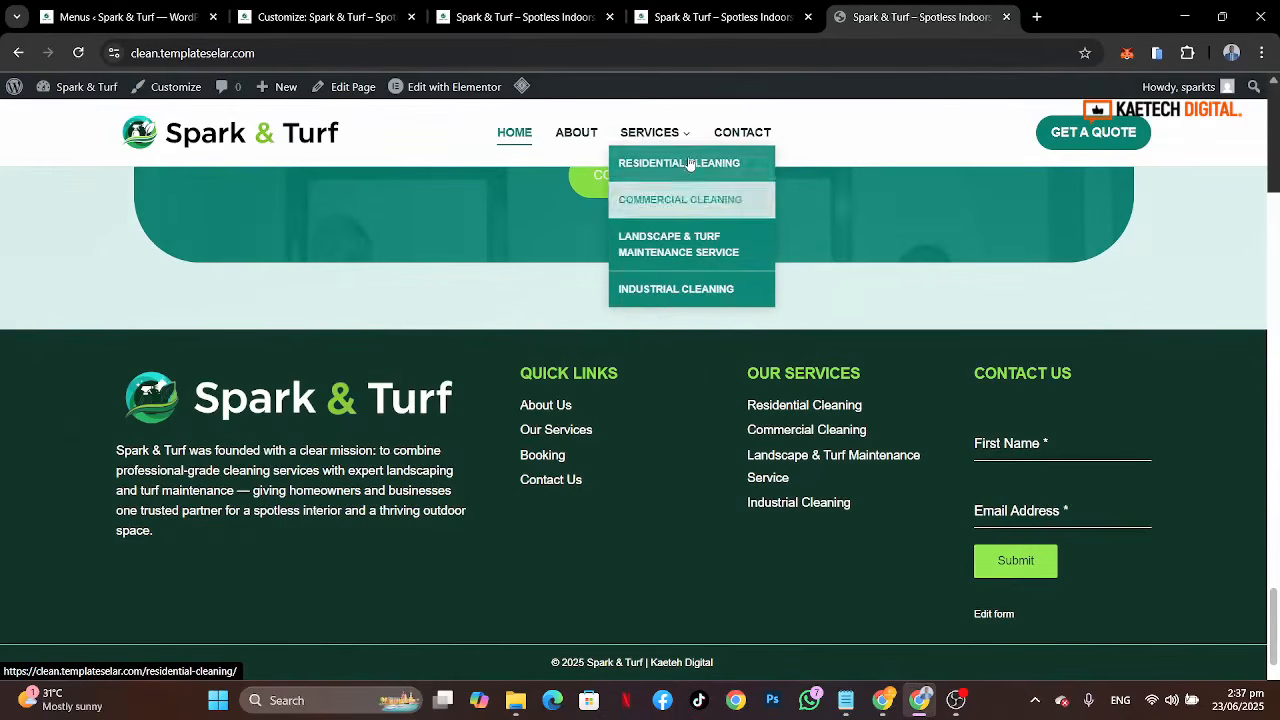
left_click(479, 17)
left_click(345, 30)
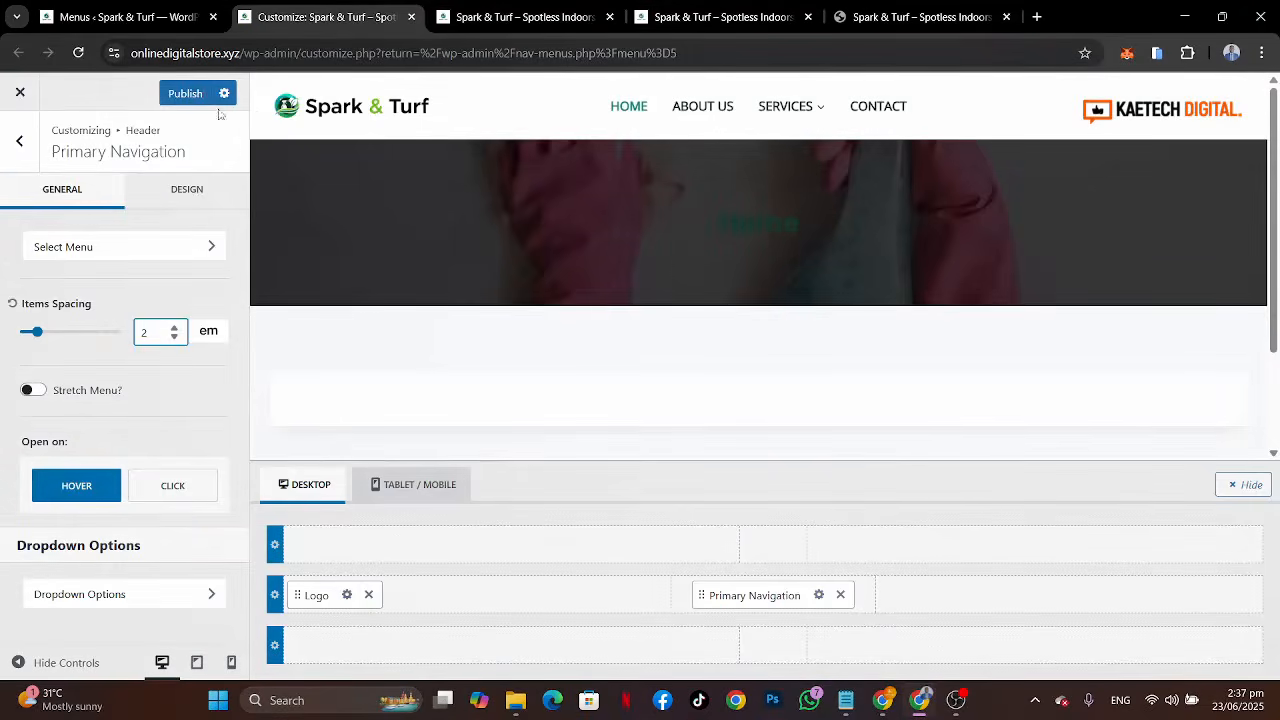
left_click(172, 94)
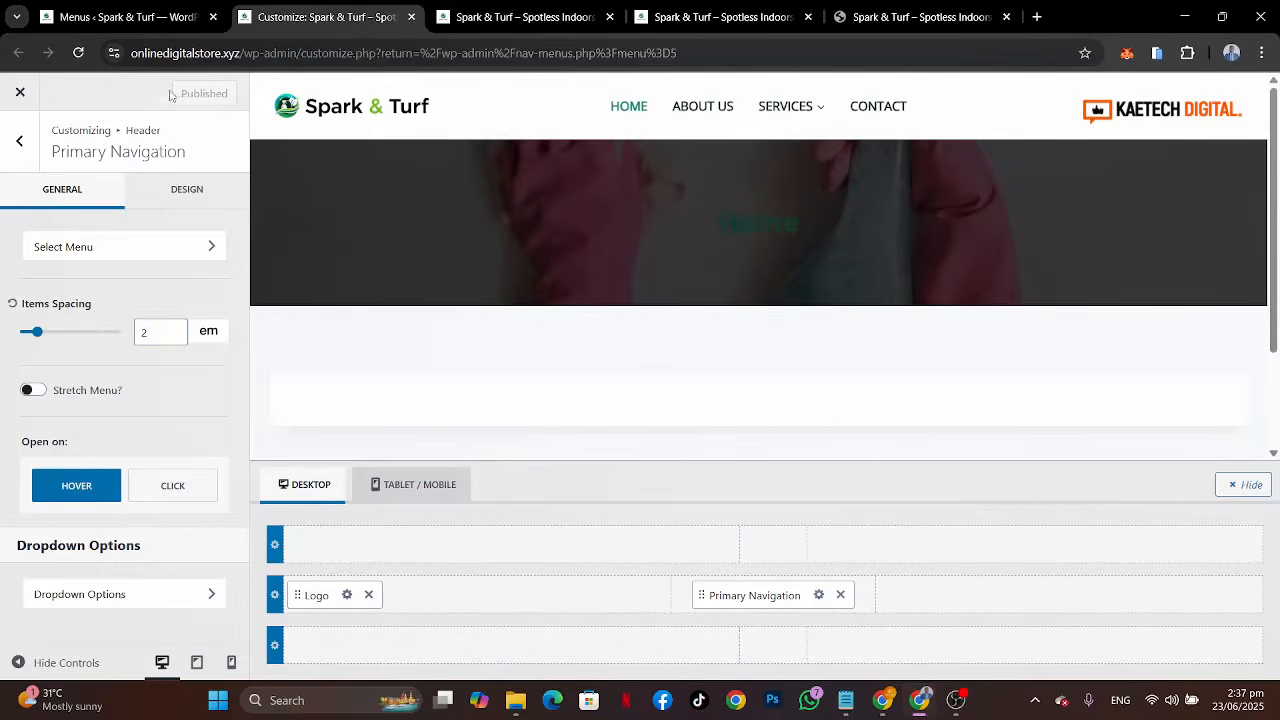
left_click(100, 596)
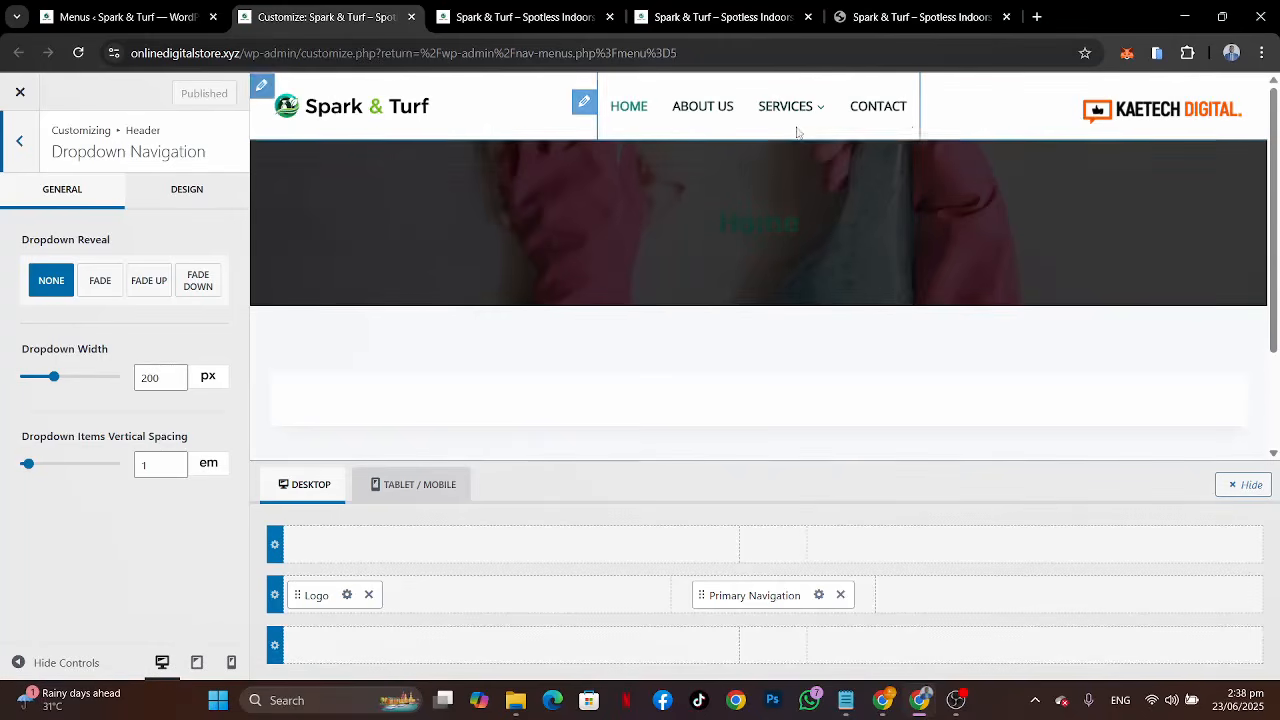
Step: Compare the Services dropdown with the reference site, then set the dropdown background's initial colour to the first palette green
mouse_move(776, 133)
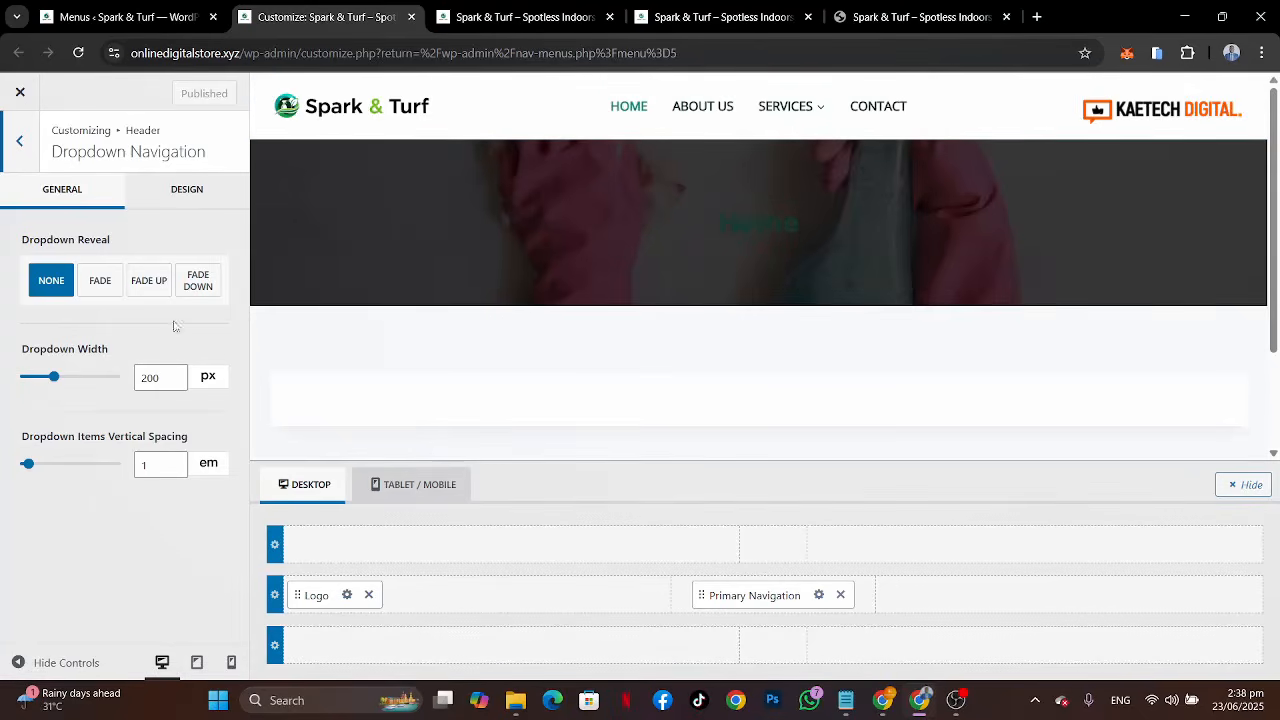
mouse_move(789, 110)
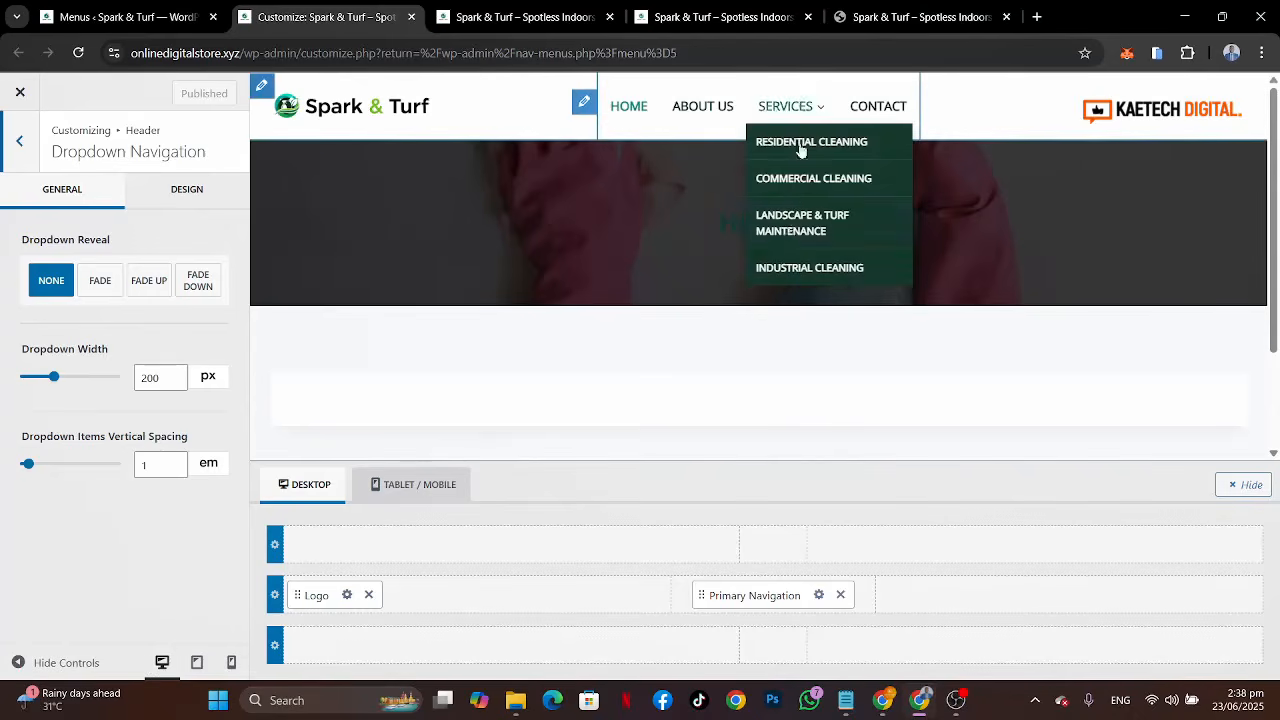
left_click(171, 197)
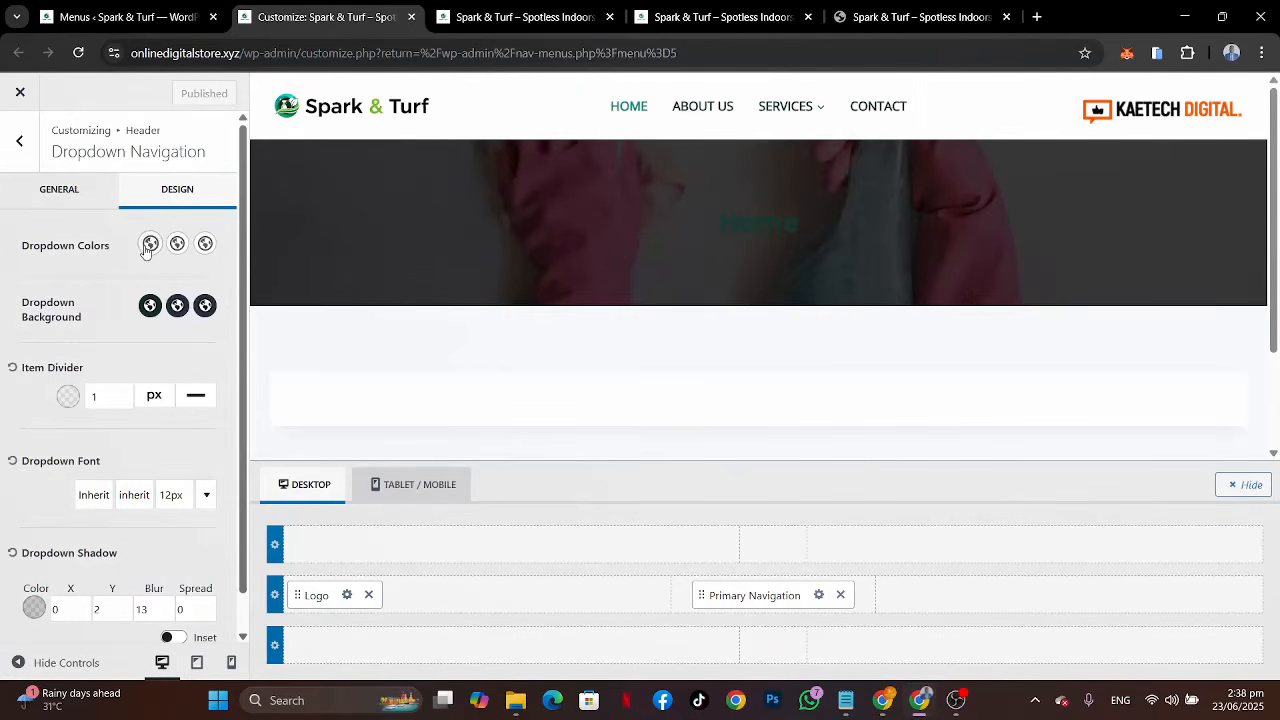
left_click(935, 16)
mouse_move(686, 128)
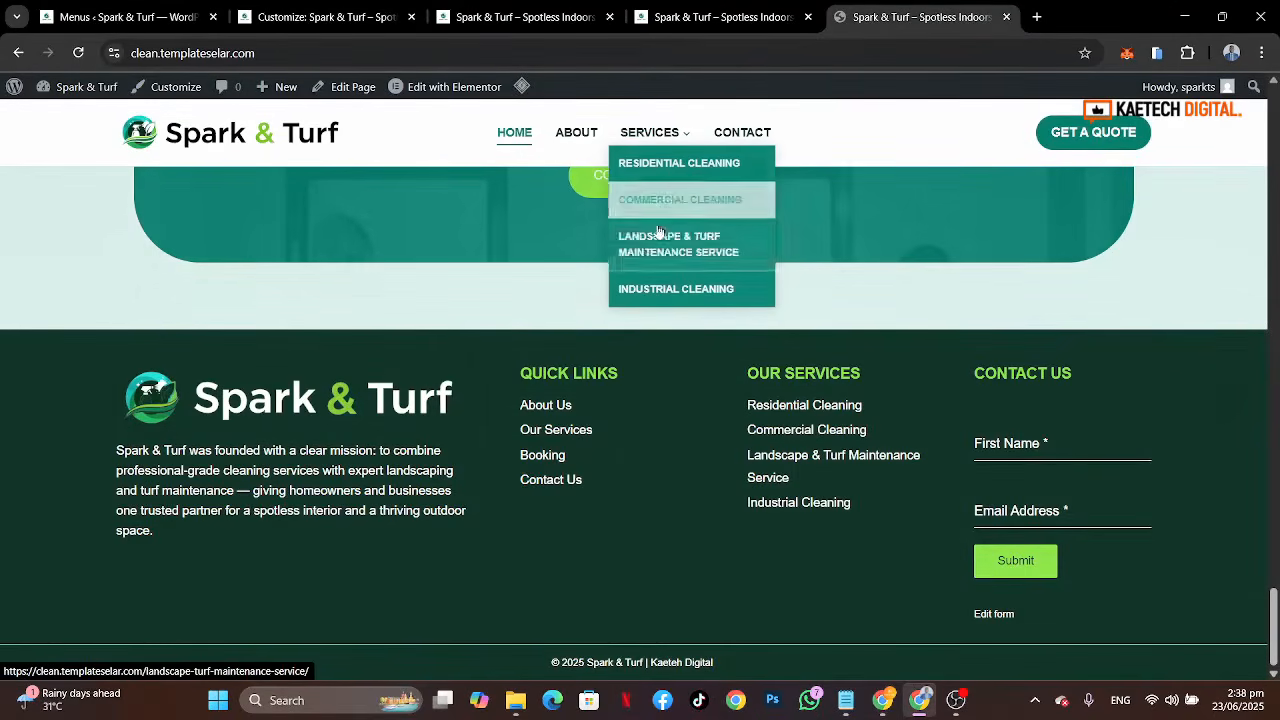
left_click(299, 22)
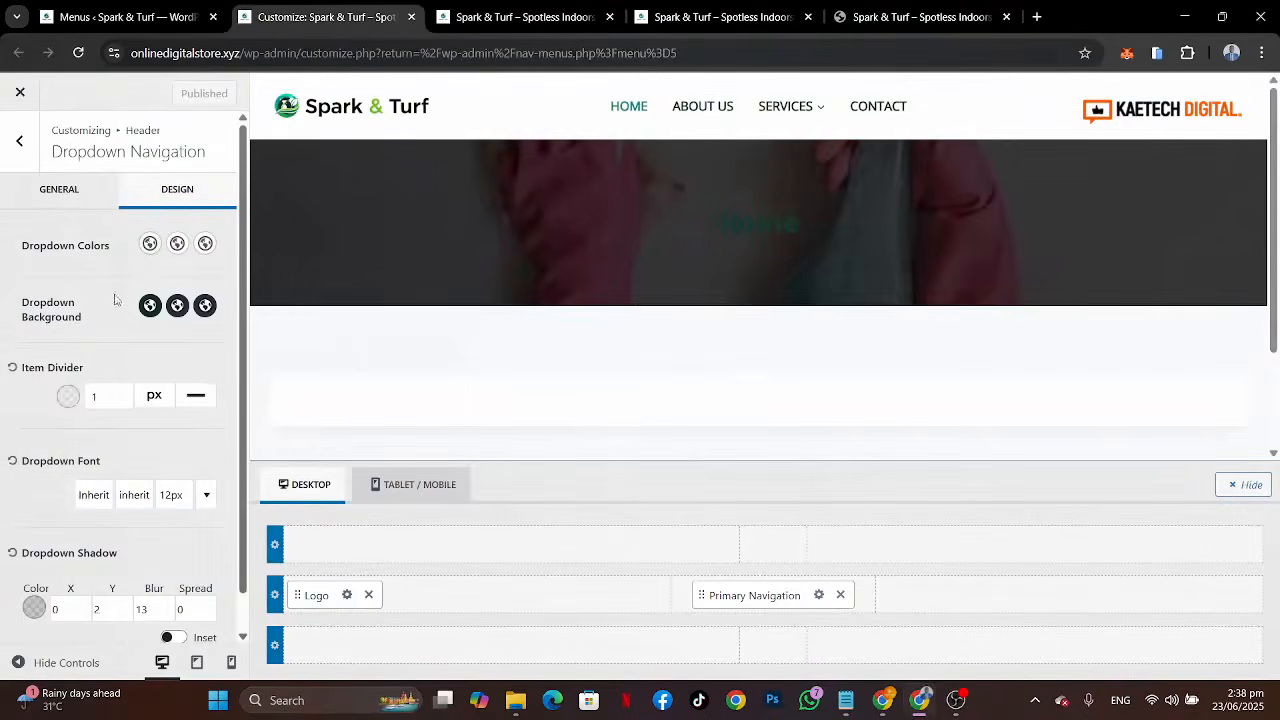
left_click(150, 306)
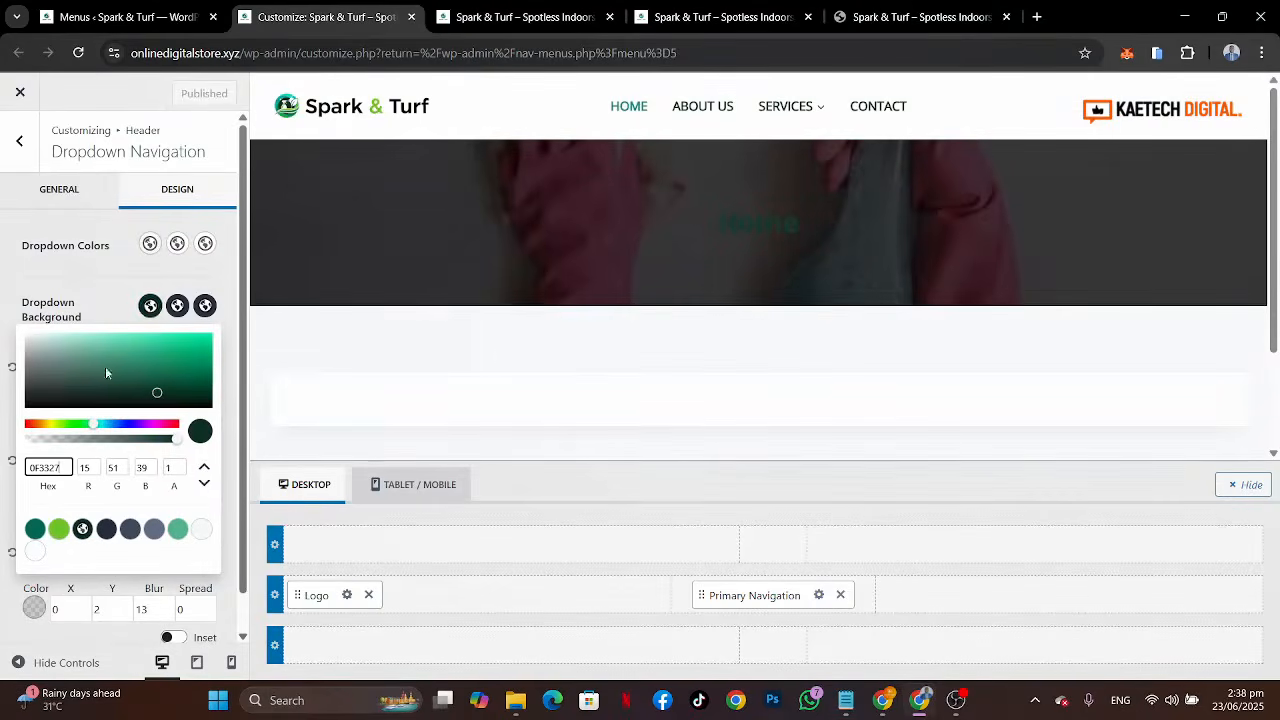
left_click(35, 528)
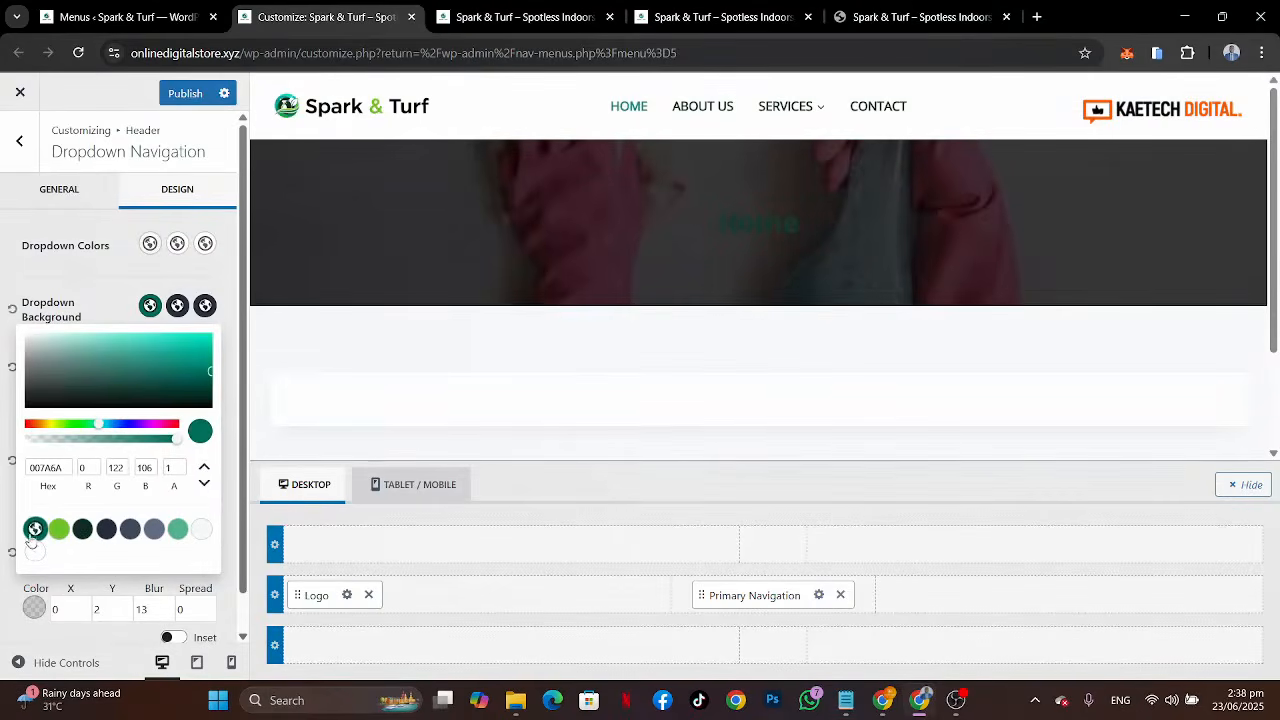
left_click(128, 302)
Step: Check the reference dropdown again and set the dropdown background's hover colour to white
left_click(910, 5)
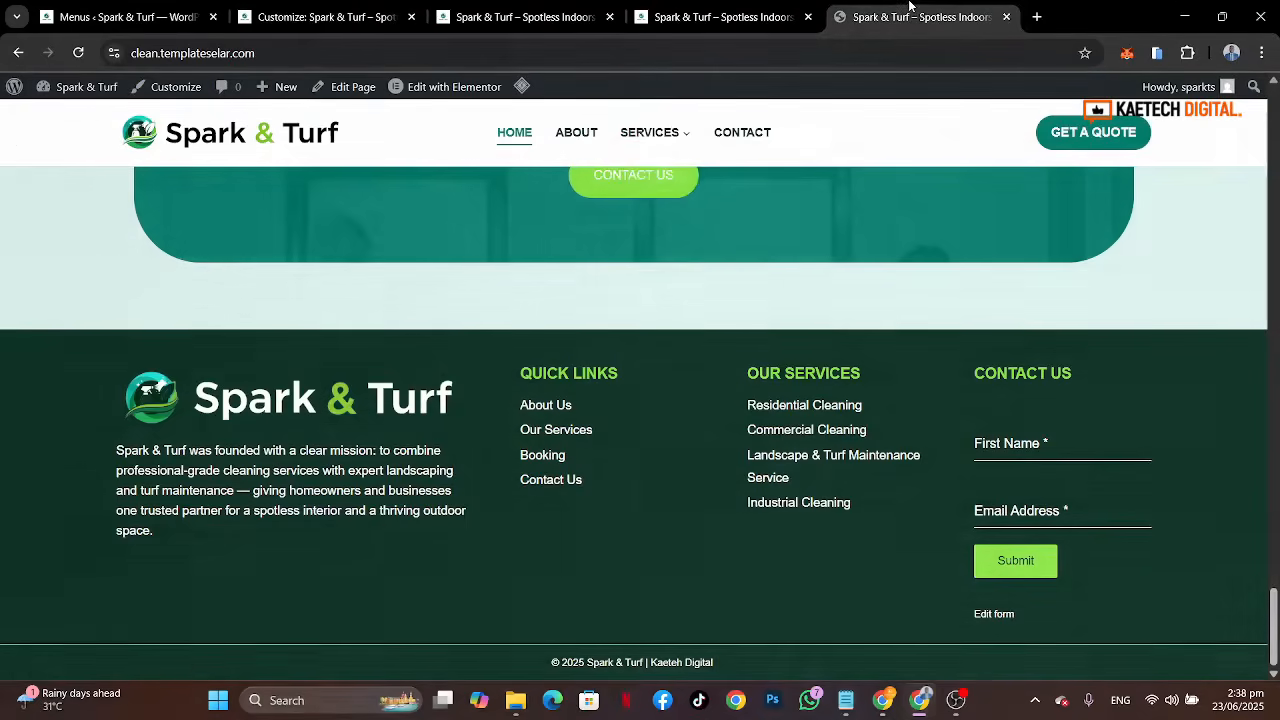
mouse_move(673, 131)
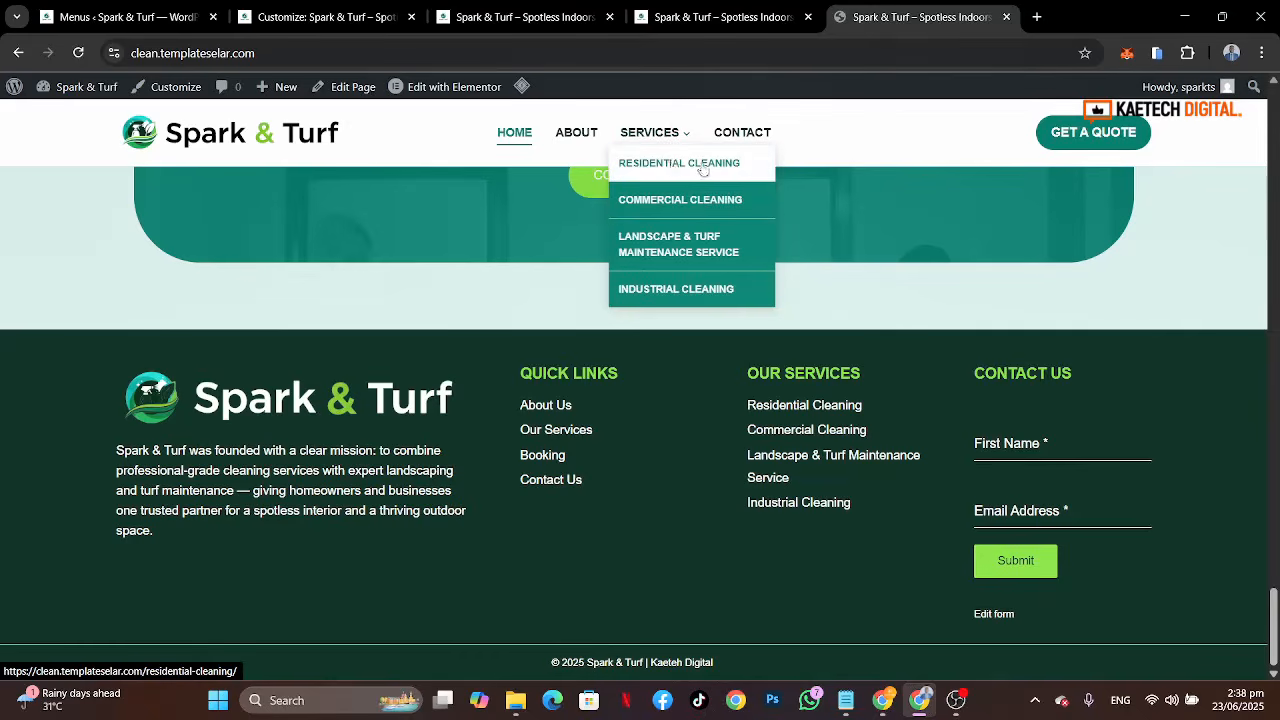
left_click(339, 28)
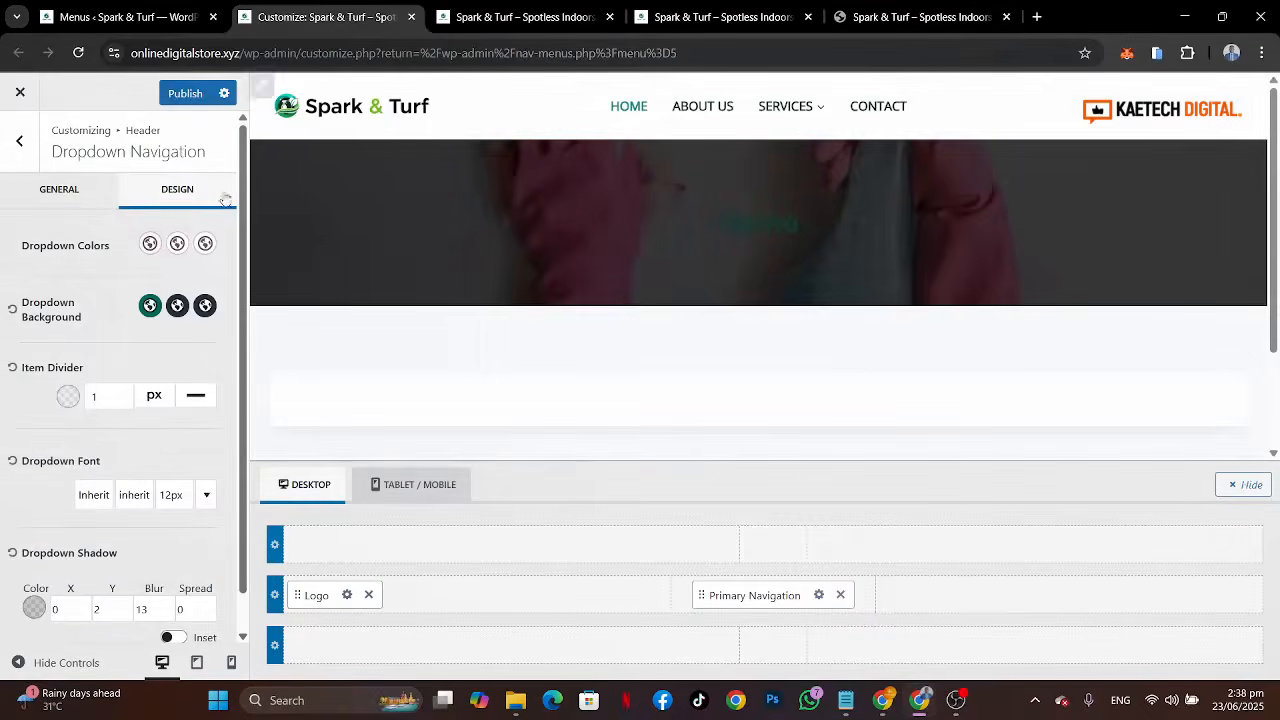
left_click(177, 305)
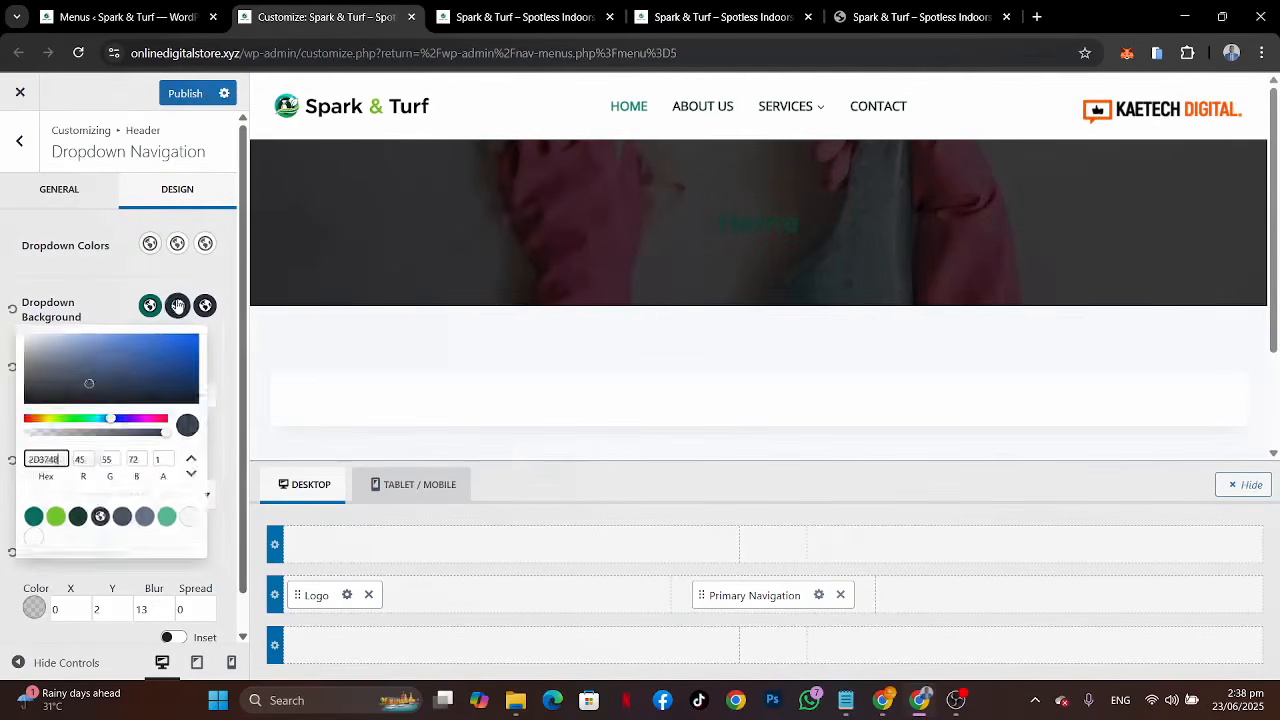
left_click(35, 551)
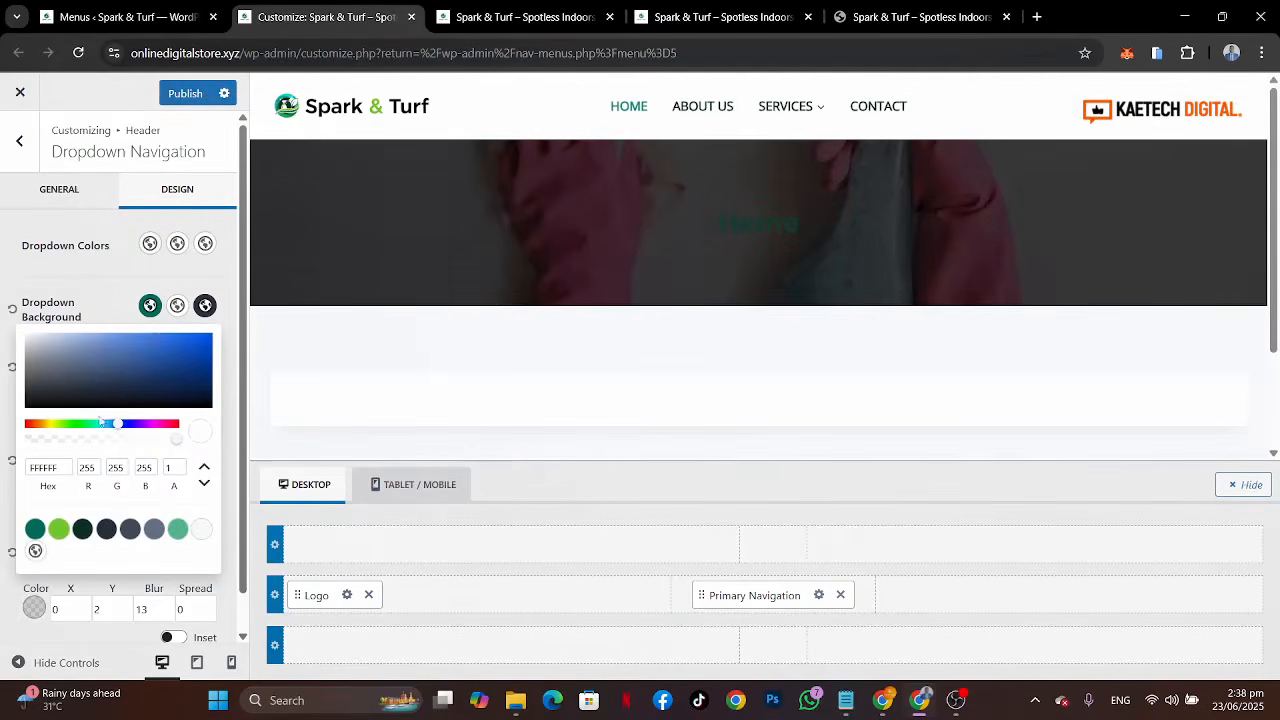
Step: Set the dropdown text hover colour to the first palette green
left_click(177, 243)
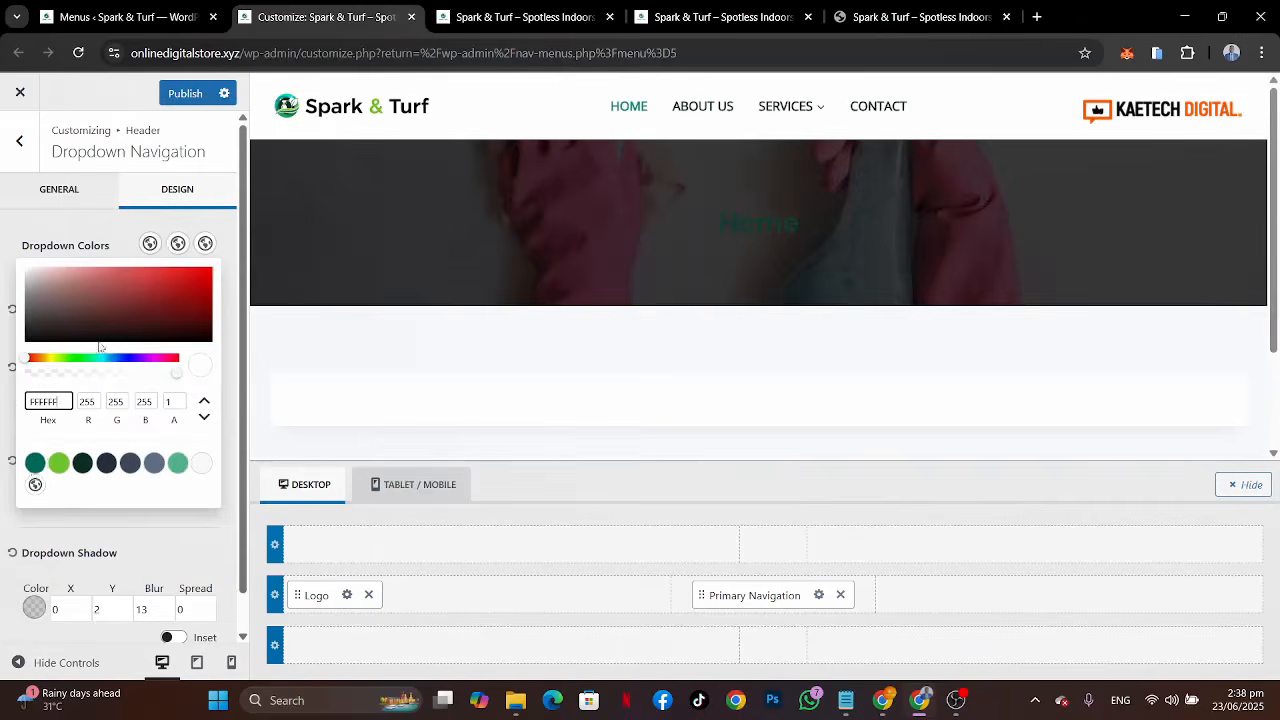
left_click(35, 462)
left_click(126, 243)
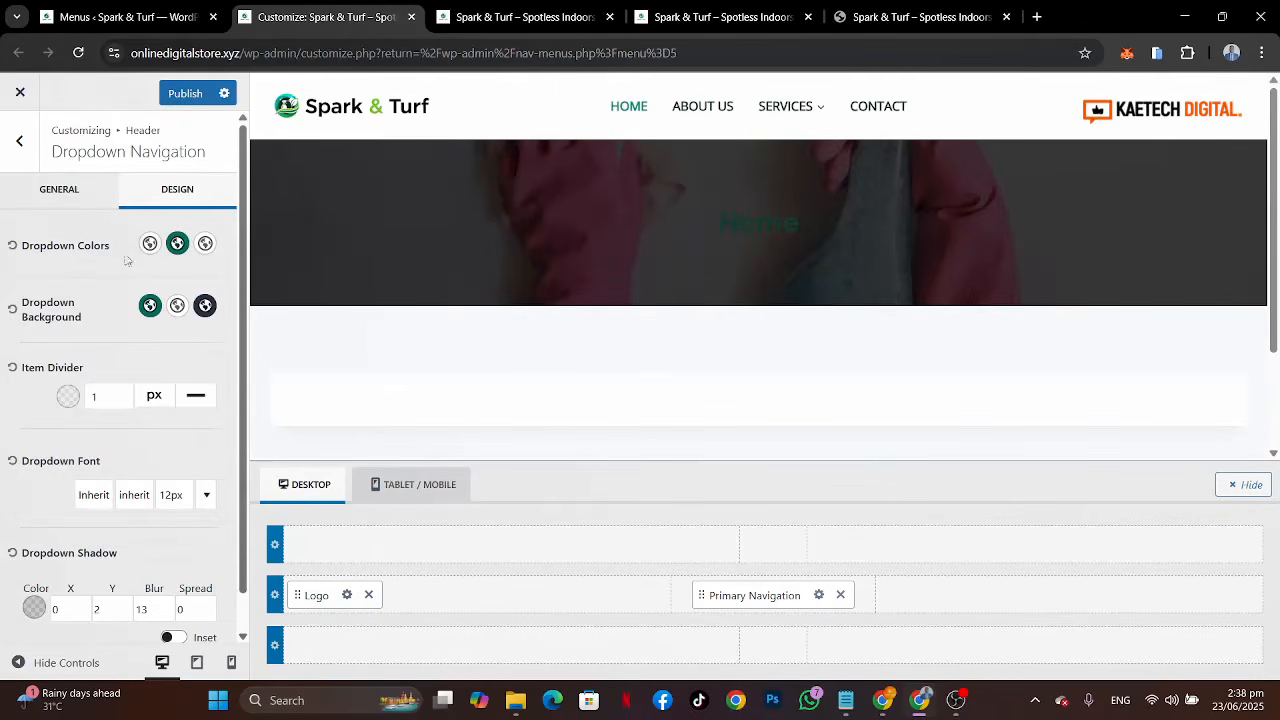
Step: Set the dropdown background's active colour to white and the dropdown text active colour to the palette green
left_click(204, 305)
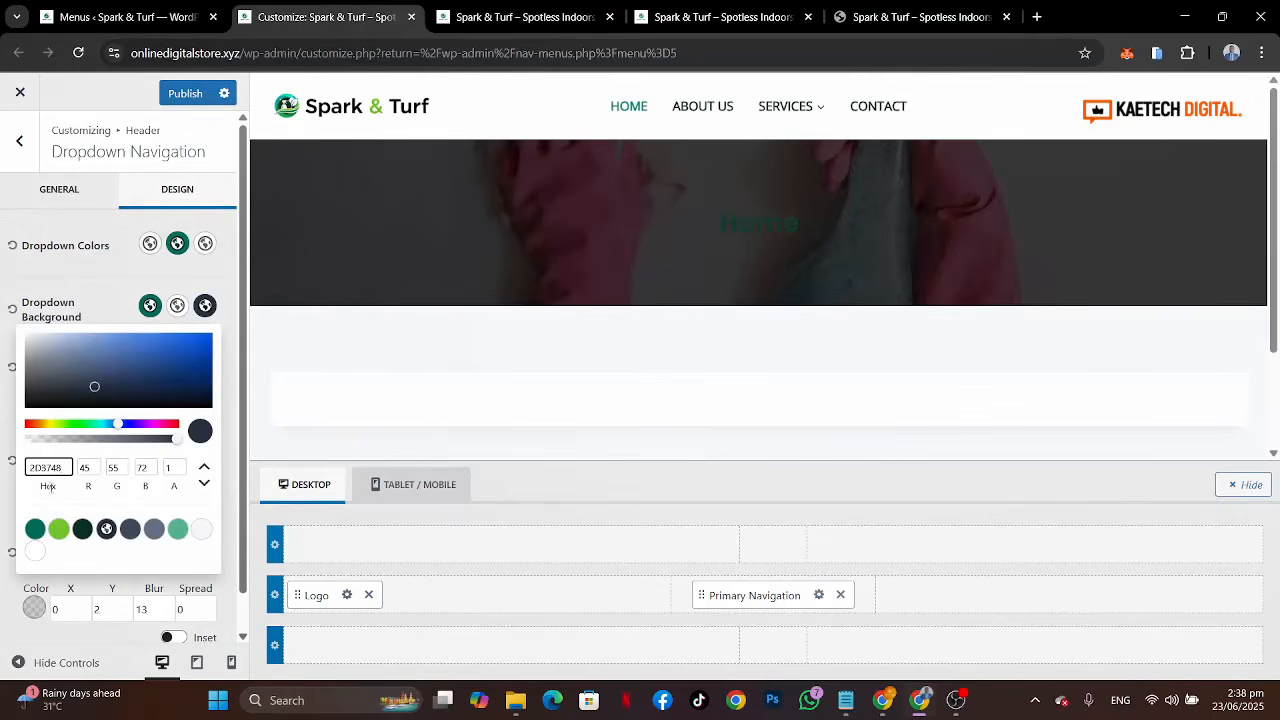
left_click(36, 552)
left_click(205, 245)
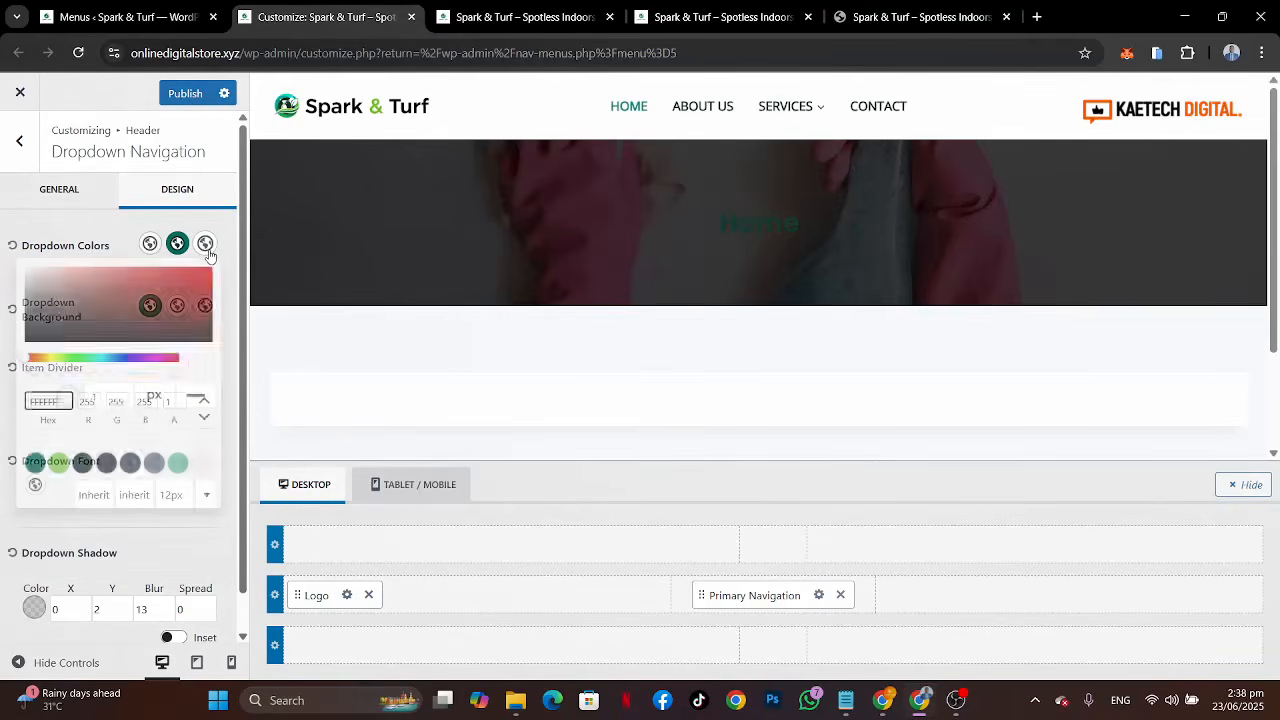
left_click(35, 462)
left_click(123, 245)
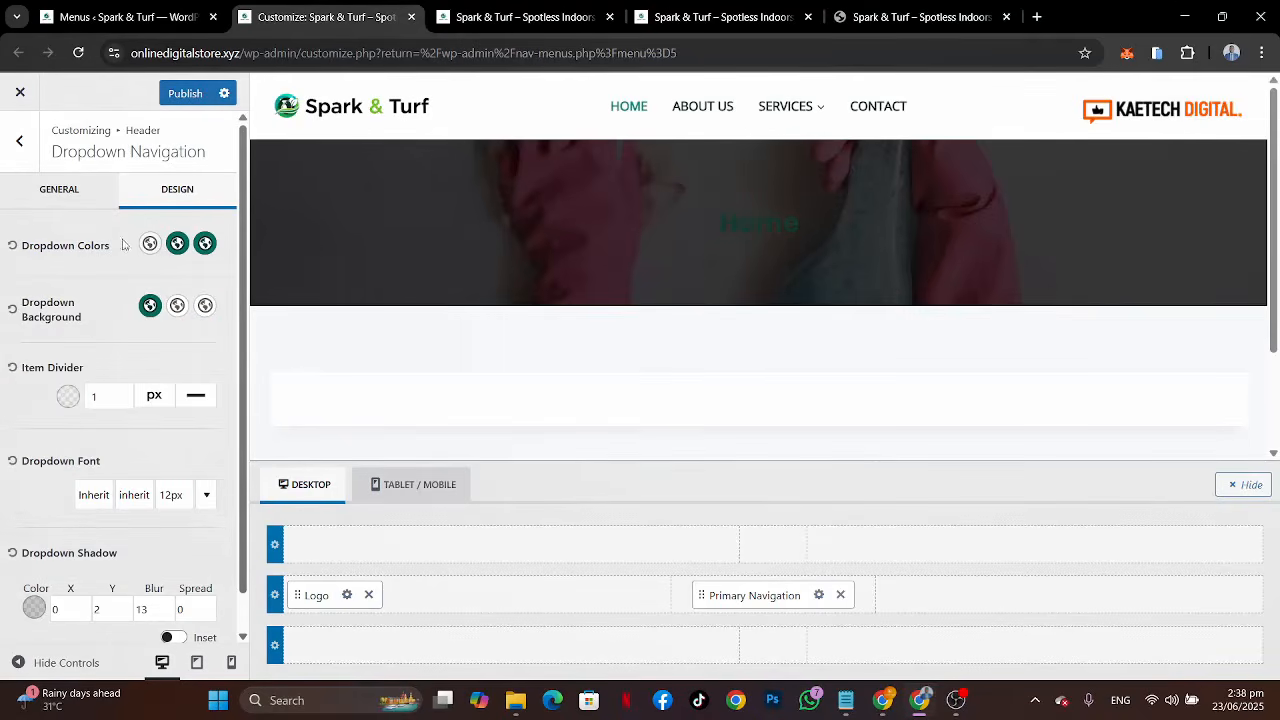
Step: Set the dropdown item divider colour to the light green swatch 65C69E at 0.35 opacity
mouse_move(800, 106)
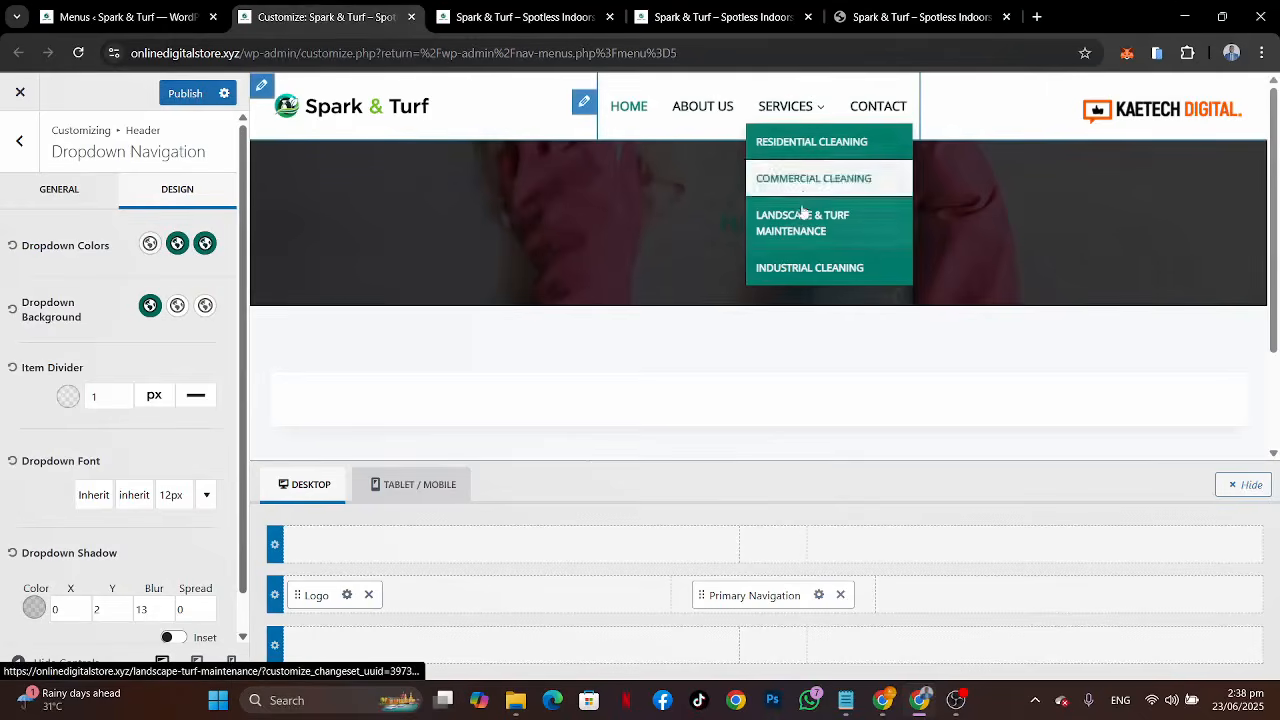
left_click(866, 16)
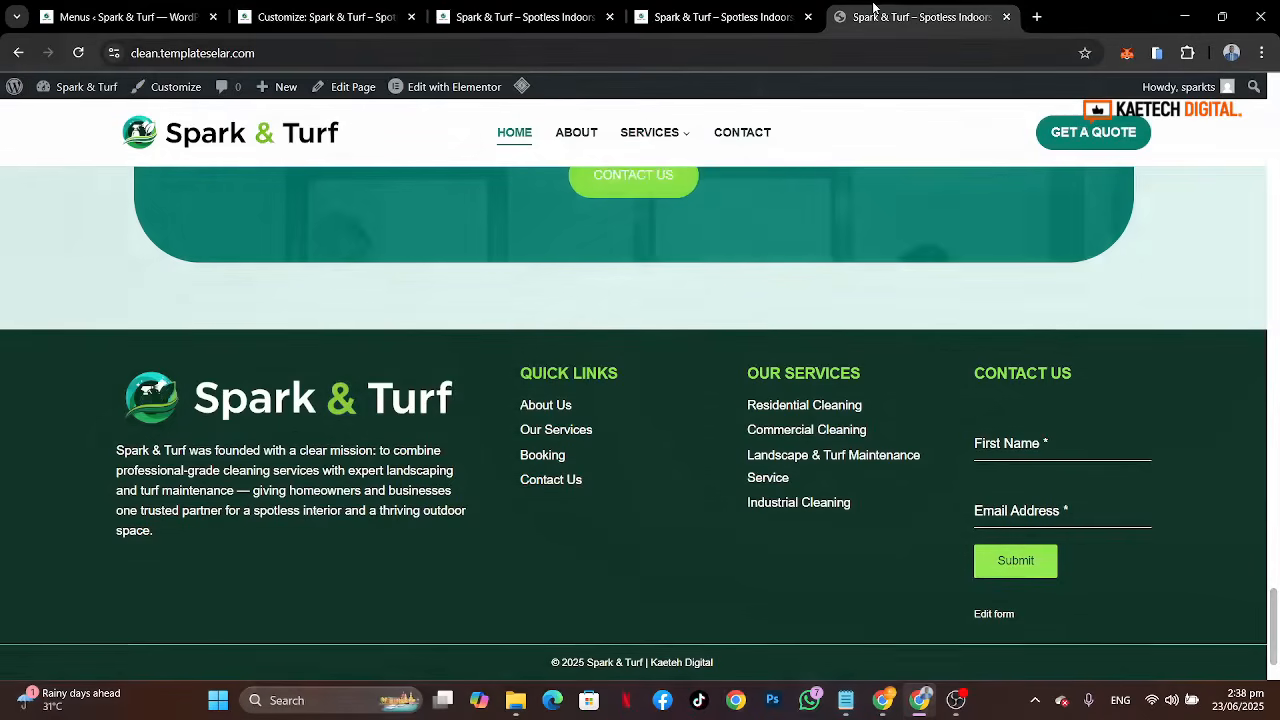
mouse_move(650, 132)
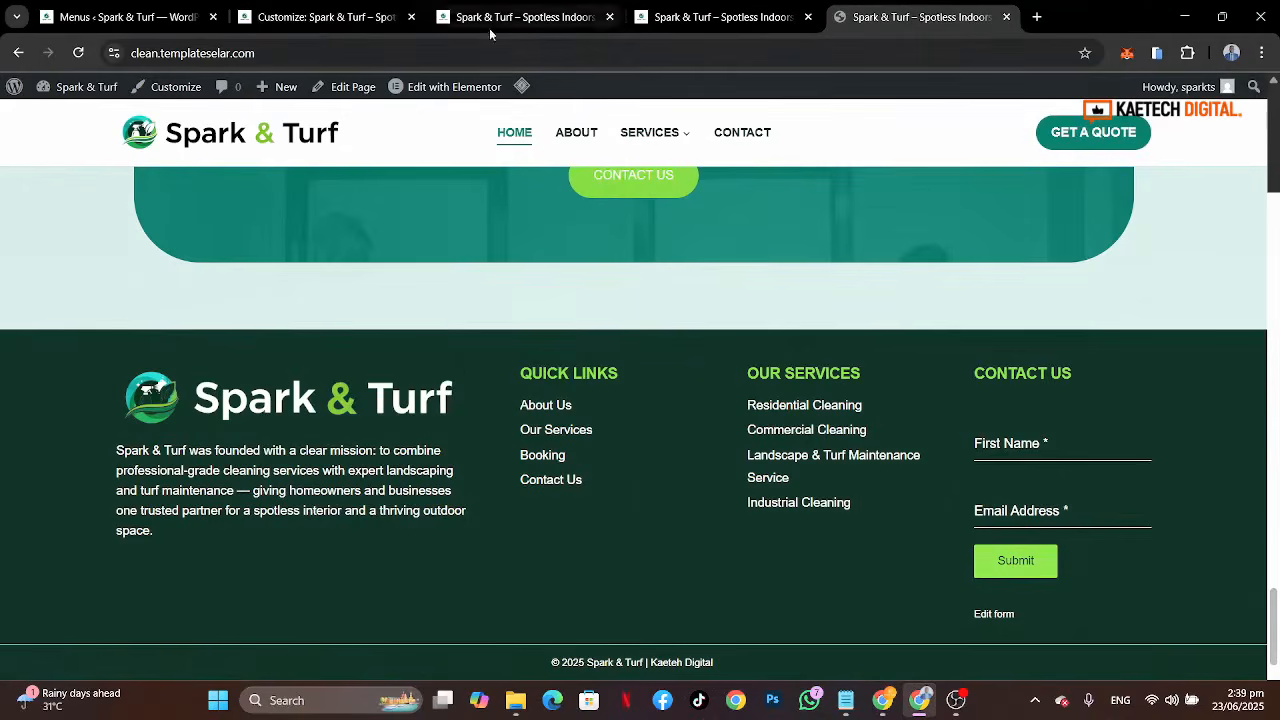
left_click(310, 20)
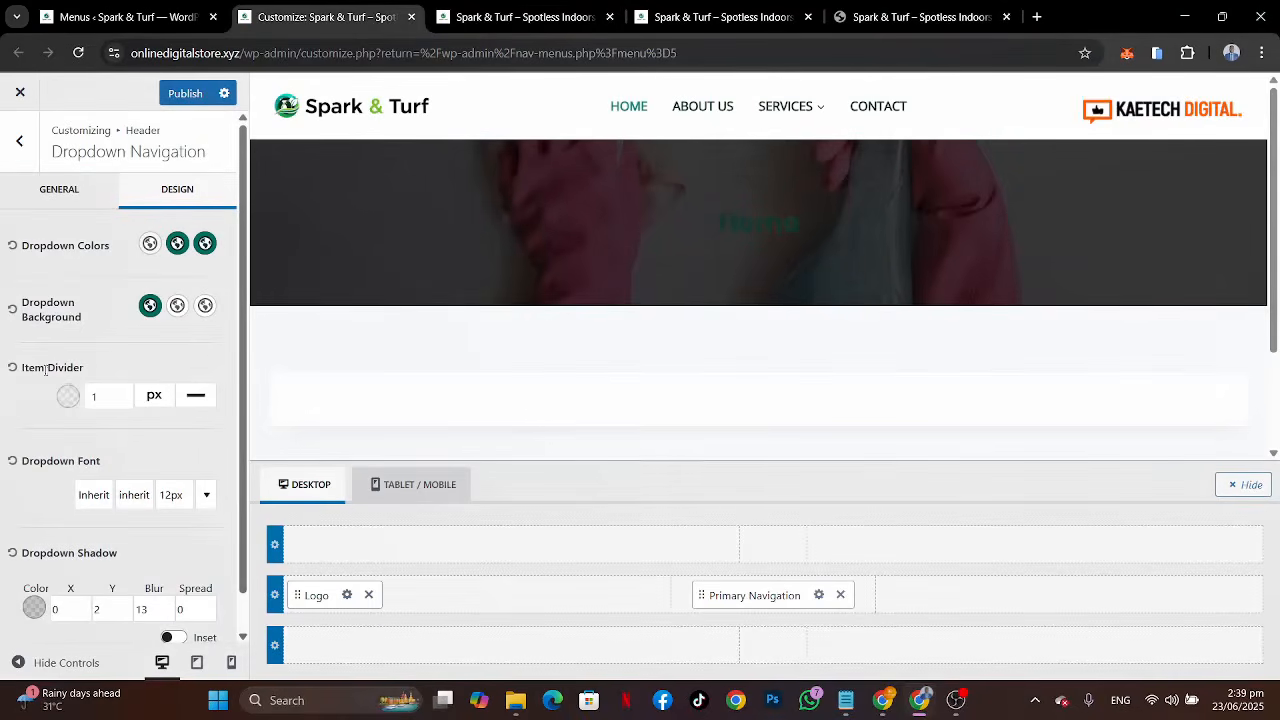
left_click(67, 395)
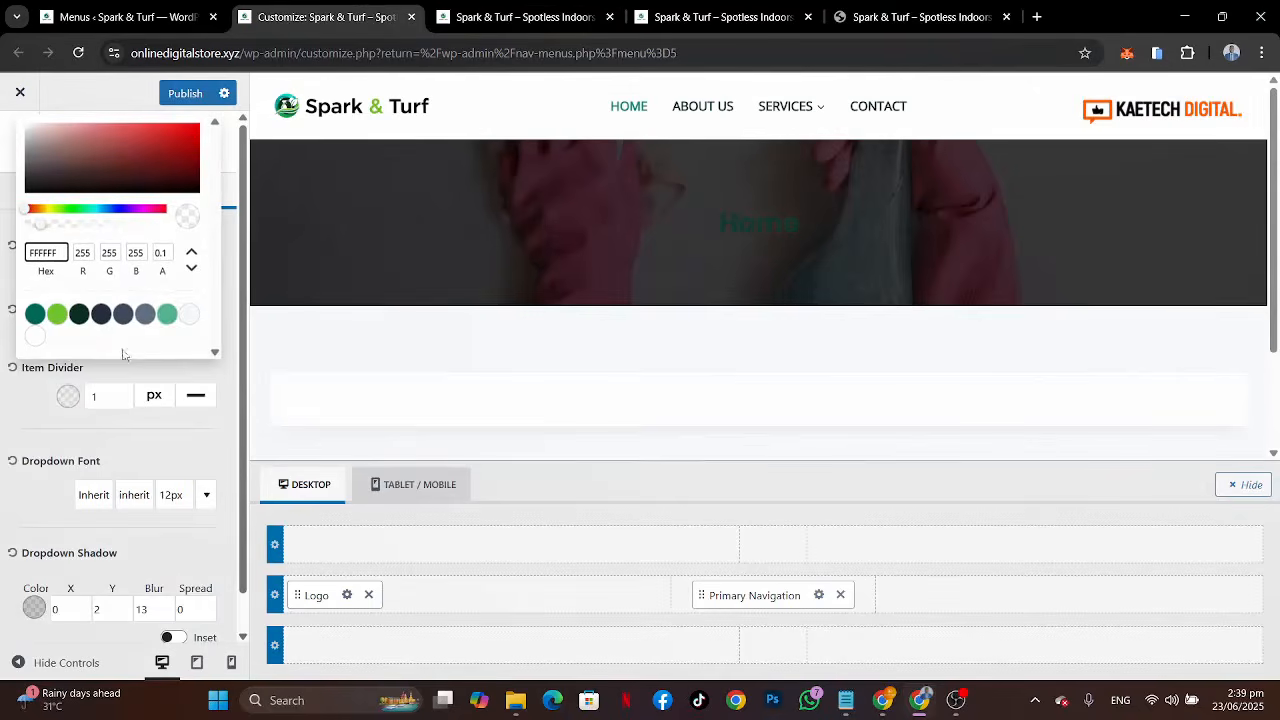
left_click(168, 316)
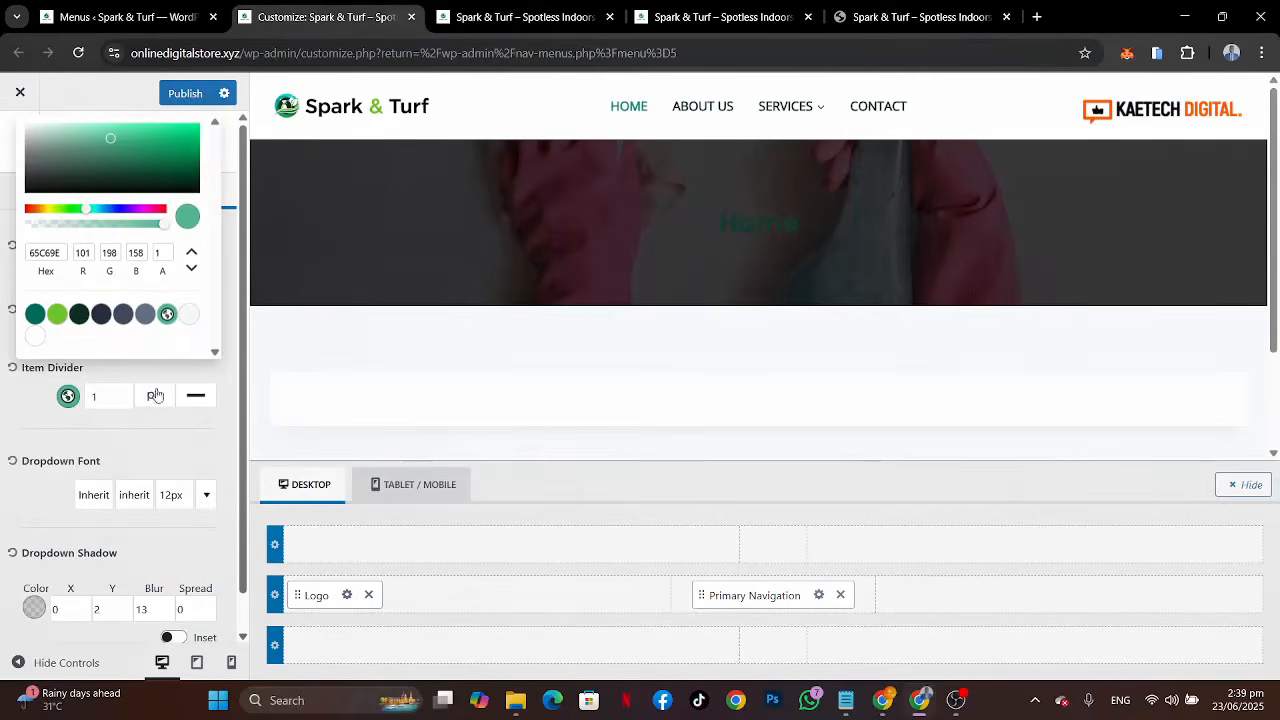
left_click_drag(165, 230, 75, 229)
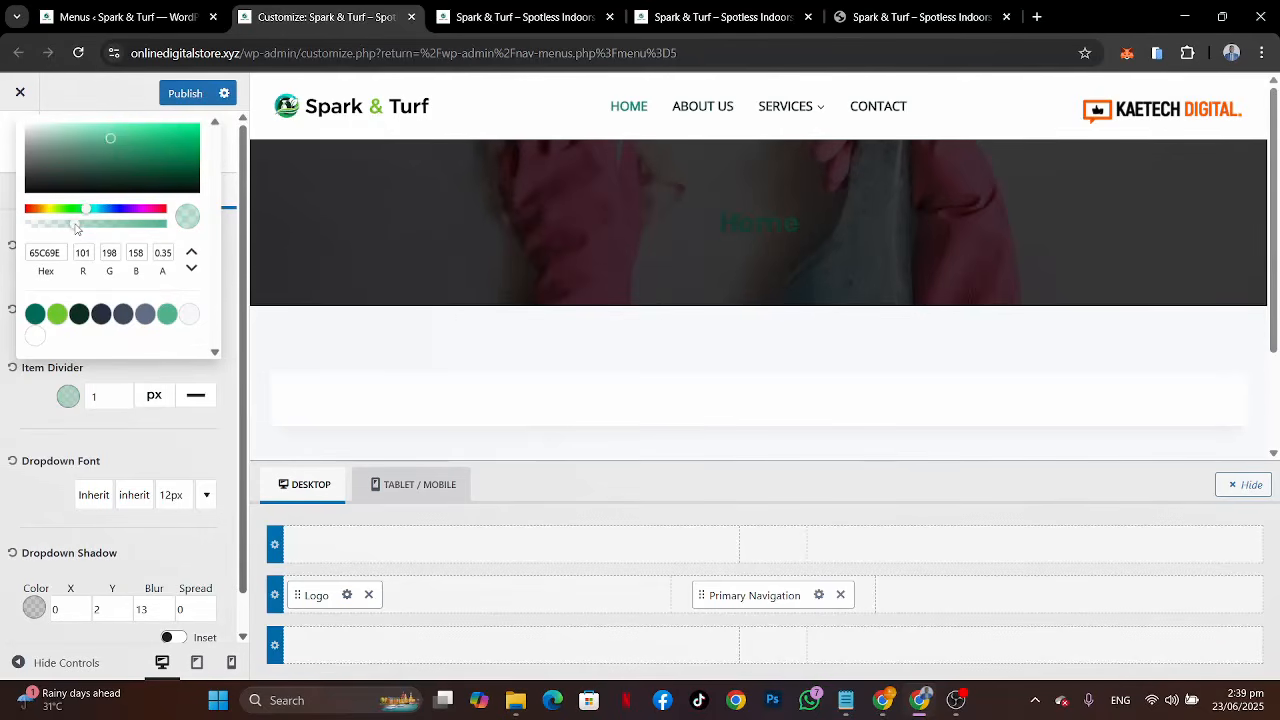
left_click(22, 425)
Step: Publish the changes and compare the live site's Services dropdown and header with the reference site
mouse_move(786, 110)
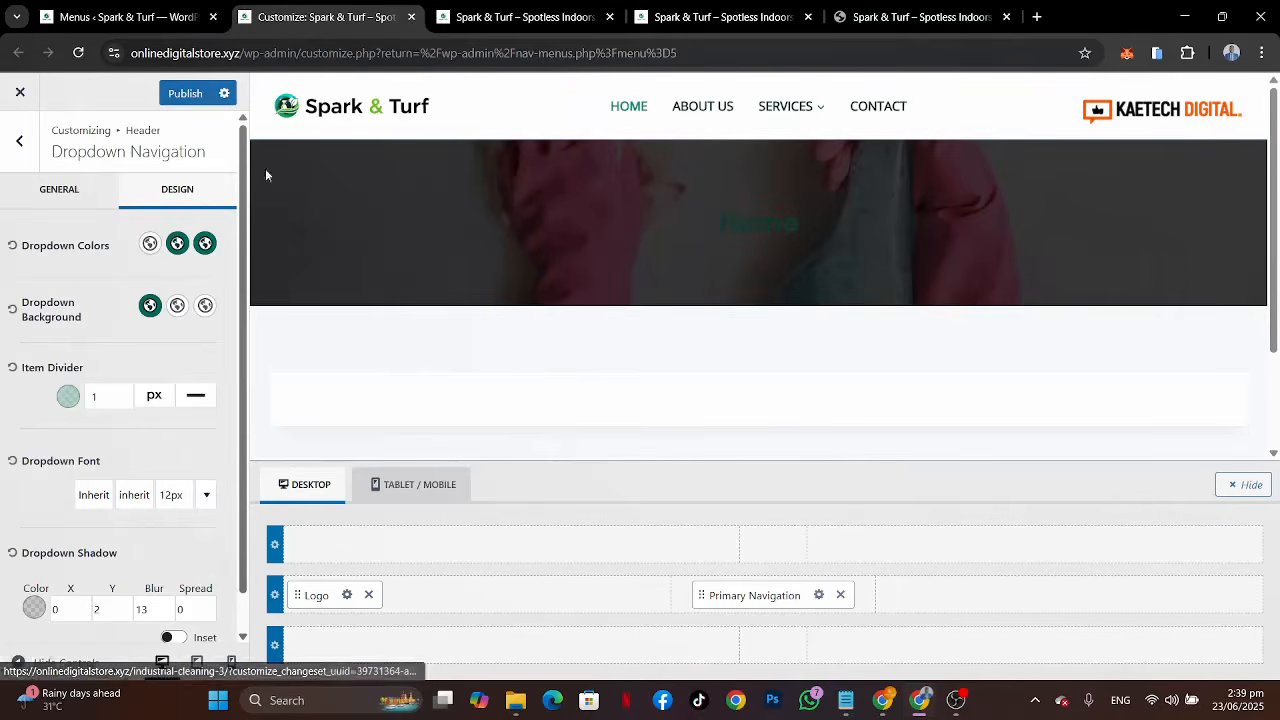
left_click(188, 95)
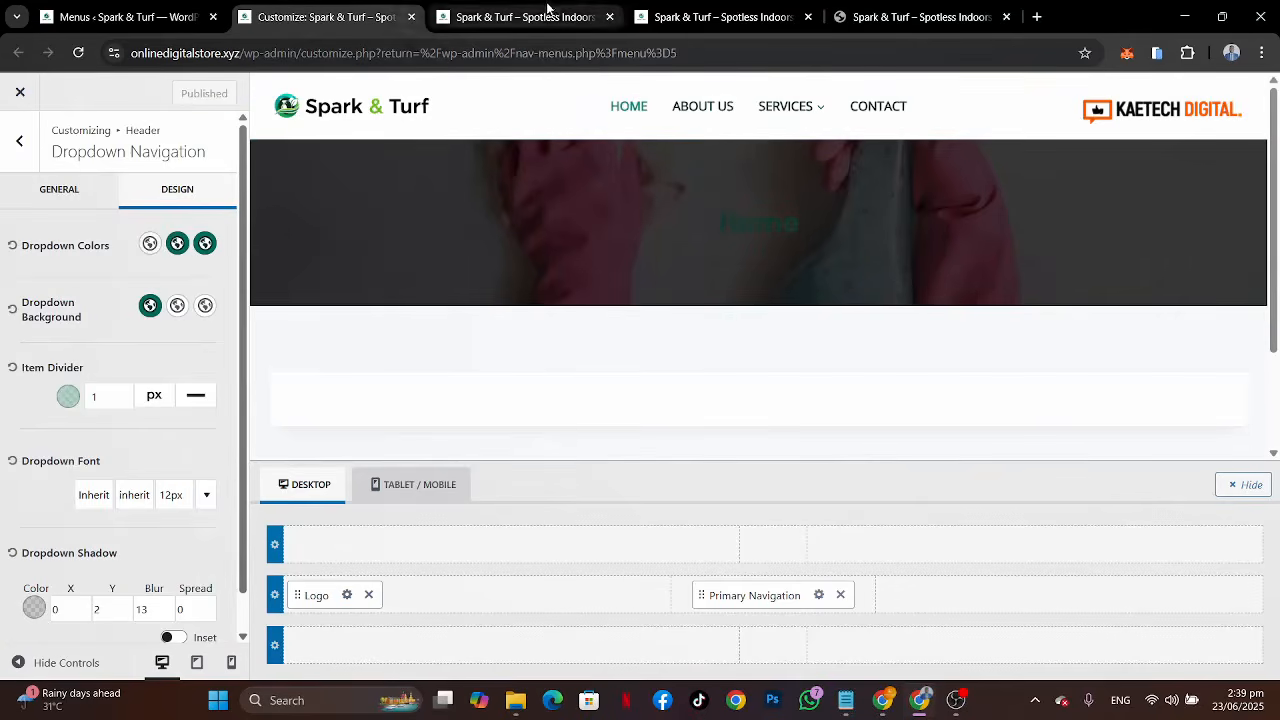
left_click(515, 17)
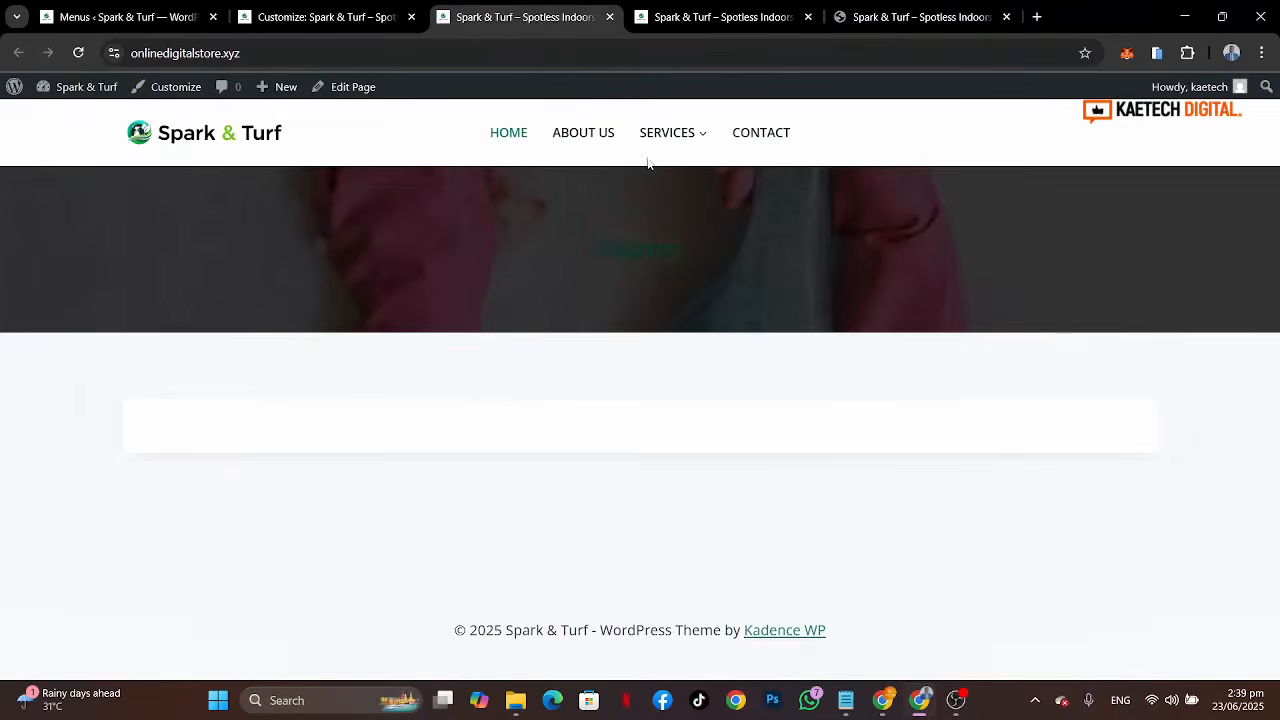
mouse_move(665, 138)
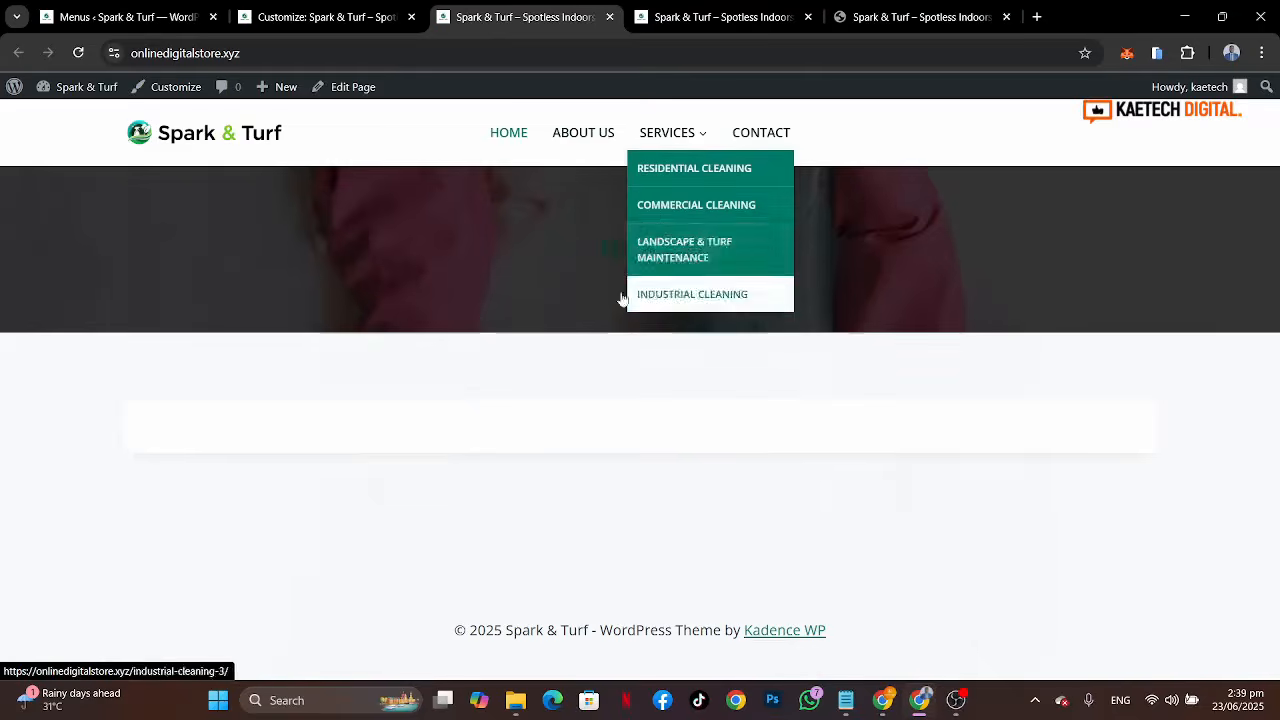
left_click(920, 17)
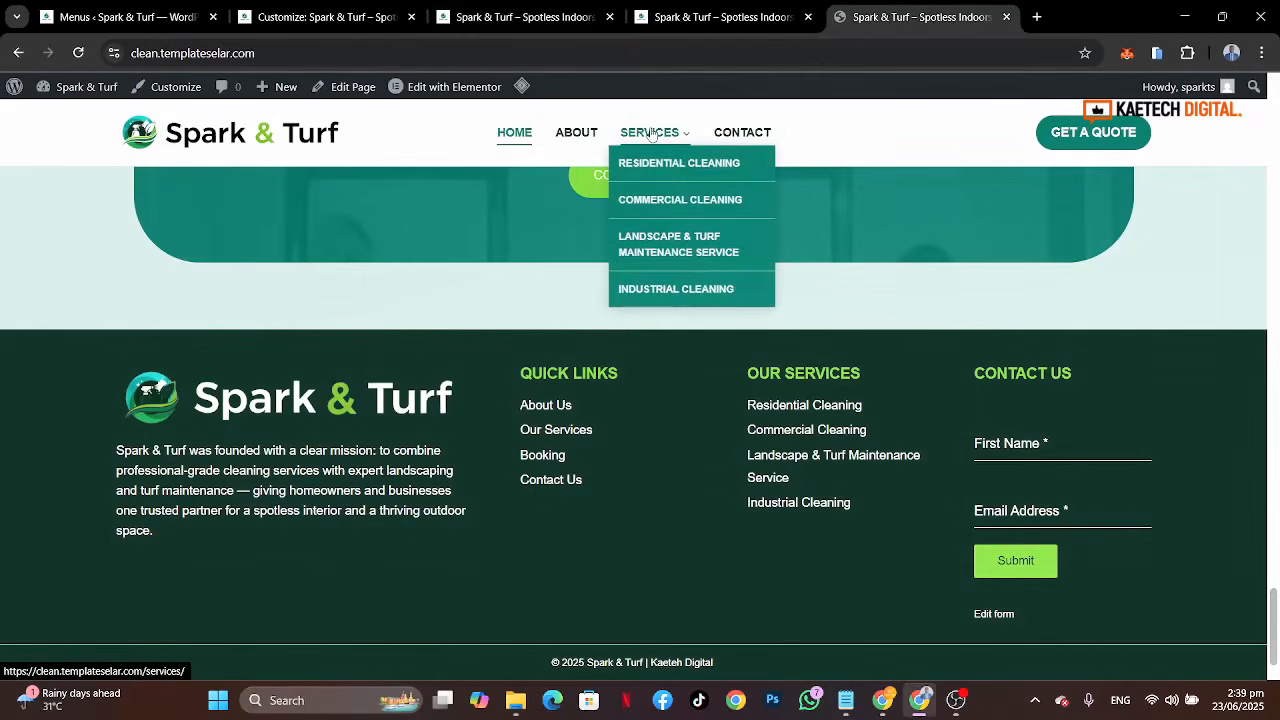
scroll(817, 250, "up", 10)
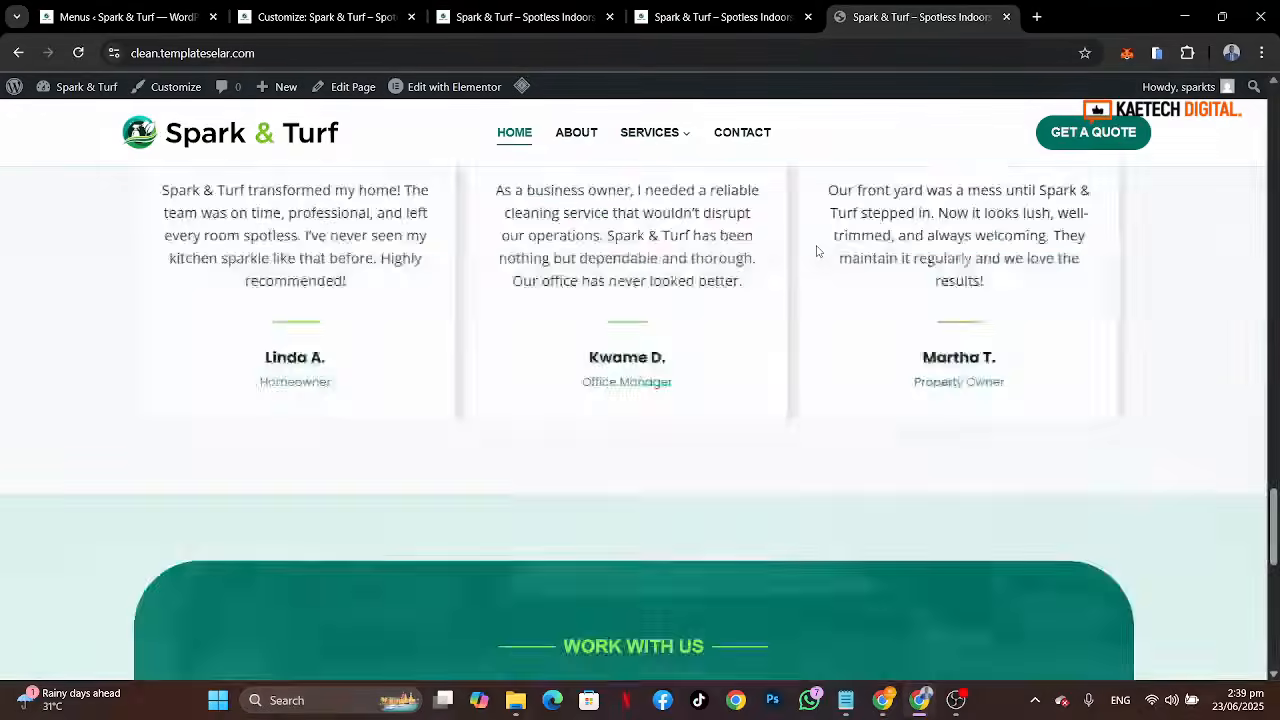
scroll(816, 250, "up", 10)
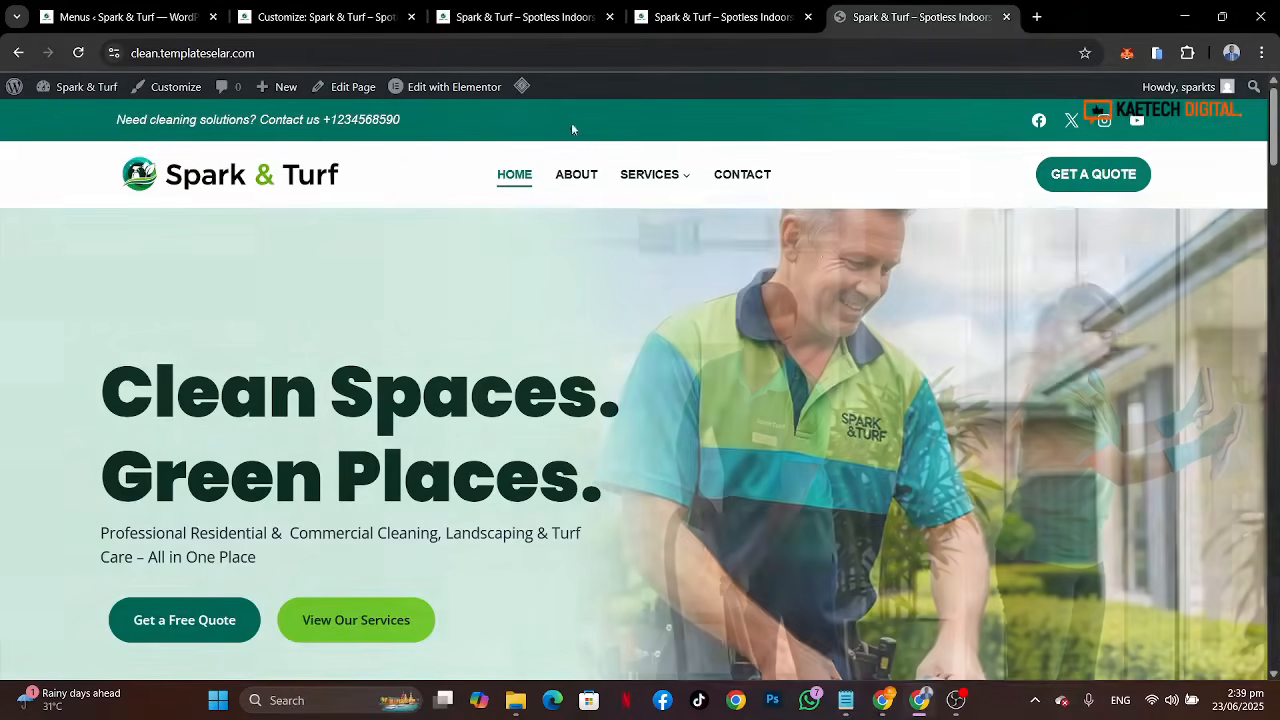
mouse_move(650, 187)
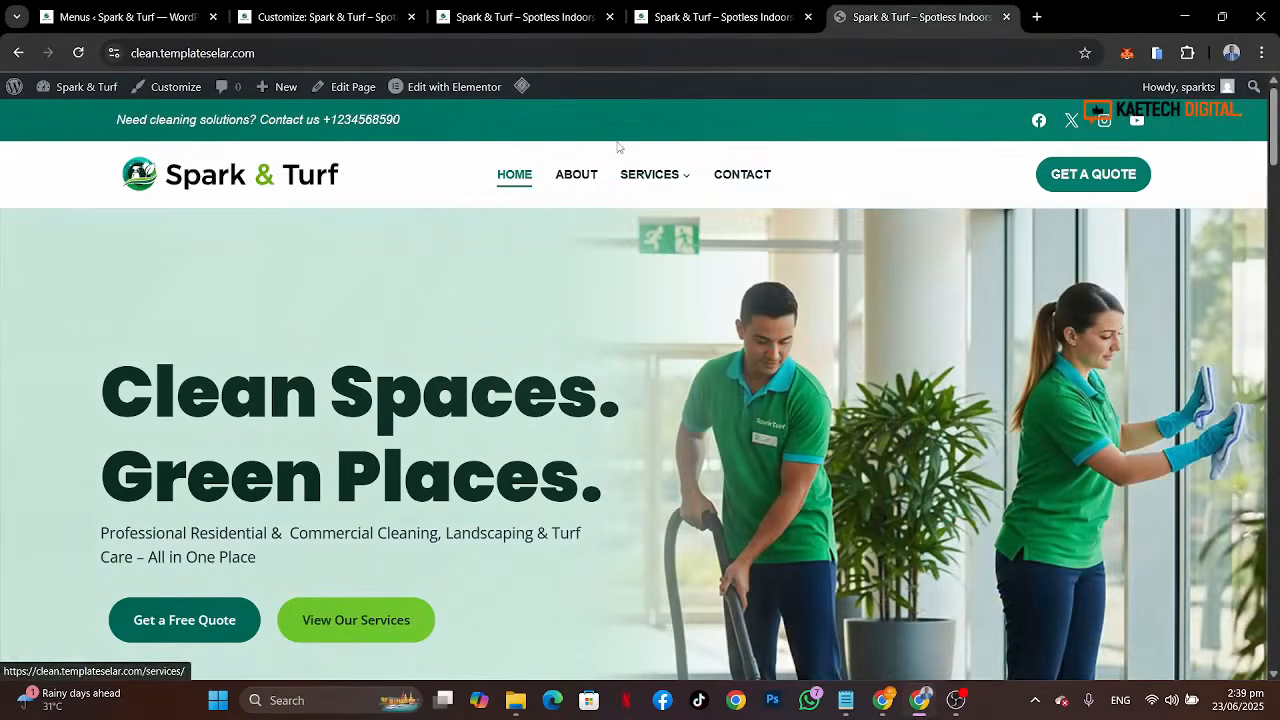
Step: Add a Button element to the right end of the header's main row
left_click(323, 20)
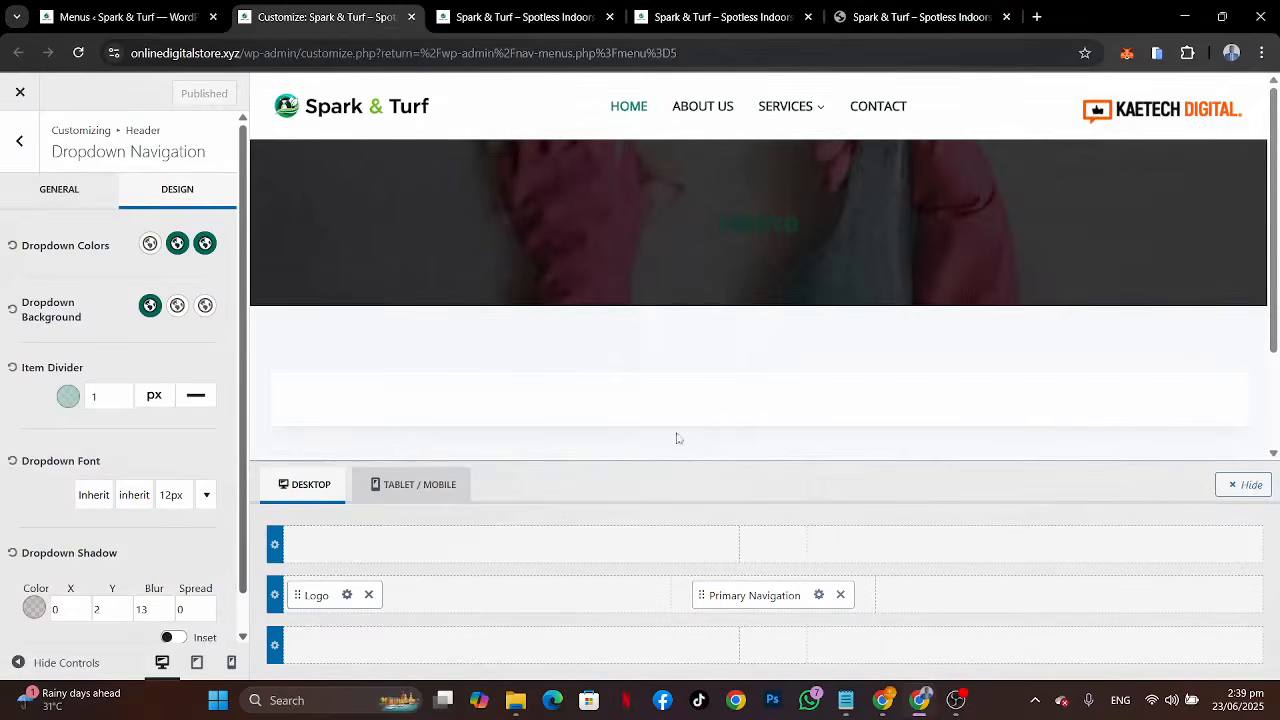
left_click(1102, 596)
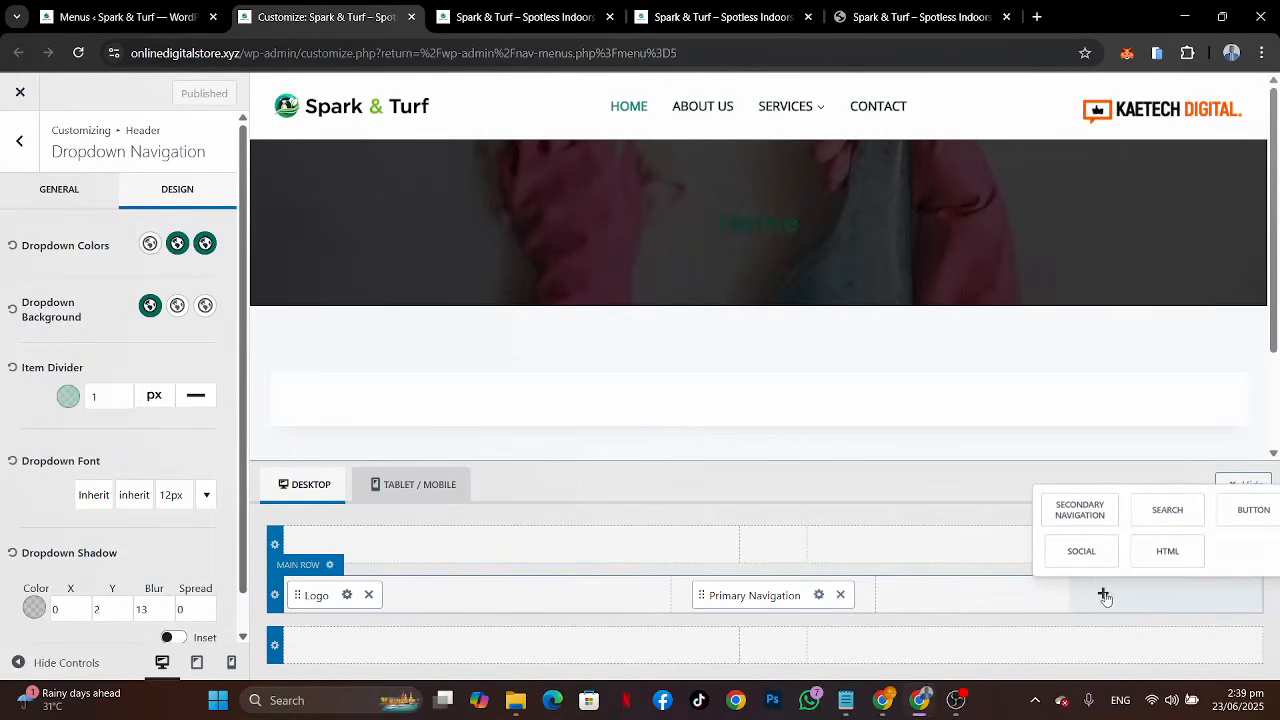
left_click(1251, 512)
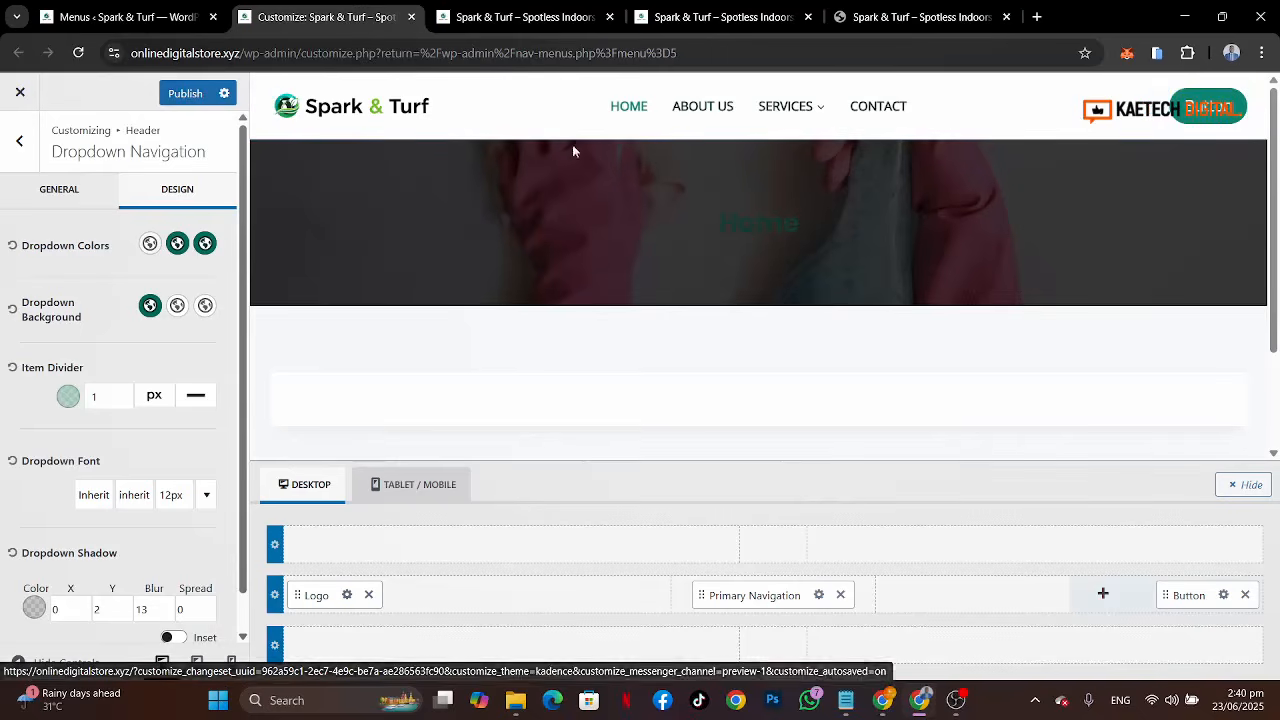
Step: Publish the changes and check the new header button on the live site
left_click(183, 99)
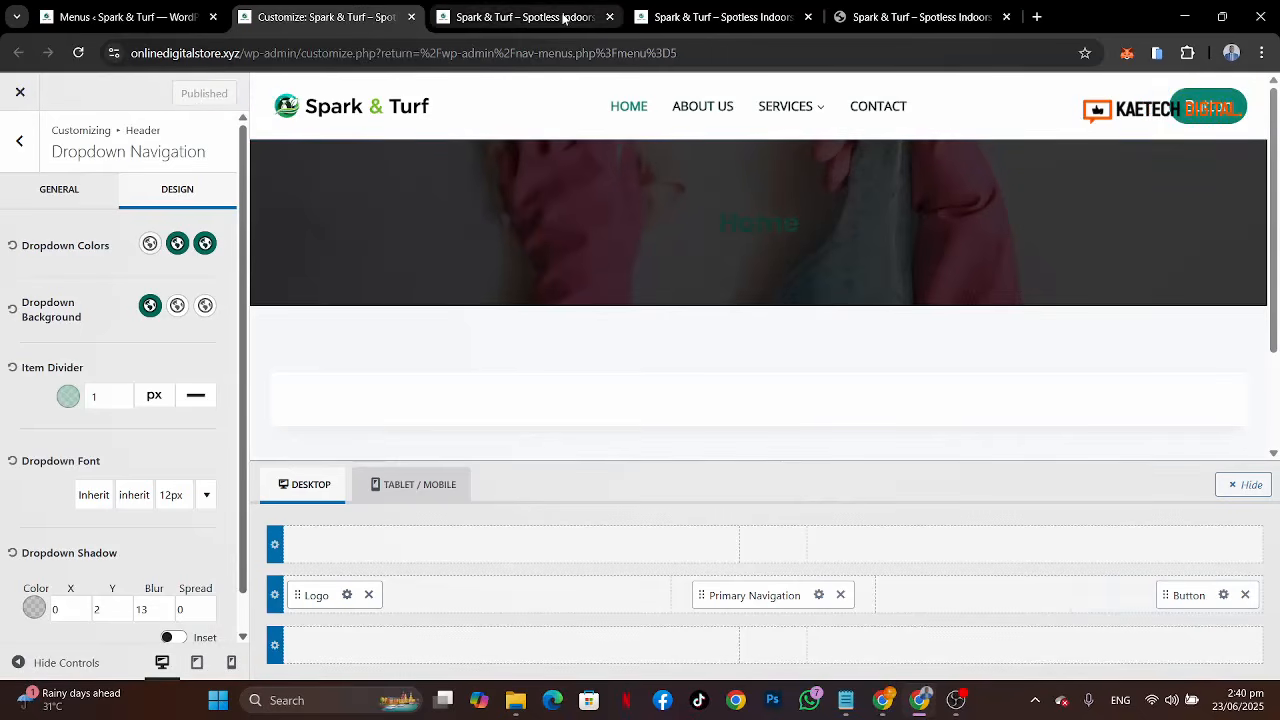
left_click(500, 18)
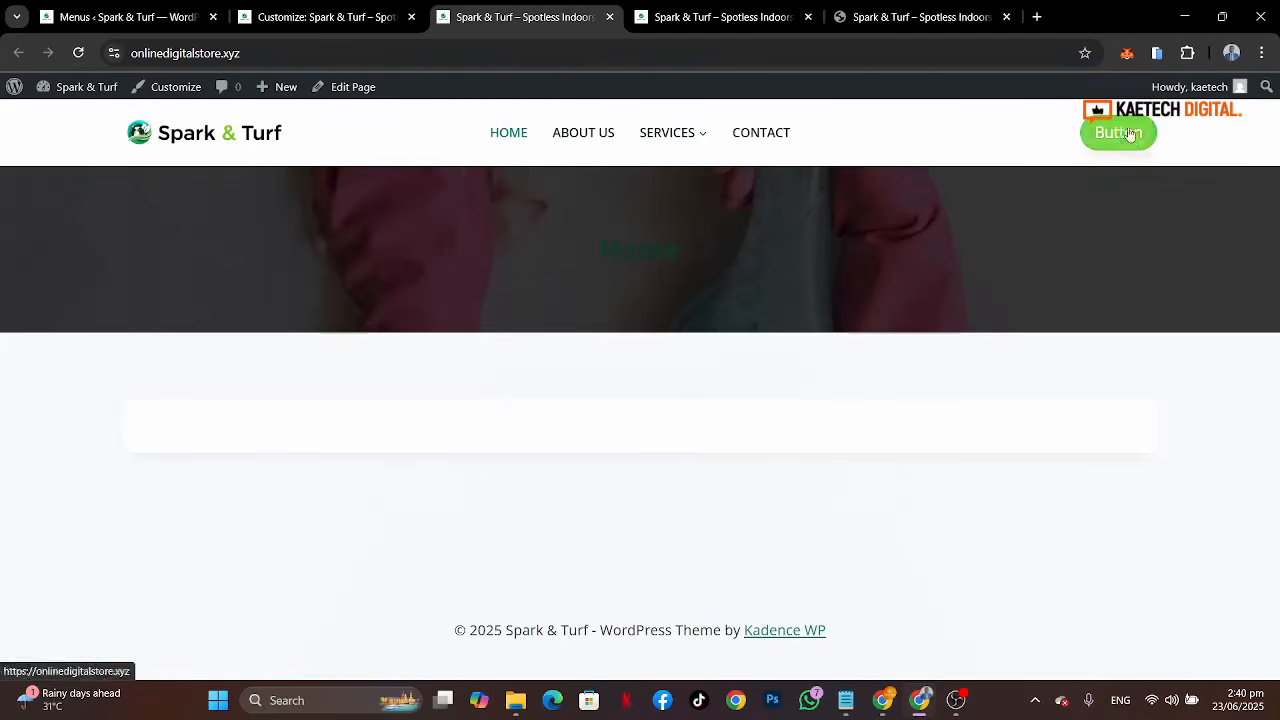
left_click(320, 17)
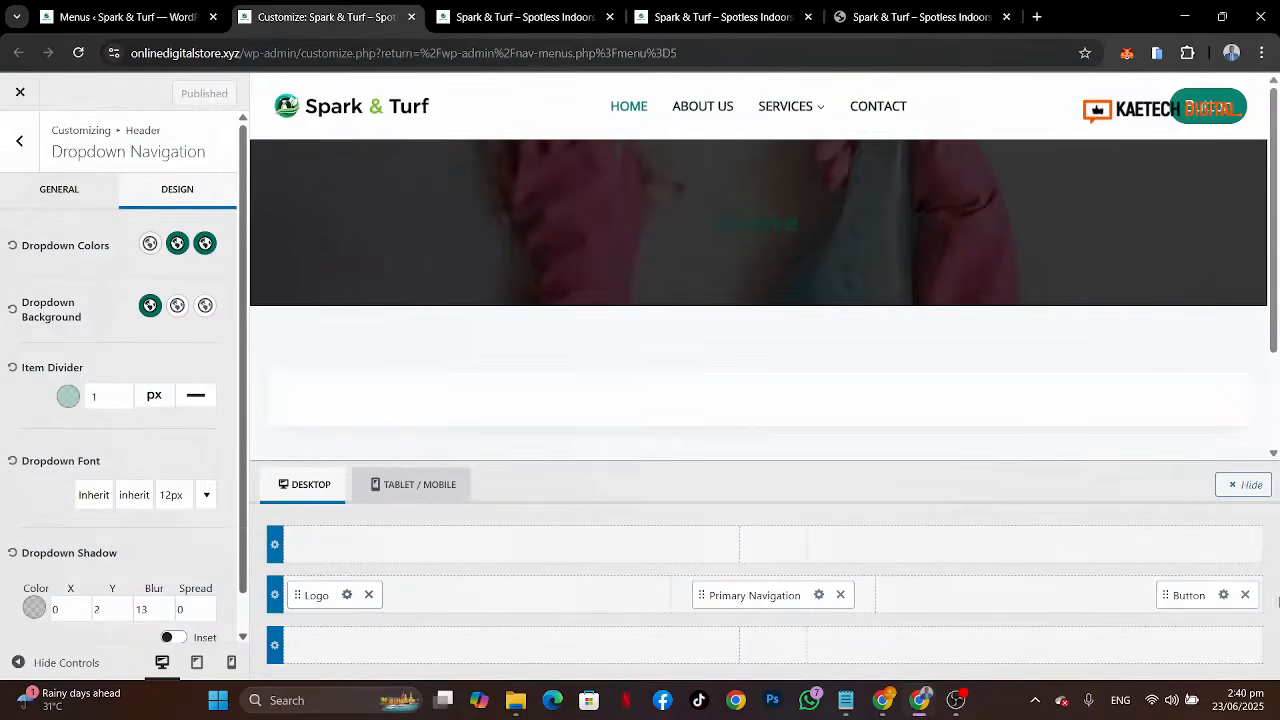
Step: Open the header button settings and set its label to Get A Quote, matching the reference site
left_click(1223, 596)
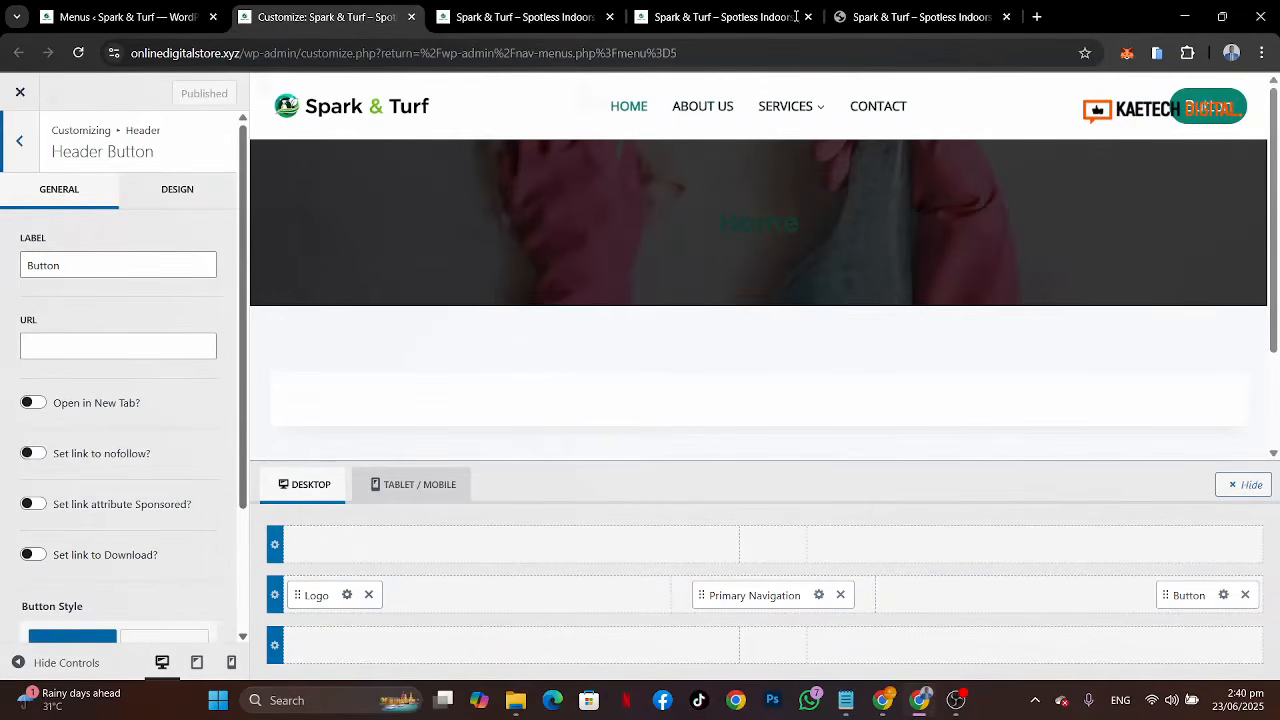
left_click(938, 15)
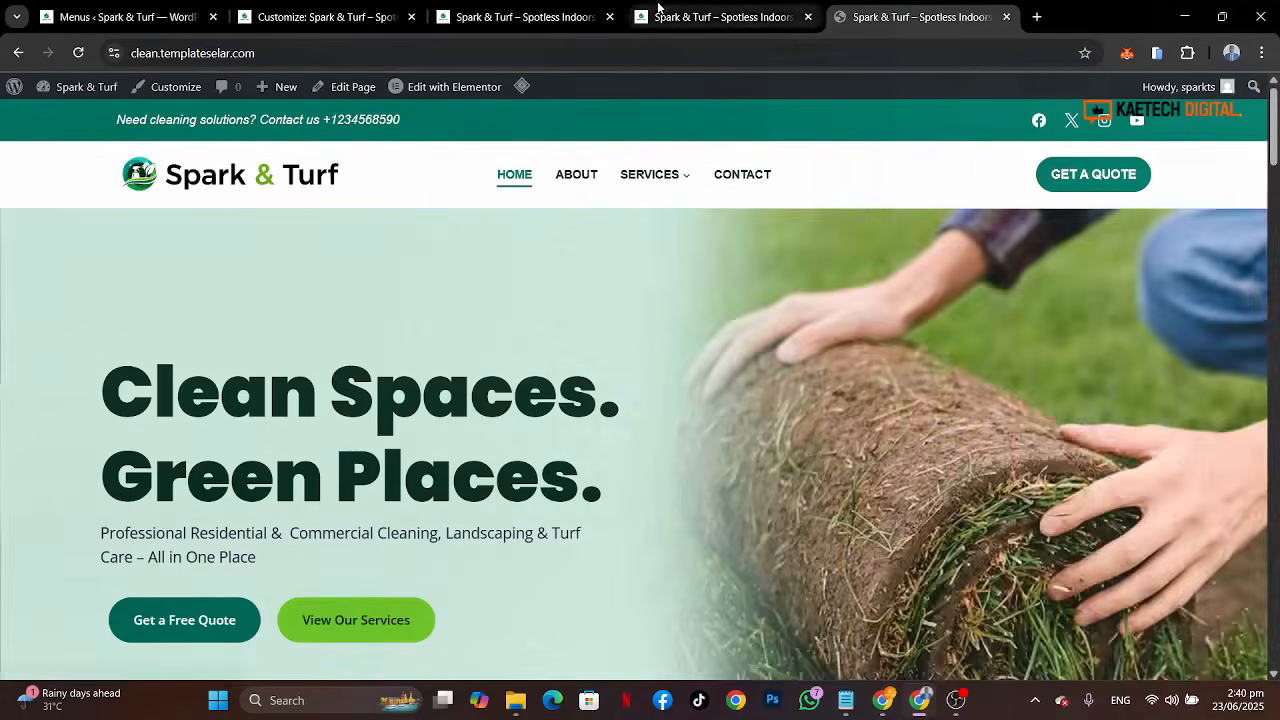
left_click(673, 17)
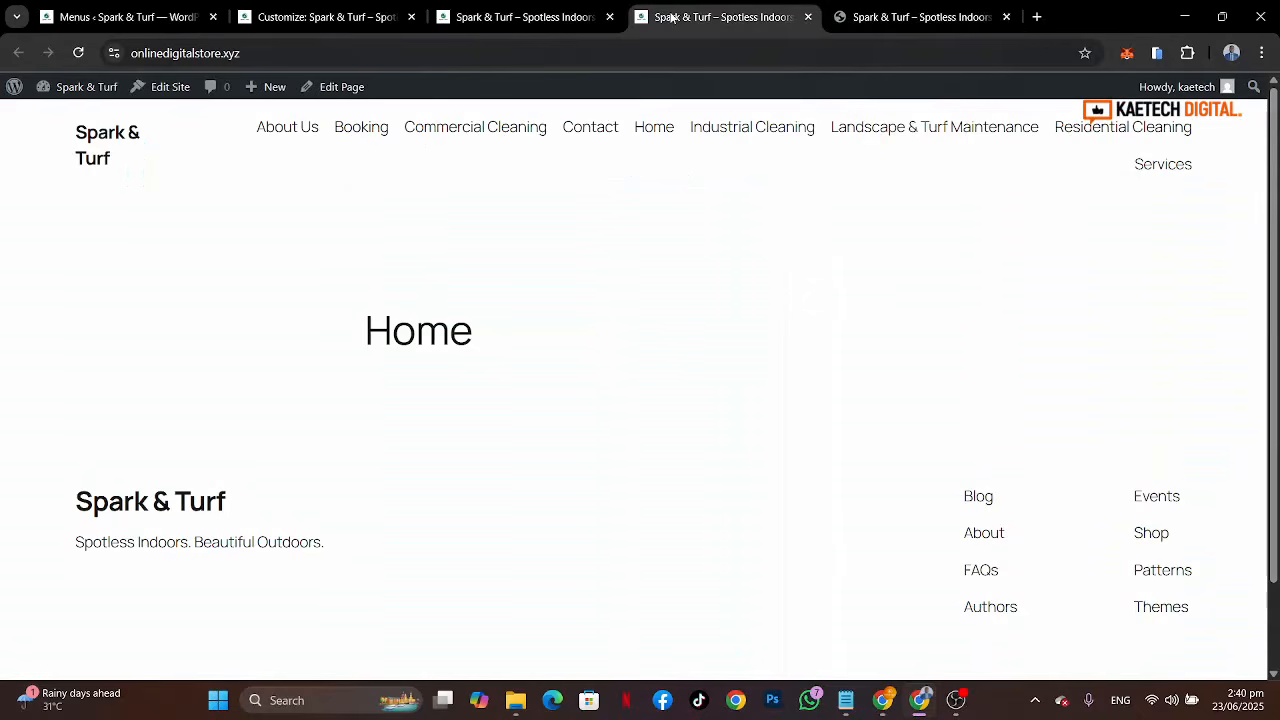
left_click(297, 25)
left_click_drag(101, 276, 2, 270)
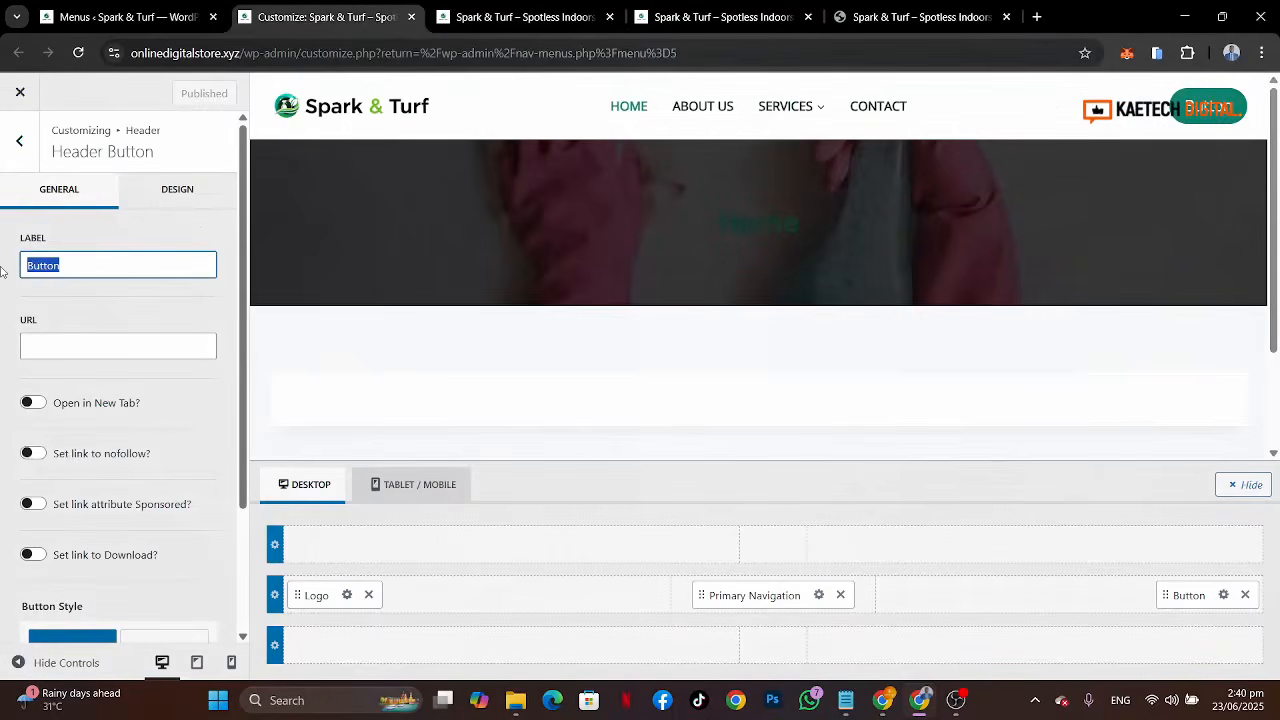
type("Get A Q")
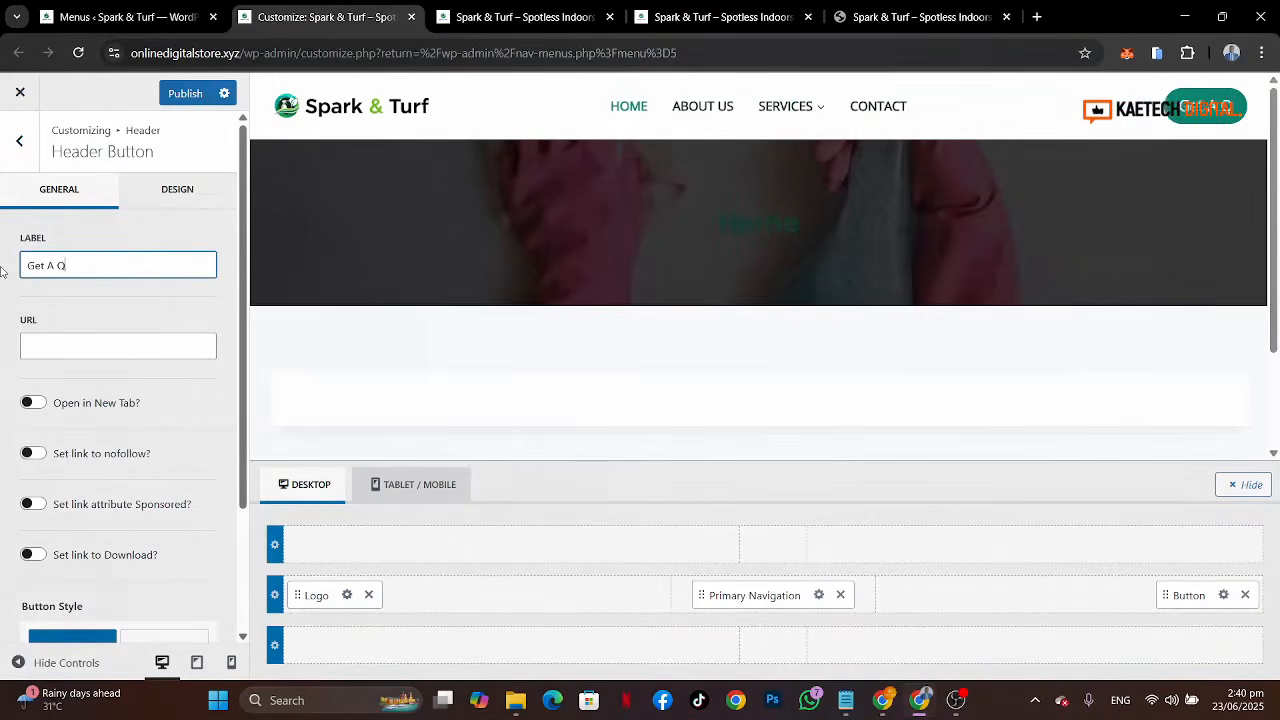
type("uote")
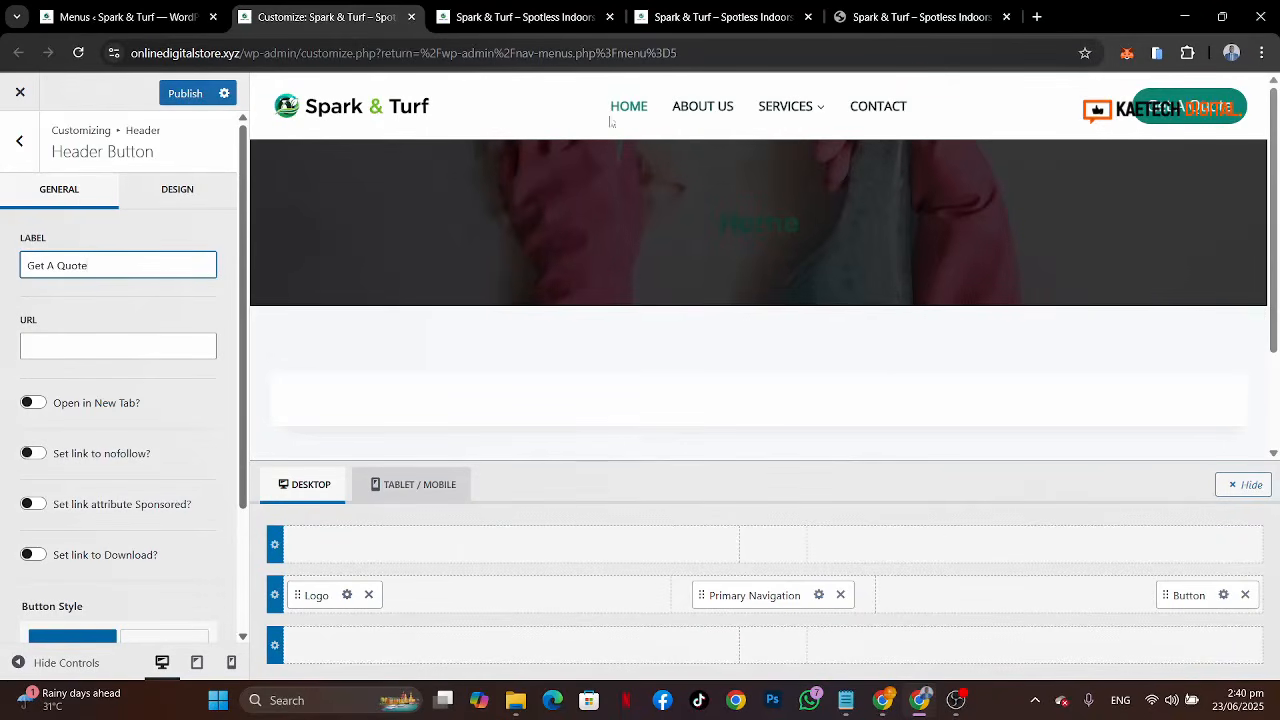
Step: Set the header button's link URL to #
left_click(888, 20)
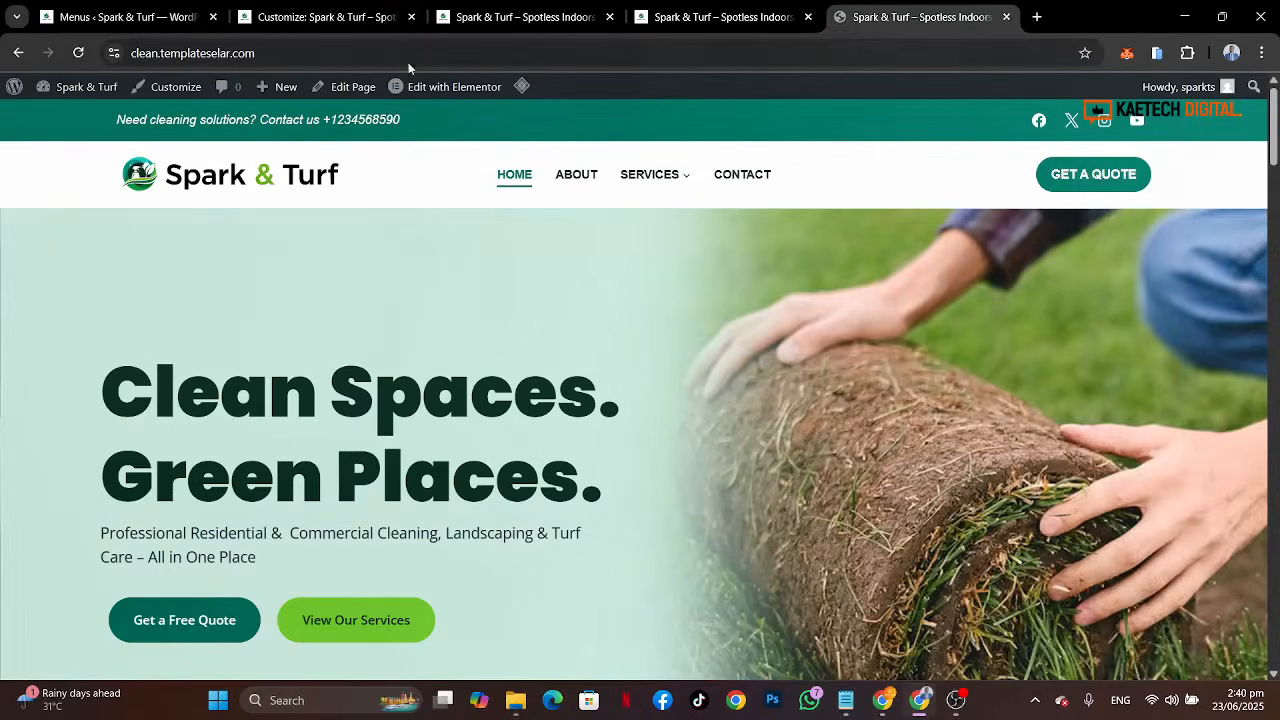
left_click(322, 22)
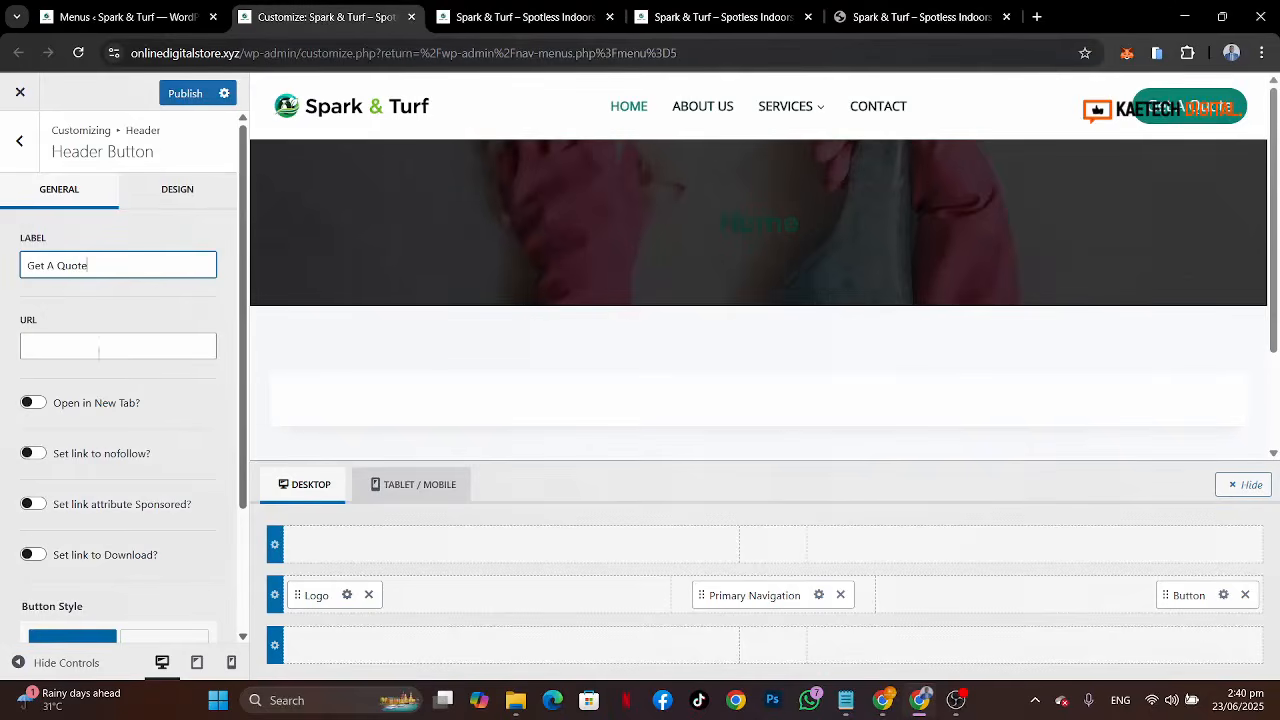
left_click(66, 345)
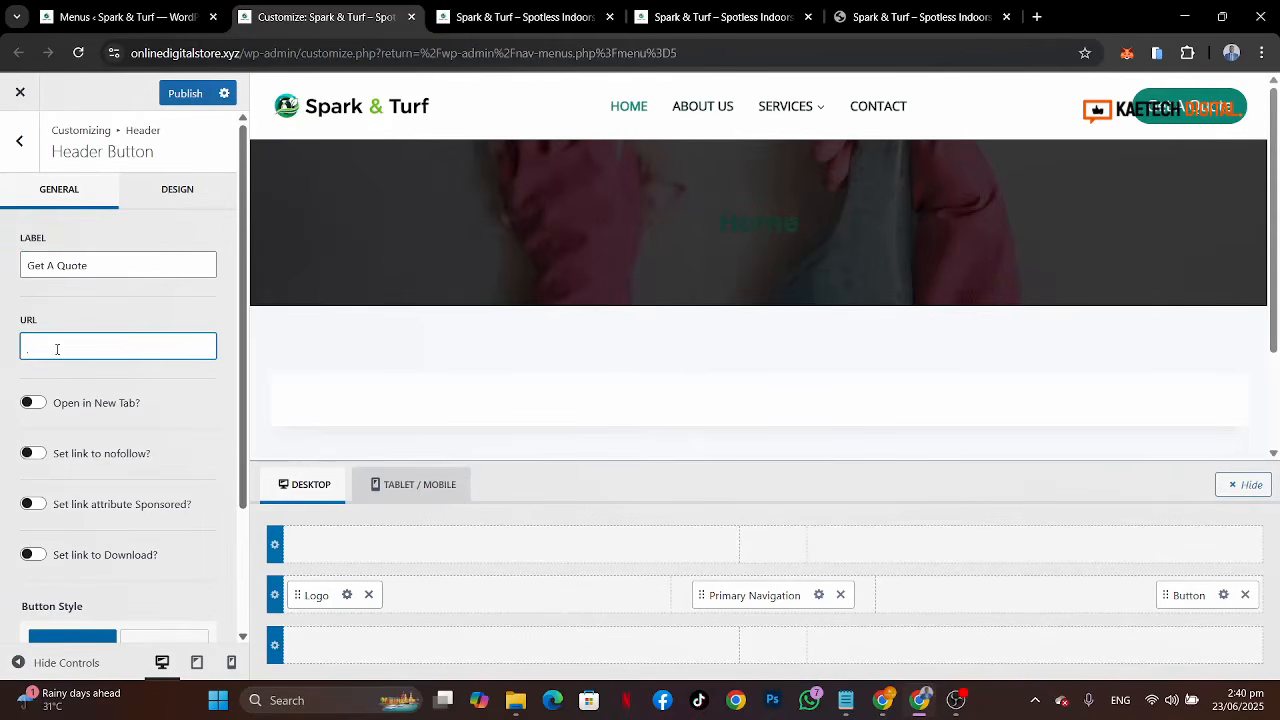
type("#")
Step: Try the Outline button style and the logged-out and logged-in visibility options for the button
scroll(131, 489, "down", 3)
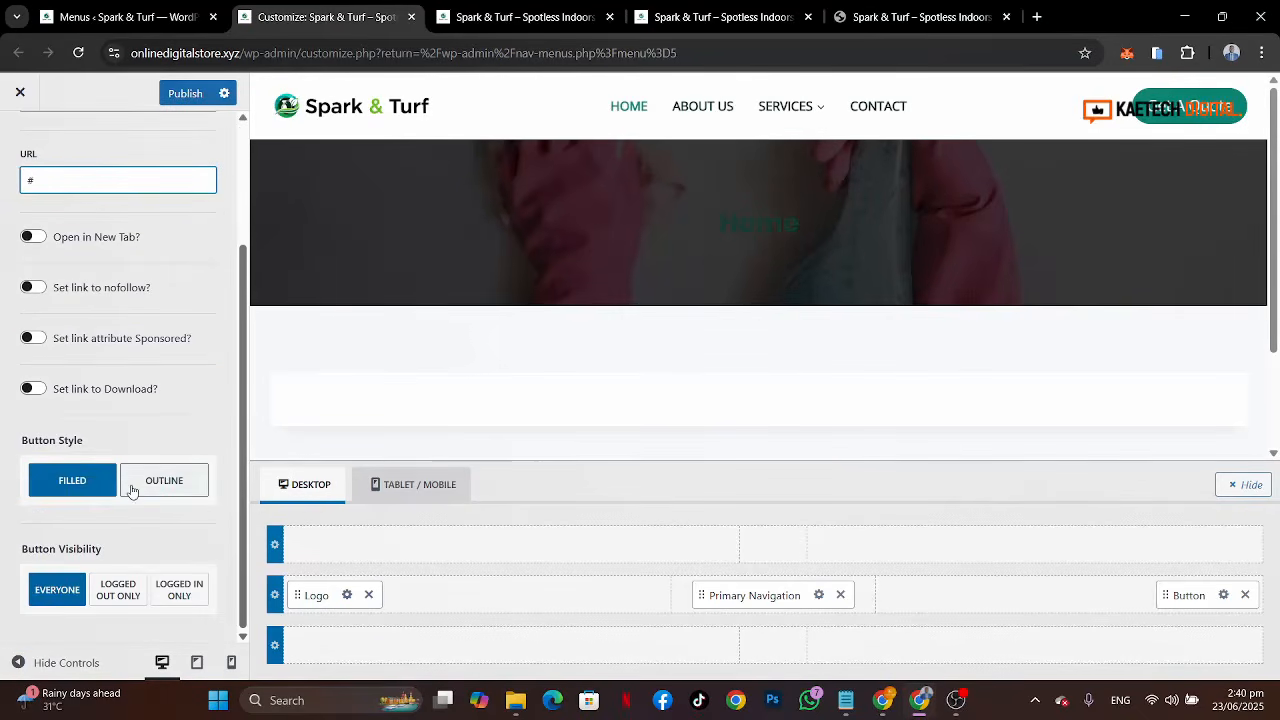
scroll(163, 389, "up", 2)
scroll(163, 389, "down", 2)
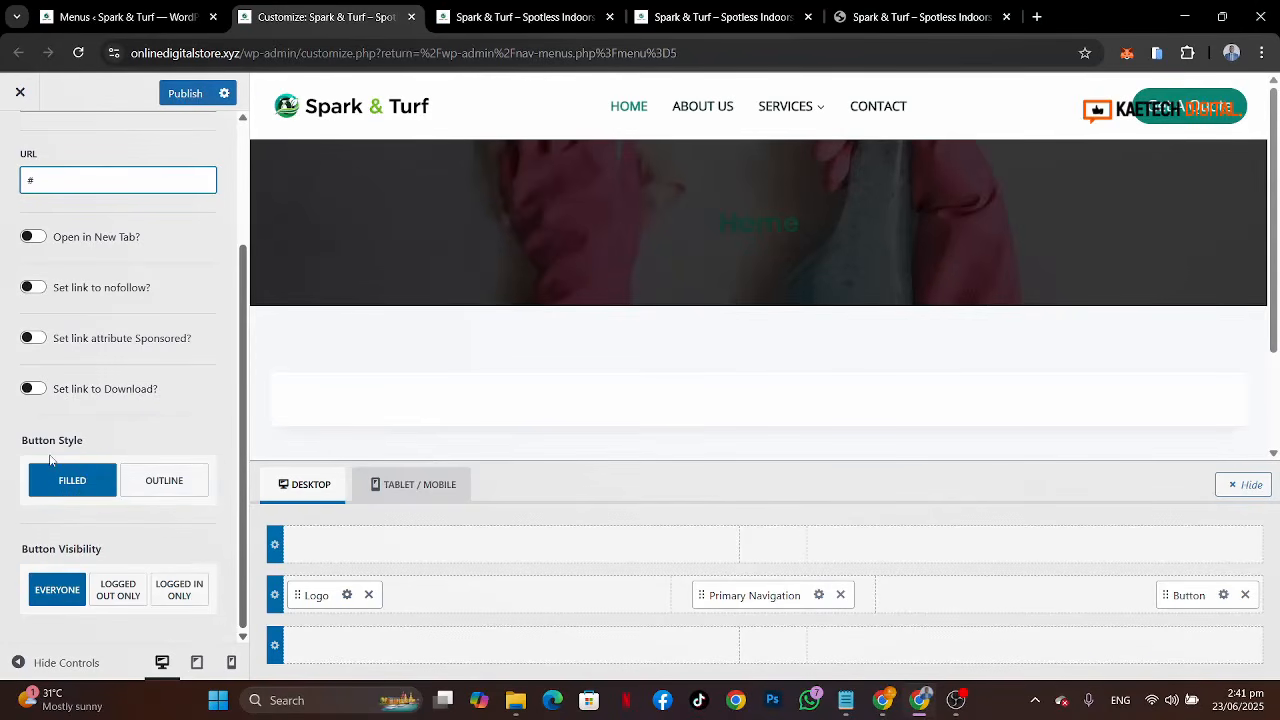
left_click(166, 484)
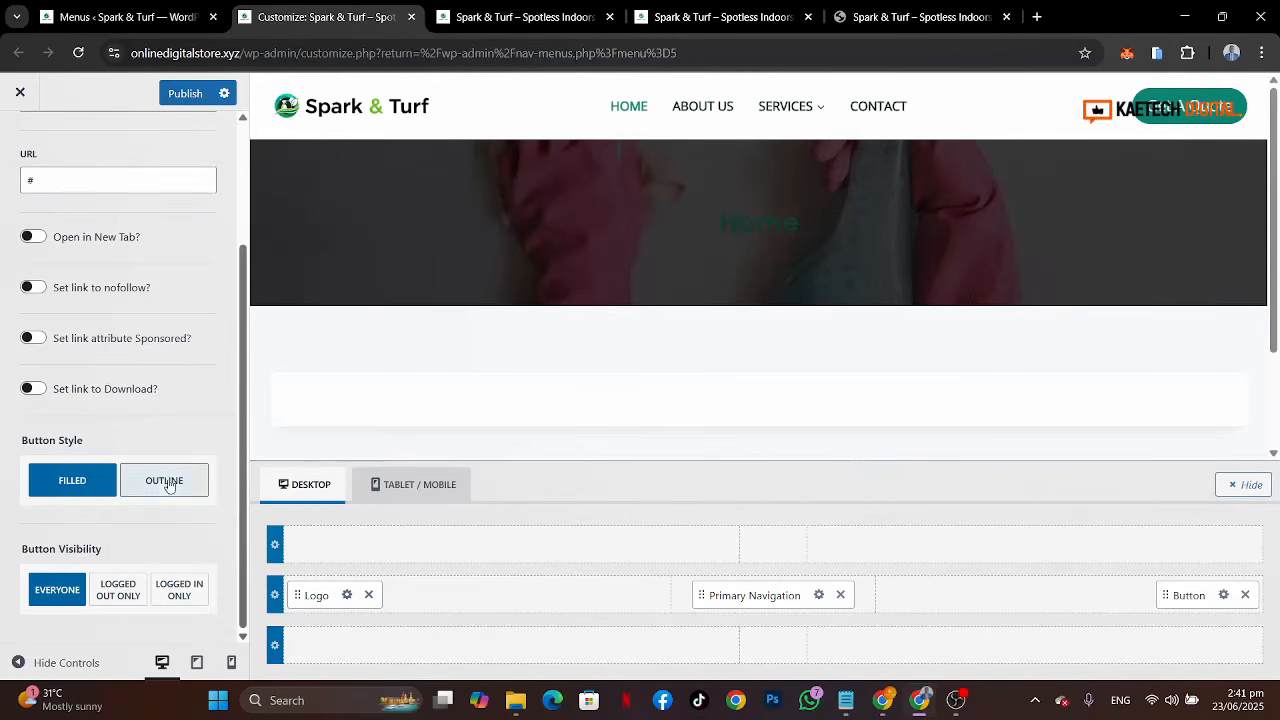
left_click(80, 482)
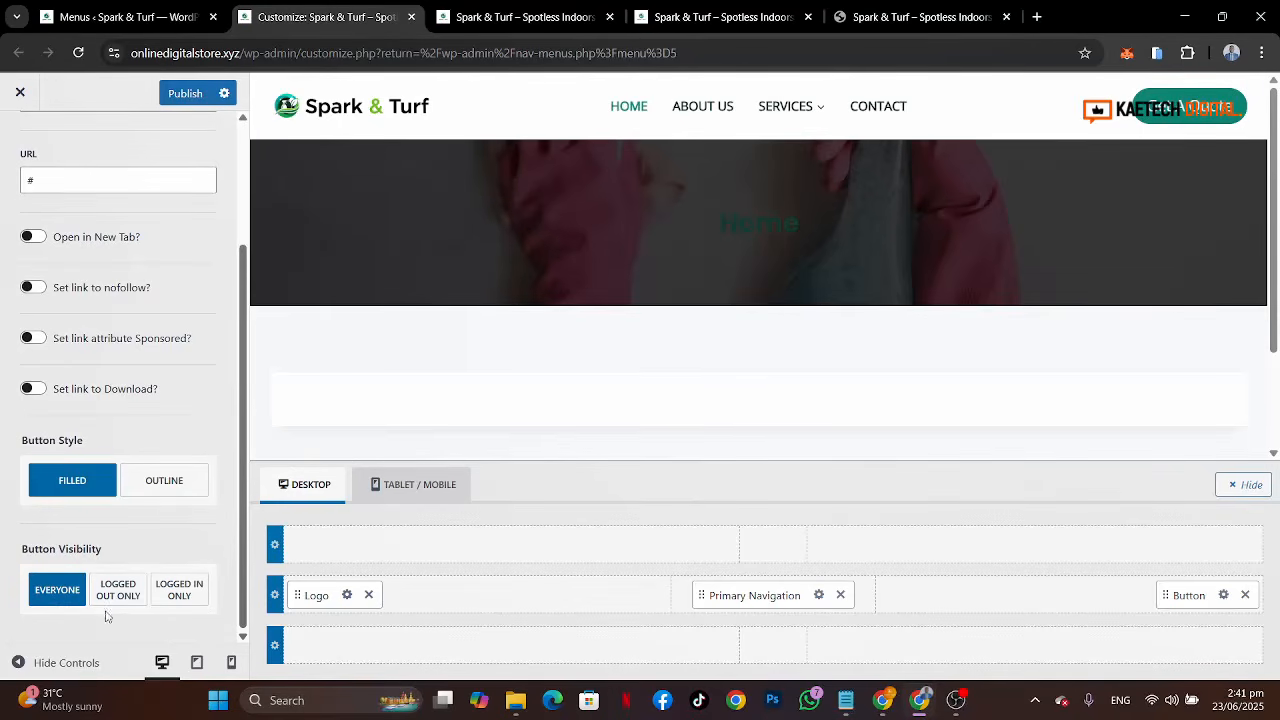
left_click(118, 600)
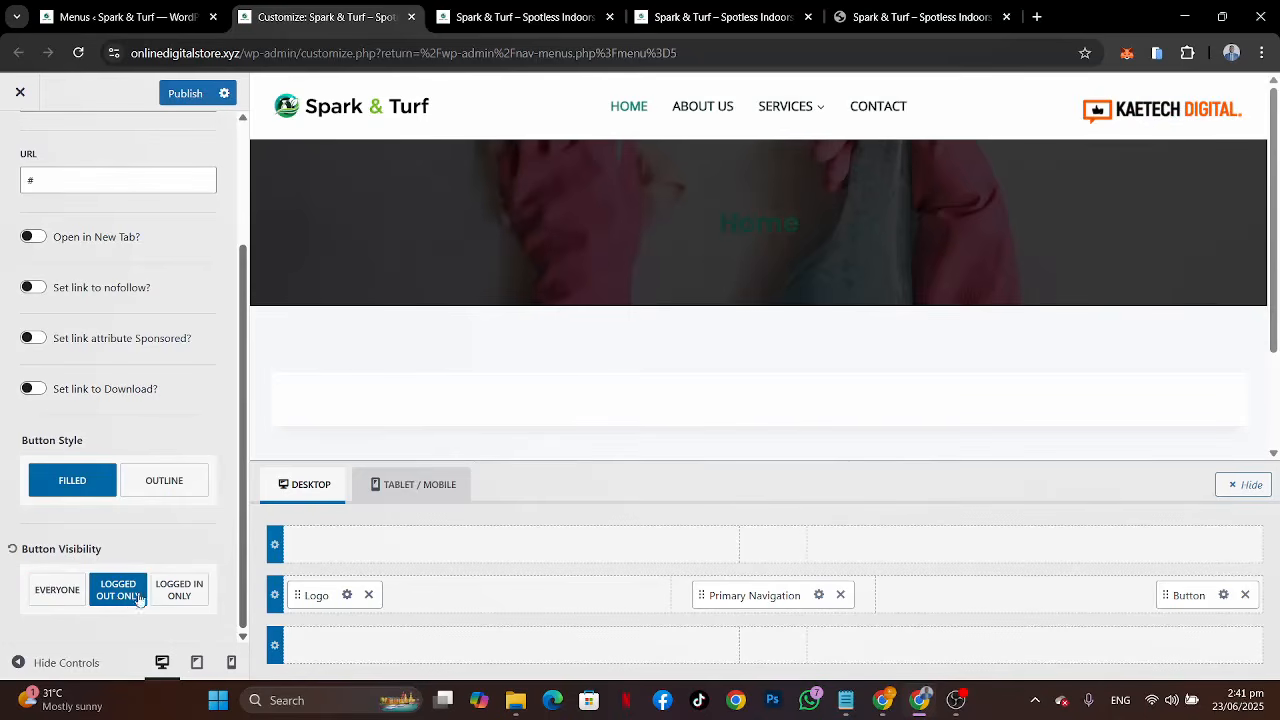
left_click(196, 592)
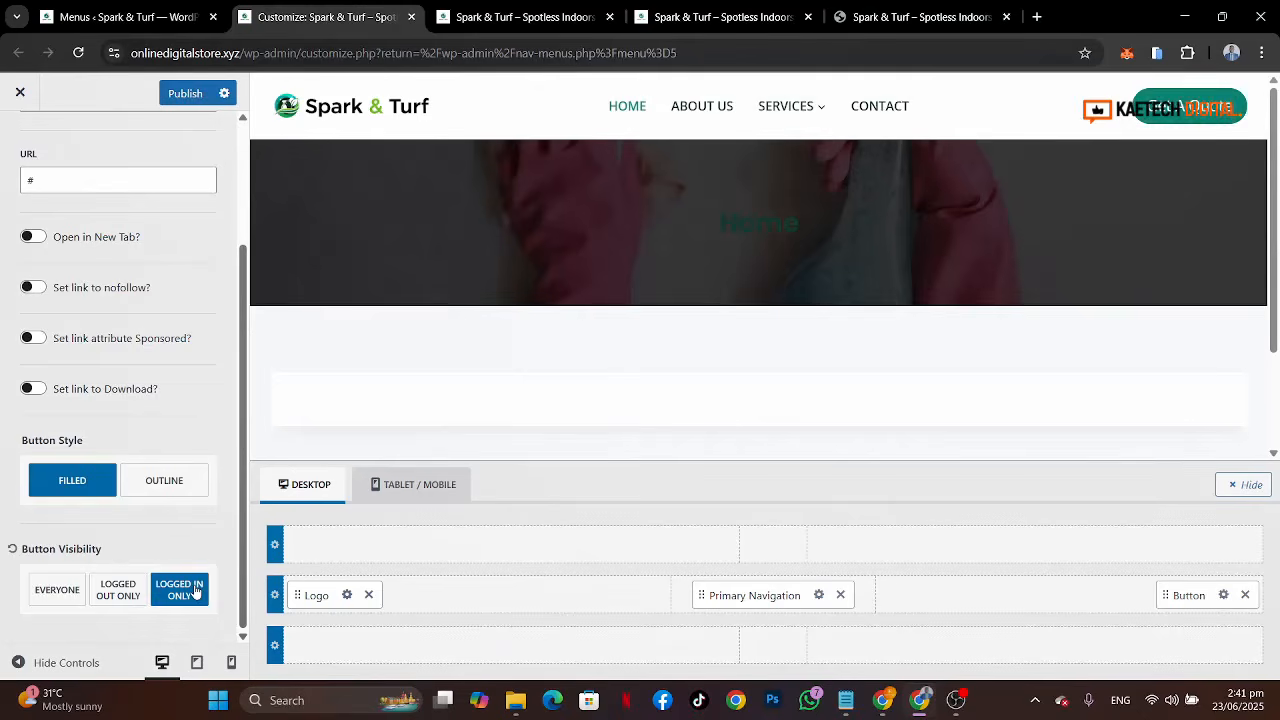
left_click(58, 598)
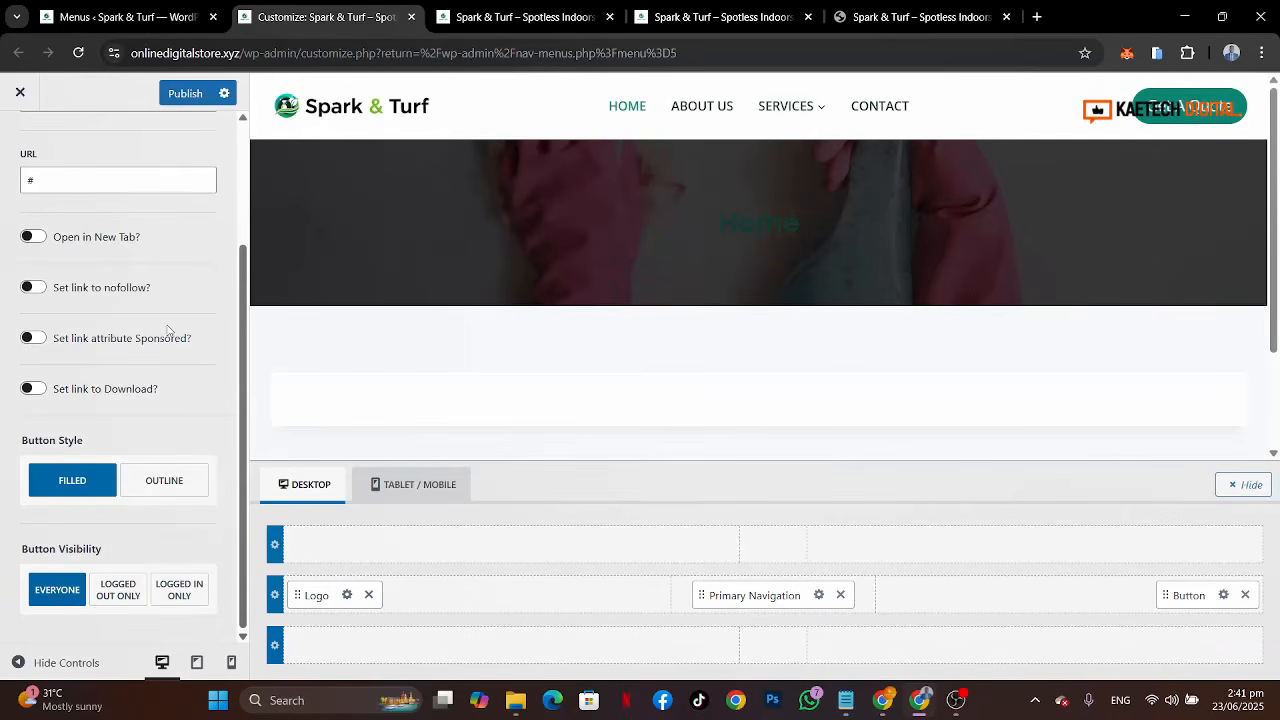
Step: Set the header button size to LG after comparing the other sizes
scroll(168, 331, "up", 3)
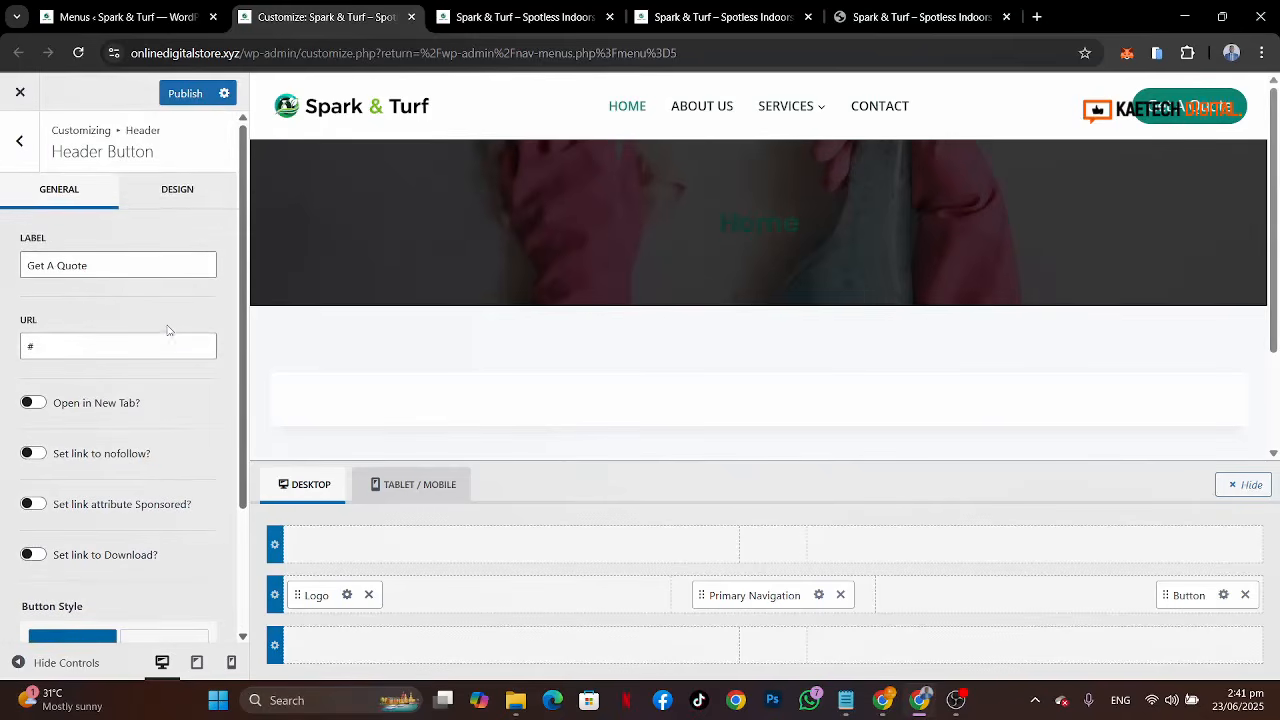
left_click(179, 187)
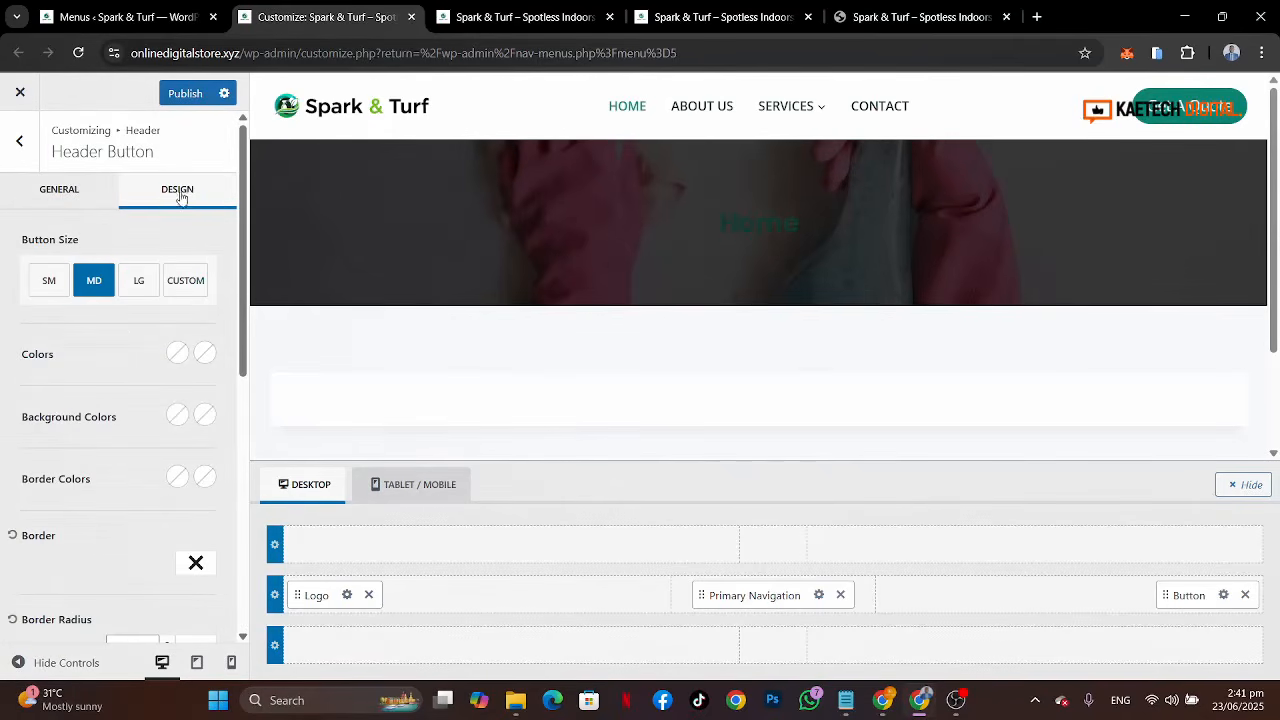
left_click(140, 281)
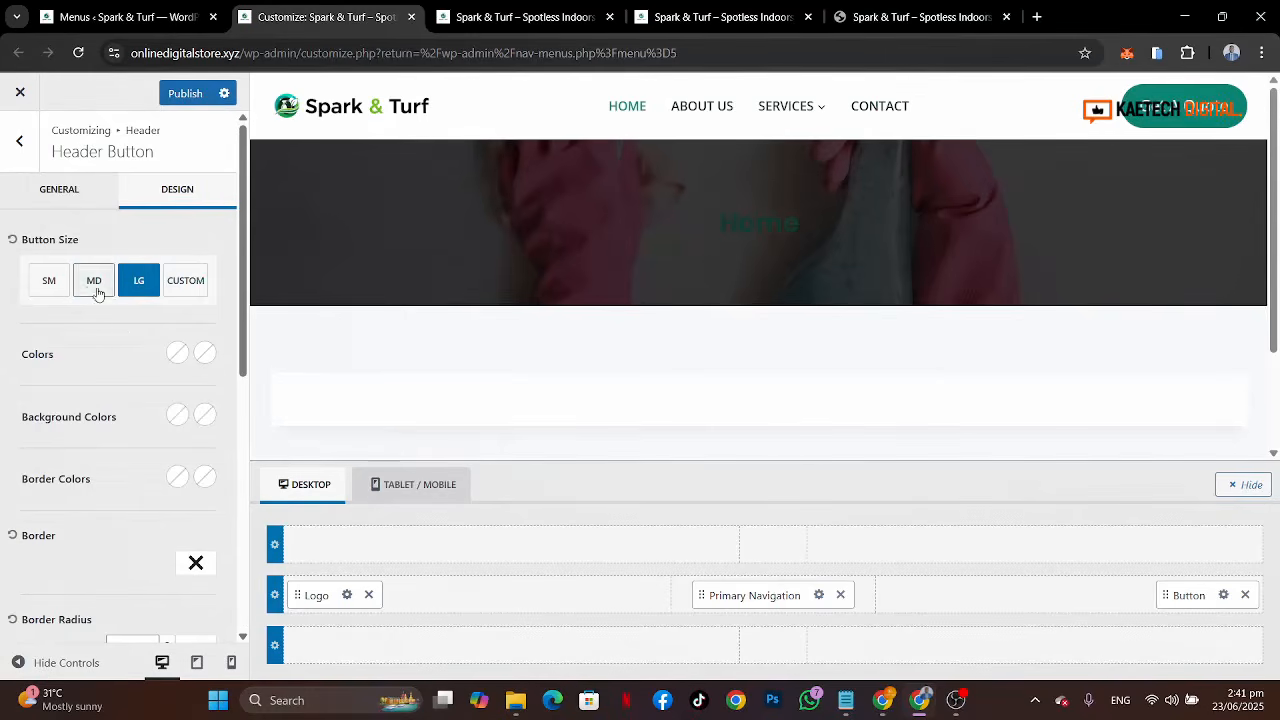
left_click(94, 284)
left_click(50, 284)
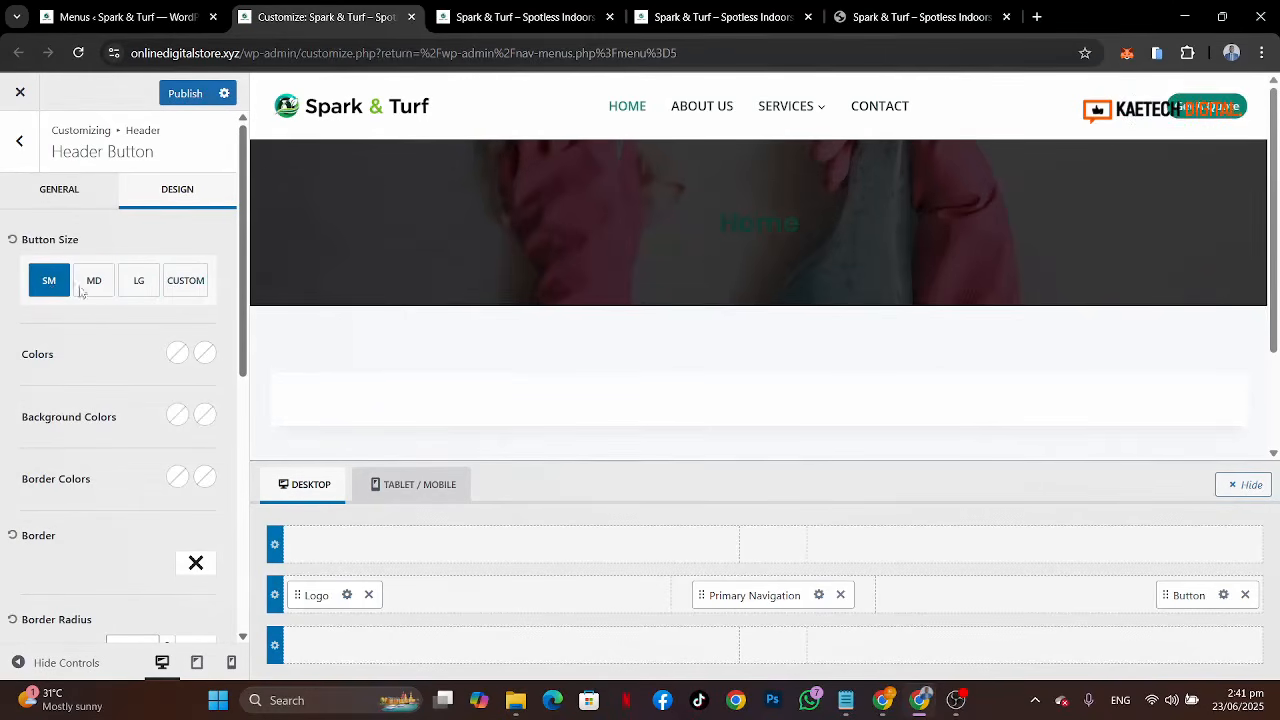
left_click(86, 287)
left_click(130, 288)
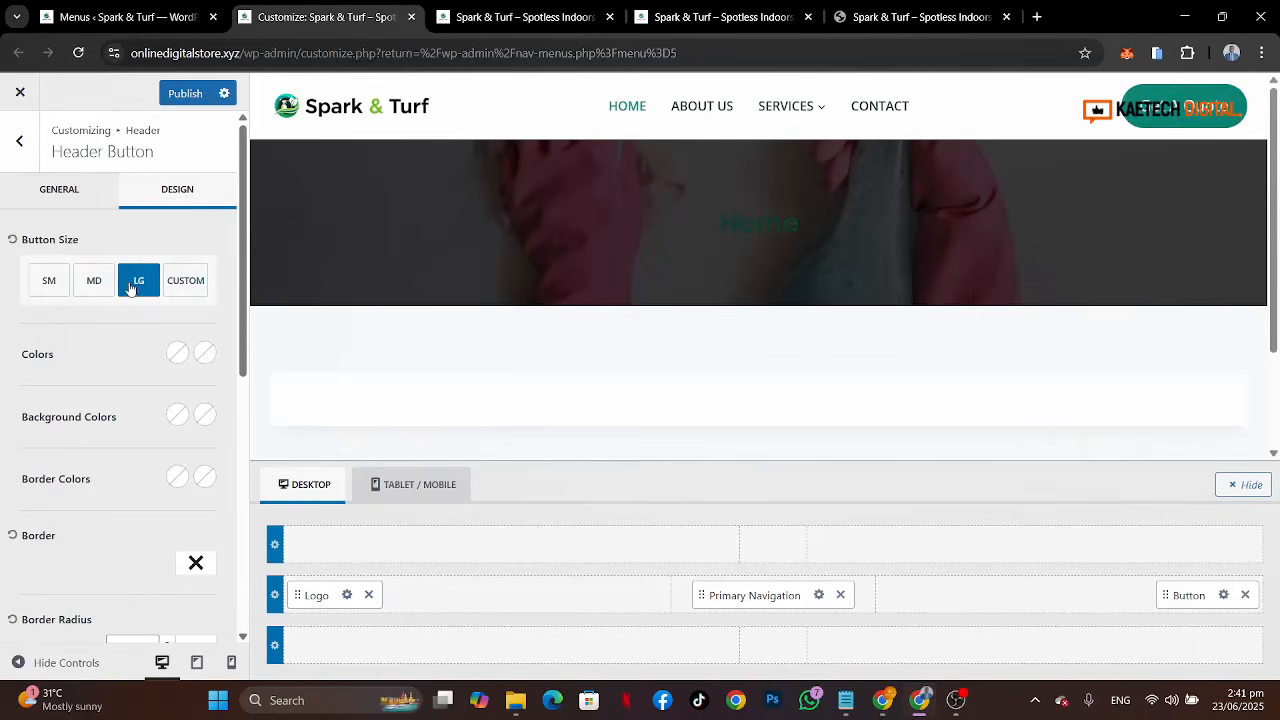
left_click(97, 289)
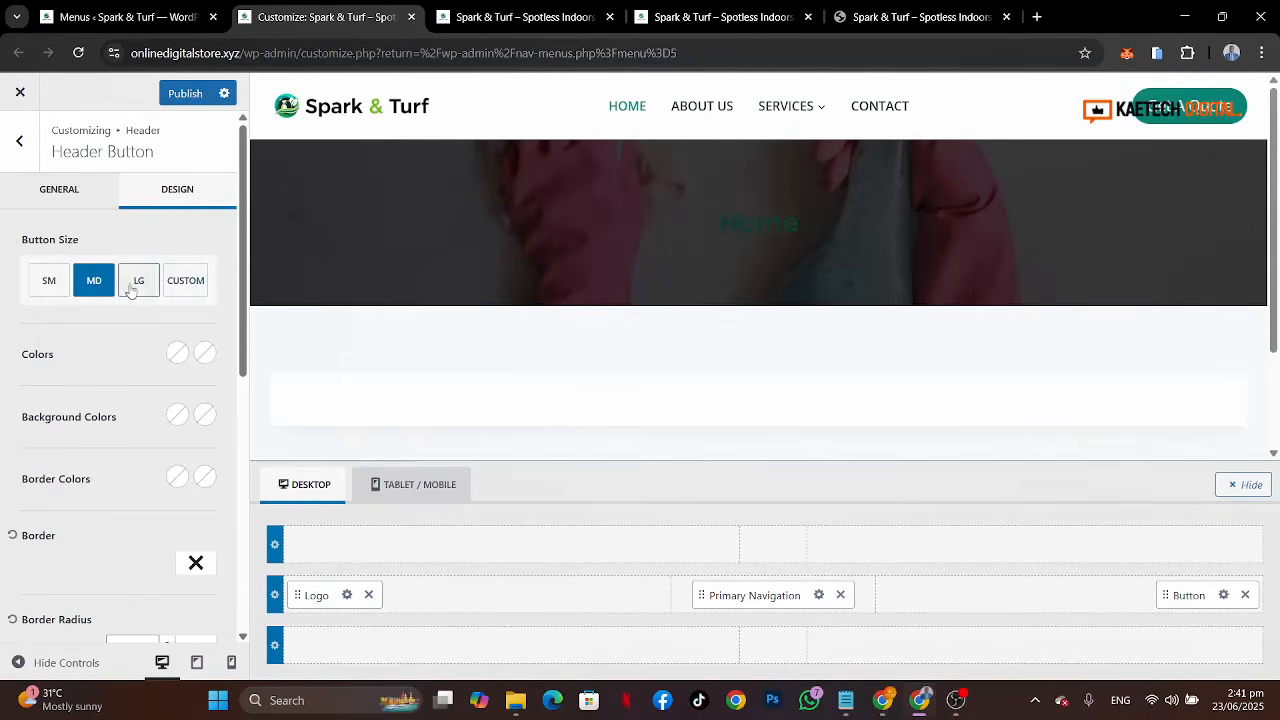
left_click(132, 289)
Step: Set the button's background colour to the palette teal green 007A6A
scroll(116, 414, "down", 2)
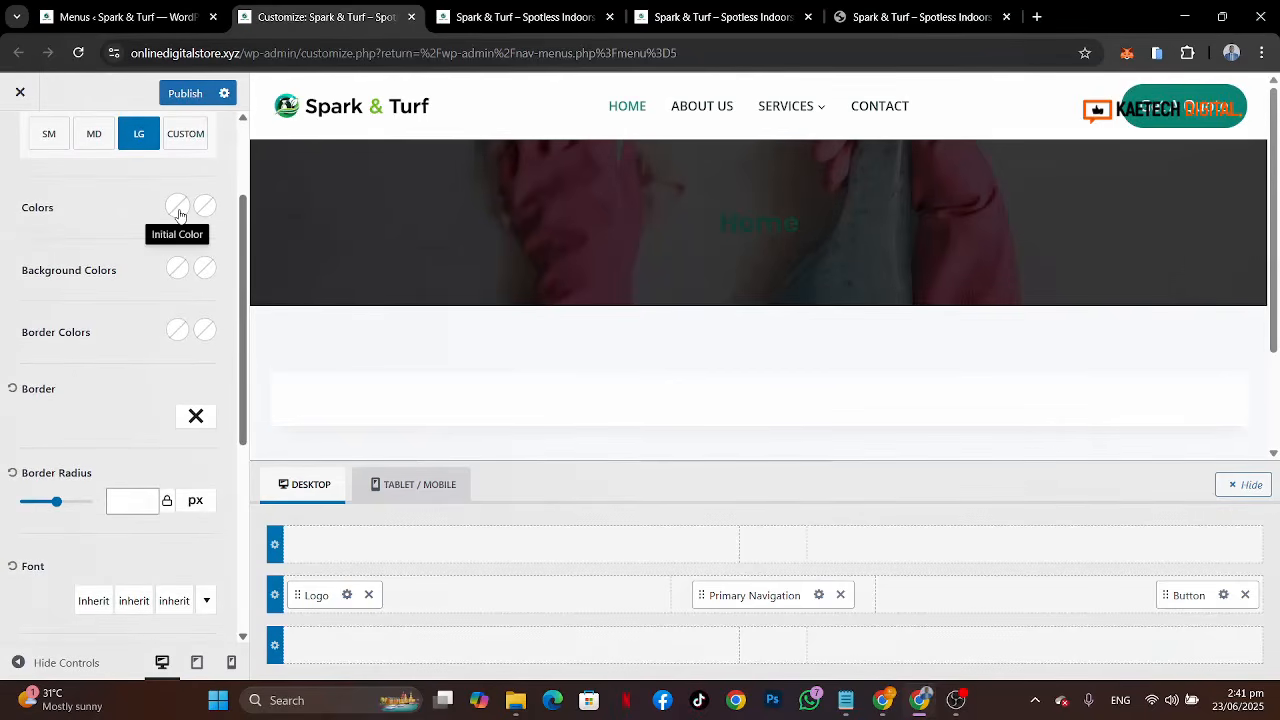
left_click(176, 270)
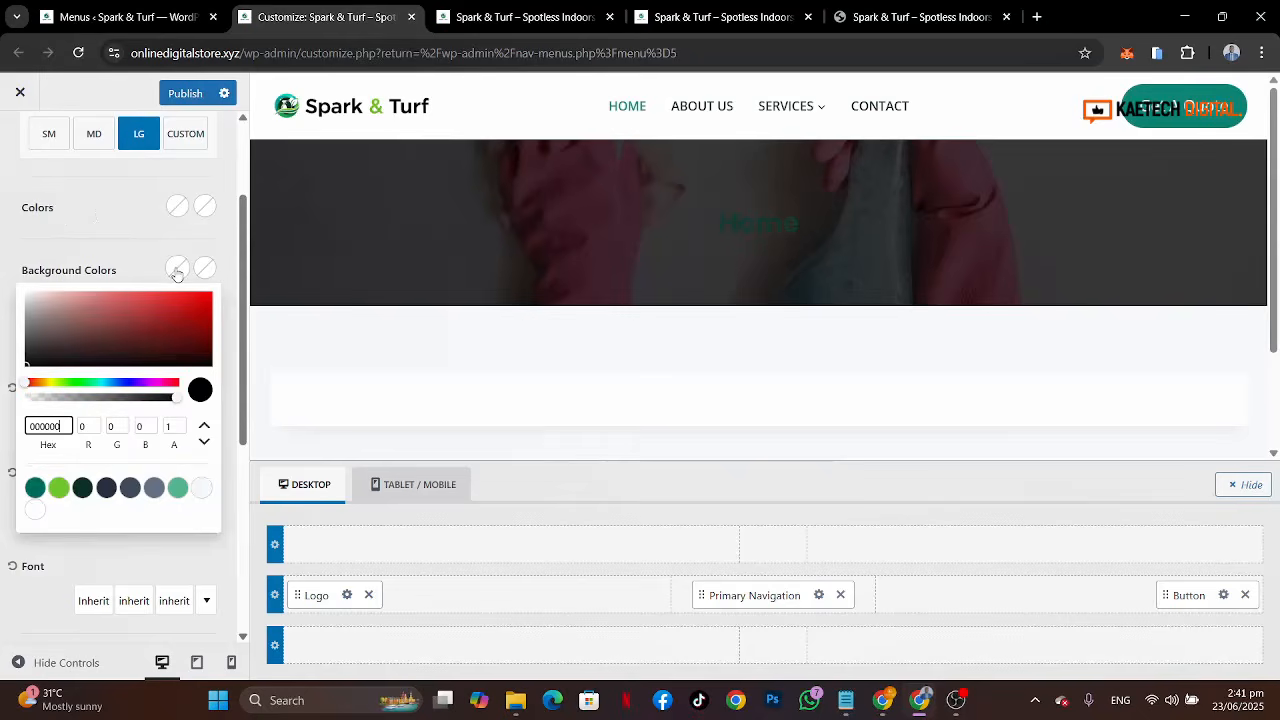
left_click(35, 487)
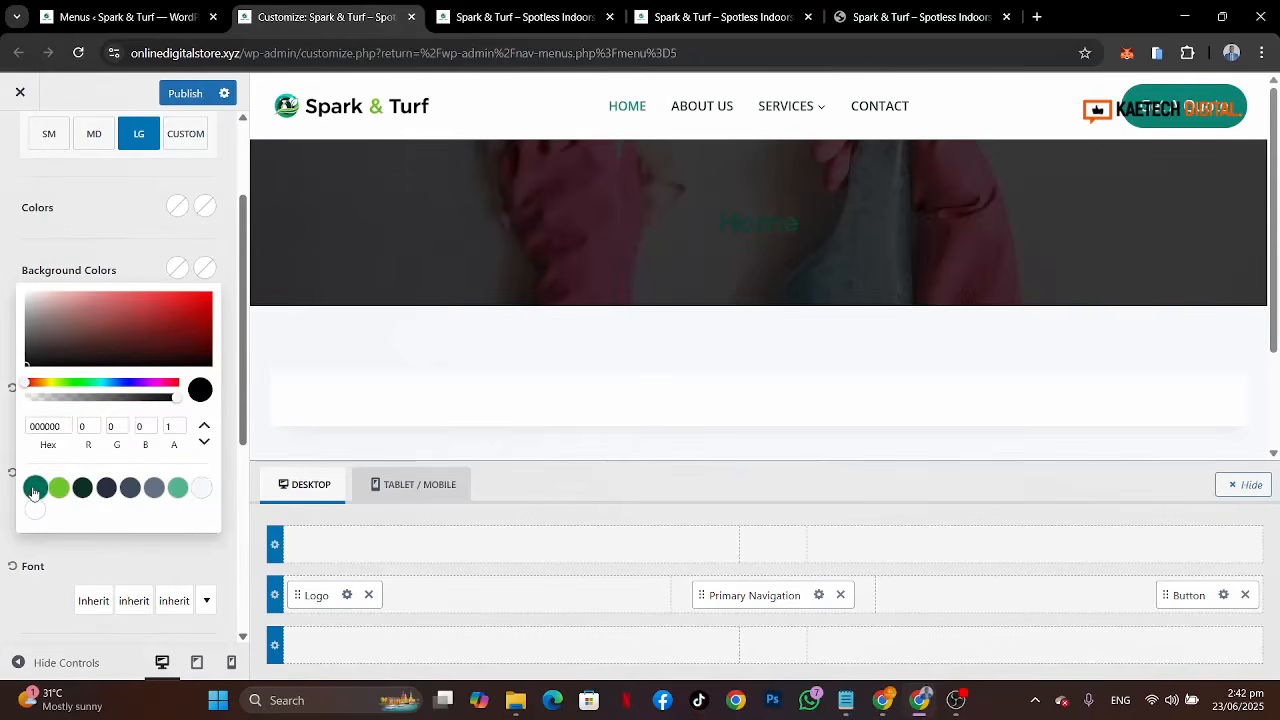
Step: Set the button's text colour and hover text colour to white
left_click(177, 206)
left_click(38, 451)
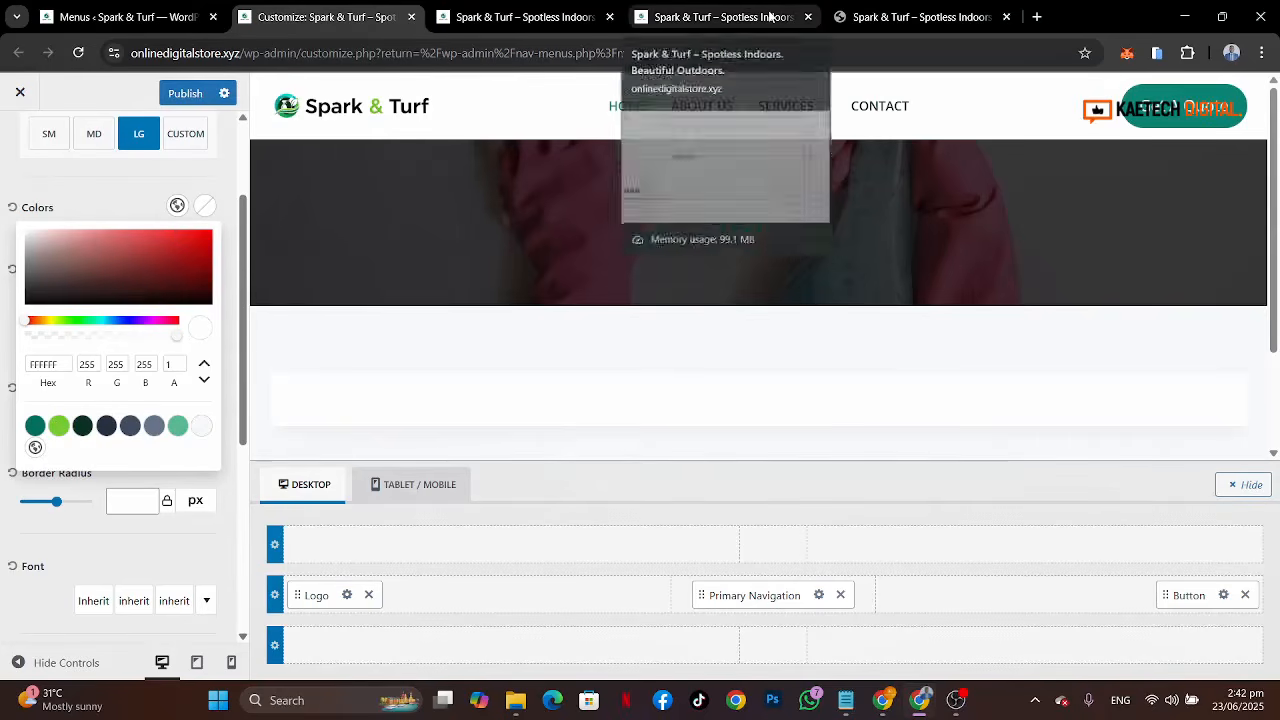
left_click(905, 17)
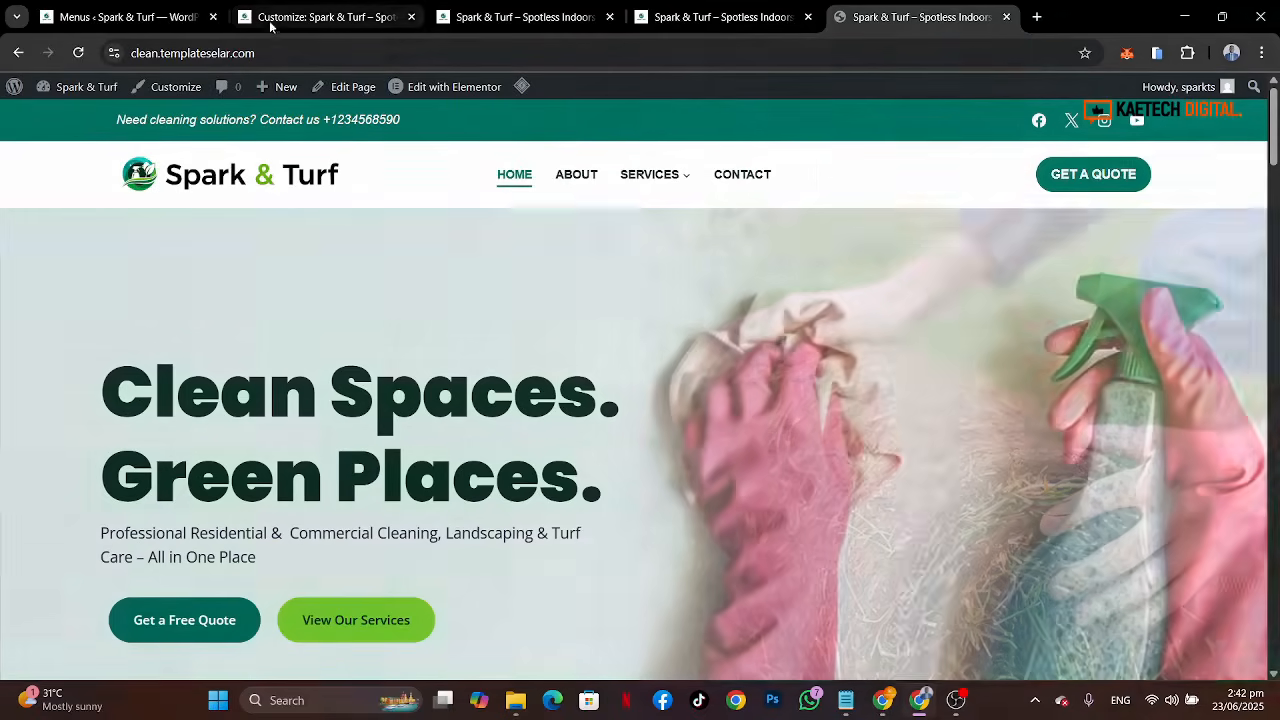
left_click(280, 18)
left_click(204, 205)
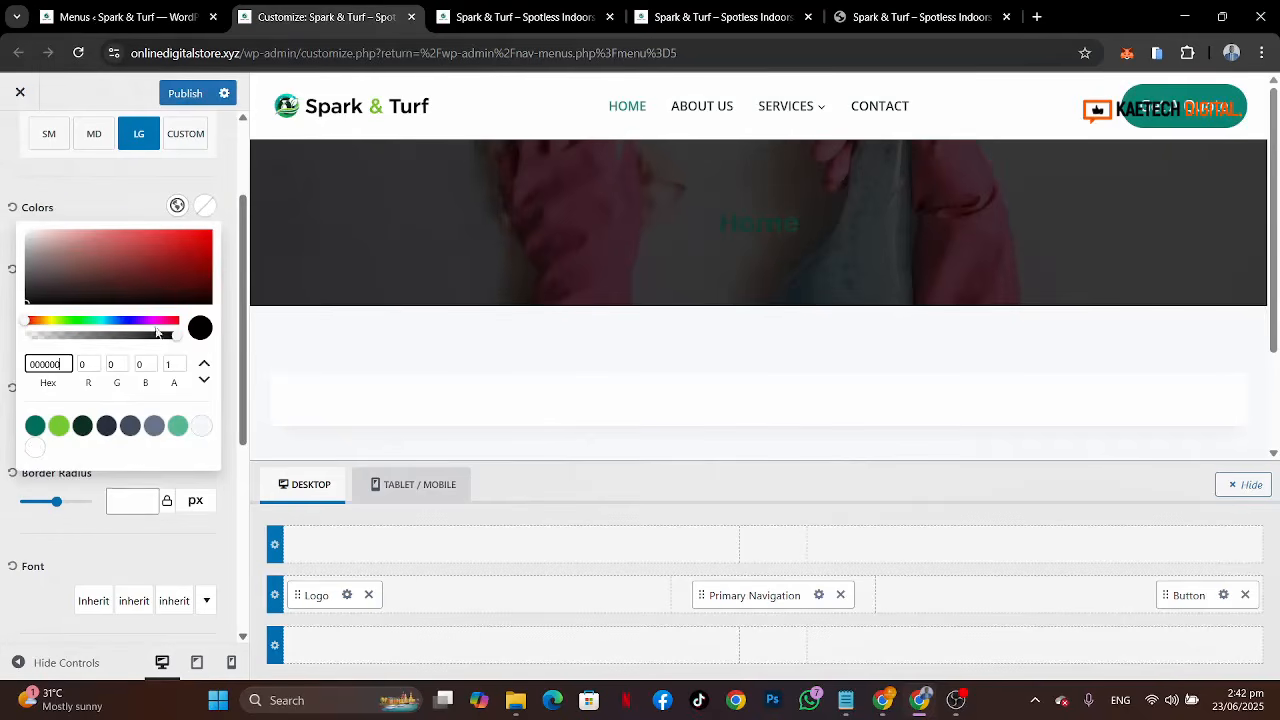
left_click(35, 447)
left_click(120, 210)
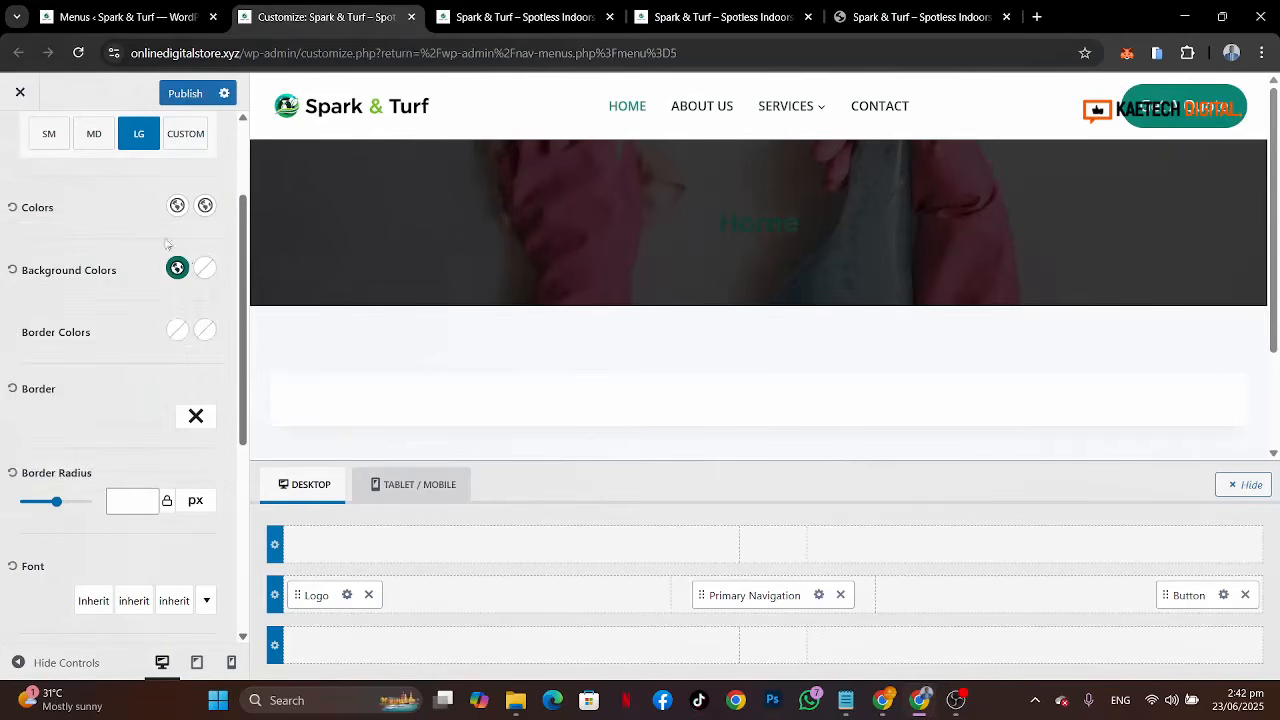
Step: Set the button's hover background colour to the dark green palette swatch
left_click(215, 279)
left_click(83, 487)
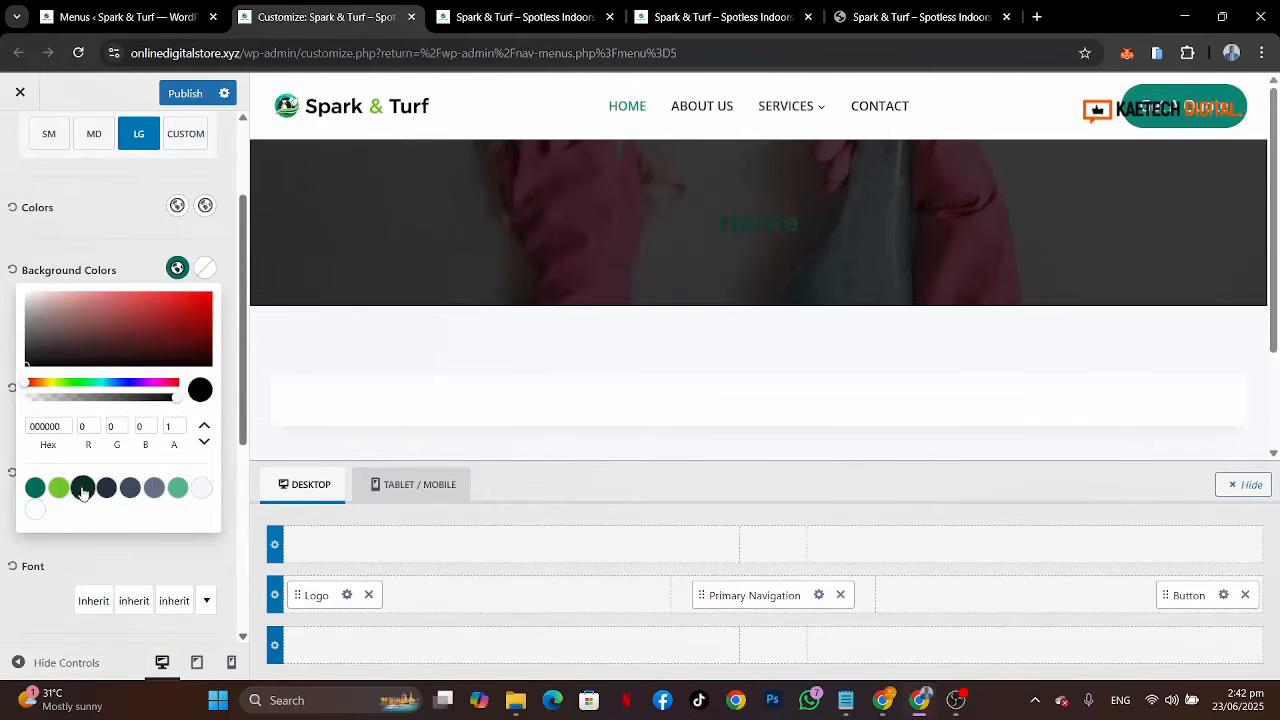
left_click(115, 253)
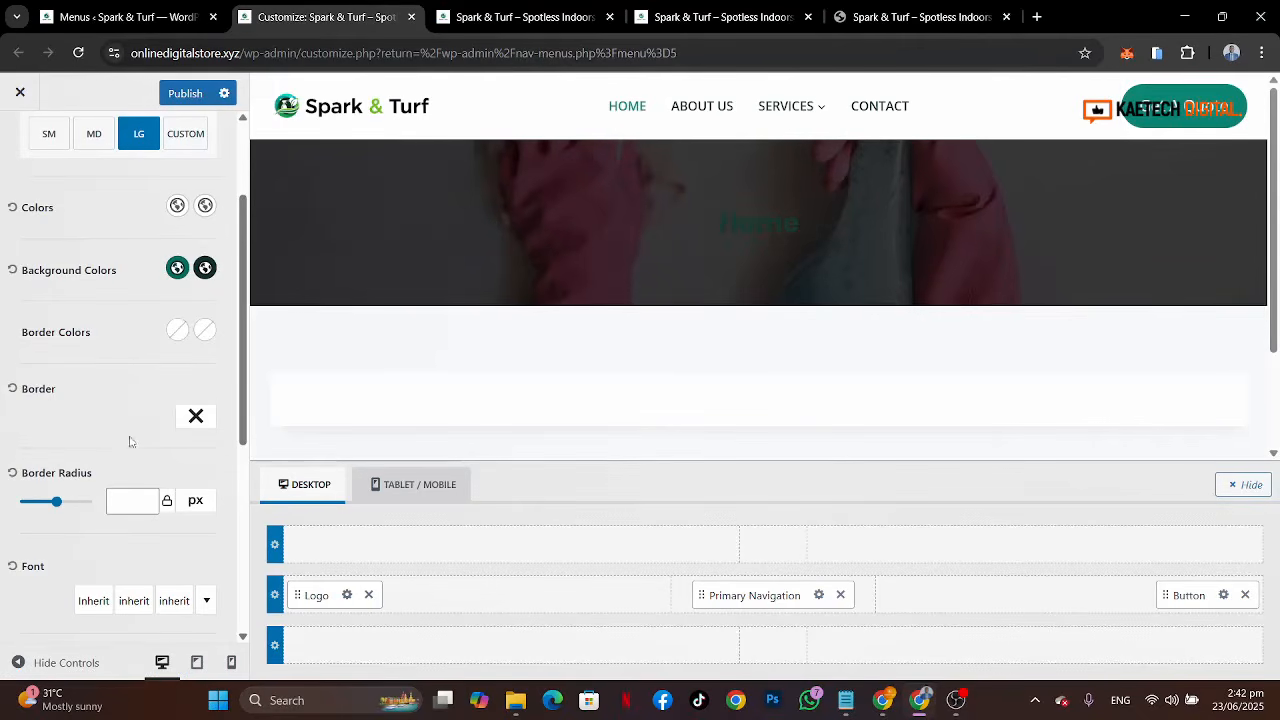
Step: Set the header button's border radius to 80 px
scroll(130, 441, "down", 2)
left_click(125, 327)
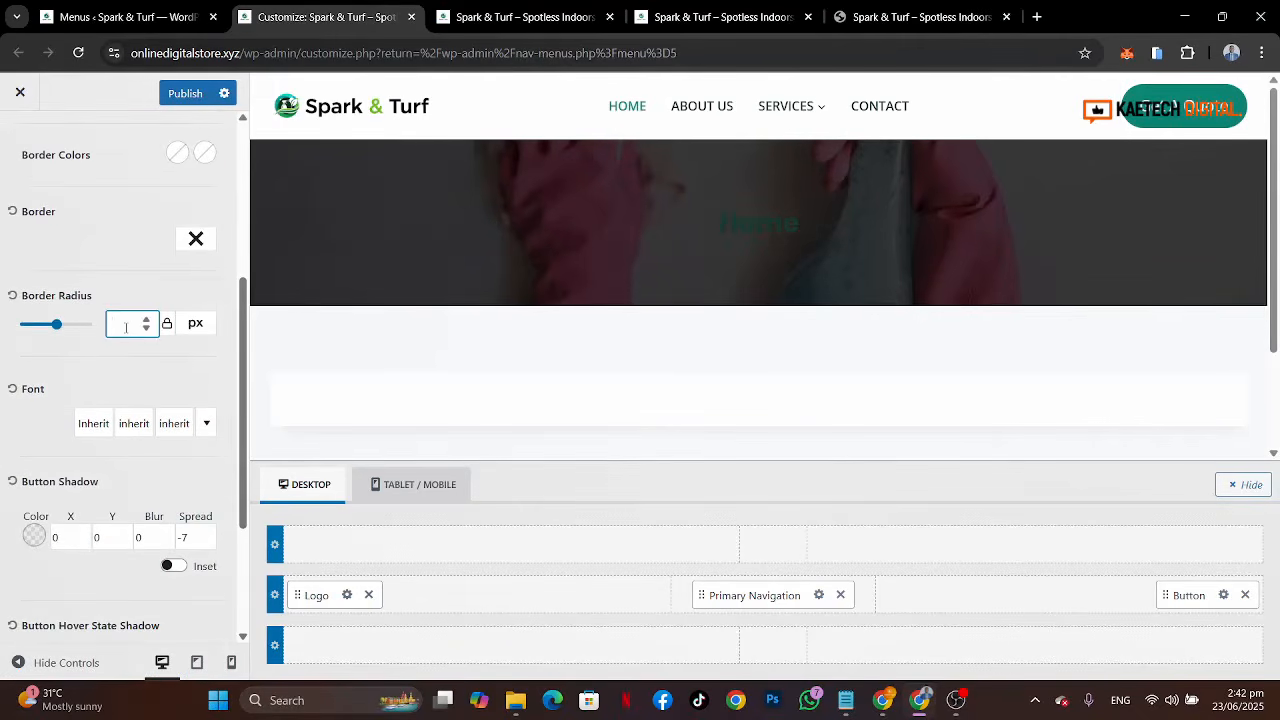
type("80")
scroll(180, 470, "down", 2)
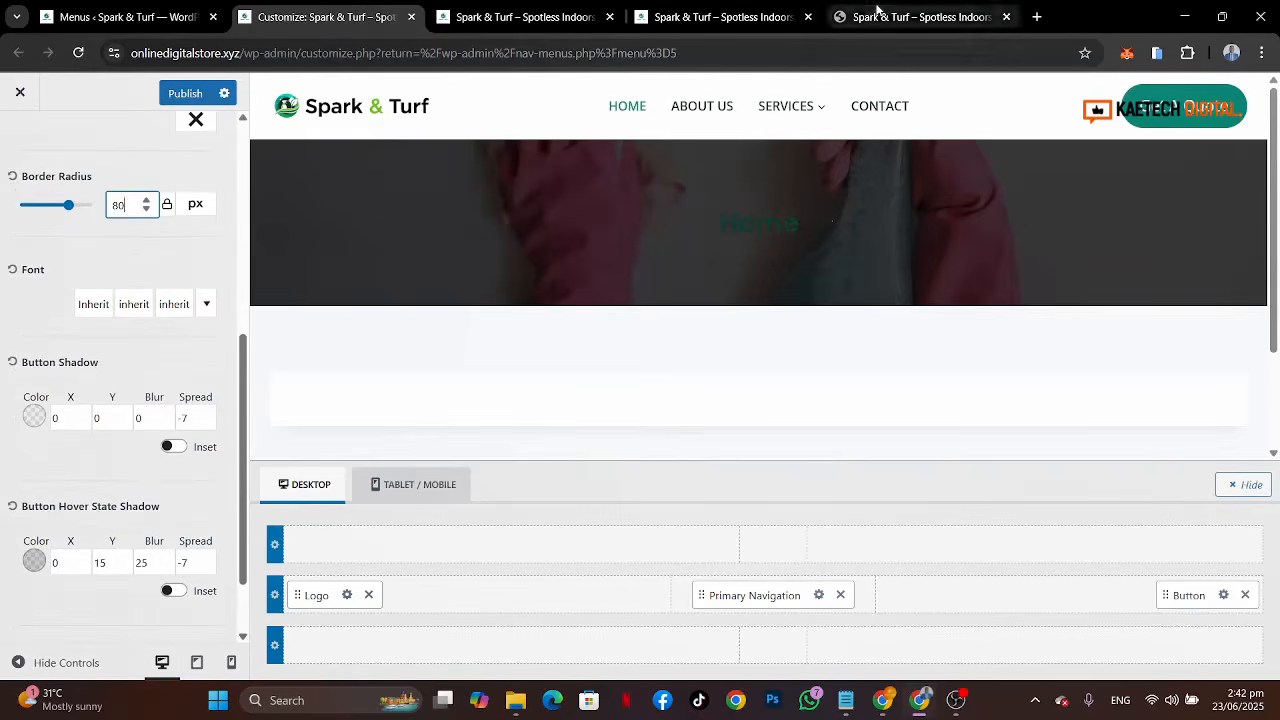
Step: Compare with the reference site, then set the button font to uppercase with weight 700 at 17 px
left_click(878, 14)
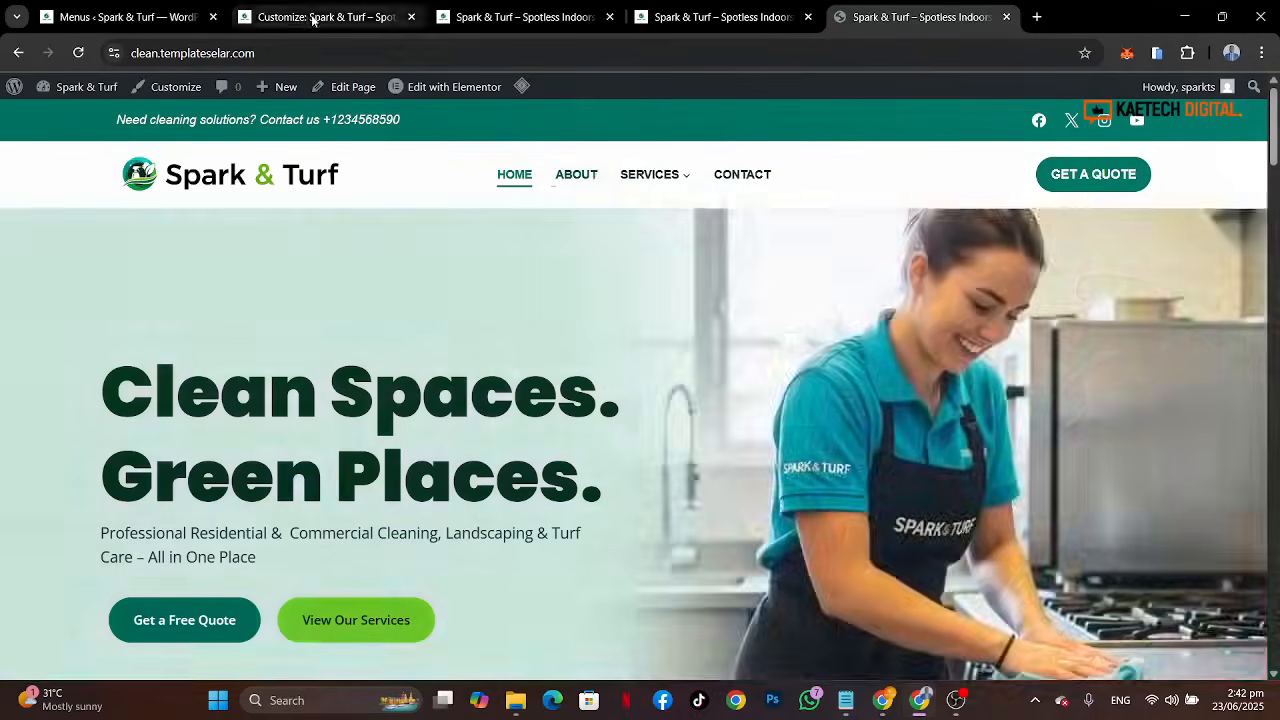
left_click(314, 16)
left_click(174, 304)
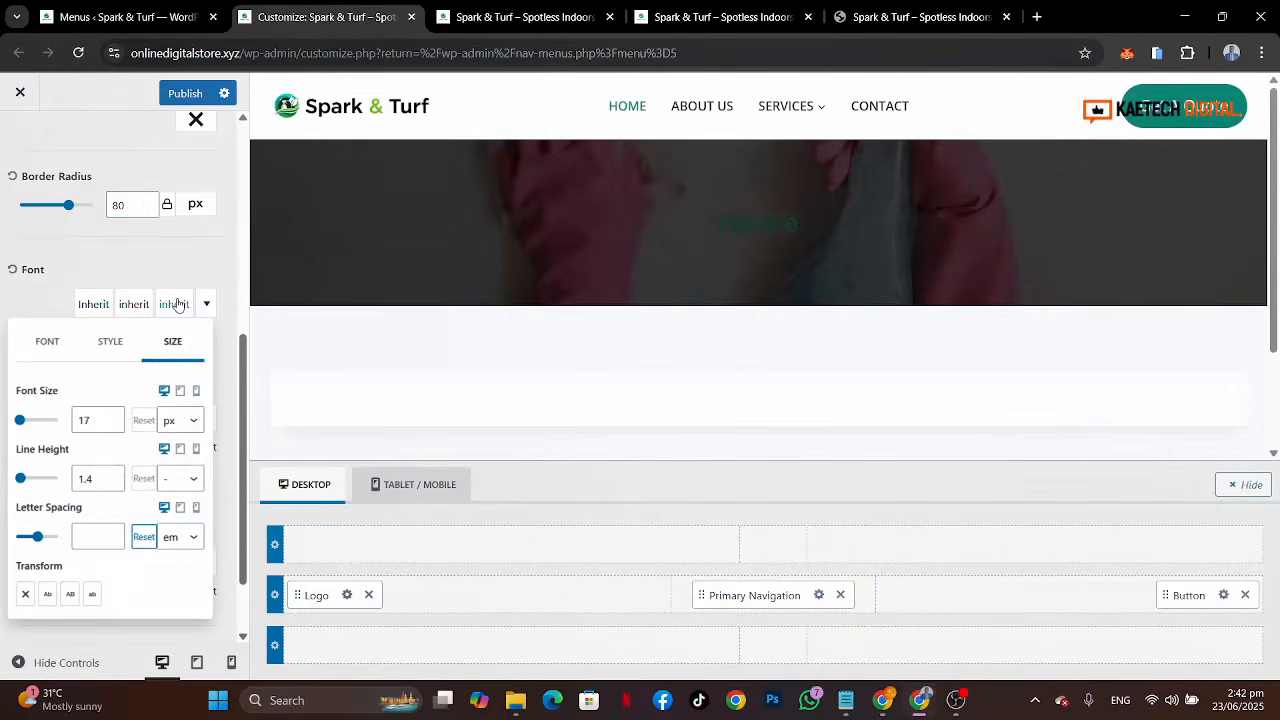
left_click(70, 596)
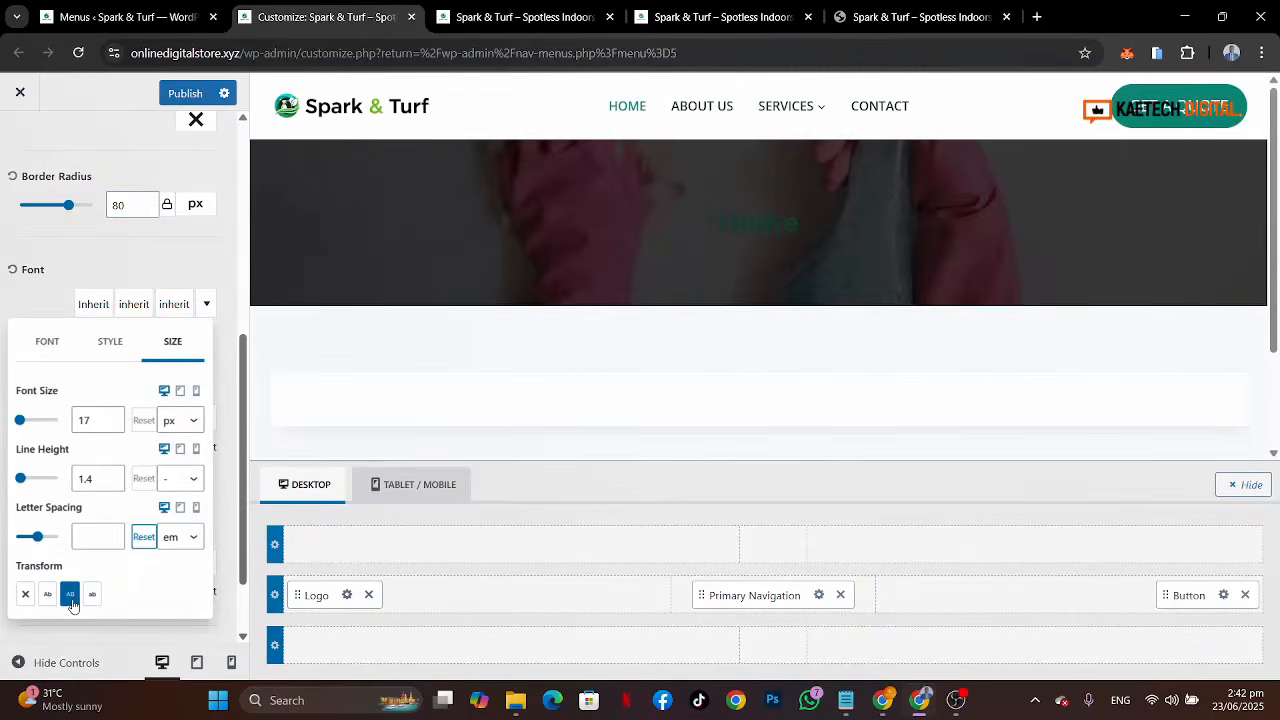
left_click(112, 425)
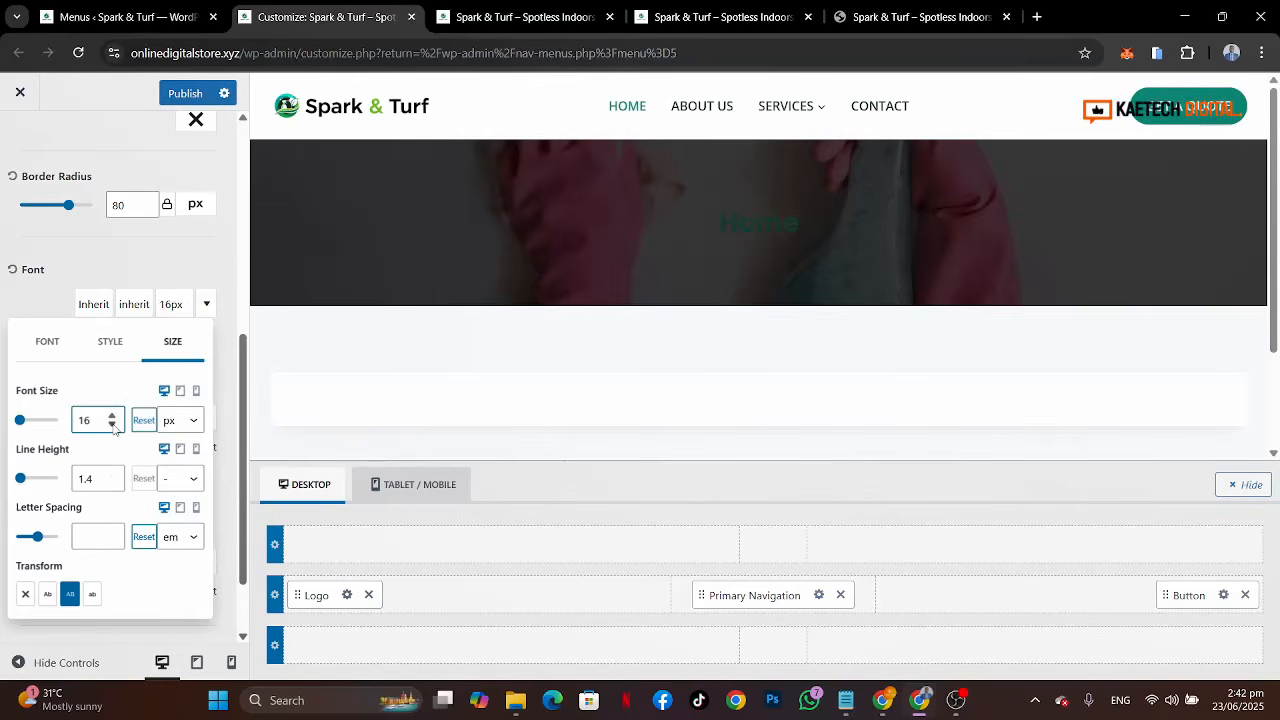
left_click(112, 416)
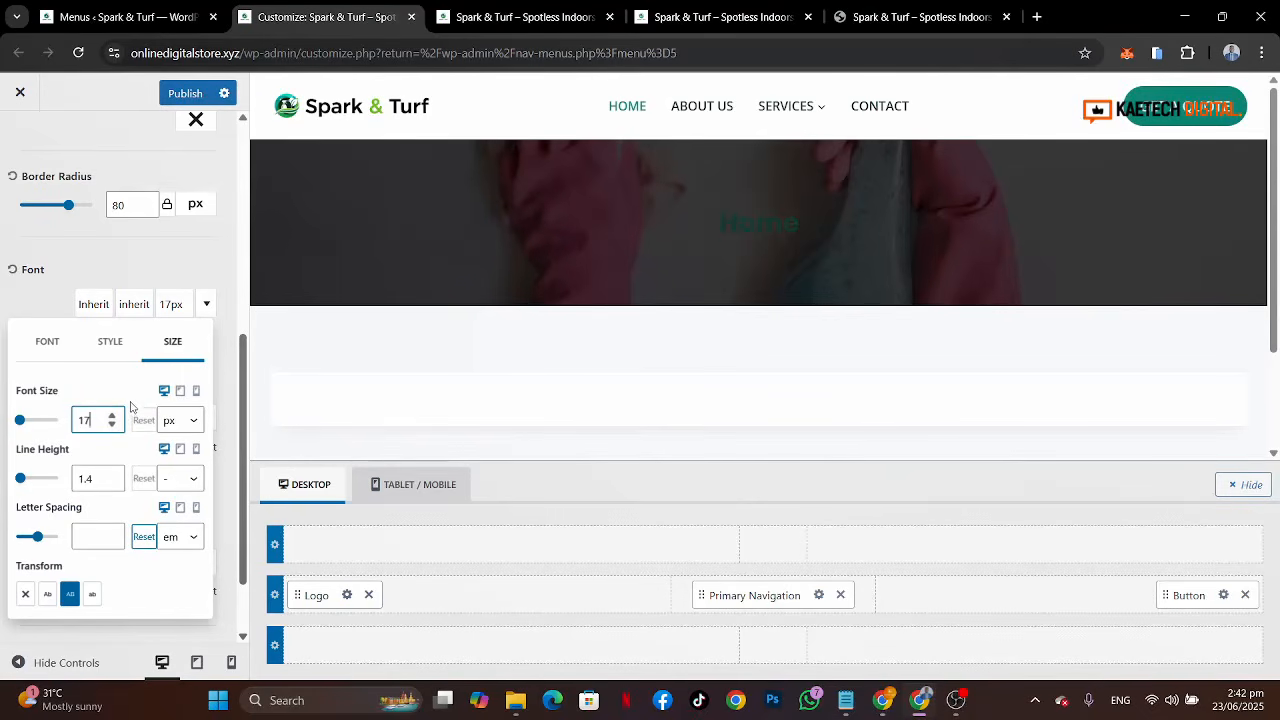
left_click(121, 348)
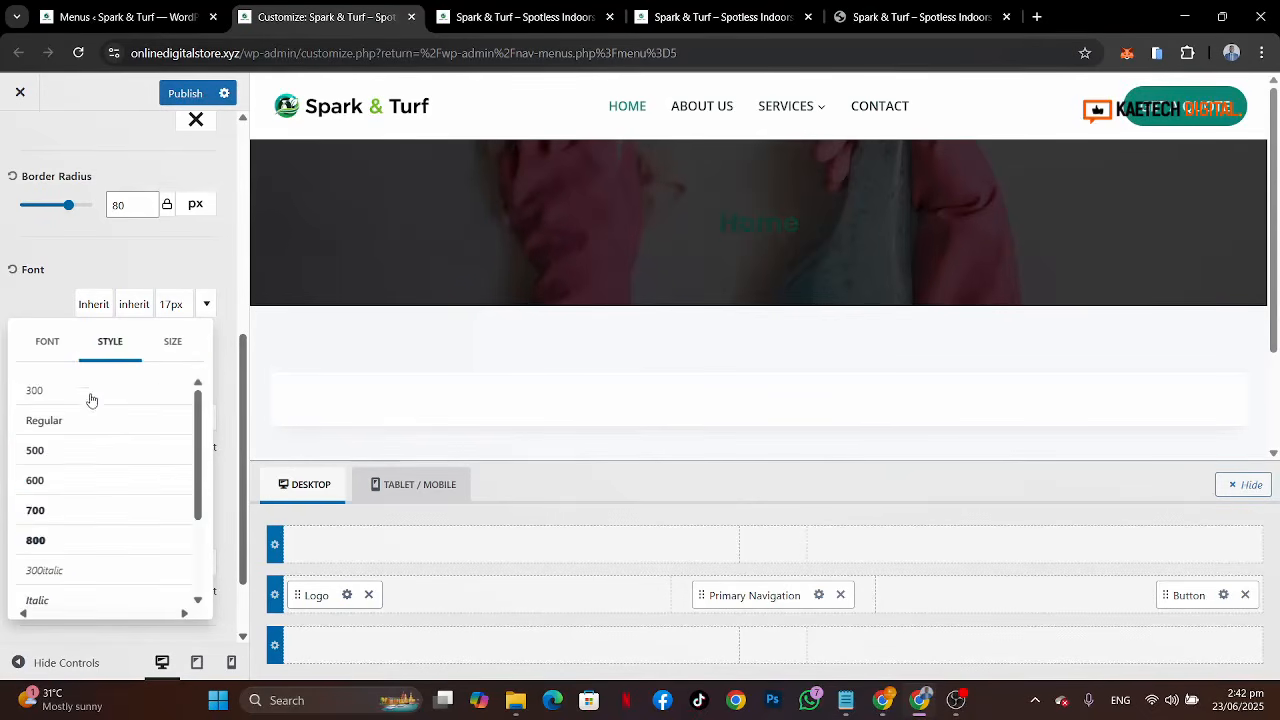
left_click(58, 495)
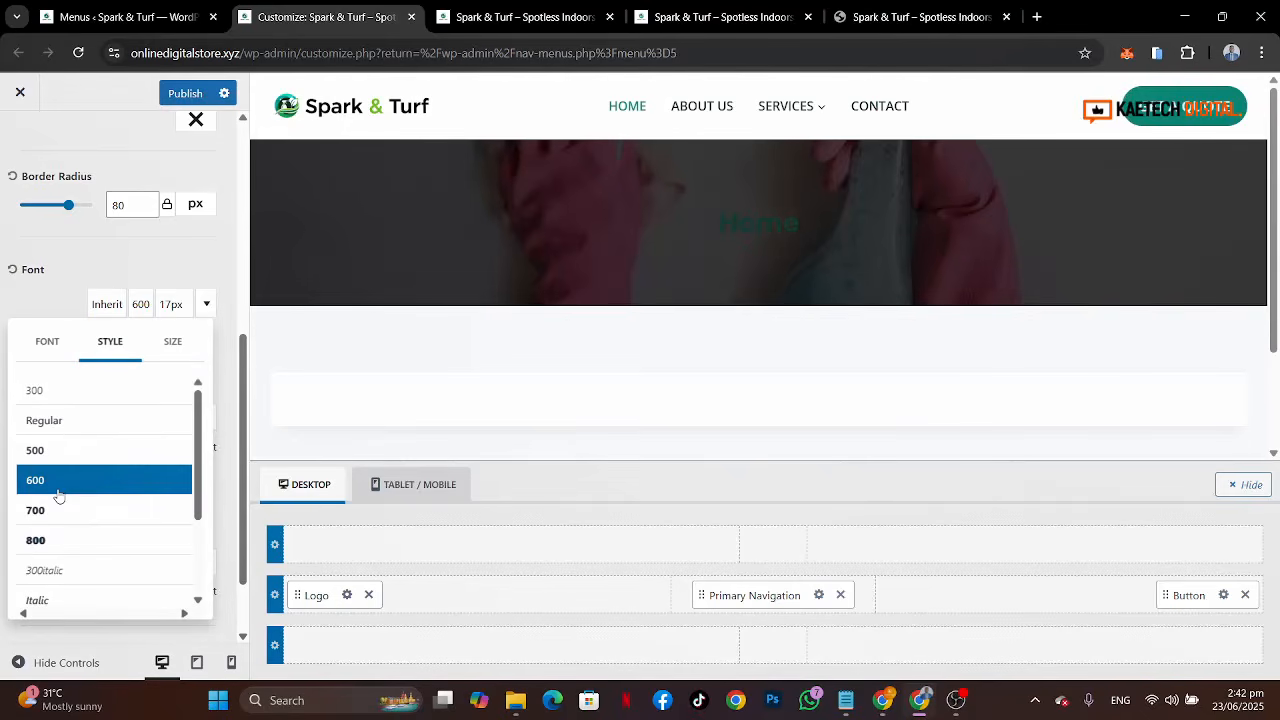
left_click(57, 509)
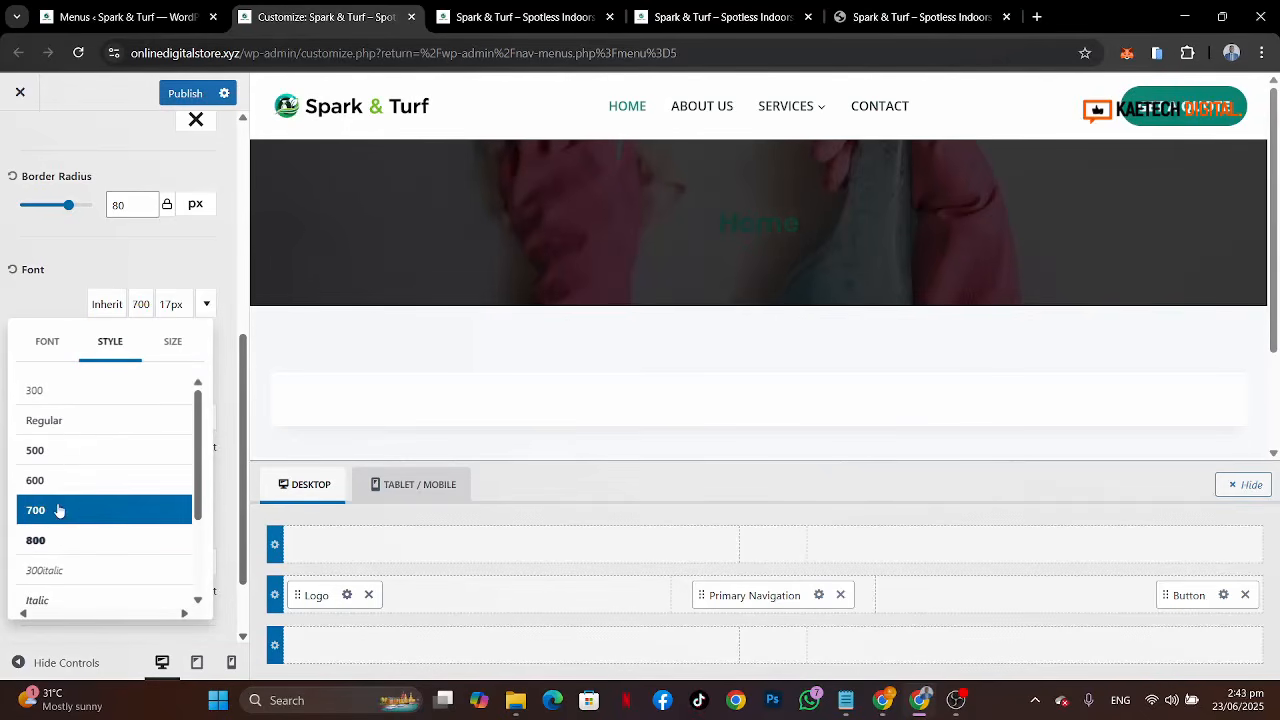
left_click(59, 294)
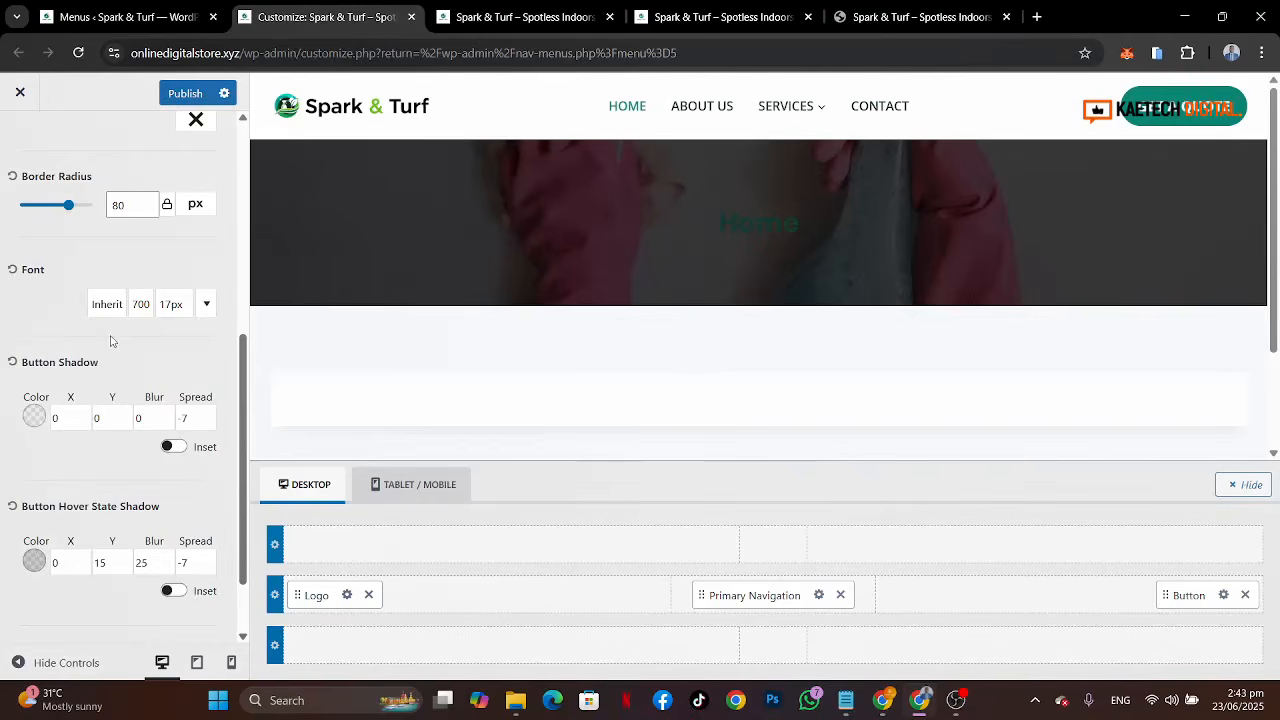
Step: Set the button hover shadow to X 7, Y 7, blur 0, spread 0 with a green palette colour
scroll(111, 341, "down", 1)
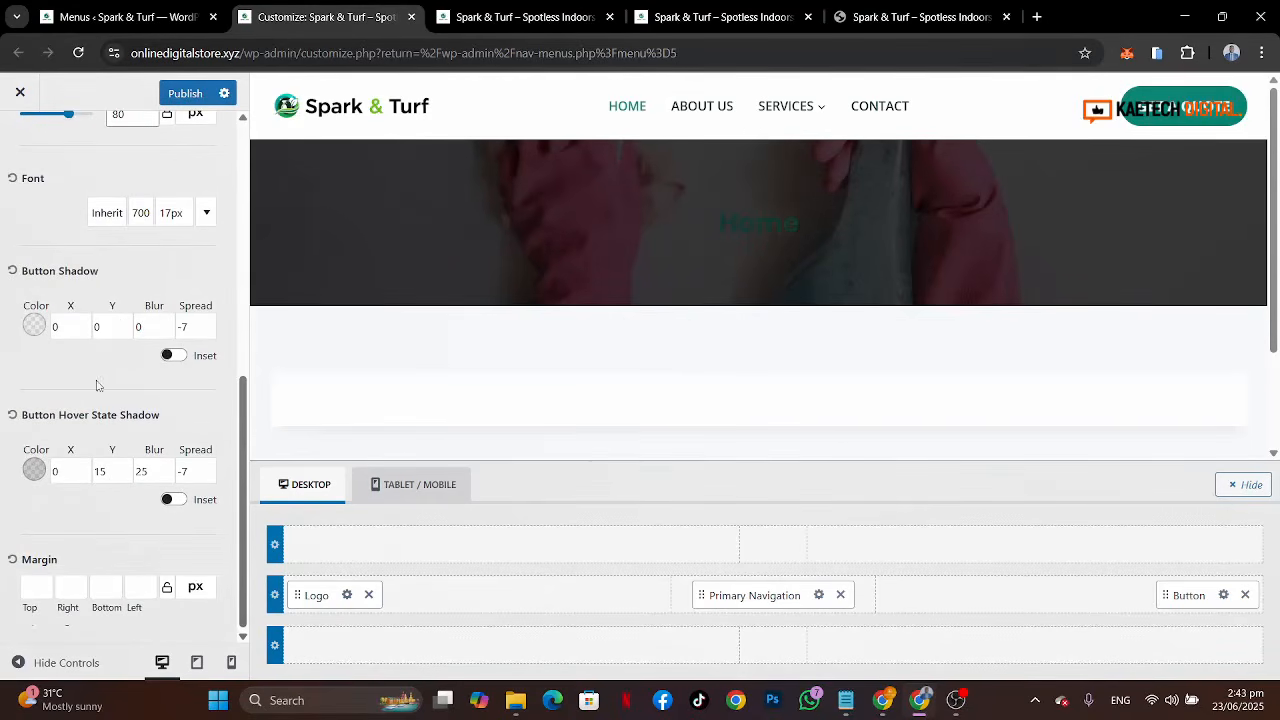
double_click(58, 471)
type("7")
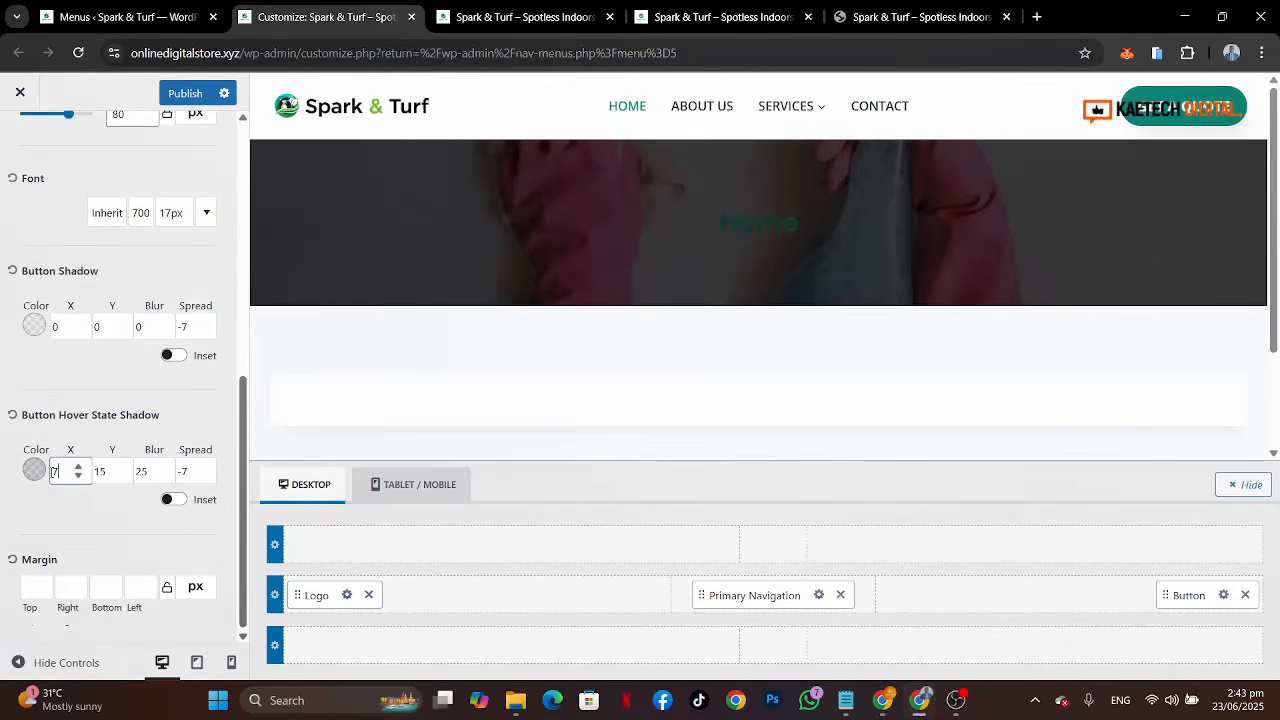
key("Tab")
type("7")
key("Tab")
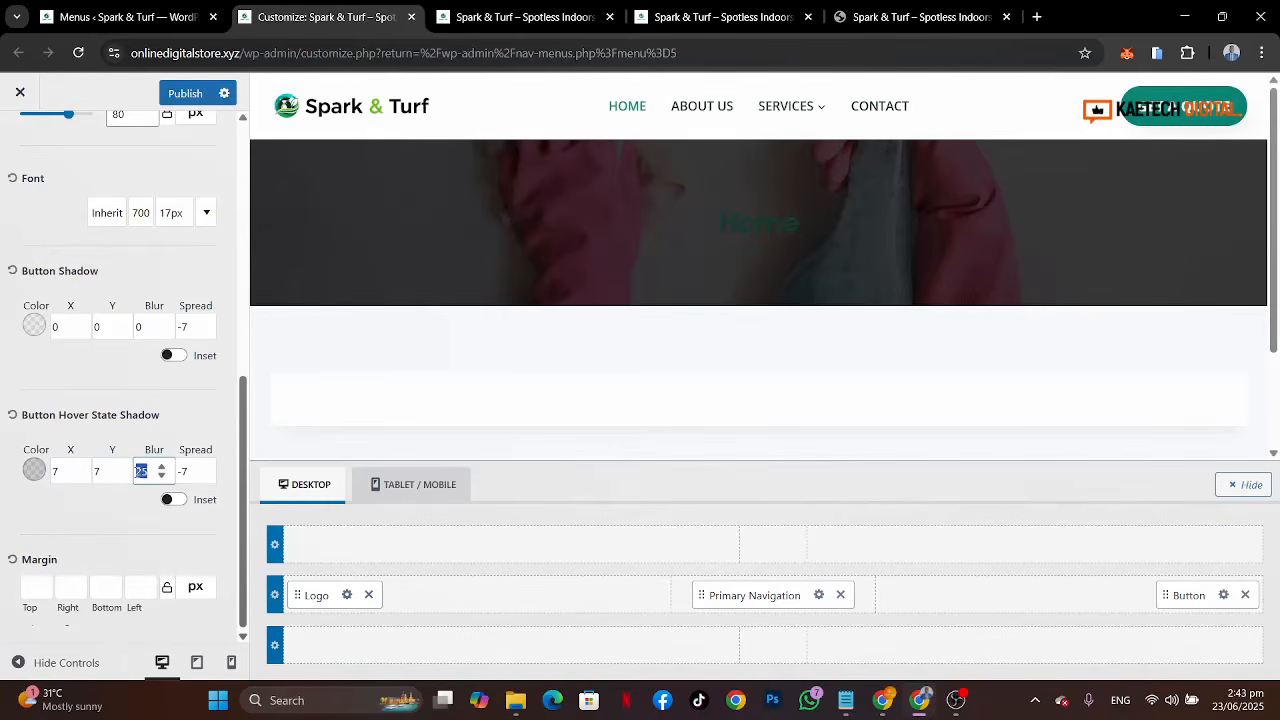
type("0")
key("Tab")
type("0")
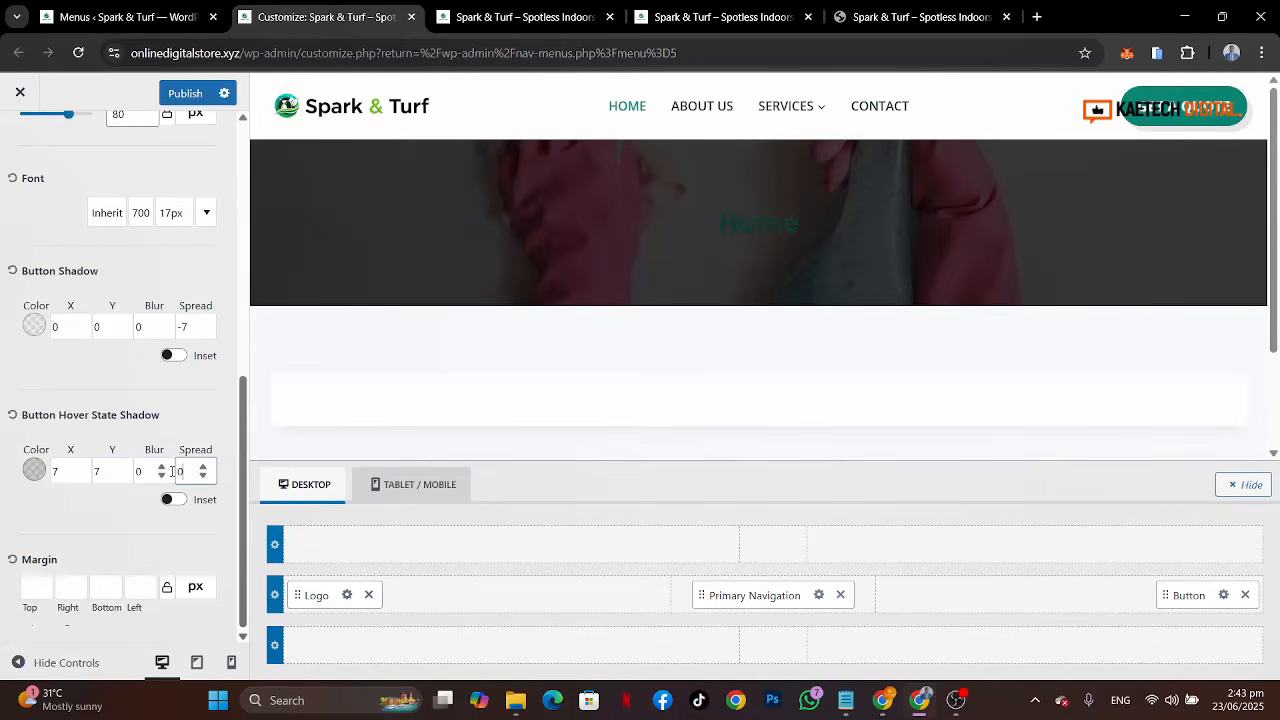
left_click(34, 469)
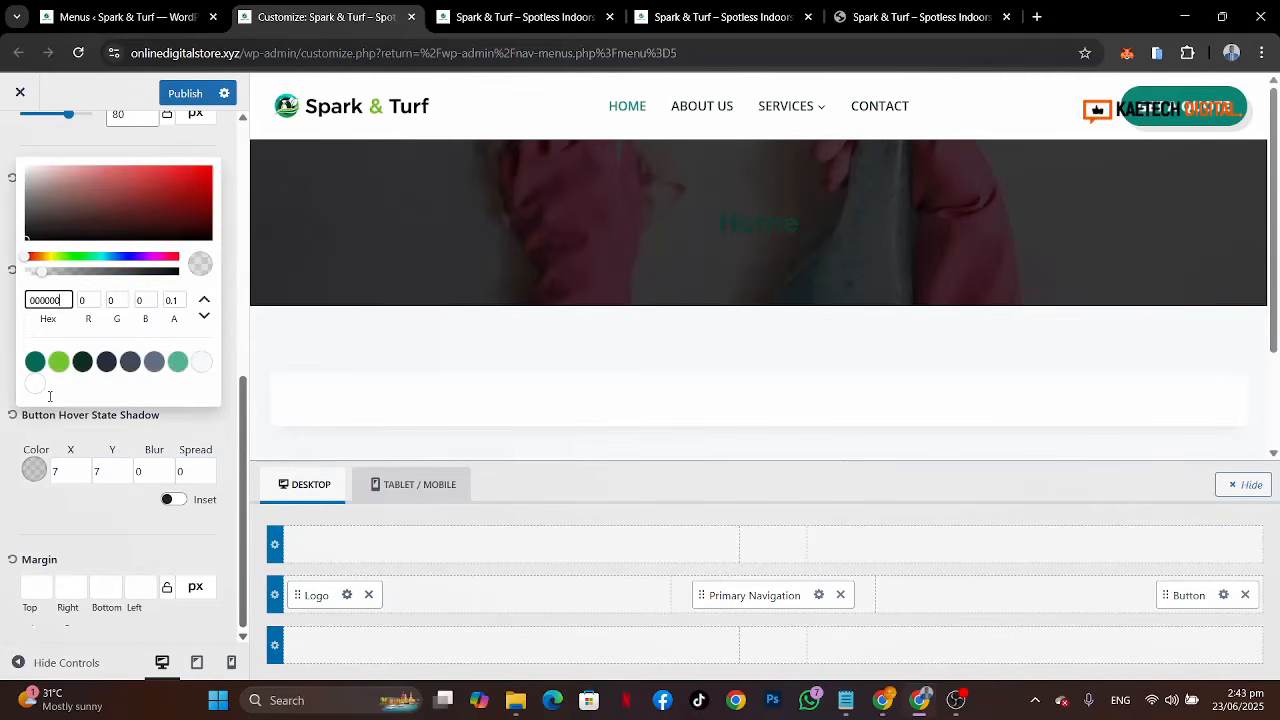
left_click(58, 365)
left_click(74, 535)
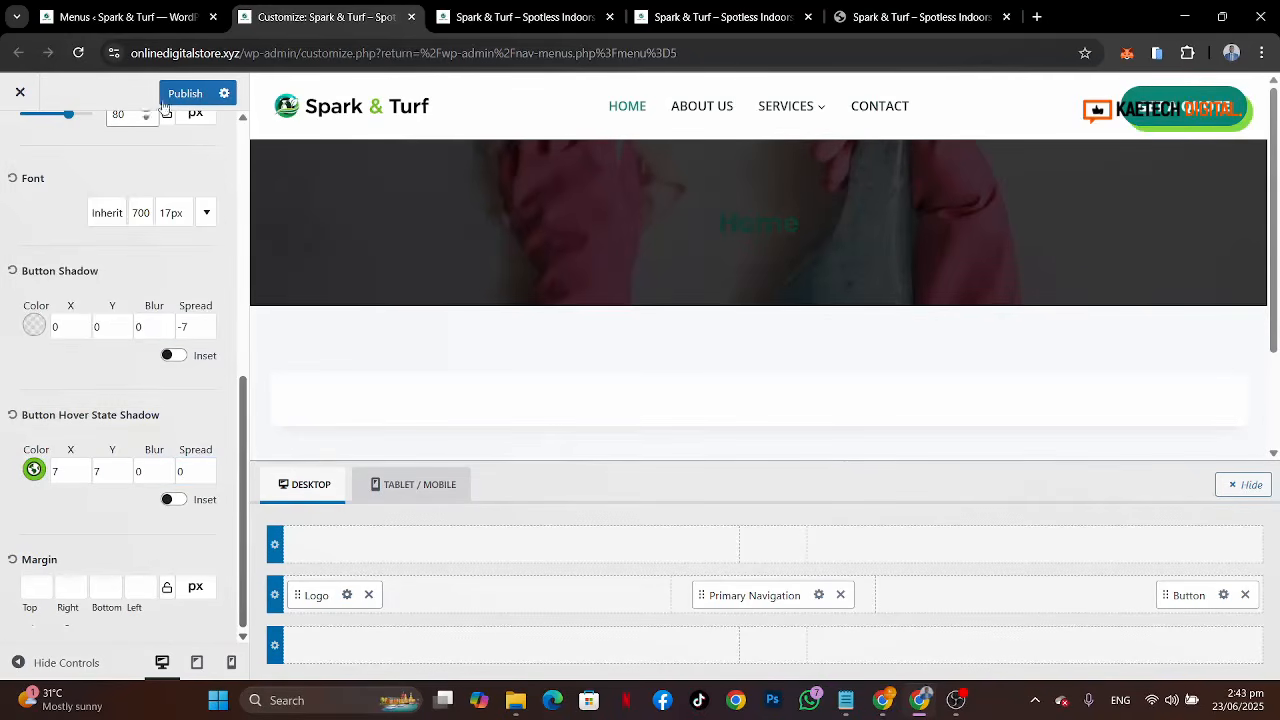
Step: Publish the changes and reload the live site to review the header
left_click(170, 96)
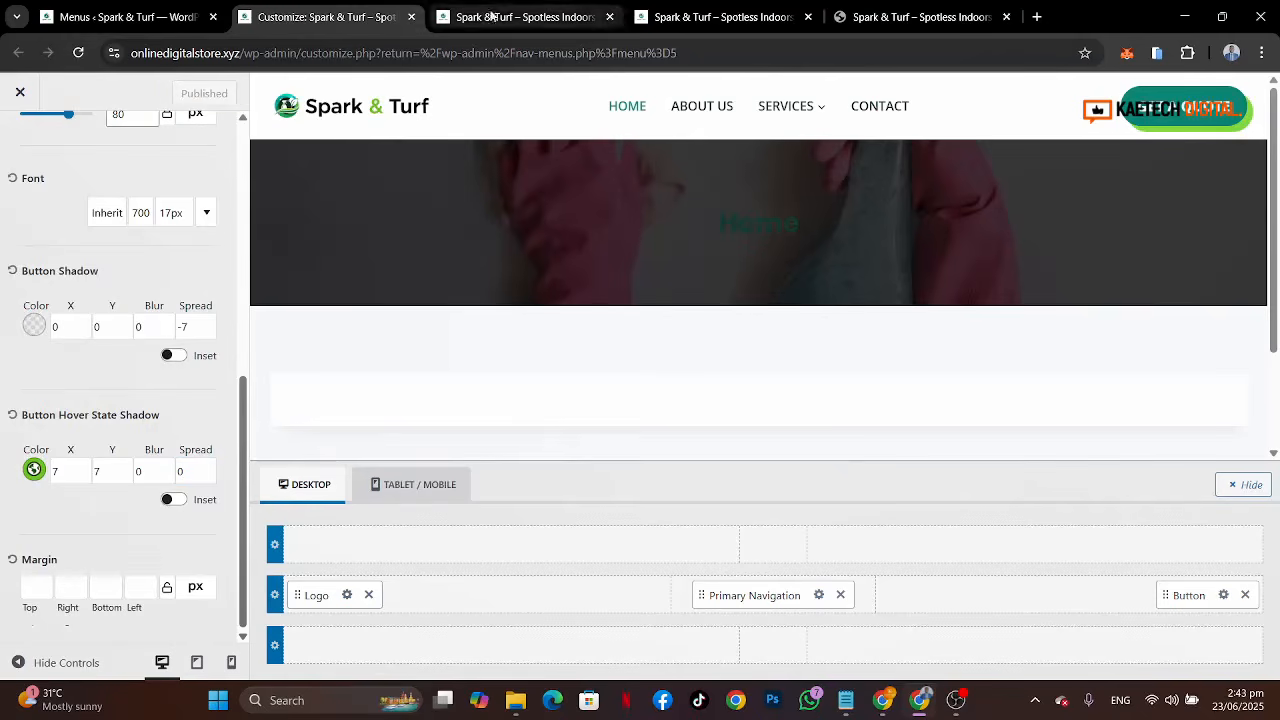
left_click(496, 17)
mouse_move(86, 87)
left_click(78, 52)
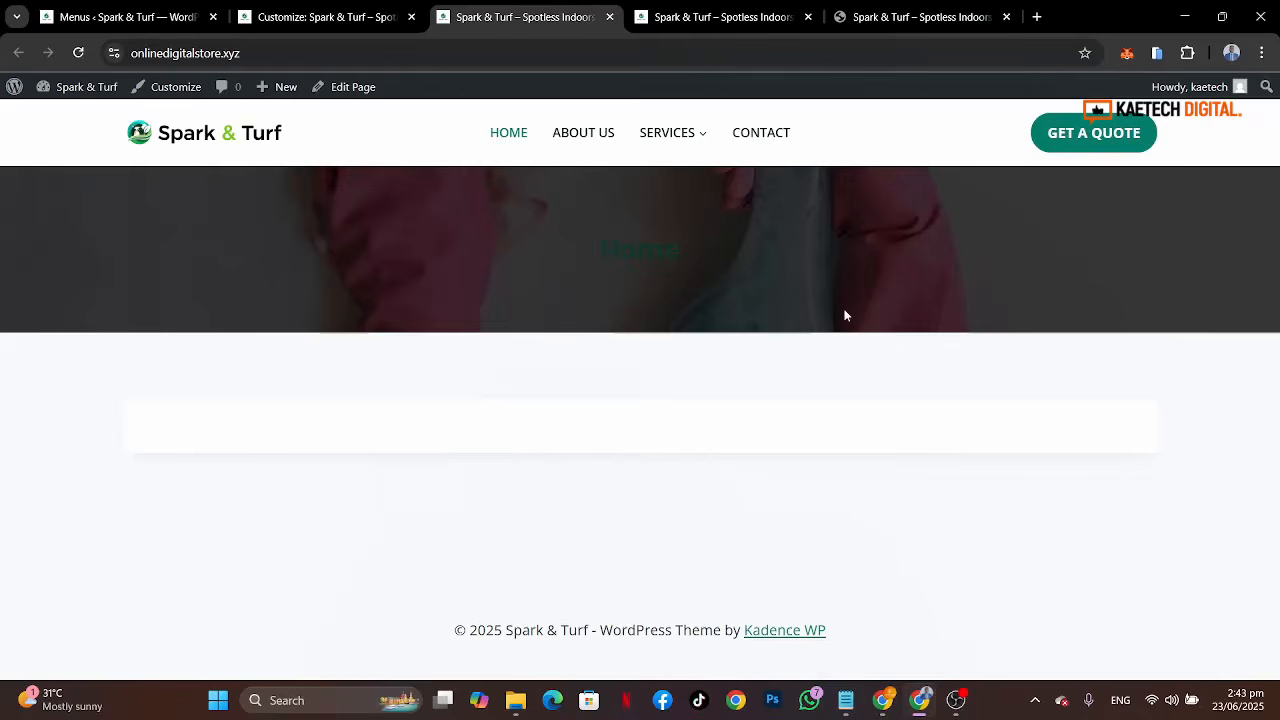
Step: Copy the contact text from the reference site's top bar
left_click(876, 10)
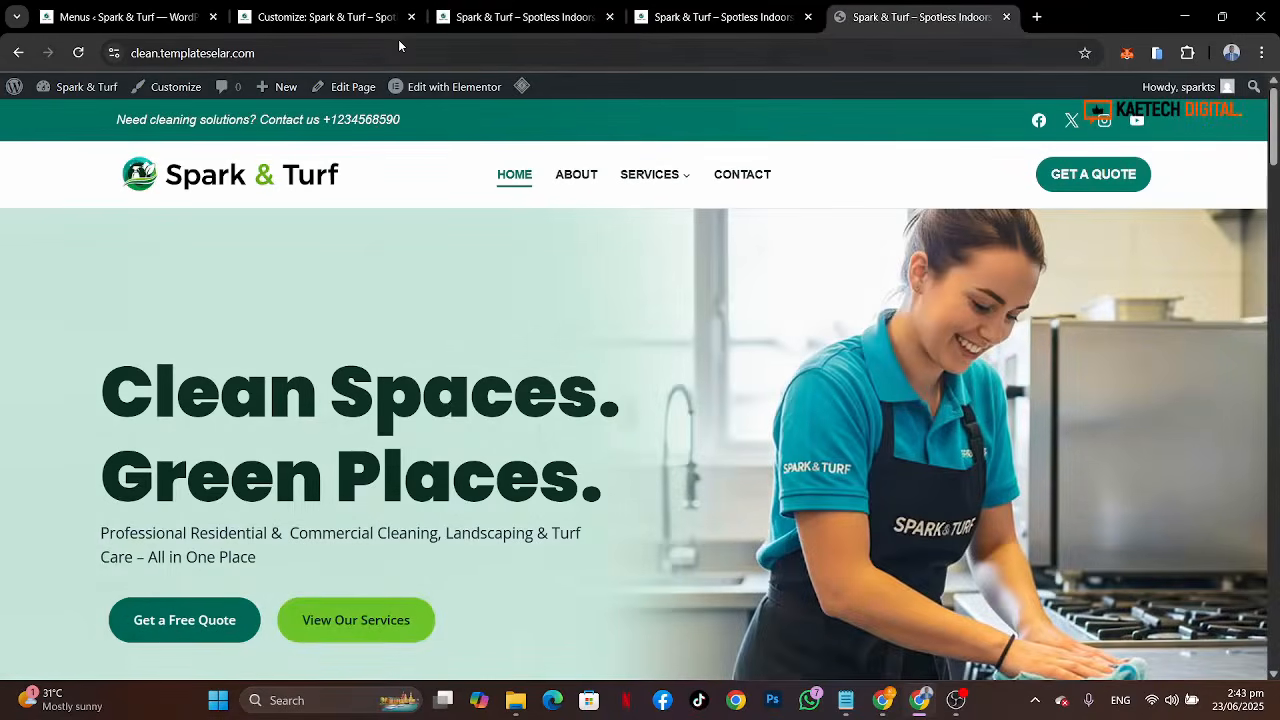
left_click(333, 28)
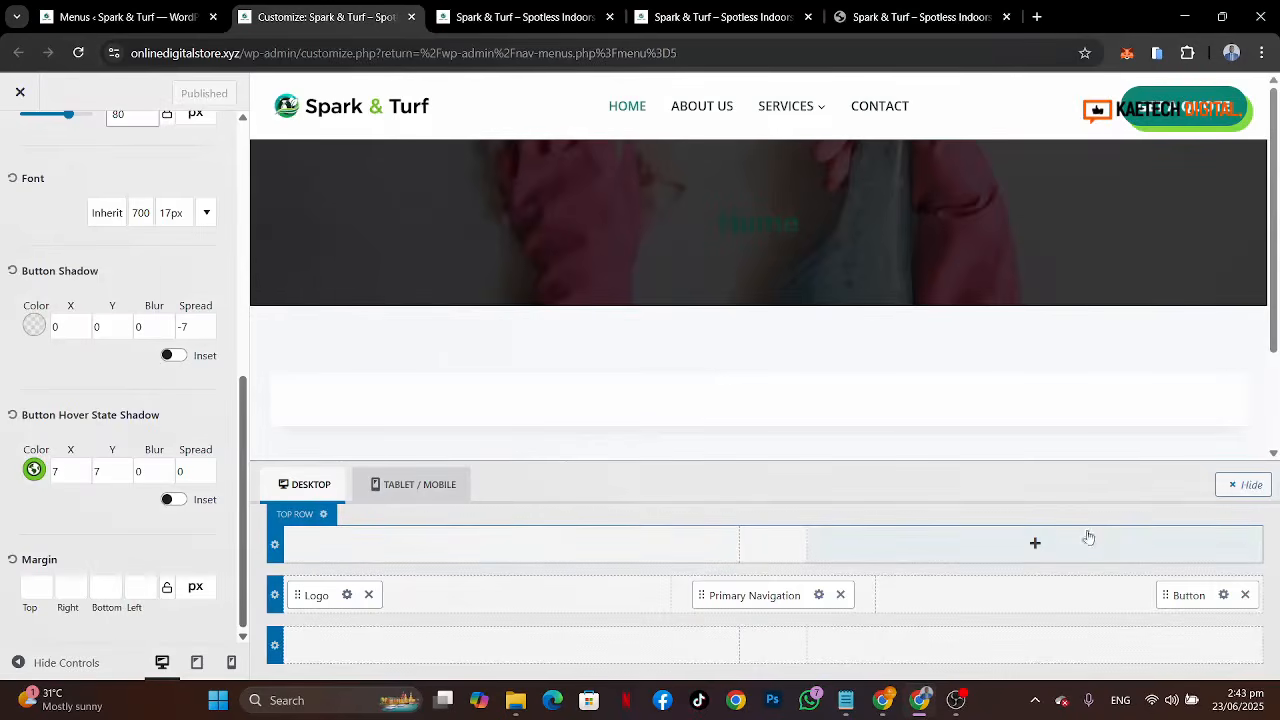
left_click(920, 17)
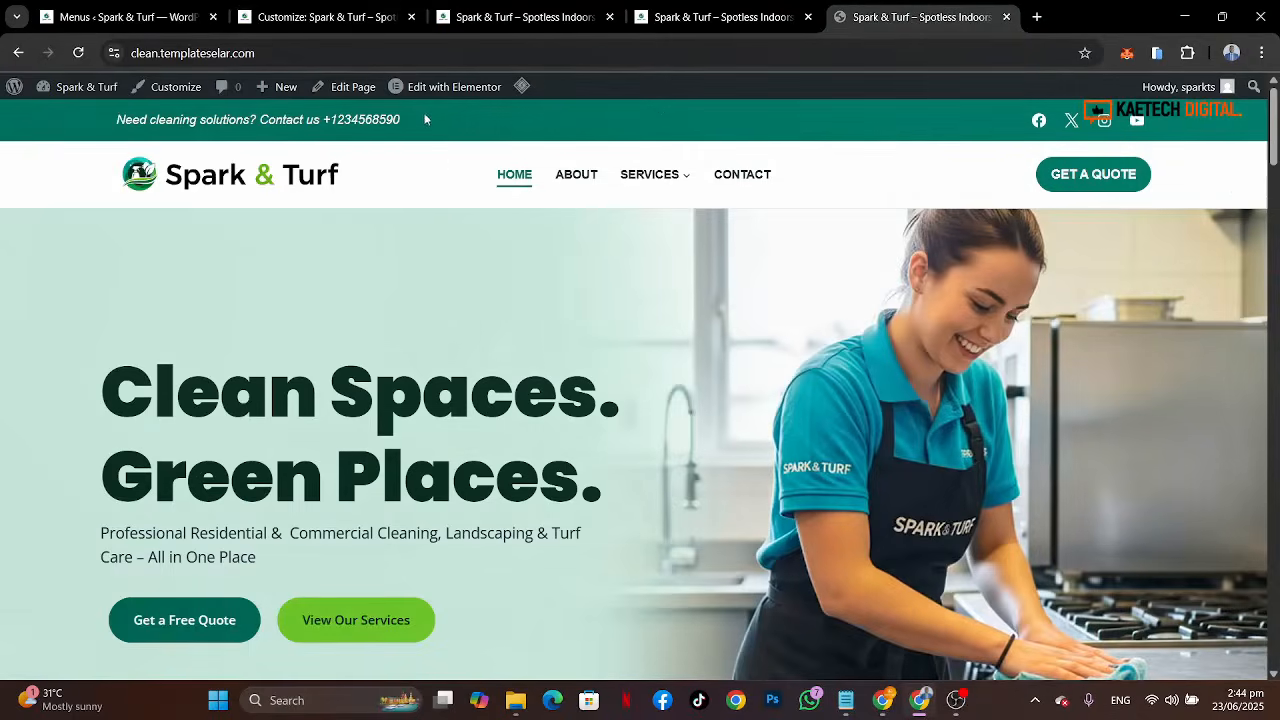
left_click_drag(420, 123, 86, 137)
key("ctrl+c")
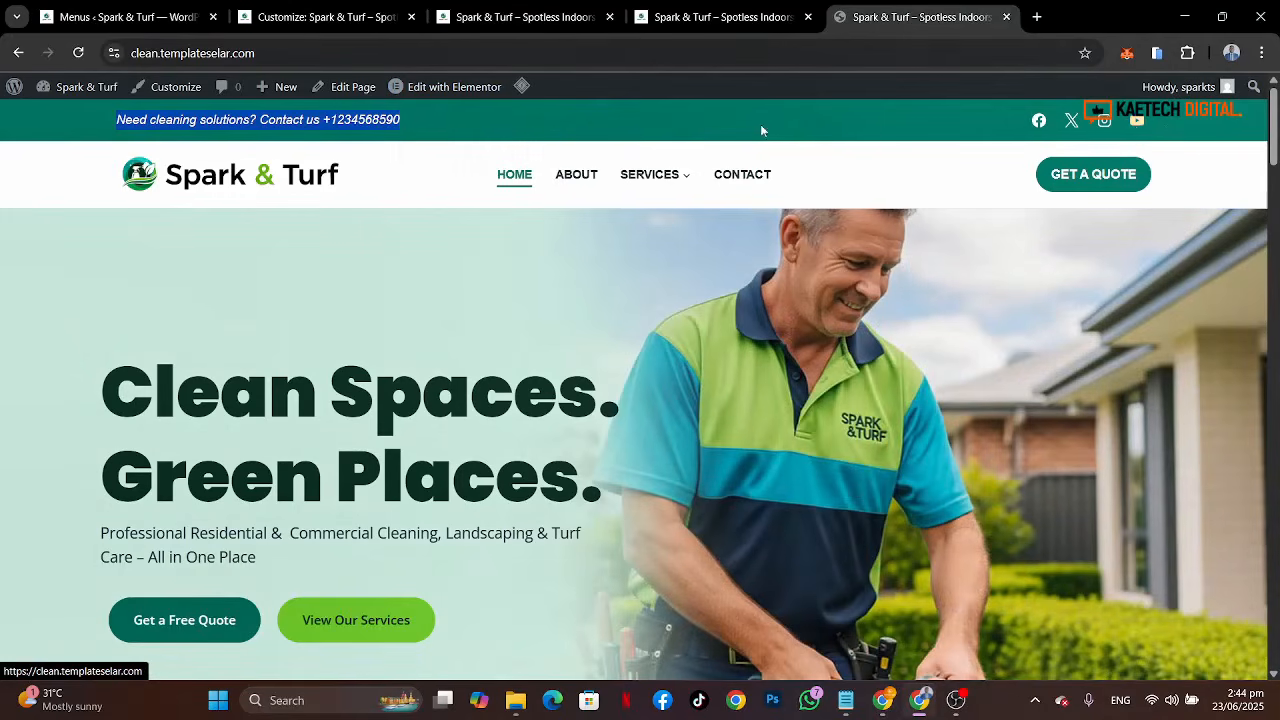
left_click(353, 20)
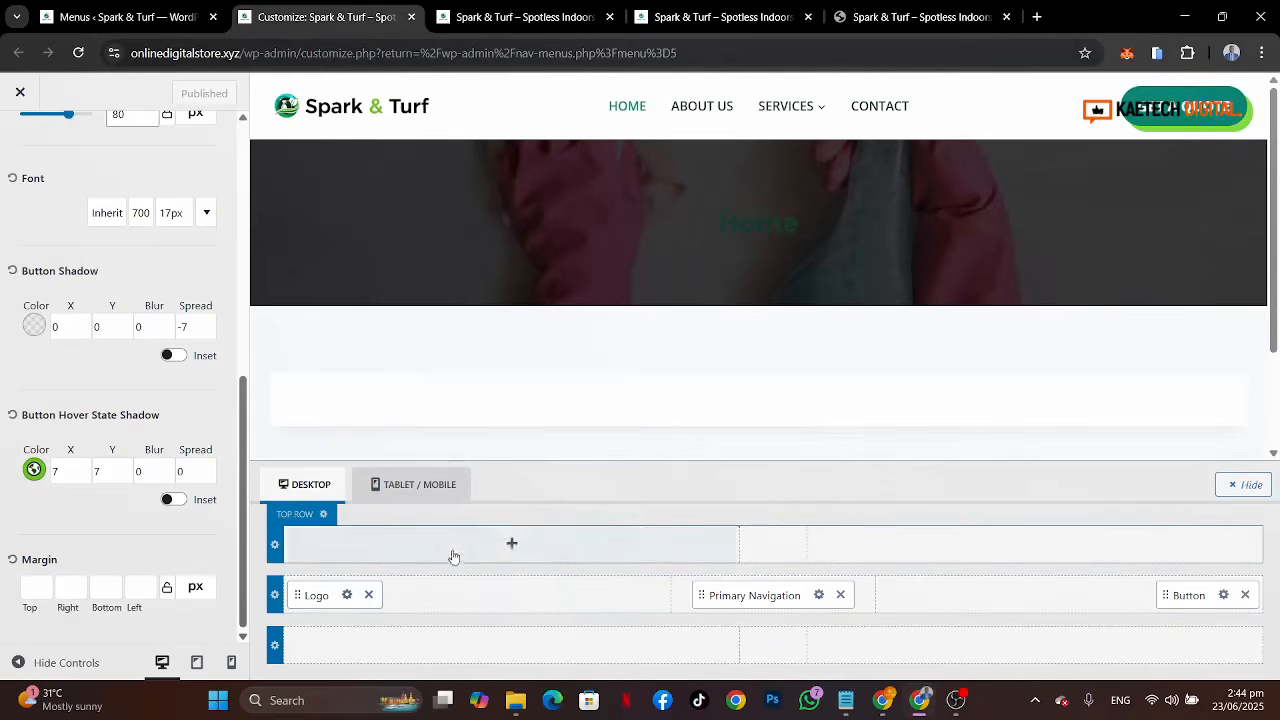
Step: Add an HTML element to the header's top row and replace its text with the copied contact line
left_click(511, 544)
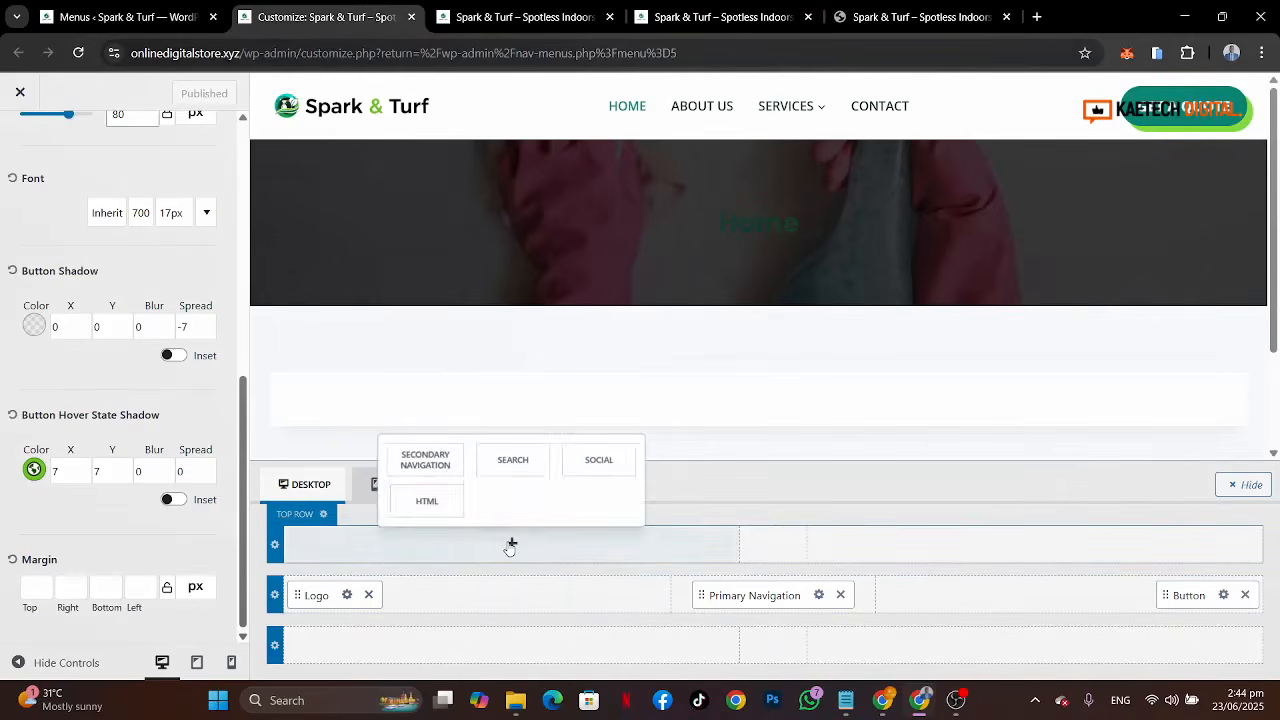
left_click(426, 500)
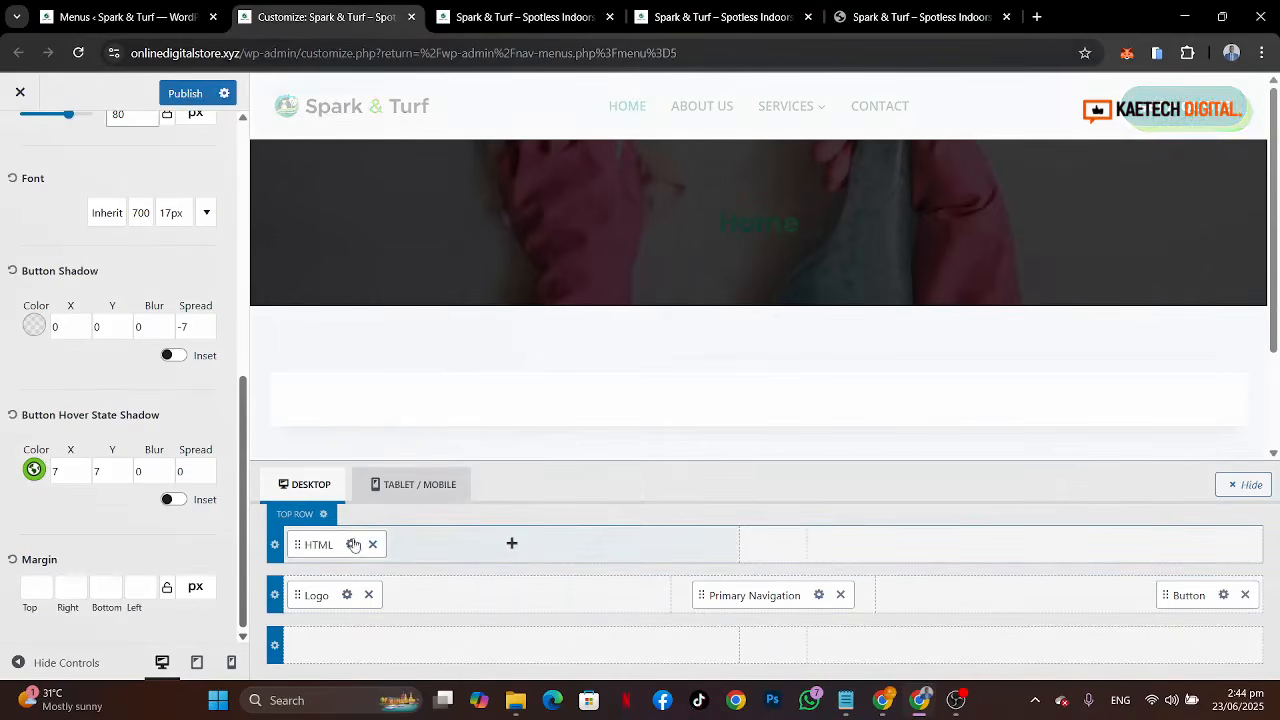
left_click(351, 544)
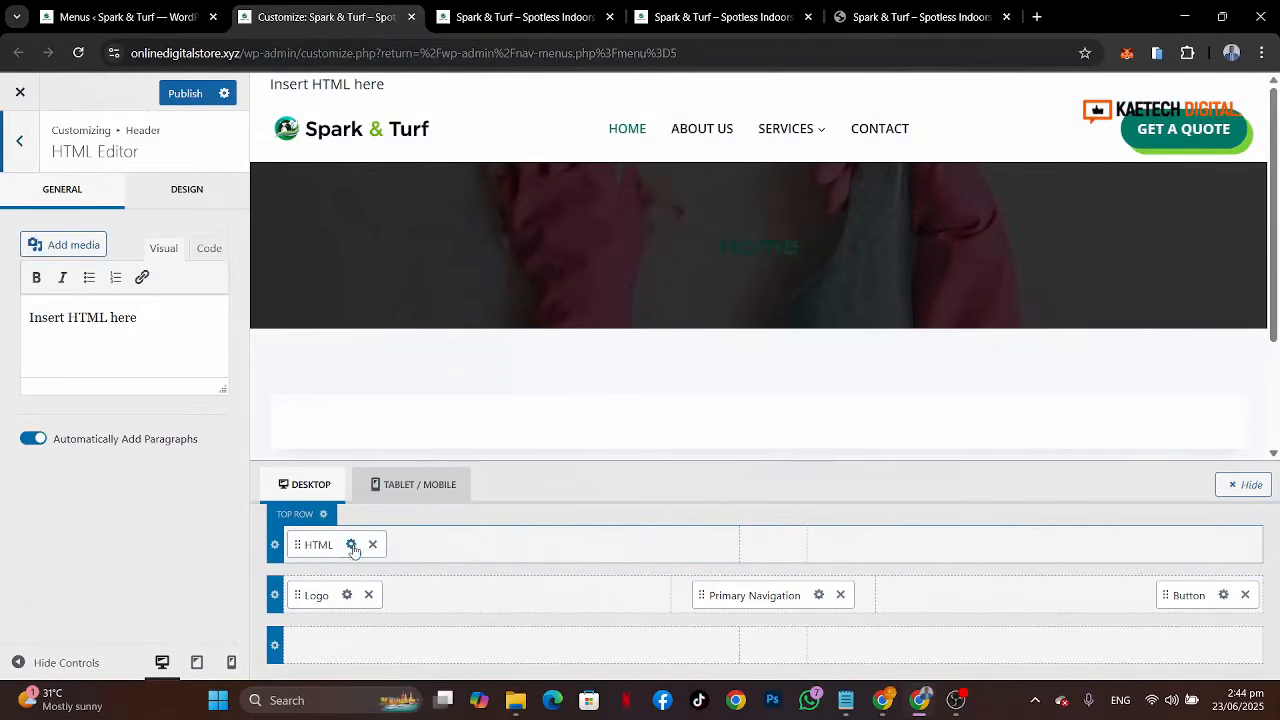
triple_click(152, 315)
key("ctrl+v")
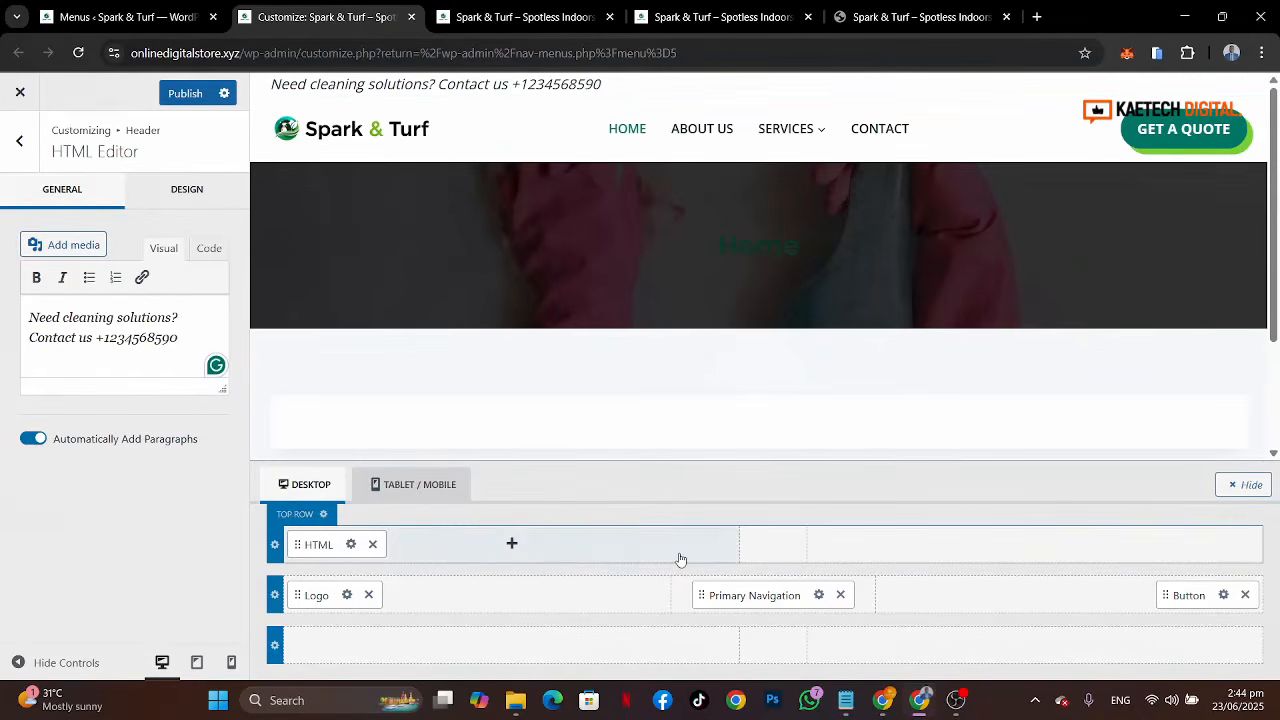
Step: Add a Social icons element to the right side of the top row and open its settings
left_click(1050, 555)
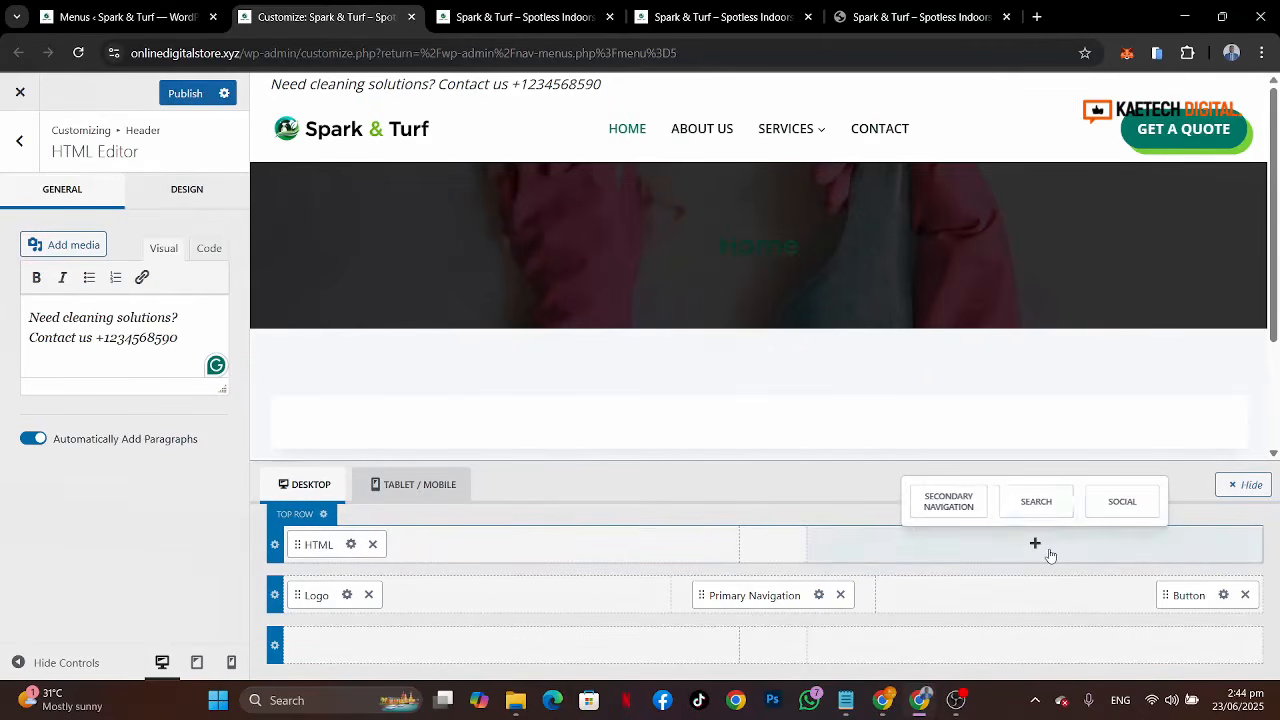
left_click(1129, 506)
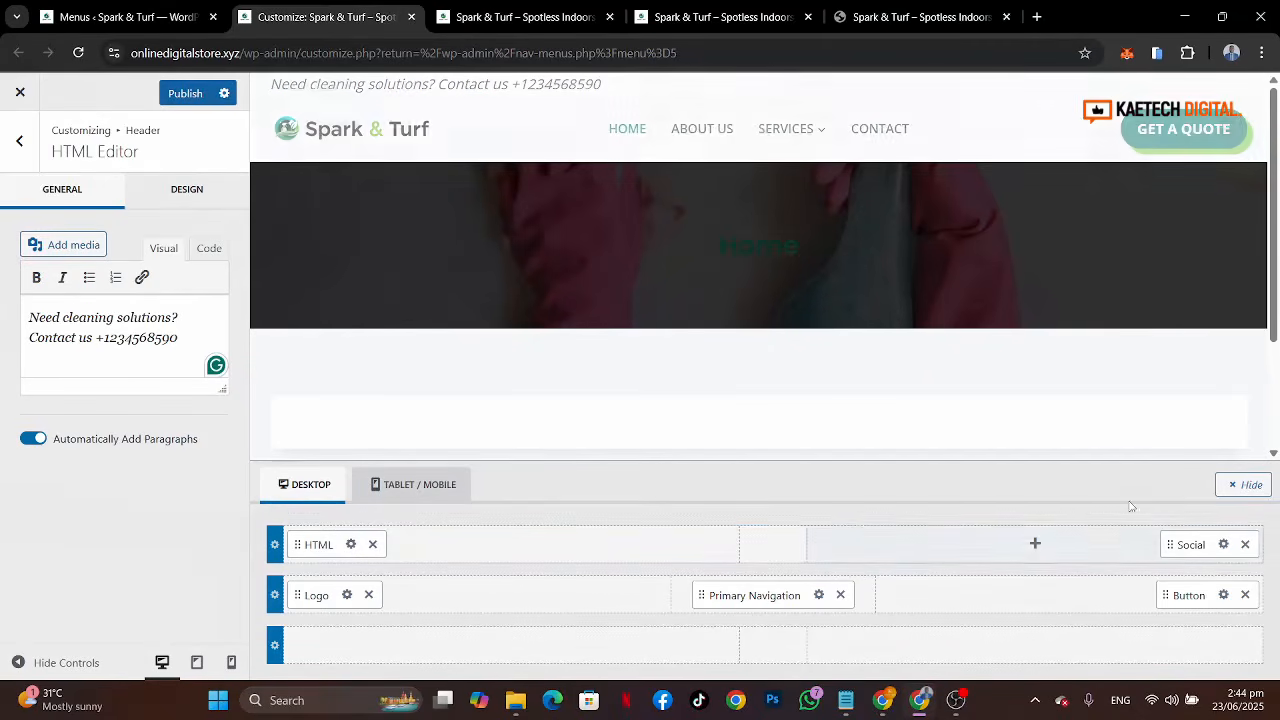
left_click(1224, 545)
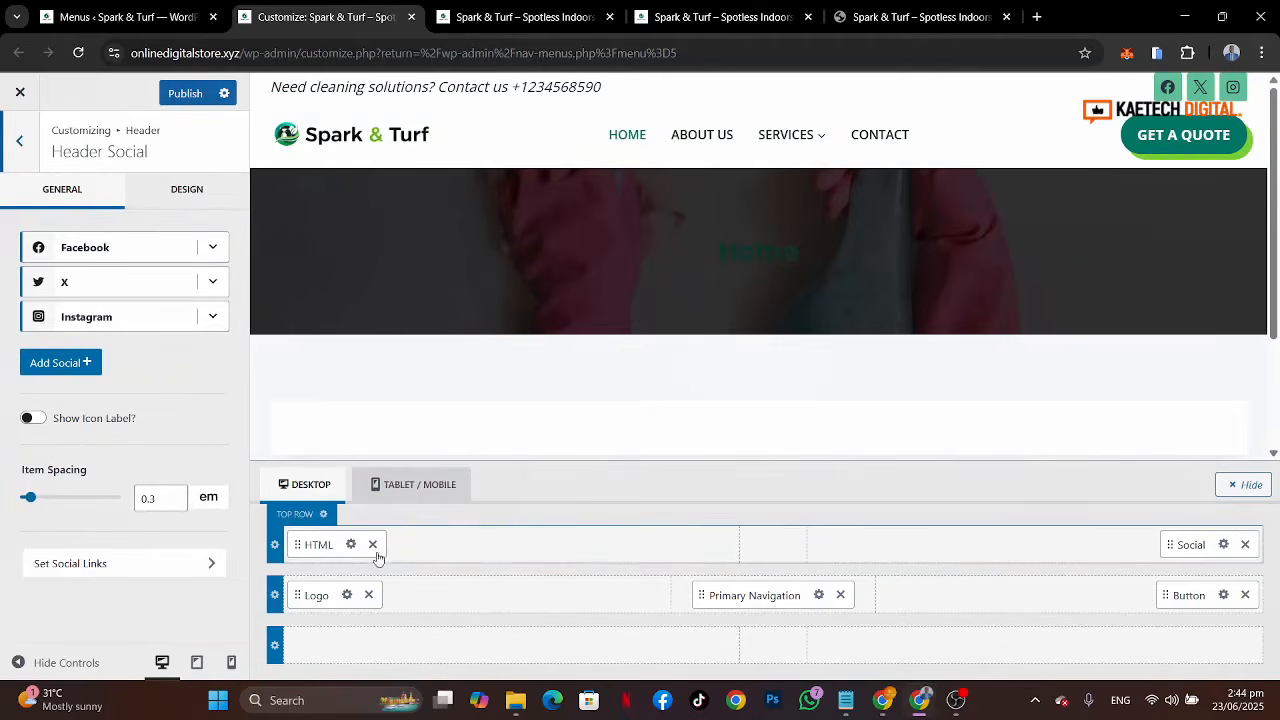
Step: Set the top row's background colour to the palette teal 007A6A
left_click(324, 515)
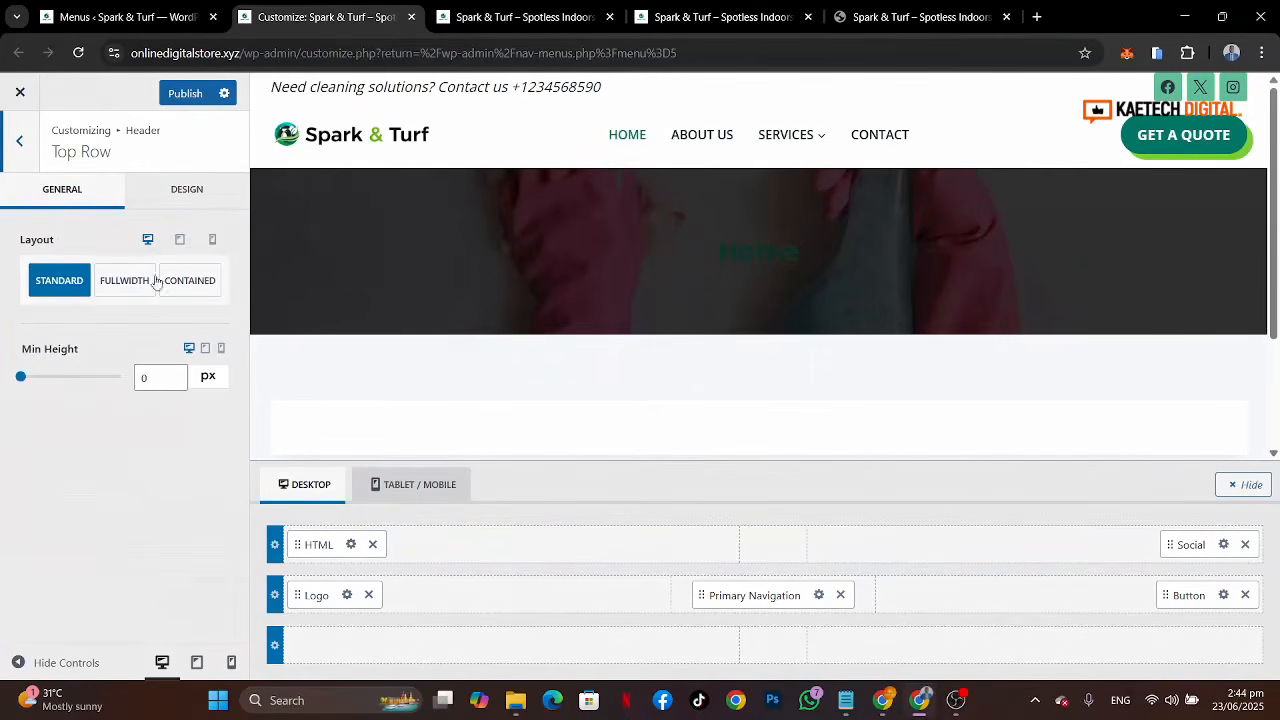
left_click(195, 195)
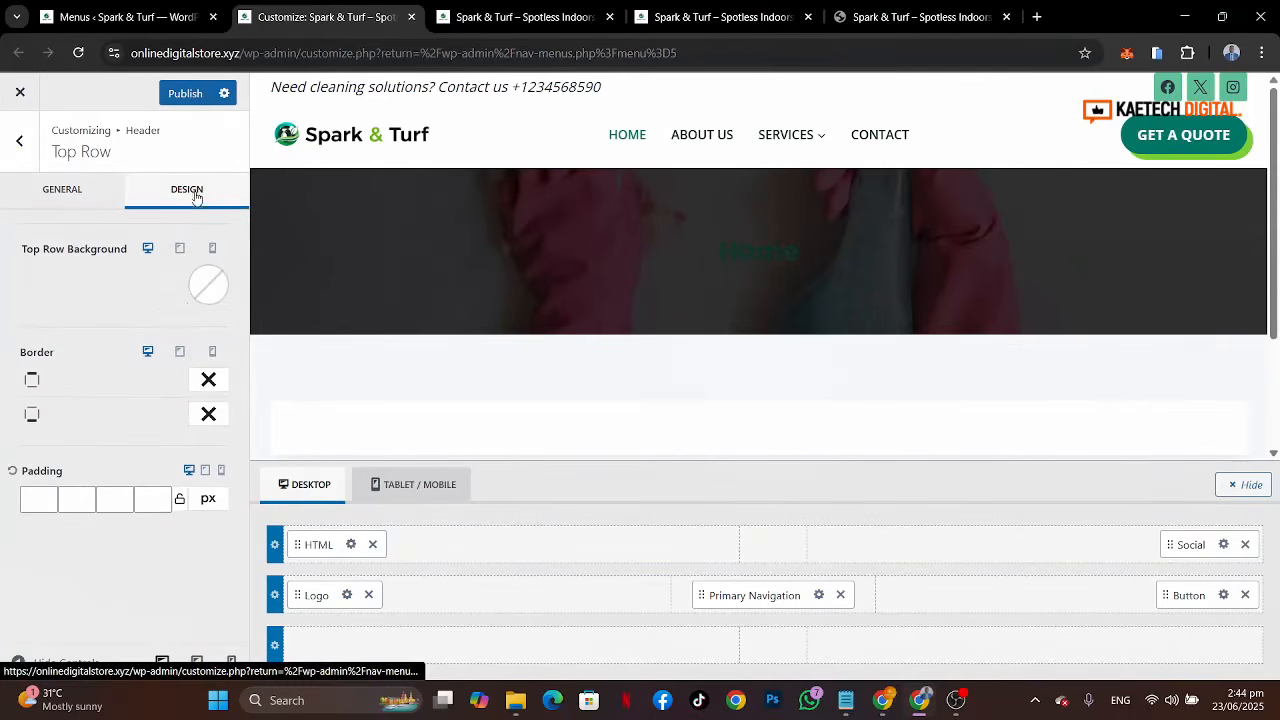
left_click(209, 287)
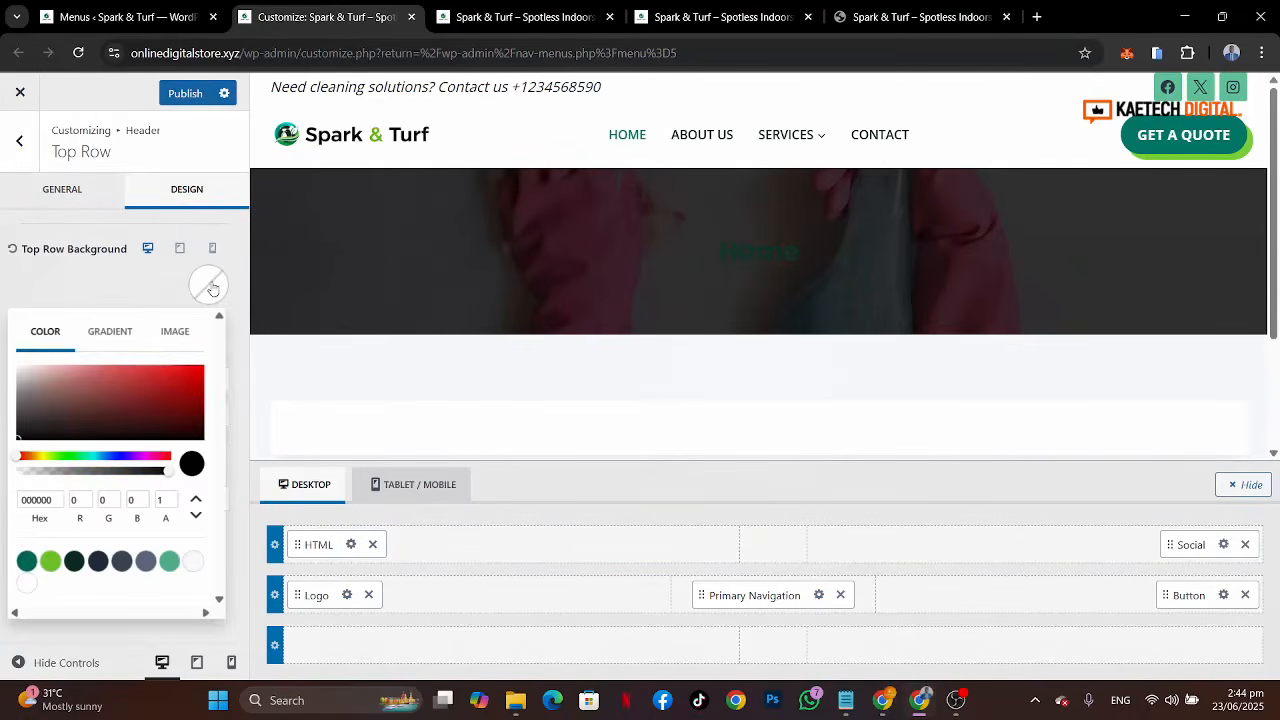
left_click(26, 561)
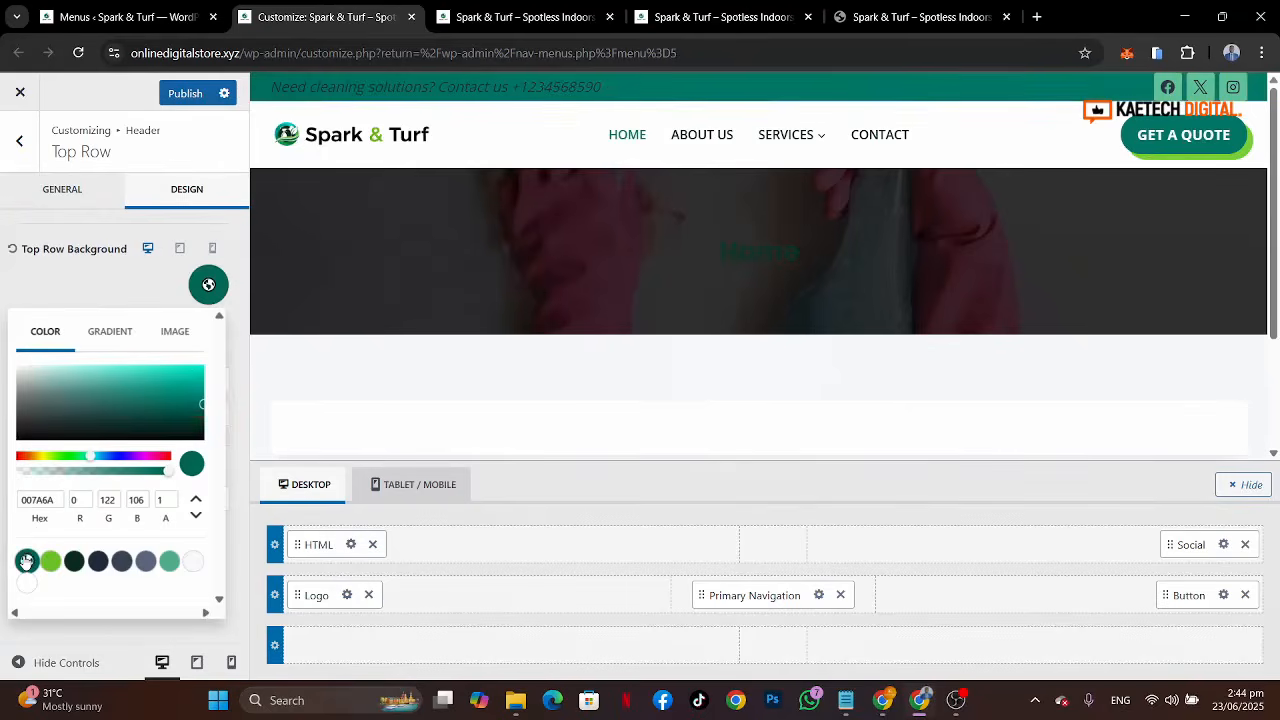
Step: Set the top row's minimum height to 50 px
left_click(880, 8)
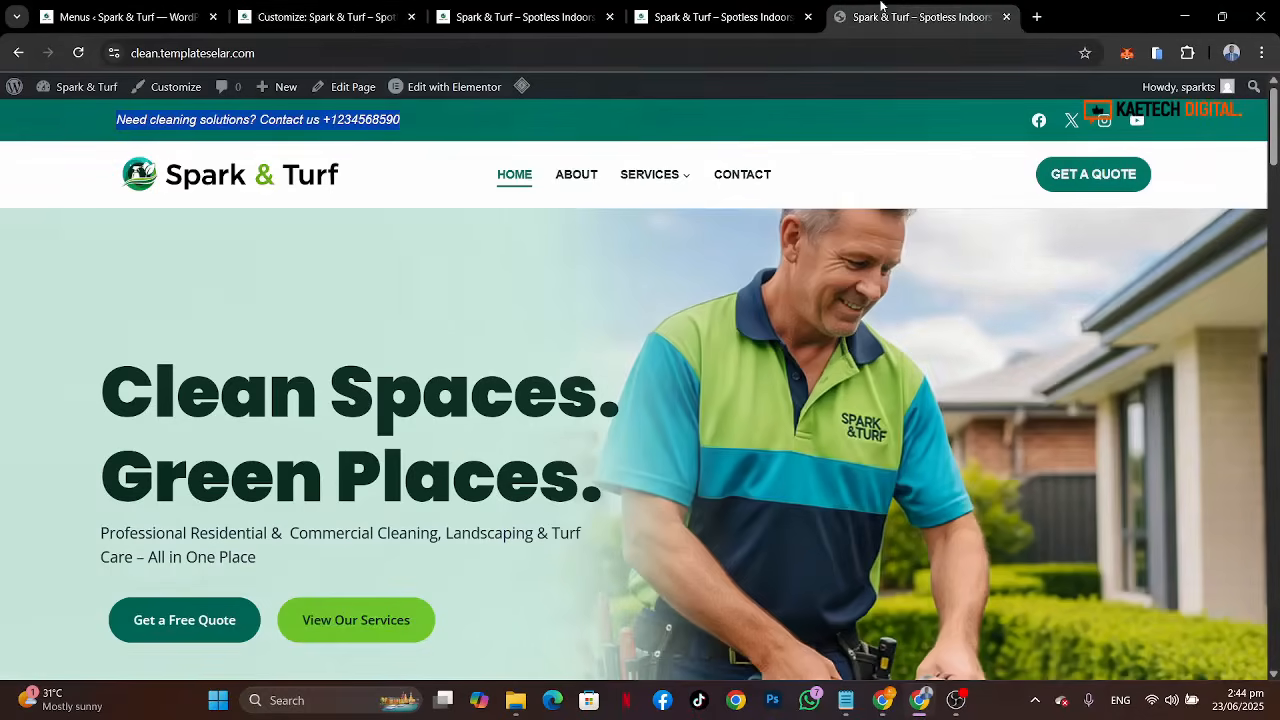
left_click(334, 18)
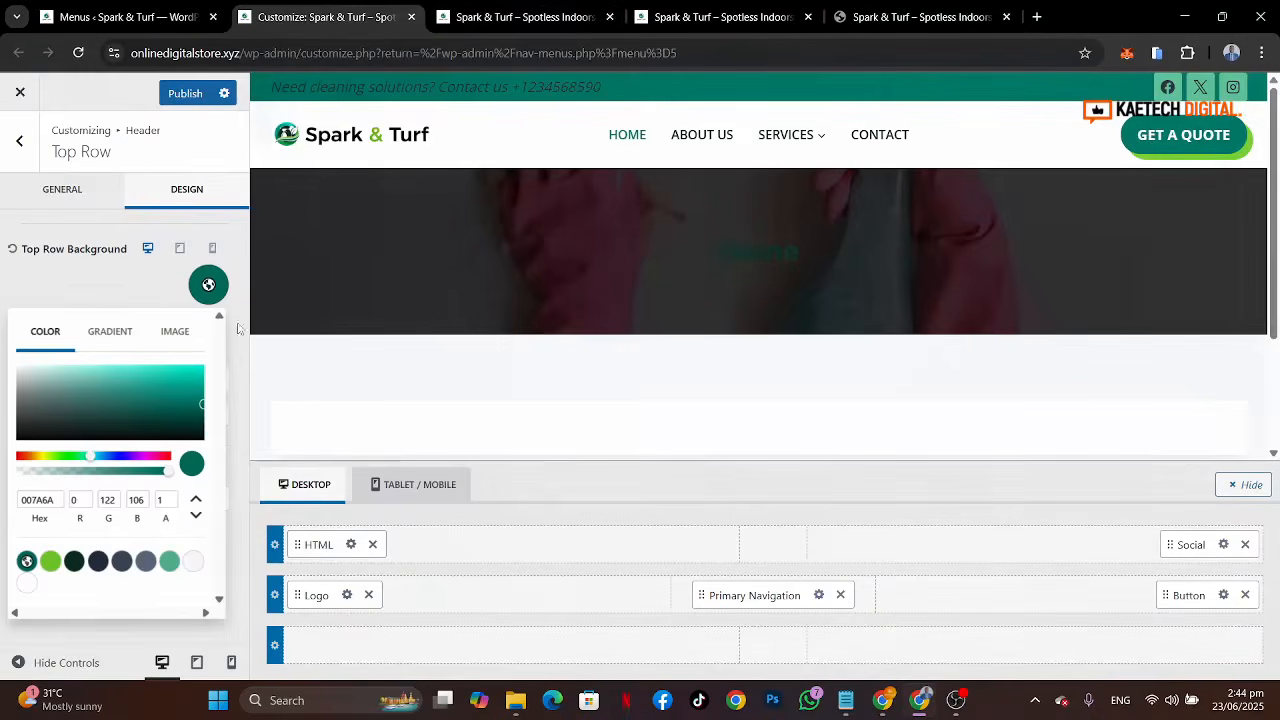
left_click(121, 297)
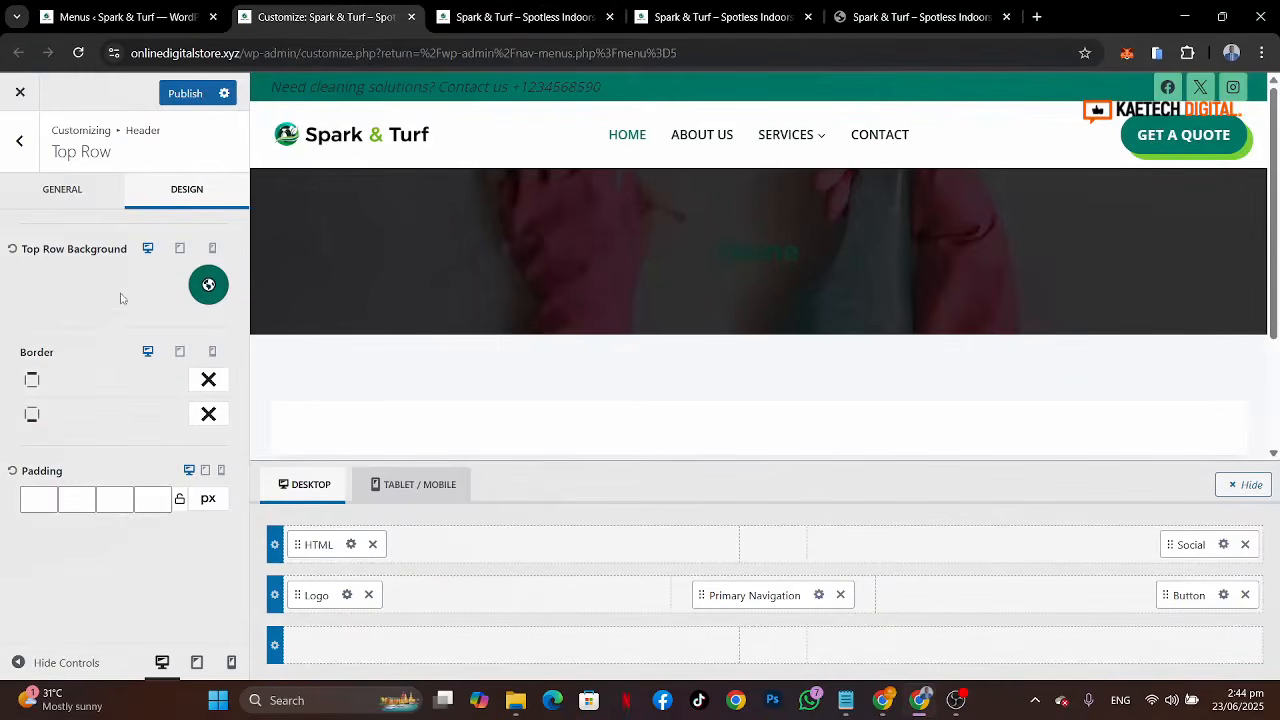
left_click(60, 190)
left_click(142, 378)
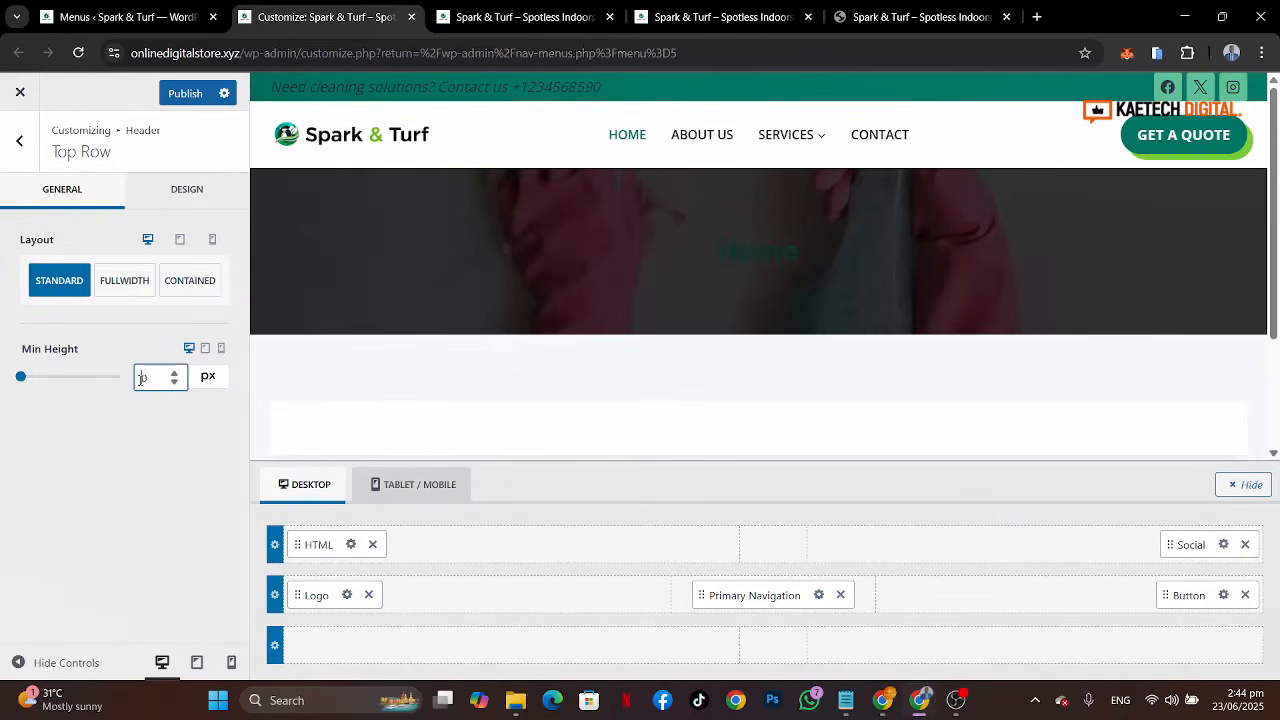
type("6")
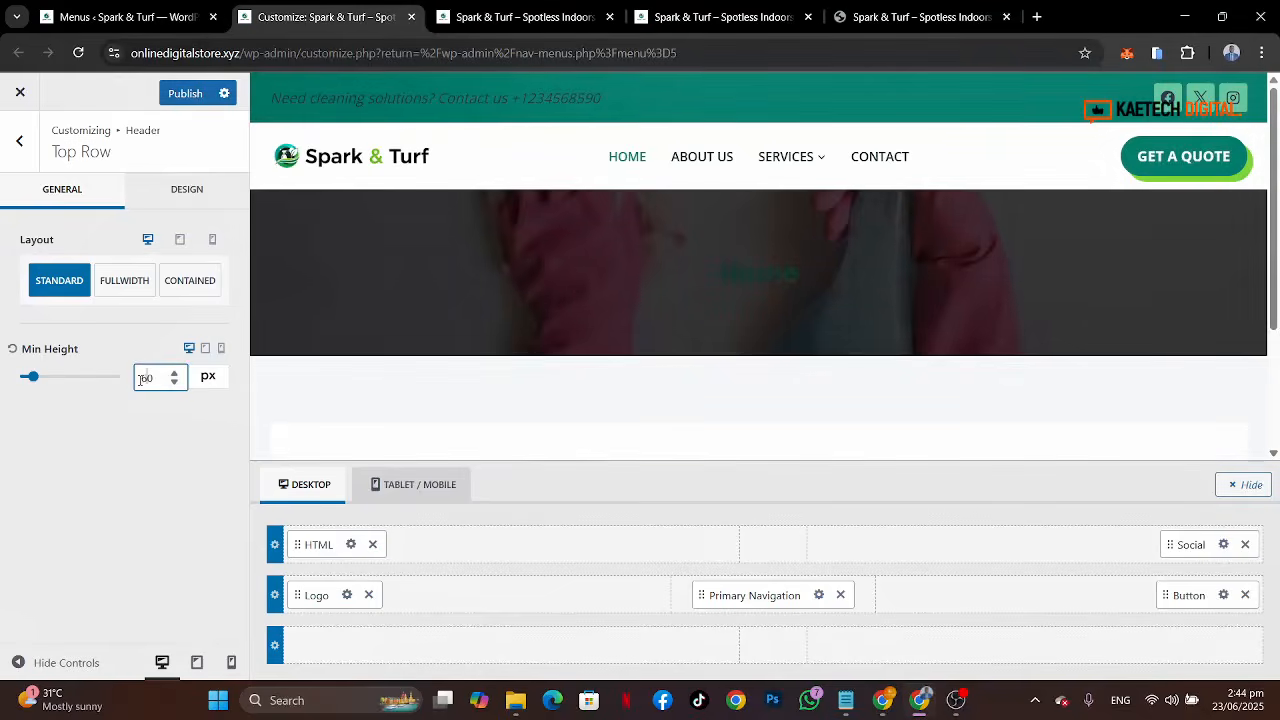
key("BackSpace")
type("5")
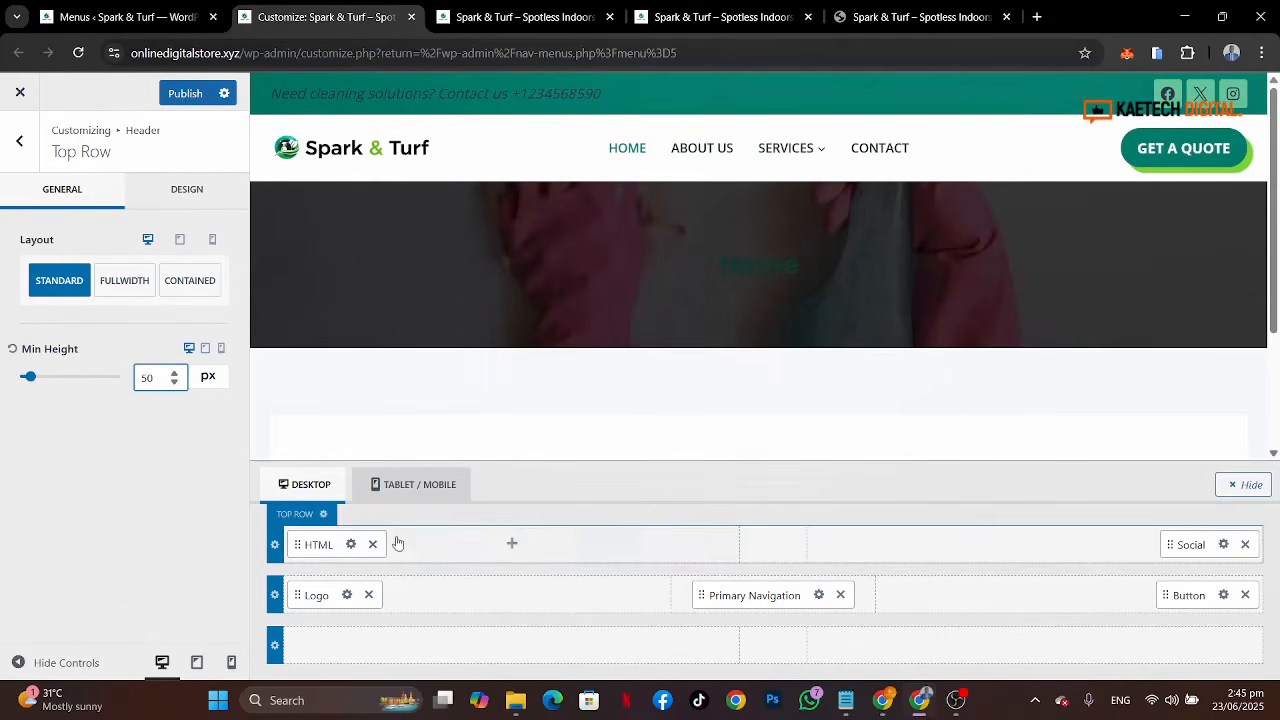
Step: Set the header social icons' colour to white and their hover colour to the palette green 83D93F
left_click(1223, 544)
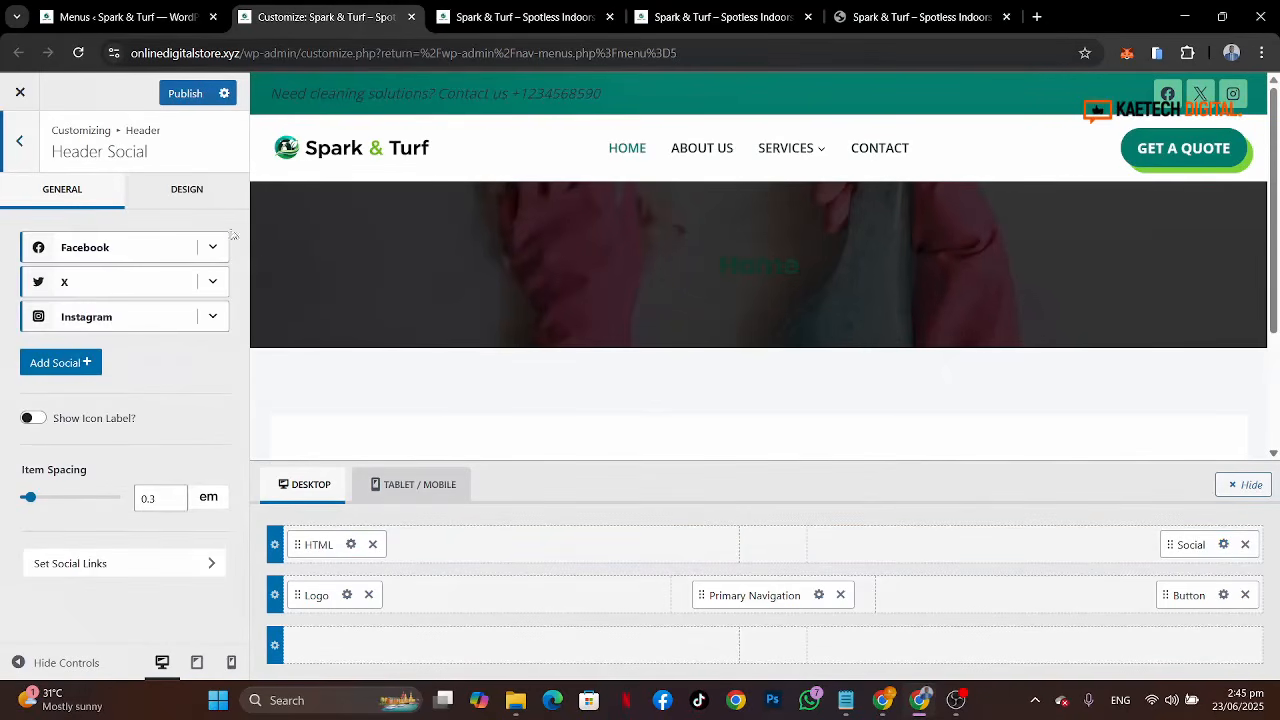
left_click(197, 193)
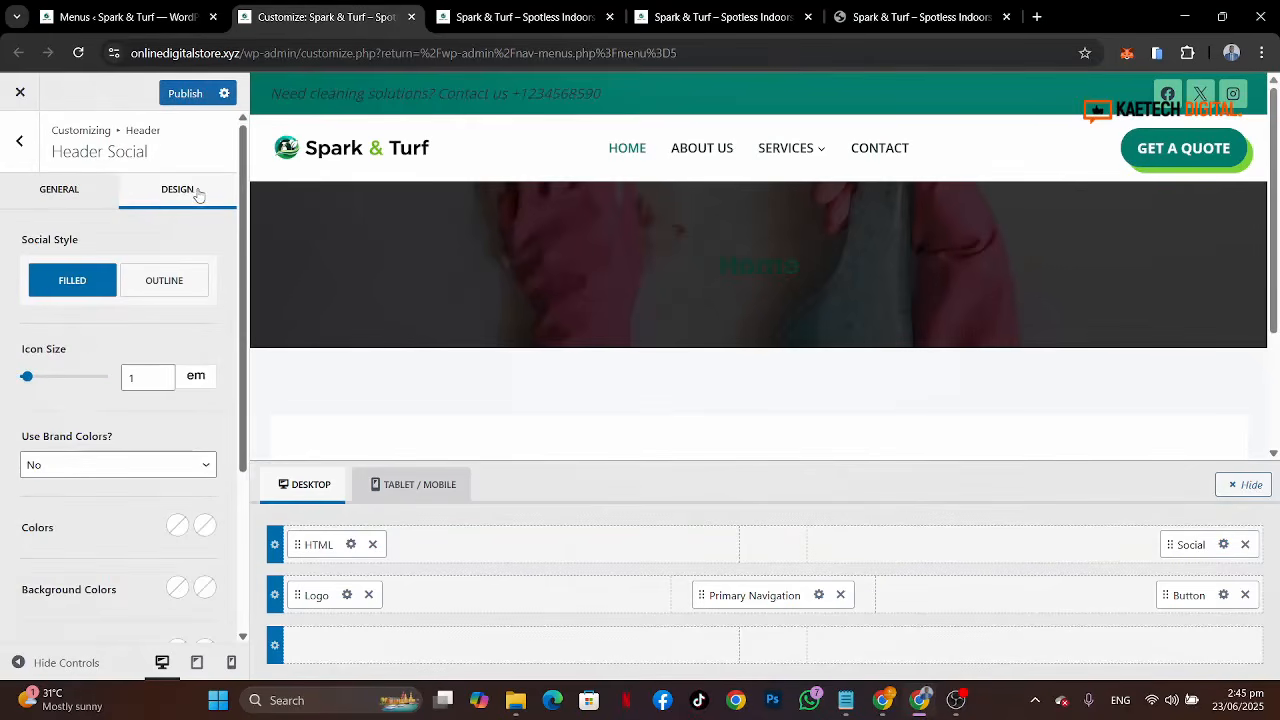
scroll(72, 415, "down", 1)
scroll(72, 415, "down", 3)
scroll(72, 415, "up", 2)
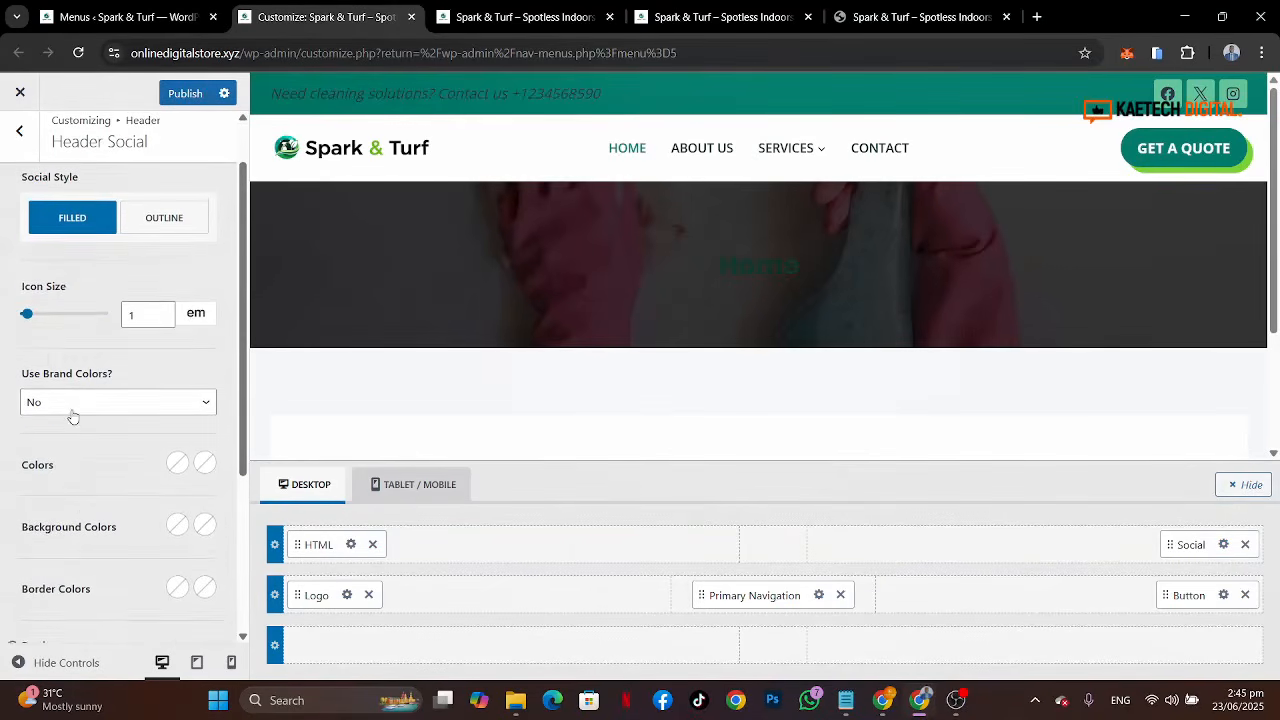
scroll(72, 415, "down", 3)
left_click(177, 205)
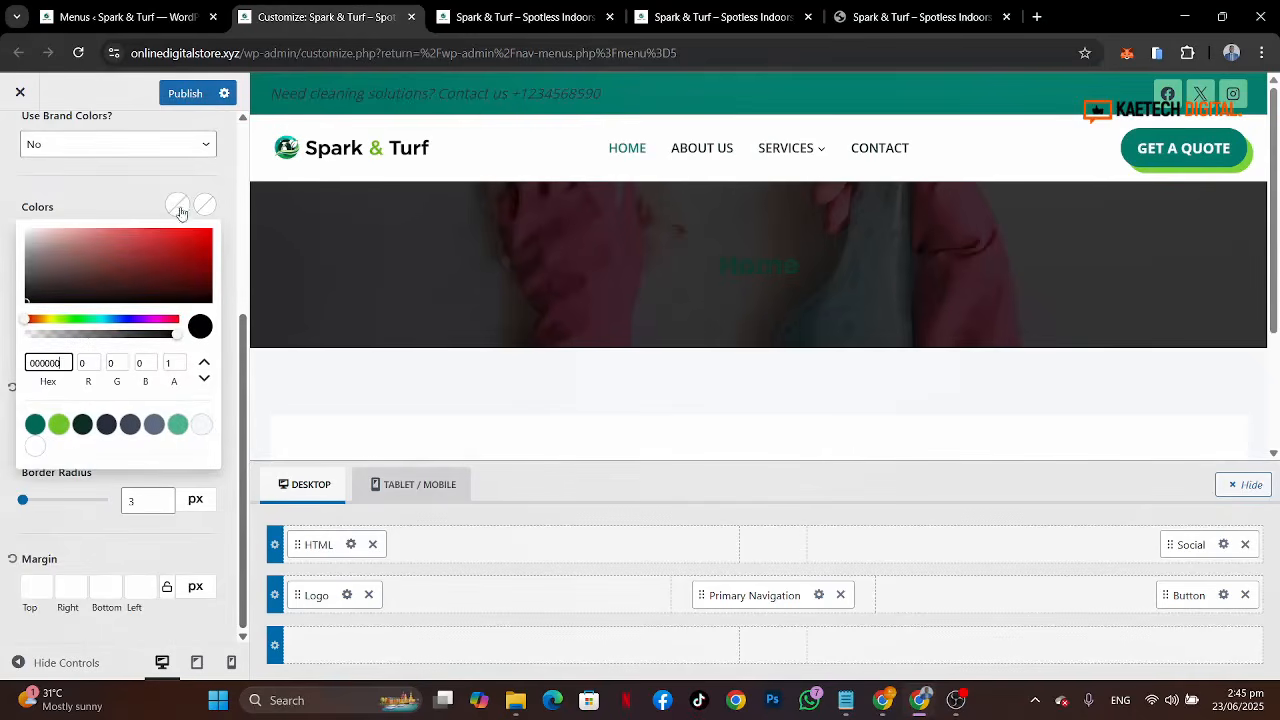
left_click(33, 449)
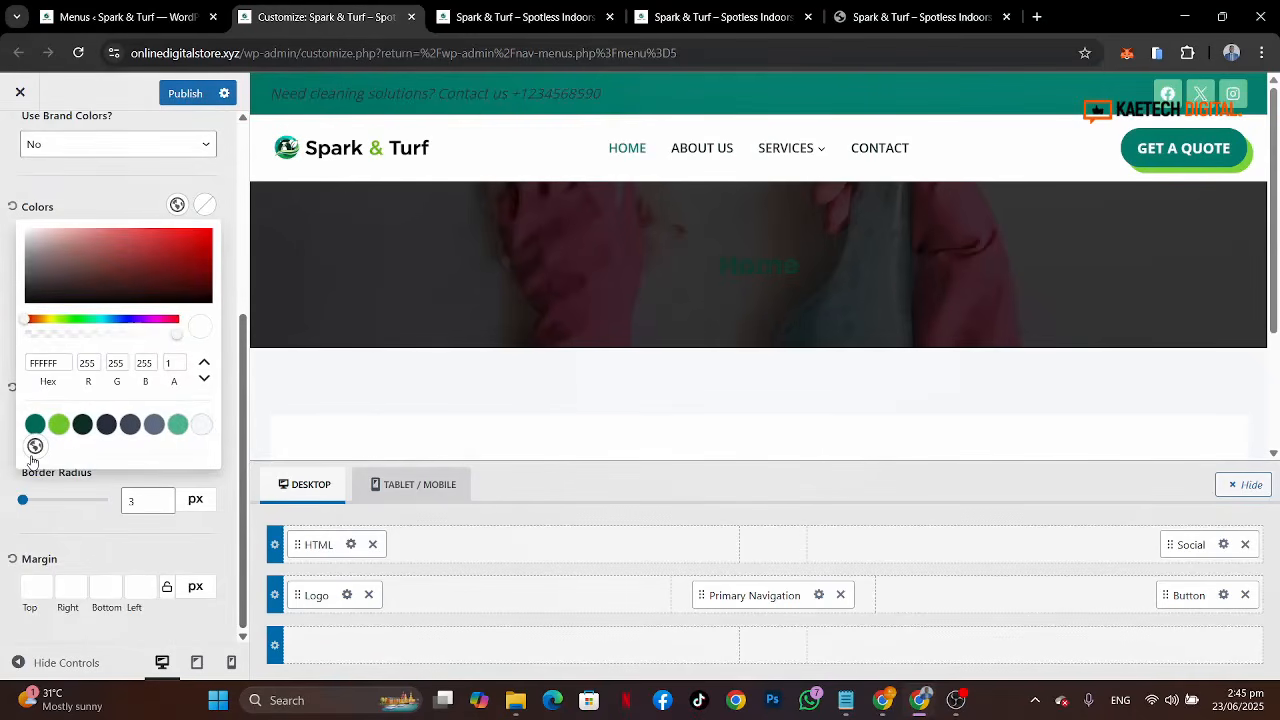
left_click(114, 204)
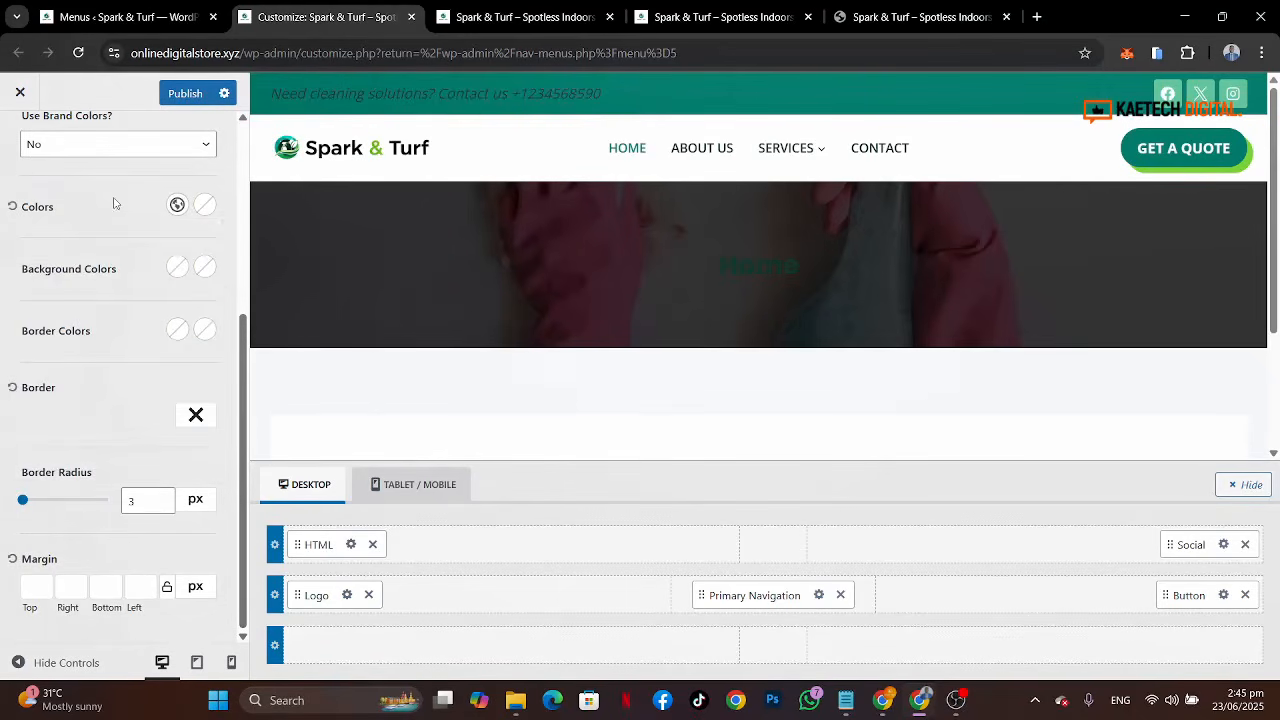
left_click(205, 206)
left_click(59, 424)
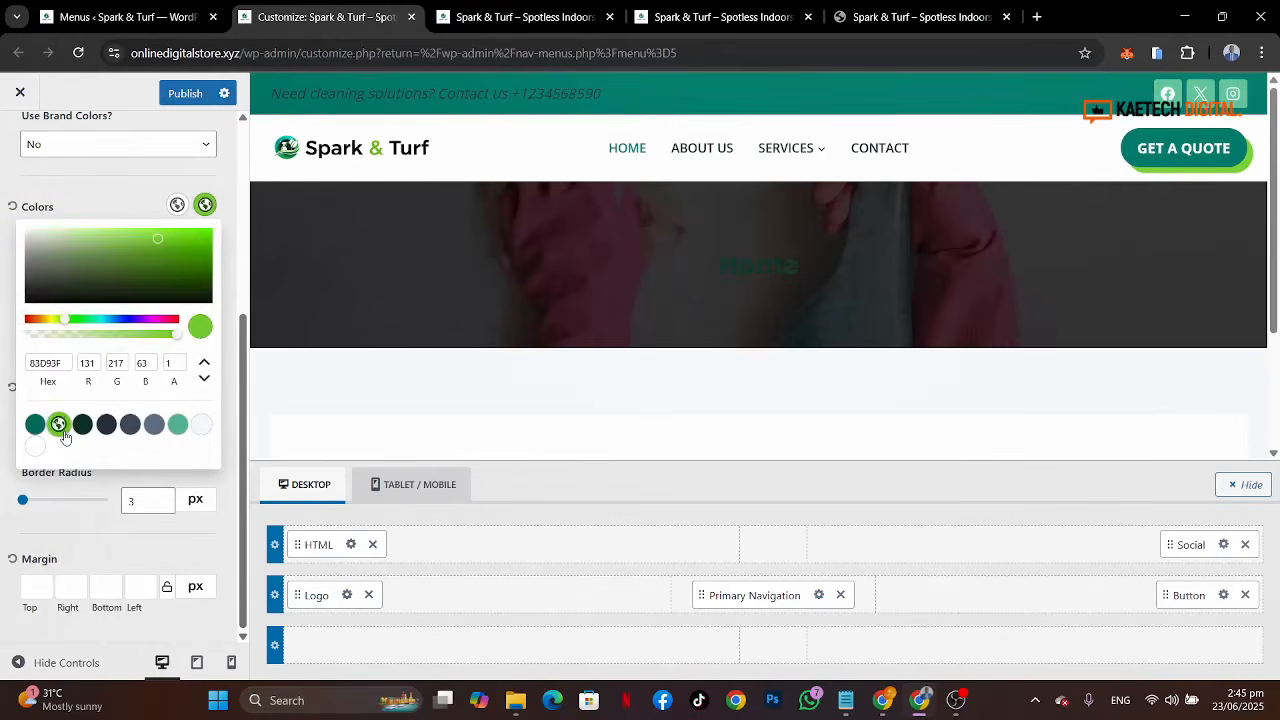
left_click(144, 204)
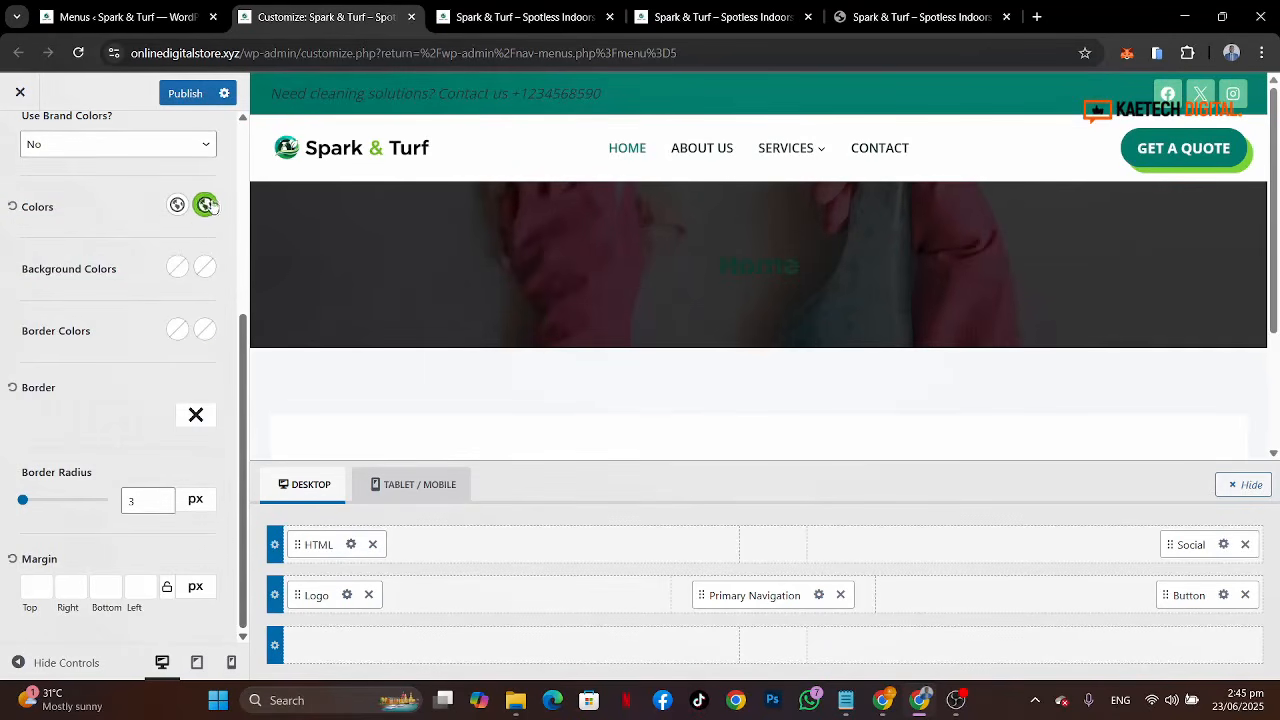
Step: Make the social icons' normal and hover background colours fully transparent
left_click(178, 268)
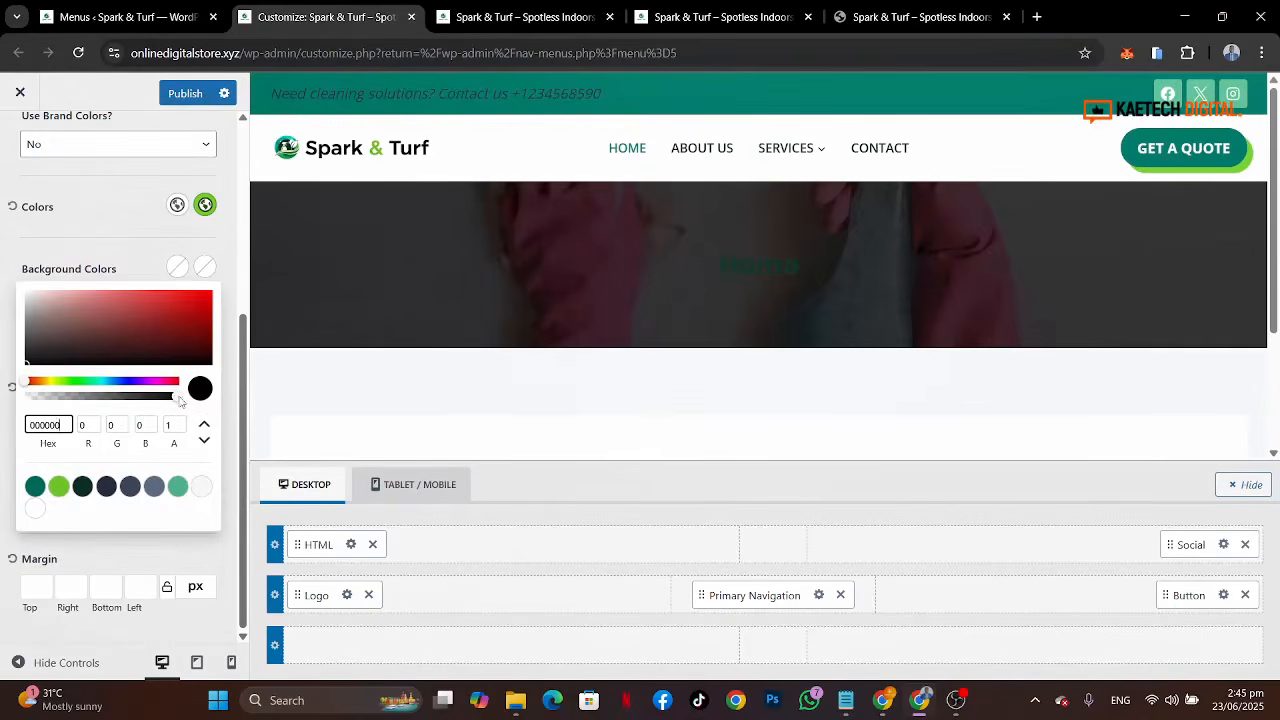
left_click_drag(181, 400, 3, 406)
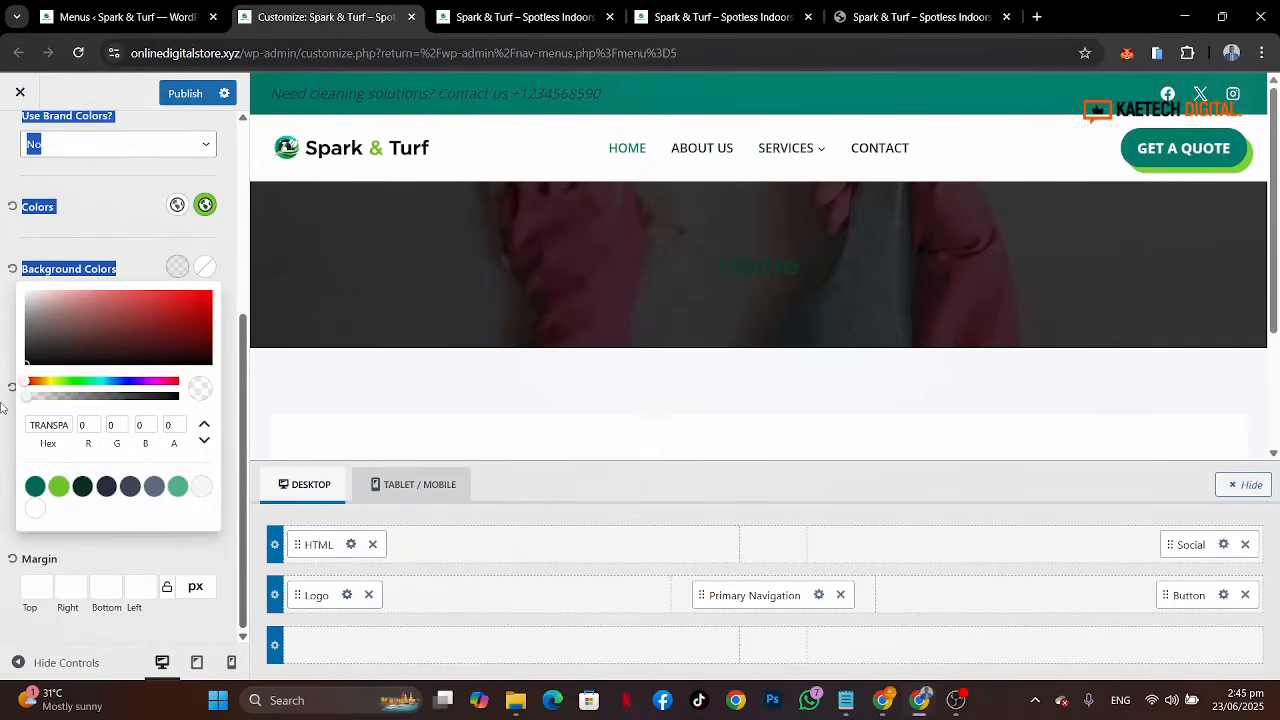
left_click(158, 248)
left_click(204, 266)
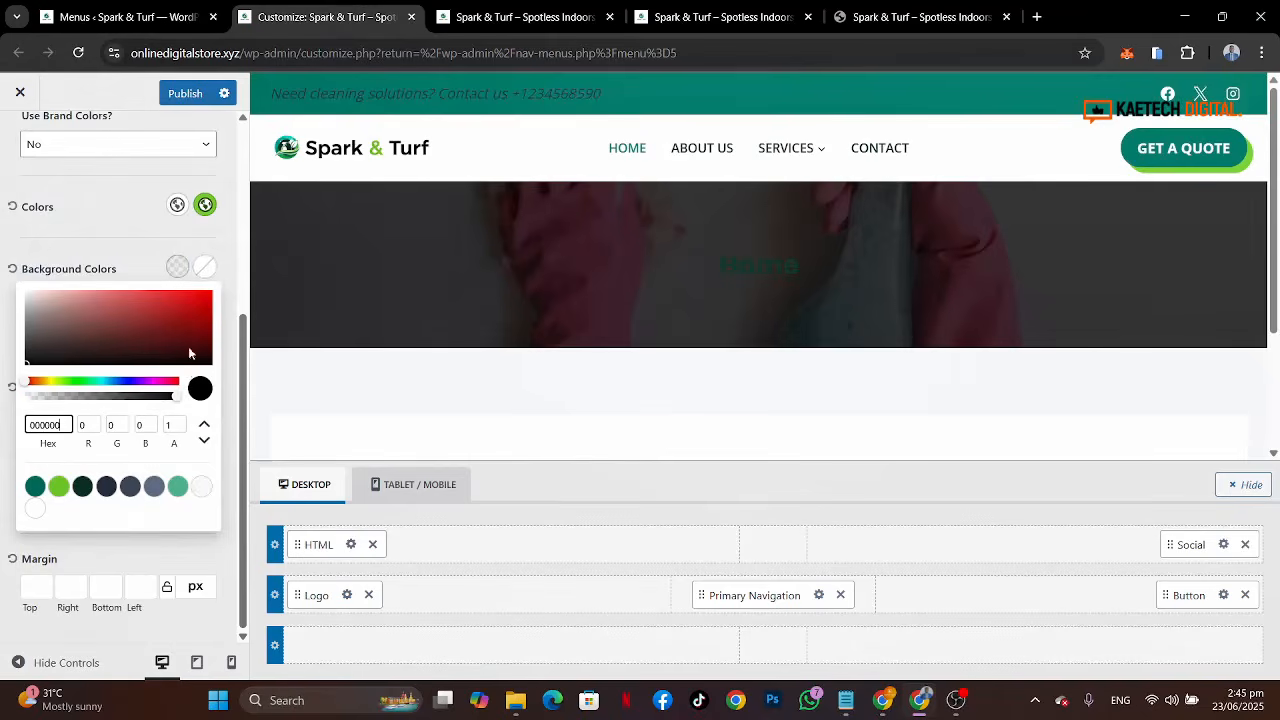
left_click_drag(178, 400, 143, 272)
left_click(131, 268)
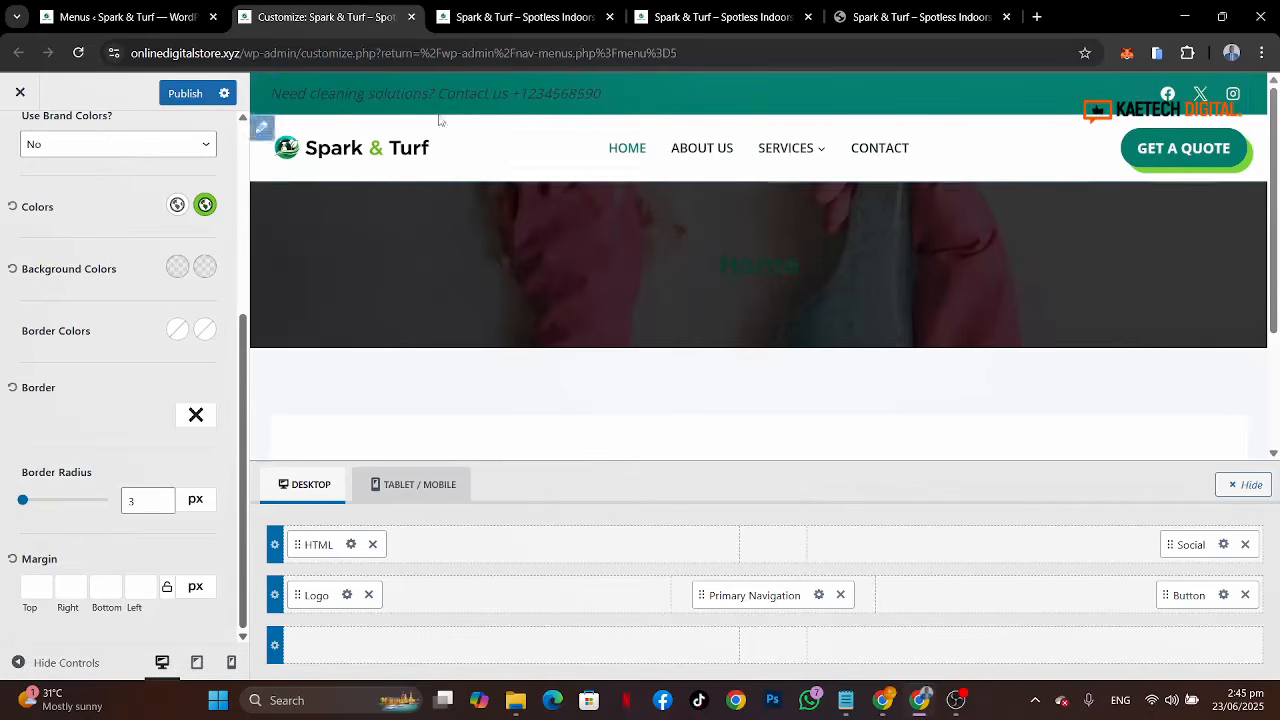
Step: Set the top-row HTML contact text's font colour to white
left_click(351, 545)
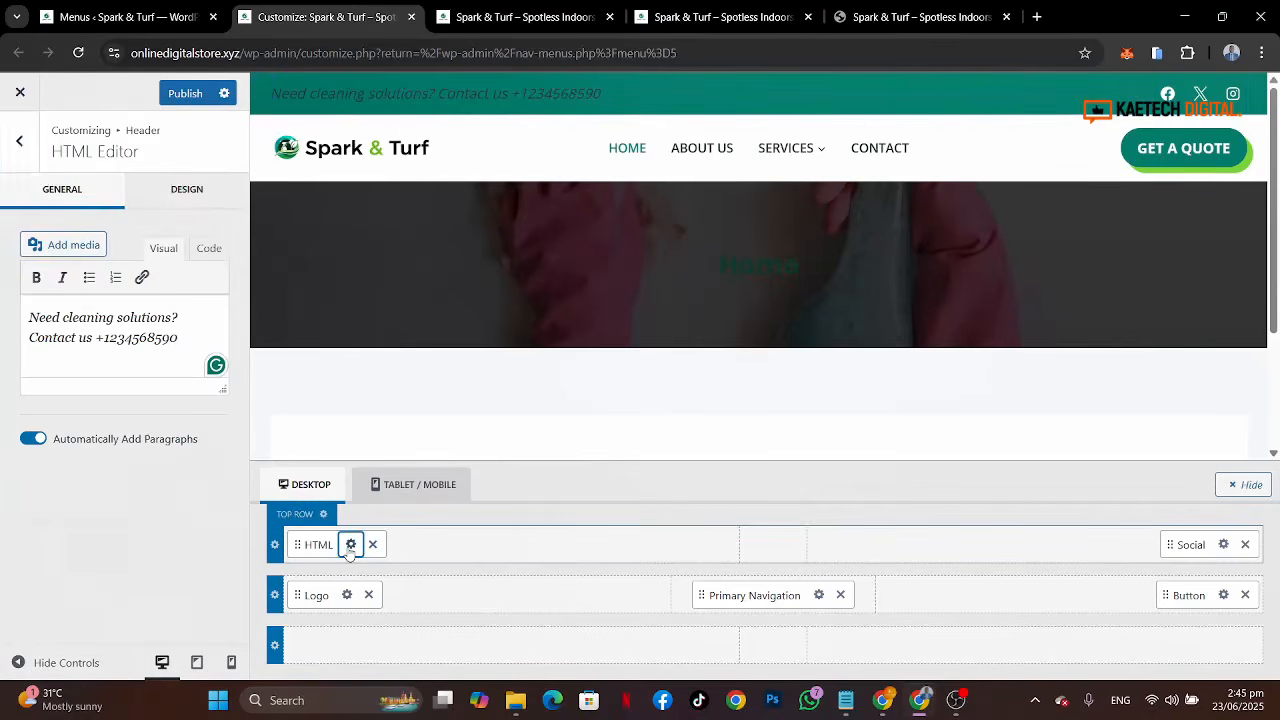
left_click(188, 195)
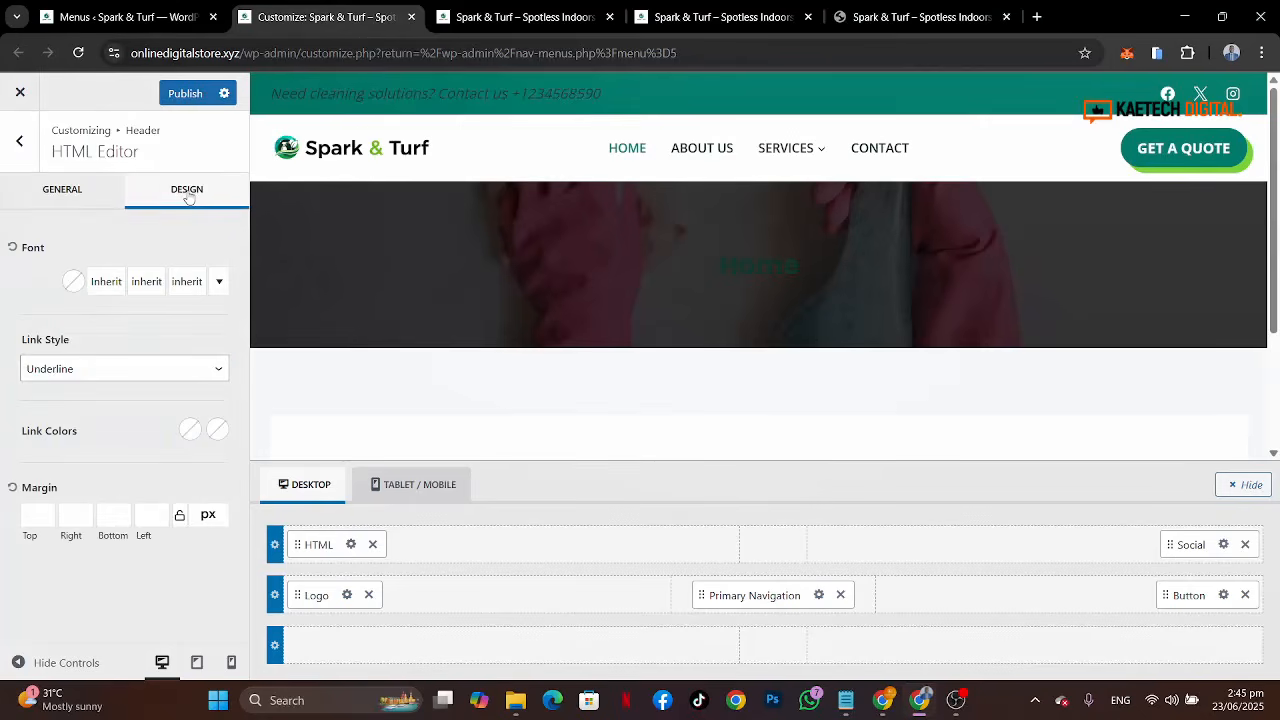
left_click(72, 286)
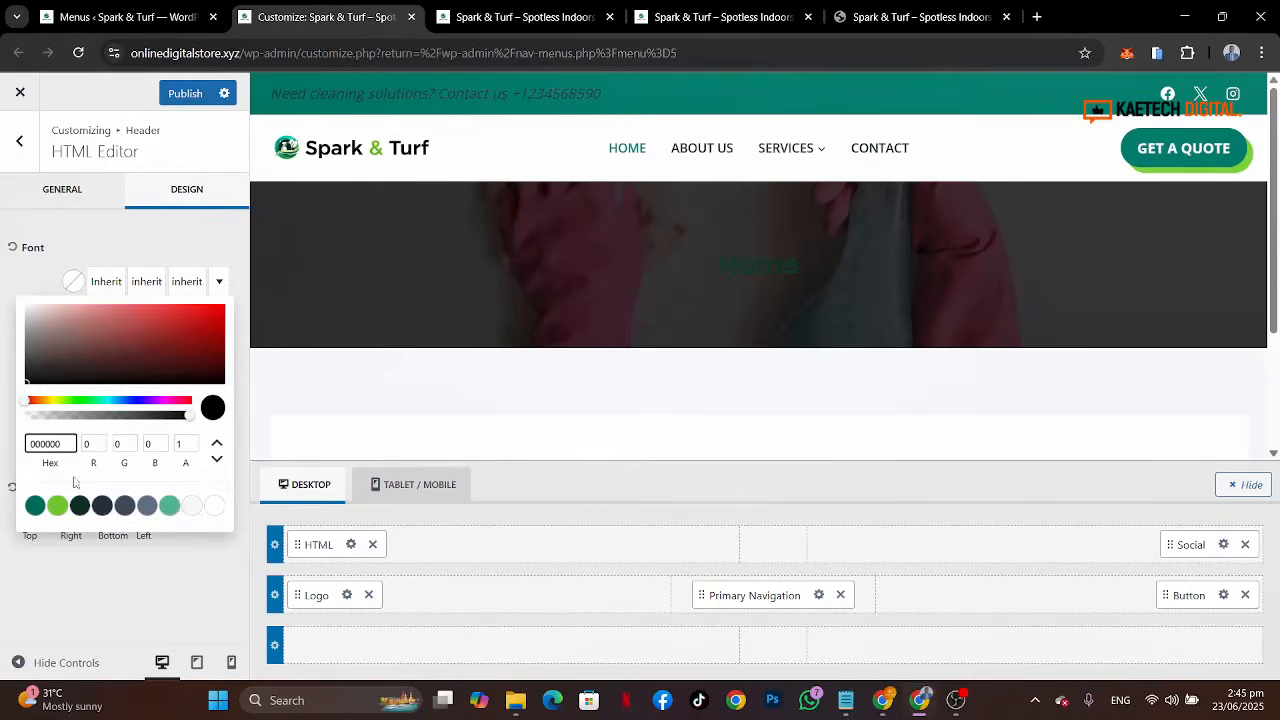
left_click(215, 508)
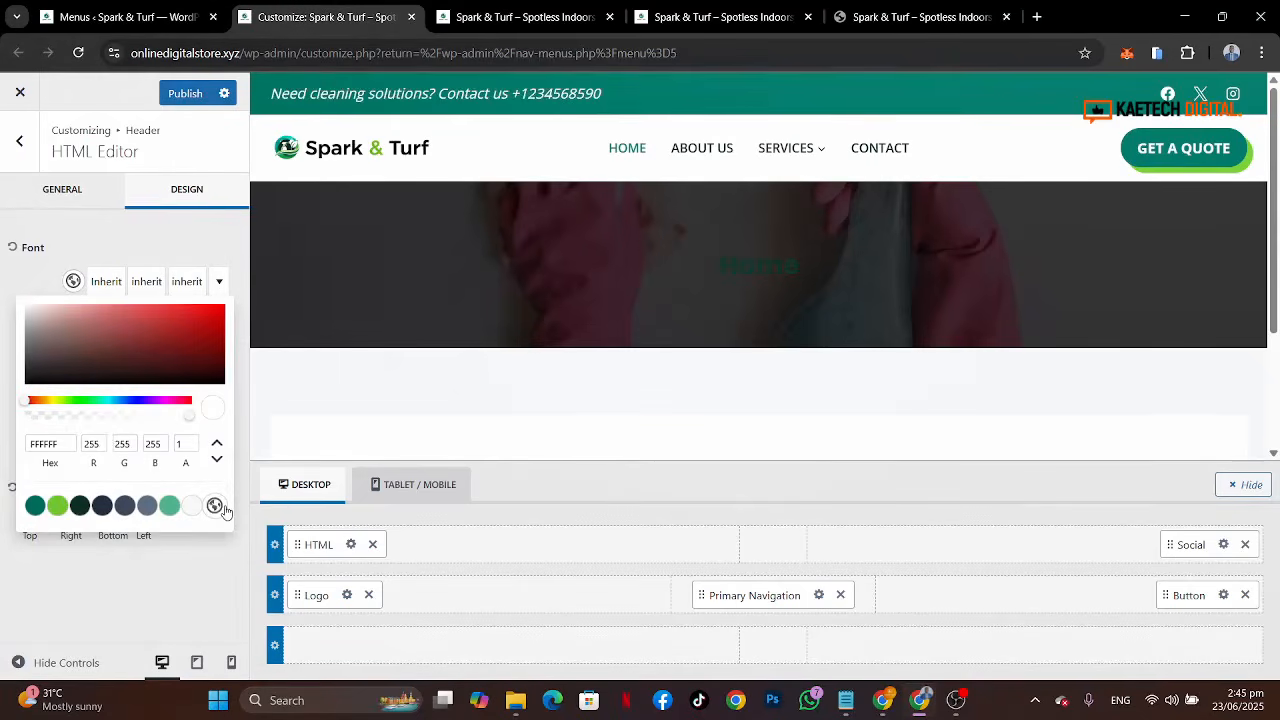
left_click(133, 241)
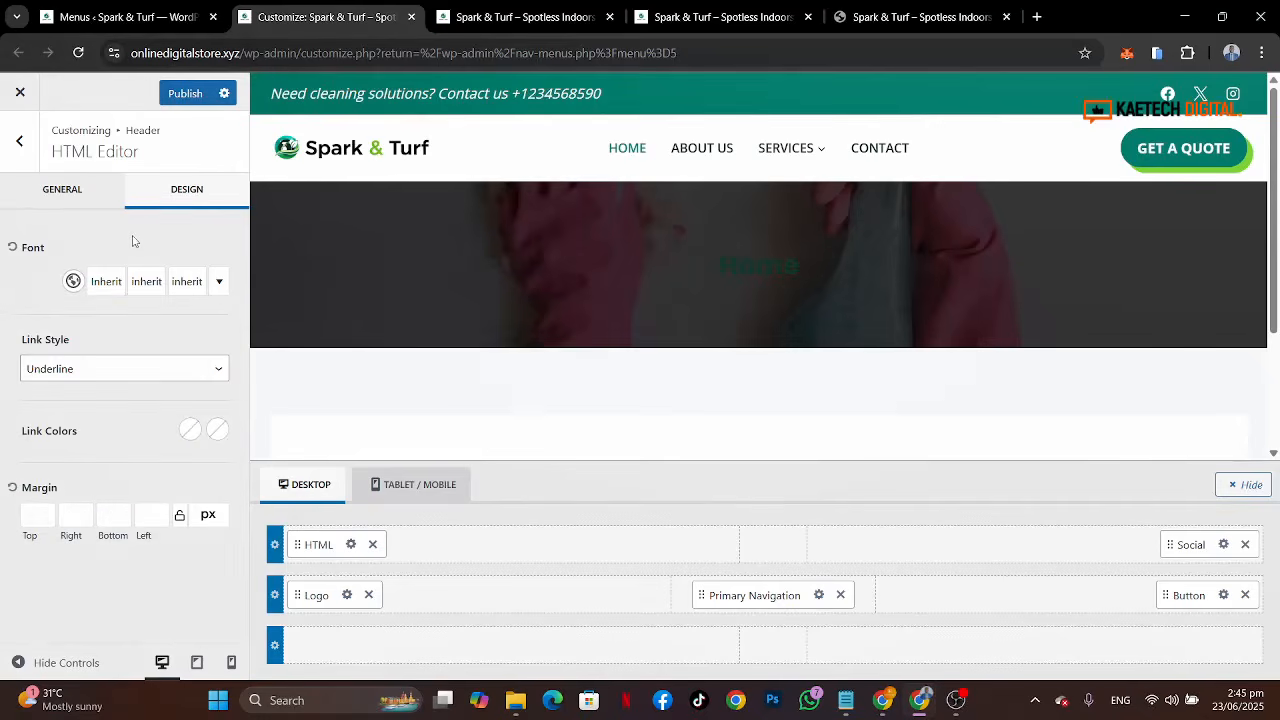
Step: Set the contact text's font size to 15 px and its font weight to 600
left_click(198, 285)
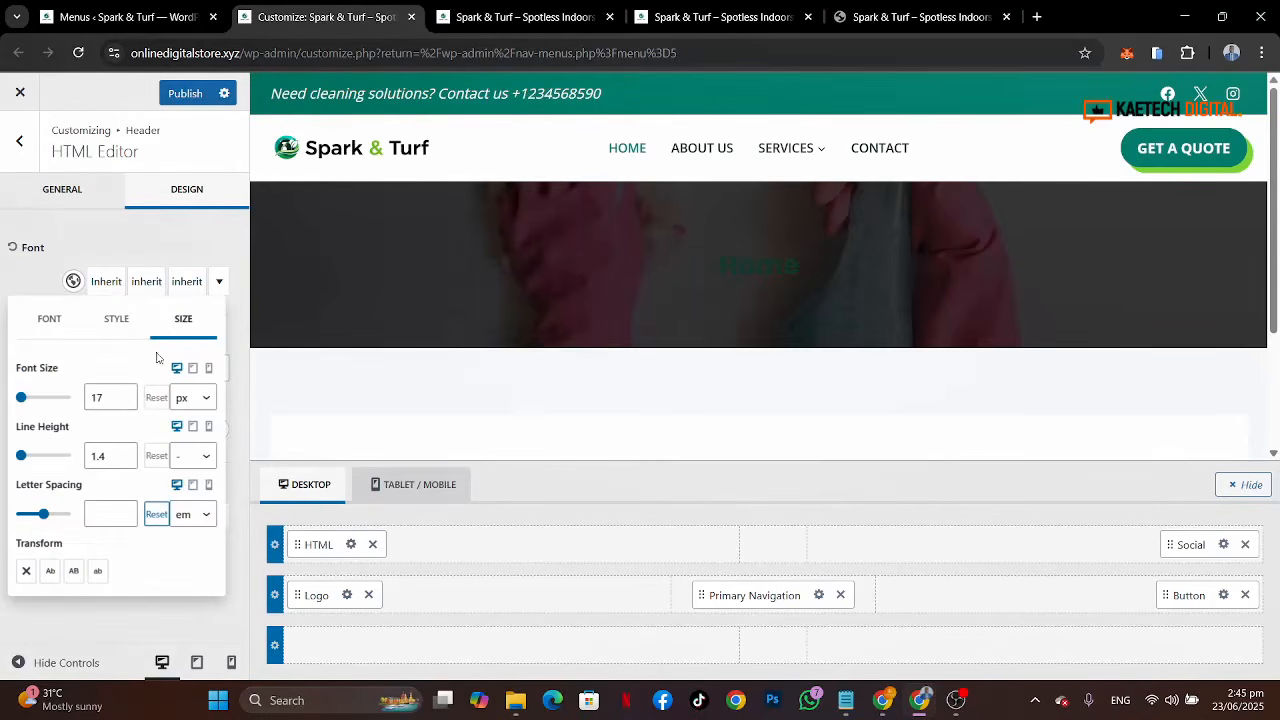
left_click(124, 401)
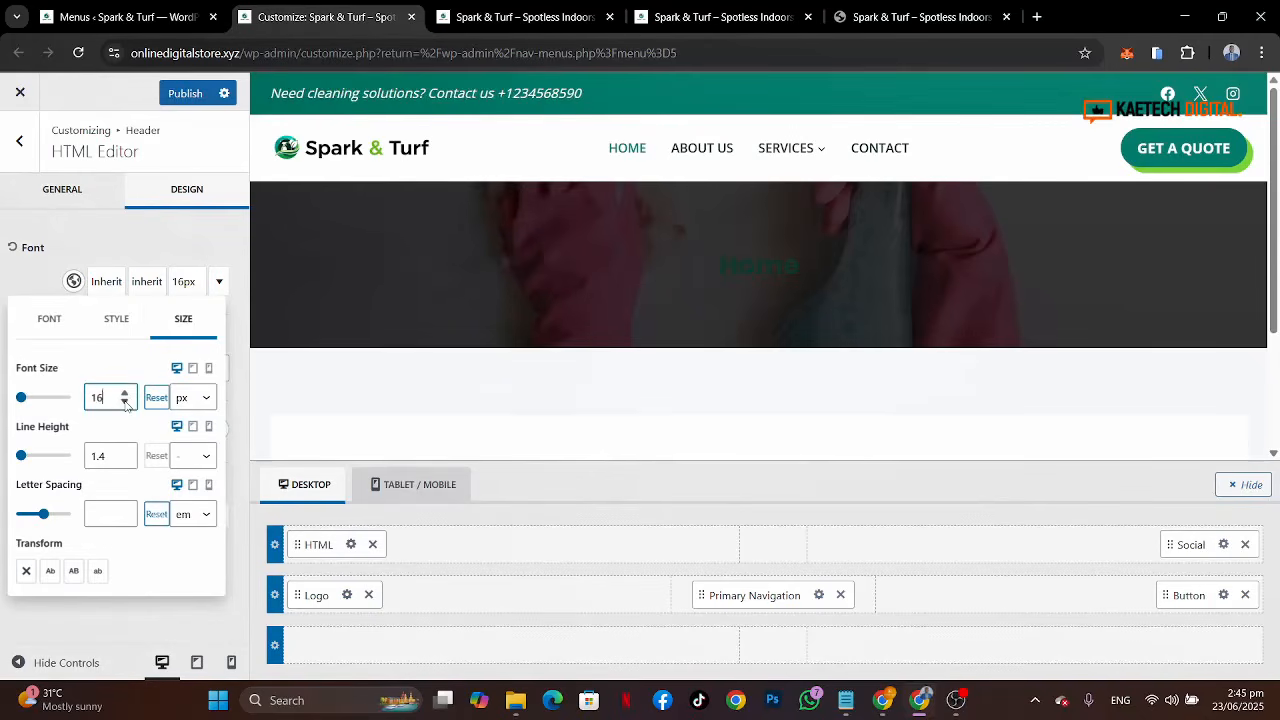
left_click(124, 401)
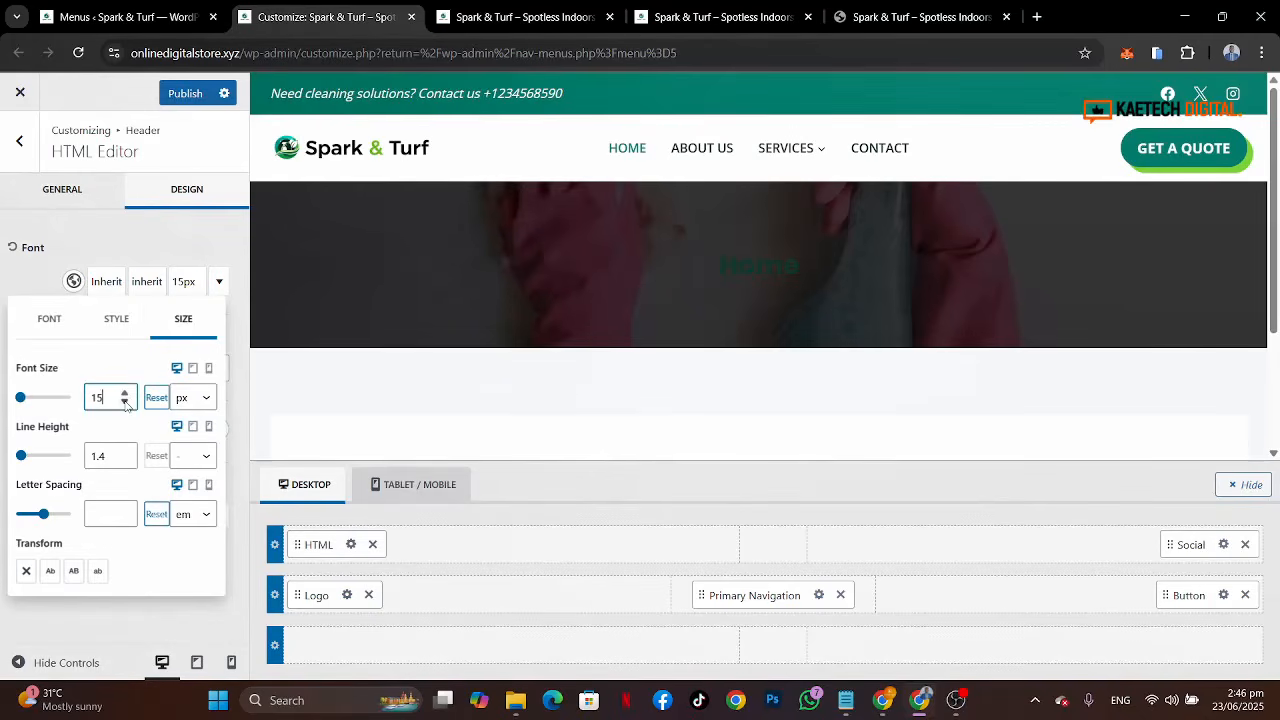
left_click(146, 283)
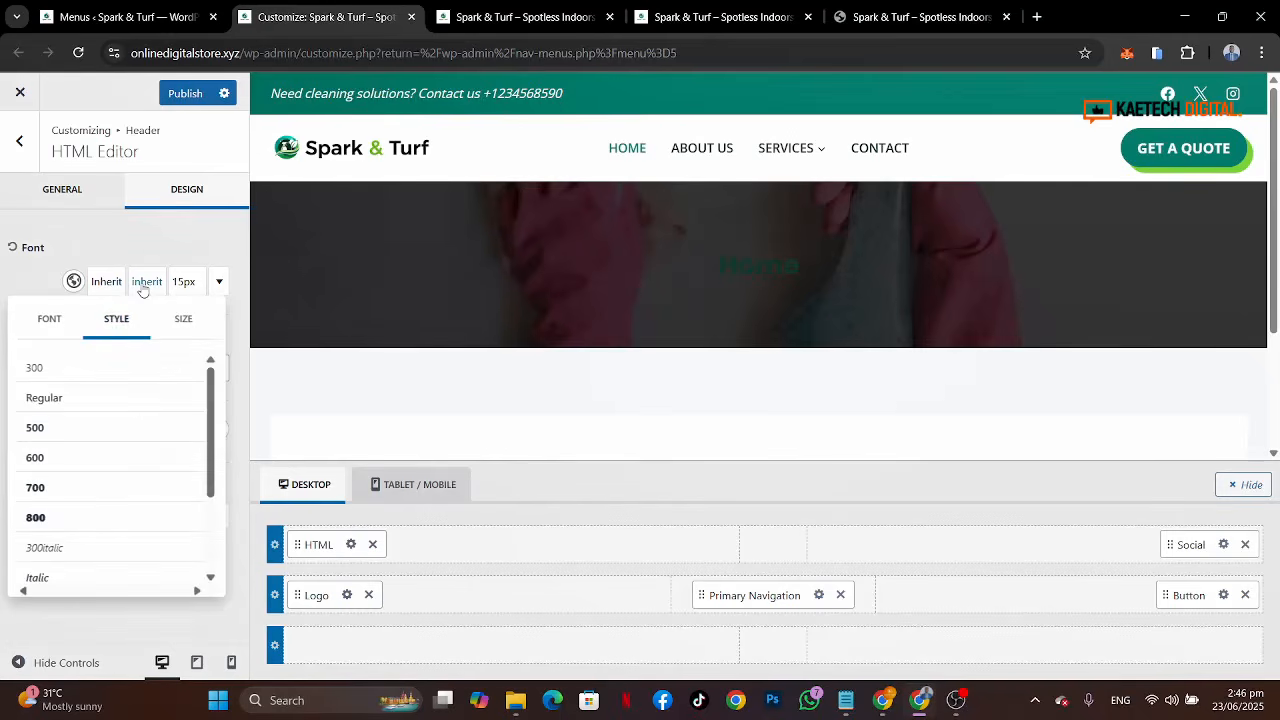
left_click(58, 459)
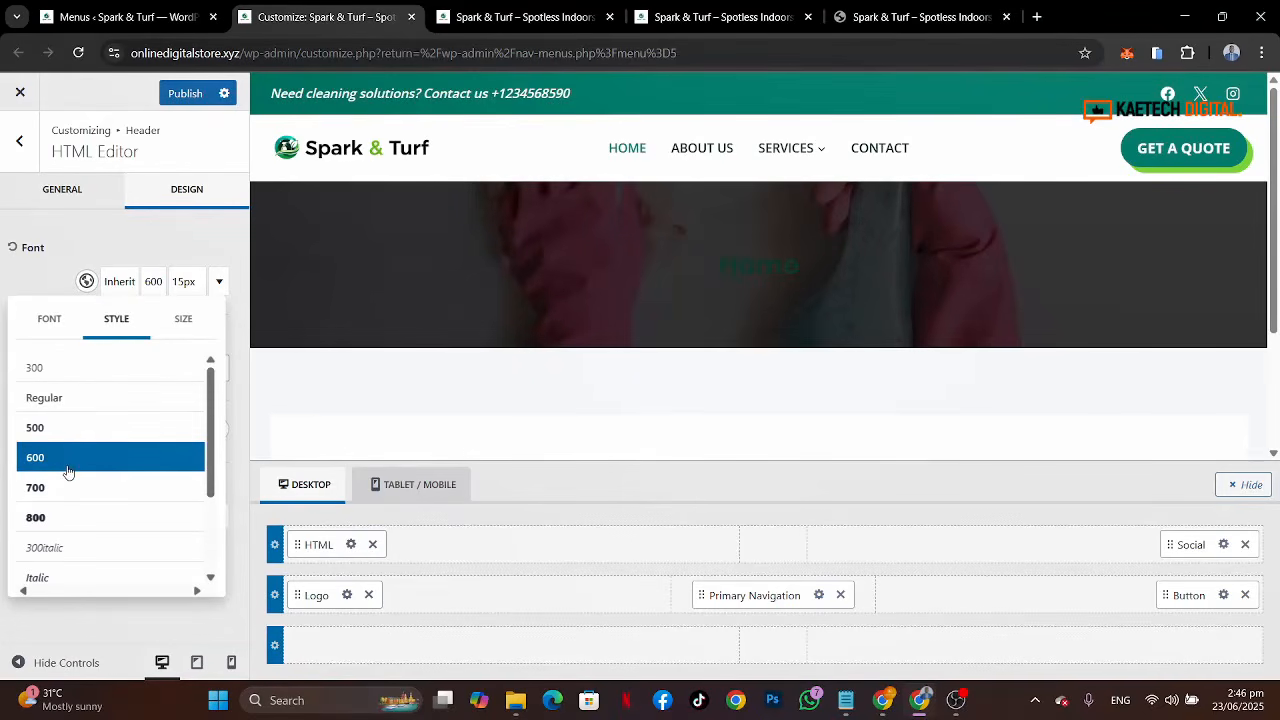
left_click(53, 273)
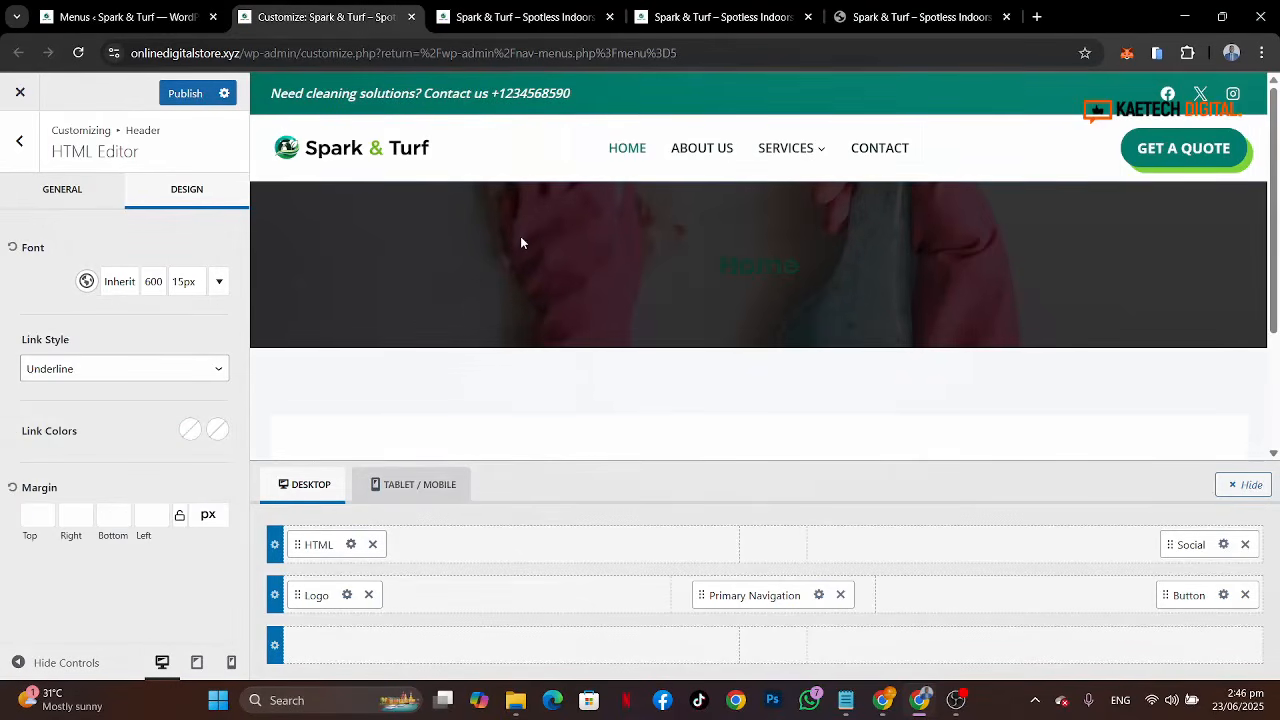
Step: Publish the customizer changes and reload the live site's home page
left_click(185, 93)
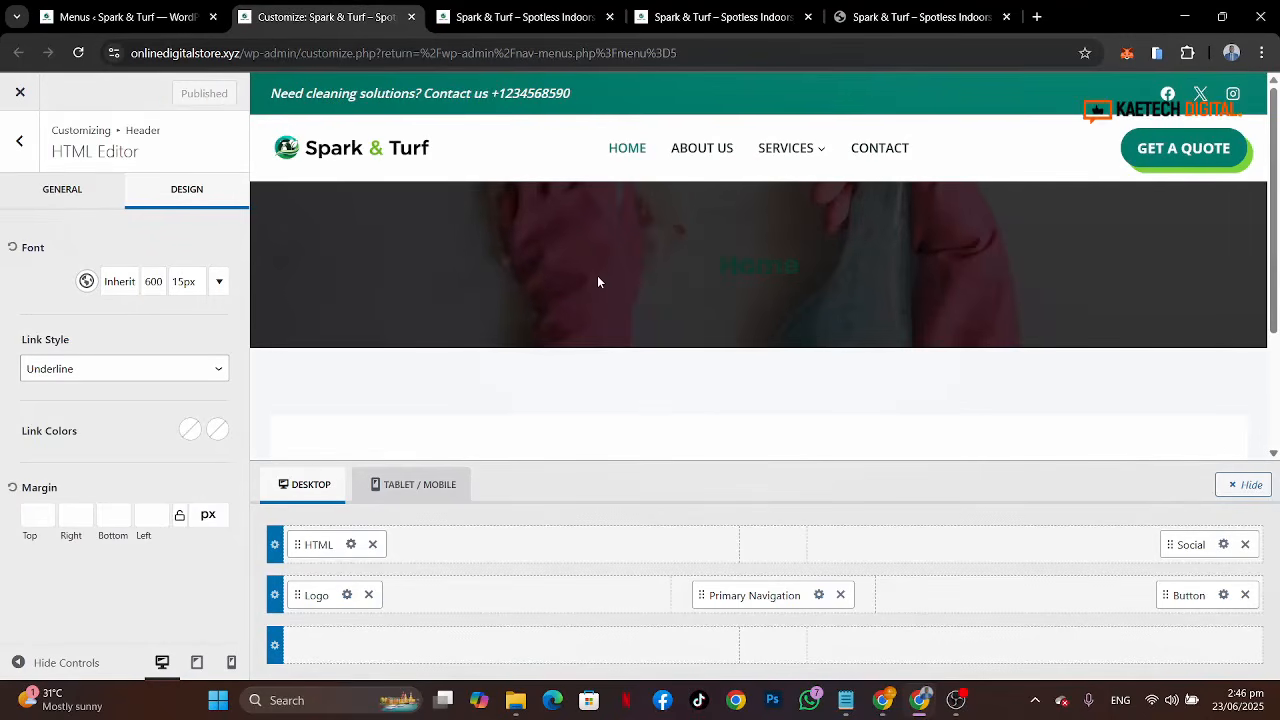
left_click(520, 17)
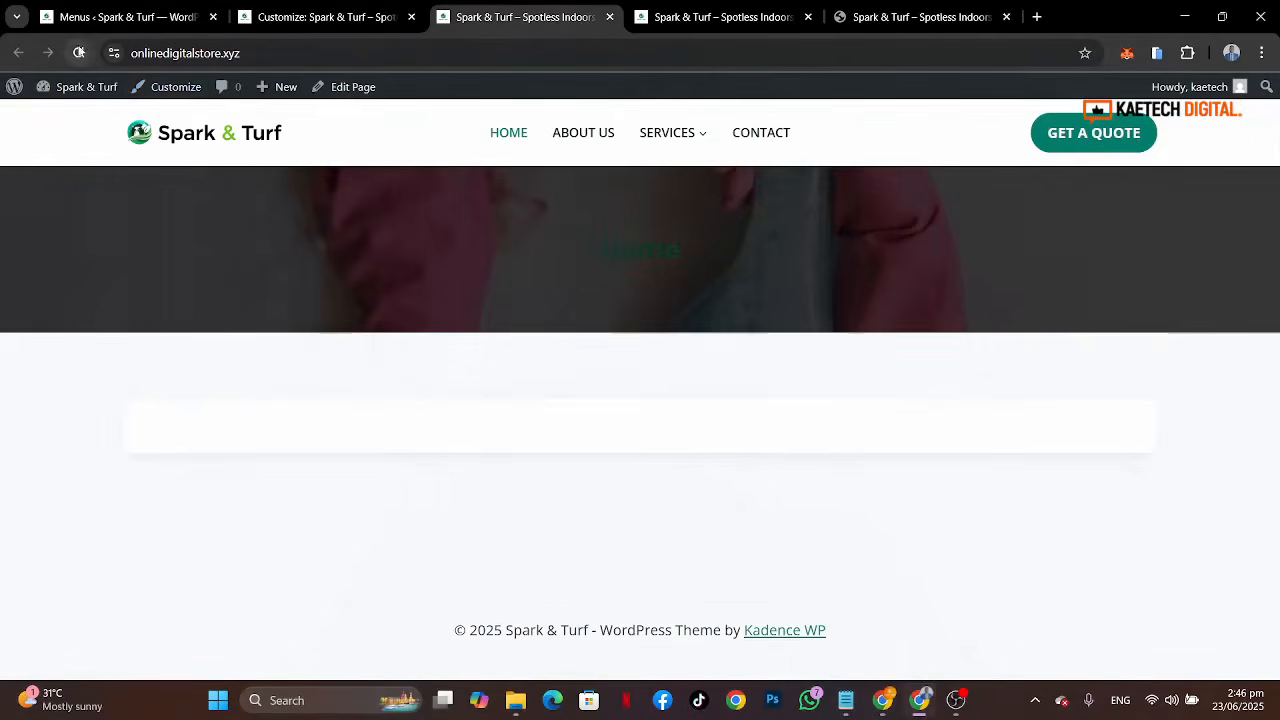
left_click(78, 52)
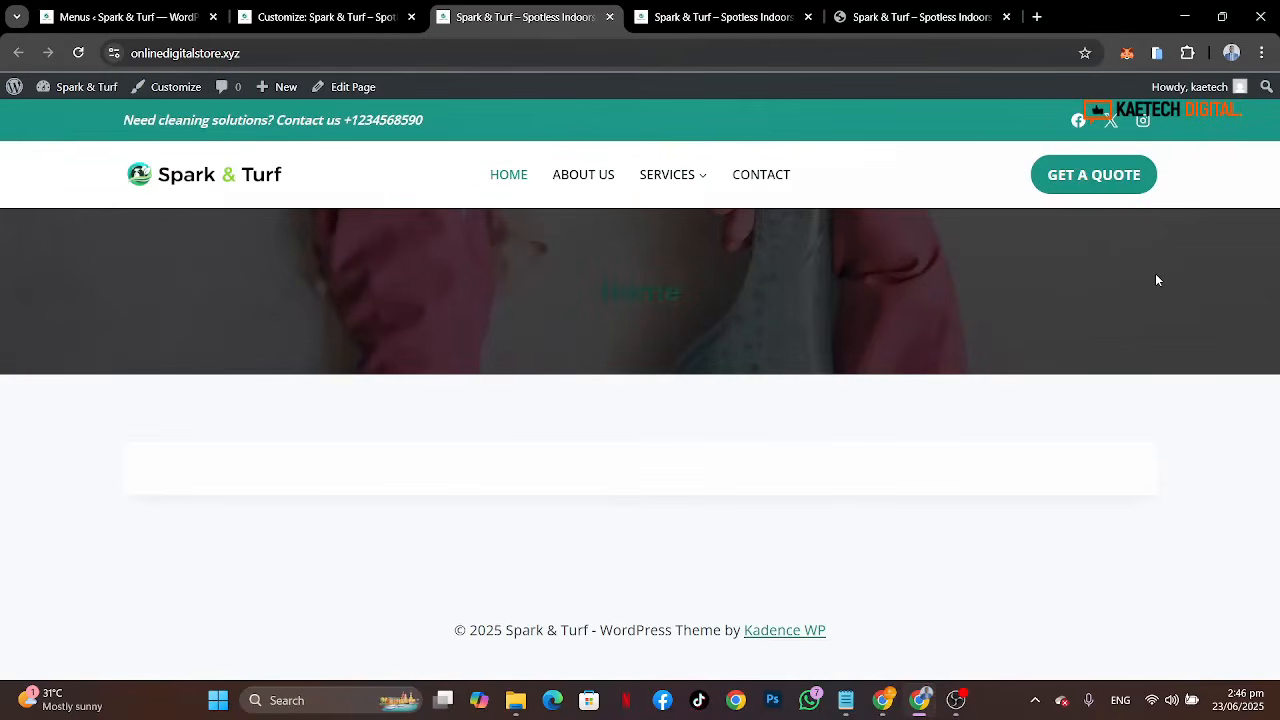
Step: Compare the reference site's header and top bar against the live site
left_click(978, 24)
scroll(762, 270, "down", 1)
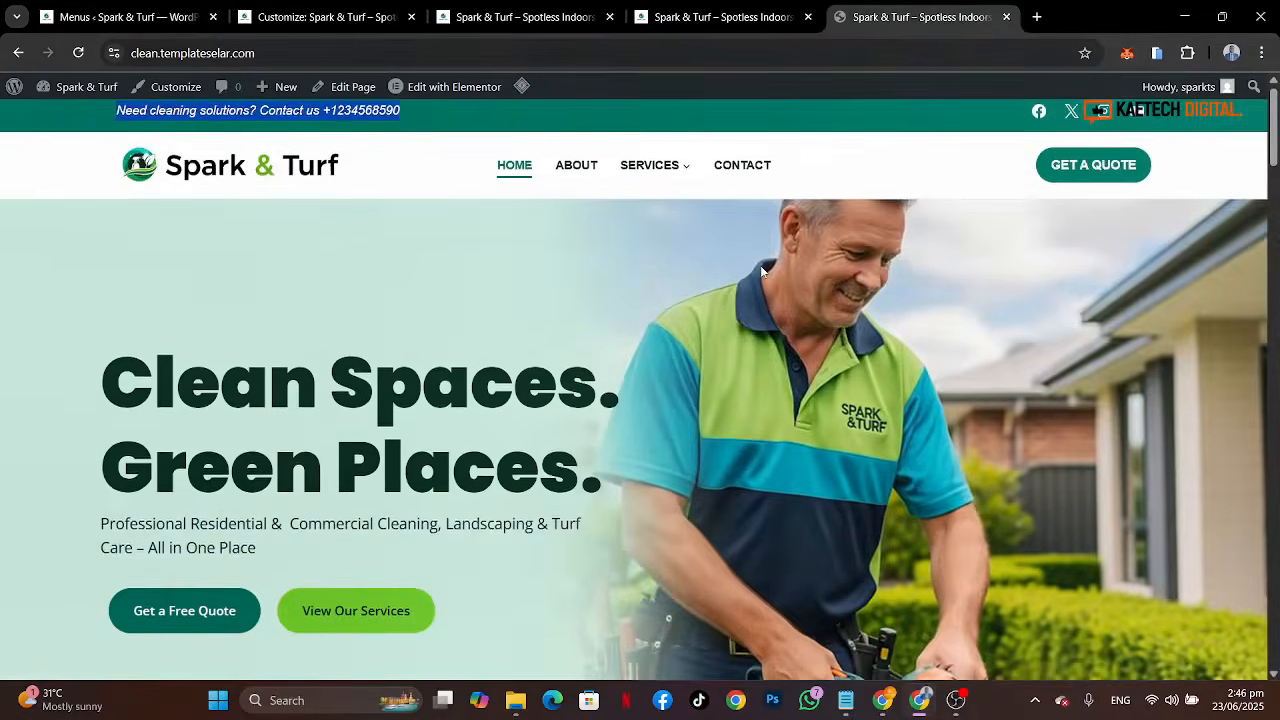
scroll(762, 270, "down", 2)
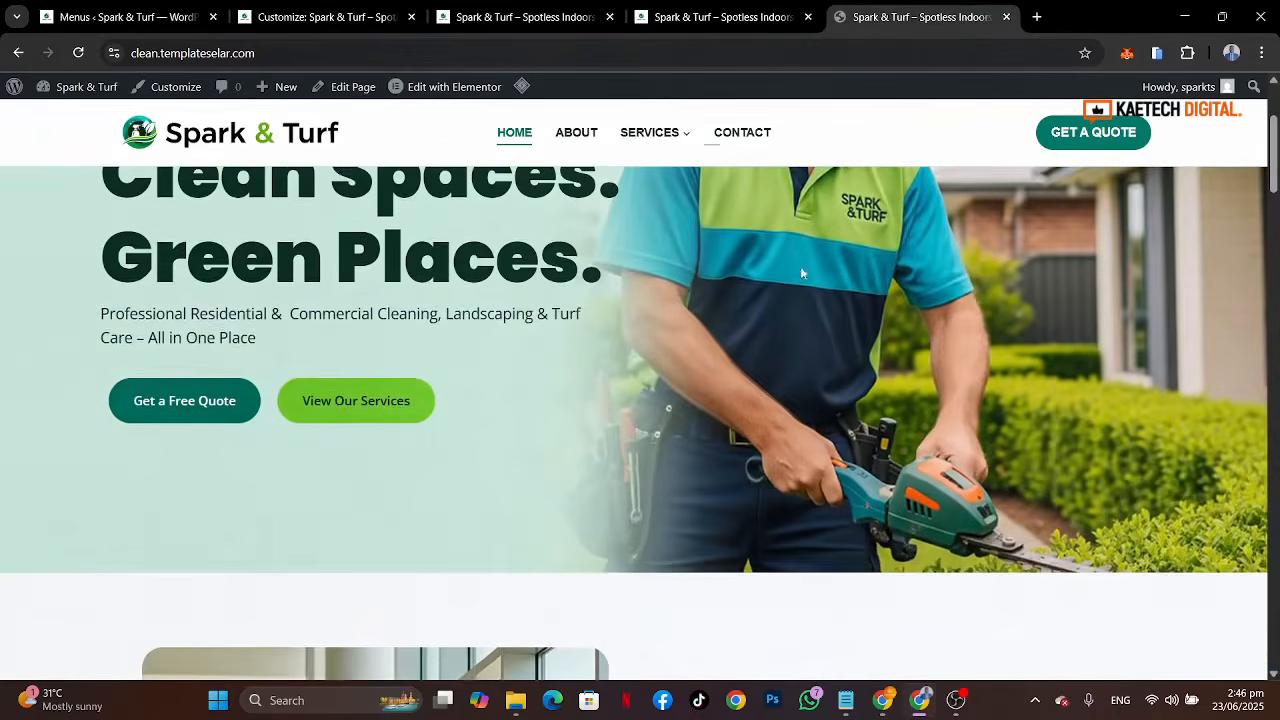
scroll(830, 366, "down", 3)
scroll(830, 366, "up", 5)
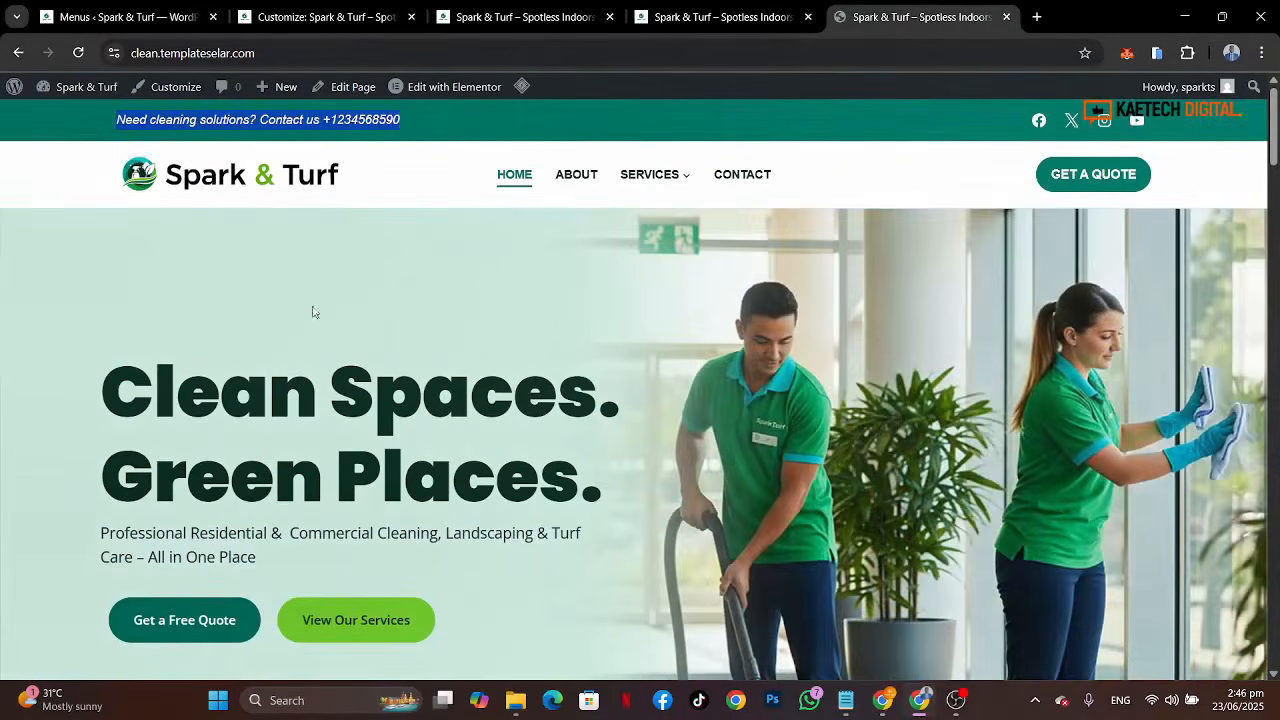
Step: Enable the sticky header for the main row only, on both desktop and mobile
left_click(327, 22)
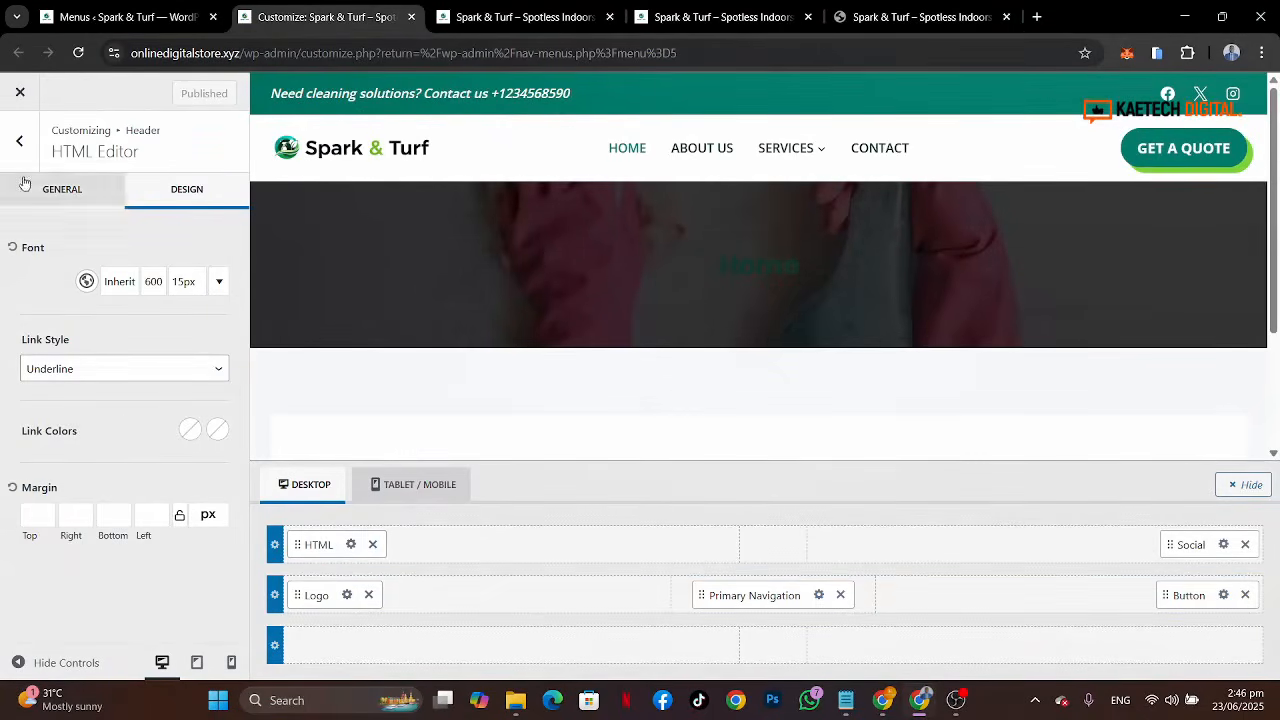
left_click(21, 141)
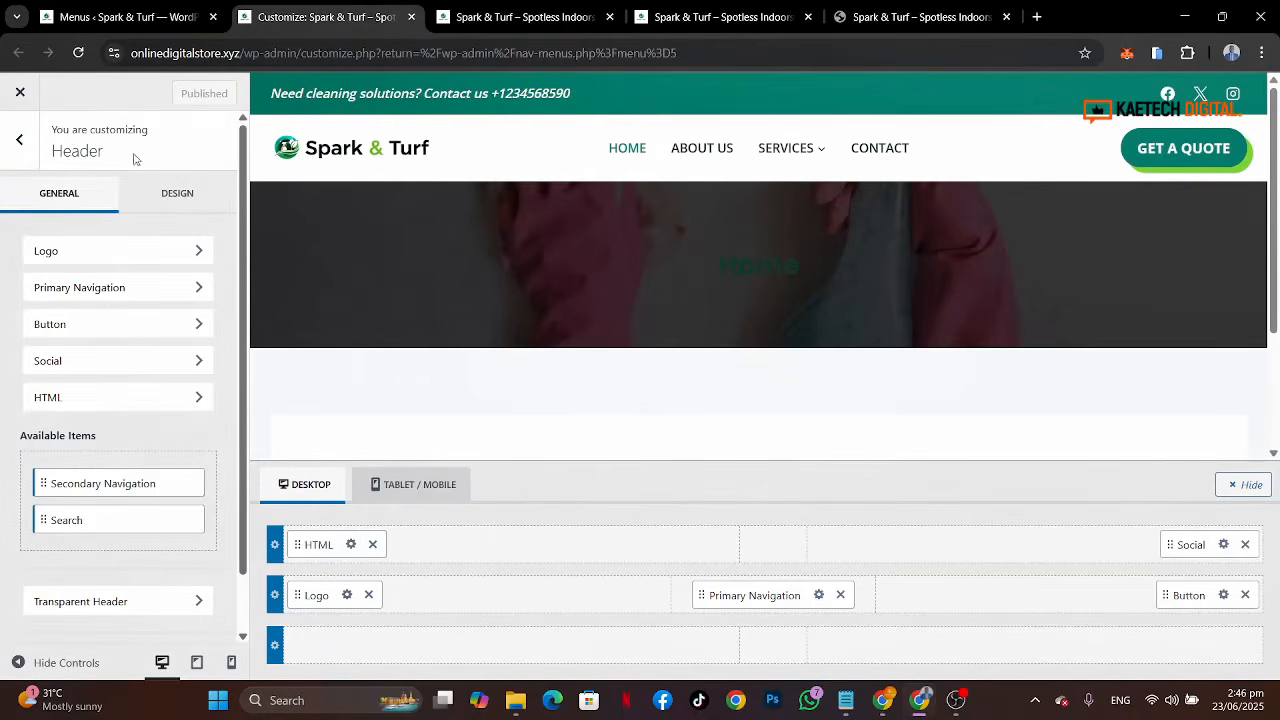
scroll(113, 472, "down", 1)
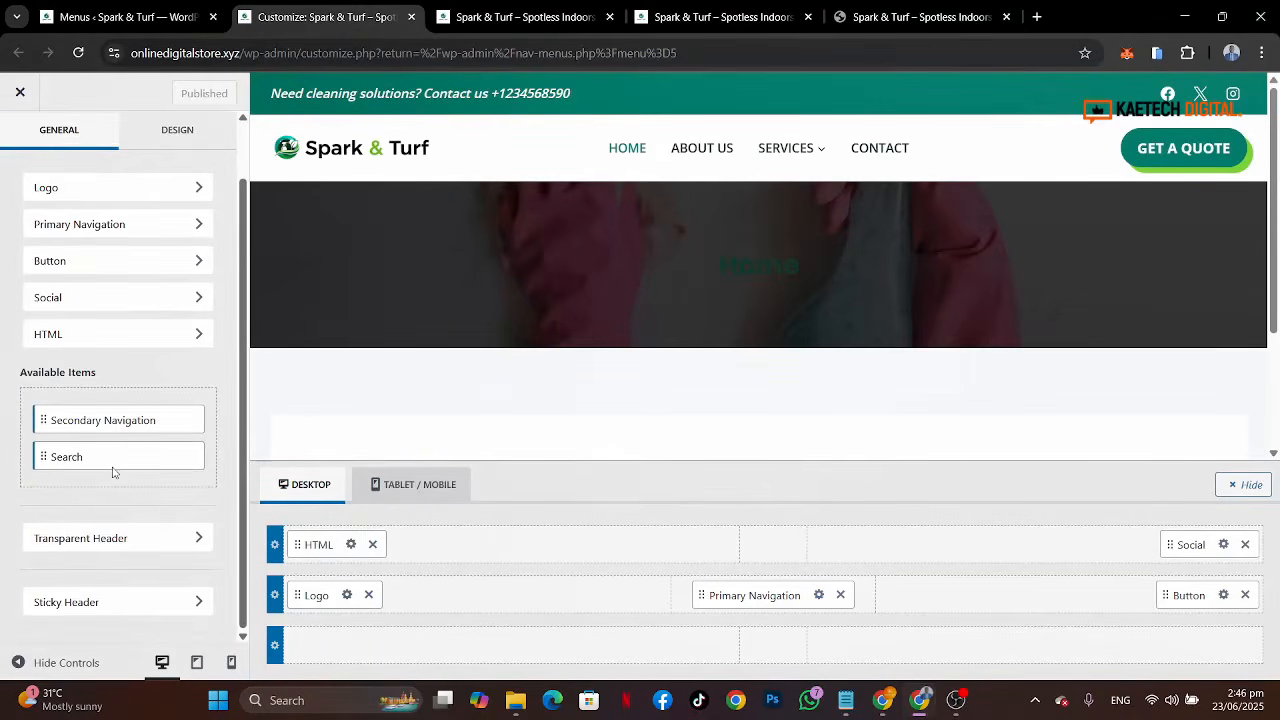
left_click(121, 605)
left_click(98, 272)
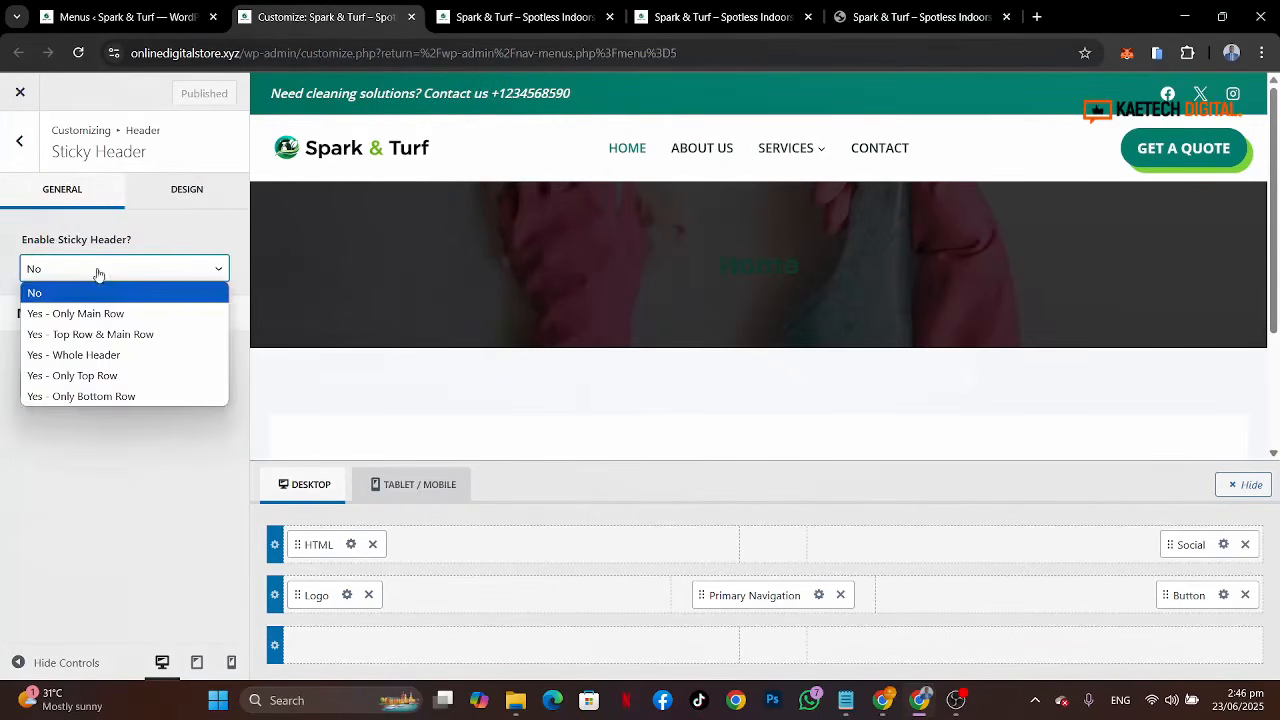
left_click(86, 314)
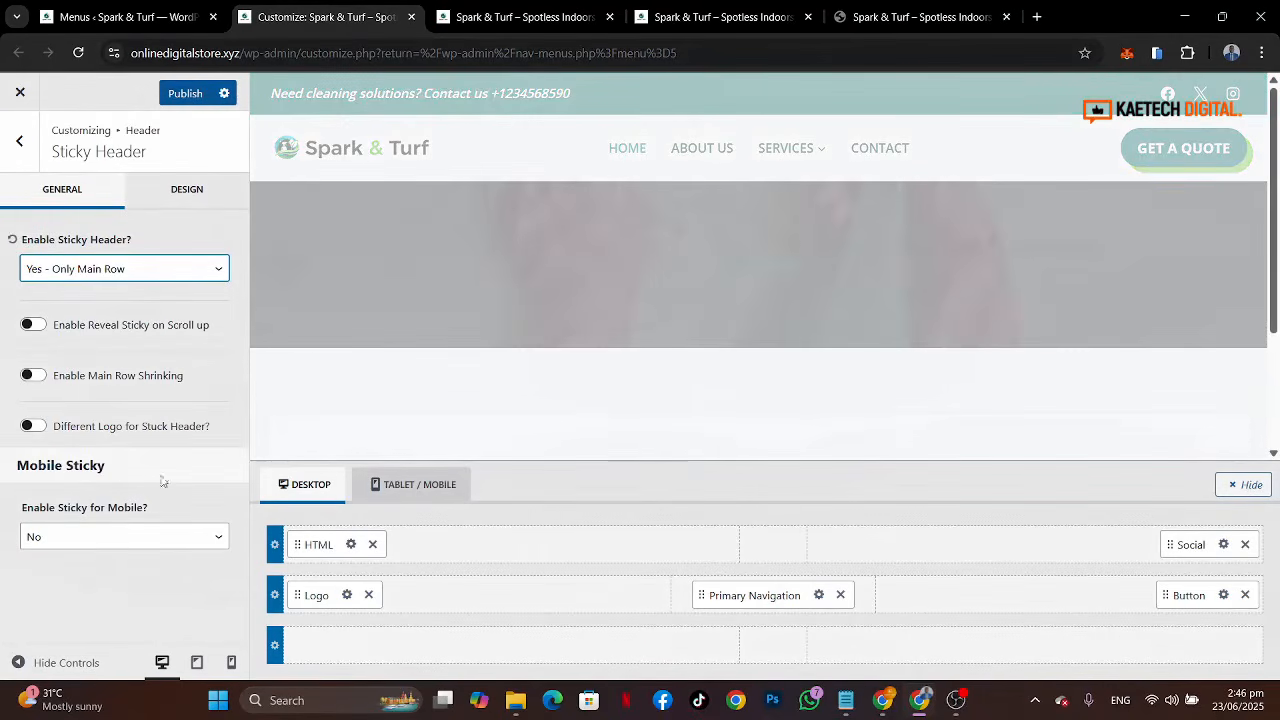
left_click(117, 537)
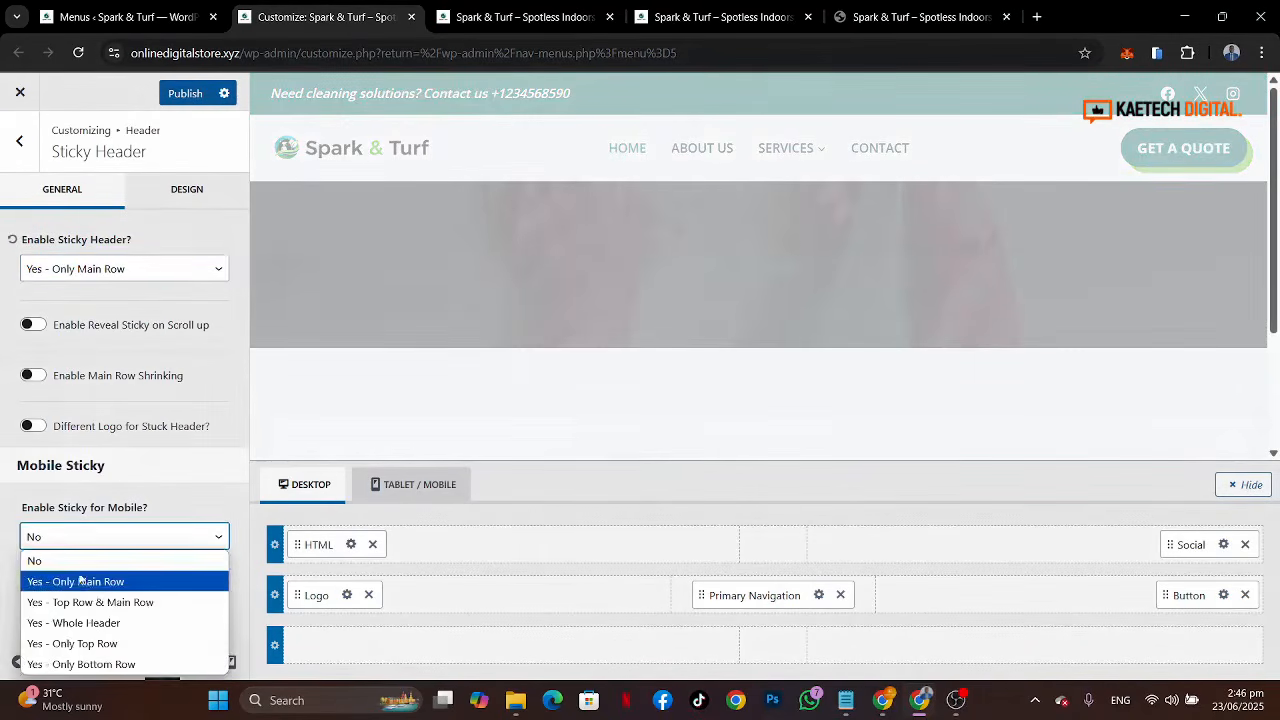
left_click(80, 581)
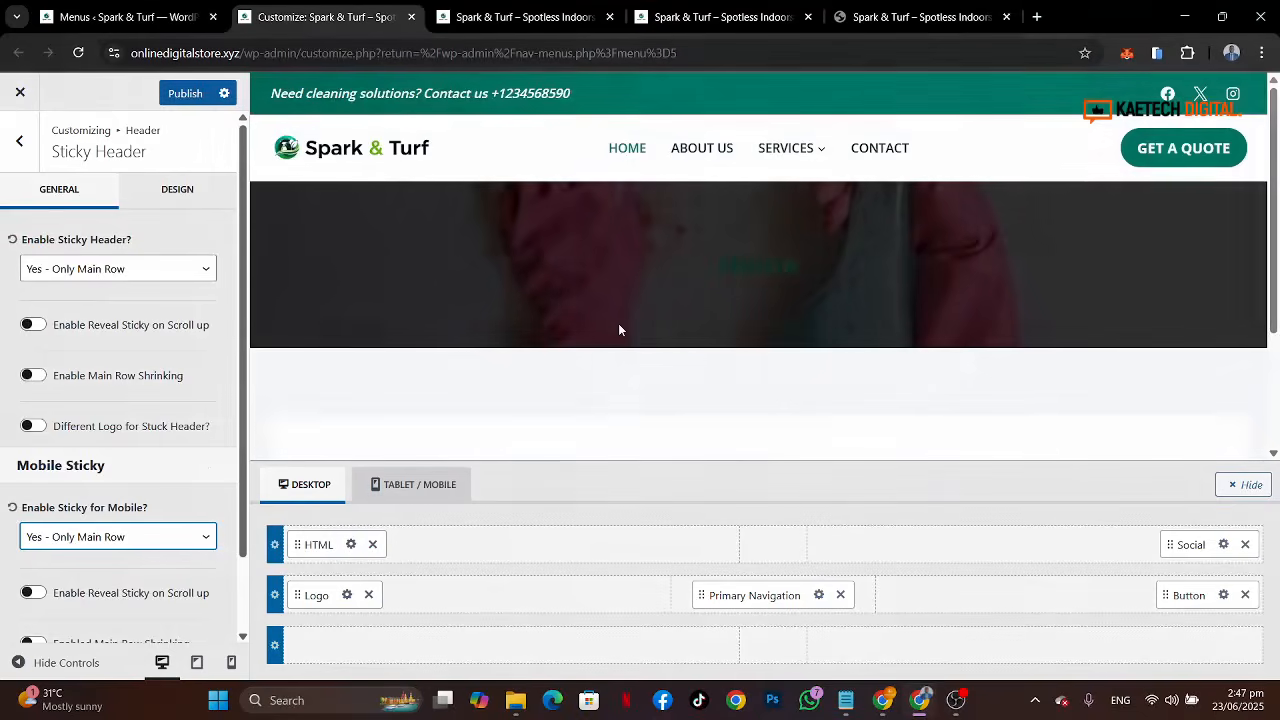
Step: Scroll the preview to test the sticky main row, then publish the changes
scroll(618, 323, "down", 3)
scroll(620, 330, "up", 3)
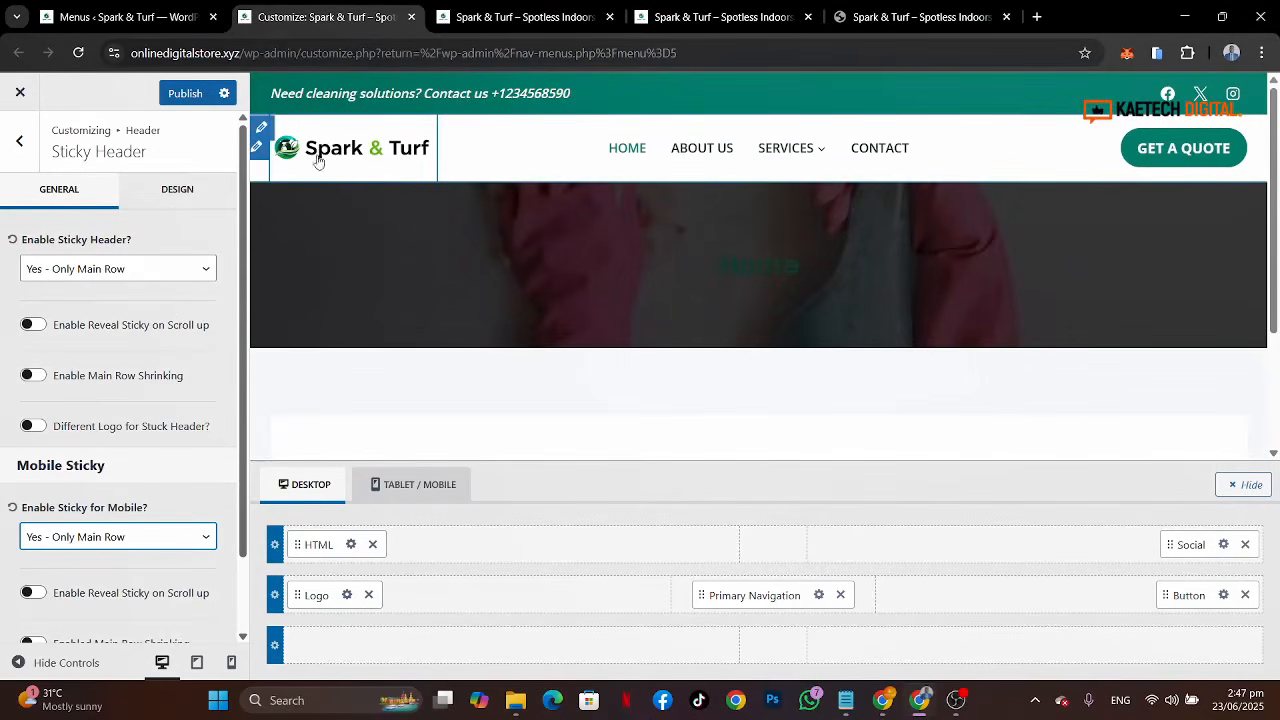
scroll(155, 450, "down", 2)
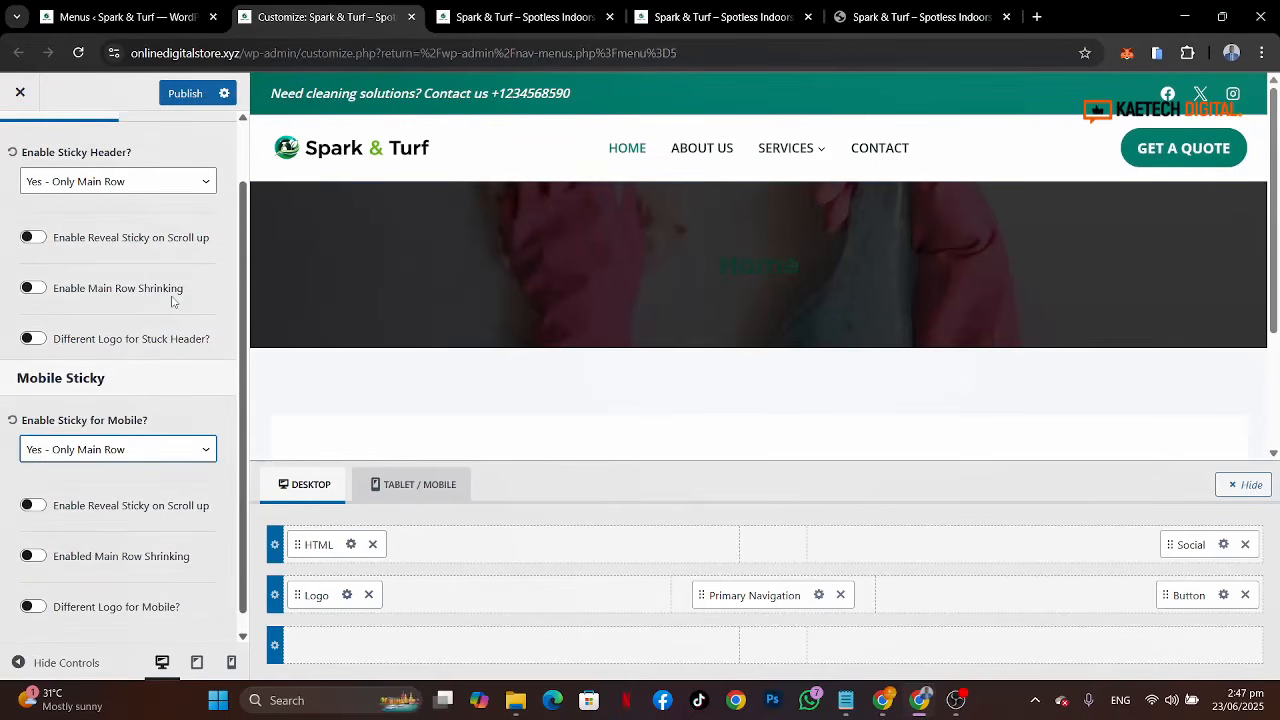
scroll(172, 302, "up", 2)
scroll(812, 237, "down", 2)
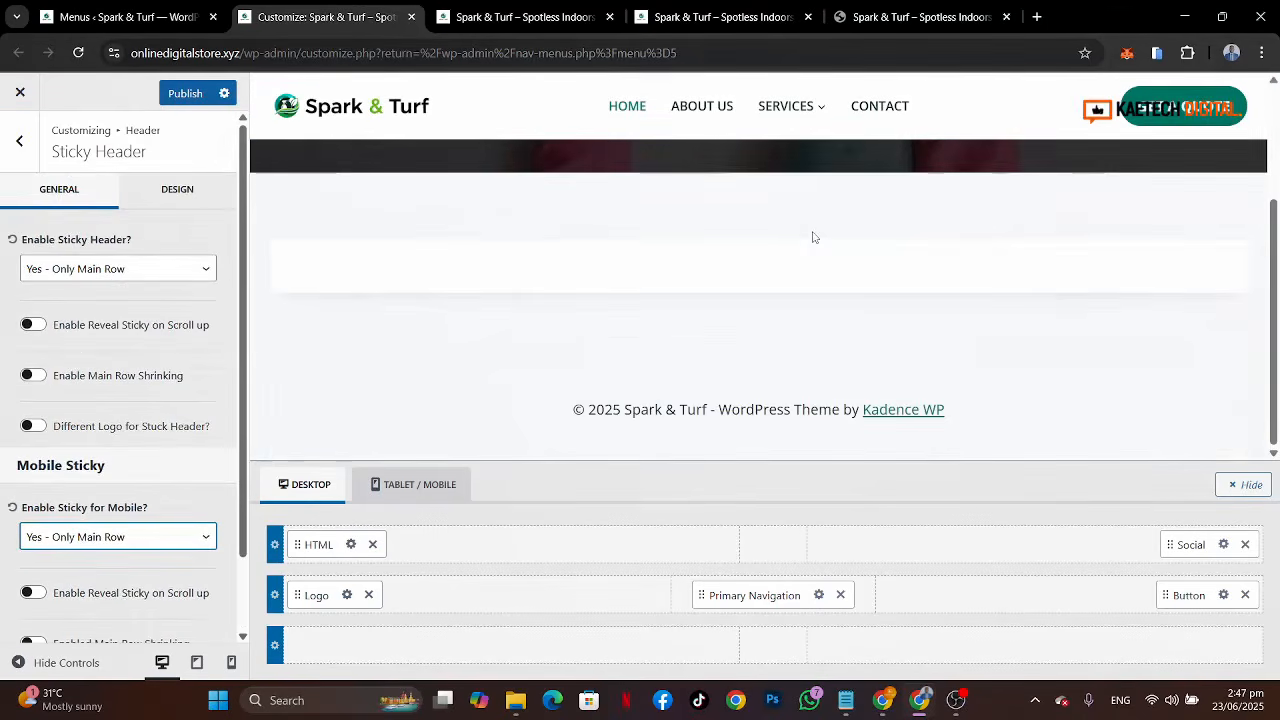
scroll(812, 237, "up", 2)
scroll(812, 237, "down", 2)
scroll(812, 237, "up", 2)
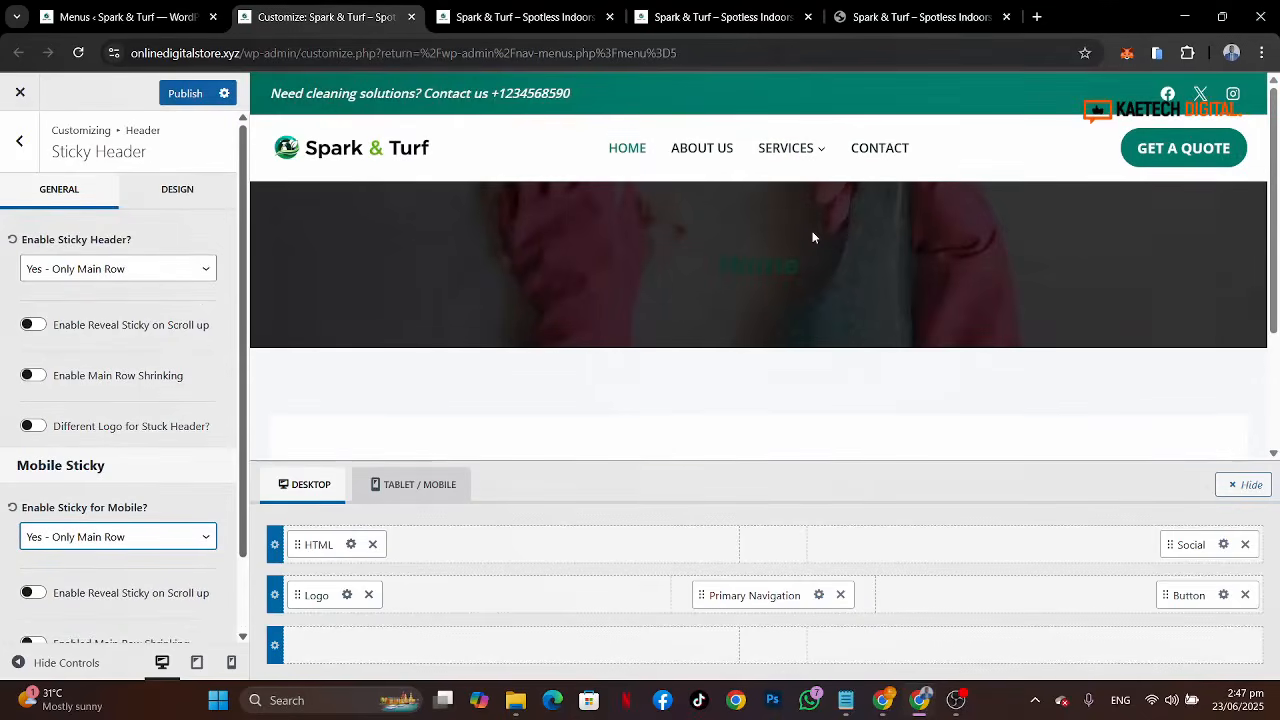
scroll(812, 237, "down", 2)
scroll(812, 237, "up", 2)
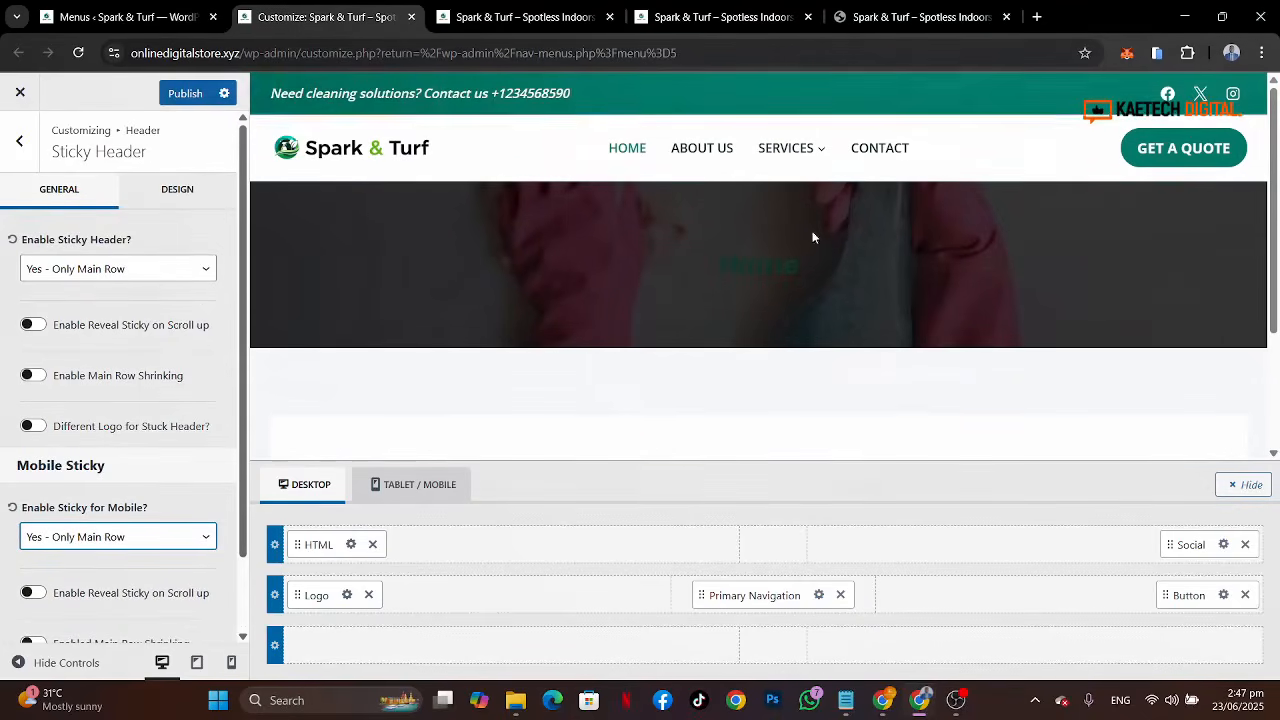
left_click(187, 96)
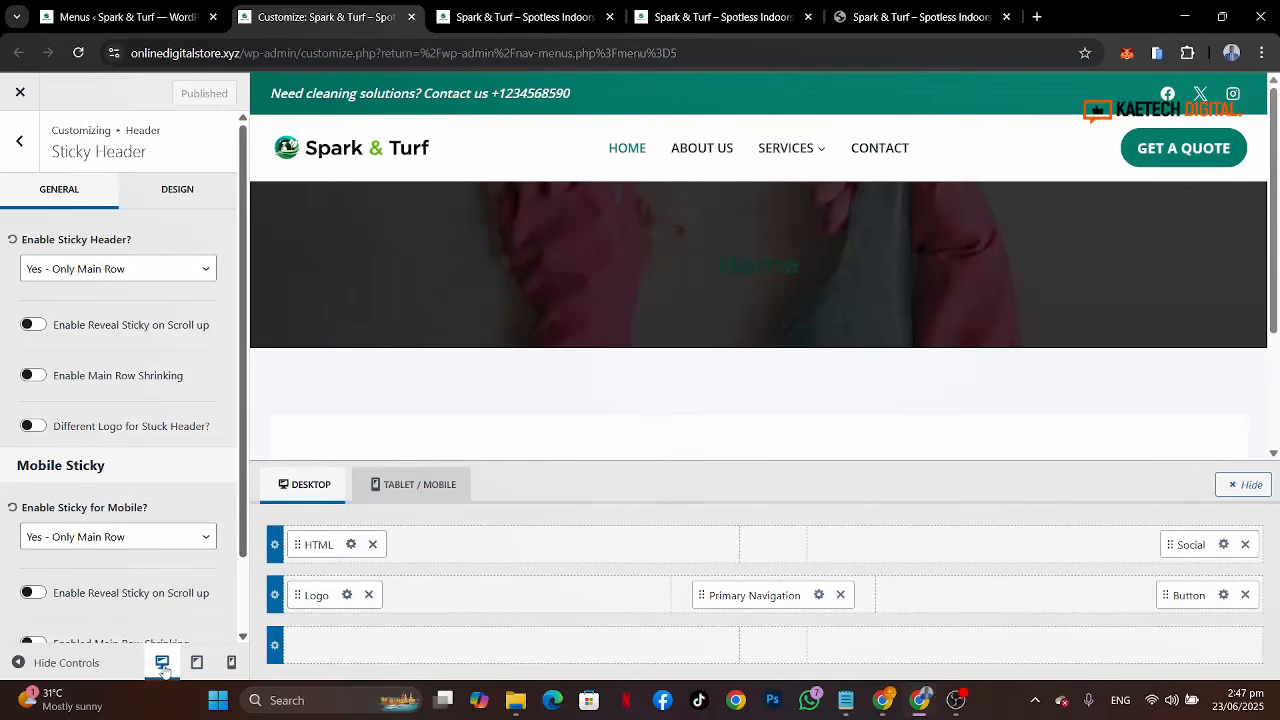
Step: Open the logo settings in the mobile preview and set the mobile logo max width to 150 px
left_click(231, 663)
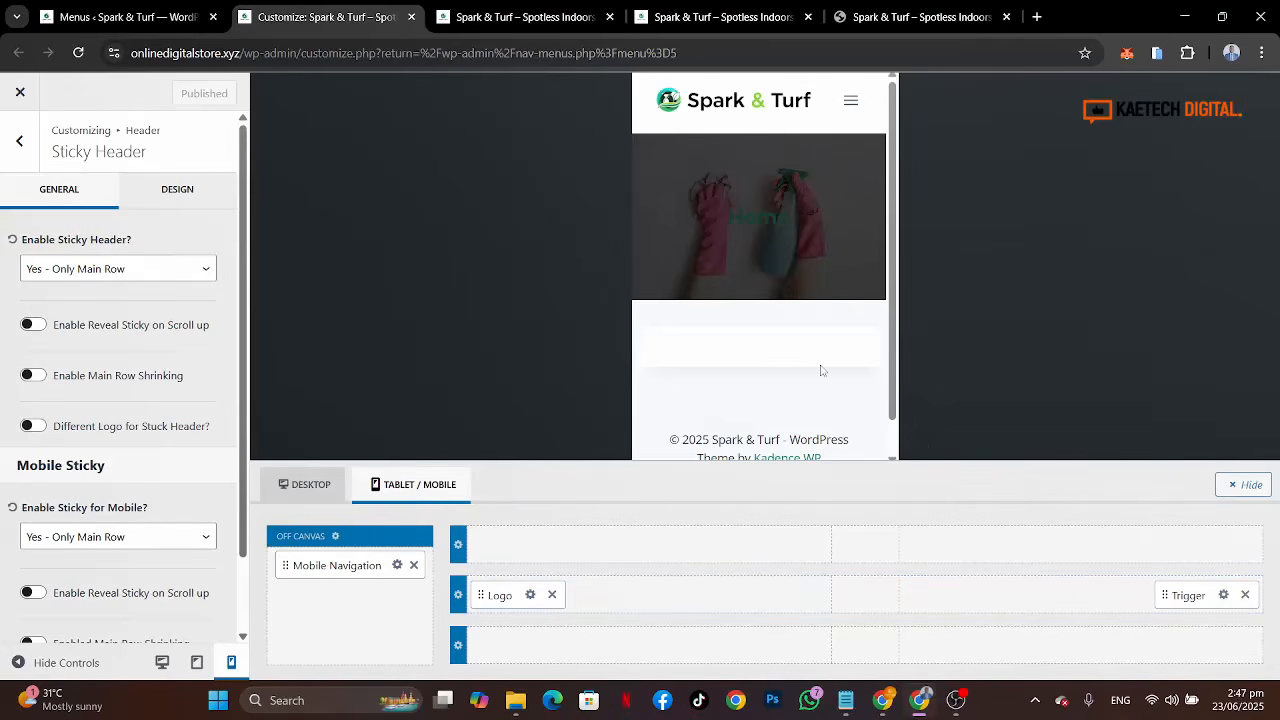
left_click(531, 595)
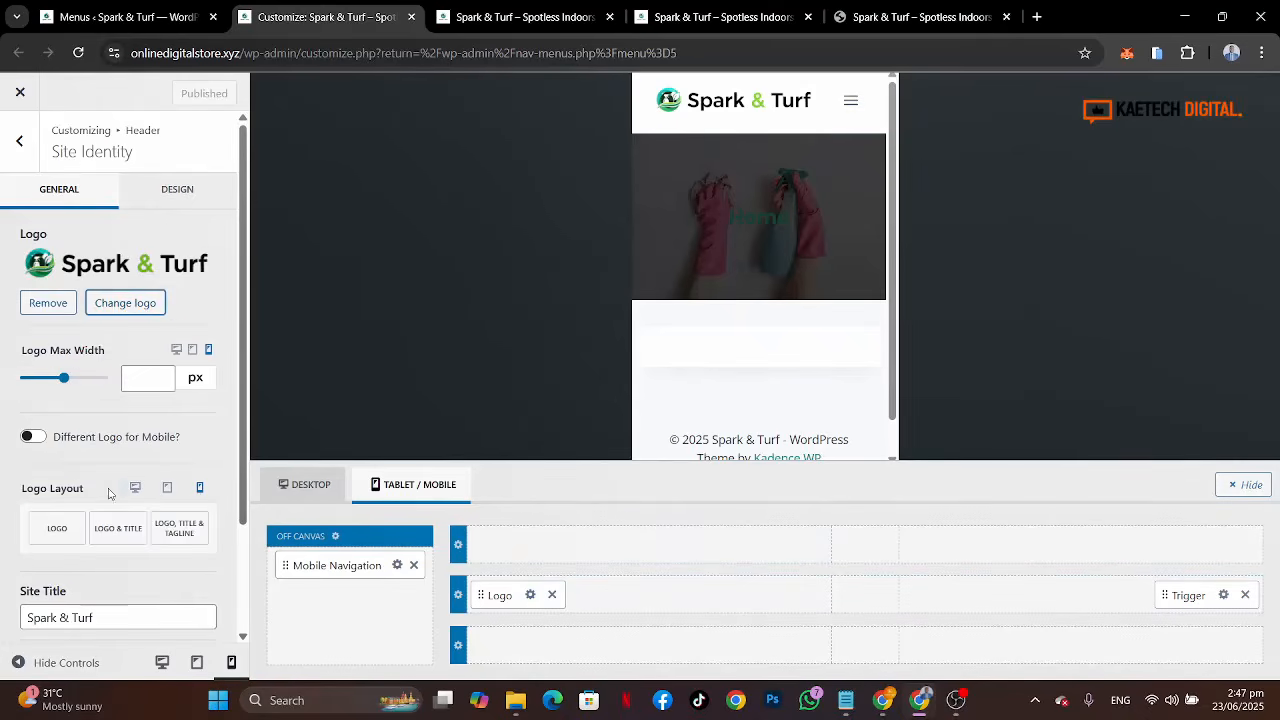
left_click(143, 378)
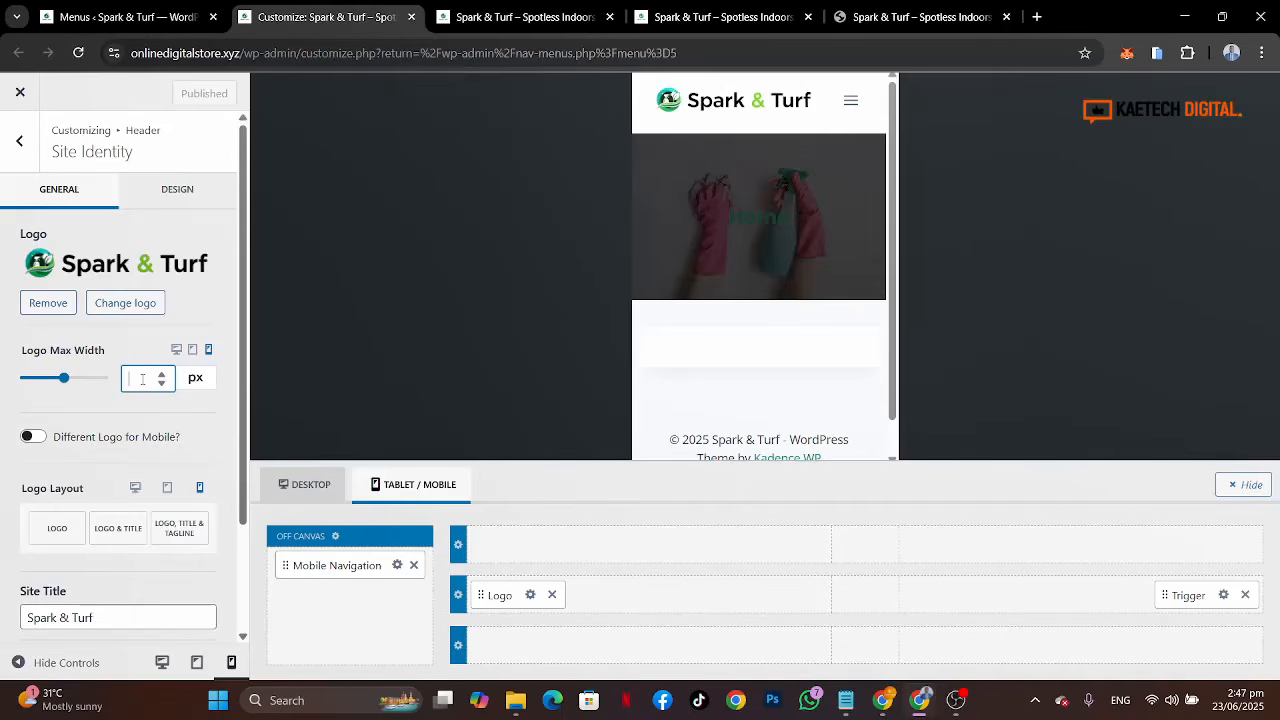
type("150")
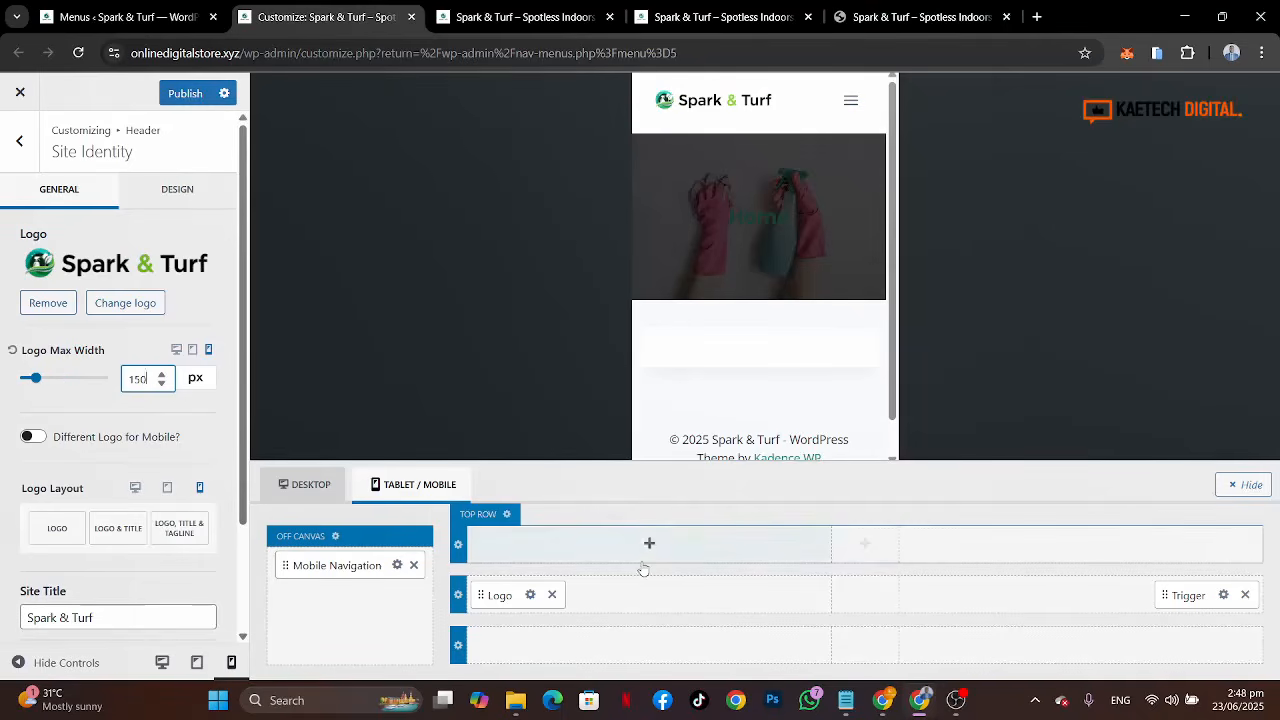
Step: Switch to the desktop preview and set the desktop logo max width to 250 px
left_click(161, 661)
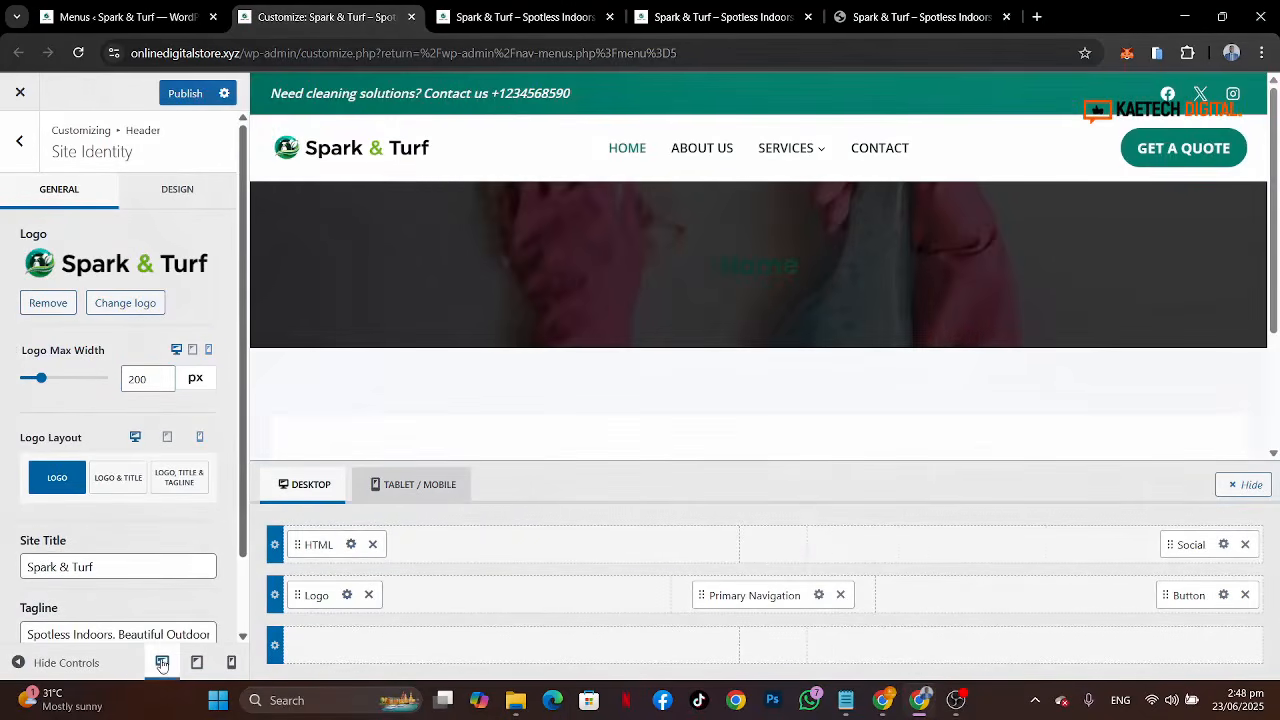
left_click(141, 380)
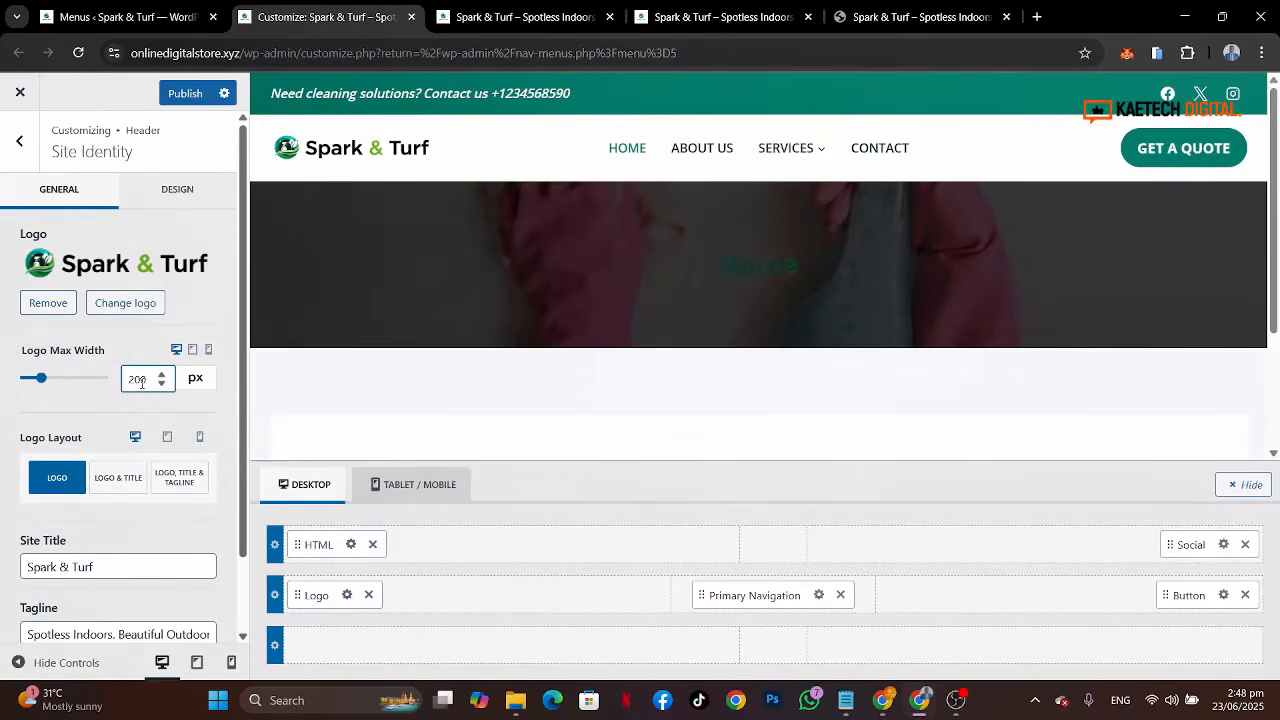
key("BackSpace")
key("BackSpace")
type("50")
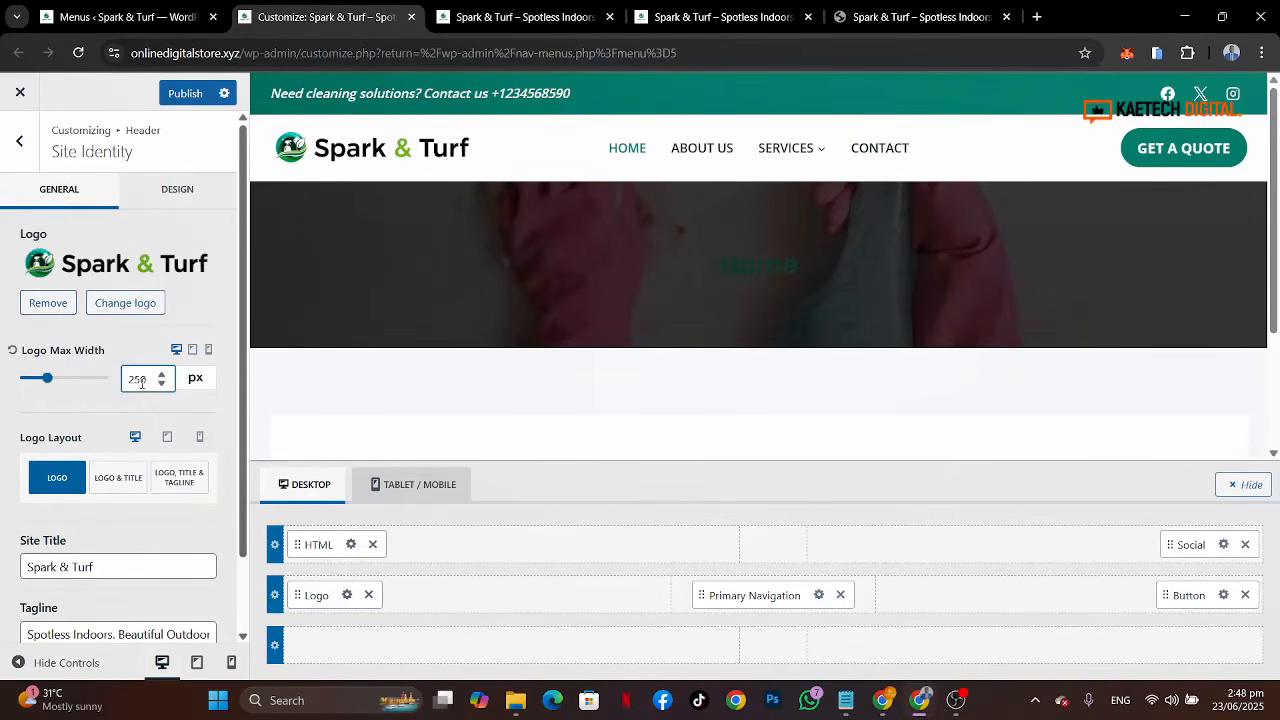
Step: Set the tablet logo max width to 200 px, then return to the mobile preview
left_click(231, 662)
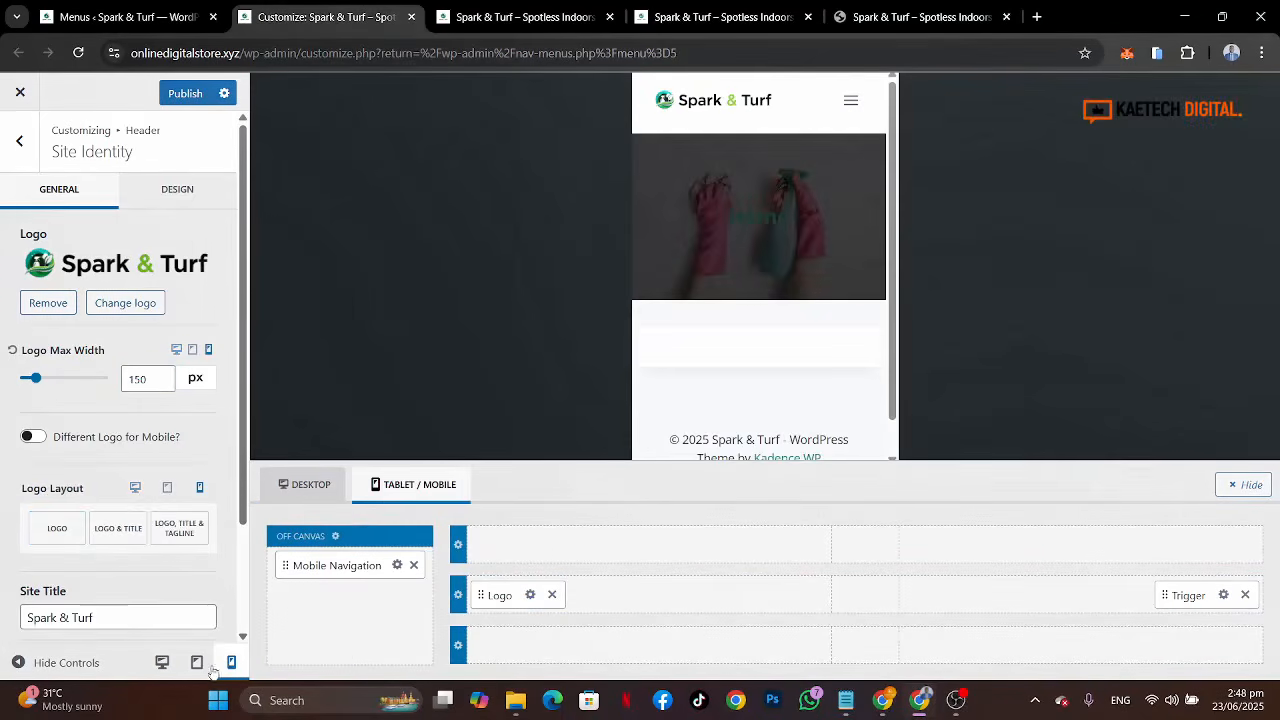
left_click(197, 663)
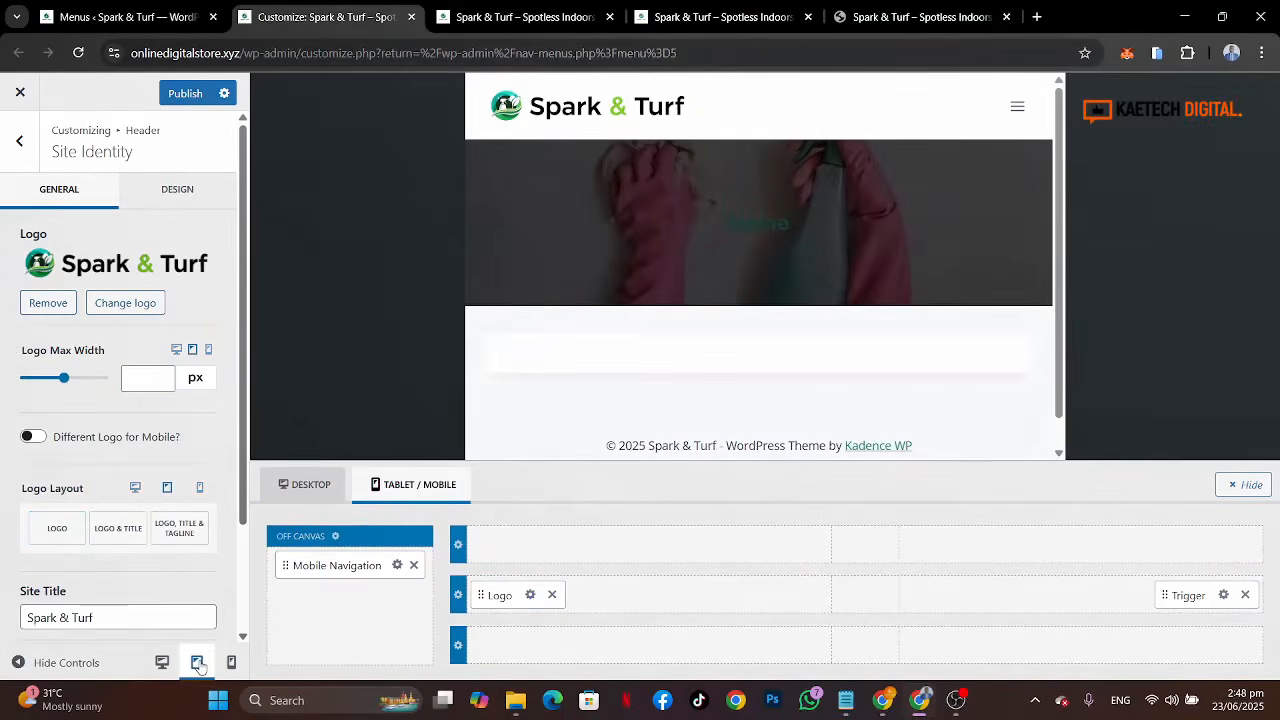
type("200")
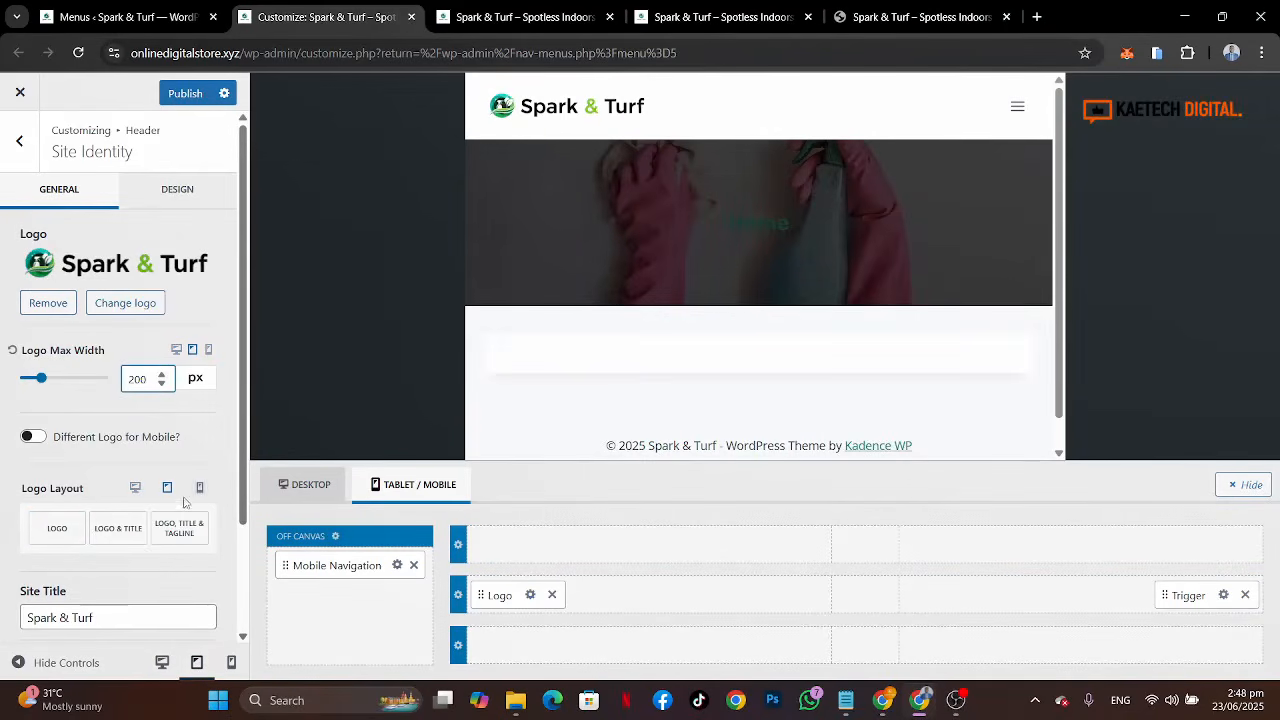
left_click(231, 663)
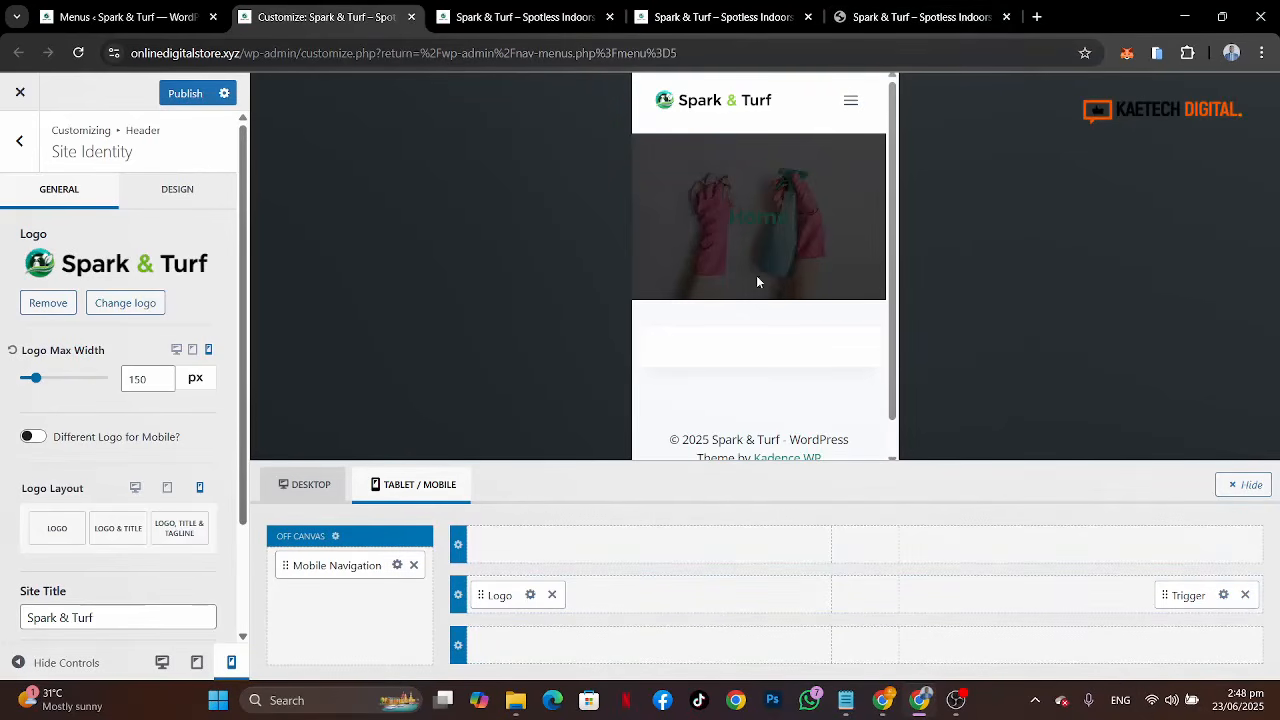
Step: Compare the mobile menu in the preview with the reference site's mobile header and menu in a device emulator
left_click(850, 100)
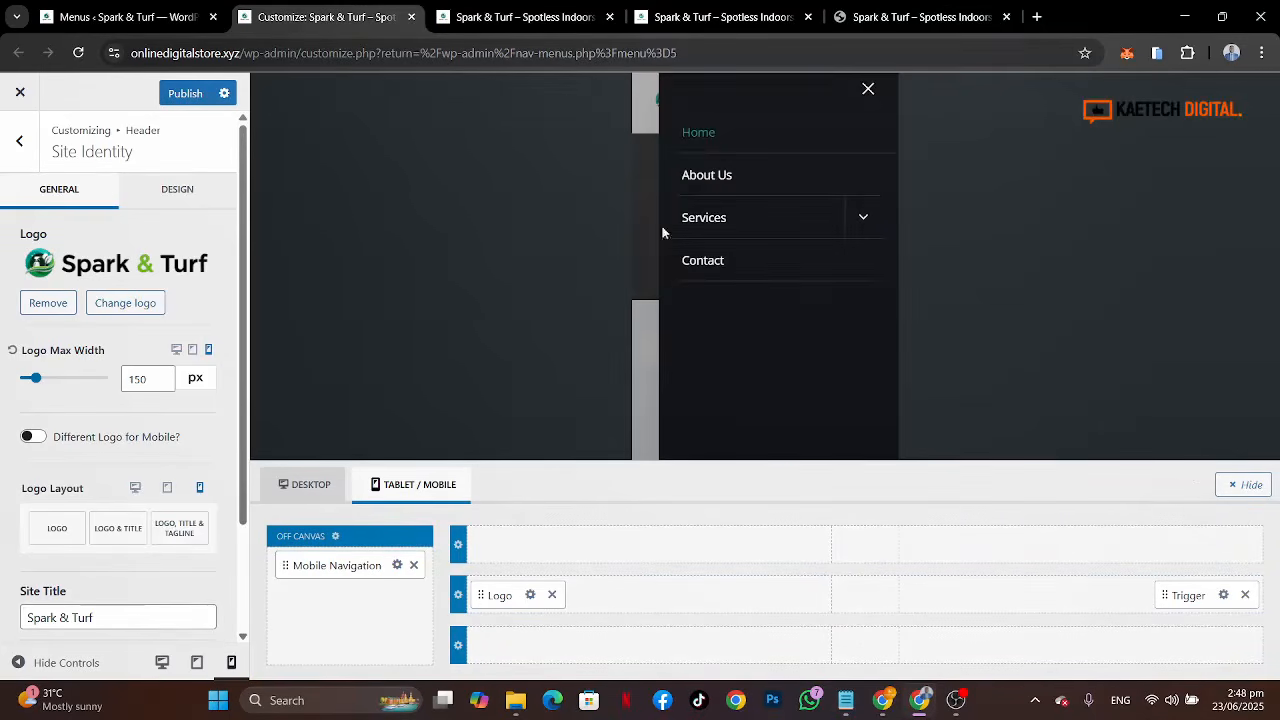
left_click(870, 93)
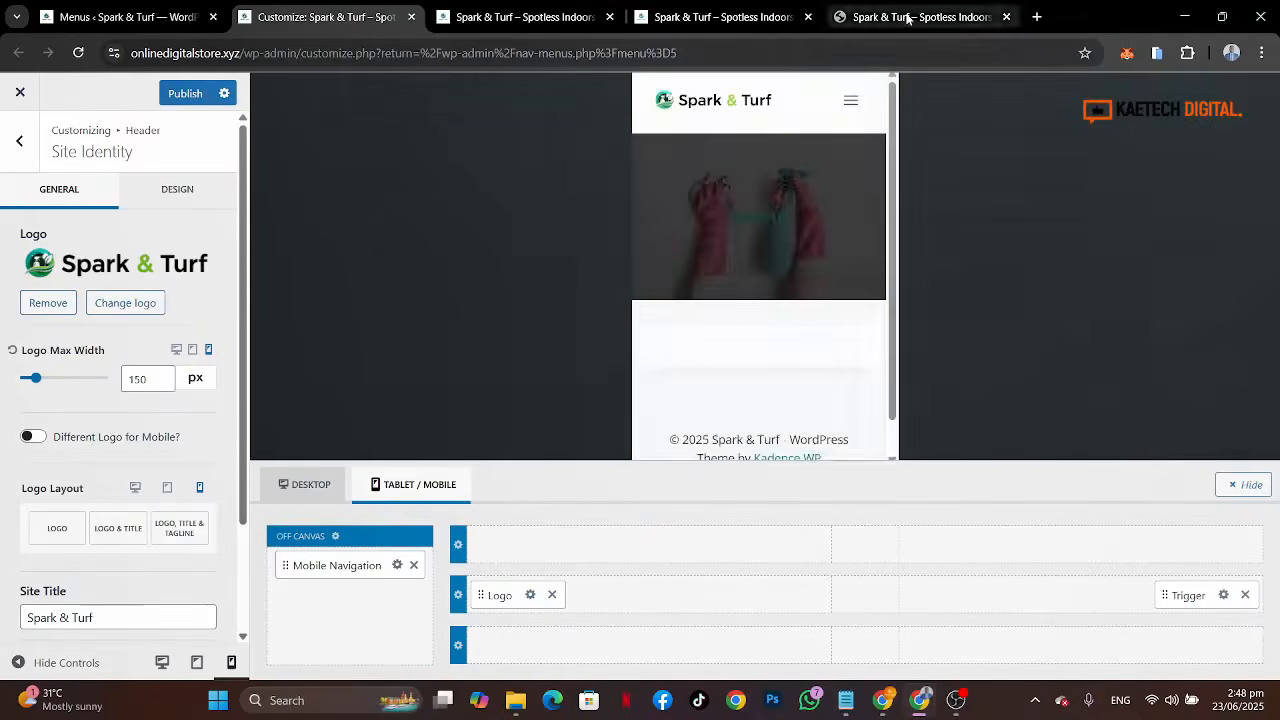
left_click(900, 17)
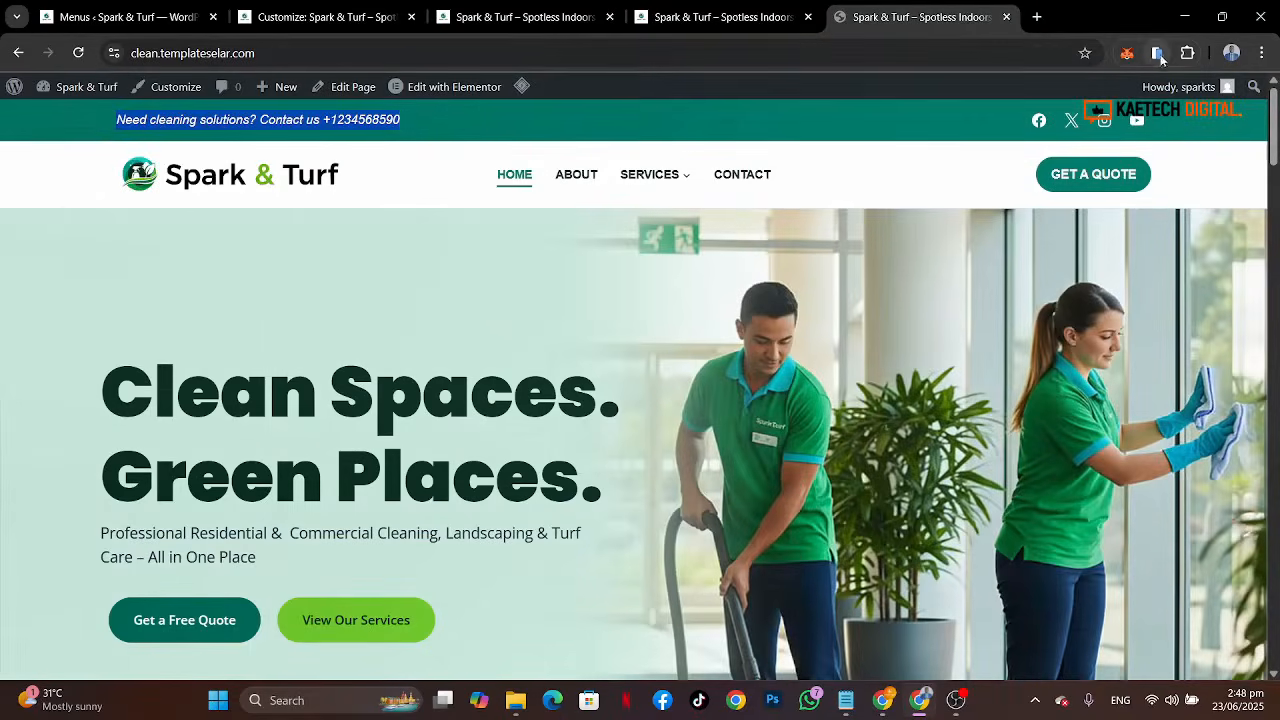
left_click(1158, 55)
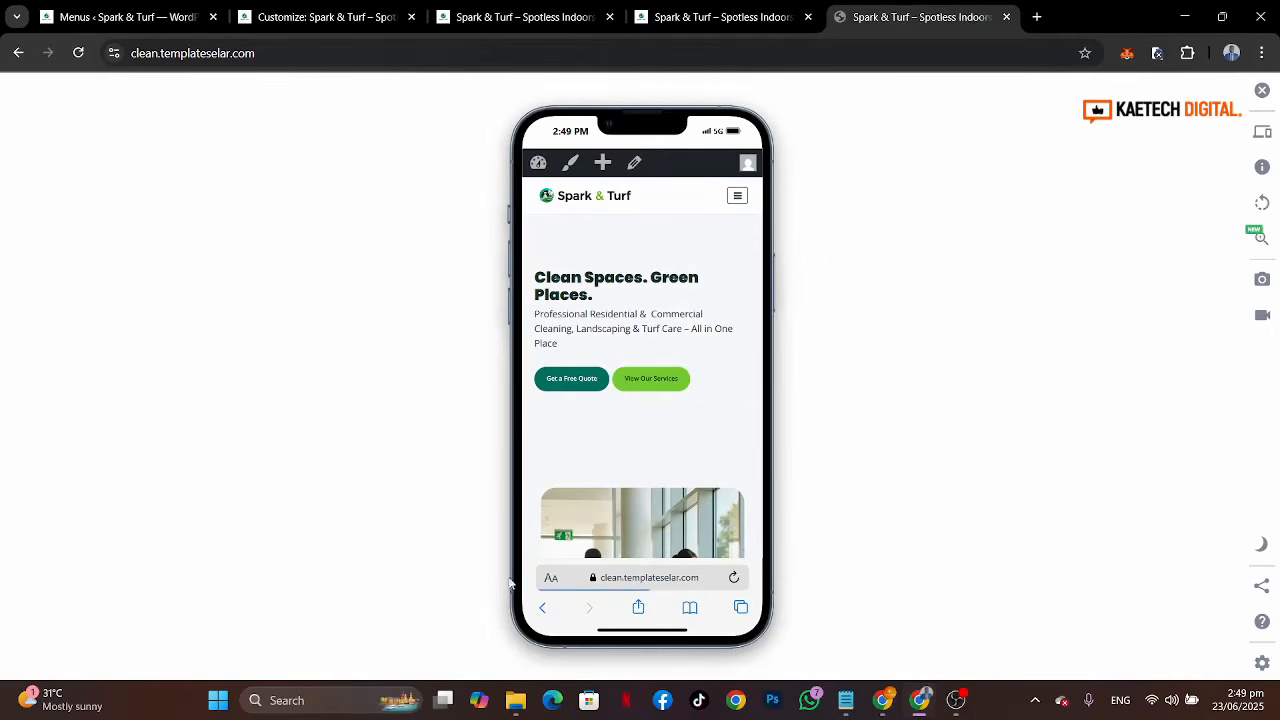
left_click(735, 185)
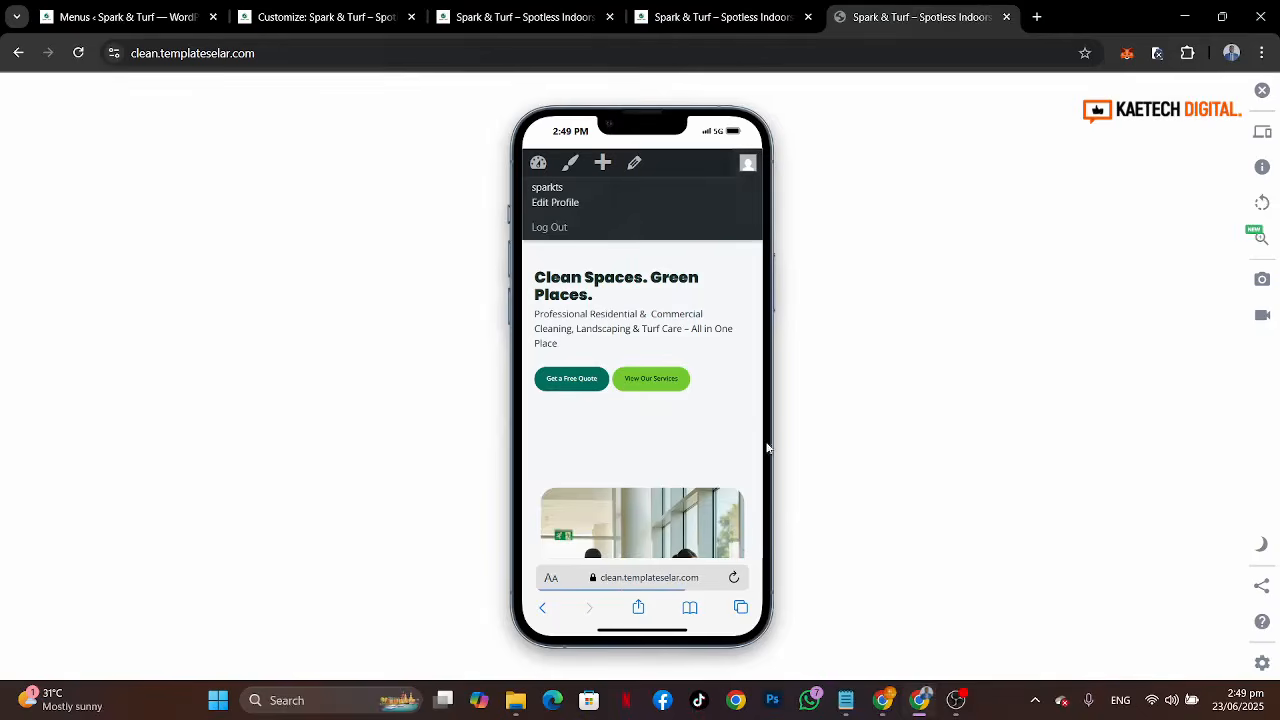
left_click(736, 523)
left_click(737, 197)
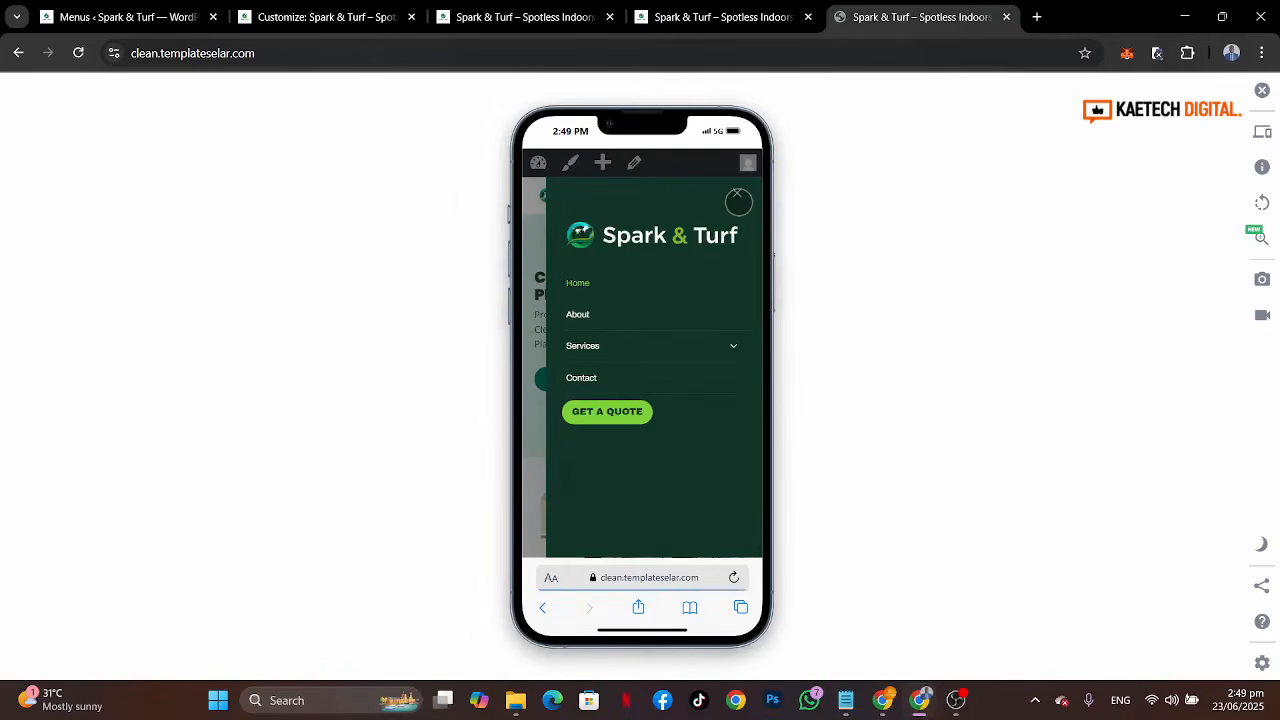
left_click(738, 201)
left_click(738, 199)
left_click(738, 199)
left_click(300, 17)
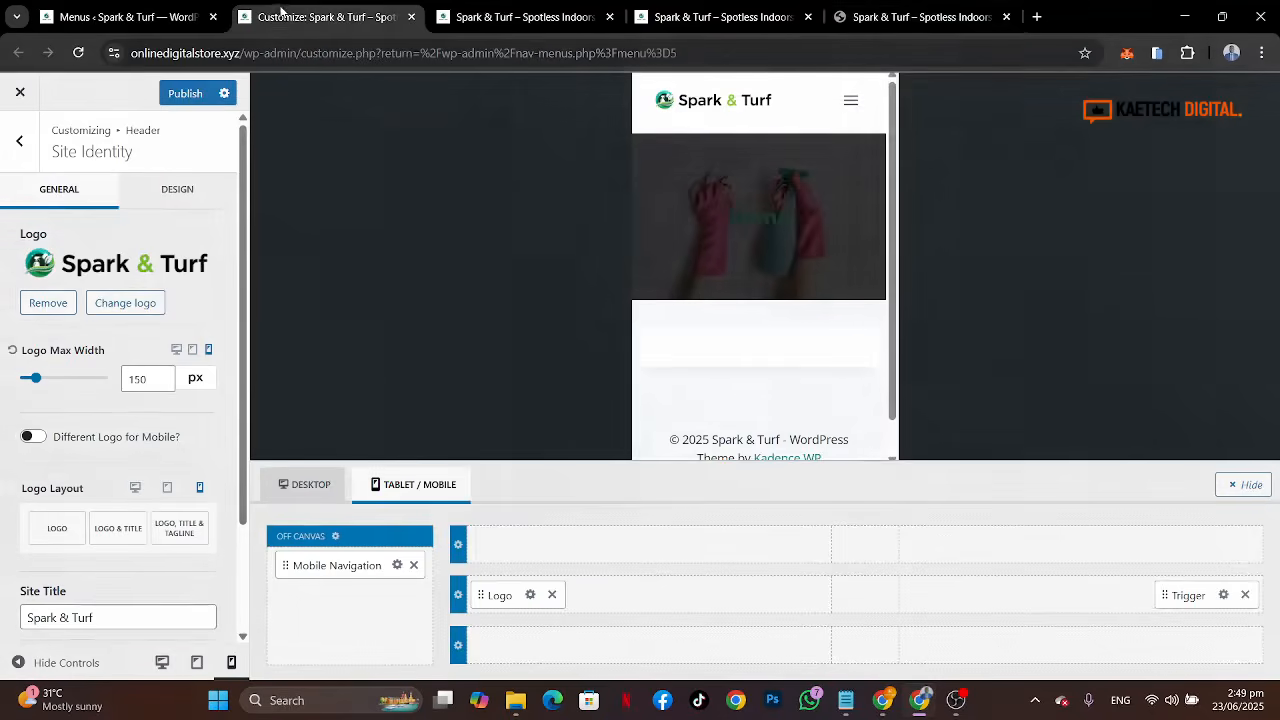
Step: Open the mobile trigger's design settings and try the Bordered trigger style
left_click(1223, 594)
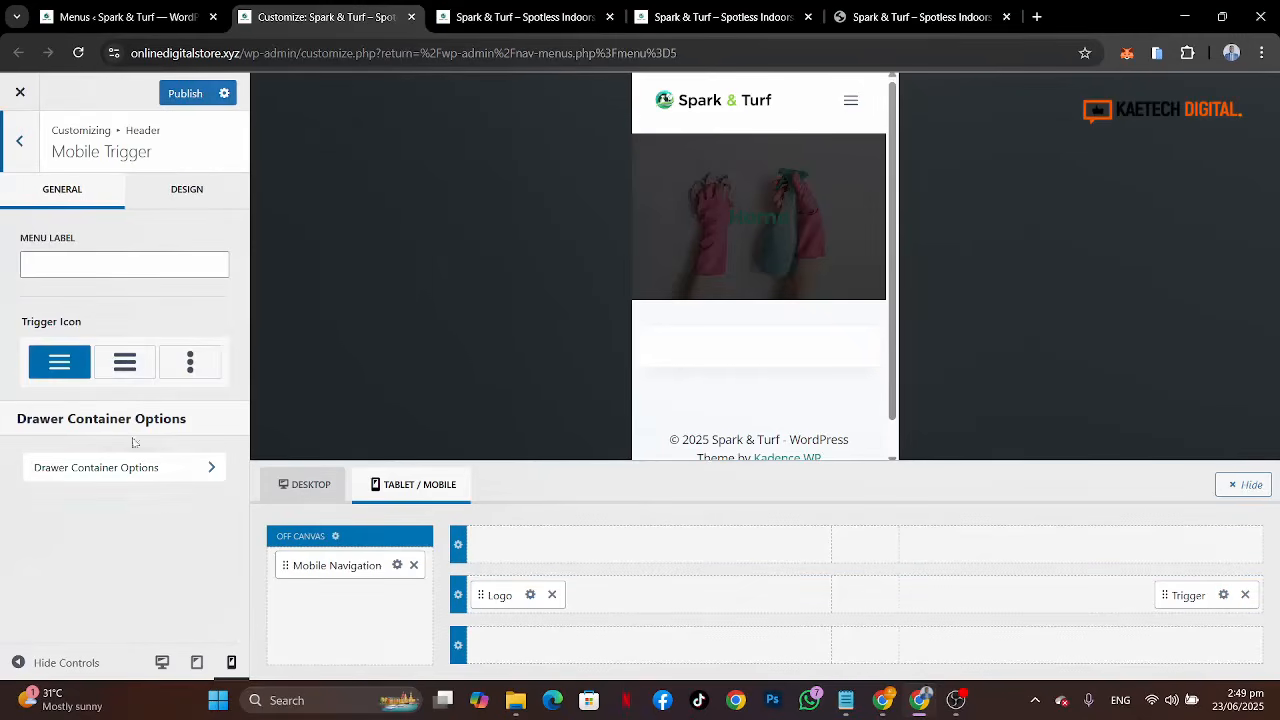
left_click(184, 195)
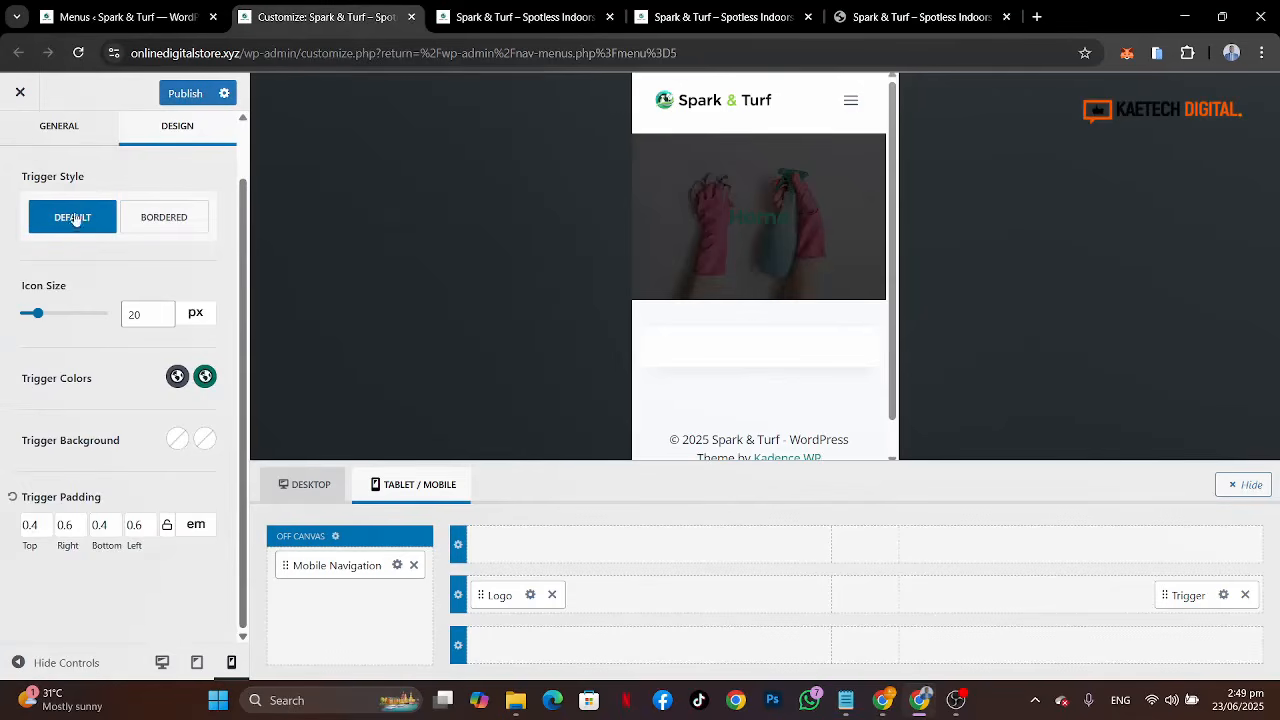
left_click(182, 219)
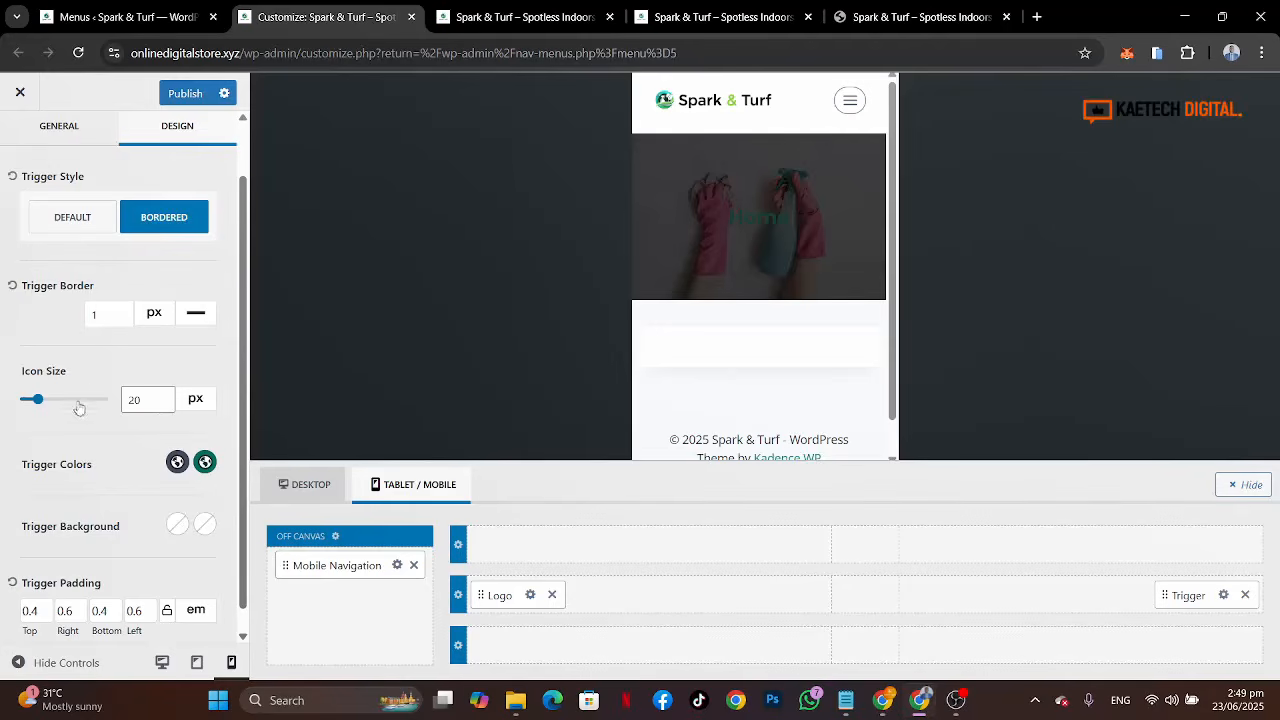
Step: Try a 15 px trigger icon size, then restore it to 20 px
scroll(92, 476, "down", 1)
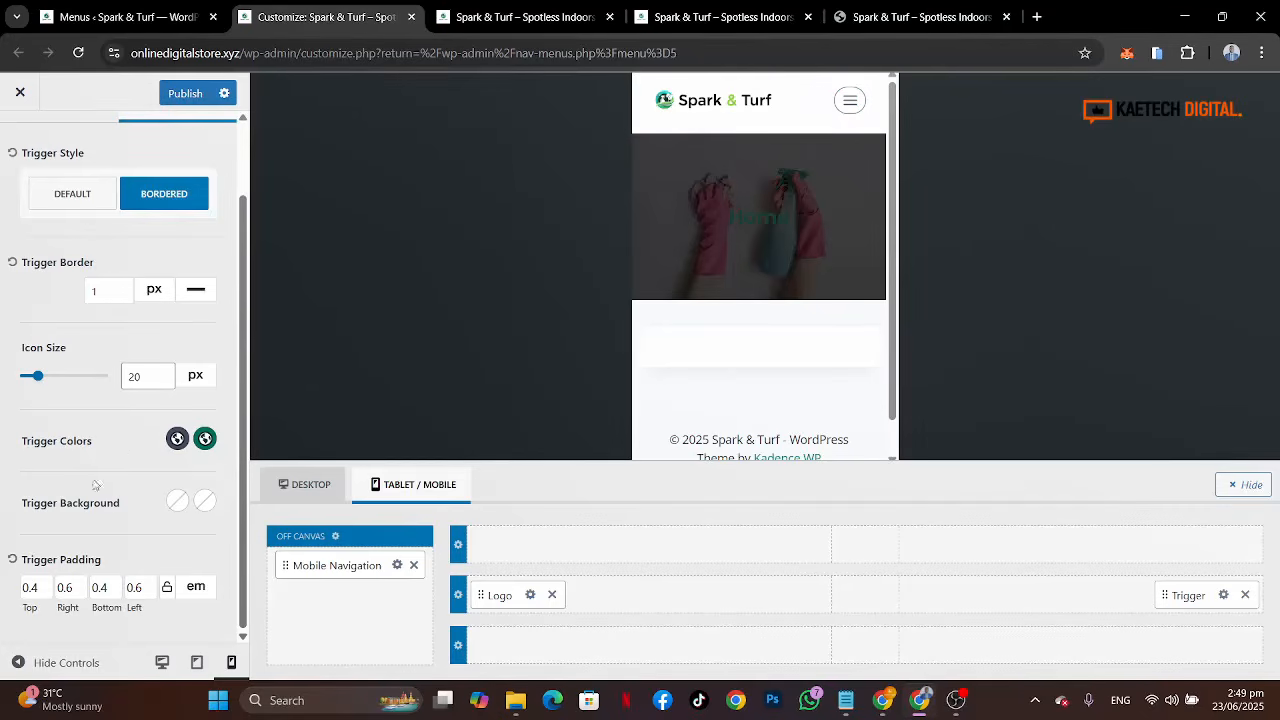
left_click(121, 295)
double_click(143, 376)
type("15")
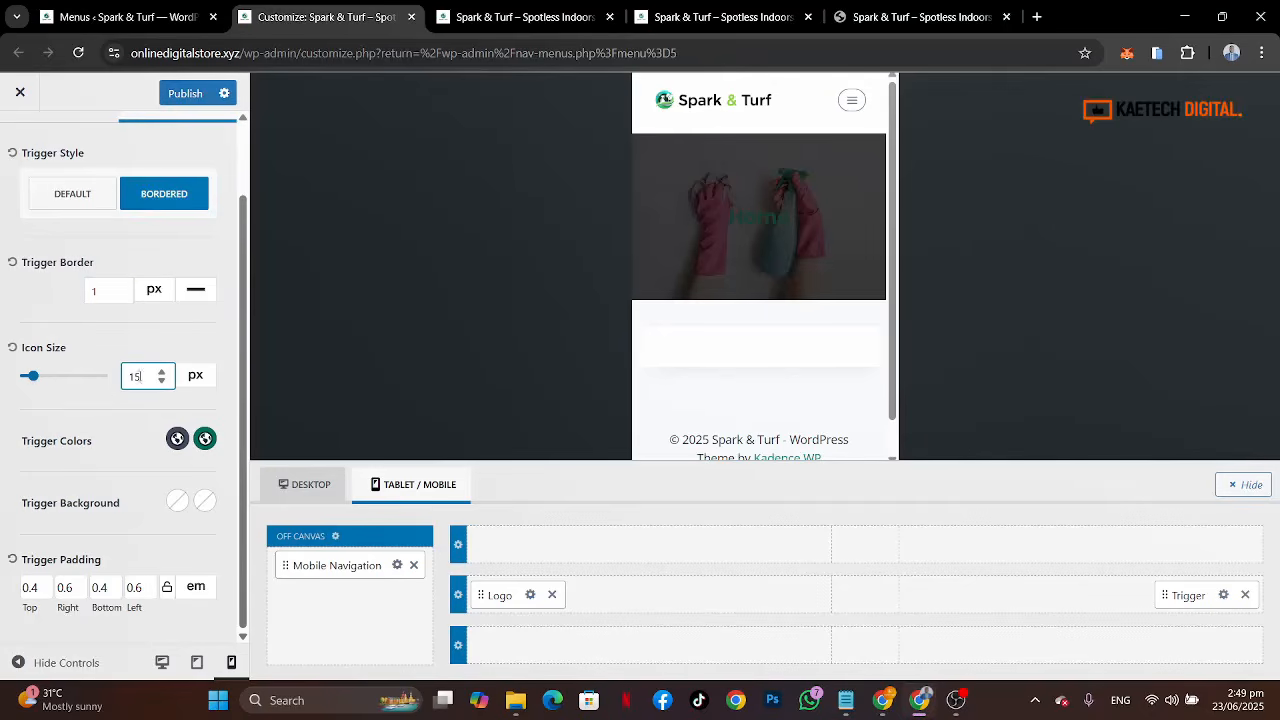
double_click(140, 376)
type("20")
scroll(128, 462, "up", 1)
scroll(128, 462, "down", 1)
Step: Set the trigger colors to the dark green and light green palette swatches
left_click(176, 440)
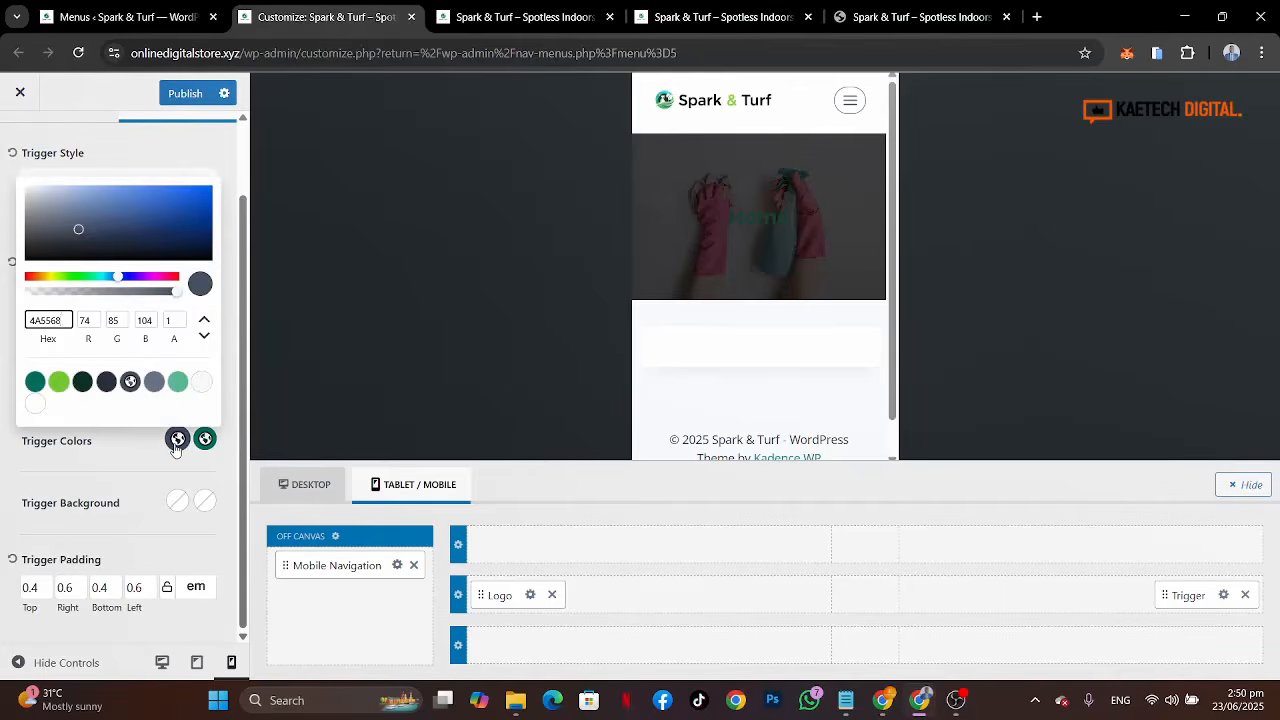
left_click(82, 381)
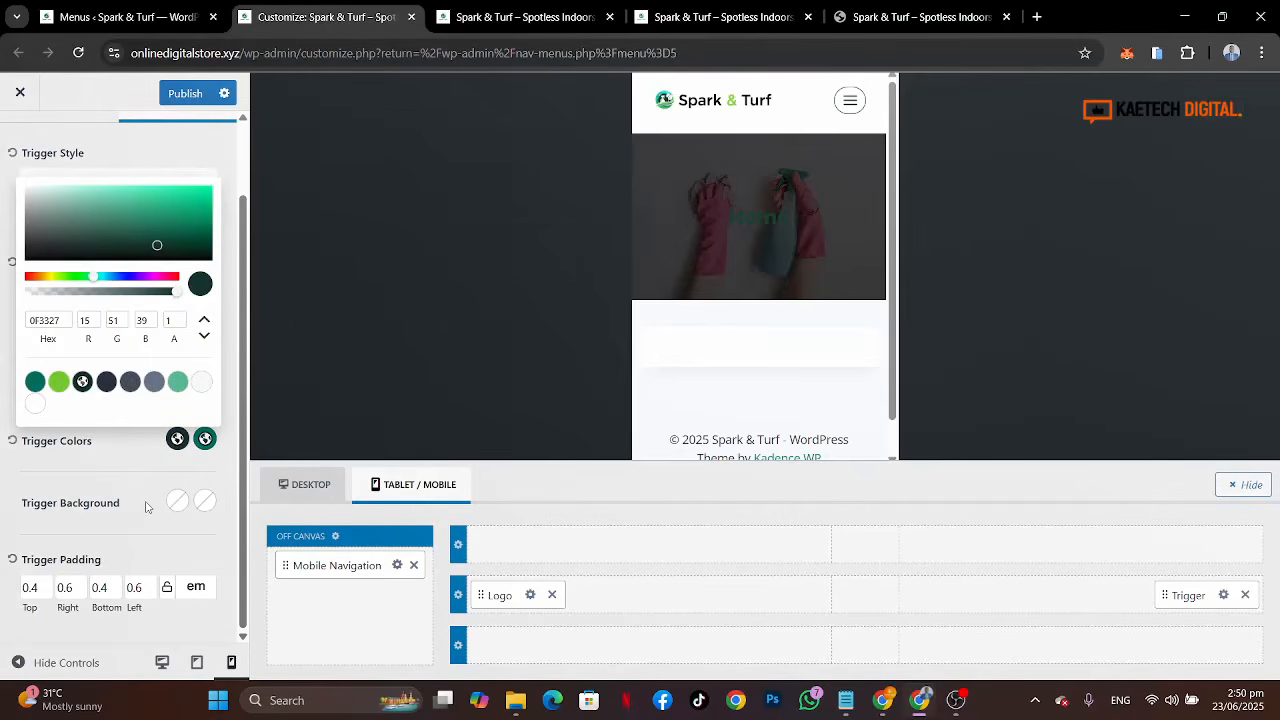
left_click(148, 467)
left_click(204, 438)
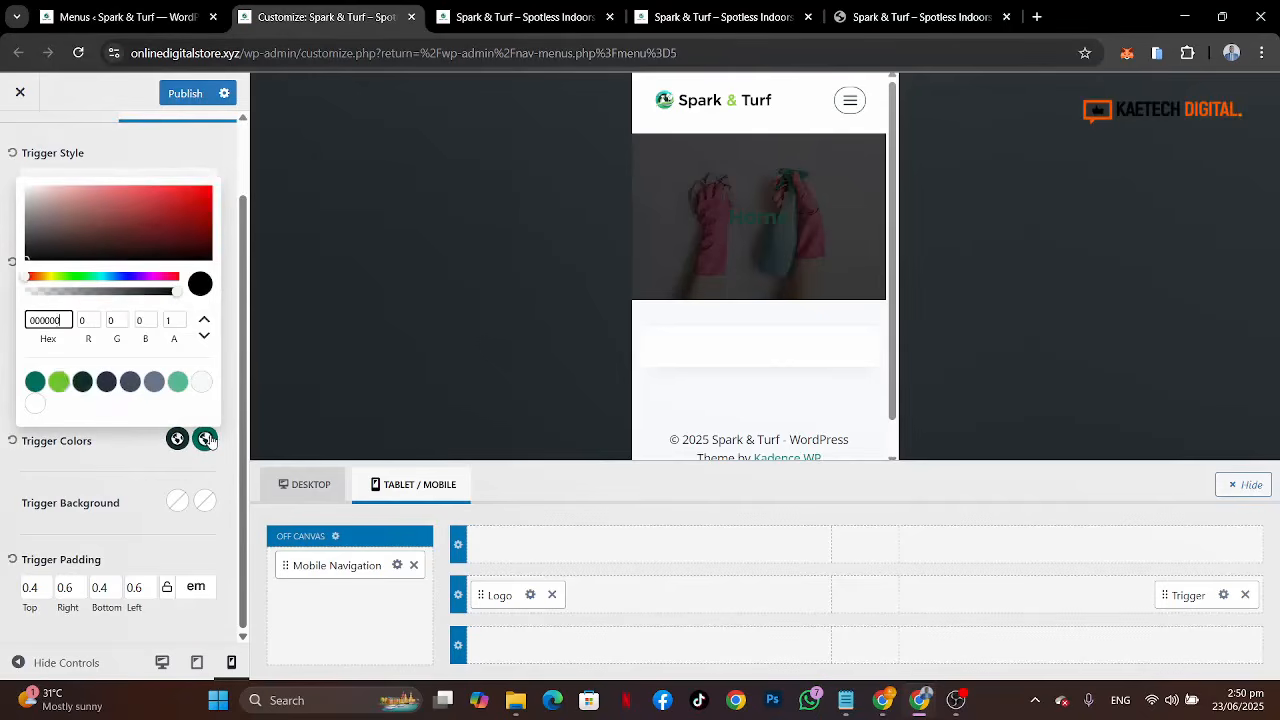
left_click(58, 381)
left_click(118, 446)
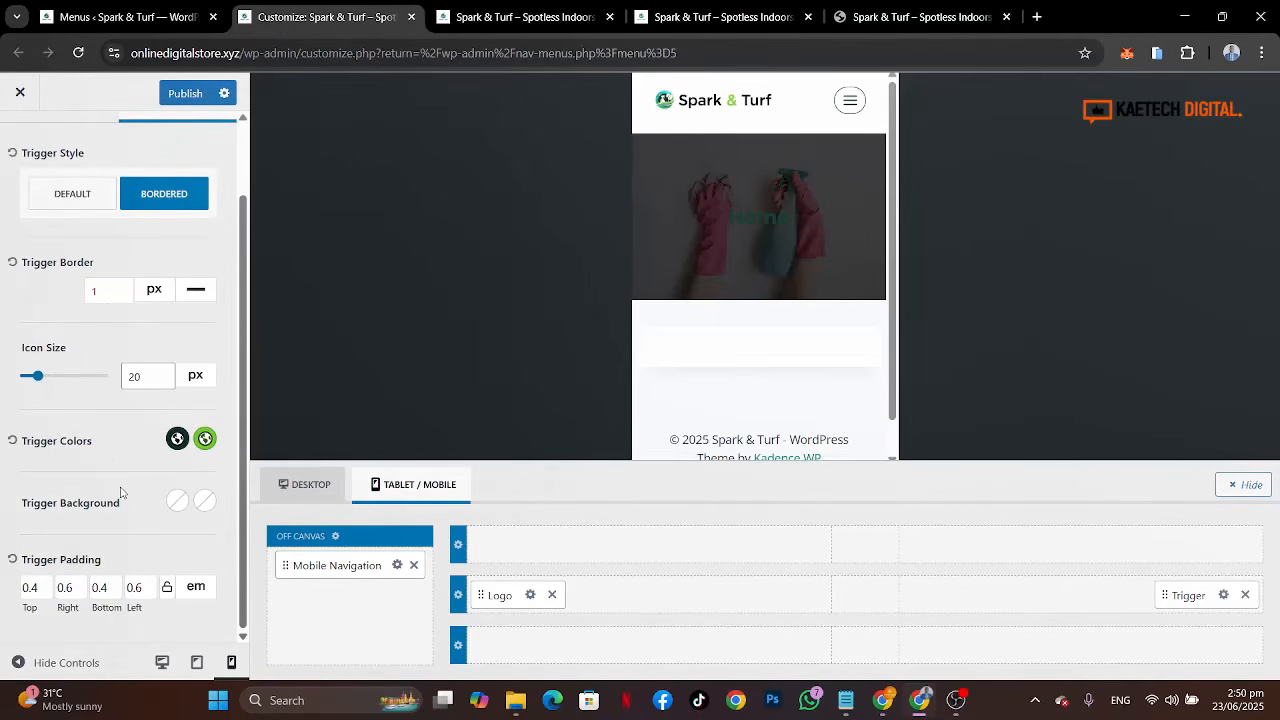
Step: Try the alternative trigger icons, returning to the default three-line icon
scroll(120, 492, "up", 2)
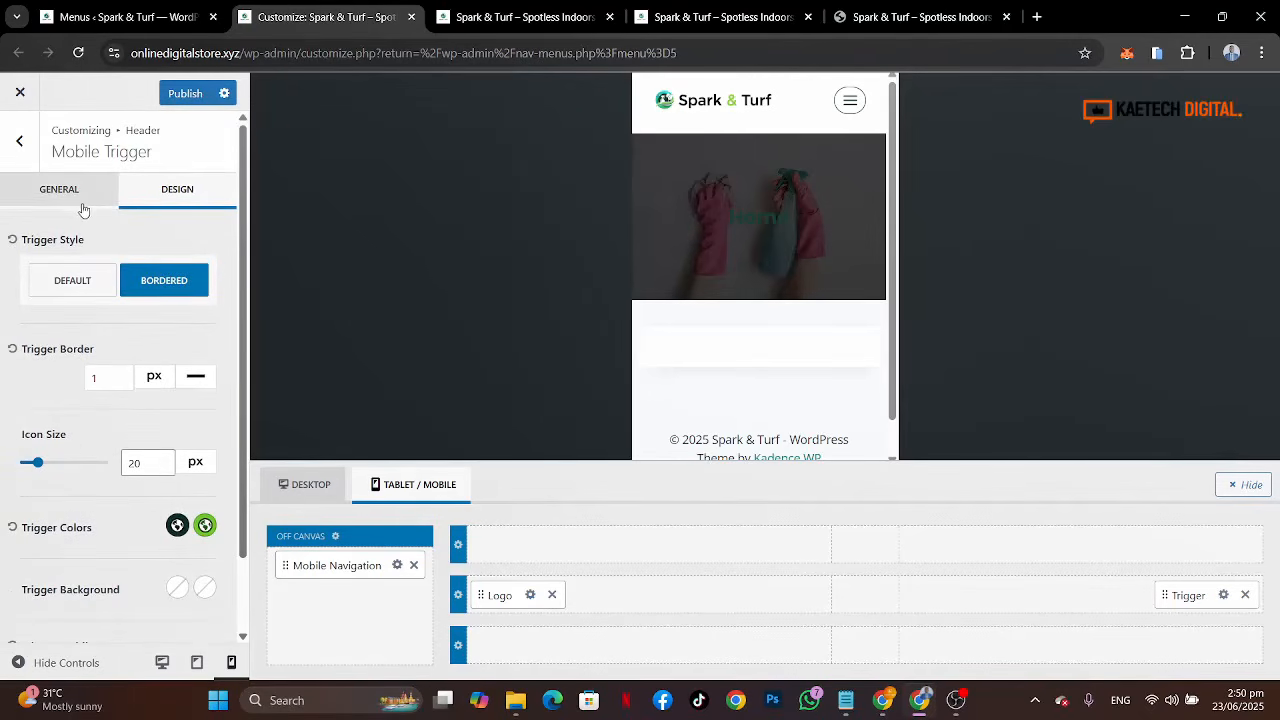
scroll(87, 425, "down", 2)
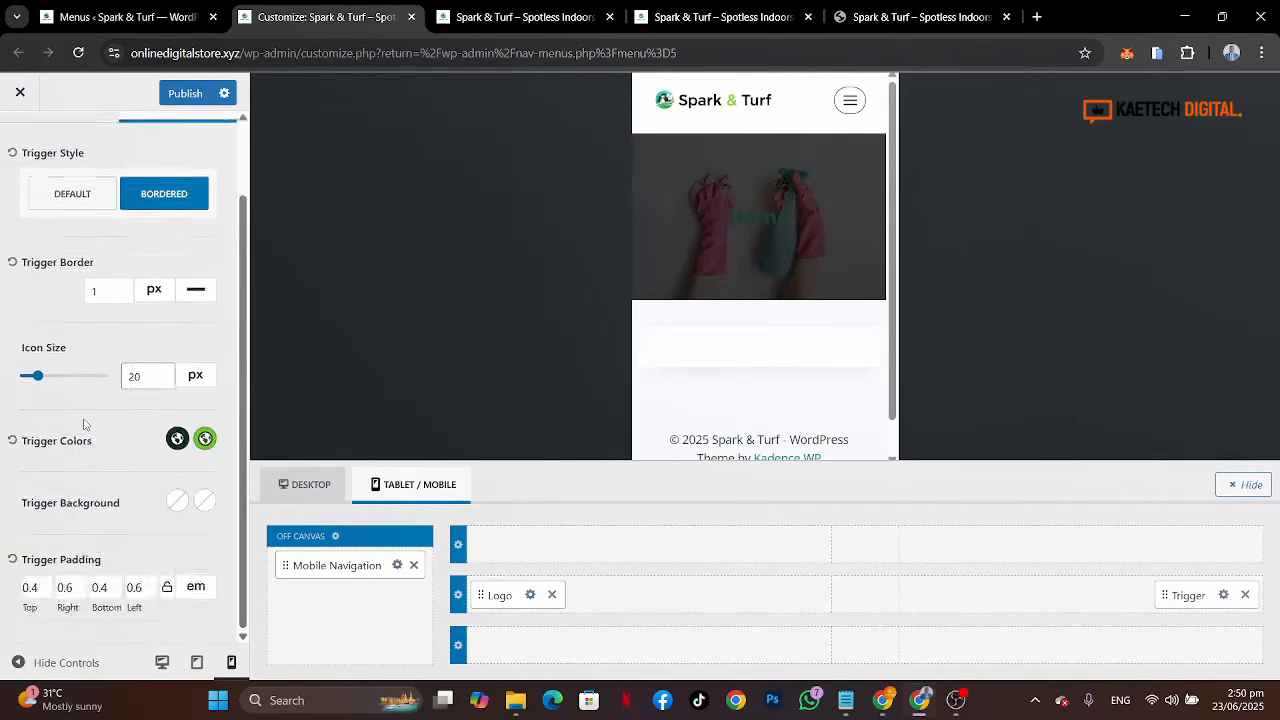
scroll(87, 425, "up", 2)
left_click(93, 201)
scroll(91, 208, "down", 1)
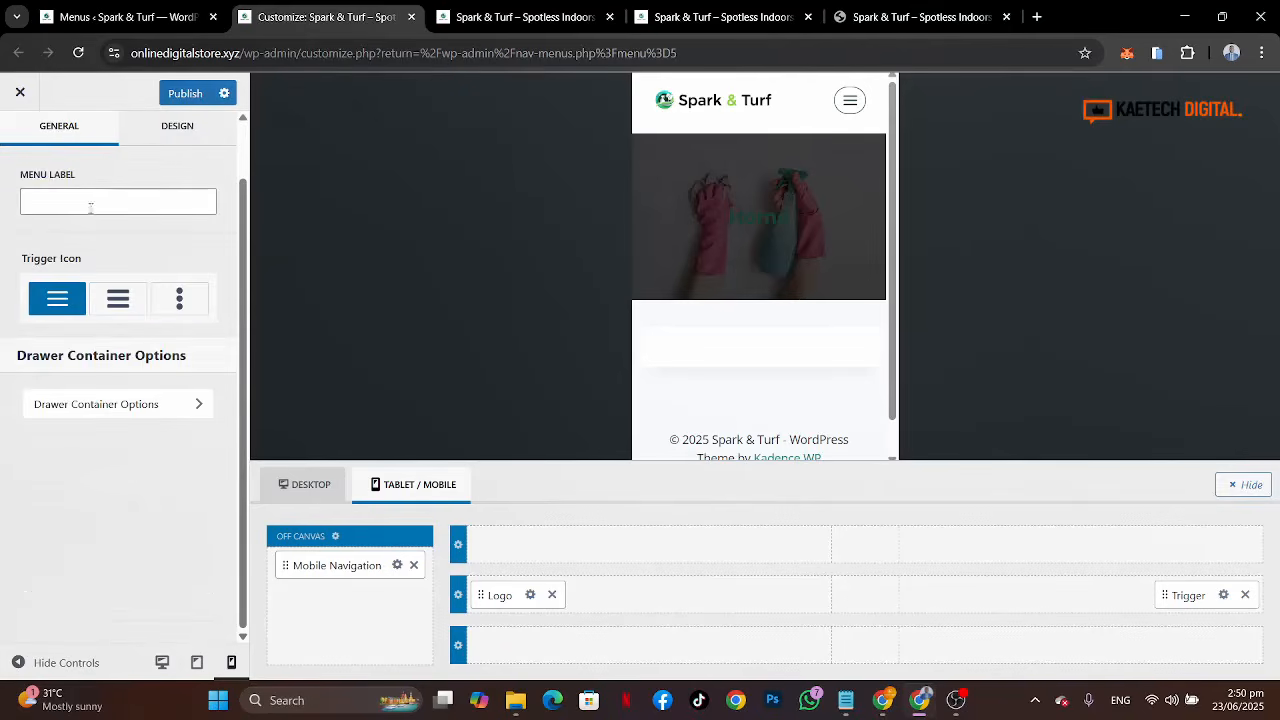
left_click(122, 303)
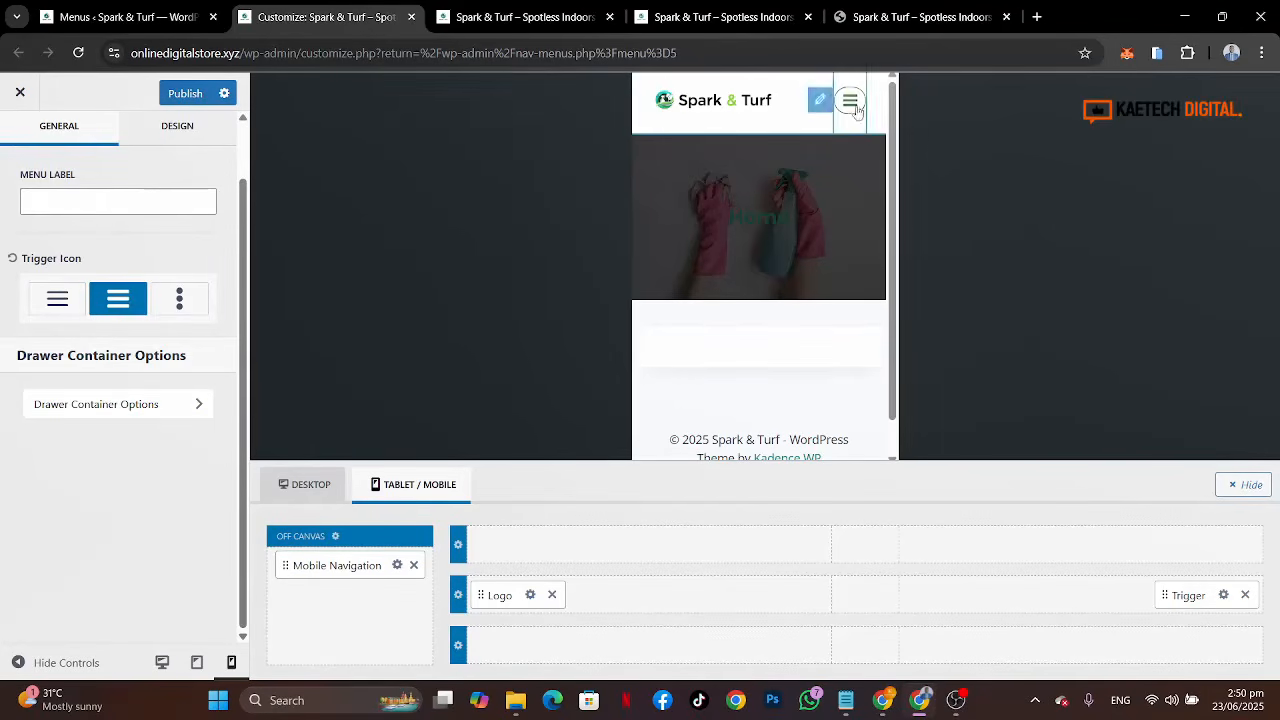
left_click(58, 302)
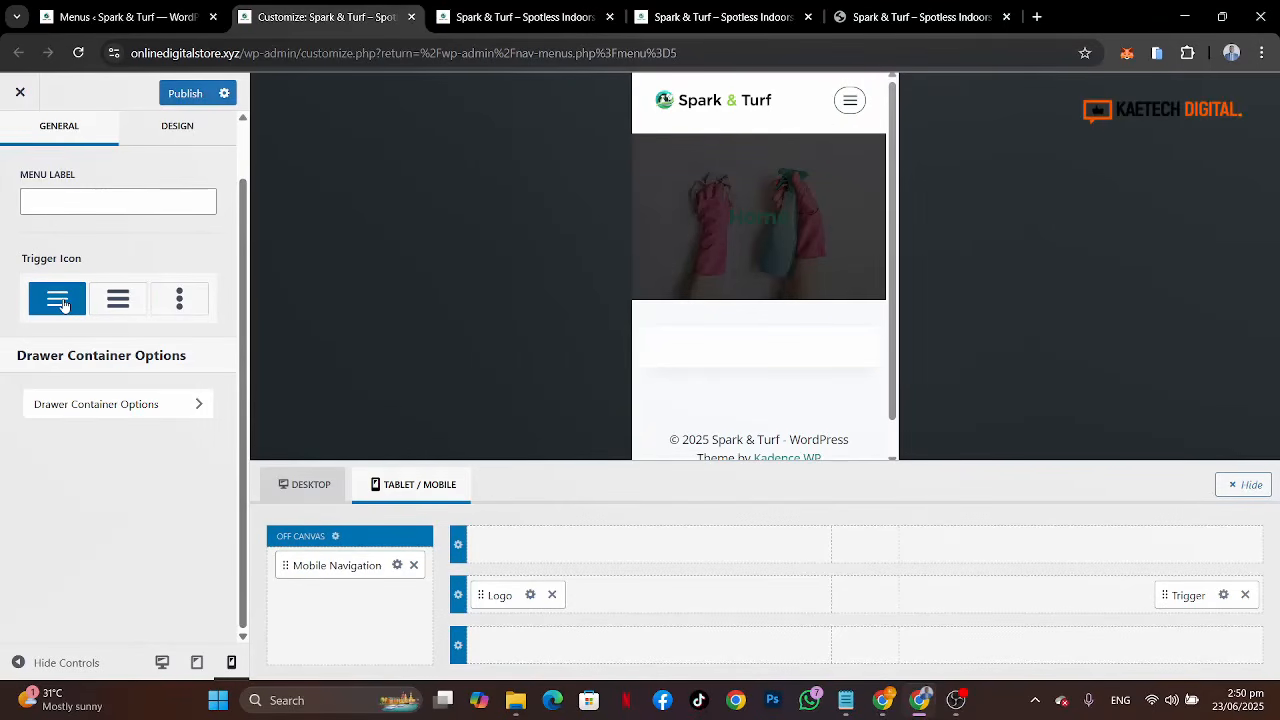
left_click(190, 299)
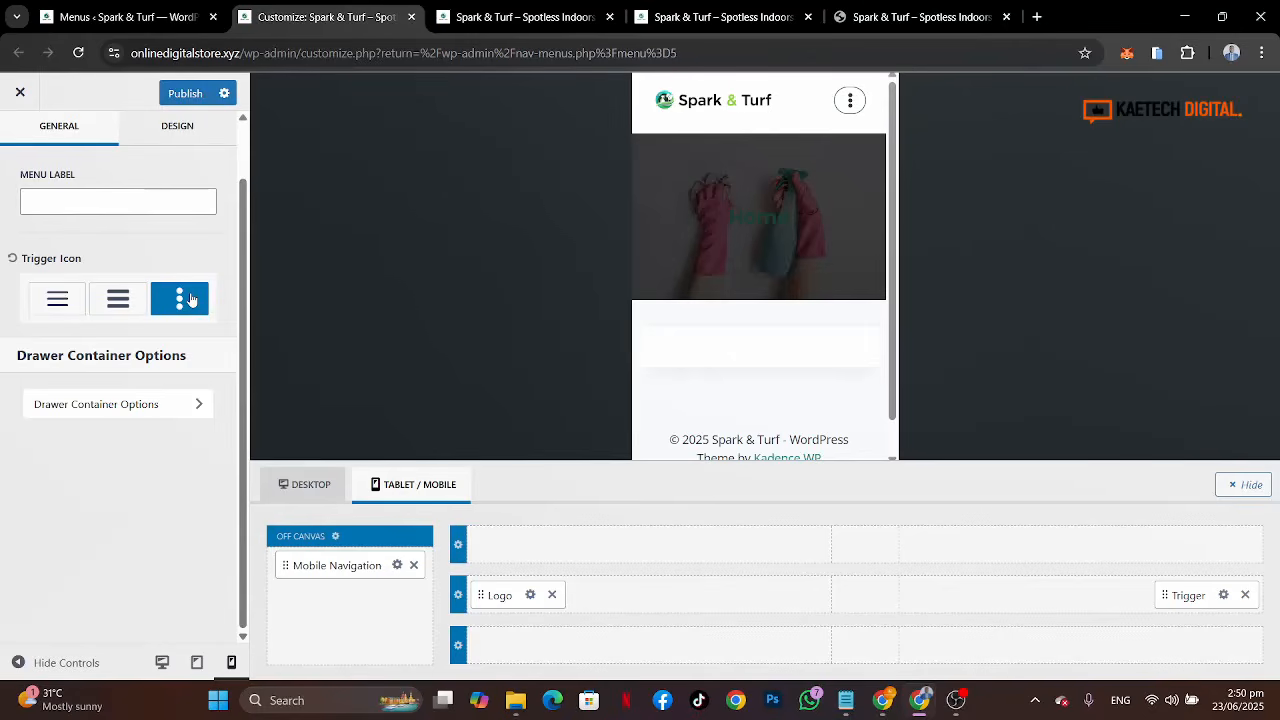
left_click(60, 312)
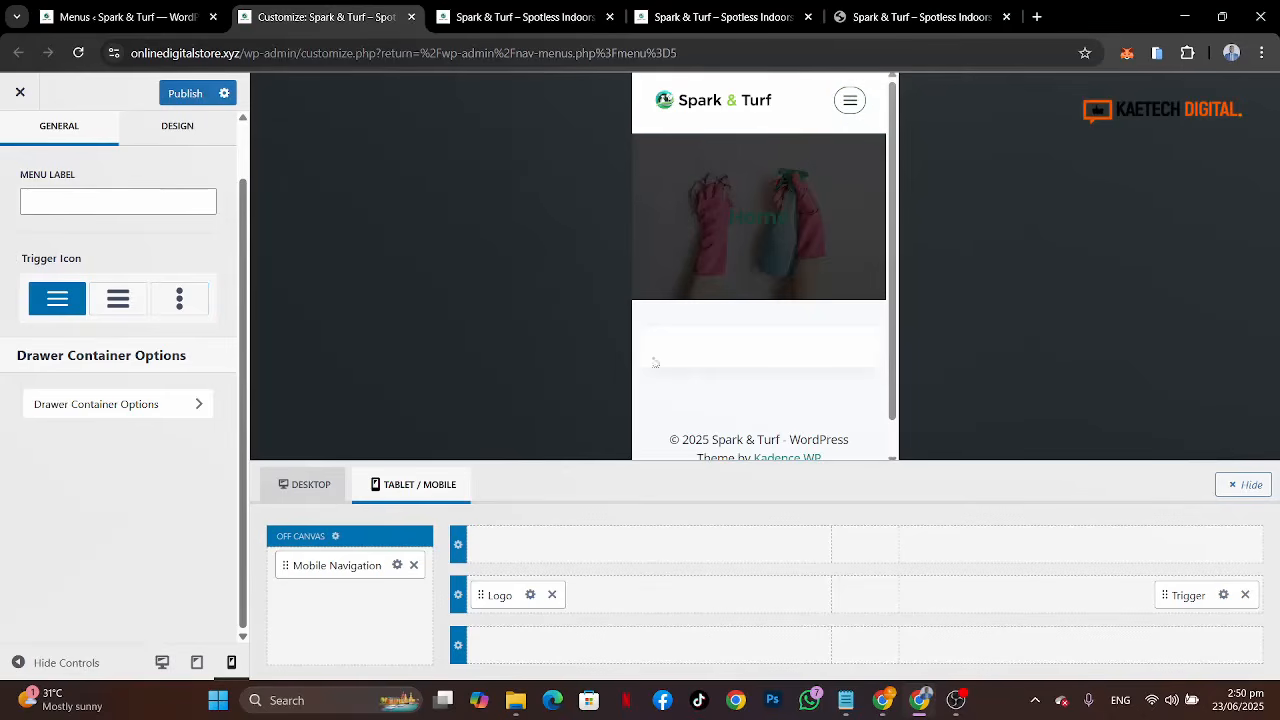
Step: Switch the mobile trigger back to the Default style and publish the changes
left_click(172, 127)
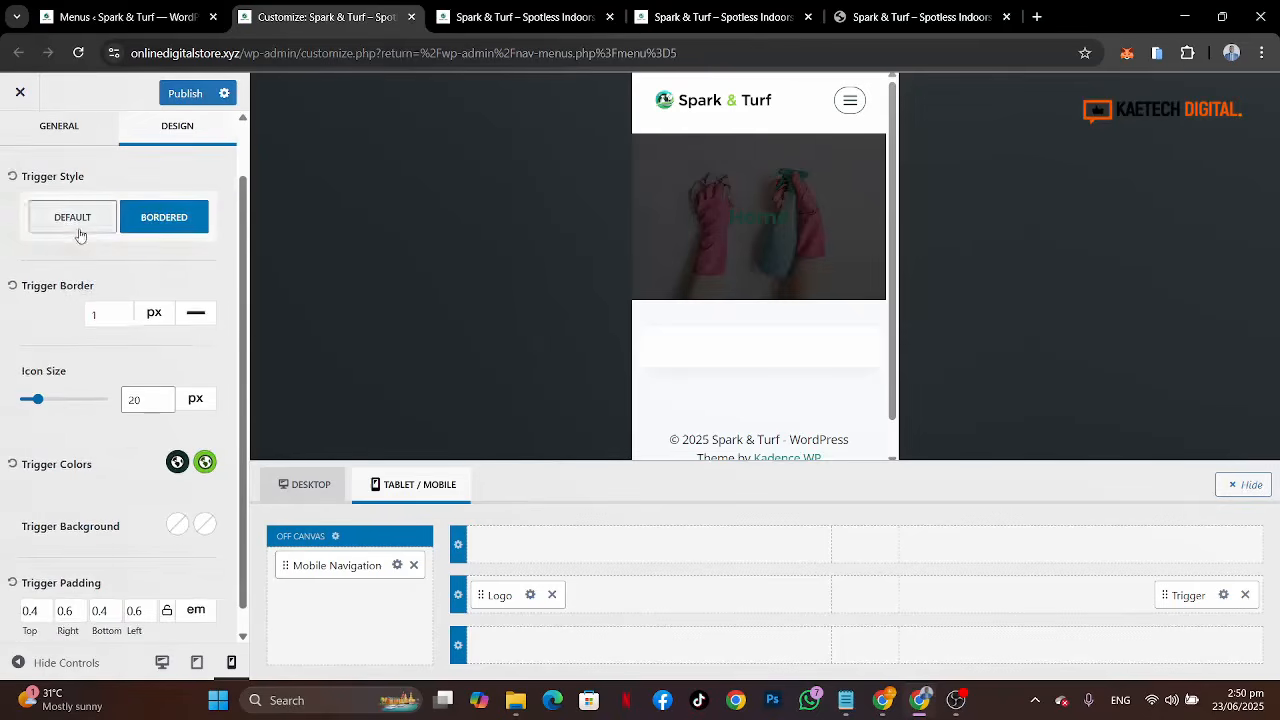
left_click(80, 235)
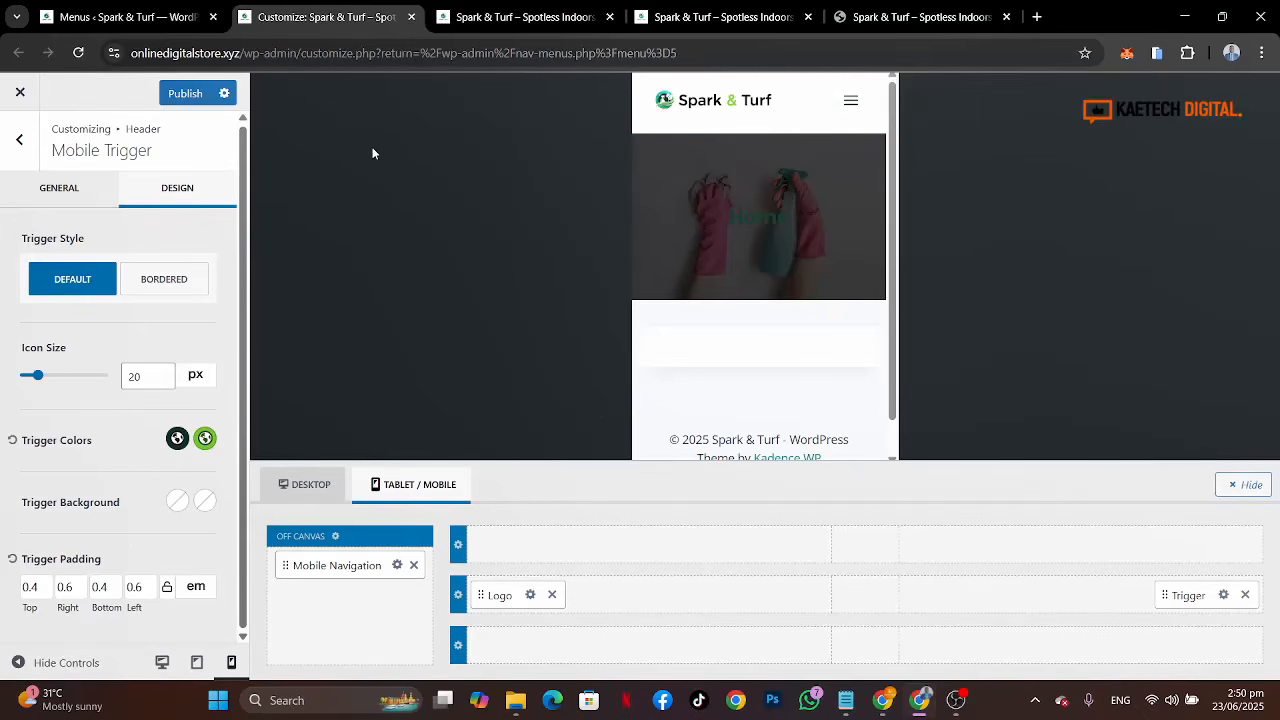
left_click(199, 103)
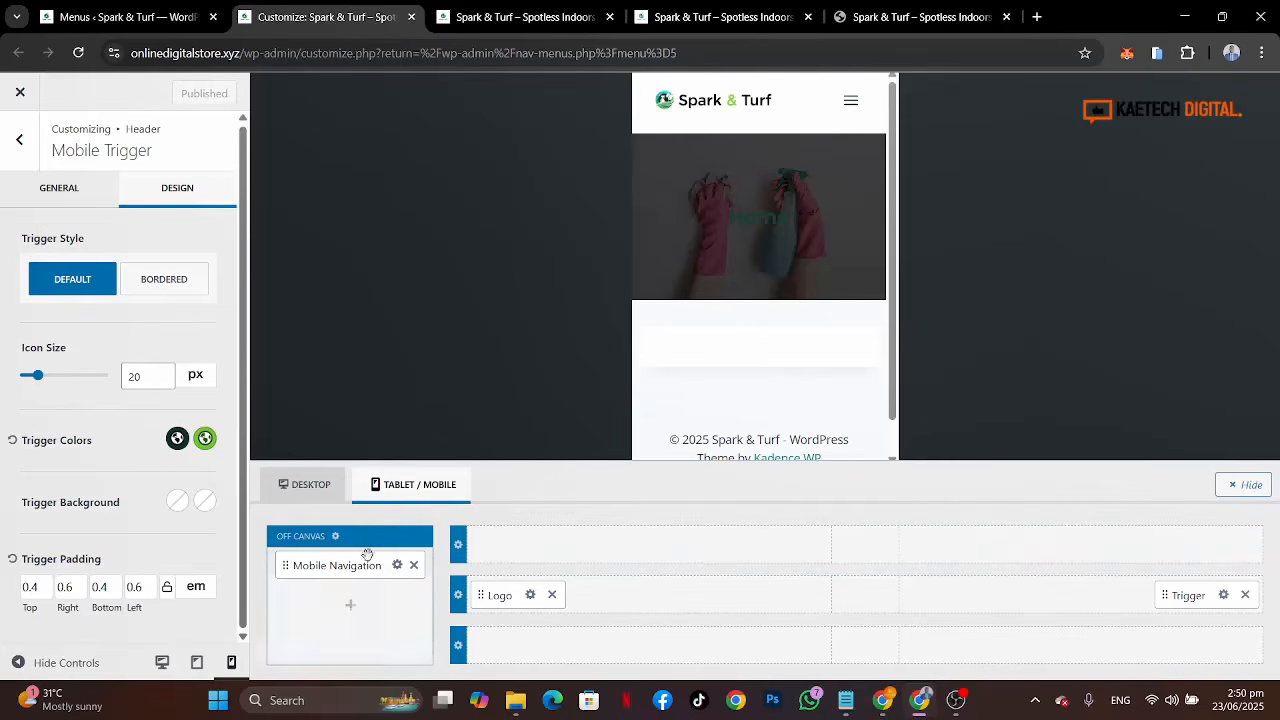
Step: Add an HTML element to the off-canvas panel above the mobile navigation and preview the menu
left_click(851, 100)
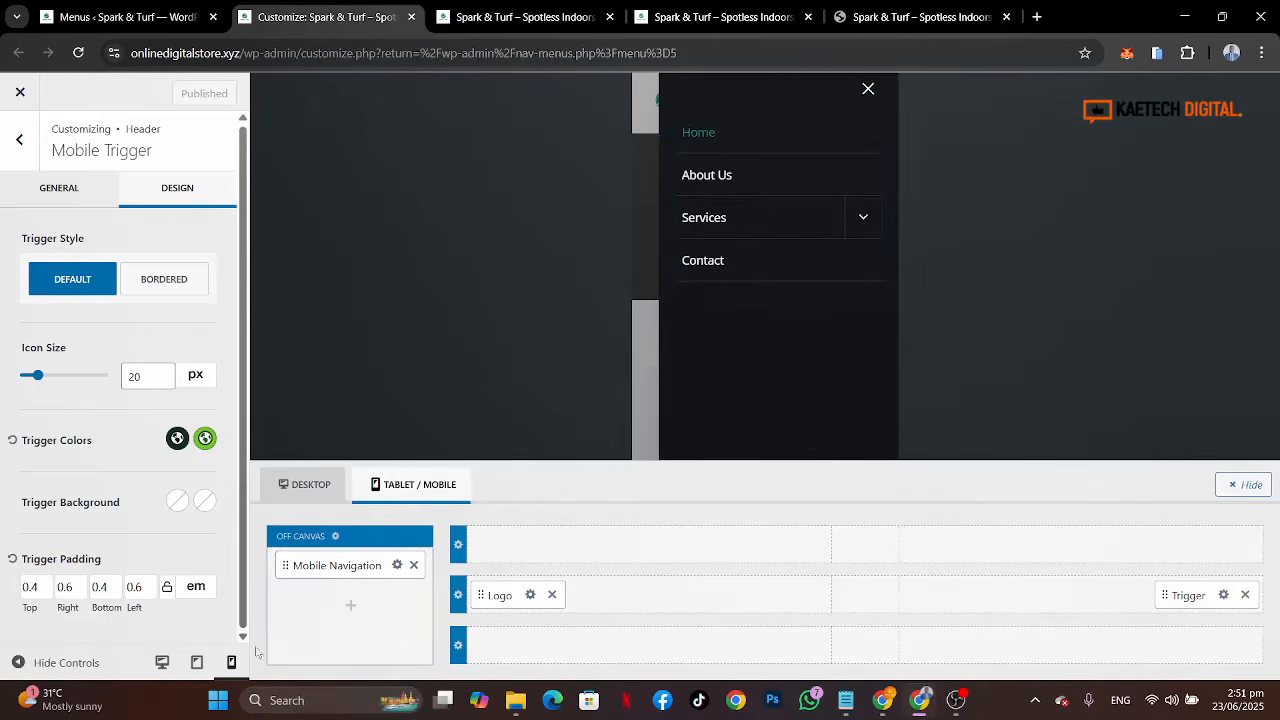
left_click(335, 536)
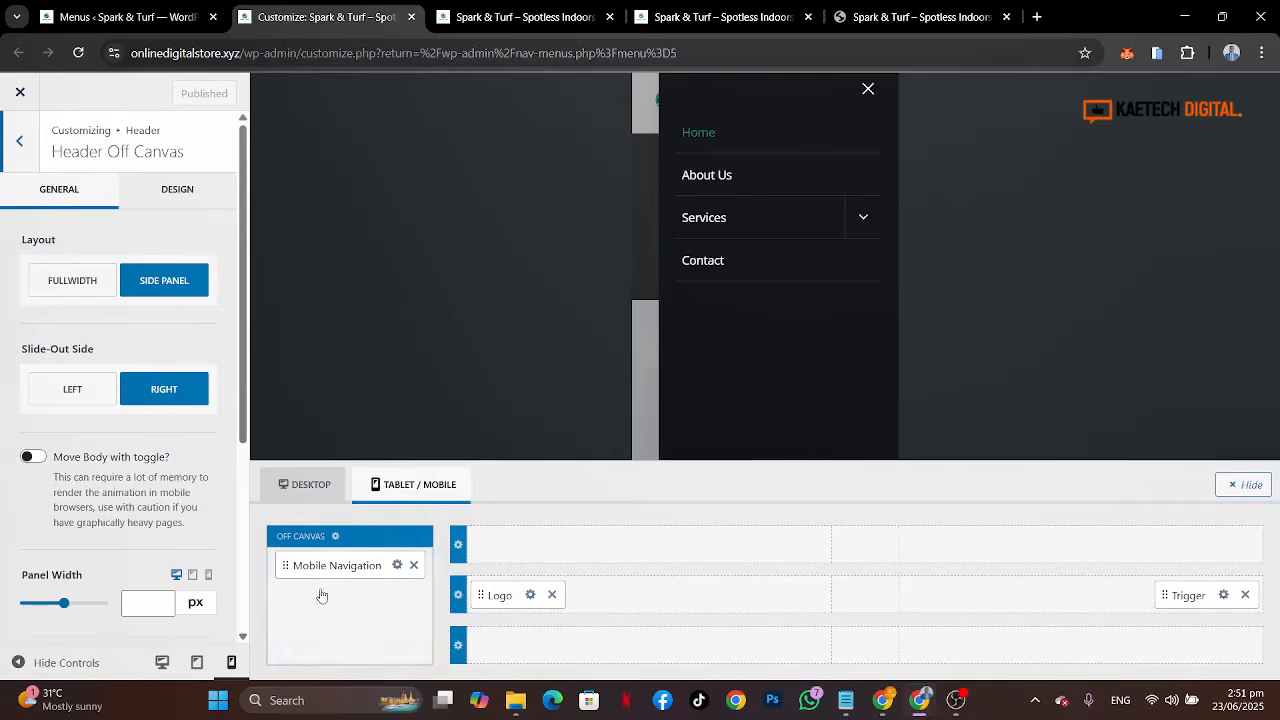
left_click(350, 607)
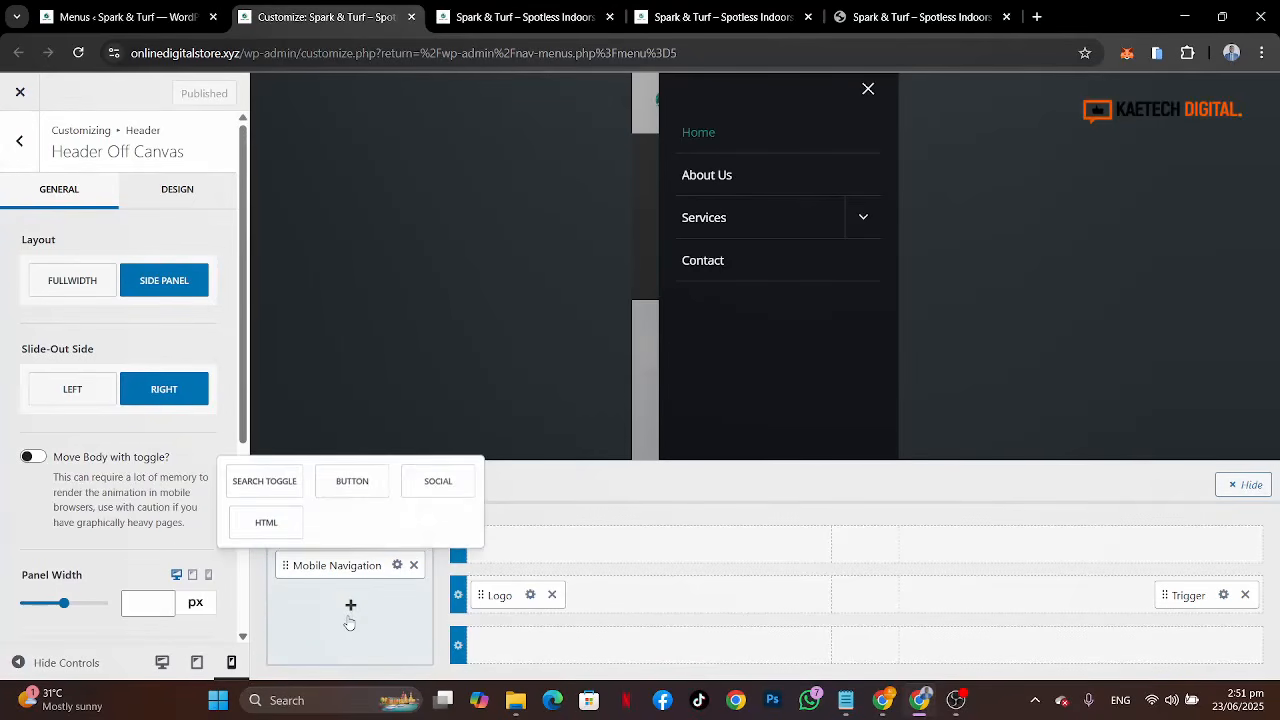
left_click(282, 523)
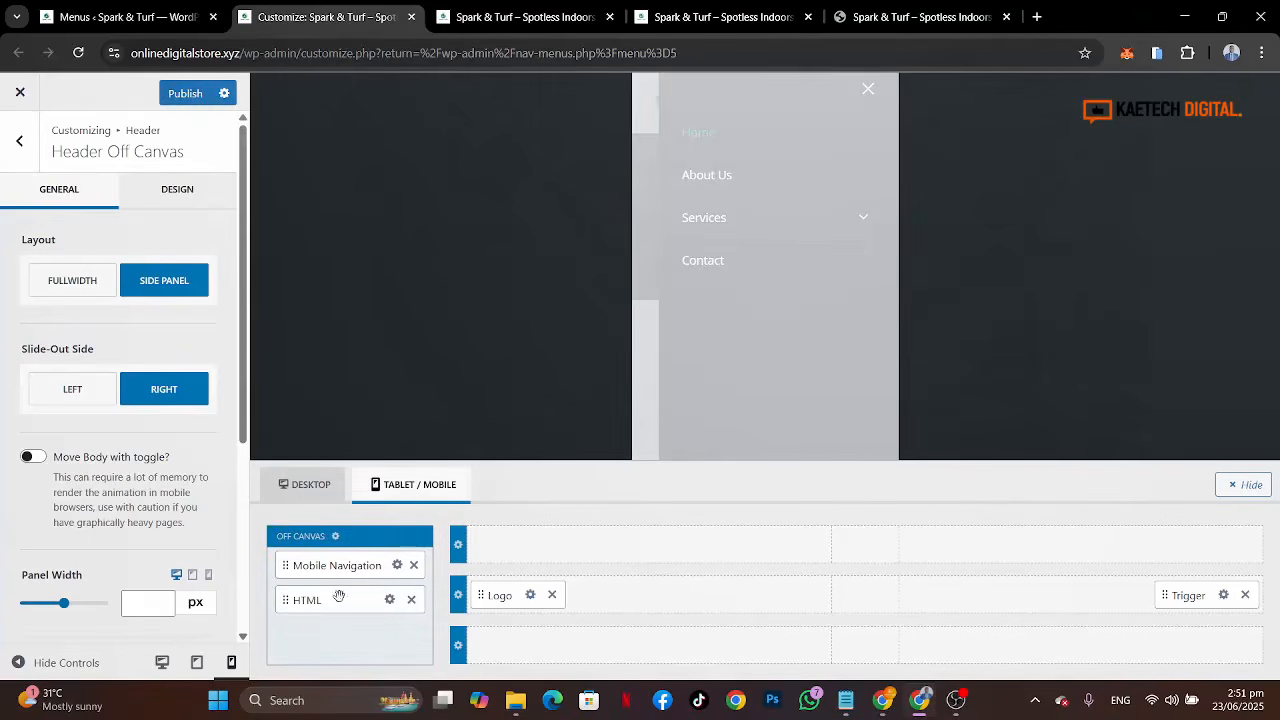
left_click_drag(339, 599, 346, 576)
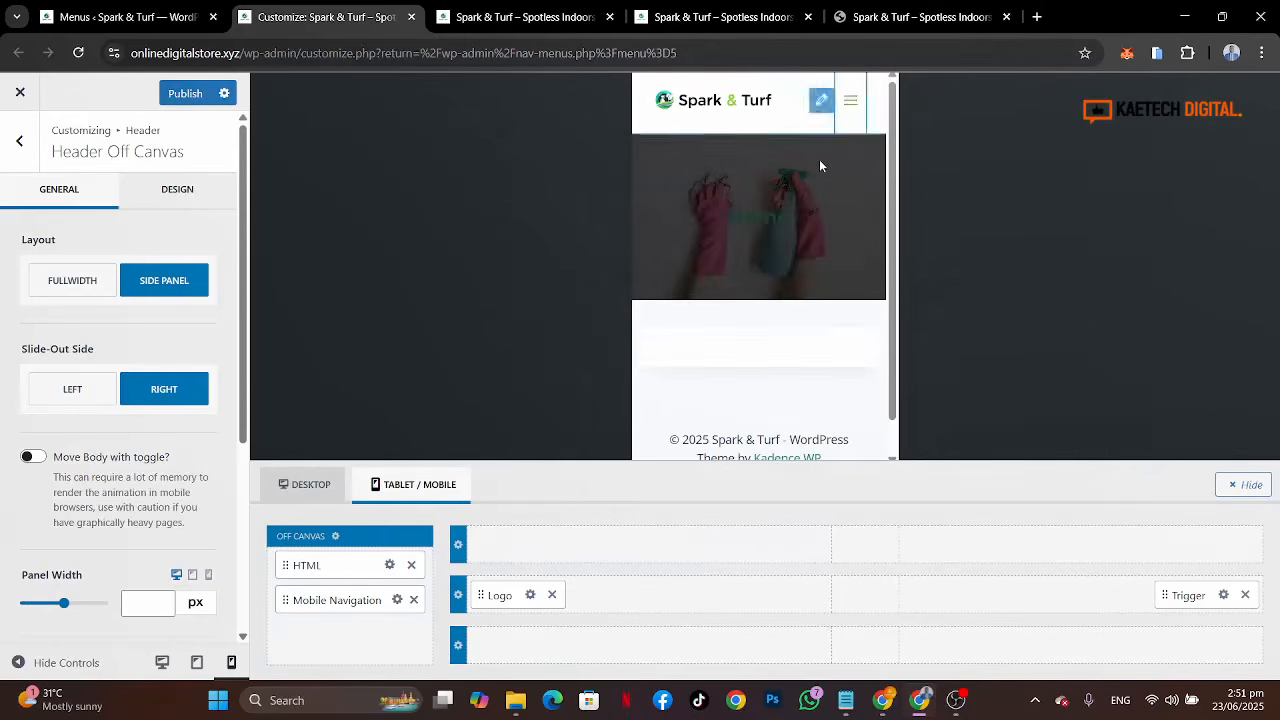
left_click(850, 101)
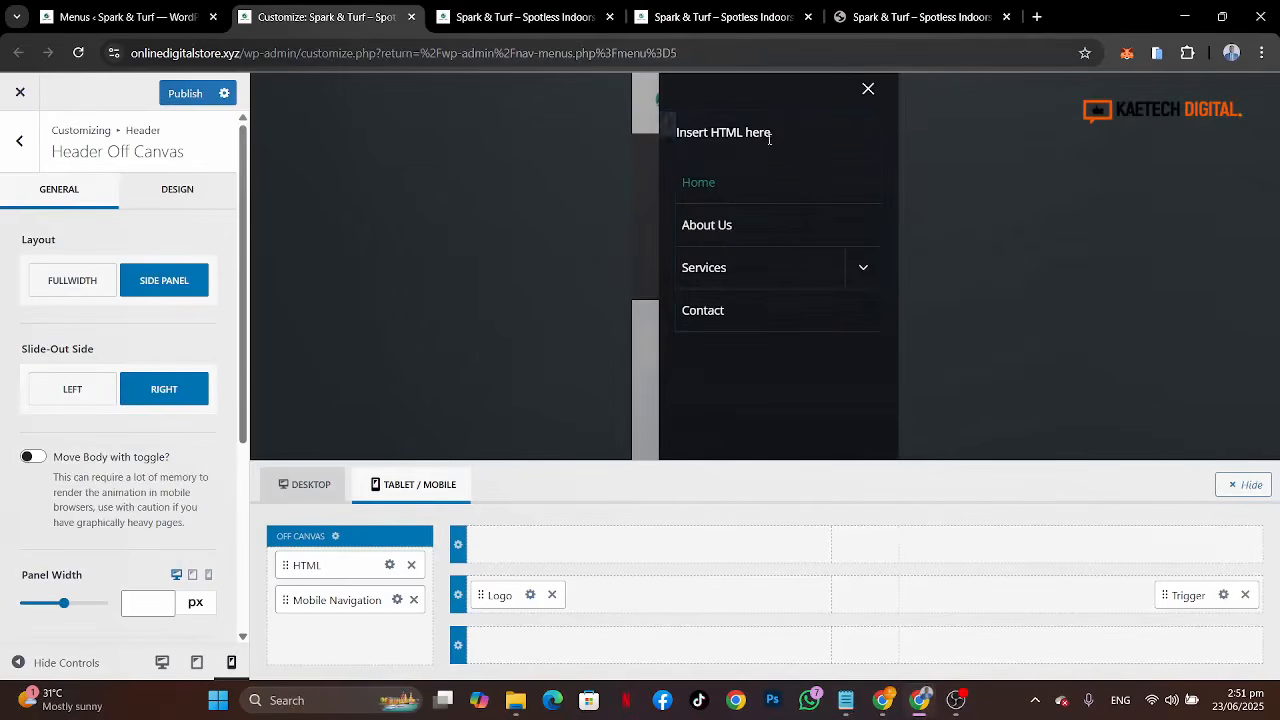
Step: Open the off-canvas HTML element's settings and delete its placeholder text
left_click(390, 565)
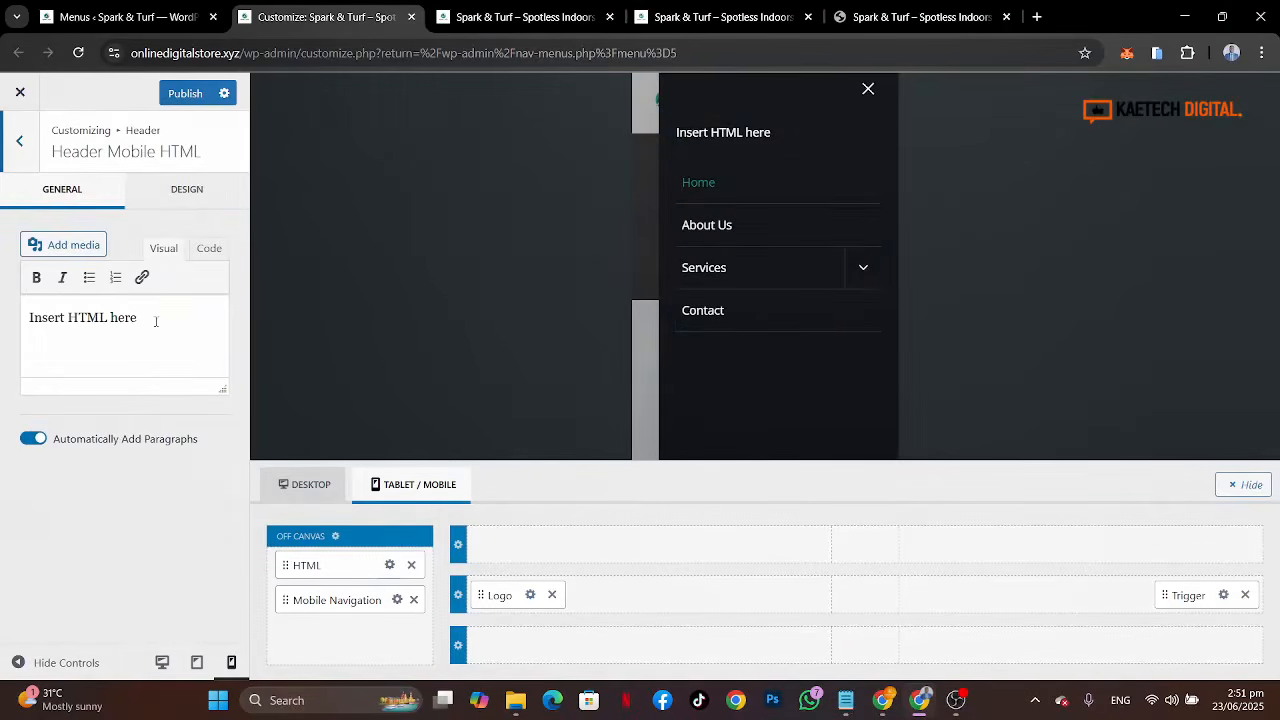
left_click_drag(155, 321, 5, 319)
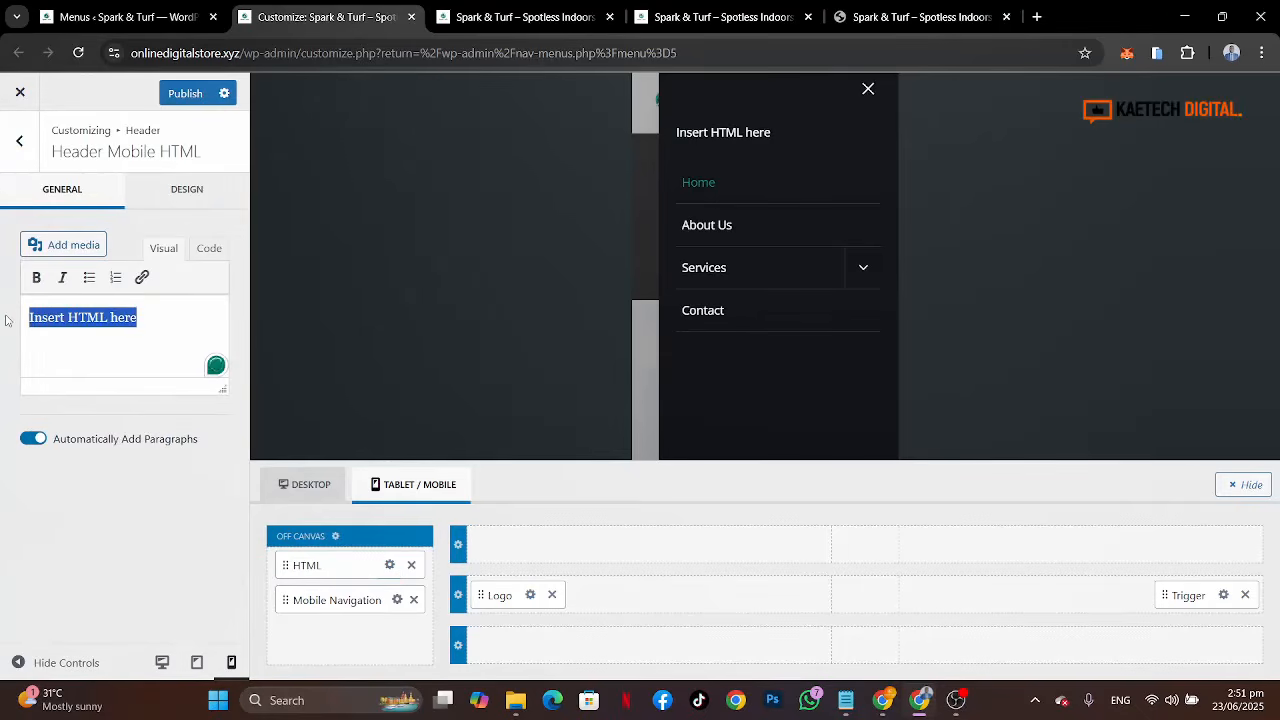
key("BackSpace")
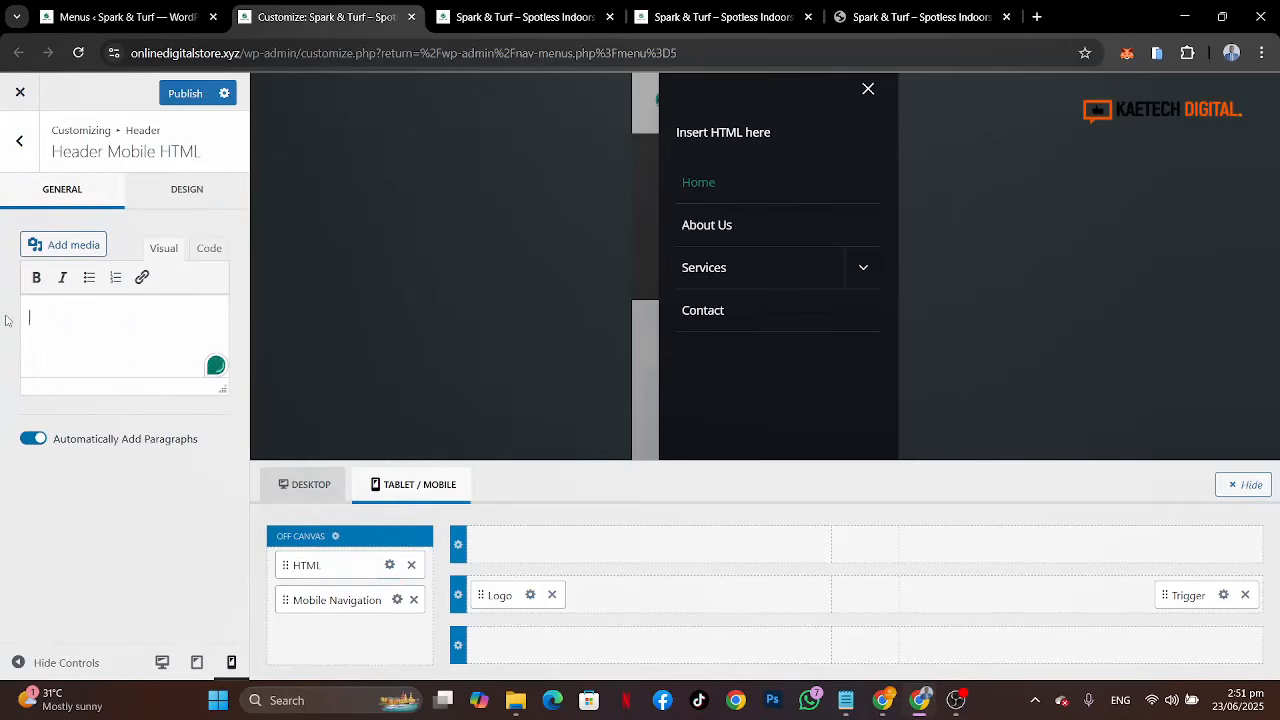
Step: Try to insert the Spark-and-Turf-white-2 image into the HTML content and publish
left_click(87, 245)
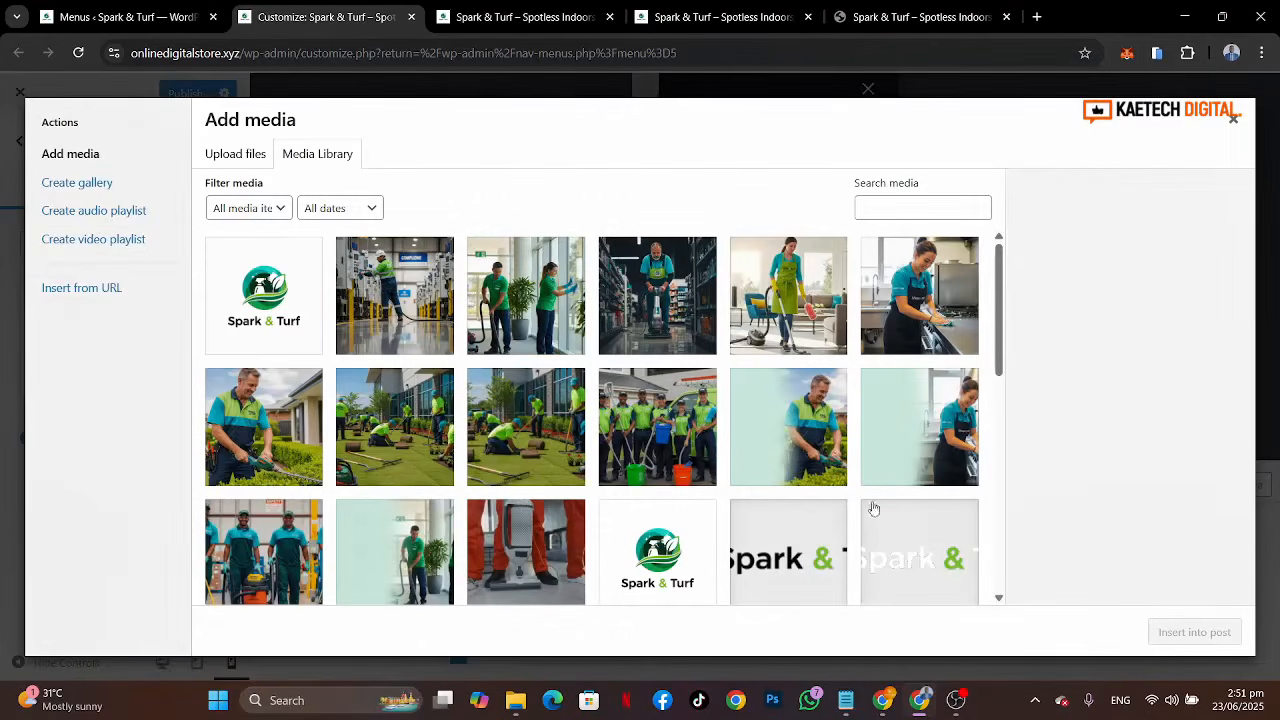
left_click(897, 555)
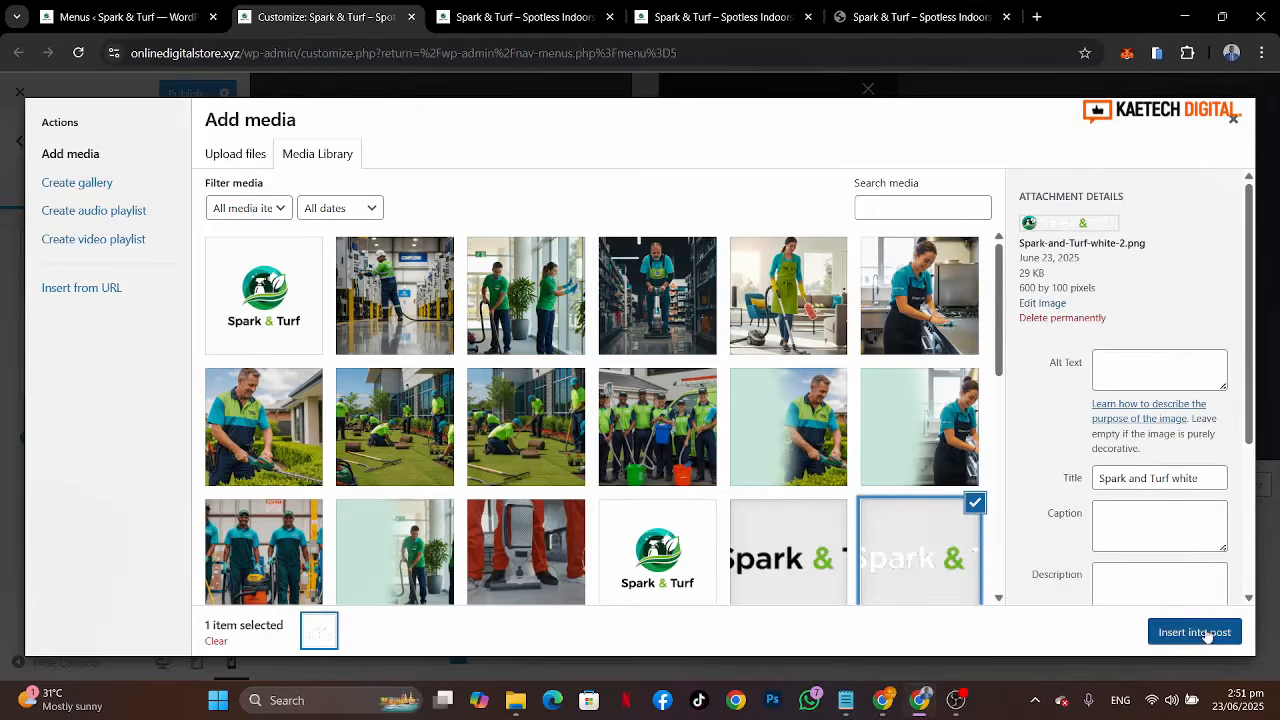
left_click(1200, 632)
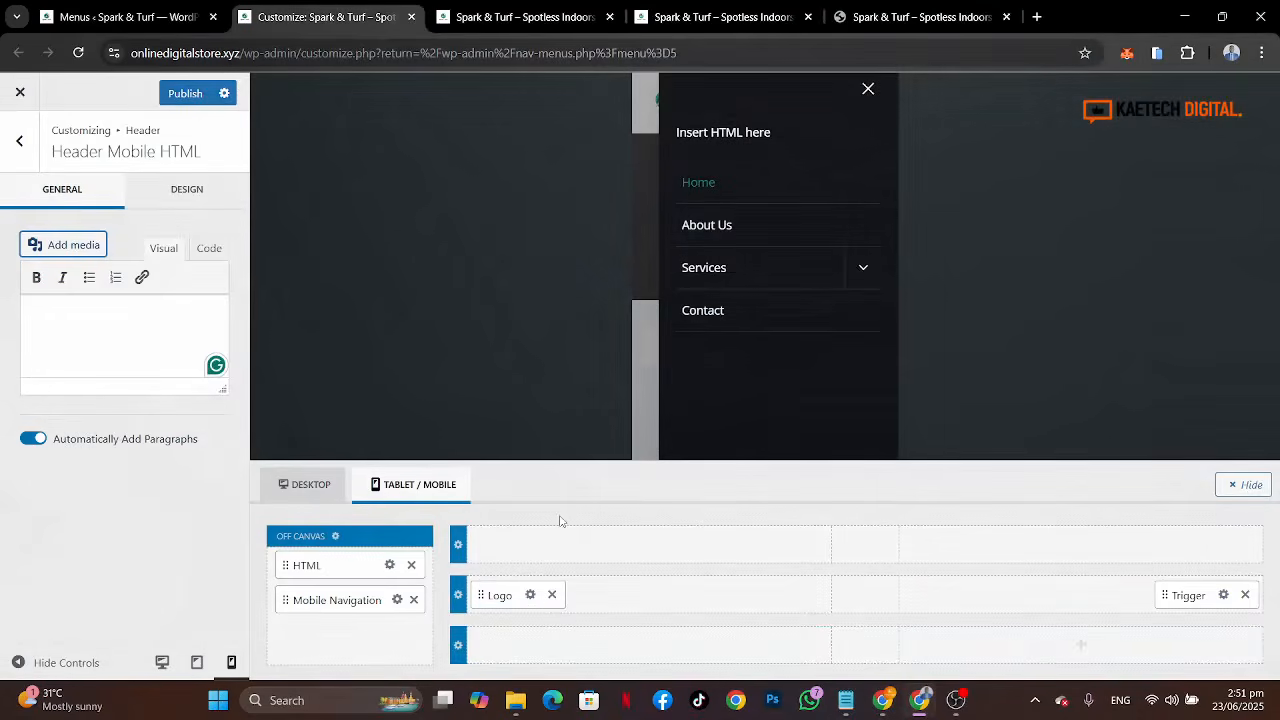
left_click(146, 309)
left_click(190, 97)
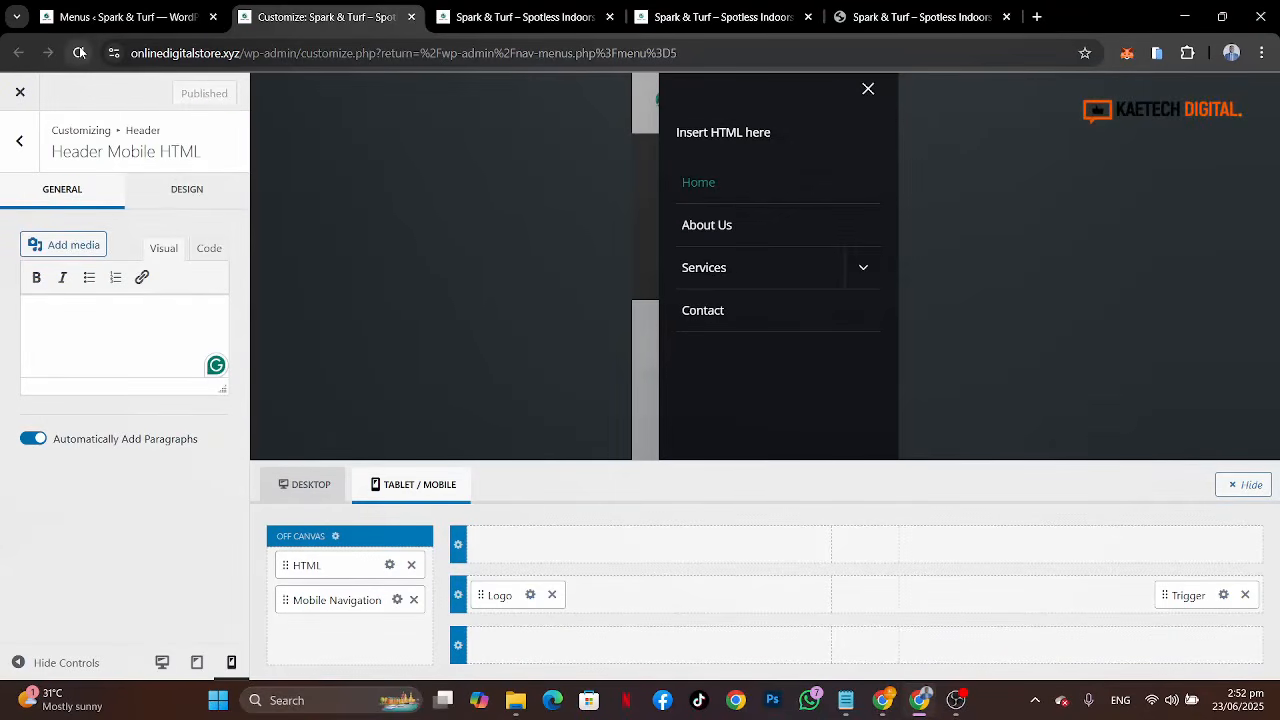
key("ctrl+v")
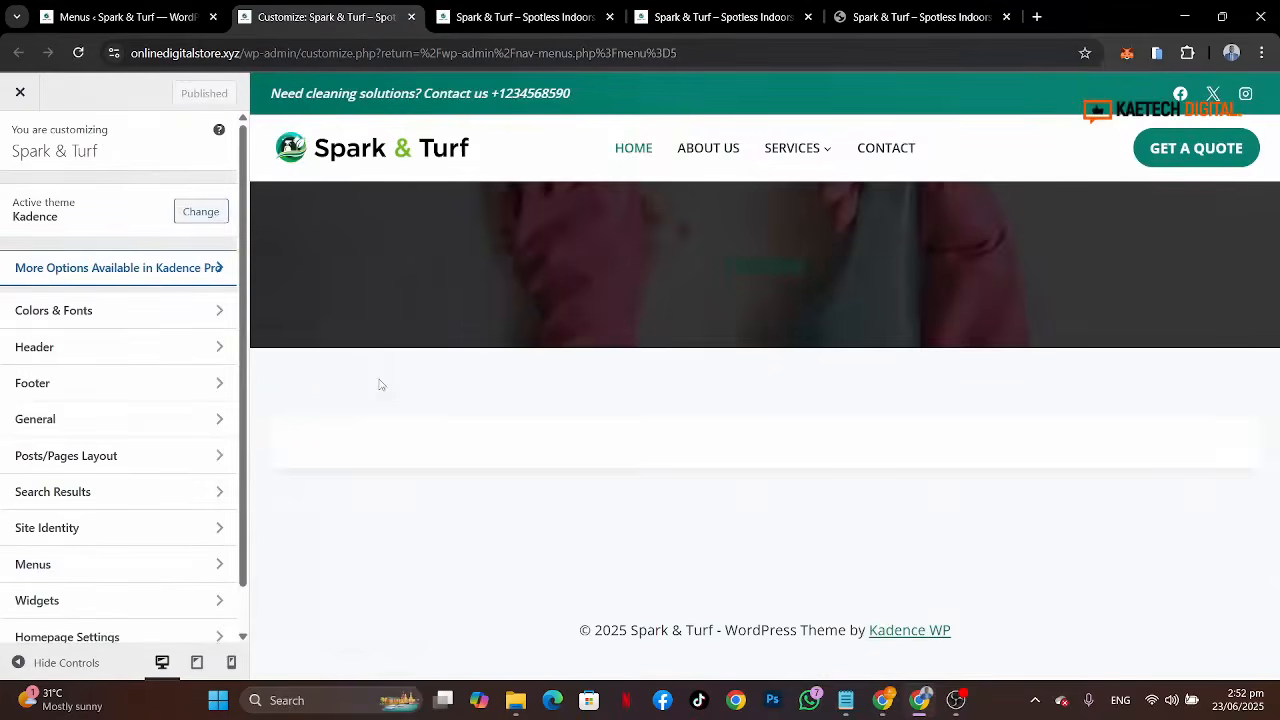
Step: Reopen the mobile off-canvas HTML element and insert the Spark-and-Turf-white-2 logo image from the media library
left_click(232, 663)
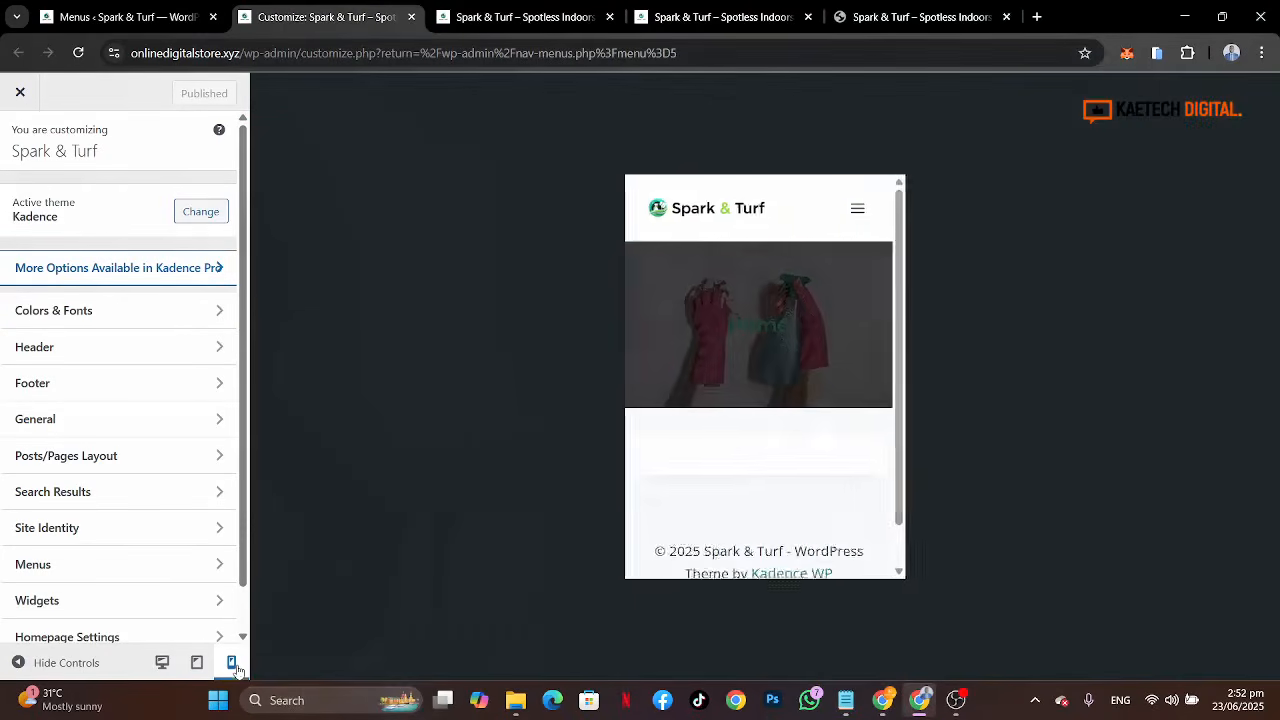
left_click(850, 214)
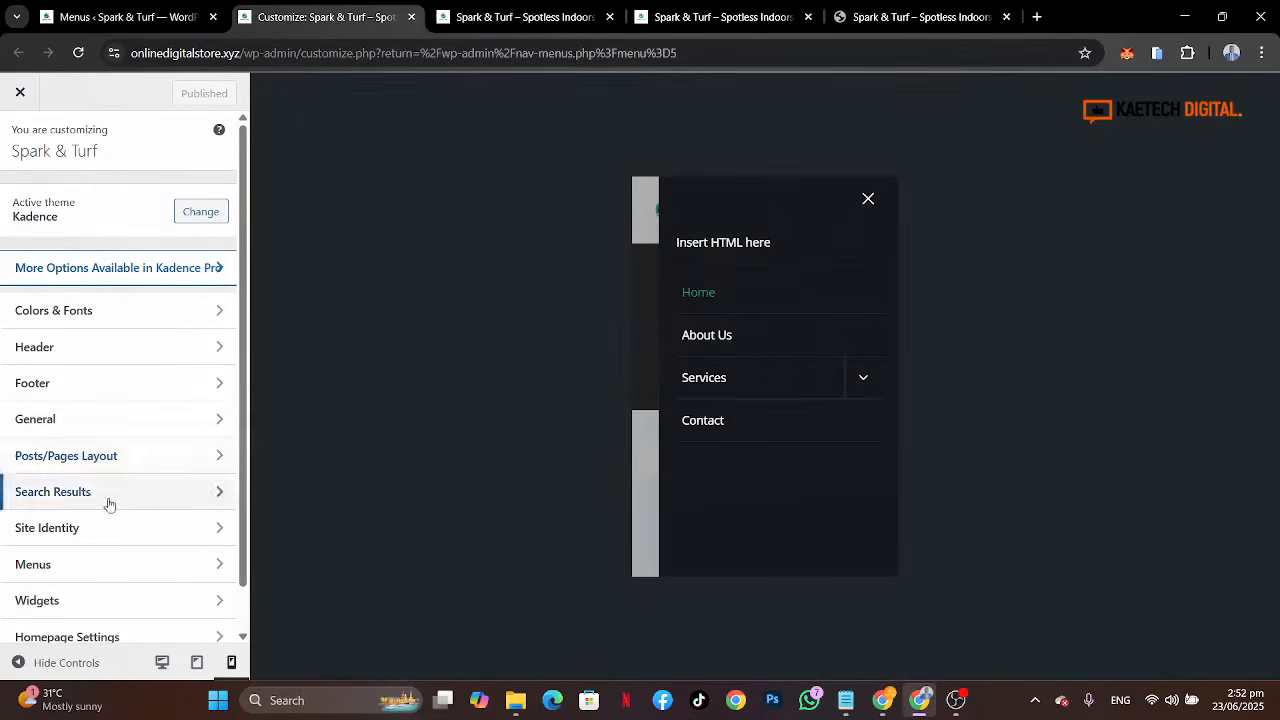
left_click(177, 352)
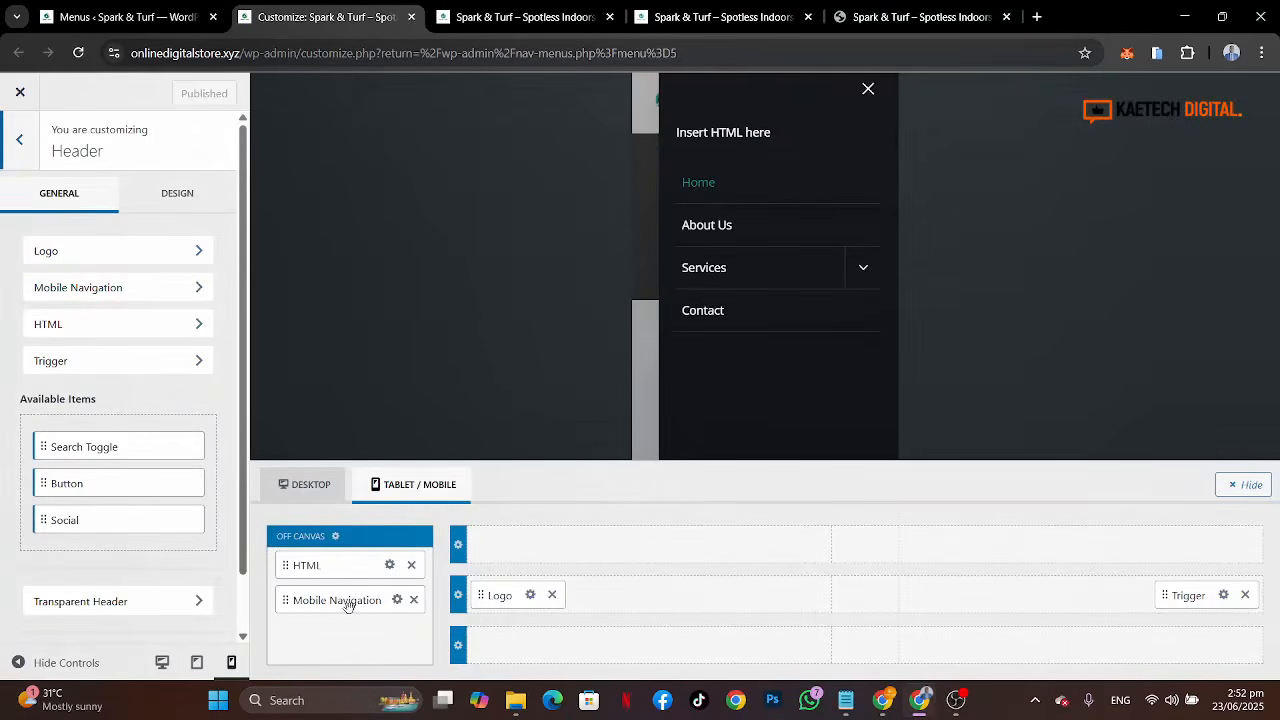
left_click(389, 566)
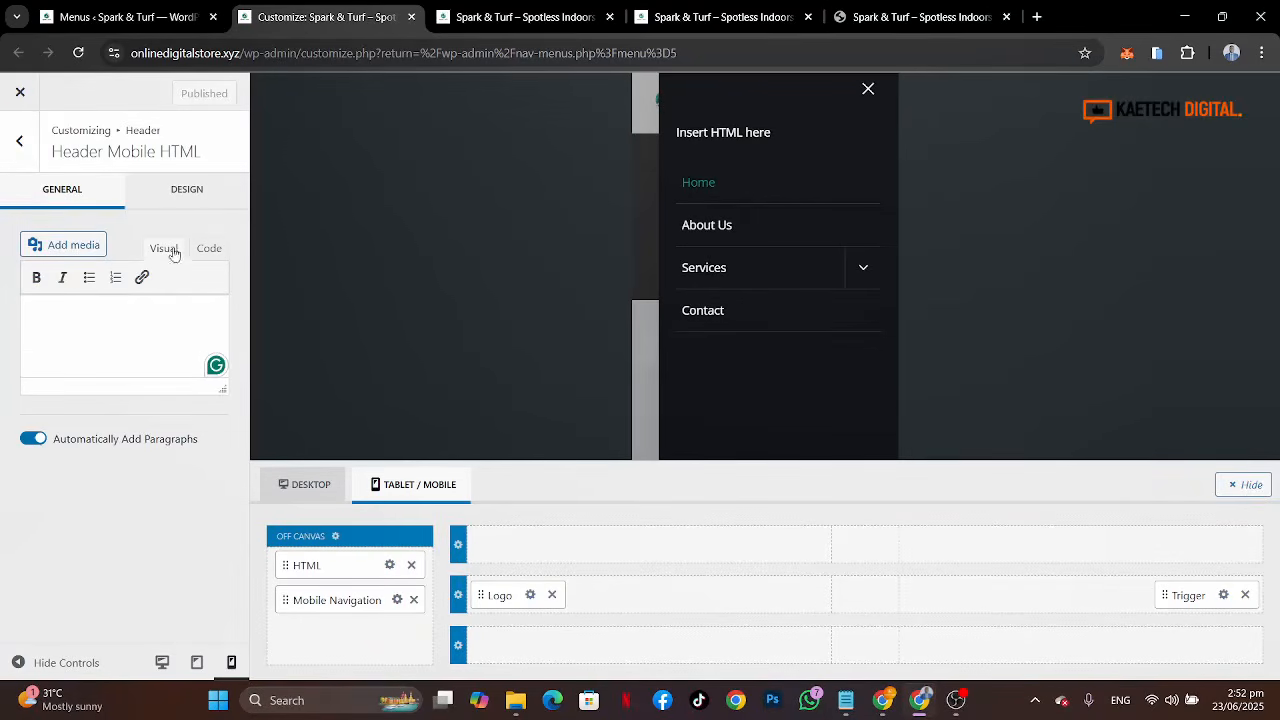
left_click(78, 246)
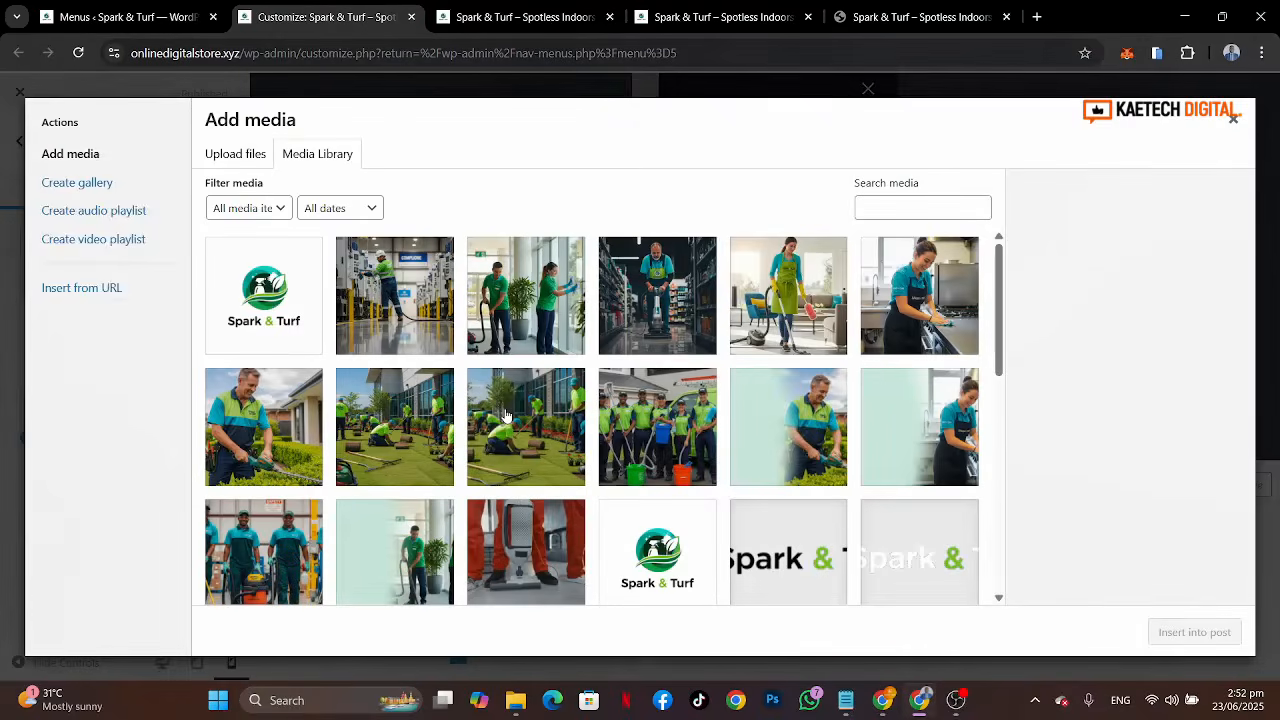
left_click(885, 553)
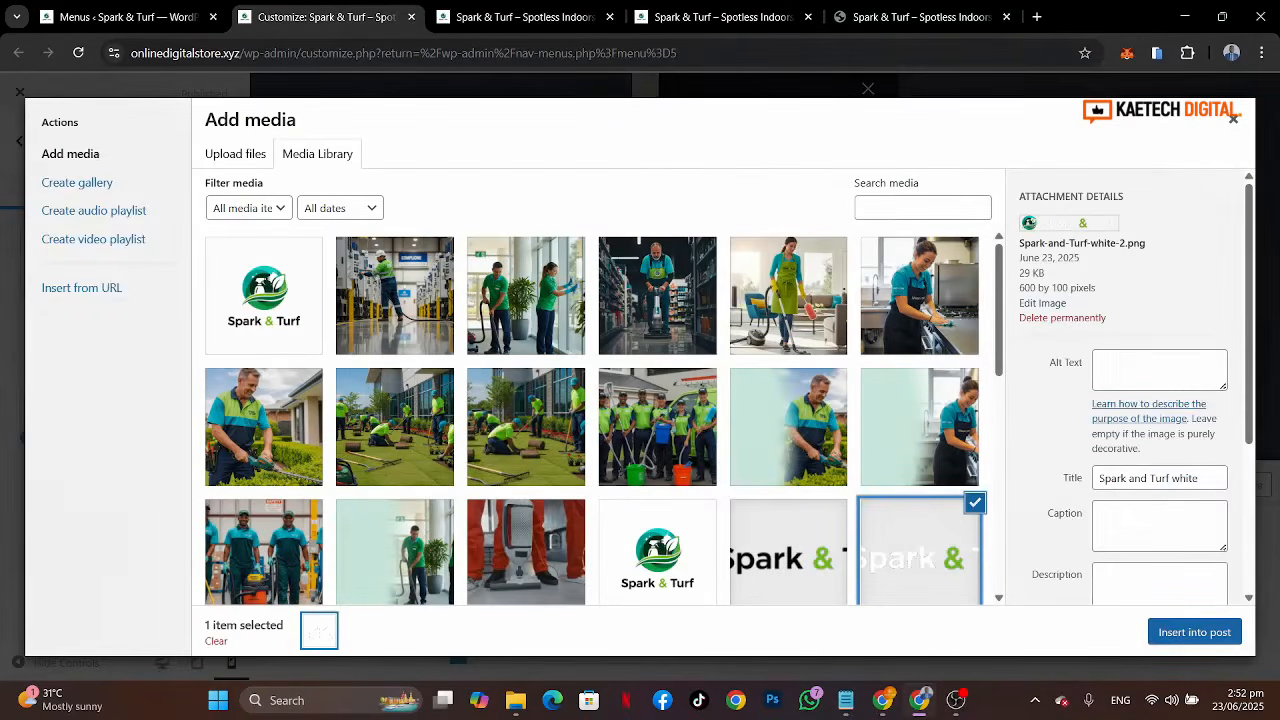
left_click(1194, 632)
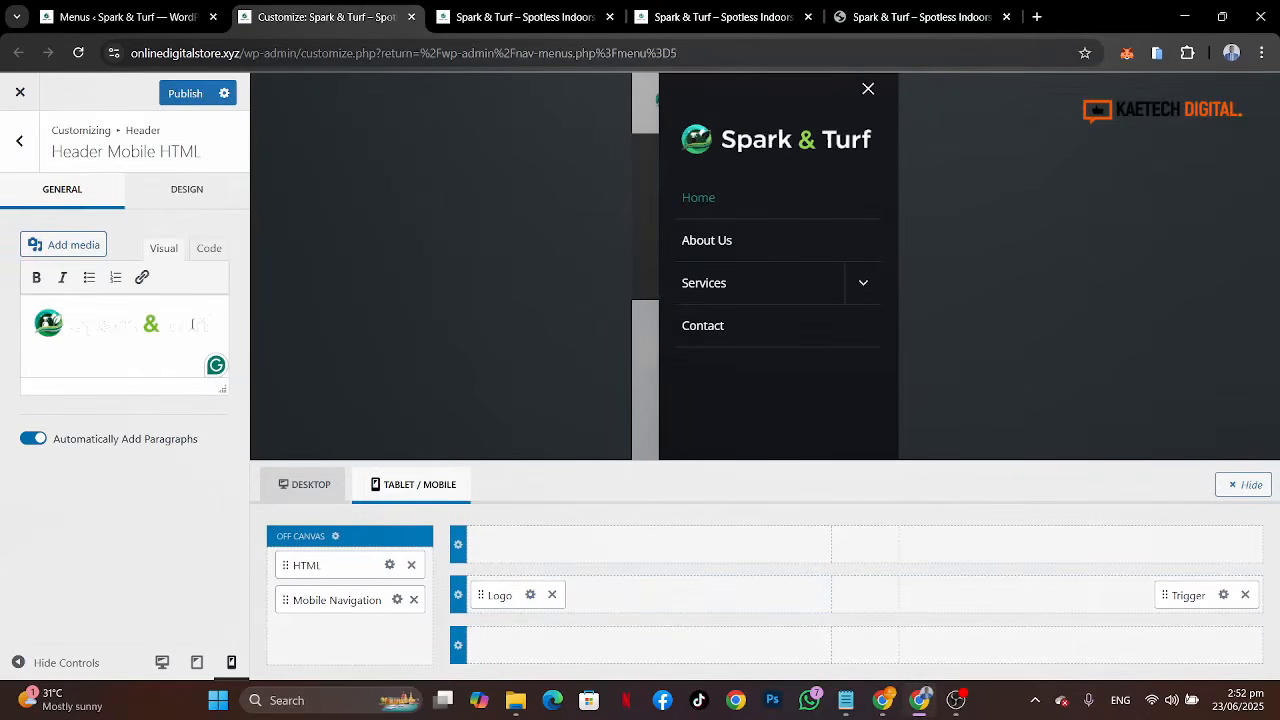
Step: Link the logo image to the Home page
left_click(216, 323)
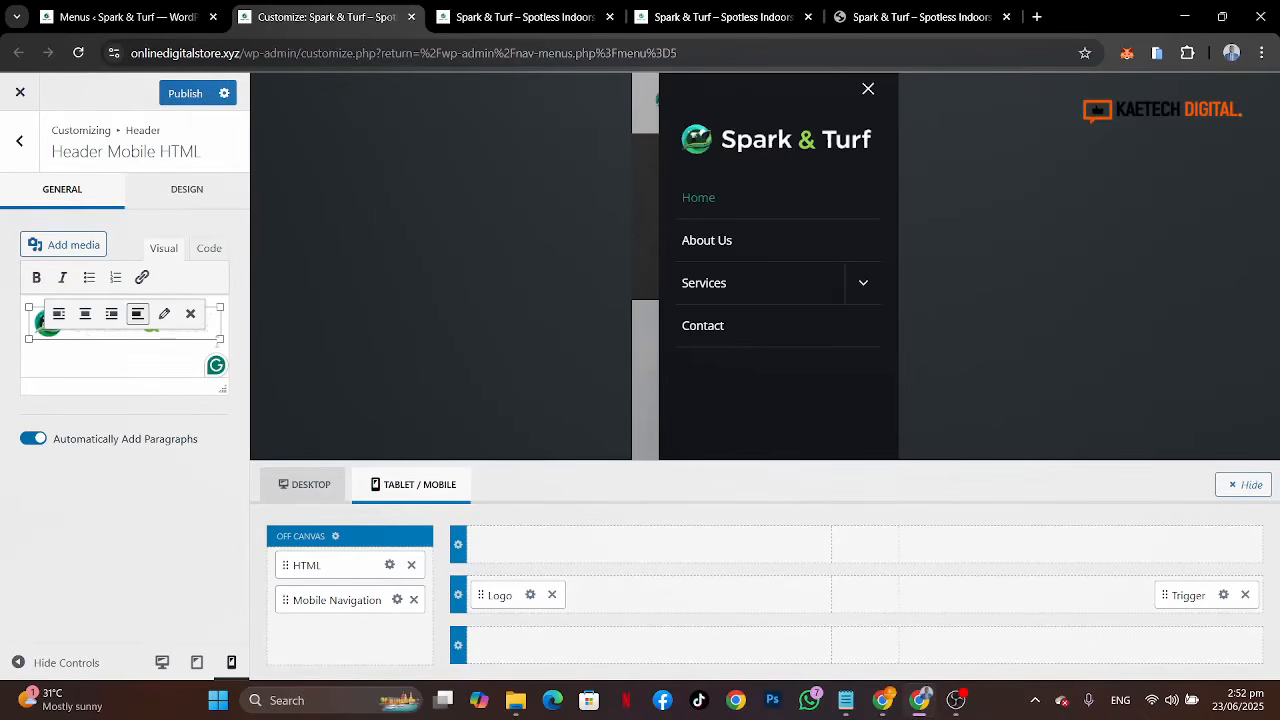
left_click(142, 278)
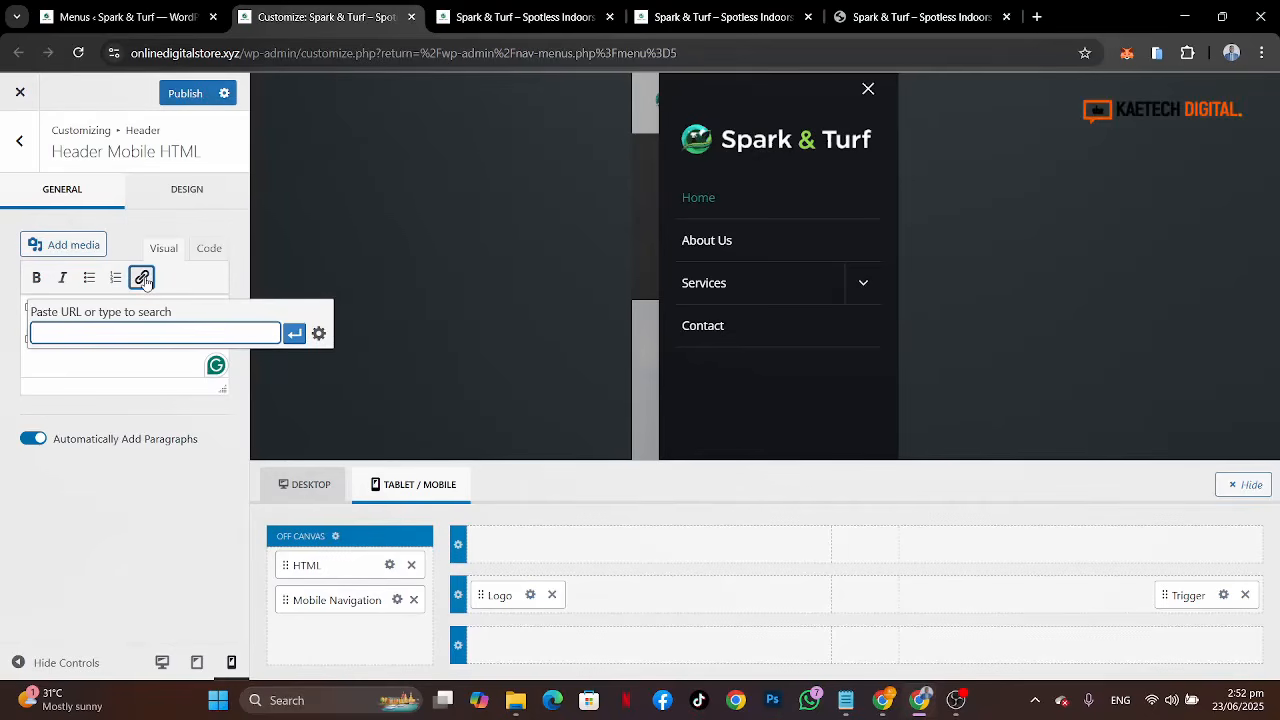
type("home")
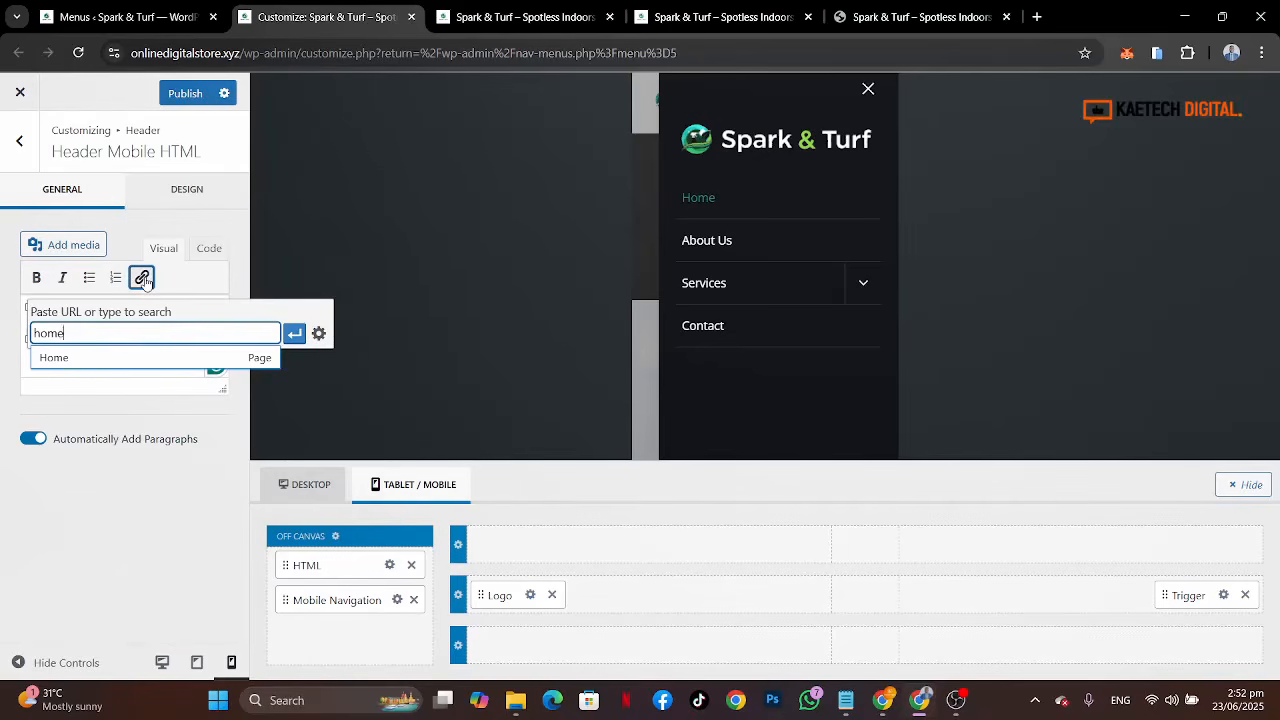
left_click(75, 359)
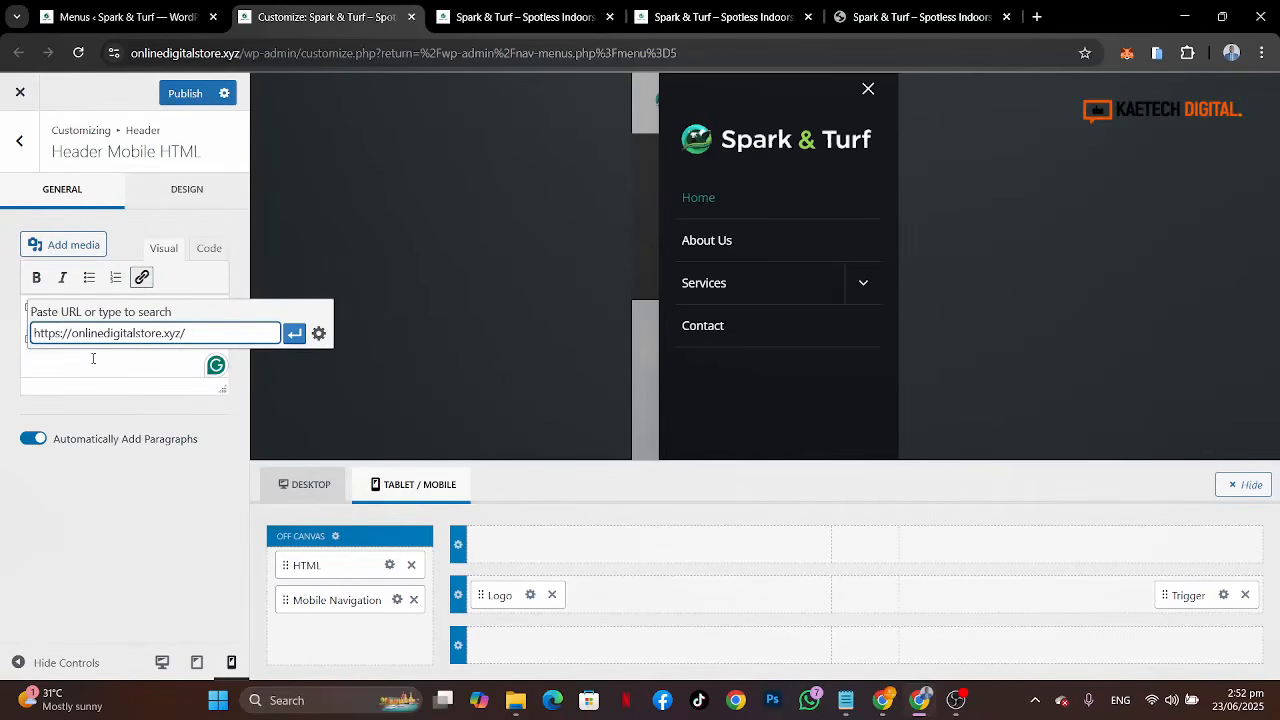
left_click(294, 333)
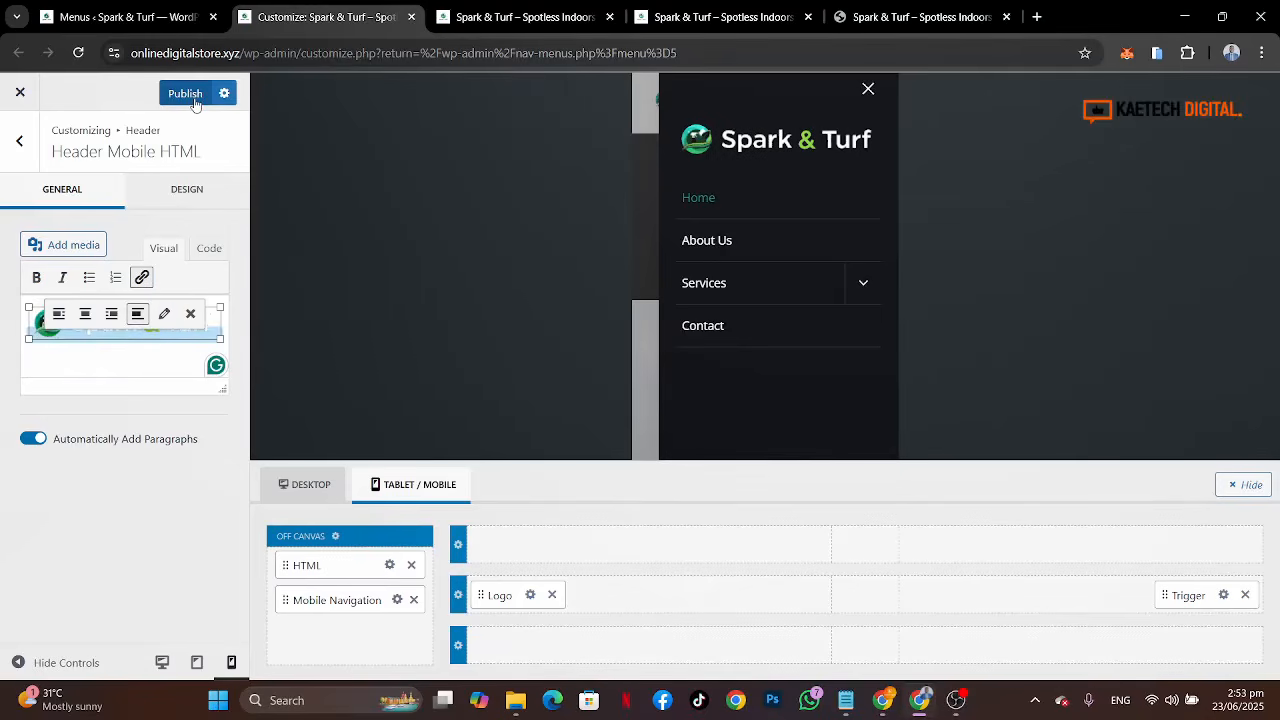
Step: Set the off-canvas popup background to the dark green palette swatch
left_click(333, 537)
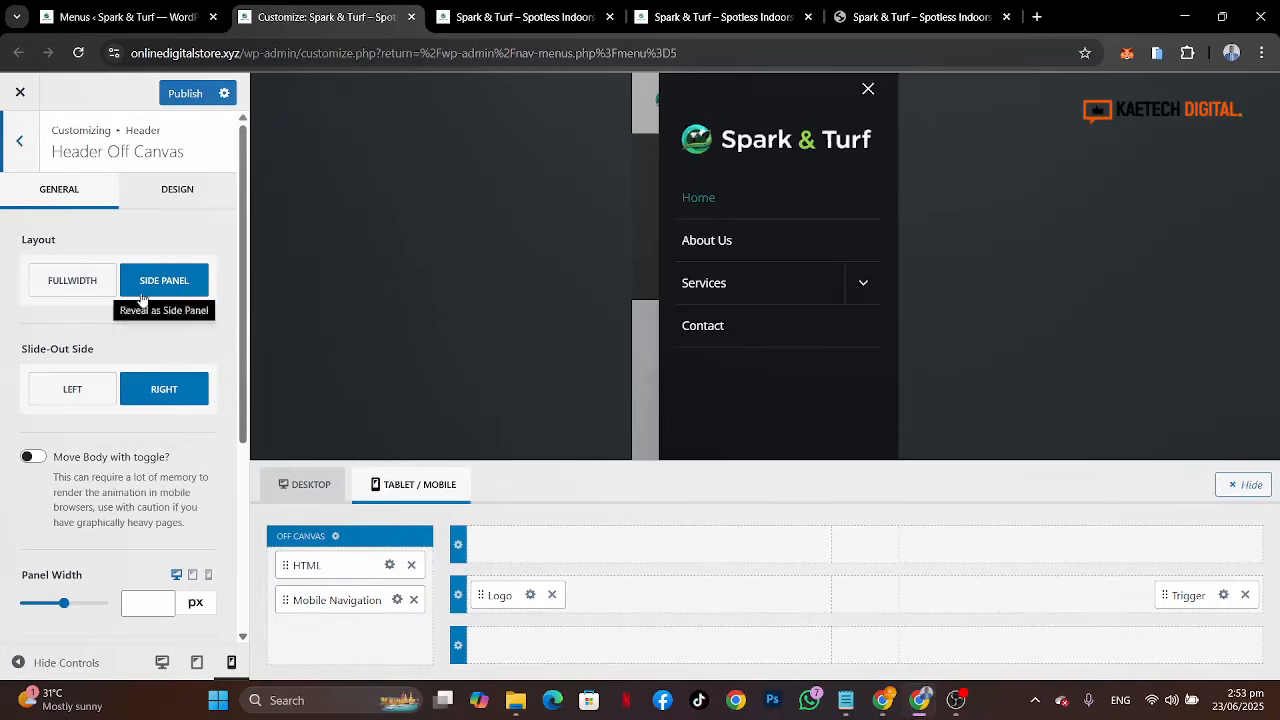
left_click(181, 195)
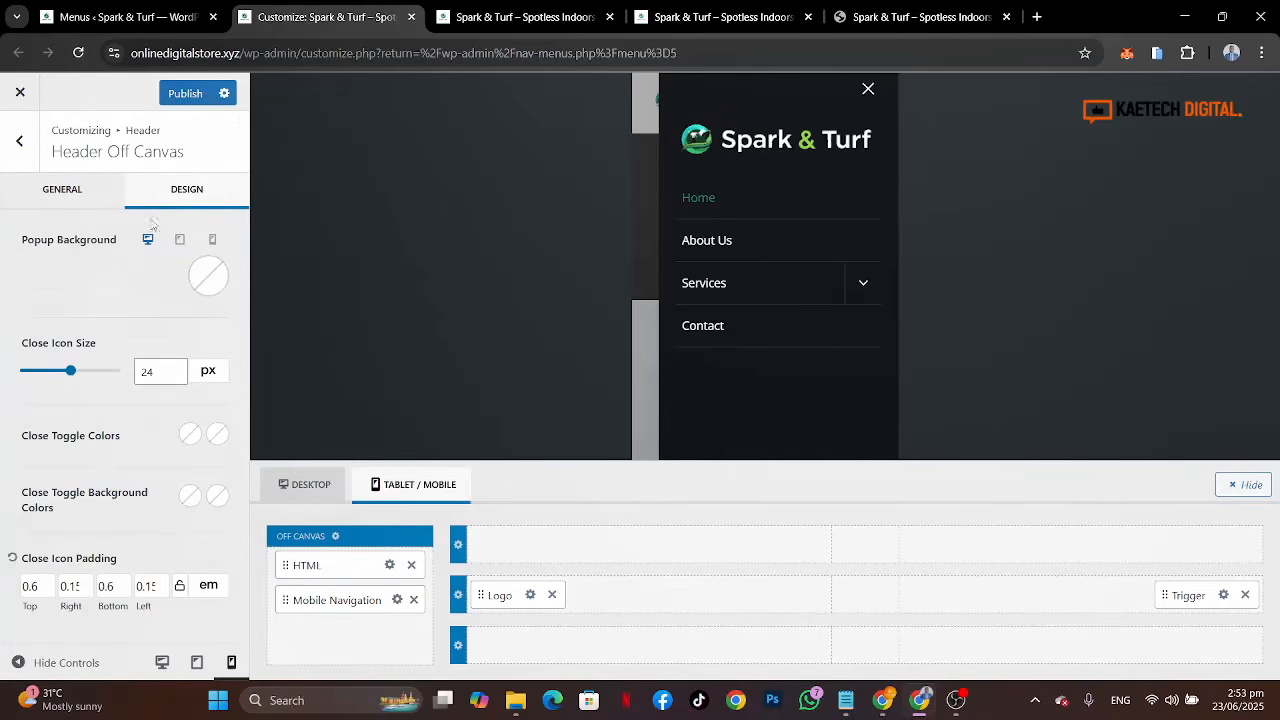
left_click(209, 280)
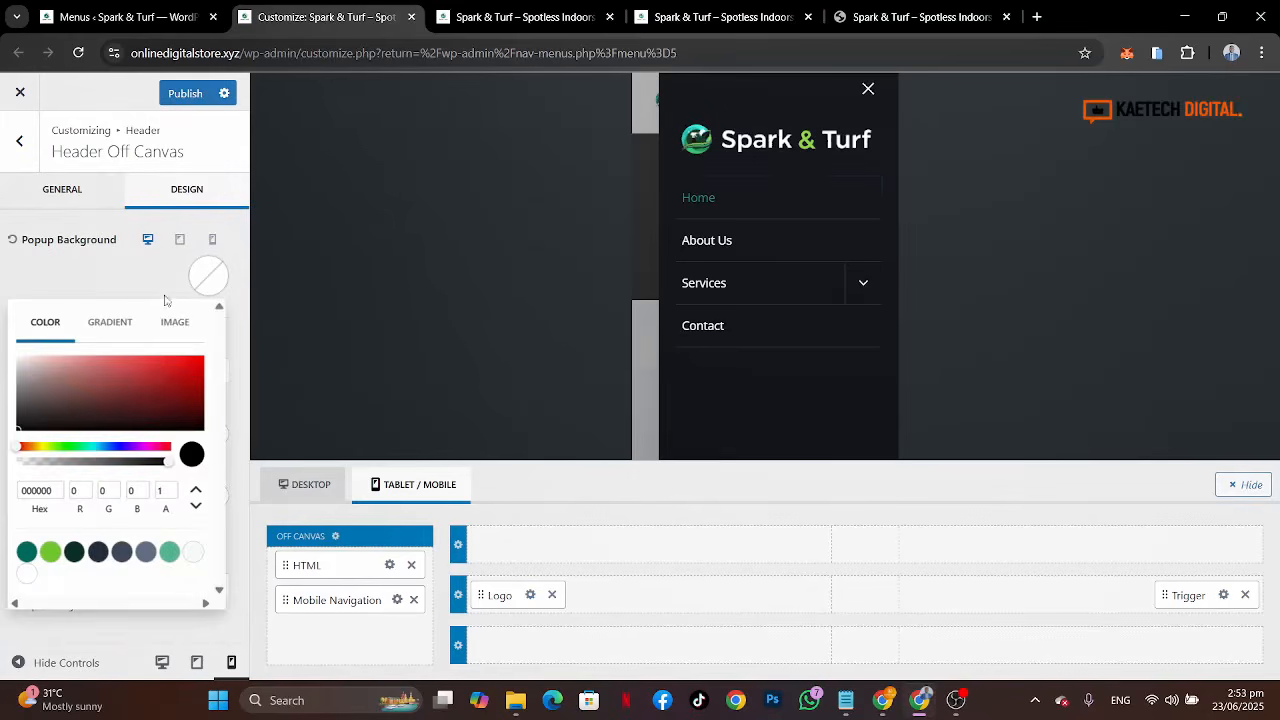
left_click(74, 553)
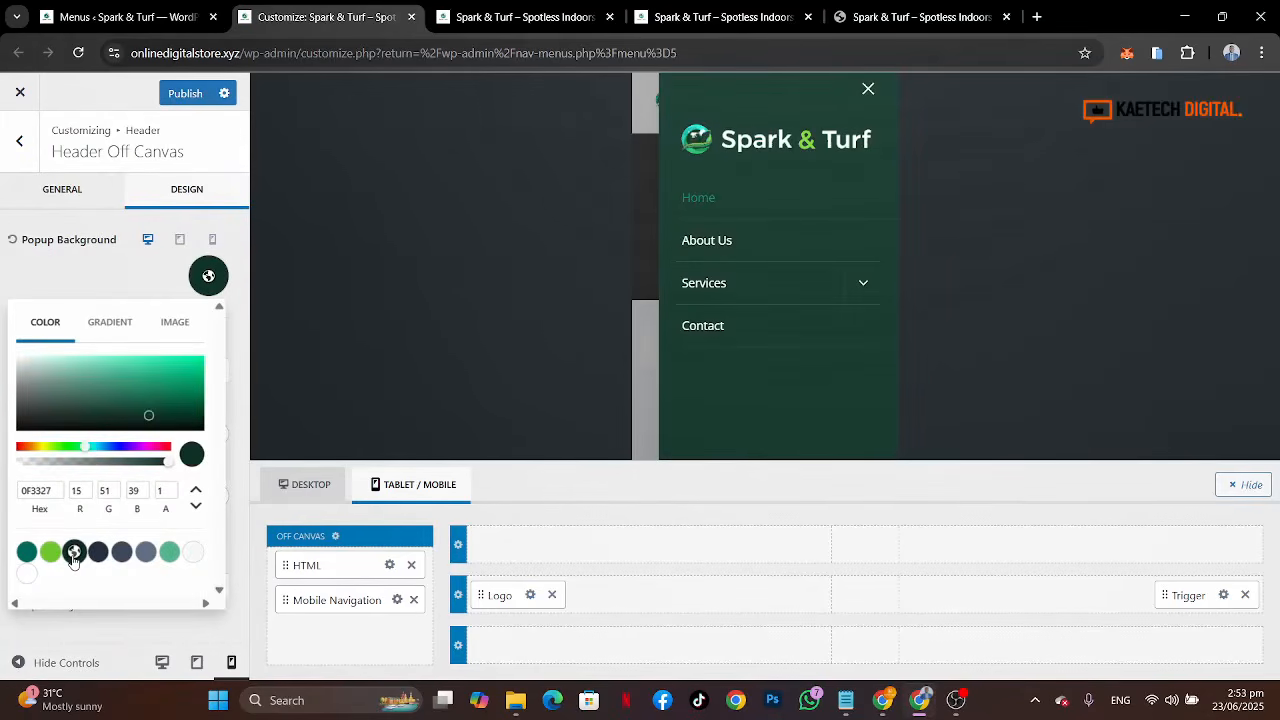
left_click(111, 275)
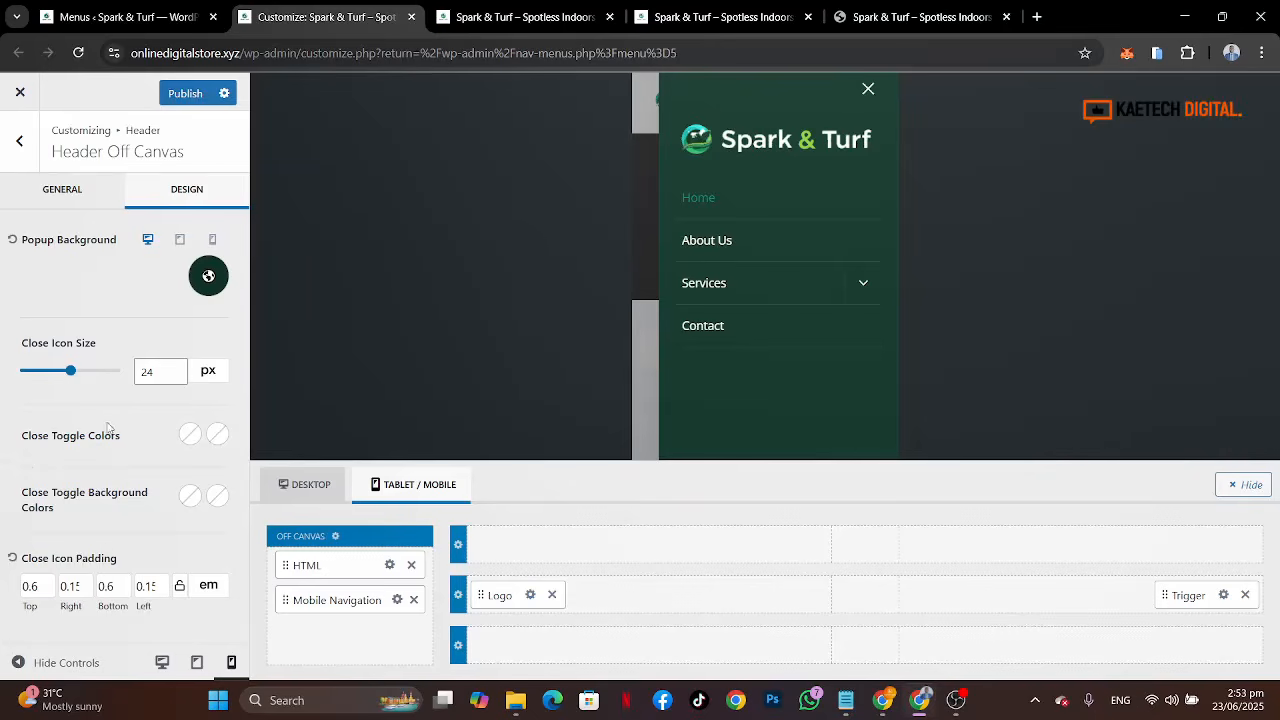
Step: Set the mobile navigation hover and active link colors to the light green palette swatch
left_click(397, 602)
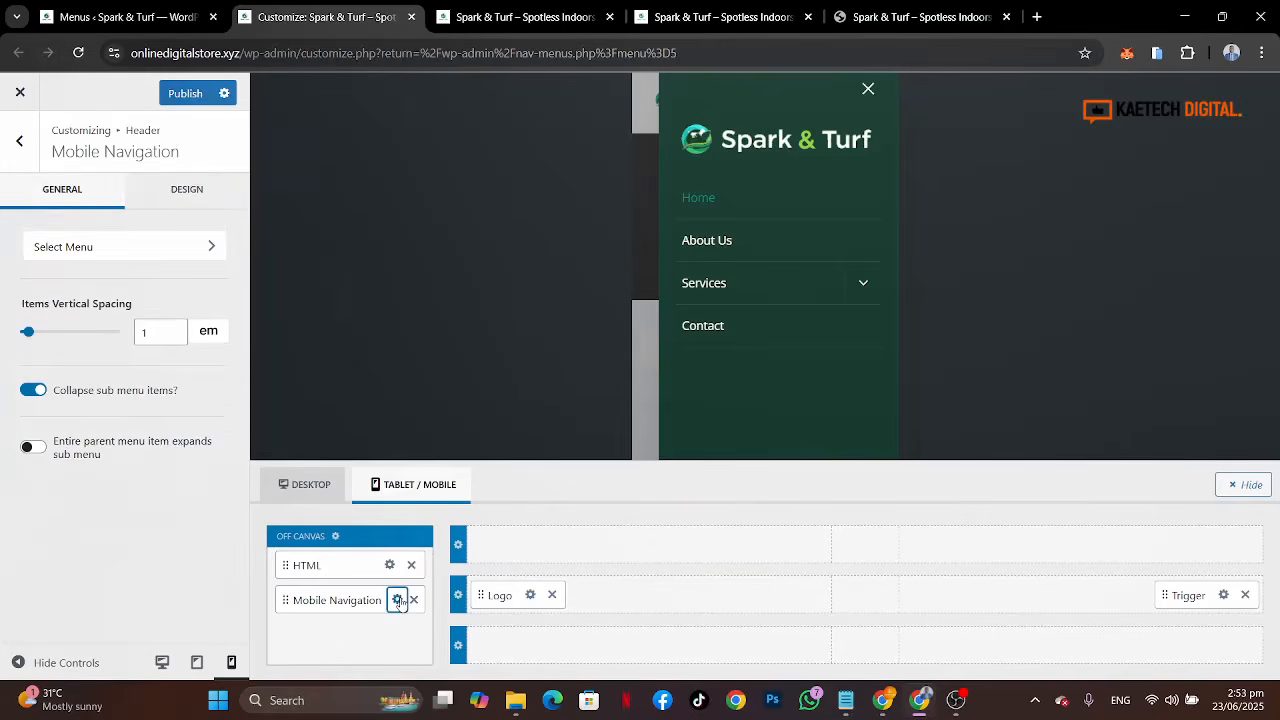
left_click(183, 197)
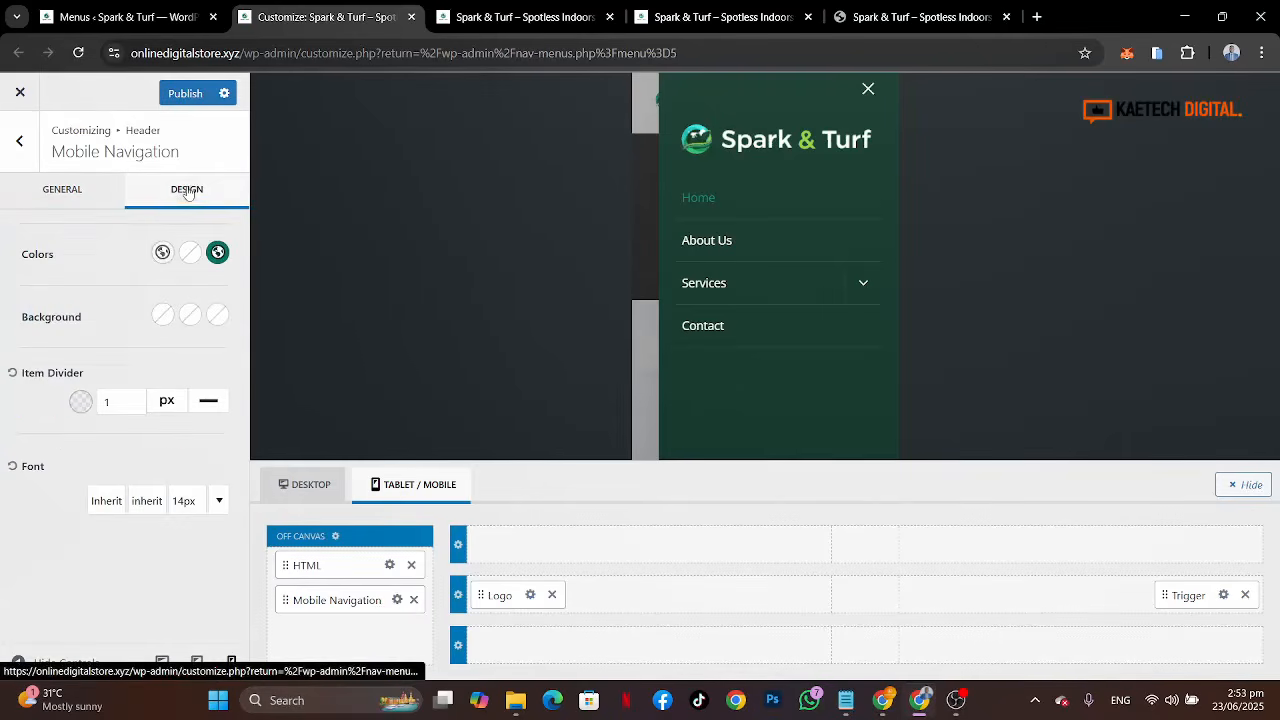
left_click(190, 252)
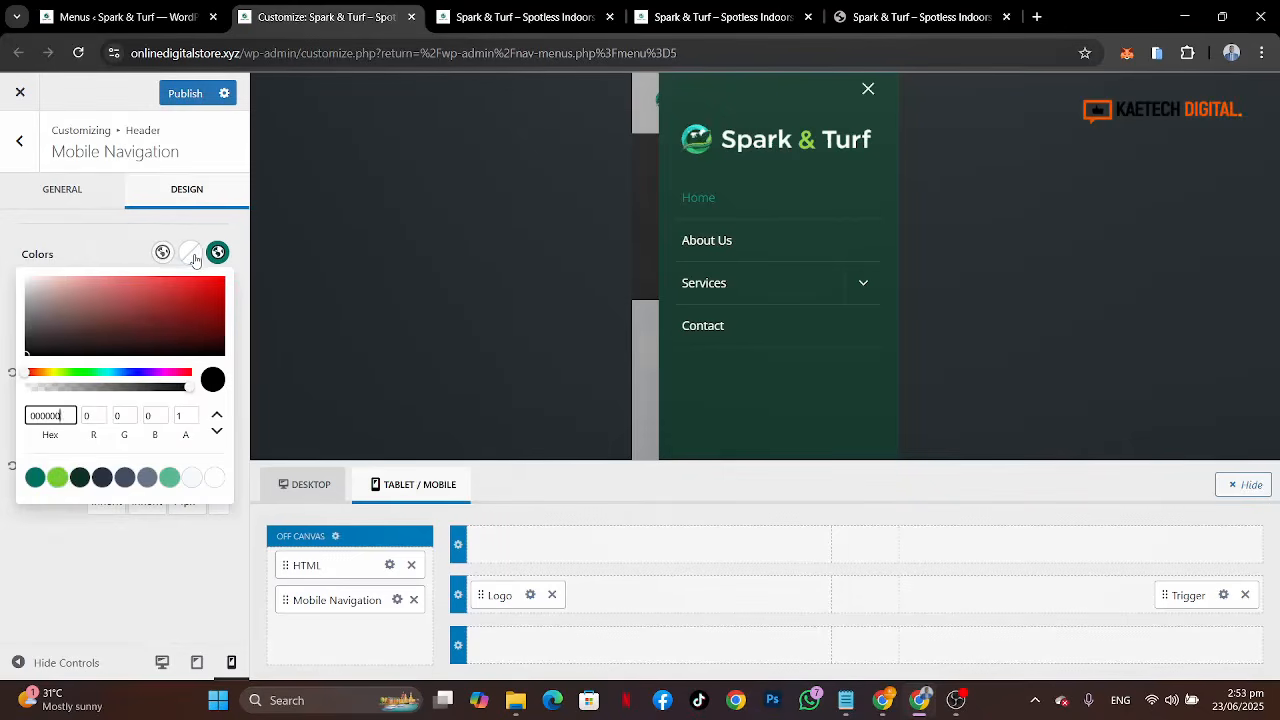
left_click(57, 478)
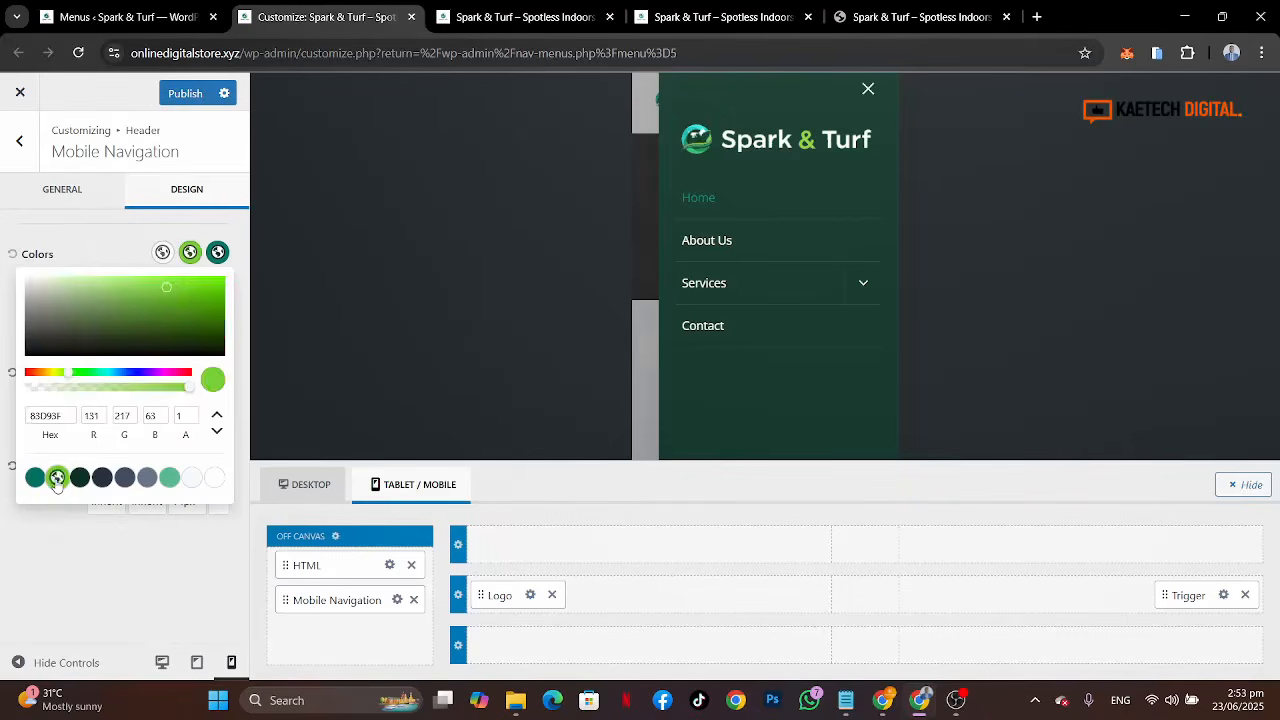
left_click(217, 252)
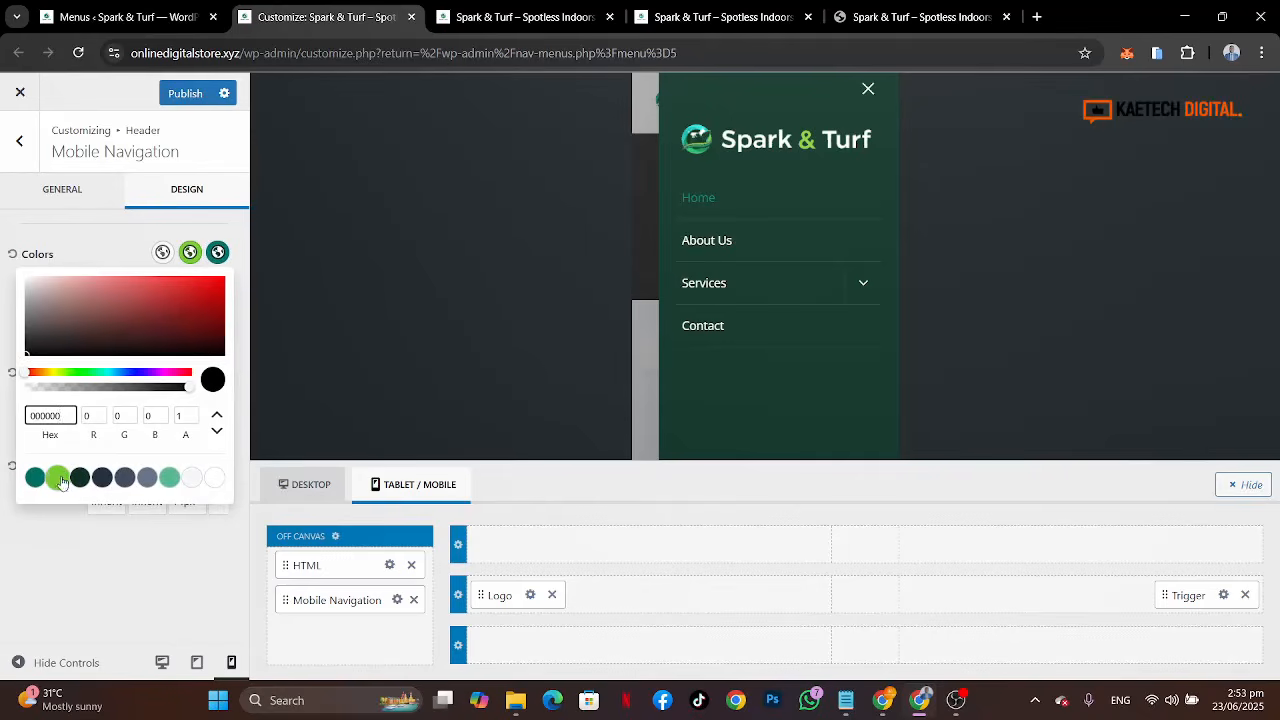
right_click(59, 484)
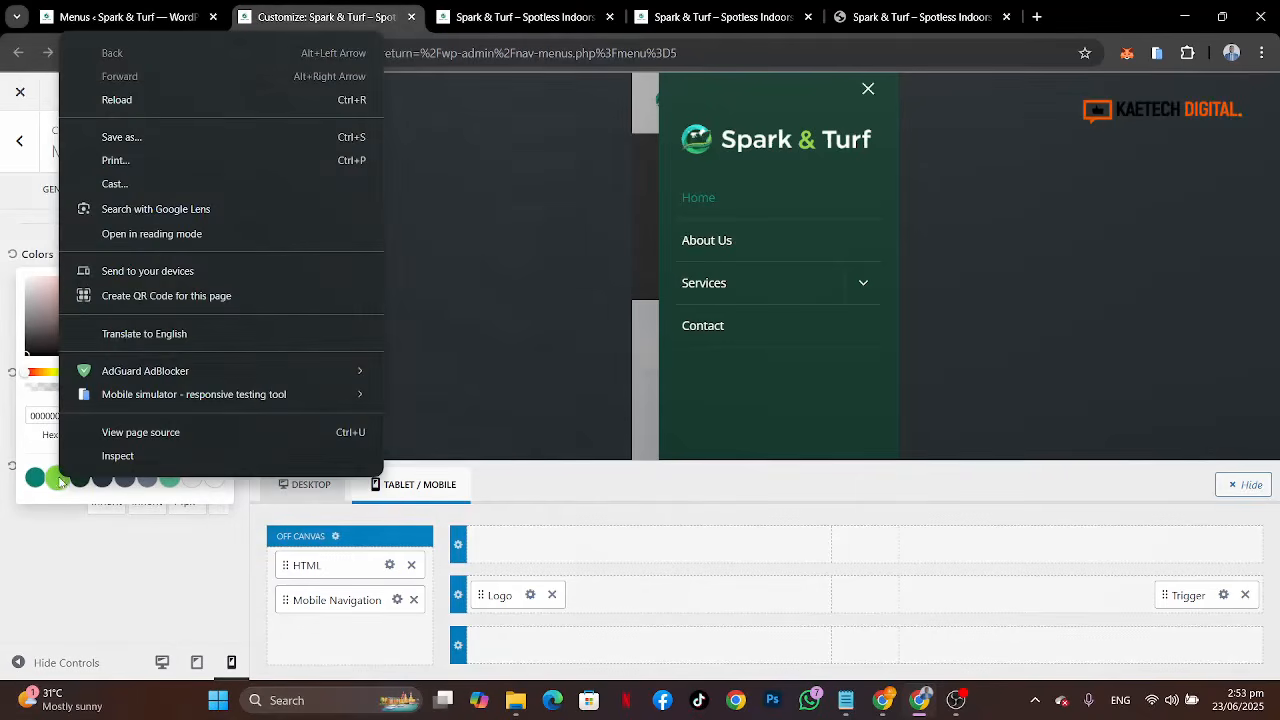
left_click(47, 497)
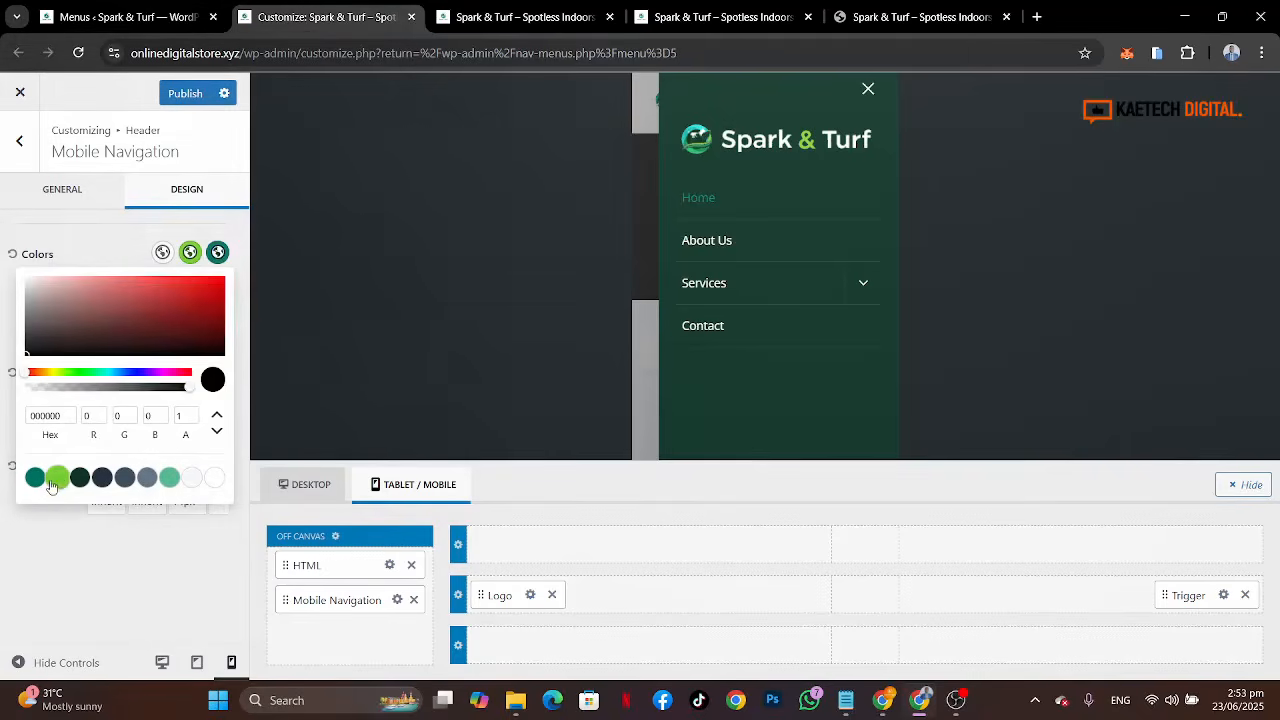
left_click(57, 478)
left_click(87, 233)
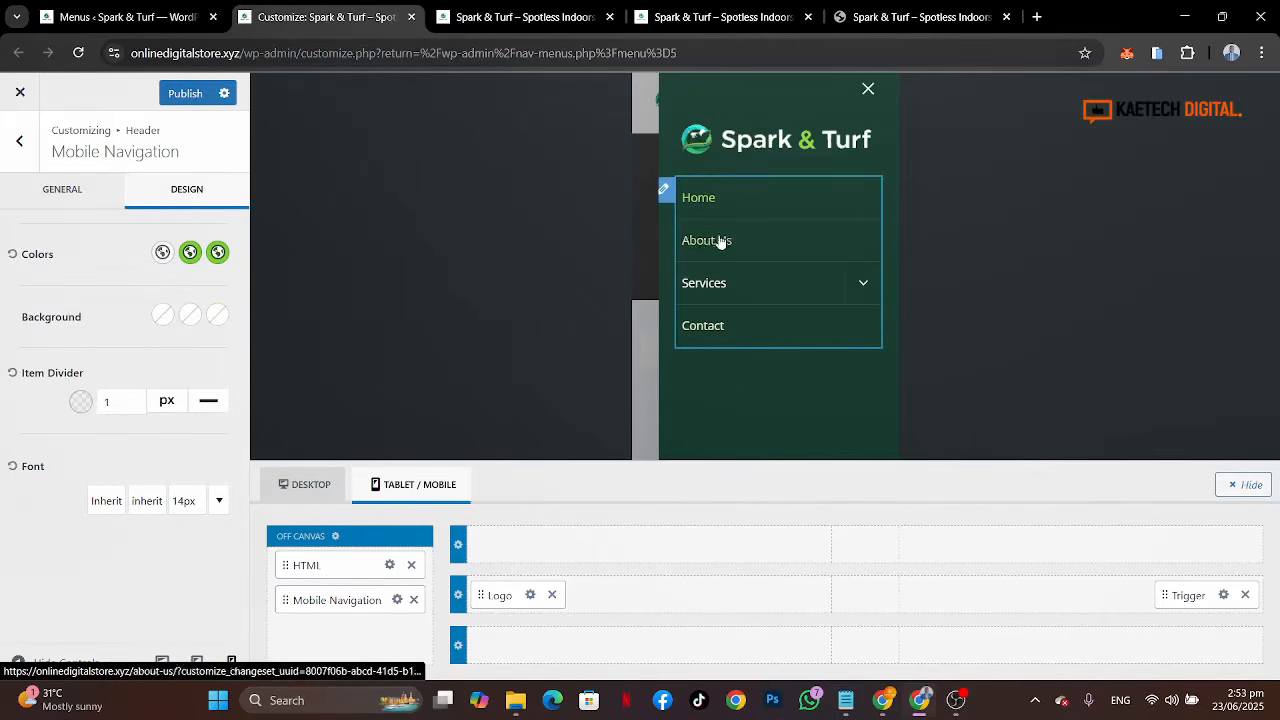
Step: Expand and collapse the Services submenu in the off-canvas preview to check the styling
left_click(862, 281)
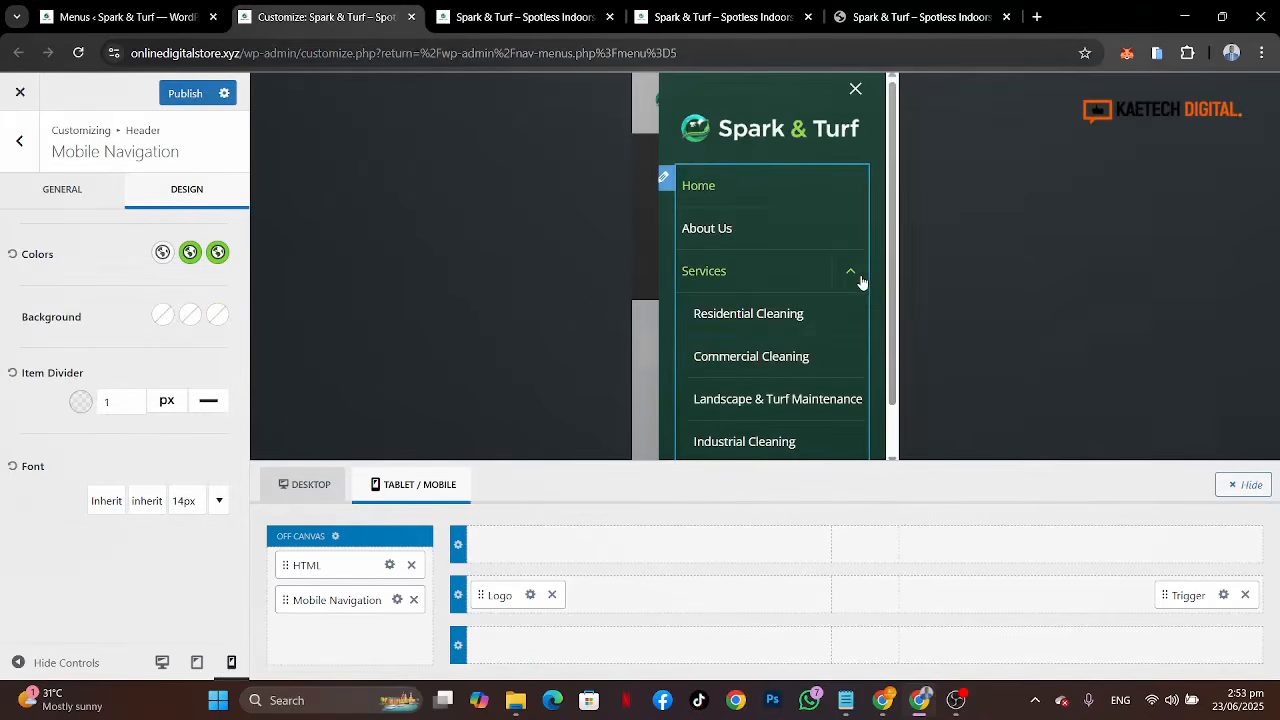
left_click(855, 279)
left_click(857, 279)
left_click(857, 279)
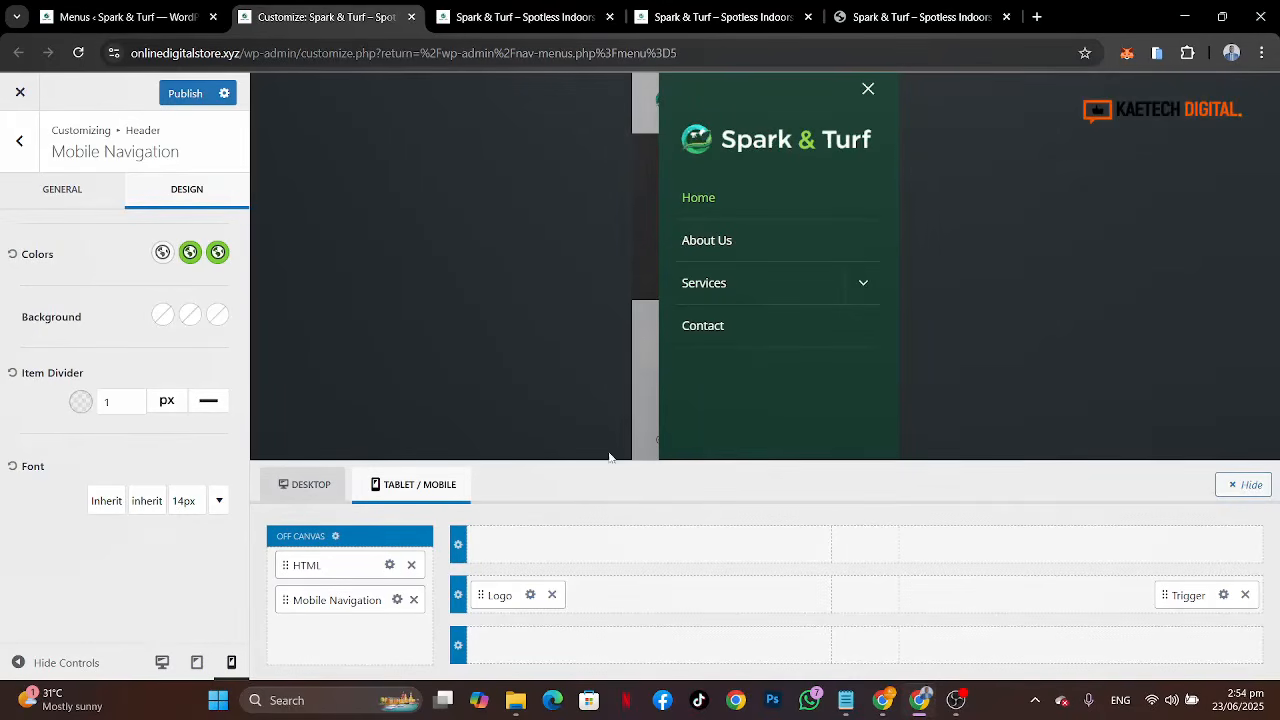
Step: Set the mobile navigation font transform to uppercase
left_click(862, 285)
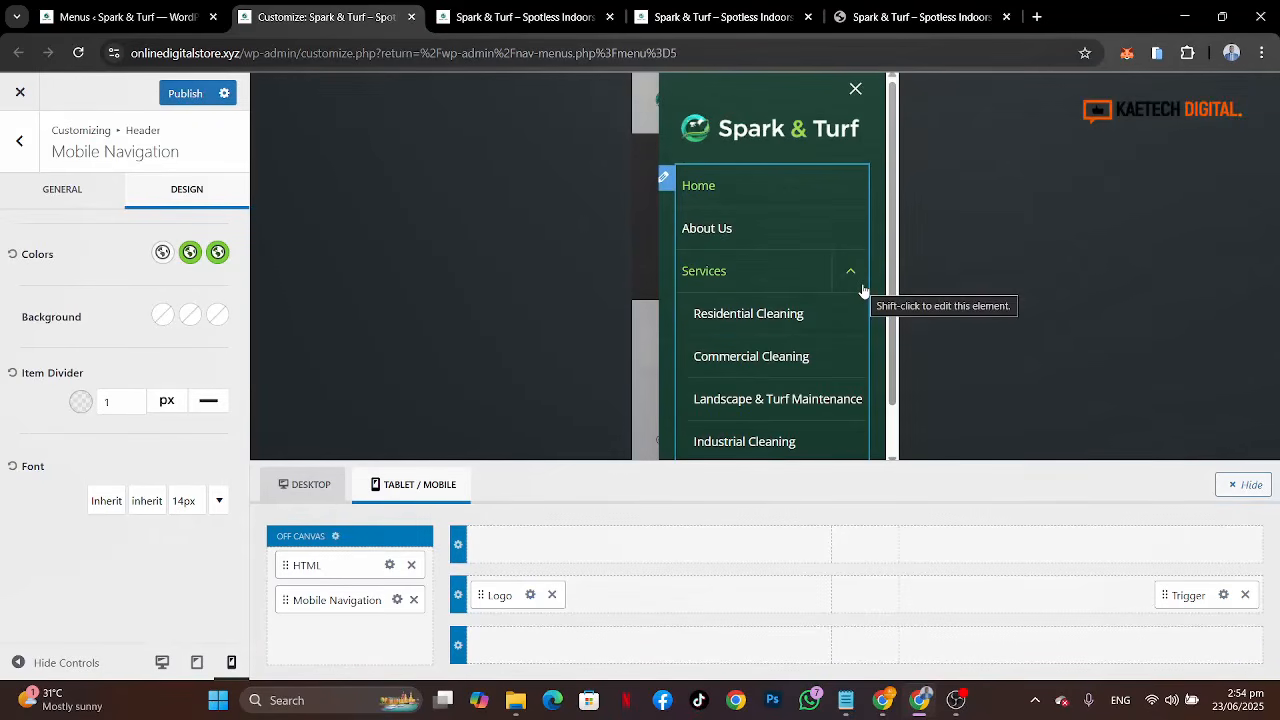
left_click(850, 275)
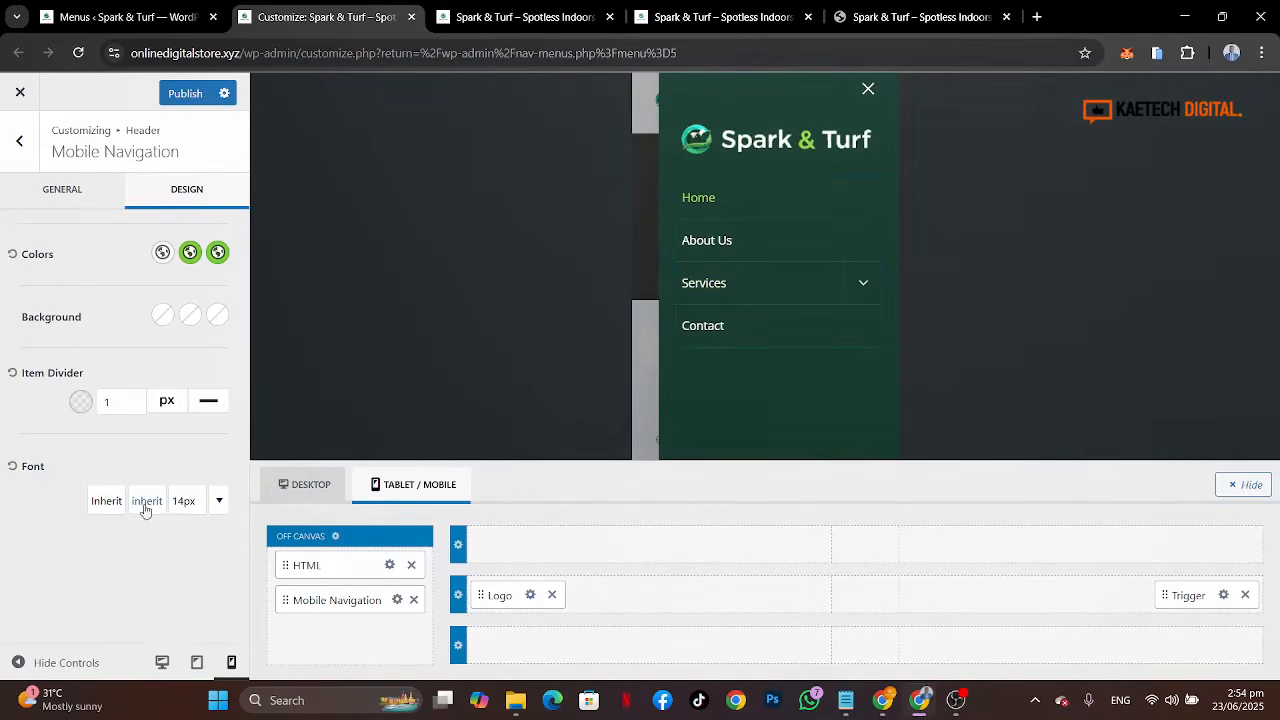
left_click(184, 506)
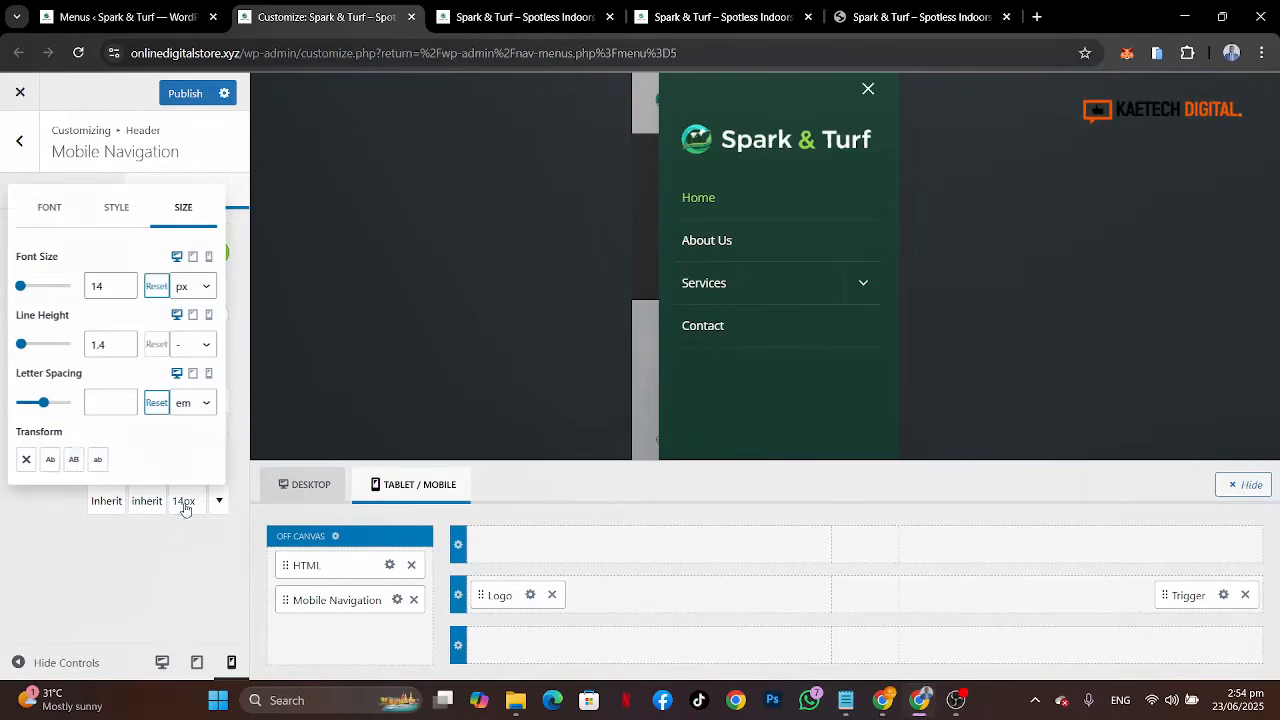
left_click(75, 459)
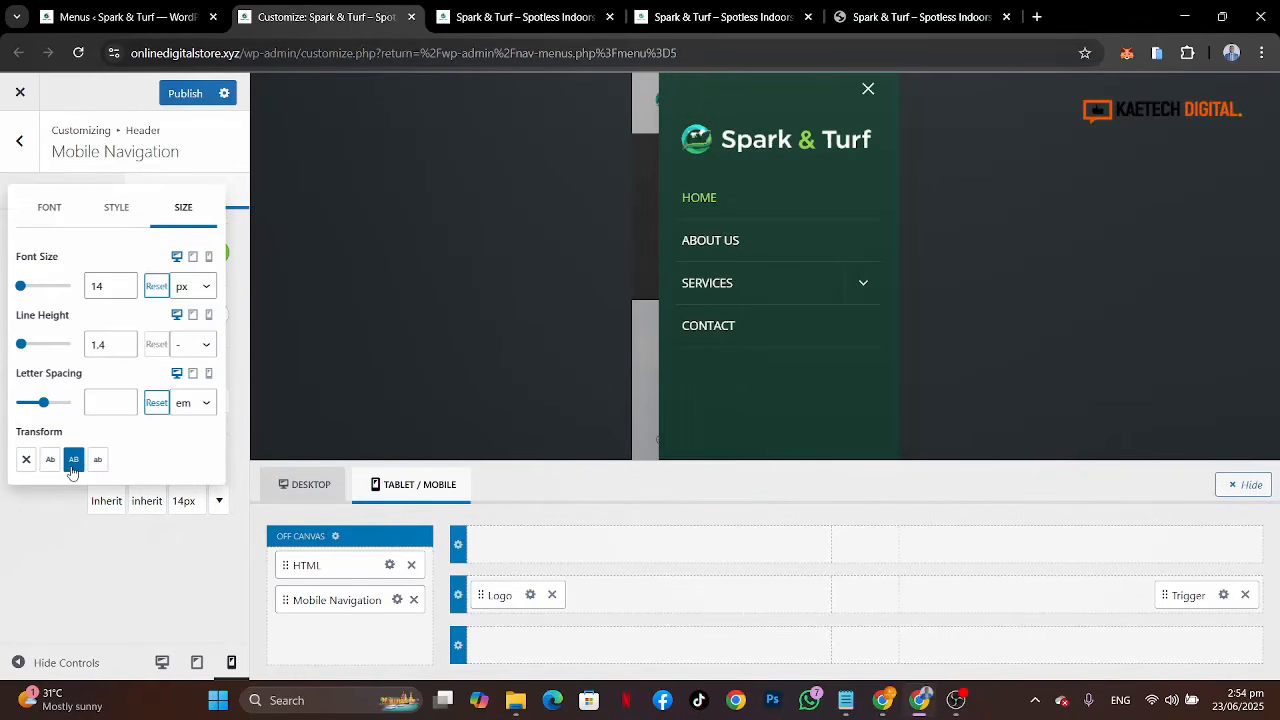
left_click(61, 526)
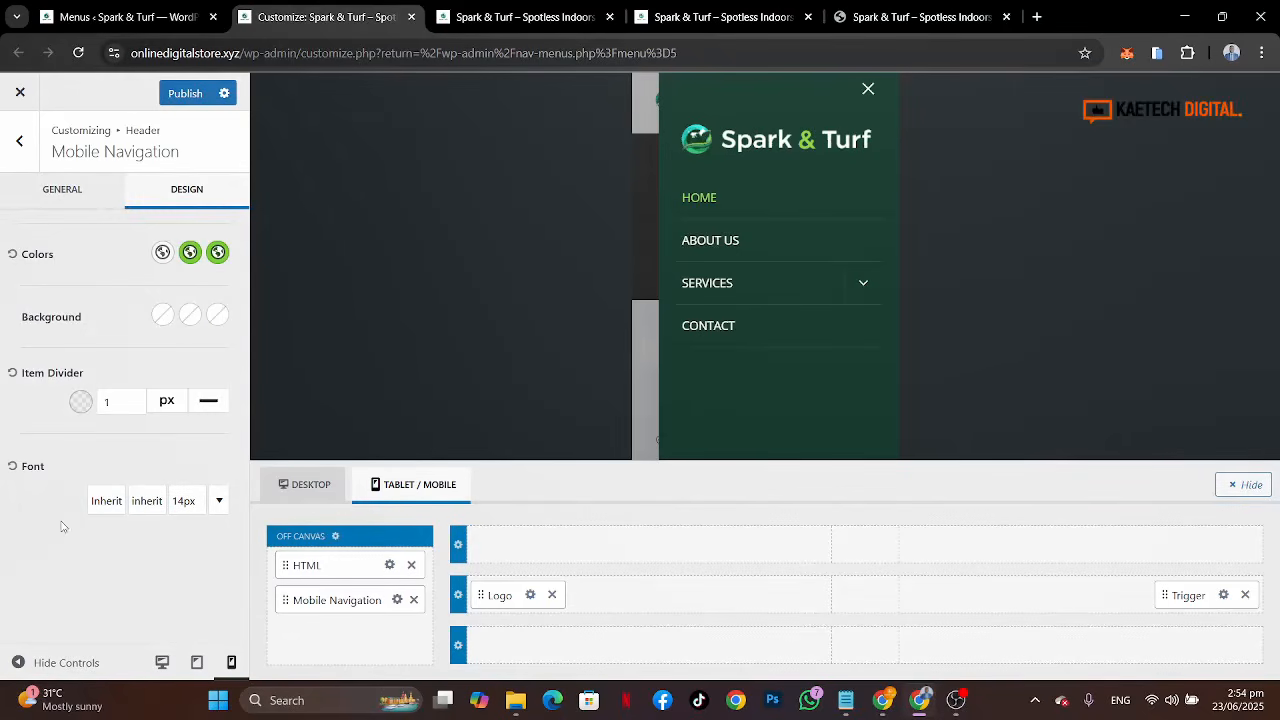
Step: Set the mobile navigation font size to 13 px for the mobile device
left_click(180, 501)
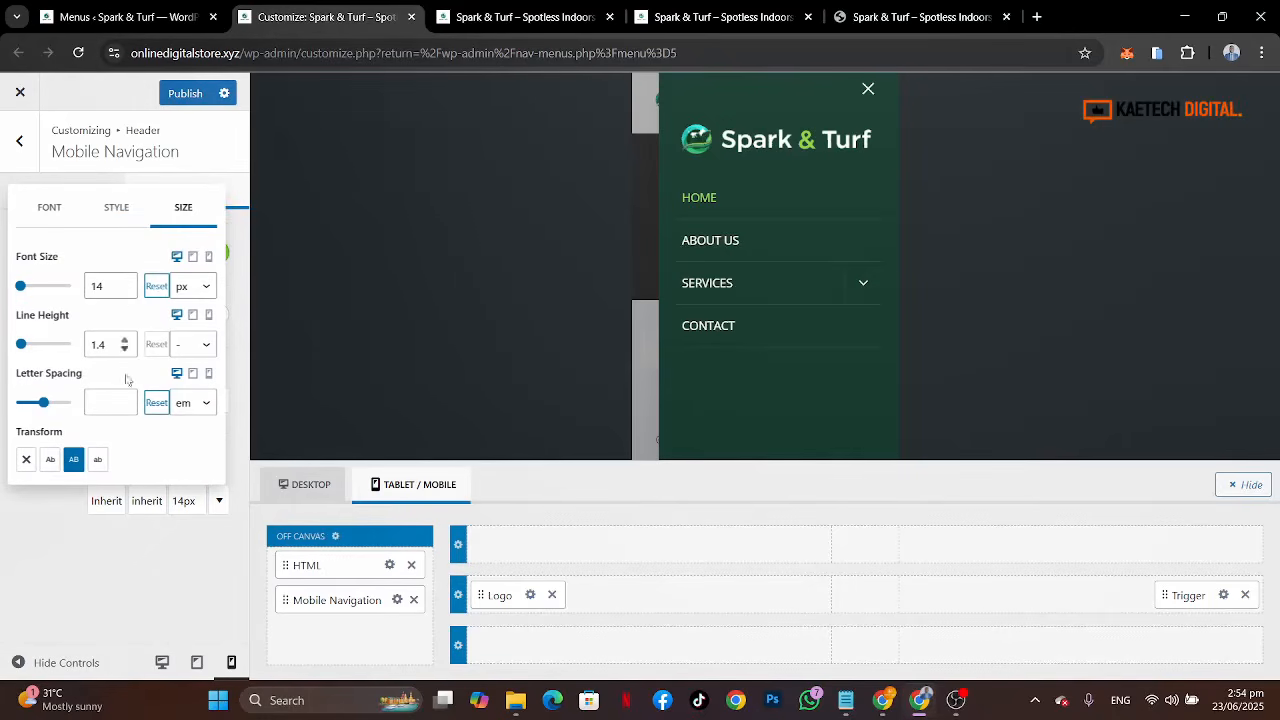
left_click(66, 534)
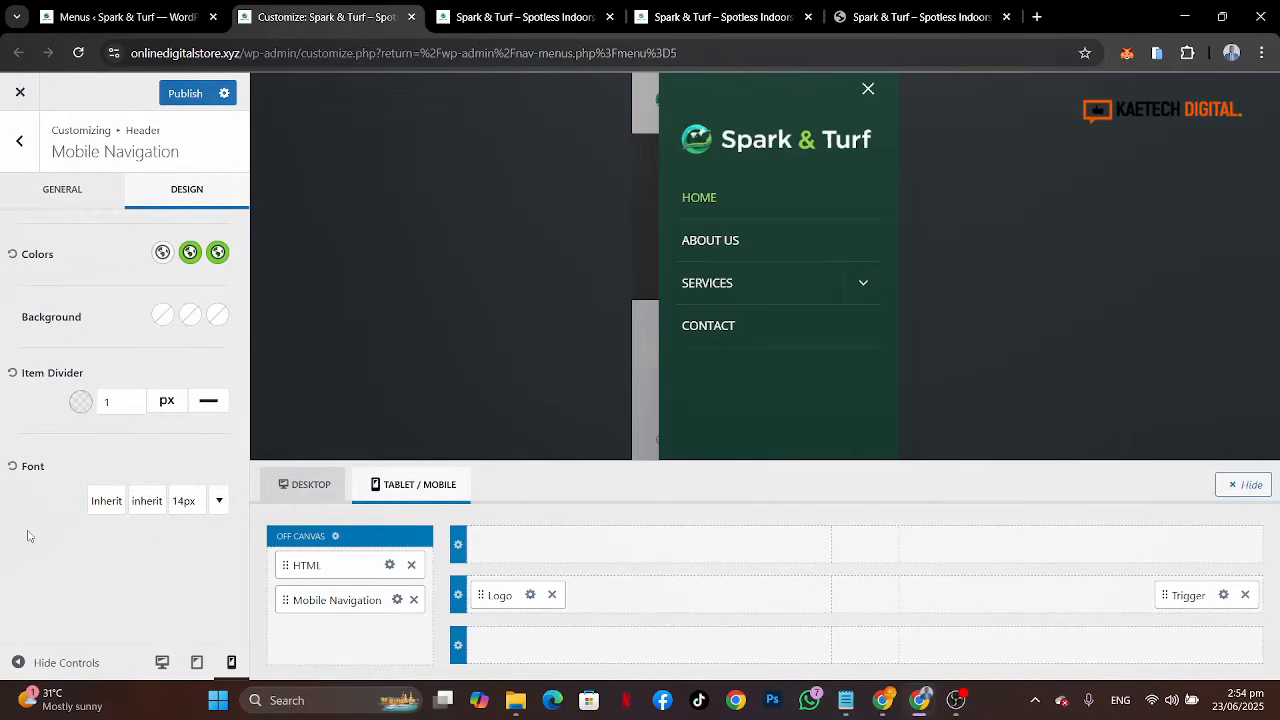
left_click(182, 508)
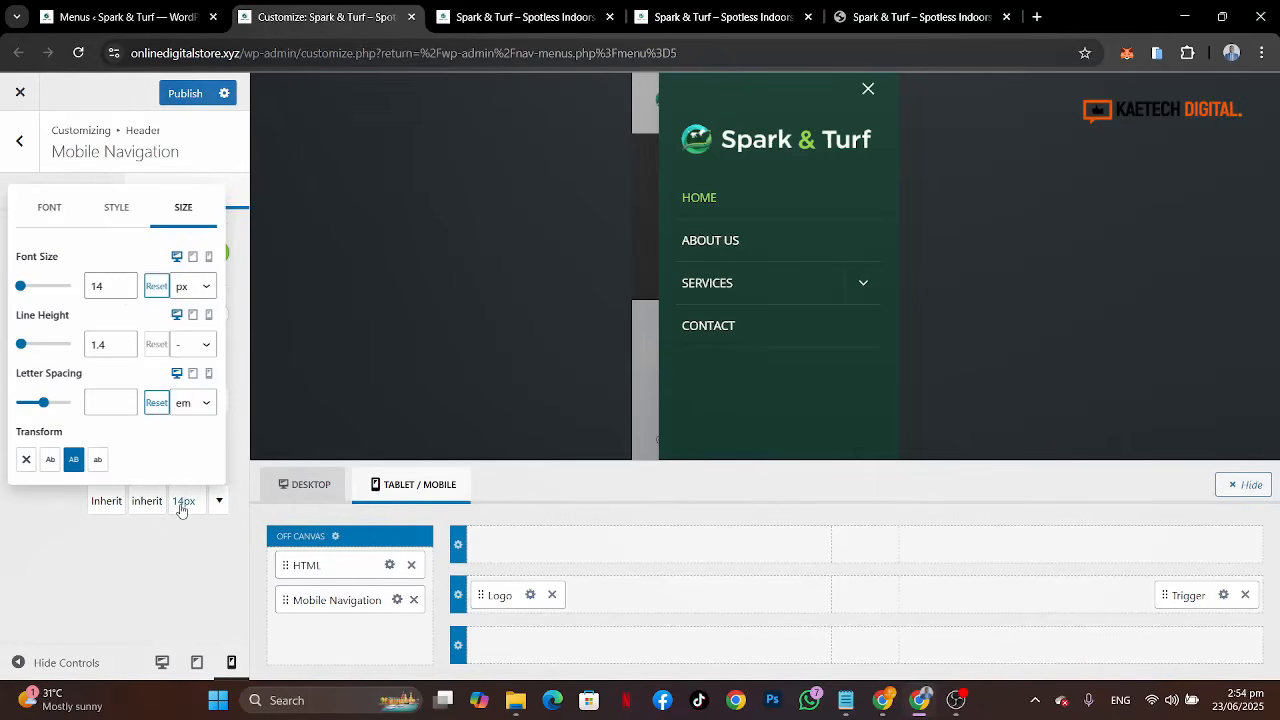
left_click(210, 257)
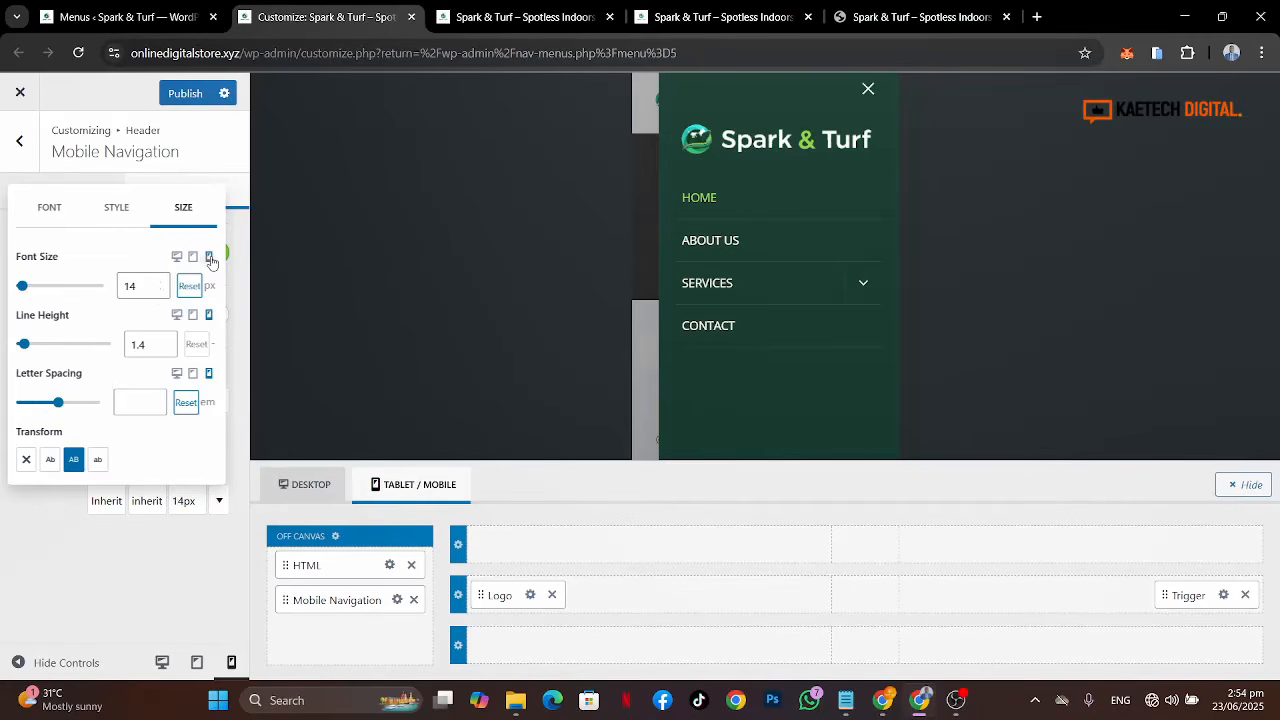
left_click(157, 291)
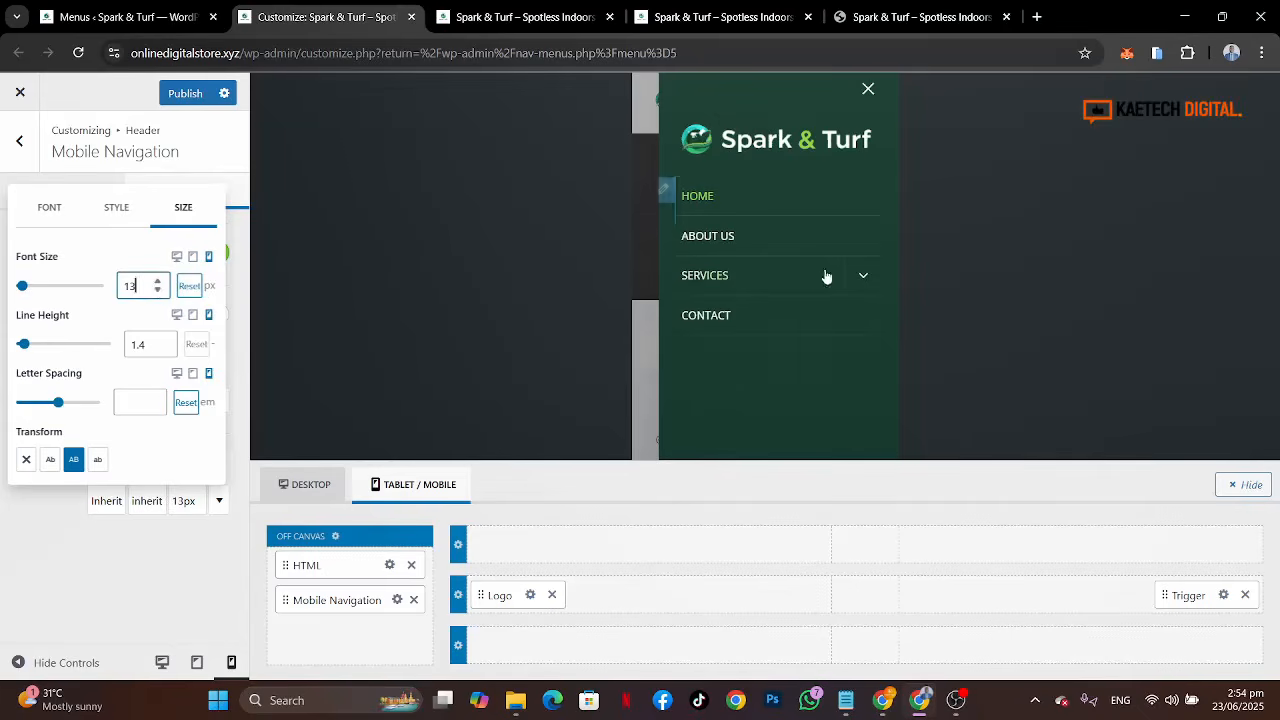
left_click(862, 277)
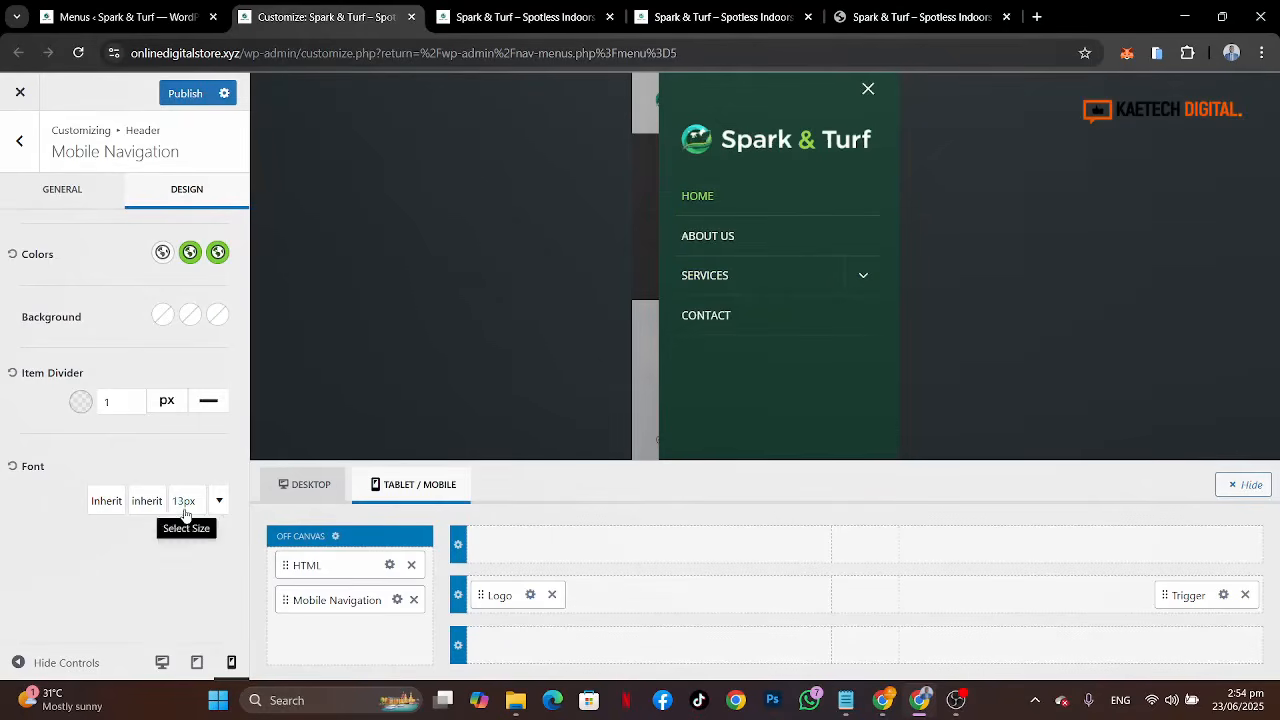
Step: Open and close the reference site's mobile menu to compare its styling
left_click(905, 15)
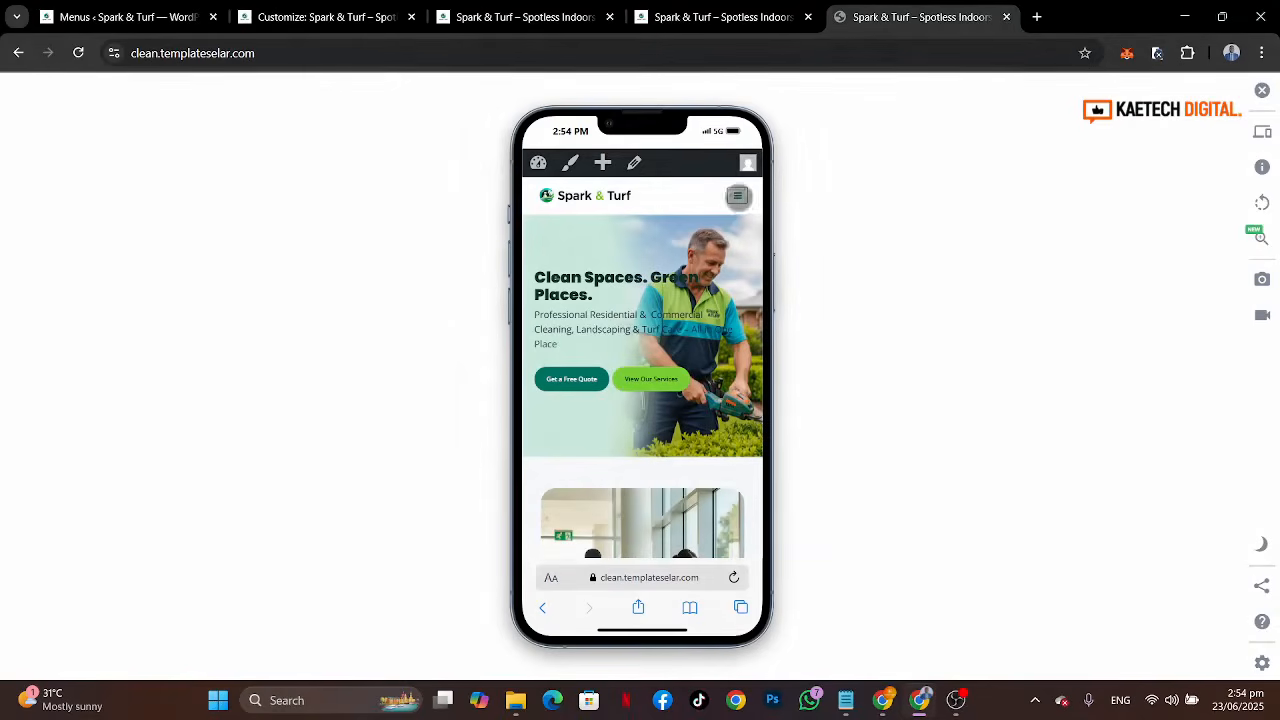
left_click(737, 195)
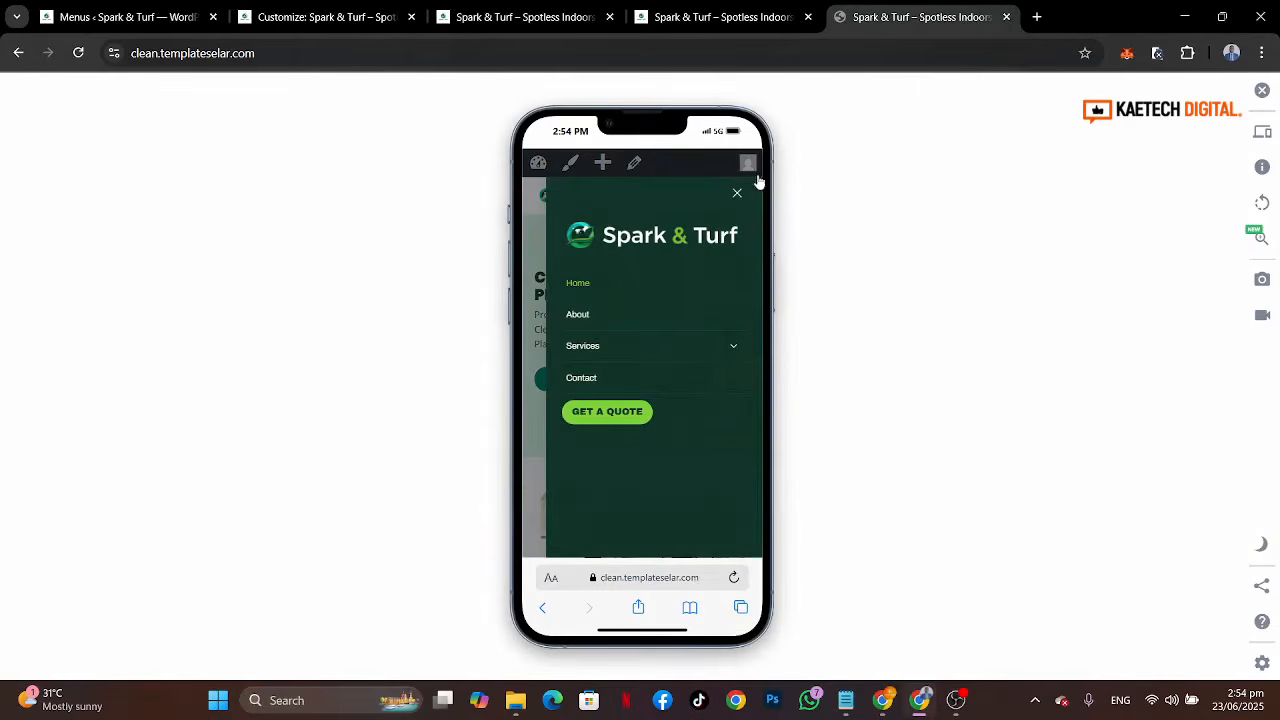
left_click(737, 195)
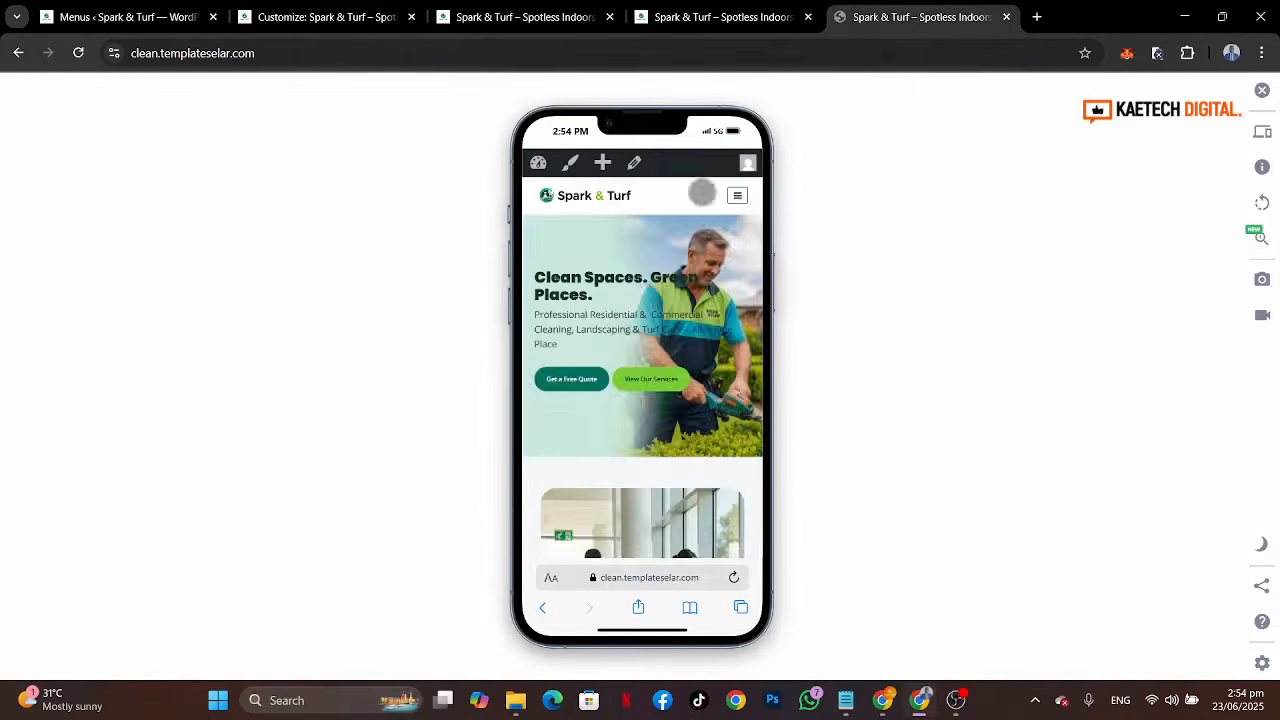
Step: Remove the uppercase transform and set the mobile navigation font size back to 14 px
left_click(326, 17)
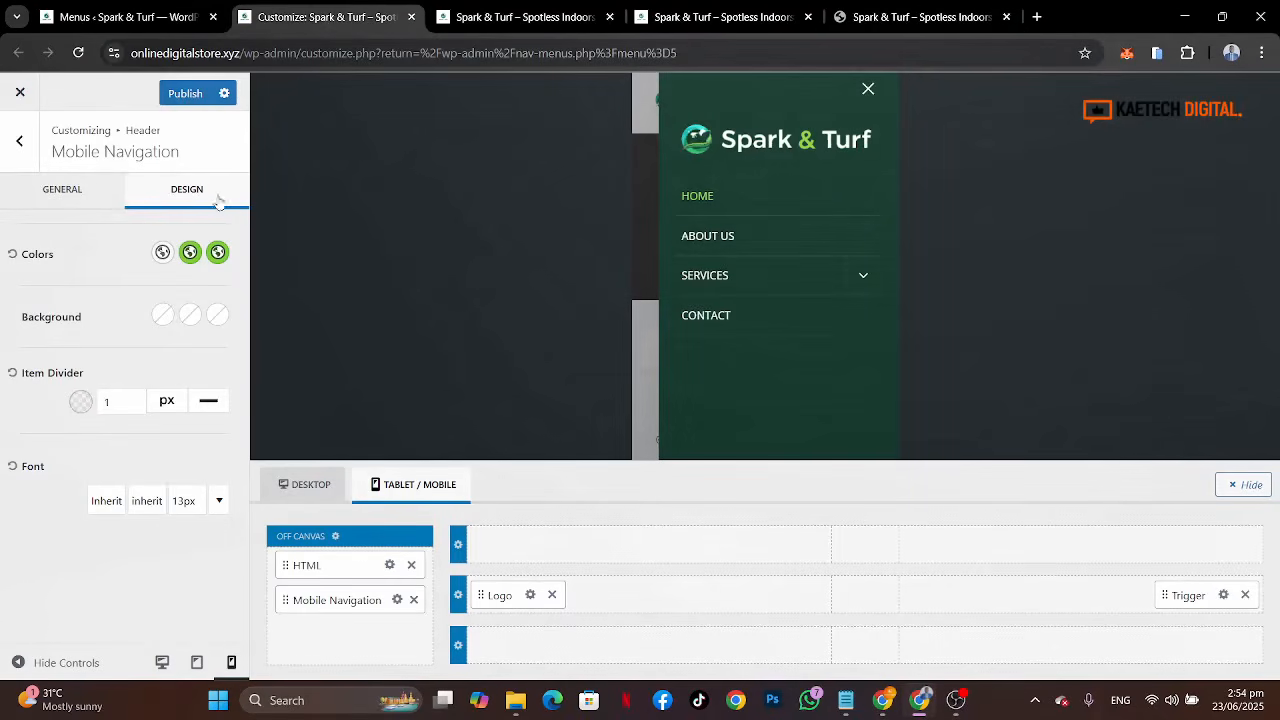
left_click(182, 501)
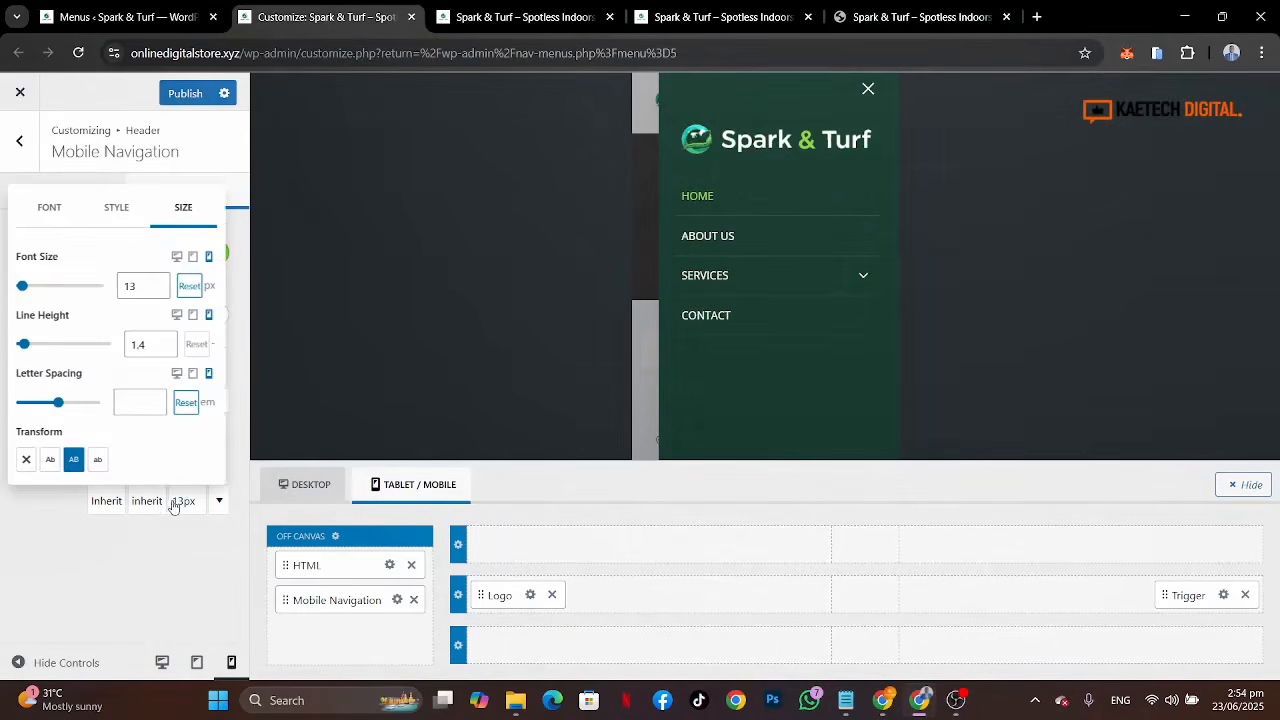
left_click(75, 464)
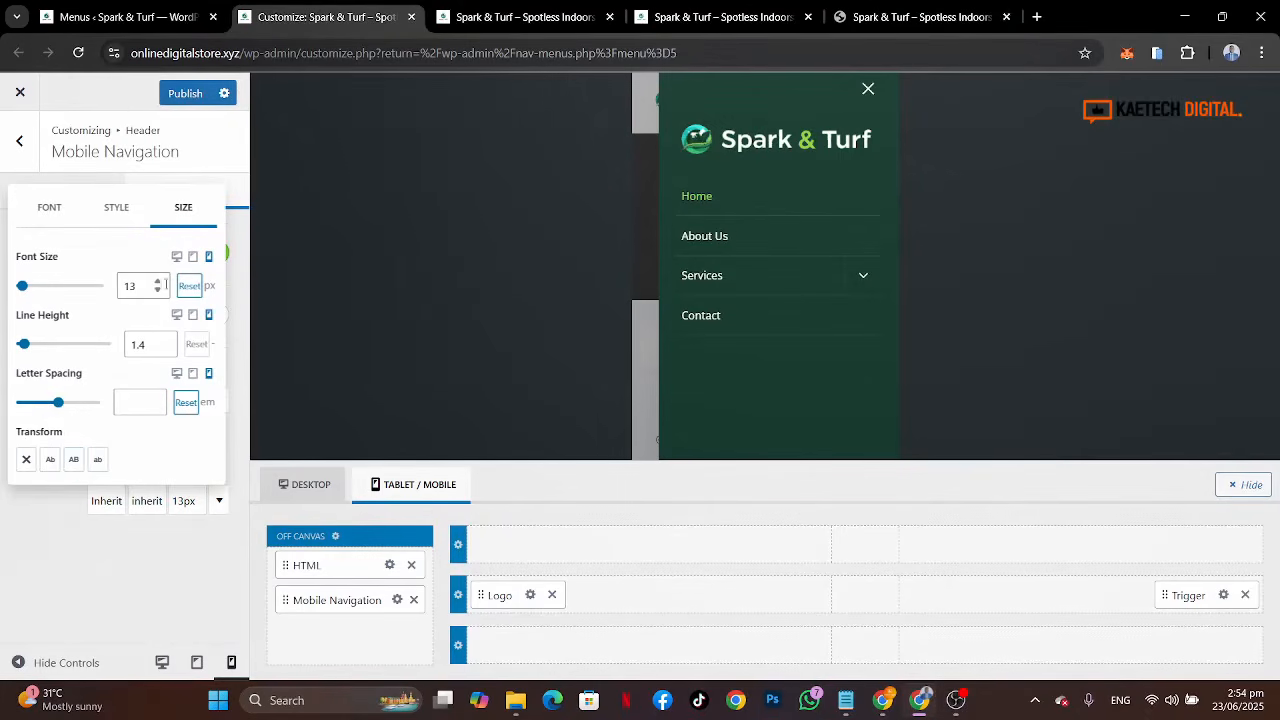
left_click(158, 282)
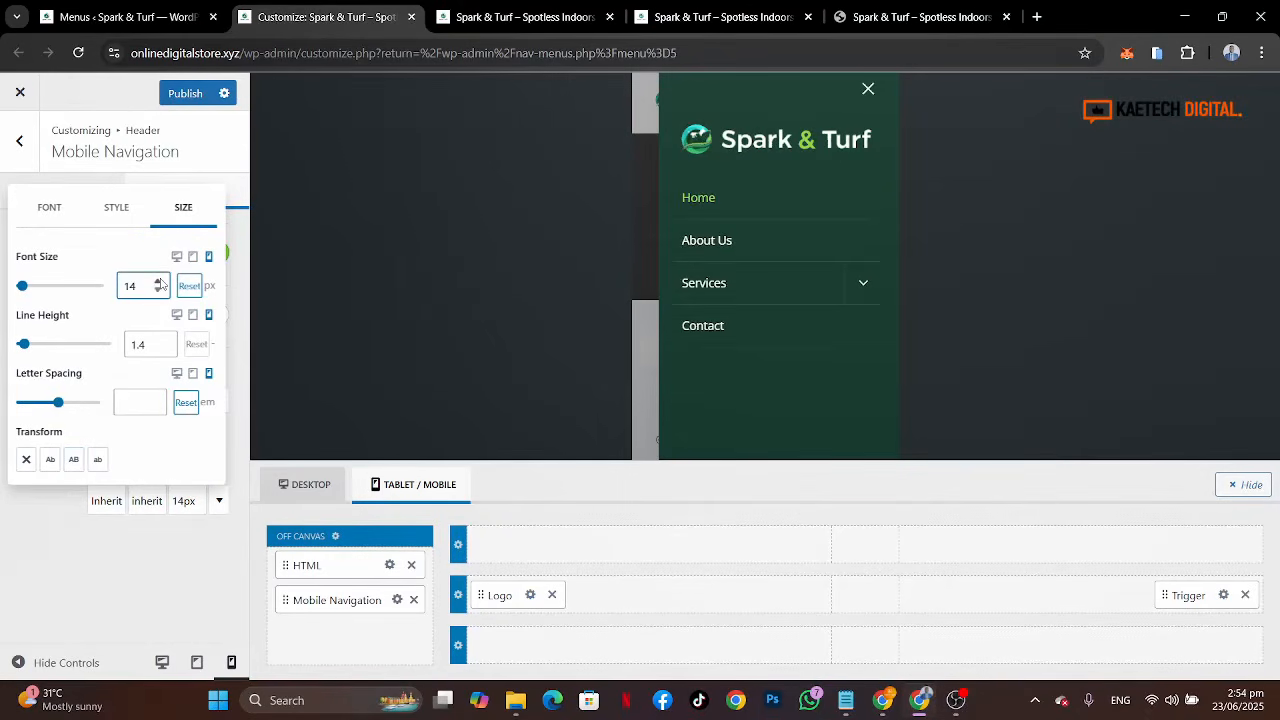
left_click(18, 558)
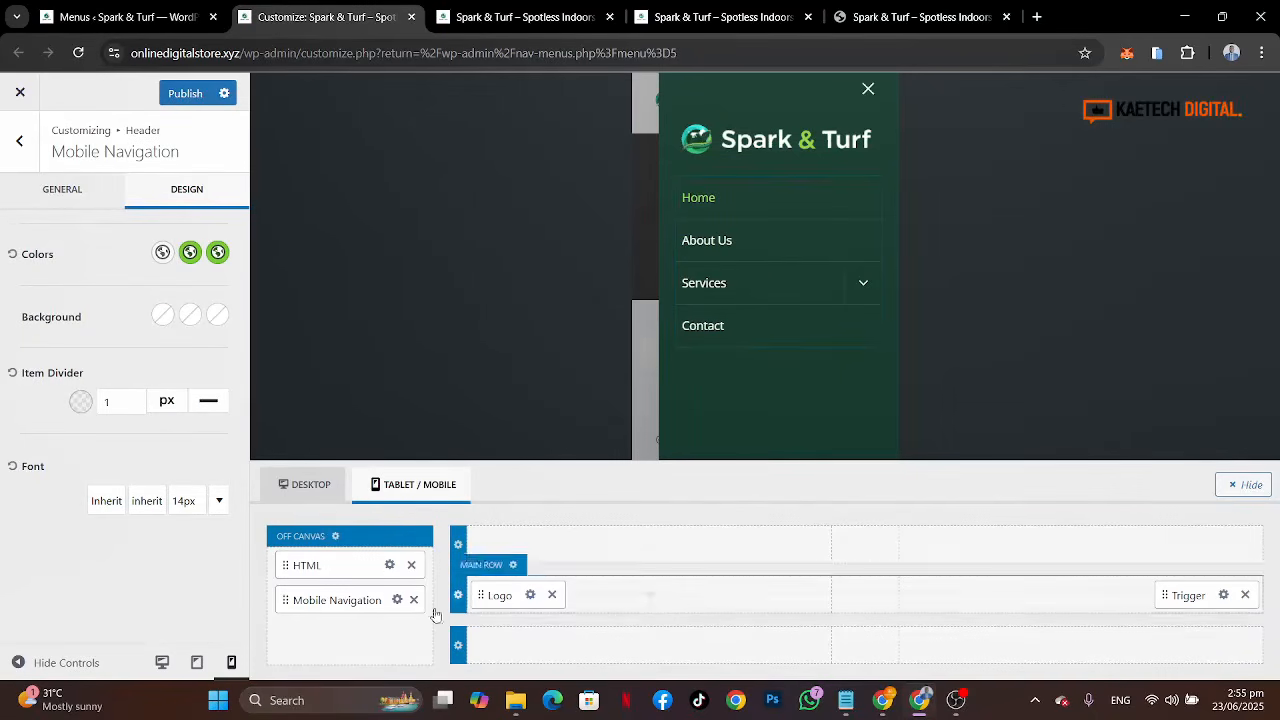
Step: Open the reference site's mobile menu again to compare it with the off-canvas layout
left_click(910, 14)
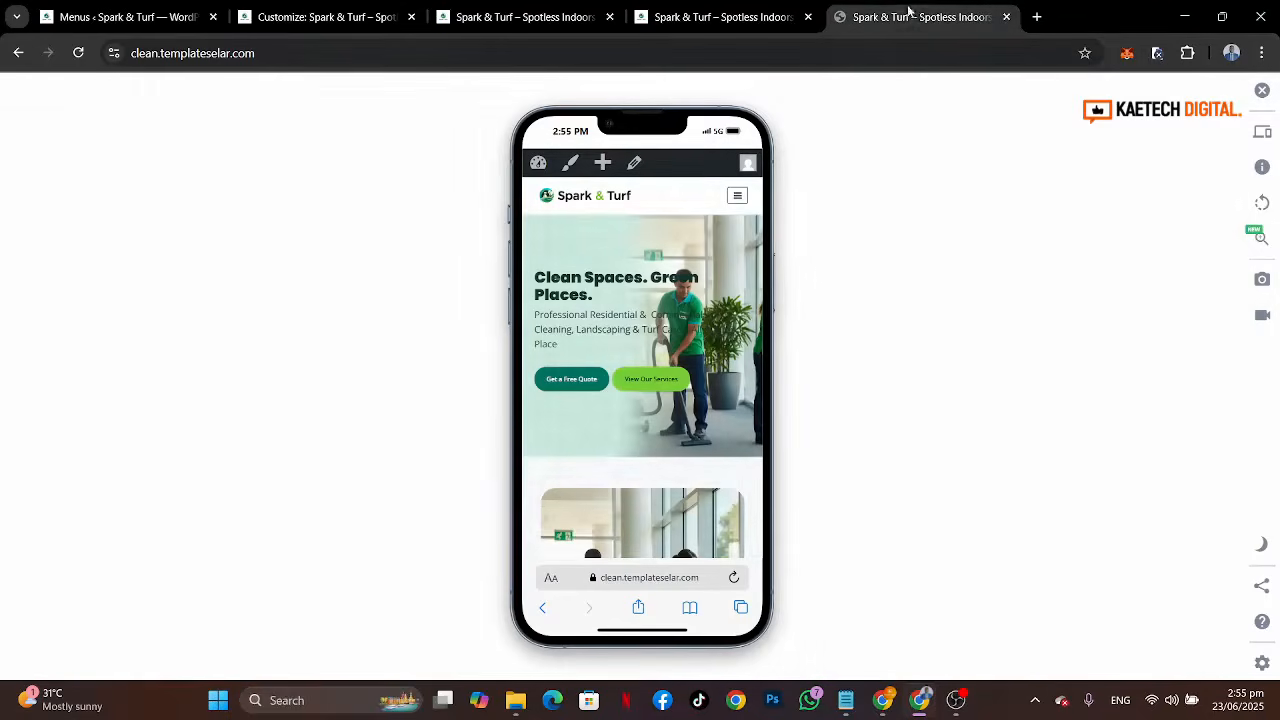
left_click(738, 195)
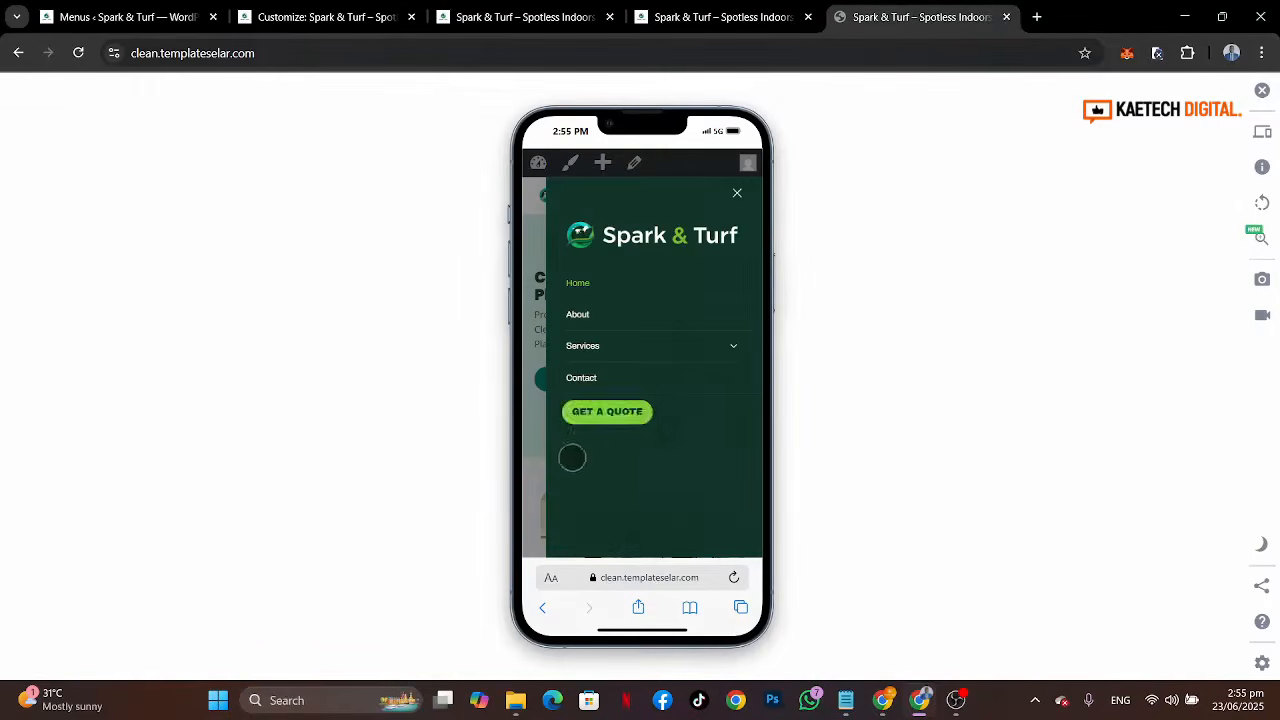
left_click(295, 7)
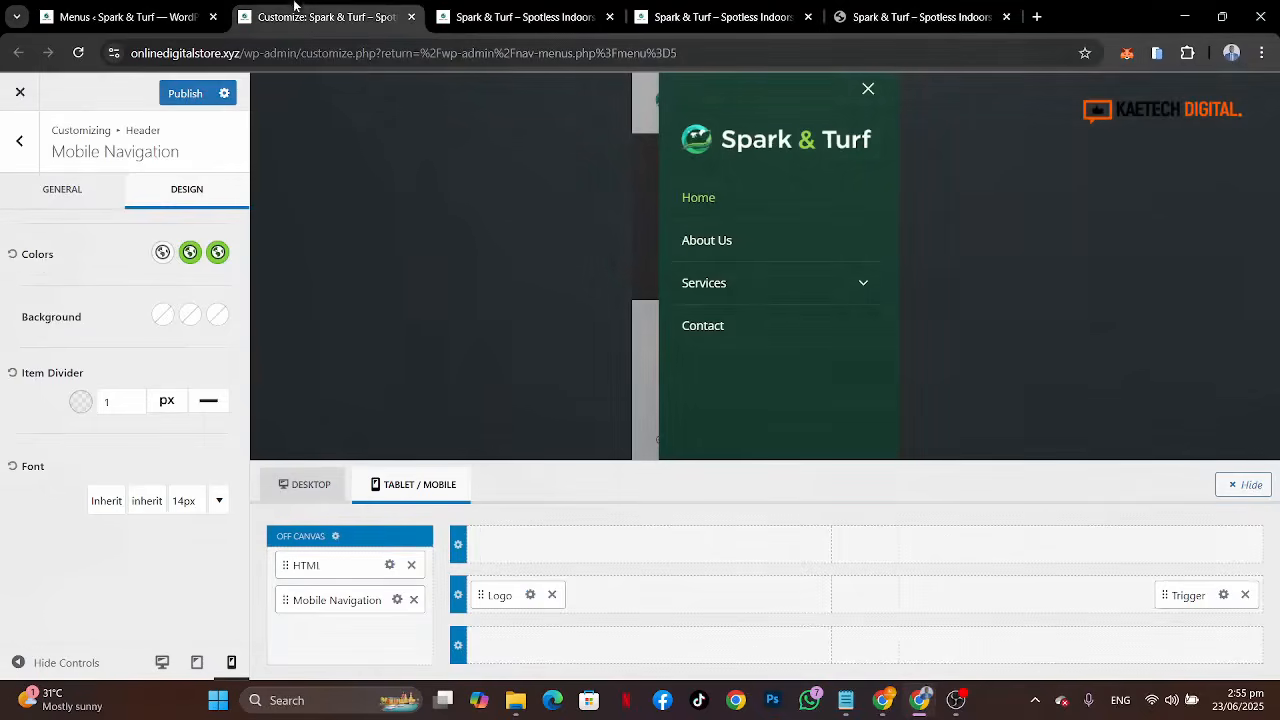
Step: Add a Button element below Mobile Navigation in the off-canvas area and open its settings
left_click(335, 635)
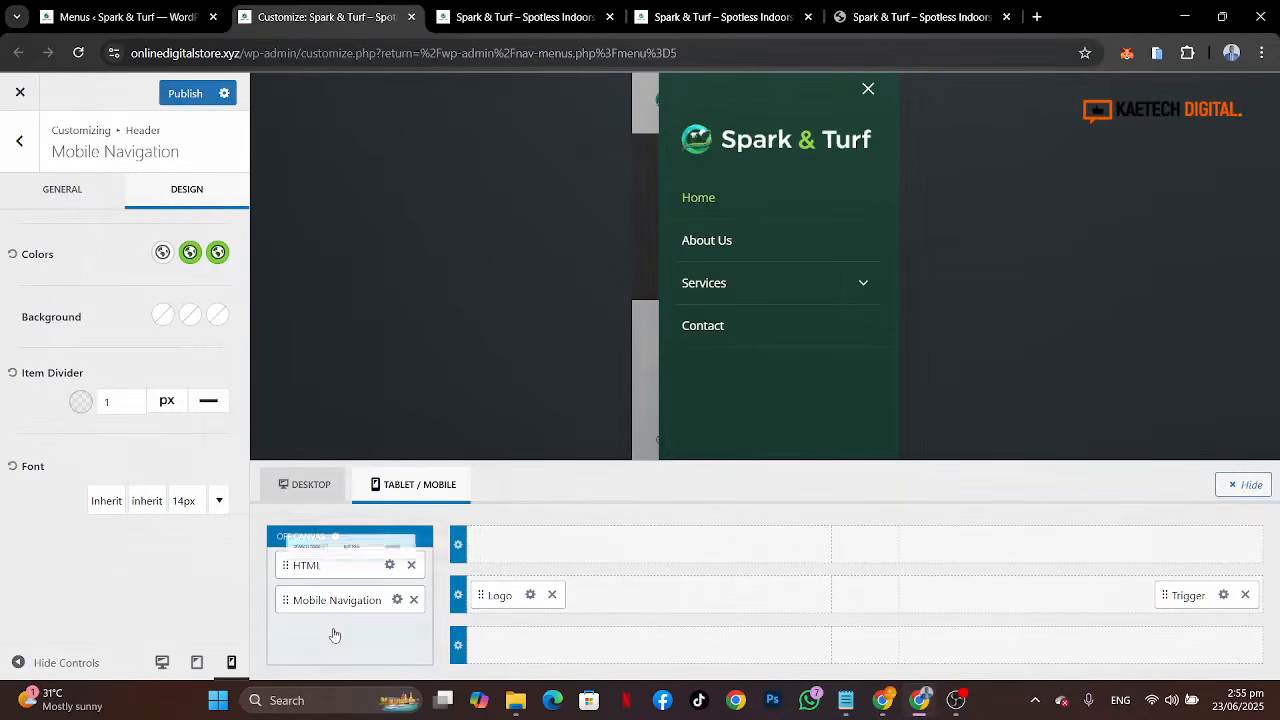
left_click(347, 530)
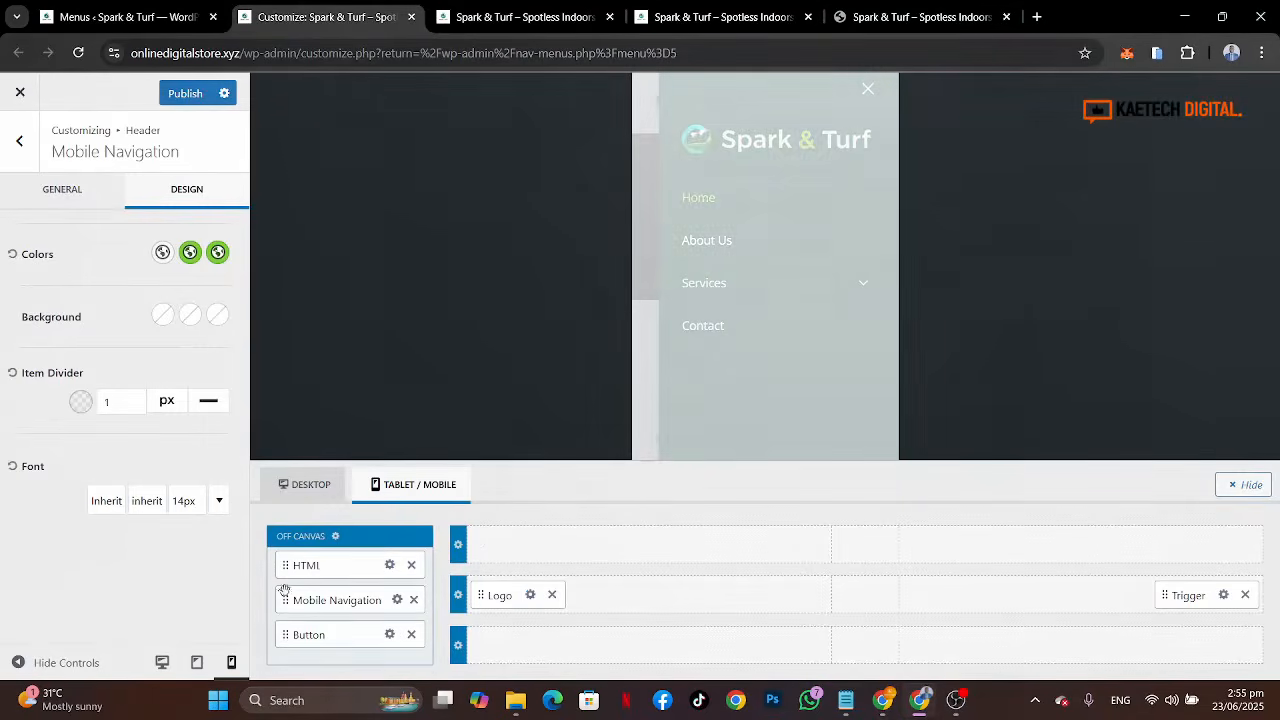
left_click(390, 634)
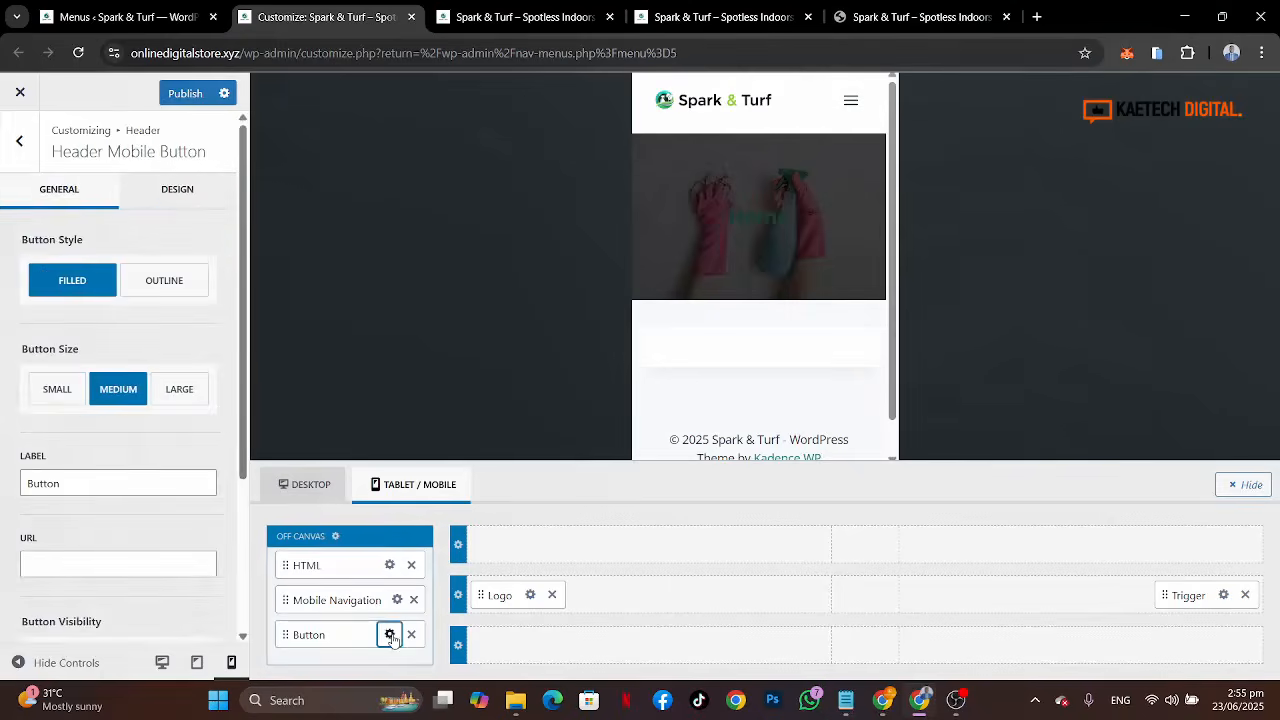
Step: Set the off-canvas button label to Get A Quote
double_click(108, 483)
type("G")
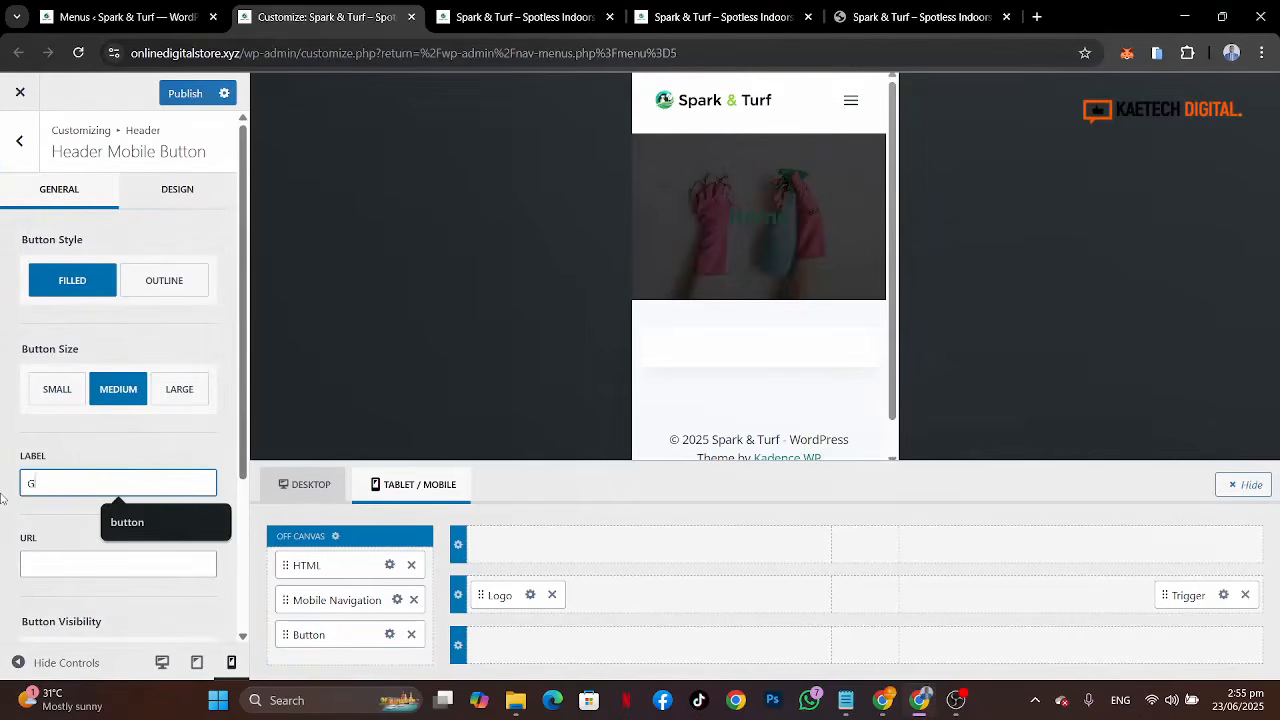
type("et")
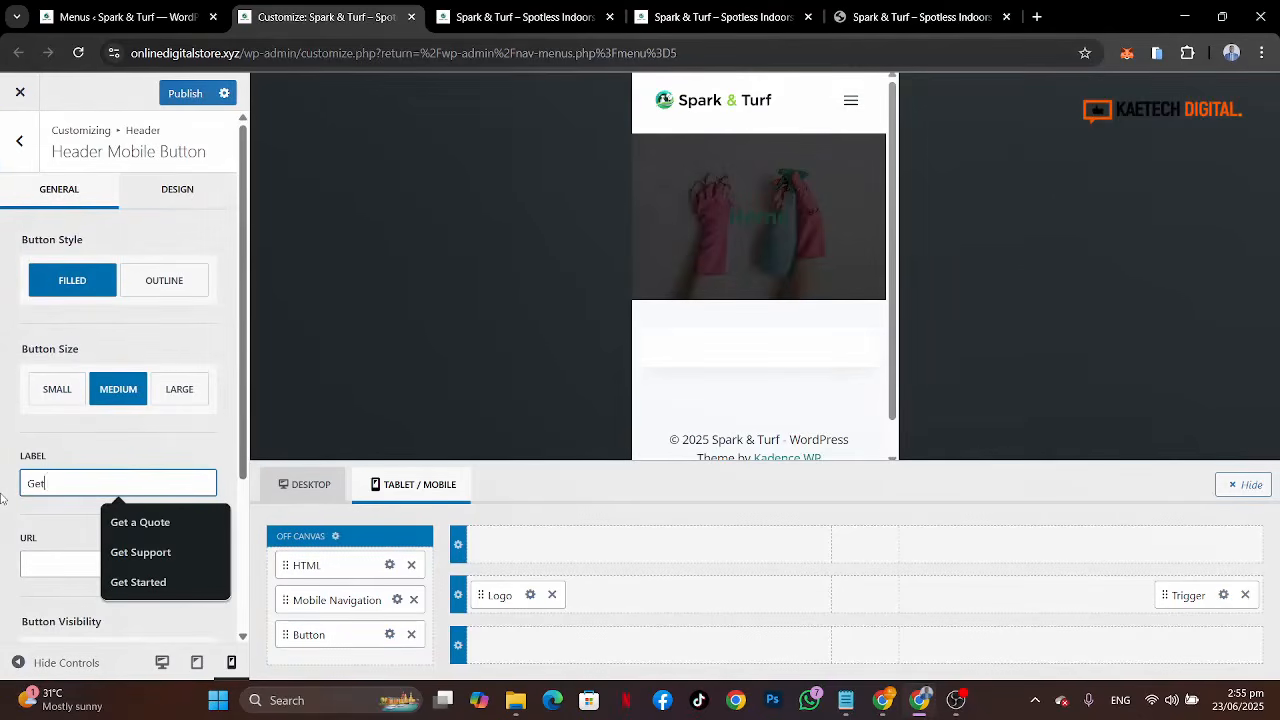
left_click(135, 520)
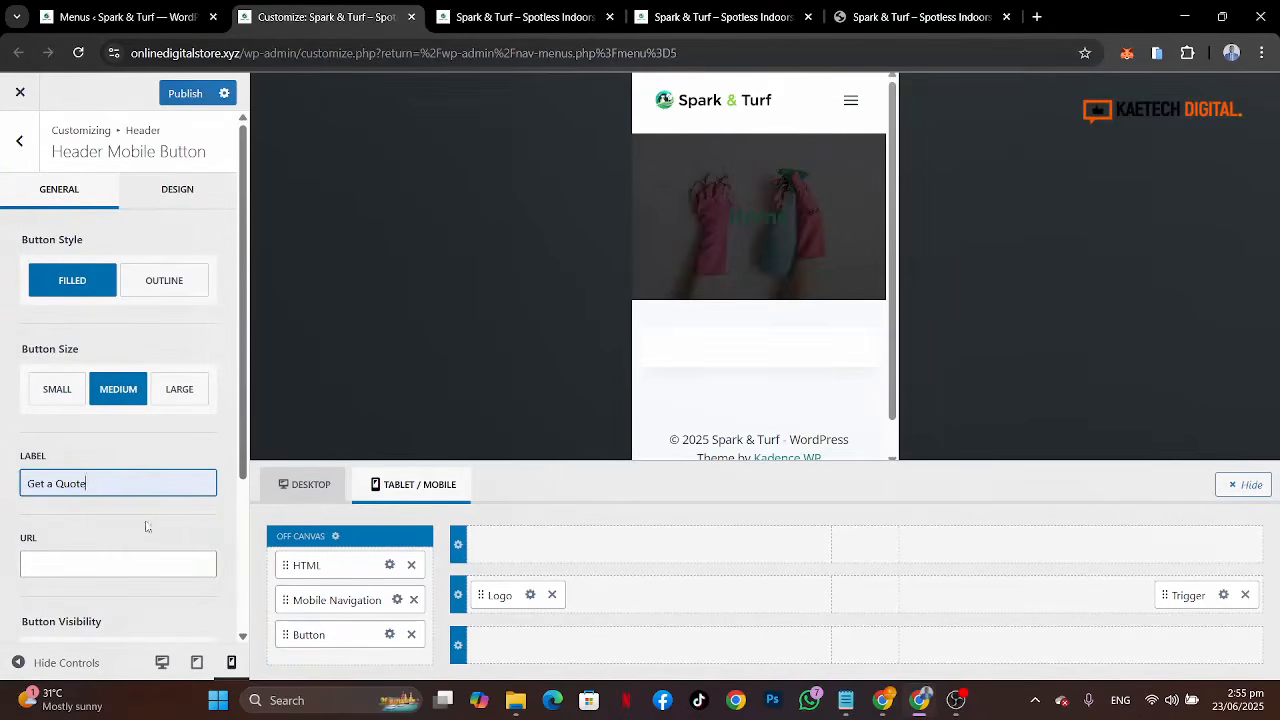
left_click(52, 484)
key("BackSpace")
type("A")
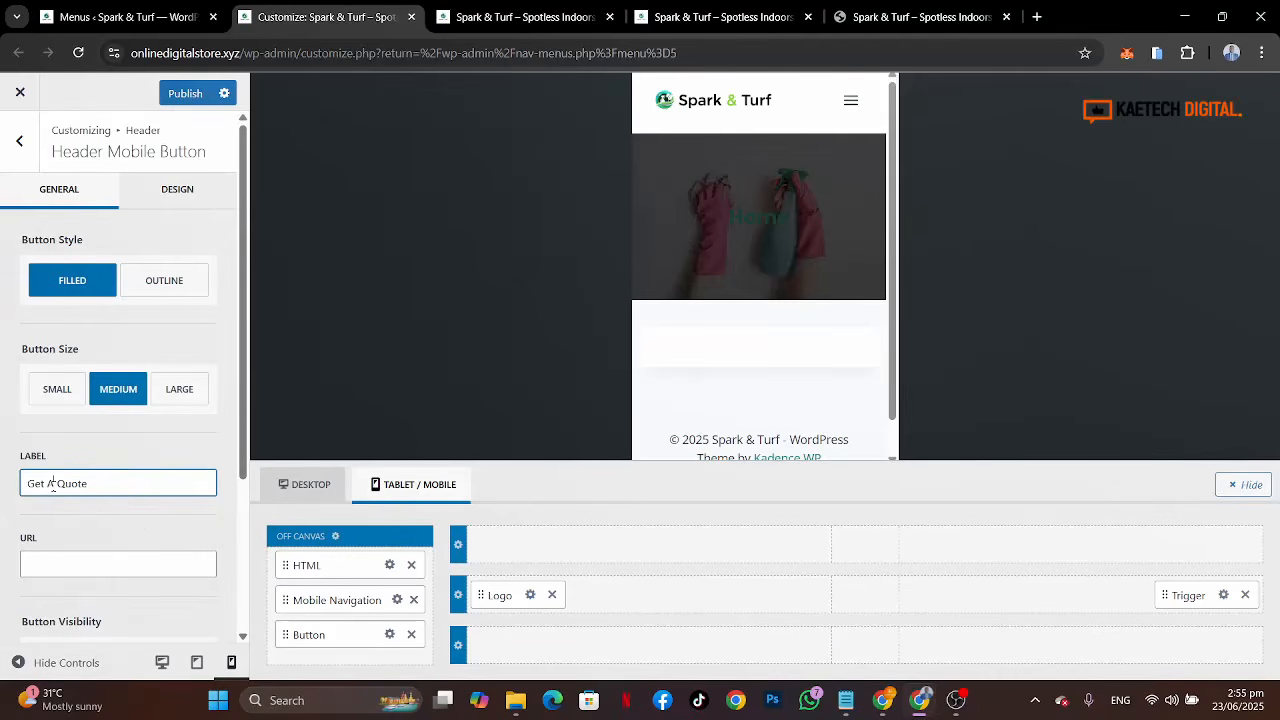
left_click(101, 568)
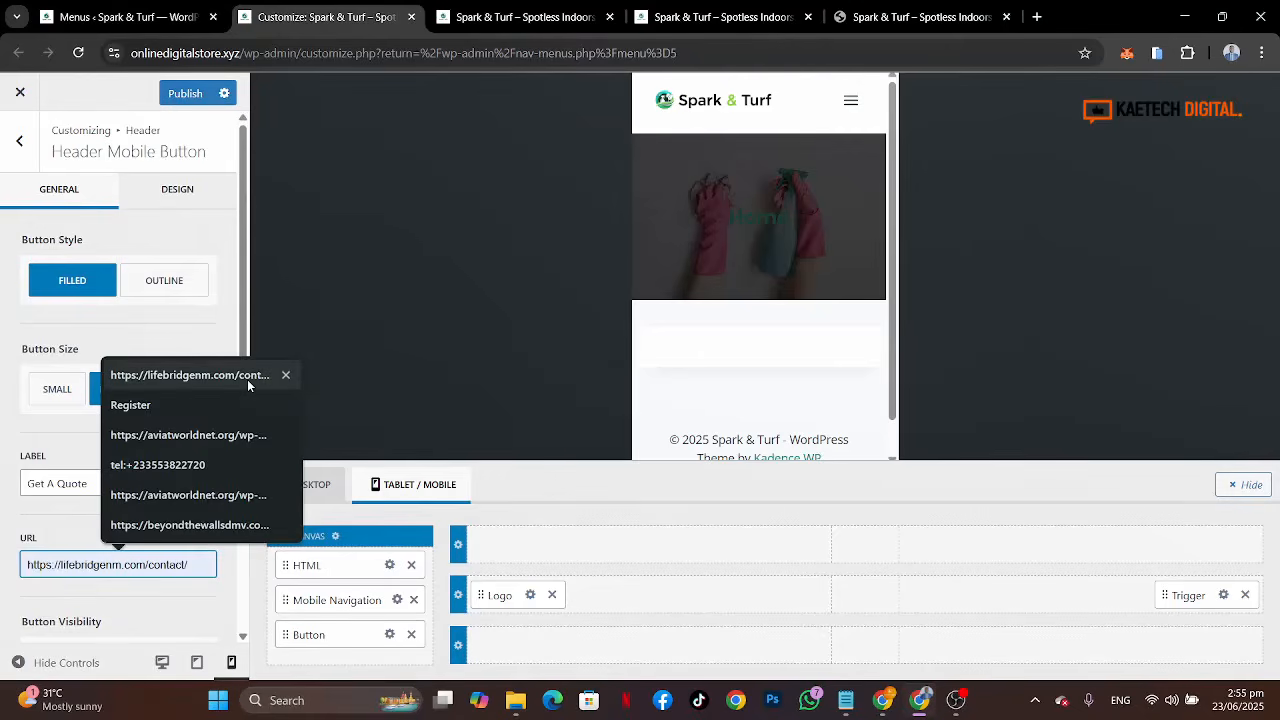
left_click(147, 316)
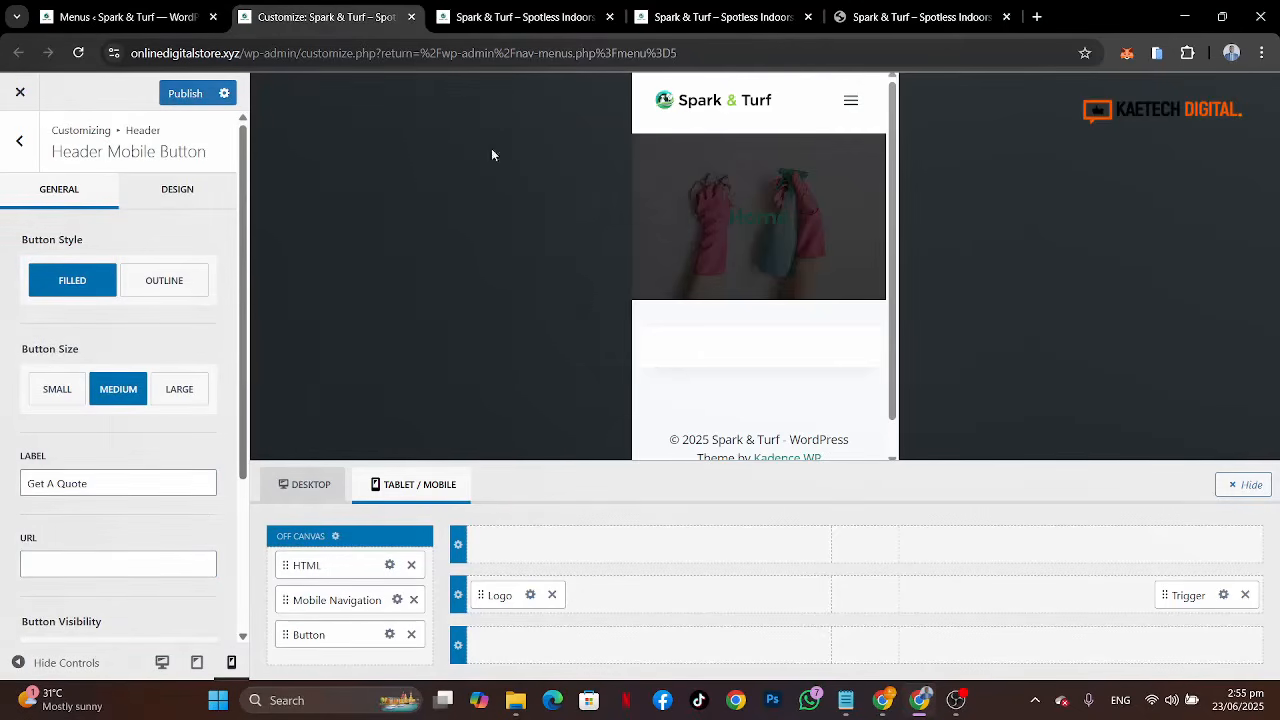
Step: Open the Pages list in the WordPress admin
left_click(497, 15)
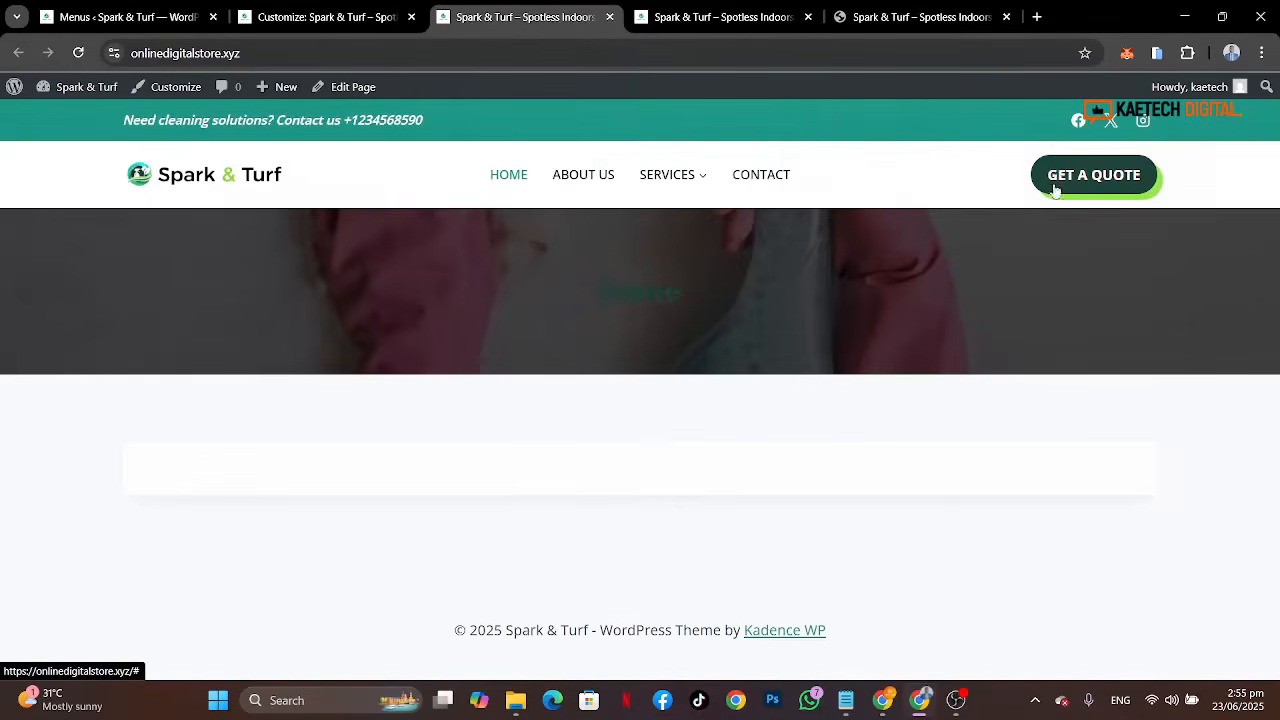
left_click(120, 17)
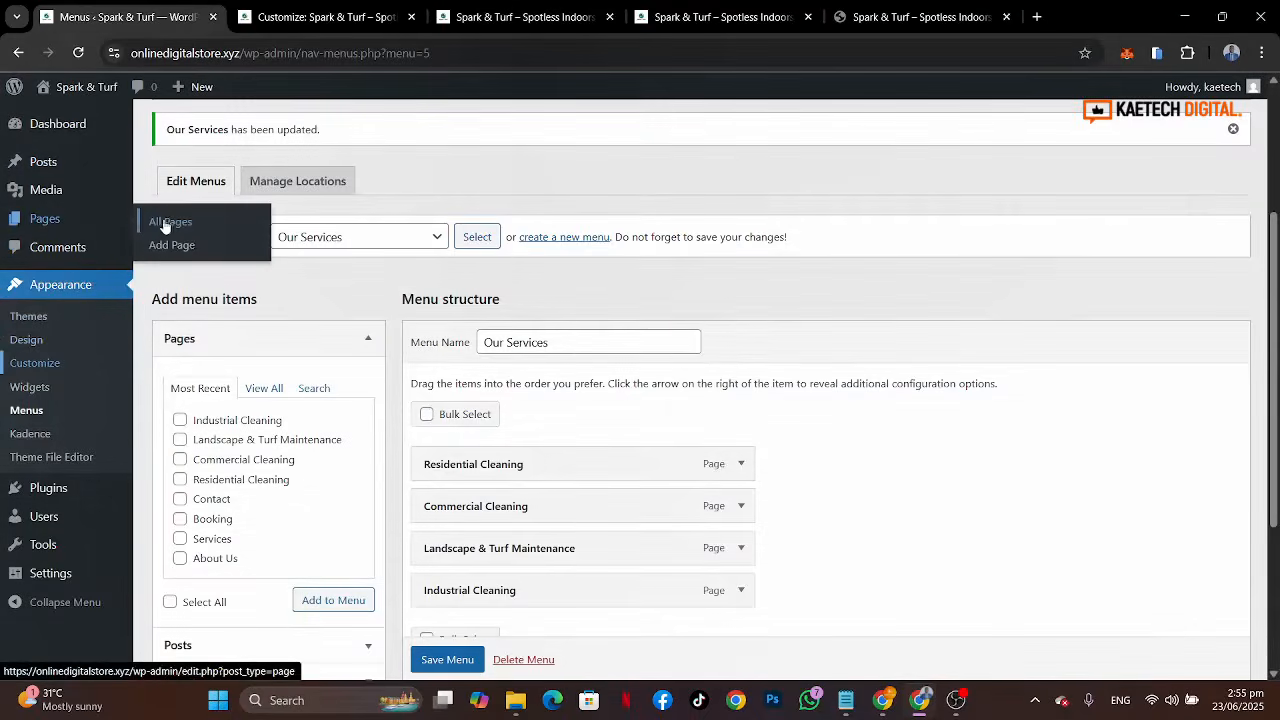
left_click(171, 224)
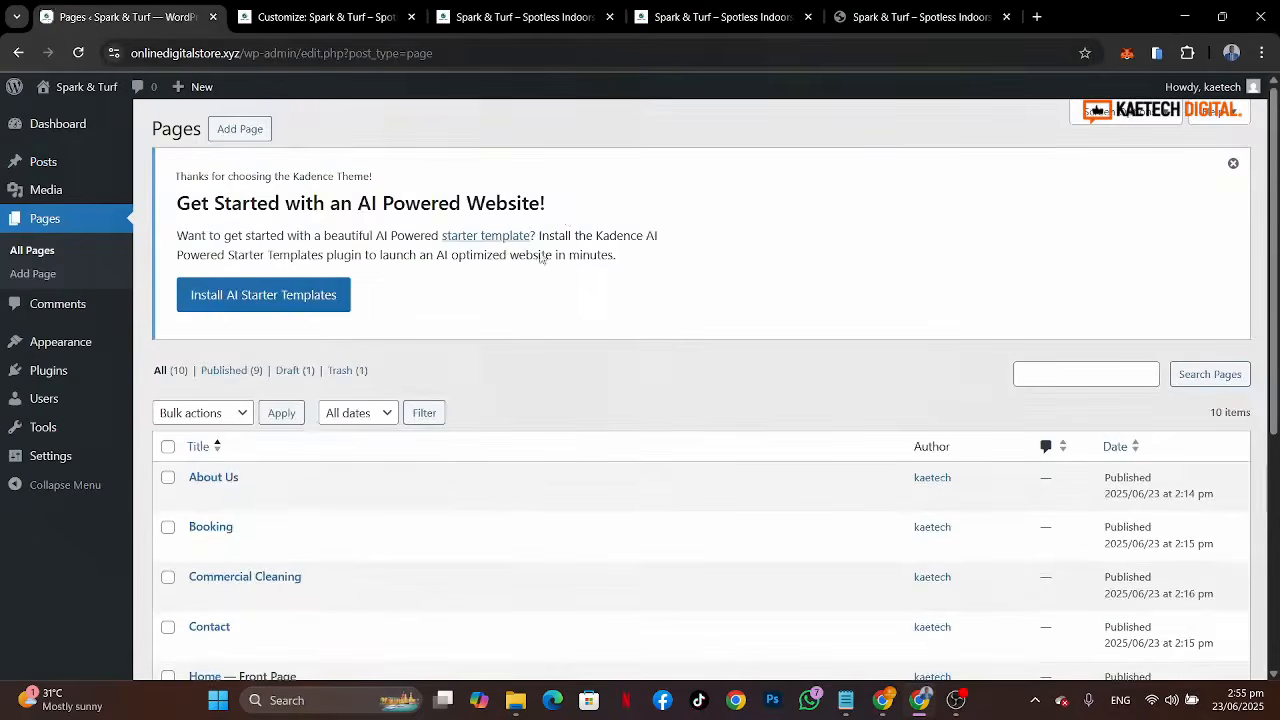
scroll(460, 483, "down", 4)
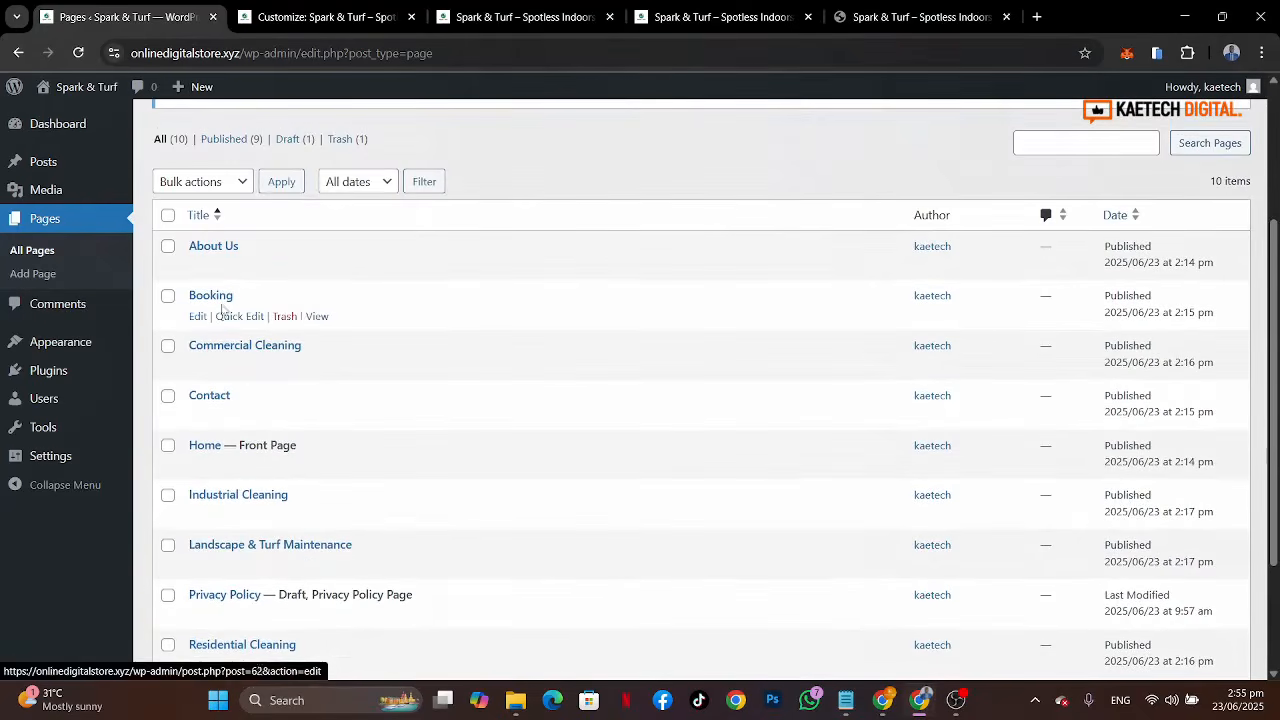
Step: Copy the Booking page's link and paste it as the off-canvas button's URL, then publish
right_click(315, 316)
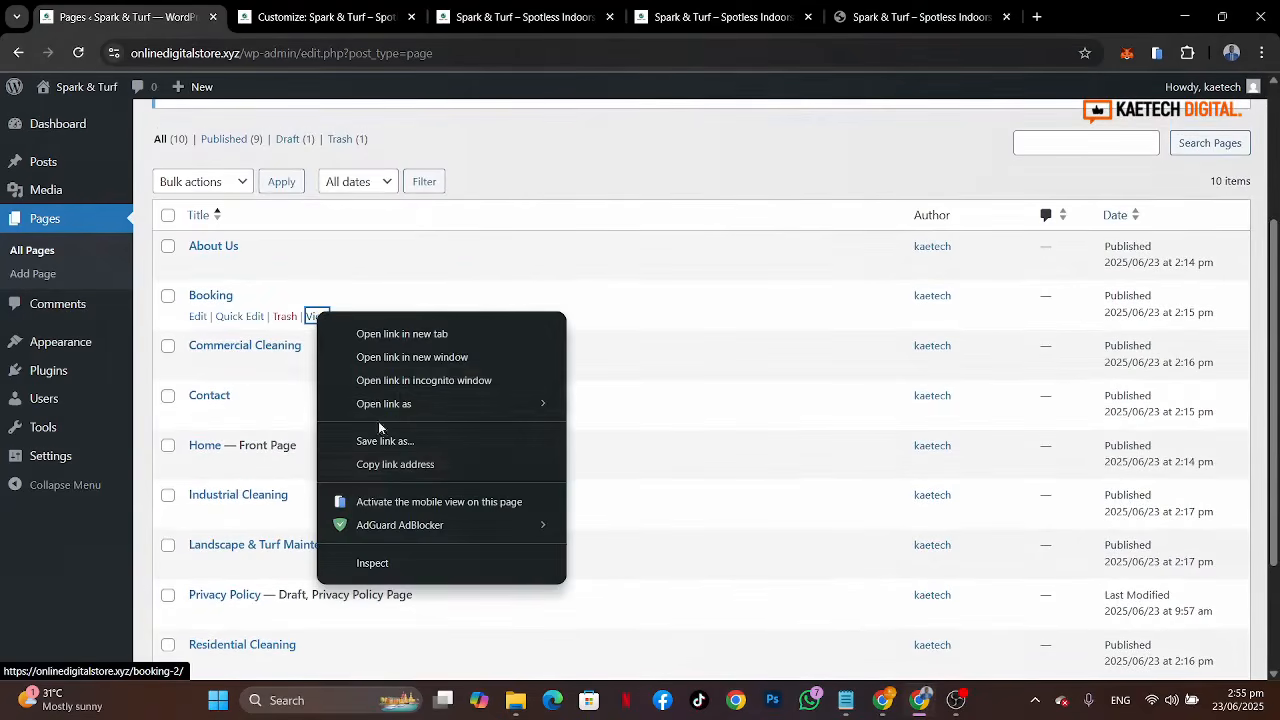
left_click(381, 464)
left_click(492, 22)
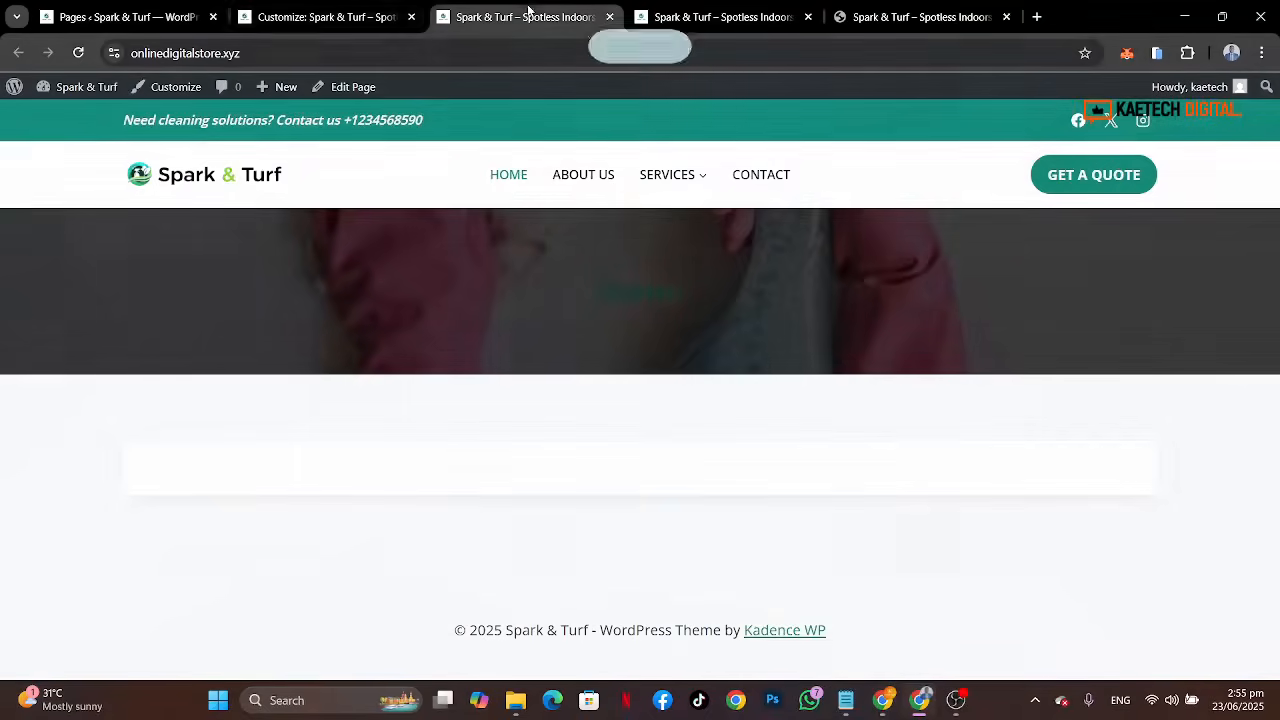
left_click(300, 19)
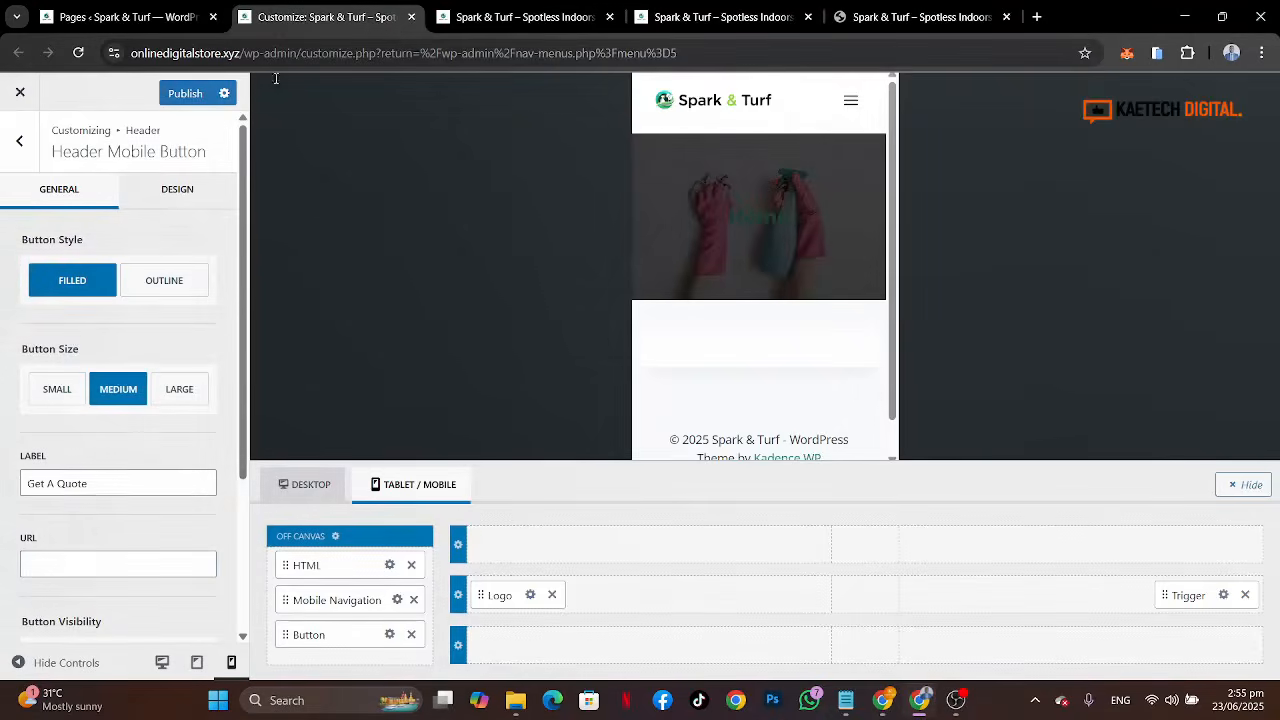
left_click(84, 557)
key("ctrl+v")
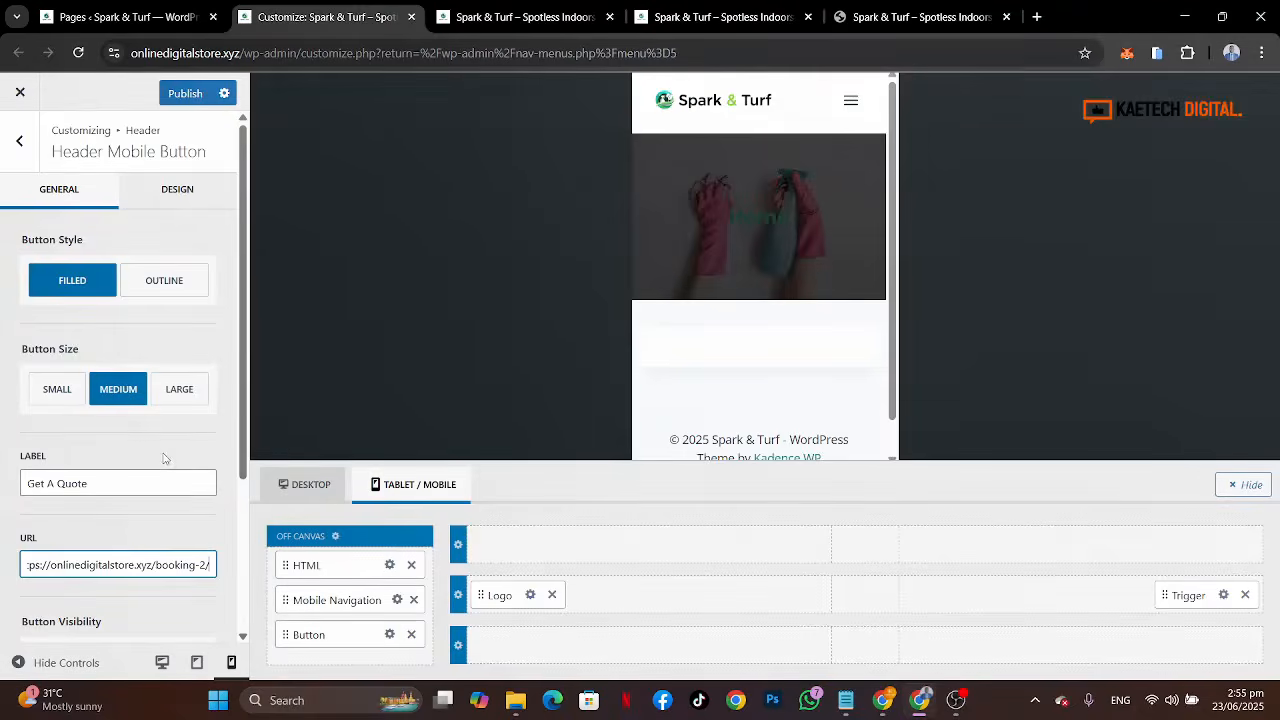
key("shift+Tab")
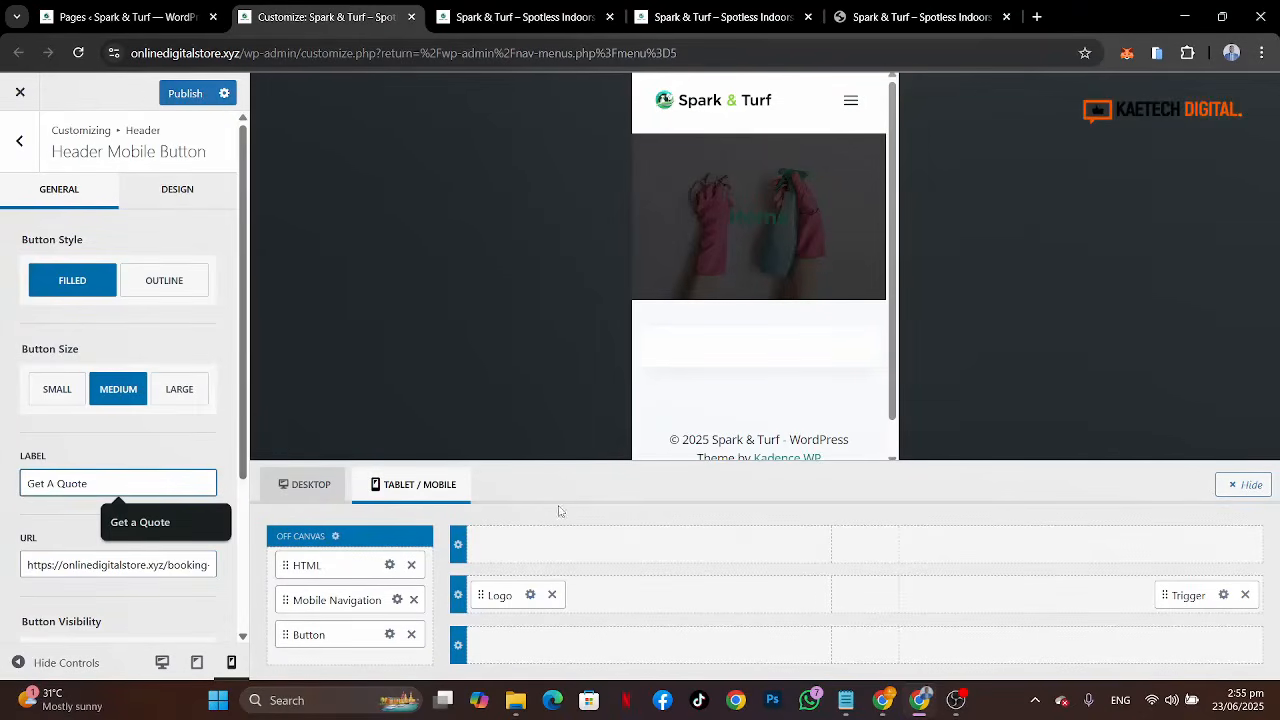
left_click(200, 97)
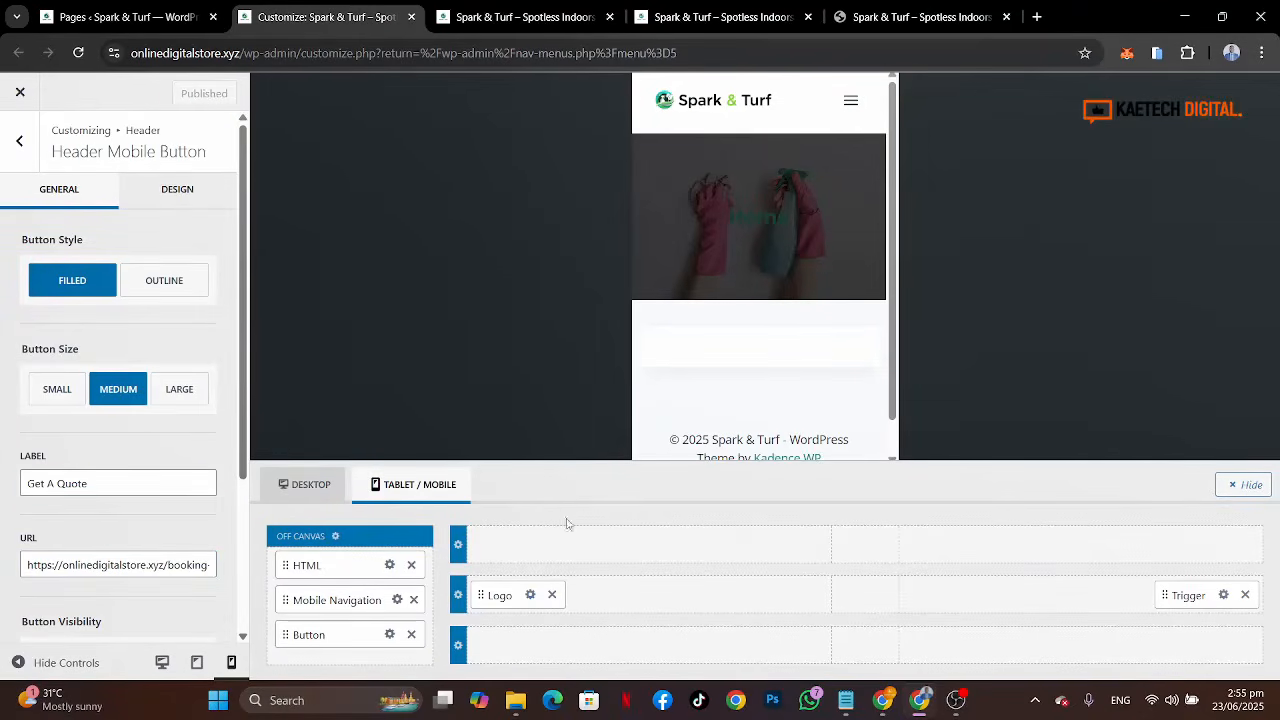
Step: Open the off-canvas menu in the preview and open the Get A Quote button's design settings
left_click(849, 100)
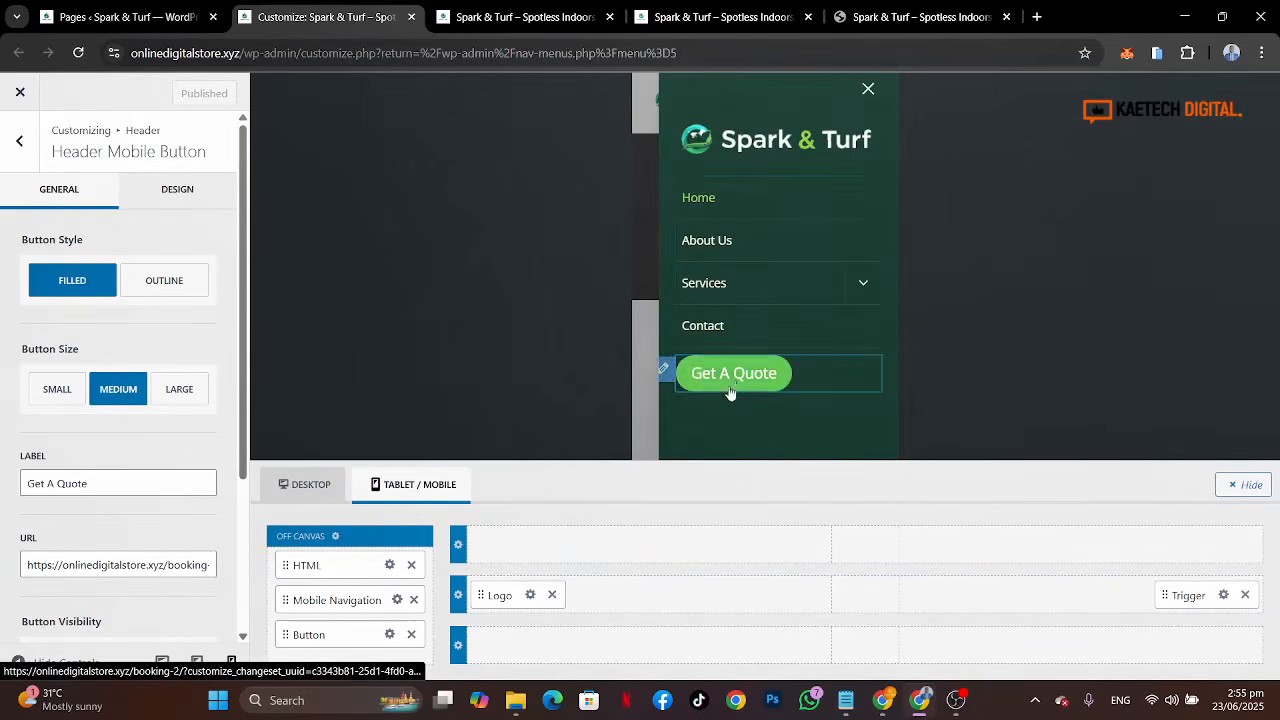
left_click(391, 639)
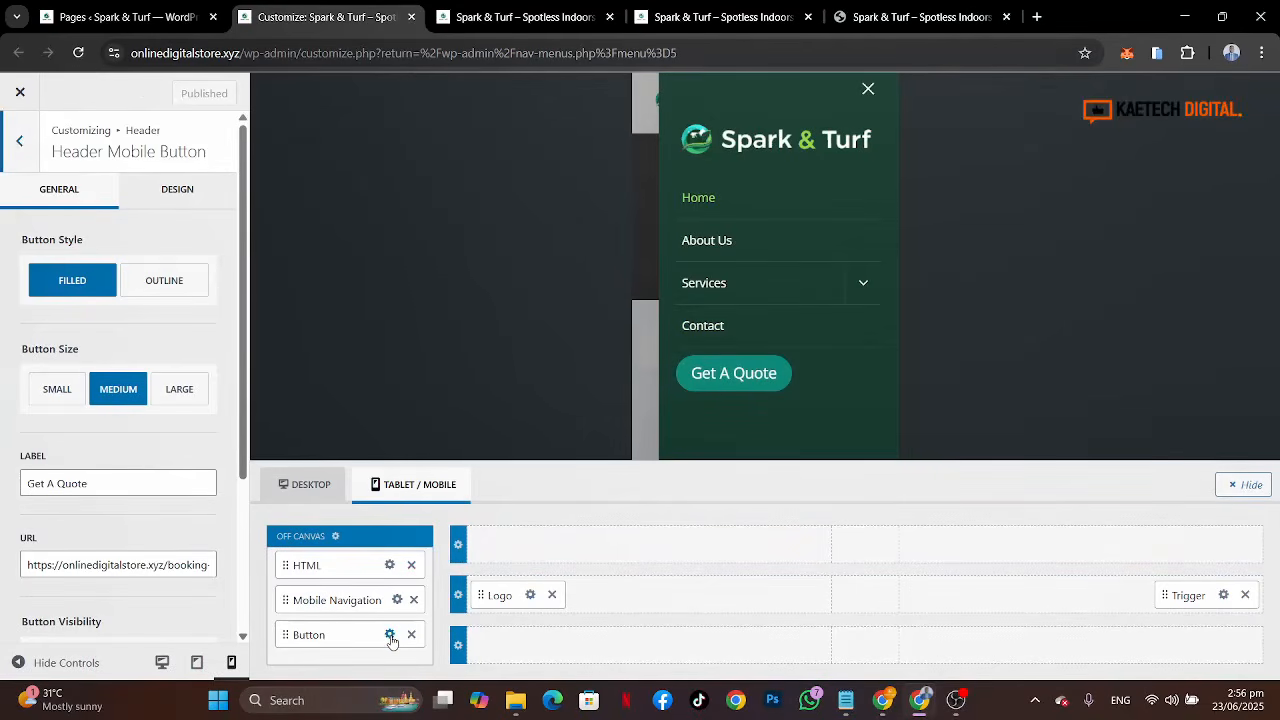
left_click(201, 192)
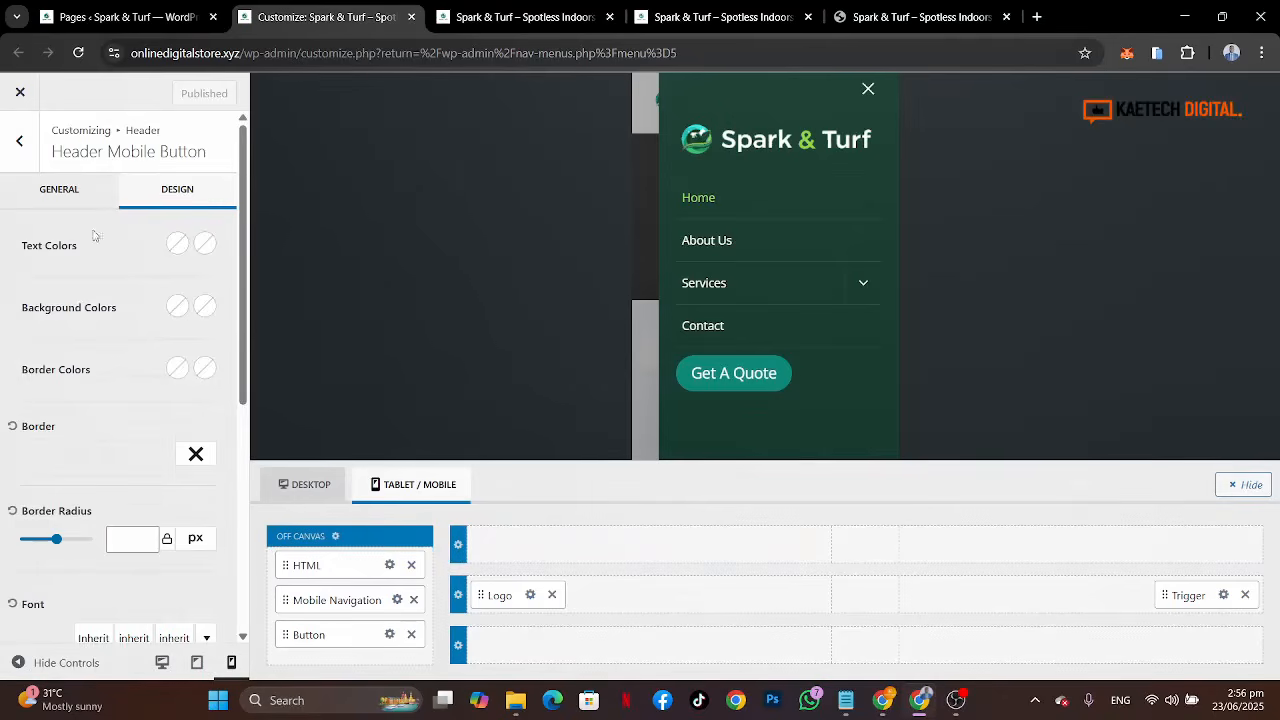
Step: Compare with the reference menu and set the button's text color to the dark green palette swatch
left_click(183, 250)
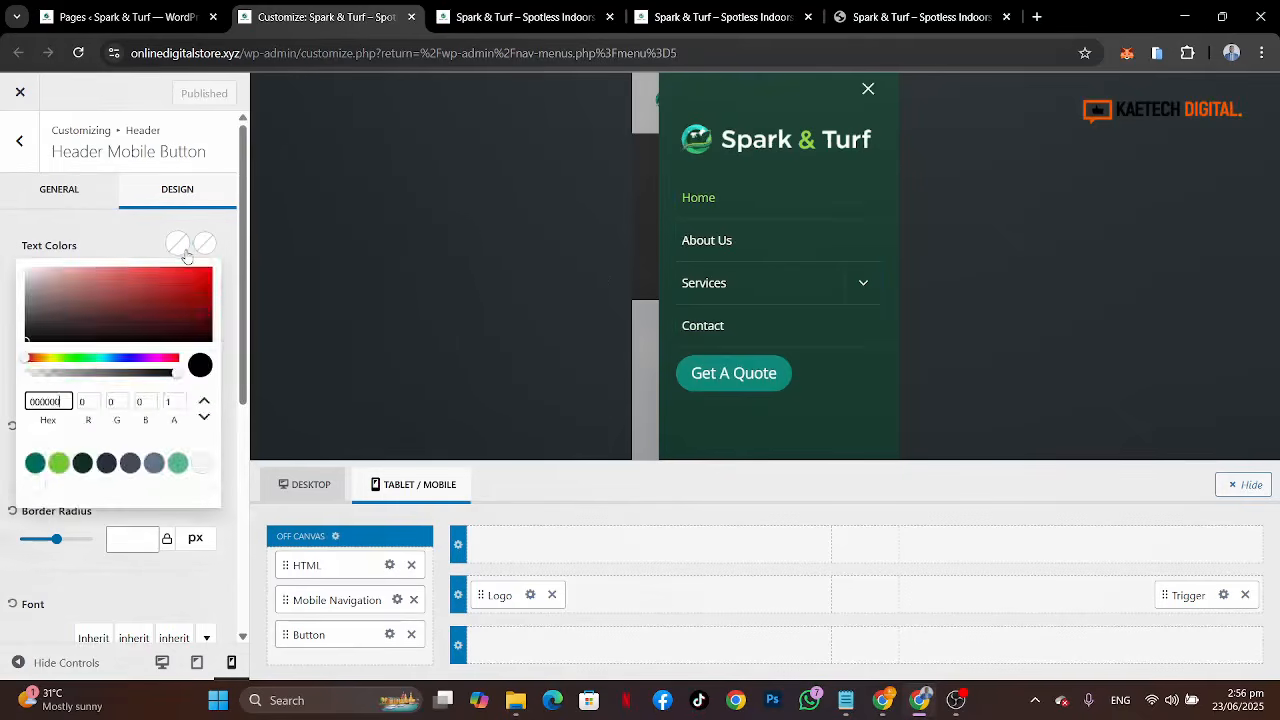
left_click(881, 24)
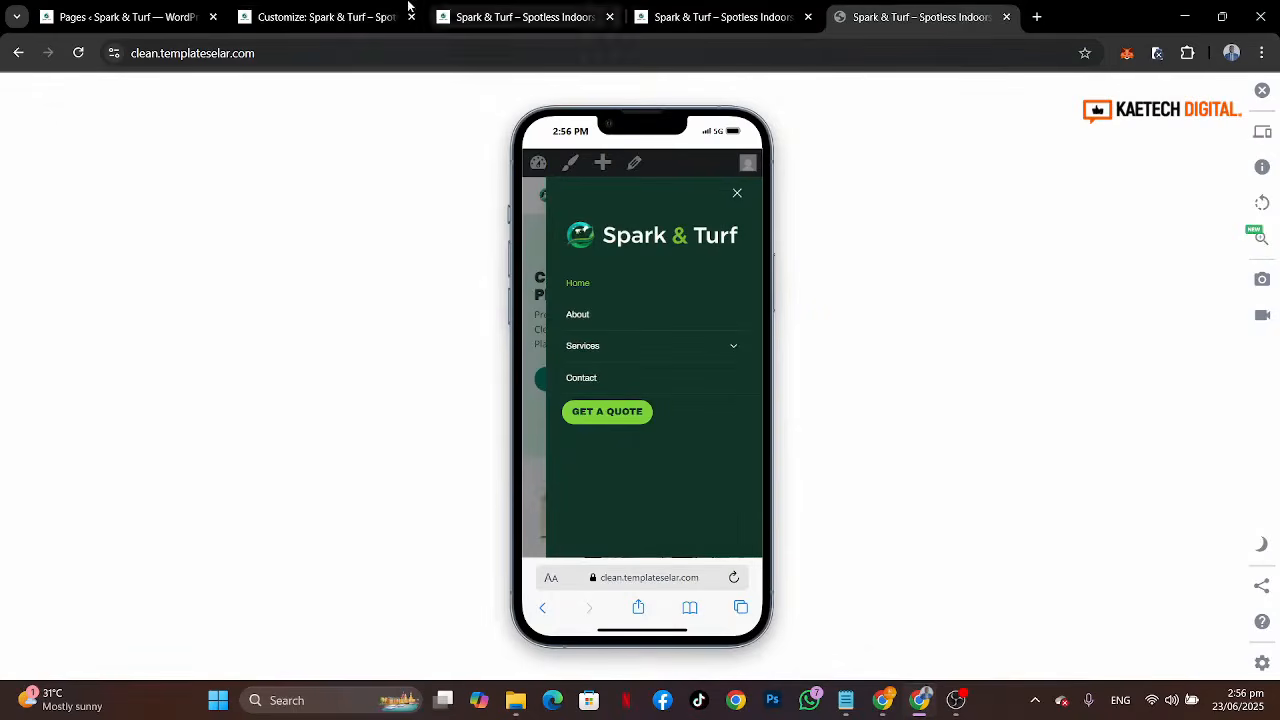
left_click(312, 19)
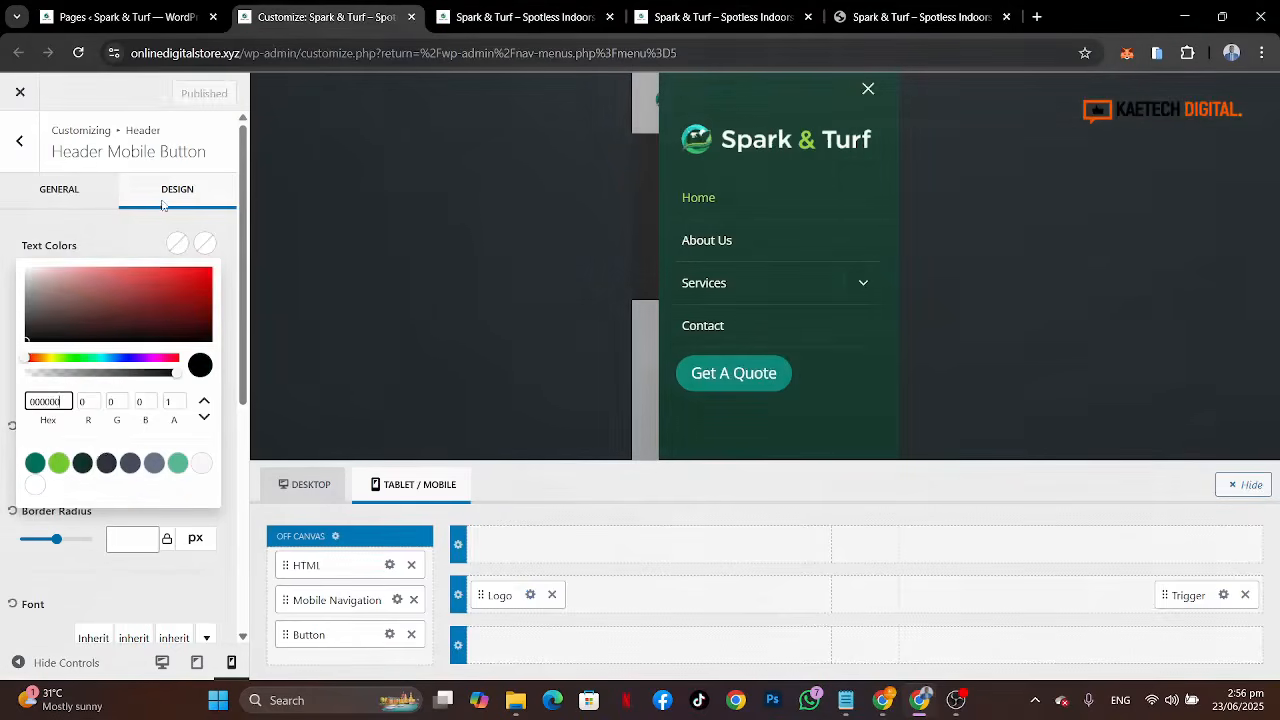
left_click(83, 464)
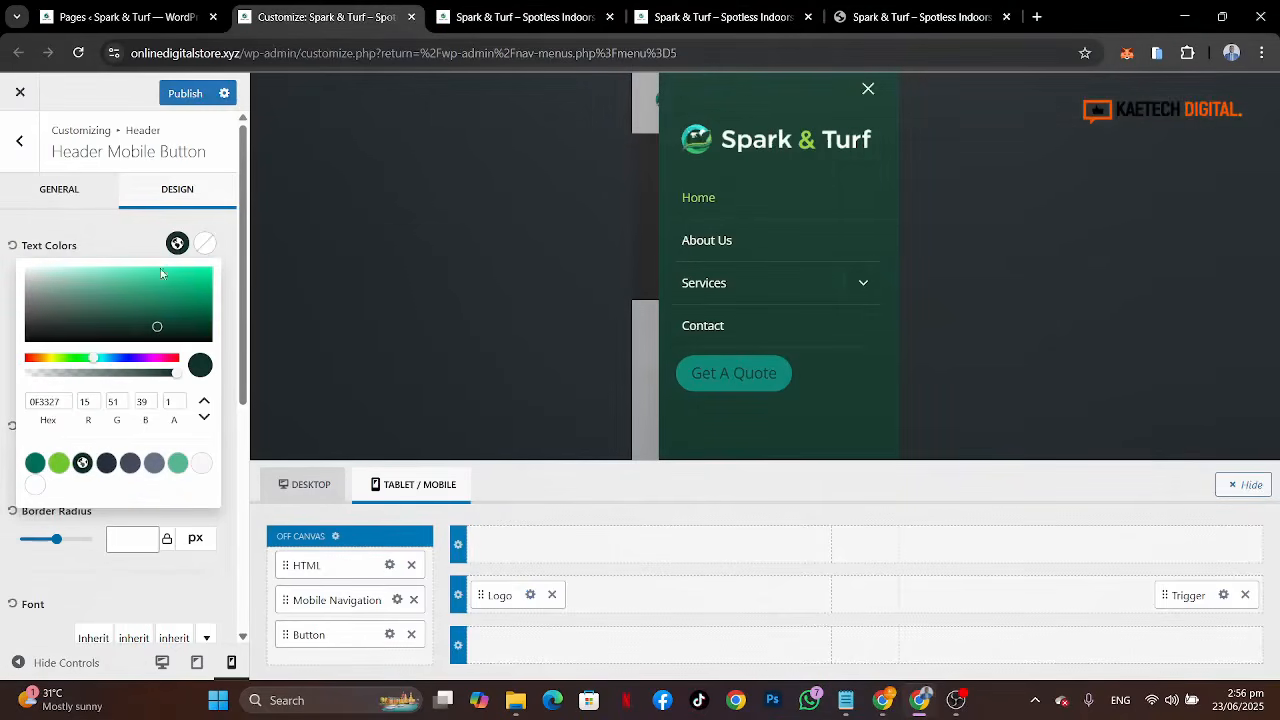
left_click(138, 243)
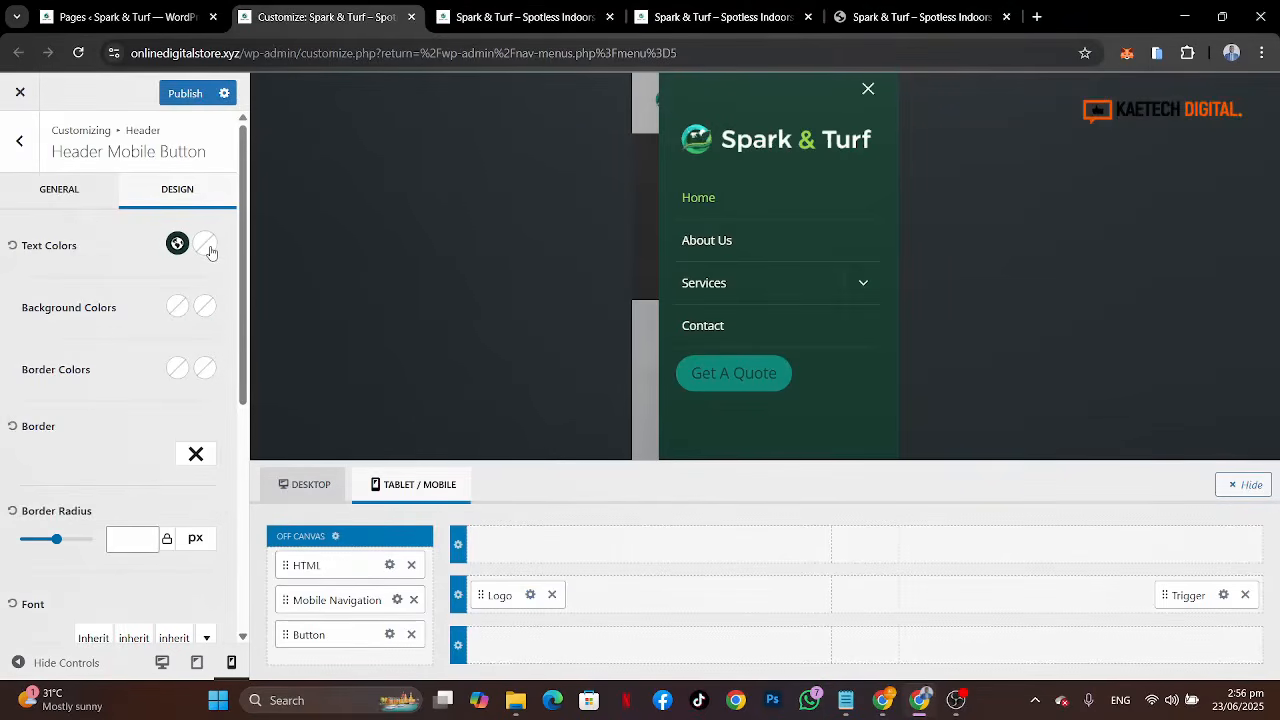
Step: Check the reference button's hover state and set the button's hover text color to the lime green swatch
left_click(864, 27)
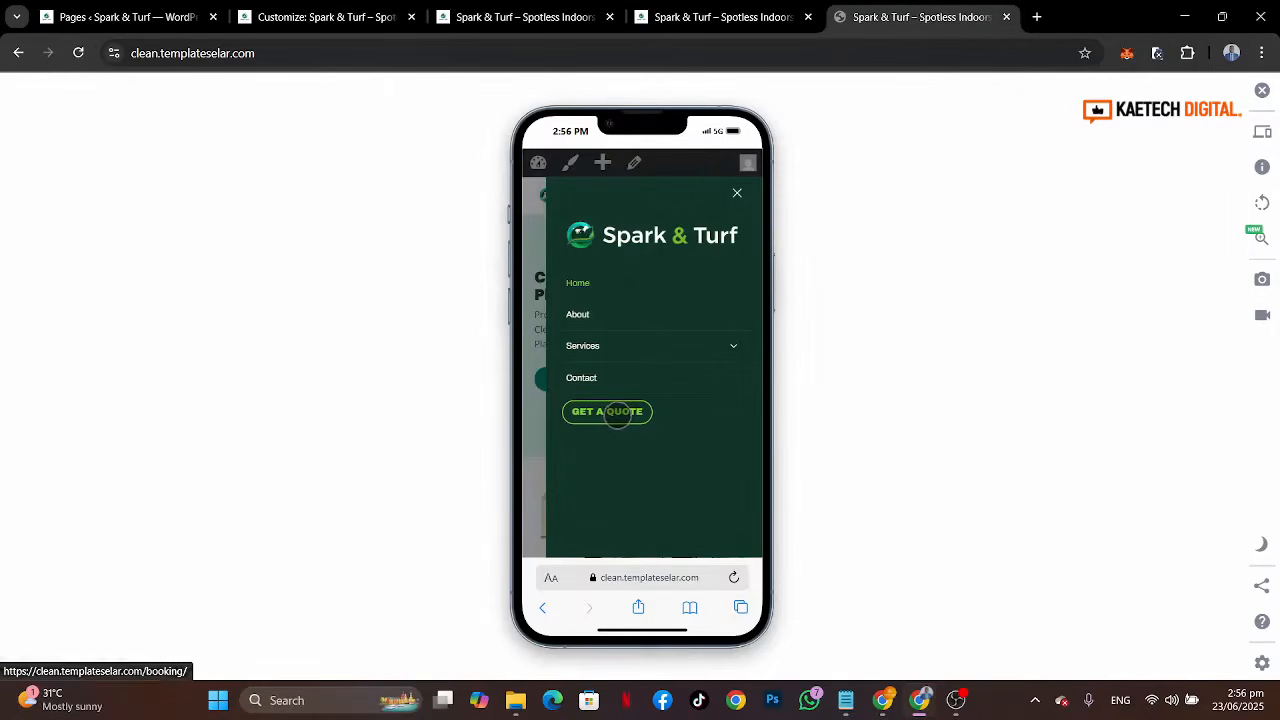
left_click(331, 25)
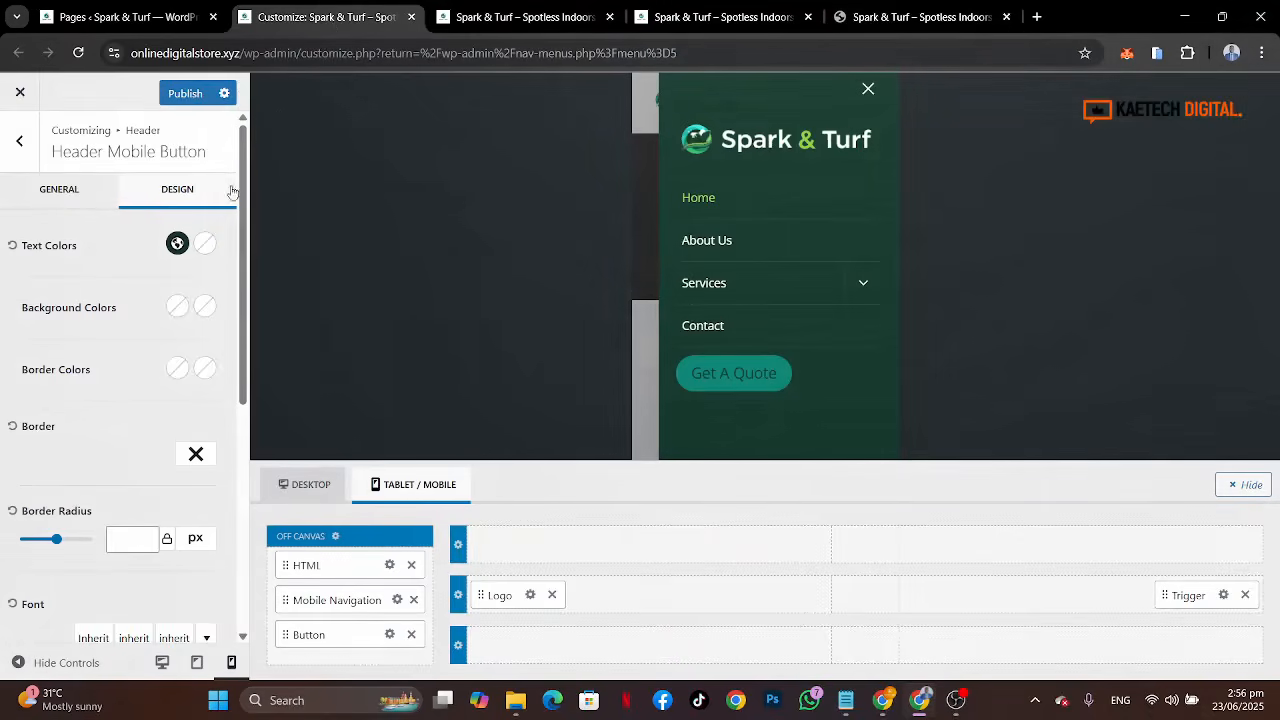
left_click(205, 246)
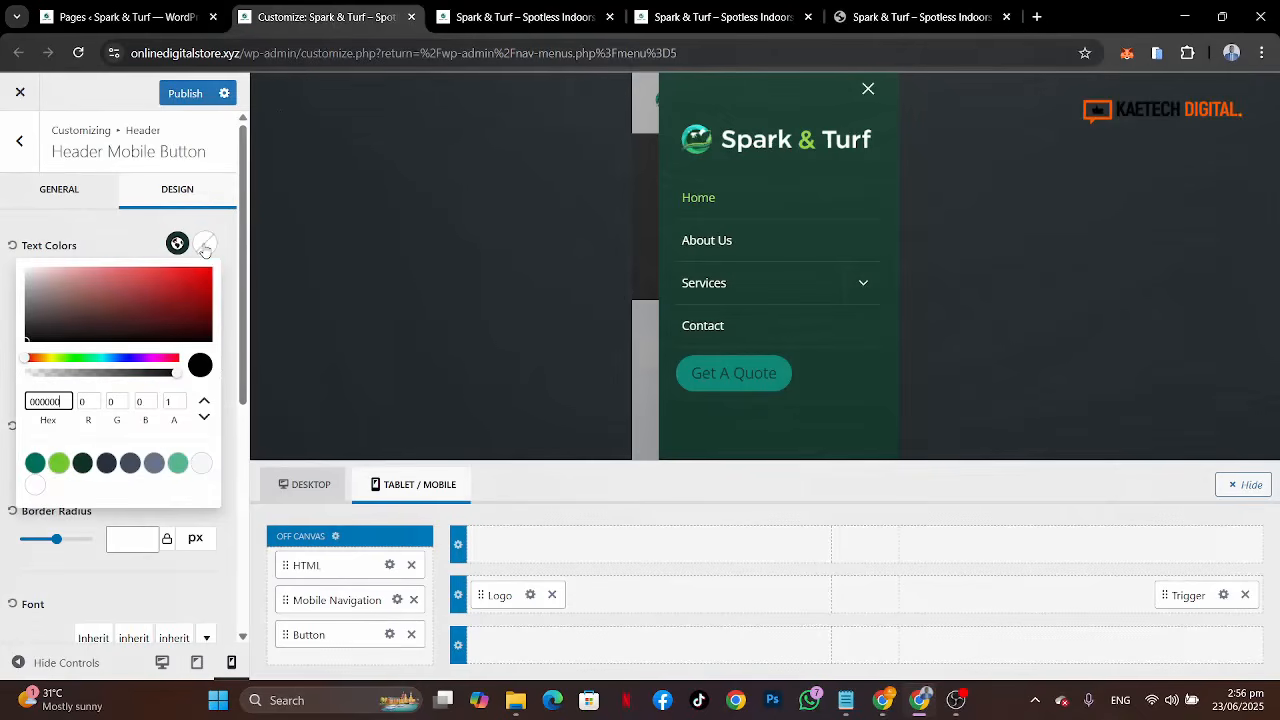
left_click(57, 466)
left_click(128, 250)
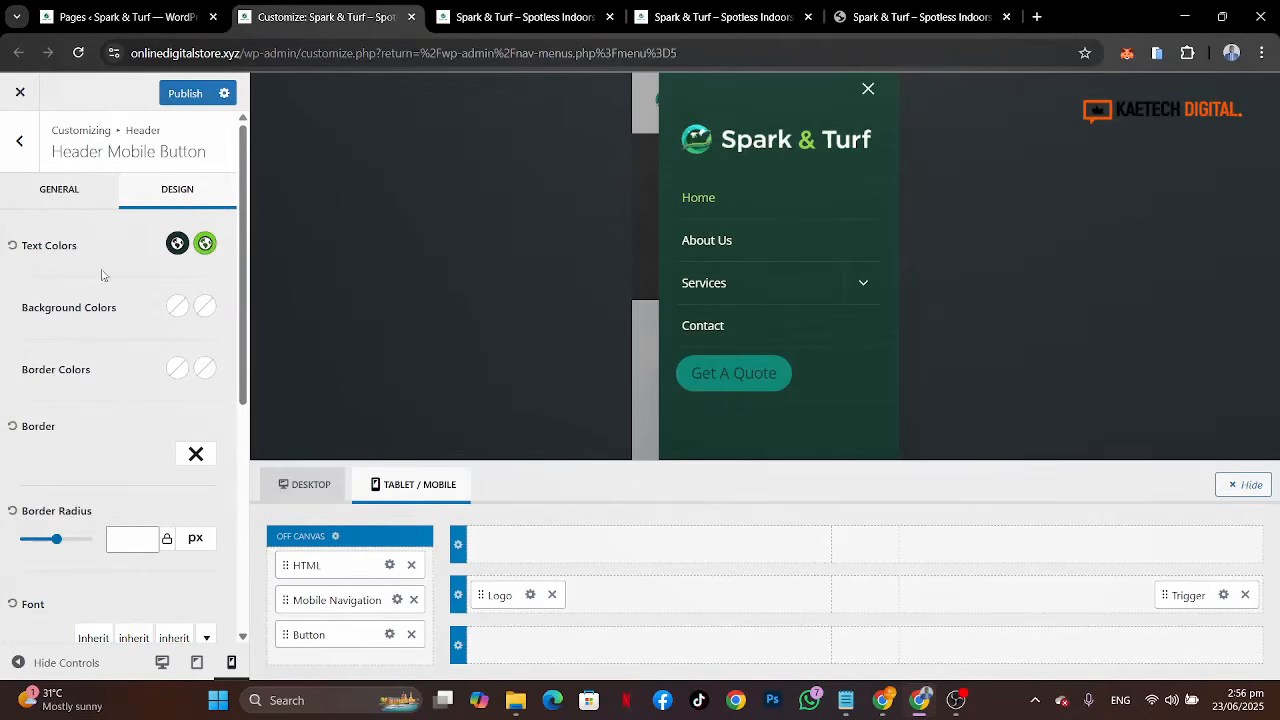
Step: Set the button's background to lime green and its hover background to fully transparent
left_click(177, 307)
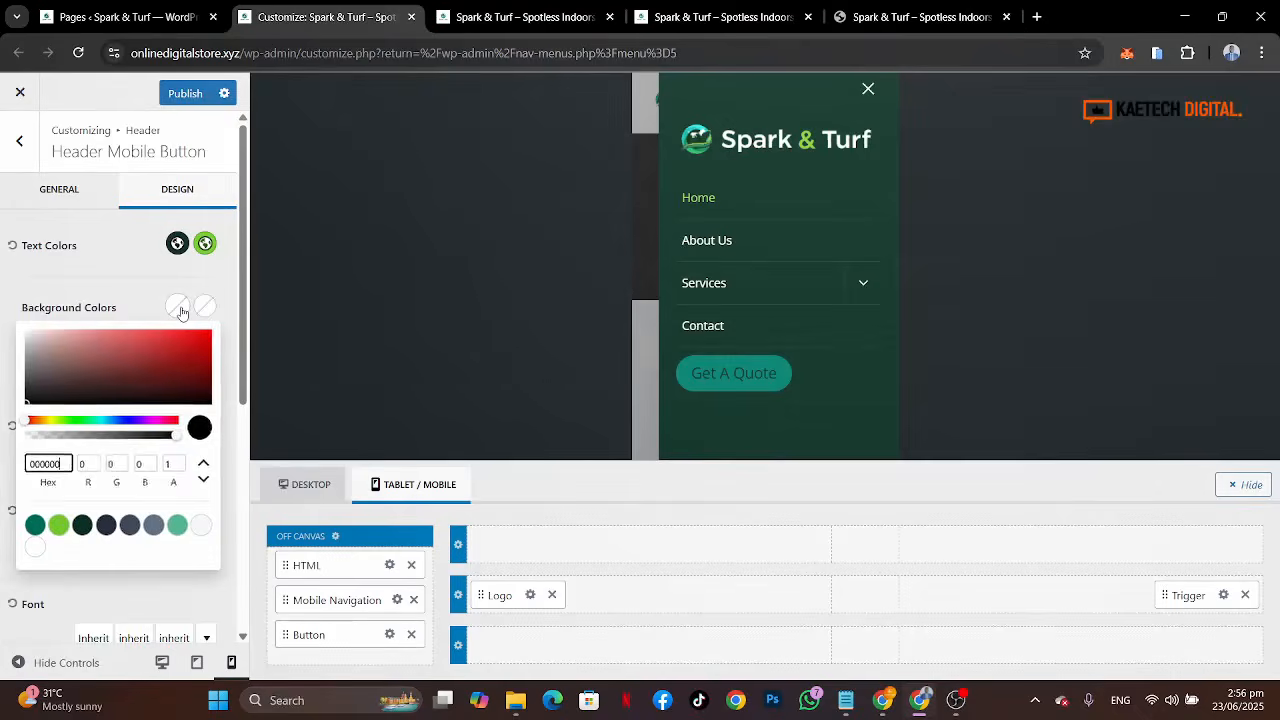
left_click(59, 527)
left_click(201, 306)
left_click(201, 306)
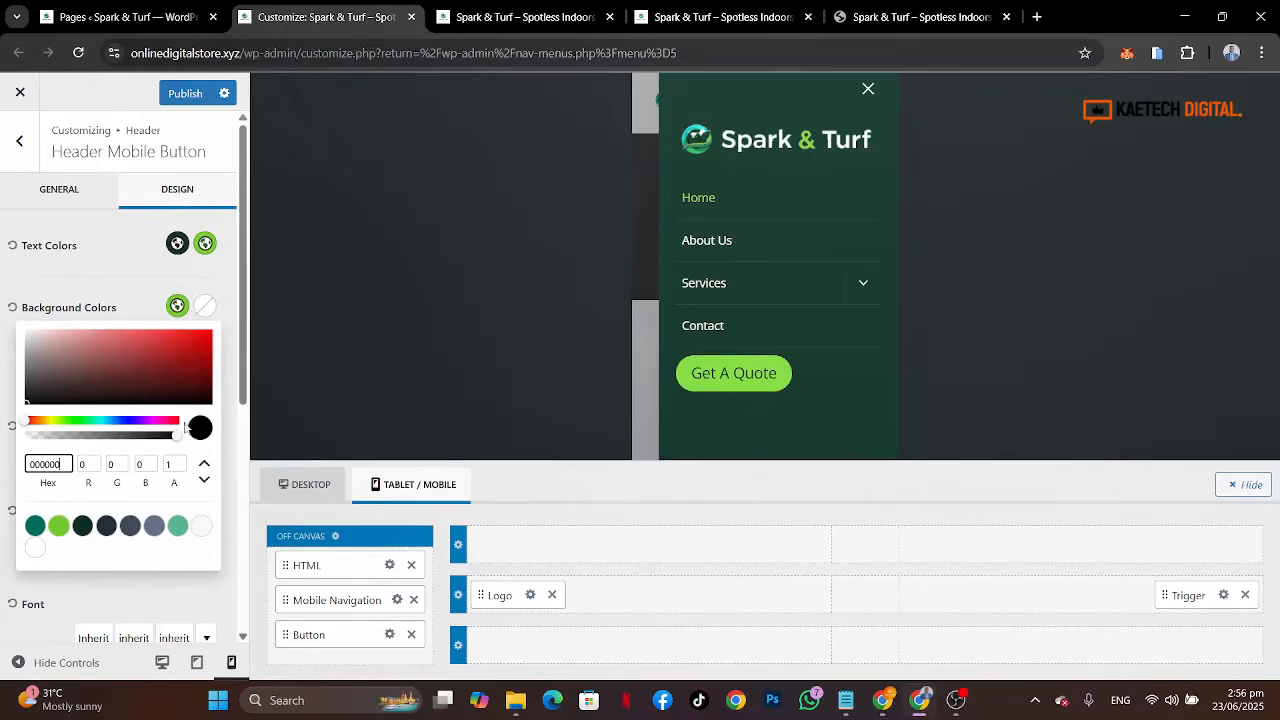
left_click_drag(181, 436, 17, 449)
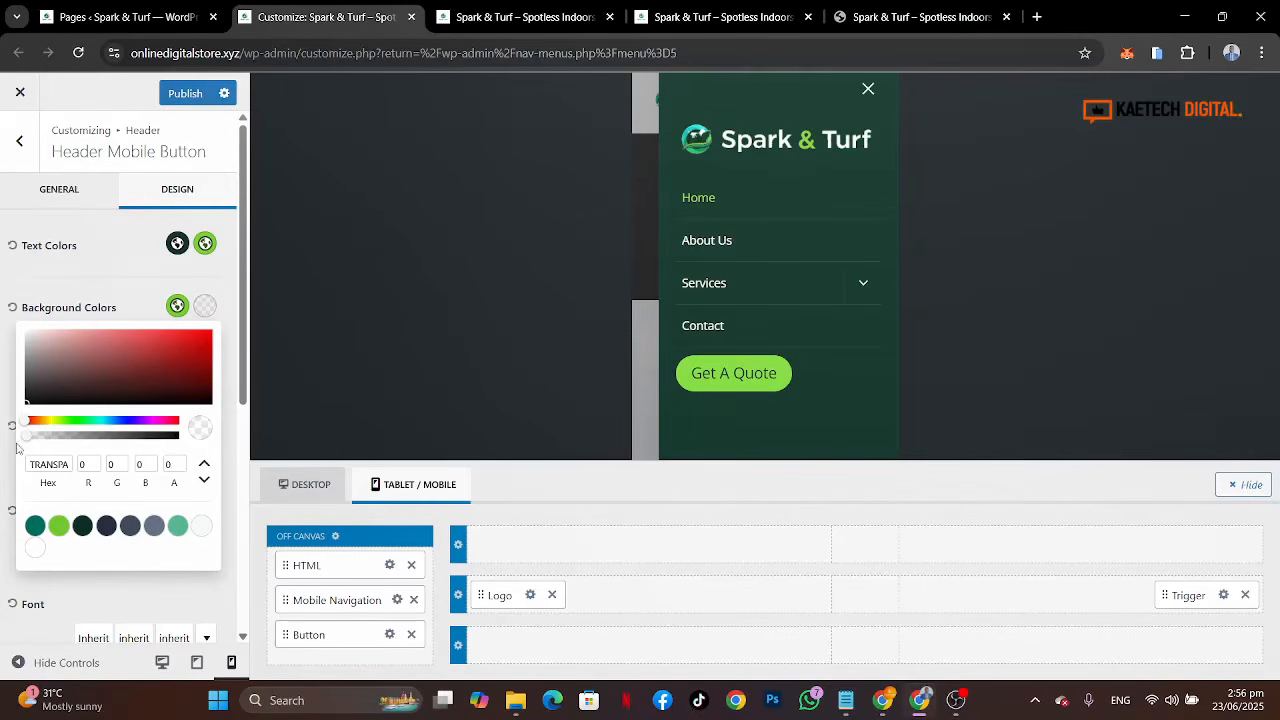
left_click(136, 295)
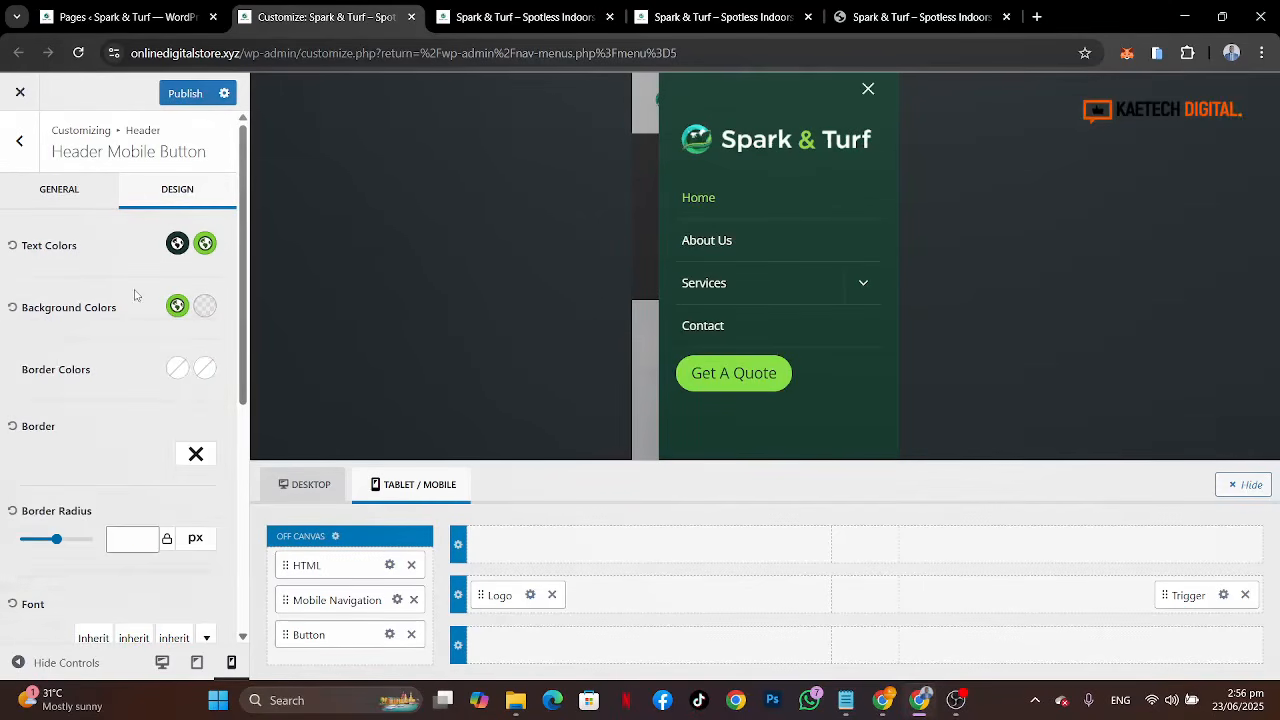
Step: Set both the normal and hover border colors of the button to the lime green swatch
left_click(179, 374)
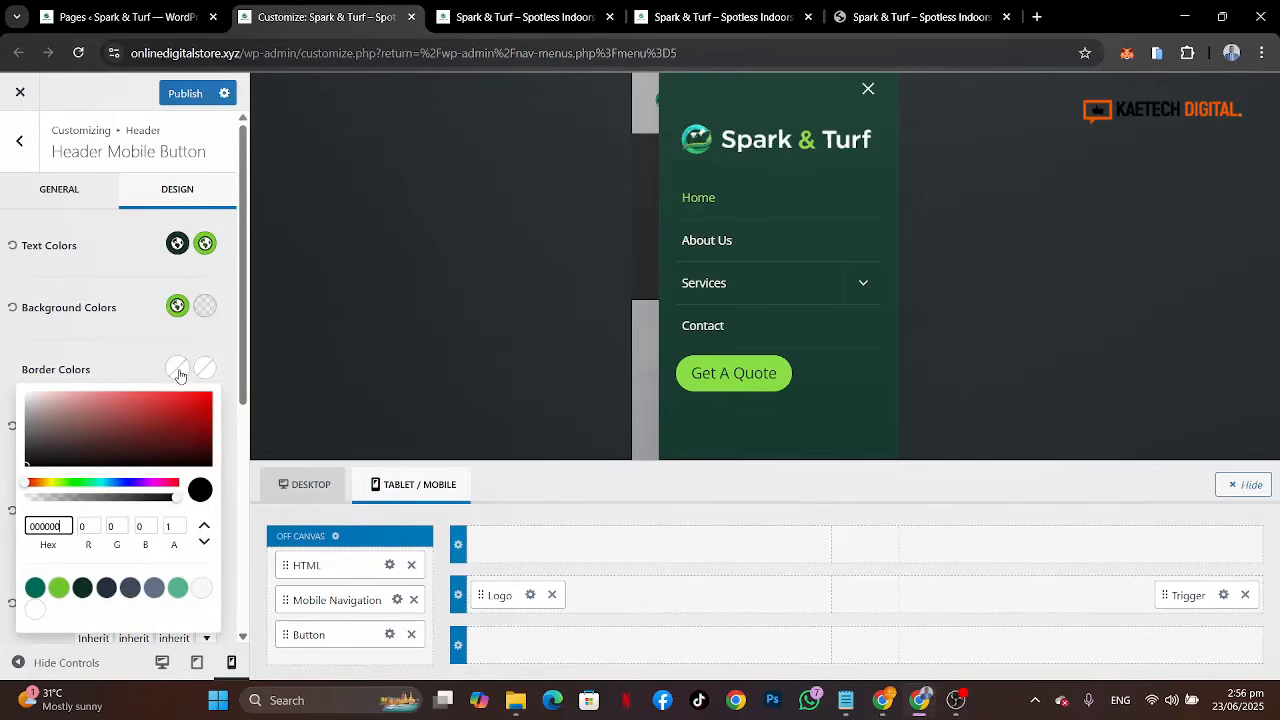
left_click(82, 587)
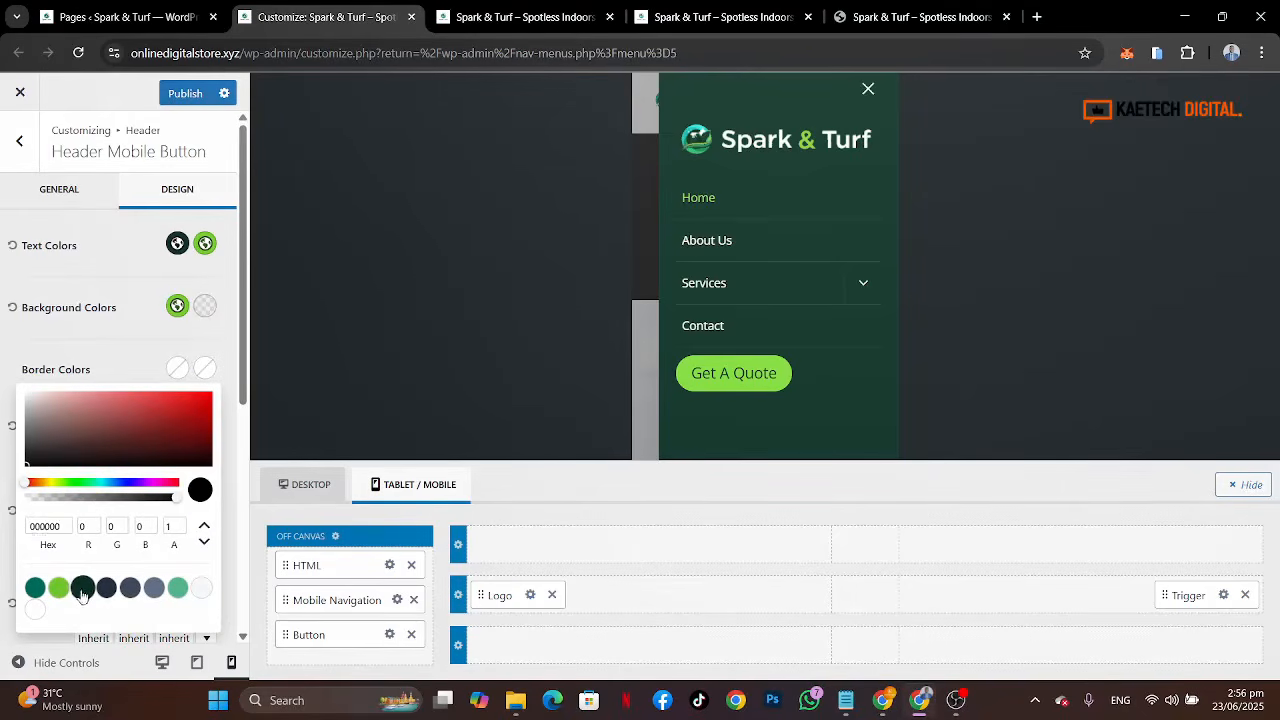
left_click(203, 369)
left_click(179, 369)
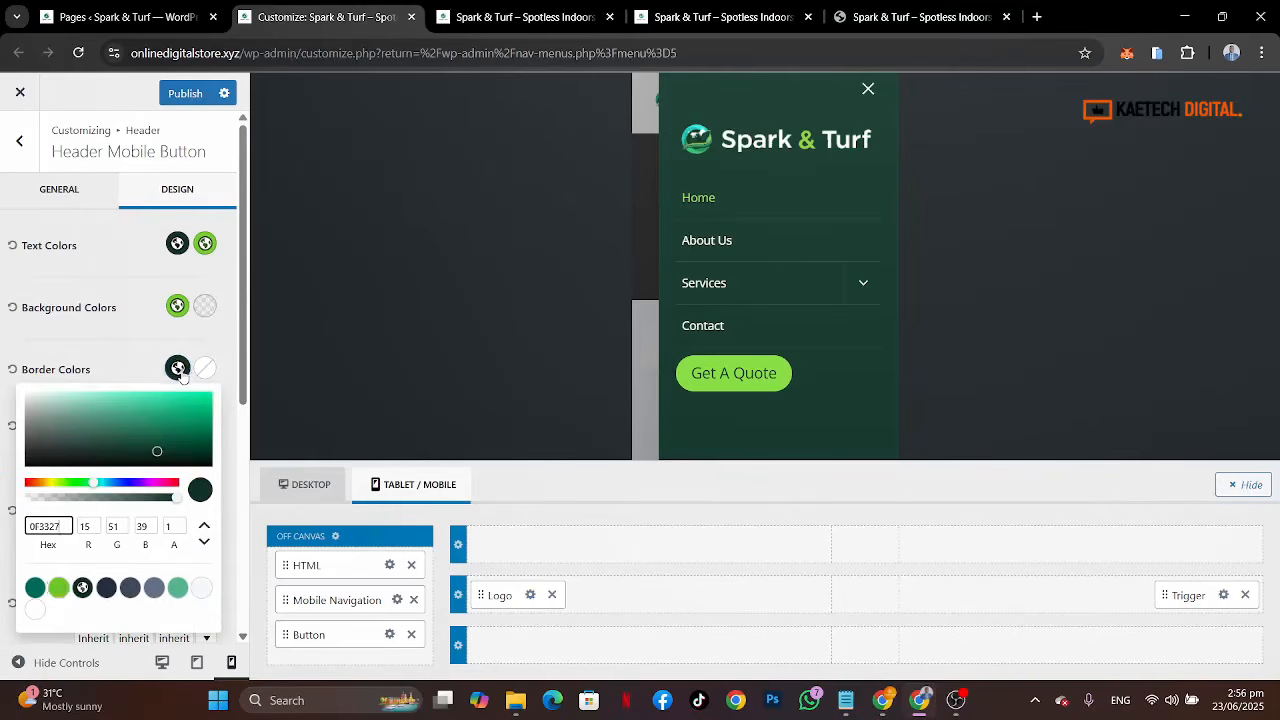
left_click(58, 587)
left_click(205, 369)
left_click(205, 369)
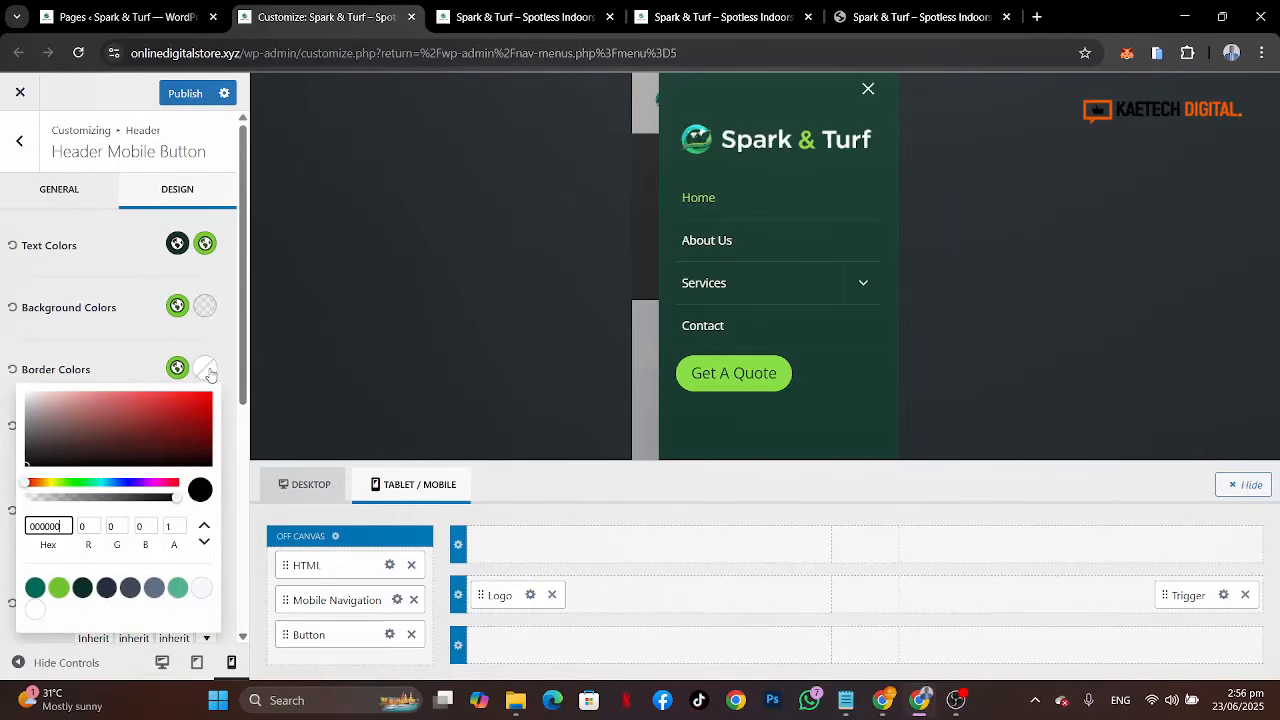
left_click(58, 587)
left_click(116, 370)
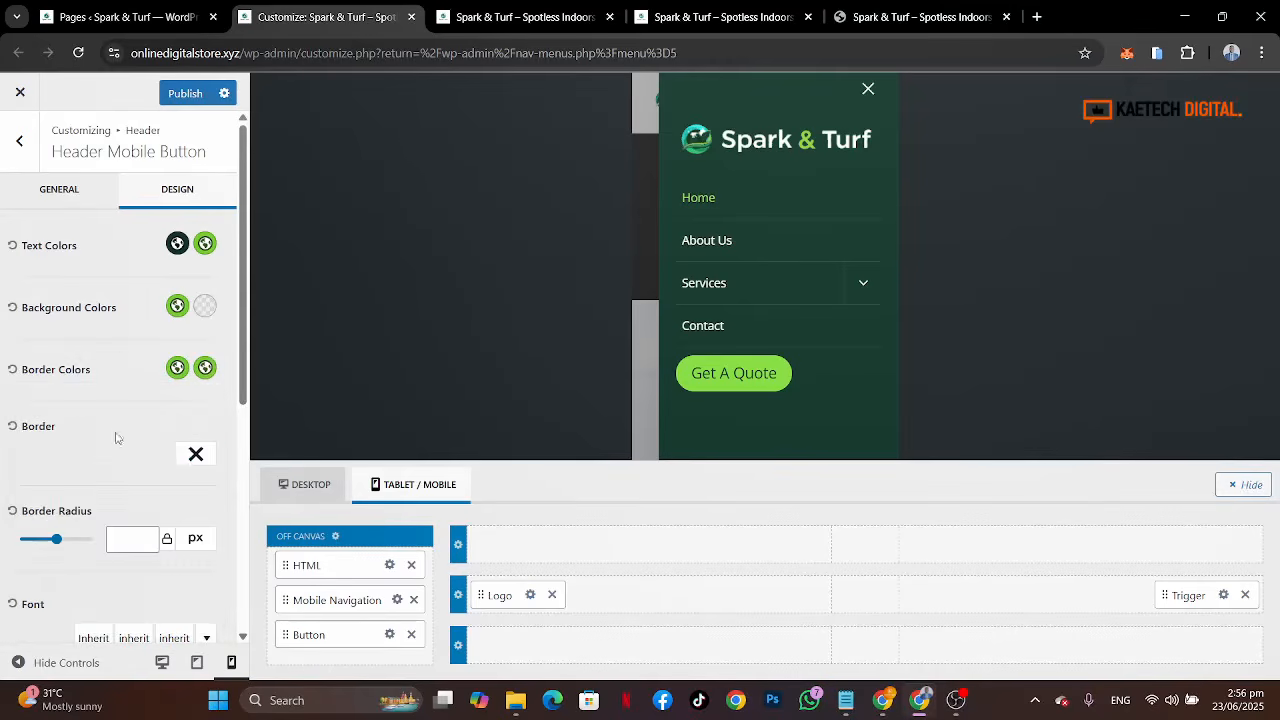
Step: Give the button a 2 px solid border
left_click(196, 454)
left_click(194, 542)
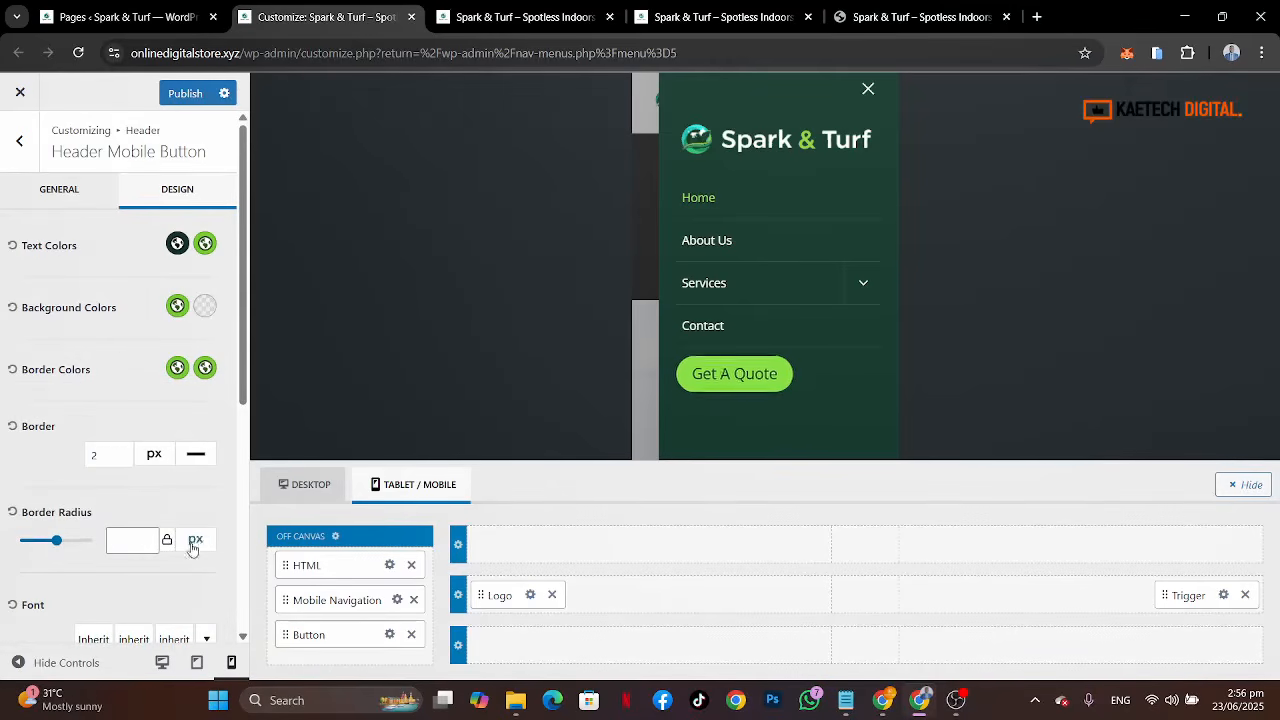
double_click(110, 457)
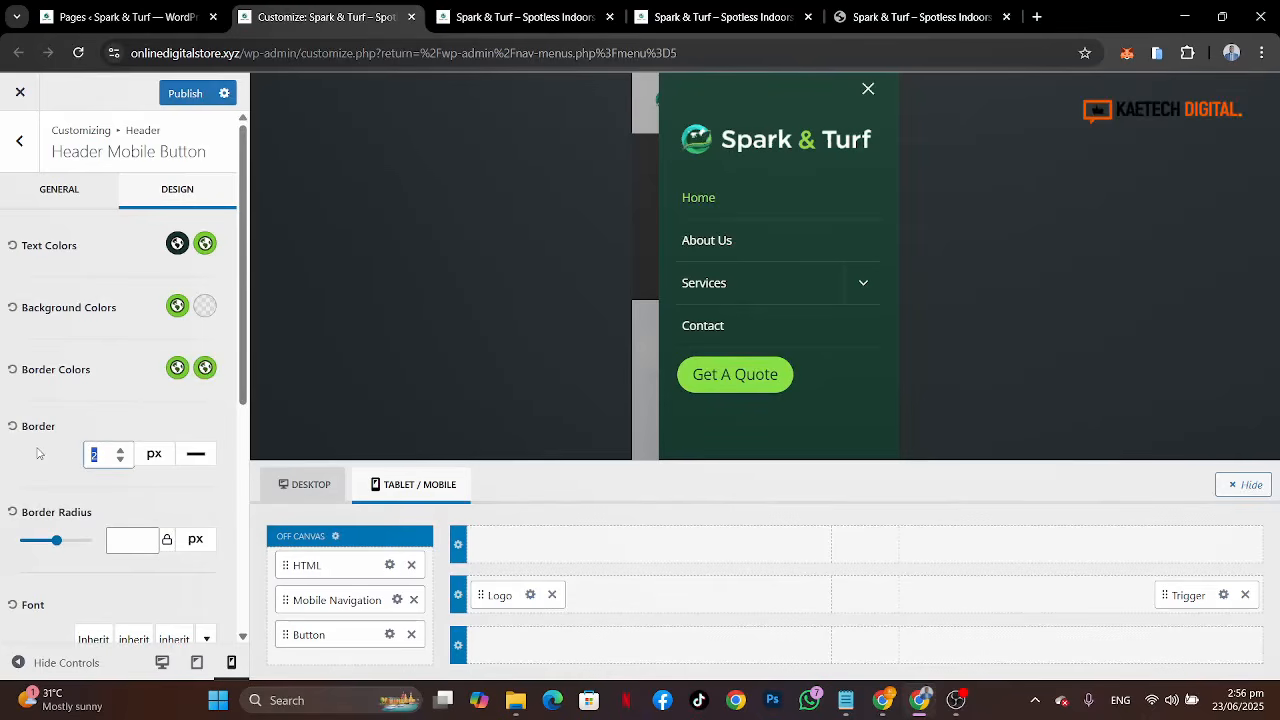
type("1")
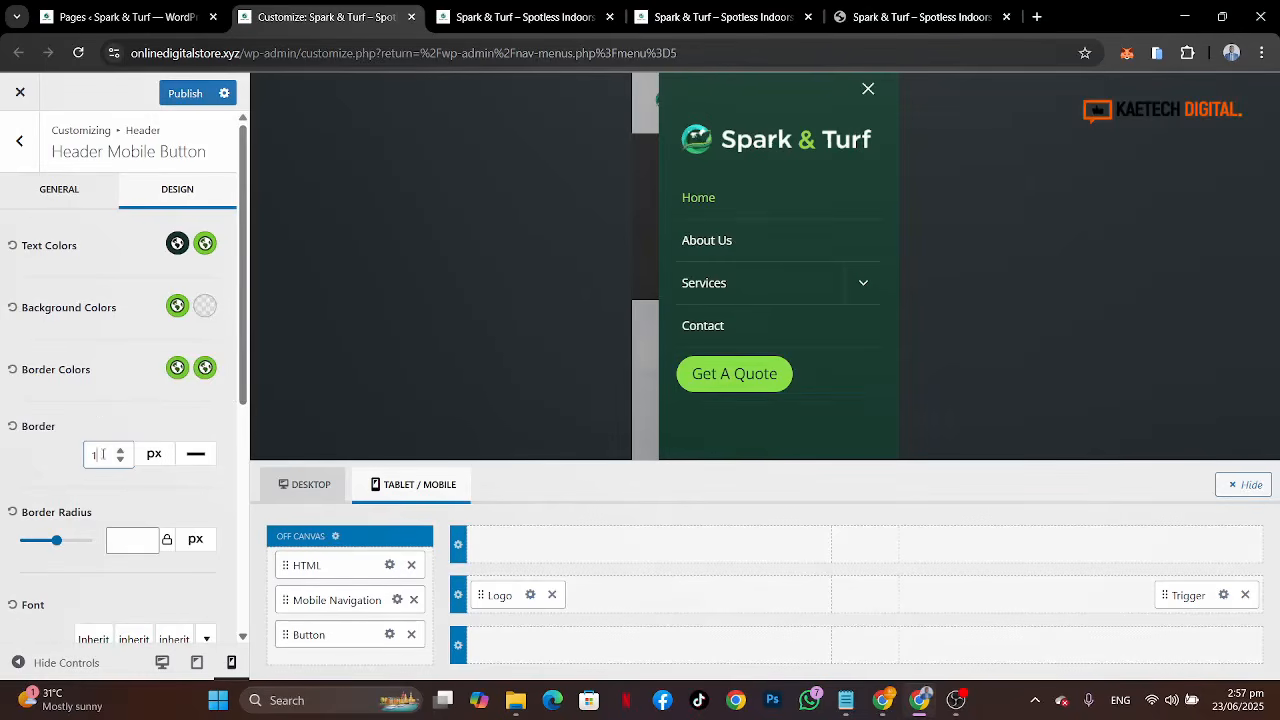
left_click_drag(103, 454, 67, 457)
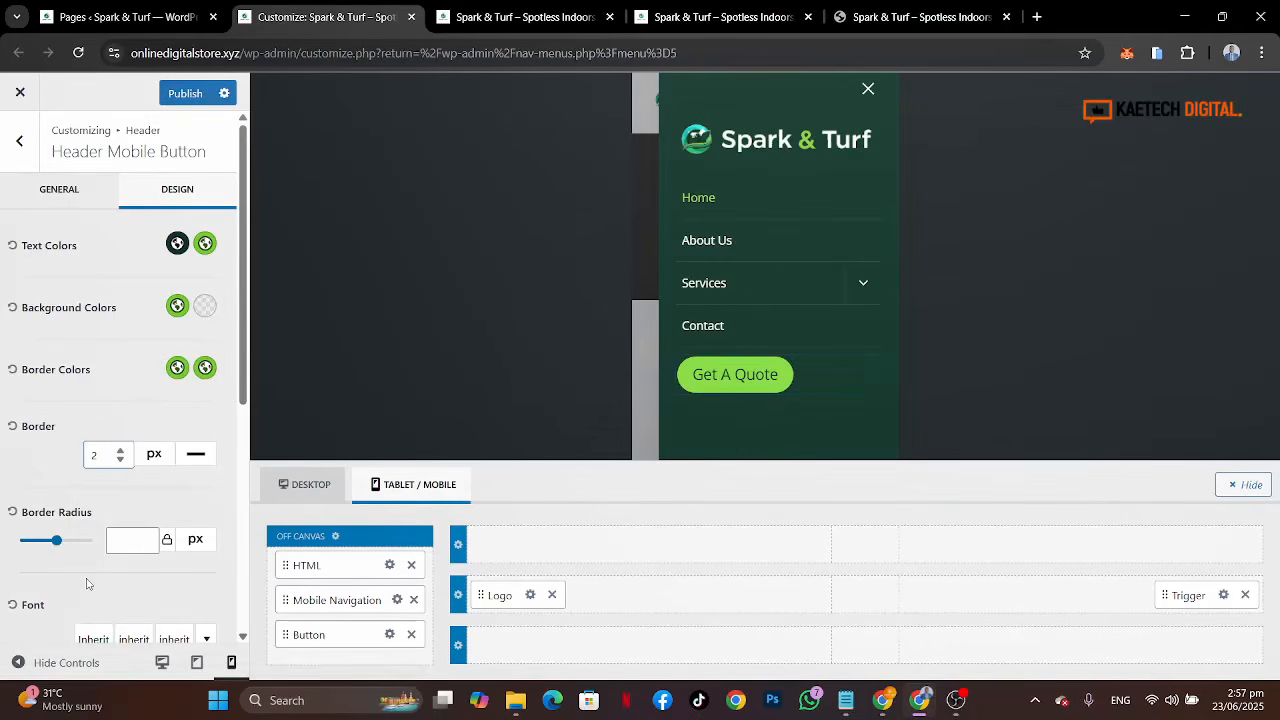
Step: Set the button's border radius to 80 px
scroll(86, 583, "down", 2)
left_click(130, 368)
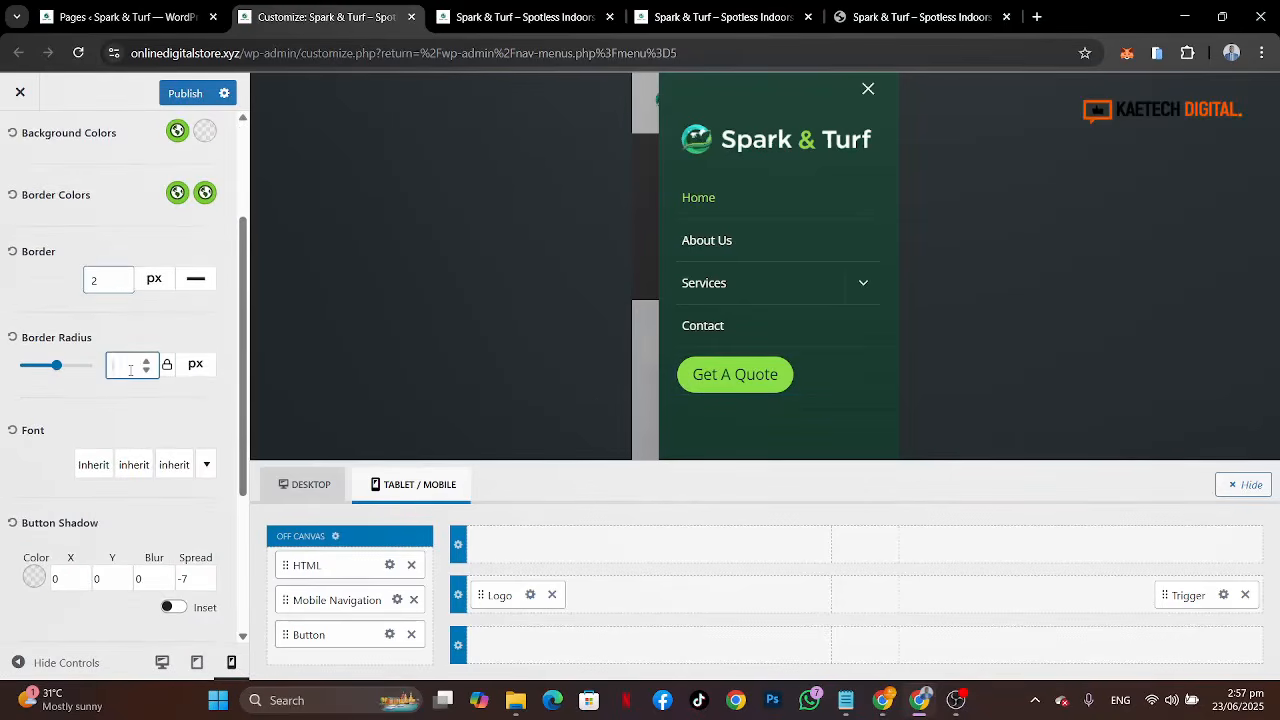
type("8")
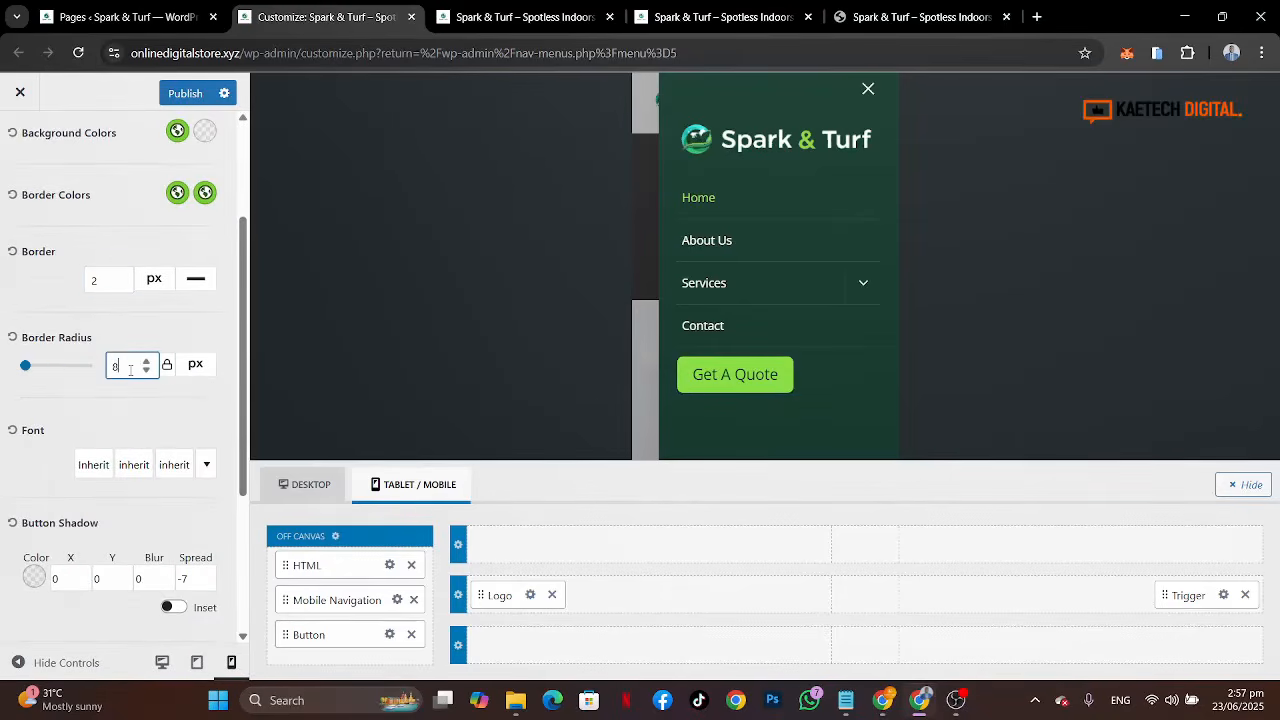
type("0")
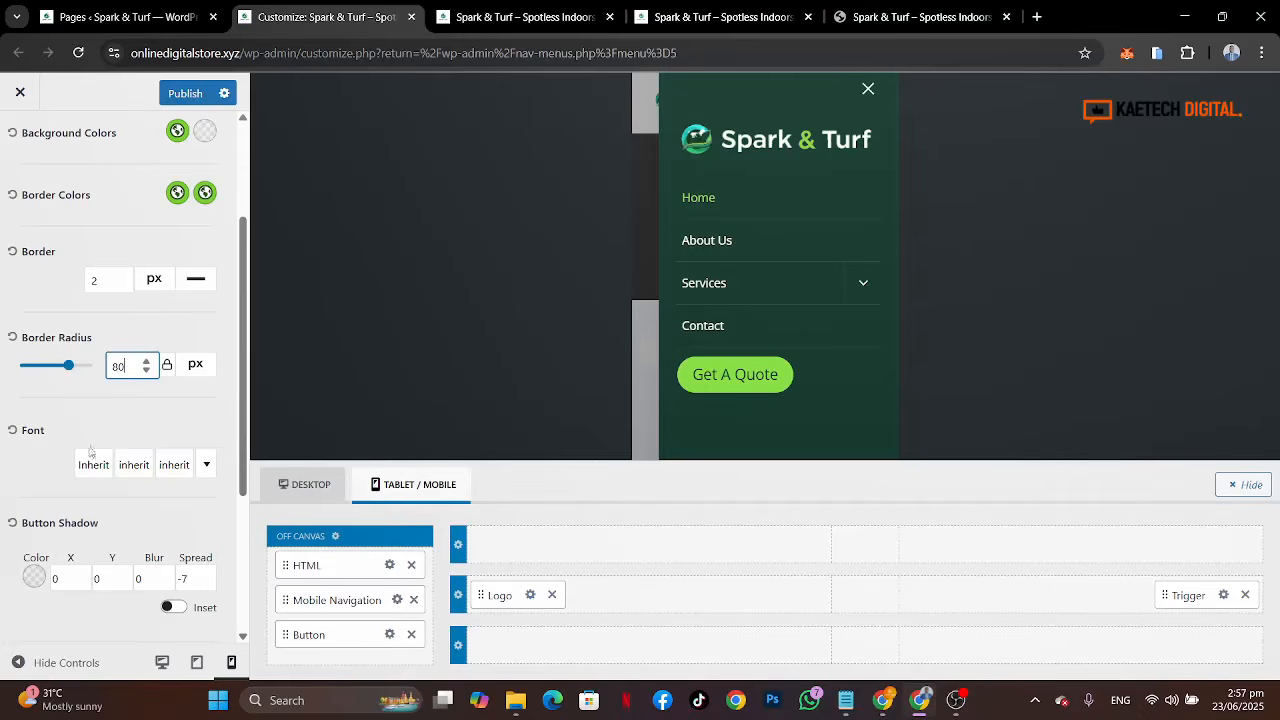
Step: Set the off-canvas button's font to 16 px size and 700 weight
left_click(180, 468)
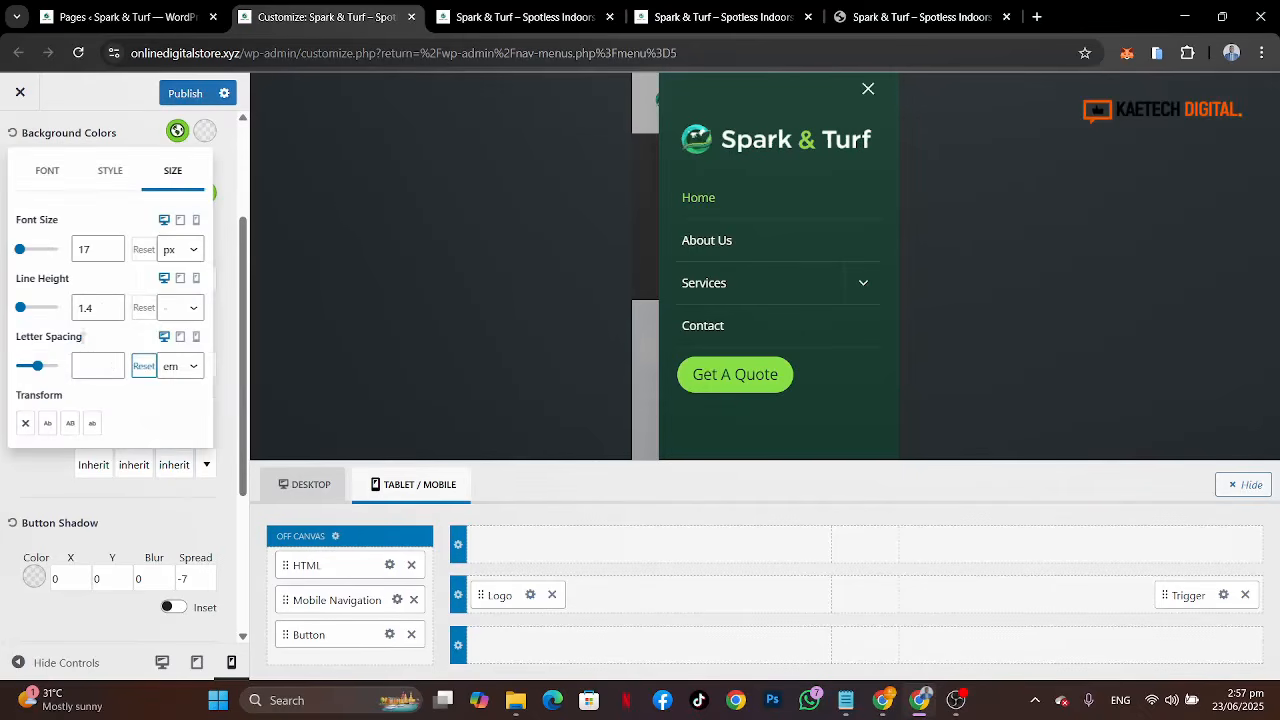
left_click(112, 254)
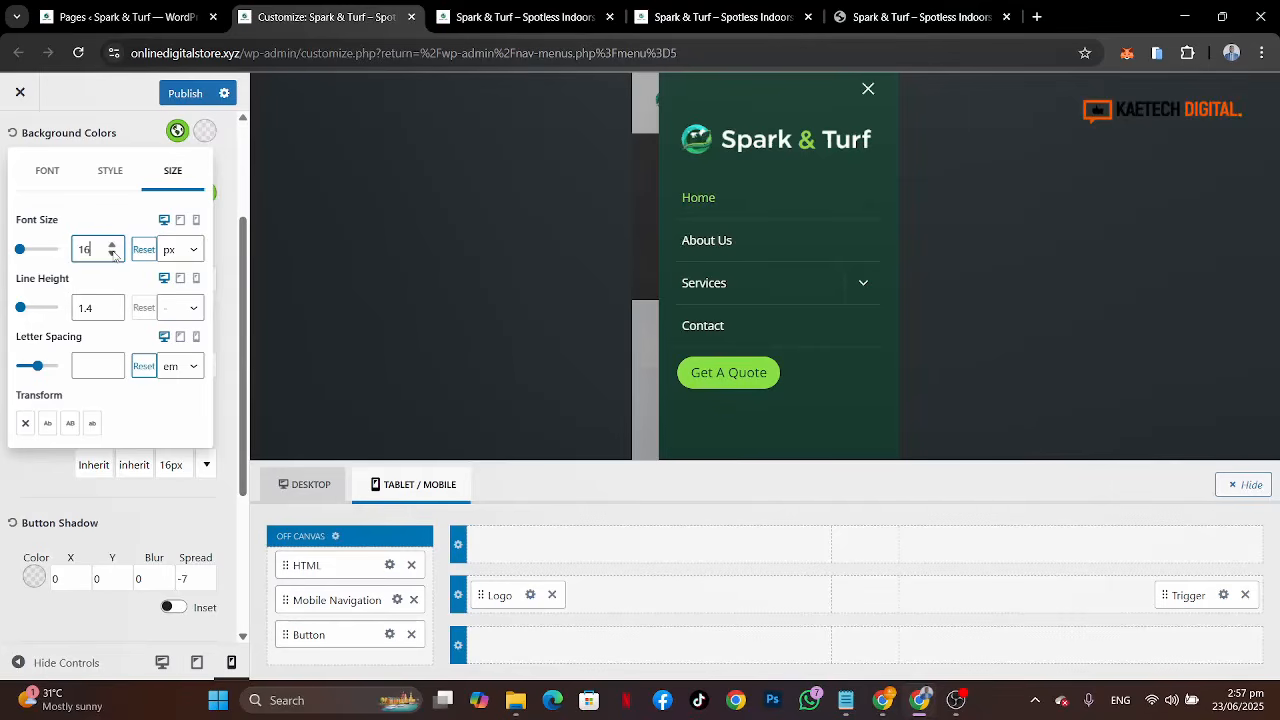
left_click(109, 170)
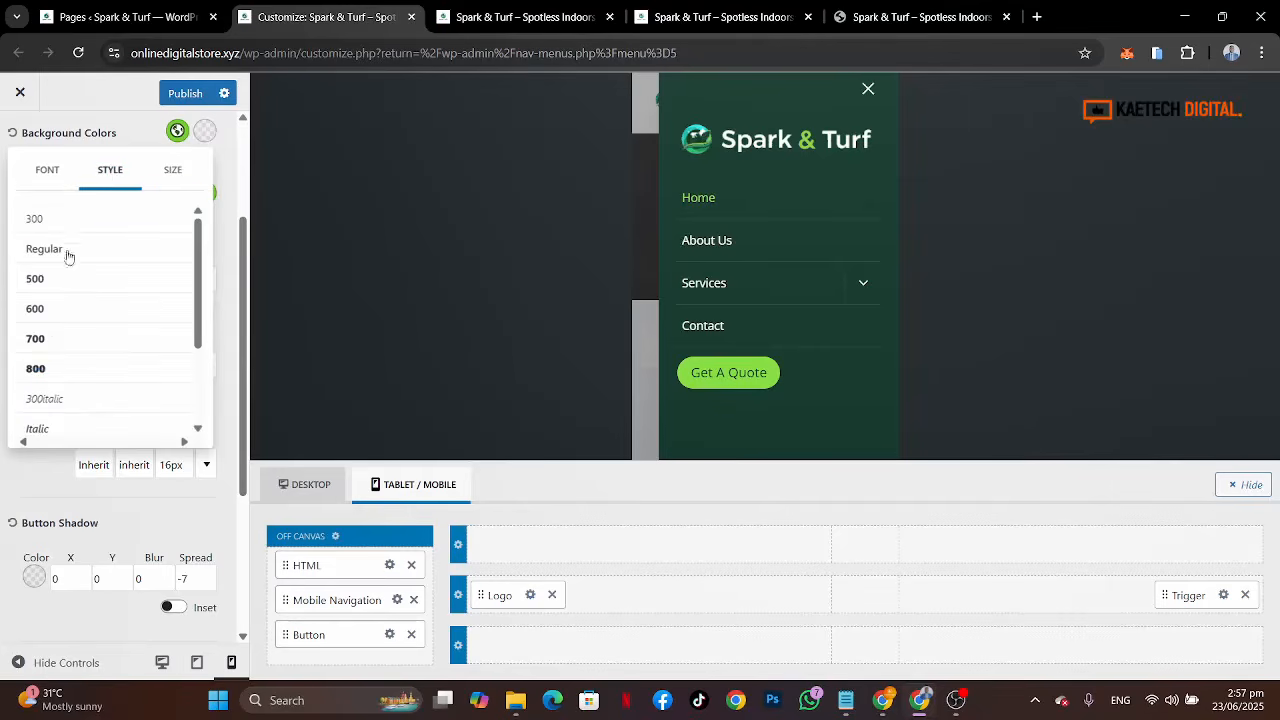
left_click(58, 312)
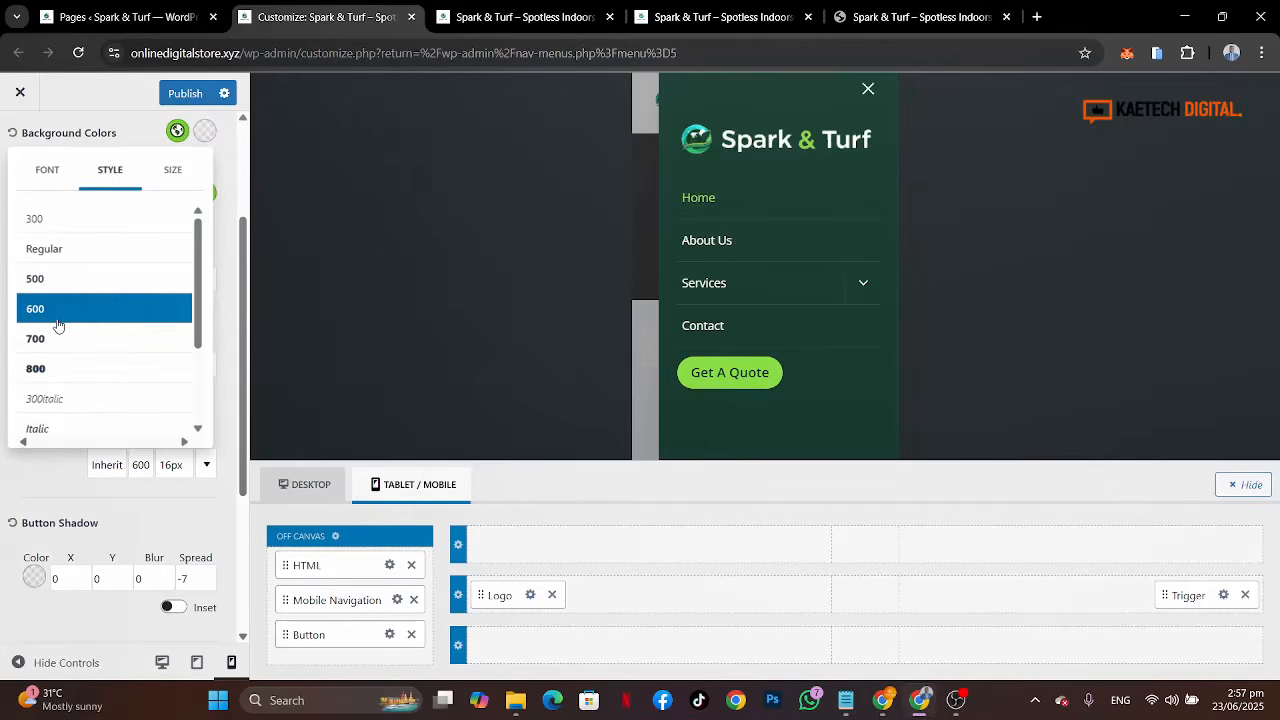
left_click(57, 340)
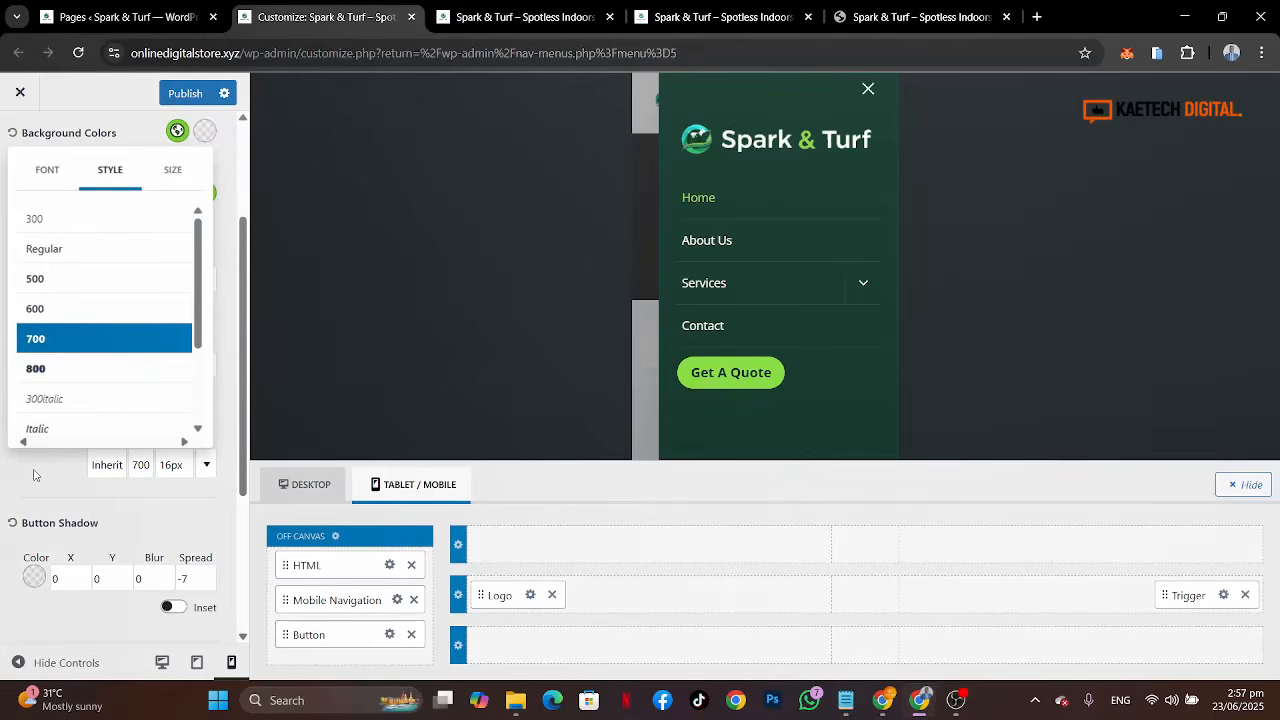
left_click(33, 475)
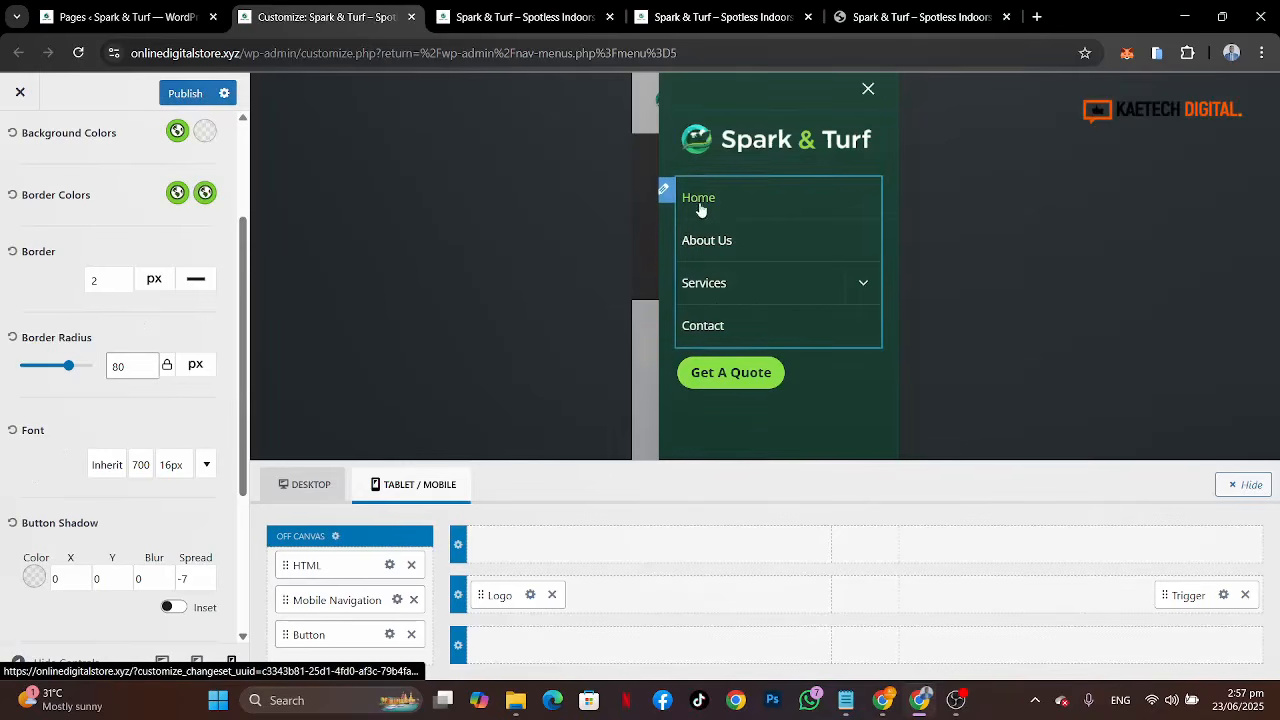
Step: Set the mobile navigation's items vertical spacing to 1.4 em
left_click(666, 192)
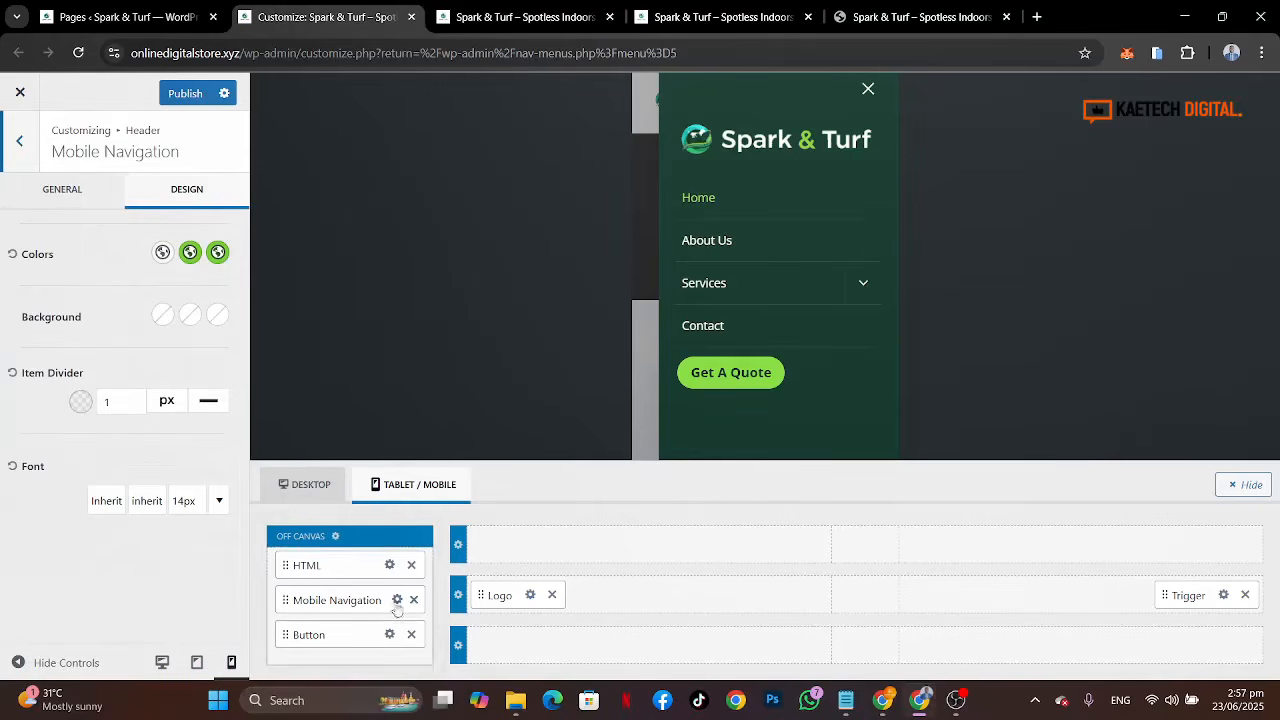
left_click(82, 192)
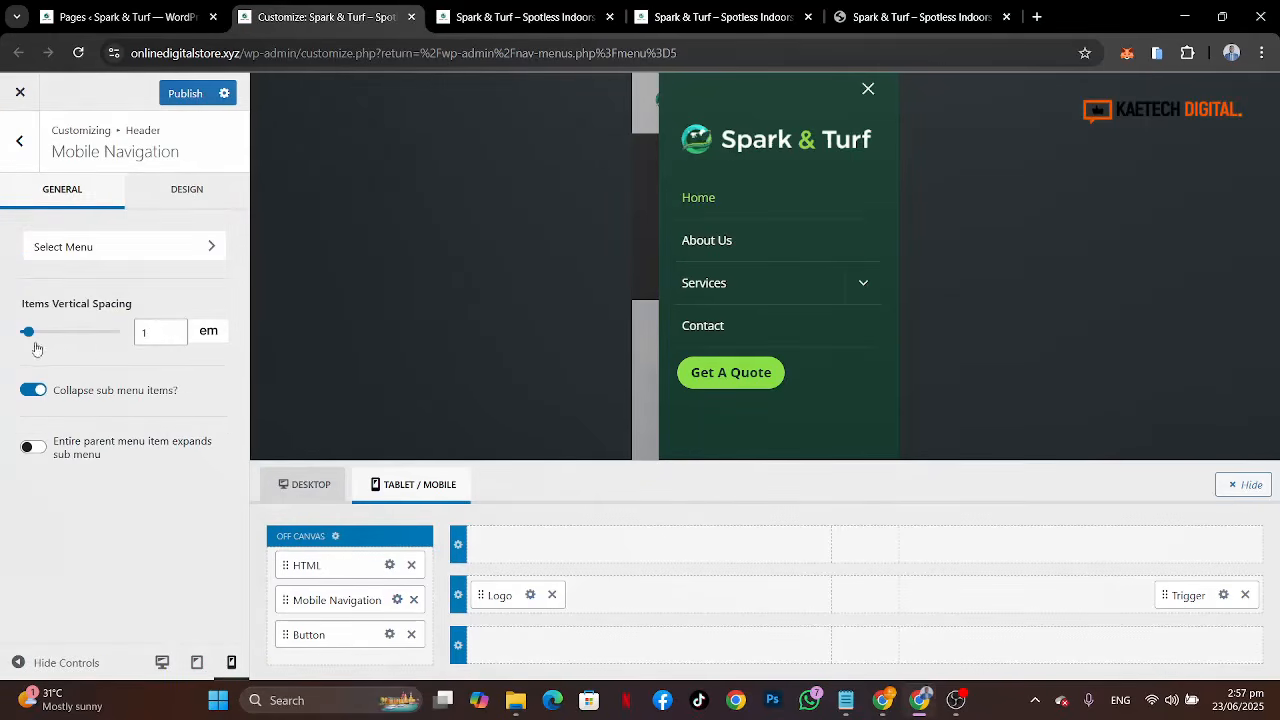
mouse_move(29, 335)
left_click_drag(29, 335, 33, 335)
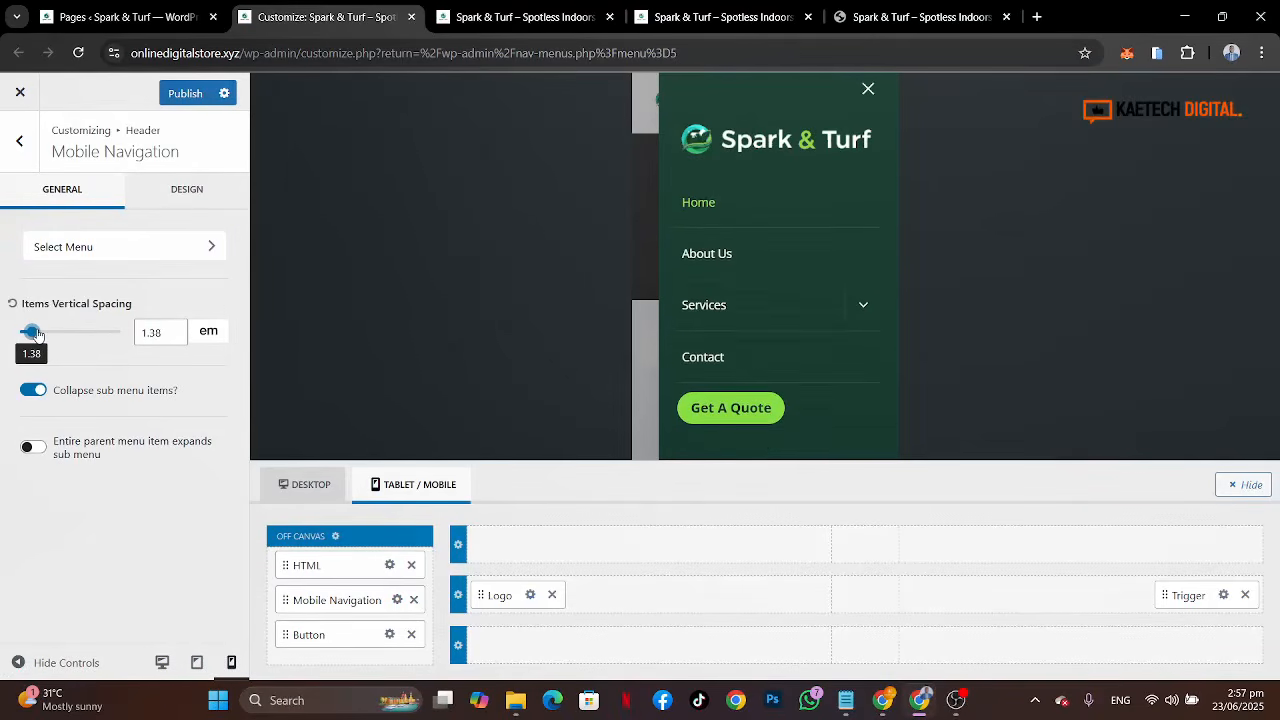
left_click(174, 329)
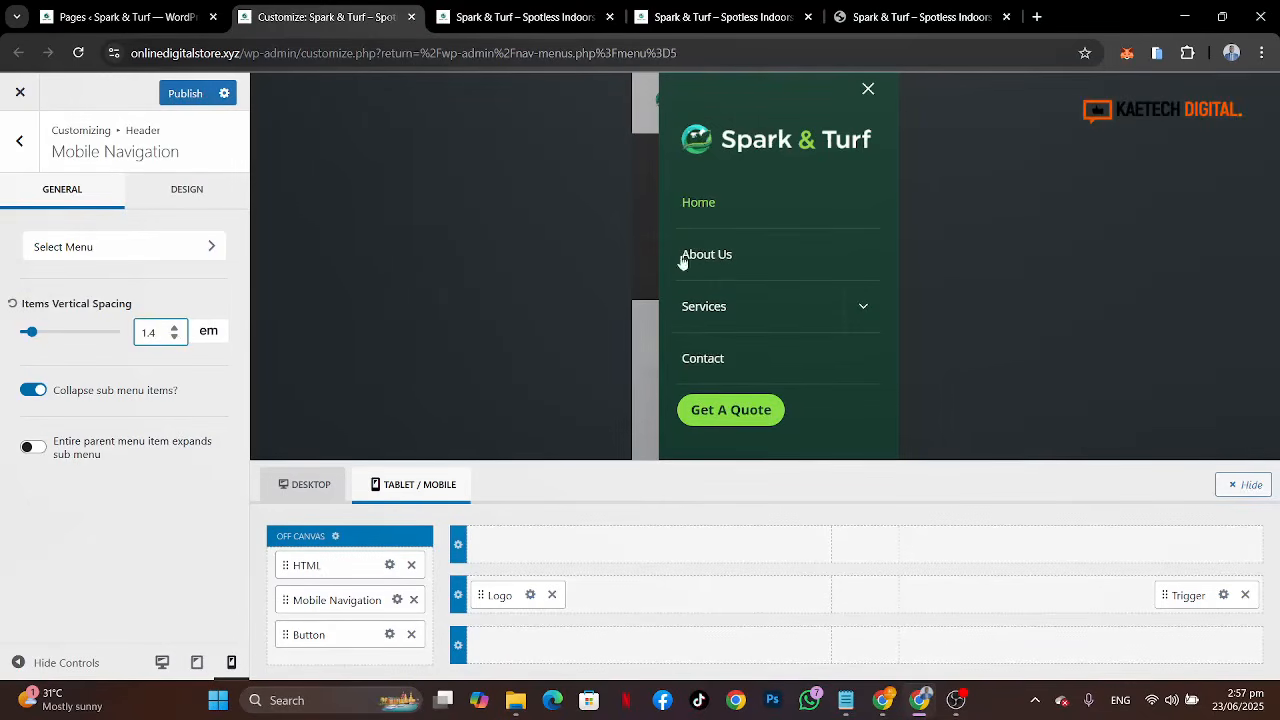
Step: Publish the changes and close the off-canvas menu preview
left_click(186, 95)
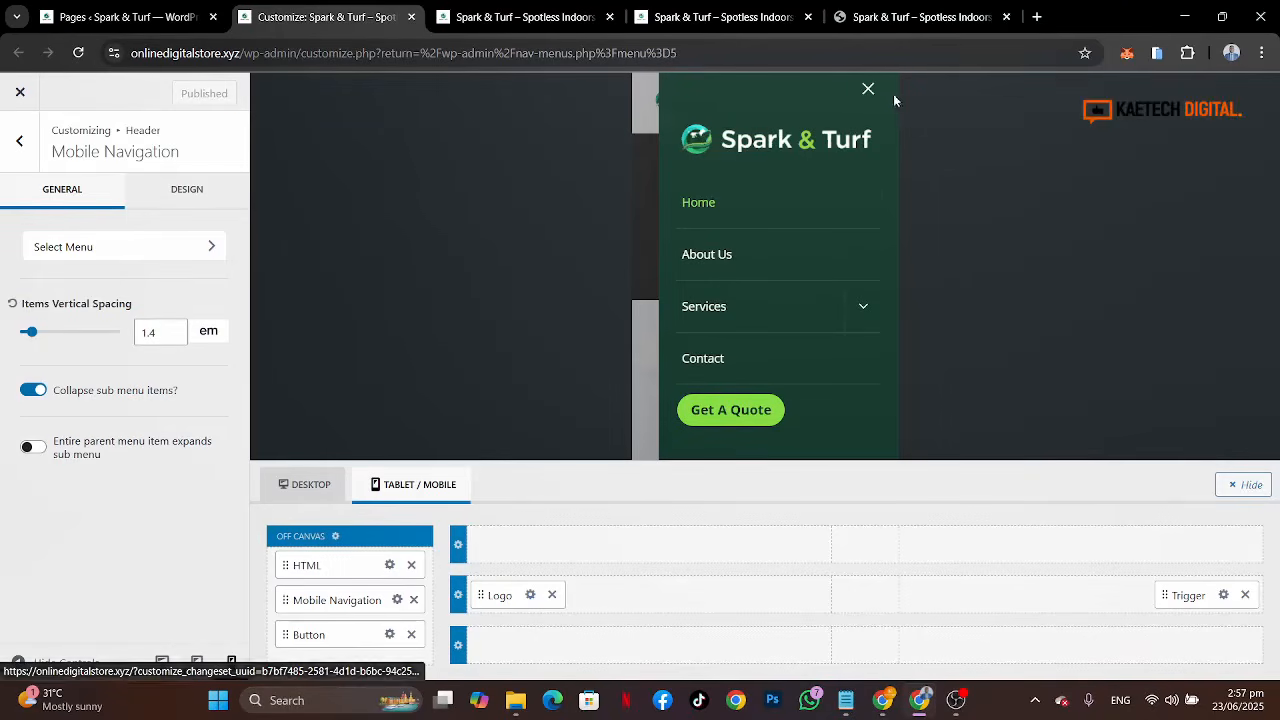
left_click(868, 90)
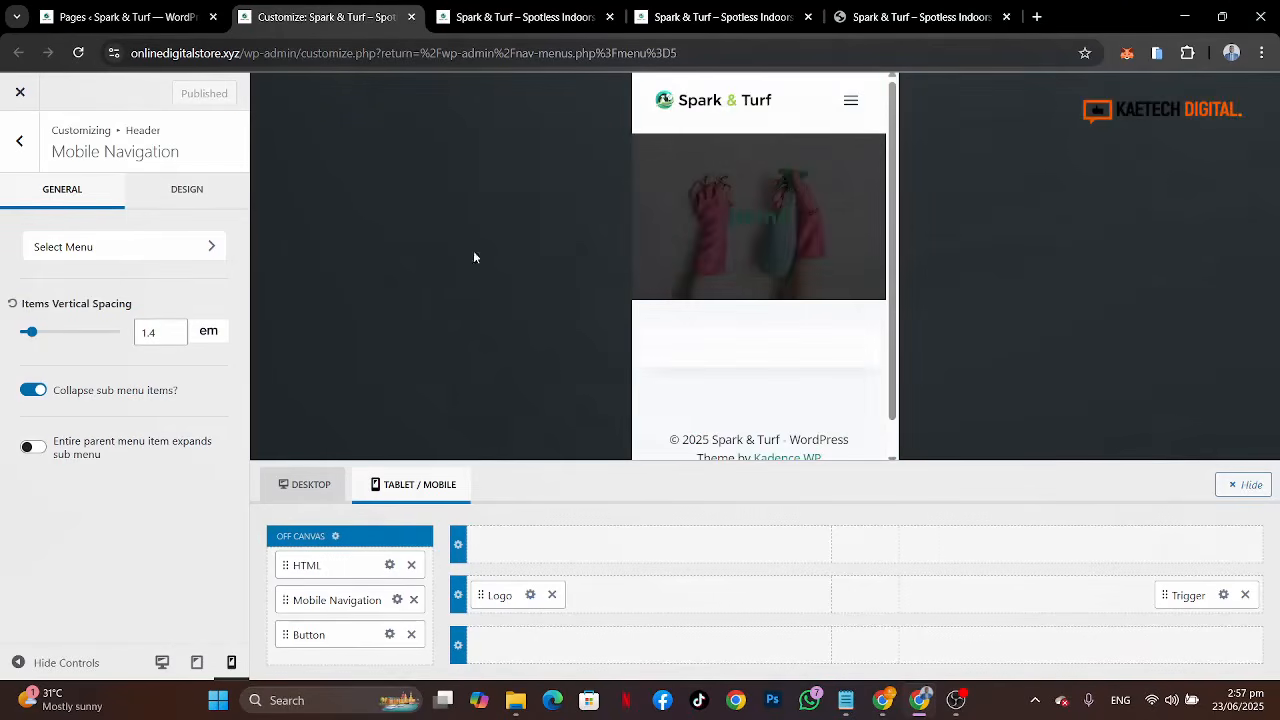
Step: Switch the preview back to desktop and open the Footer builder settings
left_click(22, 145)
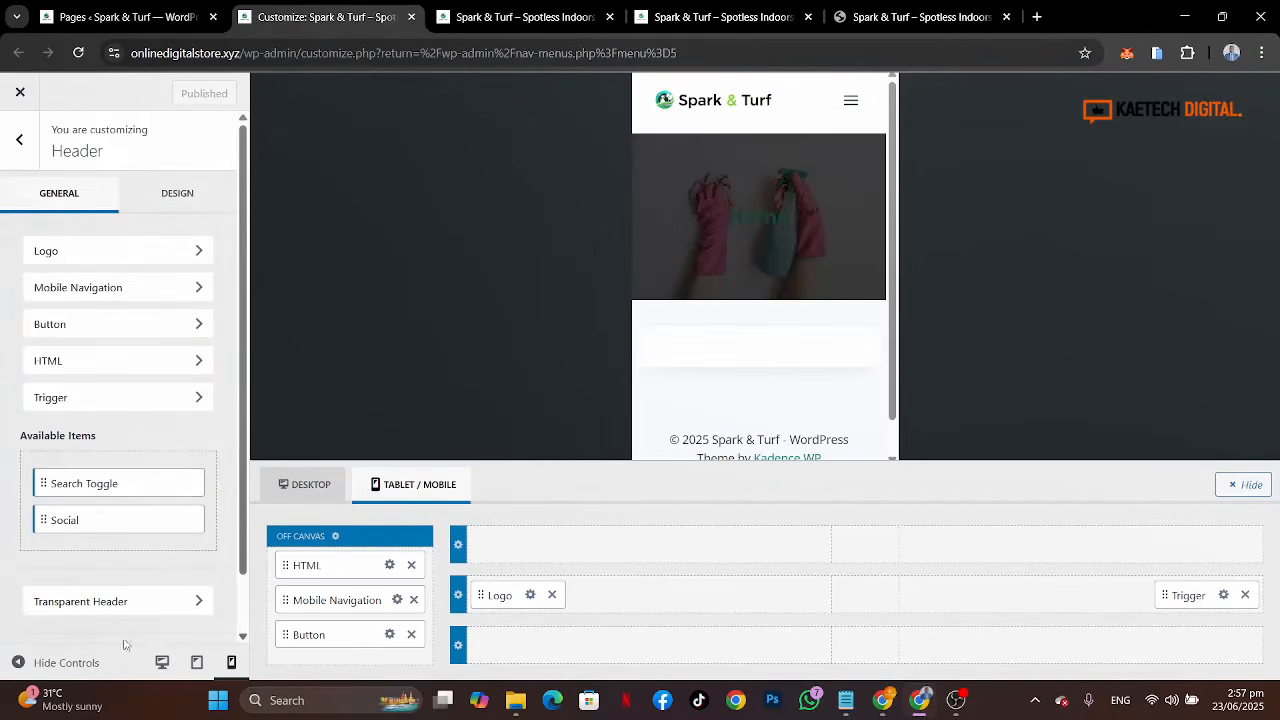
left_click(163, 663)
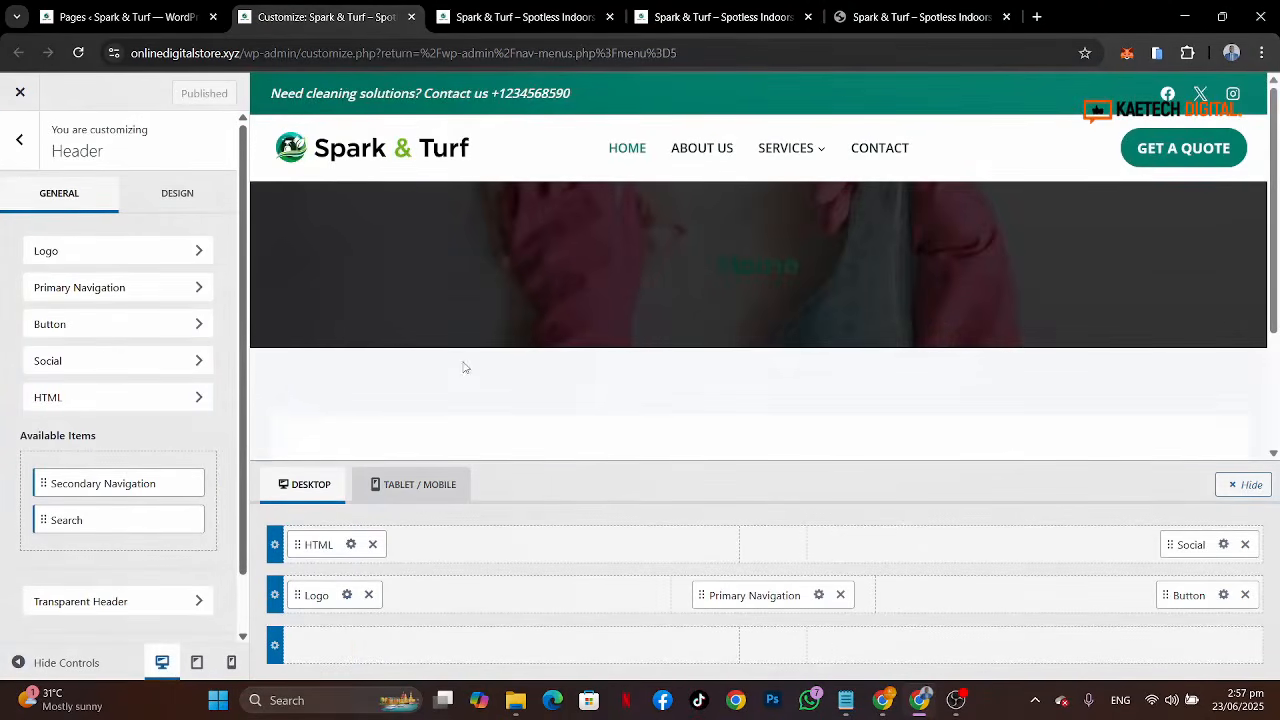
left_click(19, 140)
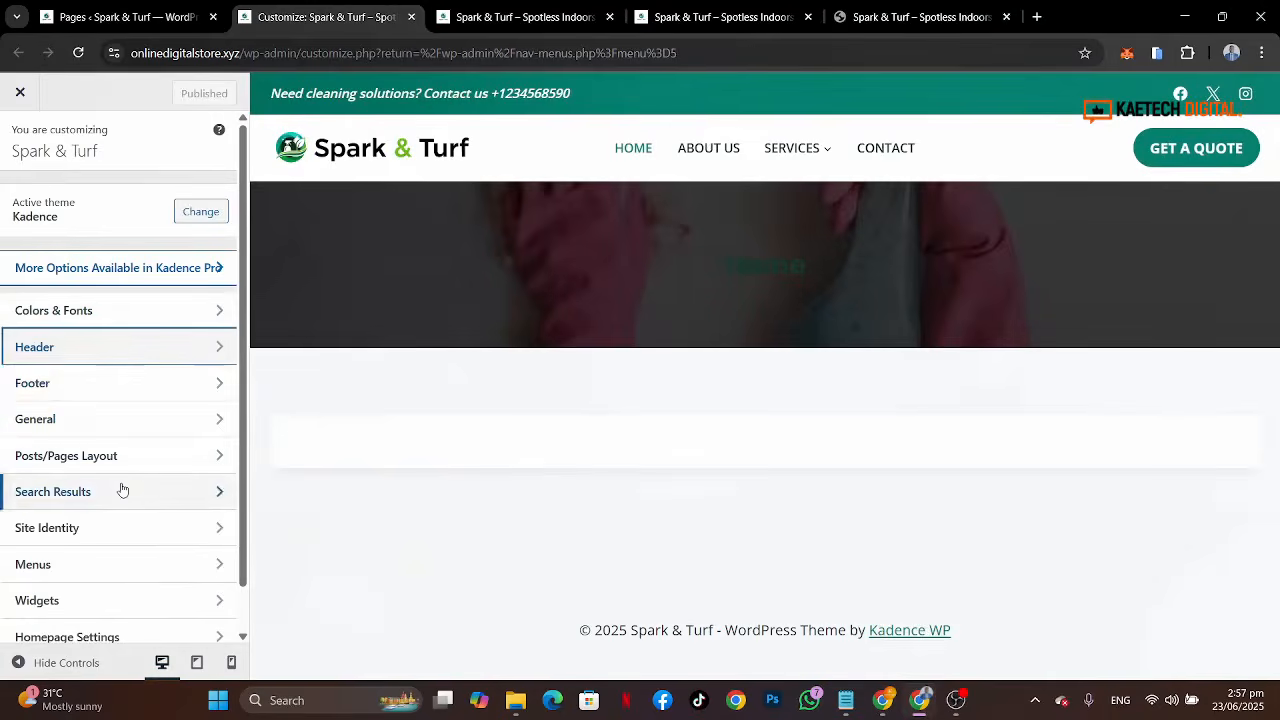
left_click(98, 390)
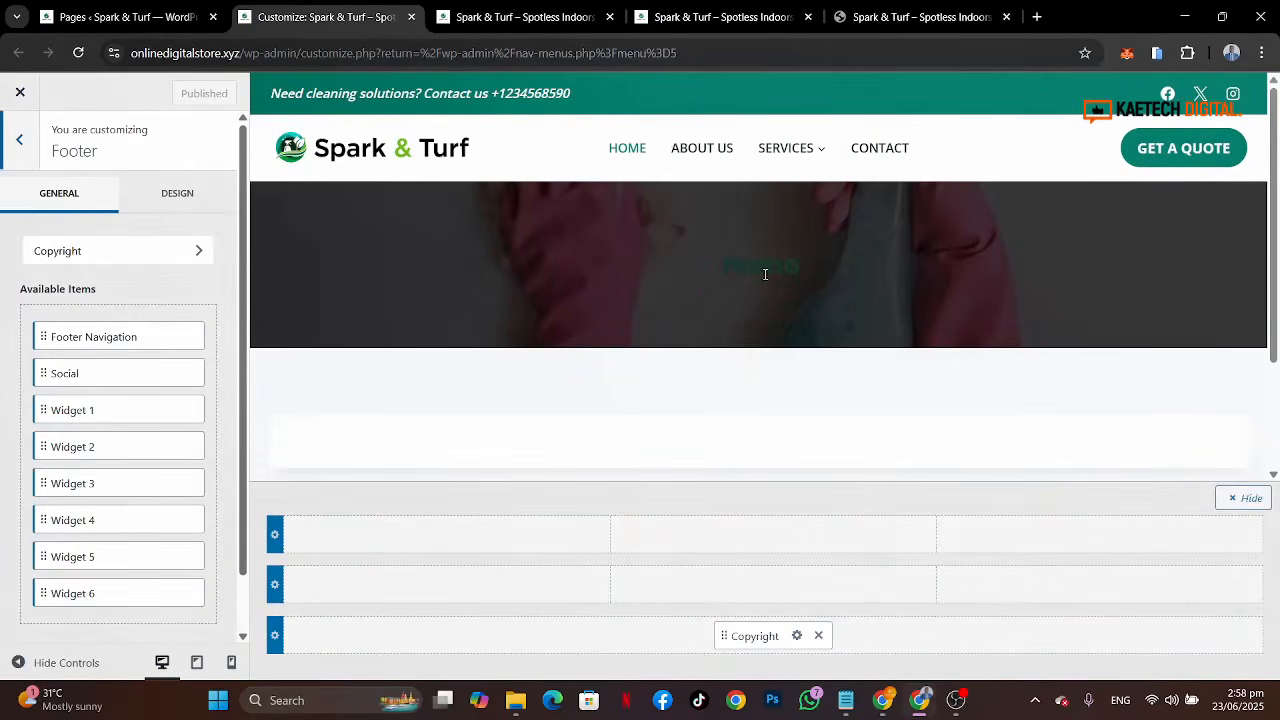
Step: Examine the reference site's footer at desktop width in its browser tab
left_click(858, 14)
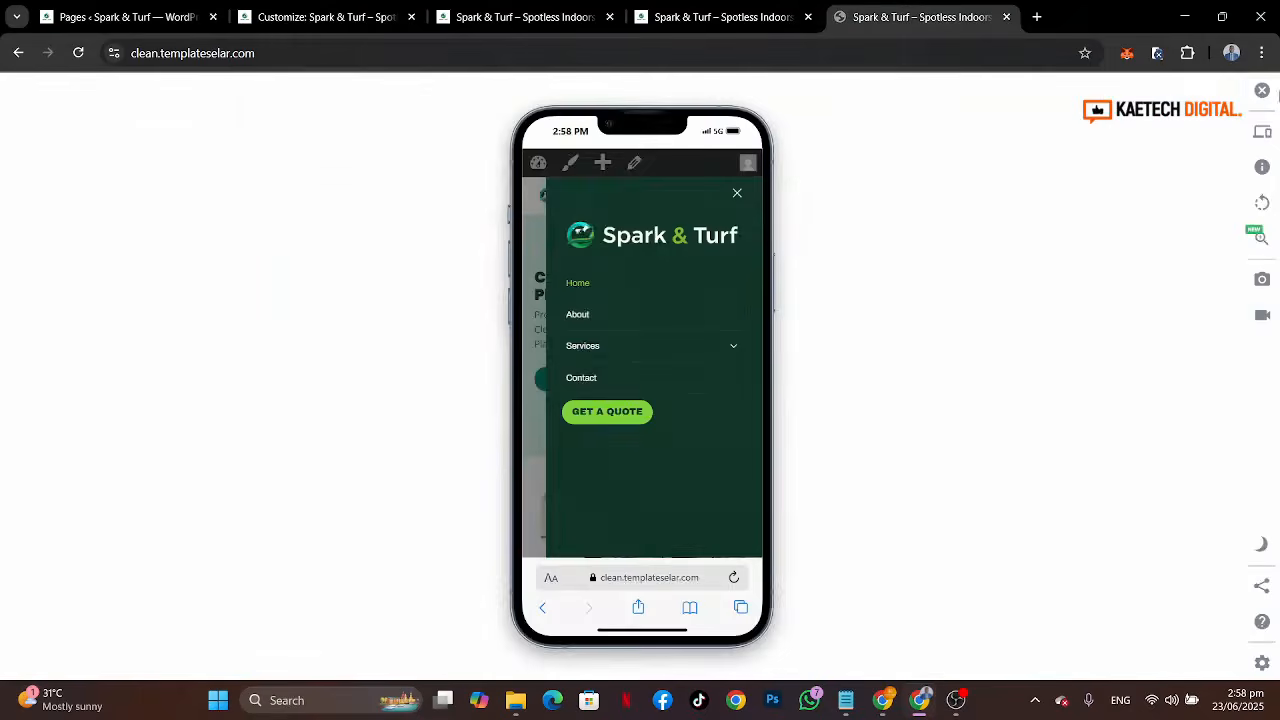
left_click(1262, 90)
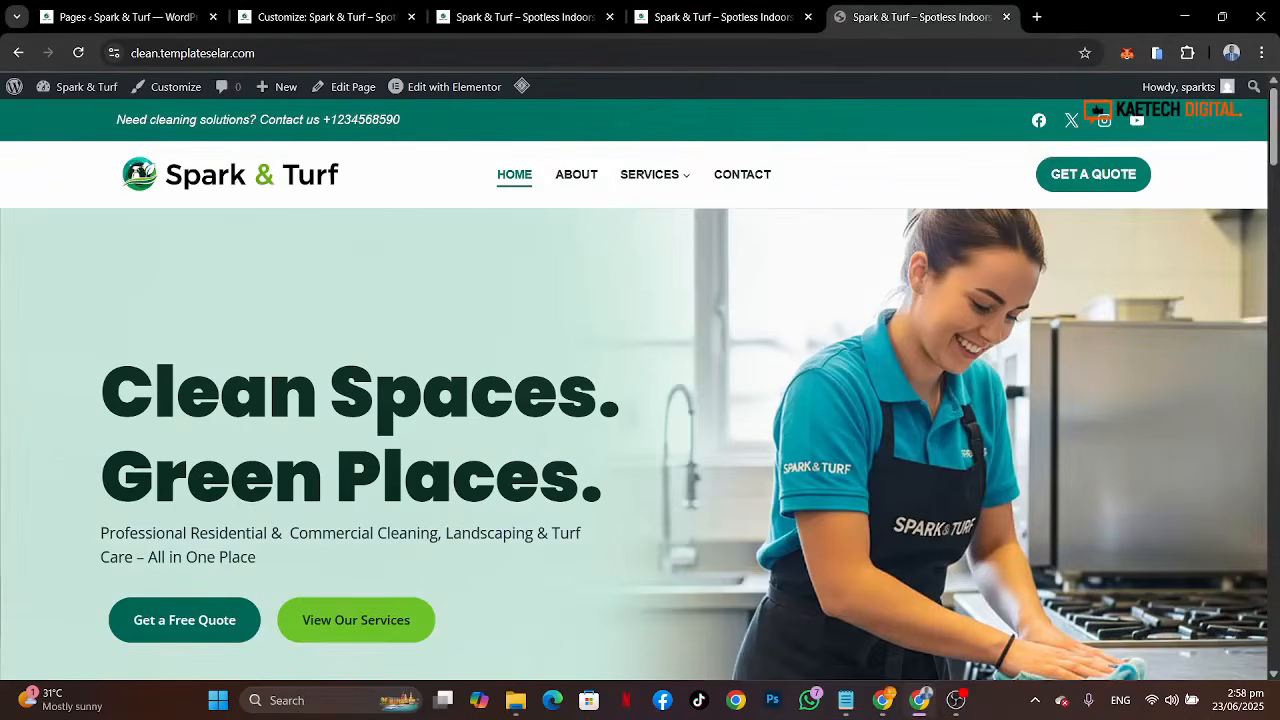
left_click_drag(1275, 138, 1275, 645)
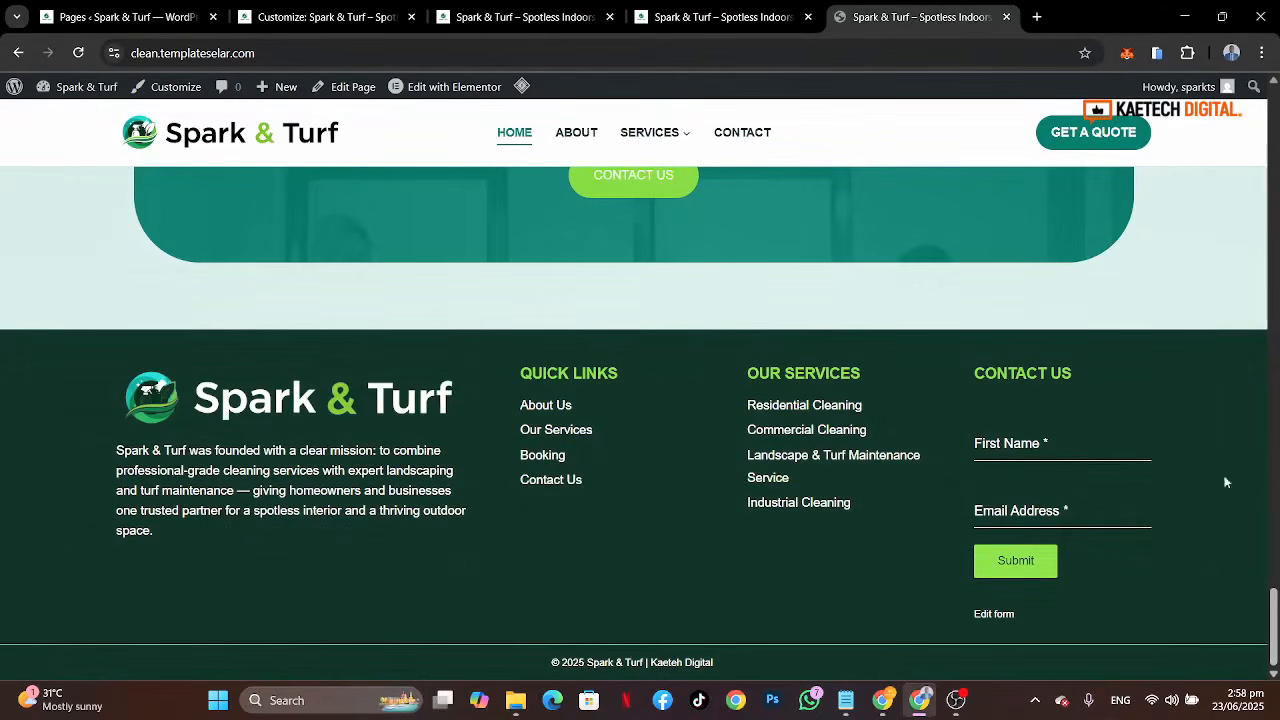
left_click(303, 14)
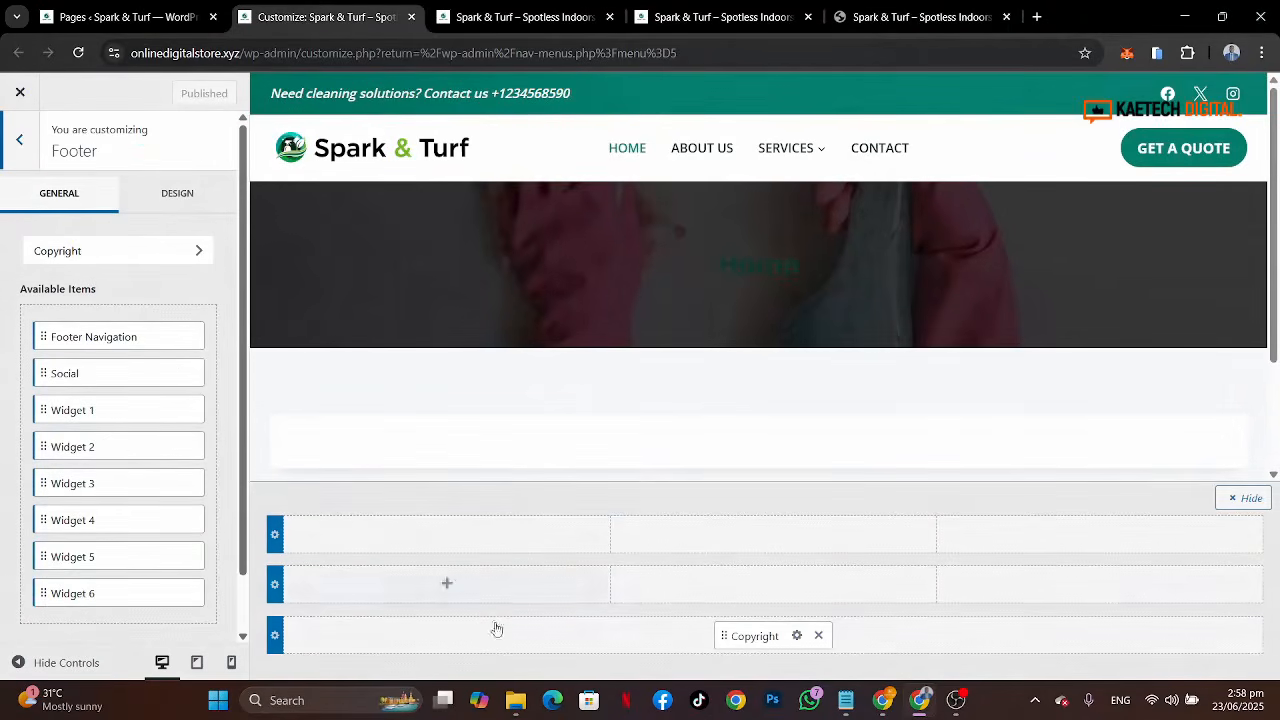
Step: Replace the footer copyright's {theme-credit} placeholder with "| Designed by Kaetech Digital"
left_click(804, 637)
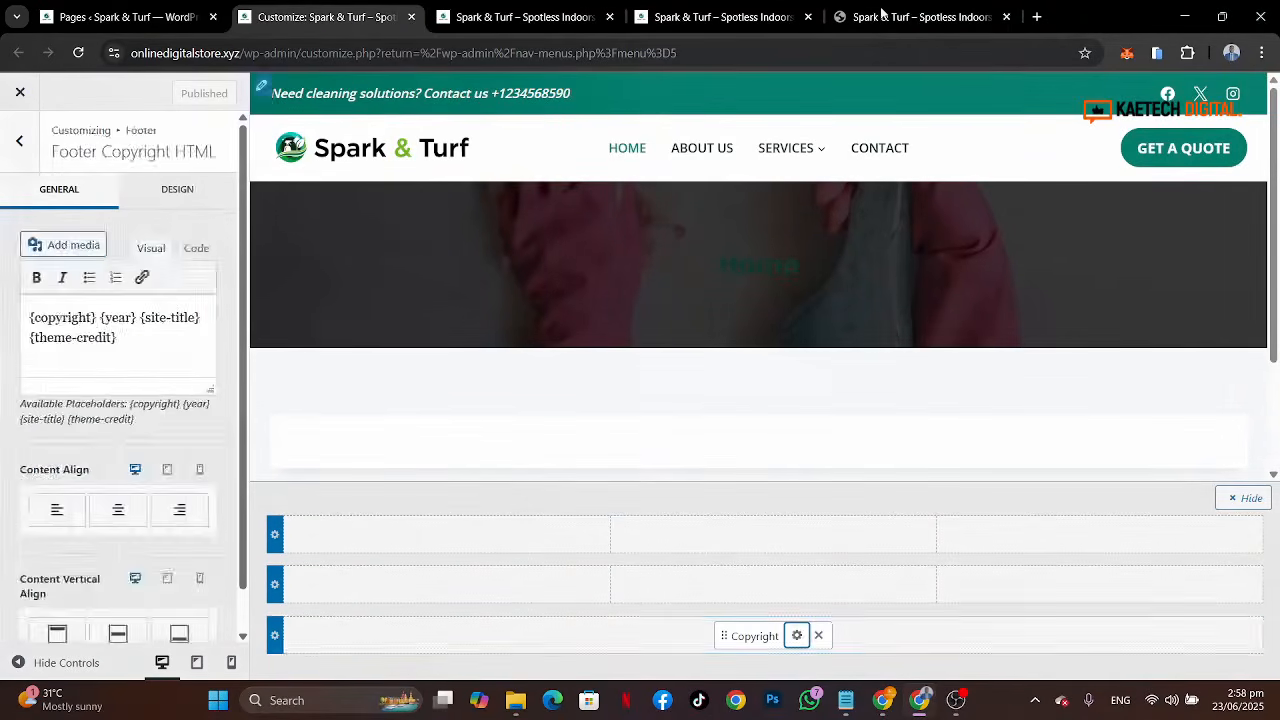
left_click(920, 17)
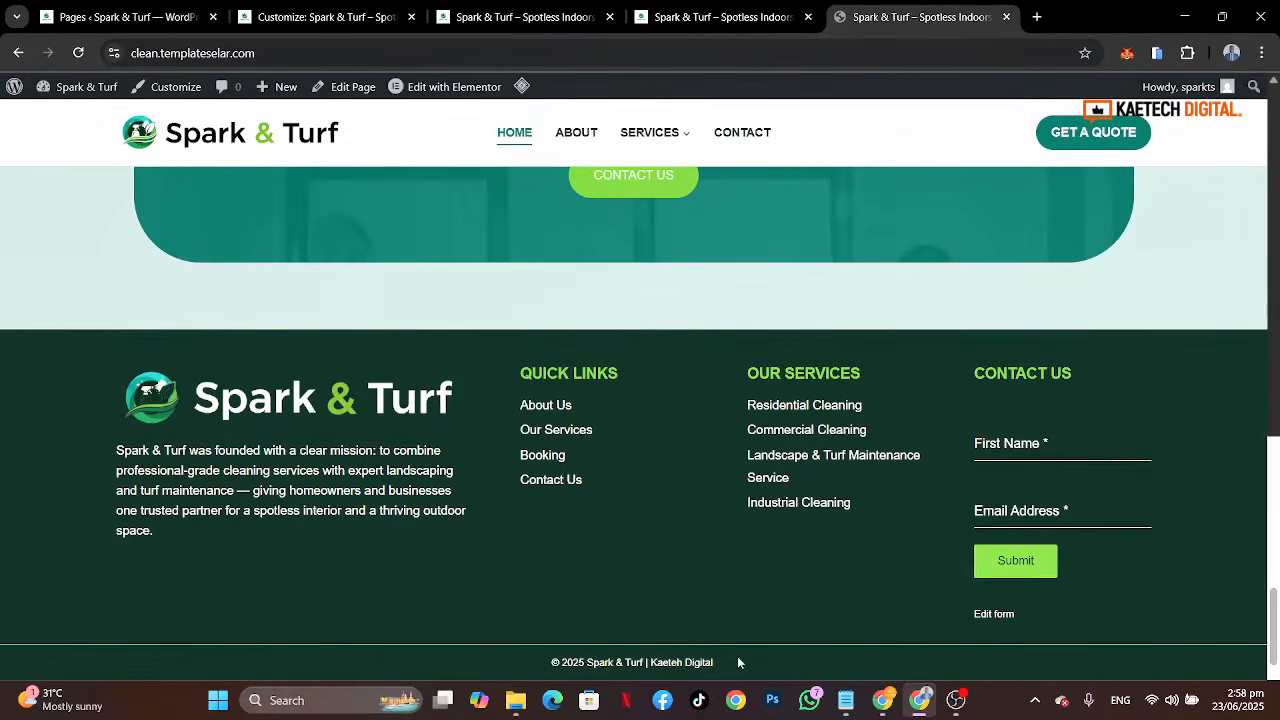
left_click_drag(737, 660, 556, 667)
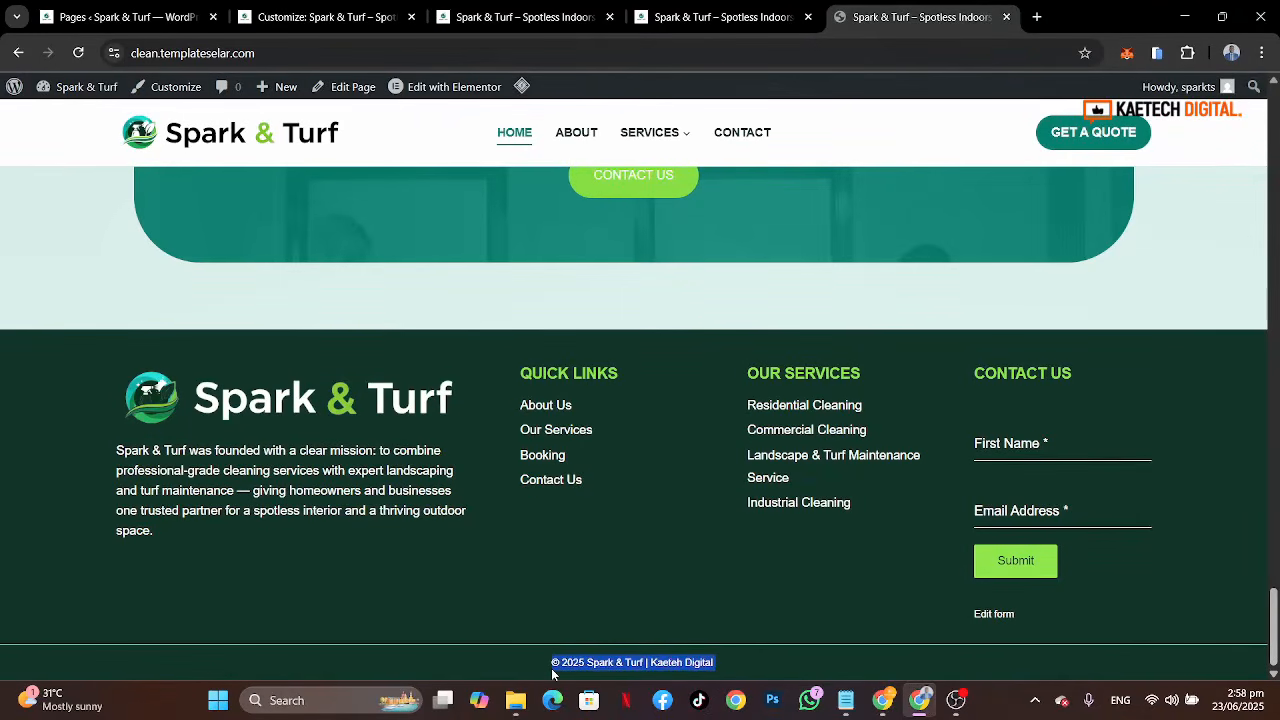
left_click(275, 20)
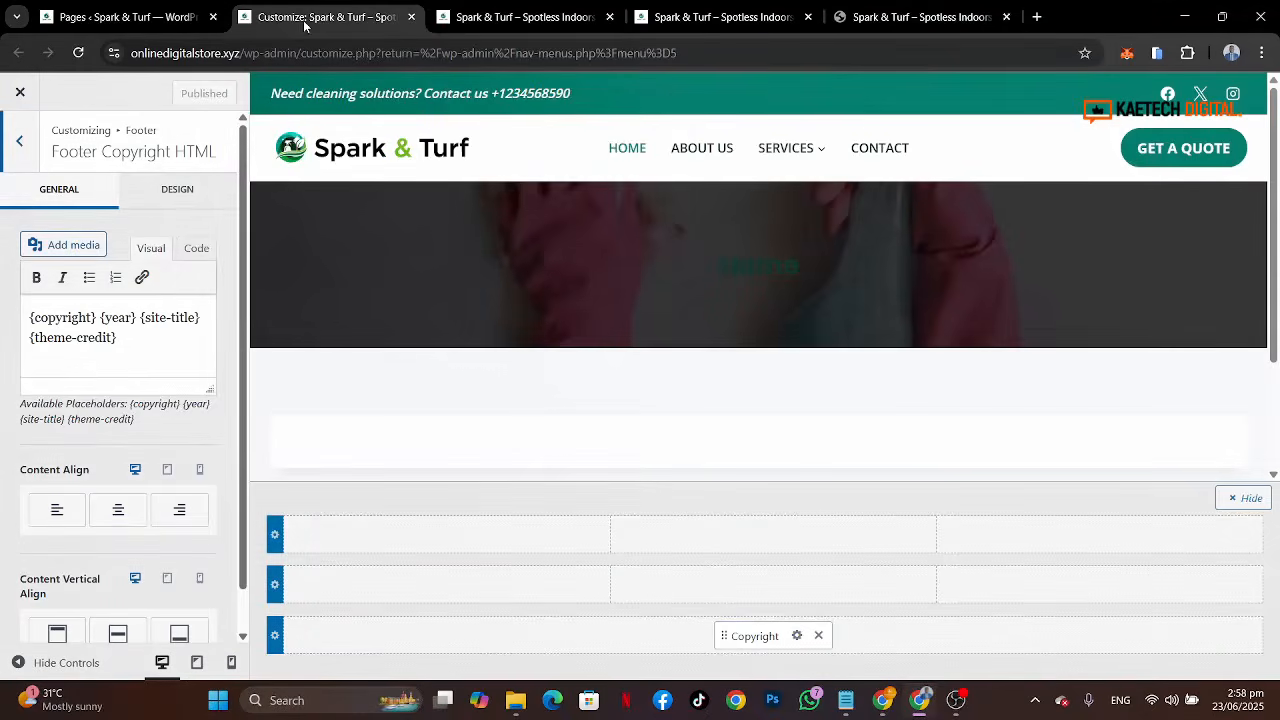
left_click(924, 12)
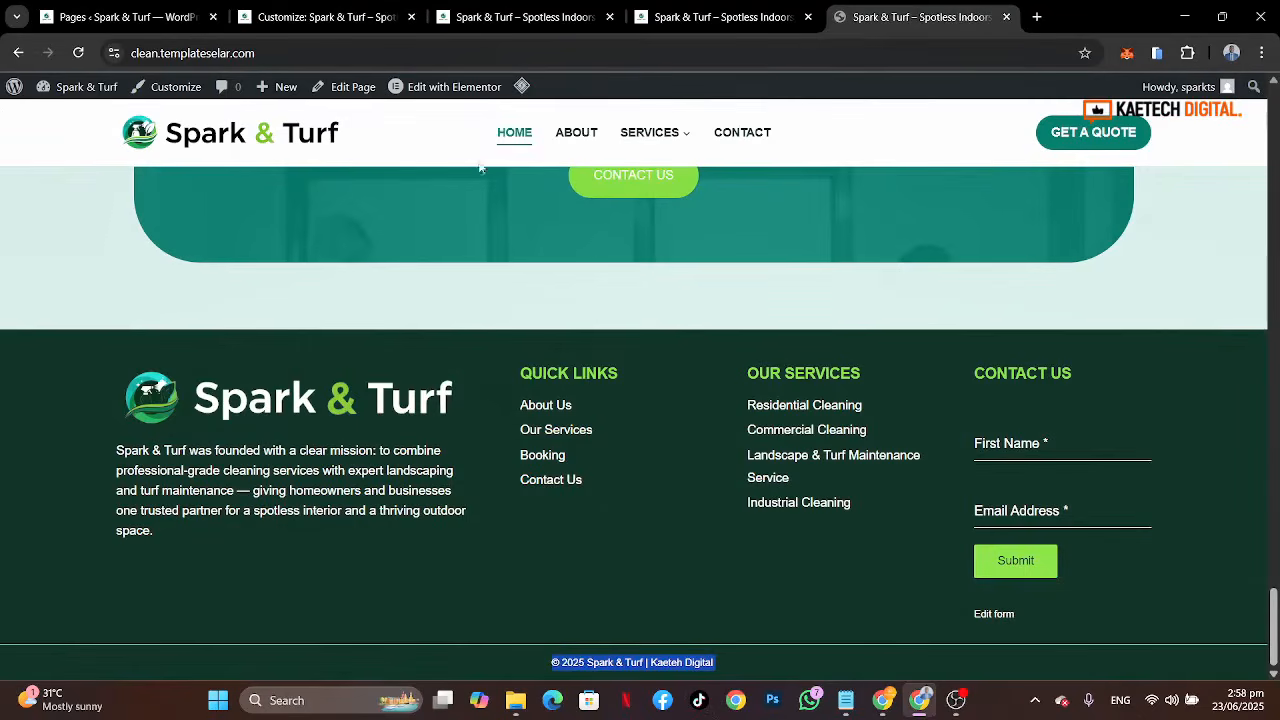
left_click(317, 20)
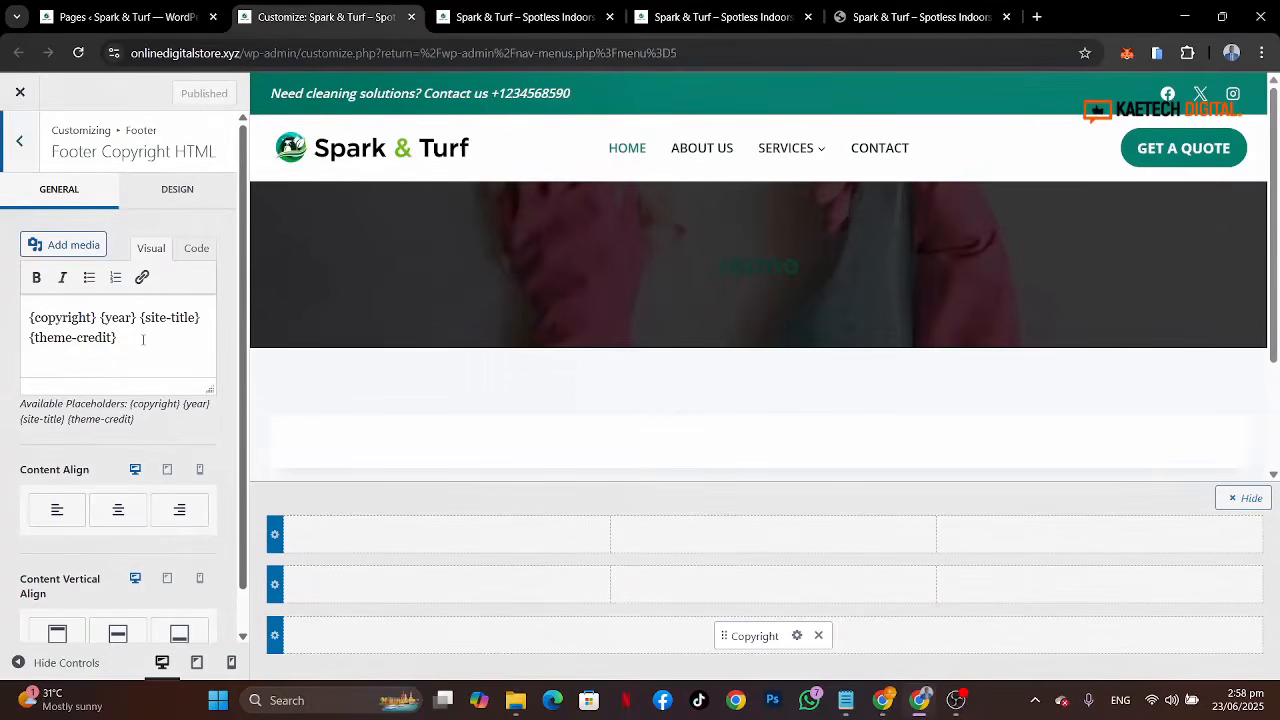
left_click_drag(118, 338, 31, 354)
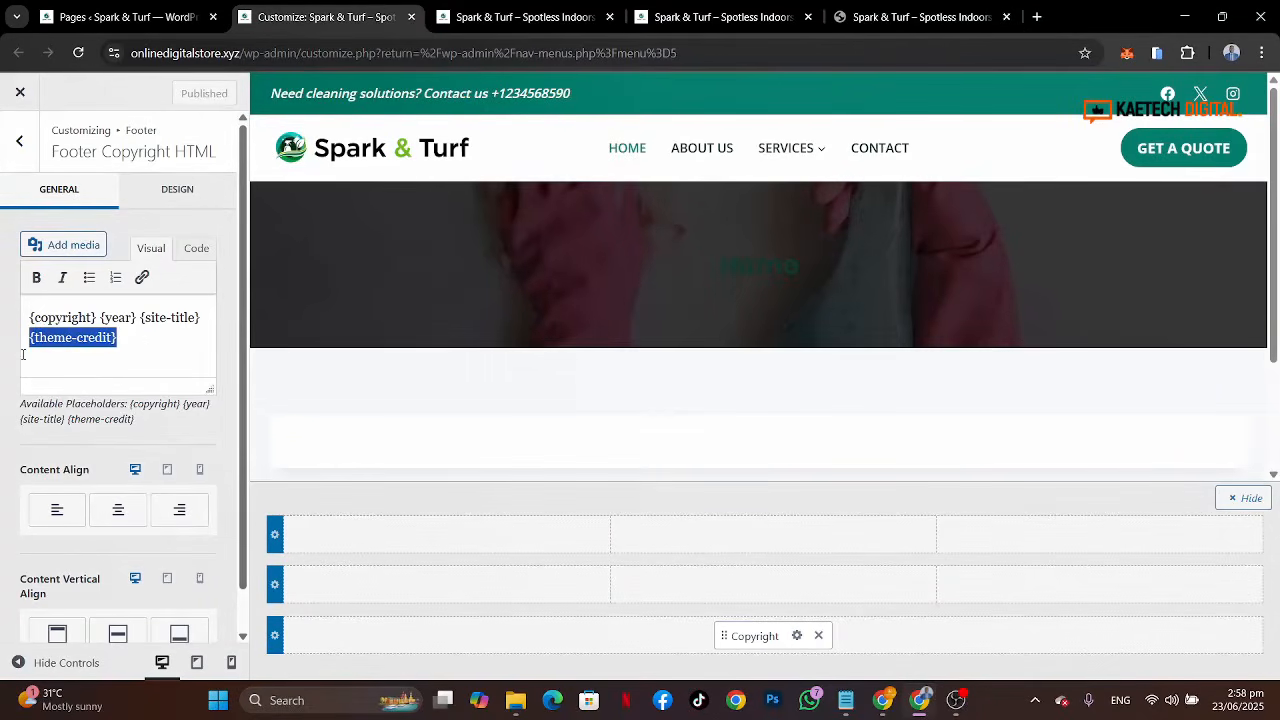
key("BackSpace")
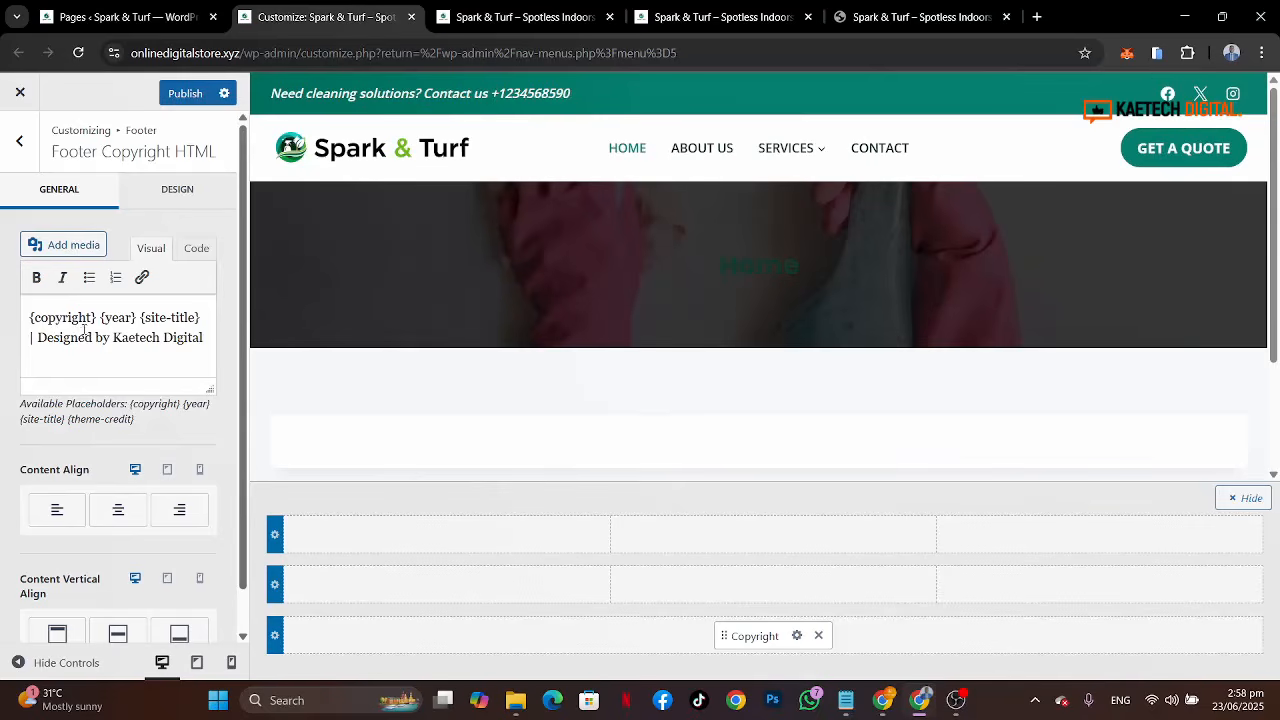
Step: Link the words "Kaetech Digital" in the copyright text to kaetechdigital.com
left_click_drag(113, 337, 205, 337)
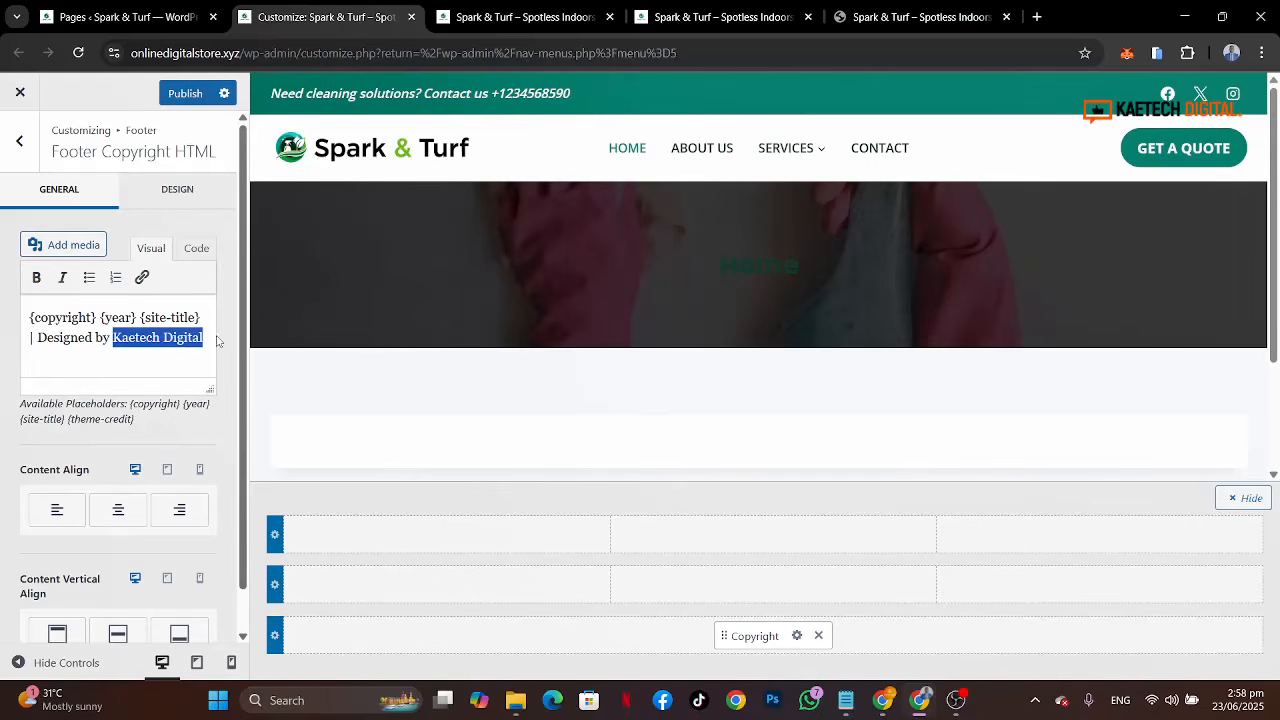
left_click(142, 277)
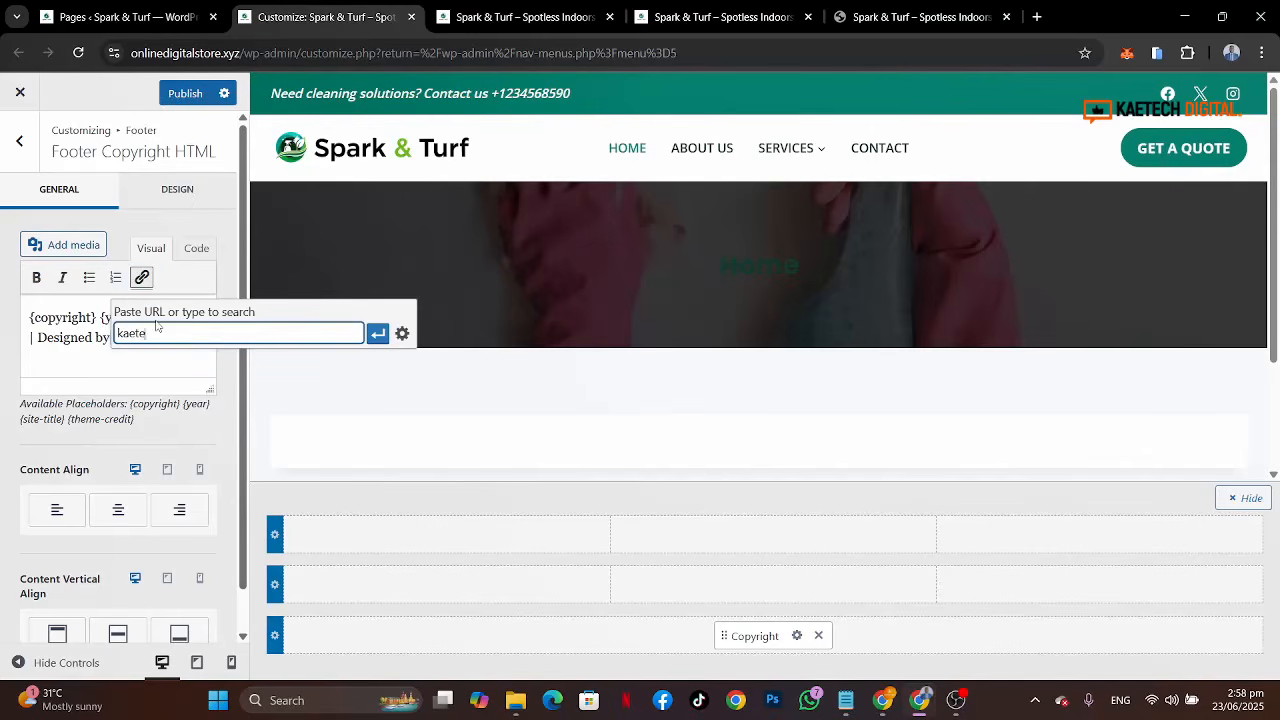
type("kaetechdigital.com")
left_click(377, 332)
left_click(92, 351)
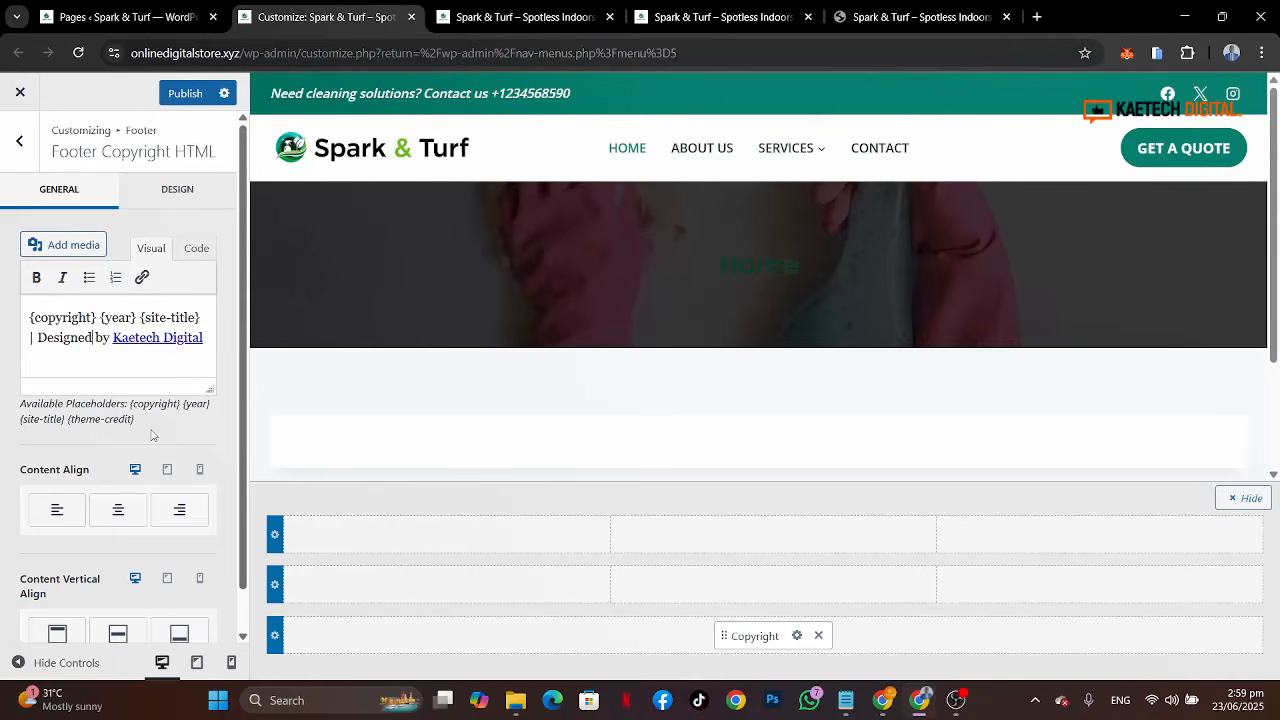
Step: Publish the footer copyright text changes
left_click(185, 93)
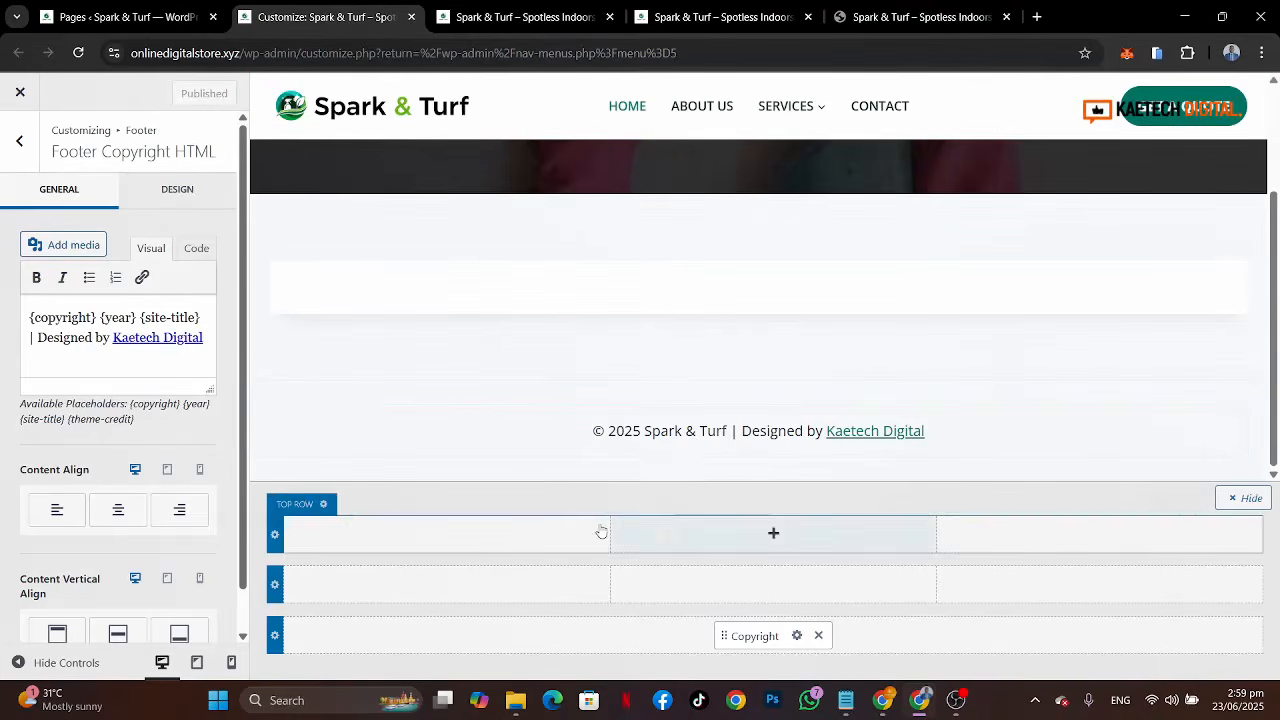
scroll(157, 508, "down", 1)
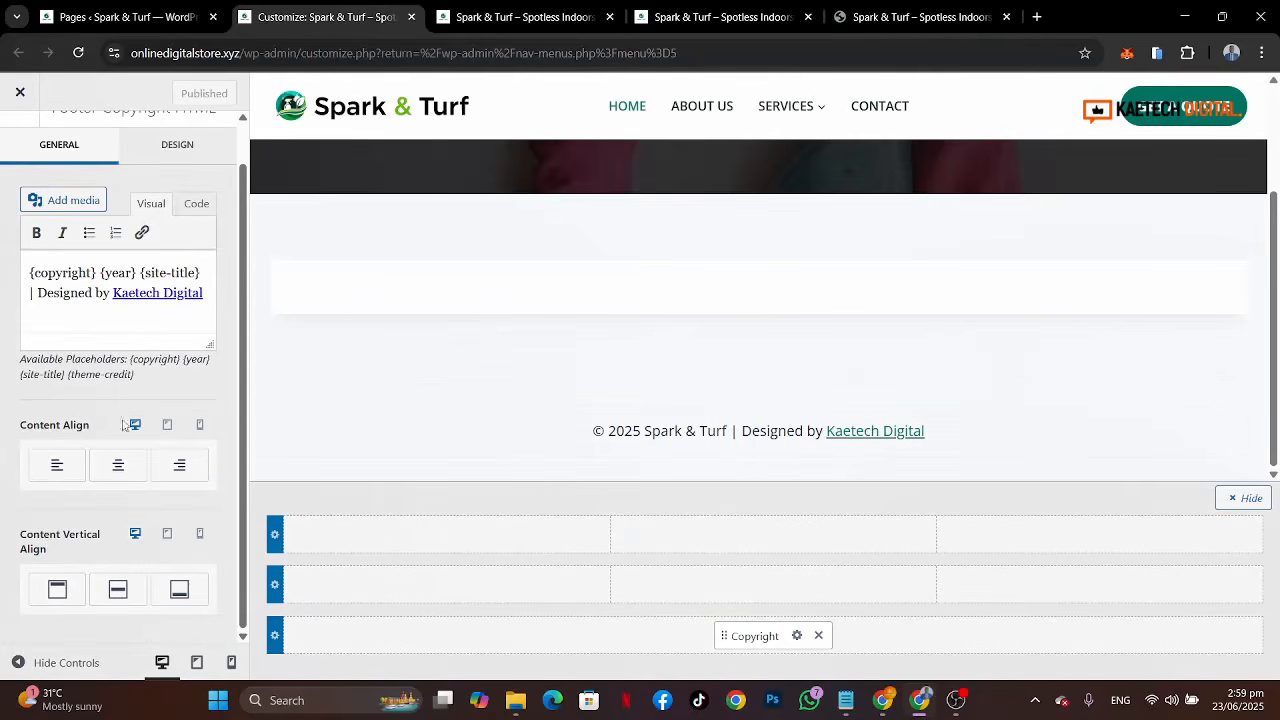
left_click(177, 144)
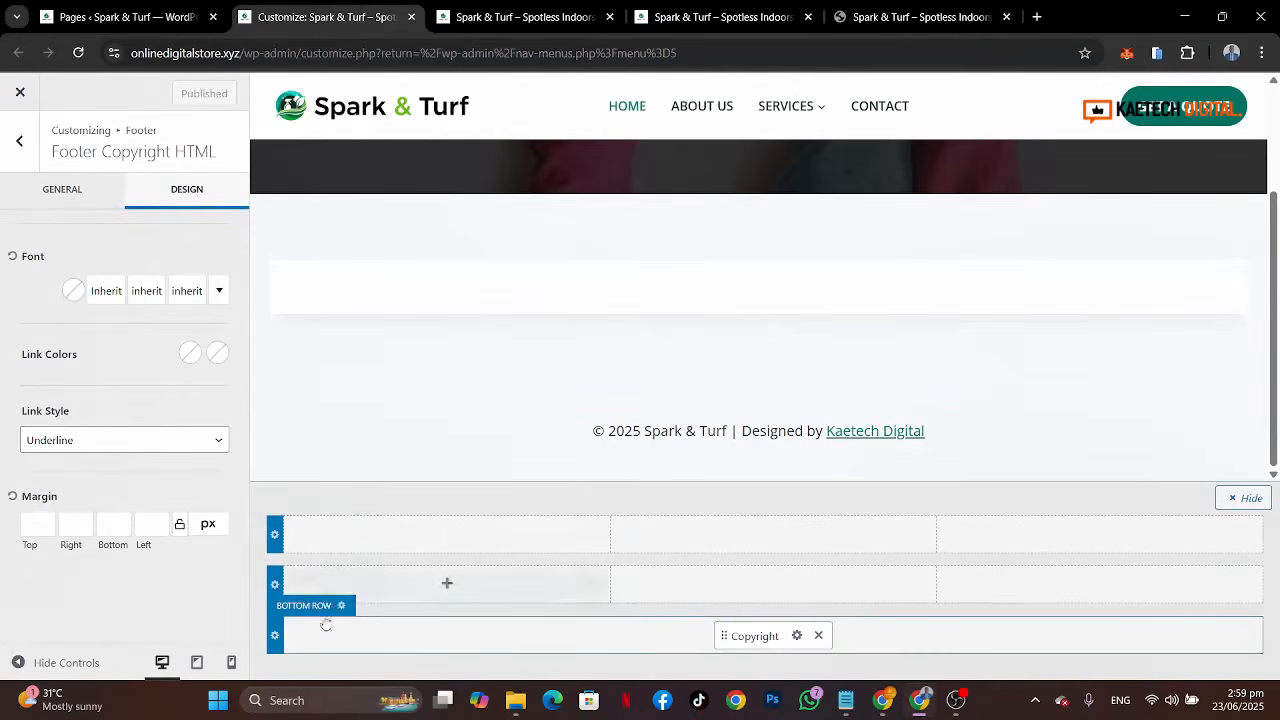
Step: Set the footer bottom row background to the dark green palette colour
left_click(338, 607)
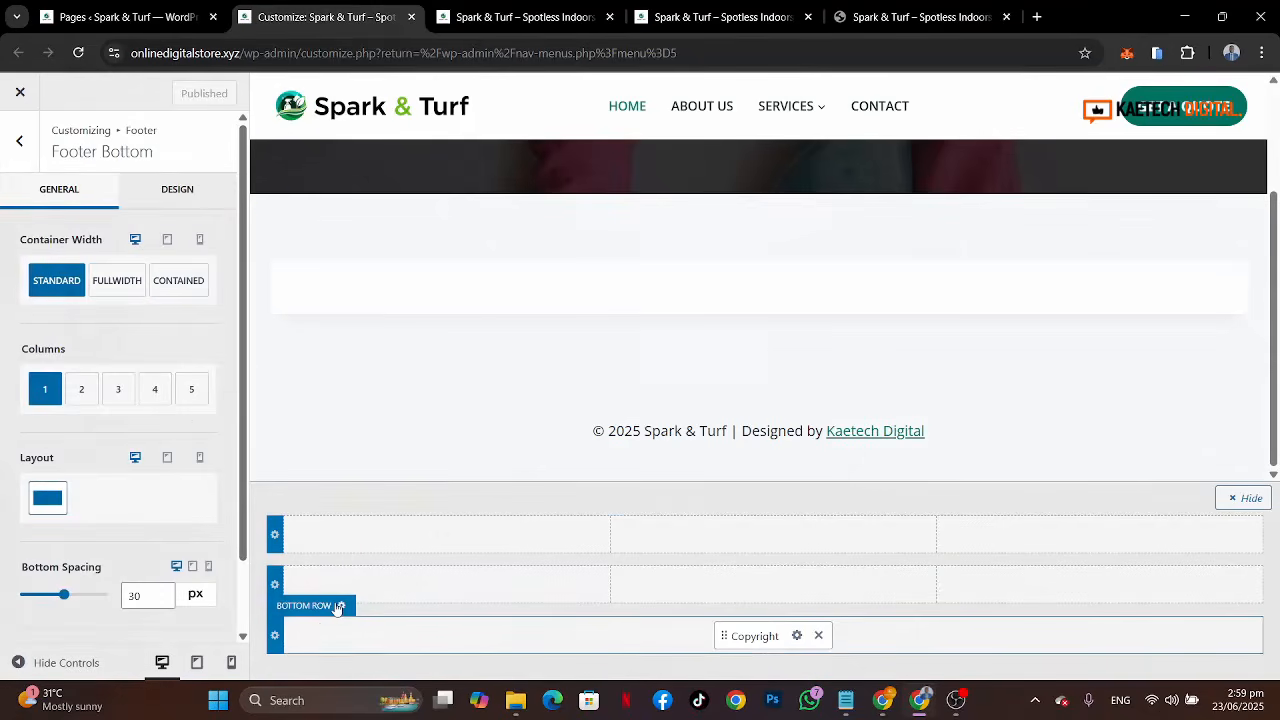
left_click(180, 190)
scroll(118, 444, "down", 3)
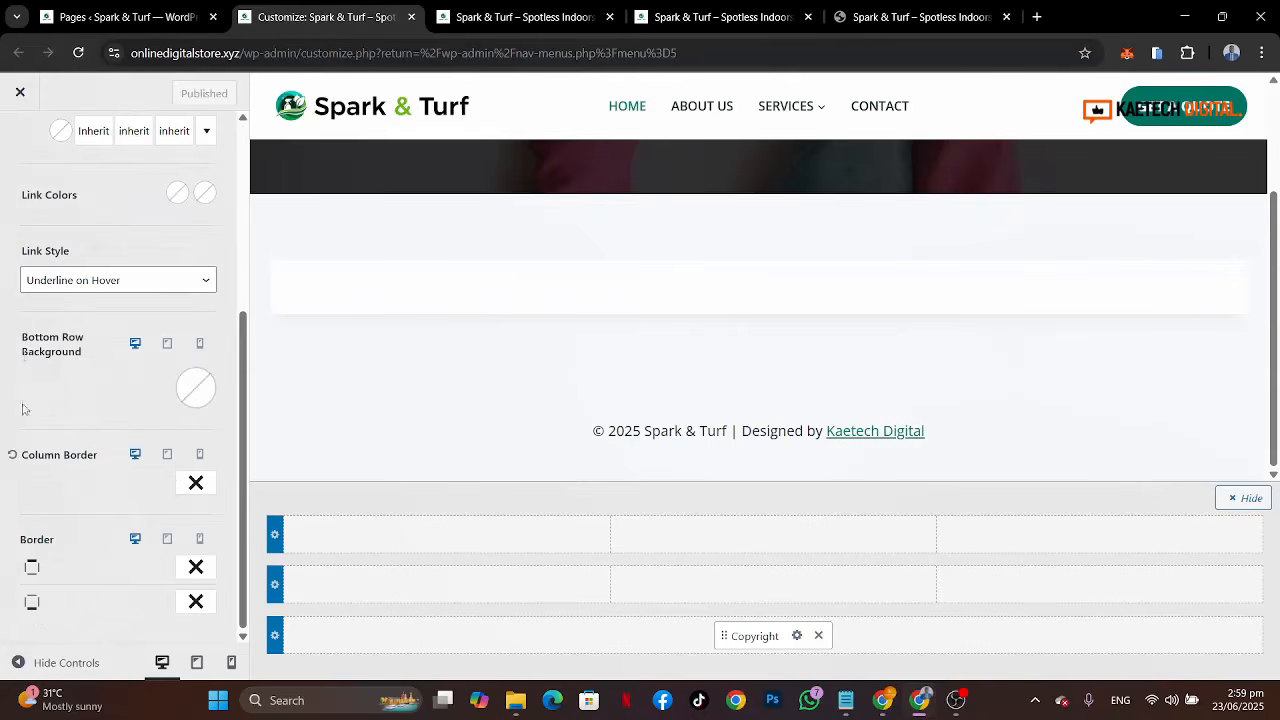
left_click(192, 405)
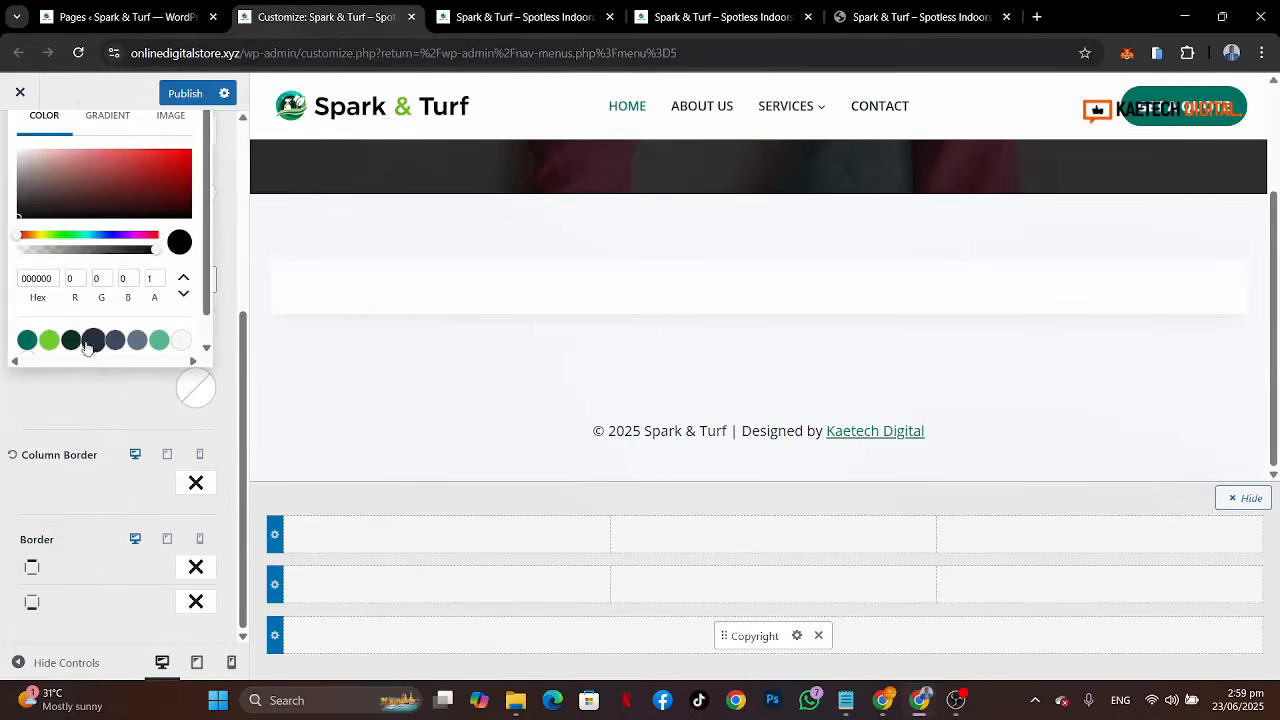
left_click(71, 340)
left_click(80, 423)
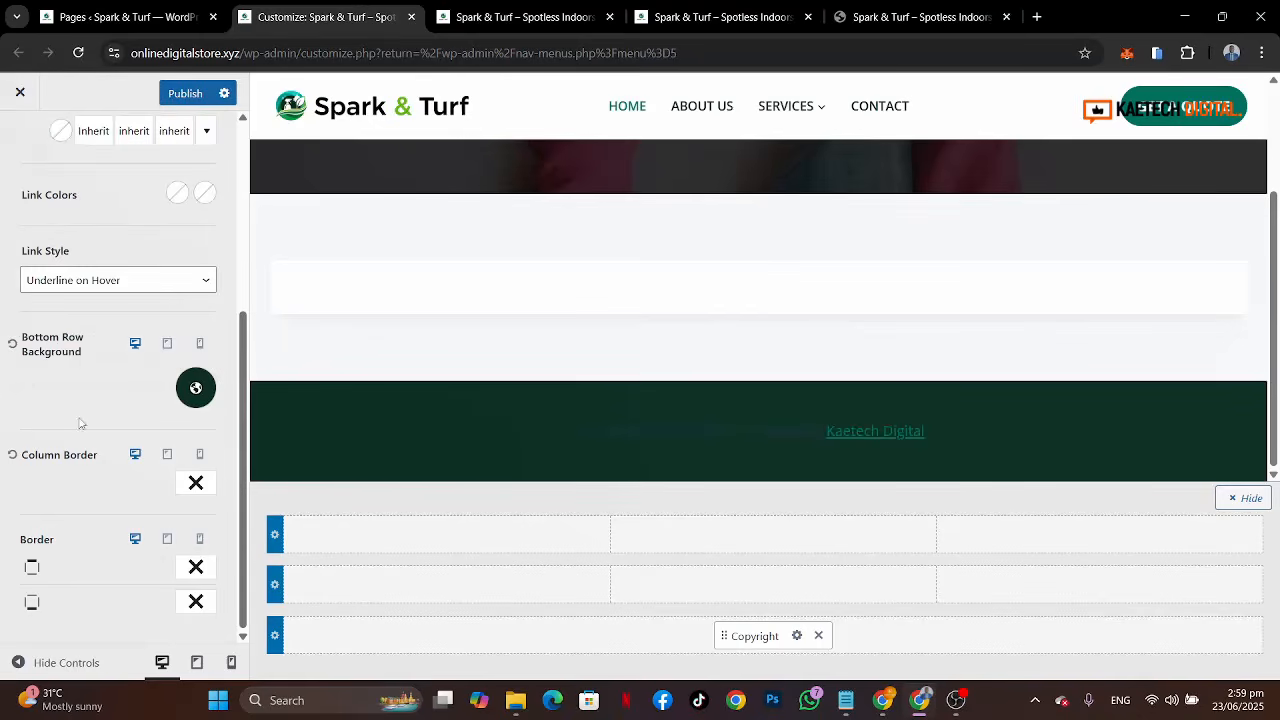
Step: Set the copyright text font colour to white (FFFFFF) and its font size to 14 px
left_click(796, 637)
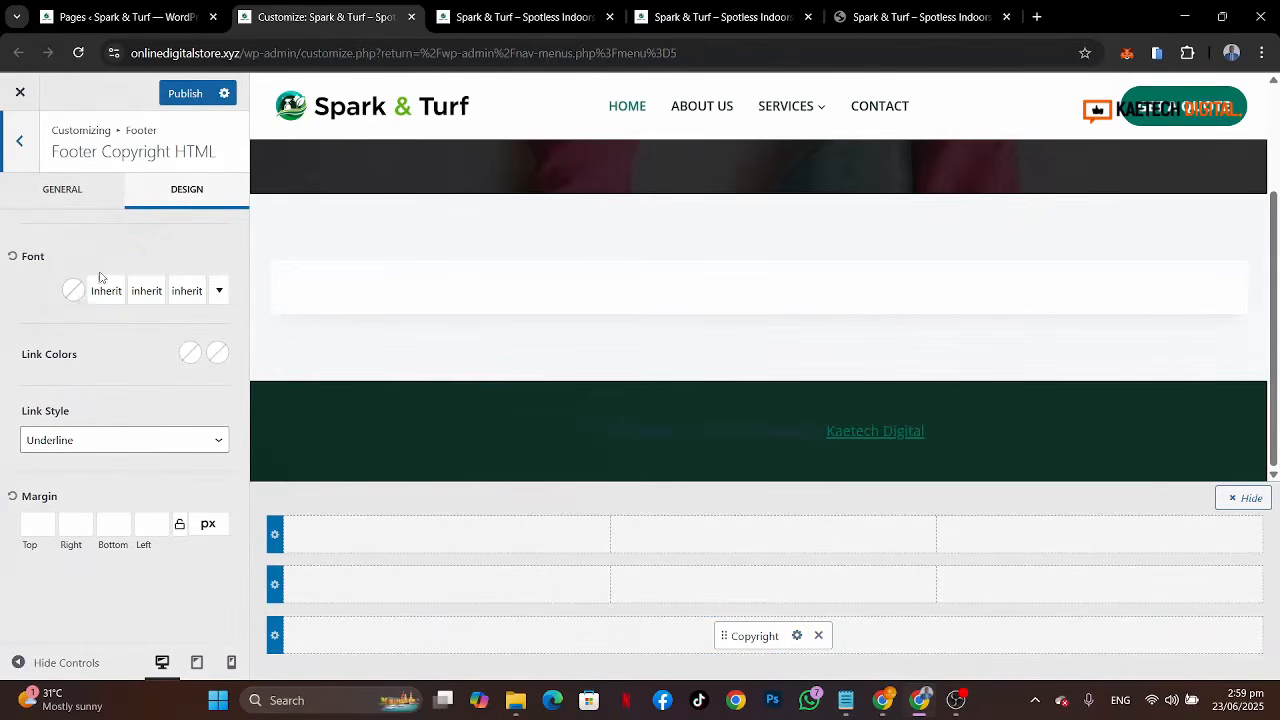
left_click(74, 291)
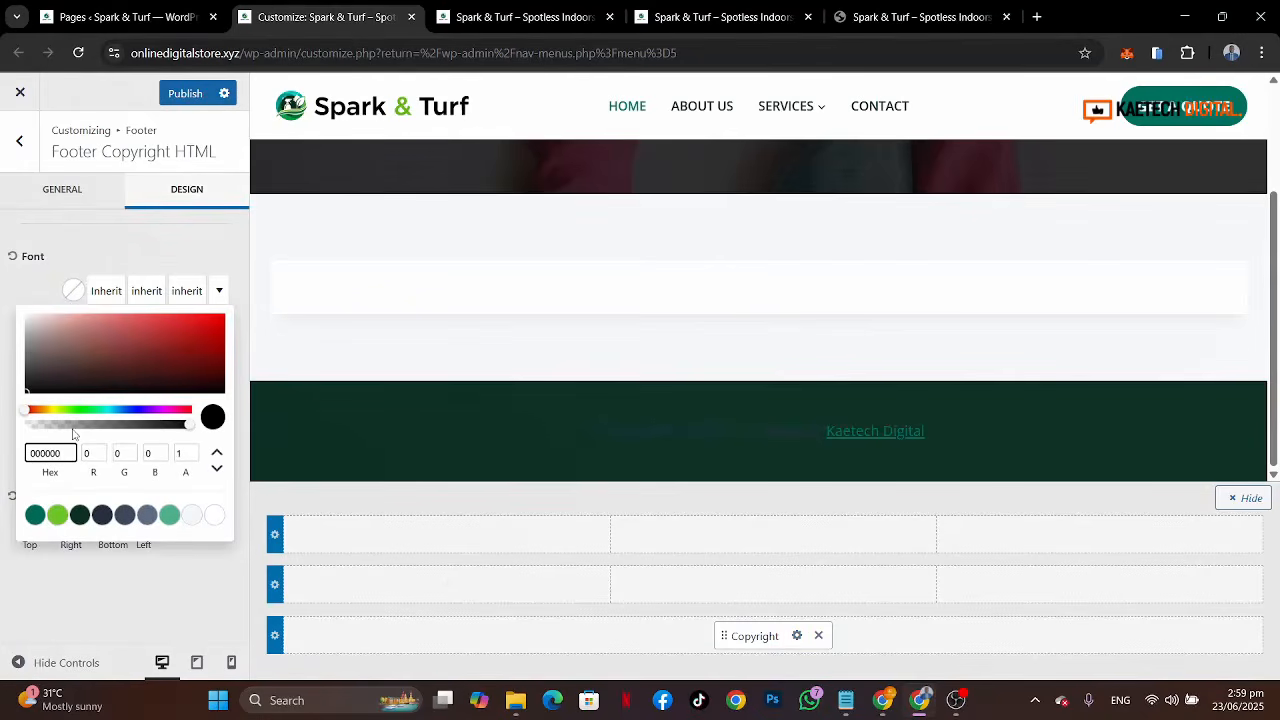
left_click(213, 517)
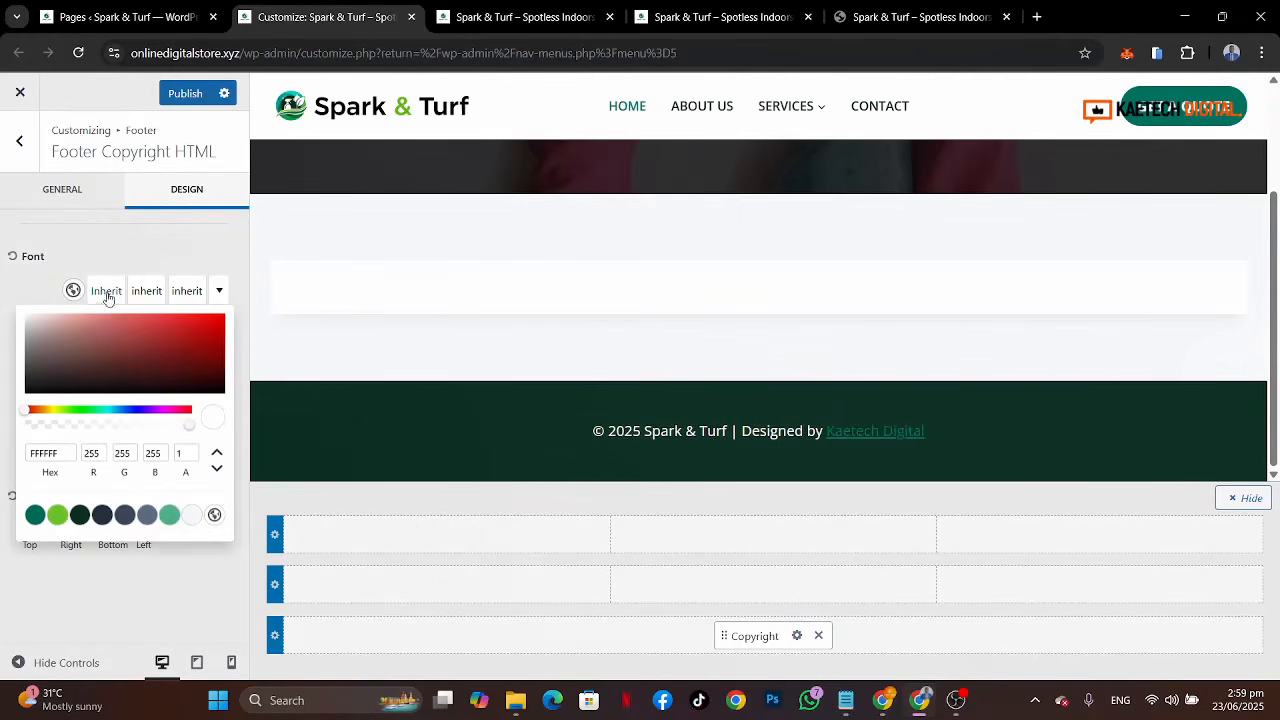
left_click(186, 295)
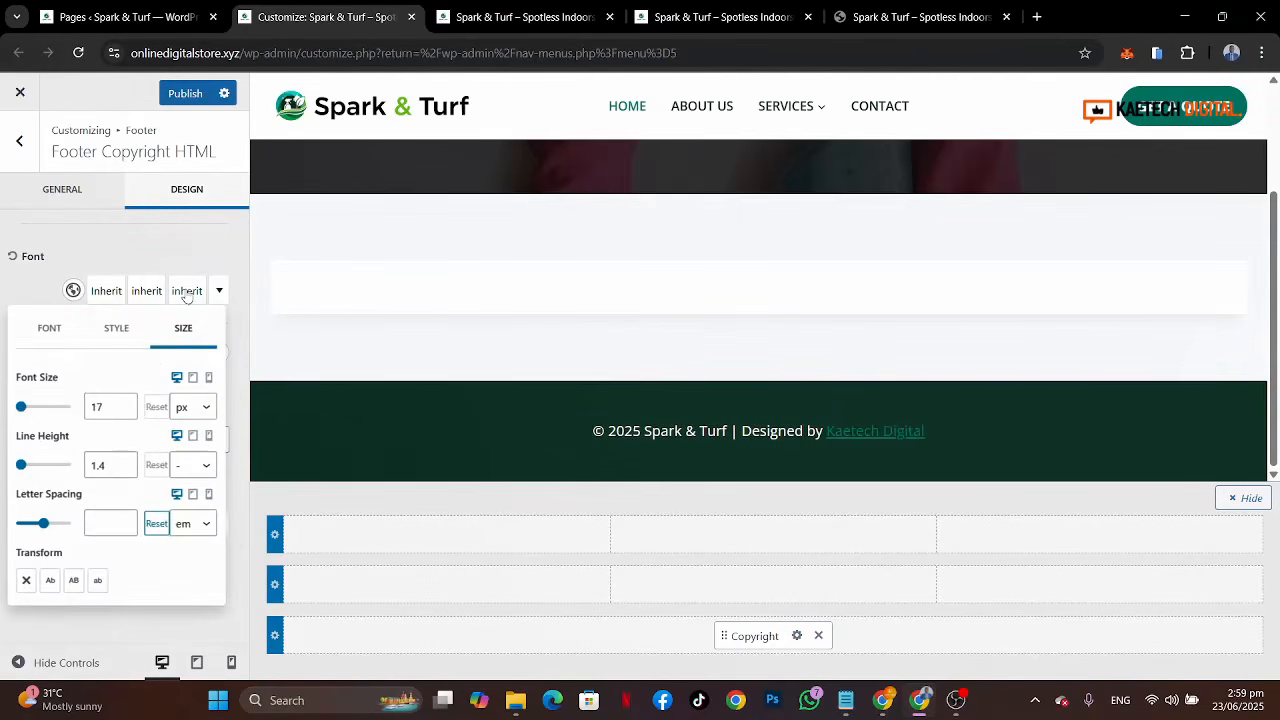
double_click(93, 408)
type("14")
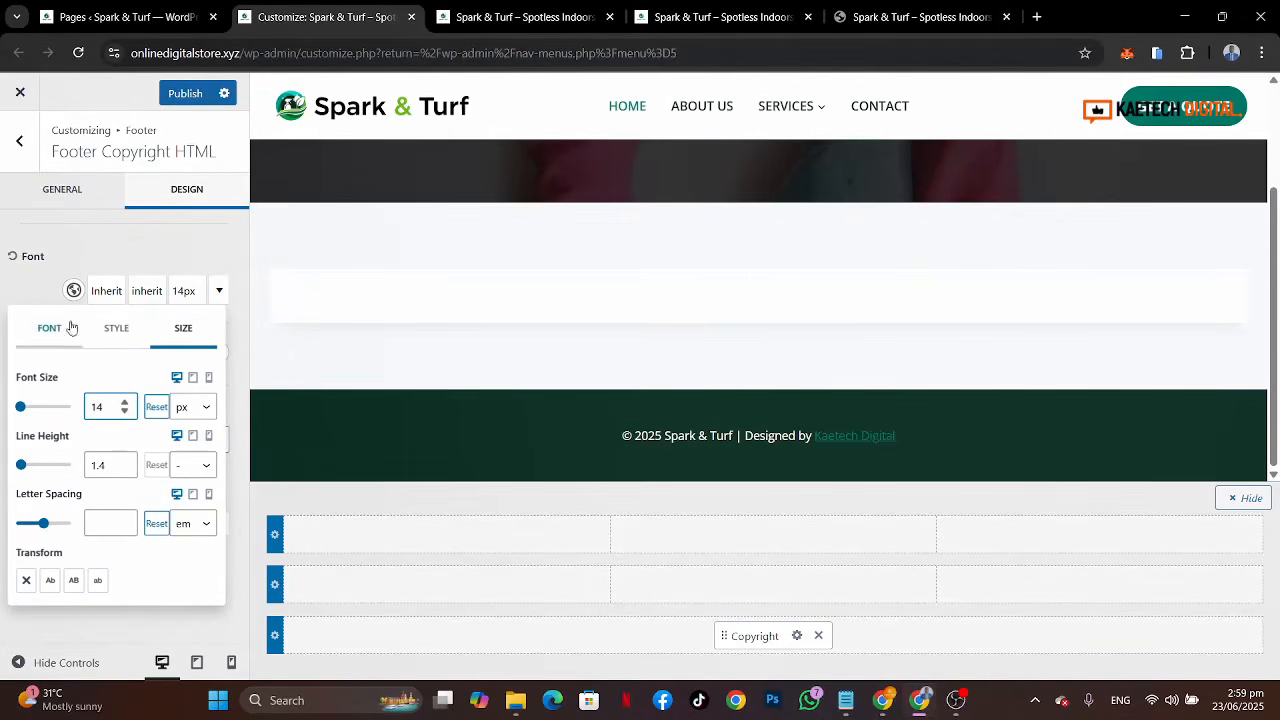
Step: Set the copyright link colour to white, its hover colour to light green, and link style to No Underline
left_click(38, 283)
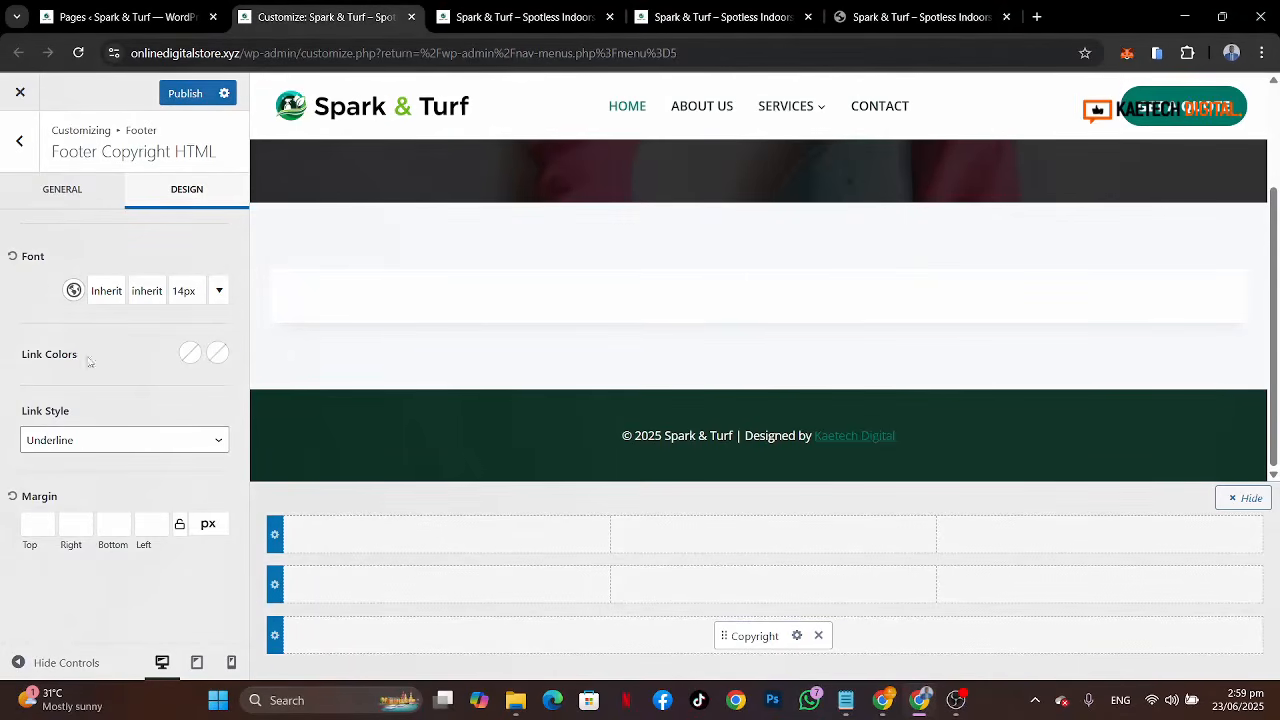
left_click(191, 352)
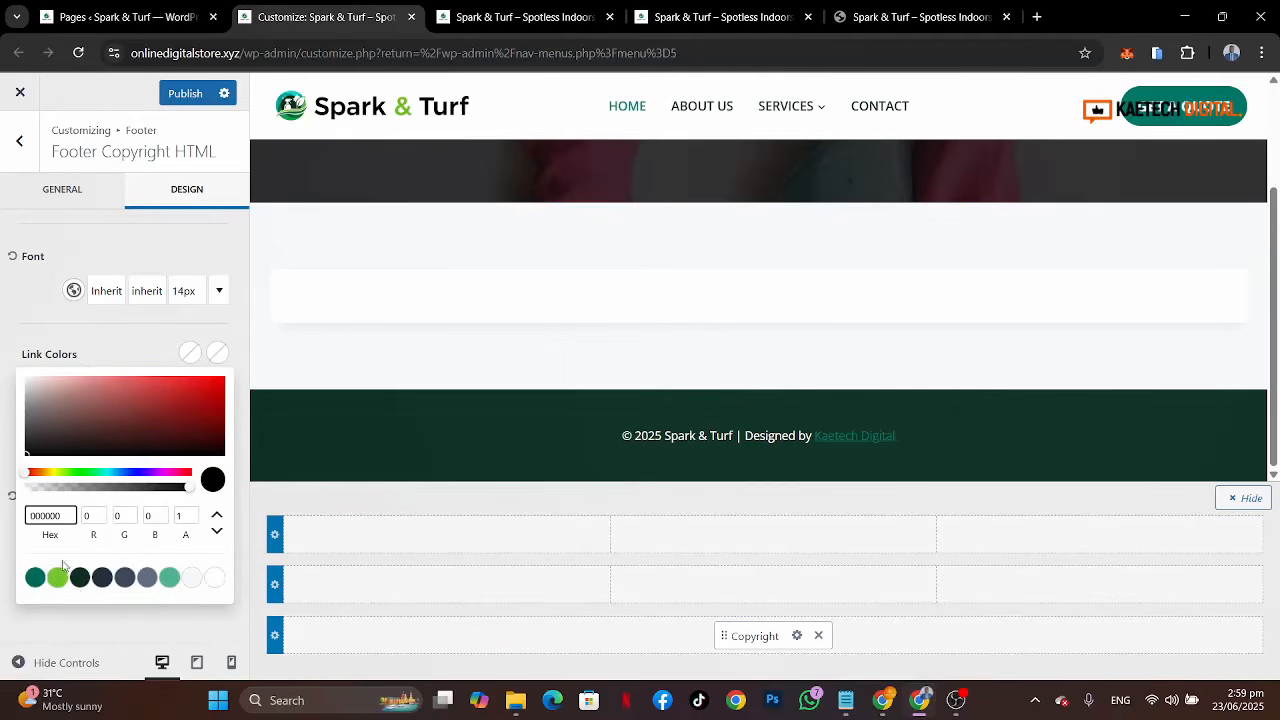
left_click(213, 579)
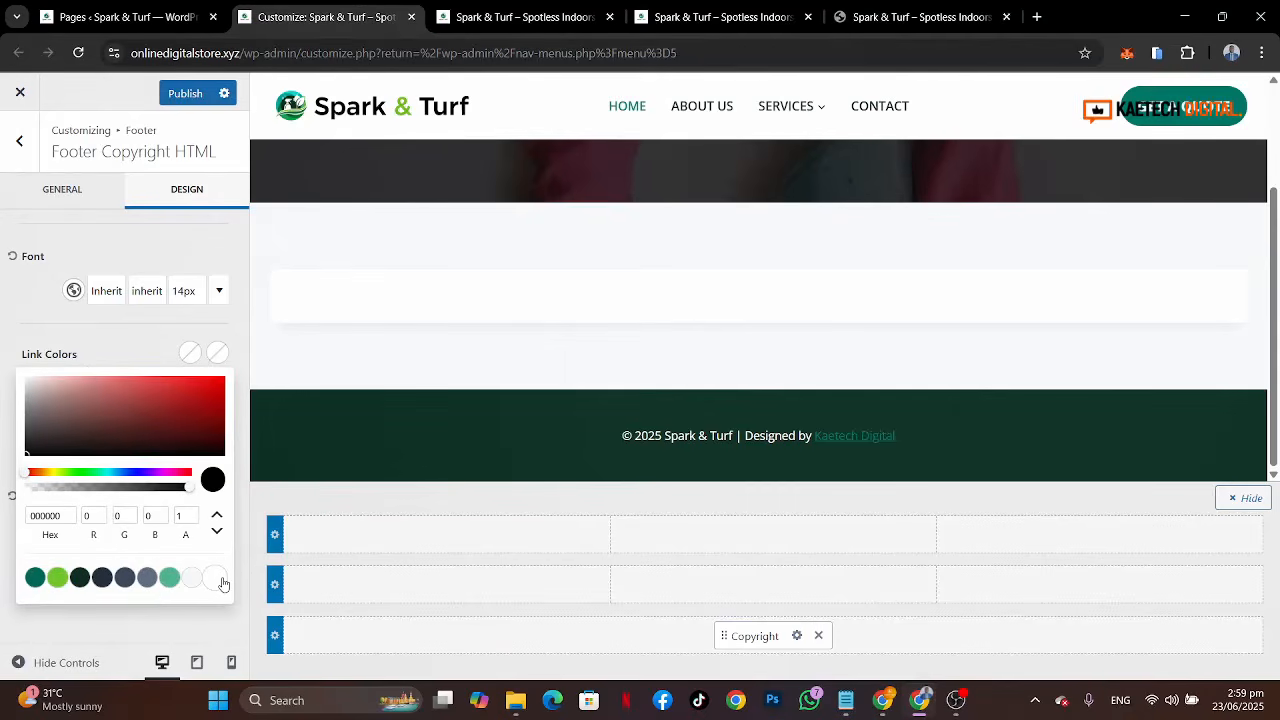
left_click(218, 357)
left_click(57, 577)
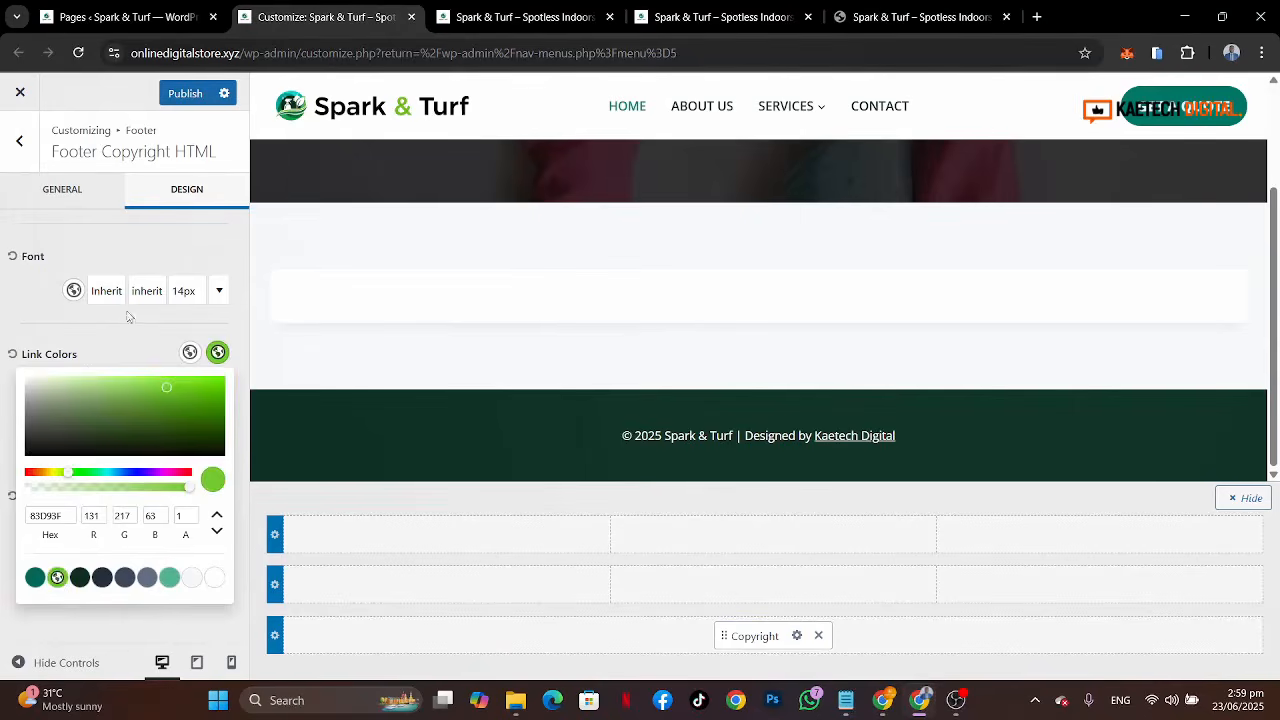
left_click(125, 346)
left_click(86, 445)
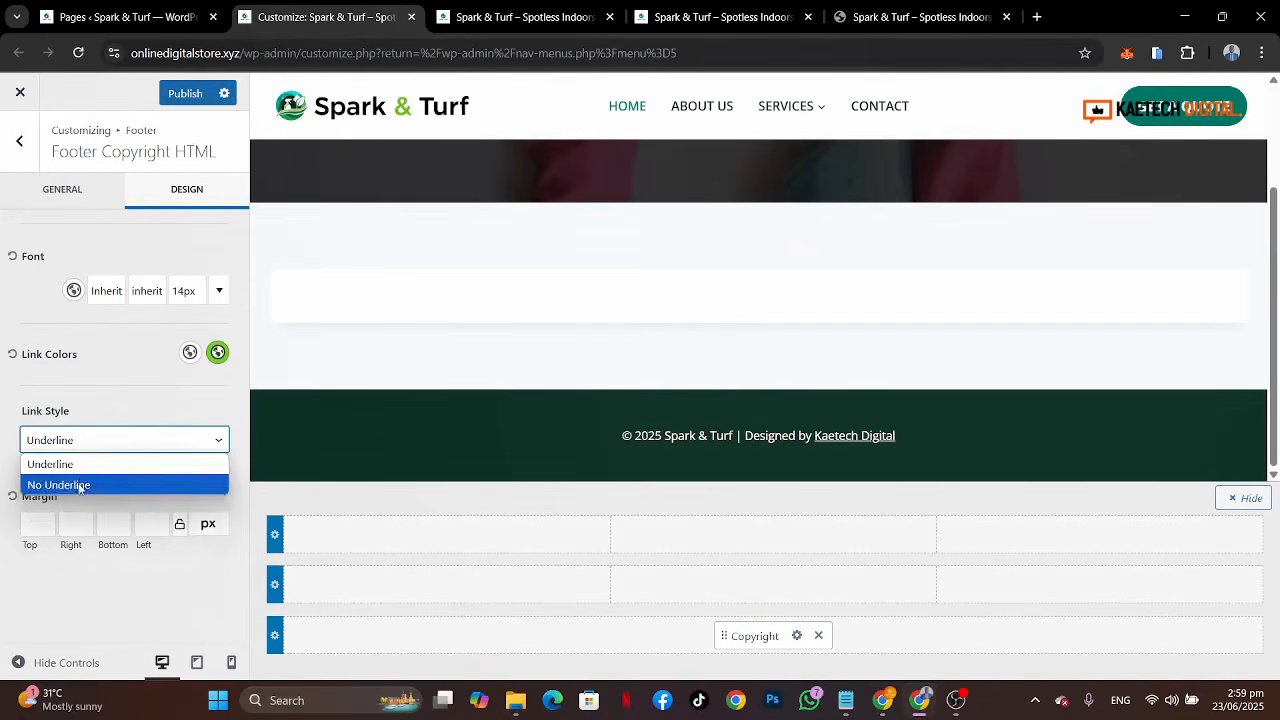
left_click(80, 488)
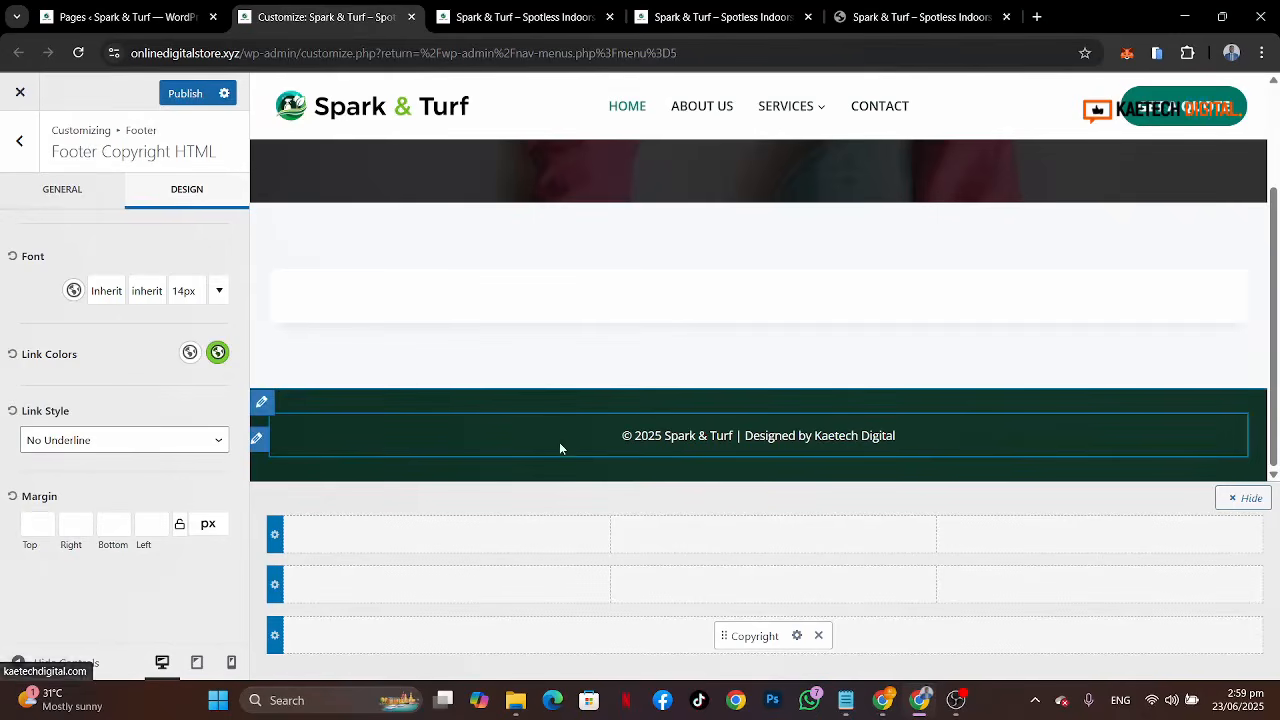
Step: Set the footer bottom row's bottom spacing to 10 px
left_click(340, 607)
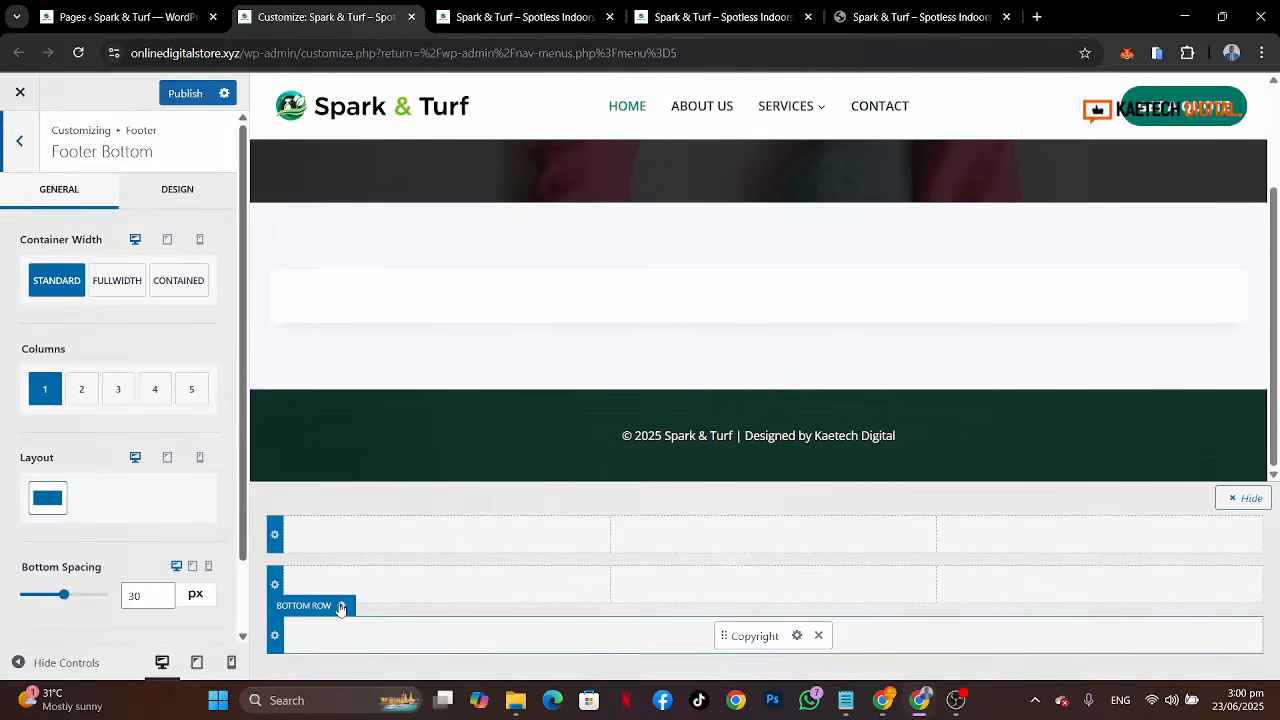
scroll(127, 521, "down", 1)
scroll(127, 521, "down", 1)
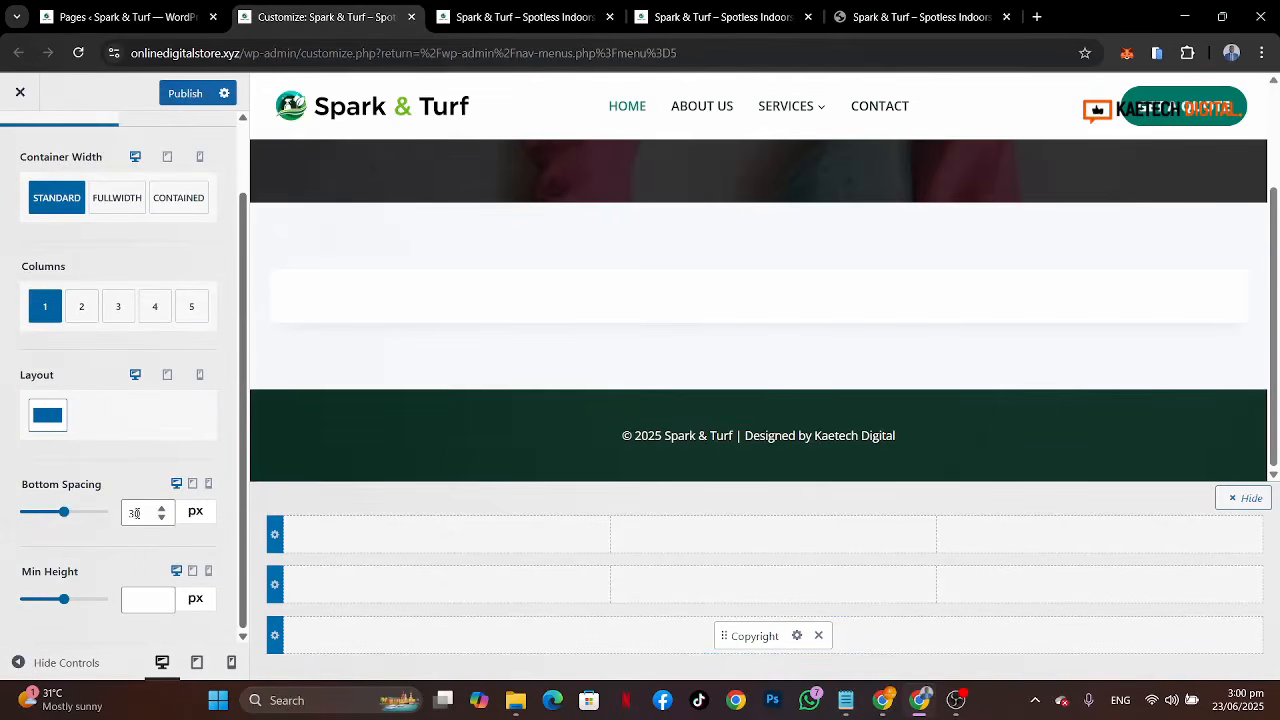
double_click(134, 513)
type("0")
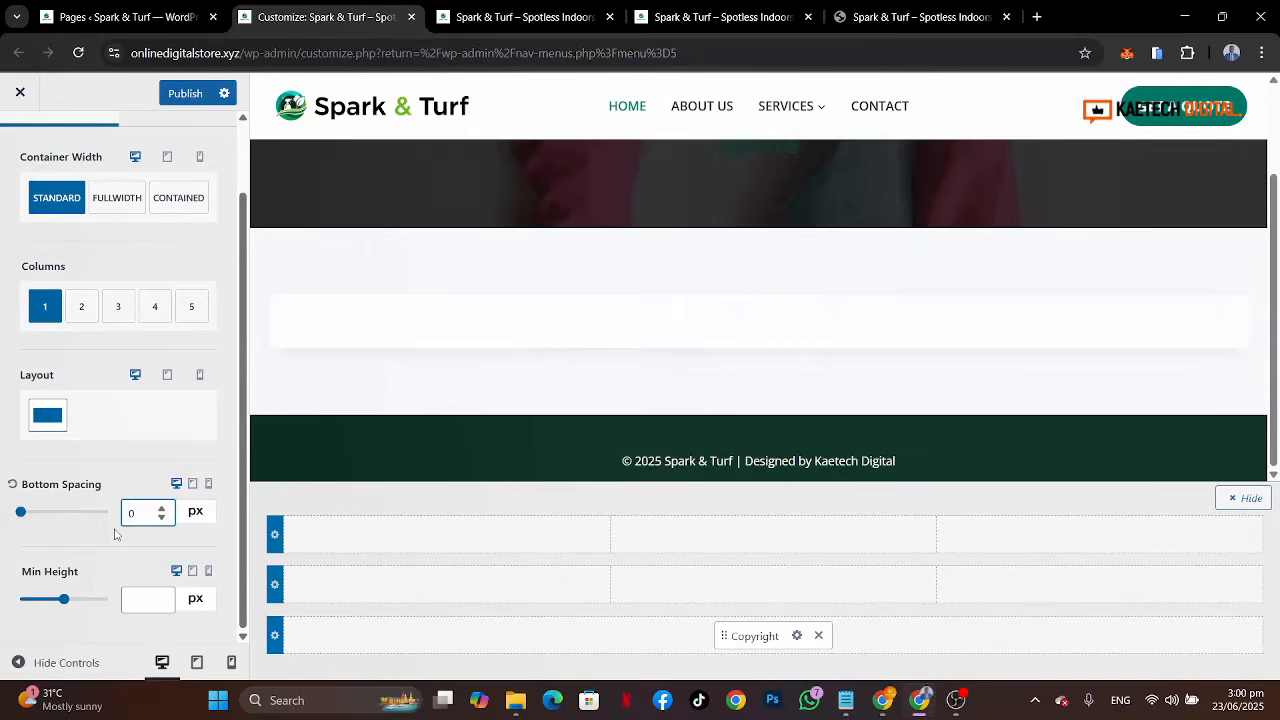
type("1")
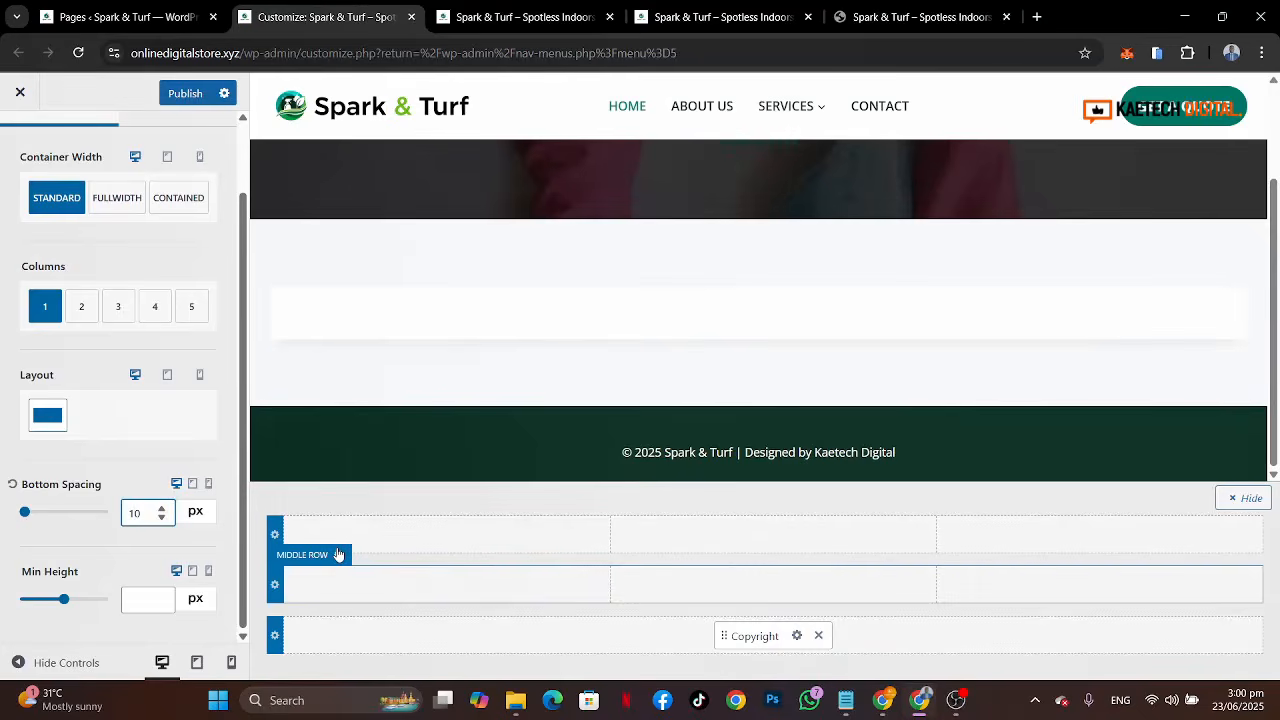
Step: Set the footer middle row to four columns with the Left Heavy 40/20/20/20 layout, checking the reference footer
left_click(336, 553)
left_click(894, 14)
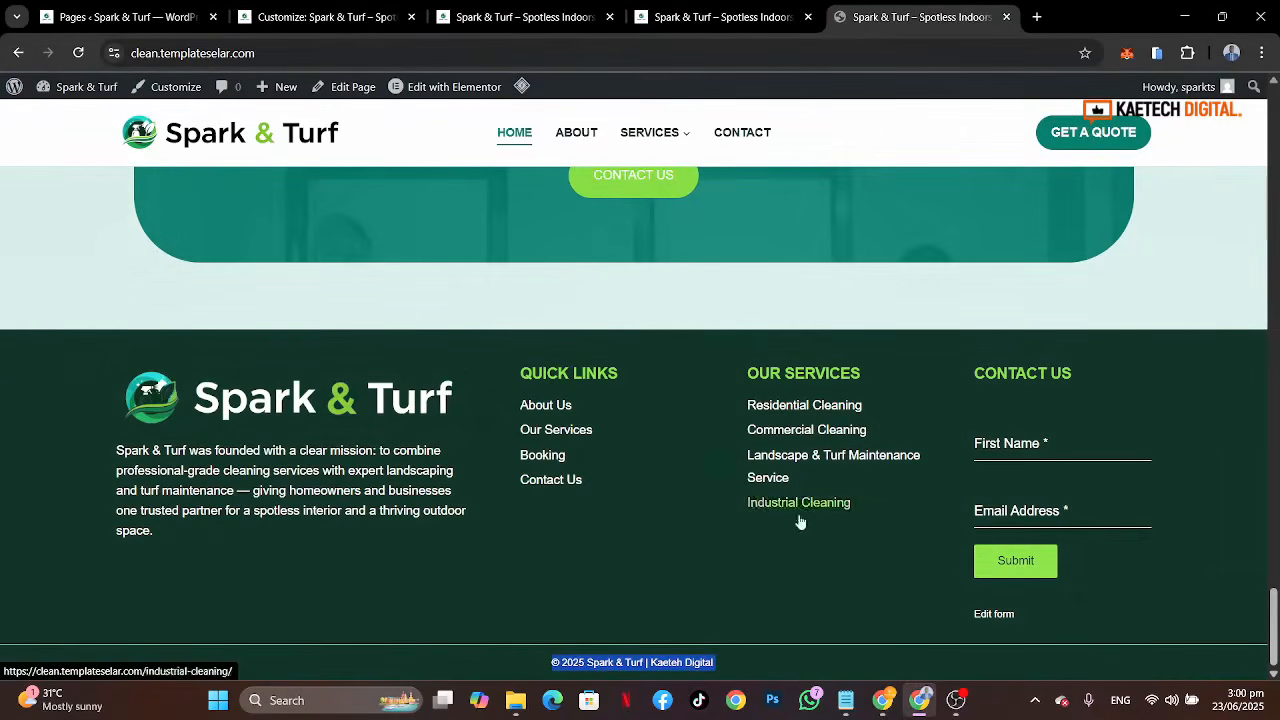
left_click(287, 17)
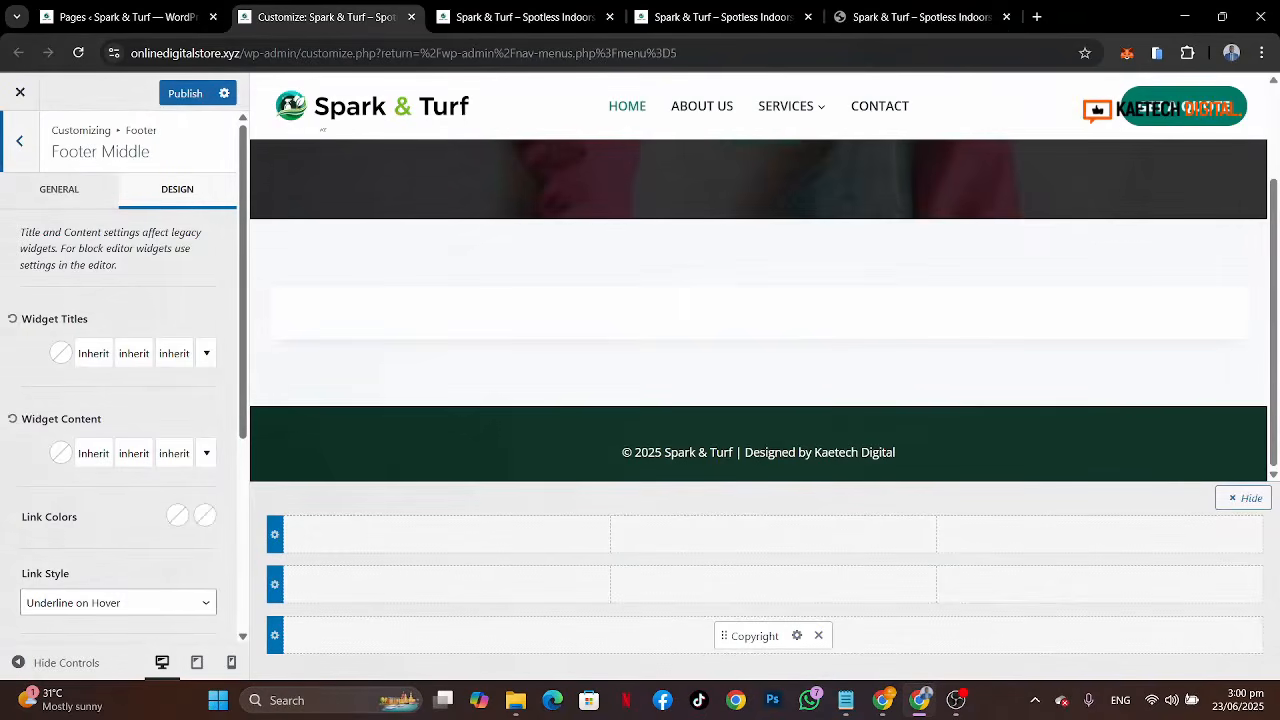
left_click(60, 189)
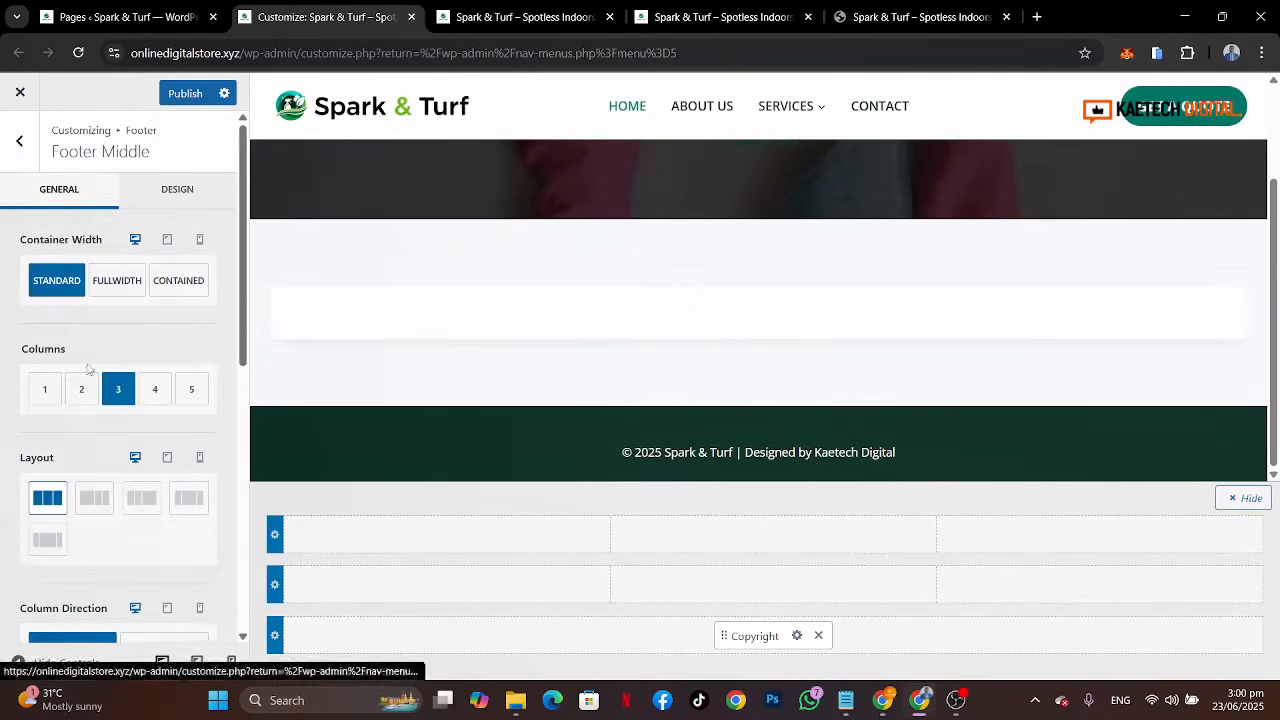
left_click(148, 391)
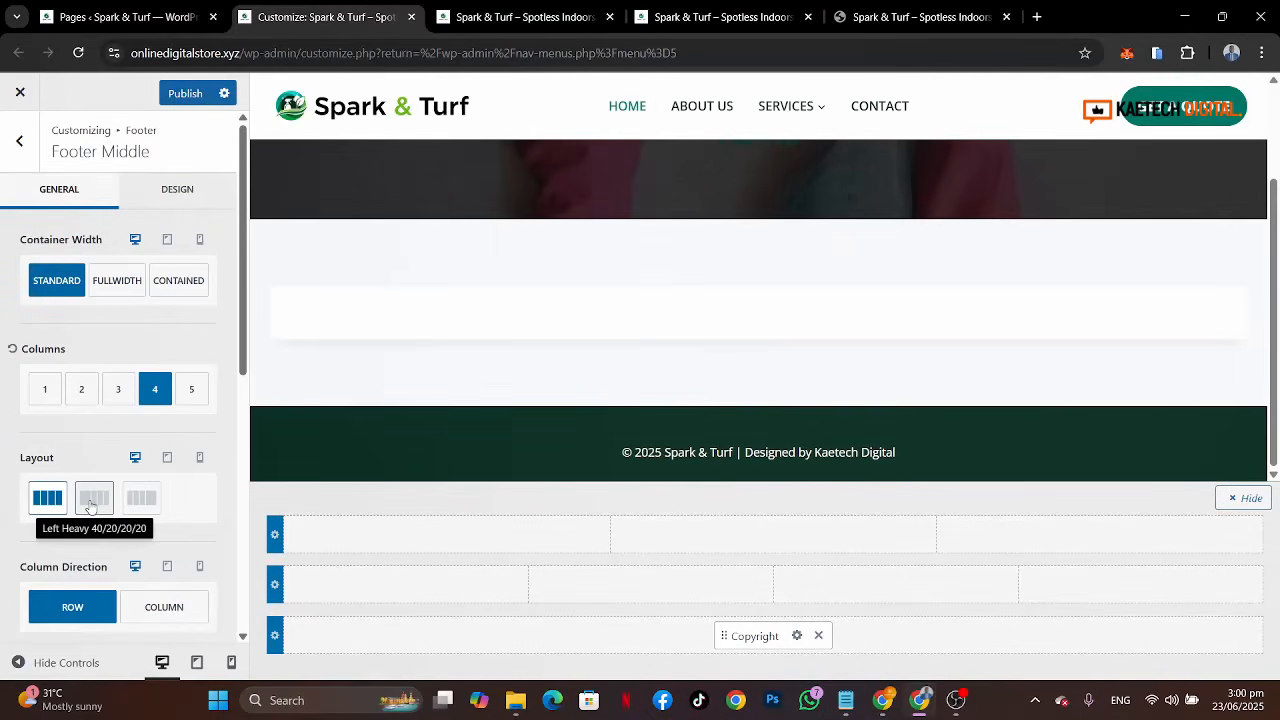
left_click(91, 505)
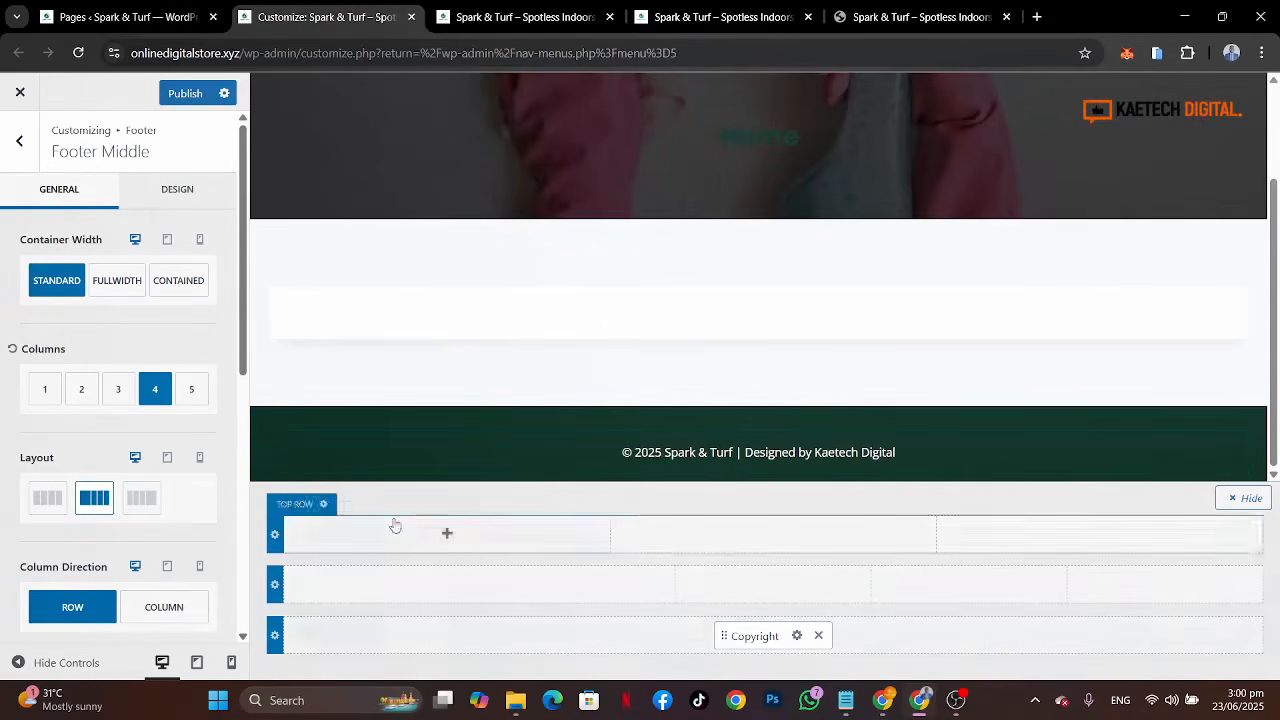
Step: Set the footer middle row background to the dark green palette colour
left_click(177, 191)
scroll(80, 492, "down", 3)
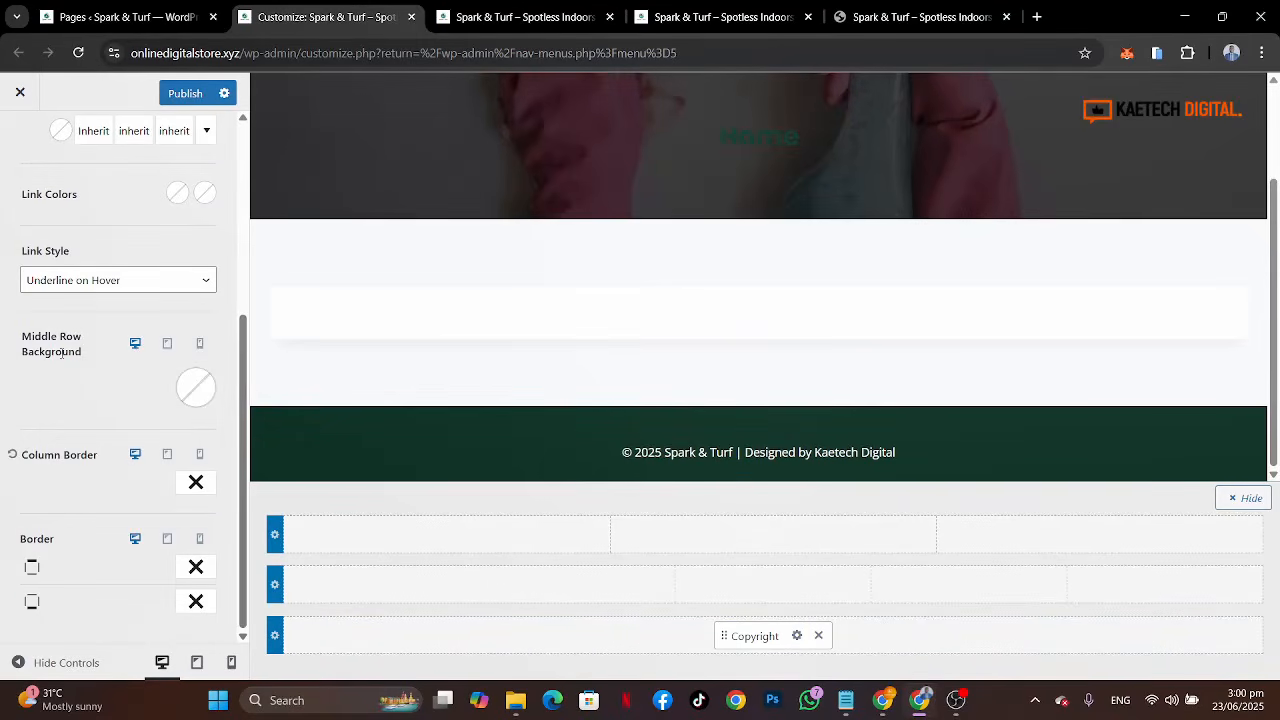
left_click(203, 398)
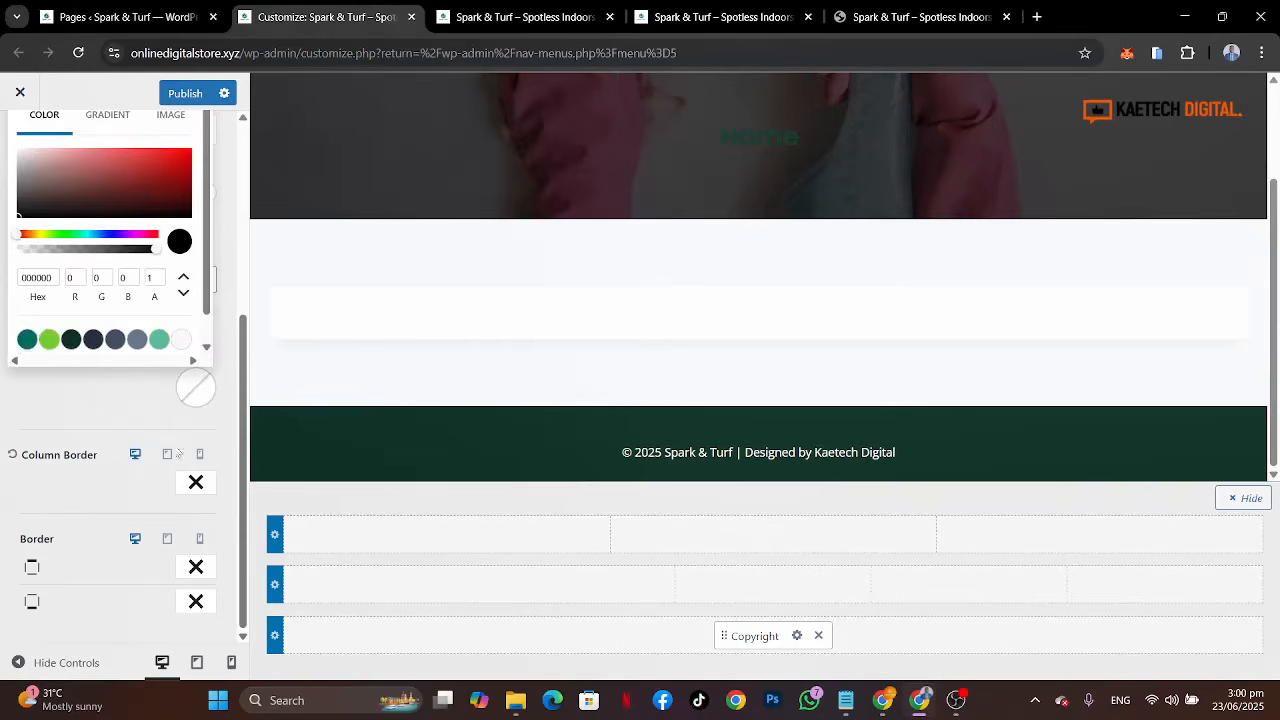
left_click(72, 340)
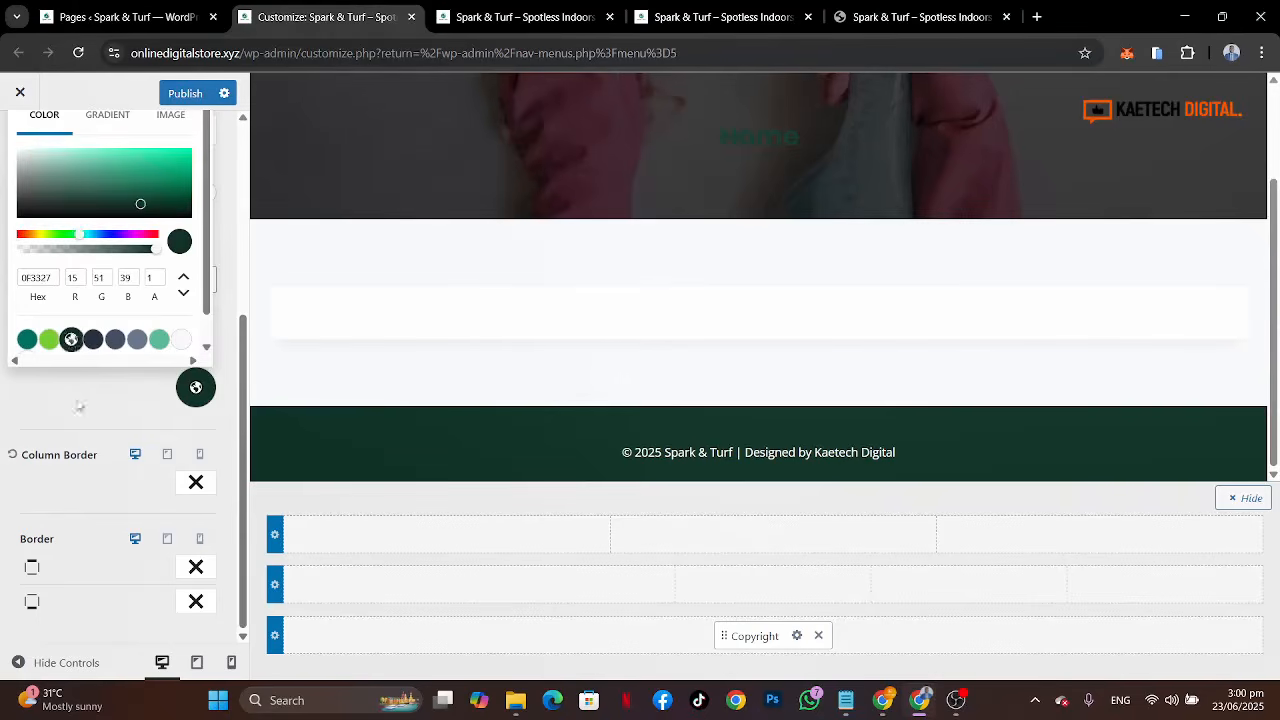
left_click(94, 467)
left_click_drag(96, 442, 104, 392)
left_click(104, 391)
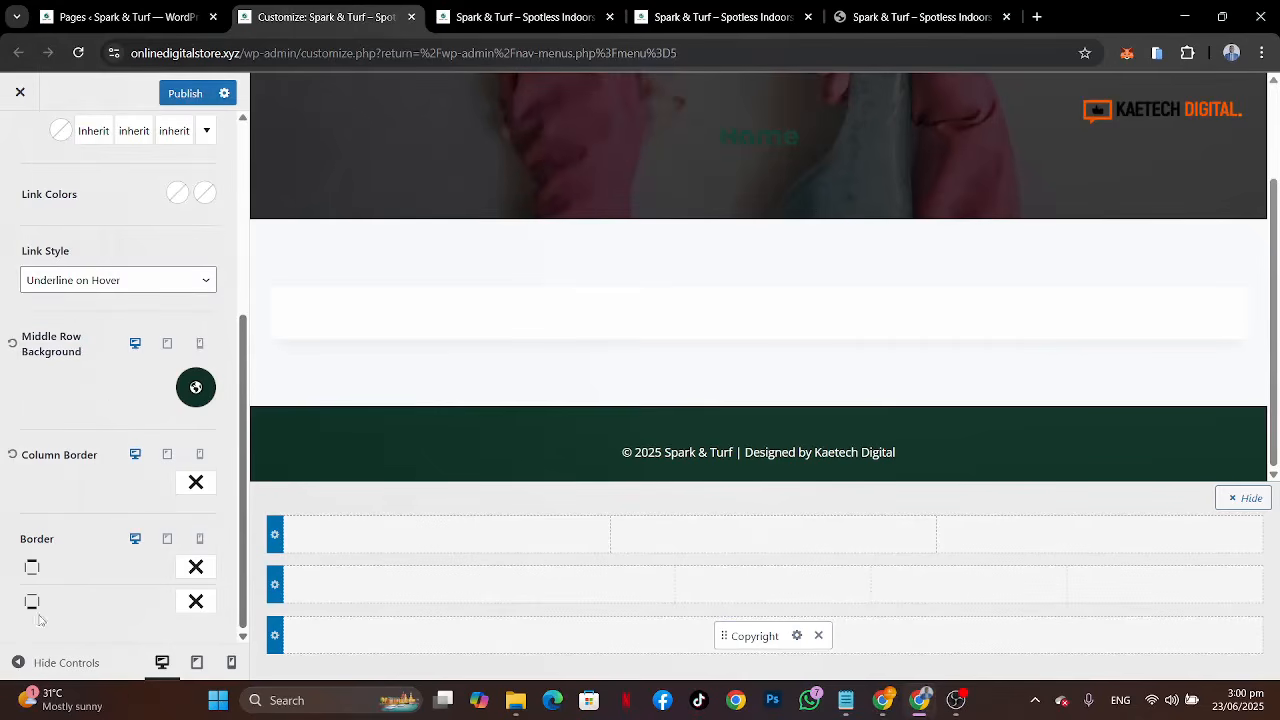
Step: Give the middle row a solid 1 px bottom border coloured 65C69E green
left_click(198, 602)
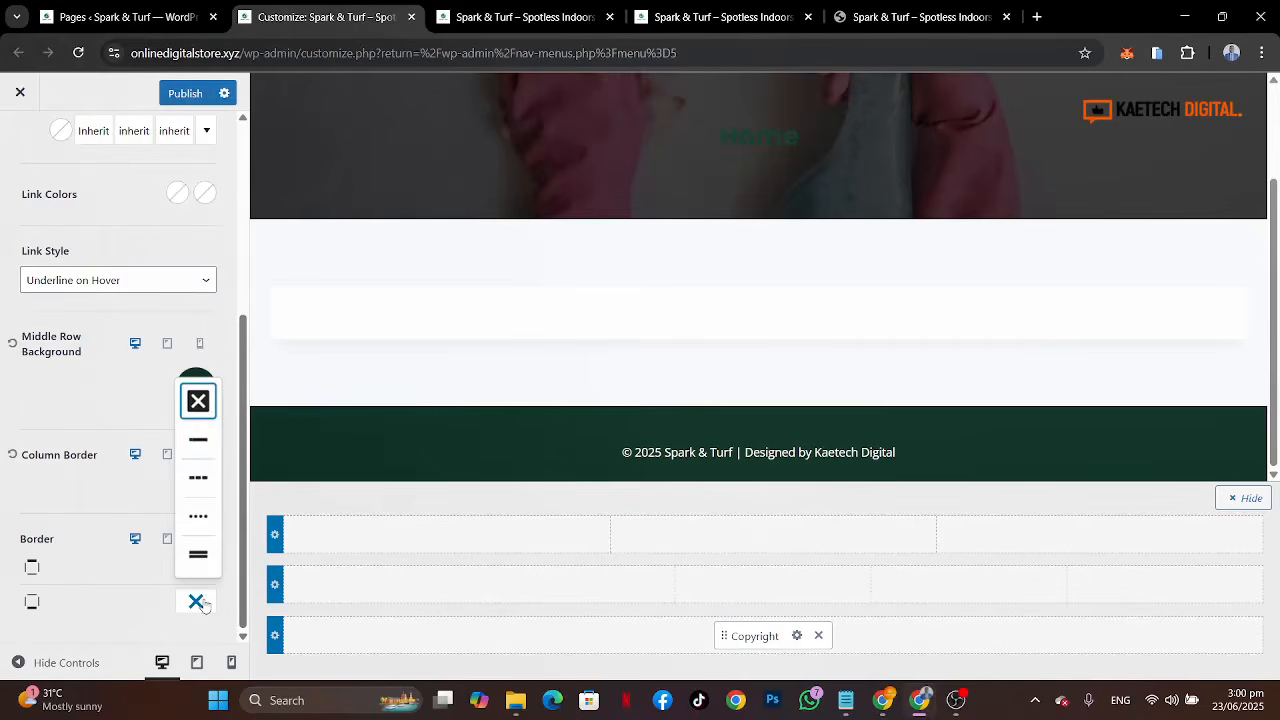
left_click(200, 441)
left_click(93, 601)
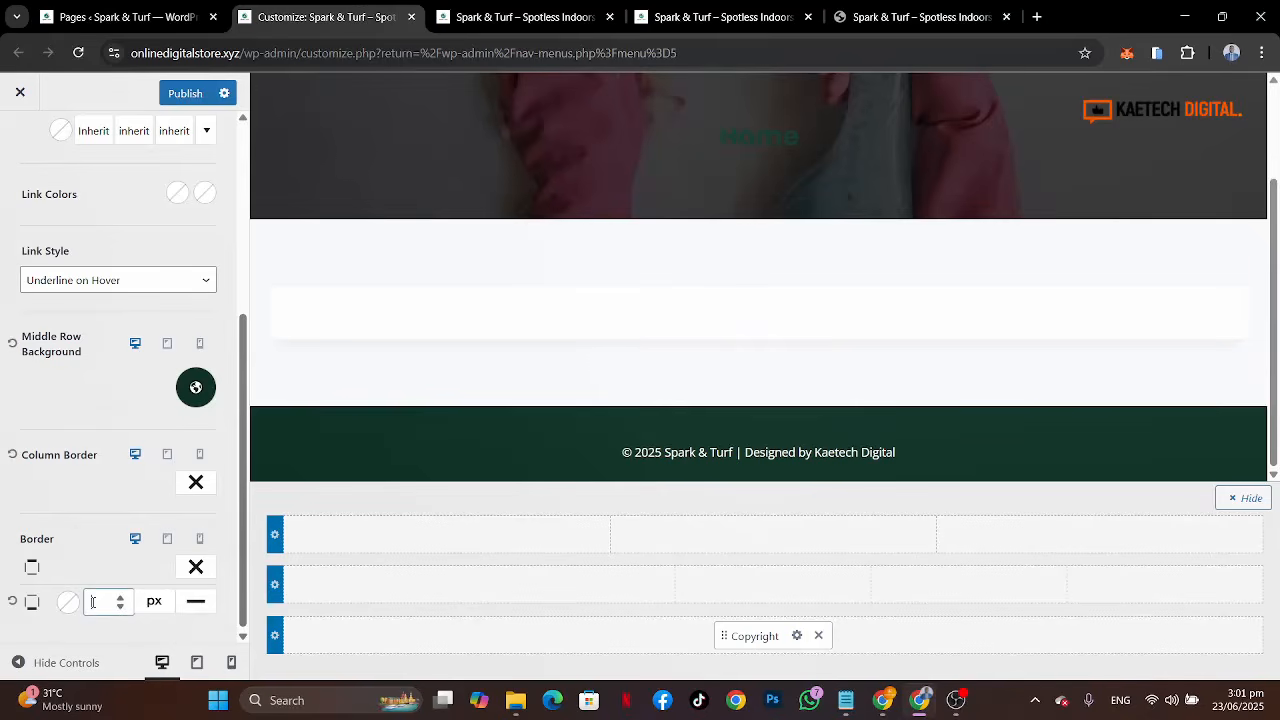
left_click(74, 607)
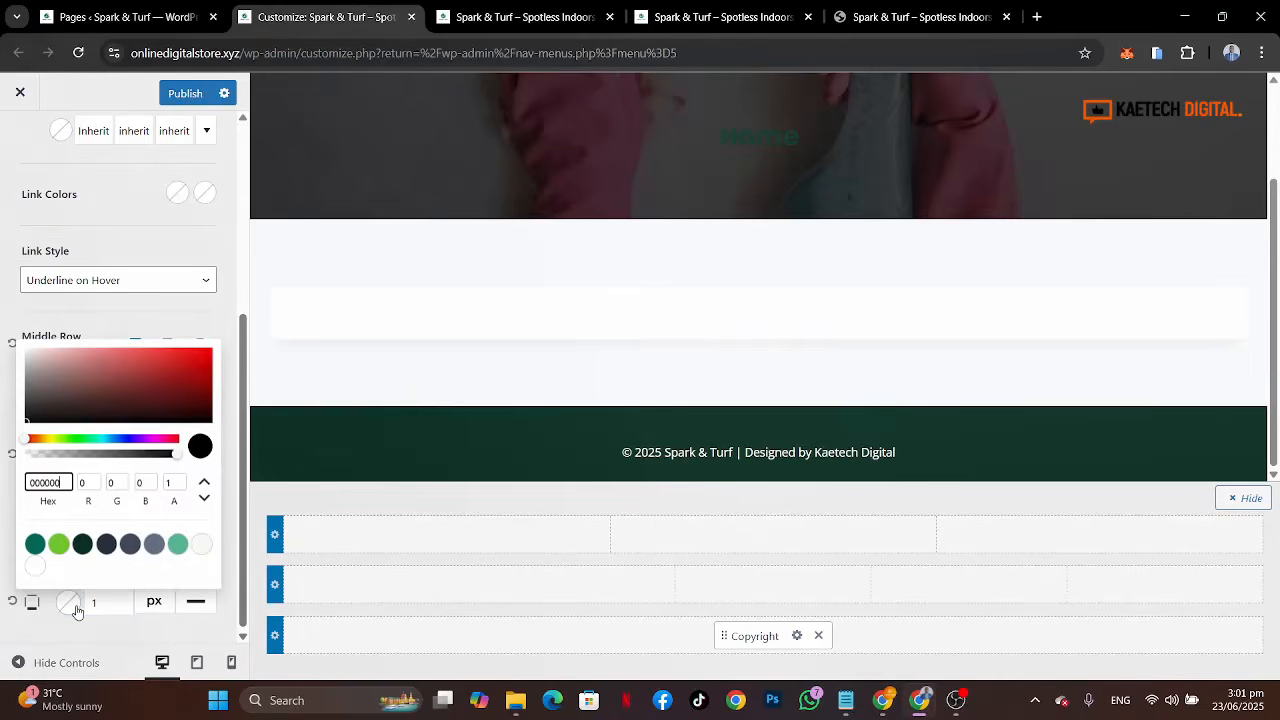
left_click(179, 545)
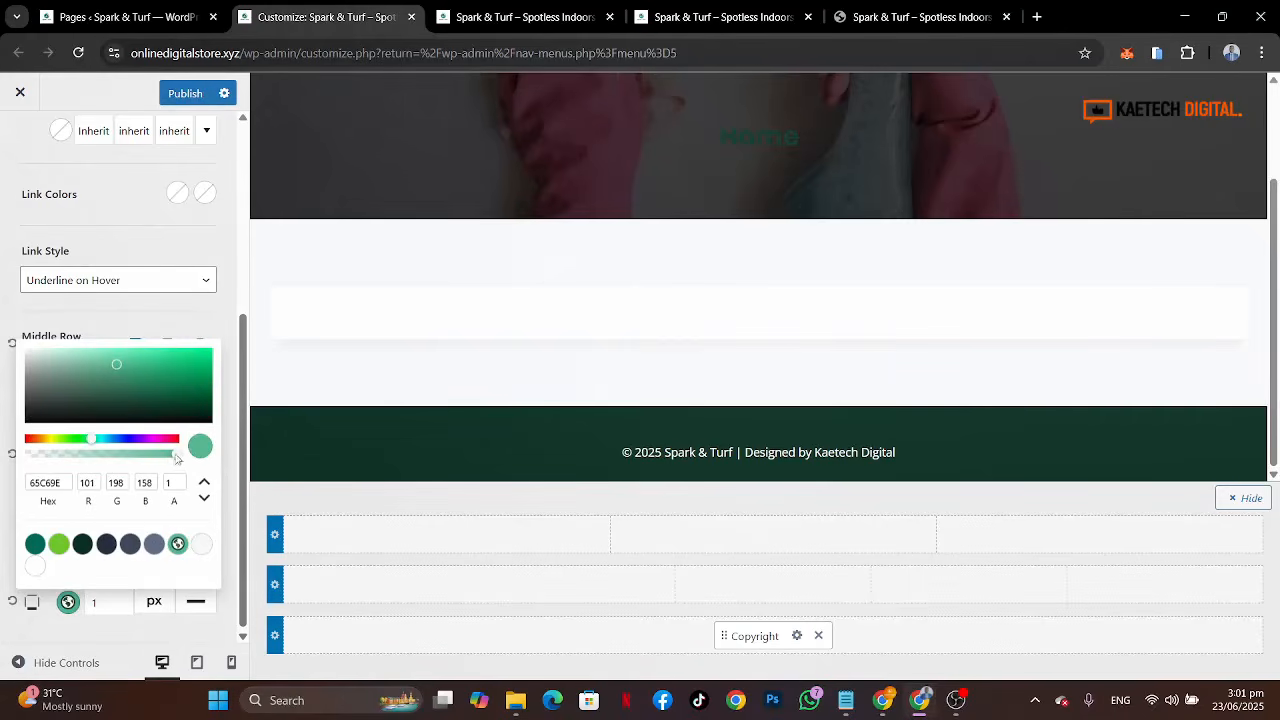
Step: Add Widget 1, Widget 2, Widget 3 and Widget 4 to the four columns of the footer middle row
left_click(62, 628)
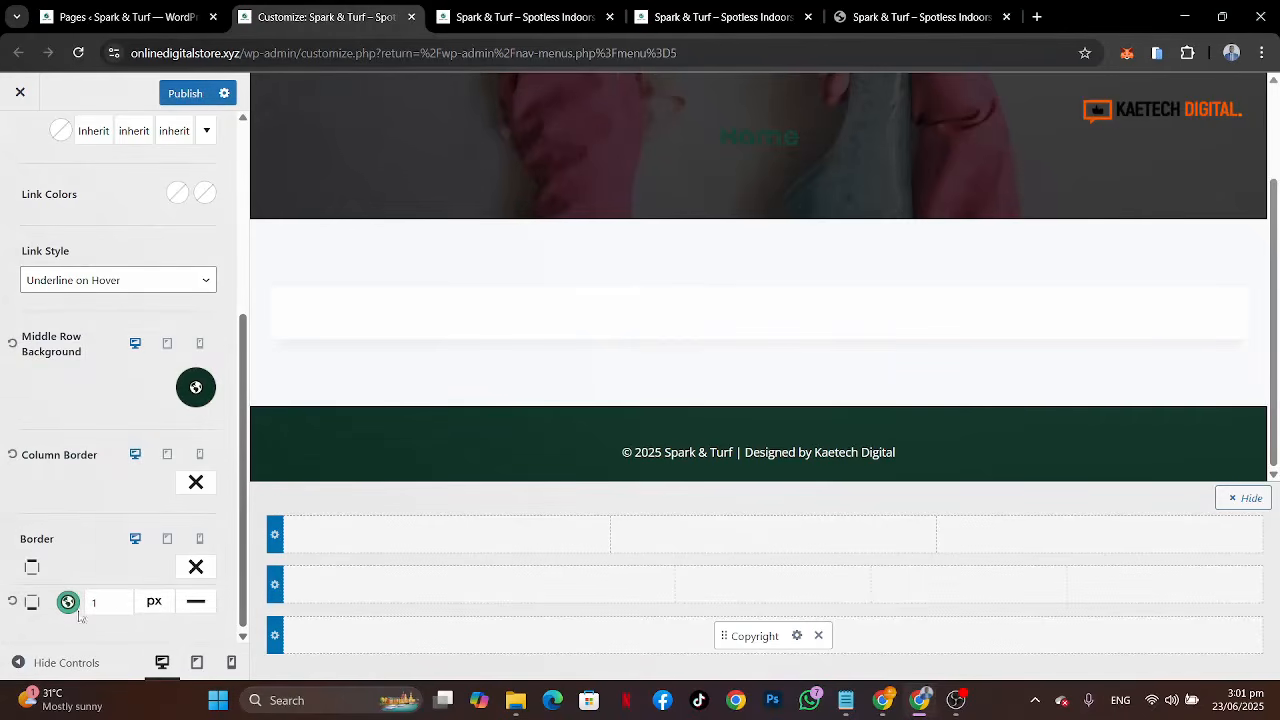
left_click(478, 586)
left_click(566, 457)
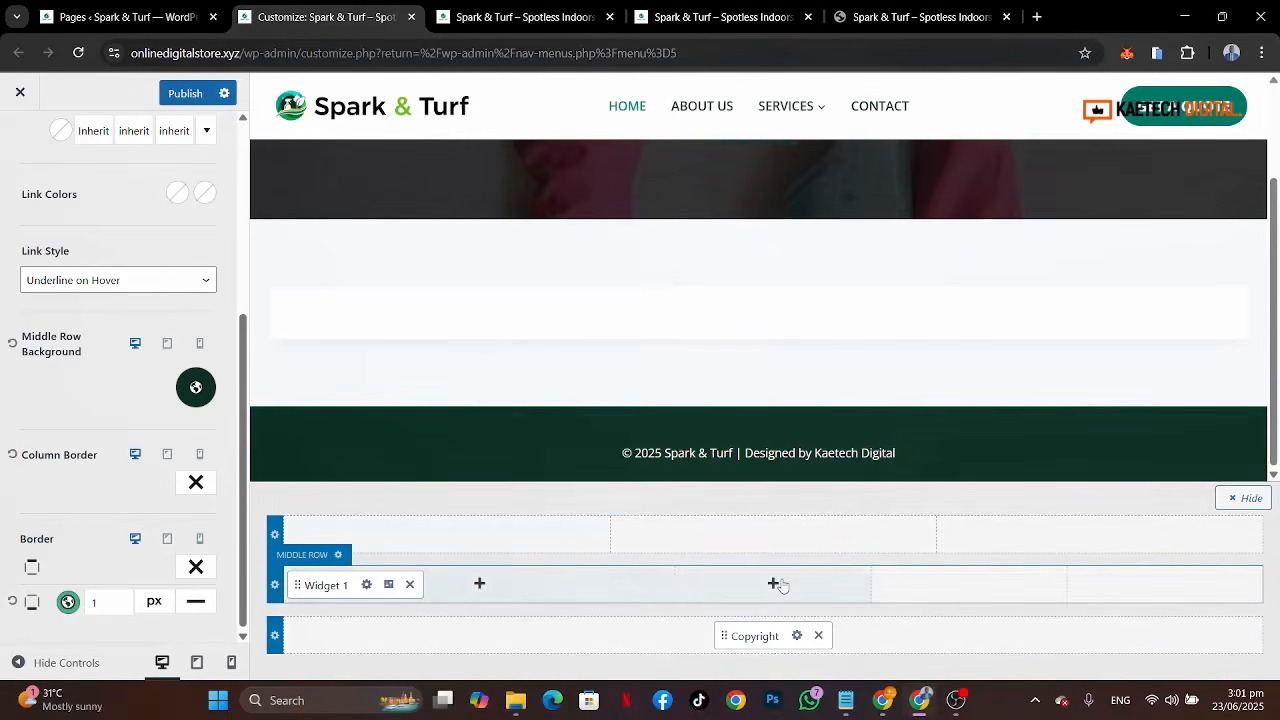
left_click(773, 584)
left_click(859, 460)
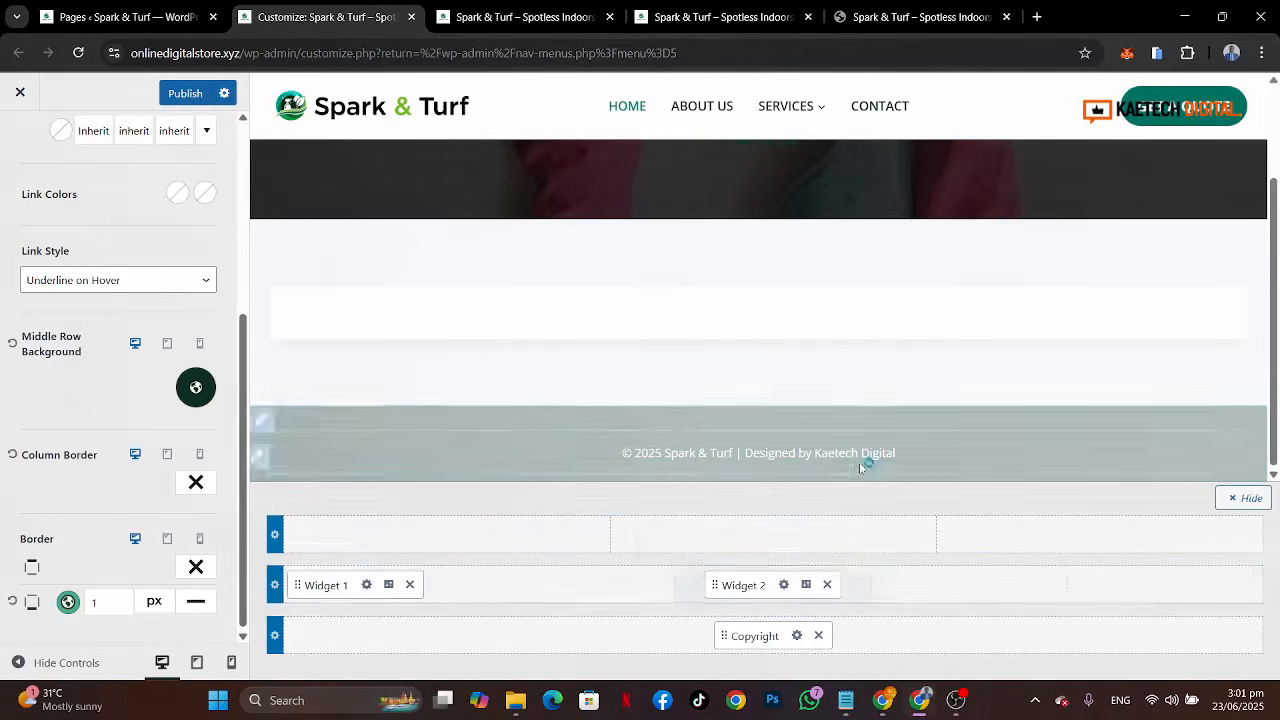
left_click(969, 583)
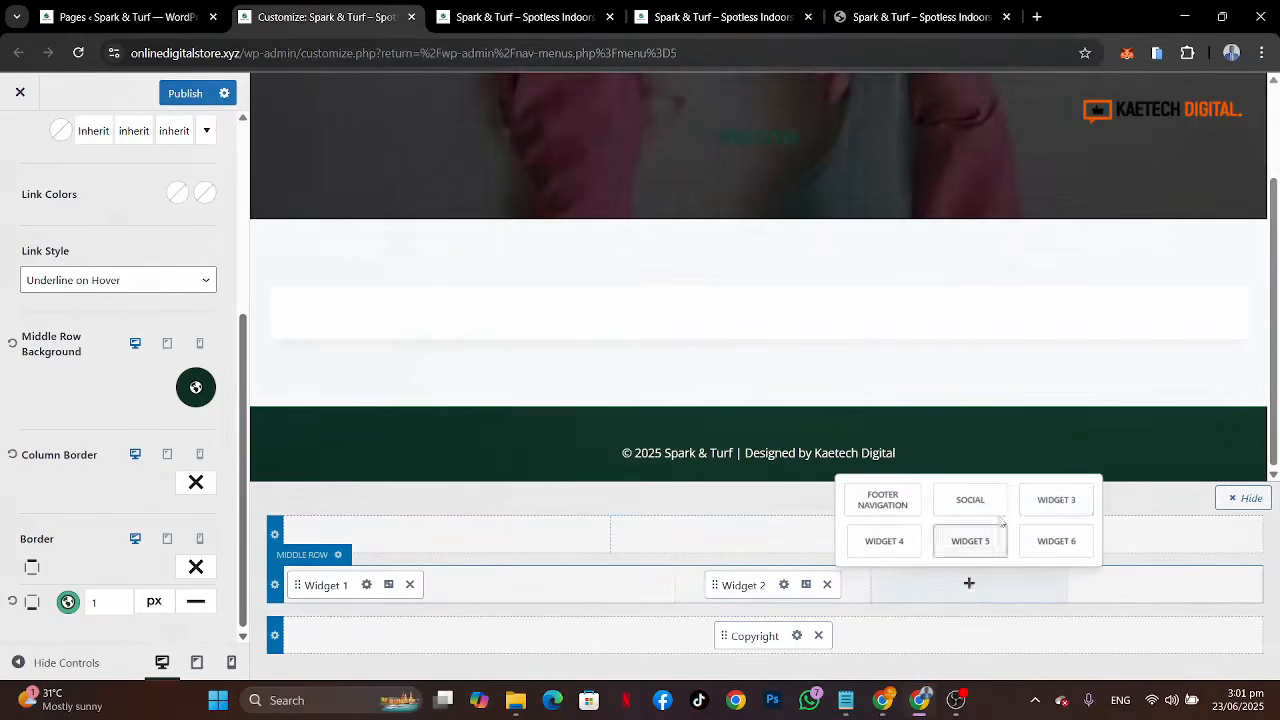
left_click(1055, 497)
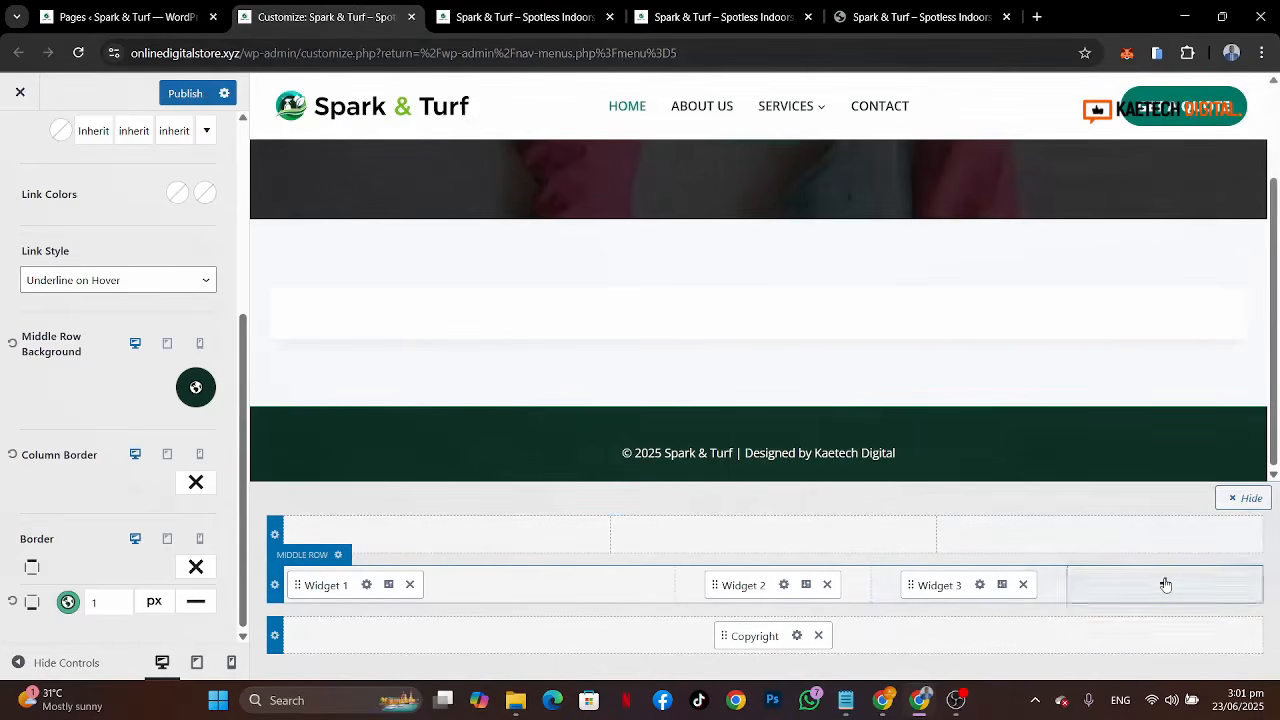
left_click(1165, 584)
left_click(1240, 500)
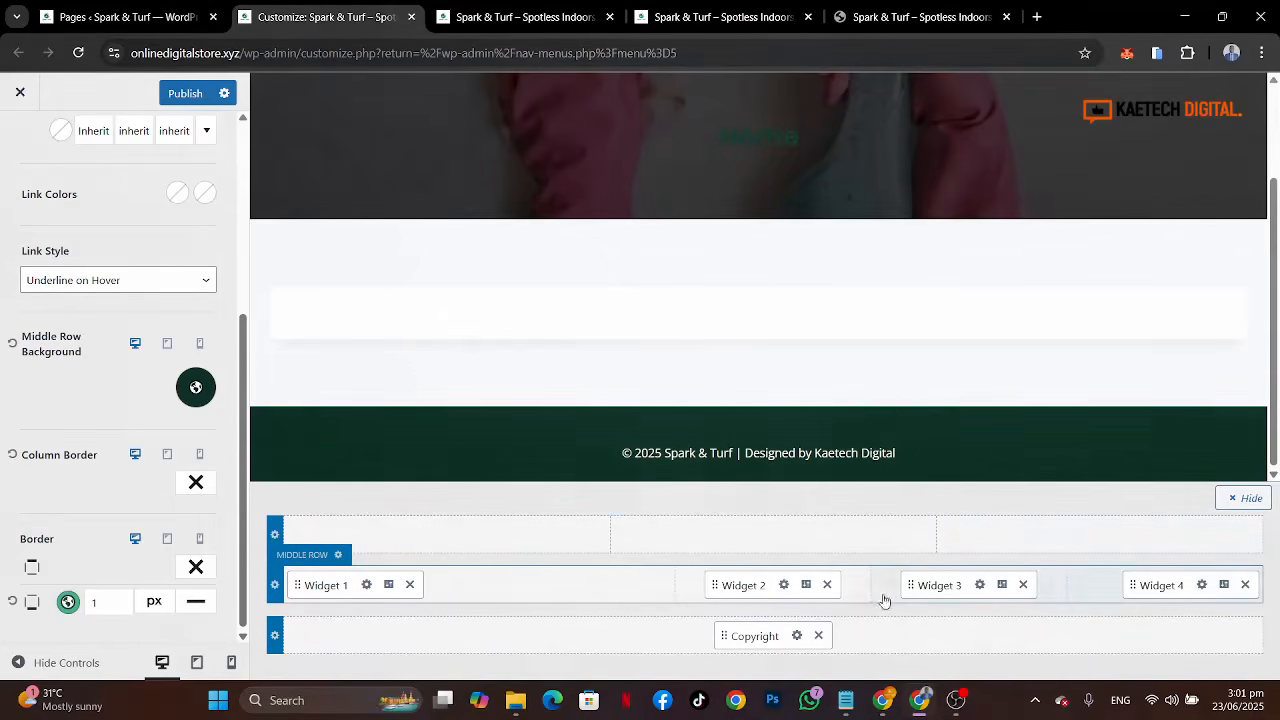
Step: In the Widget 2 area, add a Navigation Menu block titled Quick Links showing the Quick Links menu
left_click(784, 585)
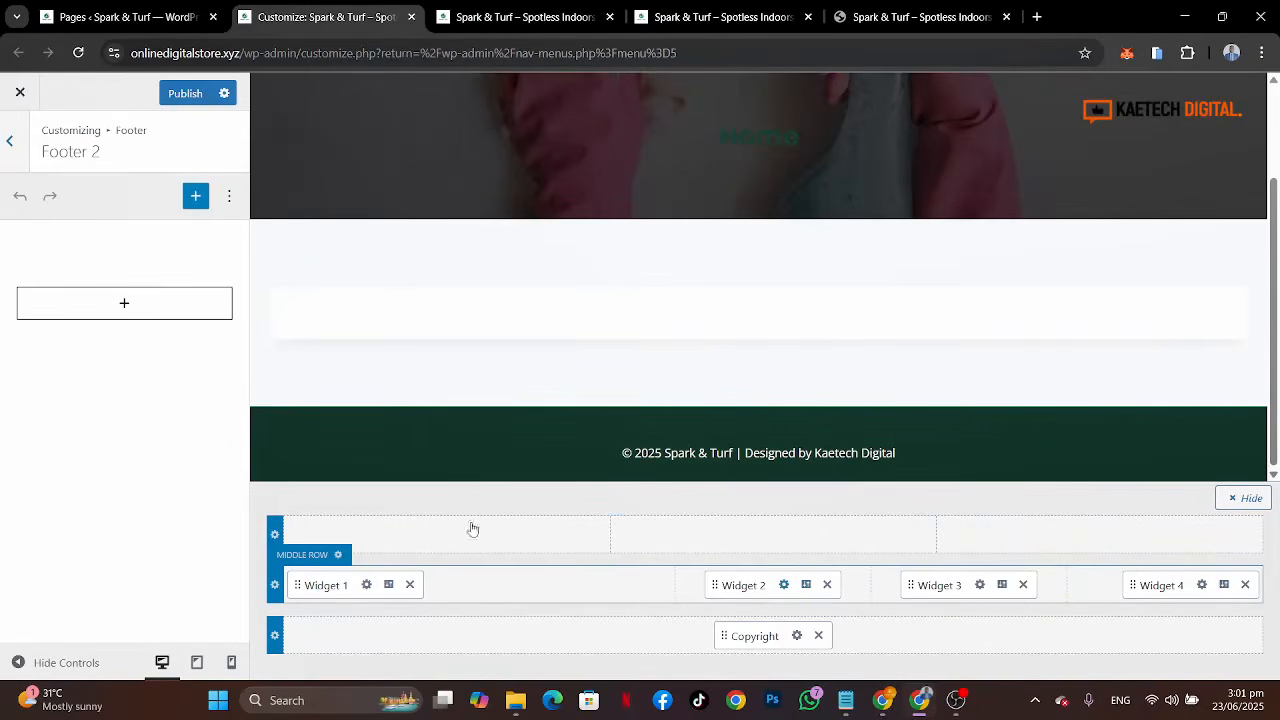
left_click(119, 309)
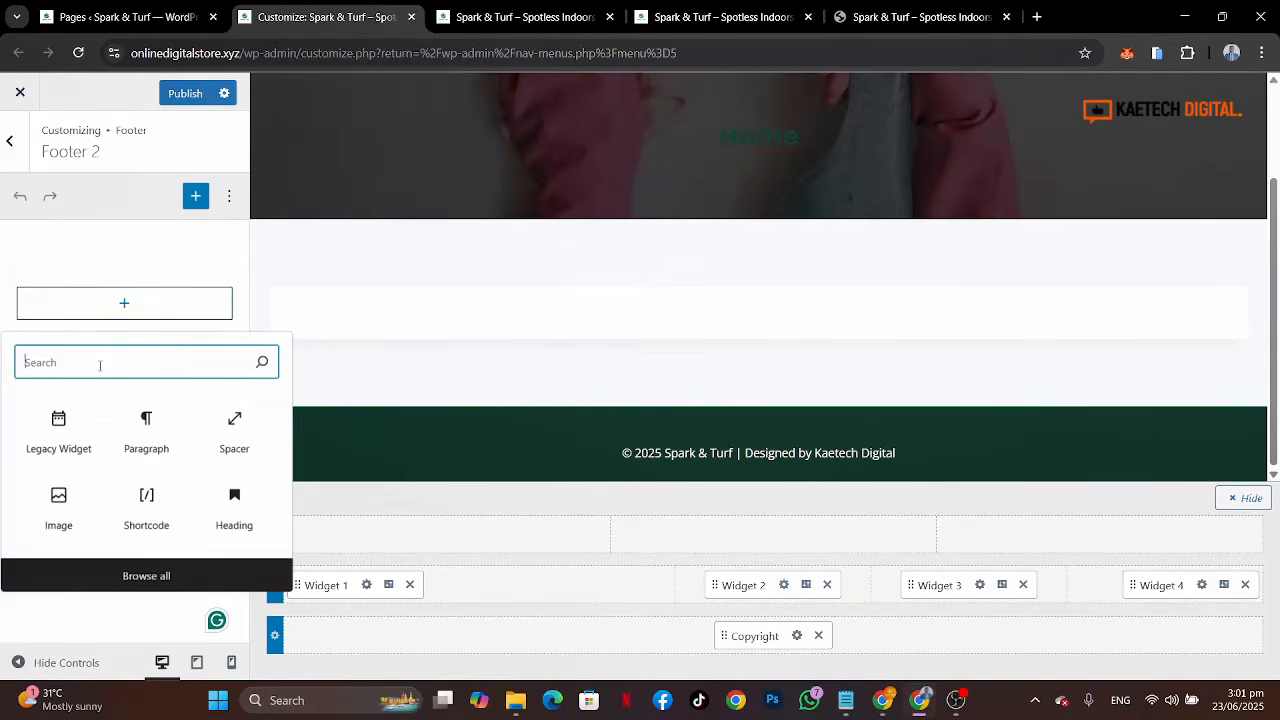
type("nav")
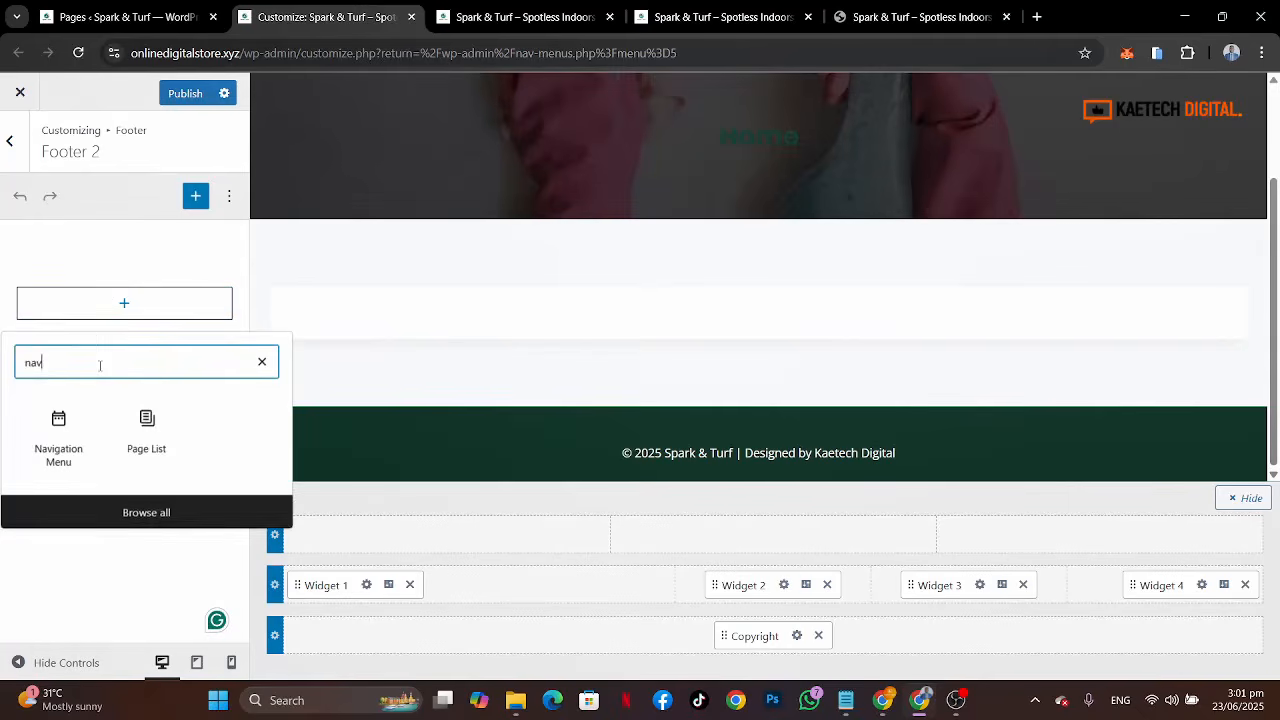
left_click(60, 432)
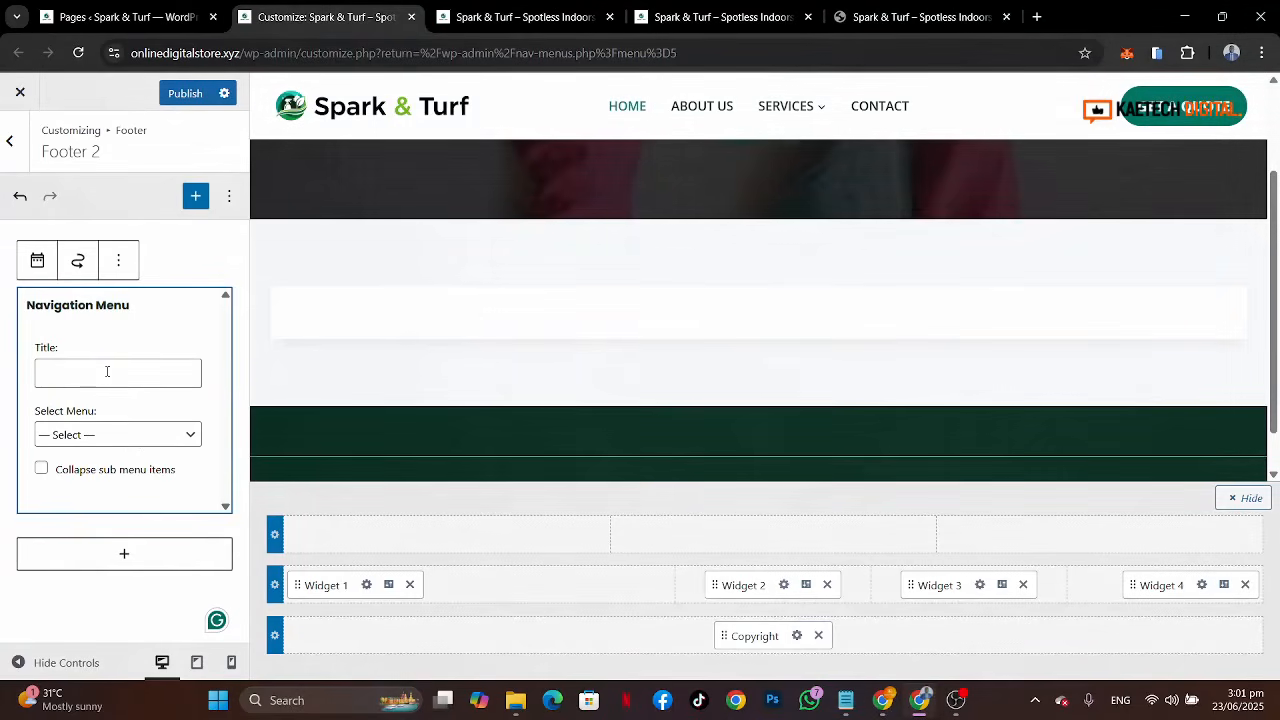
left_click(107, 372)
type("Q")
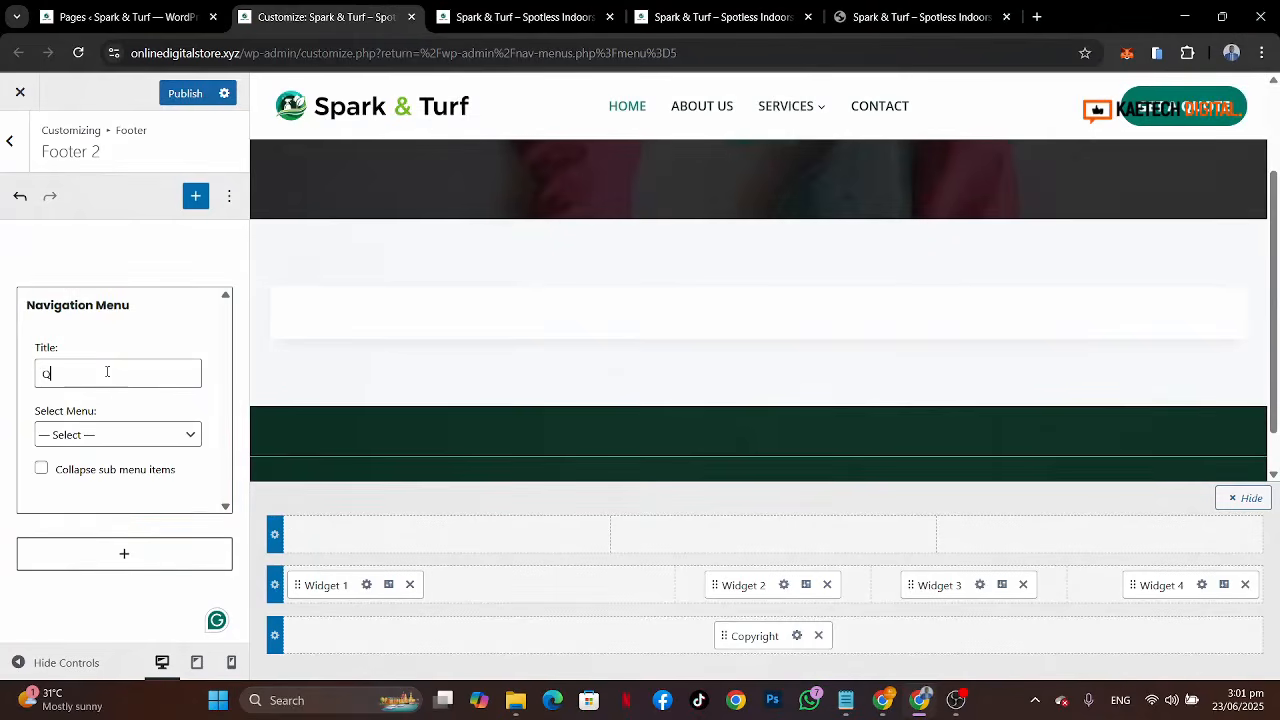
type("uick Links")
left_click(63, 436)
left_click(66, 520)
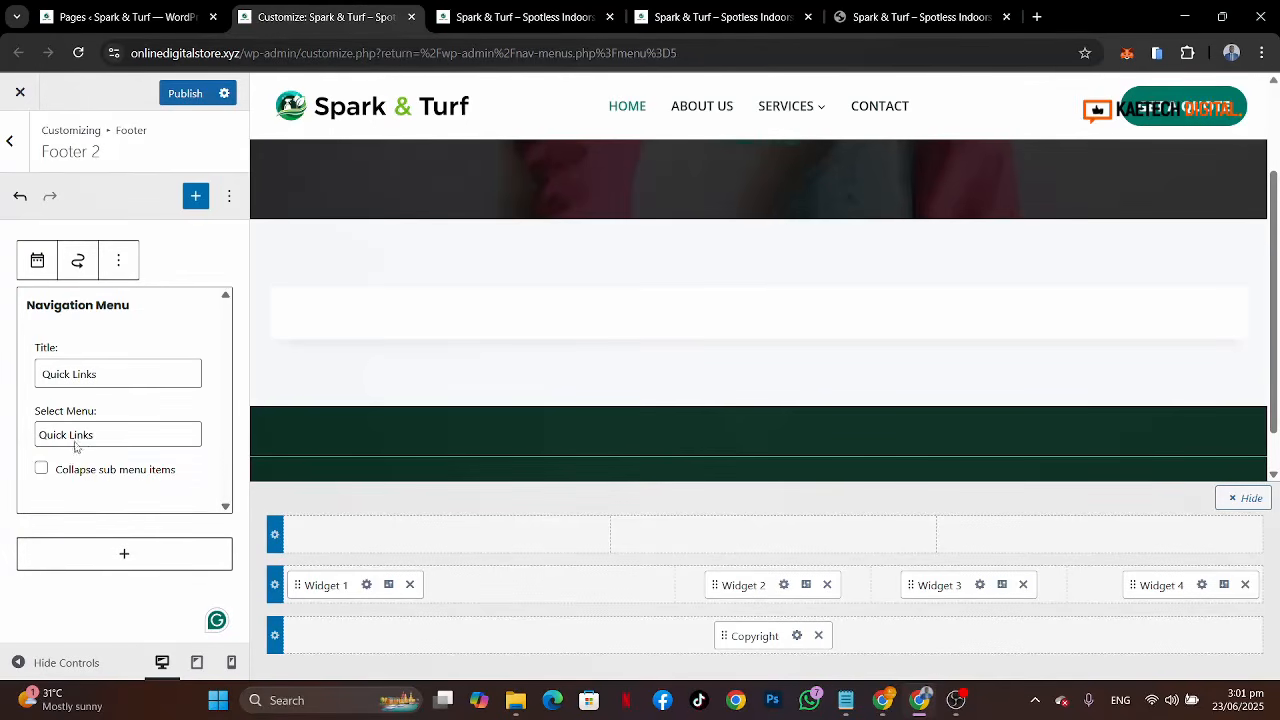
left_click(25, 615)
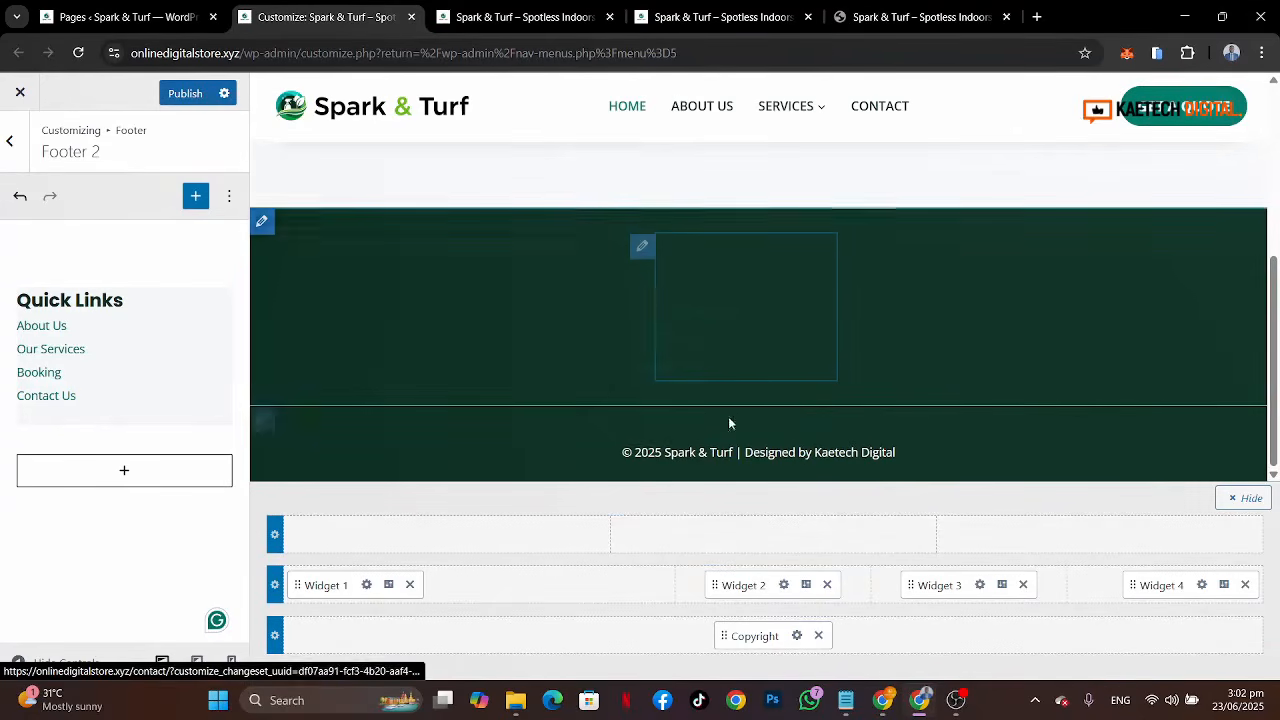
Step: Set the footer middle row's widget title colour to the light green palette colour
left_click(338, 556)
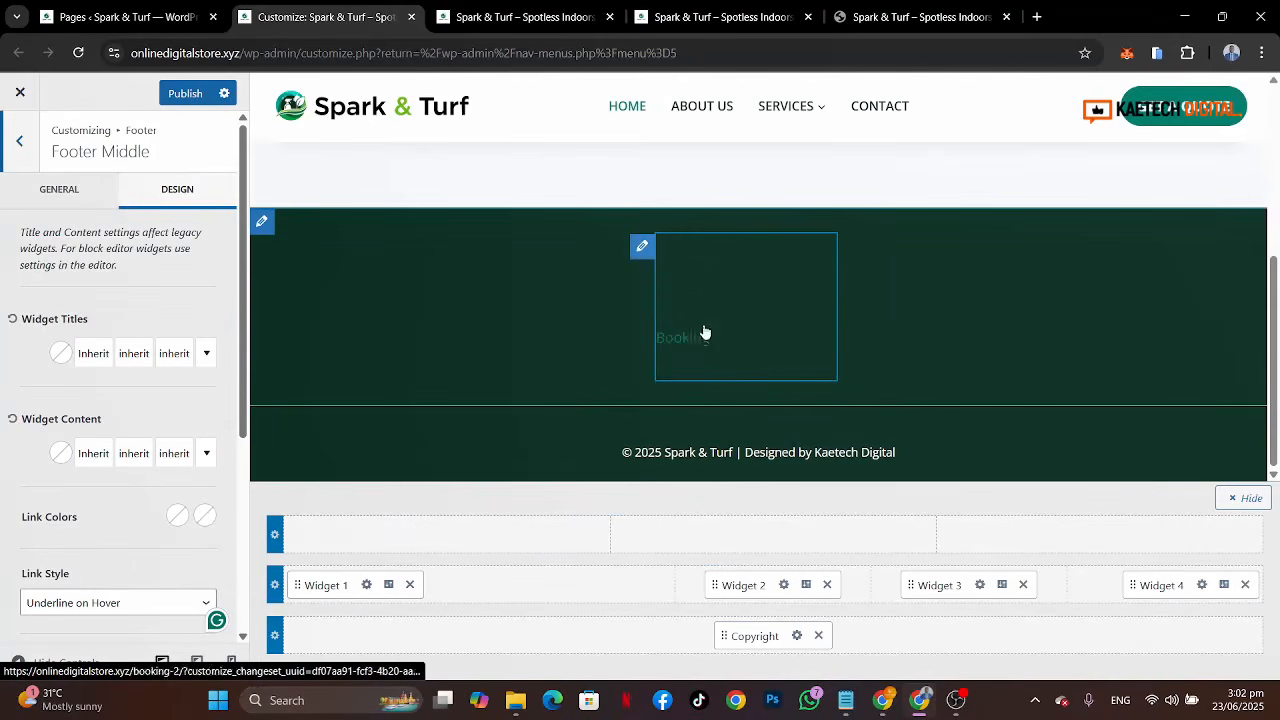
left_click(61, 354)
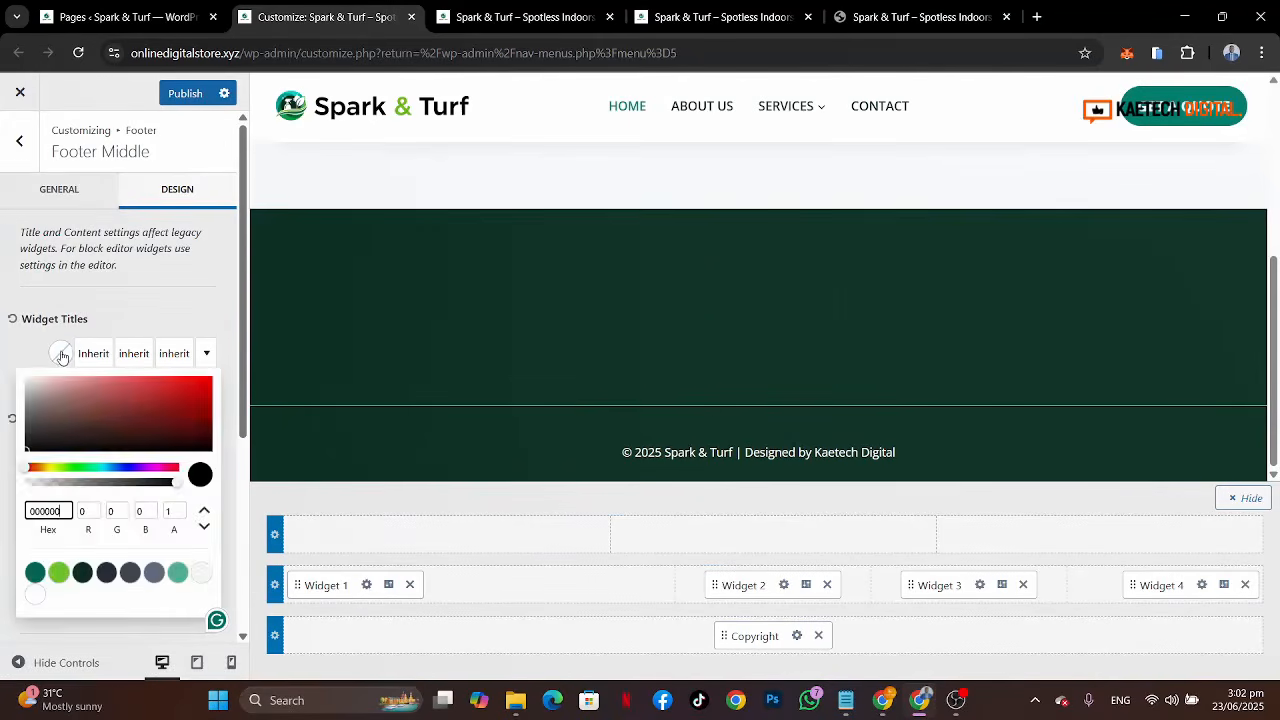
left_click(59, 572)
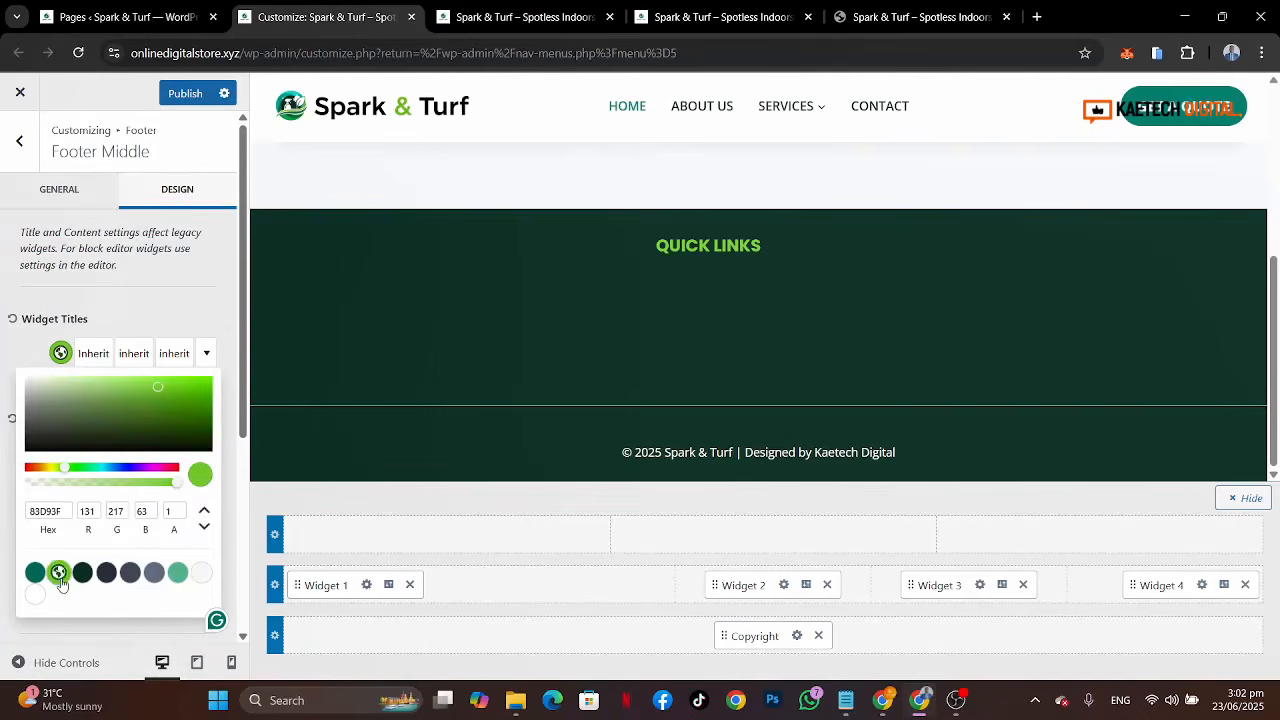
left_click(22, 369)
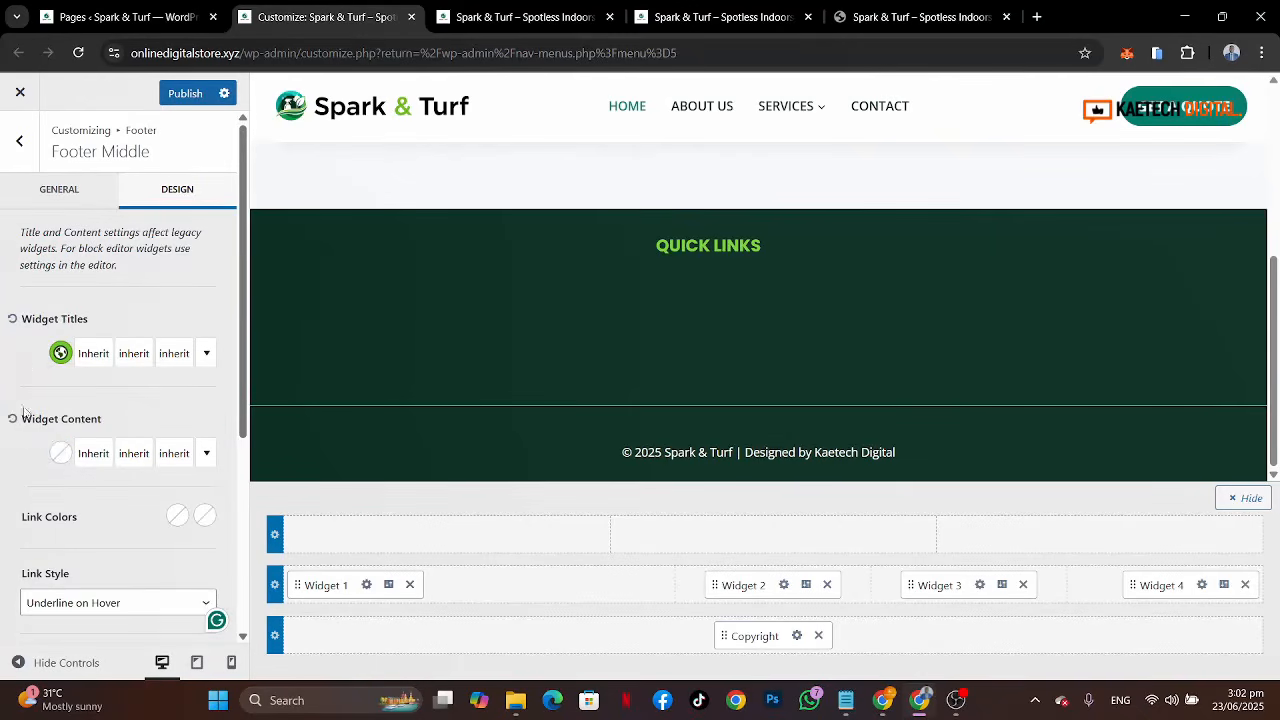
Step: Set the middle row's widget content colour and link colour to white
left_click(66, 457)
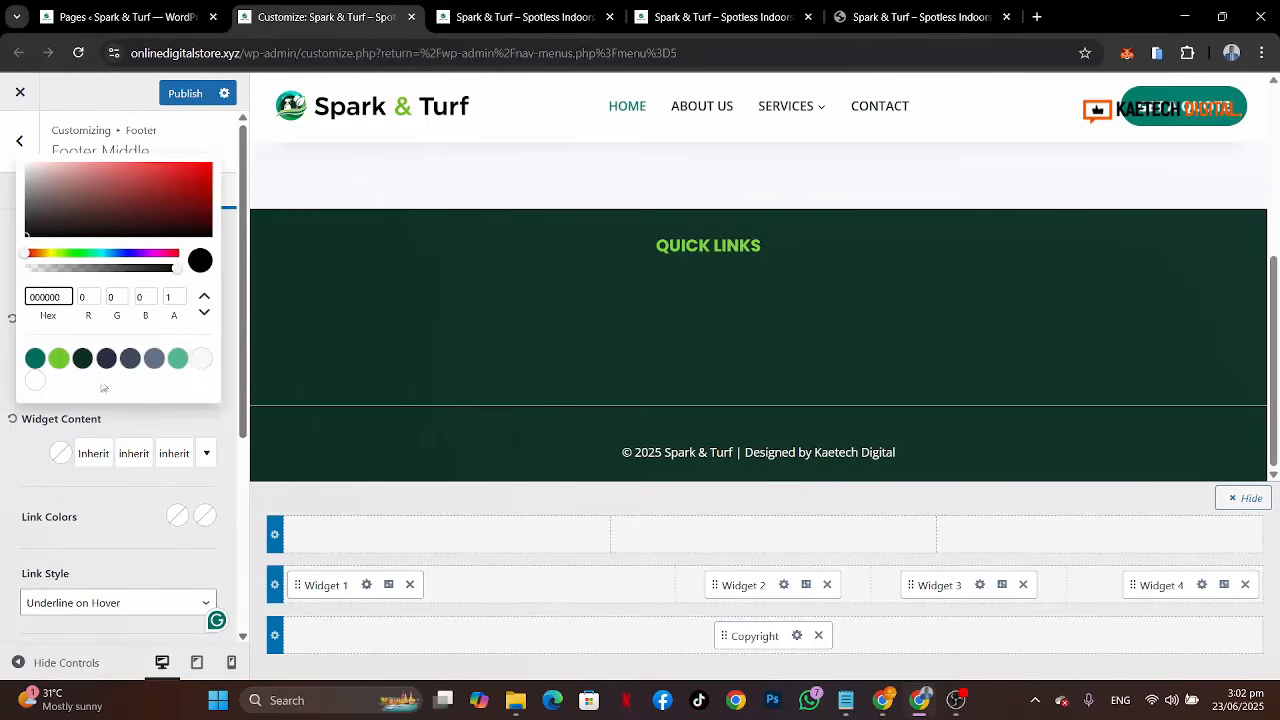
left_click(36, 381)
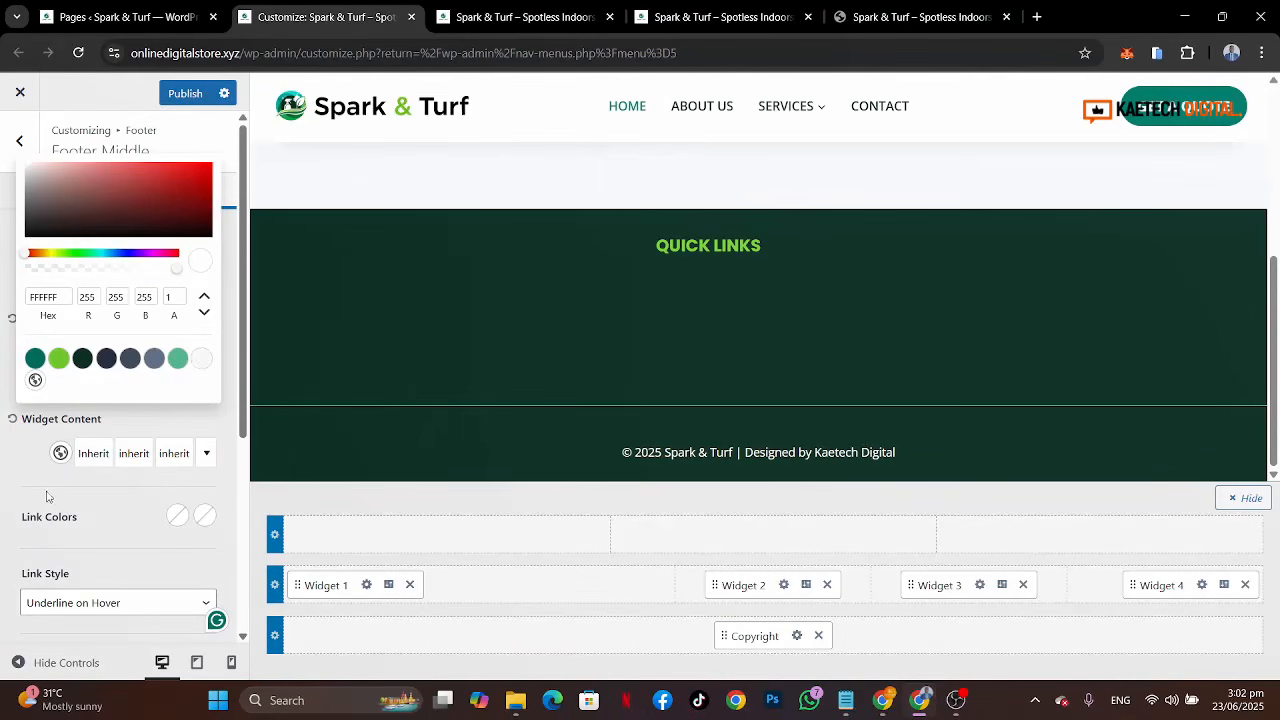
left_click(177, 515)
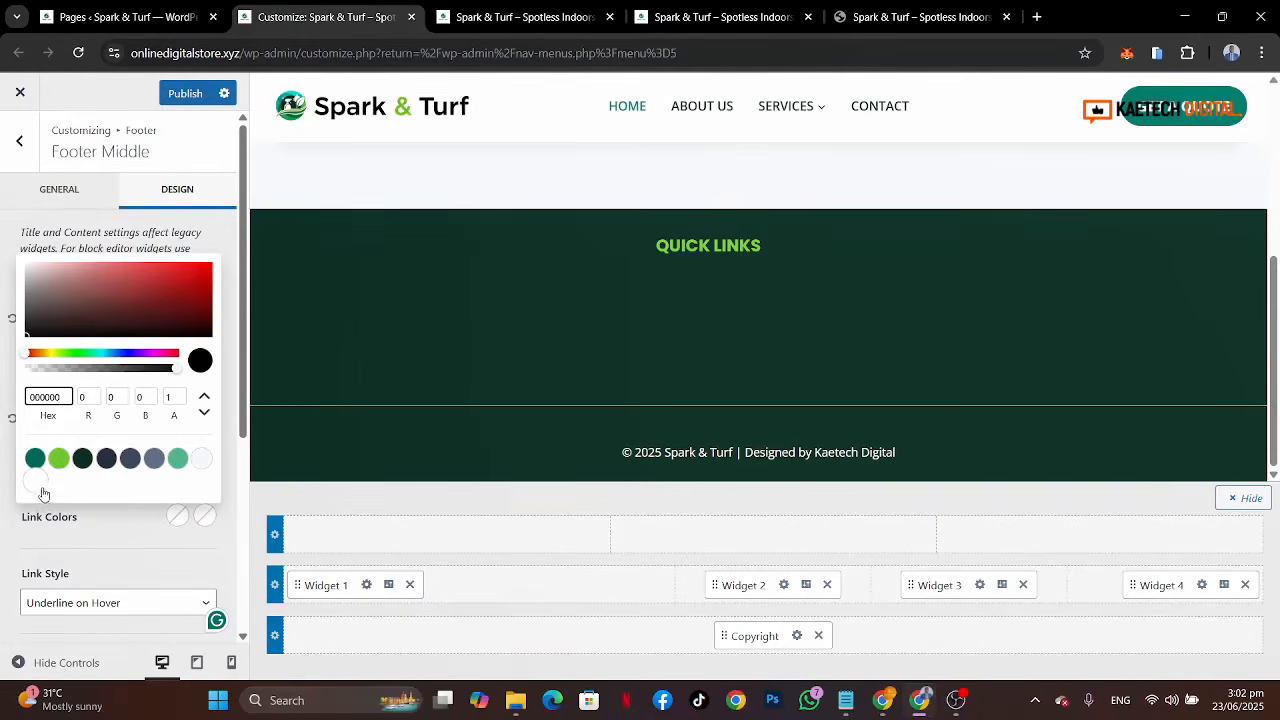
left_click(36, 482)
left_click(119, 533)
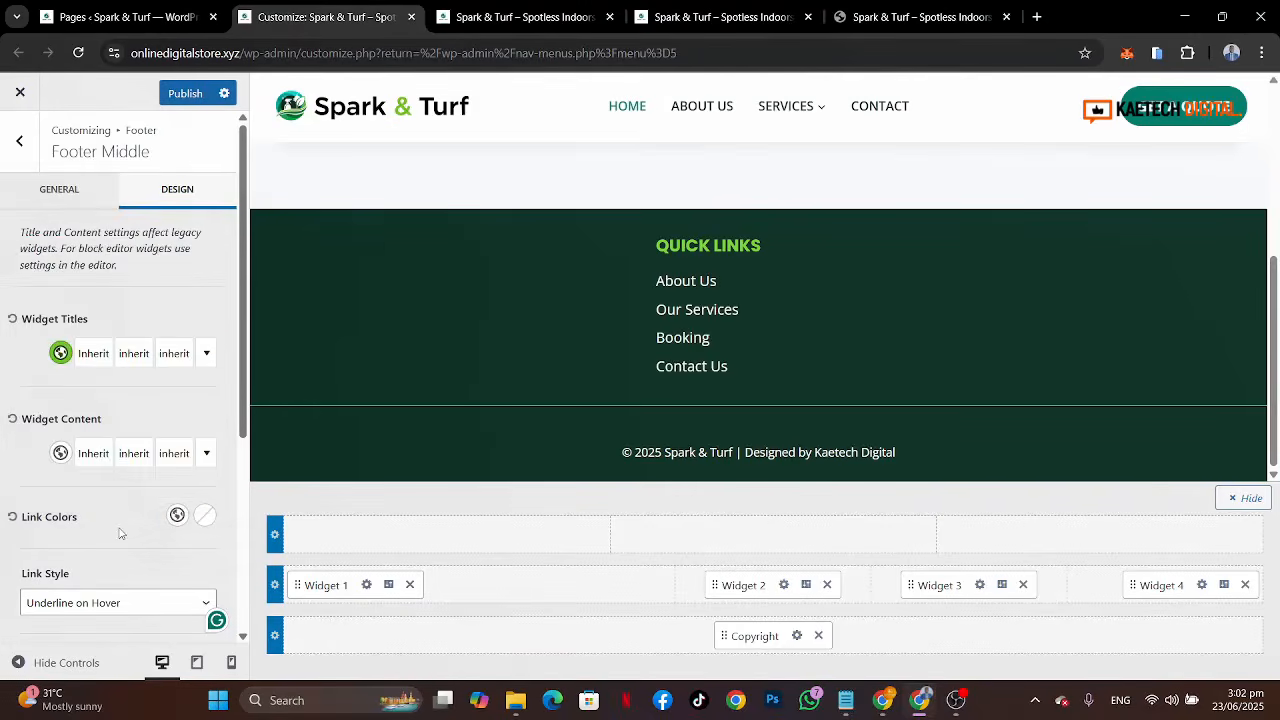
Step: In the Widget 3 area, add a Navigation Menu block titled Our Services showing the Our Services menu
scroll(119, 533, "down", 1)
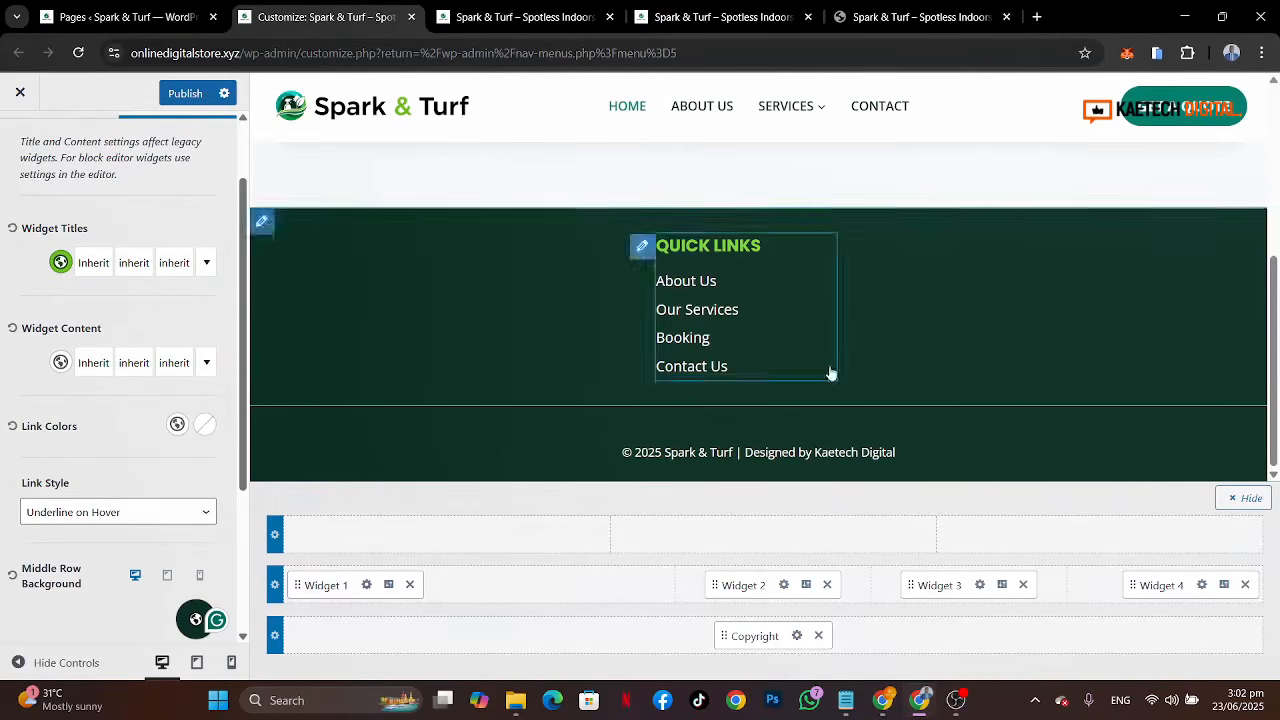
left_click(980, 585)
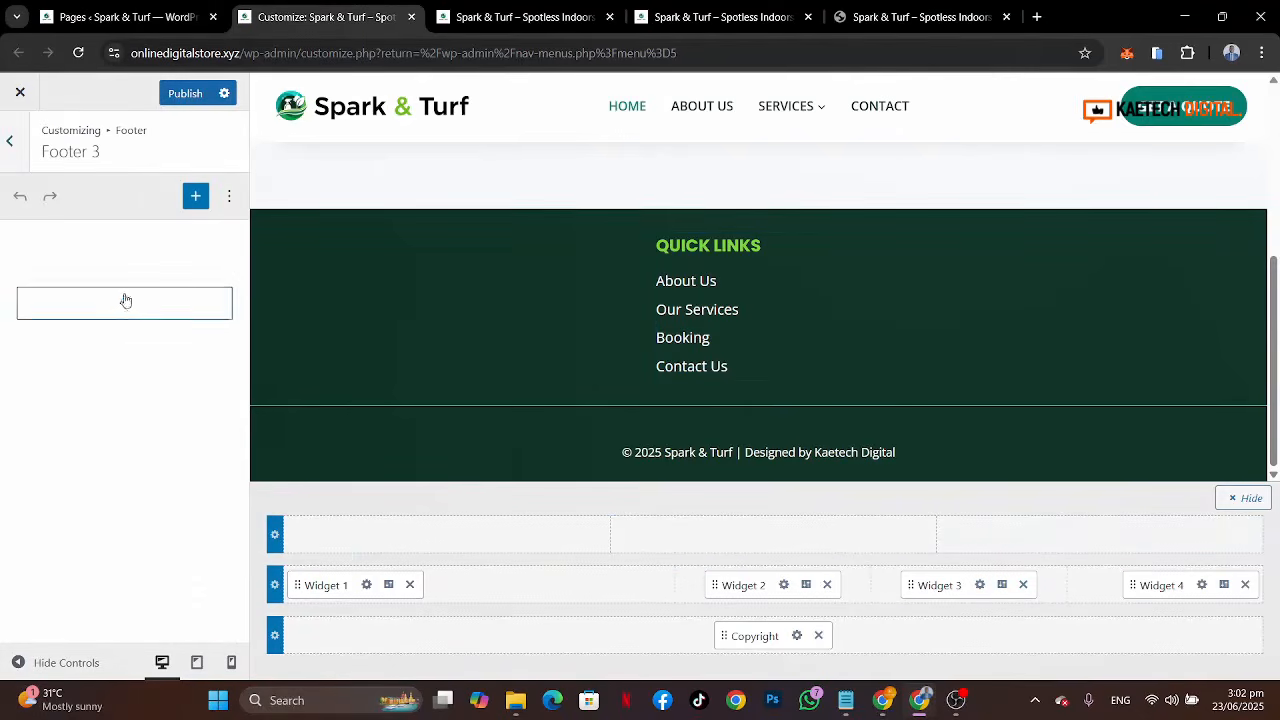
left_click(124, 302)
type("nav")
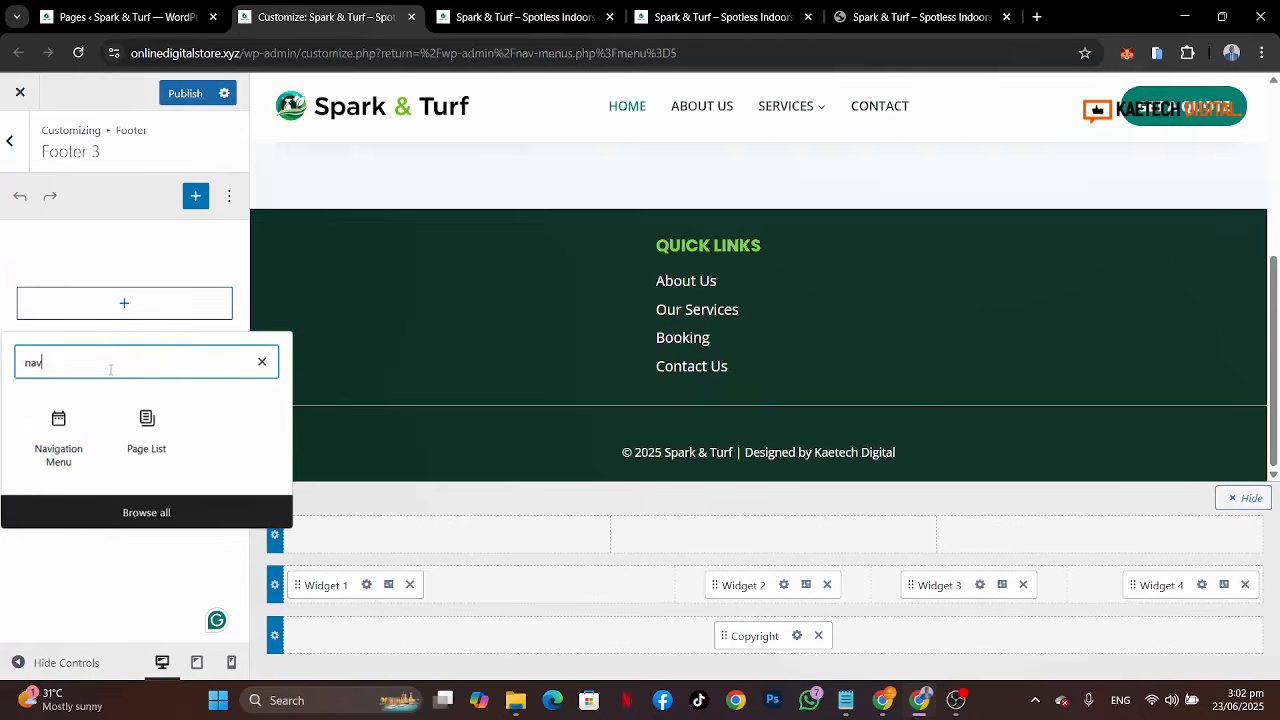
left_click(58, 437)
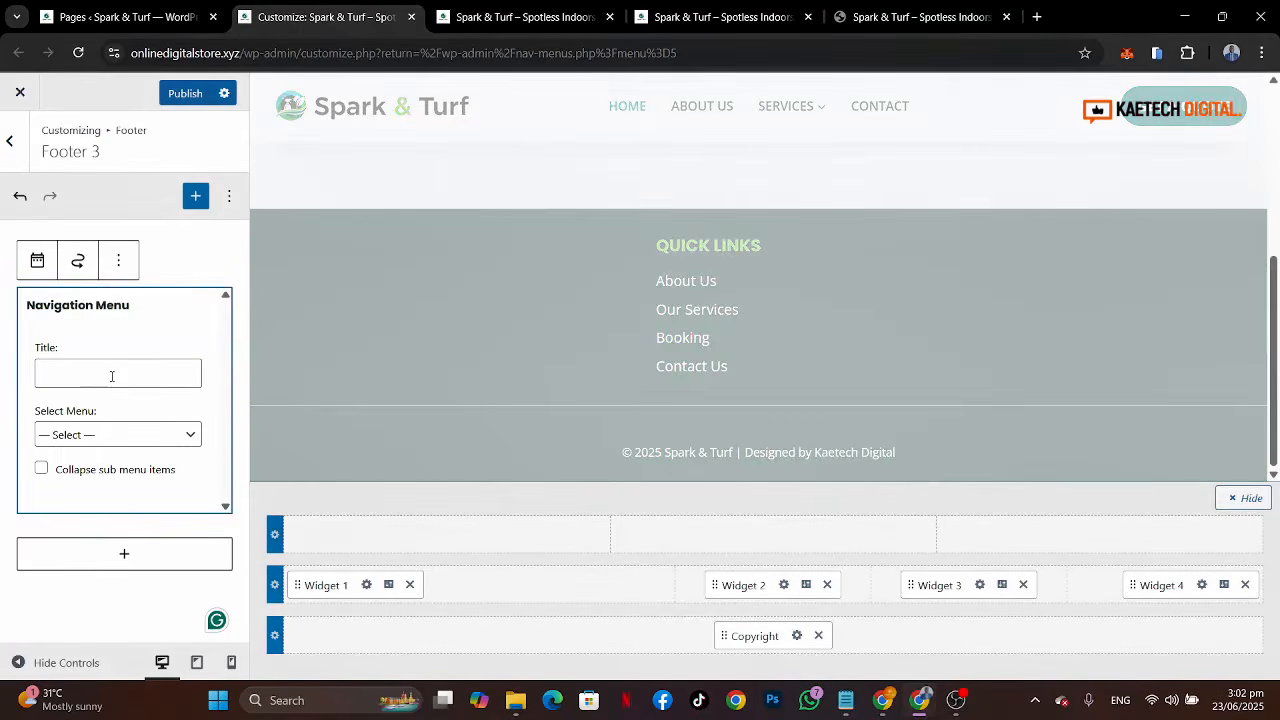
left_click(112, 376)
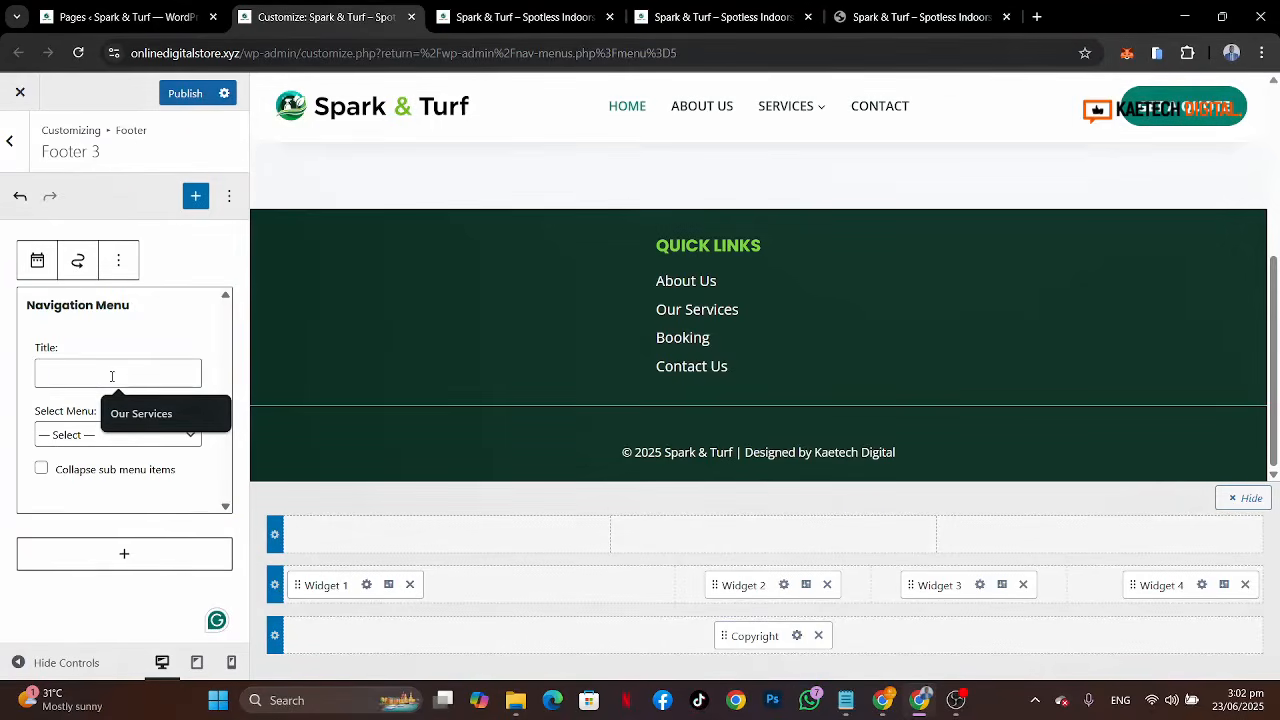
left_click(132, 408)
left_click(114, 437)
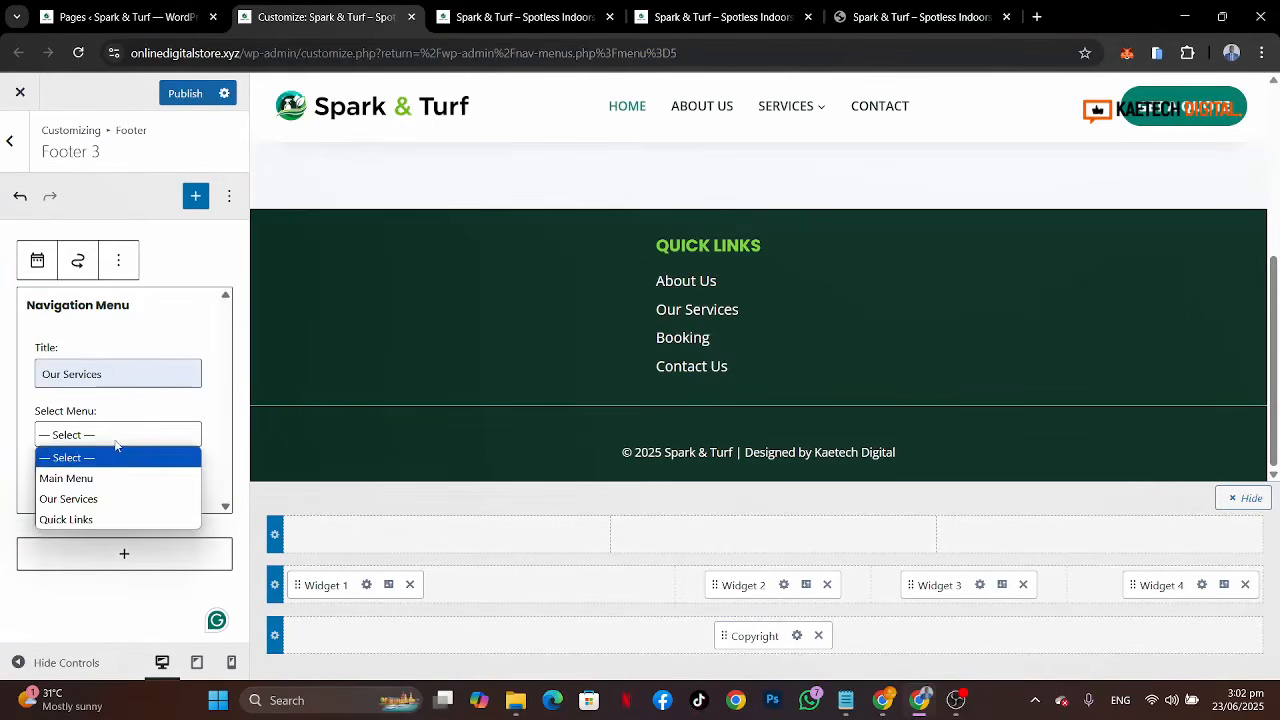
left_click(85, 499)
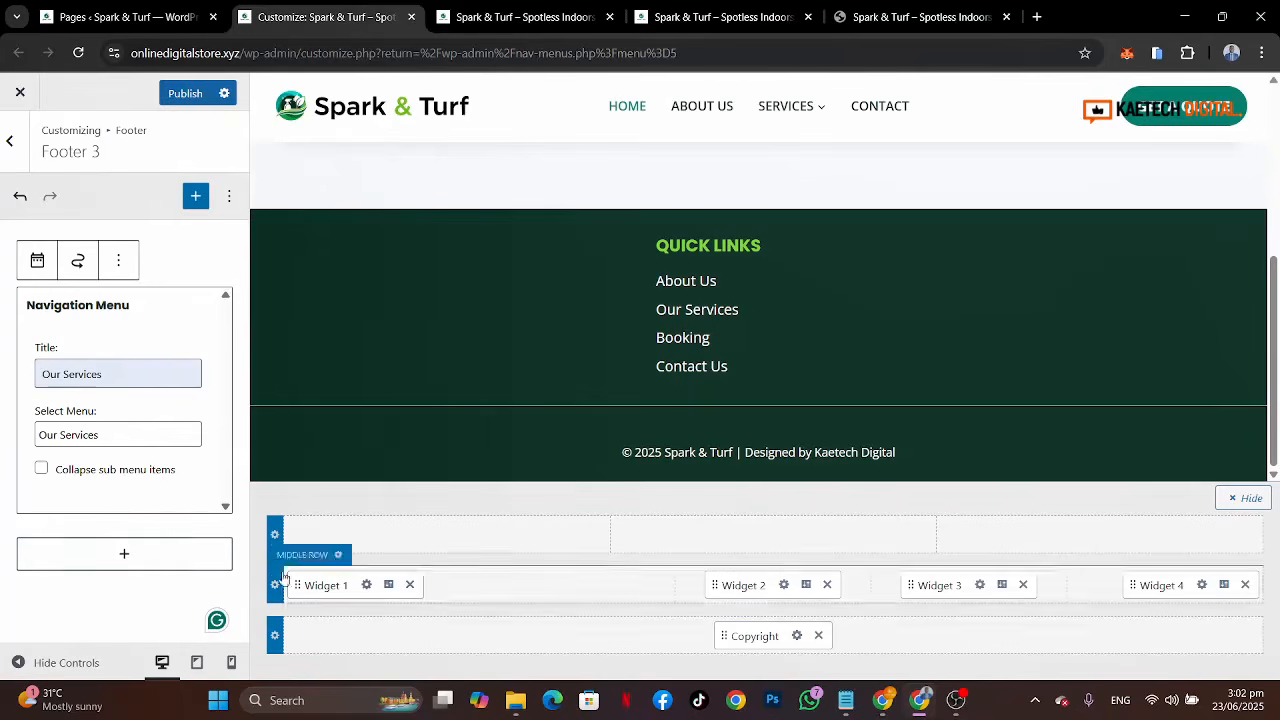
left_click(42, 621)
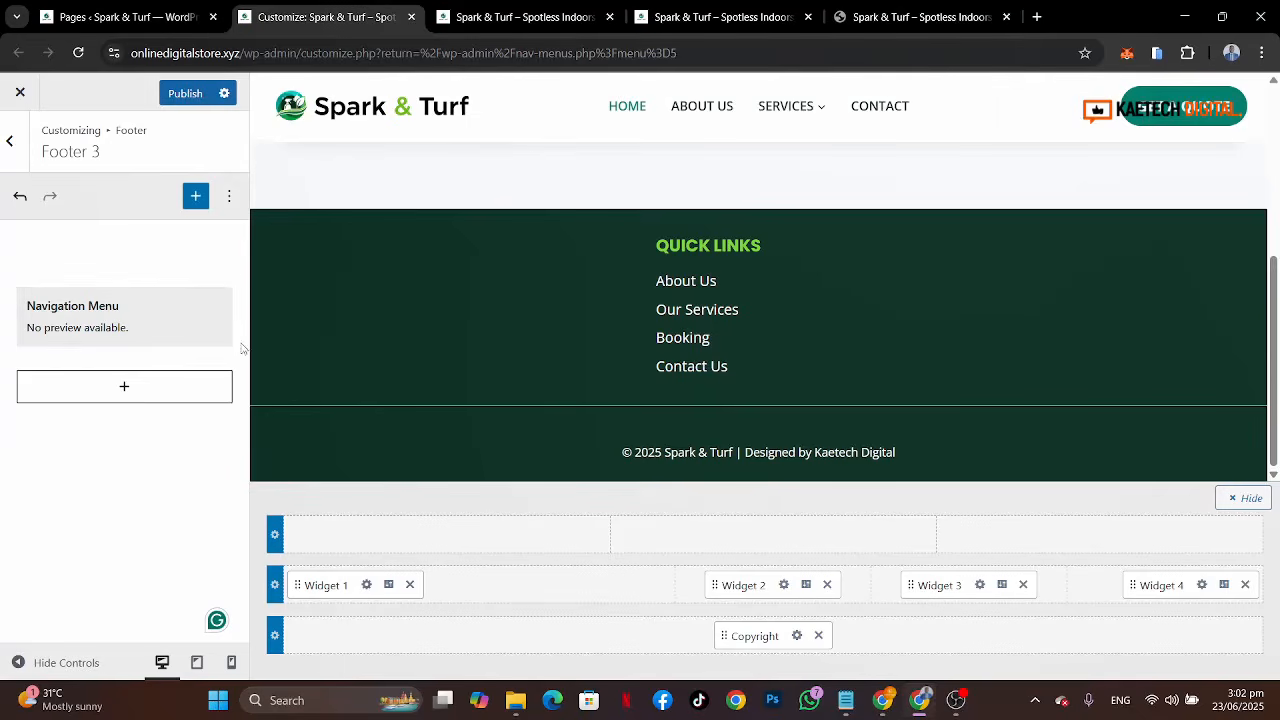
Step: Publish the changes and reload the live site tab to review the footer
left_click(178, 93)
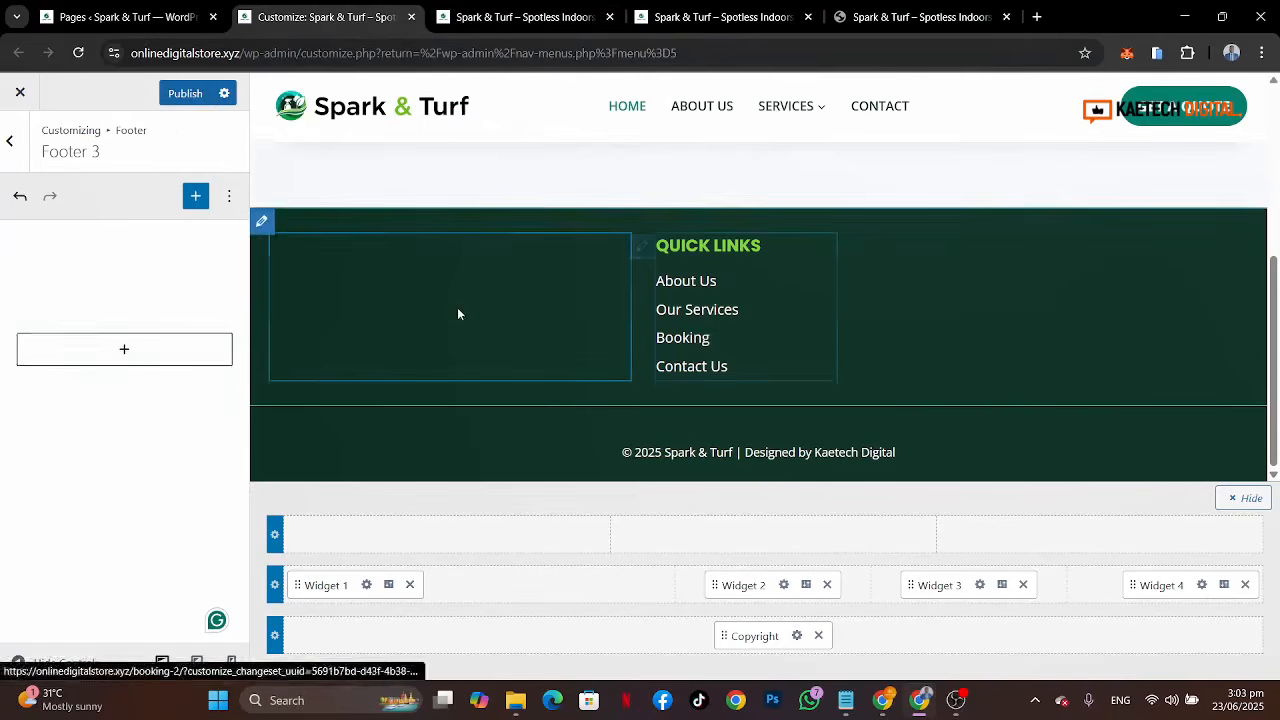
left_click(187, 97)
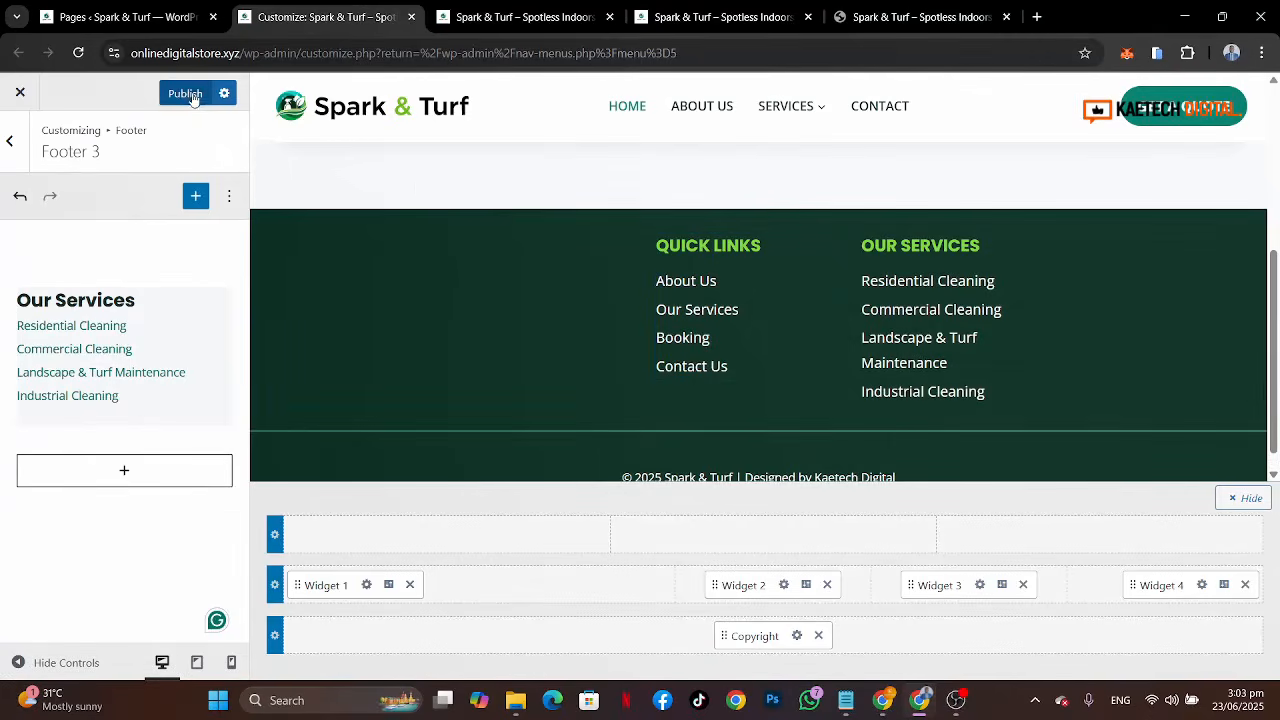
left_click(548, 18)
left_click(78, 52)
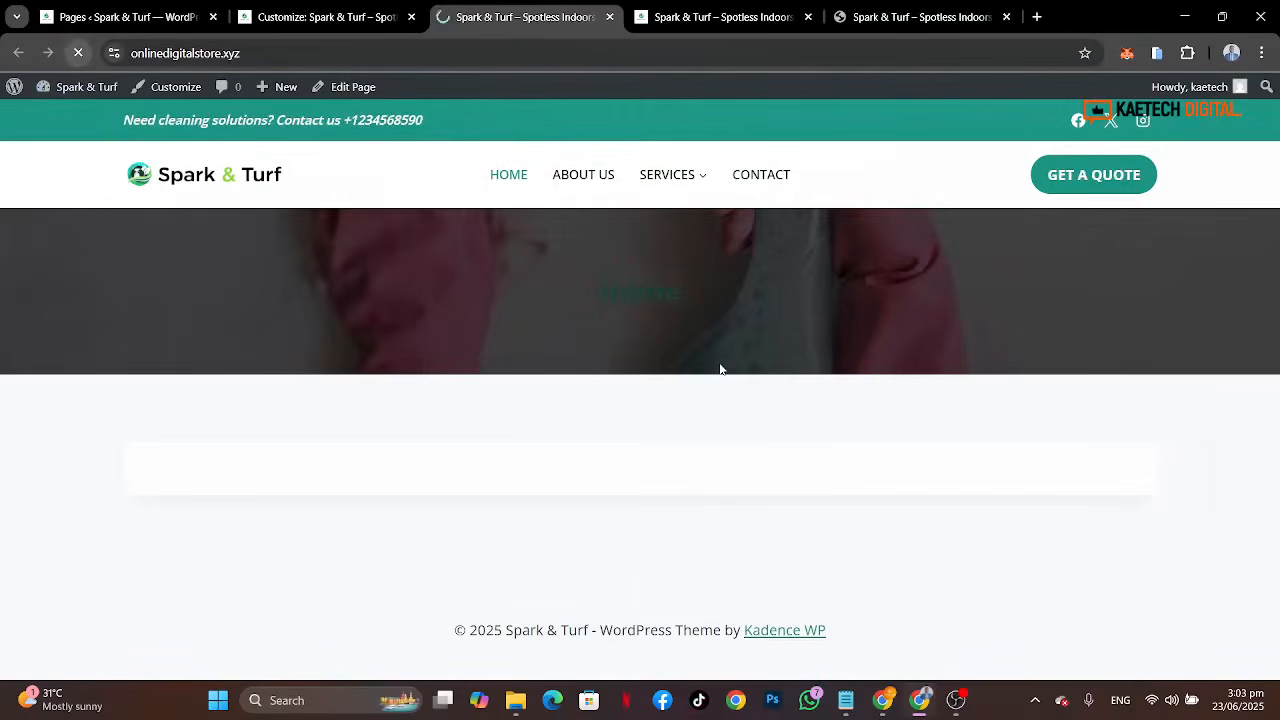
scroll(1045, 393, "down", 2)
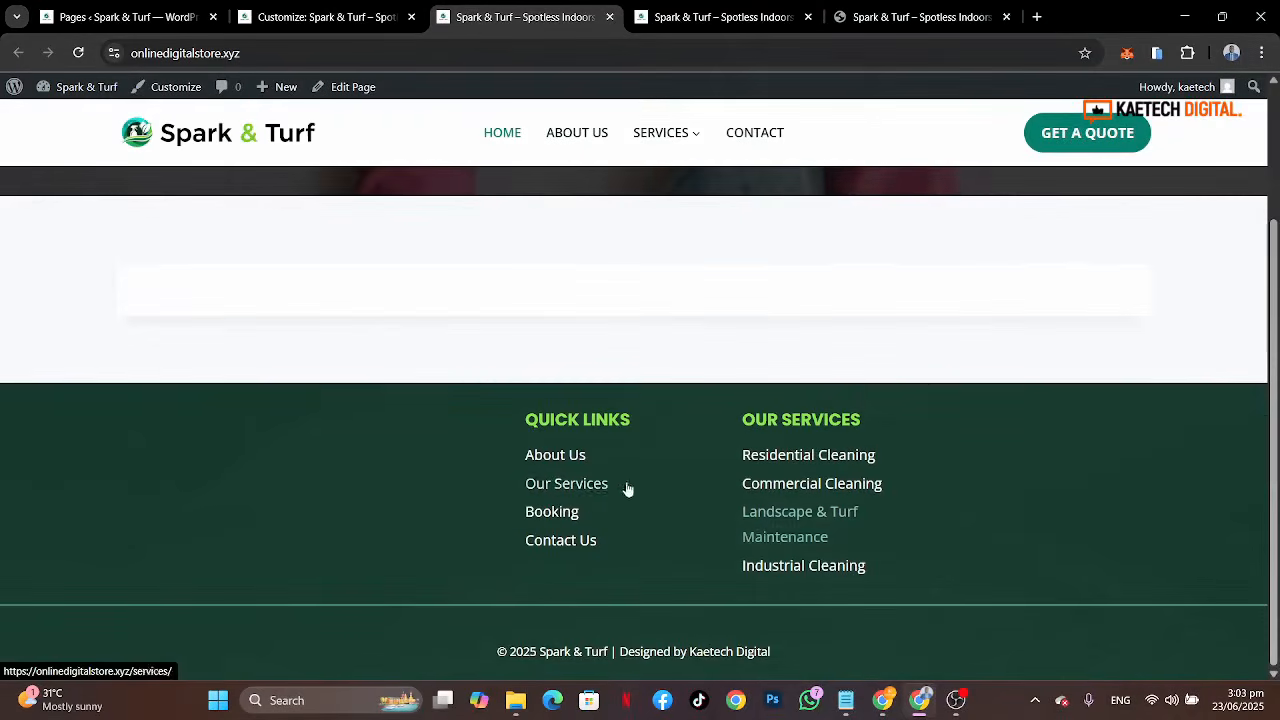
Step: Set the footer middle row's widget content font size to 15 px
left_click(331, 18)
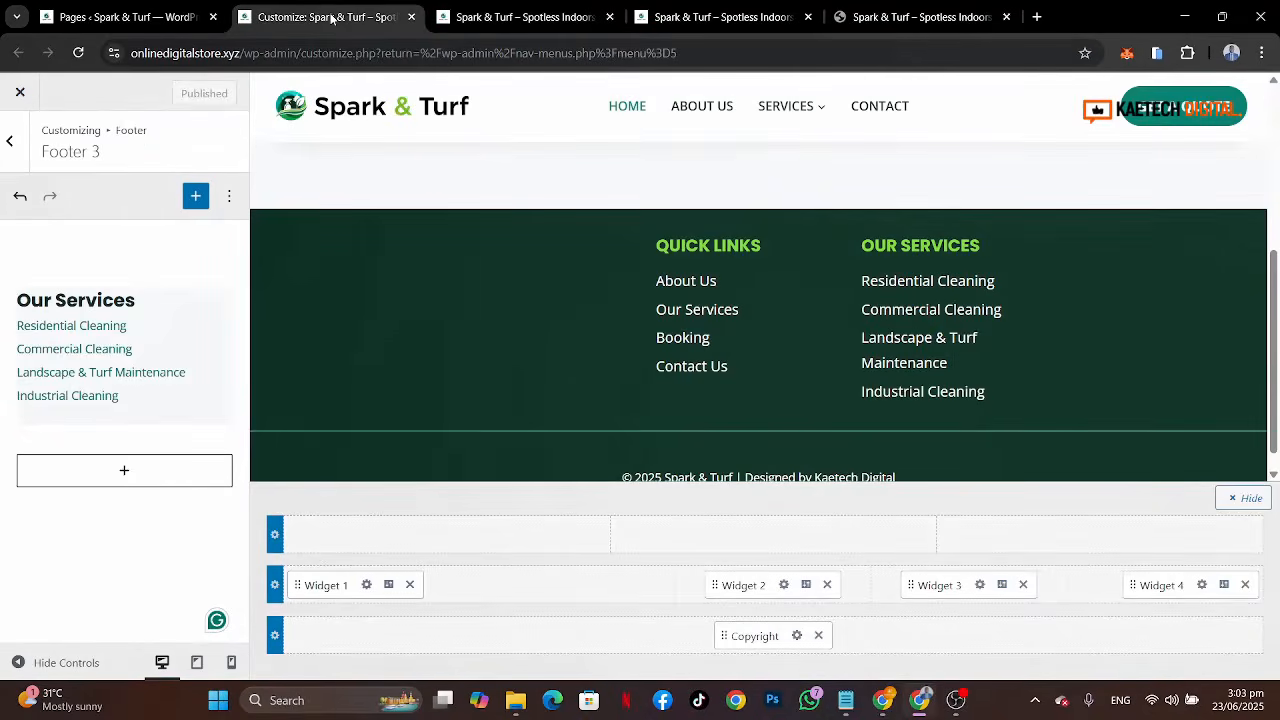
left_click(337, 556)
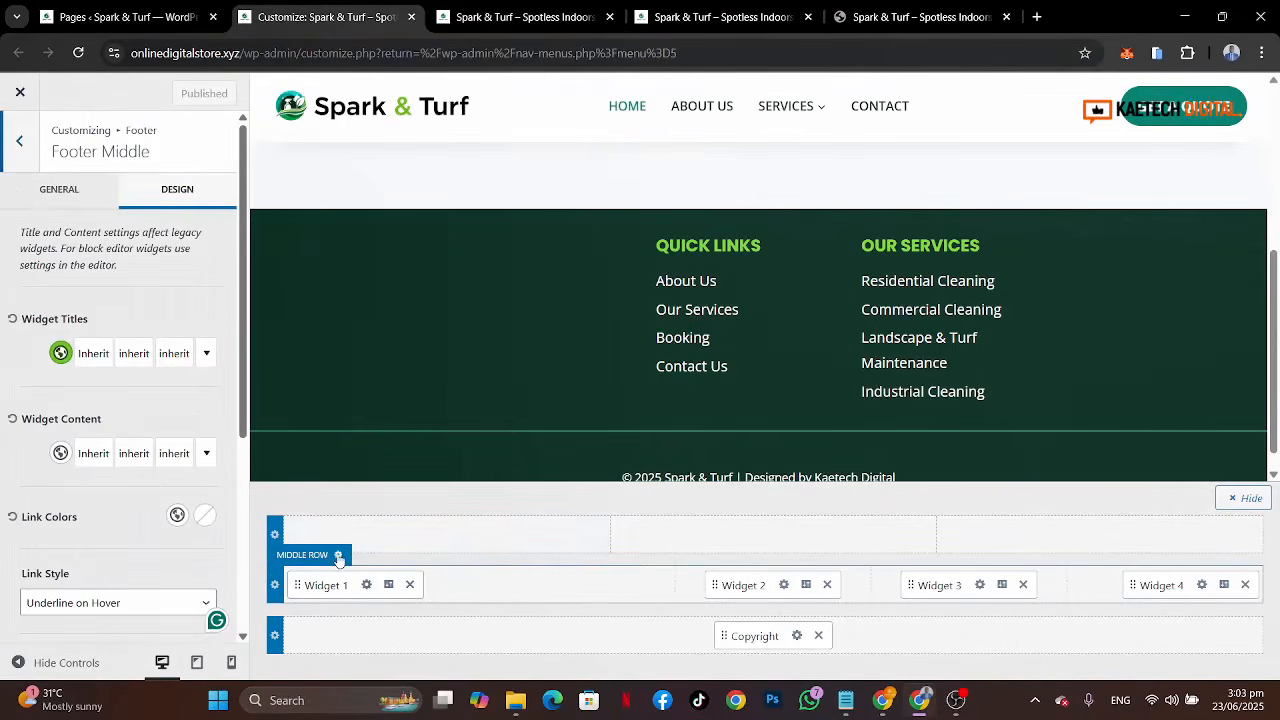
left_click(184, 456)
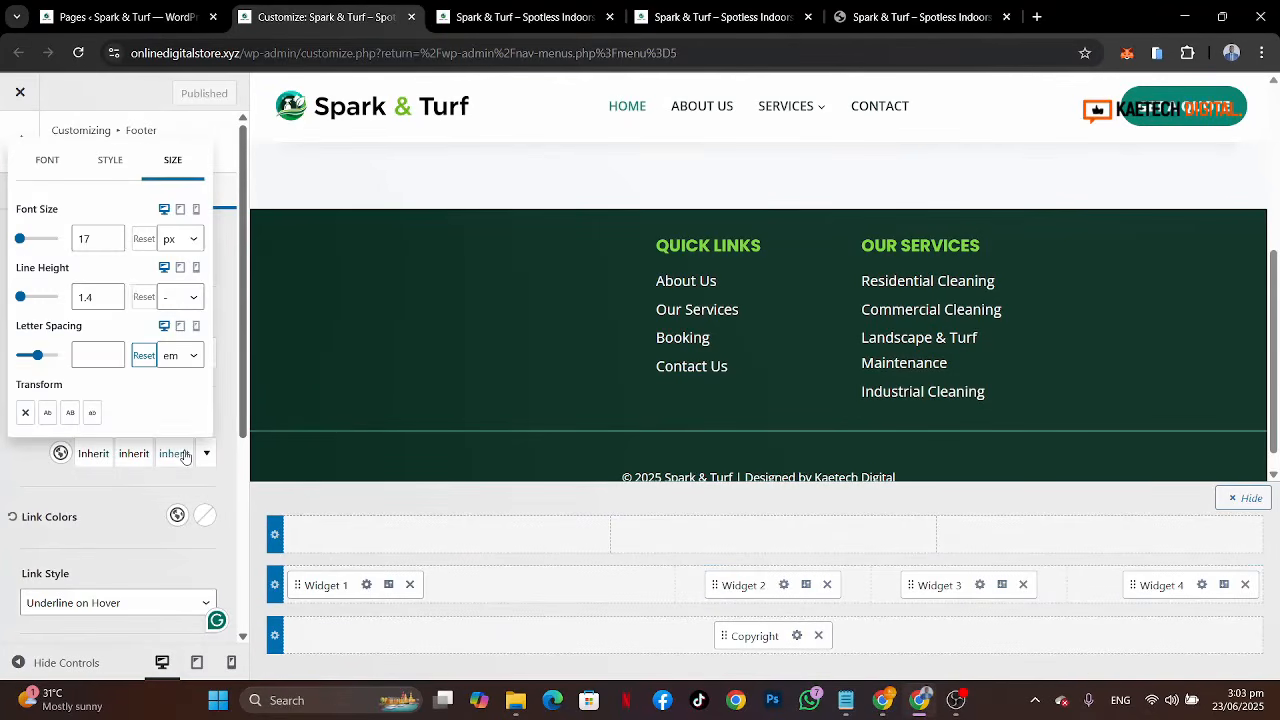
left_click(113, 245)
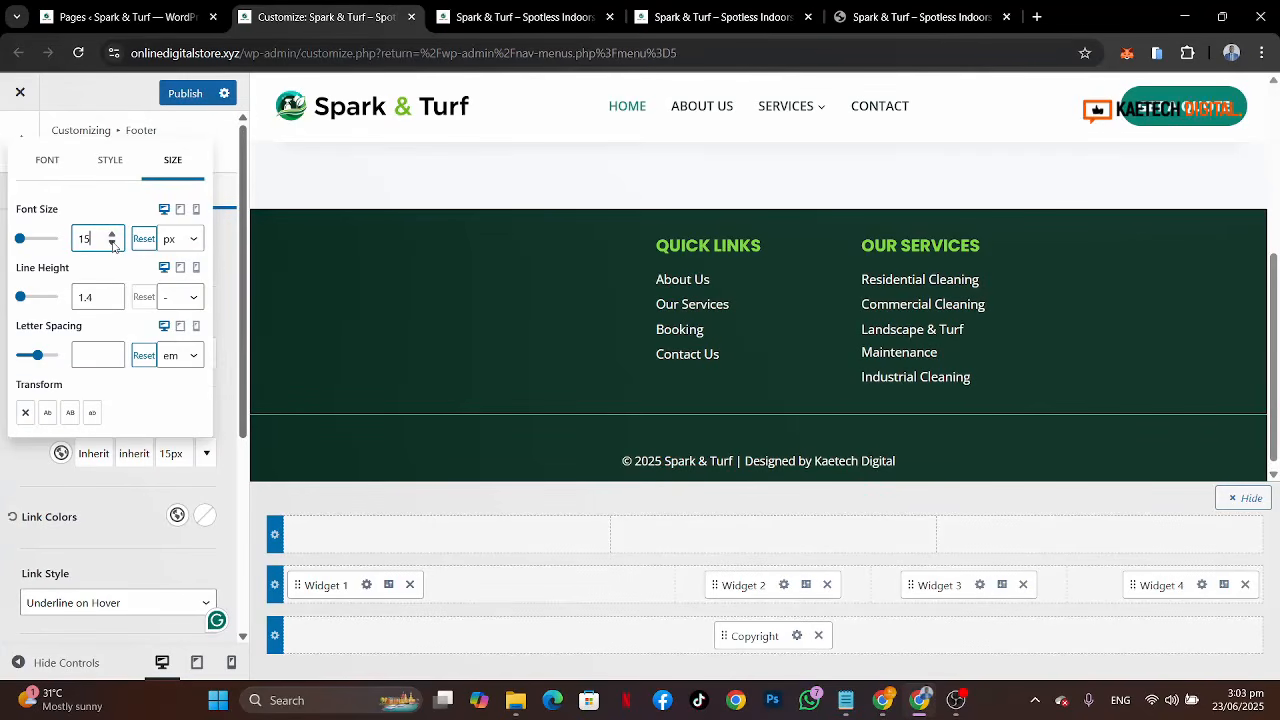
left_click(74, 490)
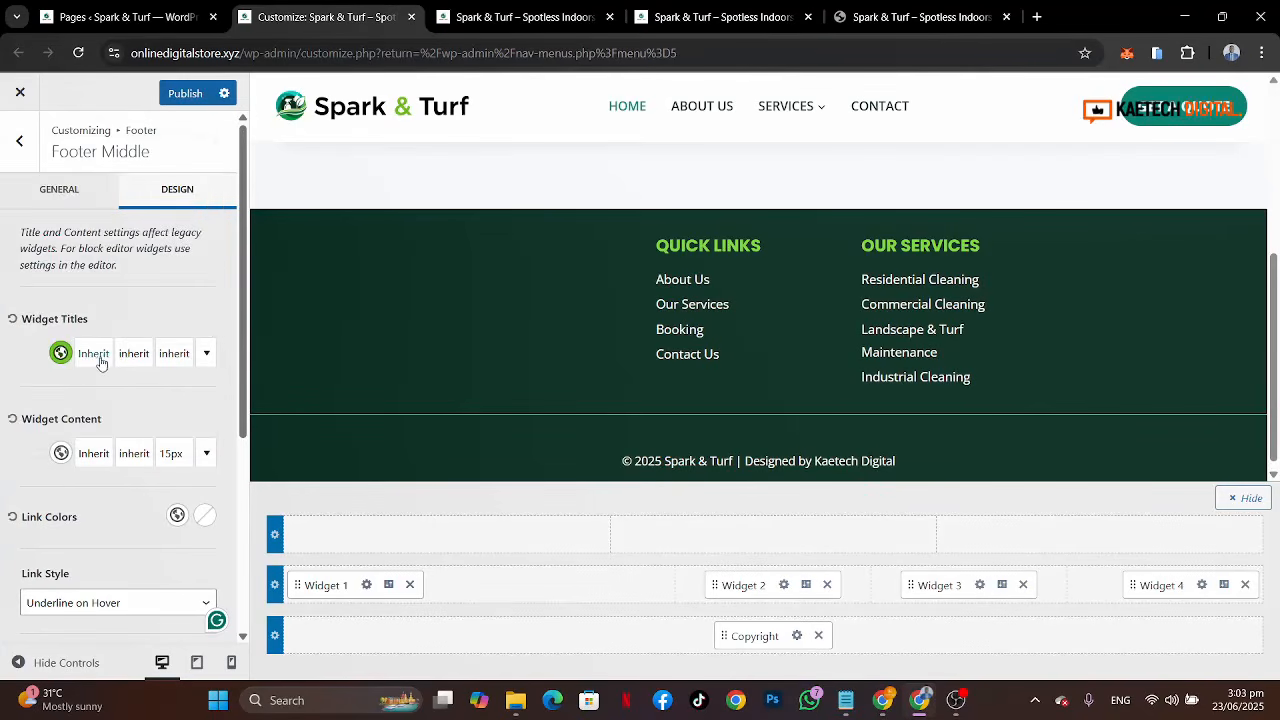
Step: Set the middle row's widget title font size to 18 px
left_click(184, 358)
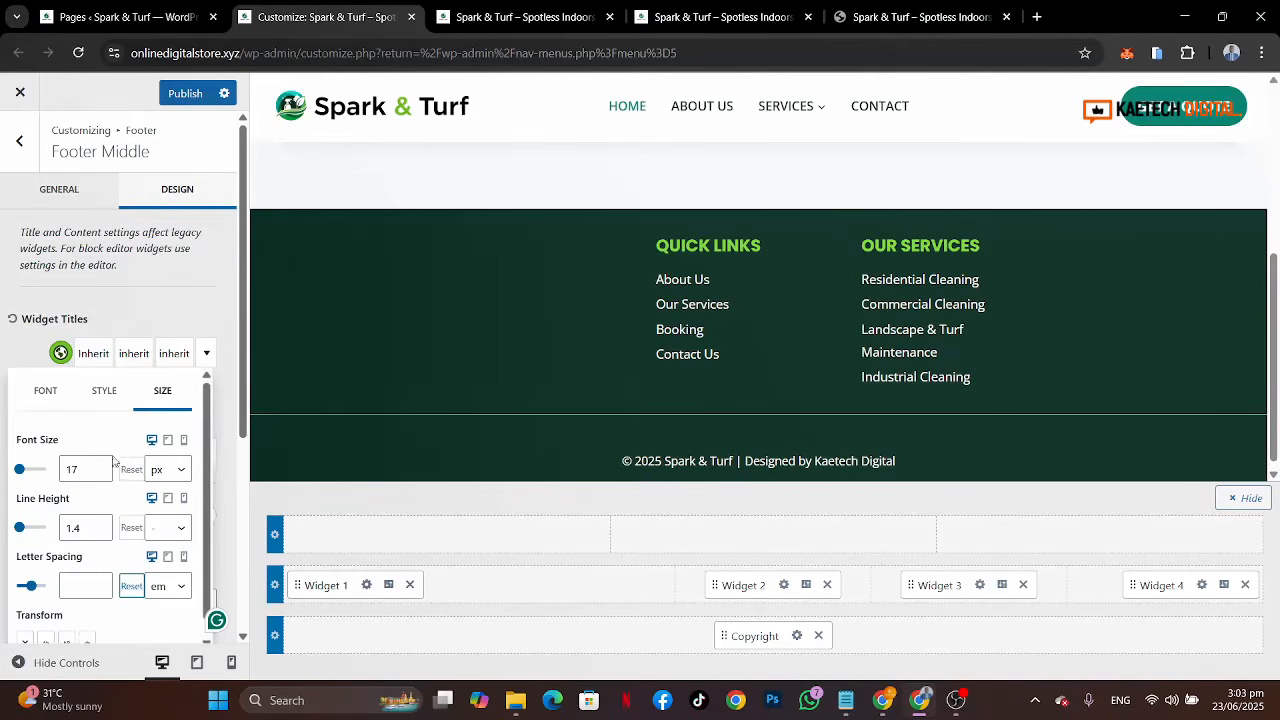
left_click(100, 474)
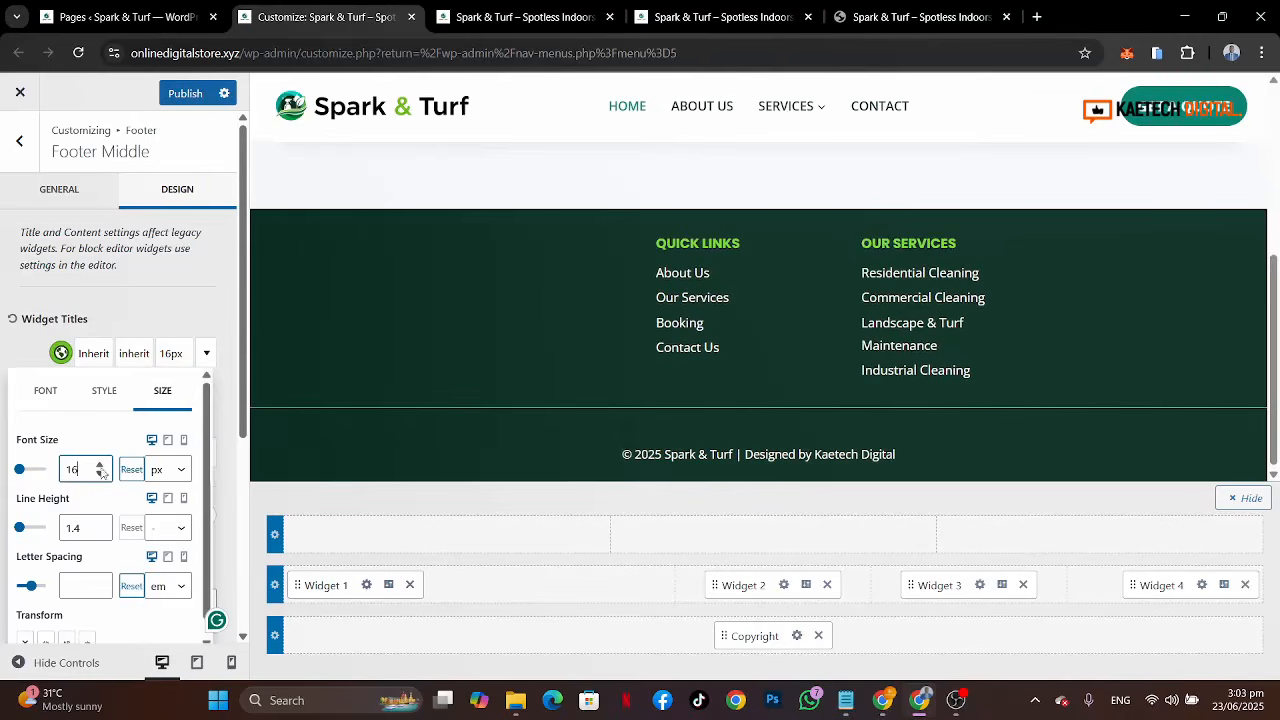
left_click(101, 466)
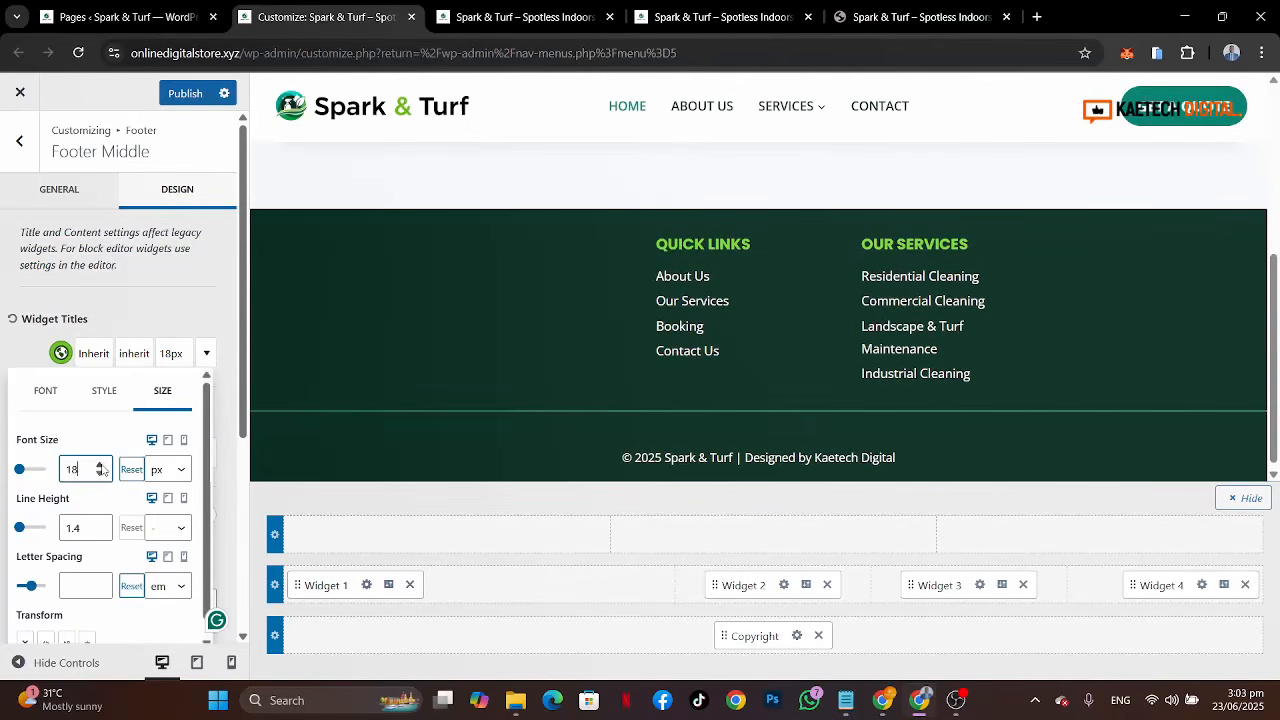
left_click(22, 353)
Step: Change the middle row's link style to No Underline and publish the changes
scroll(97, 578, "down", 3)
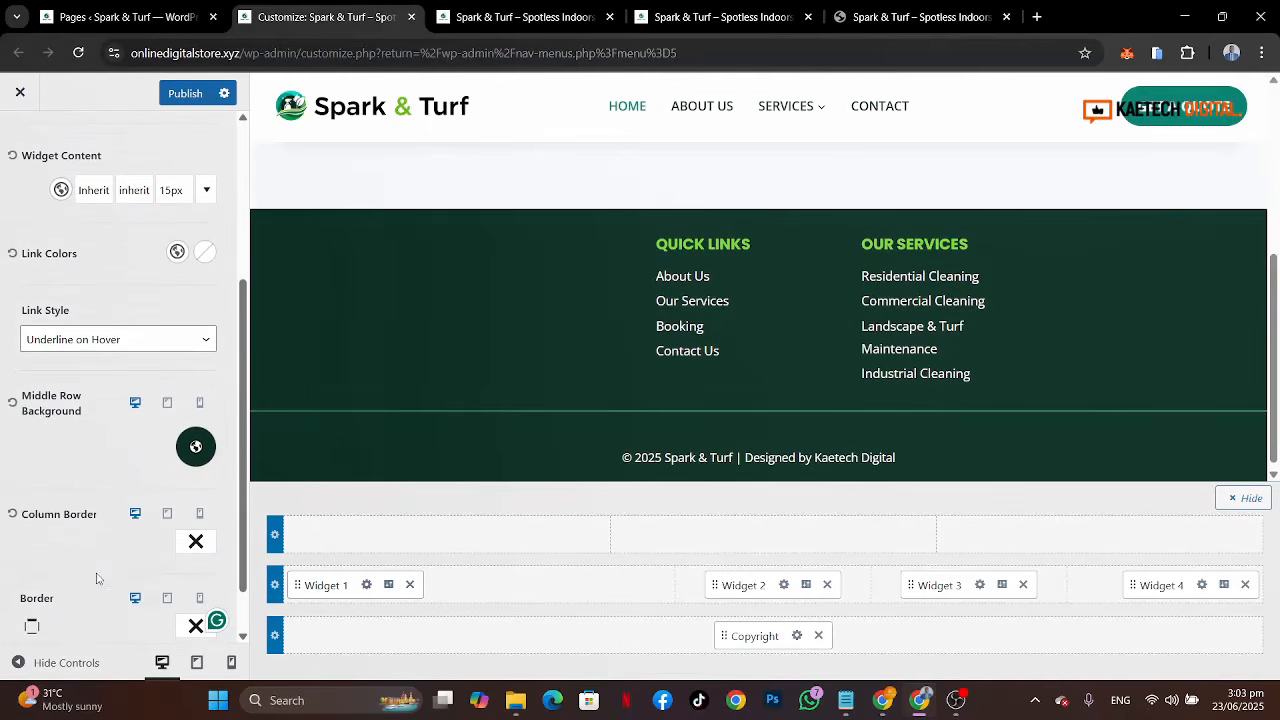
left_click(135, 338)
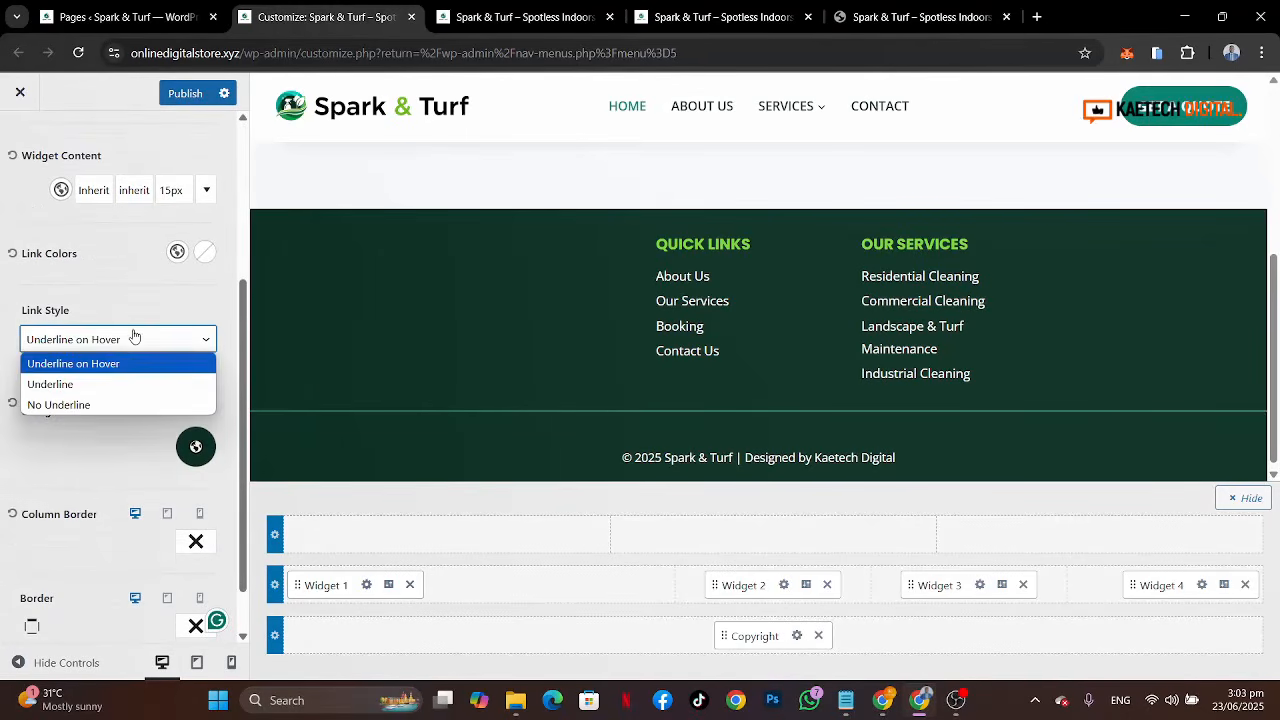
left_click(99, 405)
scroll(69, 462, "down", 1)
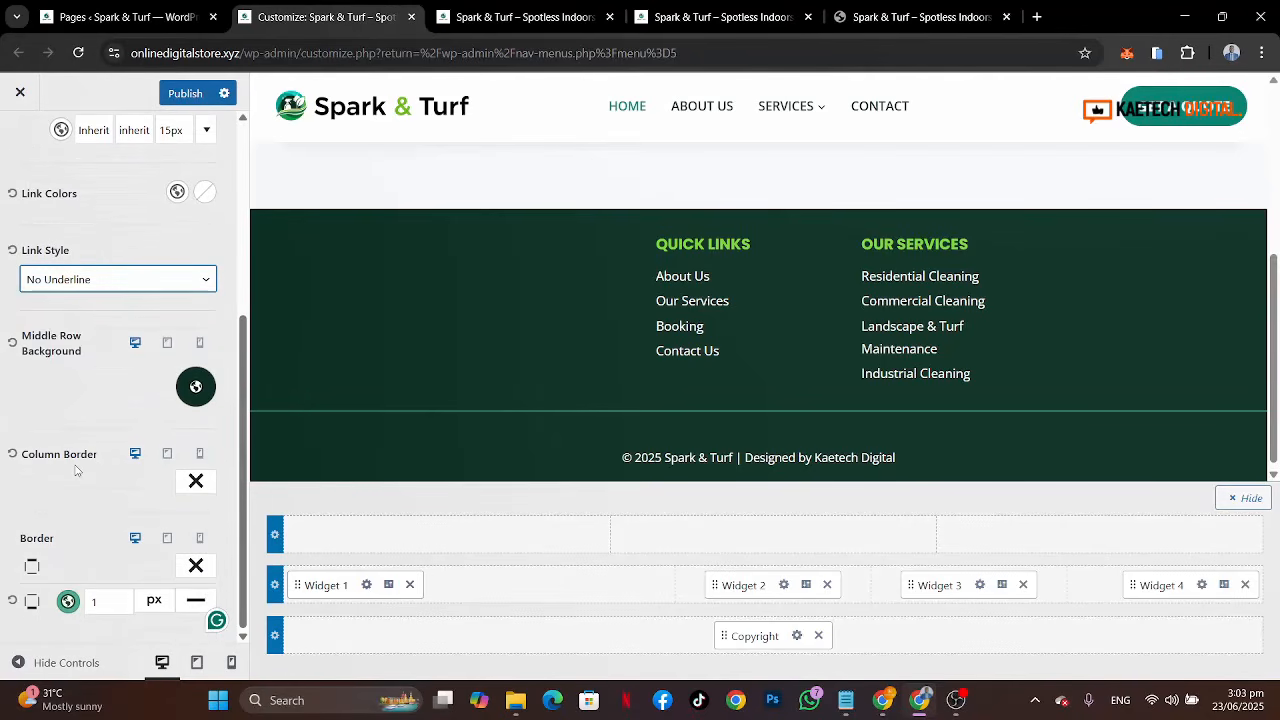
scroll(75, 470, "up", 4)
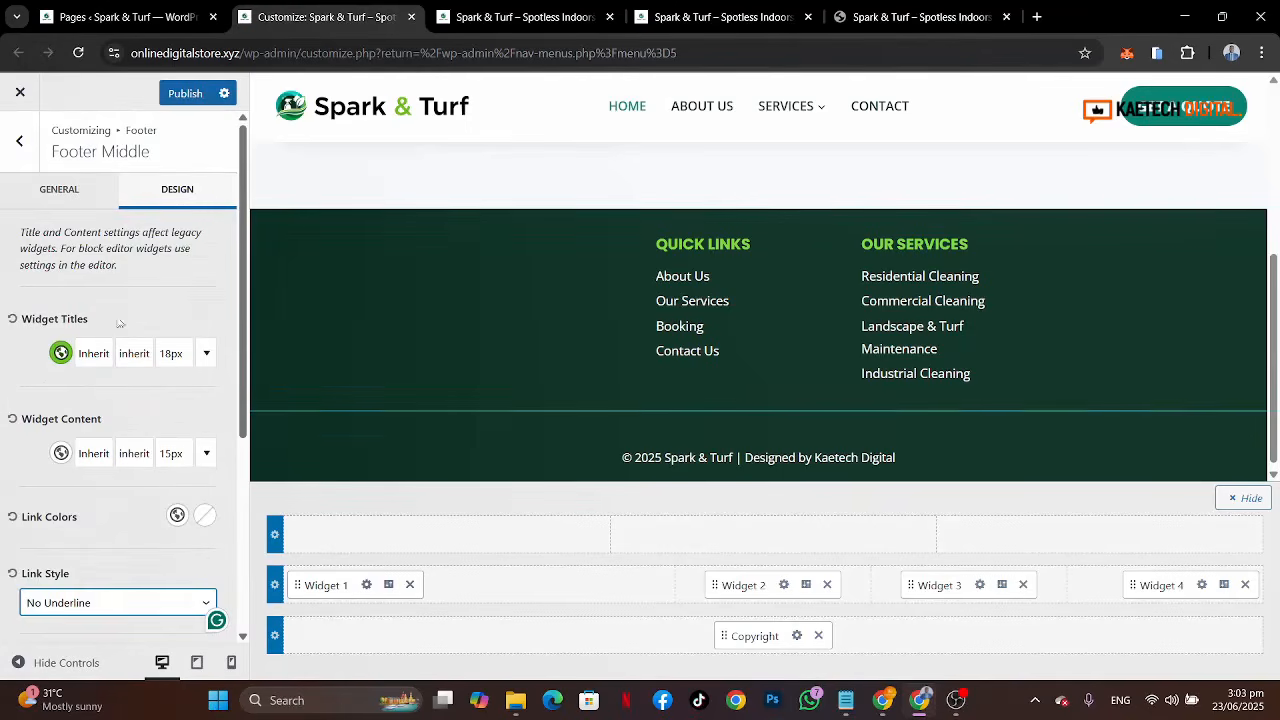
left_click(185, 93)
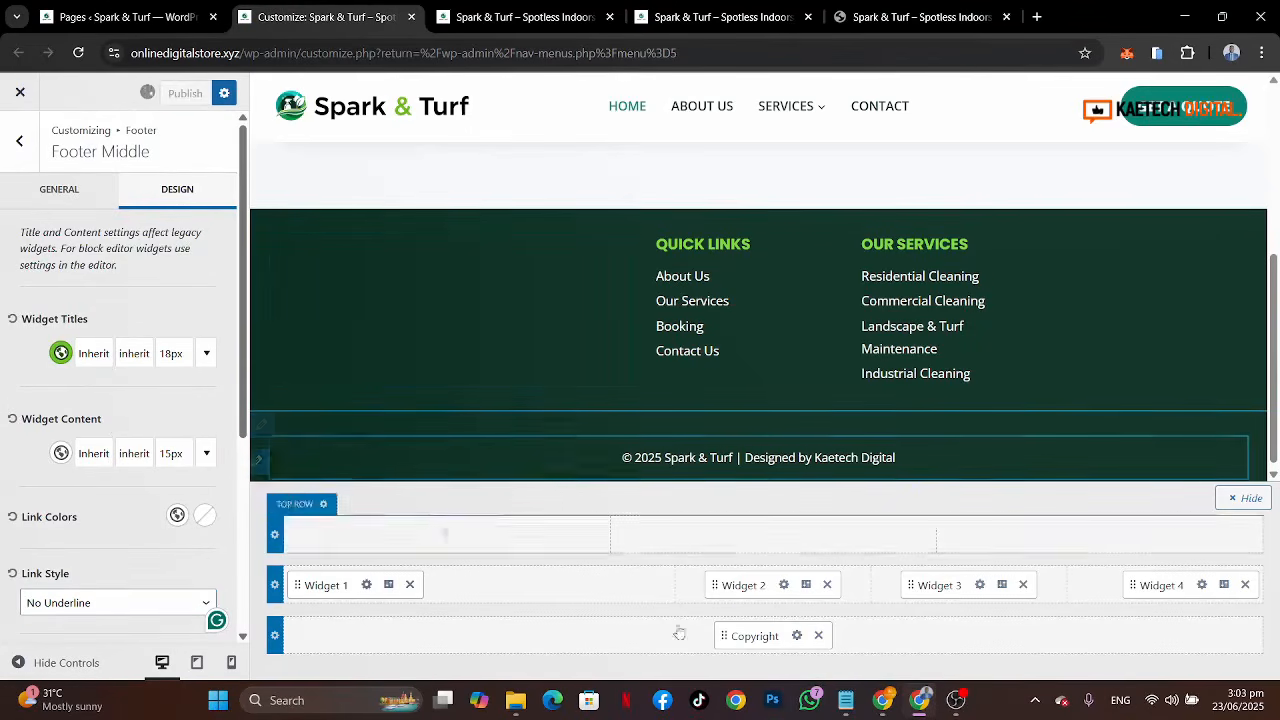
Step: Copy the company description paragraph from the reference site's footer
left_click(883, 20)
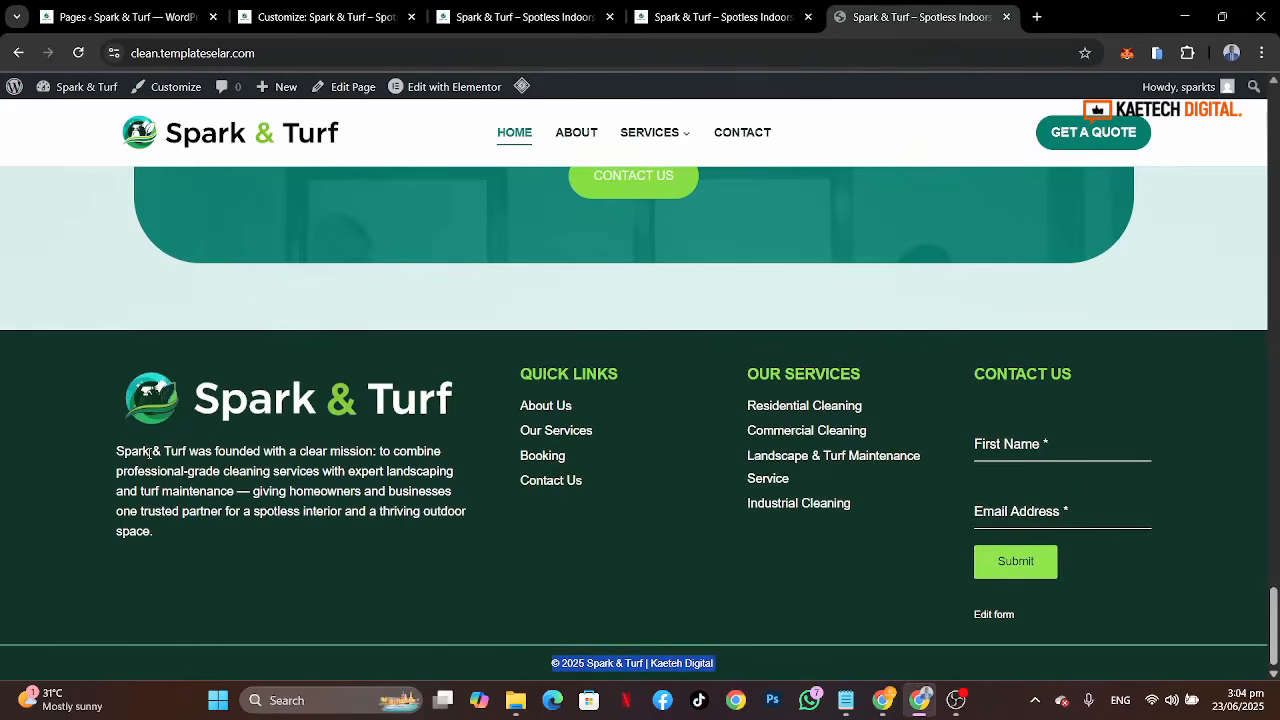
left_click_drag(117, 449, 264, 543)
key("ctrl+c")
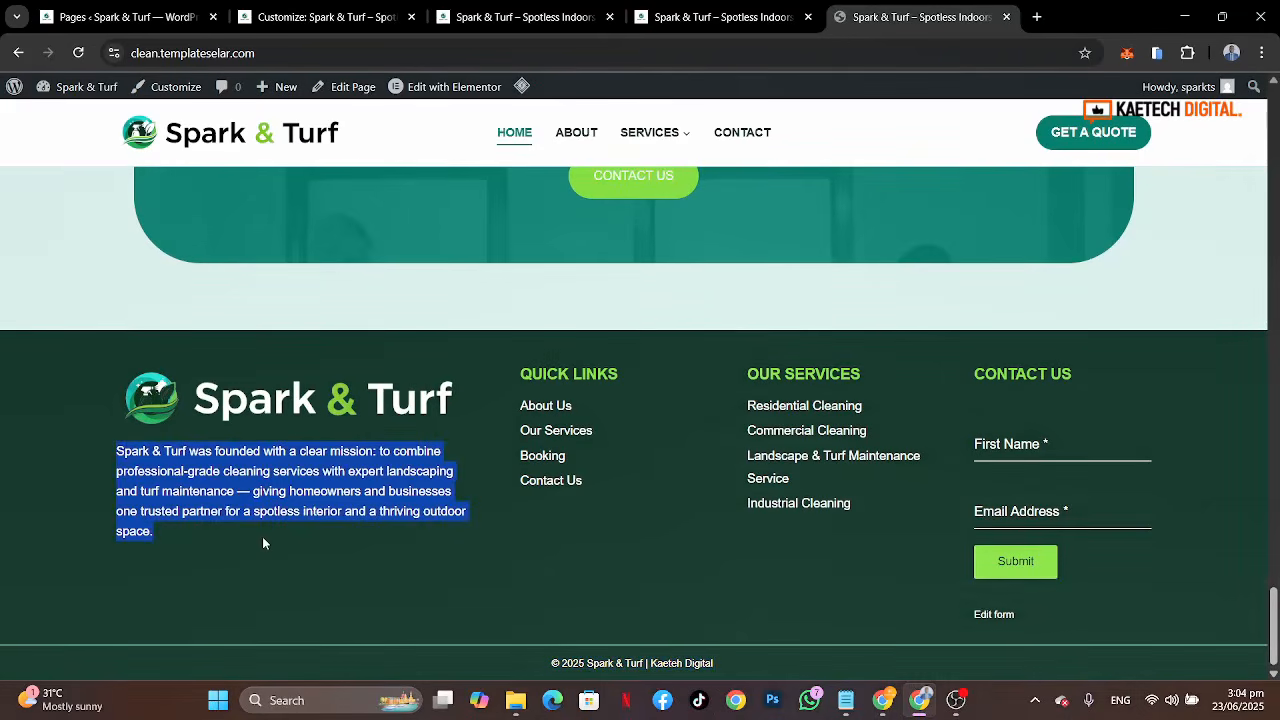
left_click(318, 17)
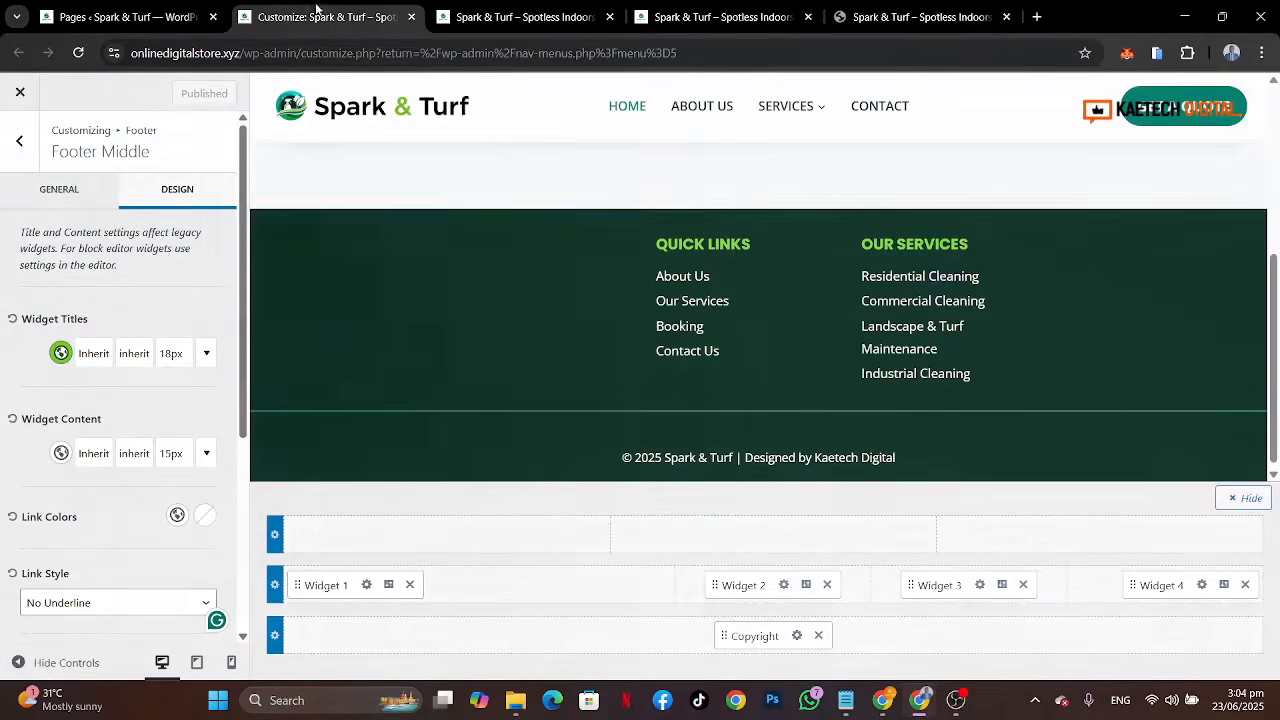
Step: In the Widget 1 area, add an Image block with the Spark-and-Turf-white-2 logo and a paragraph block below it
left_click(366, 585)
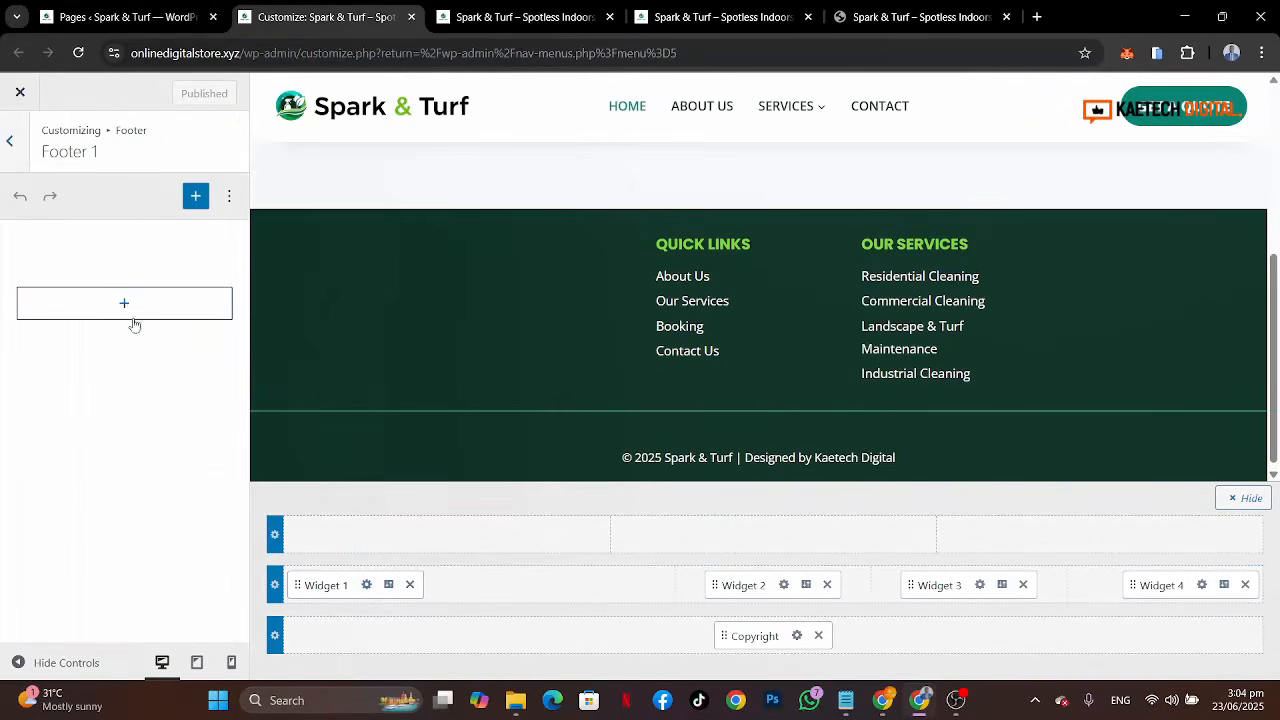
left_click(126, 314)
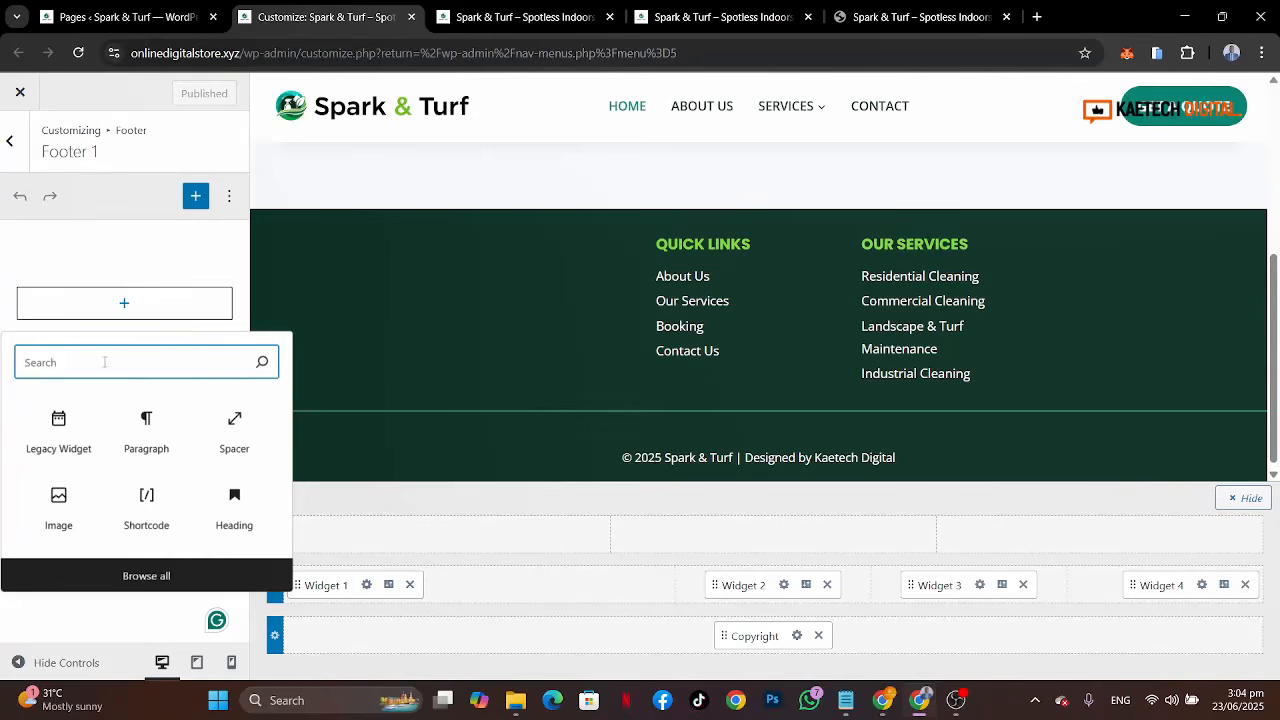
left_click(58, 510)
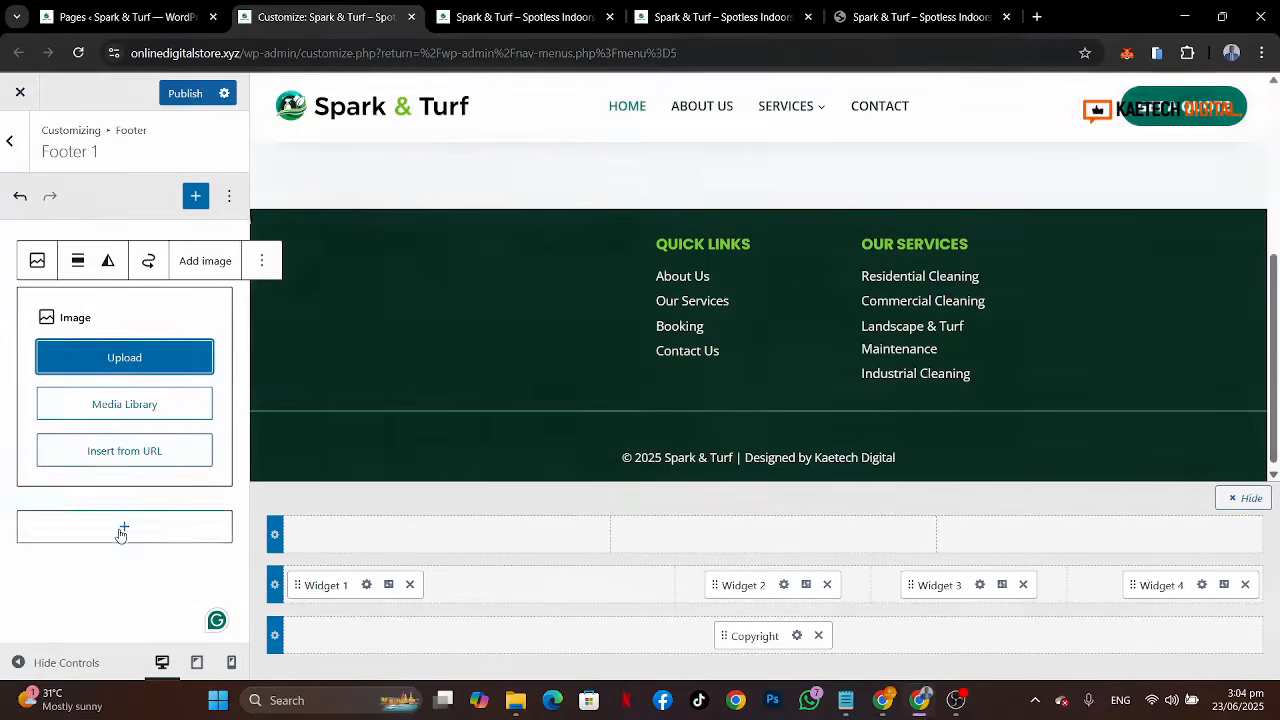
left_click(122, 529)
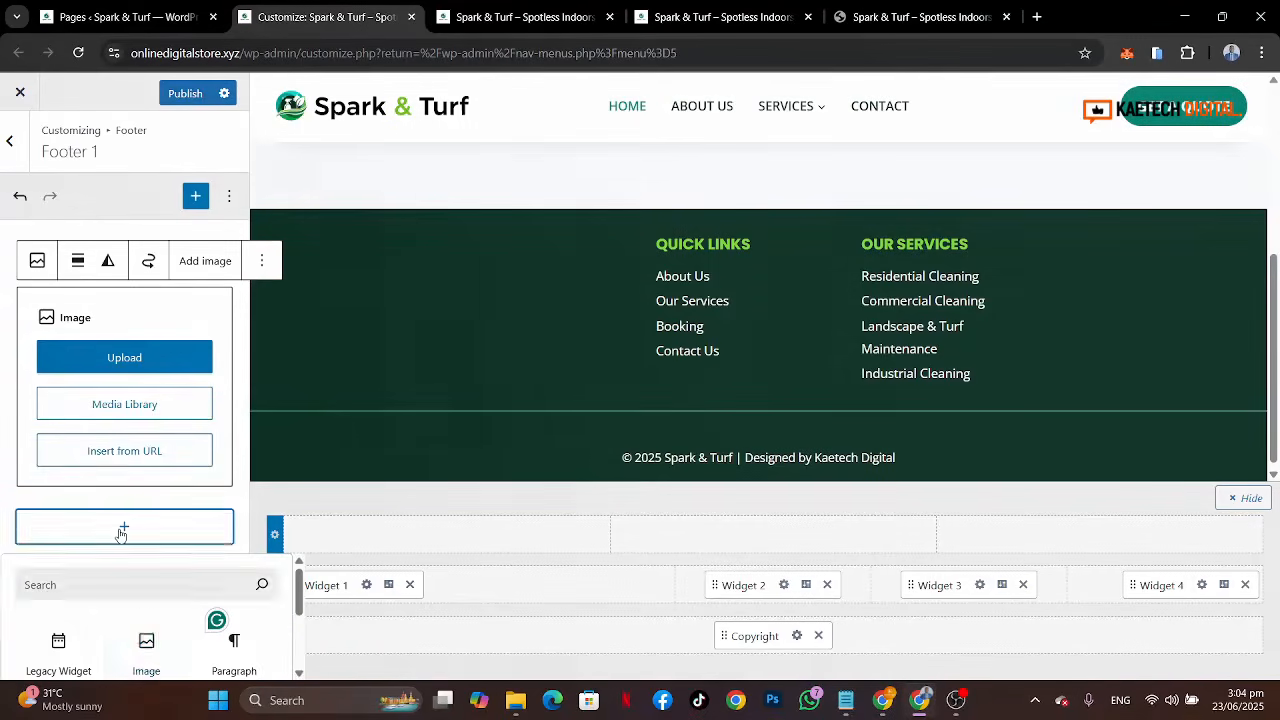
left_click(218, 657)
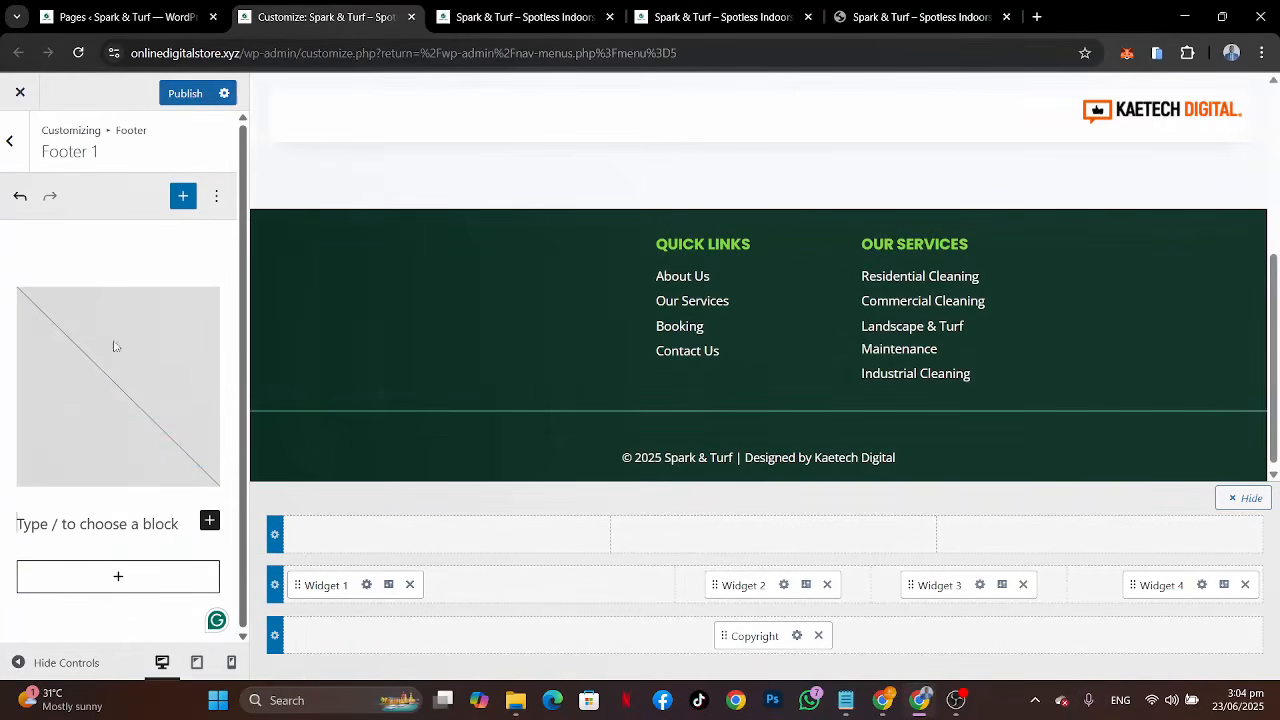
left_click(114, 346)
left_click(101, 406)
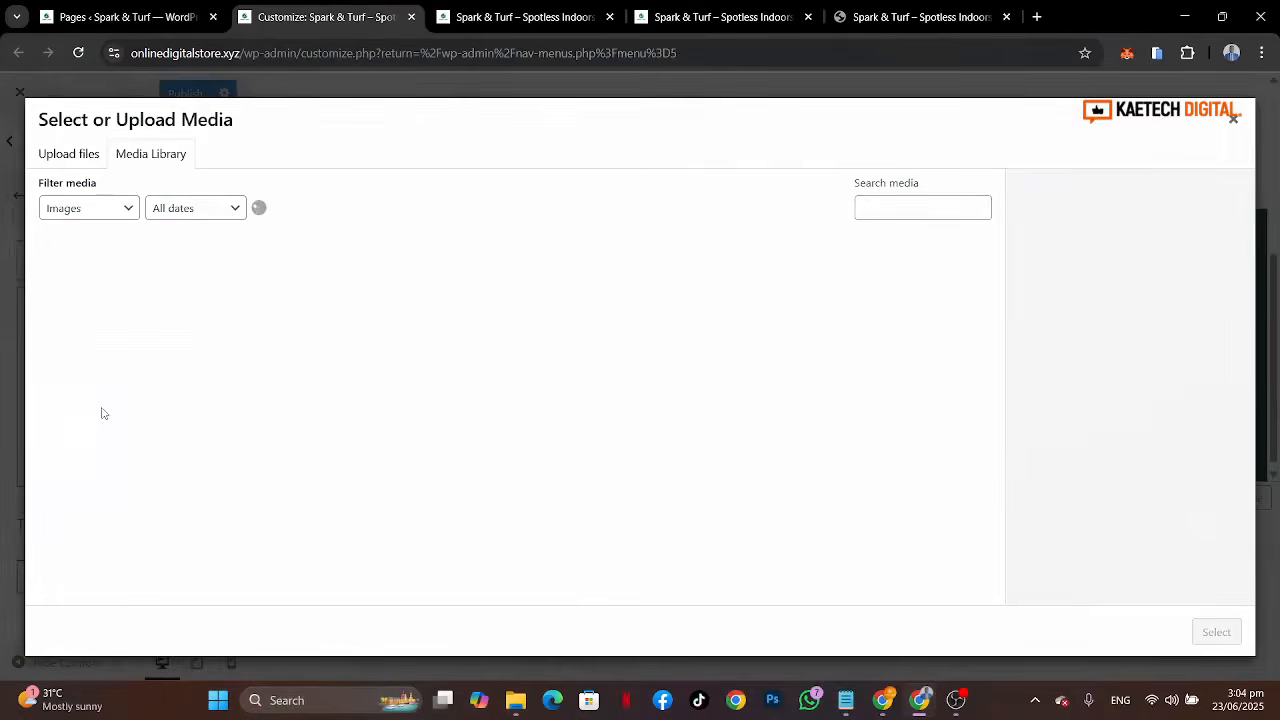
left_click(198, 510)
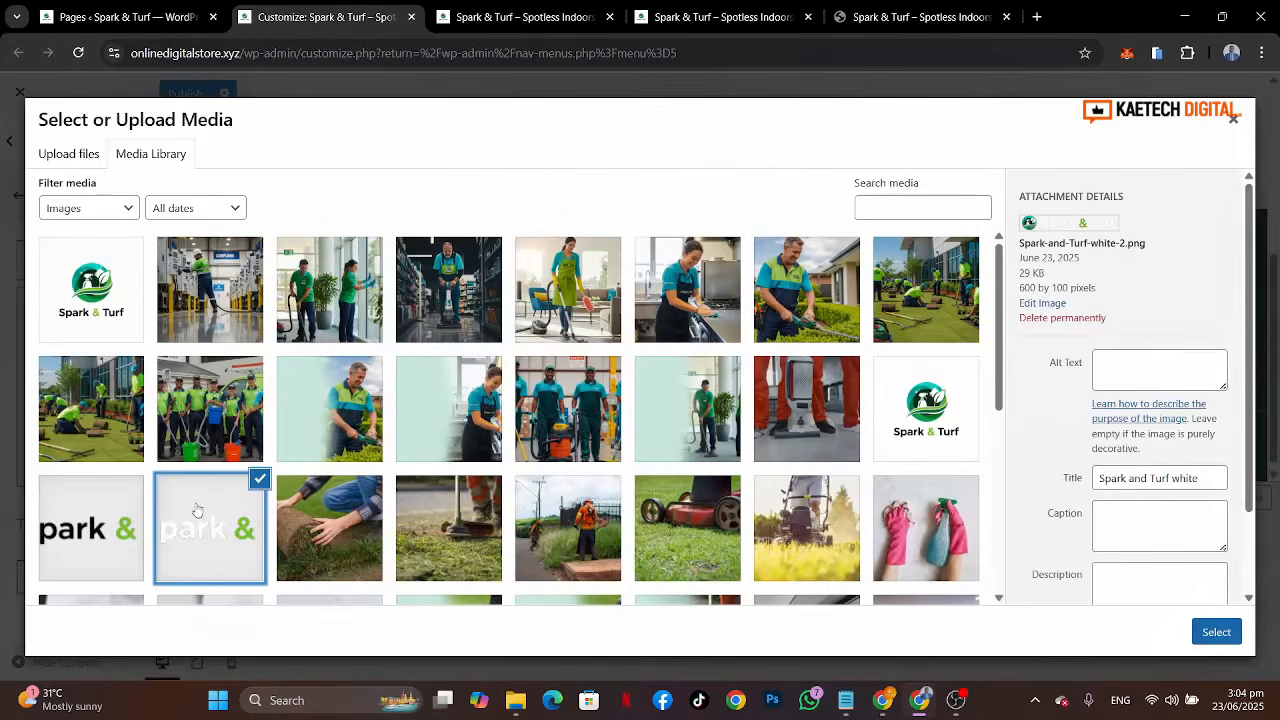
left_click(1216, 634)
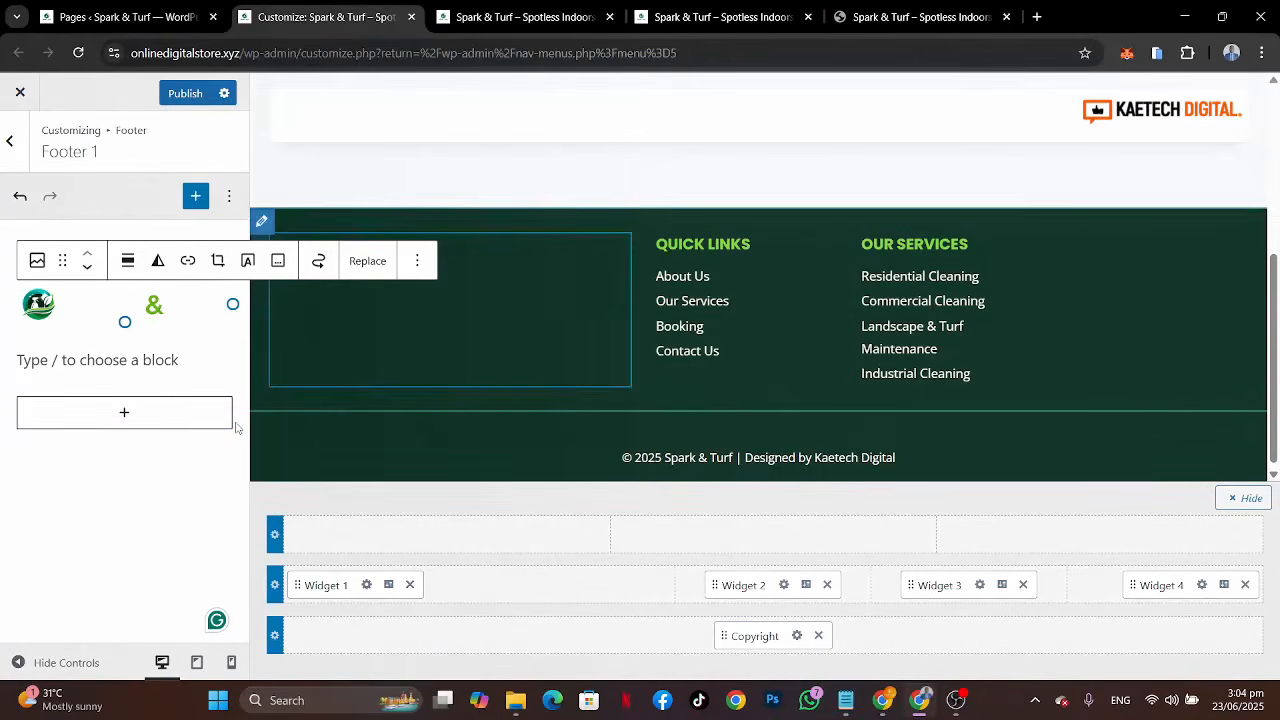
Step: Paste the copied company description into the paragraph below the logo and publish the changes
left_click(103, 366)
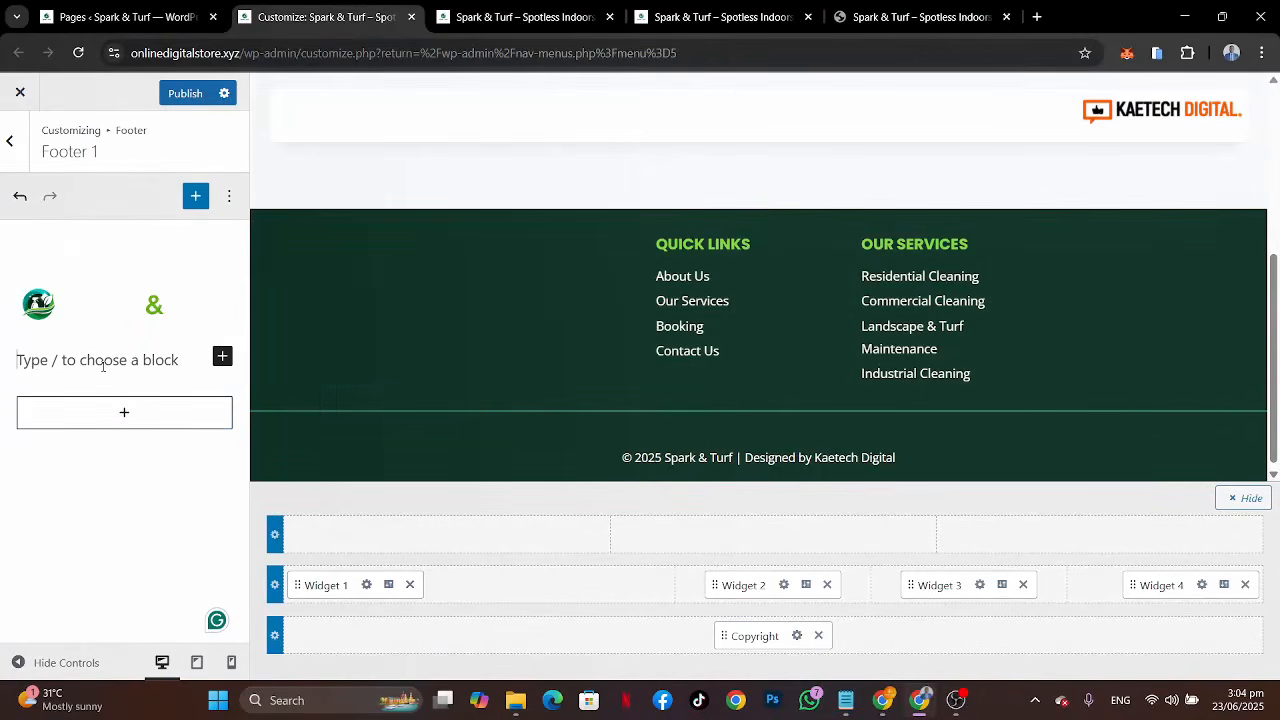
key("ctrl+v")
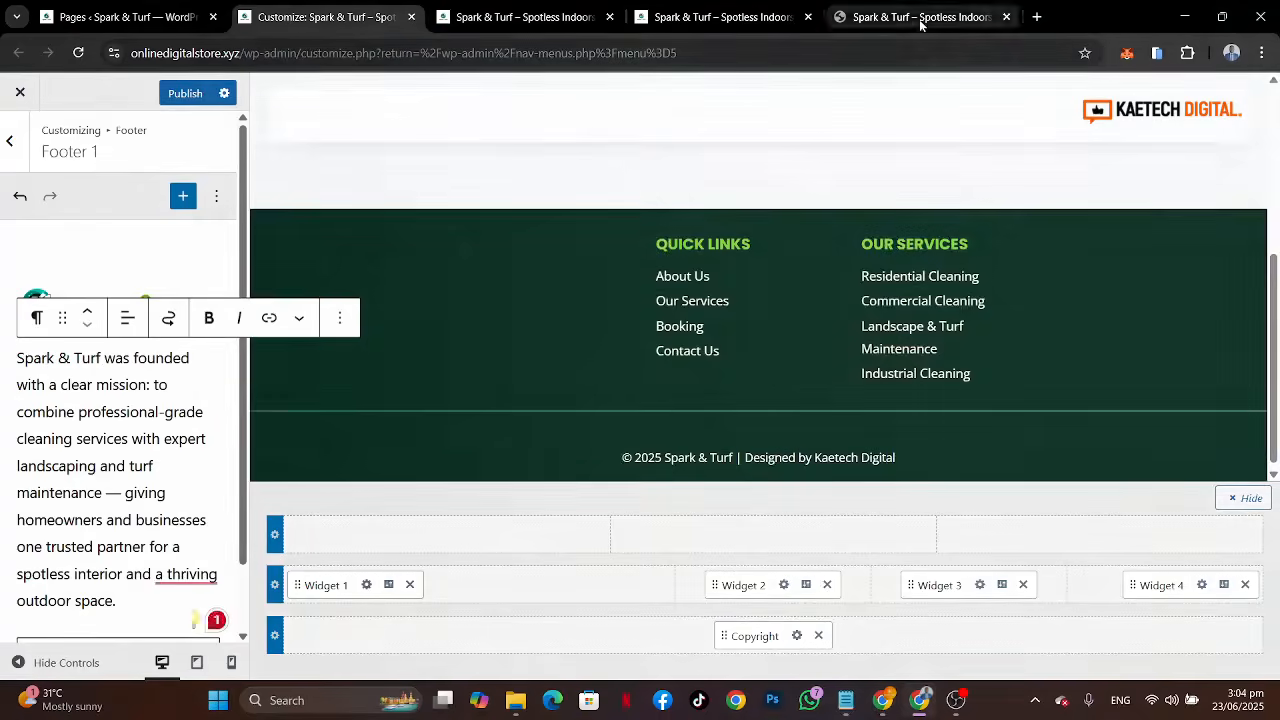
left_click(920, 17)
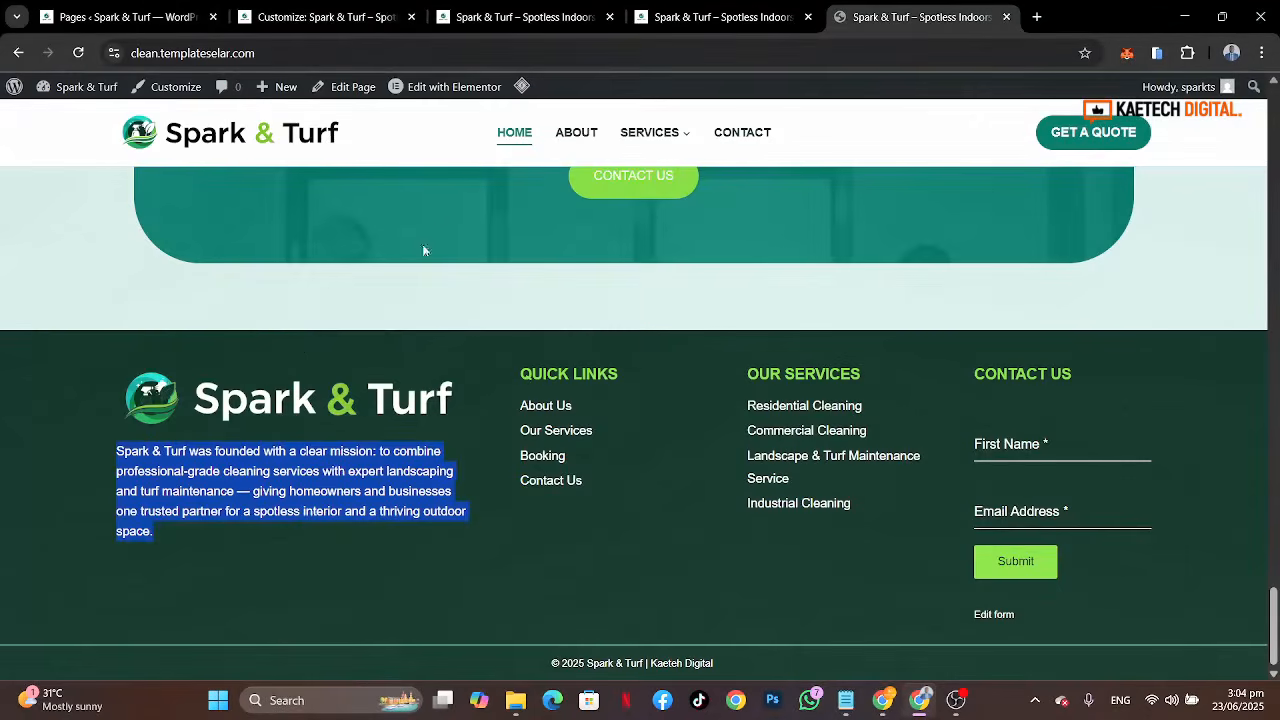
left_click(296, 17)
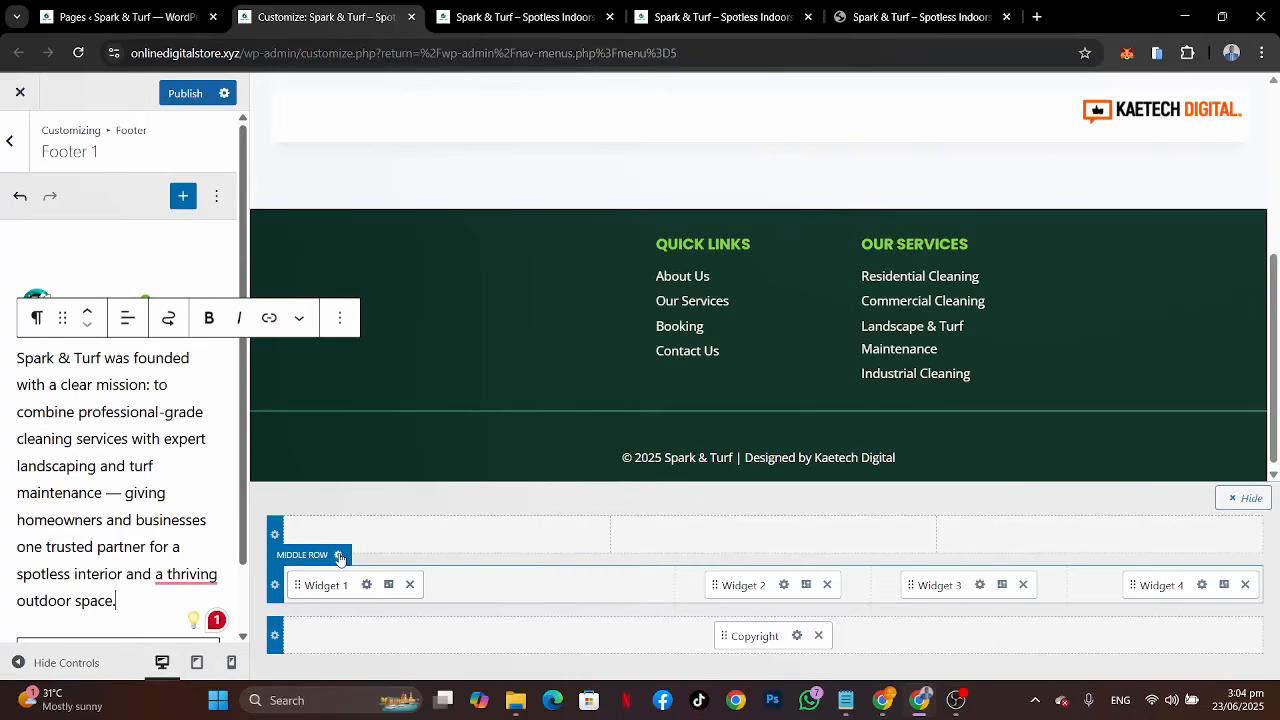
left_click(180, 93)
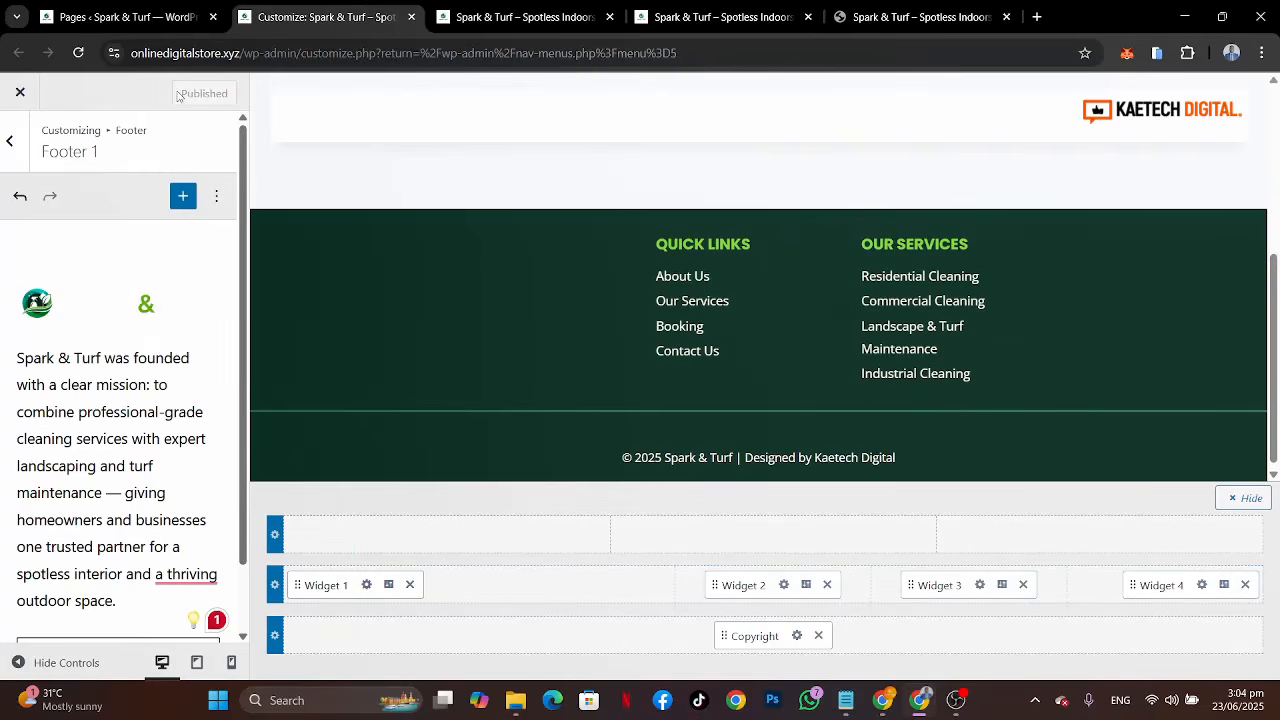
Step: Reload the live site tab and compare its footer with the reference site's footer
left_click(541, 23)
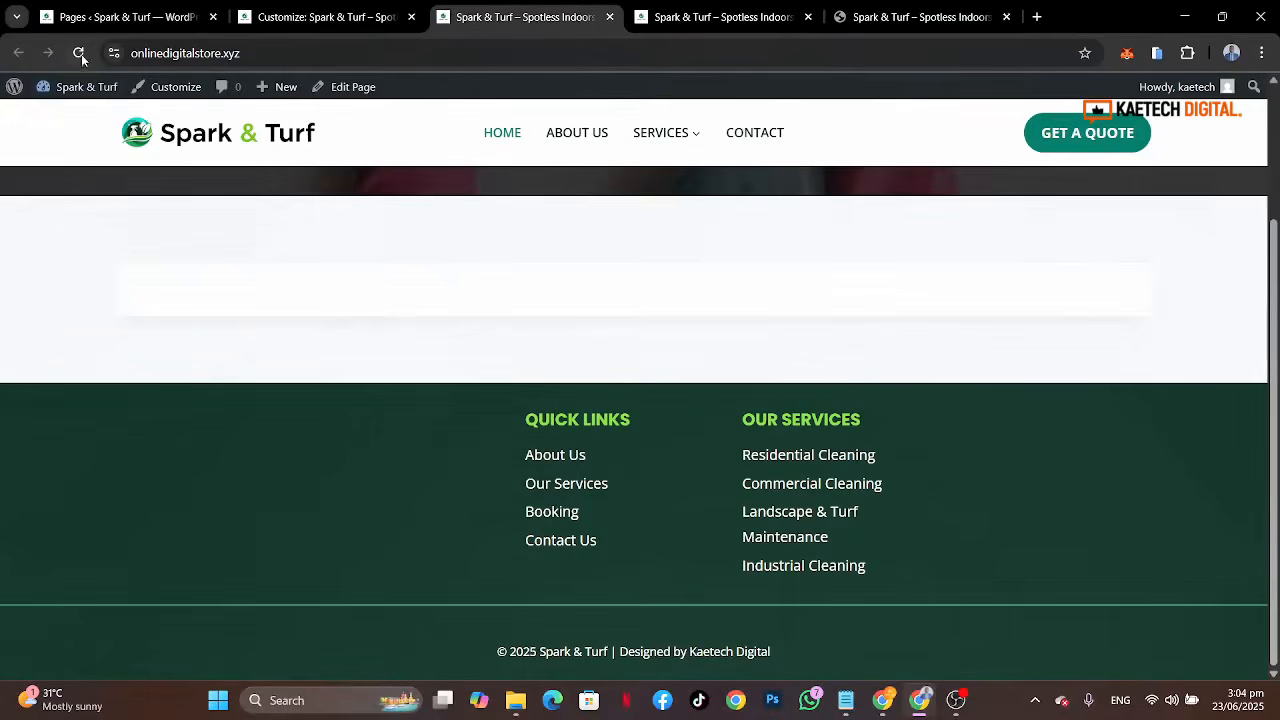
key("F5")
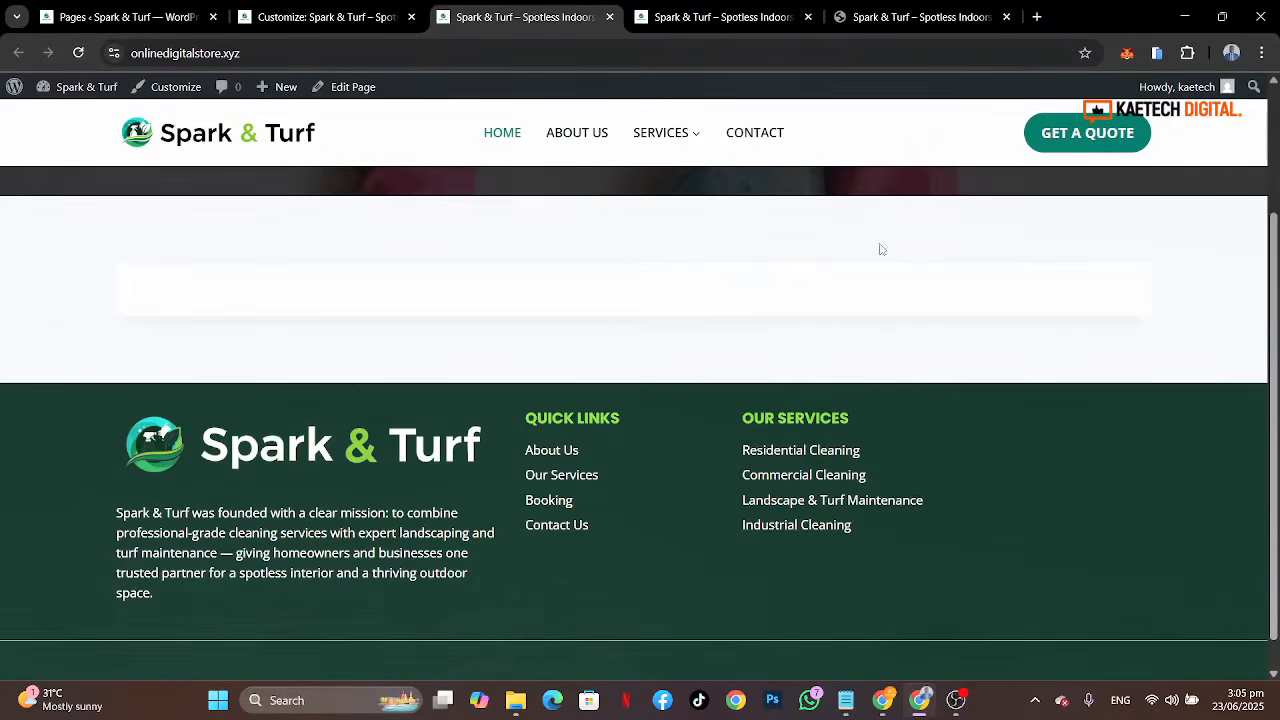
left_click(925, 14)
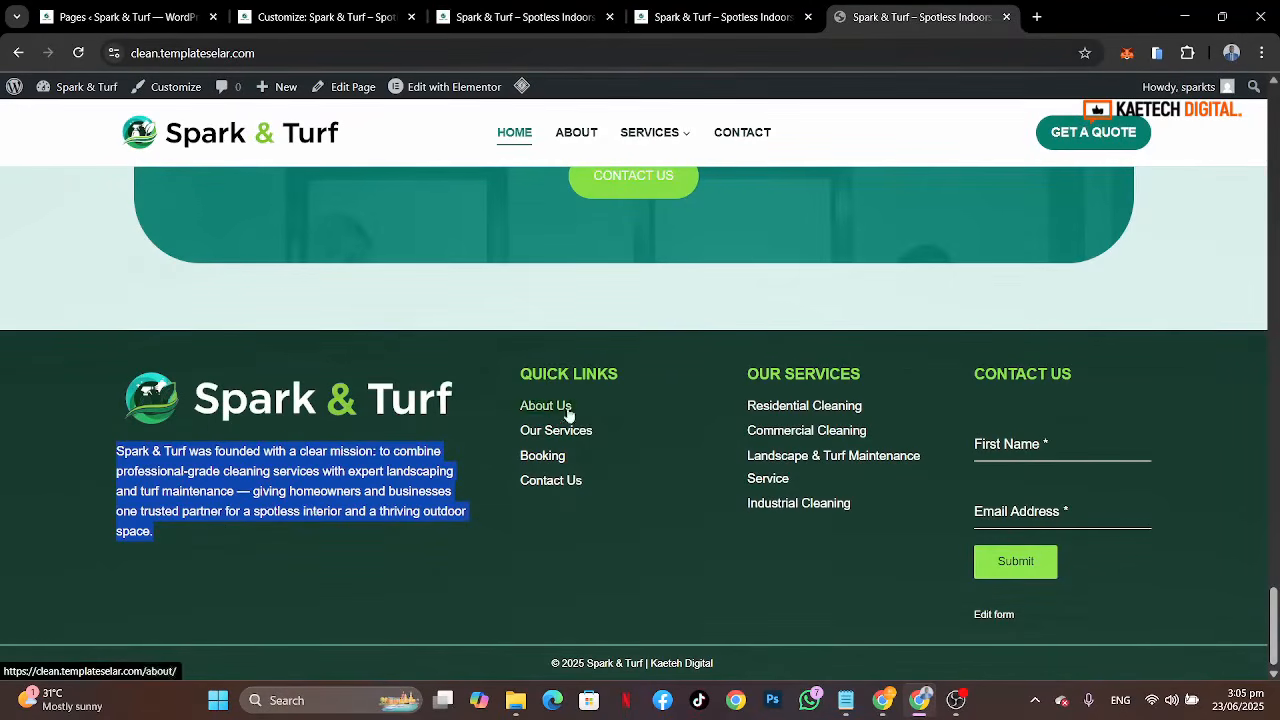
left_click(356, 20)
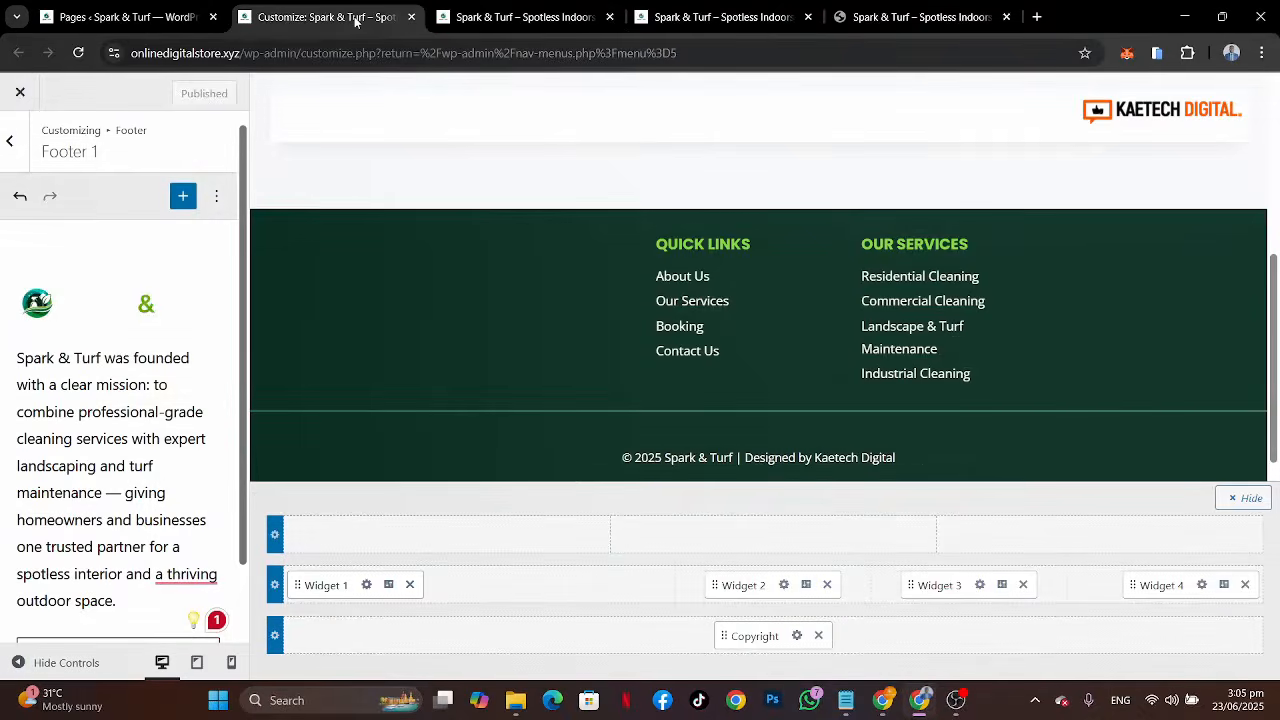
left_click(537, 8)
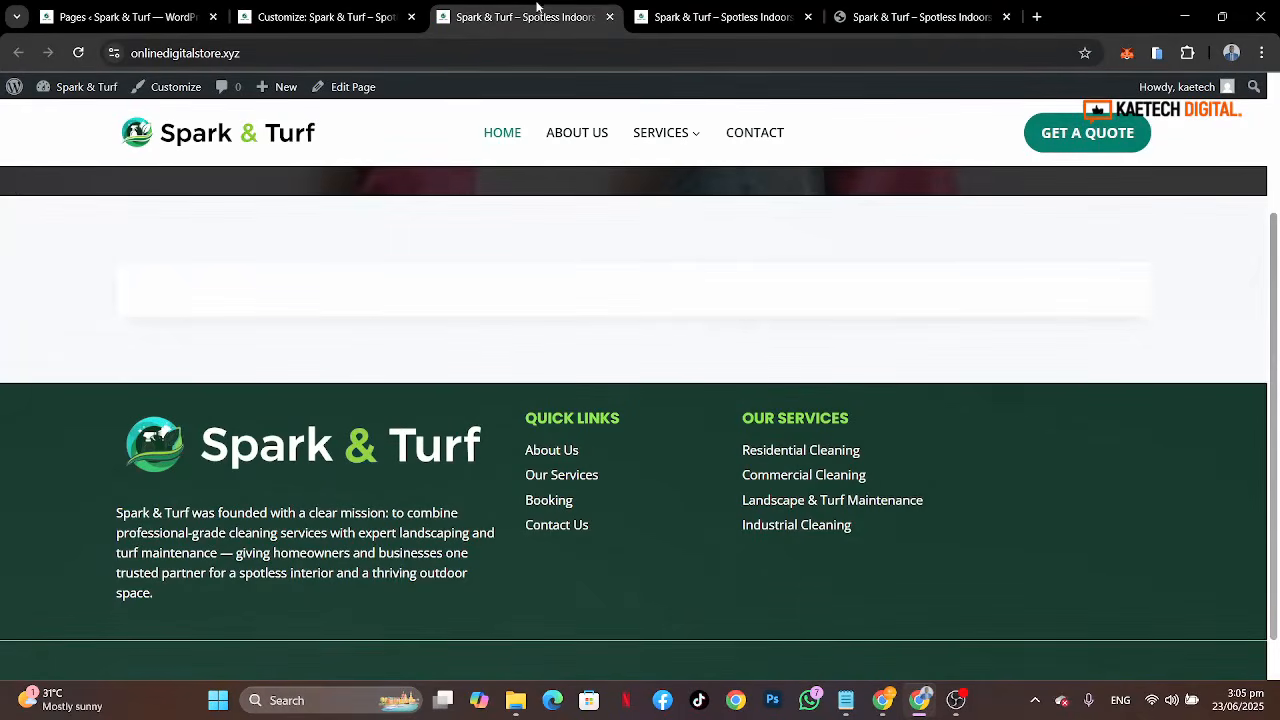
left_click(901, 14)
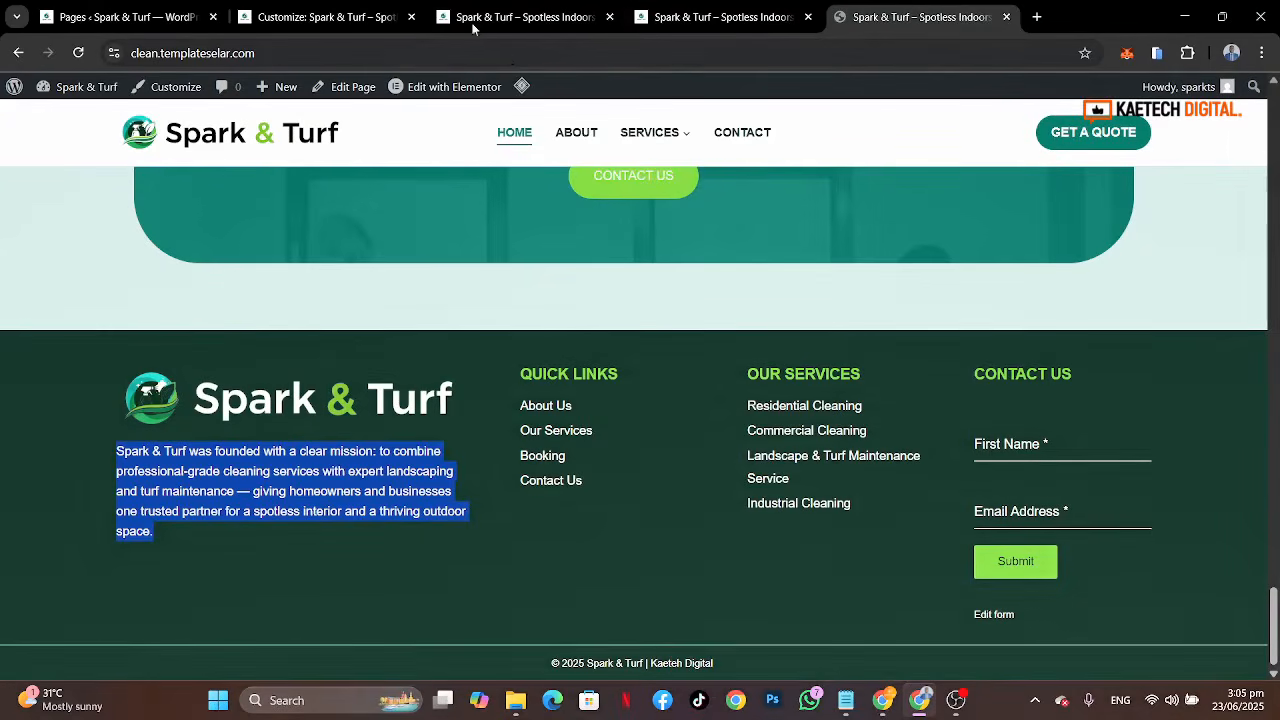
Step: Open the footer middle row's general settings and set its column spacing to 60 px
left_click(379, 27)
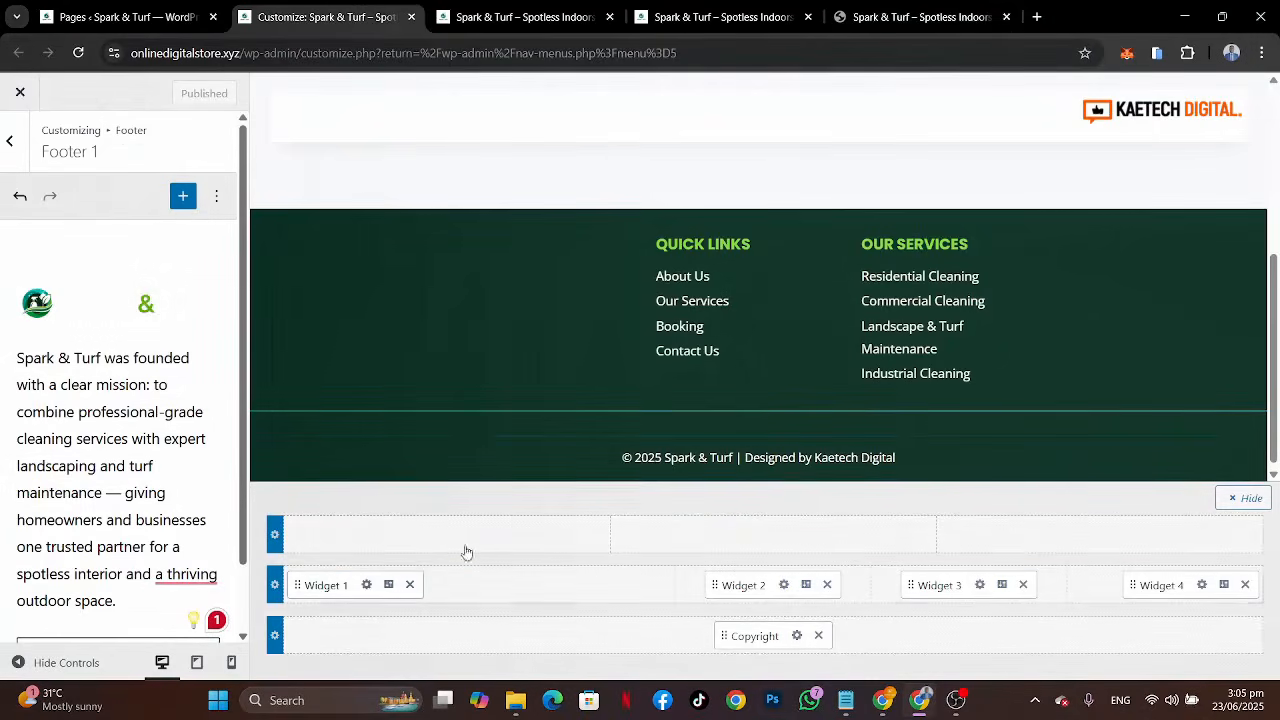
left_click(340, 556)
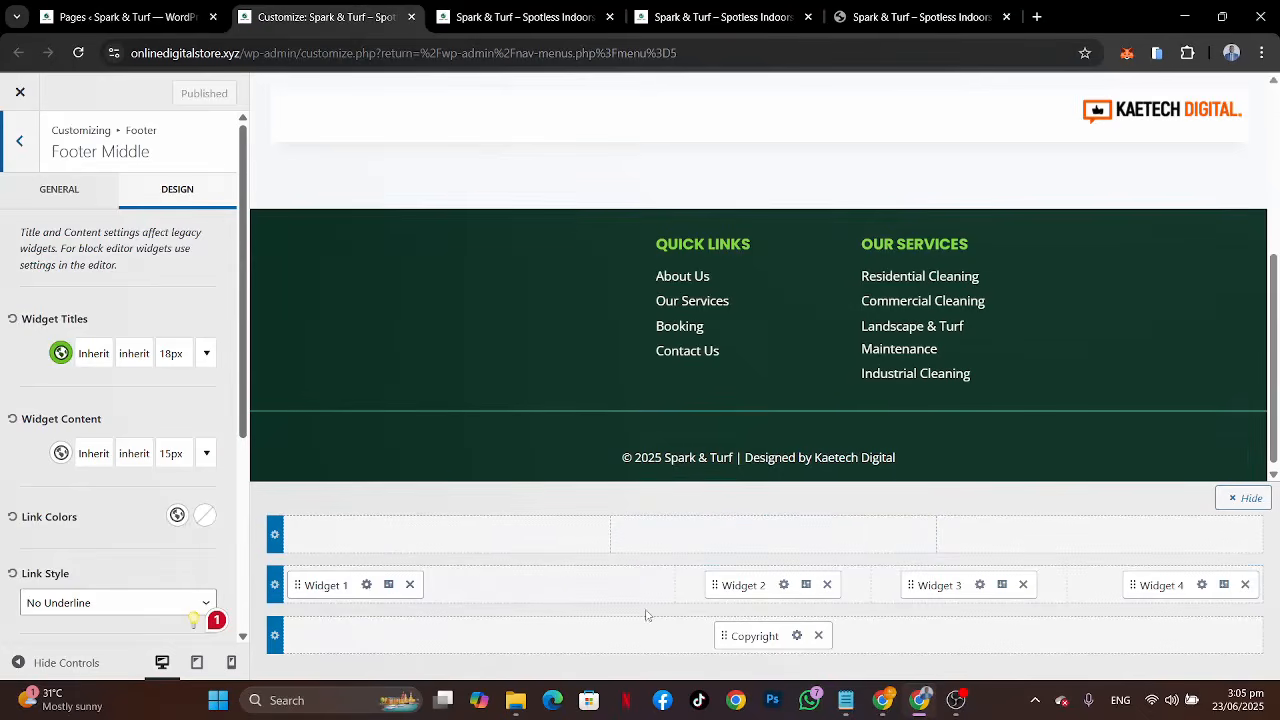
left_click(900, 7)
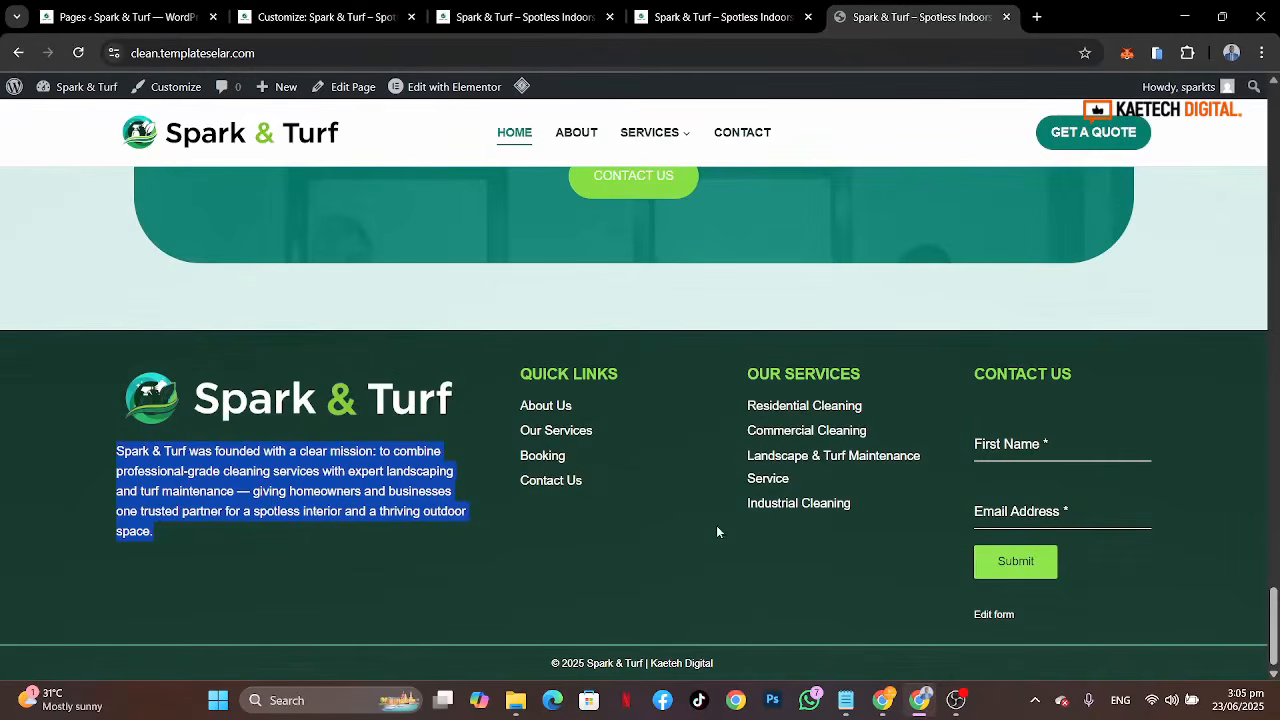
left_click(330, 15)
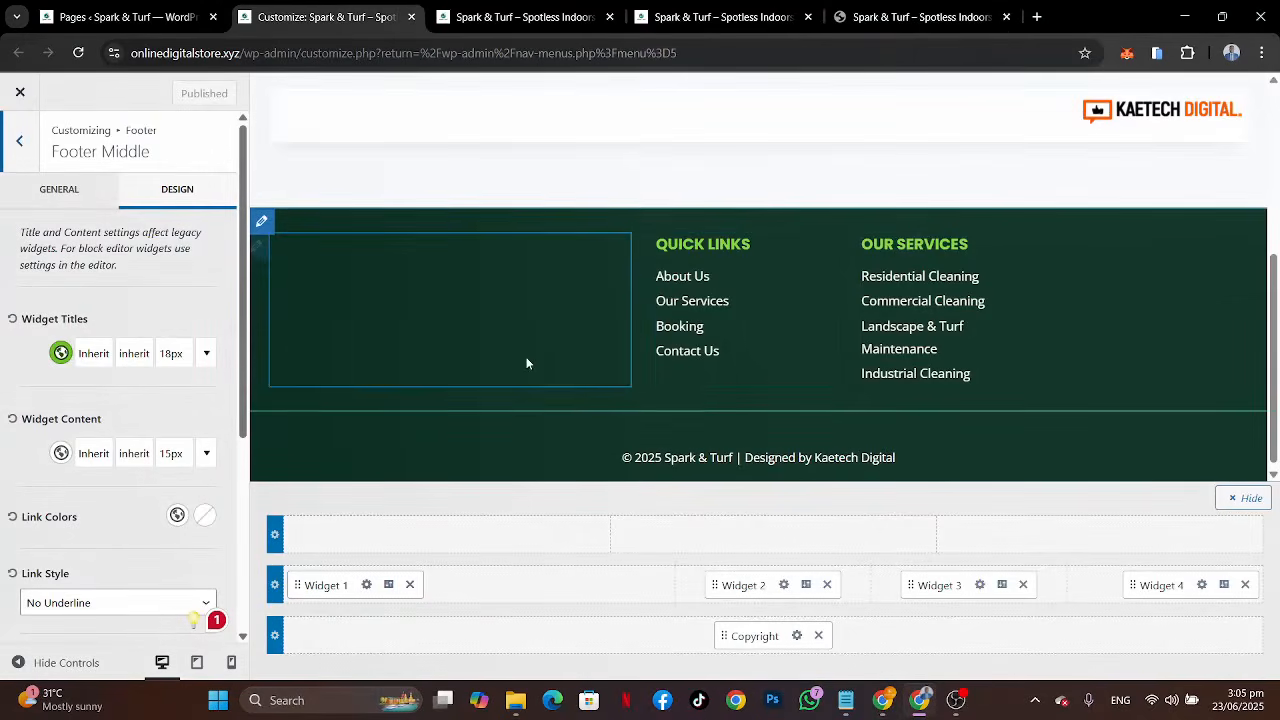
mouse_move(343, 566)
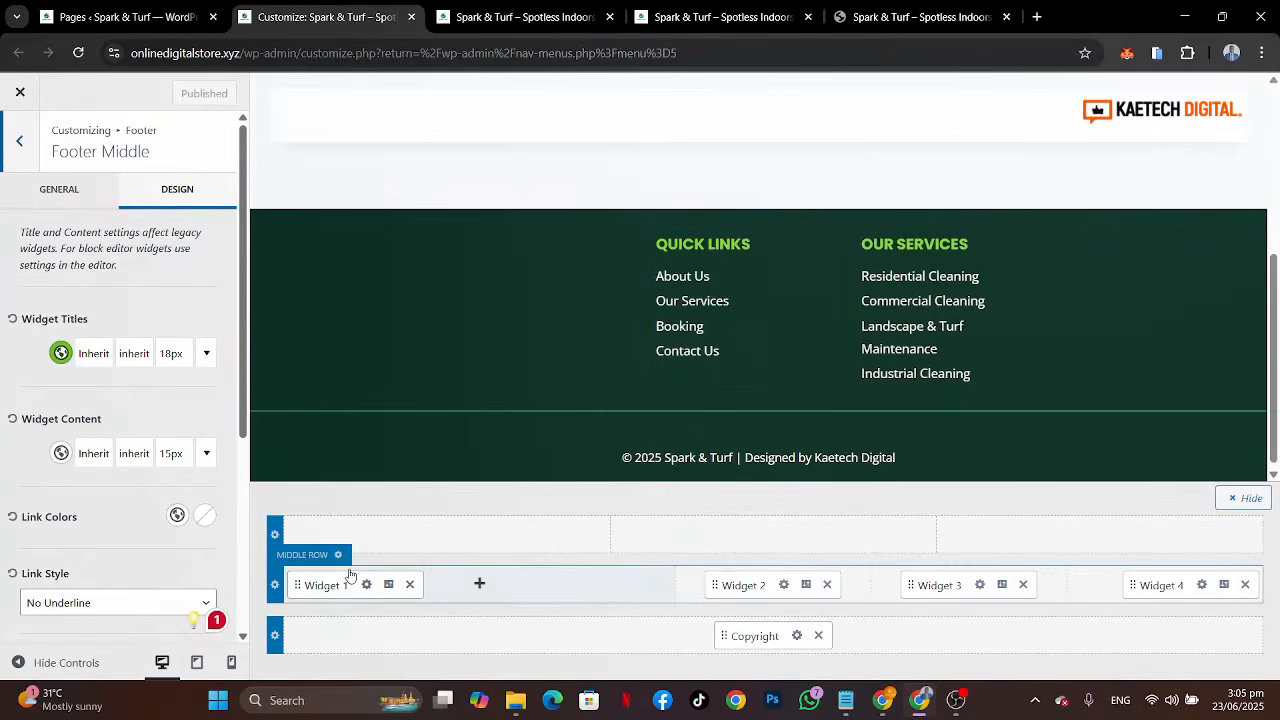
left_click(64, 204)
scroll(44, 527, "down", 5)
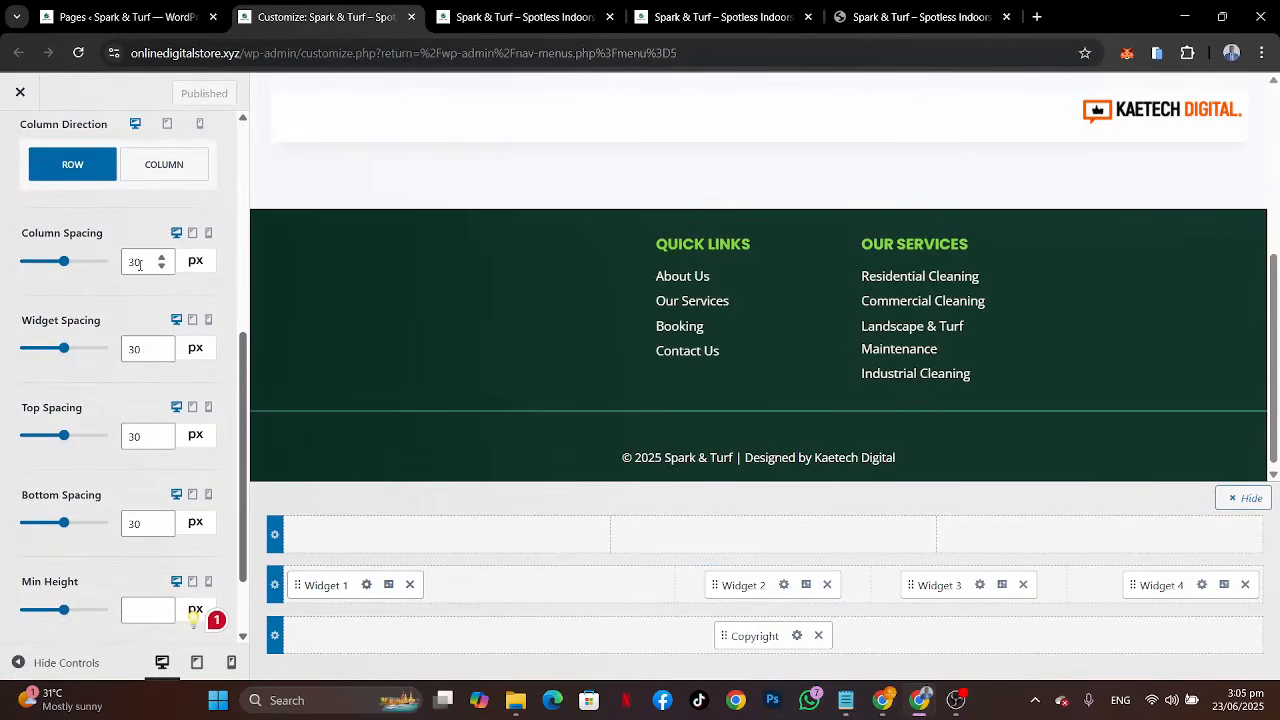
left_click_drag(135, 263, 130, 263)
type("15")
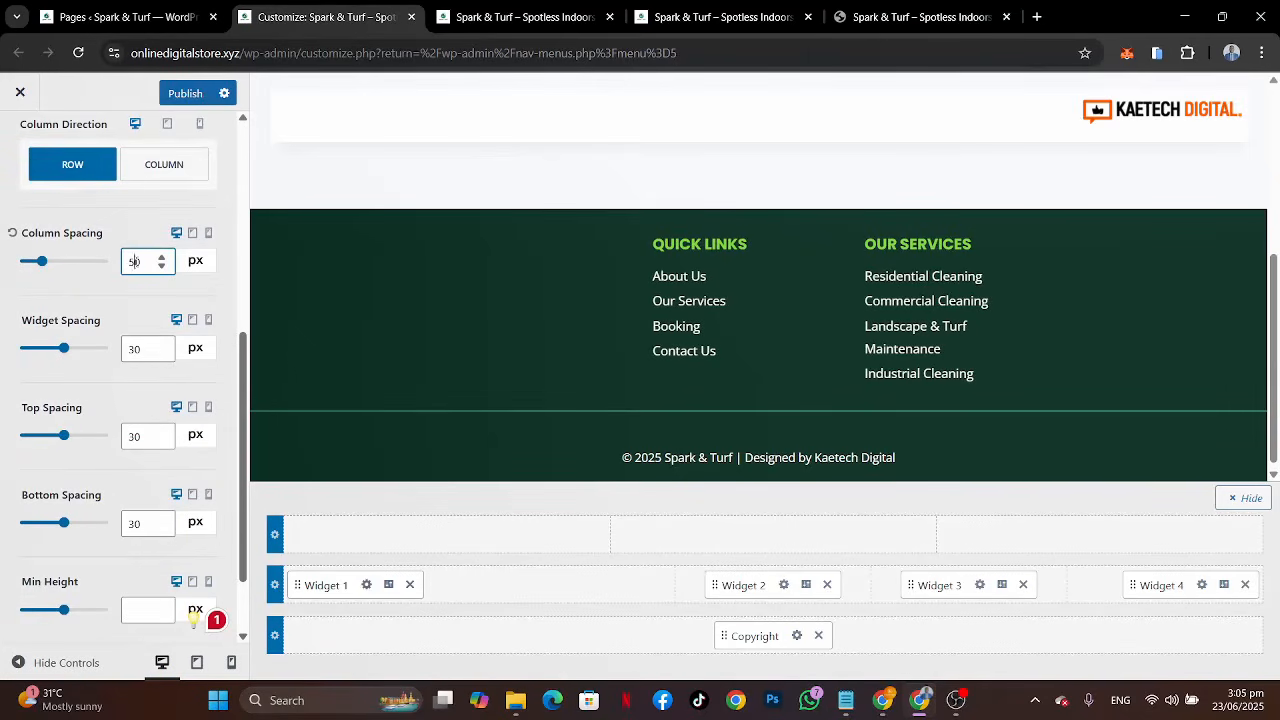
key("BackSpace")
type("6")
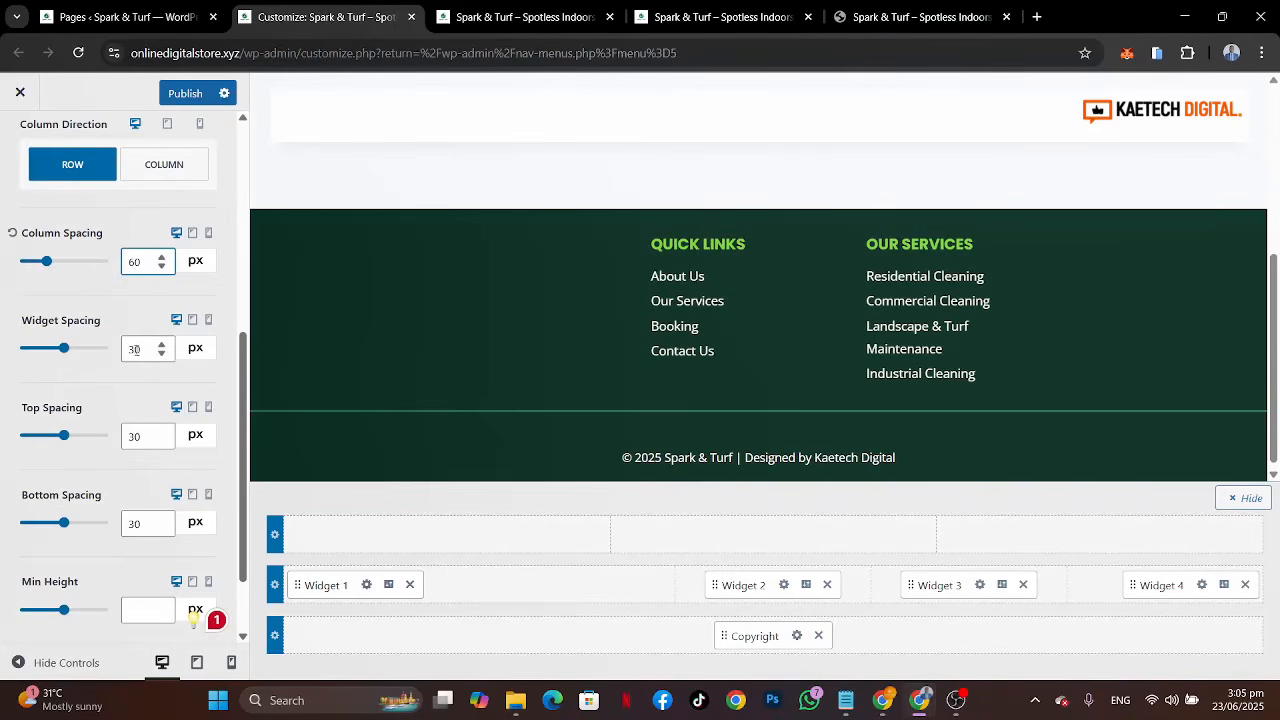
Step: Set the footer middle row's widget spacing, top spacing and bottom spacing each to 50 px
left_click_drag(135, 349, 118, 352)
type("5")
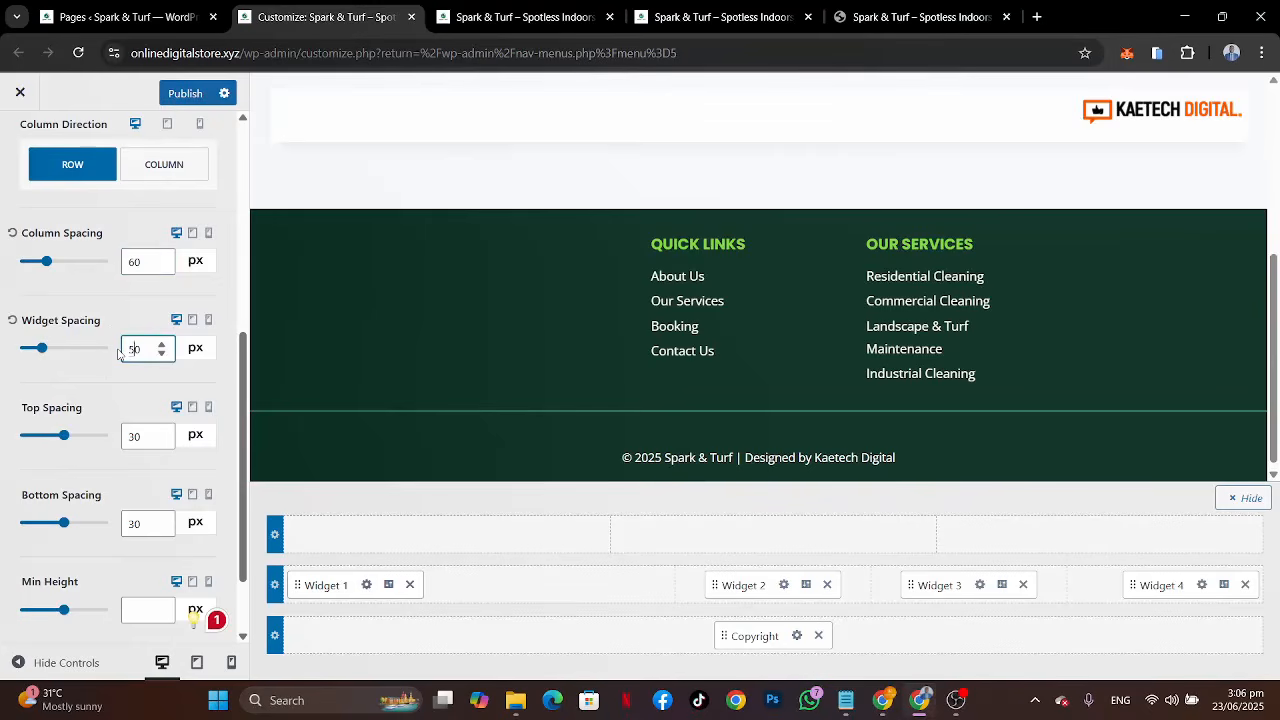
left_click_drag(136, 437, 126, 437)
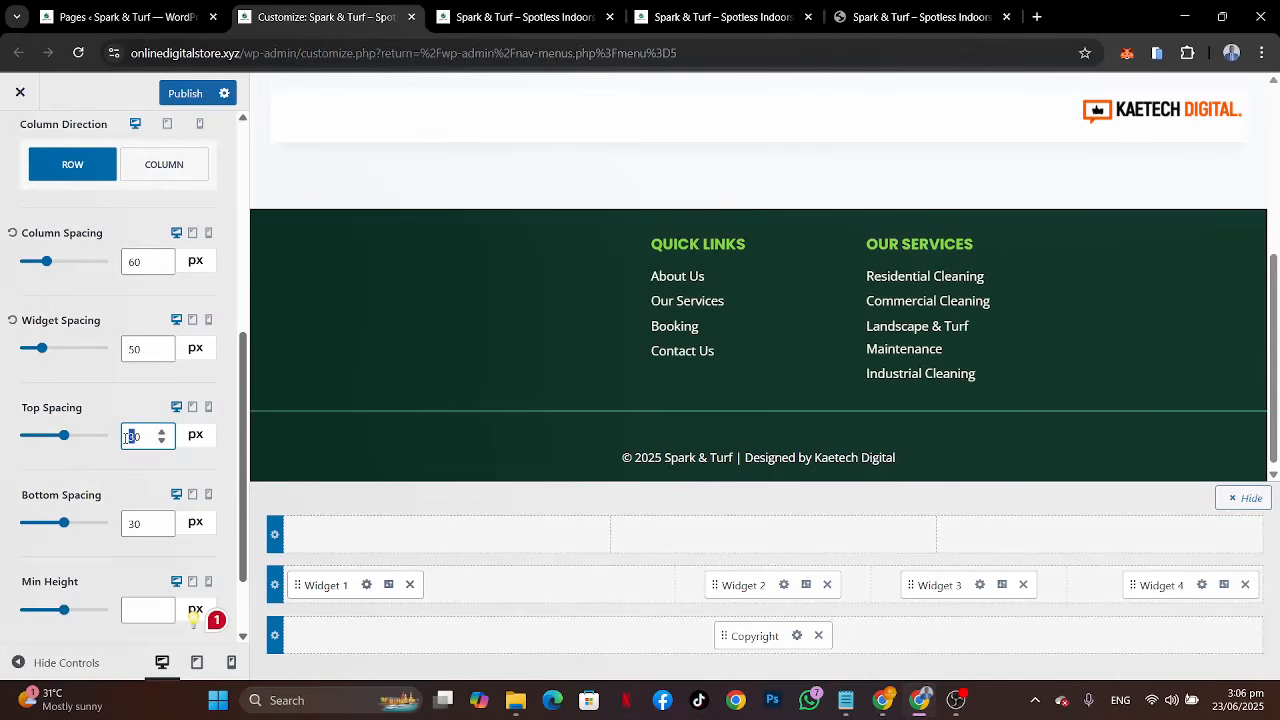
type("5")
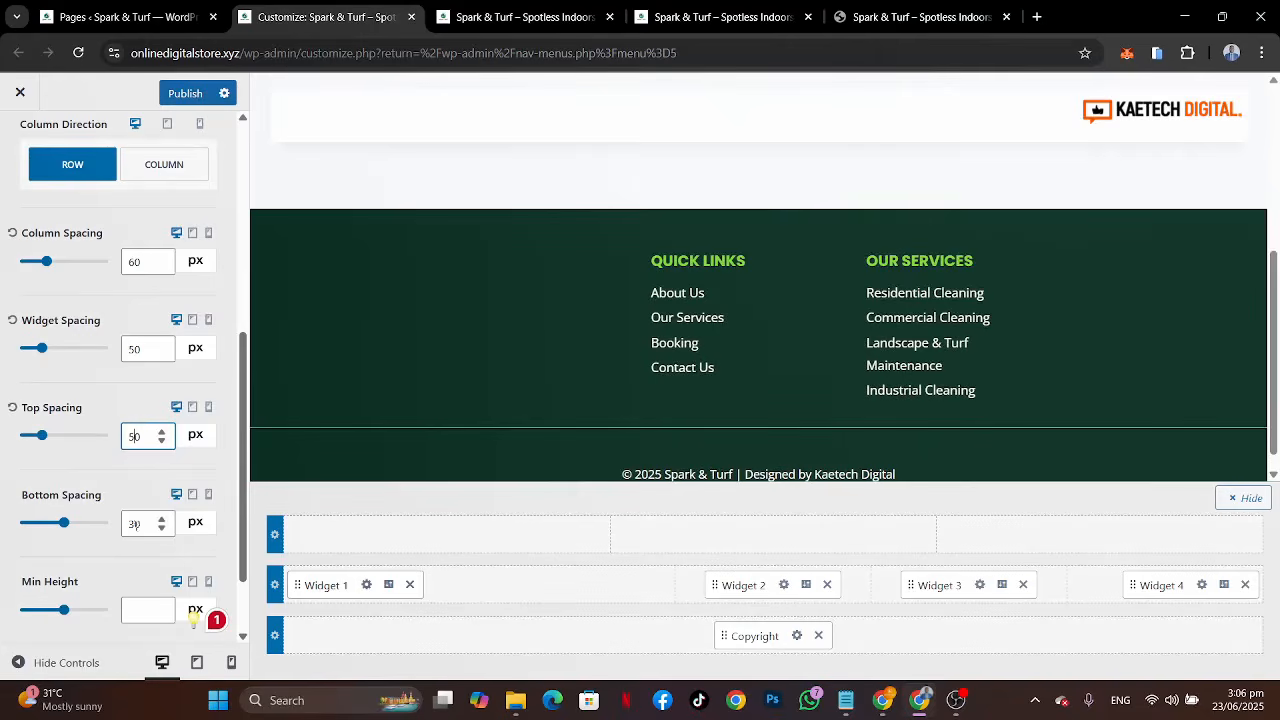
left_click_drag(136, 523, 127, 523)
type("5")
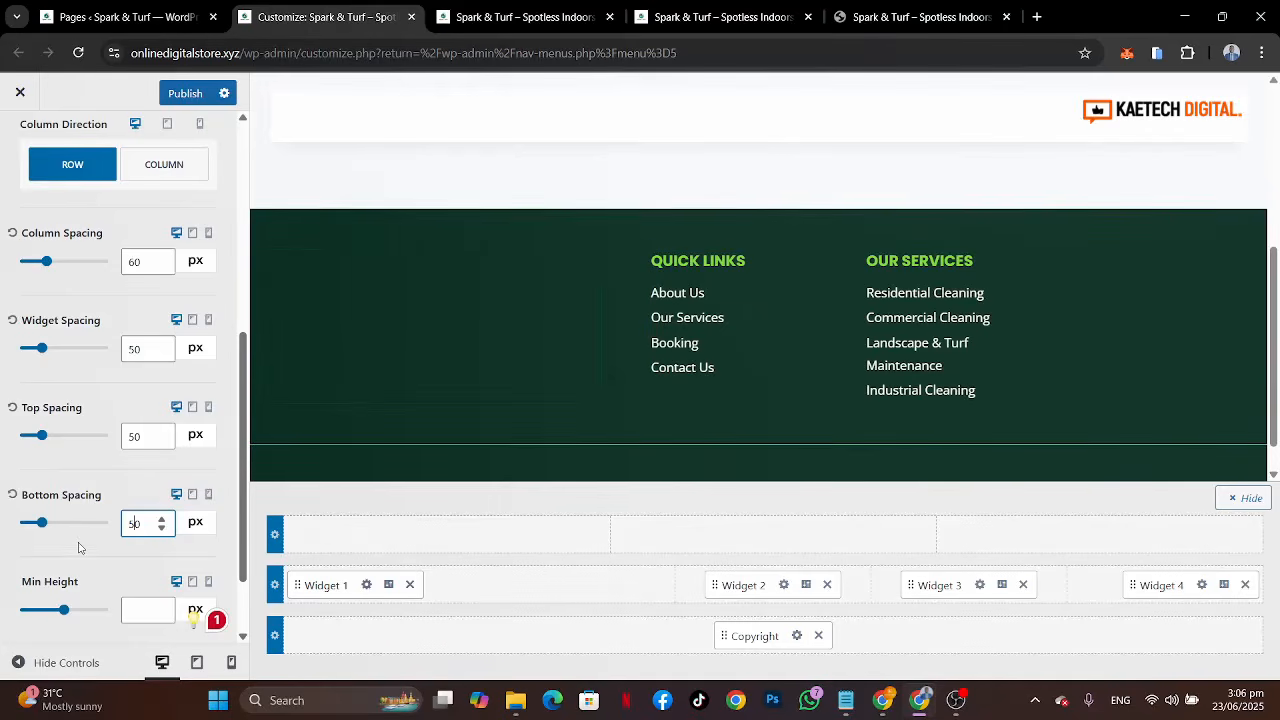
Step: Publish the footer changes and reload the customizer to review the updated footer
scroll(79, 547, "down", 1)
scroll(79, 547, "up", 3)
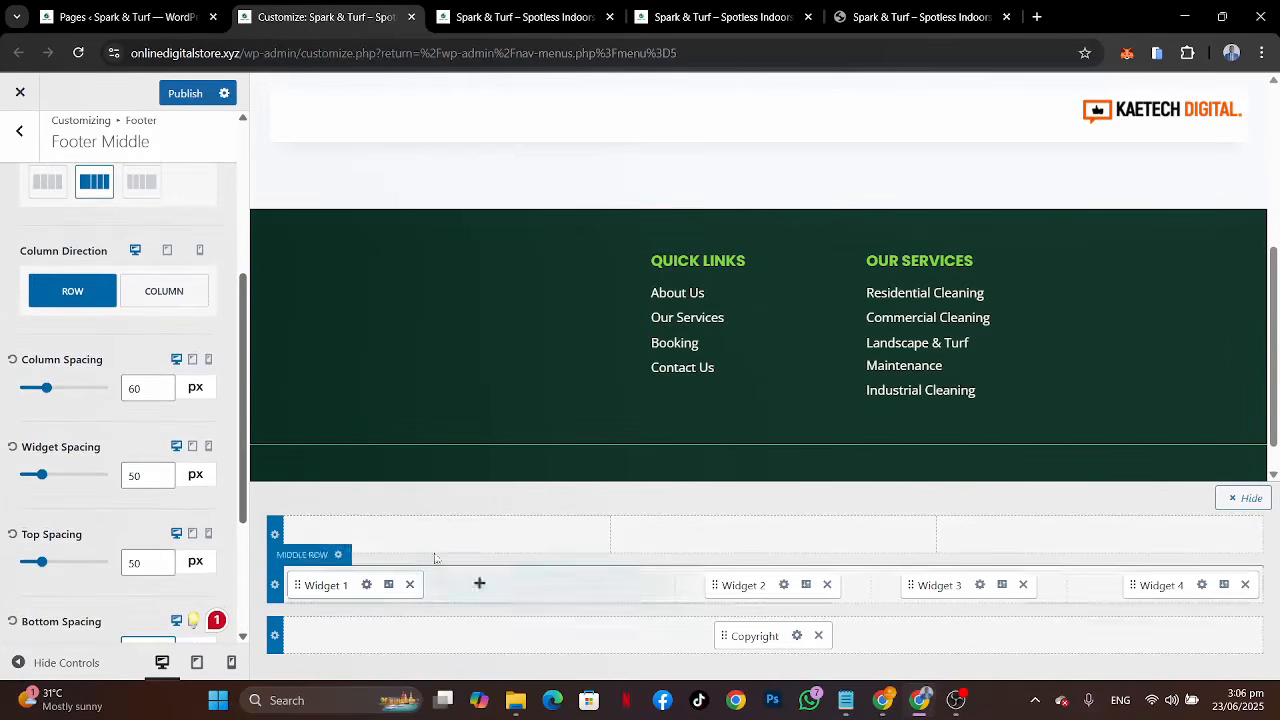
left_click(195, 94)
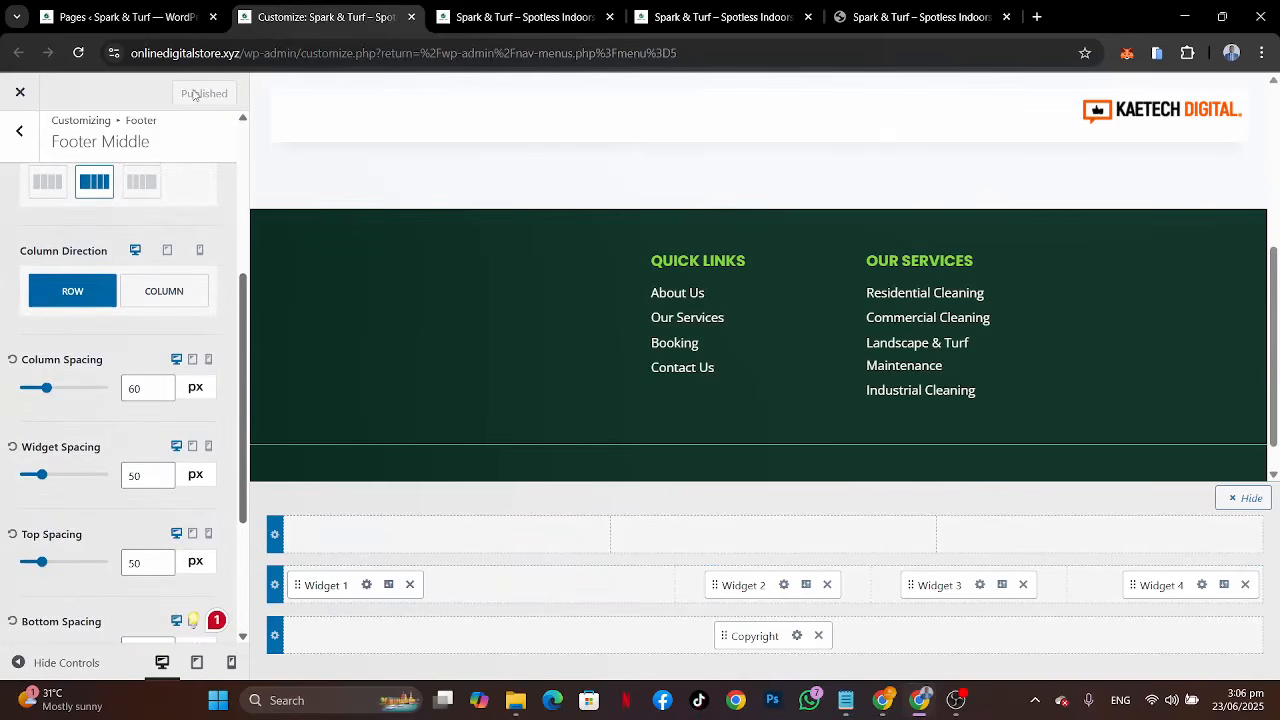
left_click(77, 54)
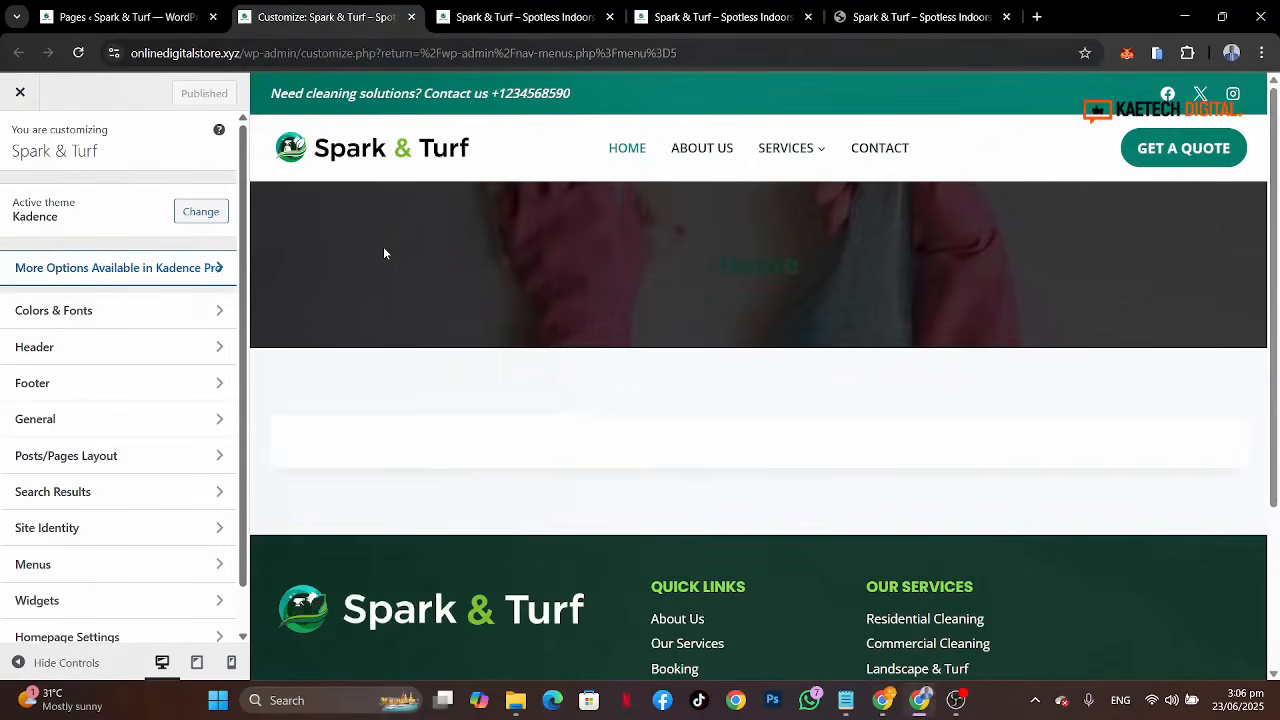
scroll(789, 423, "down", 3)
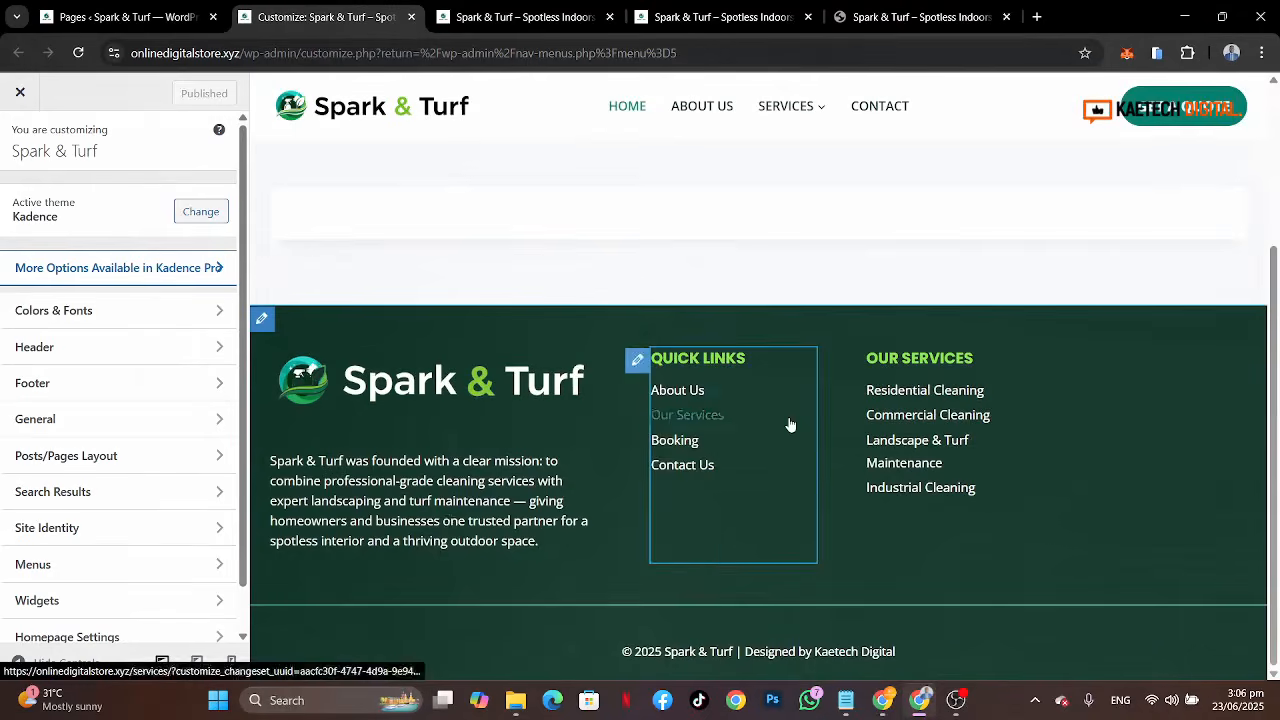
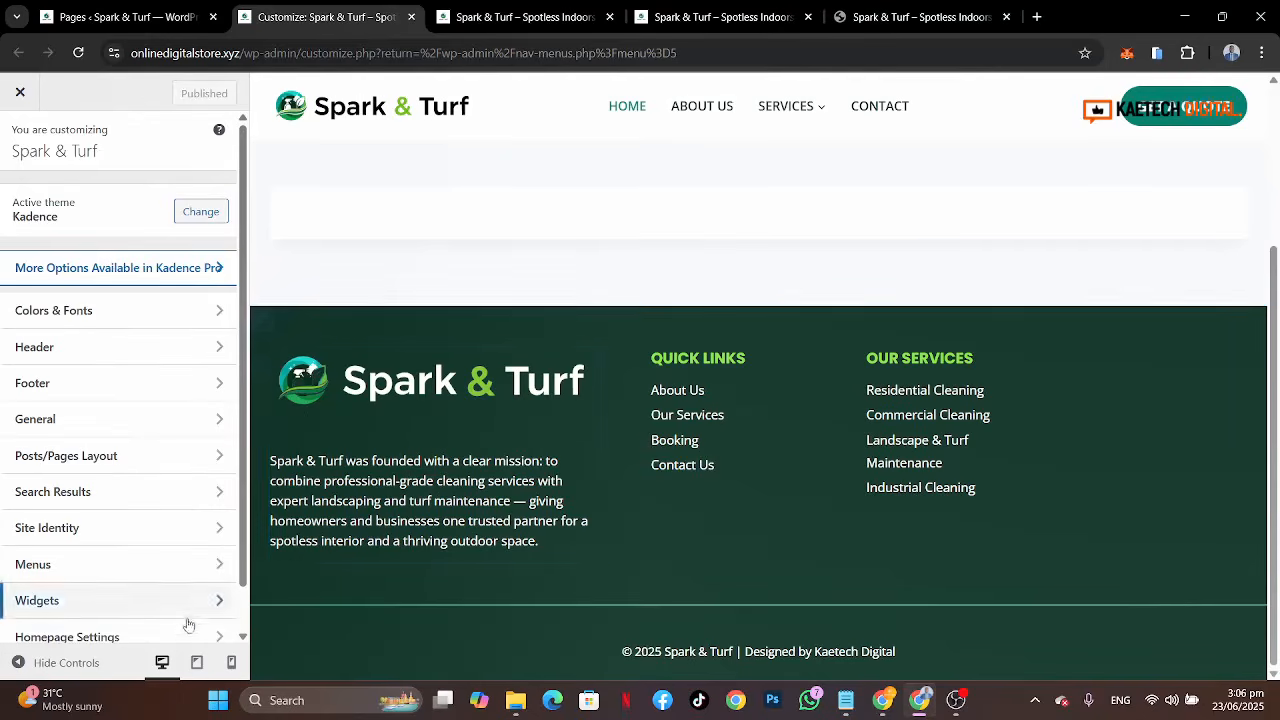
Step: Open the footer's middle row settings and set its widget spacing to 20 px
left_click(132, 383)
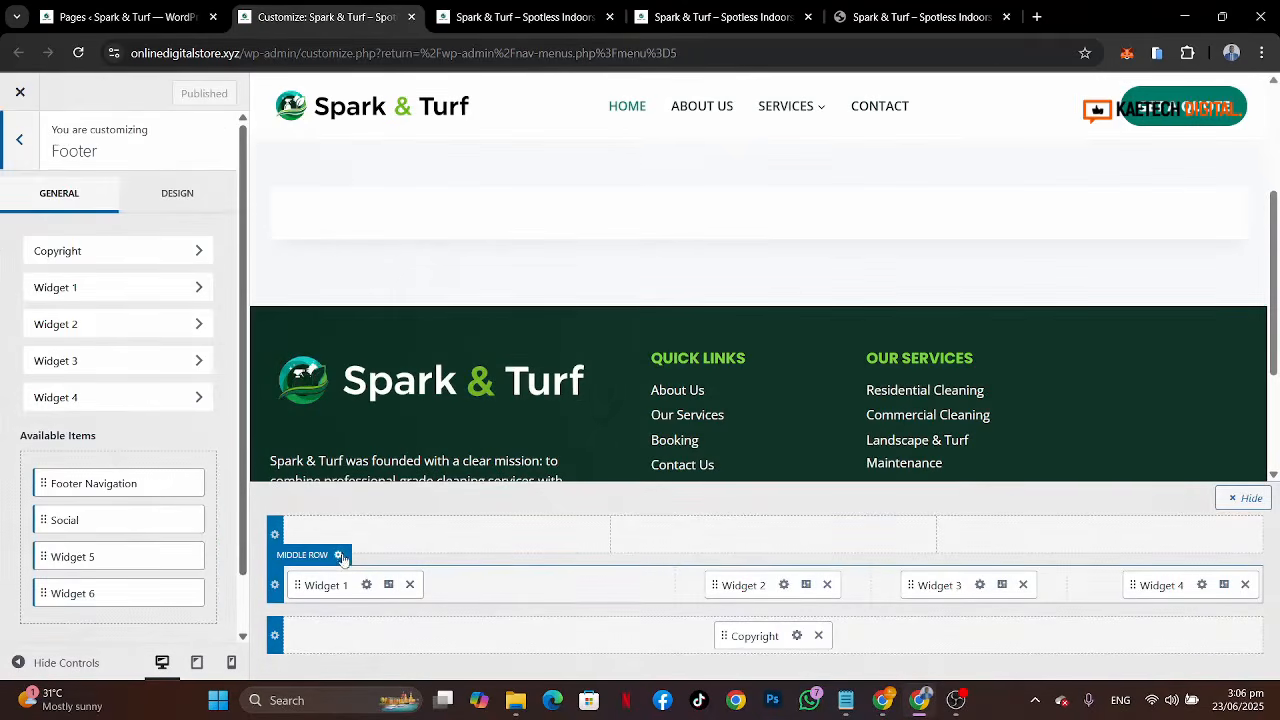
left_click(339, 556)
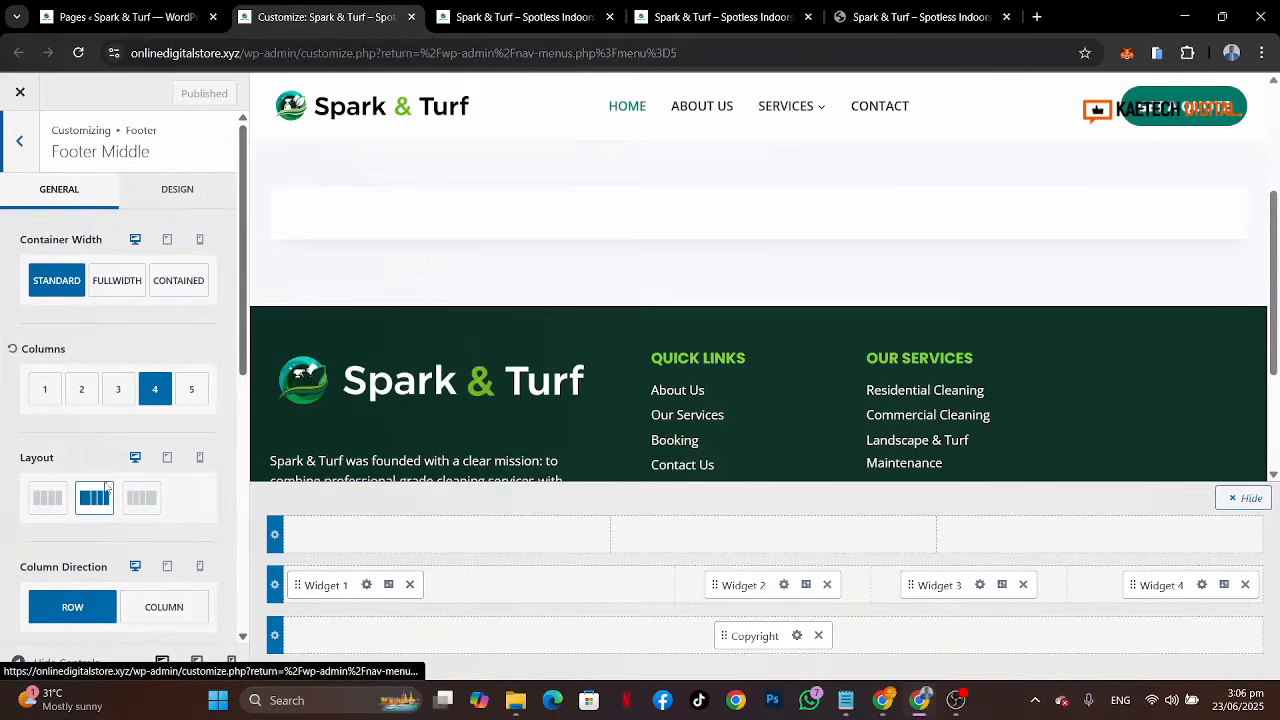
scroll(114, 461, "down", 4)
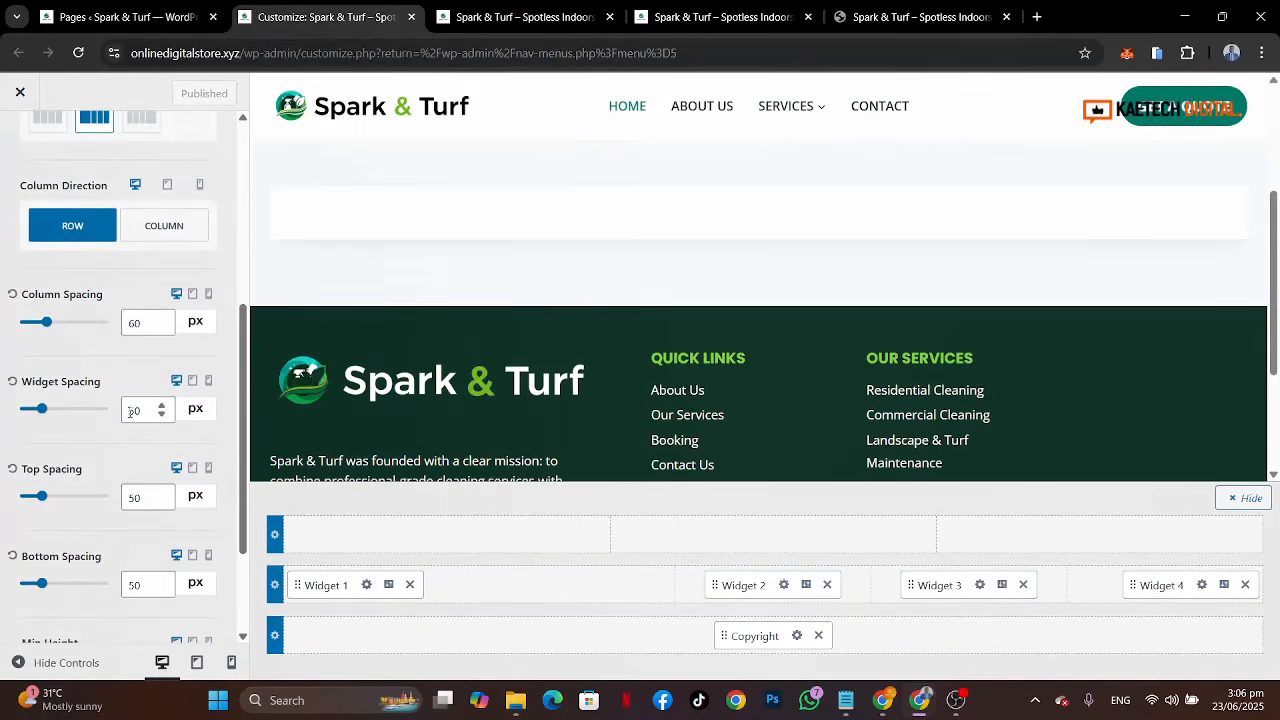
left_click_drag(134, 411, 118, 416)
type("0")
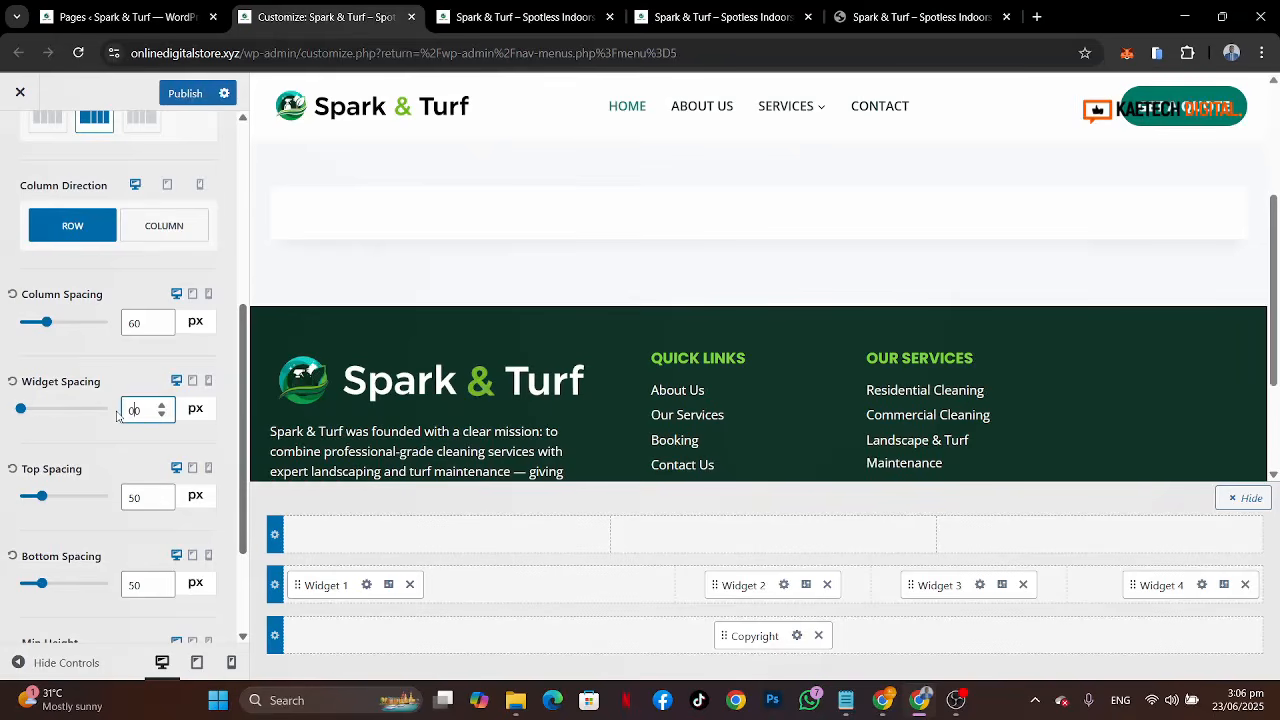
scroll(437, 435, "down", 3)
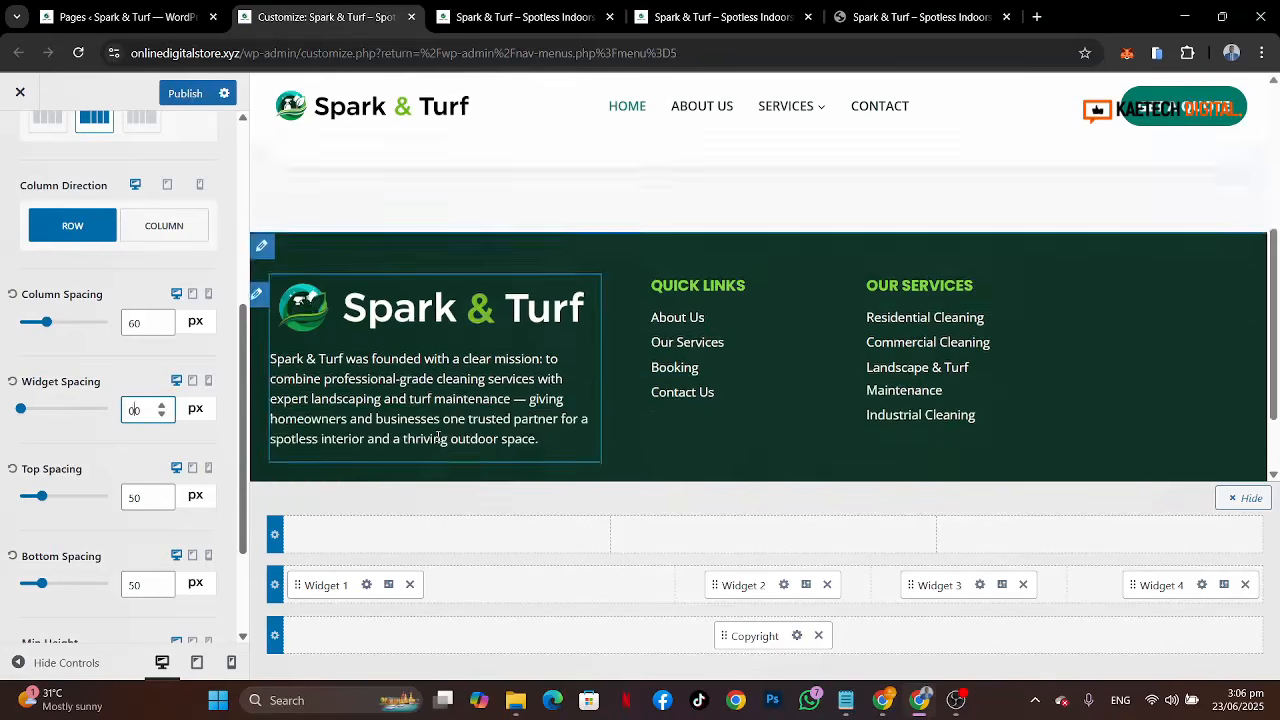
scroll(436, 435, "up", 1)
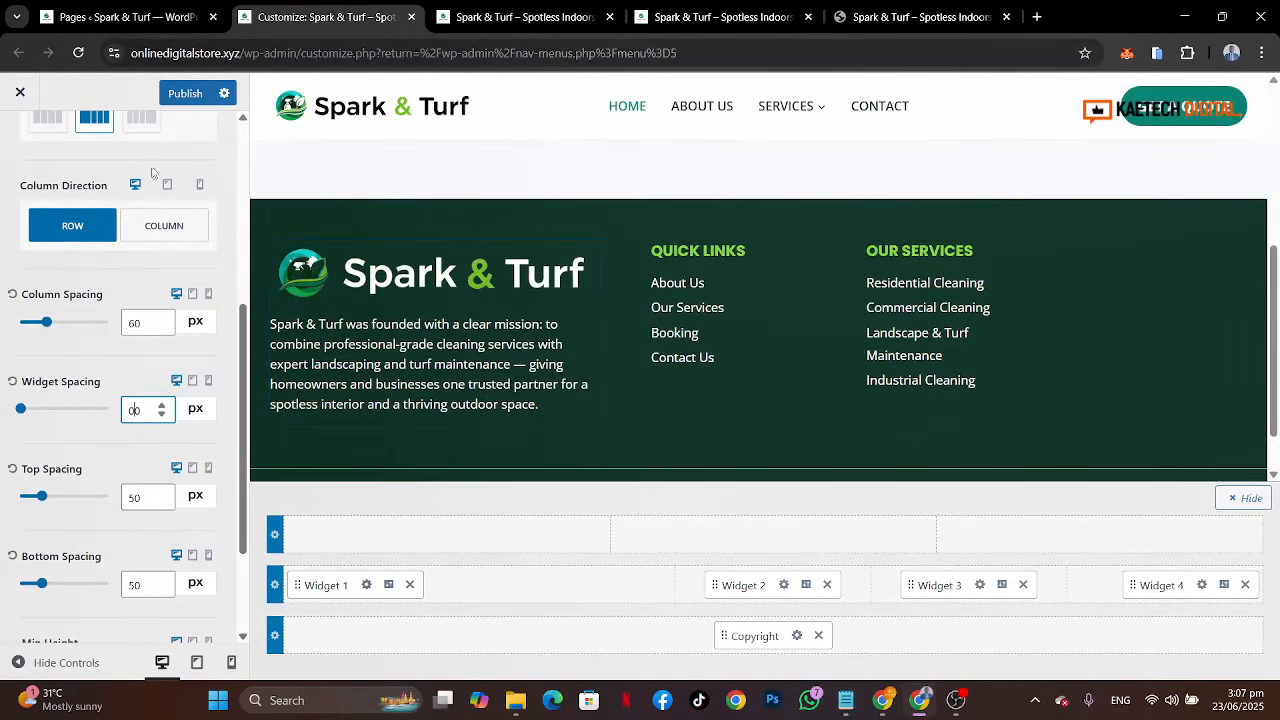
left_click_drag(135, 411, 123, 411)
type("1")
type("2")
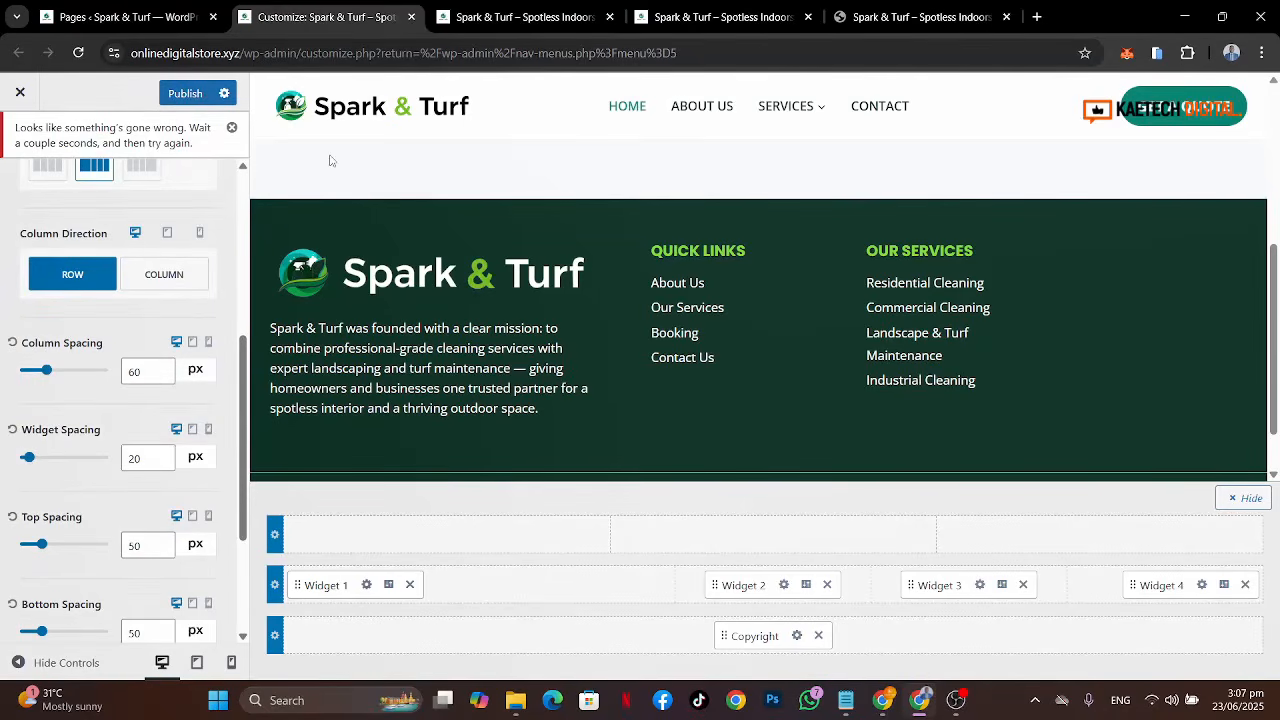
Step: Dismiss the error notice and publish the customizer changes
left_click(231, 127)
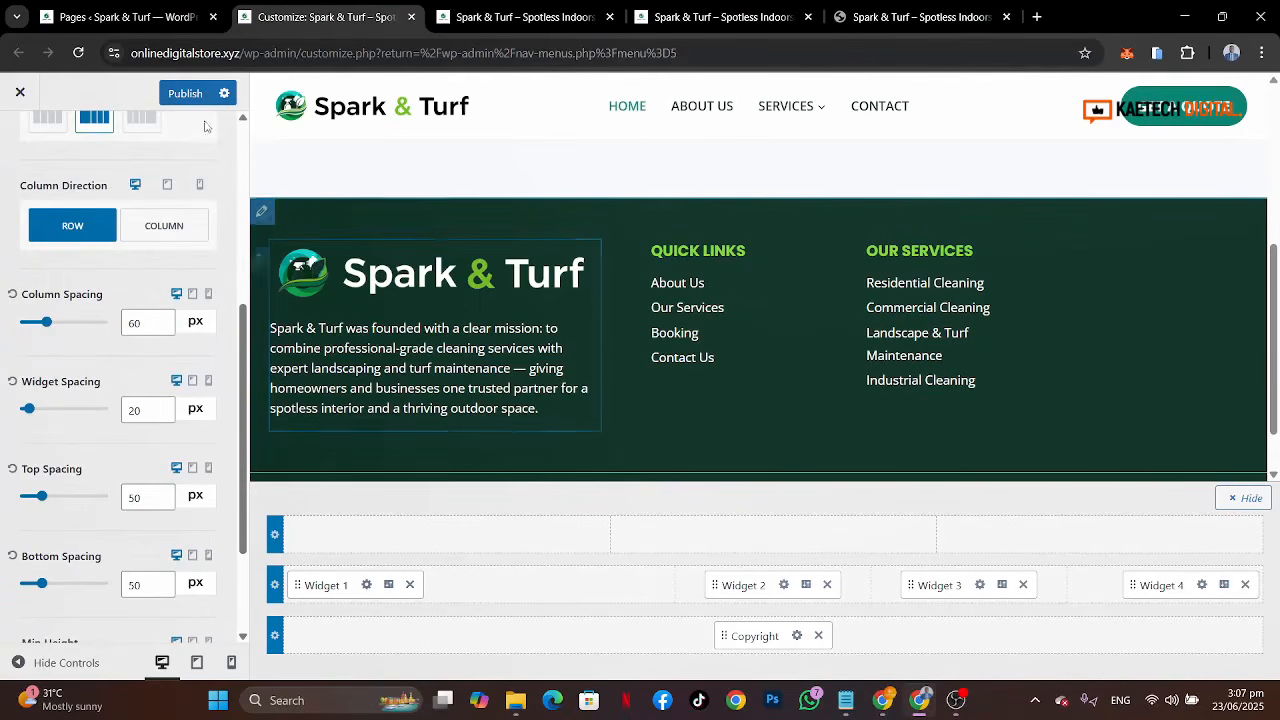
left_click(185, 93)
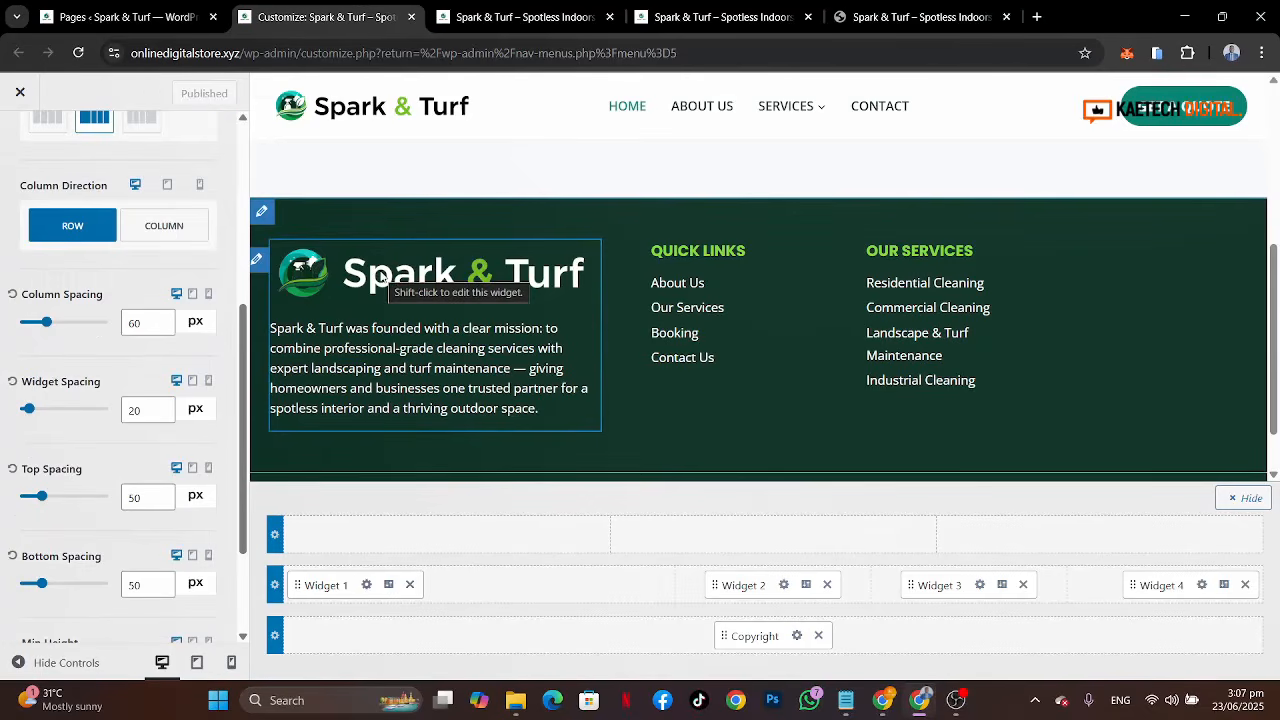
Step: Reload the live site tab to check the published footer, then return to the customizer
left_click(520, 17)
left_click(79, 53)
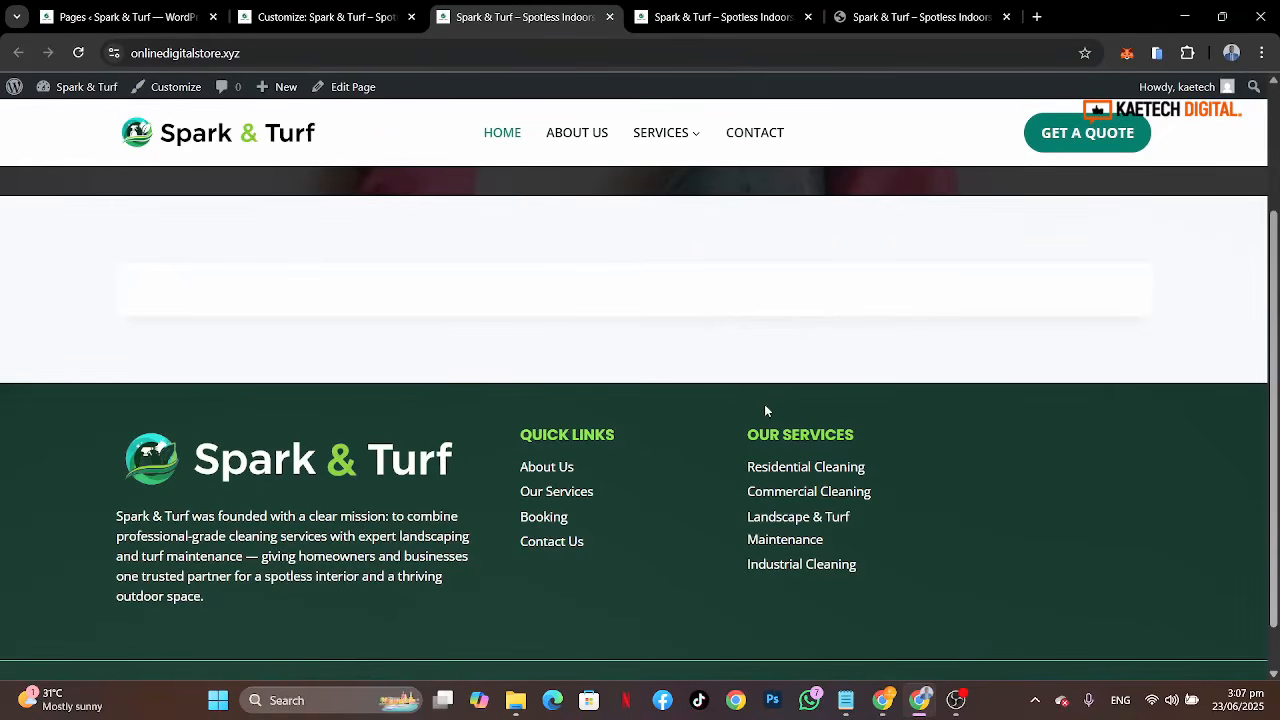
left_click(143, 15)
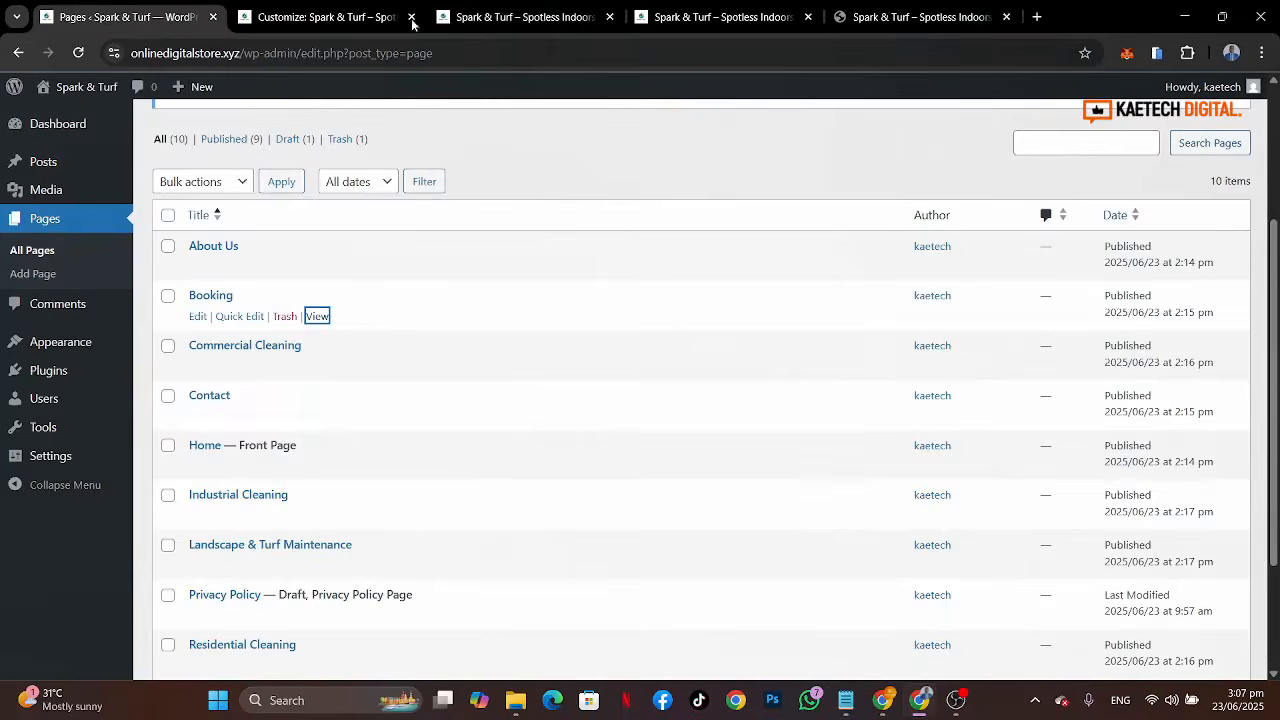
left_click(350, 8)
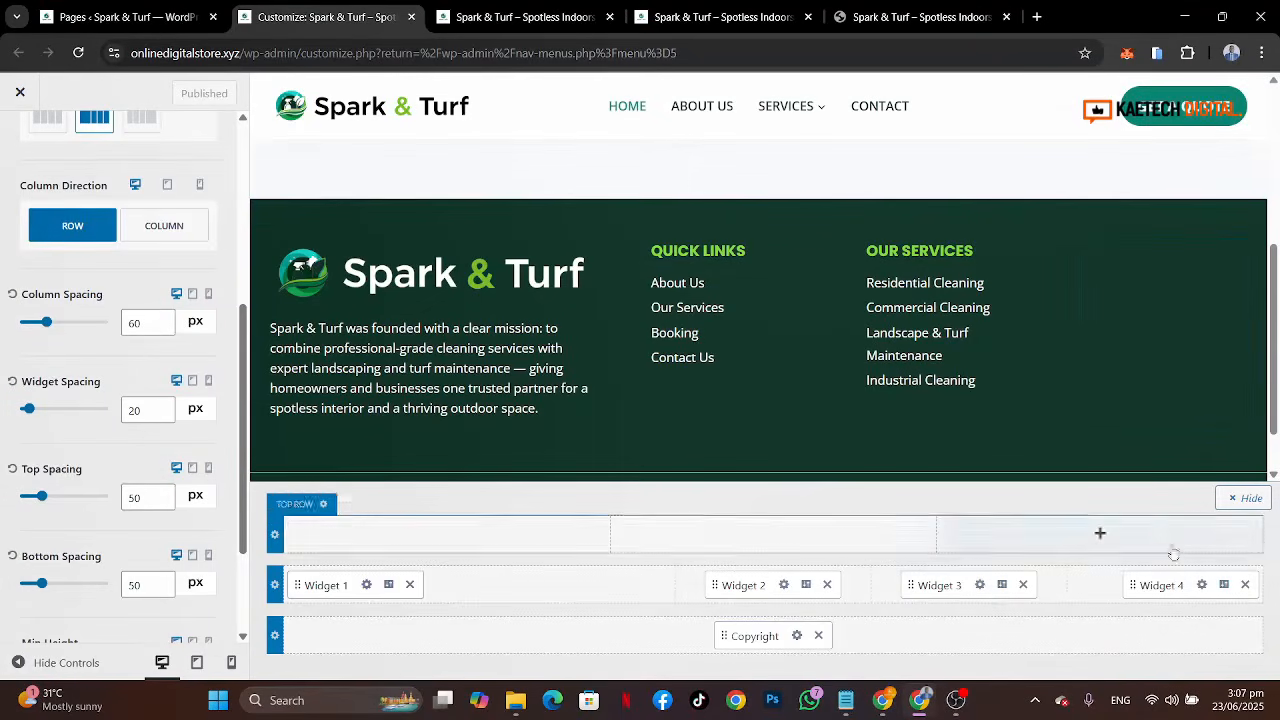
Step: Add a Shortcode block to the Footer 4 widget area and open the block inserter below it
left_click(1203, 585)
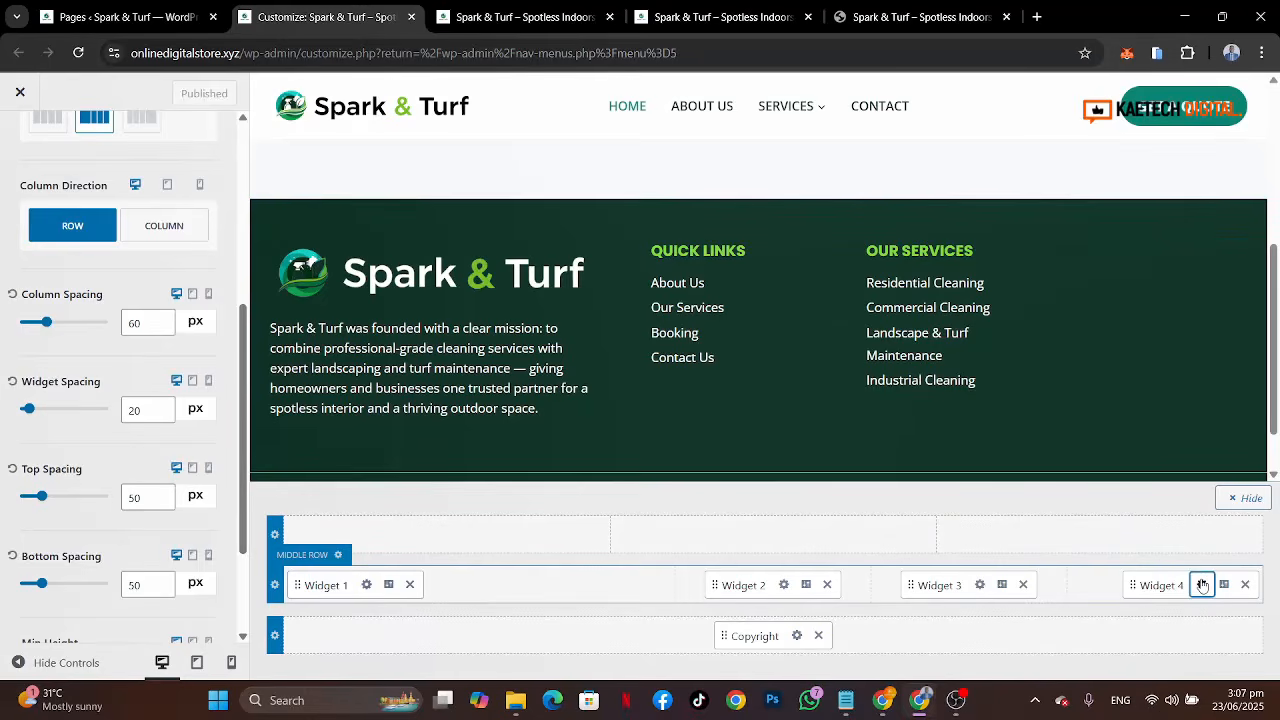
left_click(122, 305)
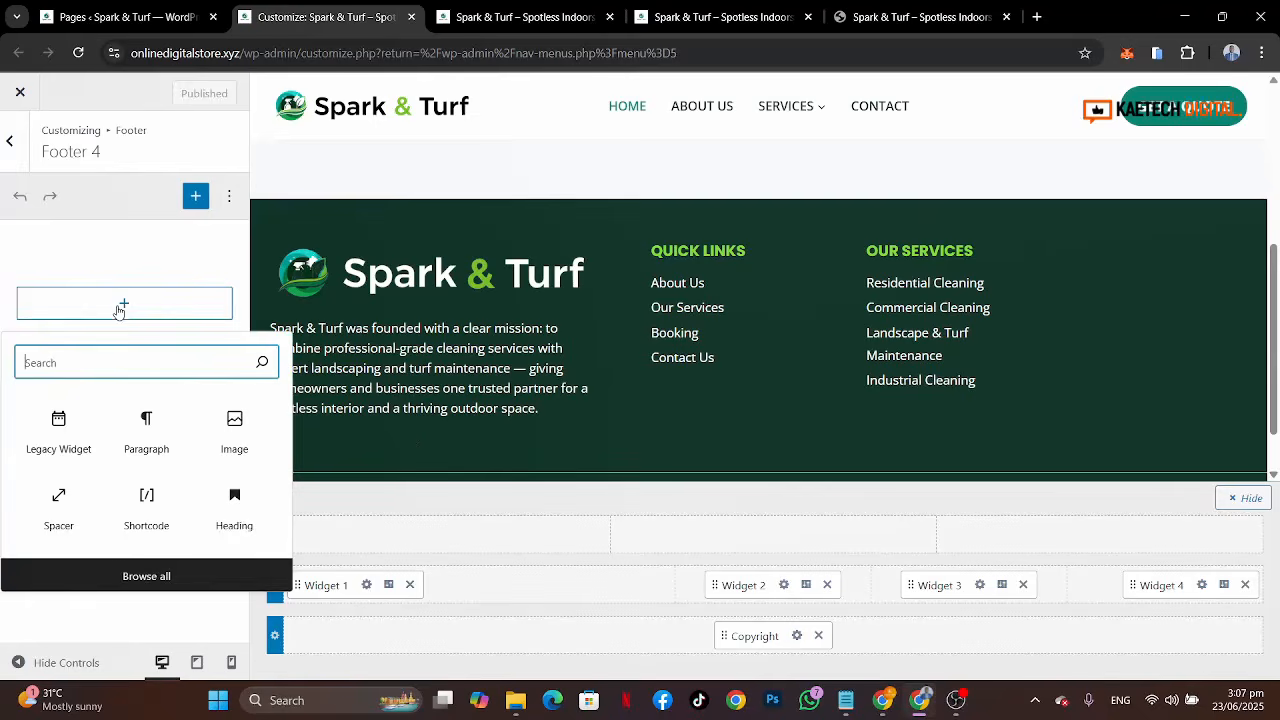
type("short")
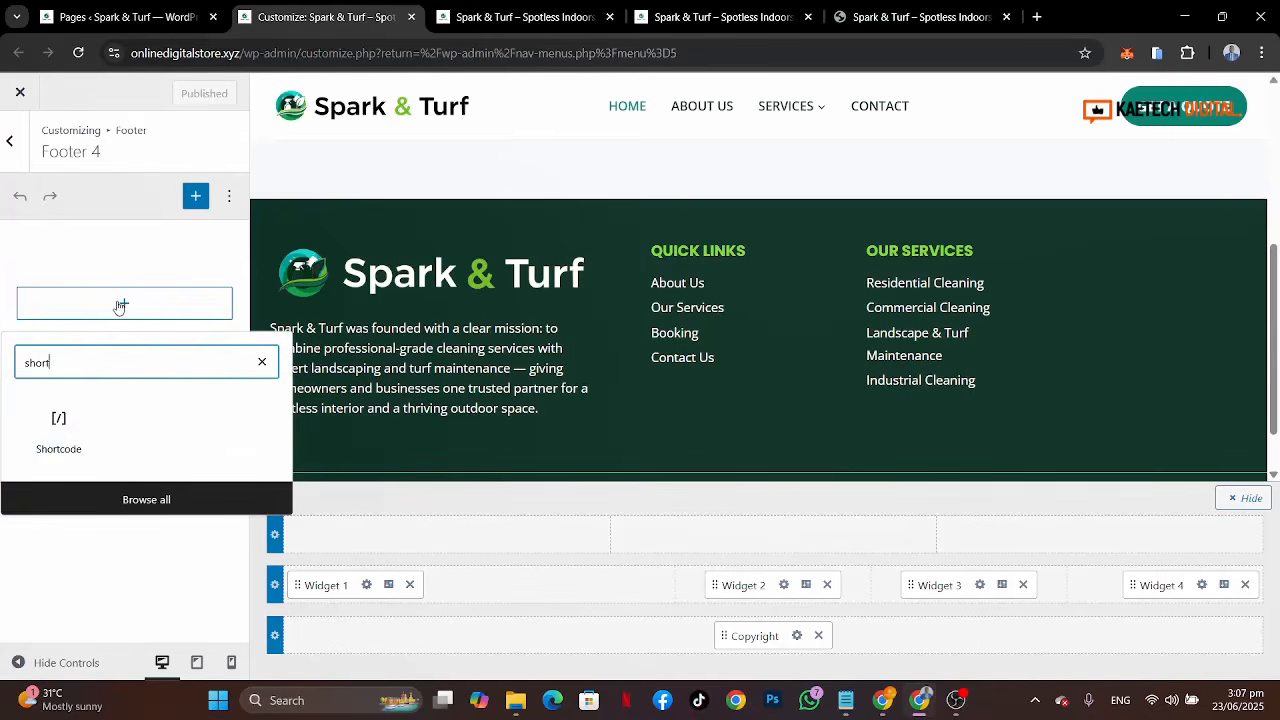
left_click(58, 428)
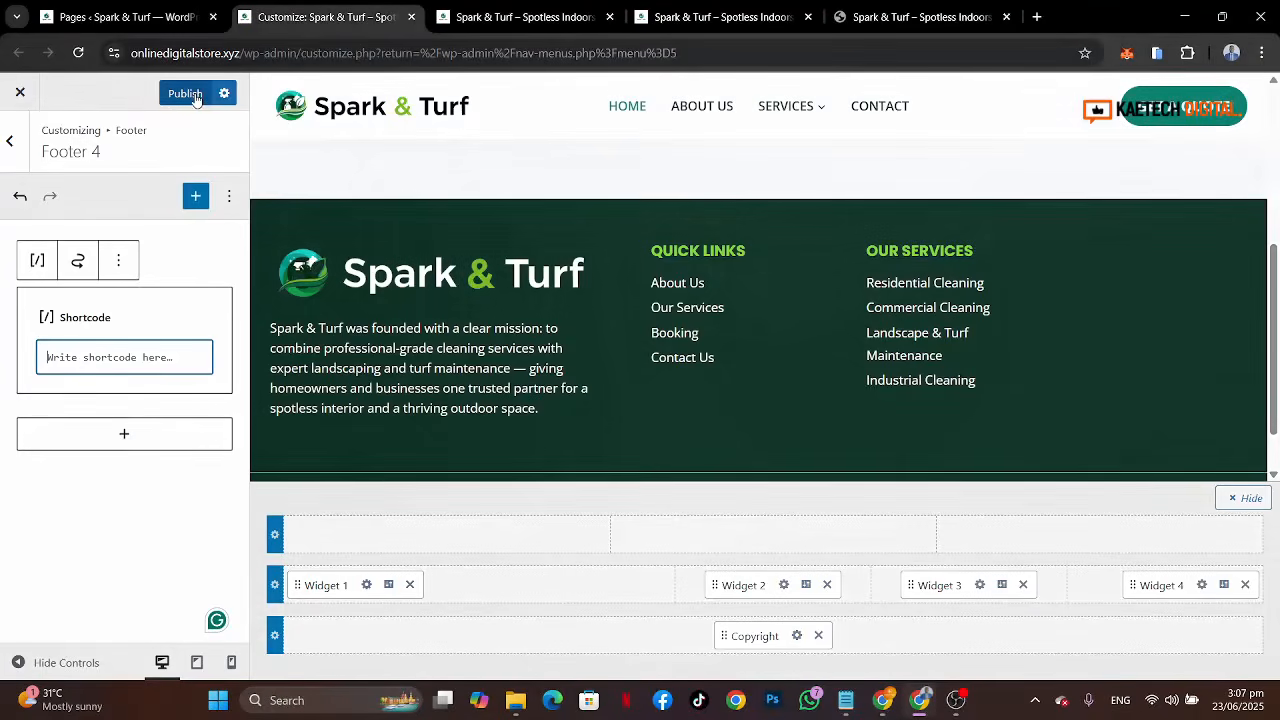
left_click(166, 100)
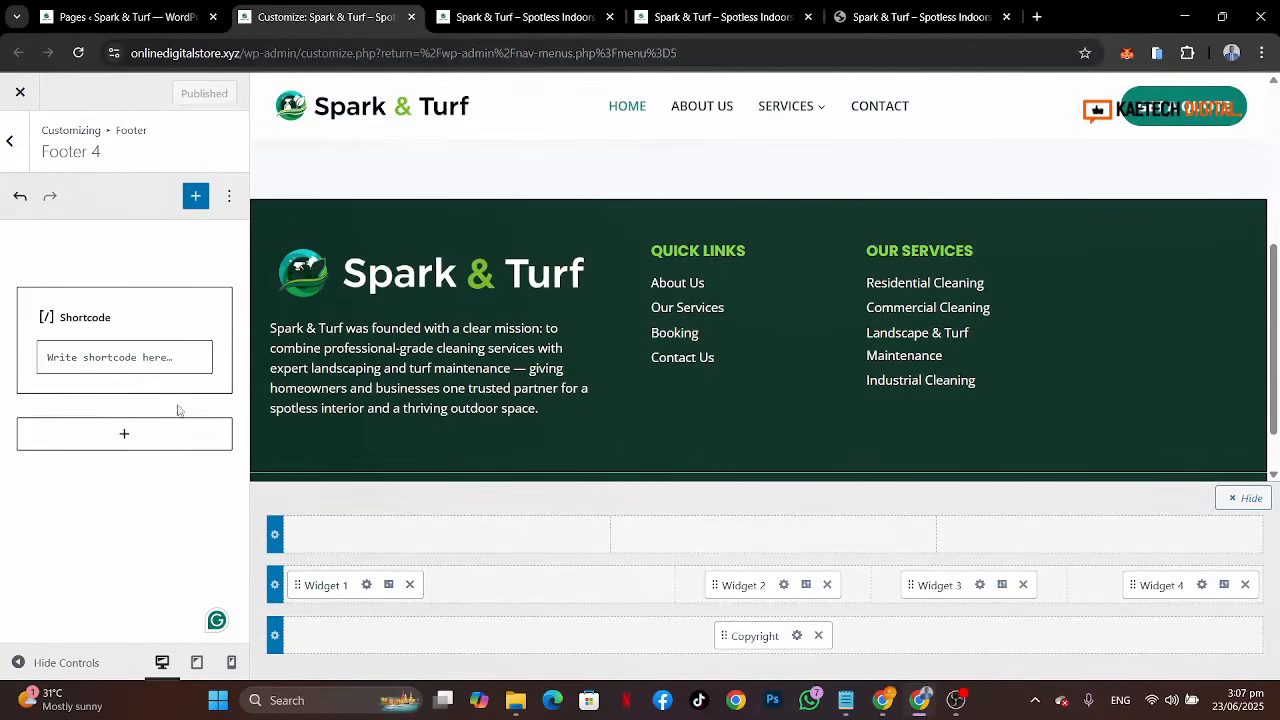
left_click(125, 435)
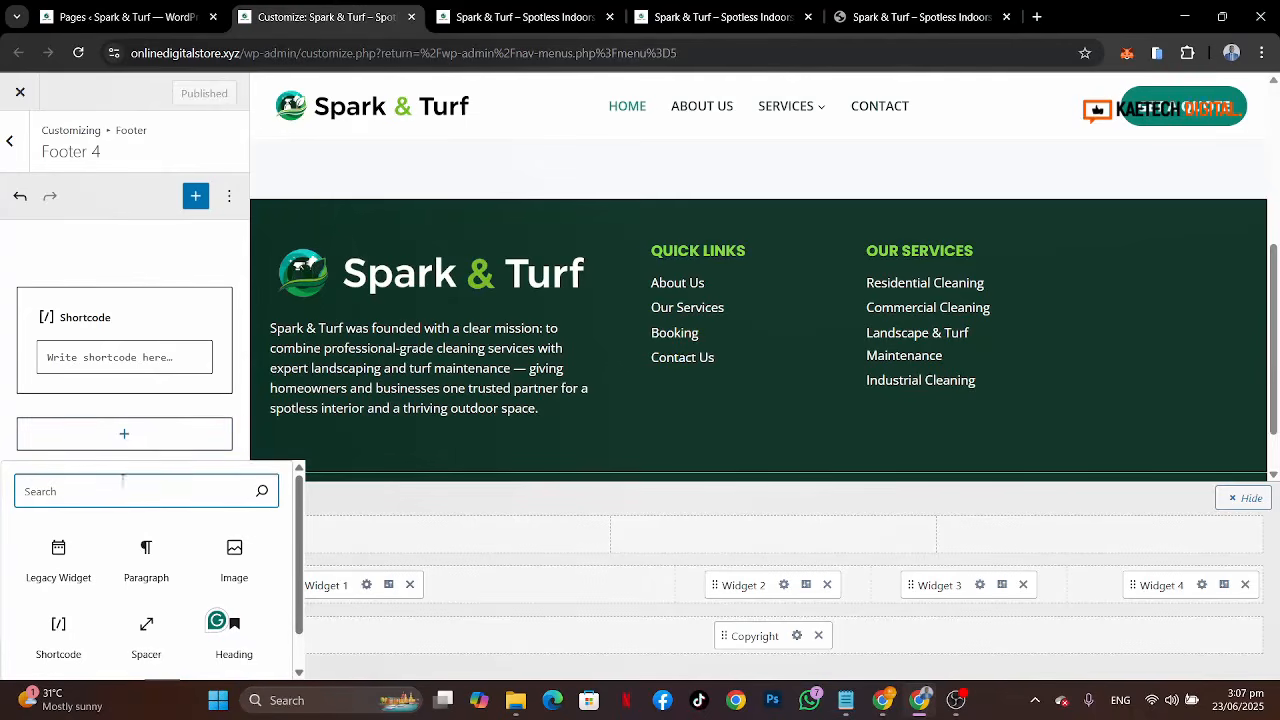
Step: Switch to the reference site tab and select the footer's Contact Us heading text
left_click(915, 17)
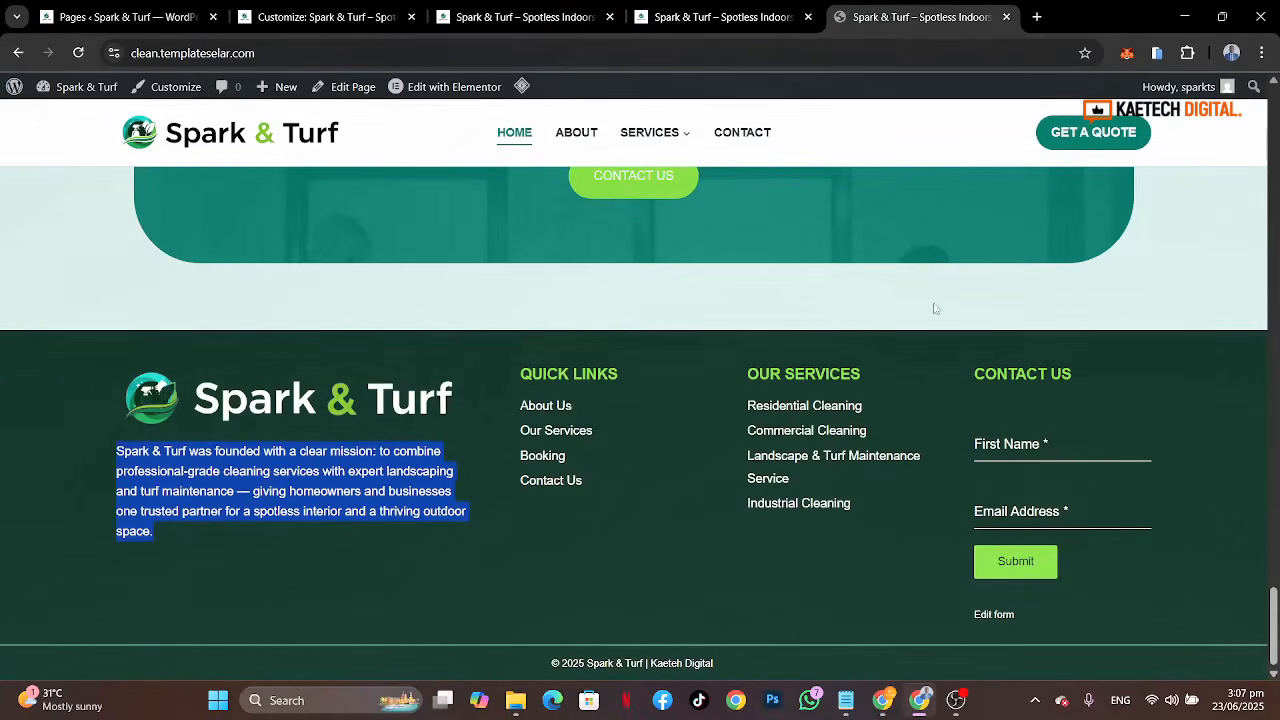
left_click_drag(1086, 372, 970, 380)
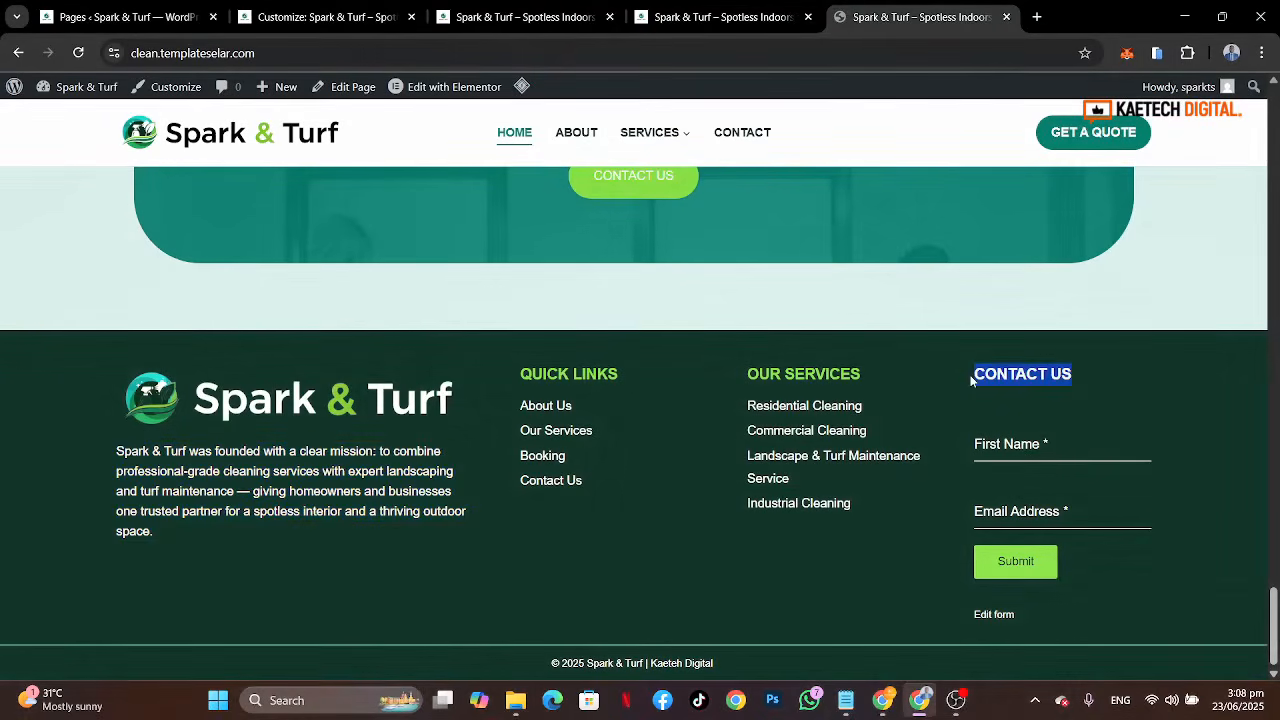
Step: Create a new menu named CONTACT US on the Menus admin page
left_click(120, 14)
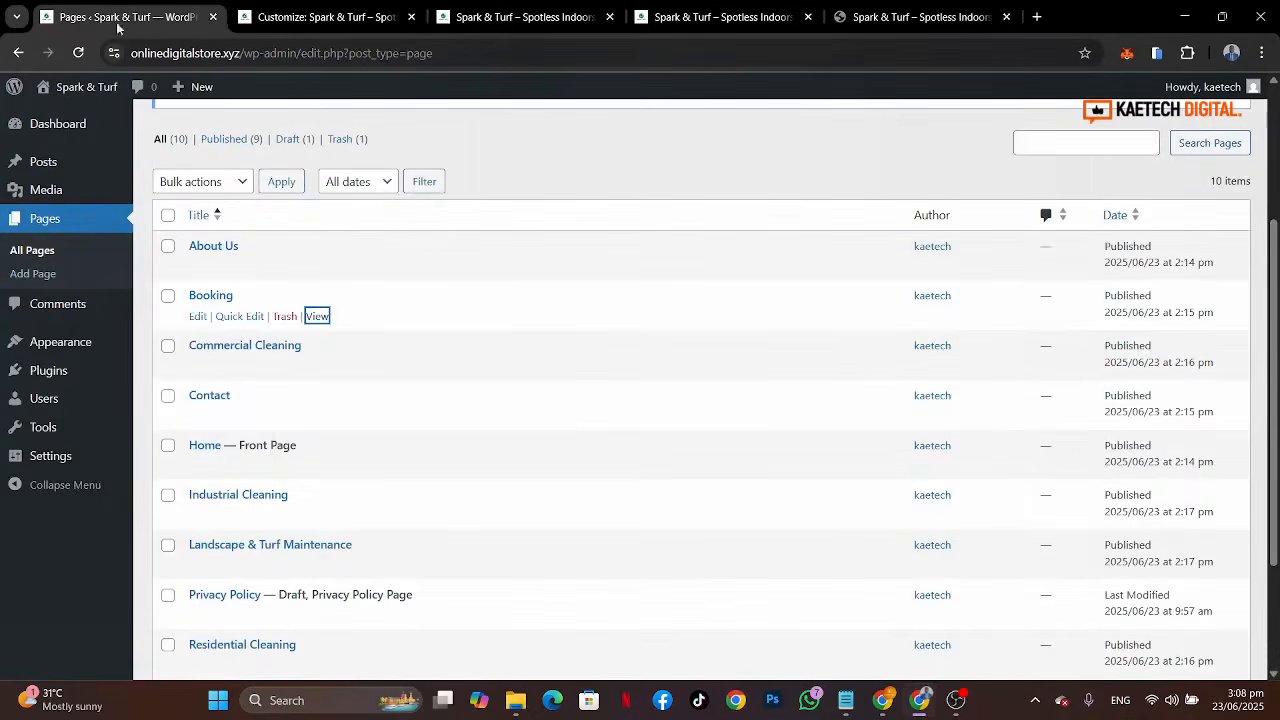
mouse_move(63, 345)
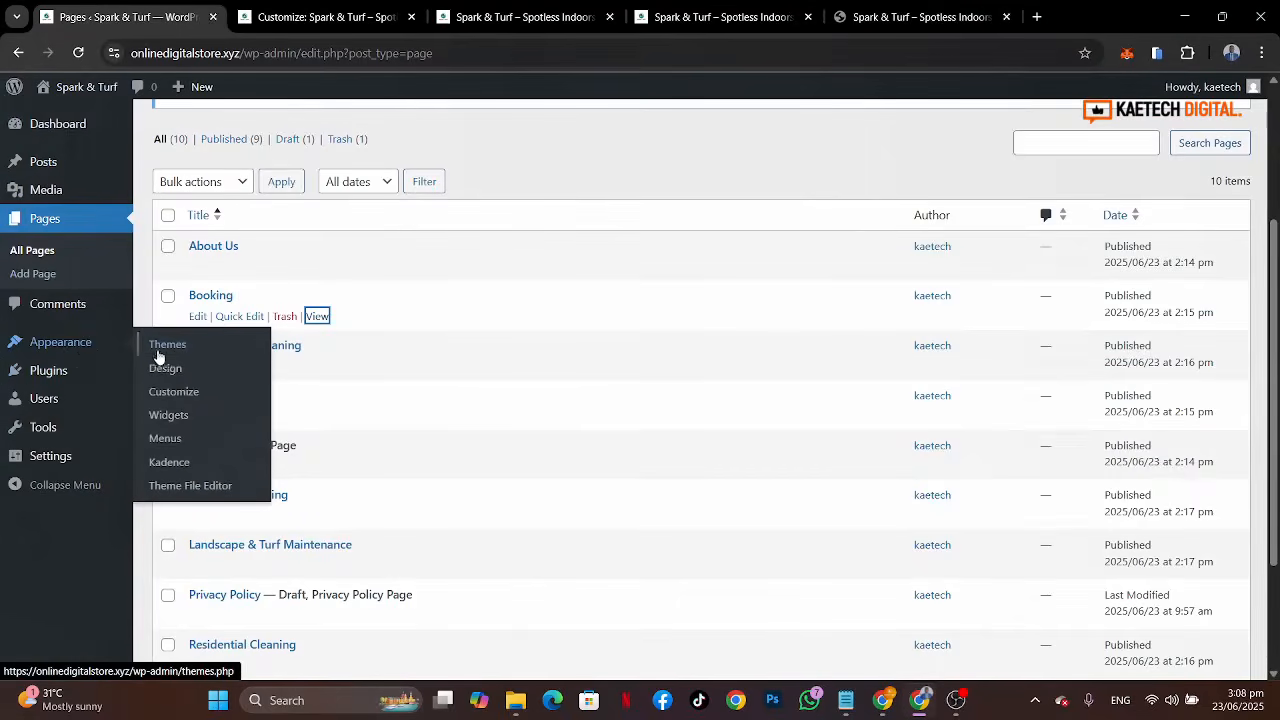
left_click(165, 441)
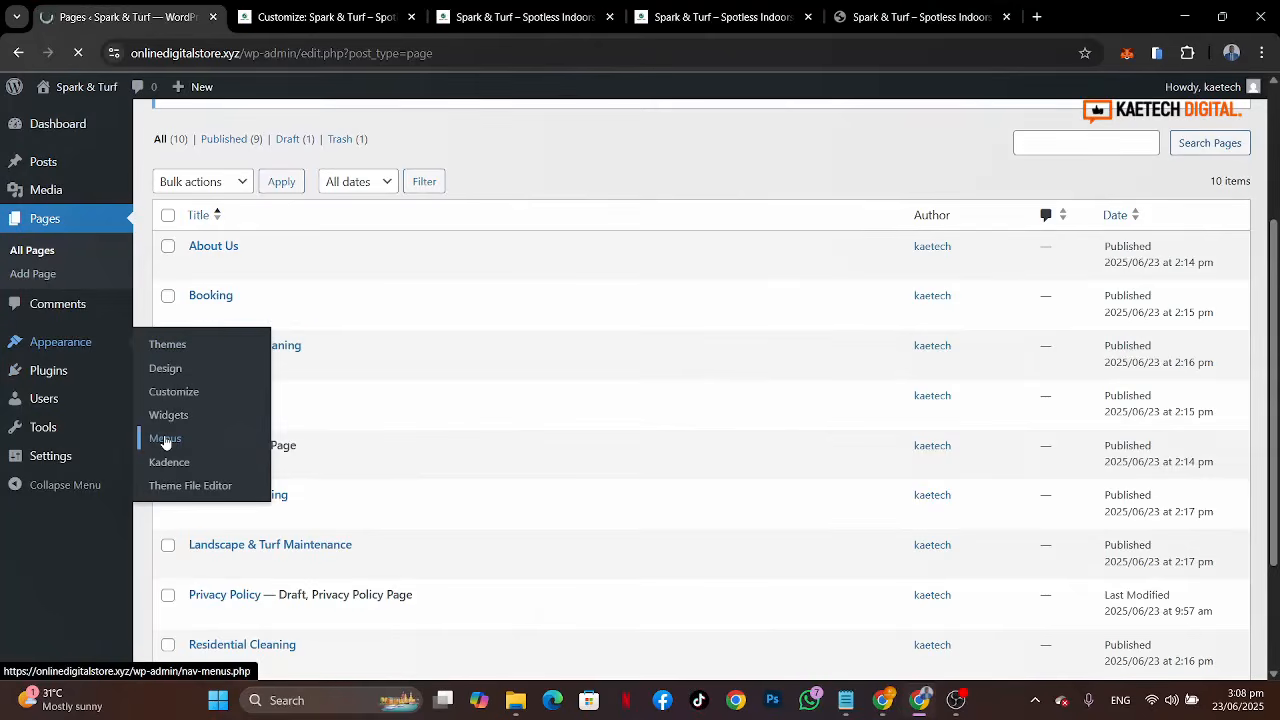
scroll(511, 440, "down", 2)
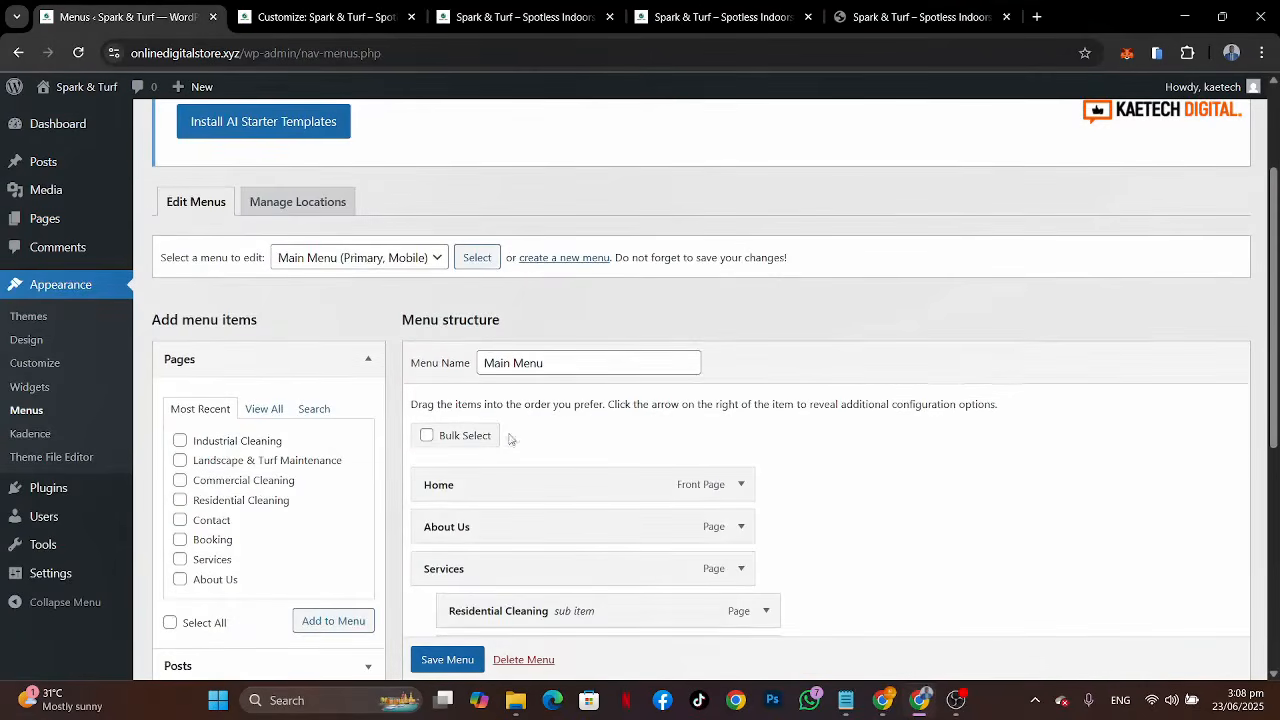
left_click(545, 258)
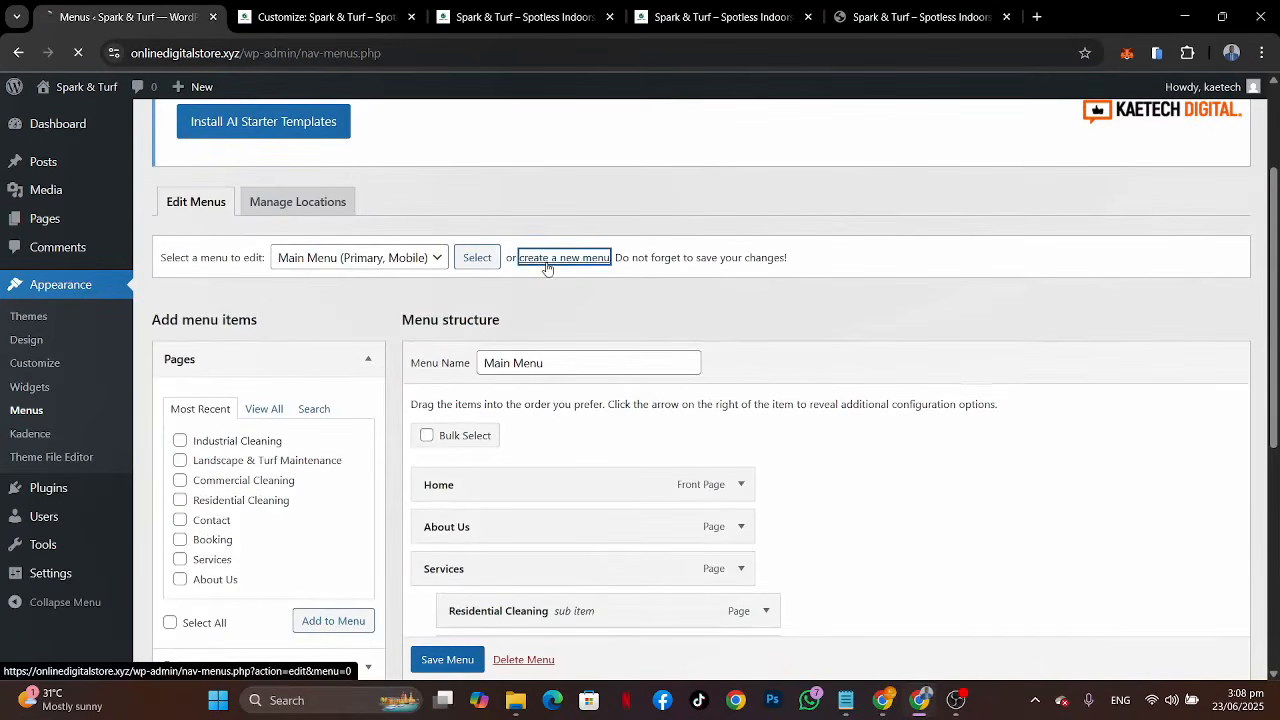
scroll(543, 398, "down", 3)
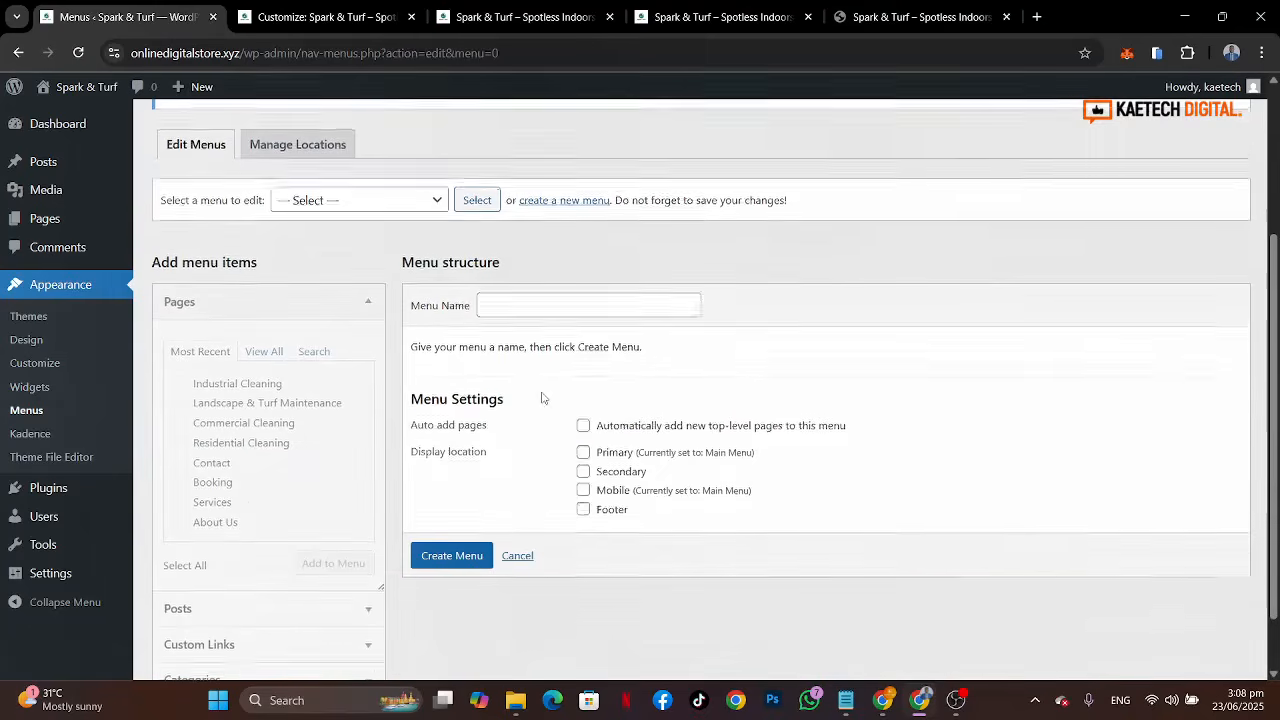
left_click(508, 305)
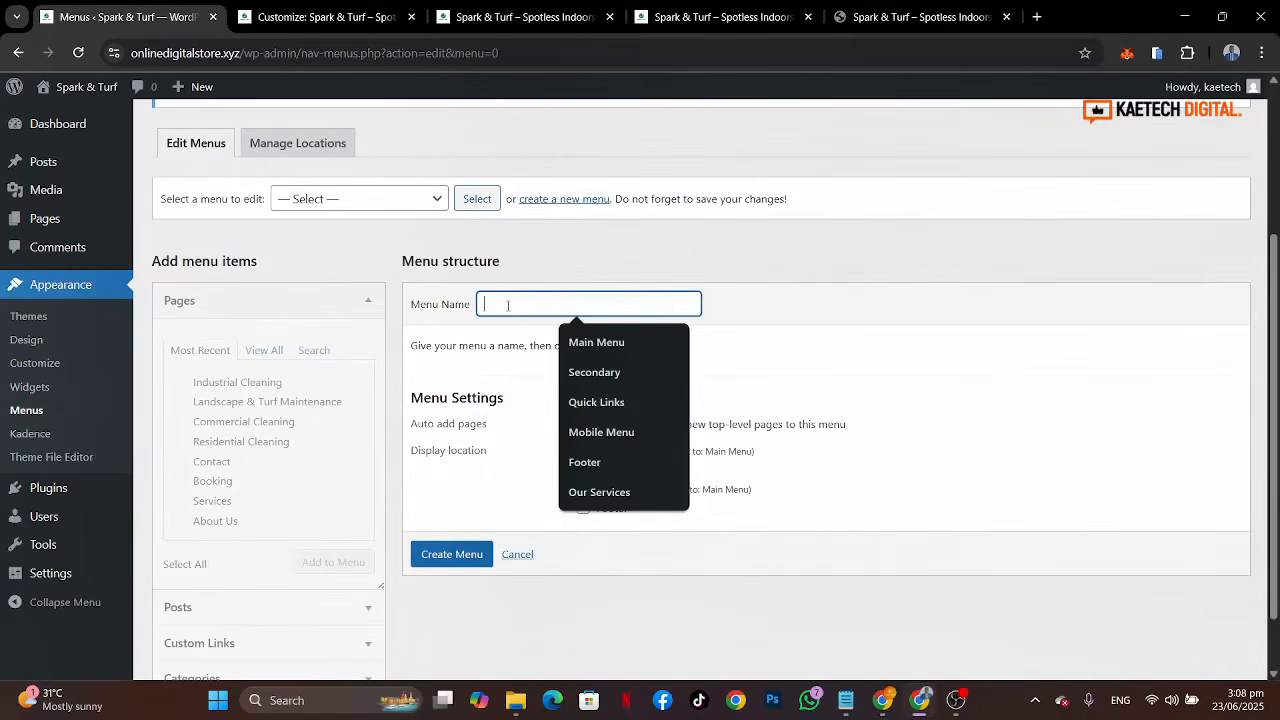
type("CONTACT US")
left_click(601, 341)
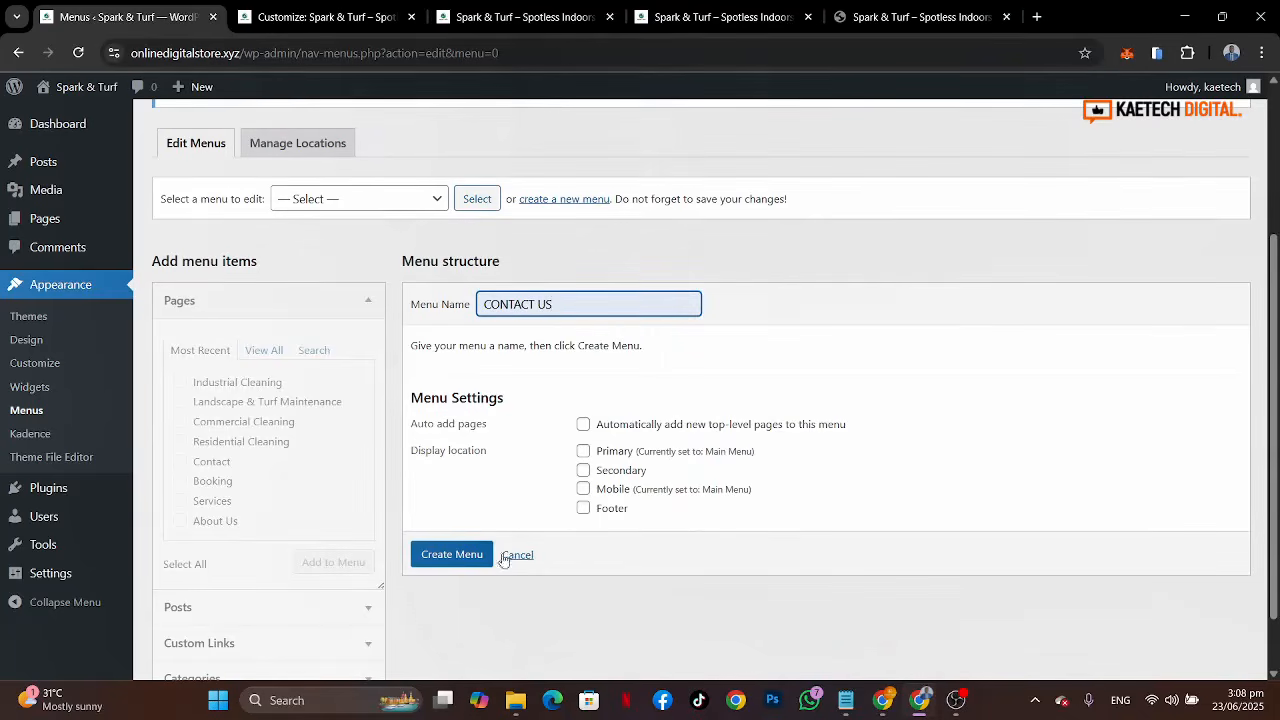
left_click(472, 555)
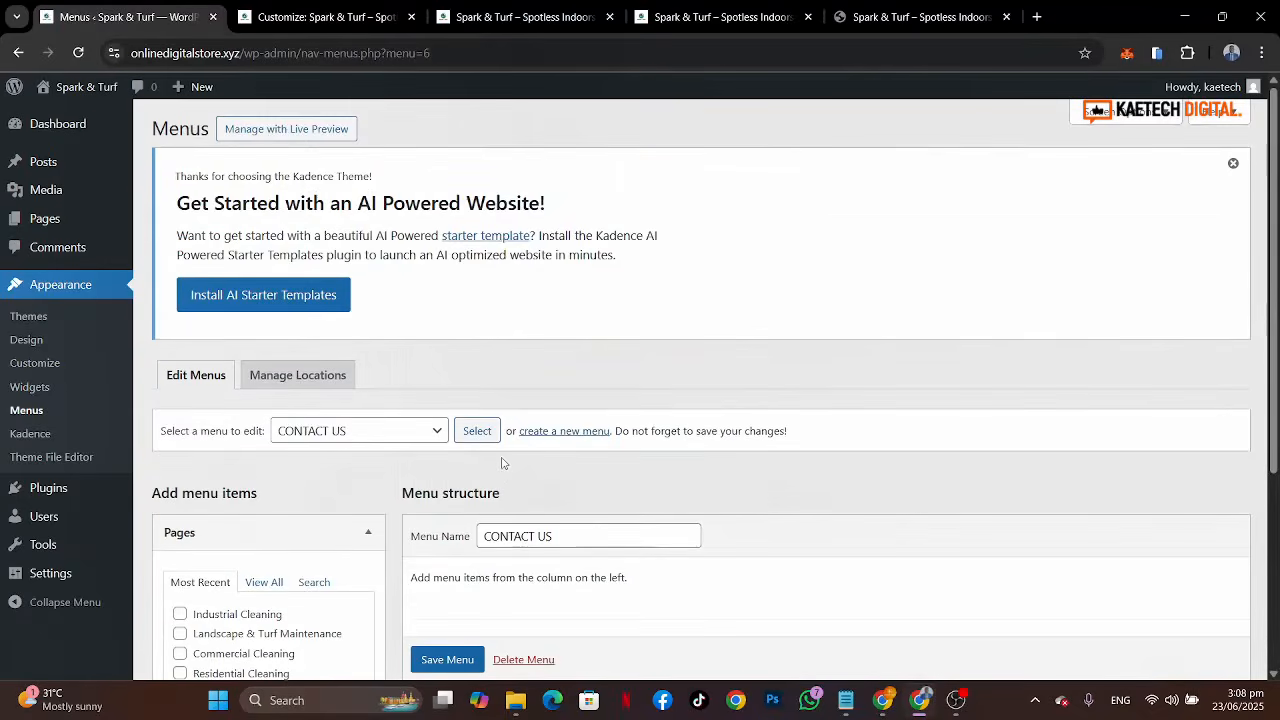
Step: Insert a Navigation Menu block into Footer 4 and select the CONTACT US menu
left_click(350, 24)
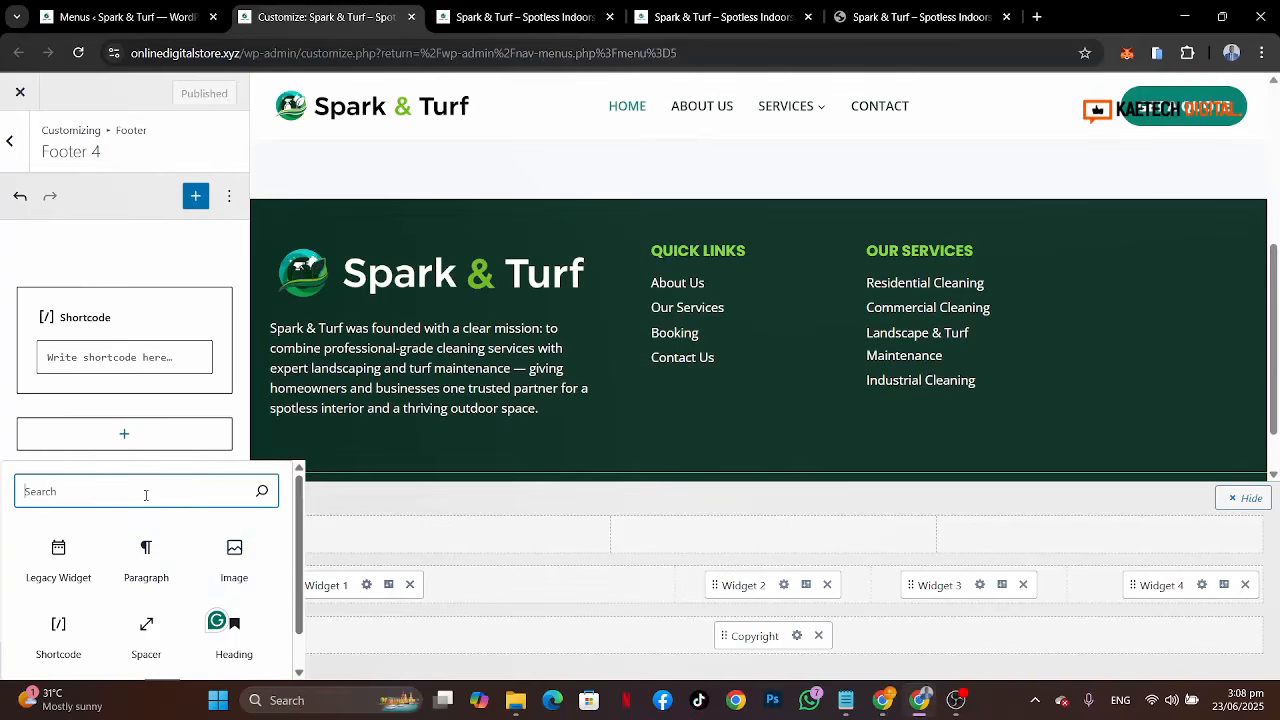
type("nav")
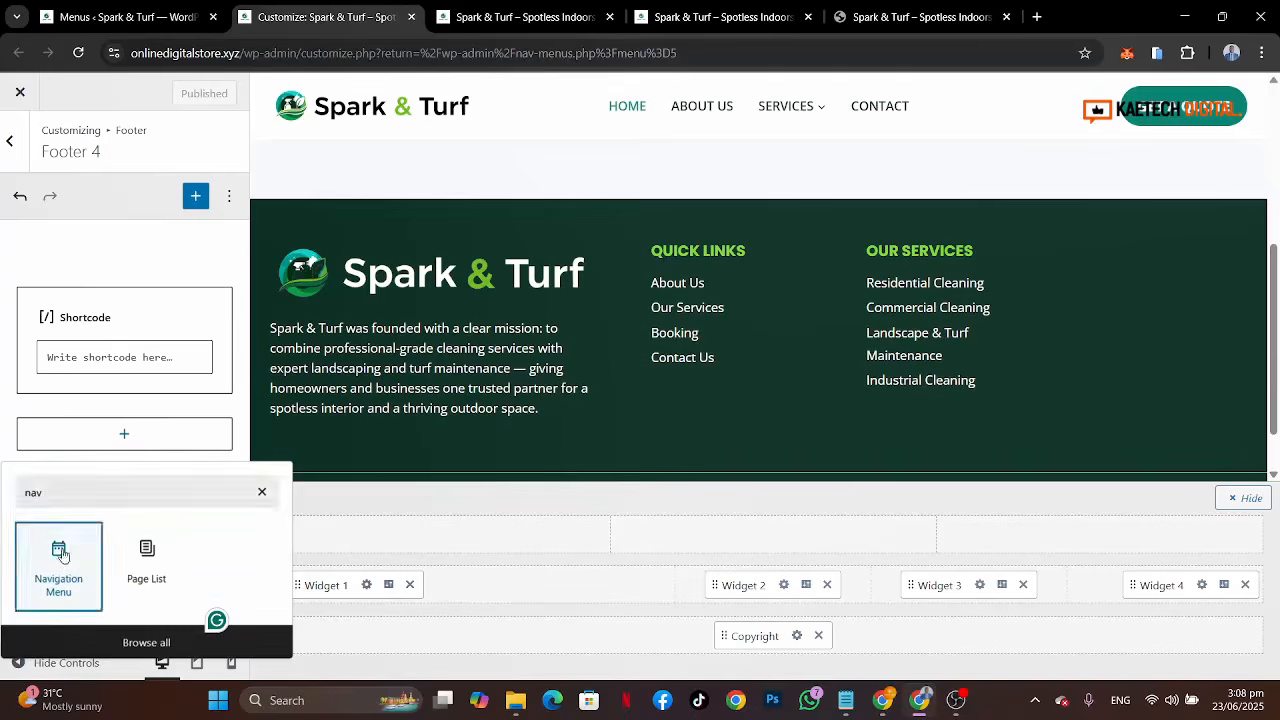
left_click(62, 556)
left_click(89, 568)
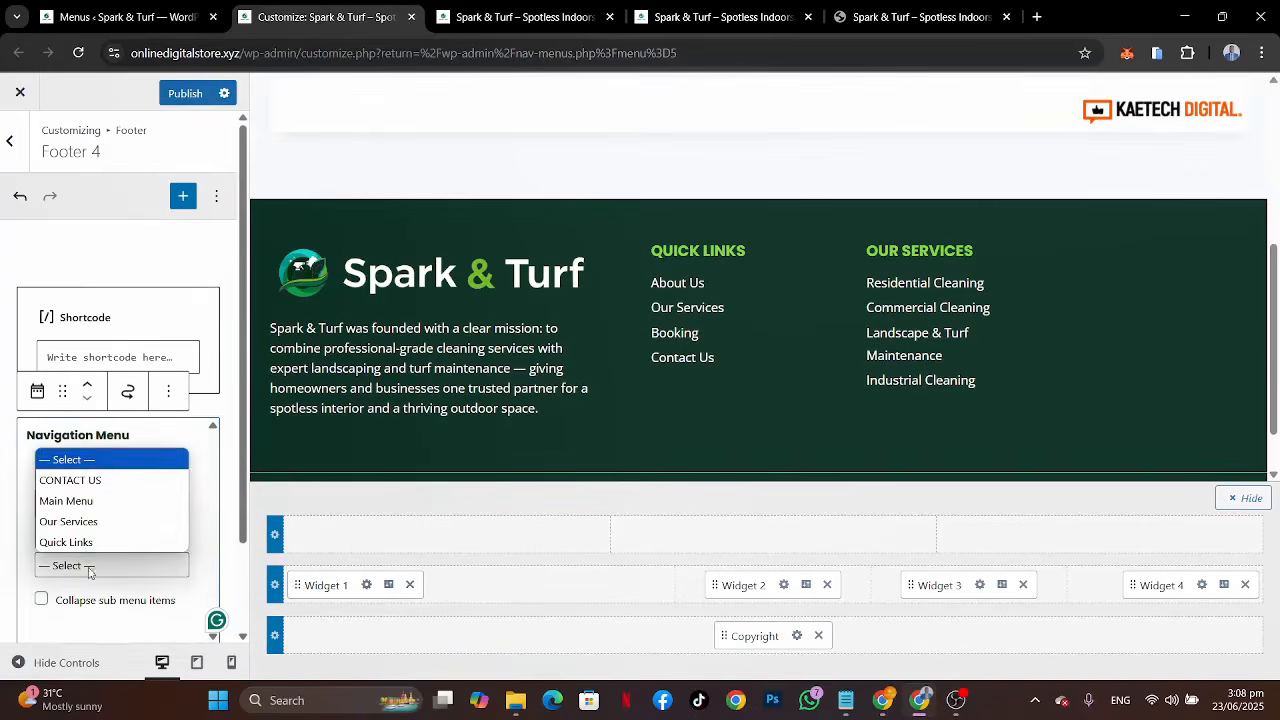
left_click(74, 484)
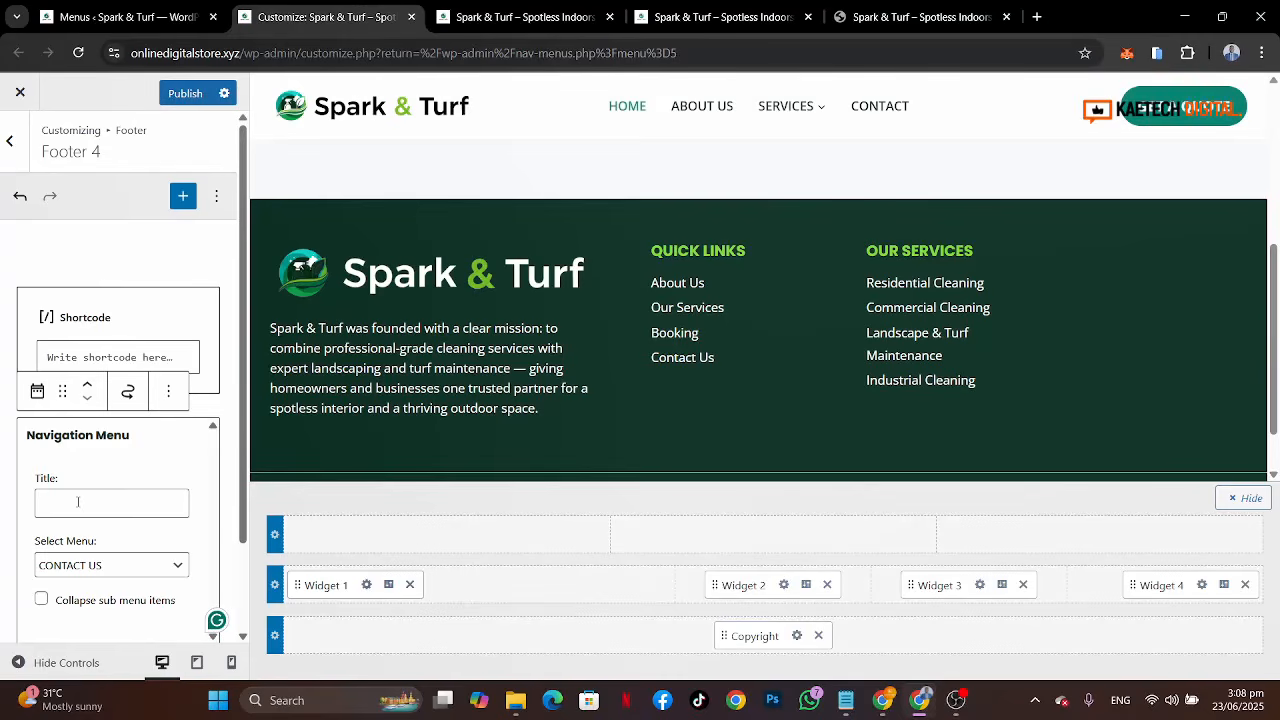
Step: Title the navigation menu widget Contact Us
left_click(78, 502)
type("Con")
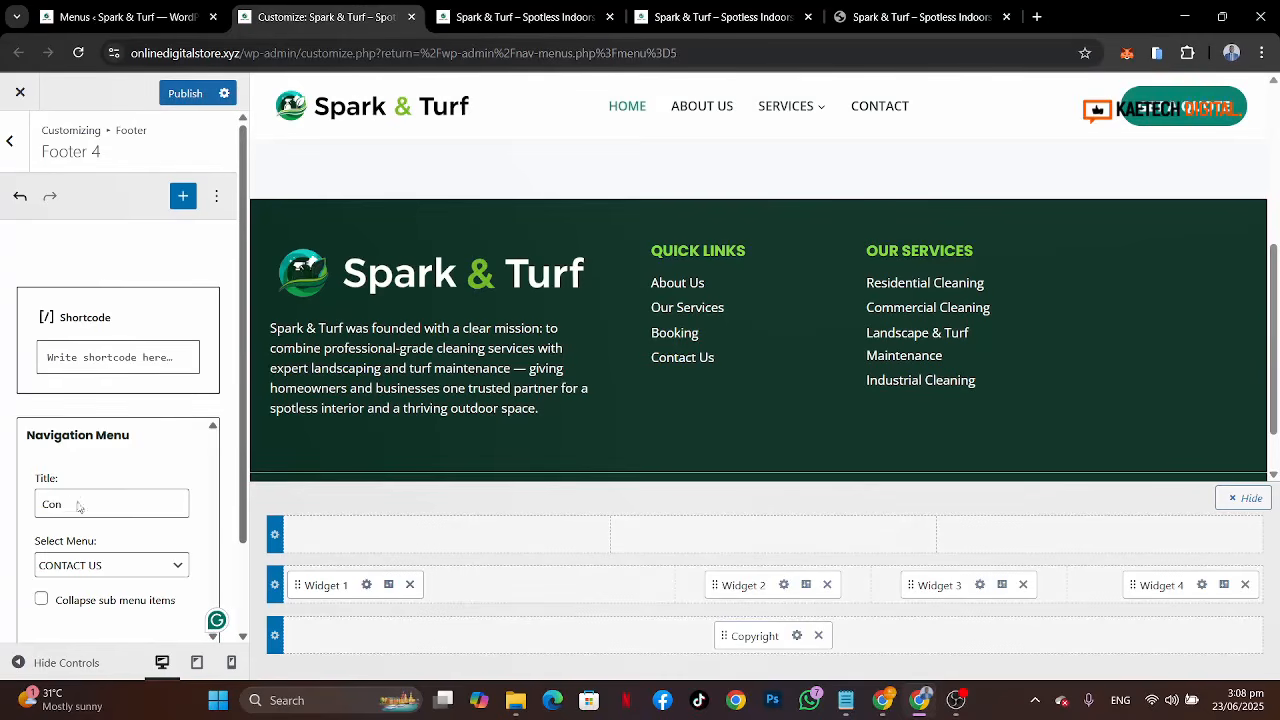
type("tact Us")
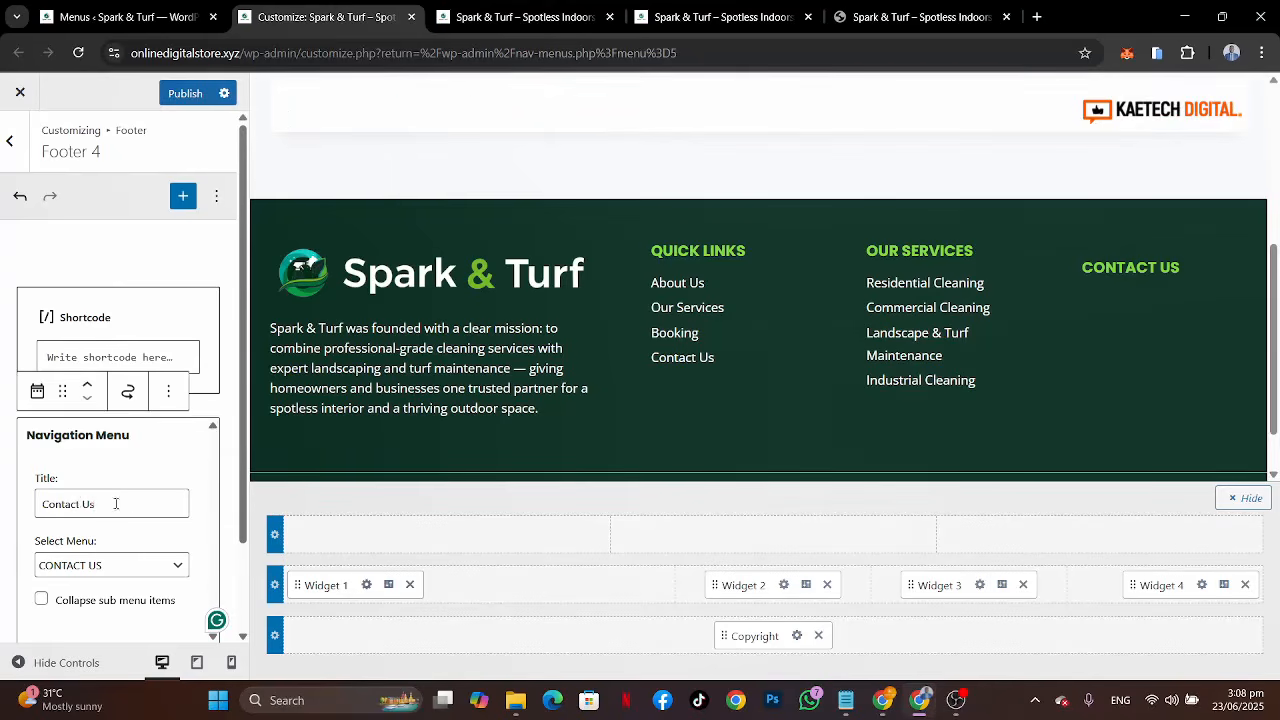
Step: Move the Contact Us navigation menu widget above the shortcode block in Footer 4 and publish the changes
left_click(112, 428)
left_click(87, 385)
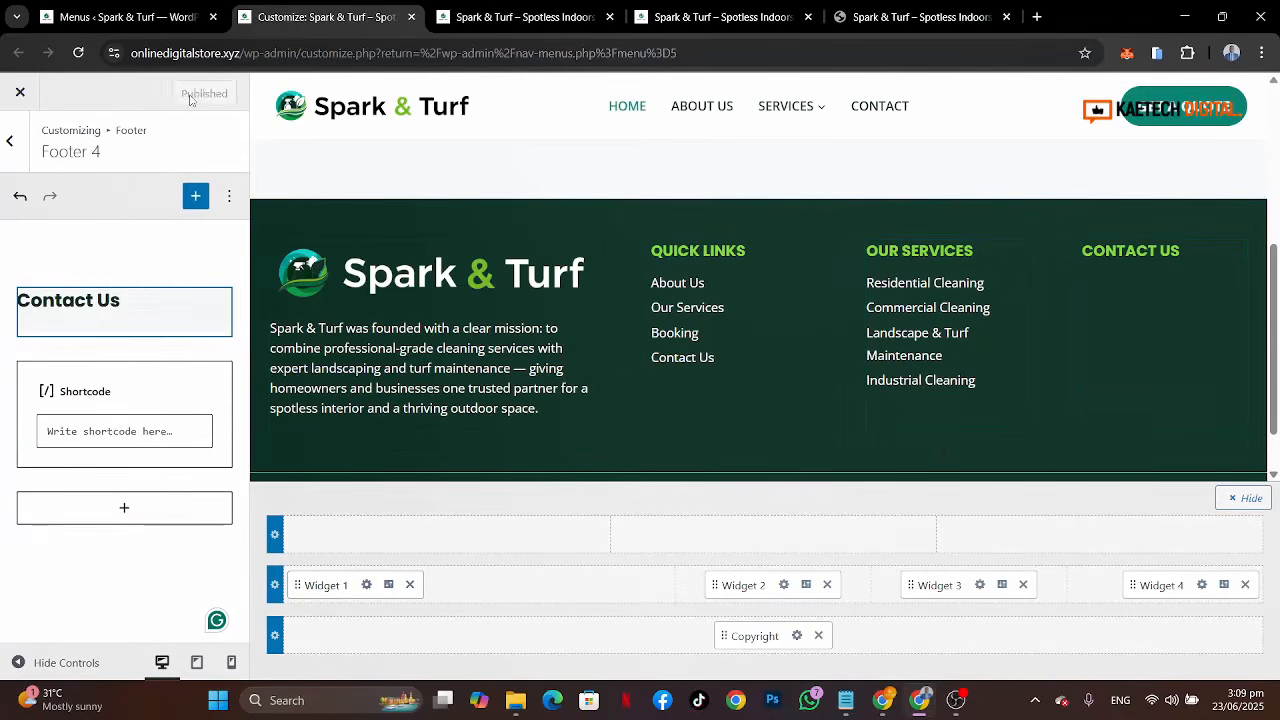
Step: Reload the live site tab to view the updated footer
left_click(145, 20)
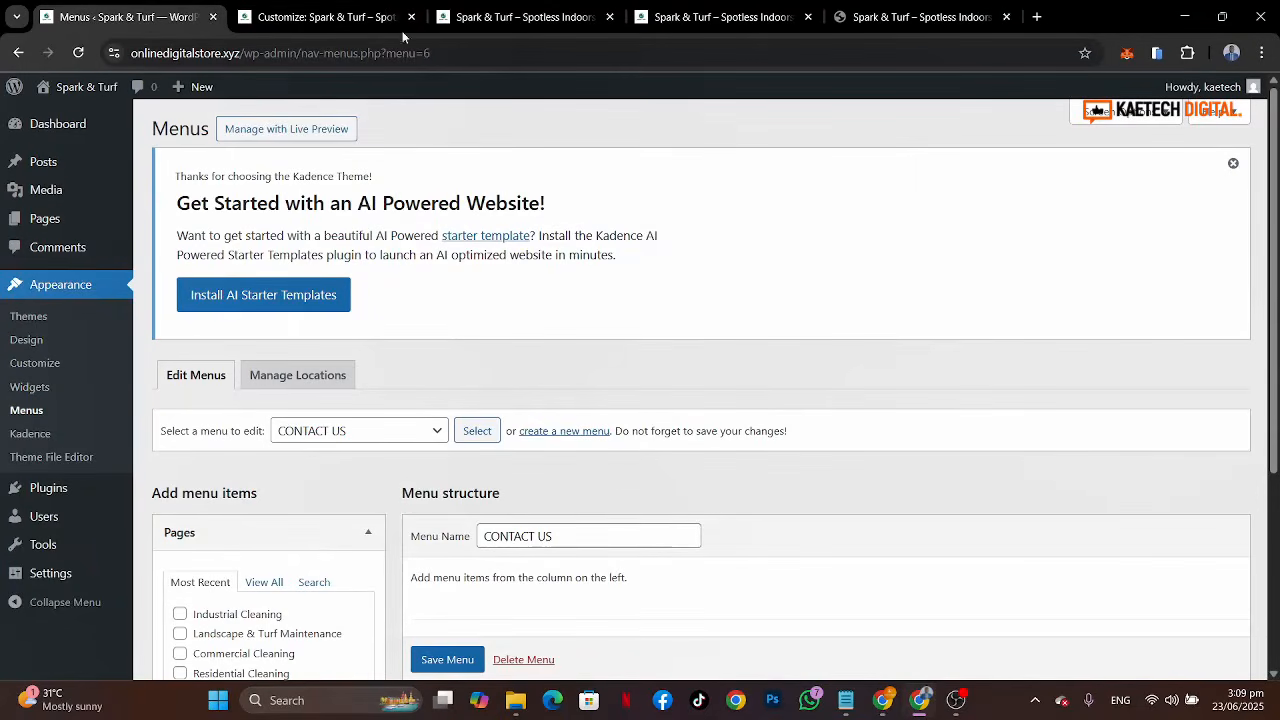
left_click(515, 17)
key("F5")
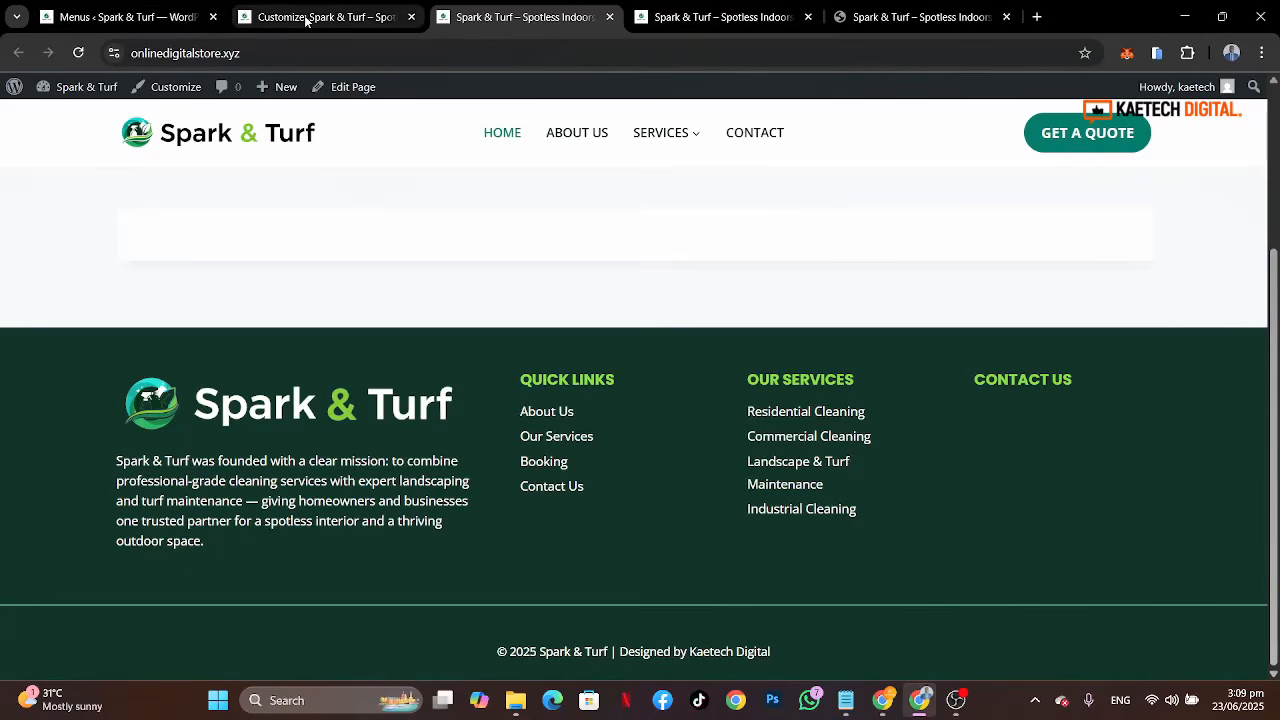
mouse_move(306, 20)
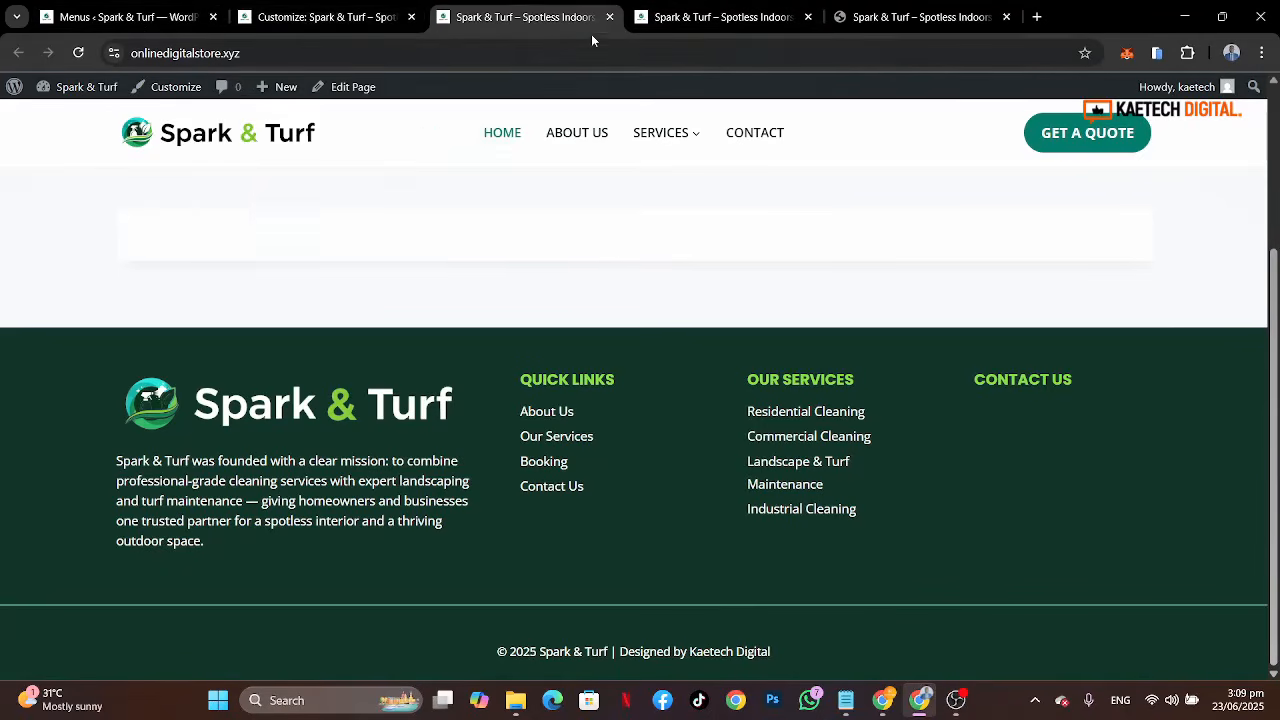
Step: Open the header button settings in the customizer and clear its URL field
left_click(350, 24)
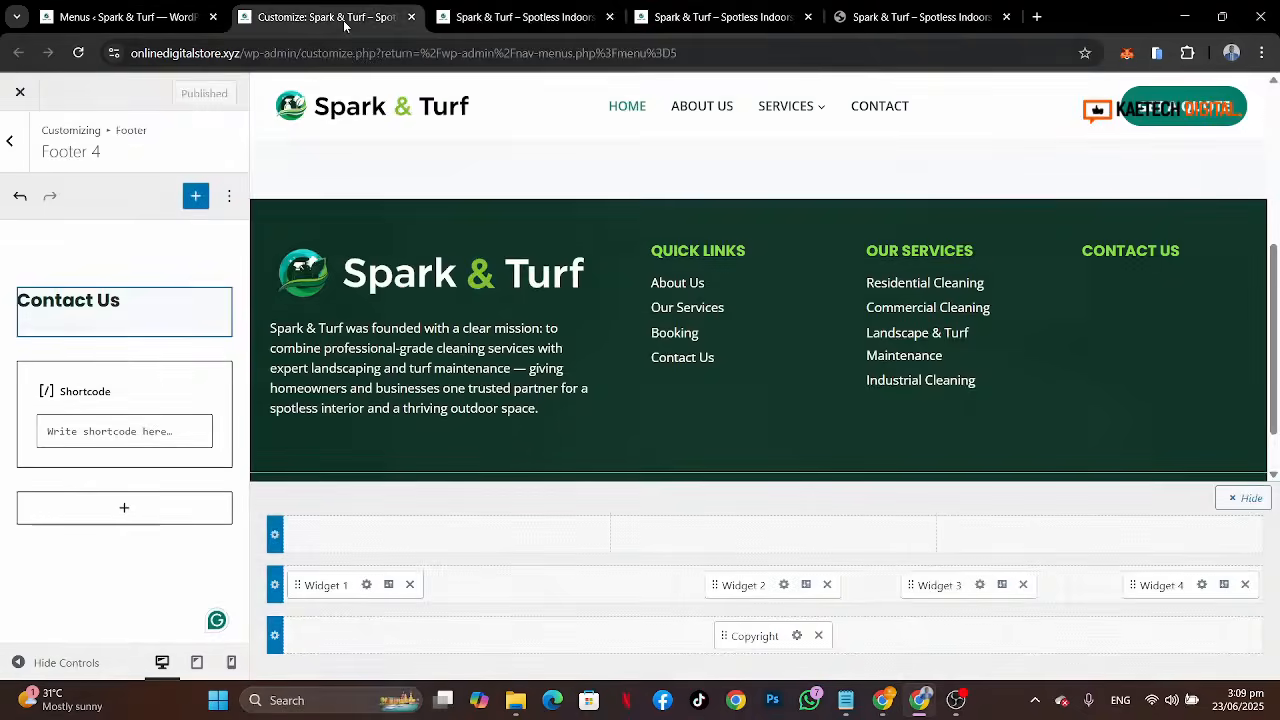
left_click(19, 145)
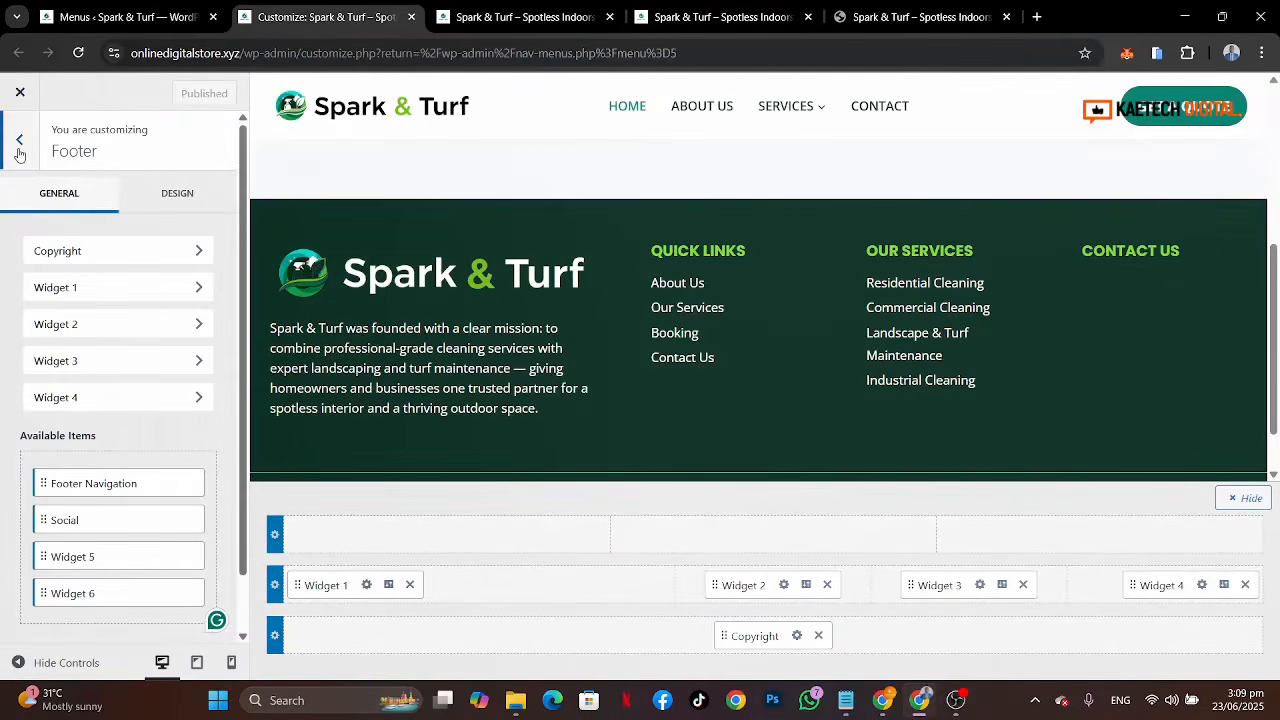
left_click(19, 145)
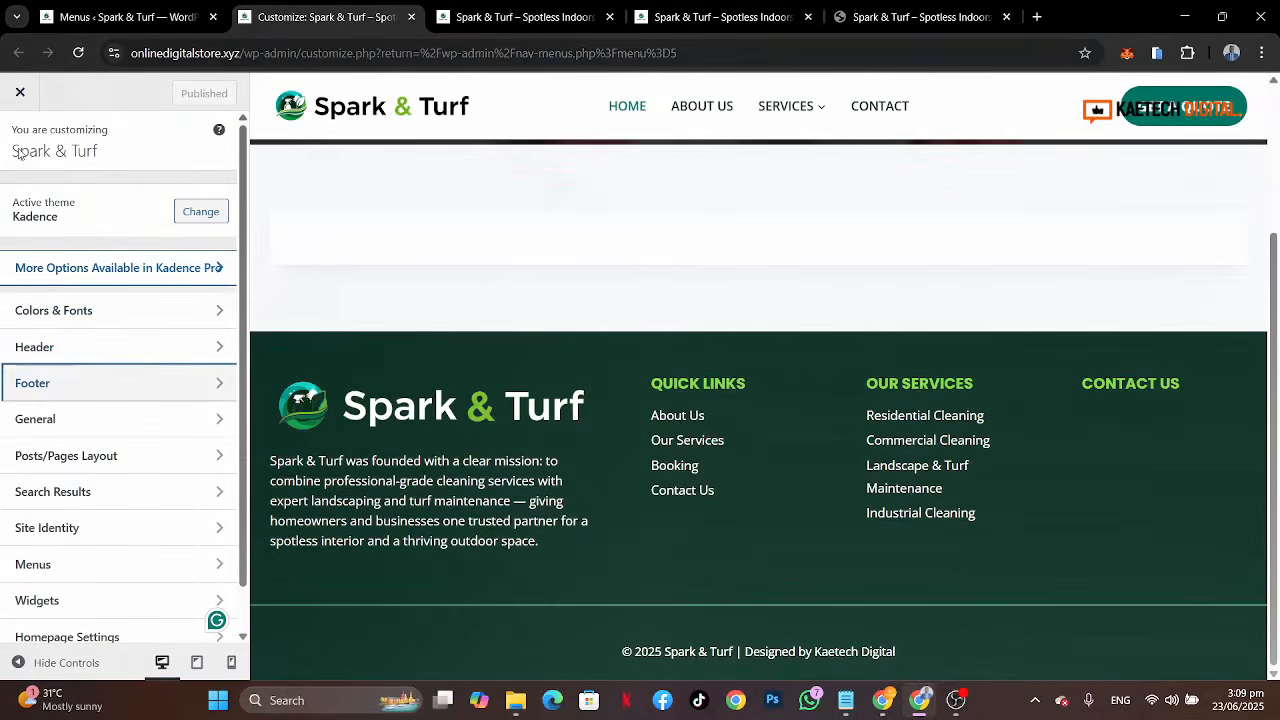
left_click(89, 348)
left_click(1223, 595)
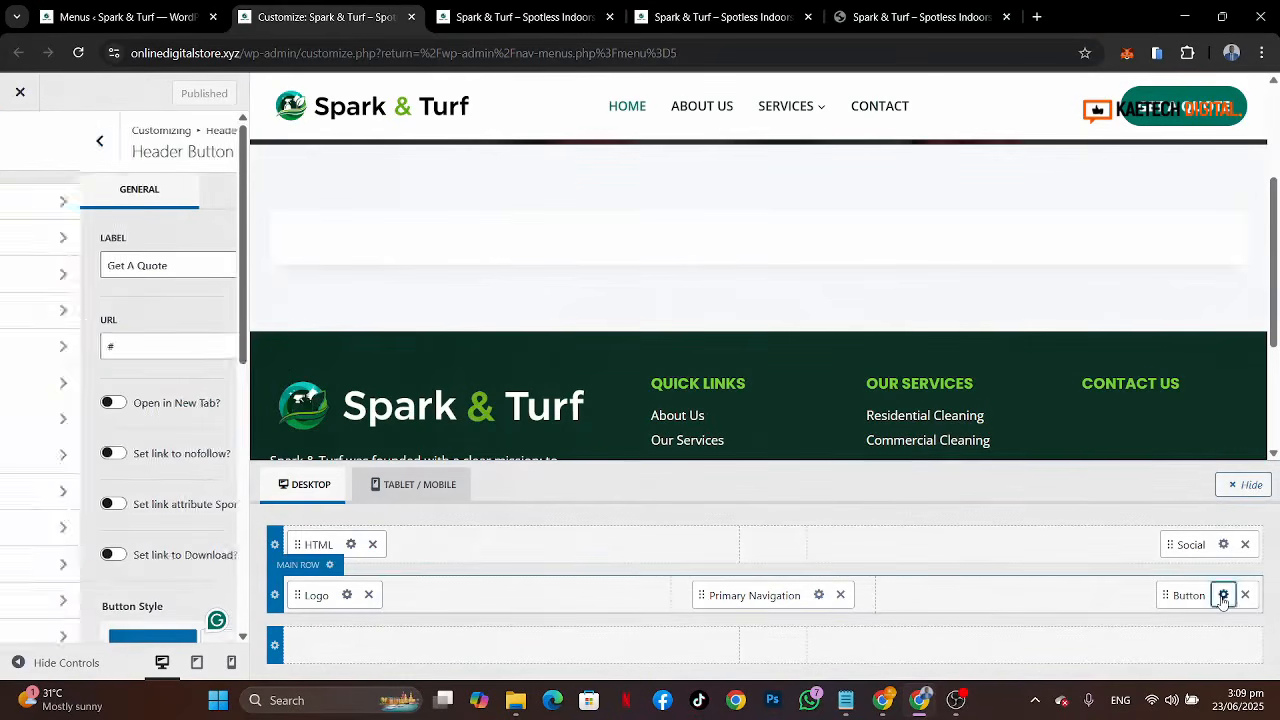
double_click(68, 356)
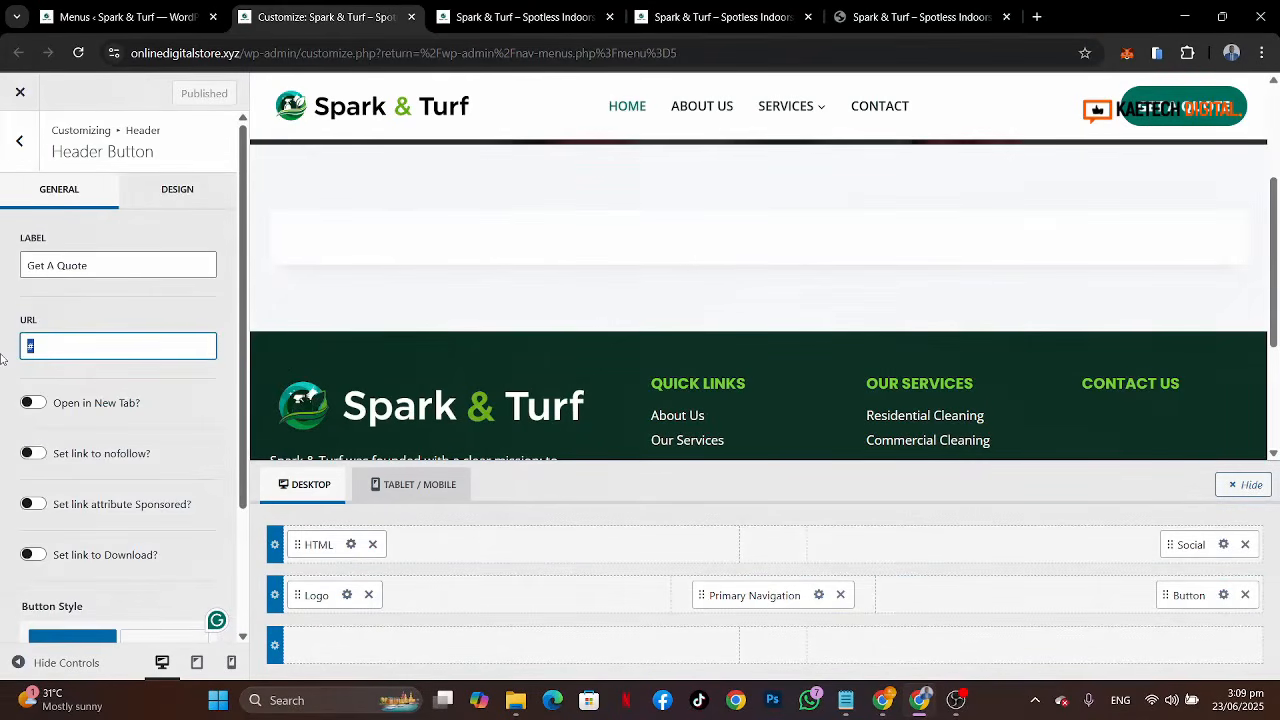
key("ctrl+v")
key("ctrl+a")
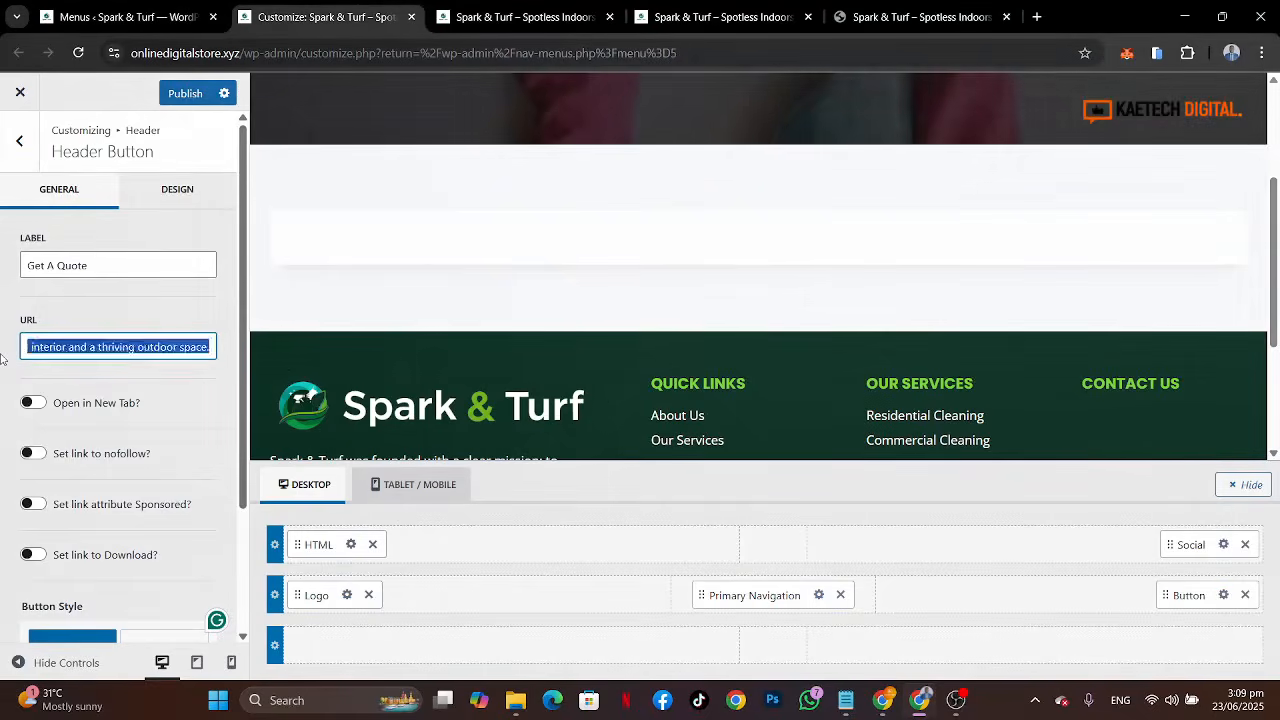
key("BackSpace")
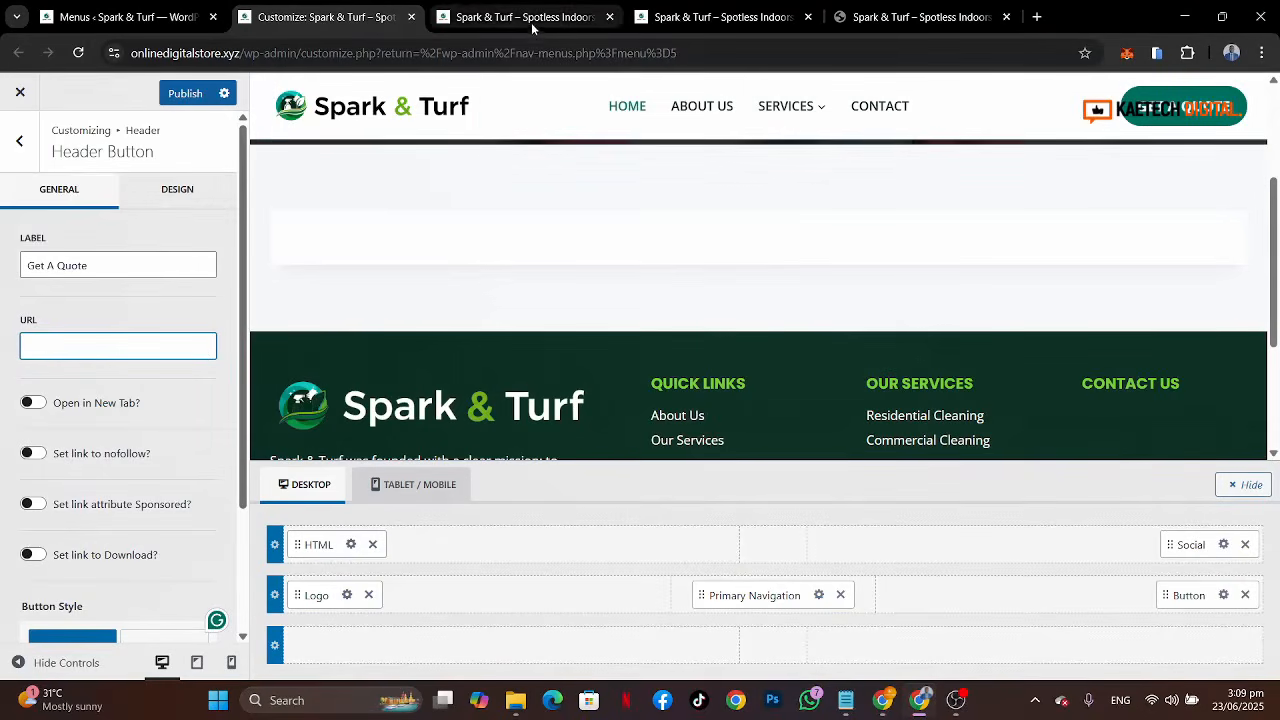
left_click(532, 20)
left_click(294, 53)
key("ctrl+c")
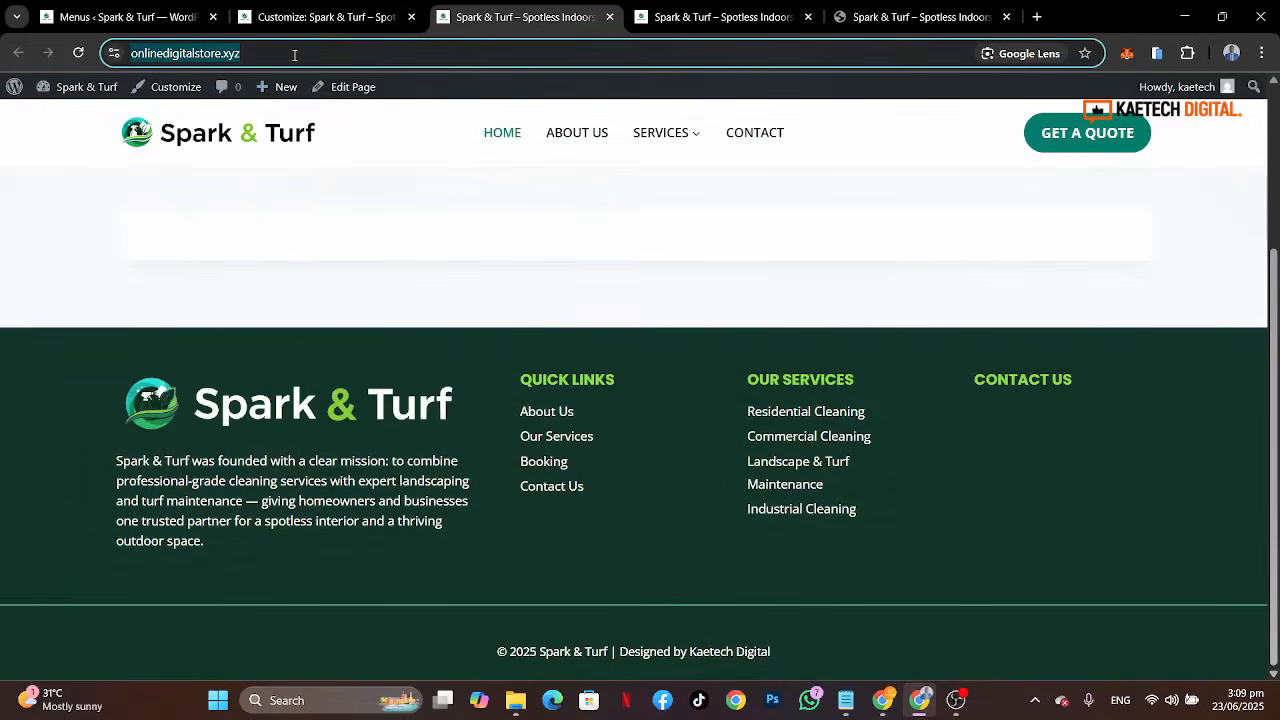
left_click(291, 18)
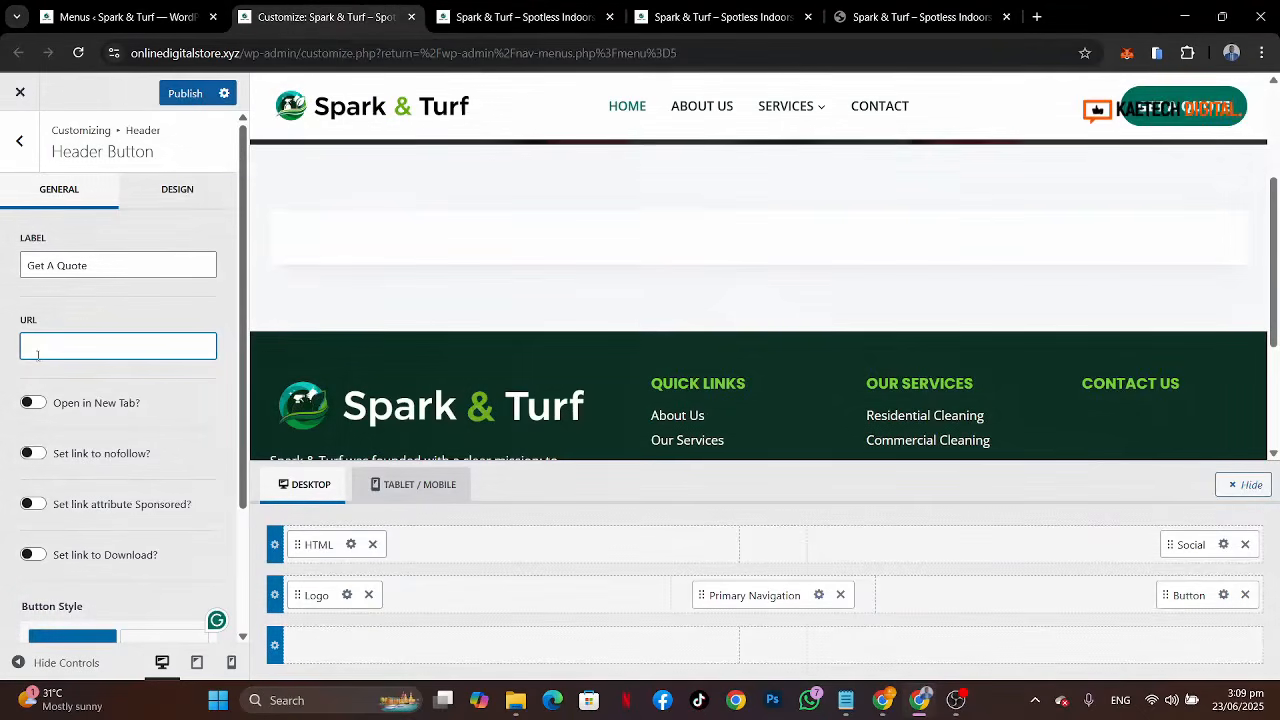
key("ctrl+v")
type("bo")
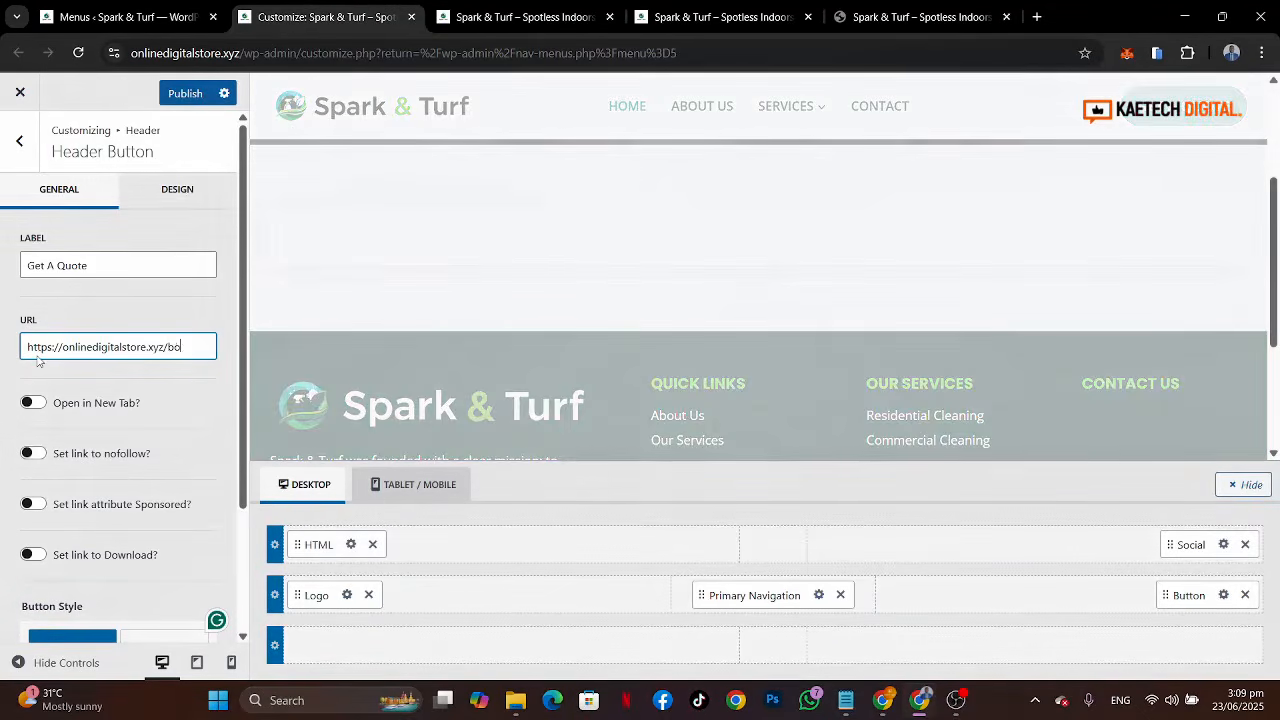
type("oking/")
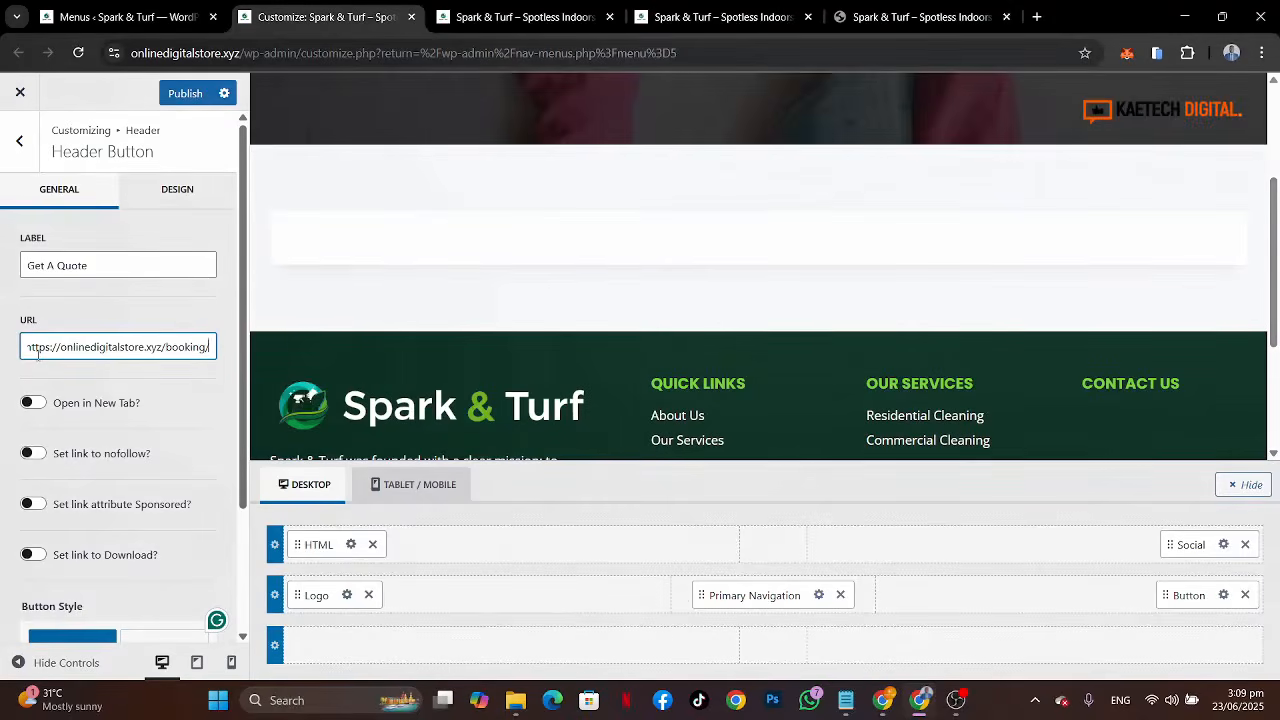
left_click(186, 93)
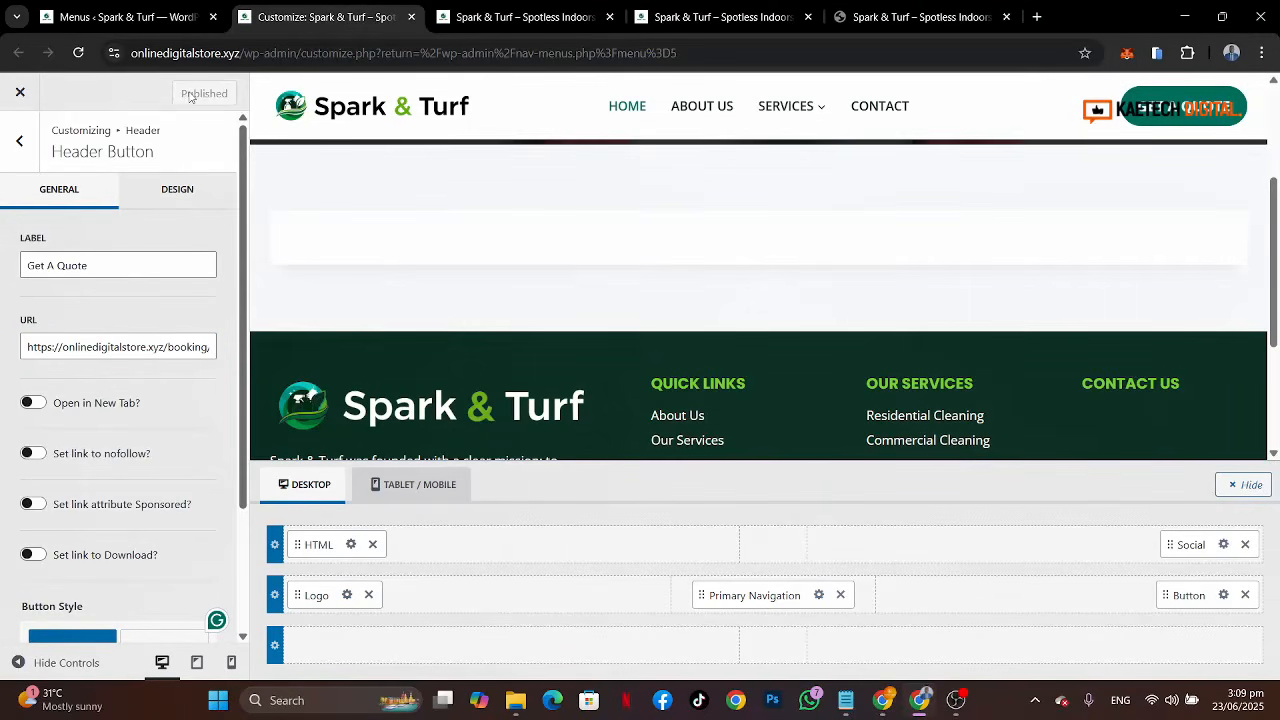
Step: Exit the customizer, dismiss the Kadence AI notices on the Menus pages, and reopen Customize
left_click(17, 100)
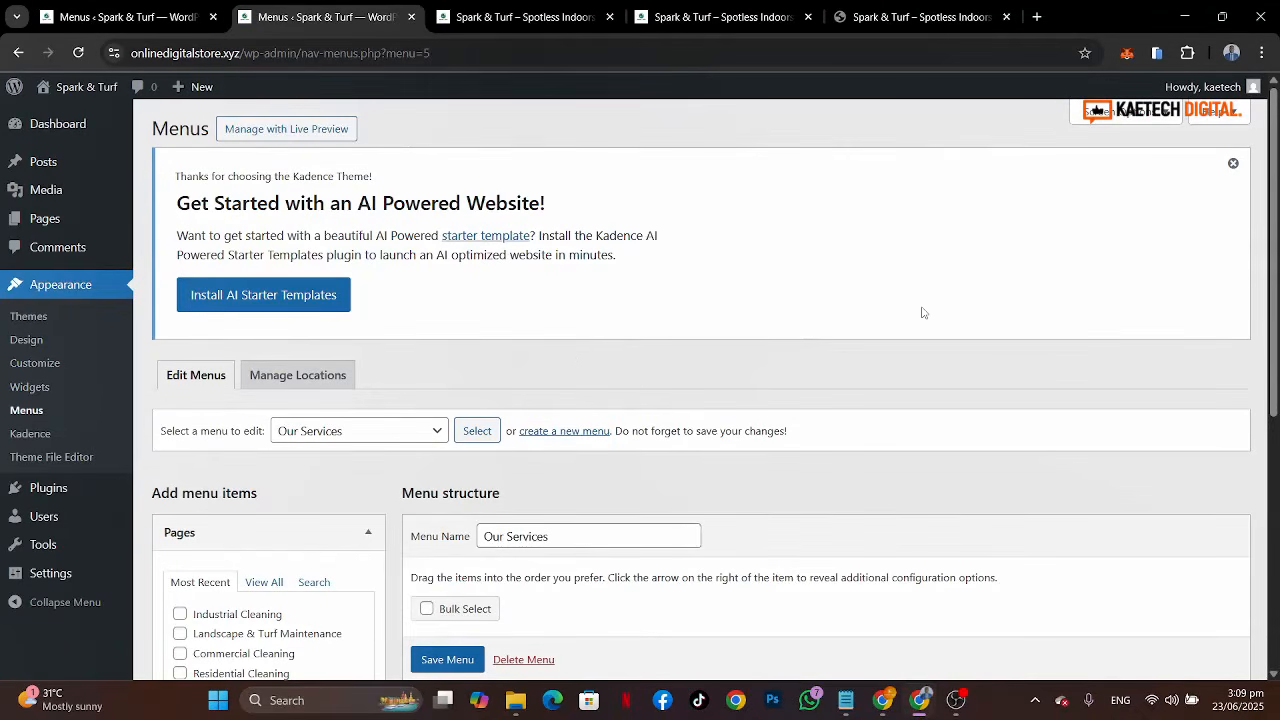
left_click(1233, 163)
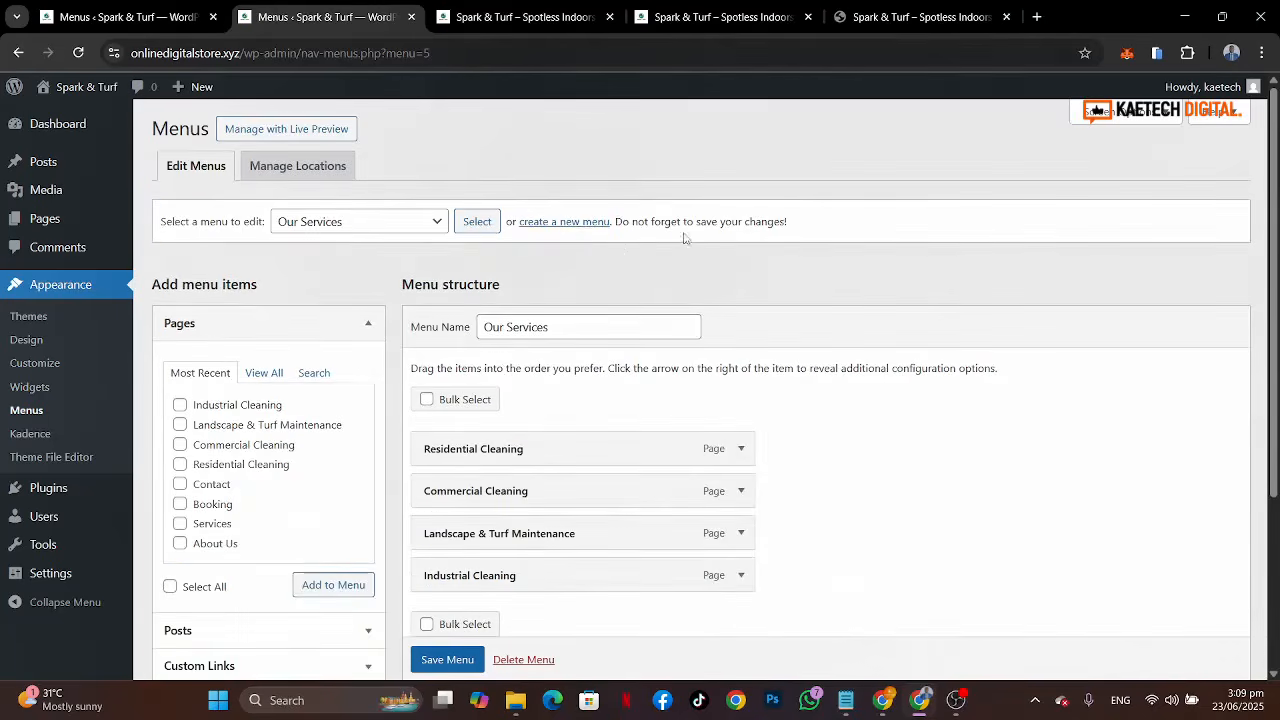
left_click(33, 365)
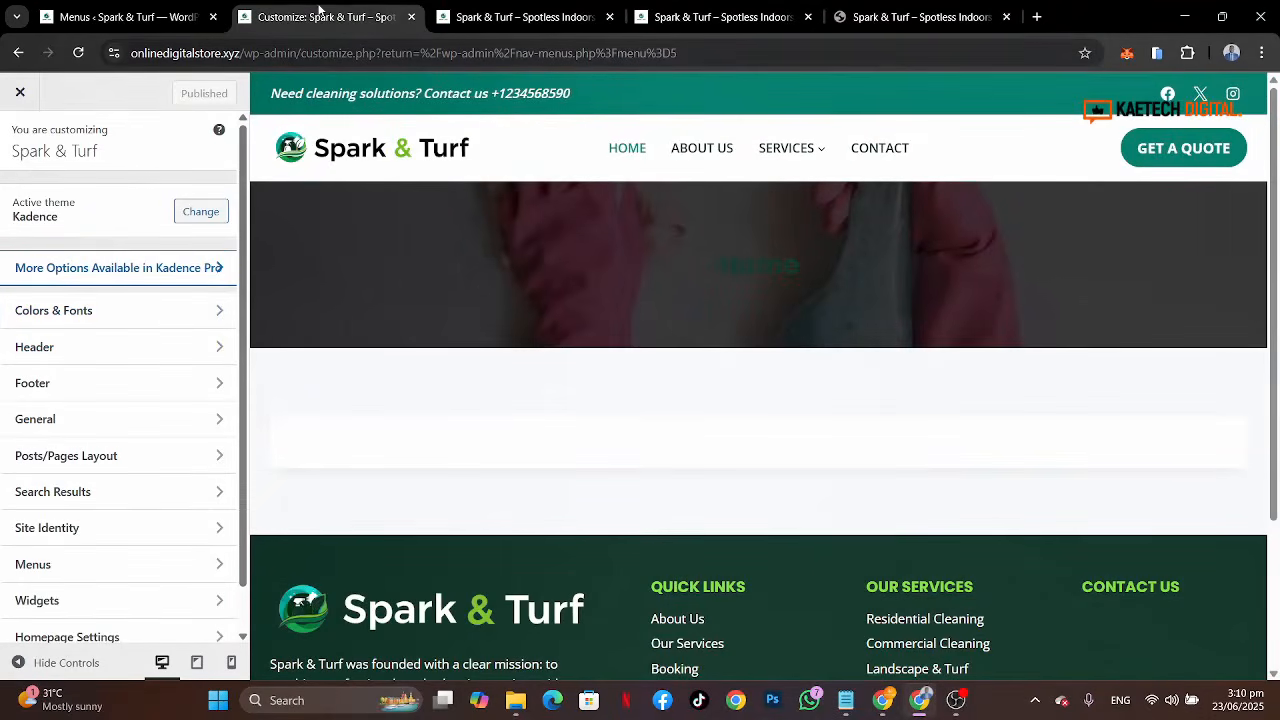
left_click(120, 20)
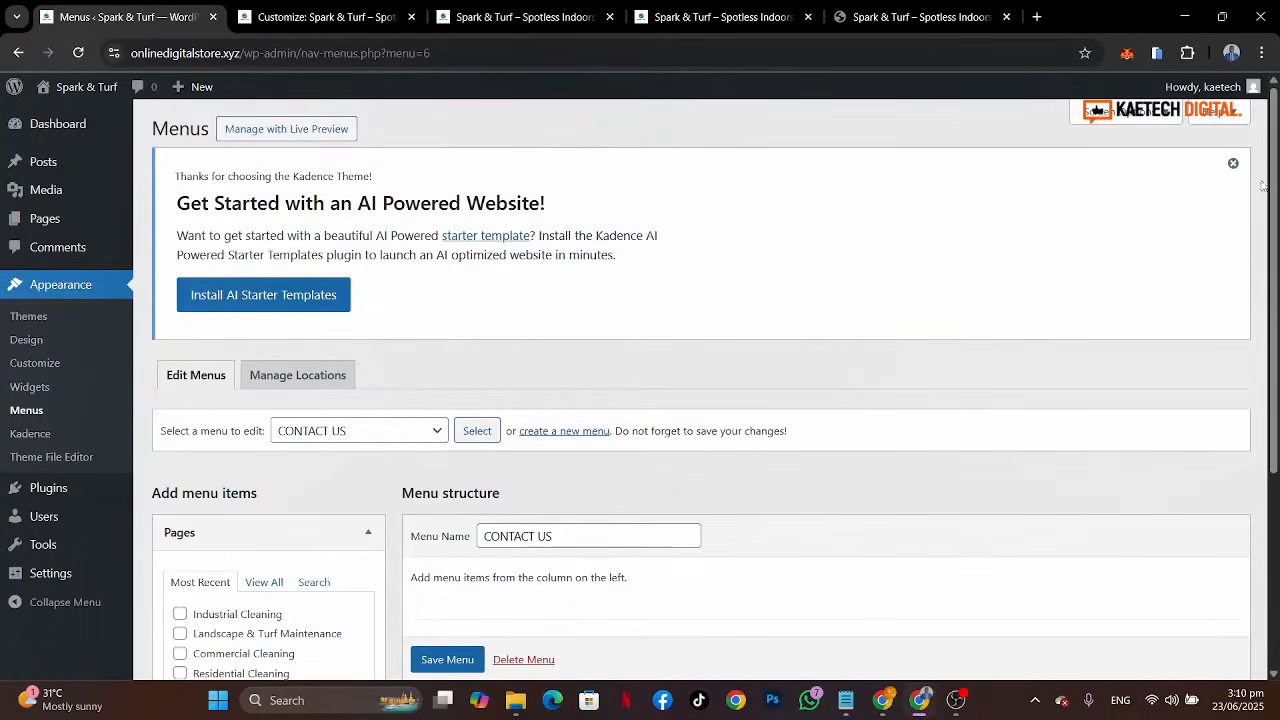
left_click(1233, 163)
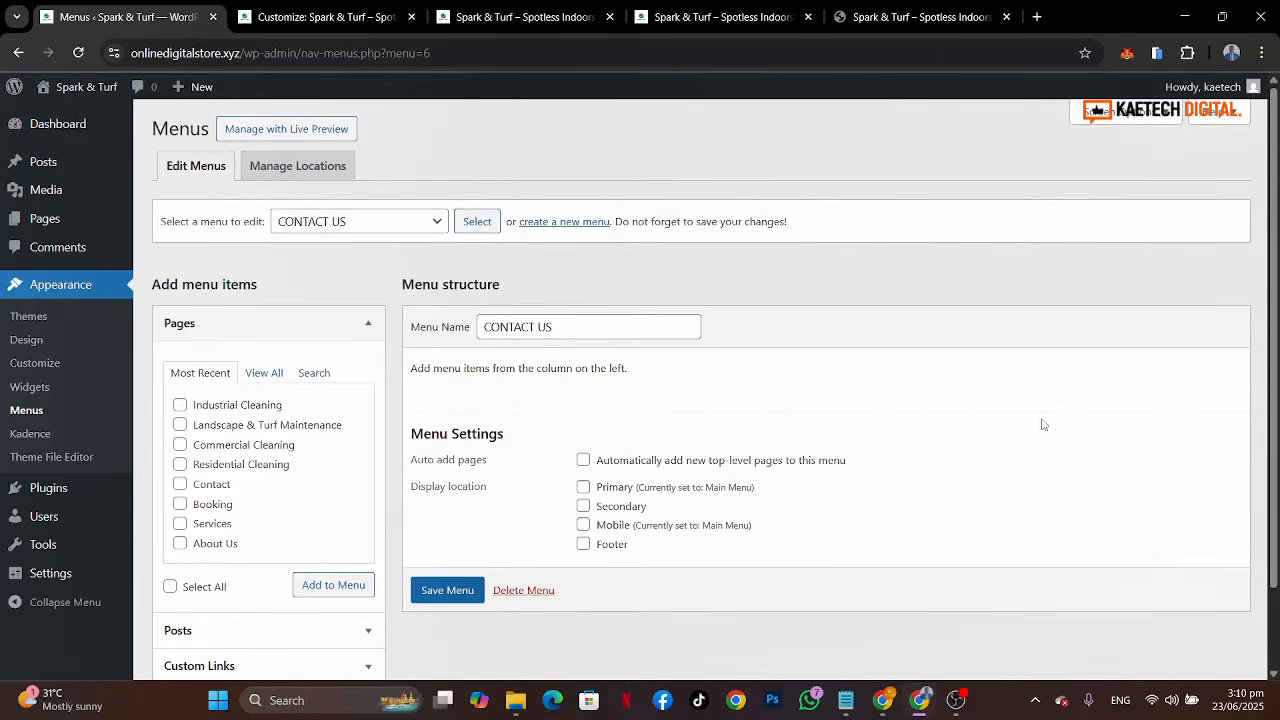
Step: Review the reference site and the notes listing required plugins, colors and fonts
left_click(868, 18)
scroll(666, 440, "up", 15)
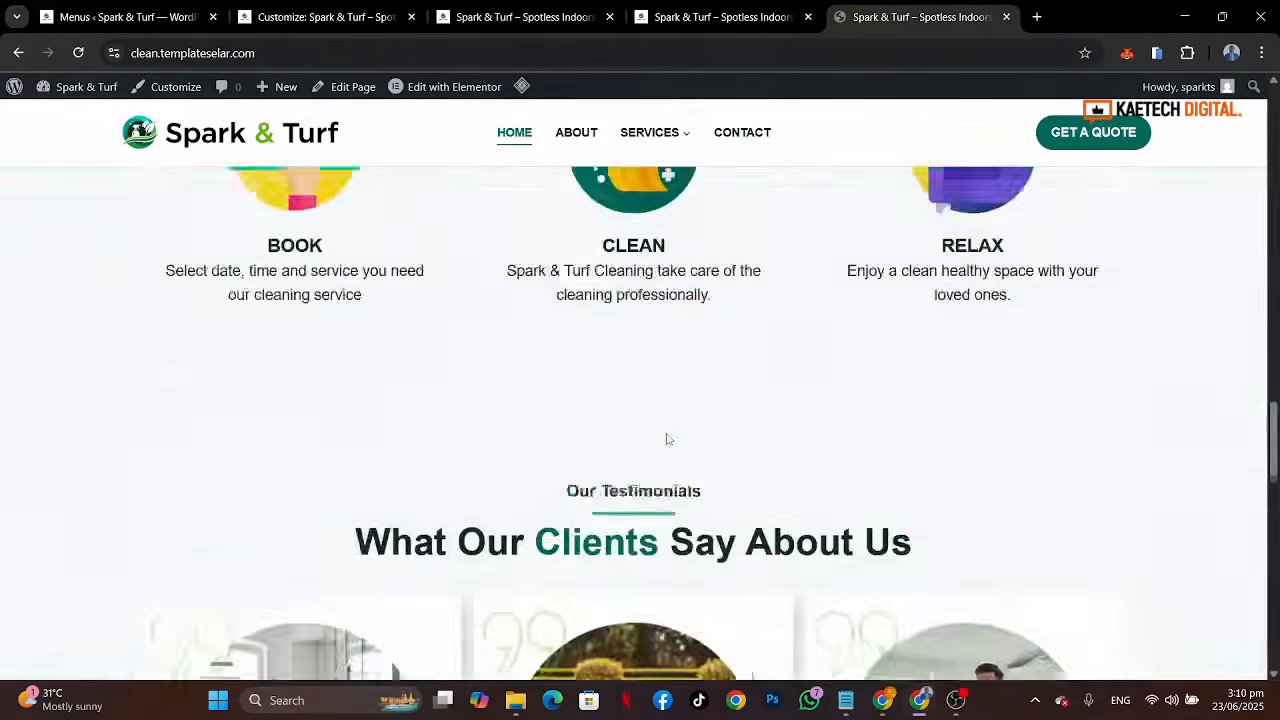
scroll(668, 438, "up", 1)
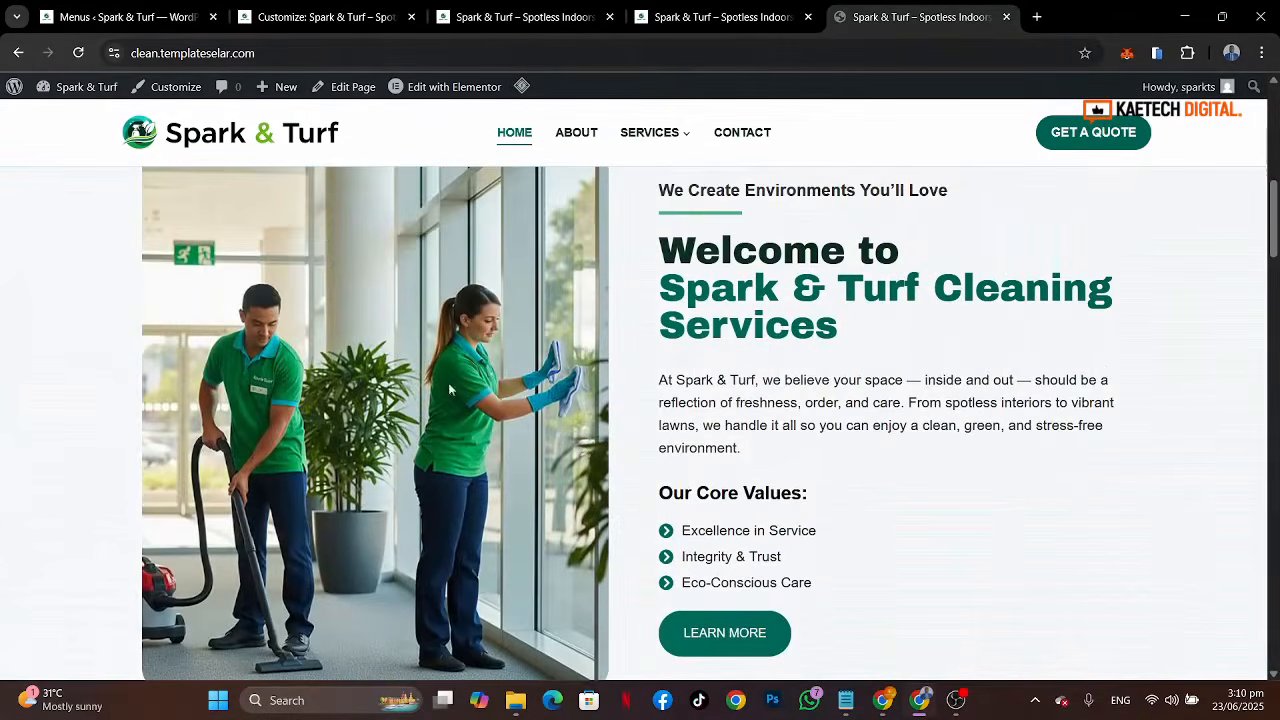
left_click(78, 8)
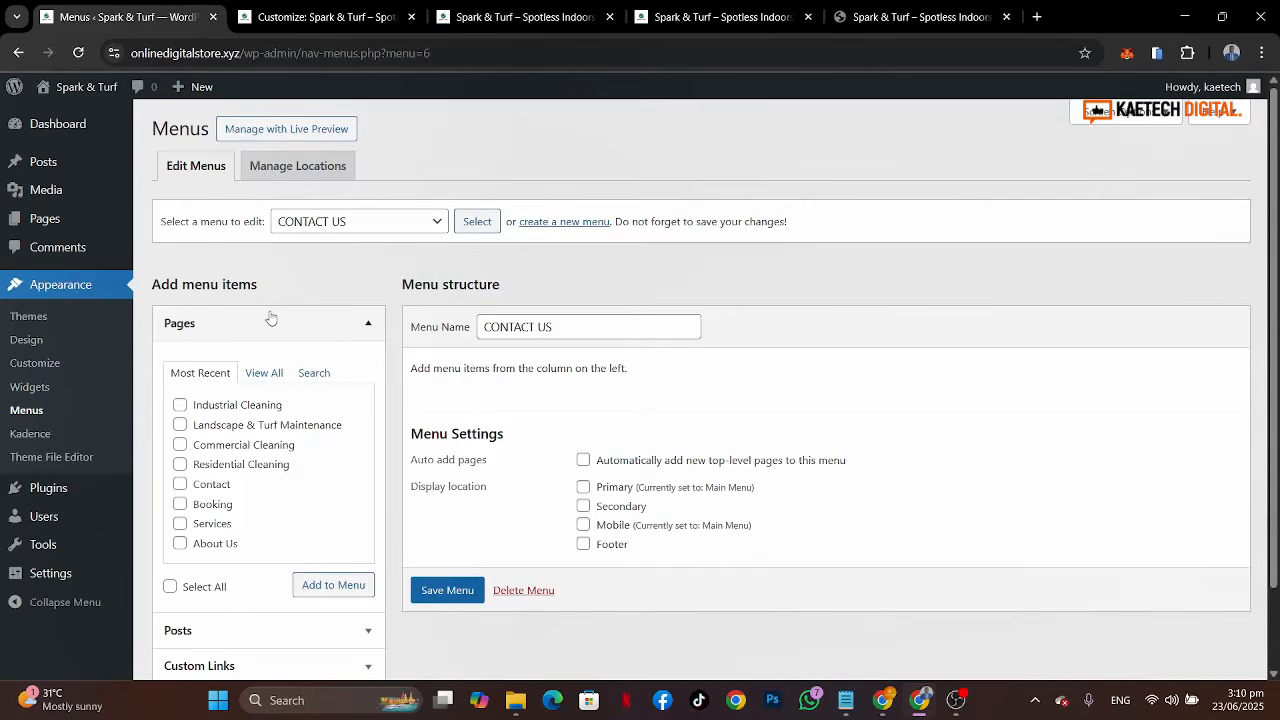
left_click(915, 18)
left_click(846, 699)
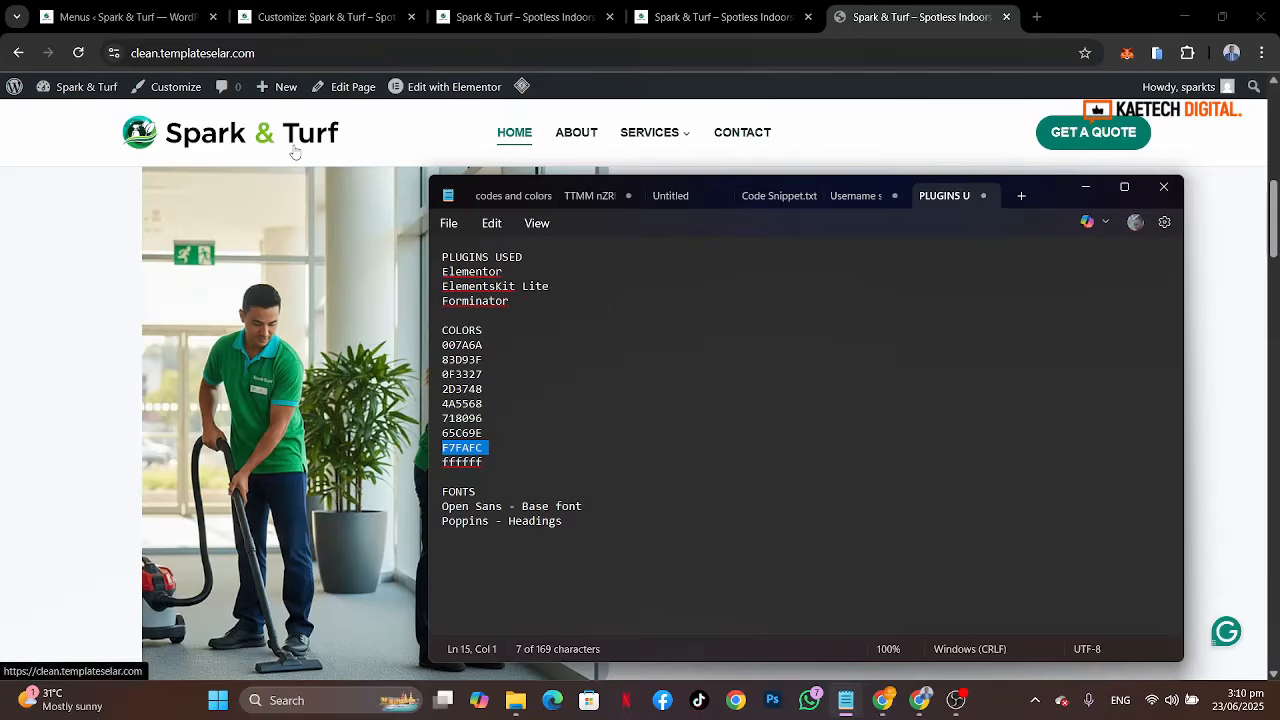
left_click(5, 319)
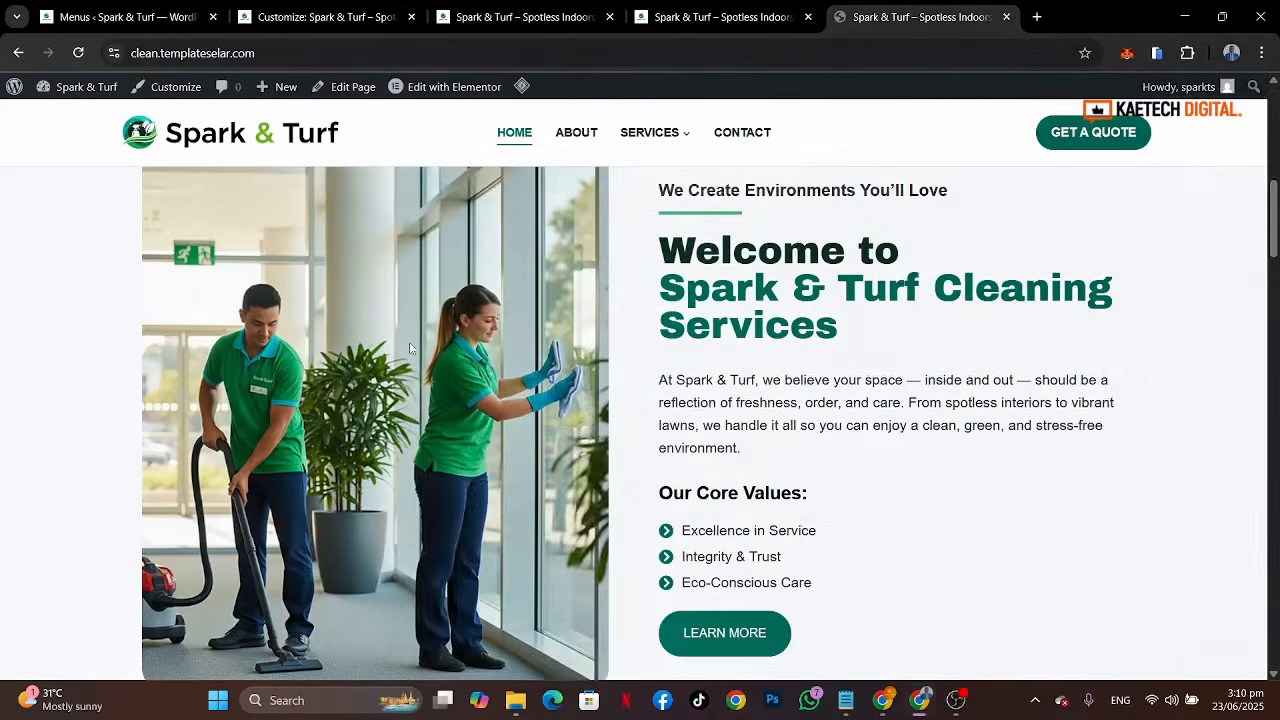
scroll(410, 348, "up", 3)
left_click(120, 18)
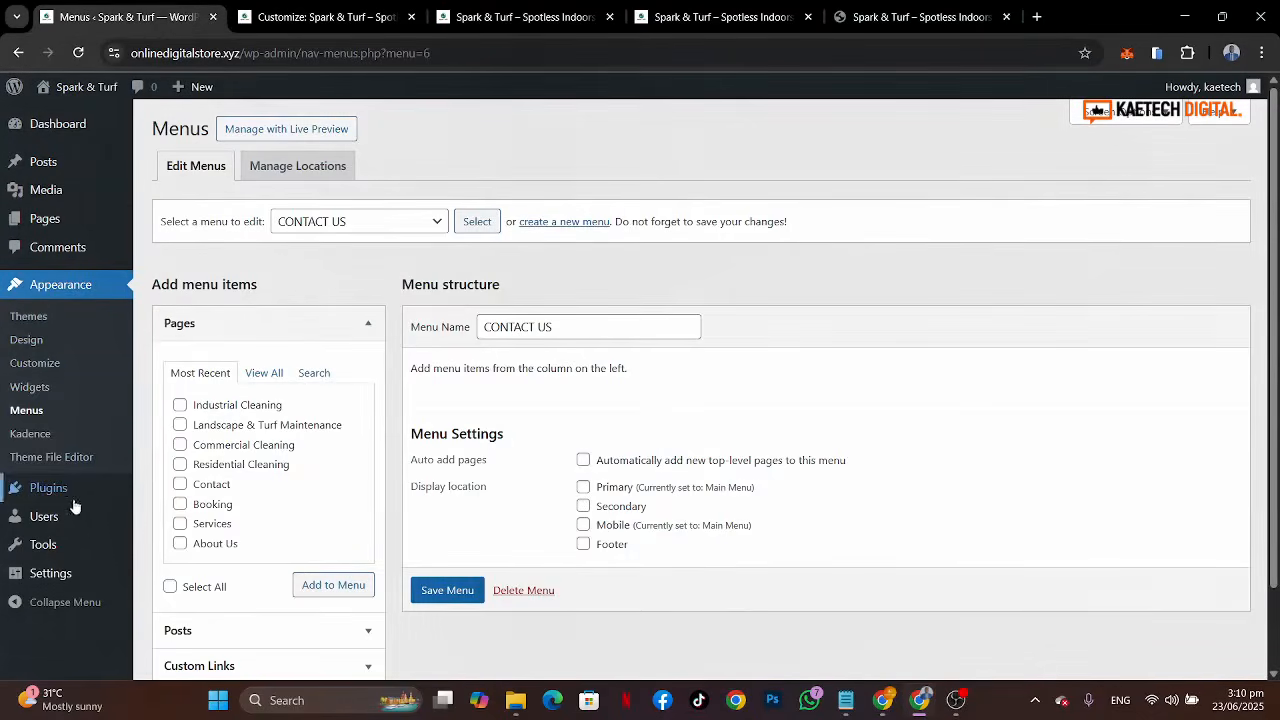
Step: Install the Elementor Website Builder plugin from the popular plugins list
mouse_move(44, 497)
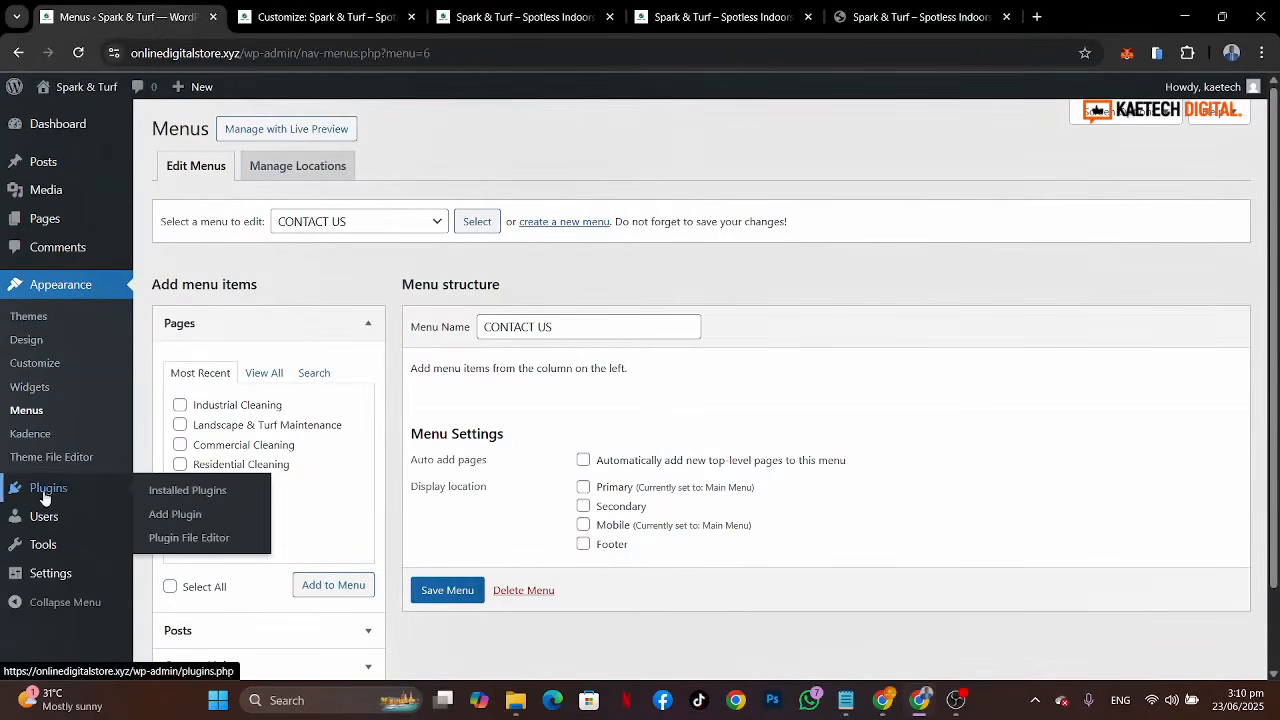
left_click(178, 515)
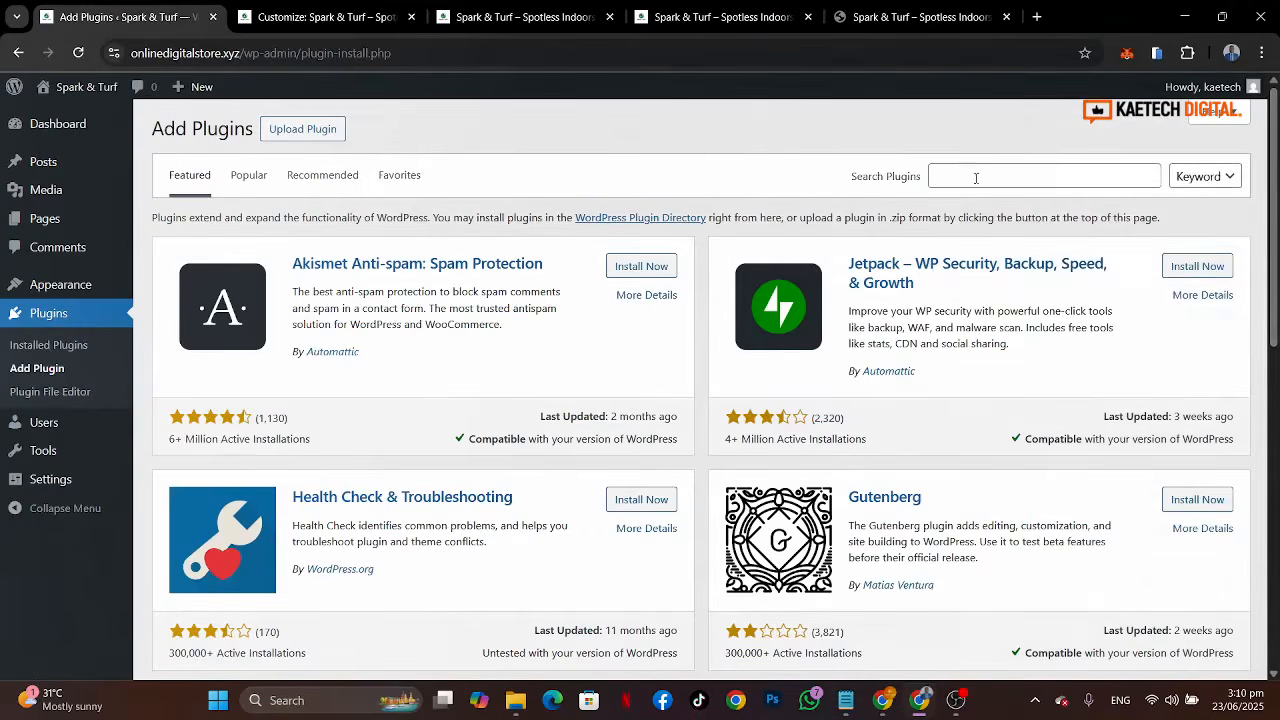
left_click(975, 177)
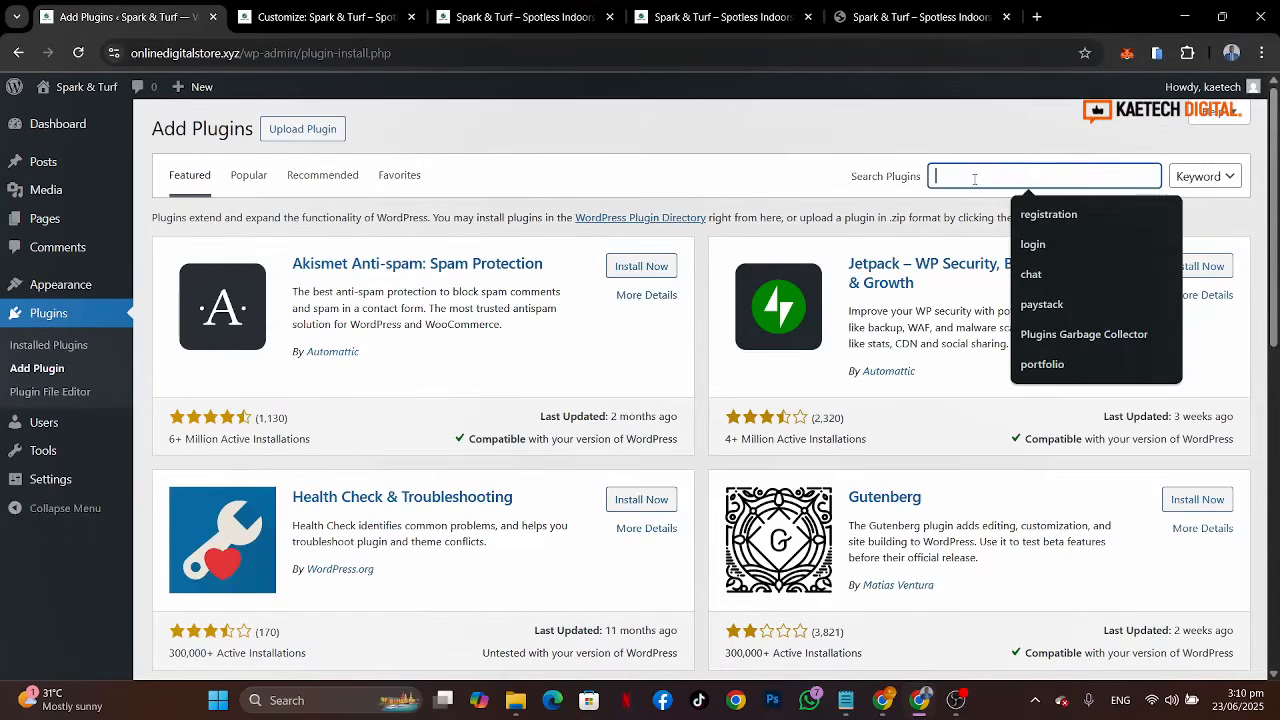
left_click(643, 150)
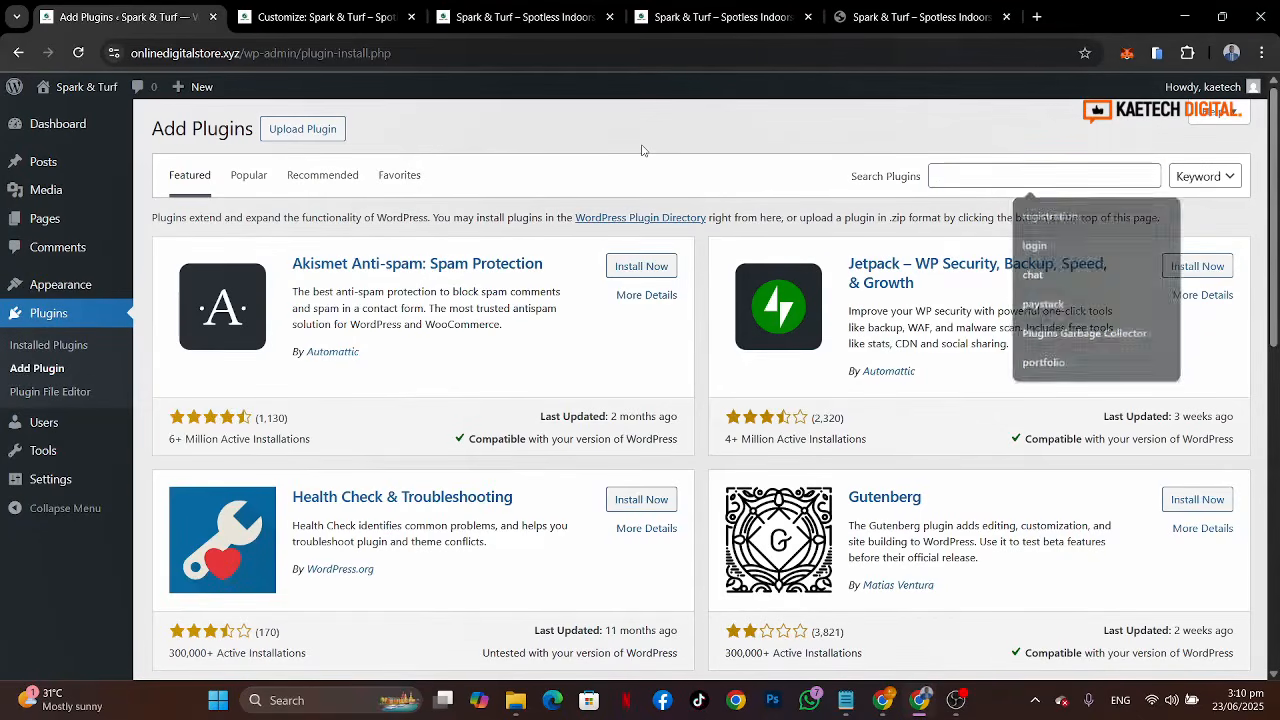
left_click(248, 178)
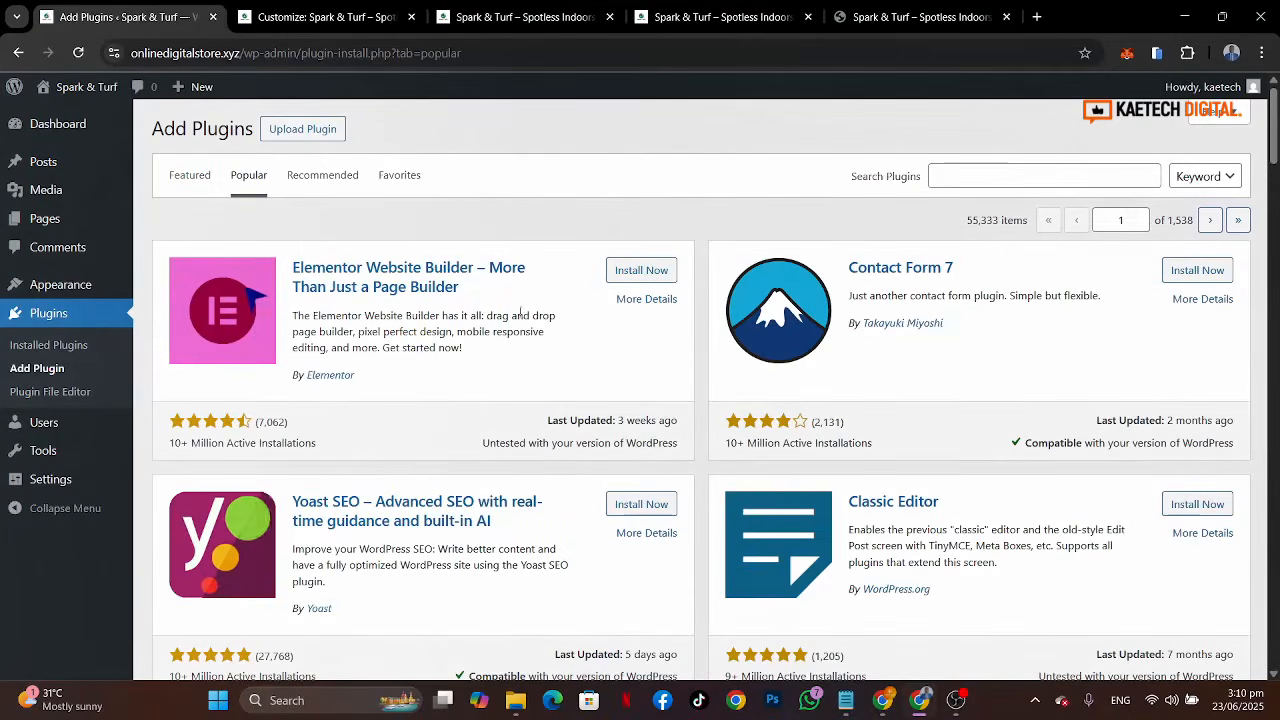
left_click(641, 271)
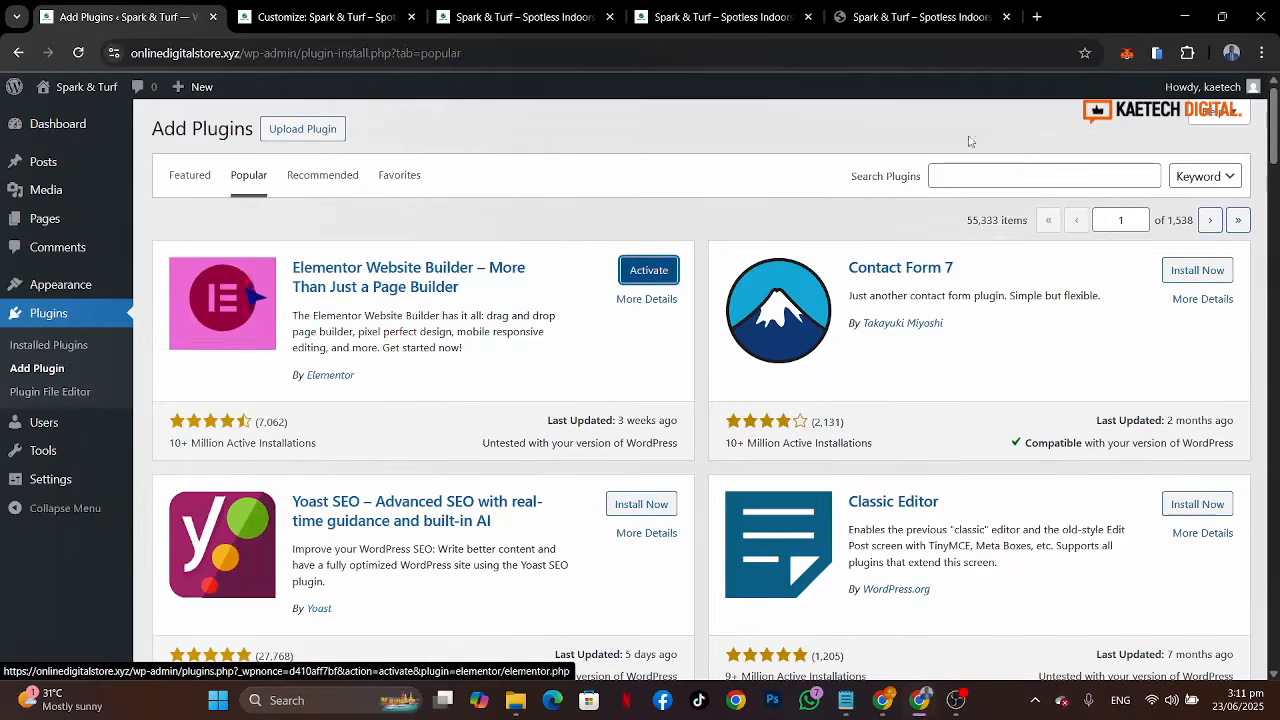
Step: Search the plugin directory for elemntskit
left_click(994, 174)
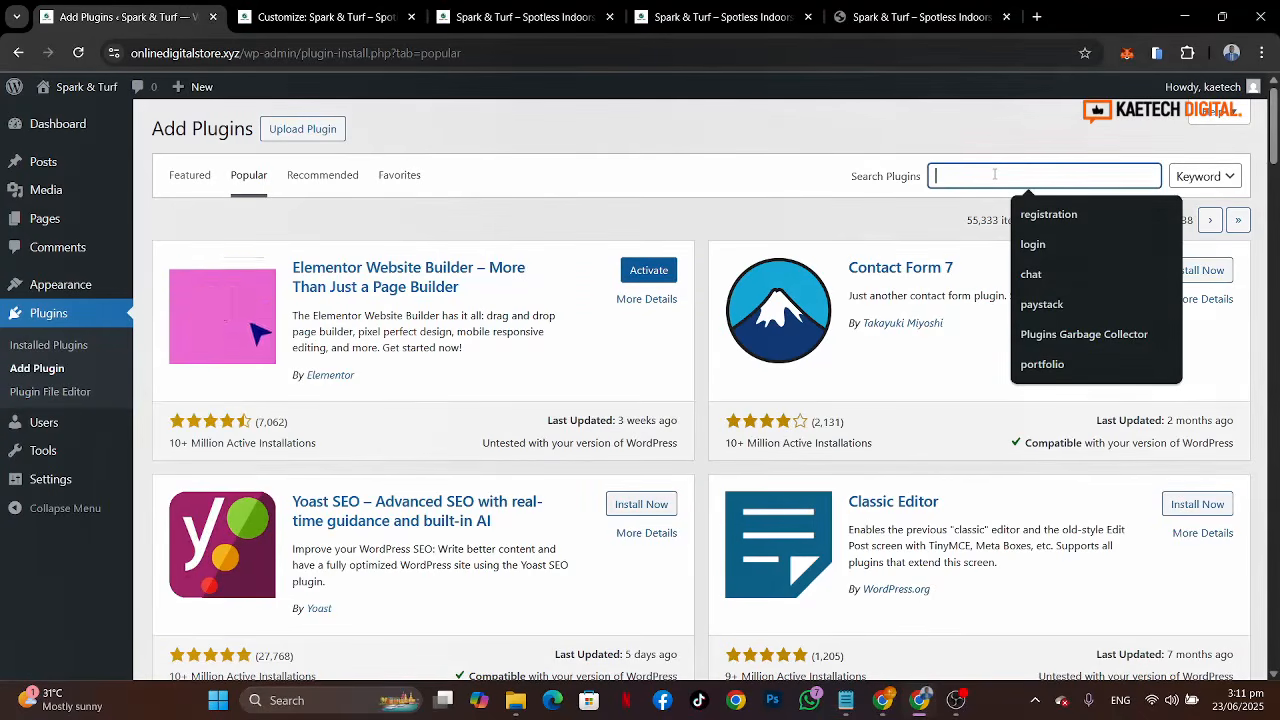
type("elemntskit")
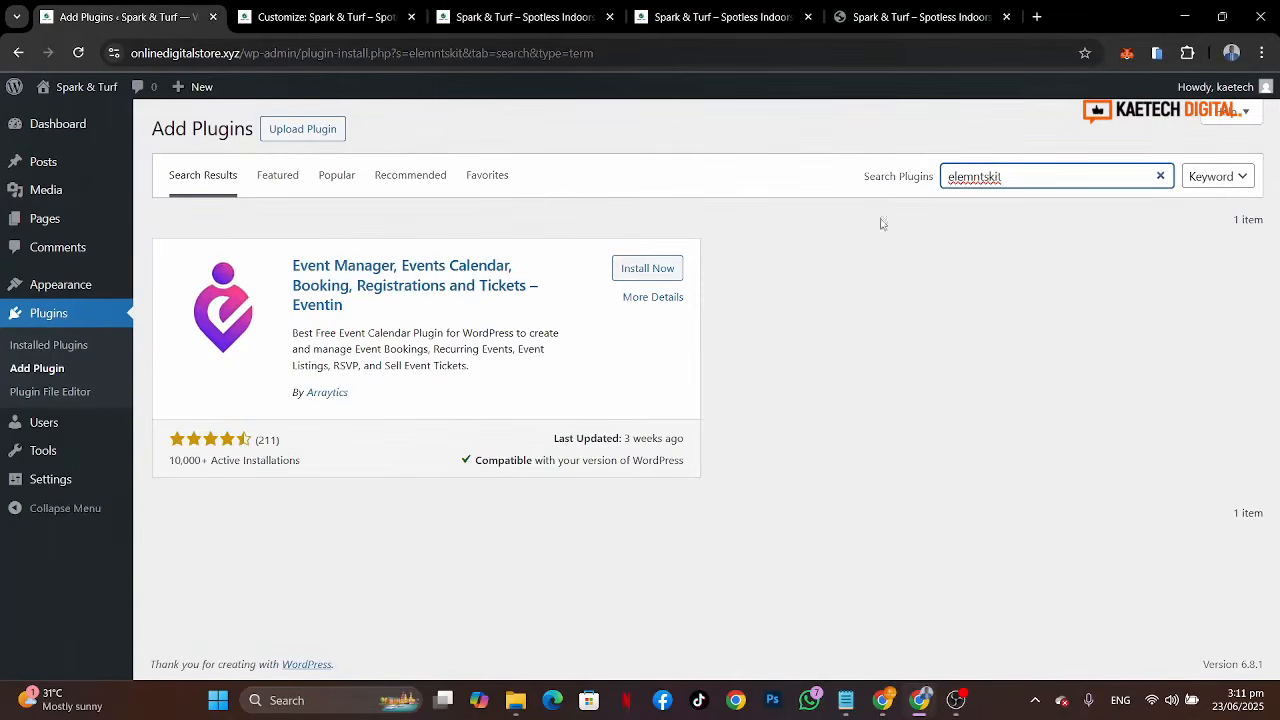
Step: Correct the plugin search to elementskit and install ElementsKit Elementor Addons and Templates
left_click(974, 176)
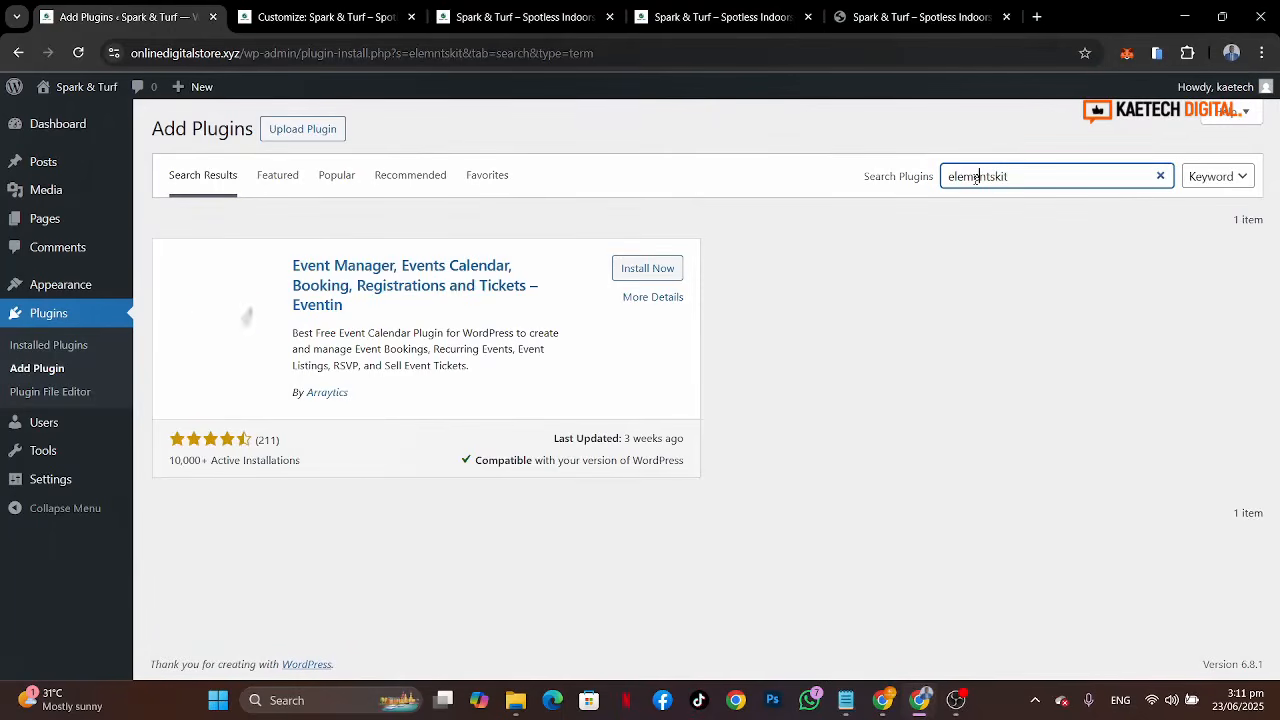
type("e")
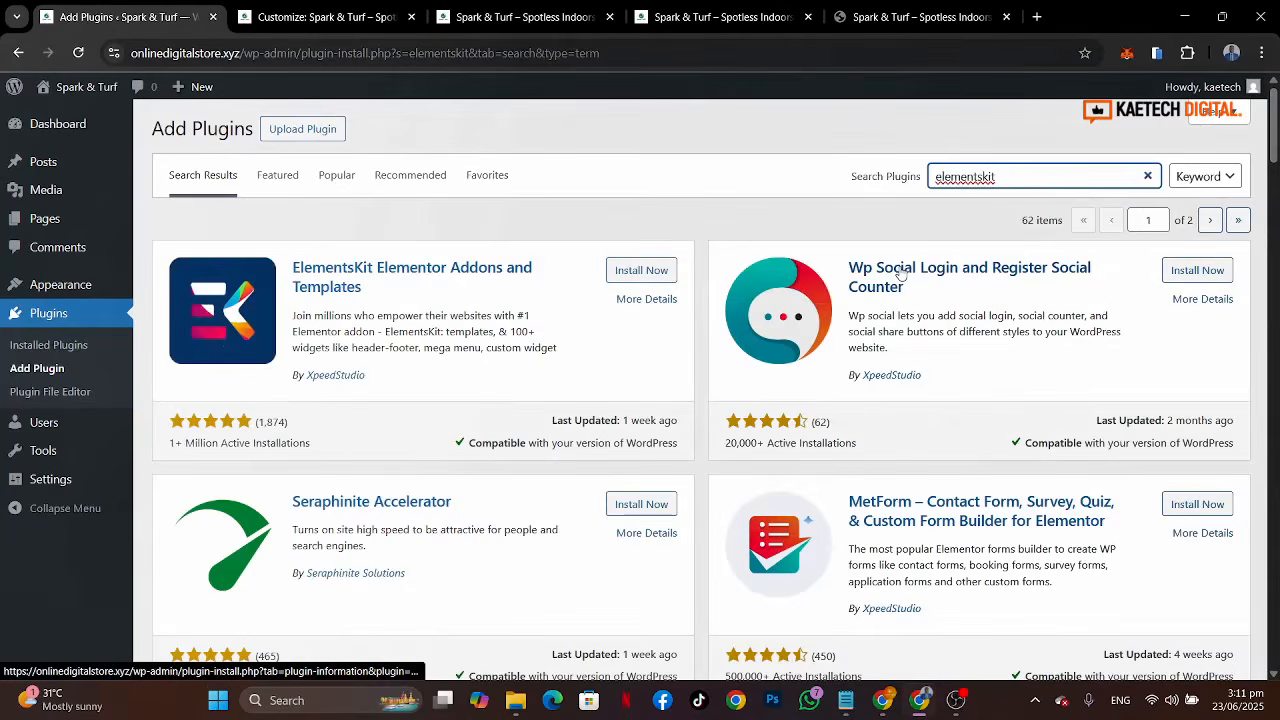
left_click(655, 272)
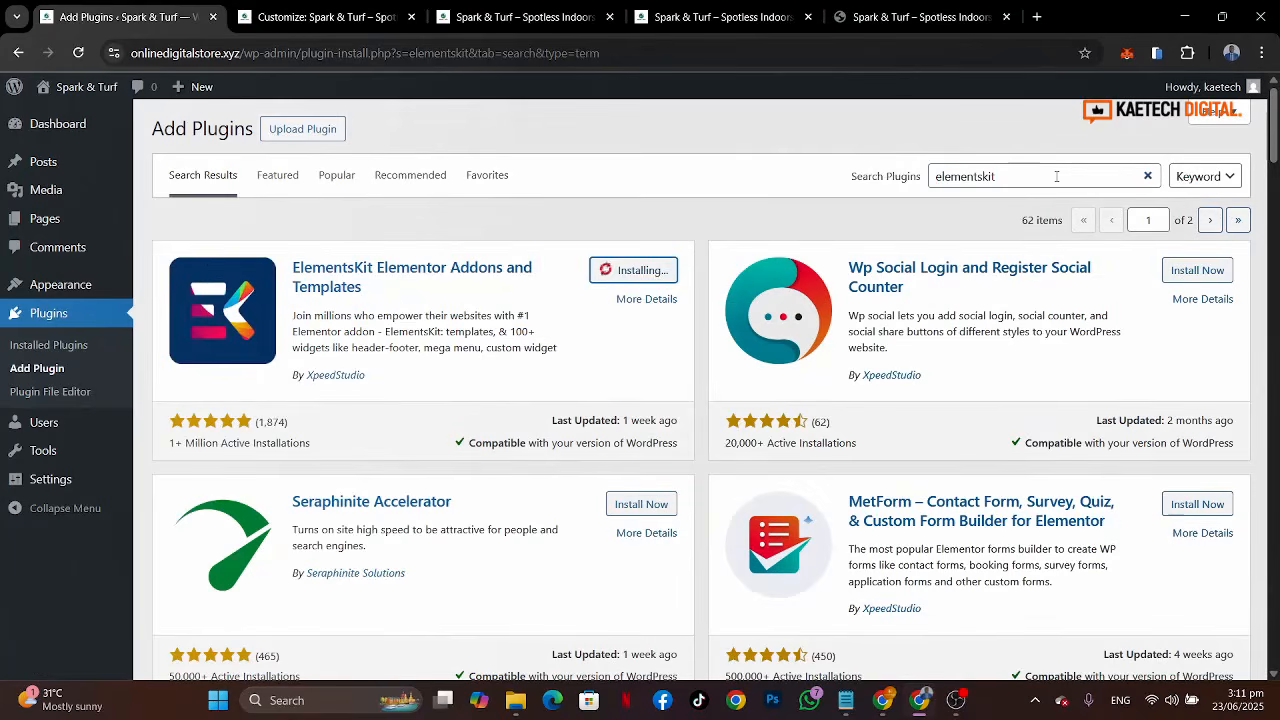
Step: Search the plugin directory for forminator and install Forminator Forms
left_click_drag(1043, 176, 882, 181)
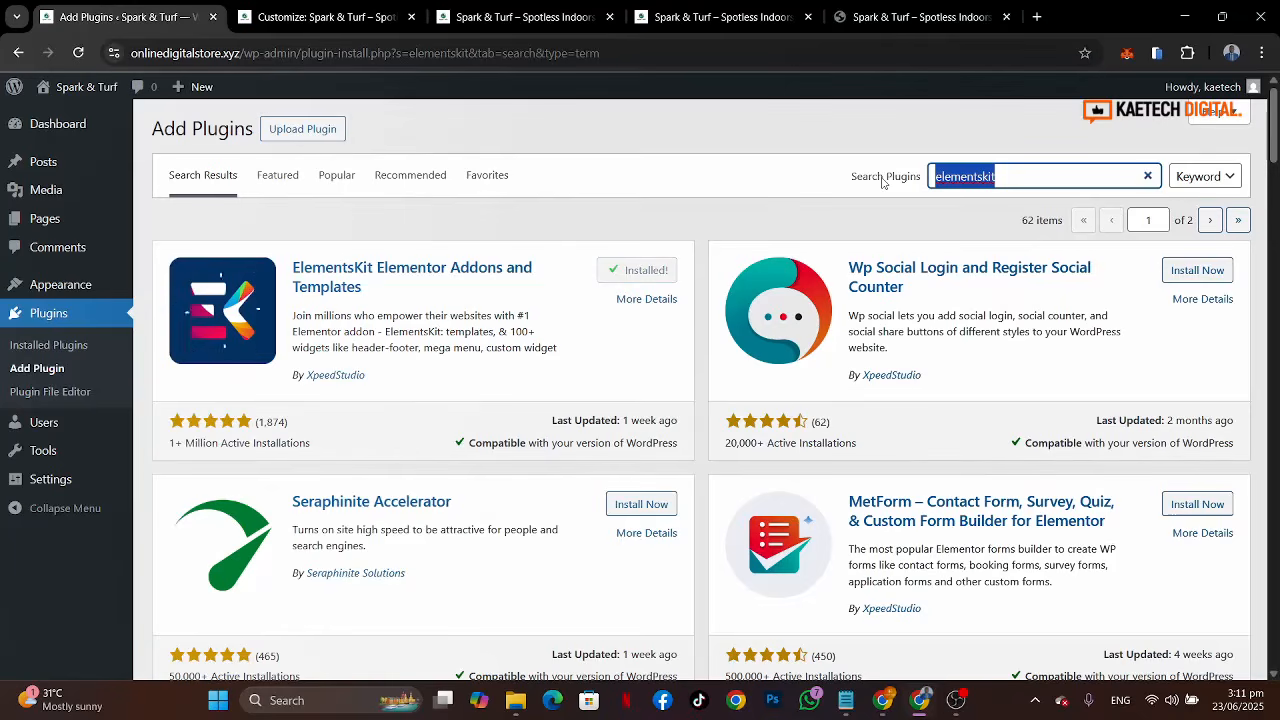
type("forminator")
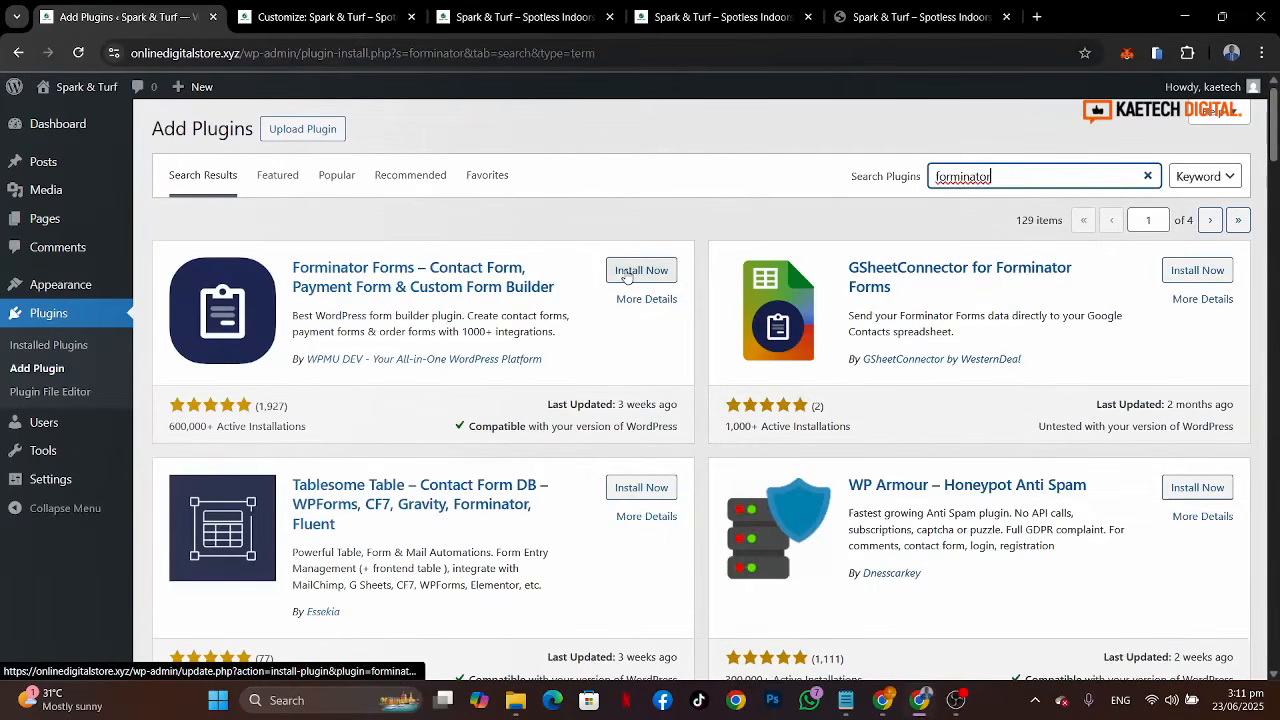
left_click(627, 273)
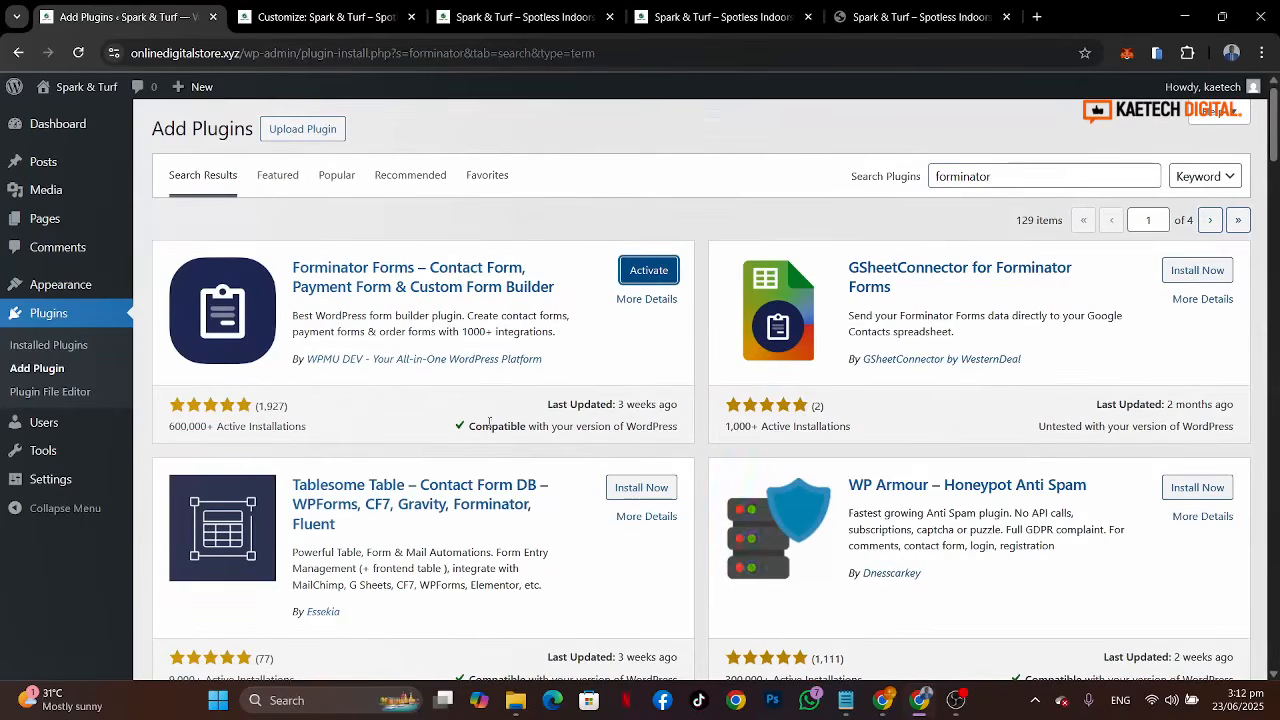
Step: Select all installed plugins and activate them with a bulk action
left_click(37, 346)
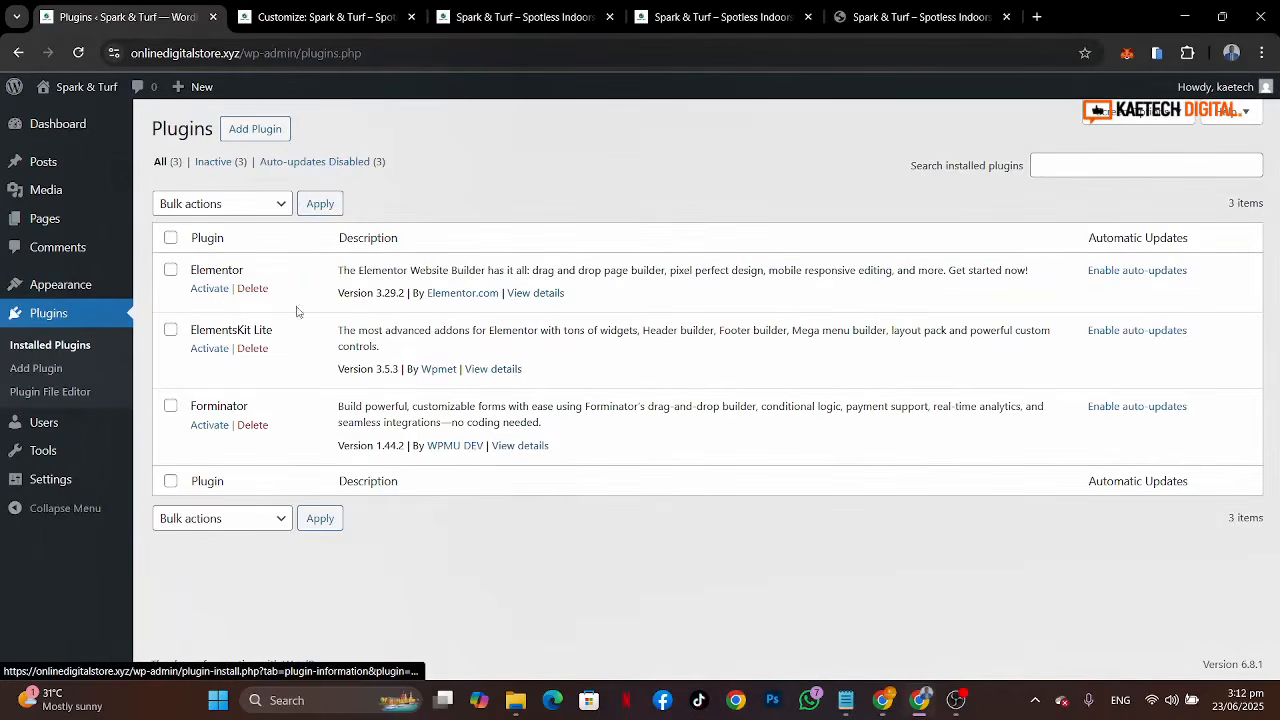
left_click(170, 237)
left_click(208, 205)
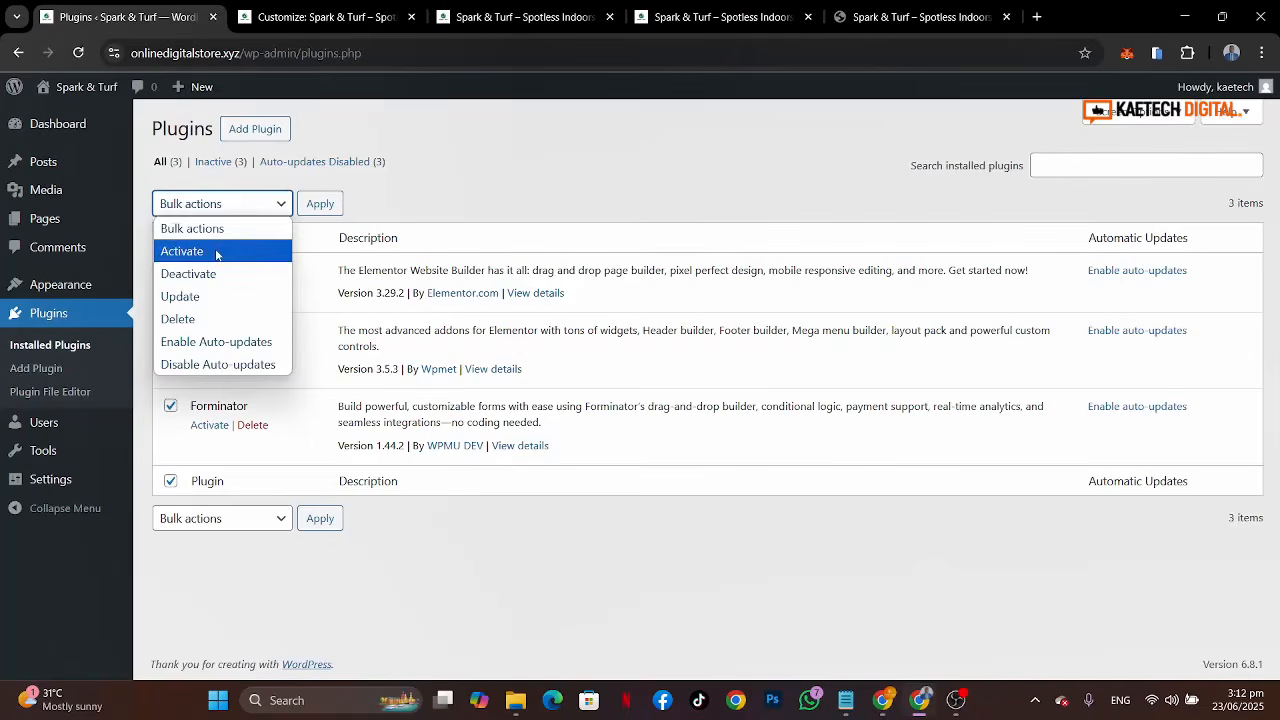
left_click(214, 251)
left_click(318, 212)
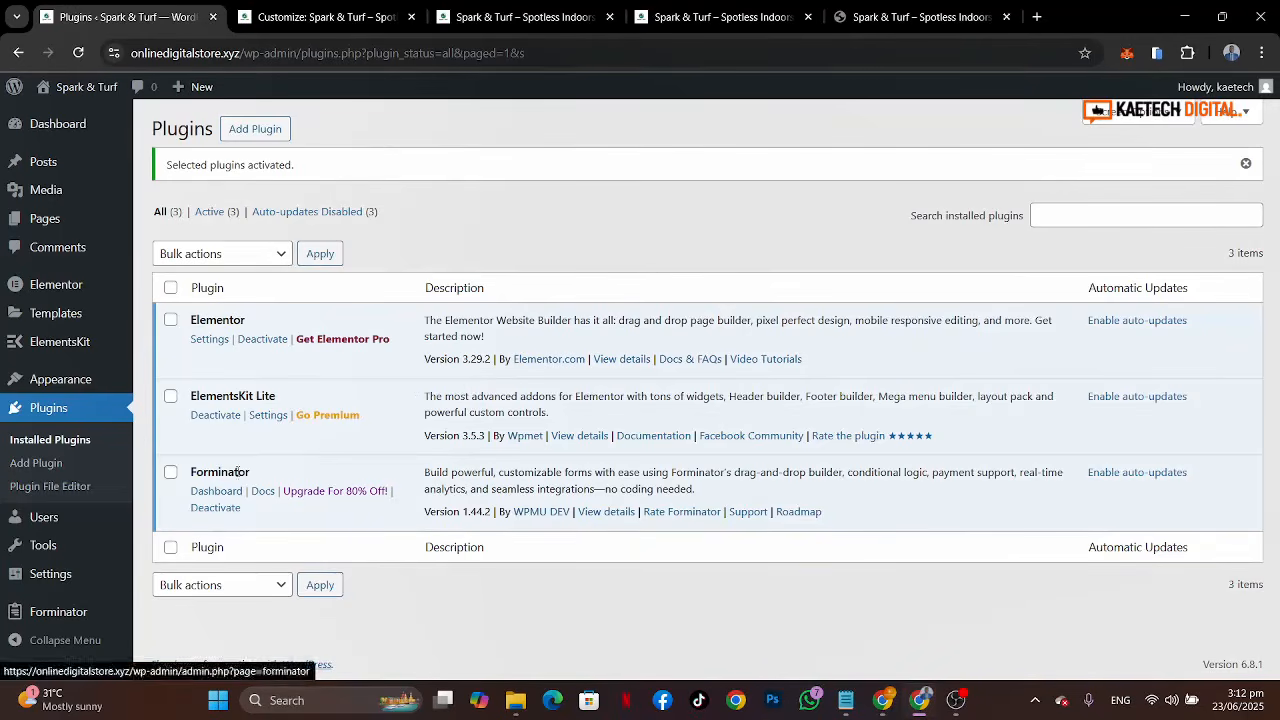
Step: Open Forminator's forms list and review the live site's footer contact column
mouse_move(35, 614)
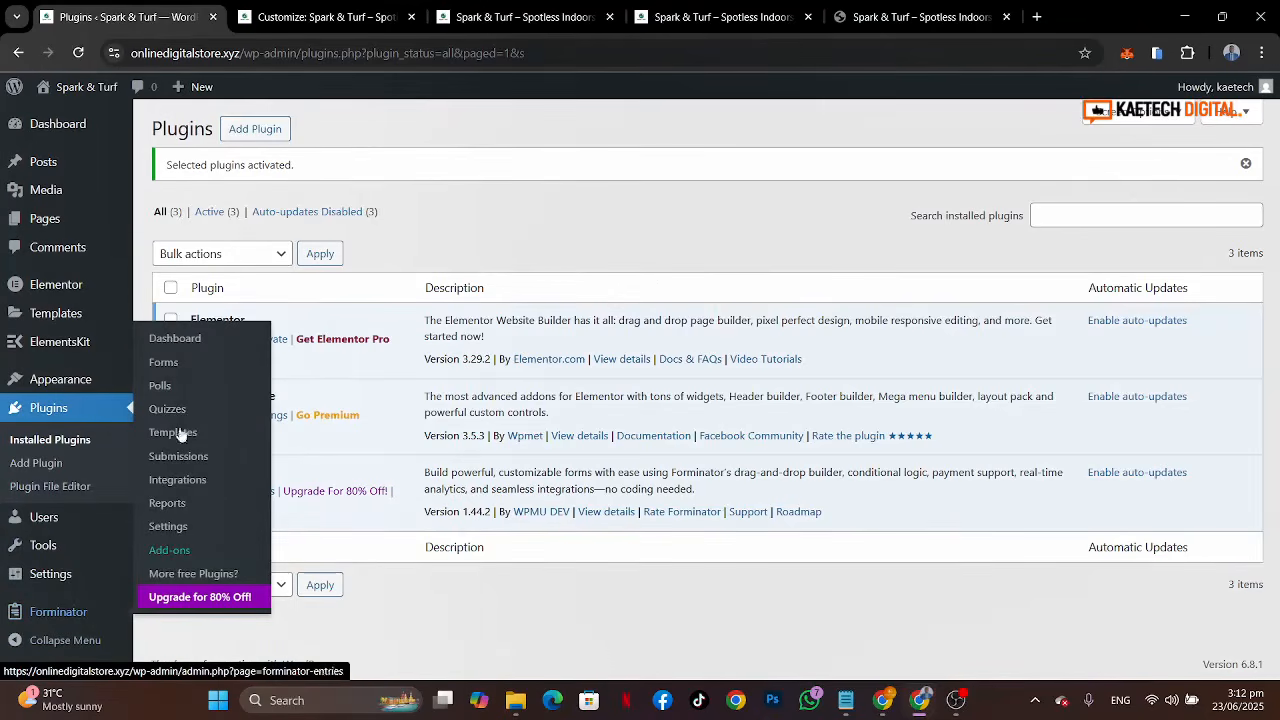
left_click(170, 368)
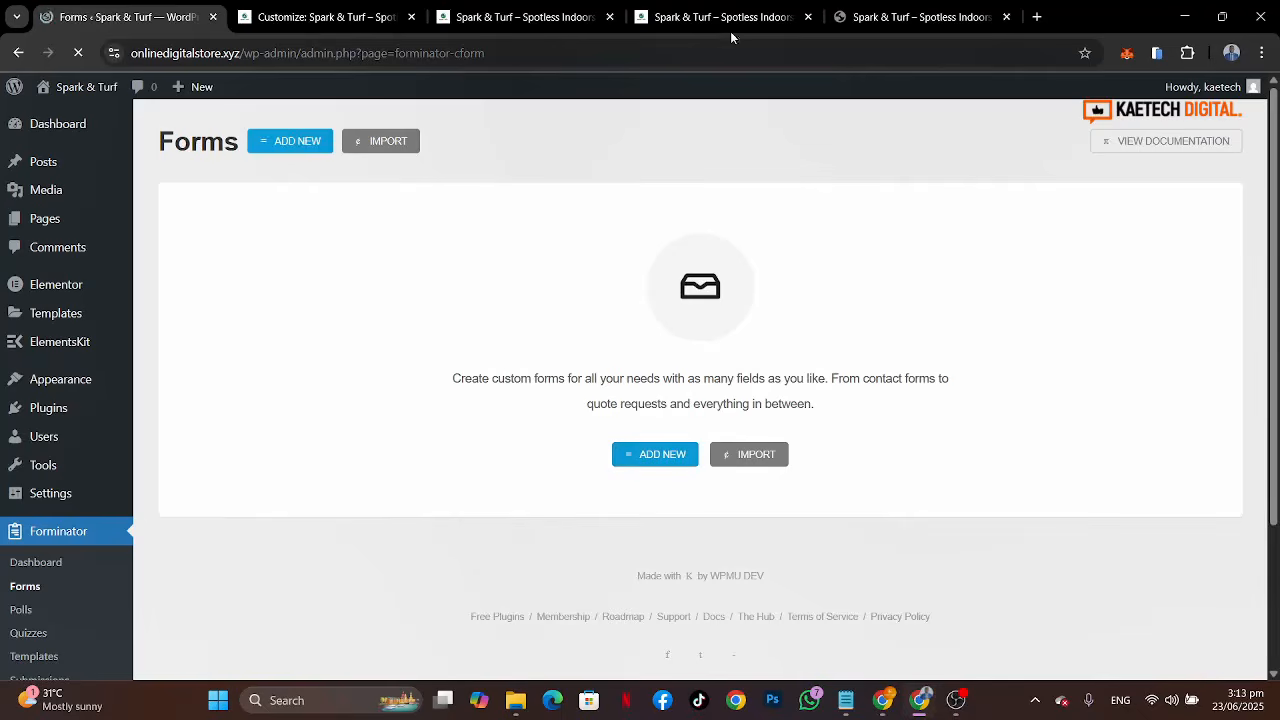
left_click(686, 5)
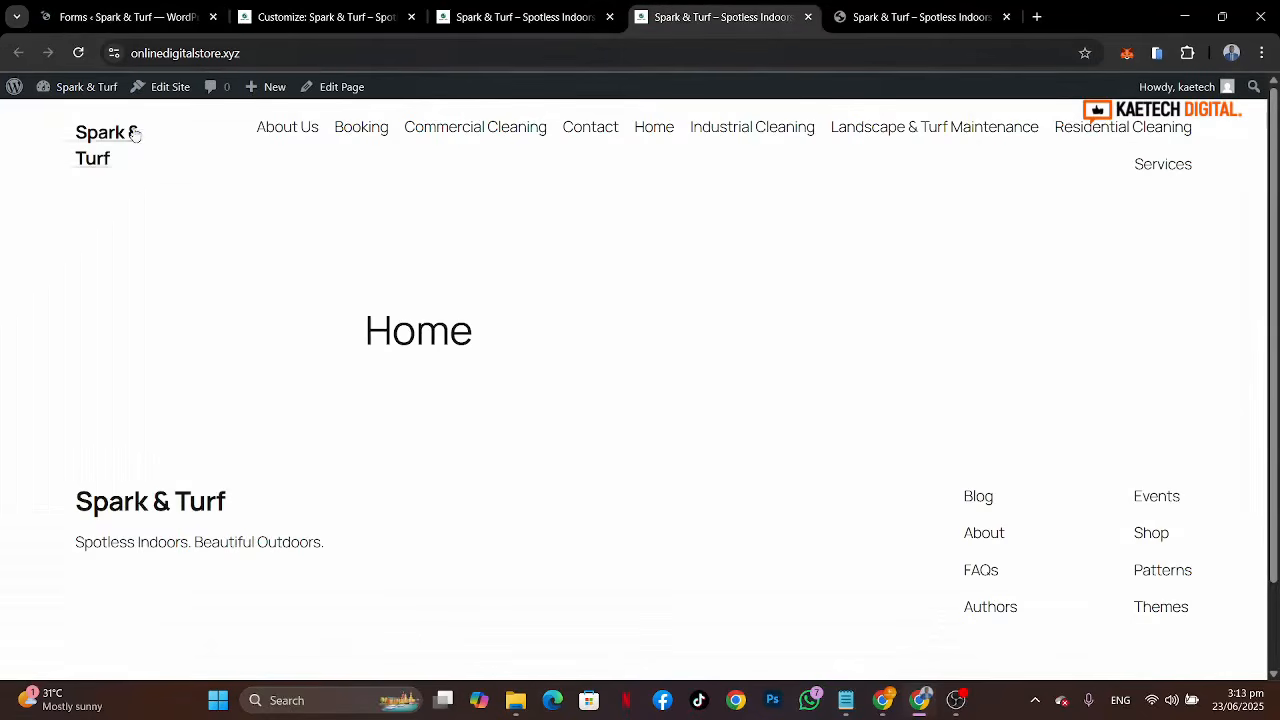
left_click(78, 52)
scroll(798, 479, "down", 3)
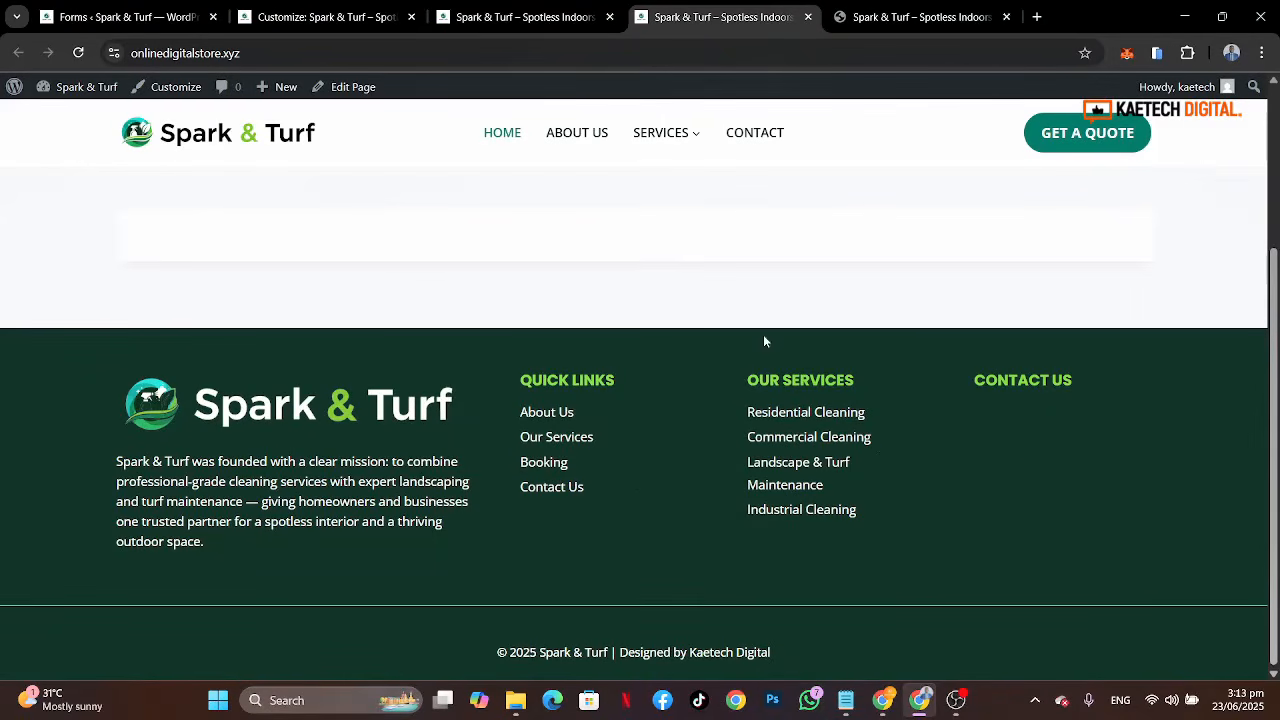
left_click(128, 22)
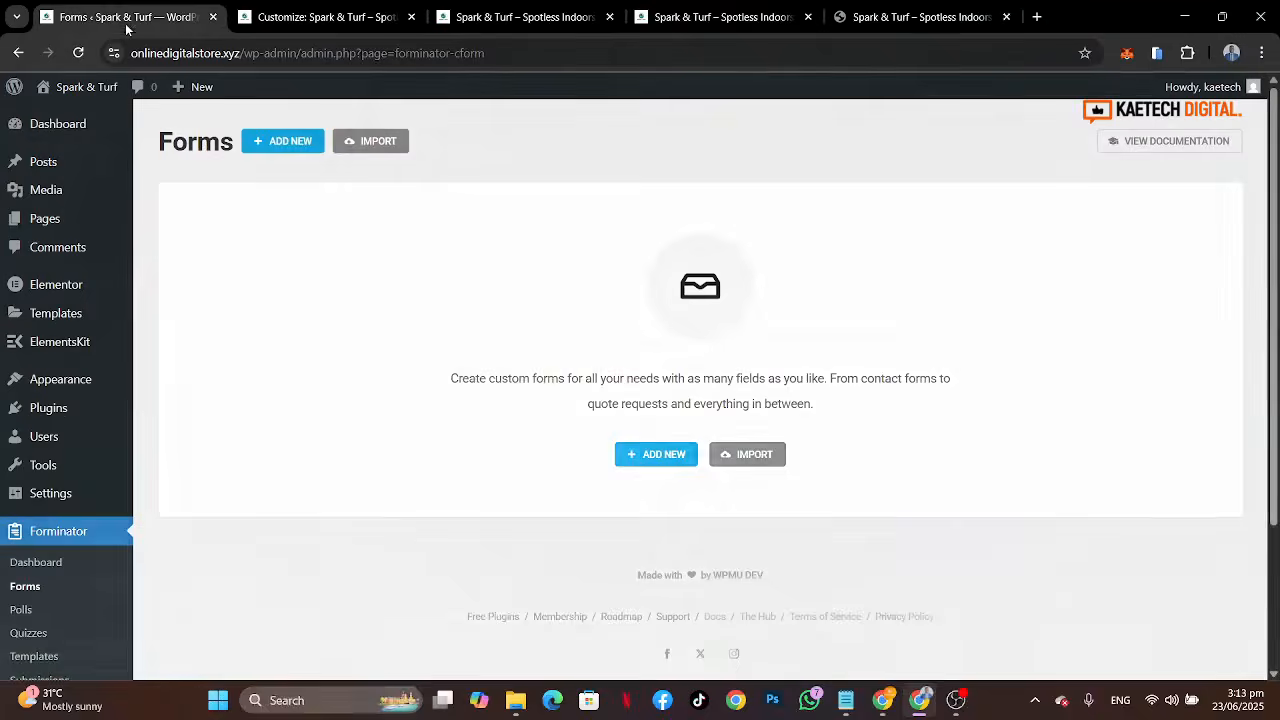
Step: Create a new Forminator form from the Contact Form template
left_click(662, 455)
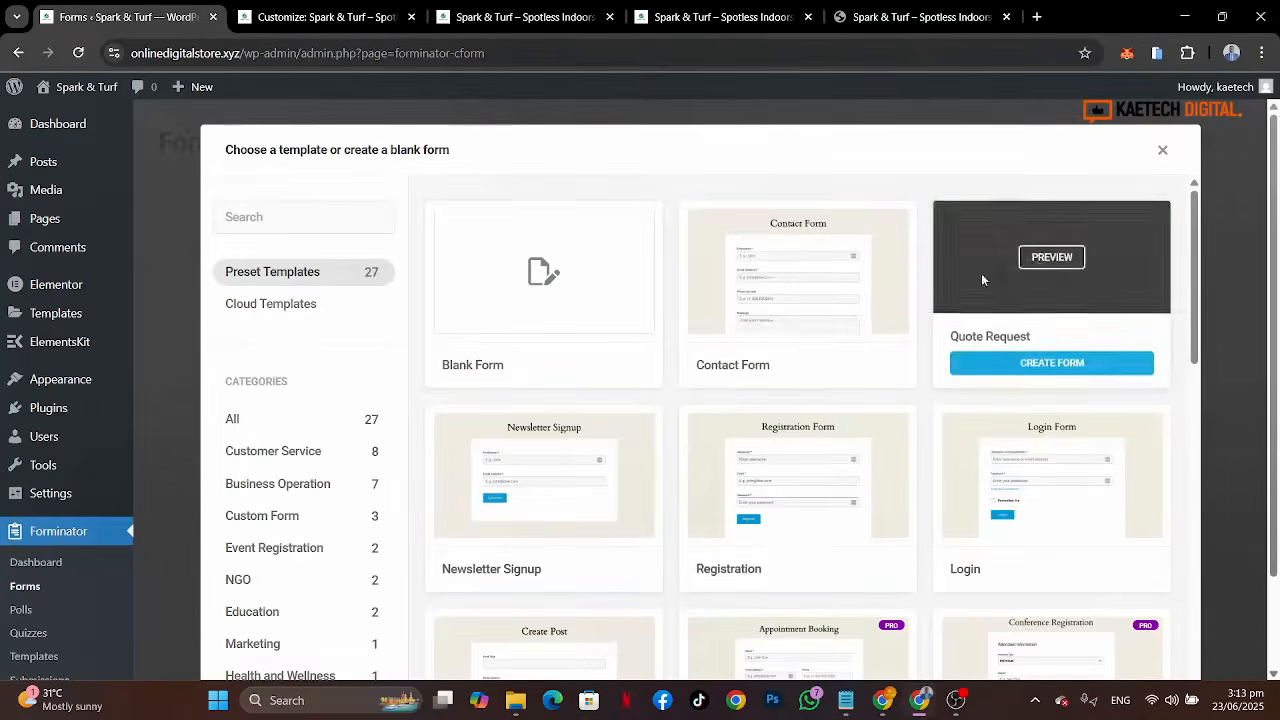
mouse_move(827, 275)
left_click(794, 366)
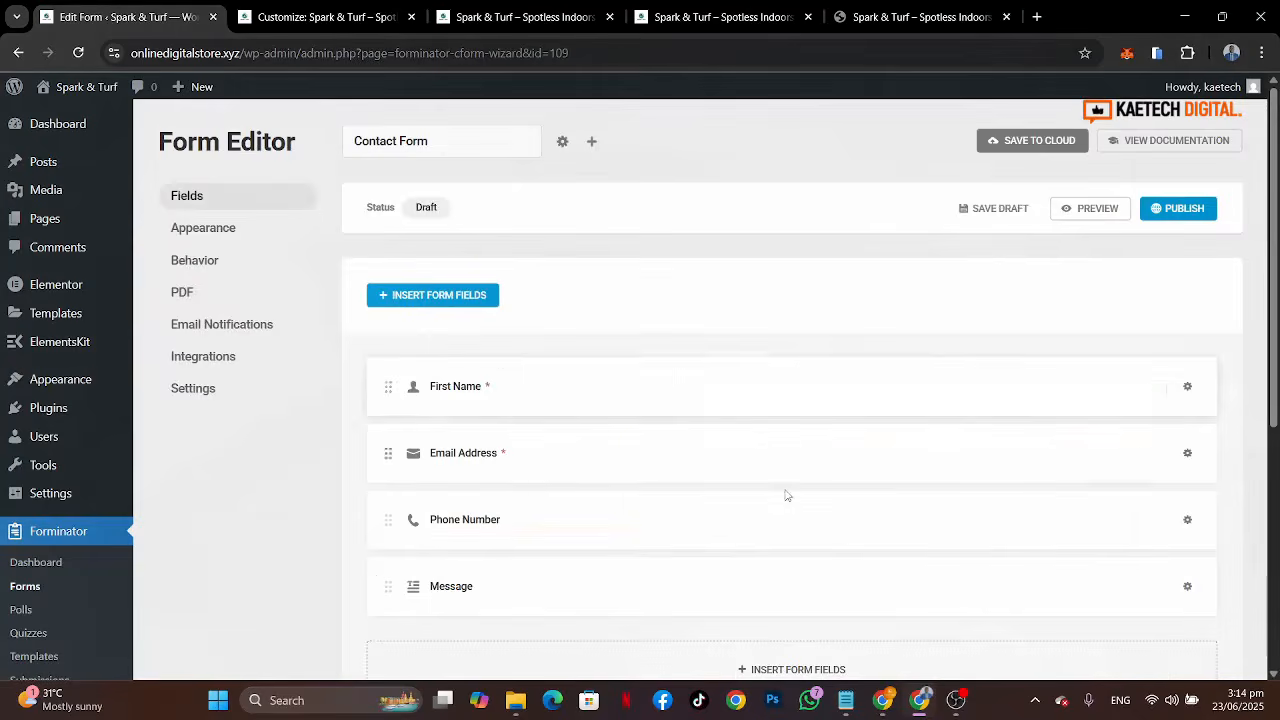
Step: Compare the form fields with the reference site's footer contact form
scroll(786, 494, "down", 3)
scroll(760, 383, "up", 1)
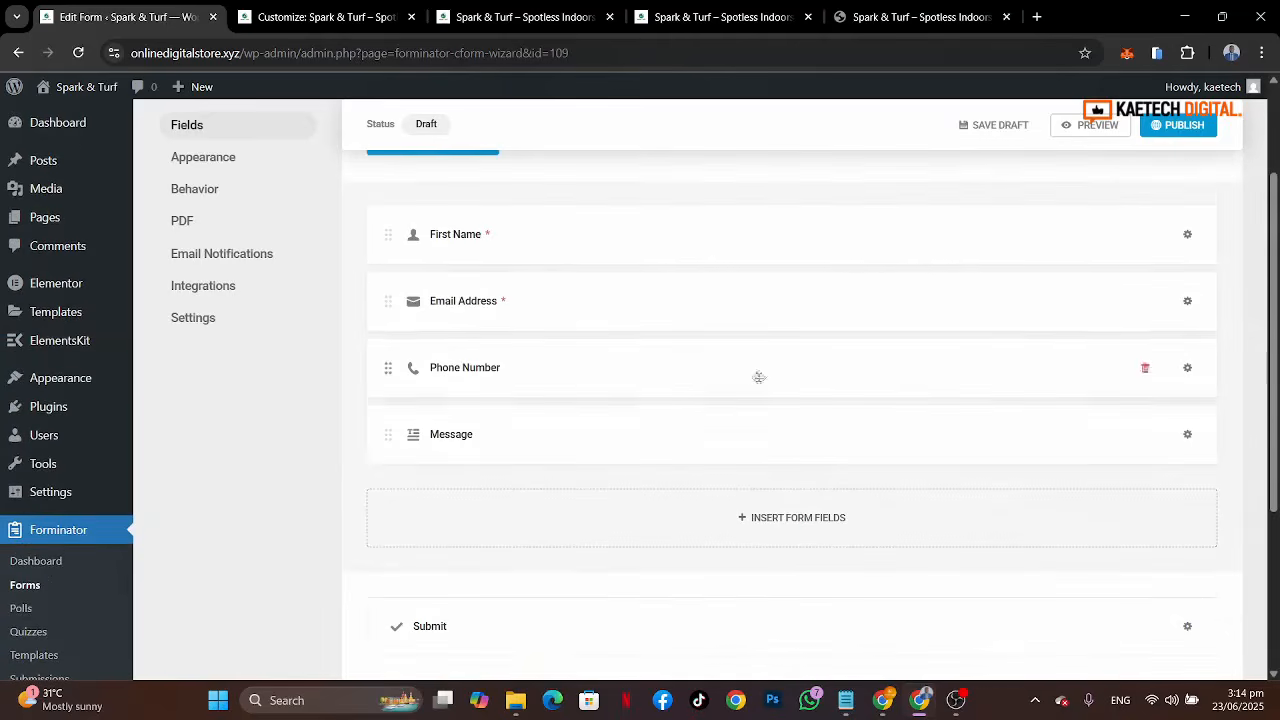
left_click(893, 12)
scroll(988, 524, "down", 10)
scroll(988, 524, "down", 5)
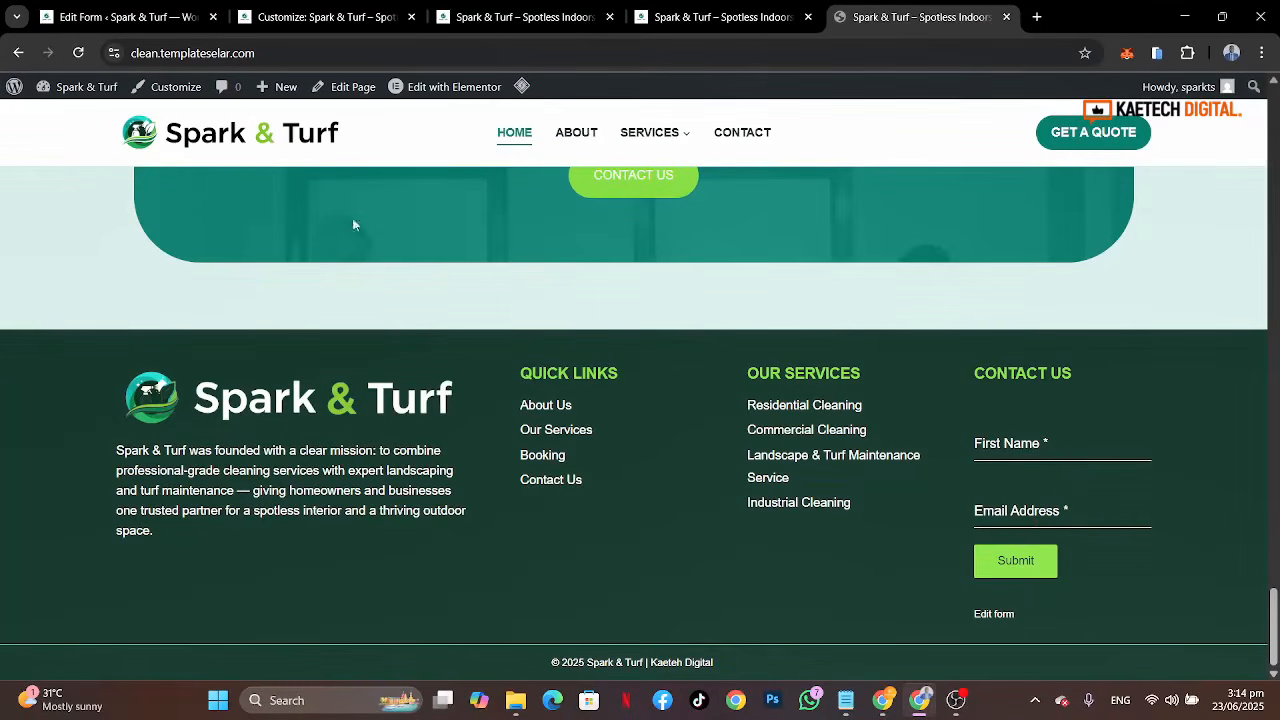
left_click(125, 16)
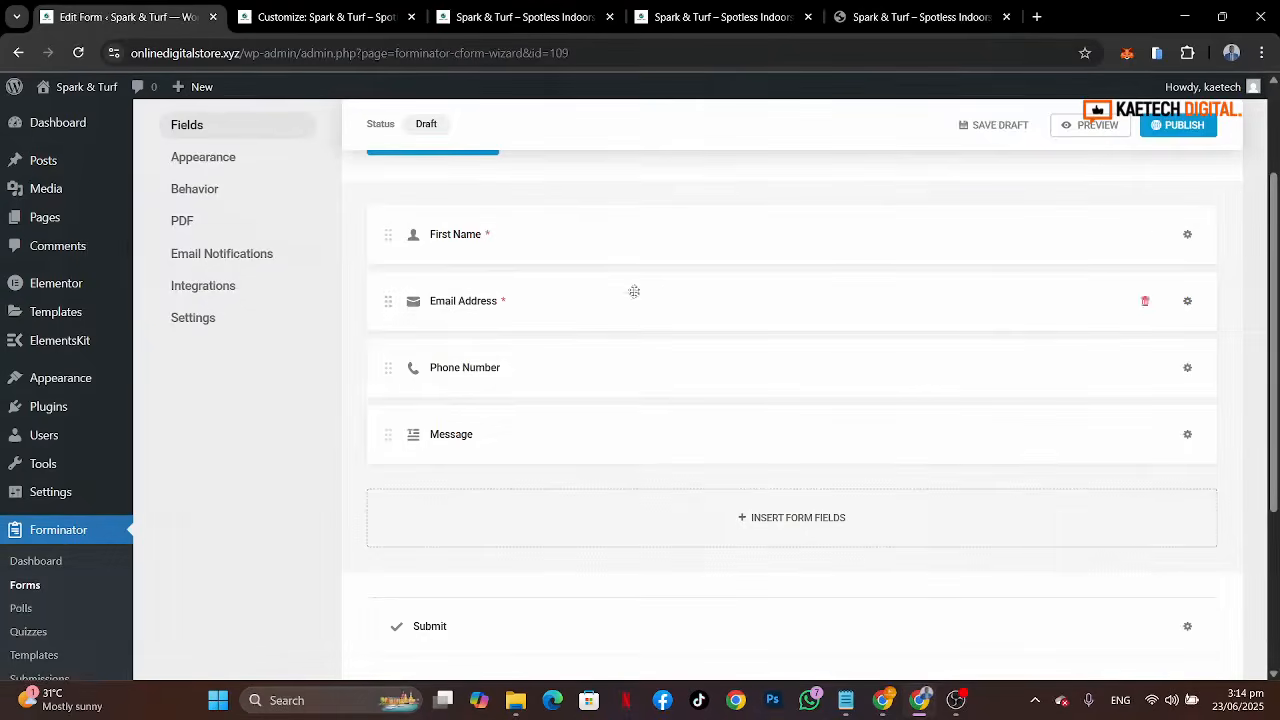
Step: Delete the Message and Phone Number fields from the form
left_click(1188, 436)
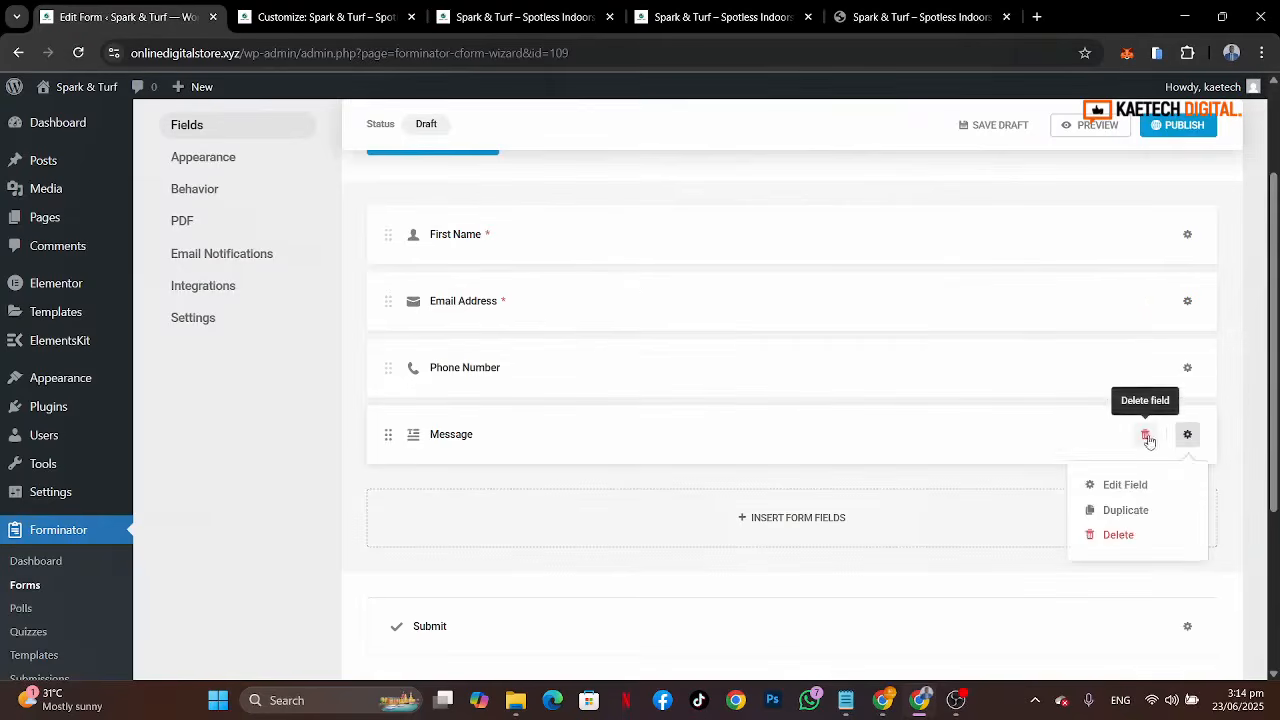
left_click(1148, 437)
left_click(738, 452)
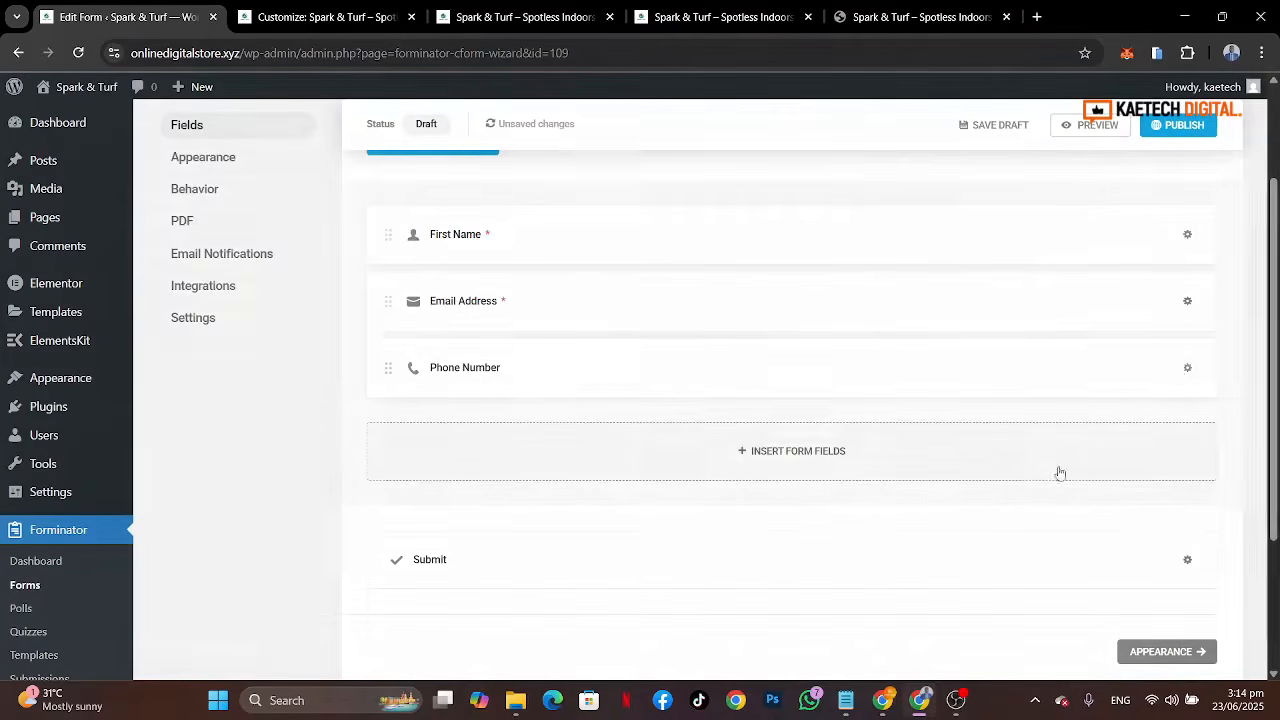
left_click(1144, 368)
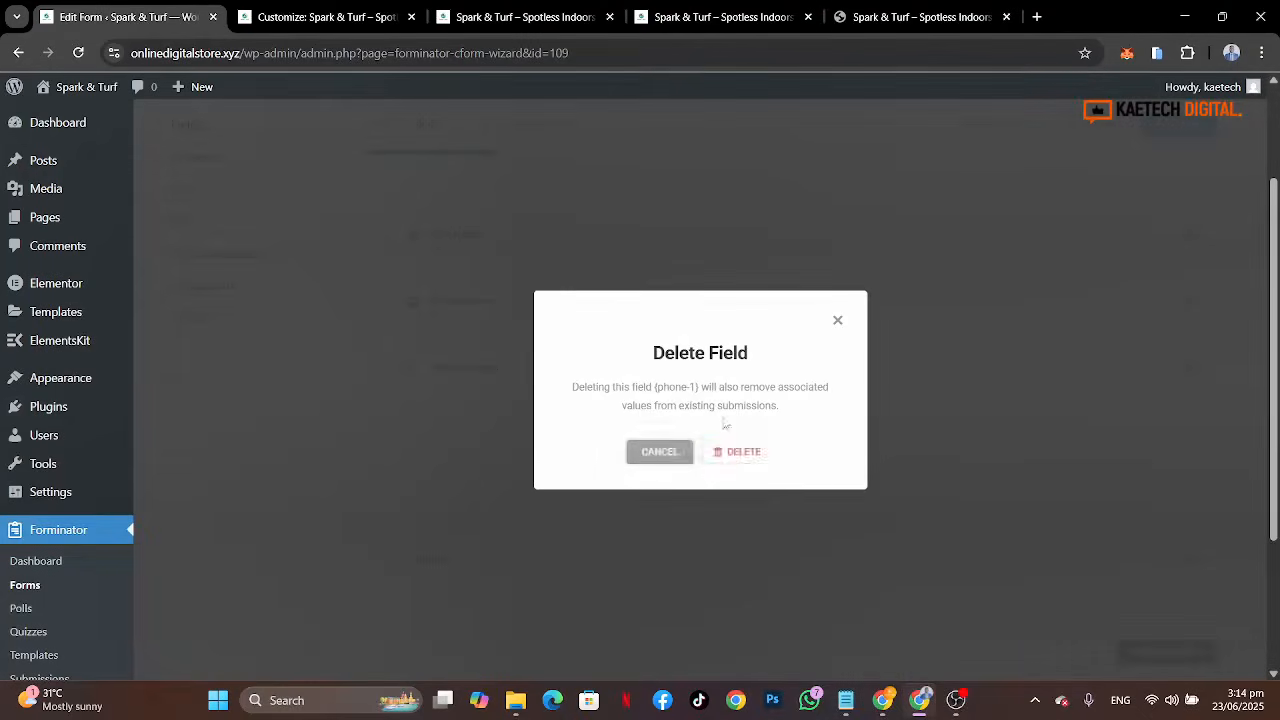
left_click(738, 452)
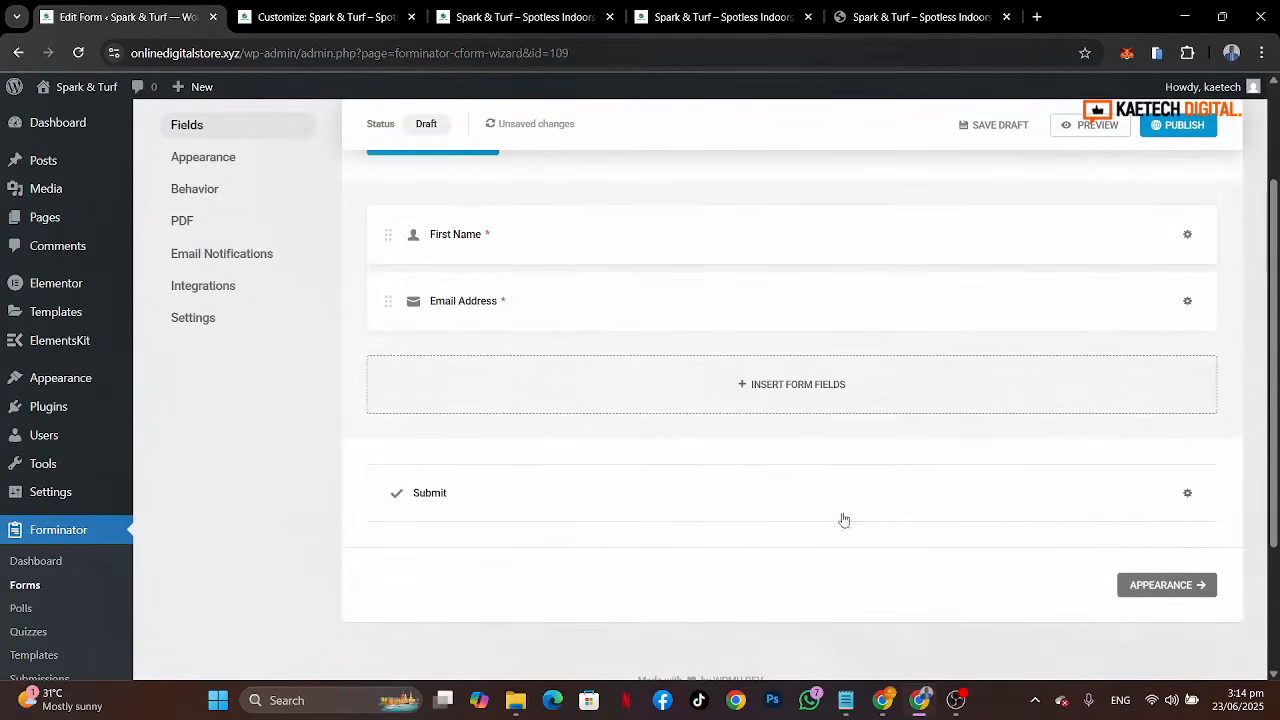
Step: Set the form's appearance design style to Material
left_click(1158, 585)
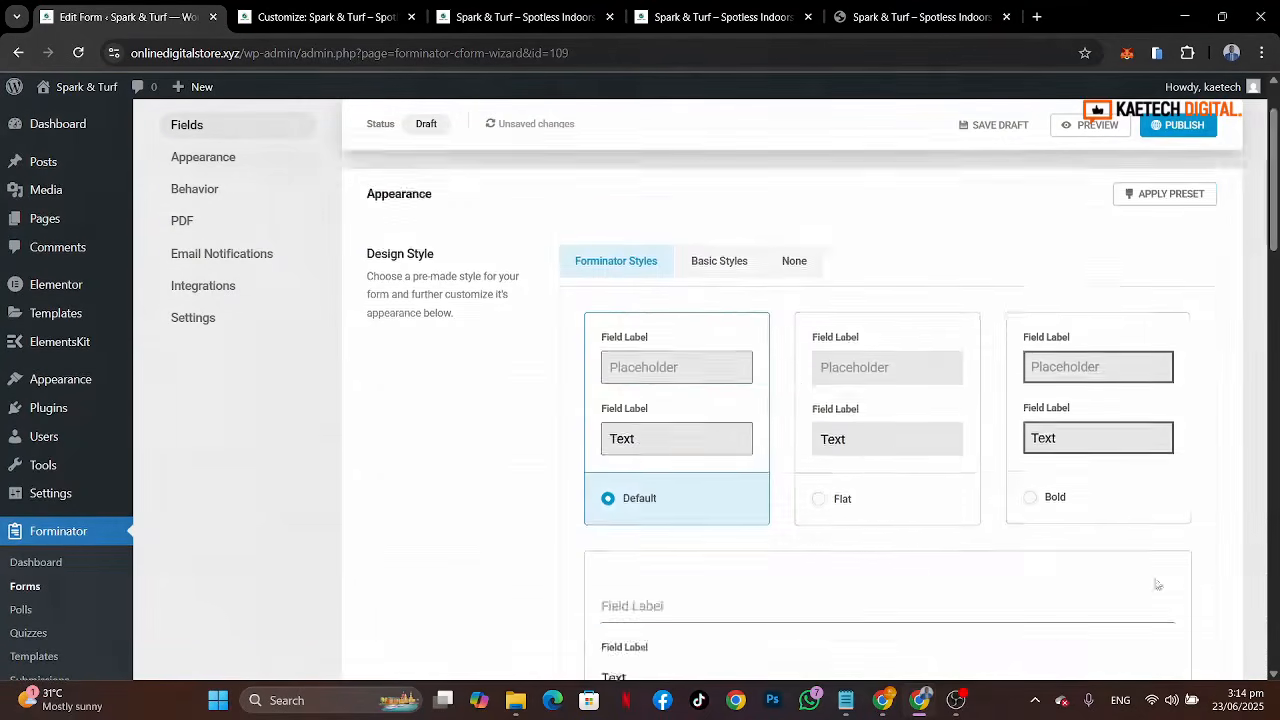
scroll(983, 462, "down", 3)
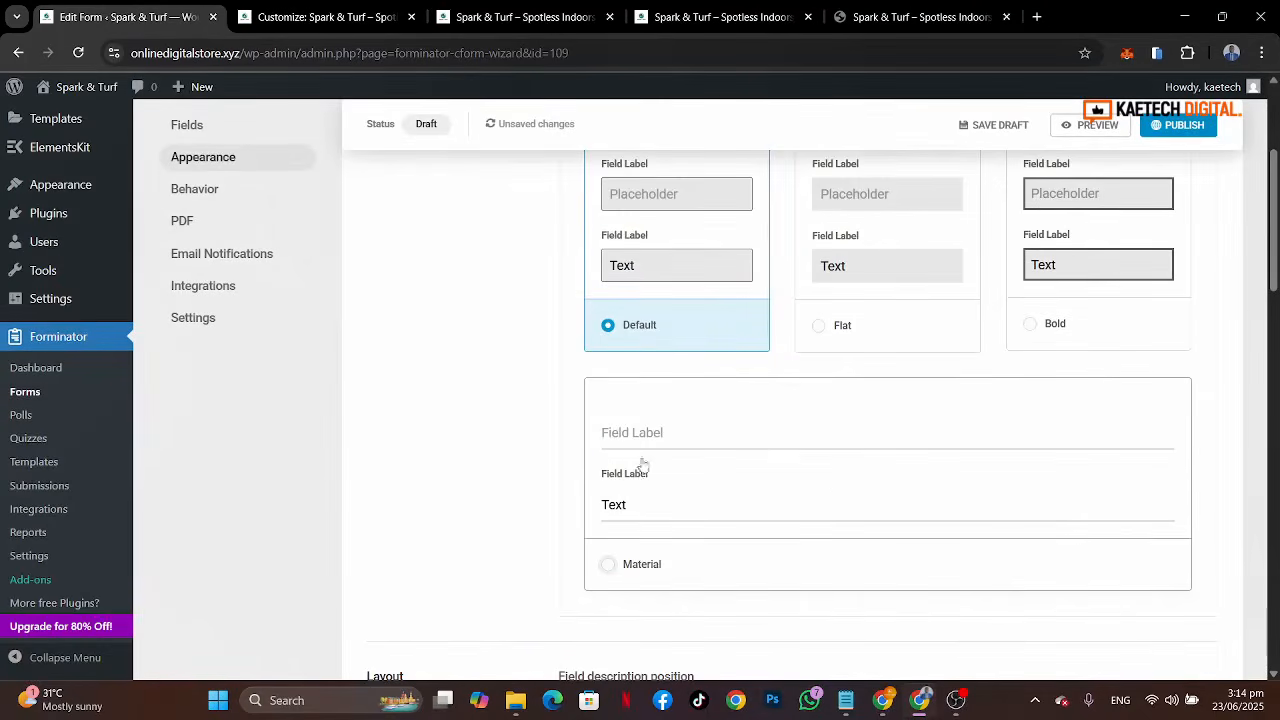
left_click(757, 461)
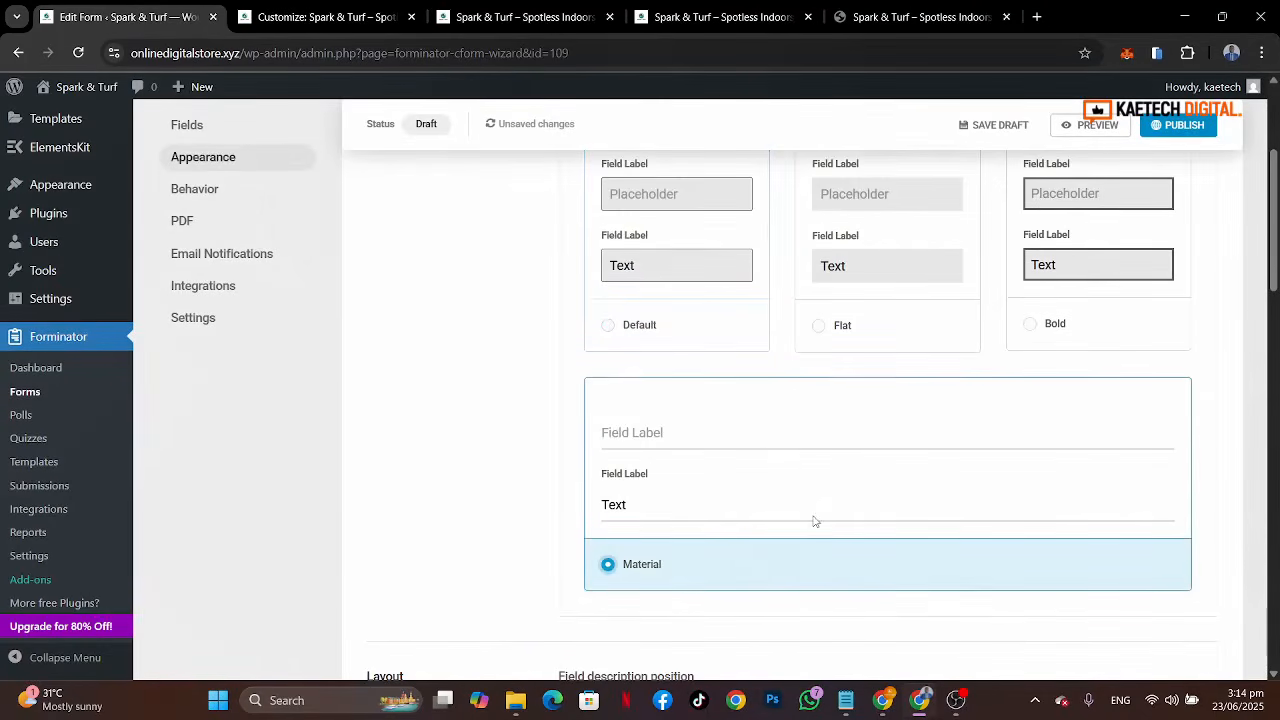
Step: Turn on color customization in the form's appearance settings
scroll(815, 521, "down", 5)
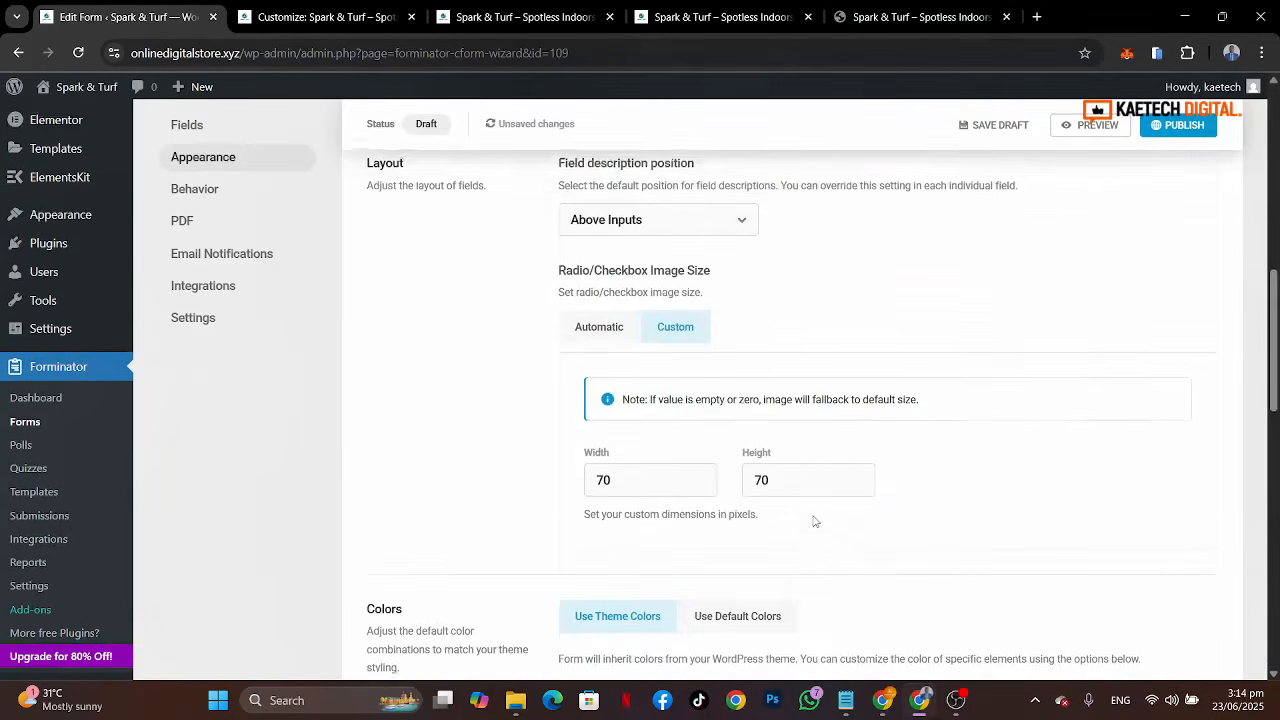
scroll(809, 424, "up", 2)
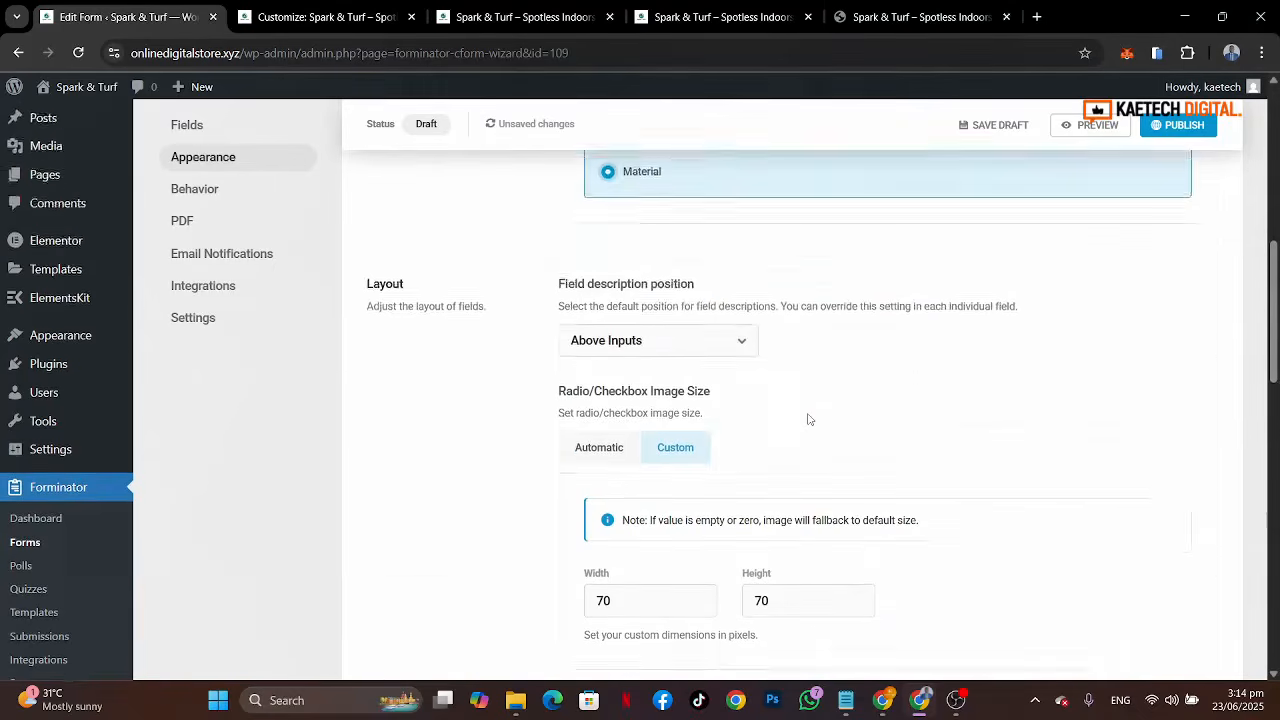
scroll(809, 420, "down", 3)
scroll(809, 420, "down", 3)
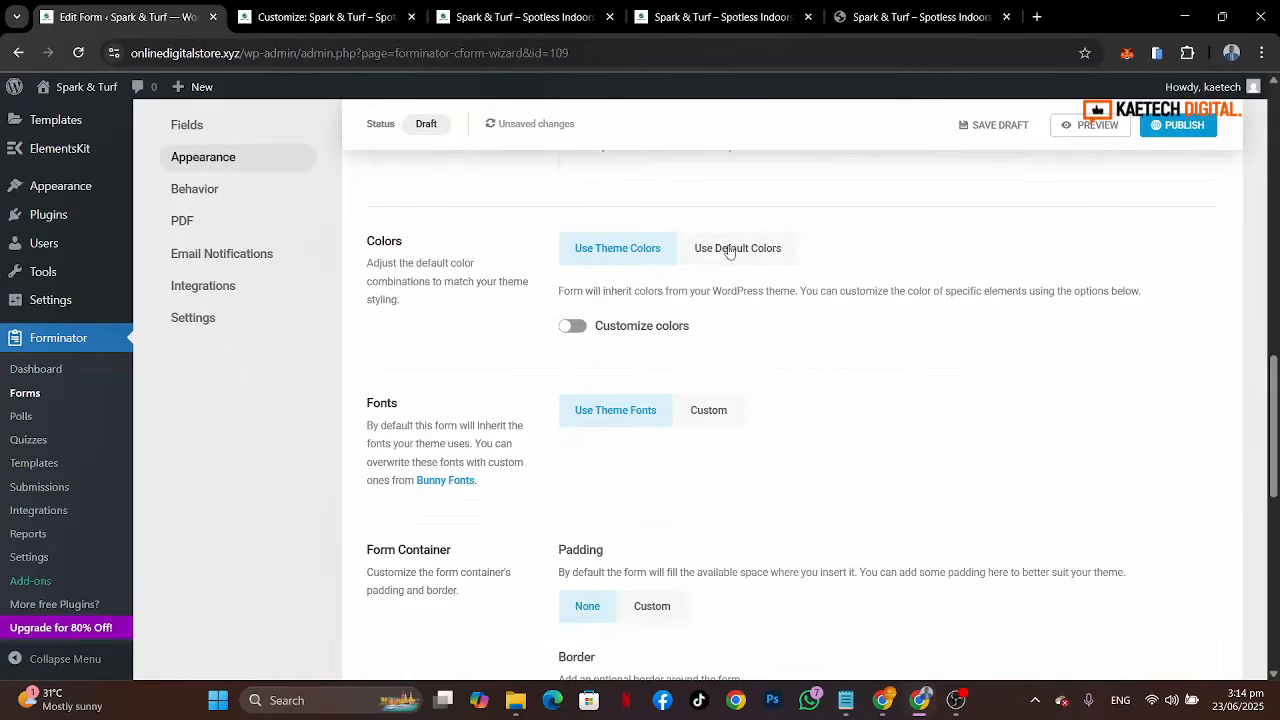
left_click(575, 327)
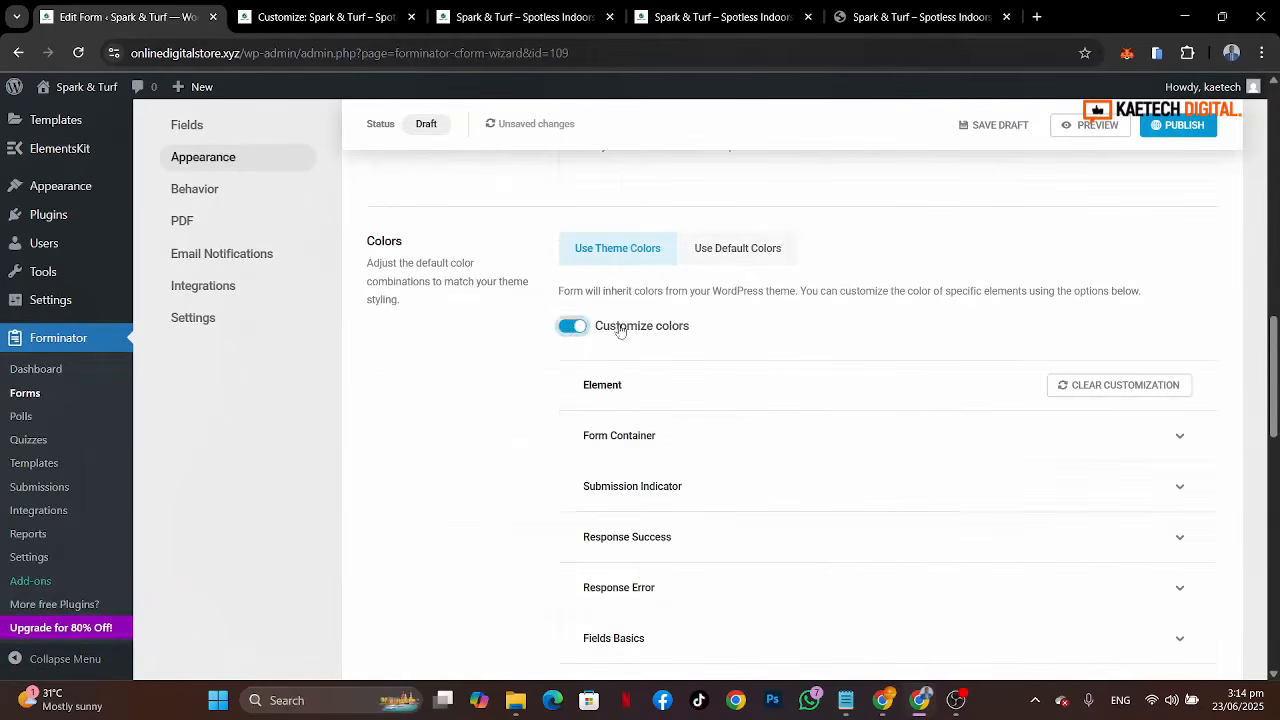
Step: Check the colours of the reference site's footer contact form
scroll(752, 346, "down", 2)
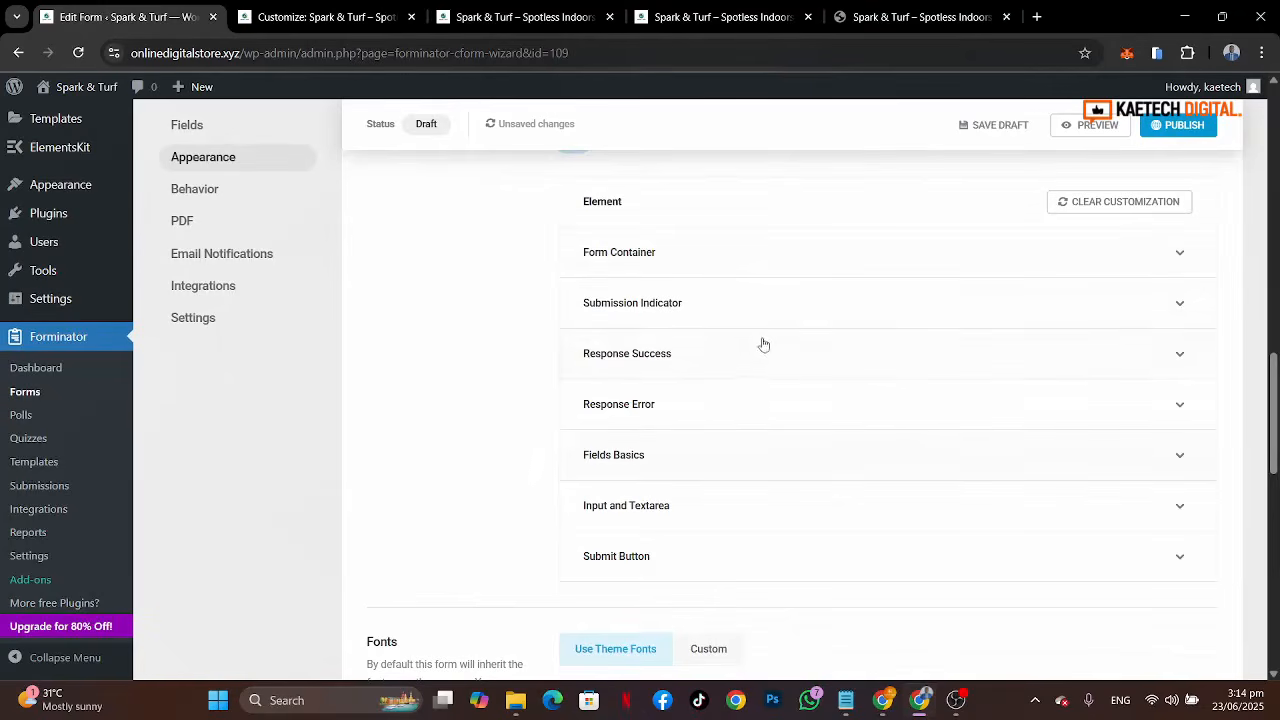
left_click(905, 17)
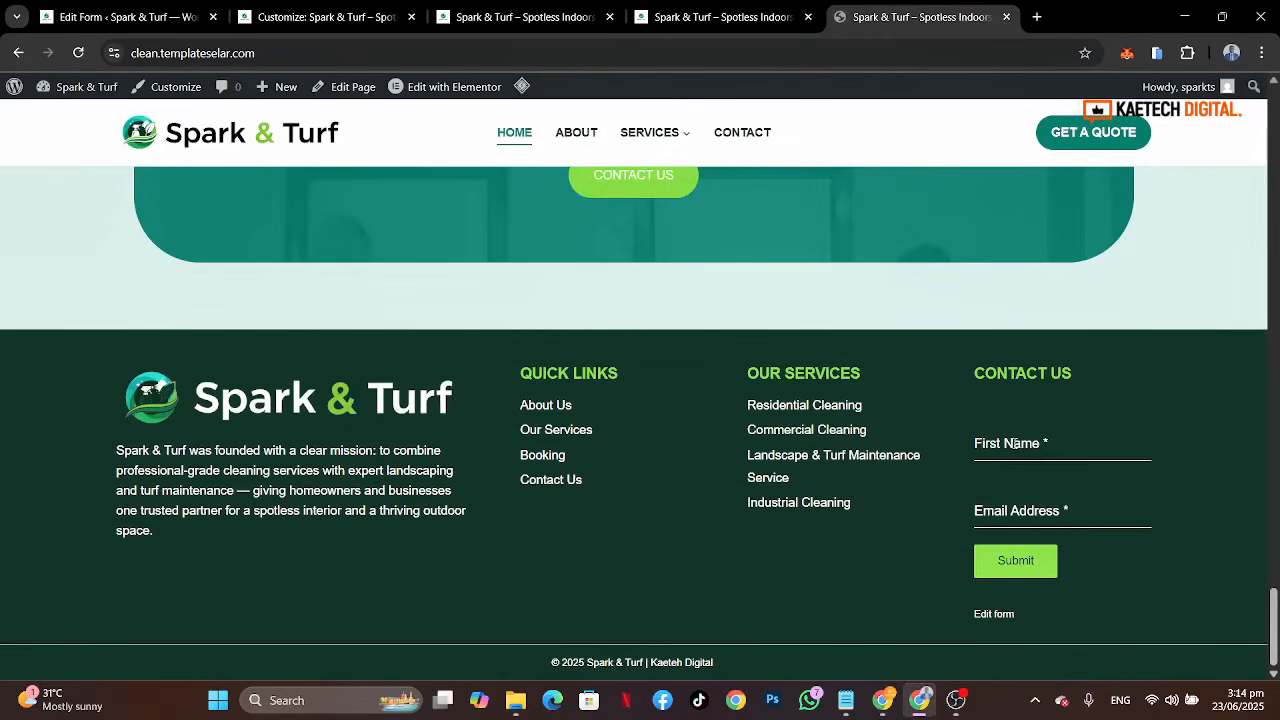
left_click(108, 26)
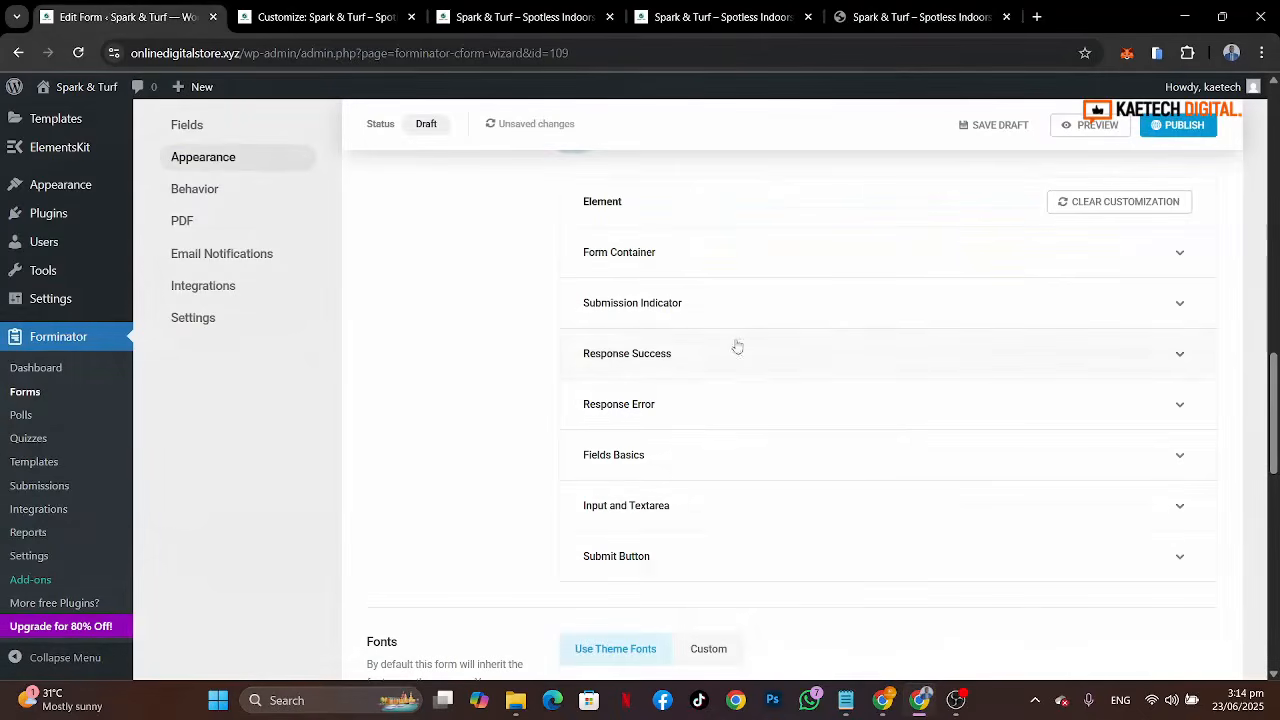
Step: Set the Fields Basics label and description colours to white #ffffff
left_click(747, 456)
scroll(748, 457, "down", 3)
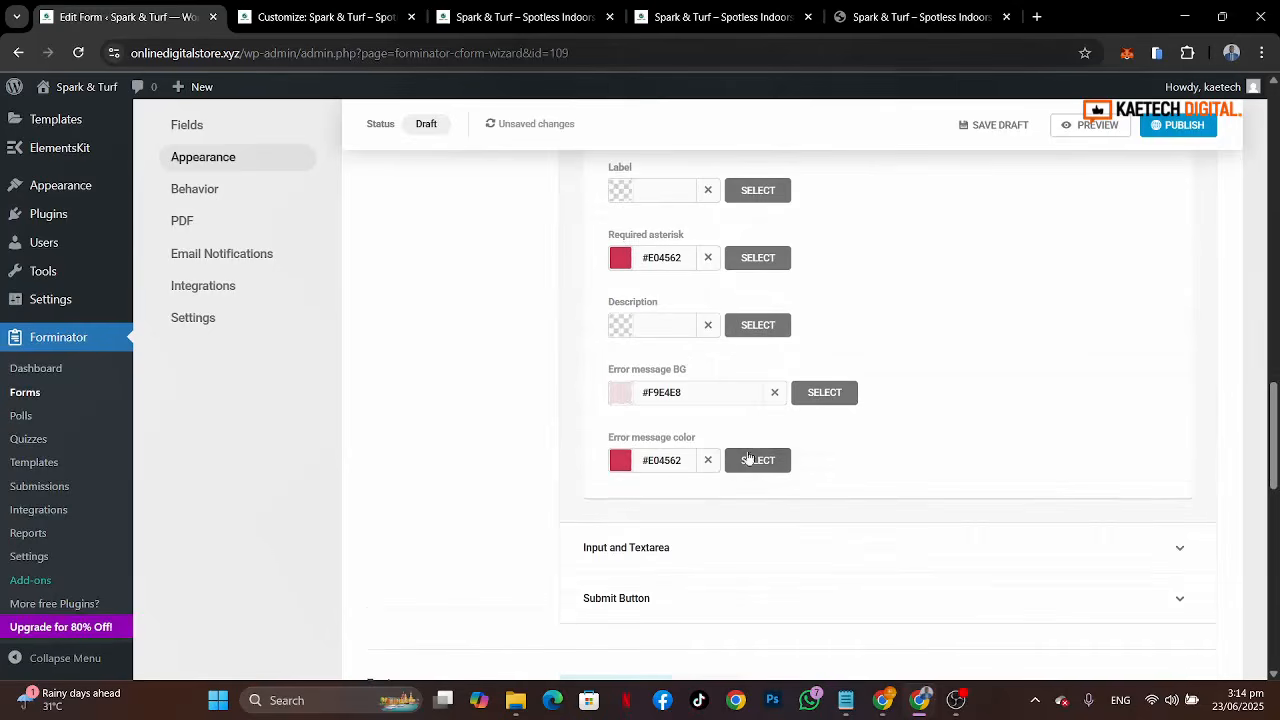
left_click(620, 190)
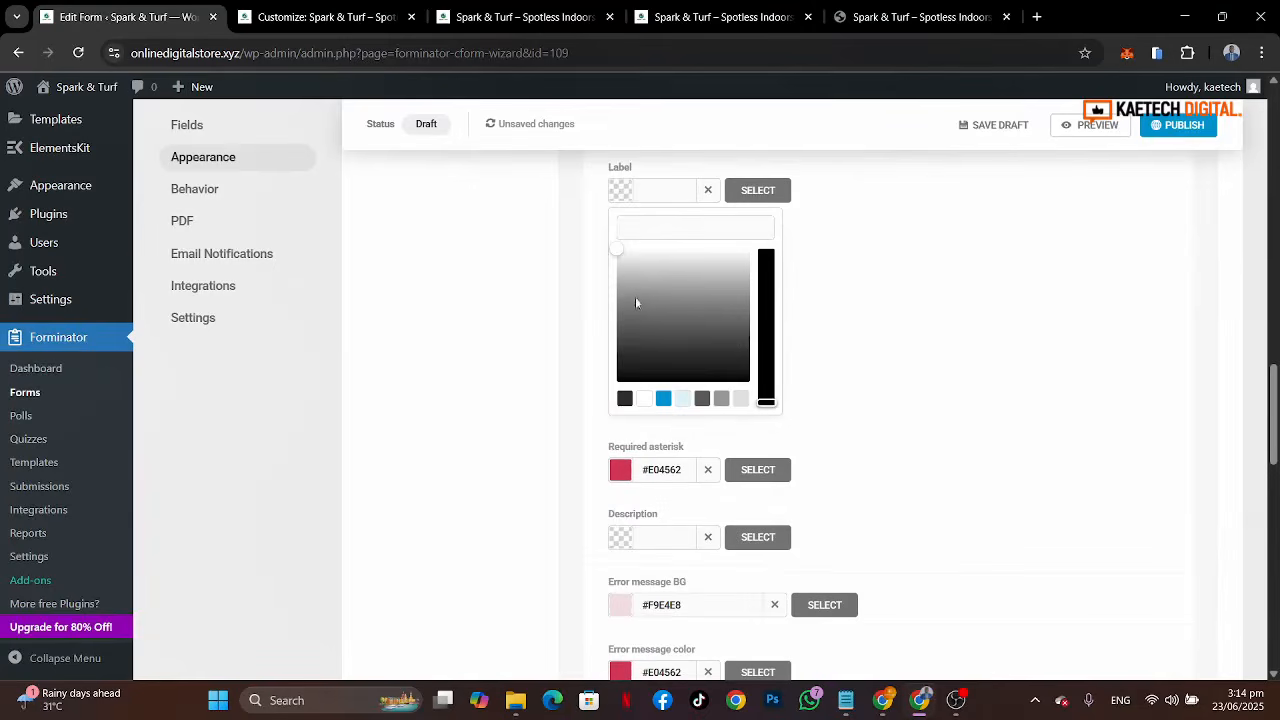
left_click(643, 401)
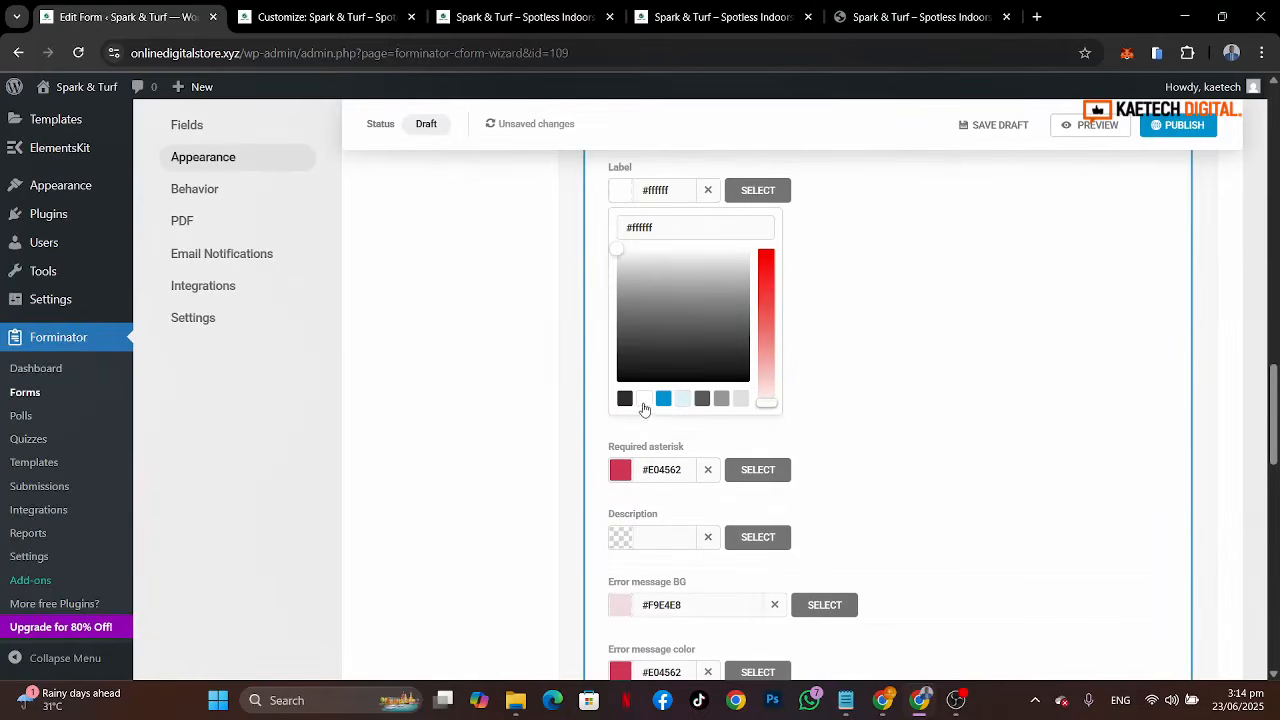
left_click(589, 273)
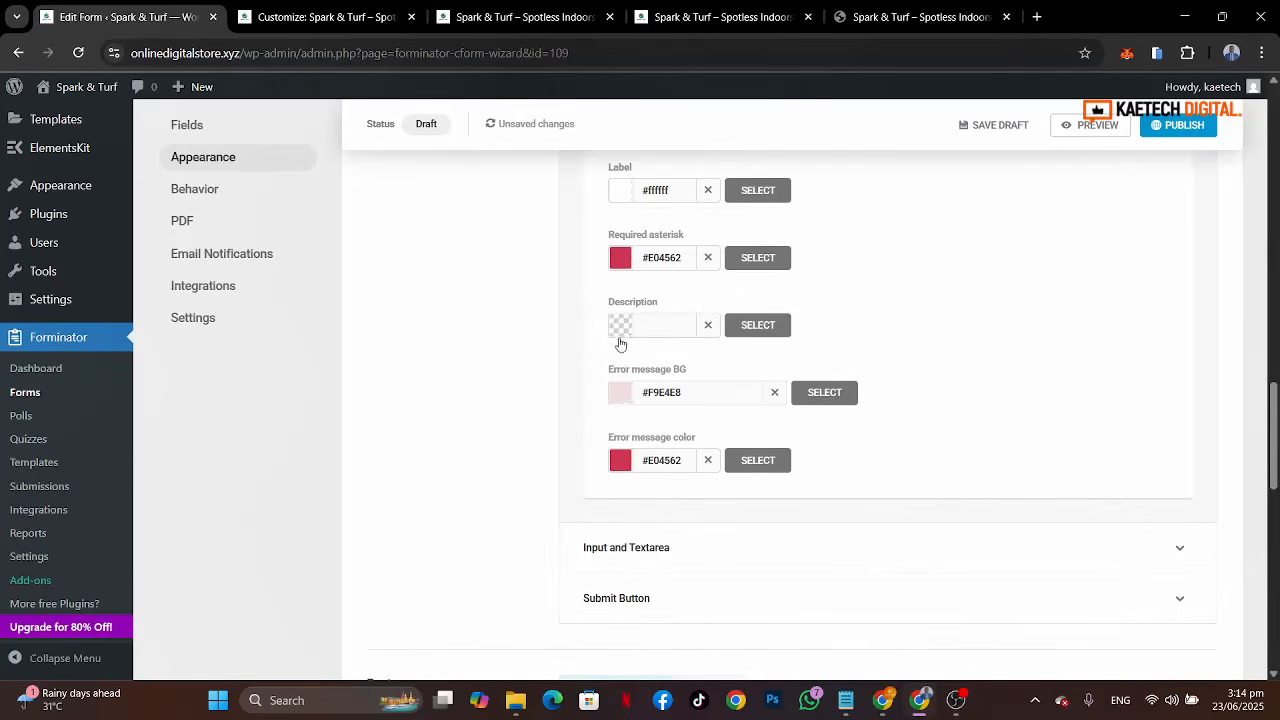
left_click(627, 330)
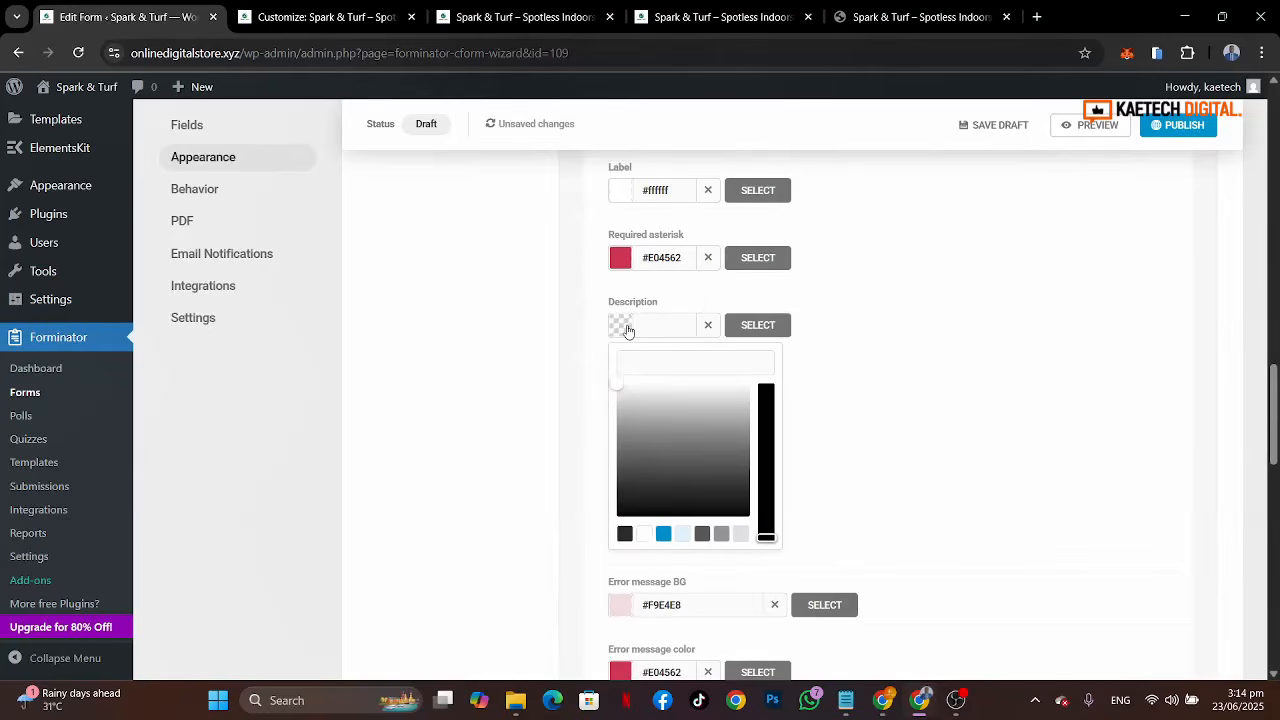
left_click(648, 535)
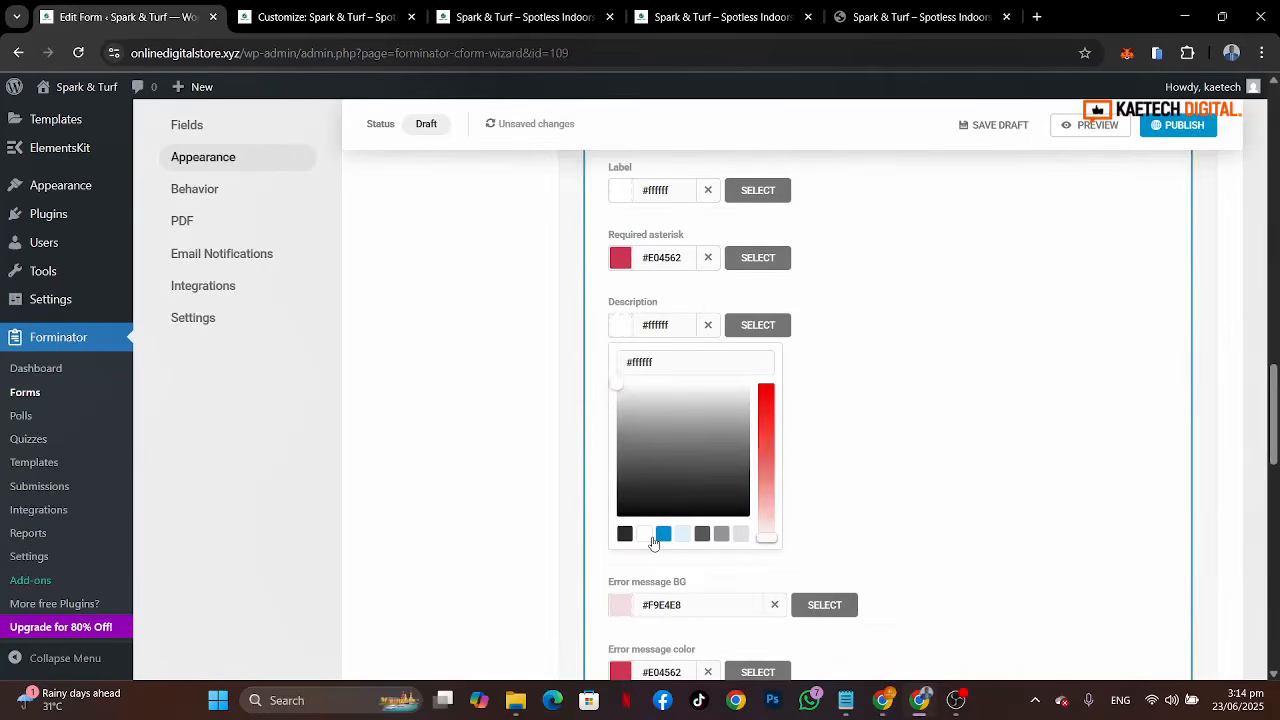
left_click(591, 352)
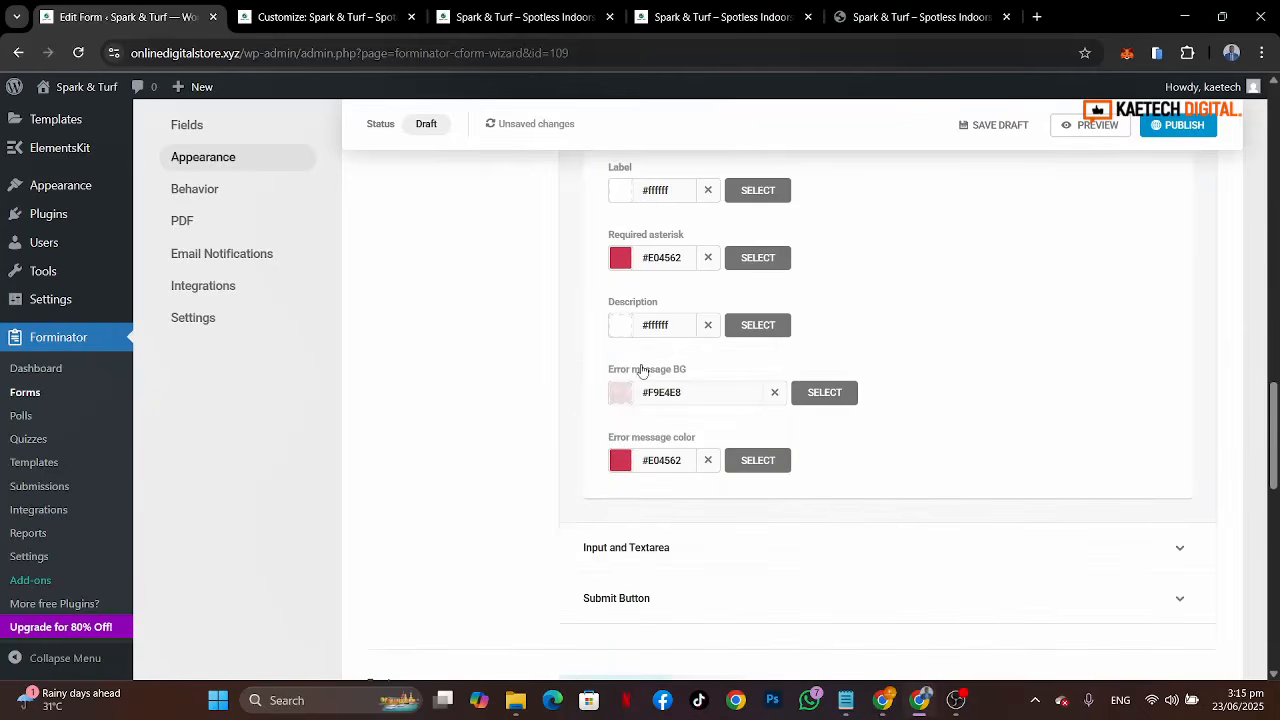
Step: Set the Input and Textarea default border colour to white #ffffff
scroll(642, 366, "up", 2)
scroll(642, 364, "down", 2)
scroll(642, 364, "up", 2)
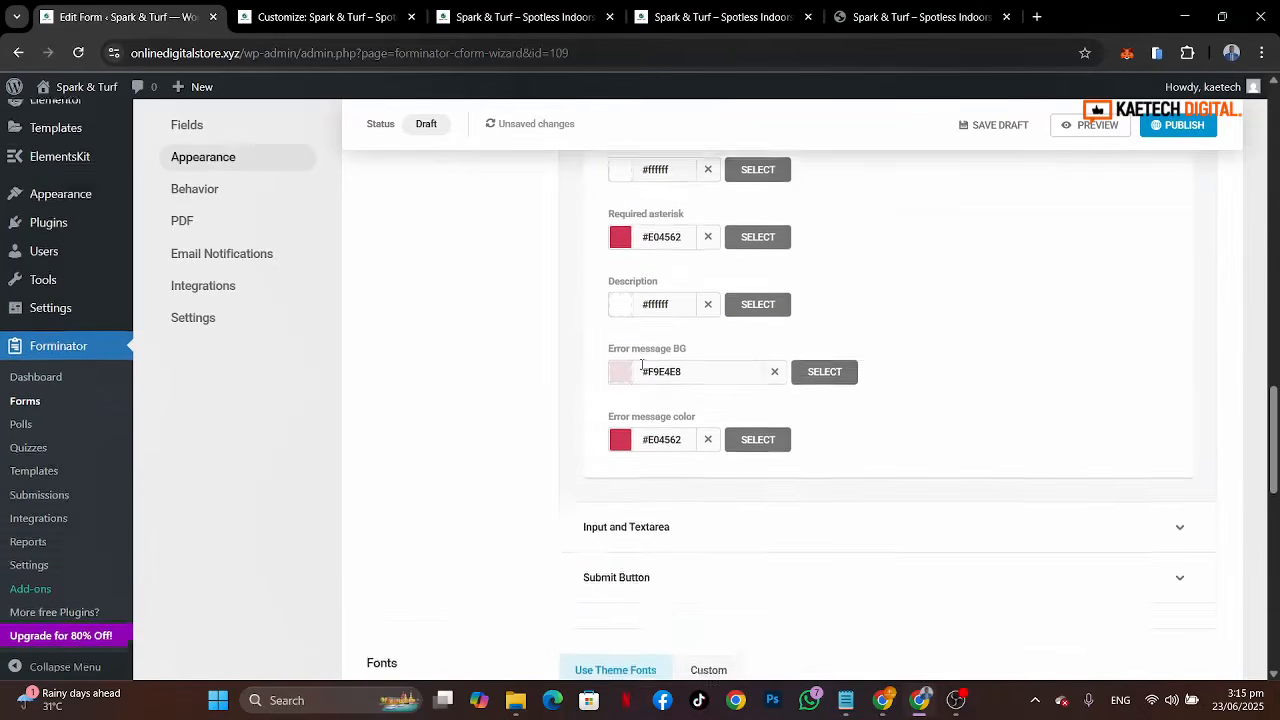
left_click(743, 235)
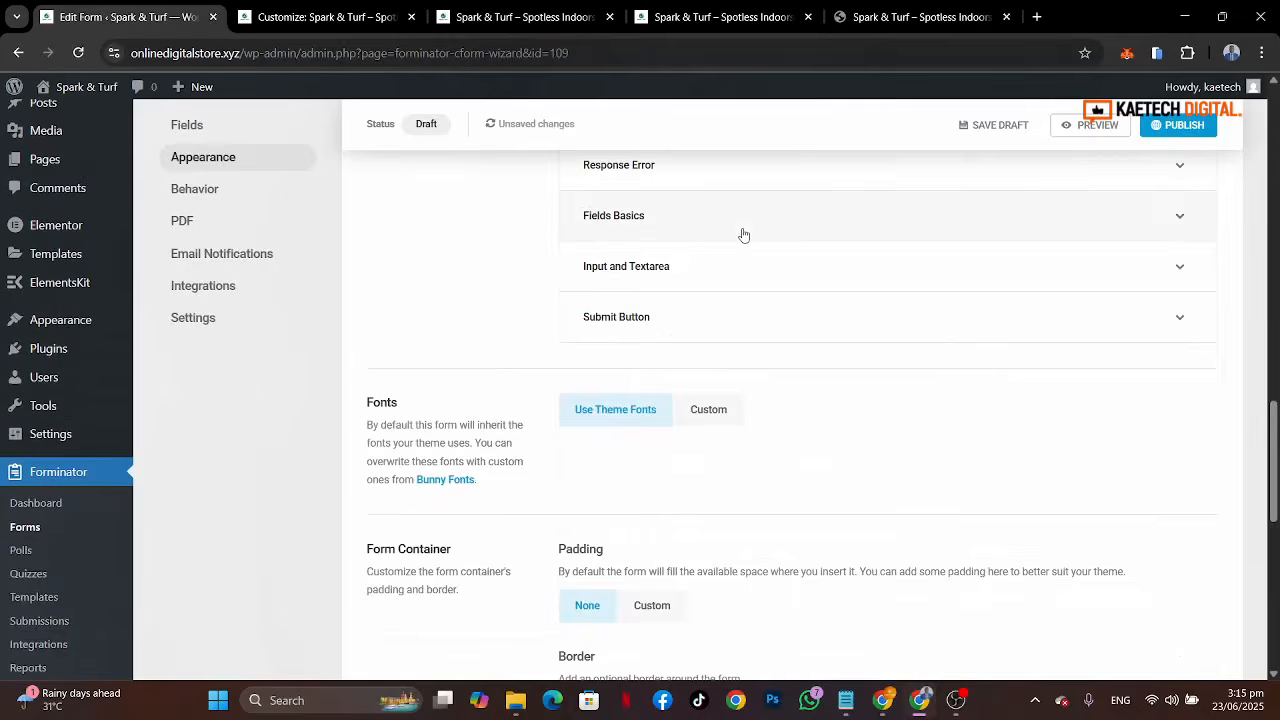
left_click(700, 272)
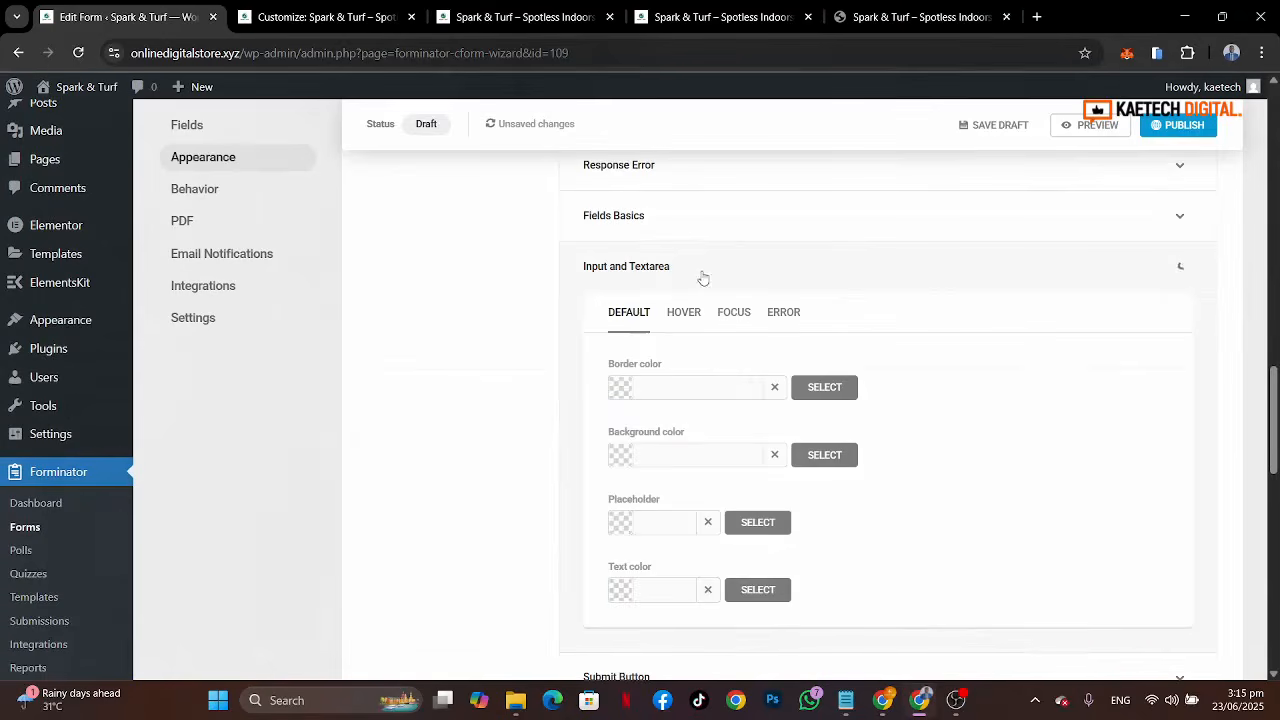
left_click(620, 390)
left_click(644, 596)
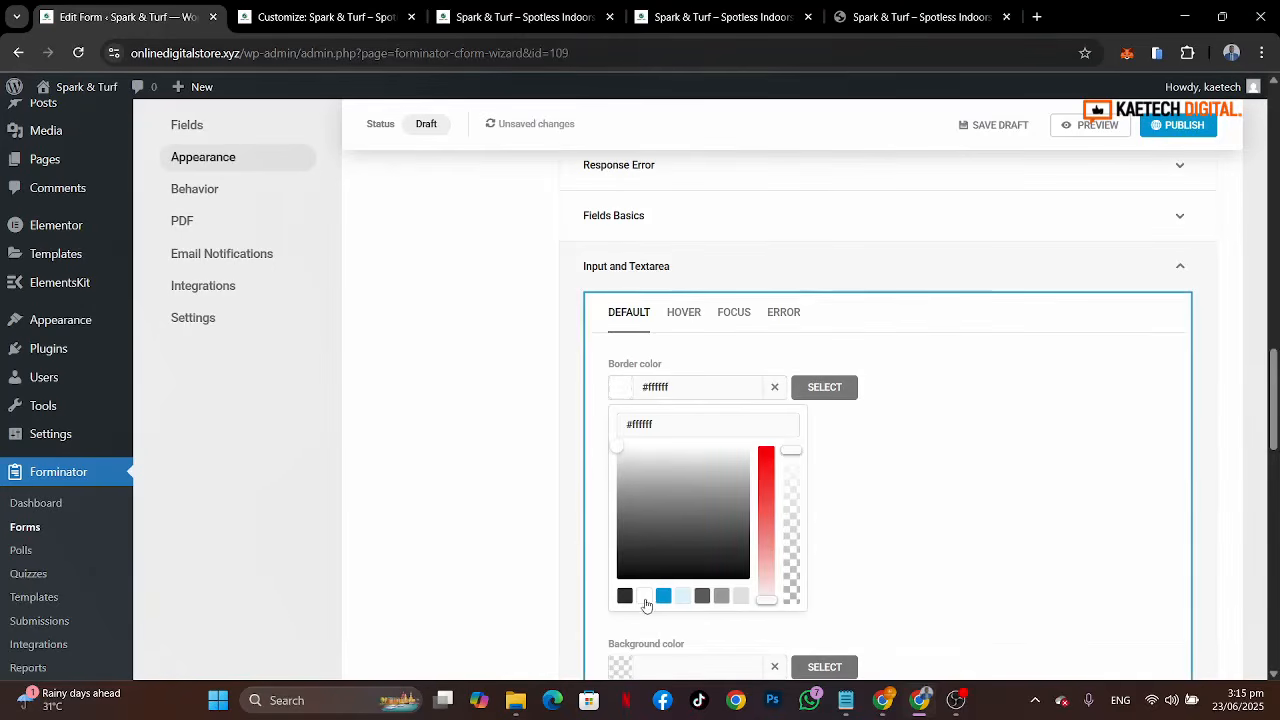
left_click(603, 407)
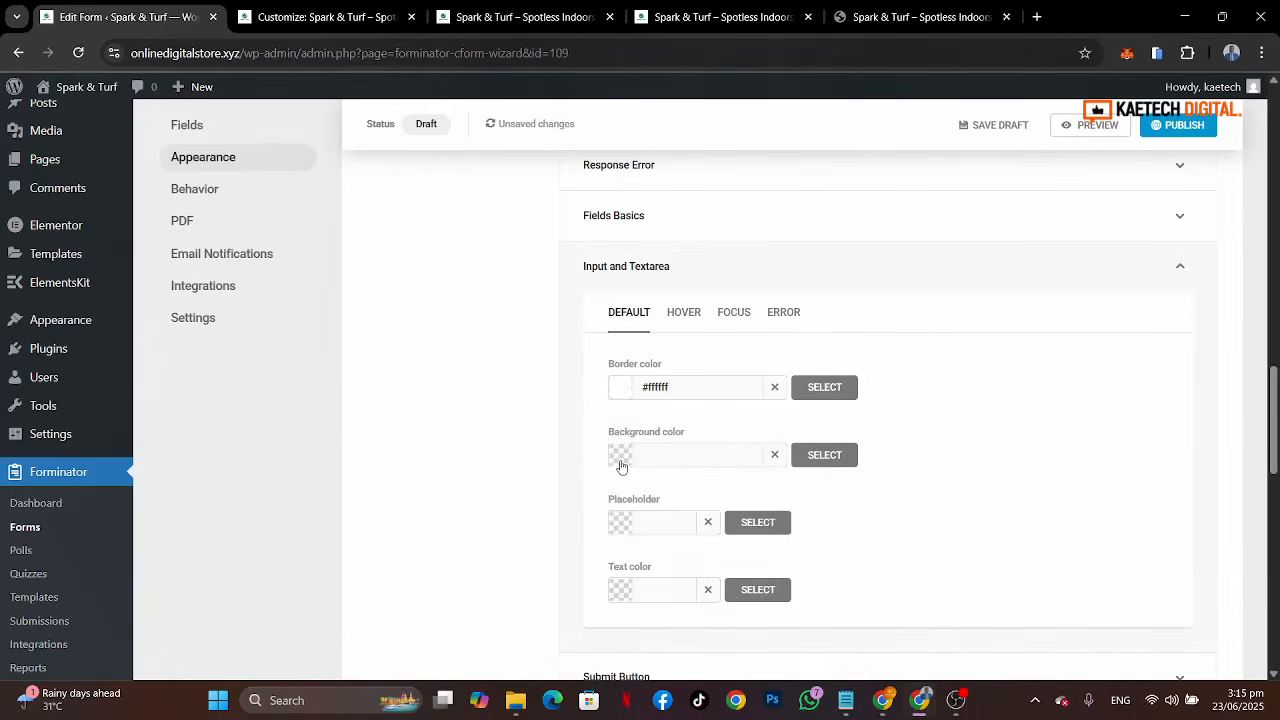
Step: Set the default placeholder and text colours of inputs to white #ffffff
scroll(620, 462, "down", 1)
left_click(620, 380)
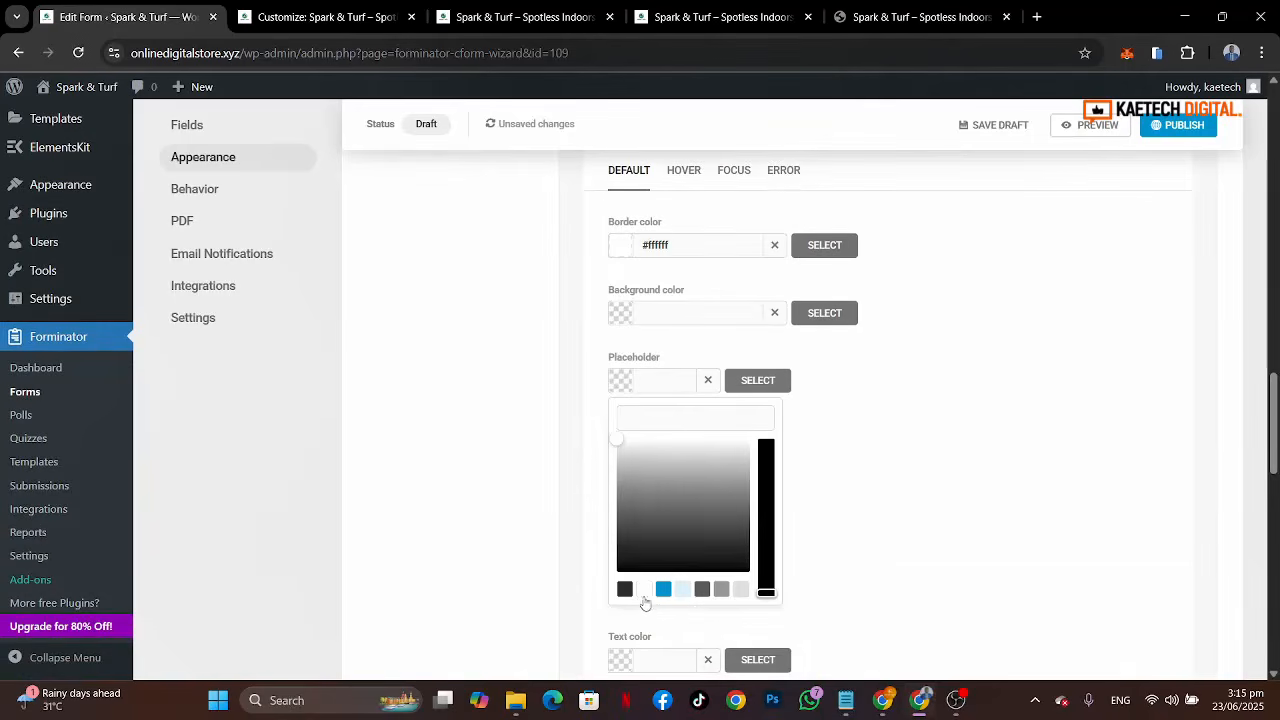
left_click(644, 595)
left_click(602, 436)
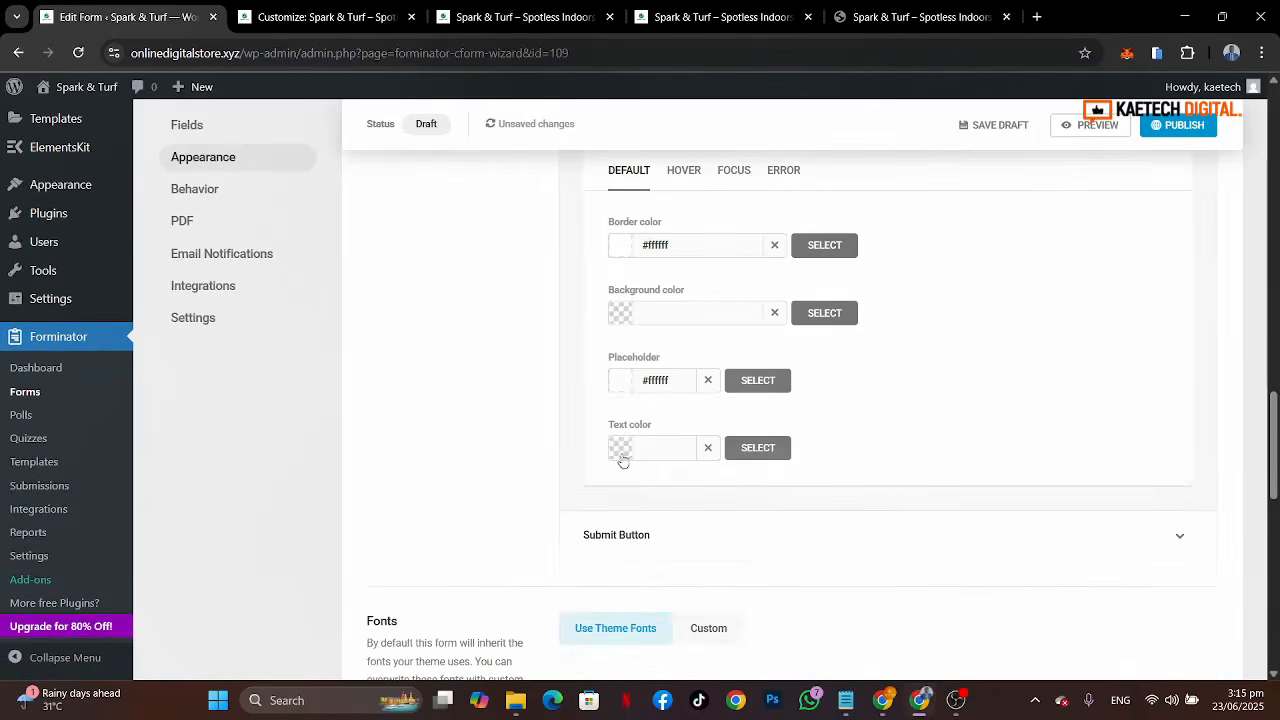
left_click(621, 457)
left_click(644, 656)
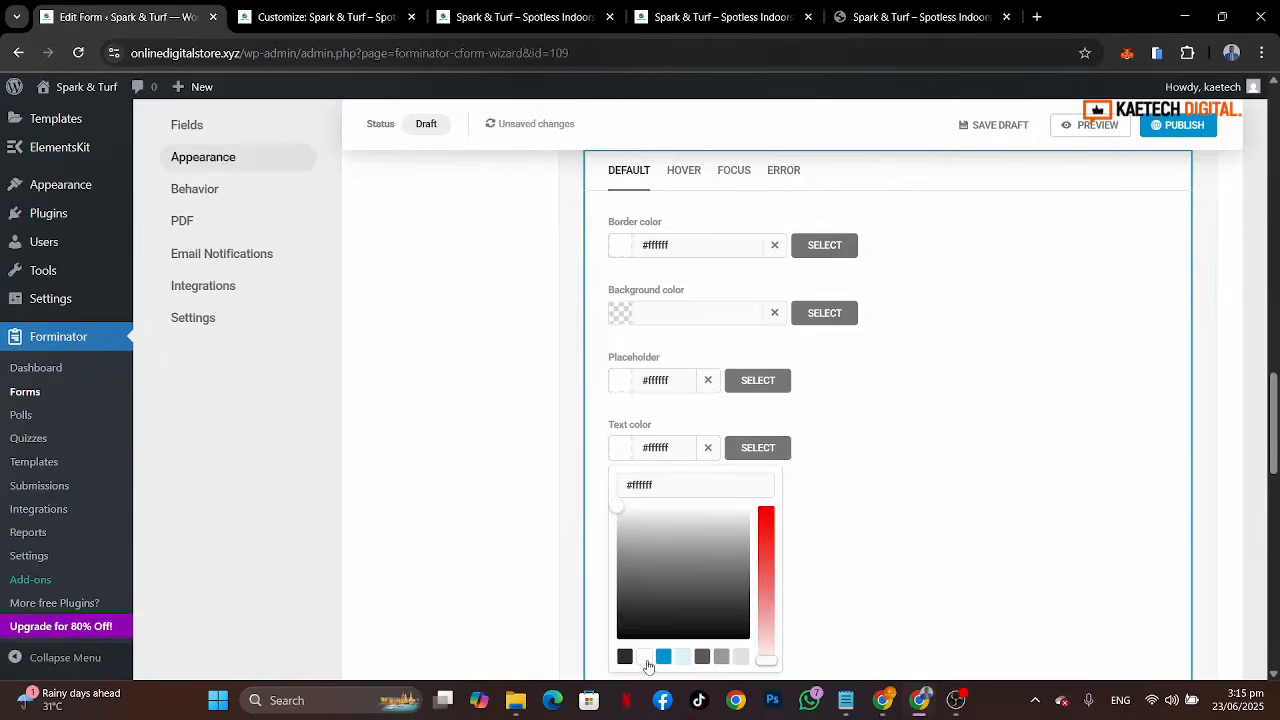
left_click(595, 438)
Step: Copy the green #83d93f from the Kadence global palette and apply it as the input hover border colour
left_click(680, 175)
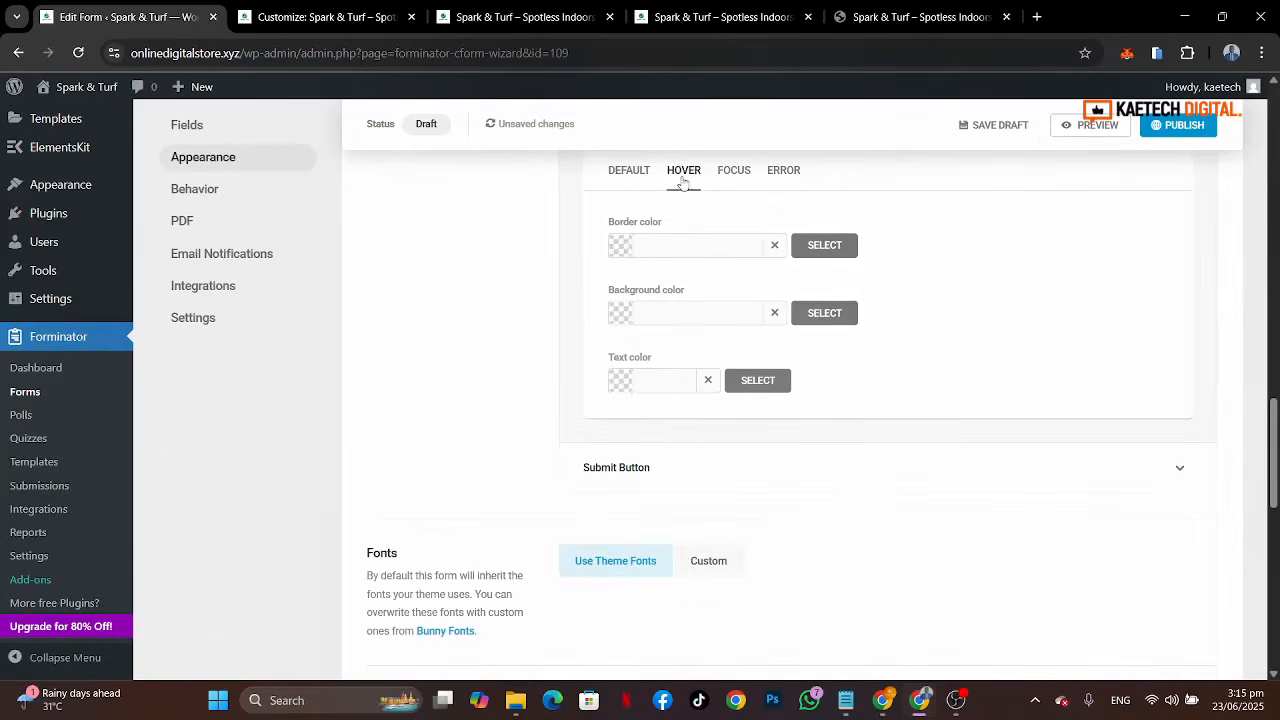
left_click(621, 247)
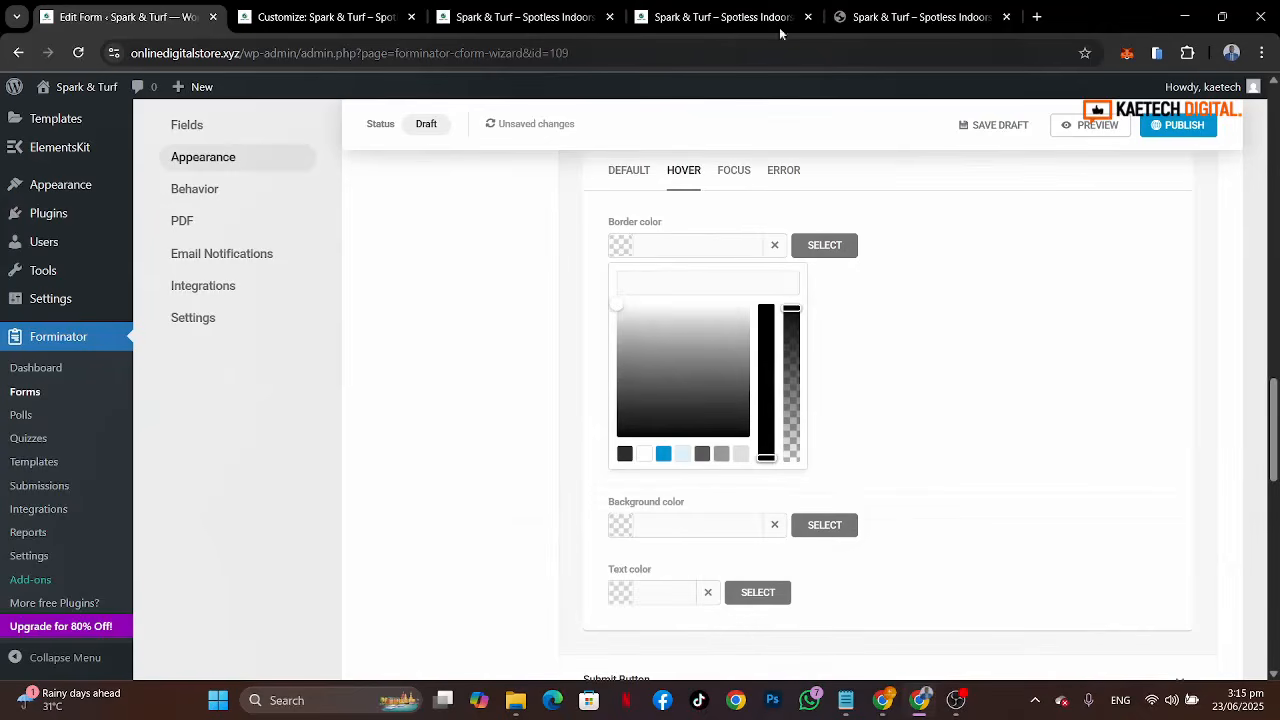
left_click(325, 17)
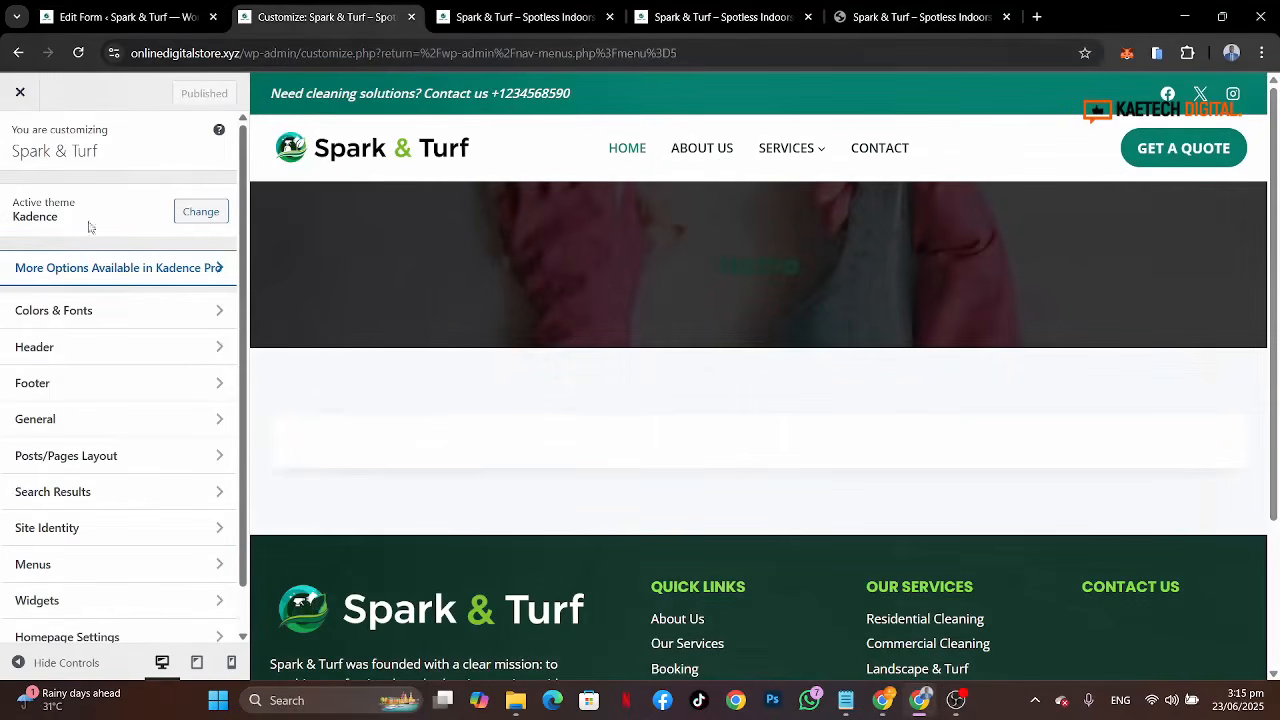
left_click(101, 316)
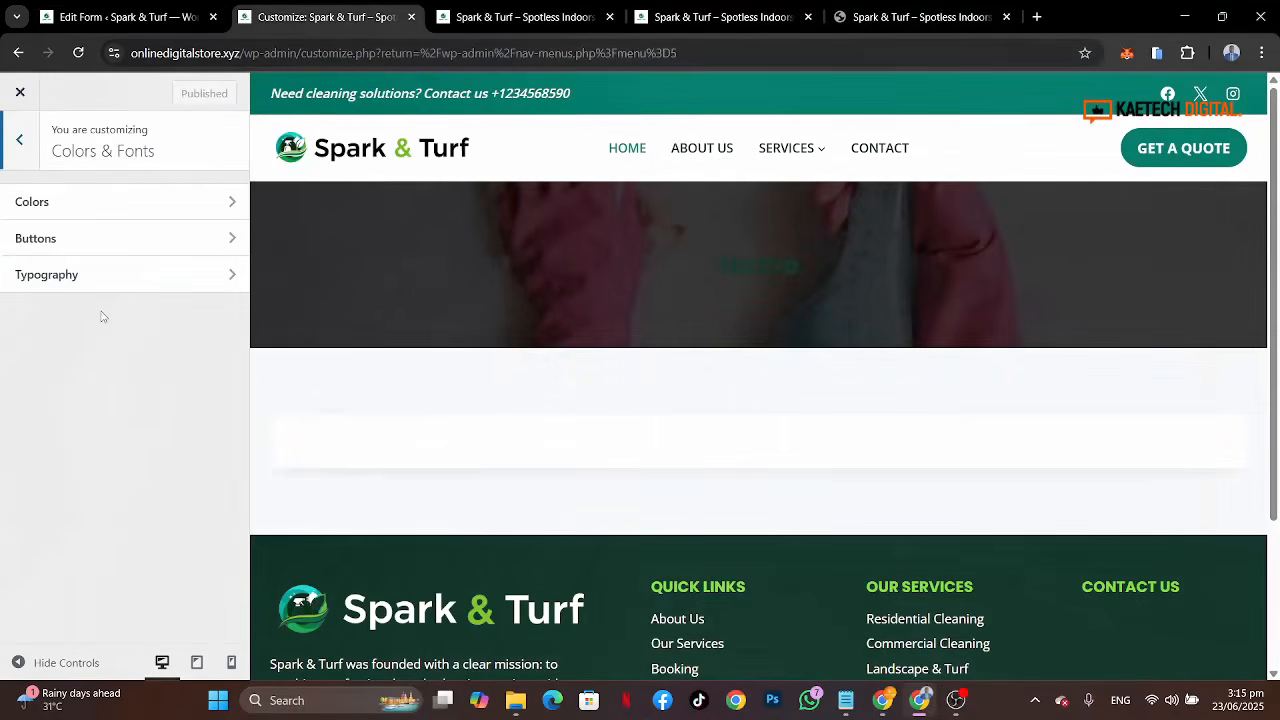
left_click(104, 217)
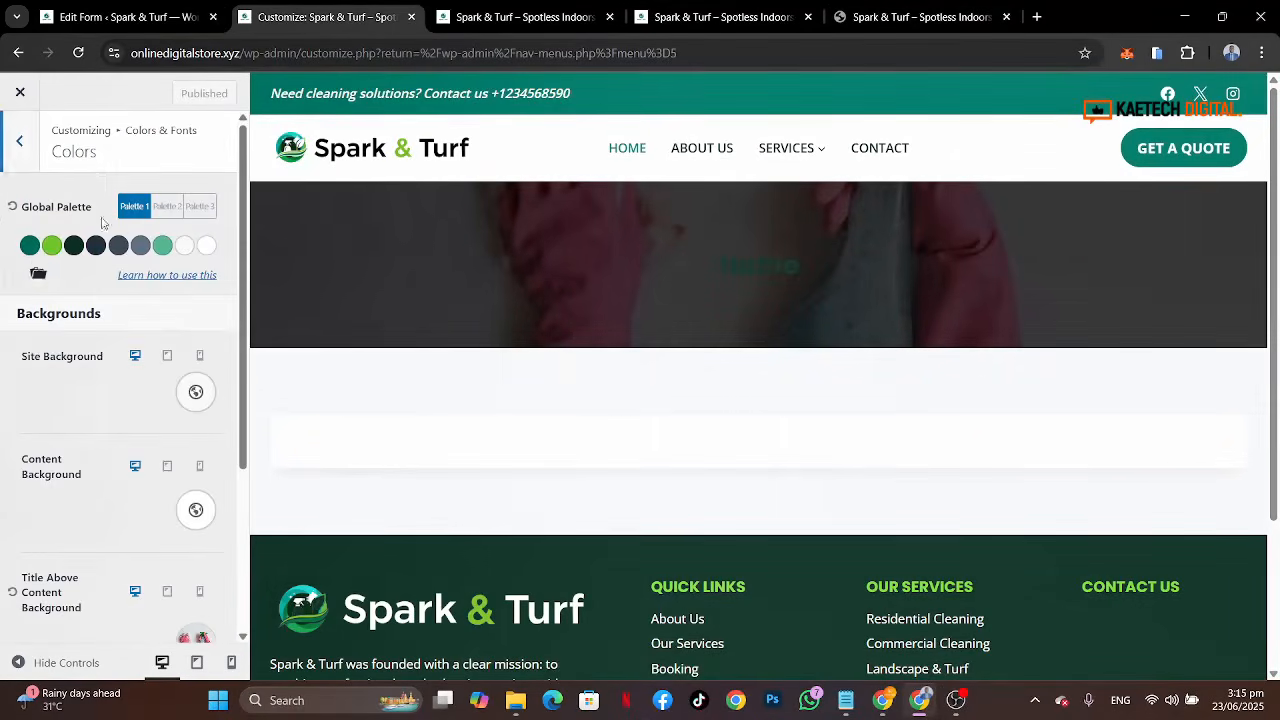
left_click(51, 246)
key("ctrl+a")
key("ctrl+c")
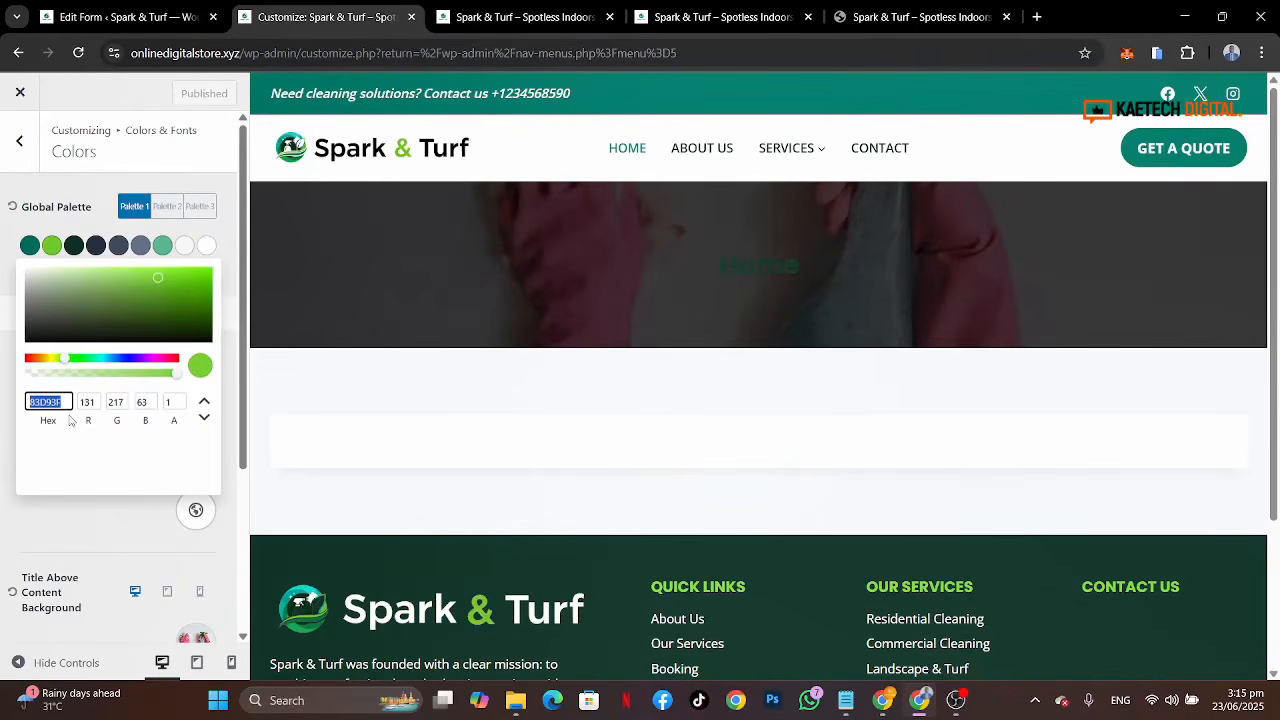
left_click(130, 17)
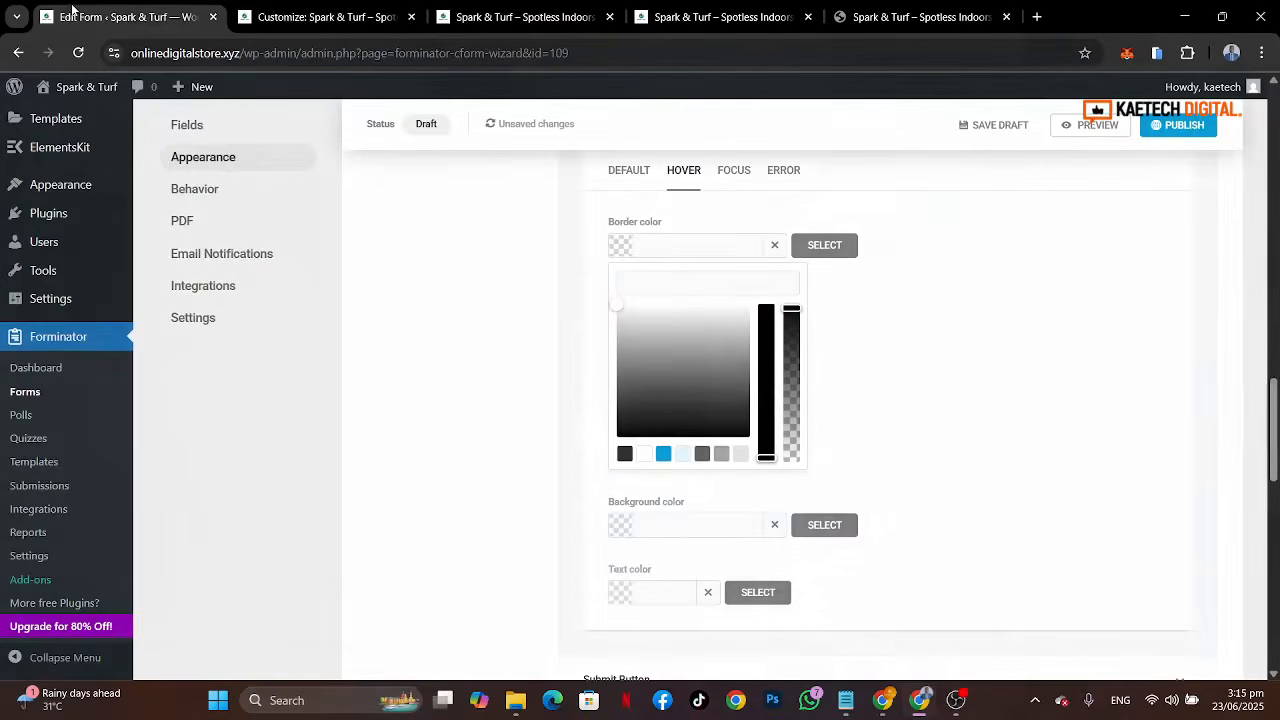
left_click(663, 277)
key("ctrl+v")
left_click(613, 249)
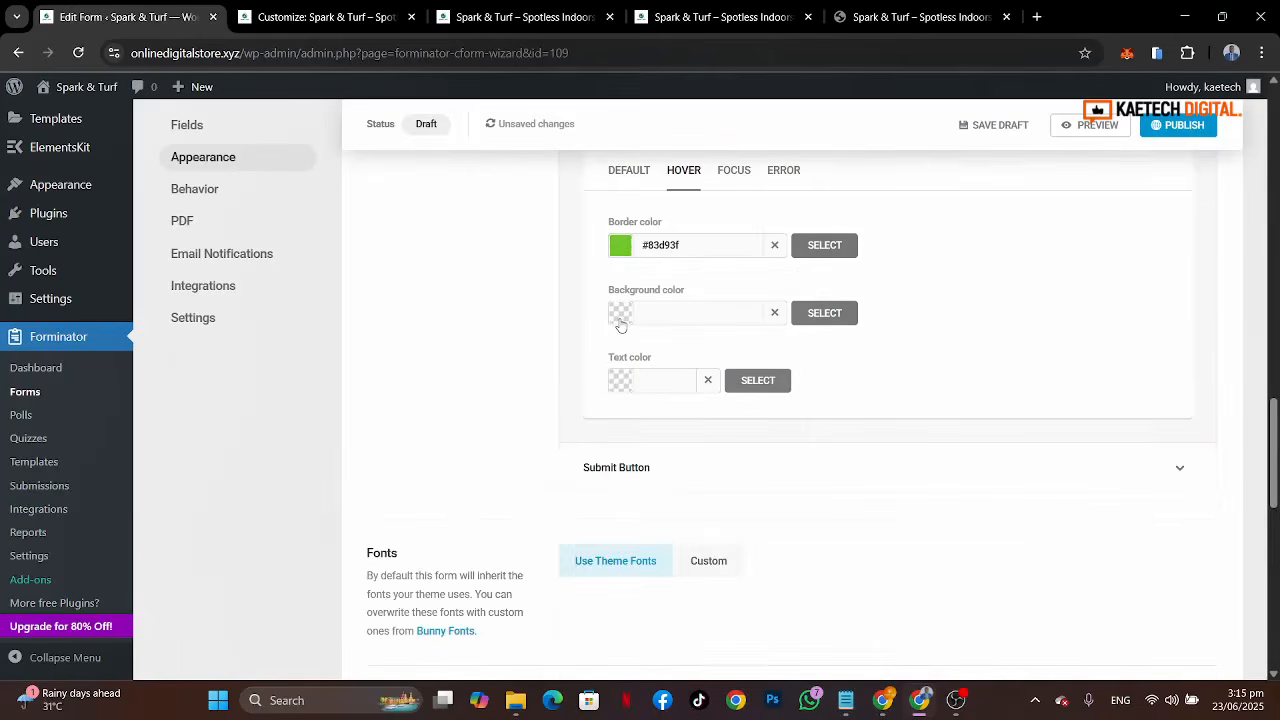
Step: Set the input hover text colour to #83d93f
left_click(619, 383)
left_click(625, 420)
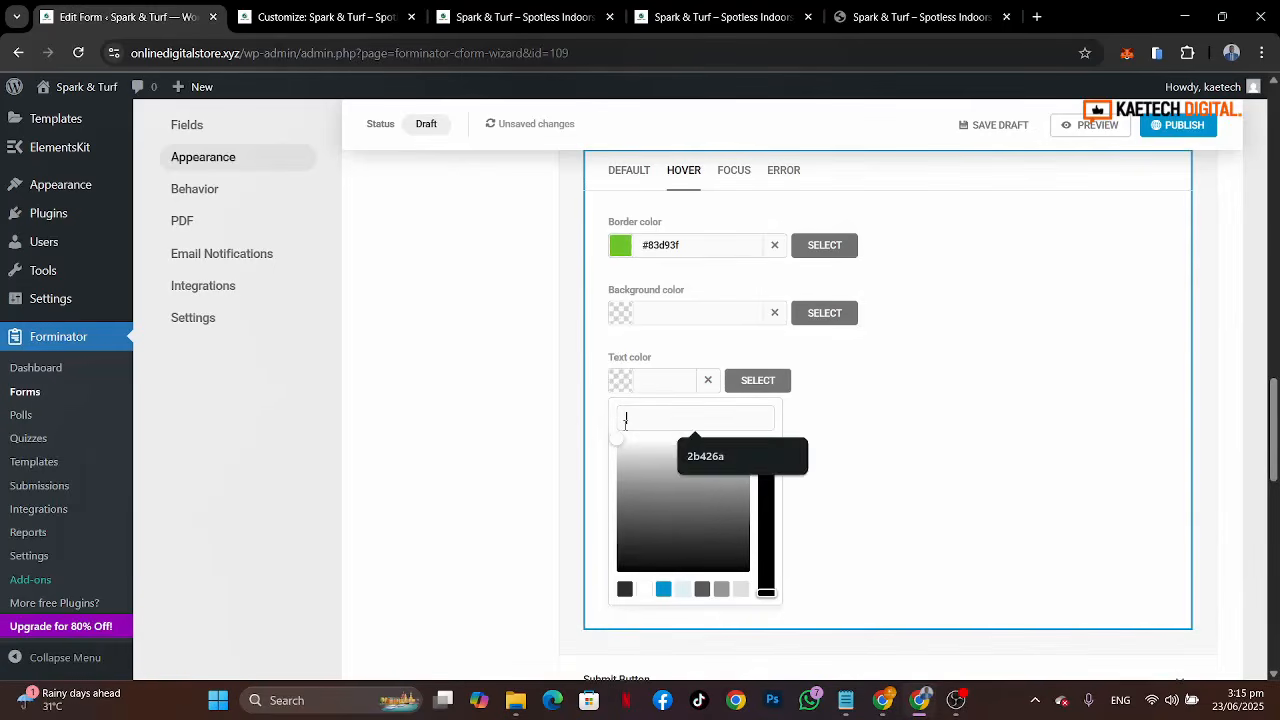
type("#83d93f")
left_click(626, 388)
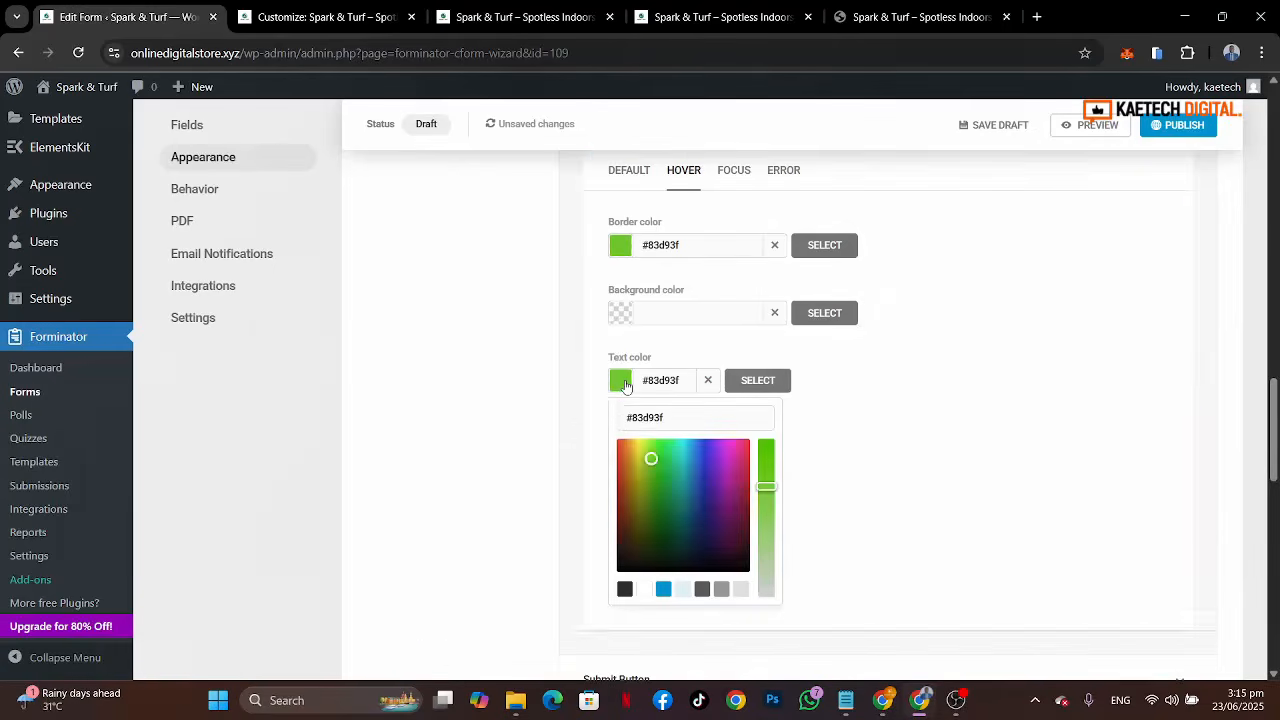
Step: Set the input focus border colour to #83d93f
left_click(734, 180)
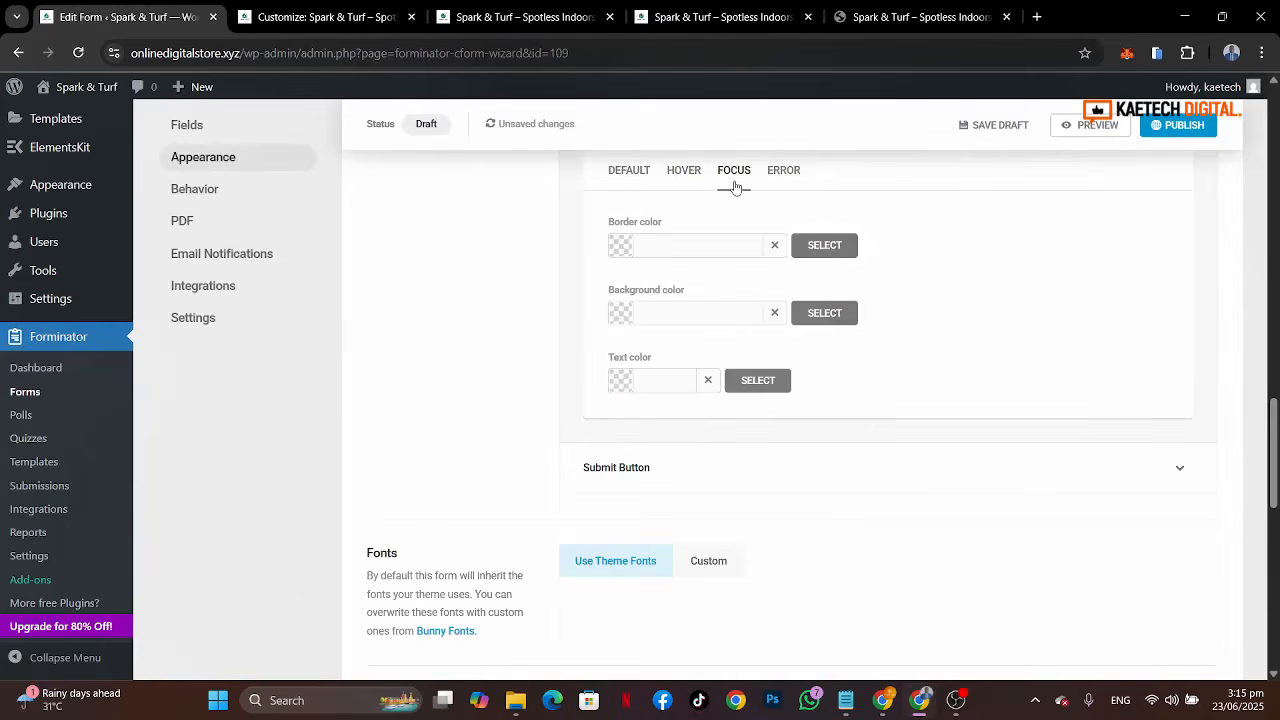
left_click(622, 250)
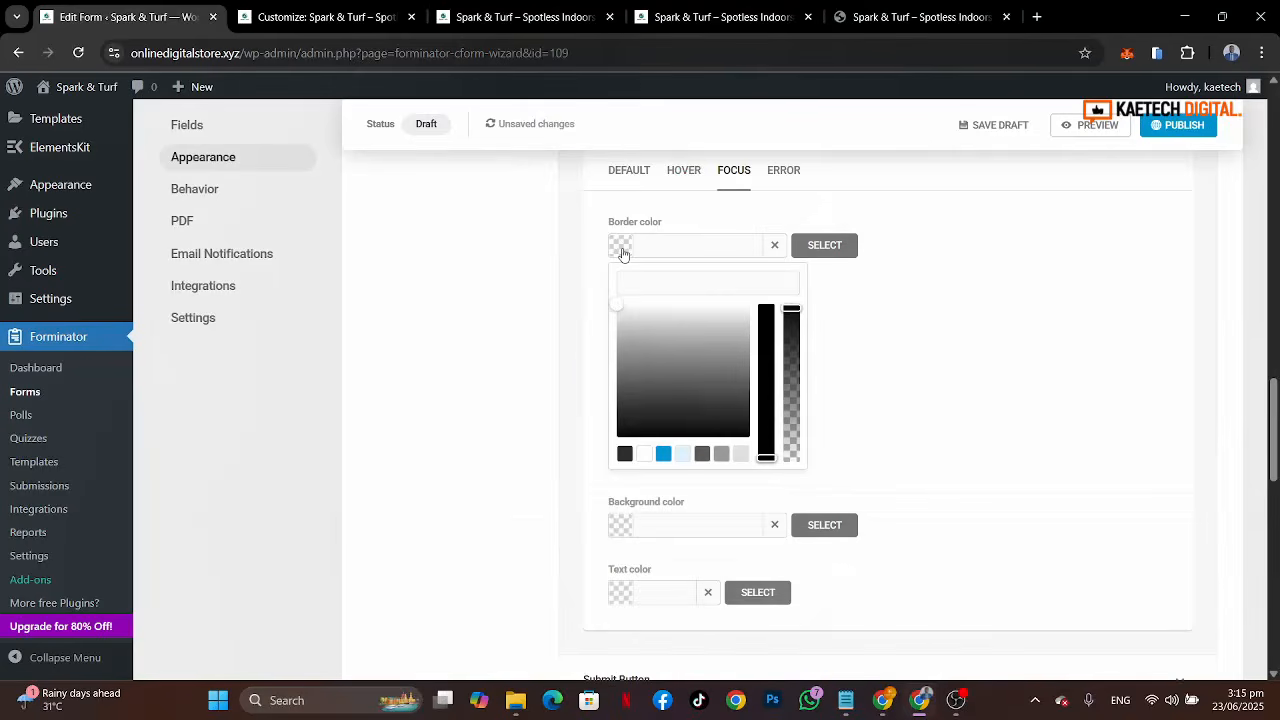
left_click(634, 288)
type("#83d93f")
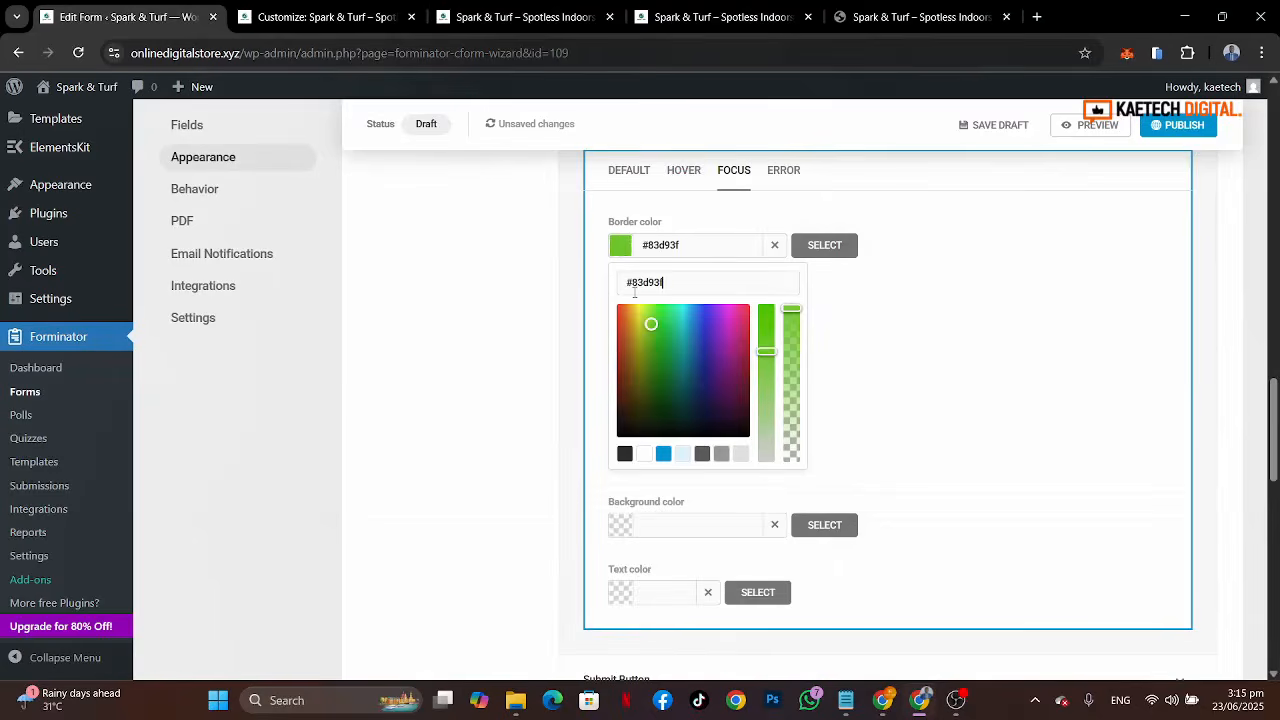
left_click(618, 245)
Step: Set the input focus text colour to white #ffffff
left_click(622, 388)
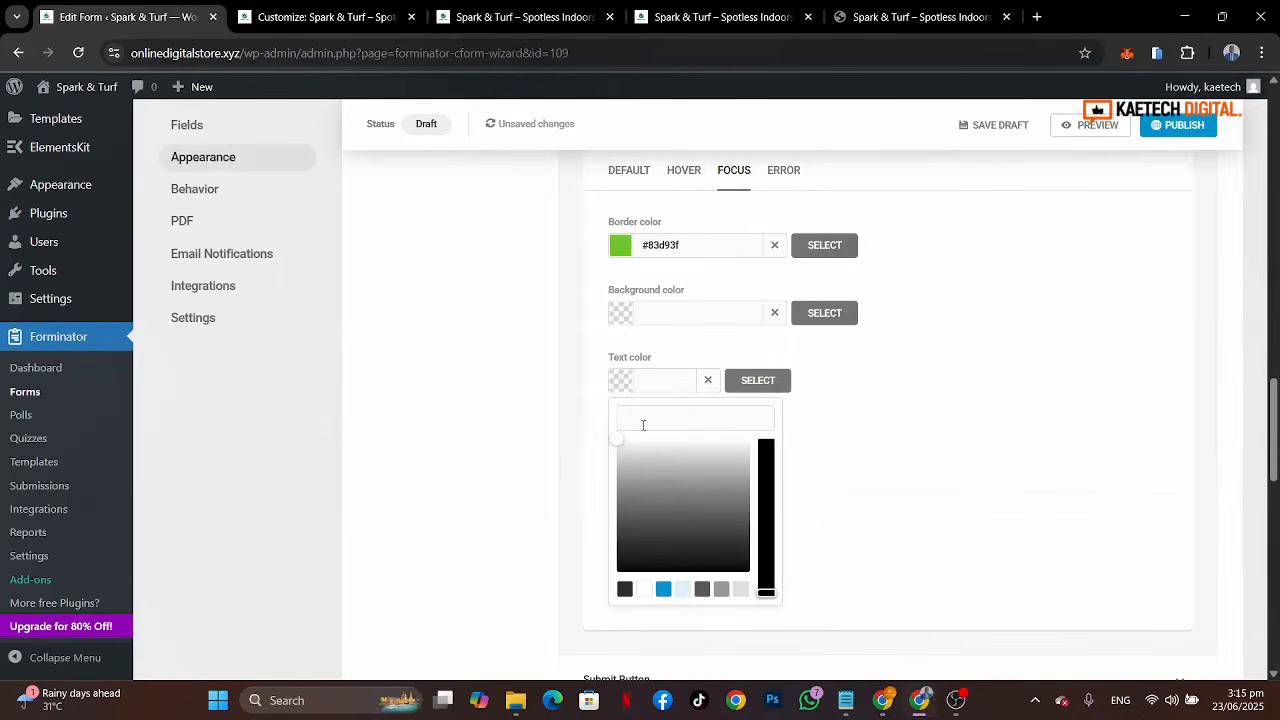
left_click(643, 425)
type("#83d93f")
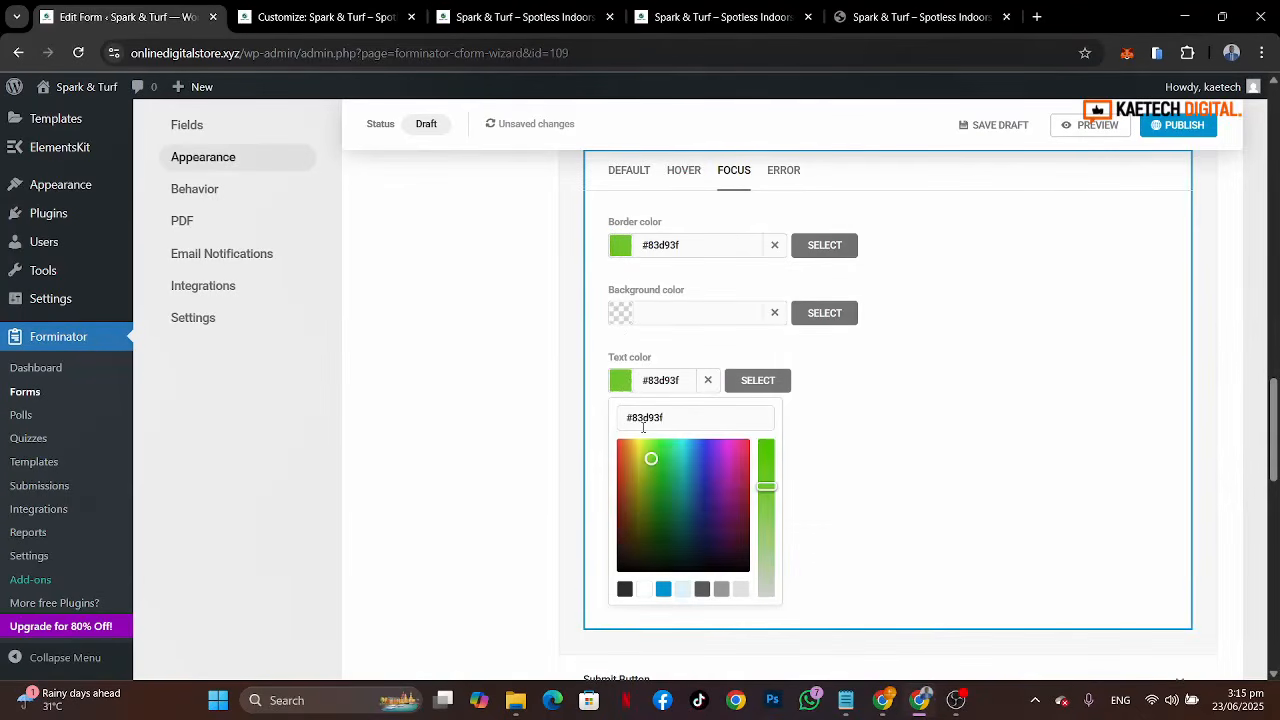
left_click(640, 590)
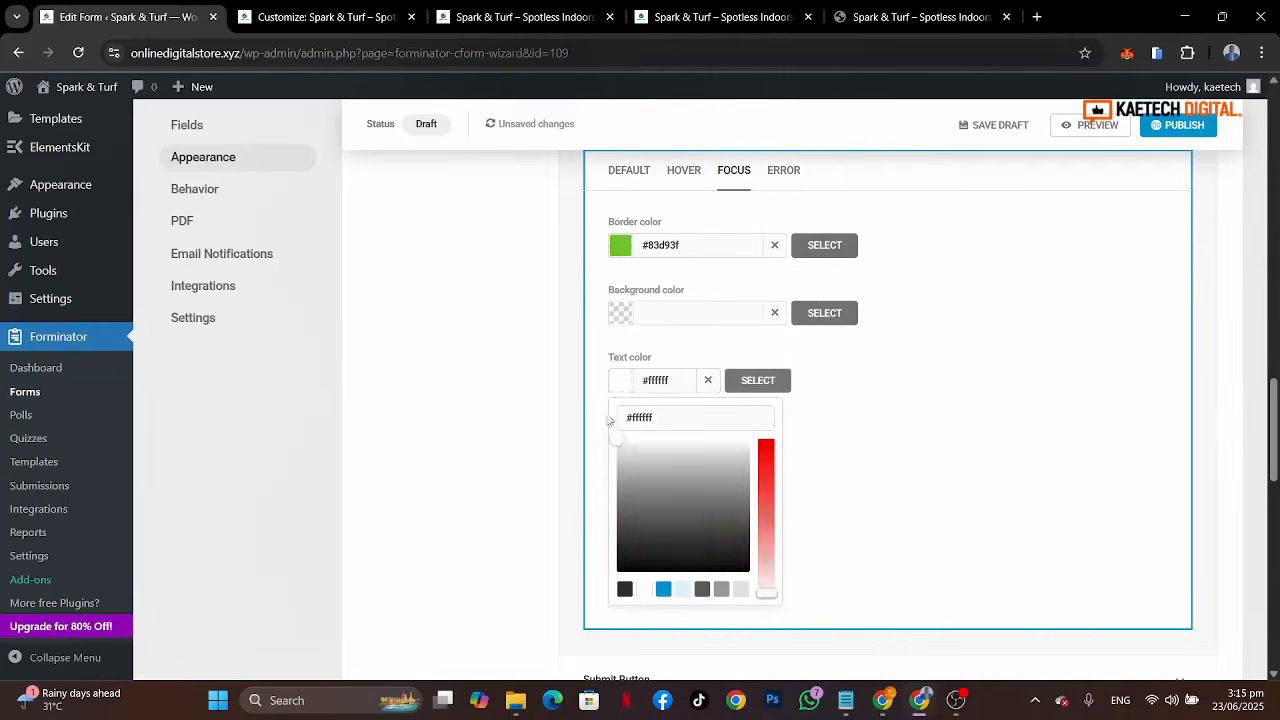
left_click(594, 369)
left_click(686, 173)
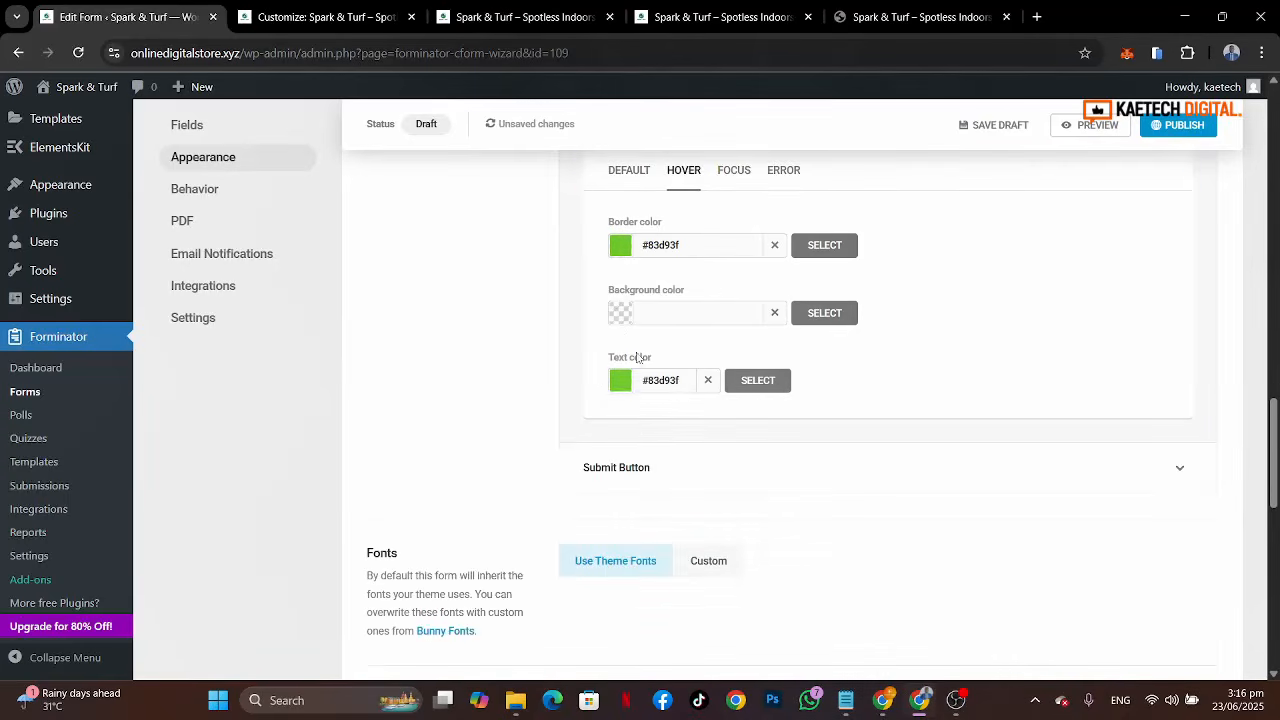
Step: Set the input hover text colour to white #ffffff
left_click(621, 386)
left_click(646, 590)
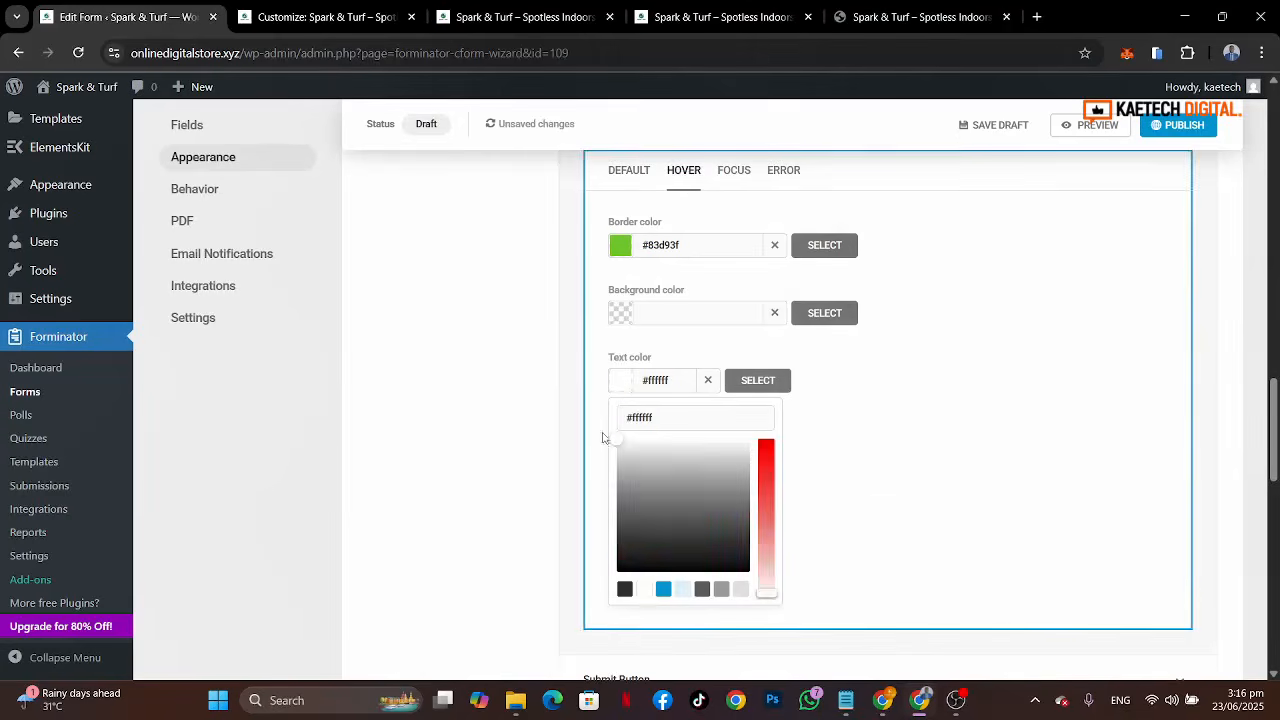
left_click(597, 397)
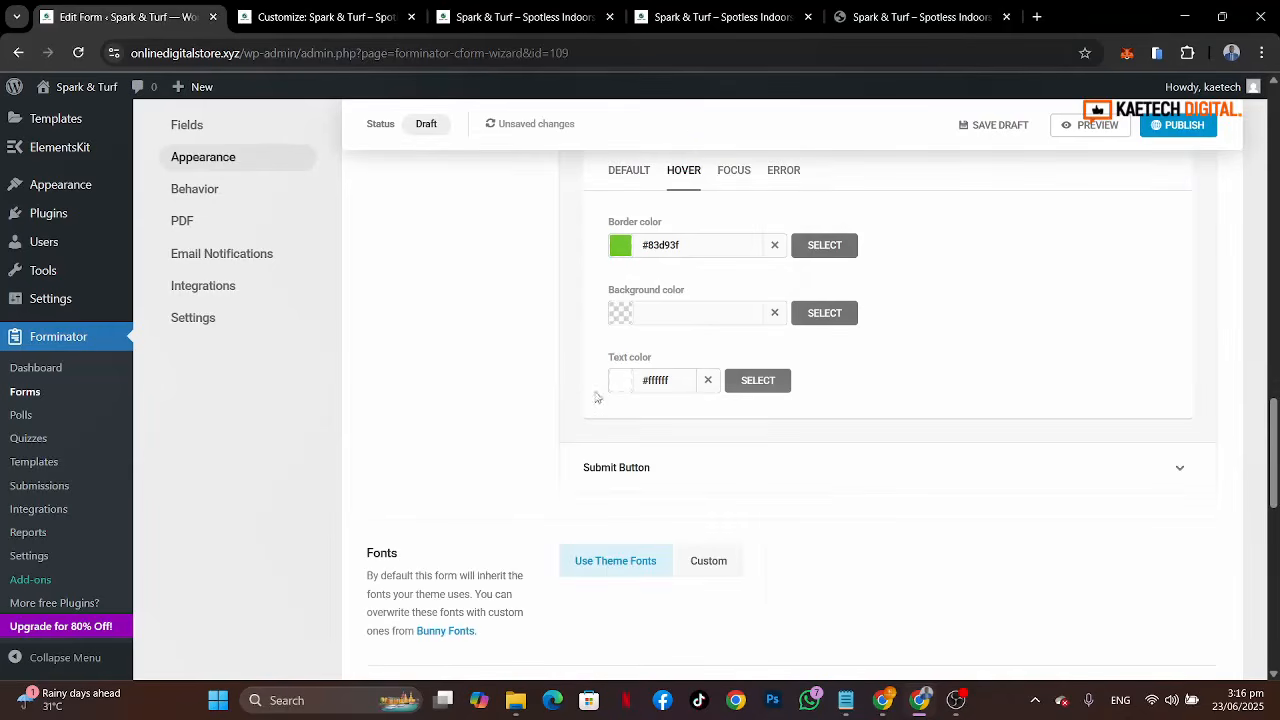
Step: Expand the Submit Button styles and paste #83d93f as the button's default background colour
left_click(652, 485)
scroll(830, 499, "down", 3)
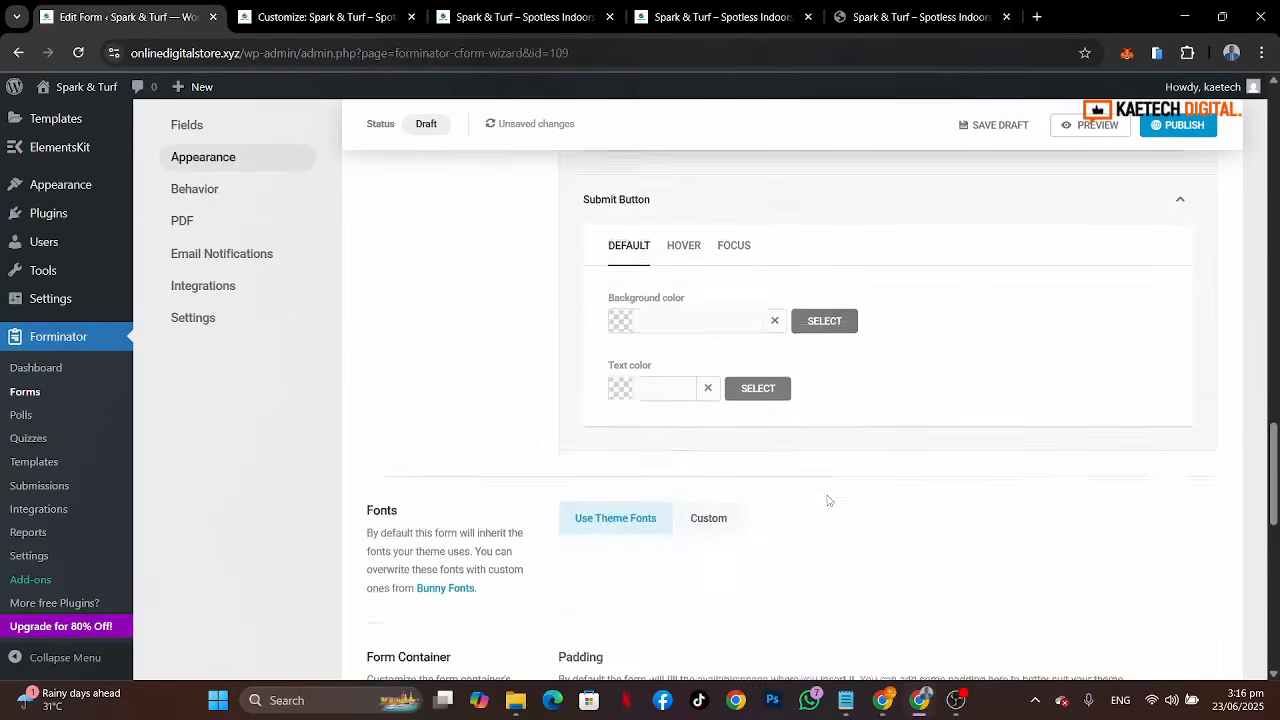
left_click(624, 328)
left_click(640, 350)
type("#83d93f")
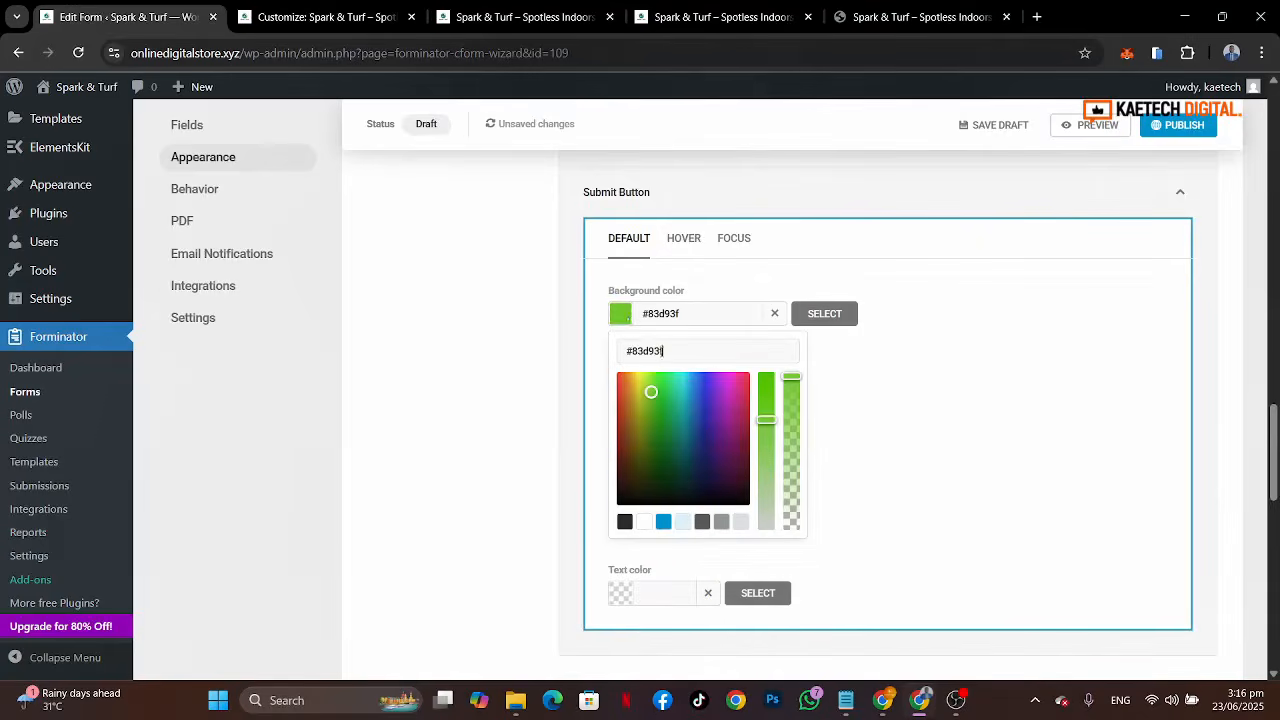
left_click(621, 321)
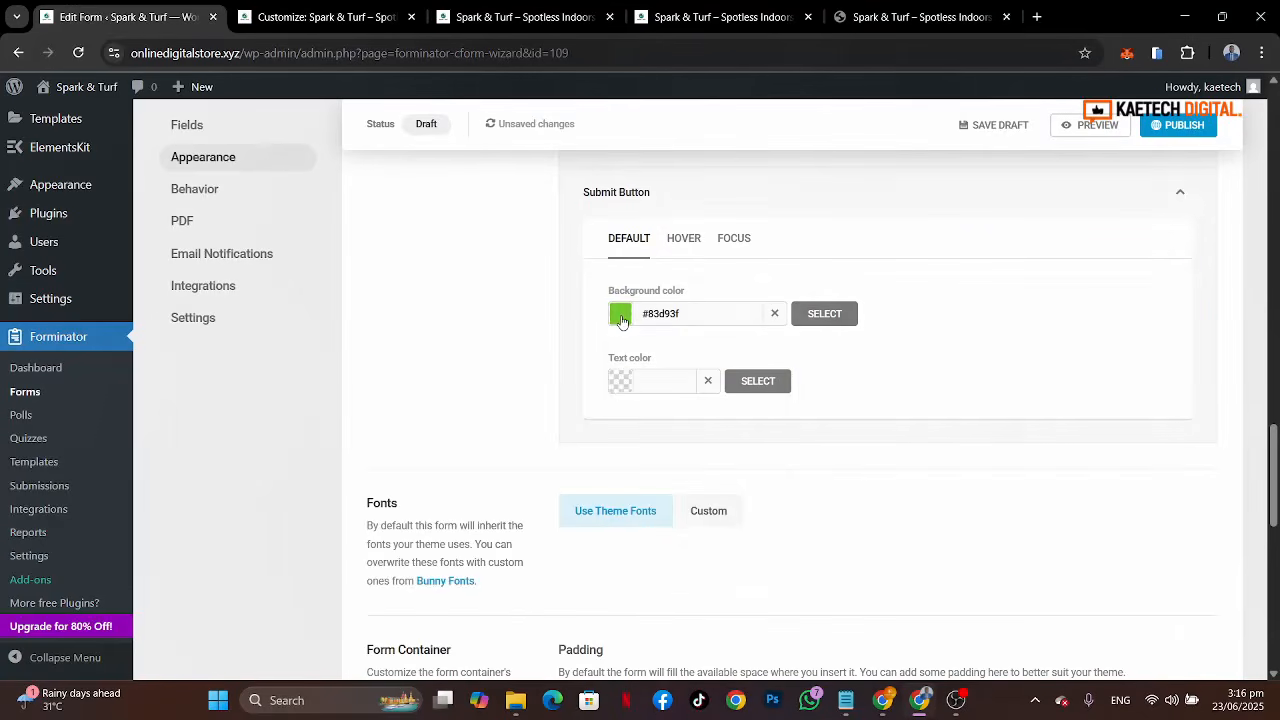
Step: Copy the dark green #0f3327 from the Kadence global palette and apply it as the submit button text colour
left_click(620, 386)
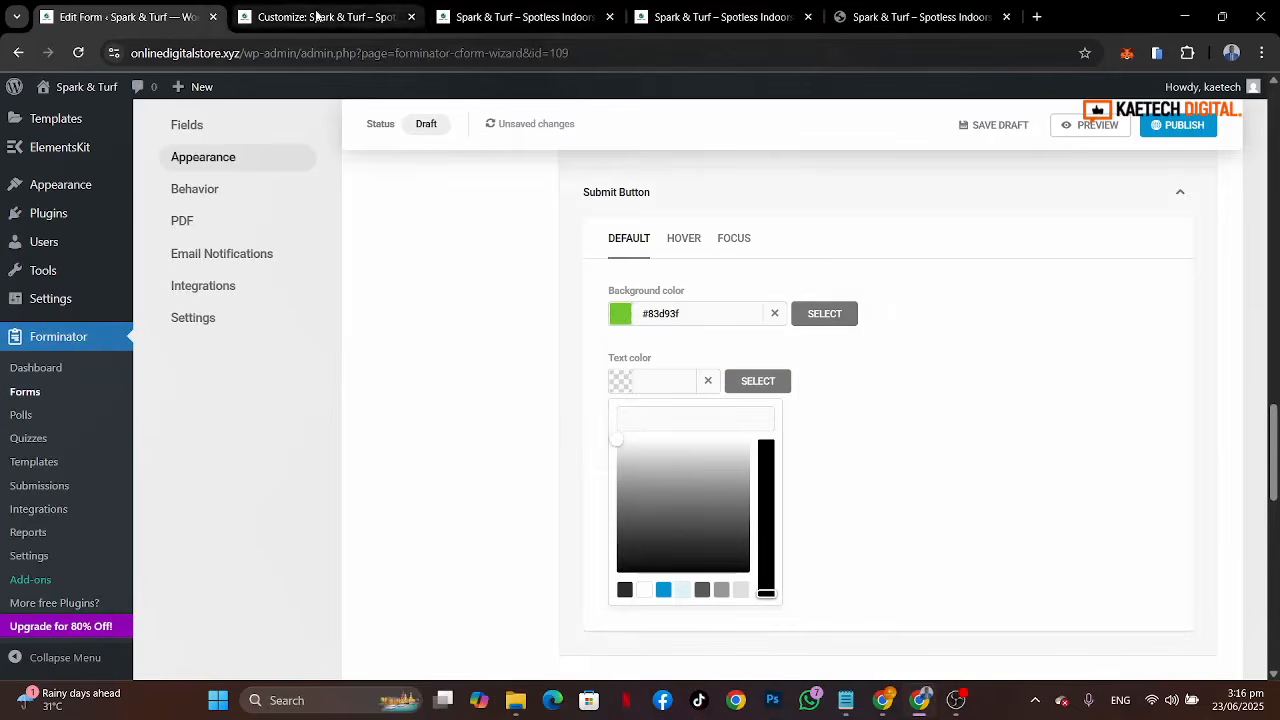
left_click(318, 16)
left_click(75, 249)
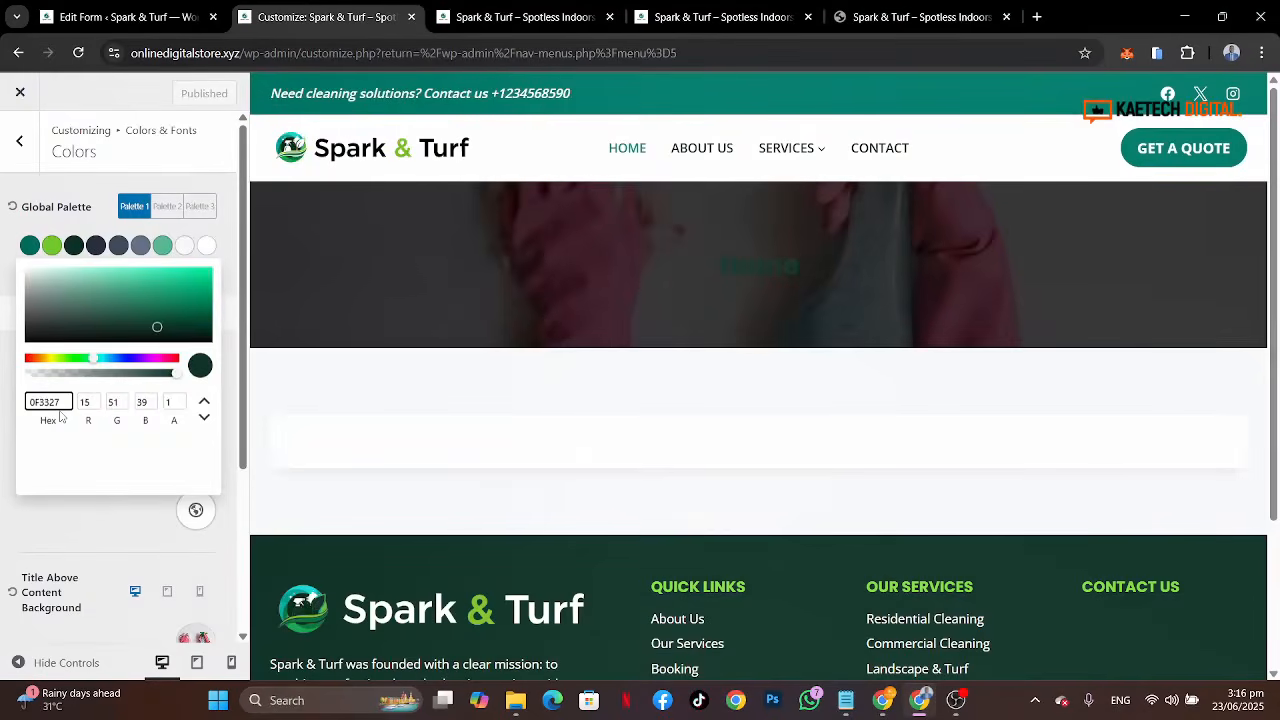
key("ctrl+a")
left_click(125, 16)
left_click(674, 416)
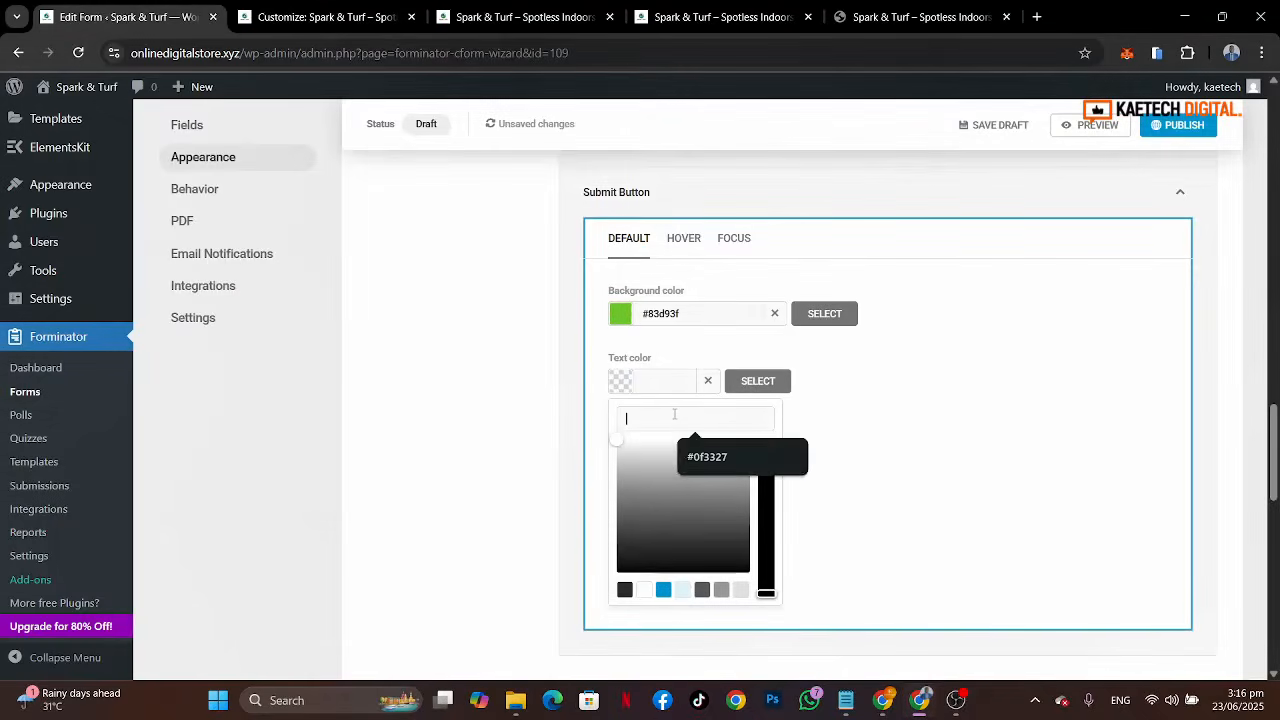
type("#0f3327")
left_click(621, 386)
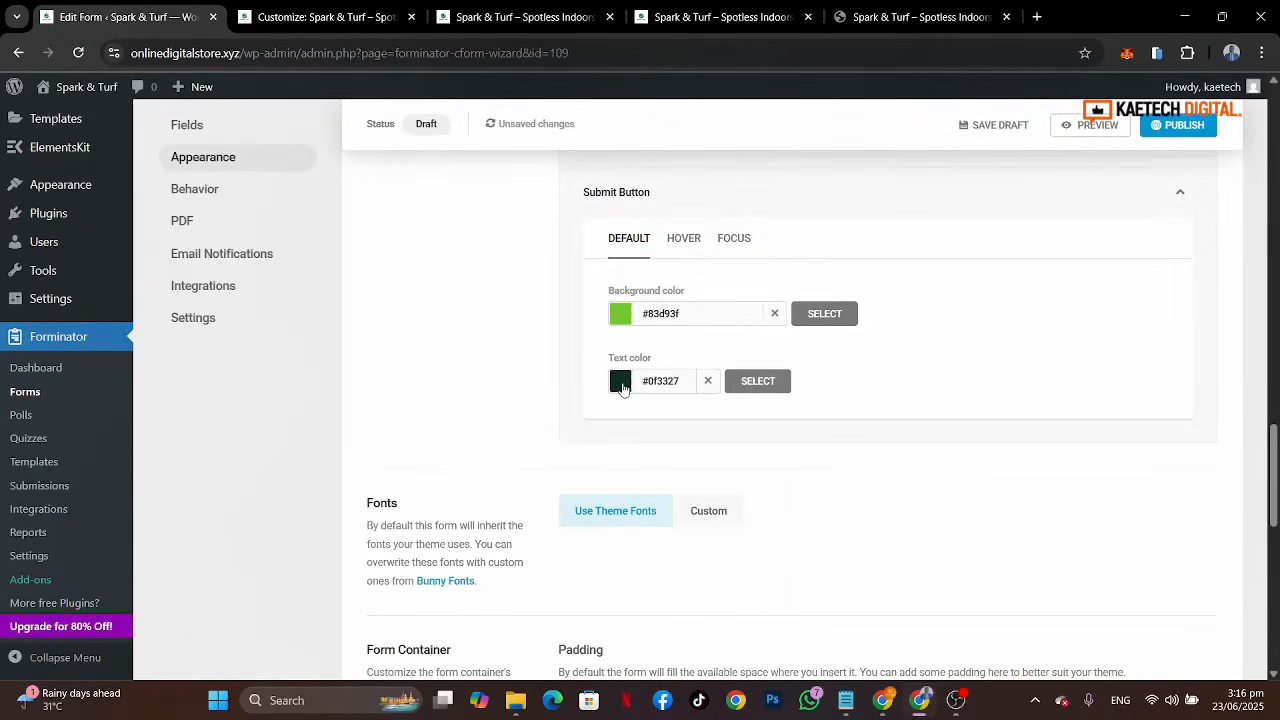
Step: Review the submit button's hover and focus states and move on to the Behavior section
left_click(684, 238)
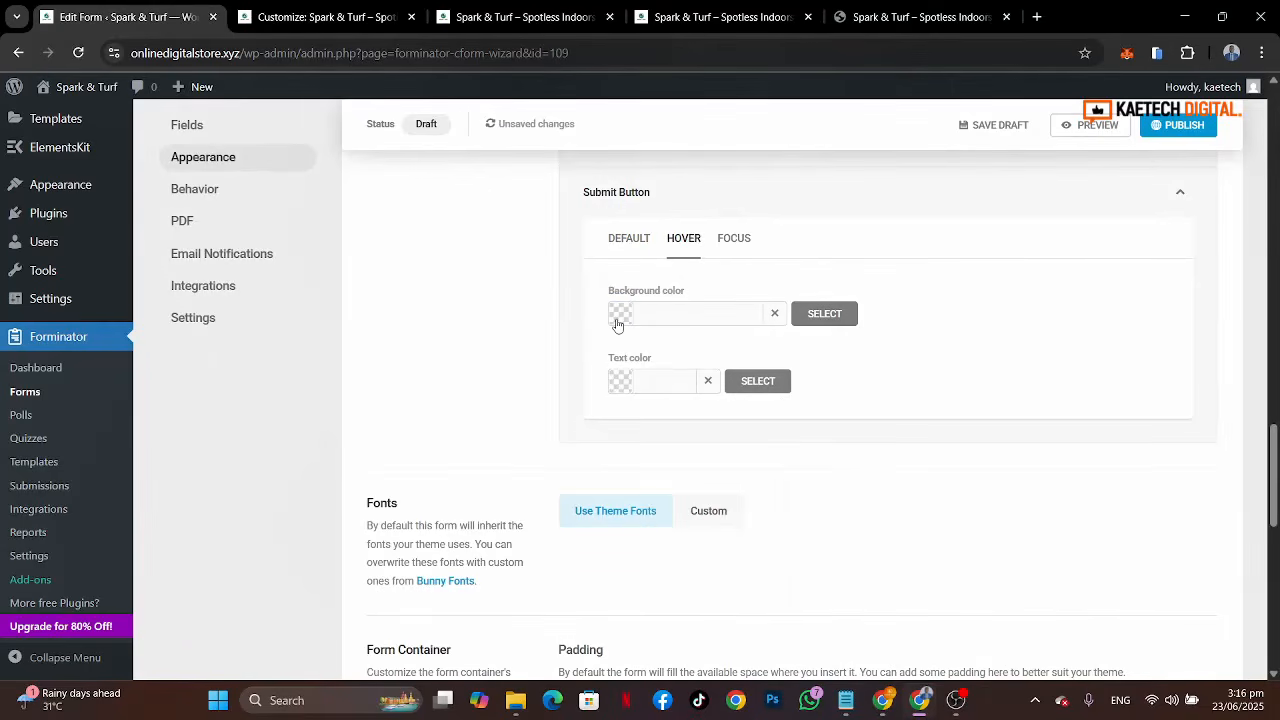
left_click(734, 244)
left_click(617, 255)
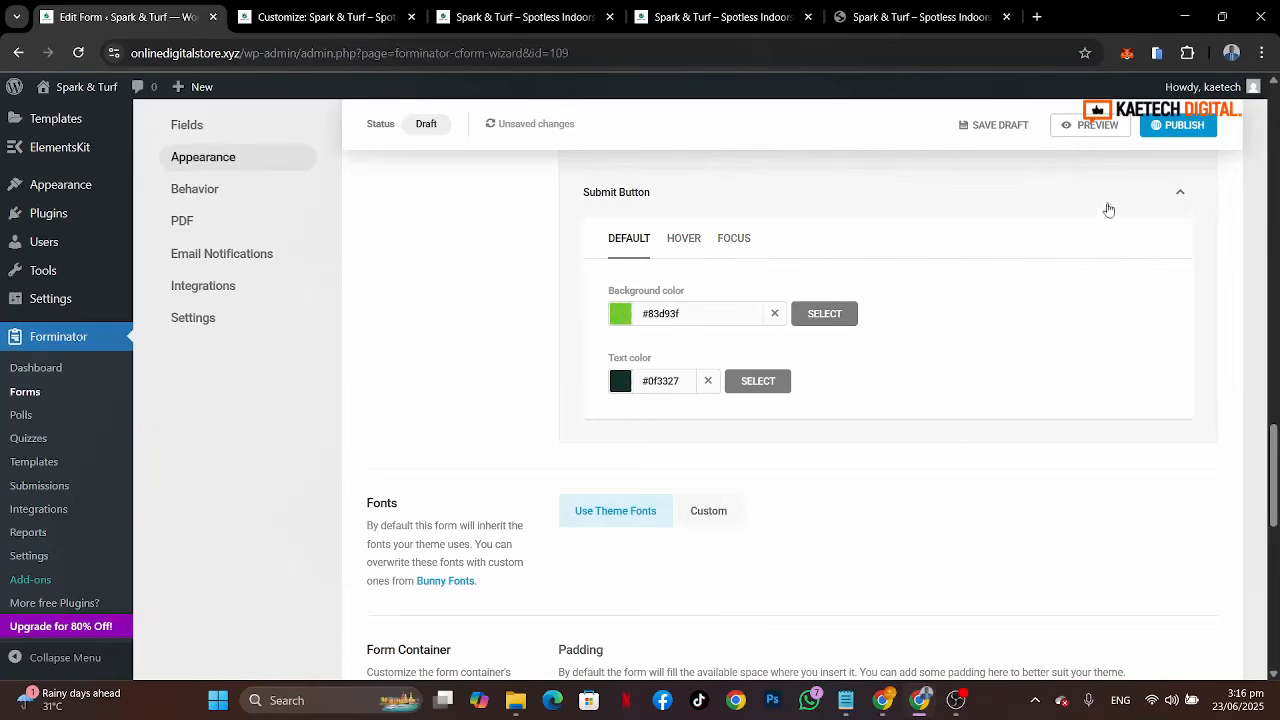
scroll(946, 429, "down", 3)
scroll(948, 430, "down", 3)
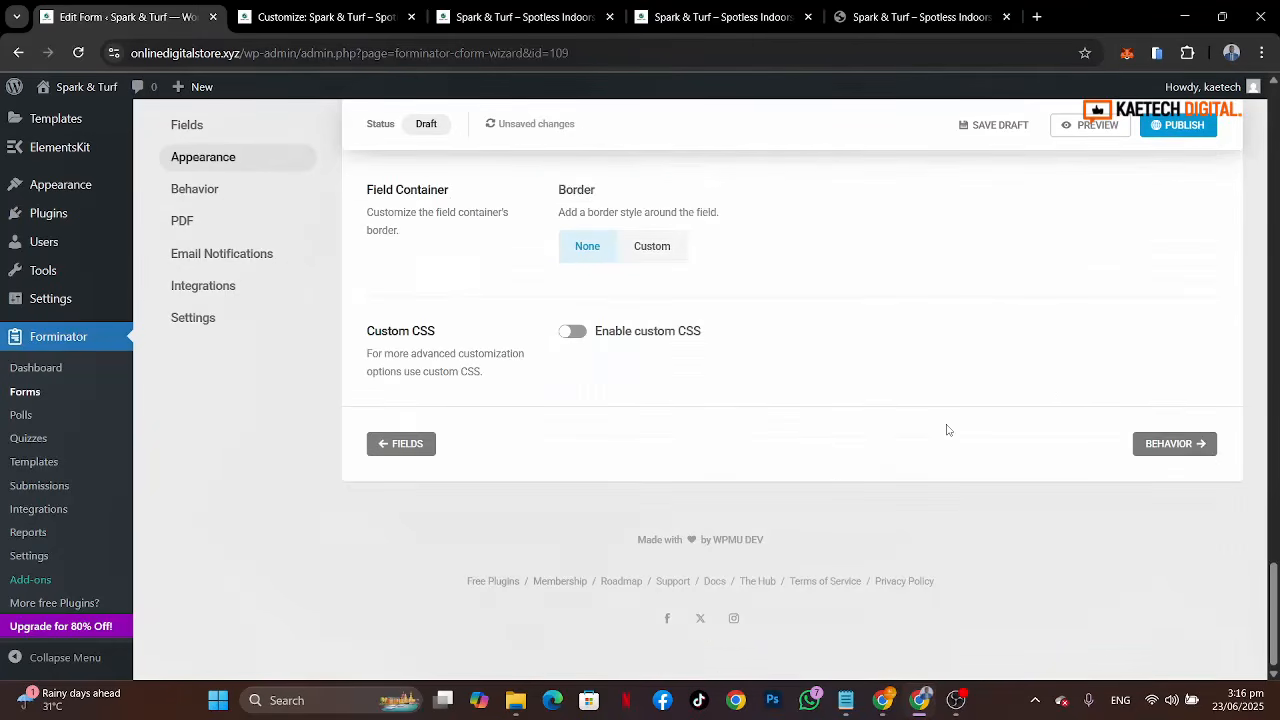
left_click(1166, 443)
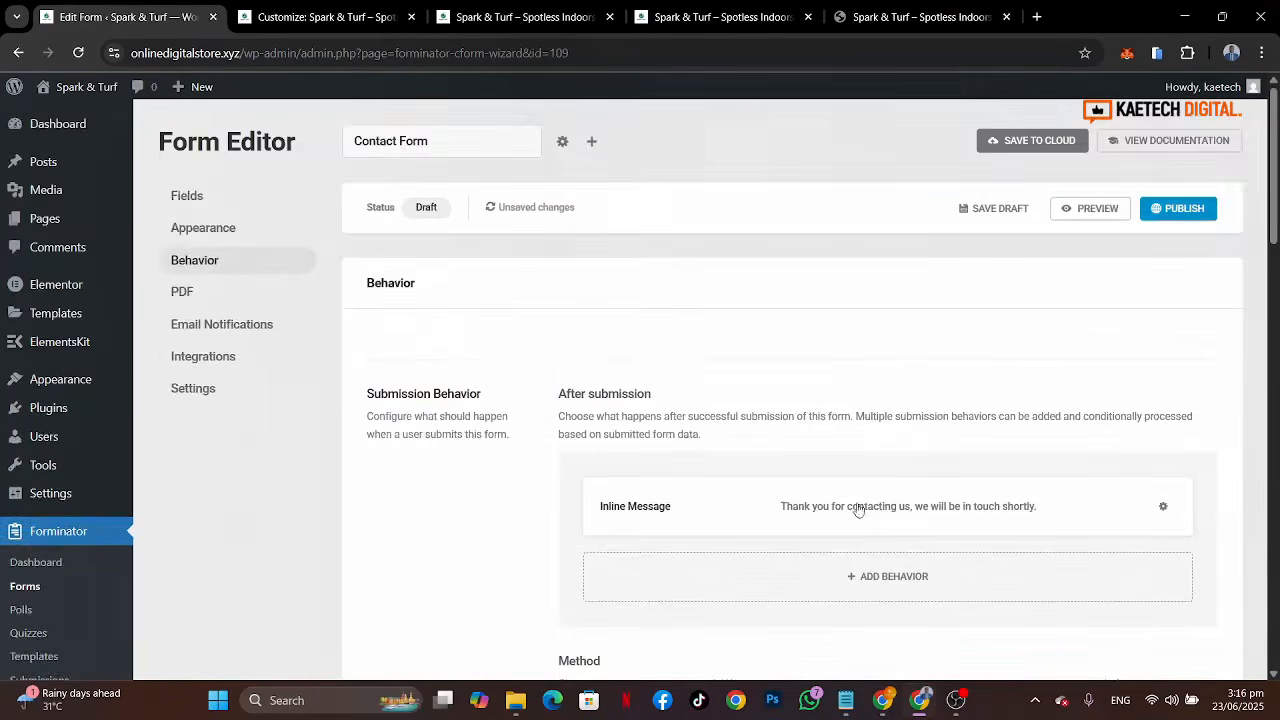
Step: Step through the Behavior and PDF sections to reach the Email Notifications section
scroll(858, 508, "down", 2)
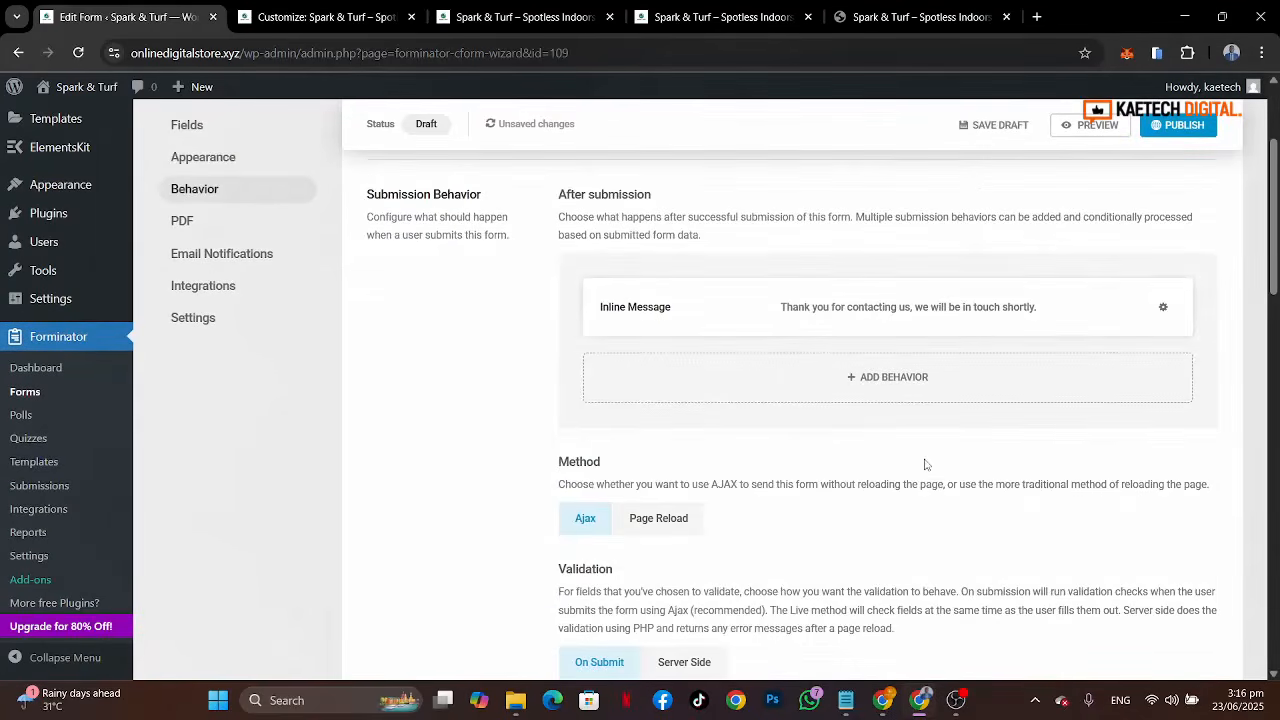
scroll(925, 464, "down", 12)
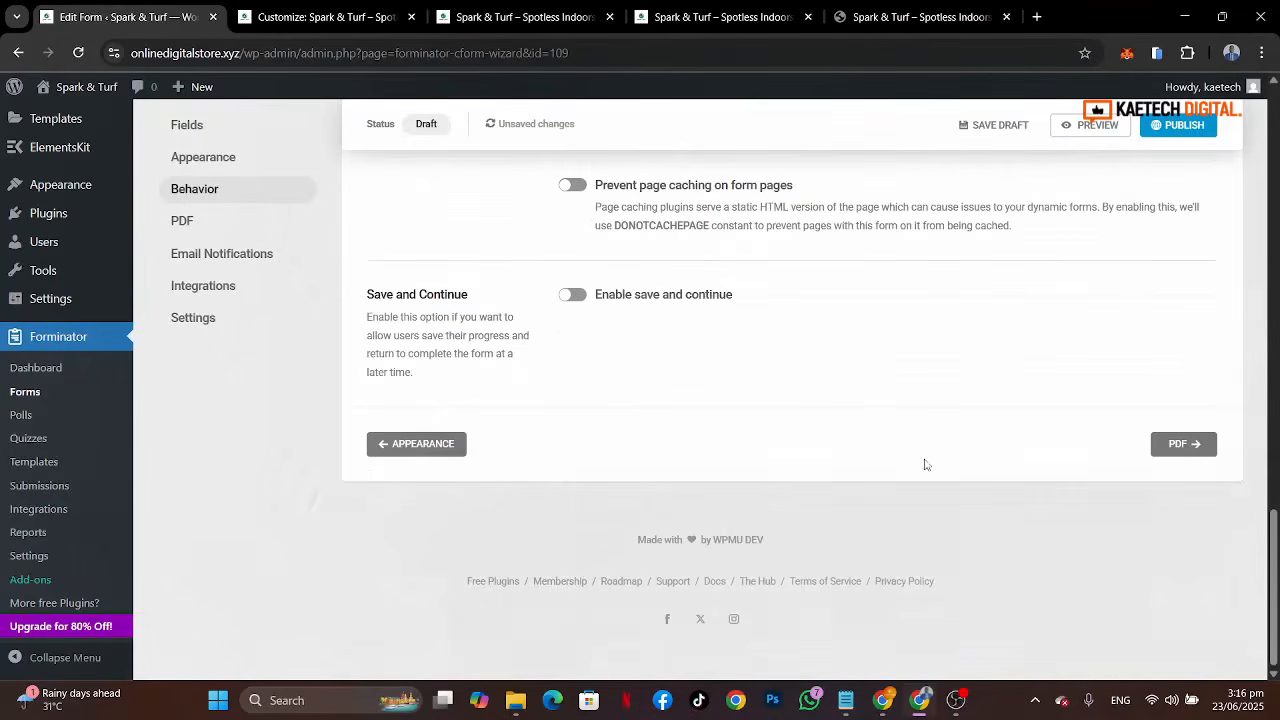
left_click(1180, 443)
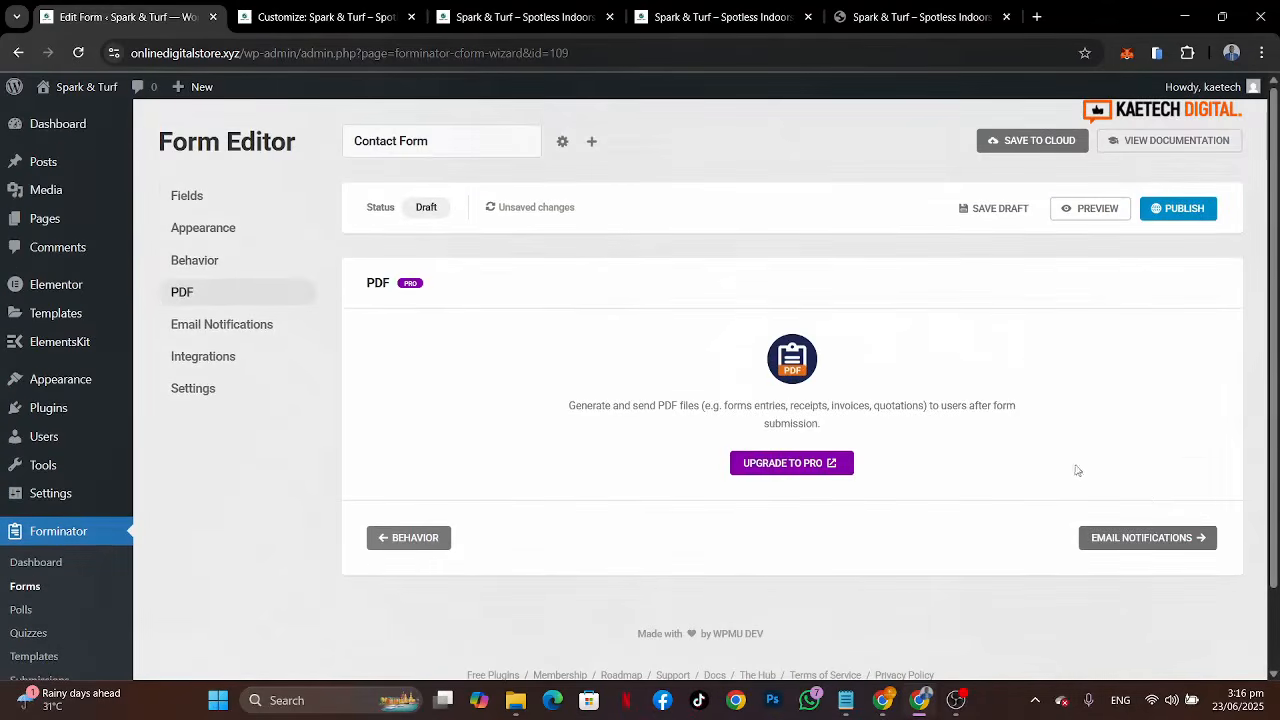
left_click(1168, 538)
scroll(940, 497, "down", 2)
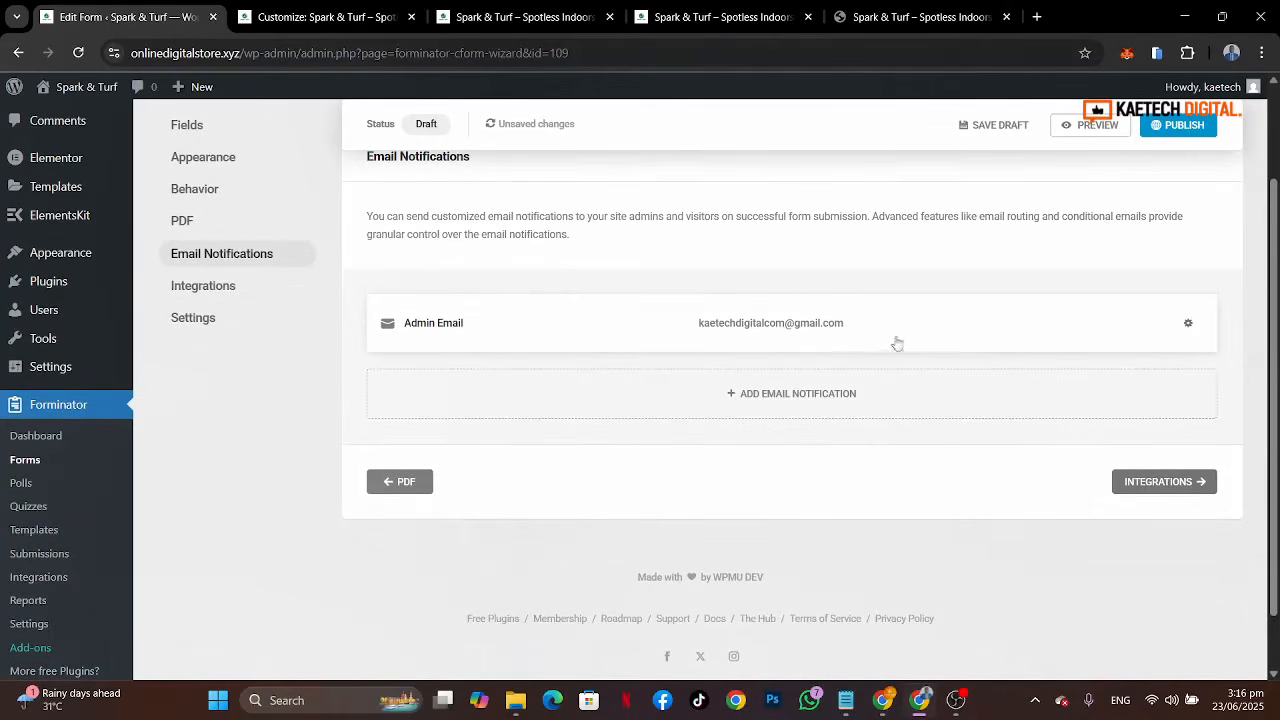
Step: Inspect the admin email notification's email, recipients and advanced settings, then close it
left_click(943, 334)
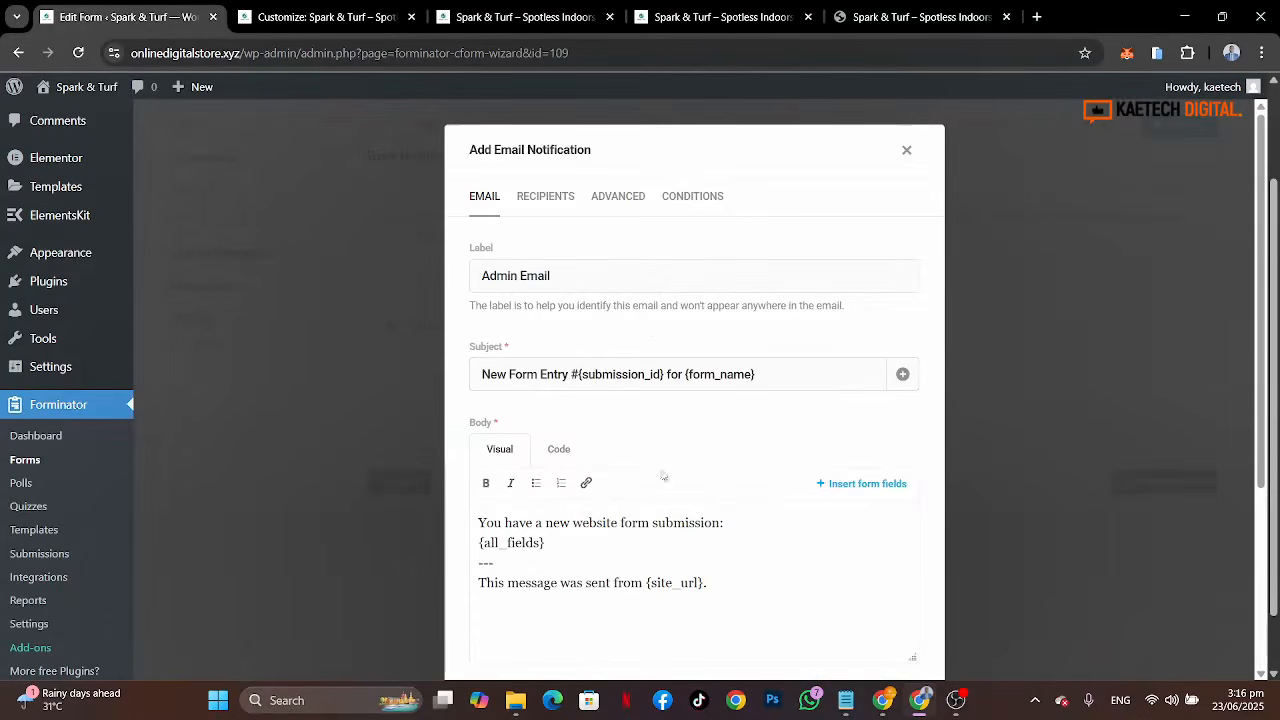
scroll(615, 395, "down", 3)
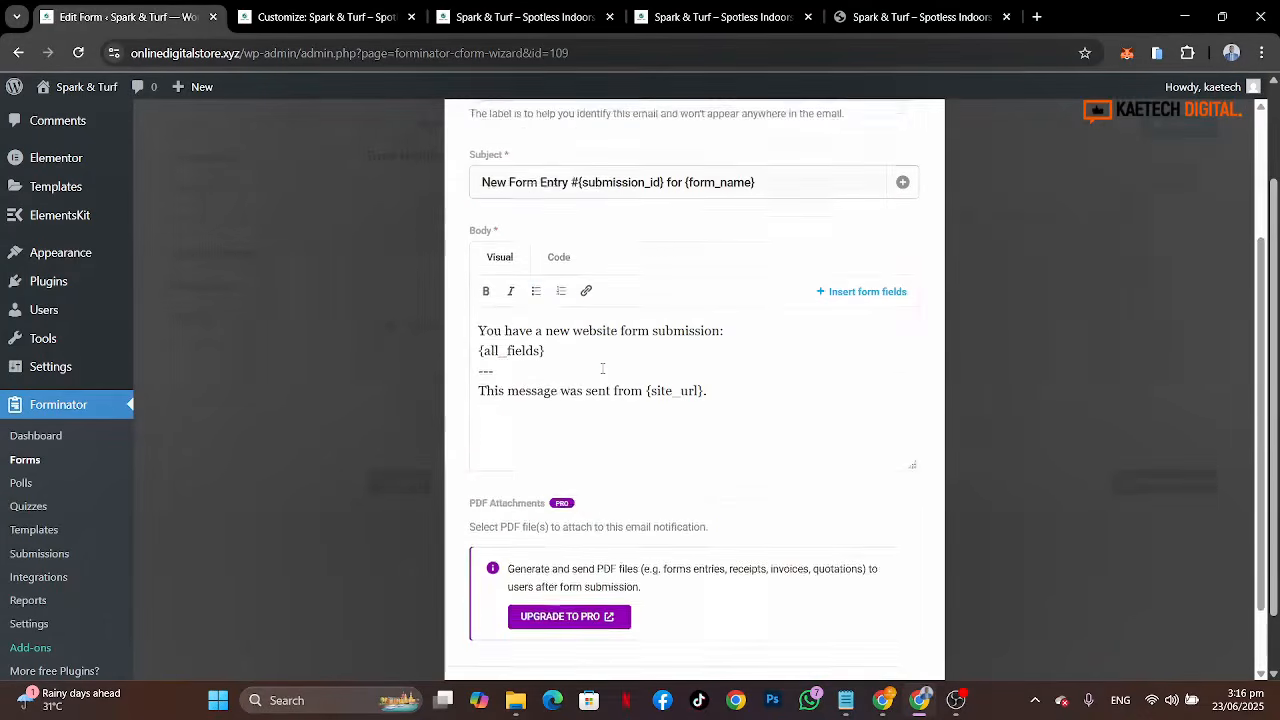
scroll(603, 368, "up", 3)
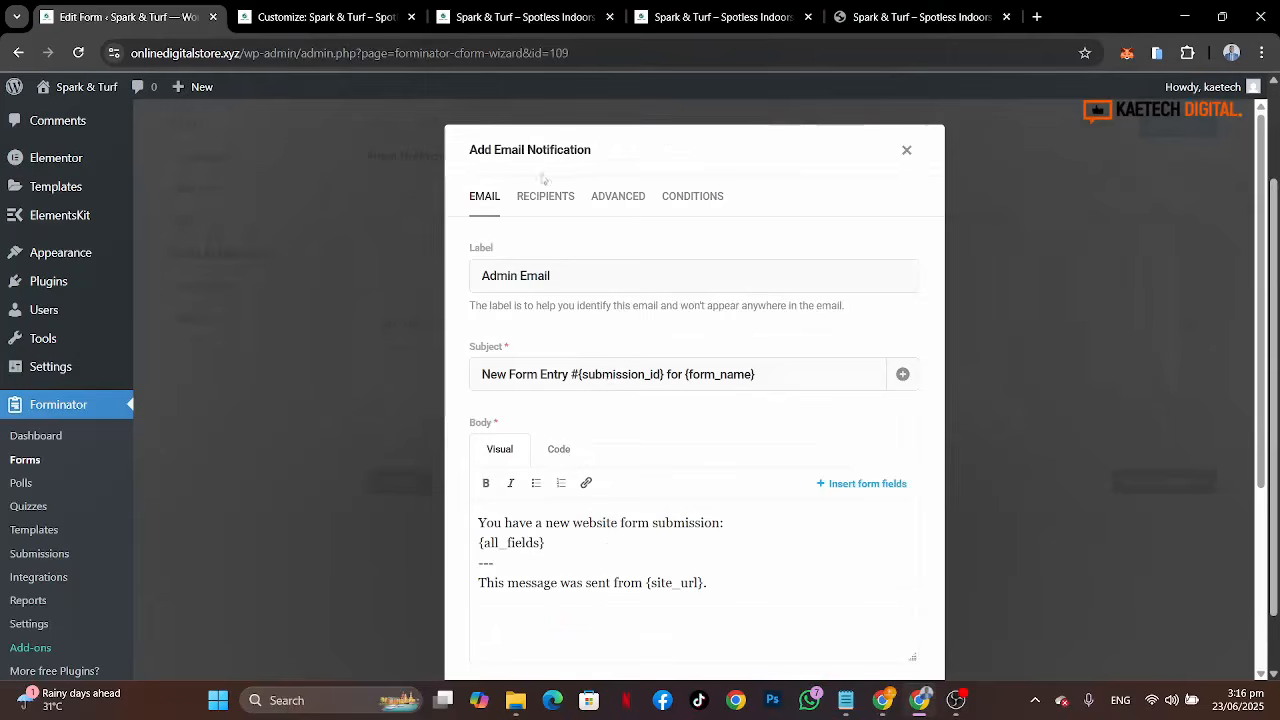
left_click(543, 198)
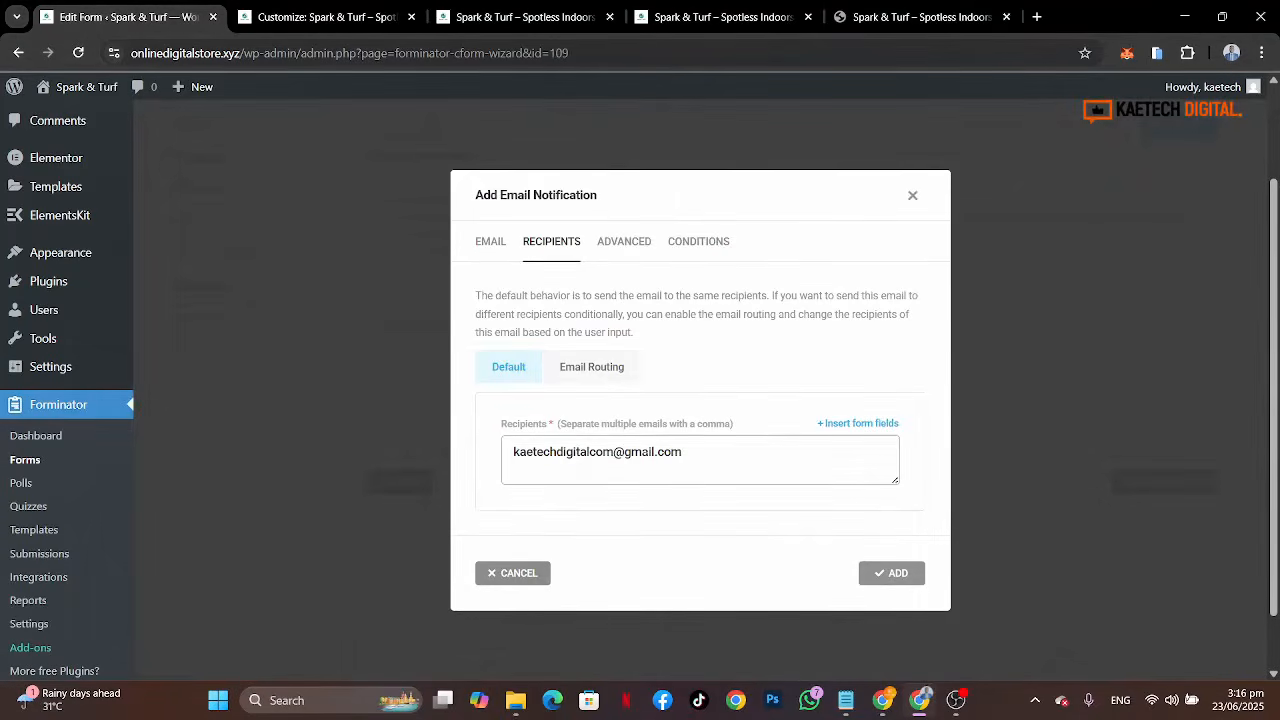
left_click(616, 242)
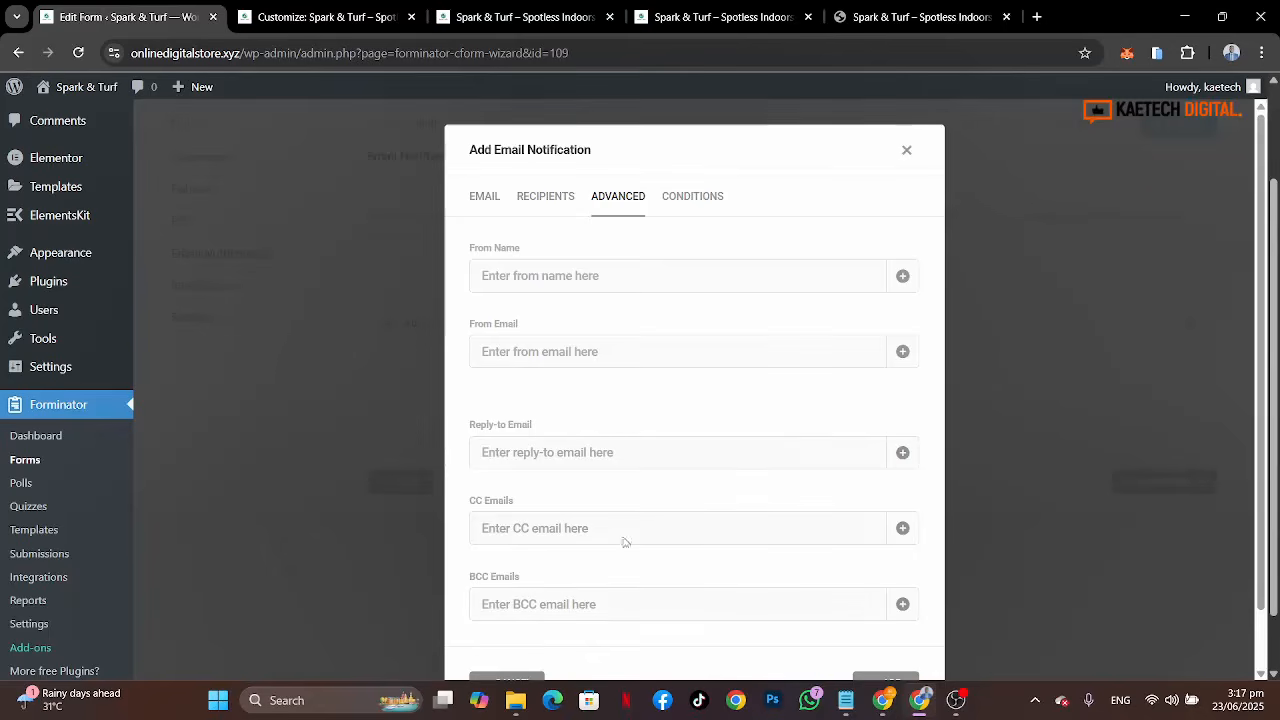
left_click(519, 270)
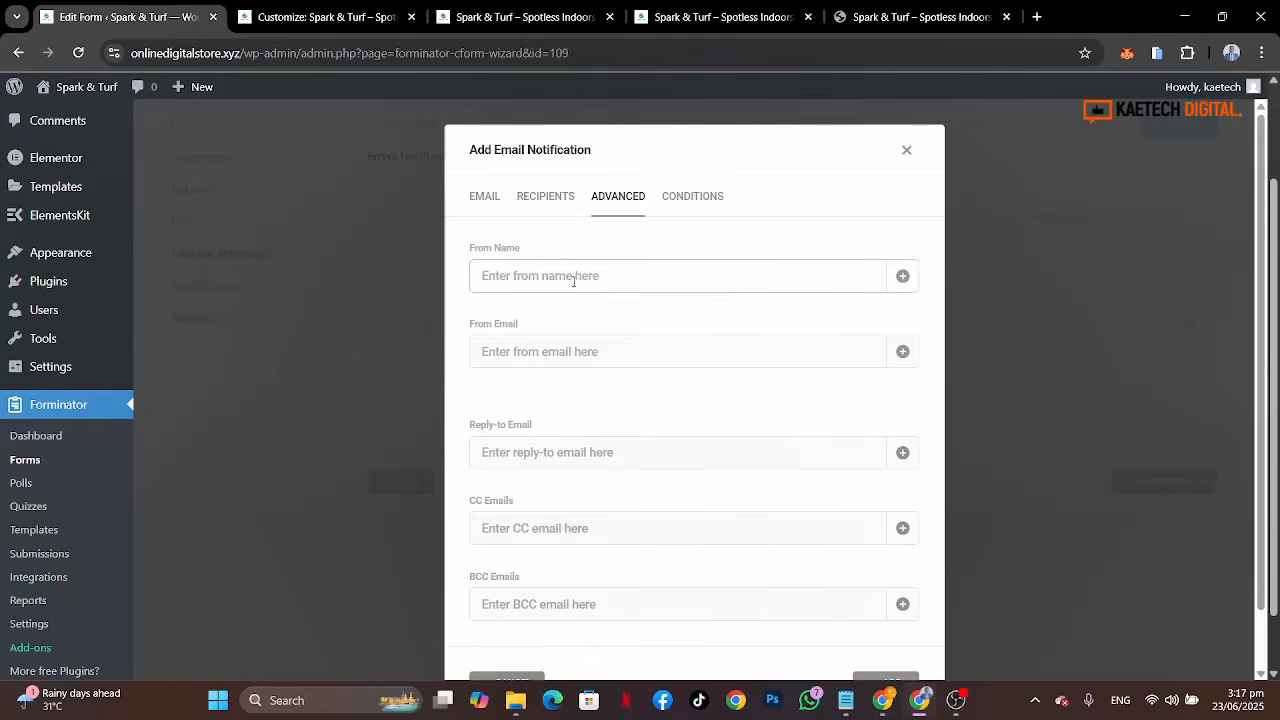
left_click(511, 357)
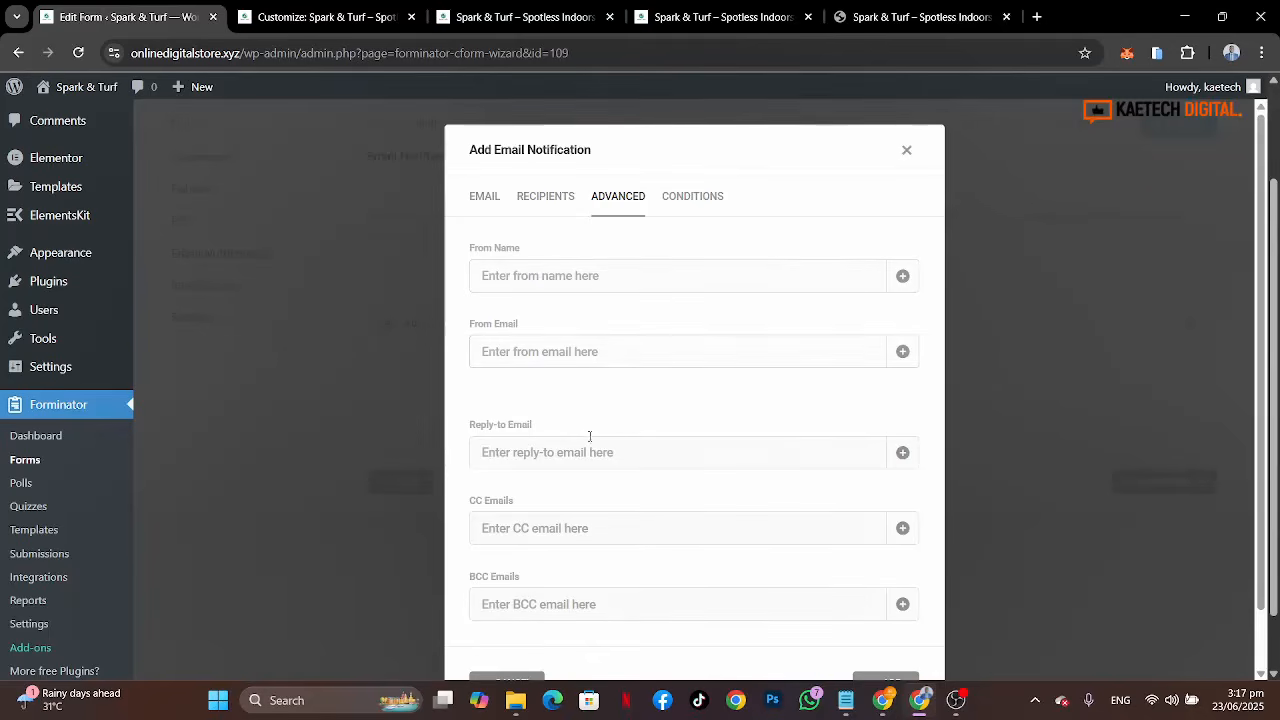
left_click(906, 152)
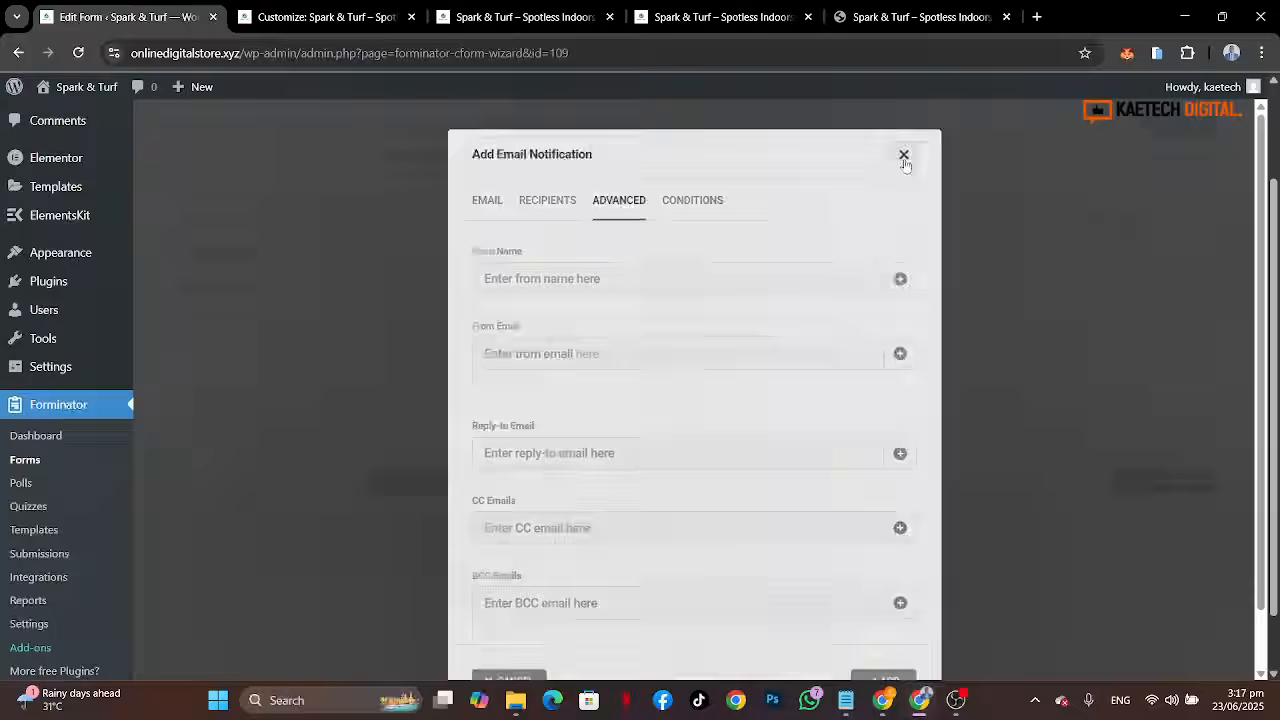
Step: Proceed through the Integrations section to the form Settings section
left_click(1129, 486)
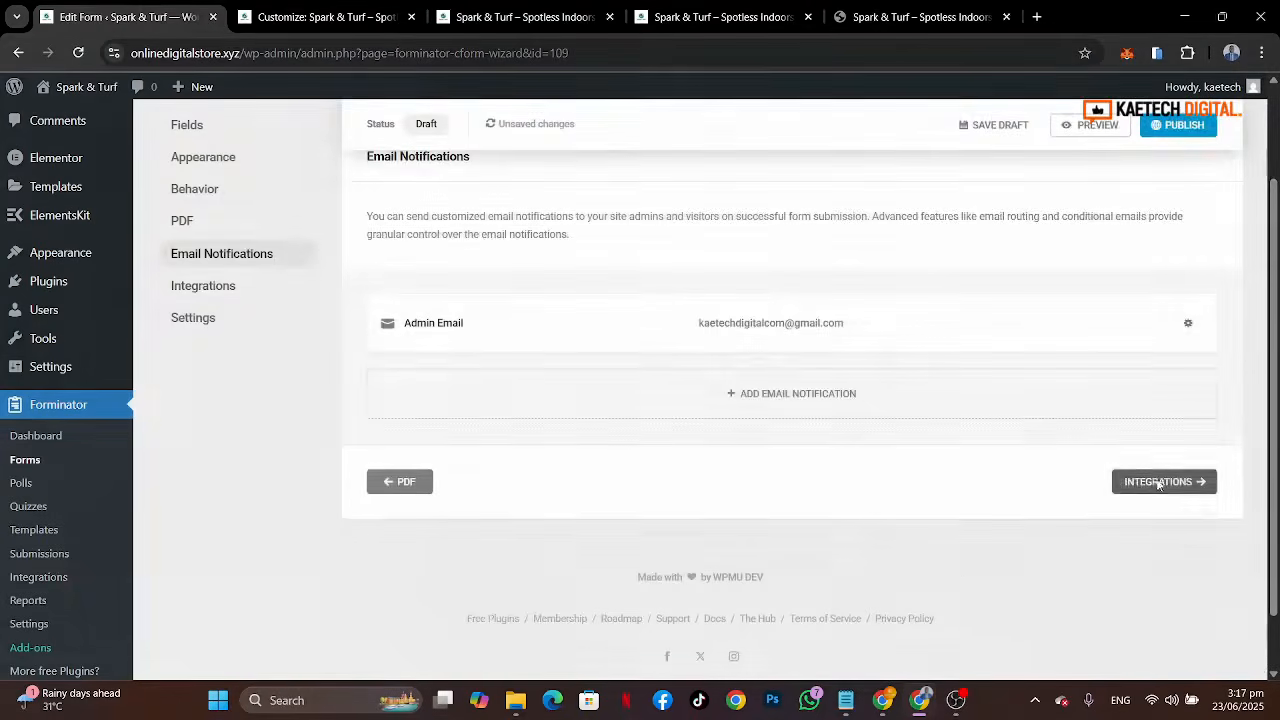
left_click(1207, 484)
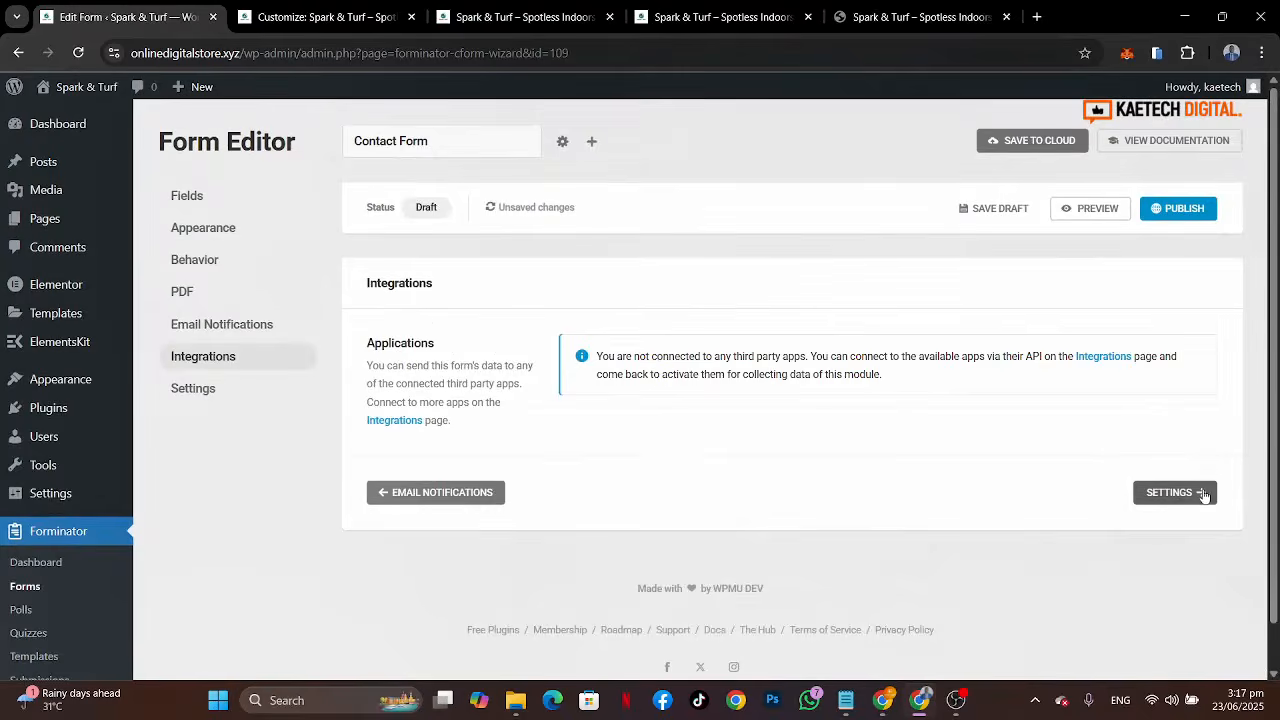
scroll(1205, 492, "down", 10)
scroll(1205, 494, "up", 10)
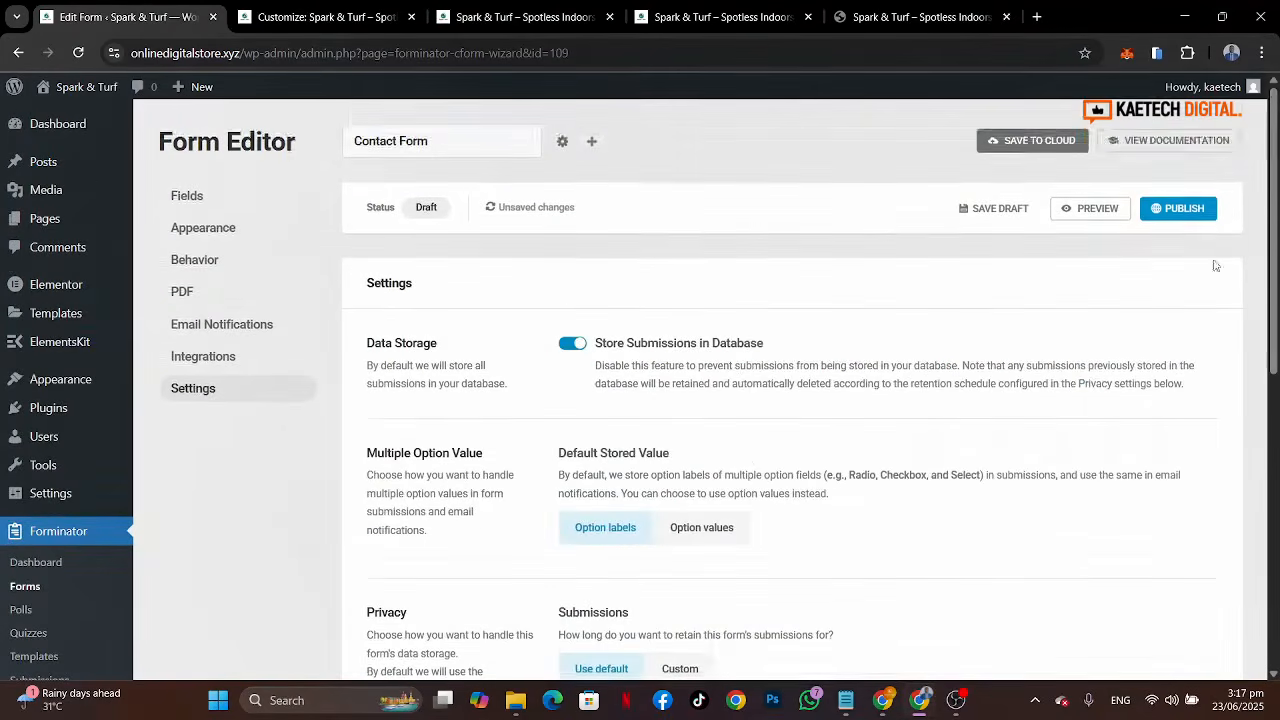
Step: Publish the contact form and copy its shortcode
left_click(1182, 210)
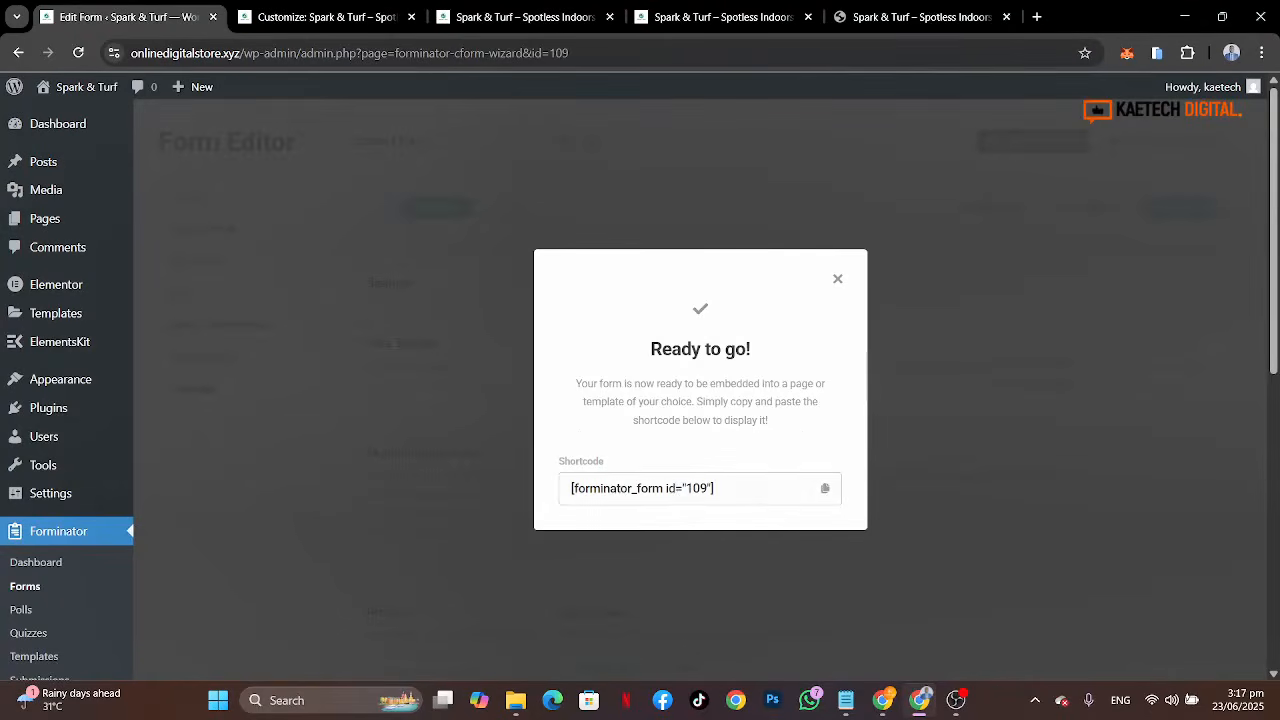
left_click(825, 488)
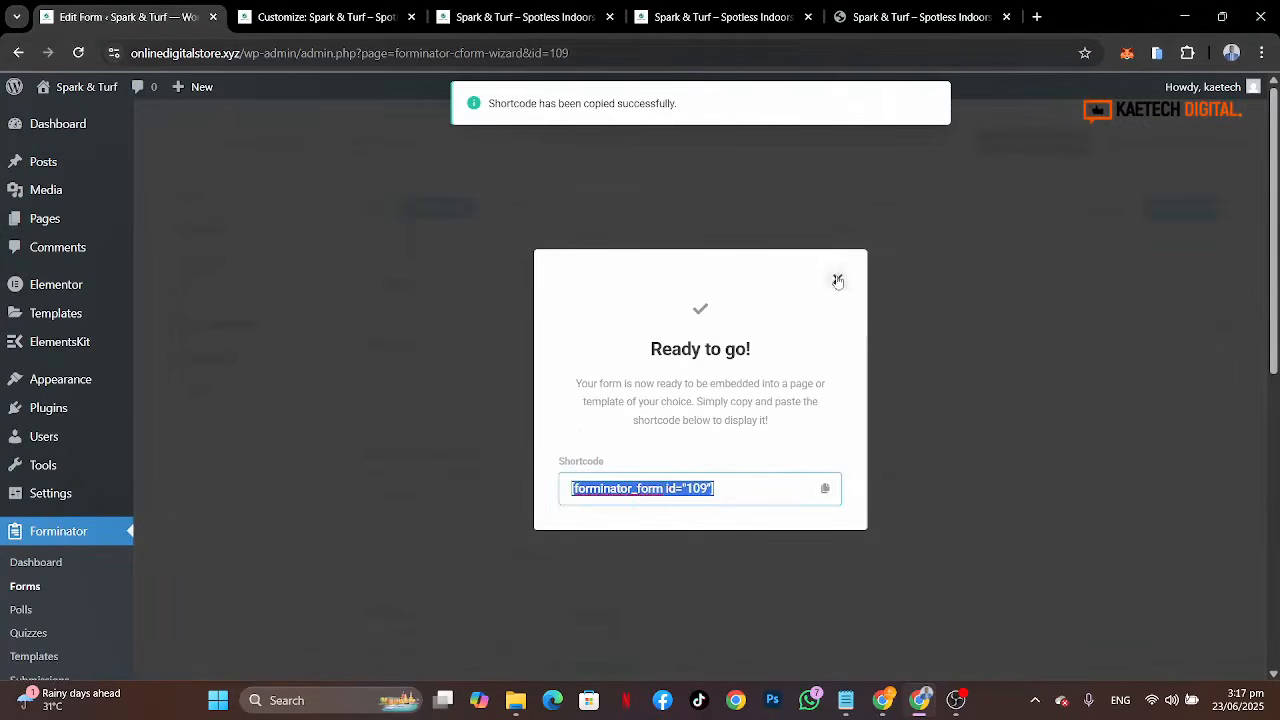
left_click(838, 281)
Step: Paste the Forminator form shortcode into the Shortcode block of the footer's Widget 4 area and publish
left_click(308, 22)
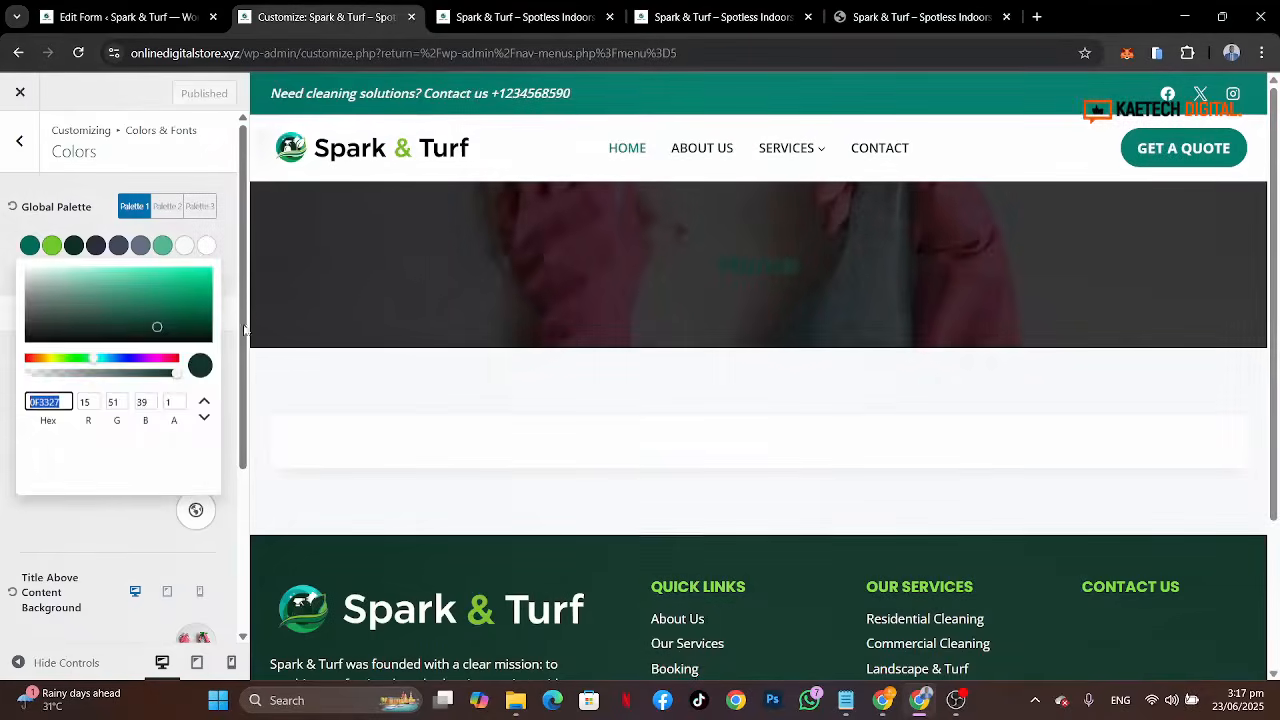
left_click(12, 510)
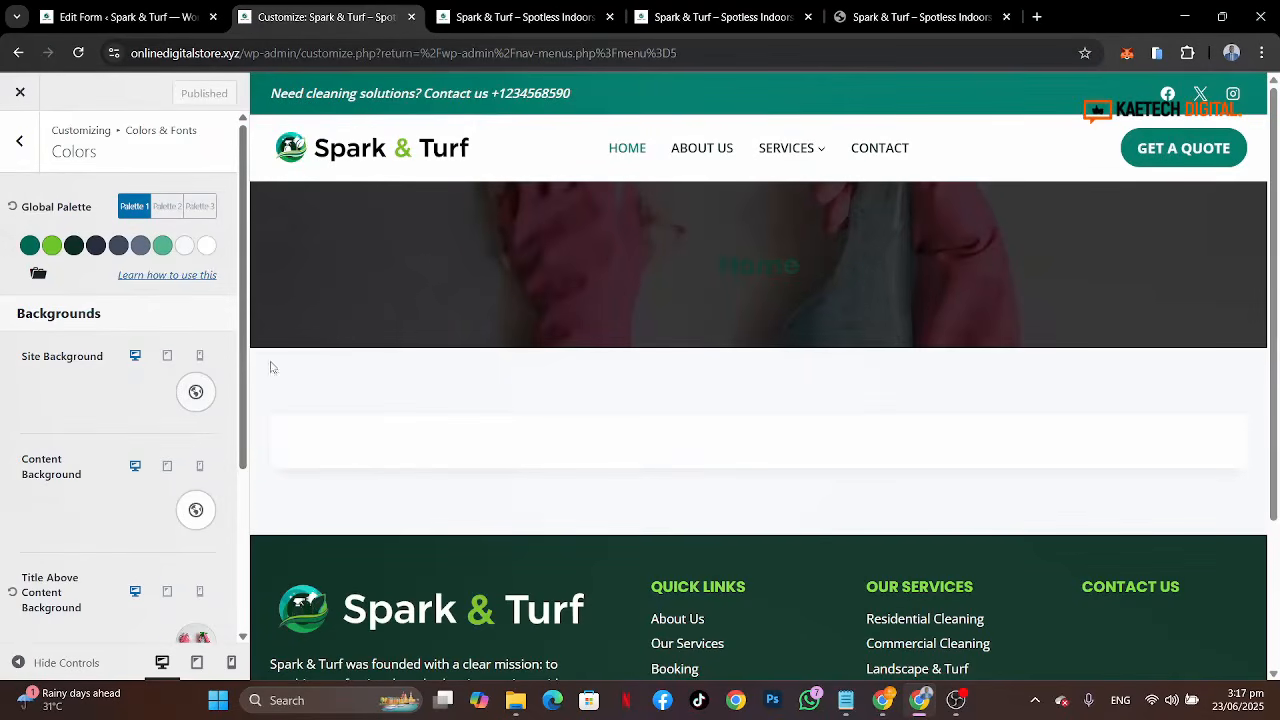
left_click(22, 143)
left_click(29, 148)
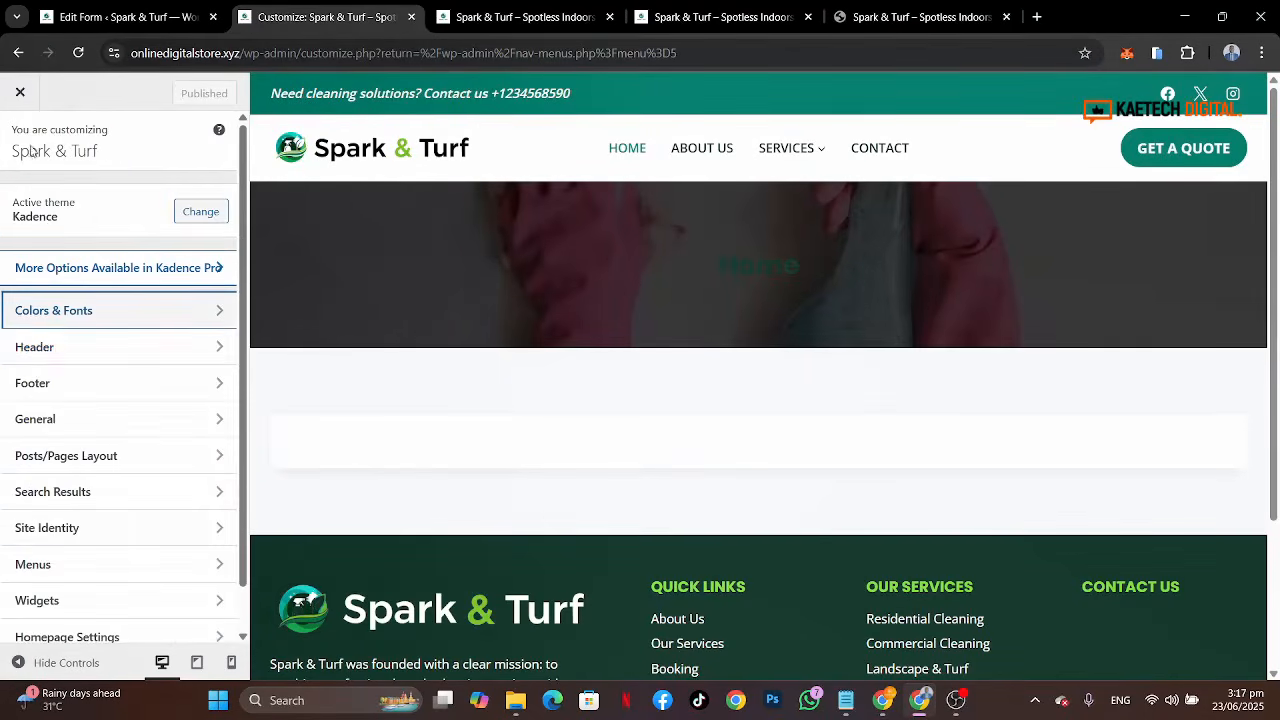
left_click(52, 386)
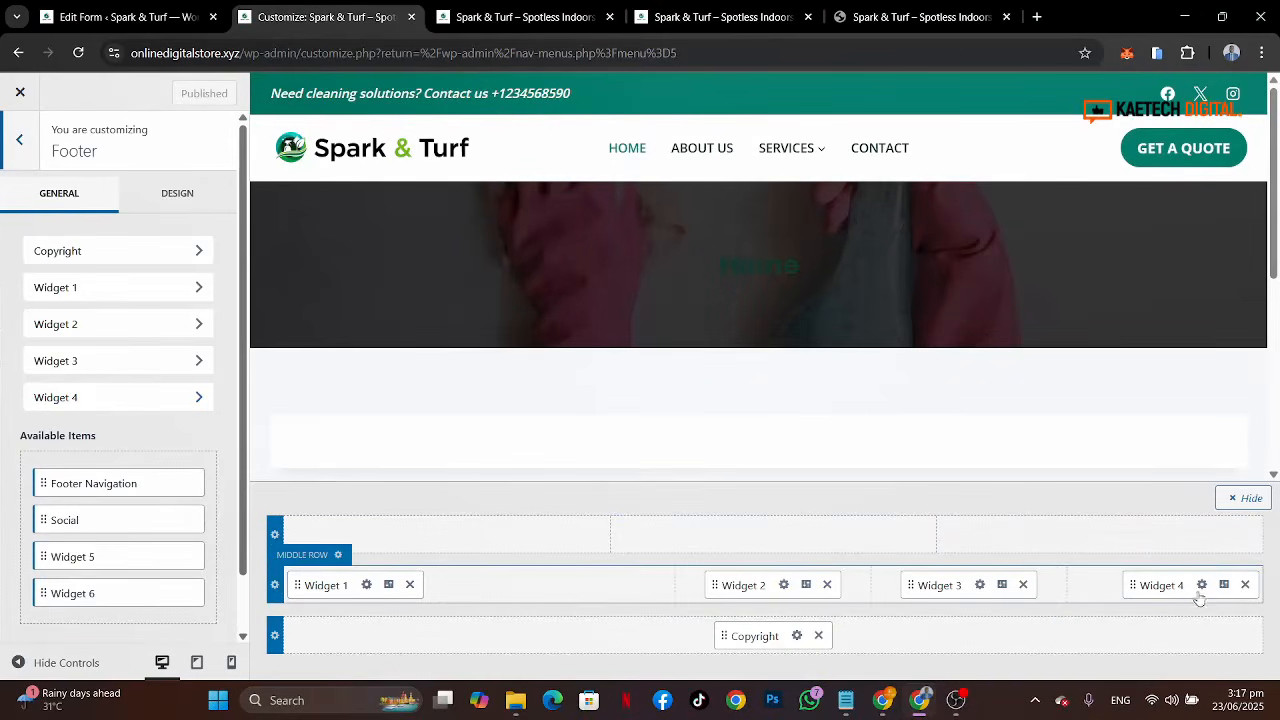
left_click(1201, 585)
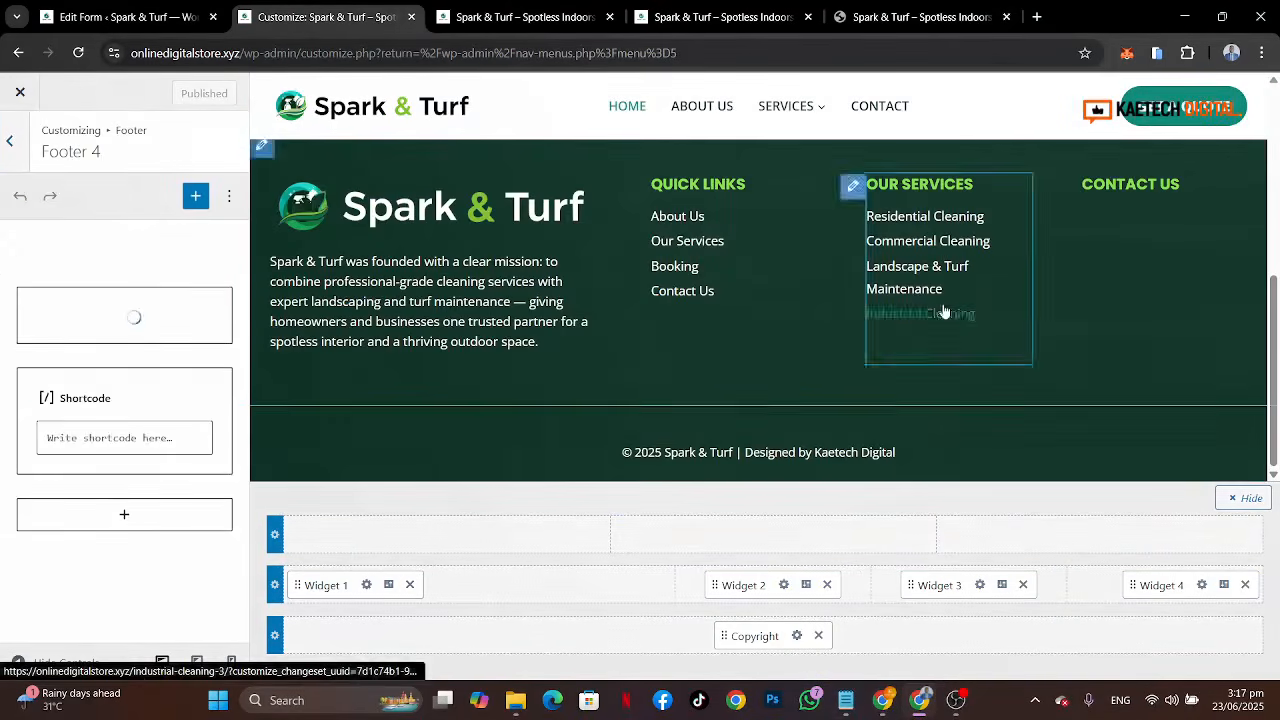
left_click(122, 430)
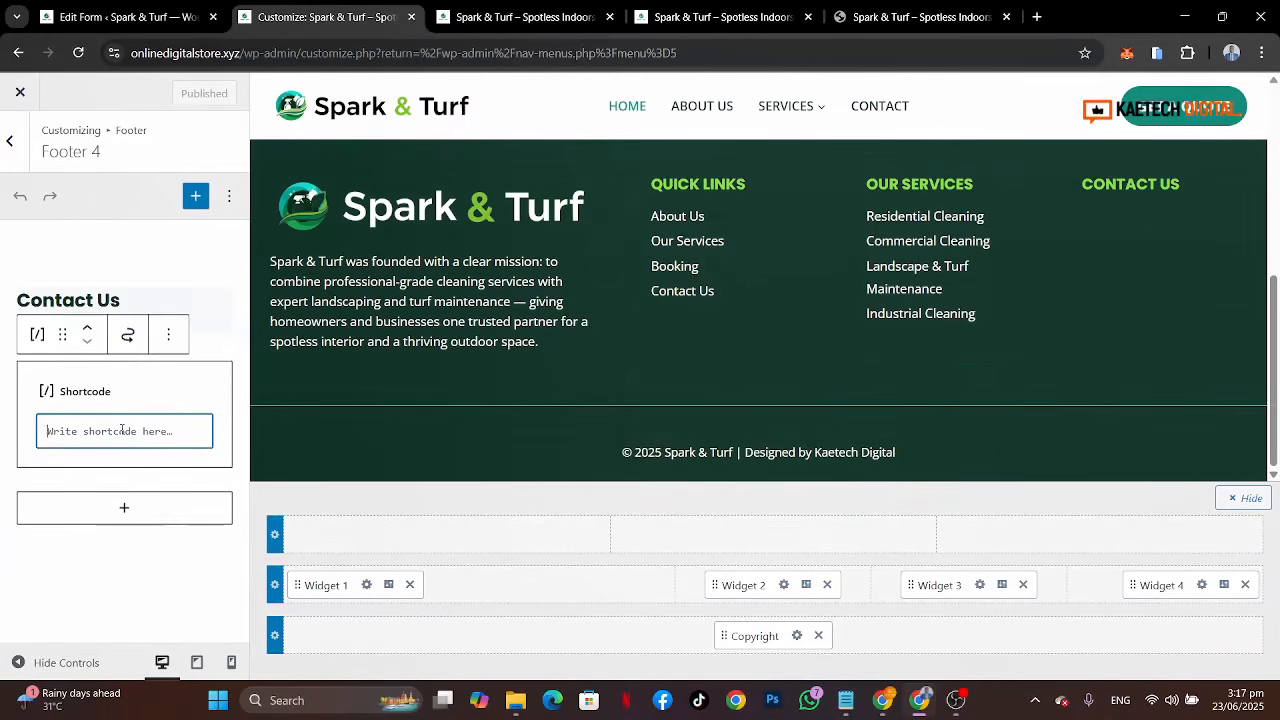
key("ctrl+v")
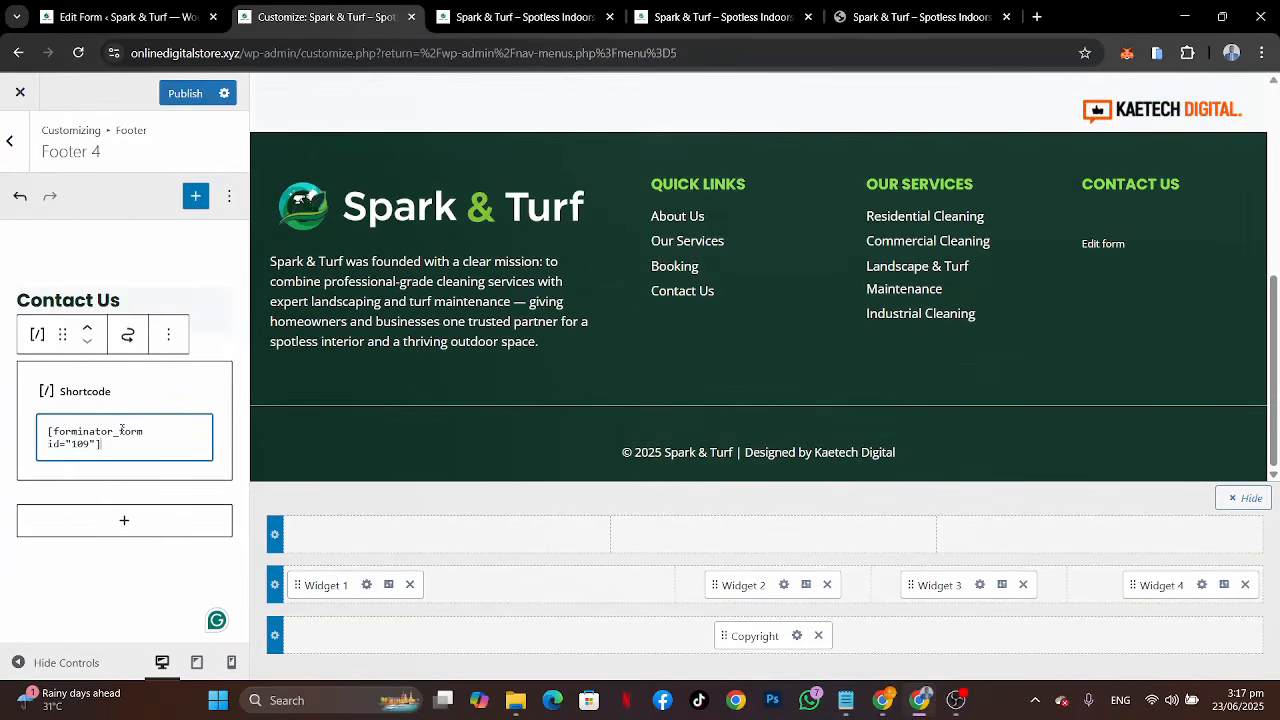
left_click(191, 97)
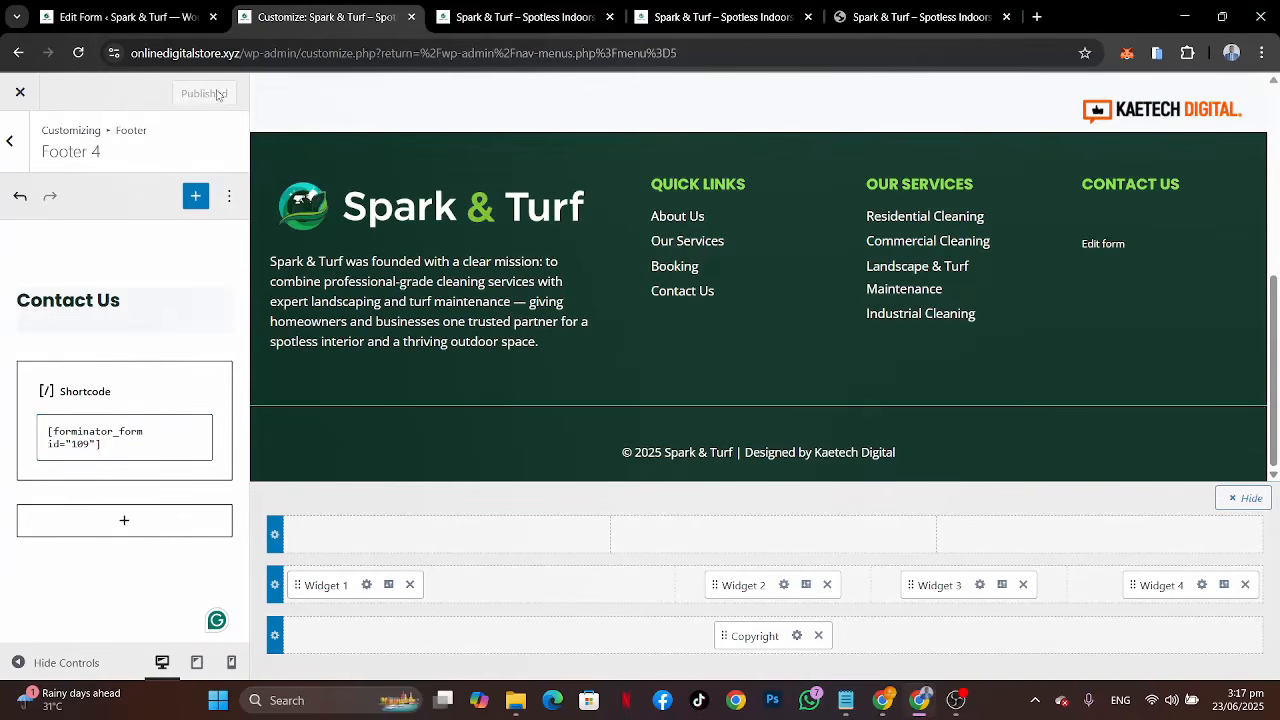
Step: Reload the live homepage and check the contact form in the footer
left_click(520, 17)
left_click(79, 53)
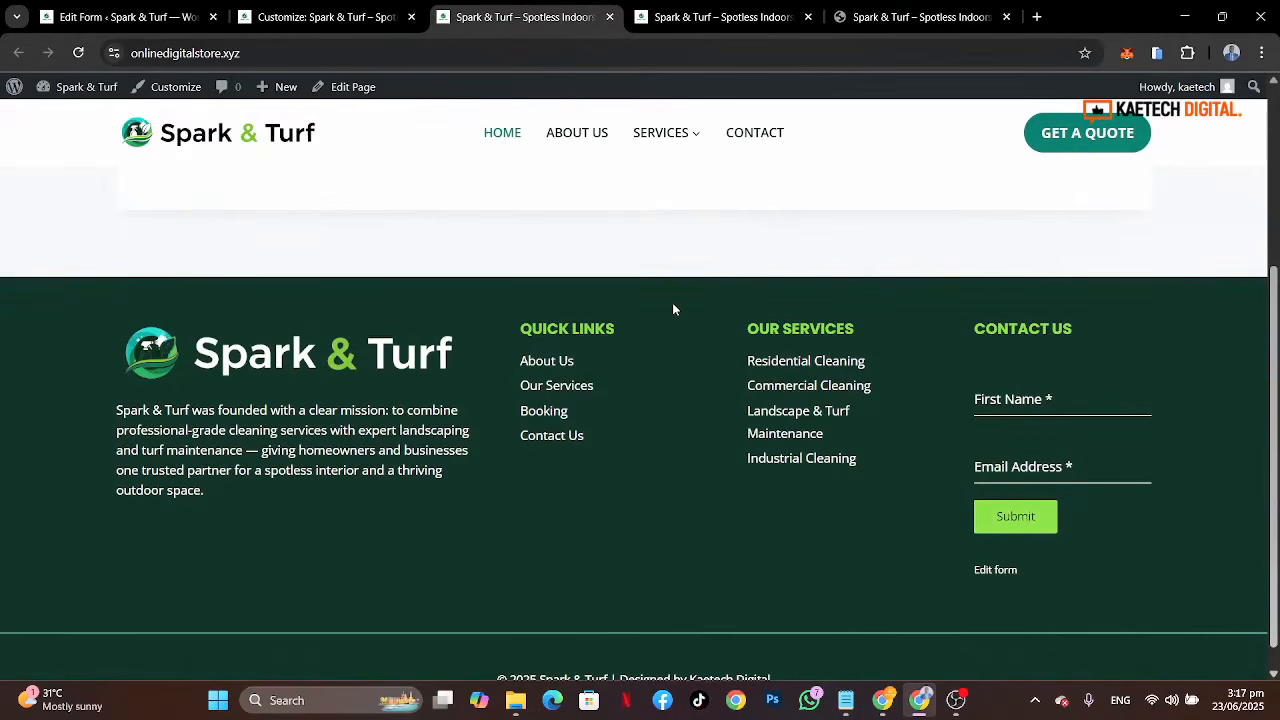
scroll(672, 302, "down", 1)
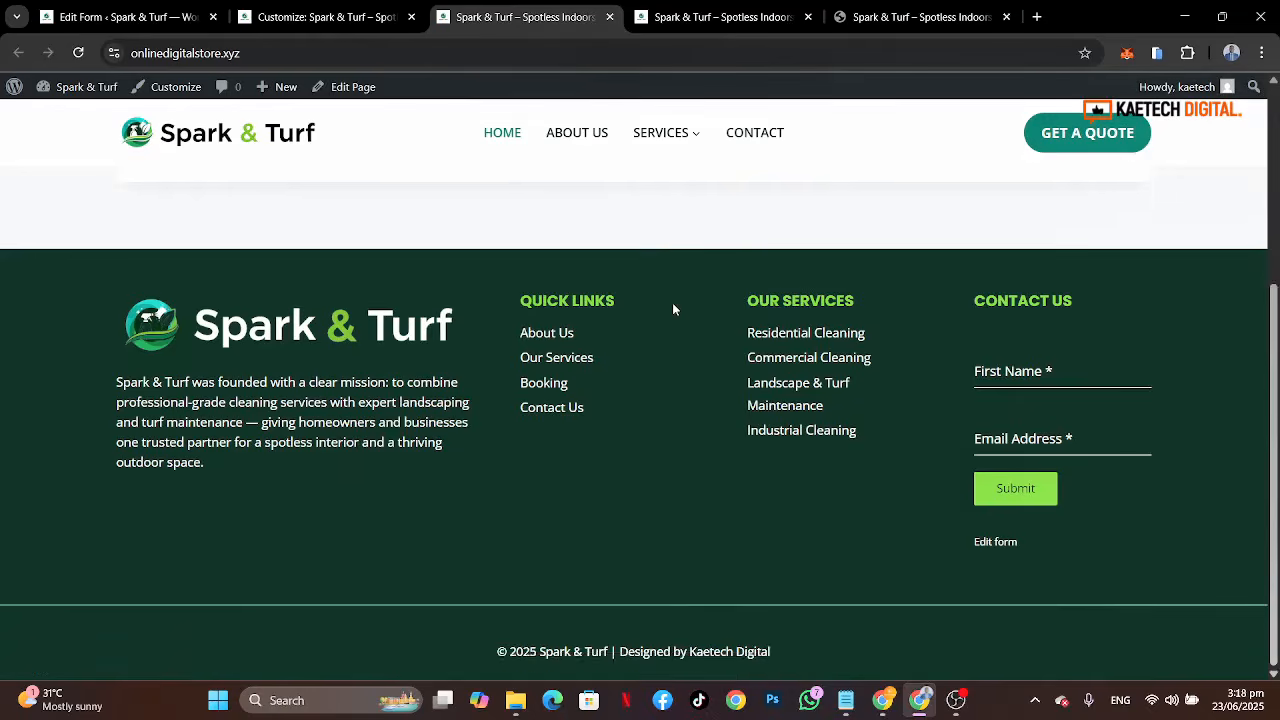
scroll(672, 302, "up", 4)
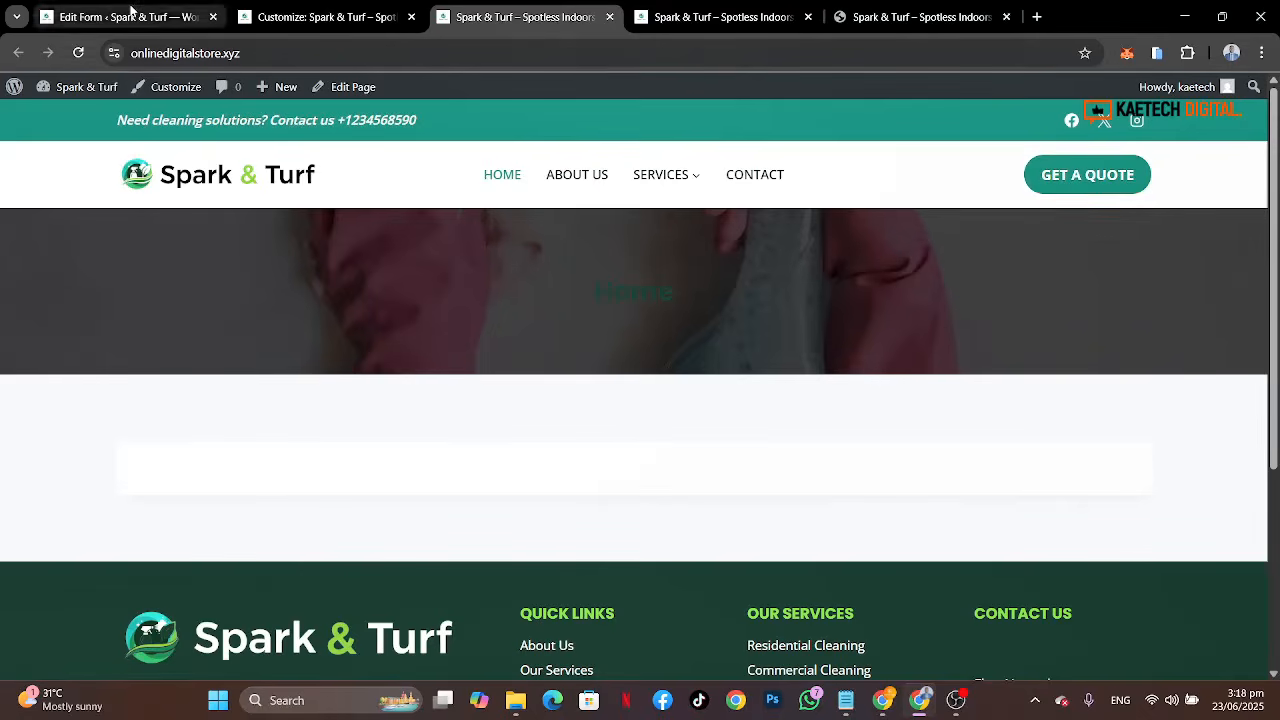
Step: Set the page title font colour to white (FFFFFF) in the Page Layout design settings and publish
left_click(134, 14)
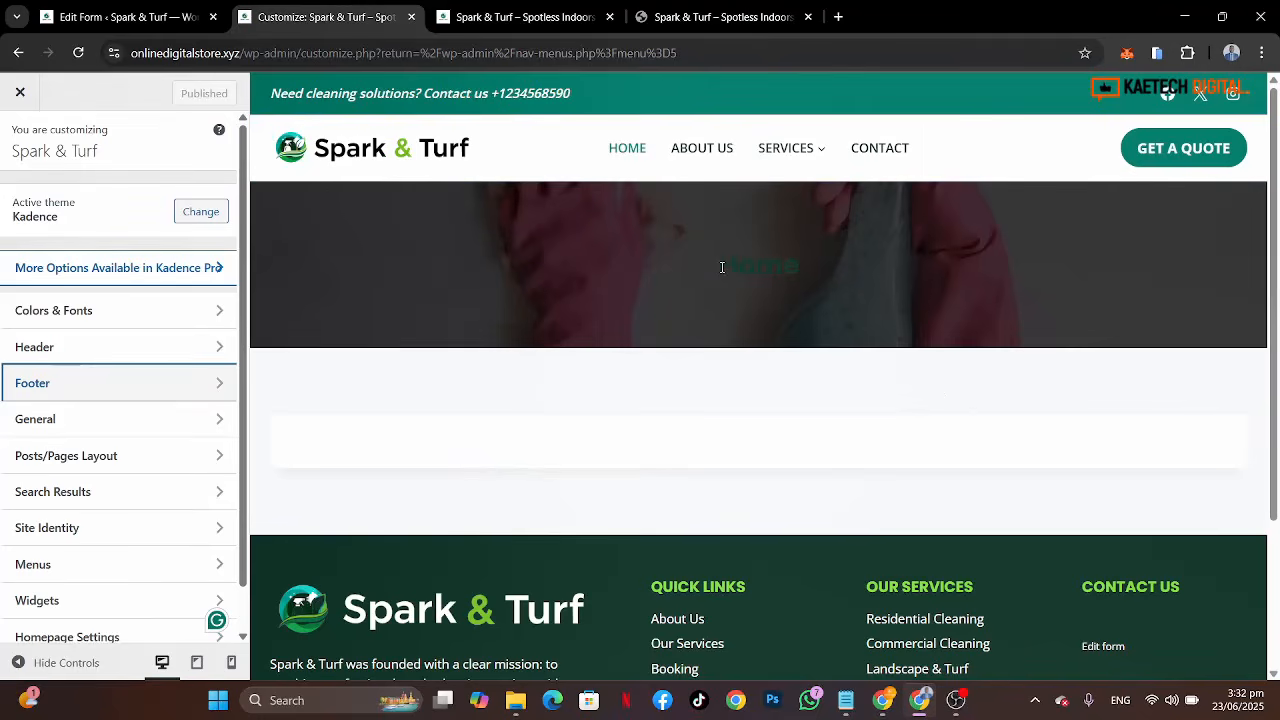
left_click_drag(721, 267, 812, 271)
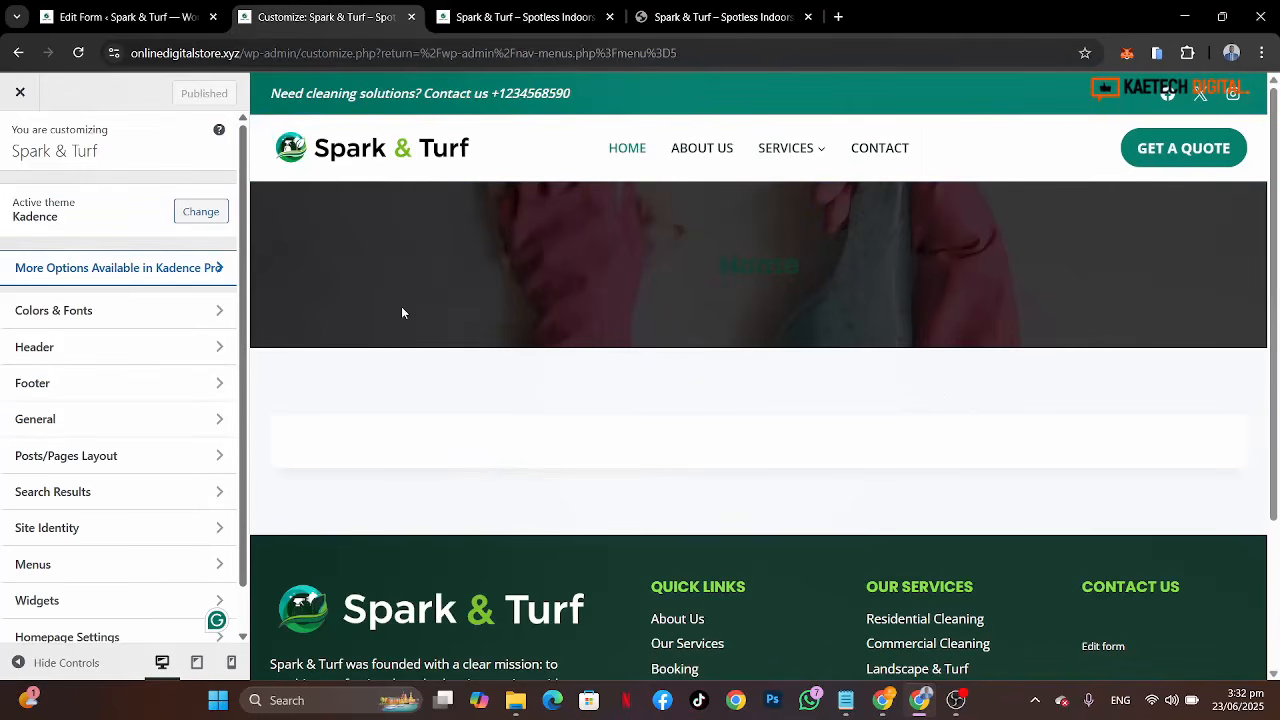
left_click(107, 460)
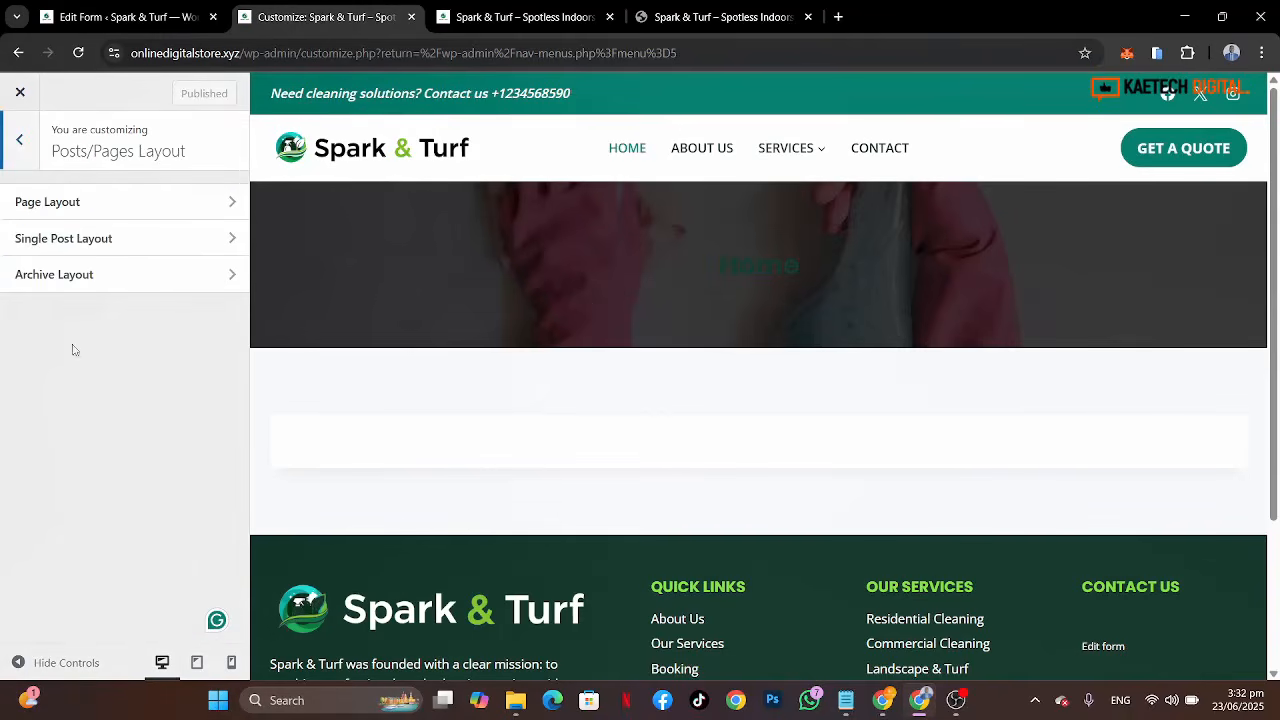
left_click(109, 201)
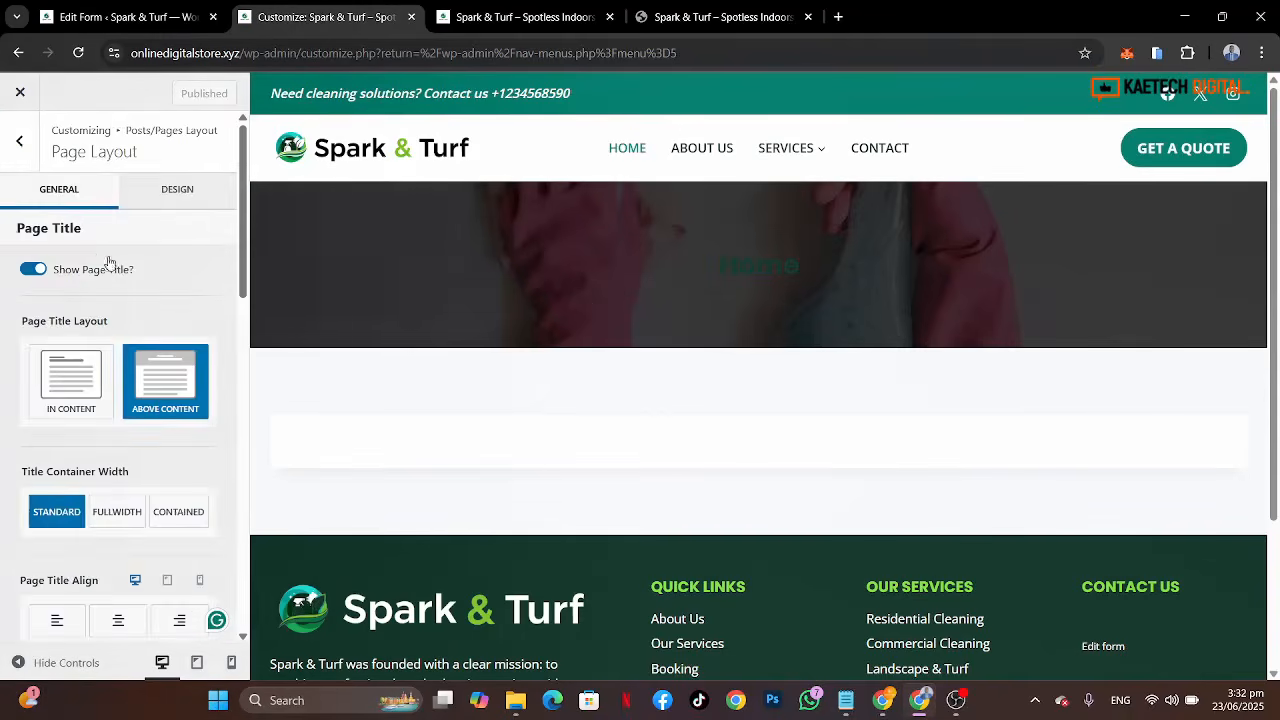
left_click(170, 190)
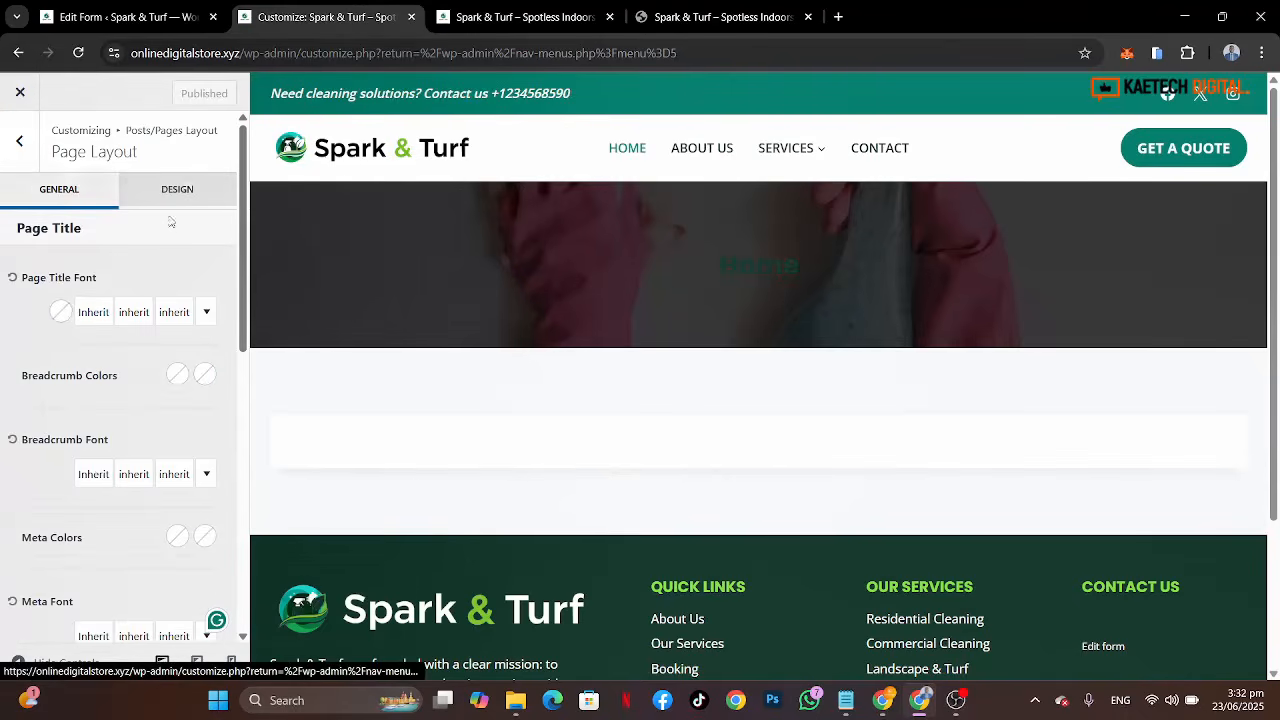
left_click(61, 312)
left_click_drag(43, 354, 21, 334)
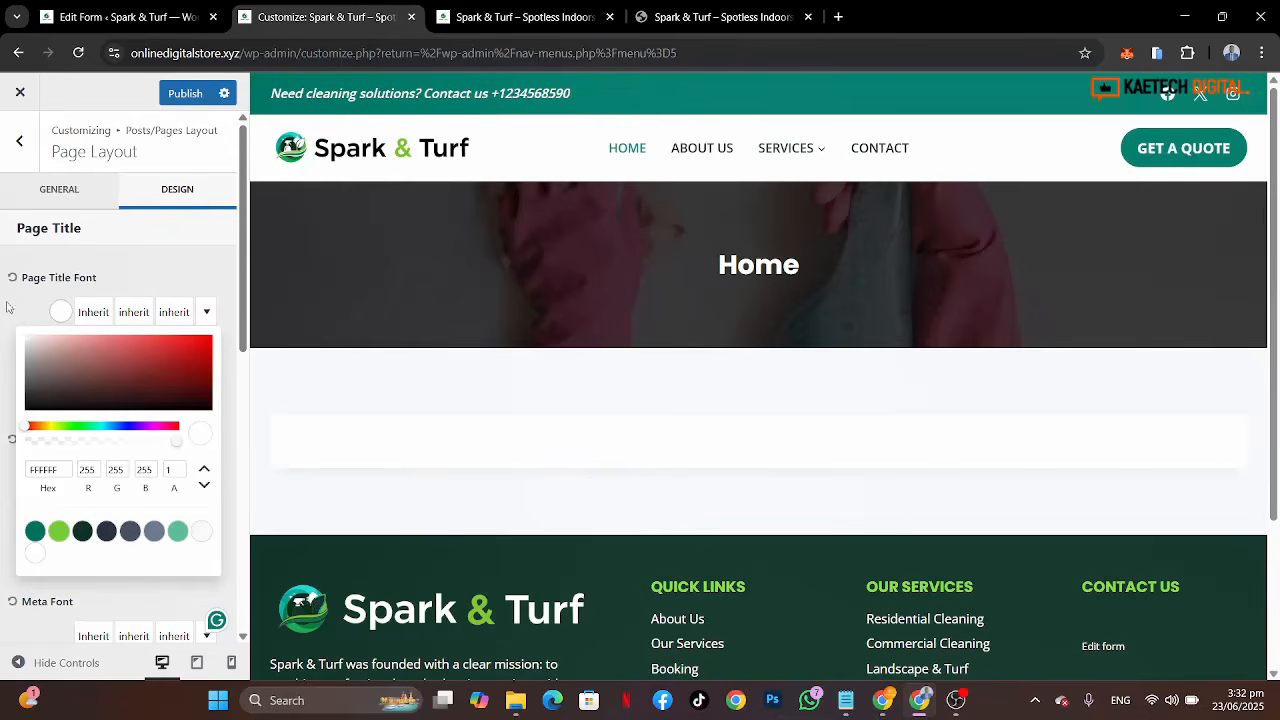
left_click(8, 305)
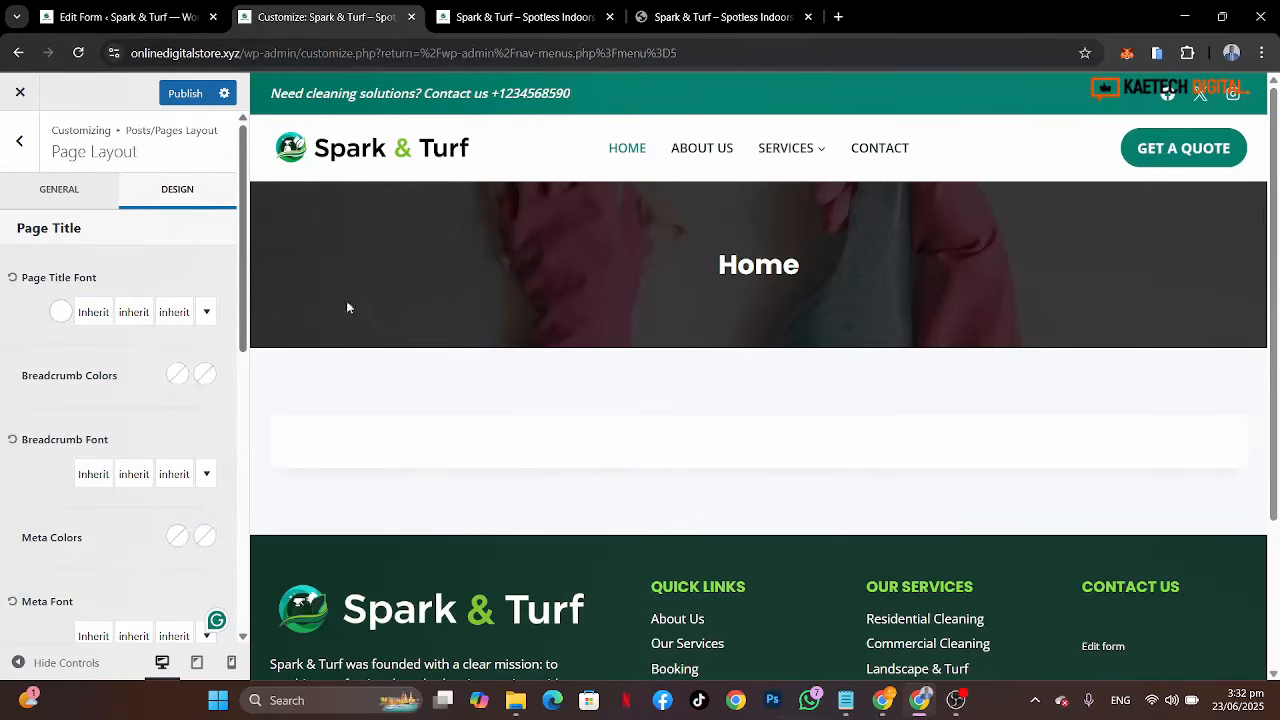
left_click(184, 94)
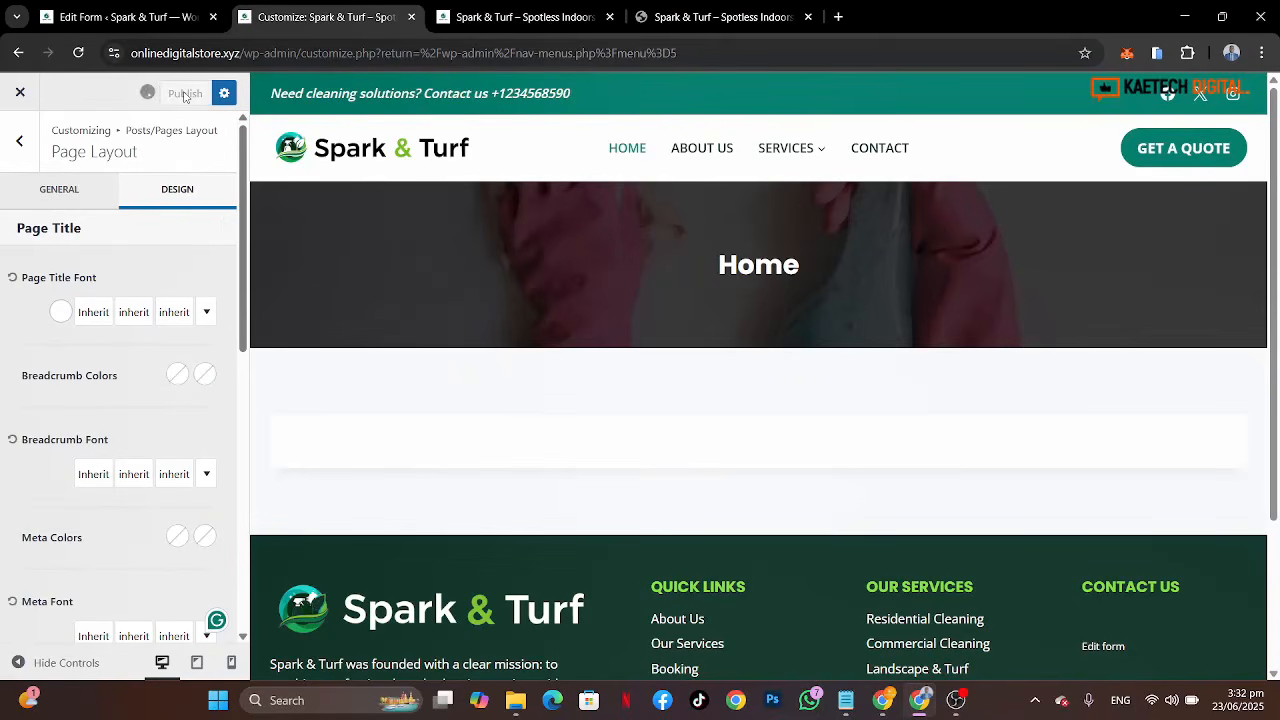
left_click(177, 314)
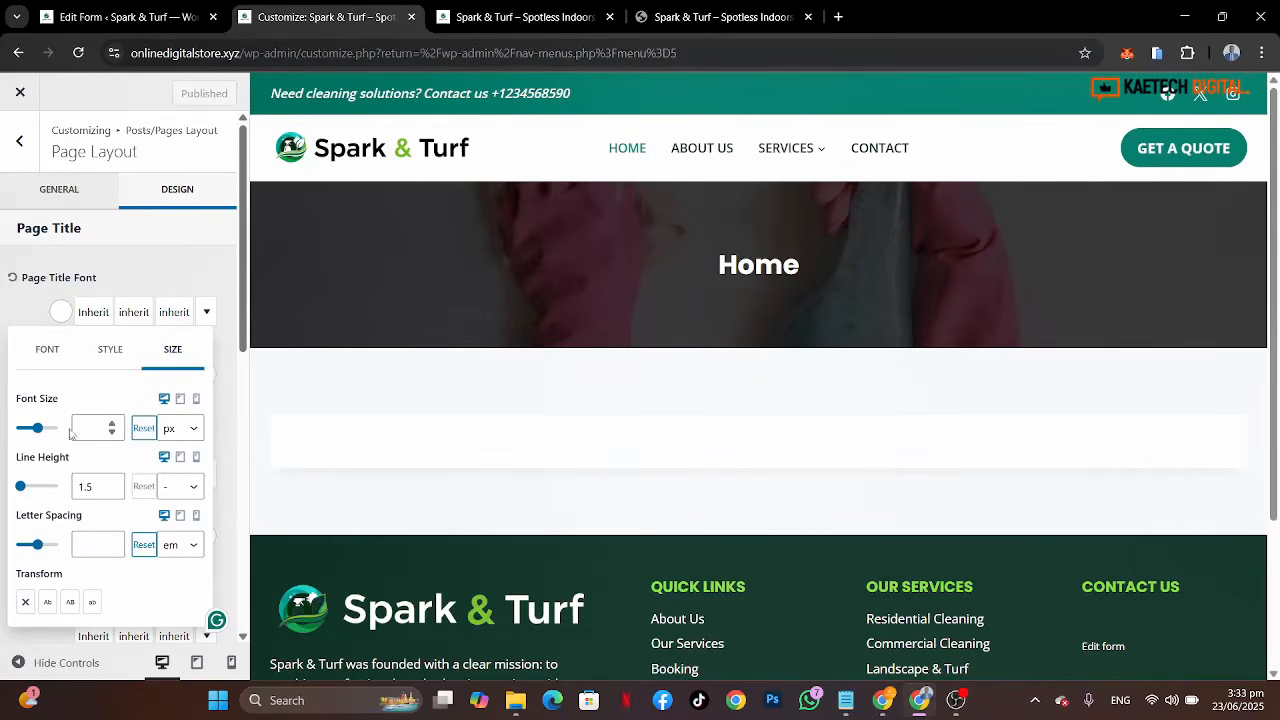
left_click(204, 312)
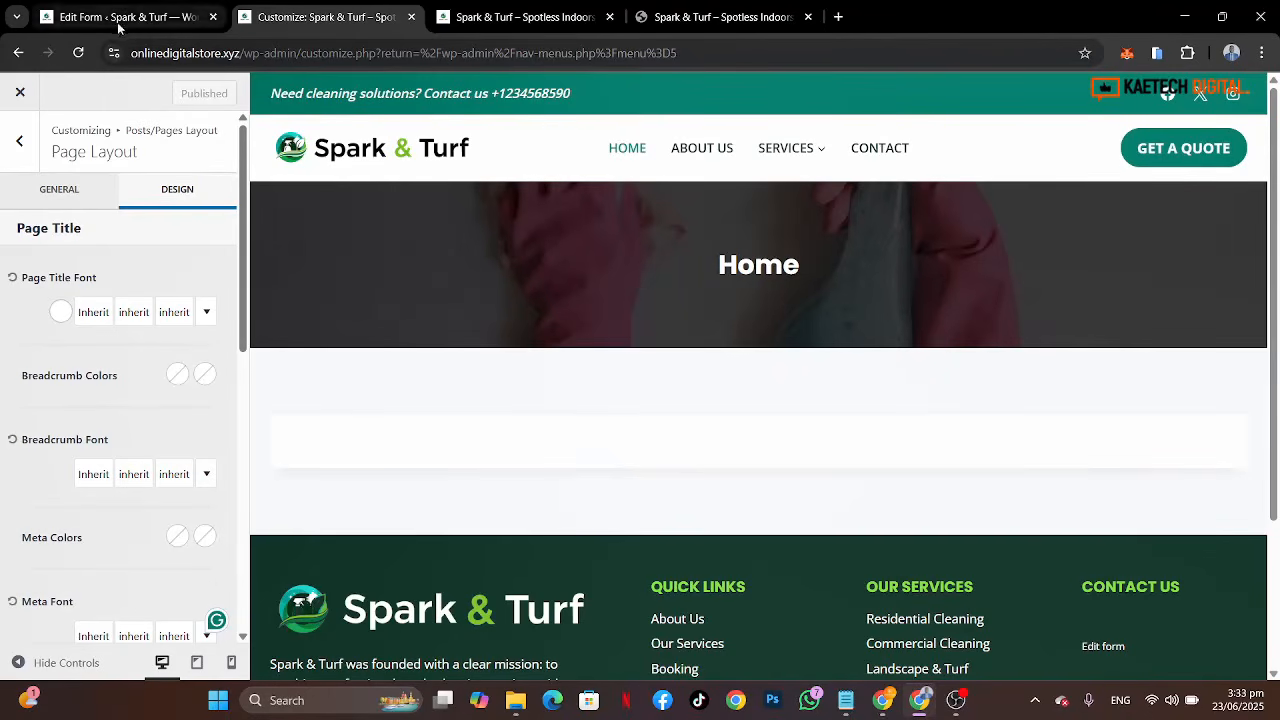
Step: Scroll through the reference site's homepage to compare it with the build
left_click(127, 20)
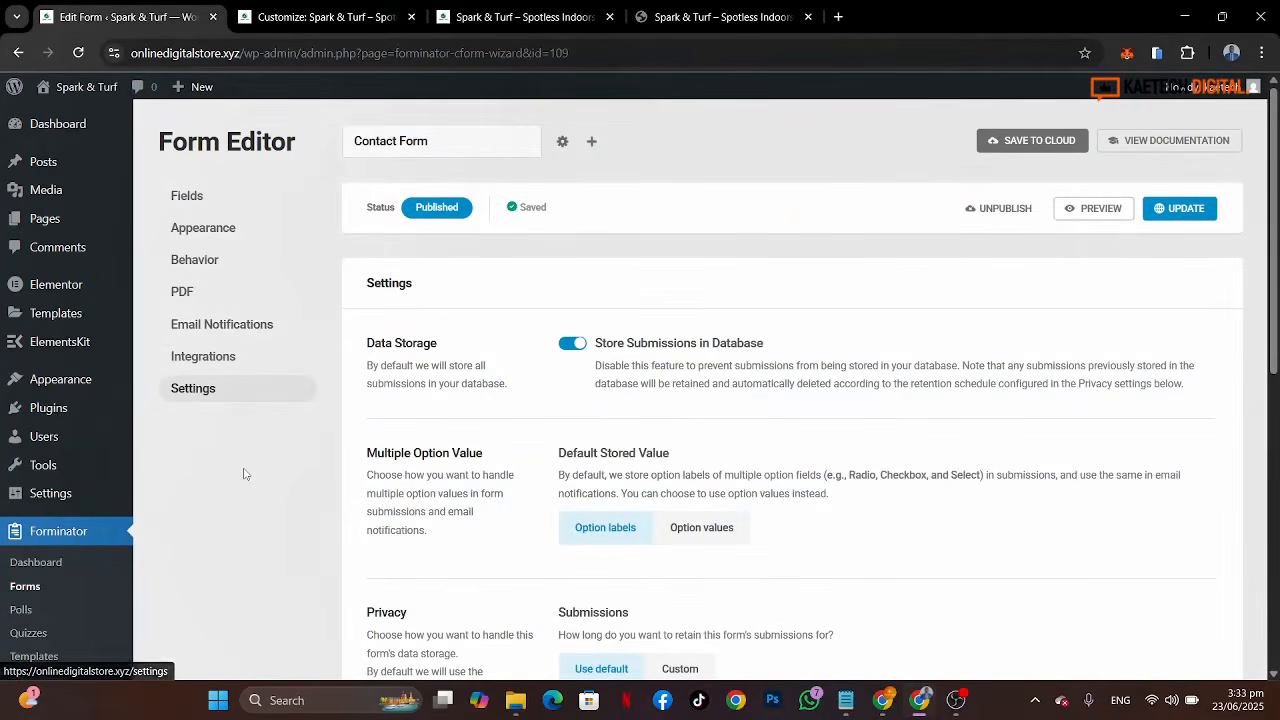
left_click(754, 31)
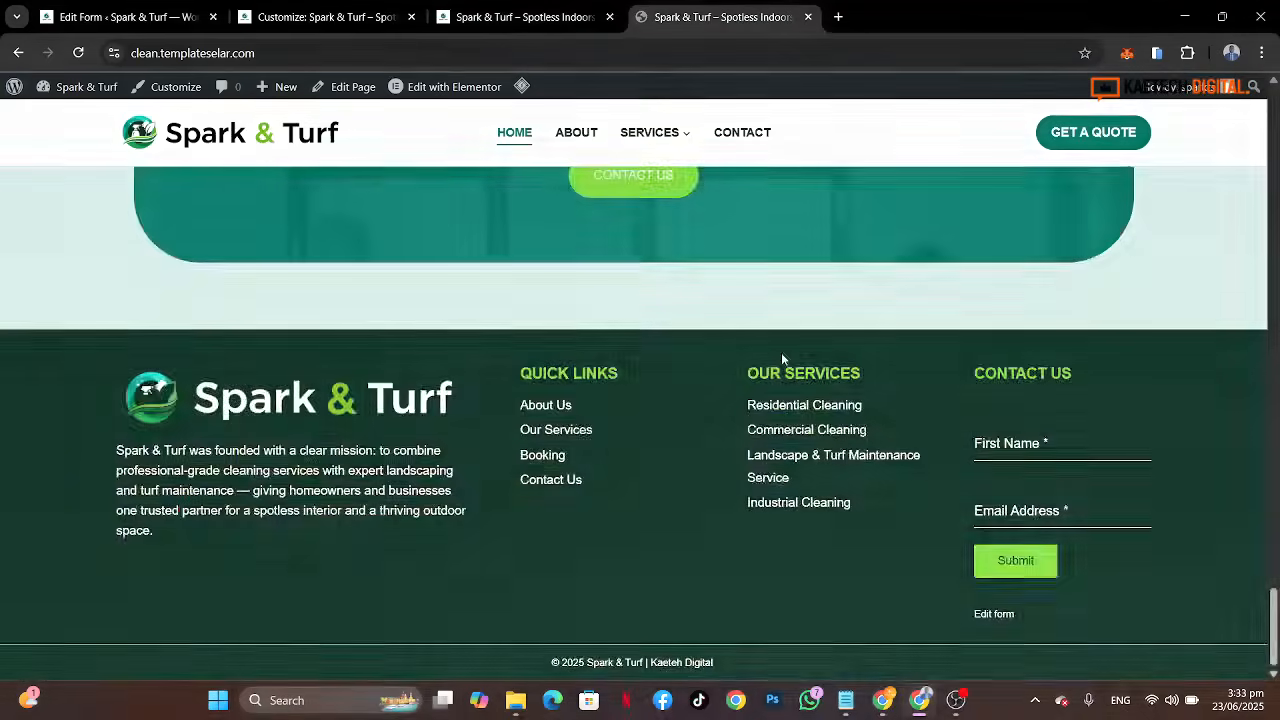
scroll(781, 352, "up", 10)
scroll(783, 359, "up", 5)
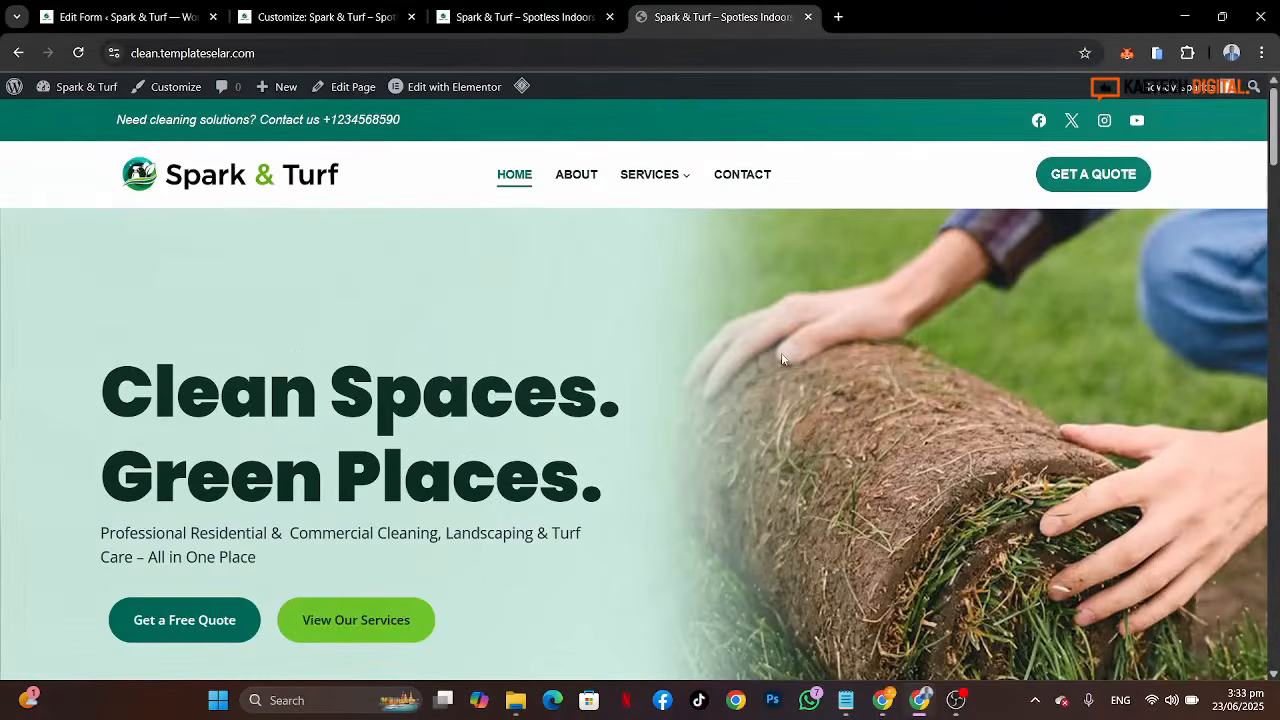
scroll(903, 543, "down", 10)
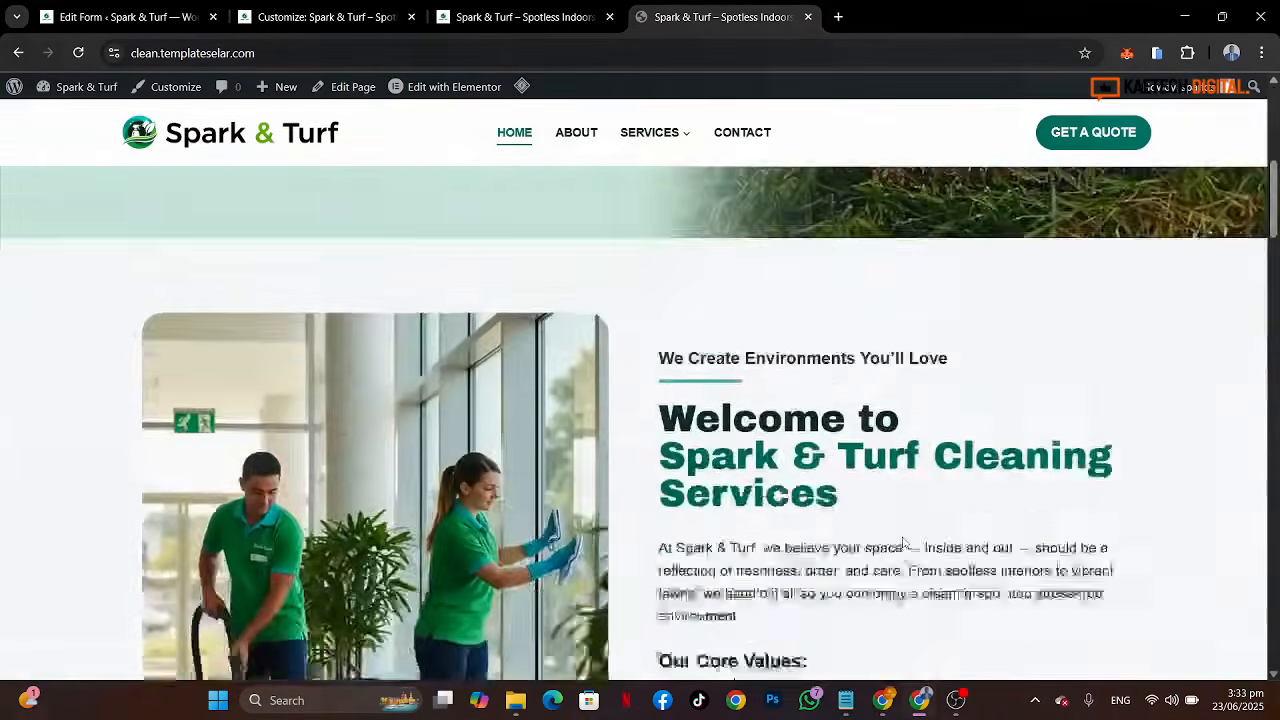
scroll(903, 543, "up", 3)
scroll(903, 543, "up", 5)
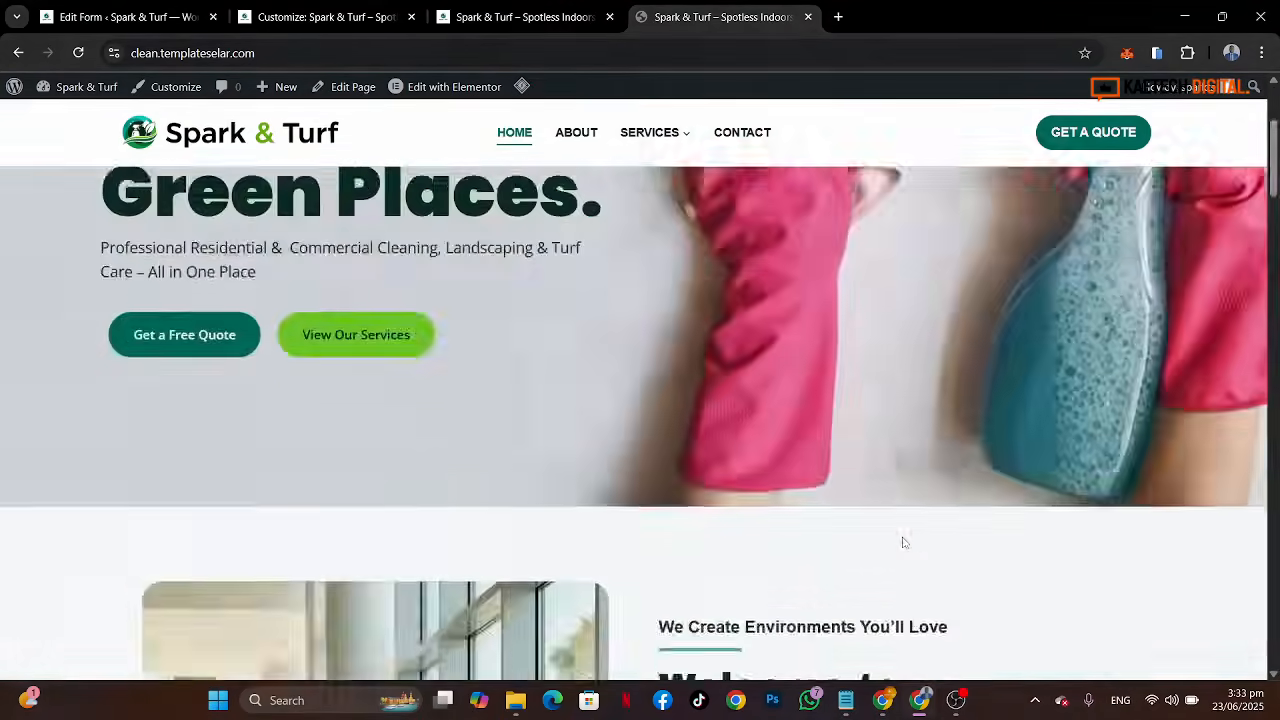
left_click(127, 10)
Step: Change the Home page's template to Elementor Full Width and save the page
mouse_move(30, 218)
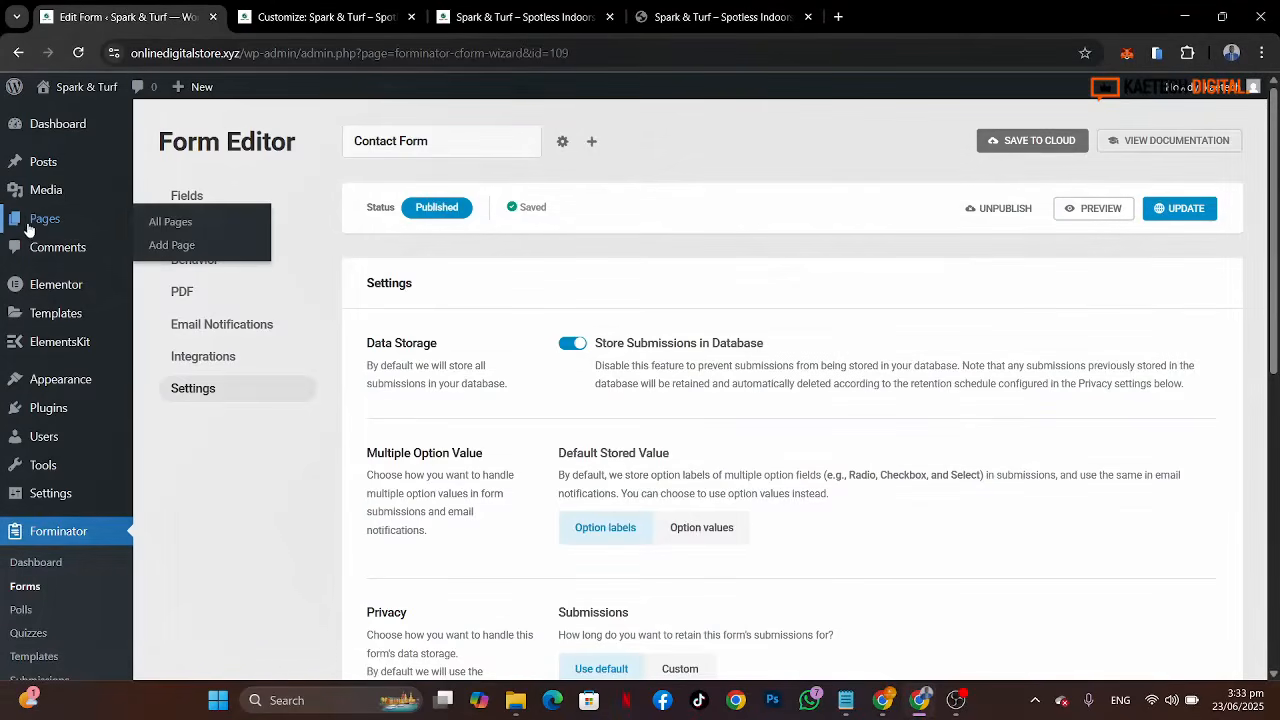
left_click(165, 234)
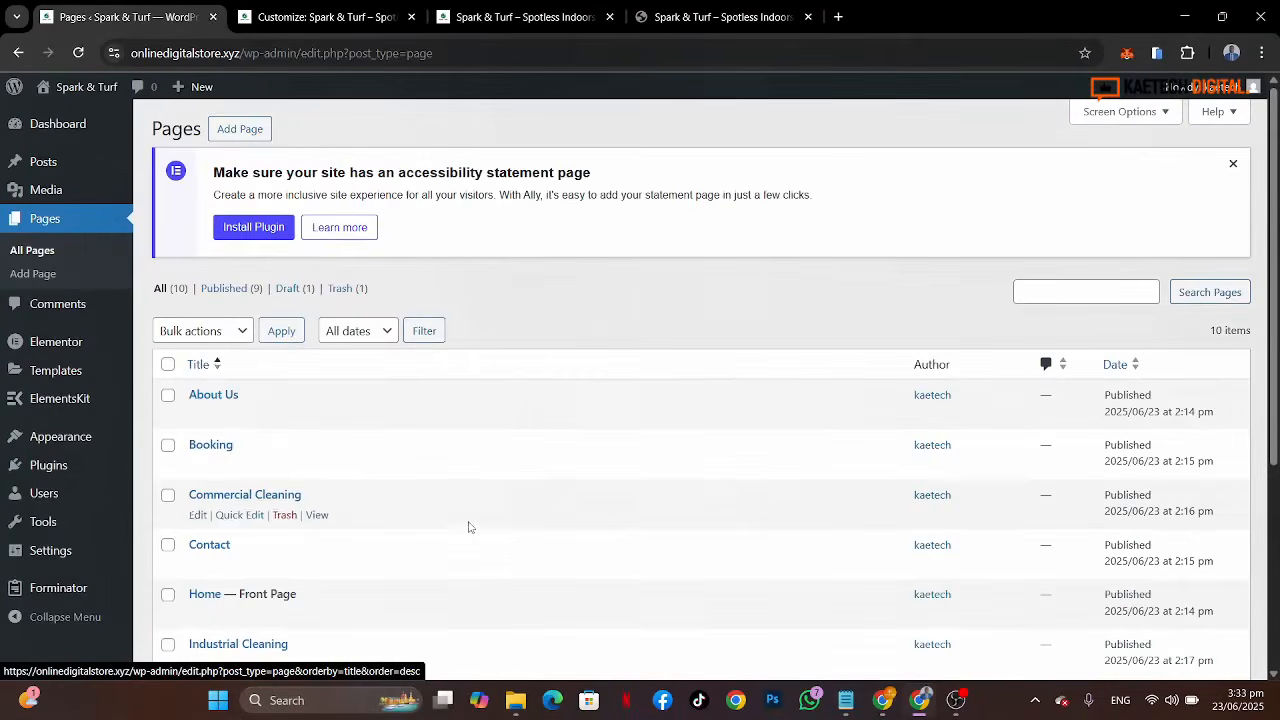
scroll(469, 527, "down", 3)
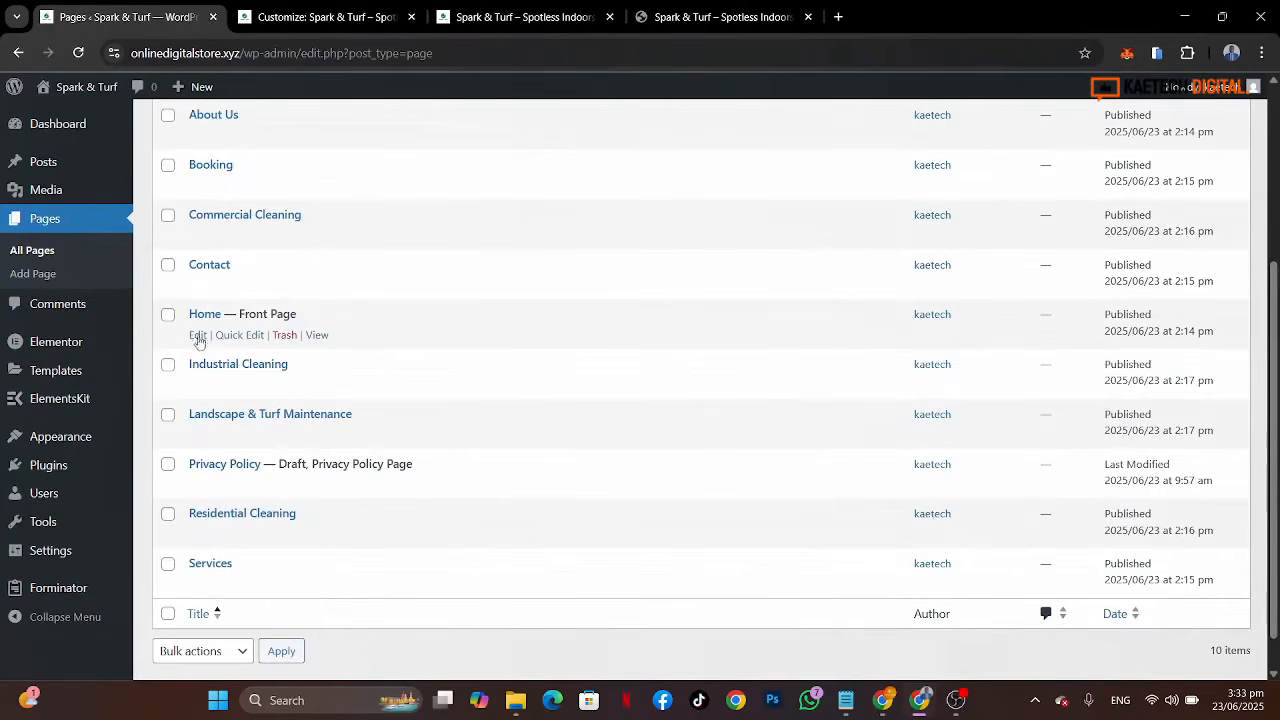
left_click(198, 337)
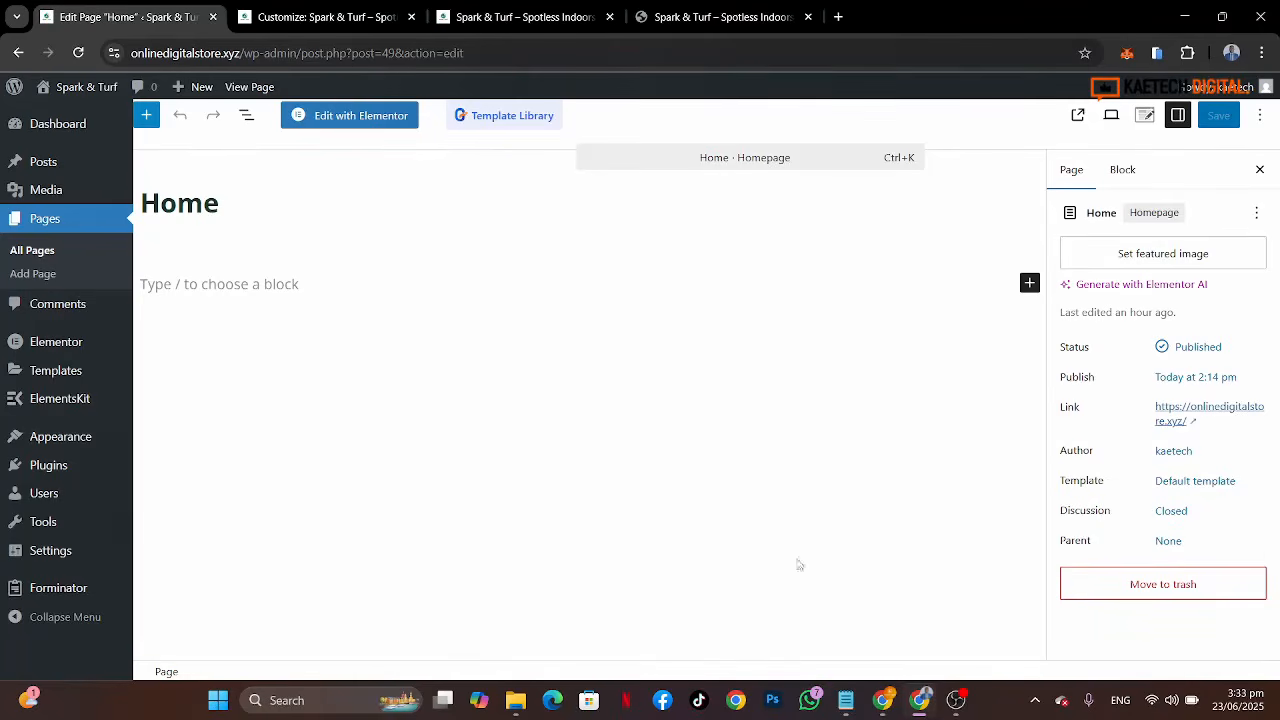
left_click(1207, 484)
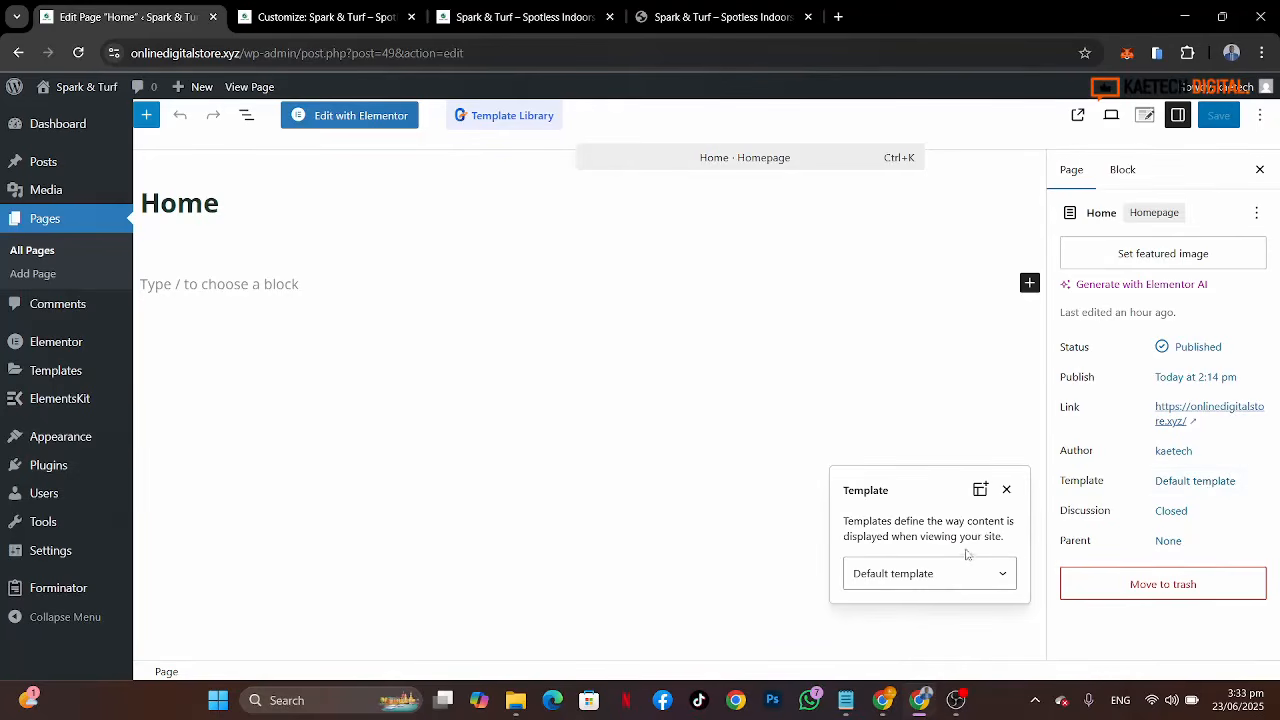
left_click(948, 578)
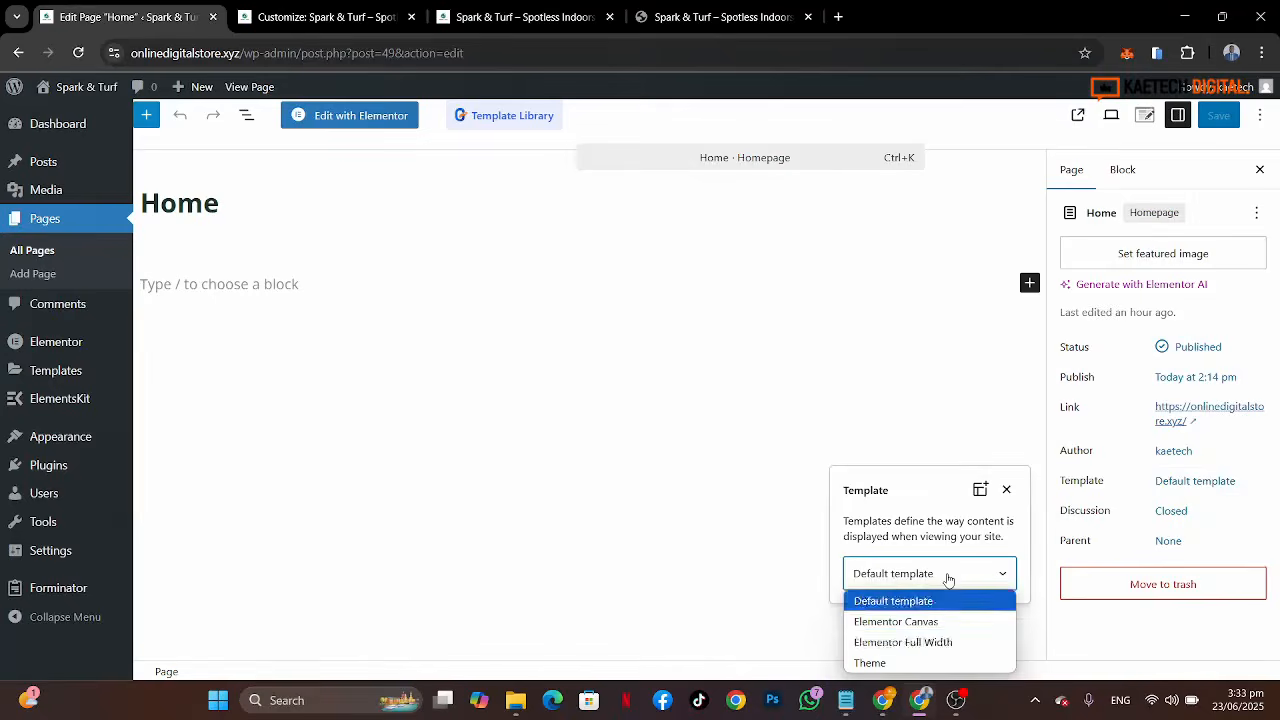
left_click(897, 644)
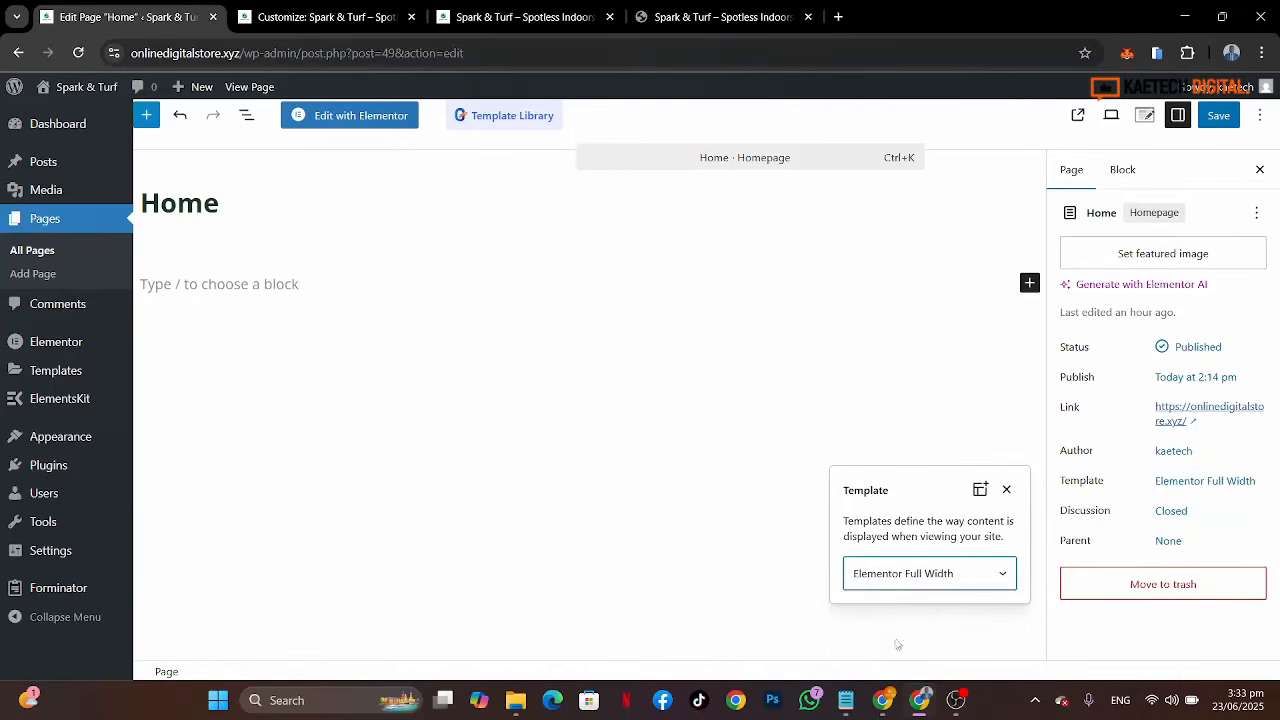
left_click(1032, 438)
left_click(1219, 116)
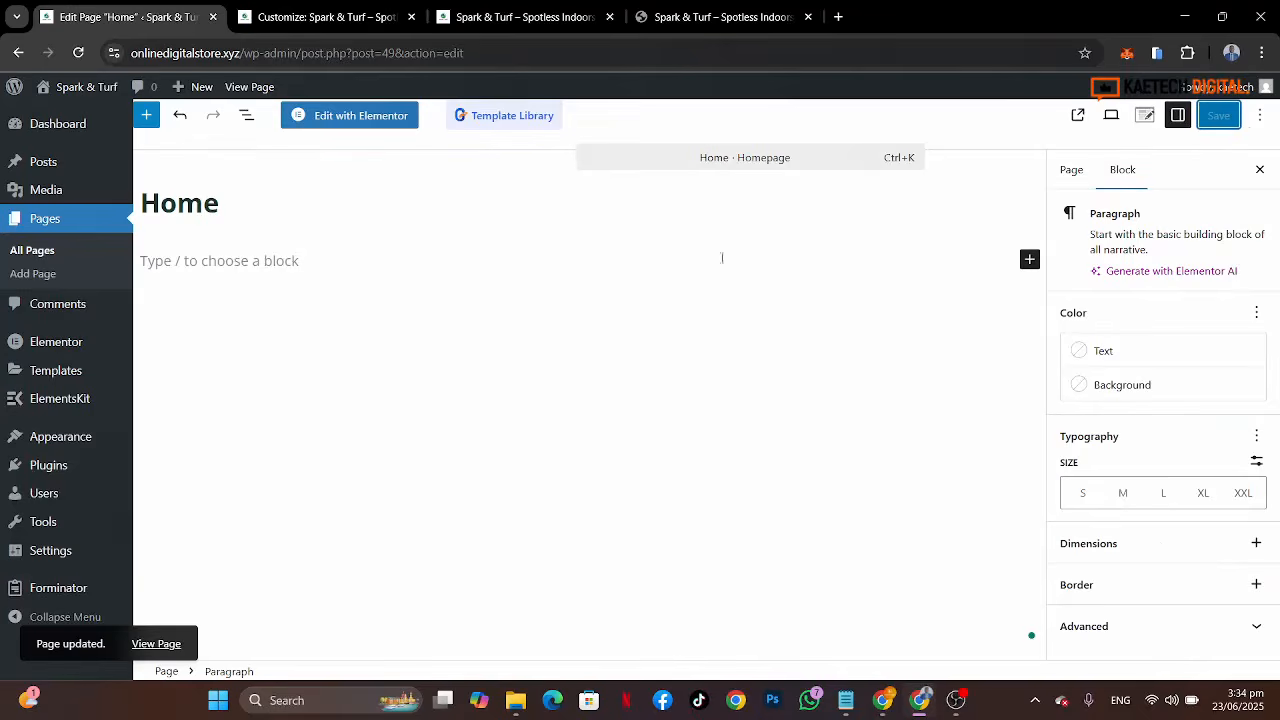
left_click(514, 15)
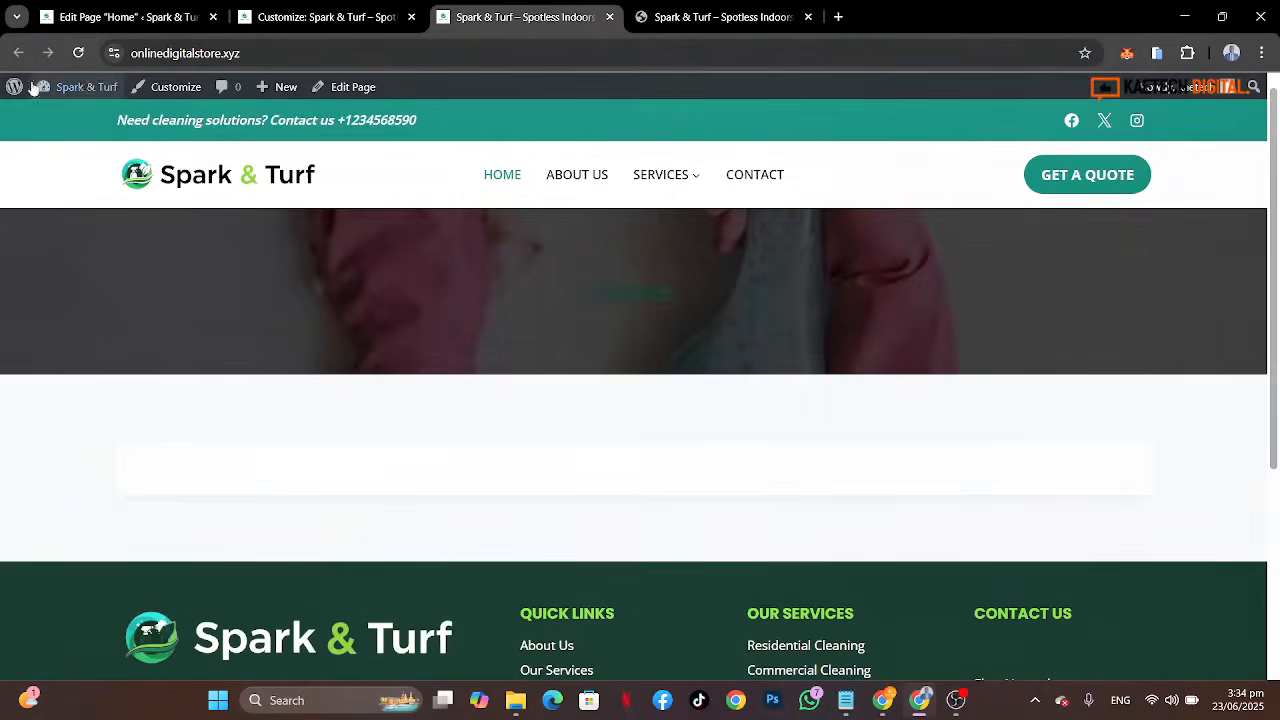
Step: Open the Home page in the Elementor editor and dismiss the notifications popup
left_click(79, 54)
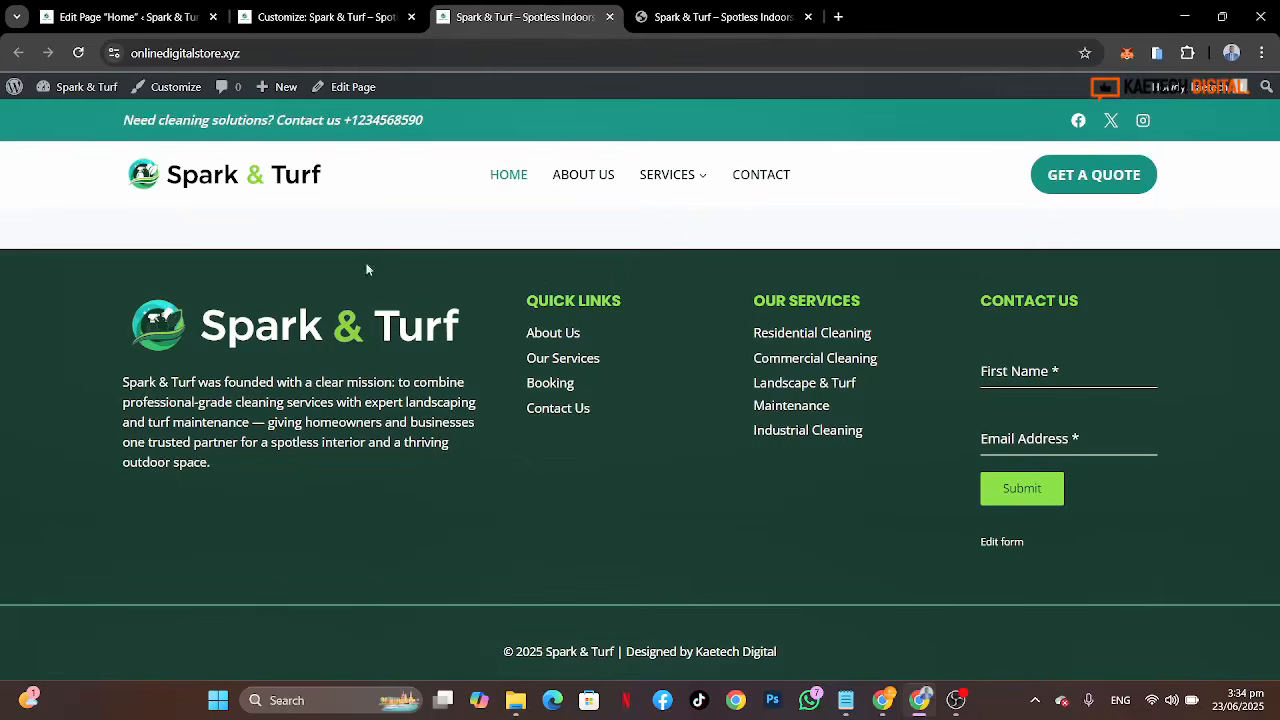
left_click(178, 17)
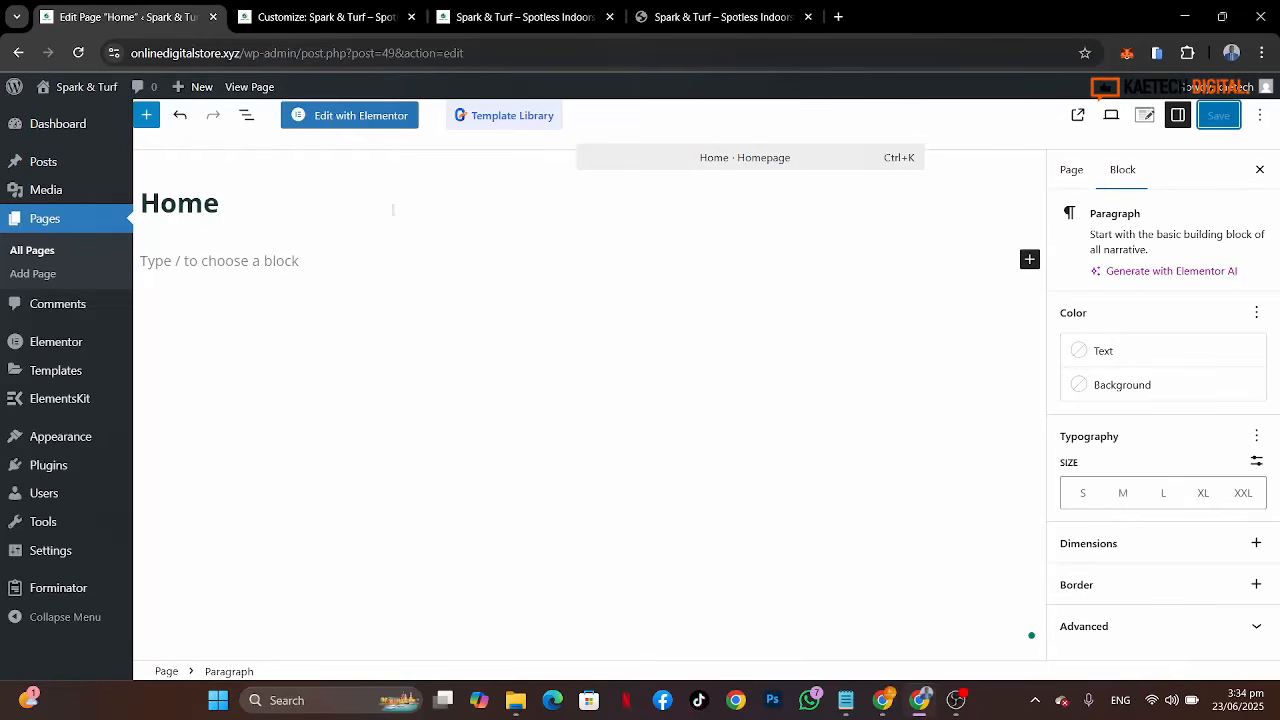
left_click(358, 118)
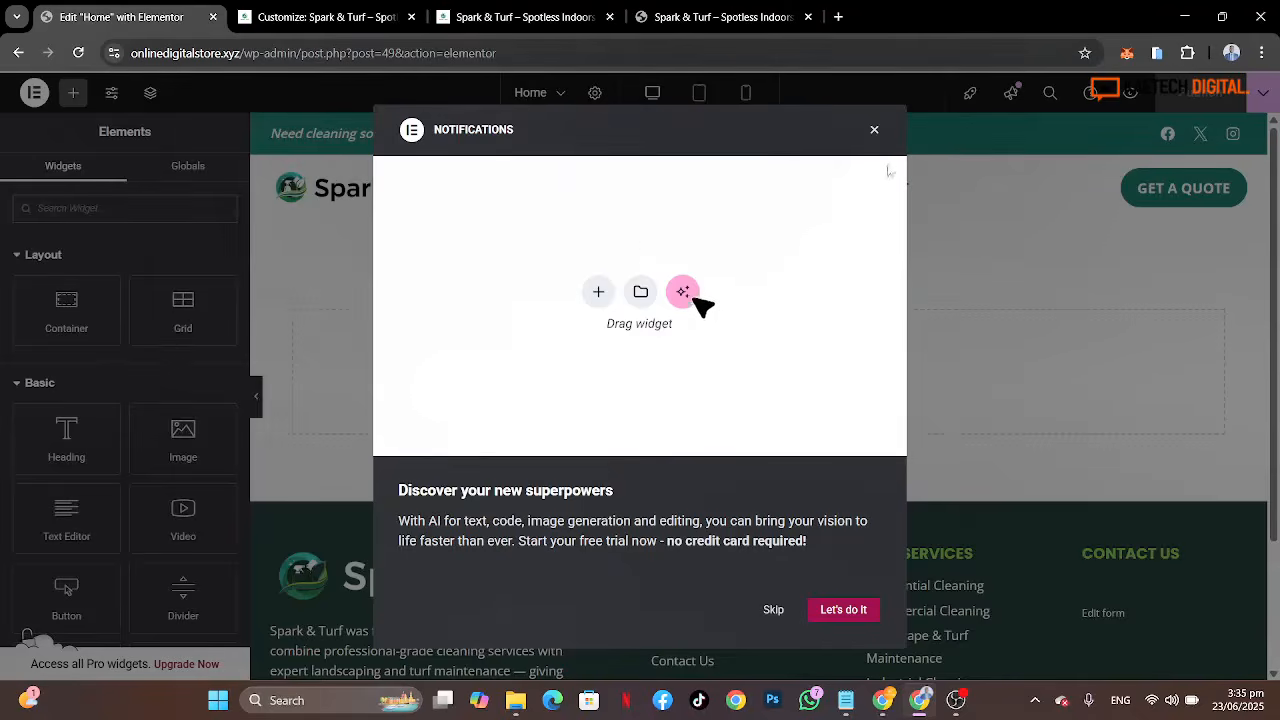
left_click(874, 133)
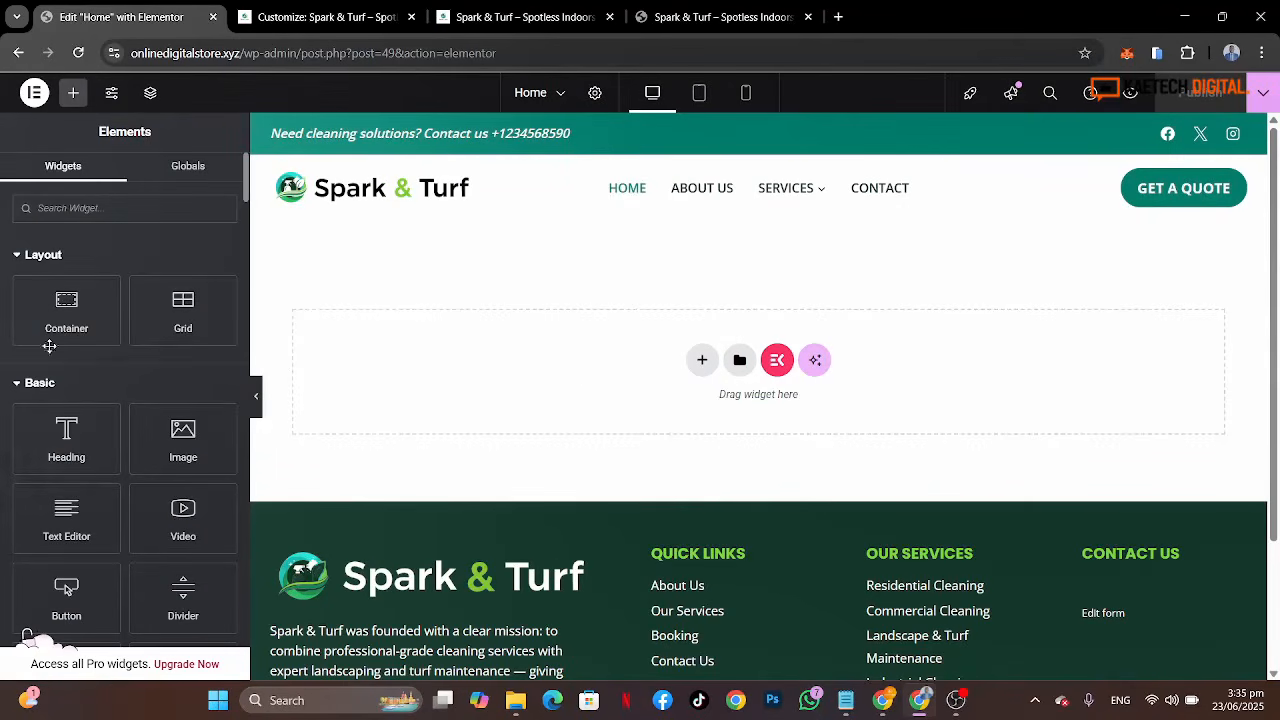
Step: Browse the Elementor widget panel to review the available widgets
scroll(48, 505, "down", 15)
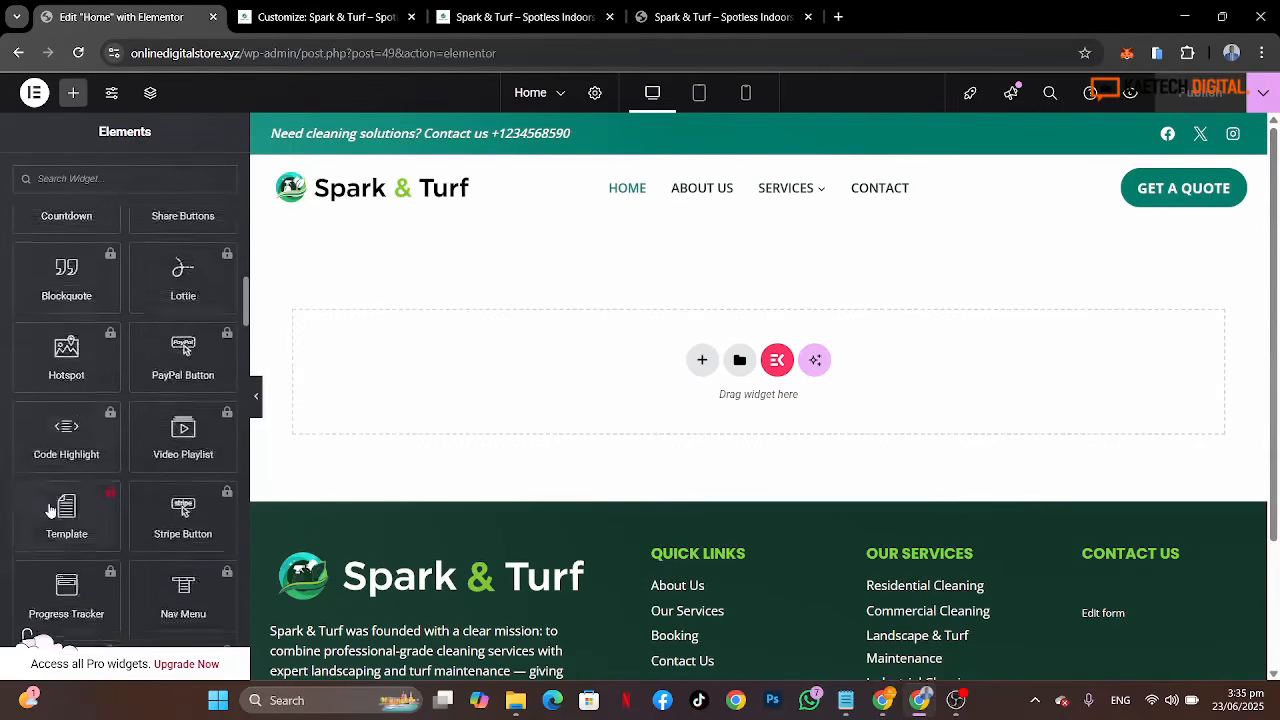
scroll(50, 505, "down", 15)
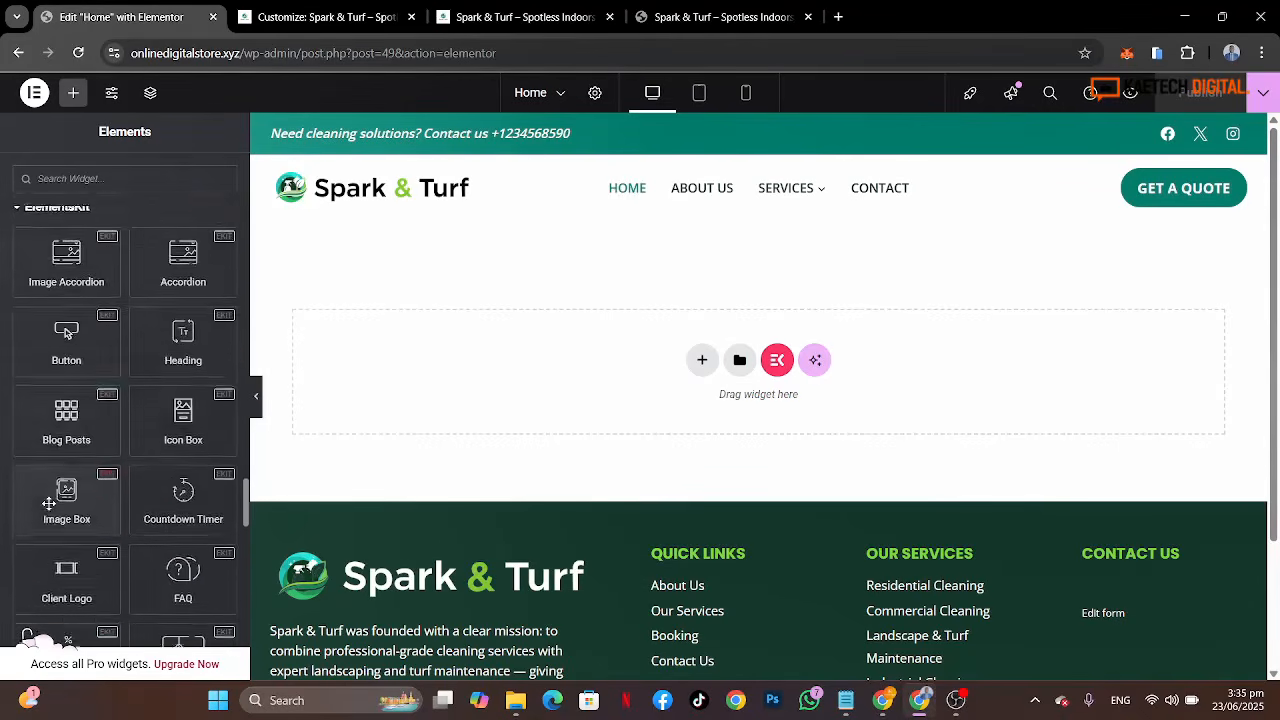
scroll(48, 505, "down", 5)
scroll(48, 502, "up", 10)
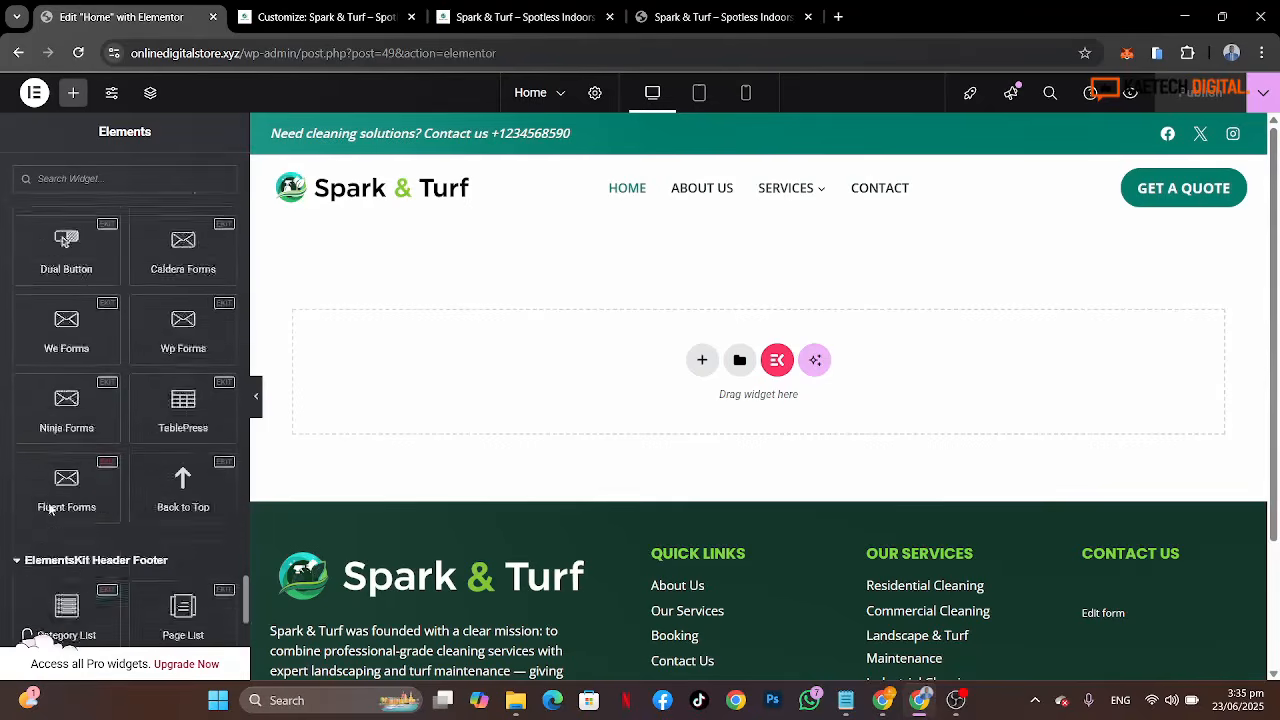
scroll(48, 510, "up", 15)
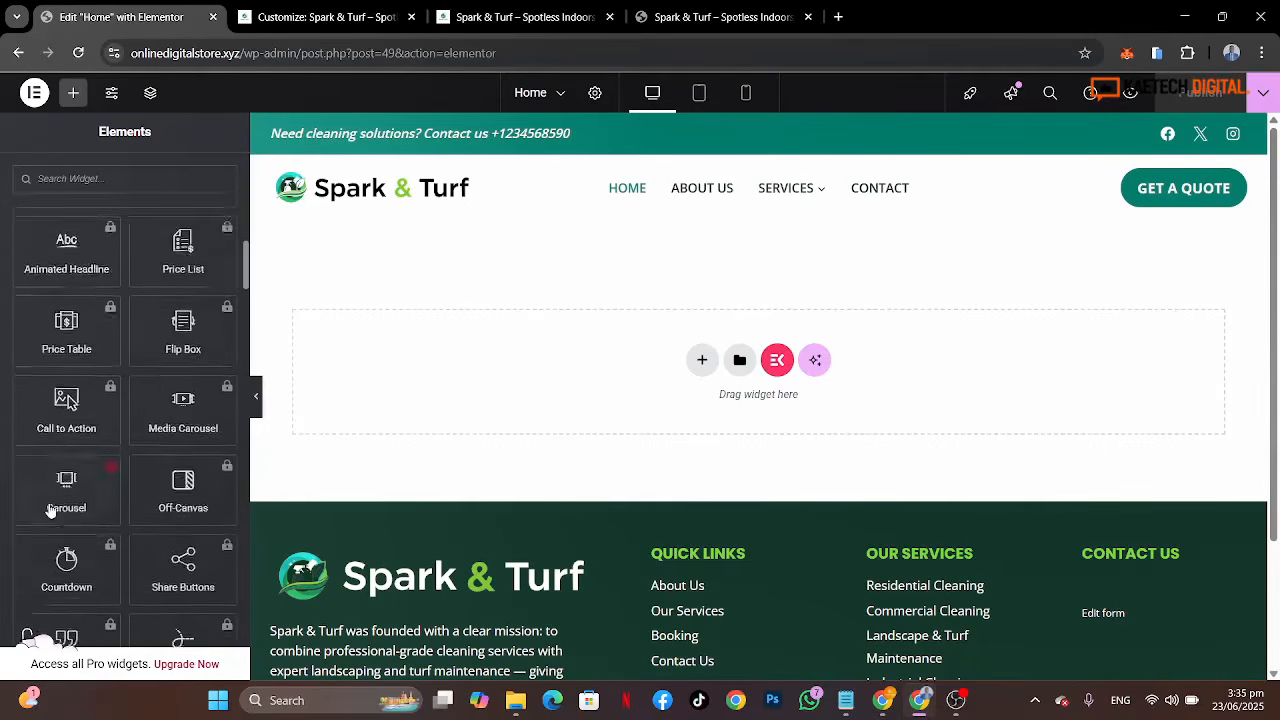
scroll(50, 510, "up", 5)
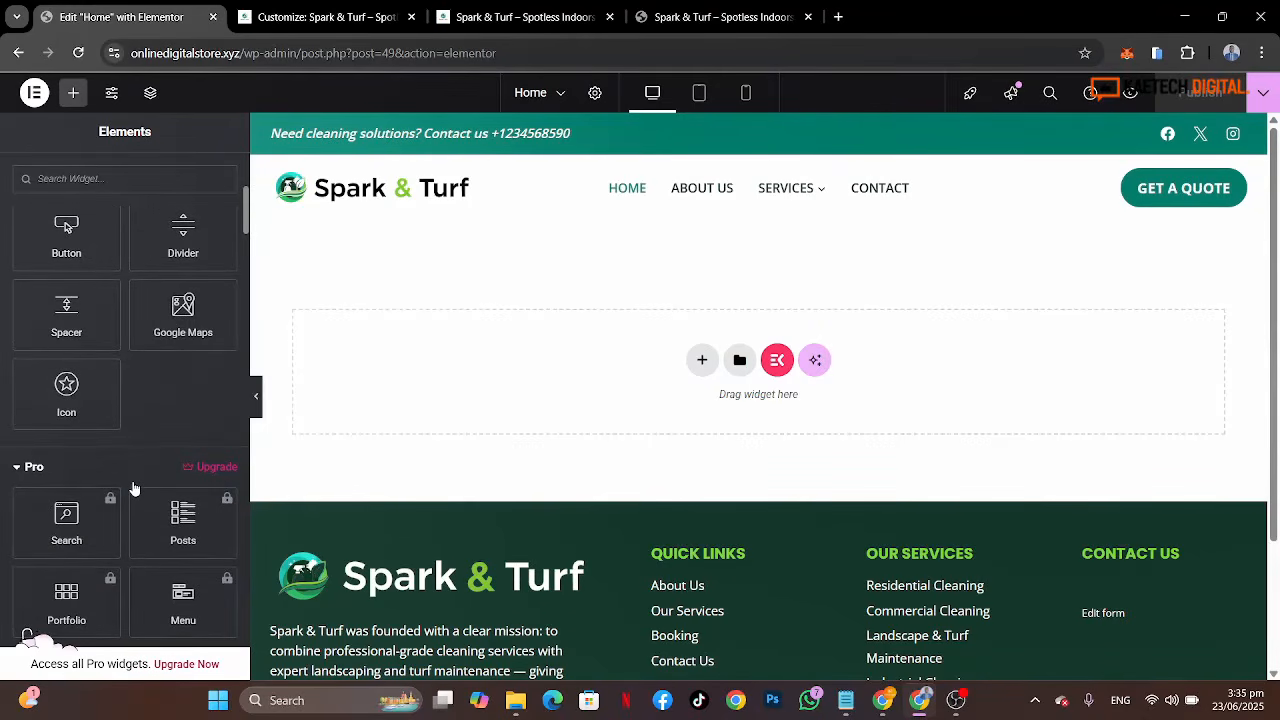
scroll(135, 488, "up", 5)
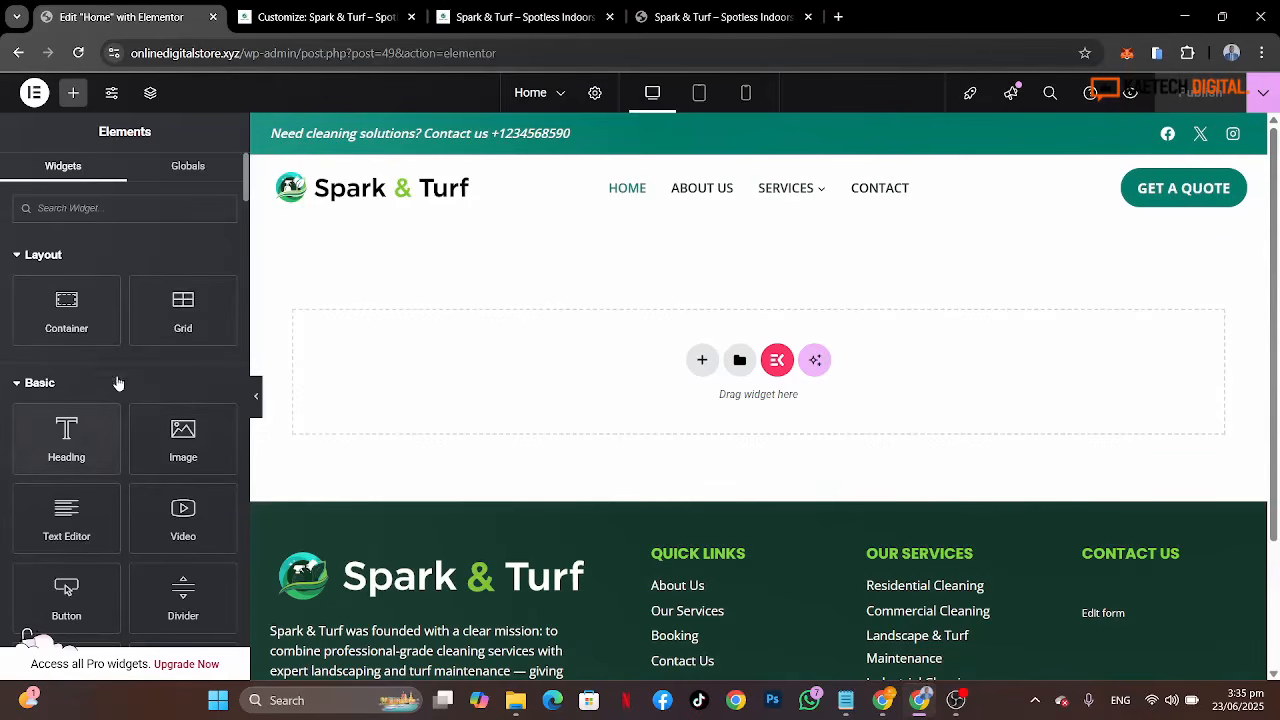
scroll(134, 390, "down", 3)
scroll(132, 383, "up", 3)
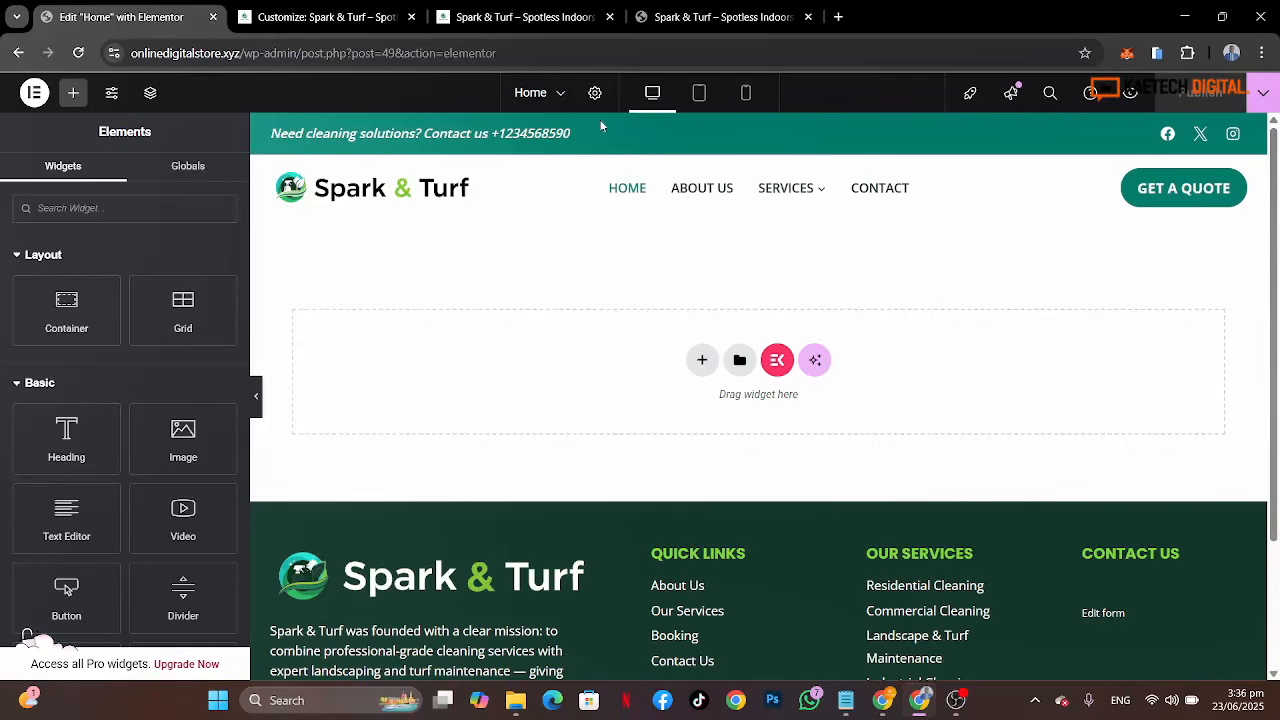
Step: Scroll through the reference site's hero section to compare its layout
left_click(674, 10)
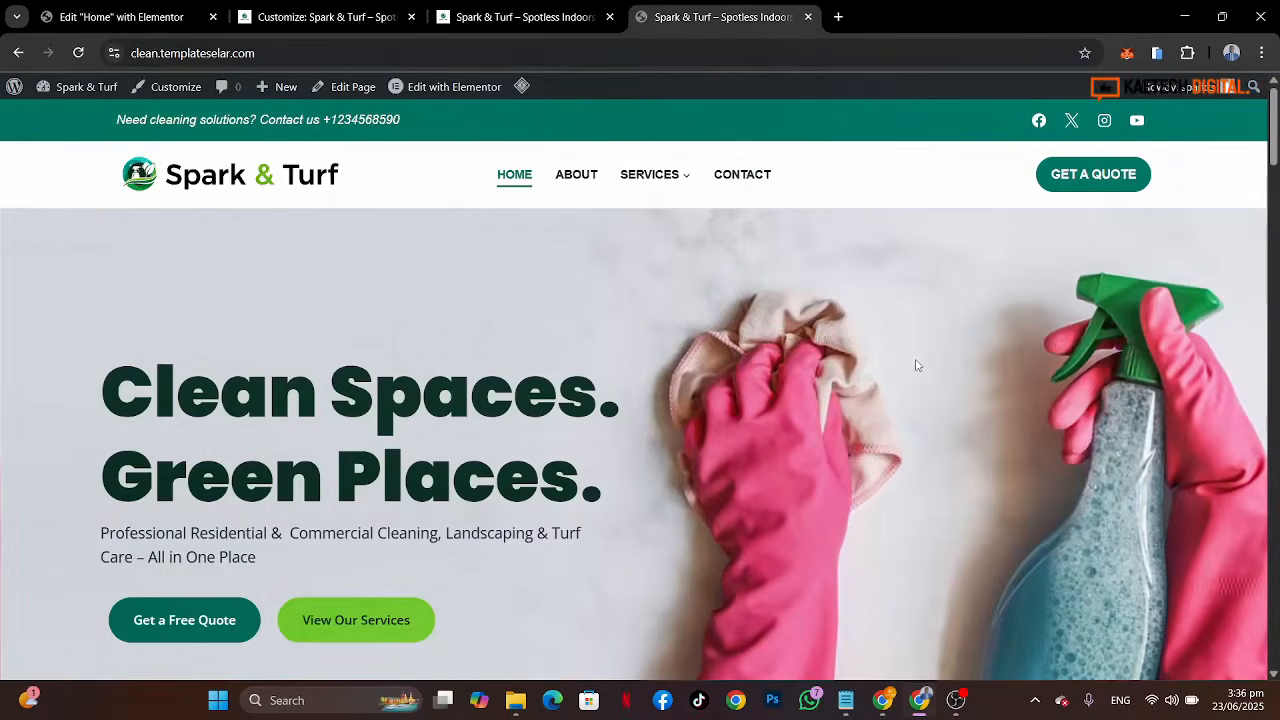
scroll(916, 365, "down", 7)
scroll(916, 365, "up", 7)
scroll(916, 365, "down", 1)
scroll(916, 365, "up", 1)
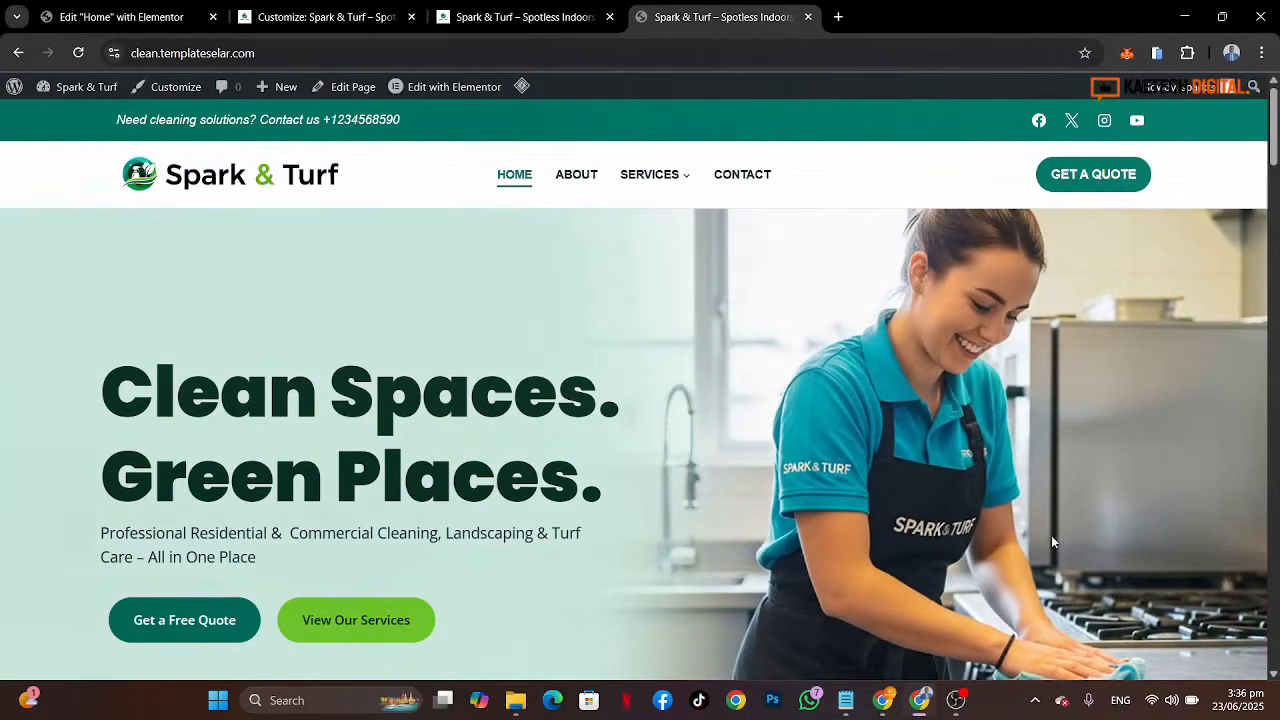
scroll(1051, 541, "down", 2)
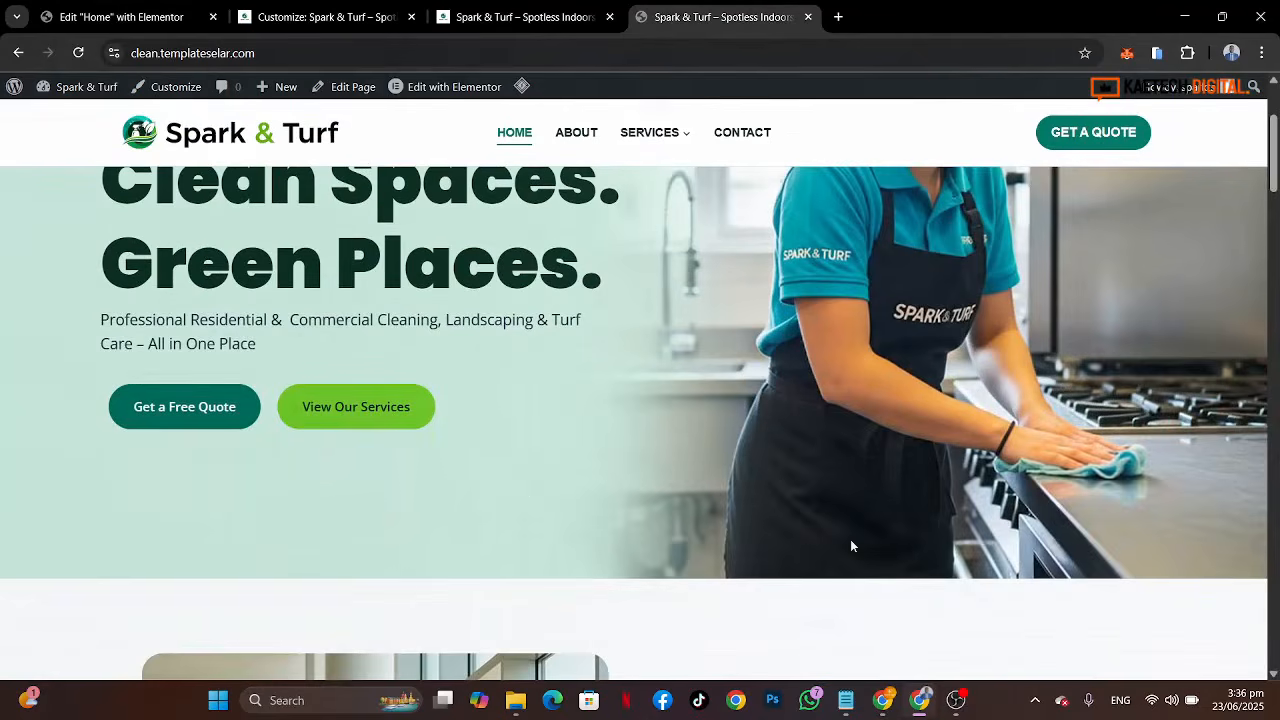
Step: Add a new Flexbox container with a two-column structure to the Home page
left_click(118, 17)
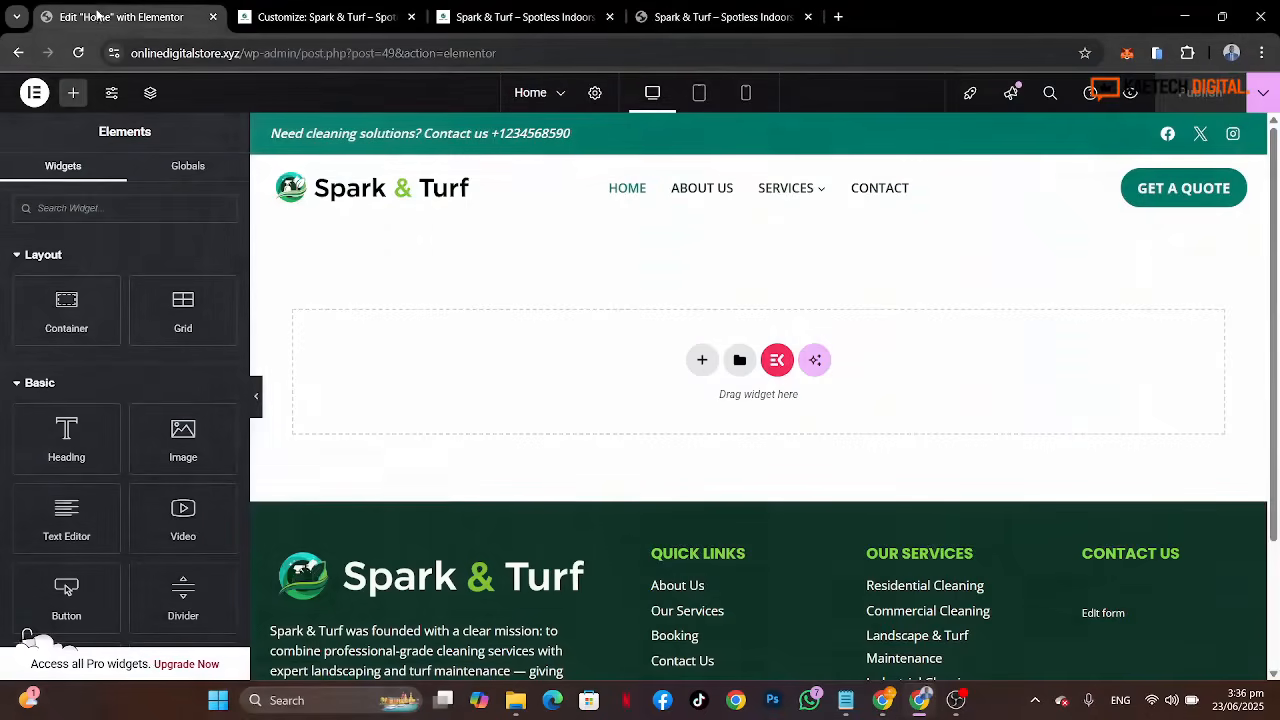
left_click(702, 361)
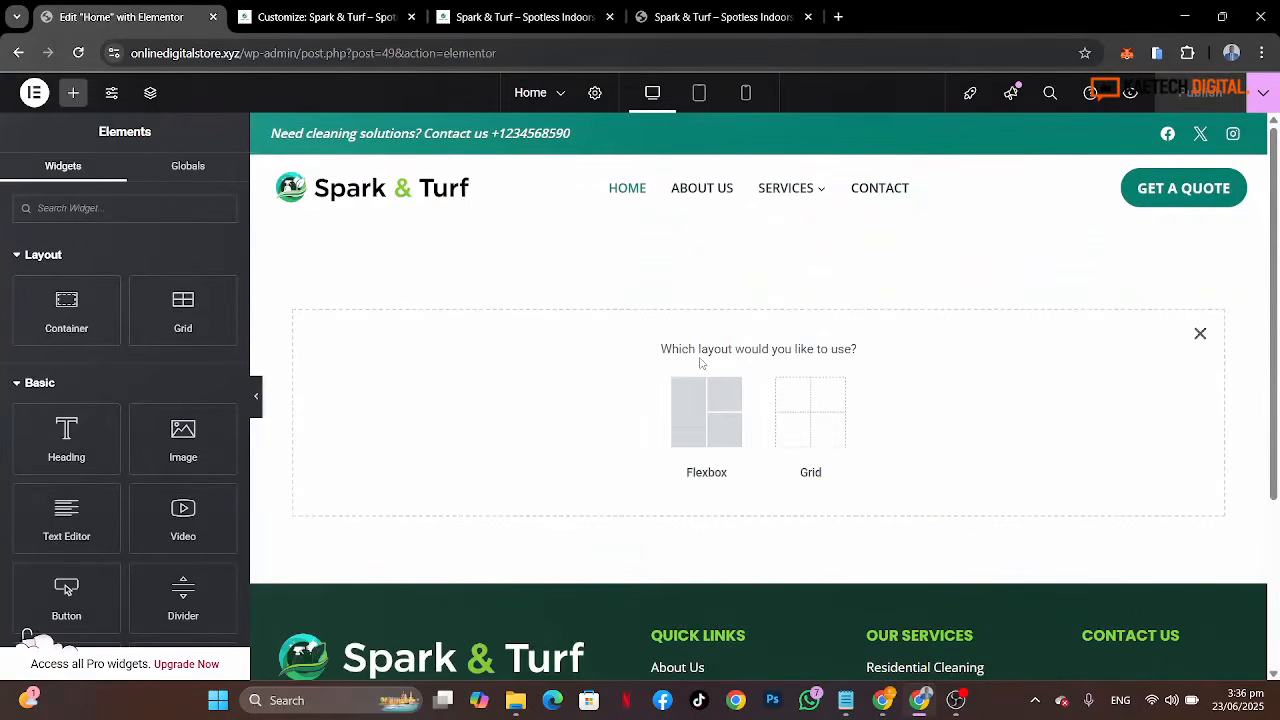
left_click(707, 421)
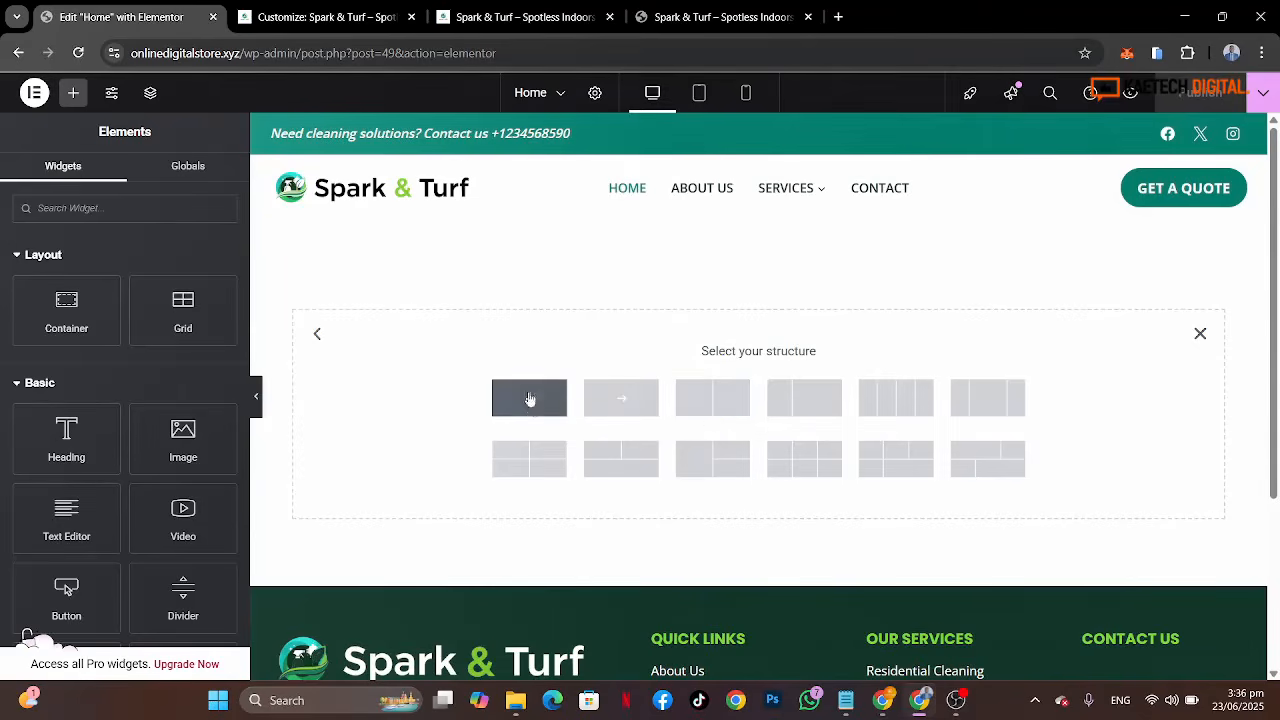
left_click(711, 14)
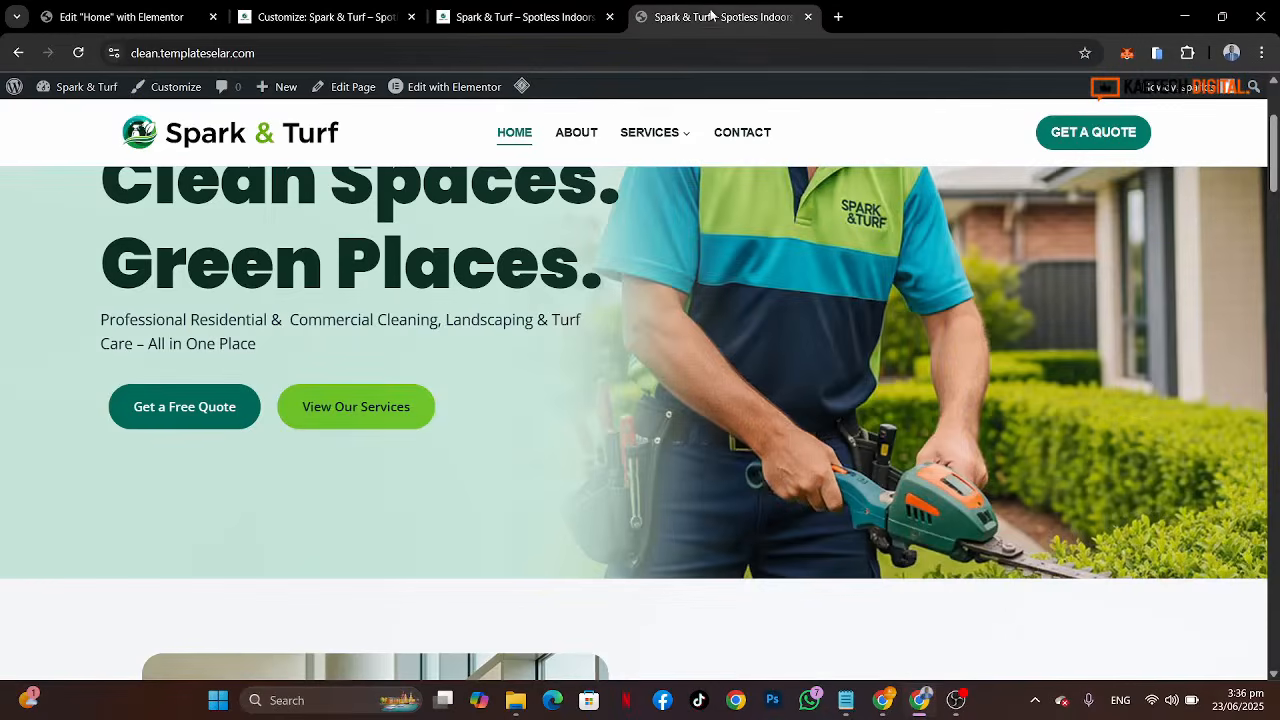
scroll(715, 469, "down", 1)
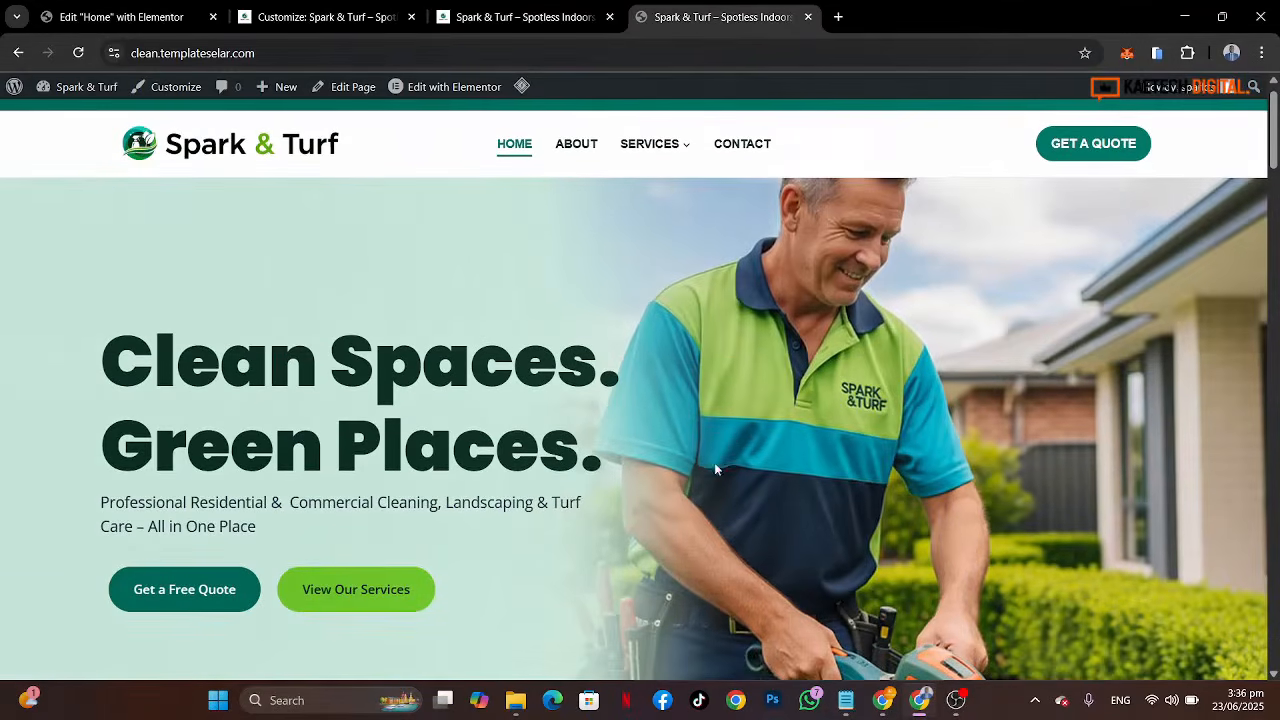
left_click(124, 9)
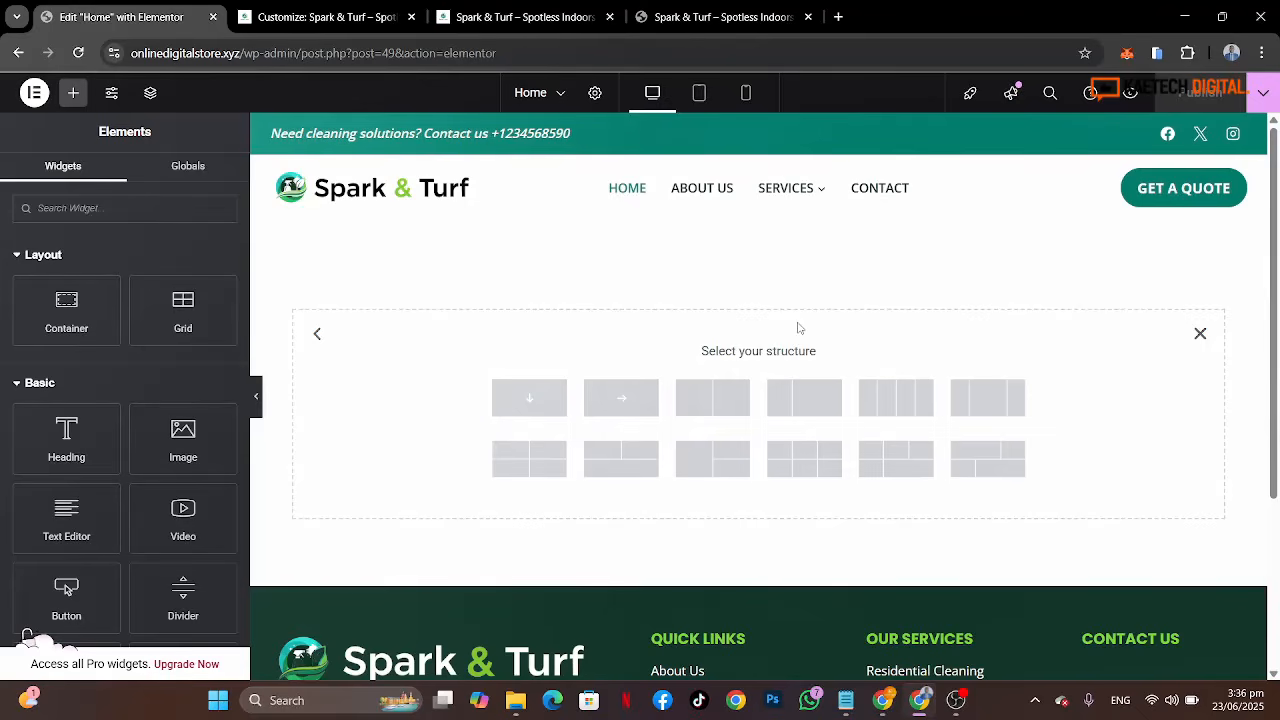
left_click(698, 398)
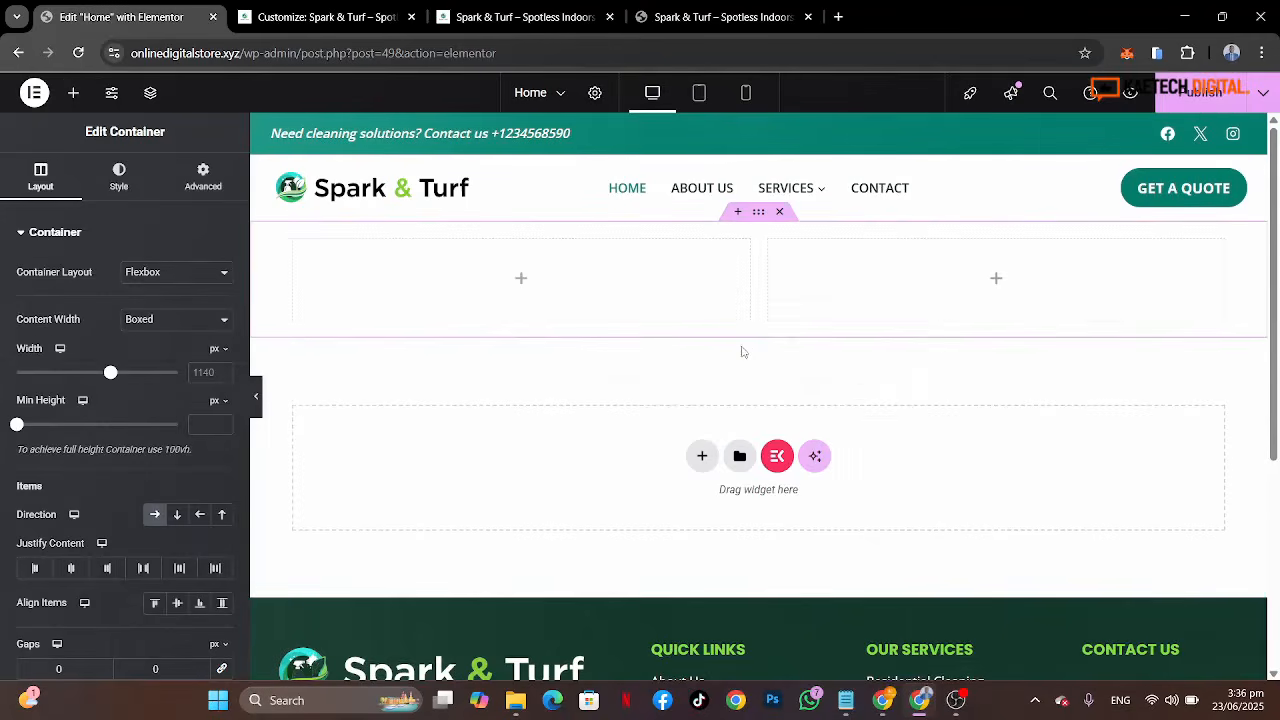
Step: Set the container's top and bottom padding to 80 px
mouse_move(809, 294)
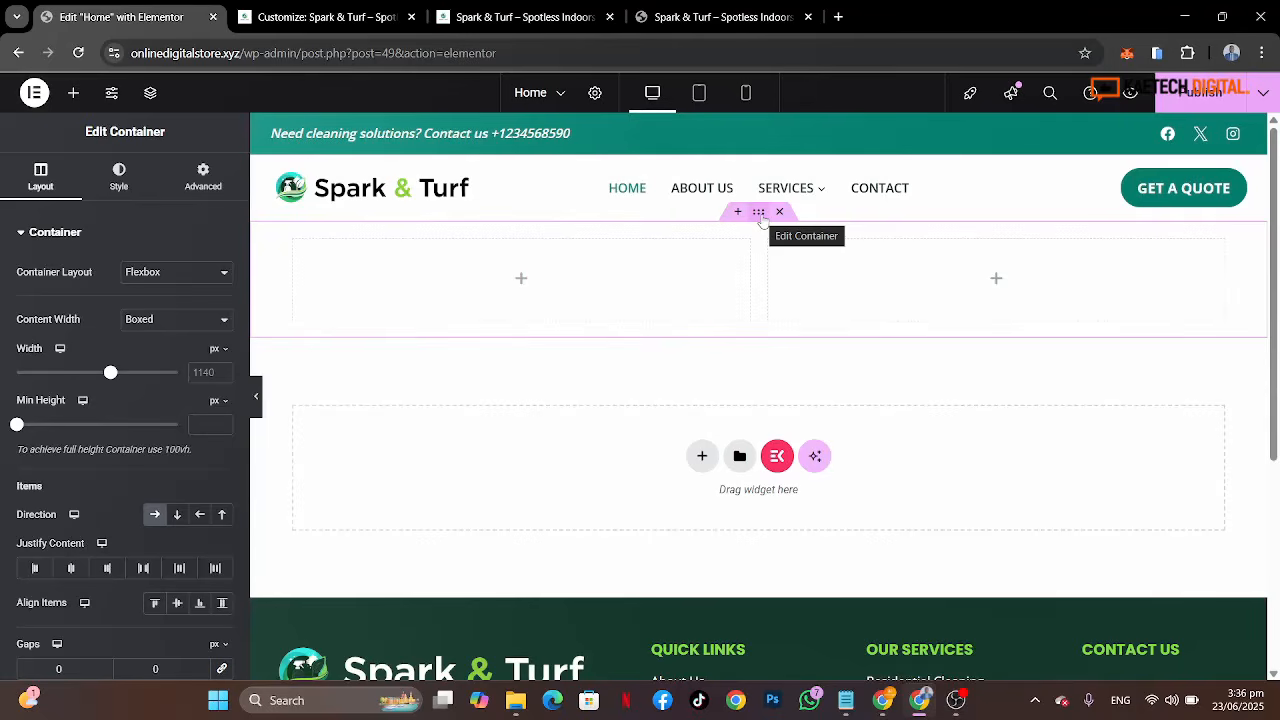
left_click(201, 184)
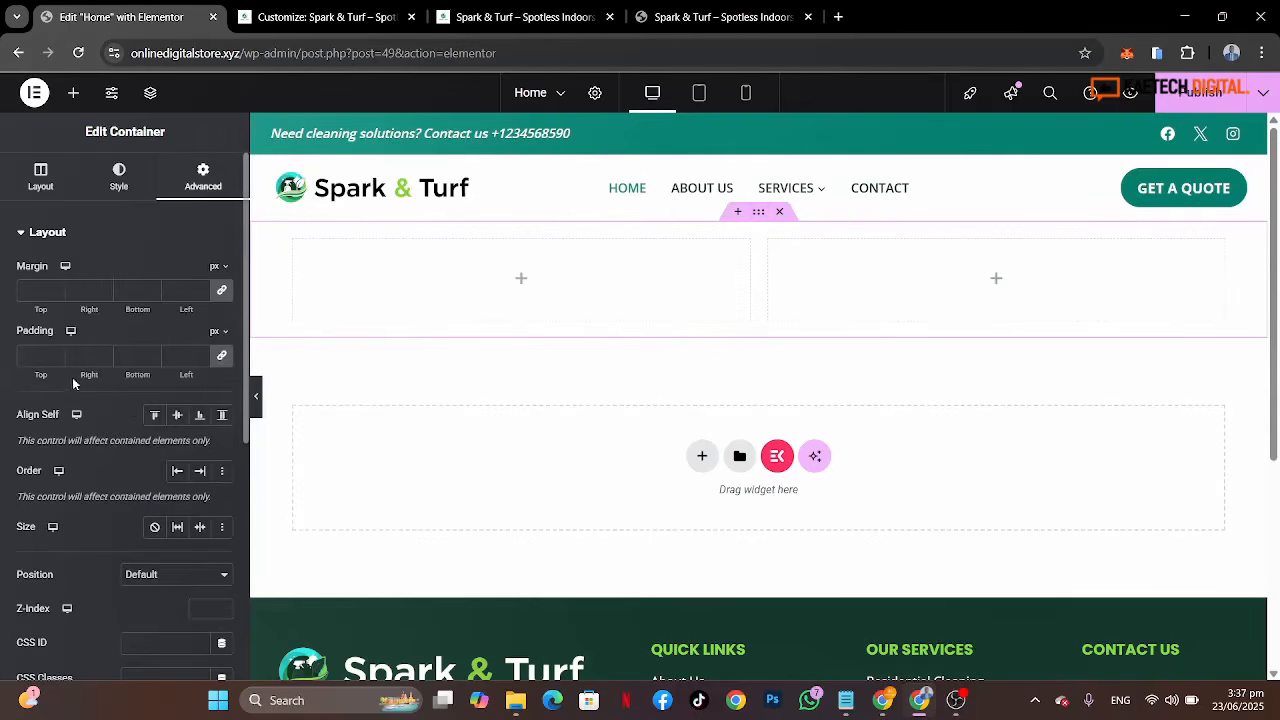
left_click(223, 357)
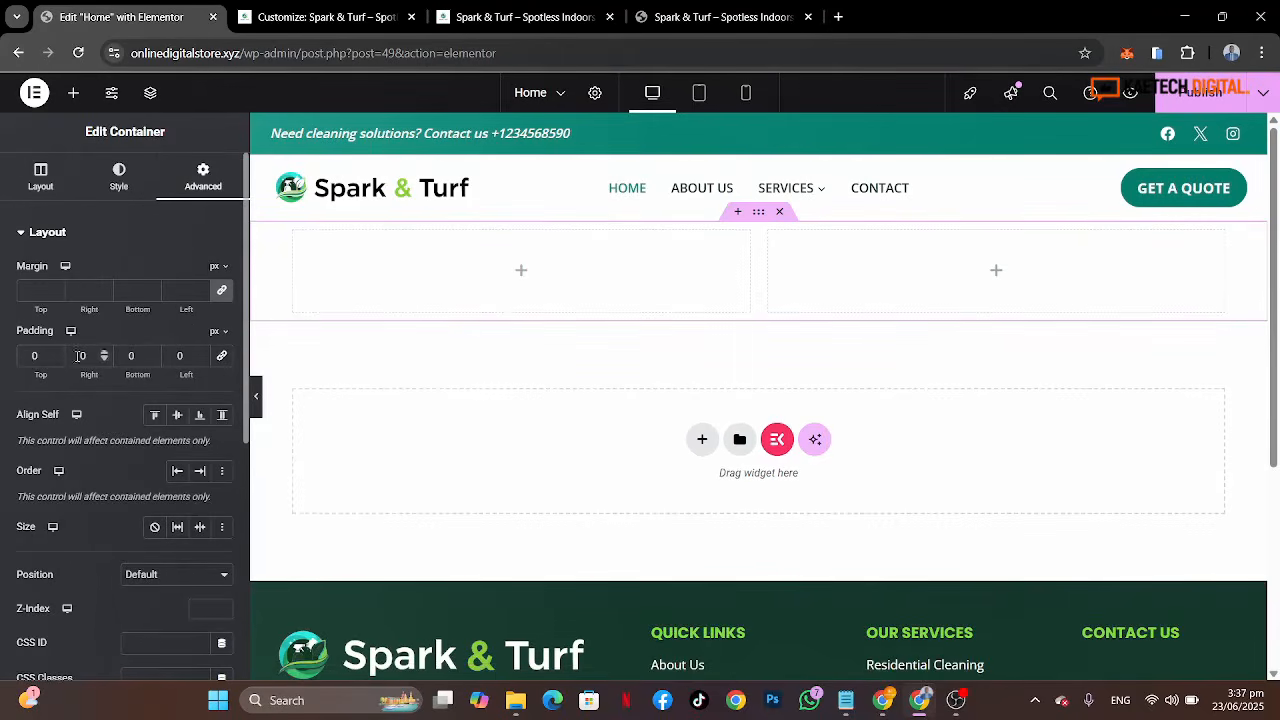
type("8")
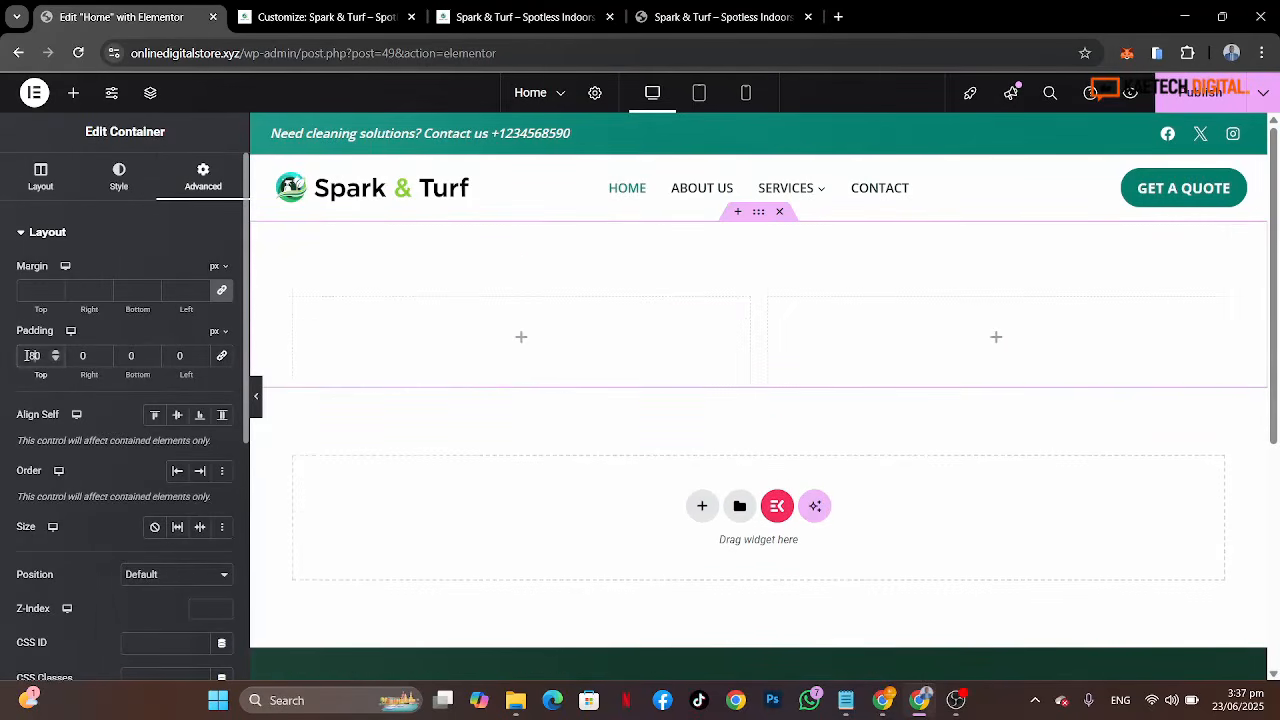
left_click(127, 358)
type("80")
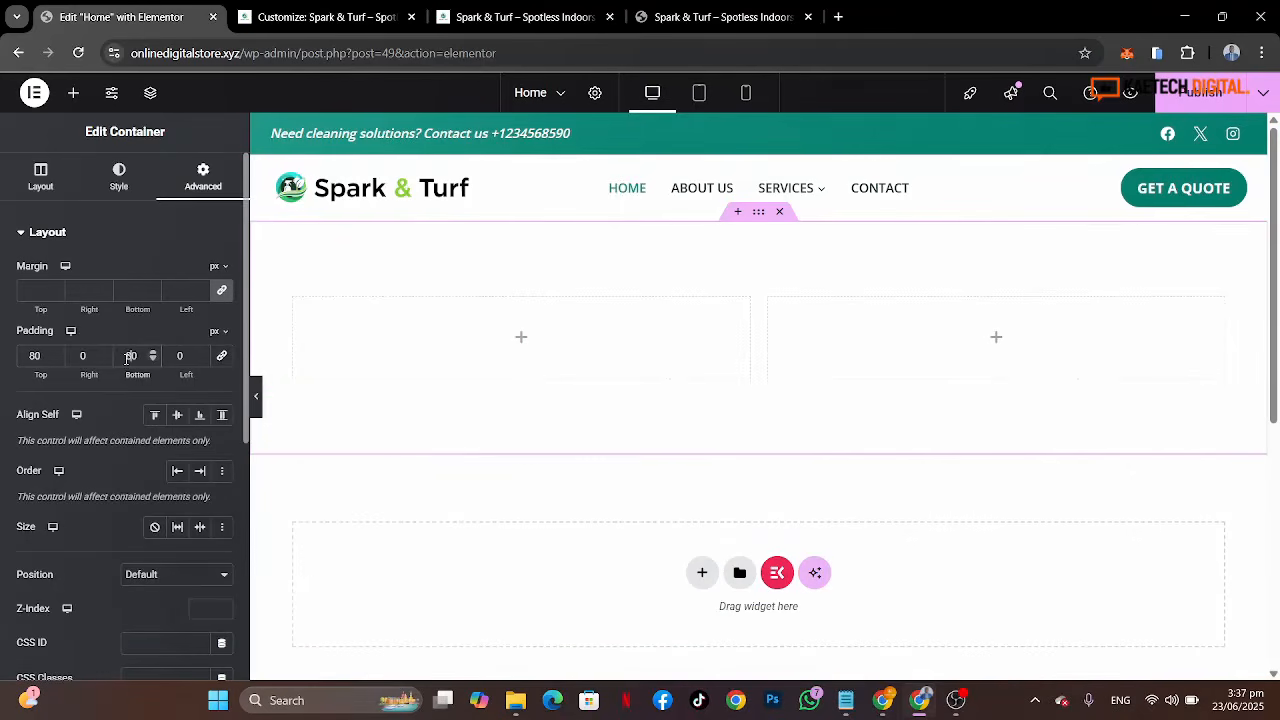
Step: Set the container's minimum height to 600 px and align its items to the centre
left_click(33, 188)
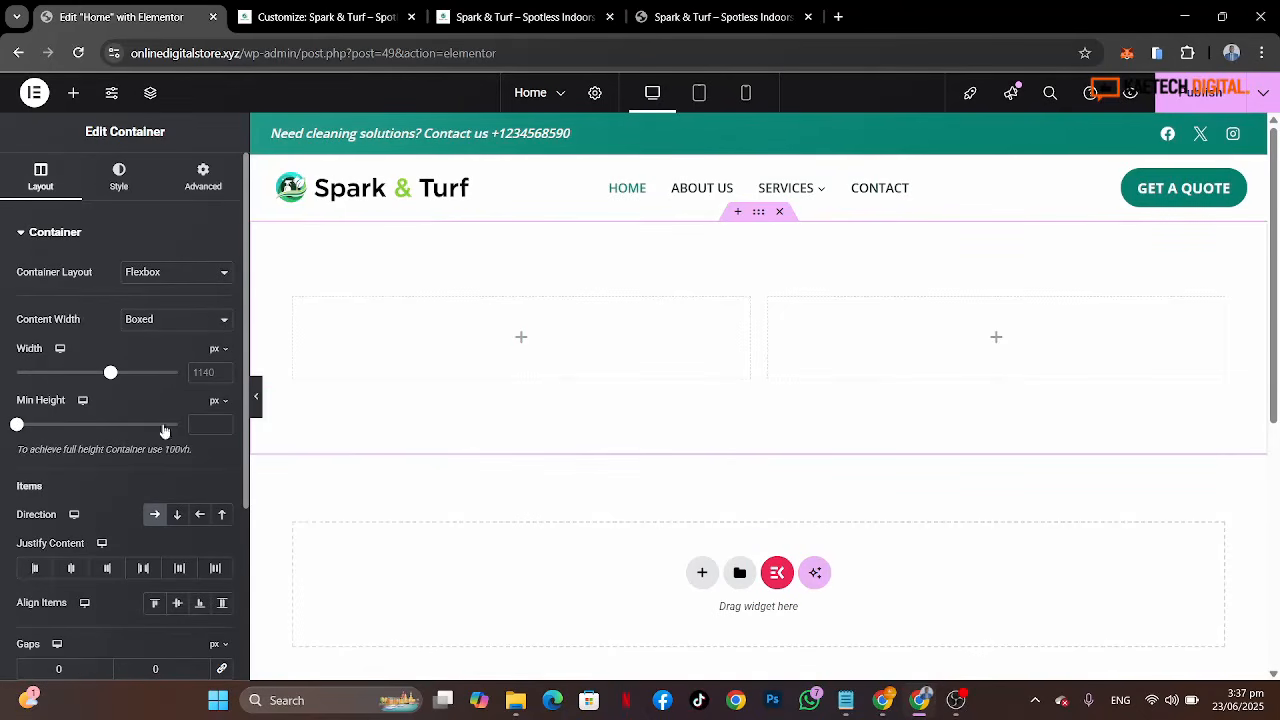
left_click(199, 424)
type("600")
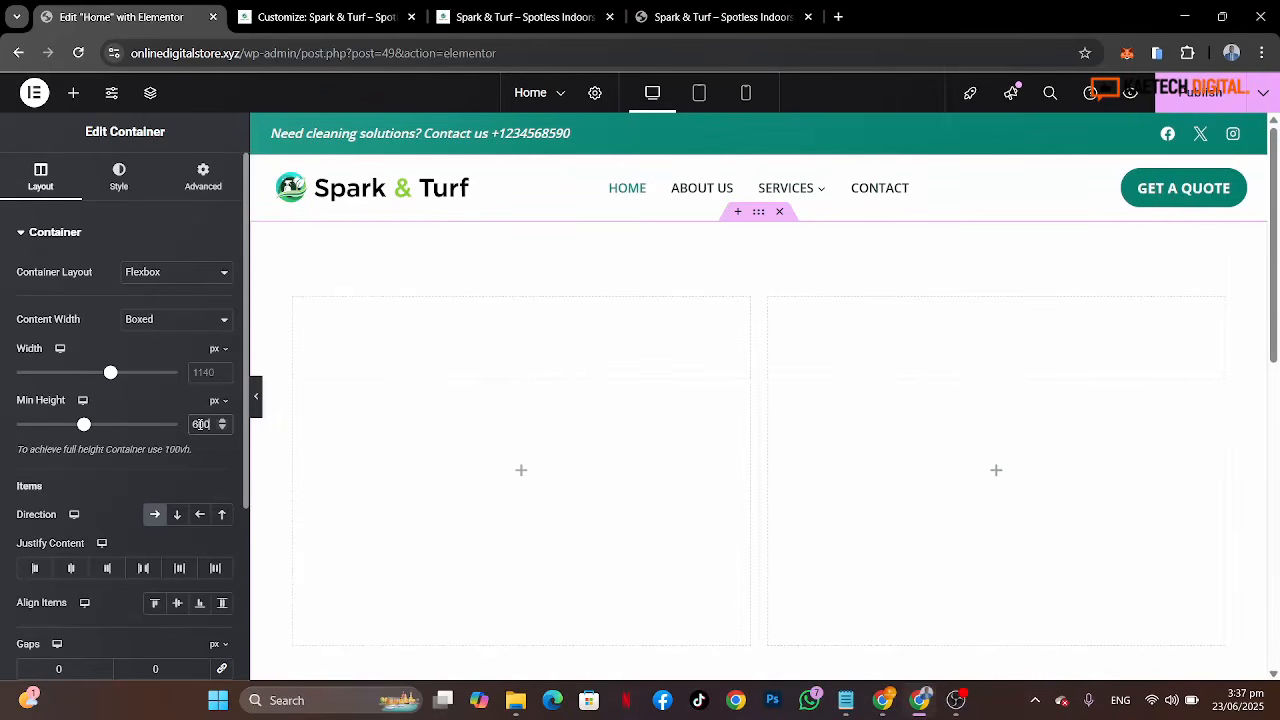
scroll(869, 531, "down", 3)
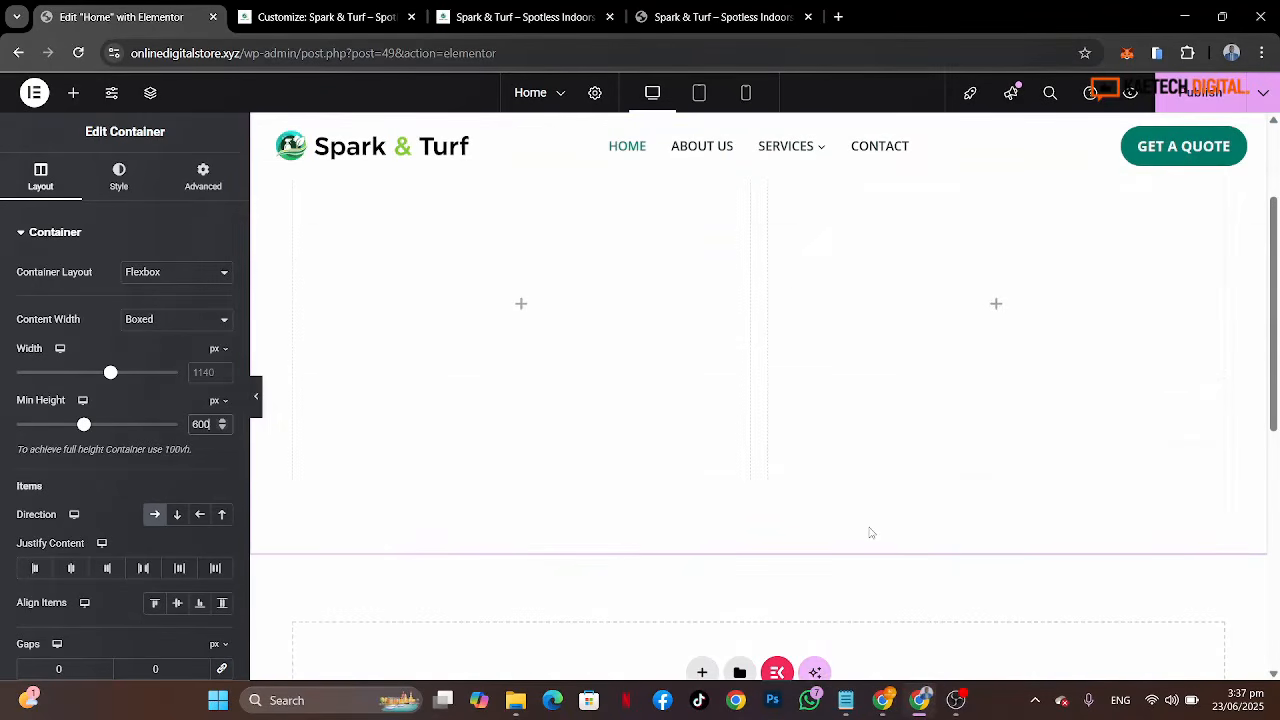
left_click(178, 604)
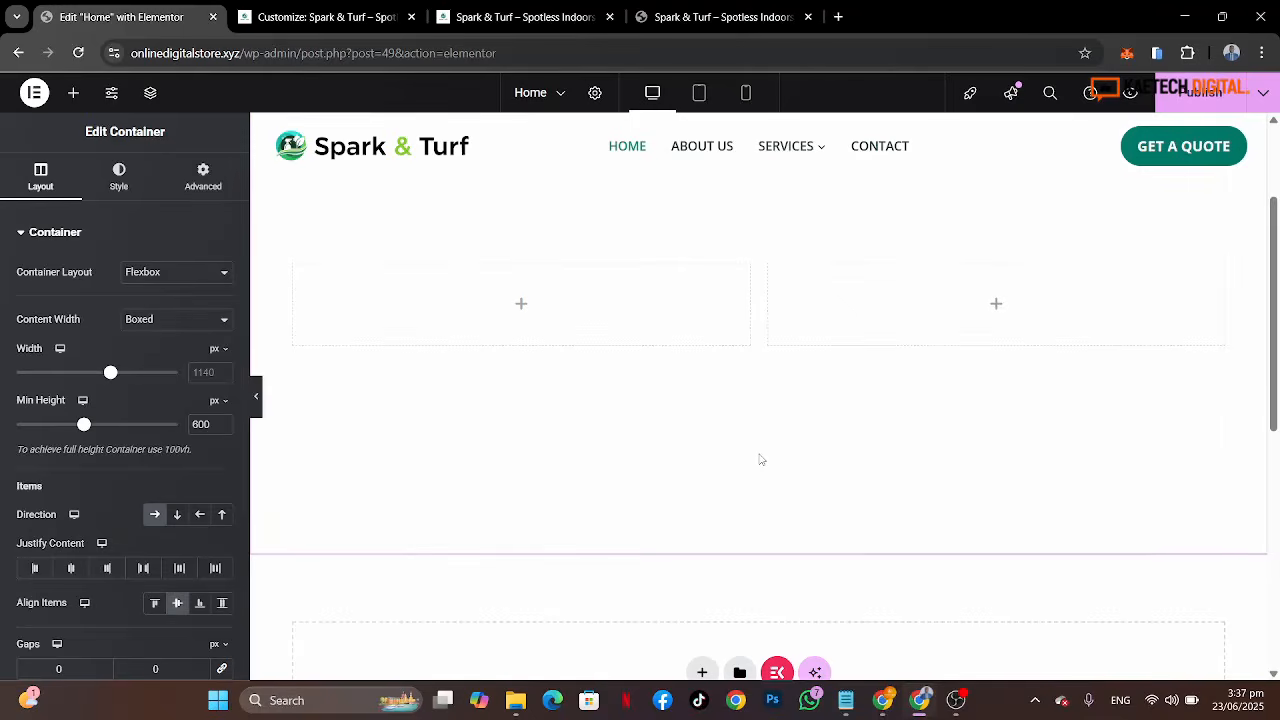
Step: Delete the two-column container and add a single Flexbox container with row direction instead
scroll(760, 459, "up", 2)
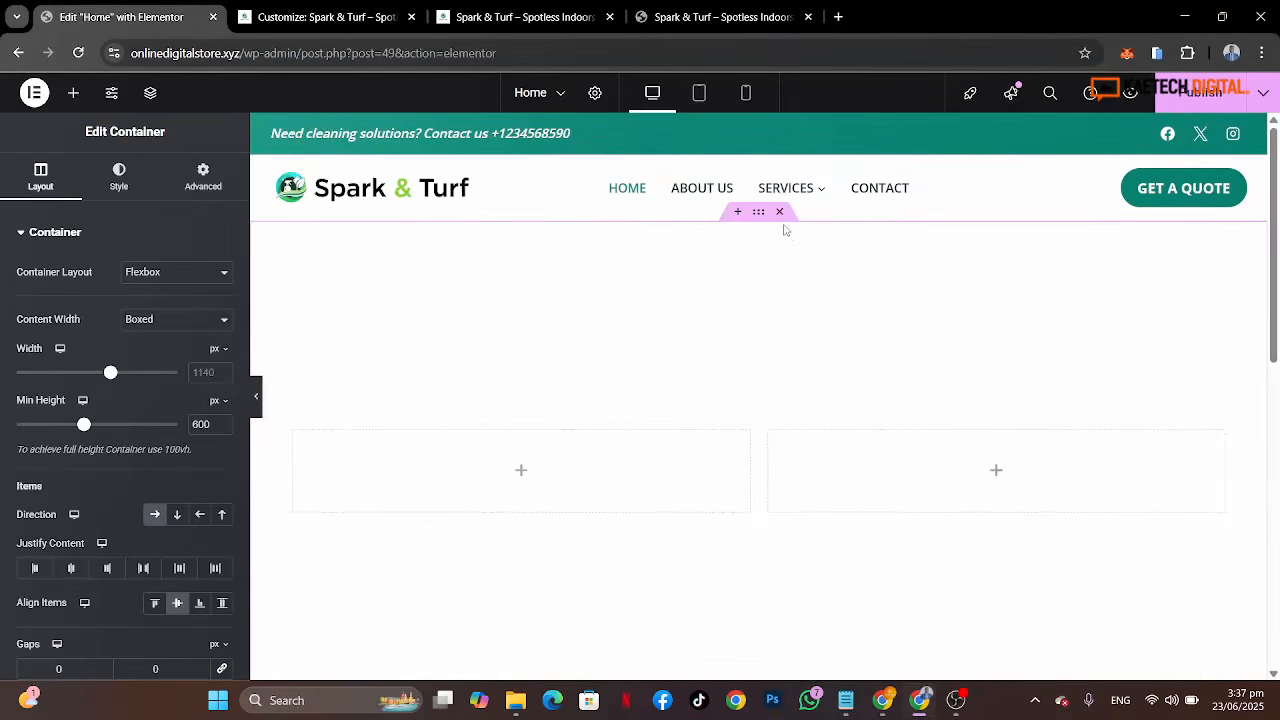
left_click(781, 214)
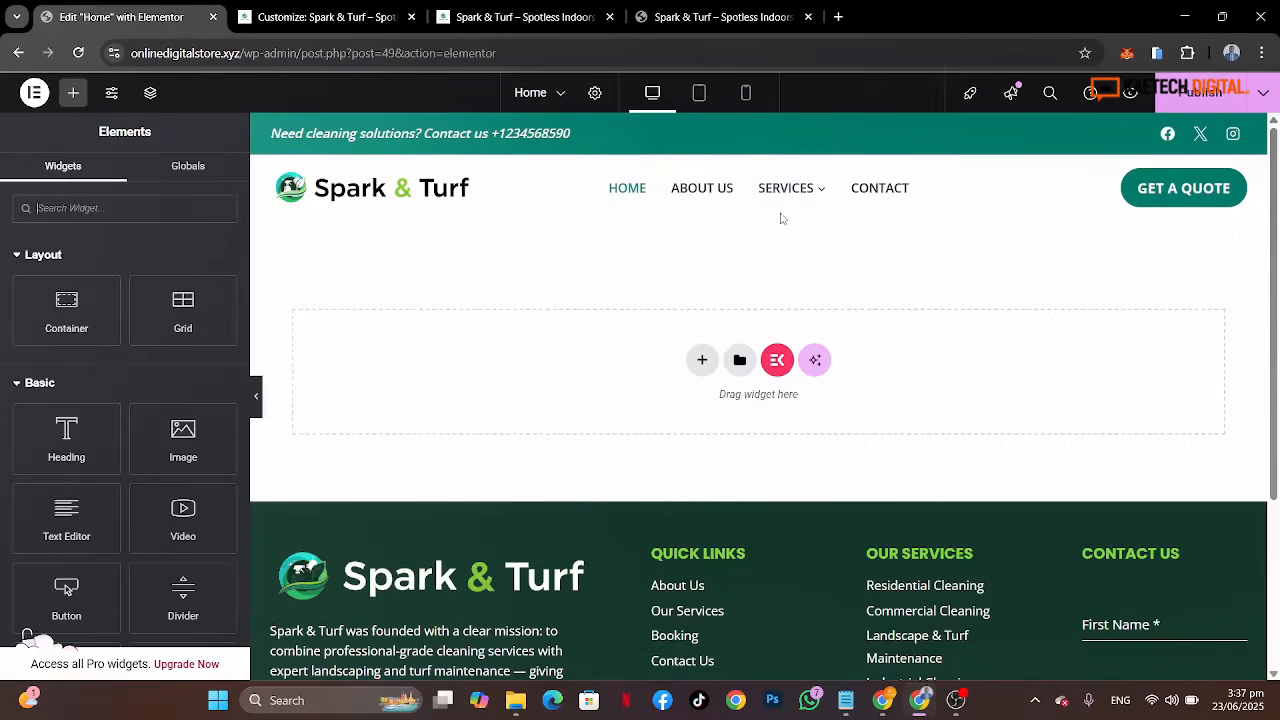
left_click(700, 361)
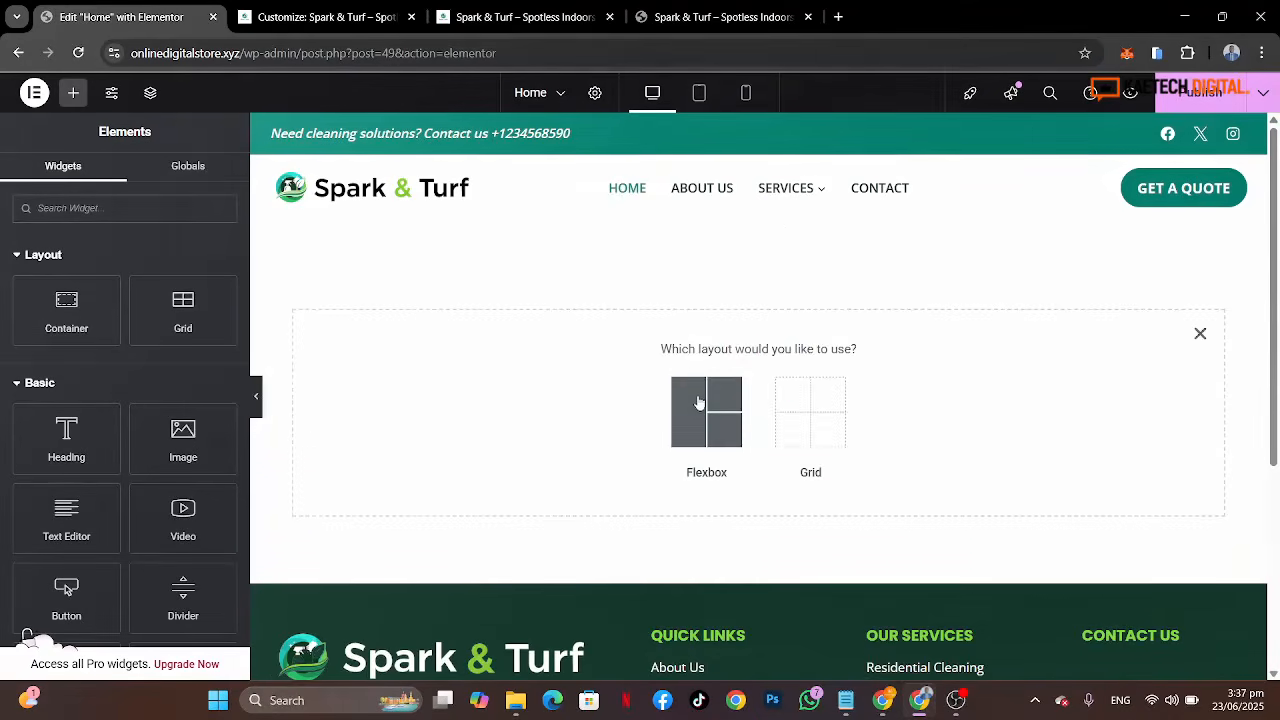
left_click(703, 410)
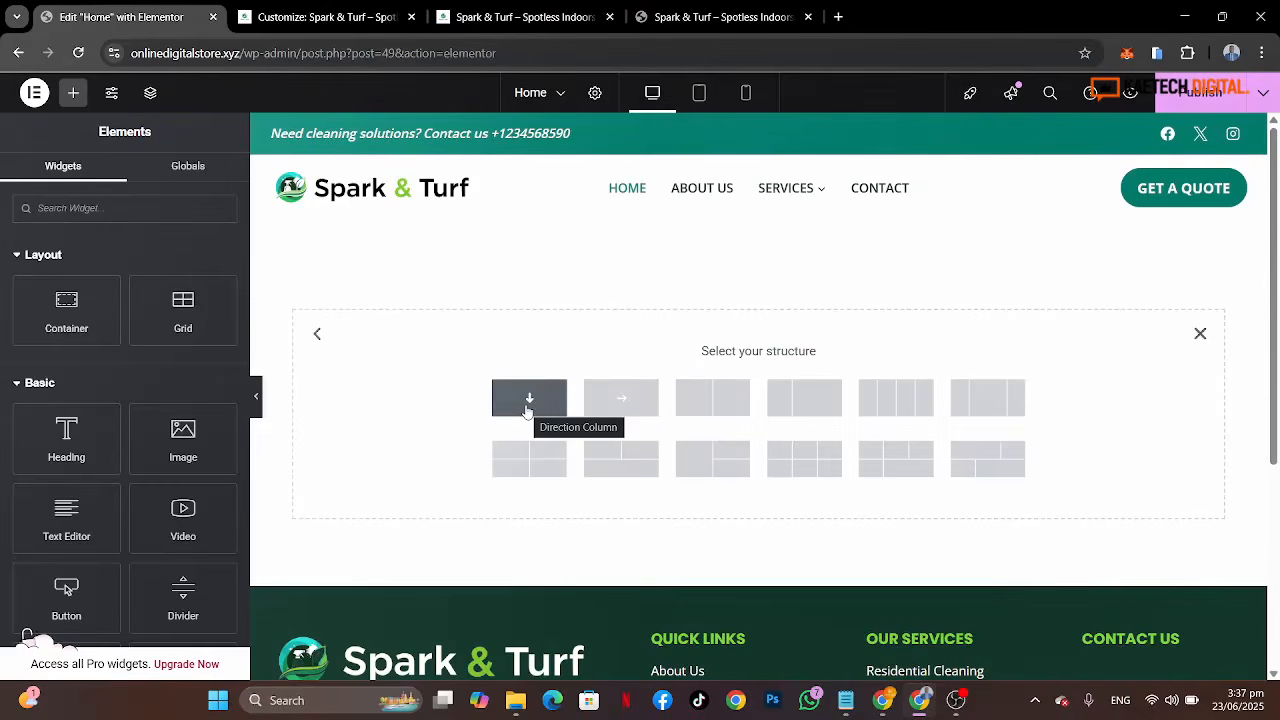
left_click(616, 405)
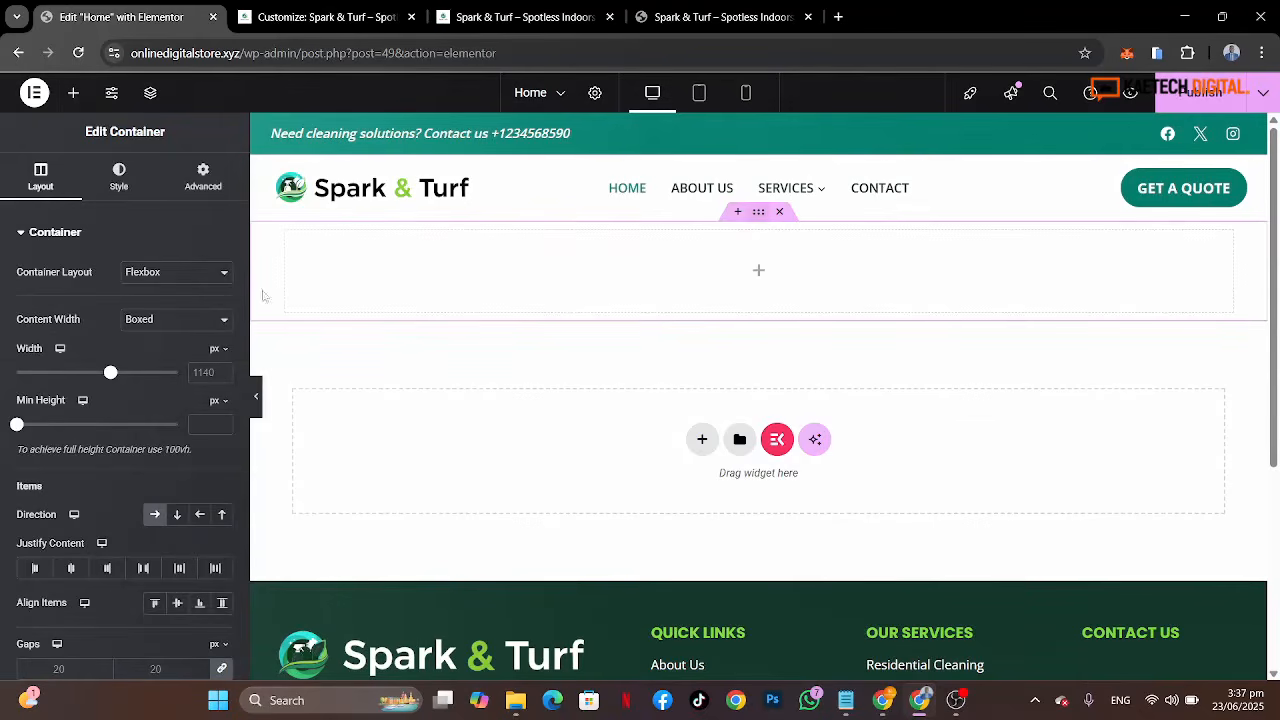
Step: Set the new row container's top and bottom padding to 80 px each
left_click(202, 178)
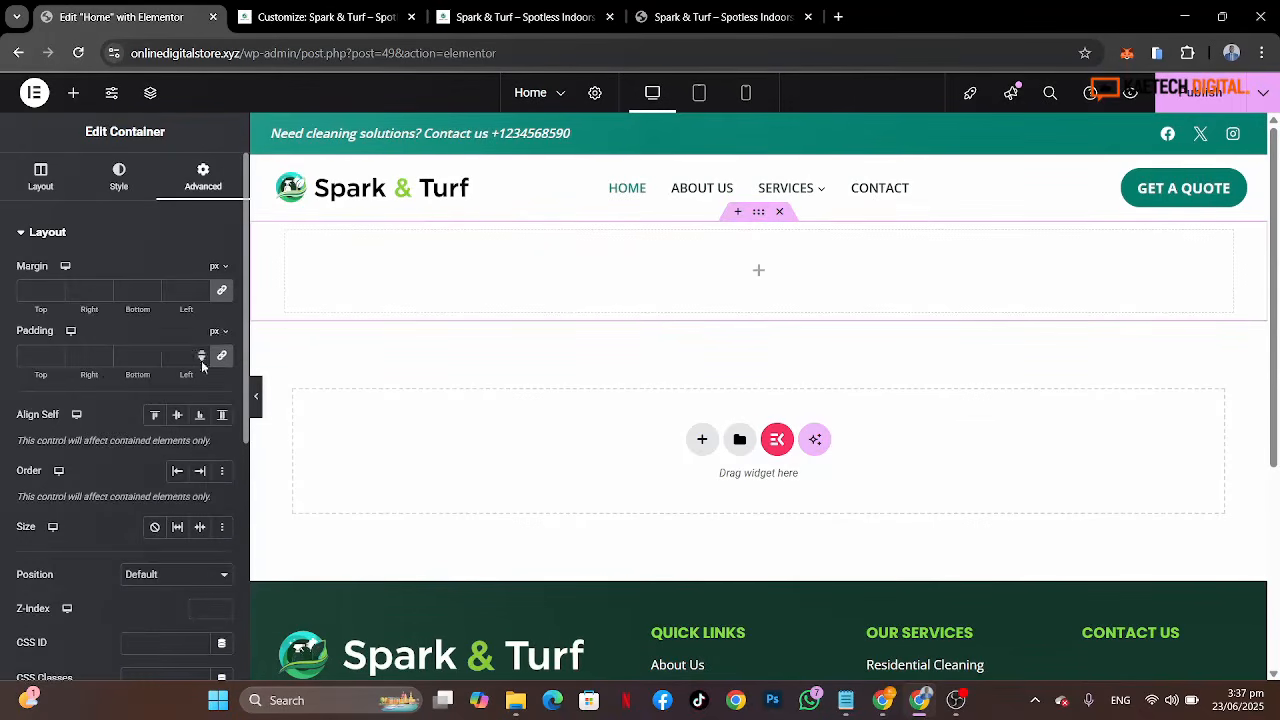
left_click(221, 356)
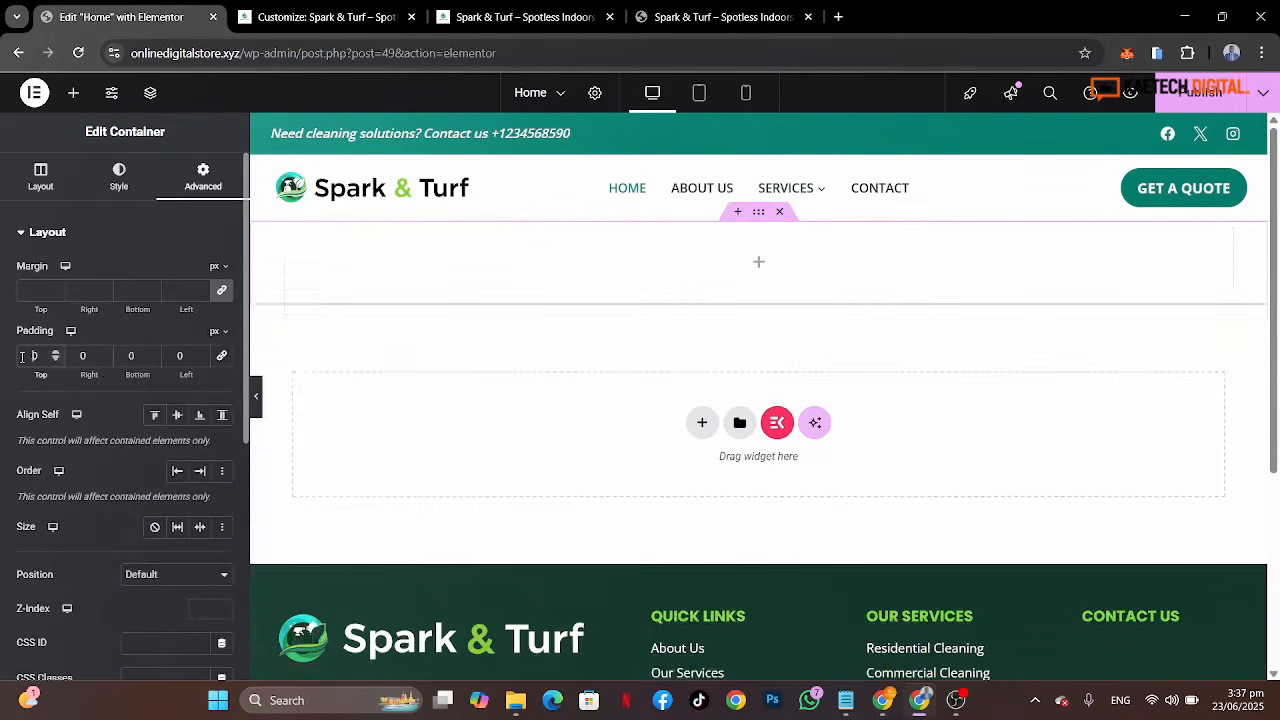
left_click(22, 356)
type("8")
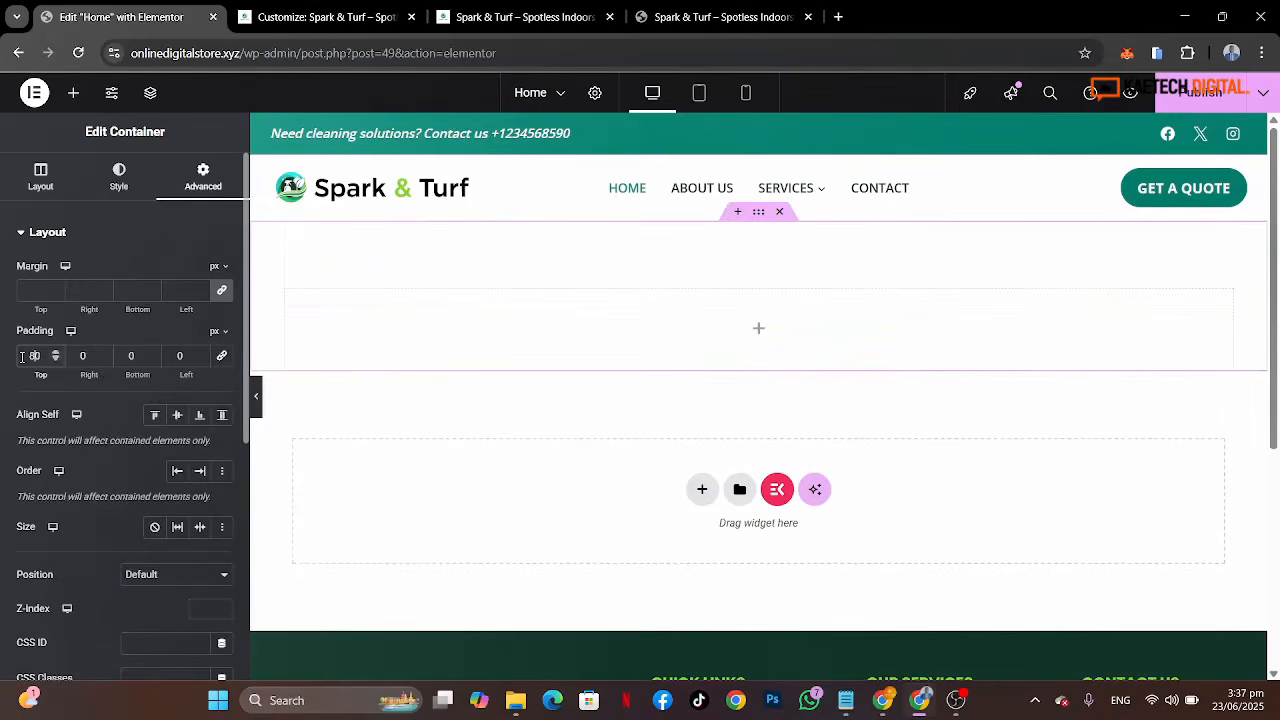
left_click(126, 356)
type("8")
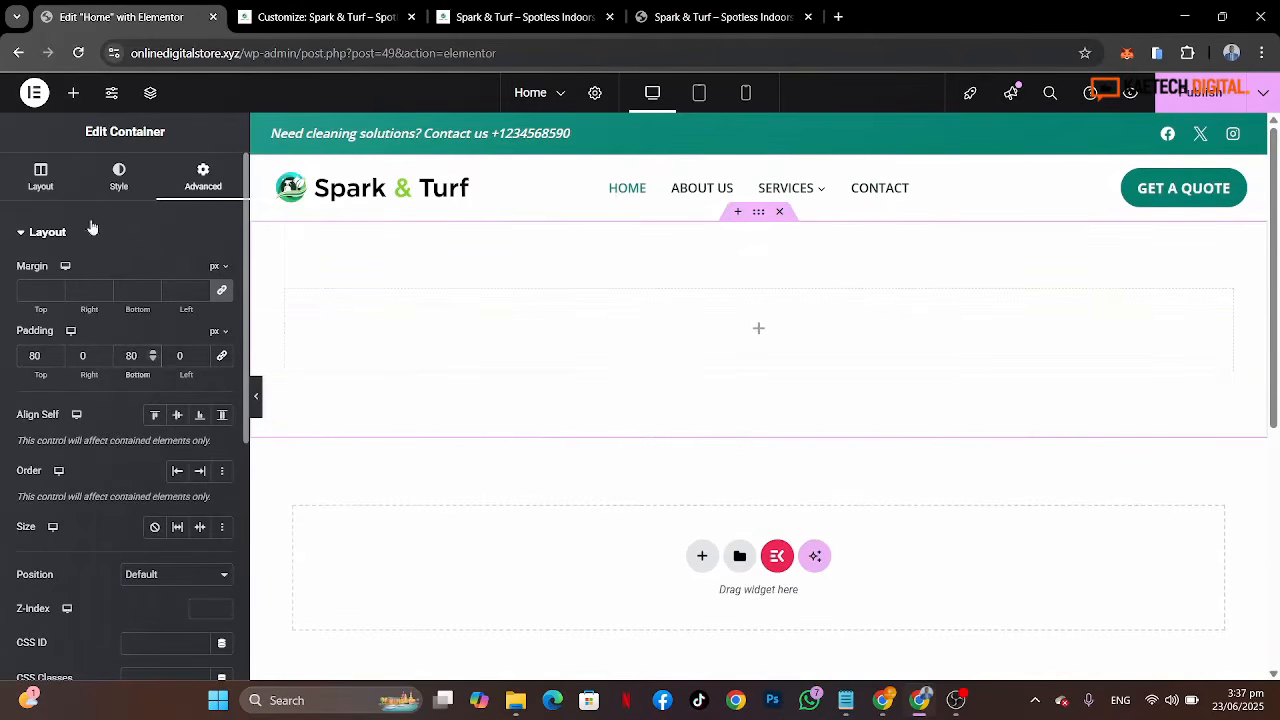
Step: Set the row container's minimum height to 600 px
left_click(40, 177)
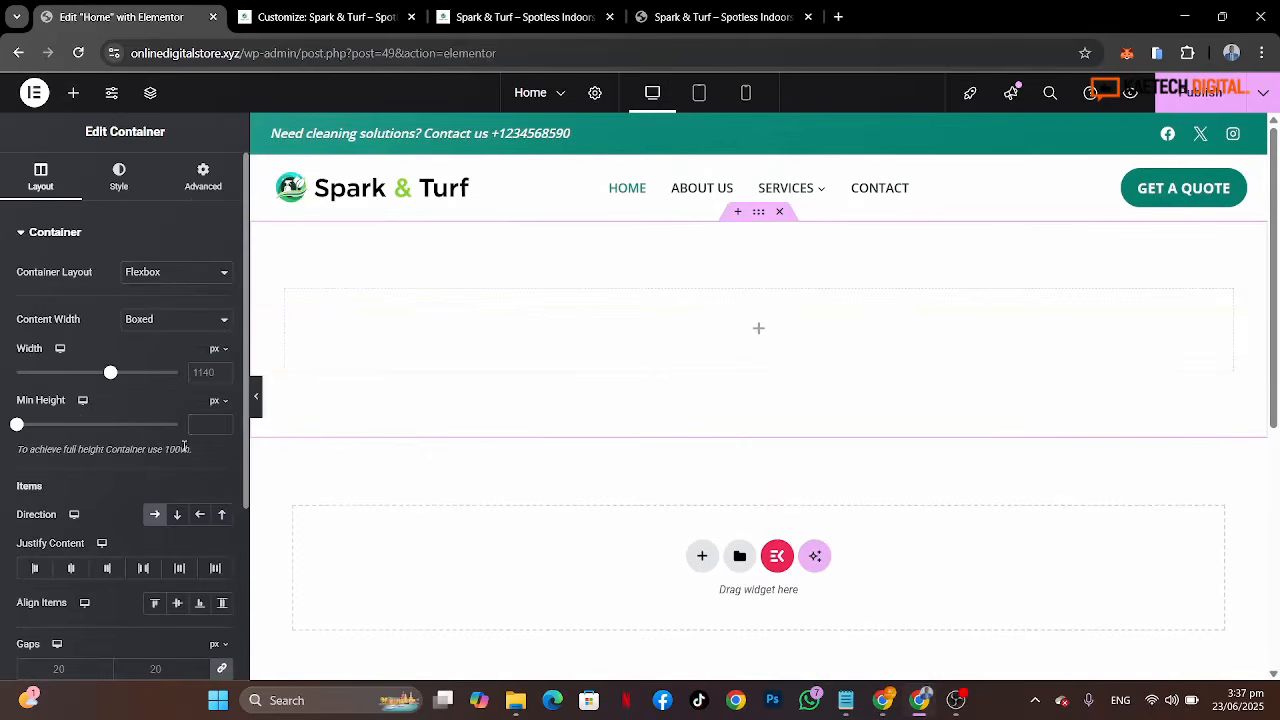
left_click(211, 428)
type("600")
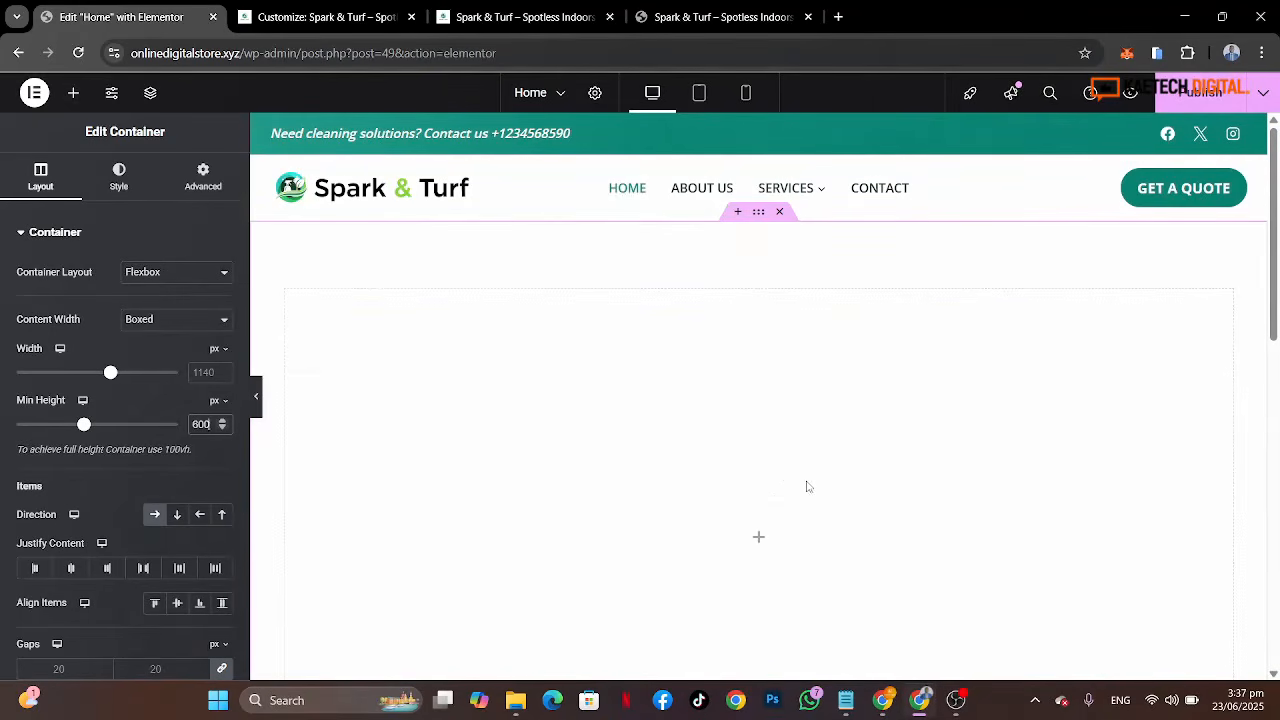
Step: Nest a container inside the row container and set the outer container's width to 1280 px
left_click(758, 535)
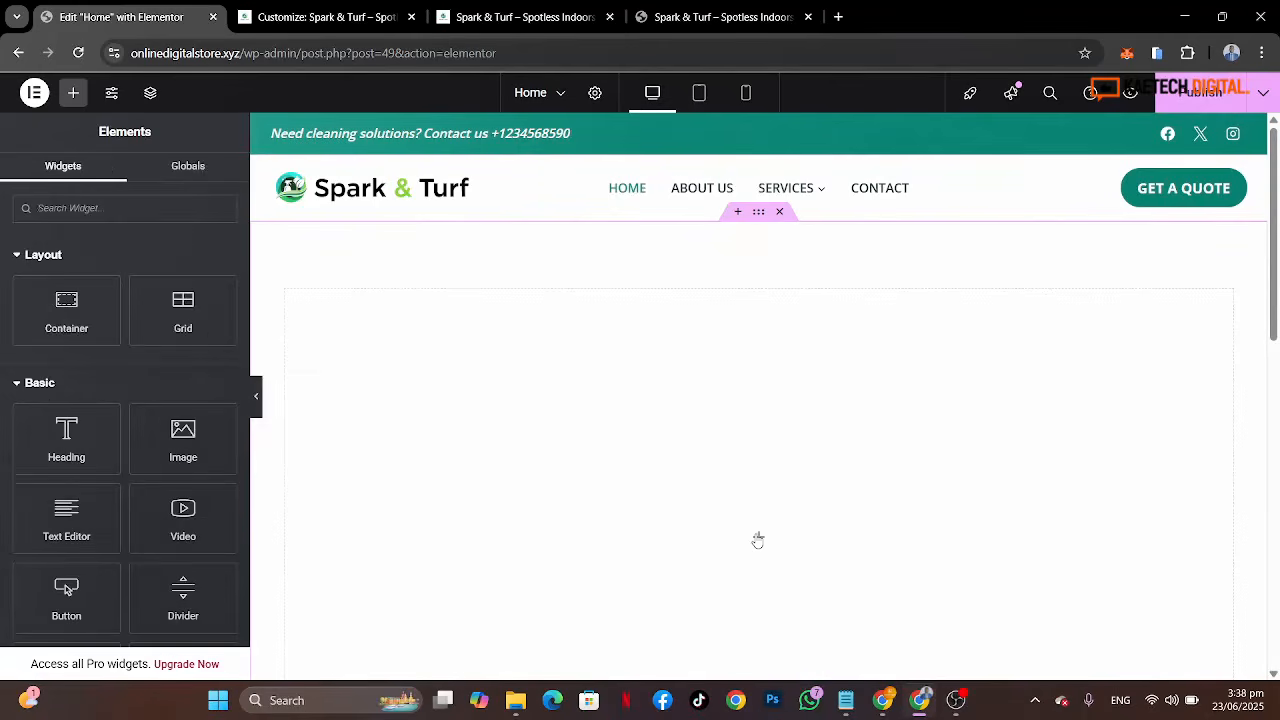
left_click_drag(66, 308, 527, 512)
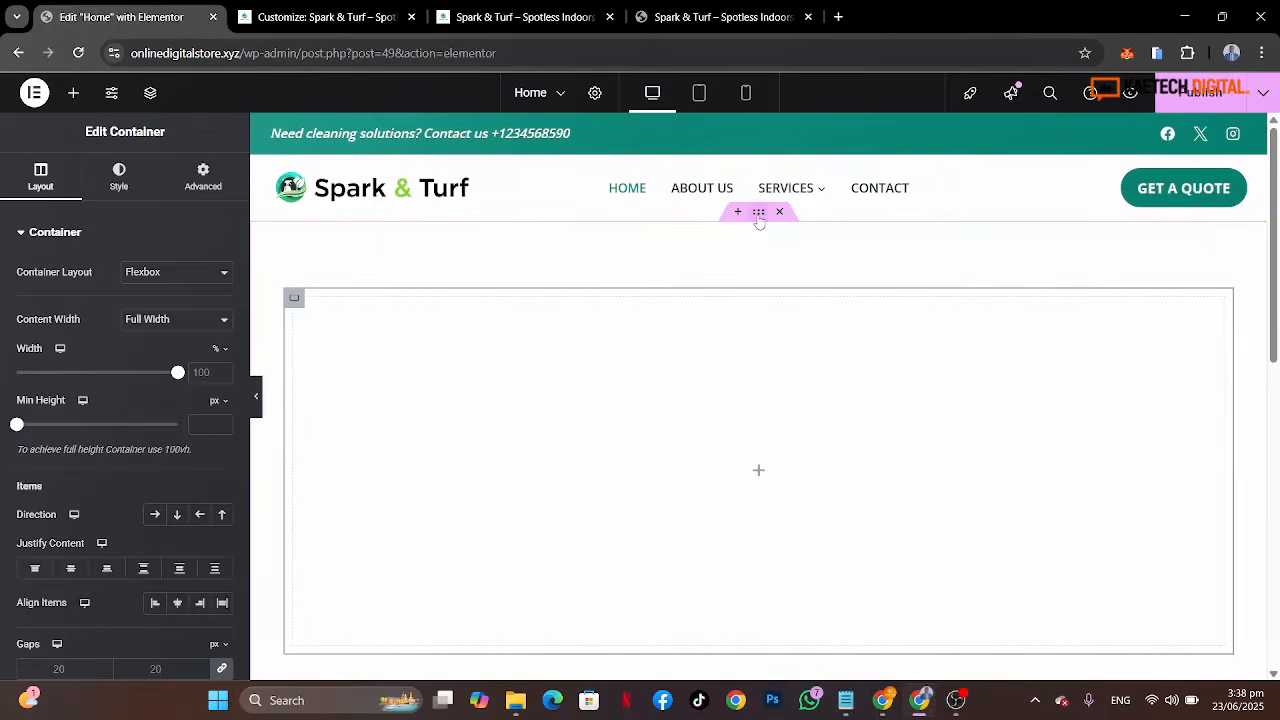
left_click(758, 218)
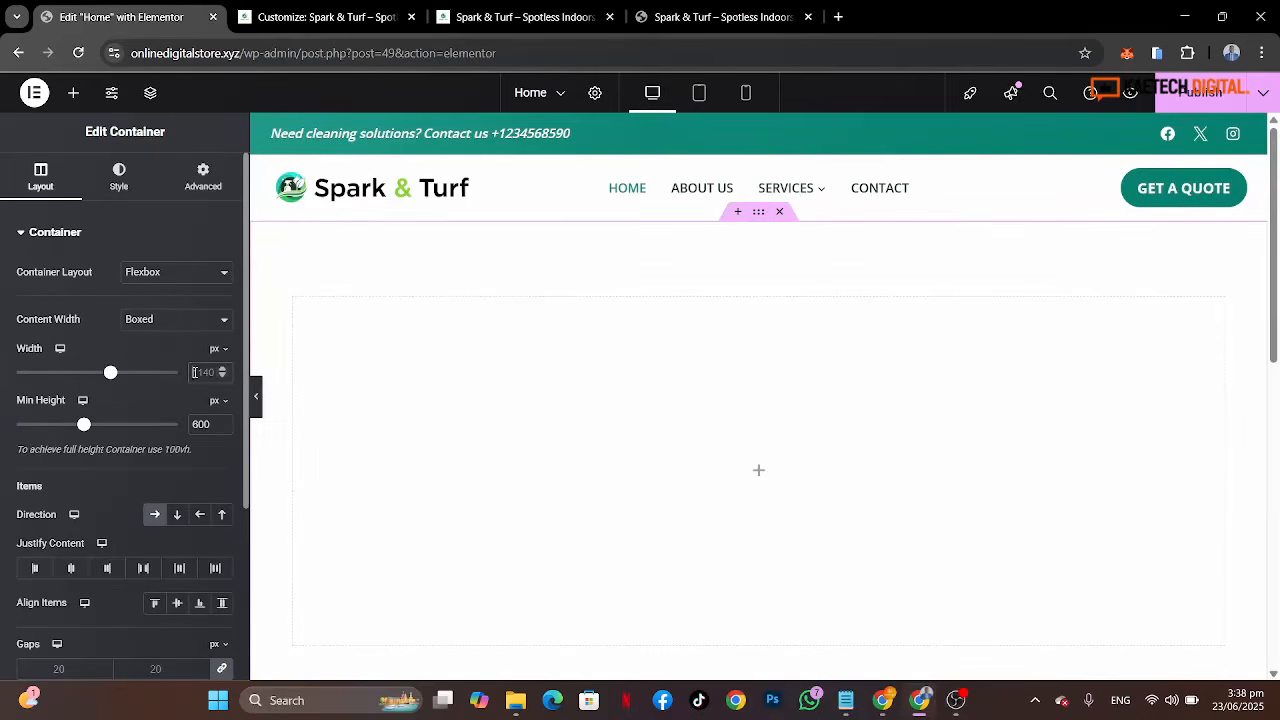
double_click(196, 372)
type("1280")
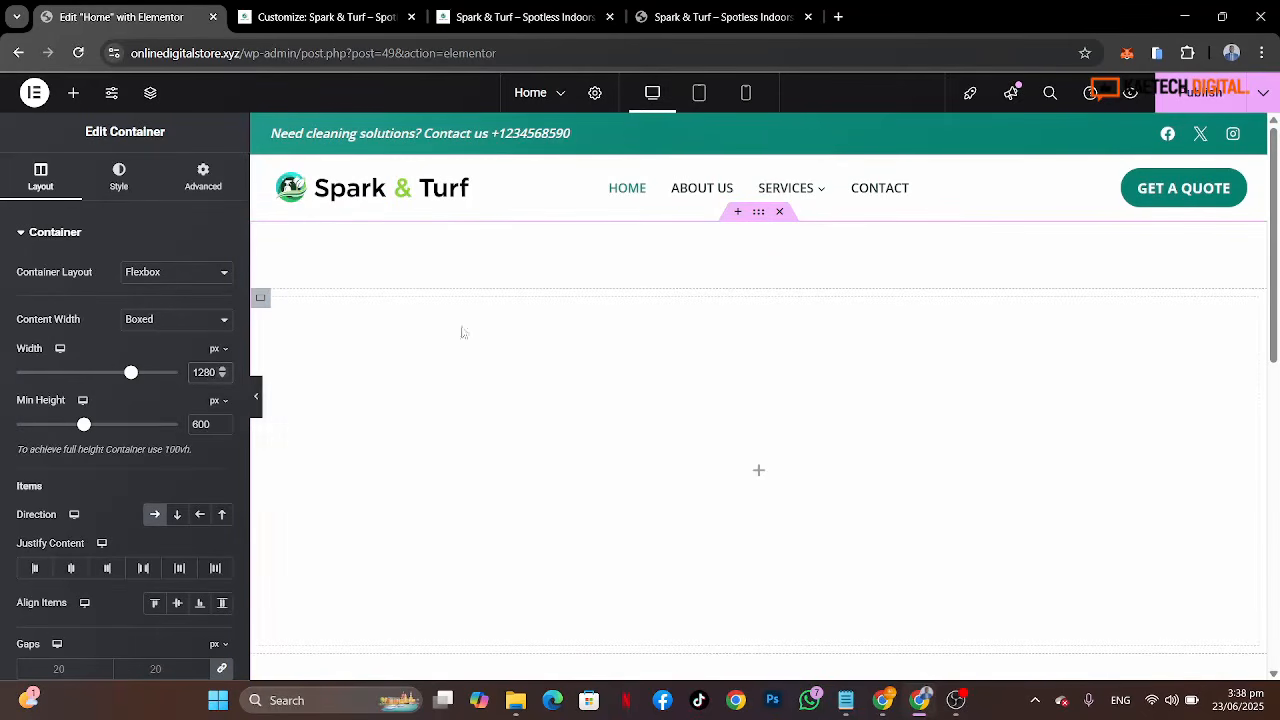
Step: Set the inner container's width to 60%
left_click(261, 300)
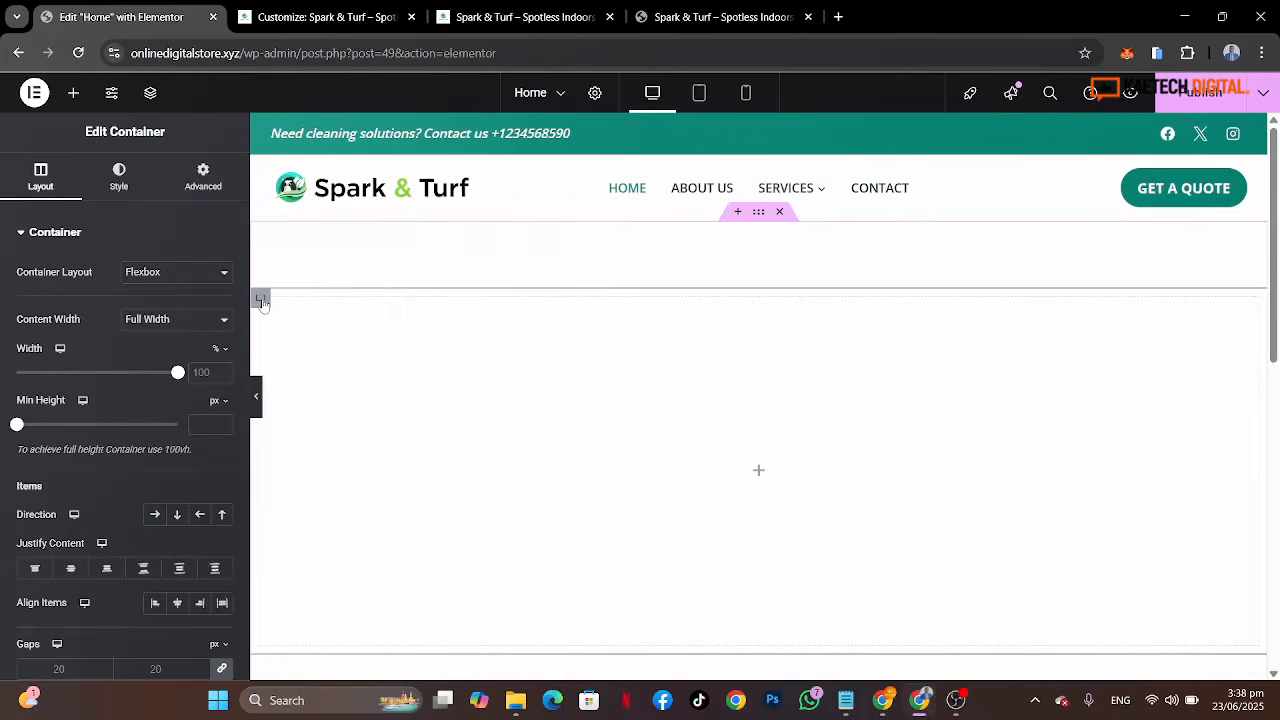
double_click(200, 372)
type("60")
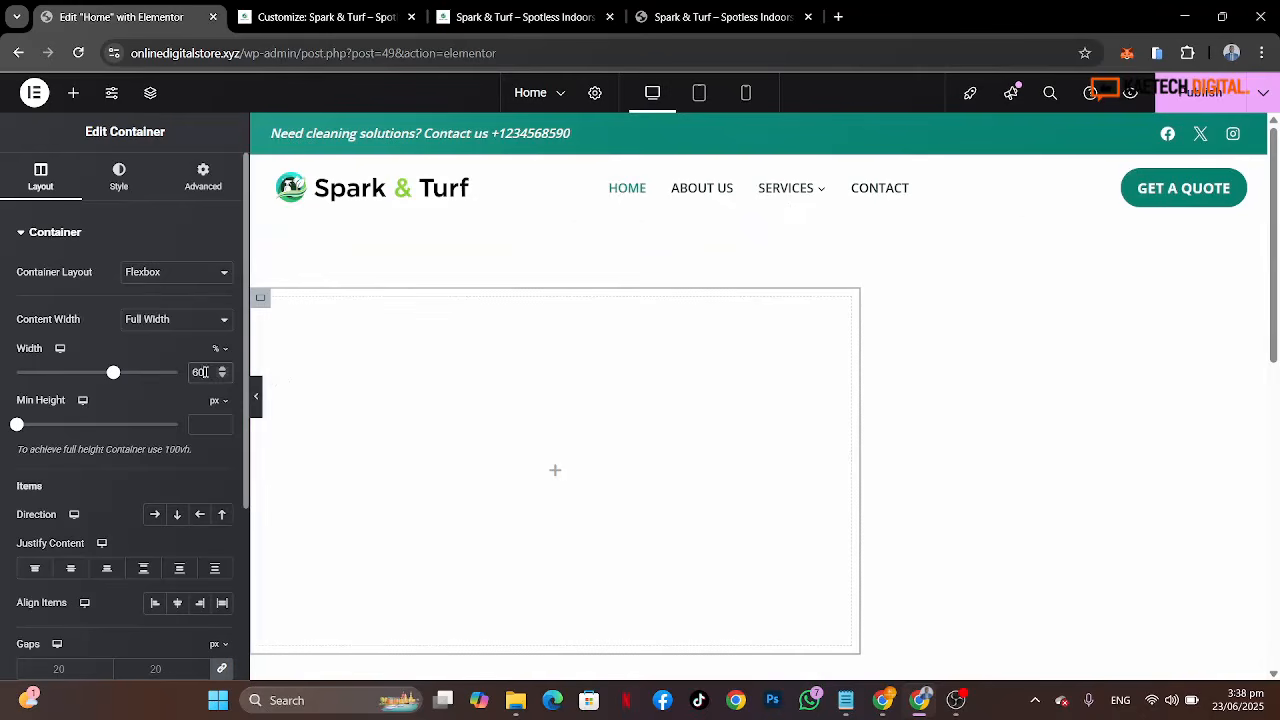
left_click(257, 405)
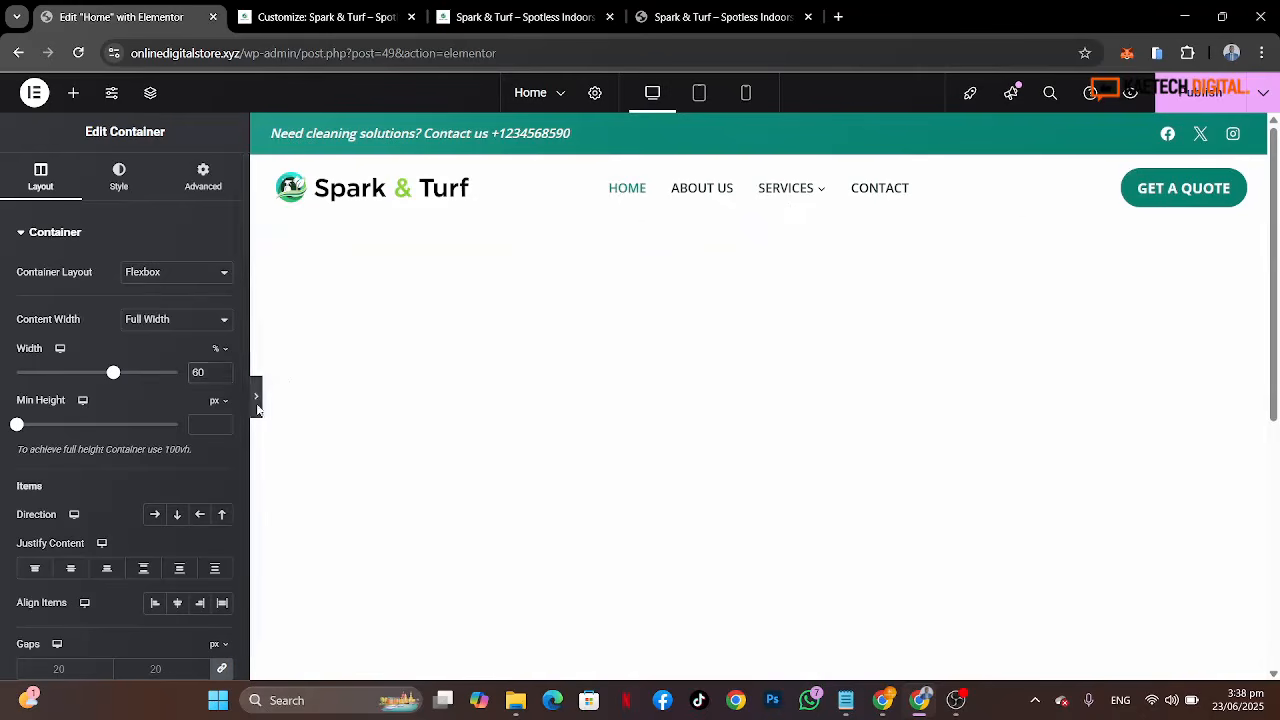
left_click(5, 398)
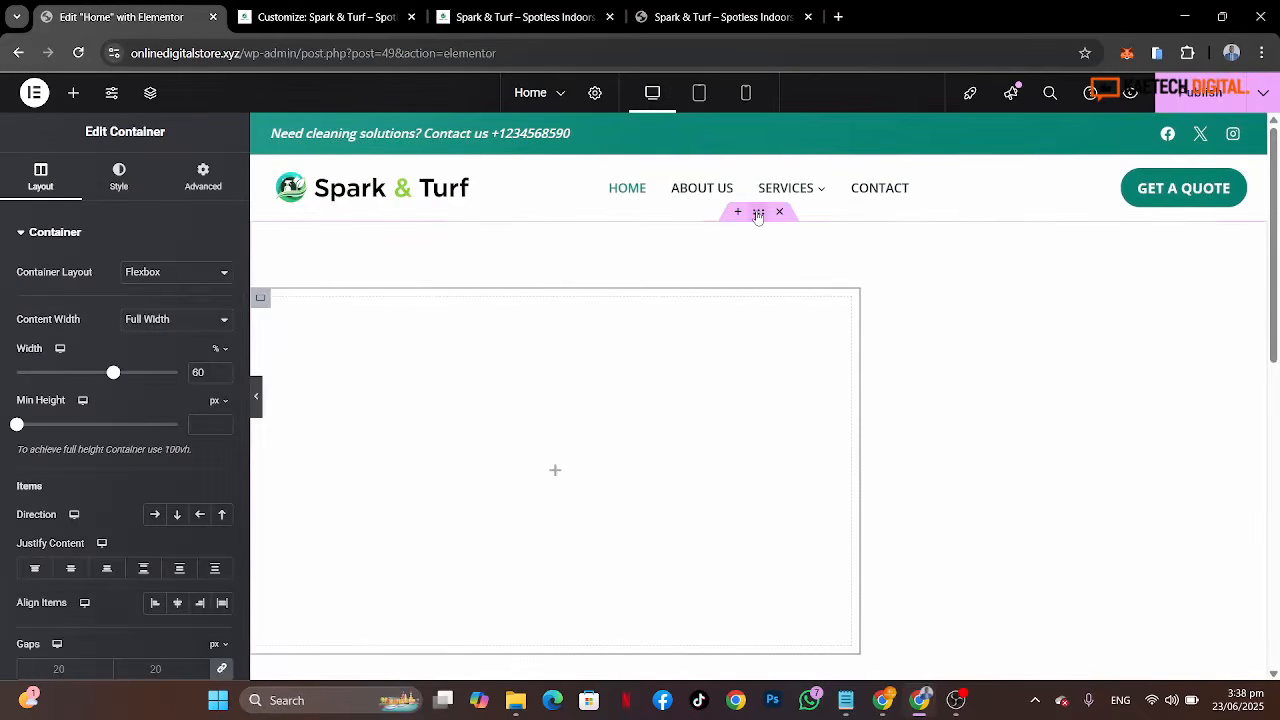
Step: Set the outer container's background type to Slideshow and open the gallery to add images
left_click(758, 216)
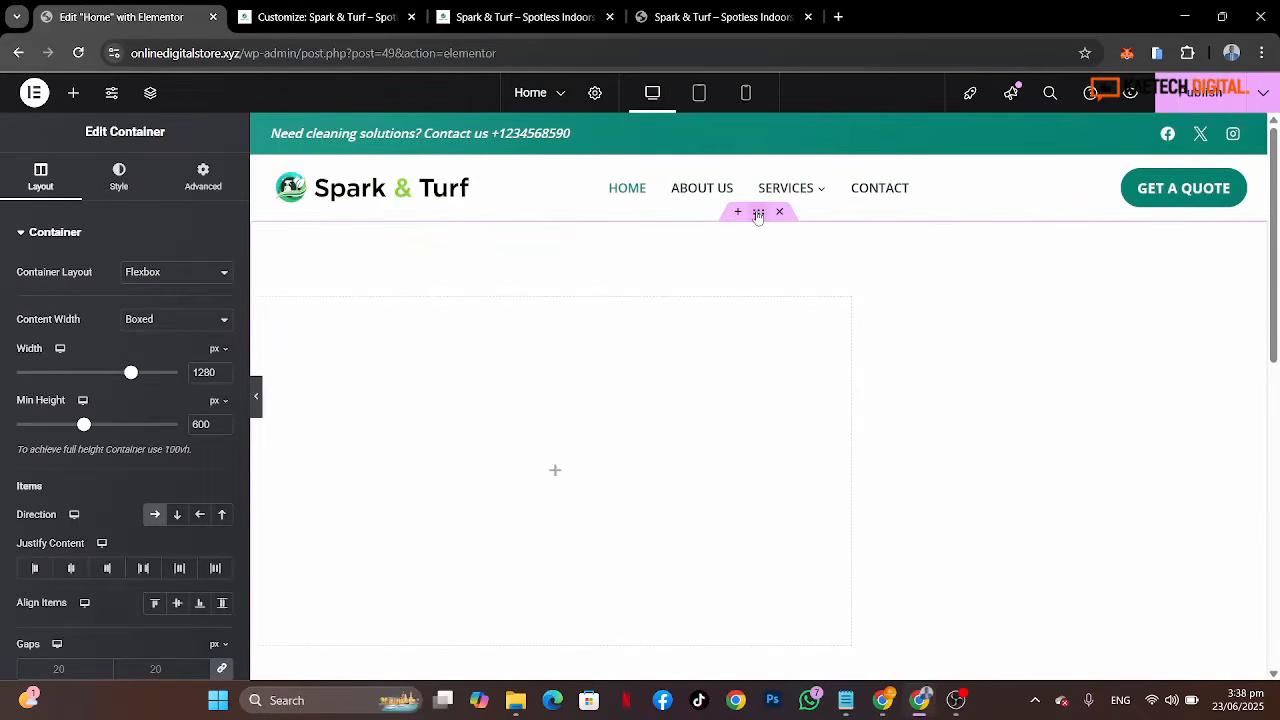
left_click(112, 190)
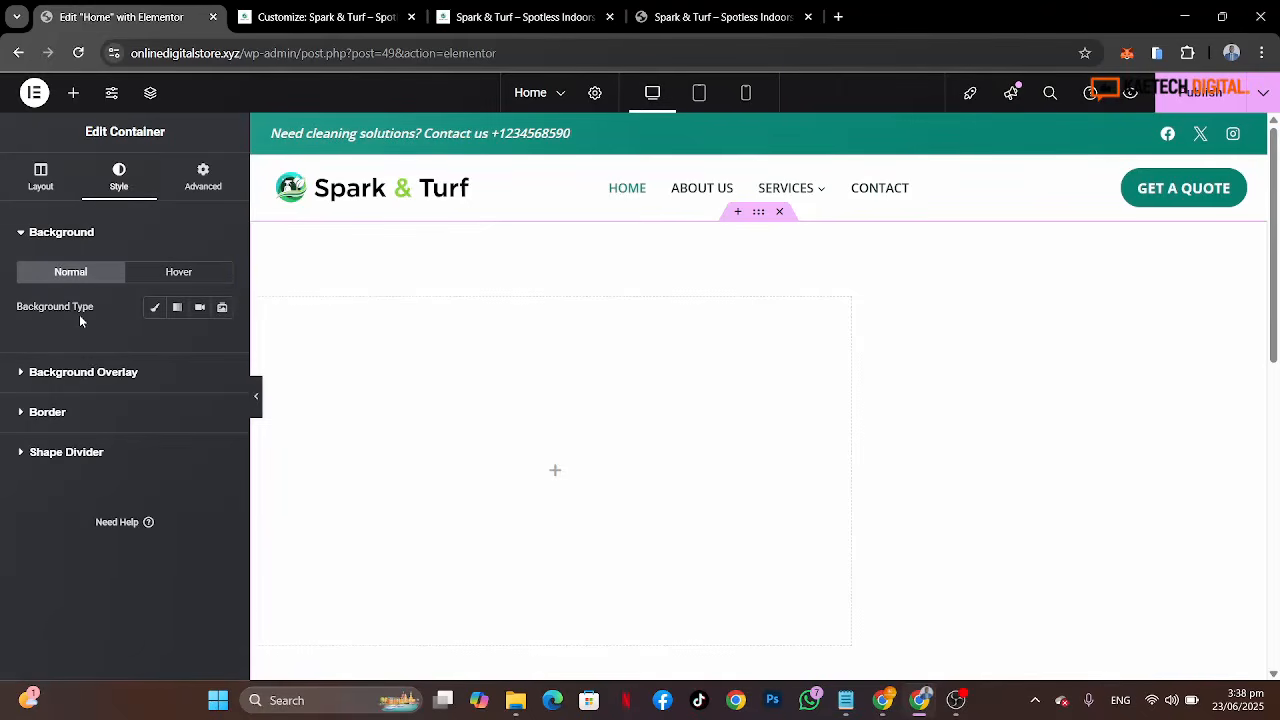
left_click(222, 310)
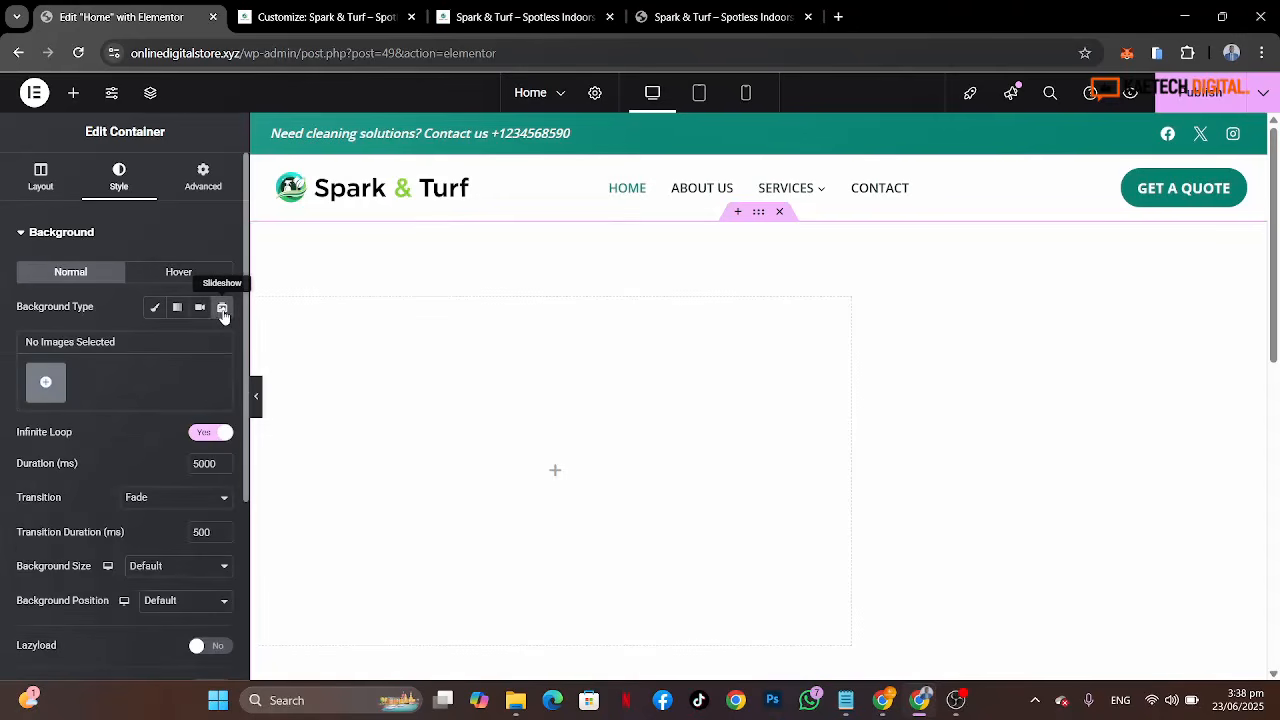
left_click(45, 381)
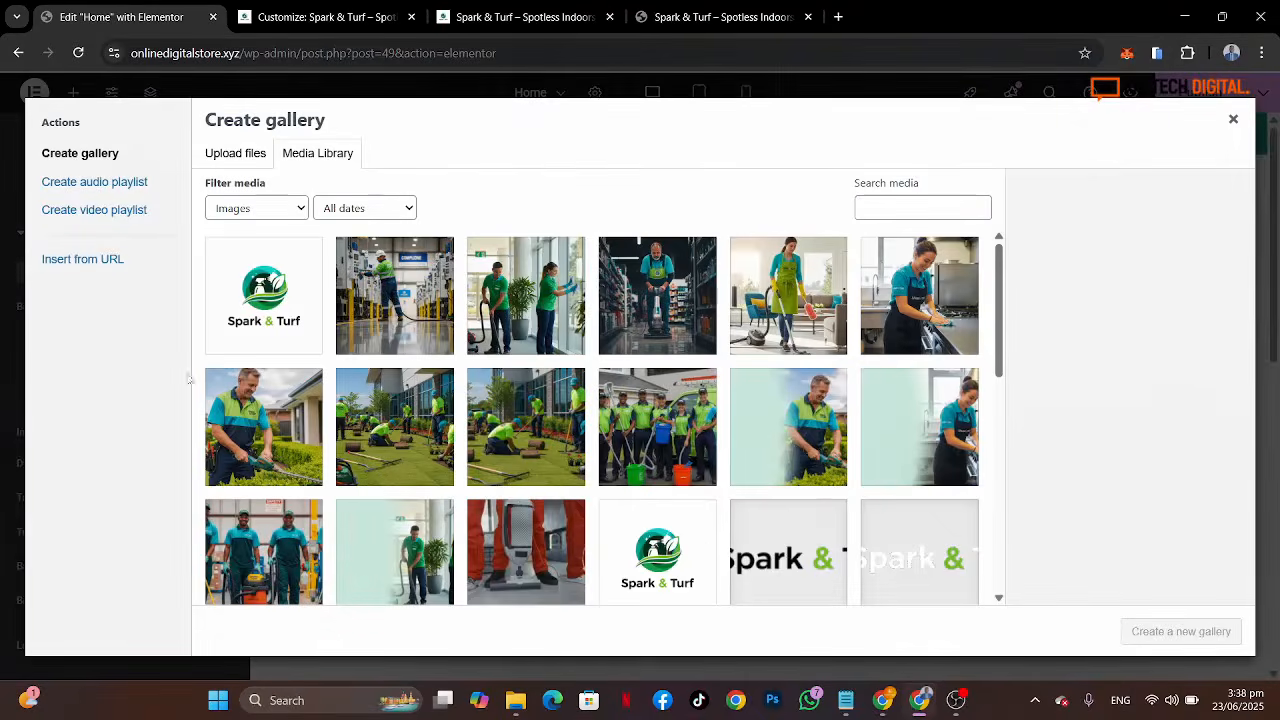
Step: Browse the media library images and compare them with the hero design on the reference site tab
scroll(573, 480, "down", 3)
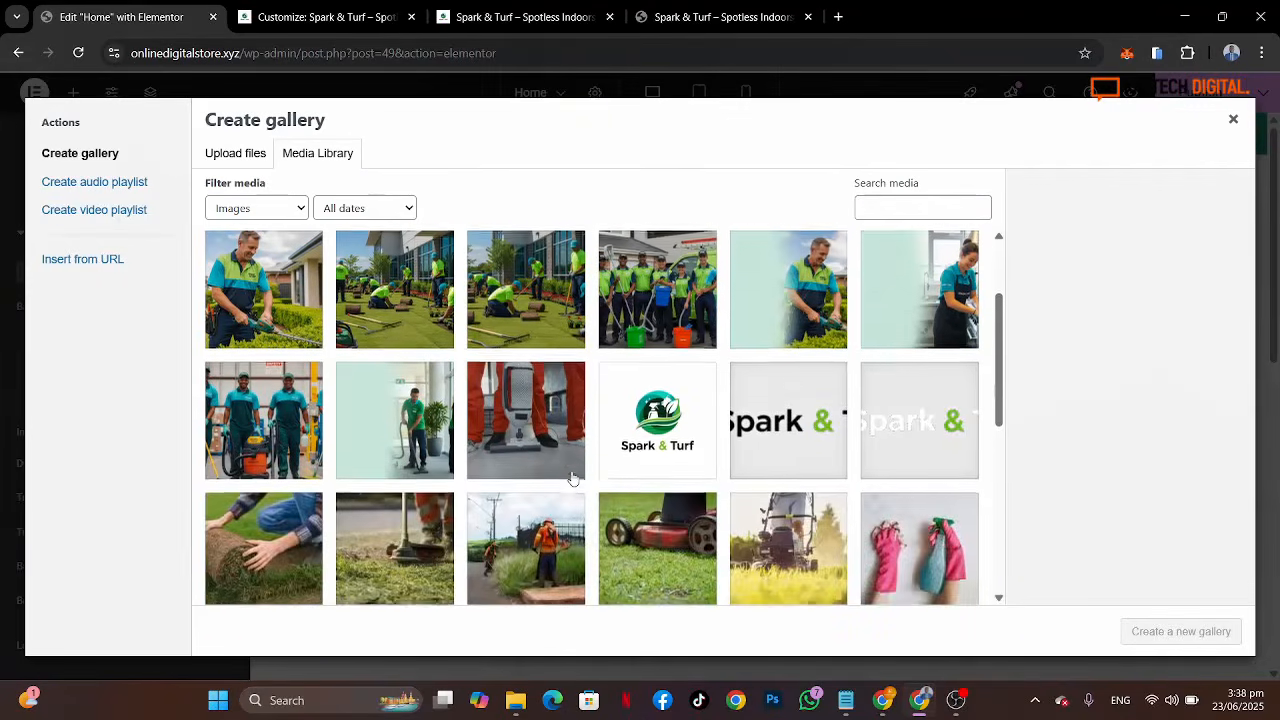
scroll(573, 480, "down", 1)
scroll(573, 480, "down", 2)
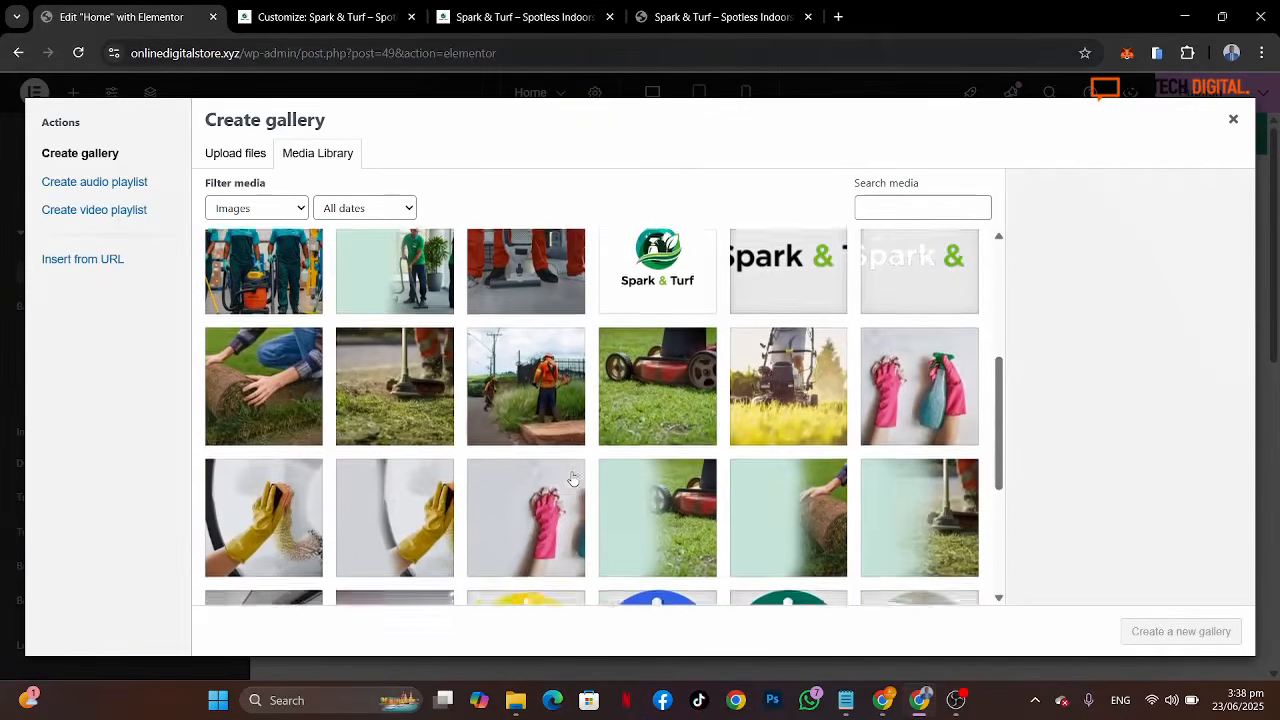
scroll(573, 480, "down", 1)
scroll(573, 480, "down", 1)
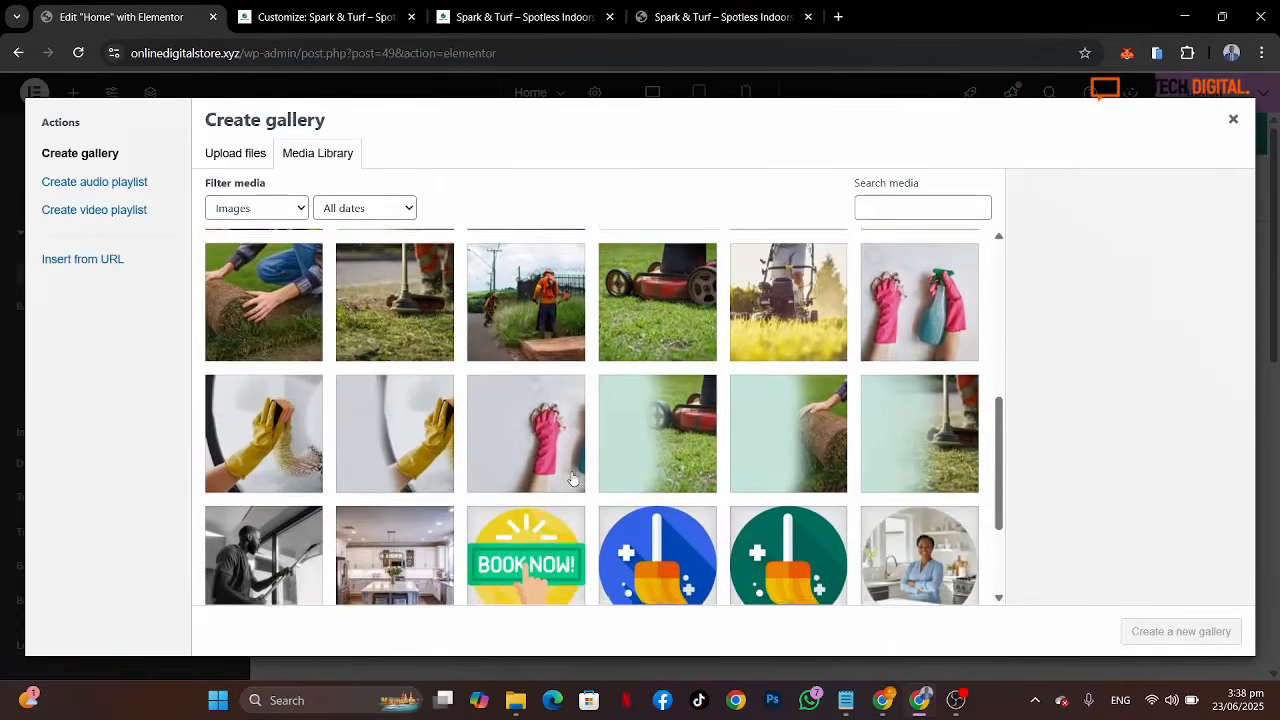
left_click(716, 16)
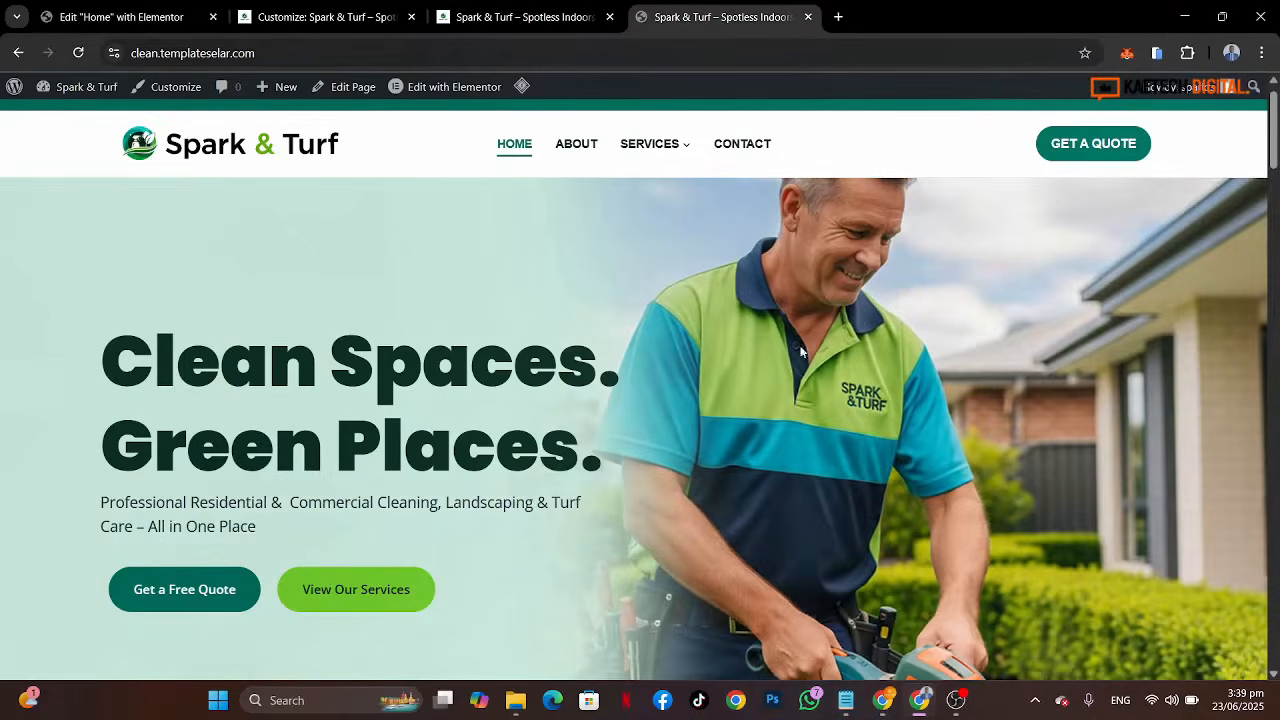
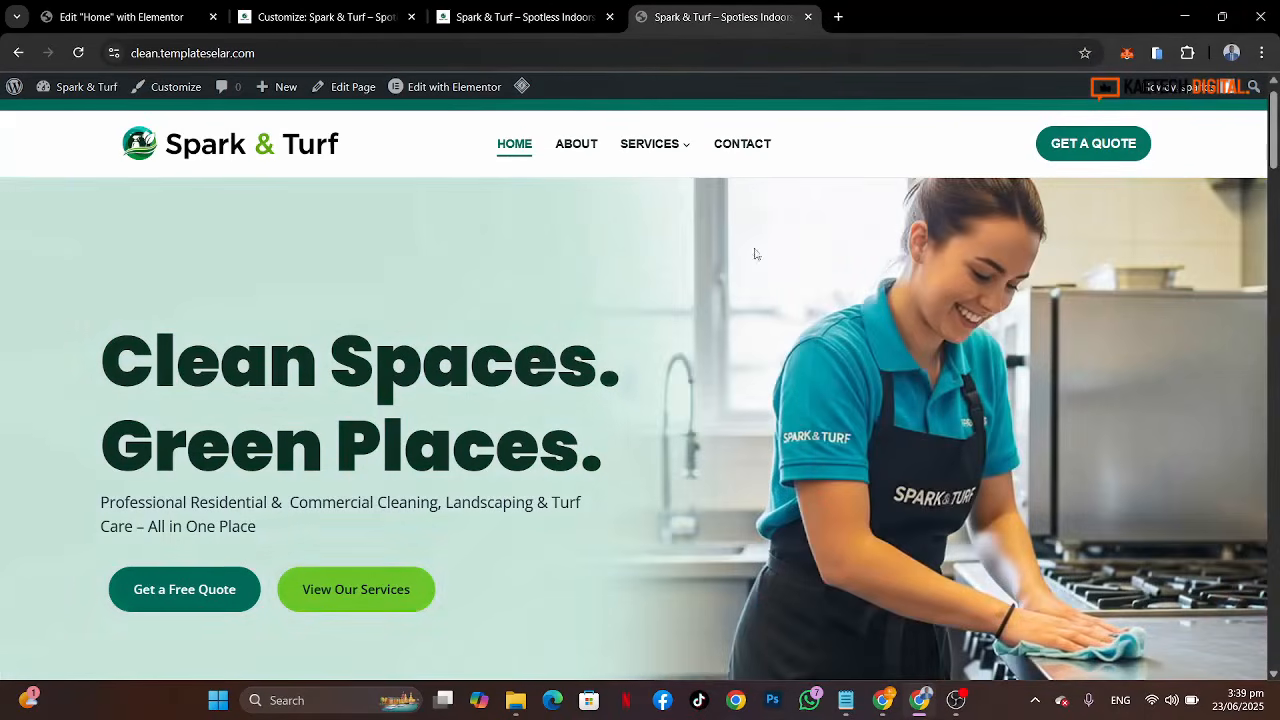
Step: Select five hero background images from the media library and create a new gallery from them
left_click(138, 18)
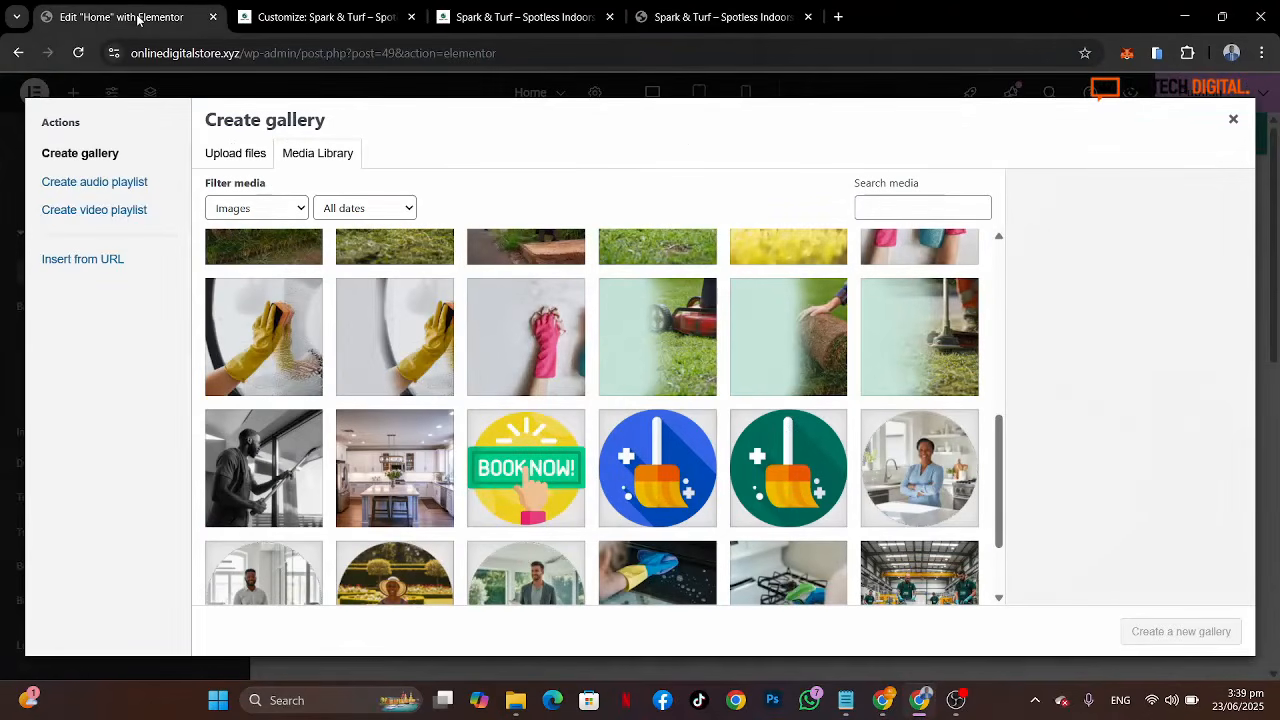
left_click(816, 351)
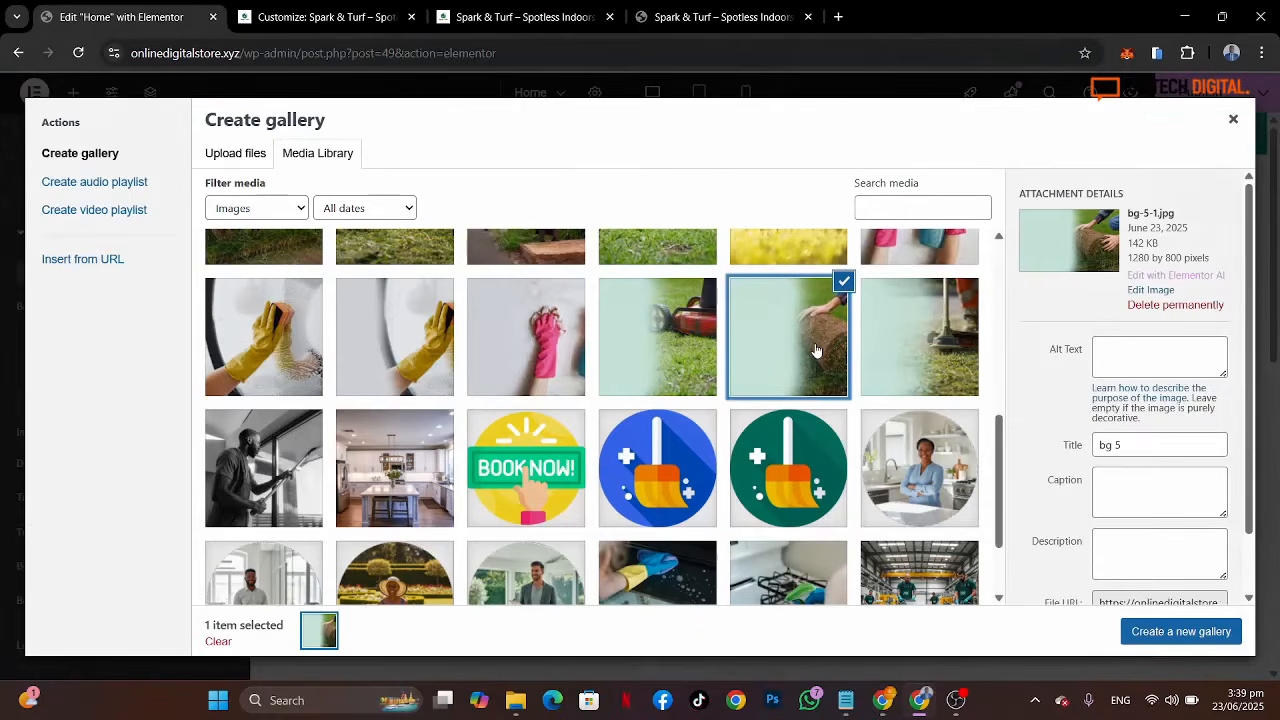
scroll(816, 351, "down", 3)
scroll(816, 351, "up", 4)
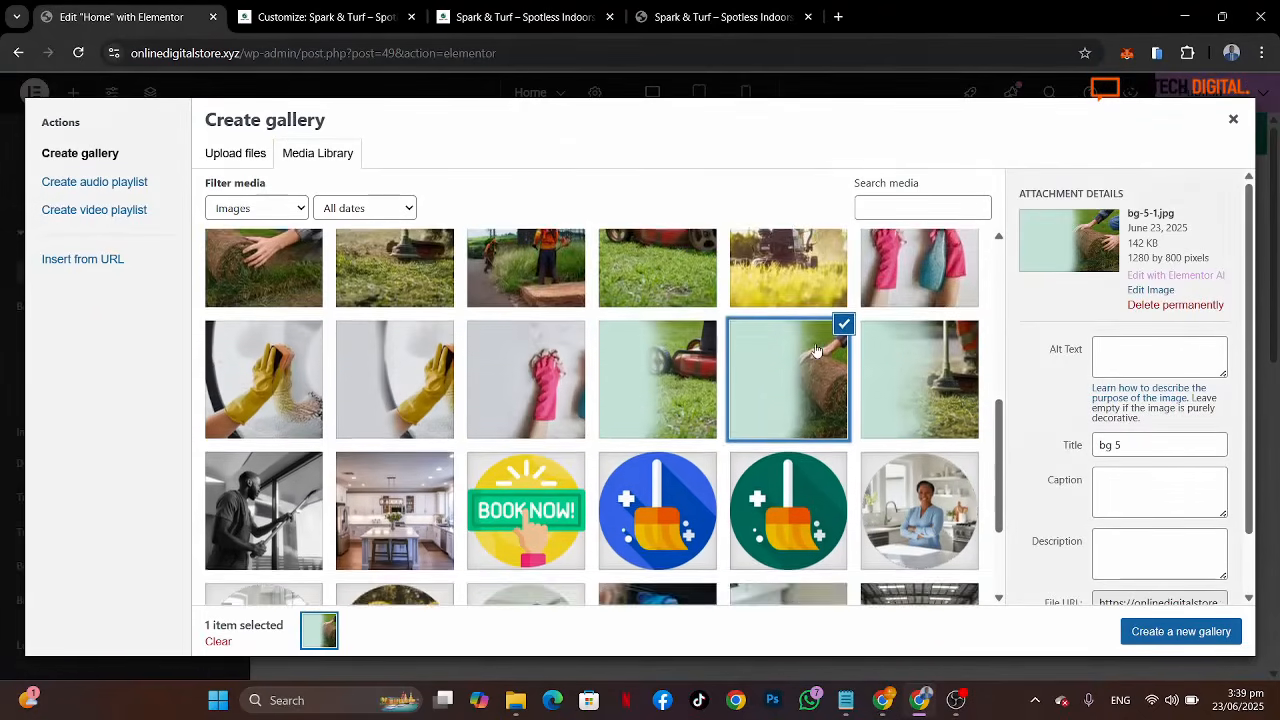
scroll(816, 351, "up", 3)
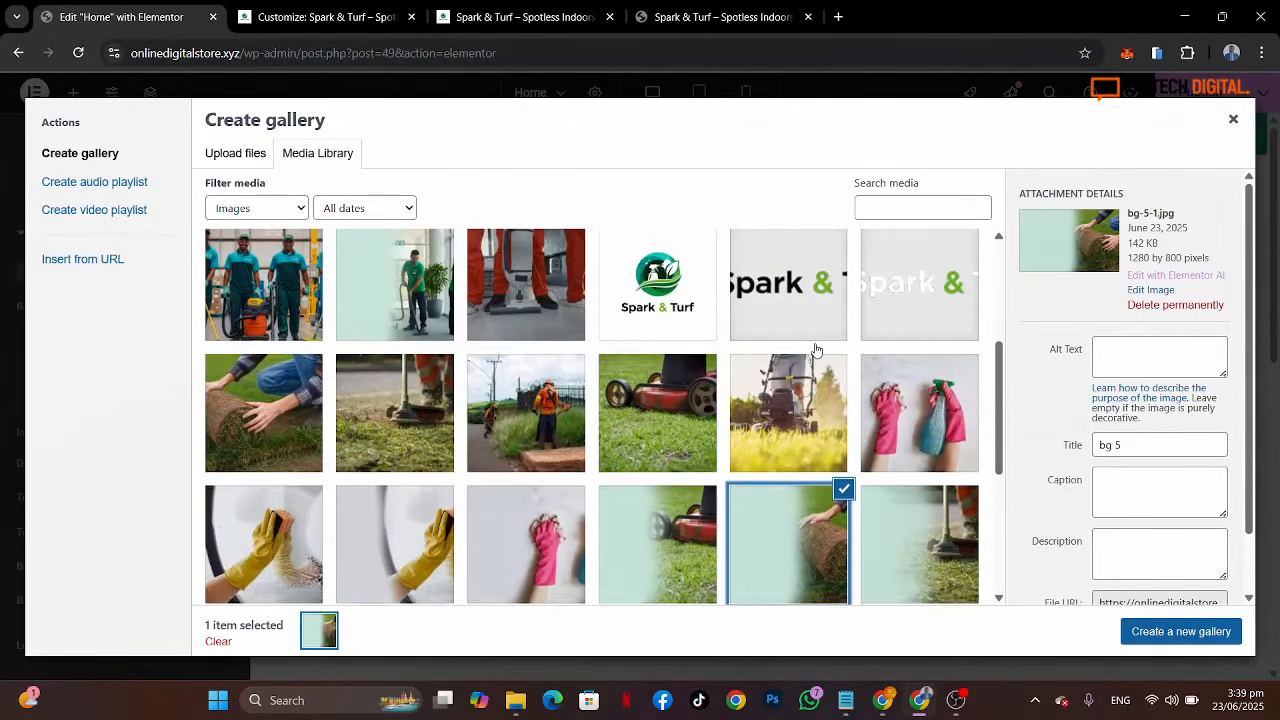
scroll(816, 351, "down", 1)
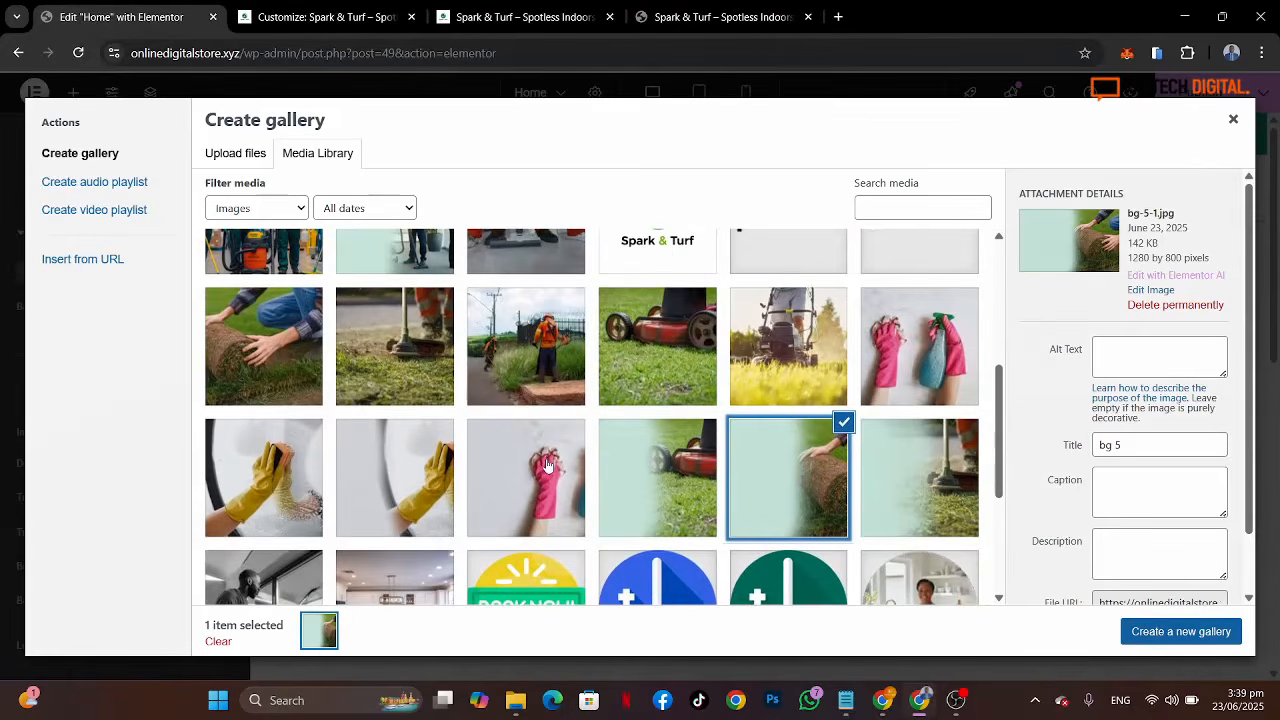
left_click(547, 465)
scroll(843, 373, "up", 1)
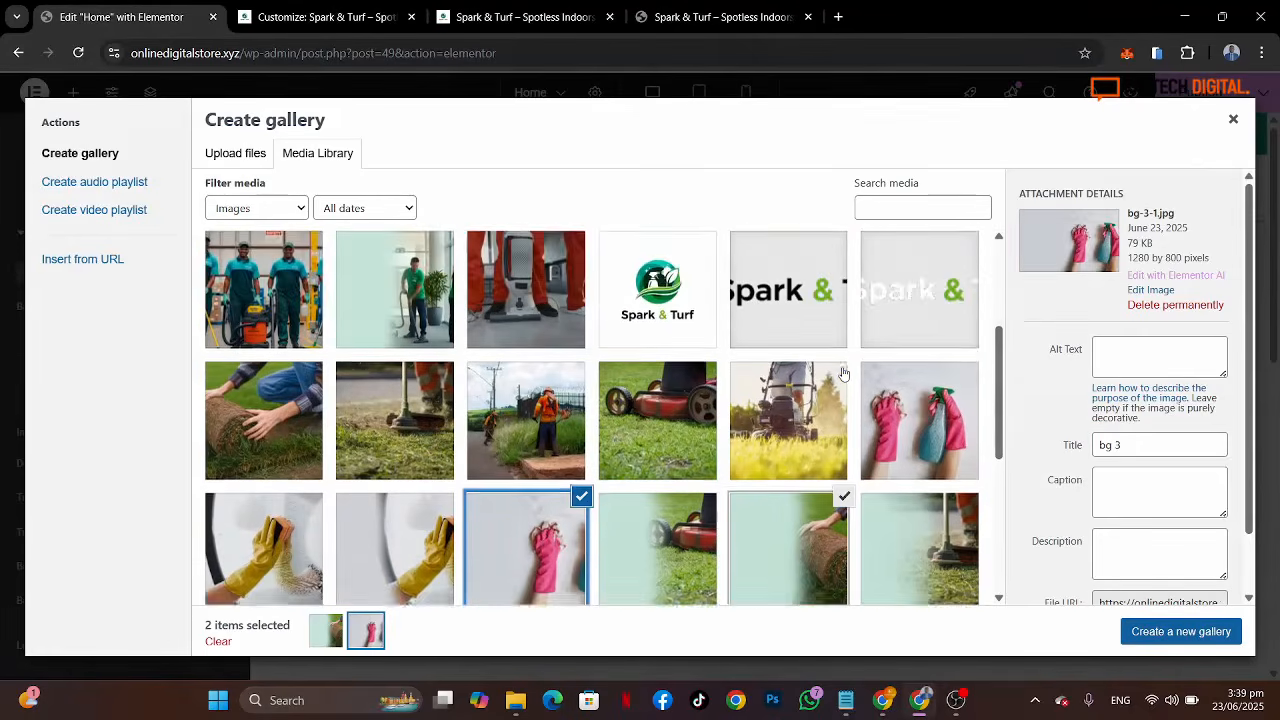
scroll(843, 373, "up", 3)
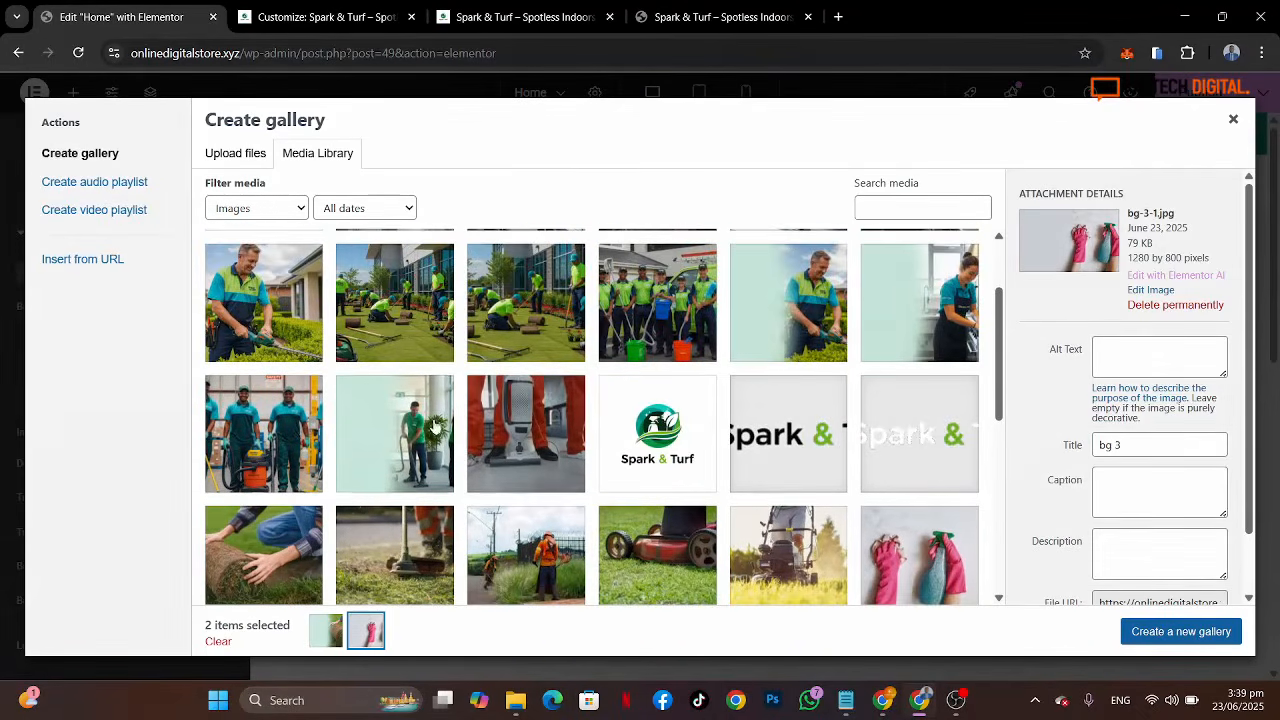
left_click(418, 434)
left_click(862, 329)
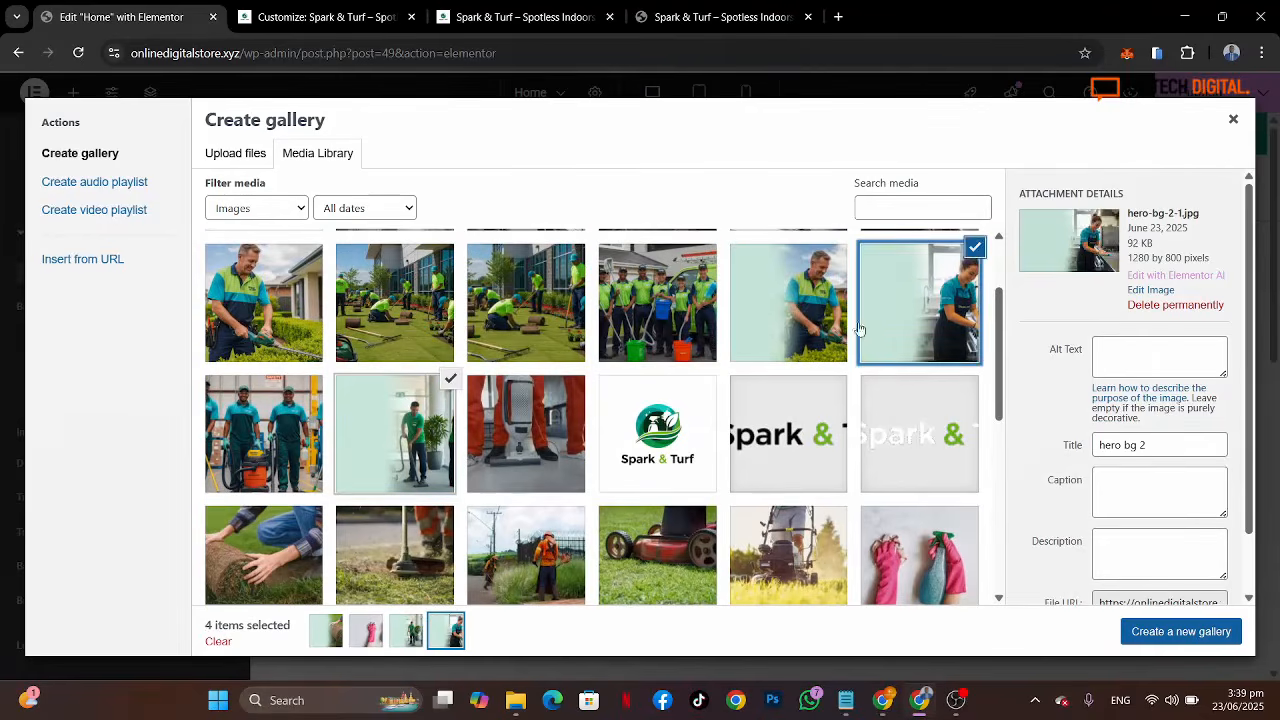
left_click(787, 330)
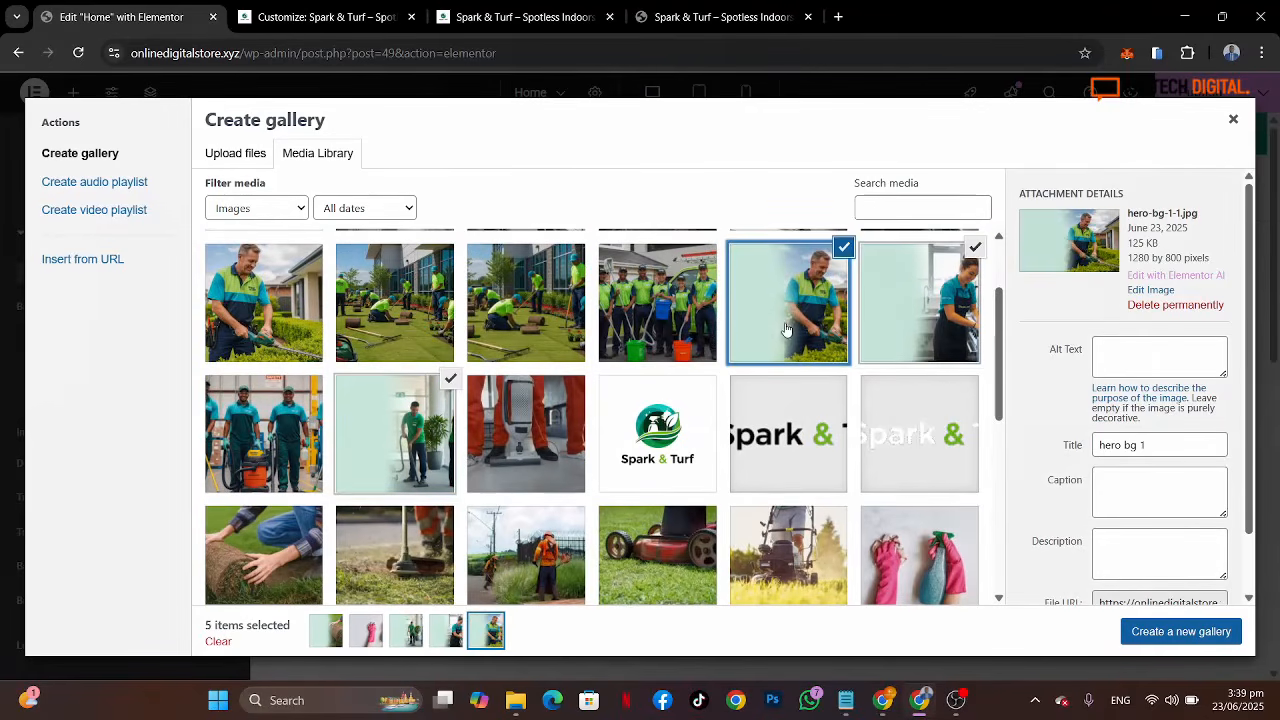
left_click(1204, 636)
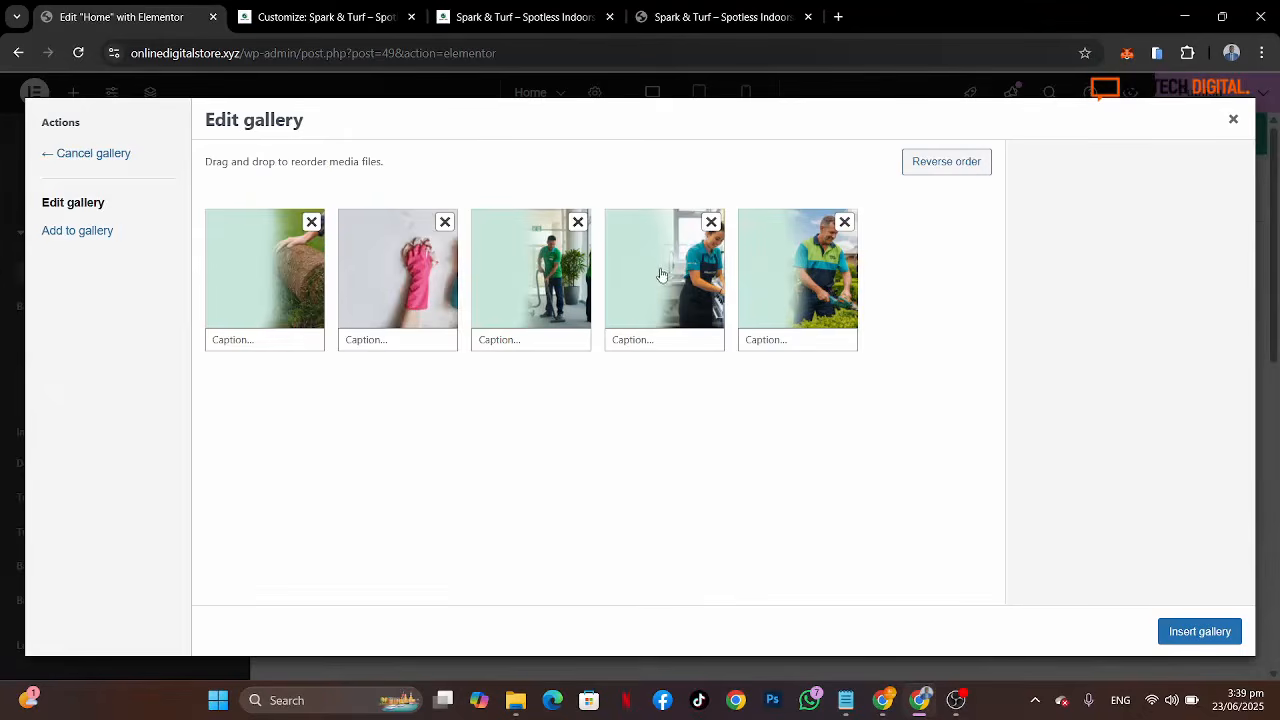
Step: Reorder the gallery so the kitchen-cleaning woman comes first and the hedge-trimming man second, then insert the gallery
left_click_drag(664, 276, 255, 292)
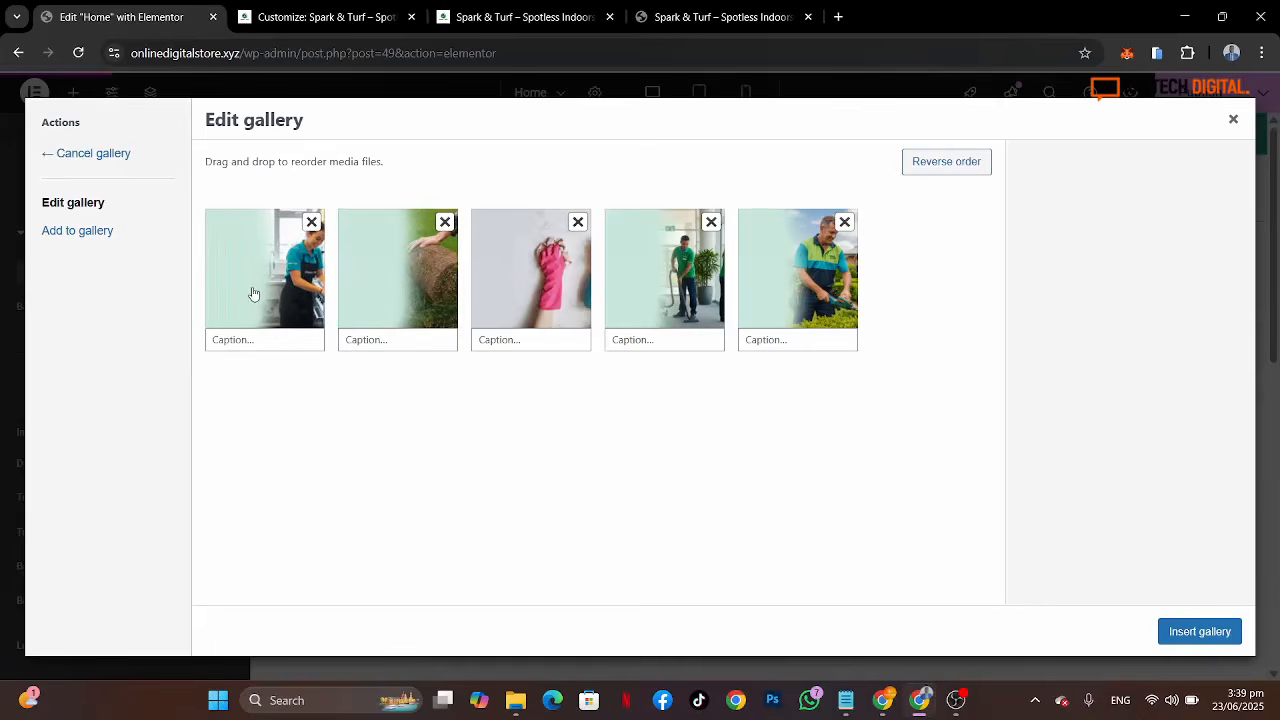
left_click_drag(786, 288, 386, 288)
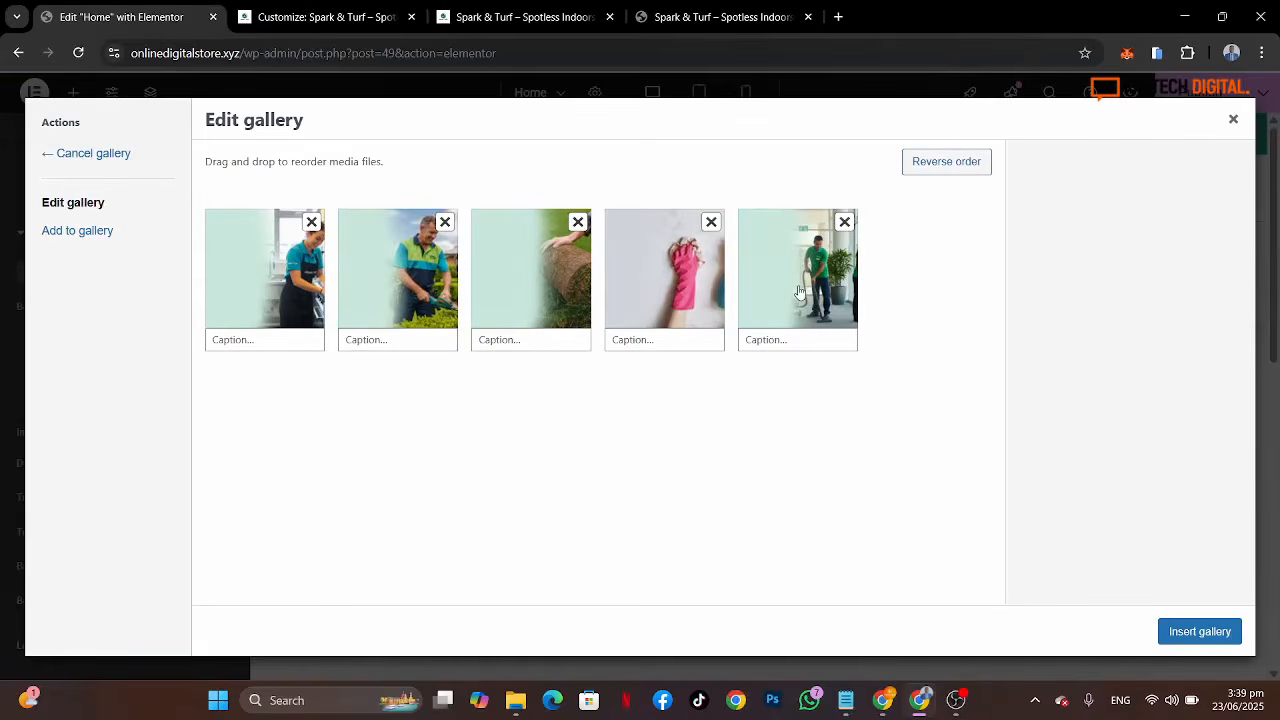
left_click_drag(771, 291, 557, 296)
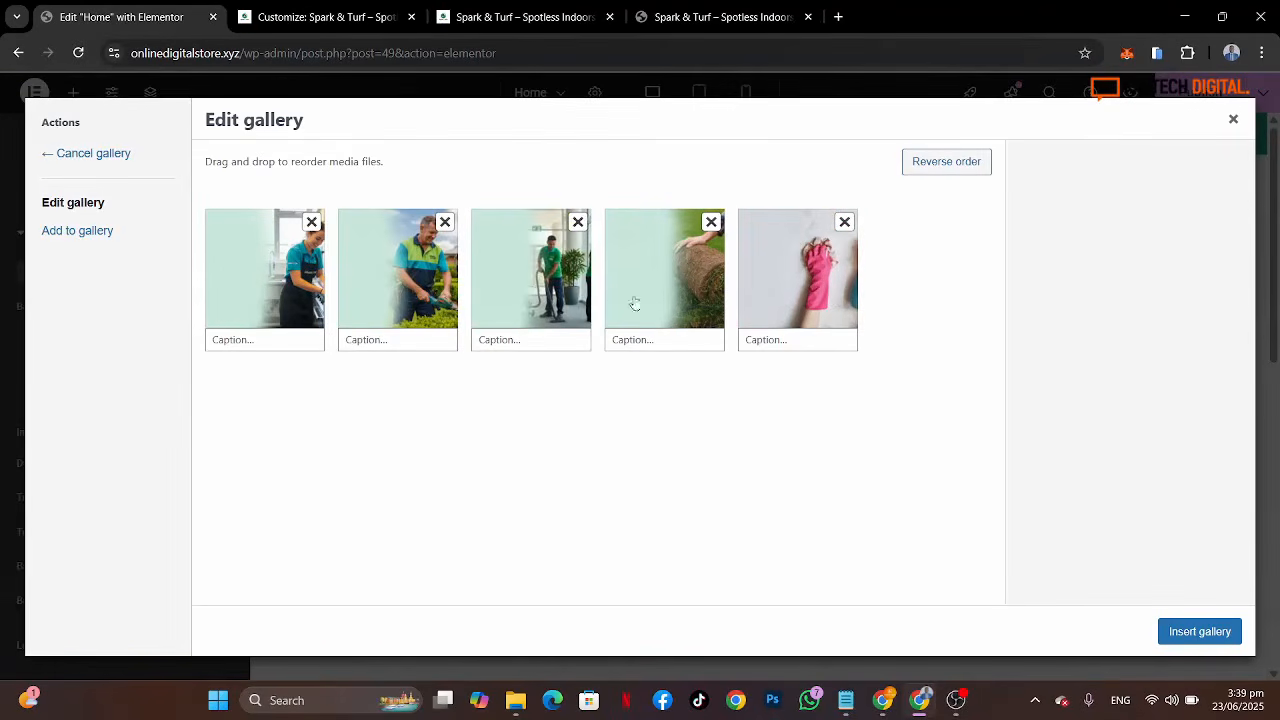
left_click(1200, 631)
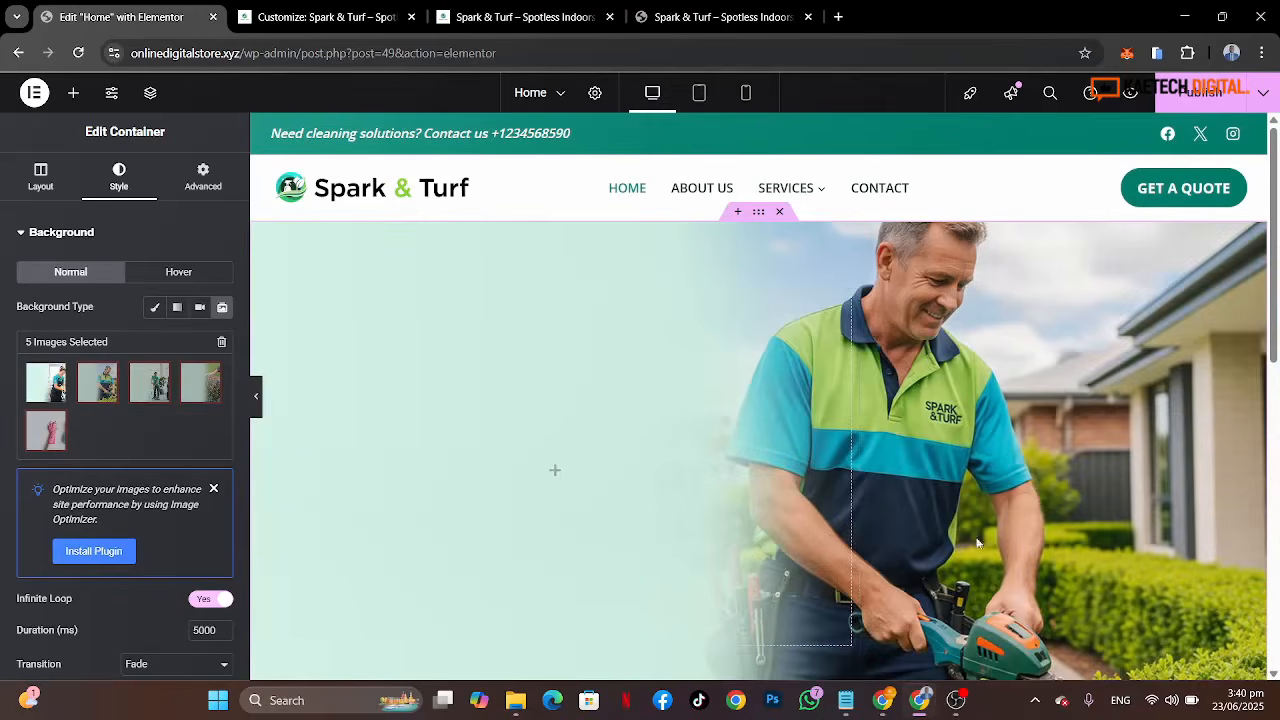
Step: Try the Slide Right transition for the slideshow, then set it back to Fade
scroll(957, 513, "down", 3)
scroll(957, 513, "up", 2)
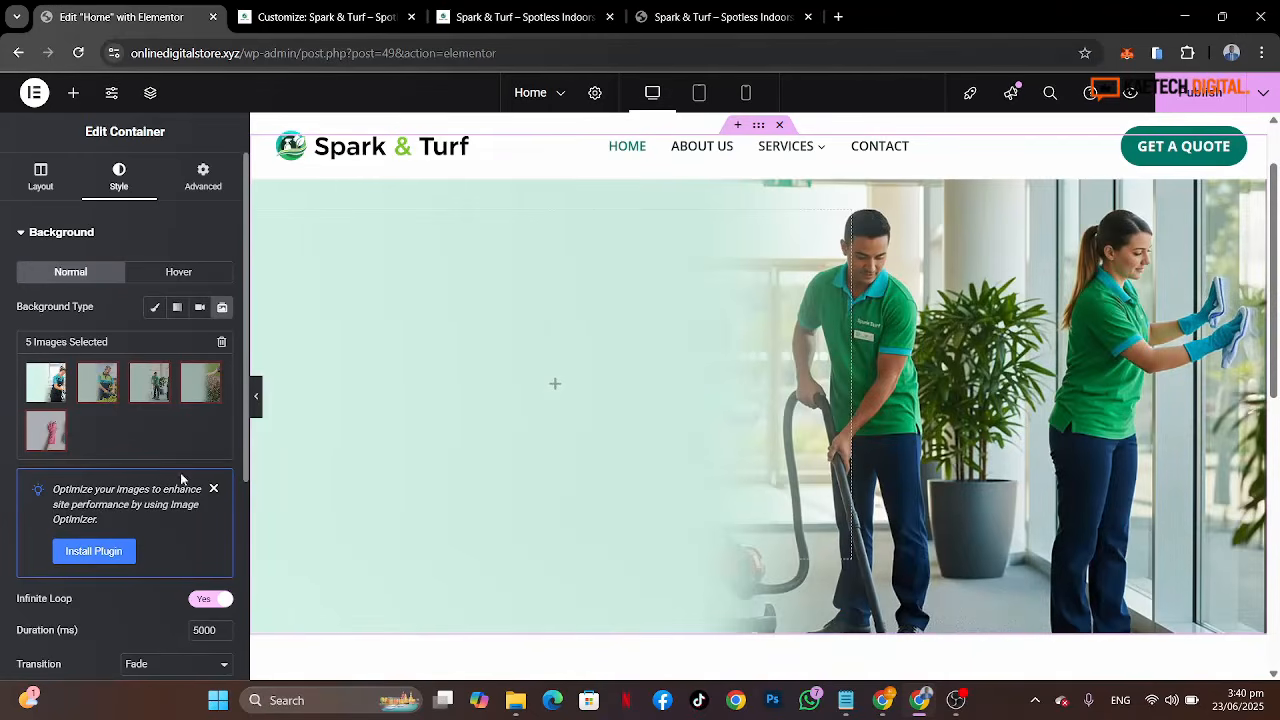
scroll(130, 480, "down", 3)
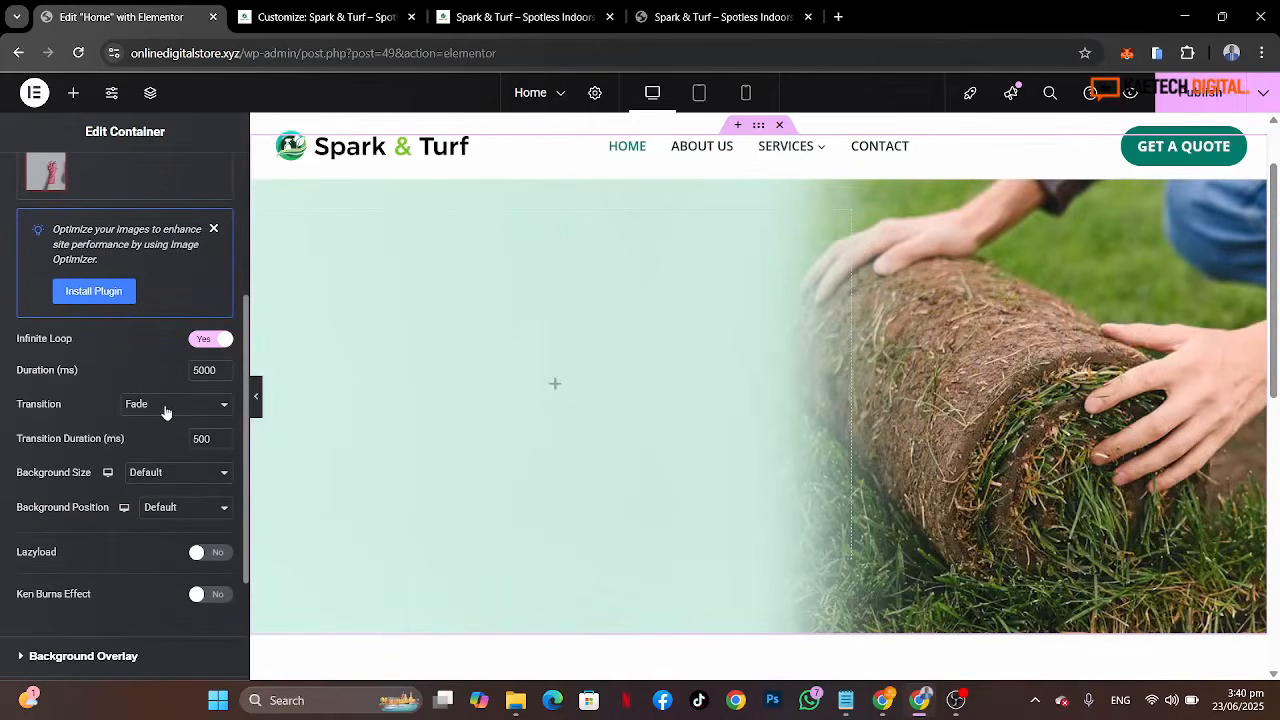
left_click(204, 406)
left_click(204, 406)
left_click(204, 406)
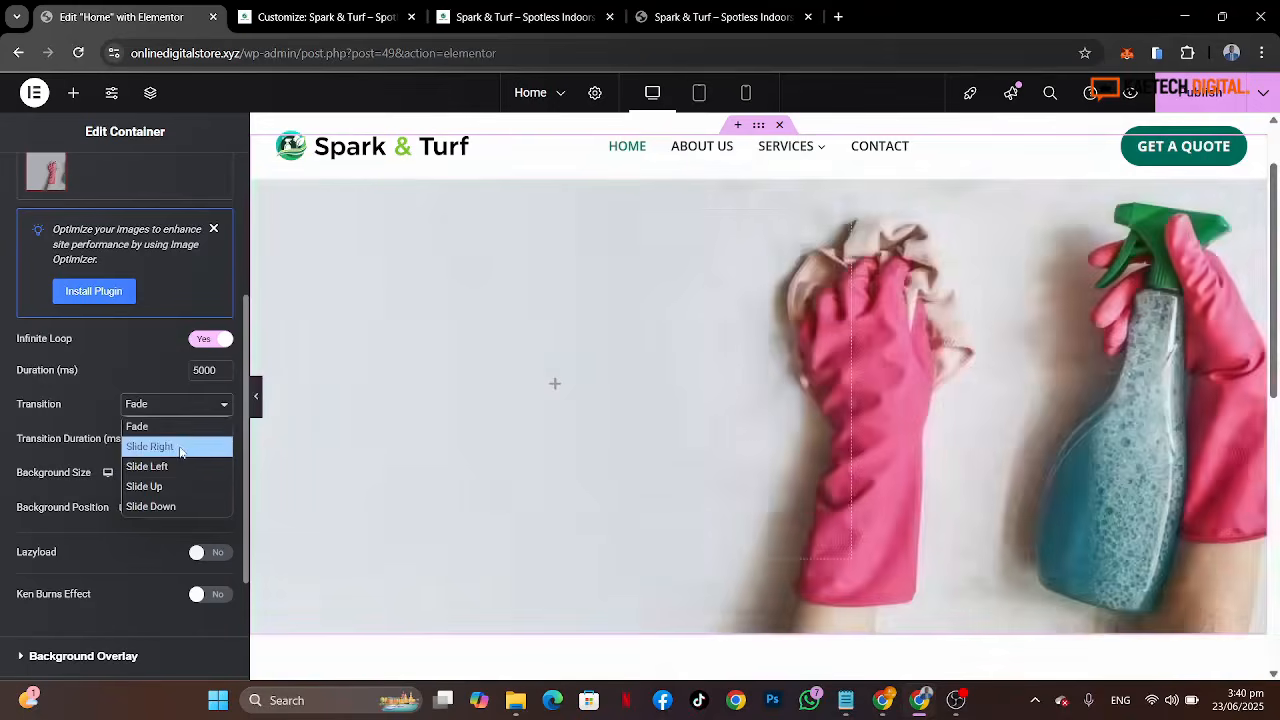
left_click(180, 448)
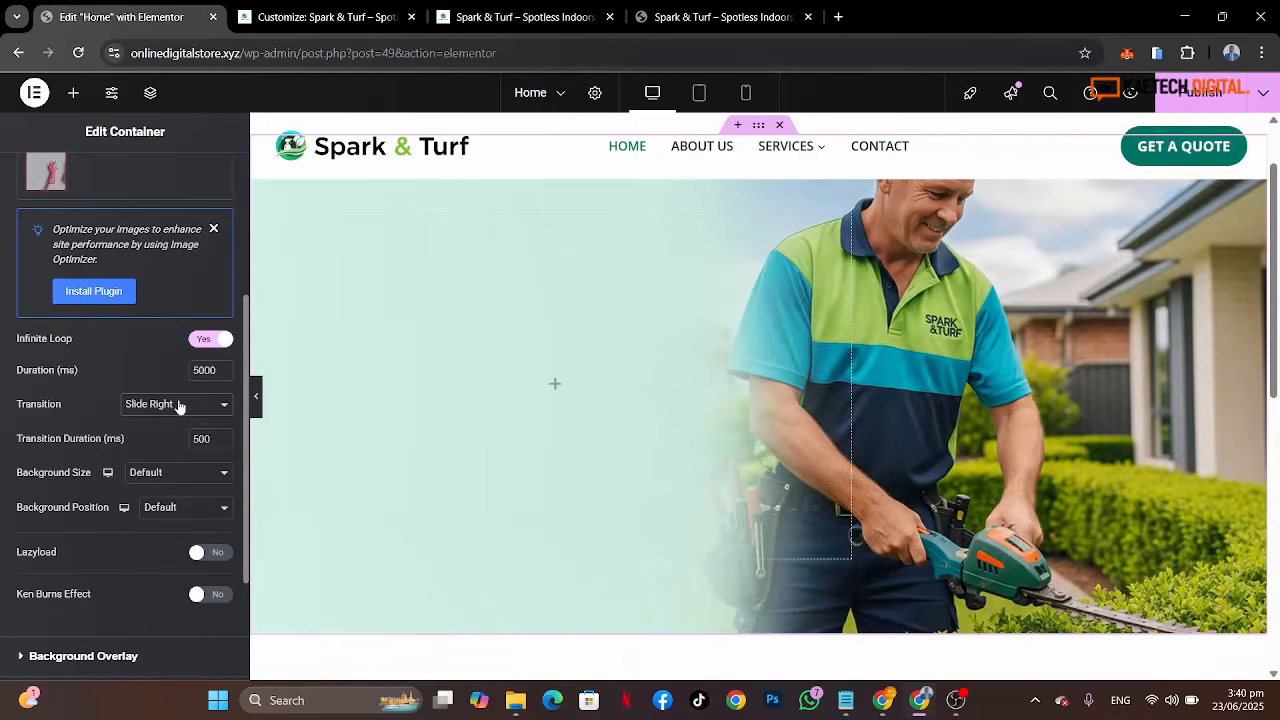
left_click(180, 404)
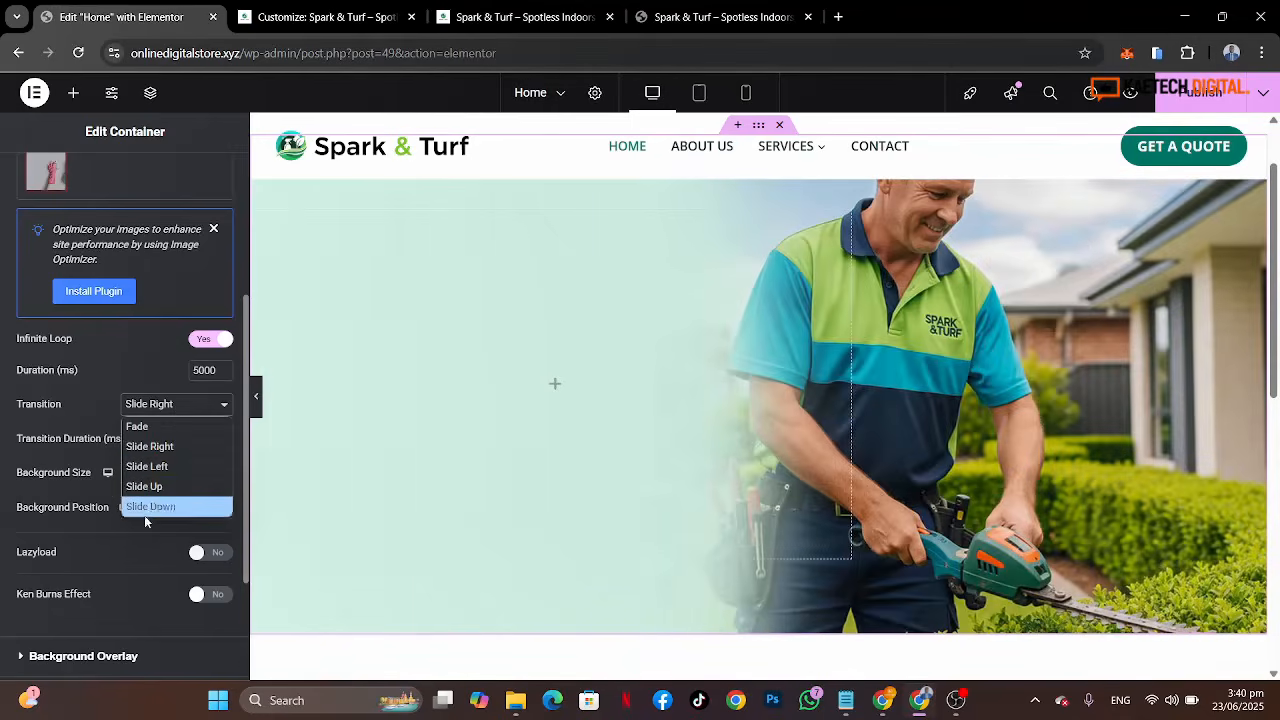
left_click(186, 427)
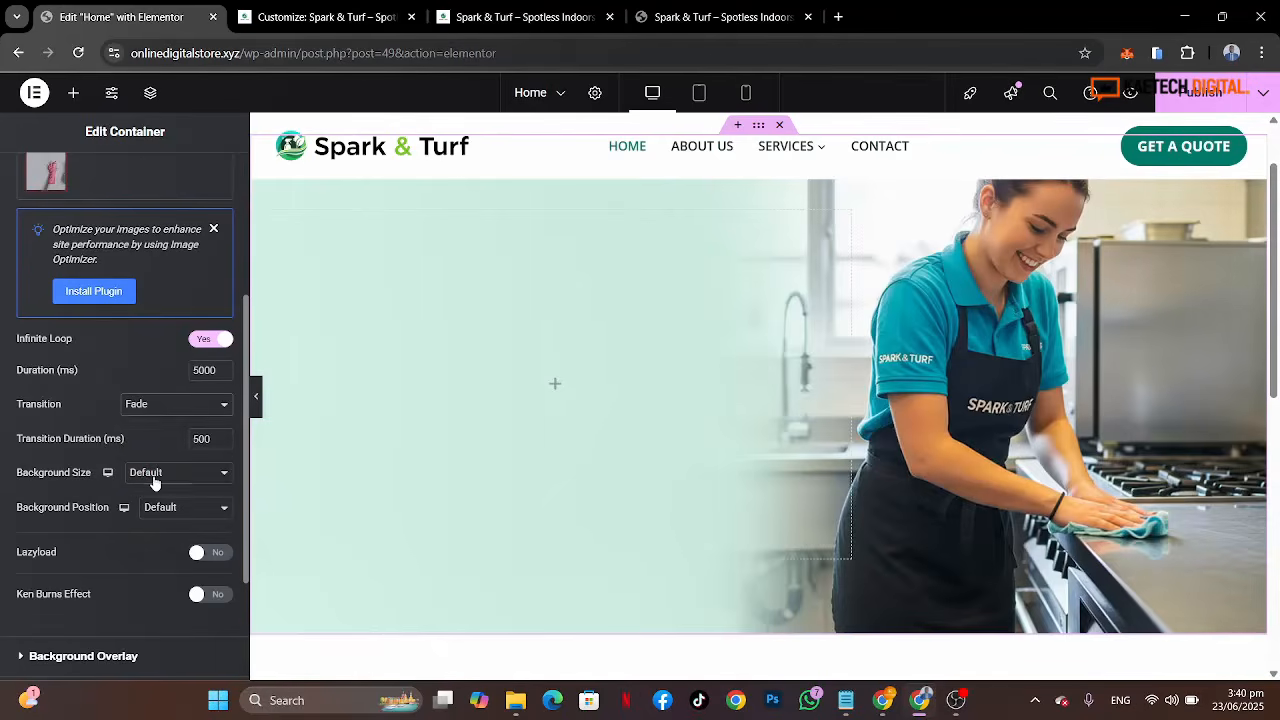
Step: Set the slideshow background size to Cover and the background position to Center Center
left_click(154, 483)
left_click(148, 532)
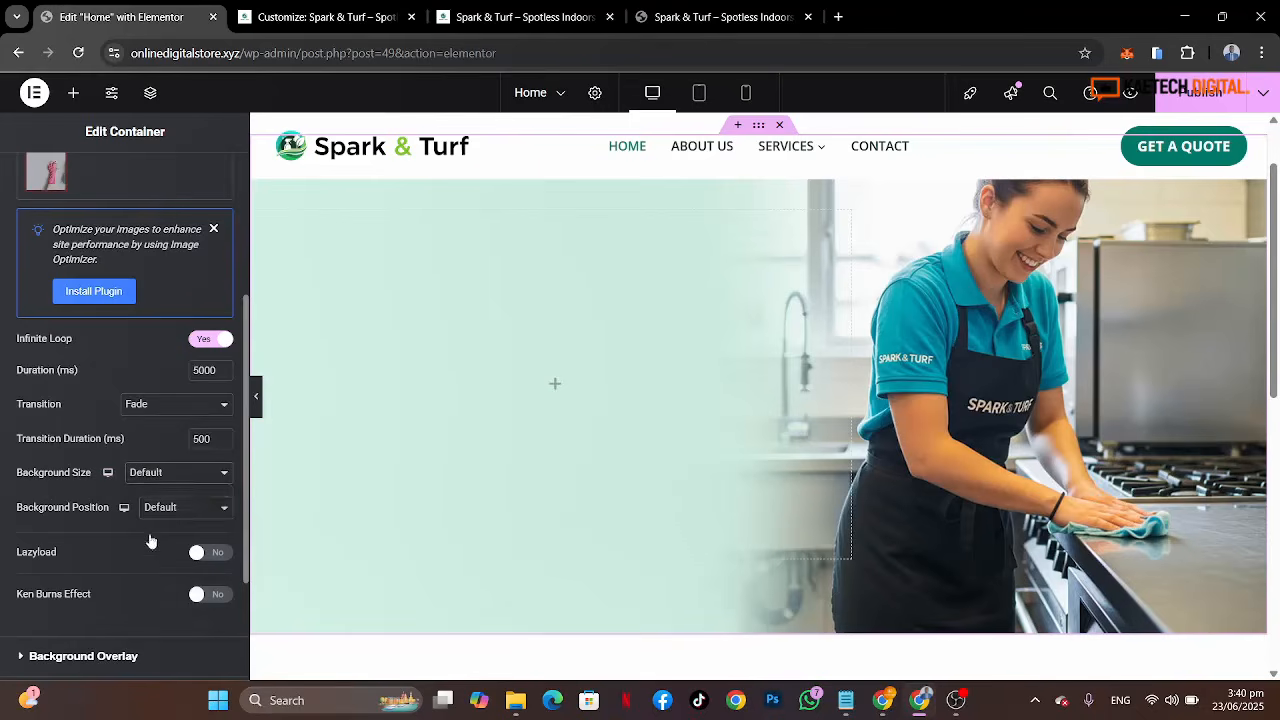
left_click(196, 517)
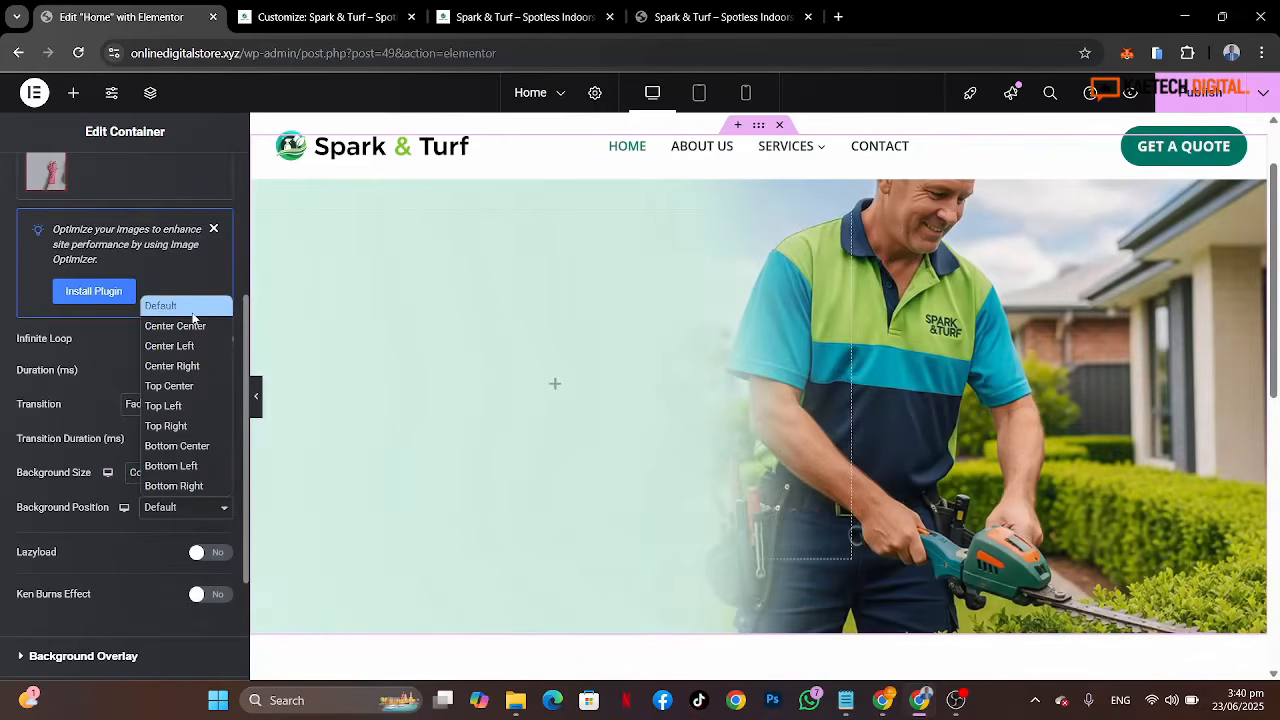
left_click(190, 326)
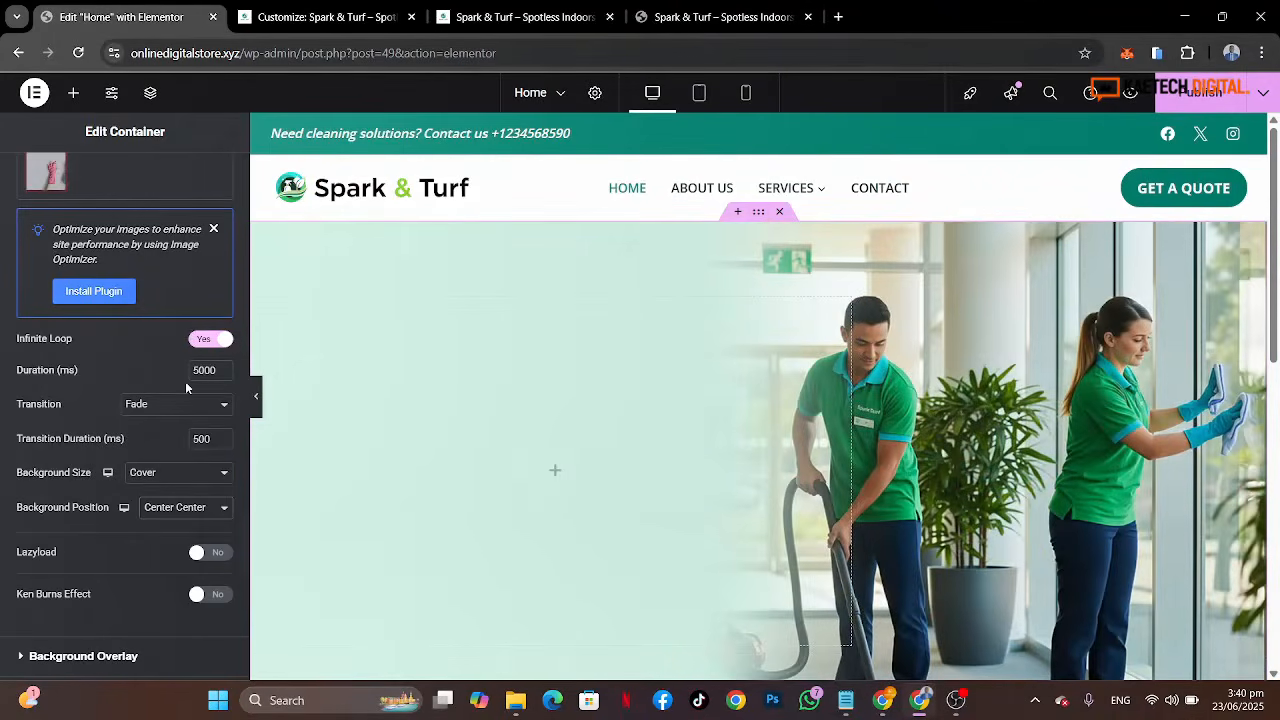
Step: Preview the hero slideshow on the page with the editor panel hidden
scroll(41, 188, "up", 3)
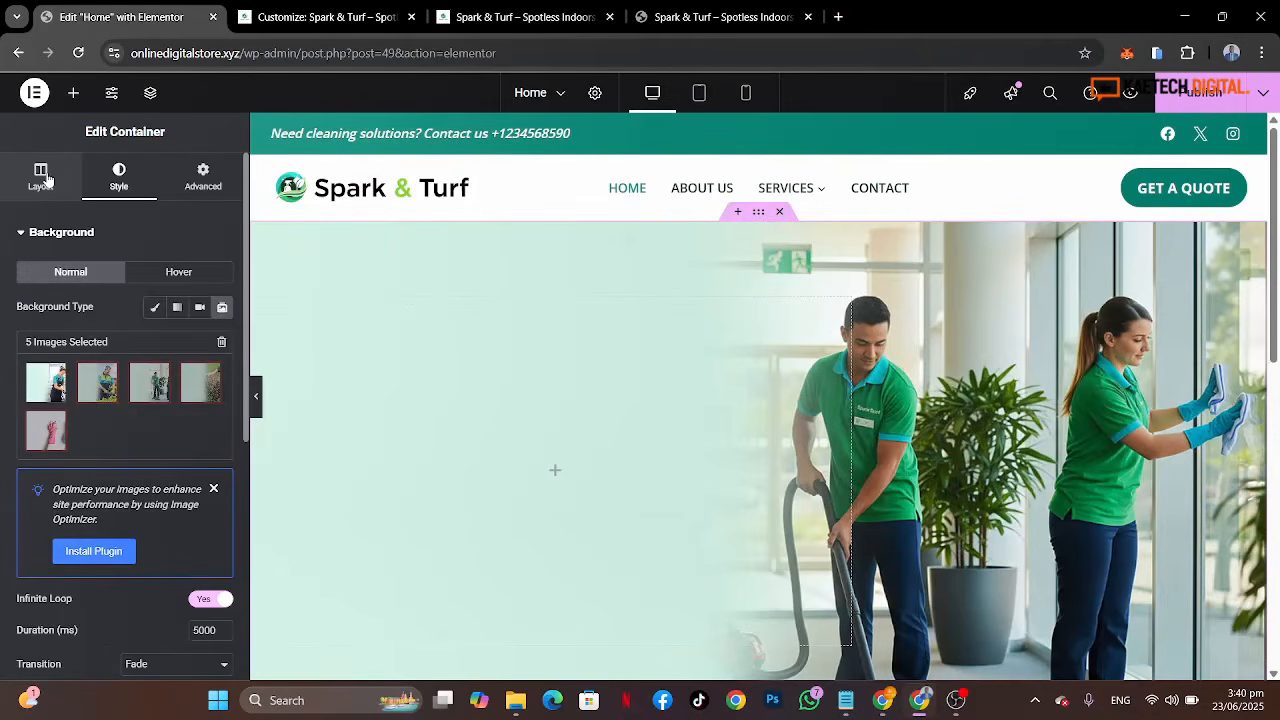
left_click(41, 178)
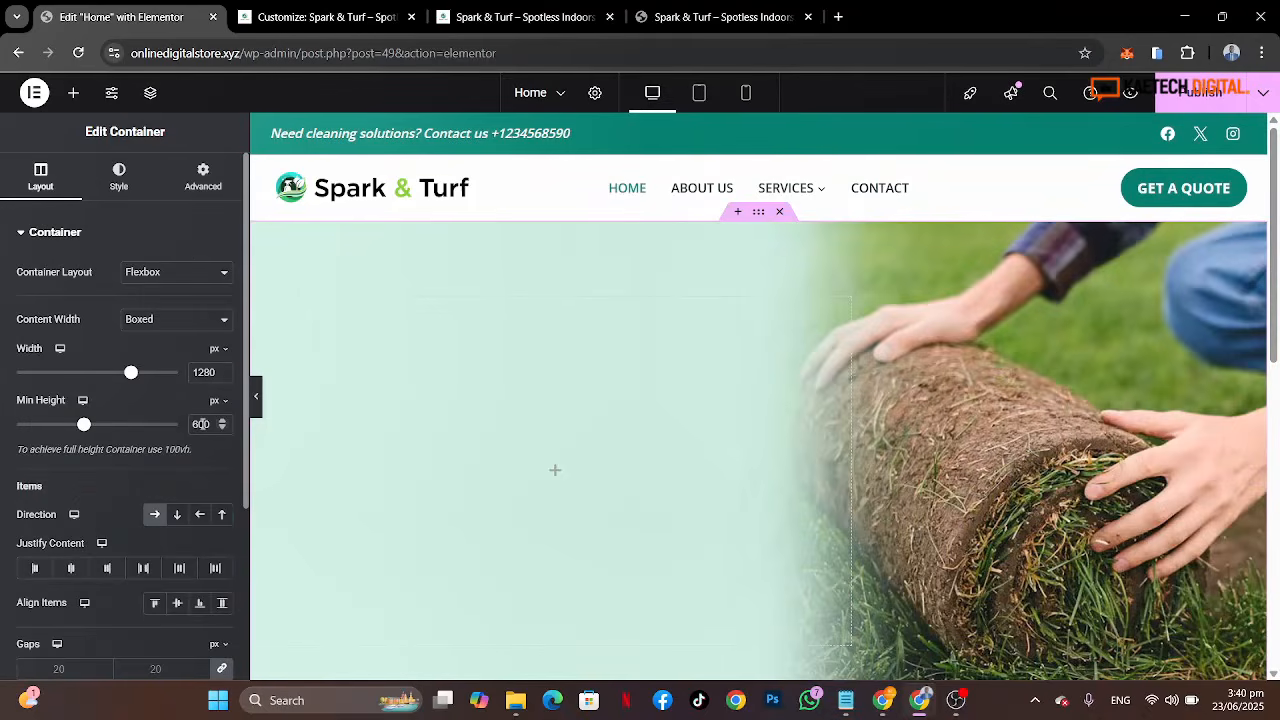
left_click(256, 408)
scroll(733, 422, "down", 3)
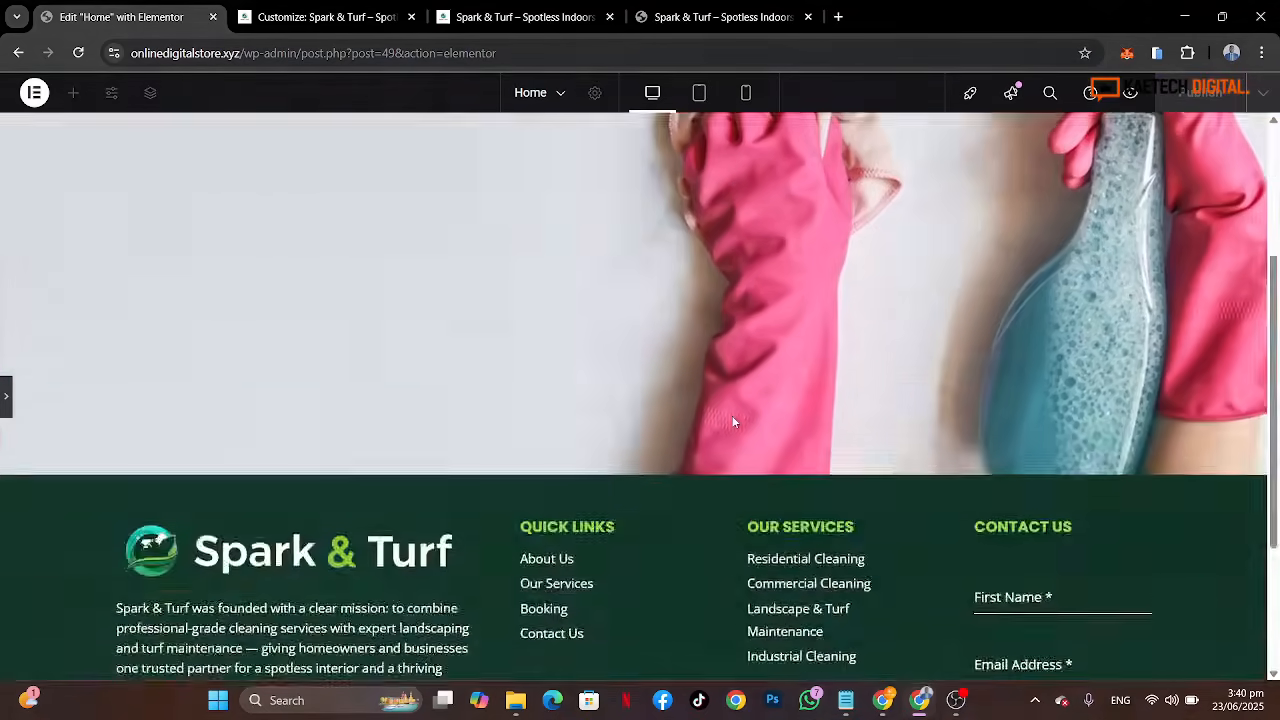
scroll(733, 422, "up", 3)
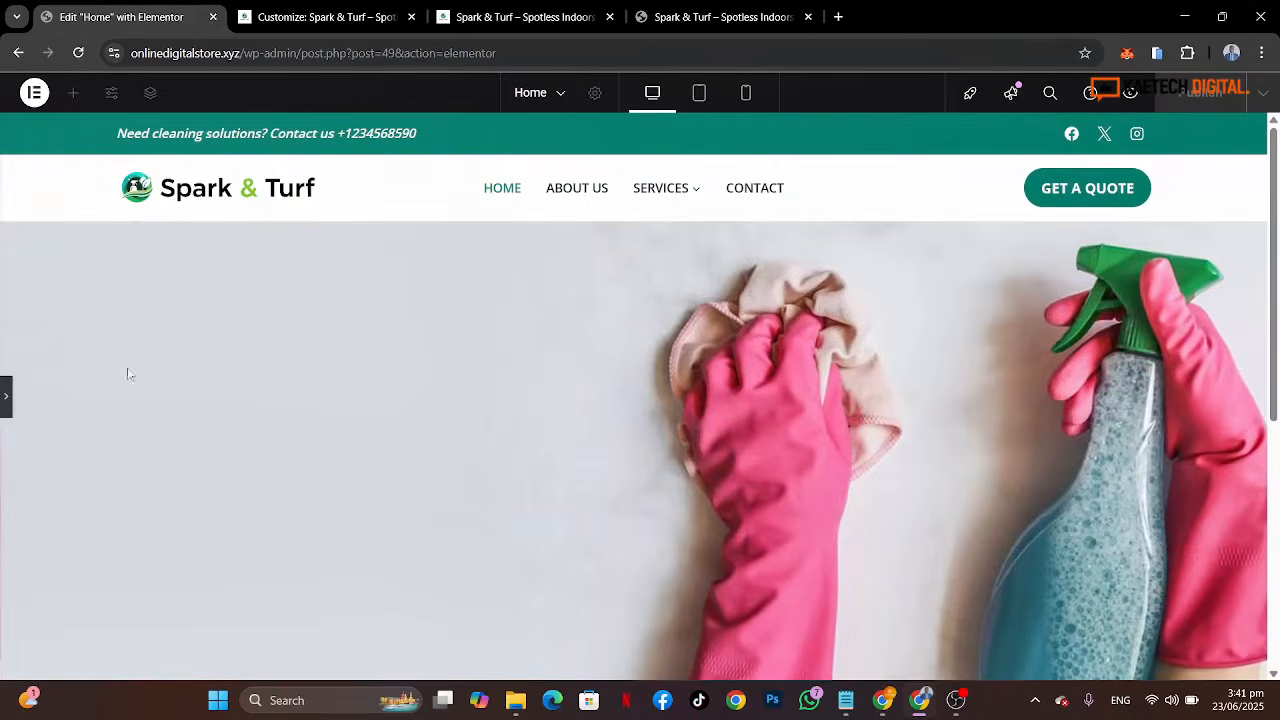
left_click(4, 397)
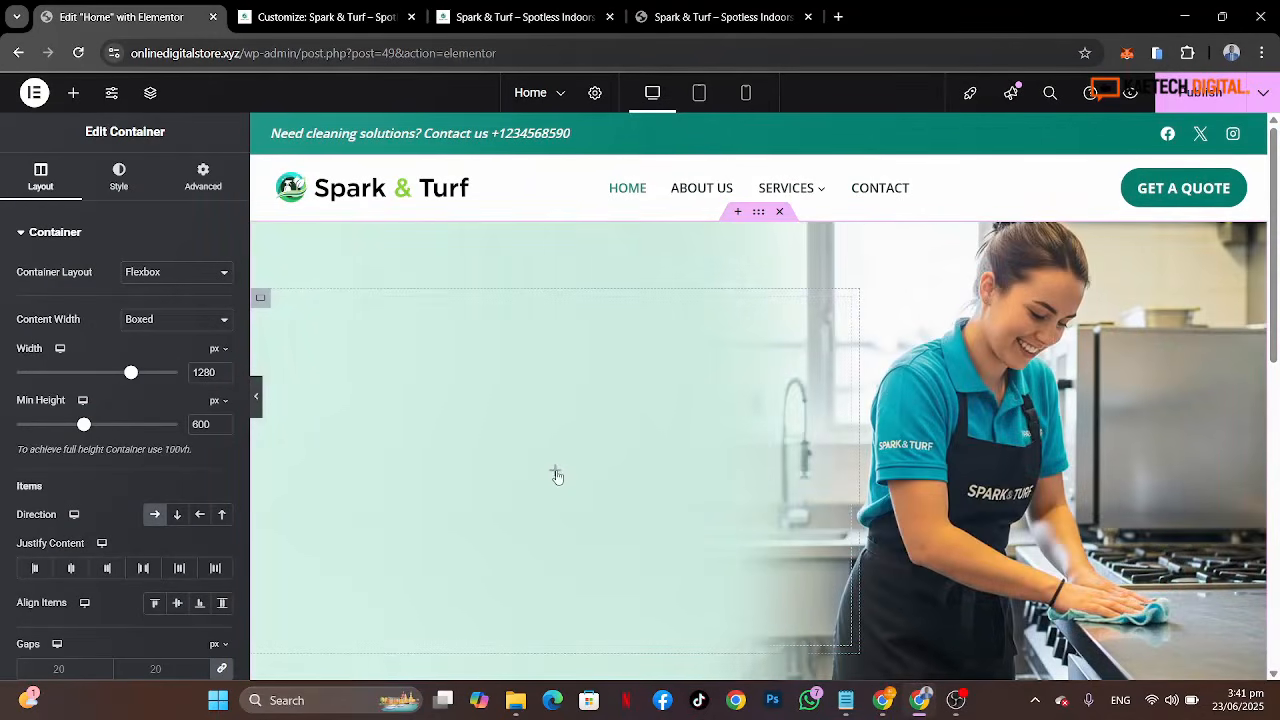
Step: Copy the 'Clean Spaces. Green Places.' heading text from the reference site tab
left_click(700, 16)
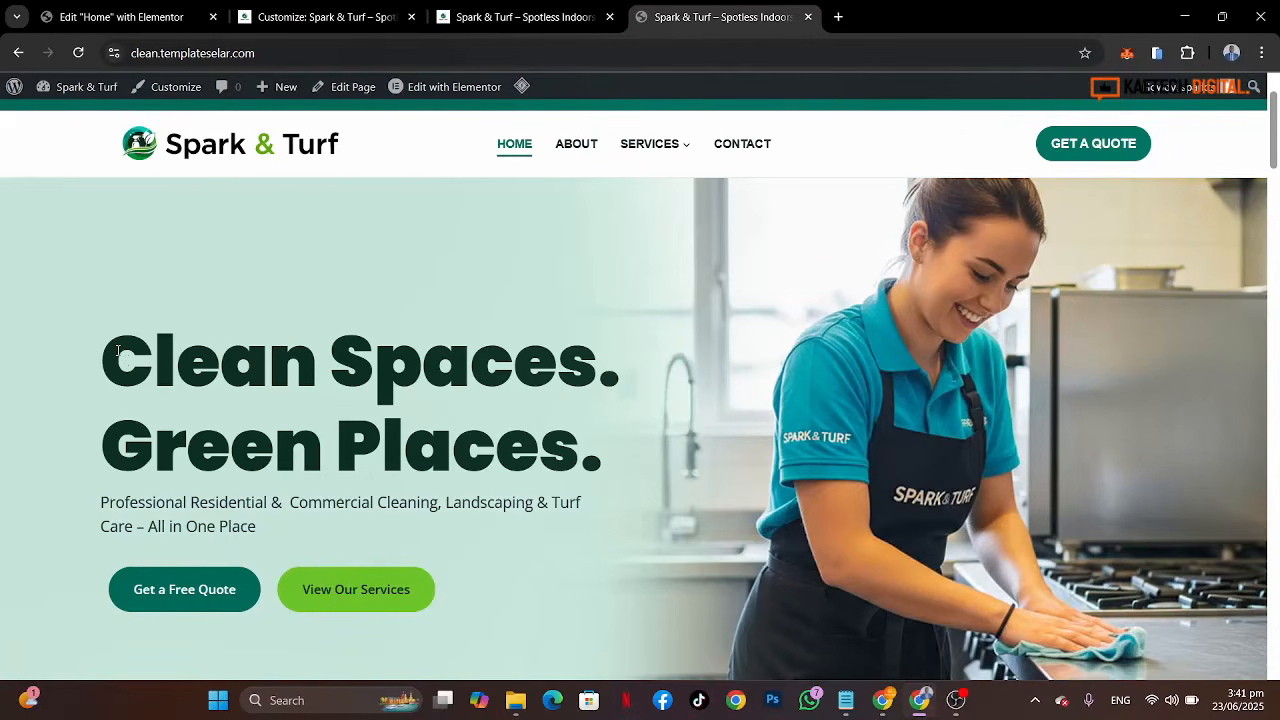
left_click_drag(117, 350, 670, 458)
key("ctrl+c")
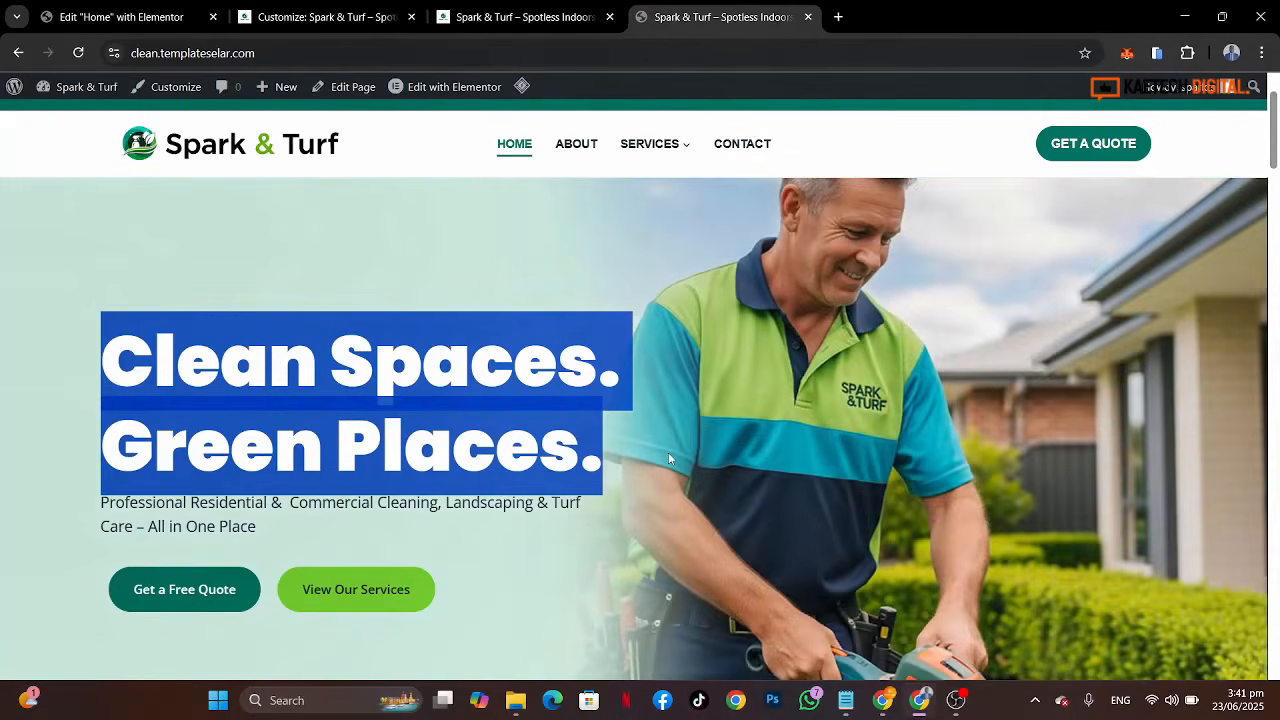
left_click(125, 16)
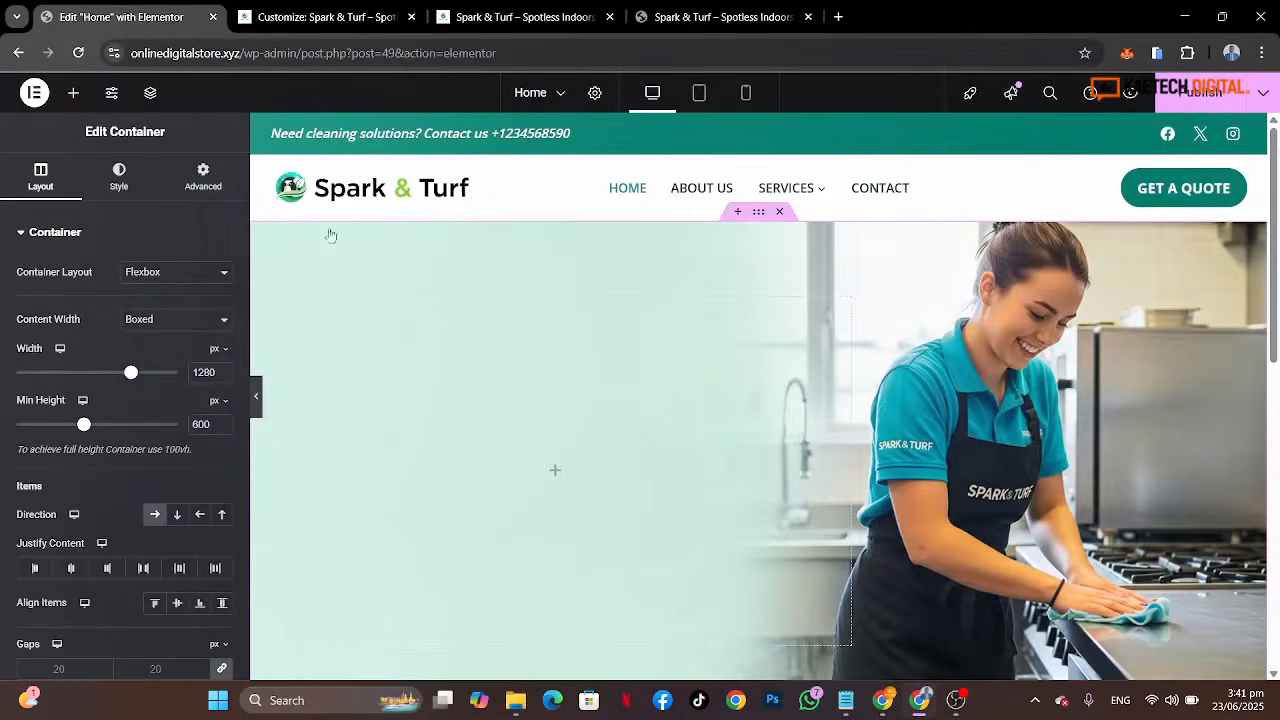
Step: Add a Heading widget to the inner container and paste 'Clean Spaces. Green Places.' as its title
left_click(555, 471)
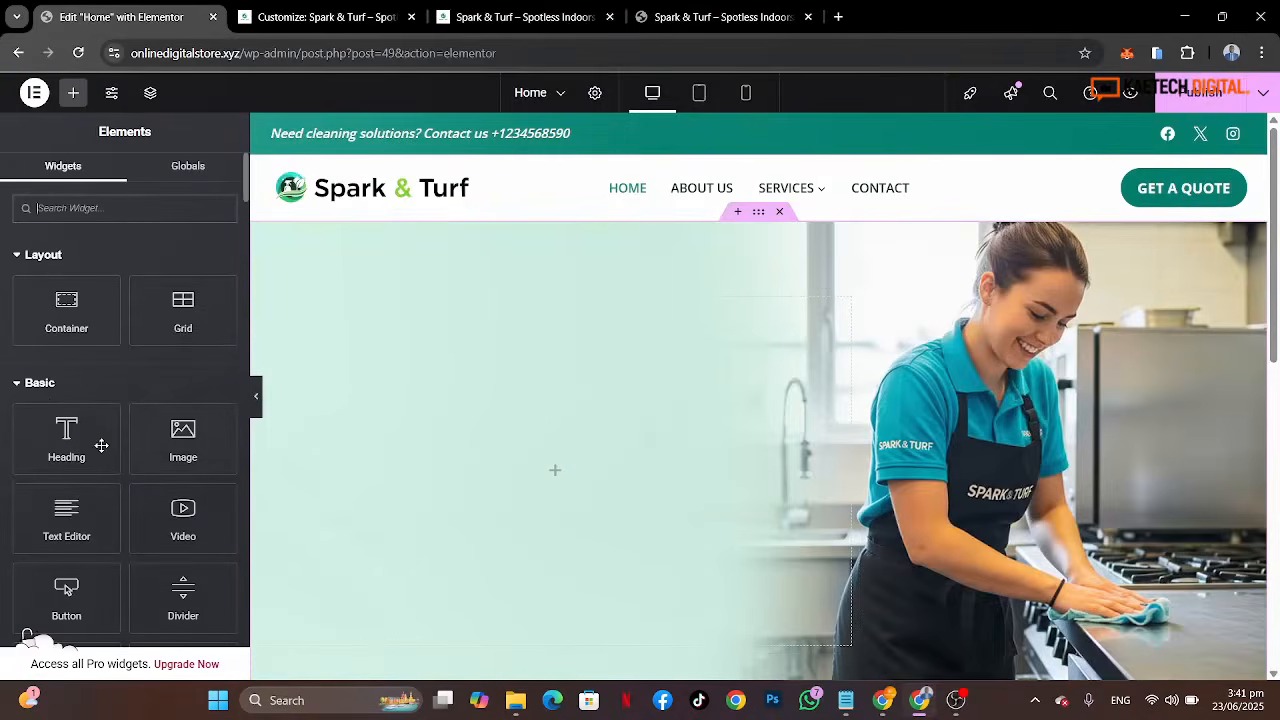
left_click_drag(63, 432, 435, 460)
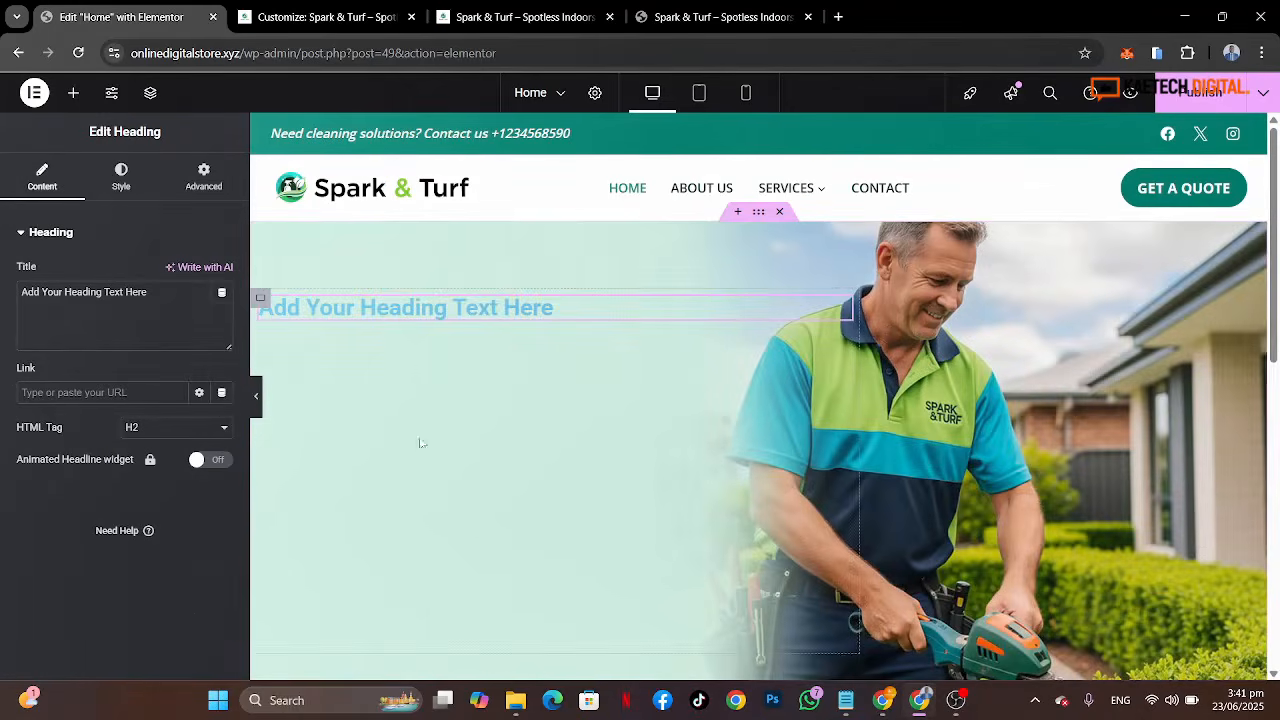
triple_click(165, 292)
key("ctrl+v")
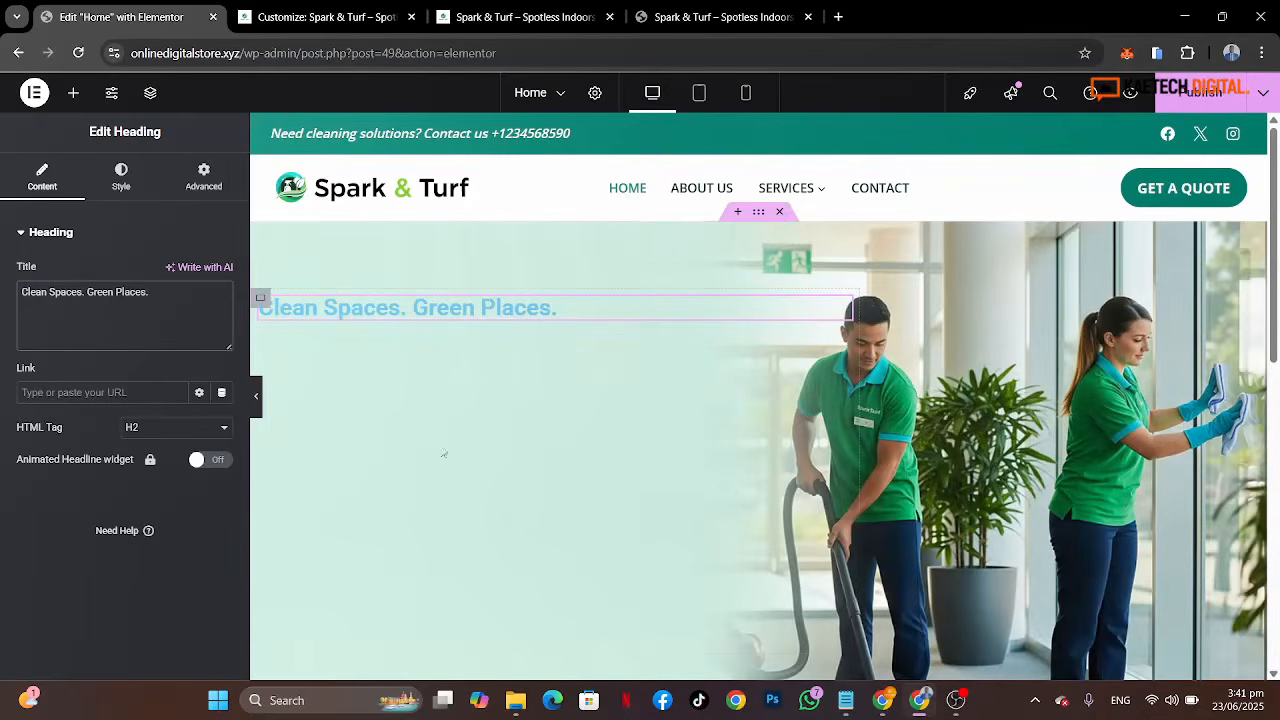
Step: Set the inner container's width to 55%
left_click(261, 299)
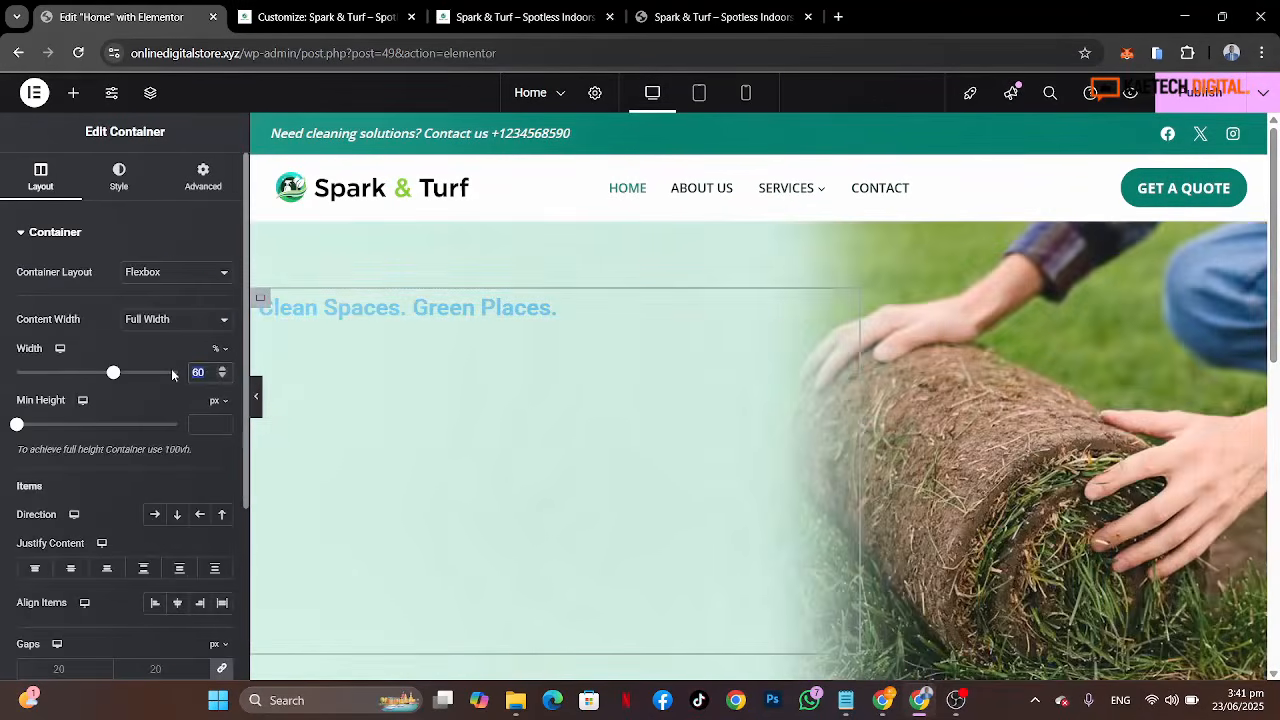
type("55")
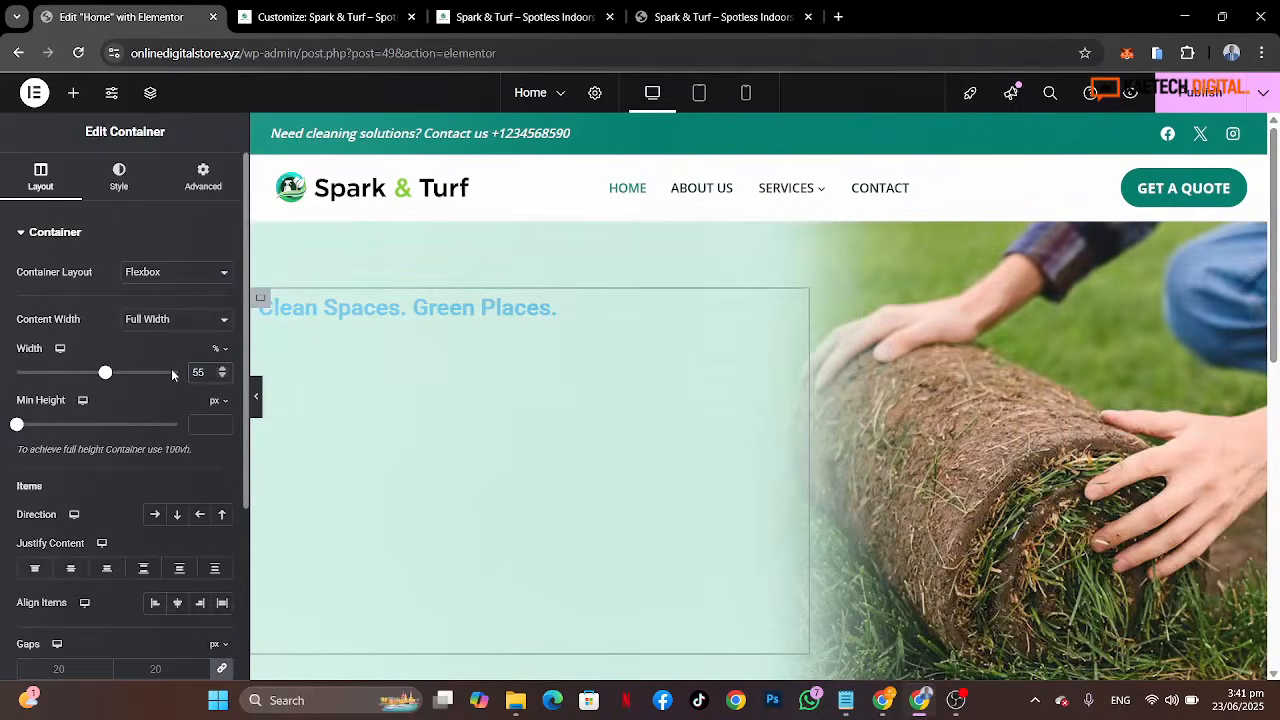
Step: Style the hero heading with Poppins typography at 85 px and the Strongest text global colour
left_click(348, 313)
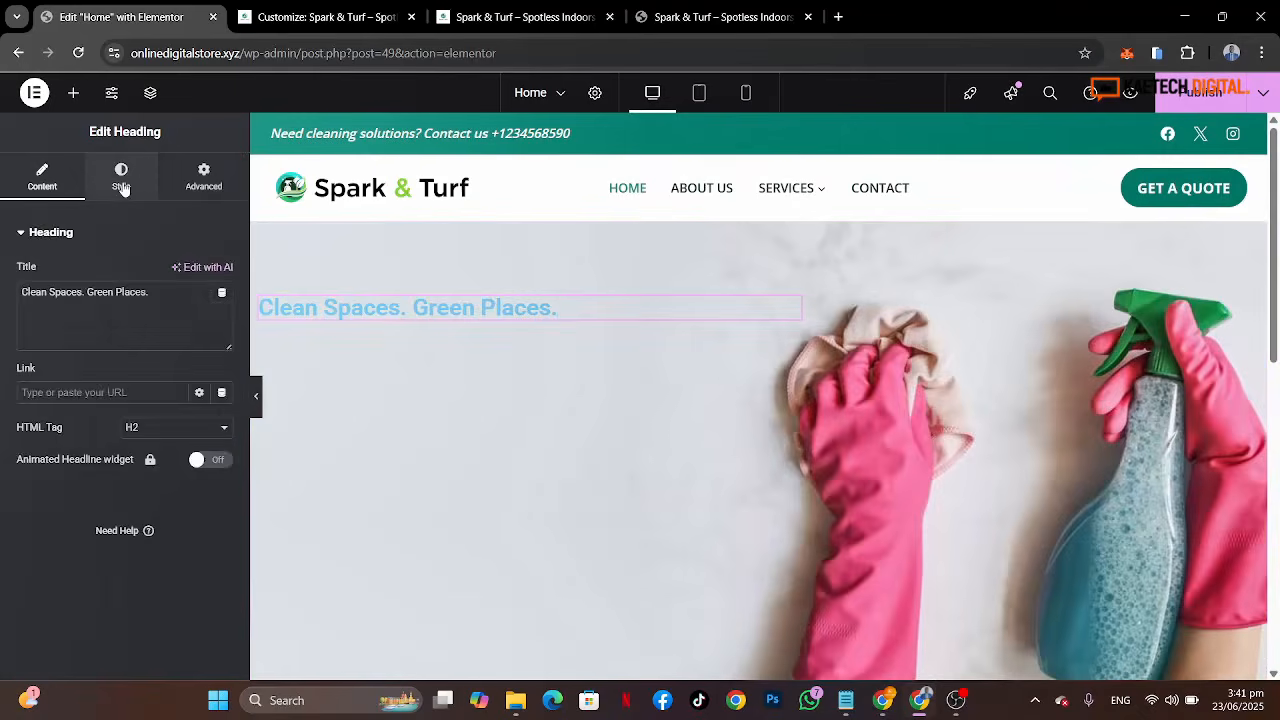
left_click(121, 180)
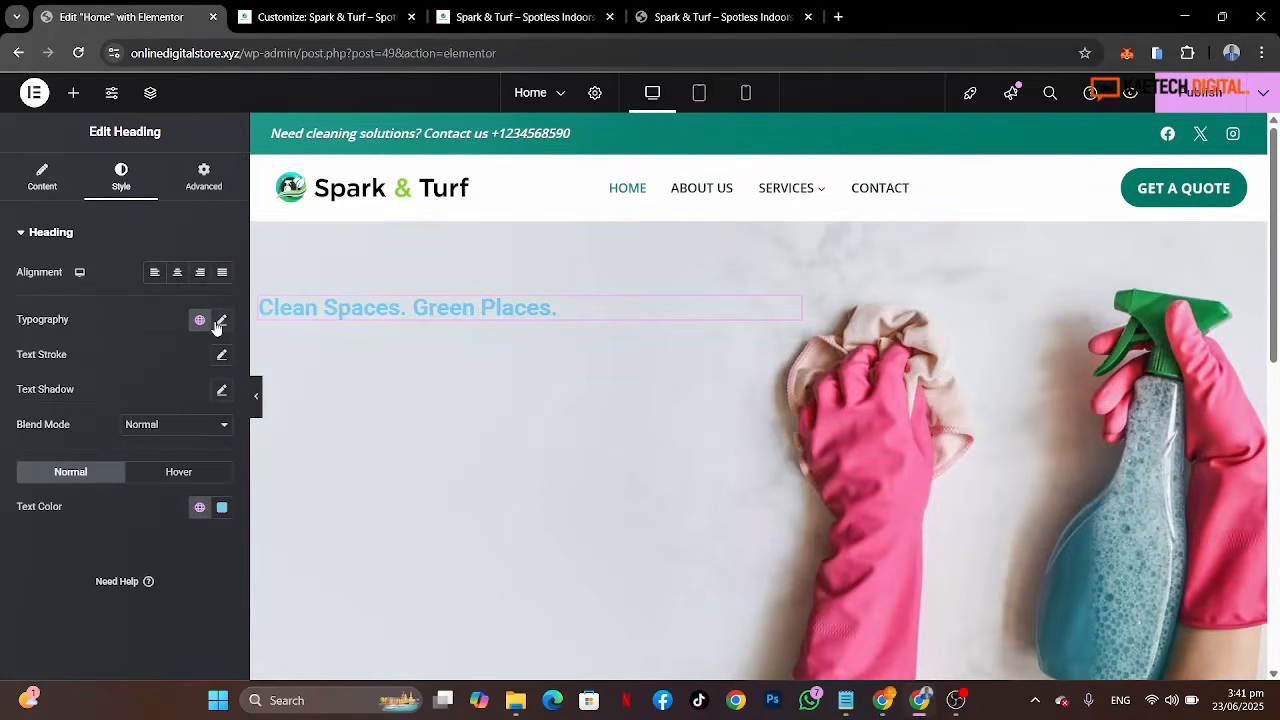
left_click(217, 322)
left_click(172, 398)
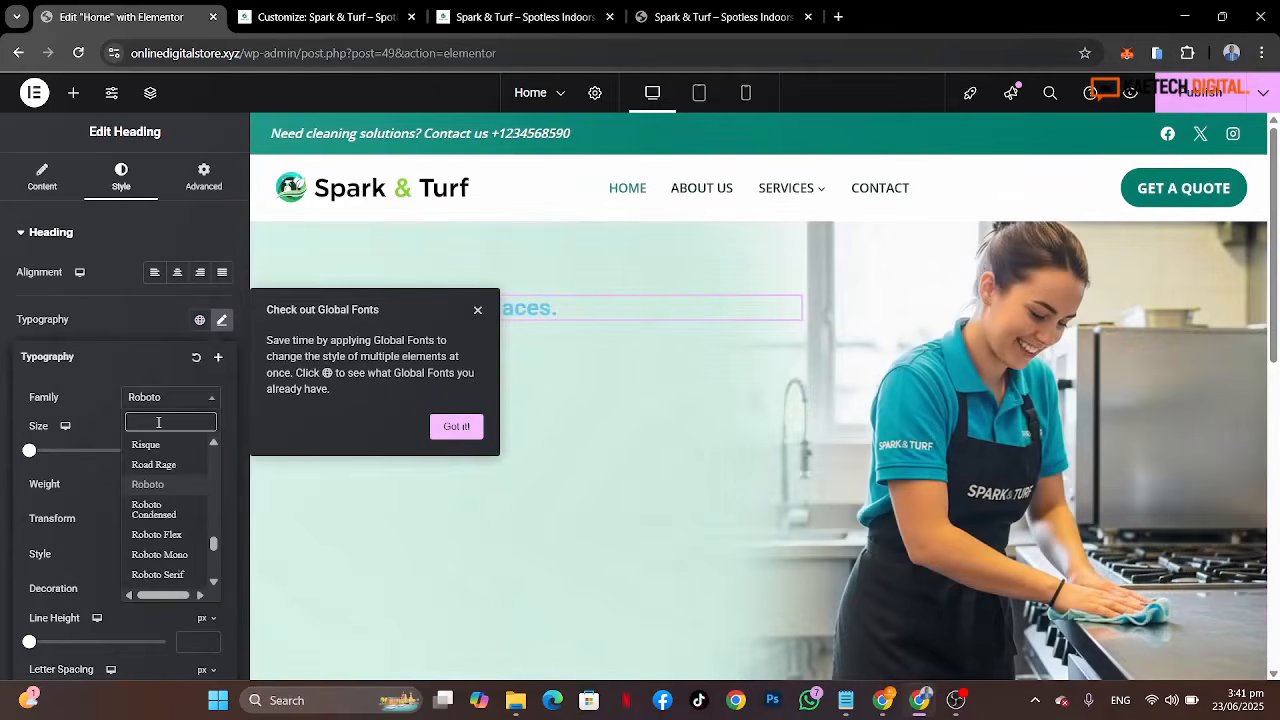
type("poppi")
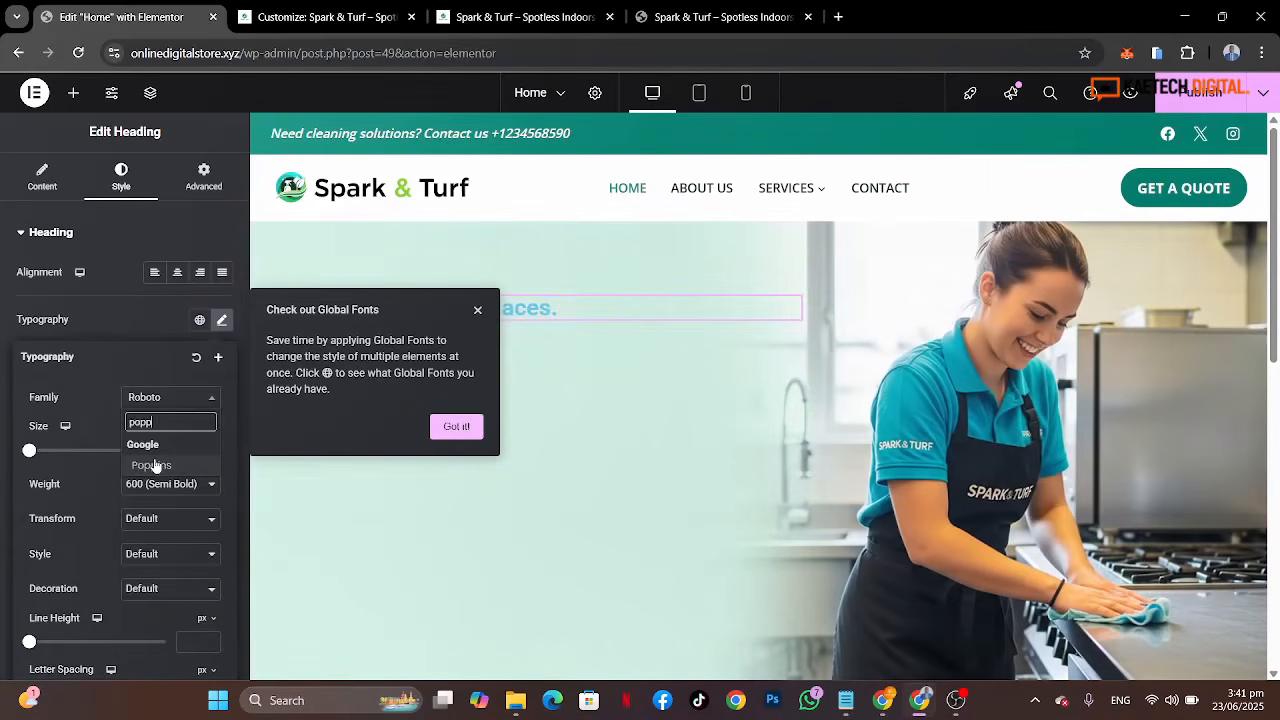
left_click(152, 465)
left_click(456, 427)
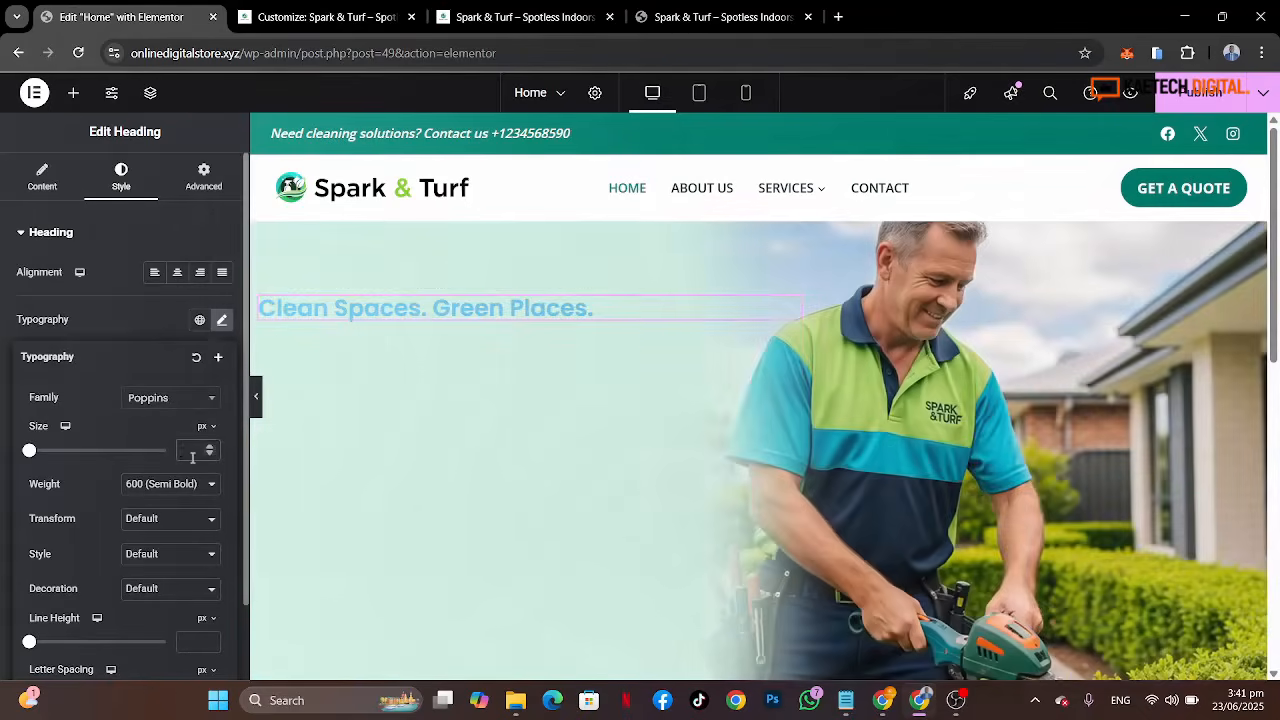
type("85")
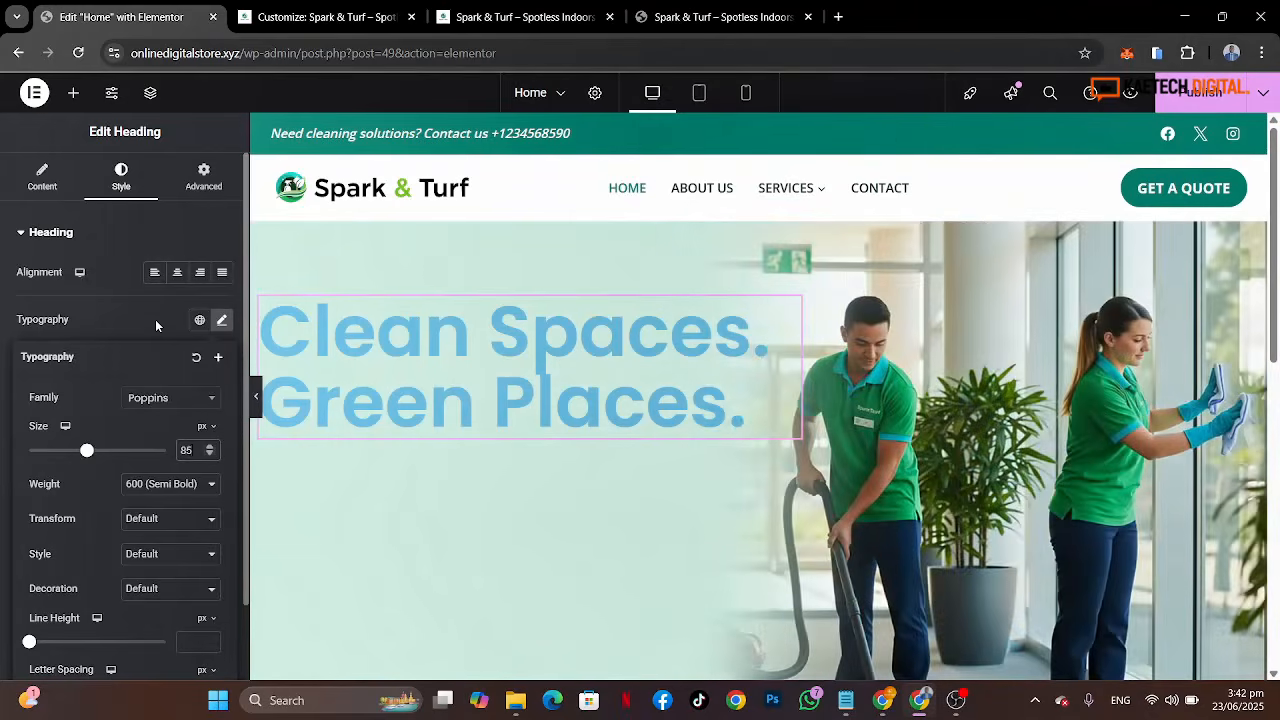
left_click(155, 319)
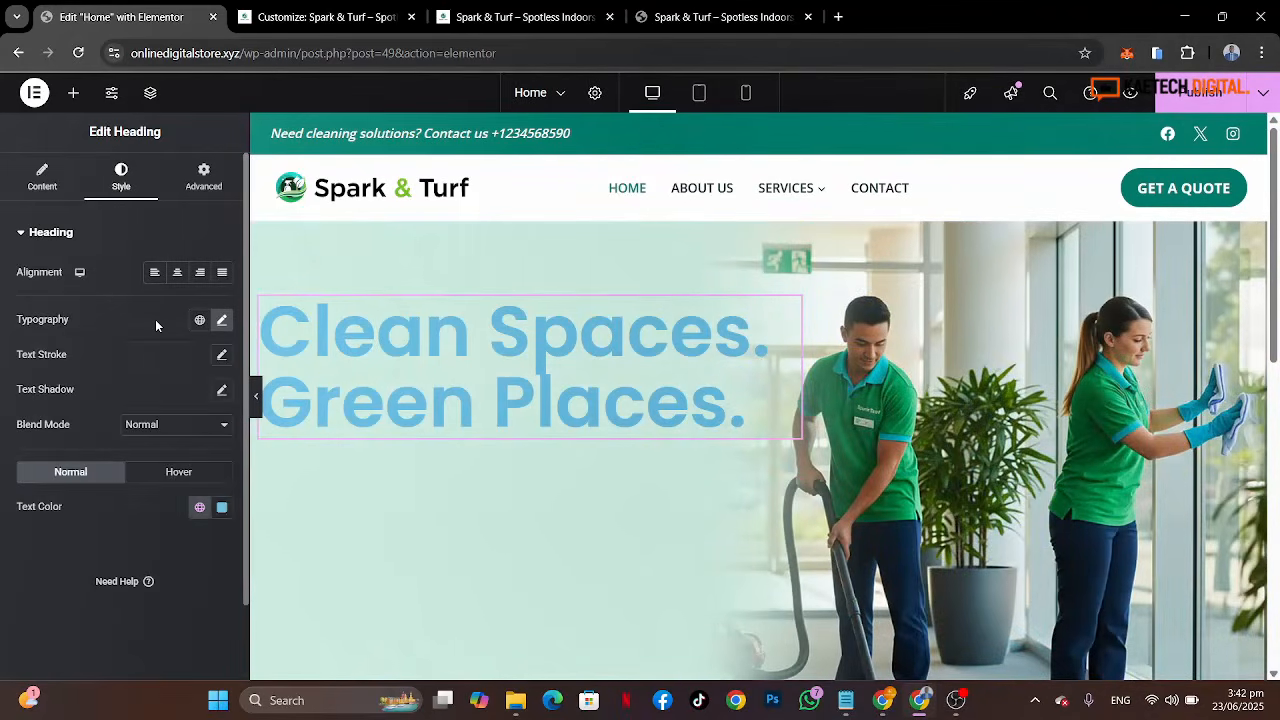
left_click(200, 508)
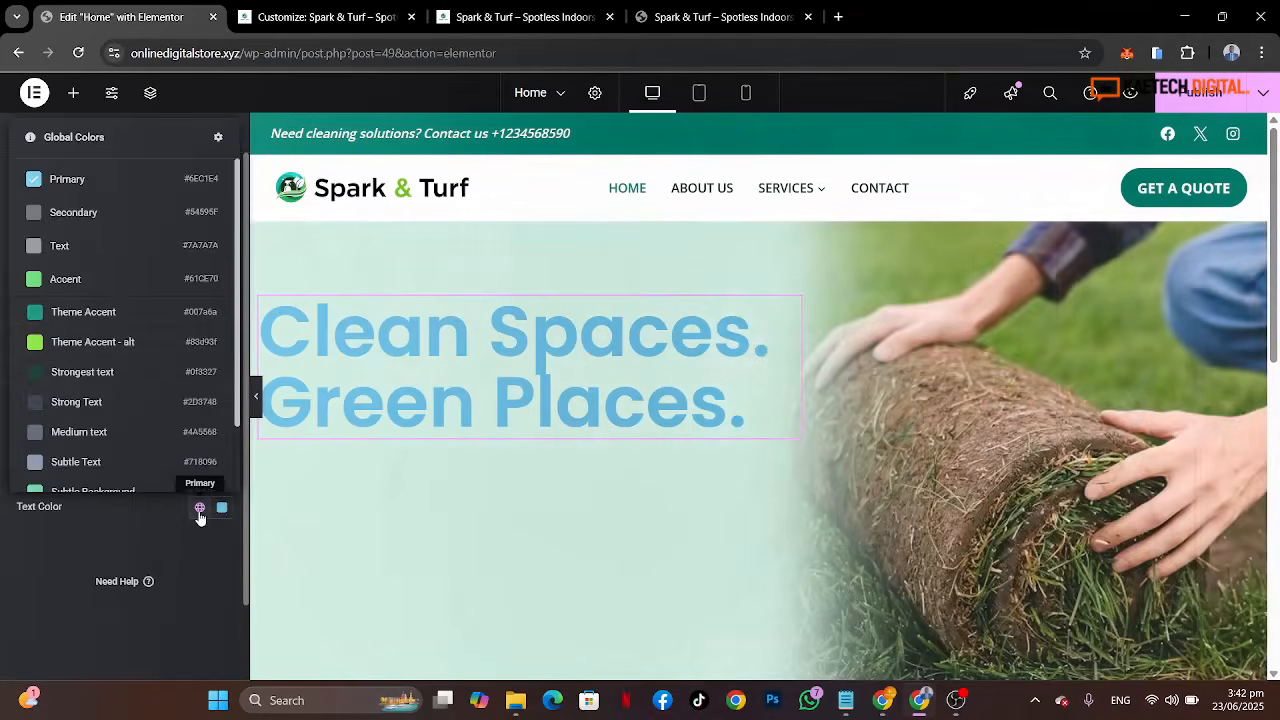
left_click(70, 383)
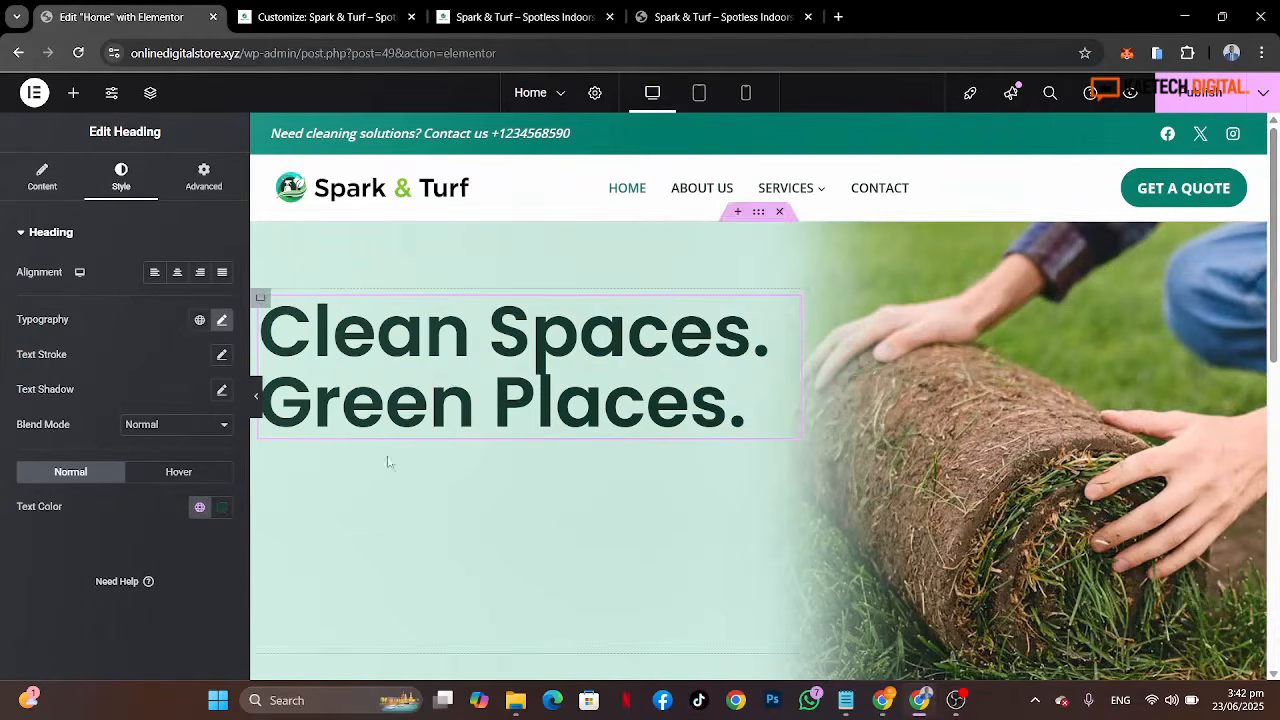
Step: Set the heading's line height to 1.3 em
left_click(222, 318)
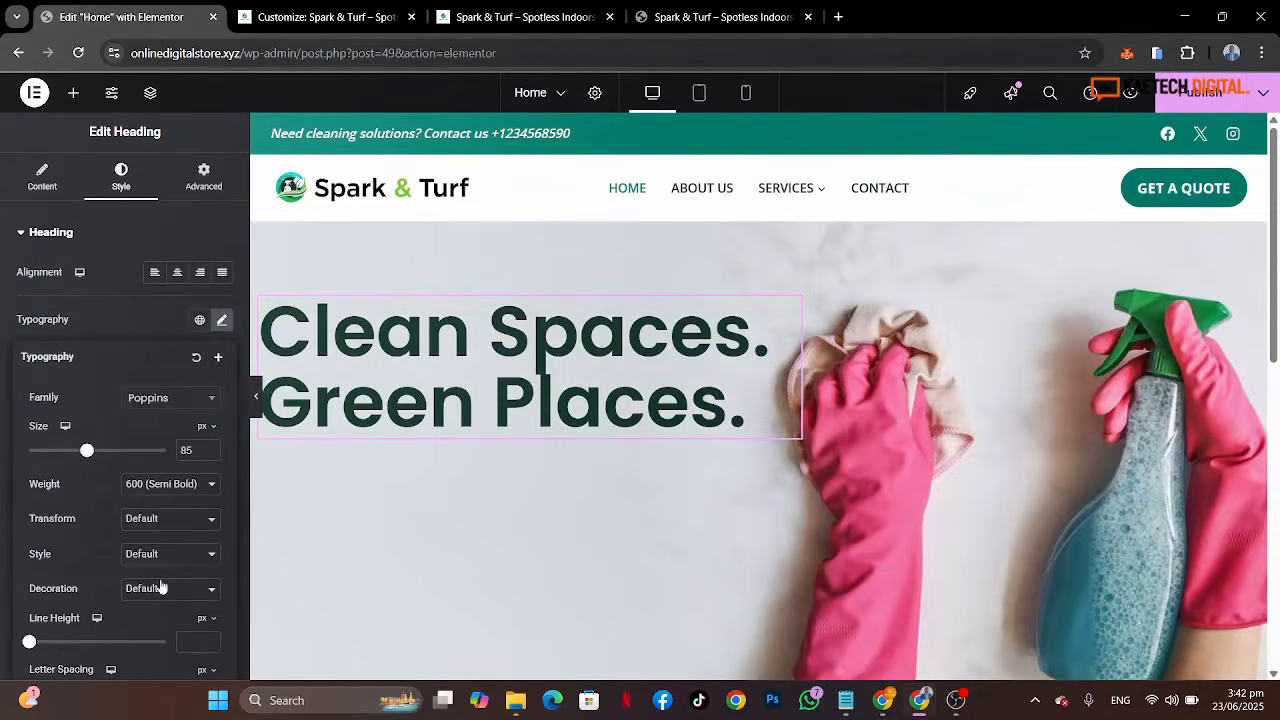
scroll(160, 585, "down", 1)
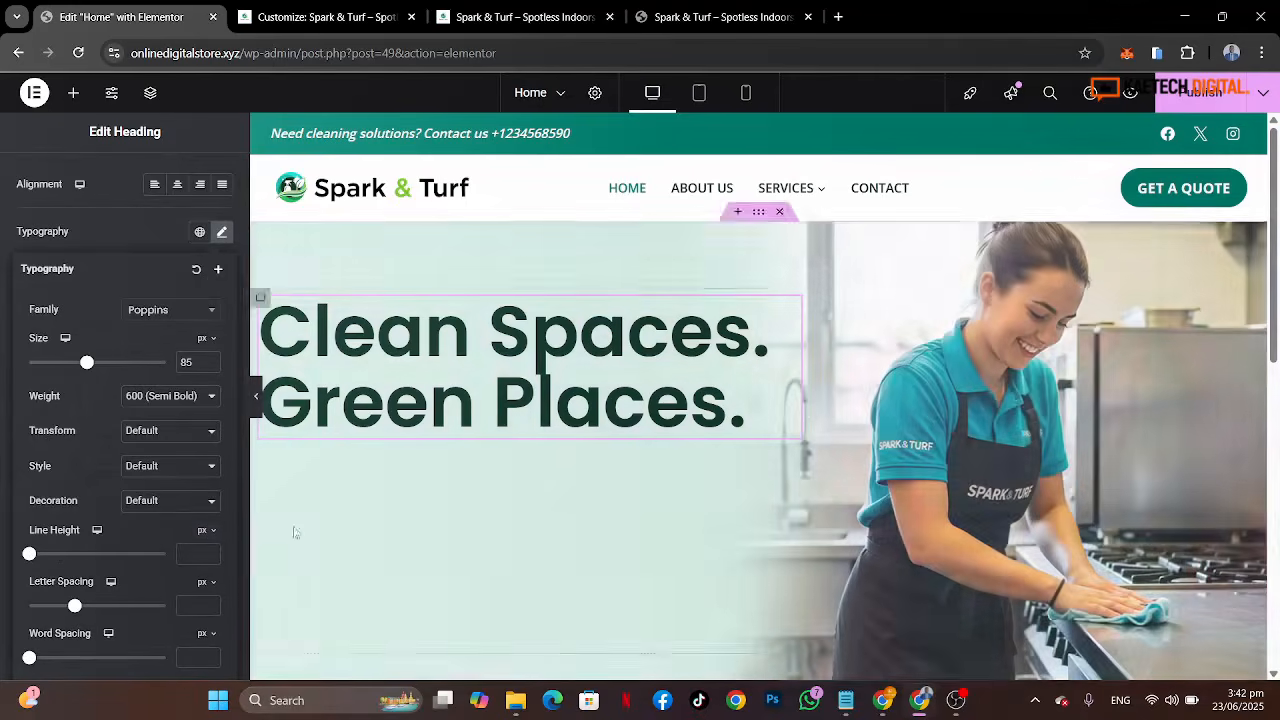
left_click(204, 532)
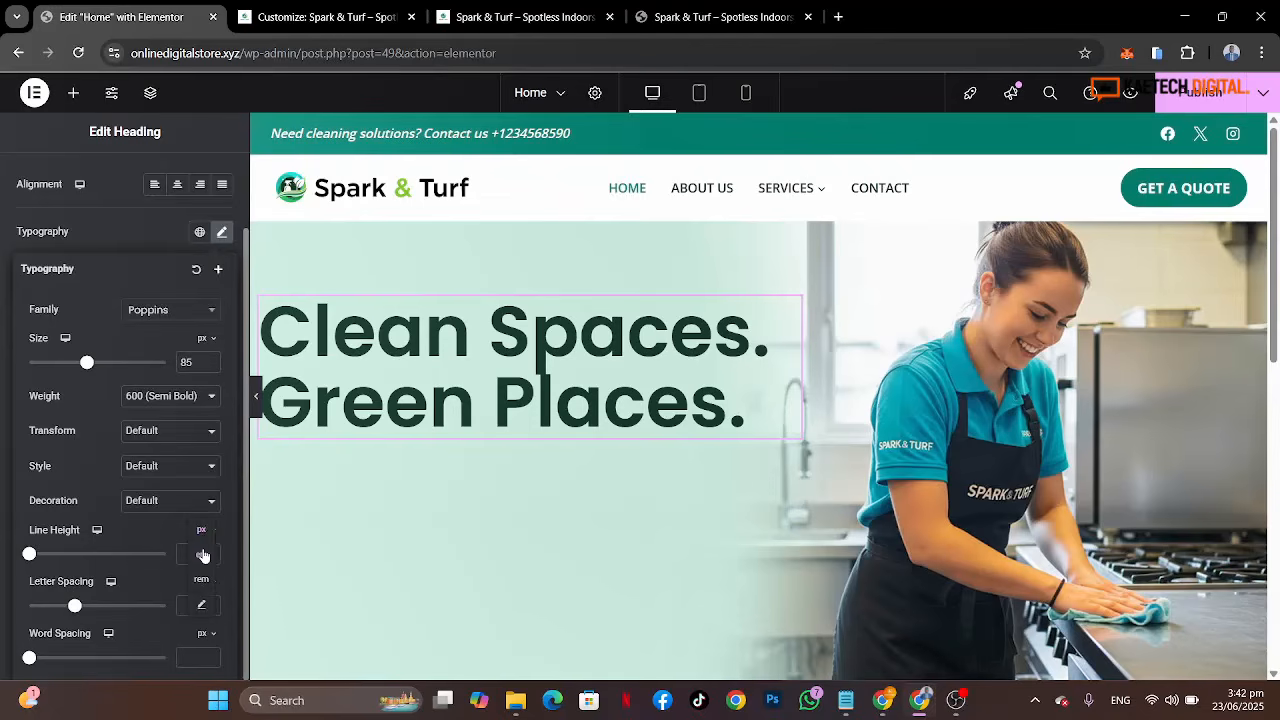
left_click(203, 555)
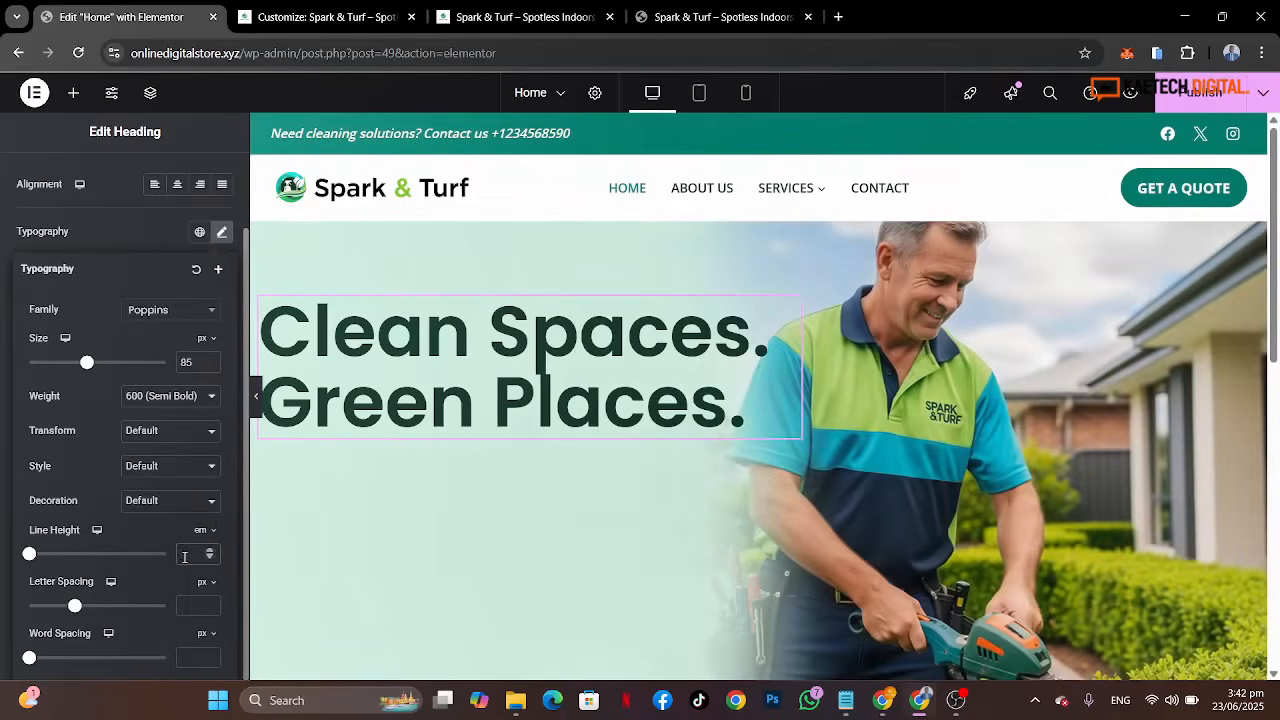
left_click(185, 555)
type("1.3")
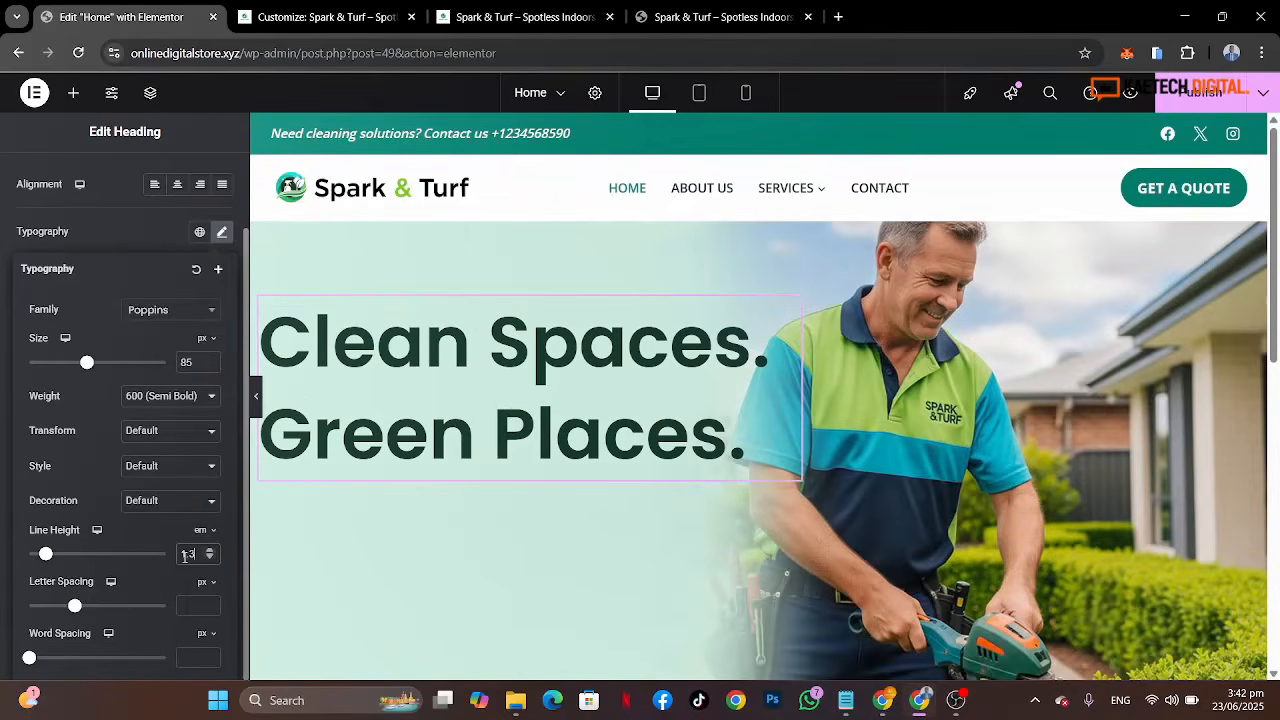
left_click(2, 477)
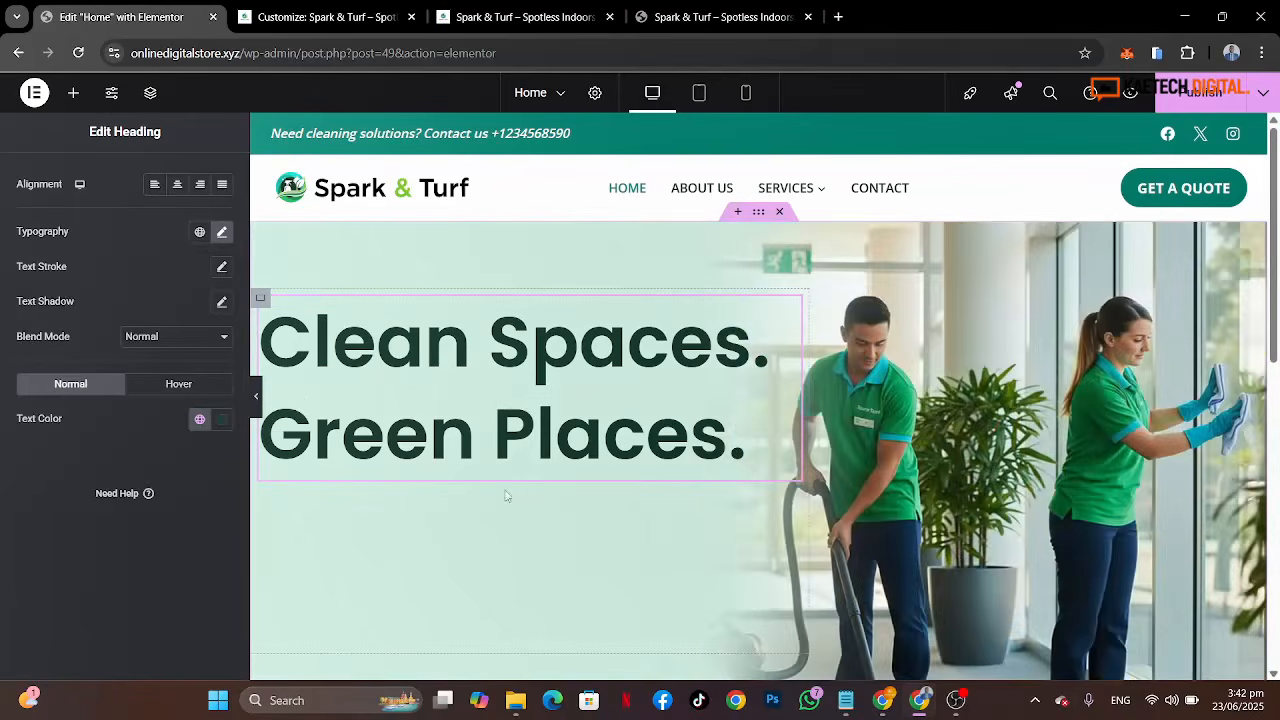
Step: Copy the 'Professional Residential & Commercial Cleaning, Landscaping & Turf Care – All in One Place' subtitle from the reference site tab
scroll(522, 534, "down", 2)
scroll(522, 534, "up", 1)
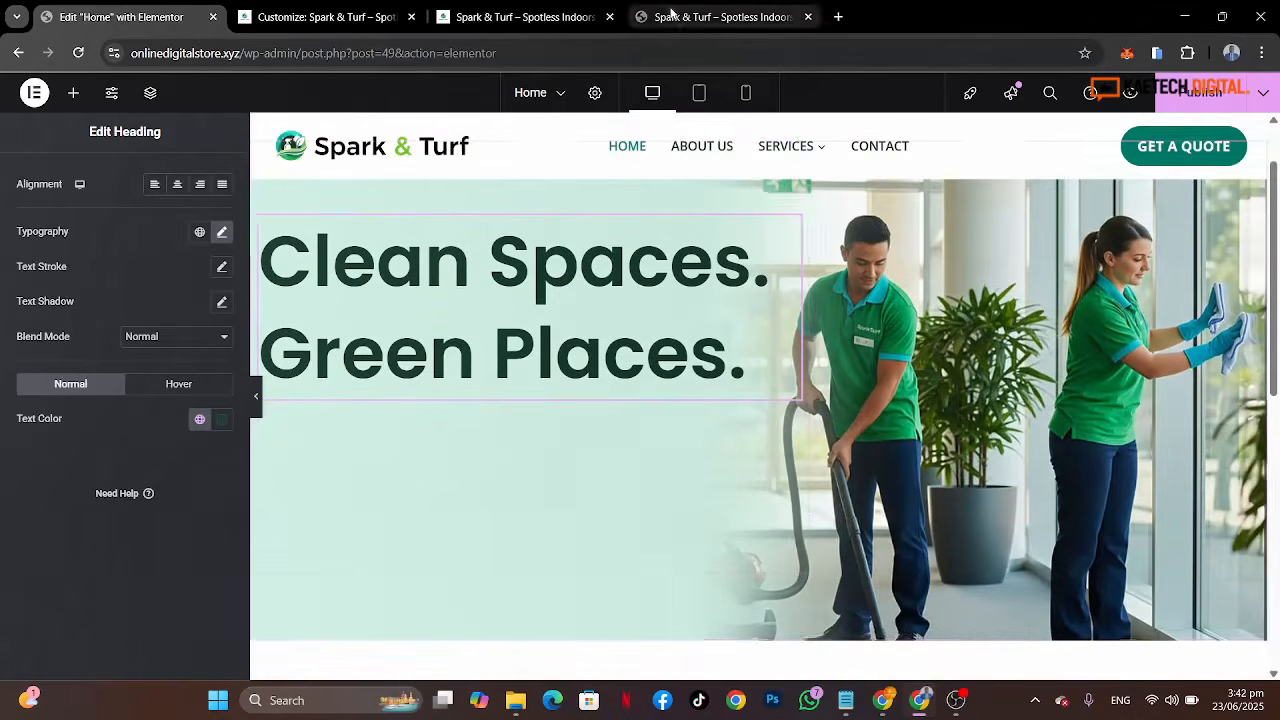
left_click(671, 16)
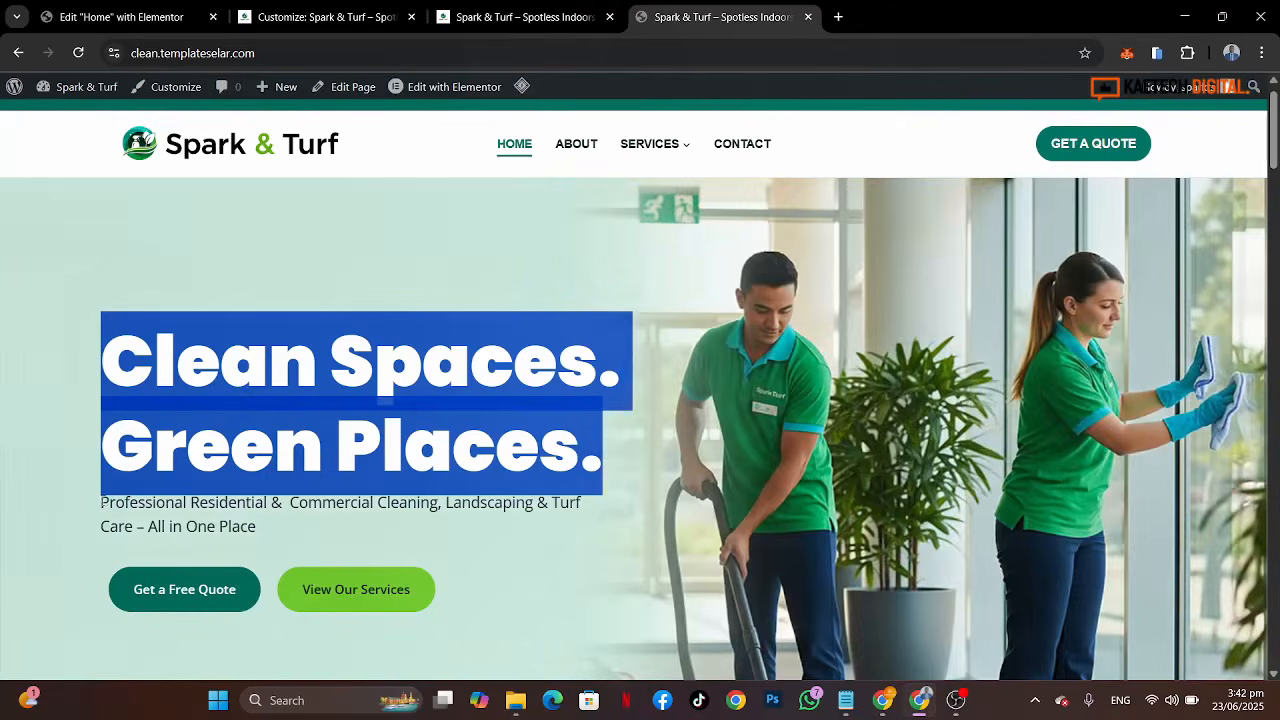
left_click(102, 505)
right_click(102, 505)
left_click(102, 503)
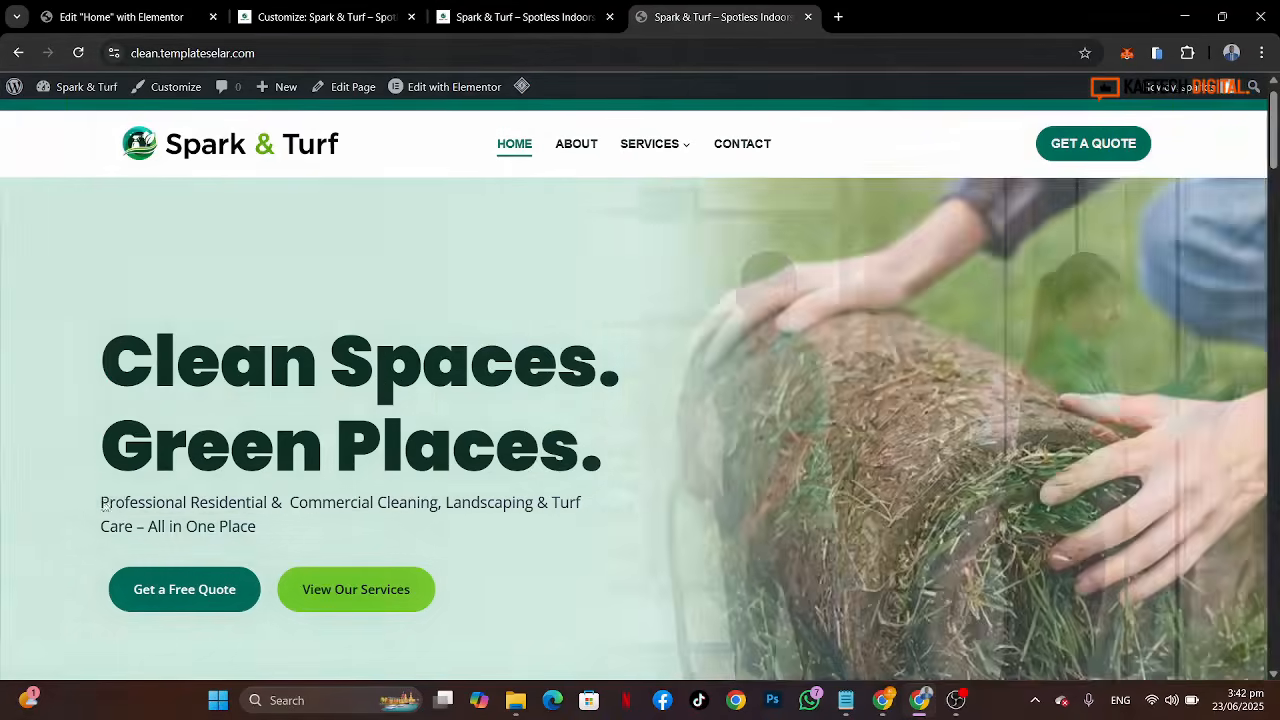
left_click_drag(102, 502, 282, 526)
key("ctrl+c")
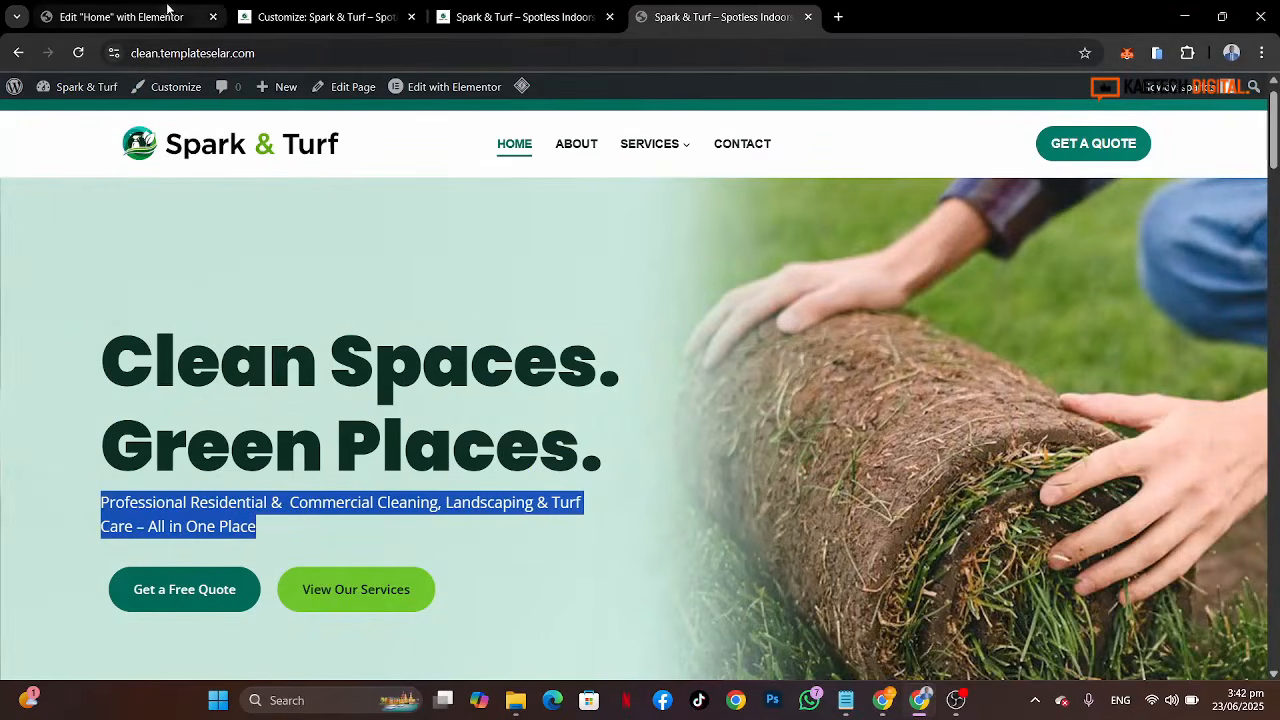
left_click(120, 17)
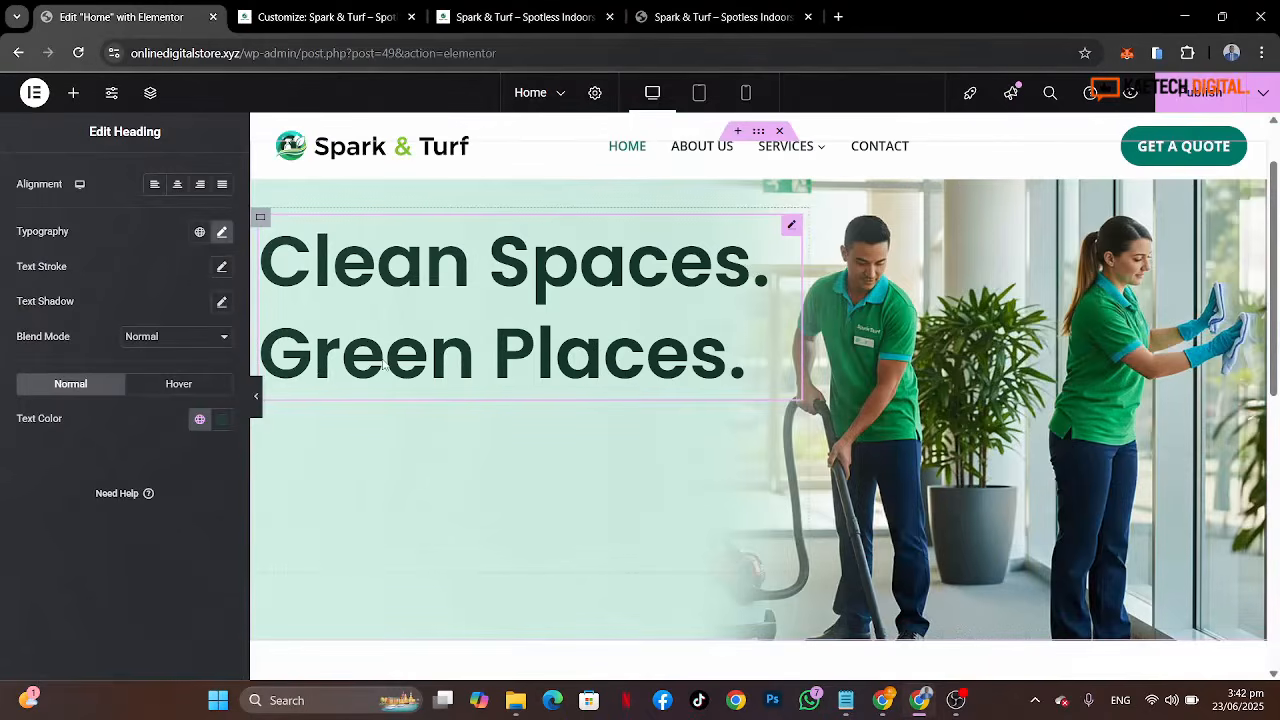
Step: Add a Text Editor widget below the heading and replace its placeholder with the pasted subtitle text
left_click(72, 92)
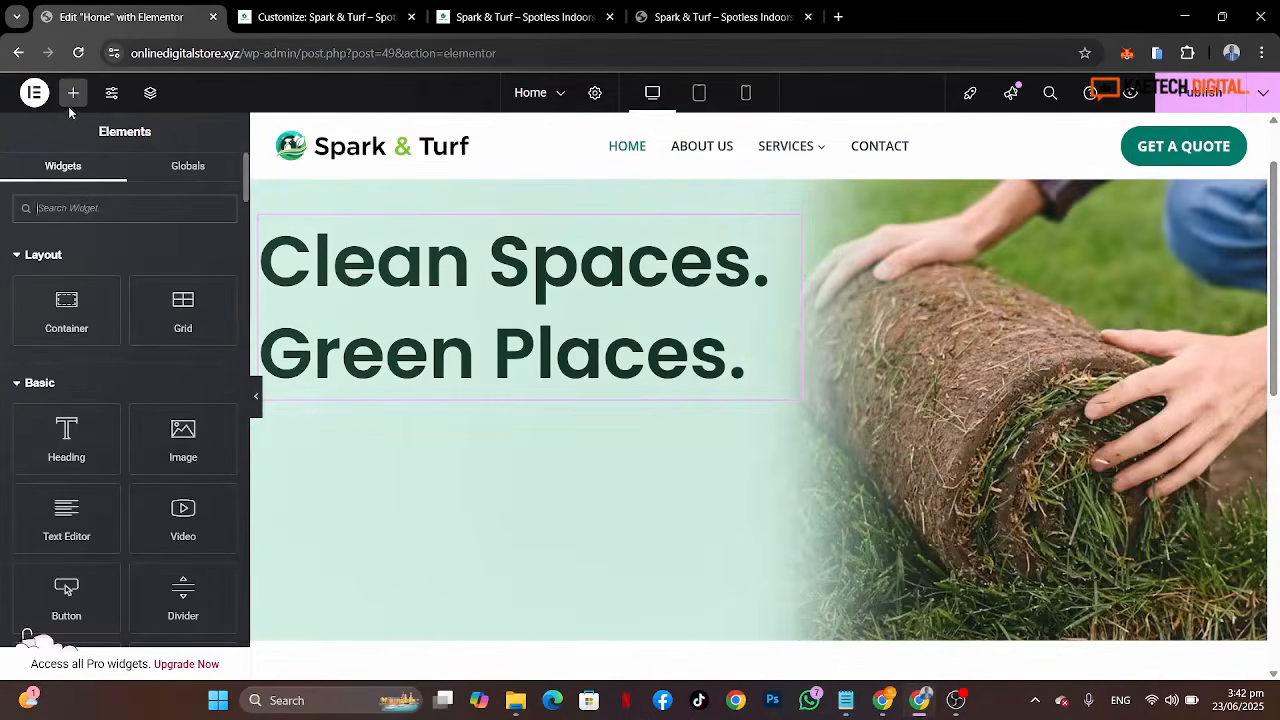
left_click_drag(66, 520, 349, 388)
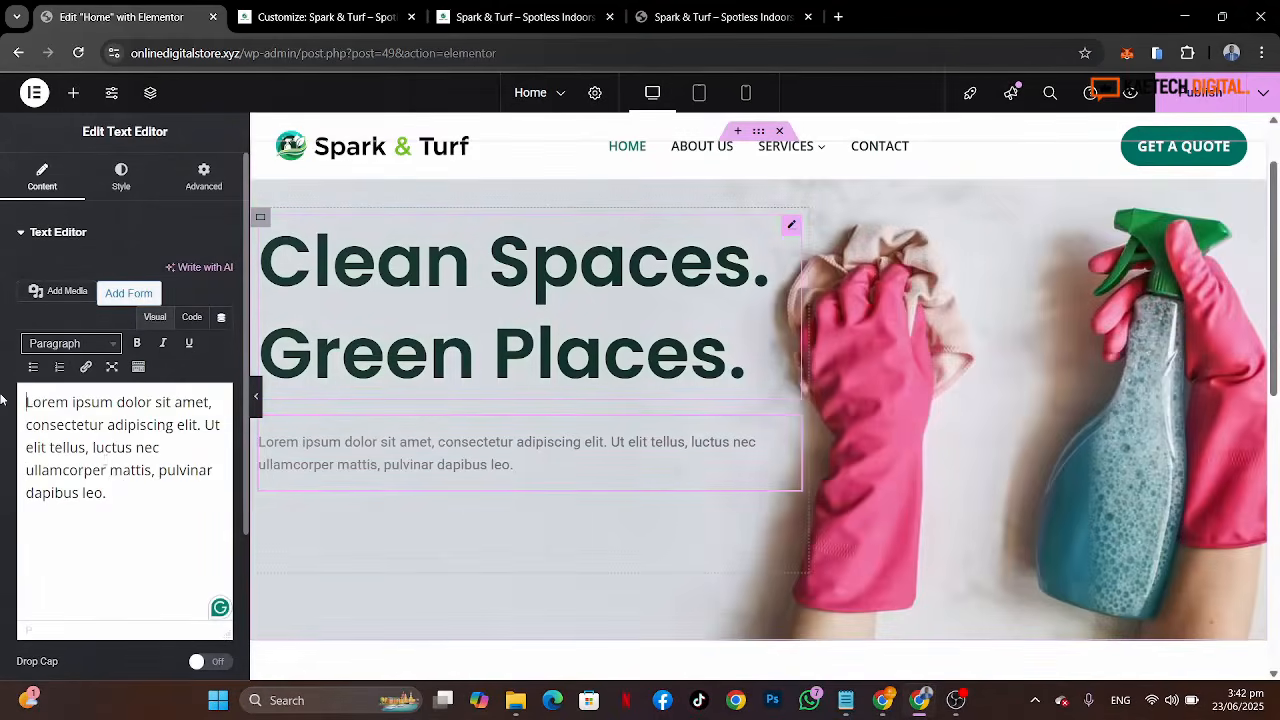
key("ctrl+a")
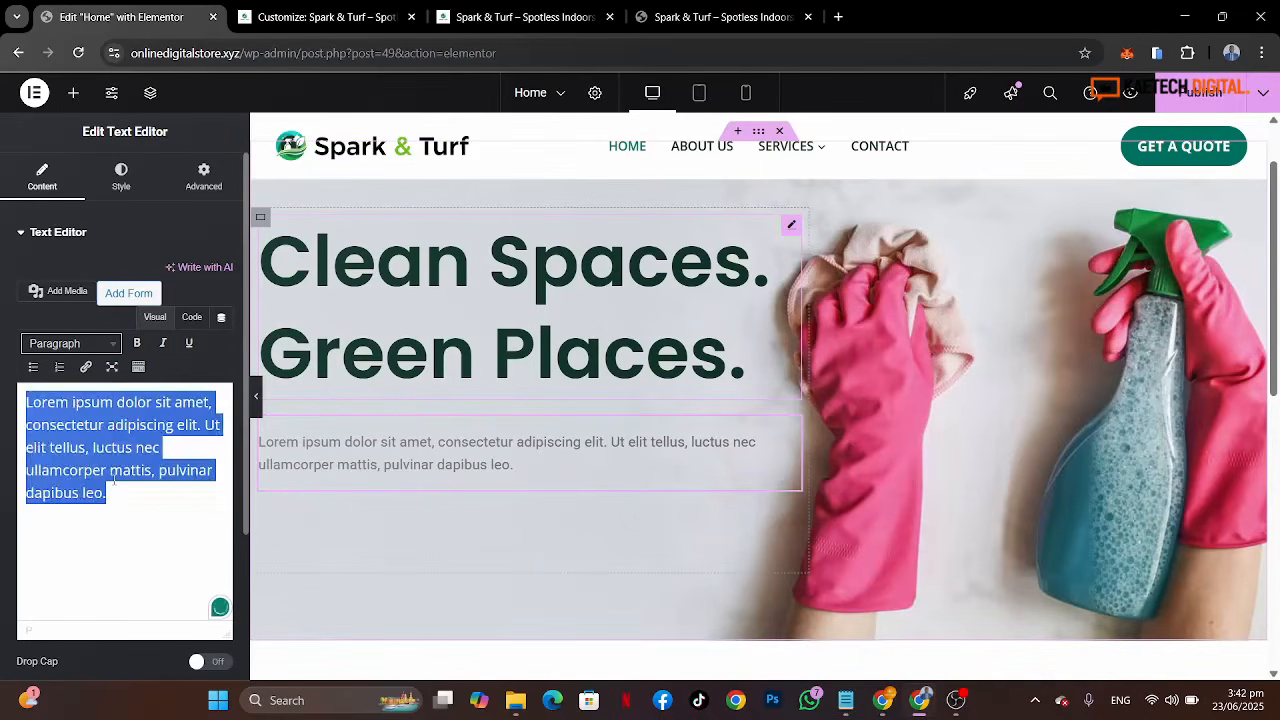
key("ctrl+v")
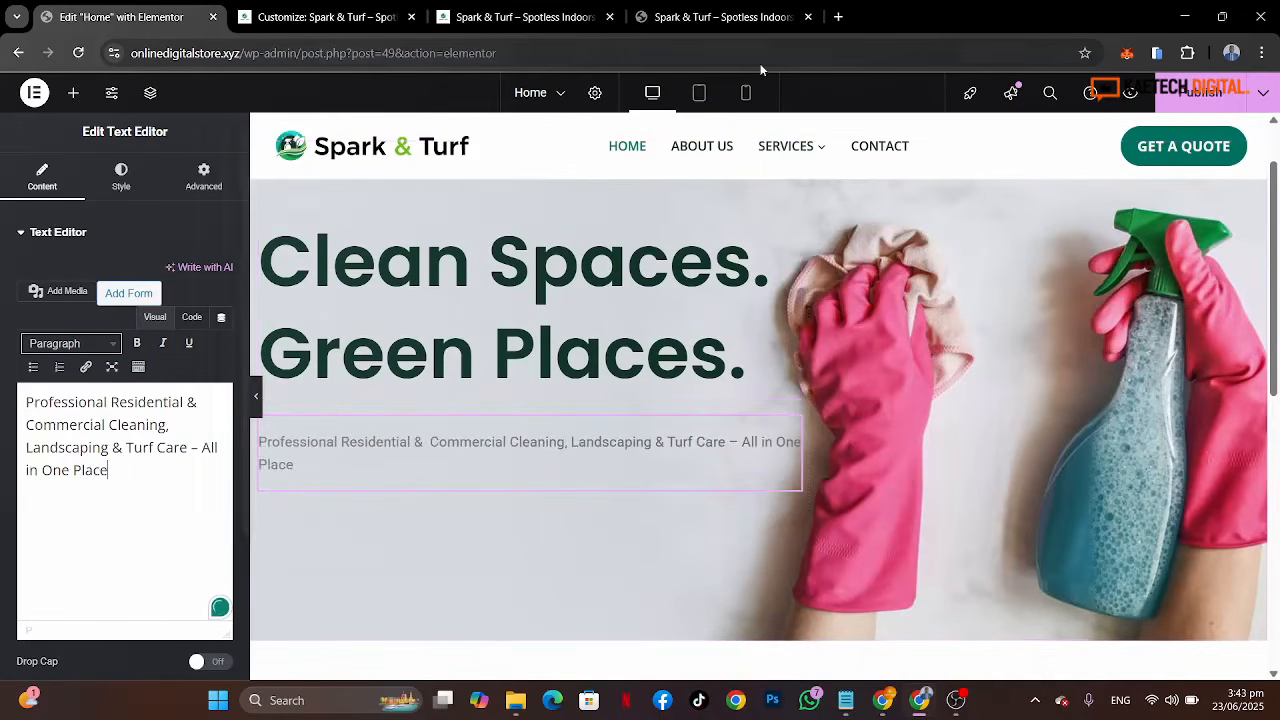
Step: Compare with the reference site, then set the subtitle's typography to Open Sans at 18 px
left_click(741, 22)
left_click(360, 393)
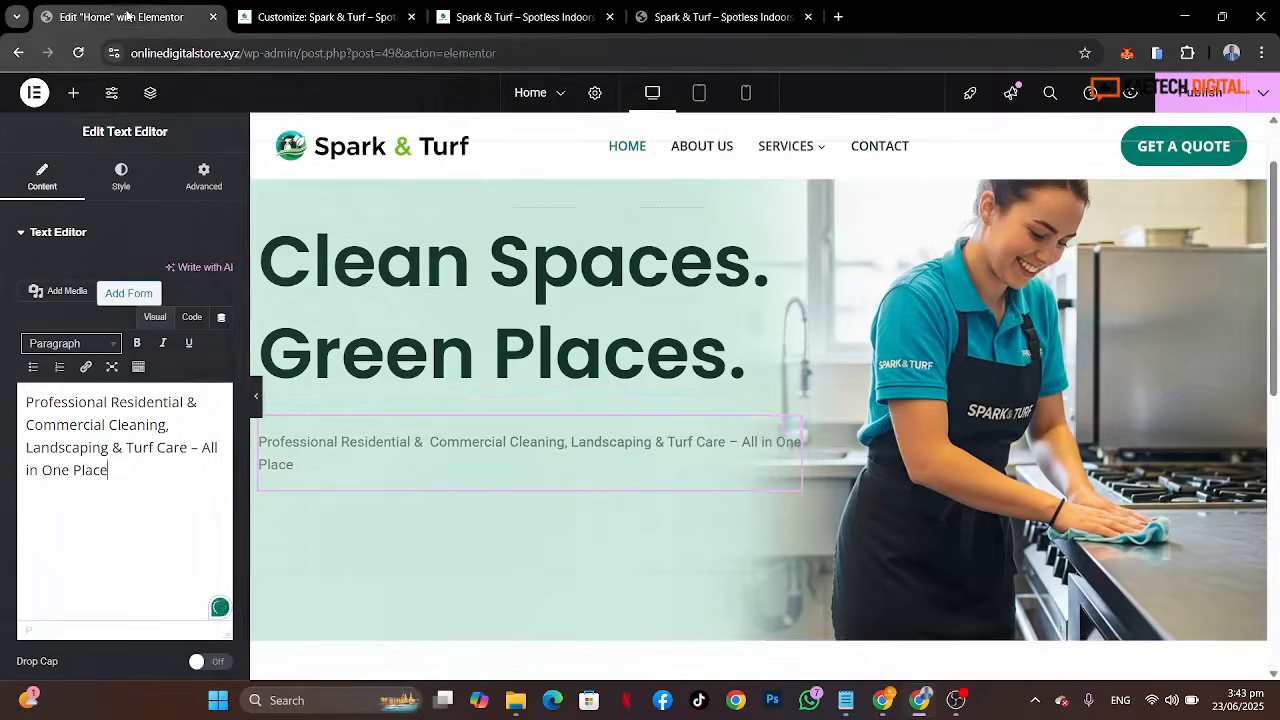
left_click(132, 18)
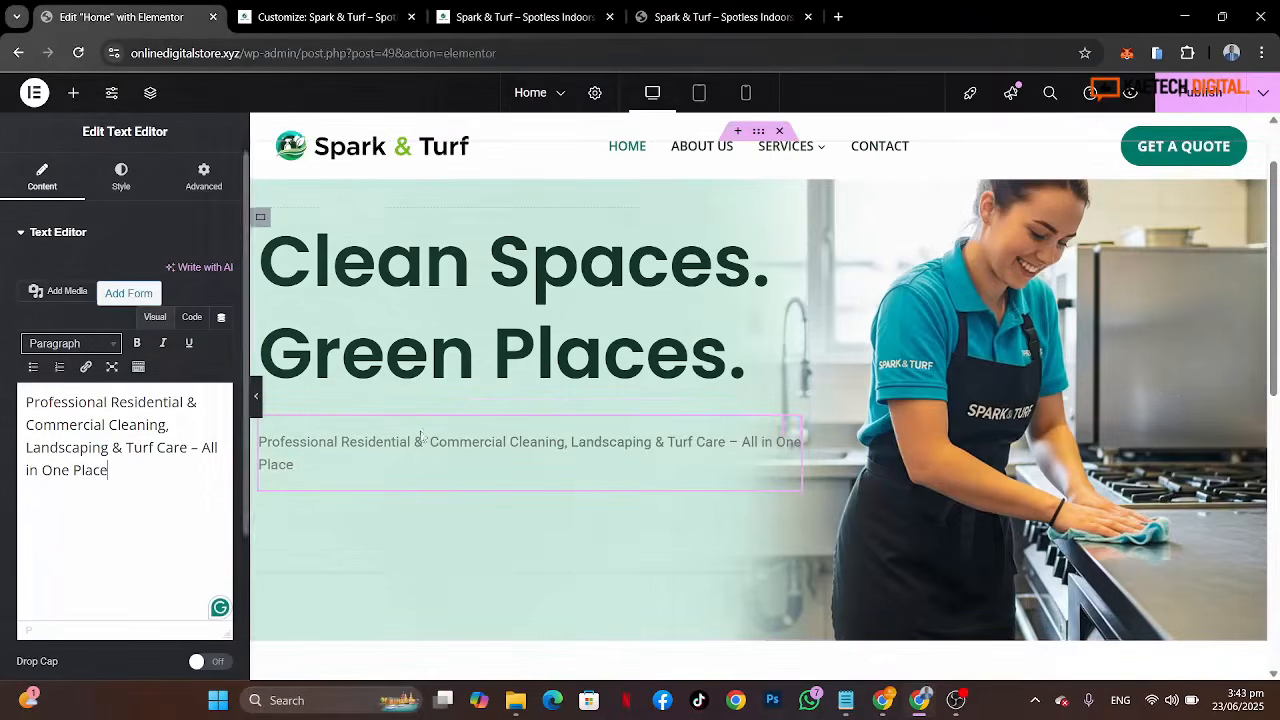
left_click(118, 180)
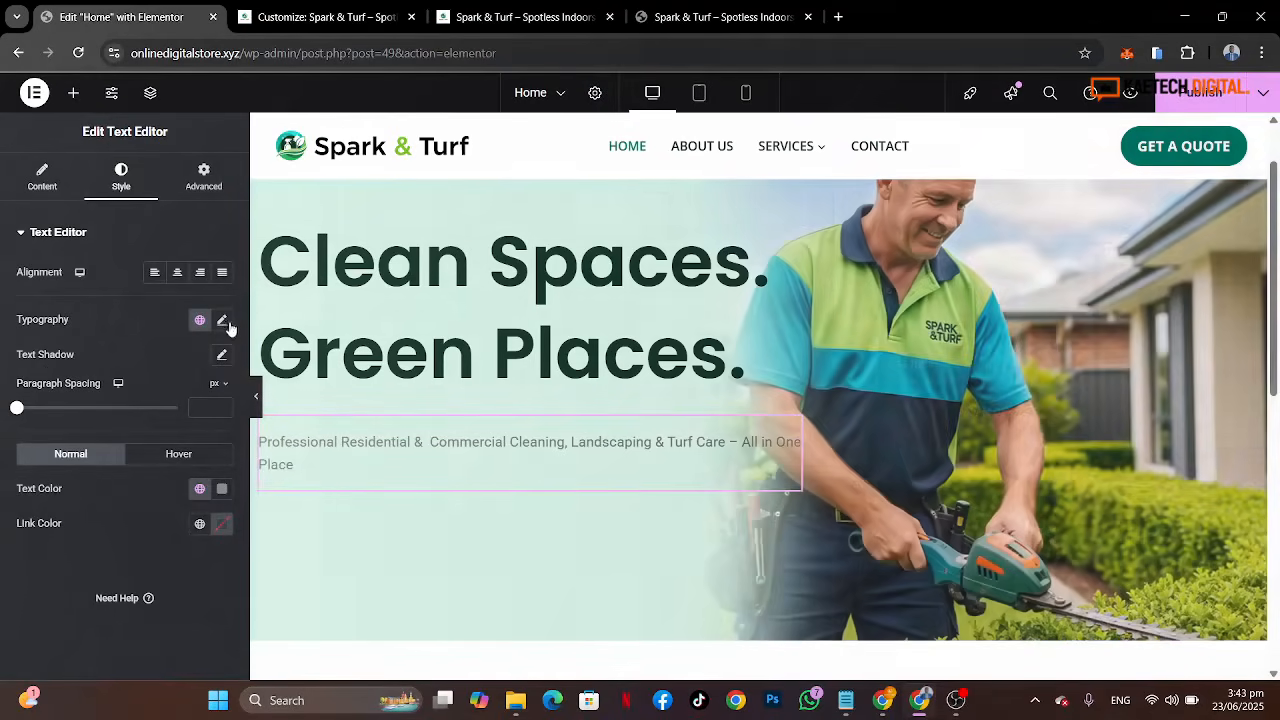
left_click(222, 320)
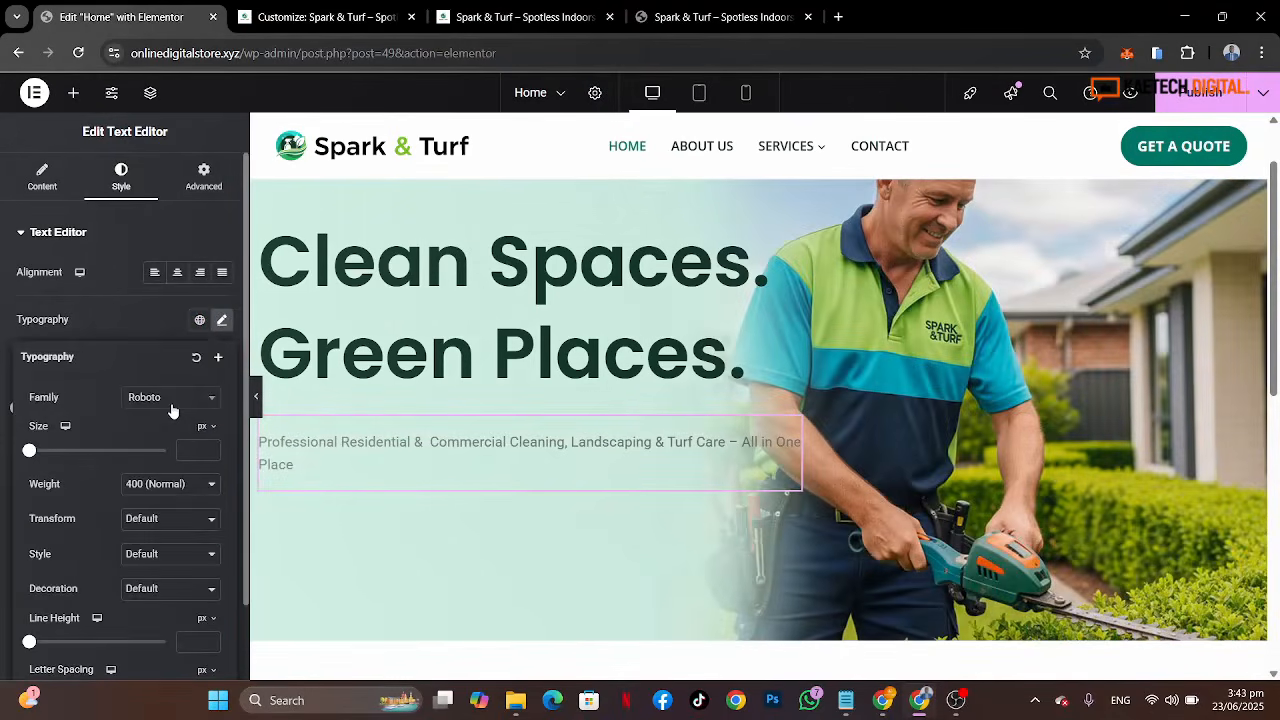
left_click(172, 400)
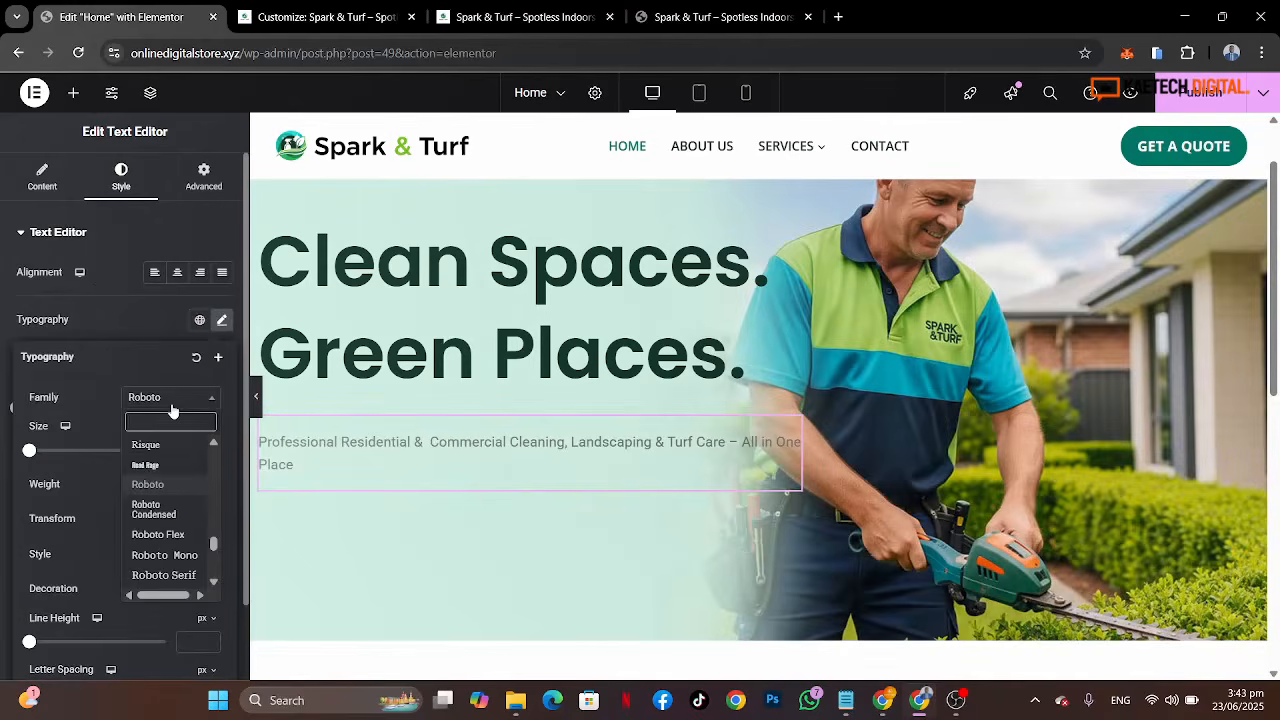
type("open")
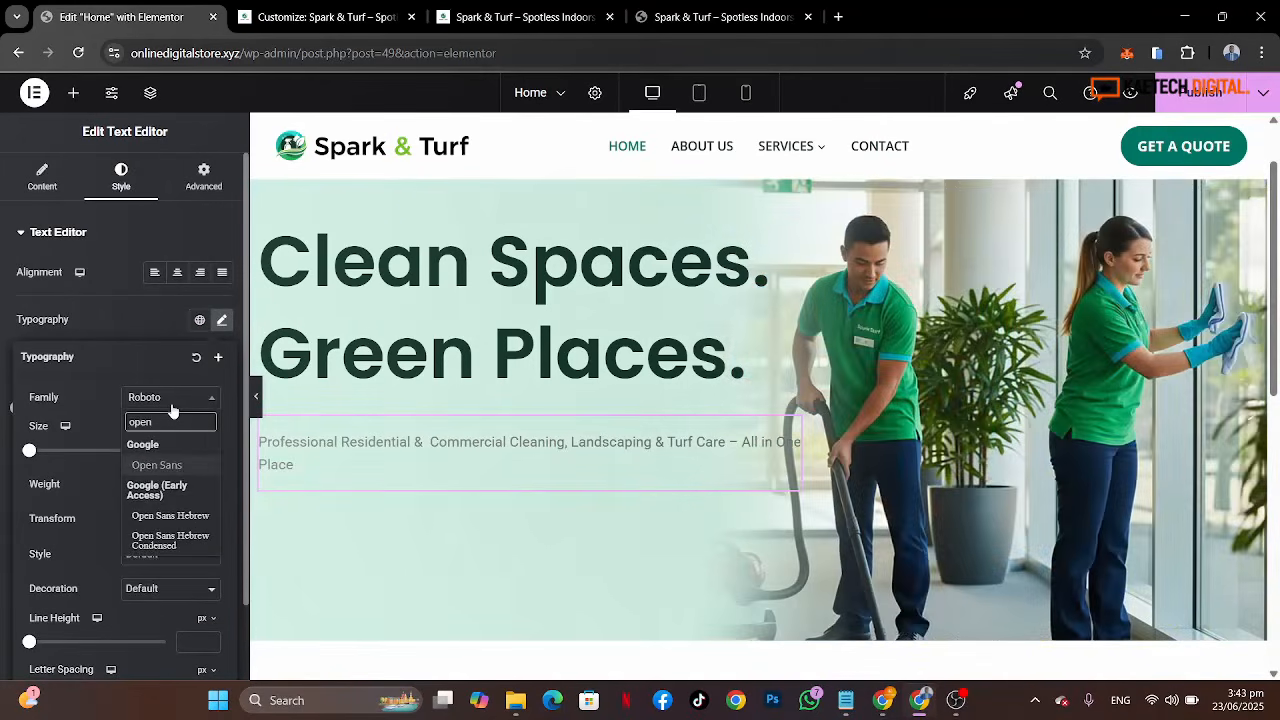
left_click(166, 468)
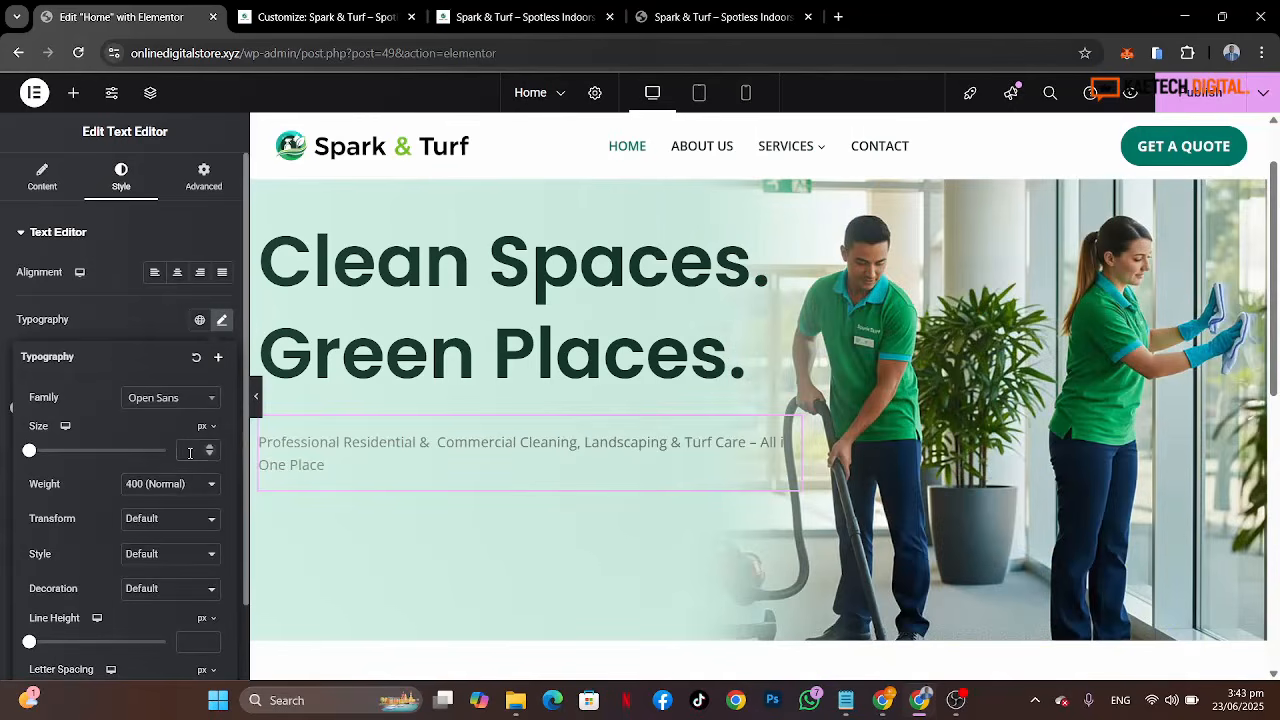
left_click(190, 451)
type("20")
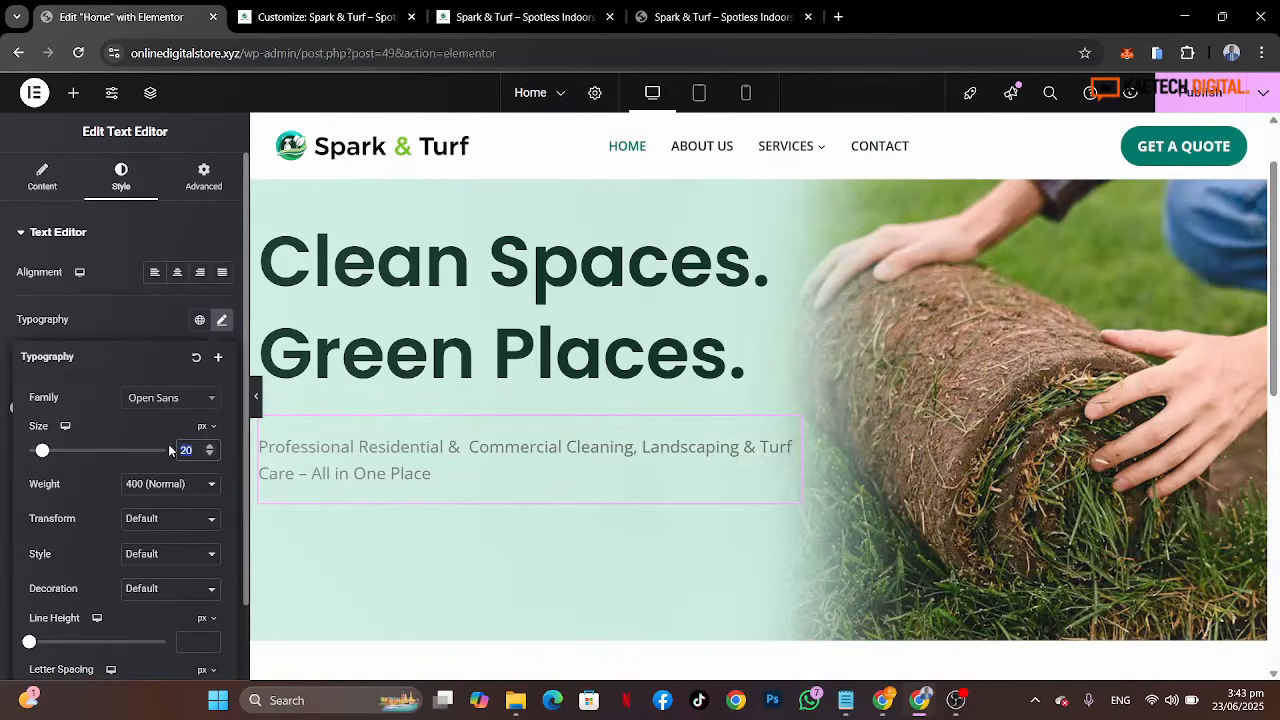
type("18")
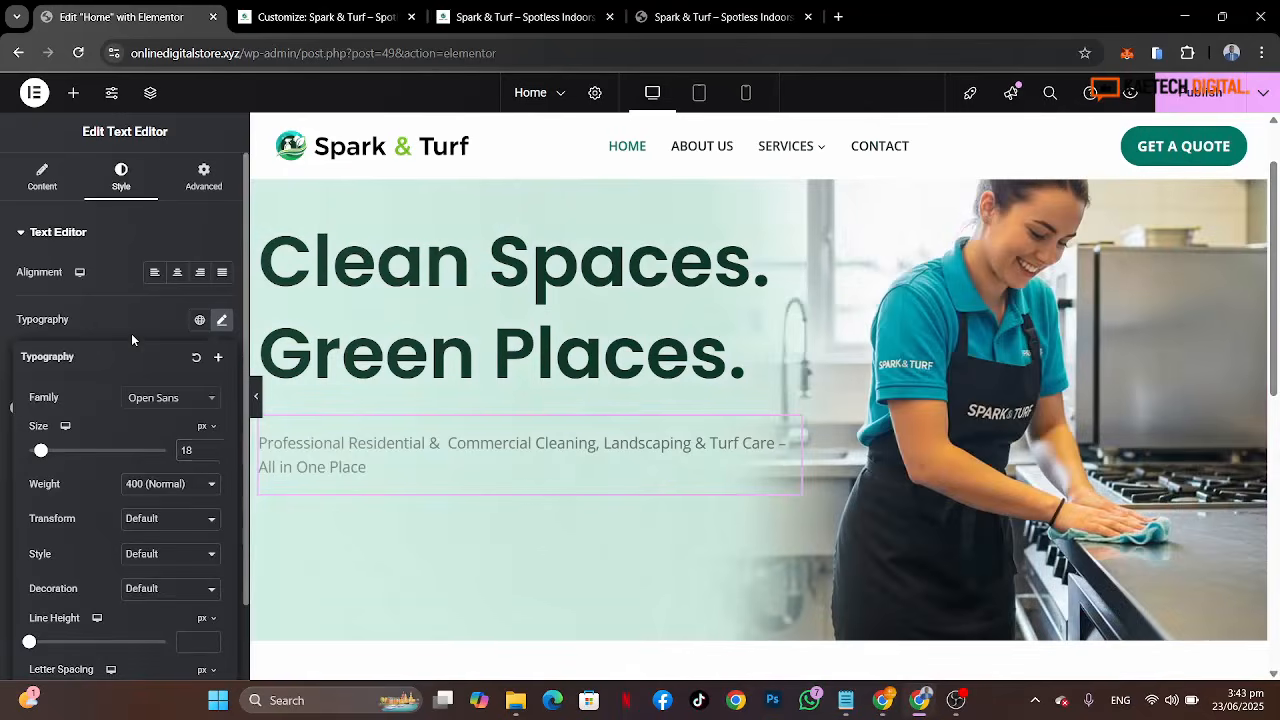
Step: Set the subtitle's text colour to the Strongest text global colour
left_click(131, 333)
left_click(201, 489)
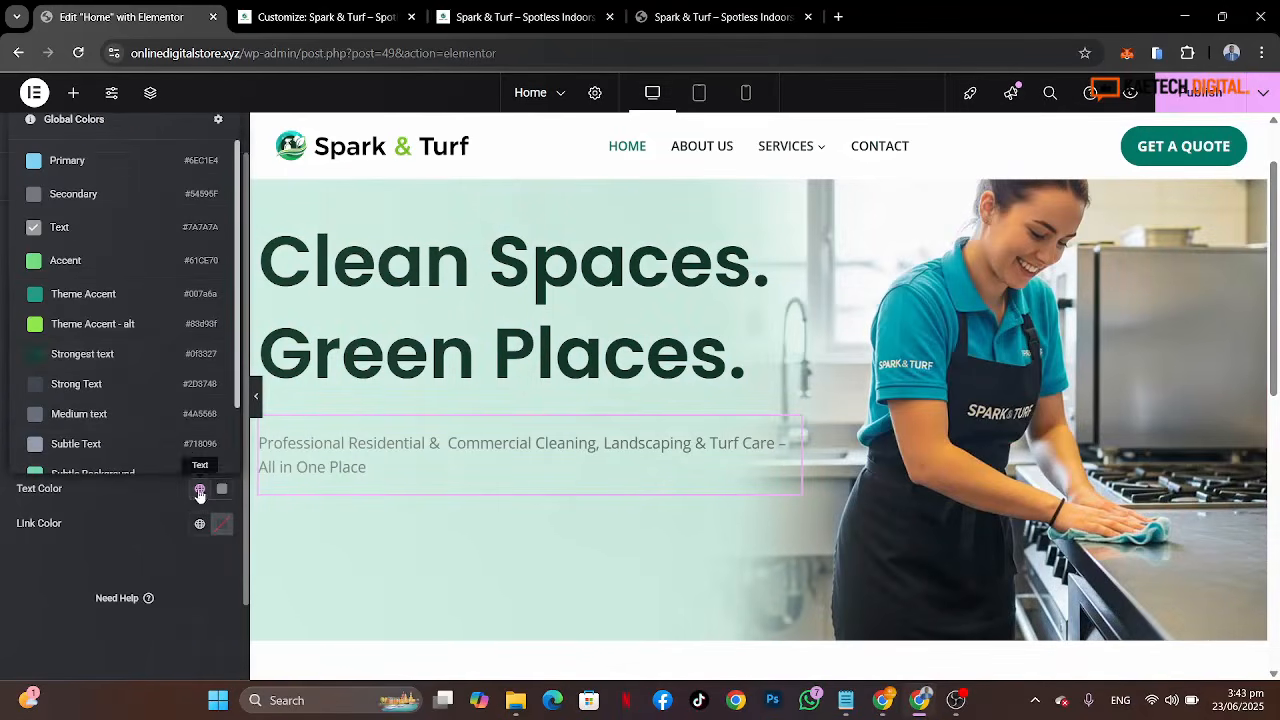
left_click(110, 357)
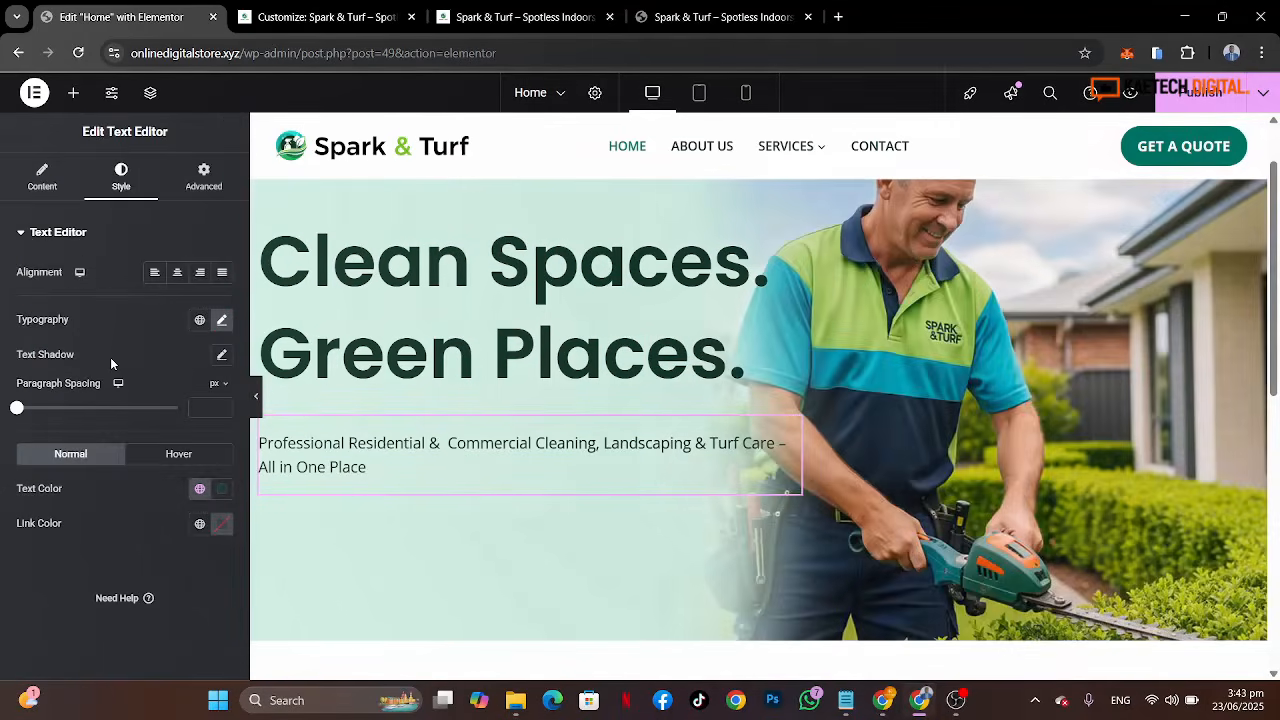
Step: Switch the subtitle's text colour to the Strong Text global colour and compare it with the reference site
left_click(200, 490)
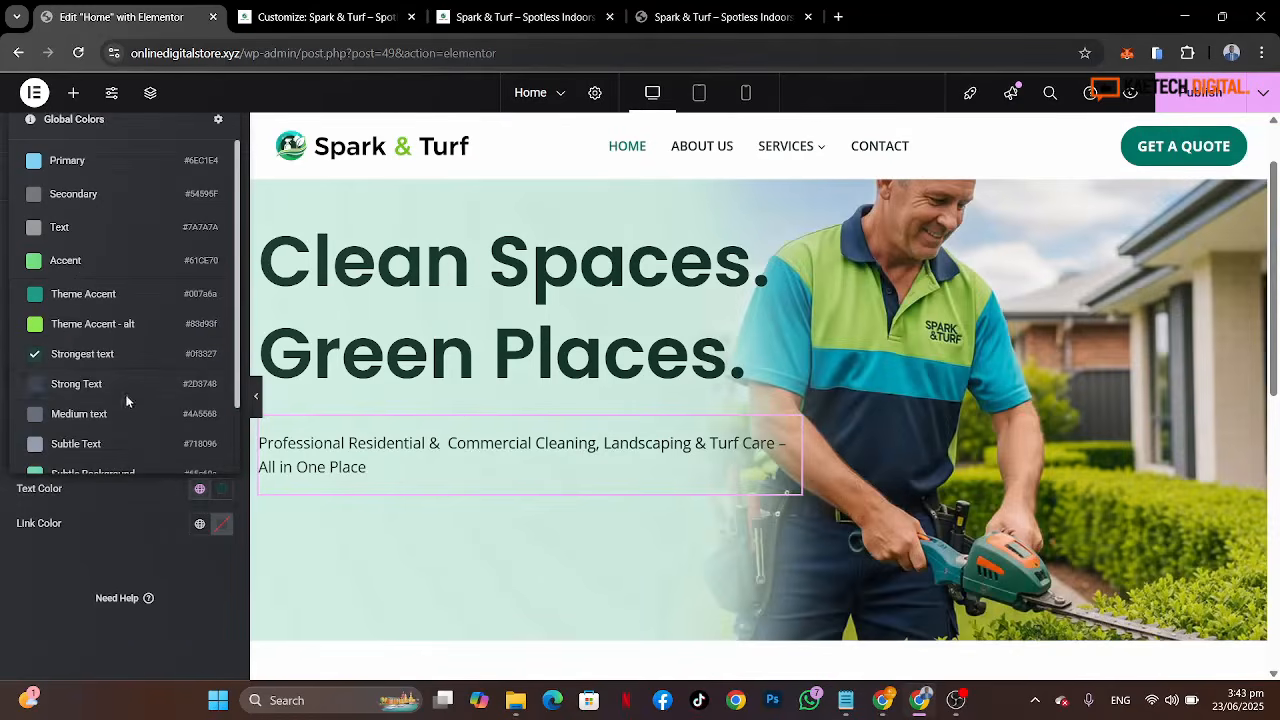
left_click(114, 394)
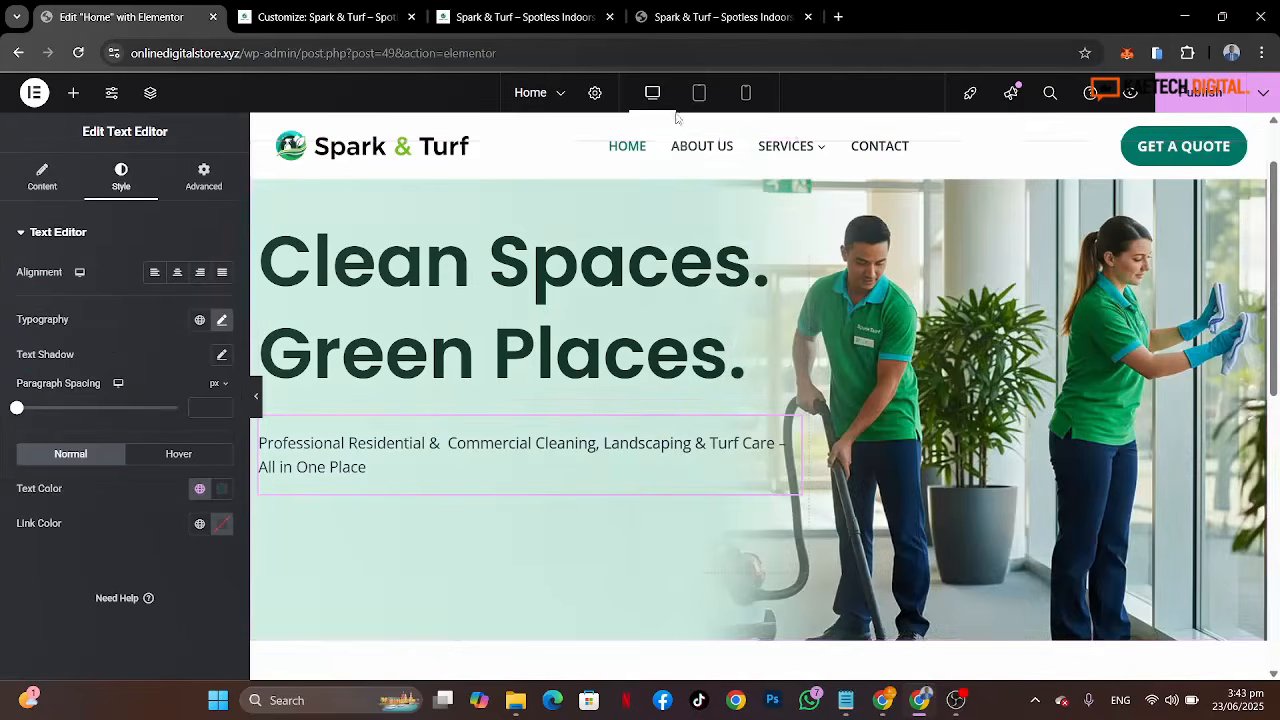
left_click(700, 14)
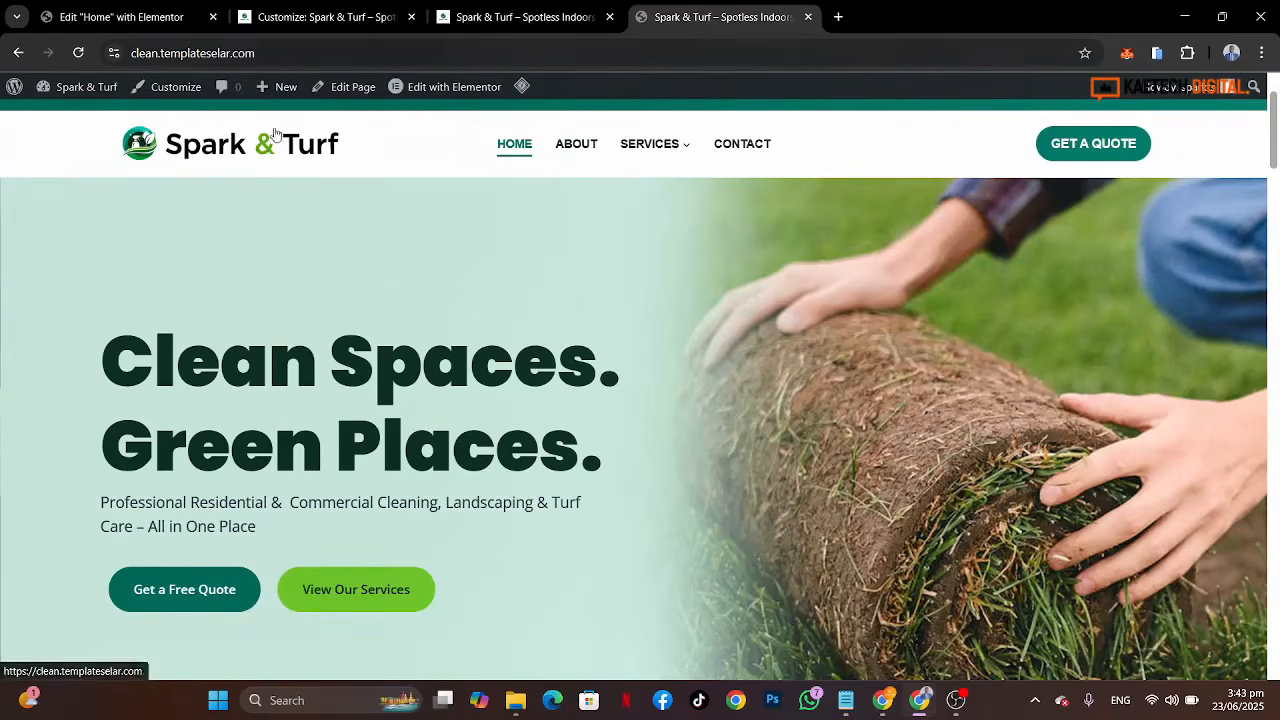
left_click(148, 12)
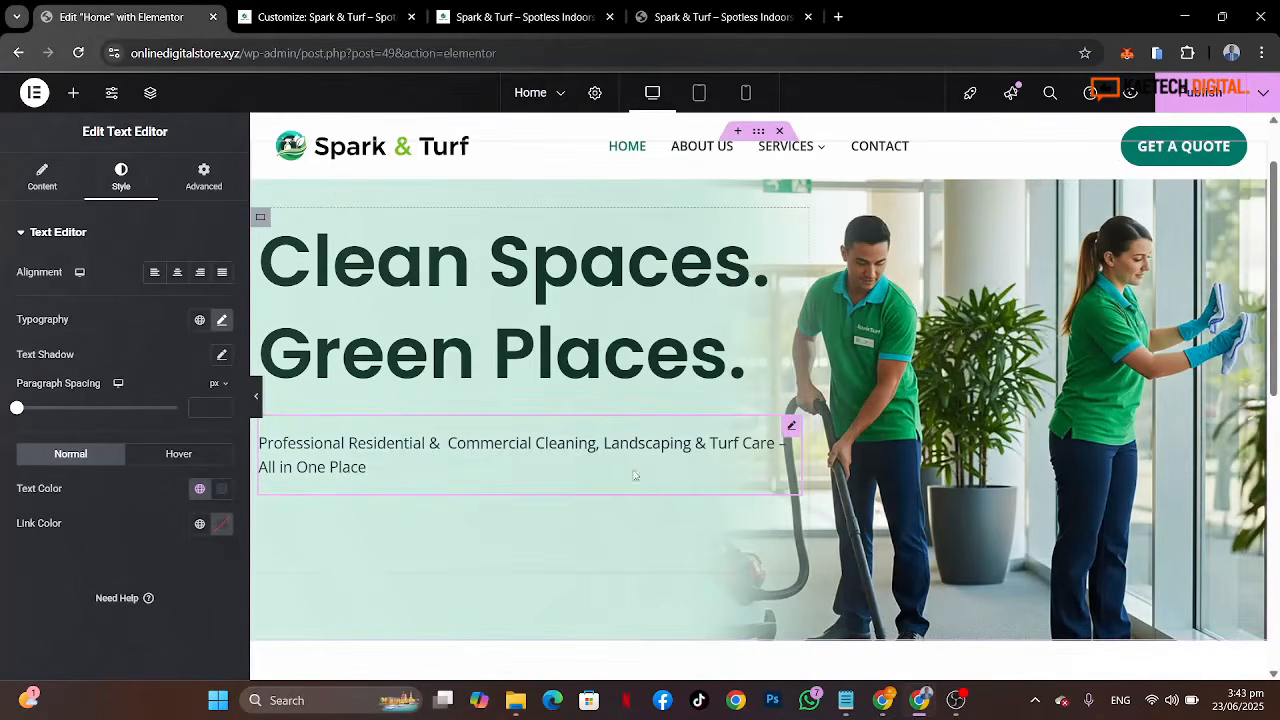
left_click(667, 14)
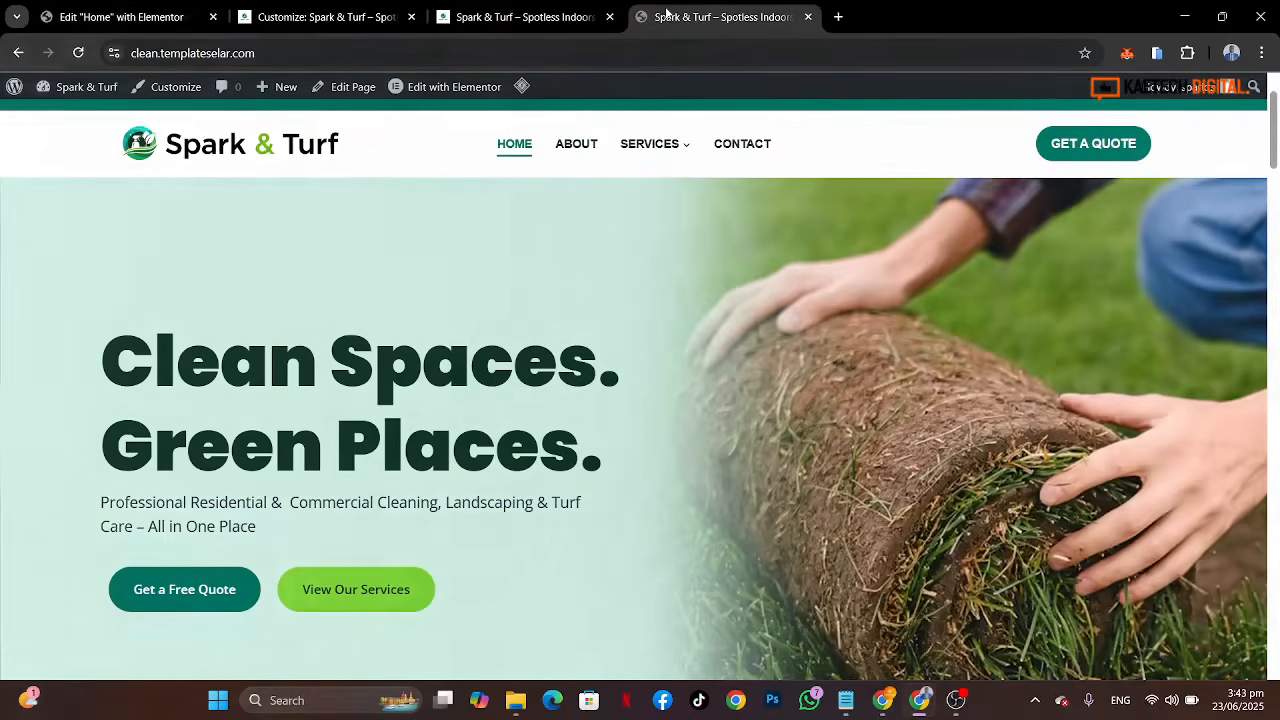
left_click(126, 14)
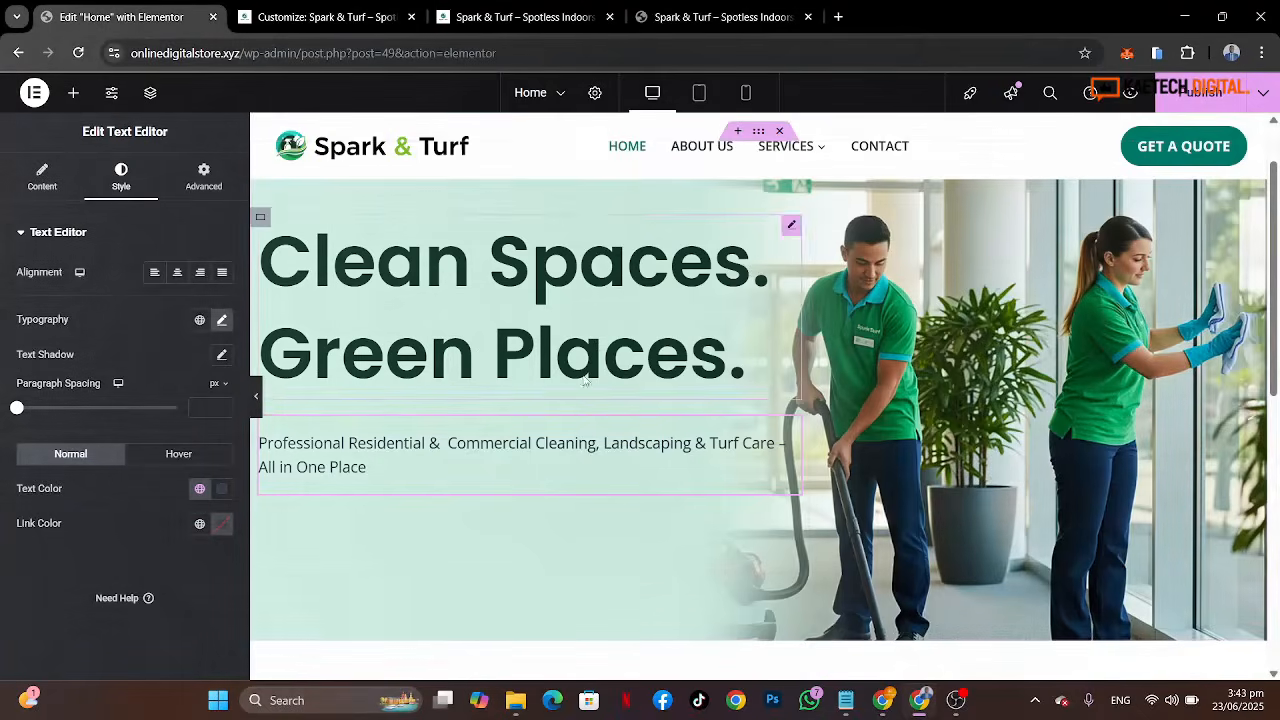
Step: Set the subtitle's font size to 20 px
left_click(222, 319)
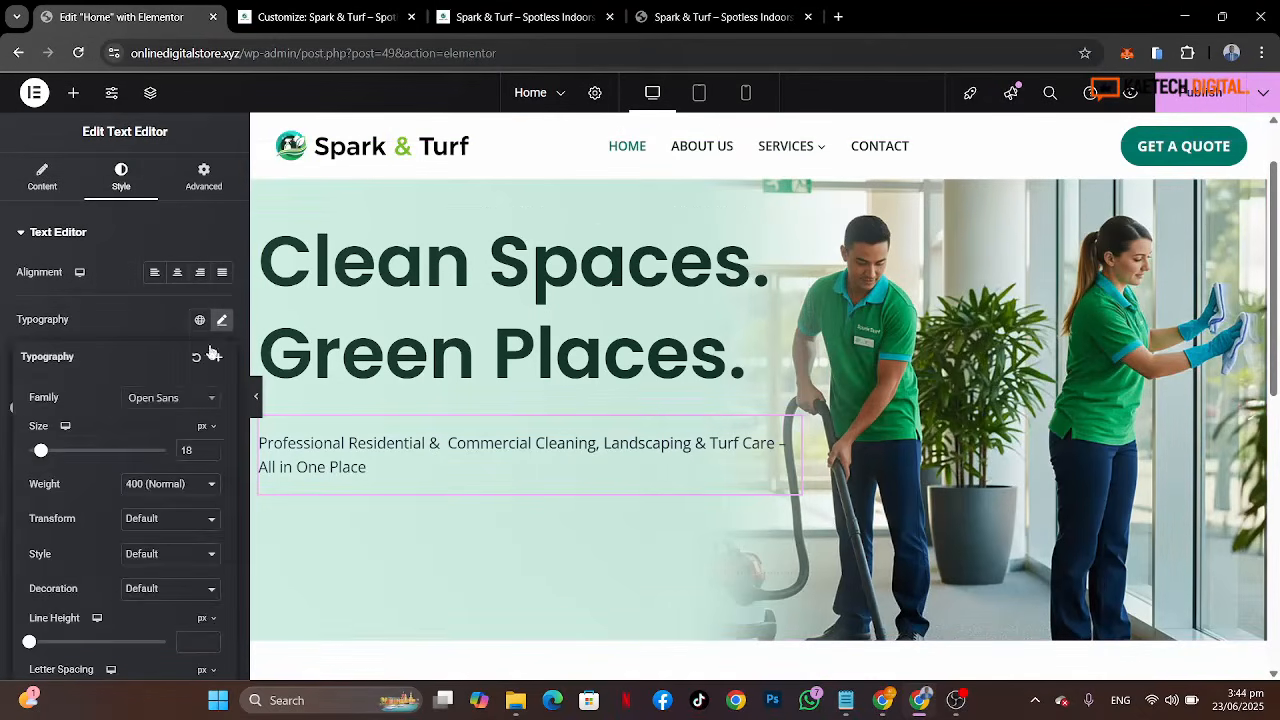
double_click(186, 450)
type("20")
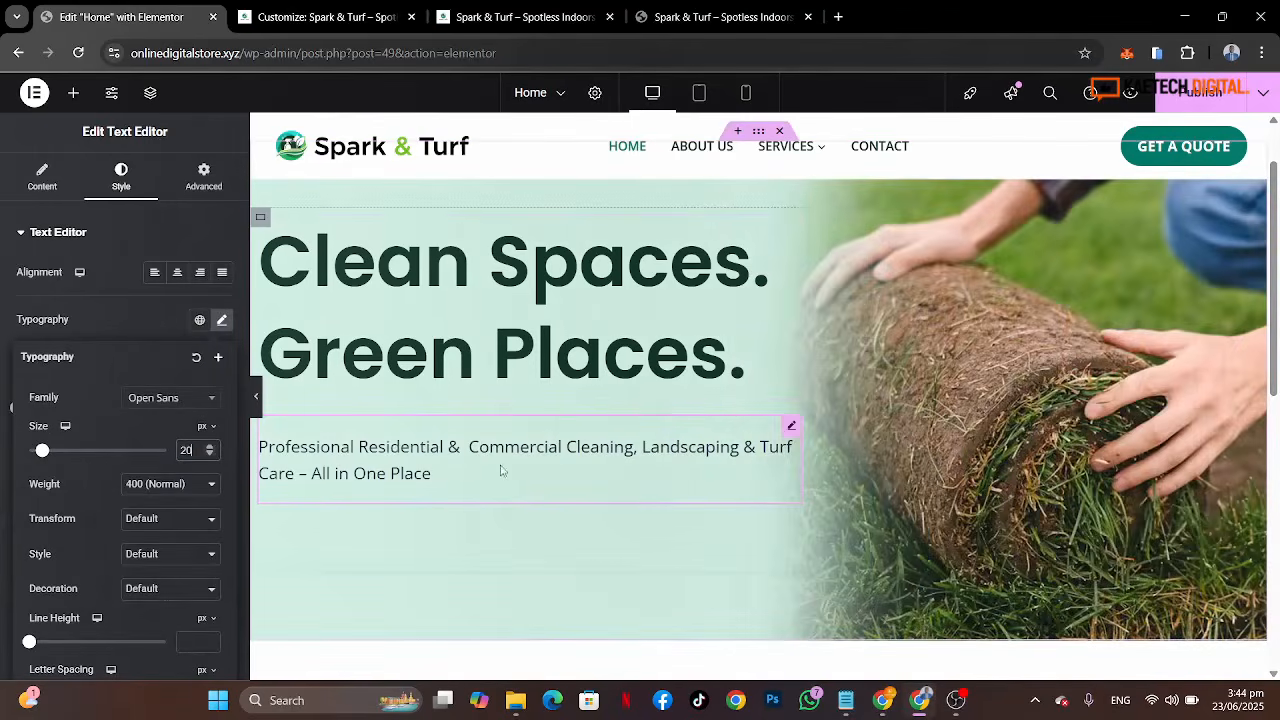
Step: Unlink the subtitle's margin values and set its top margin to -20 px
left_click(203, 180)
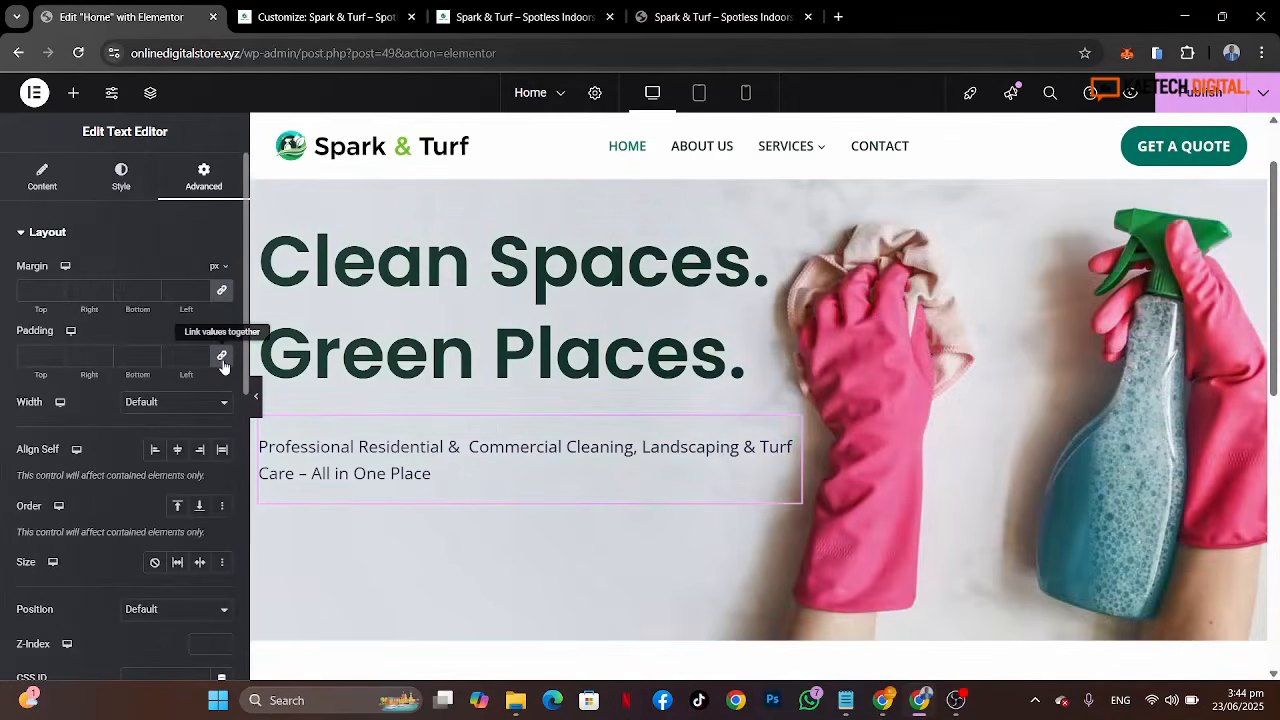
left_click(223, 360)
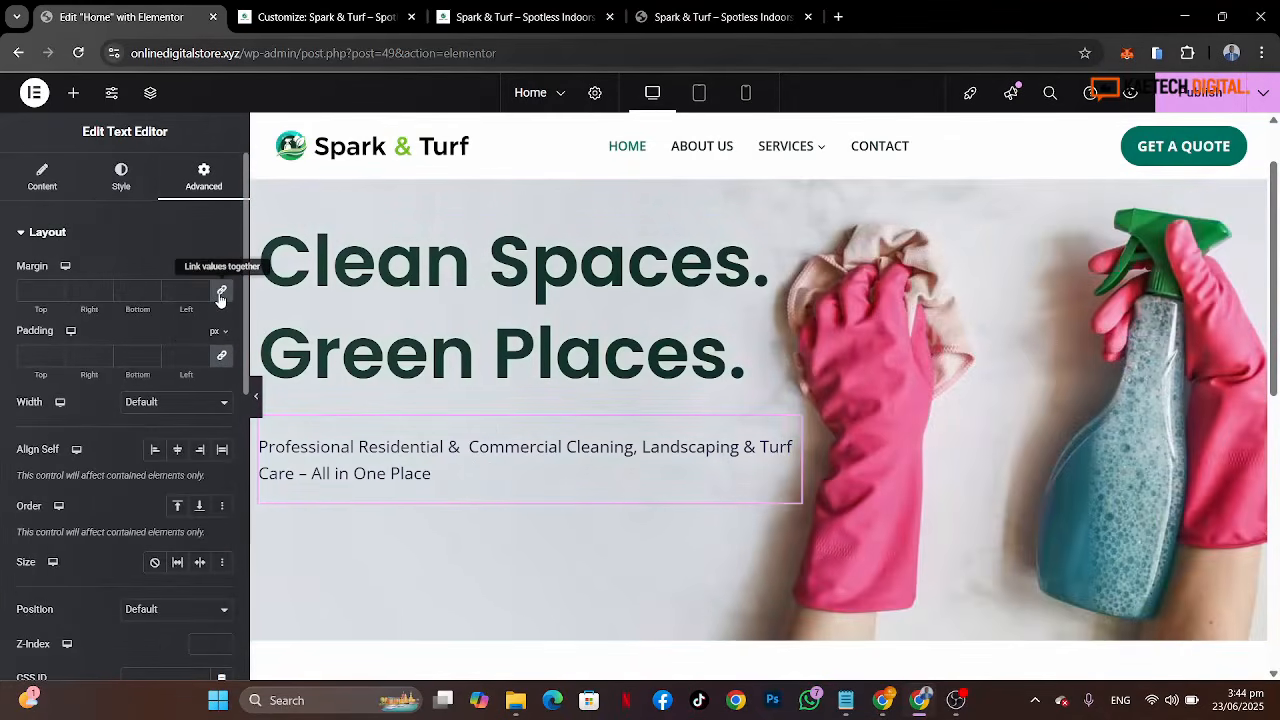
left_click(221, 290)
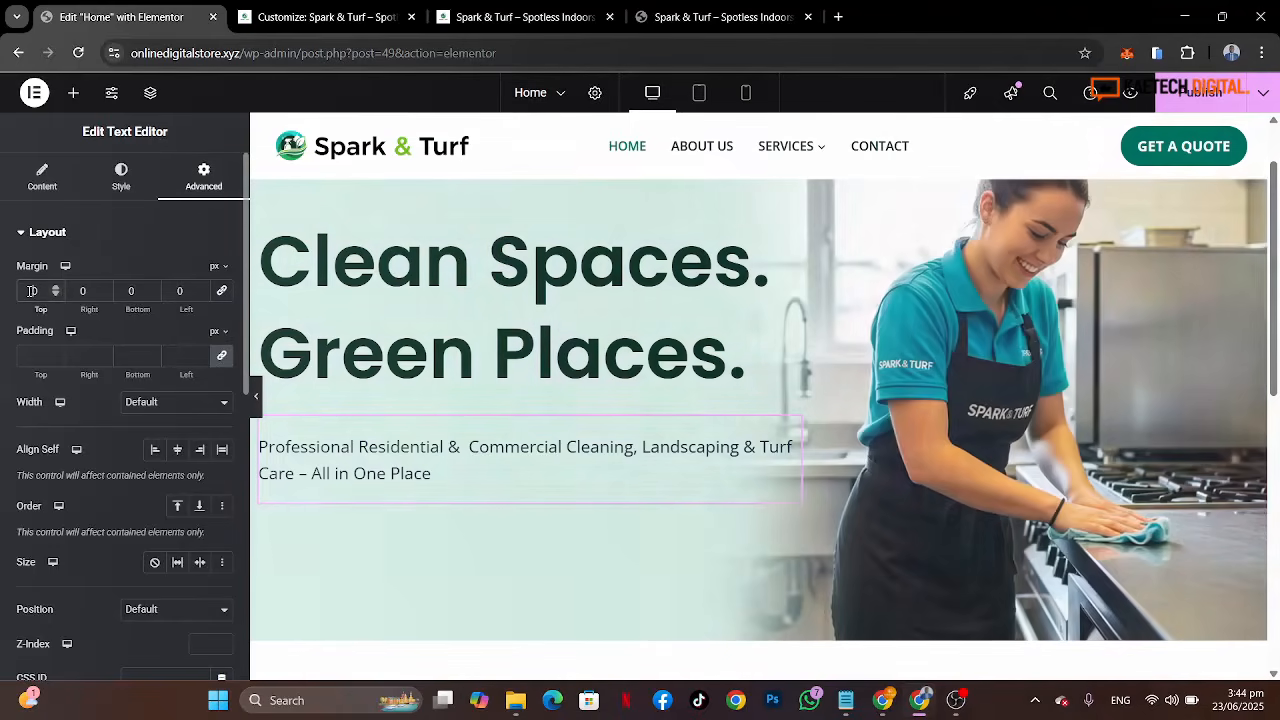
scroll(33, 291, "down", 5)
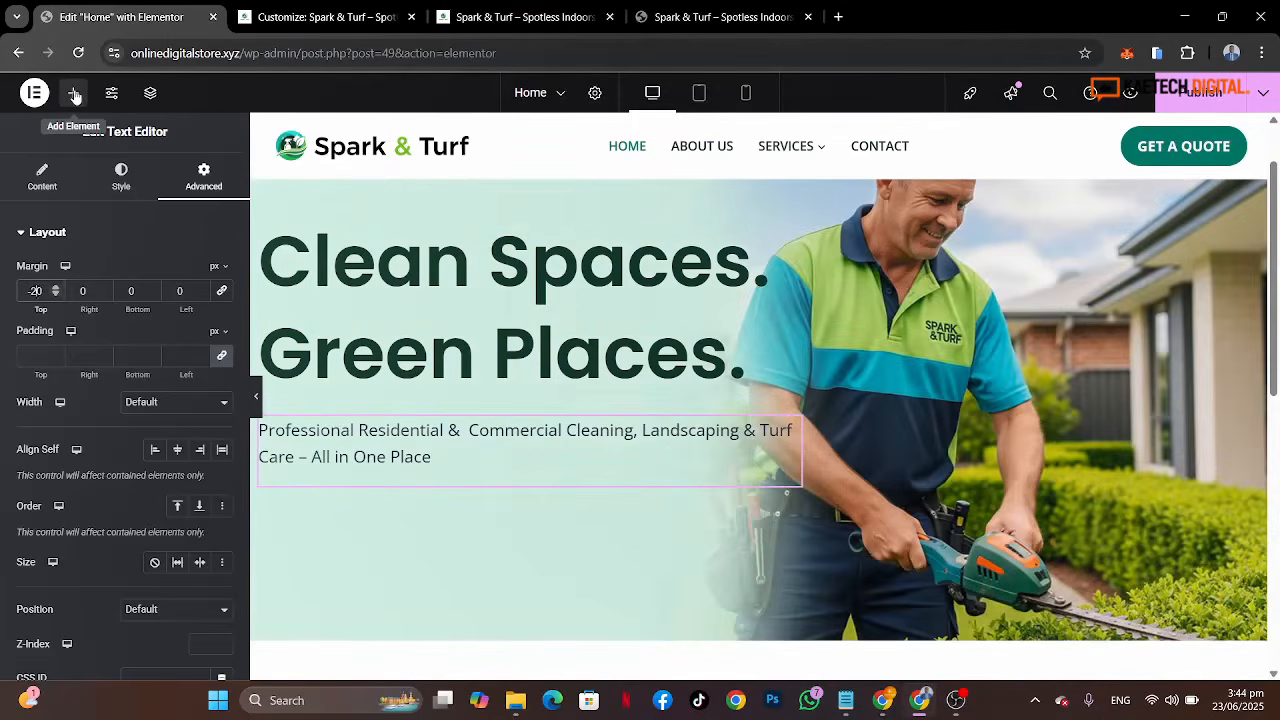
Step: Add a Container below the subtitle and set its padding to 0 on all sides
left_click(74, 95)
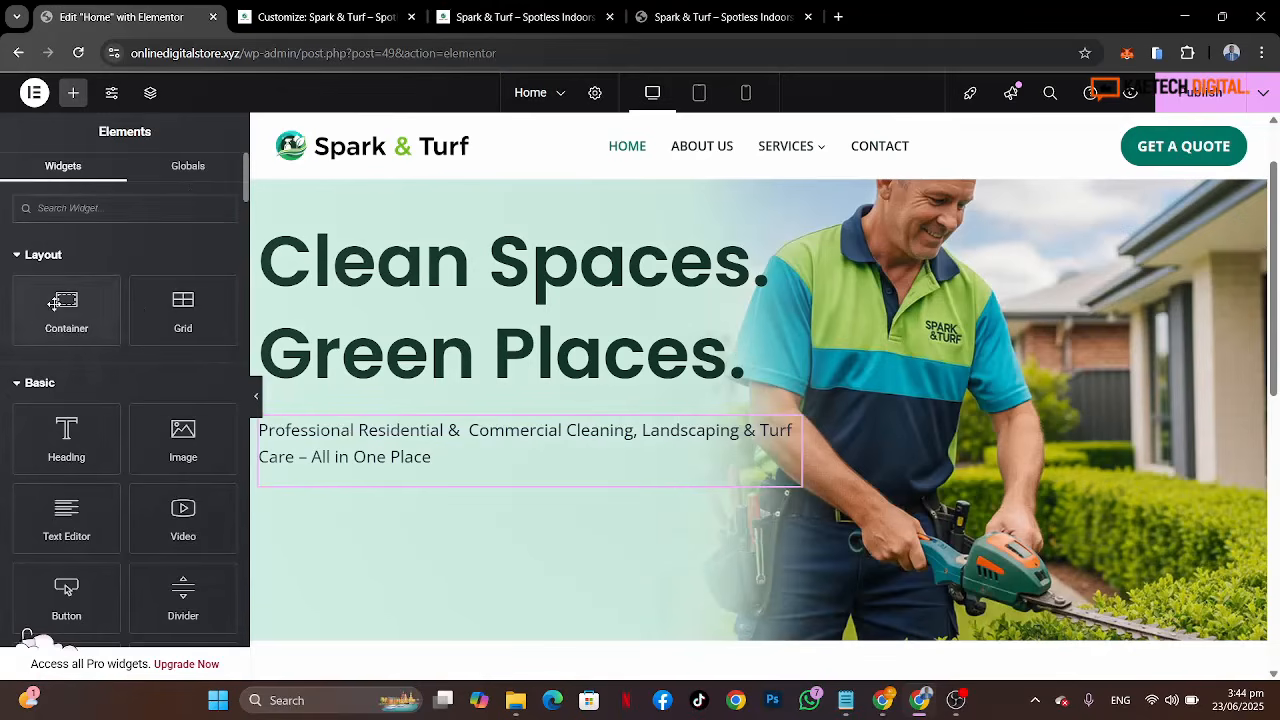
left_click_drag(66, 310, 298, 470)
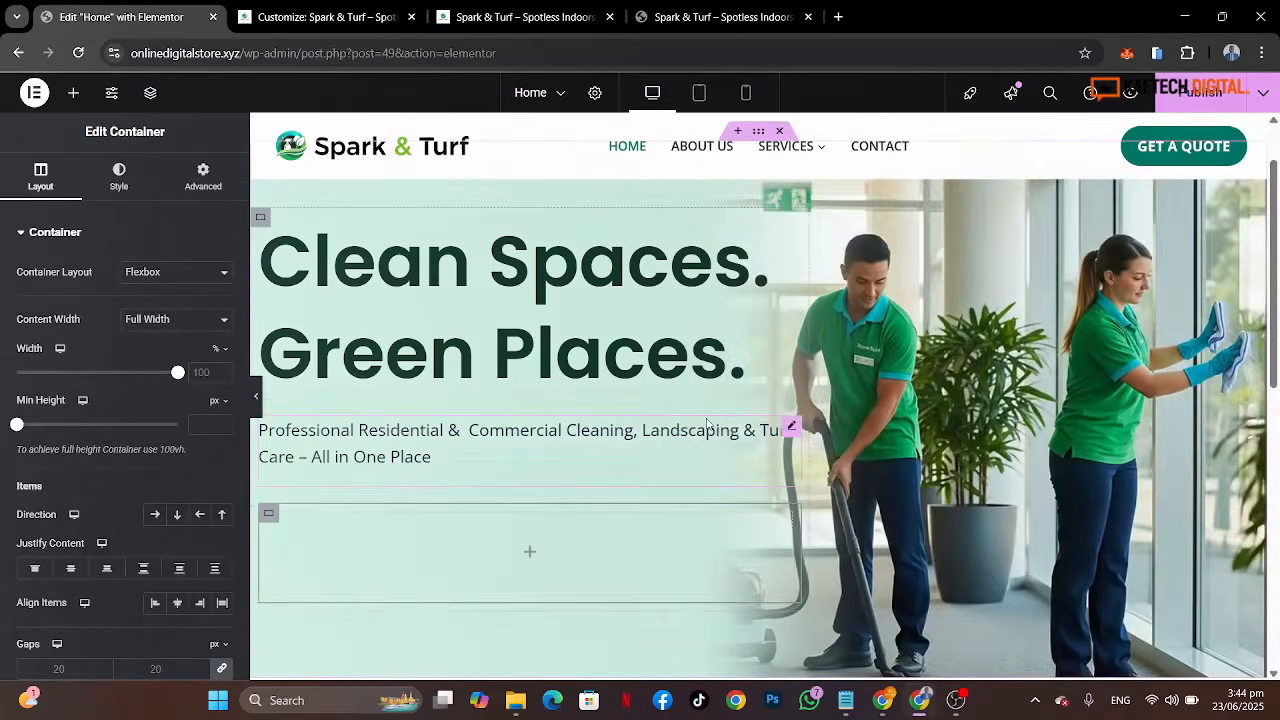
scroll(707, 424, "down", 1)
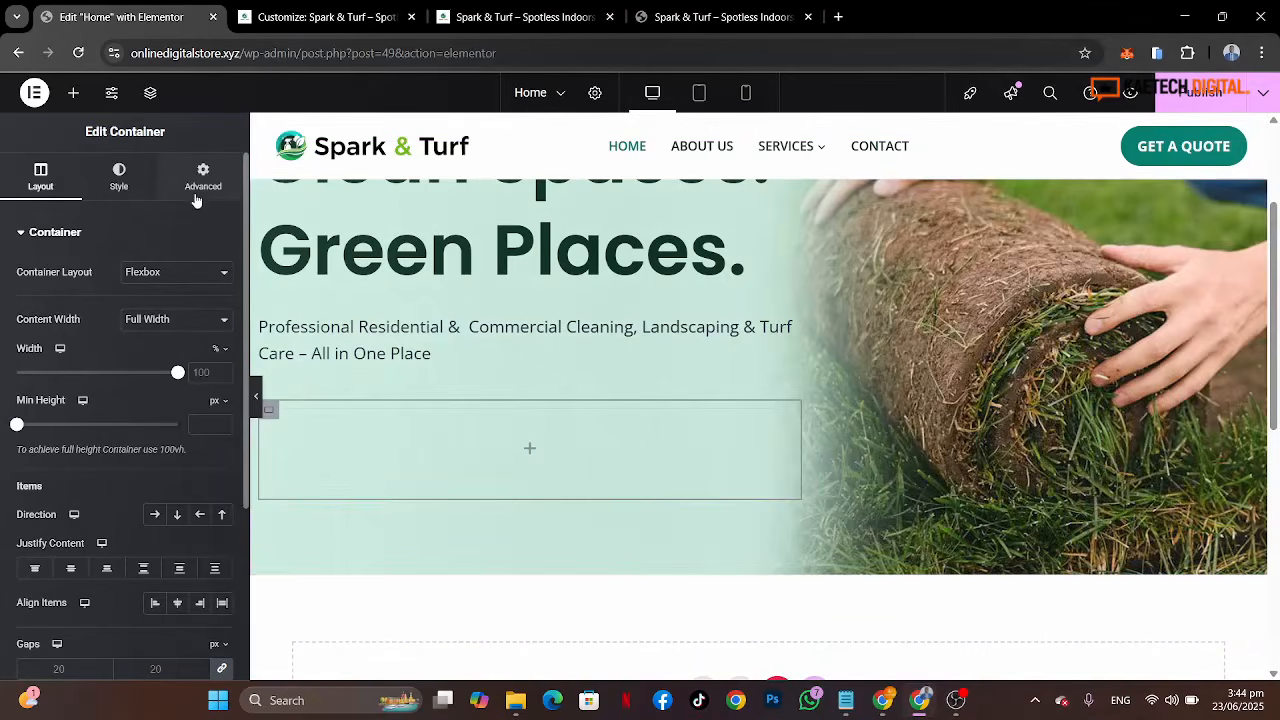
left_click(200, 185)
type("0")
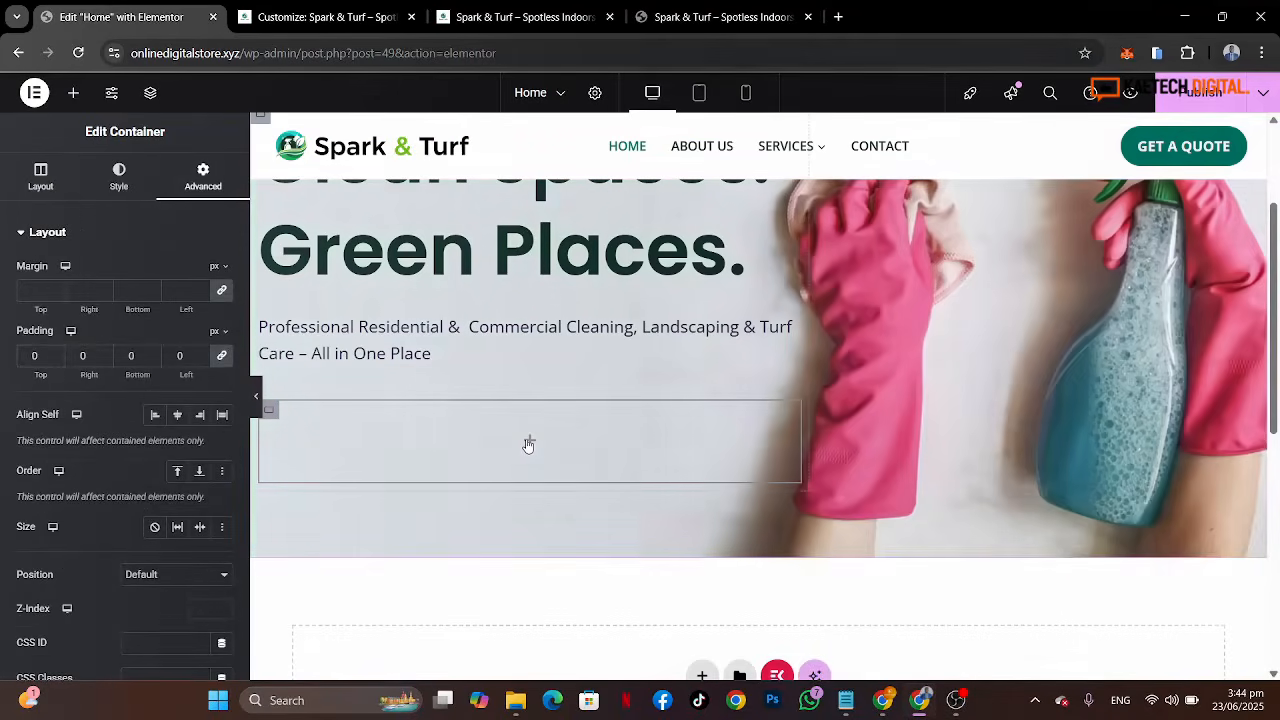
Step: Place a Button widget inside the new container and set the container's direction to row
left_click(529, 443)
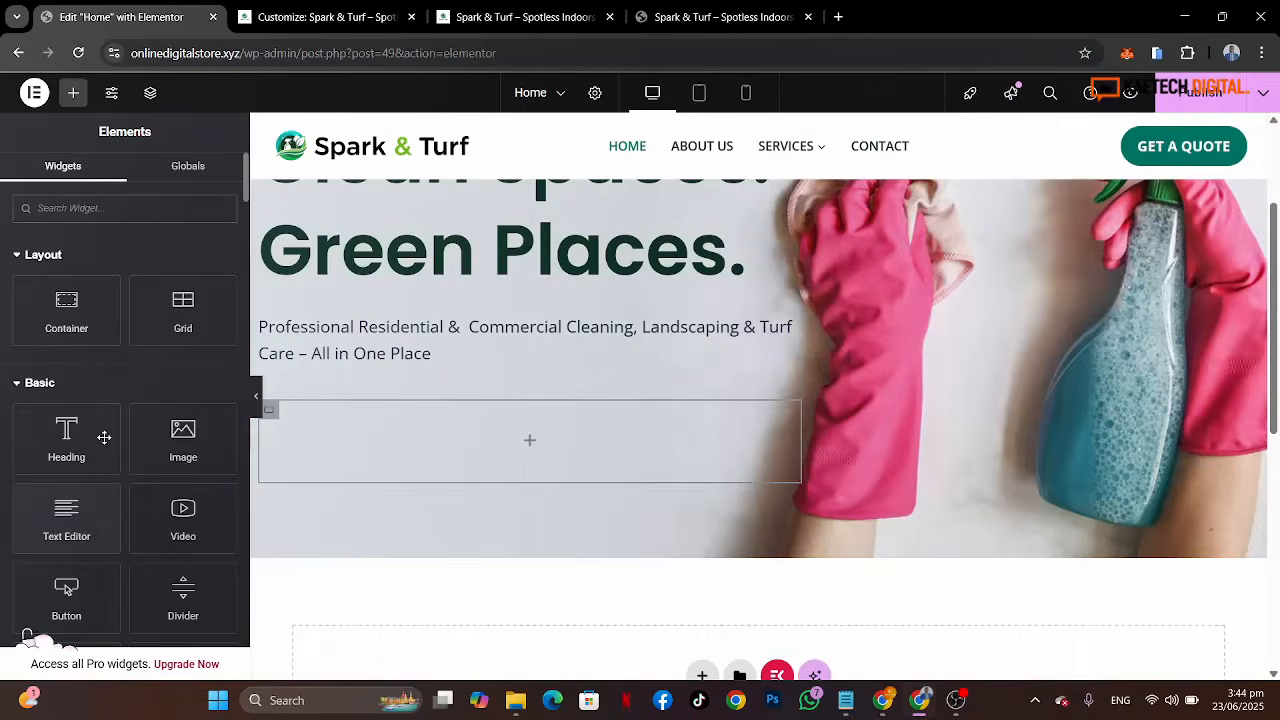
left_click_drag(66, 595, 452, 433)
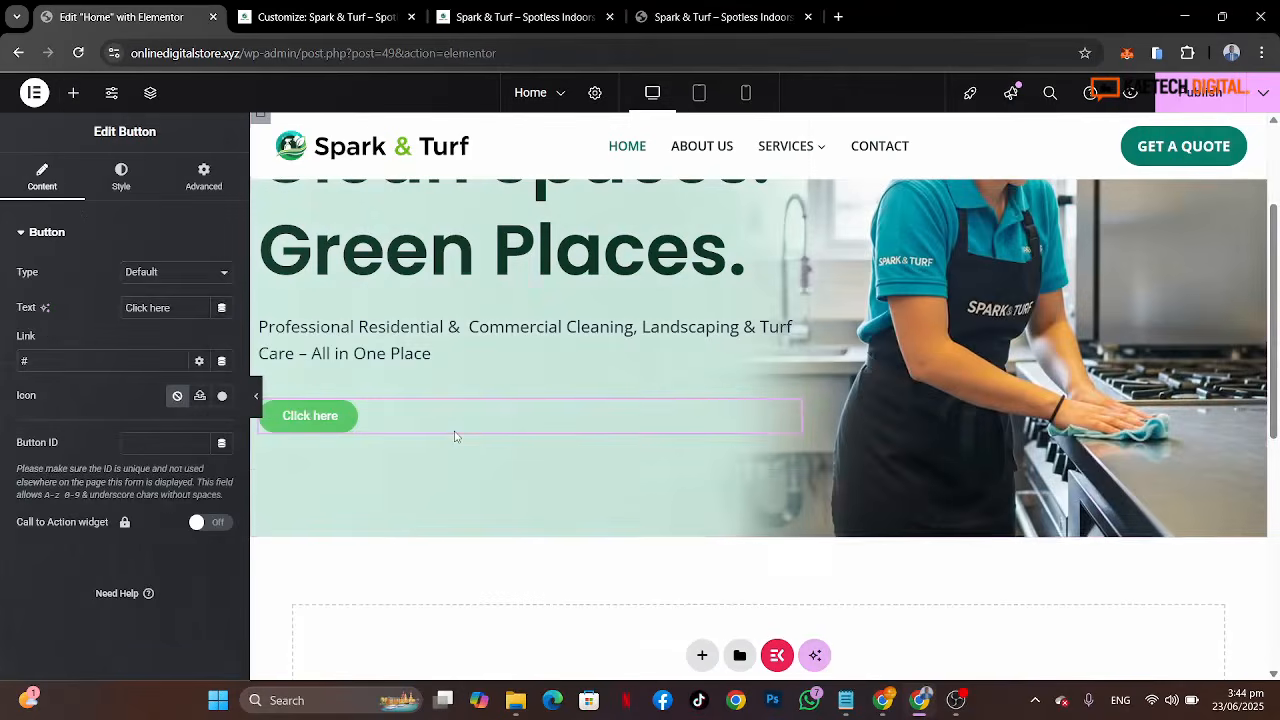
left_click(270, 413)
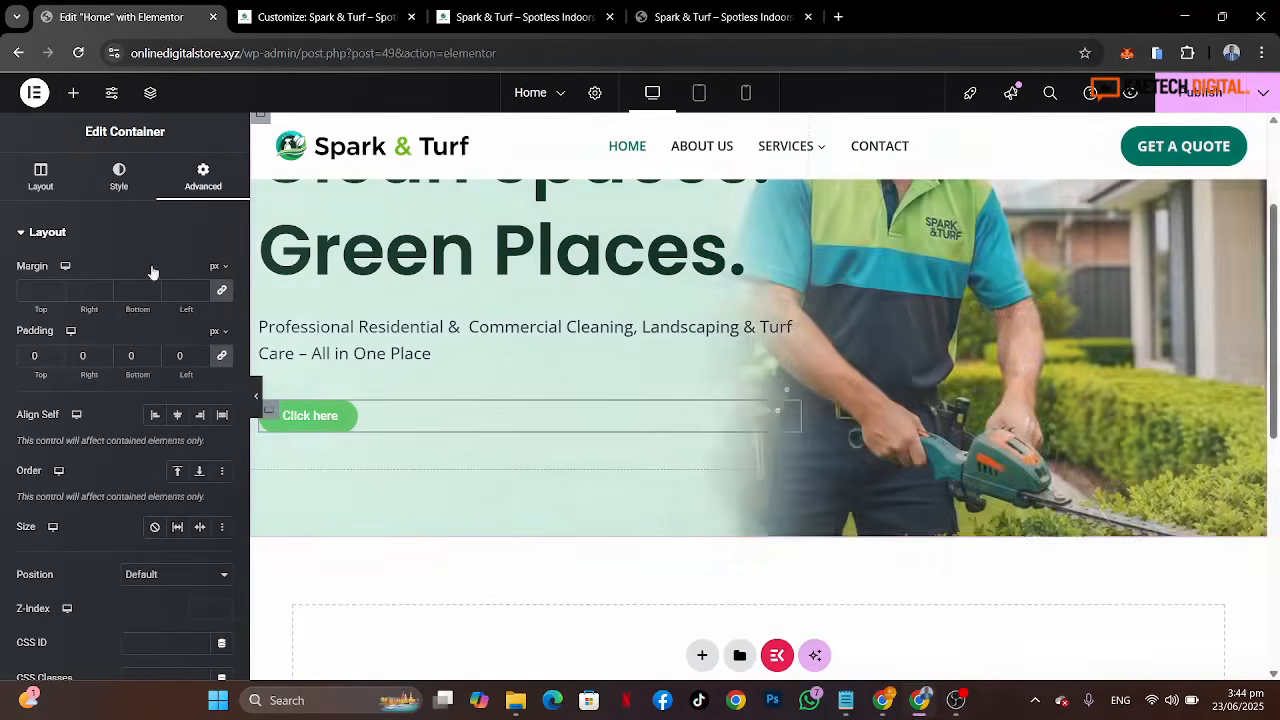
left_click(37, 190)
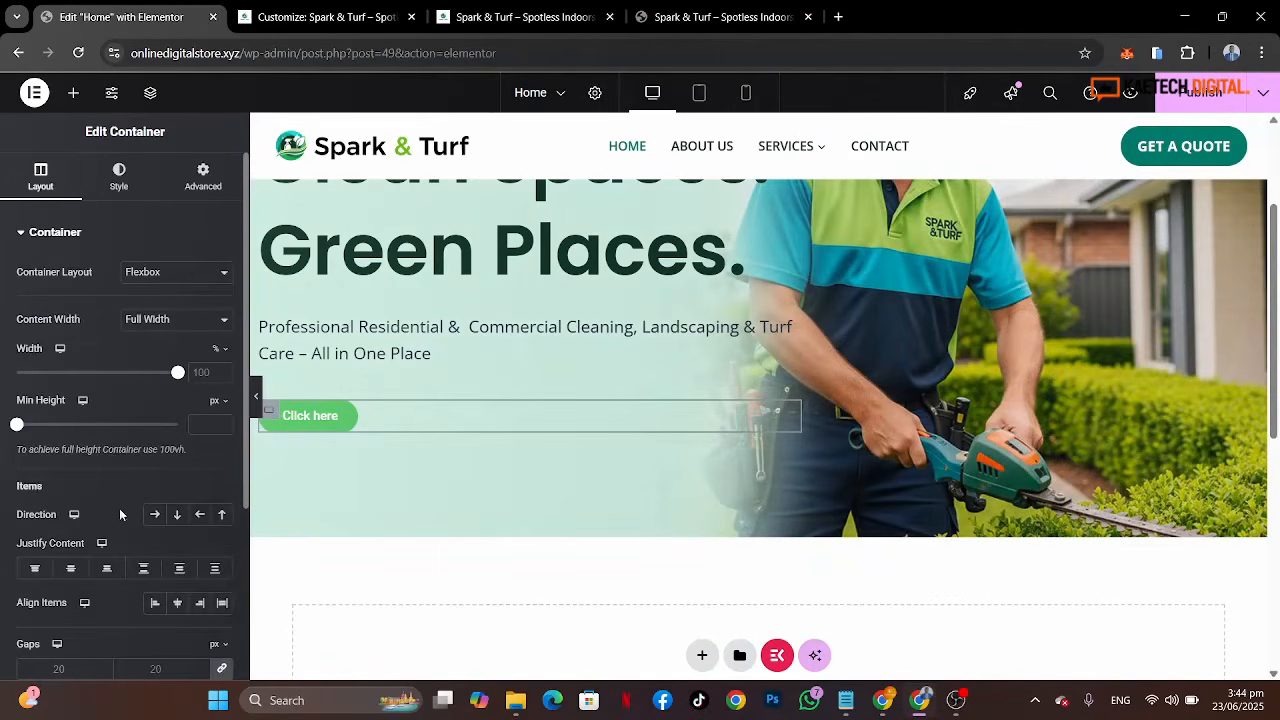
scroll(118, 538, "down", 3)
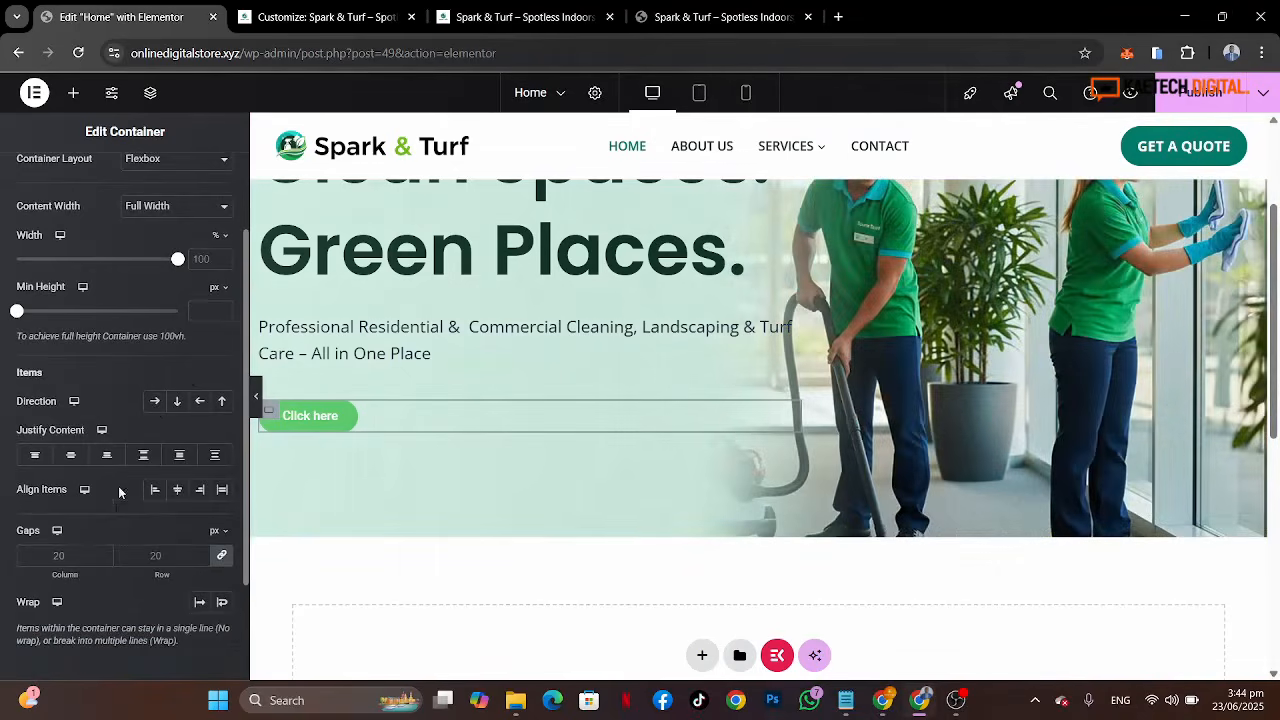
left_click(155, 403)
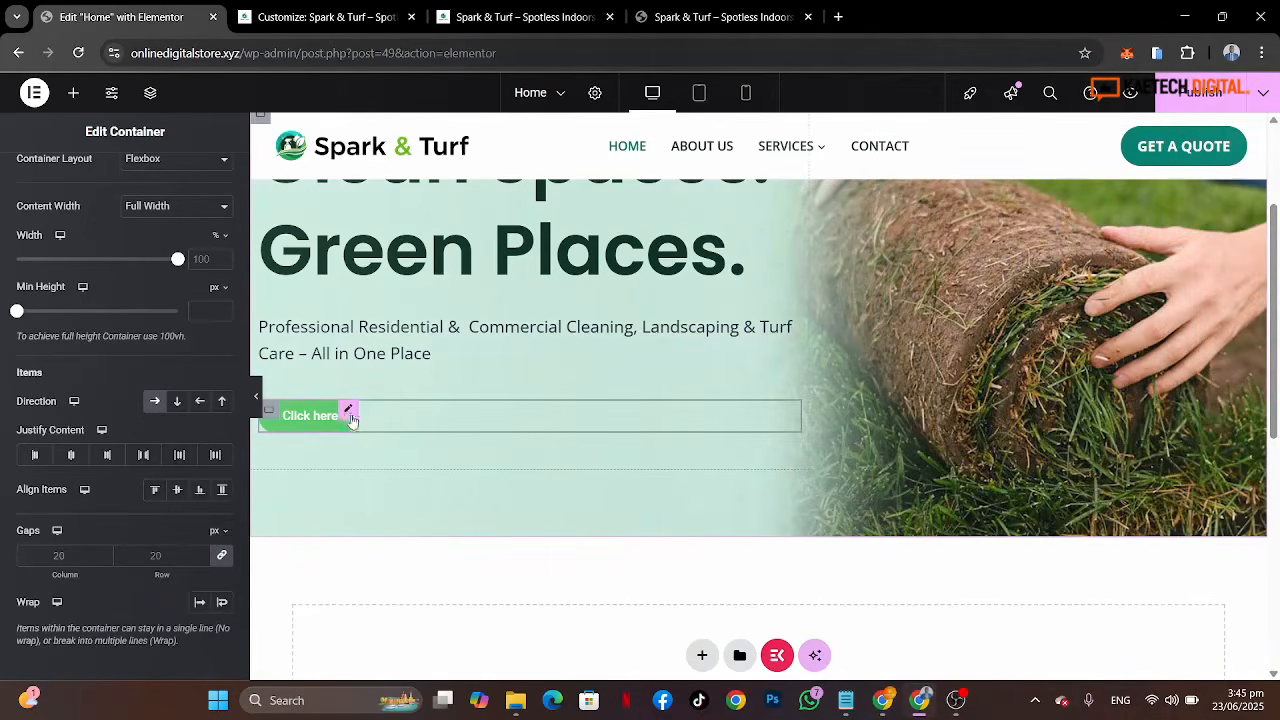
Step: Check the reference buttons, then set the button text to 'Get A Free Qoute'
left_click(662, 26)
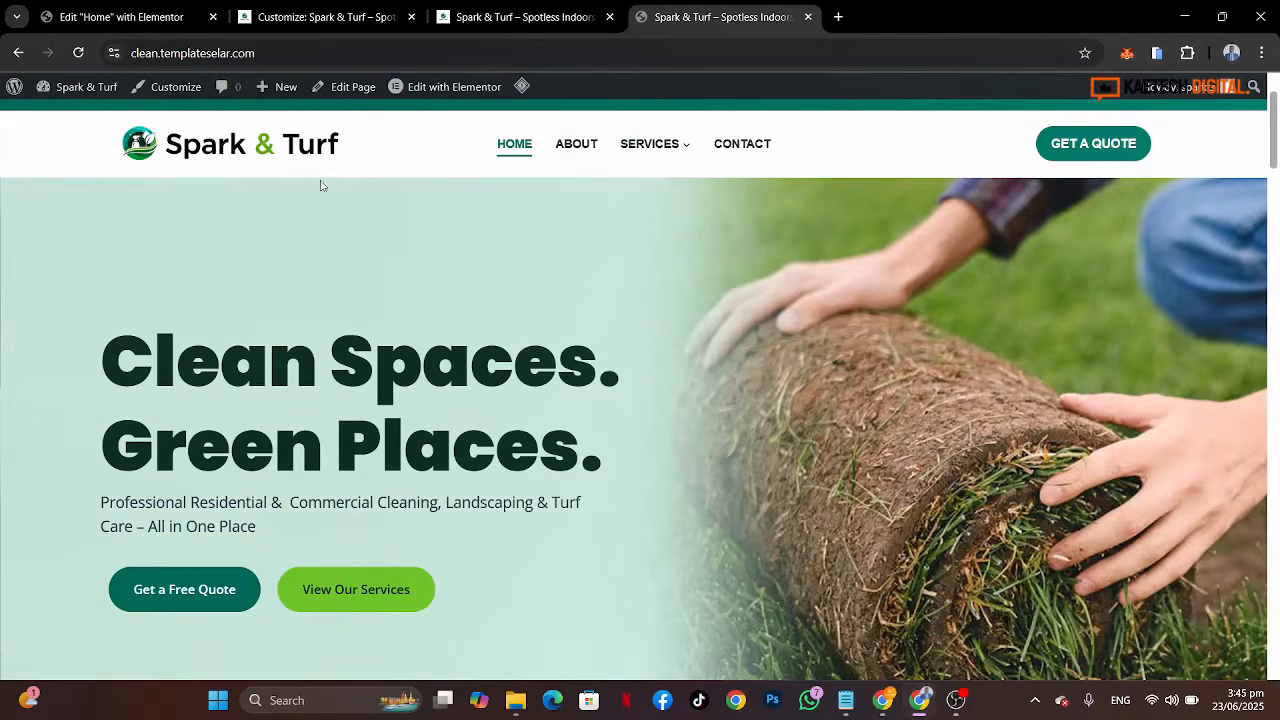
left_click(114, 18)
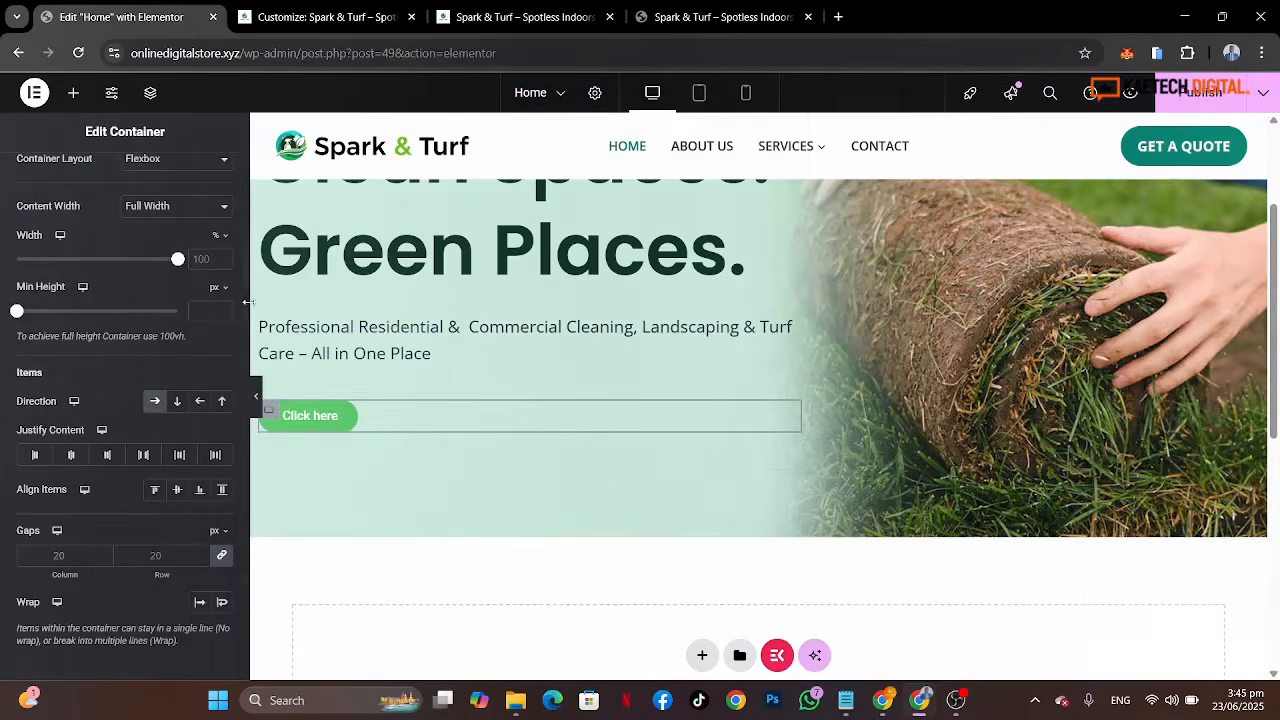
left_click(340, 412)
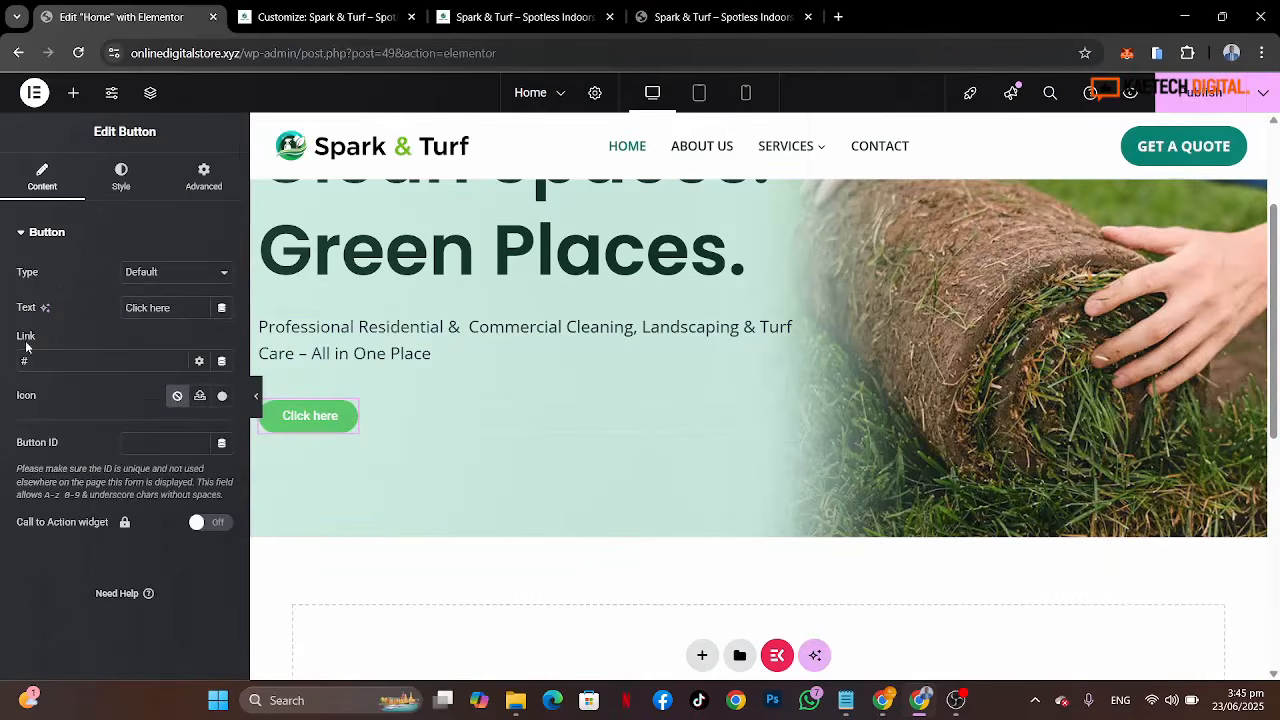
left_click_drag(188, 308, 96, 308)
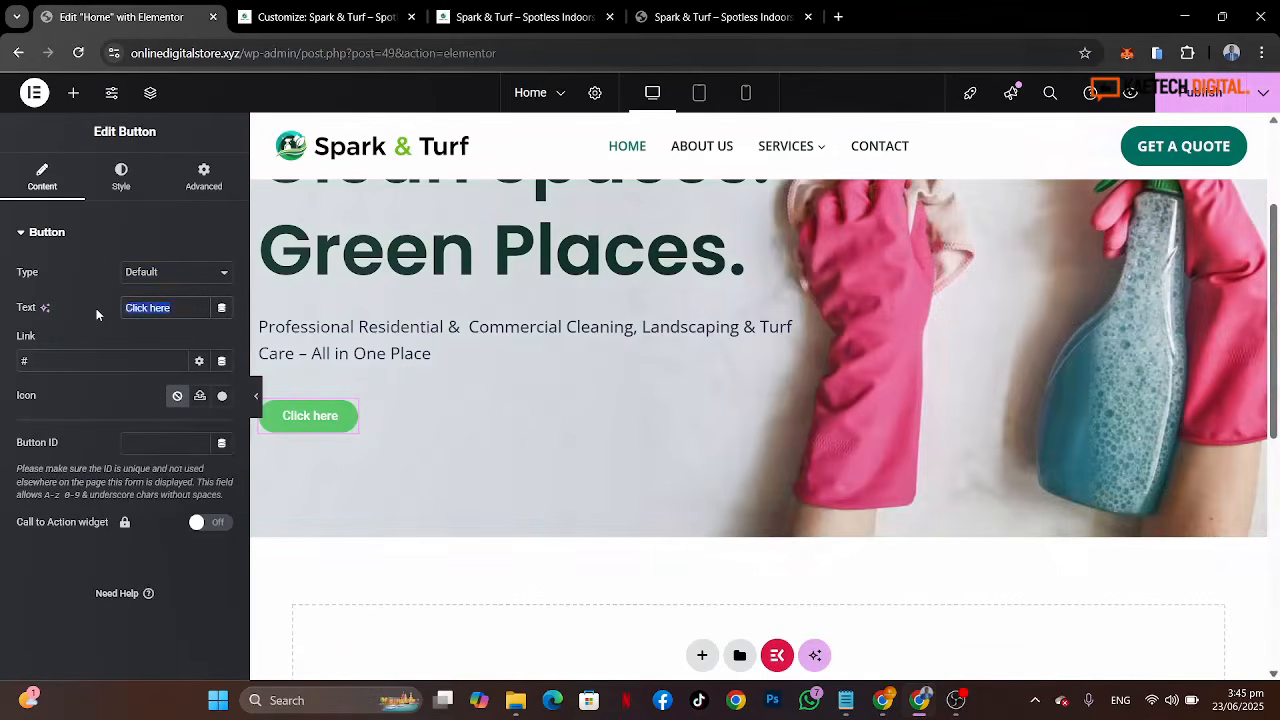
type("Get ")
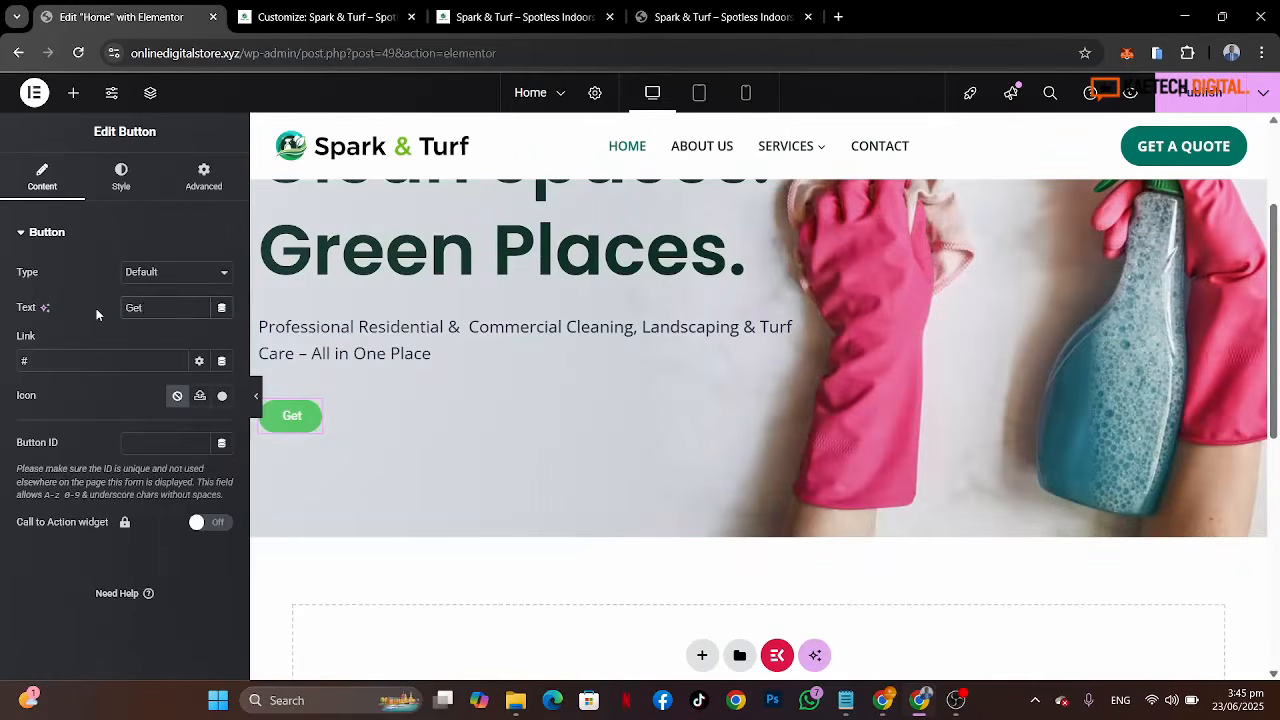
type("A Free ")
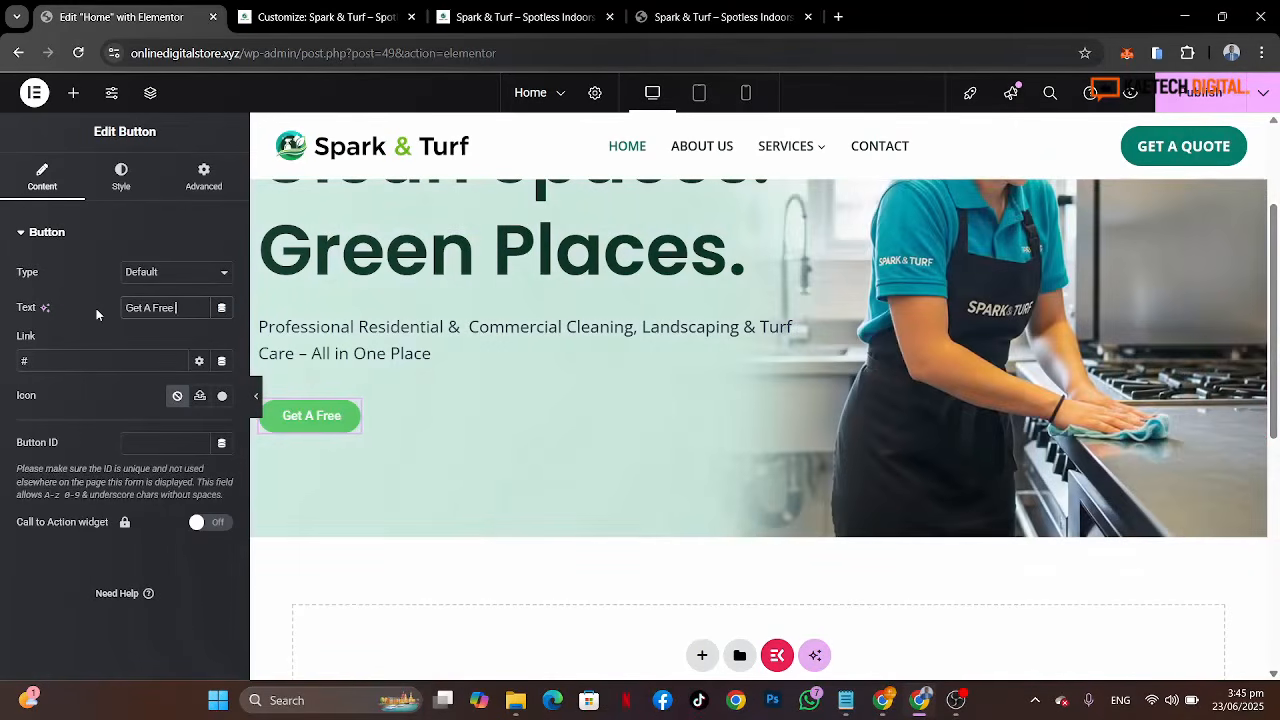
type("Qou")
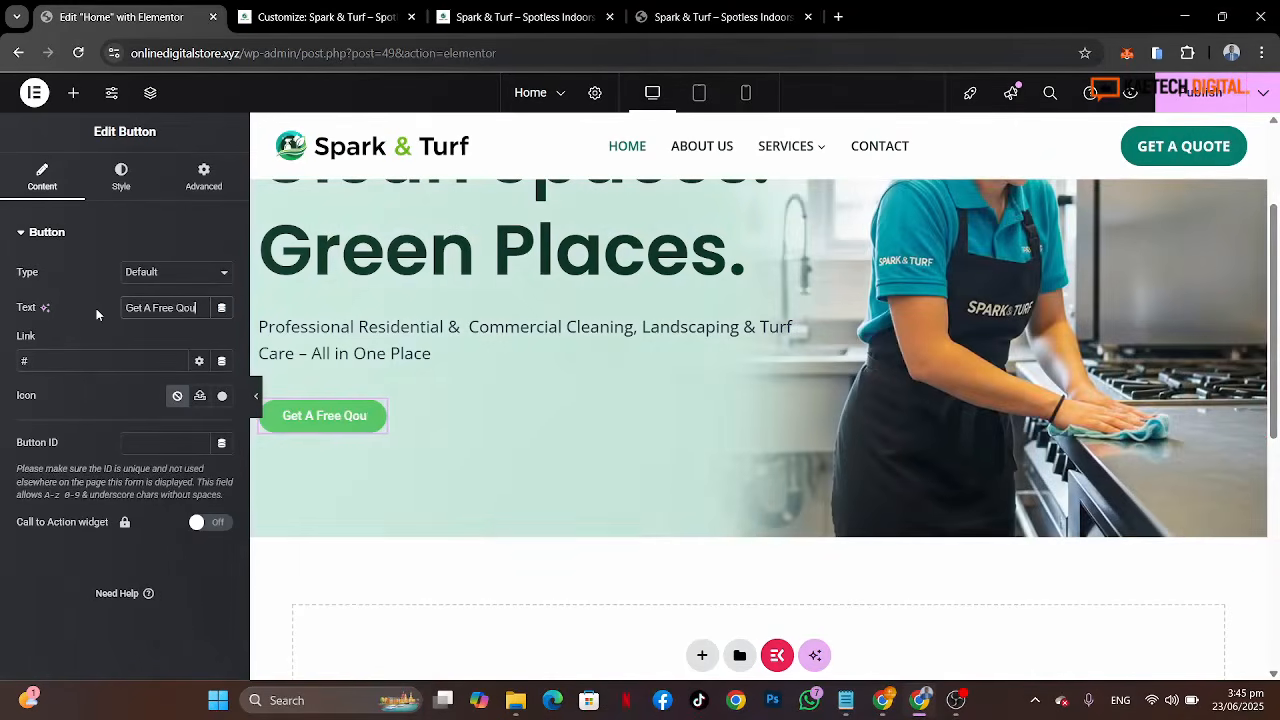
type("te")
Step: Link the button to the Booking page and open its style settings
left_click(40, 364)
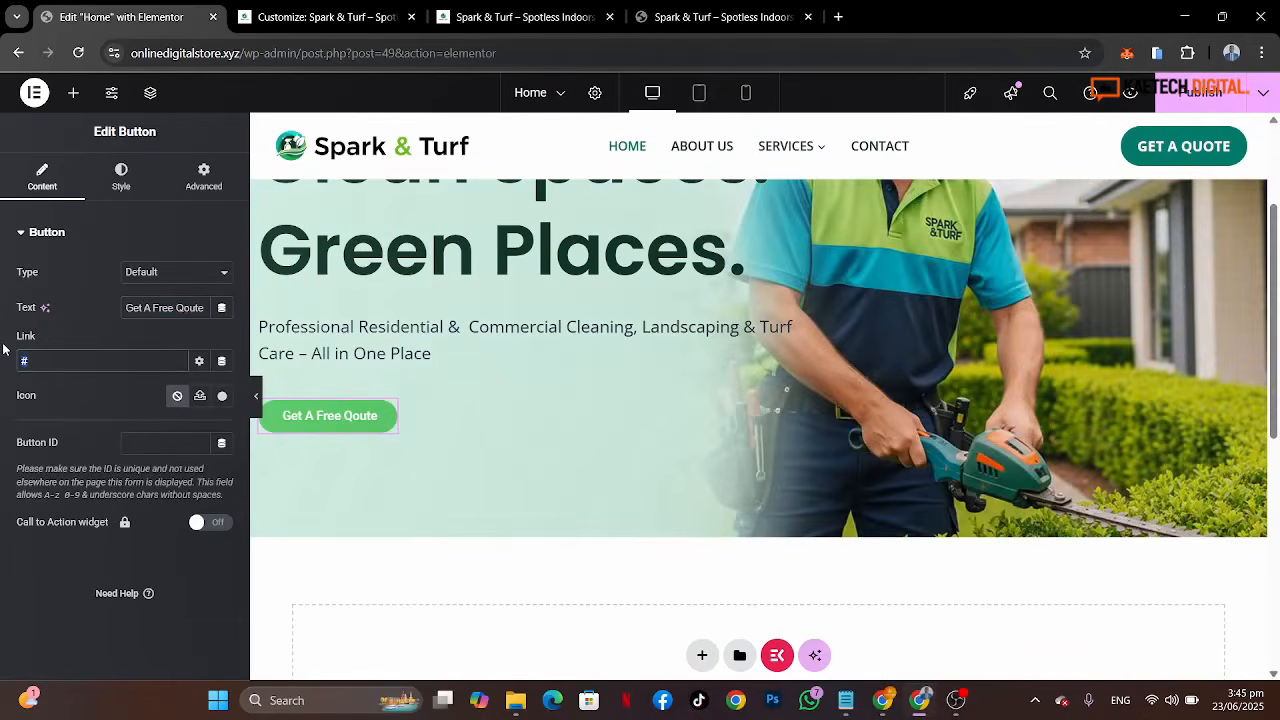
type("book")
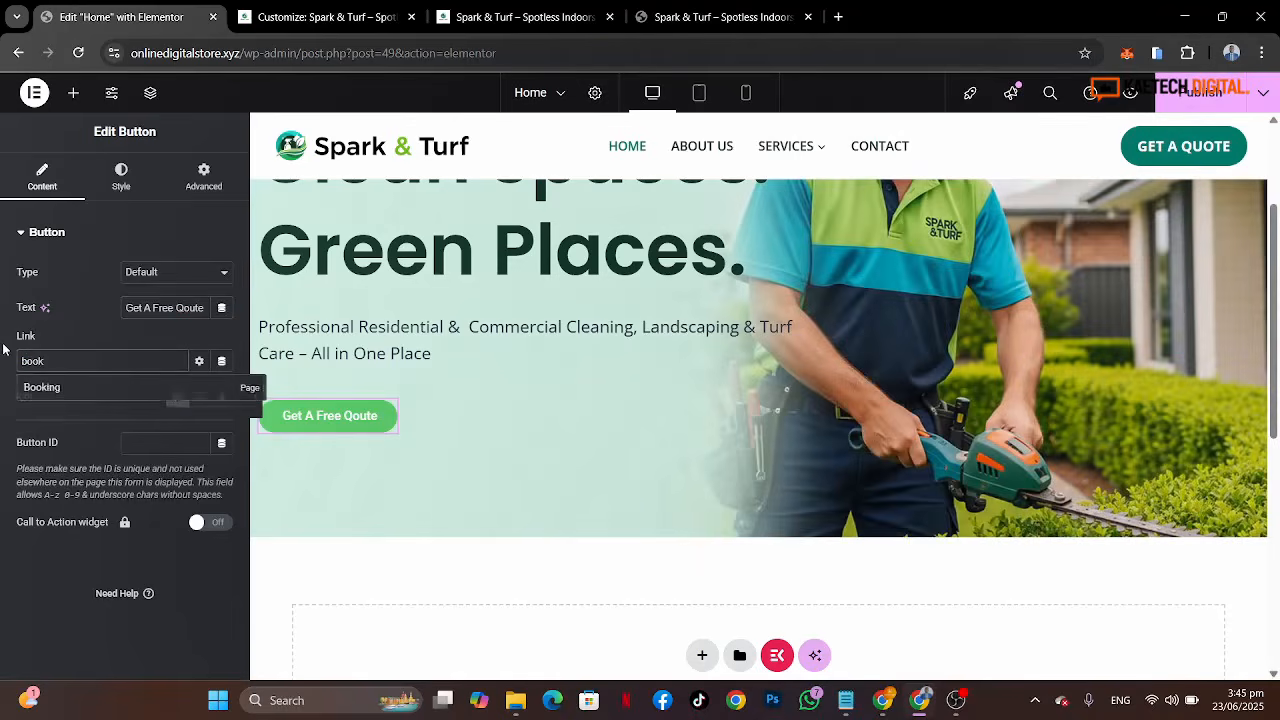
left_click(70, 390)
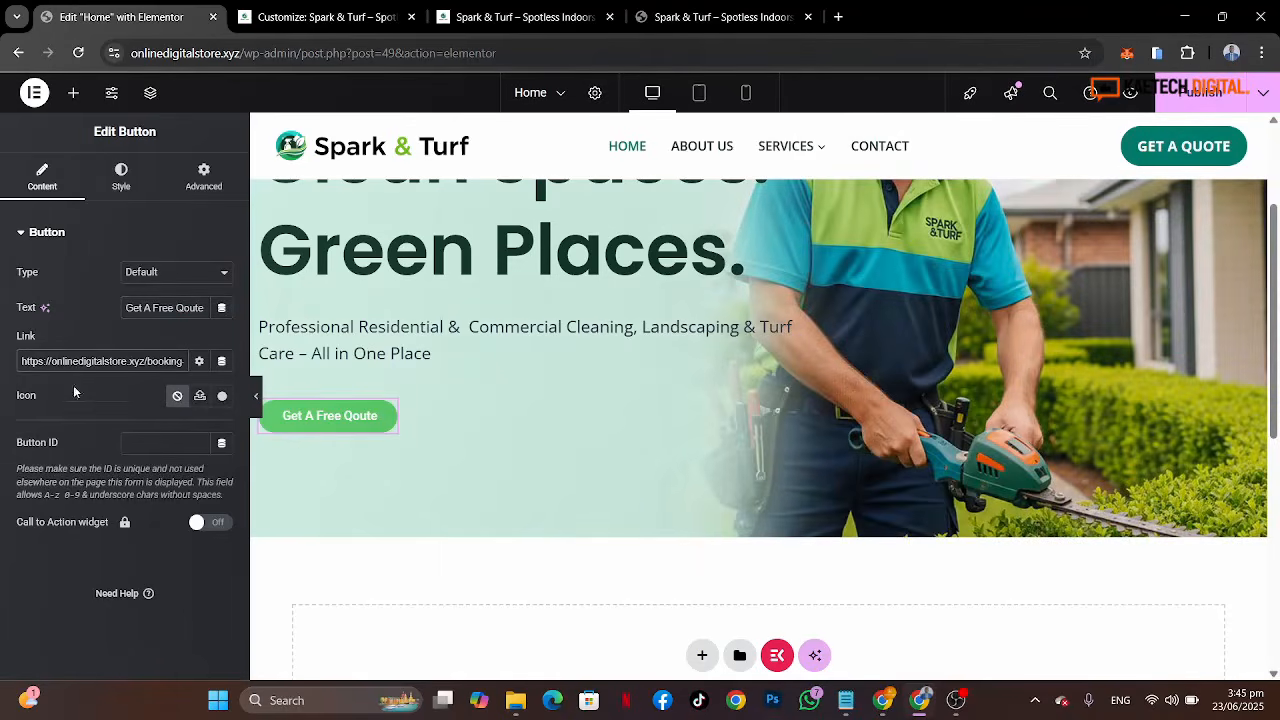
left_click(121, 180)
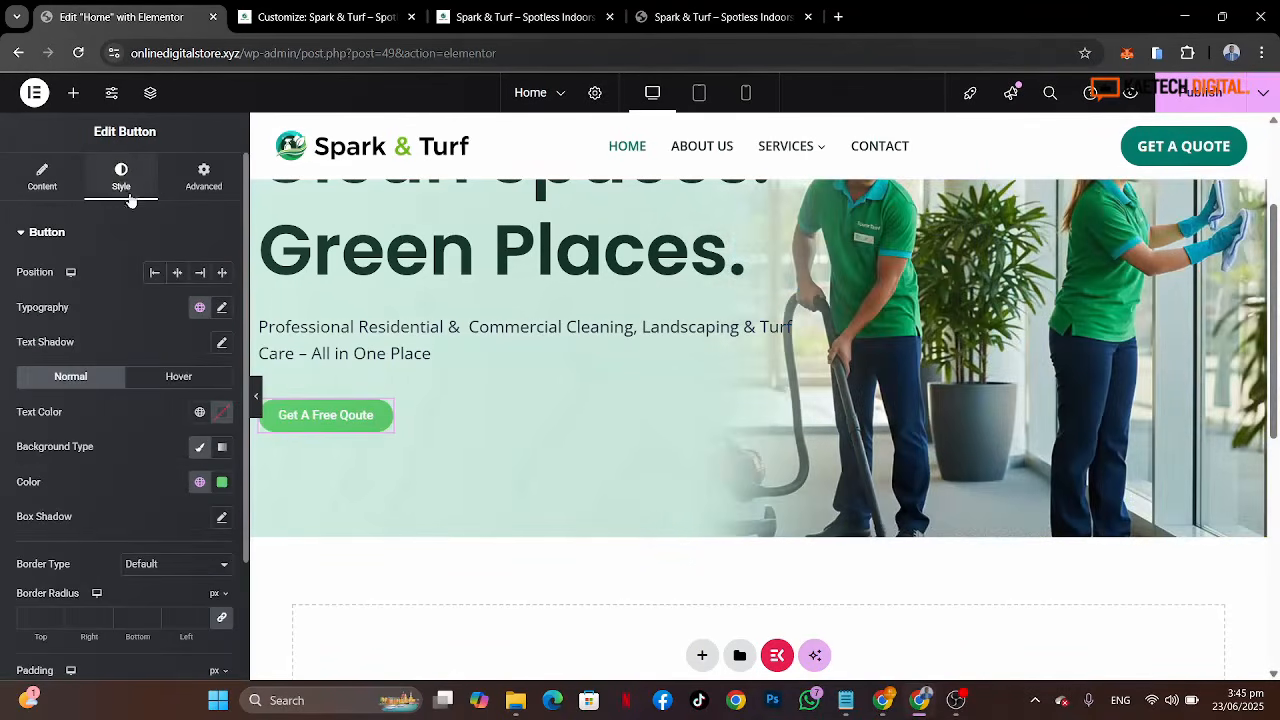
scroll(149, 490, "down", 2)
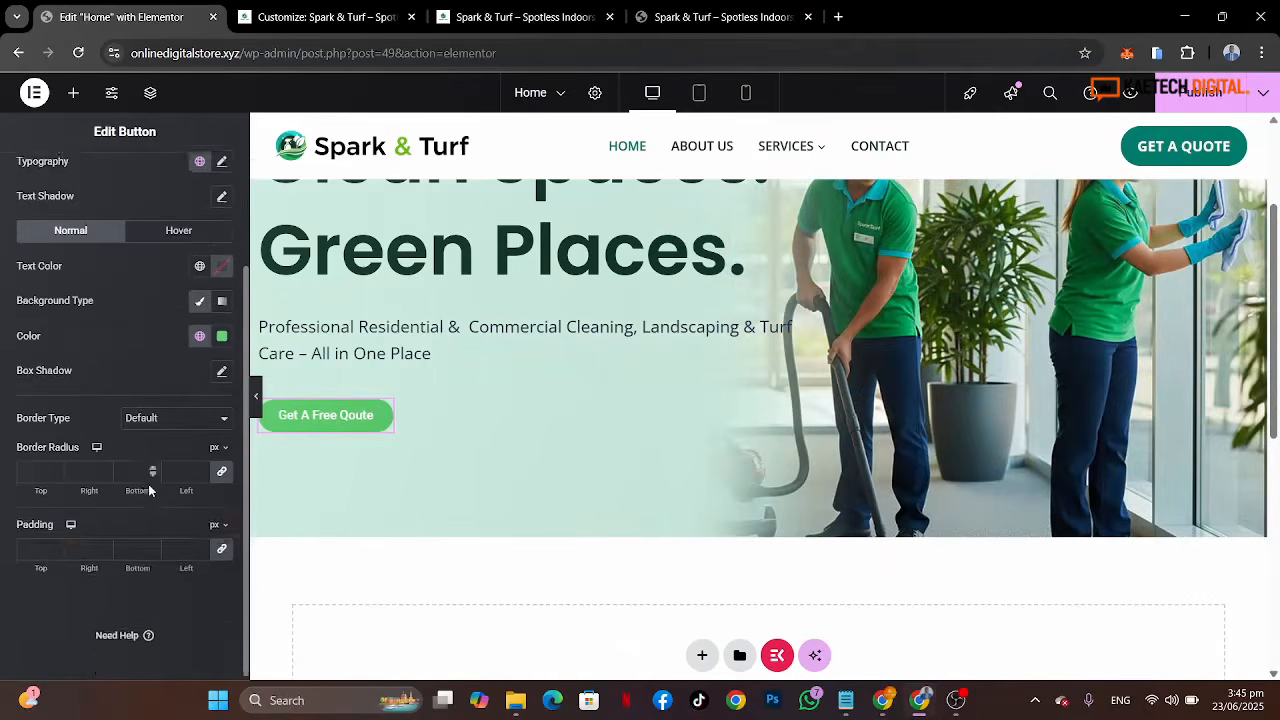
scroll(149, 490, "up", 1)
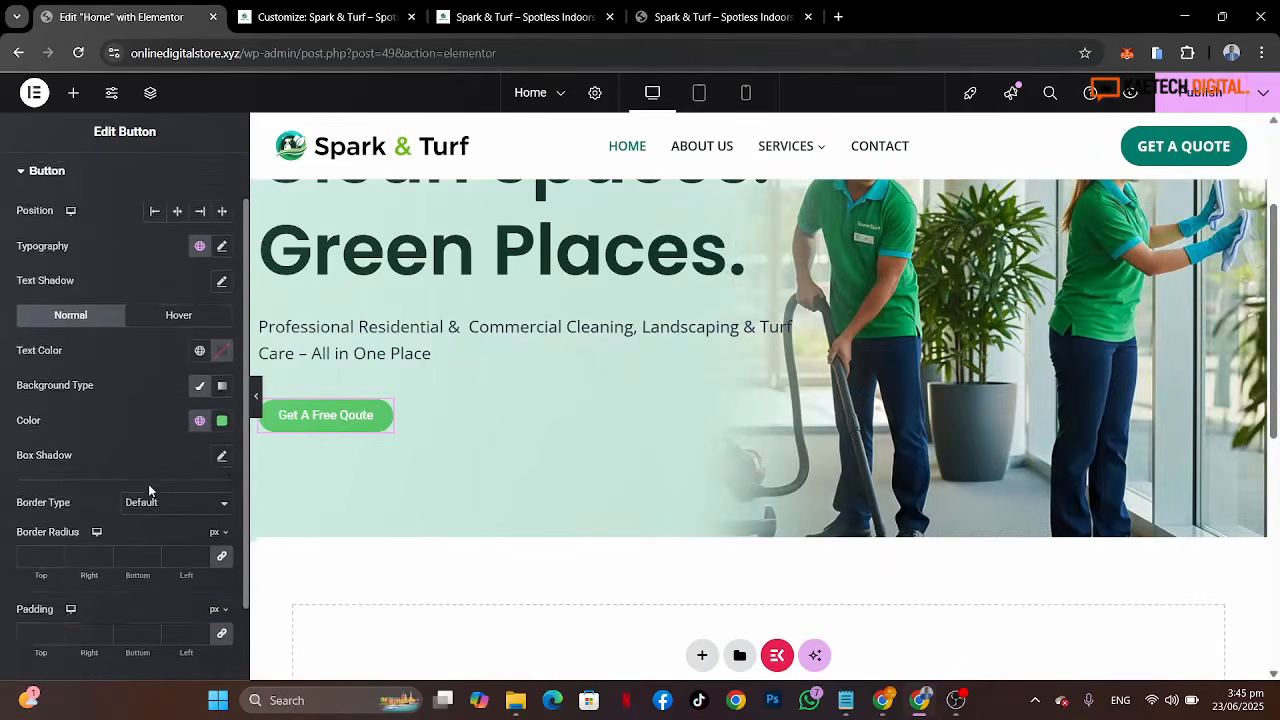
Step: Try setting the button's background colour to the Strongest text global colour
left_click(222, 463)
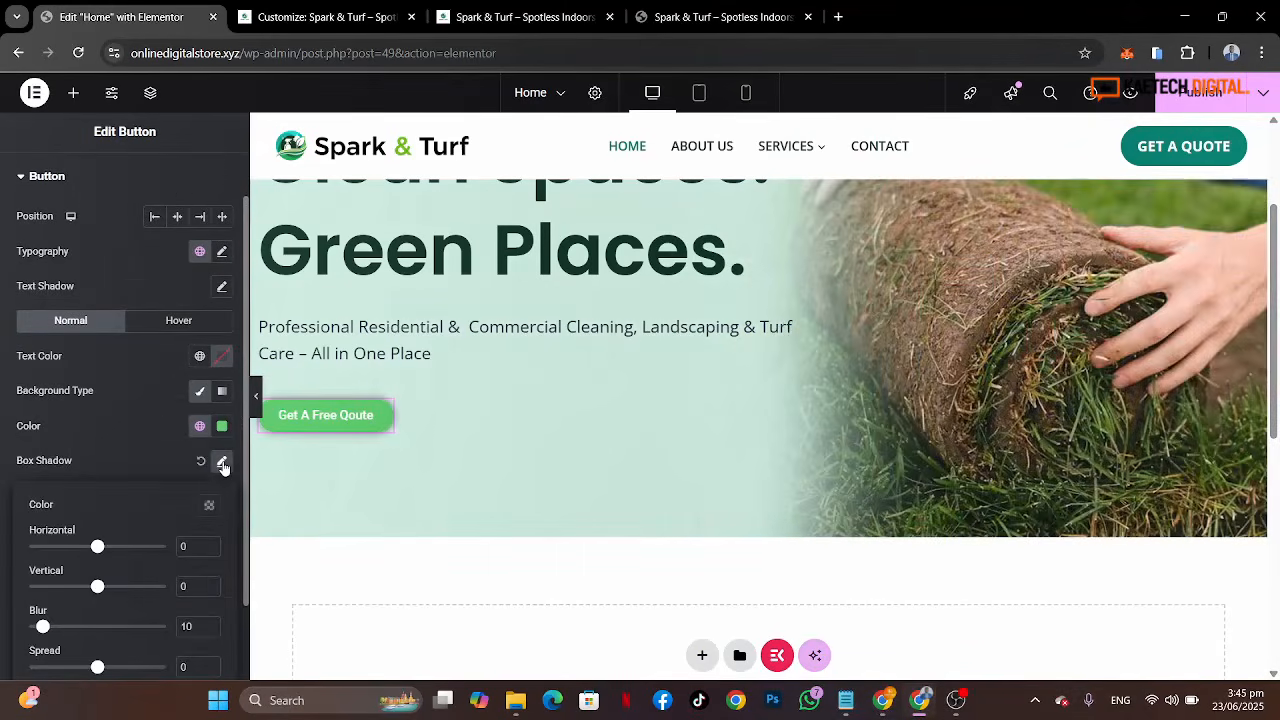
left_click(201, 461)
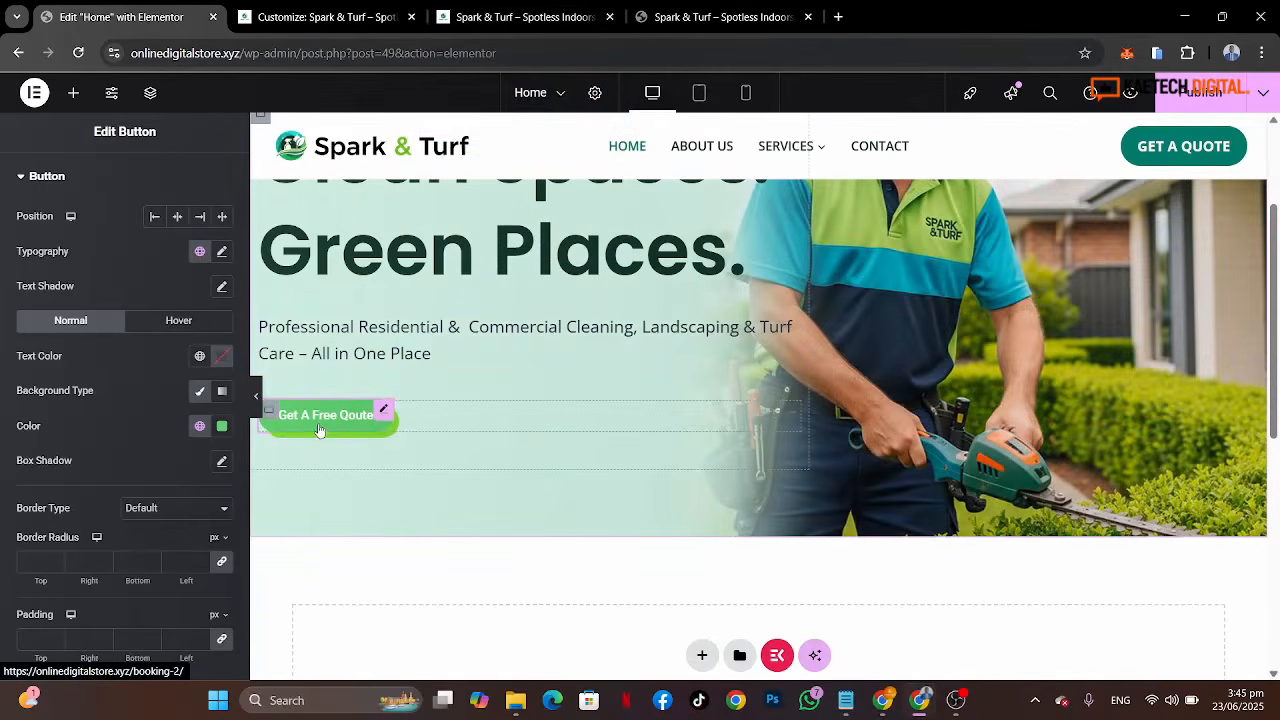
left_click(200, 427)
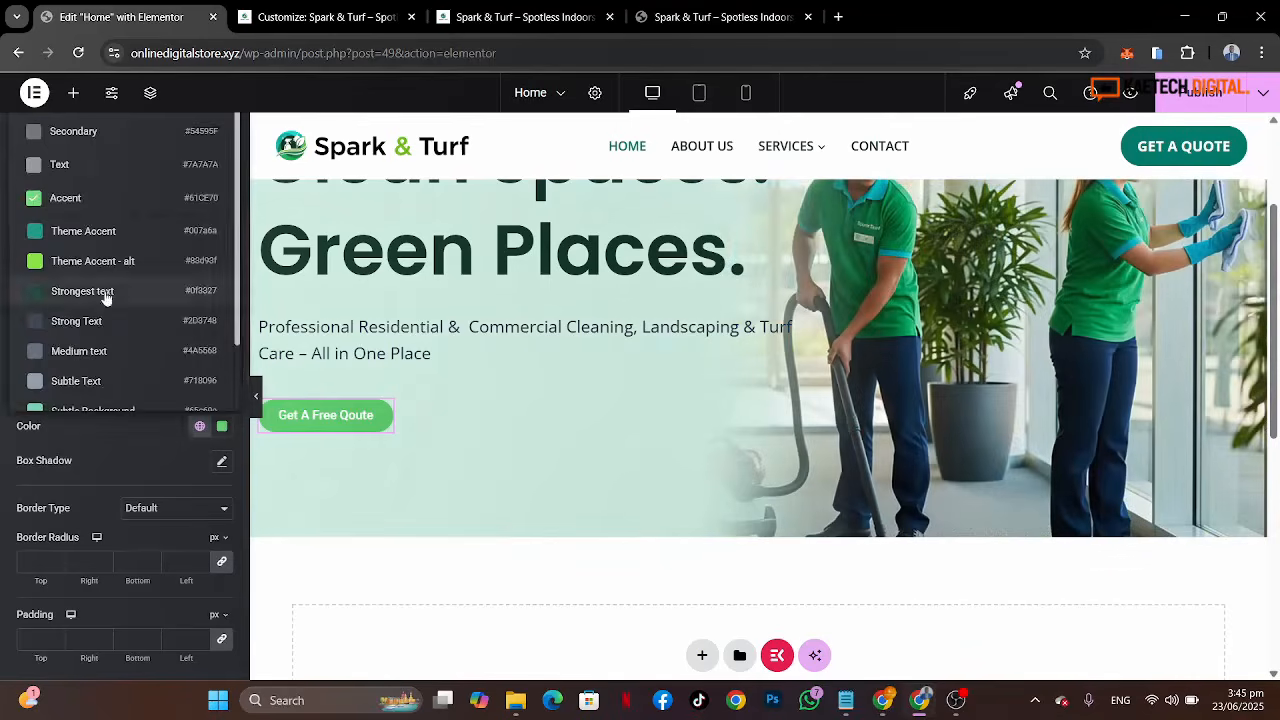
left_click(103, 291)
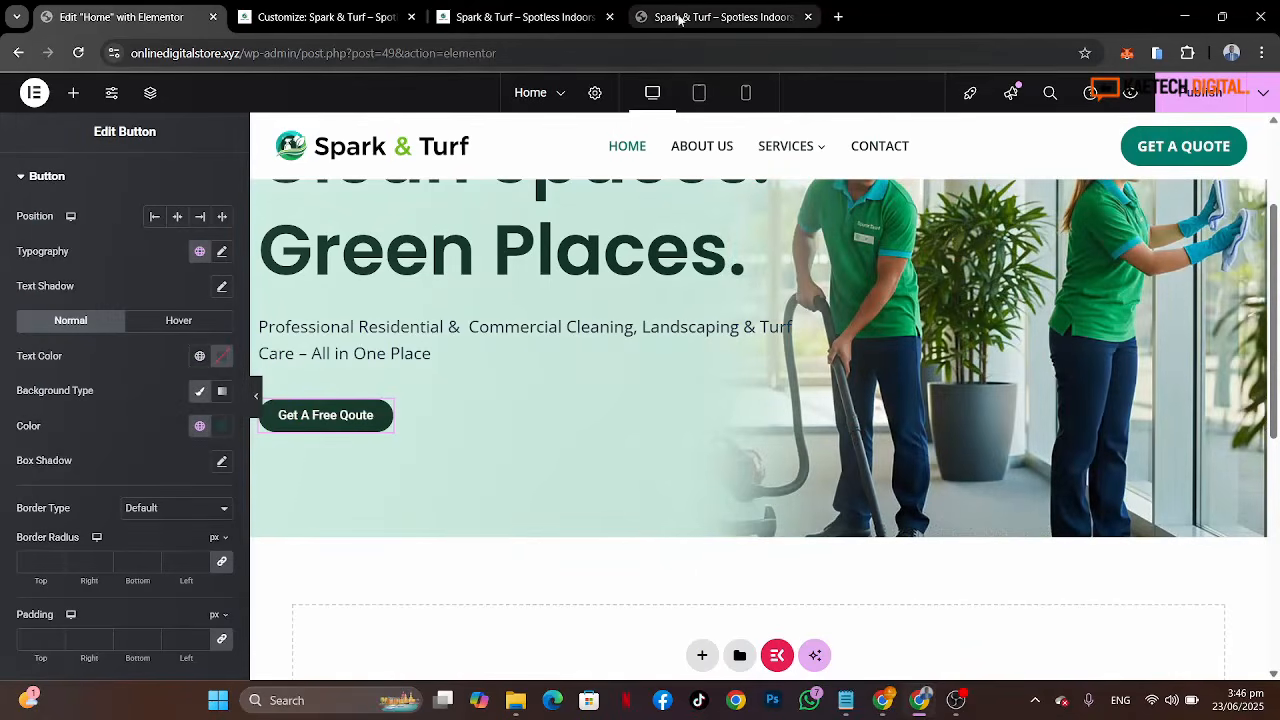
Step: Compare with the reference buttons, then set the button's background colour to the Theme Accent global colour
left_click(679, 19)
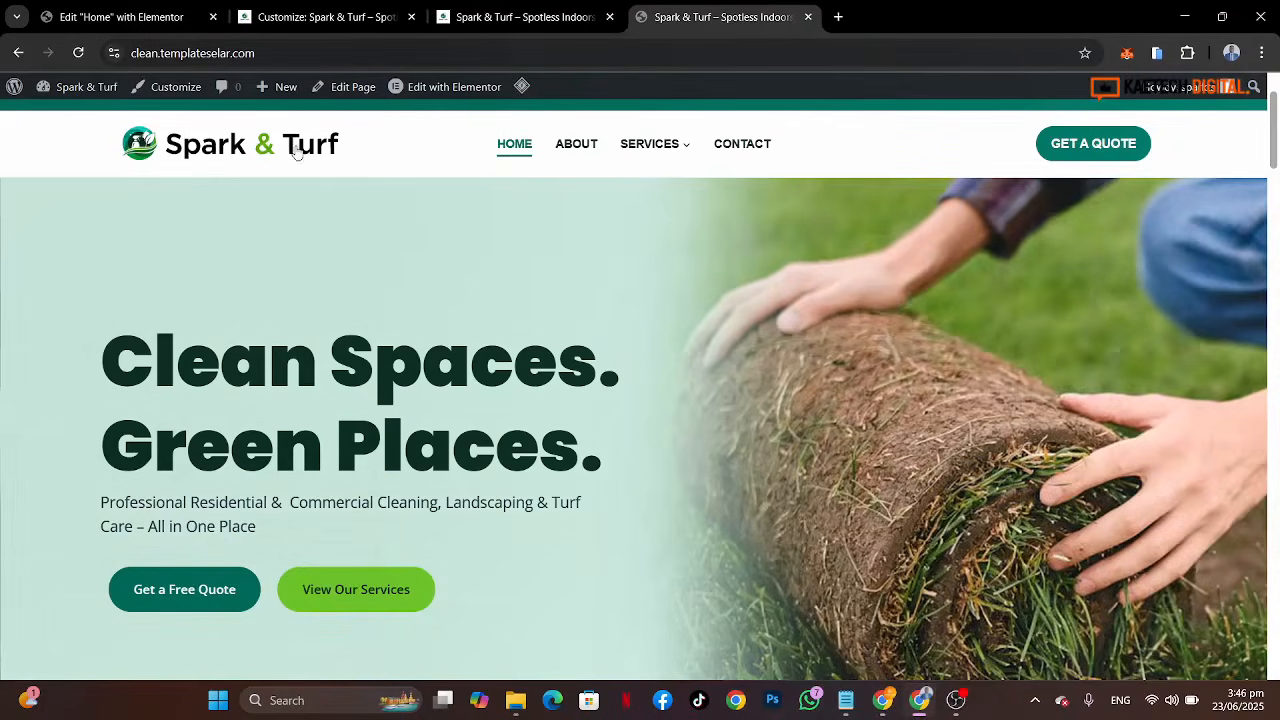
left_click(143, 20)
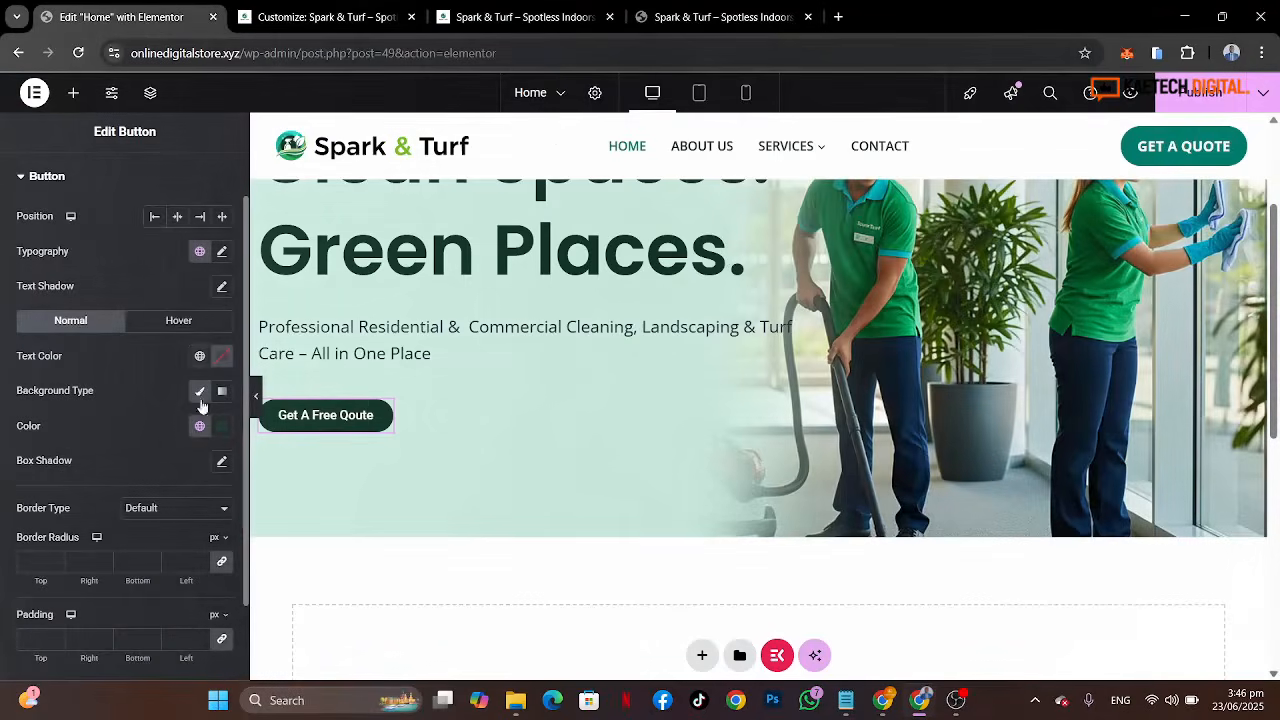
left_click(200, 427)
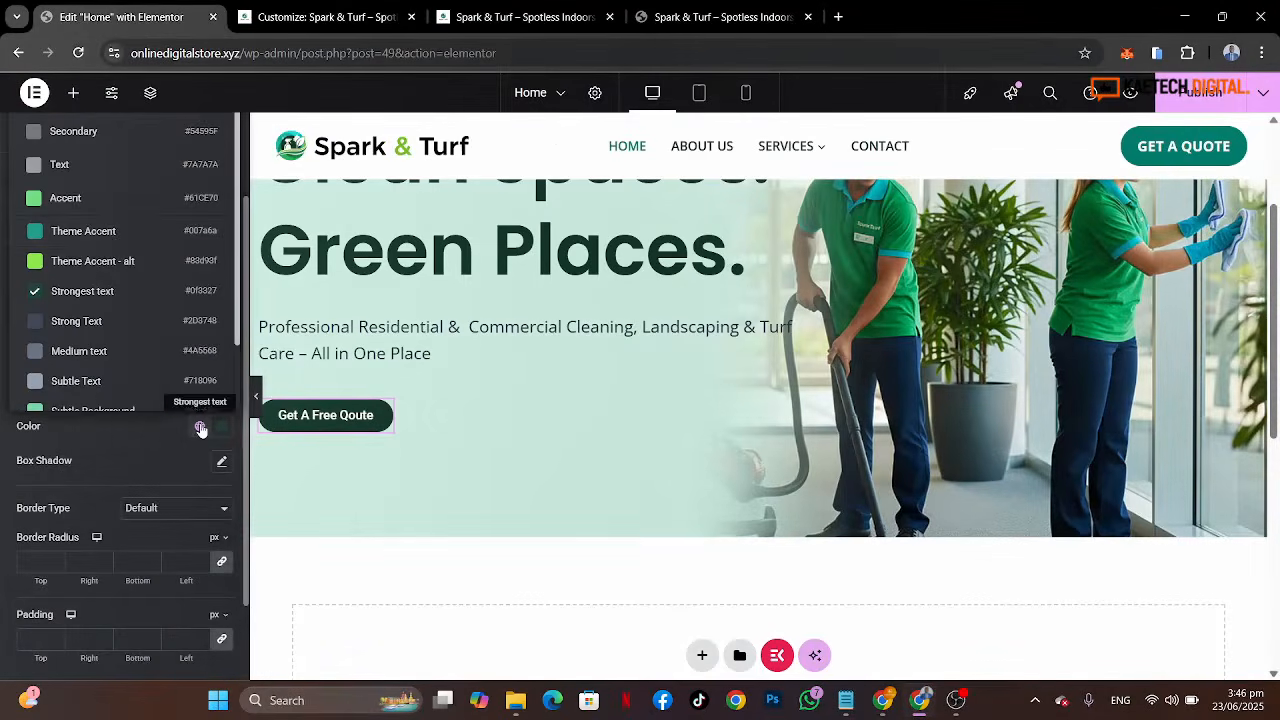
left_click(123, 232)
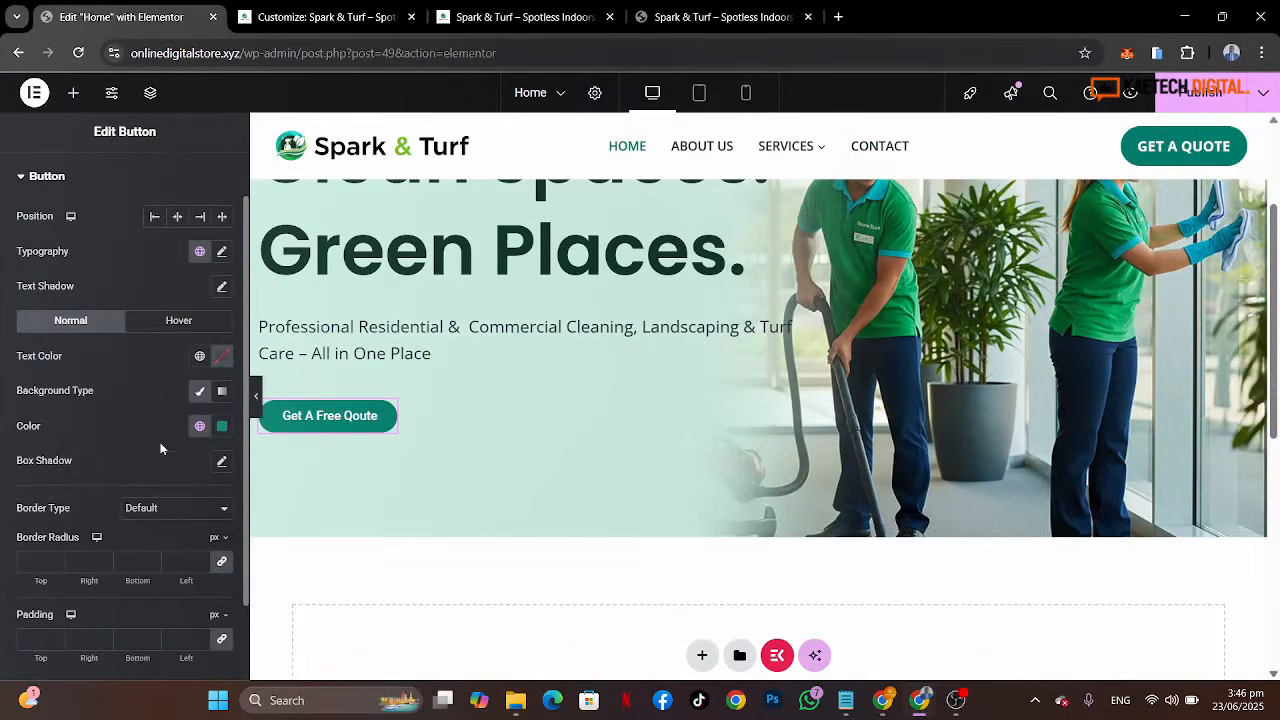
Step: Unlink the button padding and set it to 20 top, 30 right, 20 bottom and 30 left
scroll(160, 442, "down", 1)
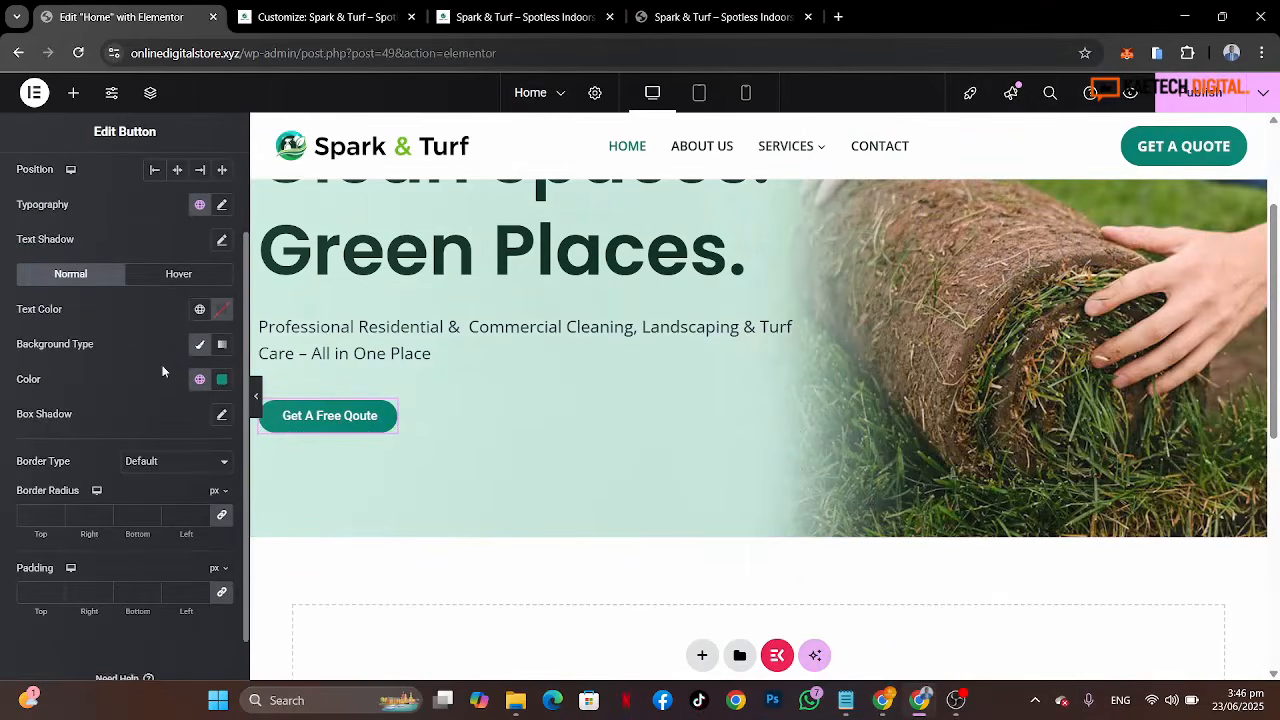
scroll(163, 371, "down", 1)
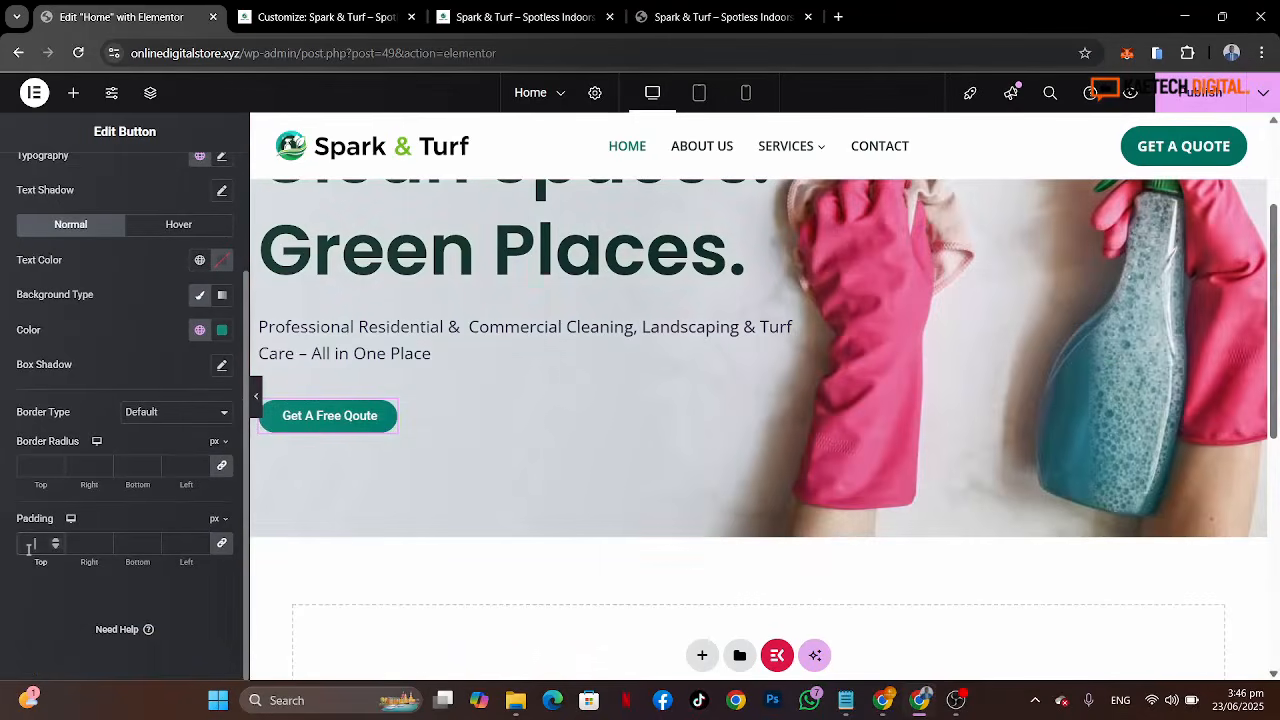
left_click(221, 546)
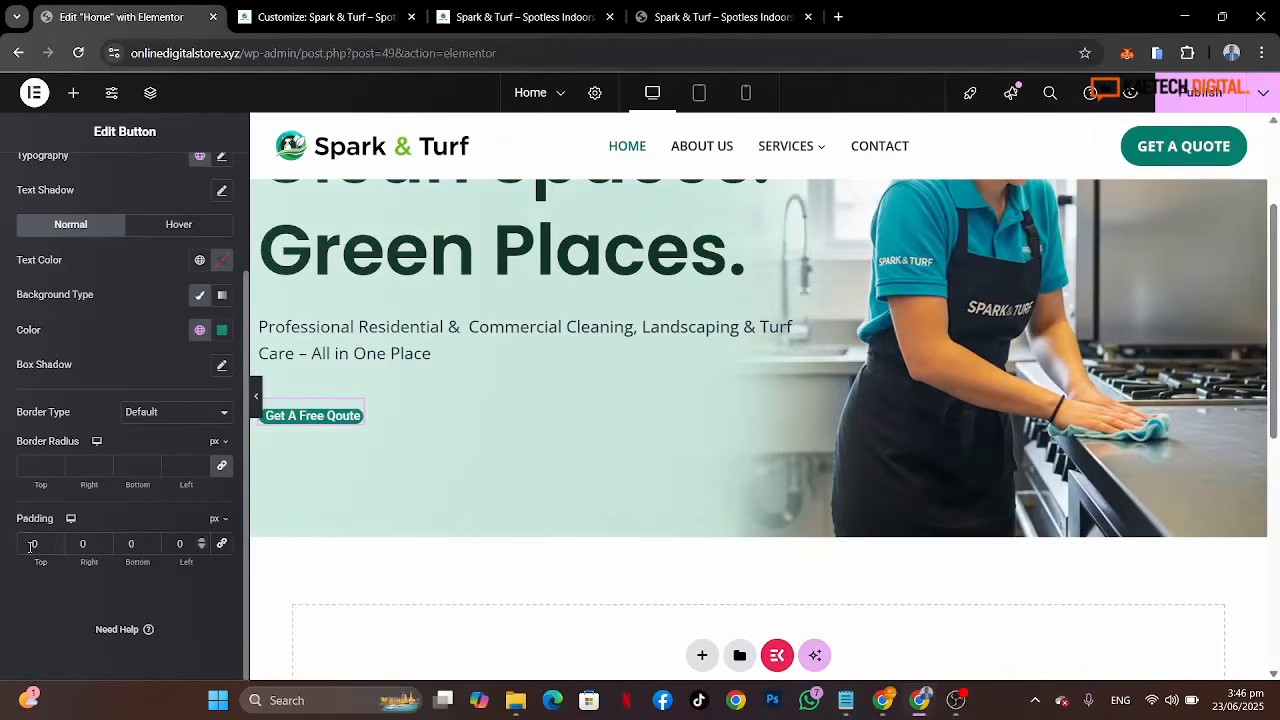
left_click(26, 548)
type("2")
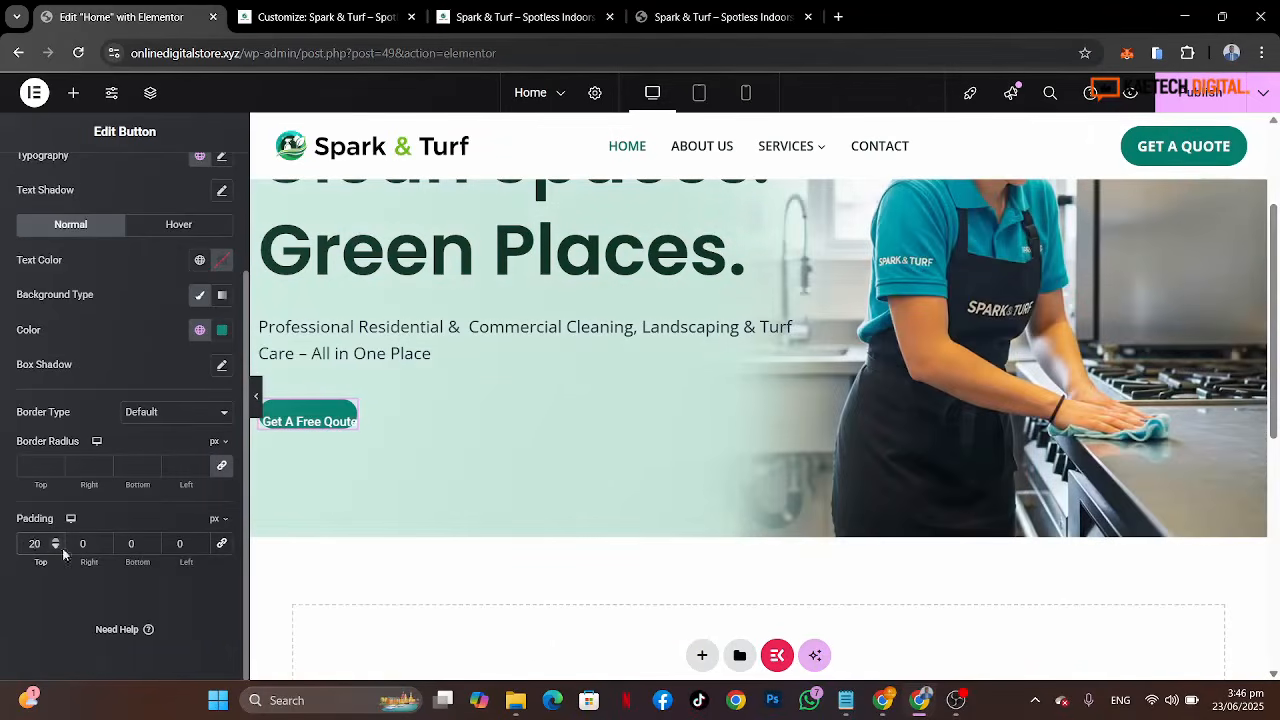
left_click(81, 545)
type("2")
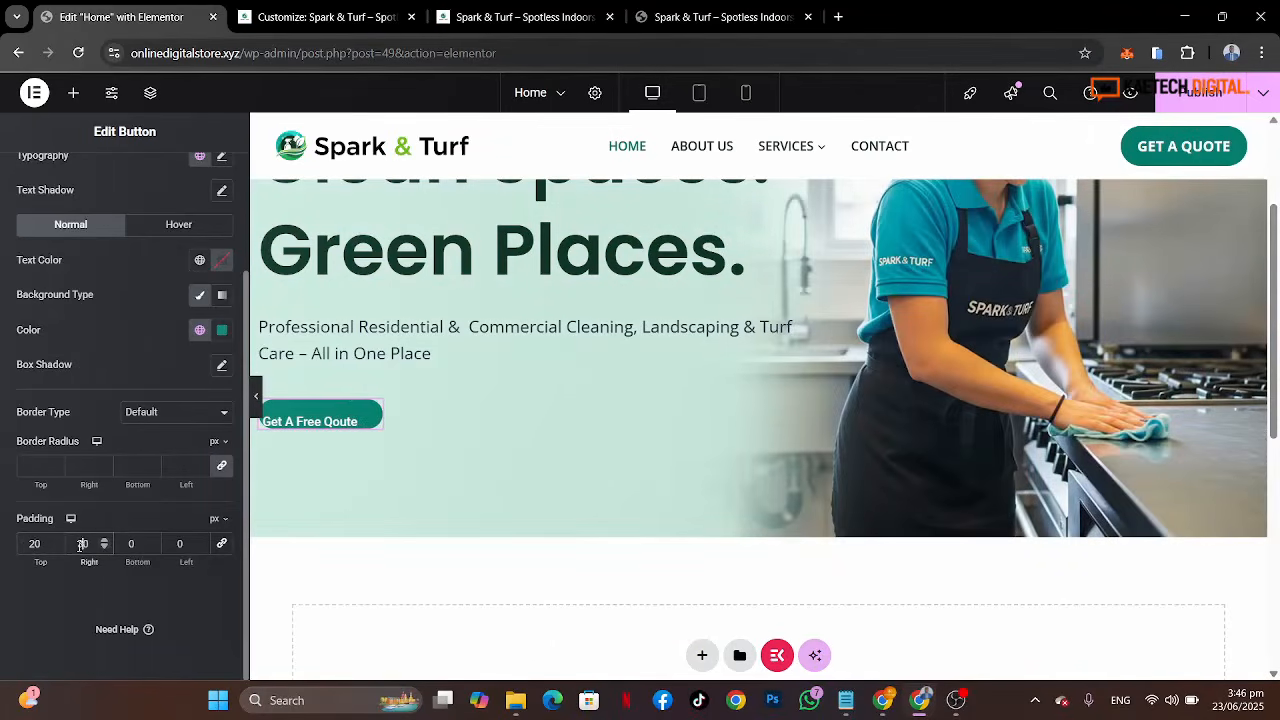
left_click(131, 546)
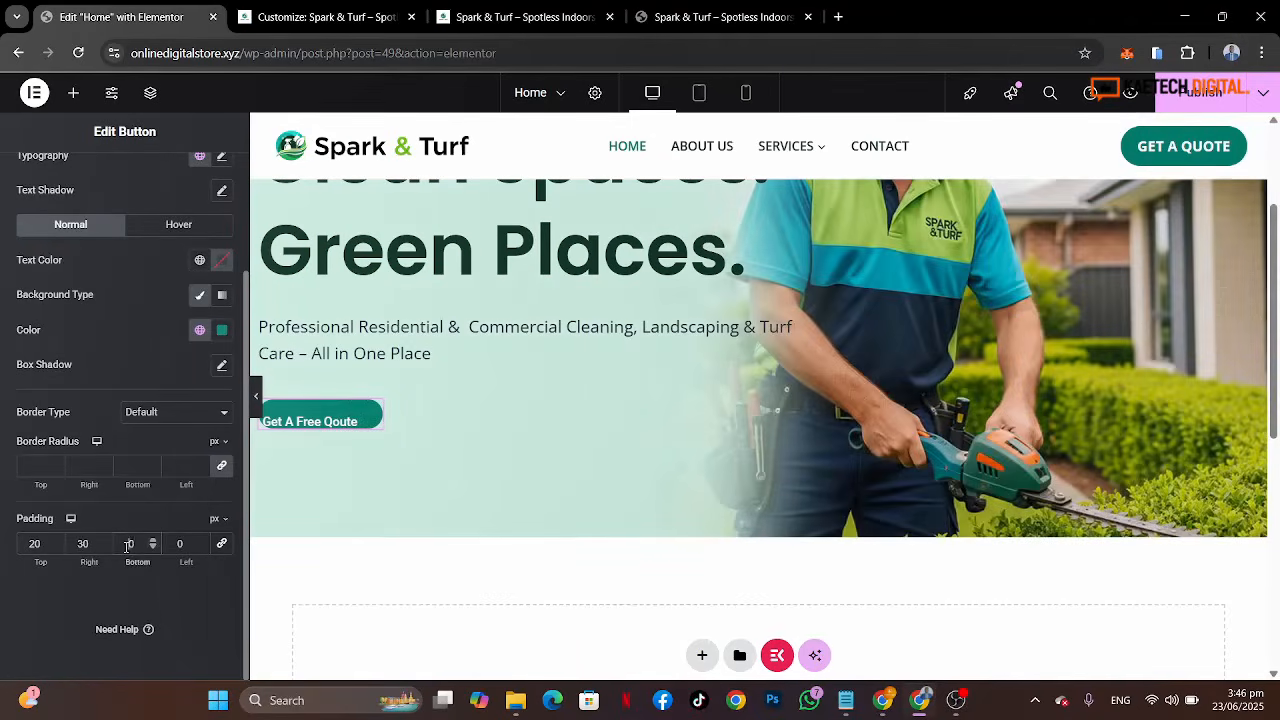
type("2")
left_click(171, 542)
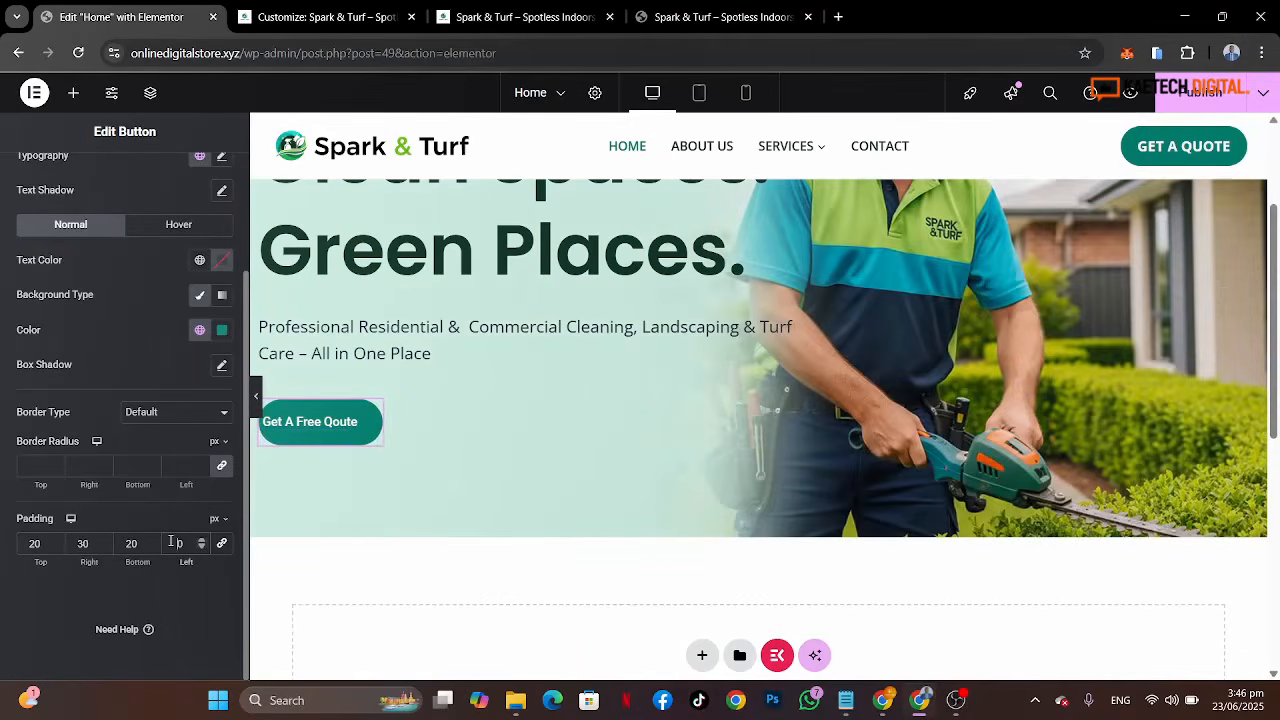
type("30")
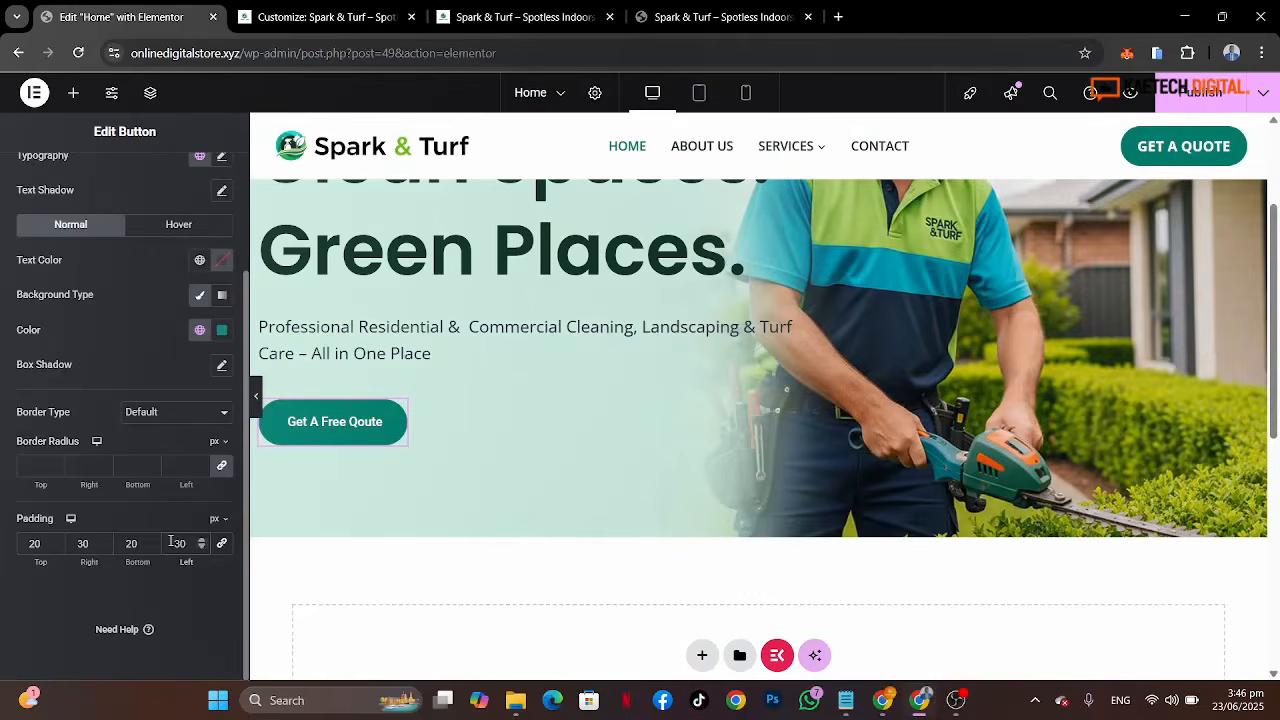
Step: Switch to the button's hover styles and set the hover animation to Bob
scroll(110, 412, "up", 3)
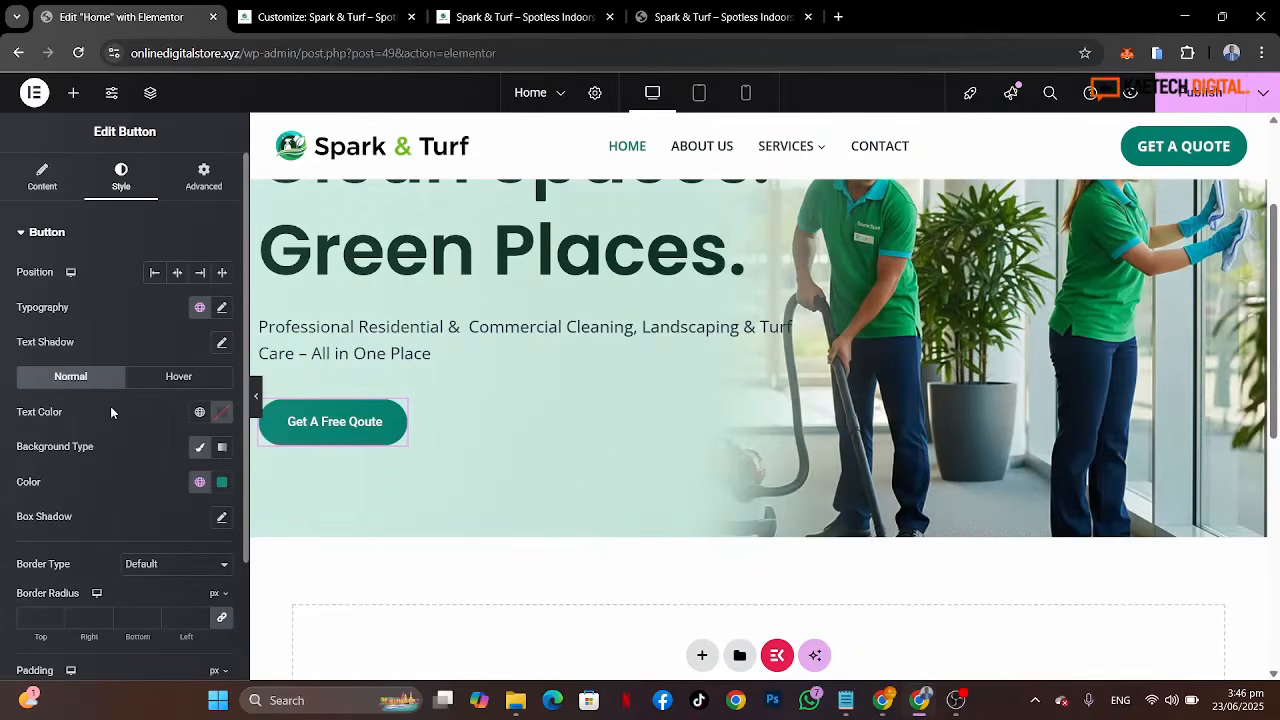
left_click(170, 377)
scroll(120, 494, "down", 5)
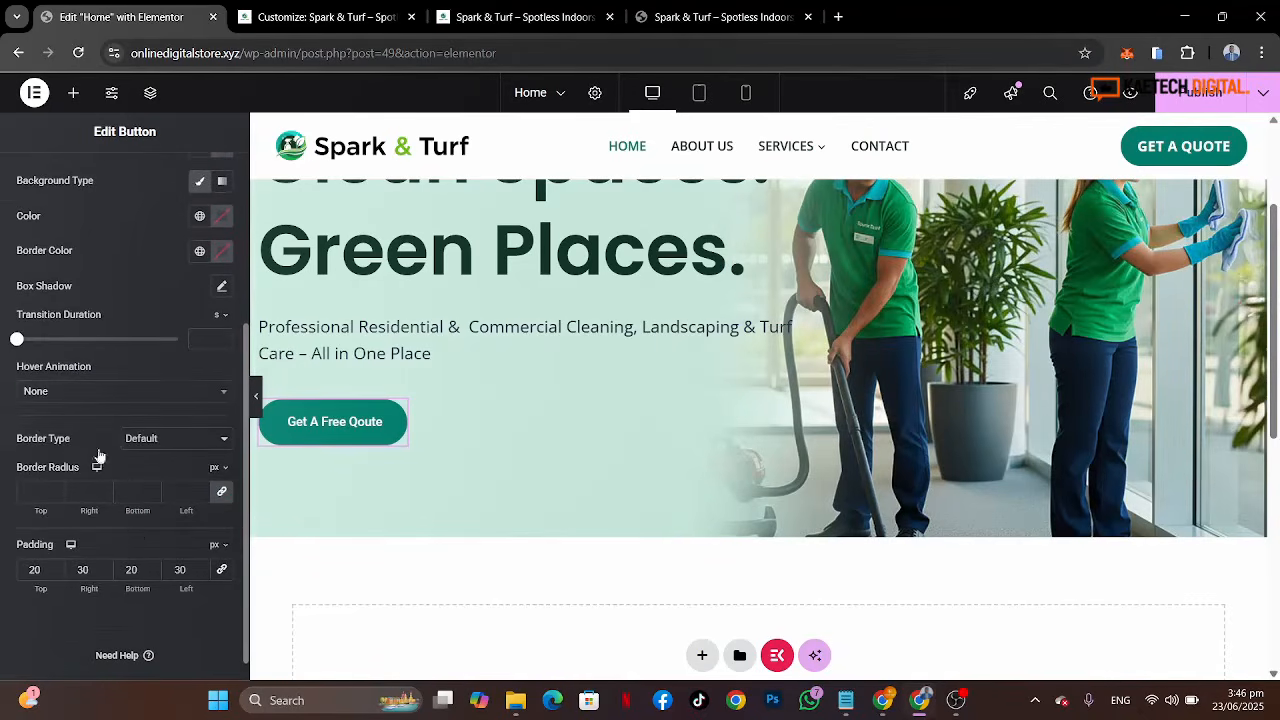
left_click(90, 395)
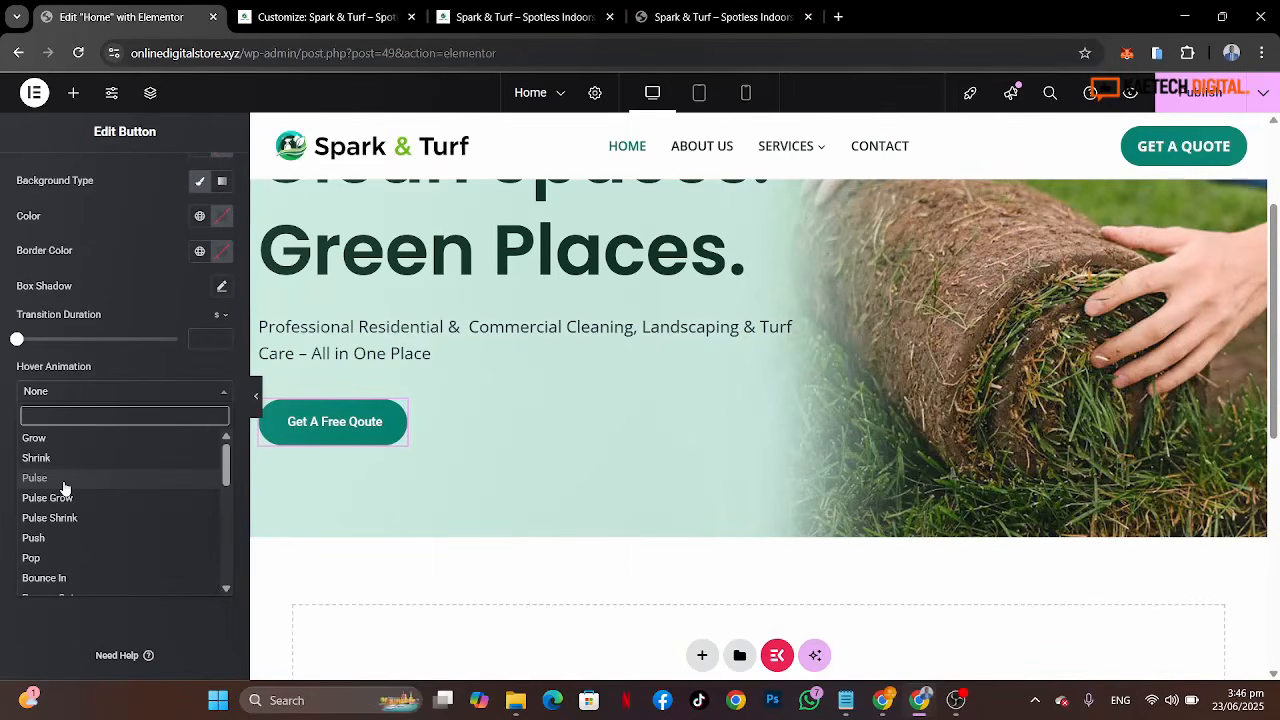
type("b")
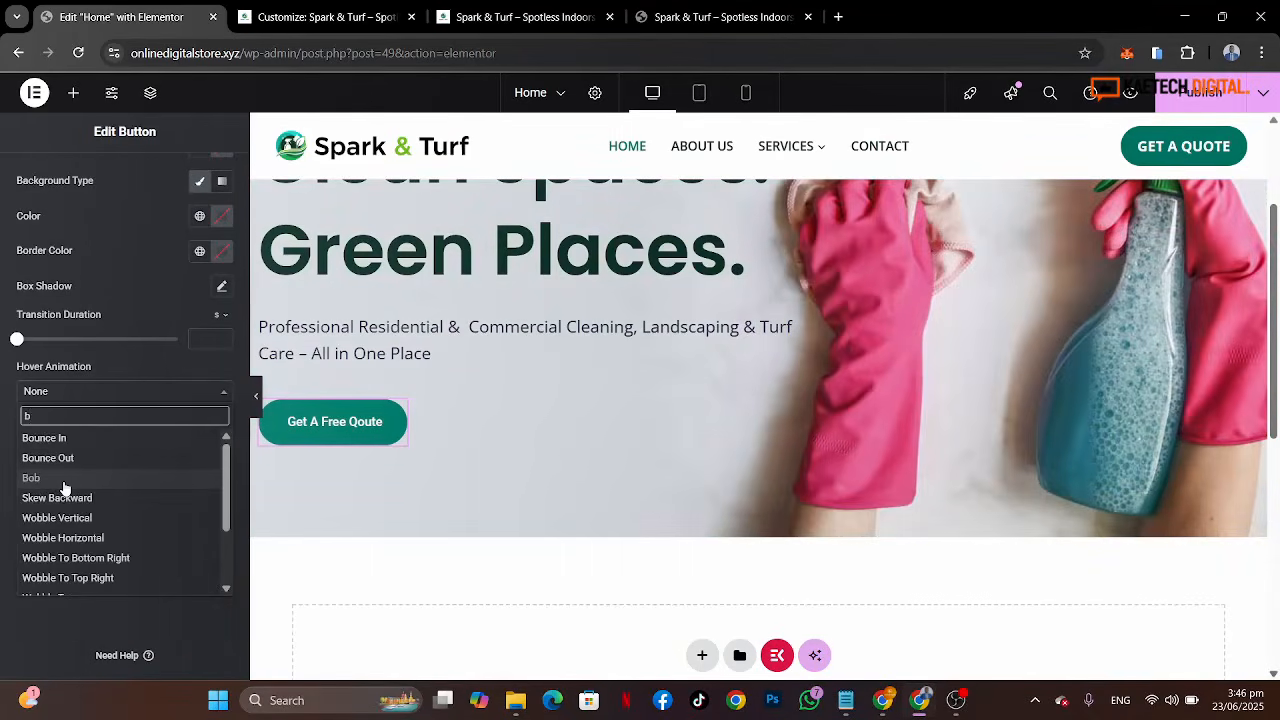
left_click(33, 478)
Step: Set the button's hover text colour to the White or offwhite global colour
scroll(137, 299, "up", 2)
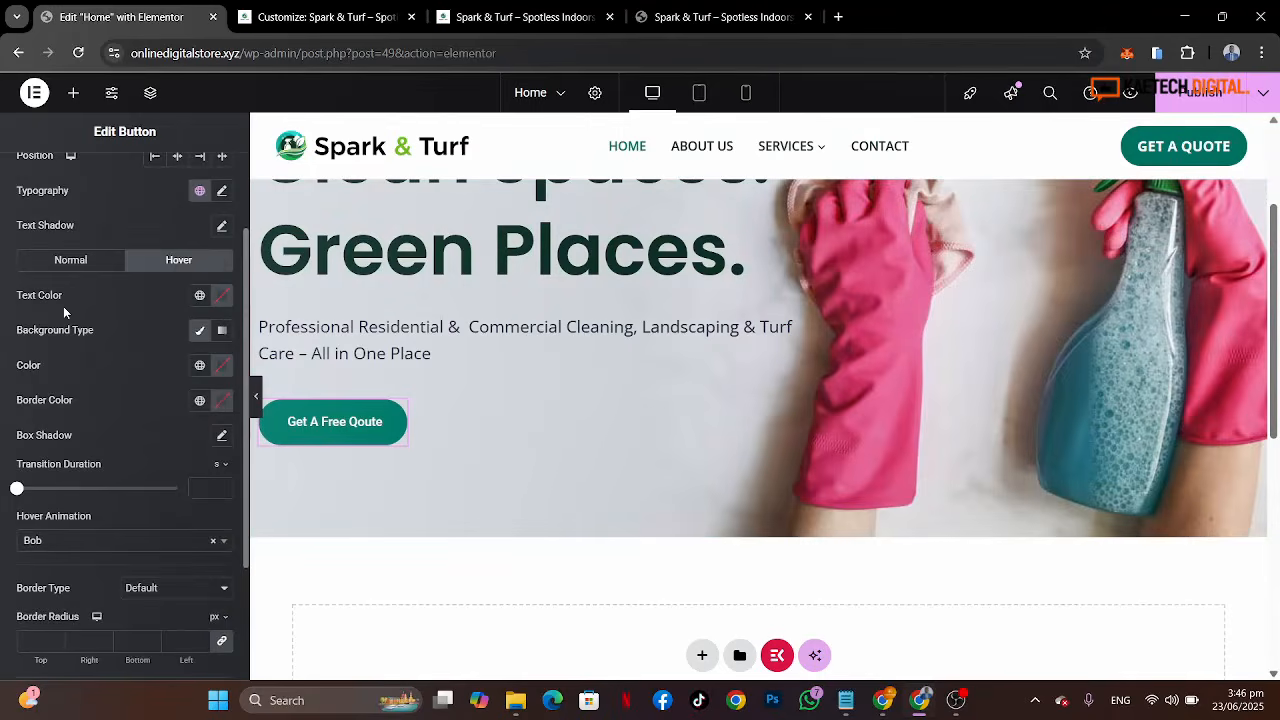
left_click(200, 296)
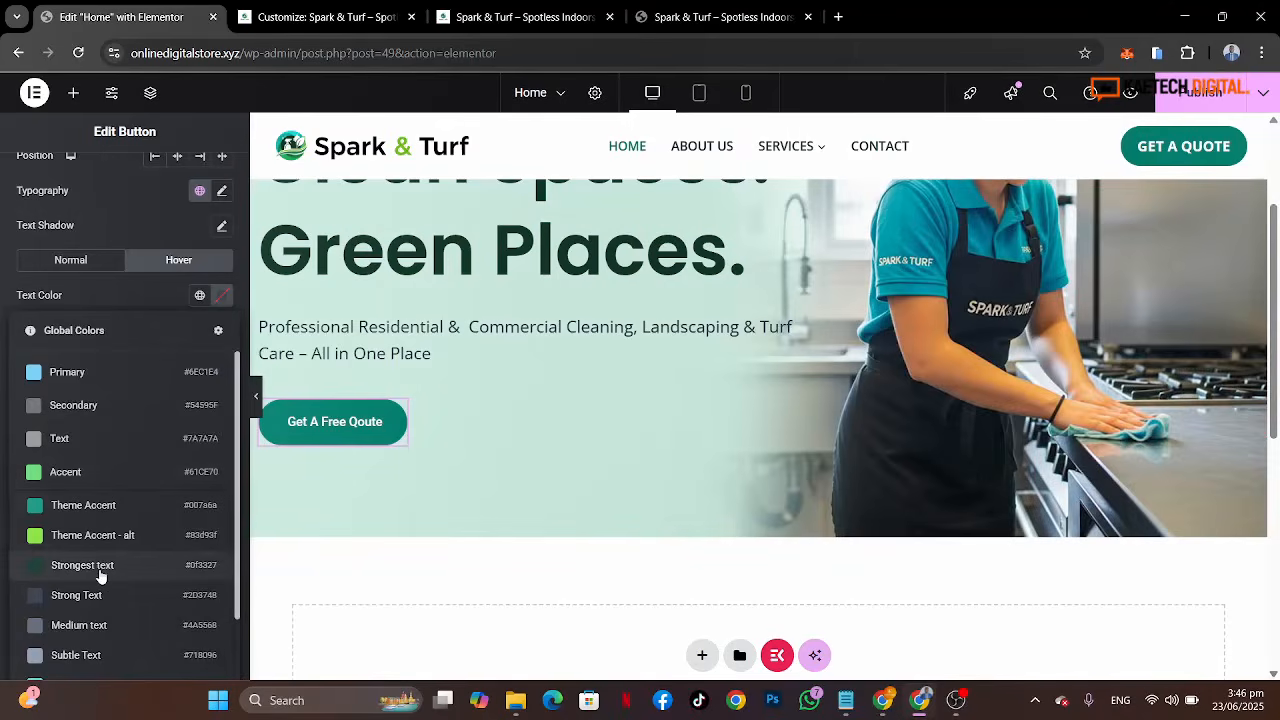
scroll(100, 575, "down", 2)
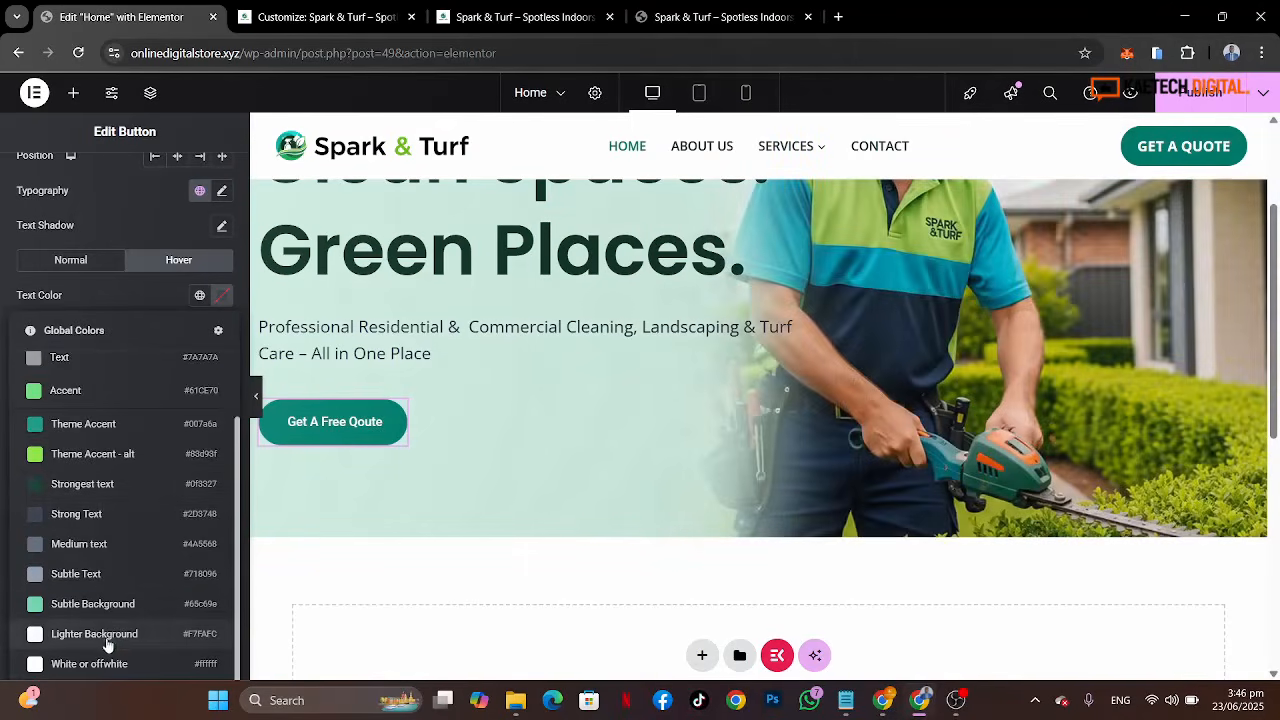
left_click(98, 665)
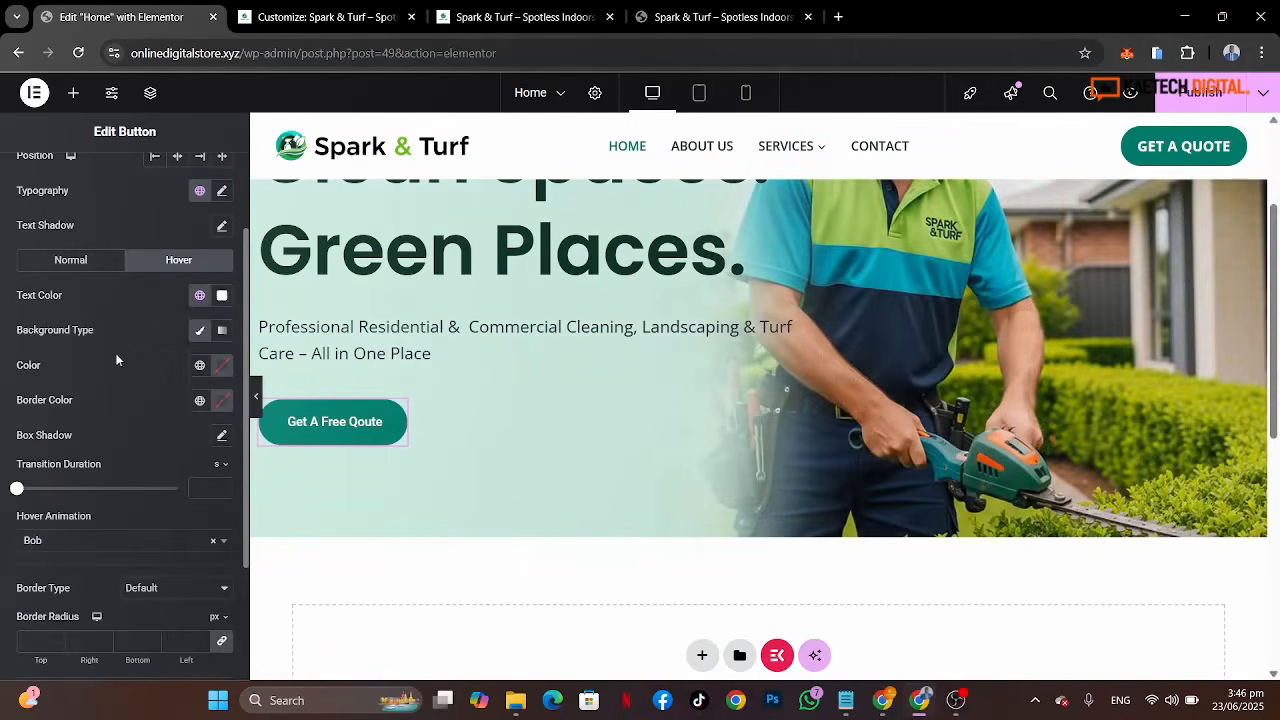
Step: Set the button's hover background colour to the Strongest text global colour
left_click(204, 365)
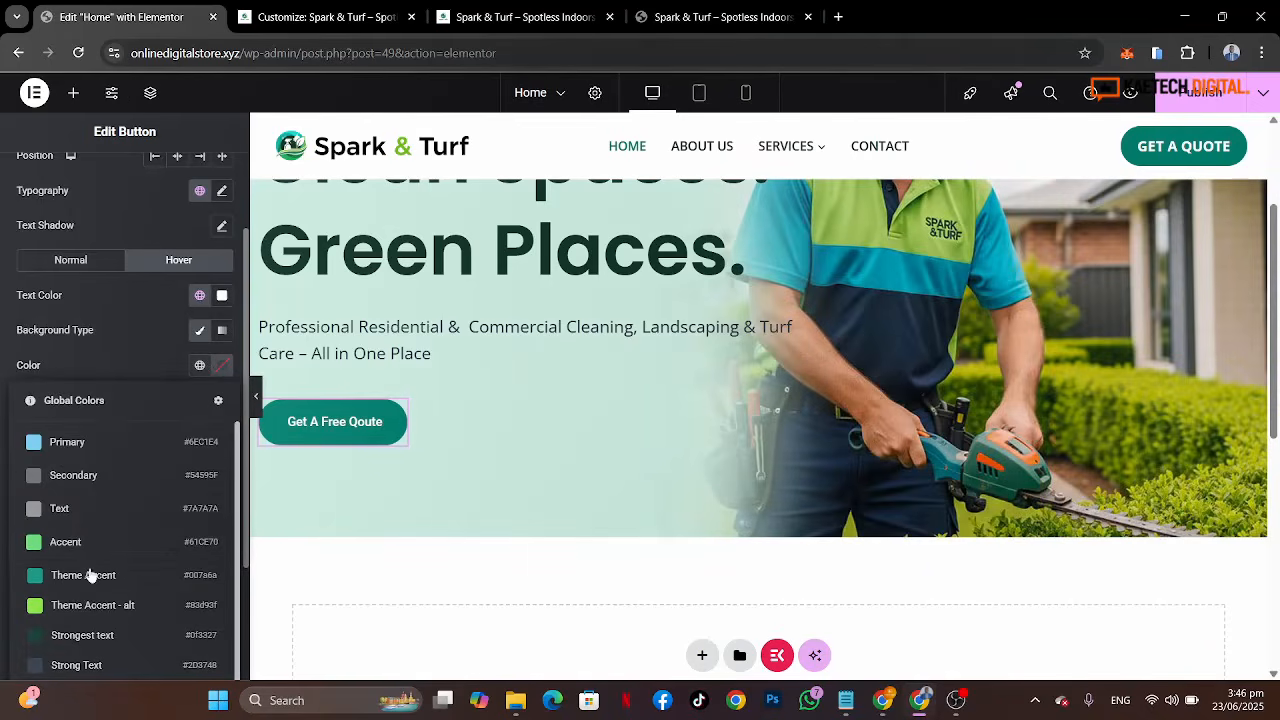
left_click(80, 635)
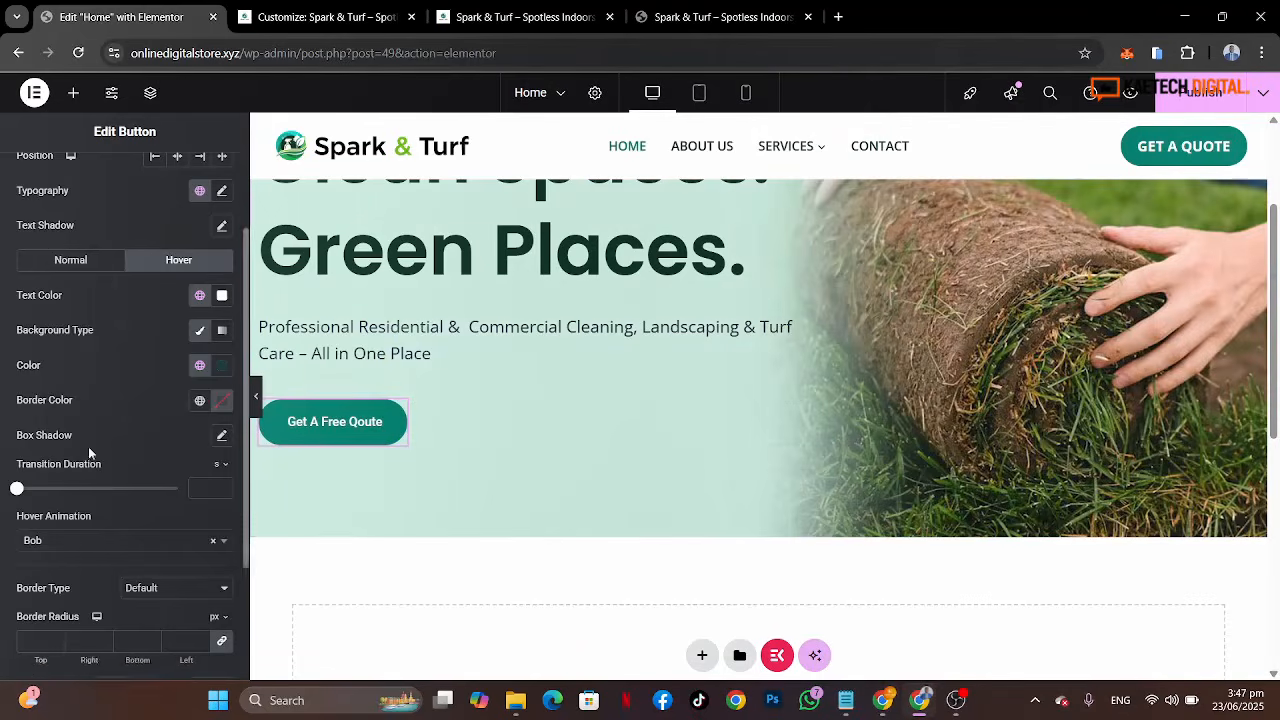
scroll(88, 450, "down", 2)
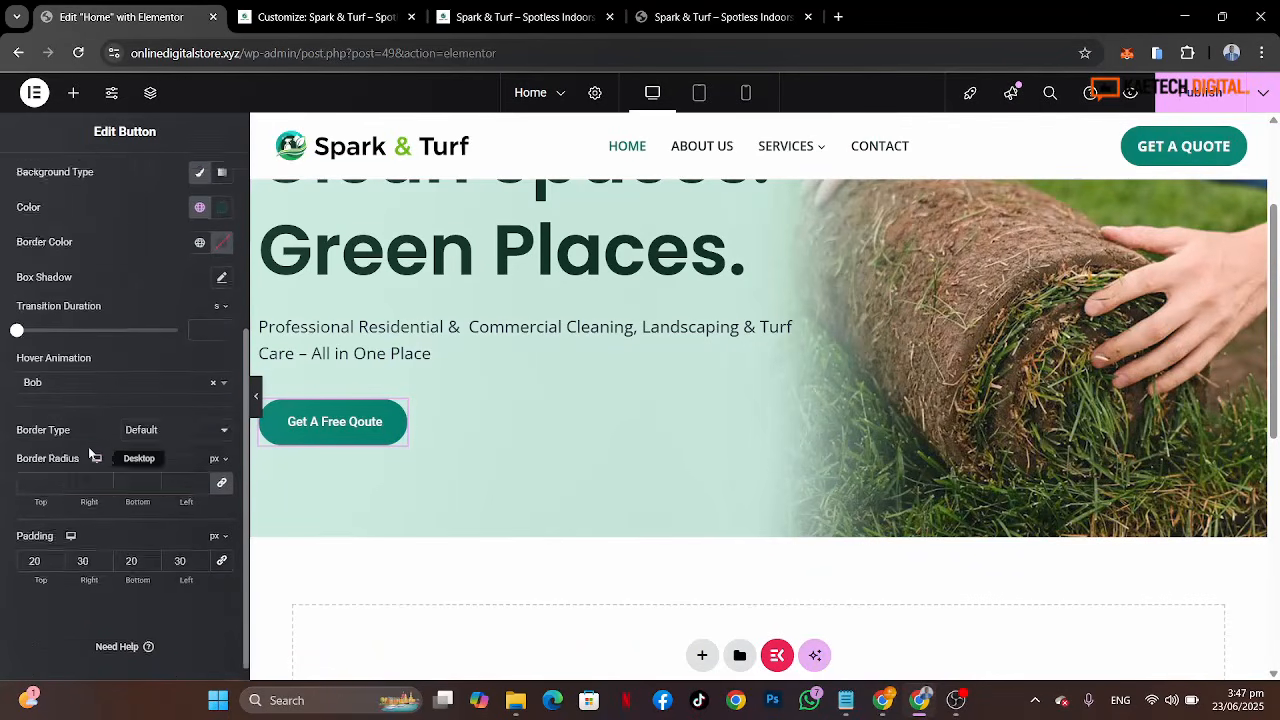
scroll(88, 446, "up", 3)
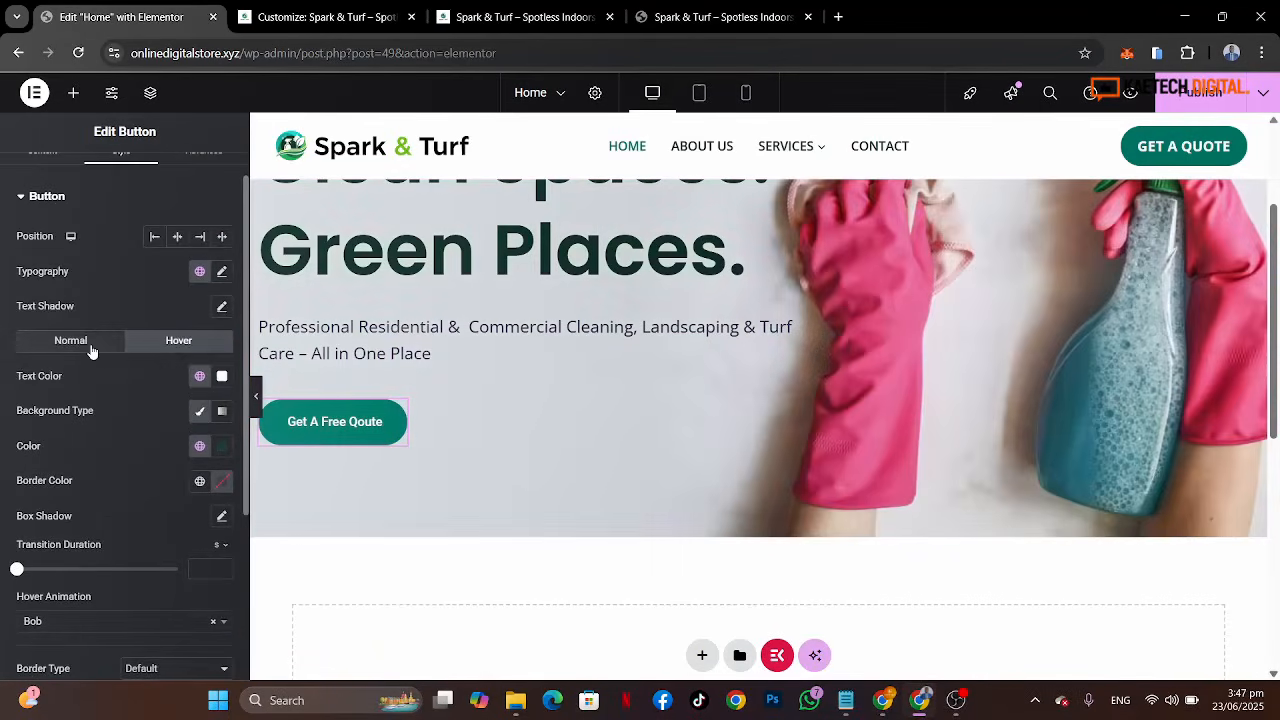
scroll(126, 442, "down", 1)
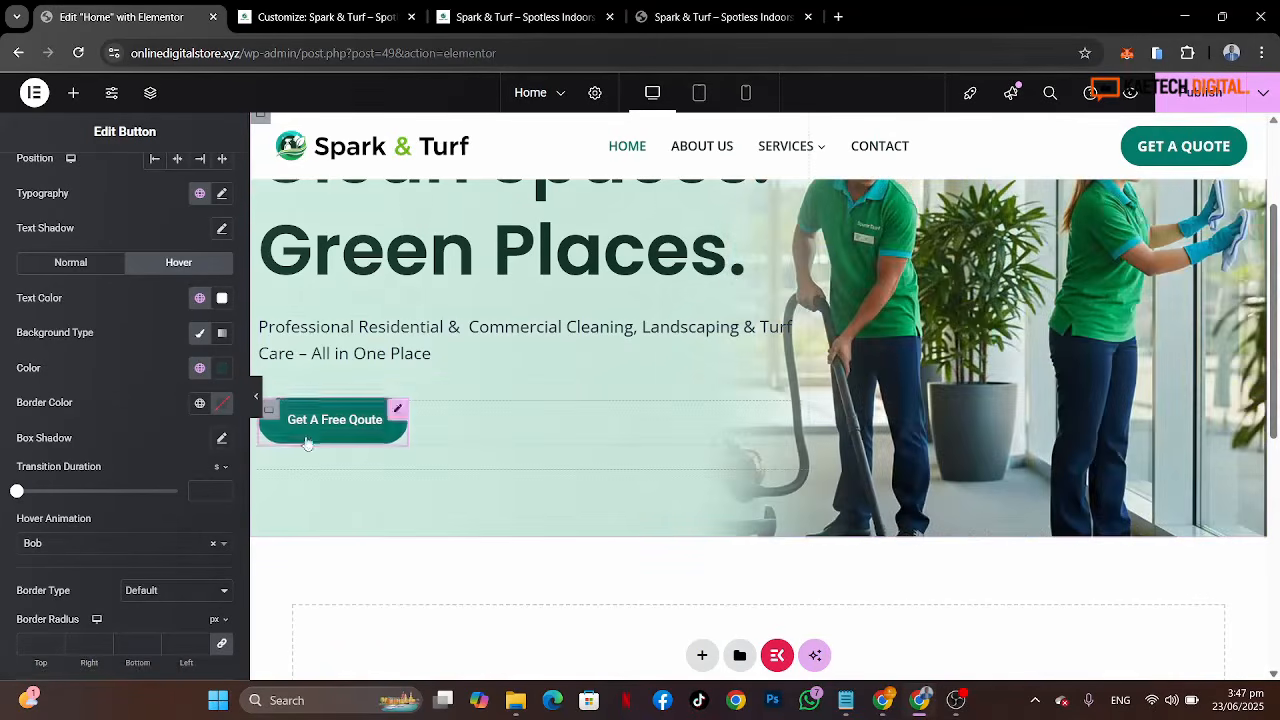
Step: Add a hover box shadow with blur 0 and lower the shadow colour's opacity
left_click(221, 441)
scroll(141, 488, "down", 2)
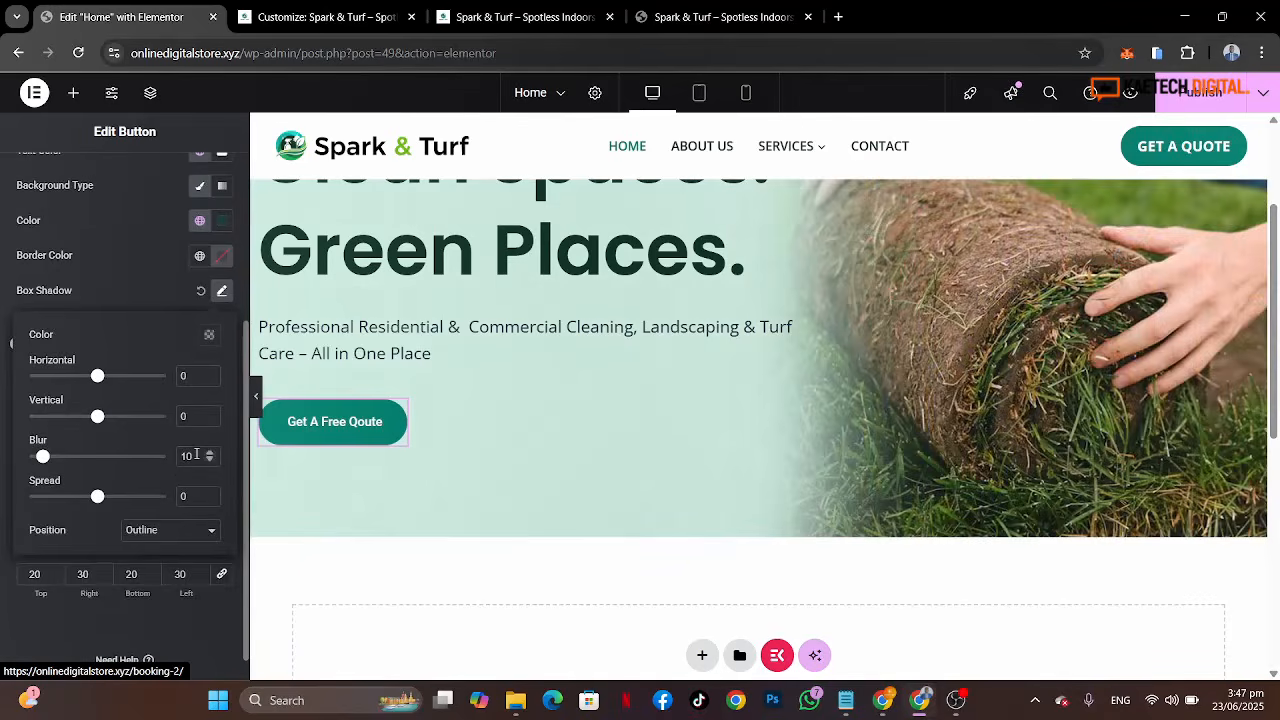
type("0")
left_click(209, 336)
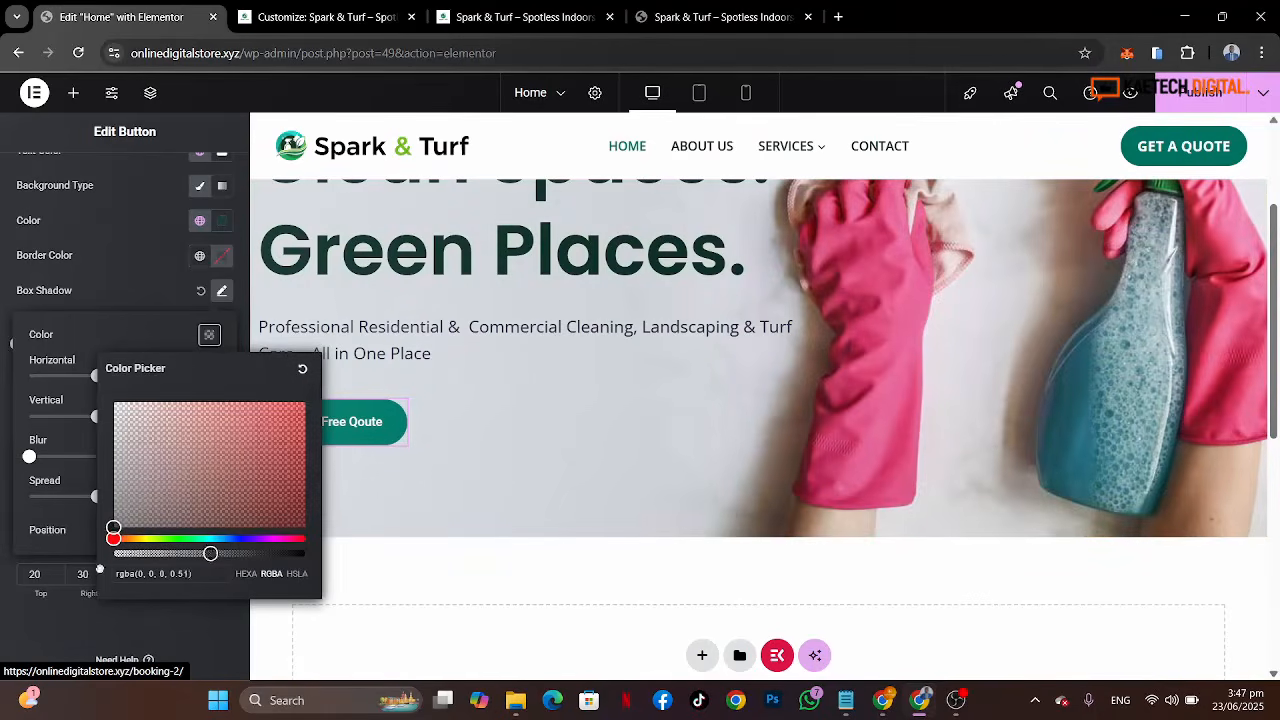
left_click_drag(209, 553, 49, 459)
left_click(131, 317)
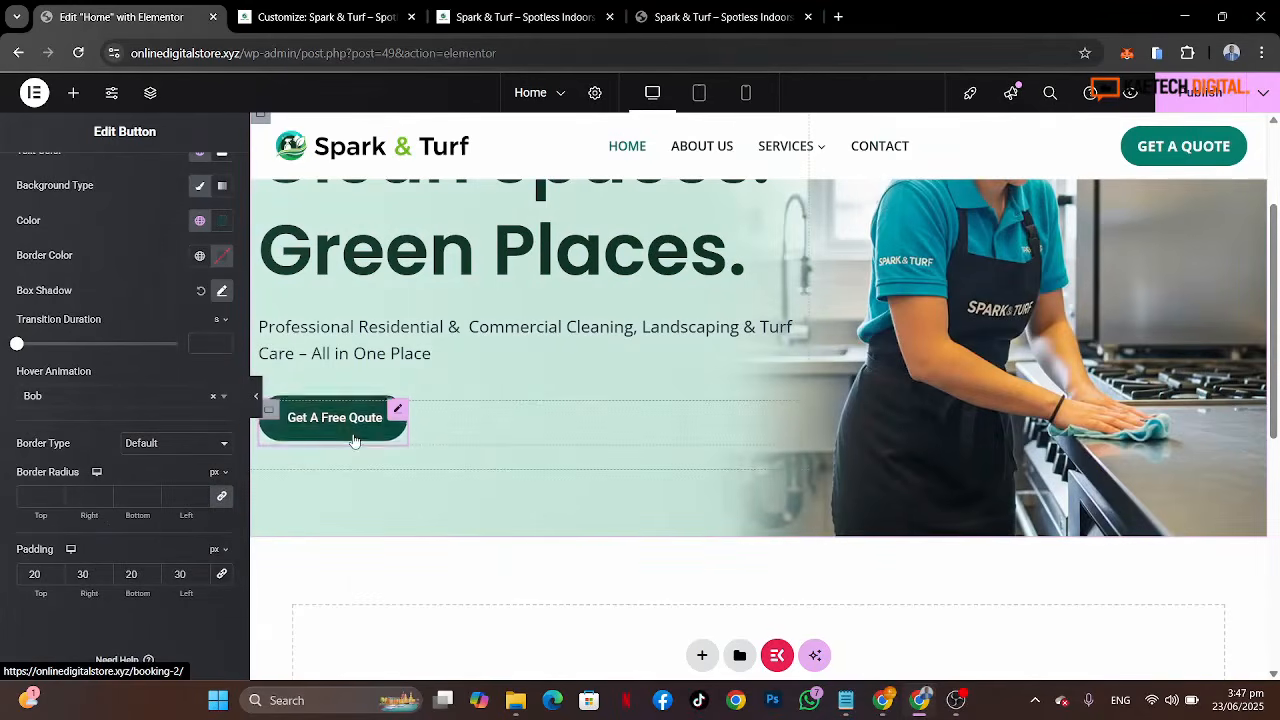
Step: Compare the styled button with the reference site's Get a Free Quote button
left_click(709, 19)
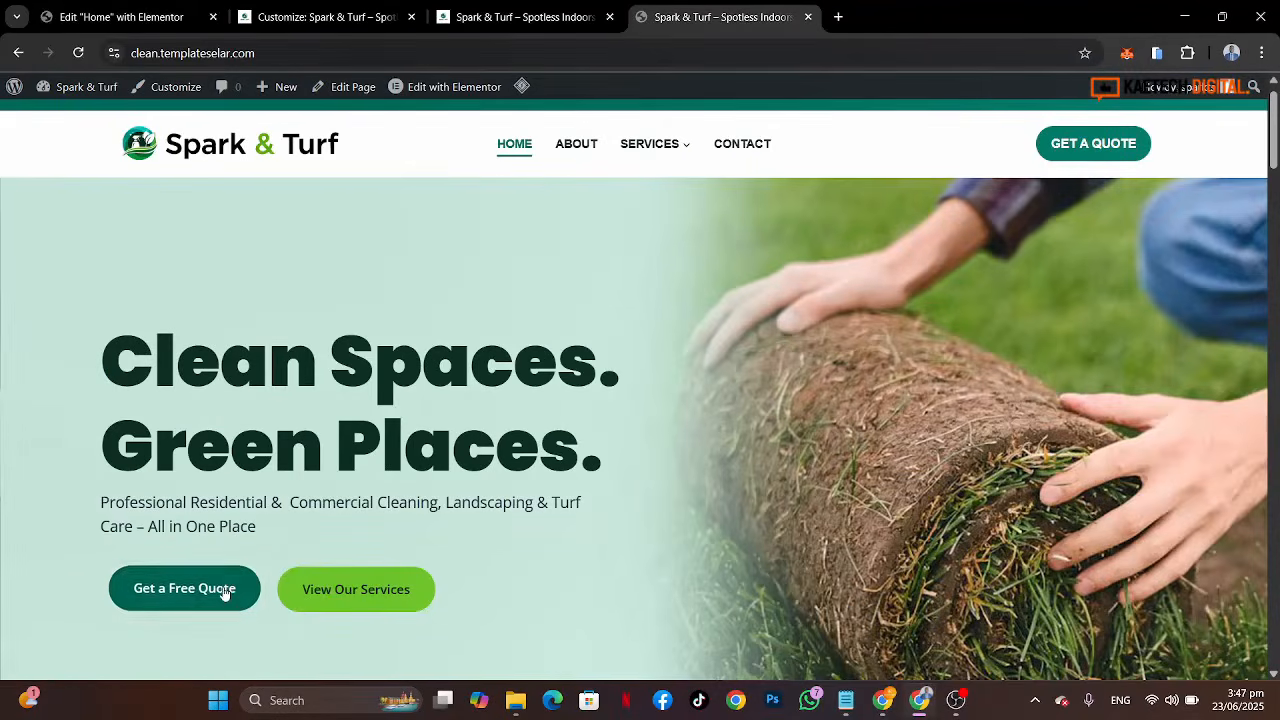
left_click(120, 17)
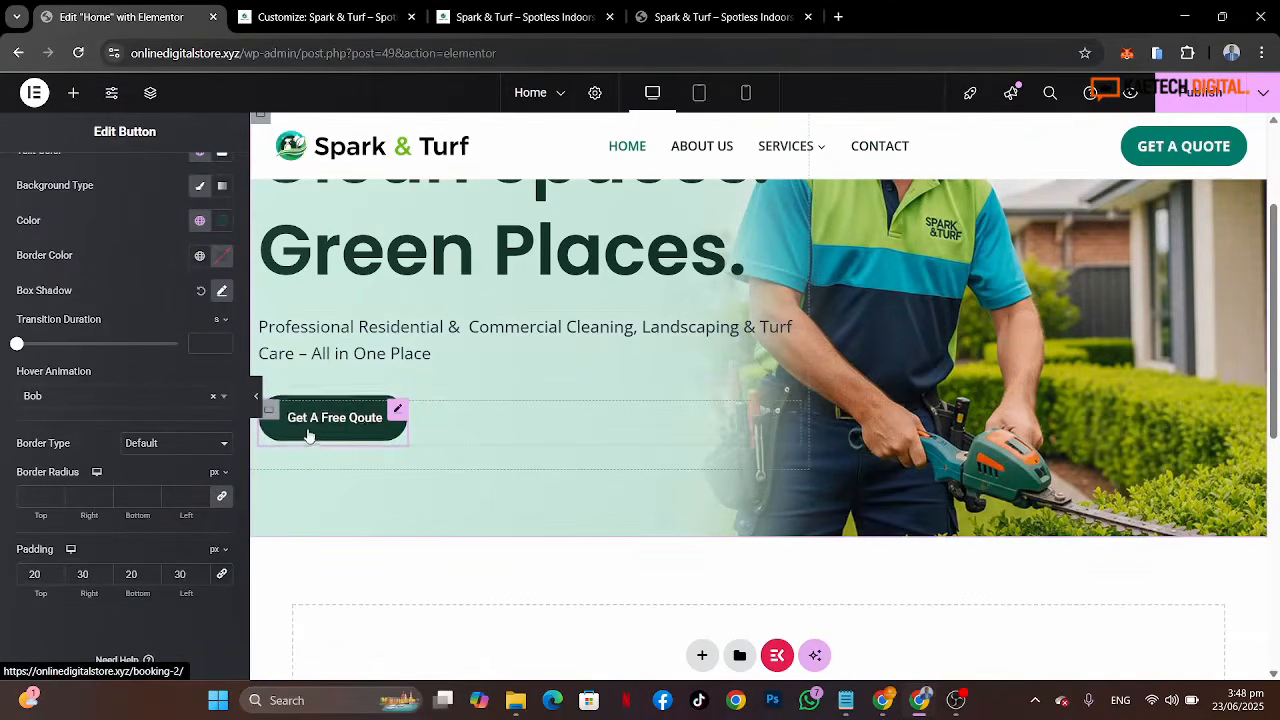
scroll(98, 260, "up", 3)
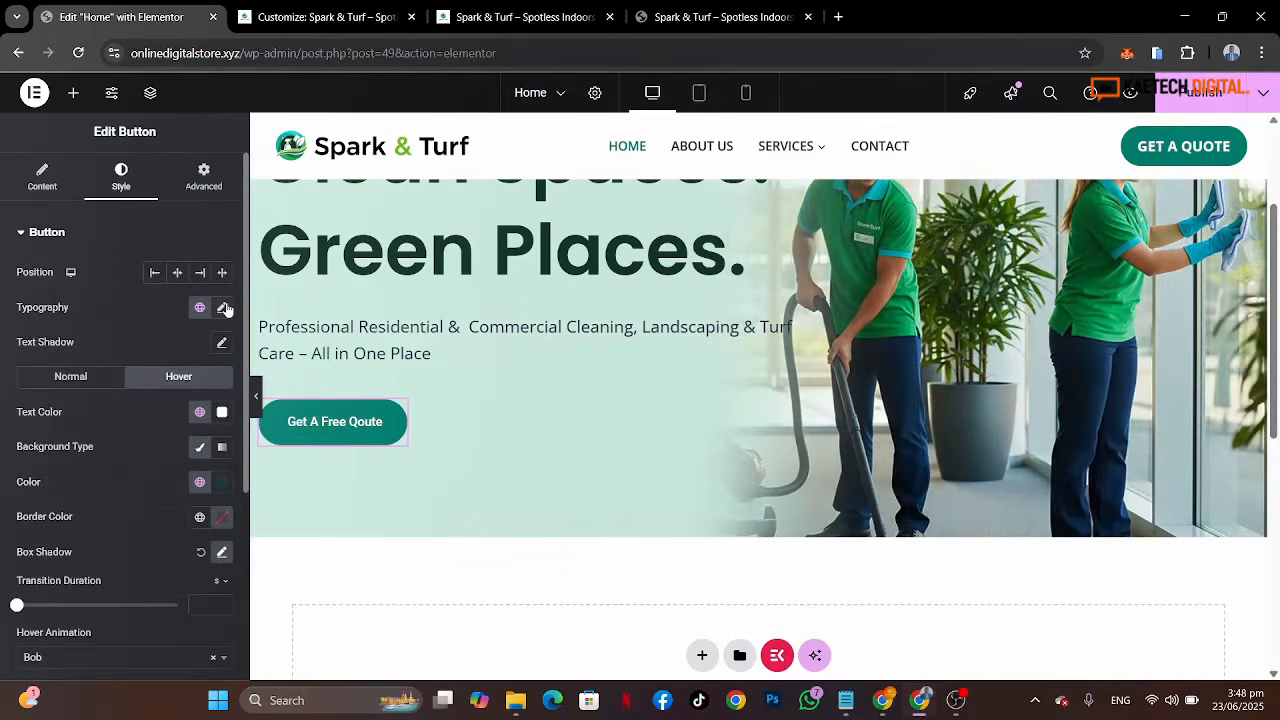
Step: Set the button's typography to the Open Sans font family at size 16 px
left_click(224, 308)
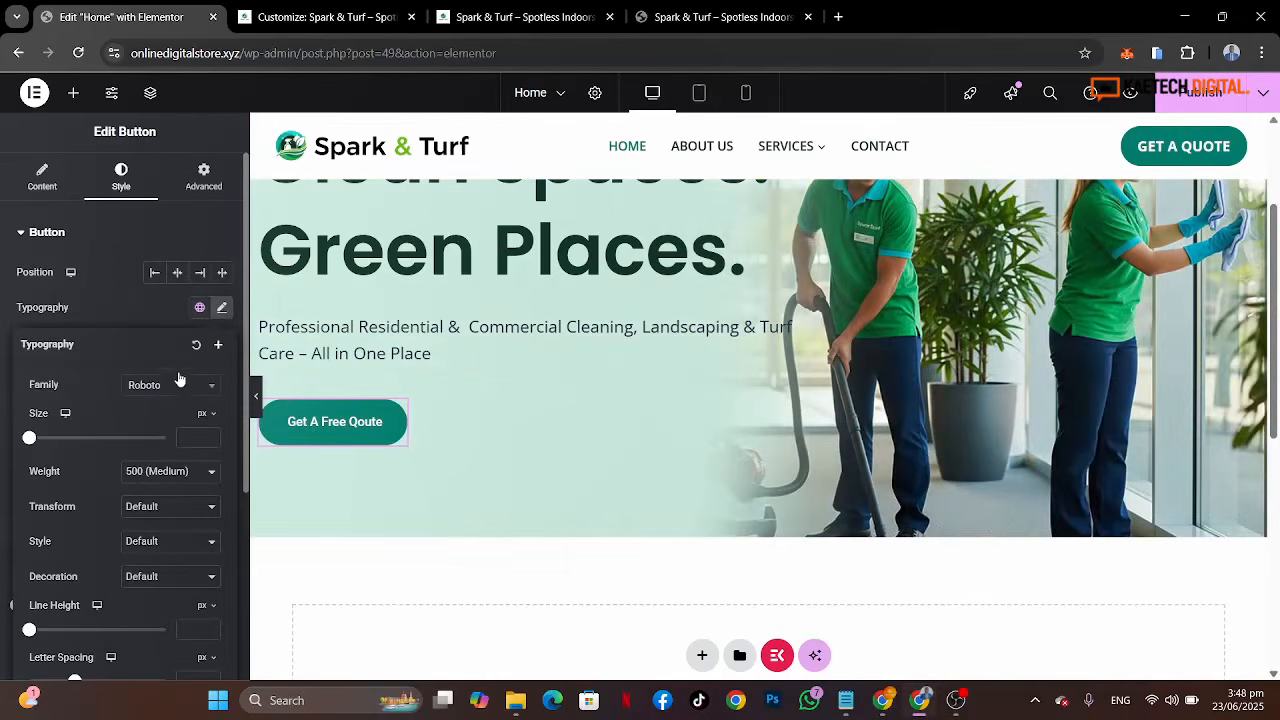
left_click(170, 390)
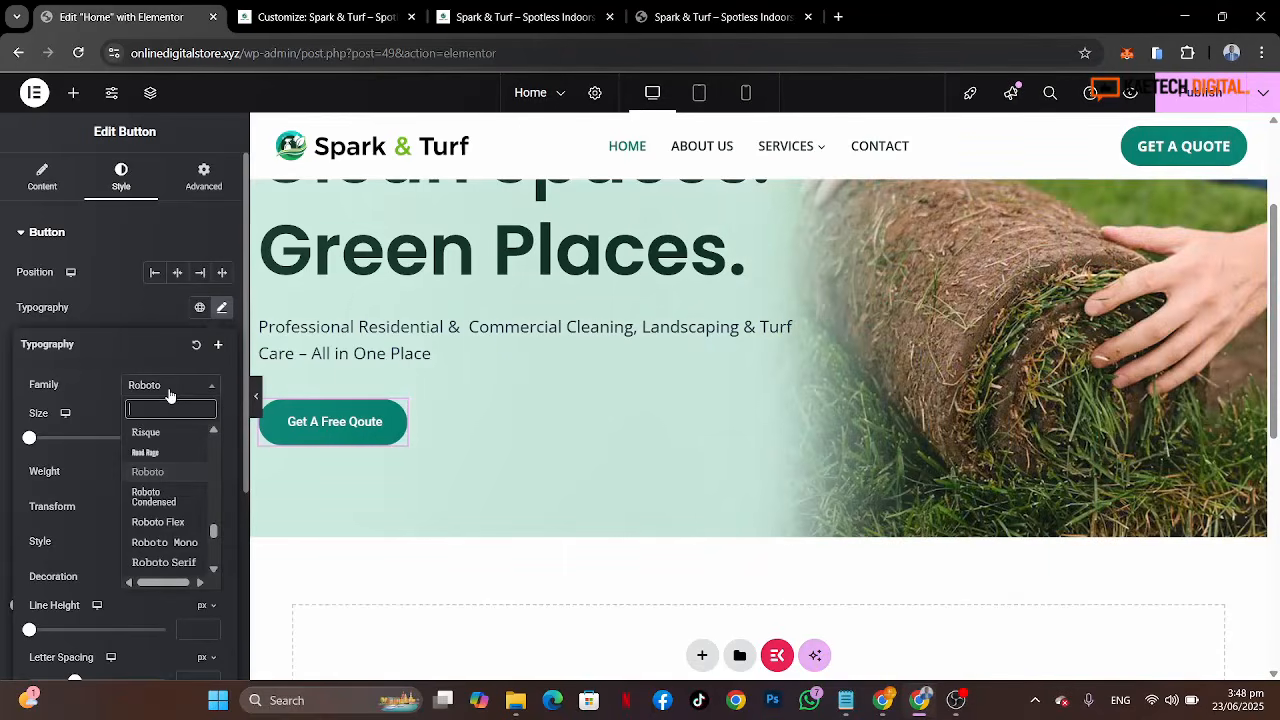
type("open")
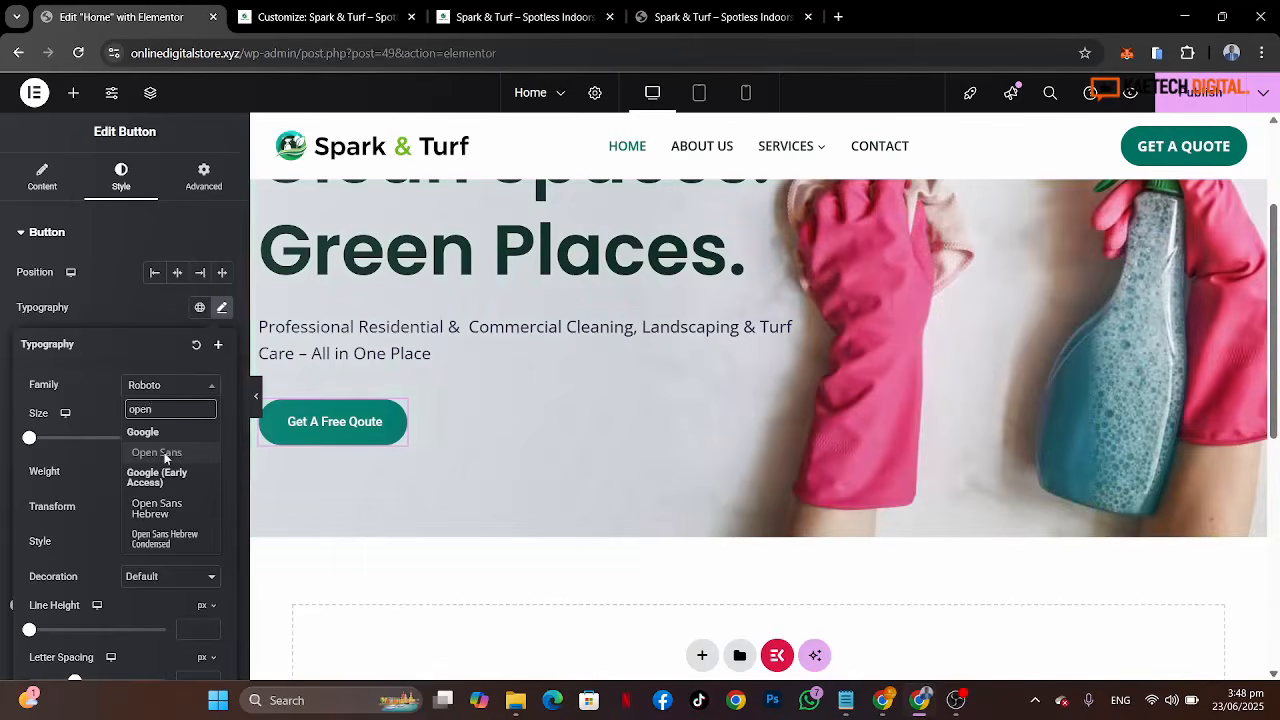
left_click(162, 453)
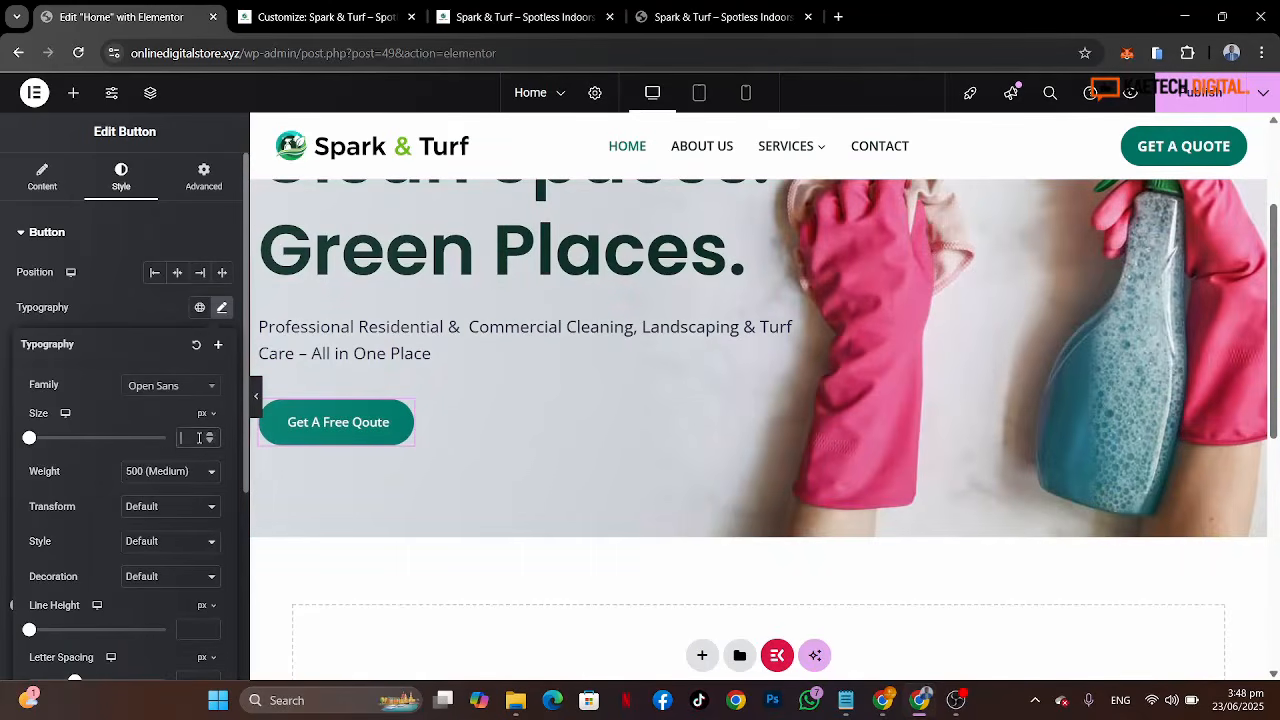
type("15")
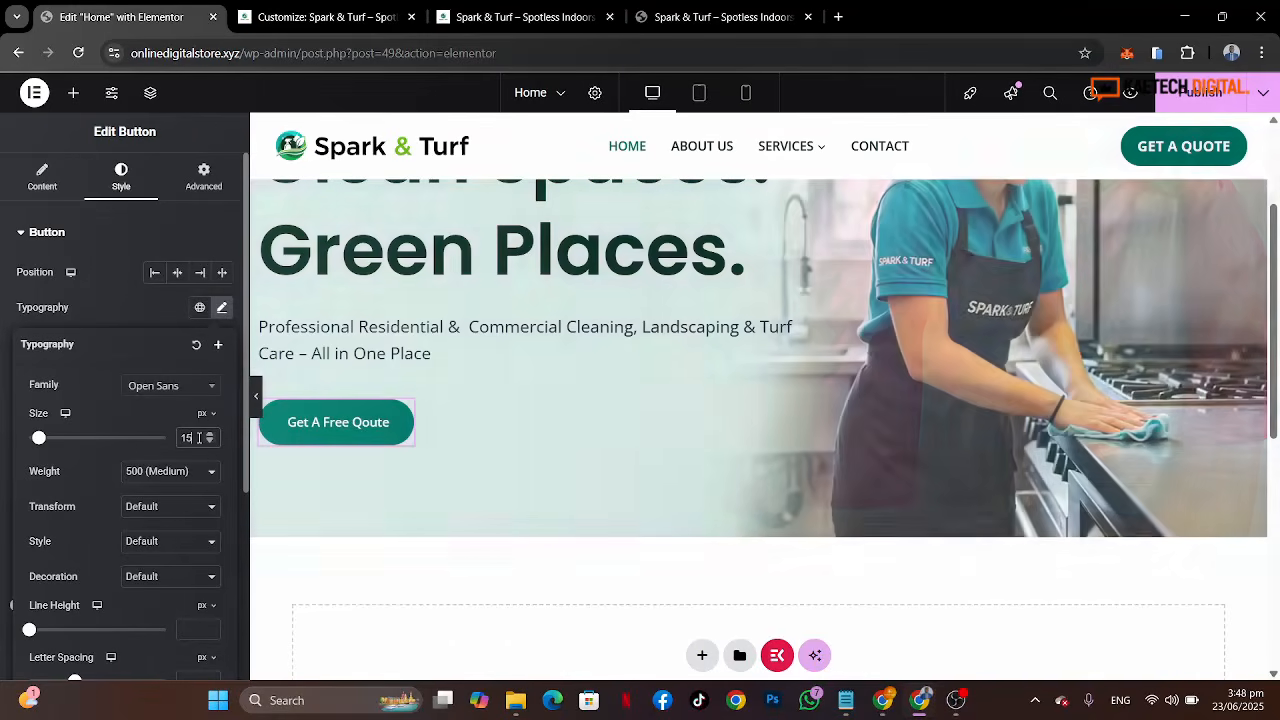
right_click(173, 443)
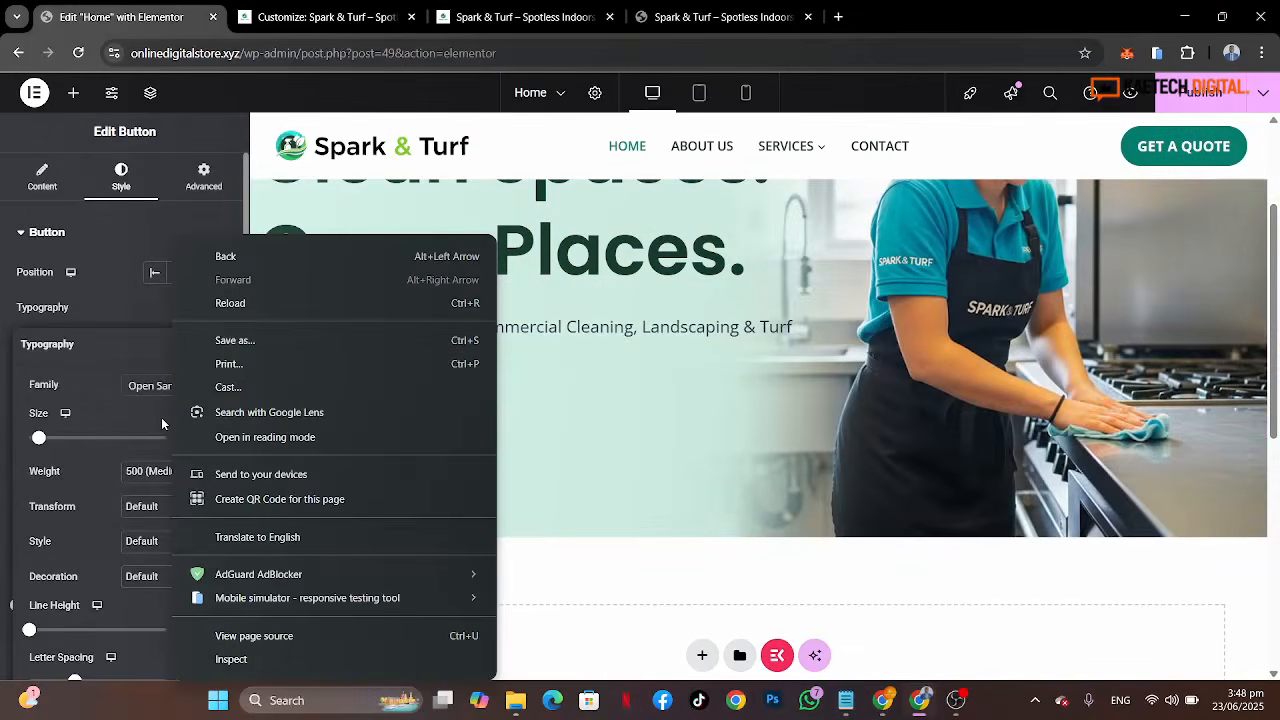
left_click(160, 417)
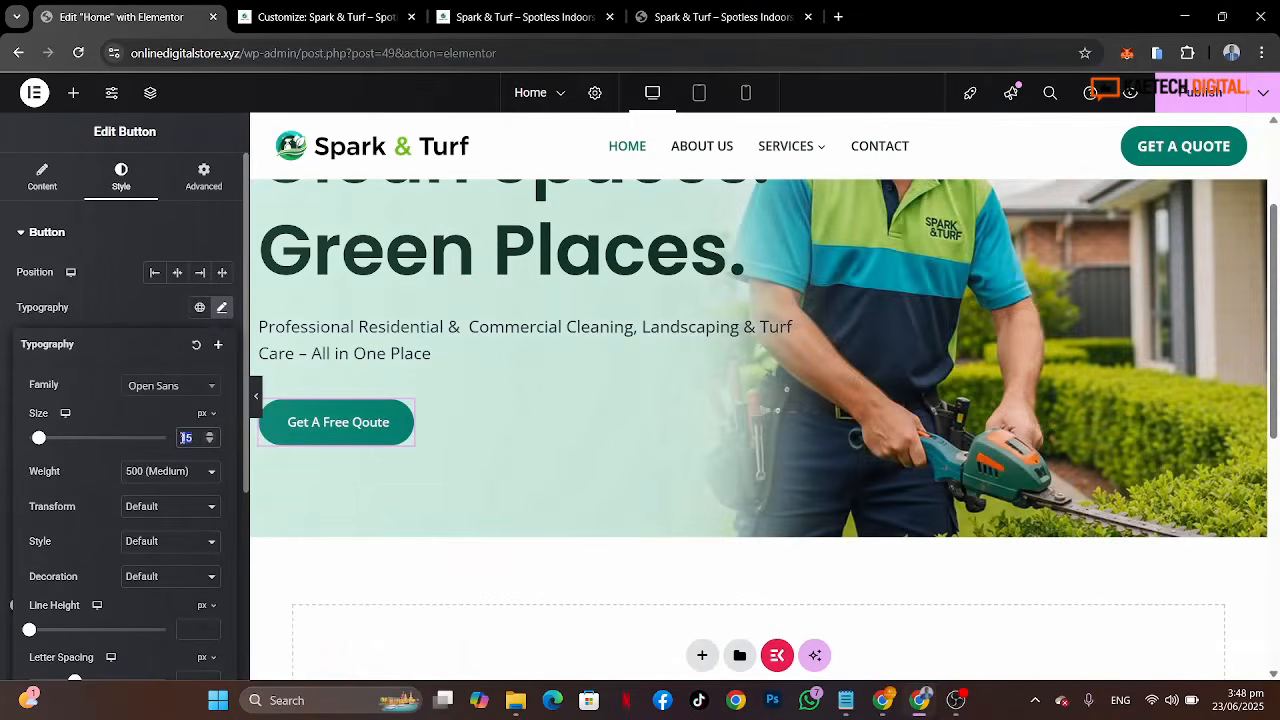
type("20")
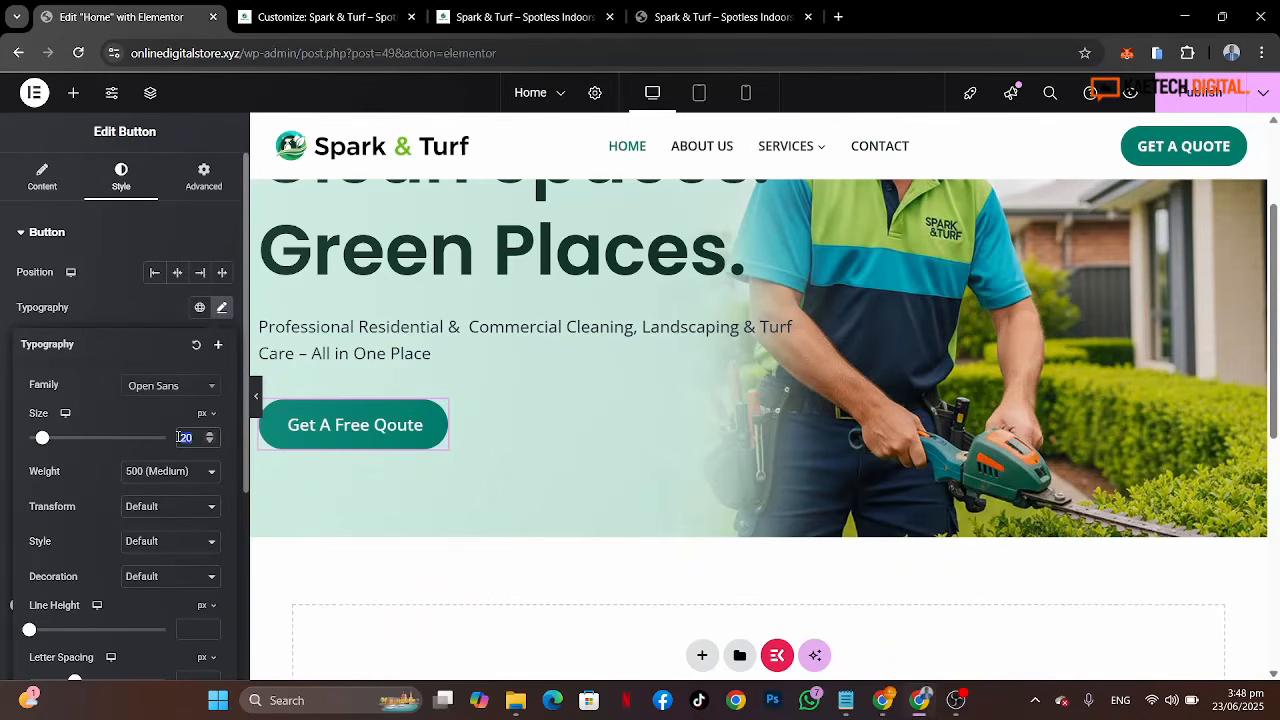
type("16")
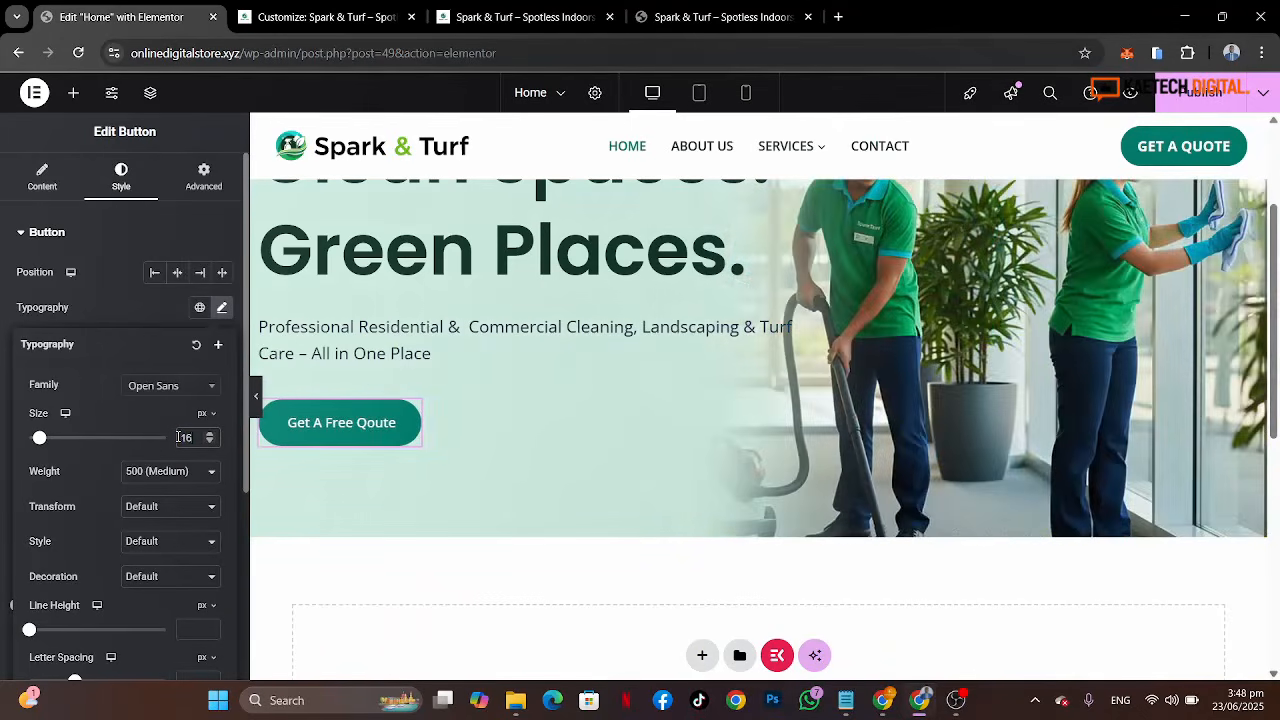
Step: Duplicate the Get A Free Qoute button
left_click(129, 309)
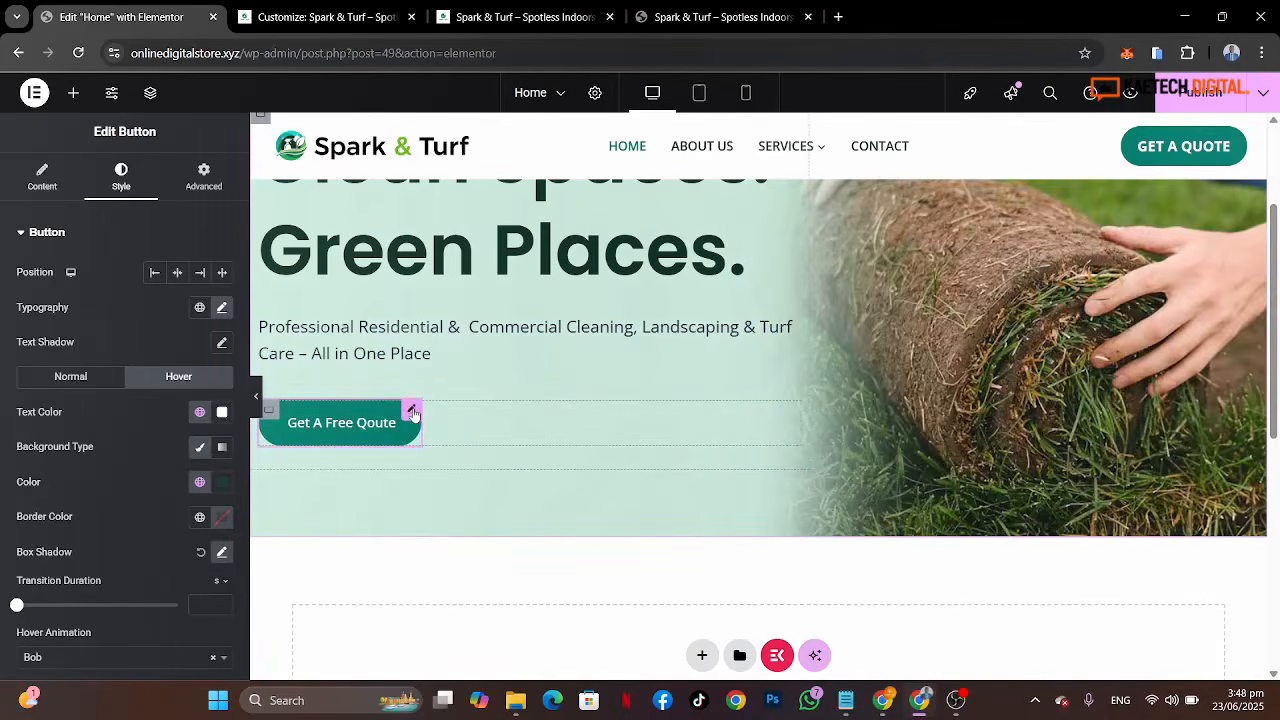
right_click(412, 410)
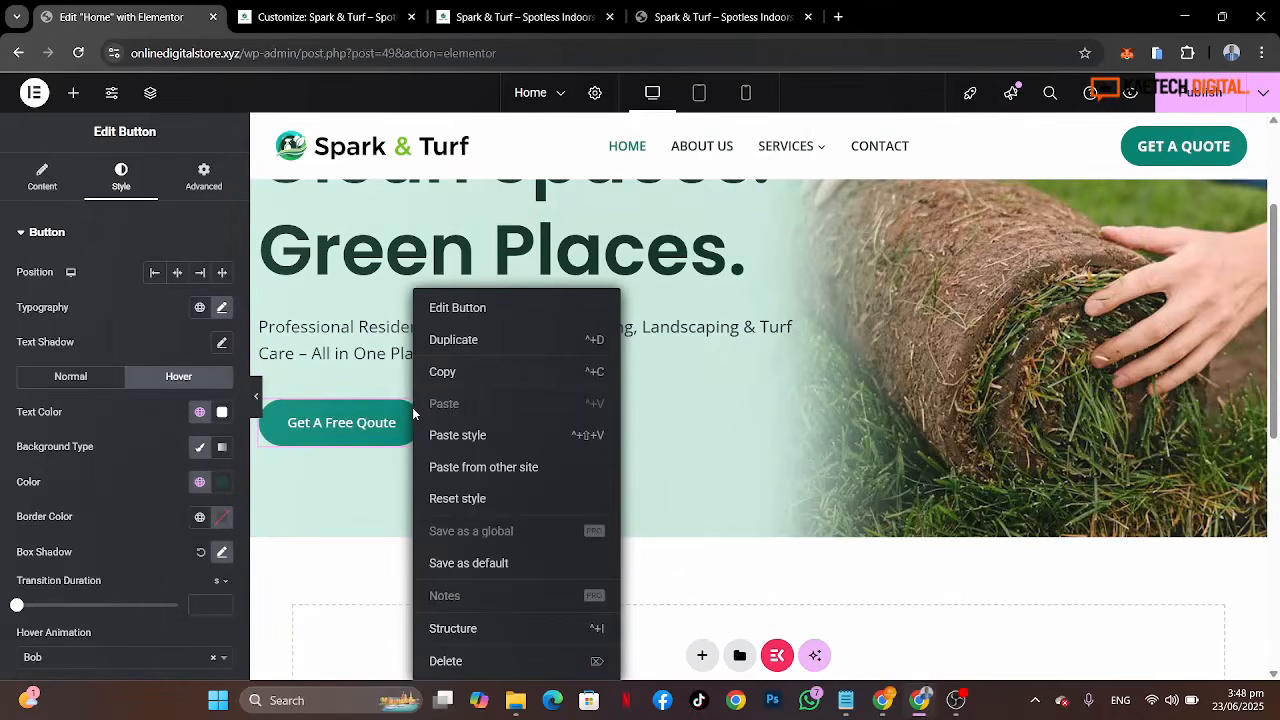
left_click(465, 341)
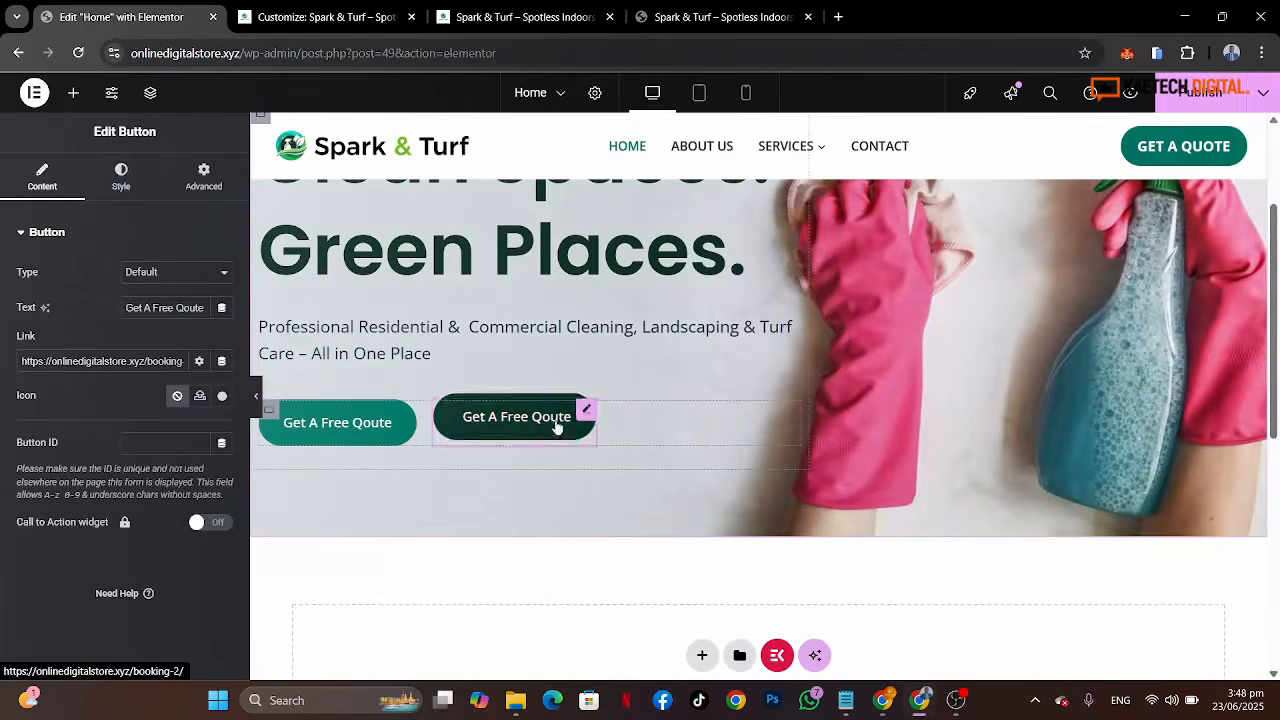
Step: Compare the duplicated button with the reference site's View Our Services button
left_click(700, 10)
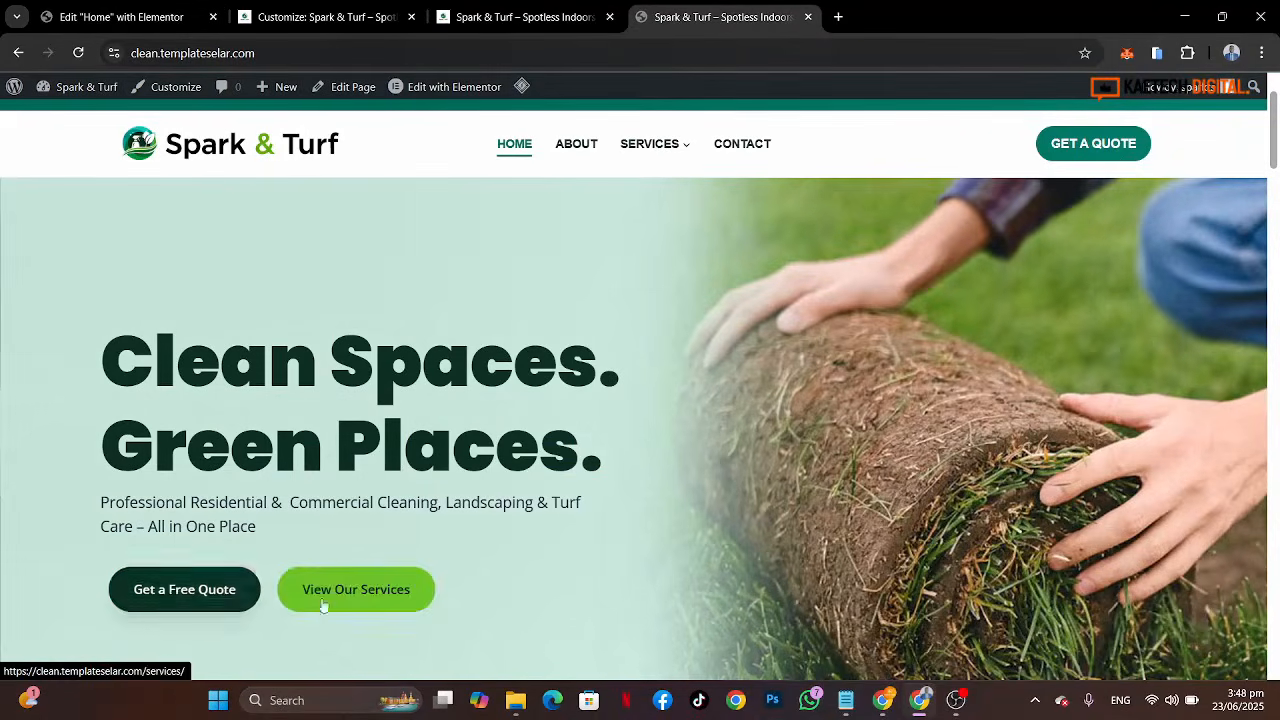
left_click(112, 18)
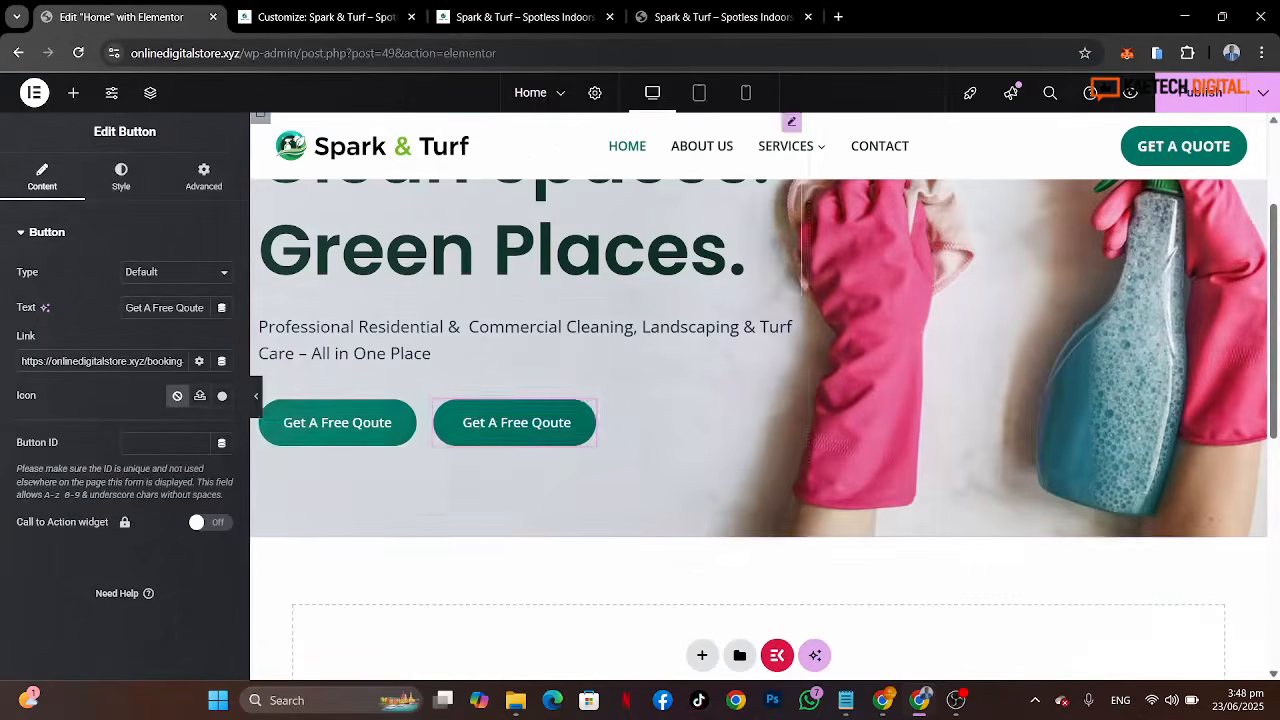
left_click(121, 185)
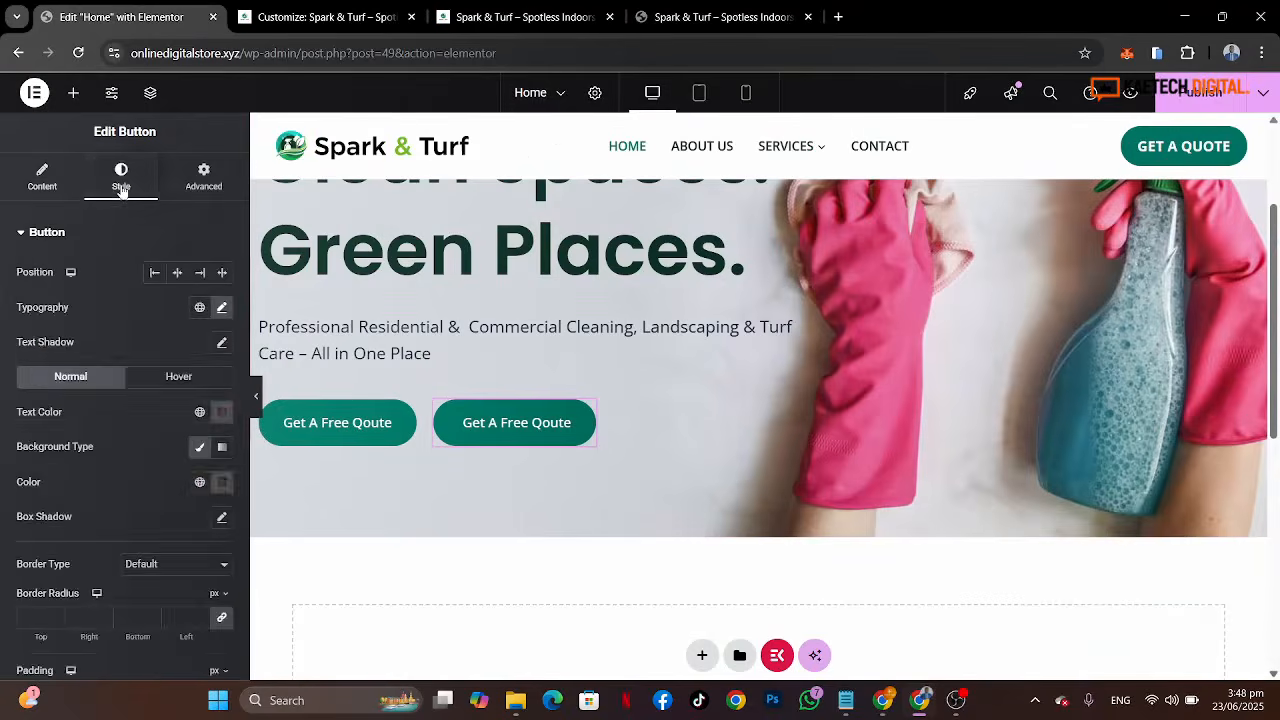
left_click(688, 18)
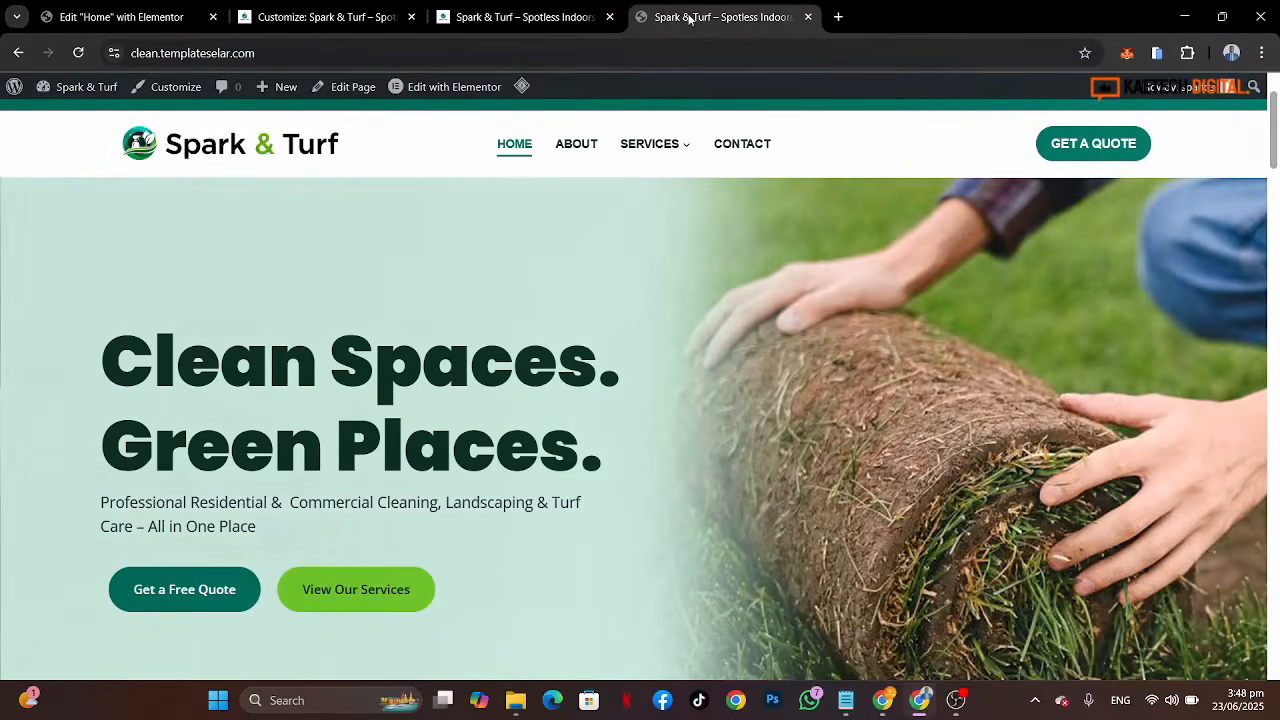
left_click(132, 14)
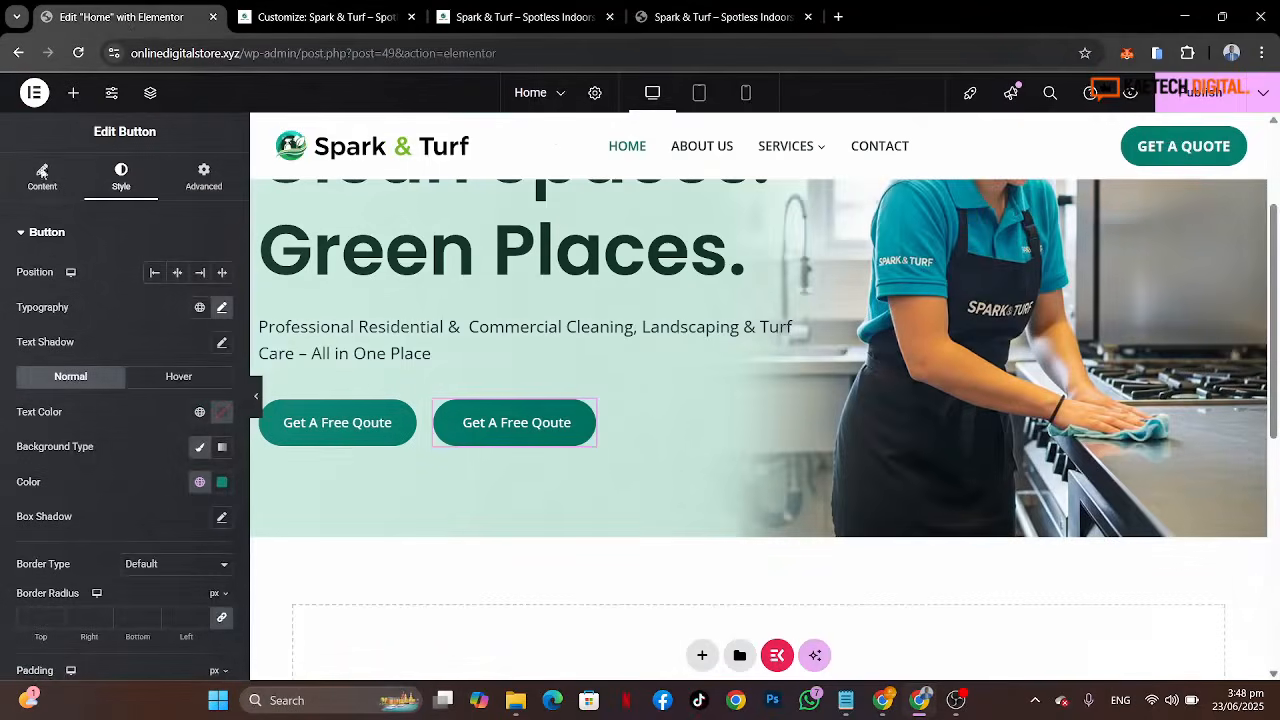
Step: Change the duplicate's text to View Our Services and link it to the services page
left_click(42, 174)
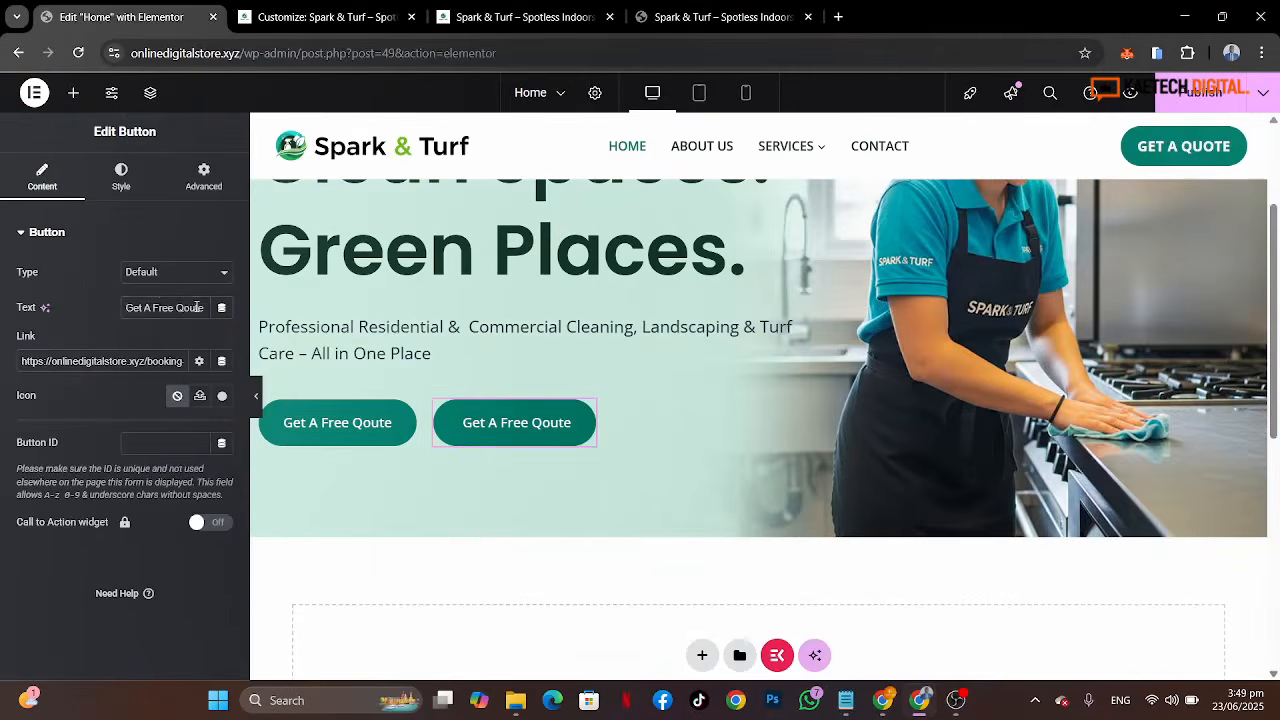
triple_click(197, 308)
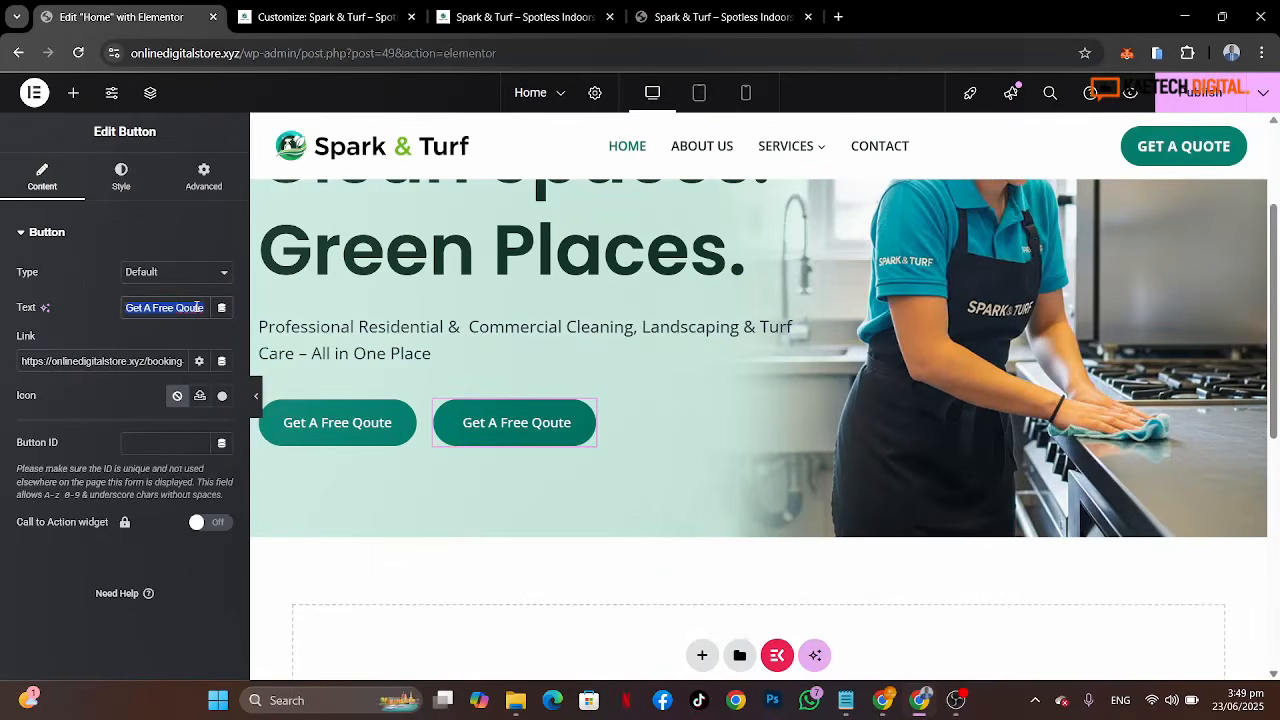
type("View Our")
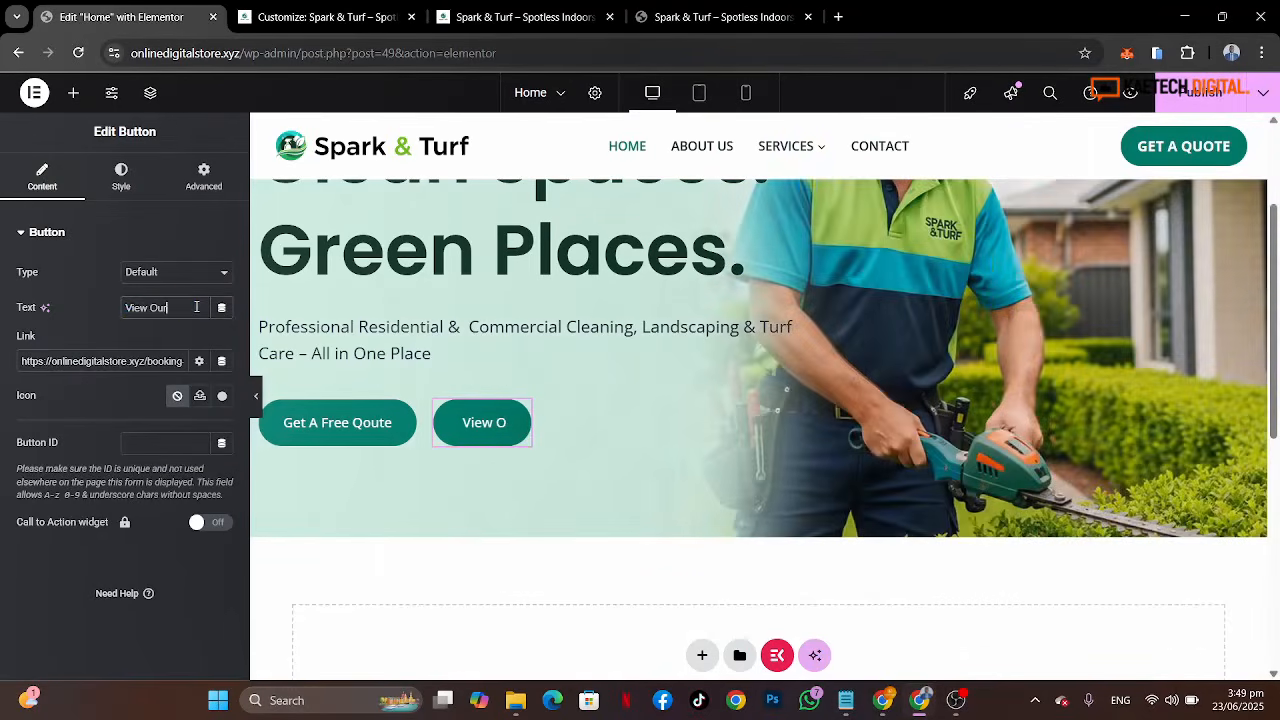
type(" Servic")
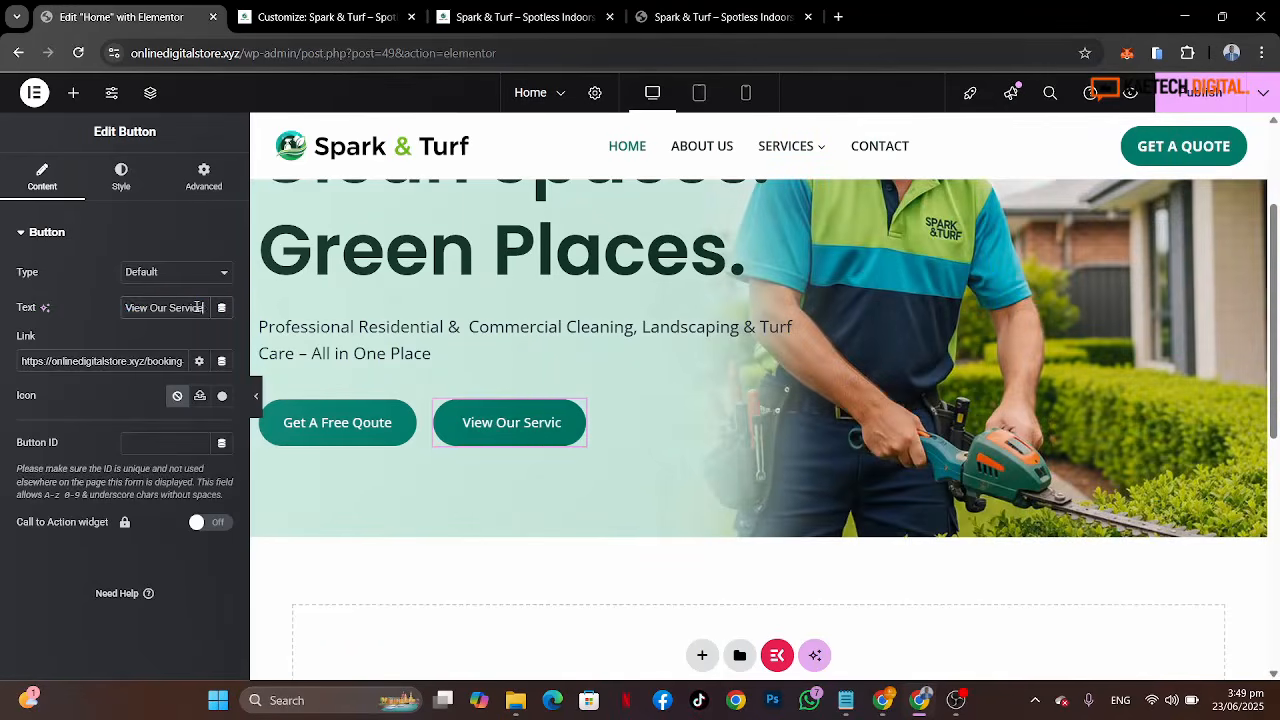
type("es")
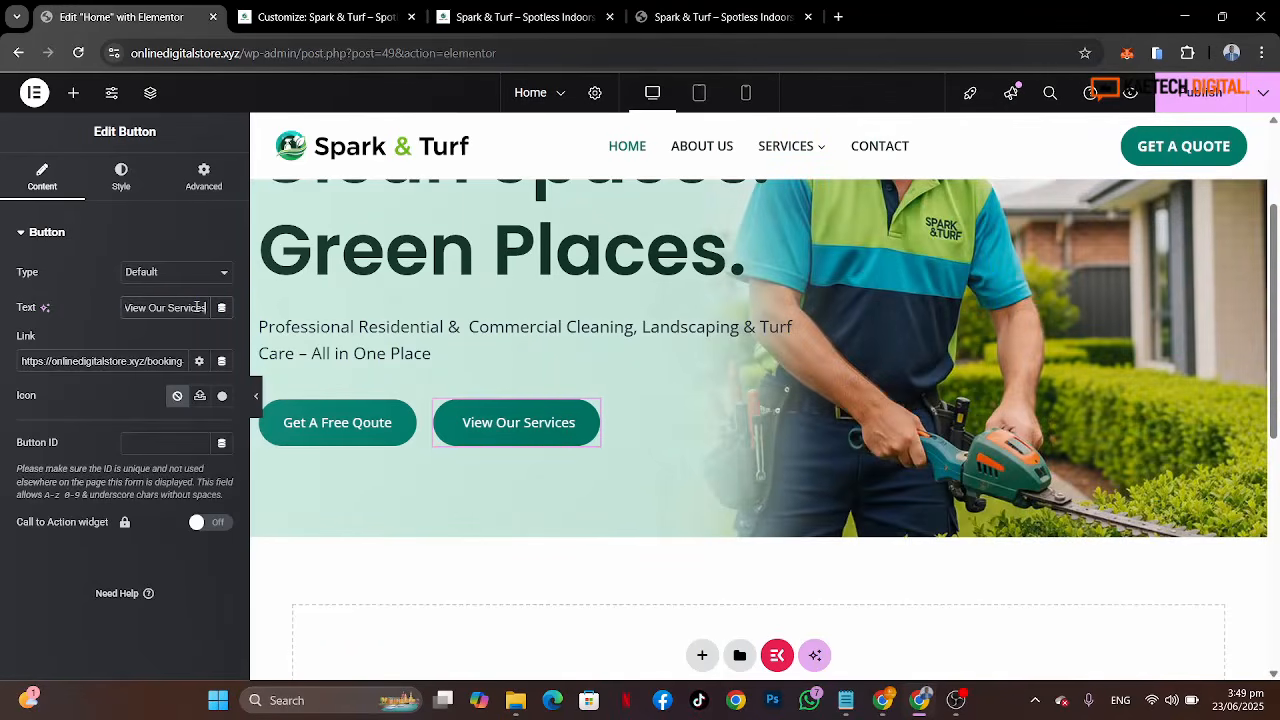
triple_click(152, 357)
type("services")
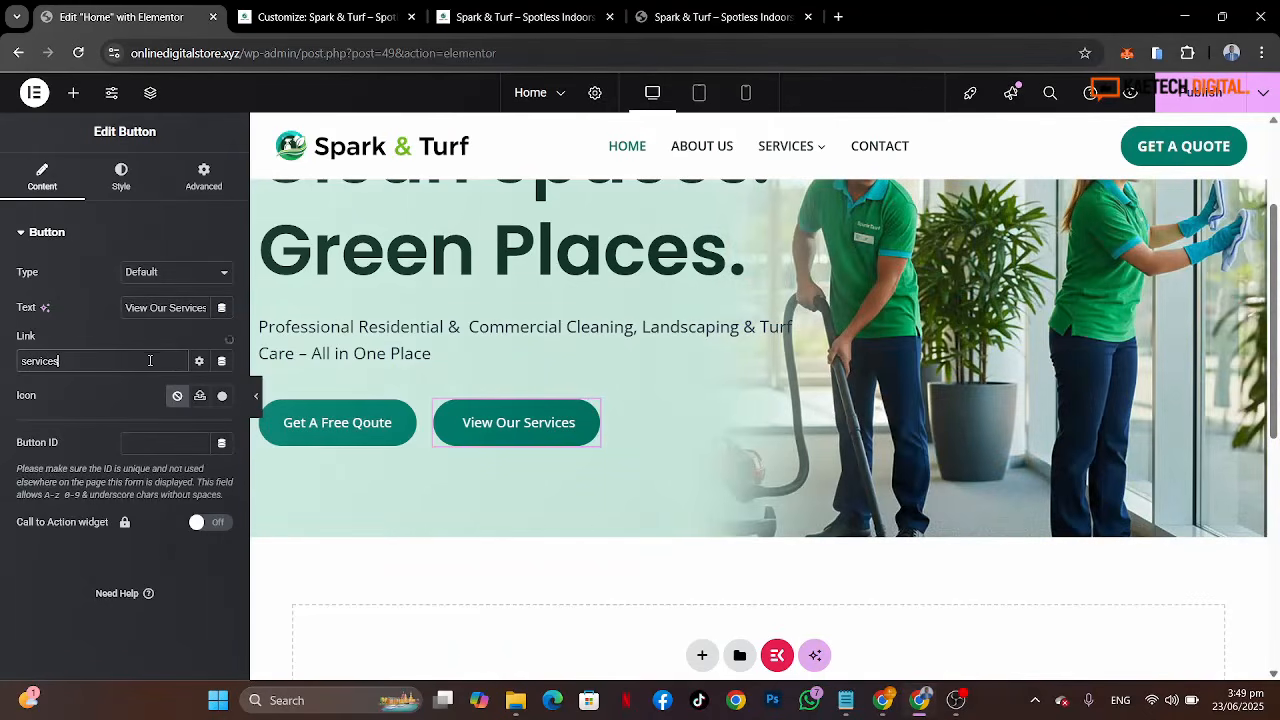
left_click(41, 391)
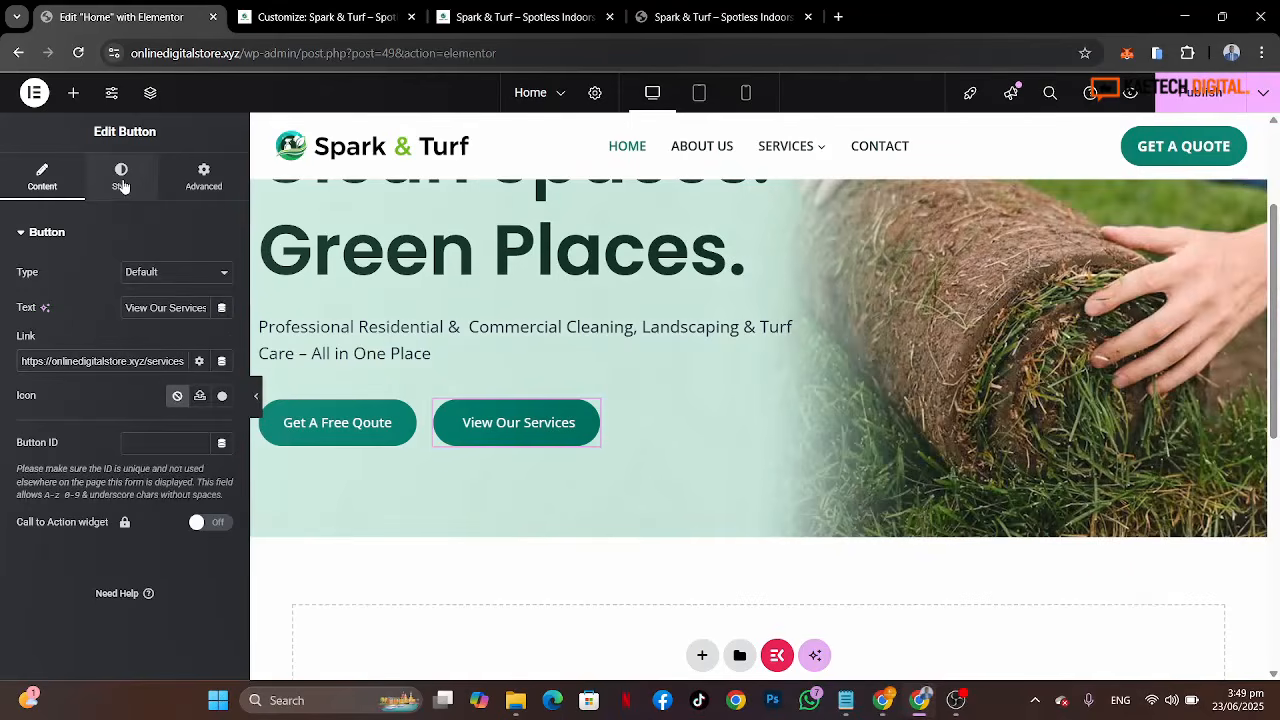
Step: Set the duplicate's text colour to the Strongest text global and its background colour to Theme Accent - alt
left_click(121, 184)
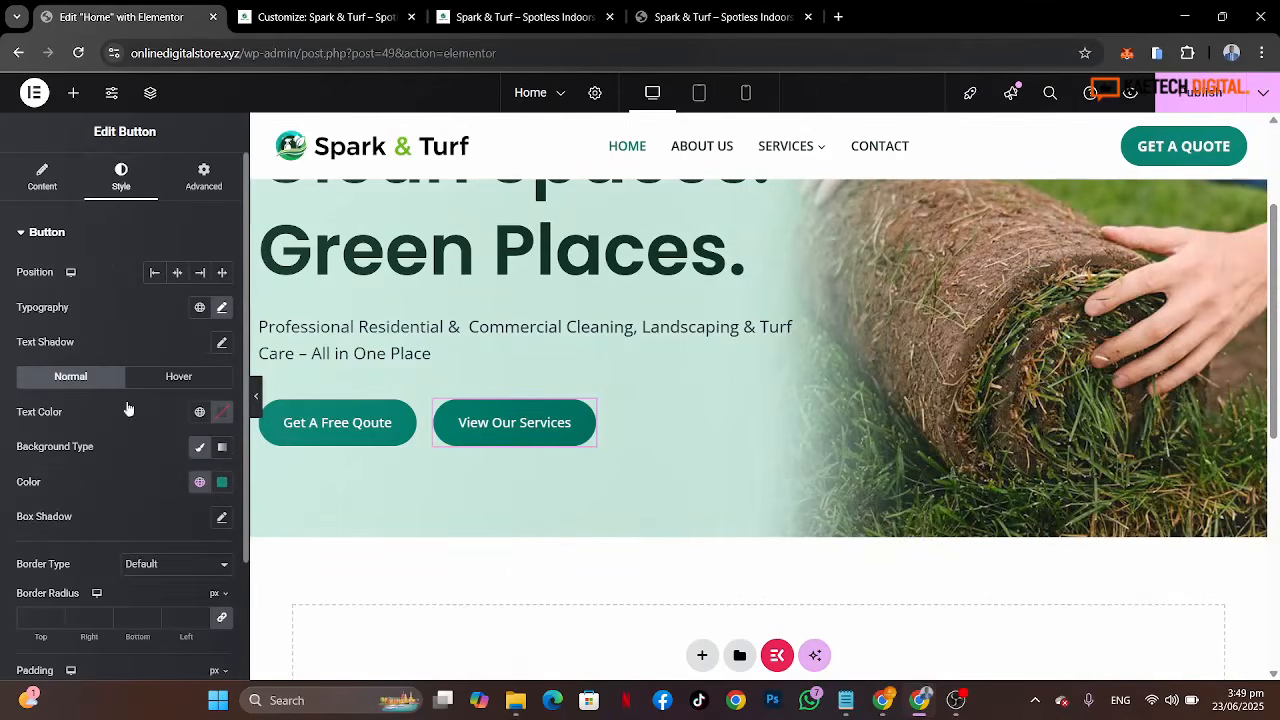
scroll(125, 504, "down", 2)
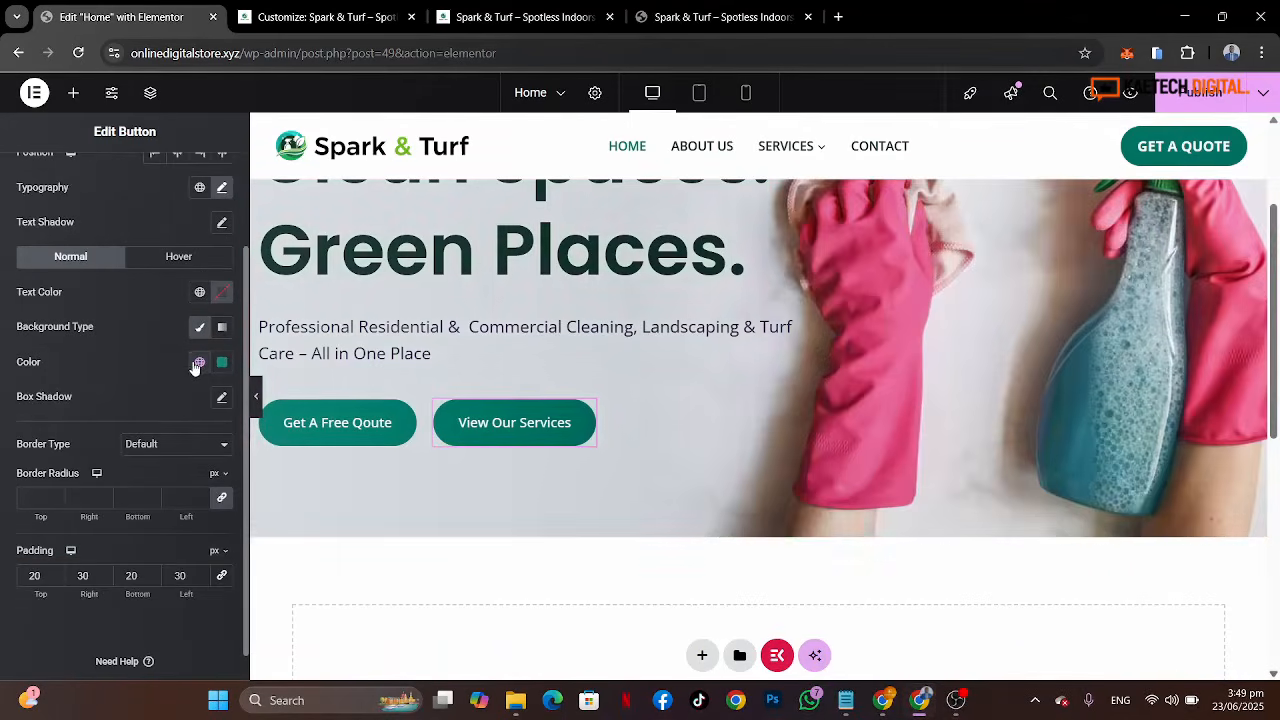
left_click(199, 294)
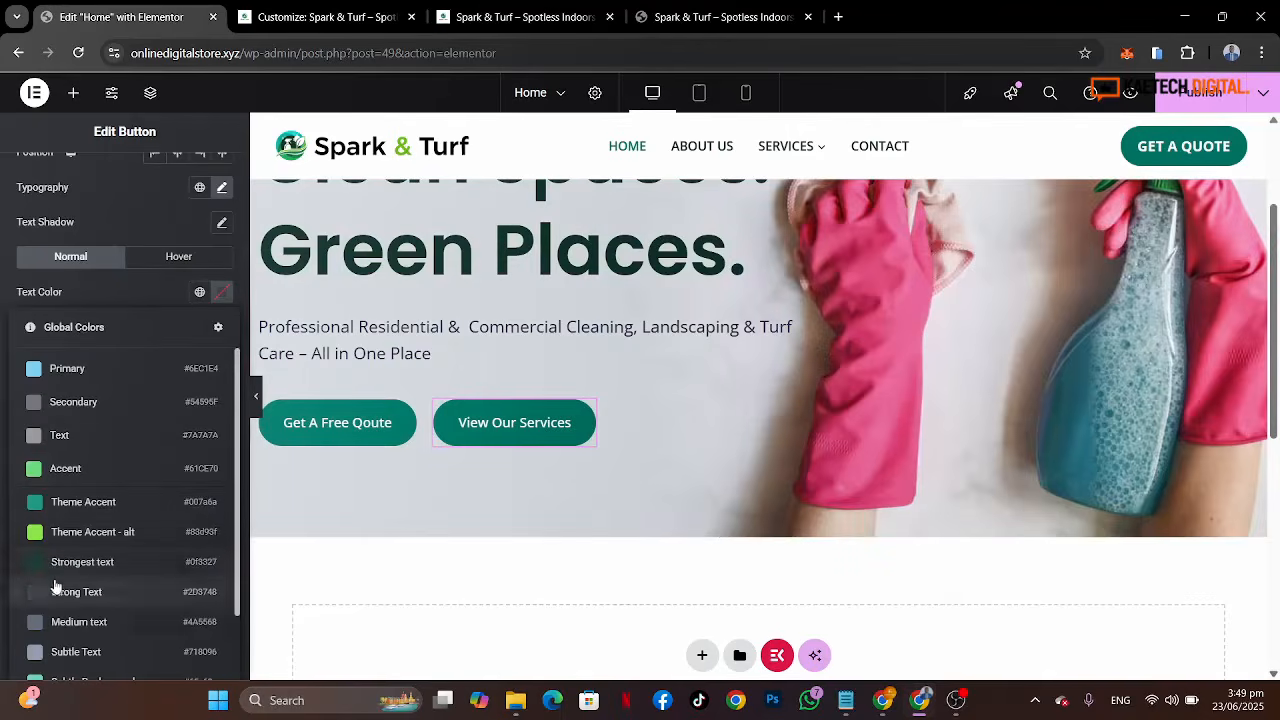
left_click(90, 563)
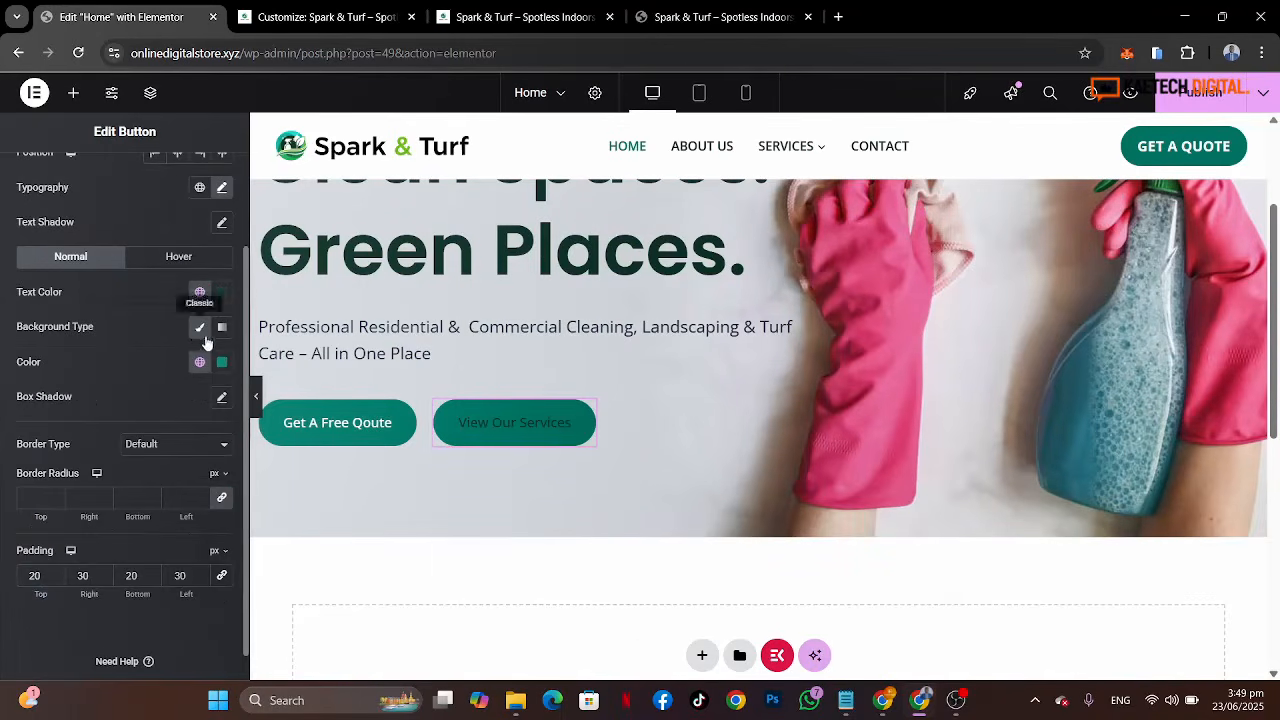
left_click(199, 363)
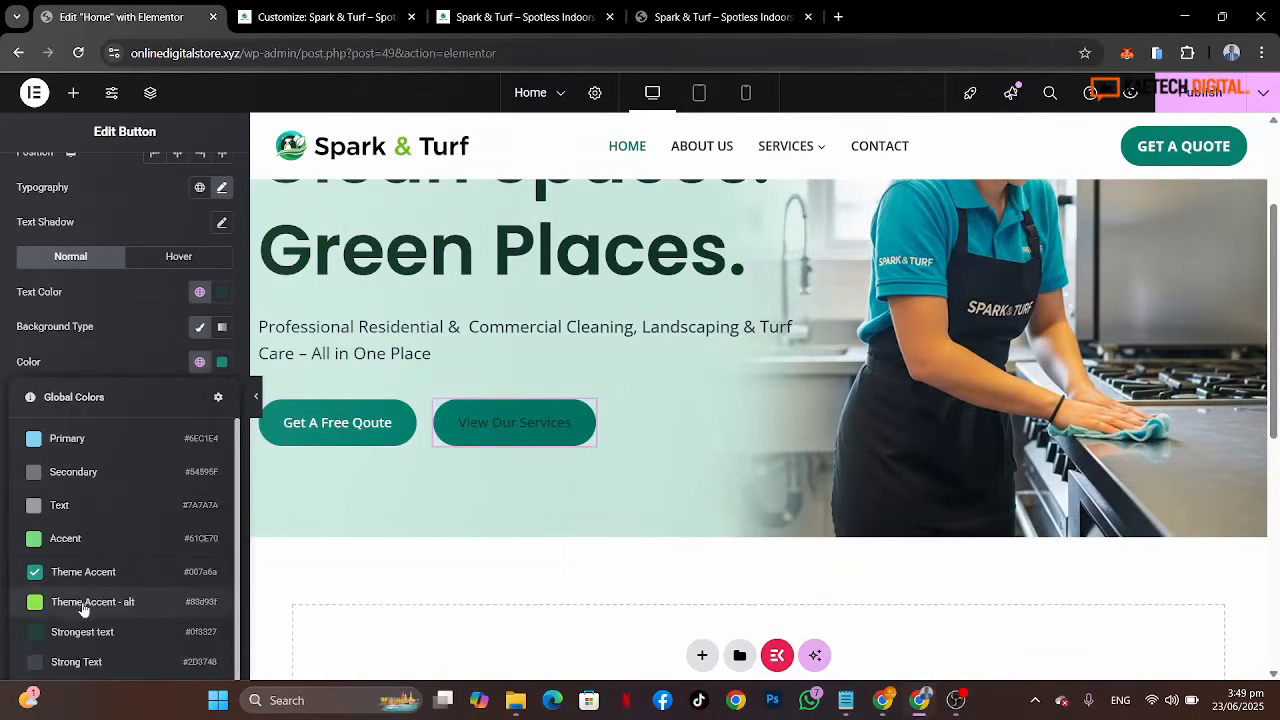
left_click(85, 603)
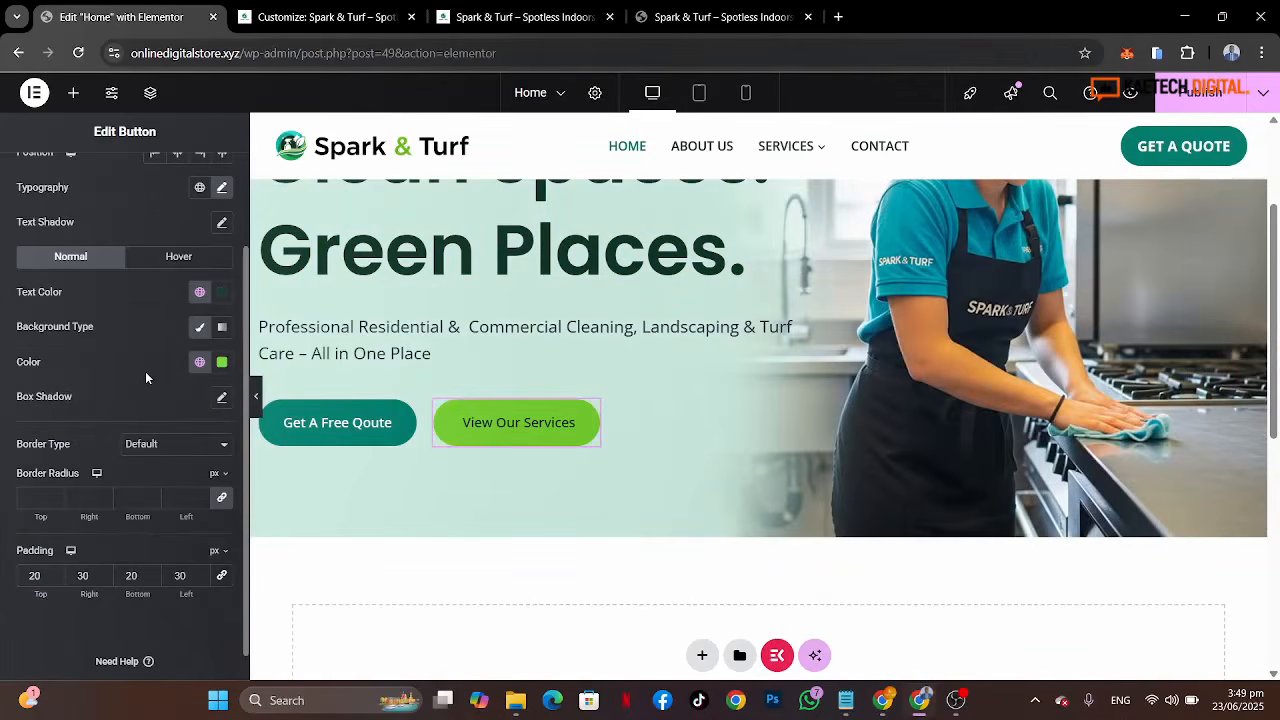
Step: Set the View Our Services button's font weight to 700 (Bold)
scroll(155, 350, "up", 2)
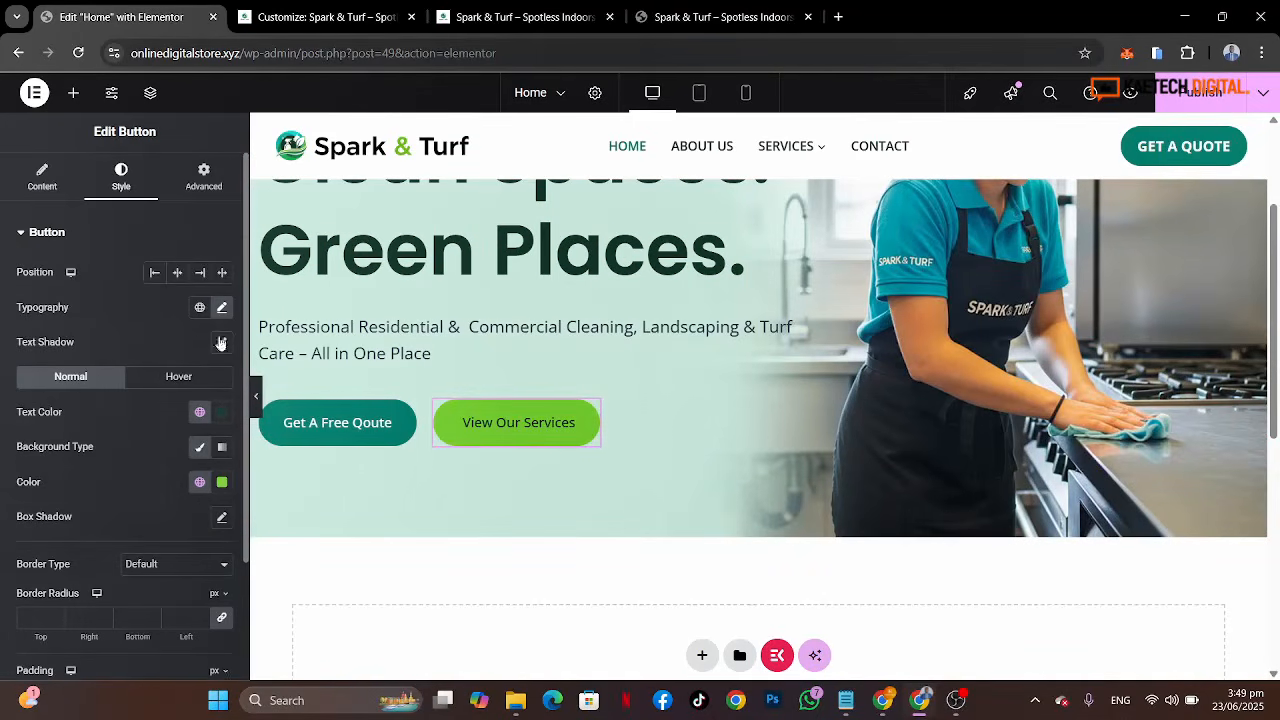
left_click(223, 309)
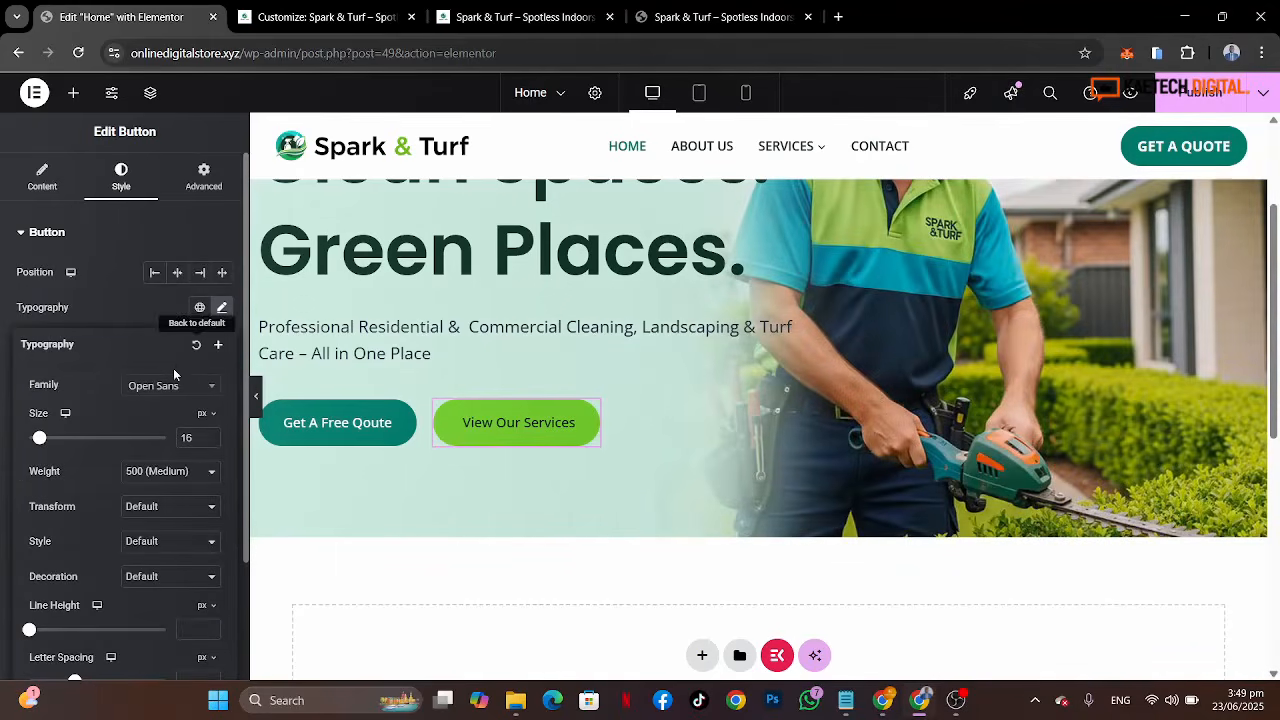
left_click(180, 474)
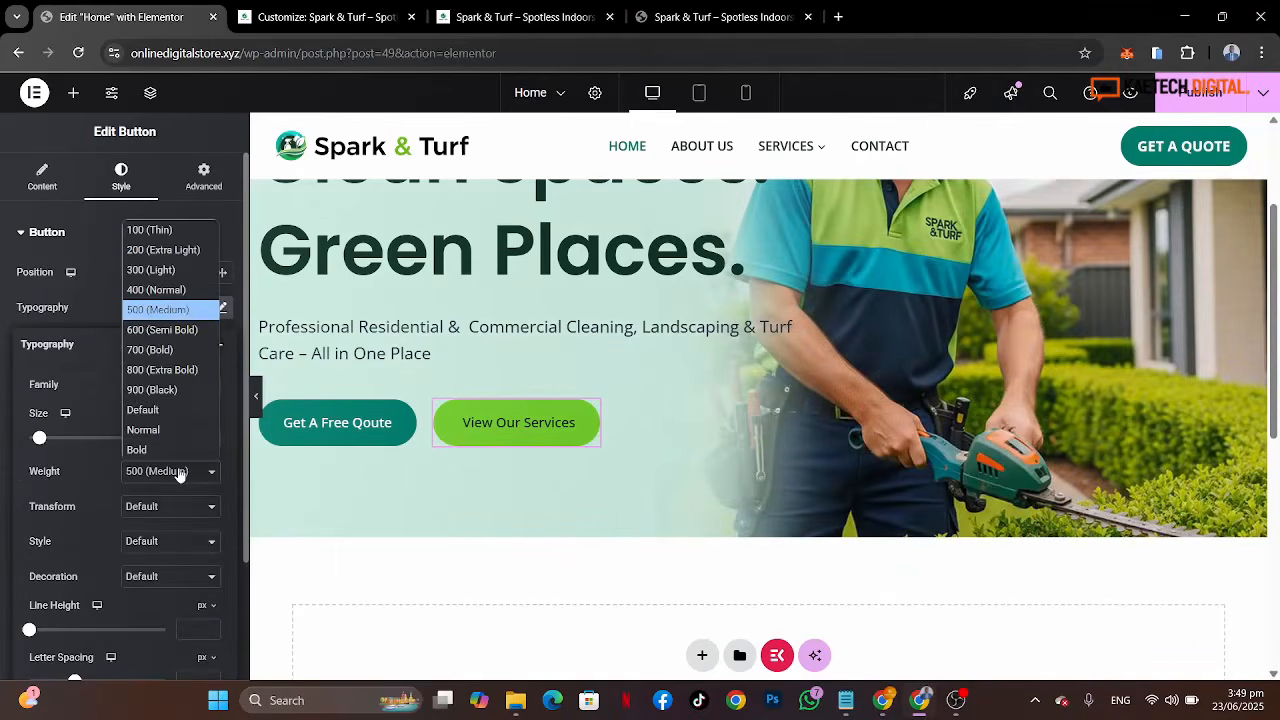
left_click(168, 350)
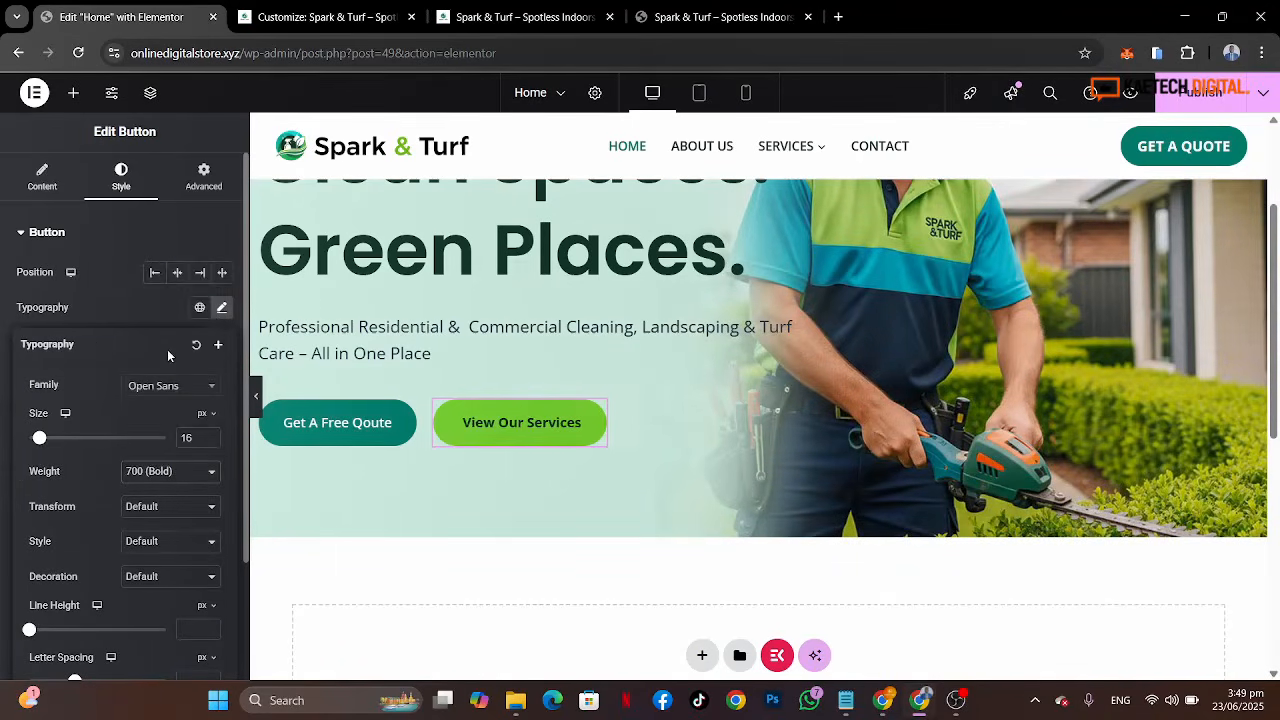
left_click(140, 323)
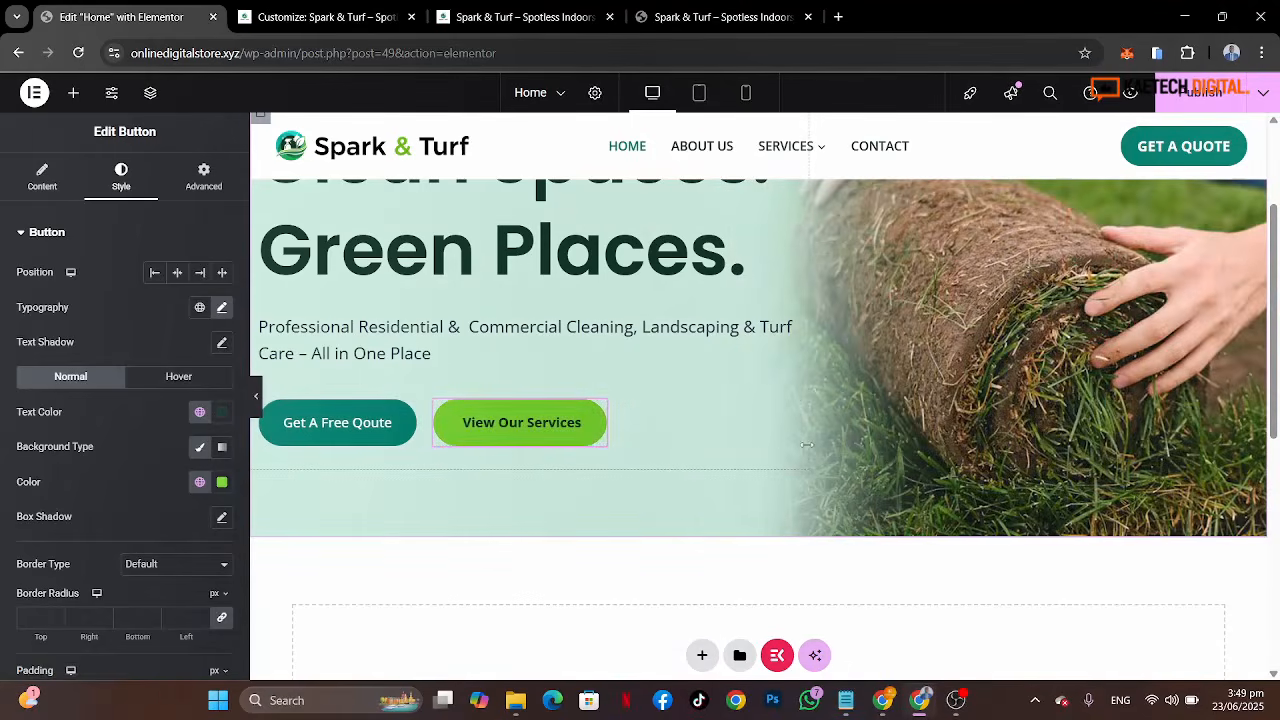
Step: Center the content of the hero text container along its column direction
scroll(806, 445, "up", 2)
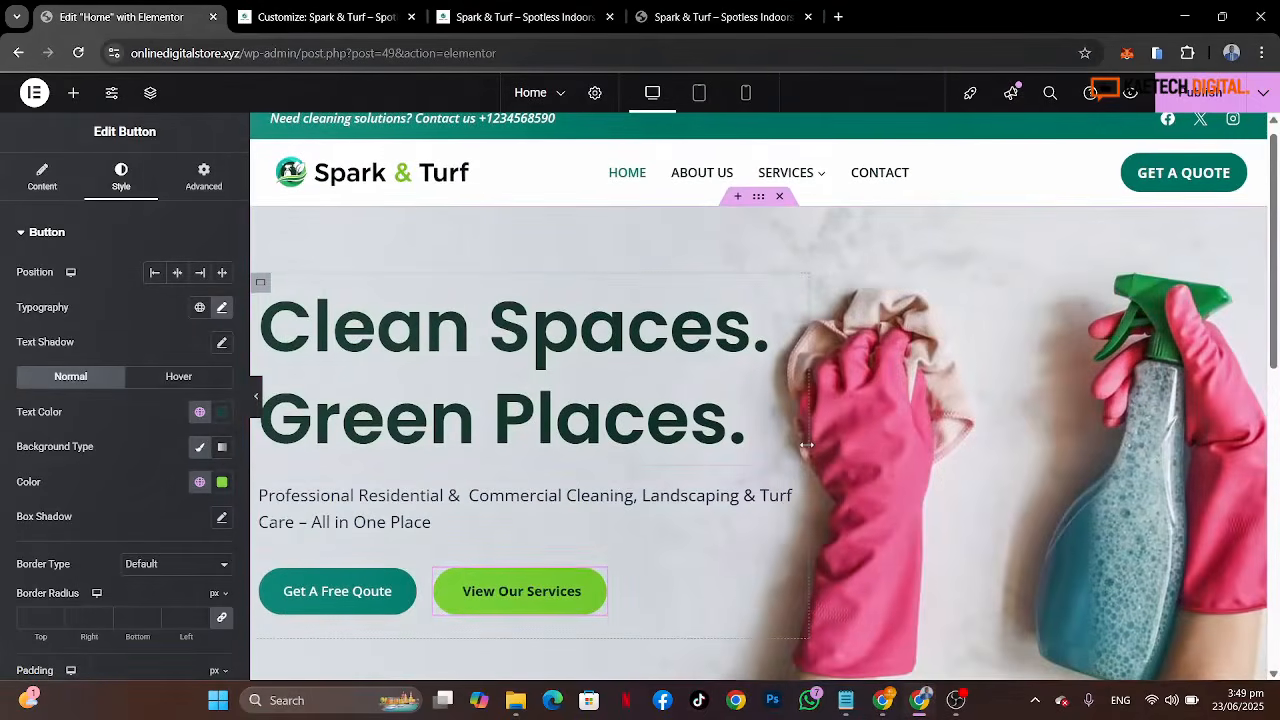
left_click(261, 285)
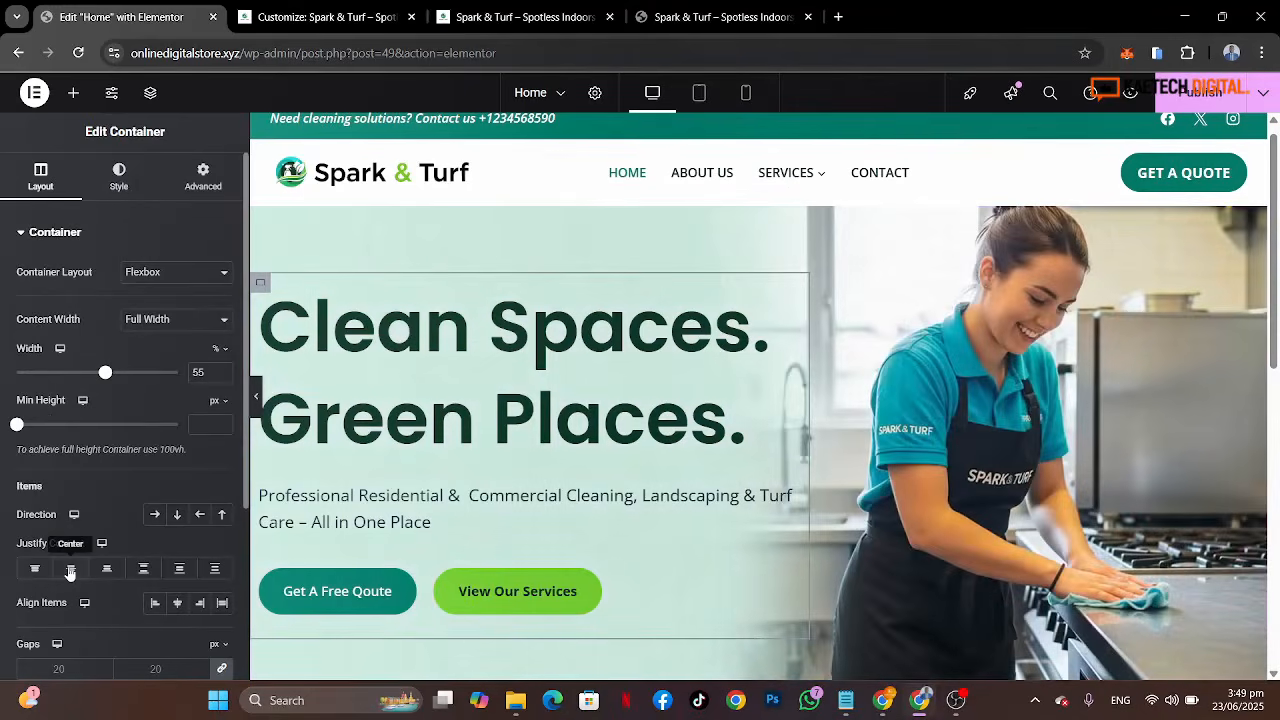
left_click(70, 570)
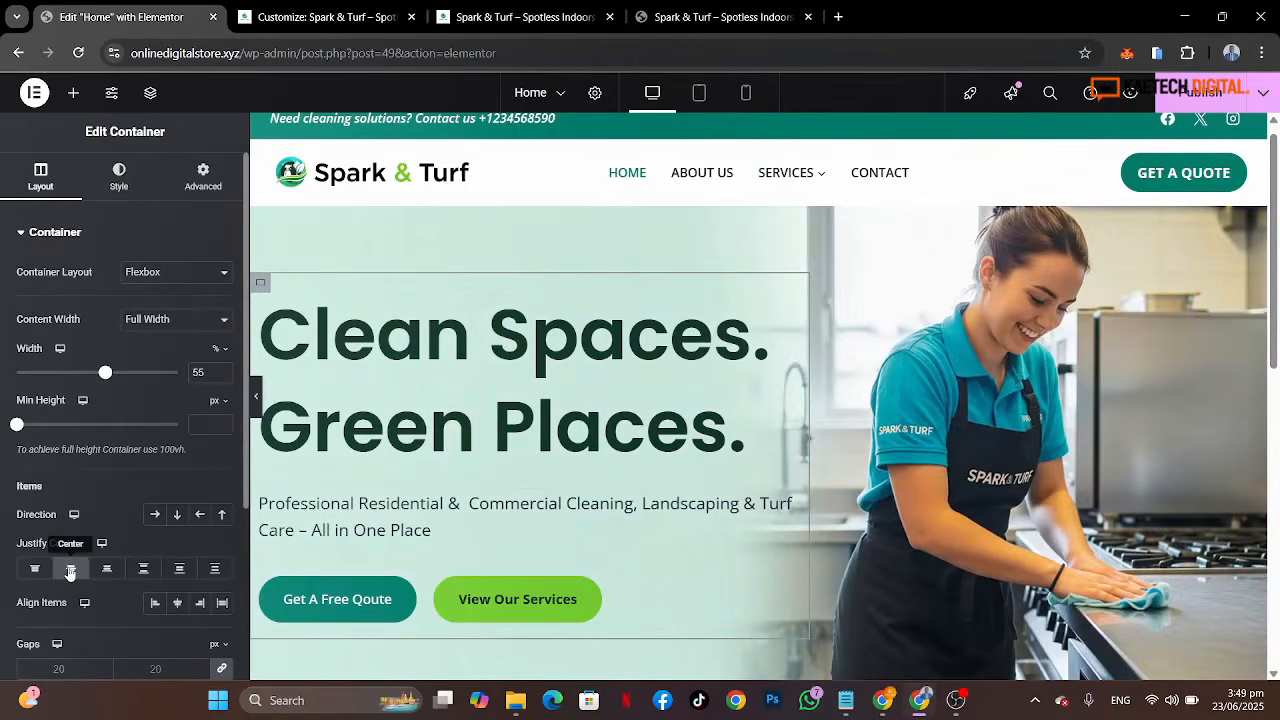
Step: Preview the edited hero and compare it with the hero on the reference site
left_click(256, 398)
scroll(940, 409, "down", 3)
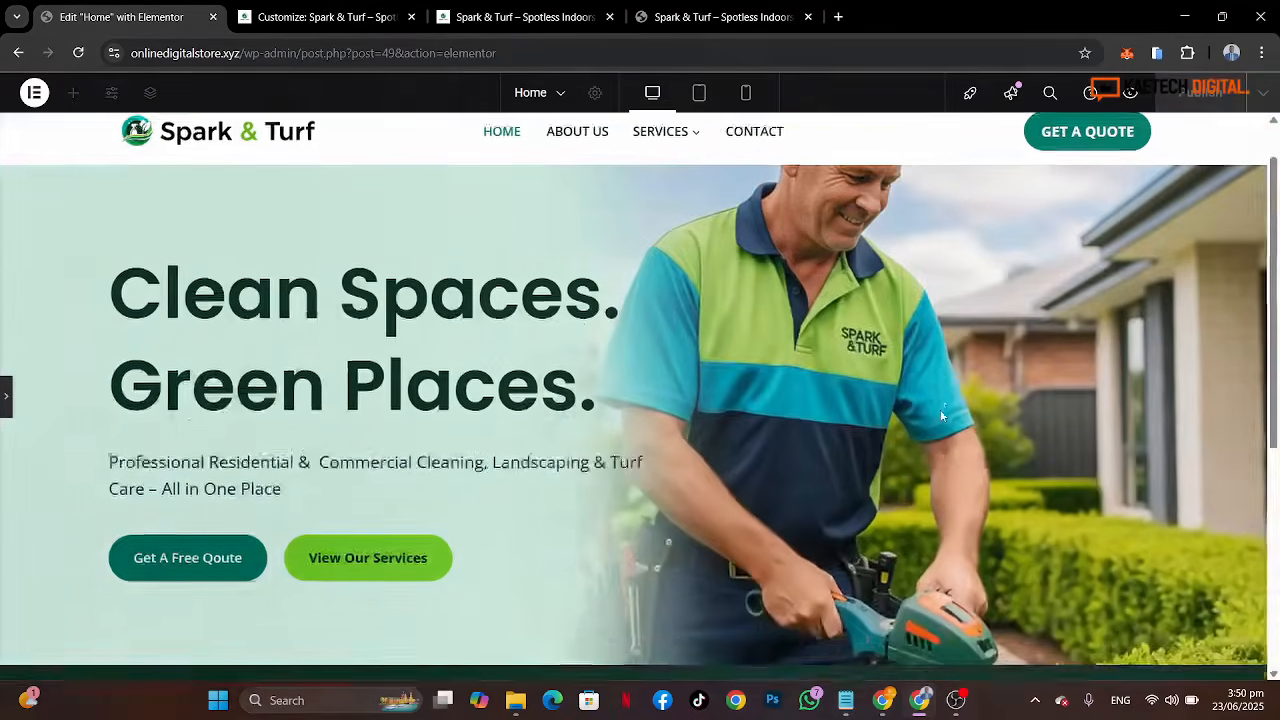
scroll(942, 416, "up", 2)
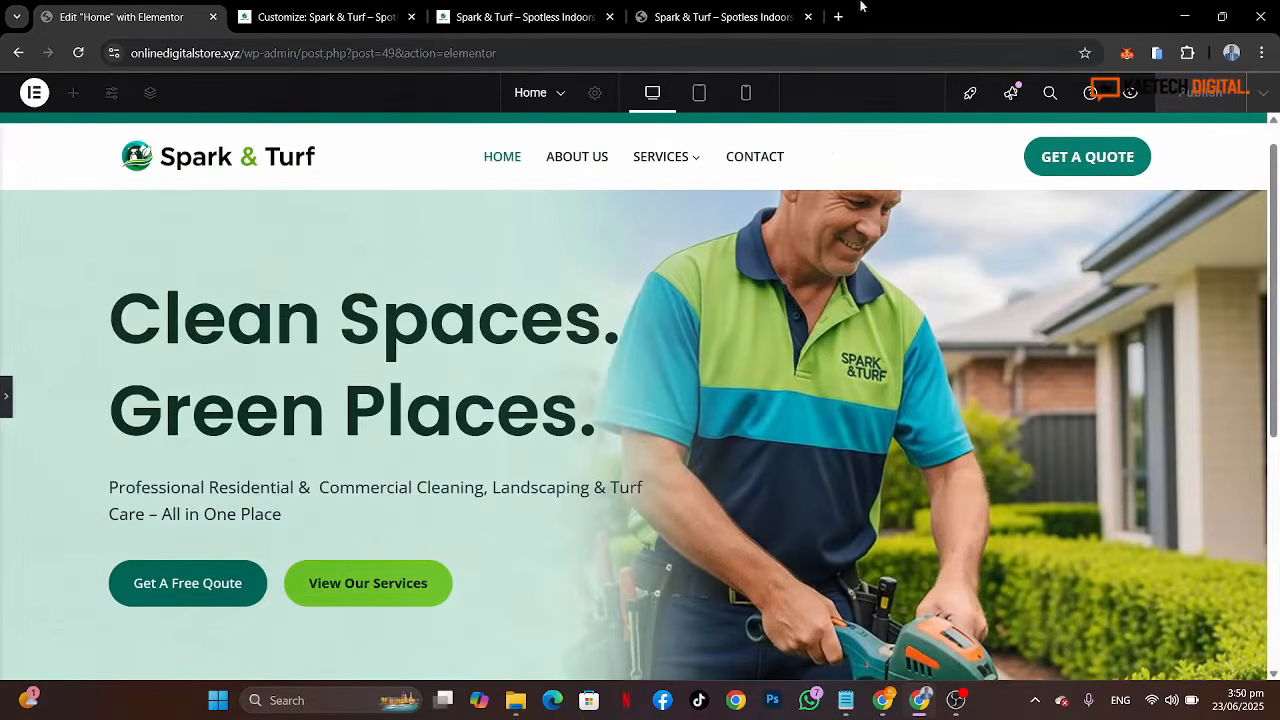
left_click(722, 17)
scroll(890, 463, "down", 2)
scroll(890, 463, "up", 3)
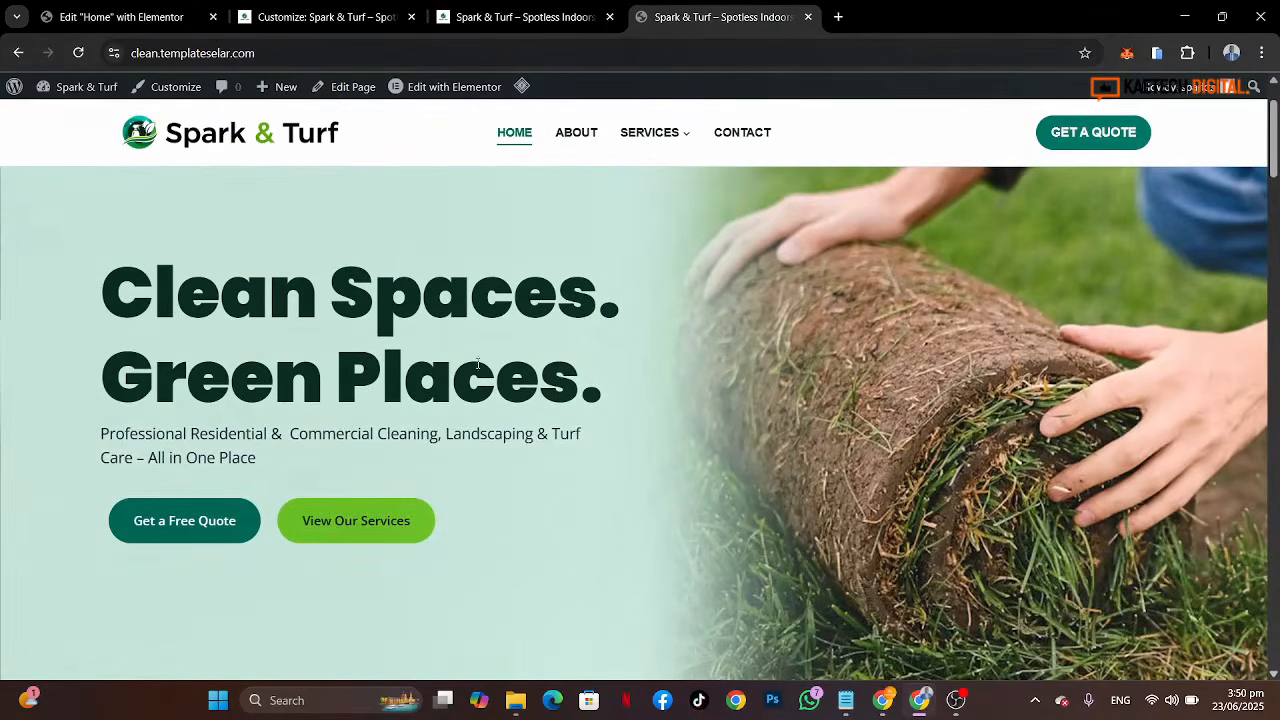
left_click(120, 17)
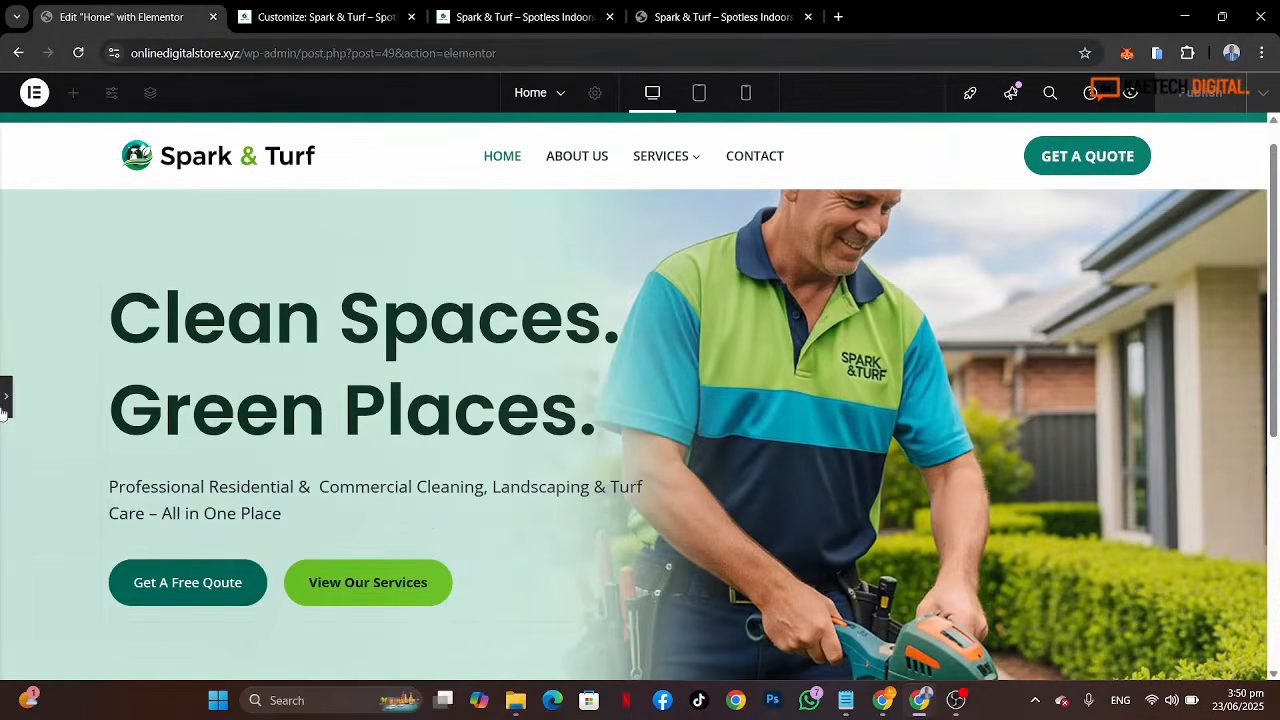
Step: Set the hero heading's font weight to 900 (Black)
left_click(110, 265)
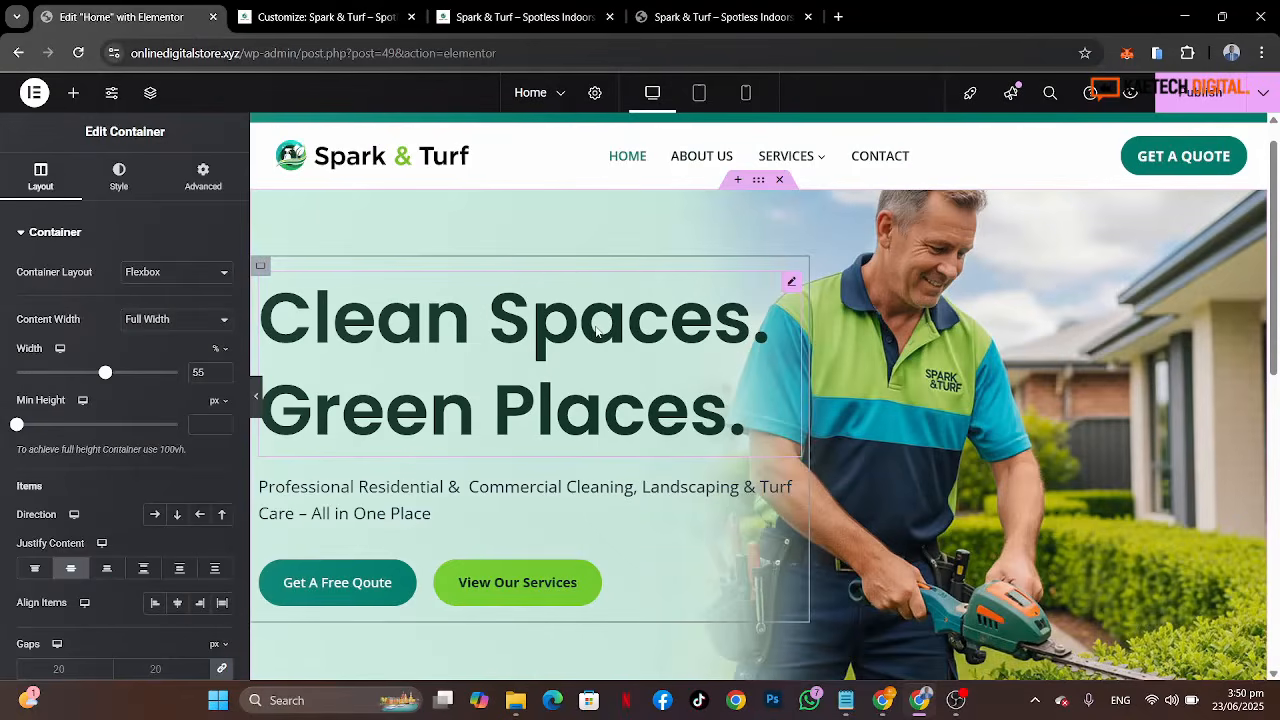
left_click(597, 331)
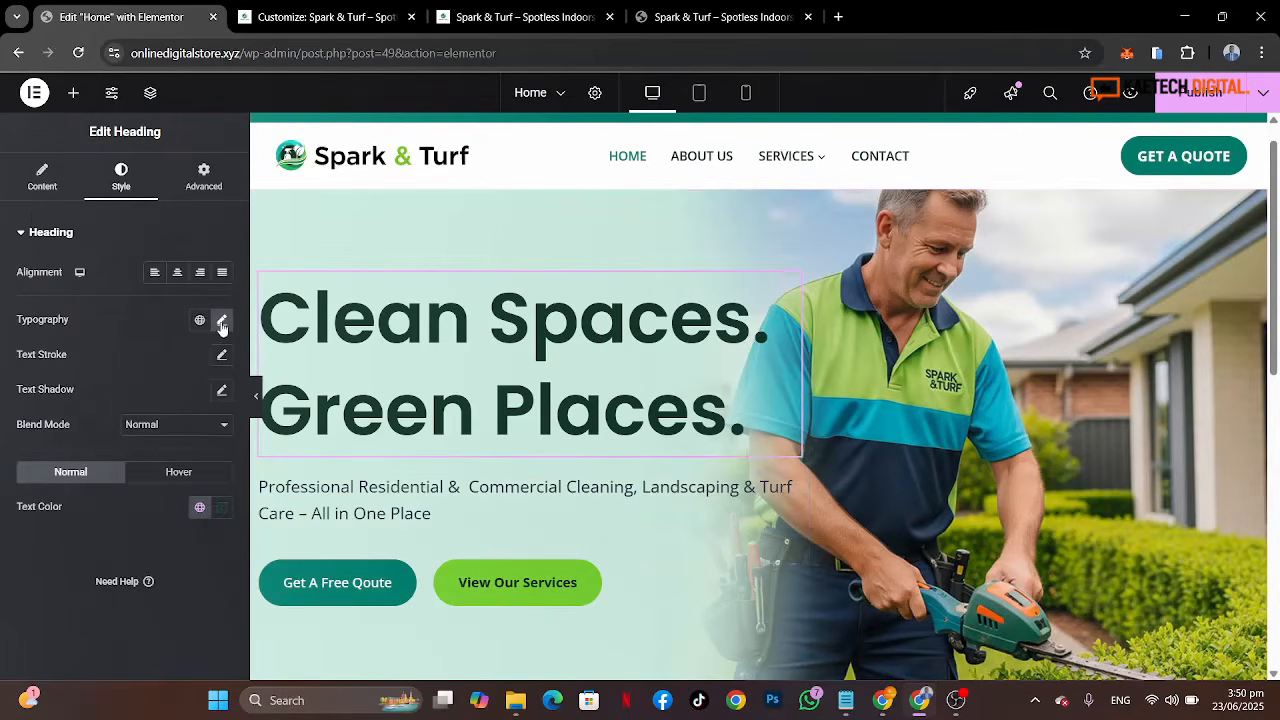
left_click(222, 322)
left_click(150, 484)
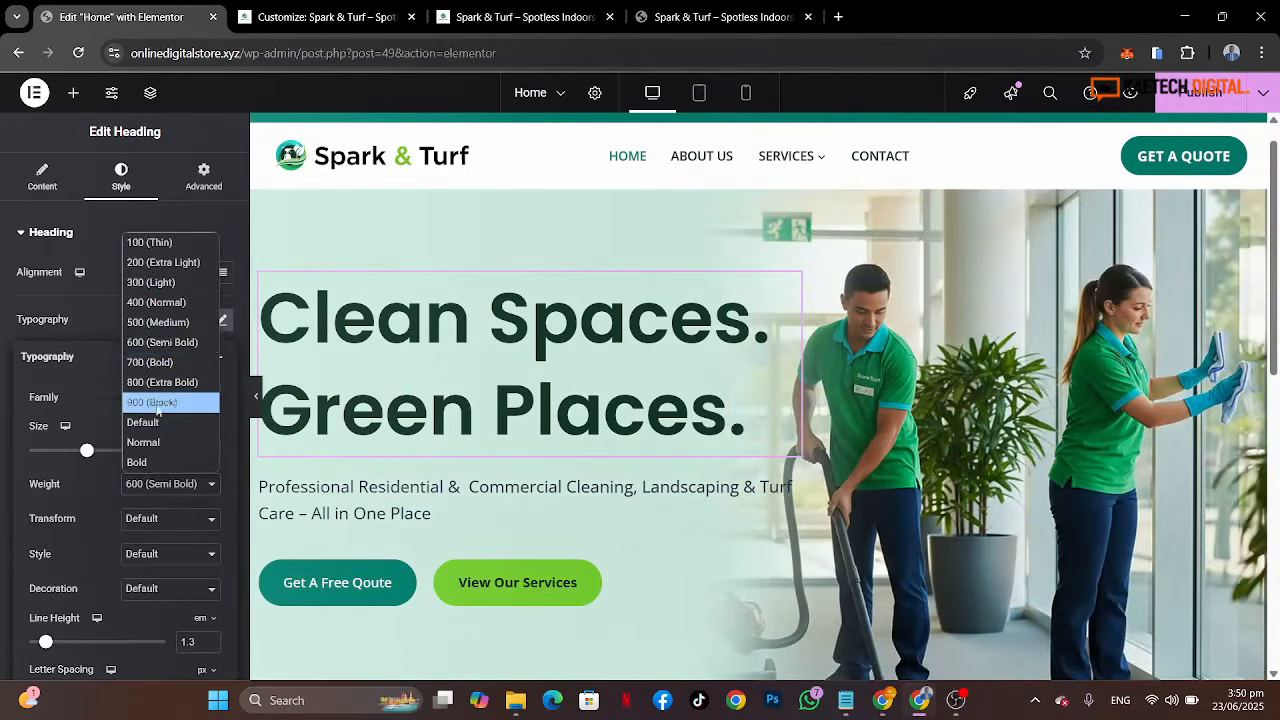
left_click(158, 404)
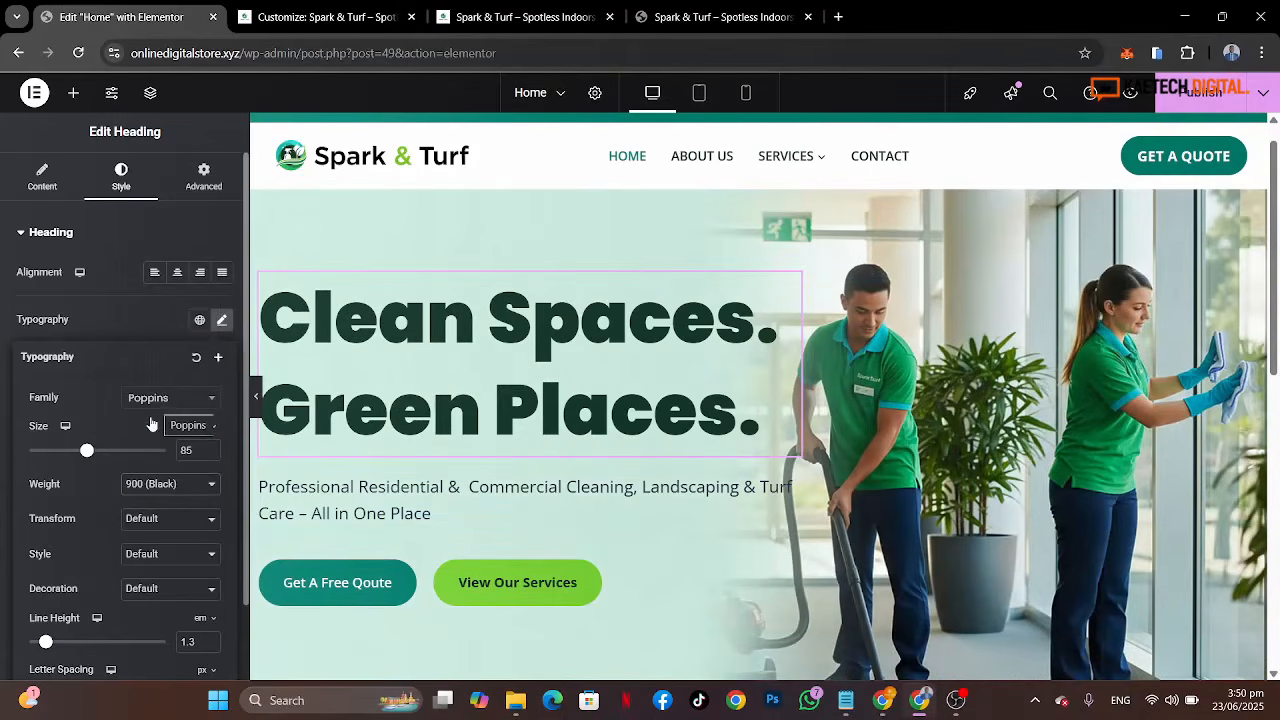
Step: Reduce the hero heading's line height to 1.2 em after checking the reference heading
left_click(708, 14)
scroll(560, 382, "up", 1)
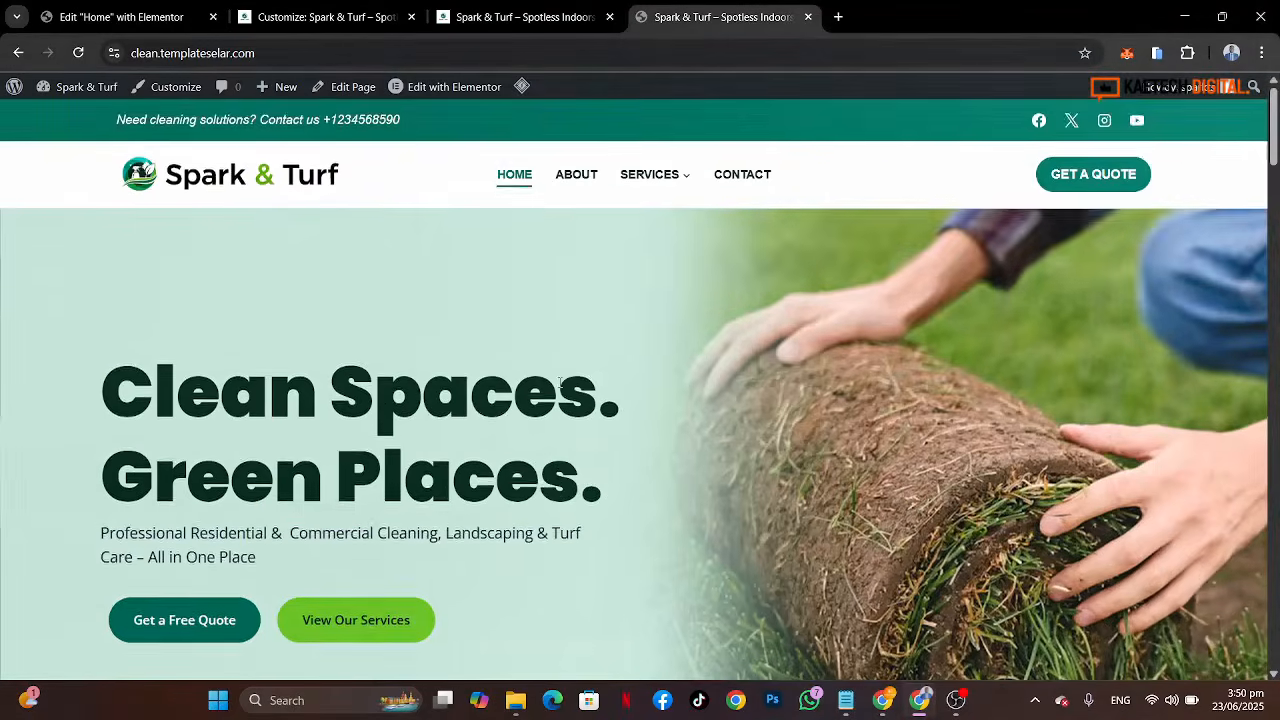
scroll(560, 382, "down", 3)
scroll(560, 382, "up", 2)
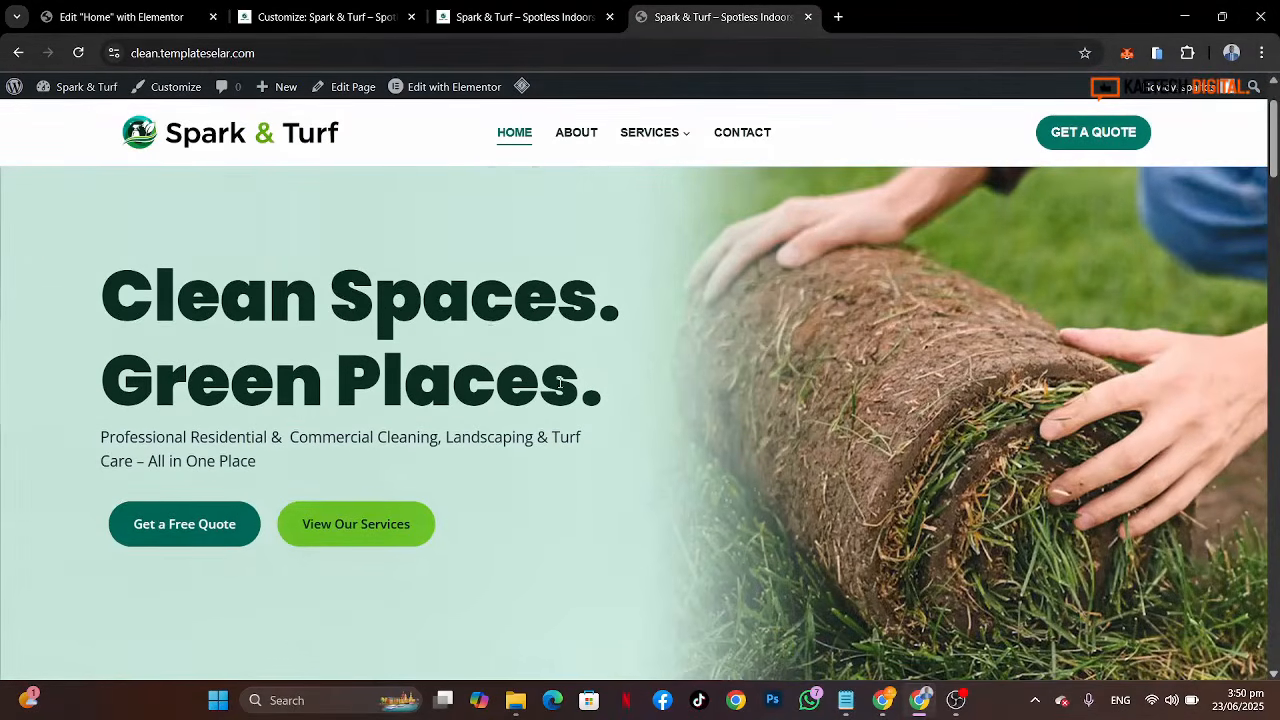
left_click(92, 19)
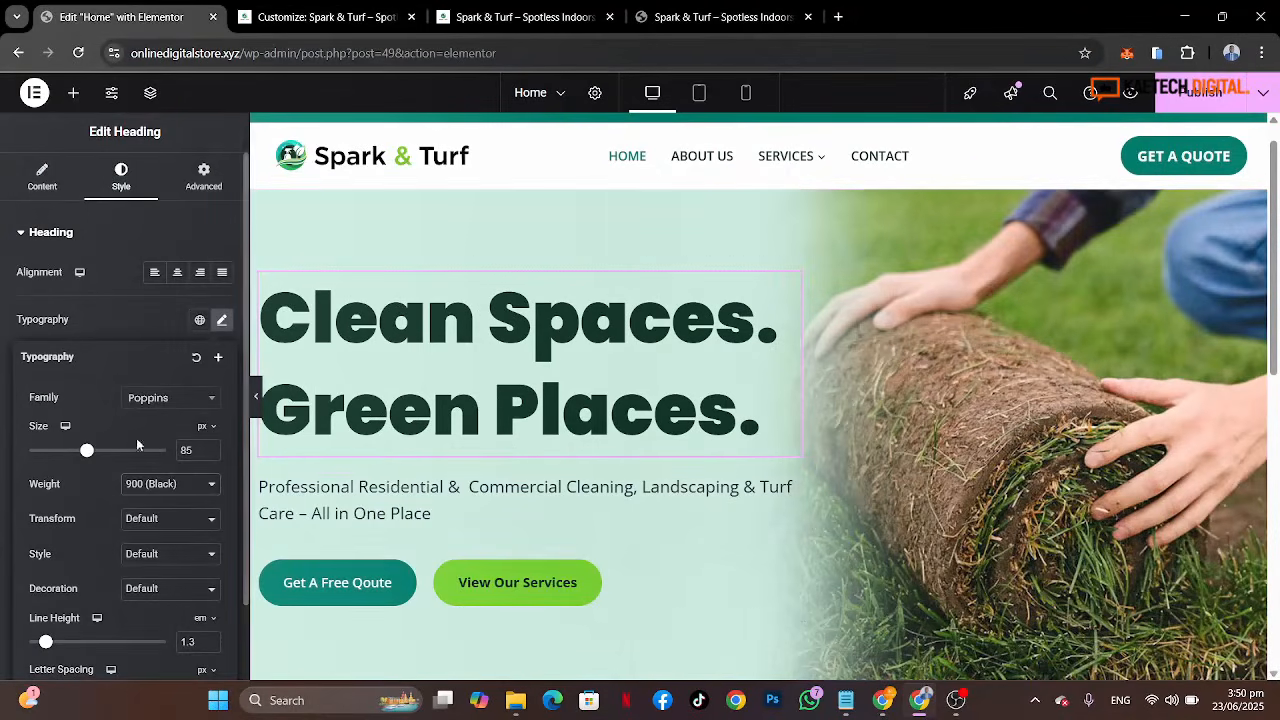
scroll(130, 532, "down", 1)
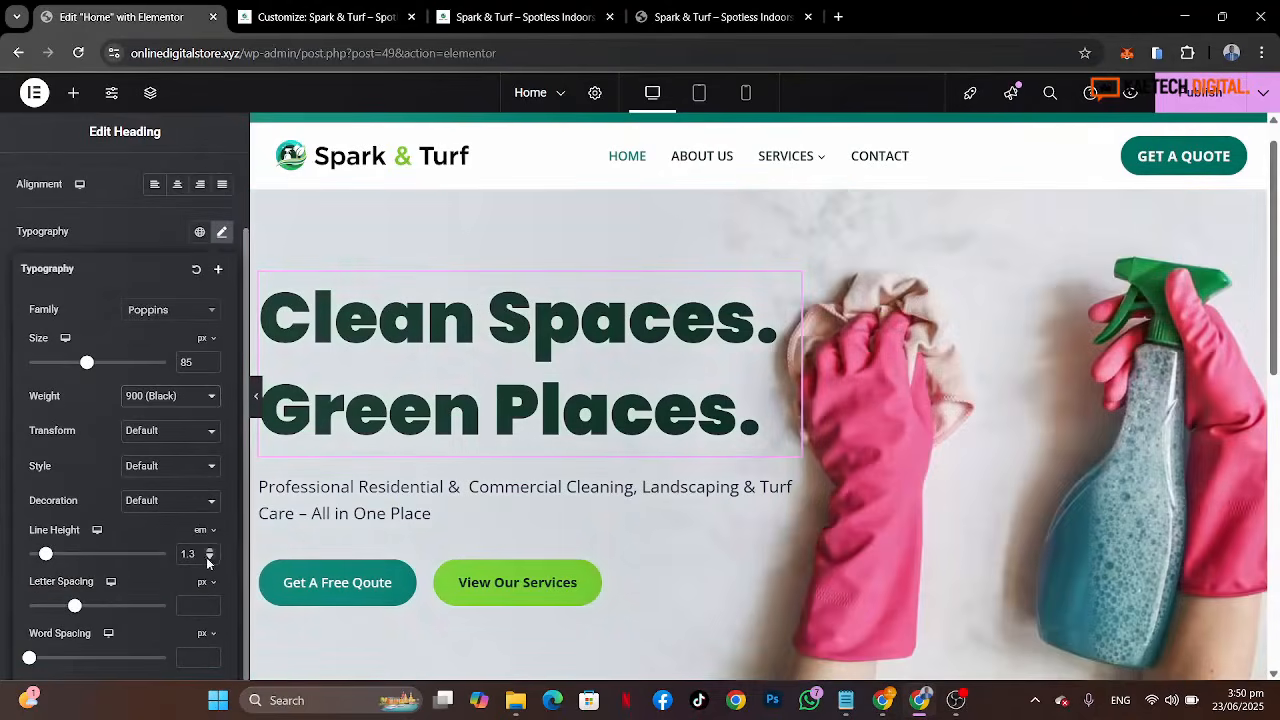
left_click(209, 558)
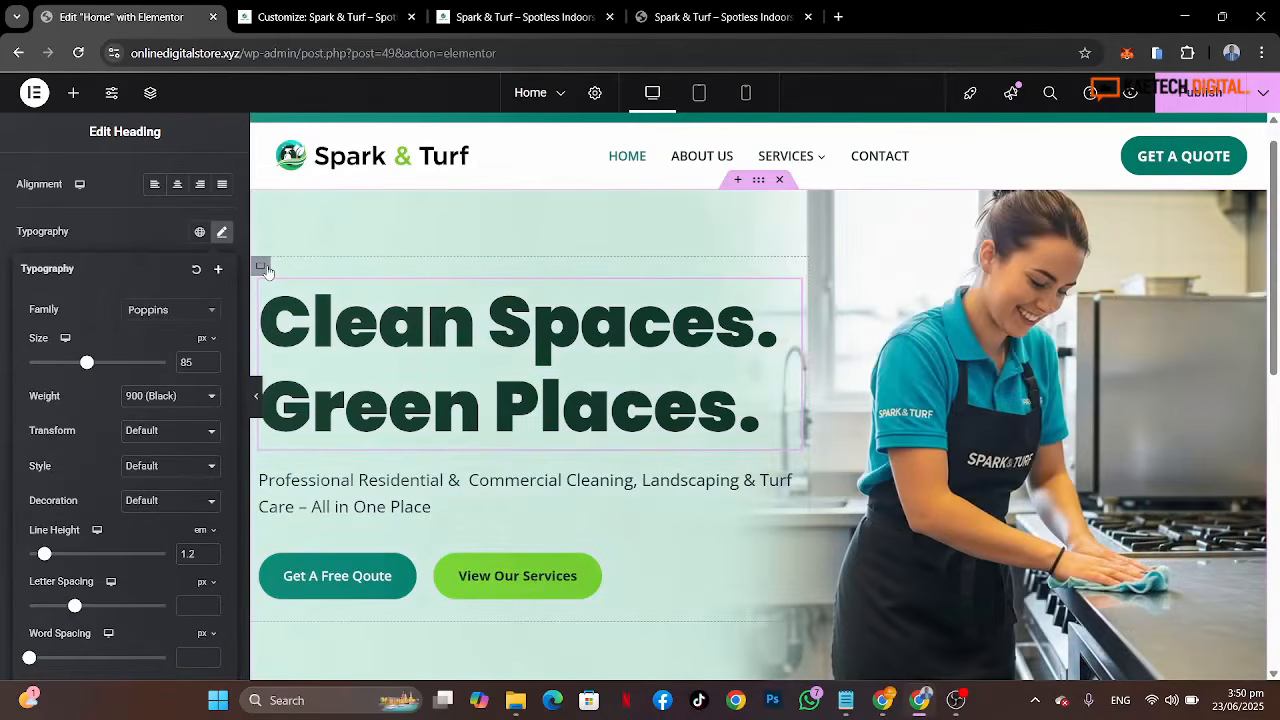
Step: Set the hero text container's column and row gaps to 10 px and publish the page
left_click(265, 268)
scroll(62, 487, "down", 5)
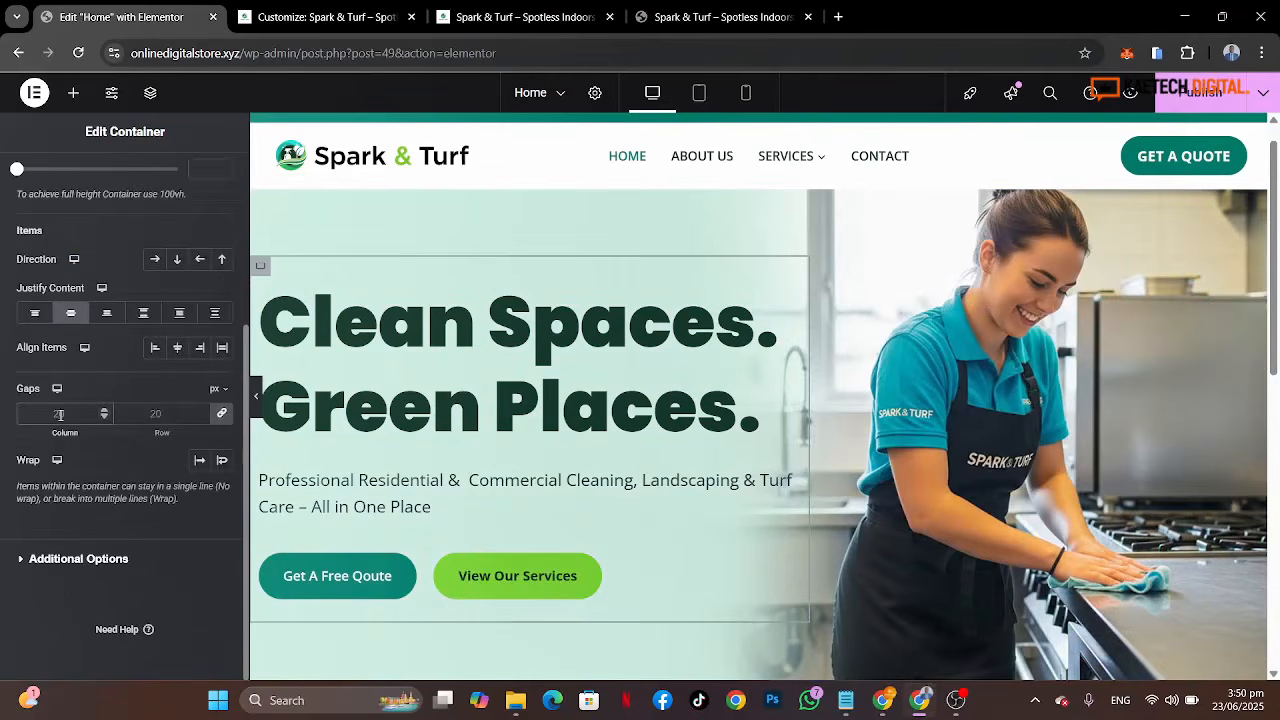
double_click(59, 415)
type("10")
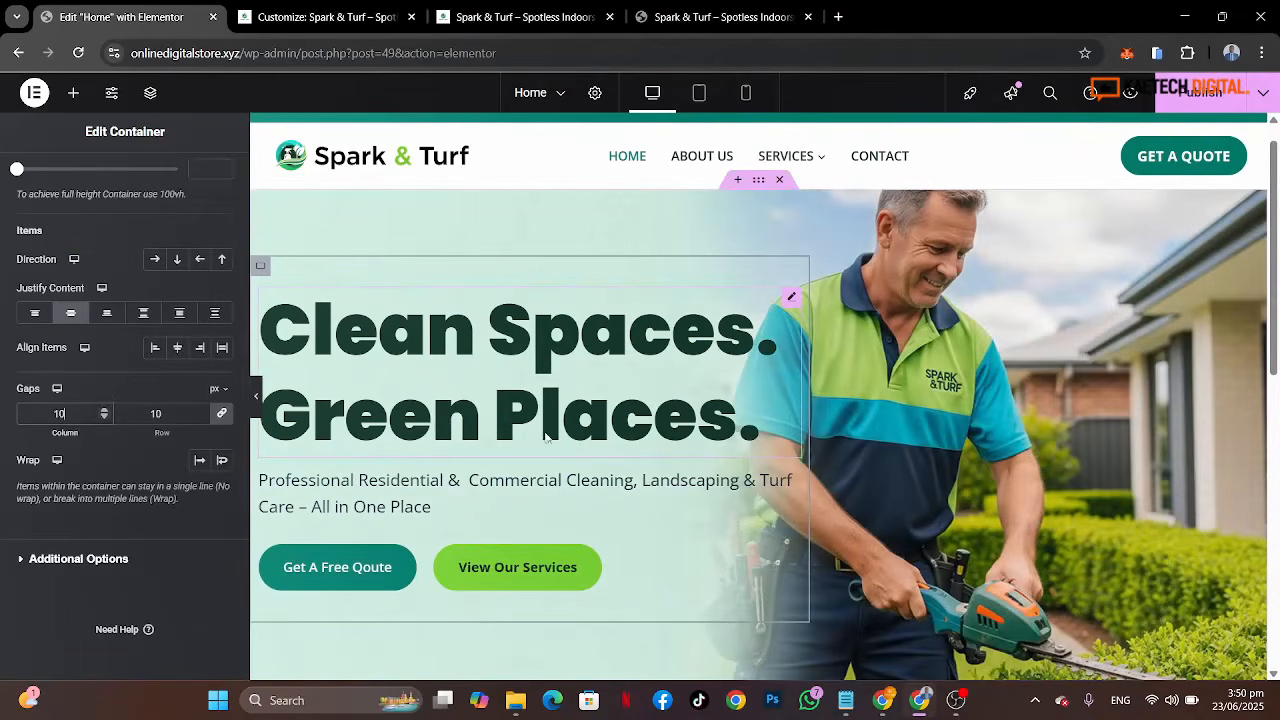
left_click(1200, 92)
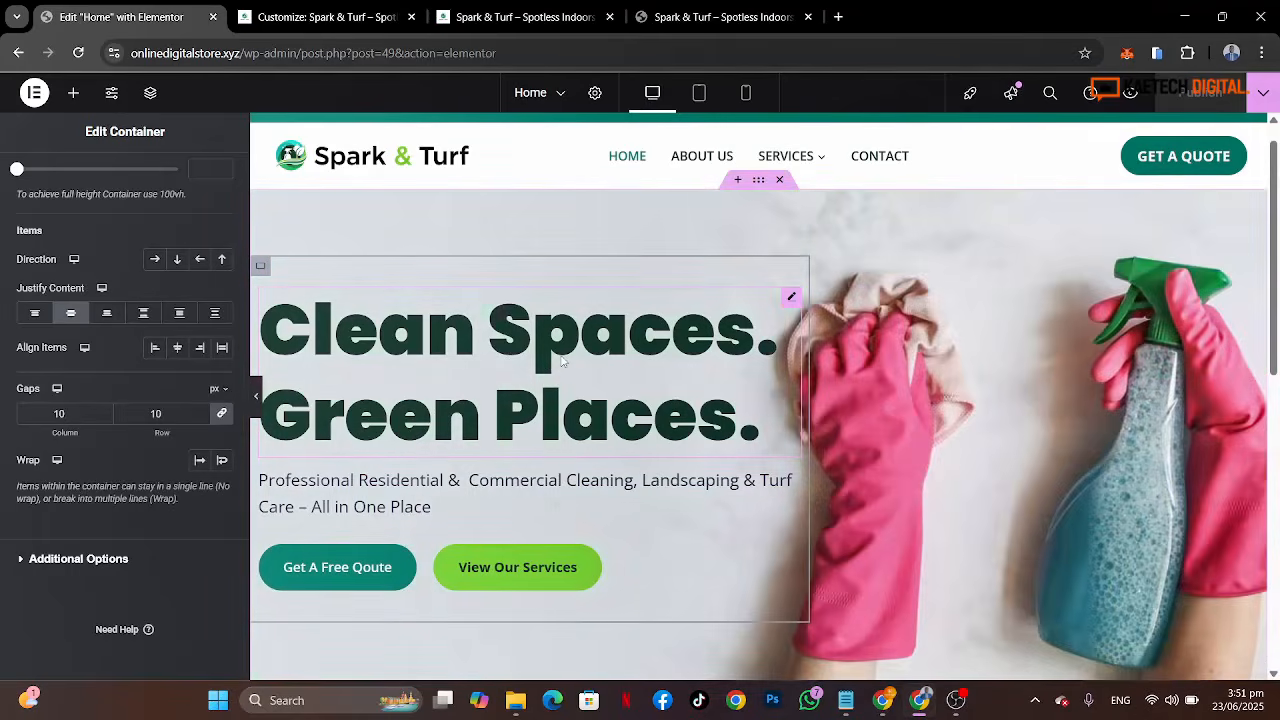
Step: Reload the live site and compare its hero and following section with the reference site
left_click(512, 16)
left_click(78, 52)
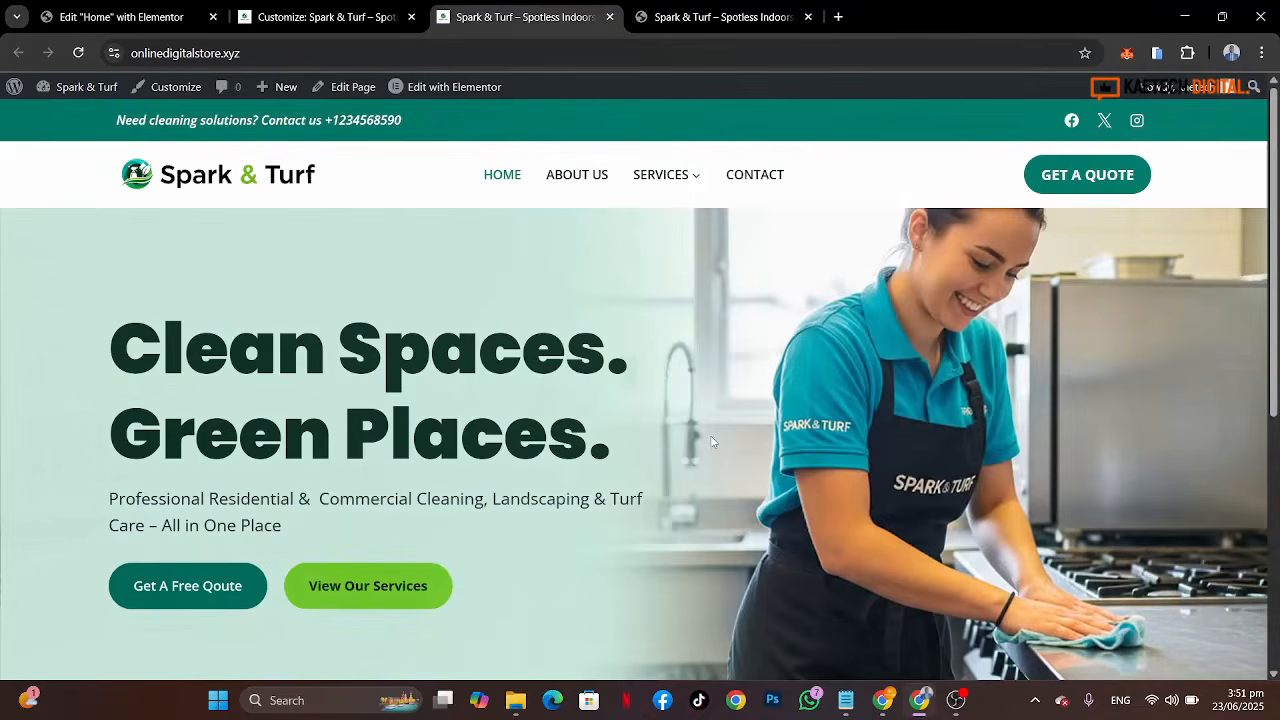
scroll(712, 441, "down", 4)
scroll(712, 441, "up", 5)
left_click(730, 17)
scroll(714, 405, "down", 3)
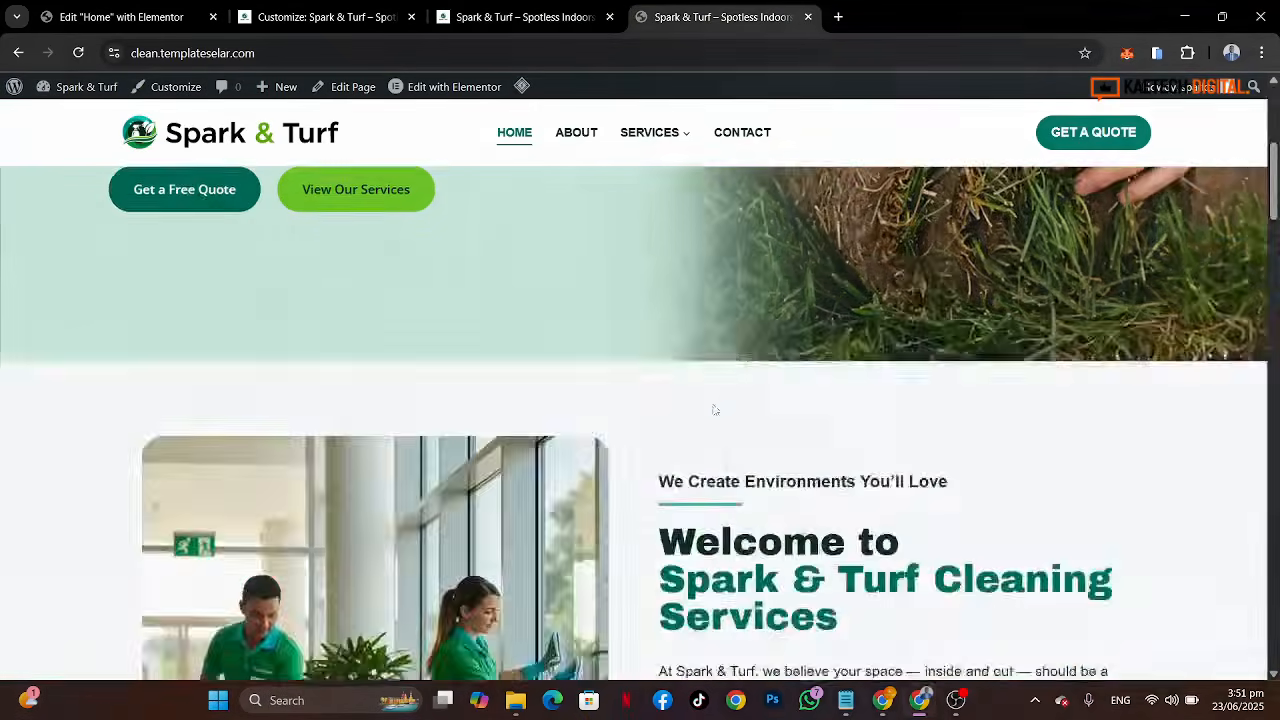
scroll(713, 405, "up", 3)
scroll(671, 466, "down", 4)
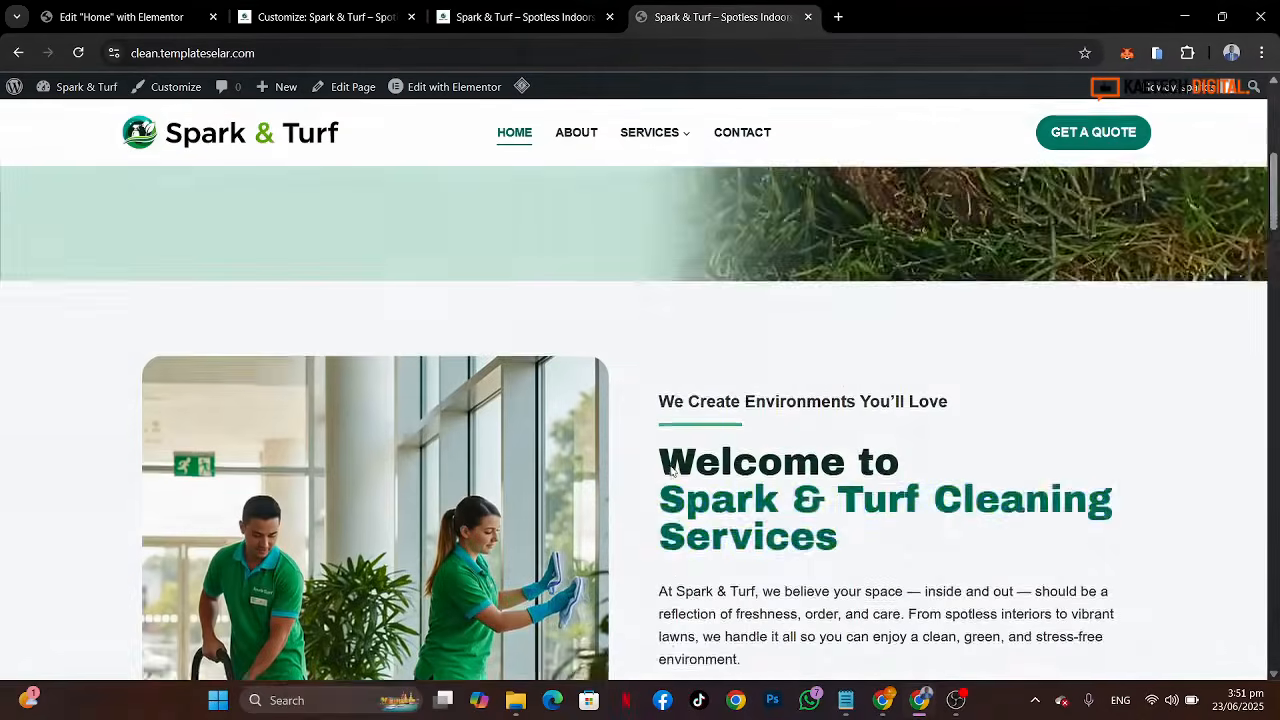
scroll(671, 466, "down", 2)
scroll(671, 468, "up", 1)
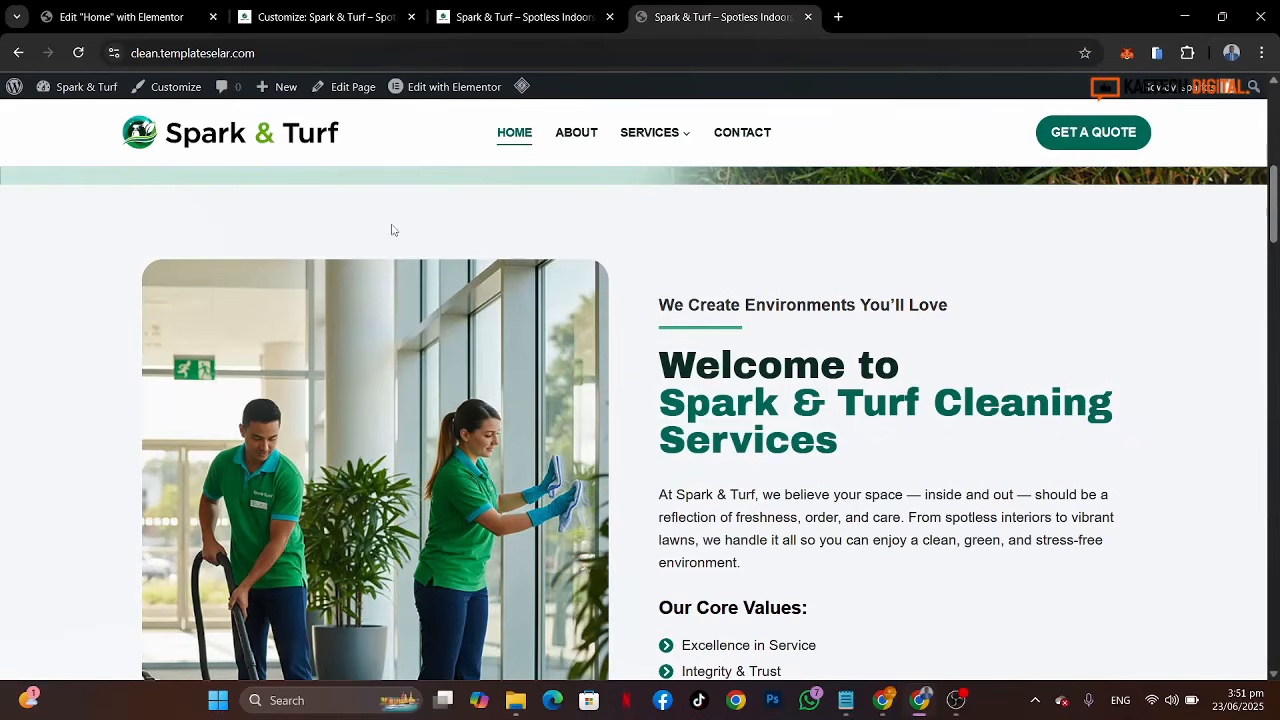
left_click(105, 8)
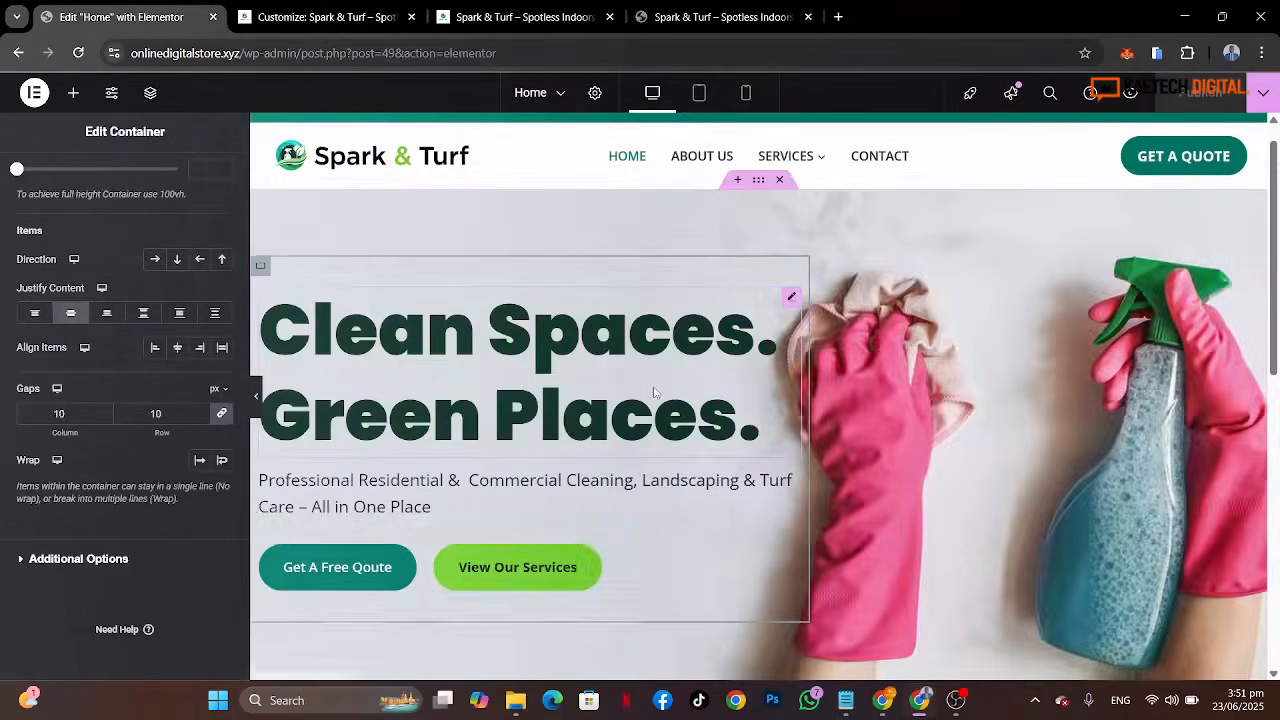
Step: Add a new two-column container below the hero section
scroll(654, 392, "down", 3)
scroll(654, 392, "down", 2)
scroll(651, 391, "up", 1)
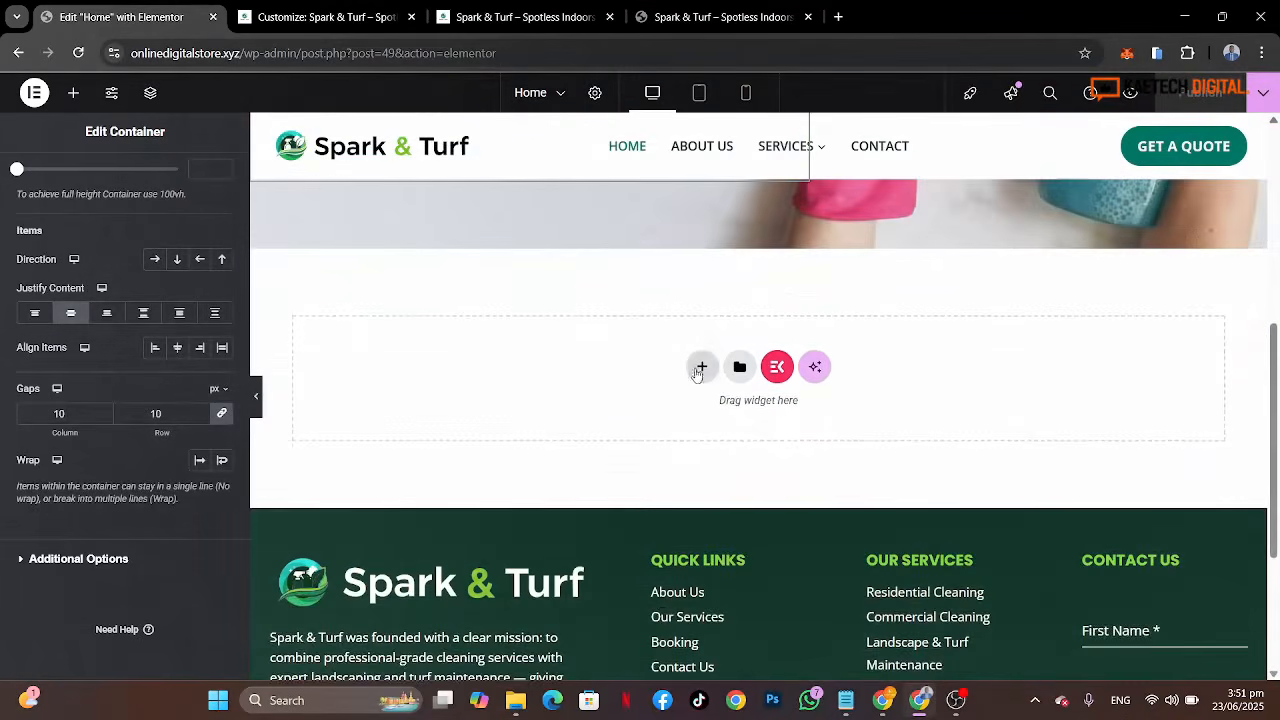
left_click(698, 368)
left_click(700, 405)
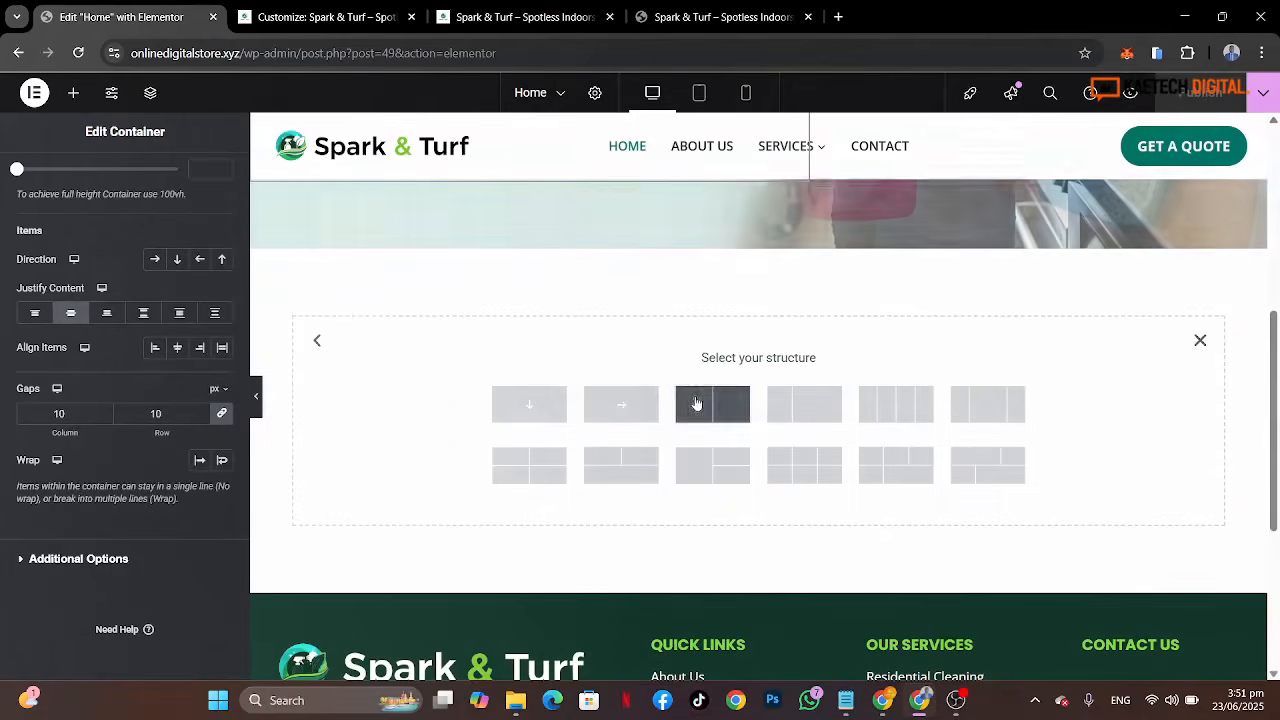
left_click(716, 17)
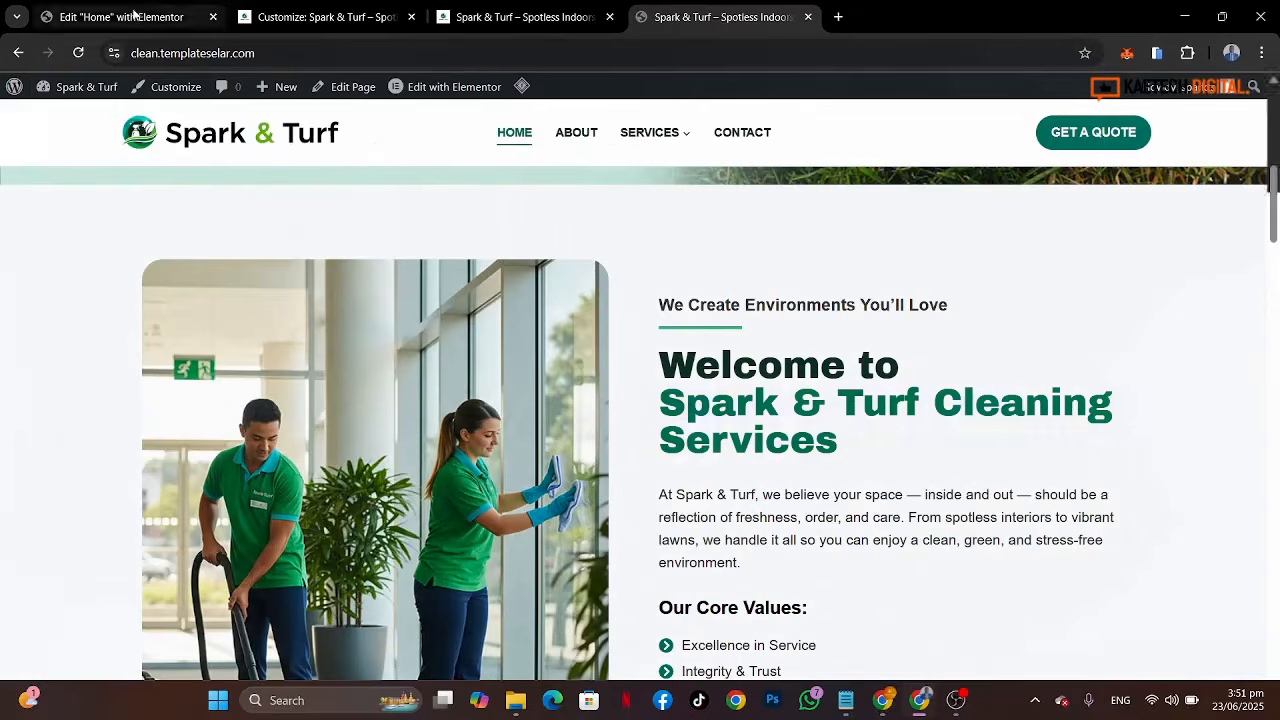
left_click(136, 16)
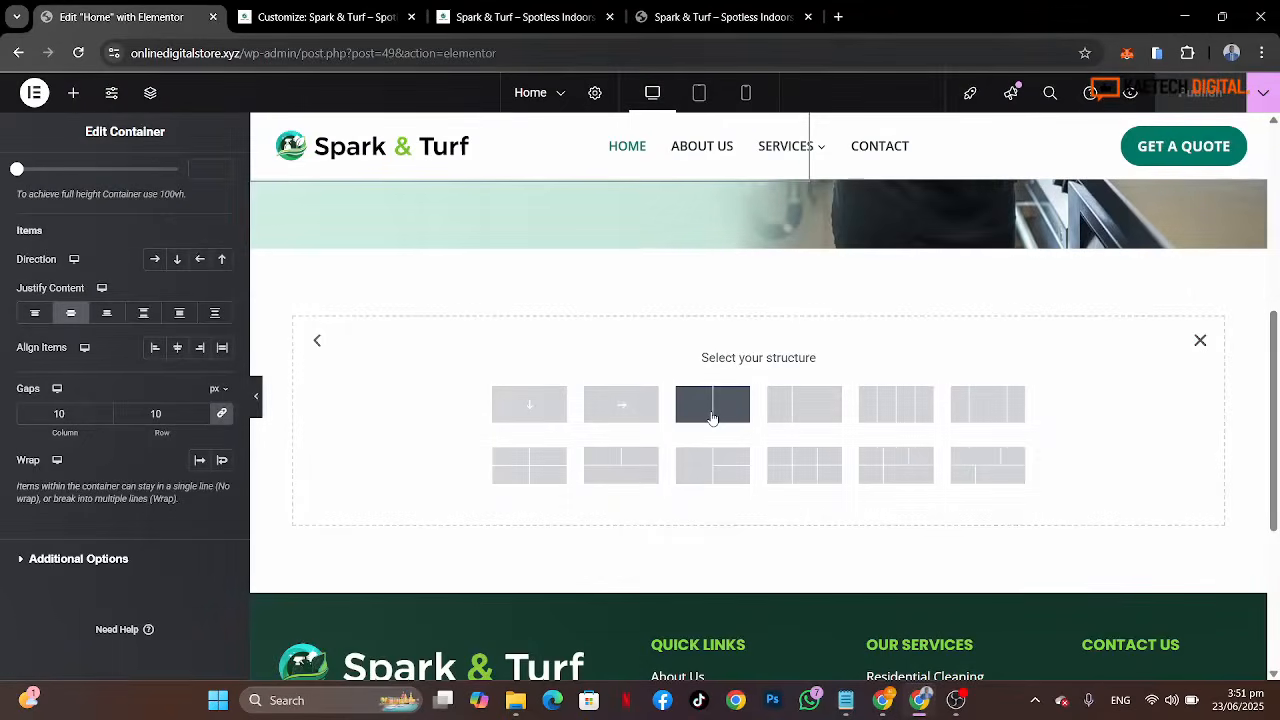
left_click(712, 418)
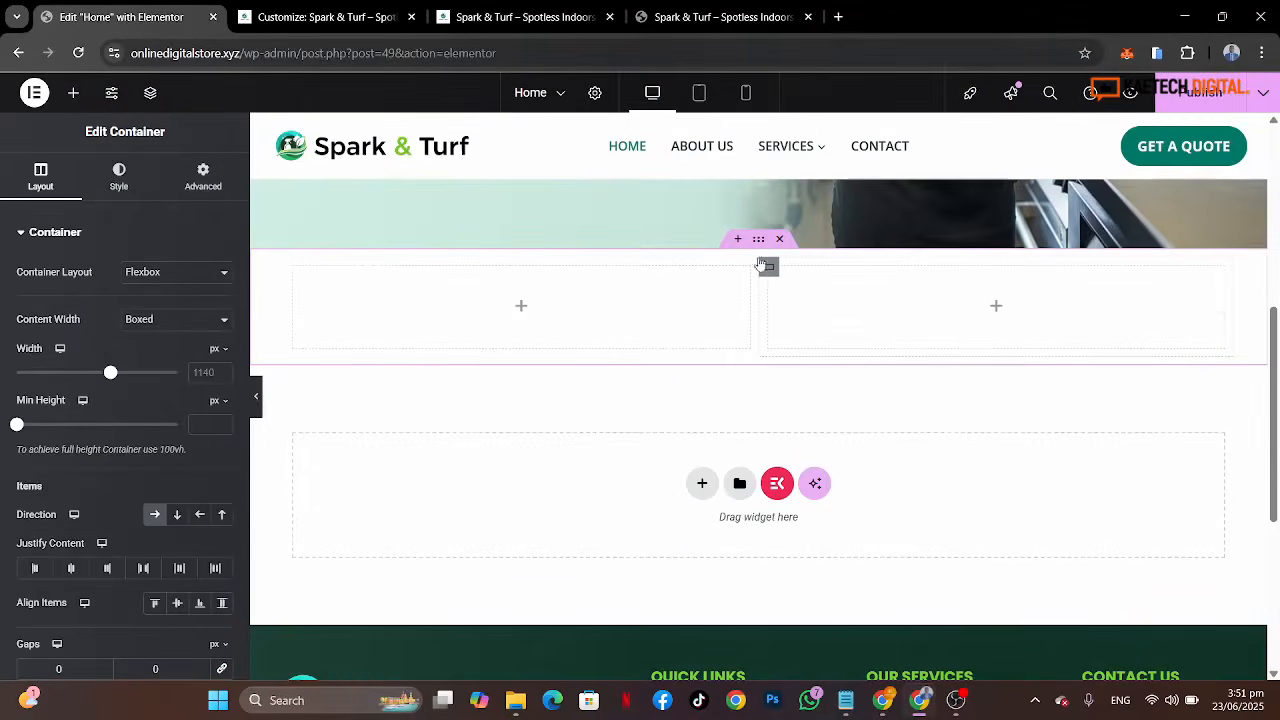
Step: Set the new container's top and bottom padding to 80 px
left_click(203, 176)
left_click(221, 355)
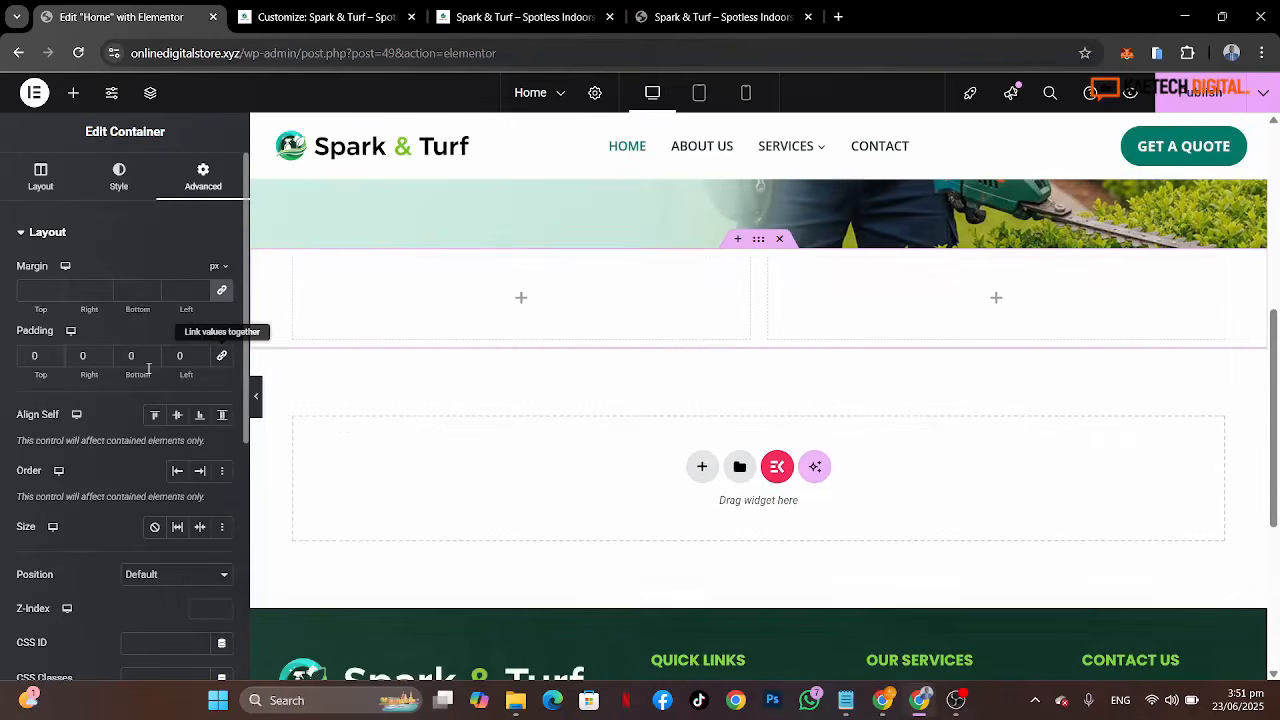
left_click(24, 355)
type("8")
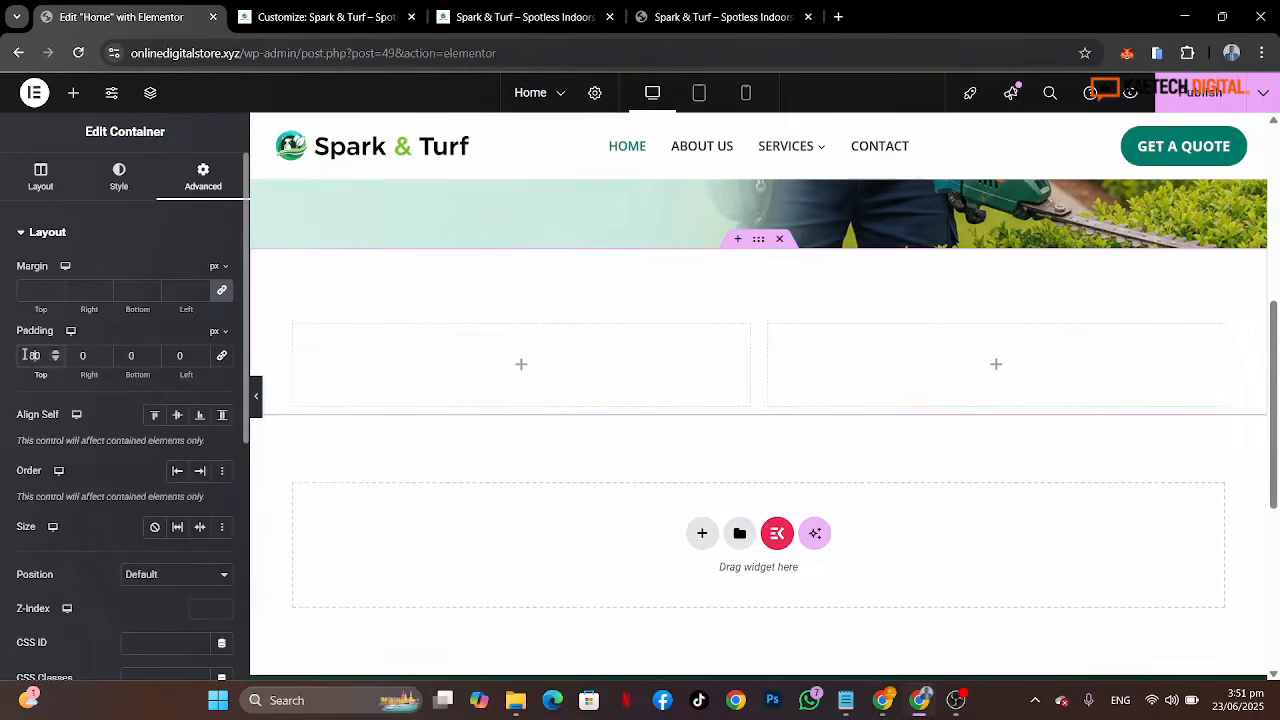
left_click(127, 362)
type("8")
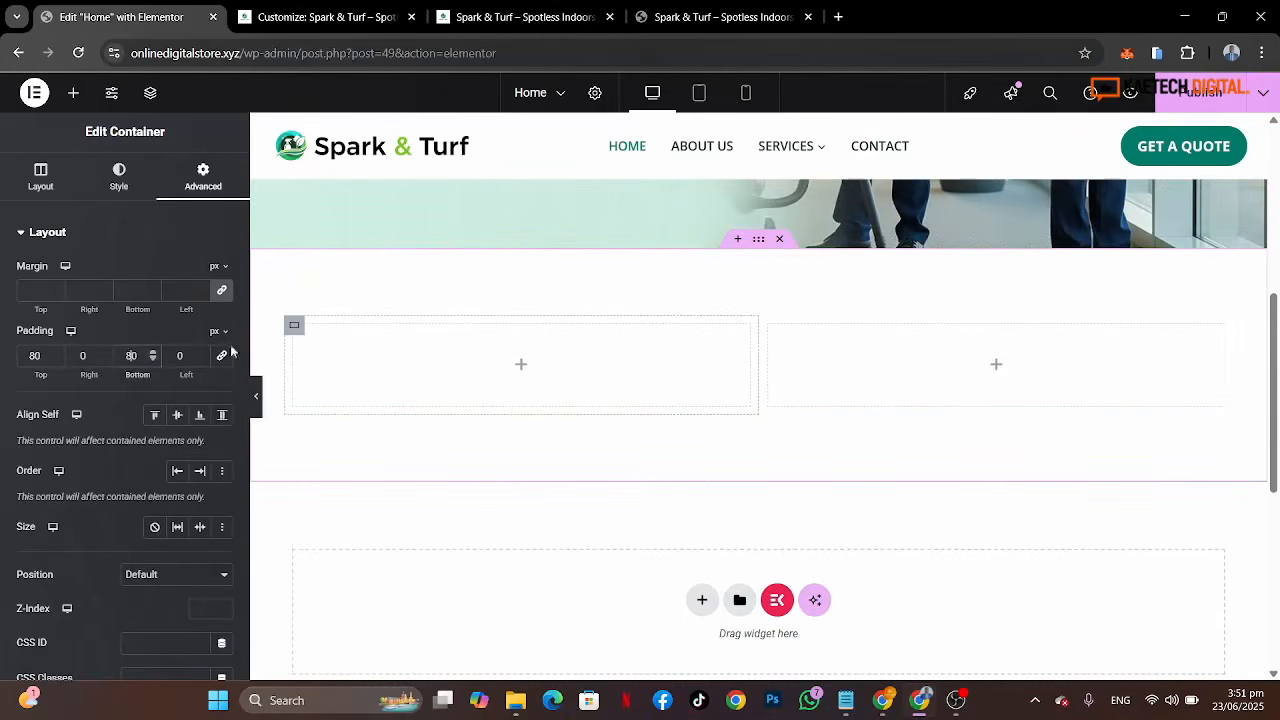
Step: Set the new container's boxed width to 1280 px
left_click(42, 180)
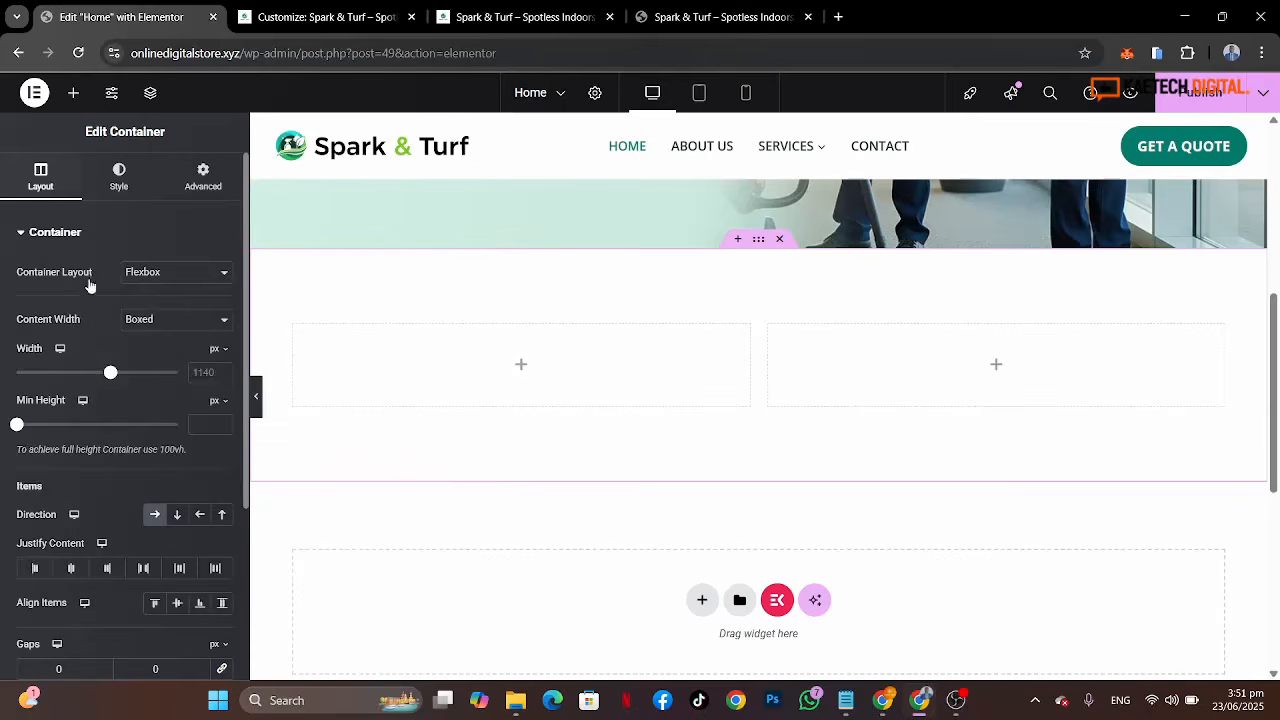
double_click(197, 374)
type("1280")
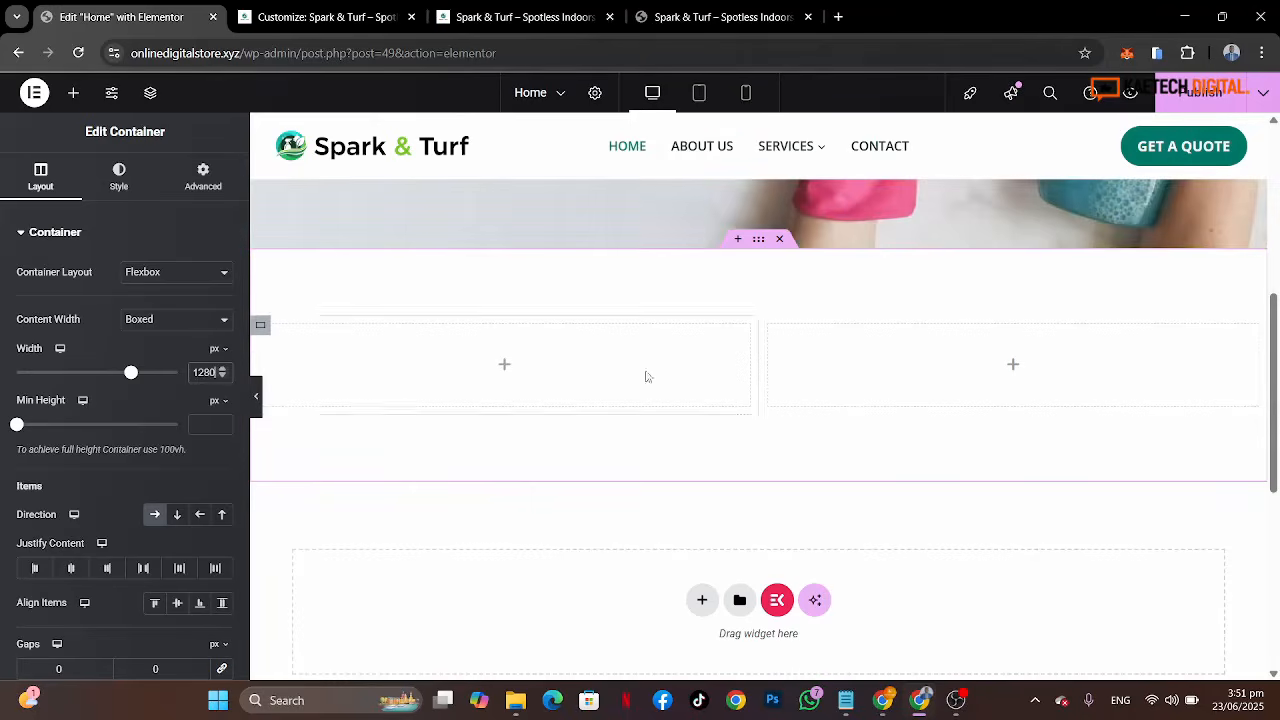
left_click(51, 670)
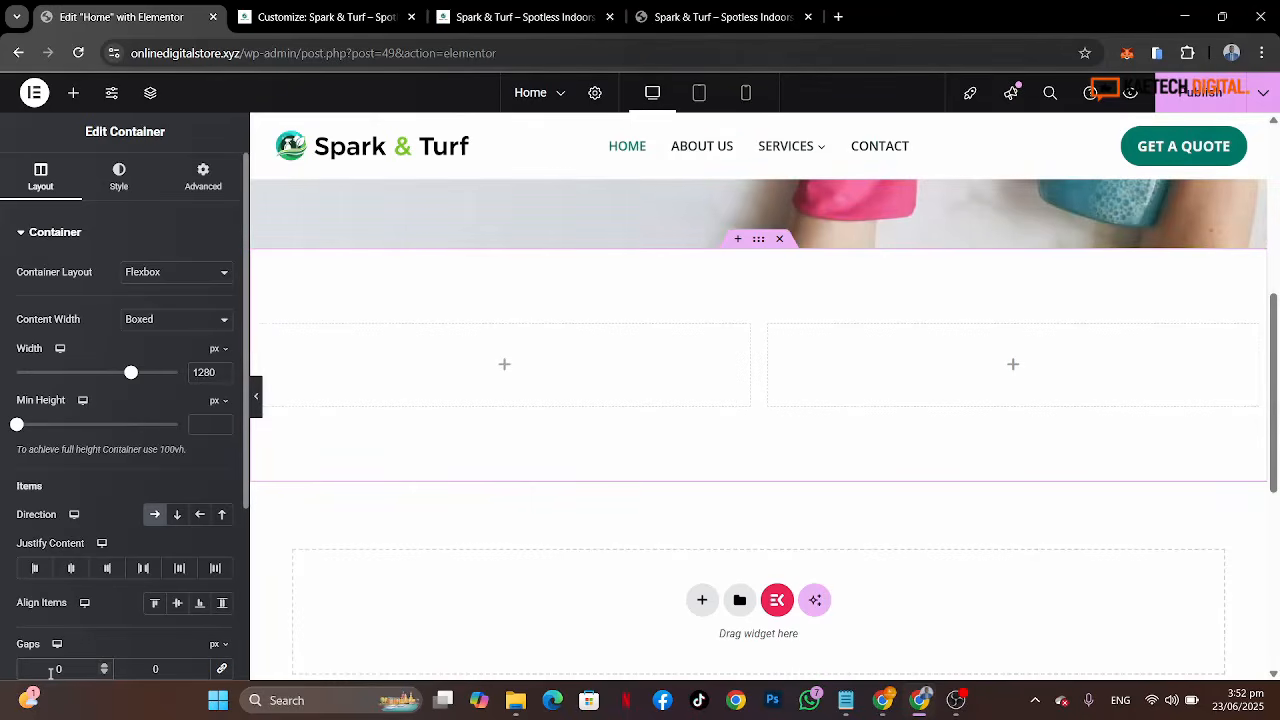
Step: Set the container's column and row gaps to 40 px
type("40")
left_click(153, 669)
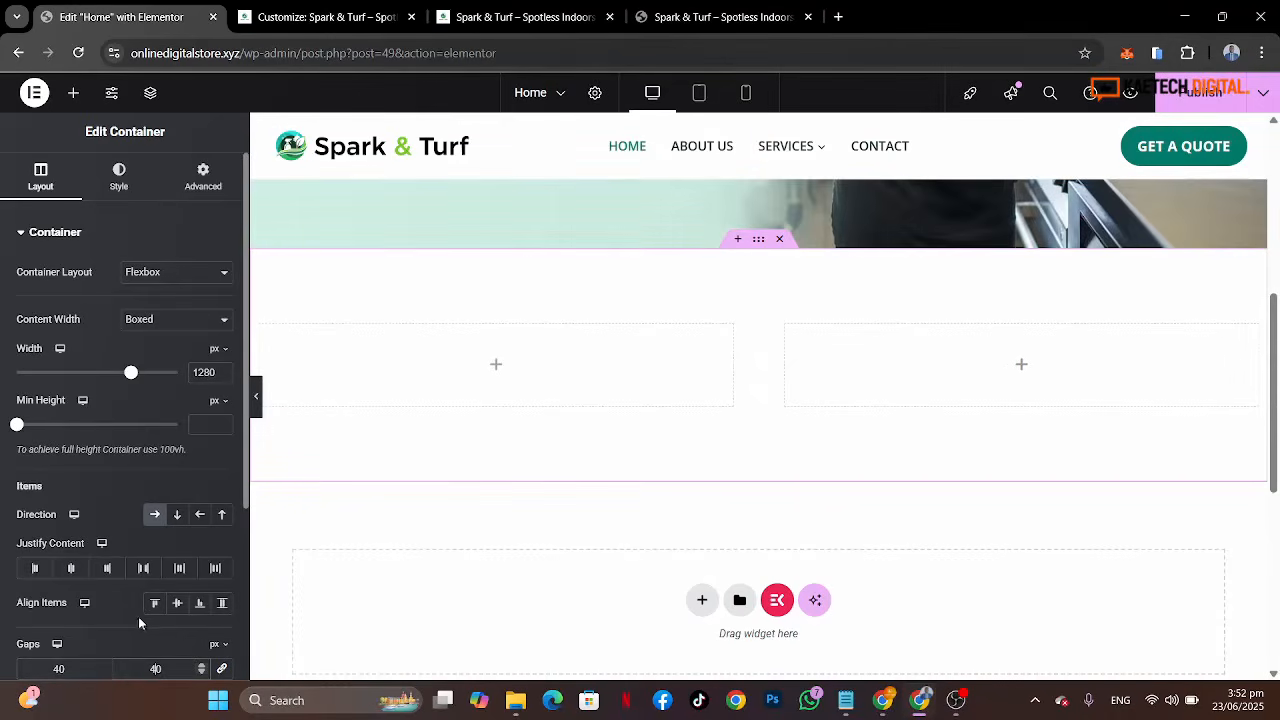
scroll(138, 616, "down", 2)
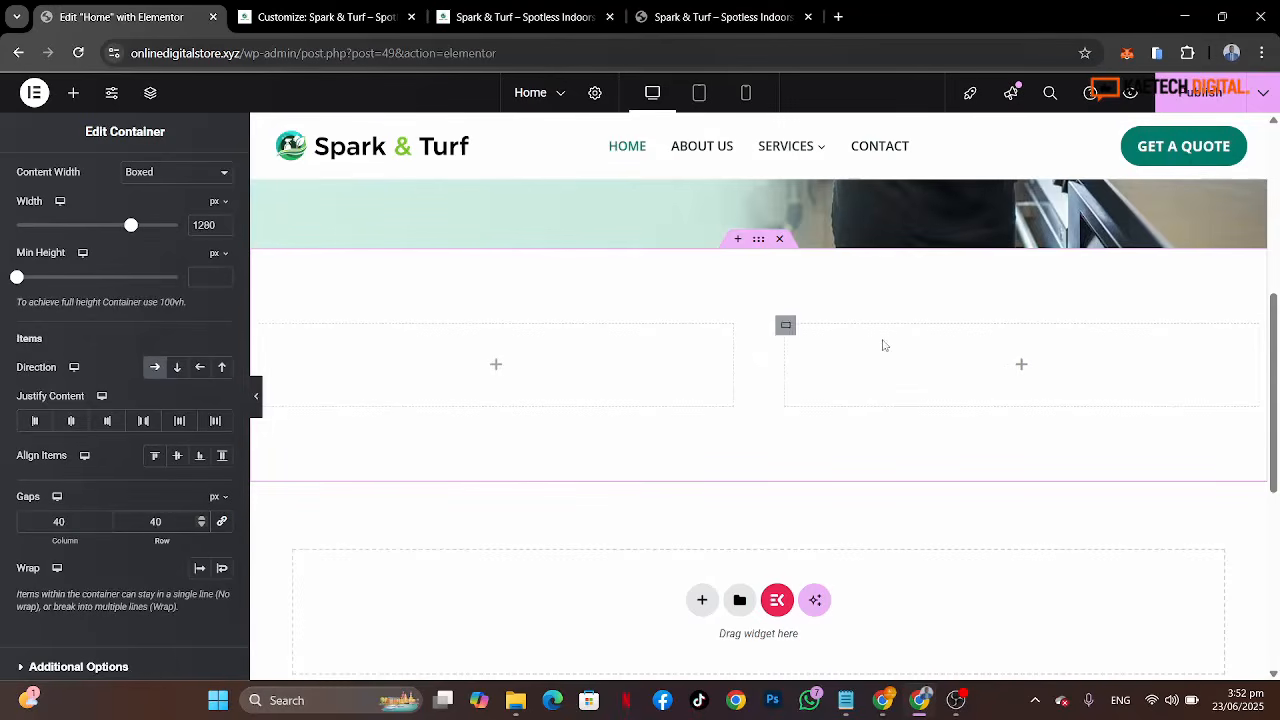
scroll(817, 423, "up", 1)
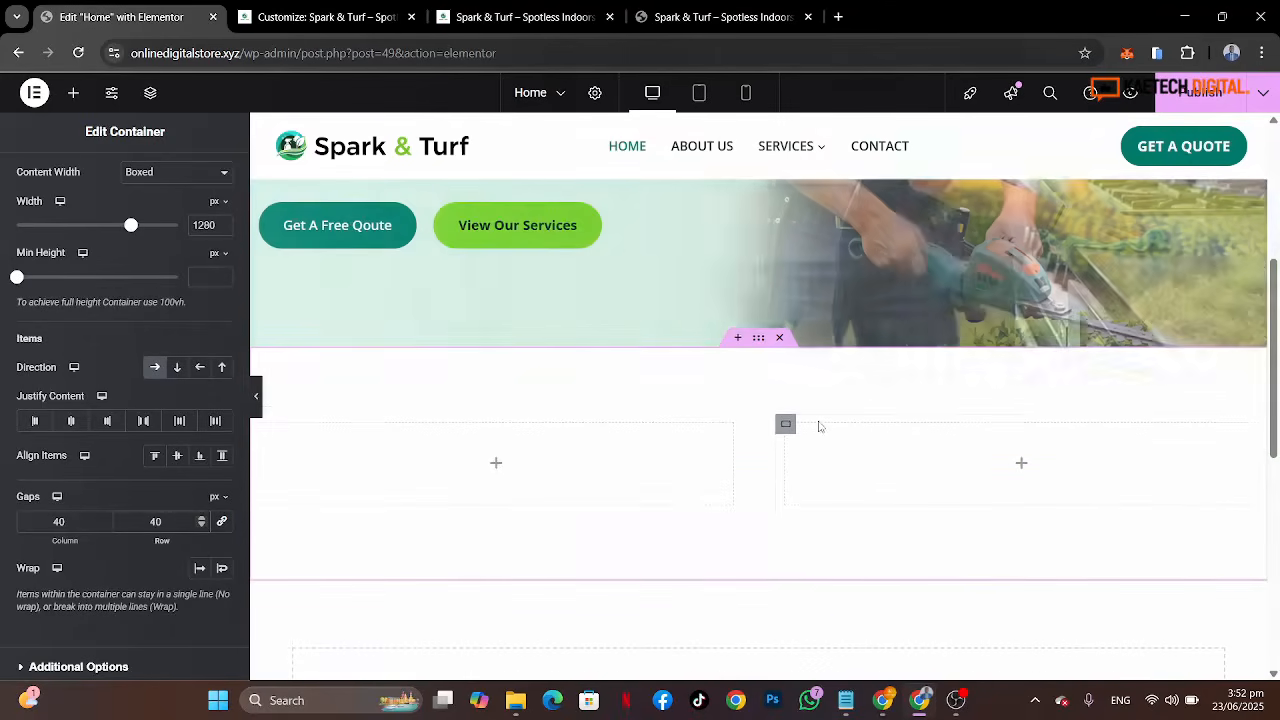
Step: Add an Image widget to the left column and choose commercial-cleaning-1.jpg from the media library
left_click(500, 470)
left_click(500, 470)
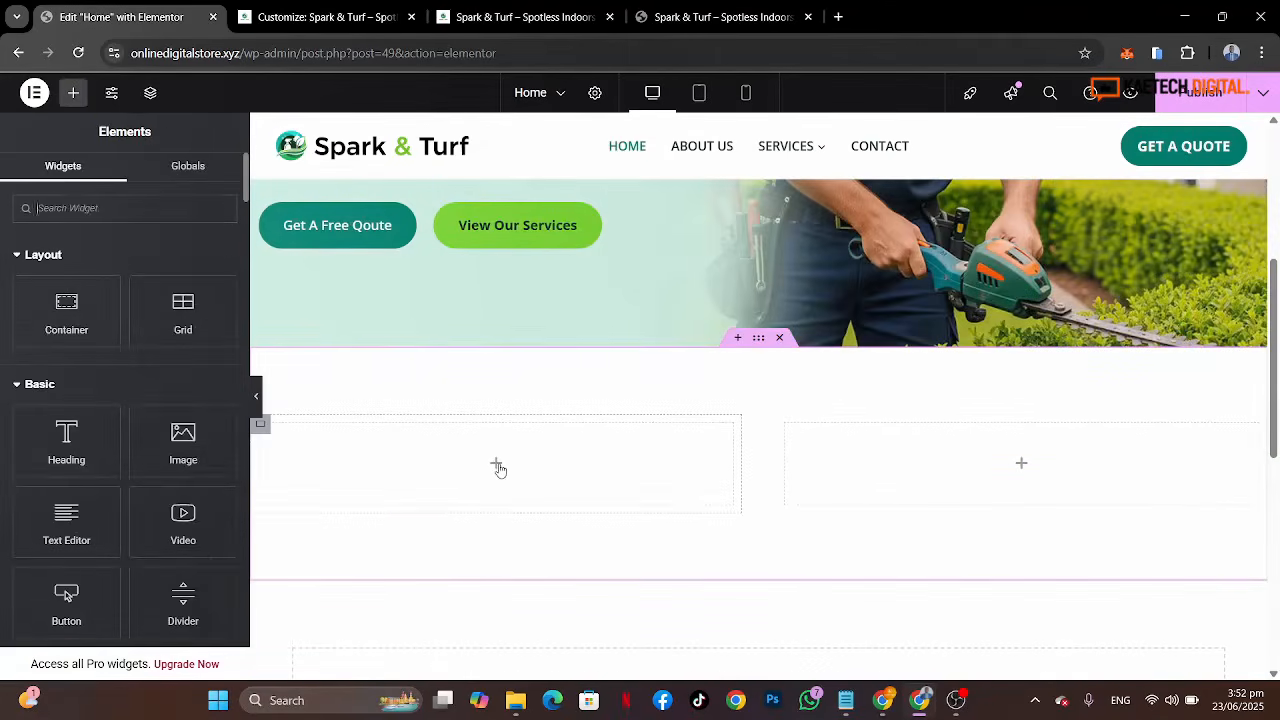
left_click_drag(183, 440, 414, 451)
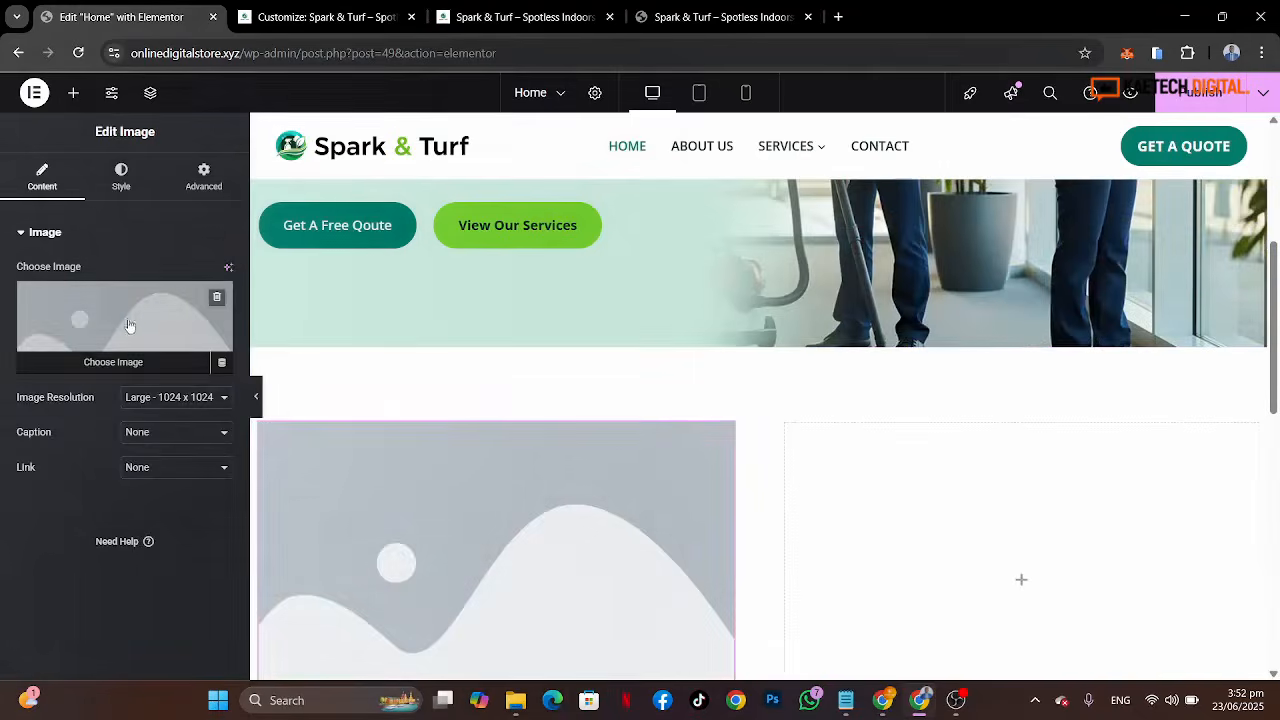
left_click(129, 326)
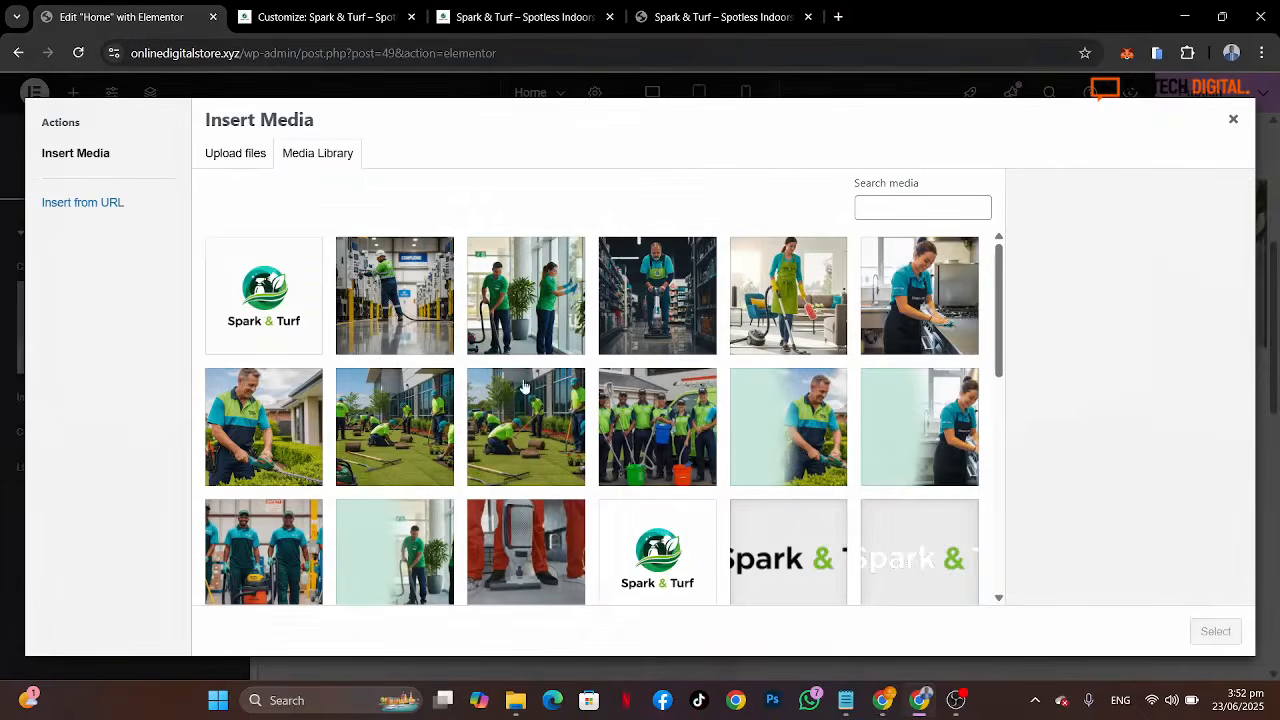
left_click(714, 18)
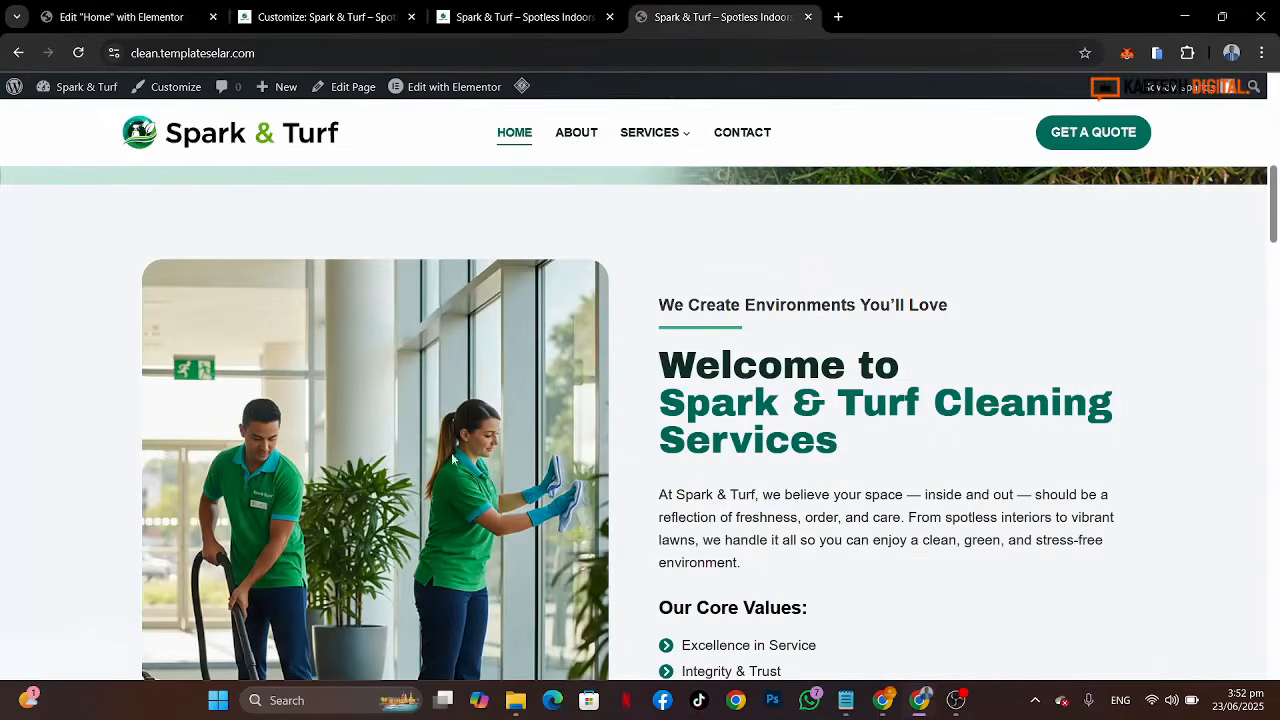
left_click(100, 17)
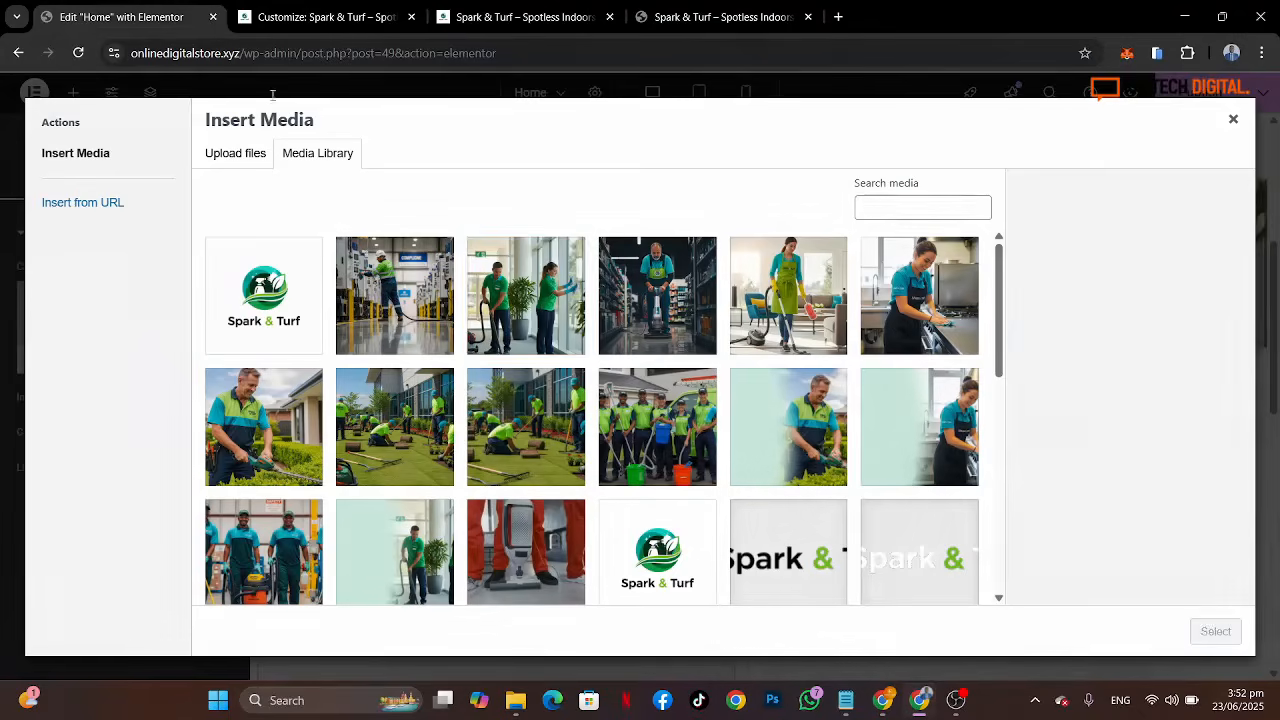
left_click(545, 320)
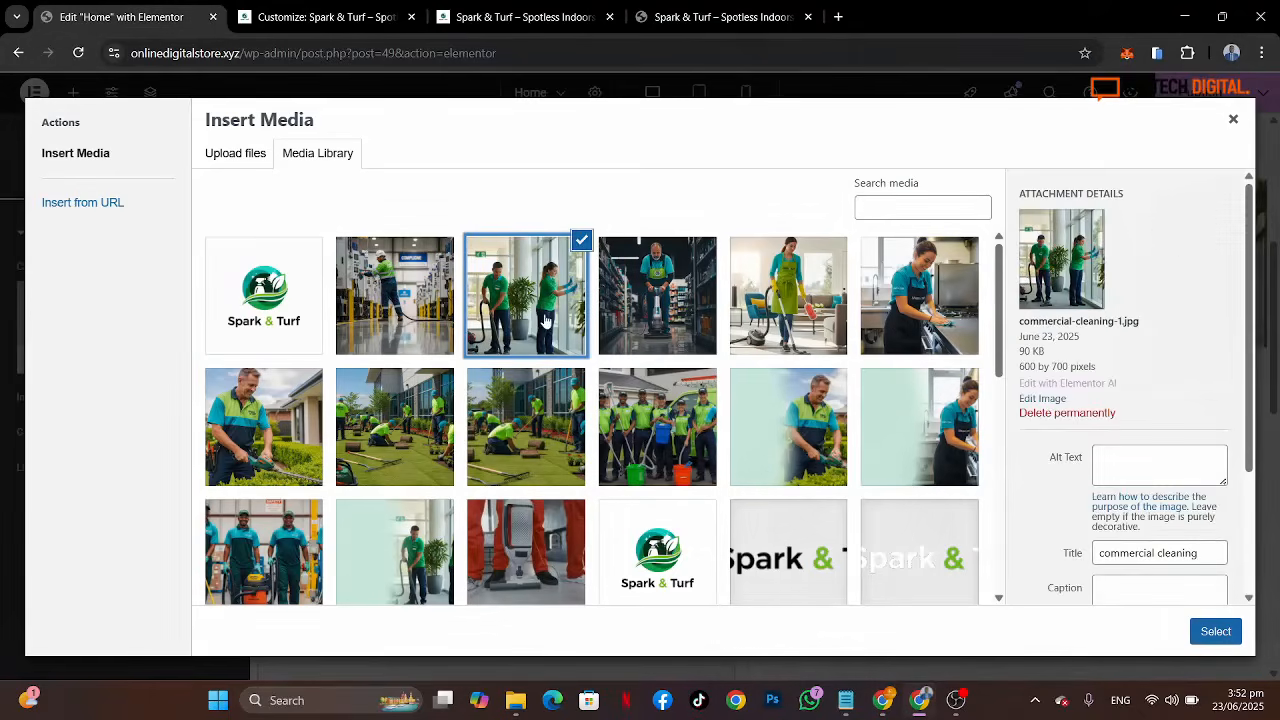
left_click(1215, 632)
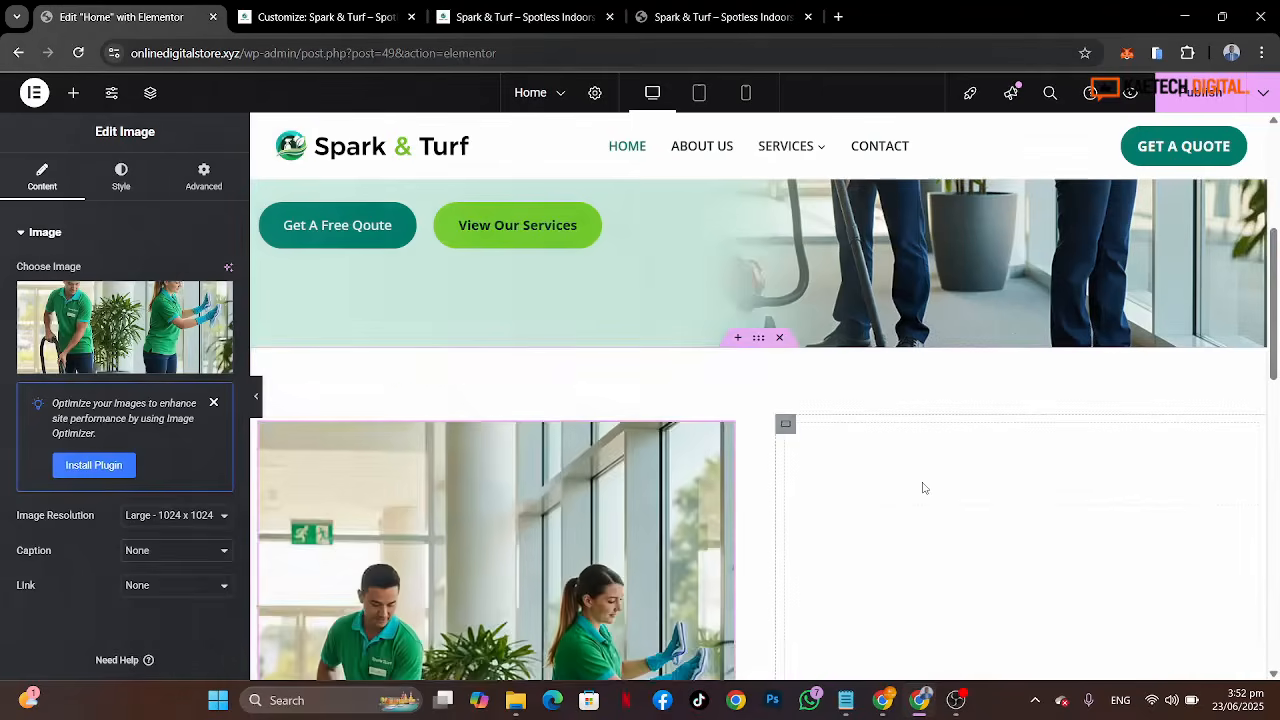
Step: Set the image's width to 100%
scroll(924, 488, "down", 4)
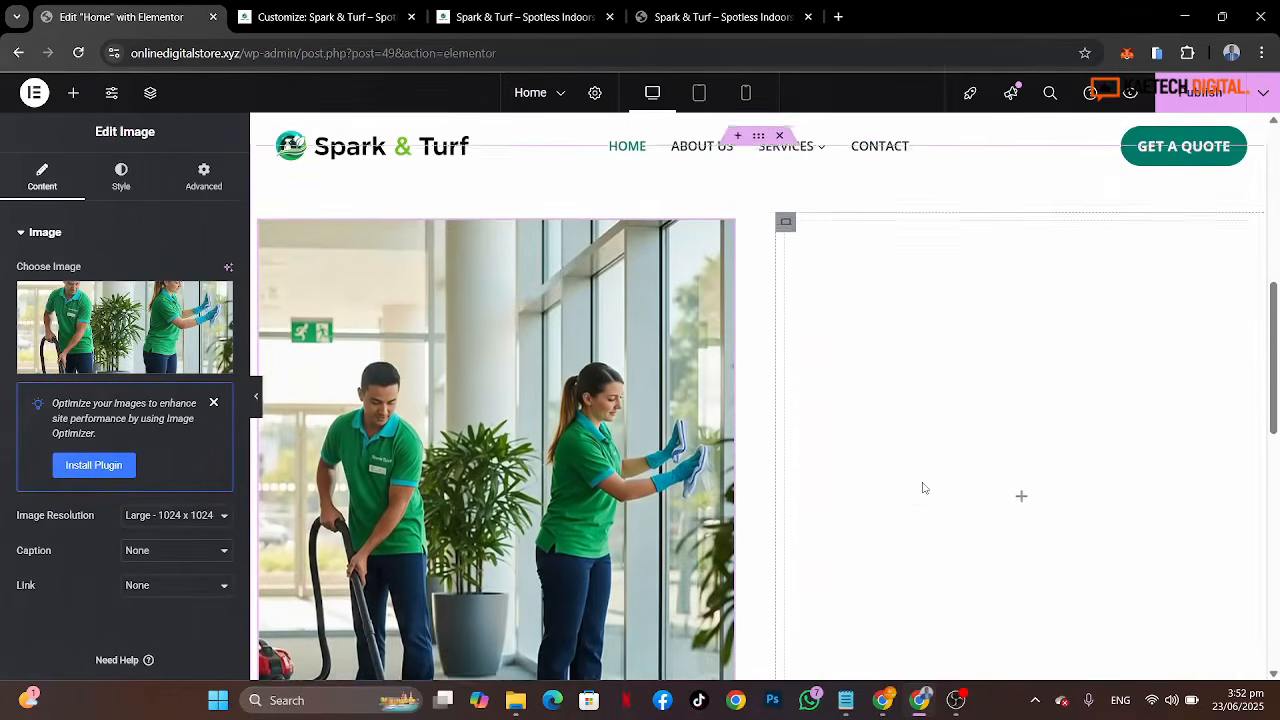
left_click(121, 180)
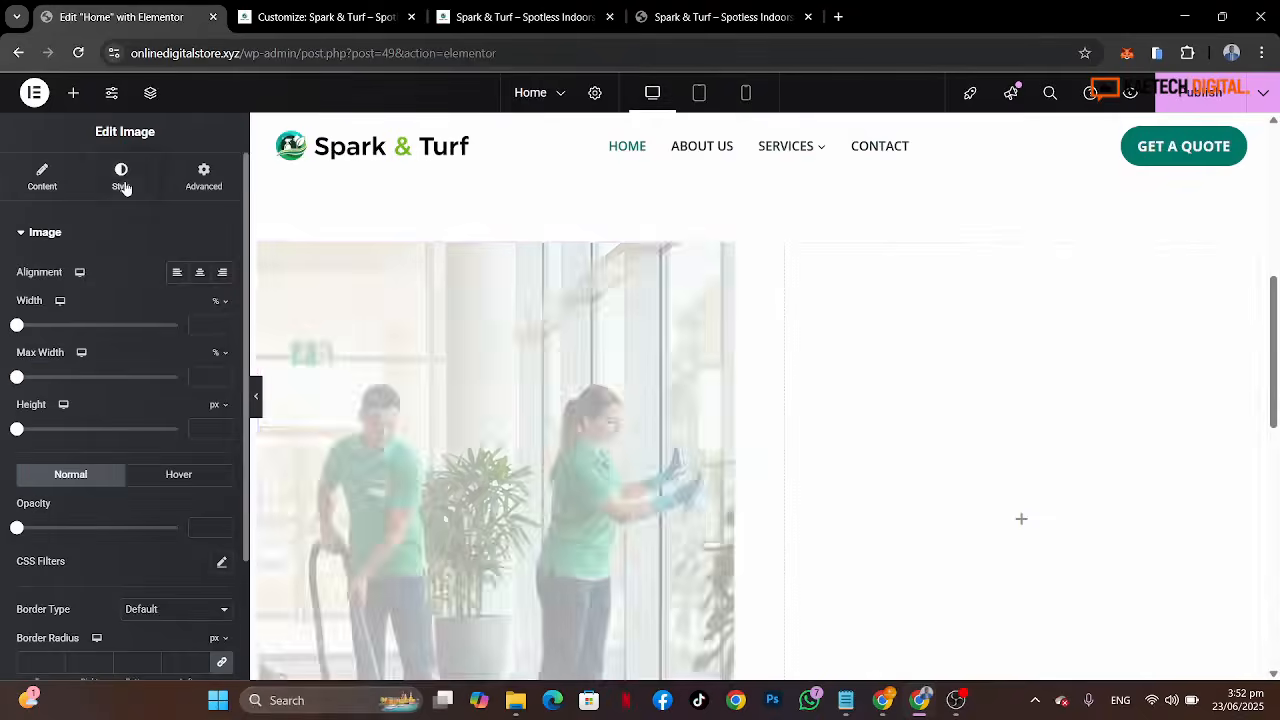
scroll(86, 517, "down", 3)
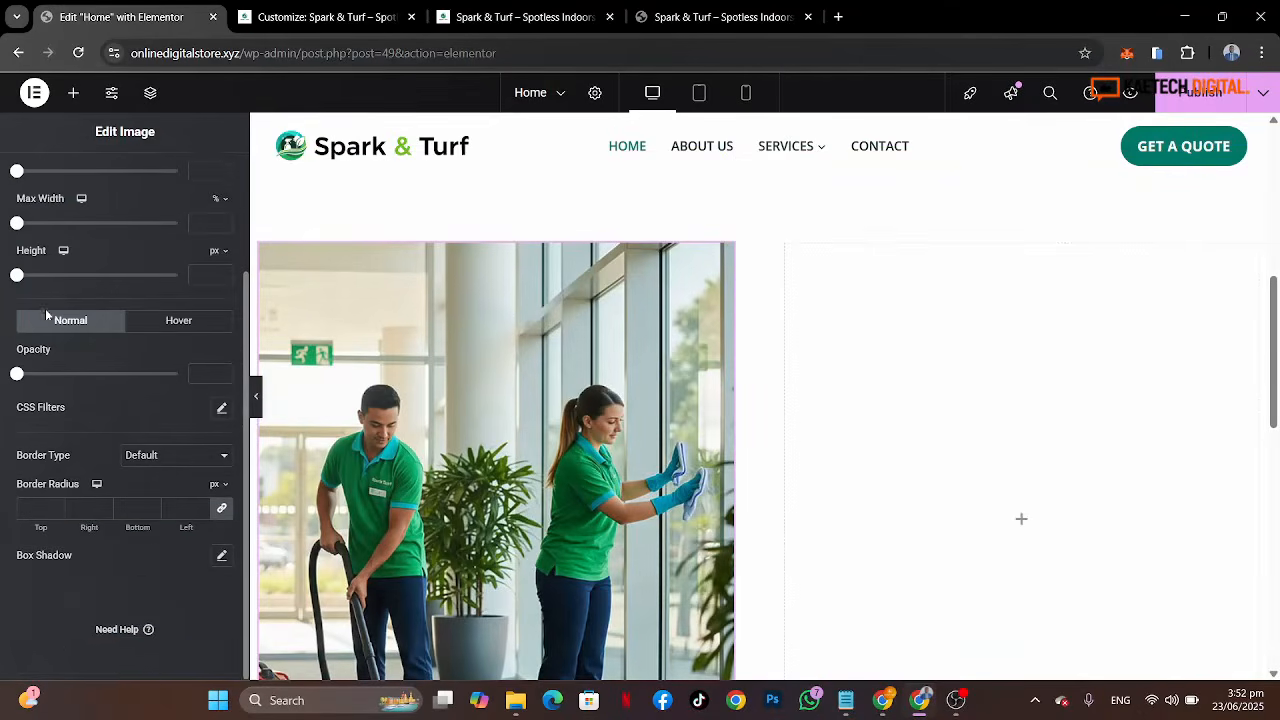
scroll(46, 315, "up", 2)
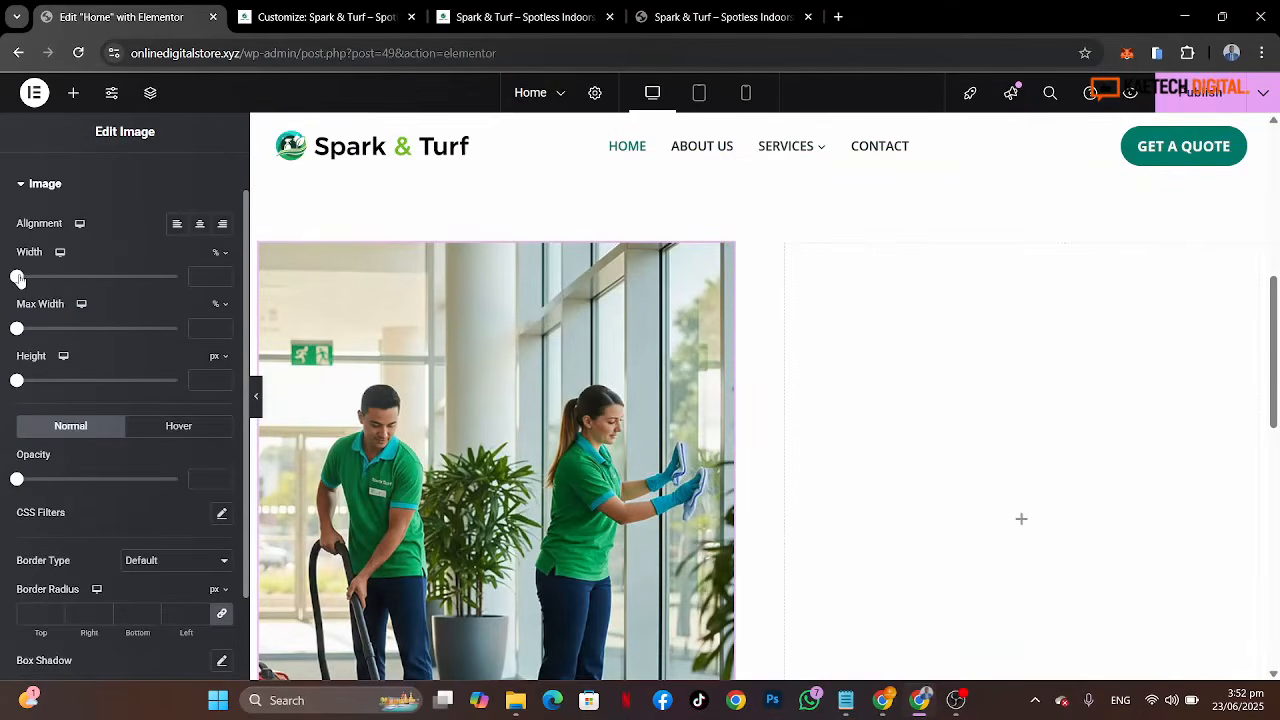
left_click_drag(18, 279, 178, 276)
Step: Set the image's border radius to 14 px on all corners
scroll(31, 452, "down", 2)
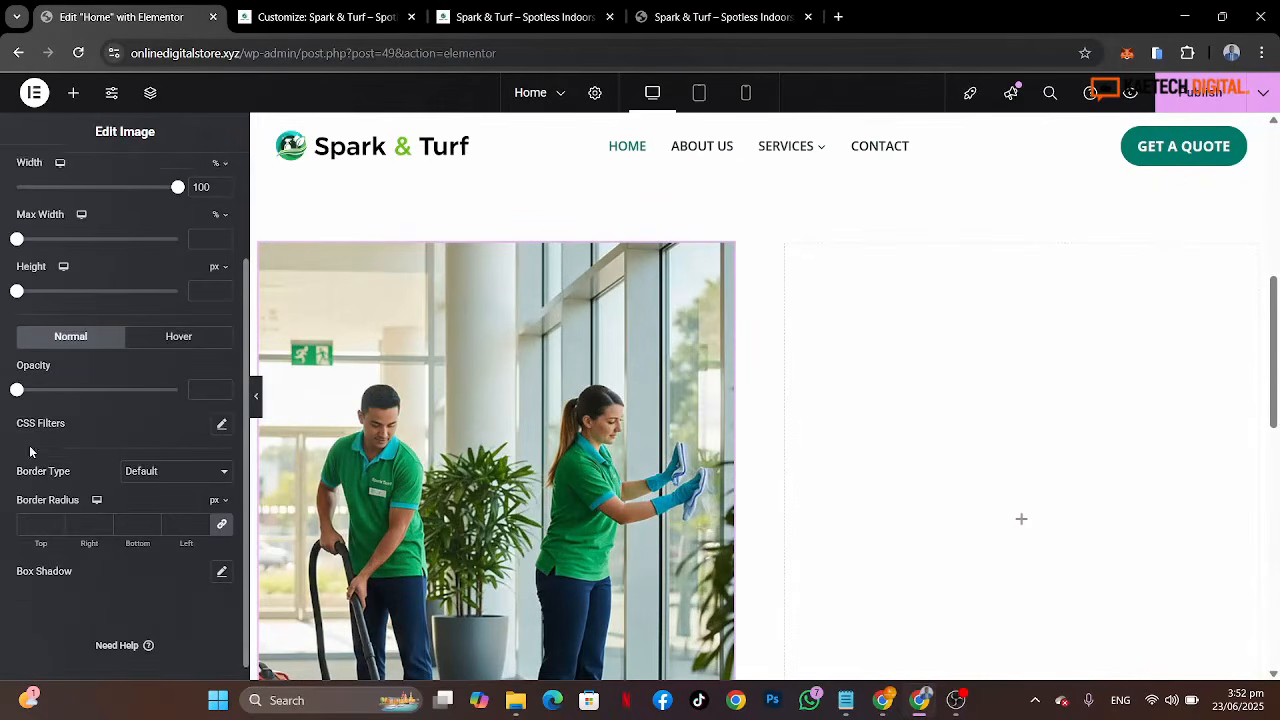
left_click(38, 509)
type("14")
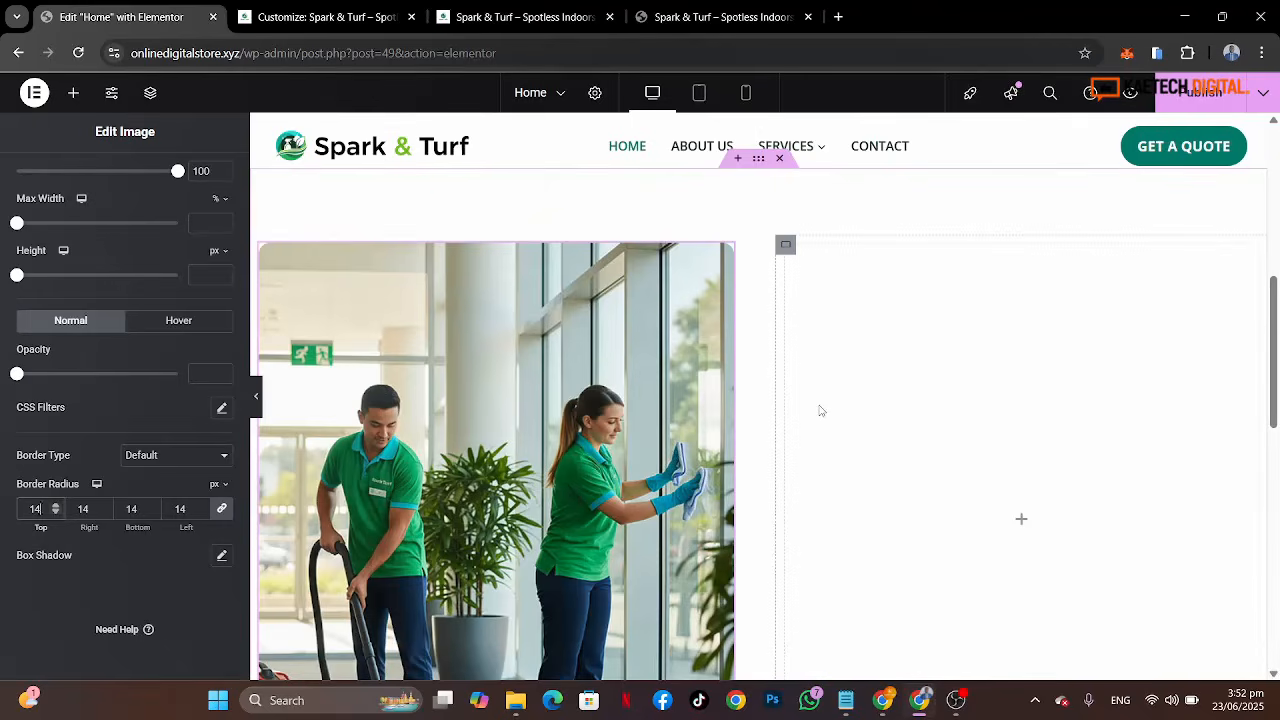
scroll(820, 410, "down", 3)
scroll(817, 409, "up", 3)
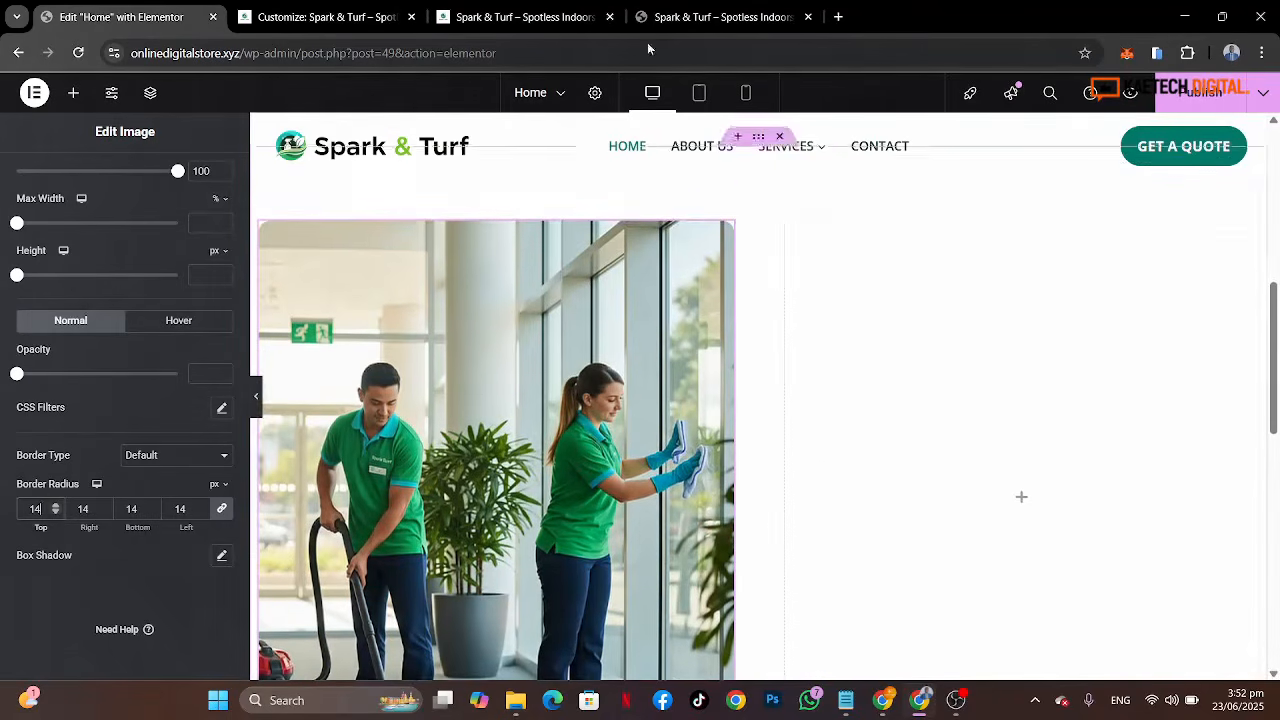
Step: Examine the reference site's welcome section text beside the image
left_click(690, 17)
scroll(715, 405, "down", 3)
scroll(715, 405, "up", 1)
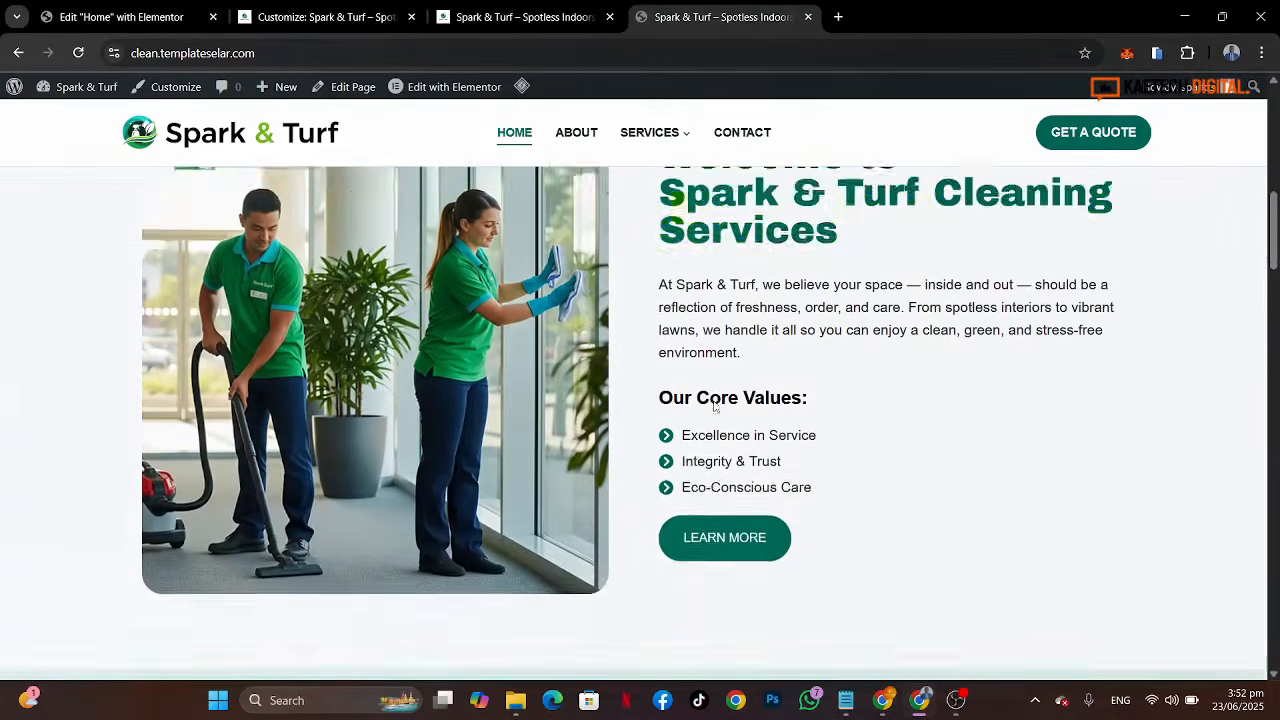
scroll(760, 310, "up", 2)
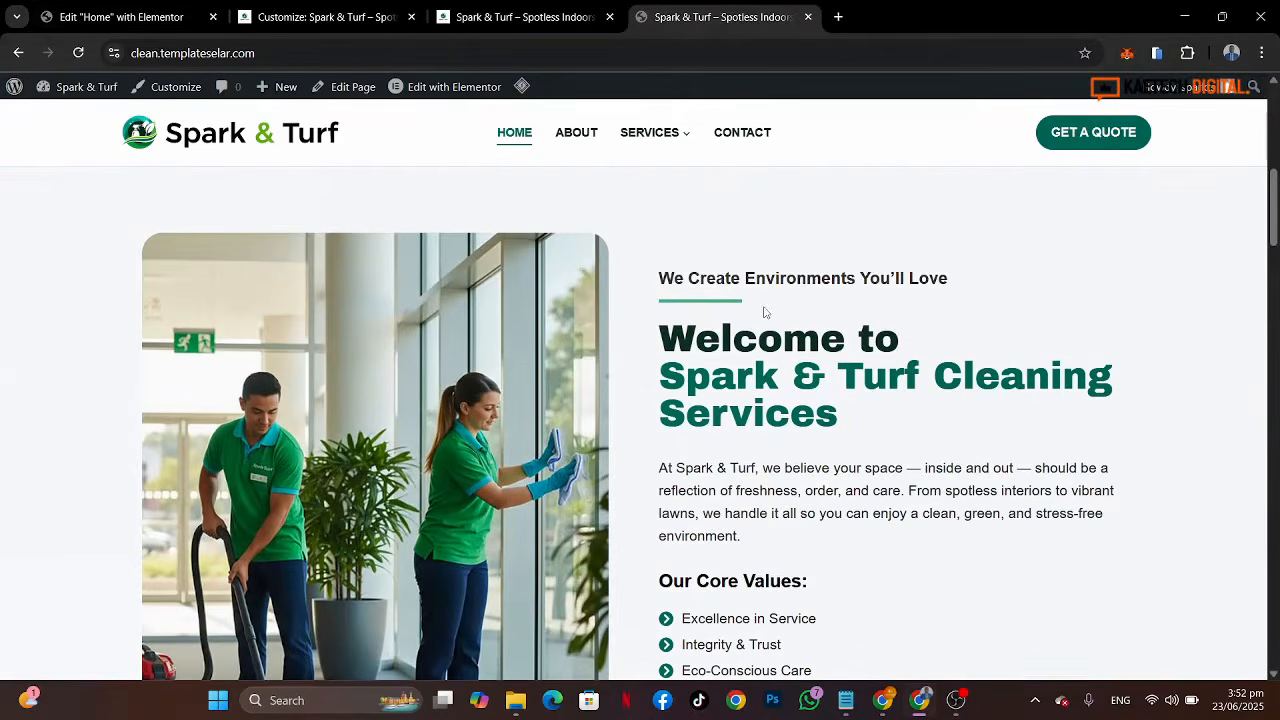
left_click(110, 17)
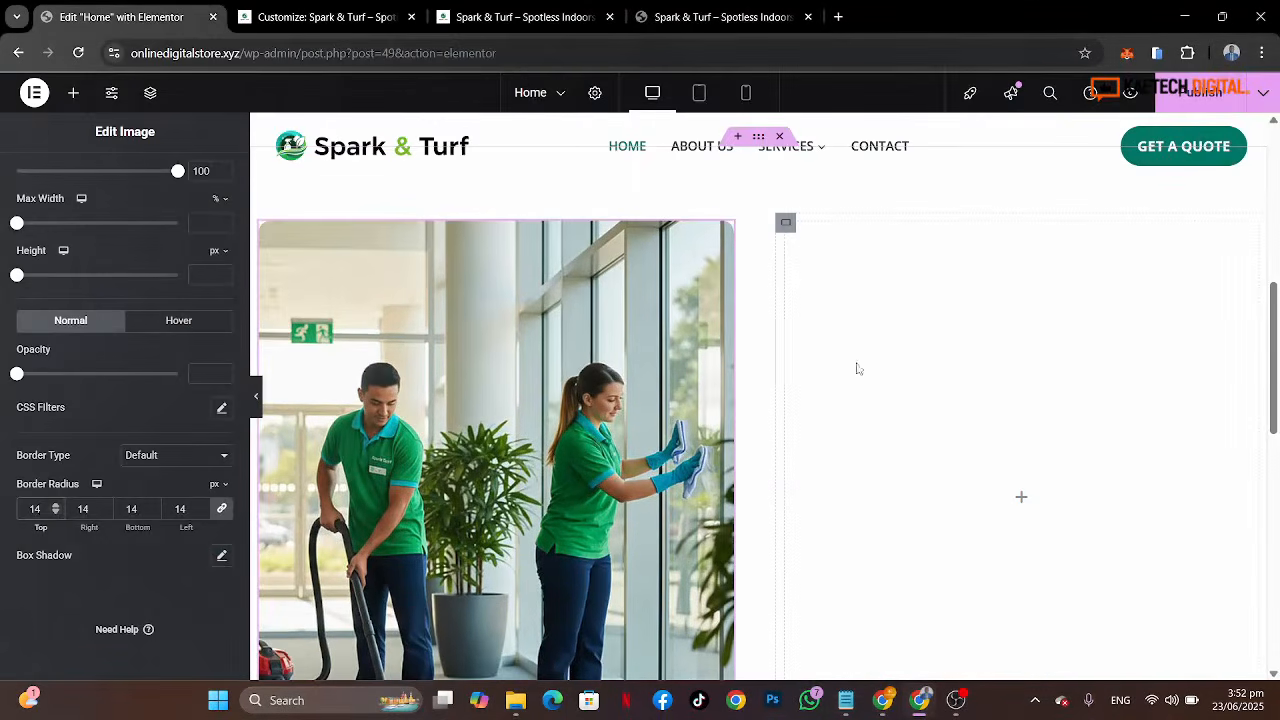
left_click(690, 16)
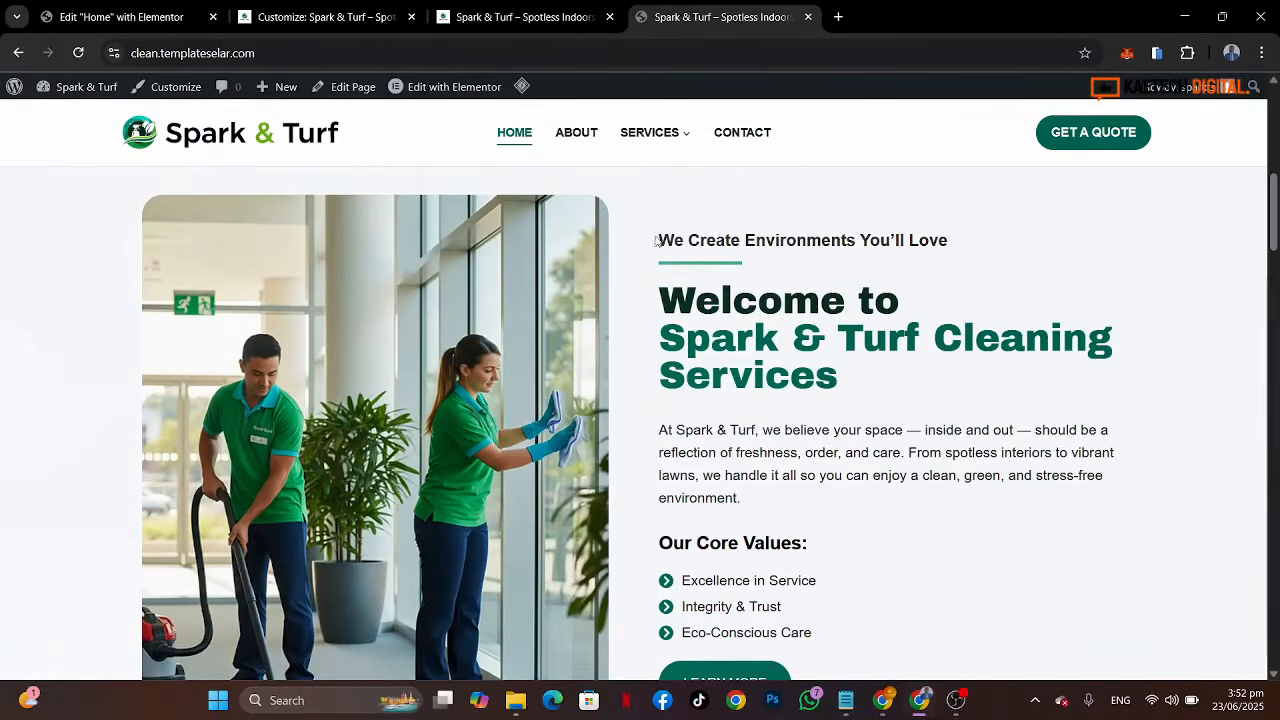
left_click_drag(659, 240, 923, 495)
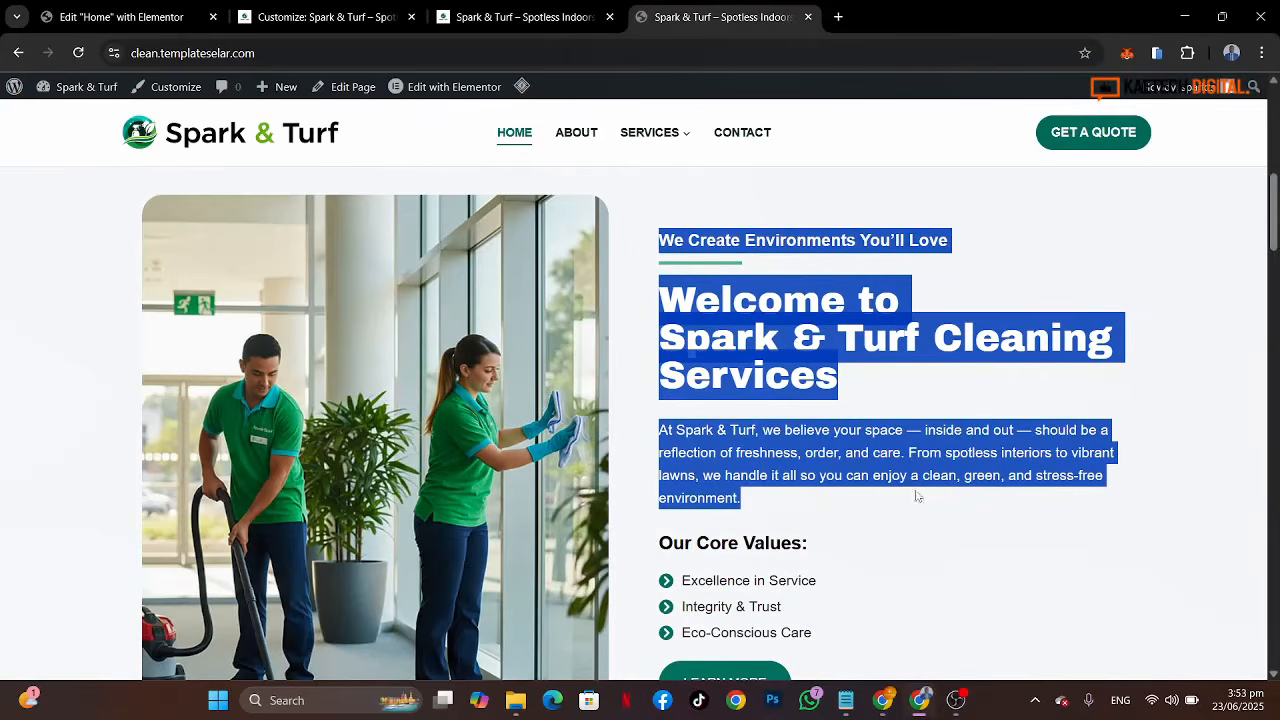
left_click(903, 470)
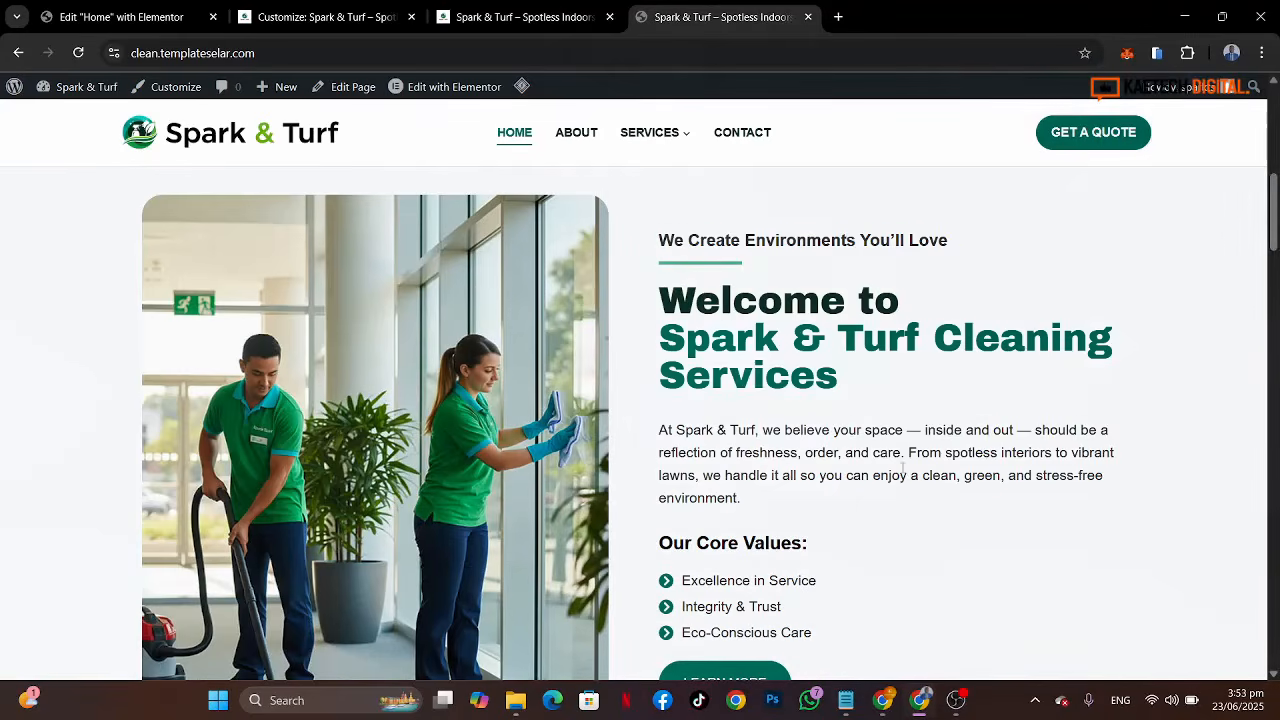
left_click(140, 12)
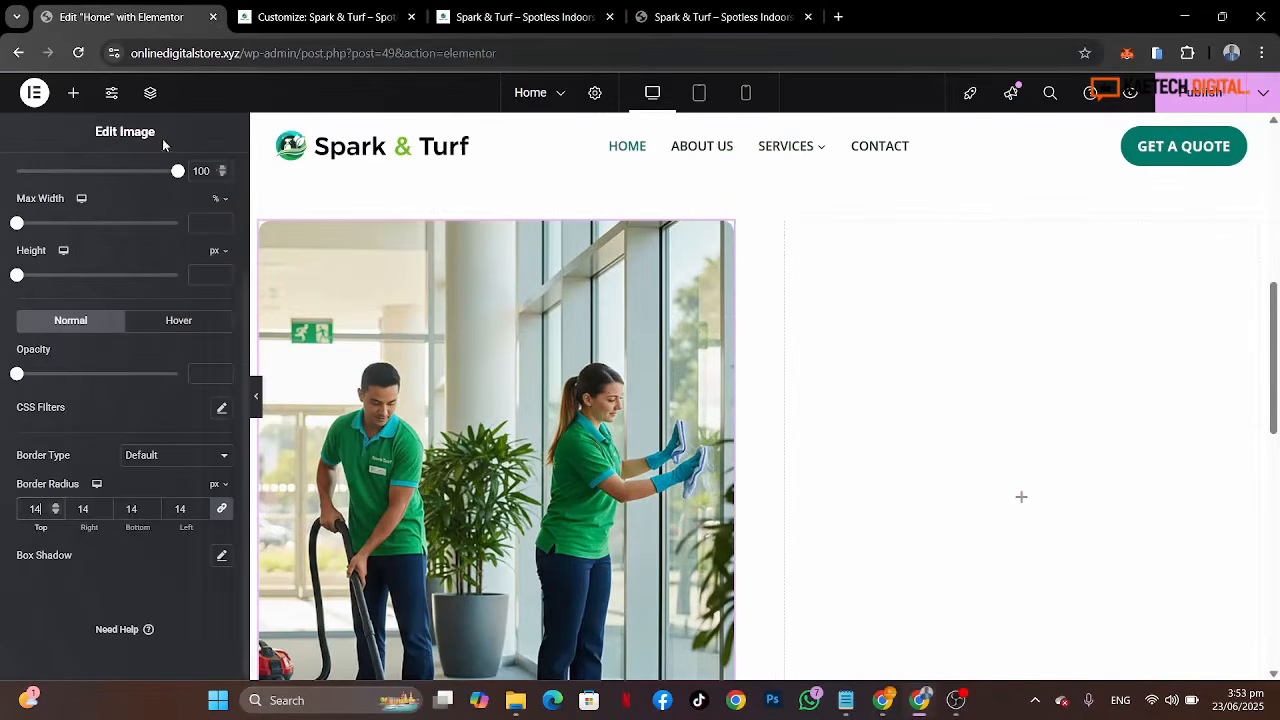
Step: Search the widgets for "head" and add the second Heading widget to the right column
left_click(76, 94)
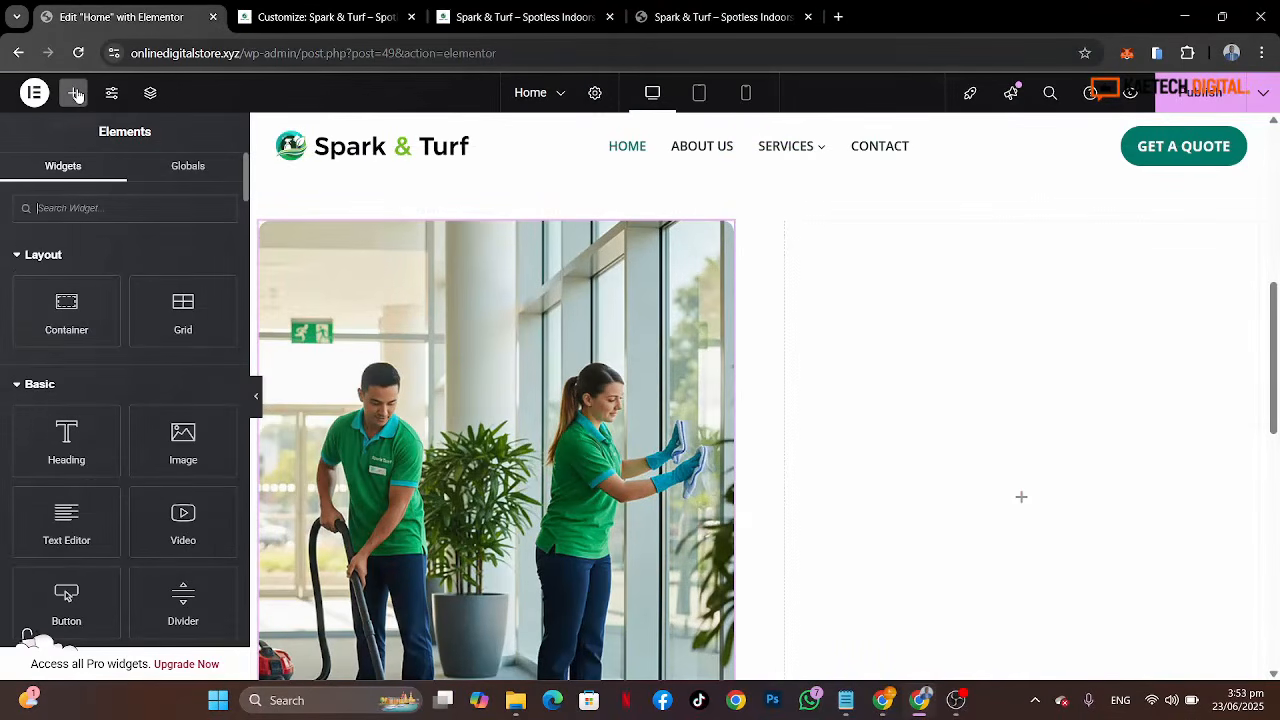
type("head")
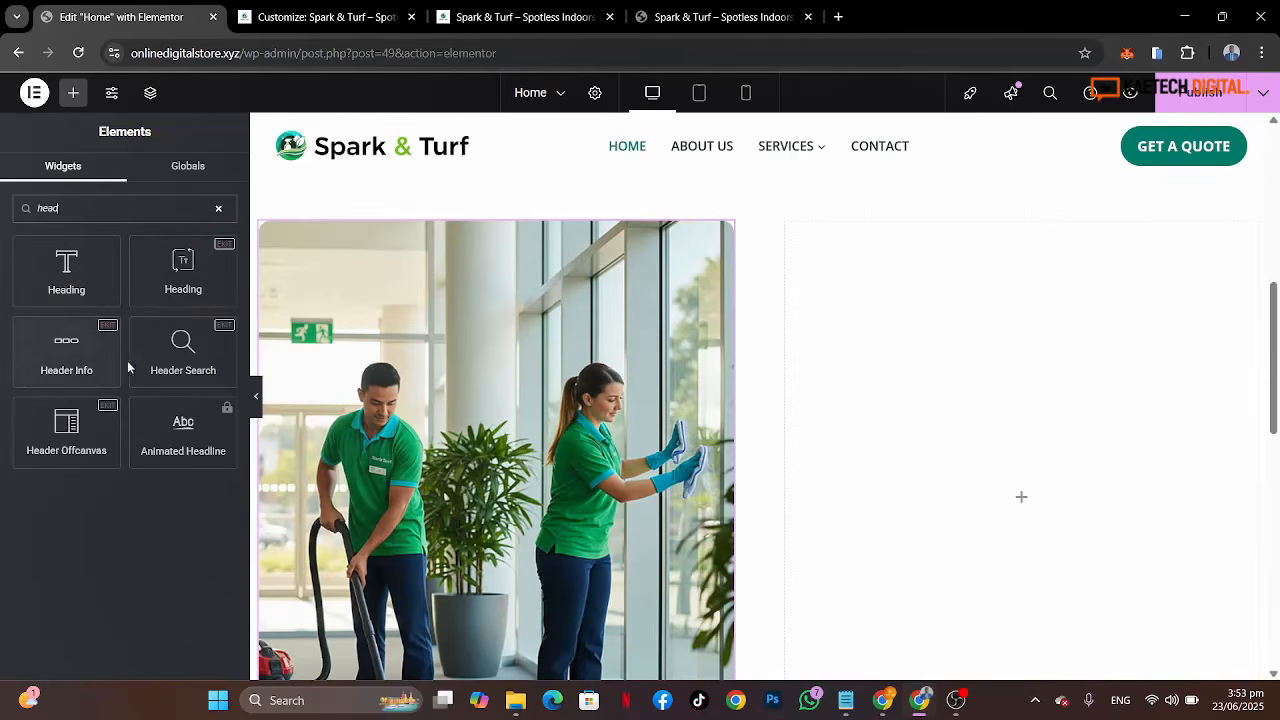
left_click_drag(182, 266, 914, 437)
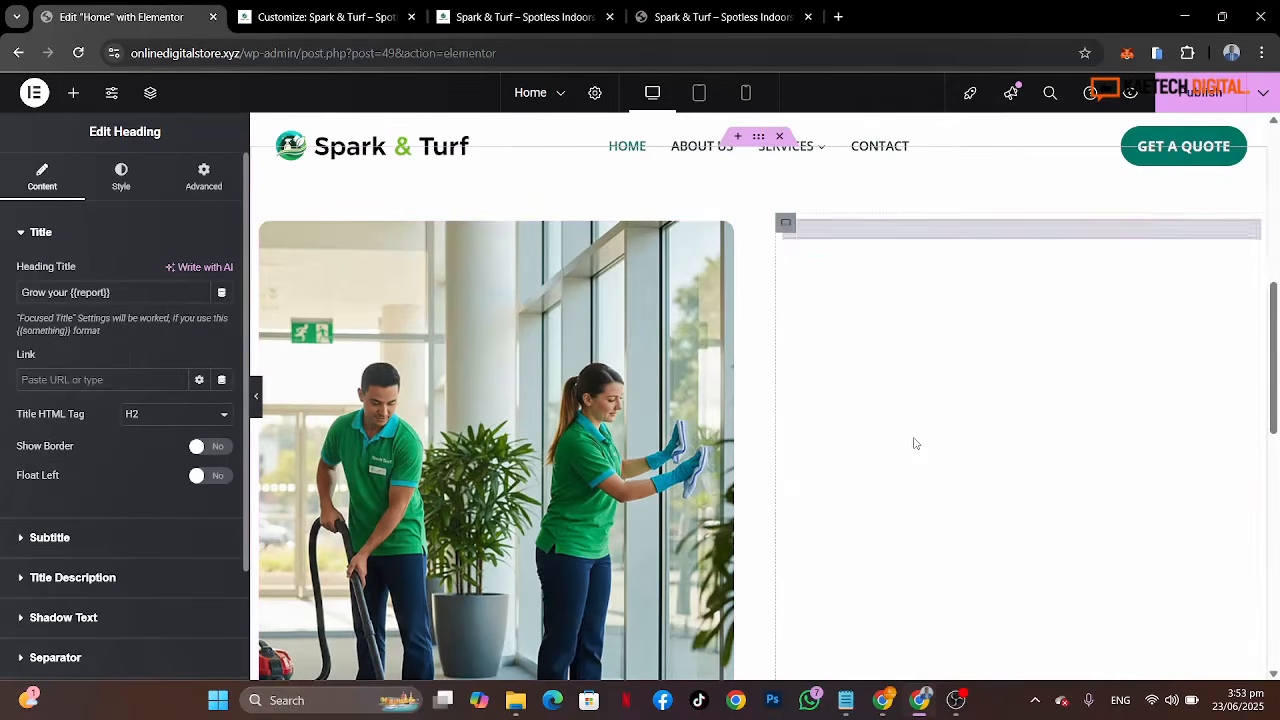
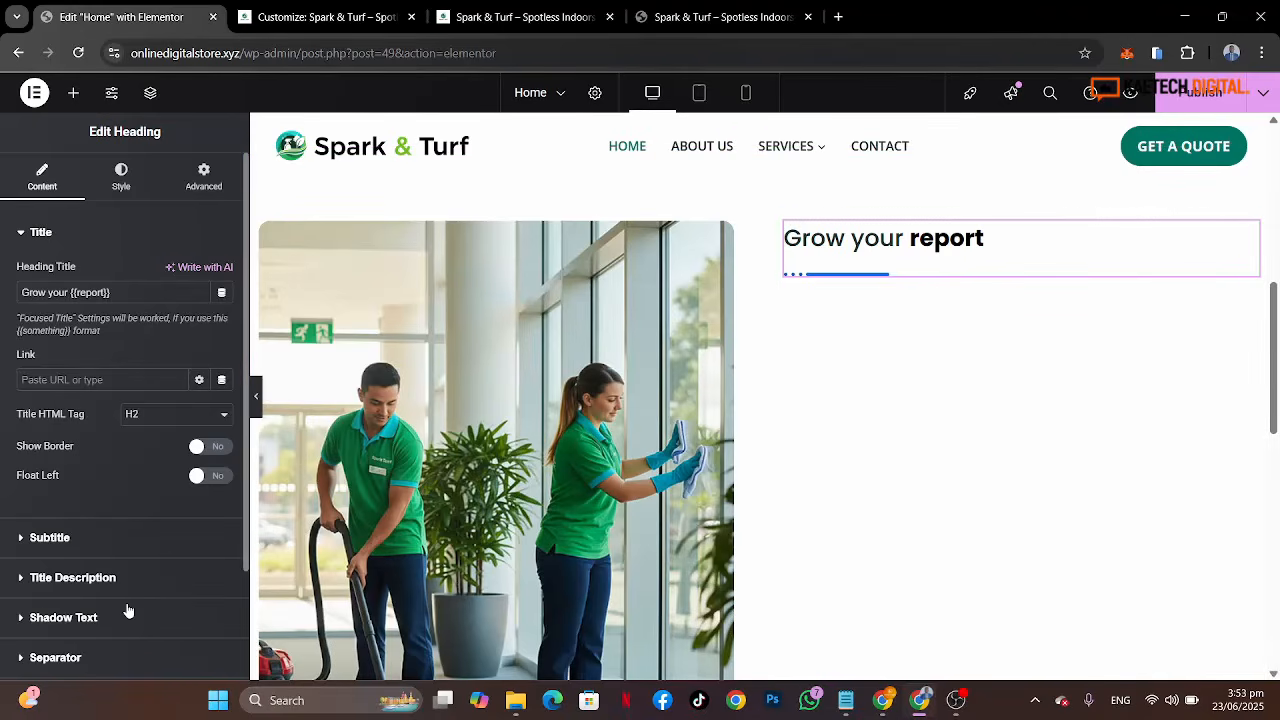
Step: Copy the tagline "We Create Environments You'll Love" from the reference site's welcome section
scroll(127, 606, "down", 1)
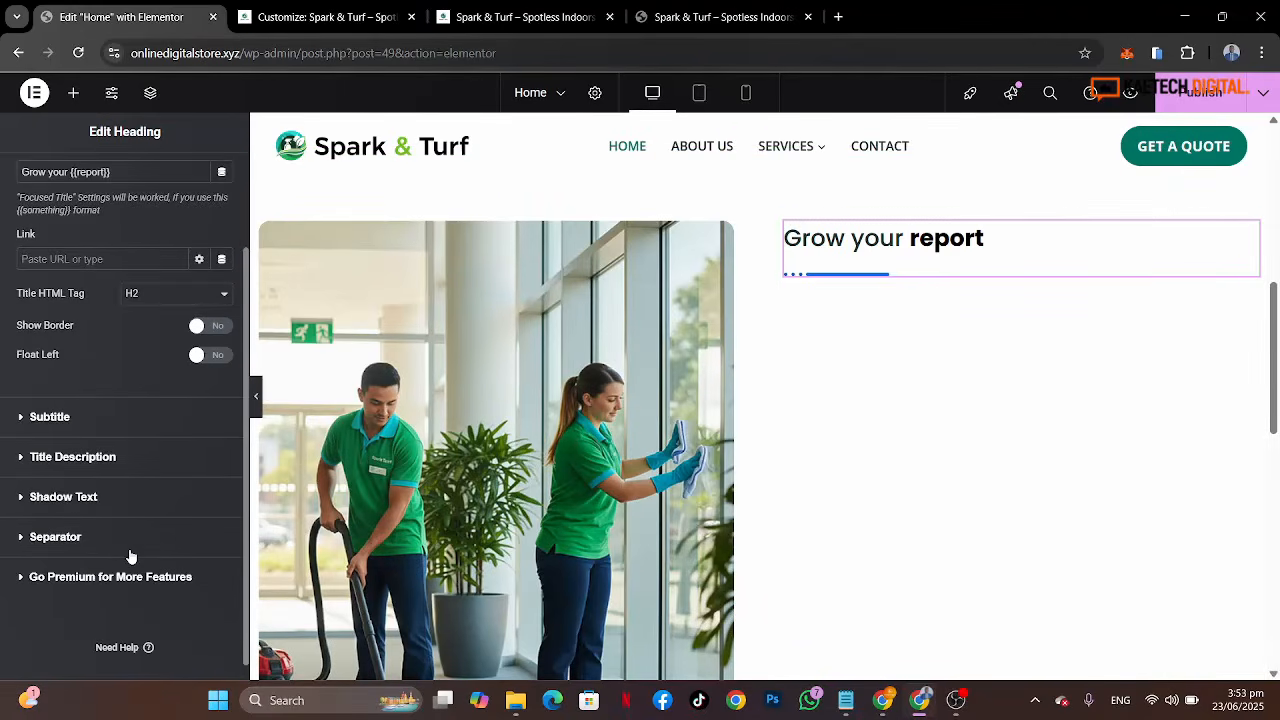
scroll(130, 557, "up", 2)
left_click(707, 17)
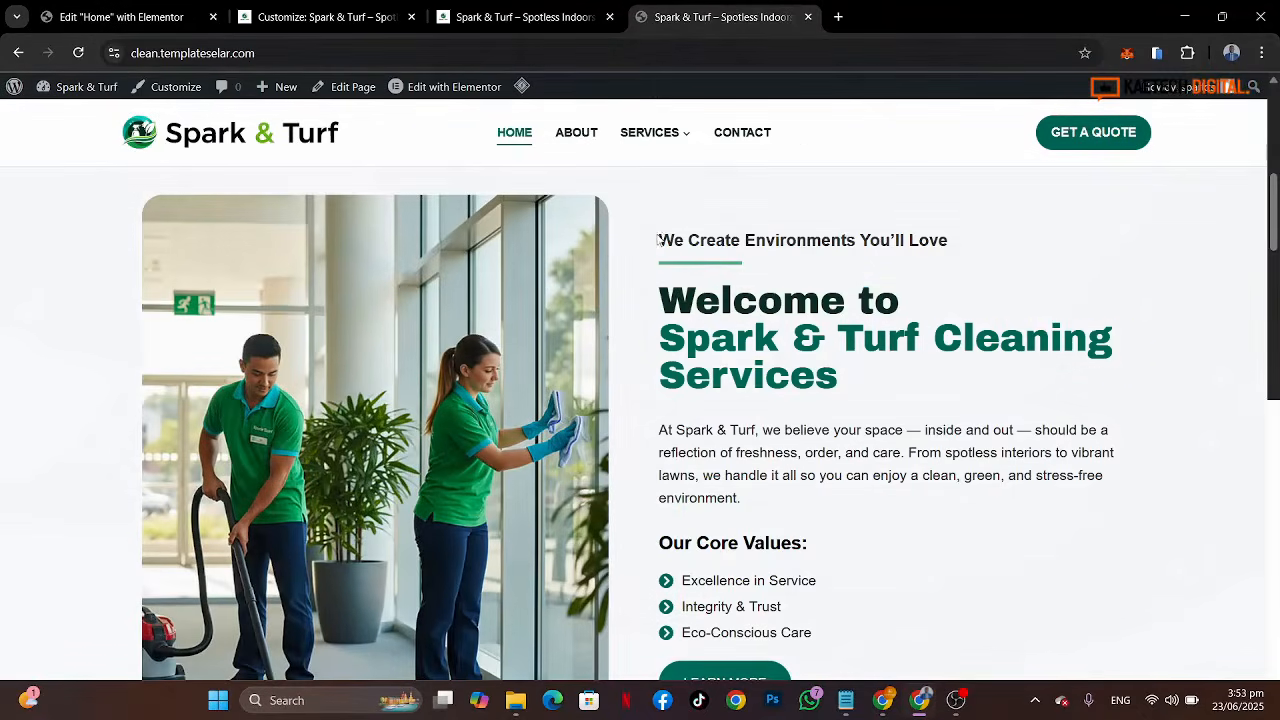
left_click_drag(660, 240, 970, 253)
key("ctrl+c")
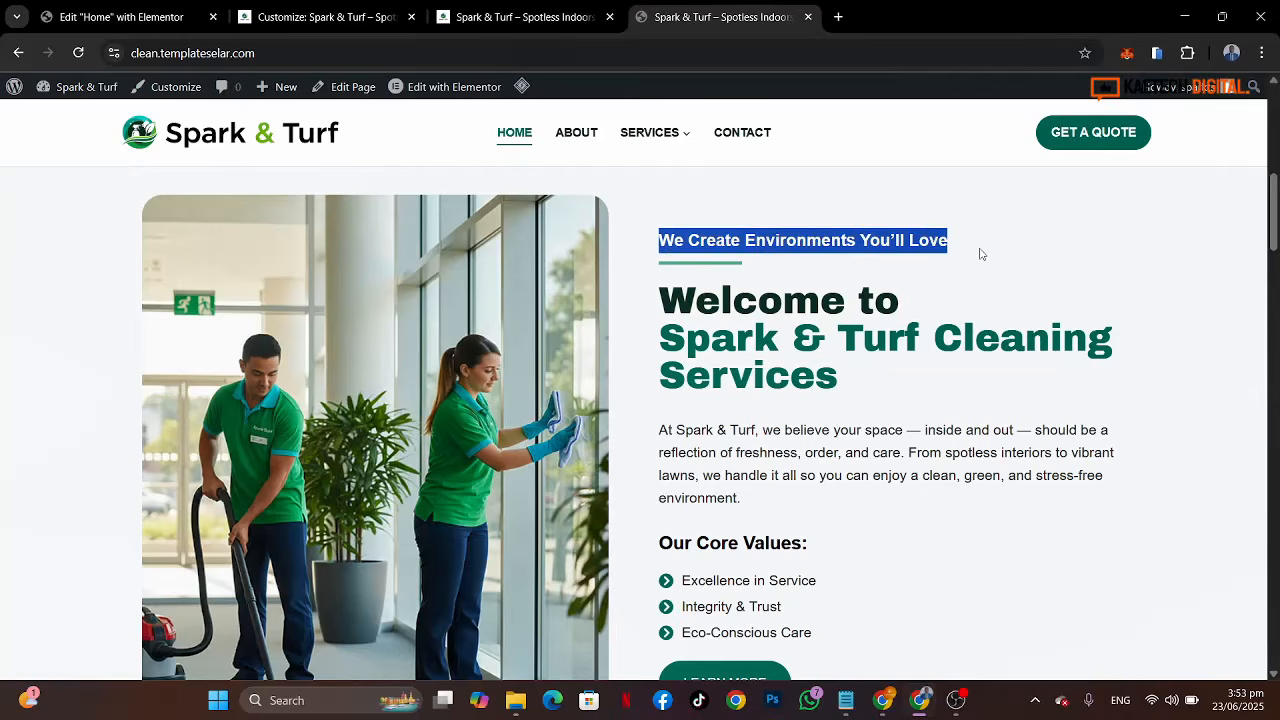
left_click(143, 24)
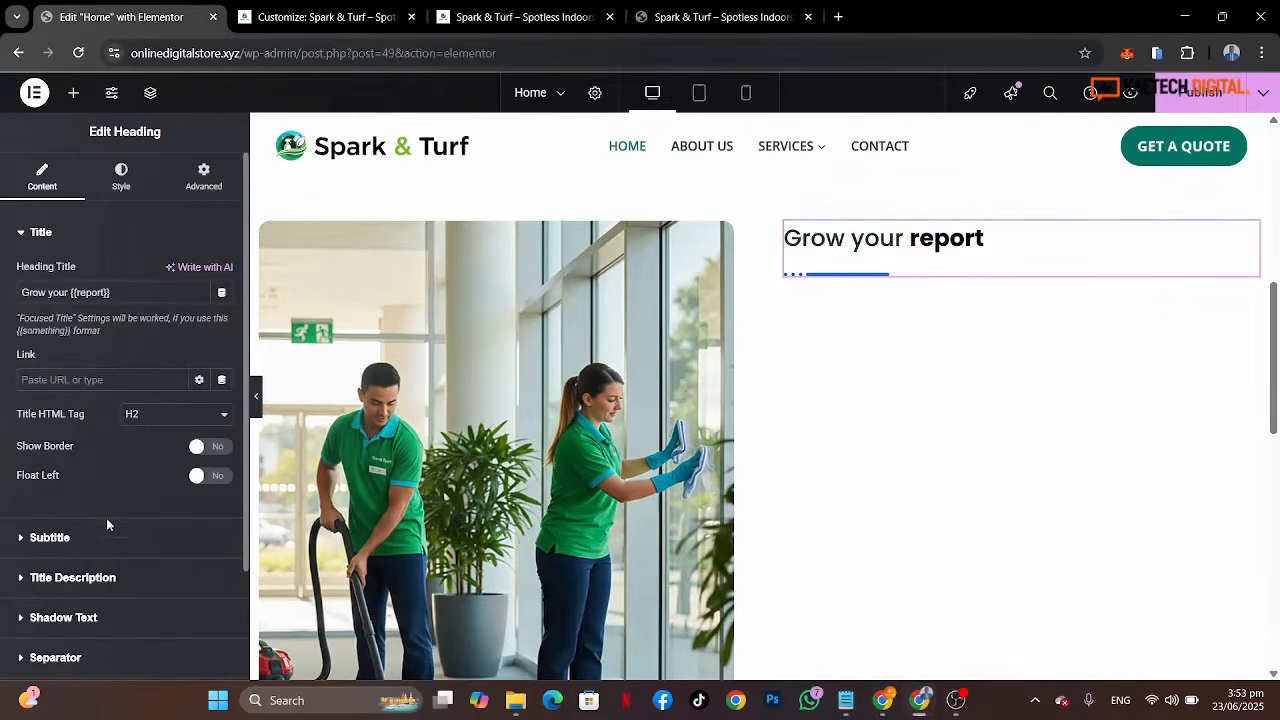
Step: Enable the subtitle on the welcome heading widget
left_click(107, 543)
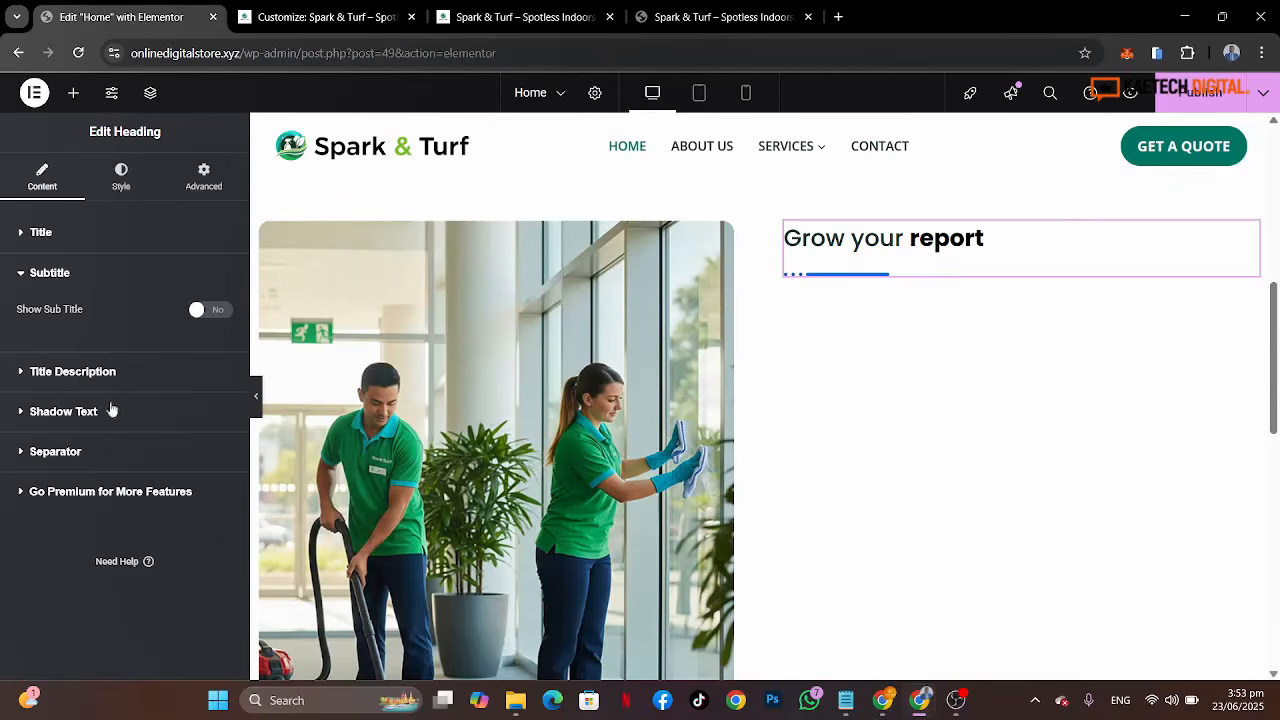
left_click(228, 311)
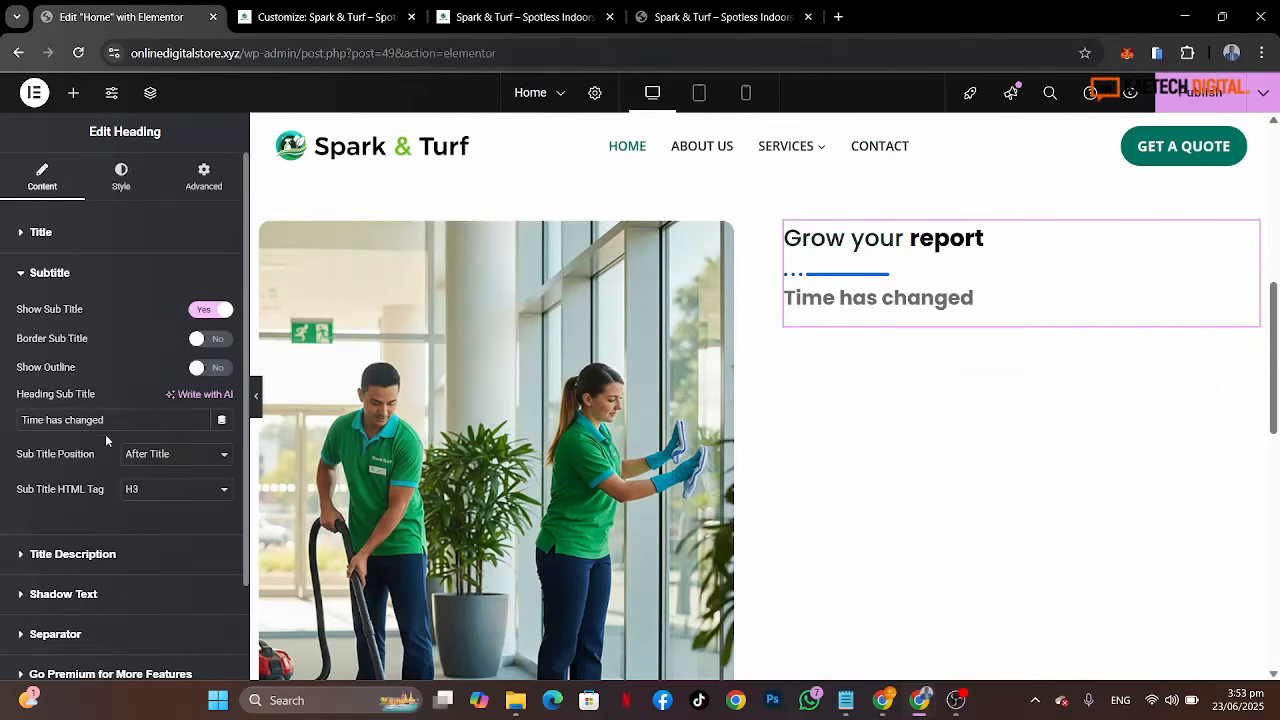
left_click_drag(148, 425, 0, 425)
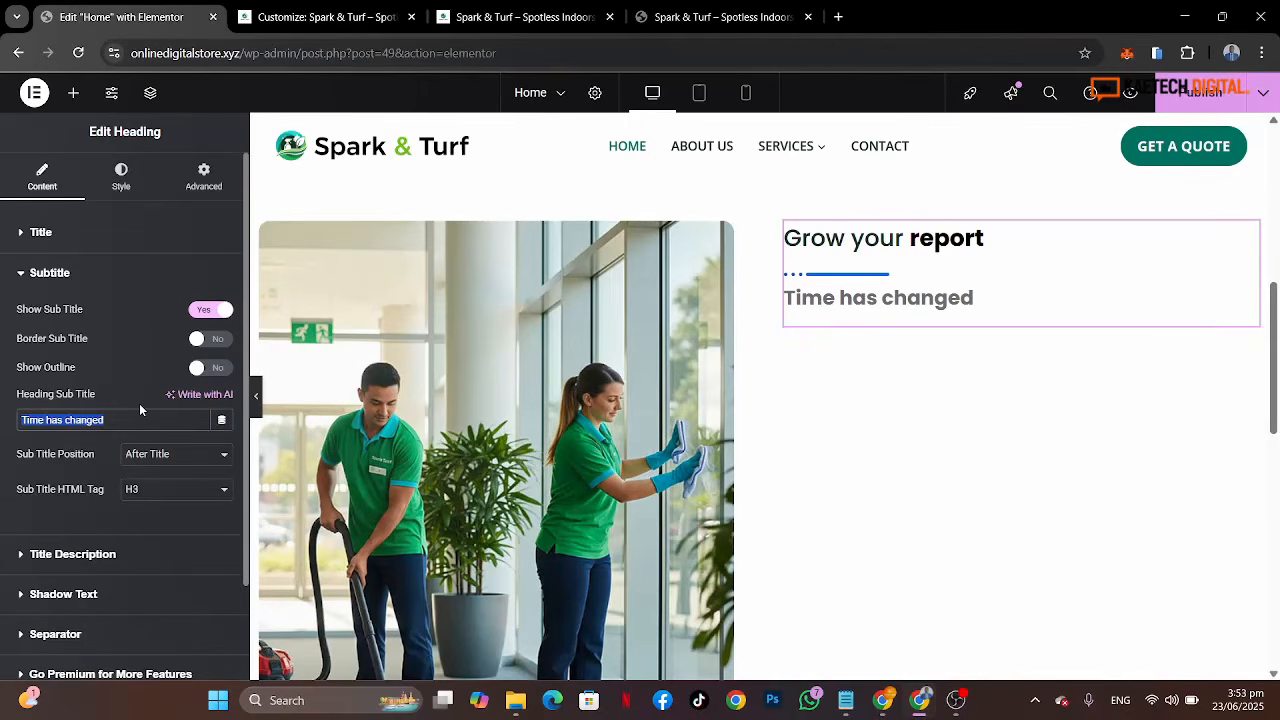
left_click(119, 245)
left_click(119, 245)
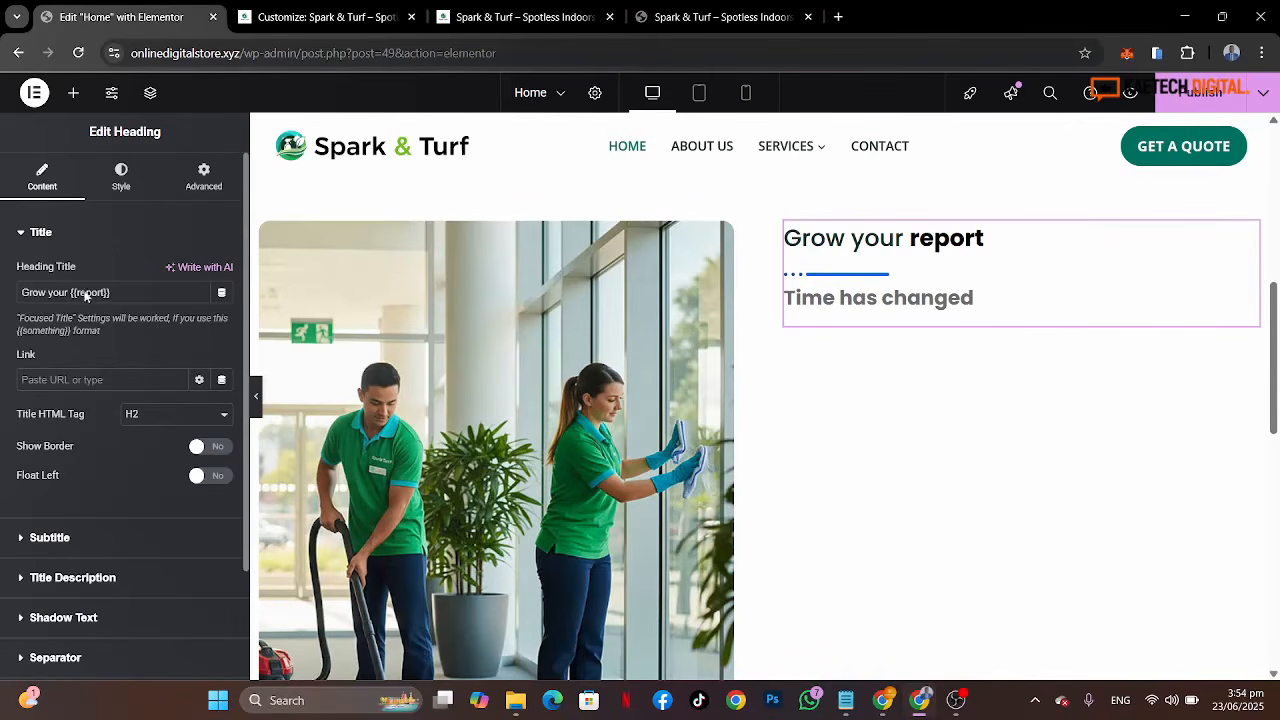
scroll(97, 440, "down", 2)
left_click(96, 400)
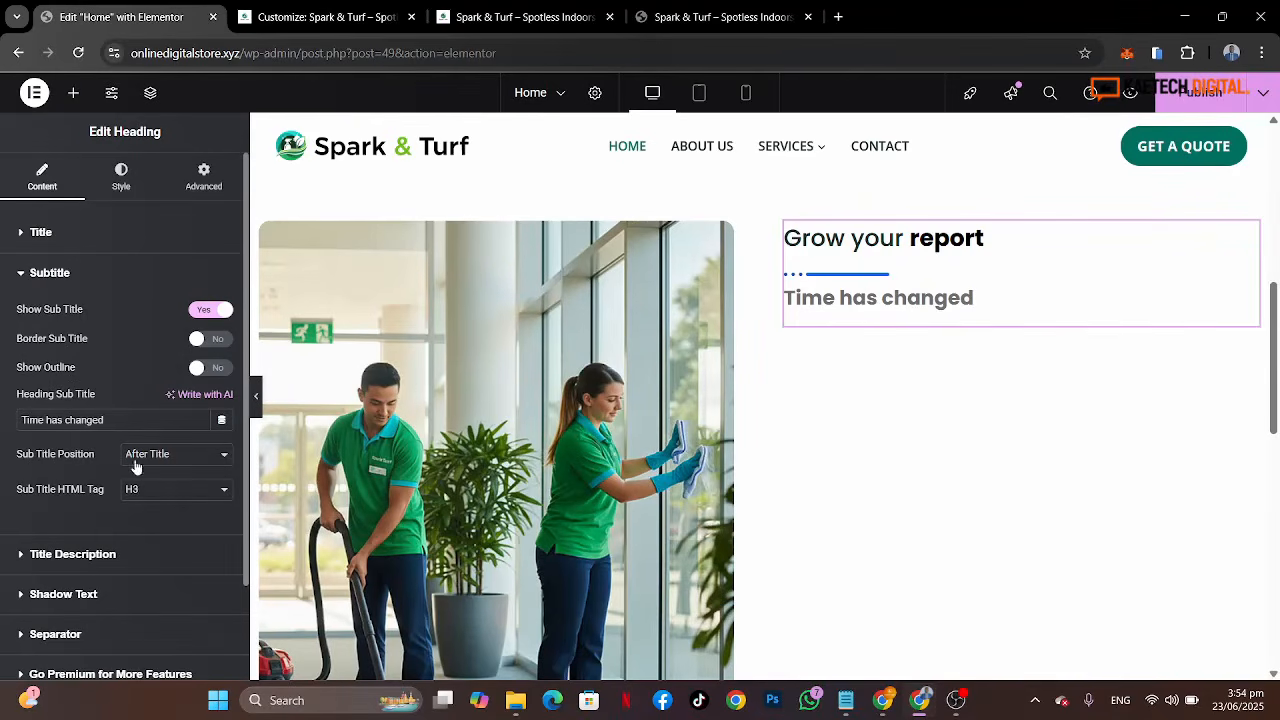
Step: Place the subtitle before the title and set its text to "We Create Environments You'll Love"
left_click(178, 462)
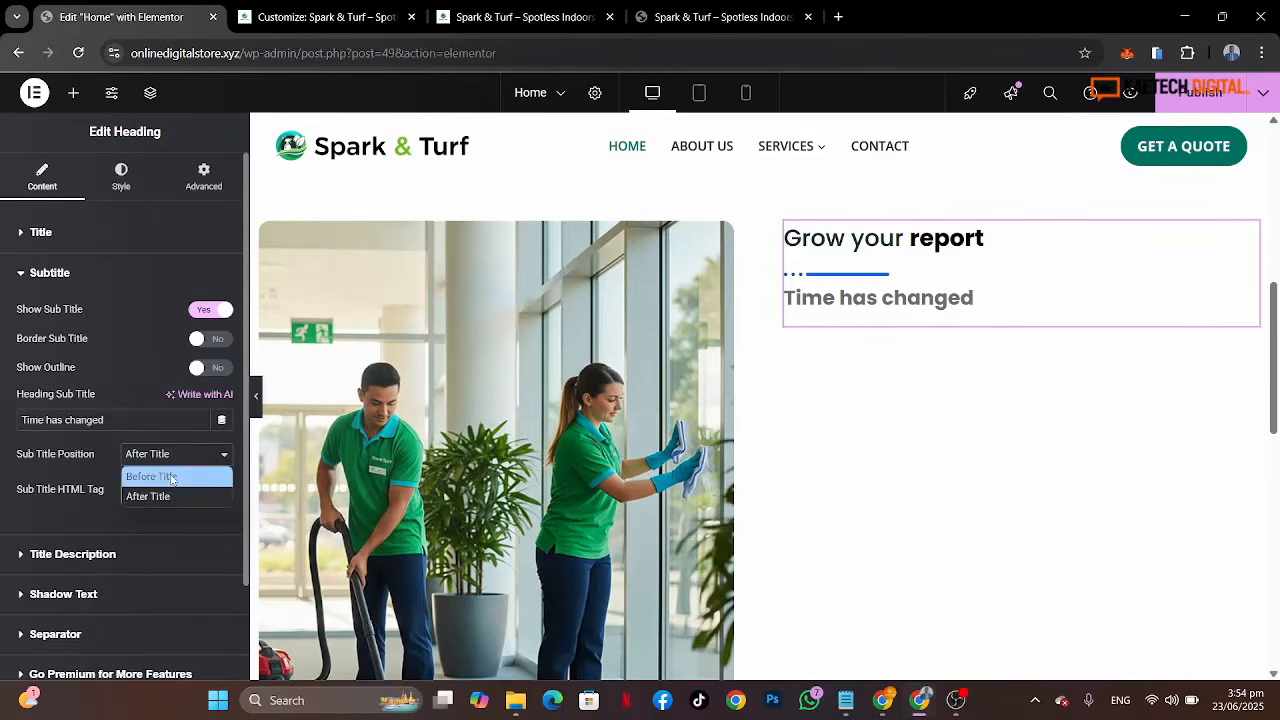
left_click(171, 478)
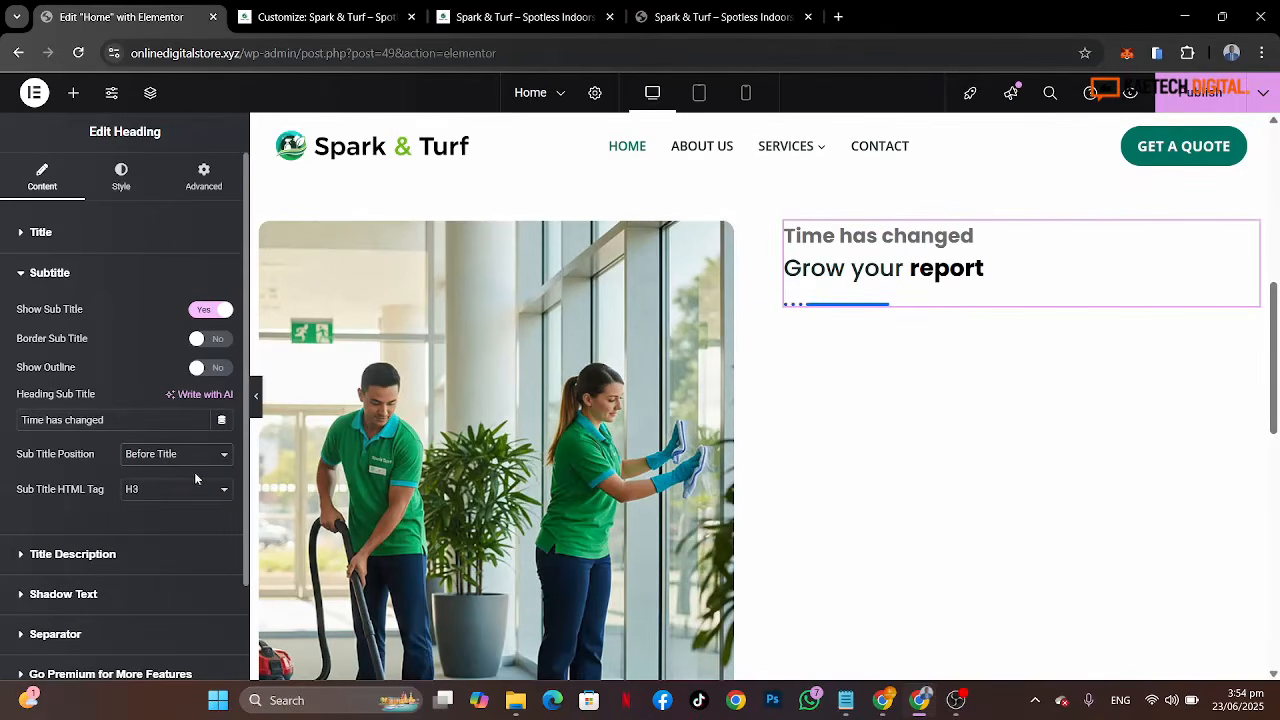
left_click_drag(124, 420, 3, 402)
key("ctrl+v")
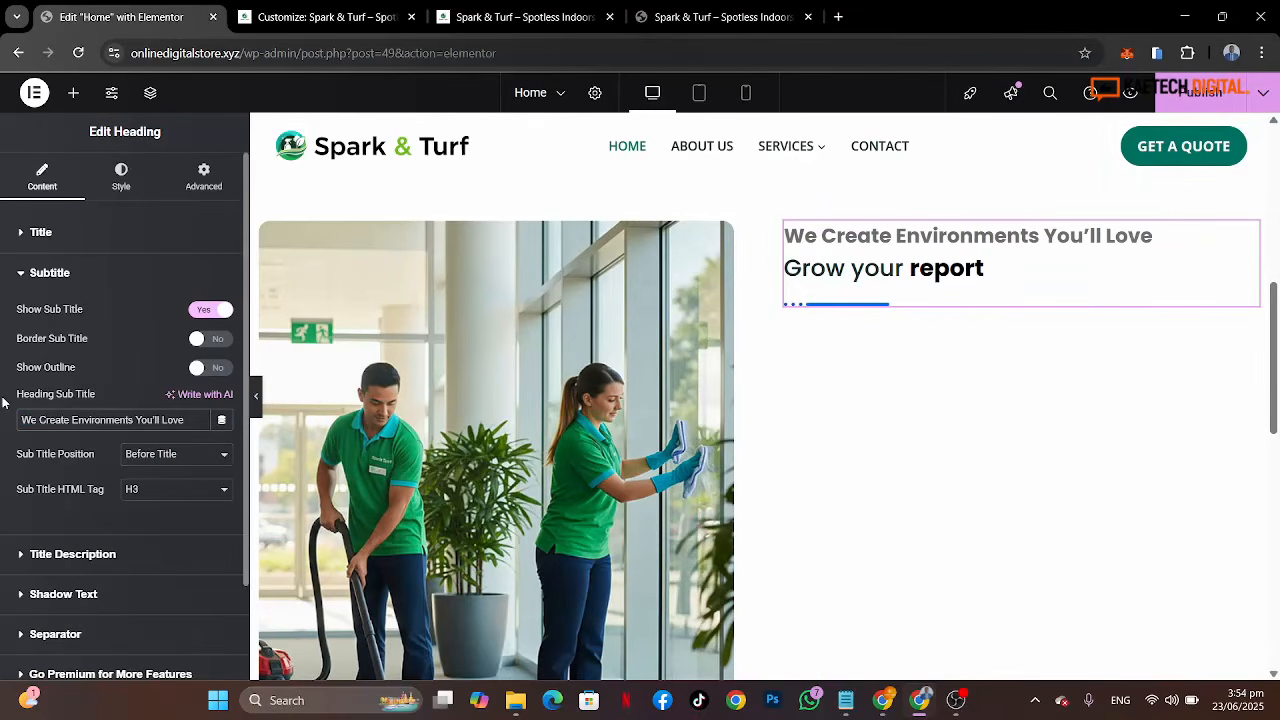
Step: Set the heading separator's position to Before Title and its style to Solid
left_click(80, 594)
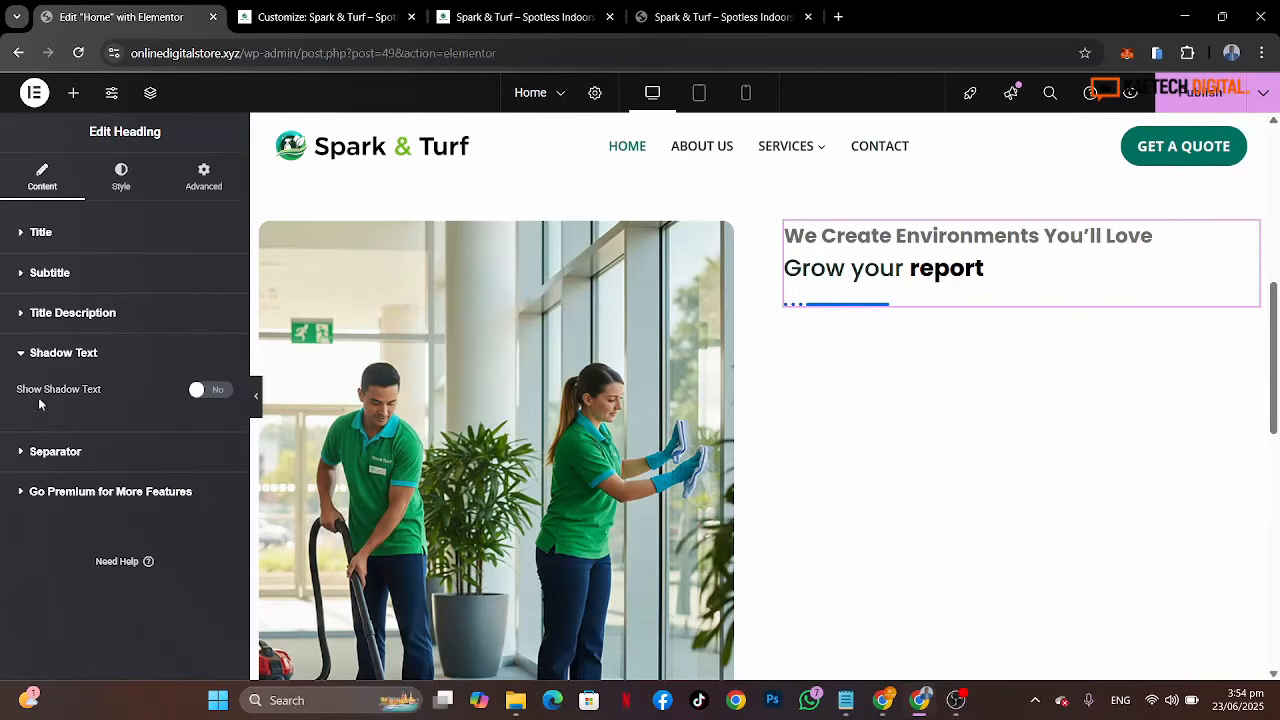
left_click(100, 455)
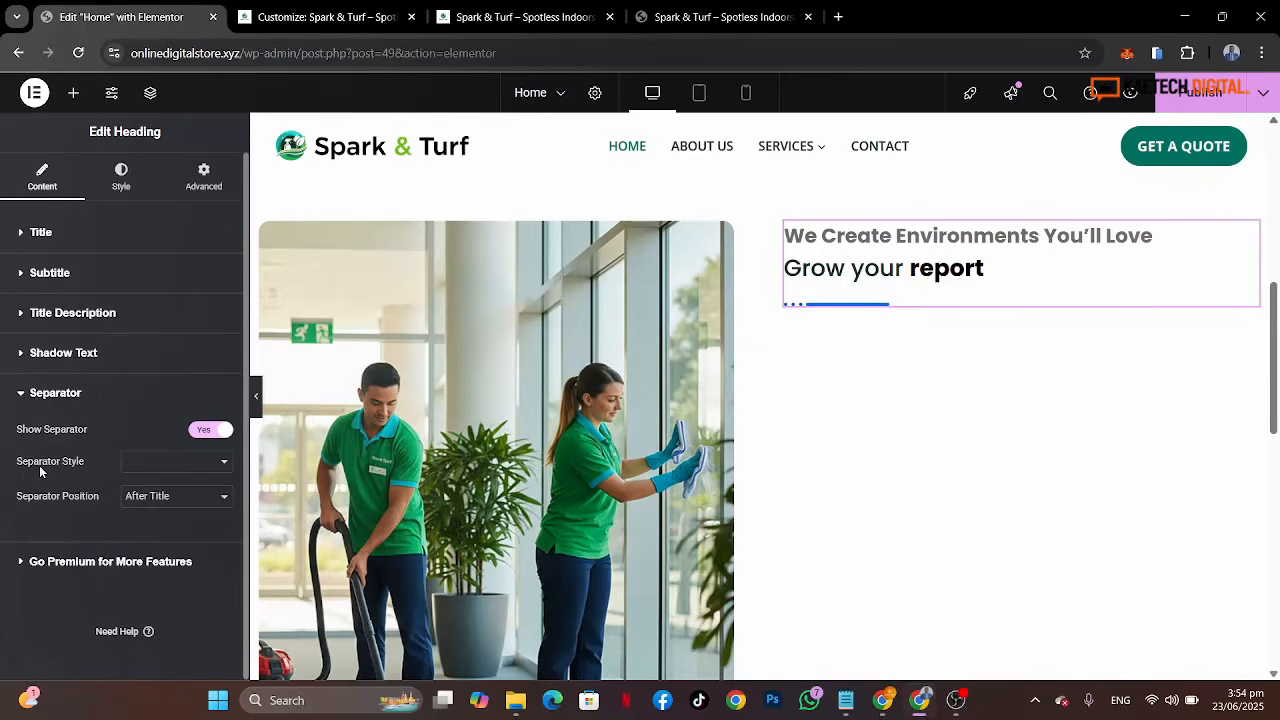
left_click(176, 497)
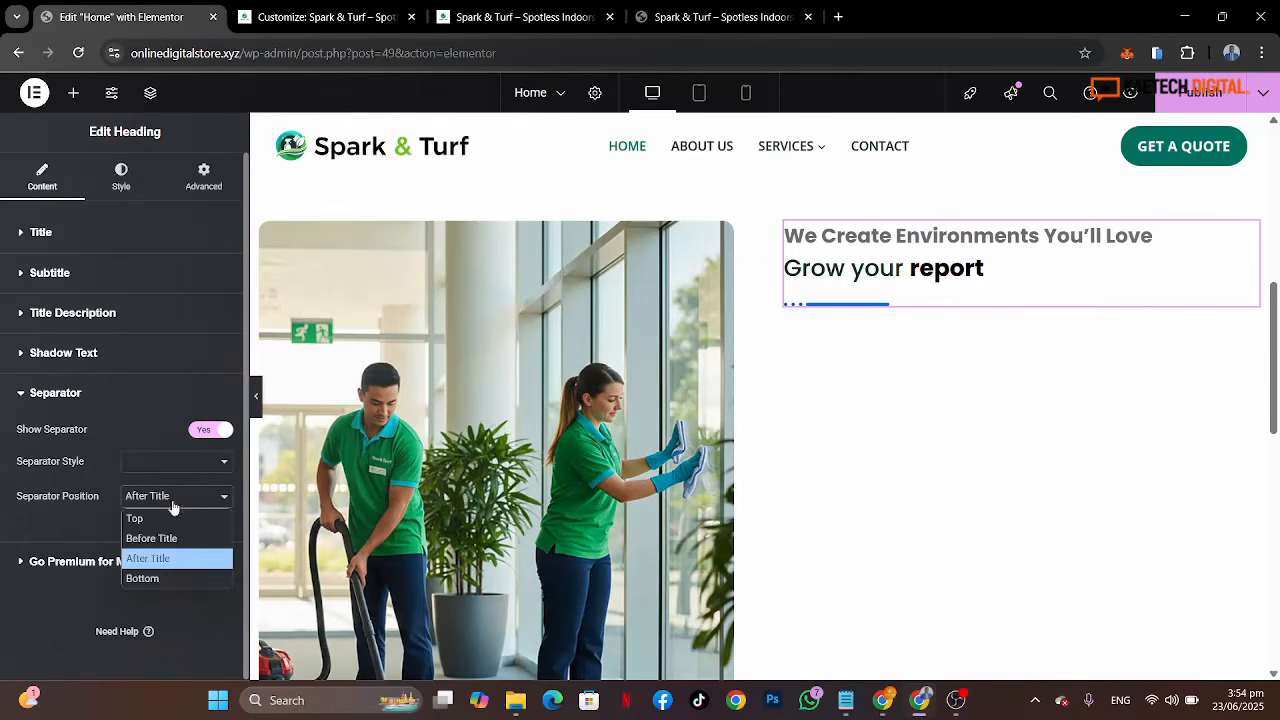
left_click(162, 548)
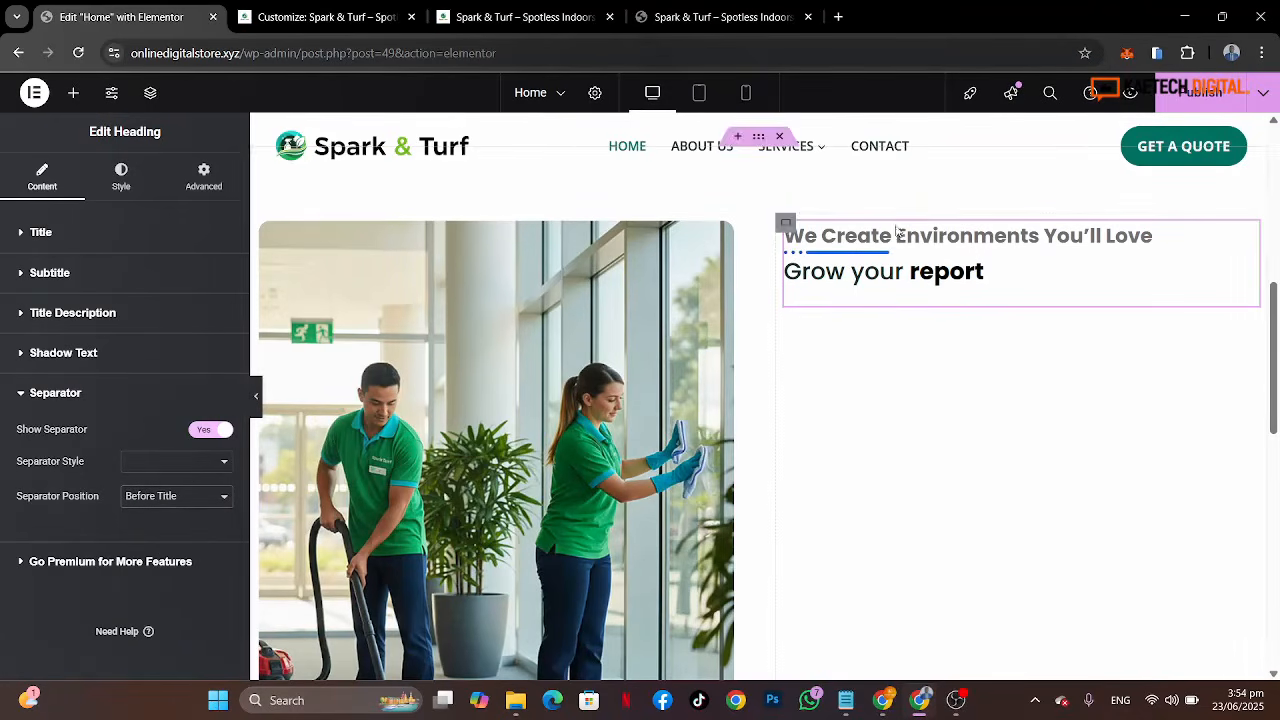
left_click(155, 462)
left_click(151, 503)
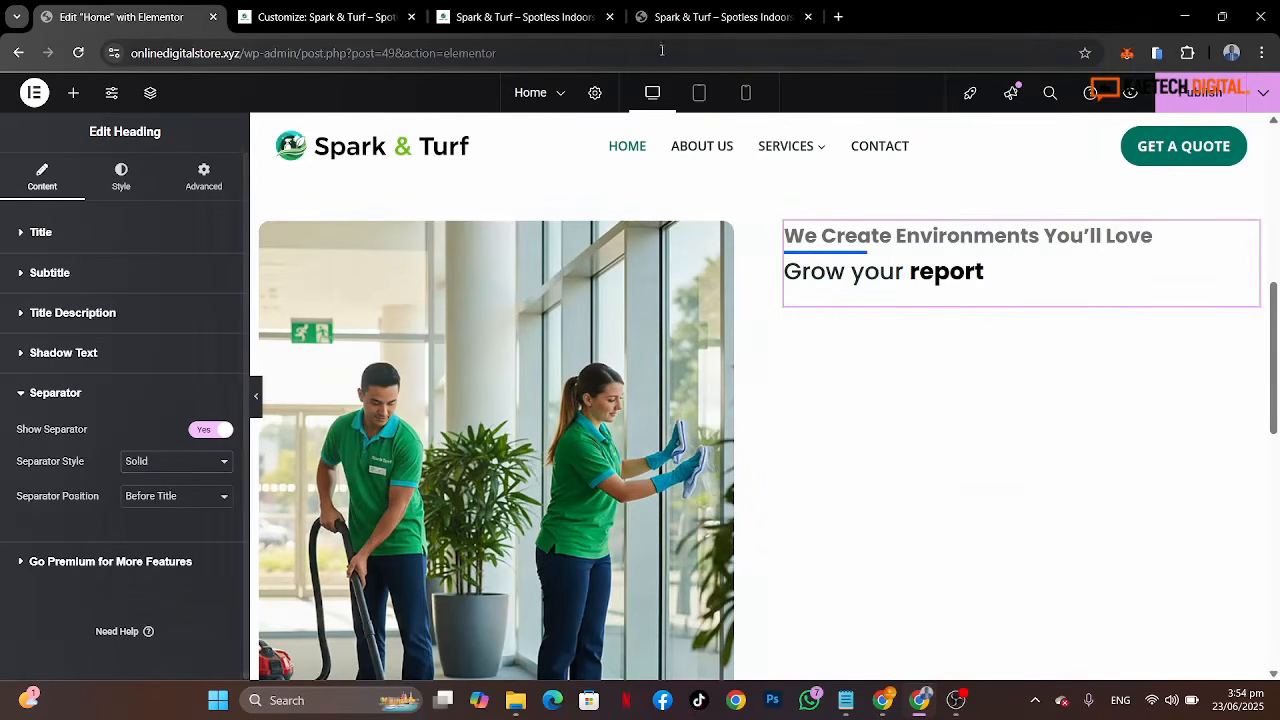
Step: Replace the title's plain opening words with "Welcome to", following the reference heading
left_click(714, 17)
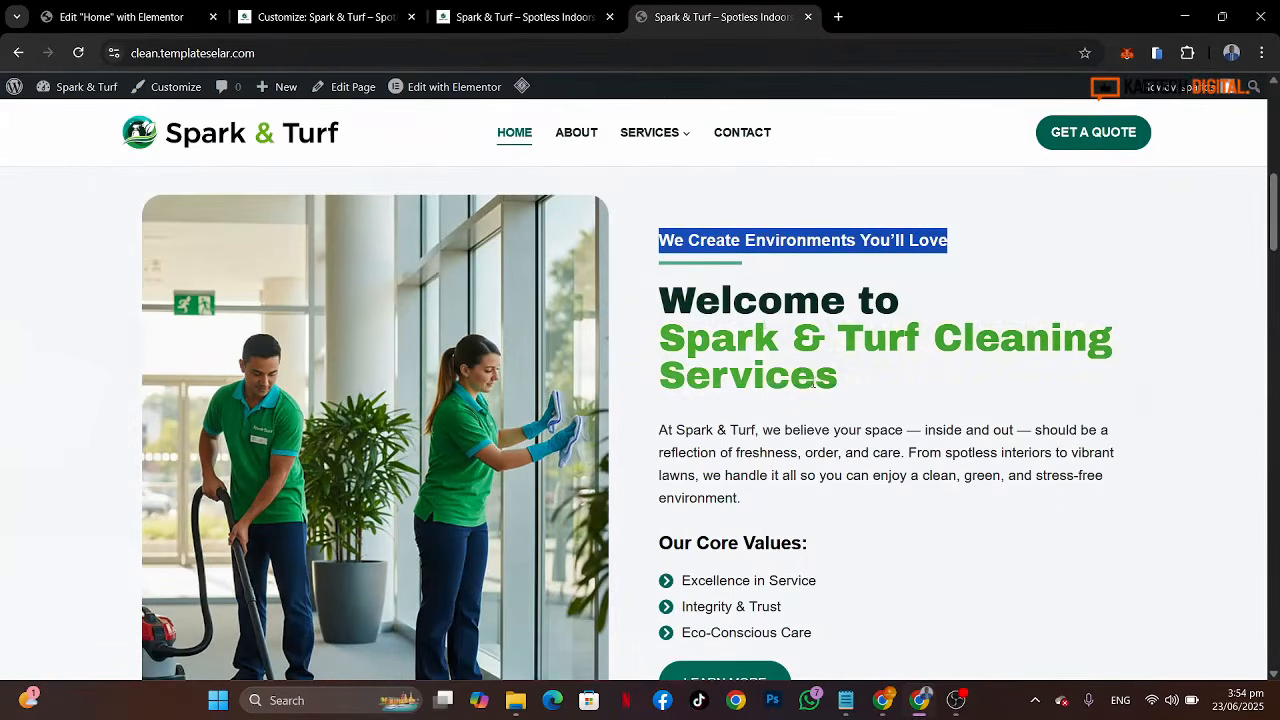
left_click(645, 300)
left_click_drag(643, 300, 900, 300)
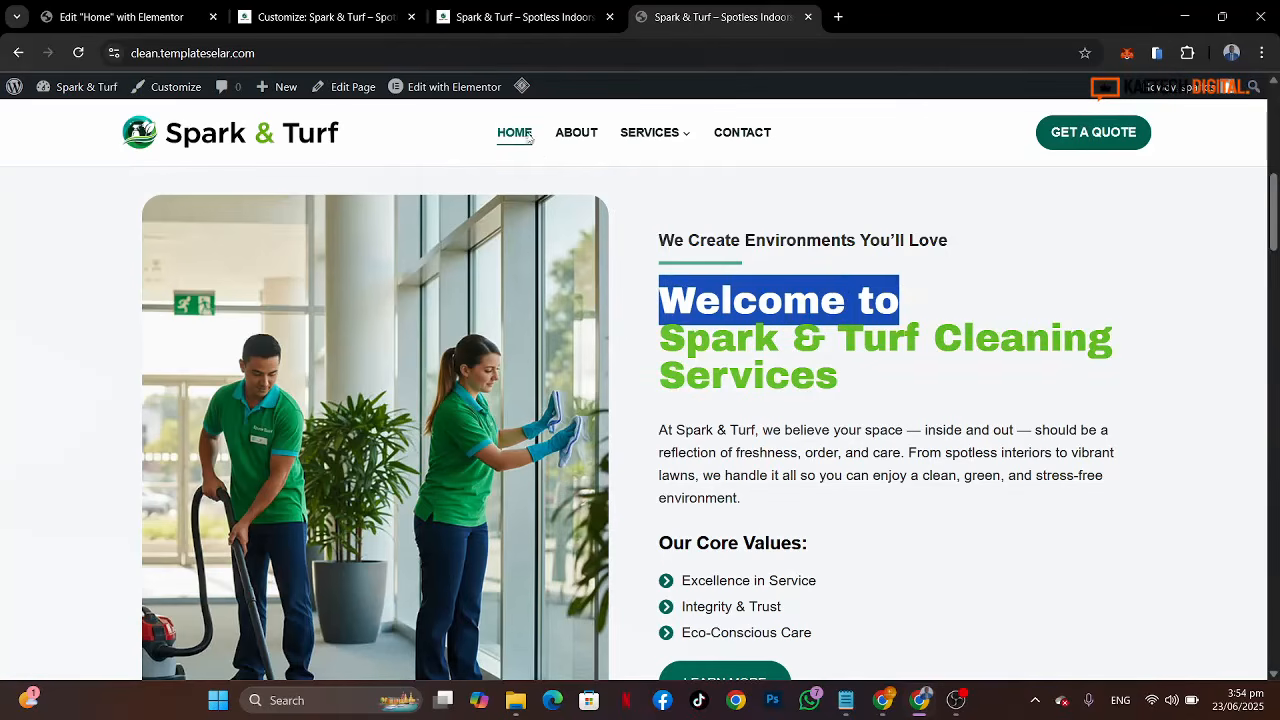
key("ctrl+1")
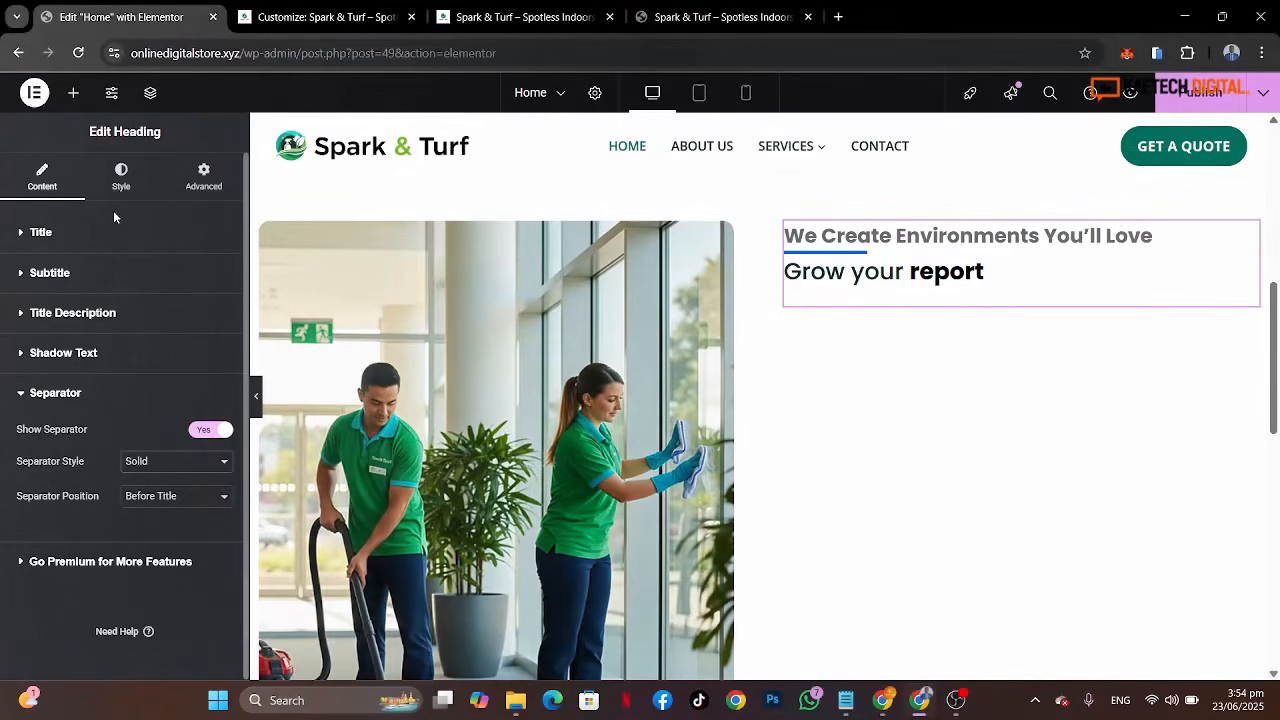
left_click(120, 240)
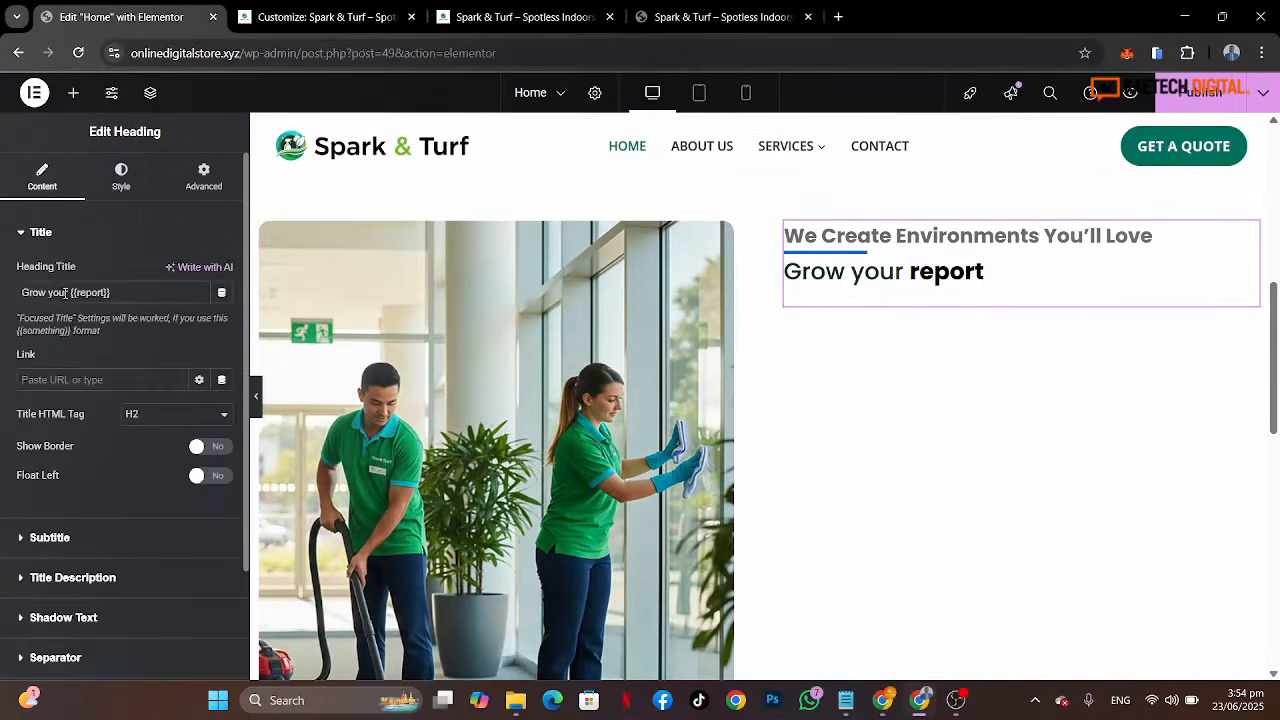
left_click_drag(68, 292, 3, 298)
type("Welcome to")
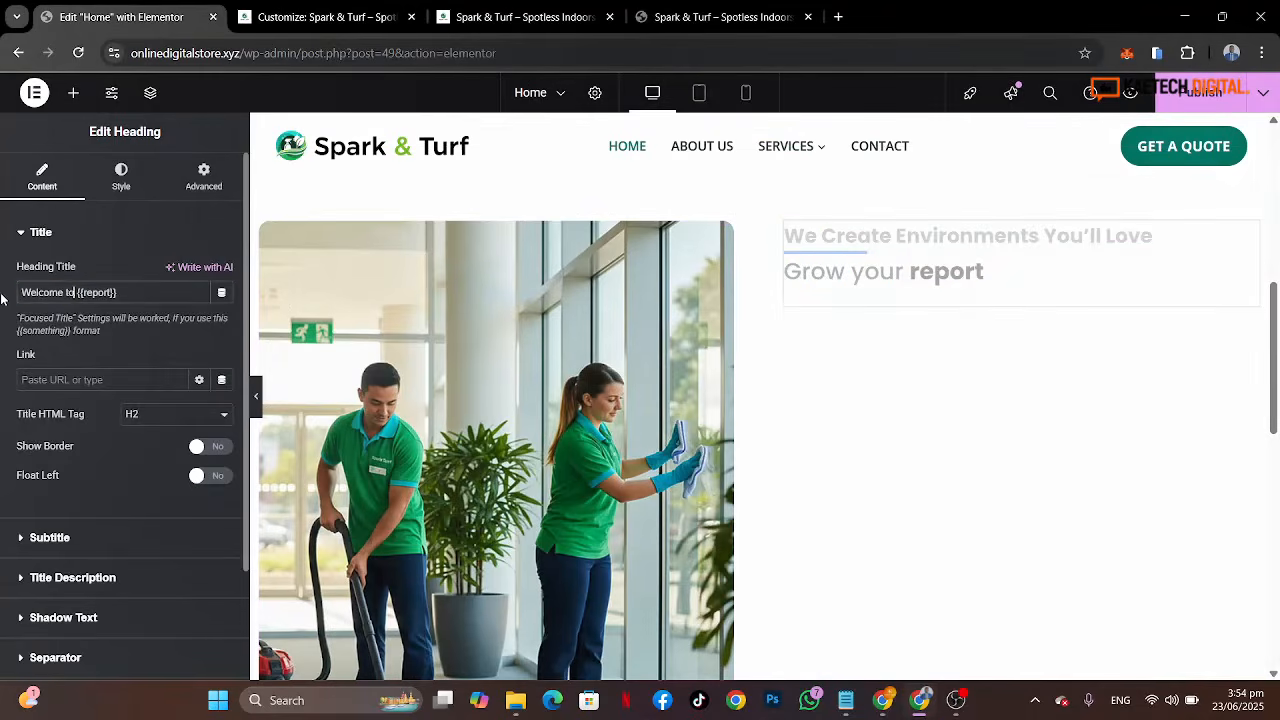
Step: Set the title's focused part to "Spark & Turf Cleaning Services", copied from the reference heading
left_click(671, 17)
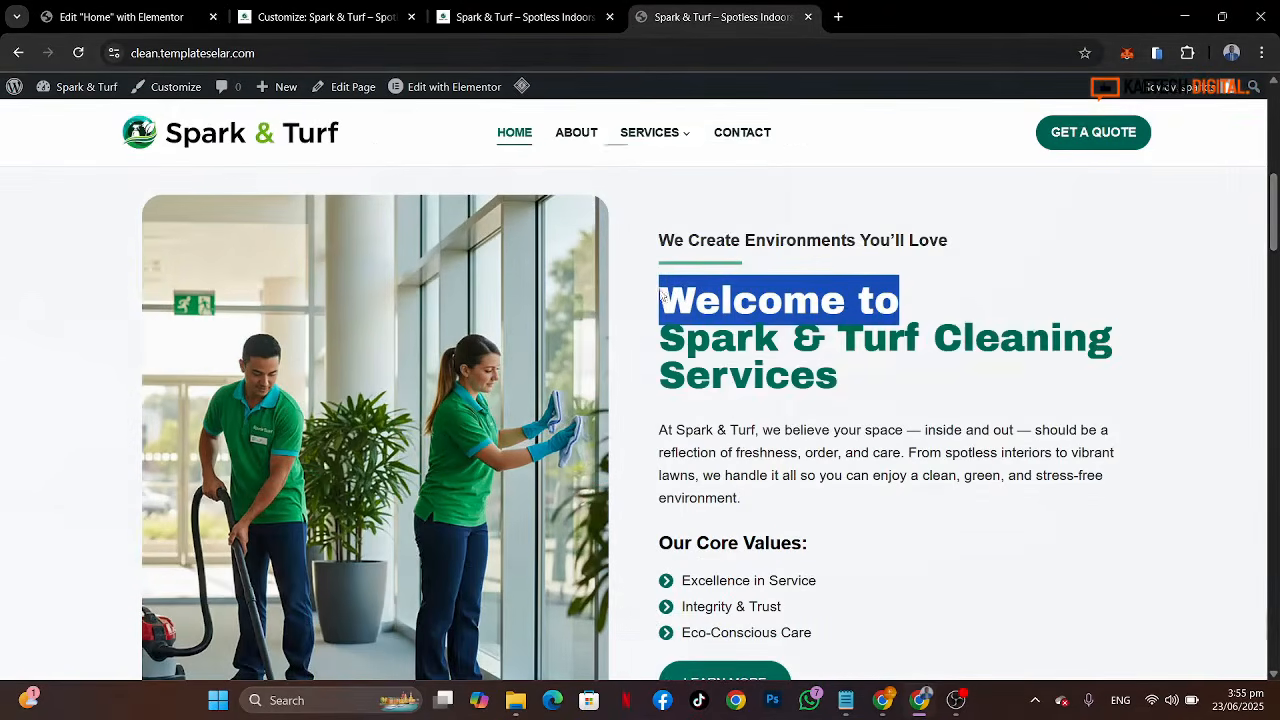
left_click_drag(874, 397, 667, 353)
key("ctrl+c")
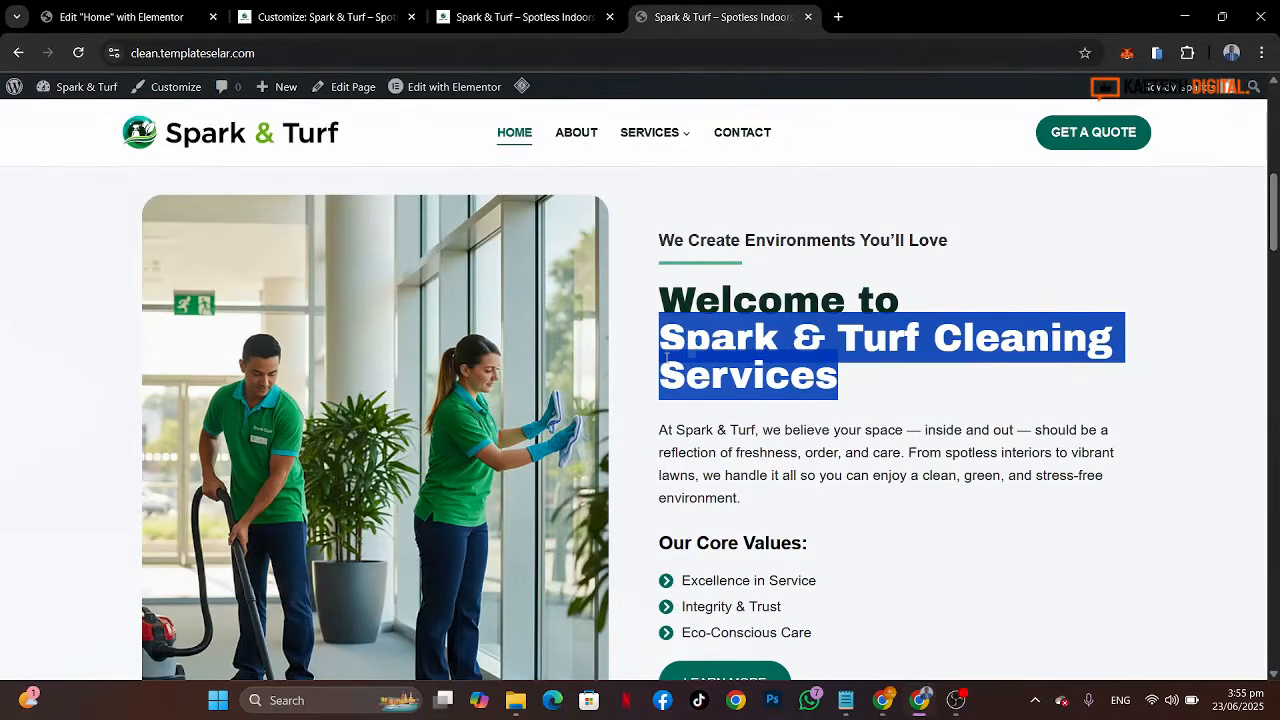
left_click(134, 22)
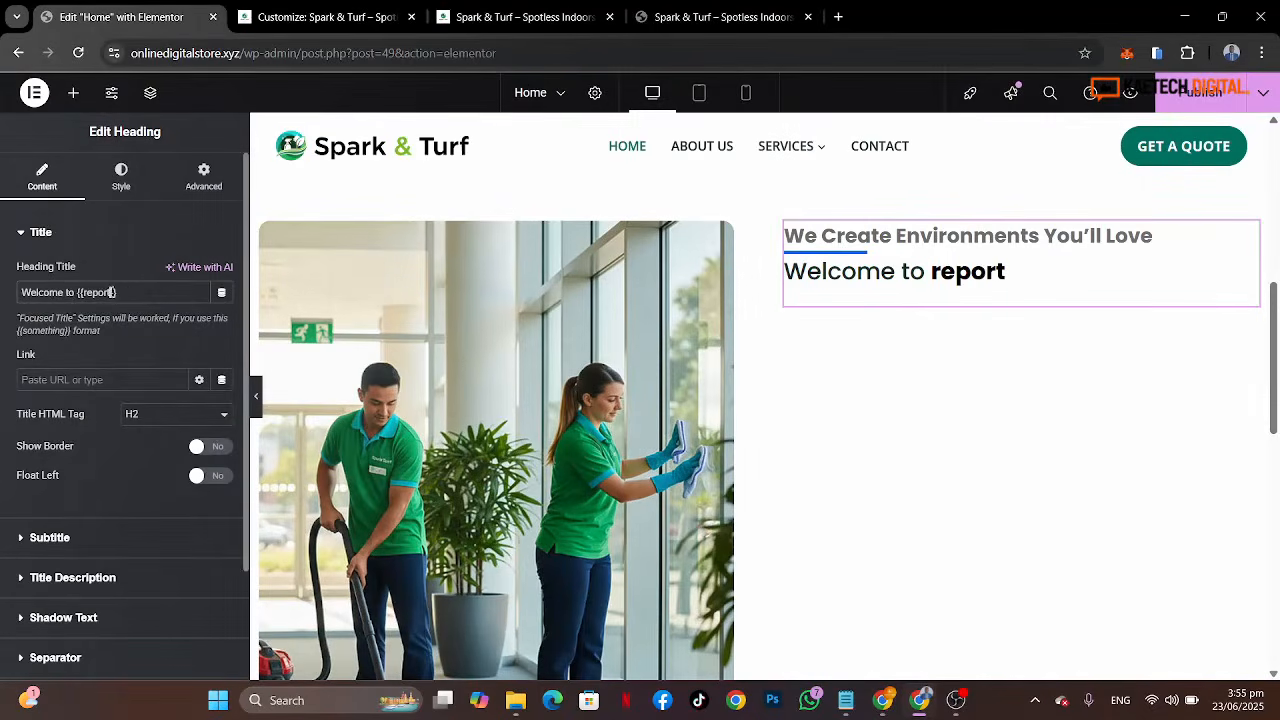
key("BackSpace")
key("BackSpace")
key("BackSpace")
key("BackSpace")
key("BackSpace")
key("BackSpace")
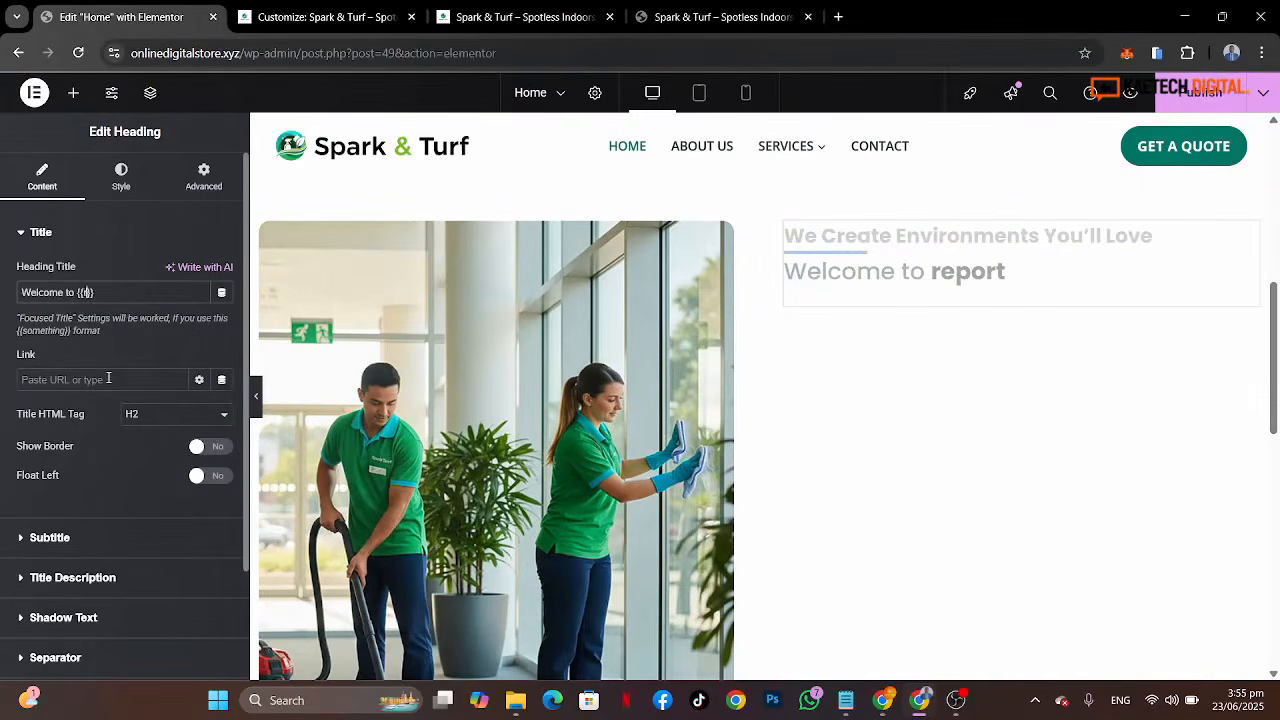
key("ctrl+v")
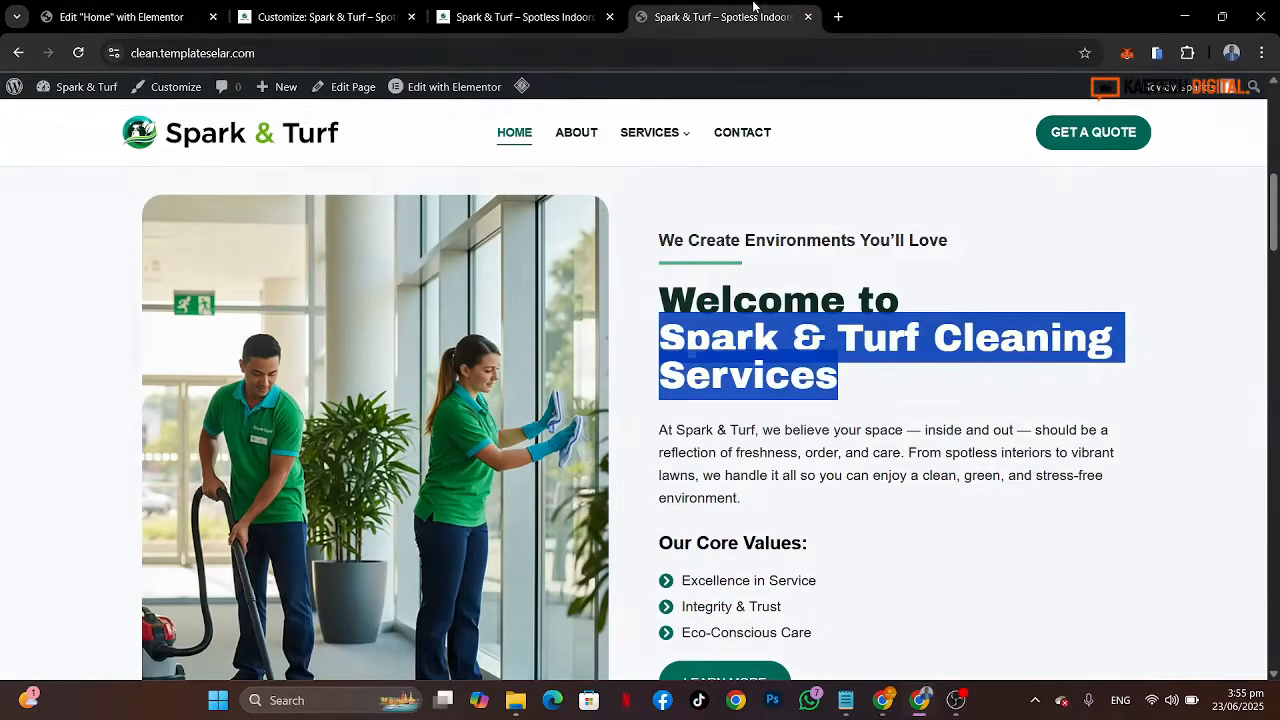
Step: Enable the title description and fill it with the reference site's intro paragraph about Spark & Turf
left_click(715, 17)
left_click(1052, 277)
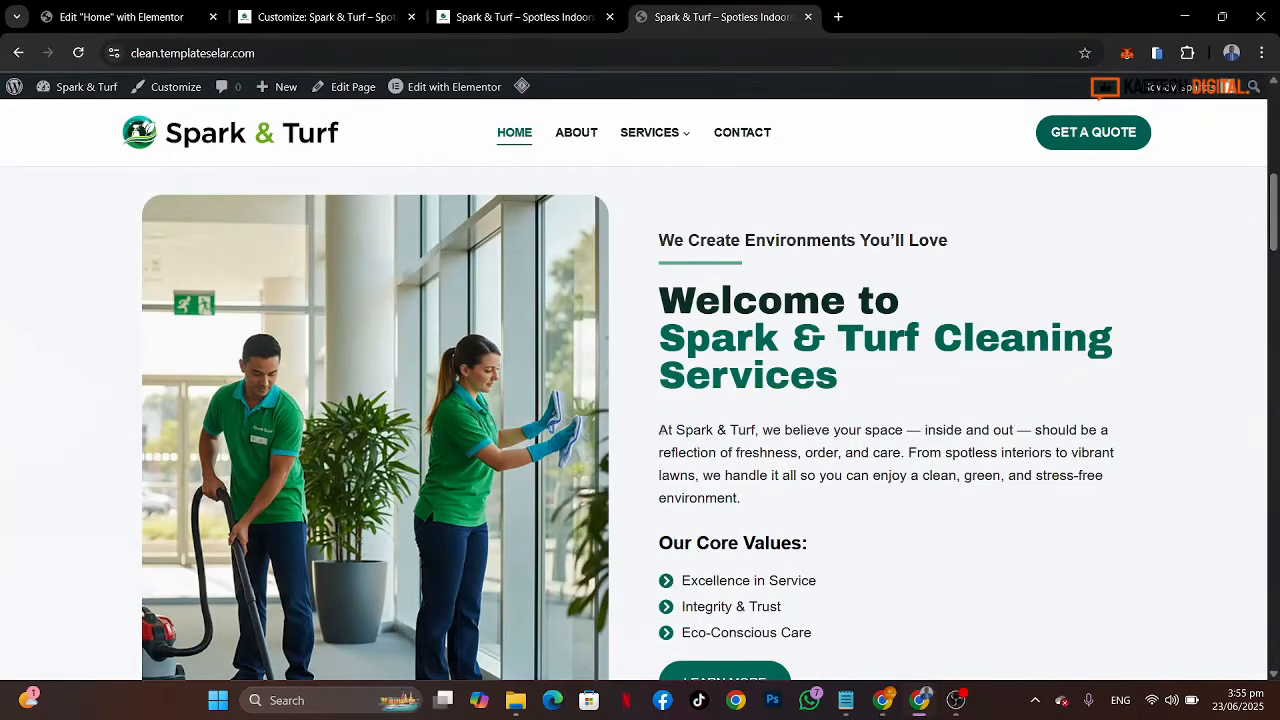
triple_click(692, 449)
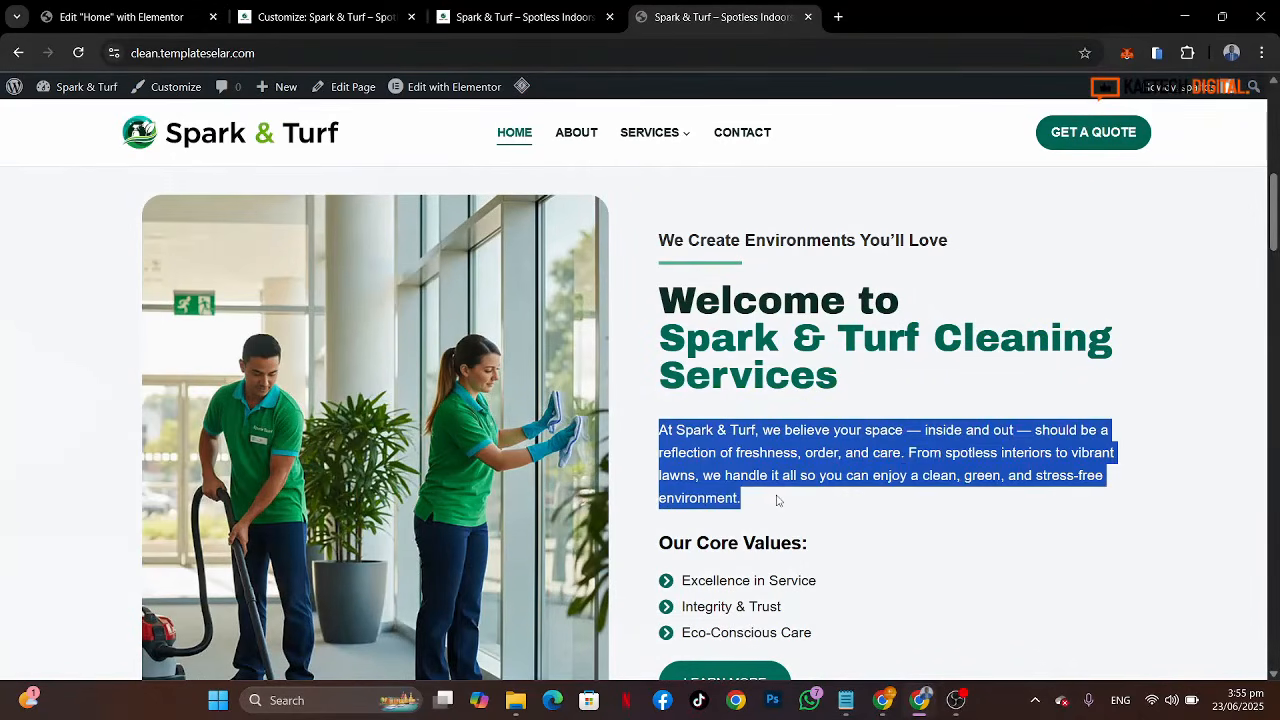
left_click(105, 17)
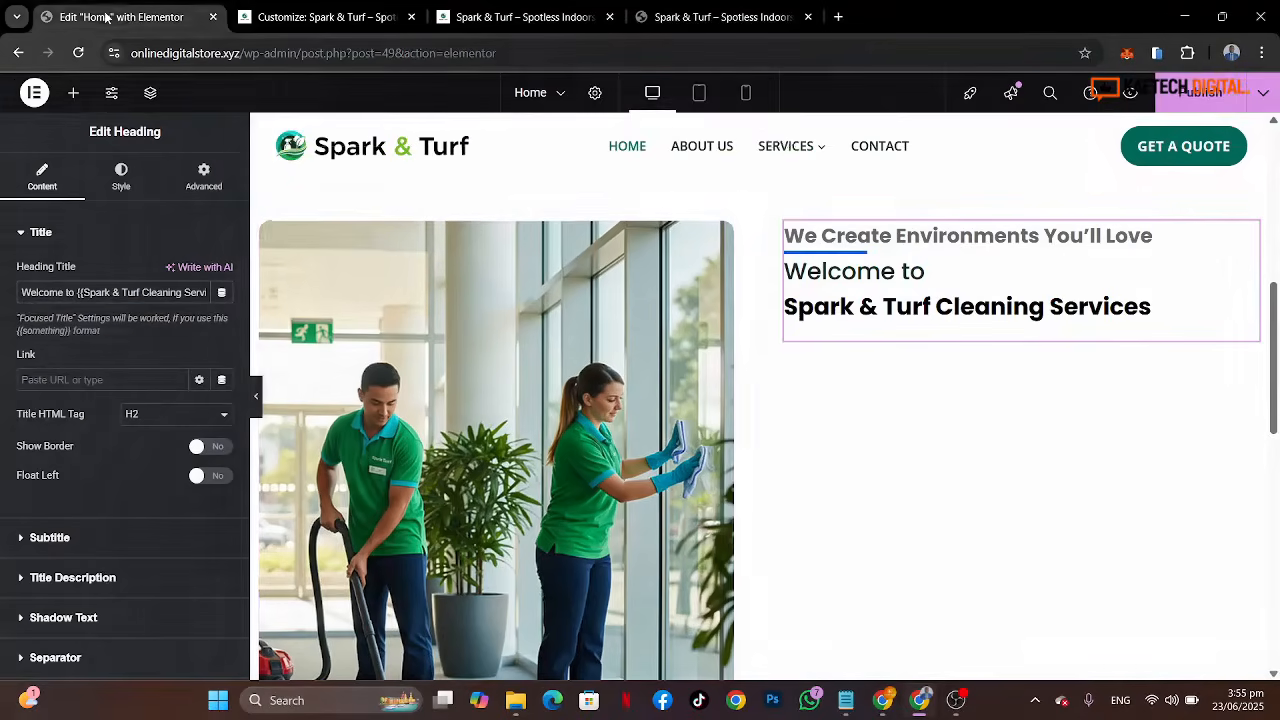
left_click(104, 578)
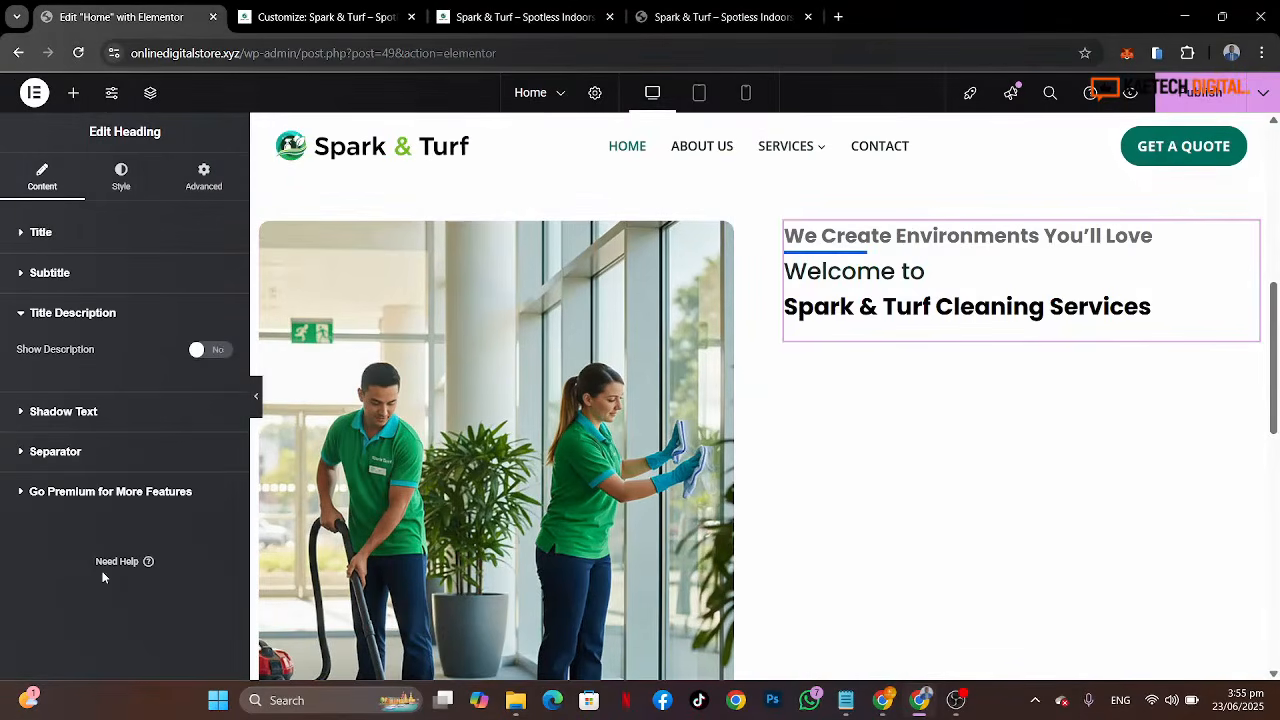
left_click(222, 352)
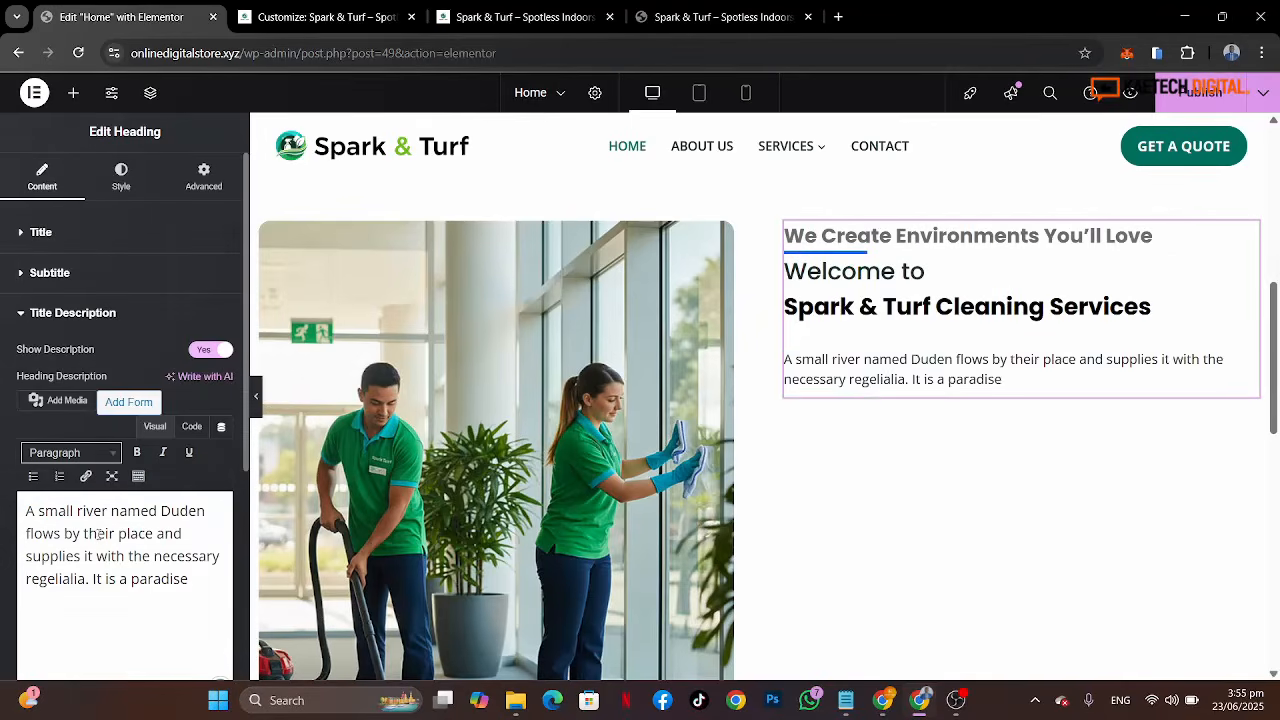
key("ctrl+a")
key("ctrl+v")
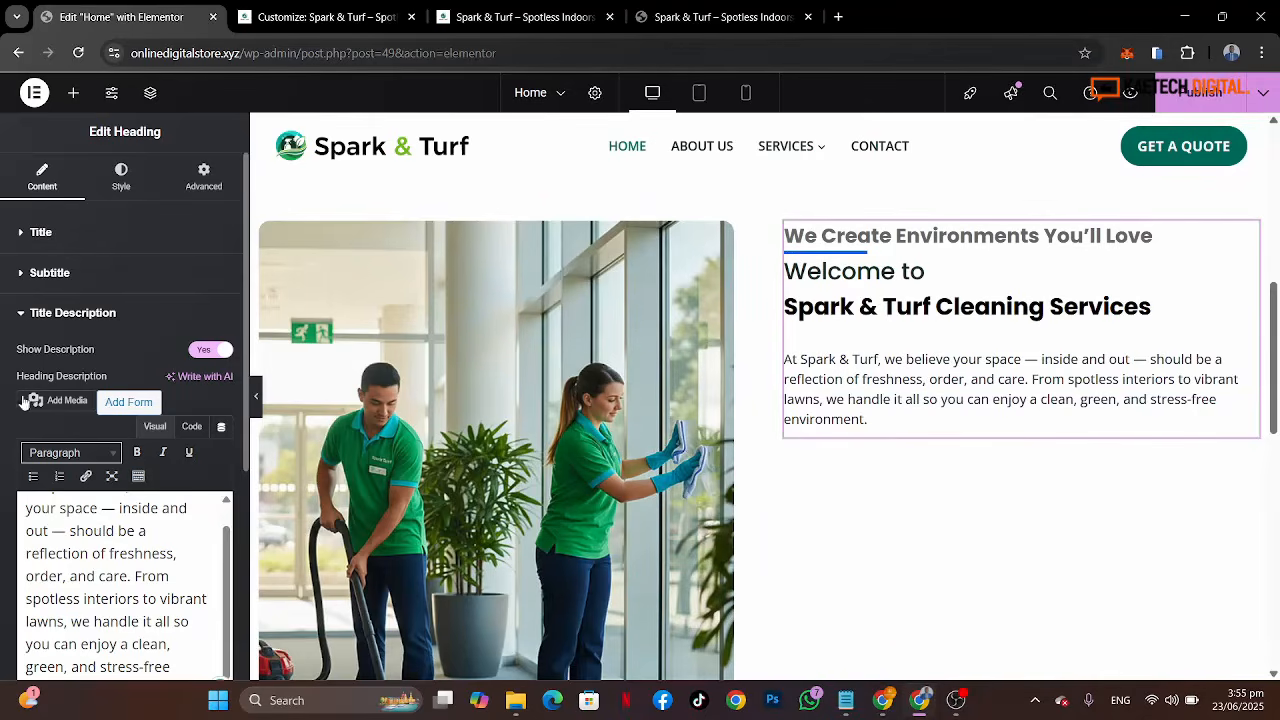
Step: Add a Heading widget below the welcome heading in the right column
left_click(73, 93)
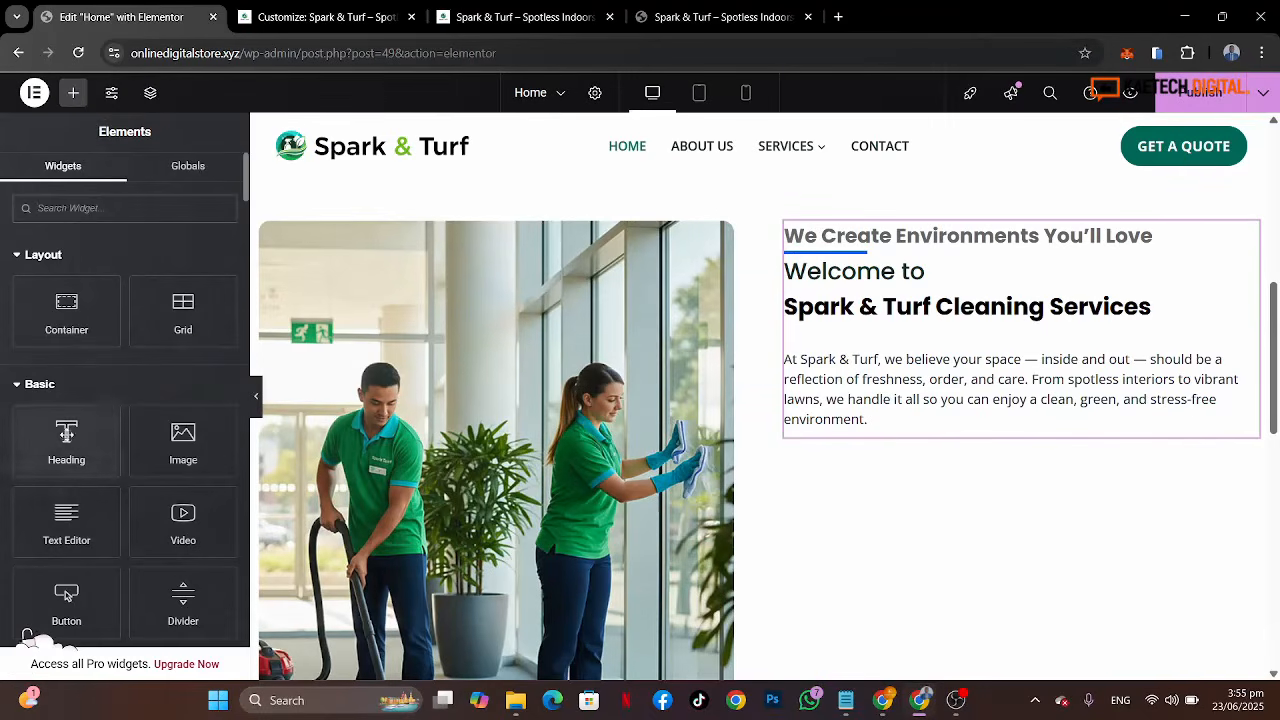
left_click_drag(66, 433, 874, 410)
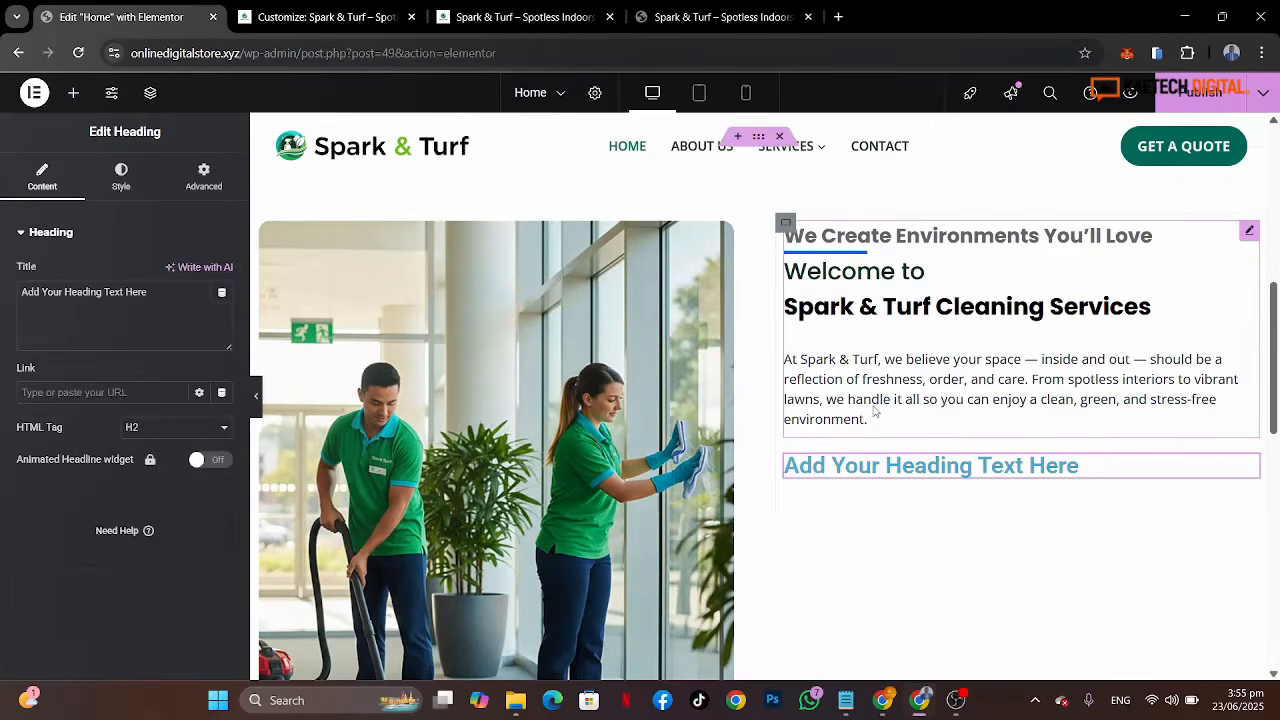
Step: Set the new heading's text to "Our Core Values:", copied from the reference site
left_click(720, 17)
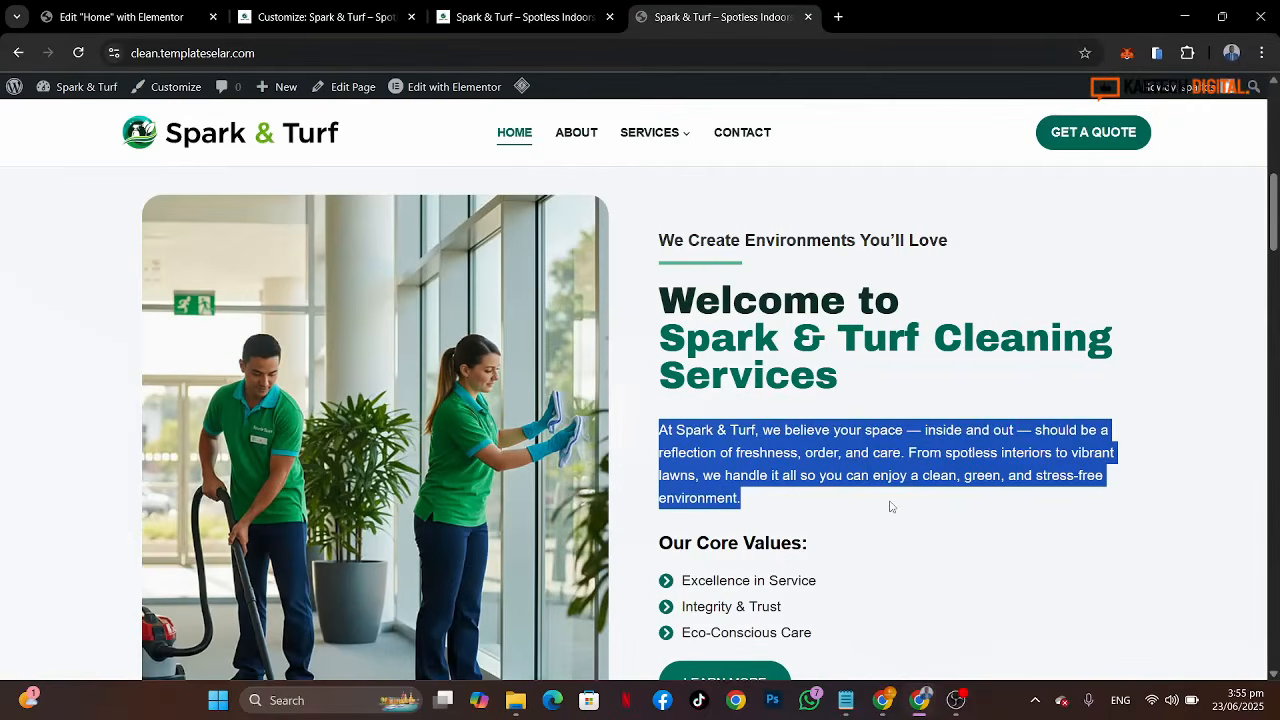
left_click_drag(818, 545, 655, 545)
key("ctrl+c")
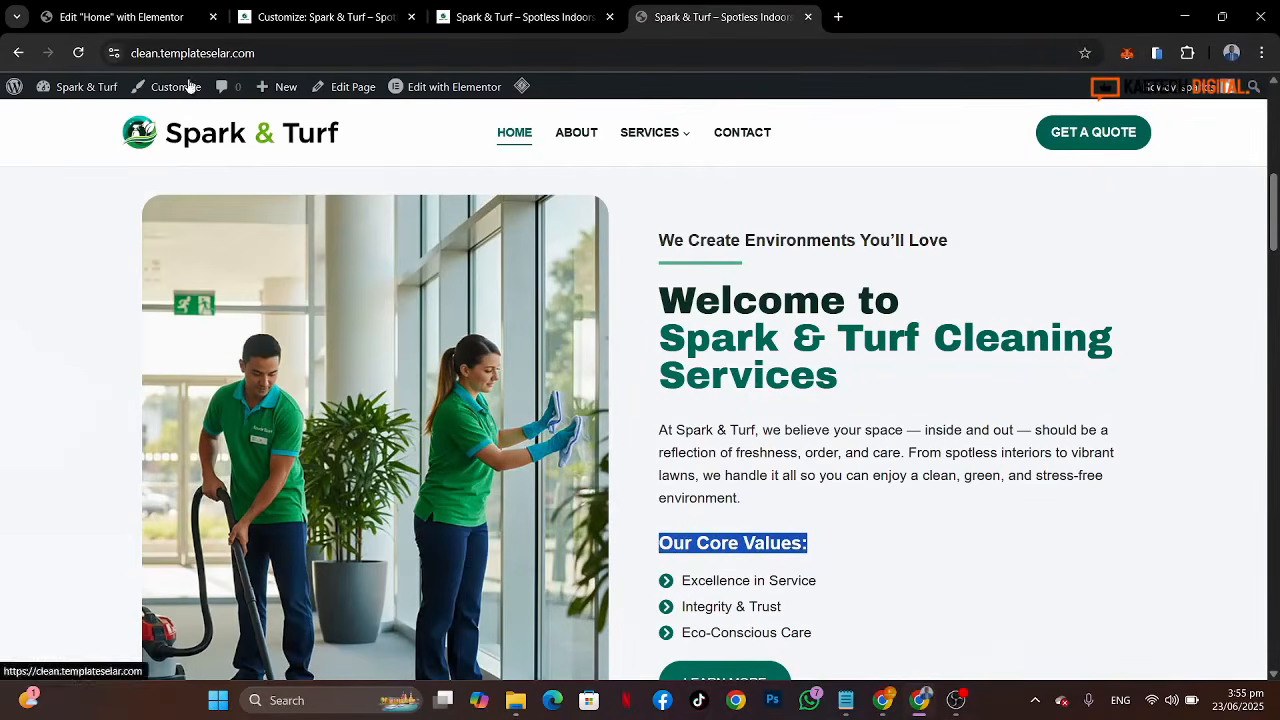
left_click(110, 17)
triple_click(158, 295)
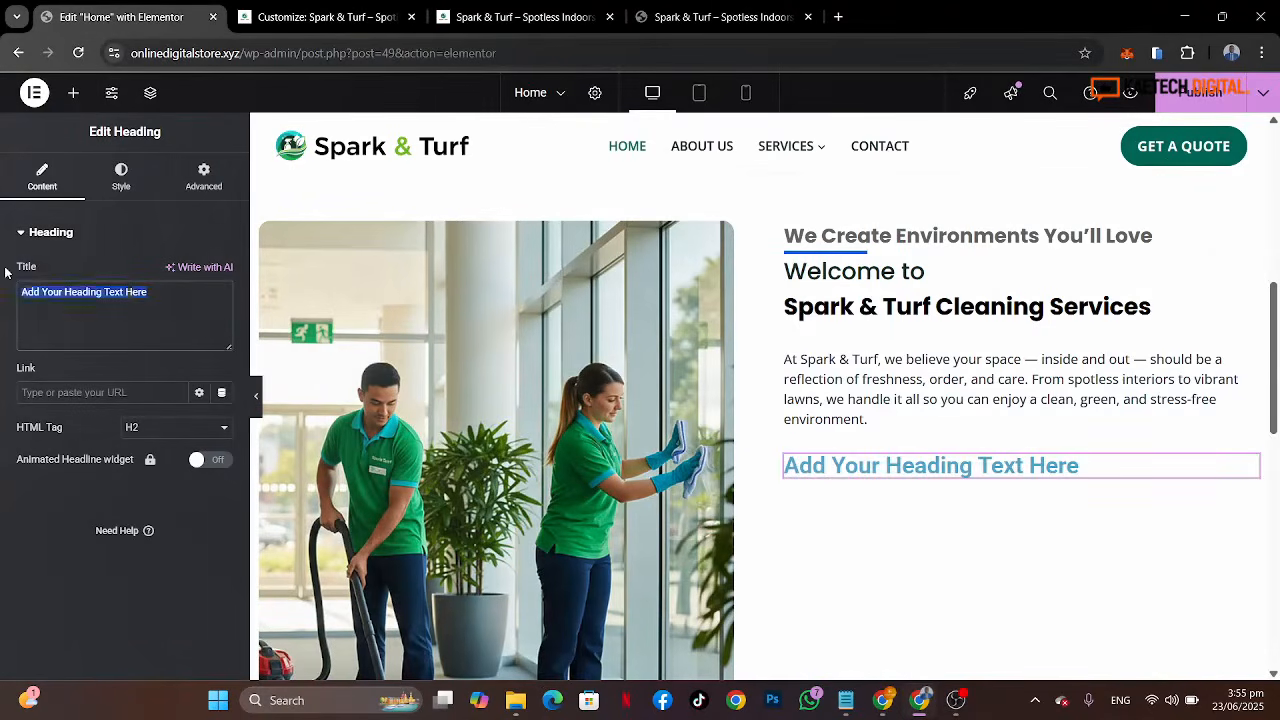
key("ctrl+v")
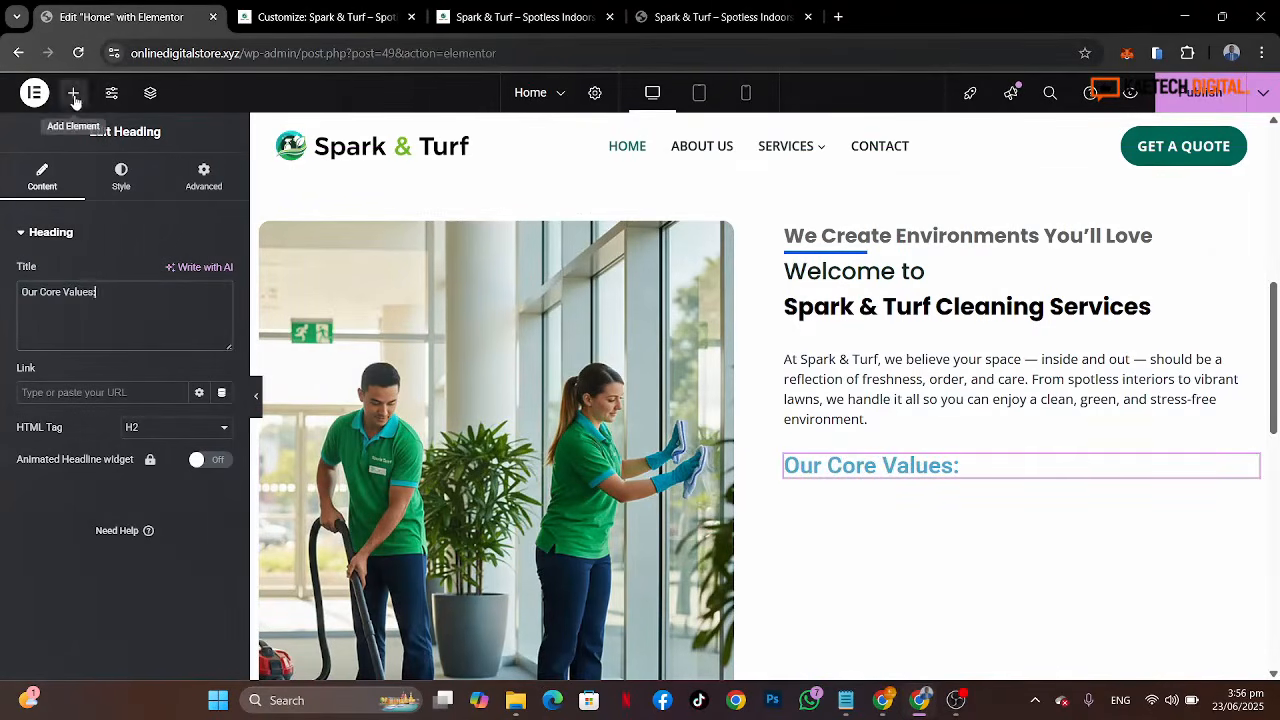
Step: Set the Our Core Values heading's typography to Poppins at 22 px
left_click(122, 176)
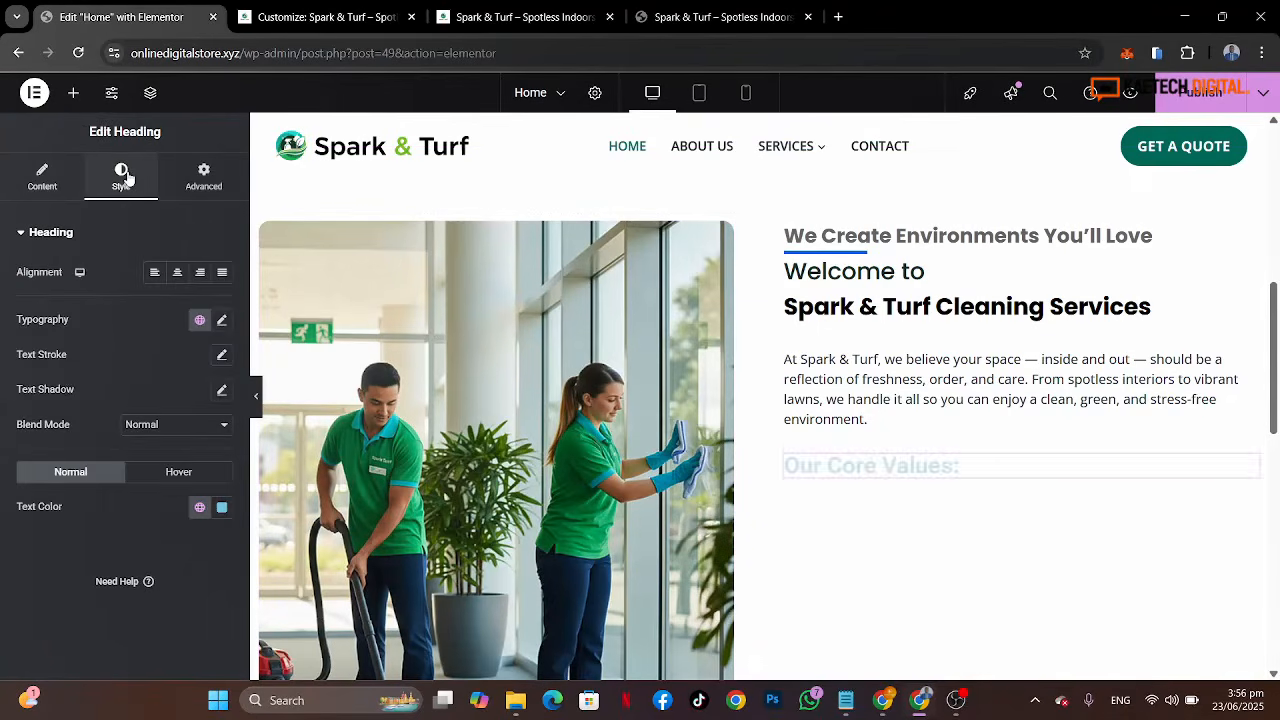
left_click(221, 320)
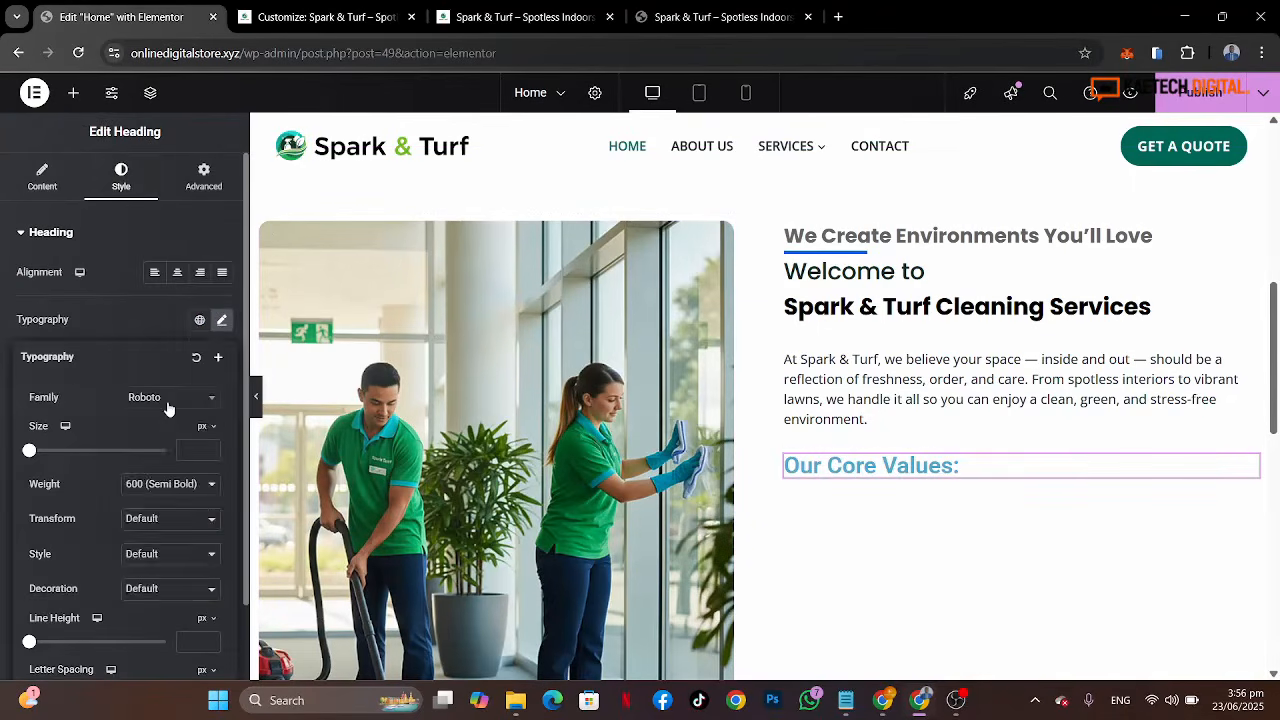
left_click(168, 400)
type("popp")
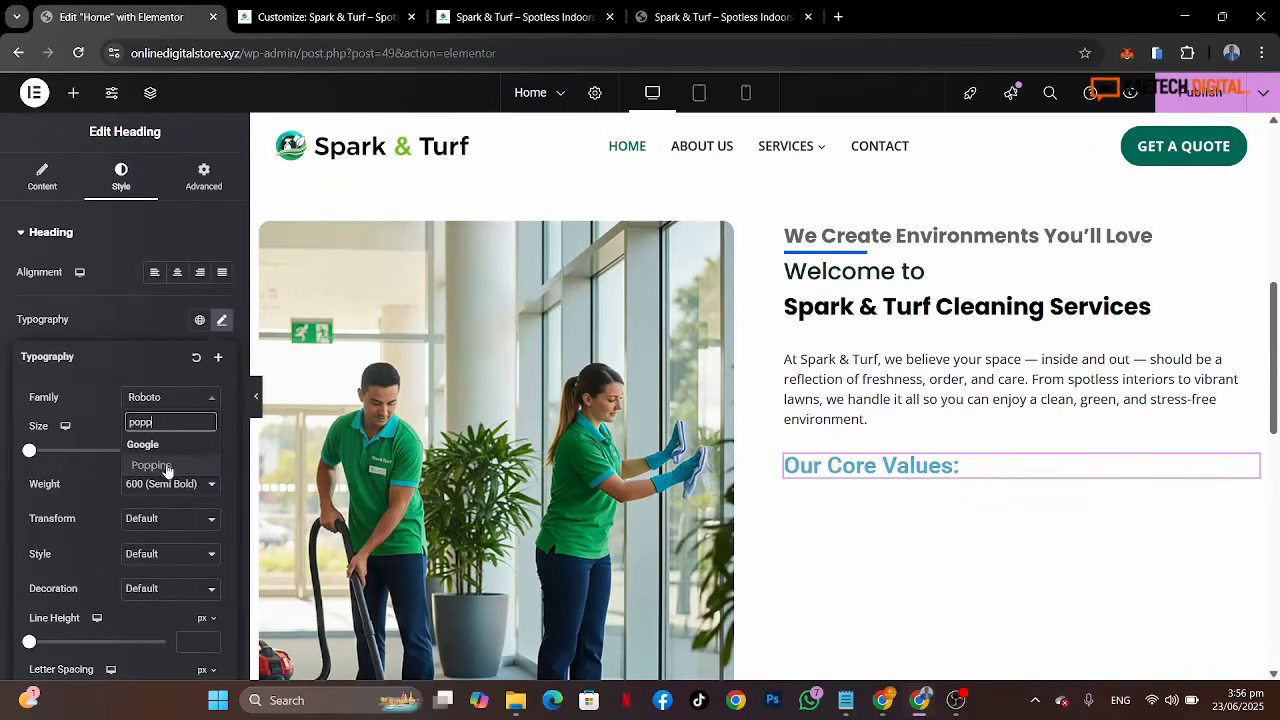
left_click(152, 466)
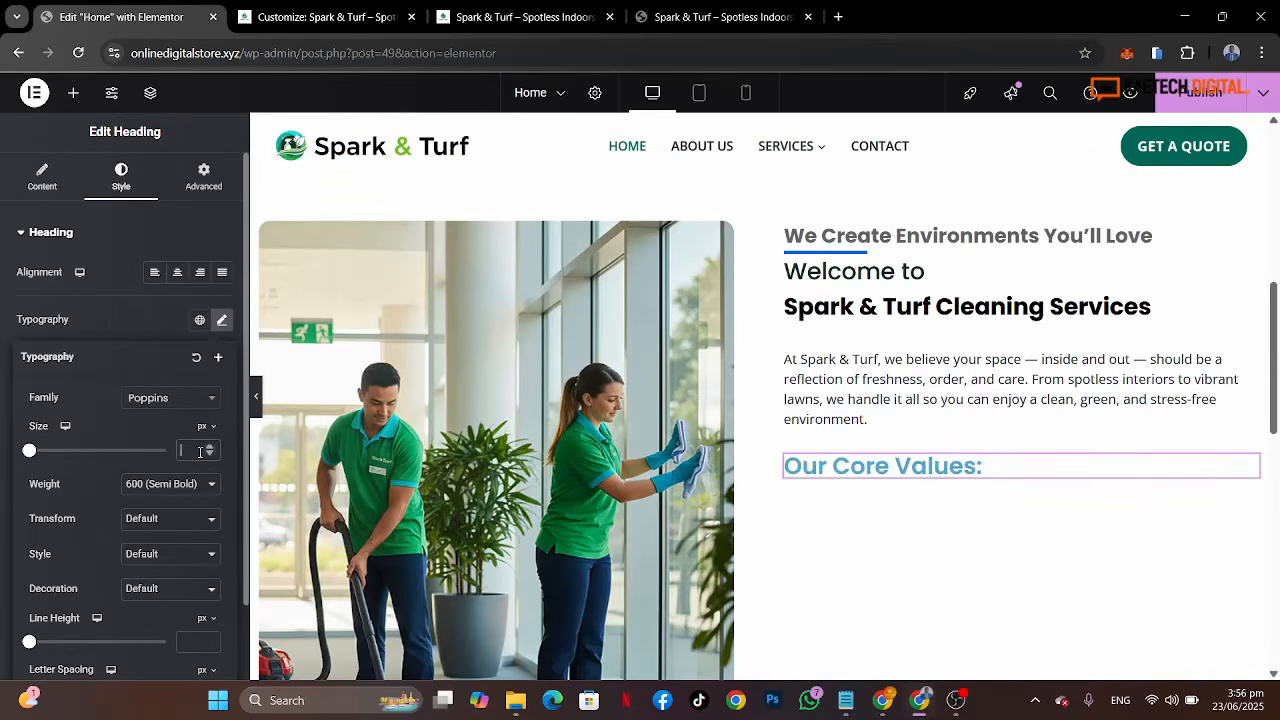
type("22")
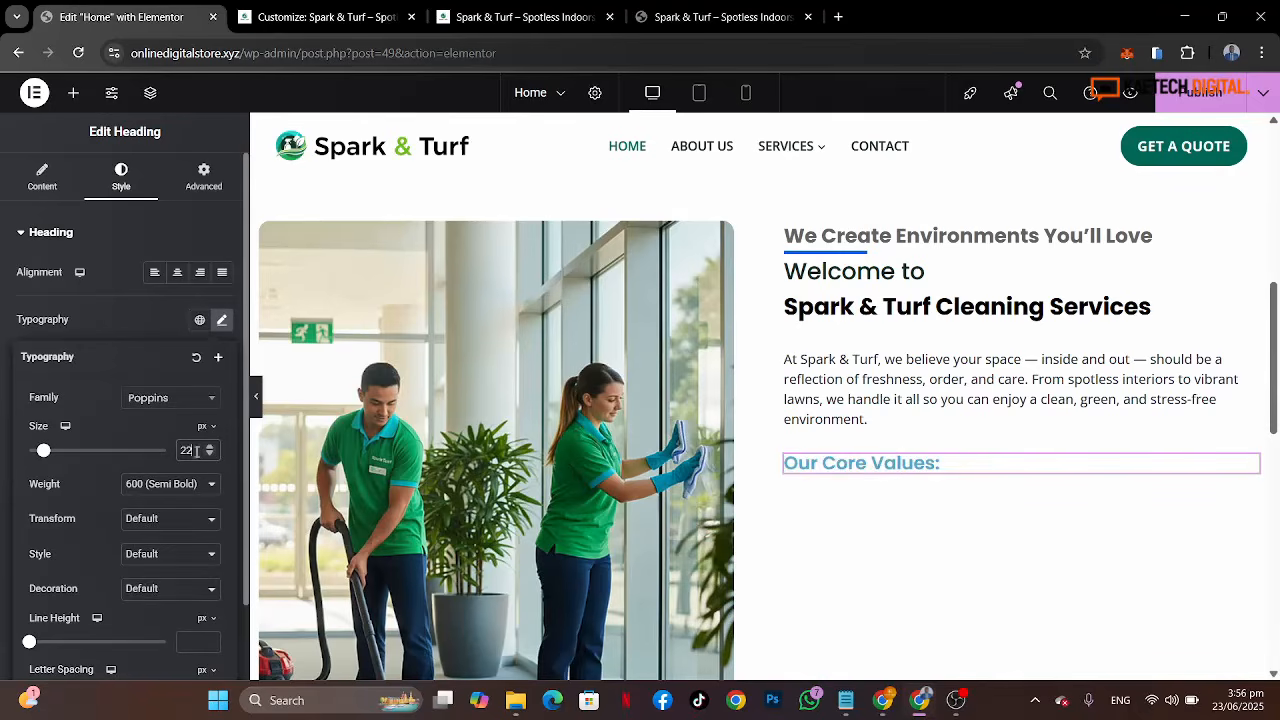
left_click(138, 324)
Step: Set the Our Core Values heading's text color to custom #161616, comparing against the reference heading
left_click(199, 507)
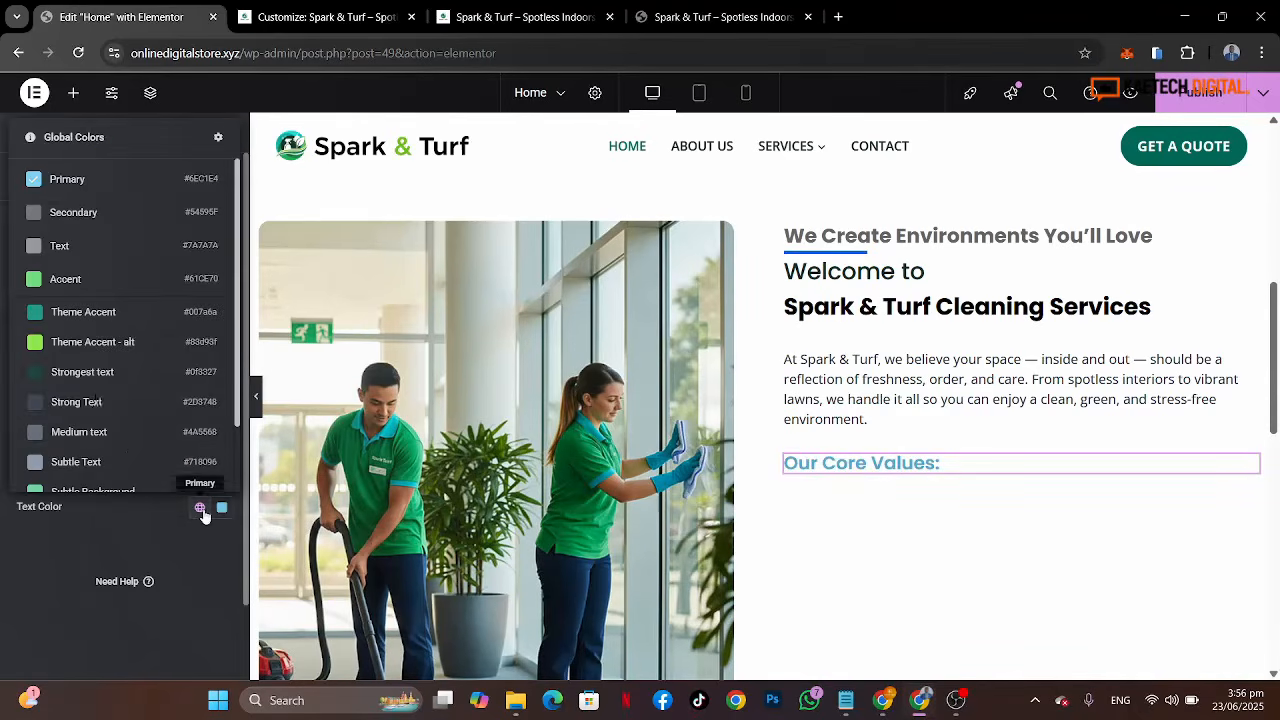
left_click(98, 378)
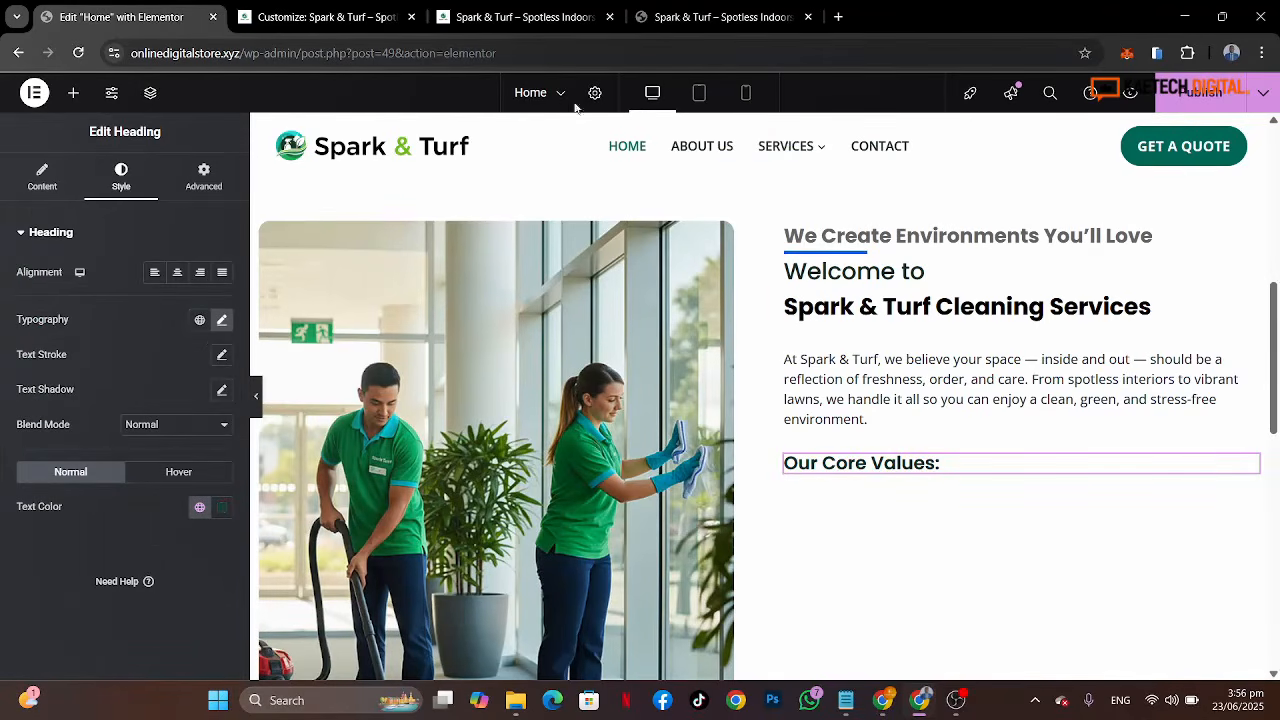
left_click(665, 14)
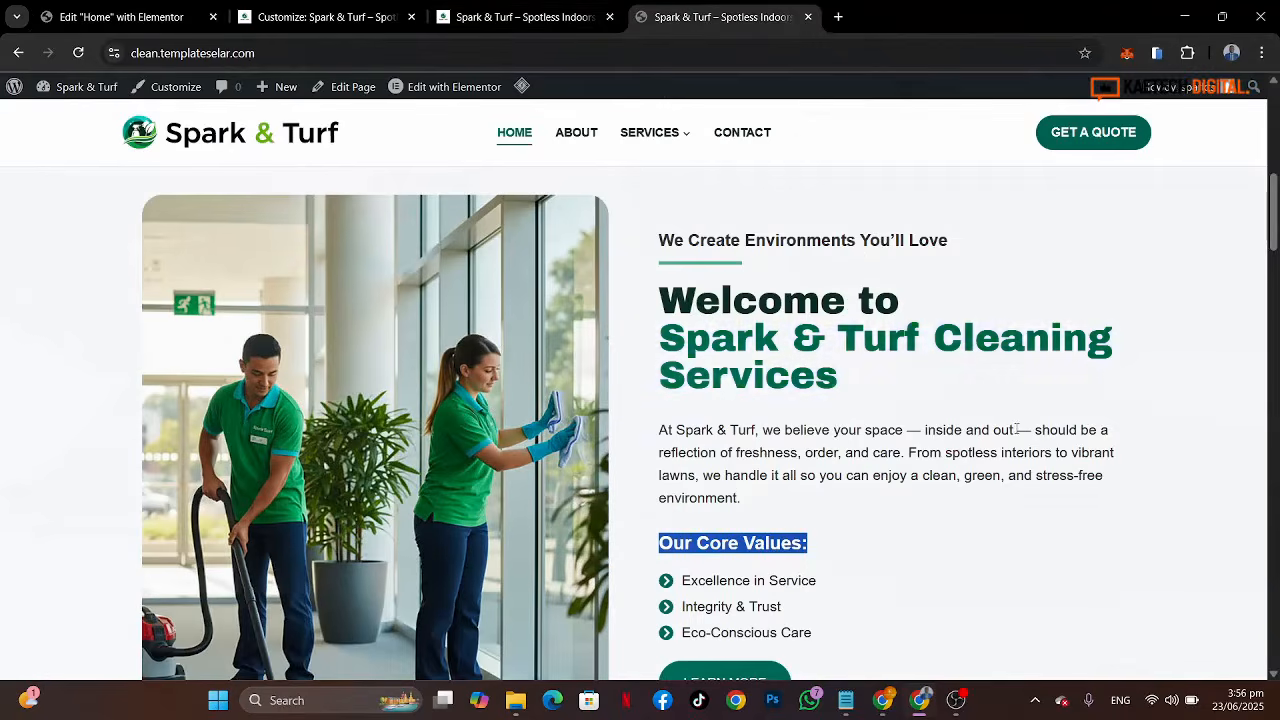
scroll(910, 492, "down", 3)
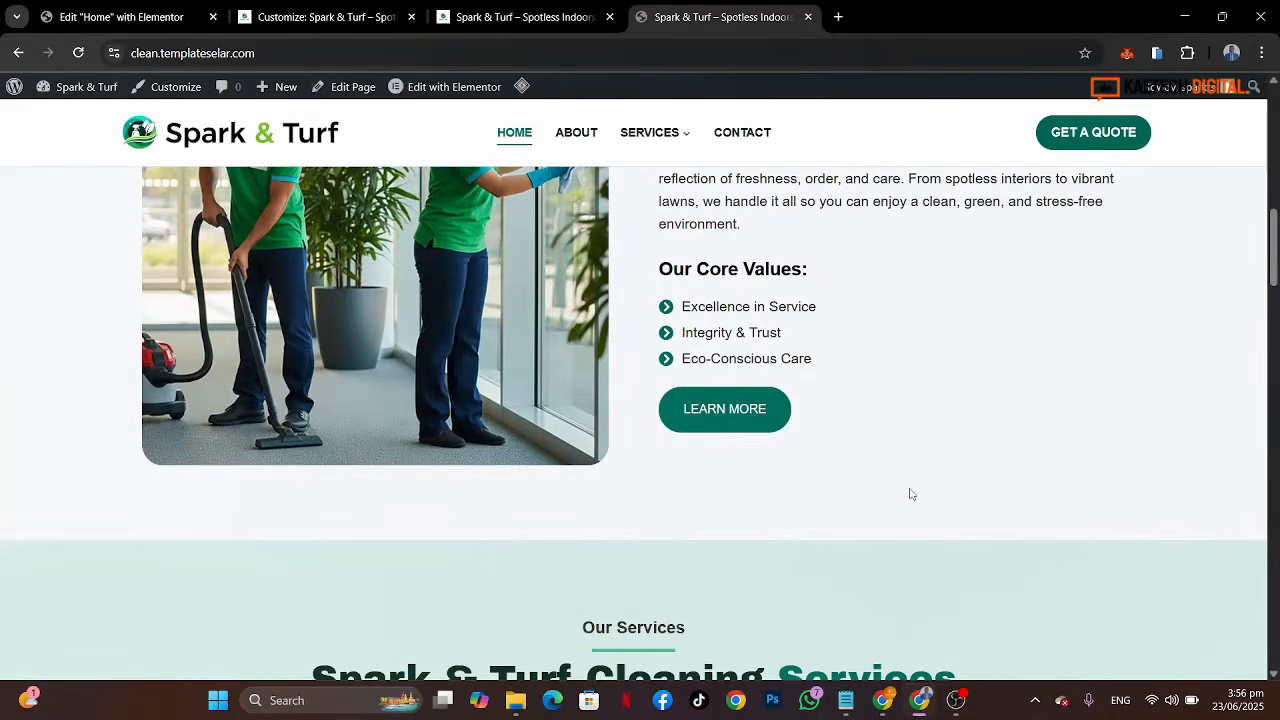
left_click(137, 17)
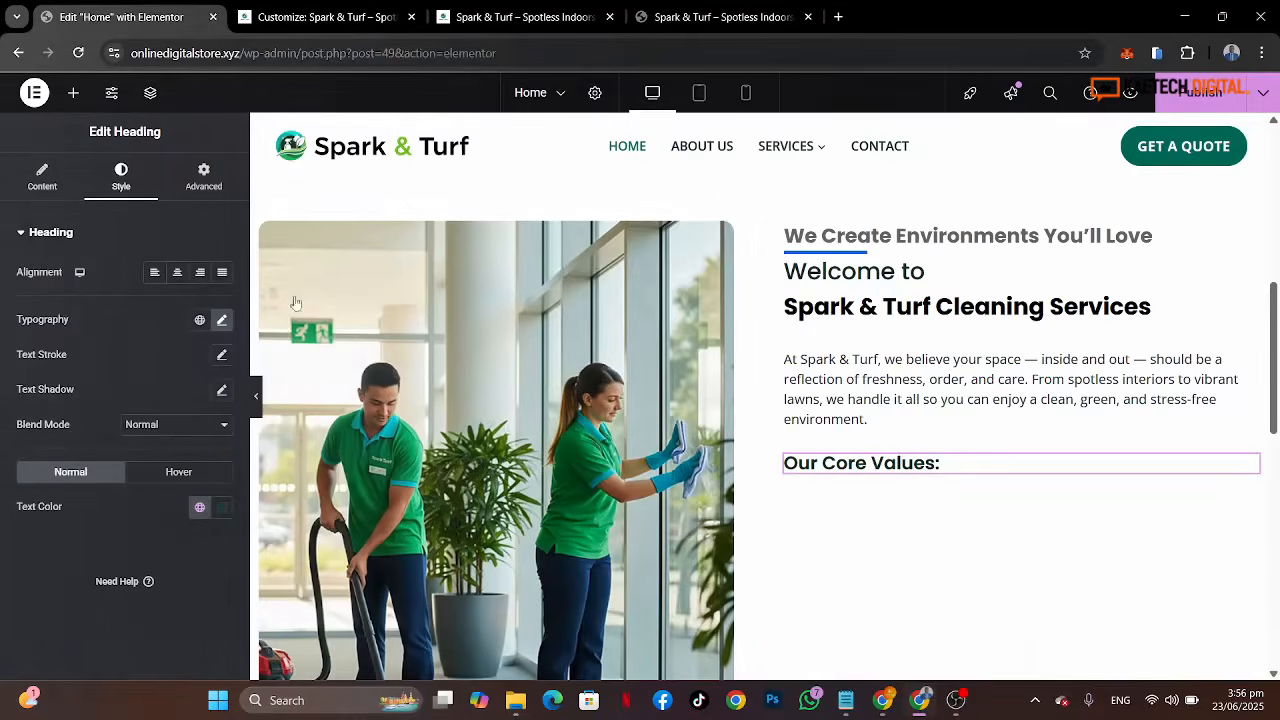
left_click(201, 511)
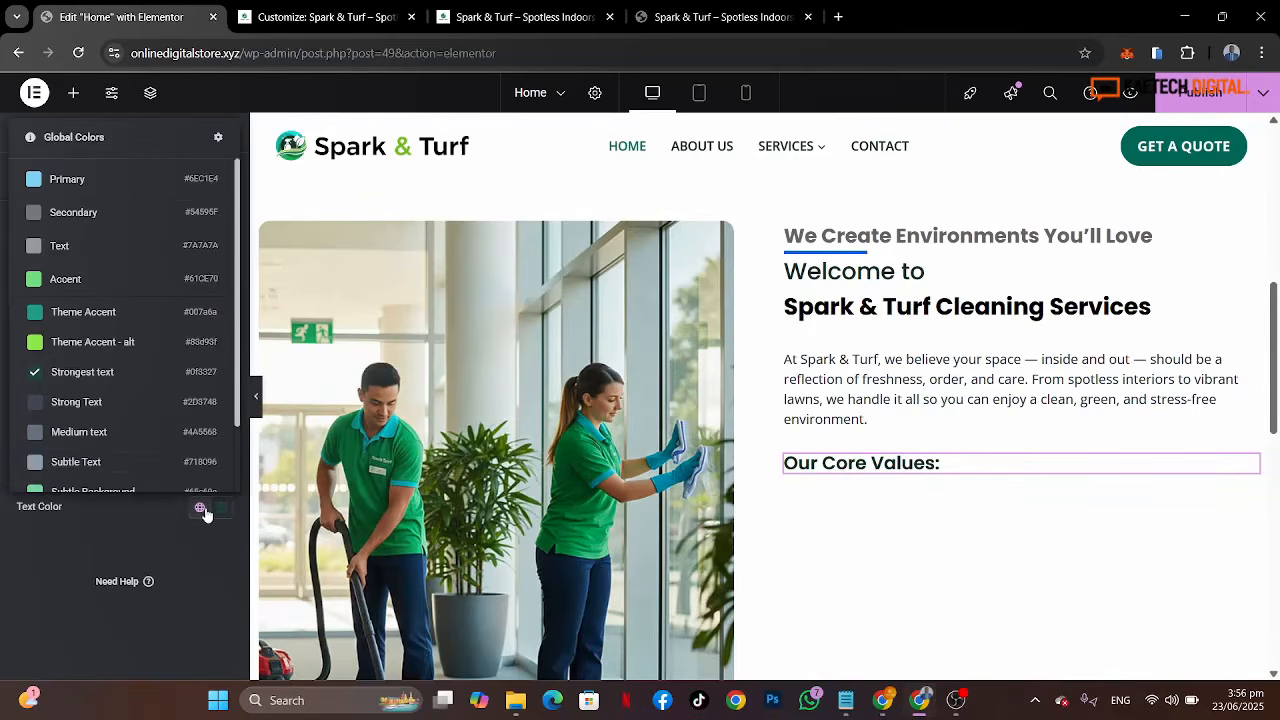
left_click(146, 402)
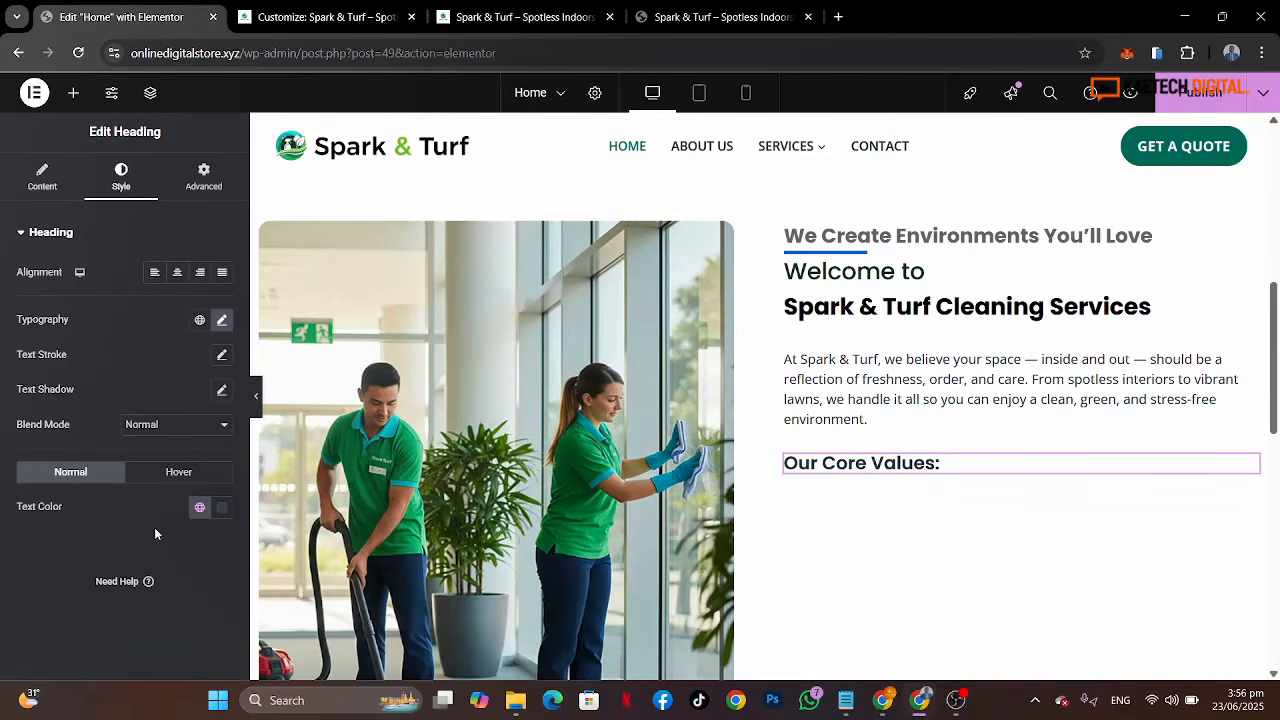
left_click(221, 507)
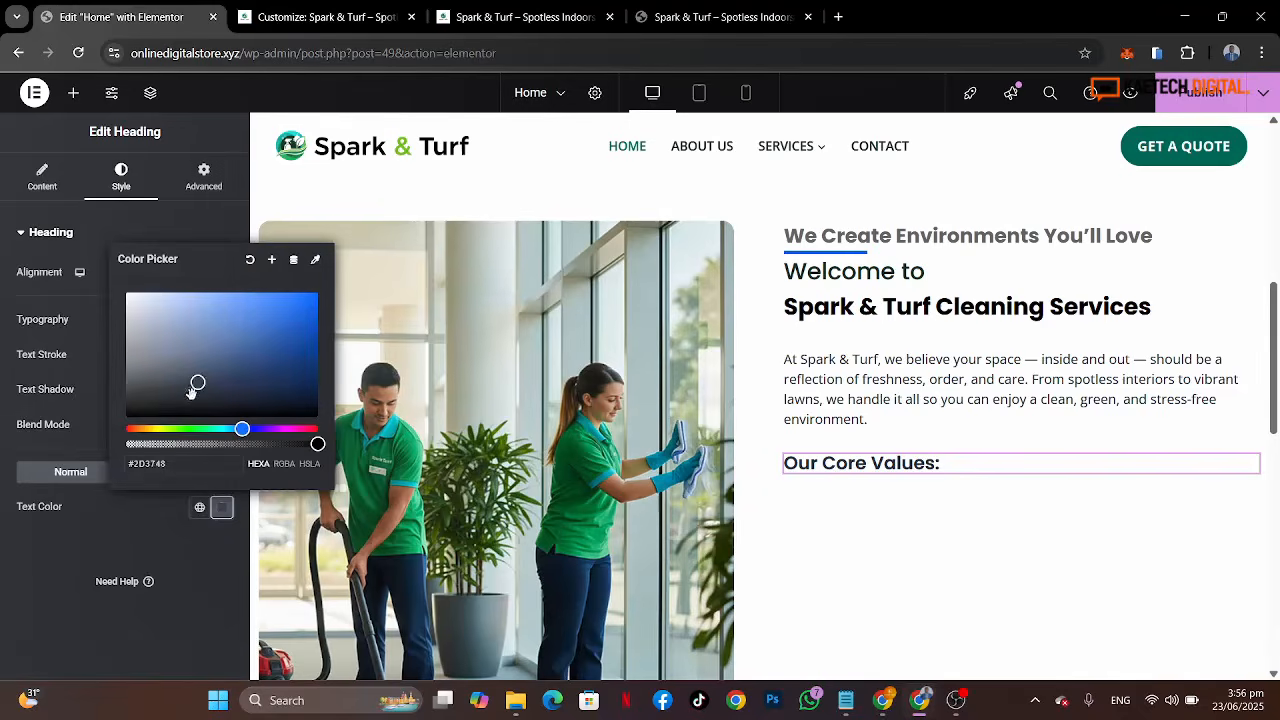
left_click_drag(195, 386, 120, 412)
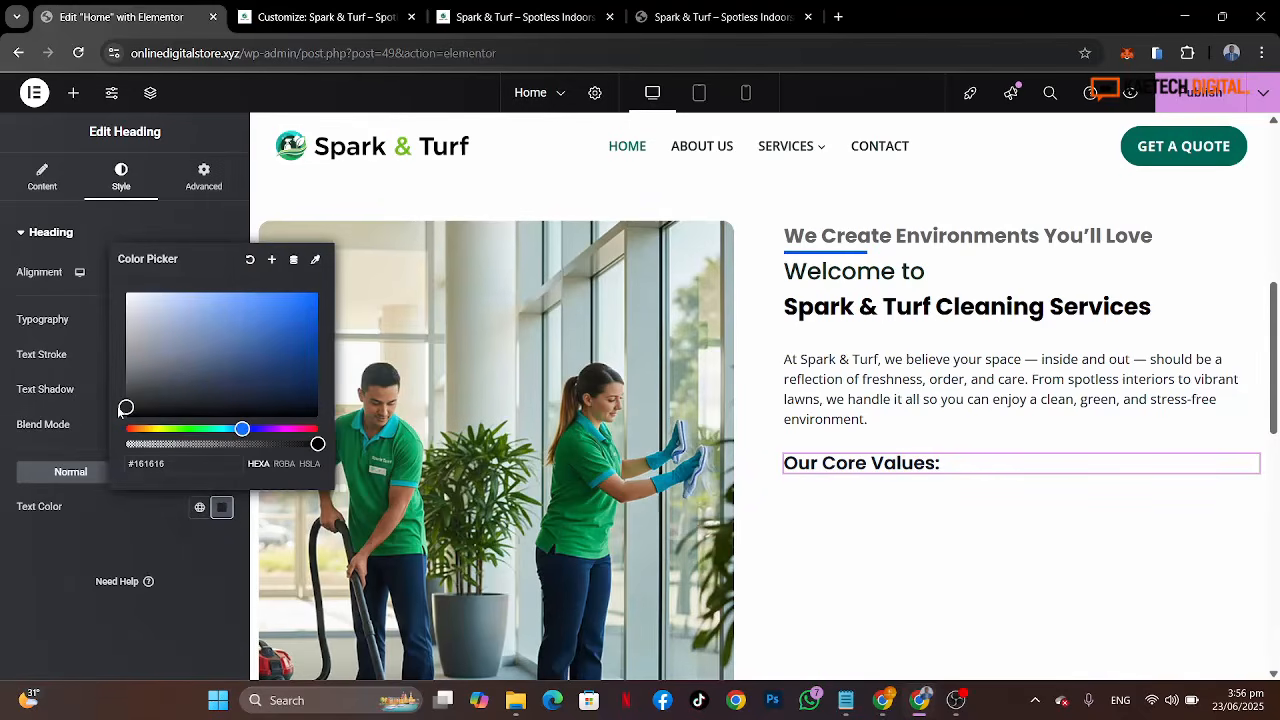
left_click(131, 530)
Step: Set the welcome heading's title color to the global Strongest text color
left_click(740, 16)
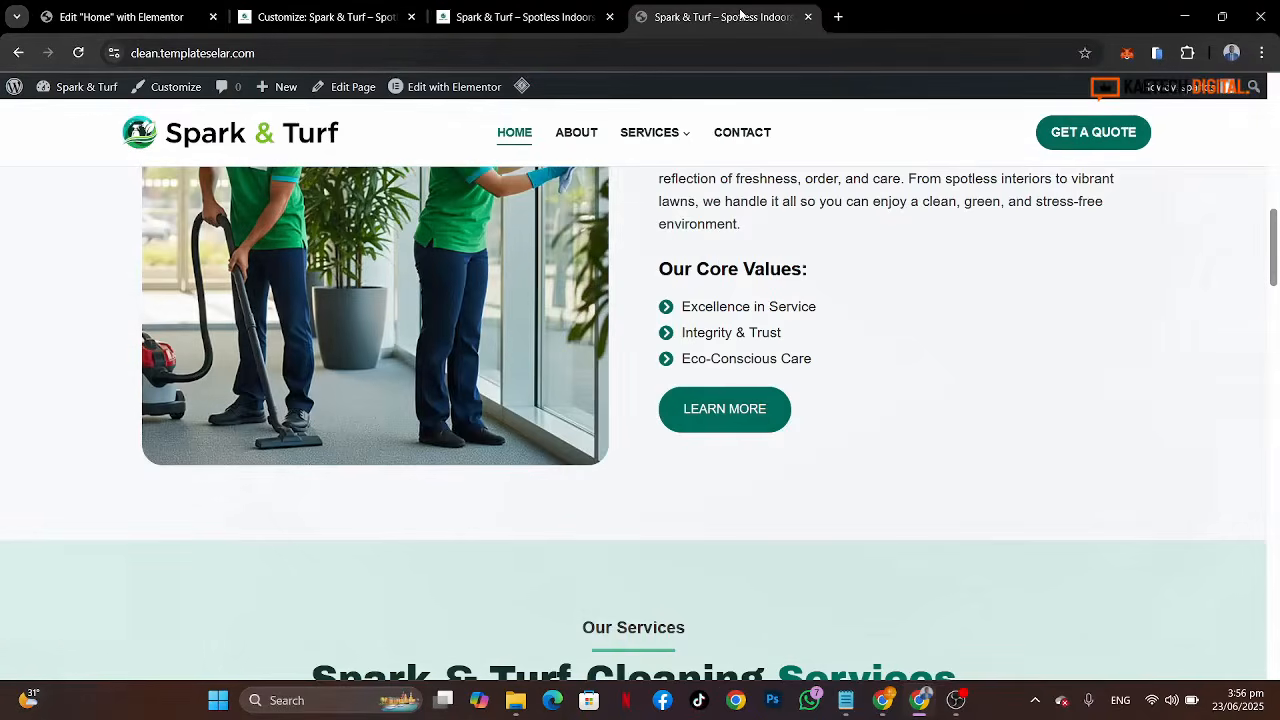
left_click(150, 20)
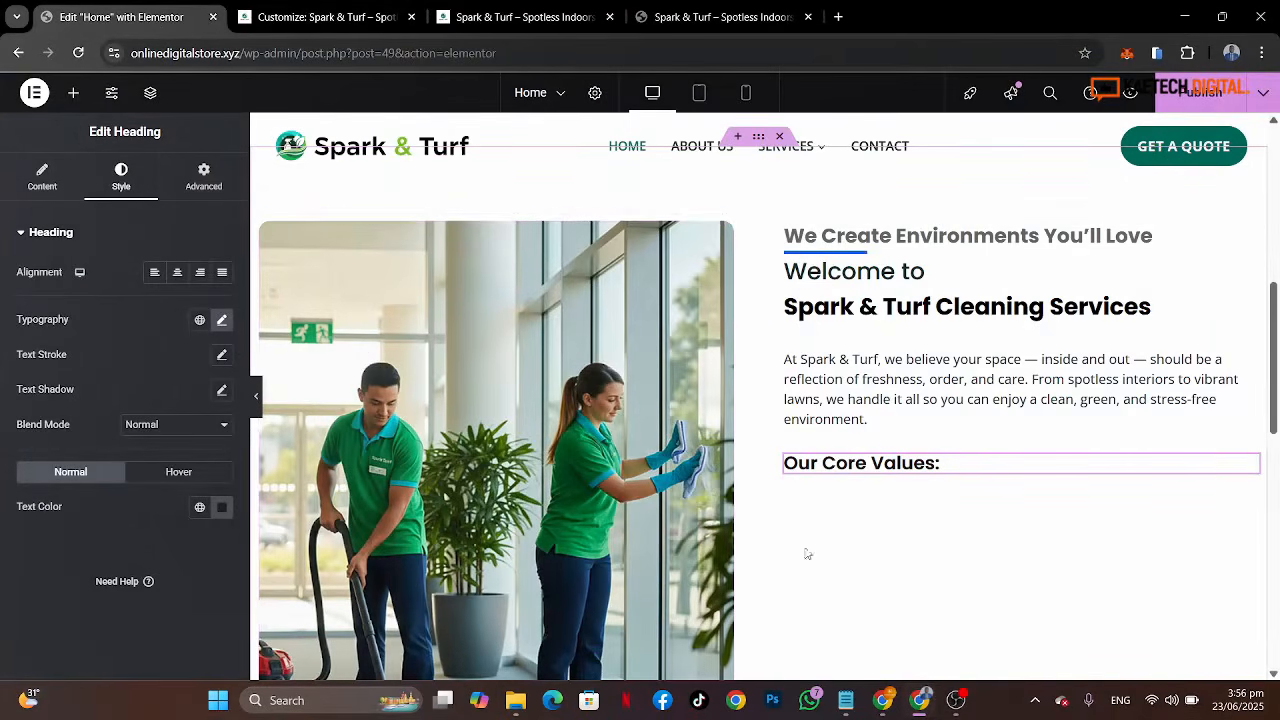
left_click(905, 393)
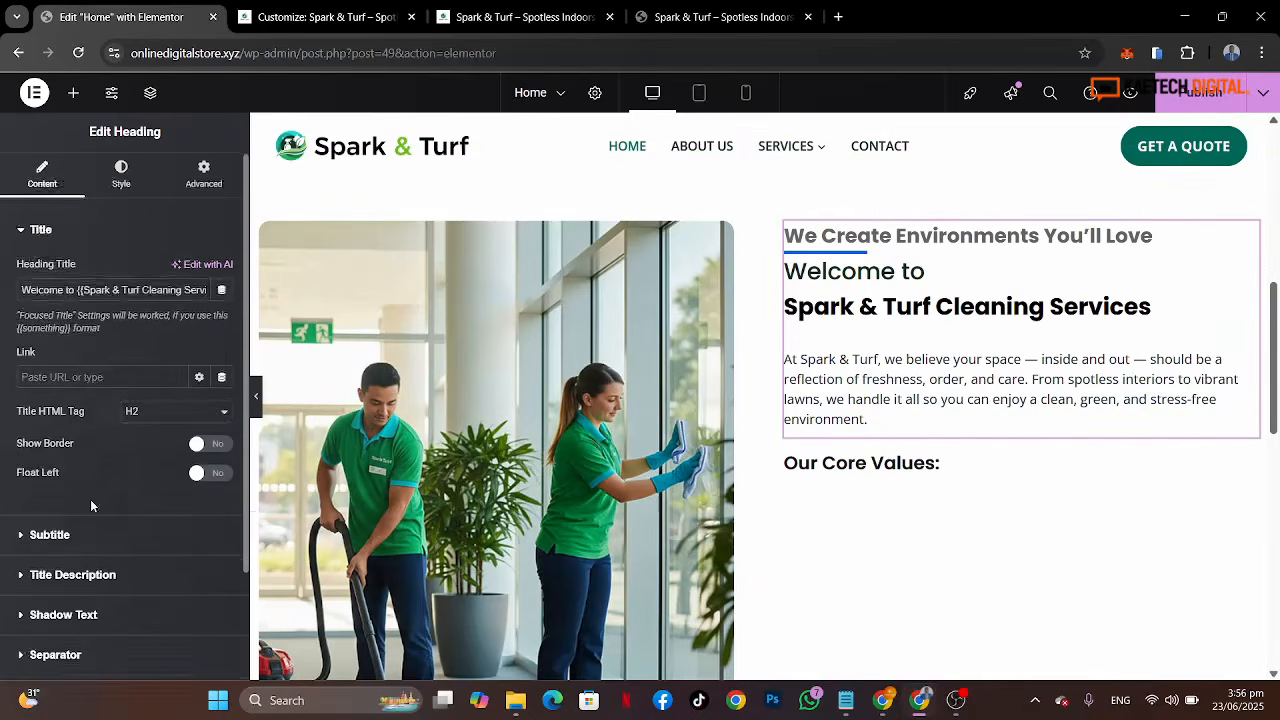
scroll(90, 499, "down", 2)
scroll(90, 499, "up", 2)
left_click(122, 177)
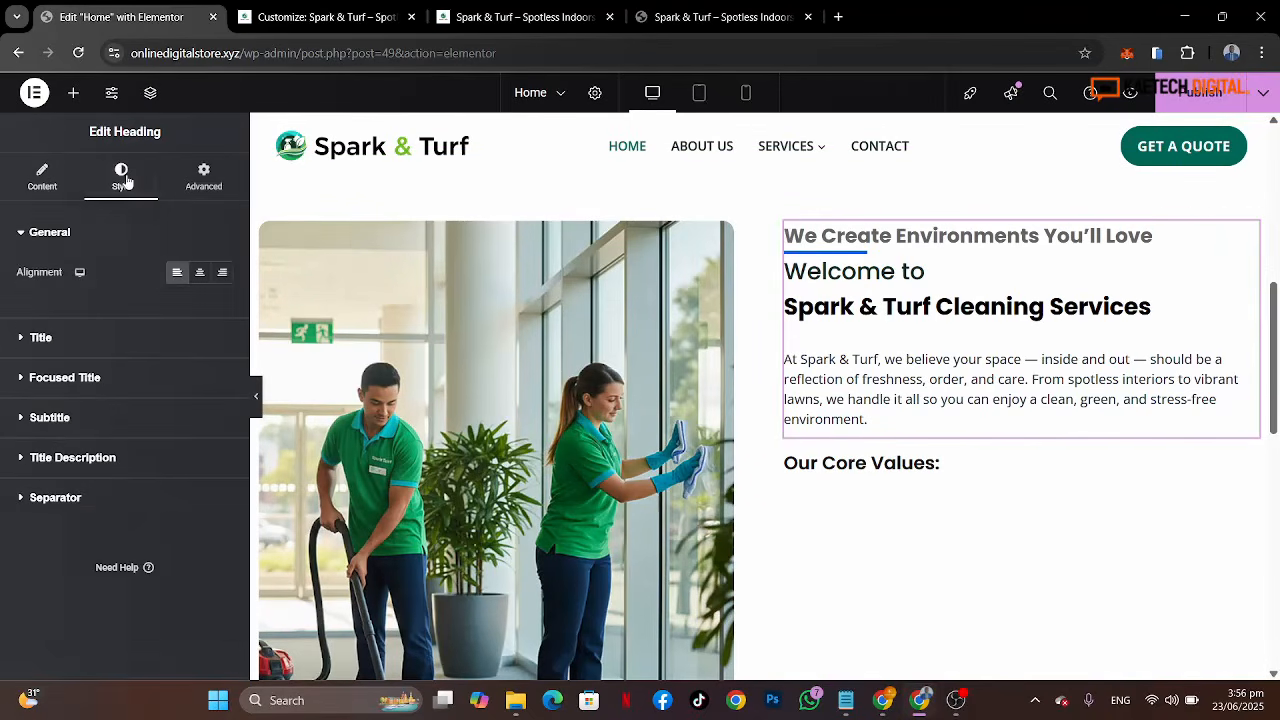
left_click(99, 351)
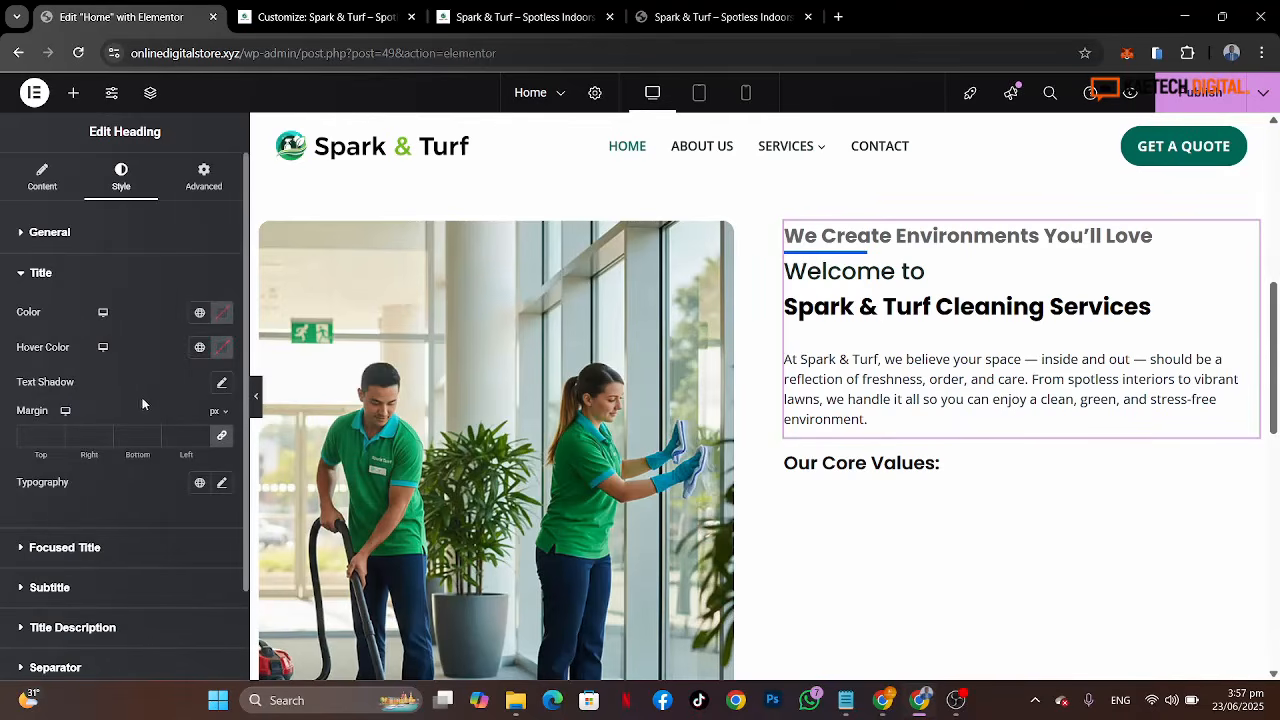
left_click(201, 314)
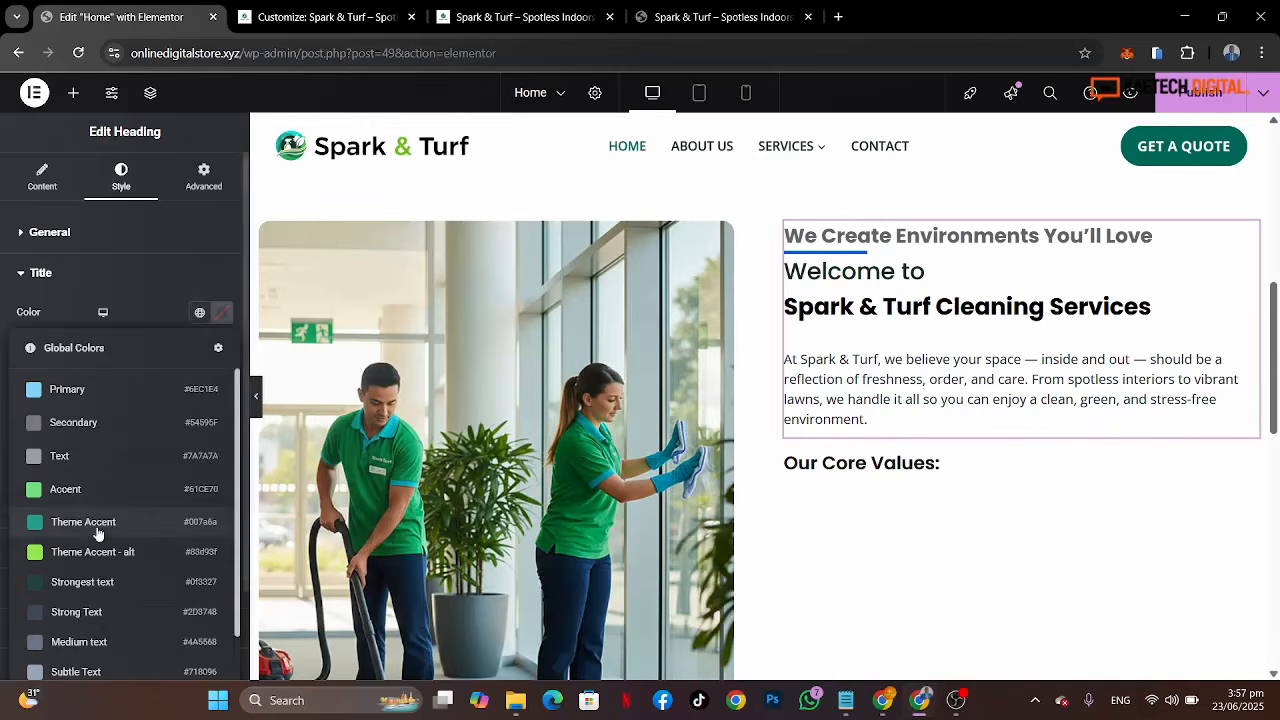
left_click(84, 582)
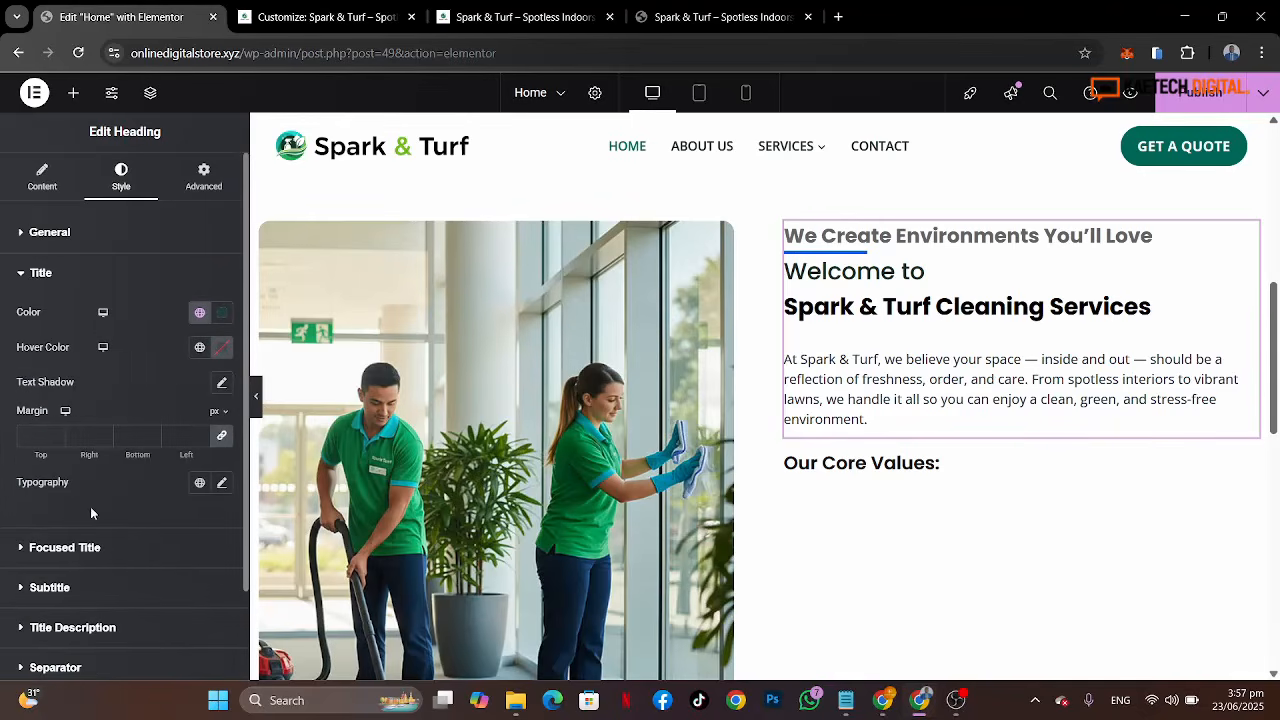
Step: Set the welcome title's typography to Poppins, 35 px, weight 600 (Semi Bold)
left_click(222, 485)
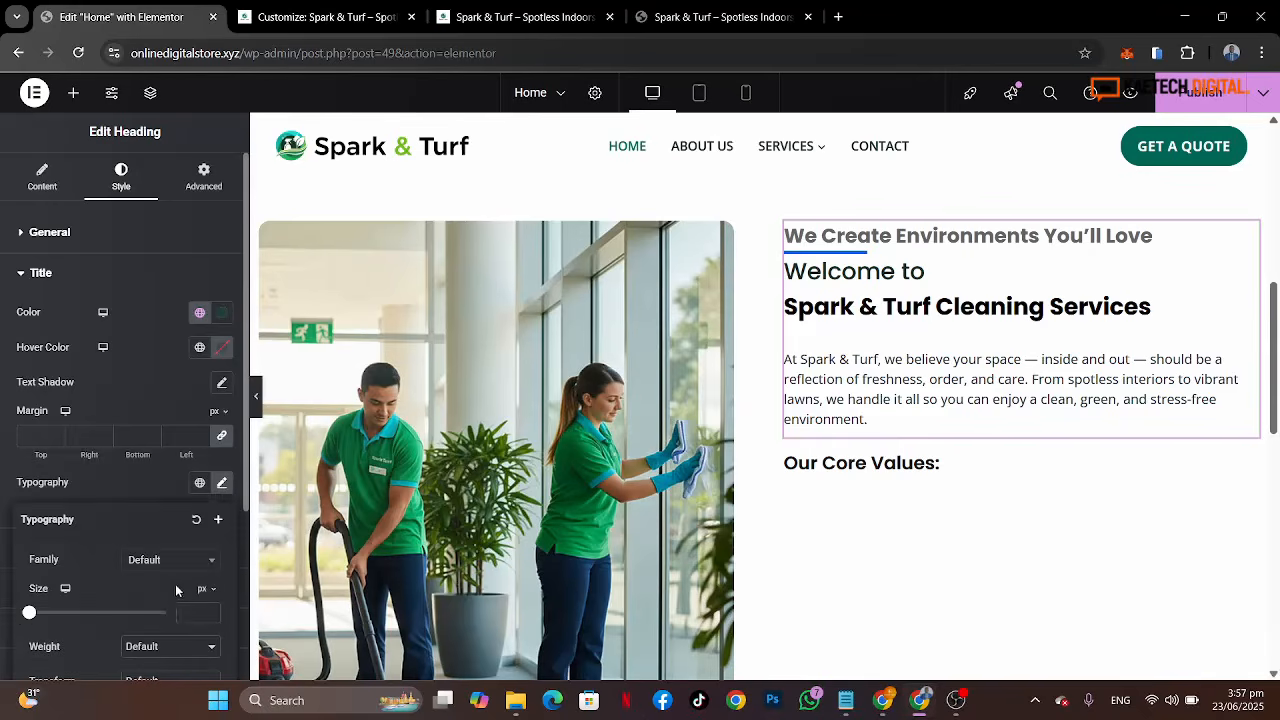
scroll(175, 585, "down", 2)
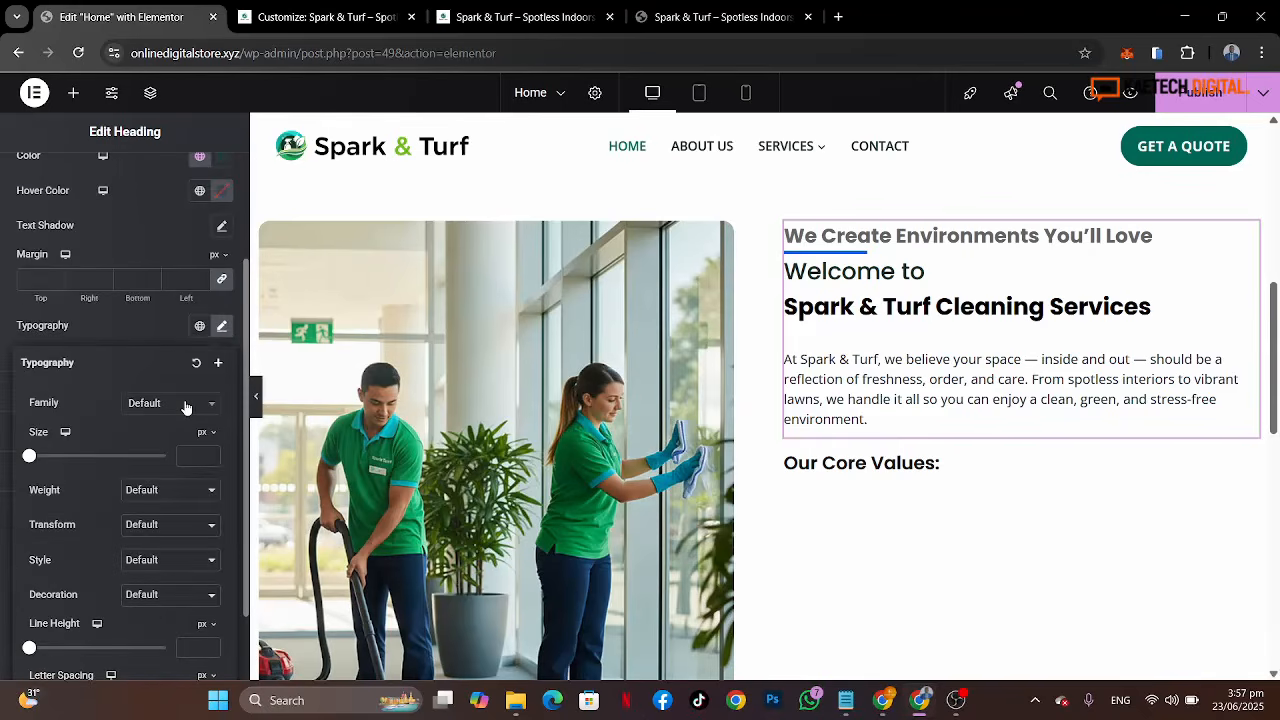
left_click(180, 406)
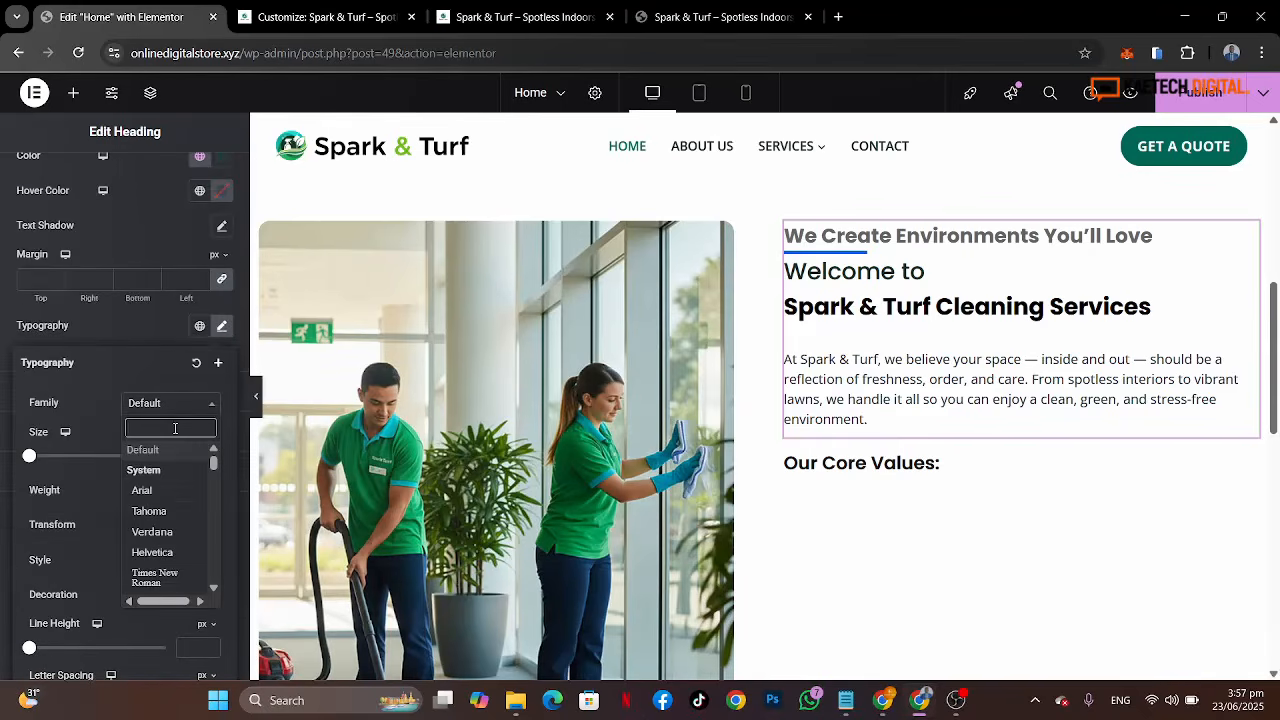
type("popp")
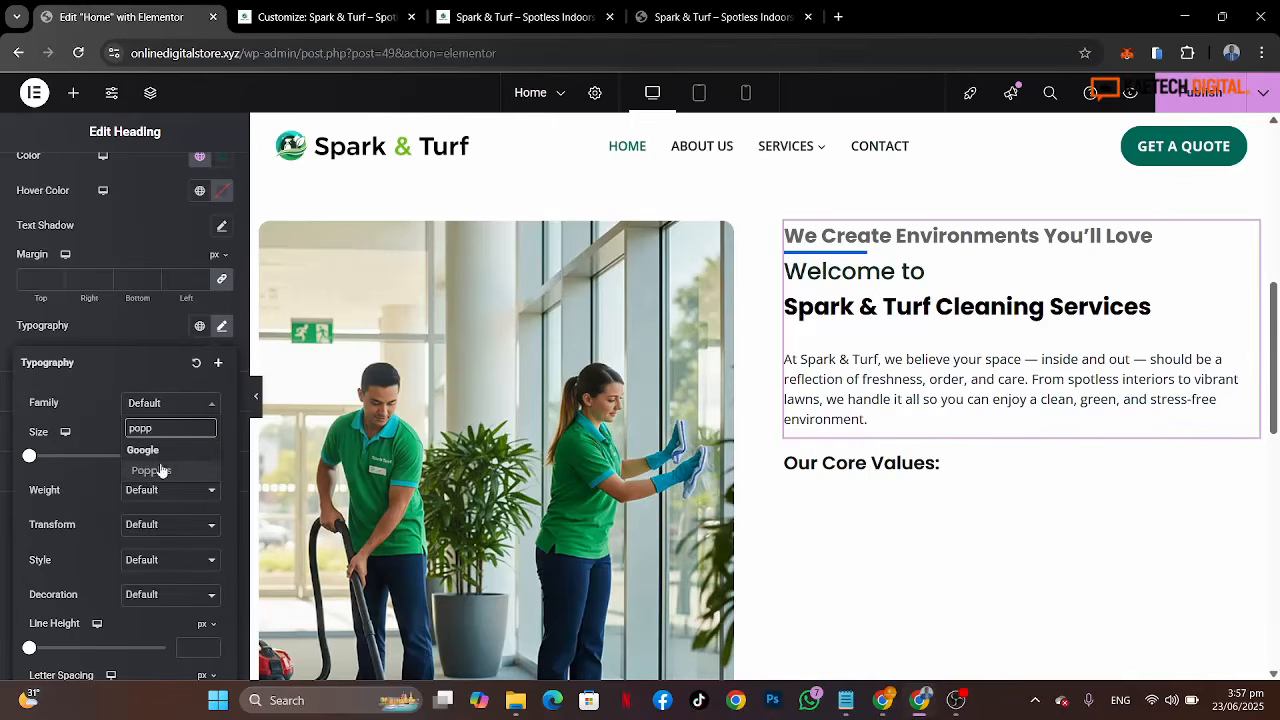
left_click(150, 470)
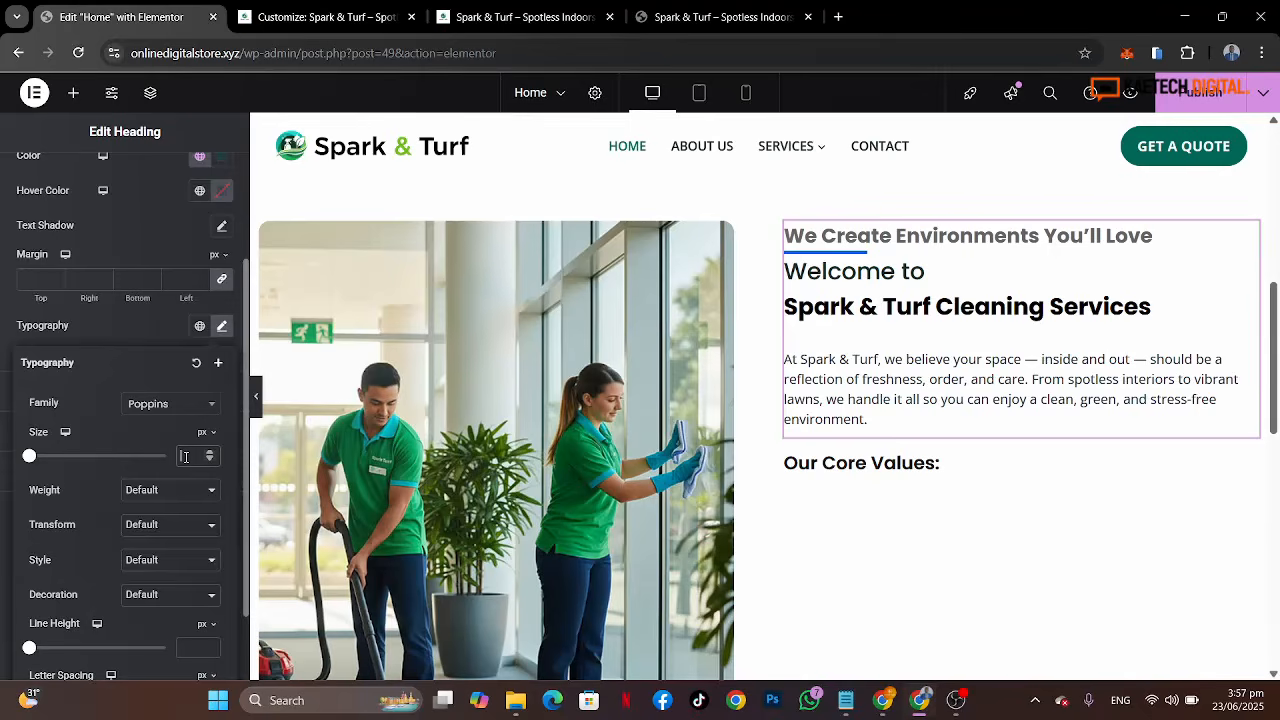
type("35")
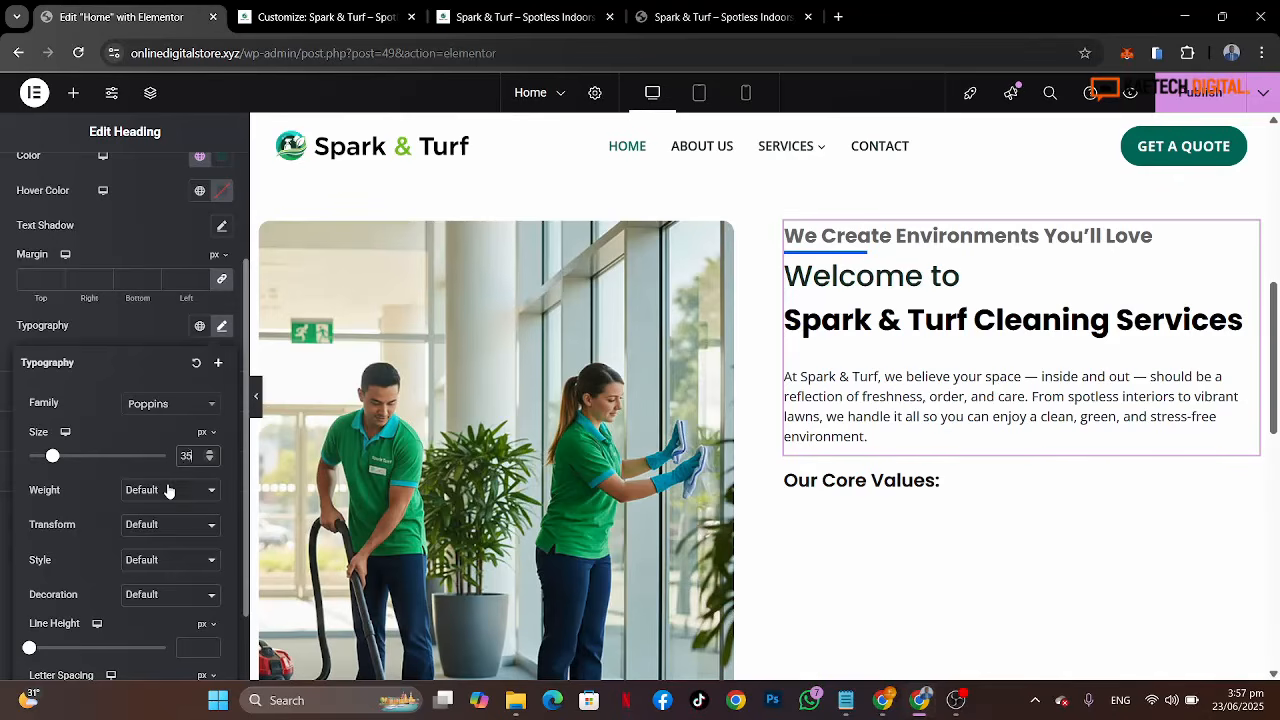
left_click(166, 489)
left_click(157, 350)
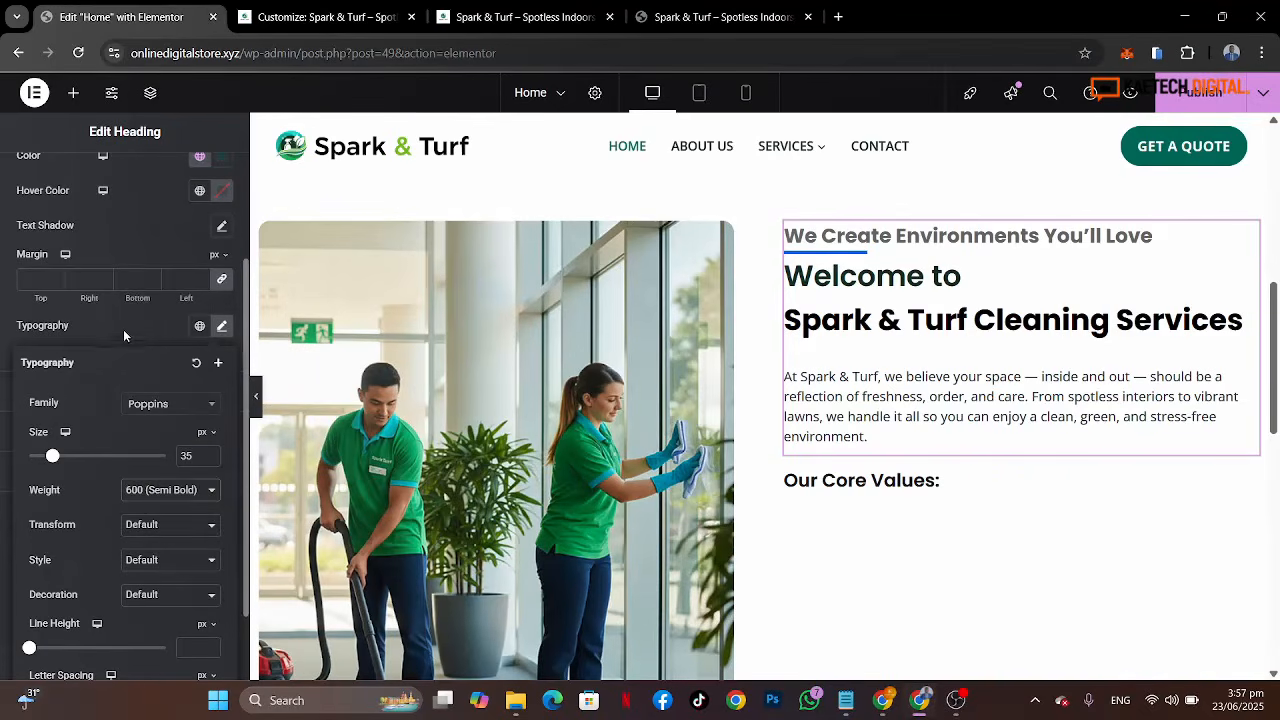
left_click(121, 334)
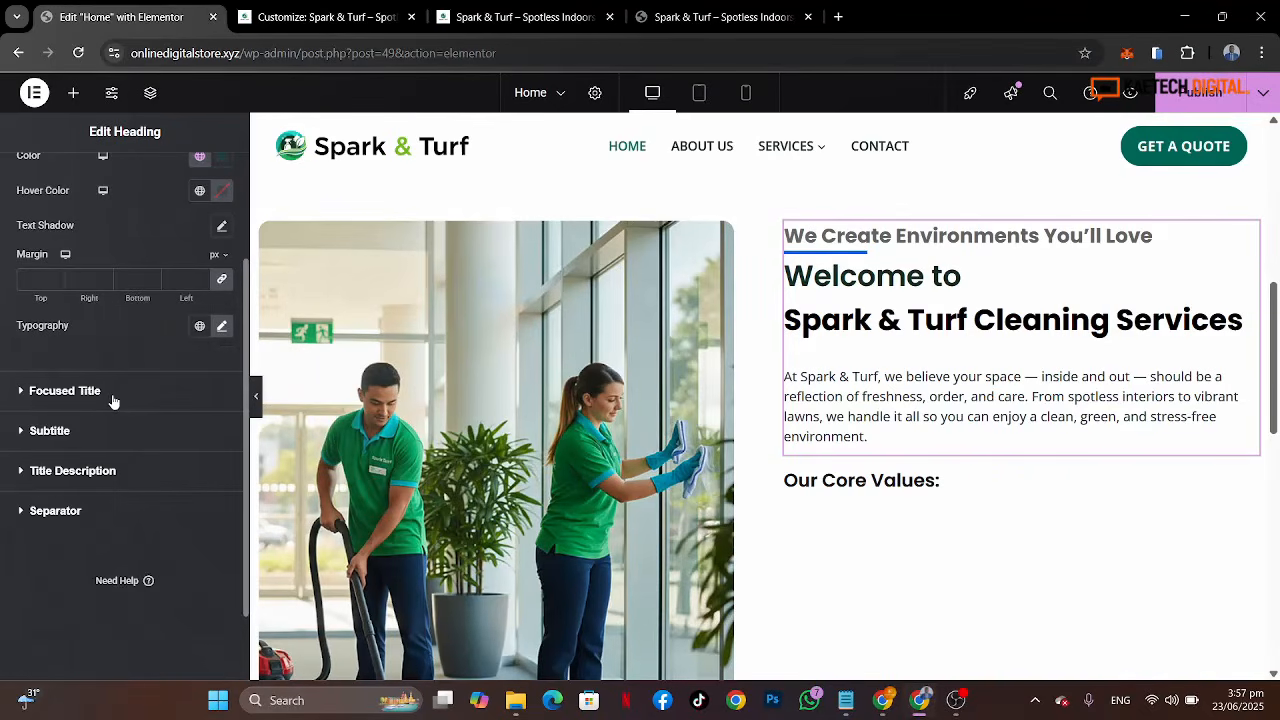
Step: Set the focused title's color to the global Theme Accent color, checking the reference heading first
left_click(77, 395)
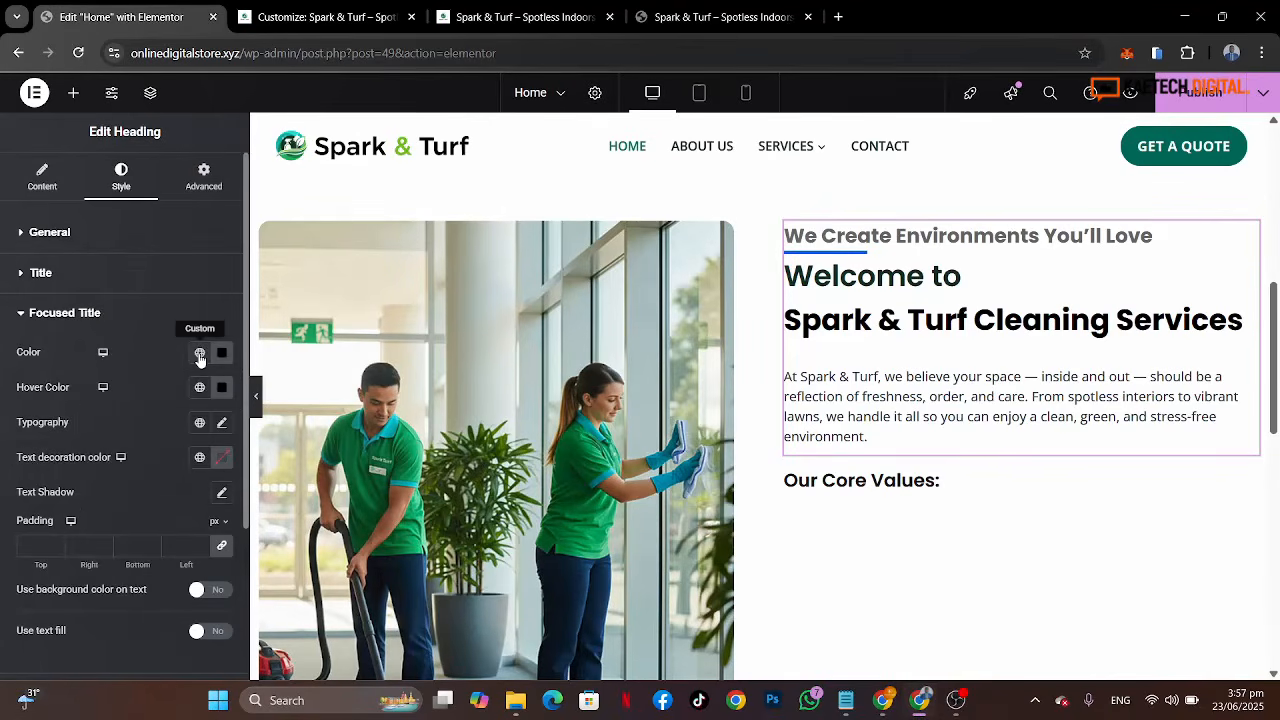
left_click(678, 16)
scroll(837, 326, "up", 3)
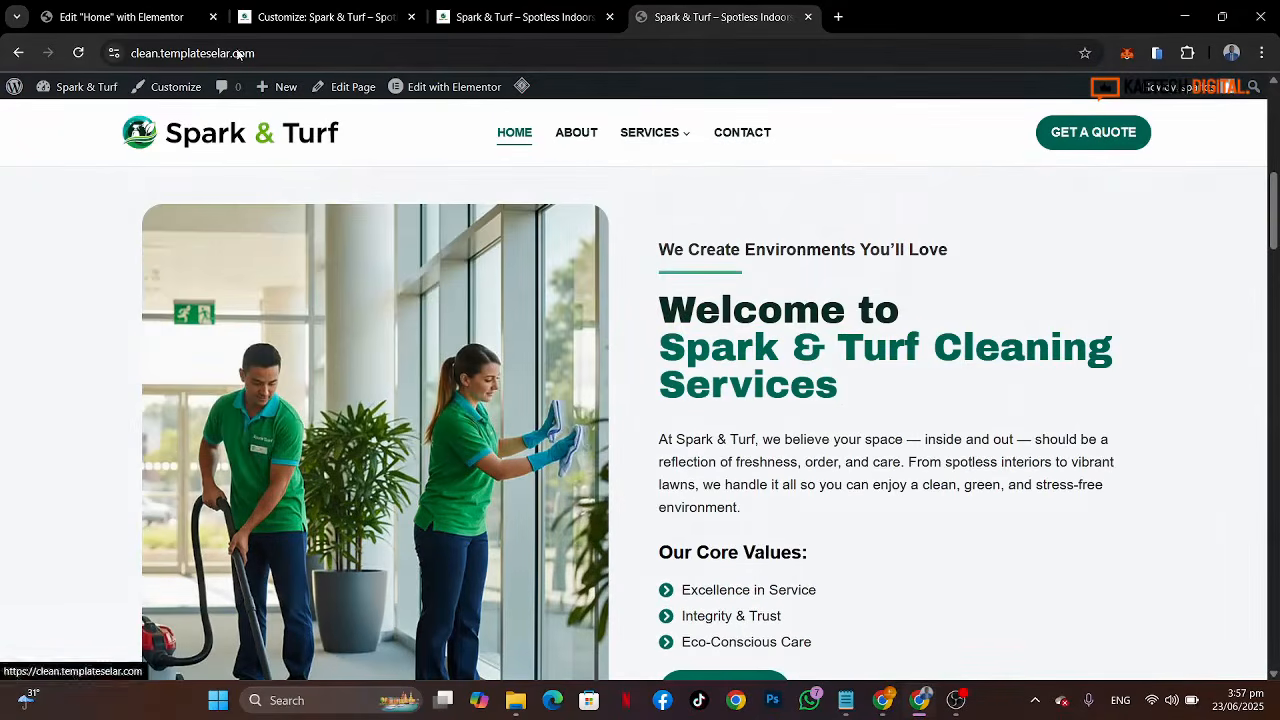
left_click(84, 6)
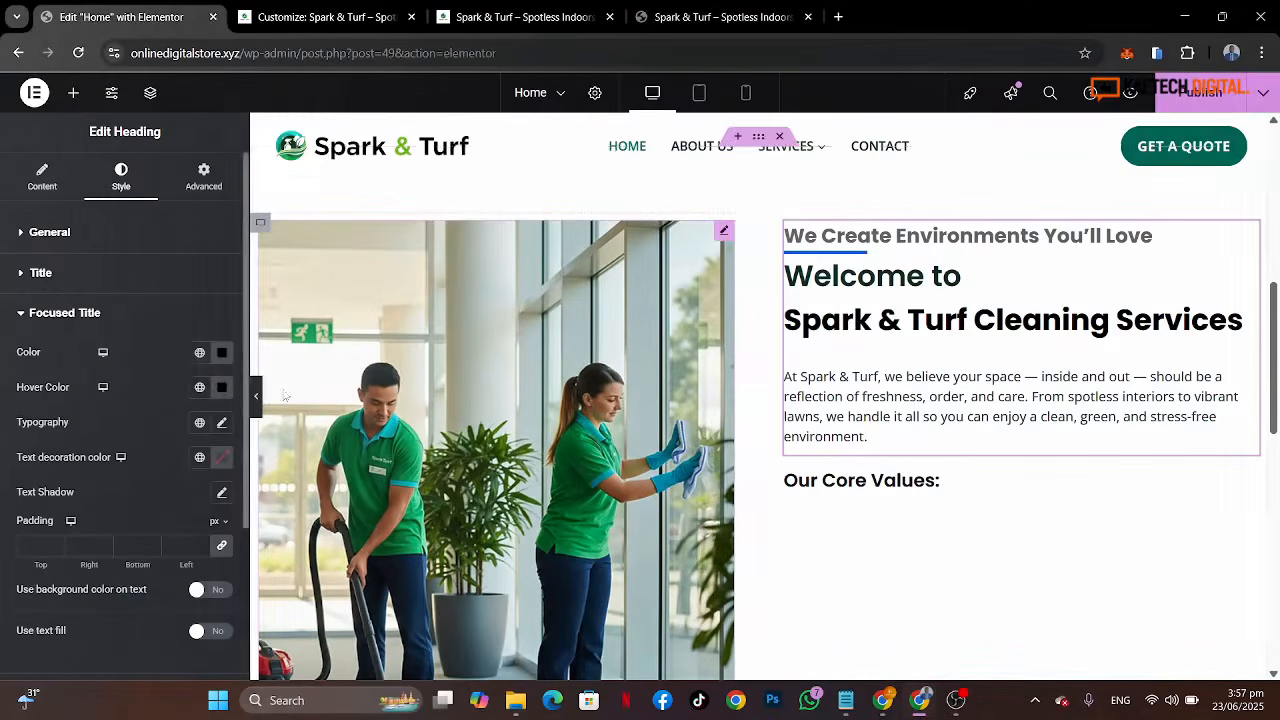
left_click(200, 355)
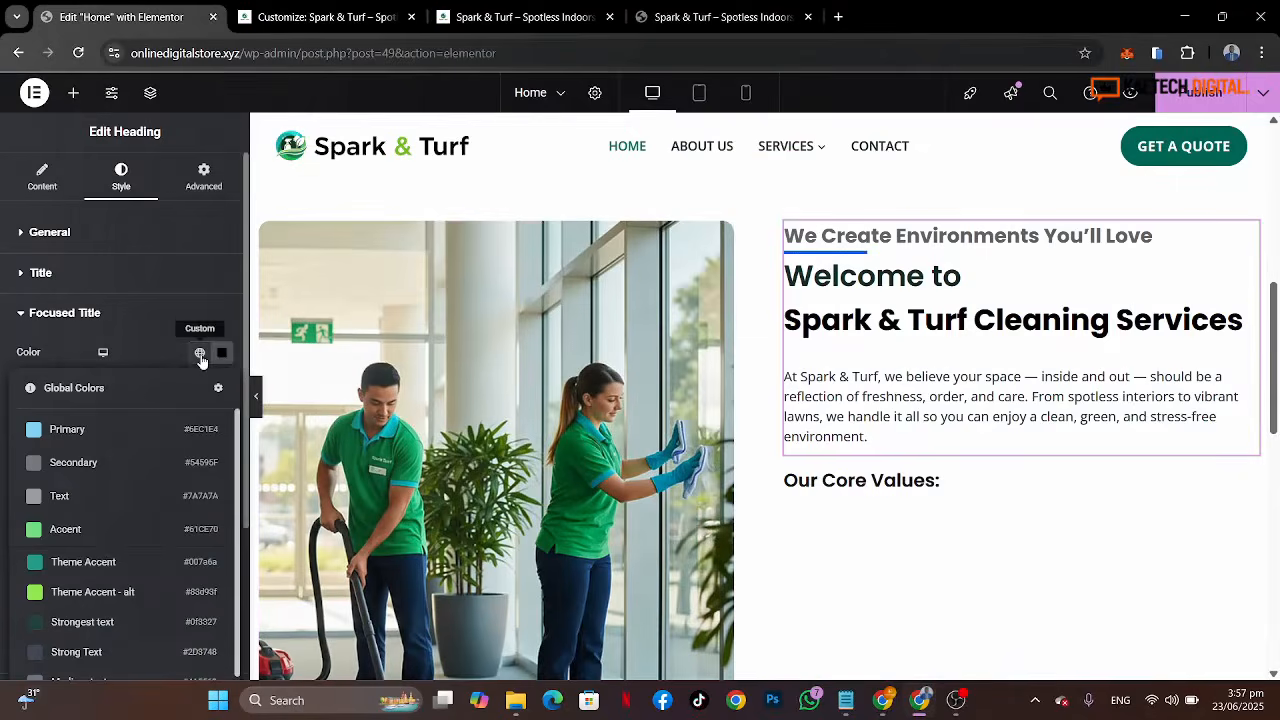
left_click(113, 567)
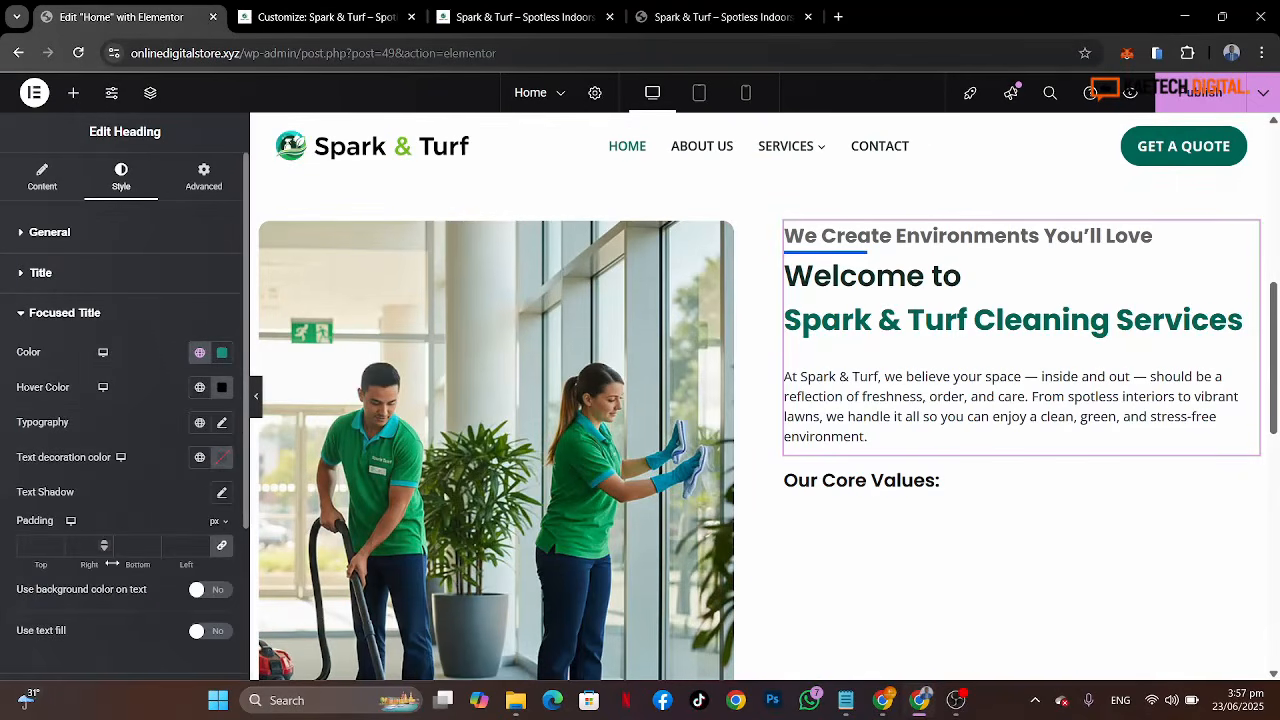
Step: Set the focused title's typography to Poppins at 55 px, comparing against the reference
scroll(163, 462, "down", 1)
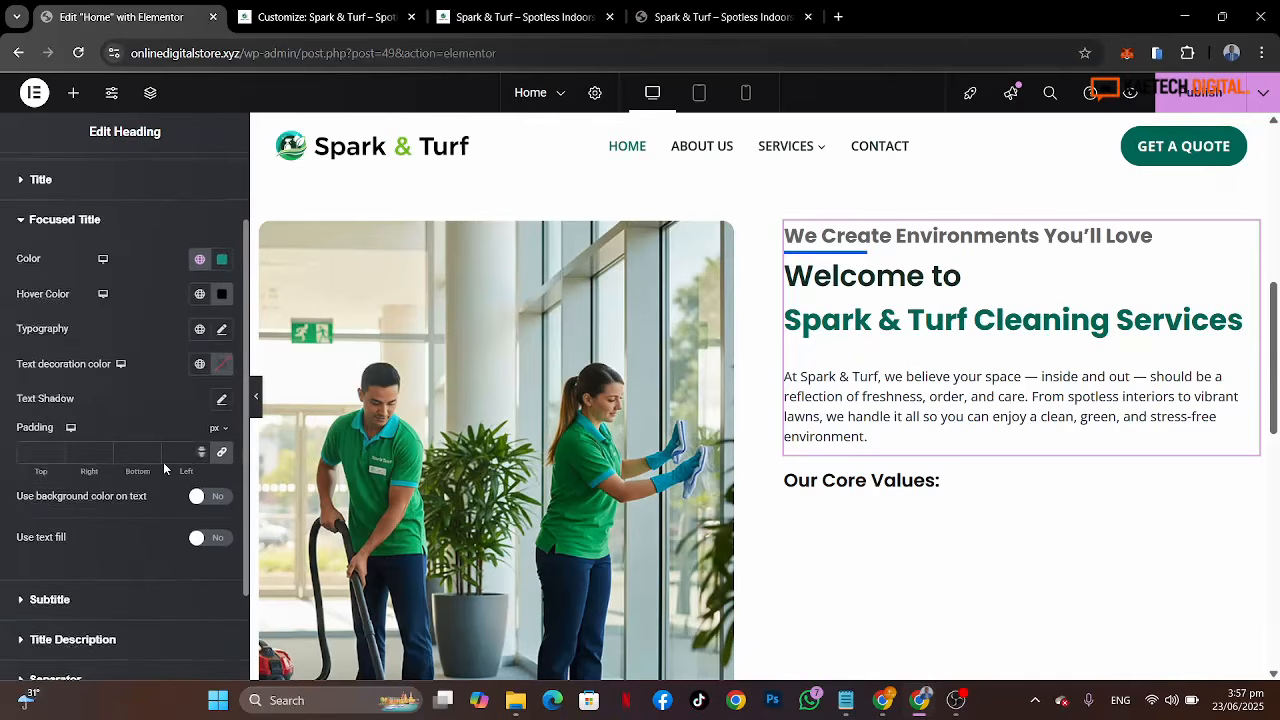
left_click(222, 330)
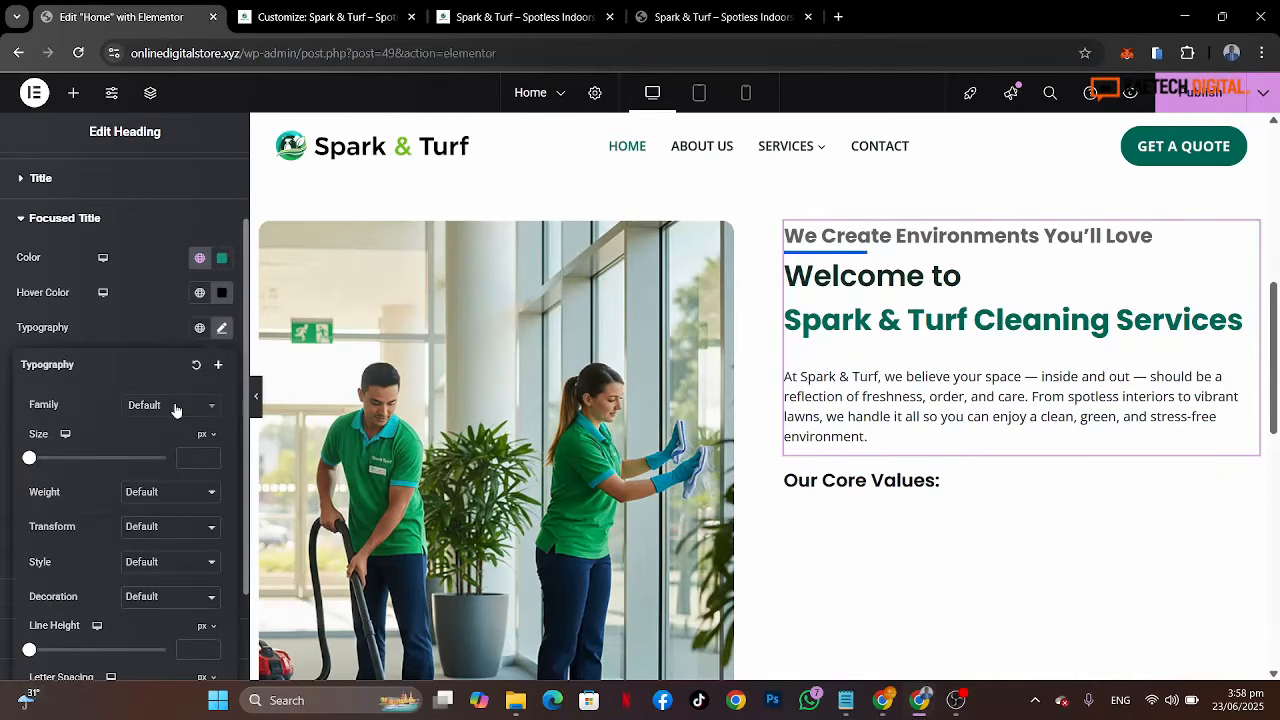
left_click(175, 408)
type("p")
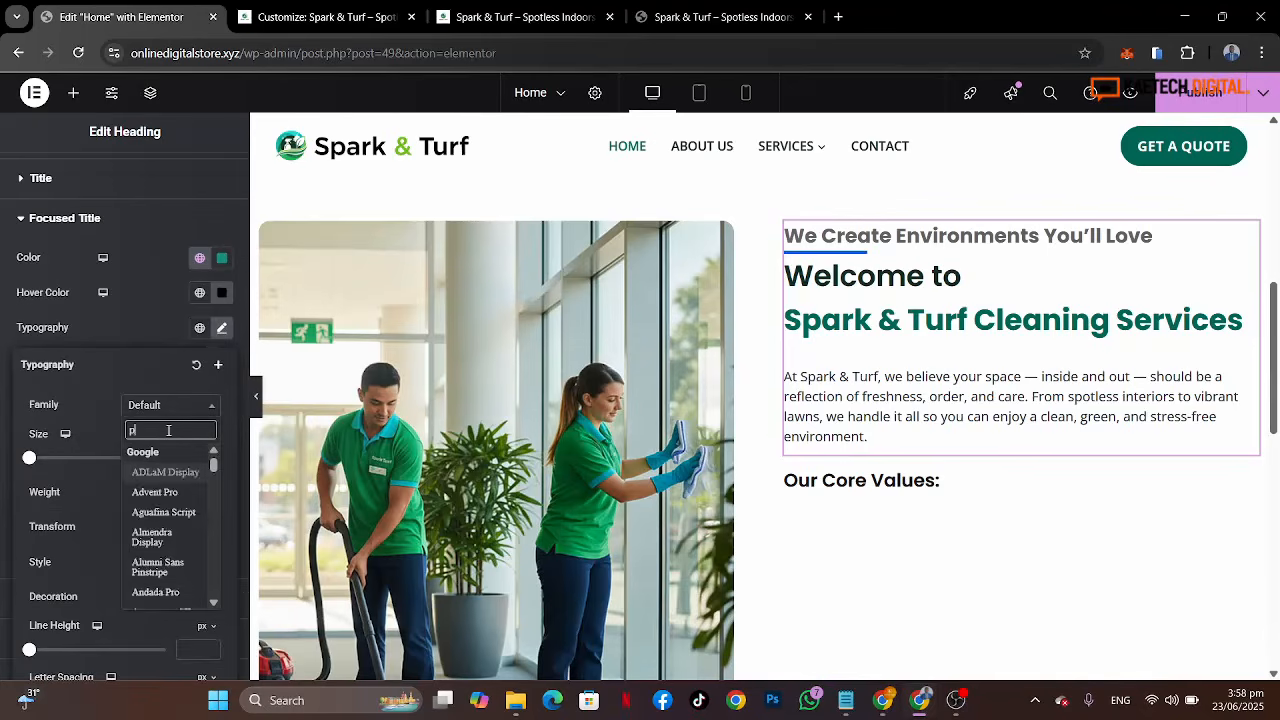
type("opp")
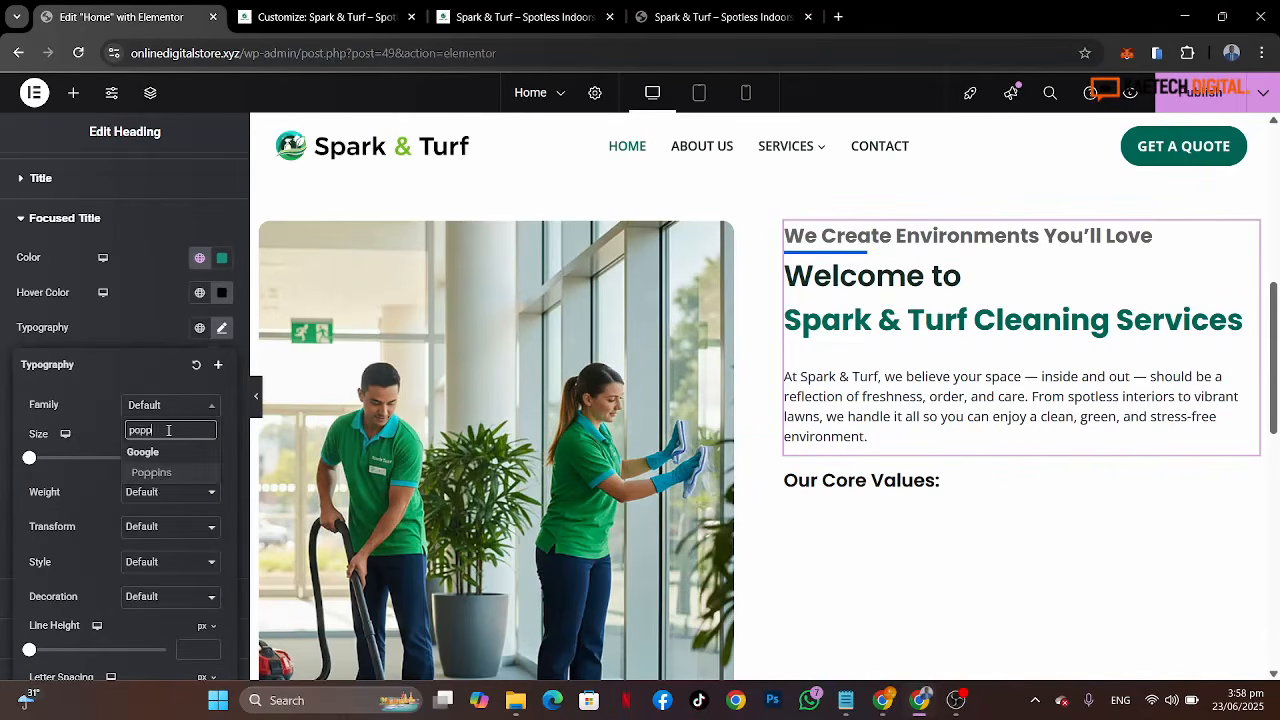
left_click(159, 473)
left_click(200, 460)
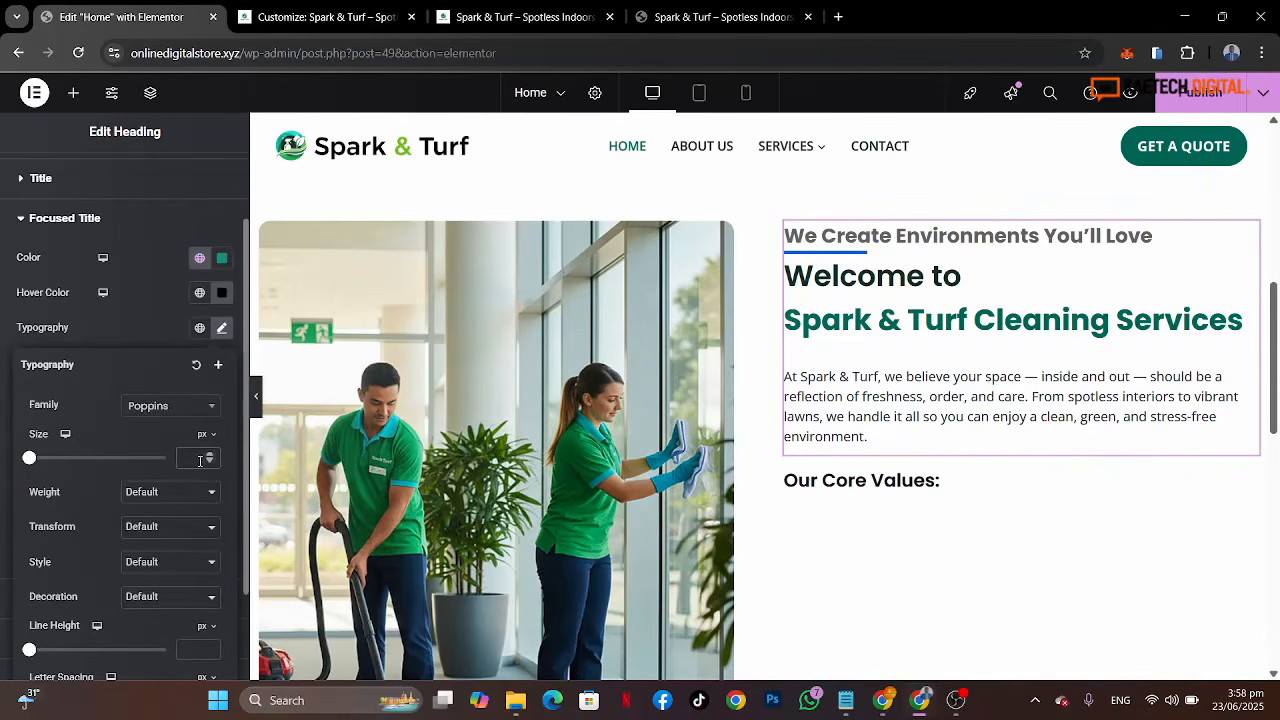
type("55")
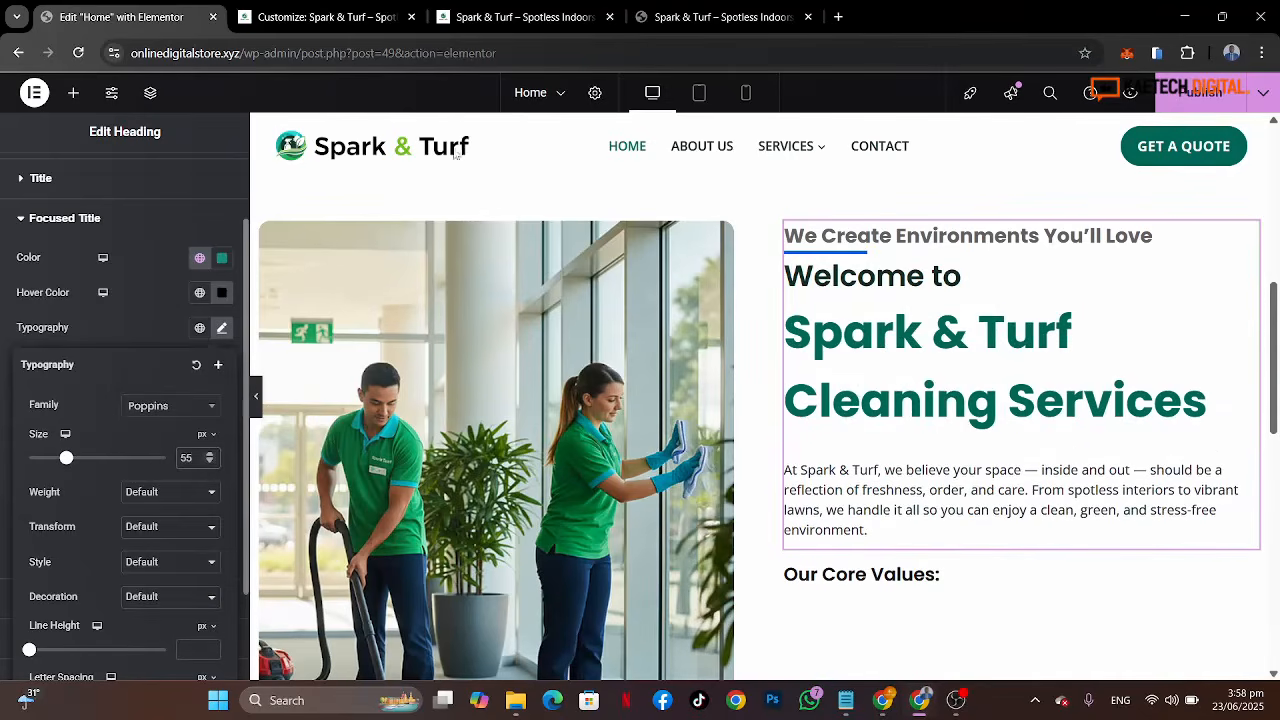
left_click(690, 8)
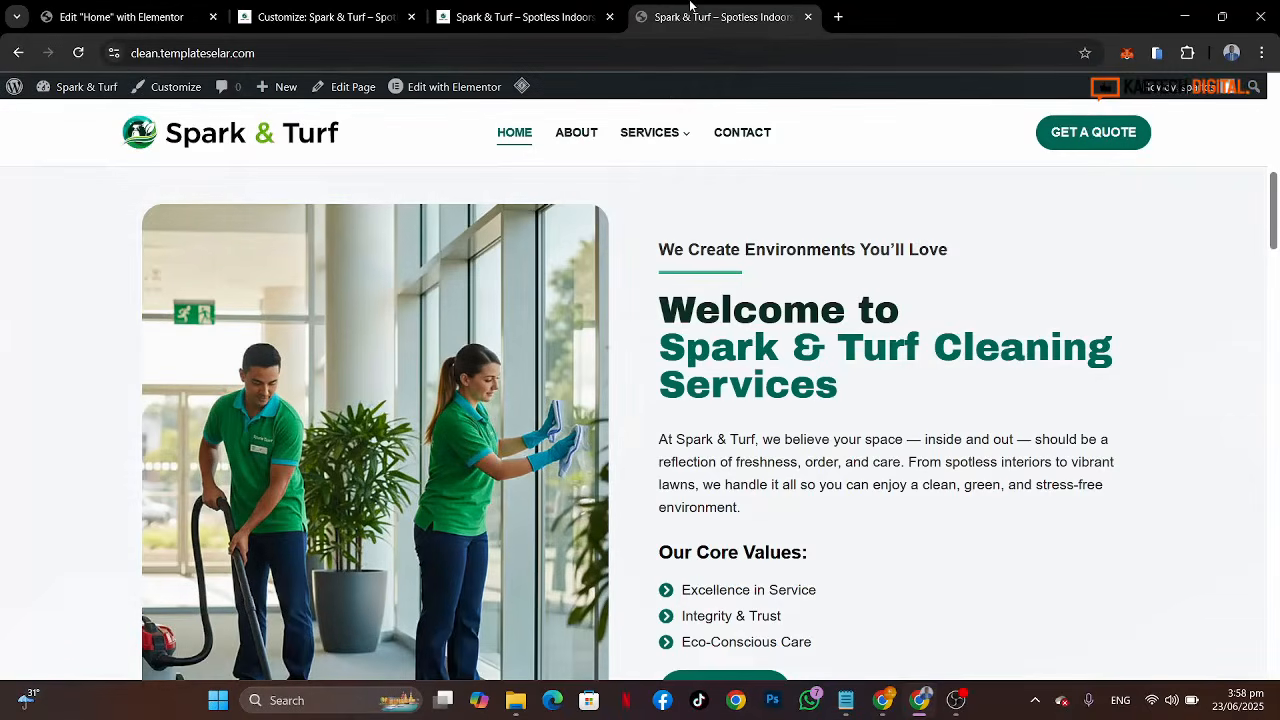
left_click(140, 20)
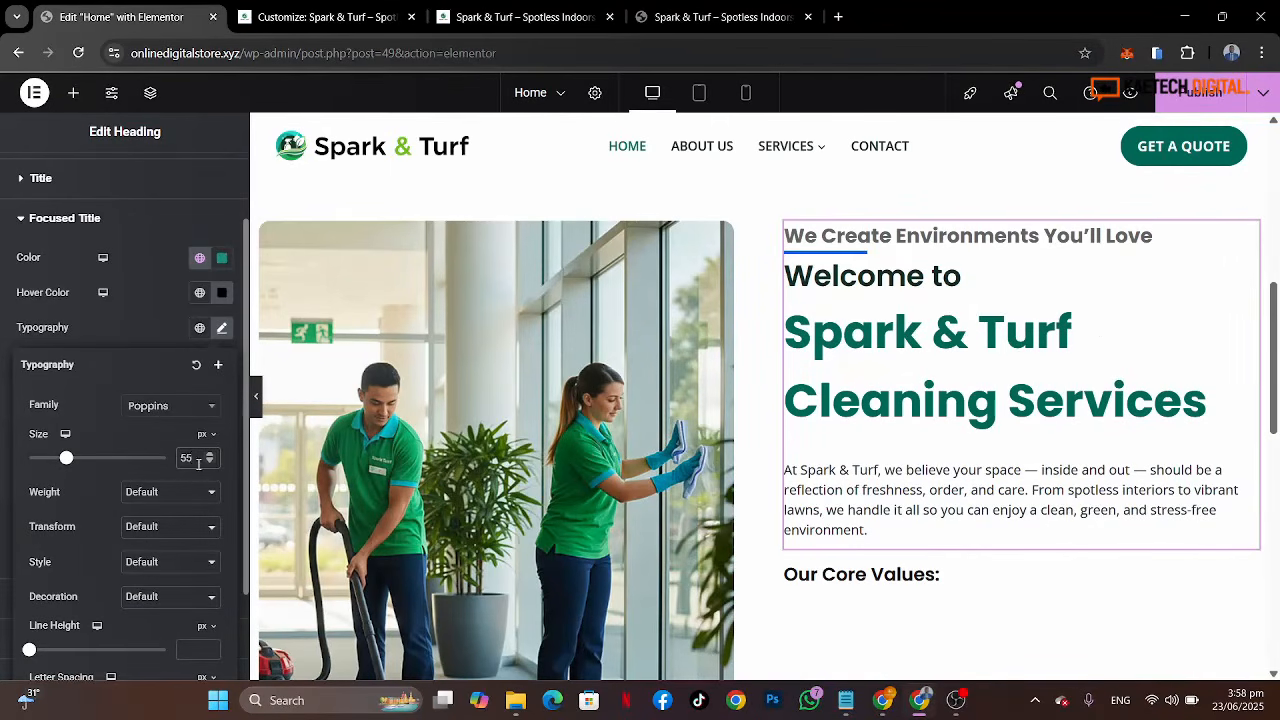
Step: Change the focused title's font weight to 700 (Bold) and its size to 45 px
left_click(172, 497)
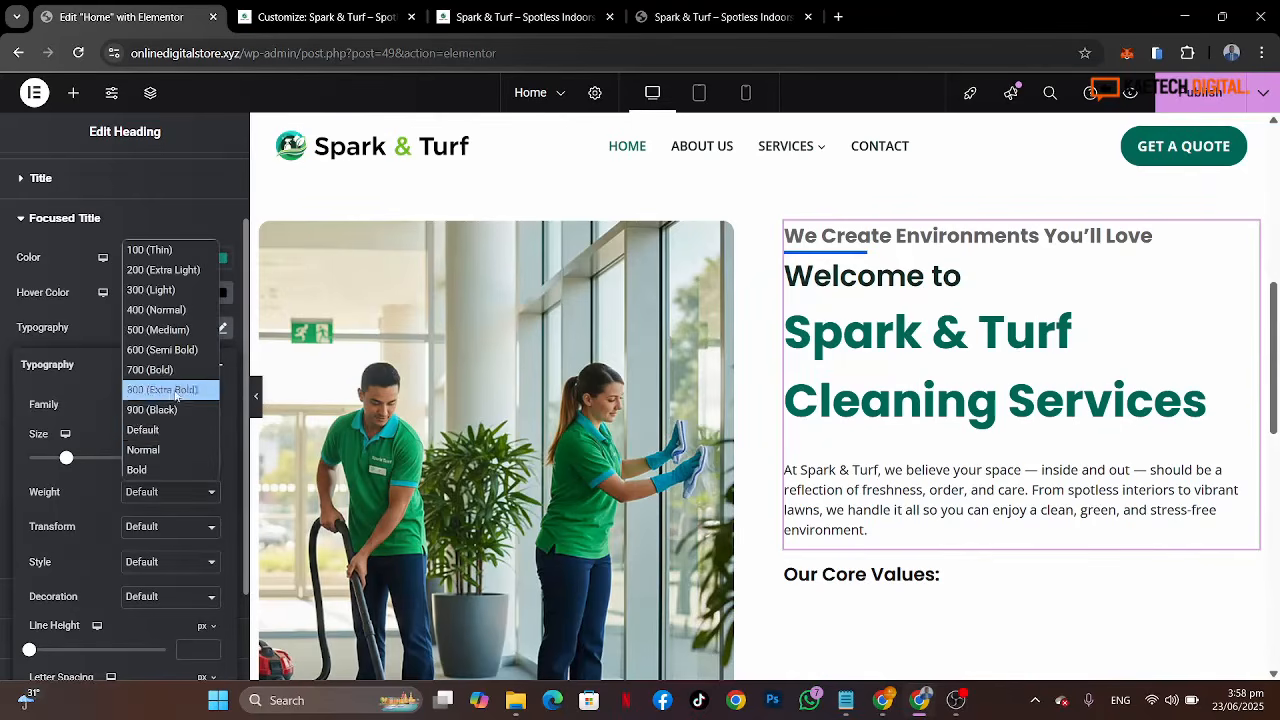
left_click(150, 369)
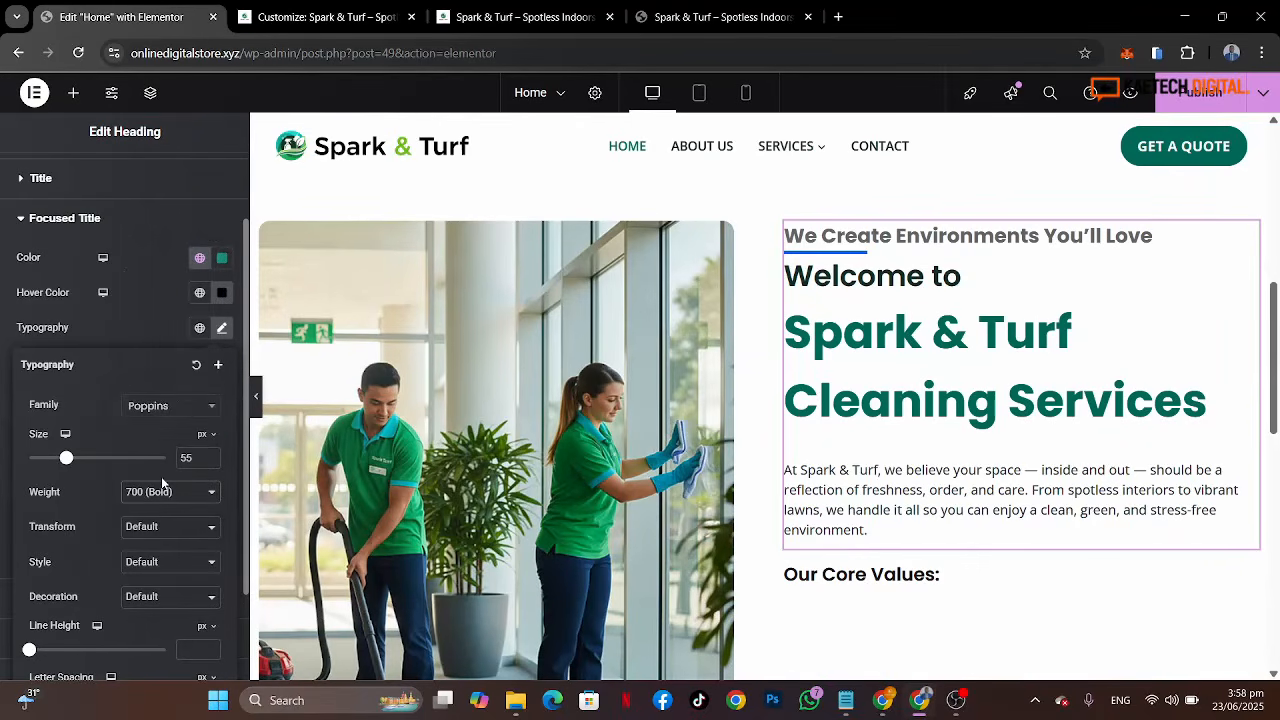
double_click(186, 458)
type("45")
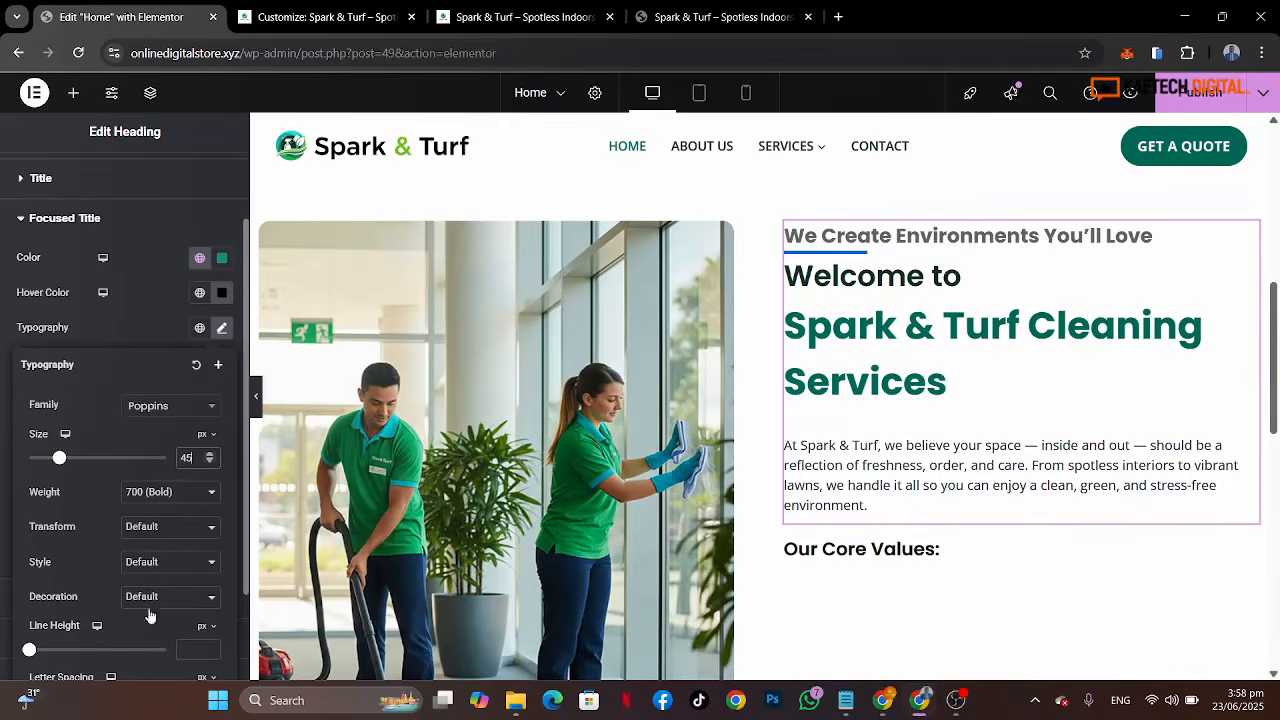
Step: Set the focused title's line height to 1.2 em
left_click(208, 627)
left_click(199, 654)
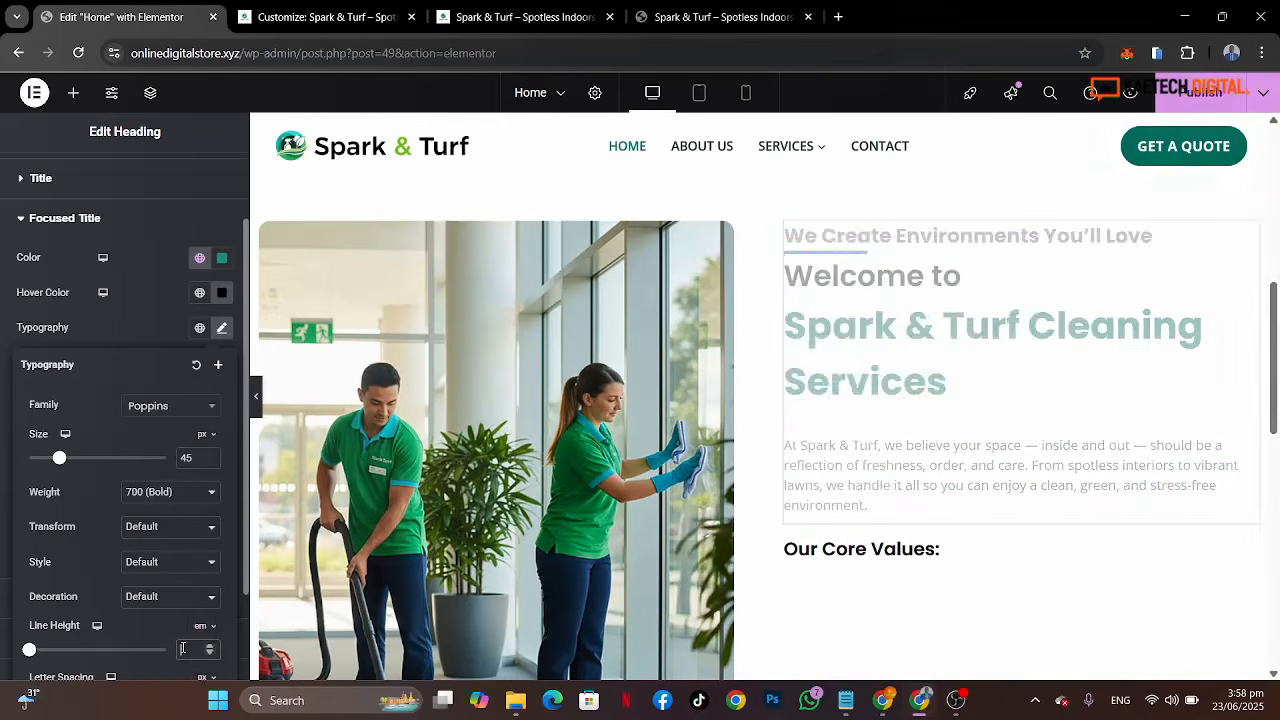
left_click(185, 649)
type("1.2")
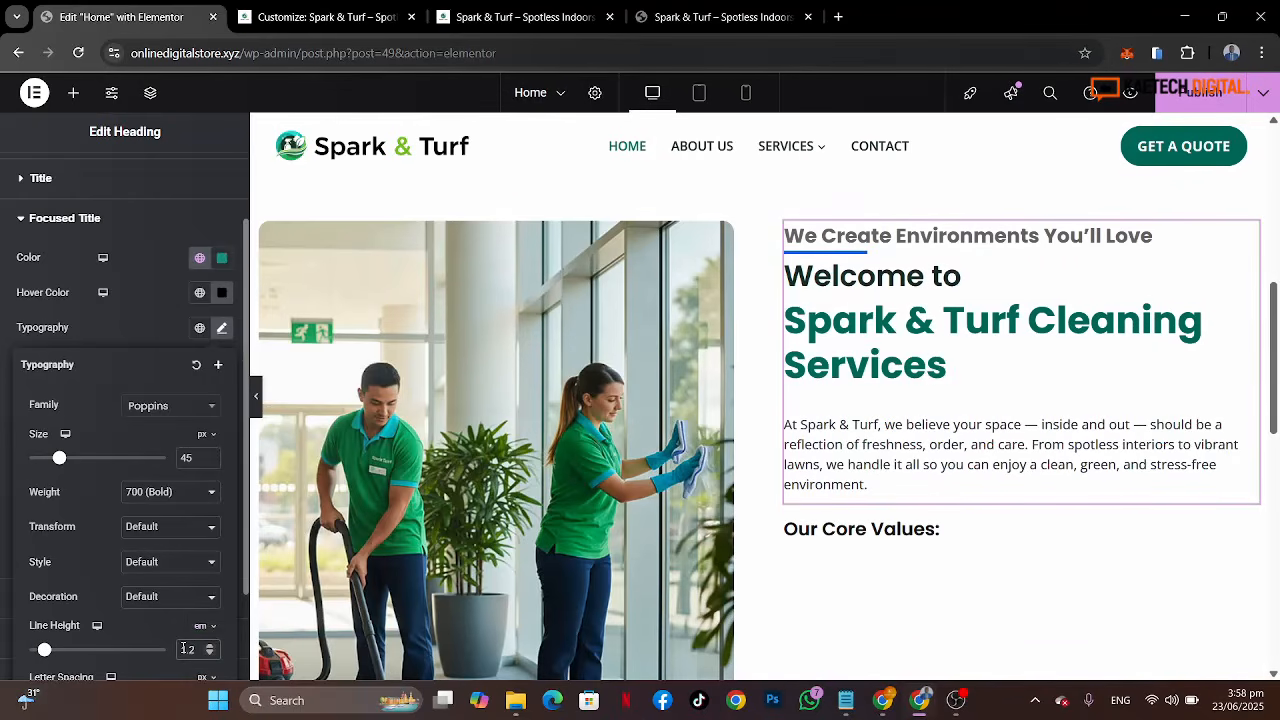
left_click(143, 336)
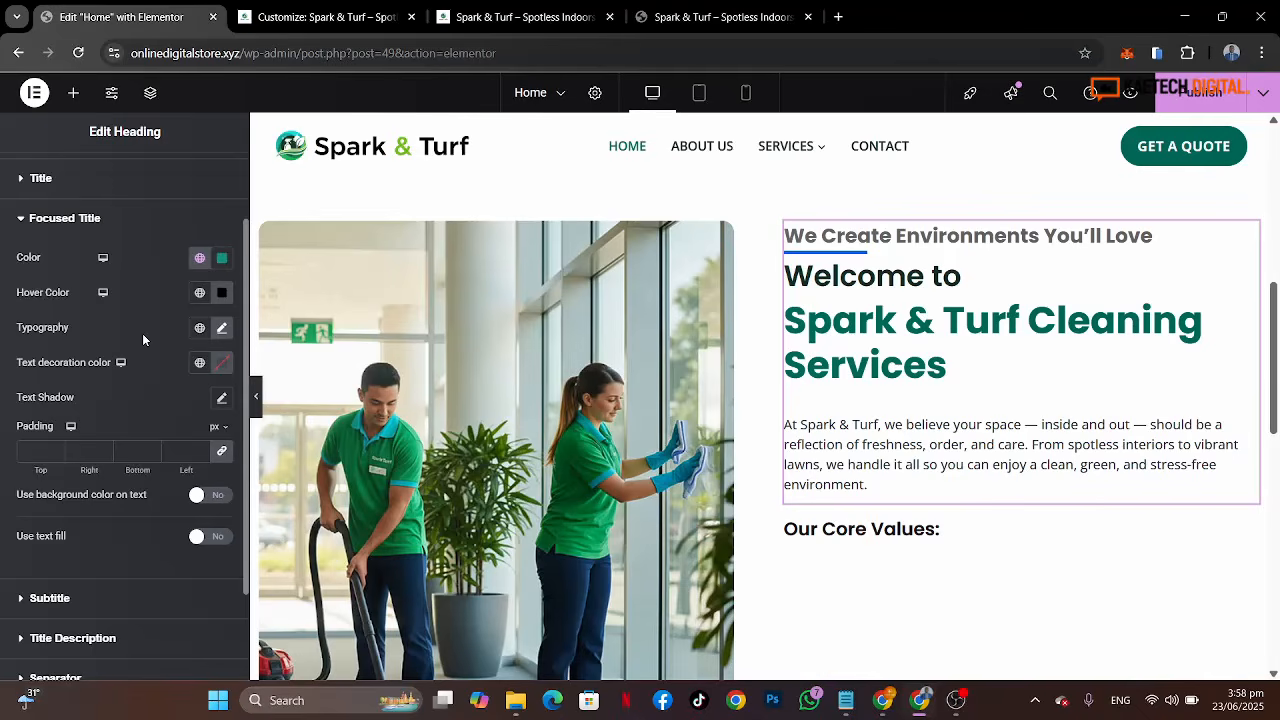
Step: Set the subtitle's color to the global Medium text color, comparing against the reference tagline
scroll(136, 515, "down", 2)
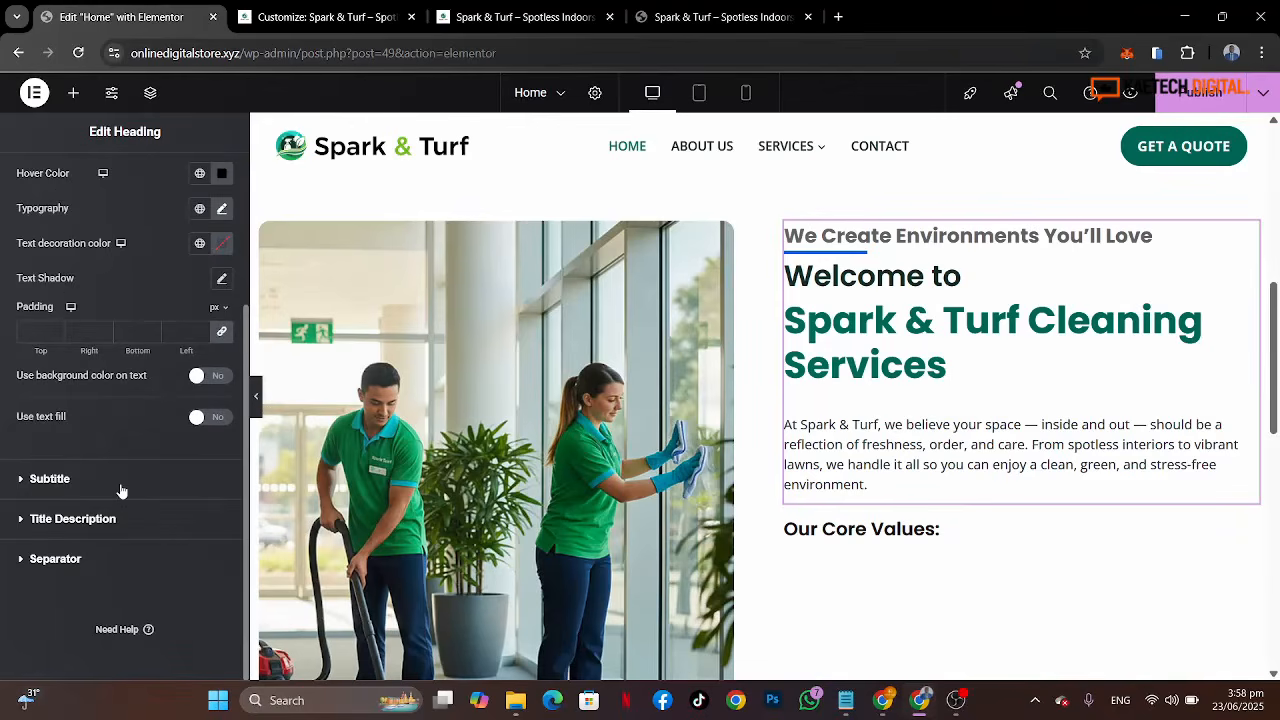
scroll(121, 490, "up", 3)
scroll(110, 490, "down", 3)
left_click(725, 8)
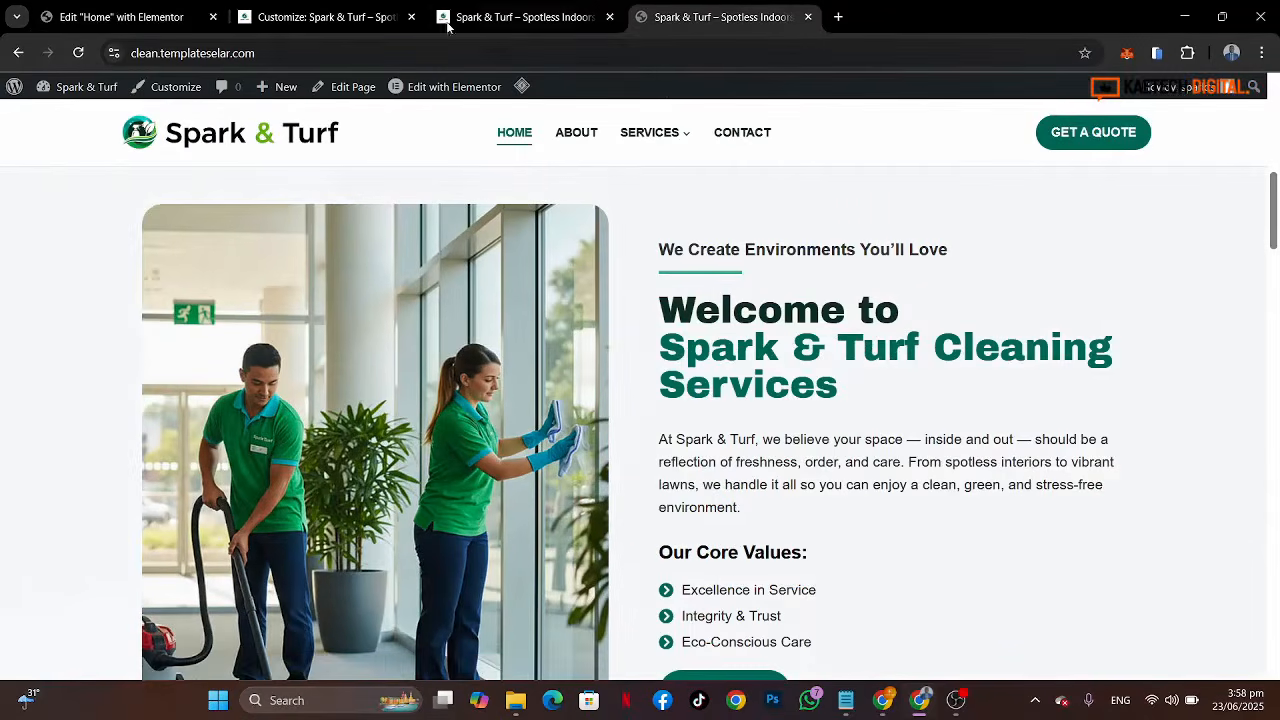
left_click(160, 14)
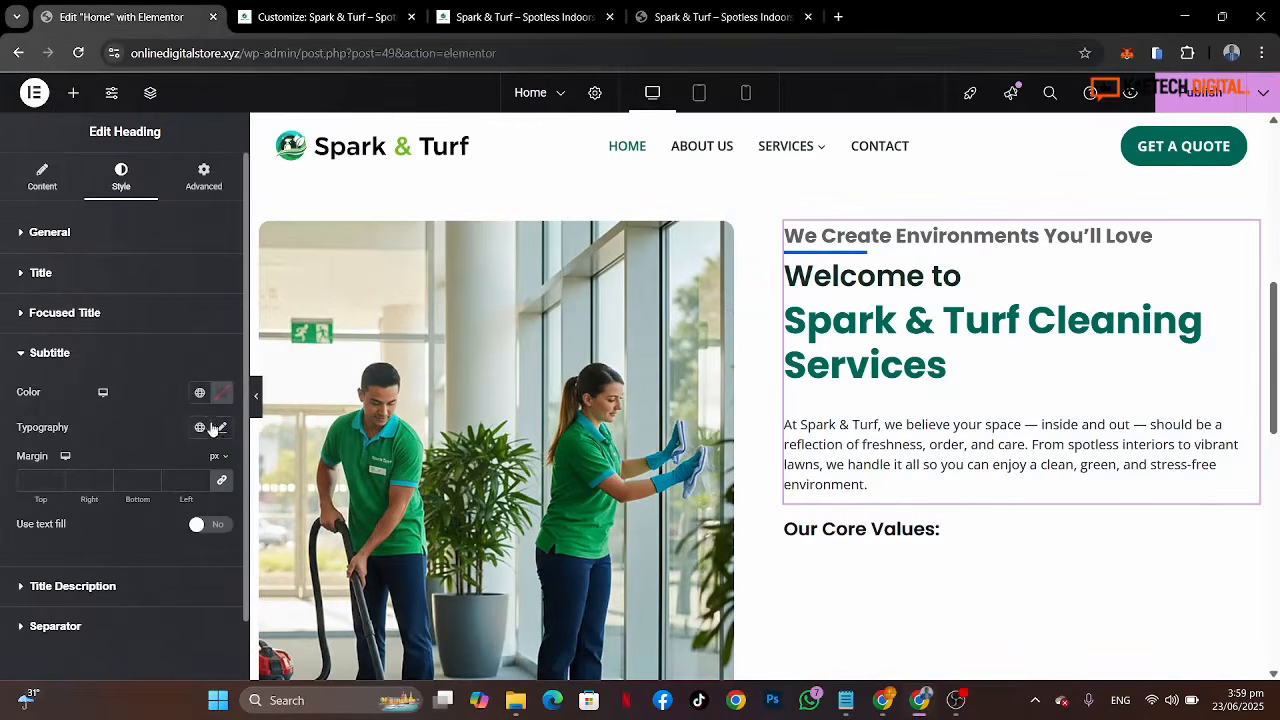
left_click(199, 393)
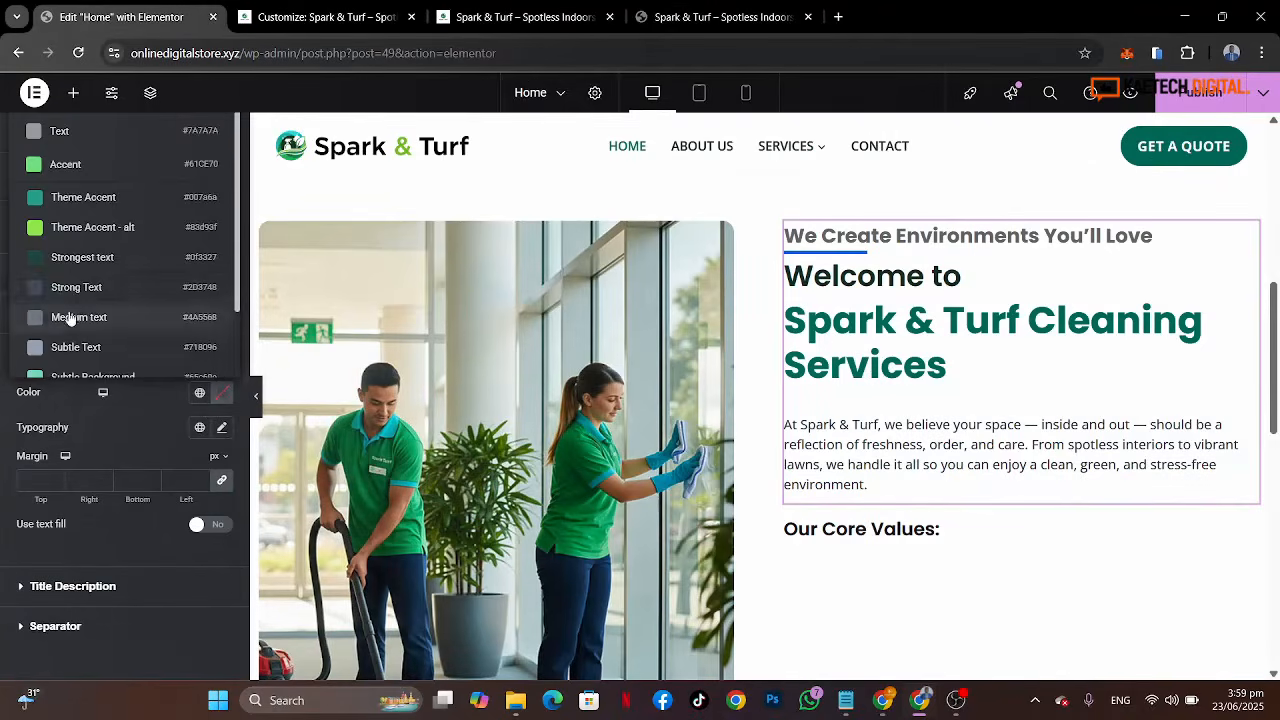
left_click(81, 288)
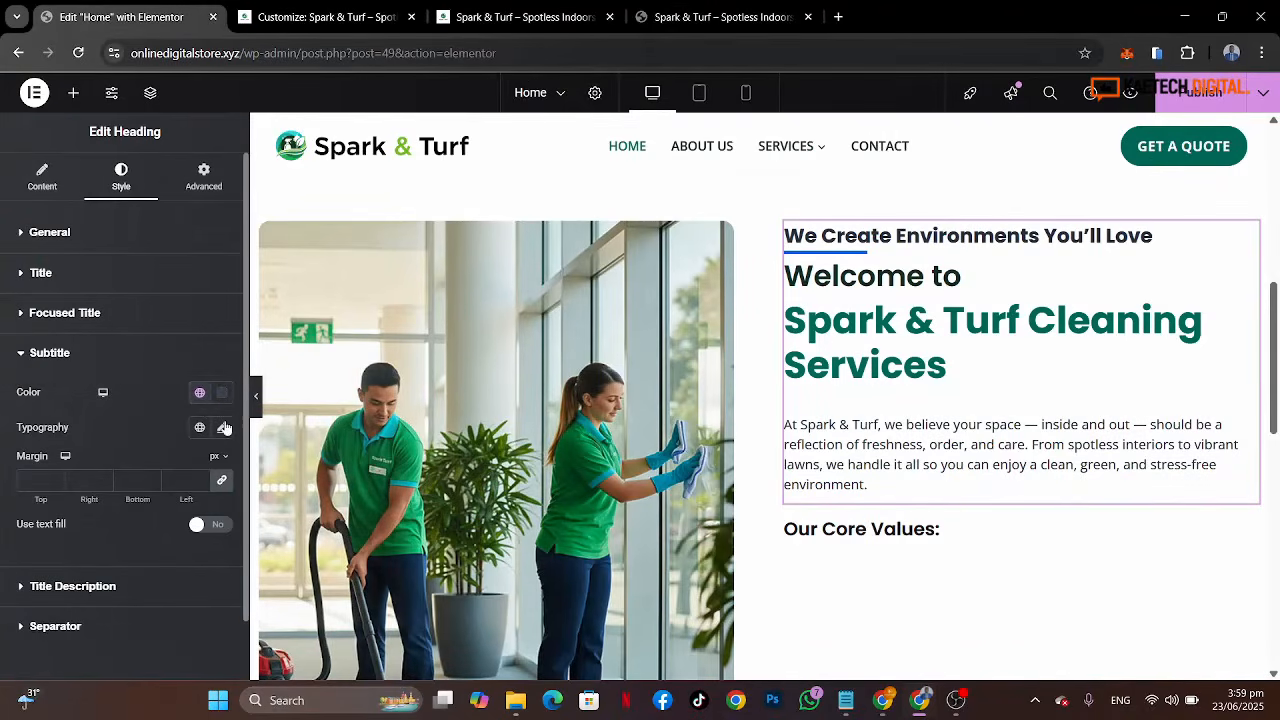
left_click(199, 394)
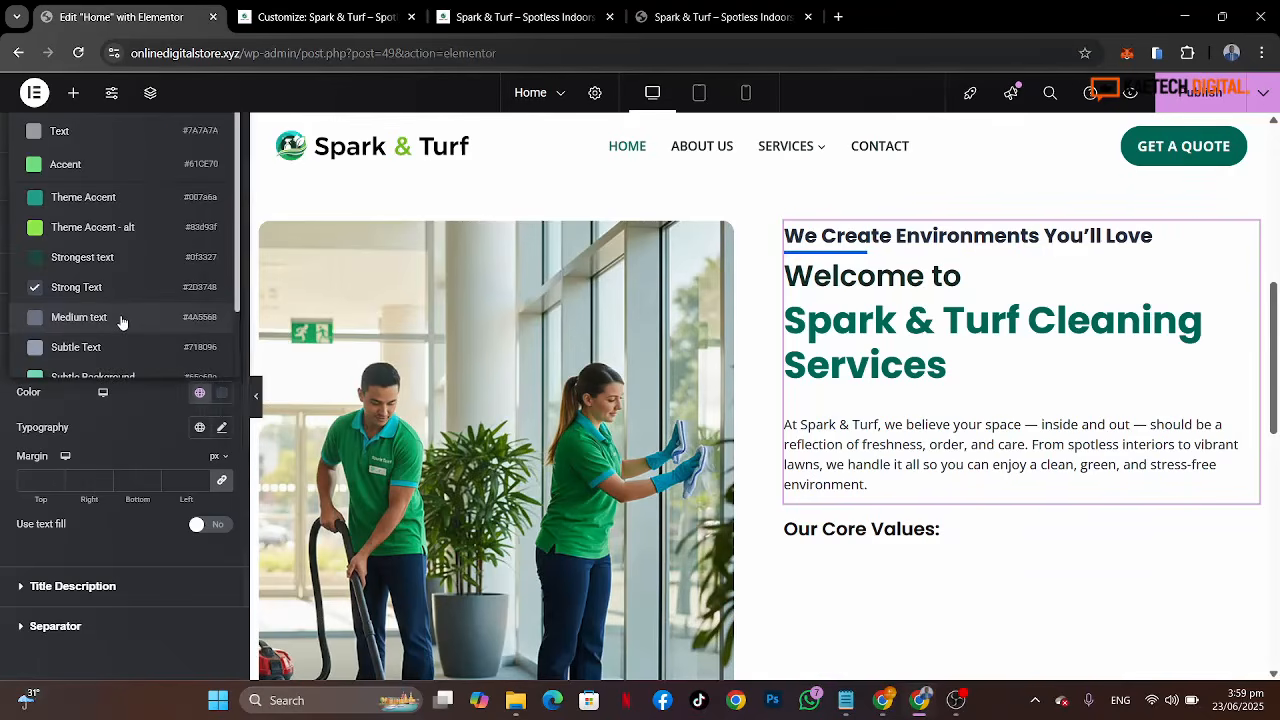
left_click(79, 317)
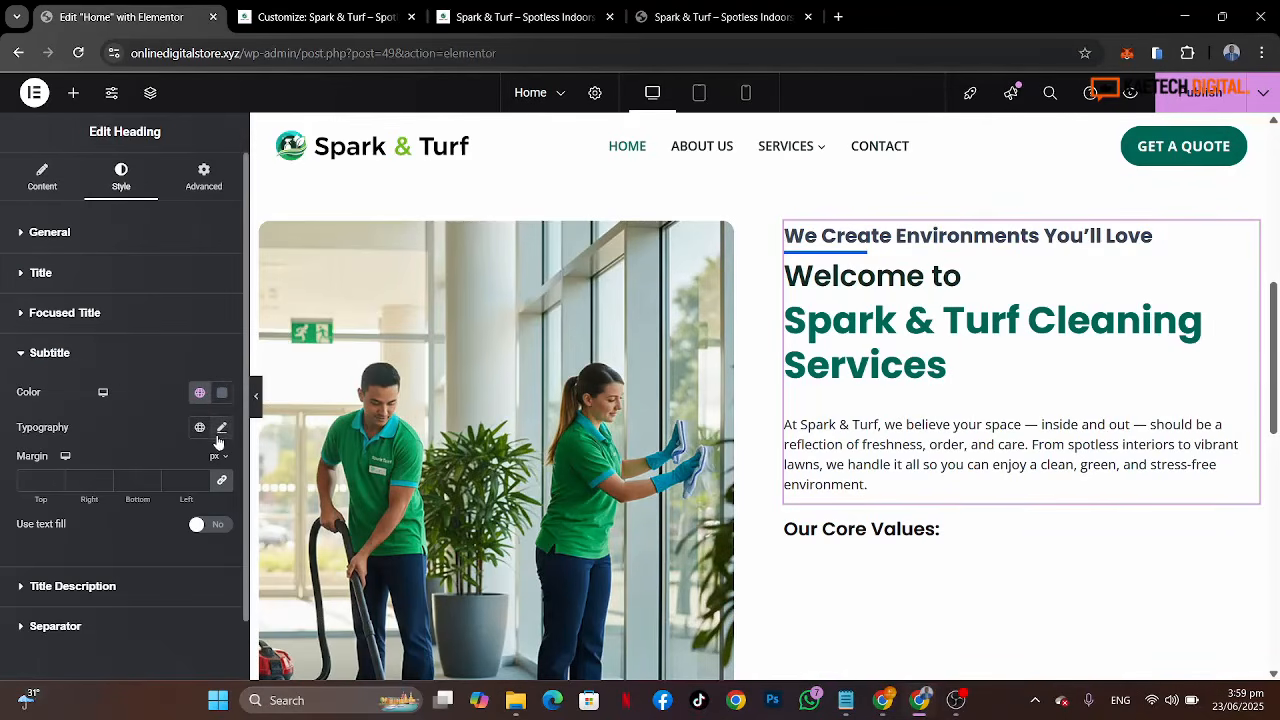
Step: Set the subtitle's typography to Open Sans at 20 px
left_click(221, 430)
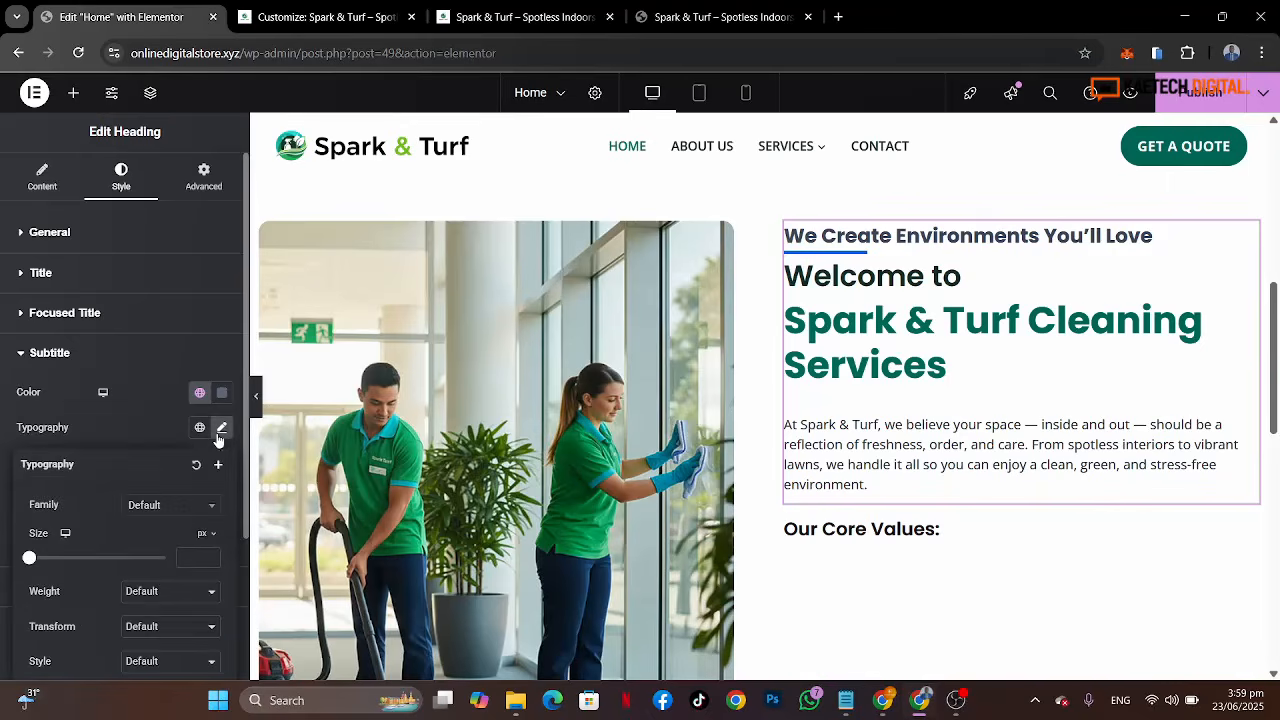
left_click(187, 508)
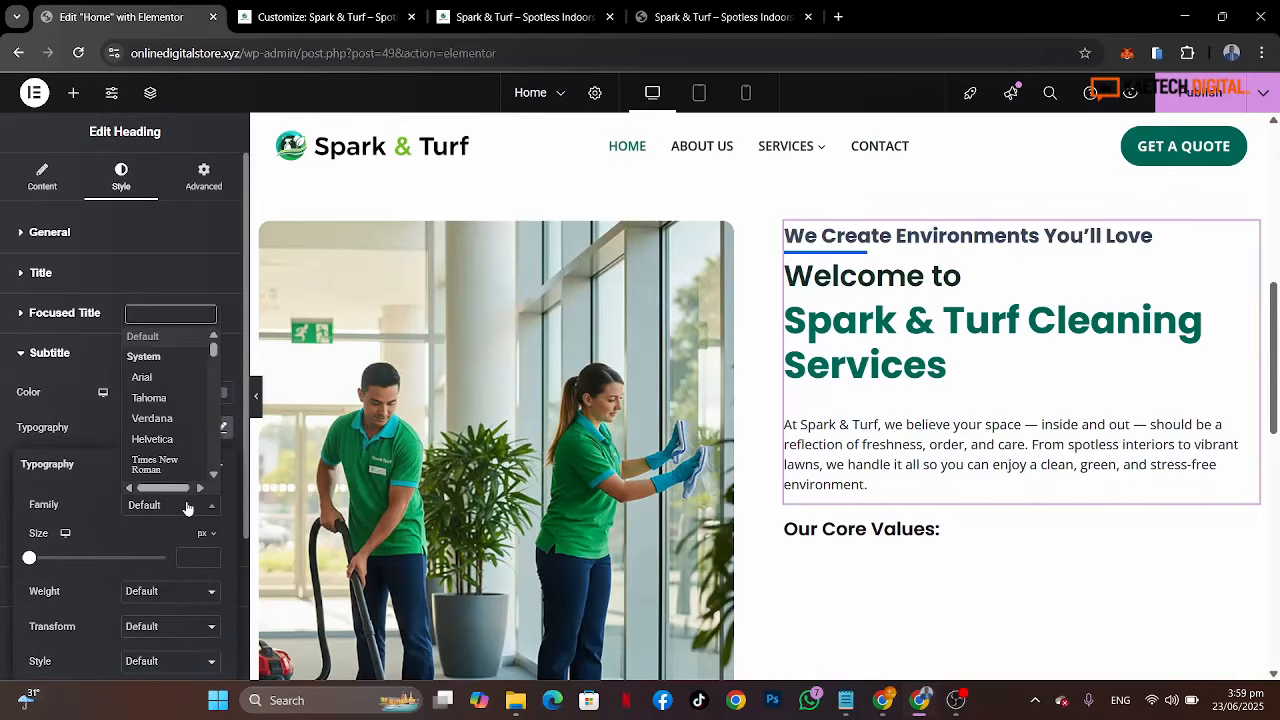
type("open")
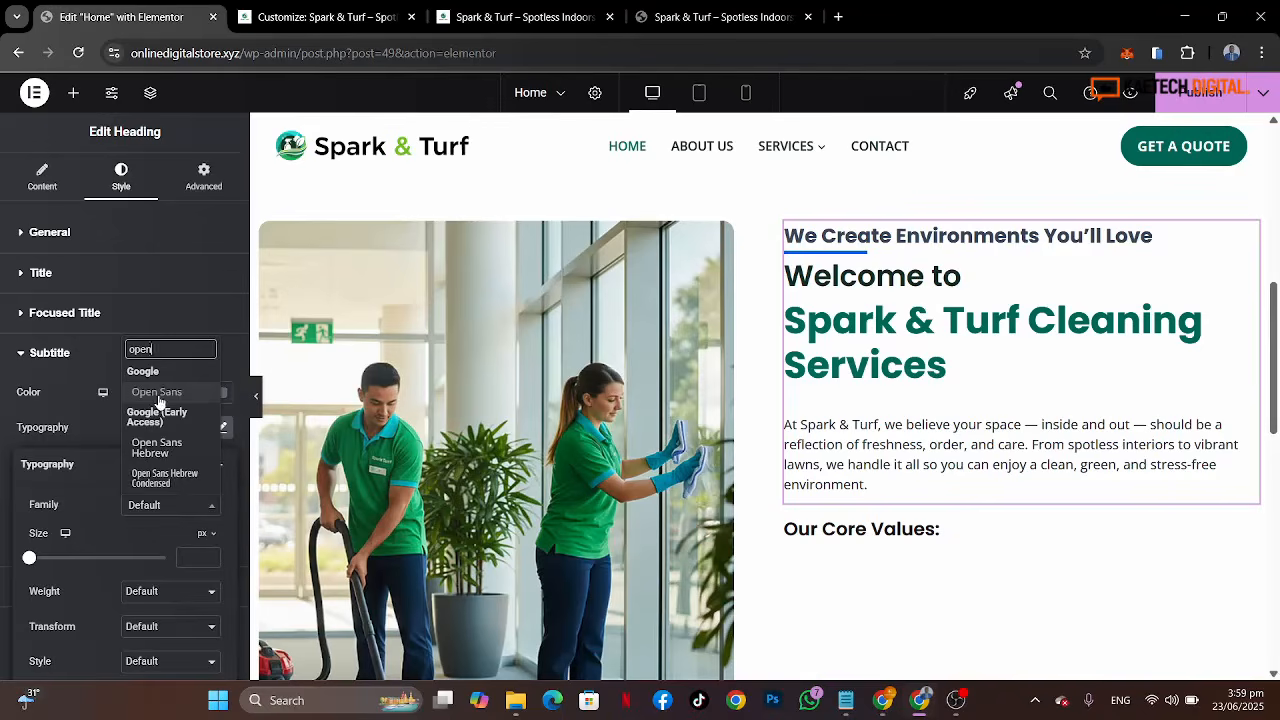
left_click(157, 393)
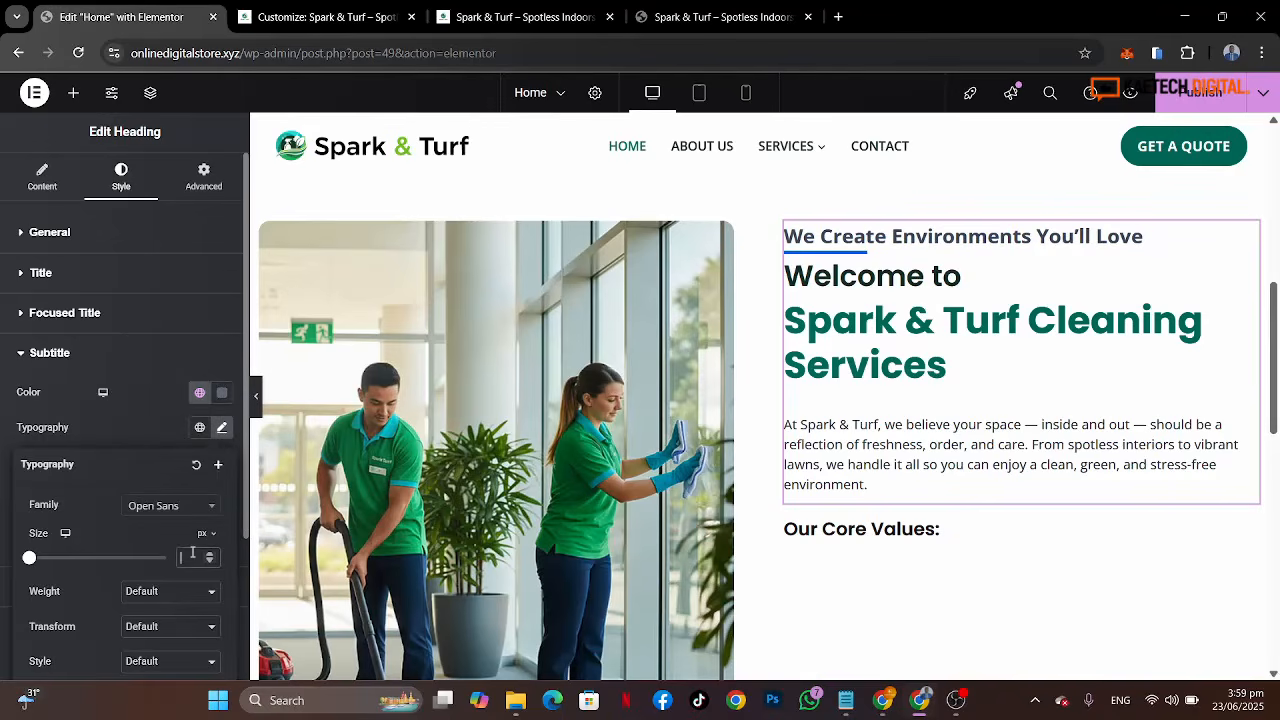
type("18")
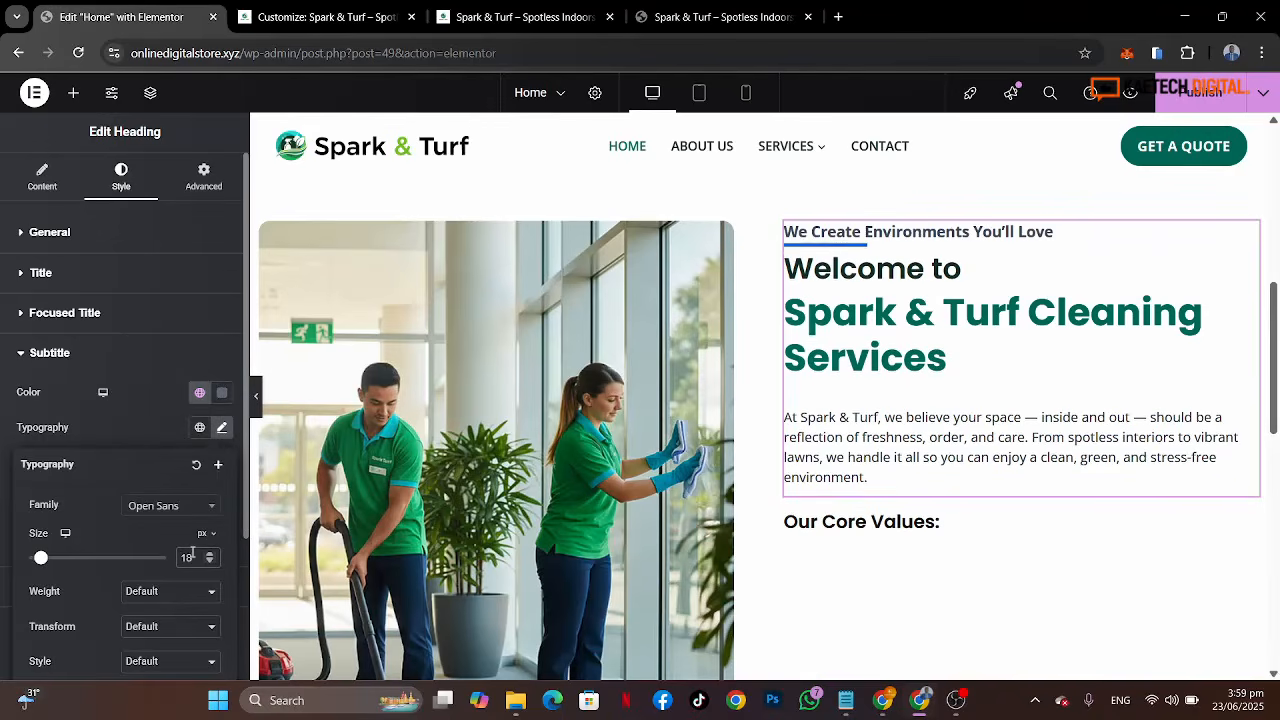
left_click_drag(192, 556, 162, 563)
type("20")
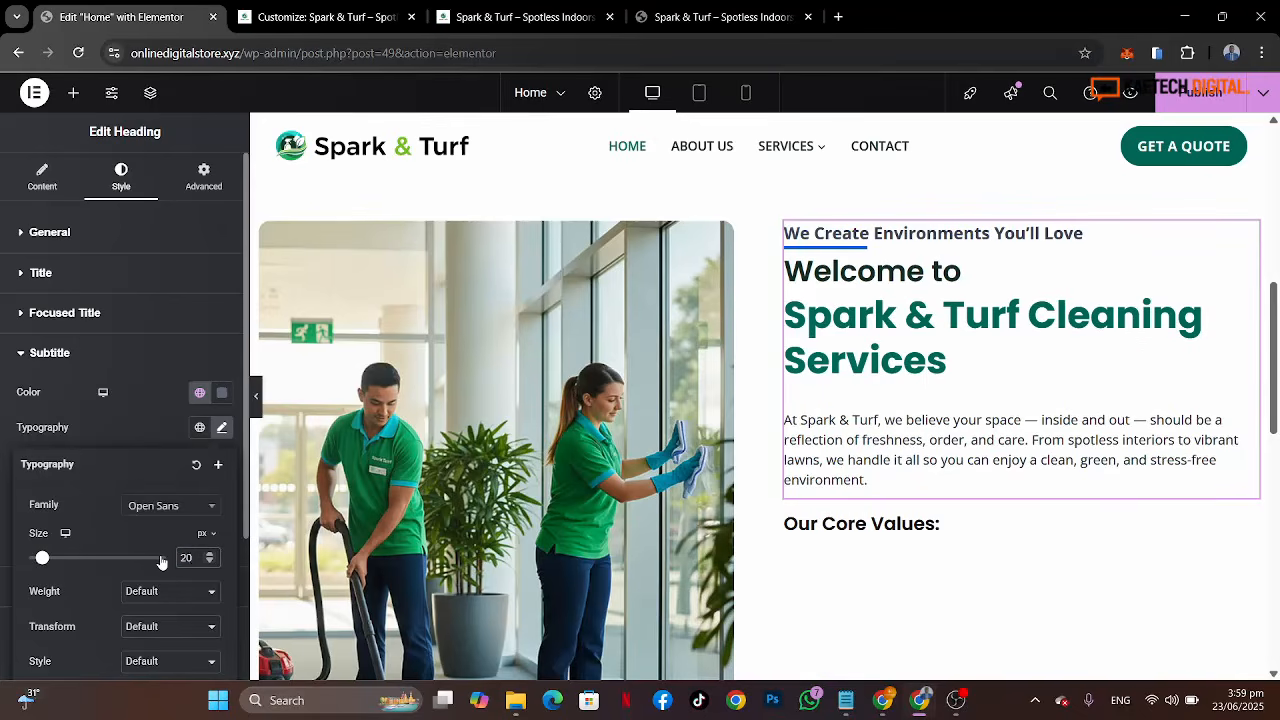
left_click(143, 422)
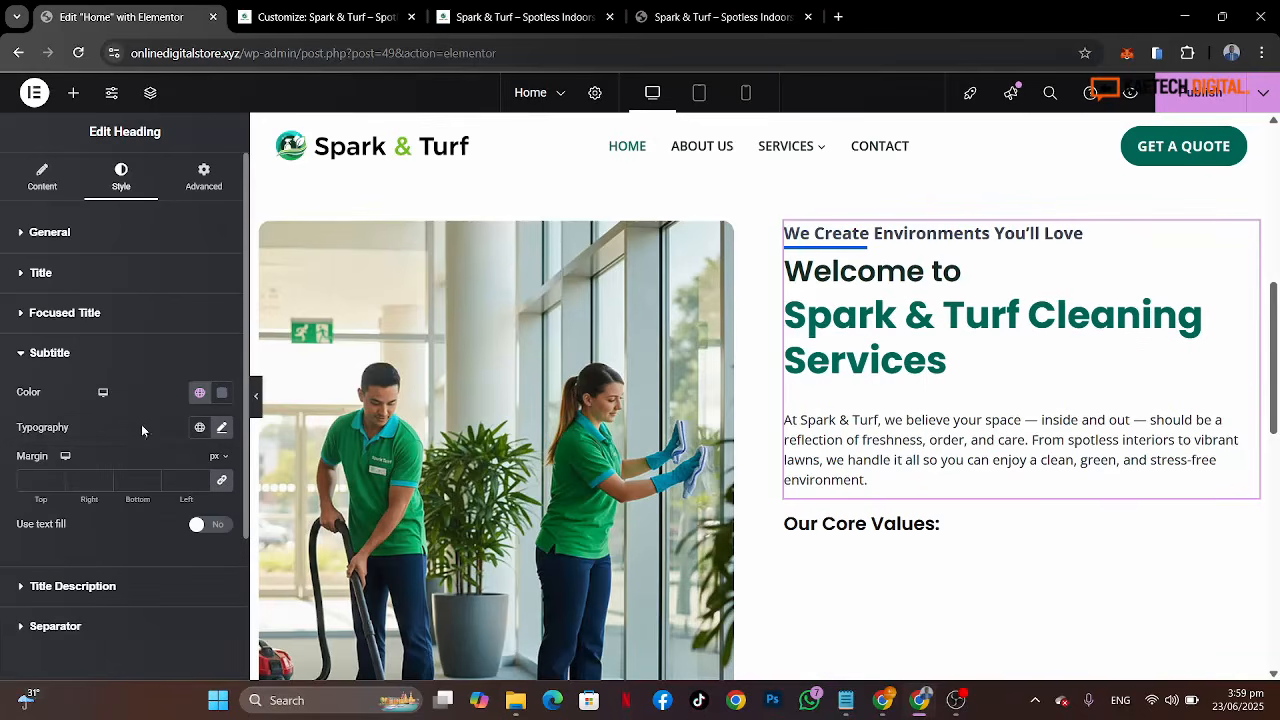
scroll(148, 566, "down", 1)
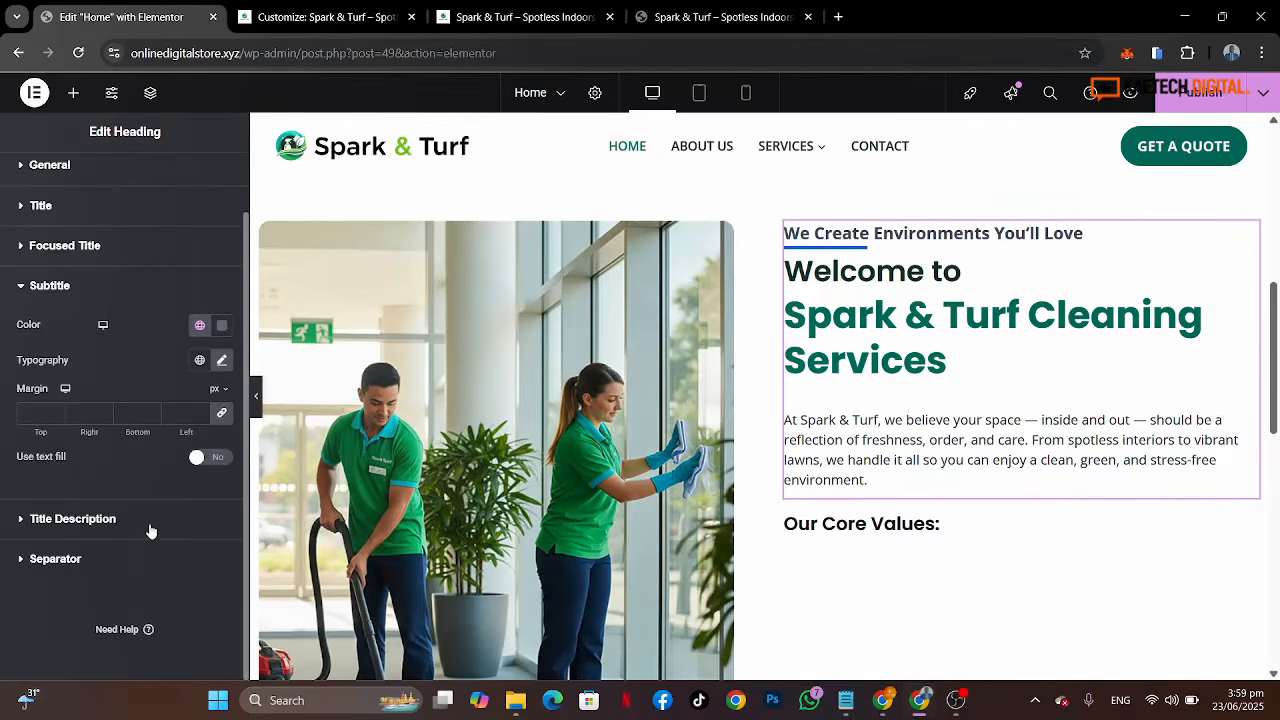
Step: Set the title description's color to the global Strong Text color
left_click(150, 531)
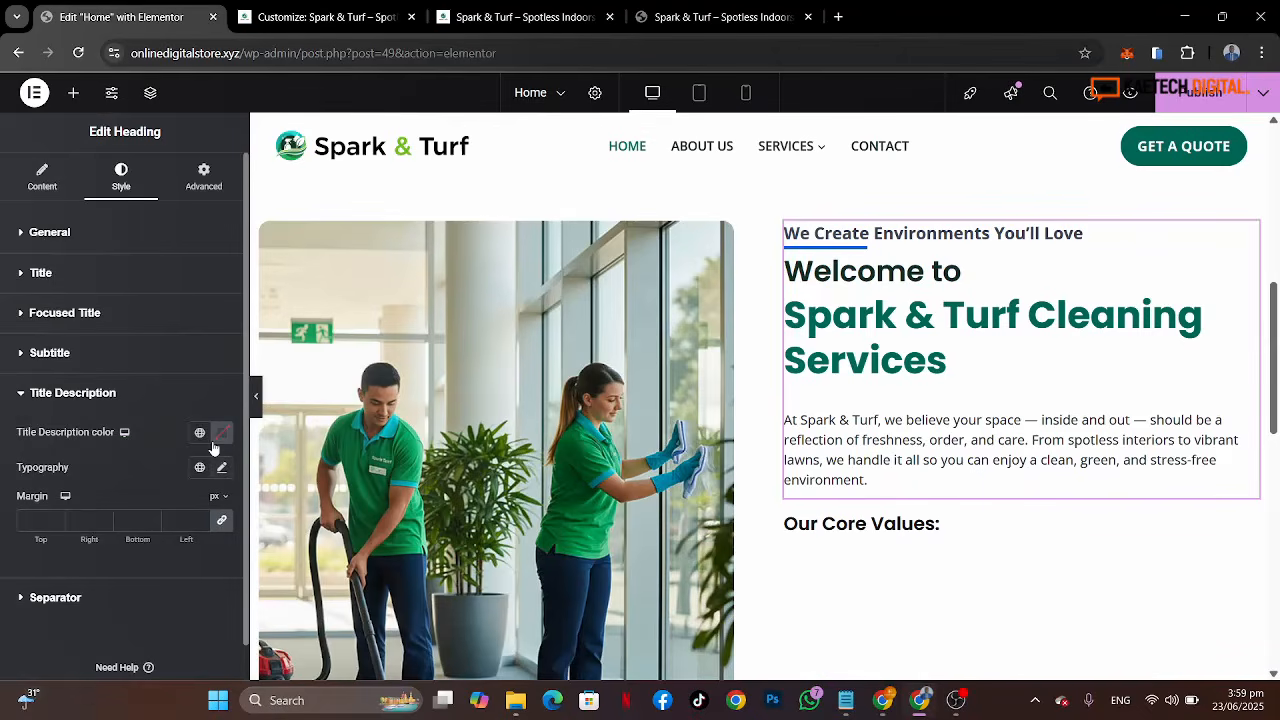
left_click(200, 433)
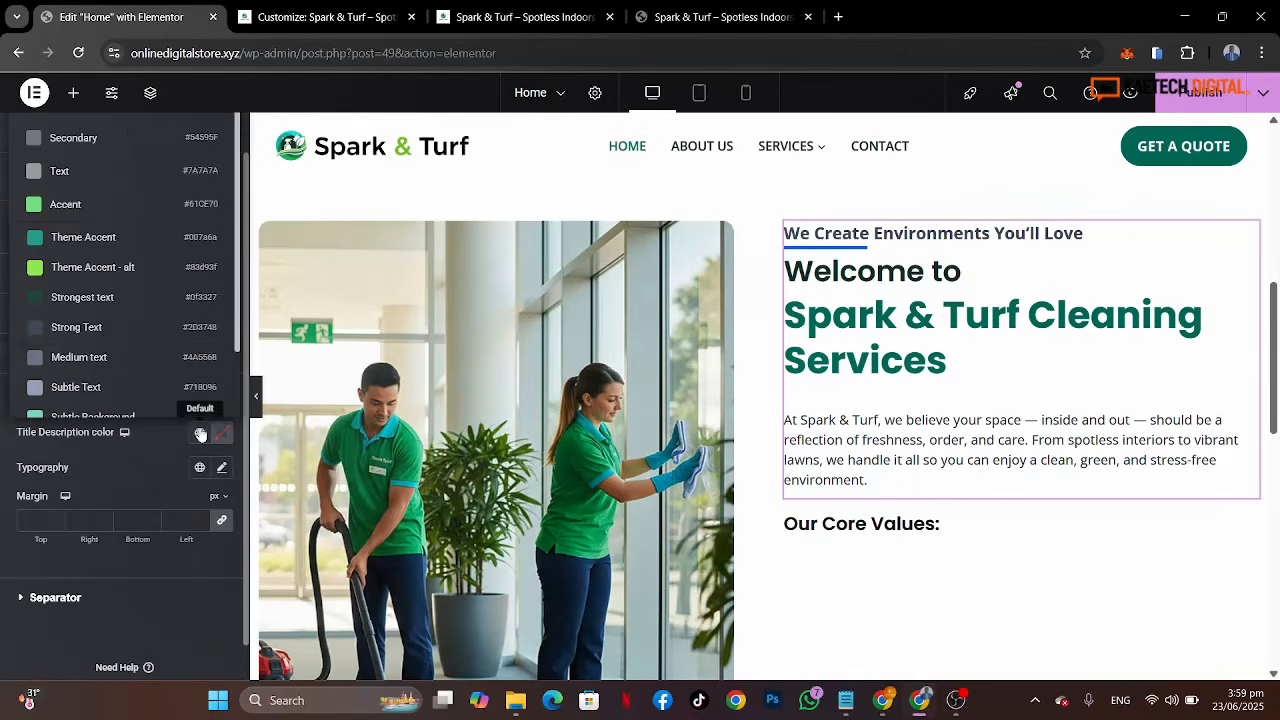
left_click(104, 338)
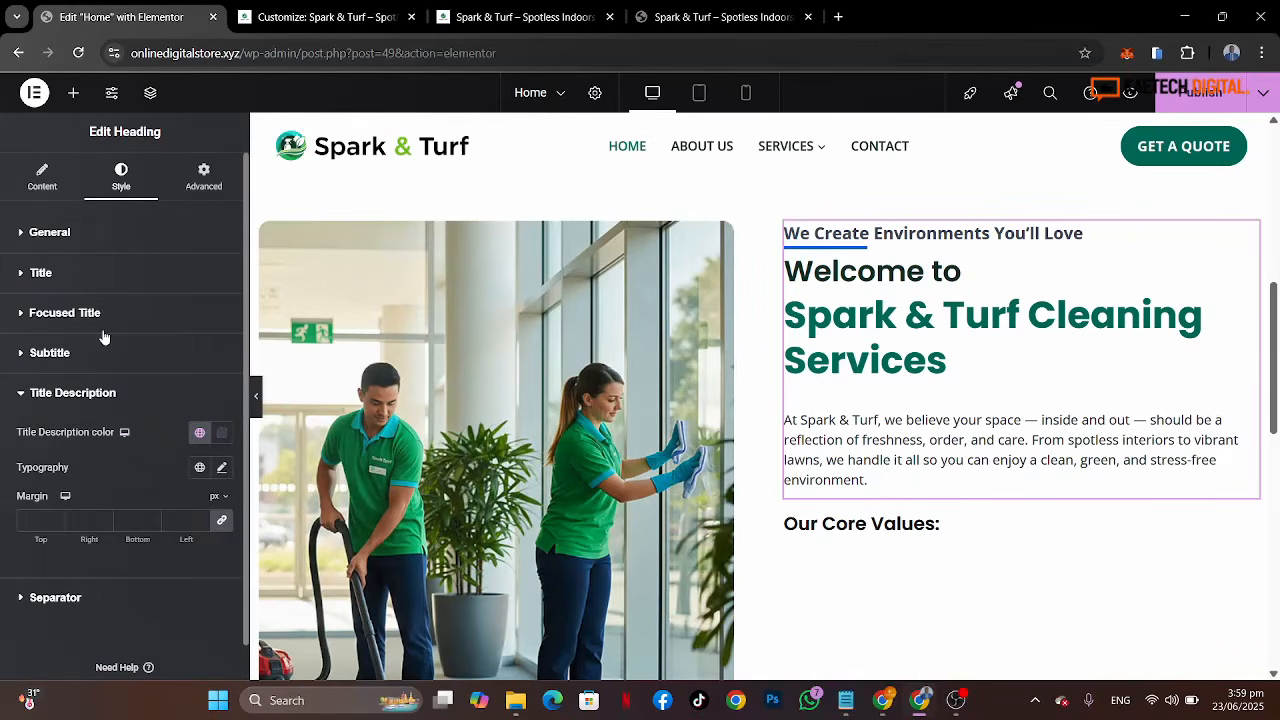
Step: Set the title description's typography to Open Sans at 17 px
left_click(221, 468)
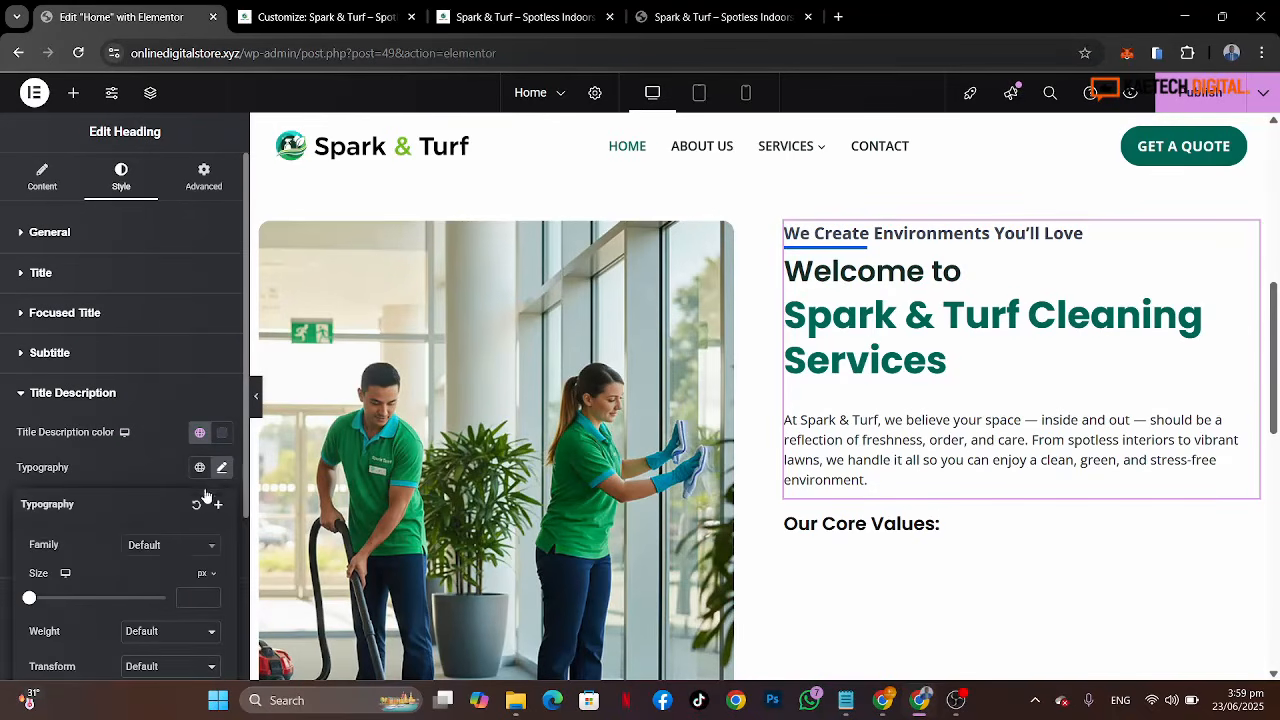
left_click(177, 553)
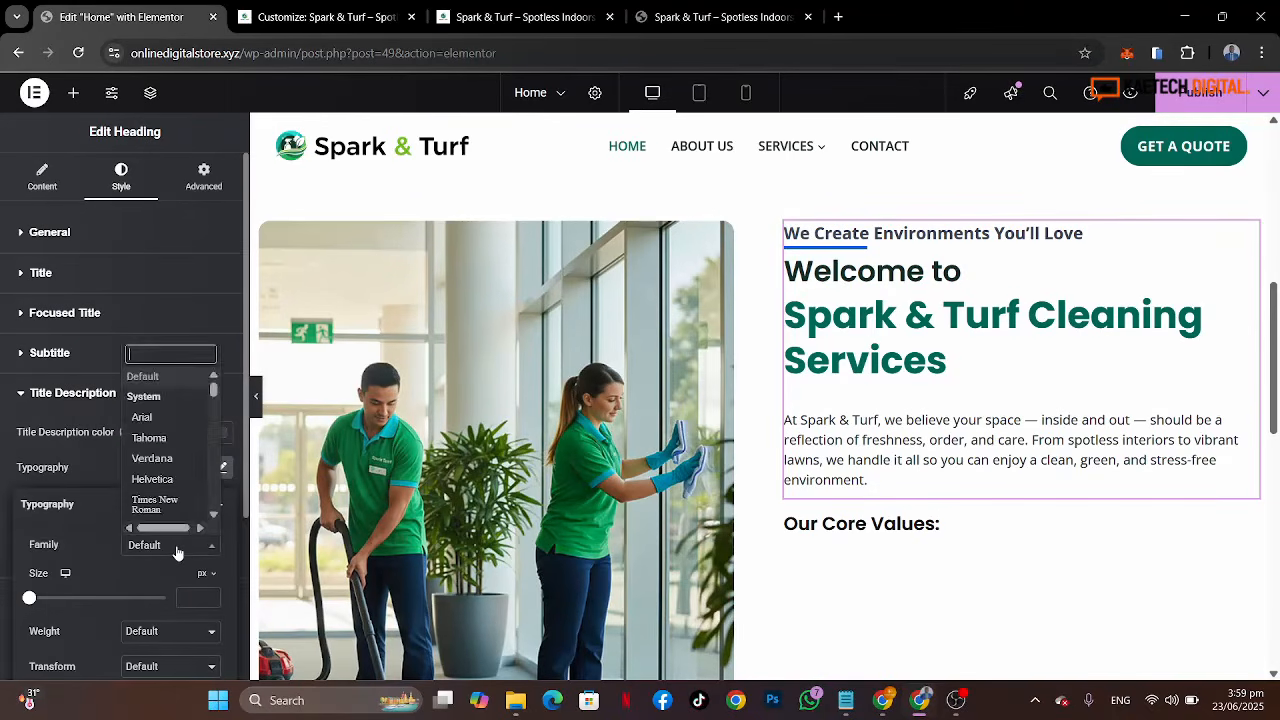
type("open")
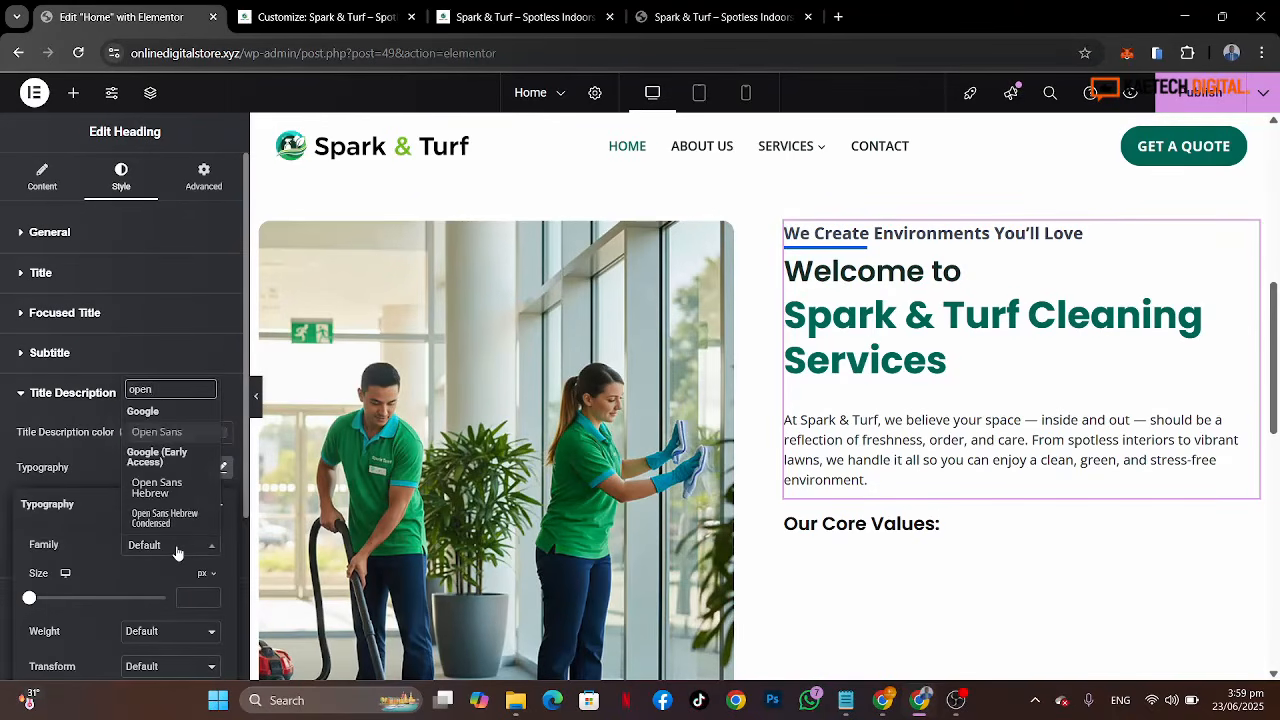
left_click(178, 437)
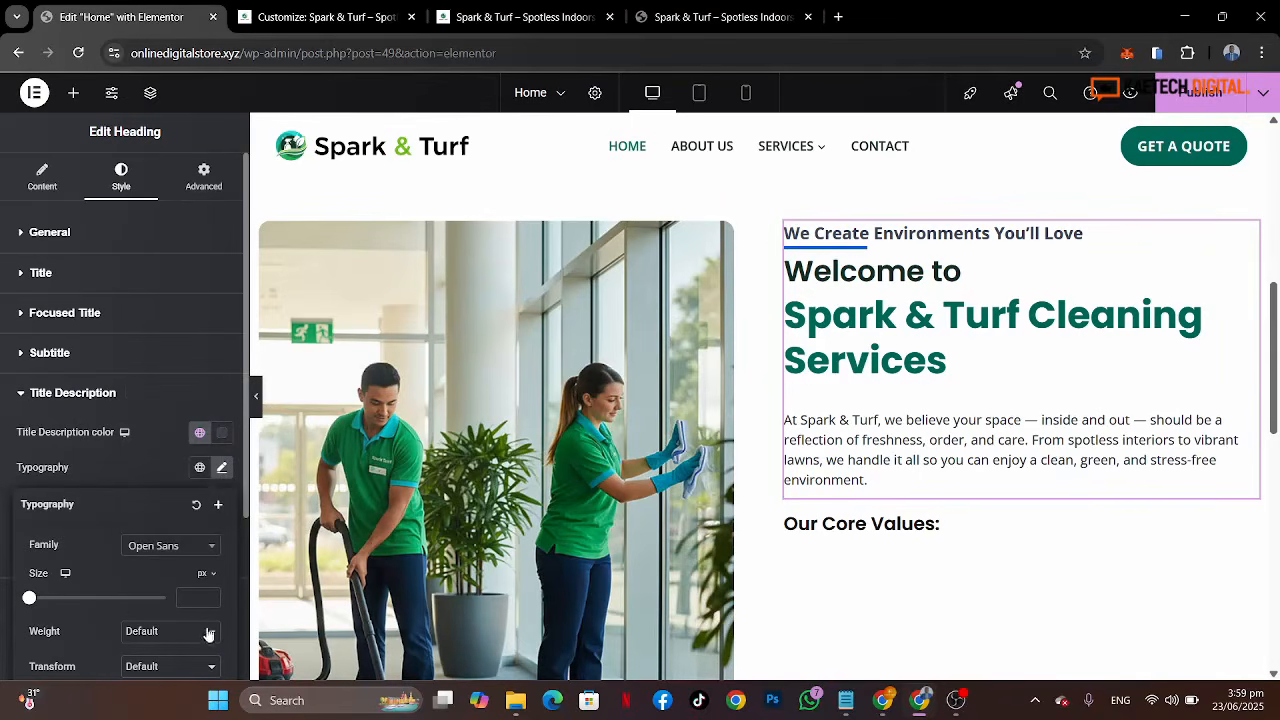
left_click(188, 597)
type("18")
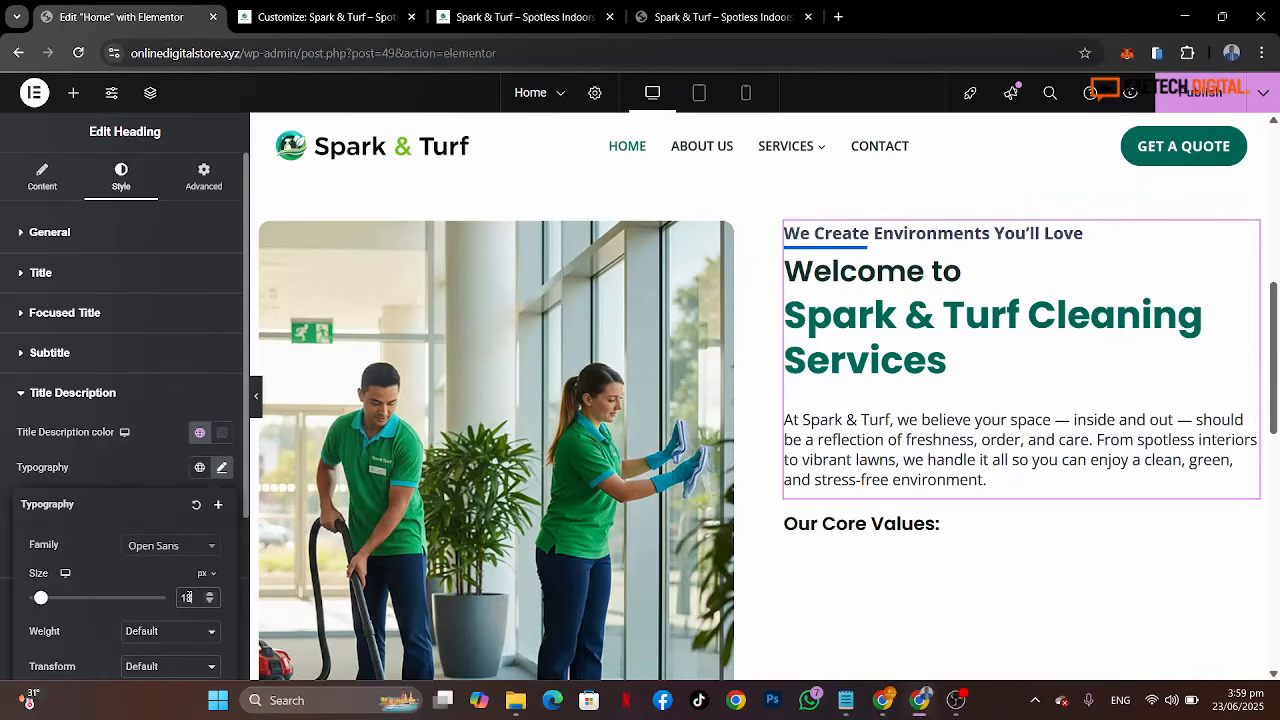
right_click(167, 596)
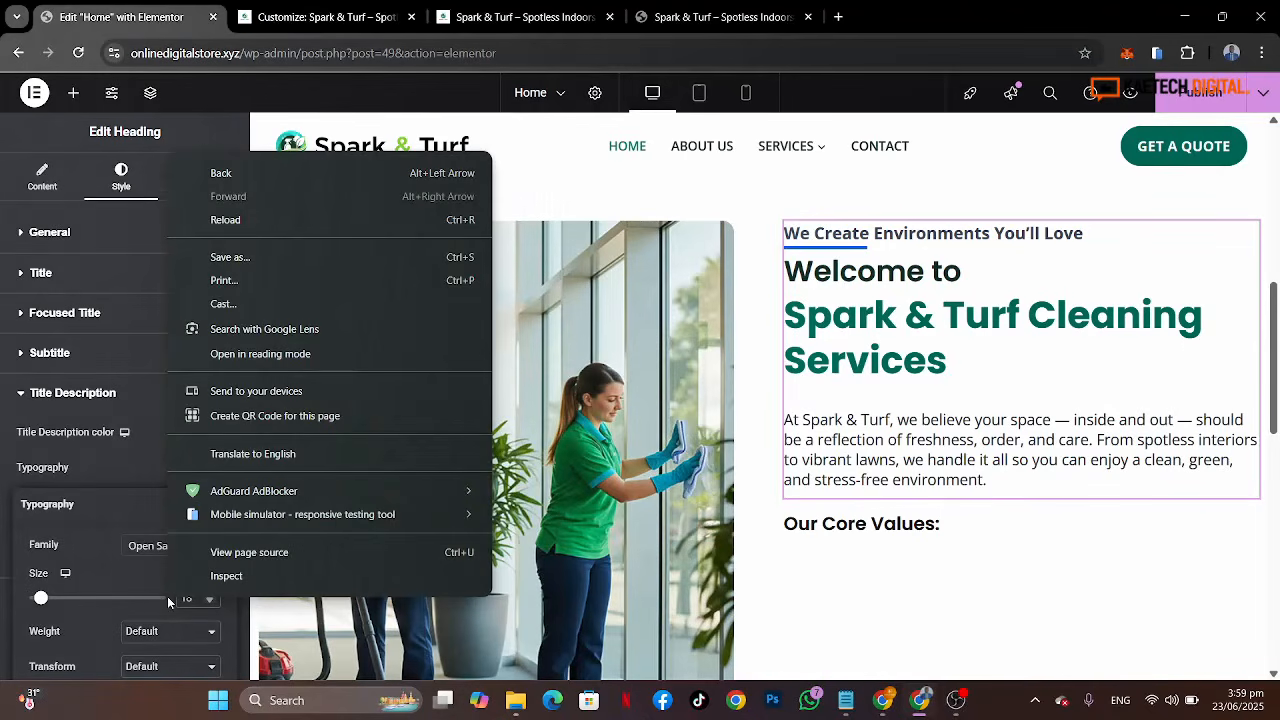
left_click(125, 565)
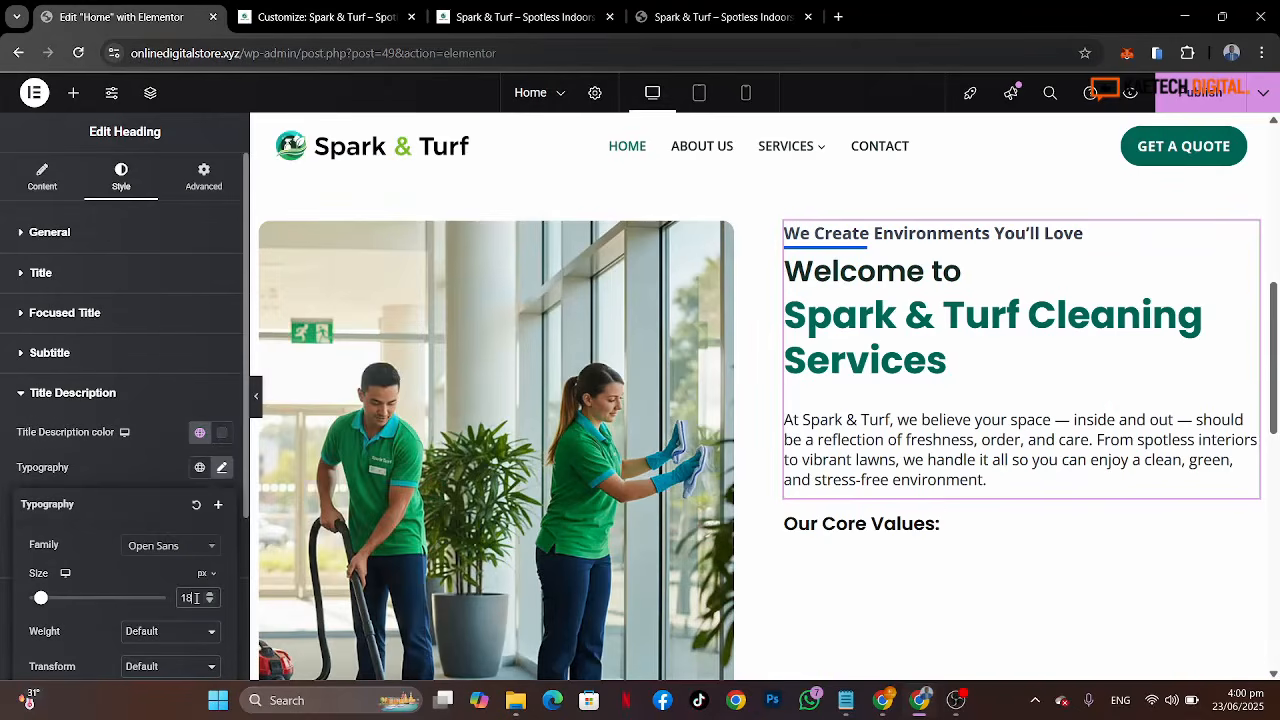
key("Down")
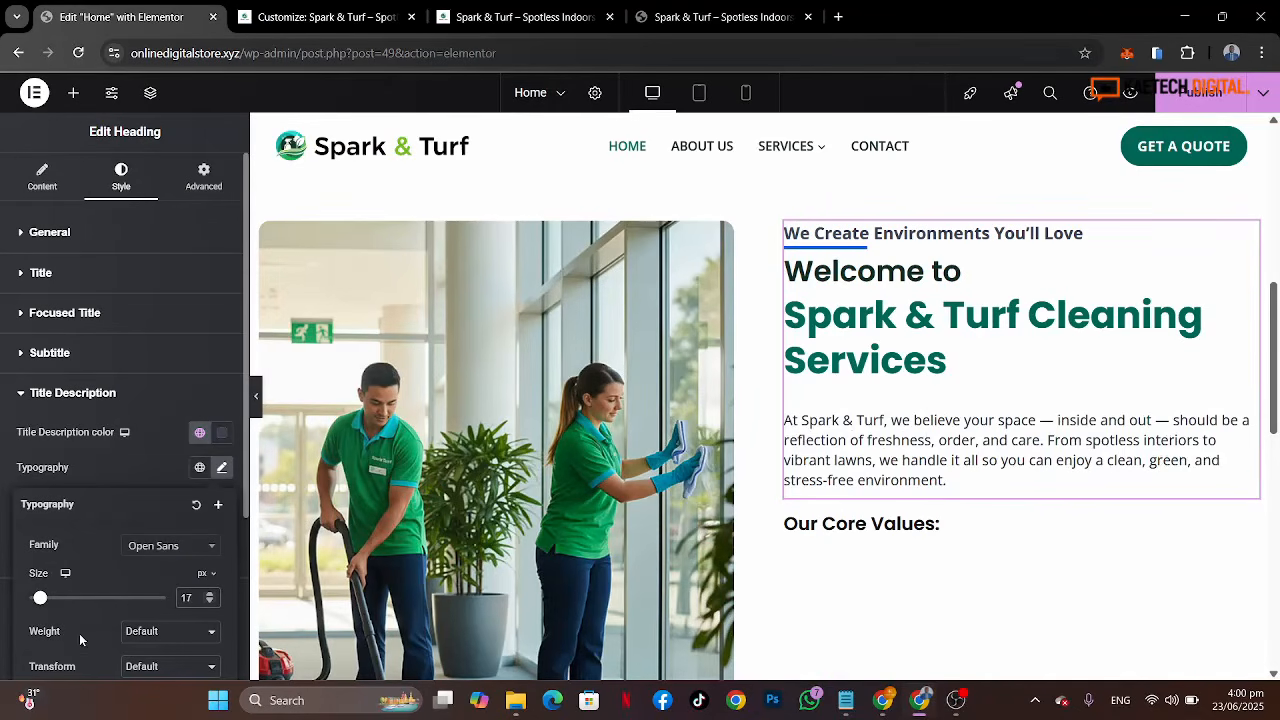
Step: Set the title description's line height to 1.8 em
scroll(79, 633, "down", 3)
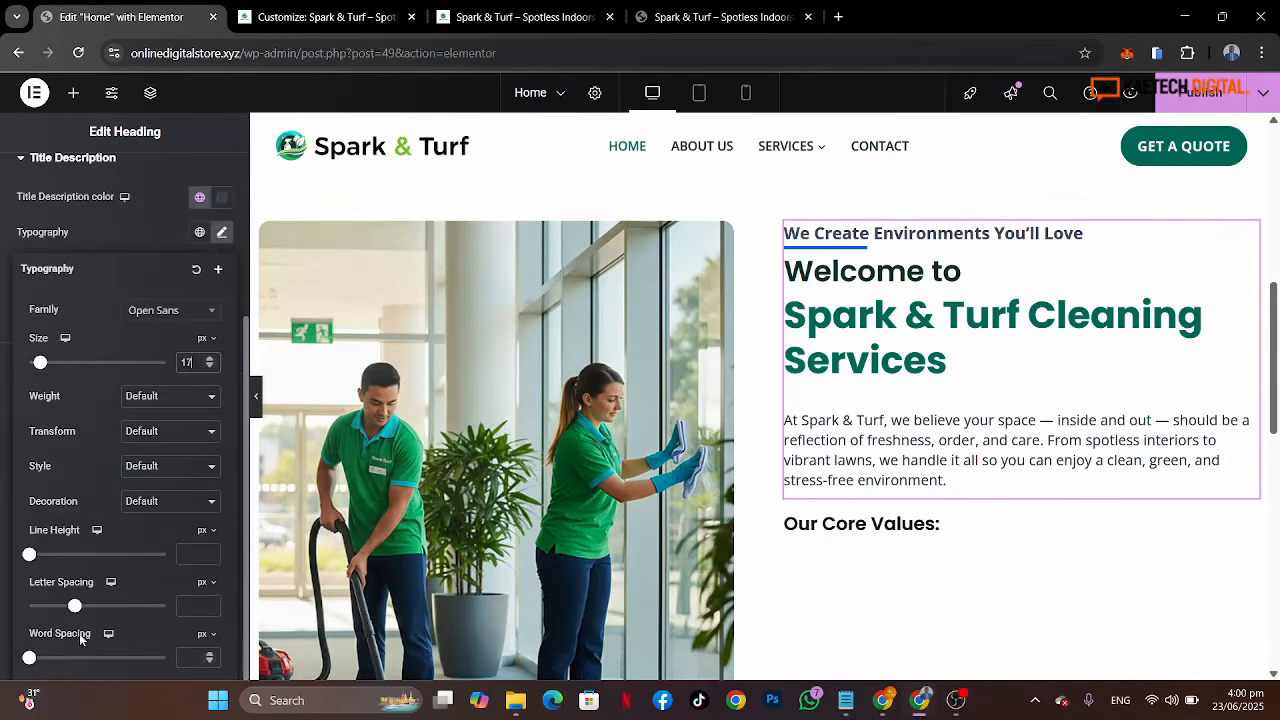
left_click(205, 531)
left_click(202, 554)
type("1.2")
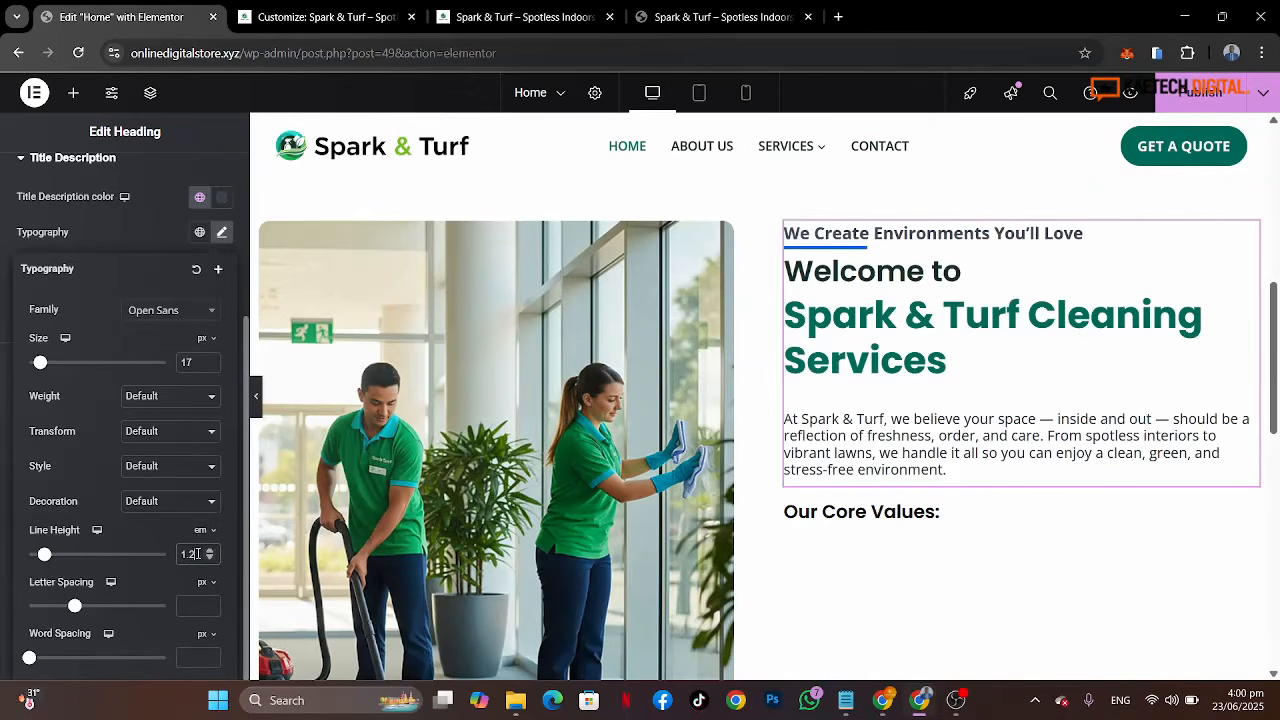
left_click(210, 551)
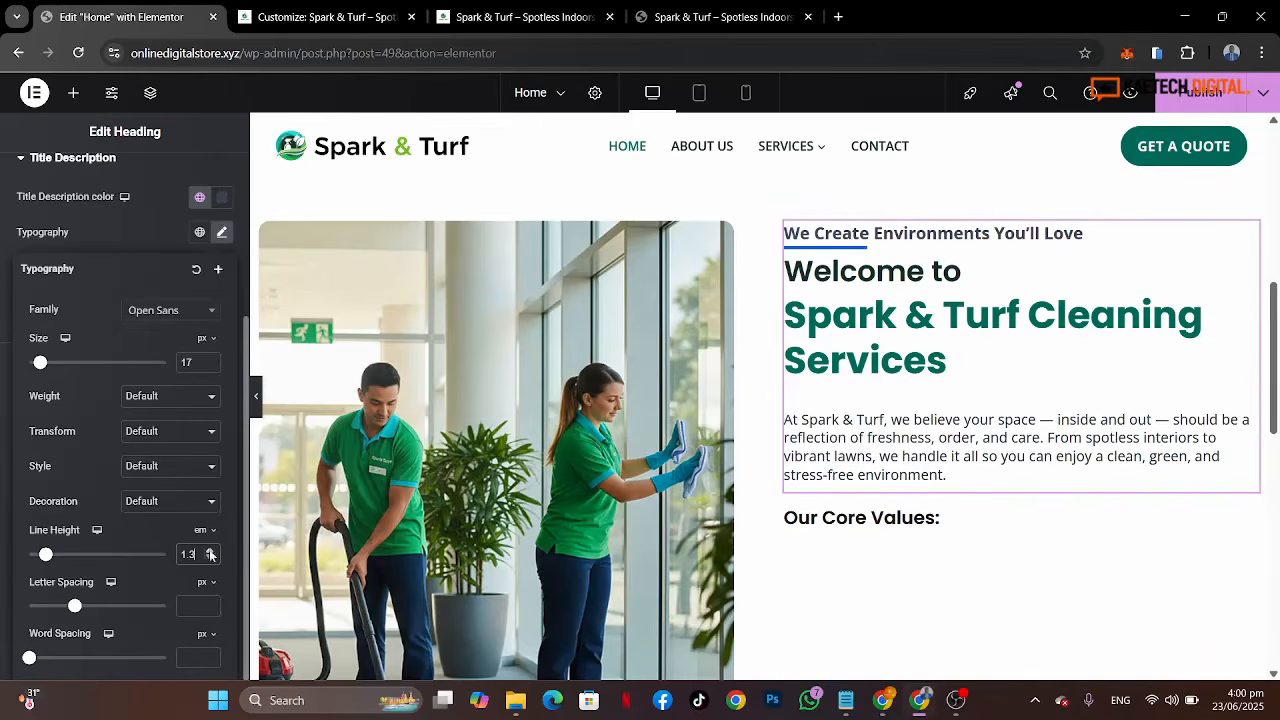
left_click(210, 551)
left_click(210, 551)
left_click(210, 551)
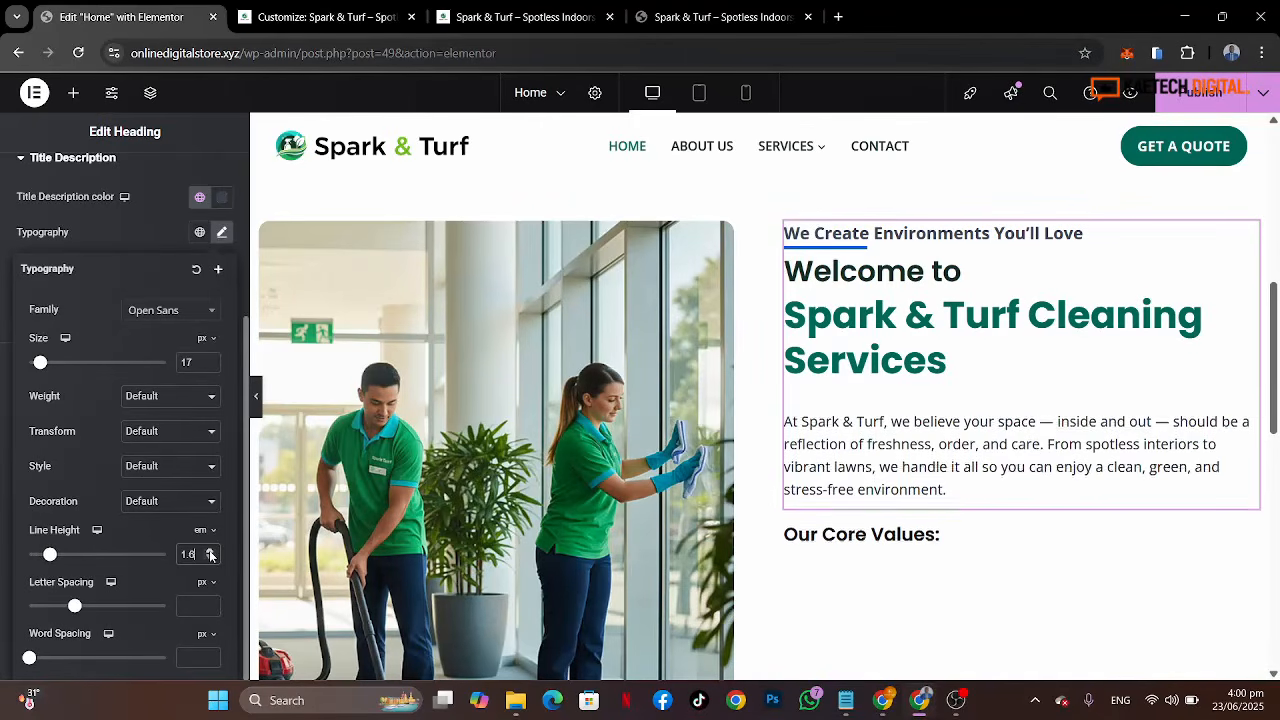
left_click(210, 551)
left_click(210, 551)
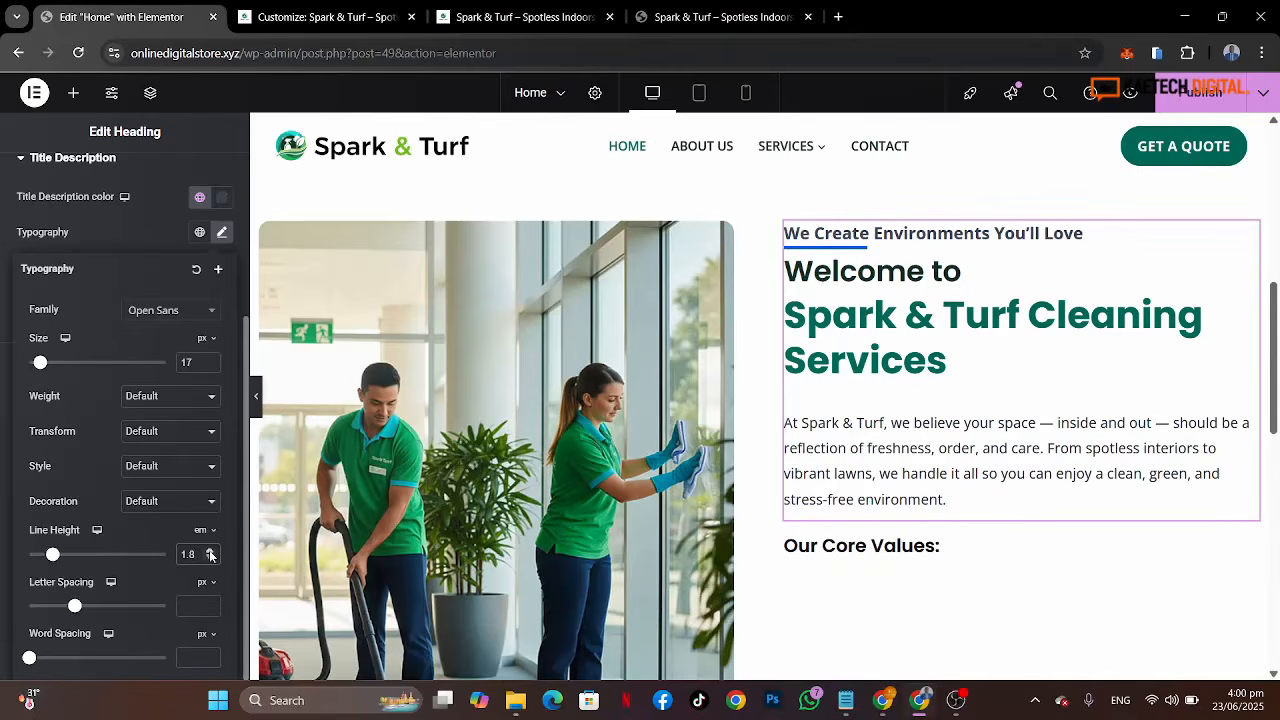
left_click(146, 240)
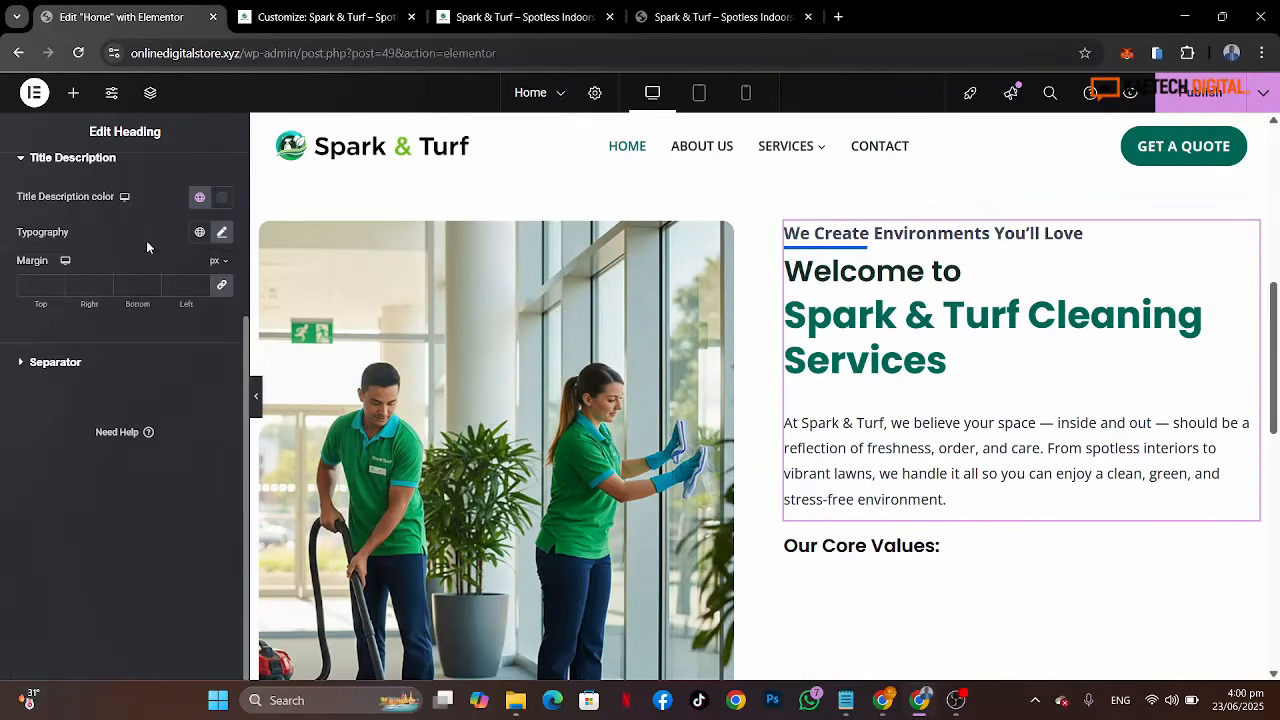
Step: Set the separator color to the global Subtle Background color, comparing against the reference page
left_click(131, 360)
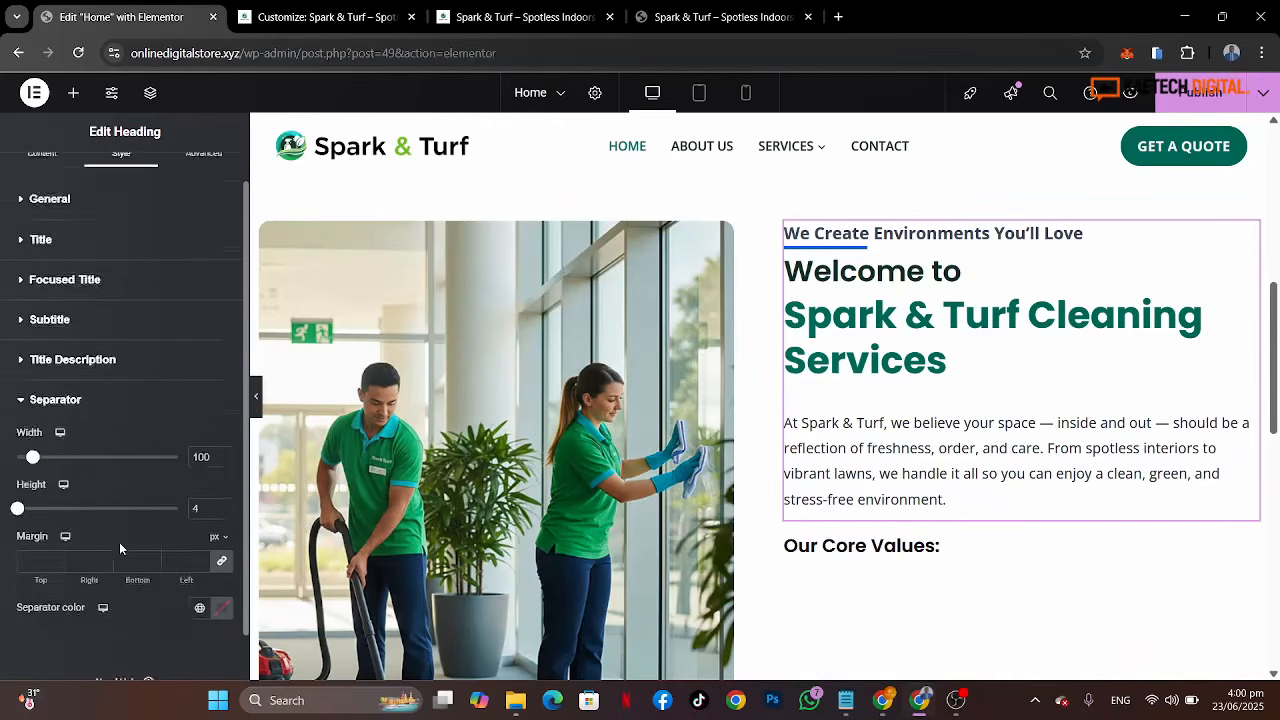
scroll(119, 548, "down", 1)
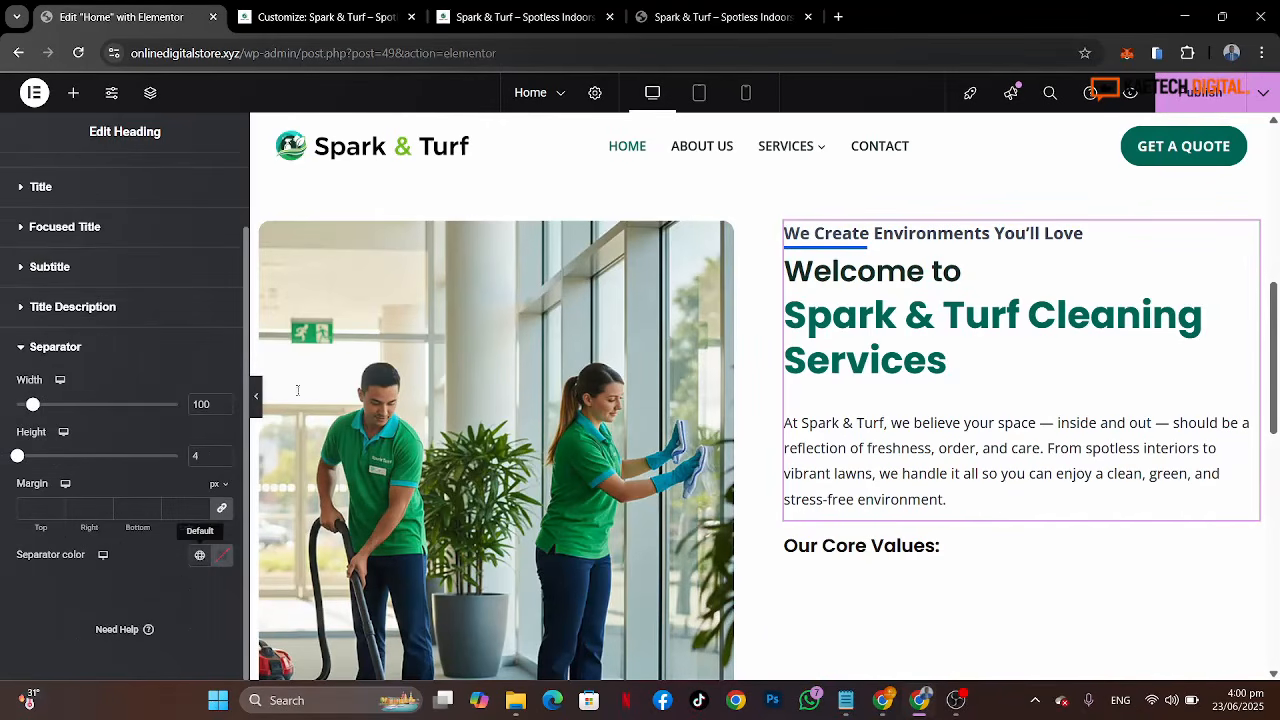
left_click(697, 8)
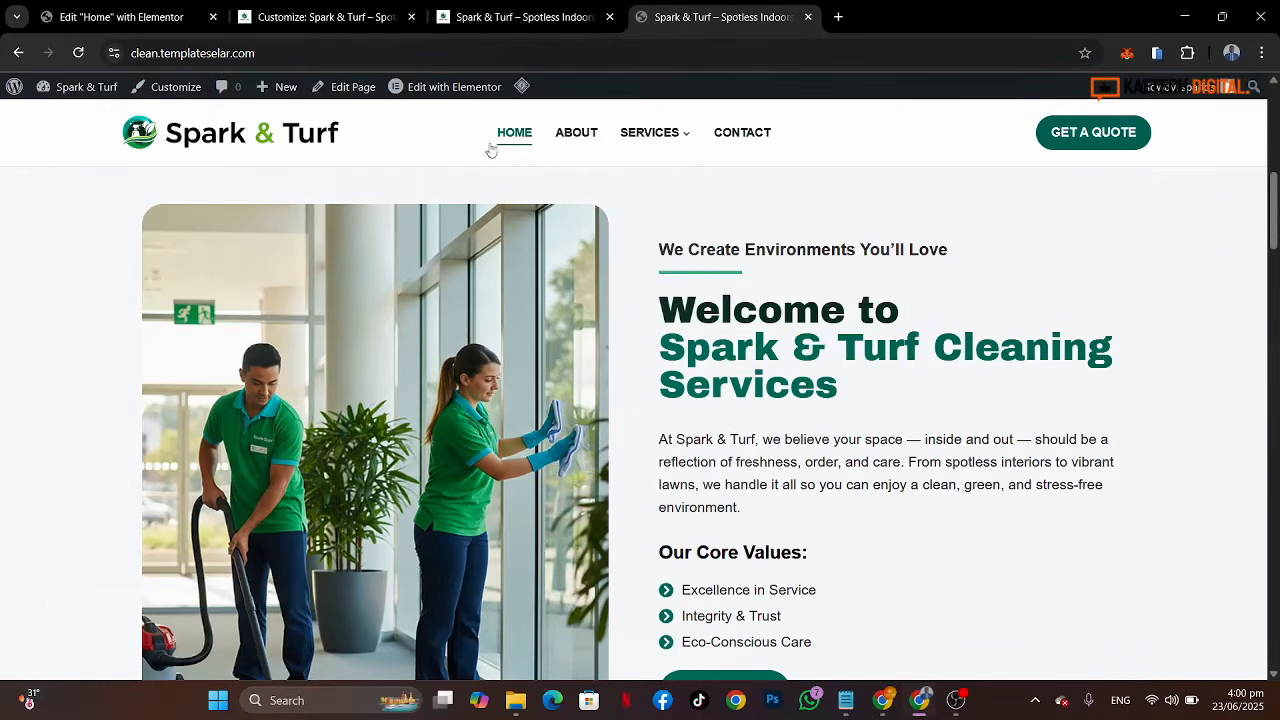
left_click(118, 17)
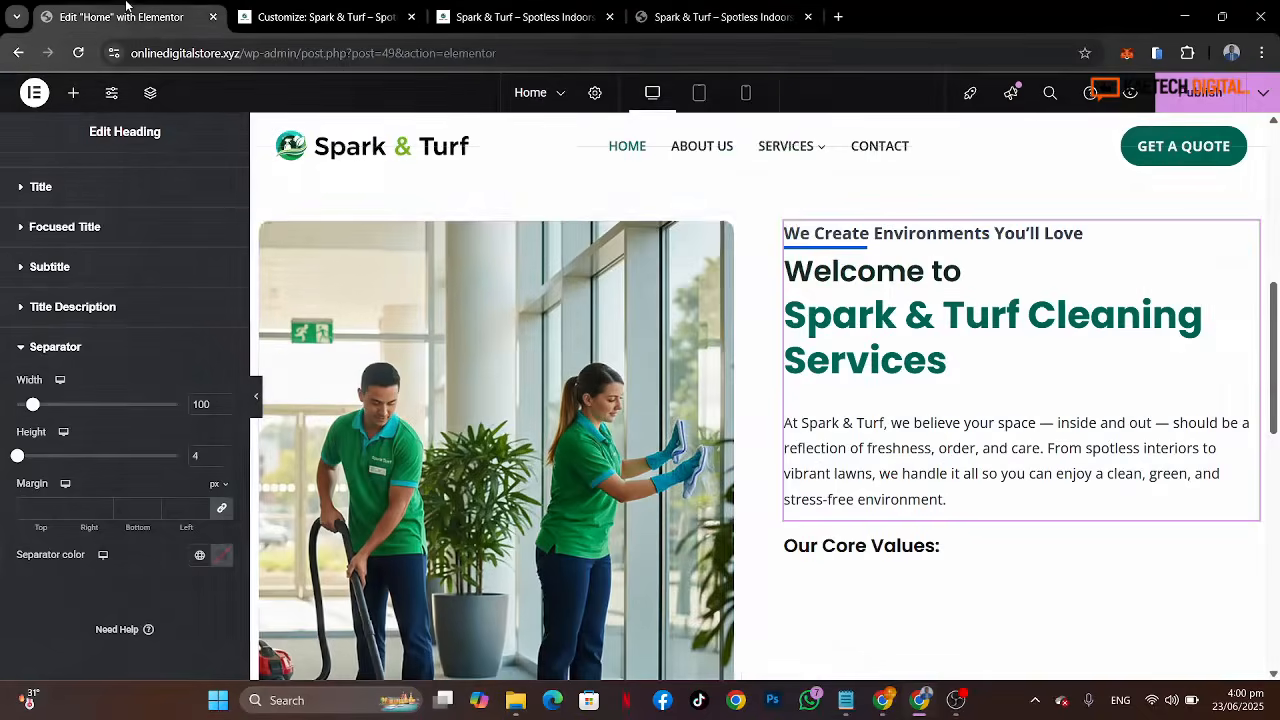
left_click(201, 556)
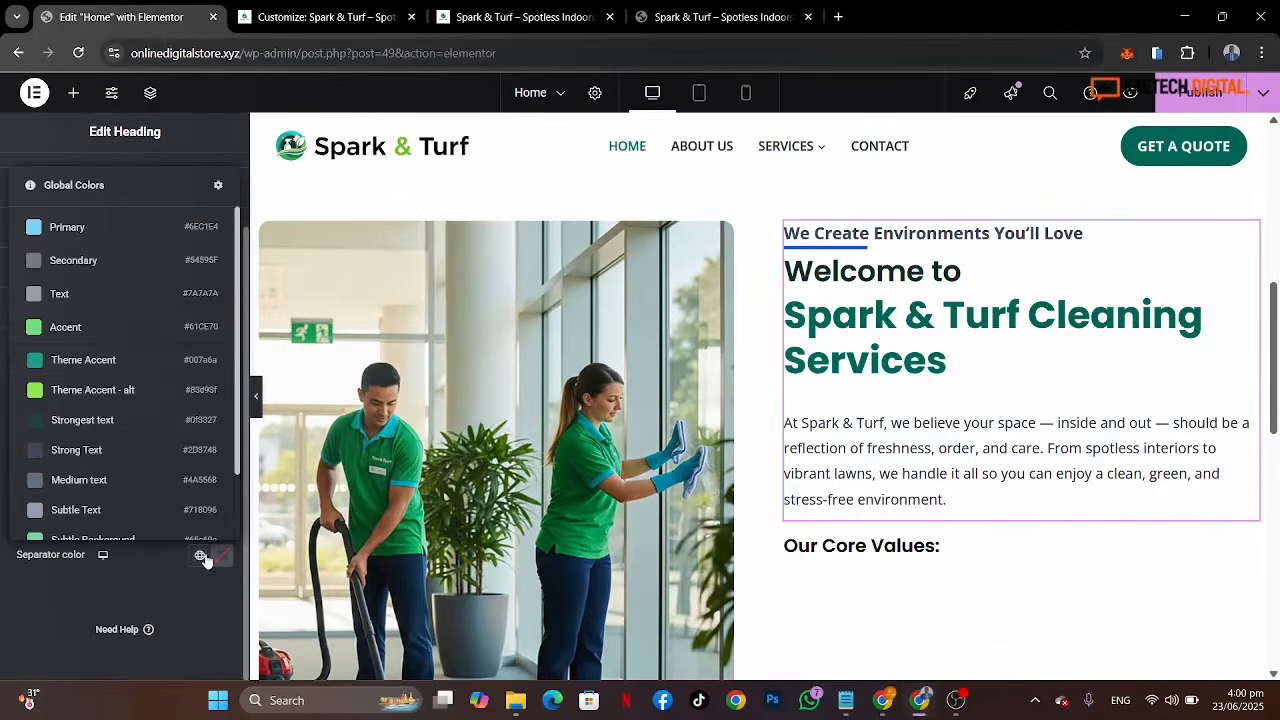
left_click(116, 362)
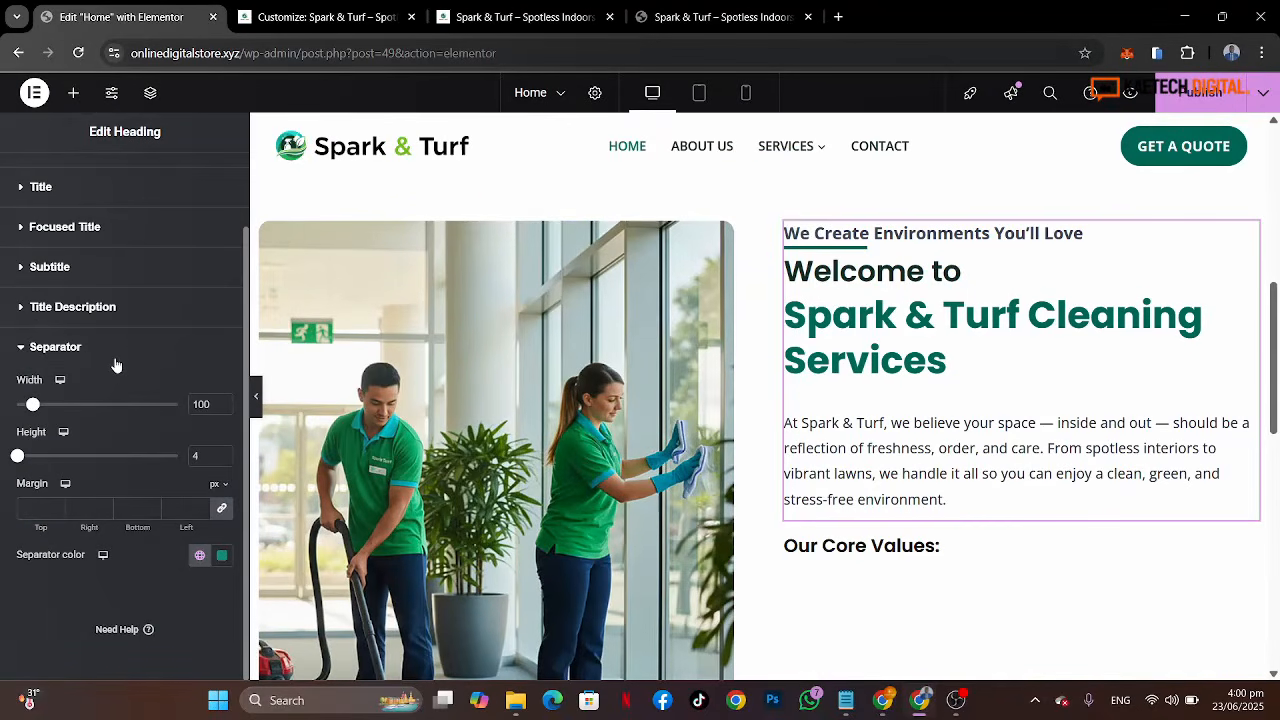
left_click(200, 556)
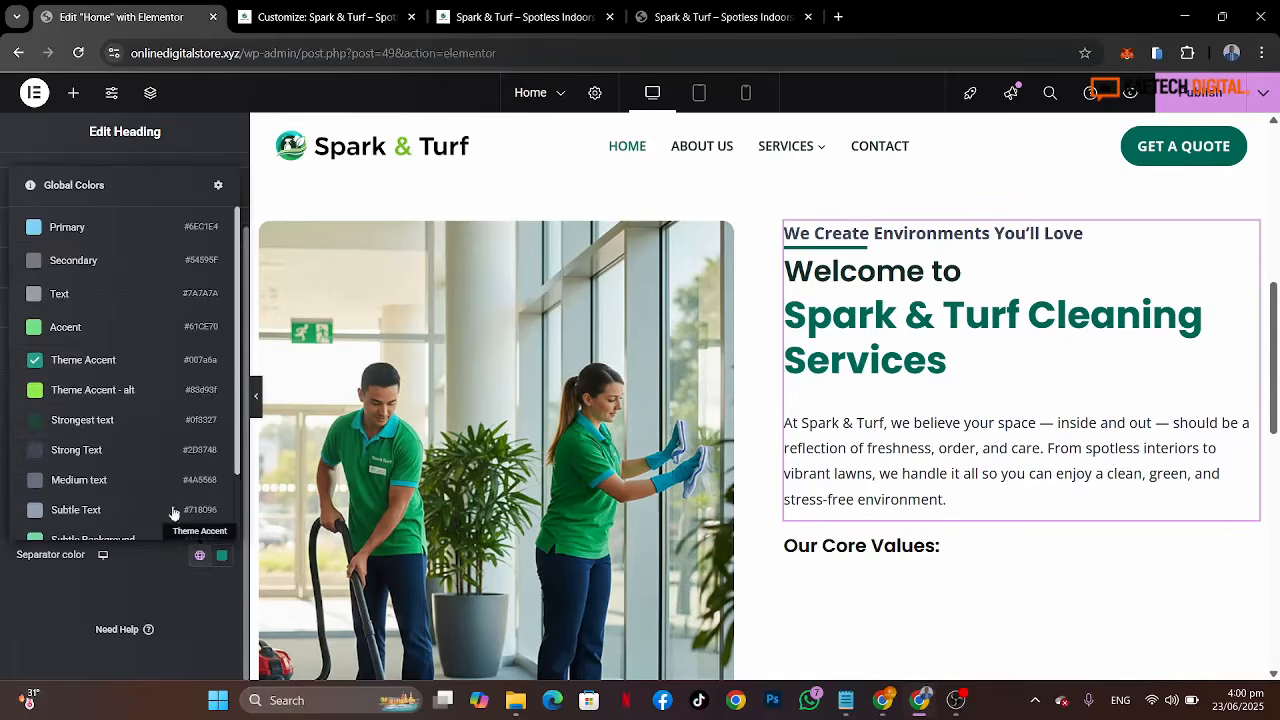
scroll(145, 470, "down", 1)
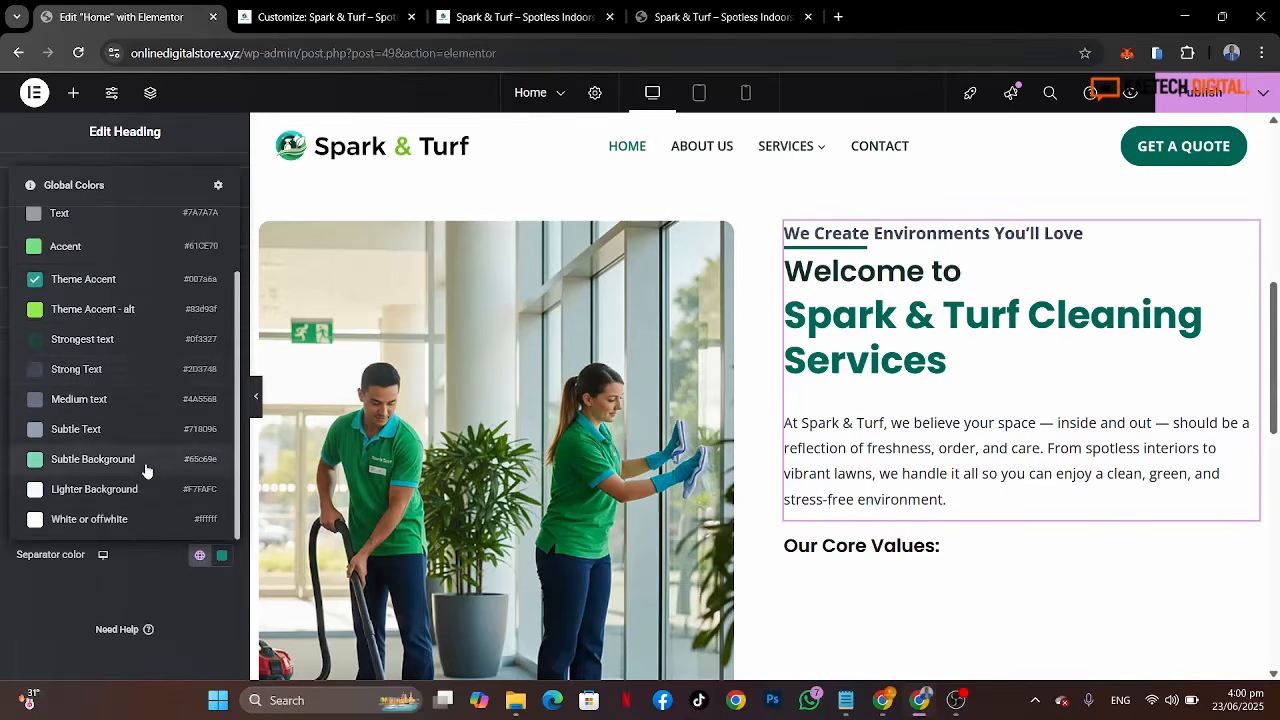
left_click(146, 463)
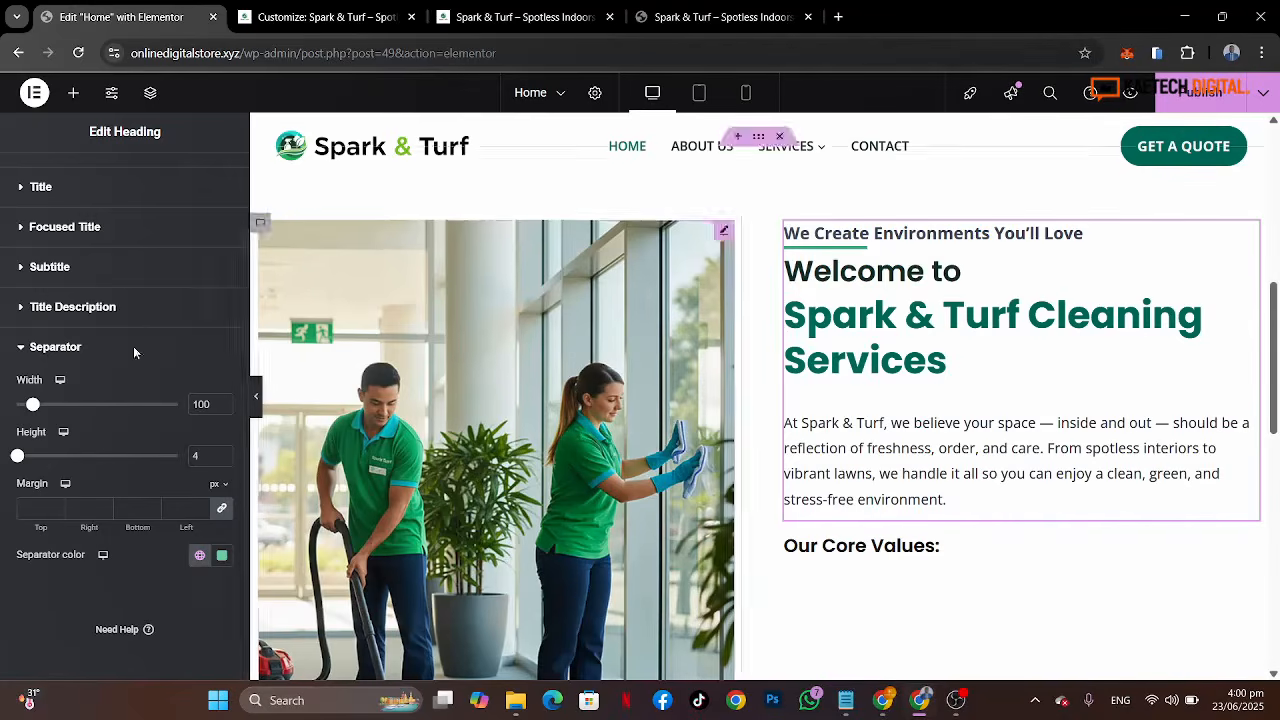
Step: Set the focused title's hover color to the global Theme Accent - alt color
scroll(158, 300, "up", 1)
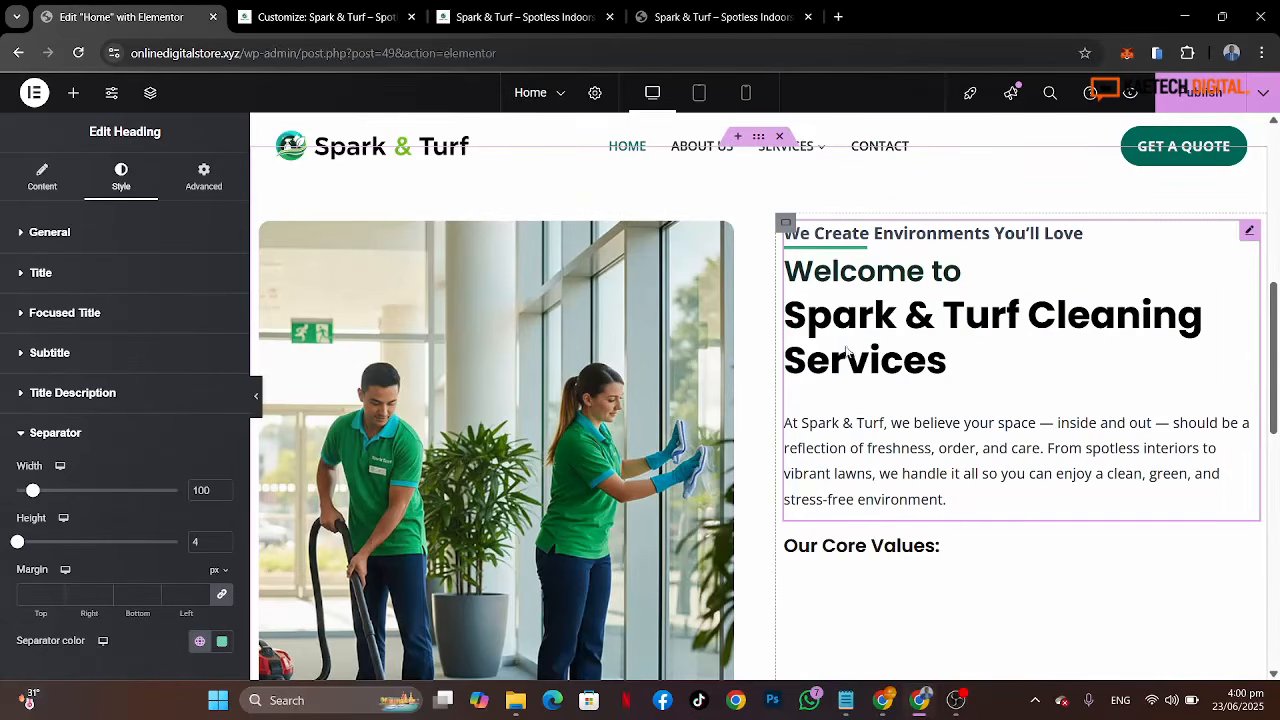
left_click(118, 324)
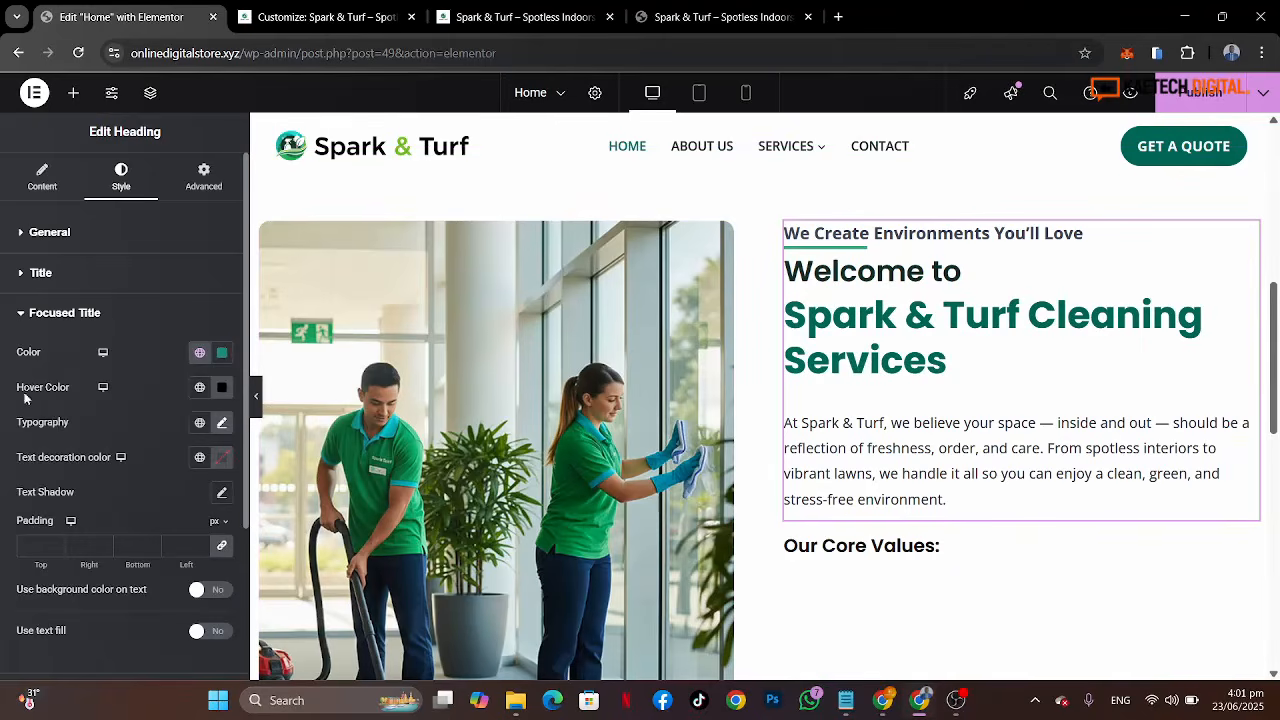
left_click(201, 390)
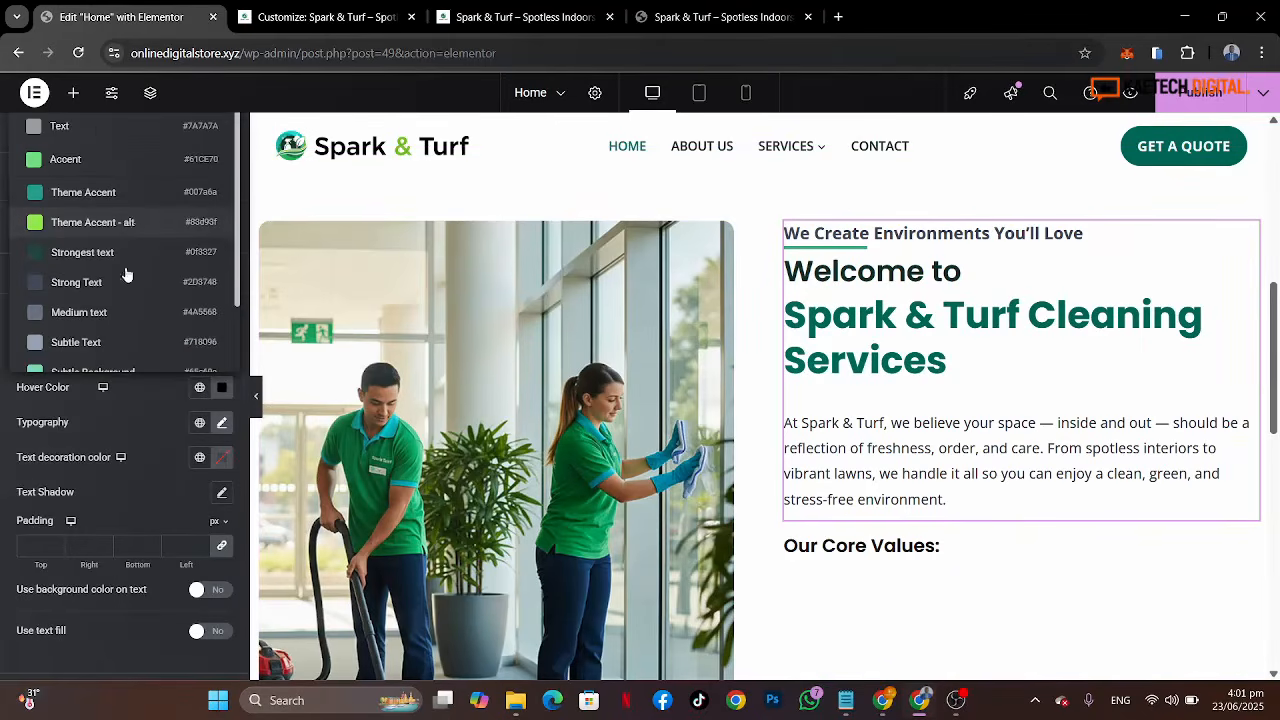
left_click(135, 224)
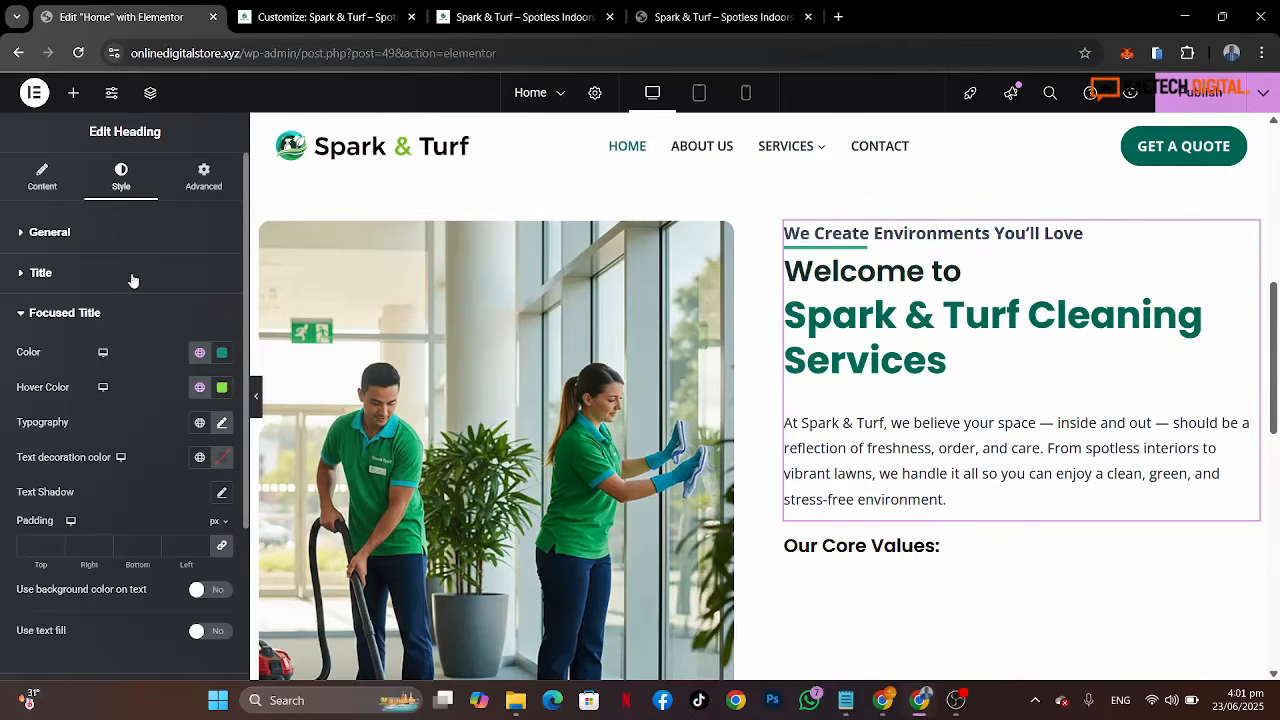
Step: Review the General, Title, Focused Title and Subtitle style settings of the heading
left_click(150, 229)
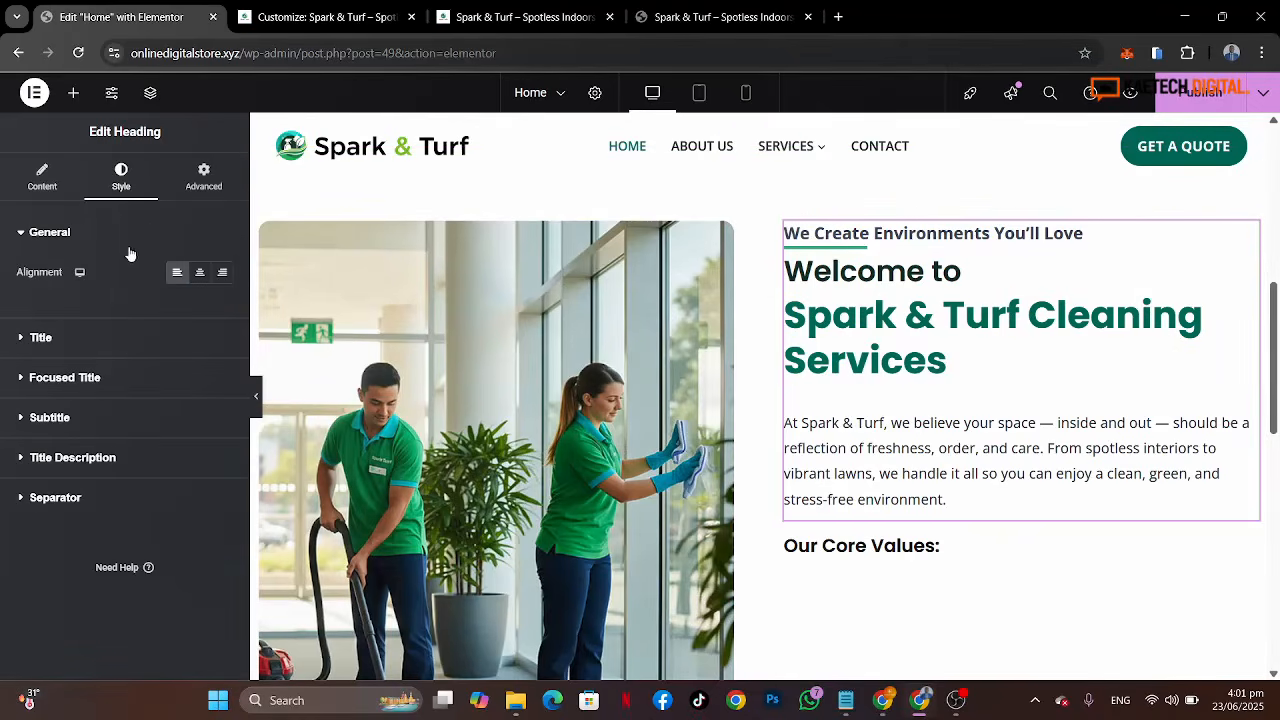
left_click(109, 344)
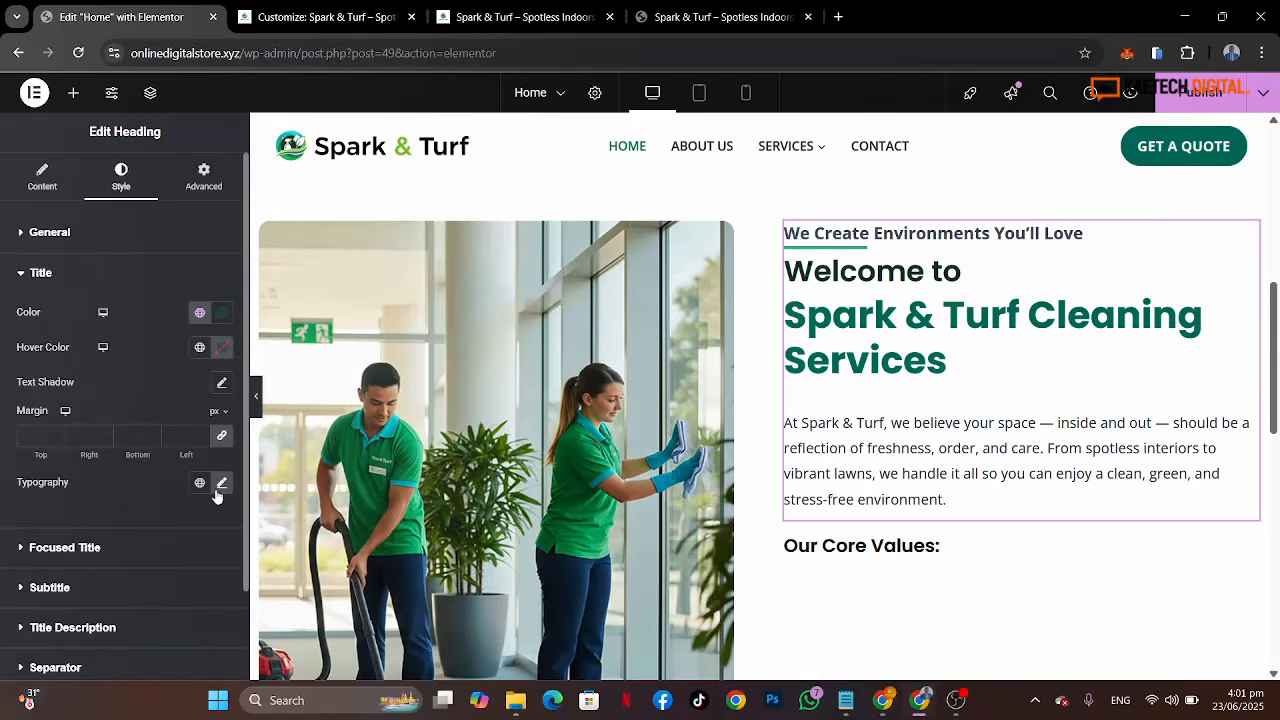
left_click(148, 548)
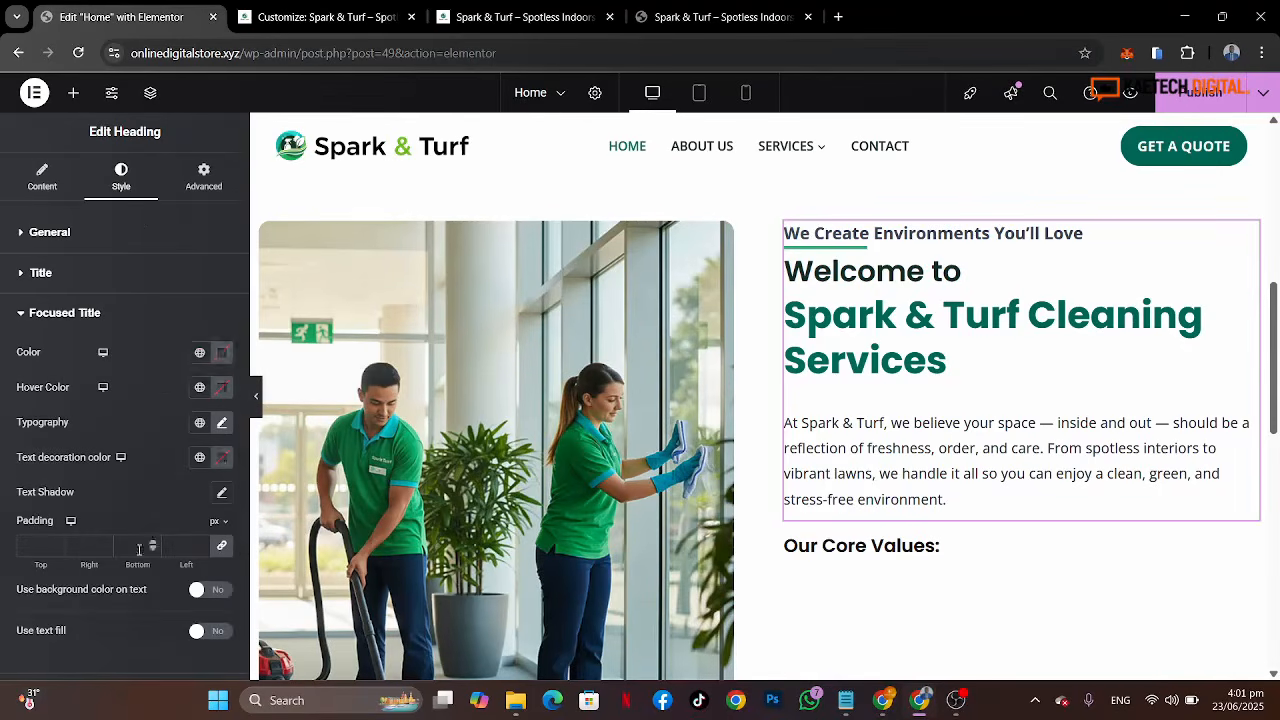
left_click(159, 331)
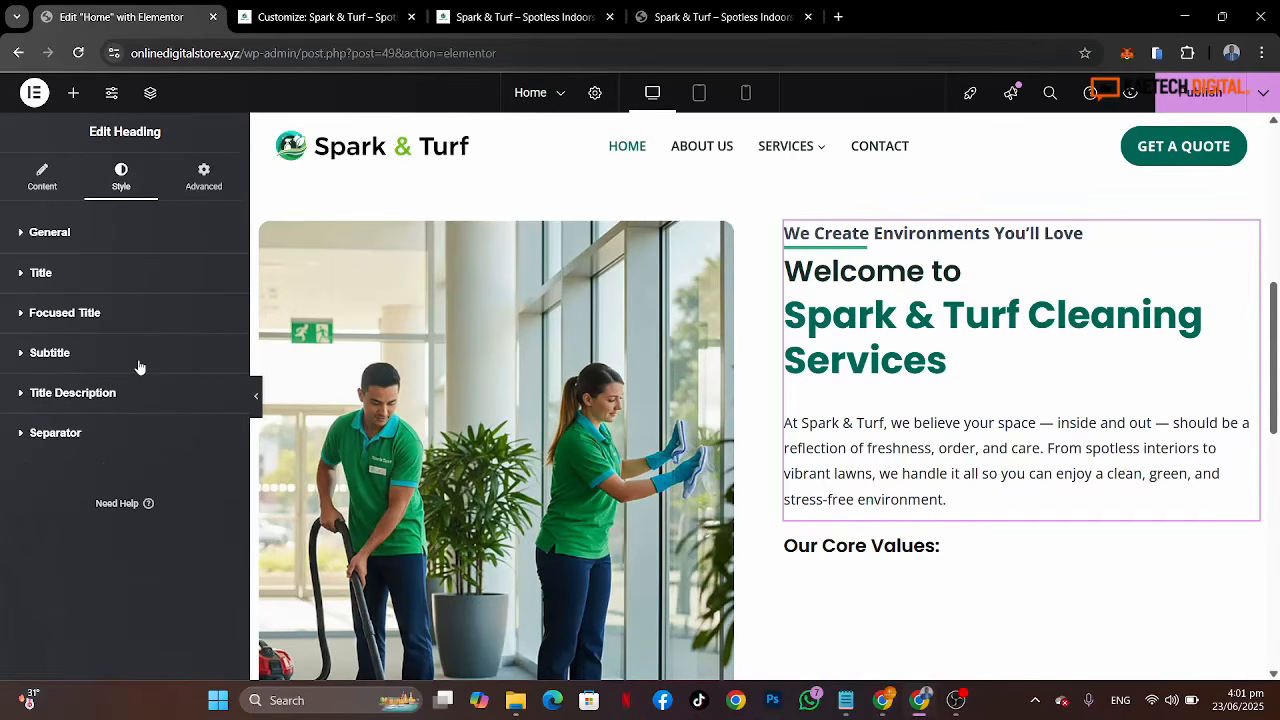
left_click(140, 368)
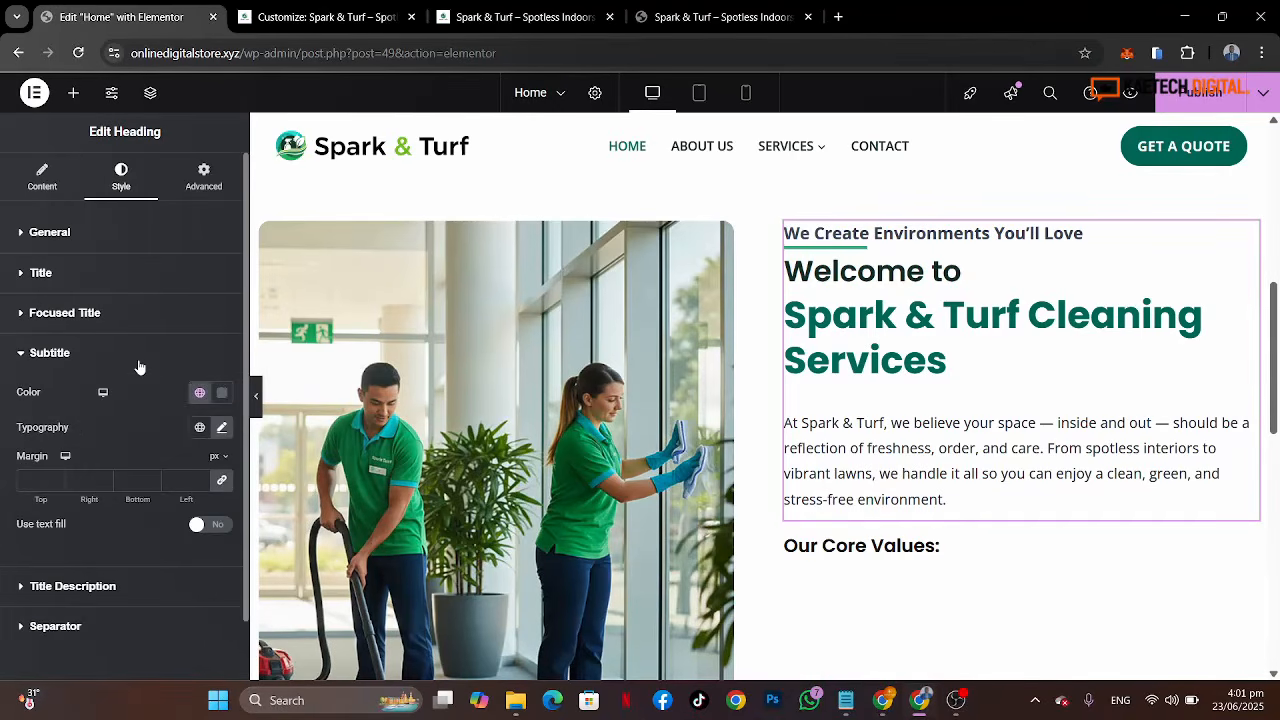
Step: Set the subtitle's bottom margin to 10 px, comparing spacing against the reference page
left_click(163, 491)
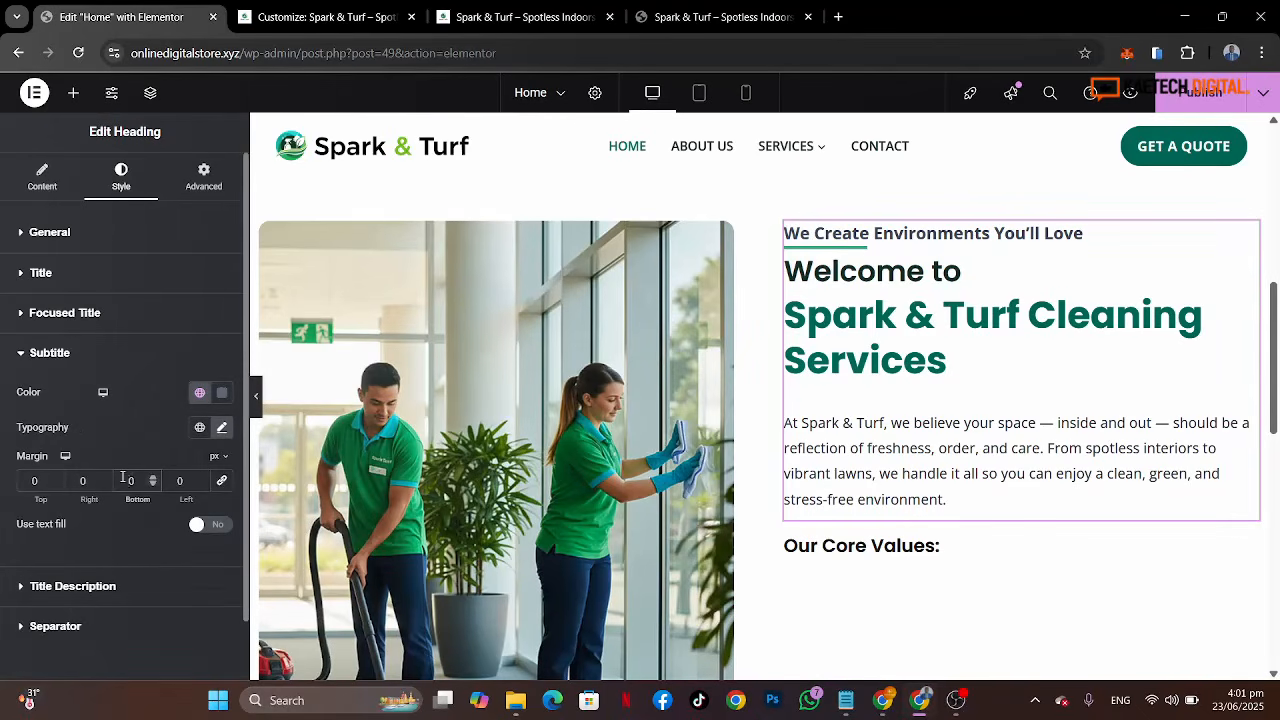
type("2")
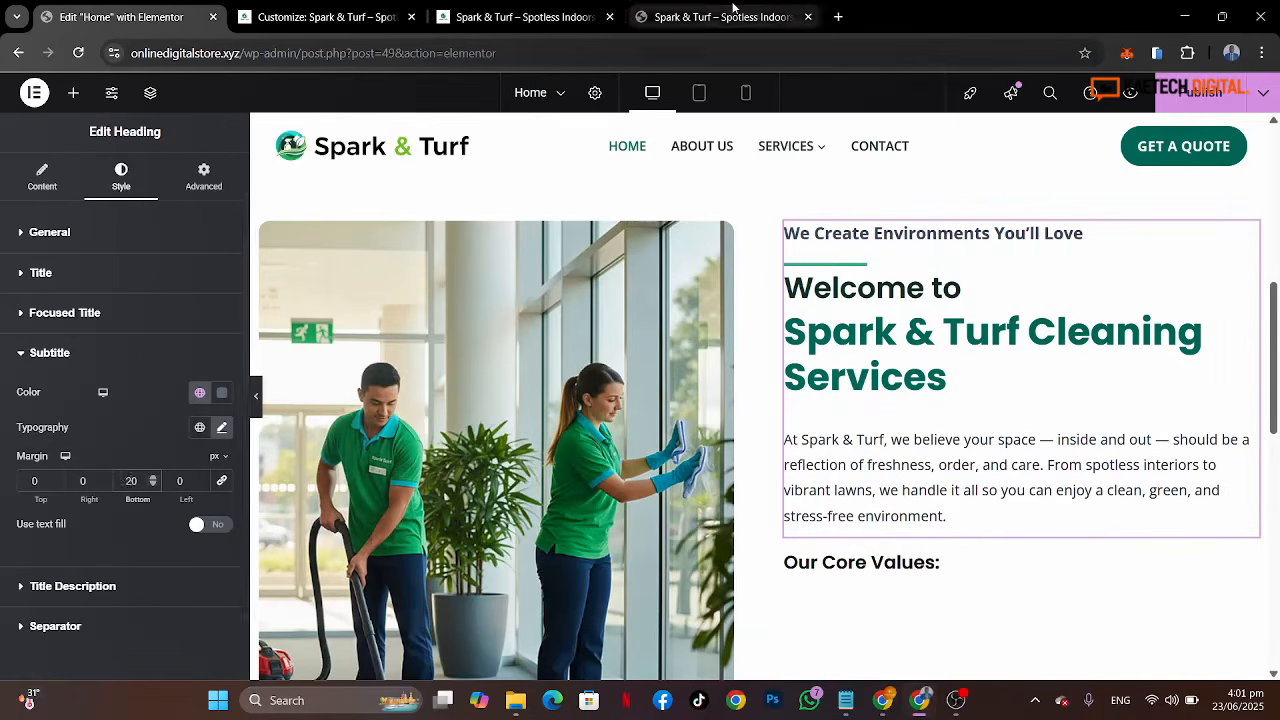
left_click(692, 19)
left_click(115, 28)
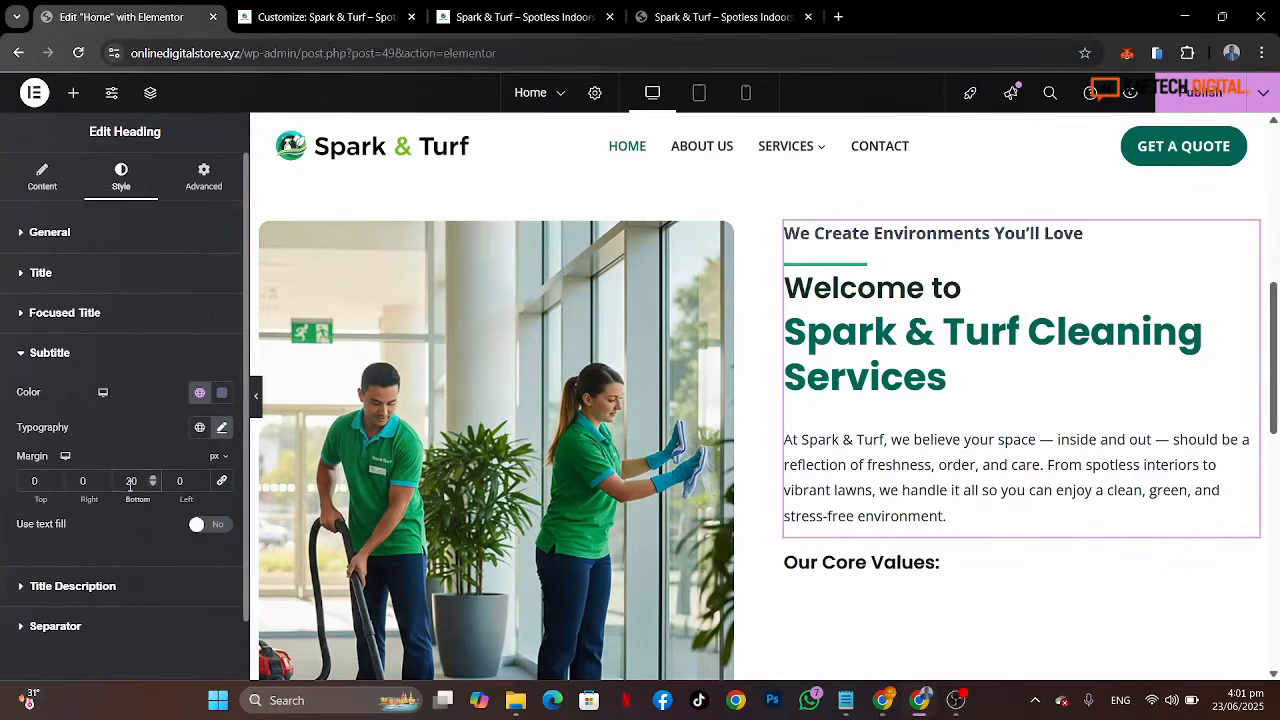
key("BackSpace")
type("1")
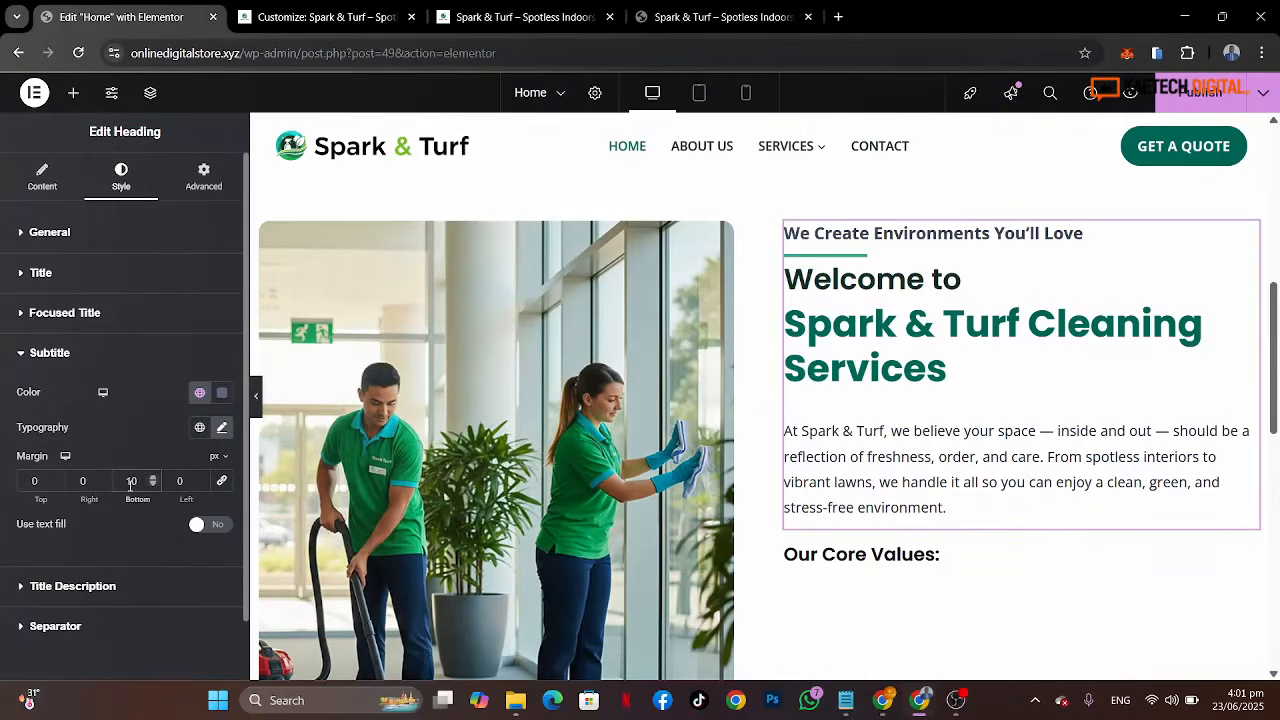
Step: Set the title's top margin to 20 px
left_click(165, 274)
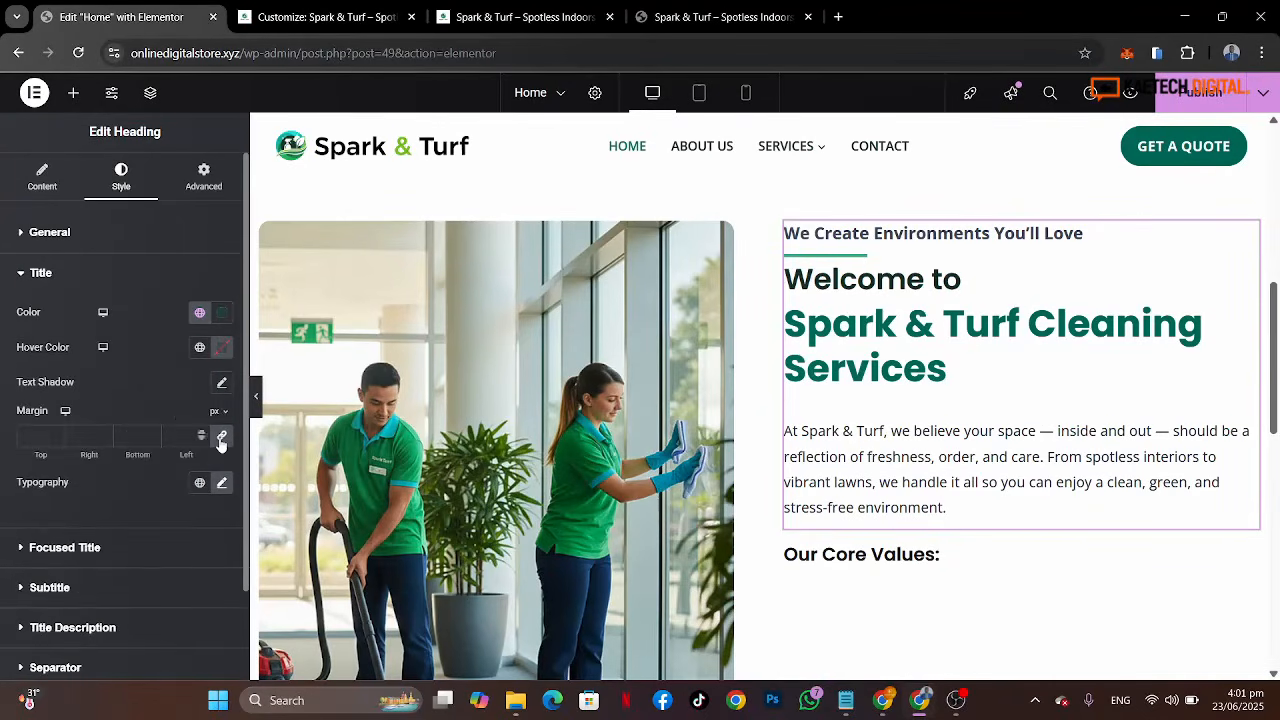
left_click(33, 436)
type("0")
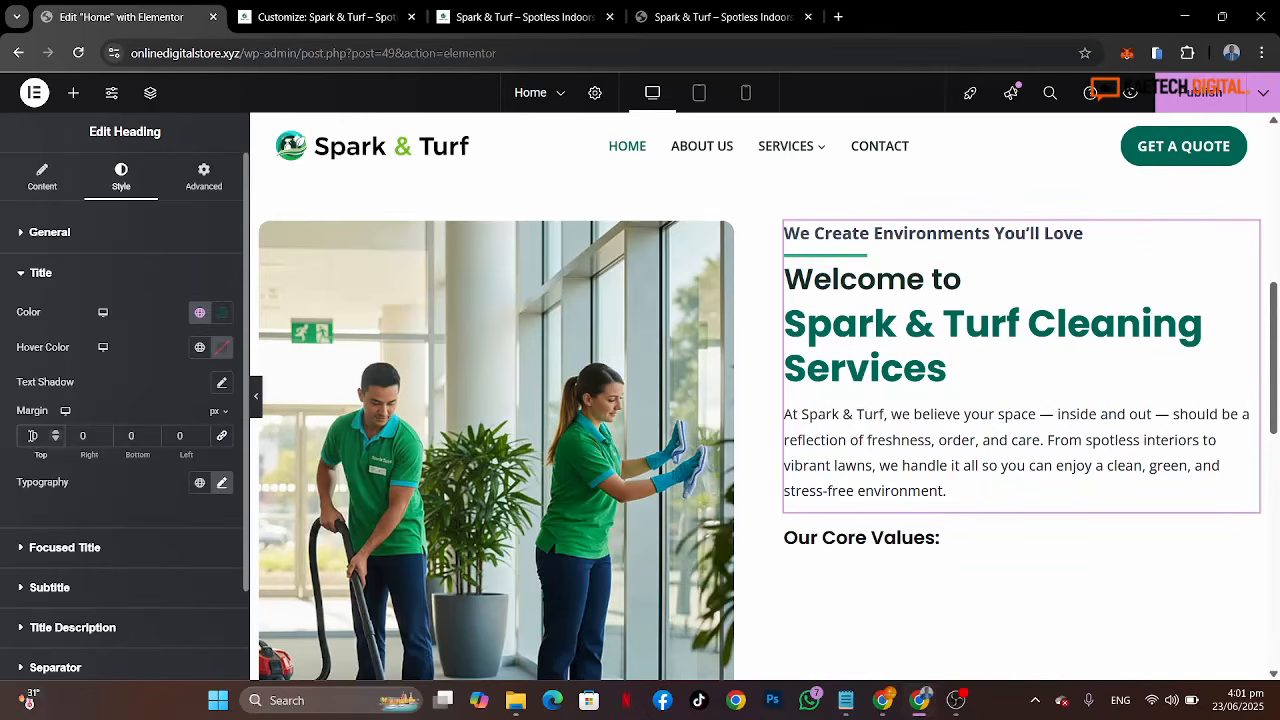
type("3")
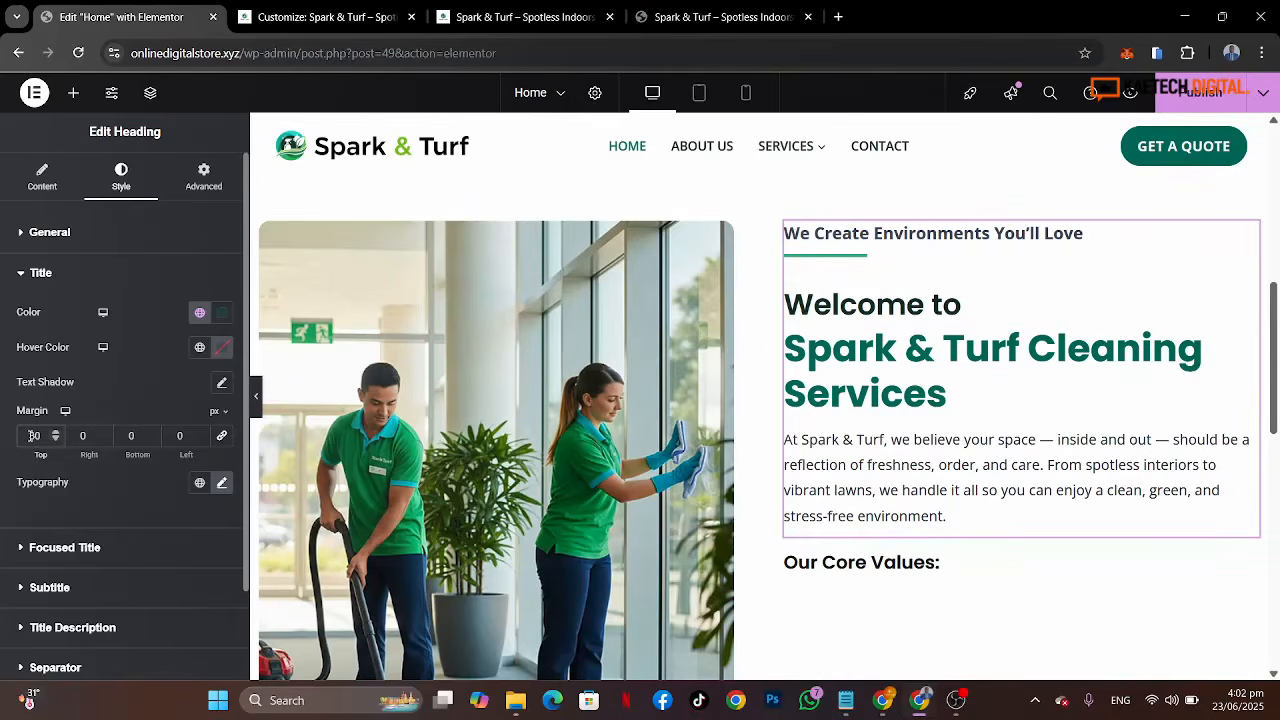
key("BackSpace")
type("2")
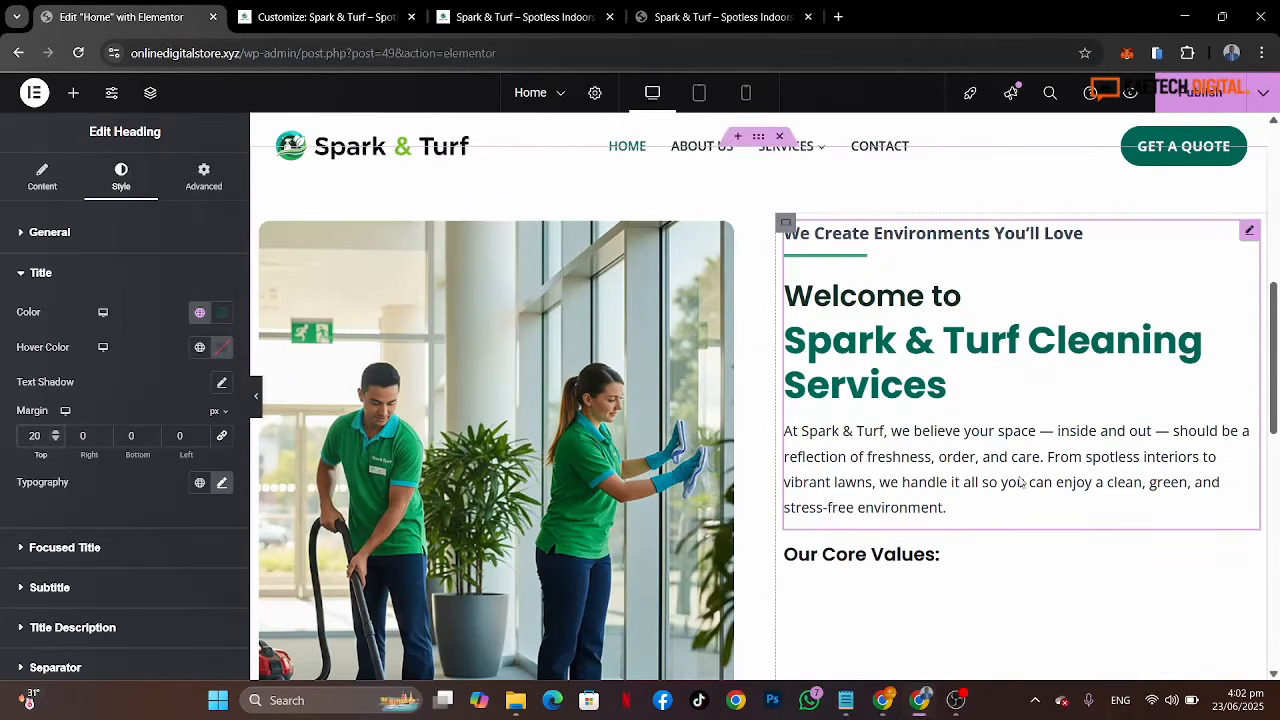
Step: Add an Icon List widget below the Our Core Values heading, after checking the reference page's list
scroll(1021, 482, "down", 3)
scroll(1021, 482, "up", 1)
scroll(966, 346, "up", 2)
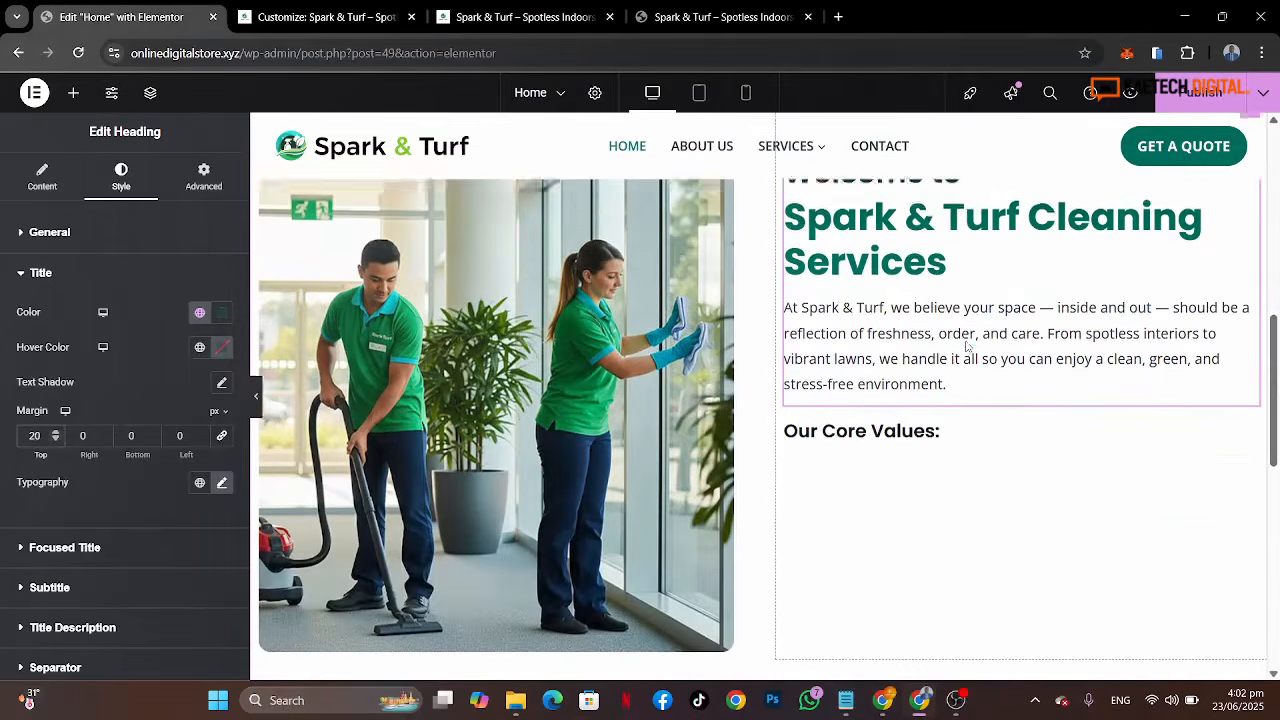
scroll(966, 346, "down", 2)
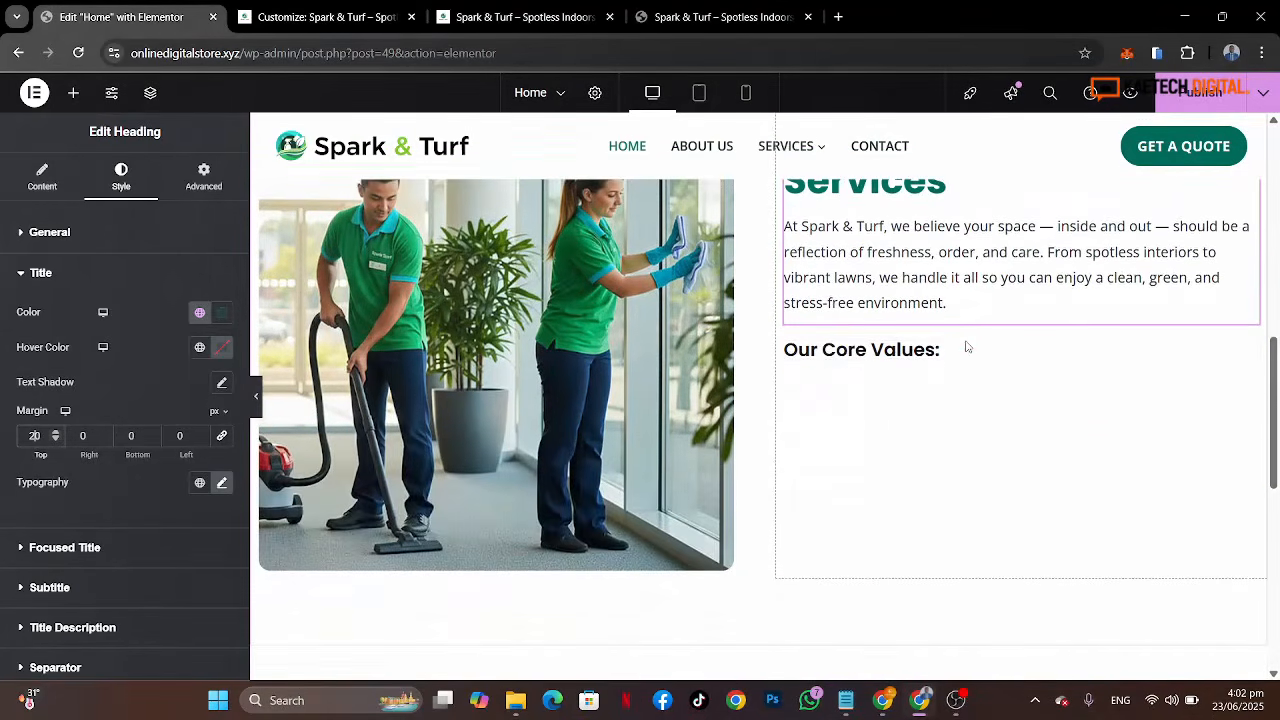
left_click(645, 10)
scroll(846, 535, "down", 3)
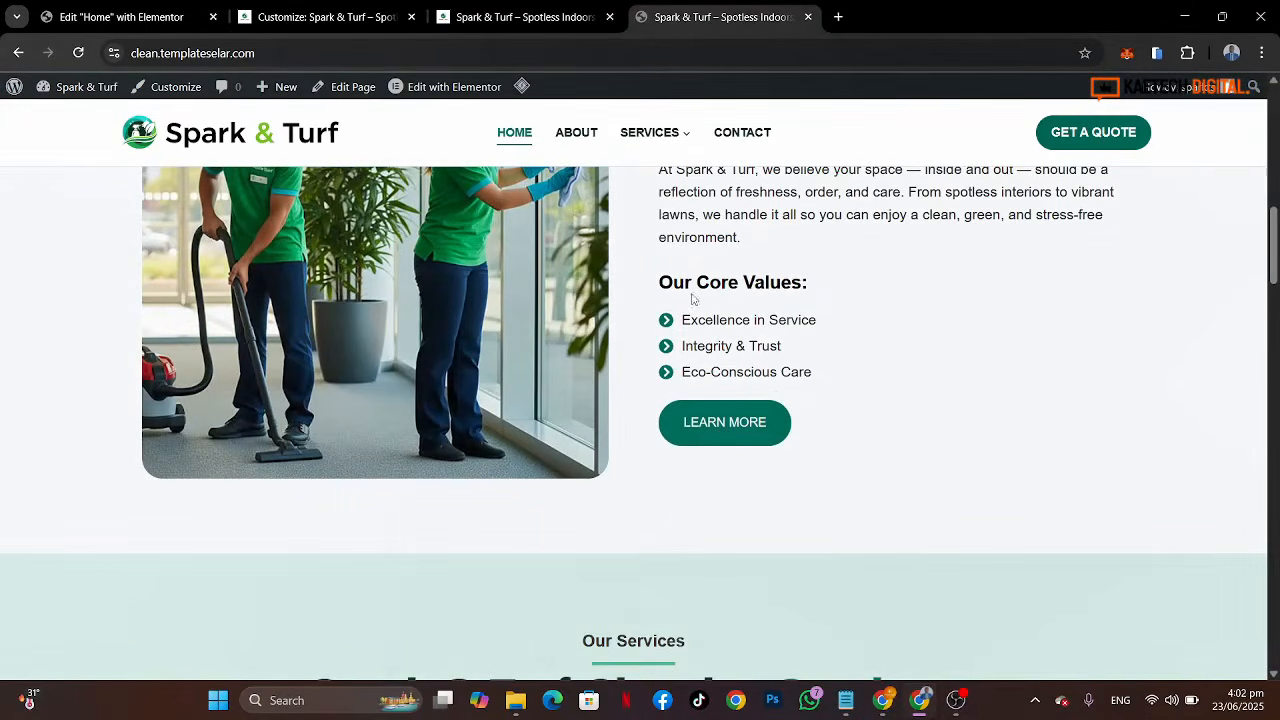
left_click(105, 17)
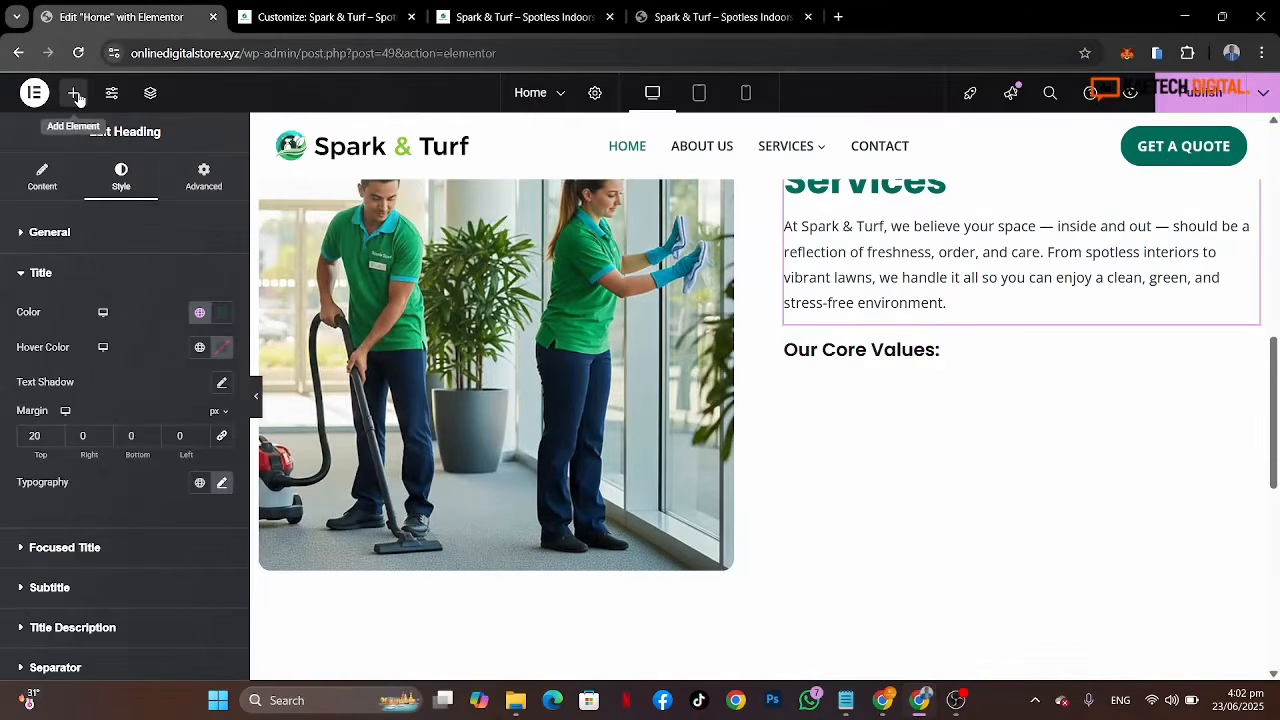
left_click(75, 94)
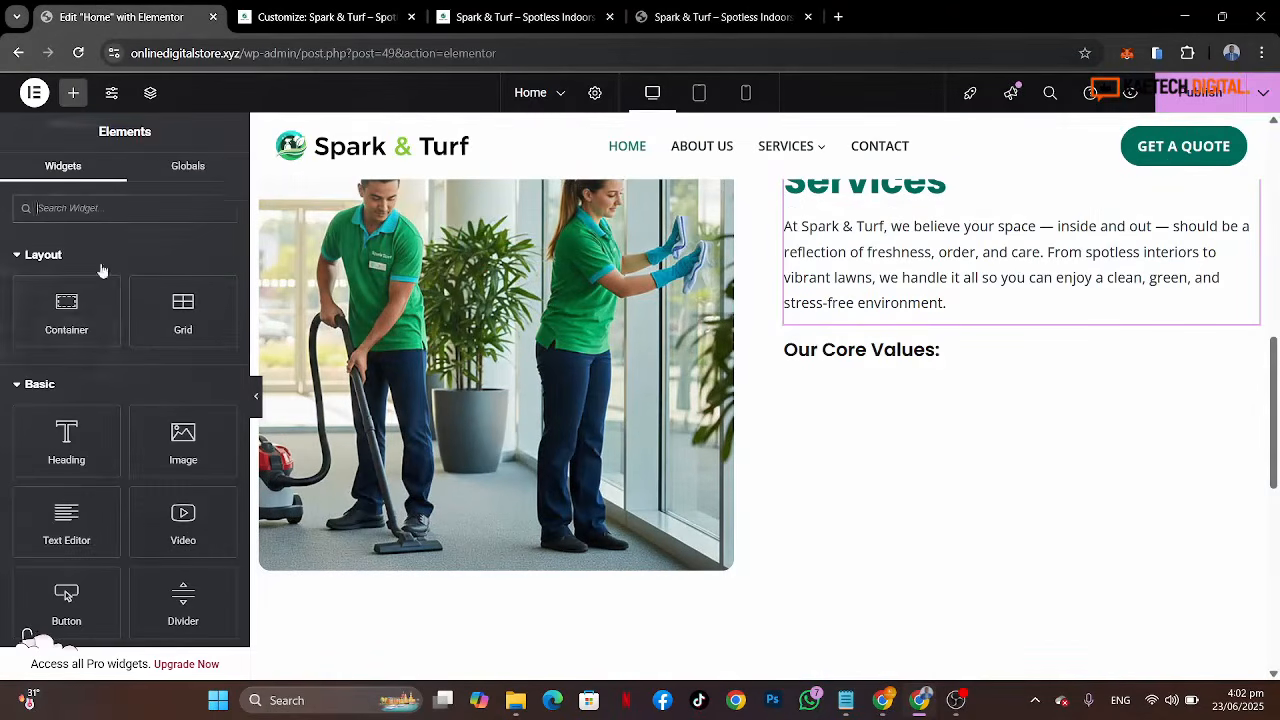
left_click(128, 208)
type("list")
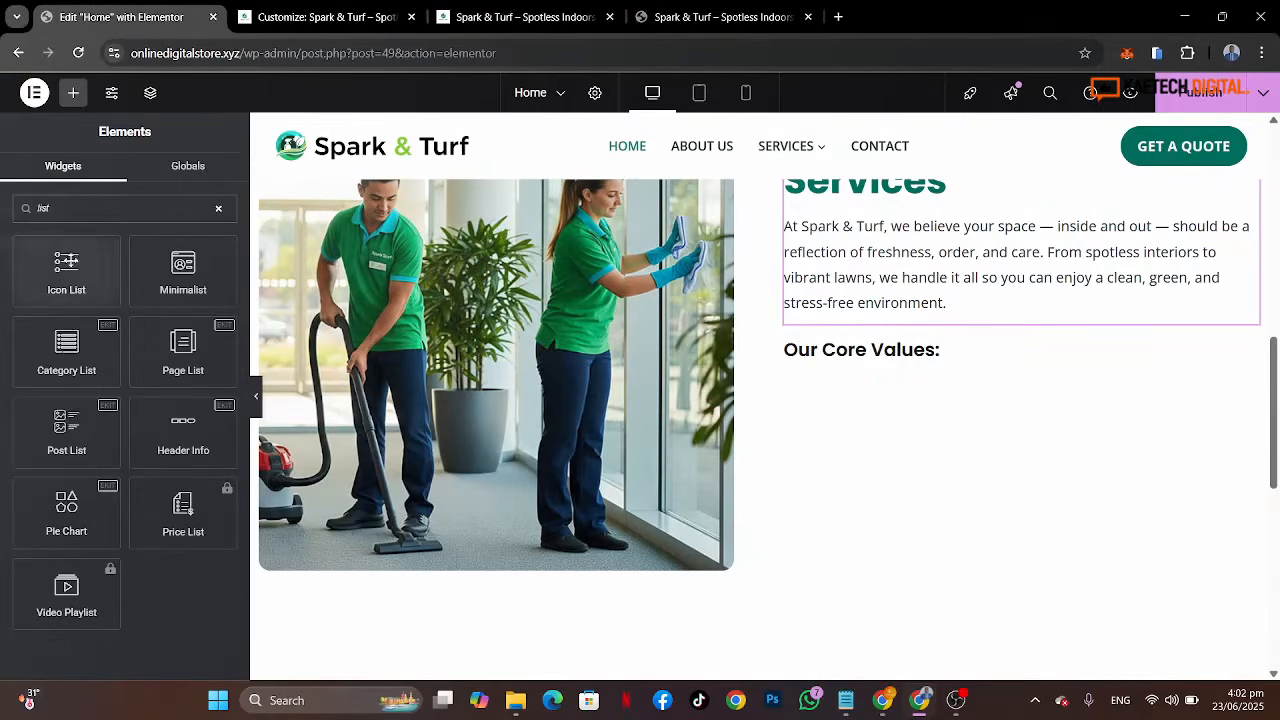
left_click_drag(68, 261, 908, 359)
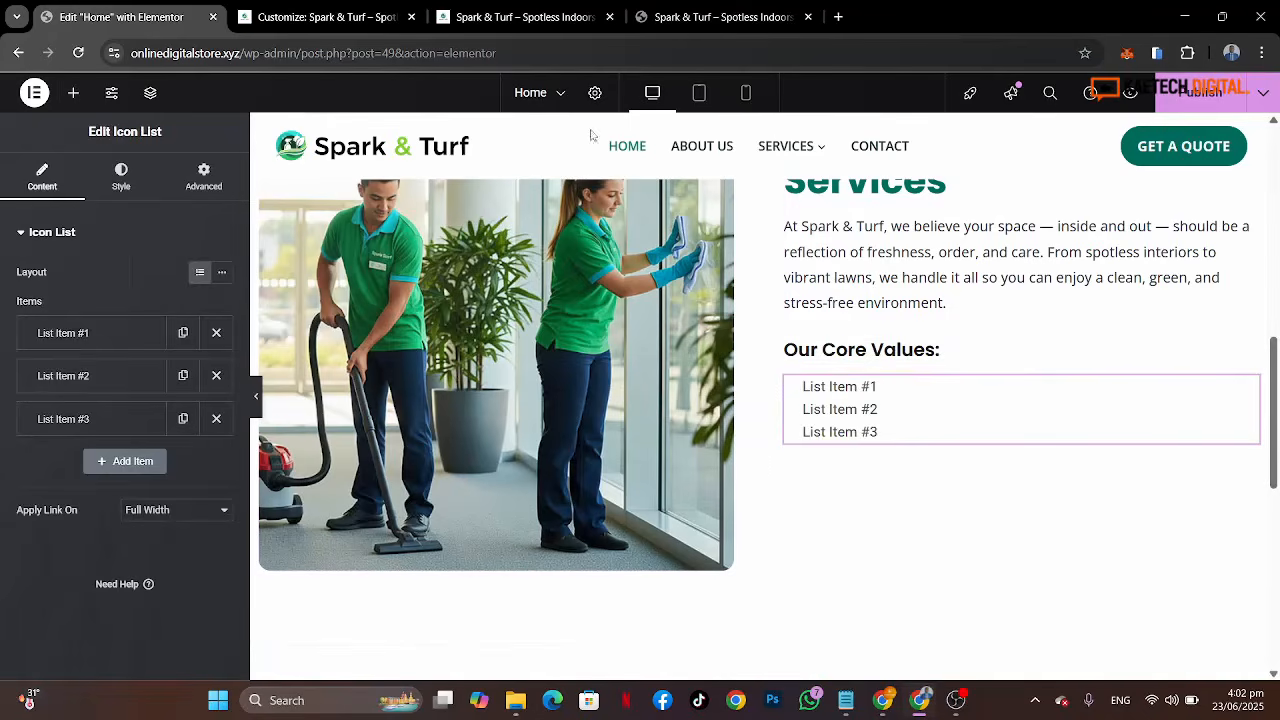
Step: Set the icon list's icon color to the global Theme Accent color, comparing against the reference page
left_click(121, 178)
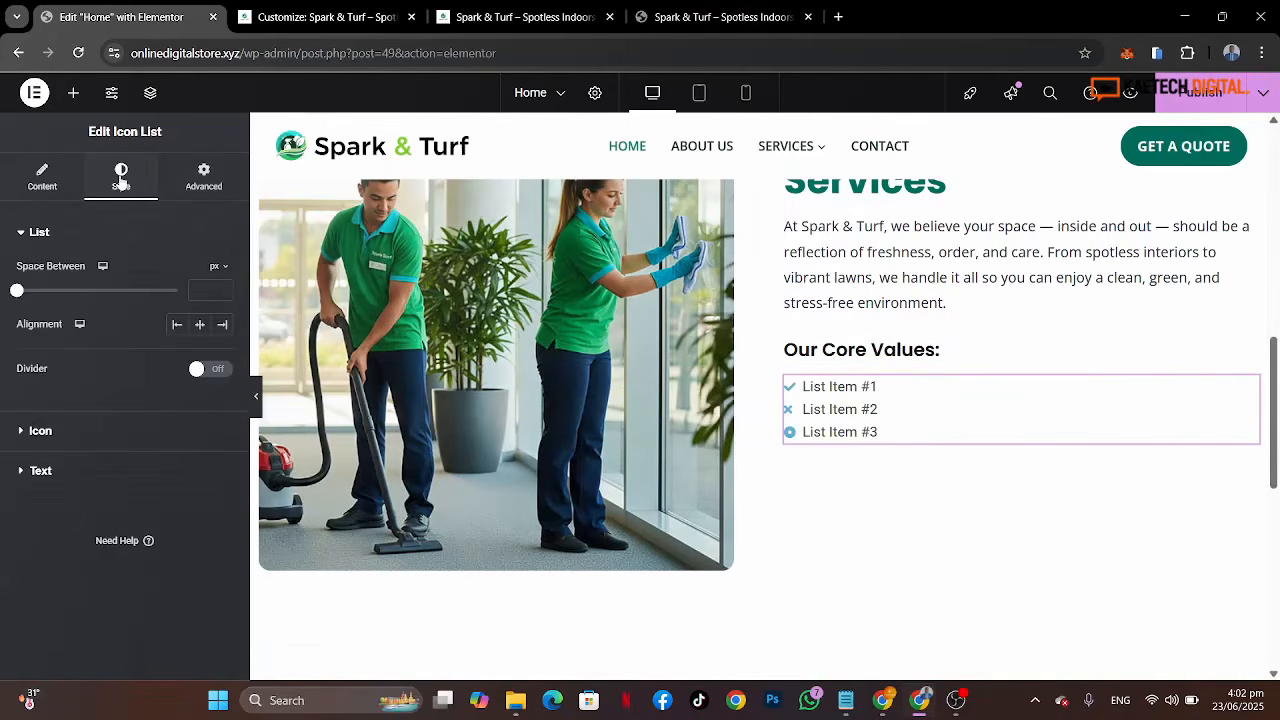
left_click(127, 430)
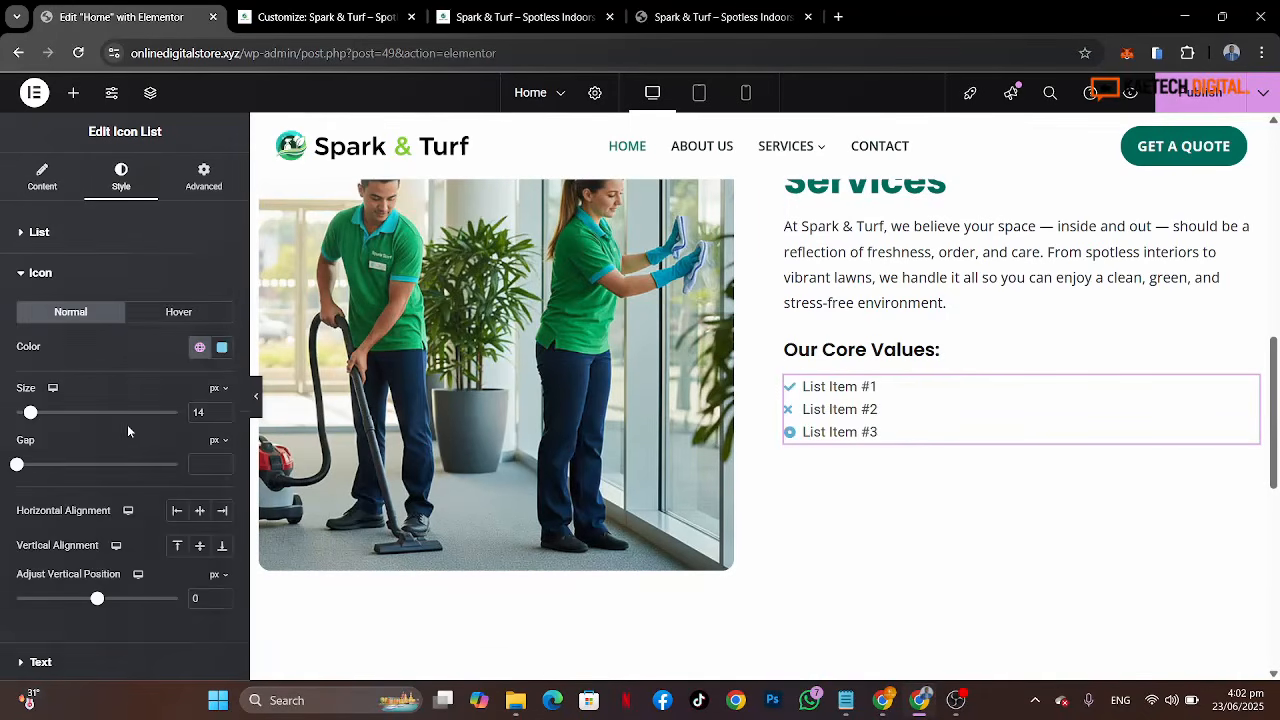
left_click(200, 347)
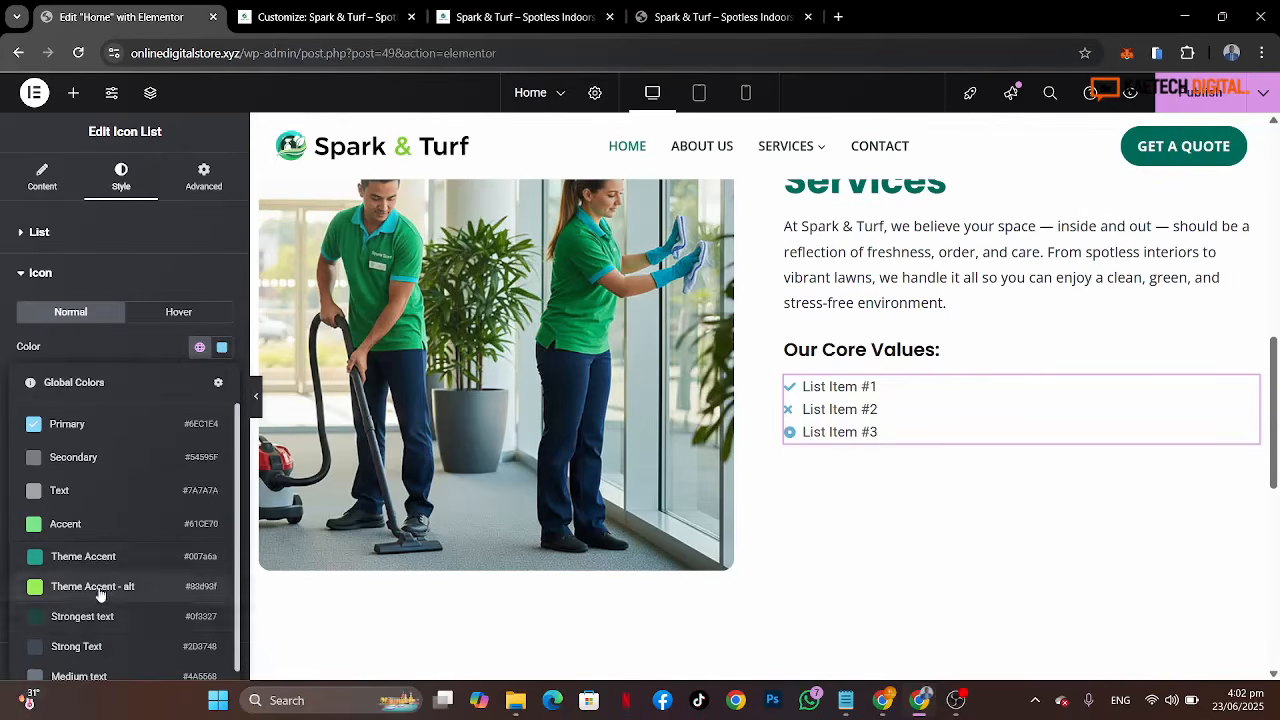
left_click(88, 615)
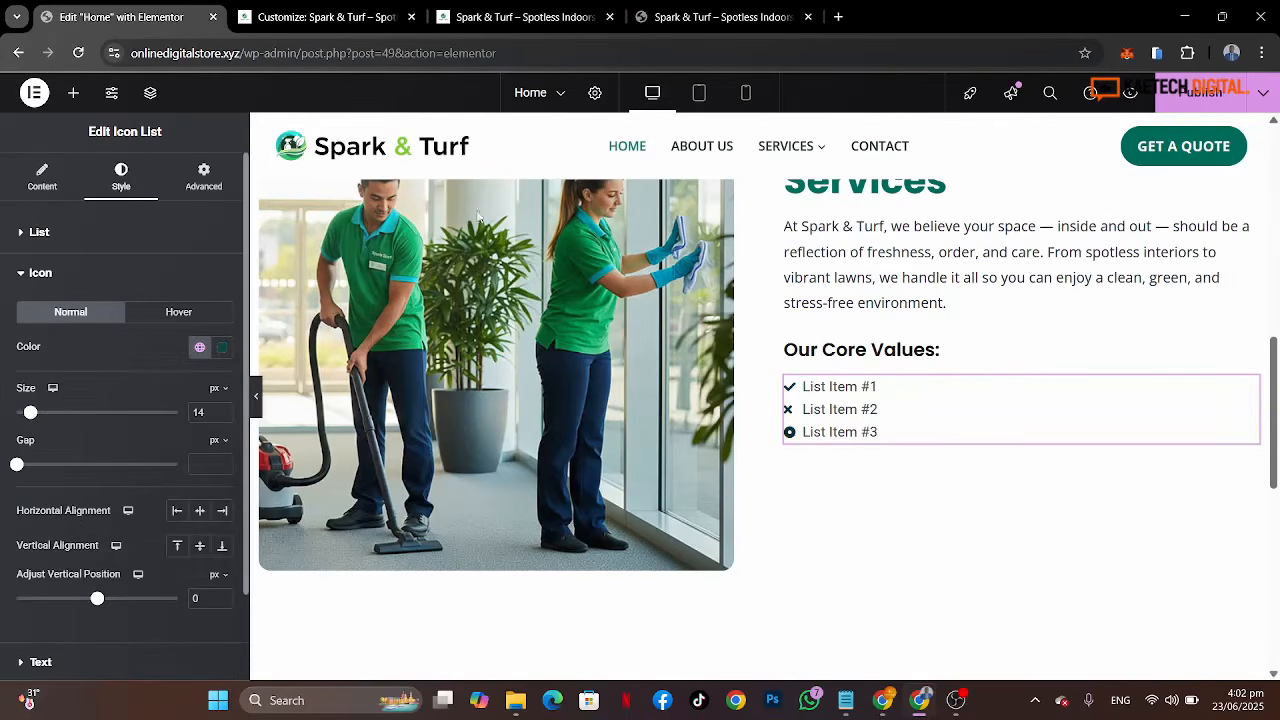
left_click(703, 15)
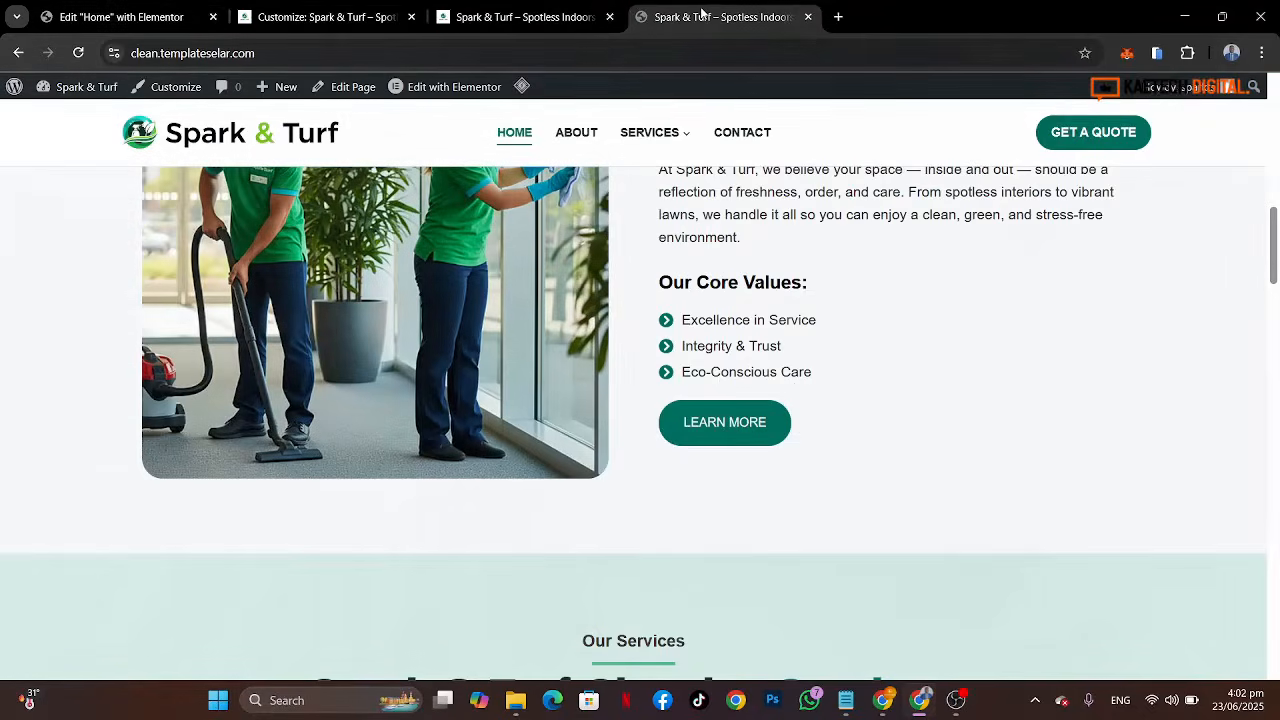
left_click(120, 17)
left_click(199, 349)
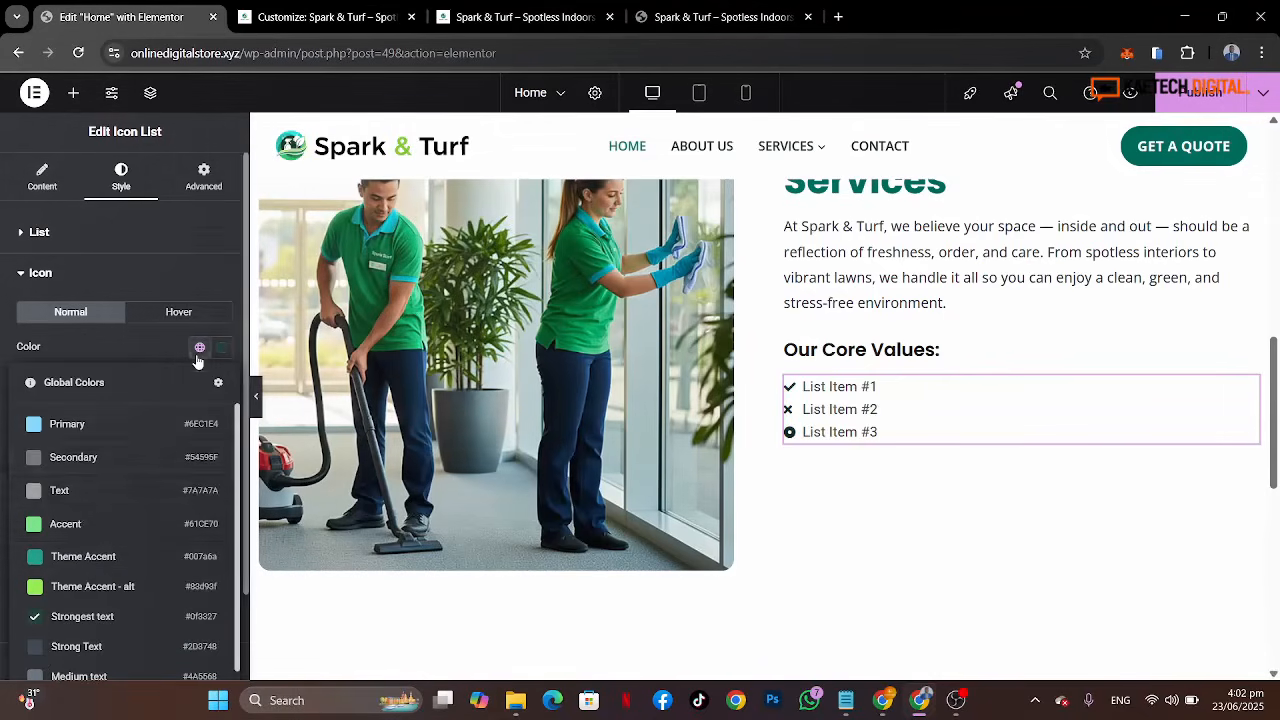
left_click(86, 564)
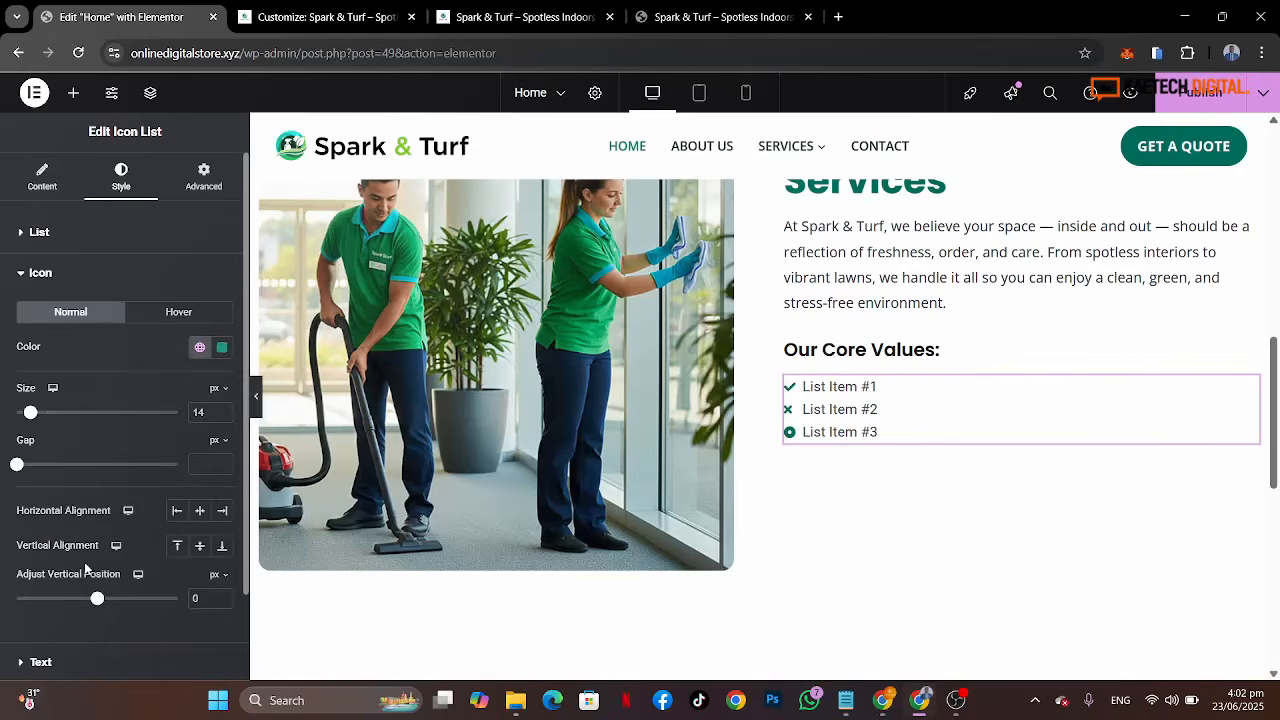
Step: Delete the second and third items from the icon list
left_click(40, 232)
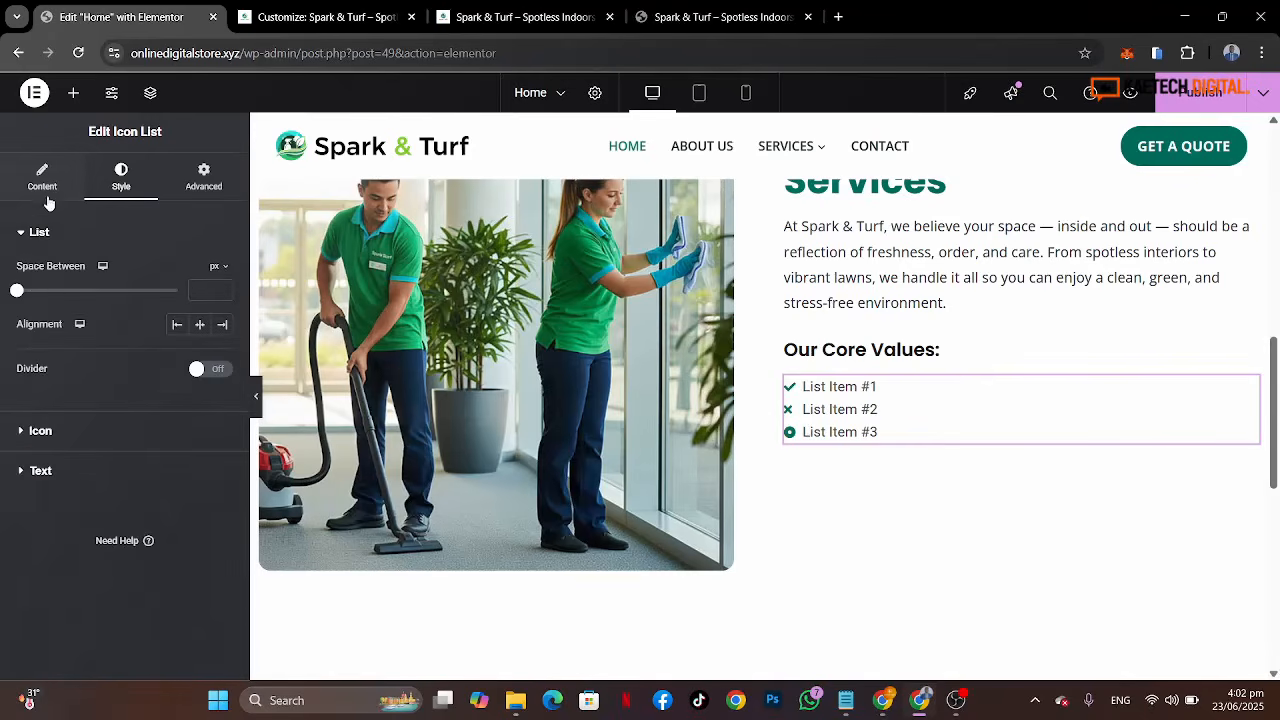
left_click(42, 177)
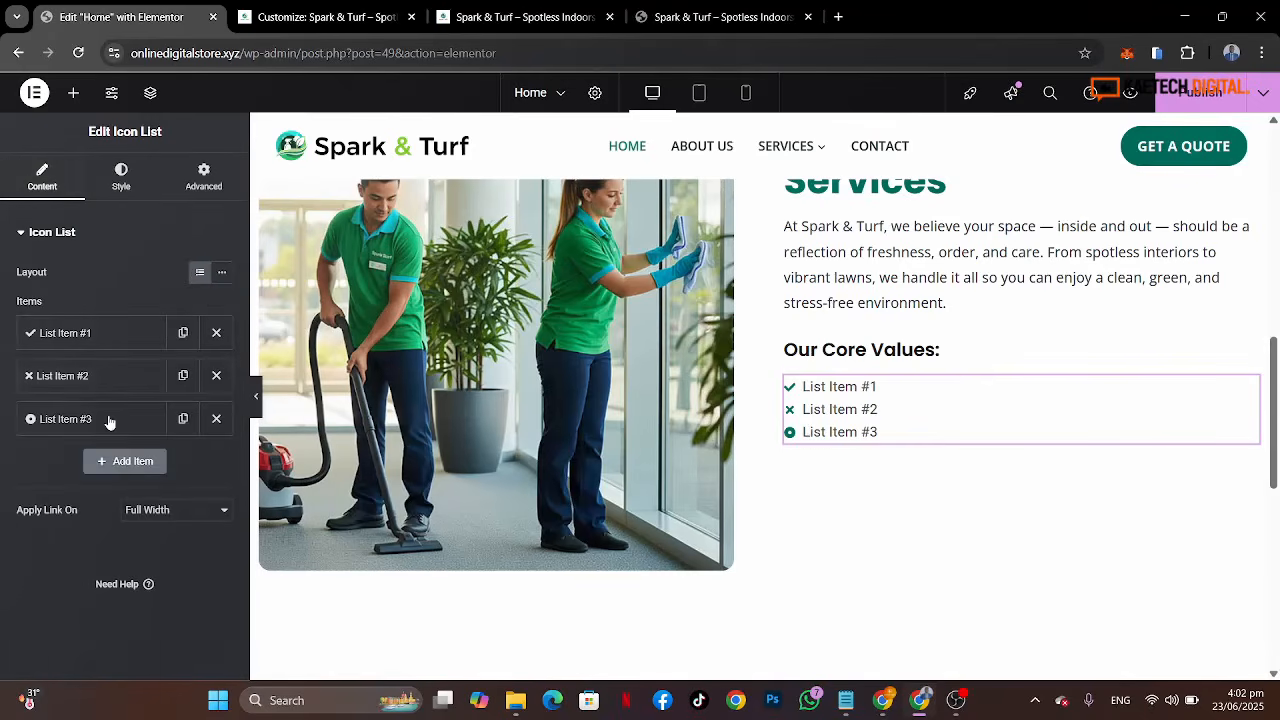
left_click(216, 418)
left_click(216, 375)
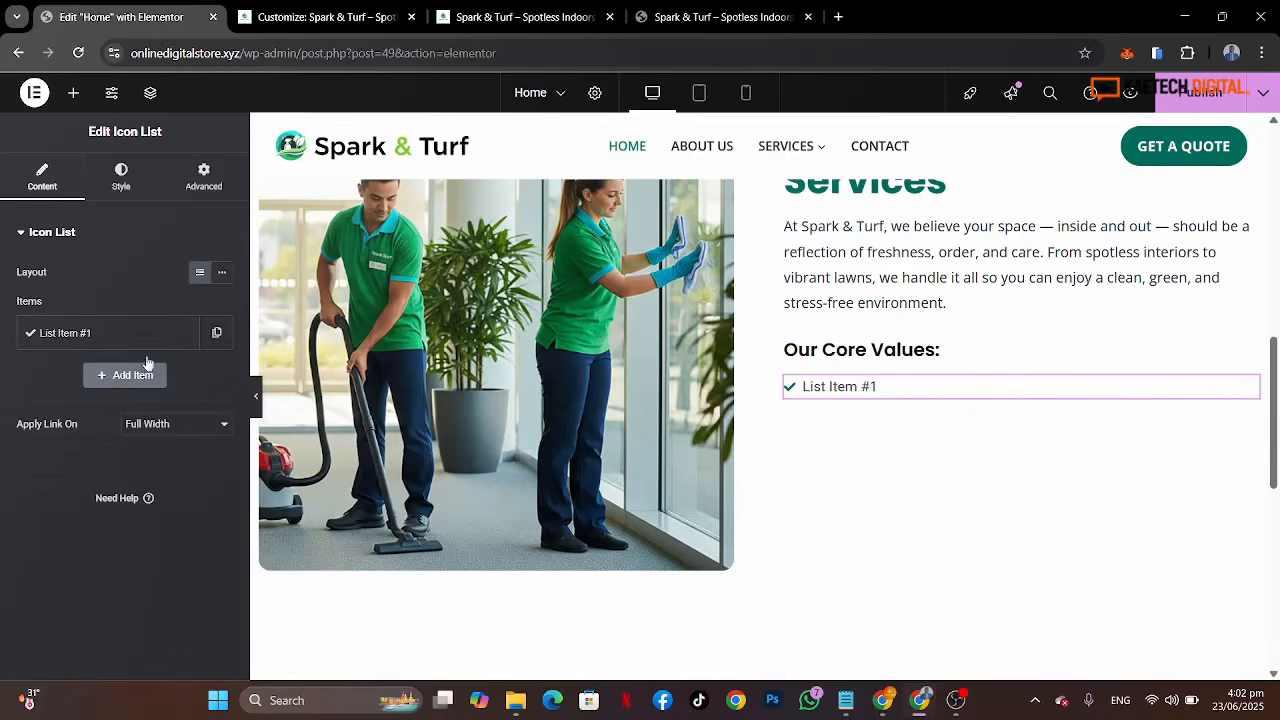
Step: Set the first list item's icon to the circled check icon from the icon library
left_click(100, 340)
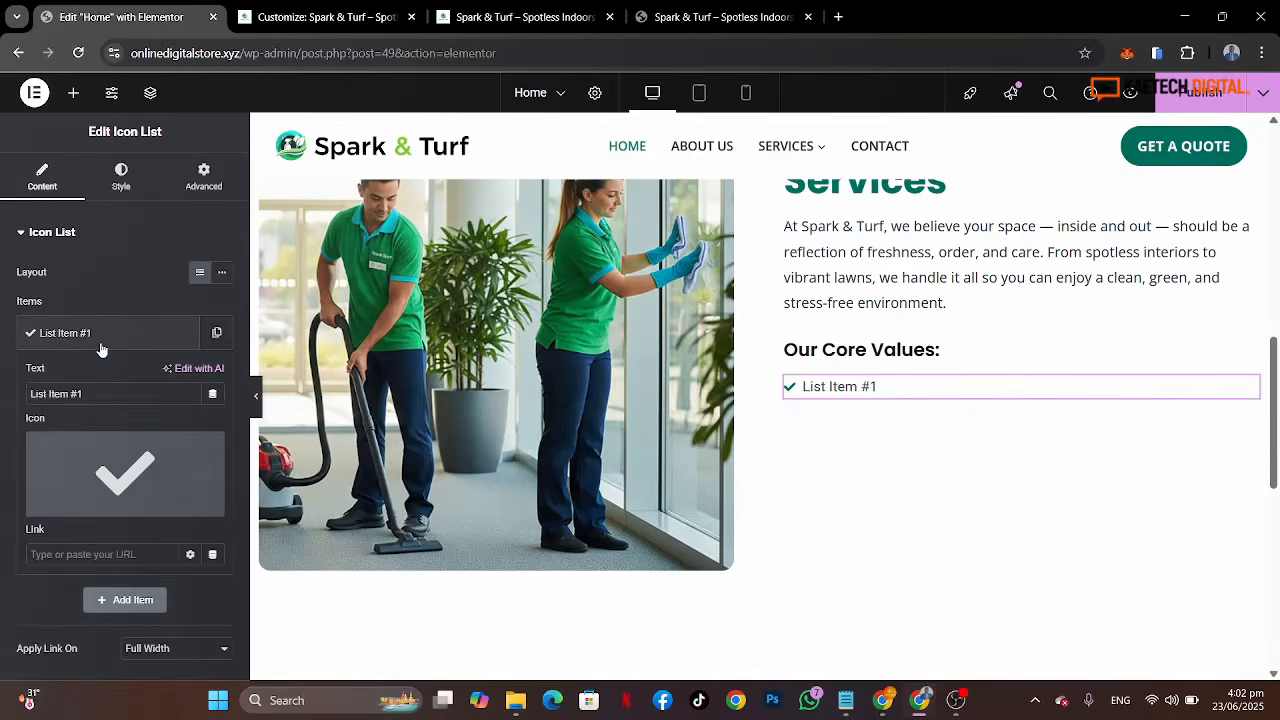
left_click(112, 461)
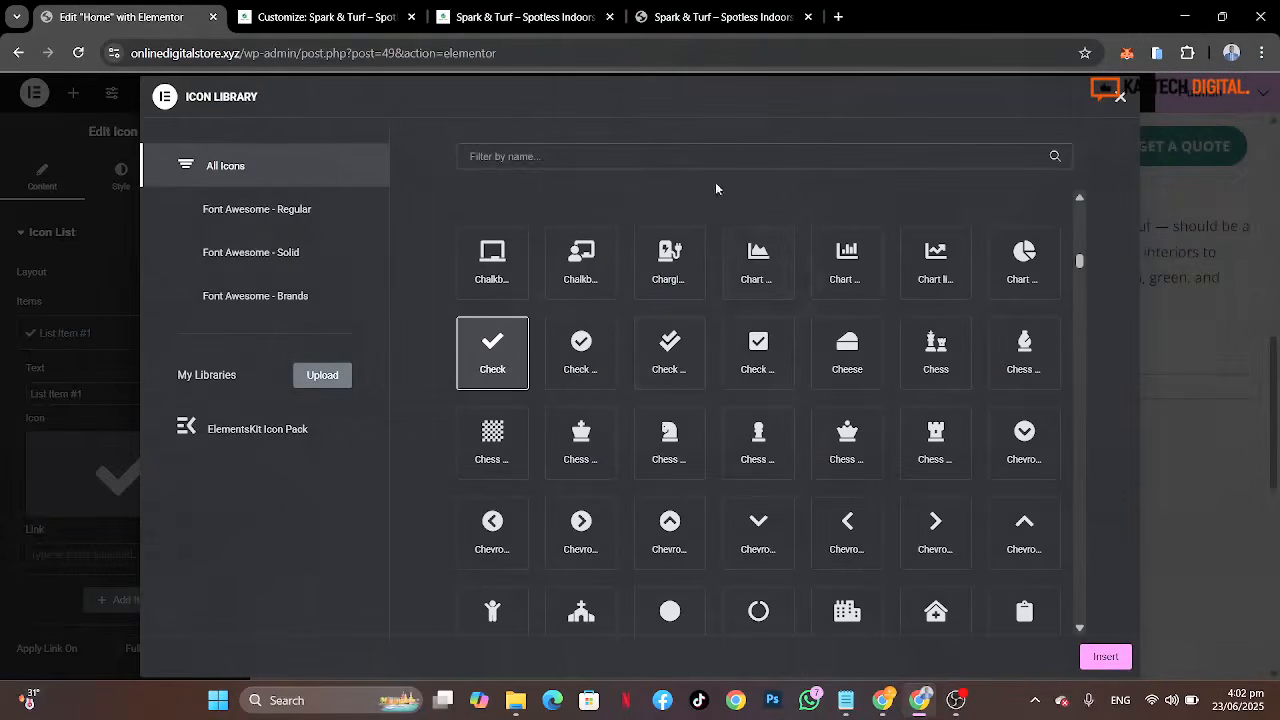
left_click(585, 345)
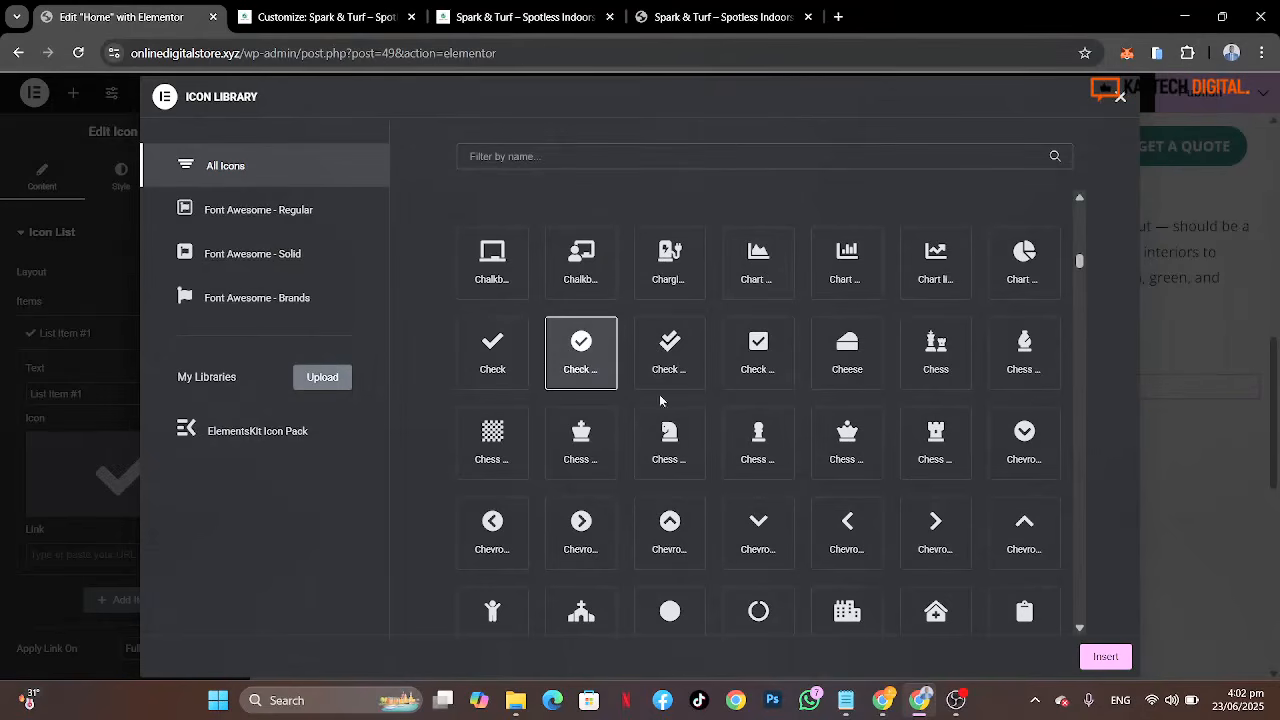
left_click(1105, 656)
Step: Replace the first list item's icon with the circled chevron-right icon, comparing against the reference page
left_click(737, 20)
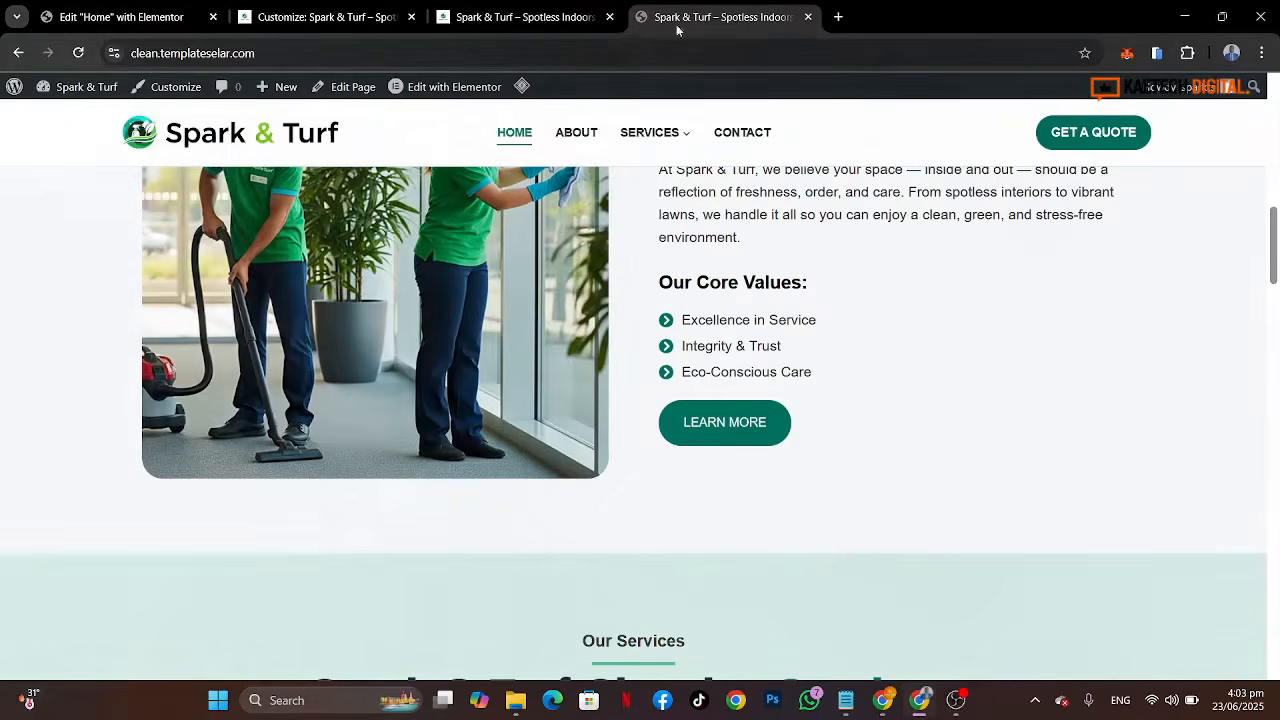
left_click(115, 17)
left_click(158, 465)
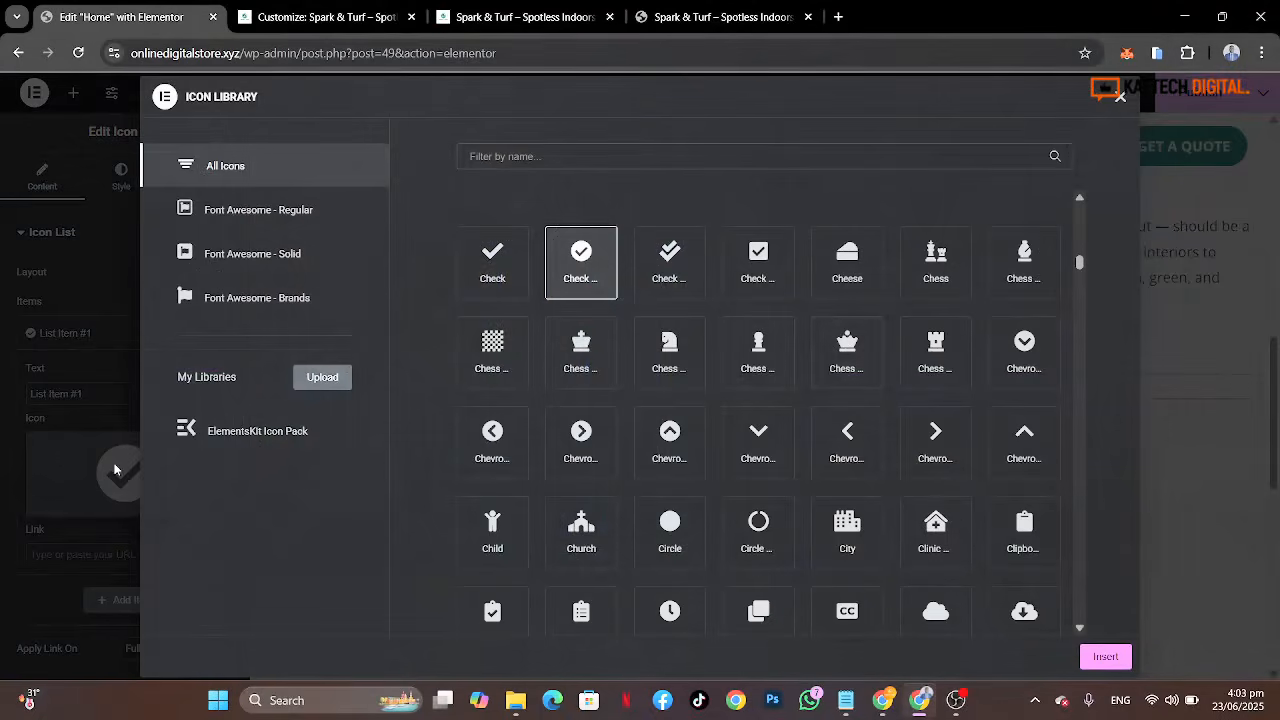
left_click(115, 470)
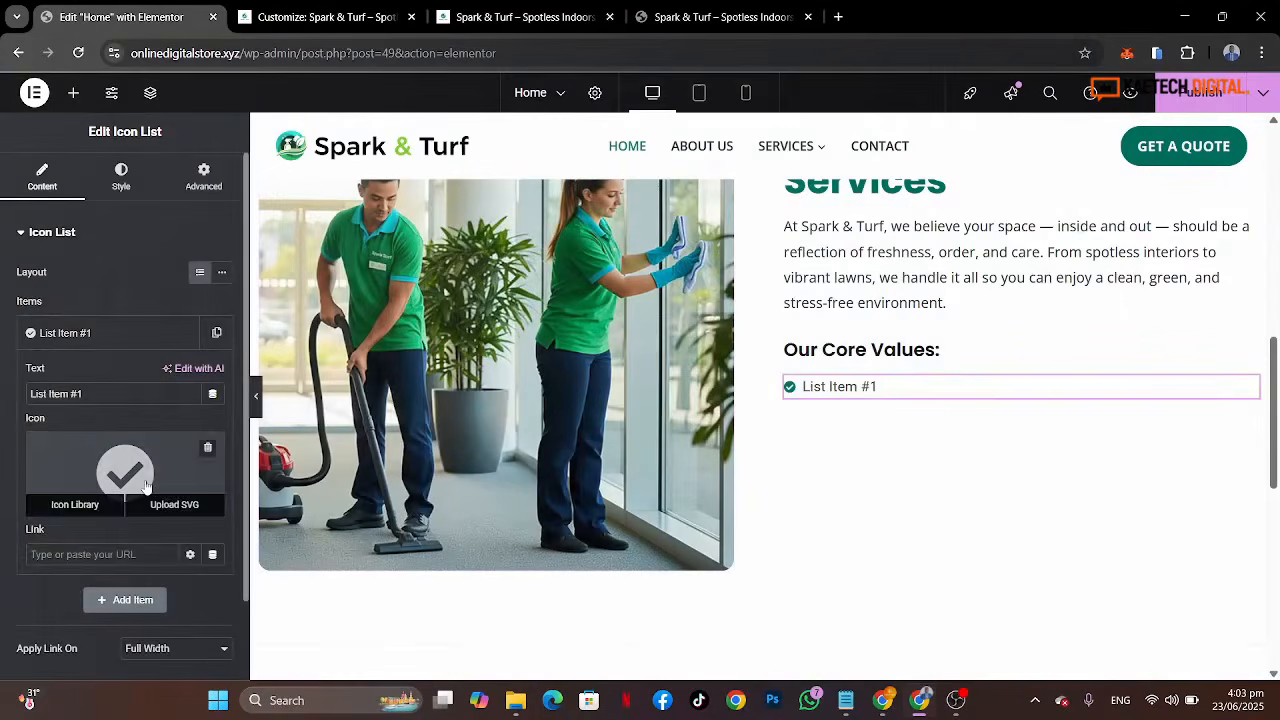
left_click(146, 486)
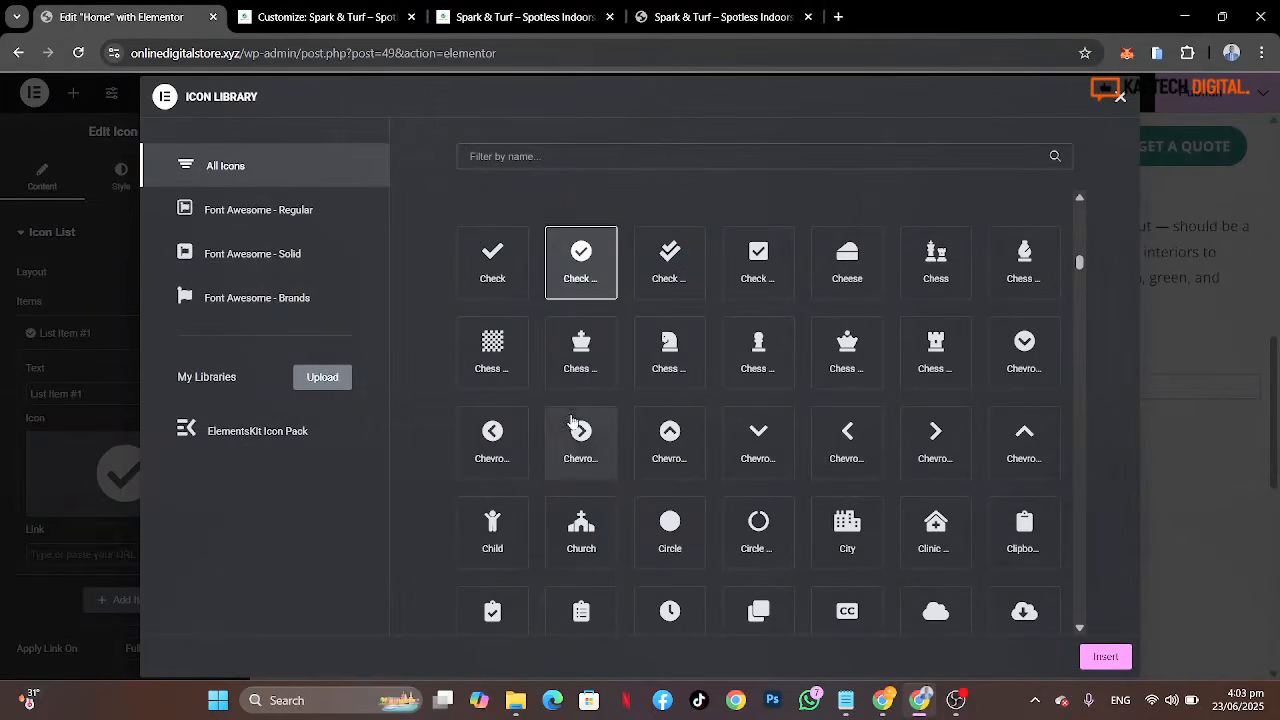
left_click(721, 10)
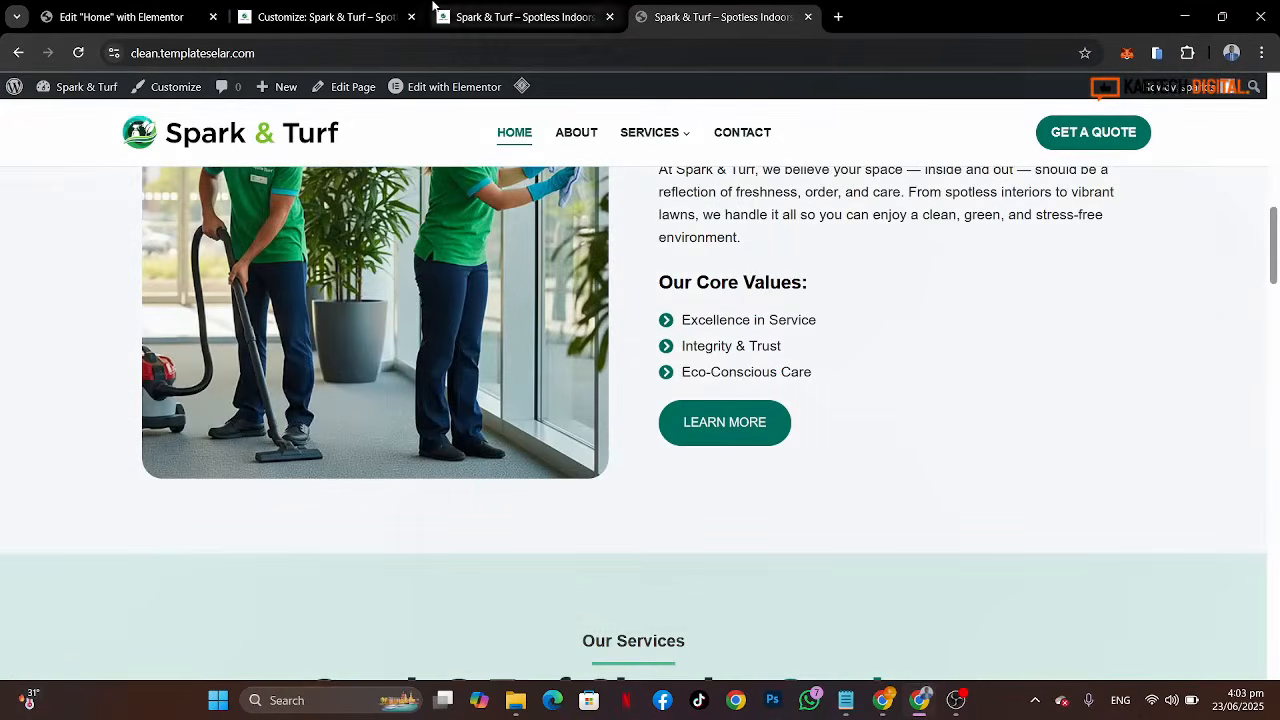
left_click(120, 17)
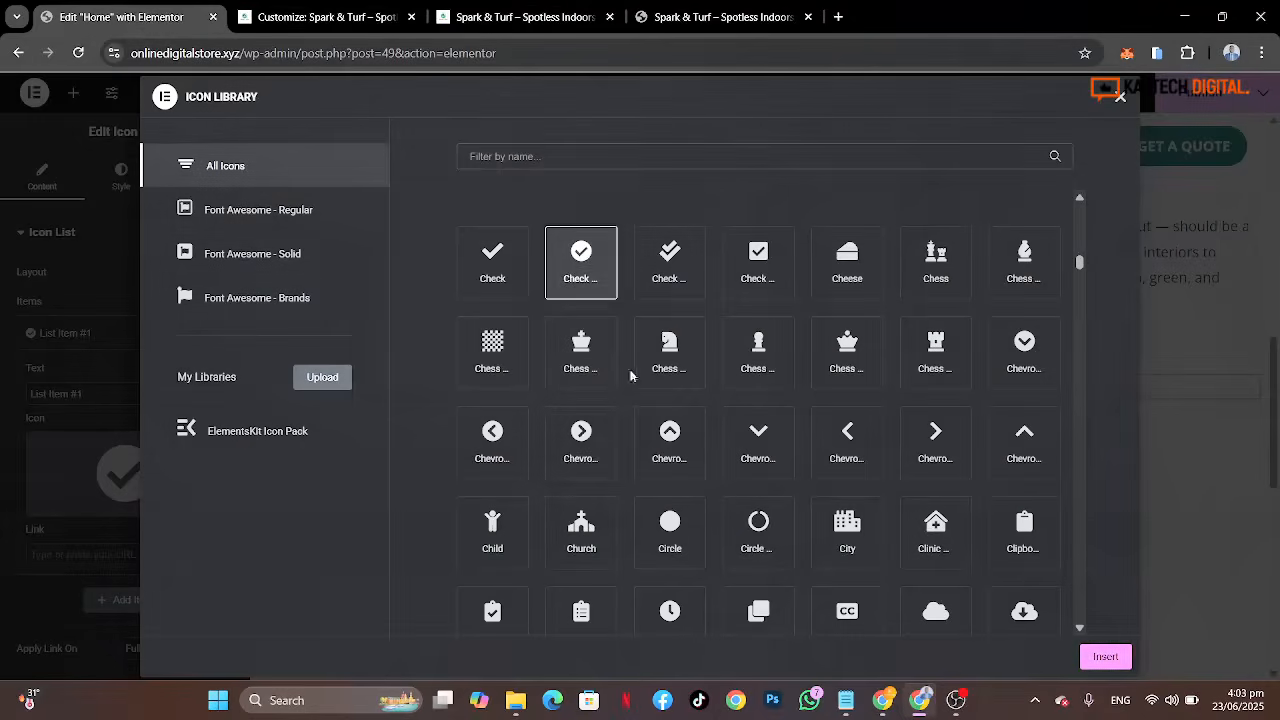
left_click(581, 440)
left_click(1105, 656)
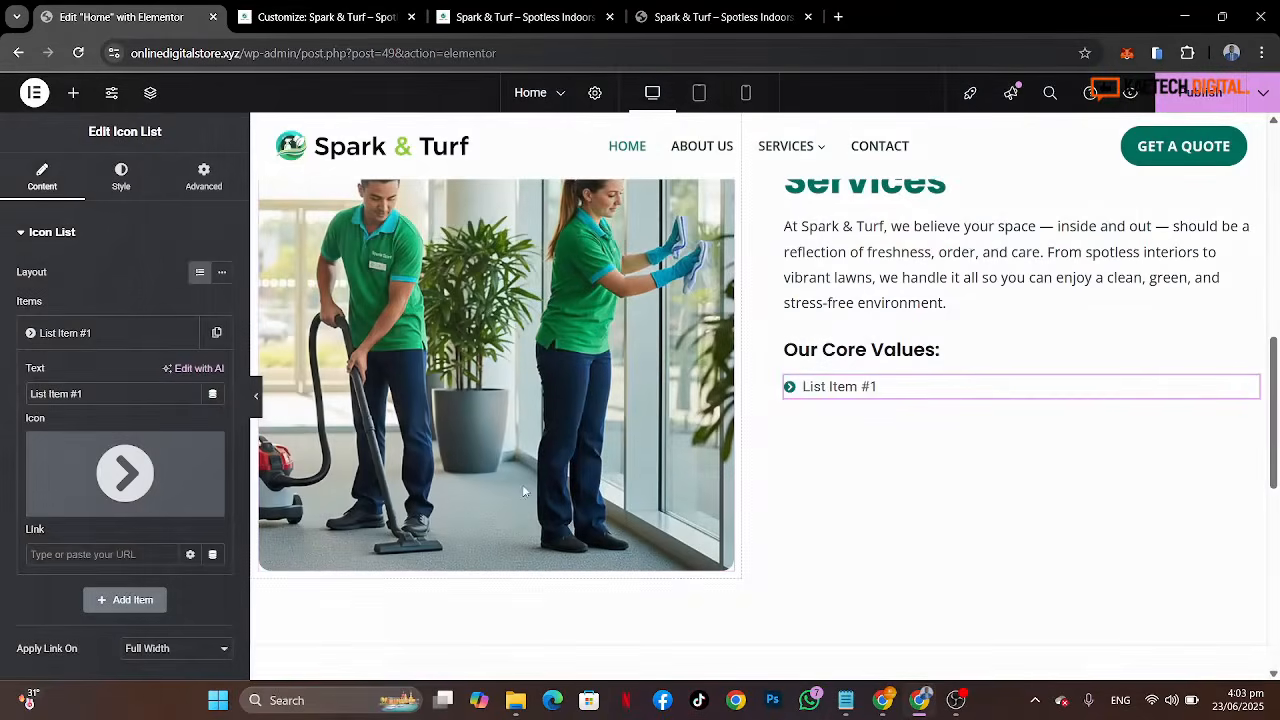
Step: Set the icon list's icon size to 20 px, comparing against the reference page
left_click(119, 177)
left_click(716, 18)
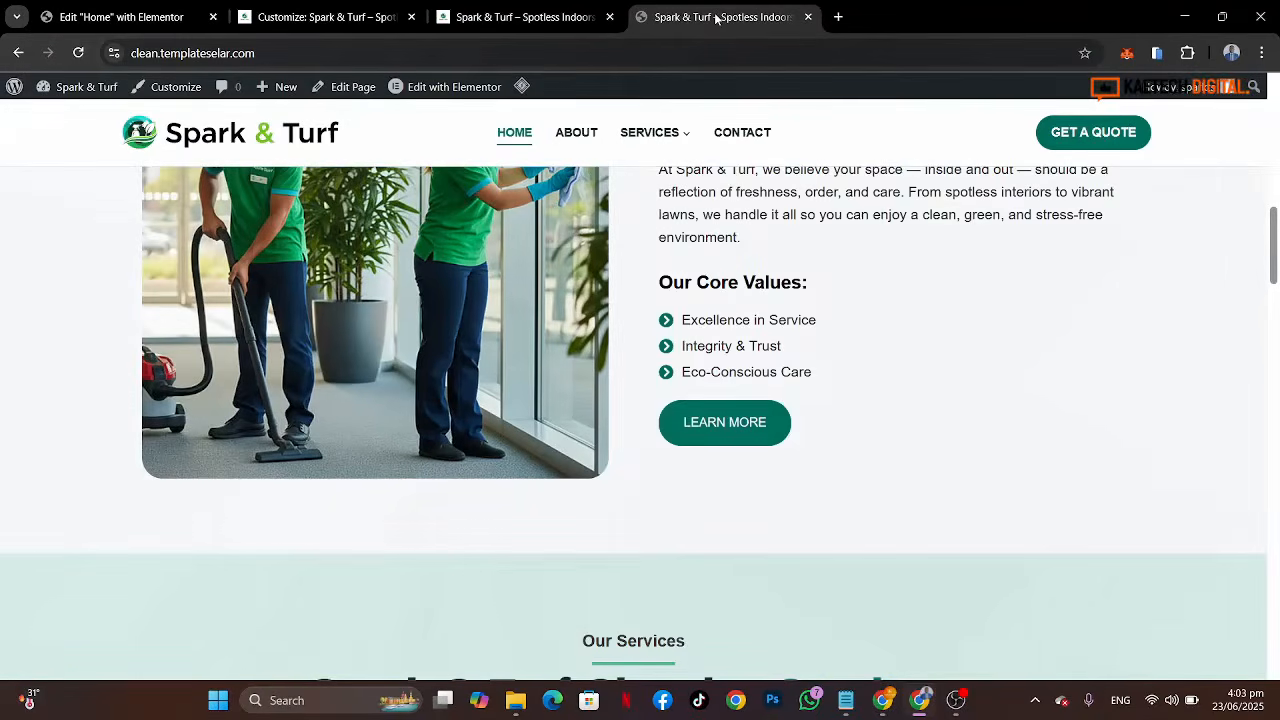
left_click(122, 15)
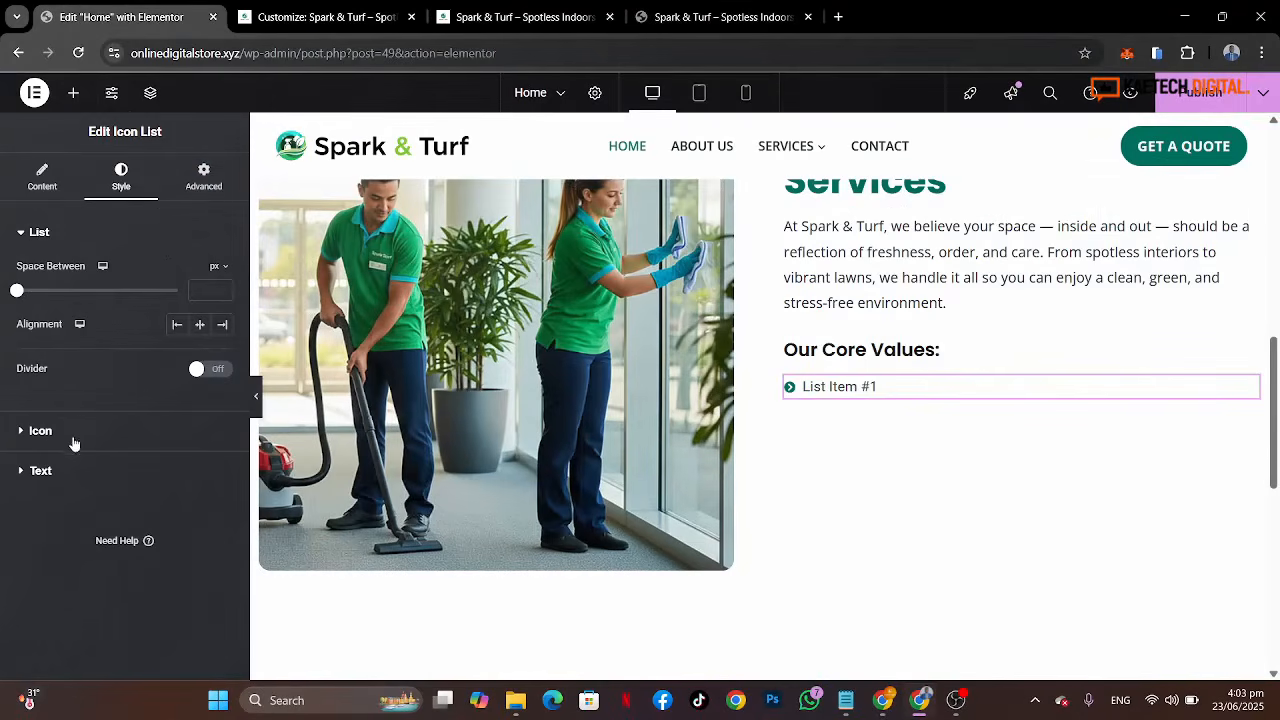
left_click(40, 431)
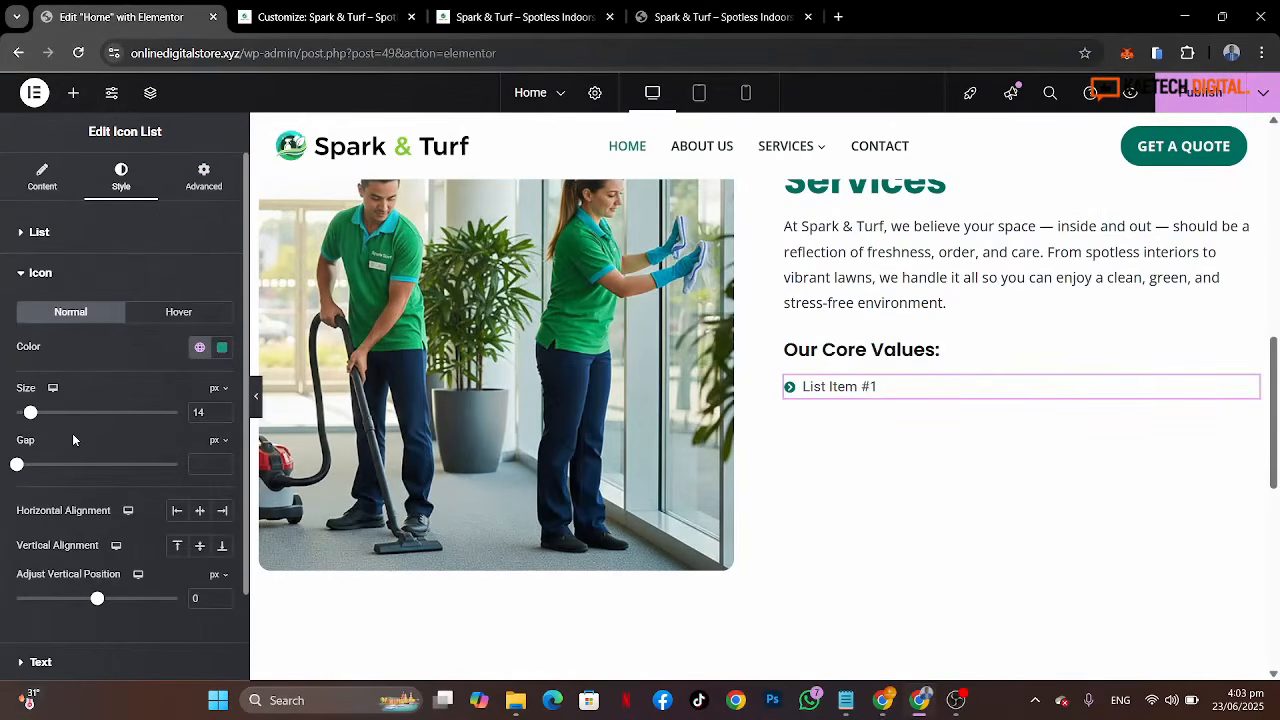
left_click_drag(211, 412, 170, 411)
type("20")
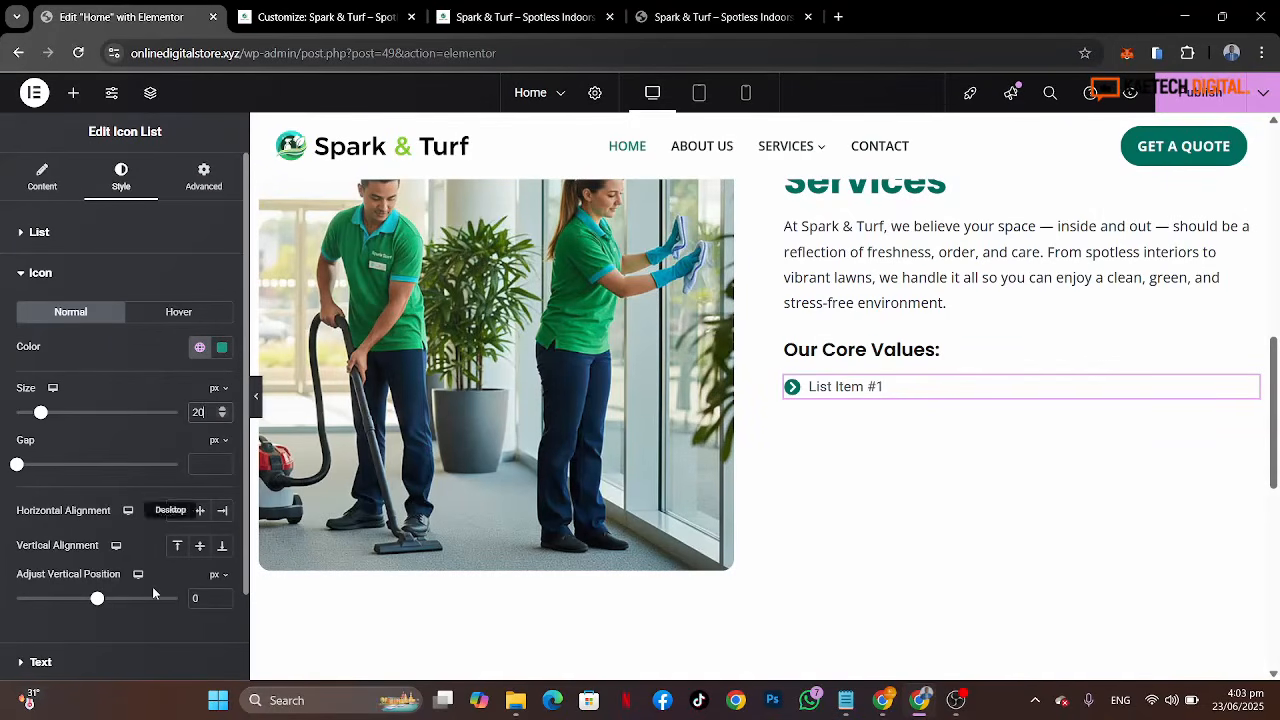
Step: Set the list text typography to the Open Sans family at 17 px size
scroll(152, 586, "down", 1)
scroll(152, 586, "down", 2)
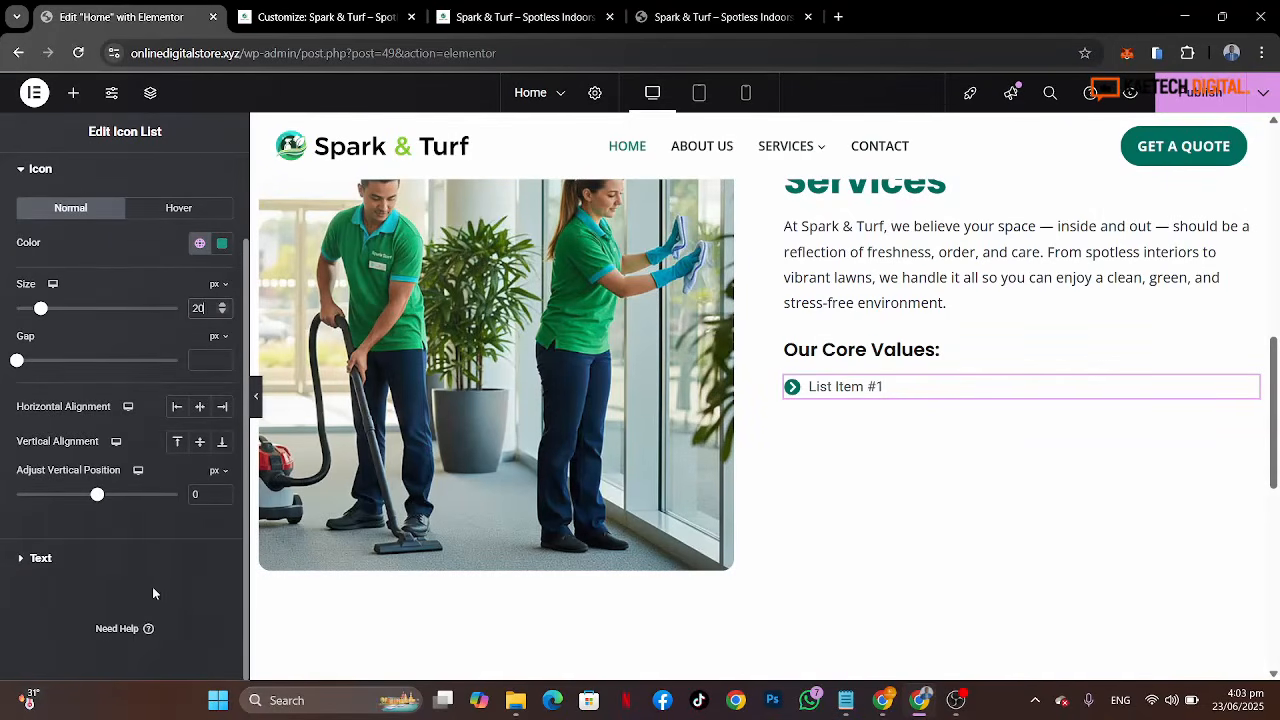
left_click(96, 548)
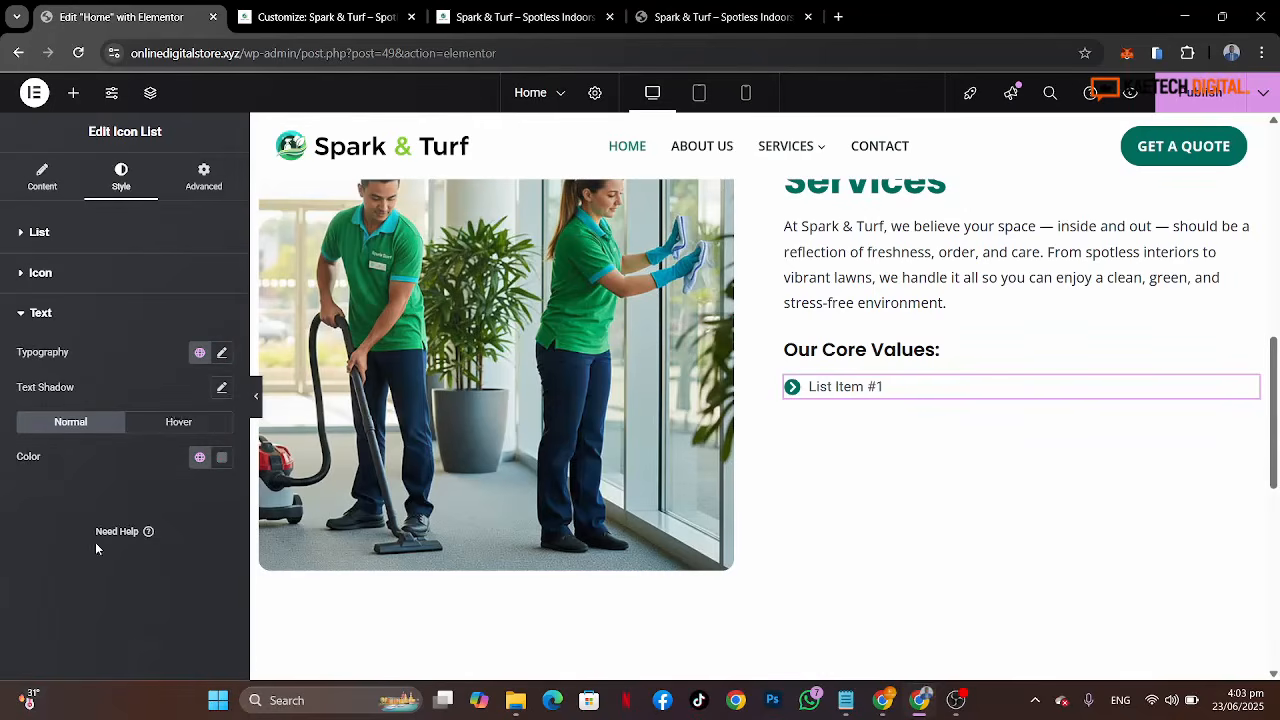
left_click(224, 353)
left_click(147, 431)
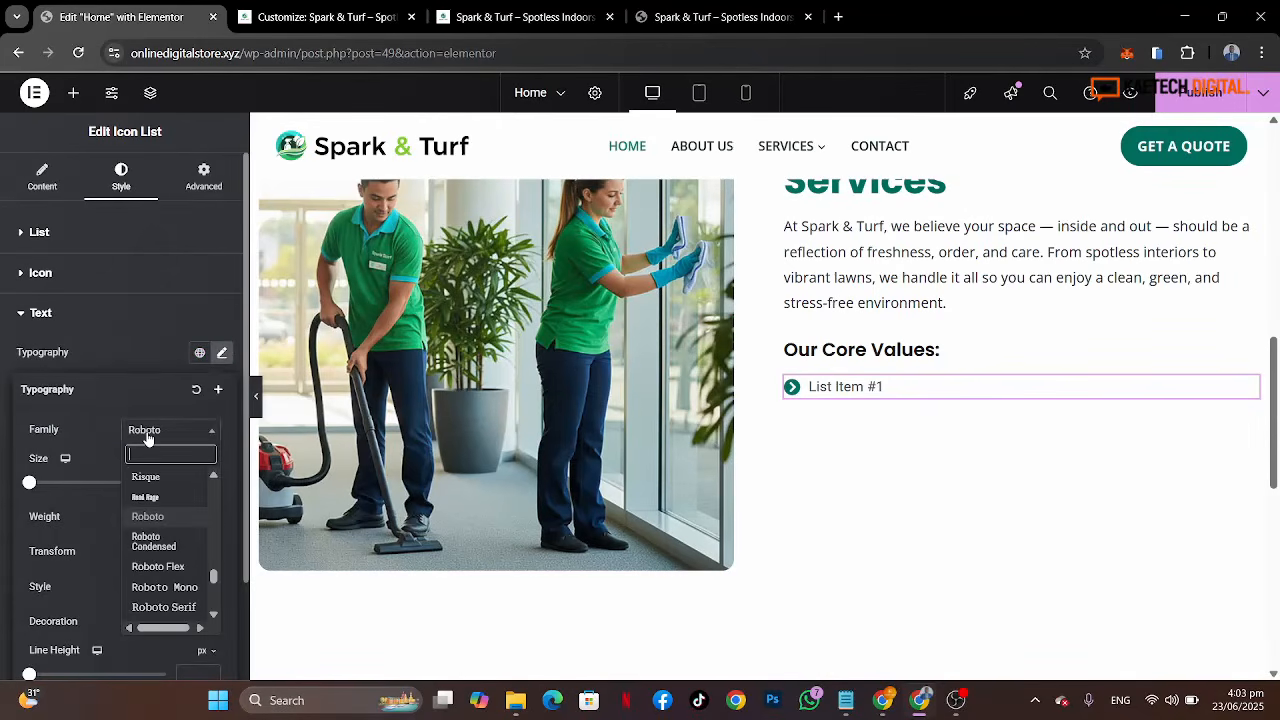
type("open")
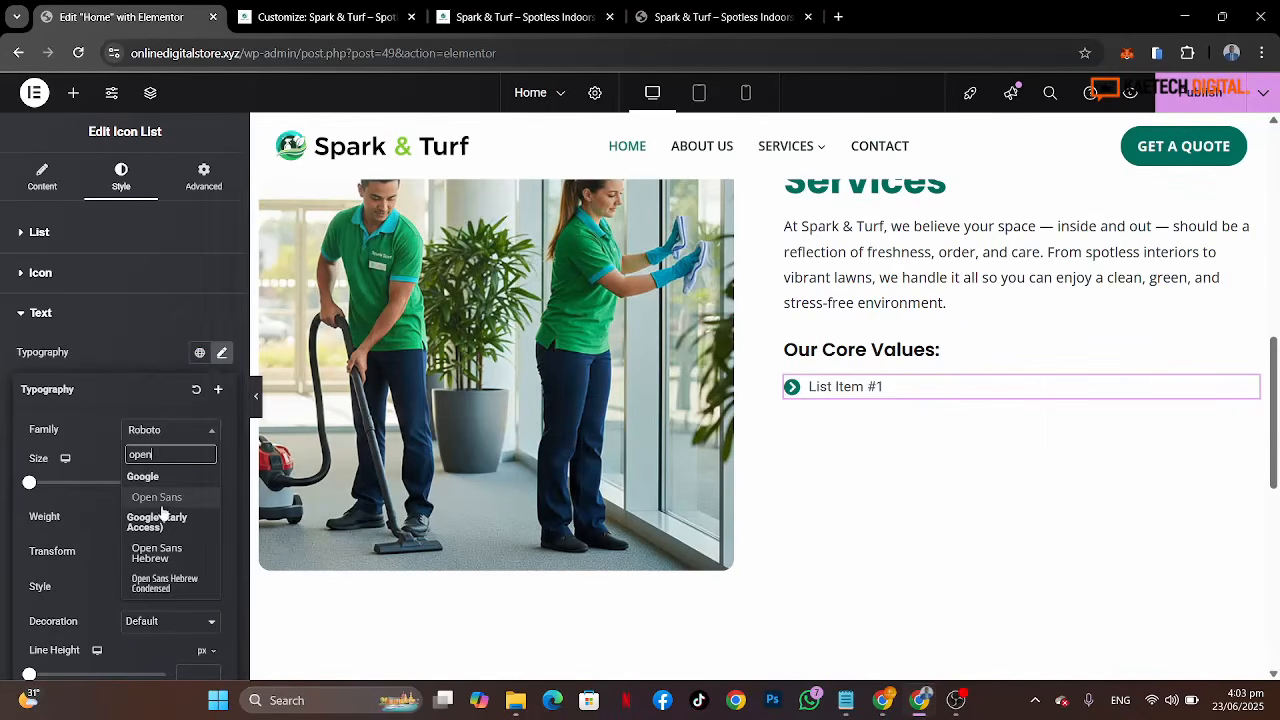
left_click(155, 497)
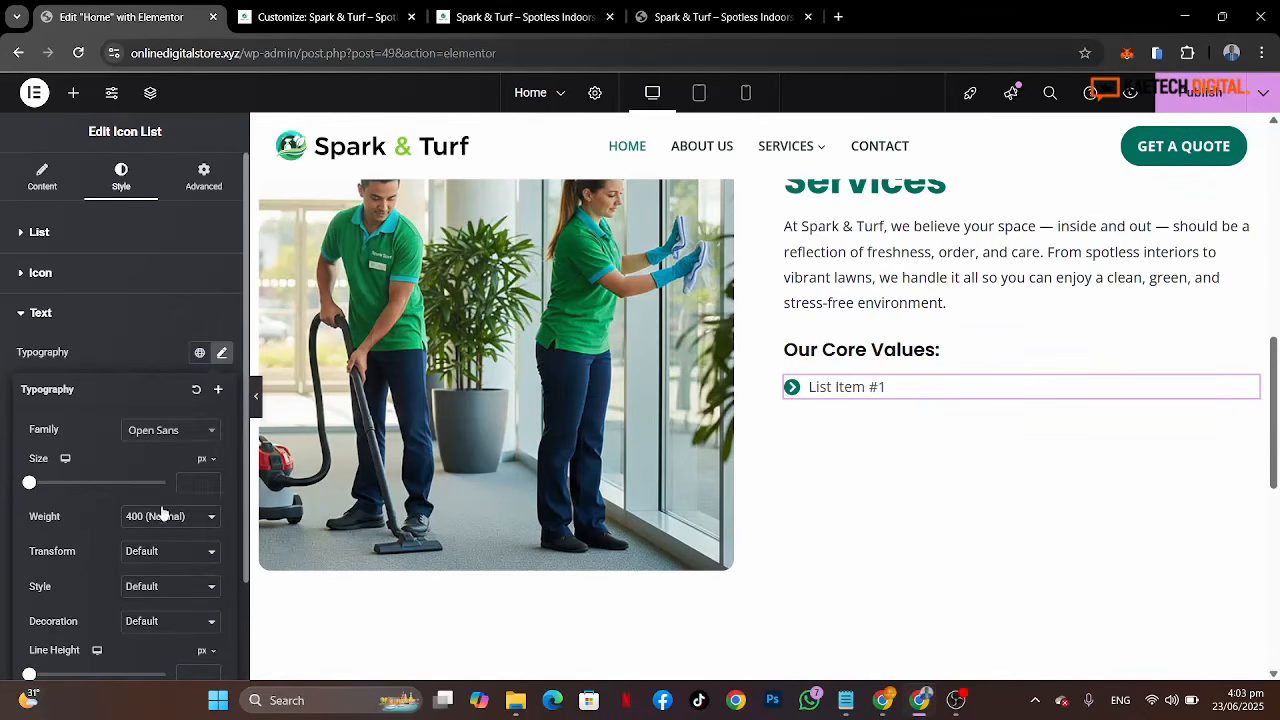
left_click(195, 484)
type("17")
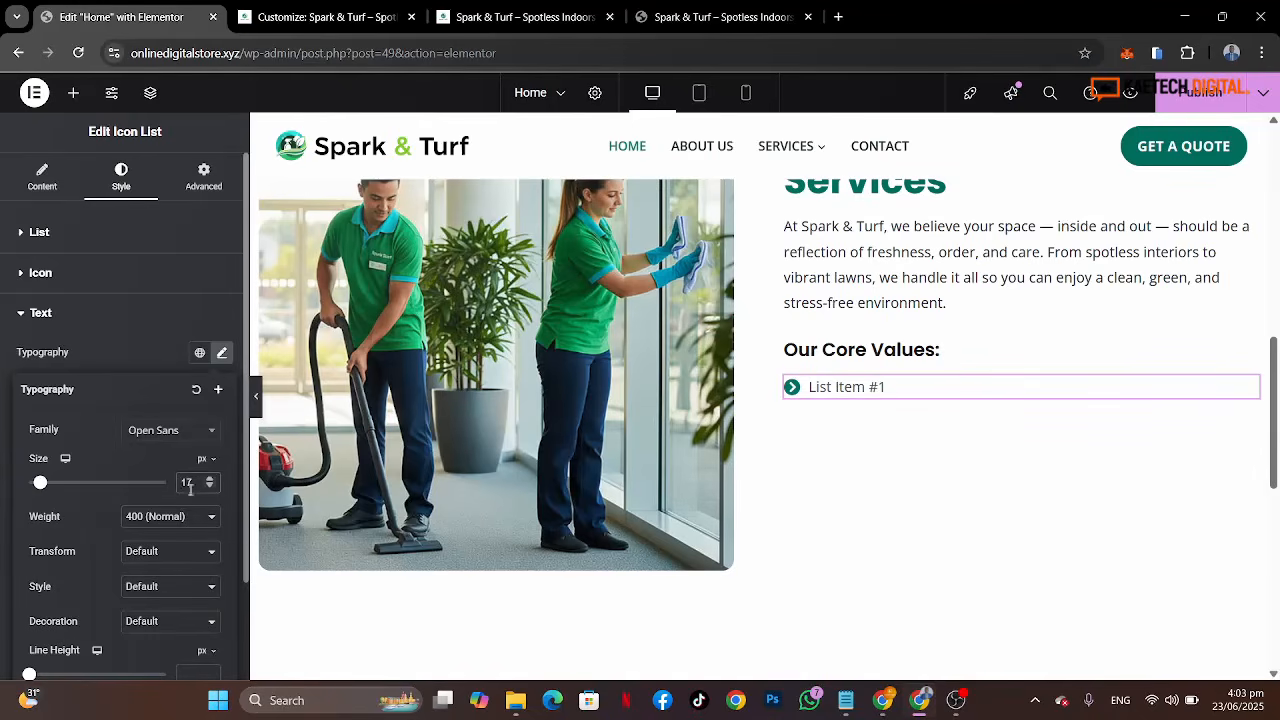
Step: Set the list text color to the global Medium text color
left_click(152, 354)
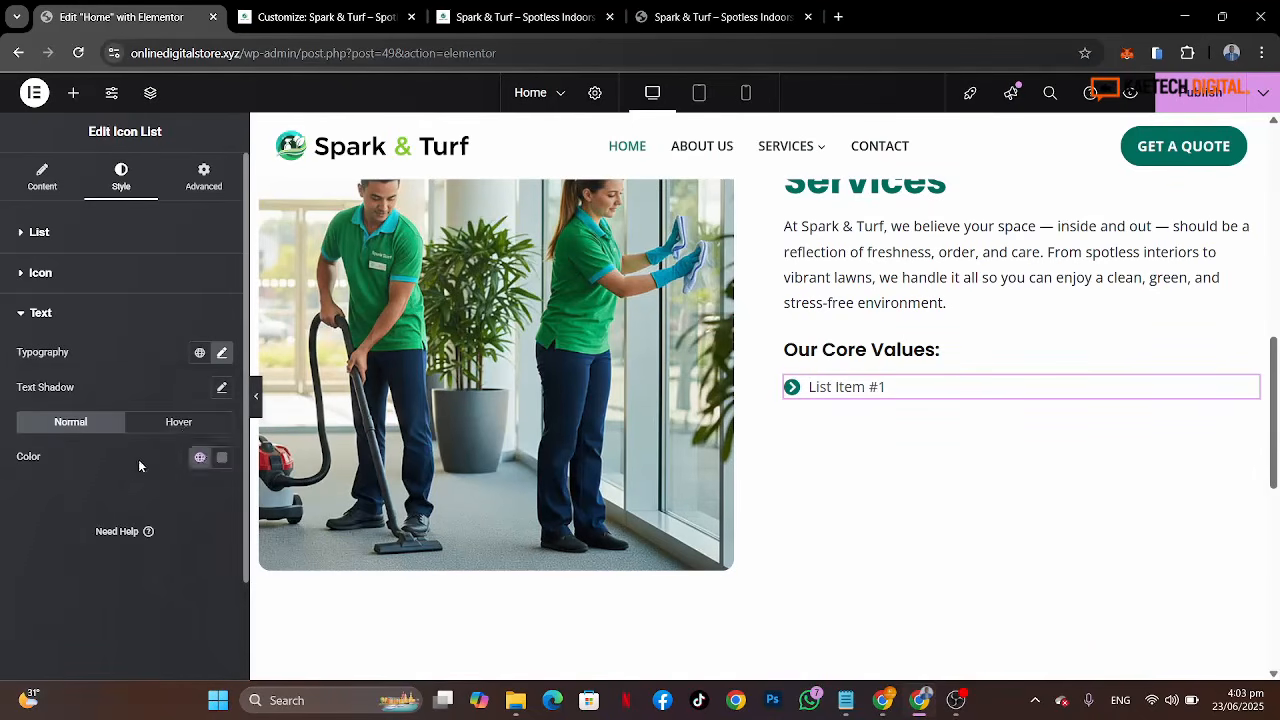
left_click(201, 458)
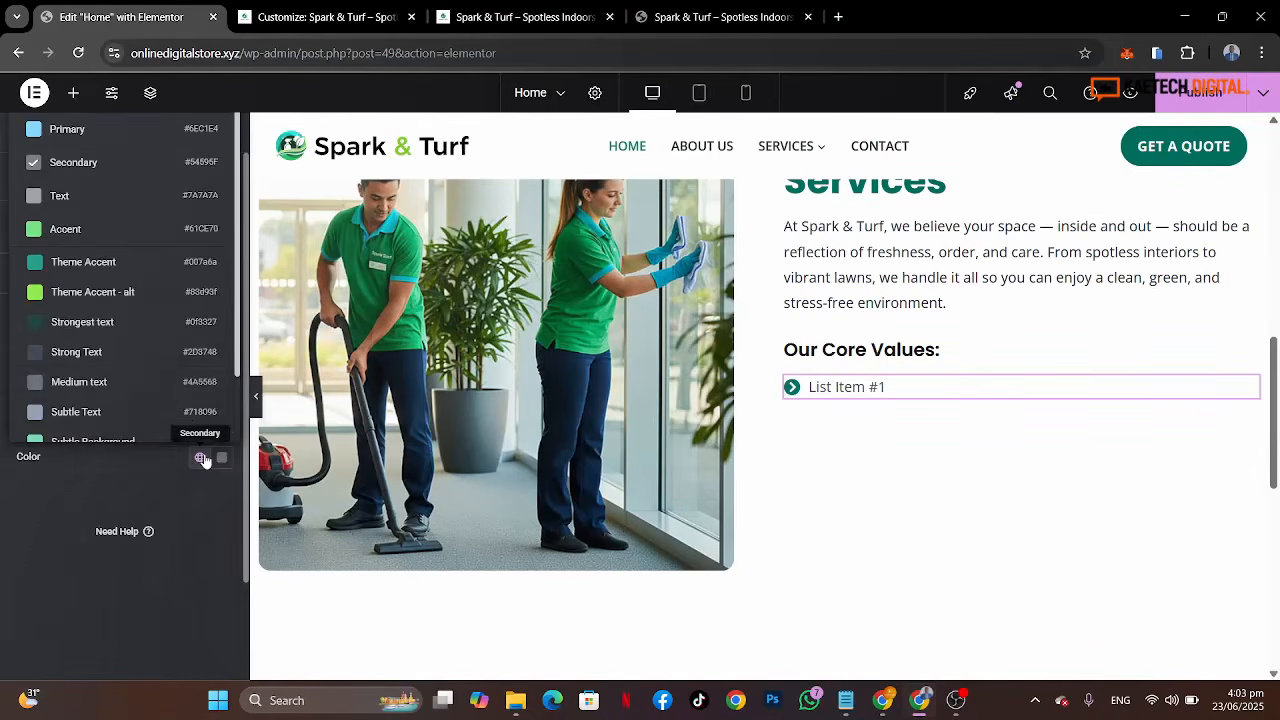
left_click(103, 381)
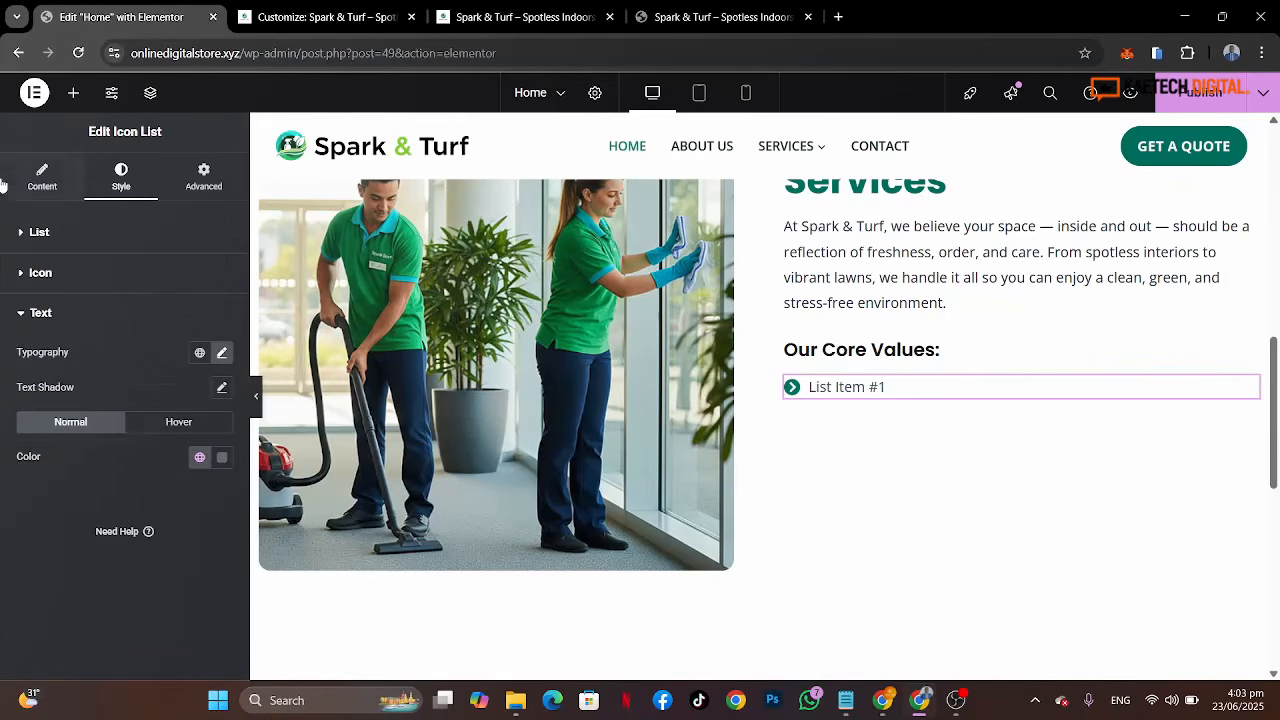
Step: Copy "Excellence in Service" from the reference page and paste it as the first list item's text
left_click(43, 178)
left_click(78, 332)
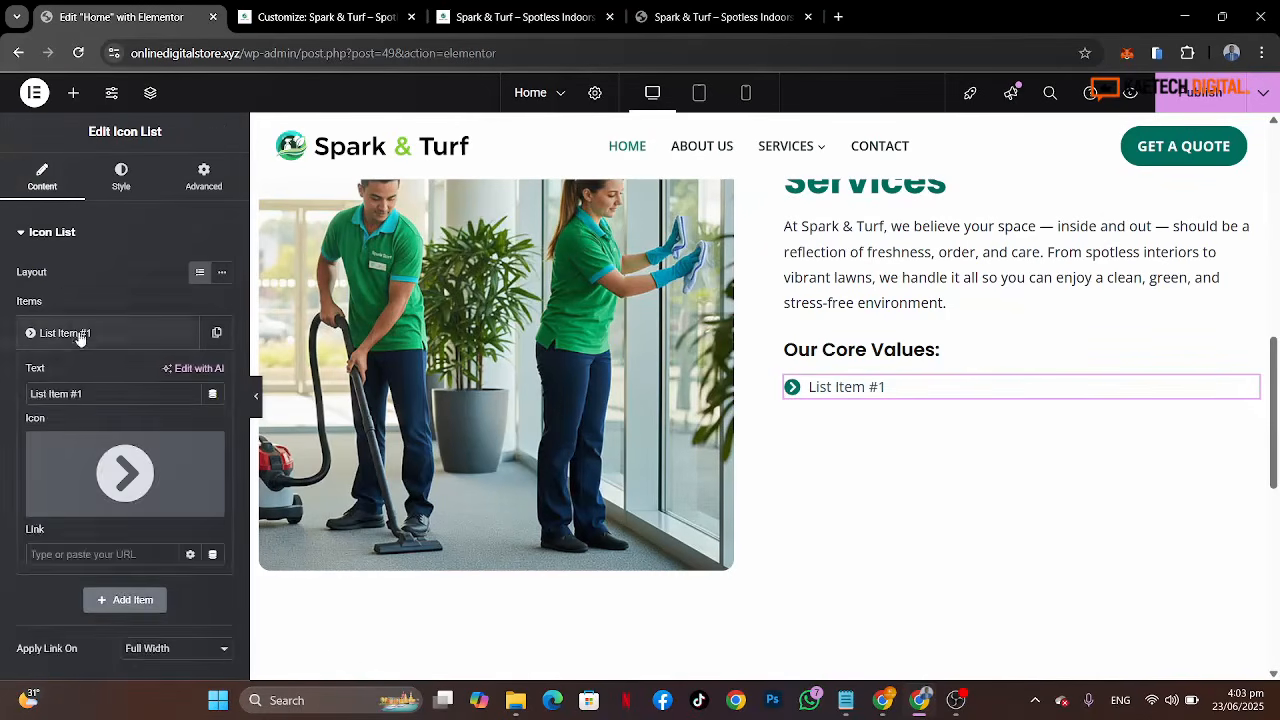
left_click(696, 26)
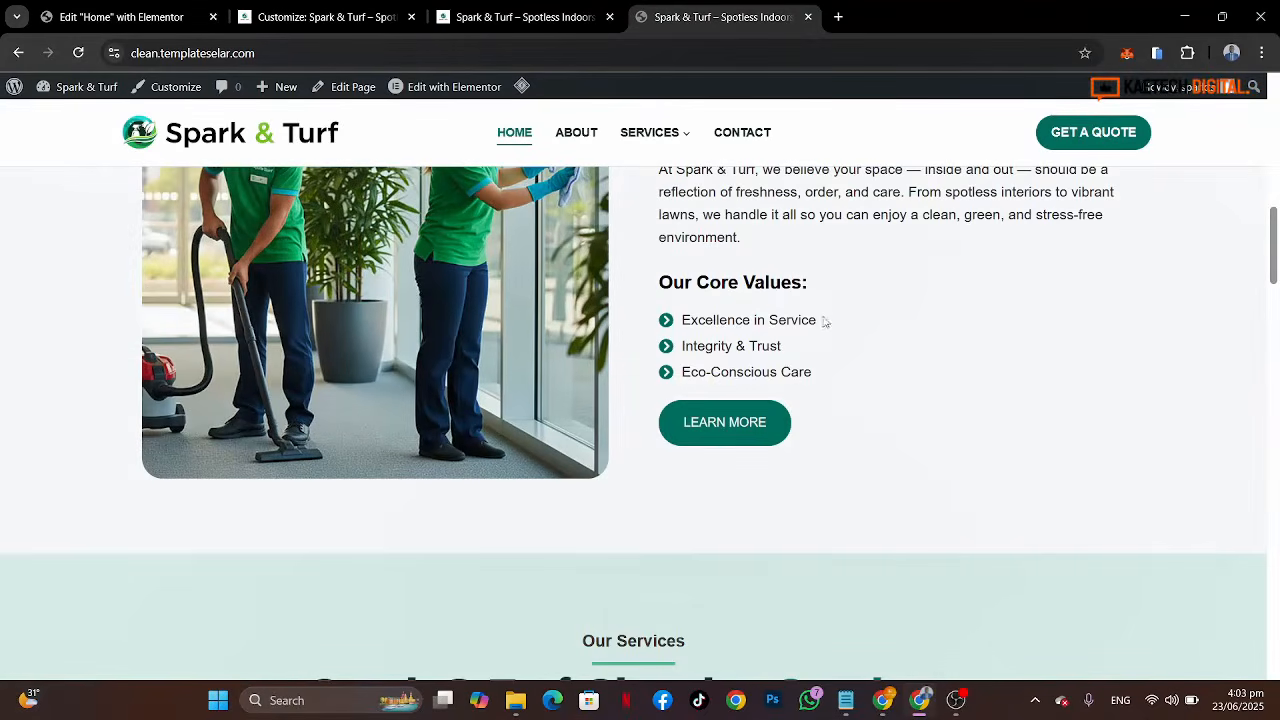
left_click_drag(825, 321, 684, 326)
key("ctrl+c")
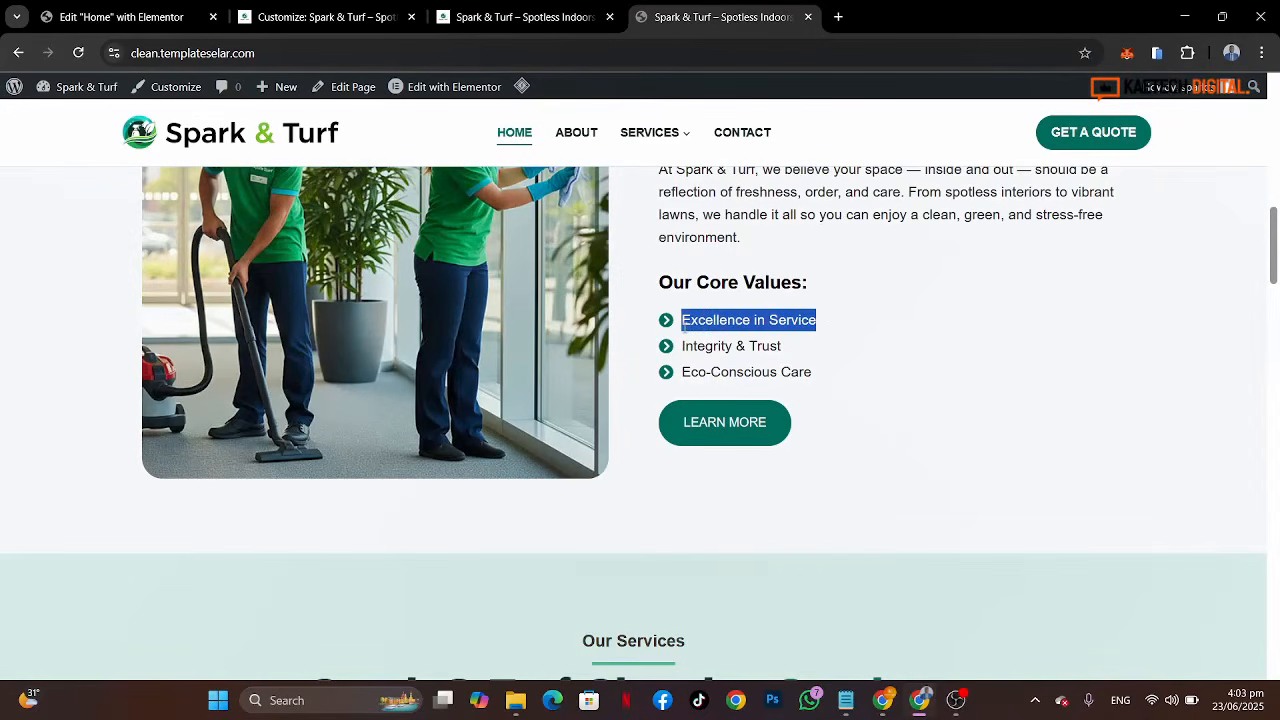
left_click(120, 17)
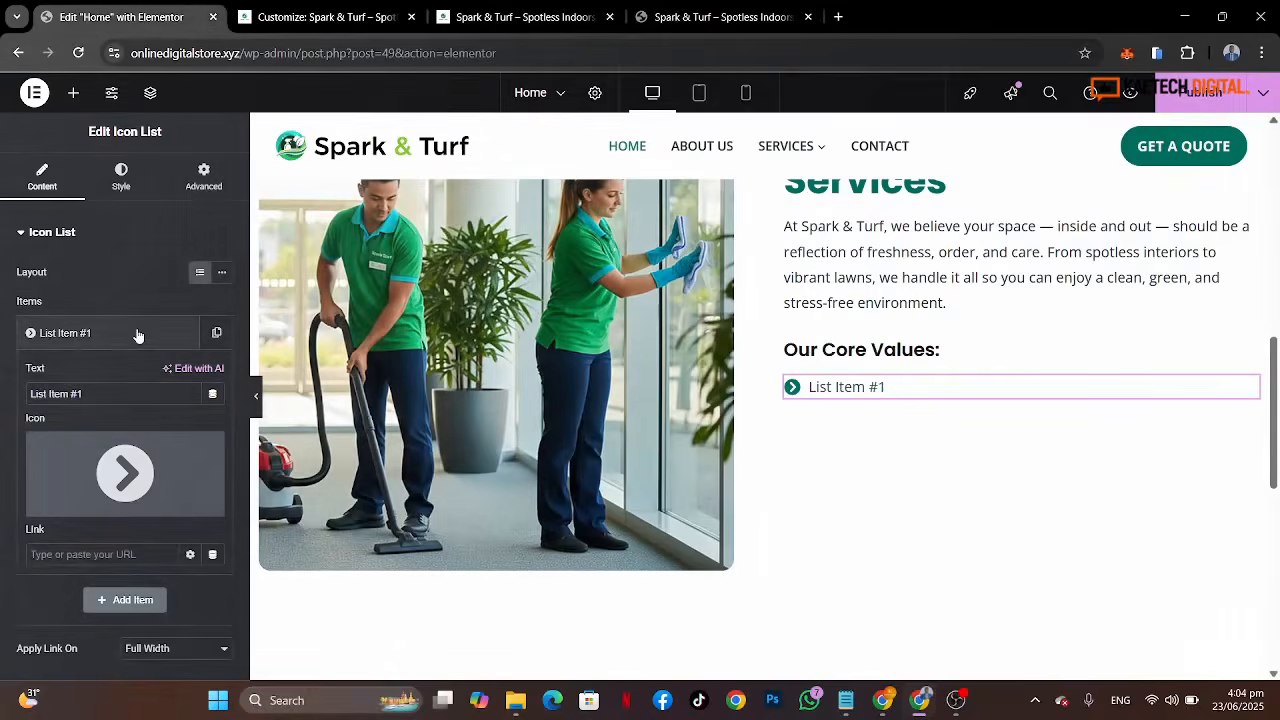
left_click_drag(122, 393, 3, 404)
key("ctrl+v")
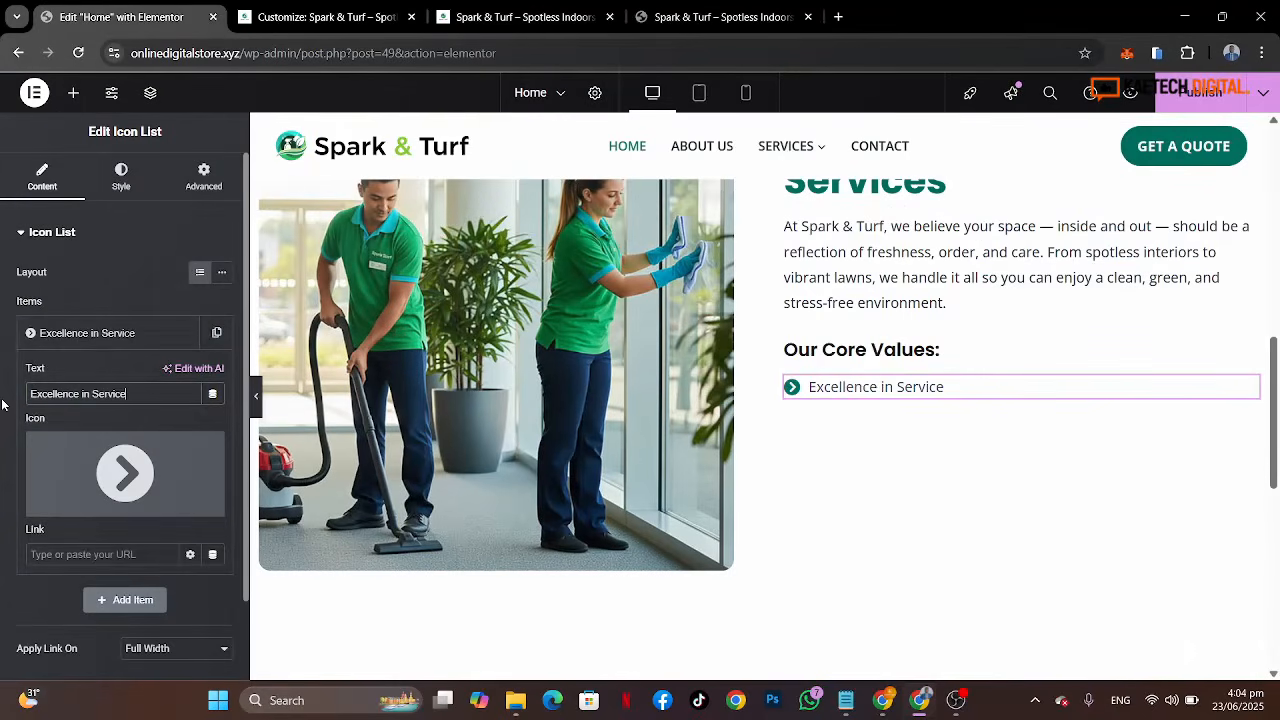
Step: Duplicate the first list item and set the copy's text to "Integrity & Trust" copied from the reference page
left_click(90, 336)
left_click(216, 333)
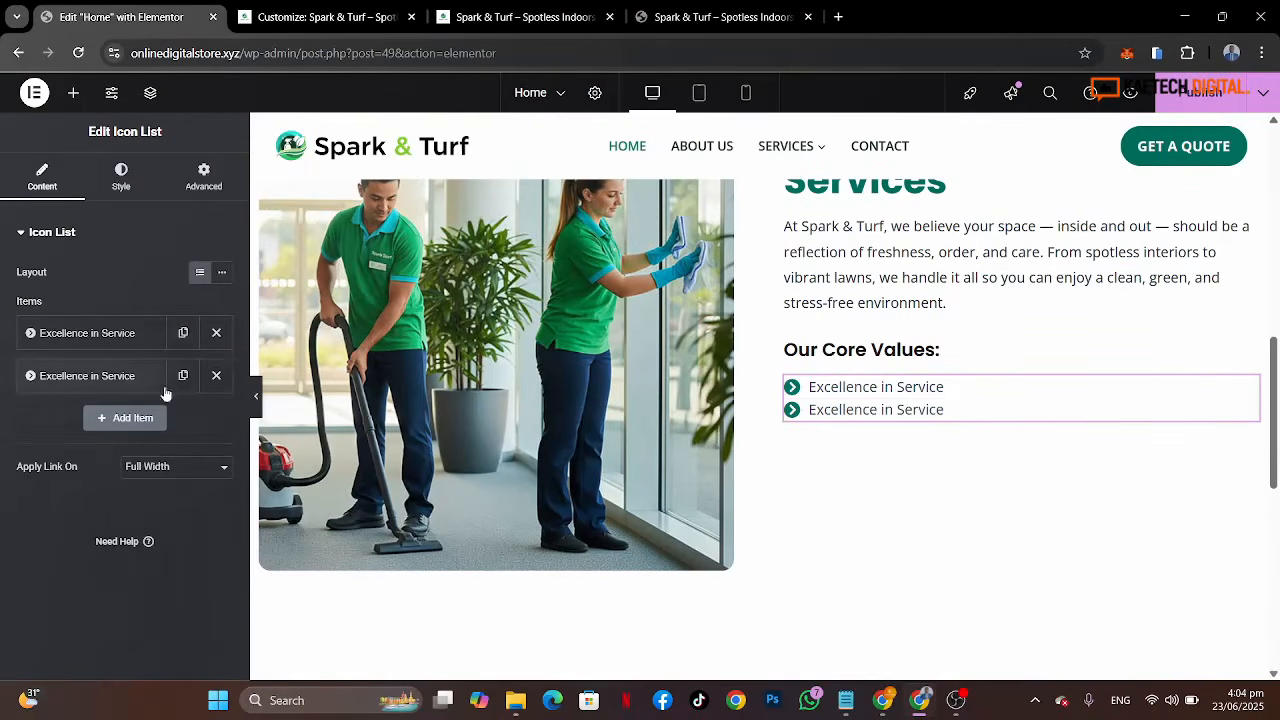
left_click(712, 17)
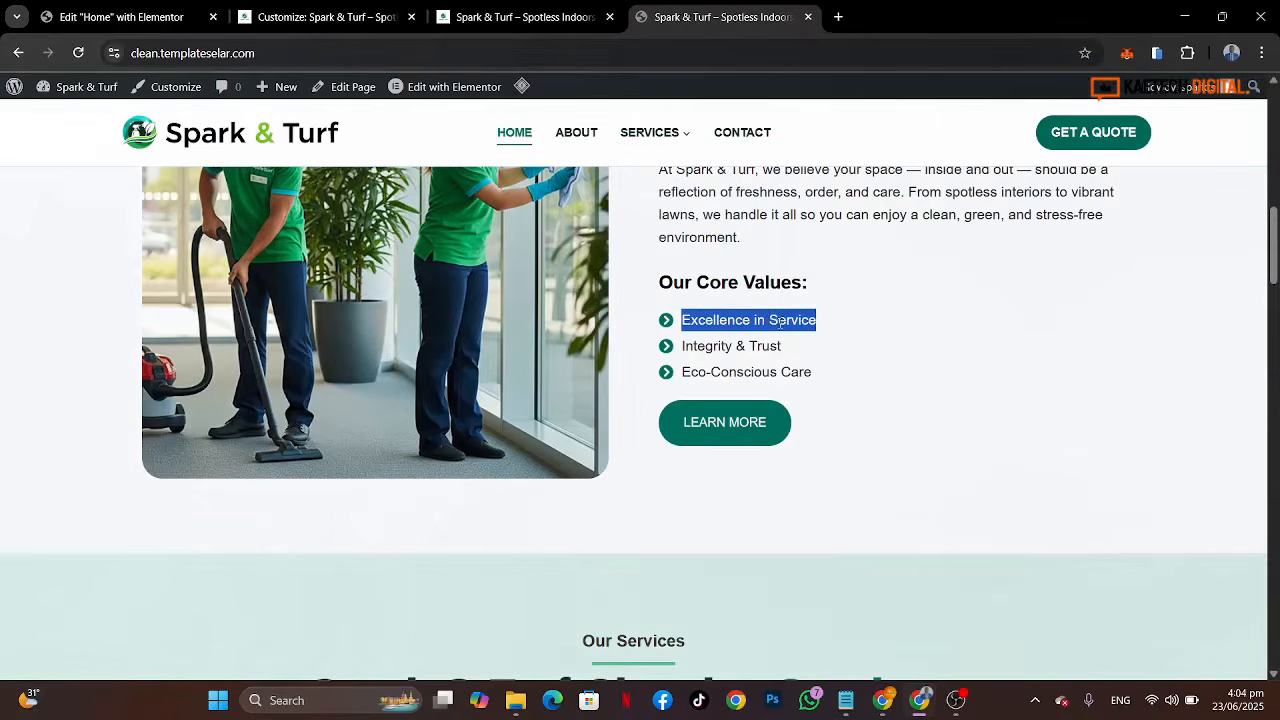
left_click_drag(787, 352, 683, 350)
key("ctrl+c")
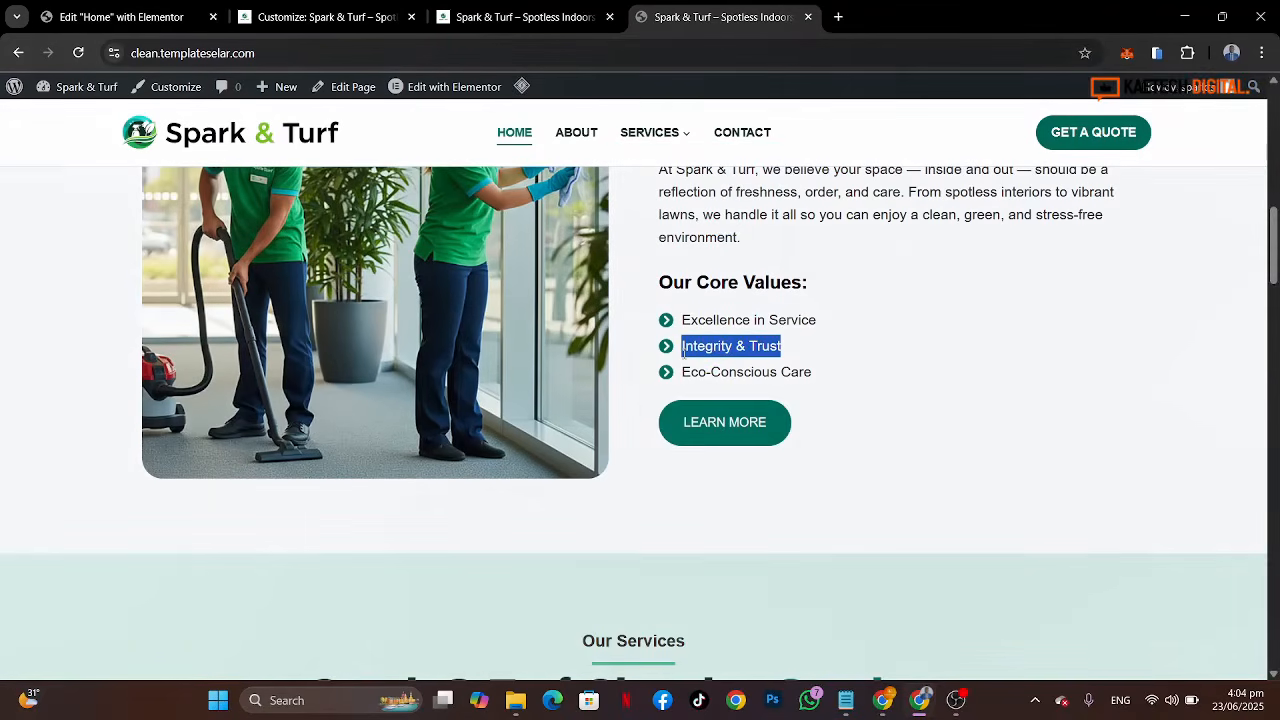
left_click(85, 20)
left_click(112, 380)
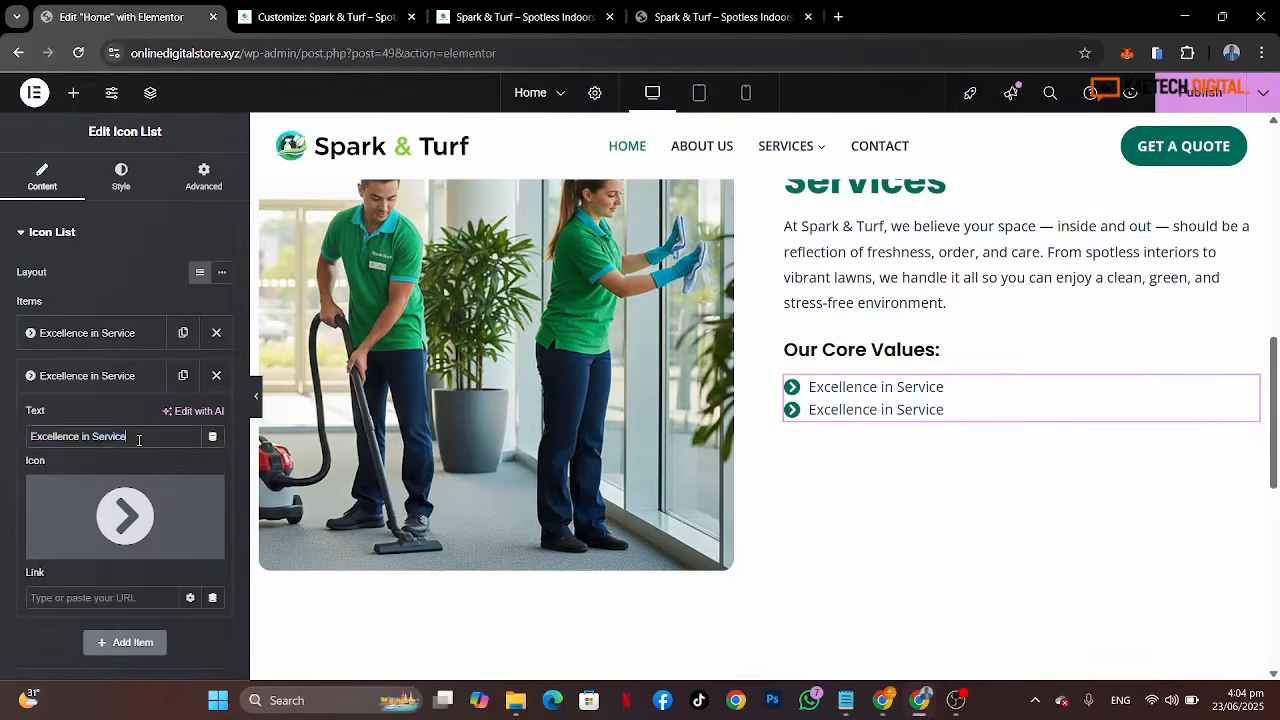
left_click_drag(127, 437, 2, 436)
key("ctrl+v")
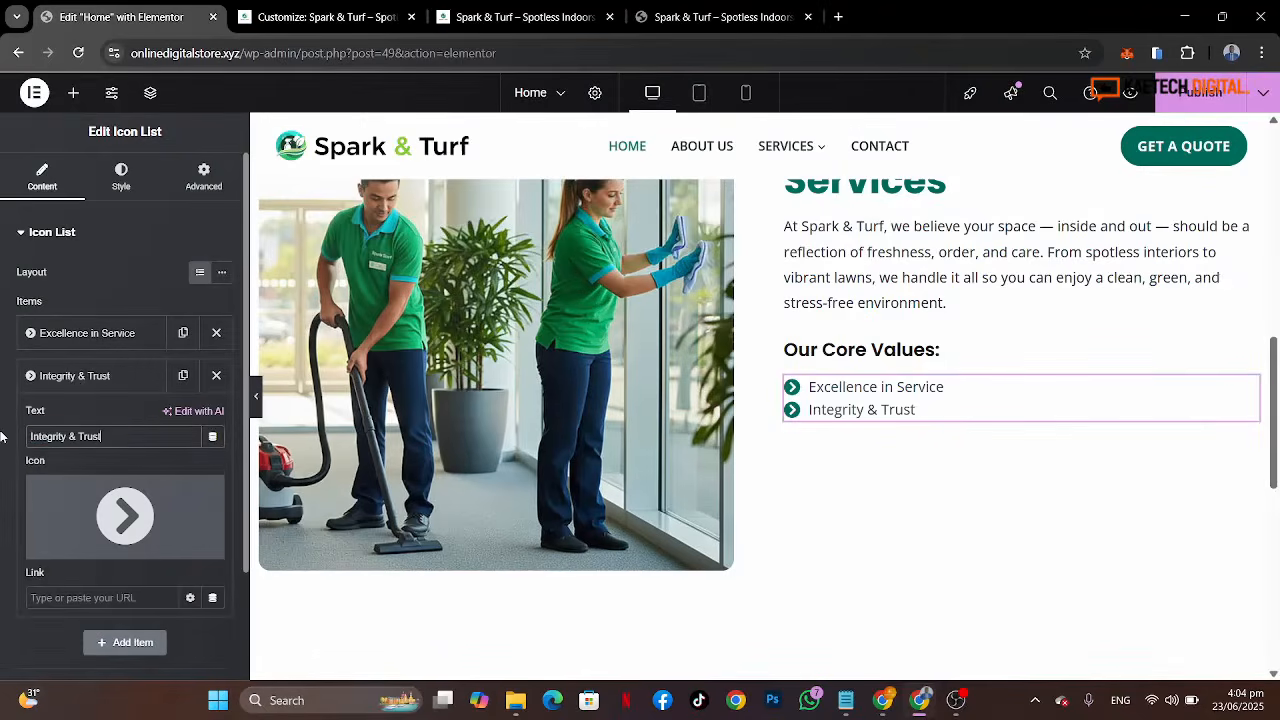
Step: Duplicate the second list item and set the third item's text to "Eco-Conscious Care" copied from the reference page
left_click(75, 376)
left_click(720, 17)
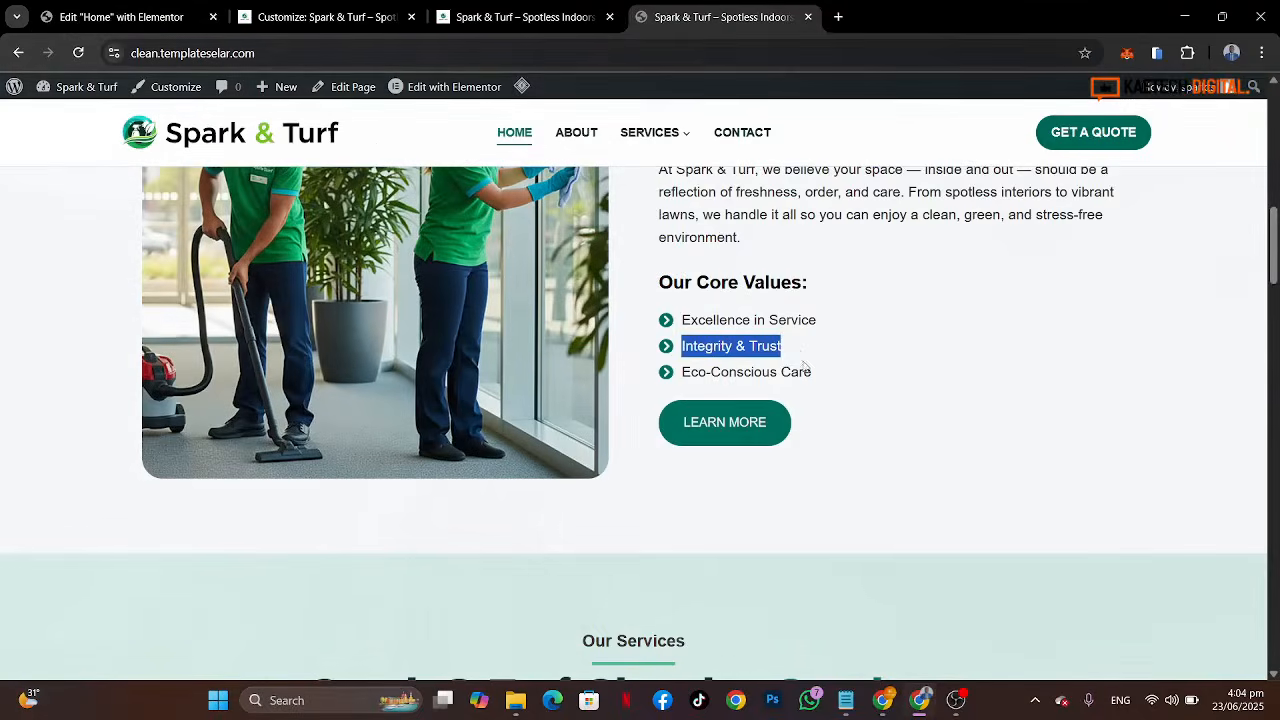
left_click_drag(820, 380, 682, 372)
key("ctrl+c")
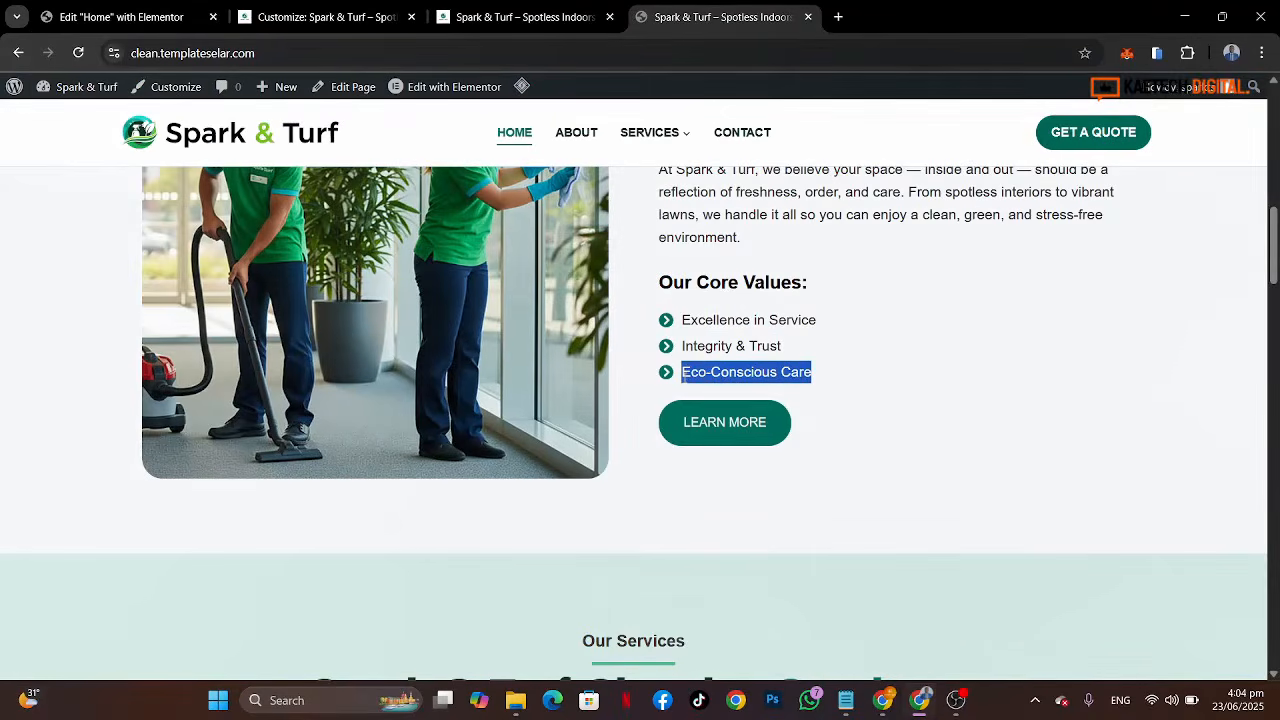
left_click(120, 17)
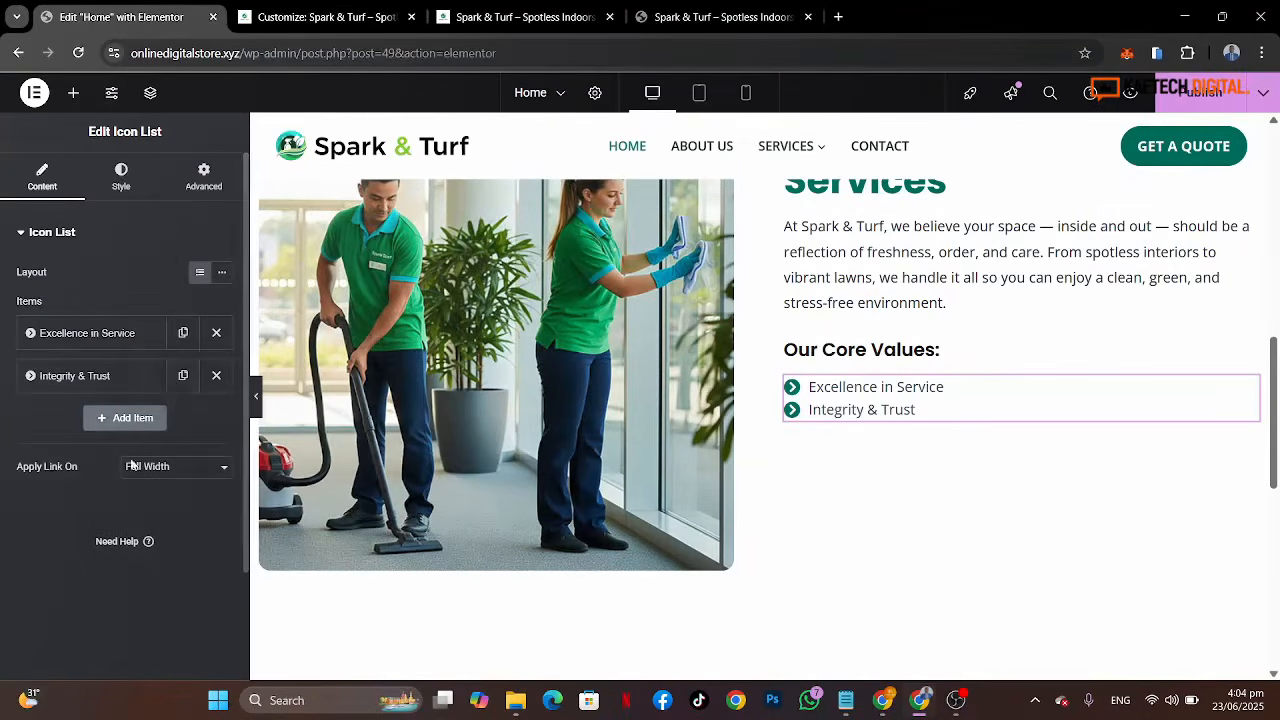
left_click(180, 378)
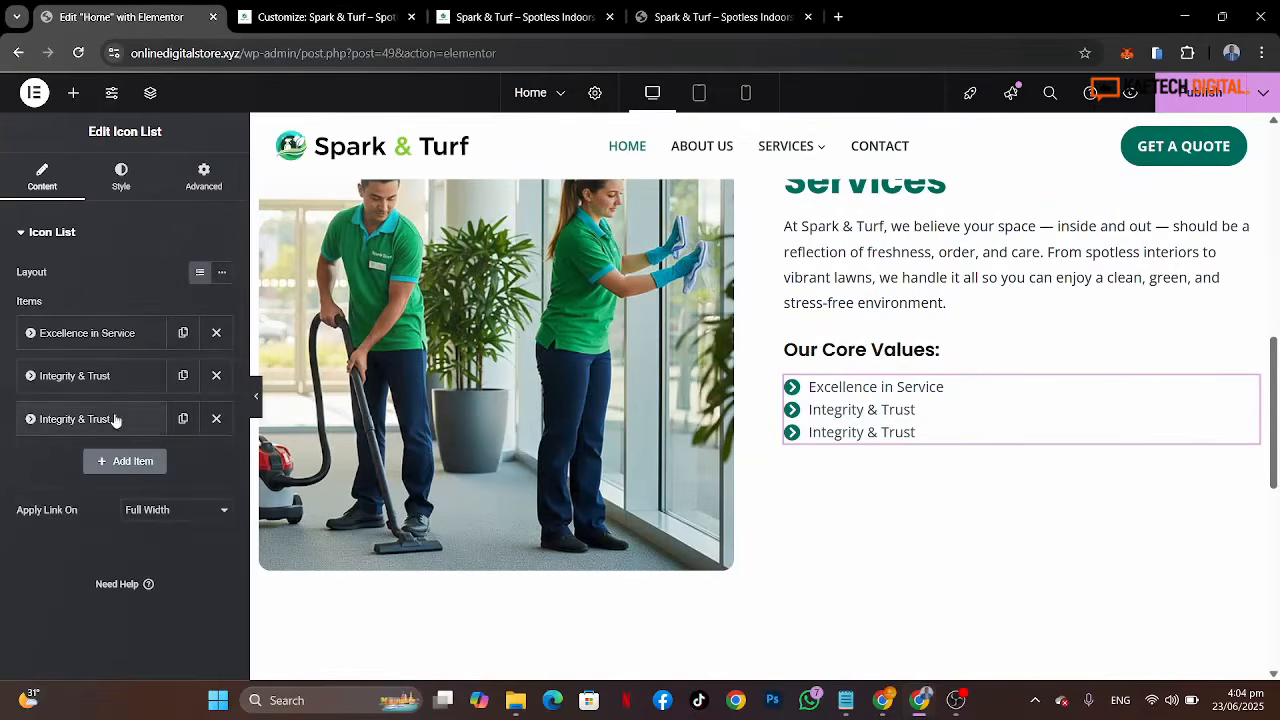
left_click(112, 419)
triple_click(116, 489)
key("ctrl+v")
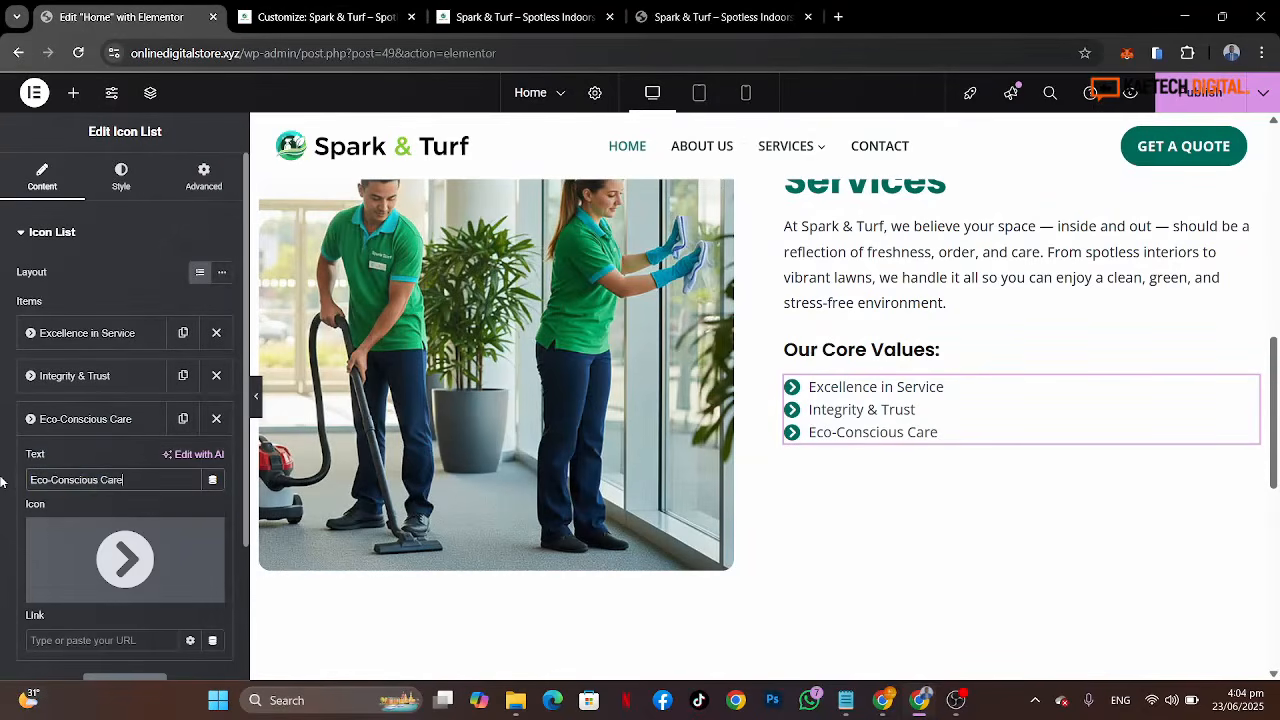
Step: Set the list's space between items to 10 px, comparing against the reference page
left_click(124, 184)
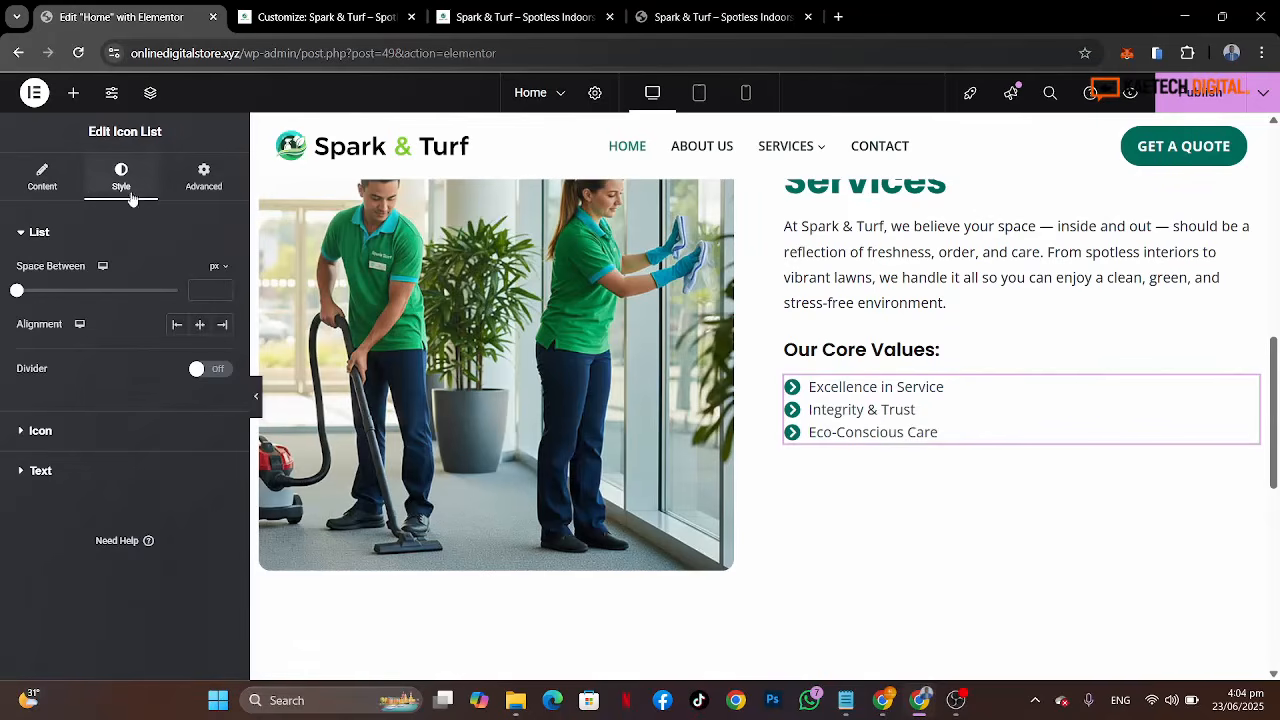
left_click(44, 292)
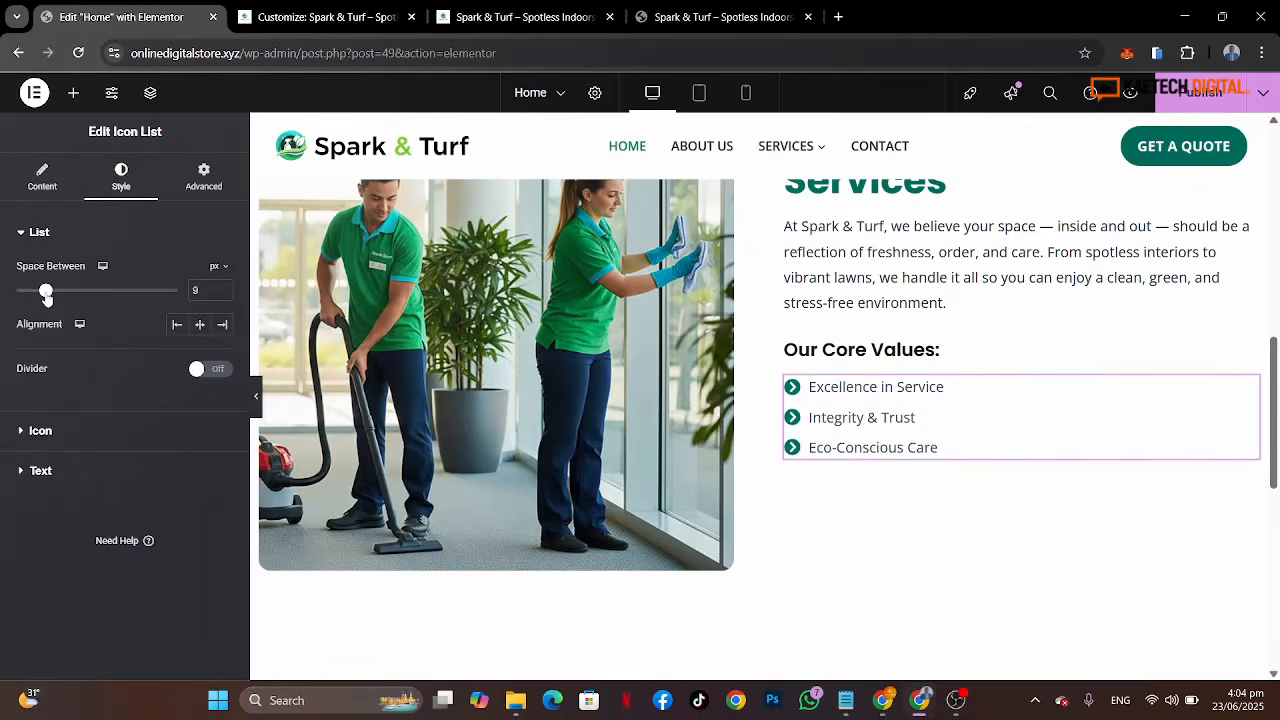
left_click_drag(47, 297, 50, 300)
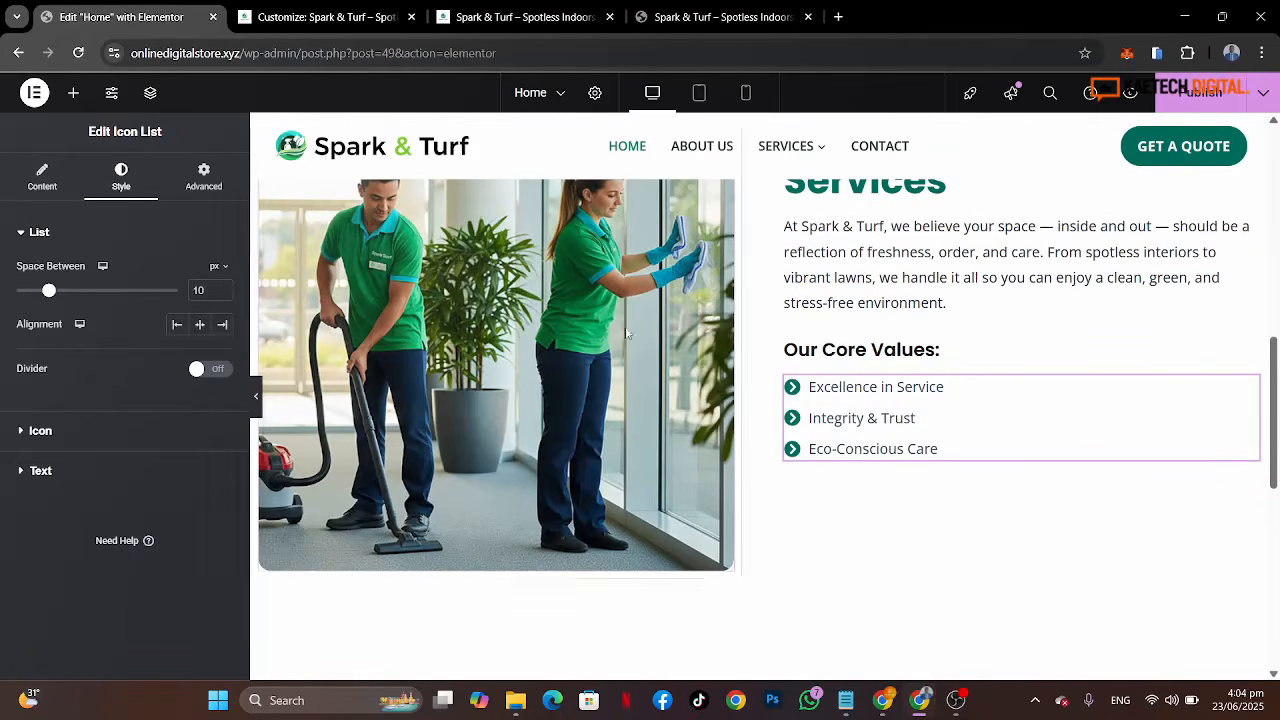
left_click(720, 17)
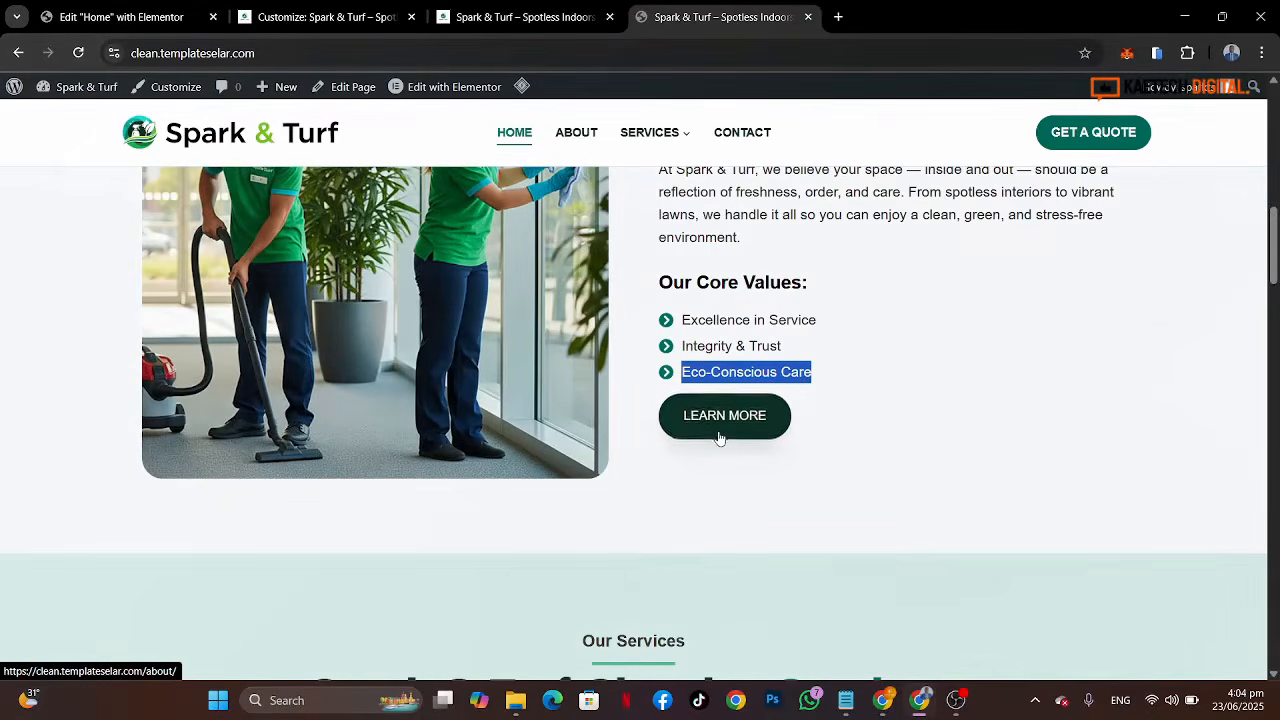
left_click(131, 8)
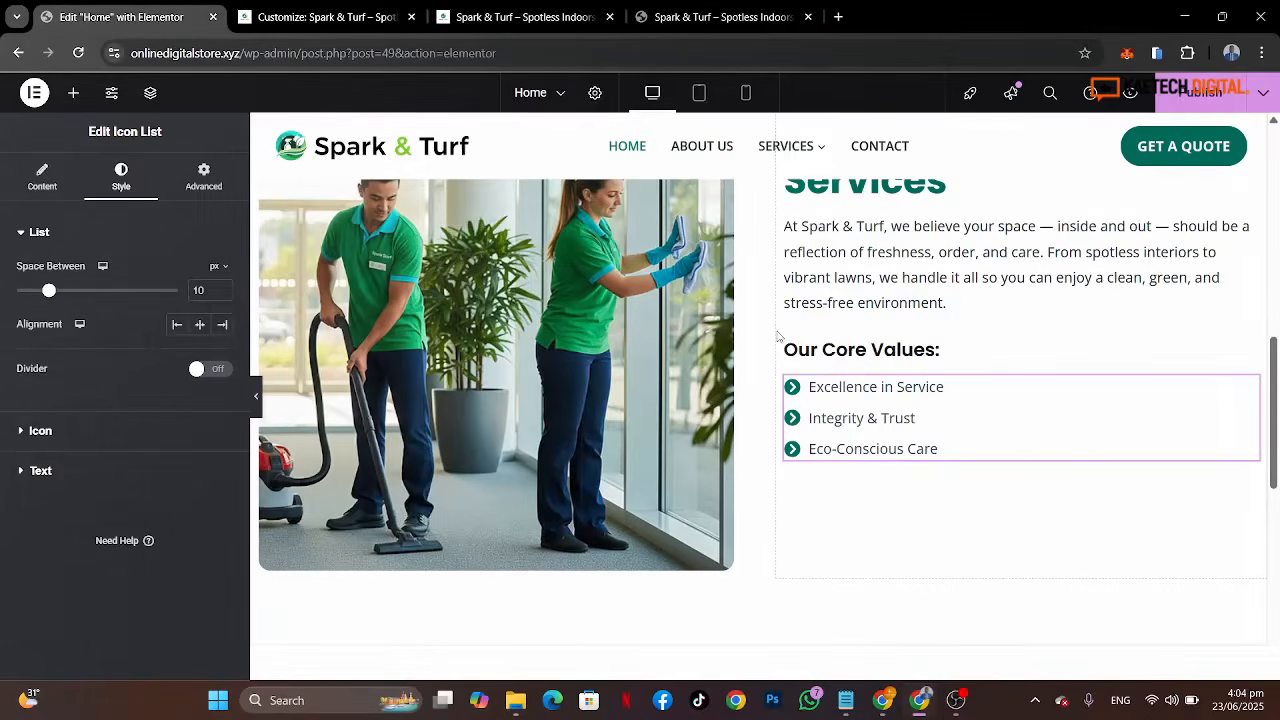
Step: Copy the hero's "Get A Free Qoute" button and paste it below the core values list
scroll(778, 335, "up", 5)
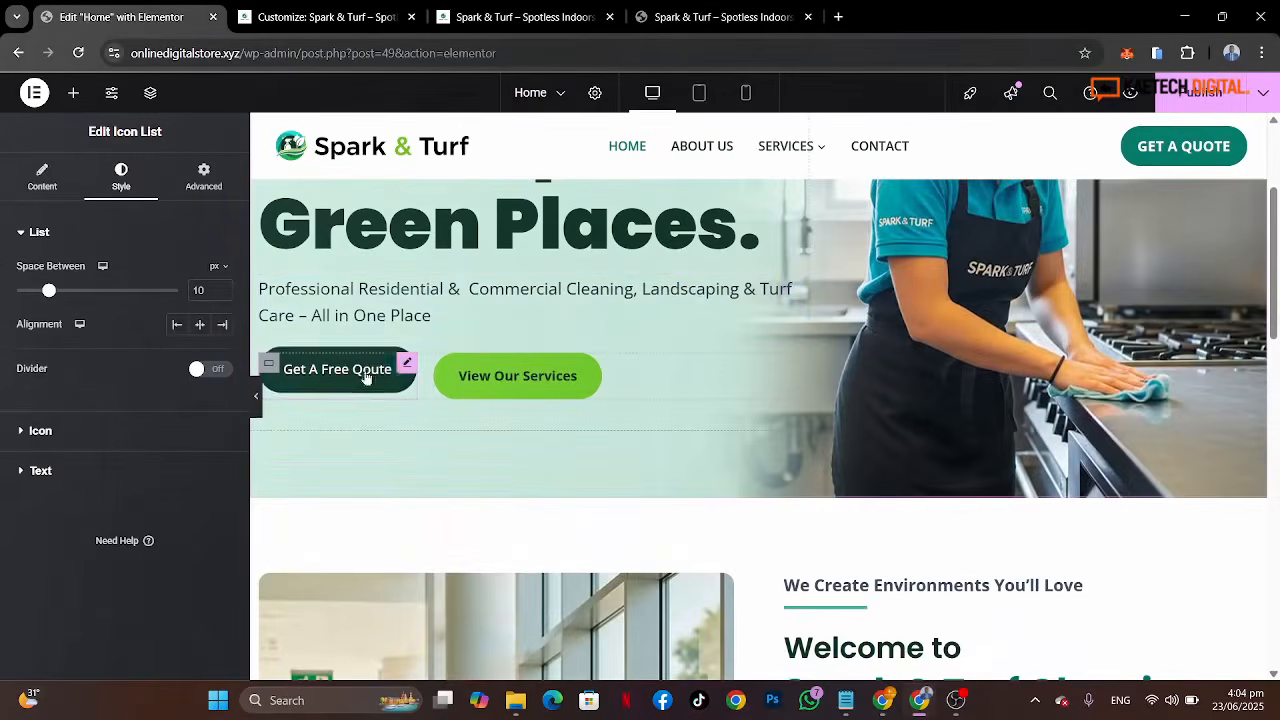
right_click(405, 366)
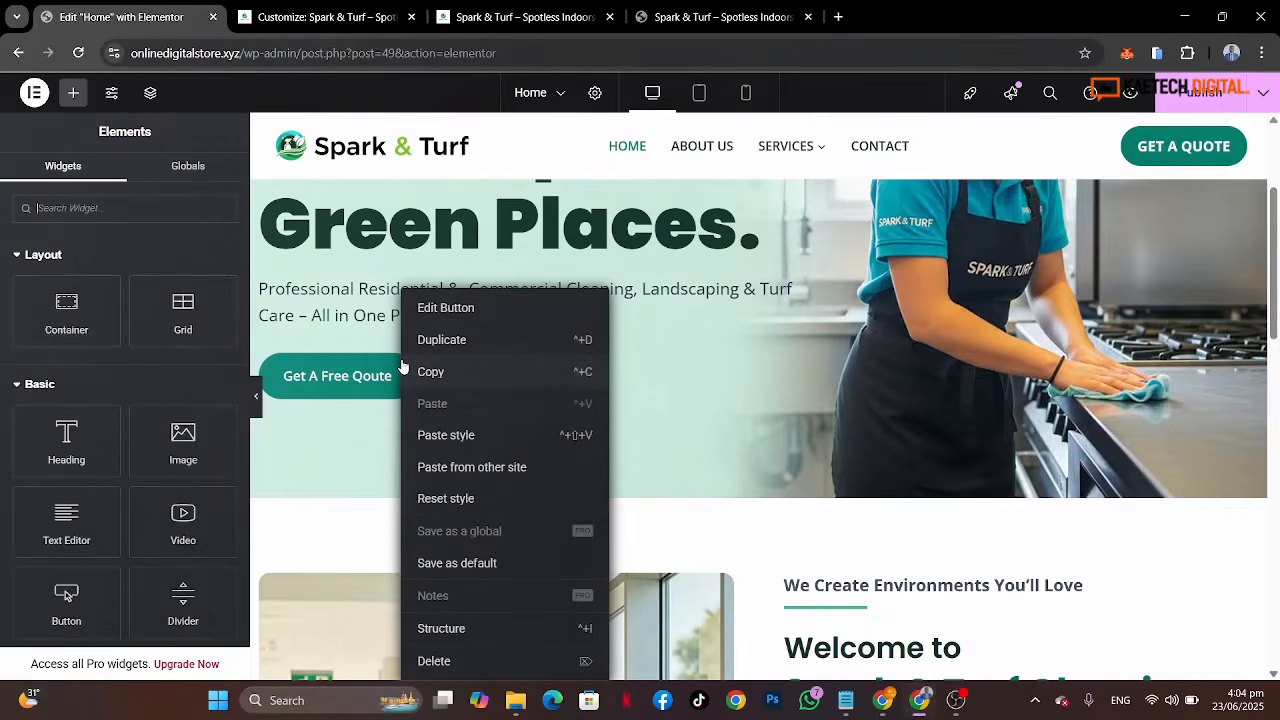
key("Escape")
scroll(764, 483, "down", 5)
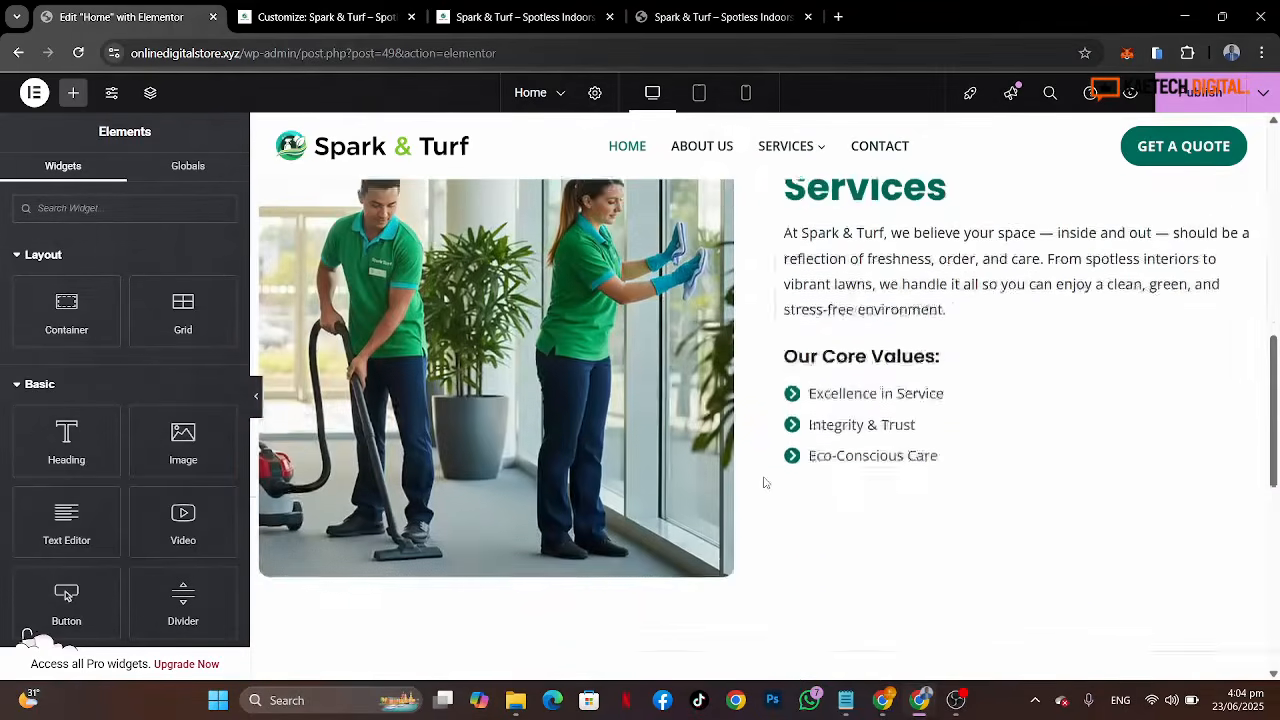
right_click(823, 446)
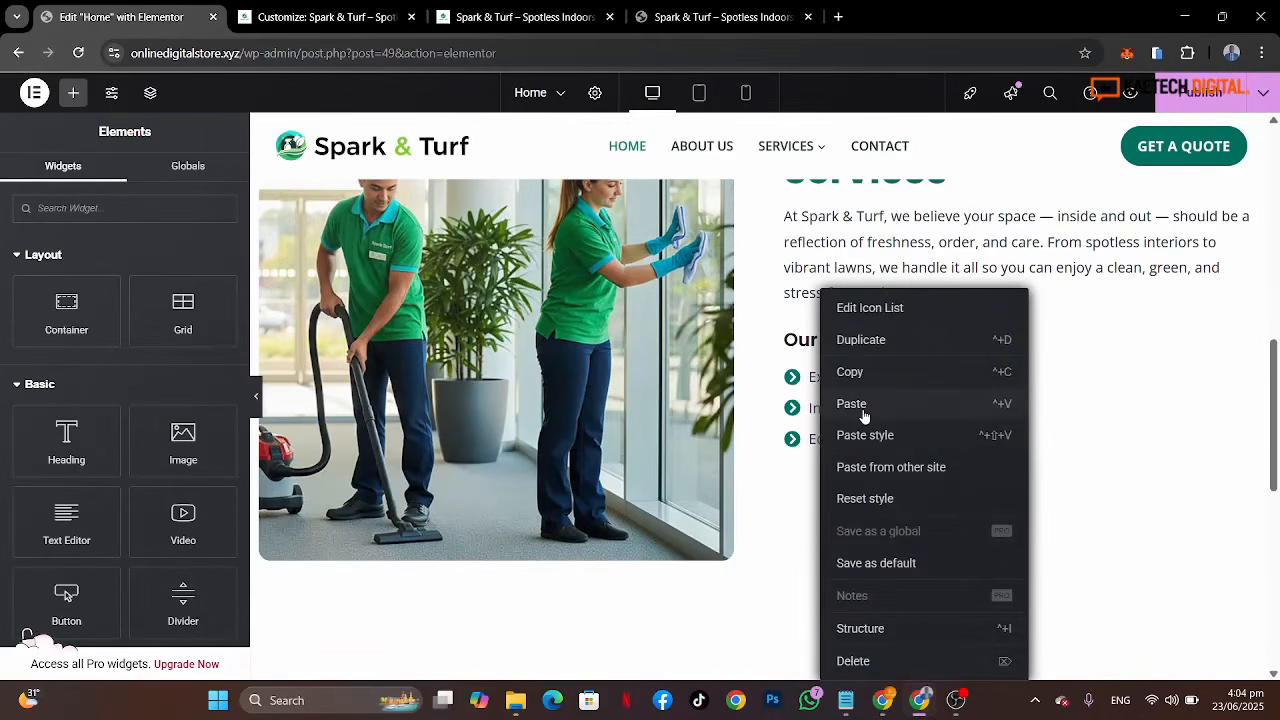
left_click(863, 412)
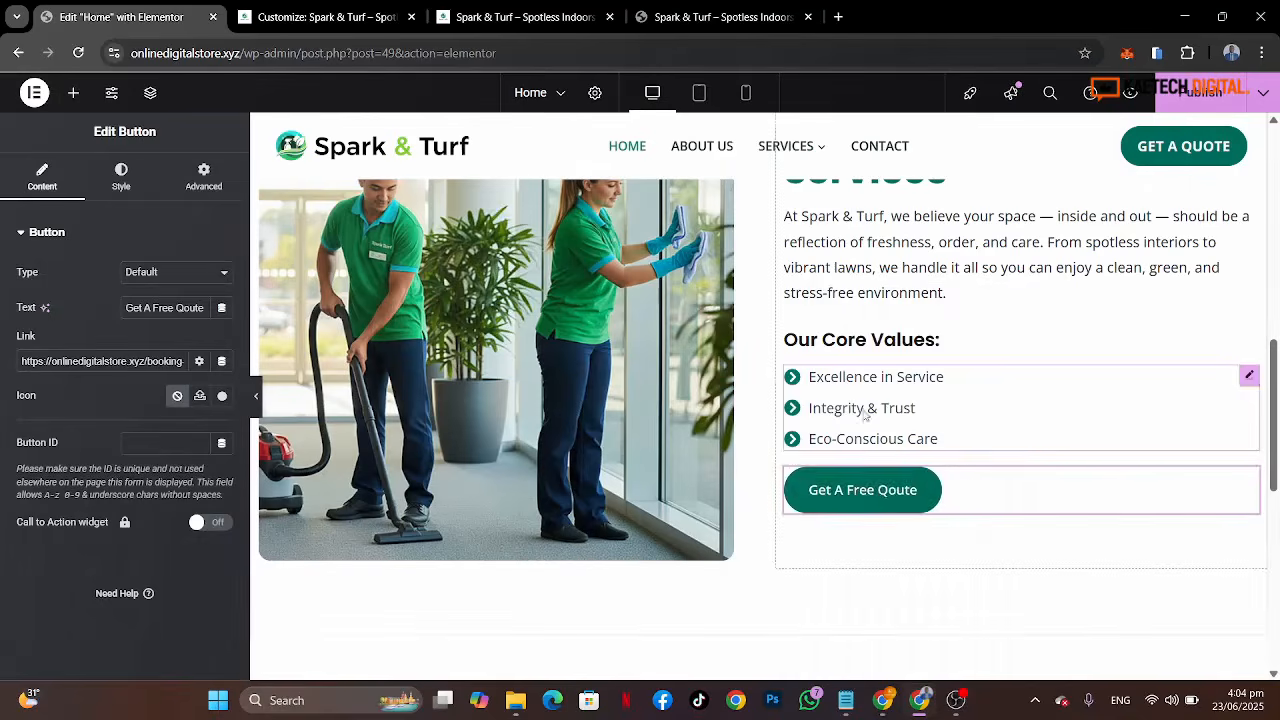
Step: Change the pasted button's text to "LEARN MORE", checking the reference page
left_click(686, 17)
left_click(130, 17)
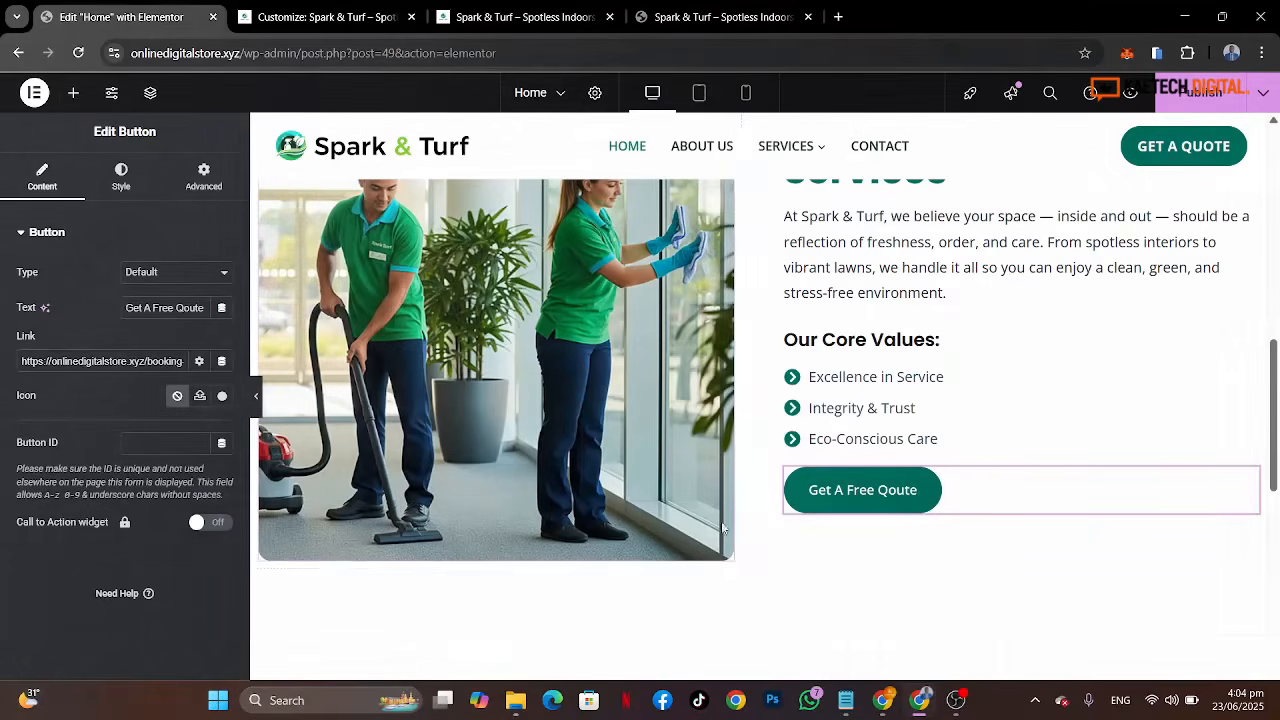
triple_click(130, 308)
type("LEARN MORE")
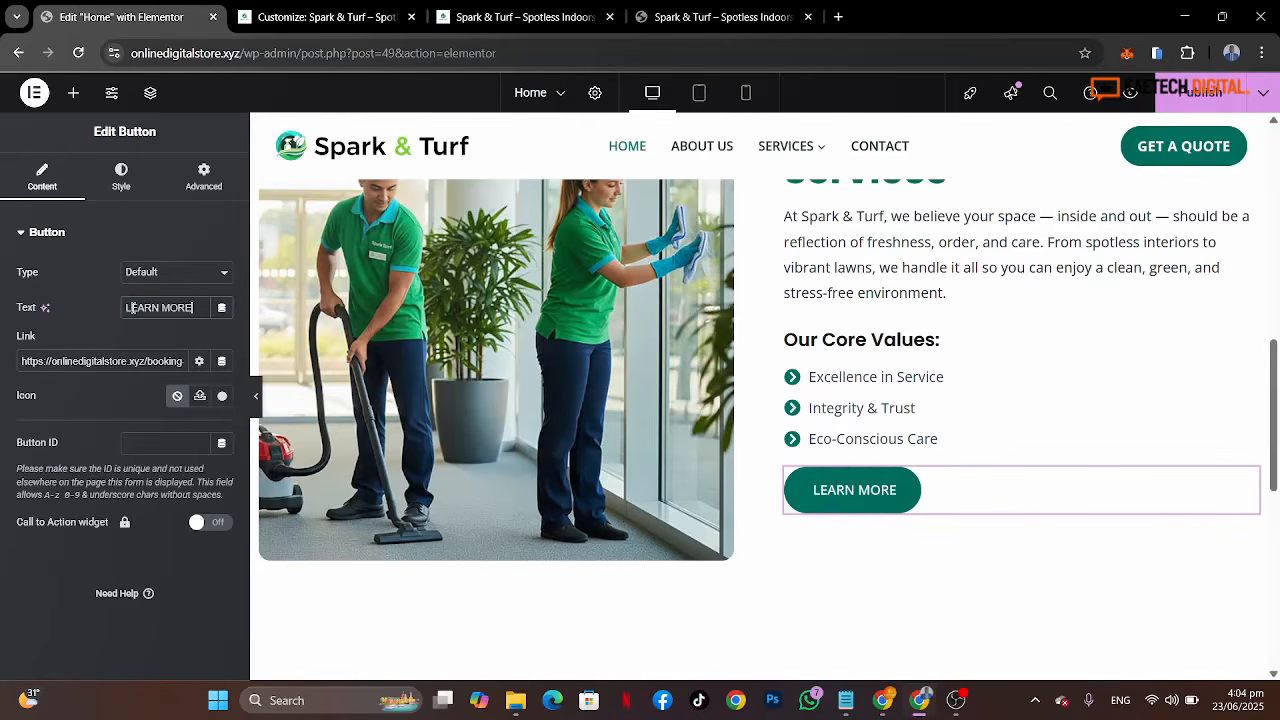
Step: Link the LEARN MORE button to the About Us page
left_click(133, 363)
key("ctrl+a")
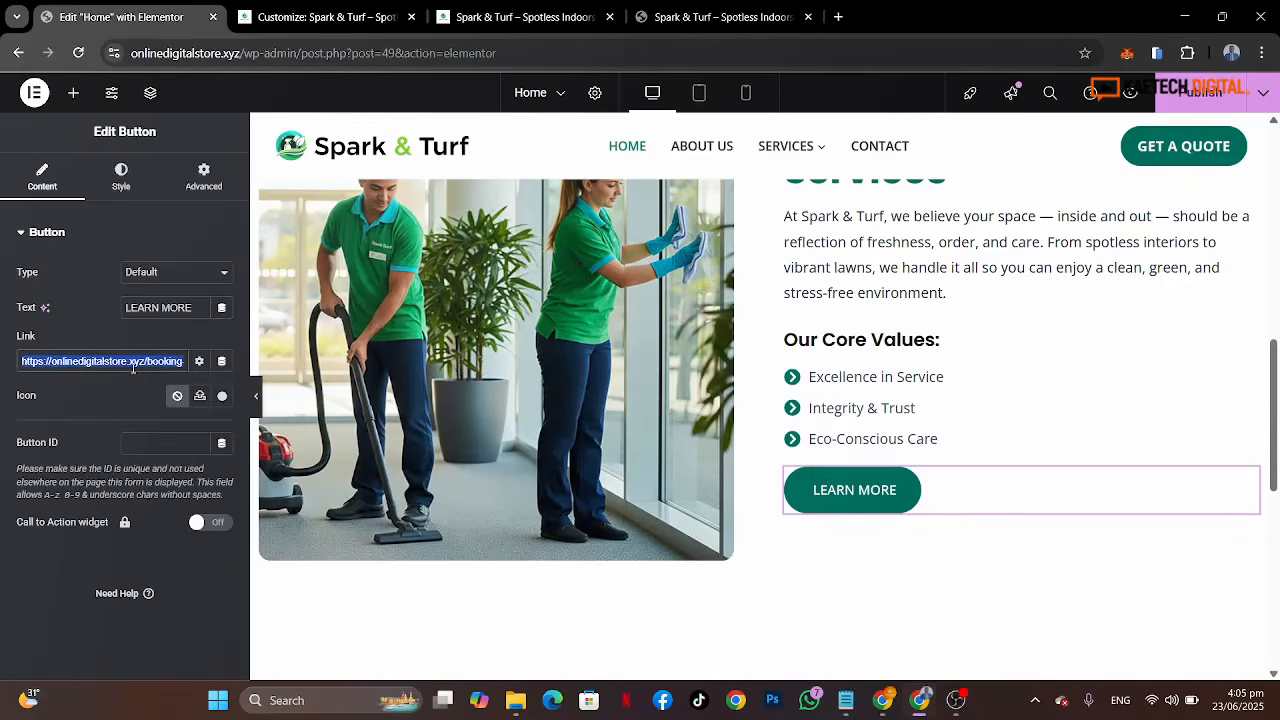
type("ABO")
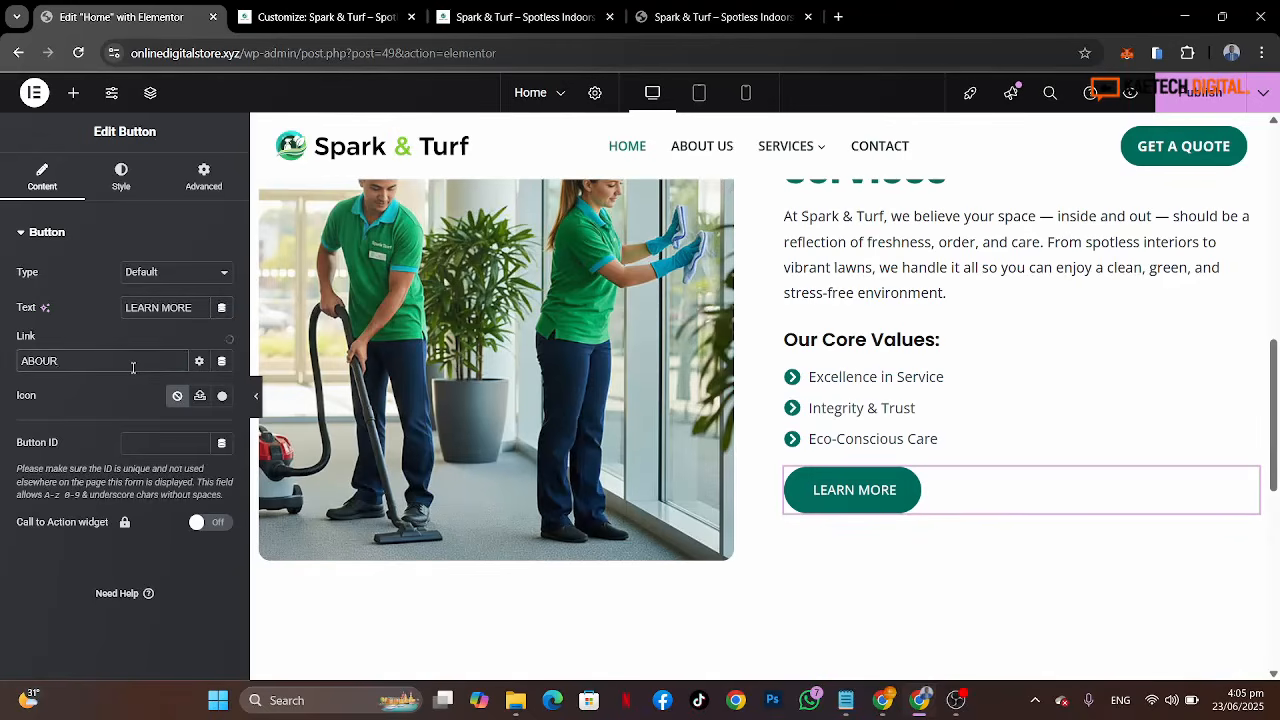
type("UT")
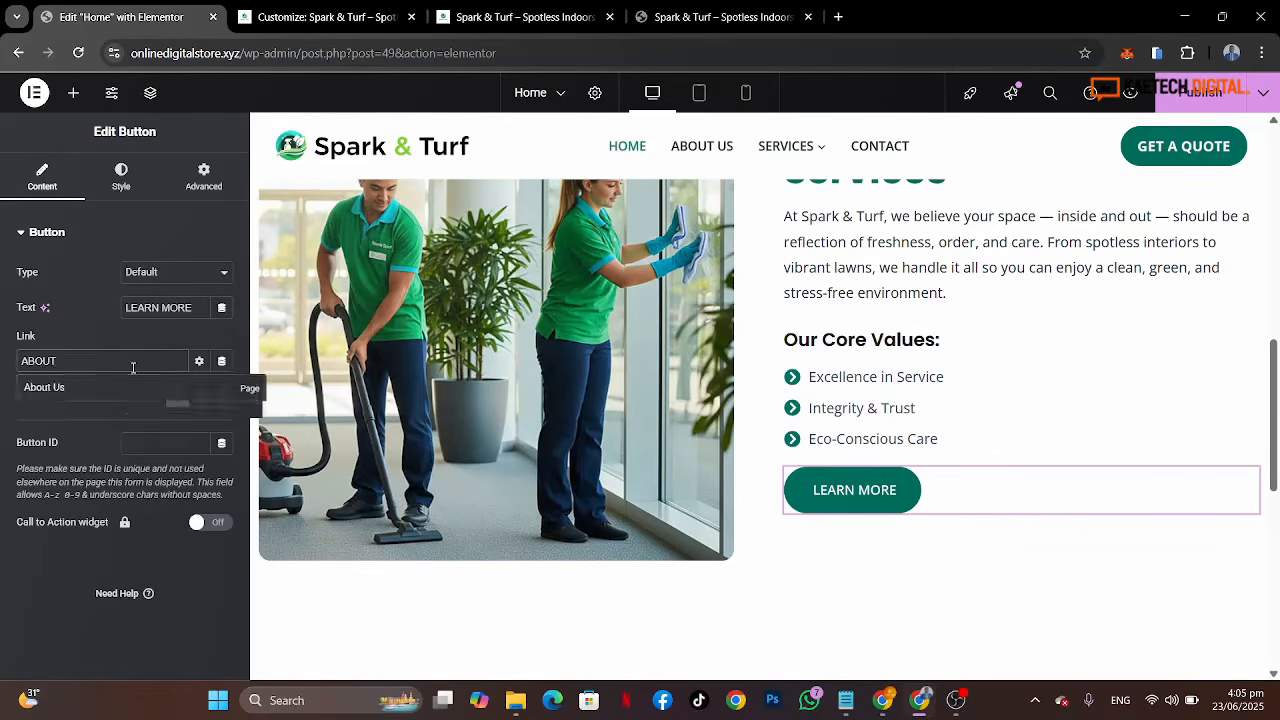
left_click(68, 390)
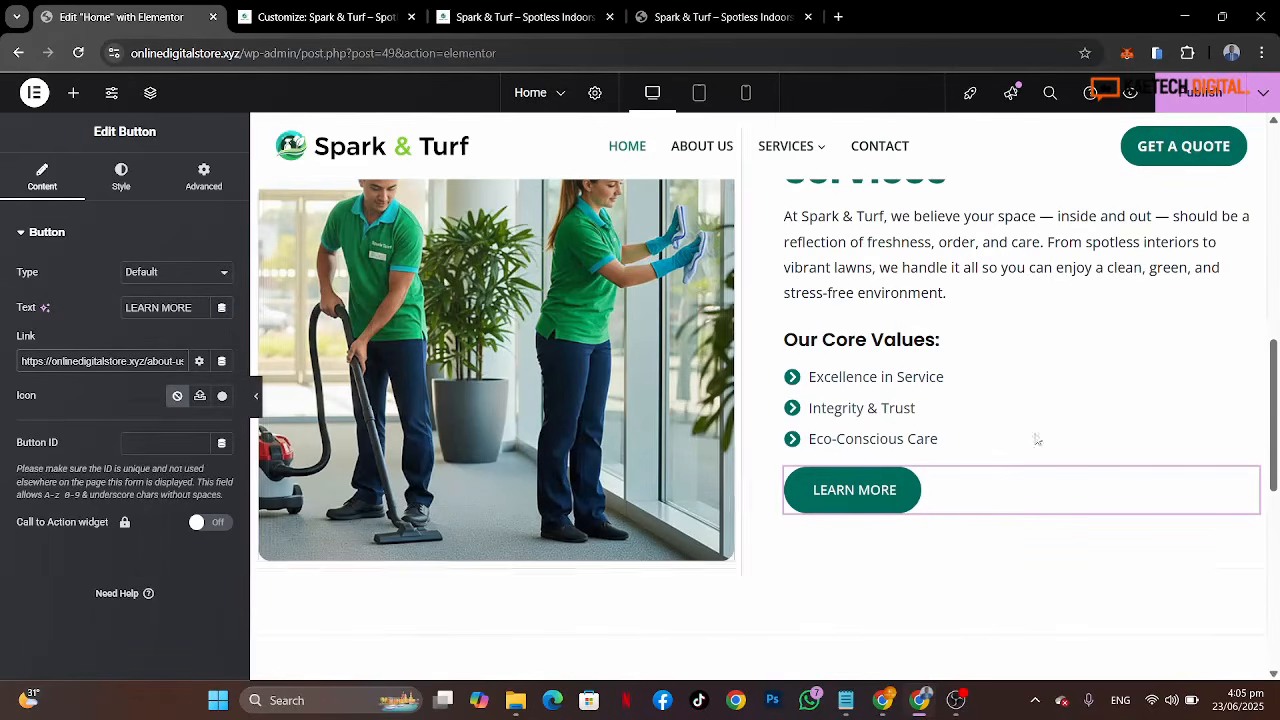
Step: Set the welcome section container's justify content and align items to center
scroll(968, 427, "up", 1)
scroll(968, 427, "up", 2)
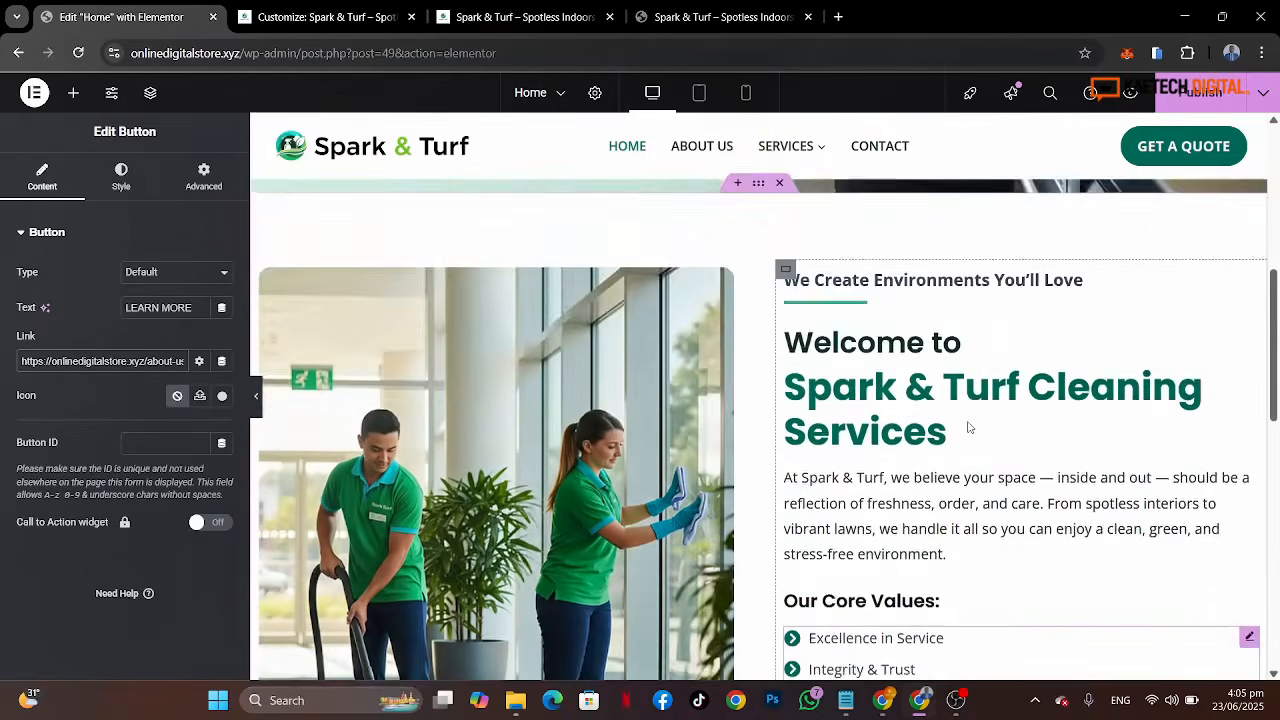
scroll(968, 427, "down", 3)
scroll(968, 427, "up", 3)
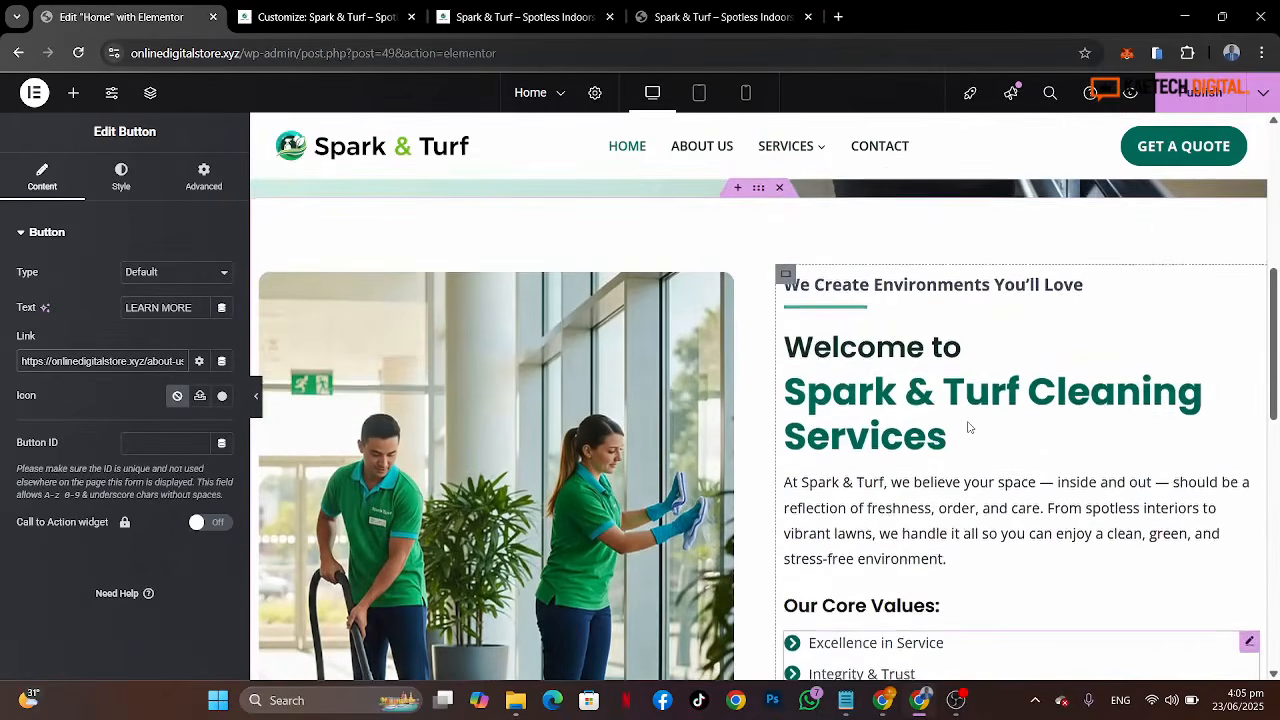
left_click(759, 190)
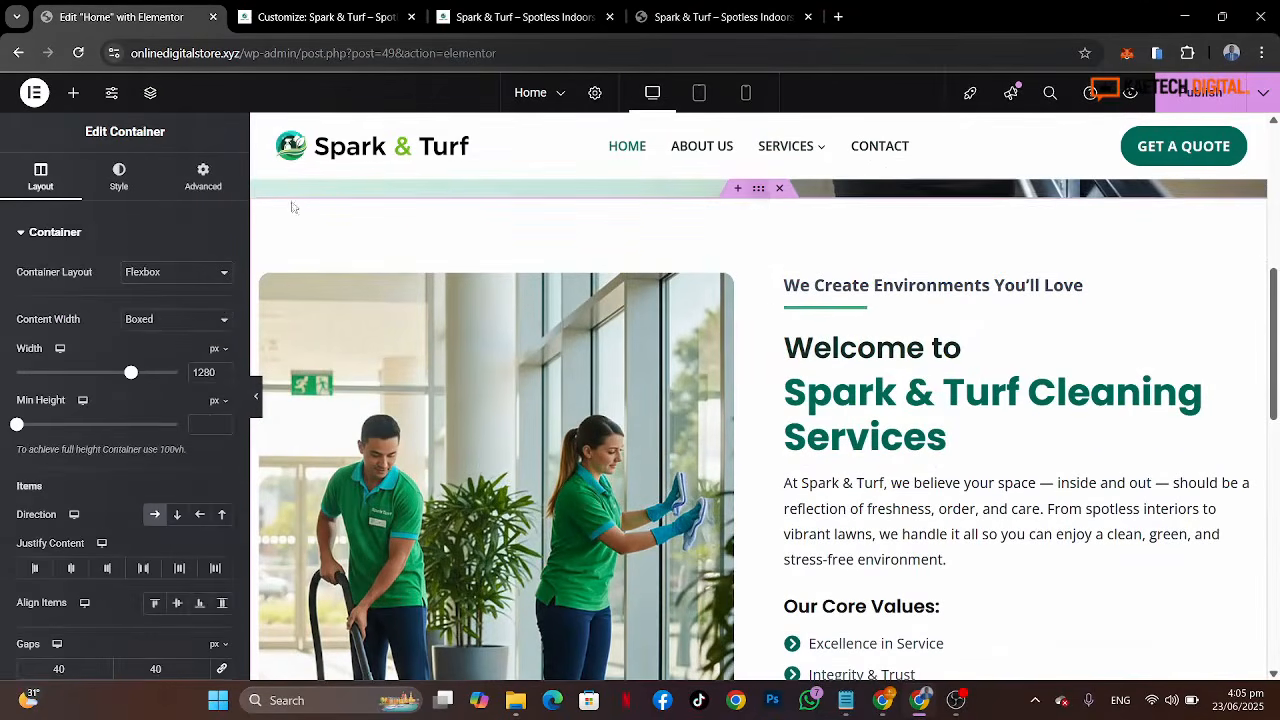
scroll(96, 511, "down", 2)
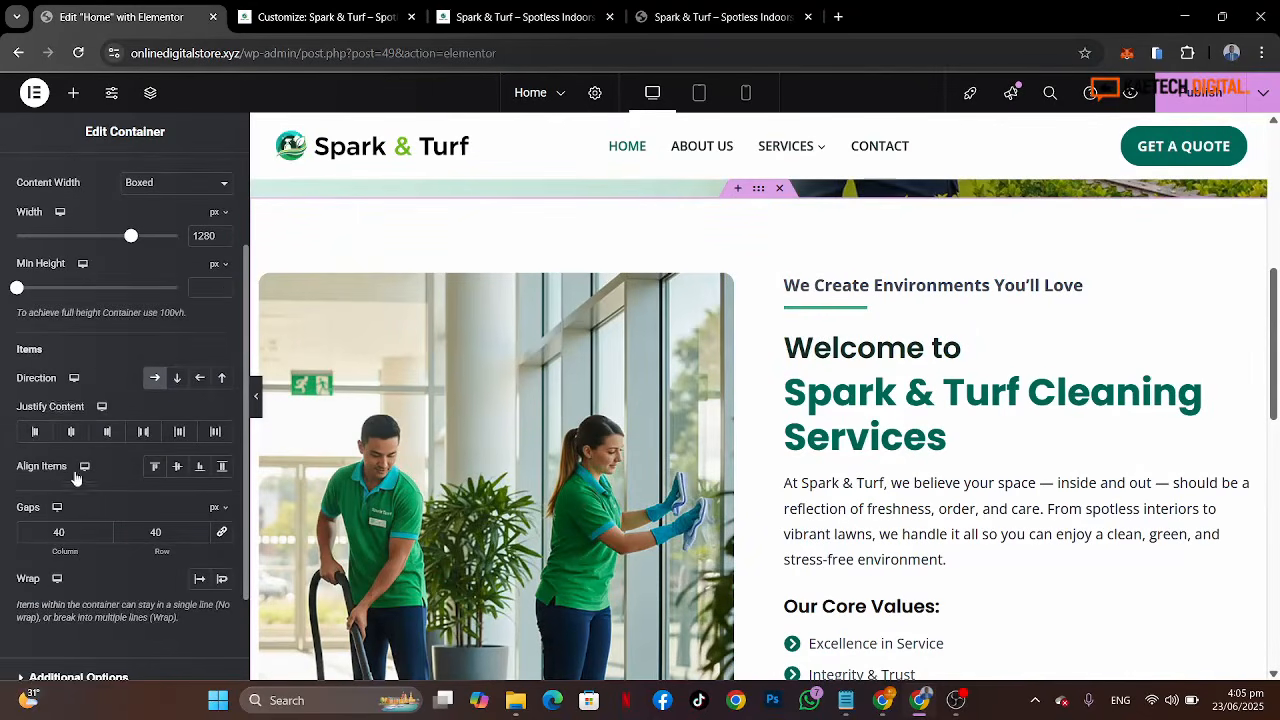
left_click(71, 431)
left_click(175, 467)
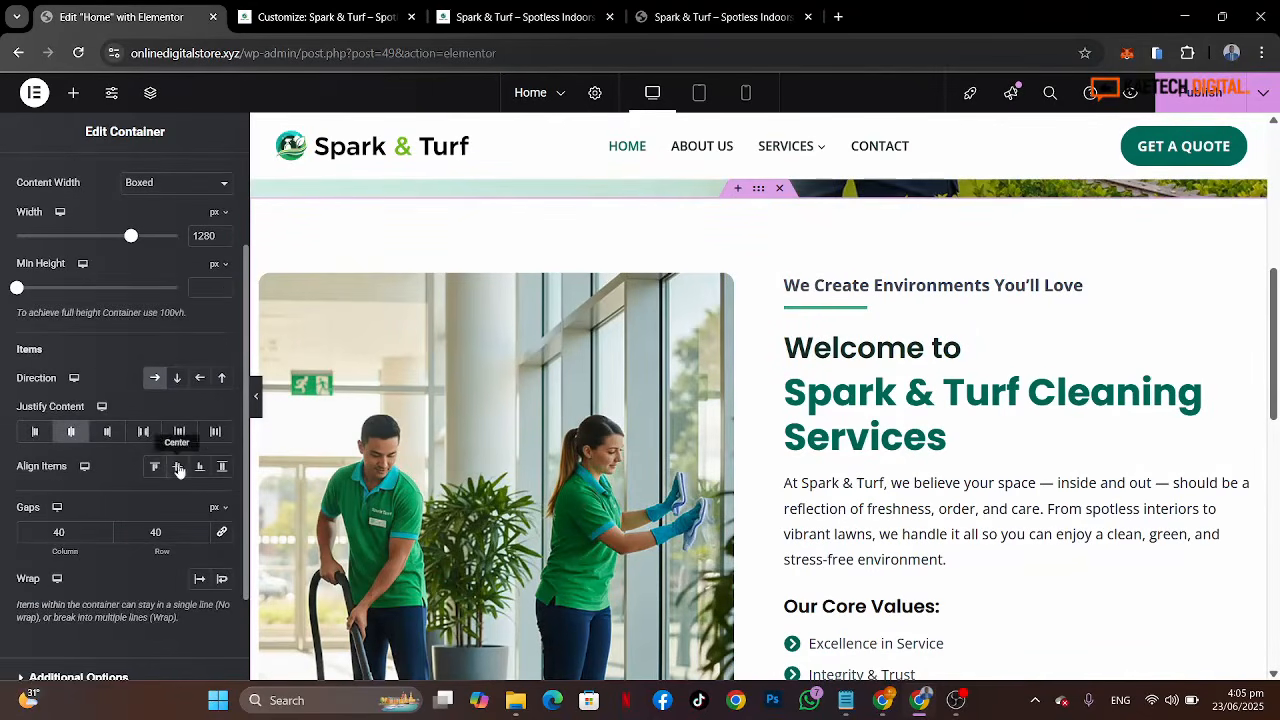
Step: Publish the updated page
scroll(808, 447, "down", 3)
scroll(808, 447, "up", 3)
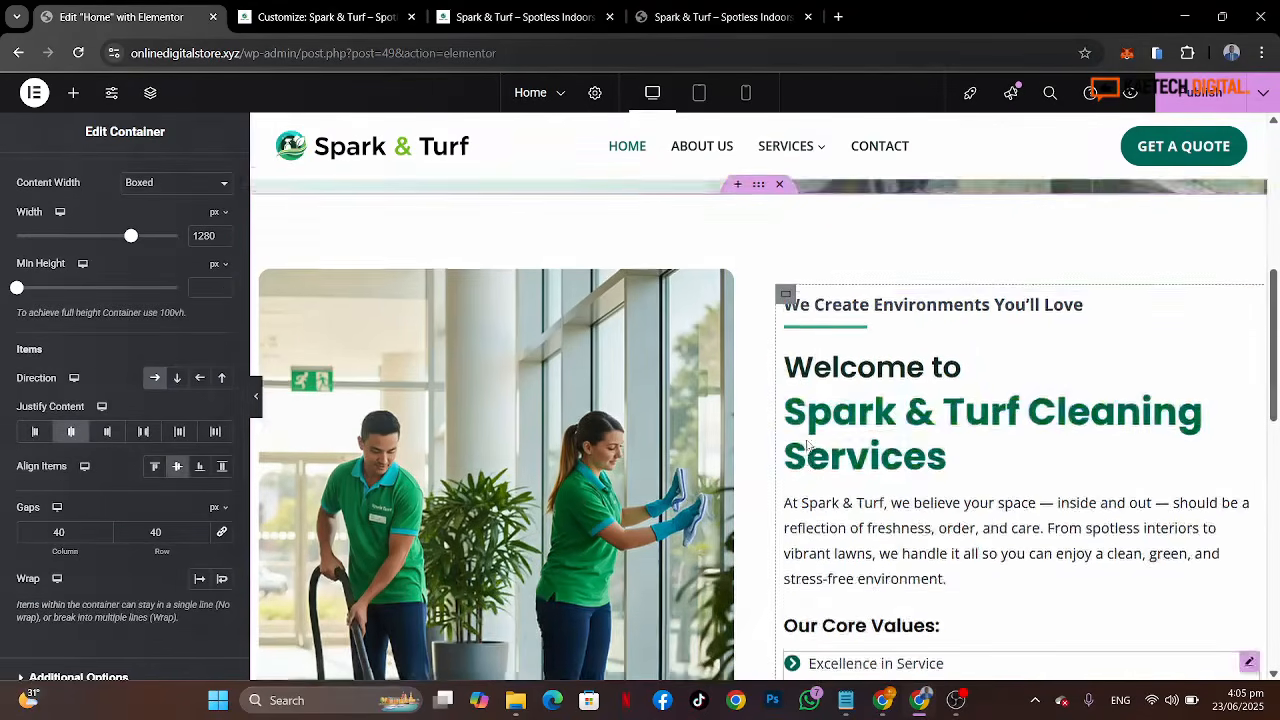
scroll(808, 447, "up", 1)
scroll(808, 447, "down", 3)
scroll(808, 447, "down", 3)
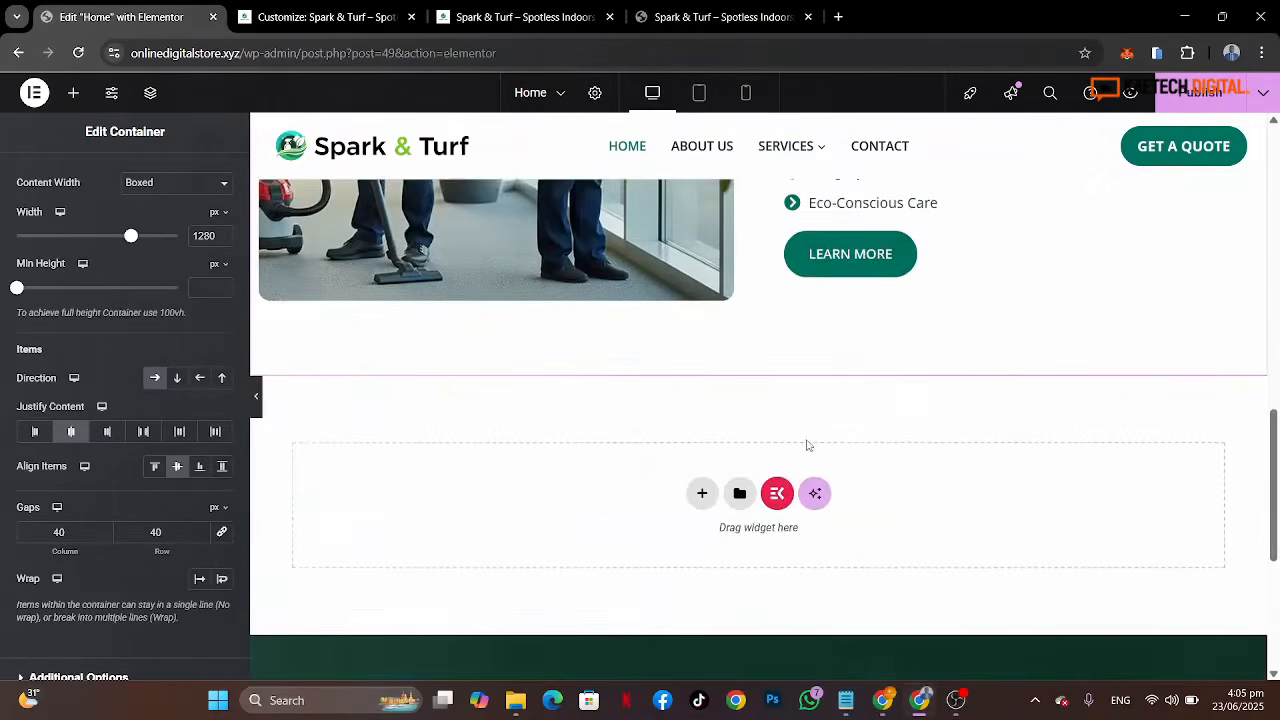
scroll(808, 447, "up", 2)
left_click(1156, 102)
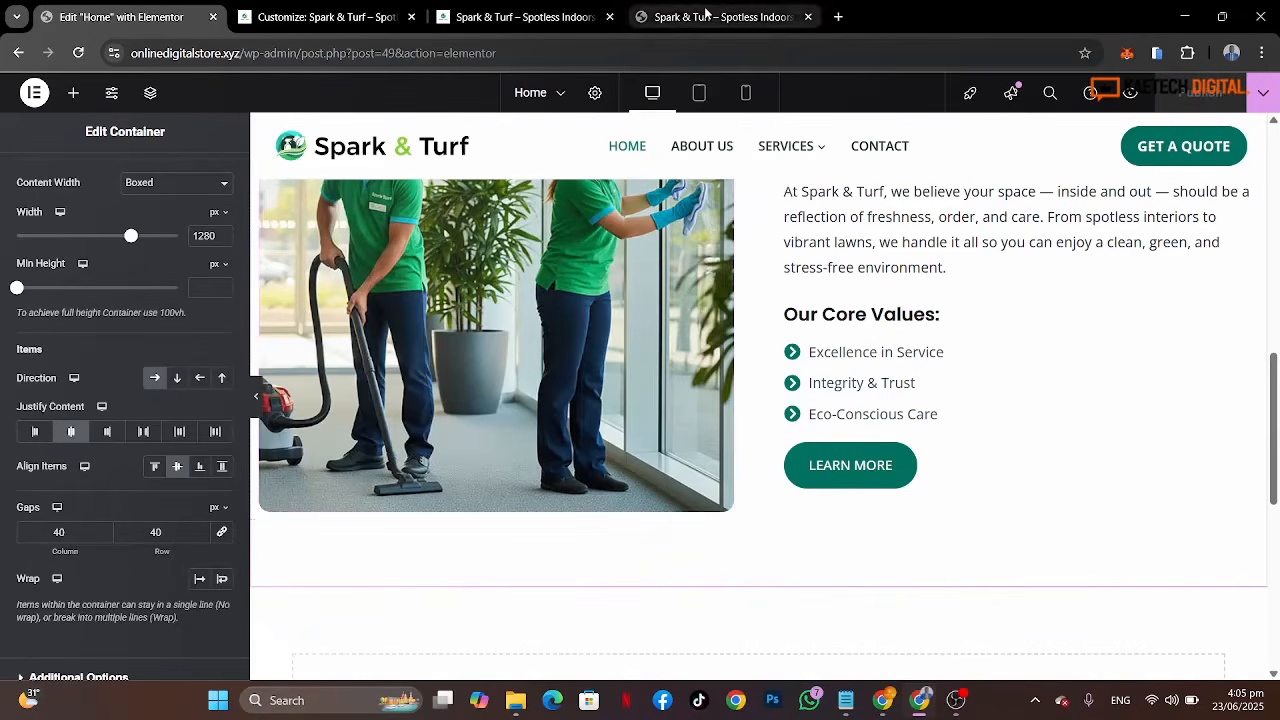
Step: Reload the live homepage and compare its welcome section against the reference page
left_click(520, 17)
key("F5")
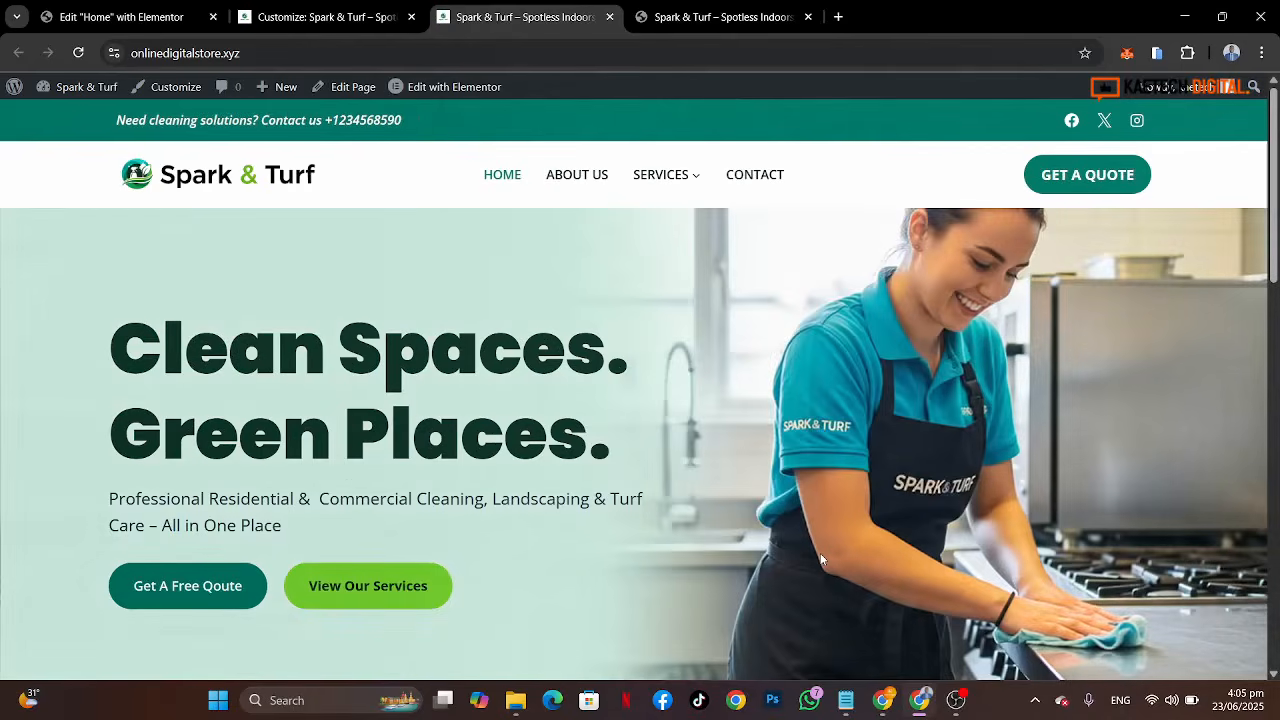
scroll(821, 559, "down", 8)
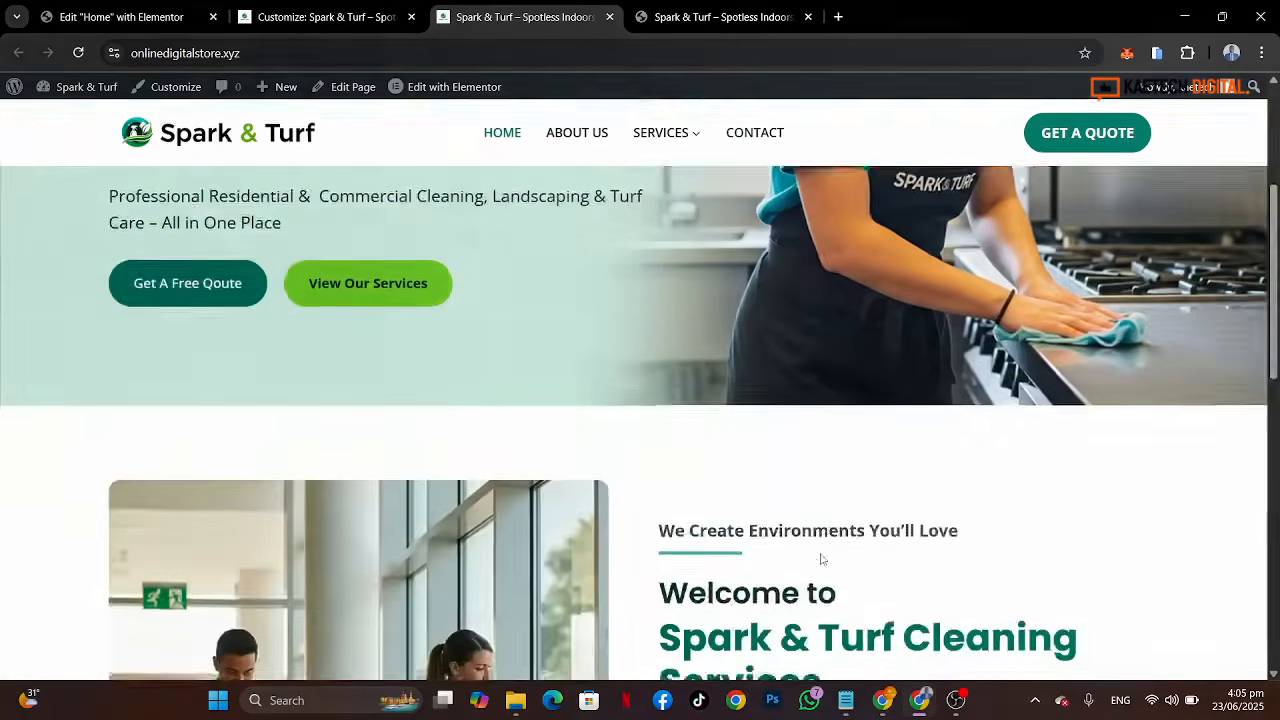
scroll(821, 559, "down", 3)
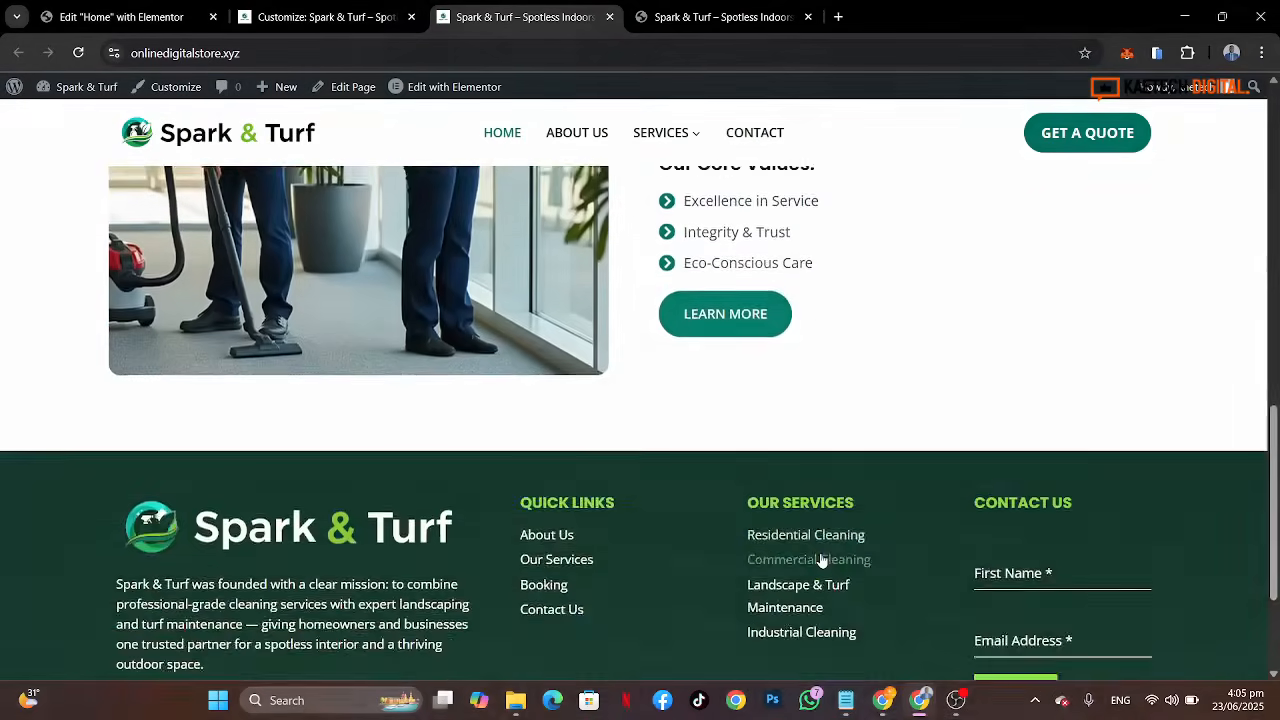
scroll(820, 480, "up", 3)
left_click(721, 17)
scroll(893, 421, "up", 5)
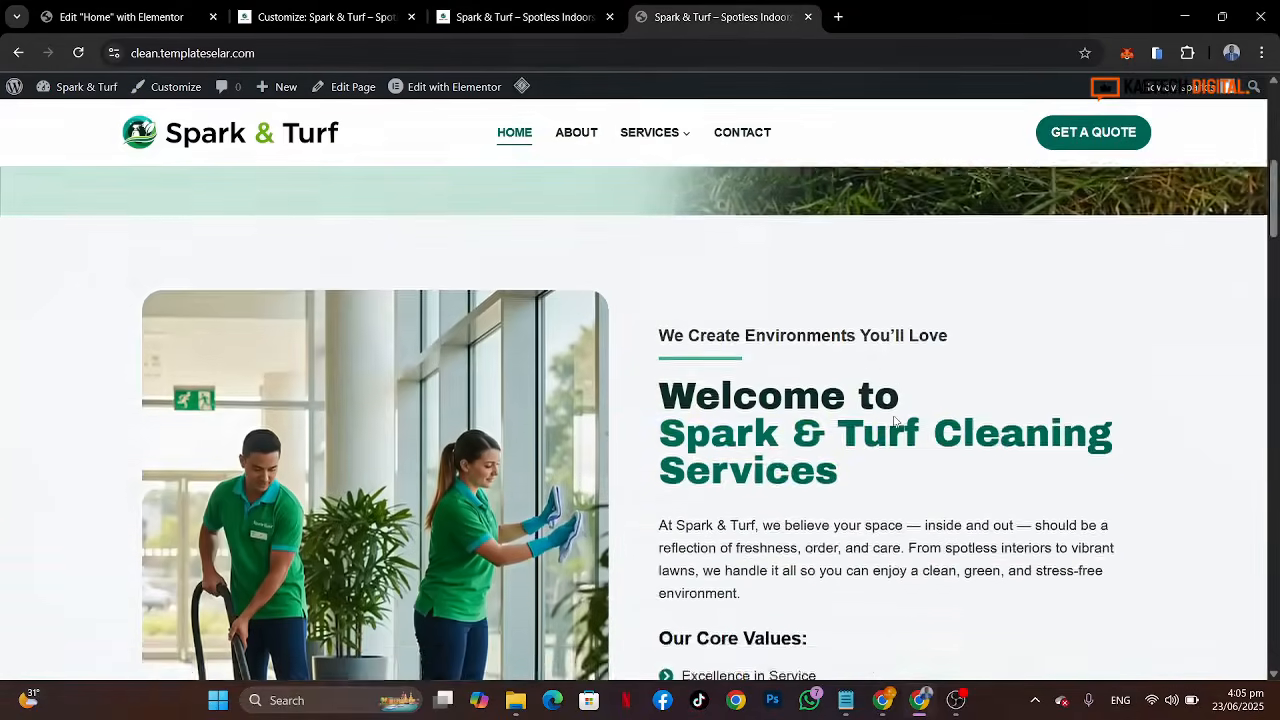
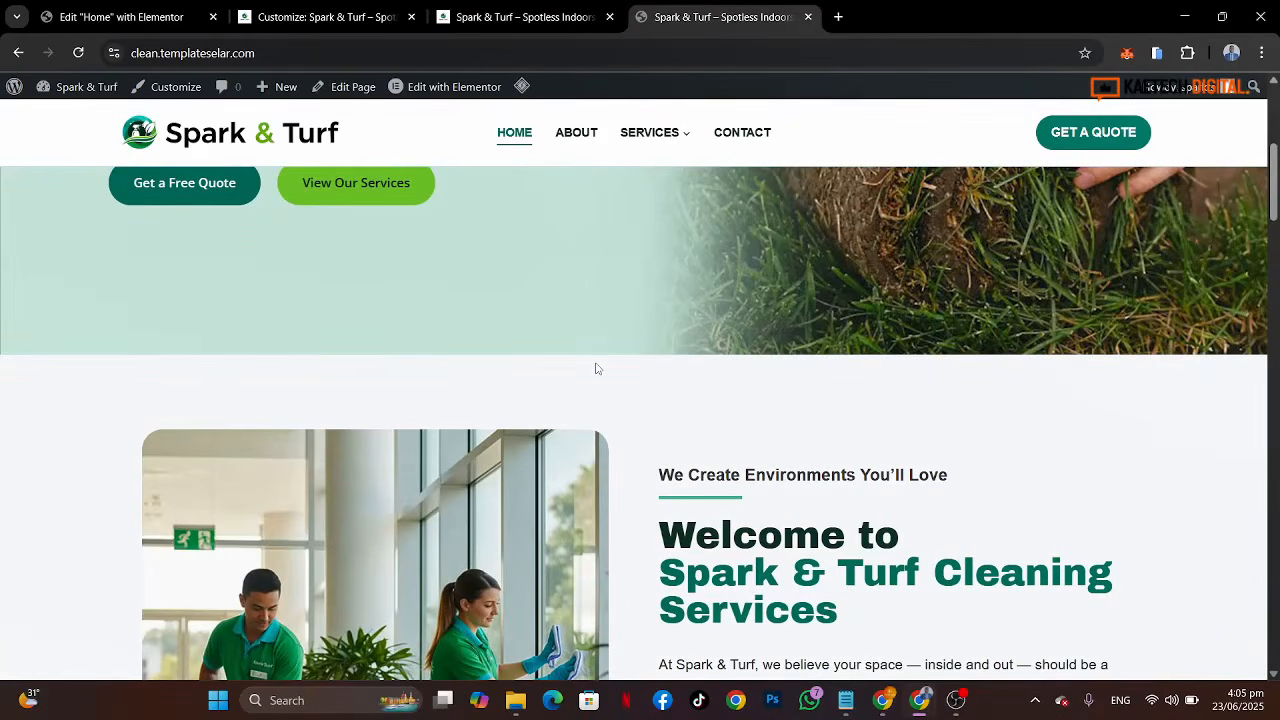
Step: Set the welcome section container's classic background color to the global Lighter Background color
left_click(44, 12)
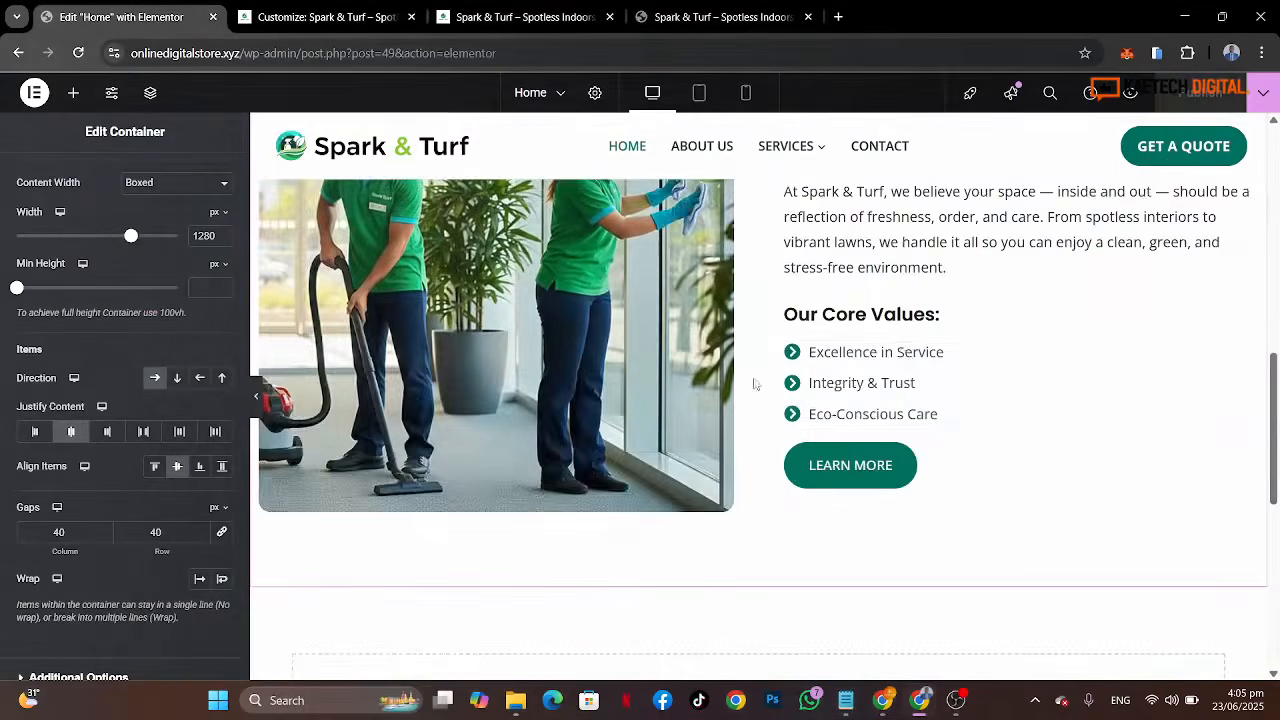
scroll(946, 350, "up", 3)
scroll(946, 350, "up", 2)
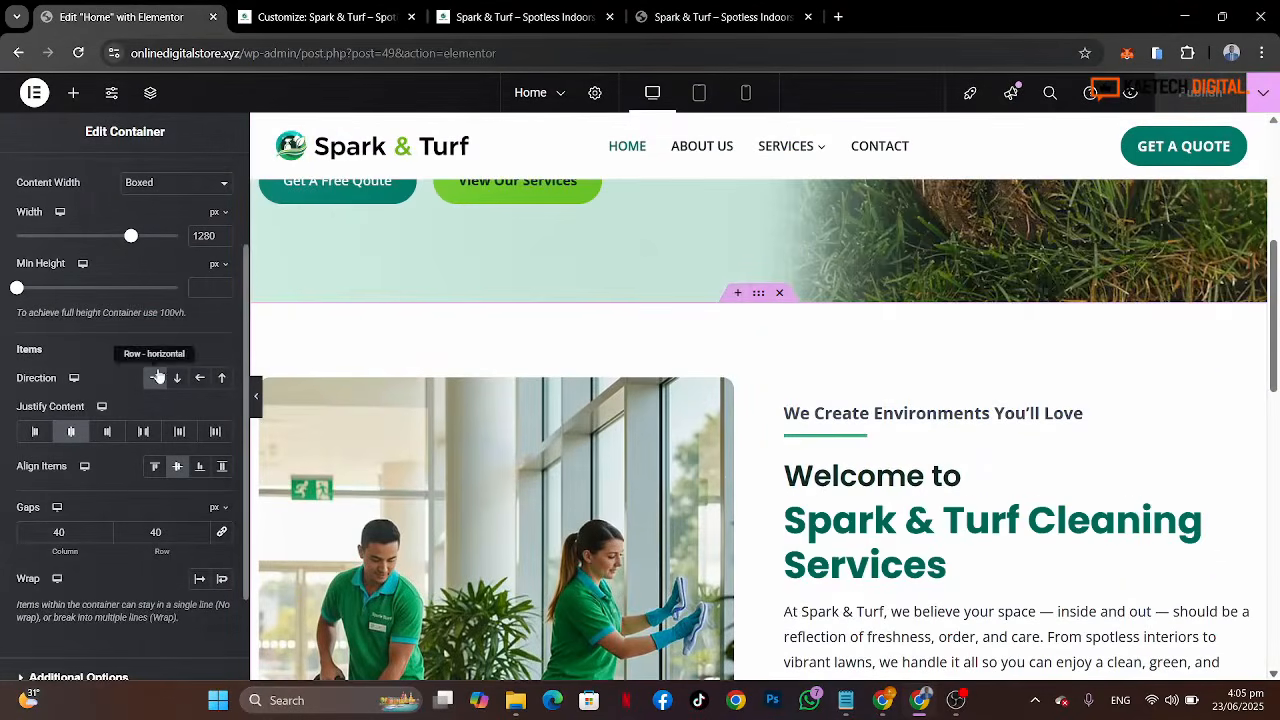
scroll(112, 342, "up", 2)
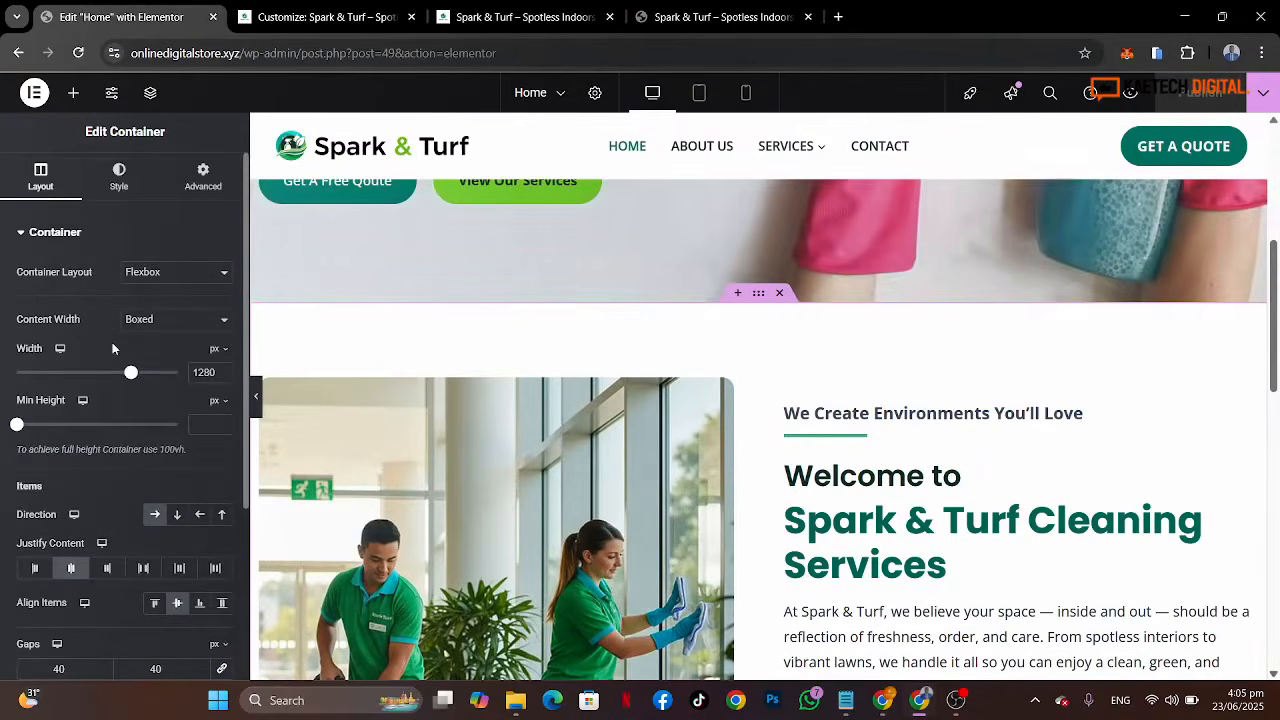
left_click(117, 190)
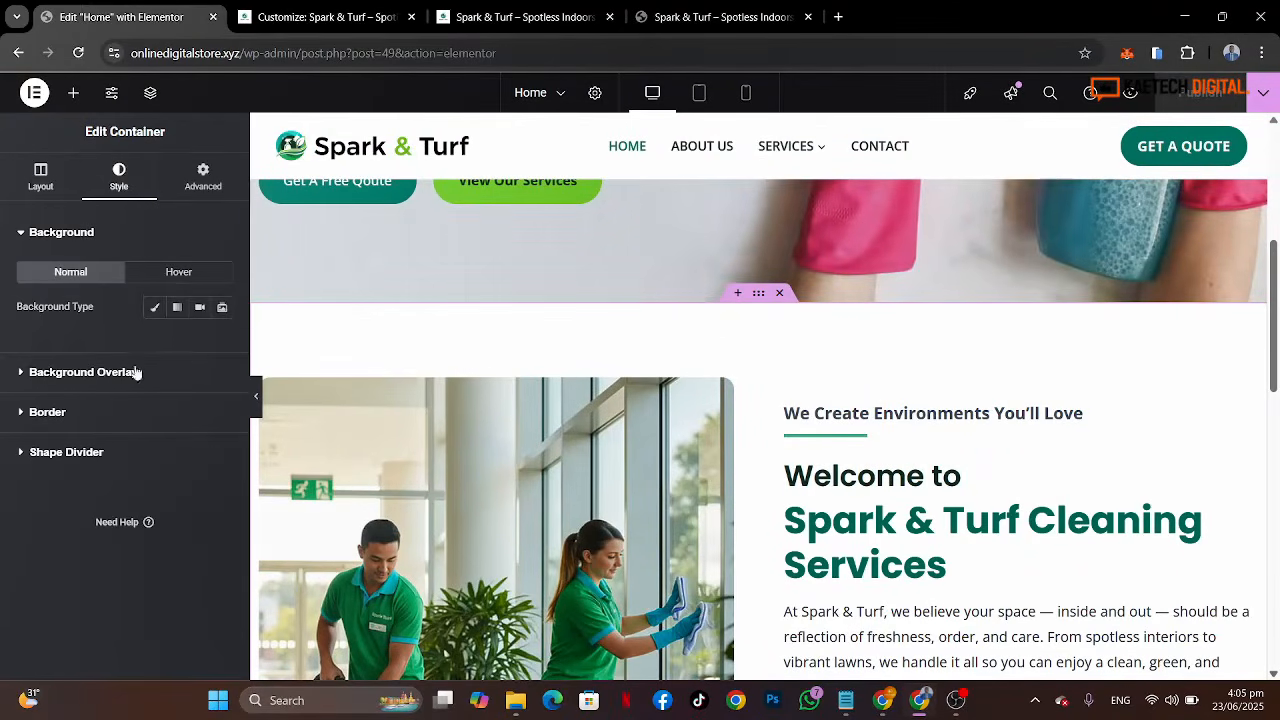
left_click(154, 308)
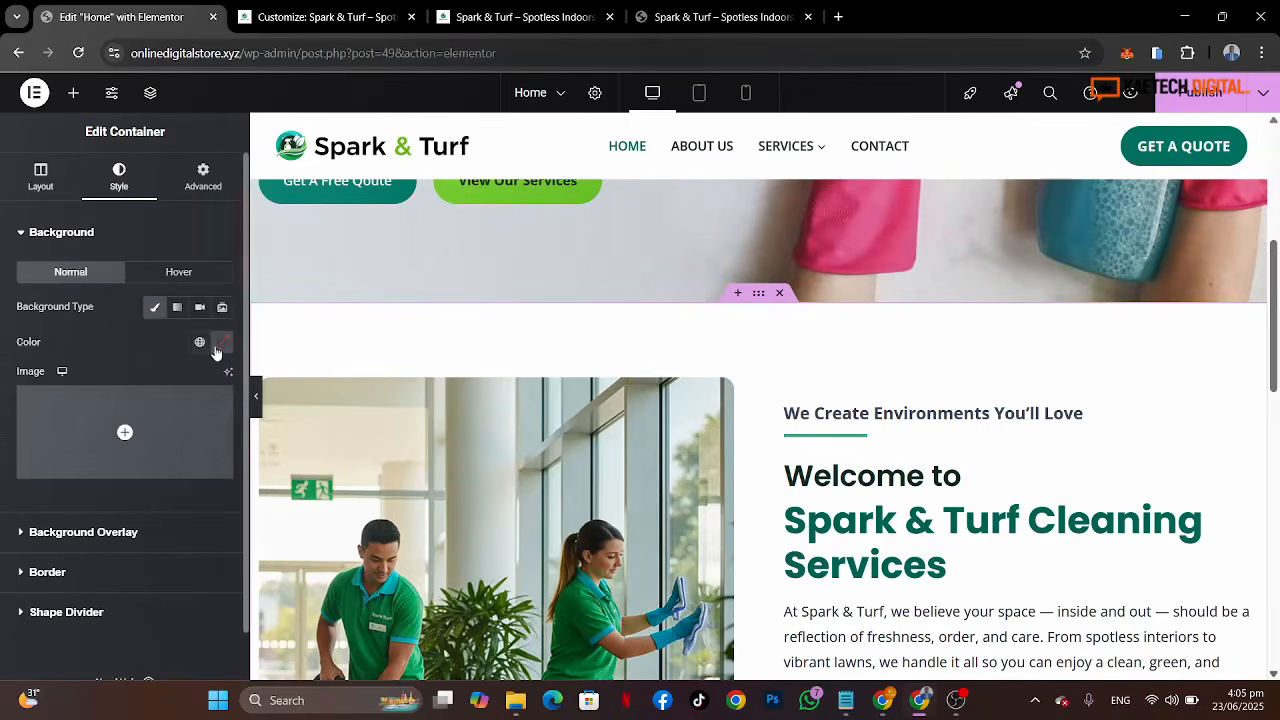
left_click(199, 342)
scroll(138, 474, "down", 1)
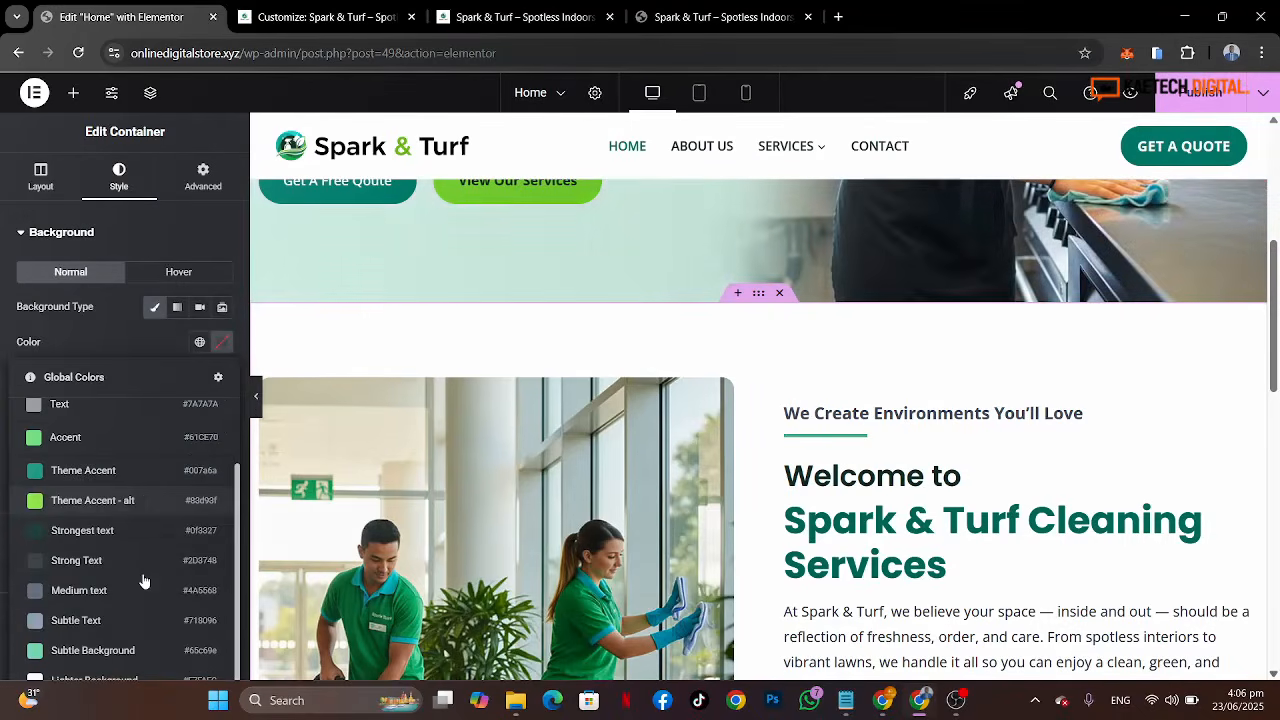
left_click(143, 346)
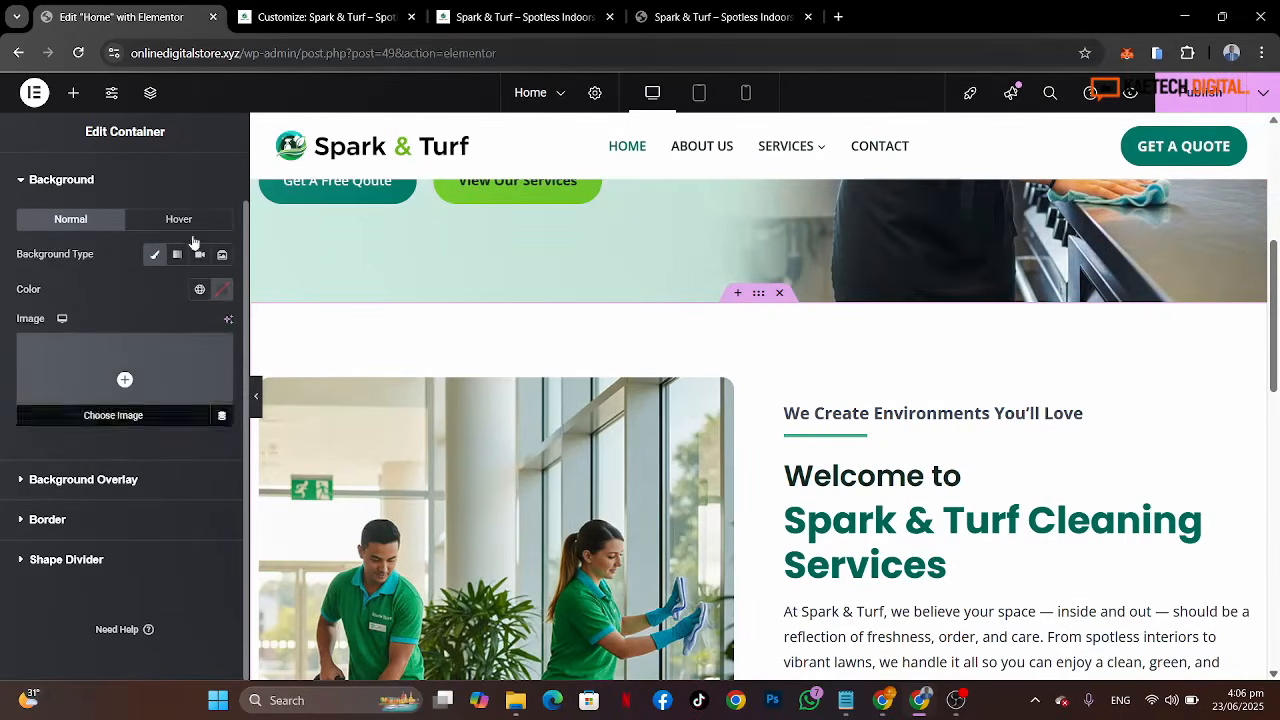
left_click(199, 289)
scroll(105, 578, "down", 1)
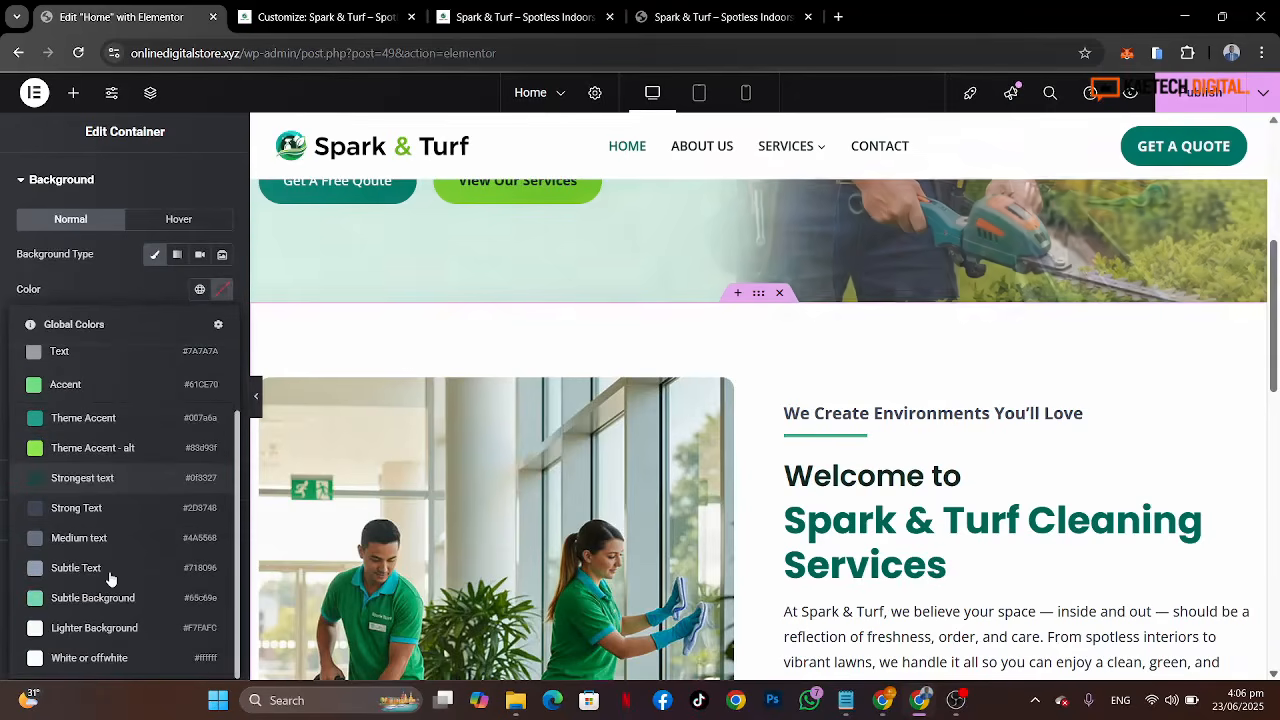
left_click(111, 630)
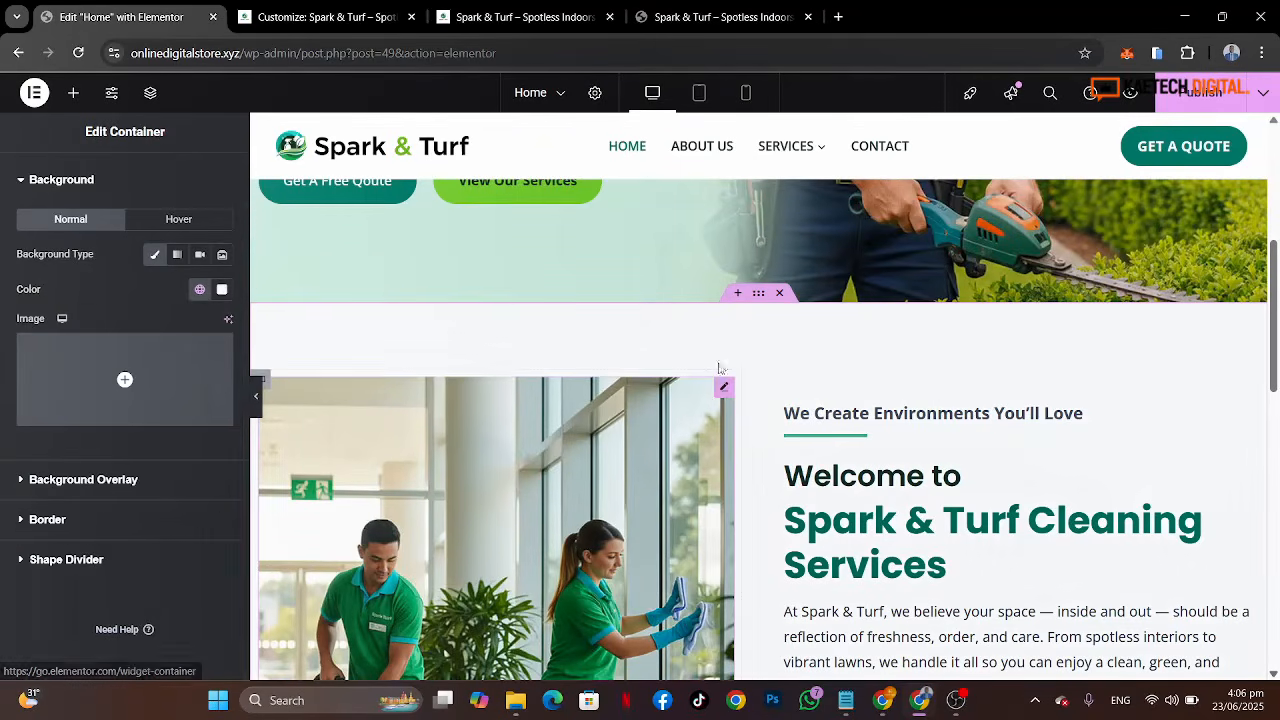
Step: Publish the updated page
scroll(1008, 455, "down", 3)
scroll(1008, 459, "down", 2)
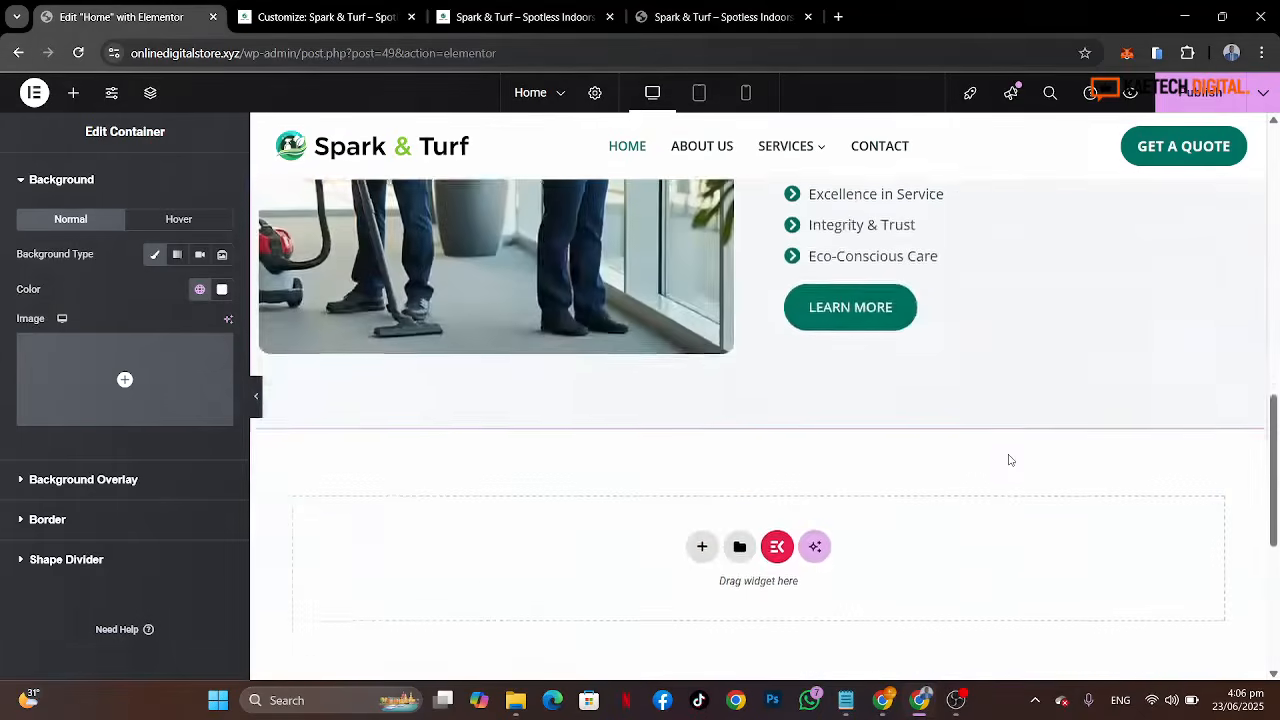
scroll(1006, 457, "up", 6)
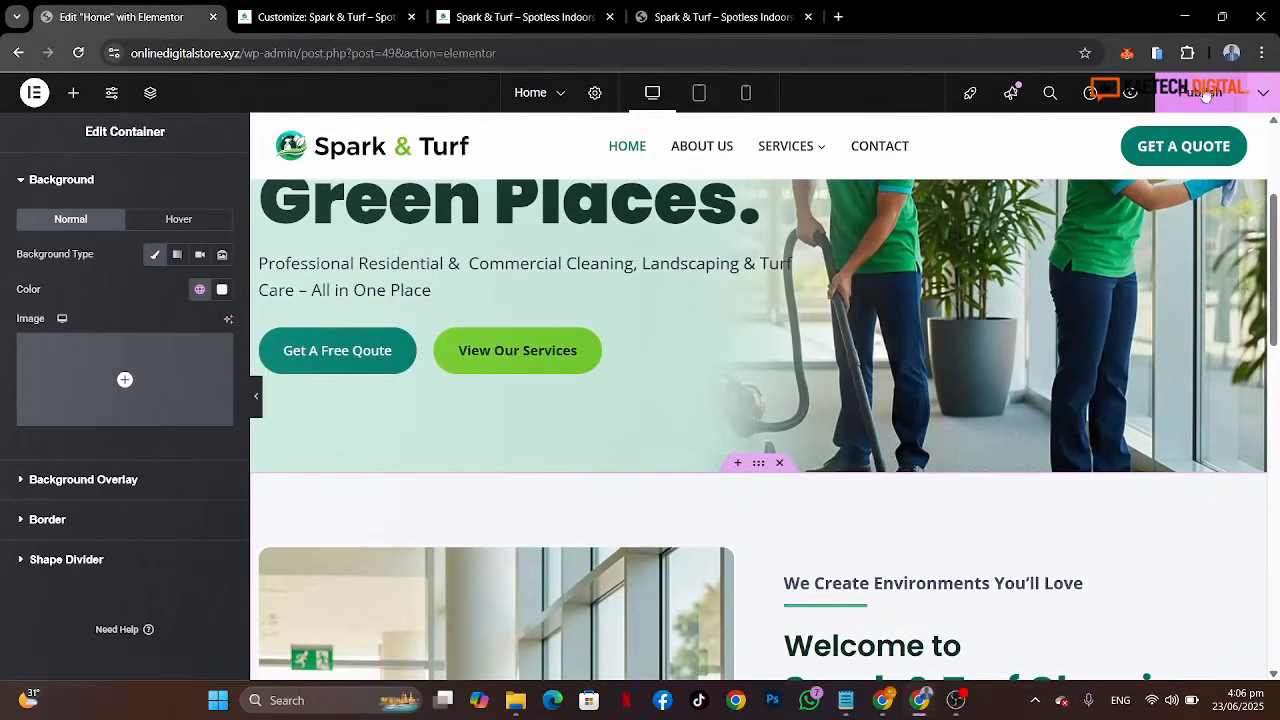
left_click(1202, 92)
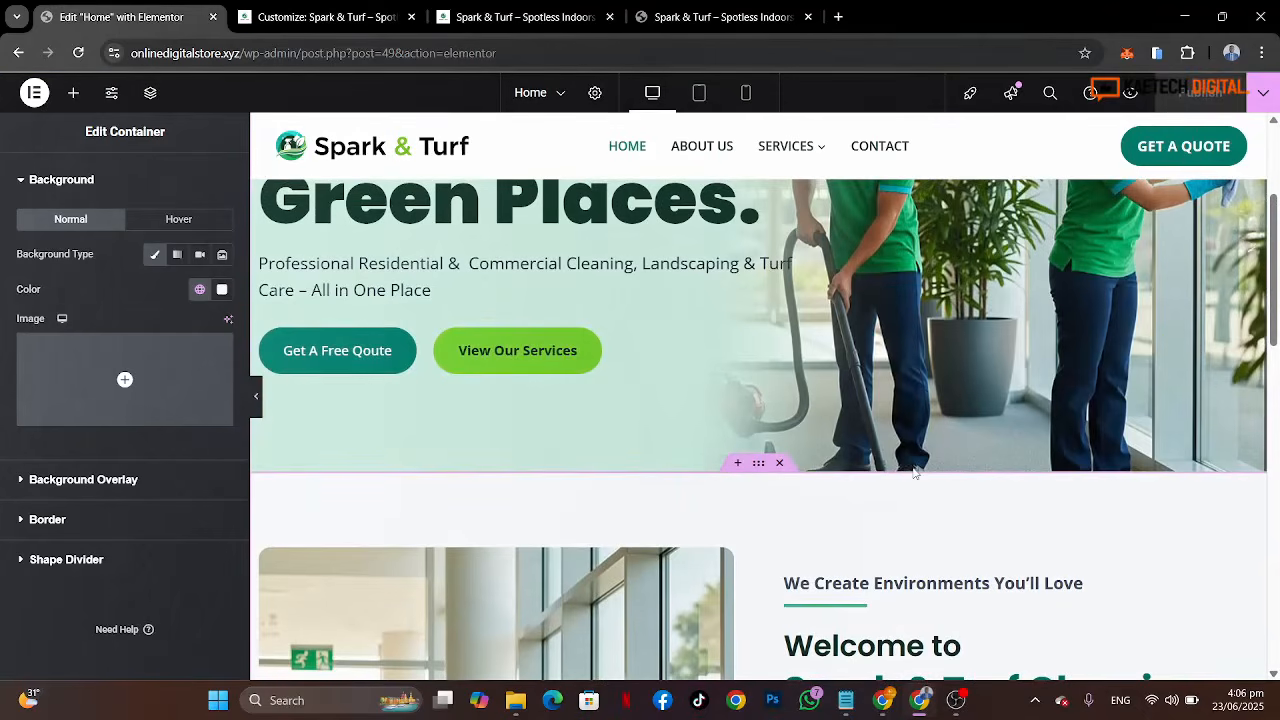
scroll(915, 472, "down", 6)
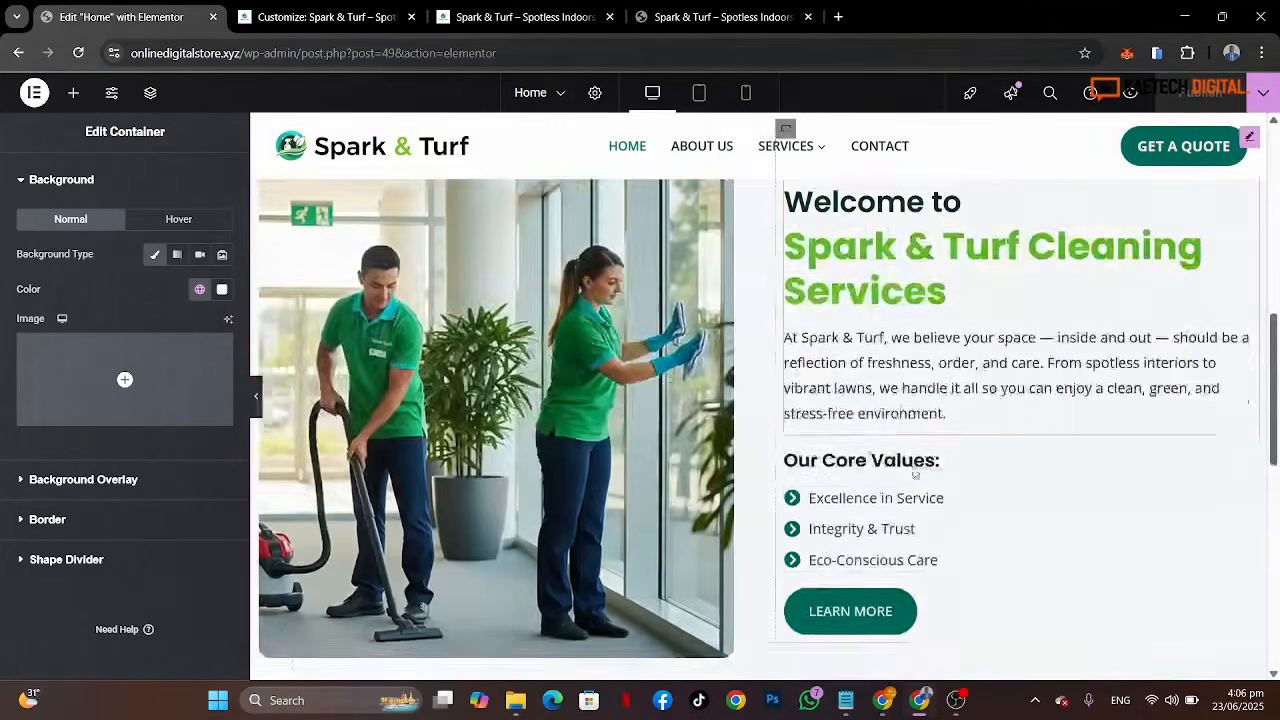
Step: Examine the reference page's Our Services section and compare it with the empty area below the welcome section in the editor
left_click(715, 17)
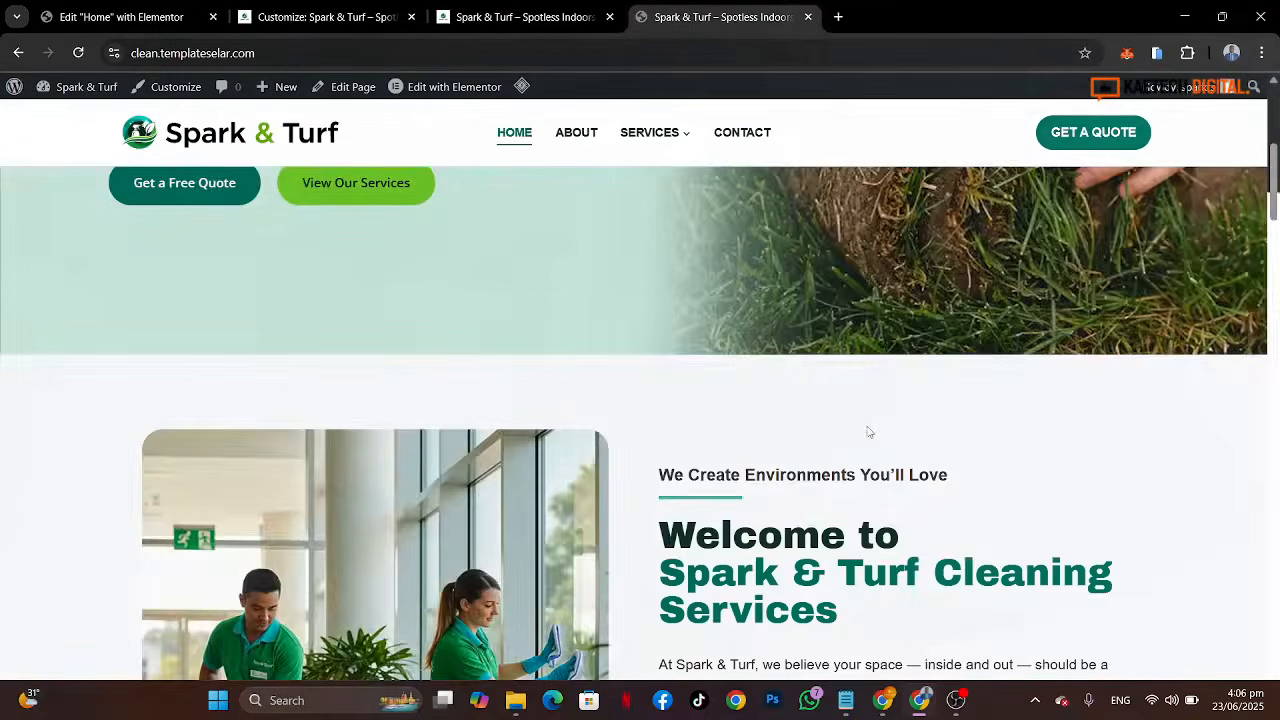
scroll(866, 430, "down", 8)
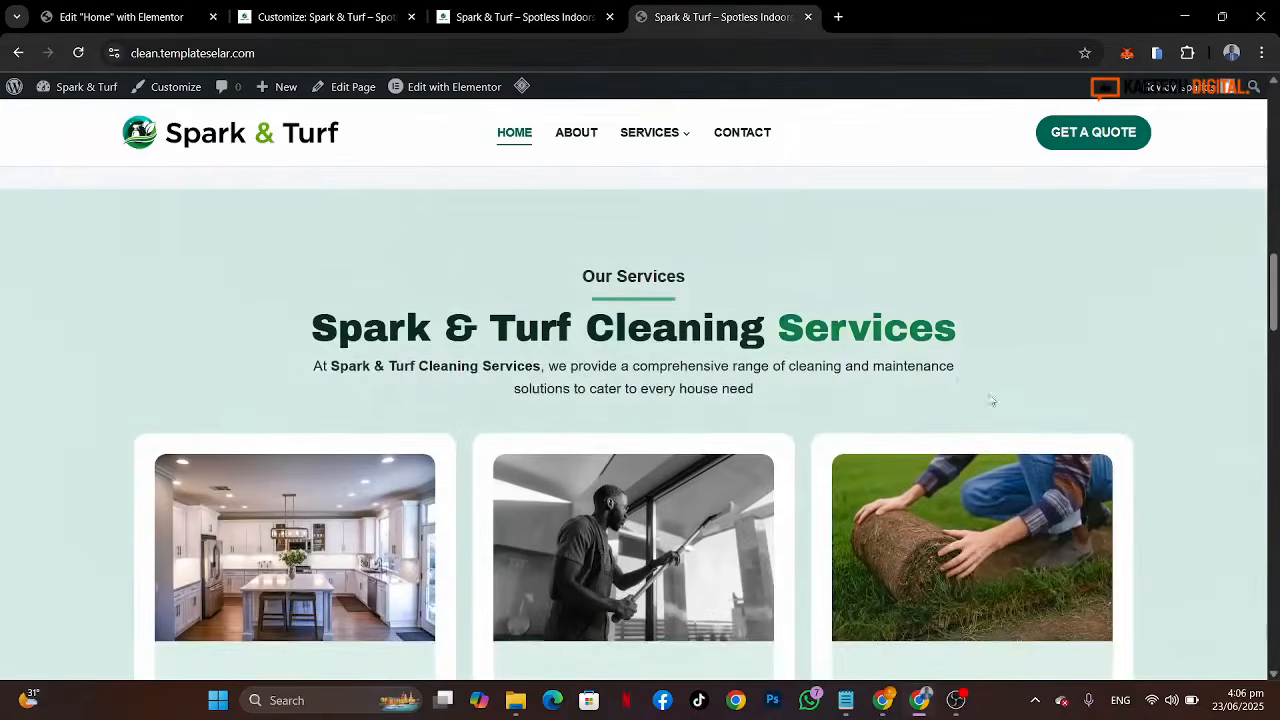
scroll(1059, 397, "down", 3)
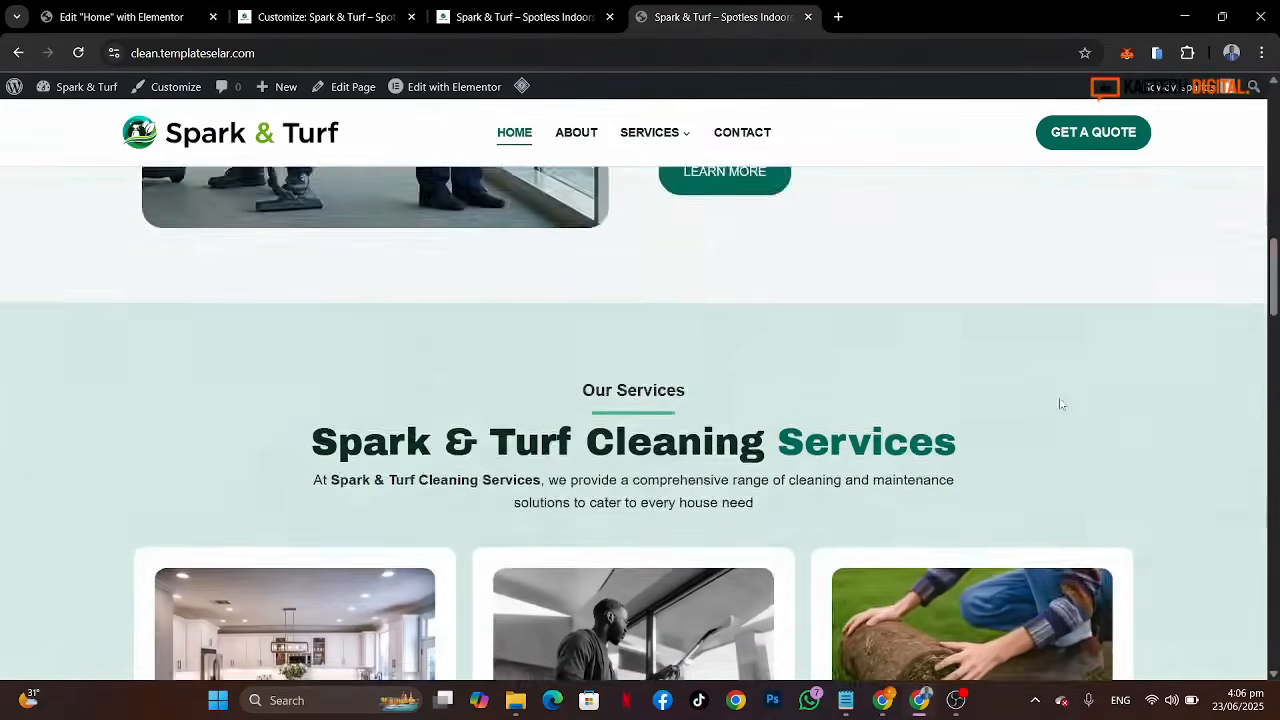
scroll(853, 464, "down", 2)
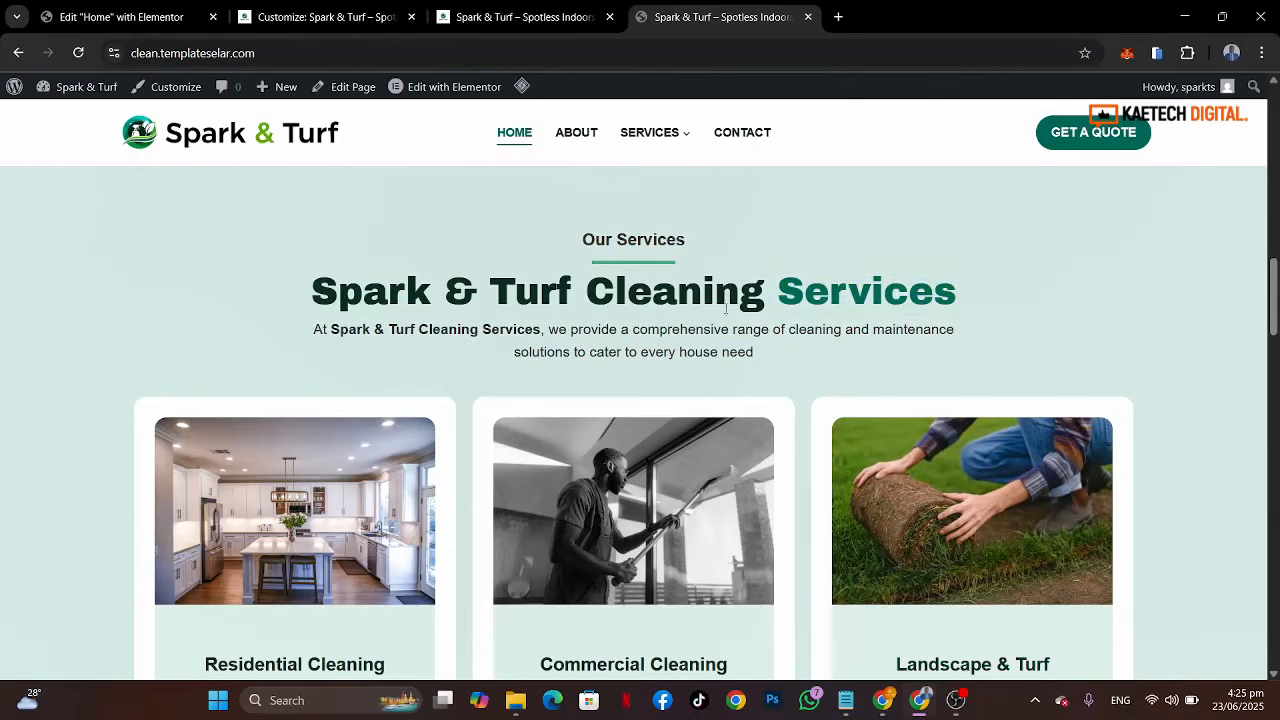
scroll(1257, 416, "down", 3)
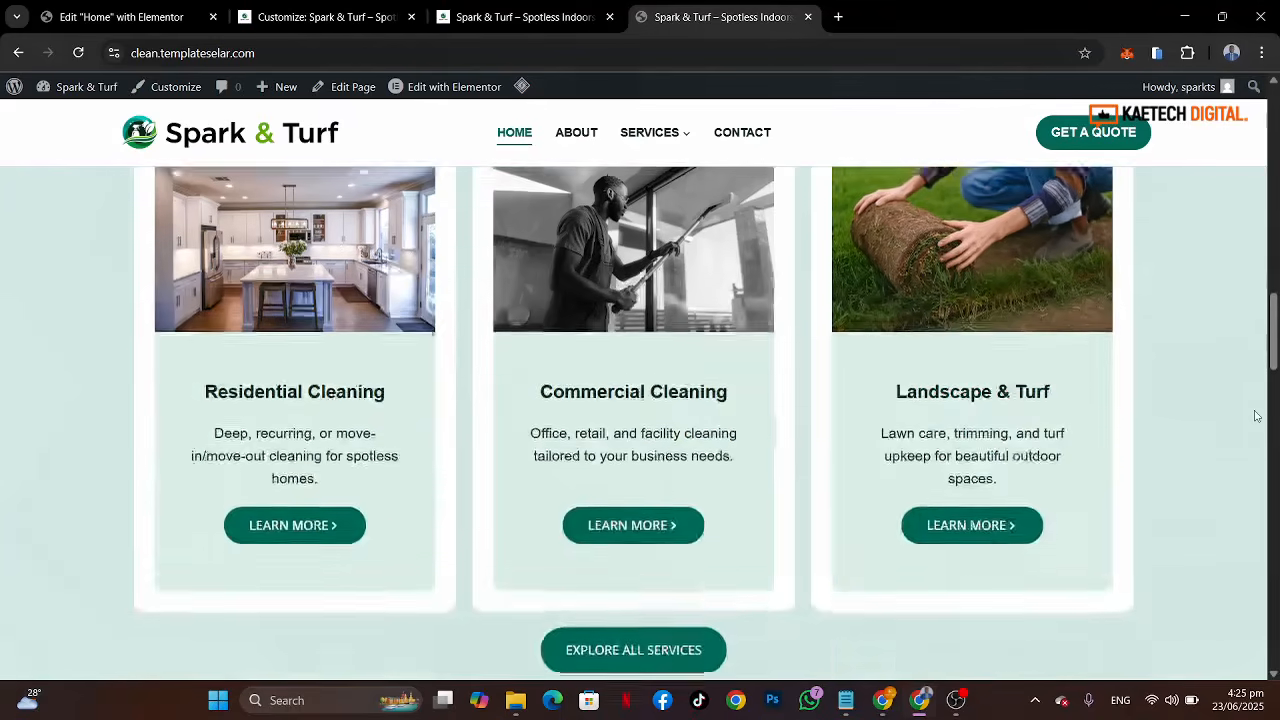
scroll(1257, 416, "up", 4)
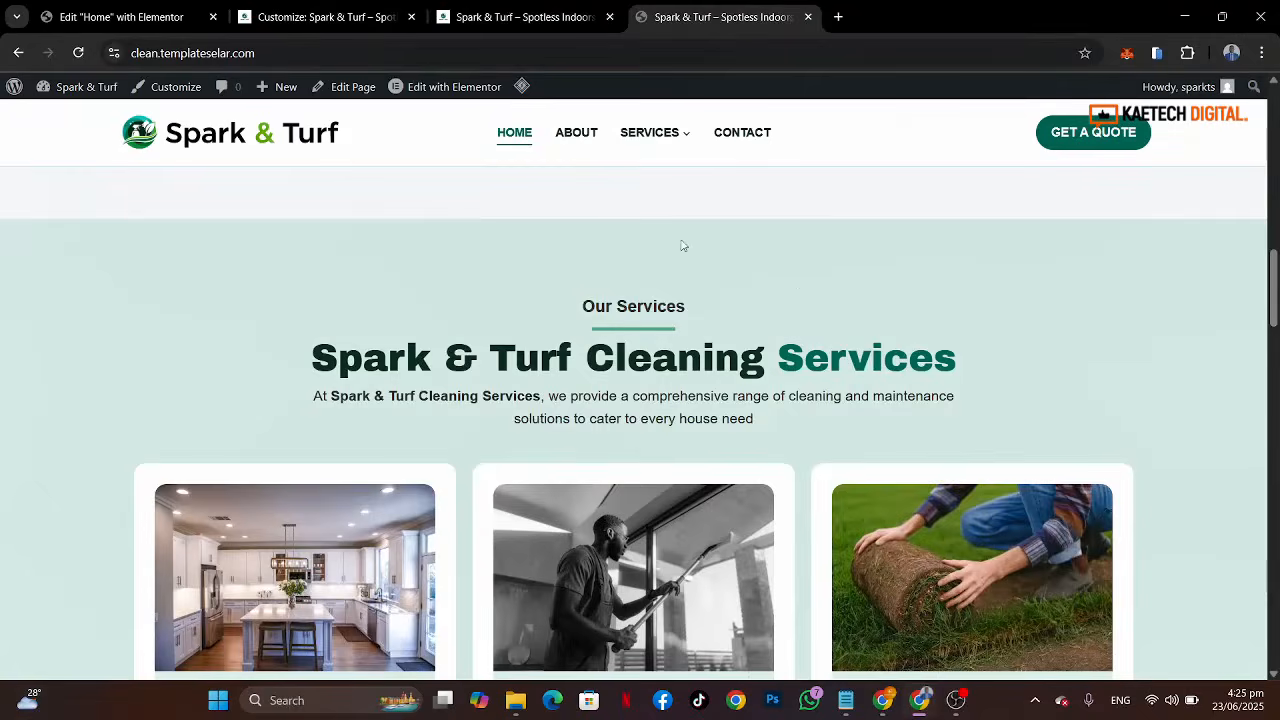
left_click(120, 17)
scroll(898, 483, "down", 3)
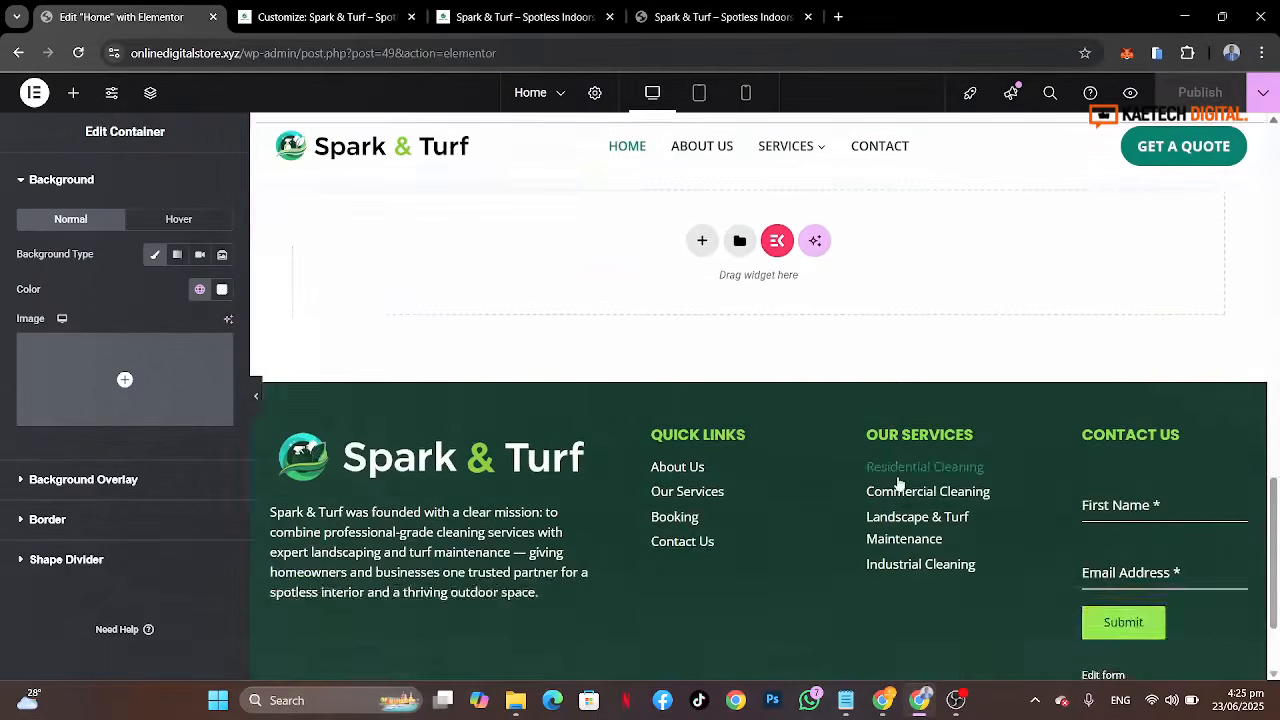
scroll(898, 483, "up", 1)
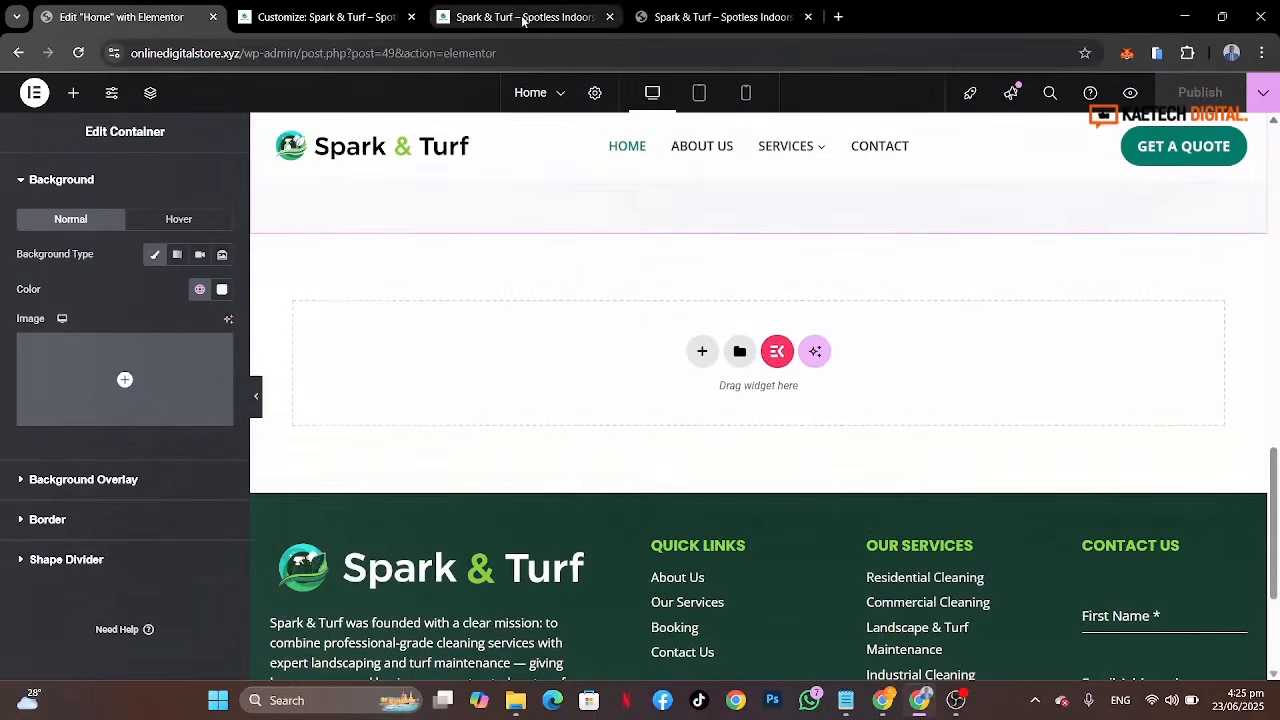
left_click(698, 17)
scroll(1017, 406, "down", 3)
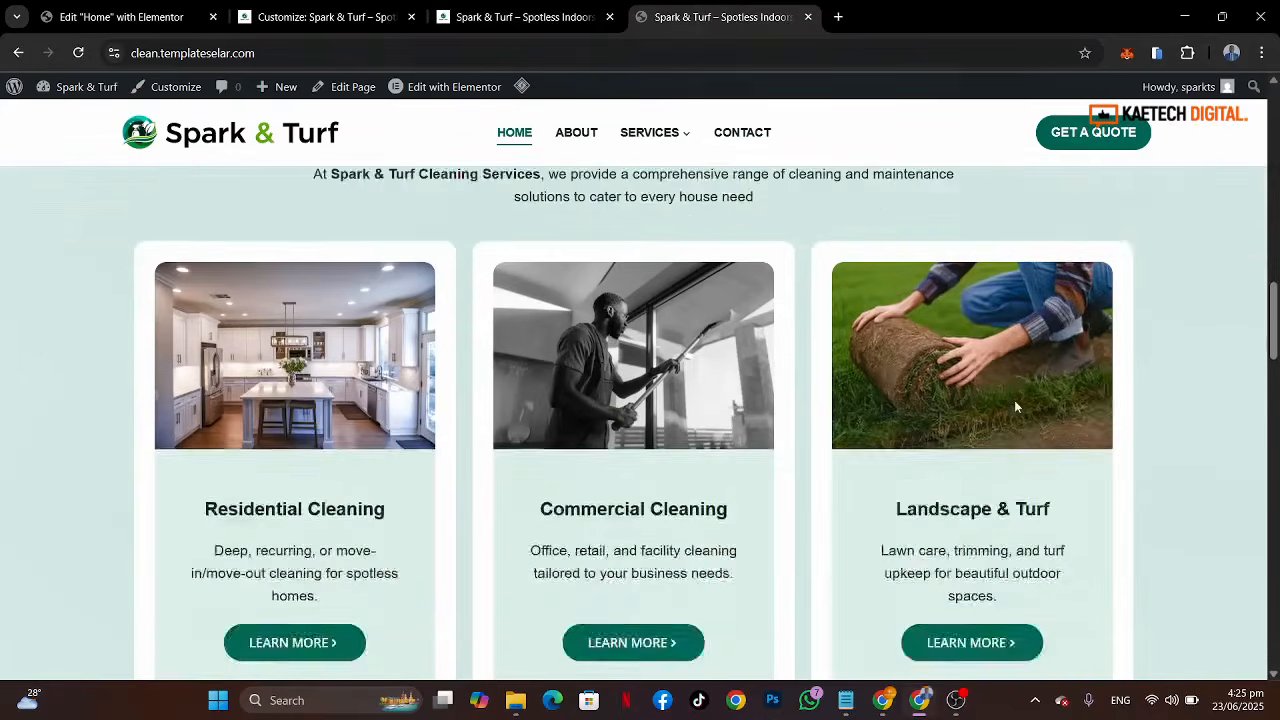
scroll(1014, 400, "up", 2)
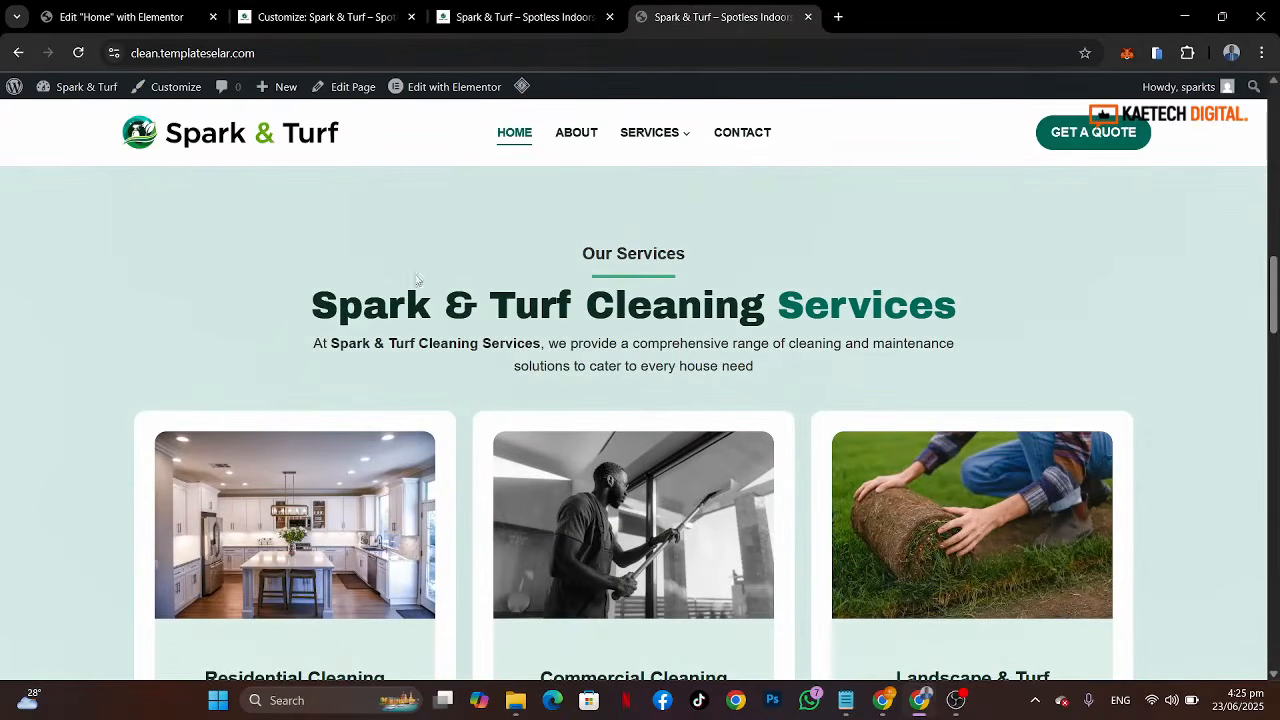
scroll(1020, 378, "down", 3)
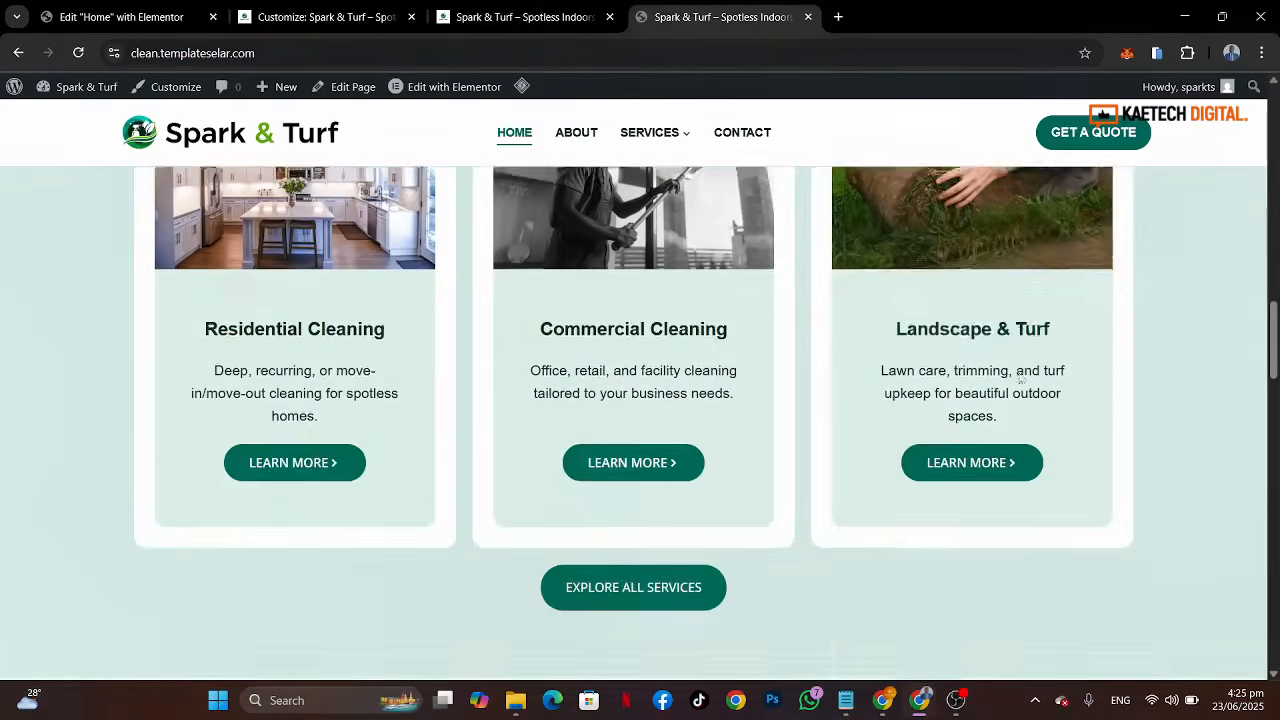
scroll(1020, 378, "up", 1)
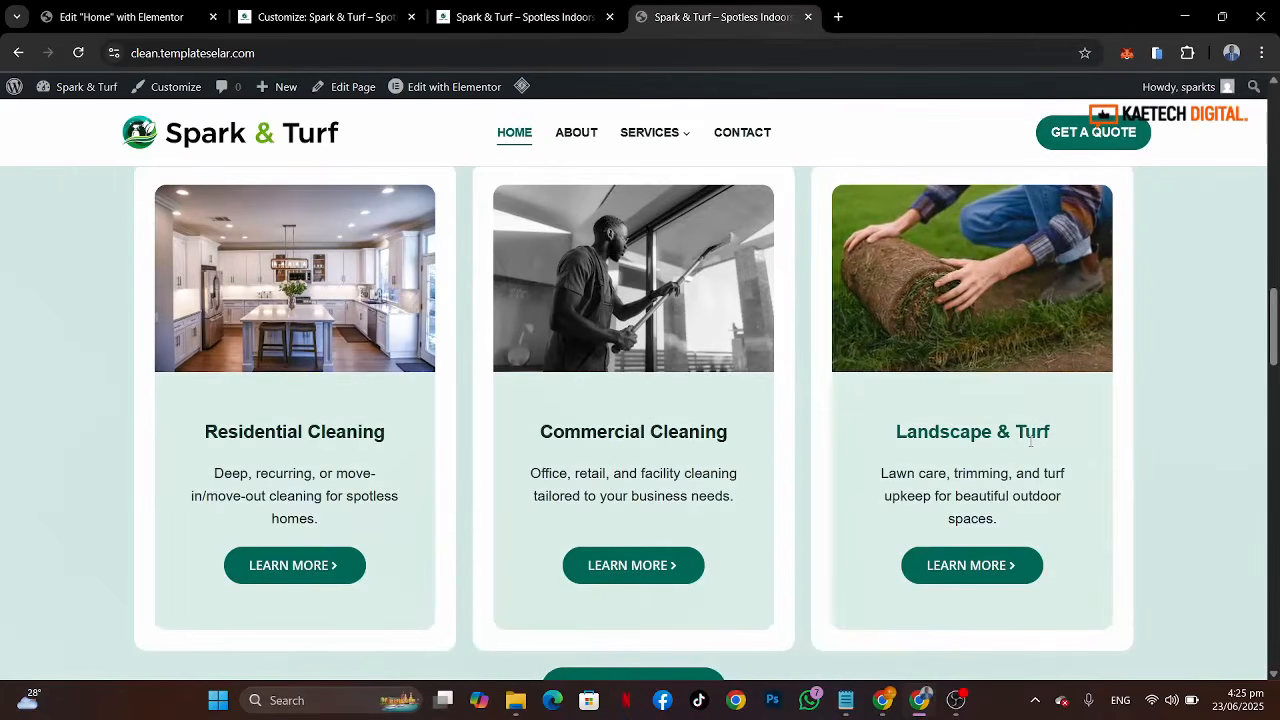
scroll(1029, 441, "up", 3)
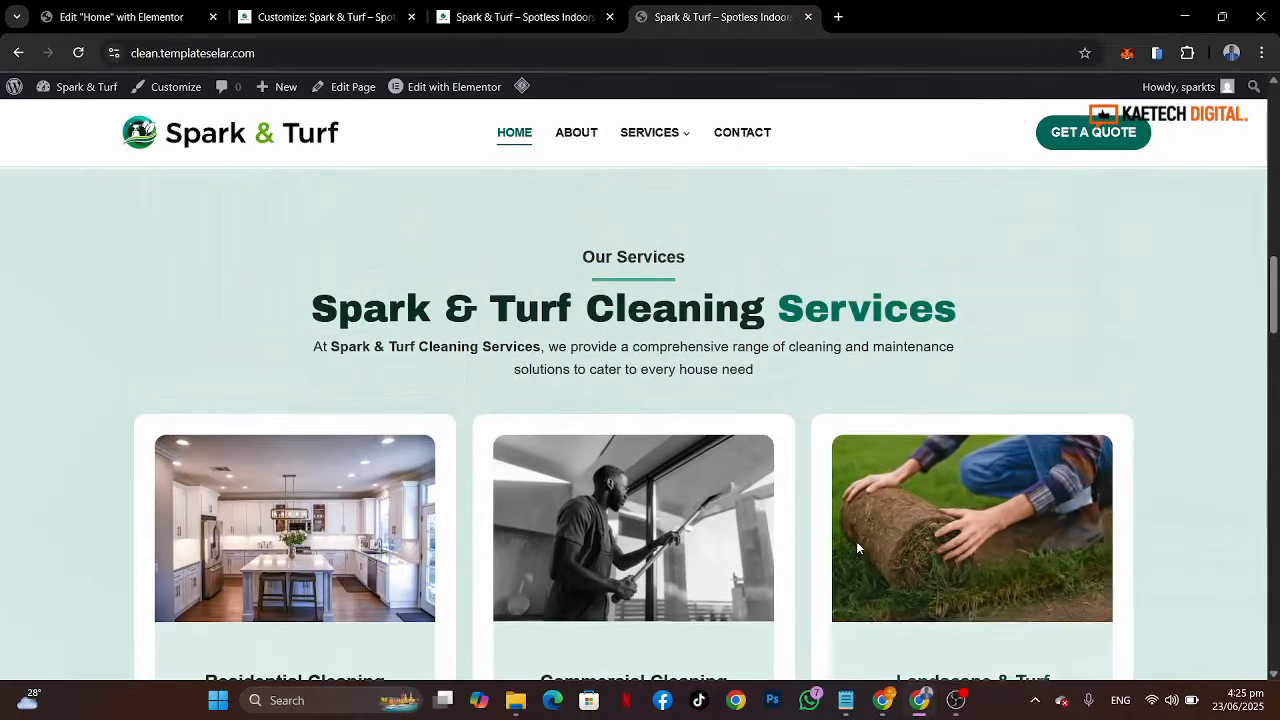
scroll(856, 541, "down", 3)
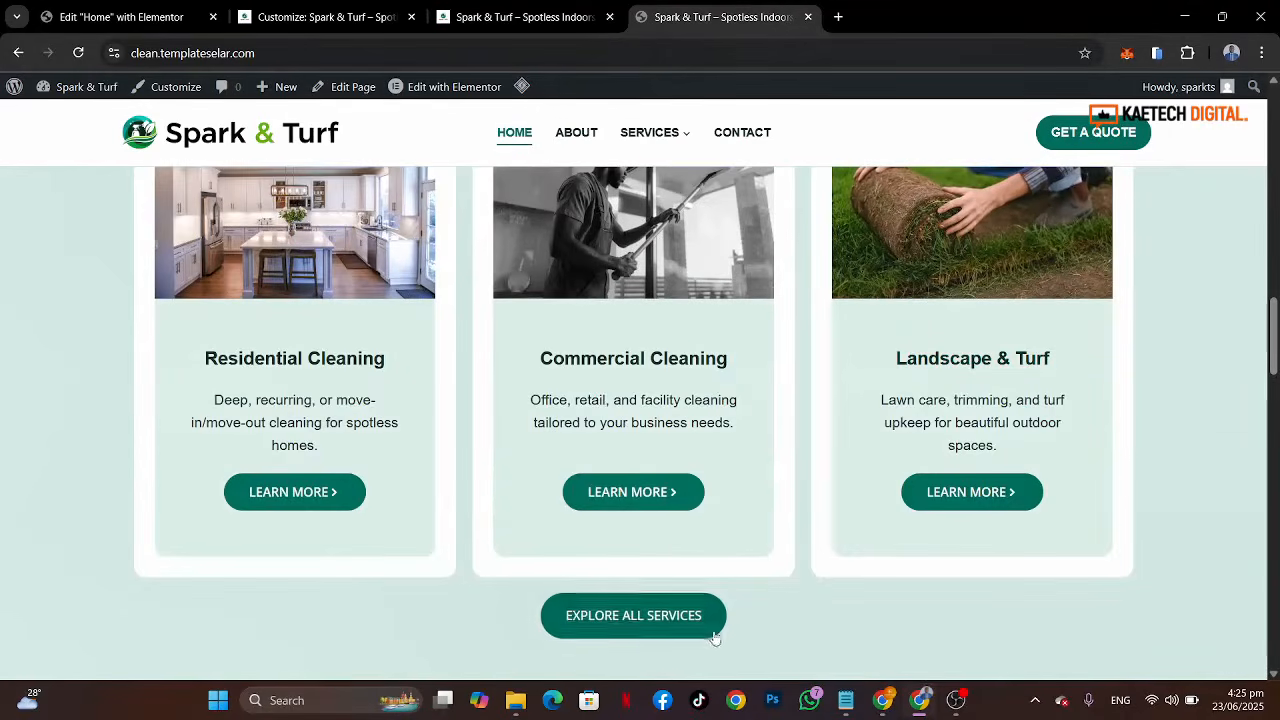
scroll(825, 547, "up", 2)
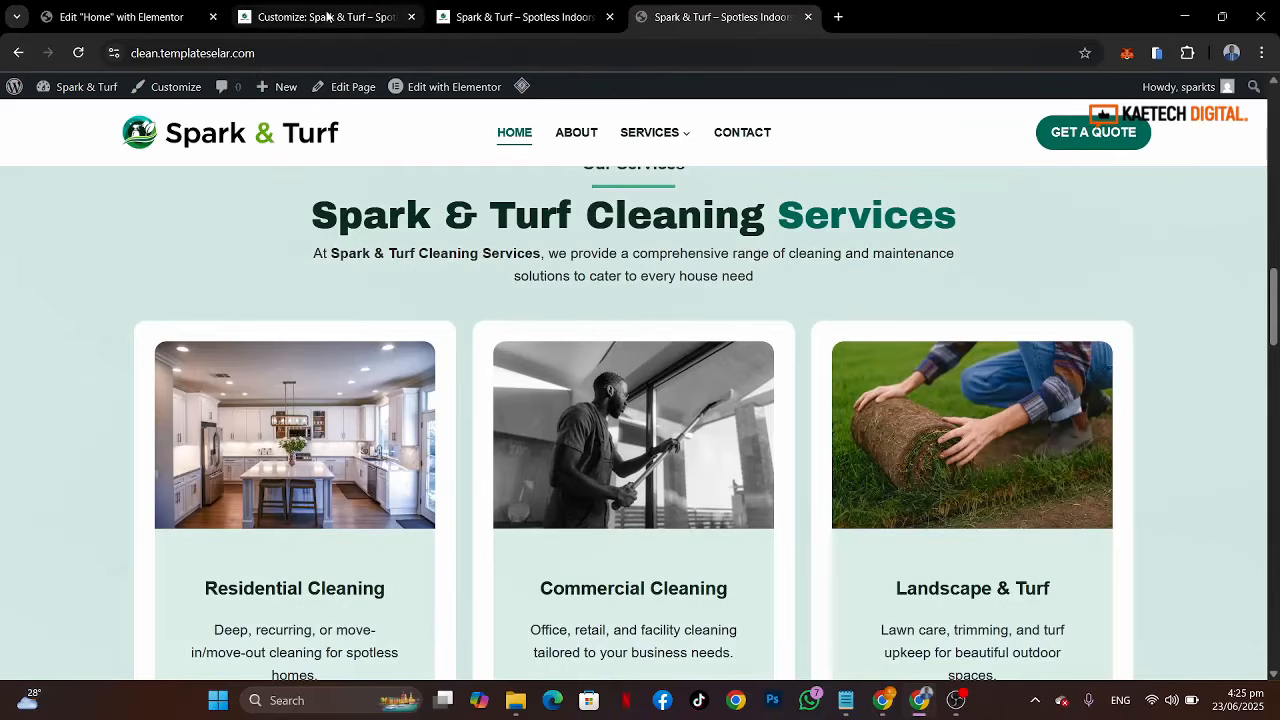
left_click(99, 22)
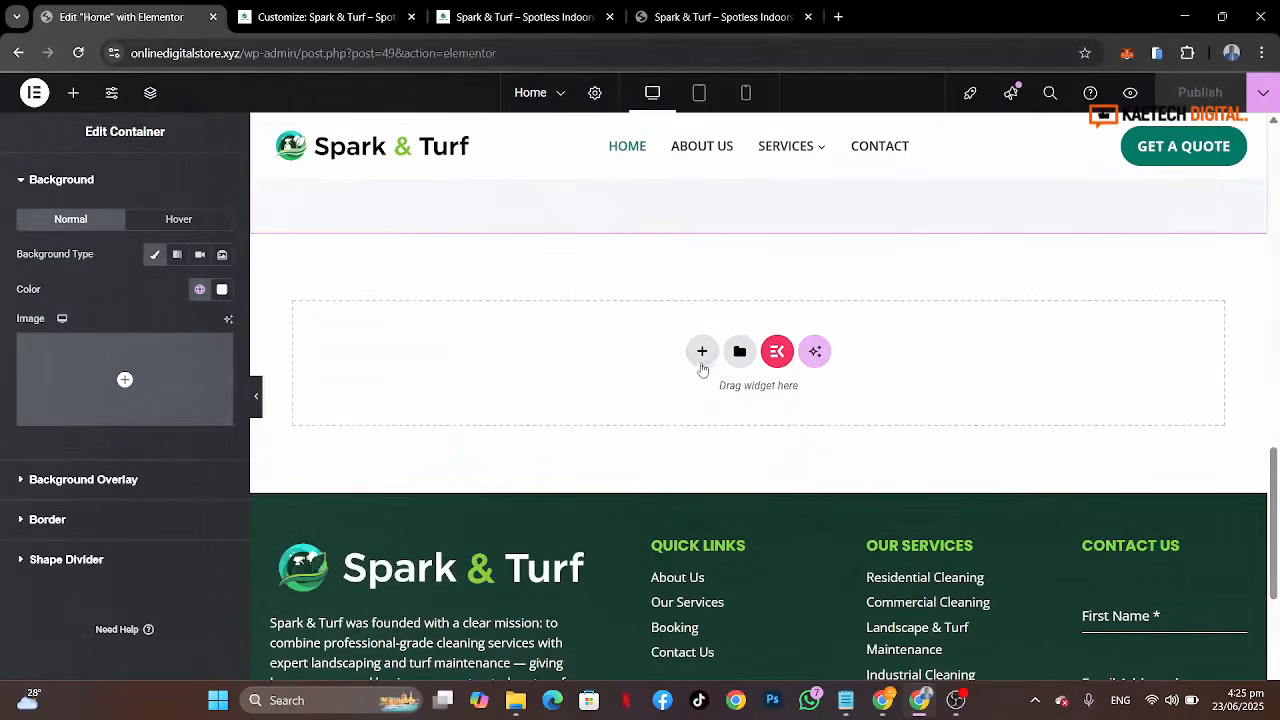
Step: Add a new single-column container below the welcome section
left_click(702, 351)
left_click(703, 401)
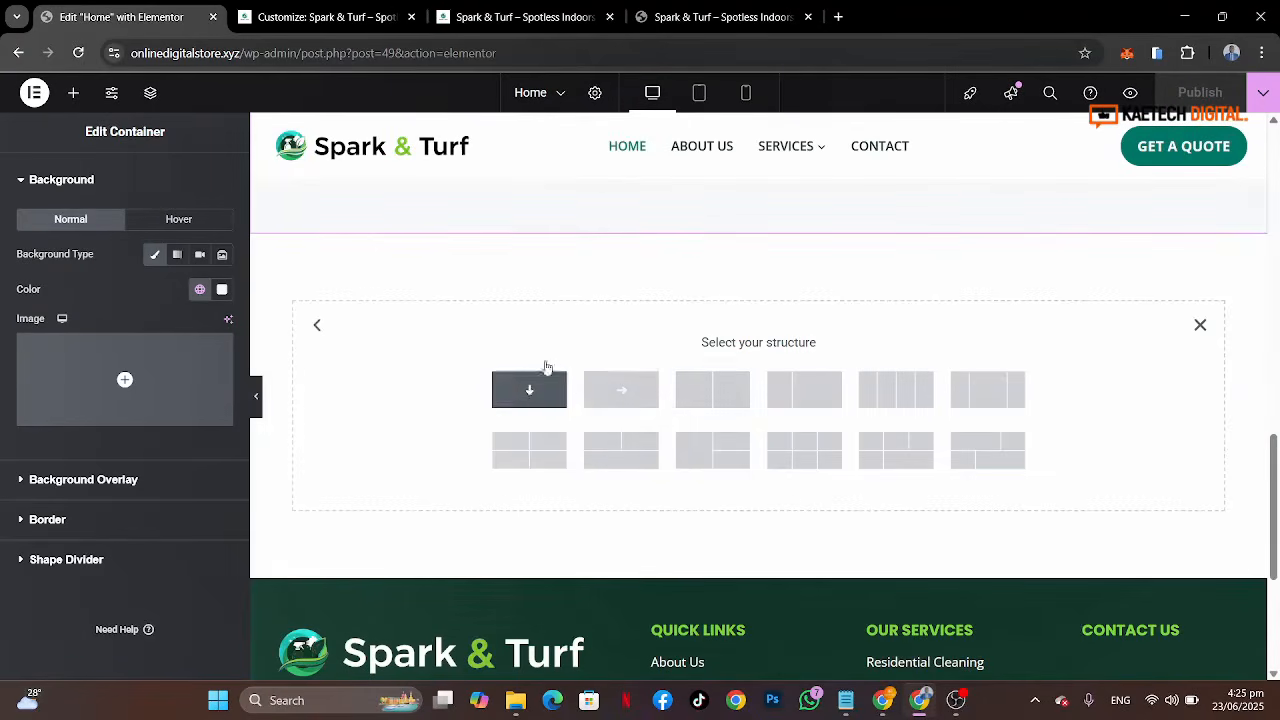
left_click(529, 389)
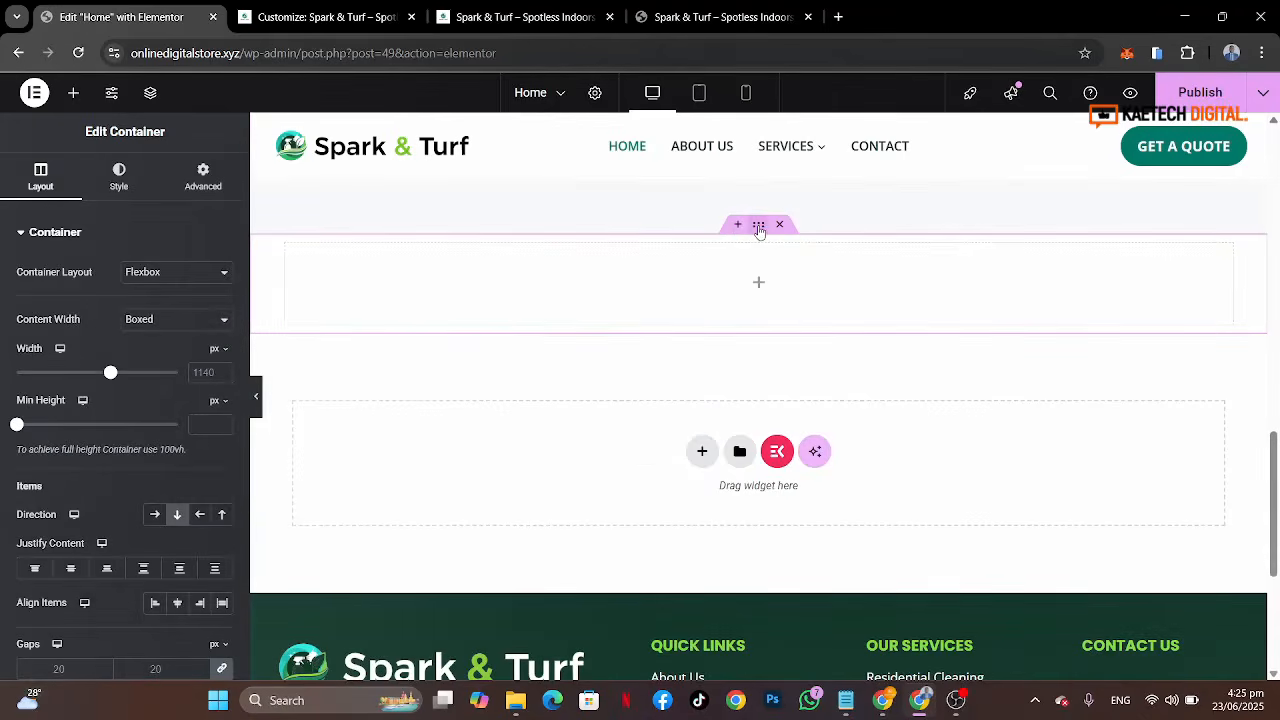
Step: Unlink the new container's padding and set its top and bottom padding to 80 px
left_click(203, 177)
left_click(222, 356)
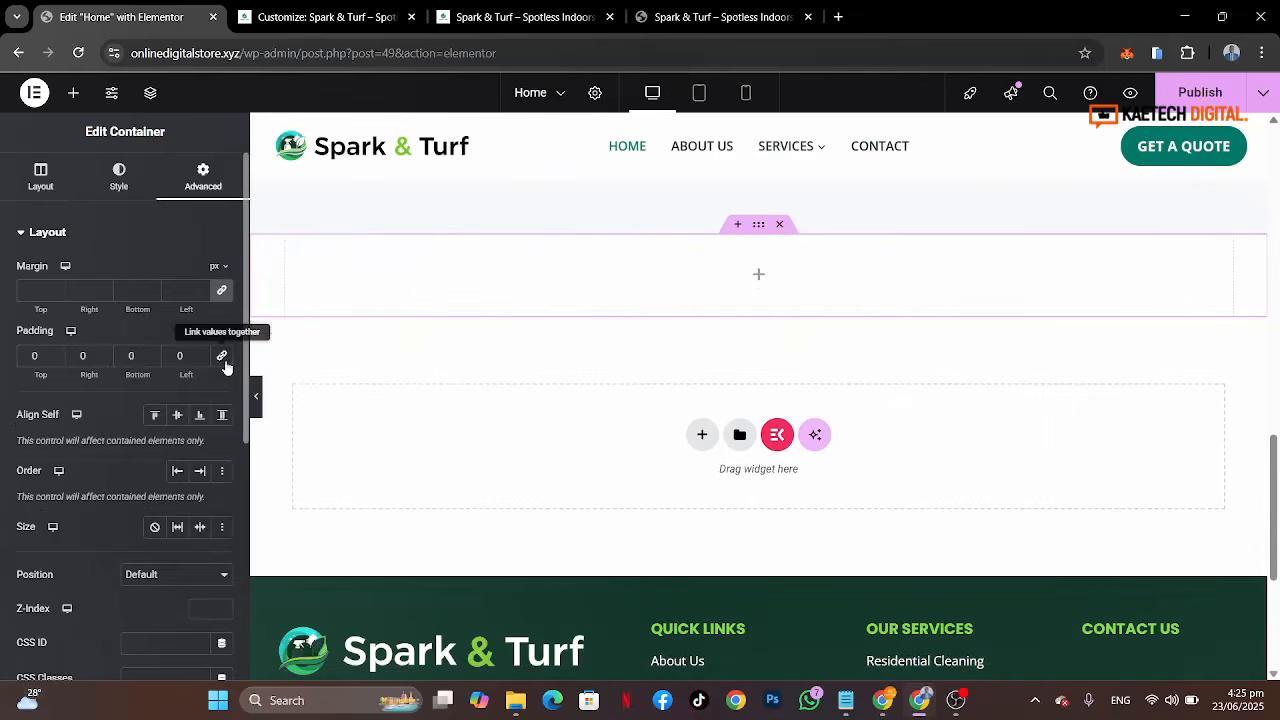
left_click(24, 356)
type("8")
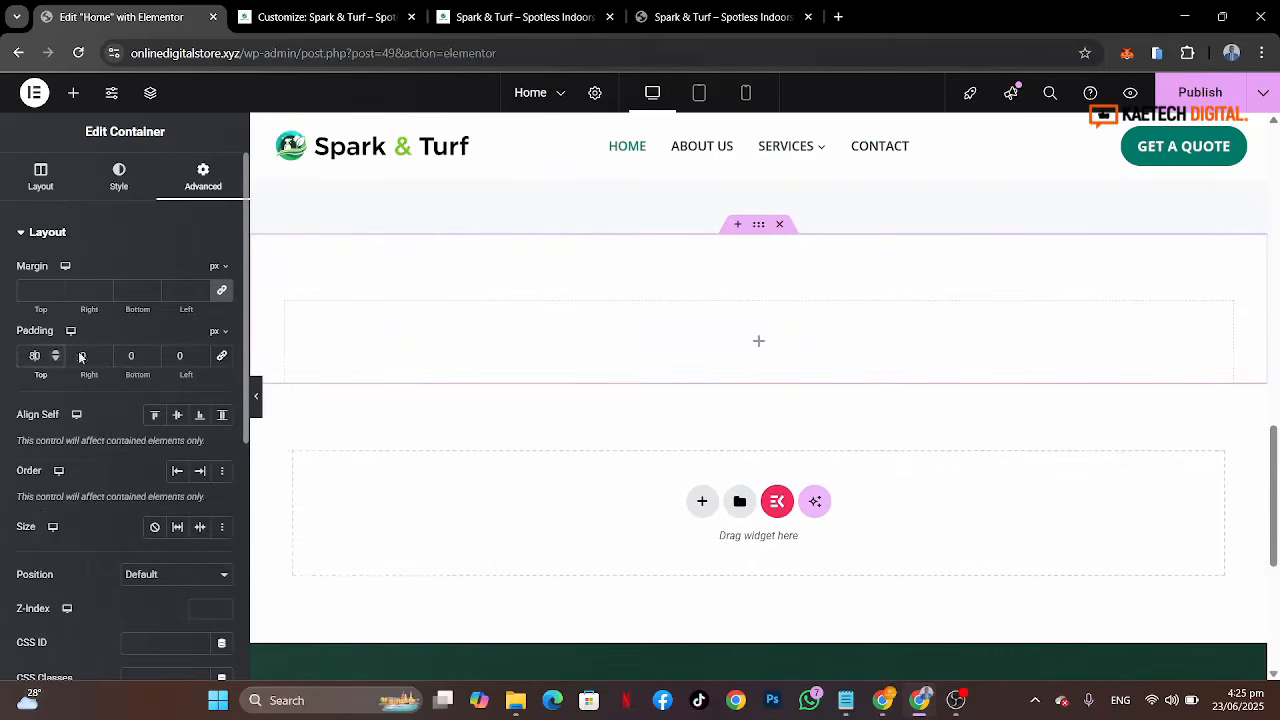
left_click(120, 357)
type("8")
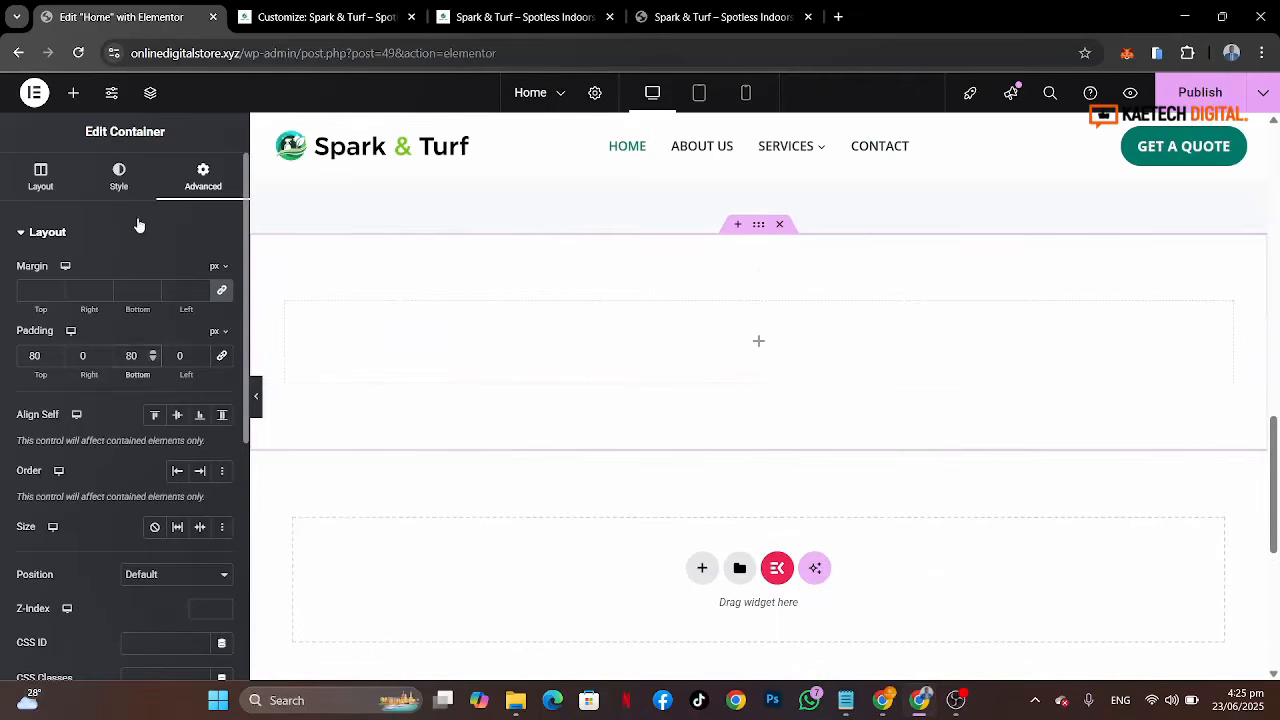
left_click(41, 186)
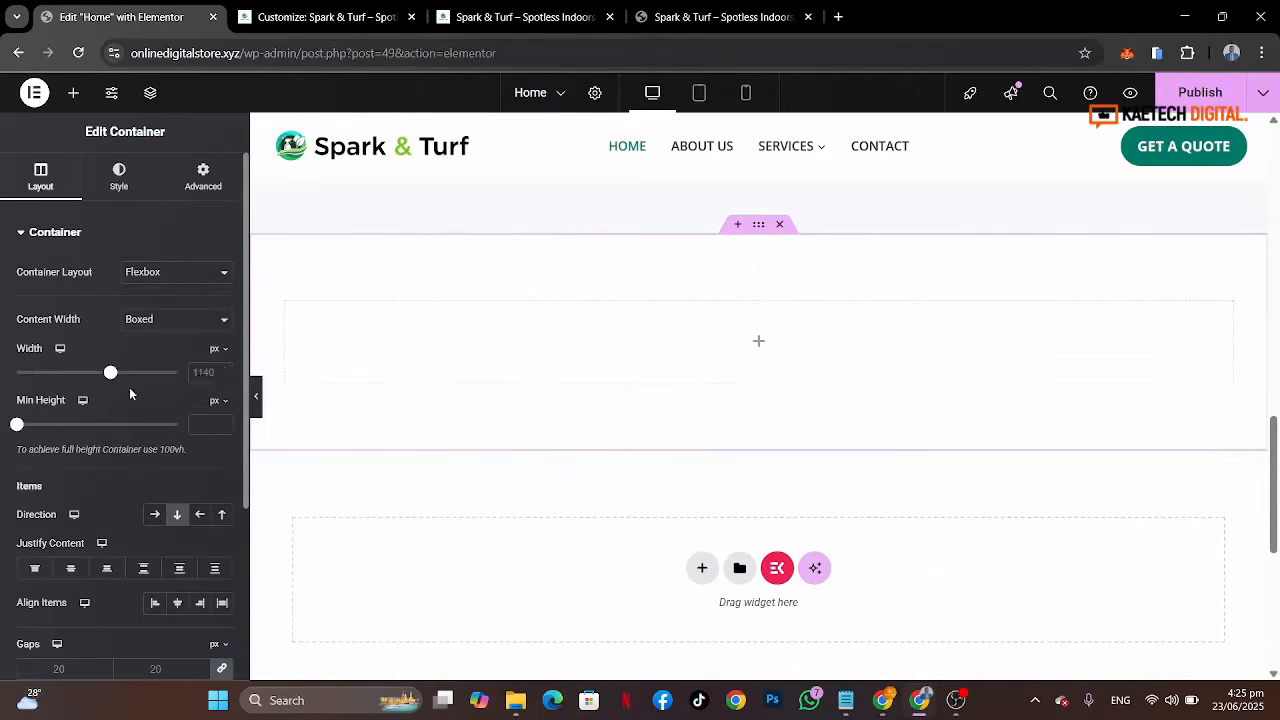
Step: Set the new container's width to 1280 px
left_click(200, 378)
type("1280")
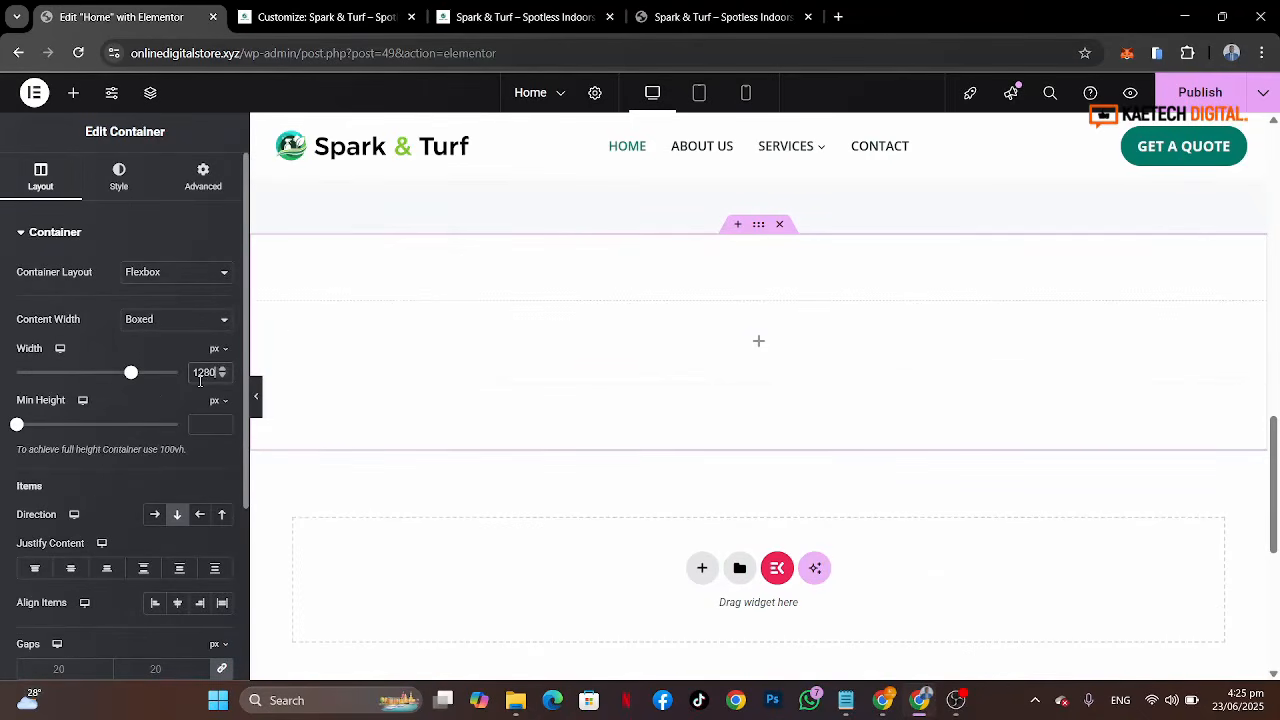
Step: Give the container a classic background using the Theme Accent global colour, lowered in opacity to #007A6A24
left_click(127, 188)
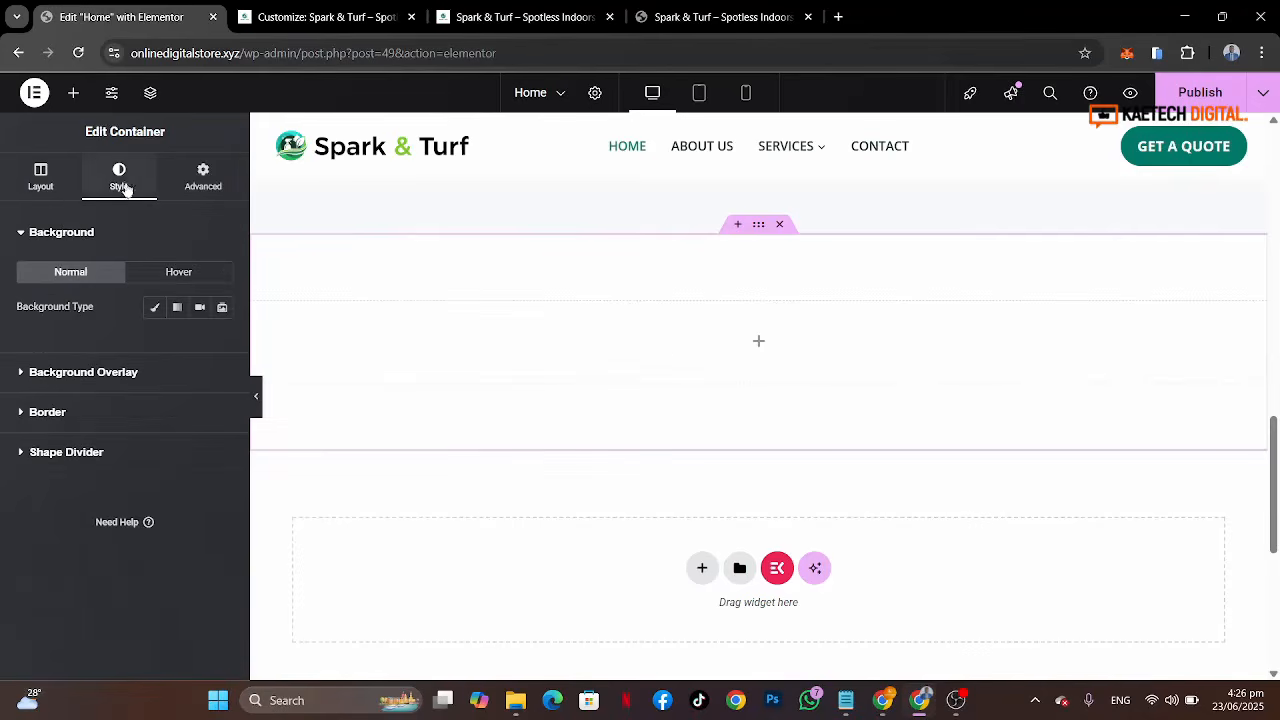
left_click(763, 14)
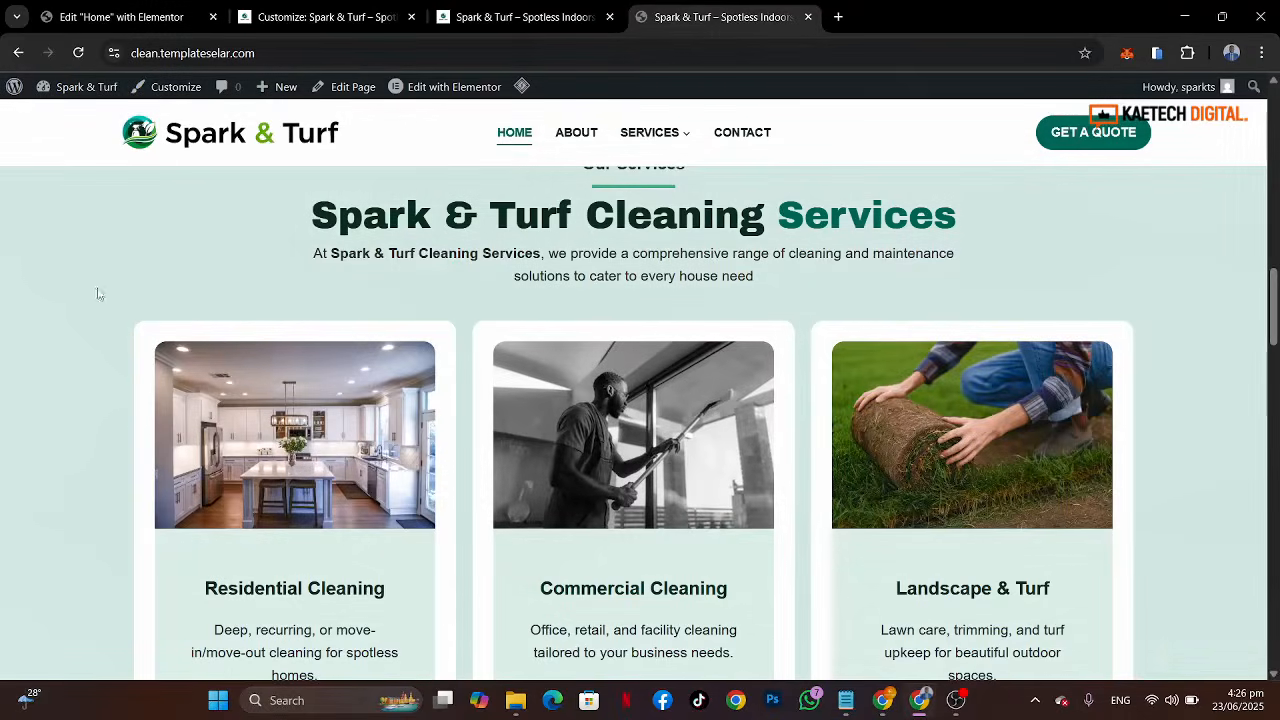
left_click(121, 14)
left_click(155, 307)
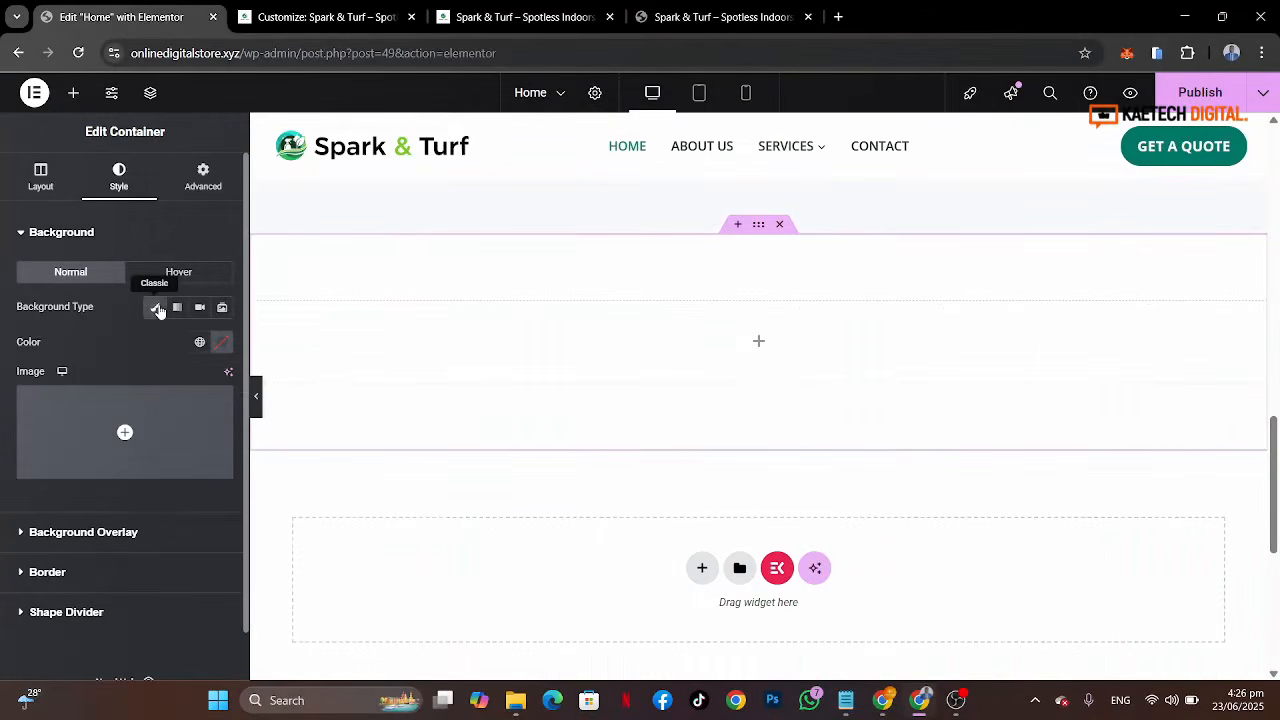
left_click(200, 344)
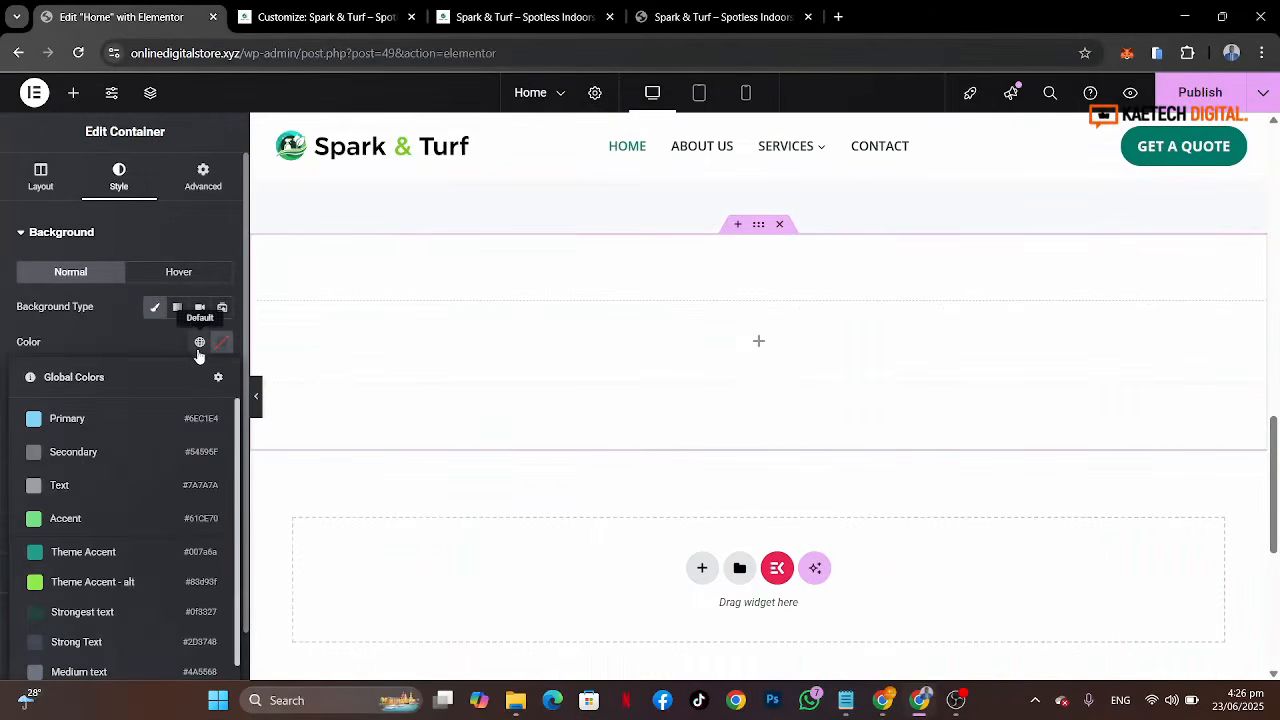
left_click(106, 558)
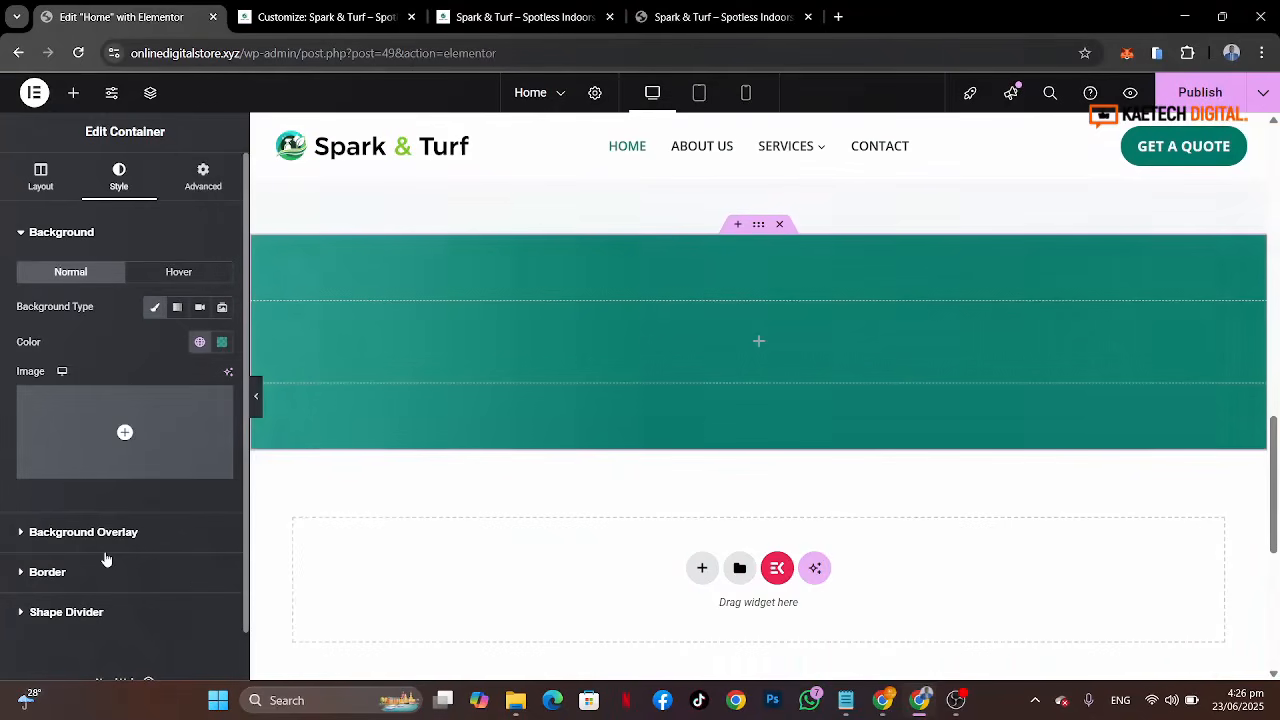
left_click(222, 344)
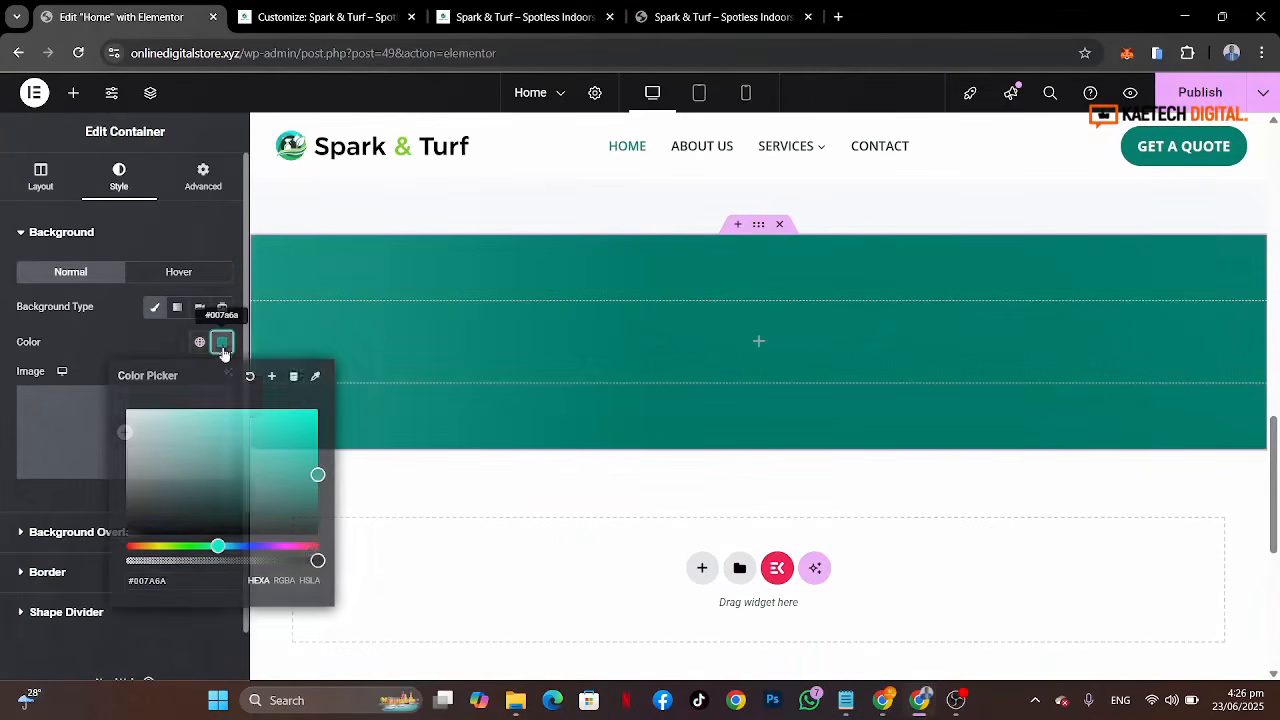
left_click_drag(316, 560, 170, 560)
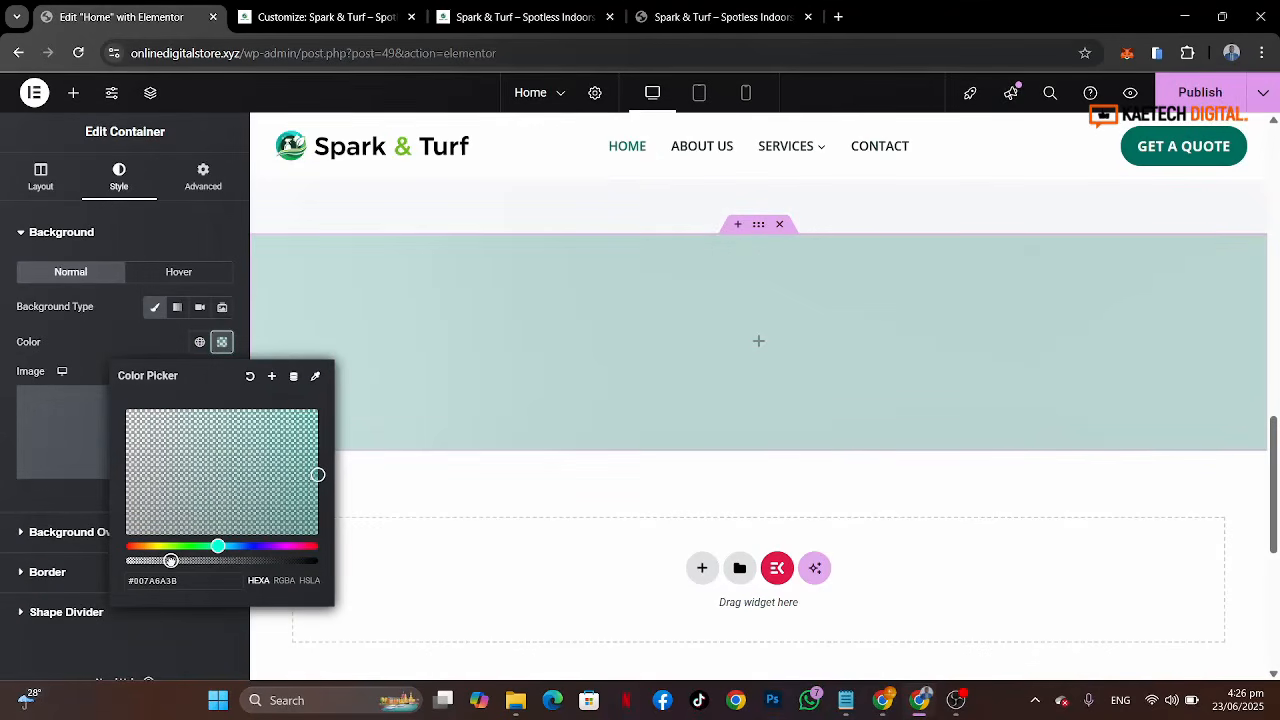
left_click_drag(170, 560, 152, 560)
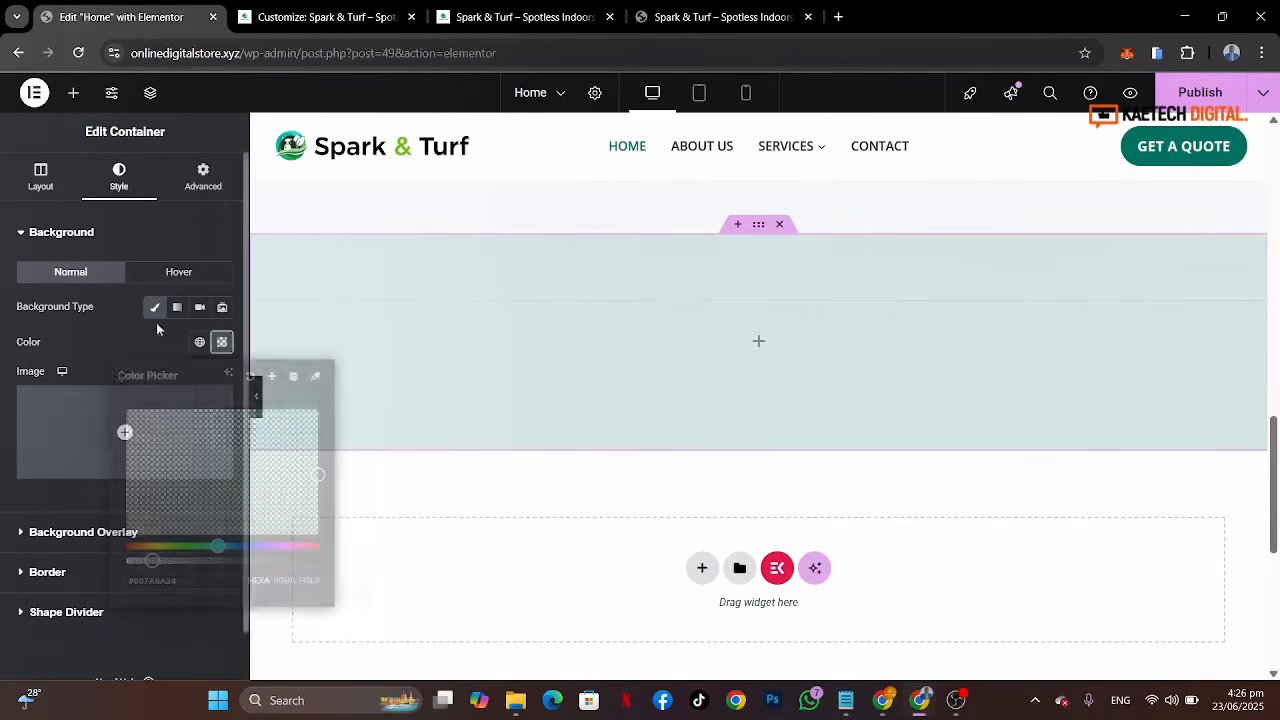
left_click(156, 322)
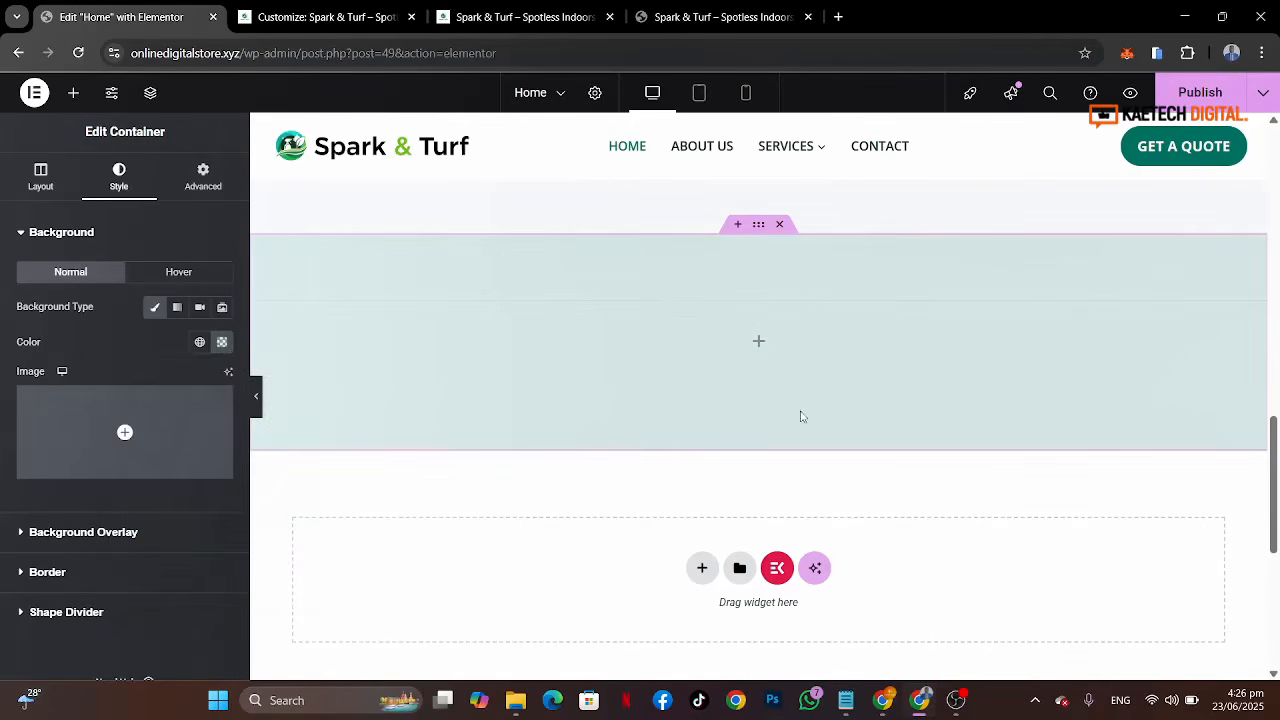
Step: Add a full-width inner container inside the section and duplicate it twice to get three stacked inner containers
left_click(759, 343)
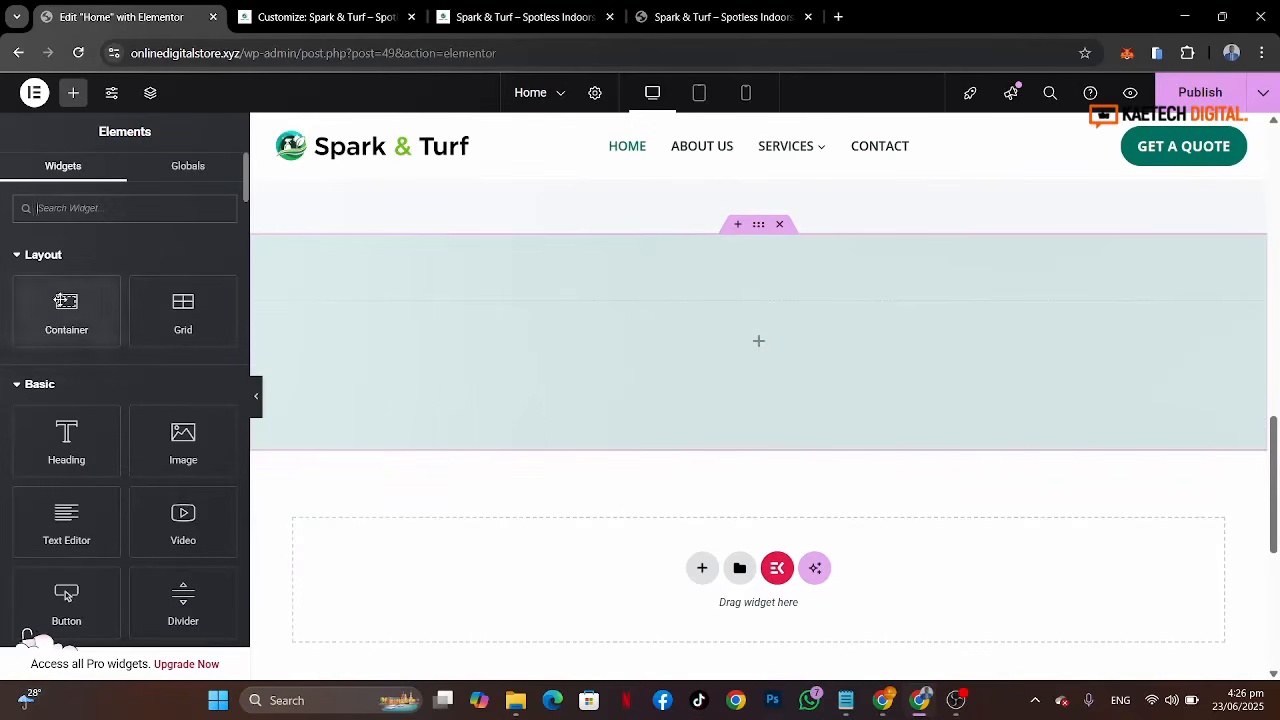
left_click_drag(66, 308, 451, 340)
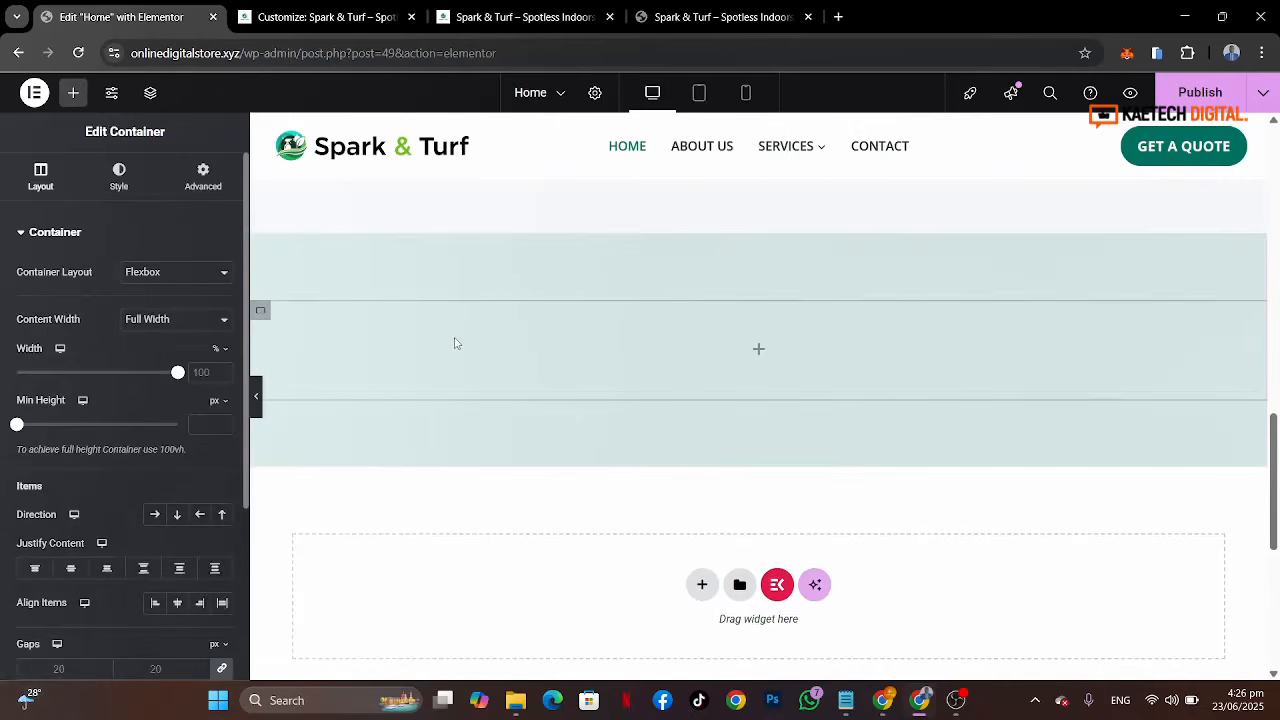
right_click(264, 314)
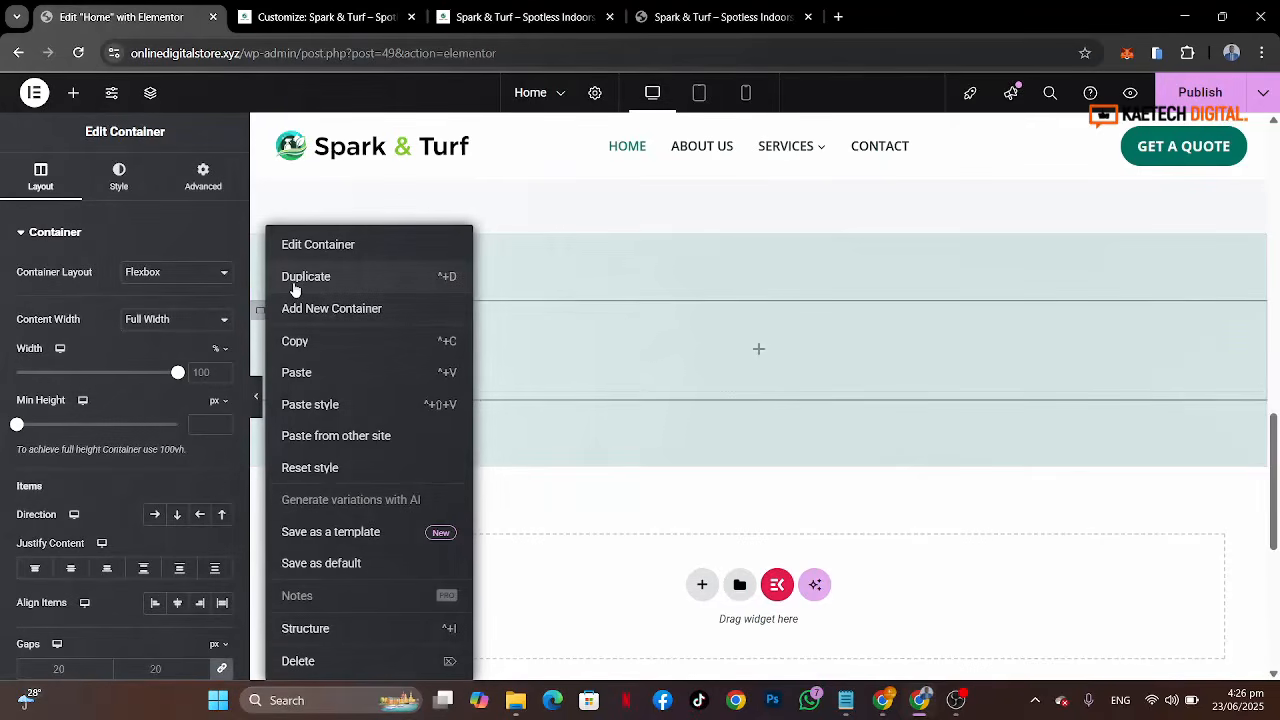
left_click(294, 289)
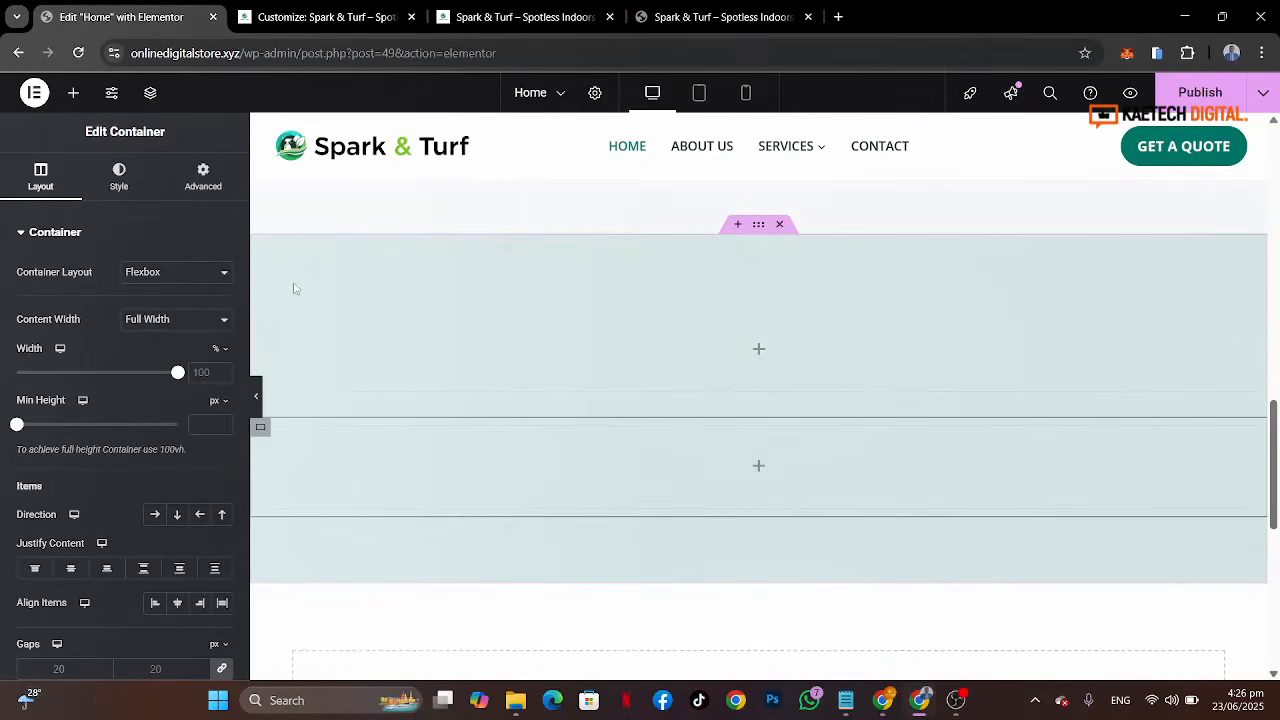
right_click(261, 430)
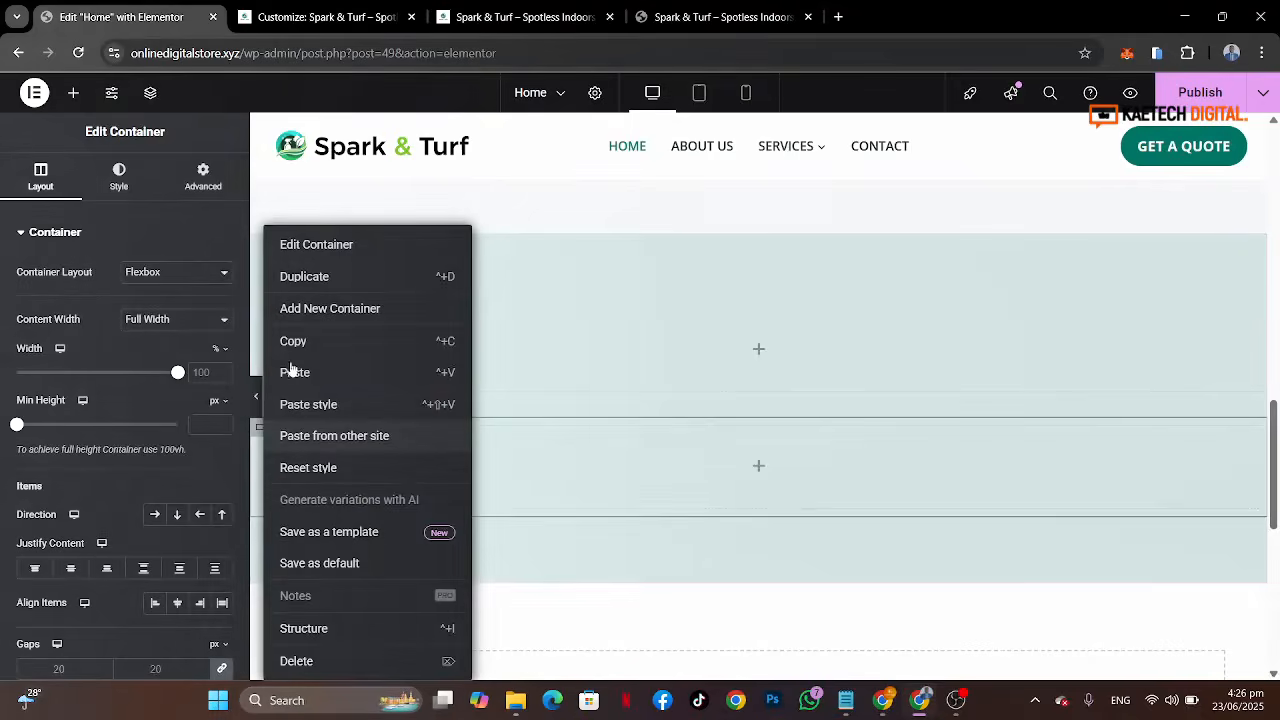
left_click(360, 277)
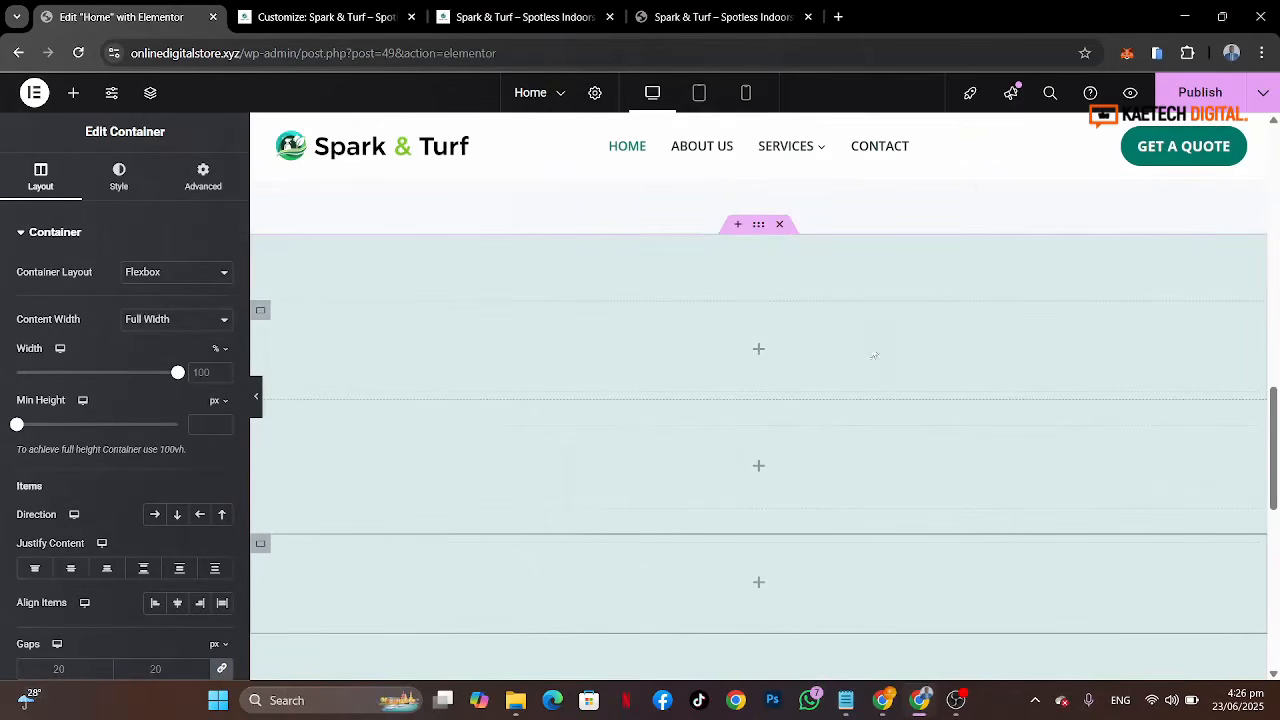
Step: Copy the welcome section's heading widget and paste it into the first inner container
left_click(760, 351)
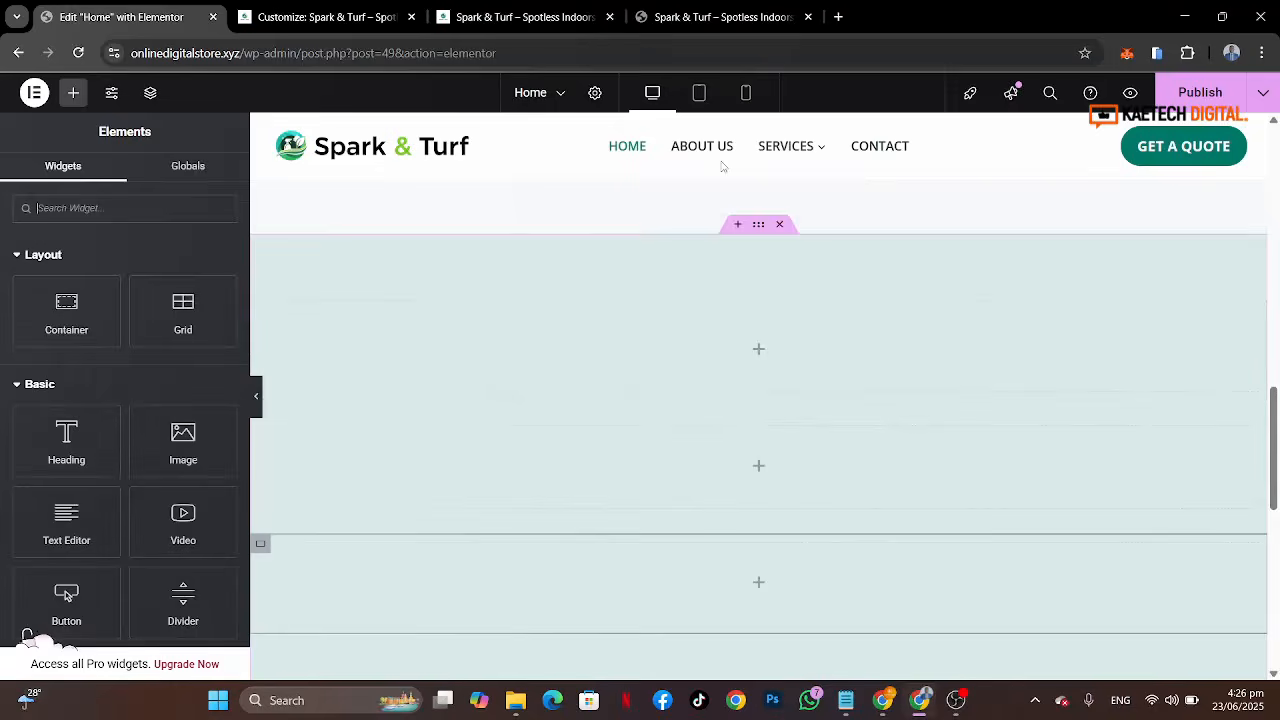
left_click(720, 16)
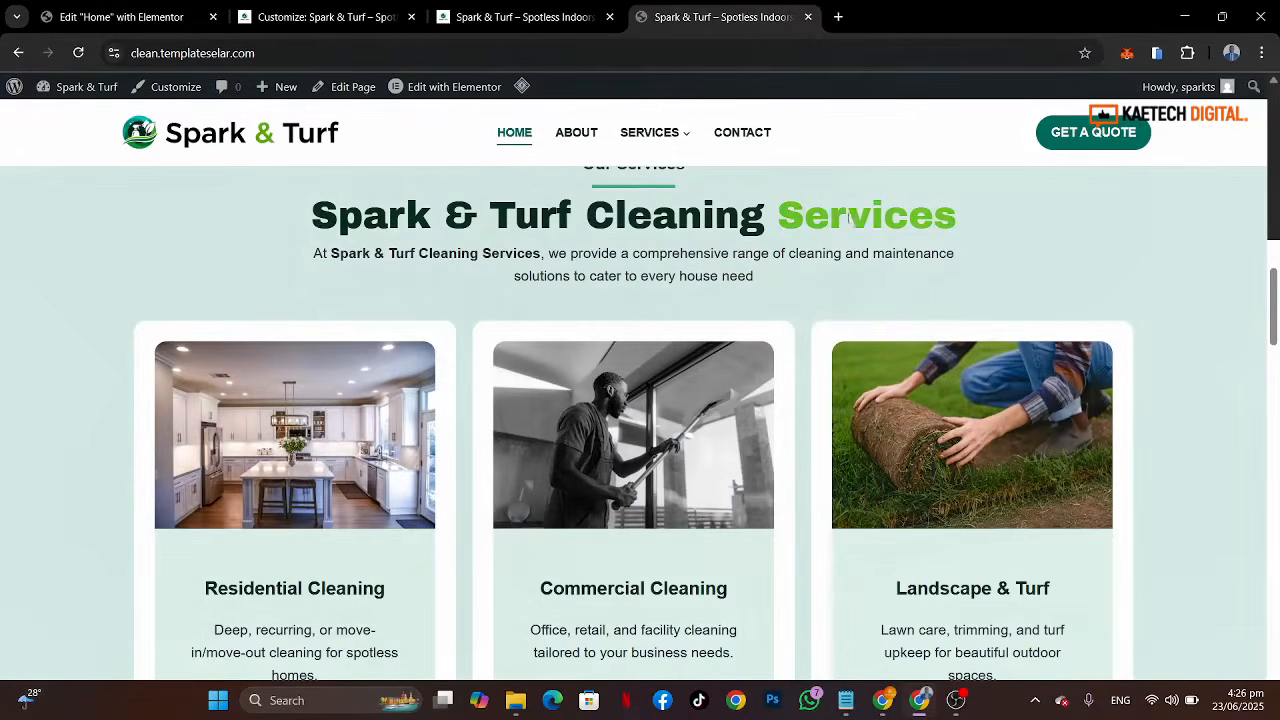
scroll(724, 233, "up", 1)
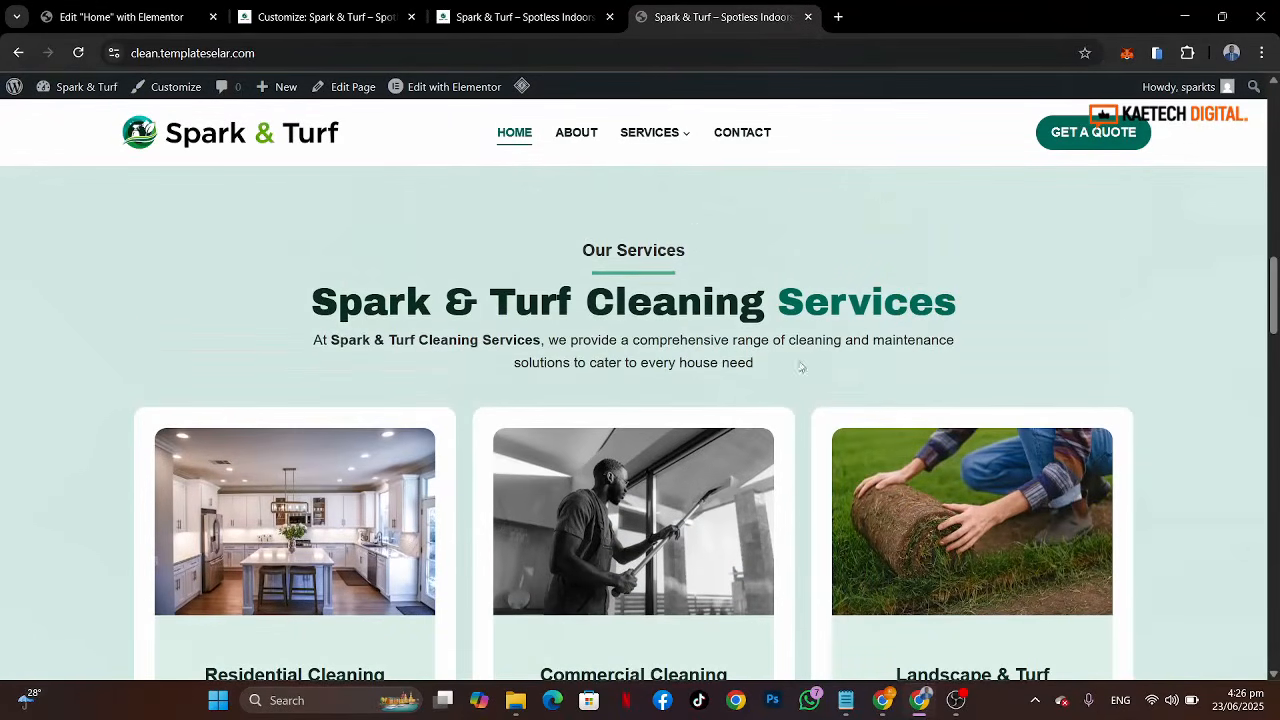
left_click(128, 17)
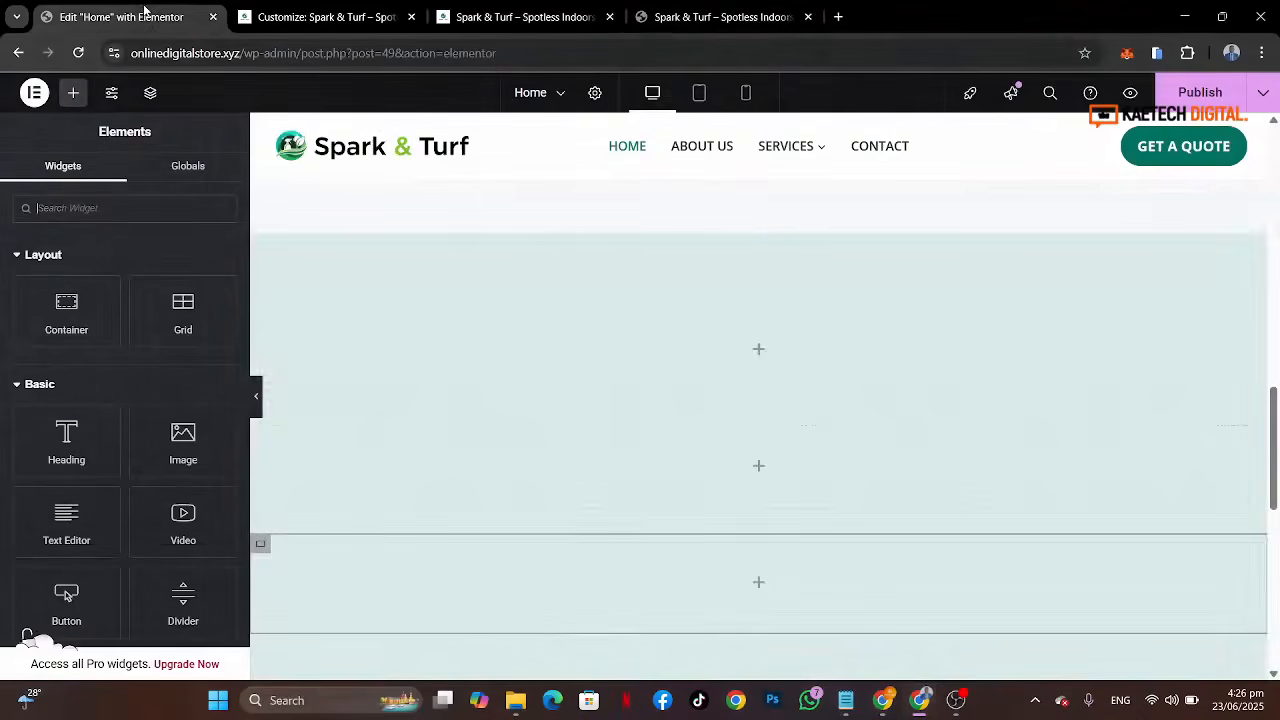
scroll(970, 332, "up", 2)
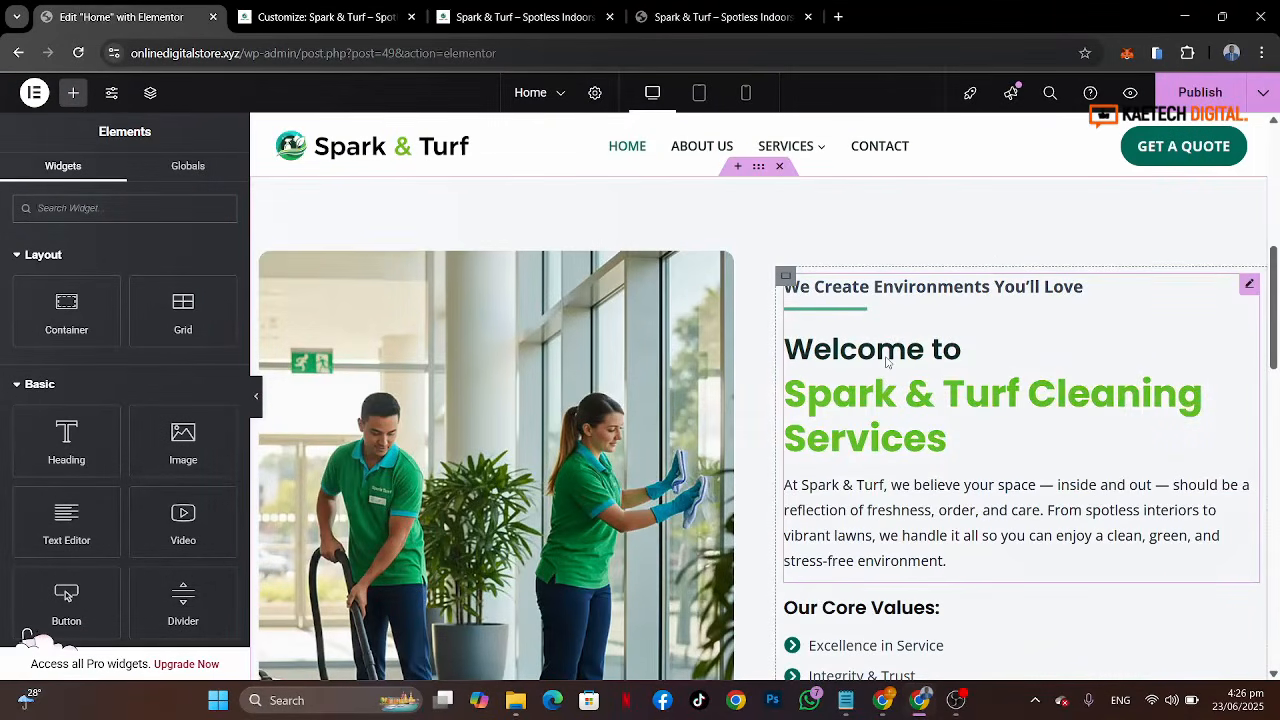
right_click(886, 362)
left_click(920, 372)
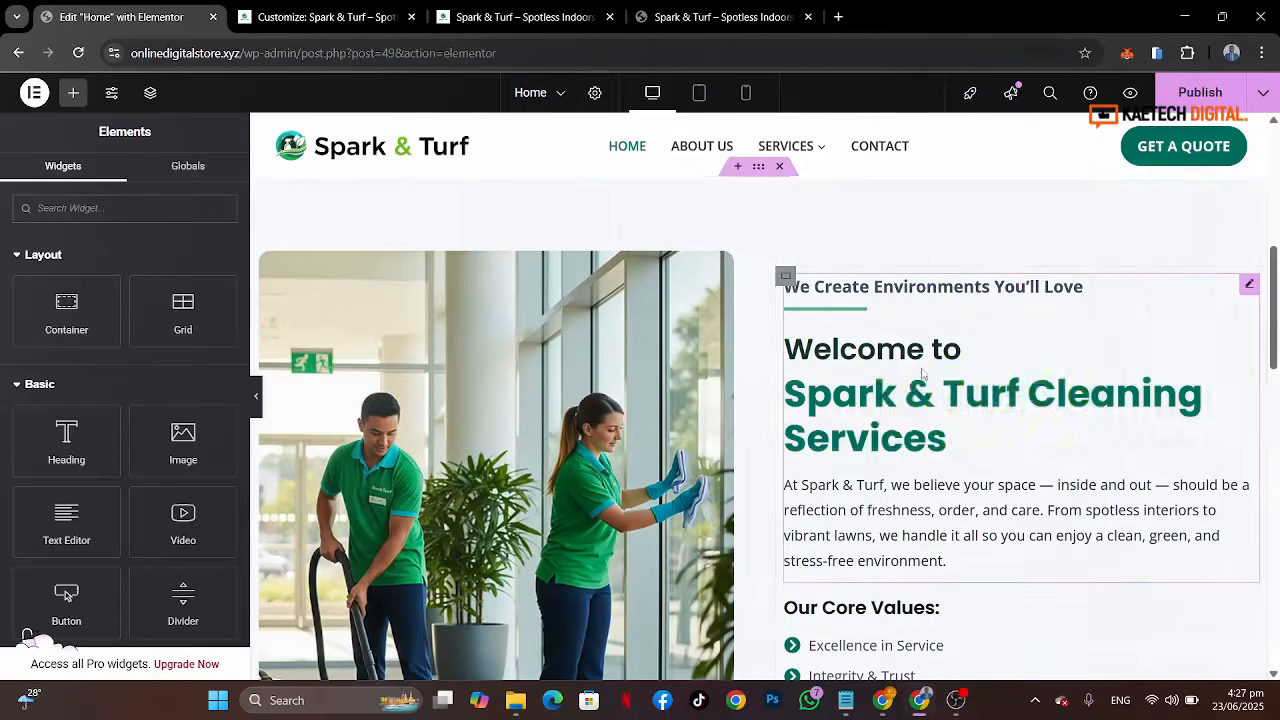
scroll(815, 524, "down", 6)
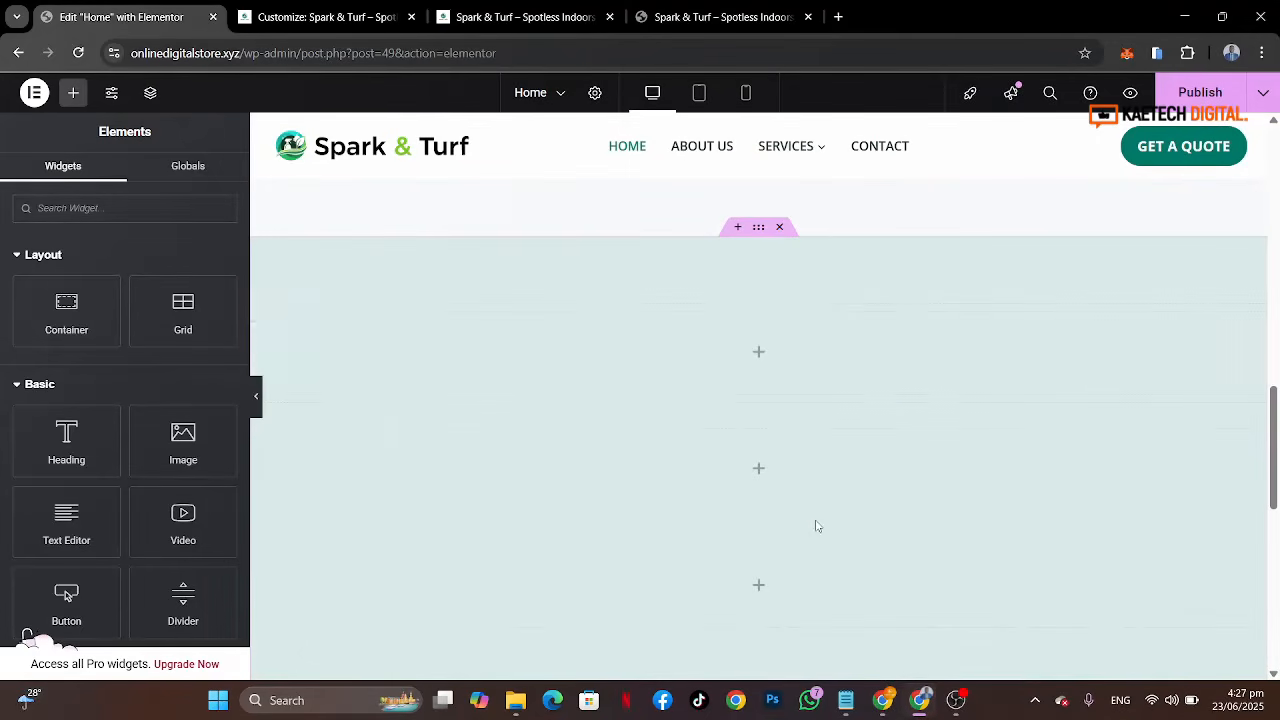
right_click(761, 355)
left_click(792, 373)
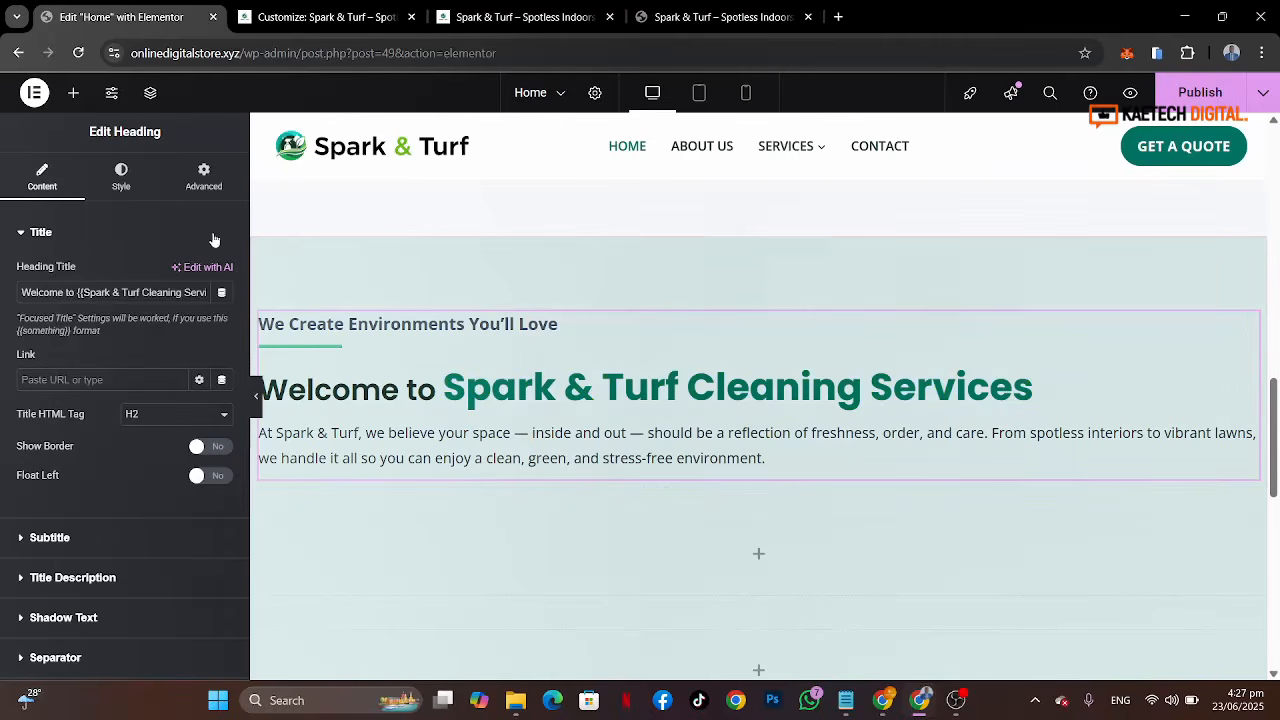
Step: Center-align the pasted heading widget, comparing it against the reference Our Services heading
left_click(121, 174)
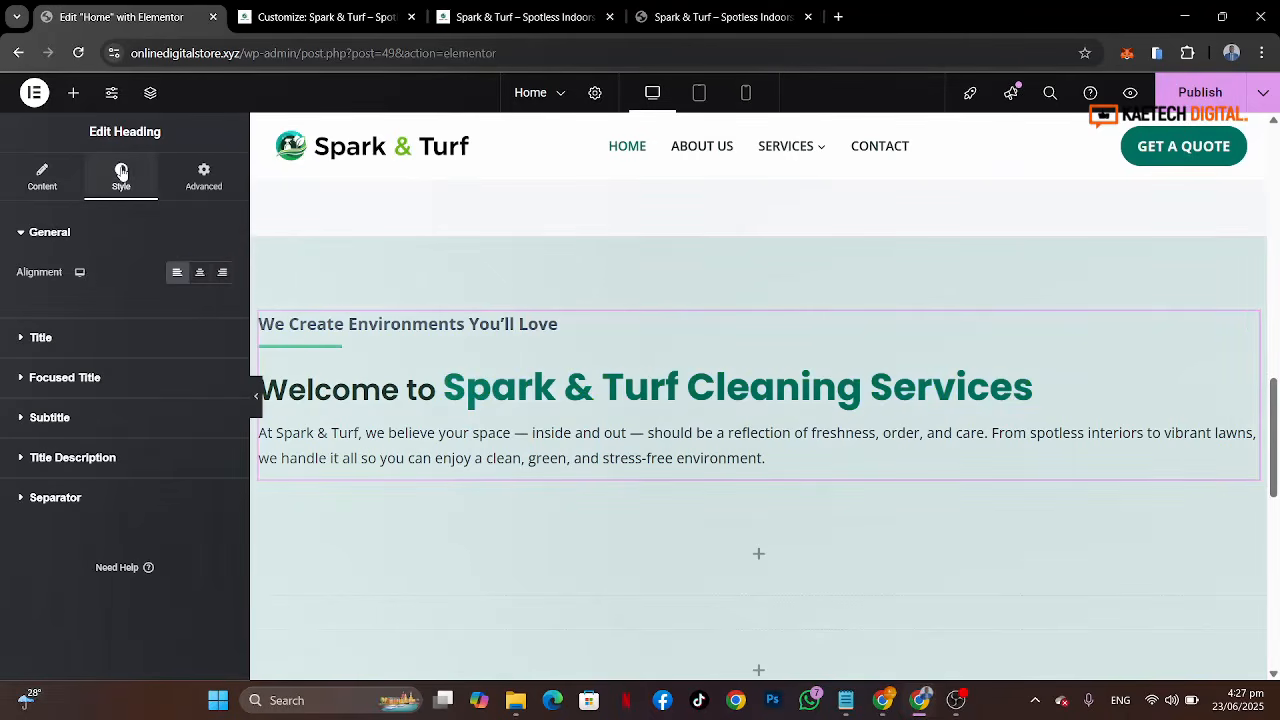
left_click(199, 278)
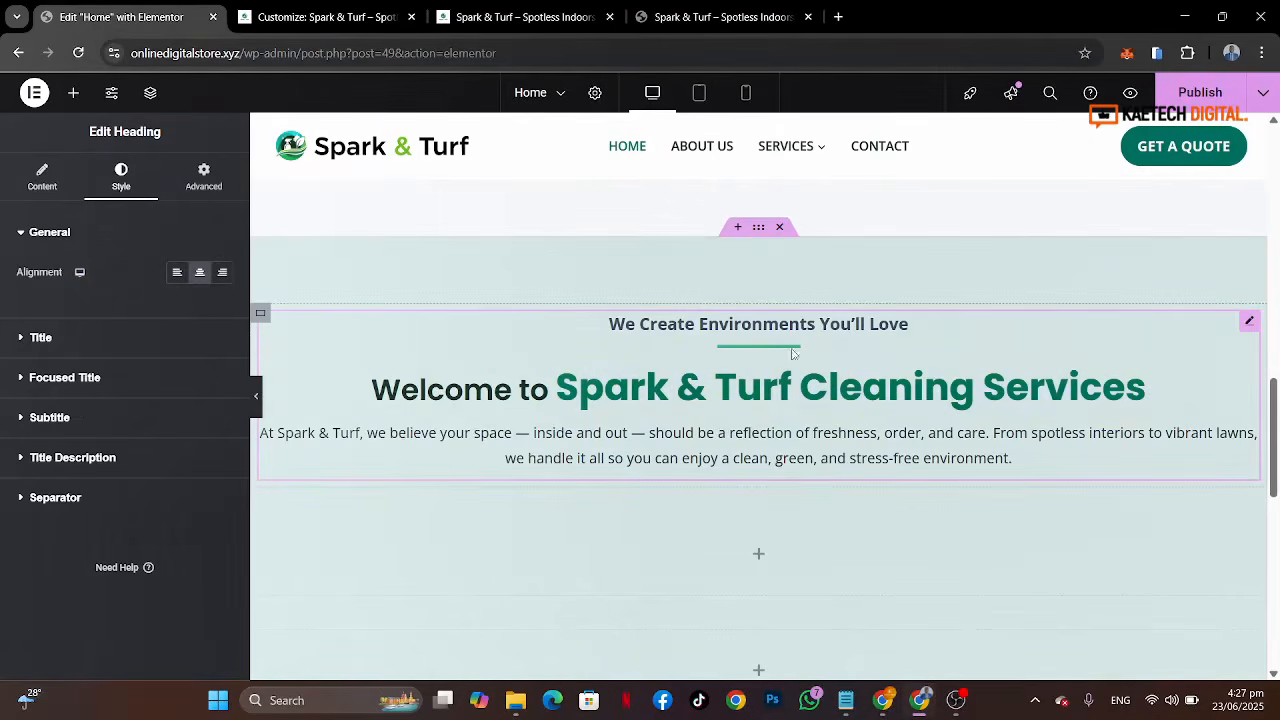
left_click(757, 15)
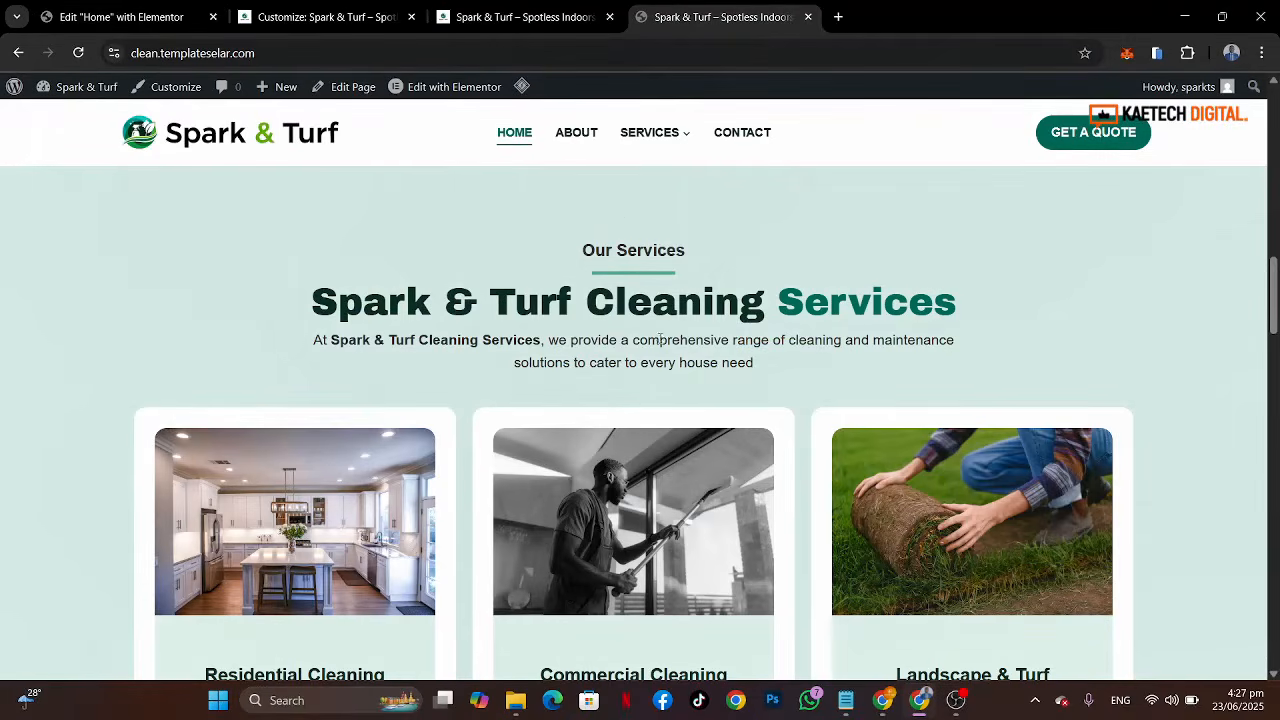
left_click(158, 17)
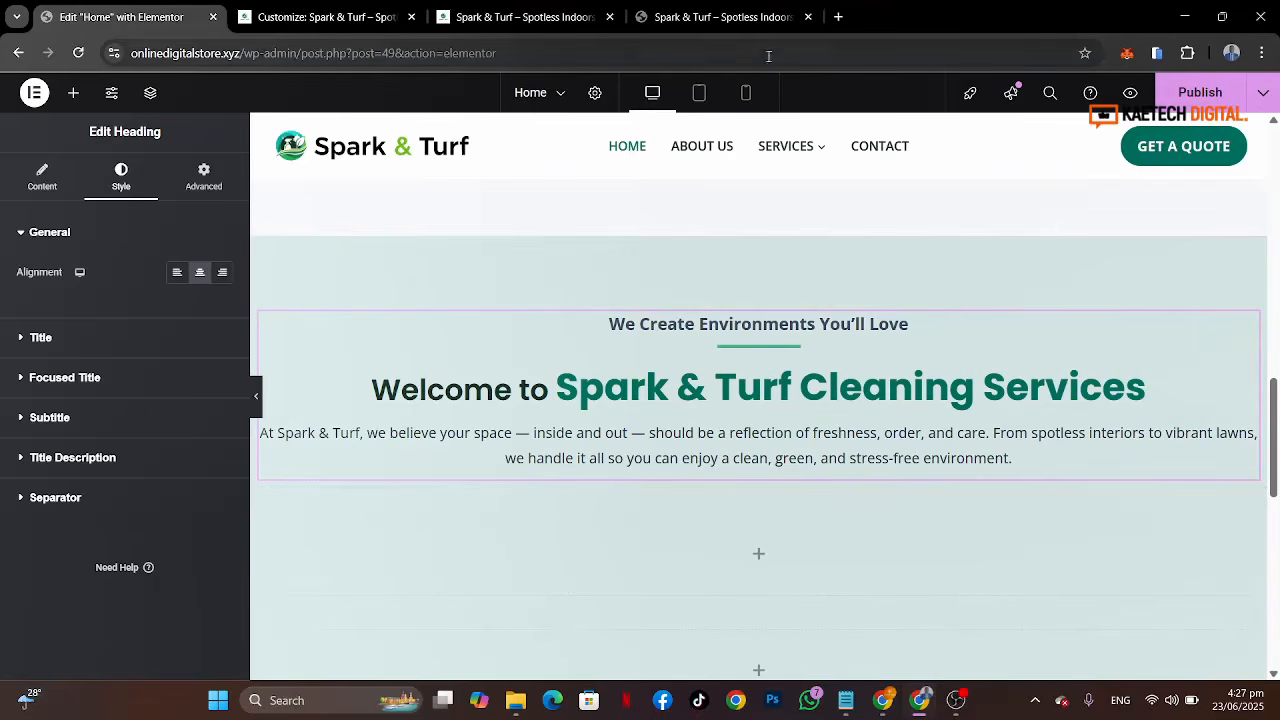
left_click(720, 17)
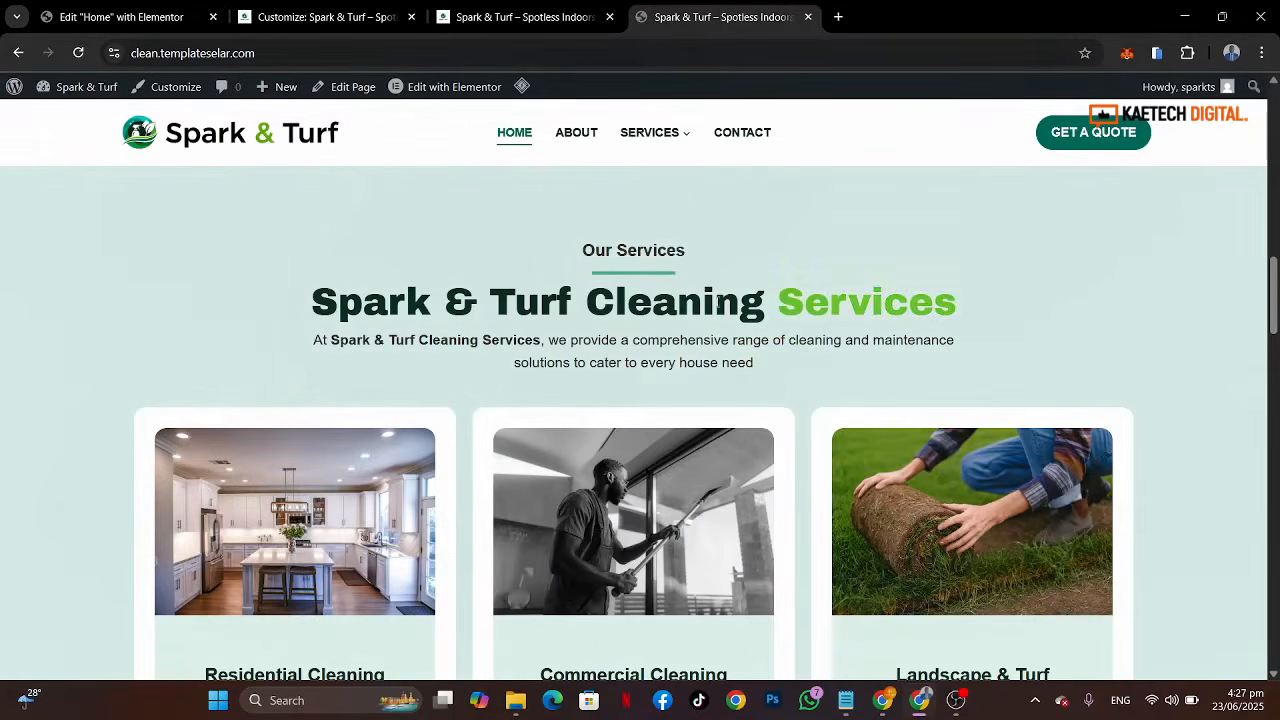
left_click(120, 17)
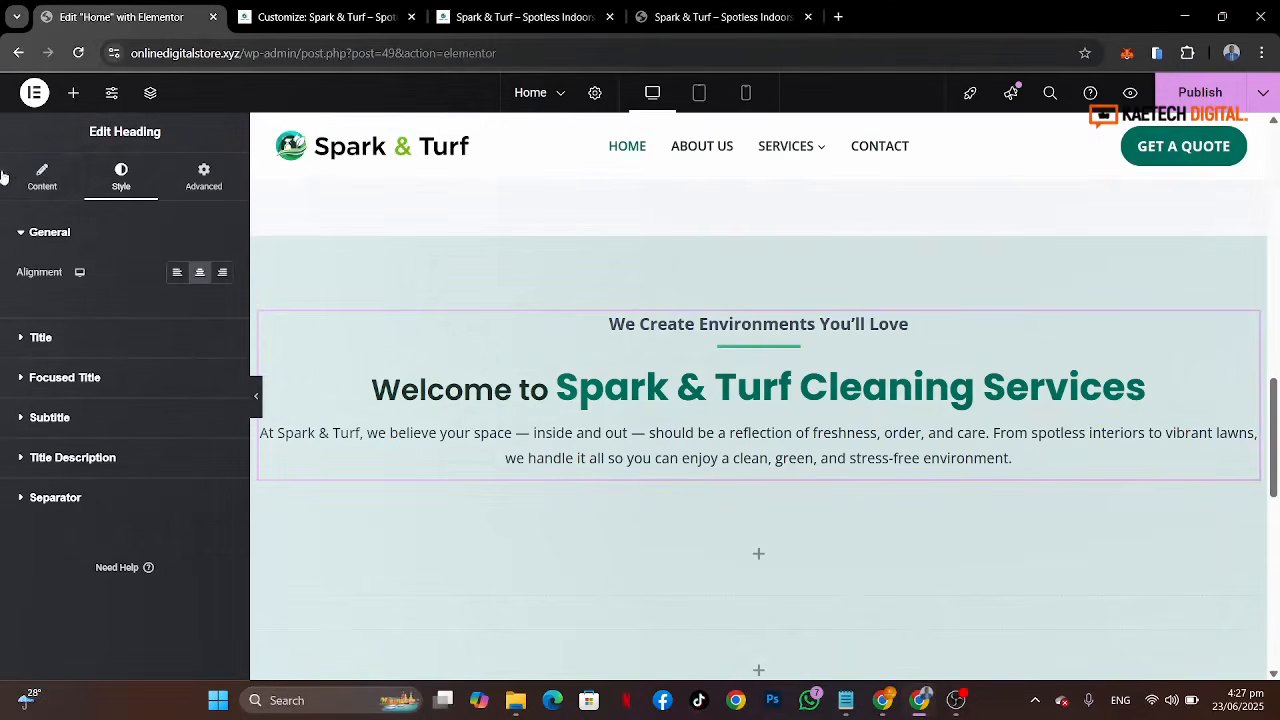
Step: Remove 'Welcome to' from the heading title so it reads Spark & Turf Cleaning Services, comparing with the reference heading
left_click(42, 177)
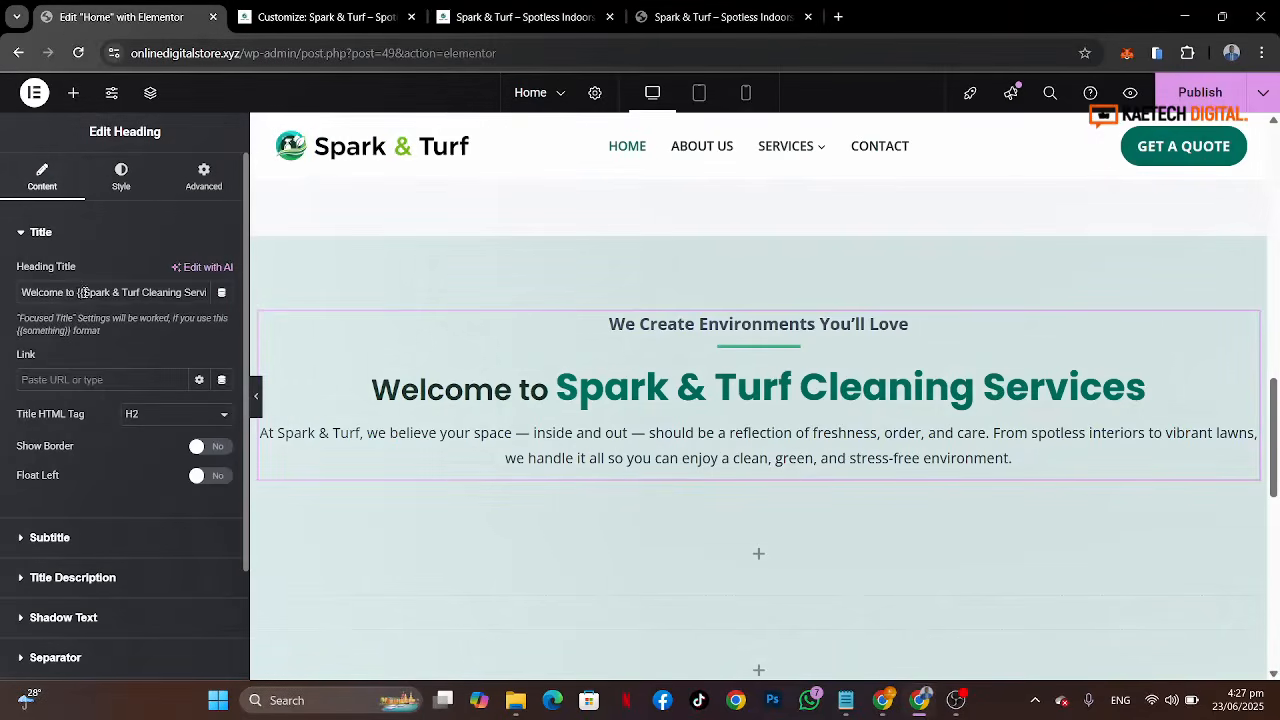
left_click_drag(2, 293, 2, 300)
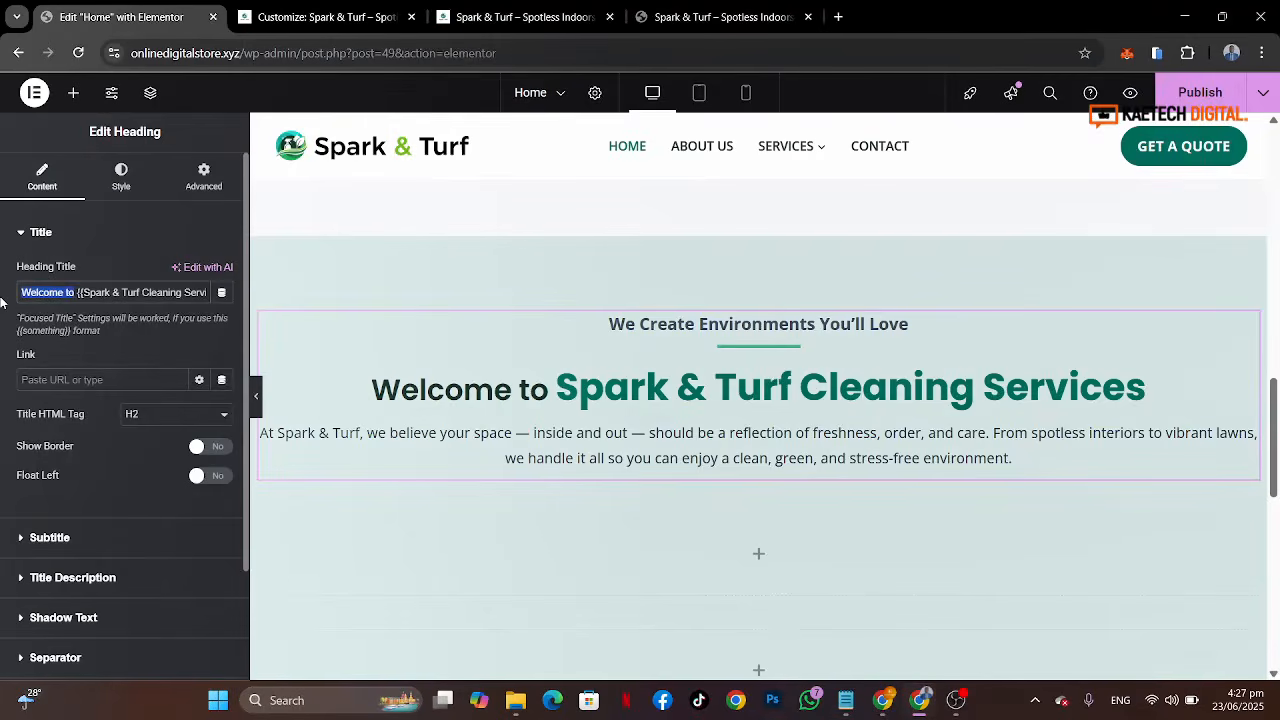
key("BackSpace")
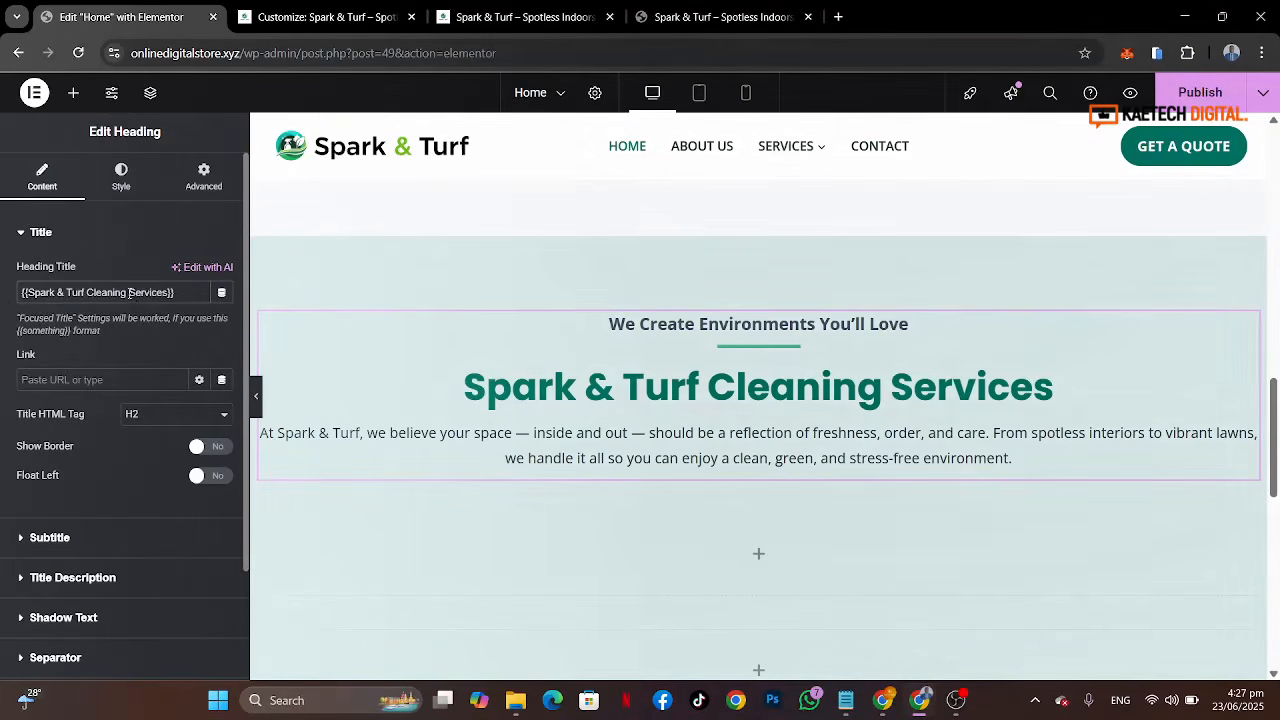
left_click_drag(129, 292, 160, 290)
key("BackSpace")
key("BackSpace")
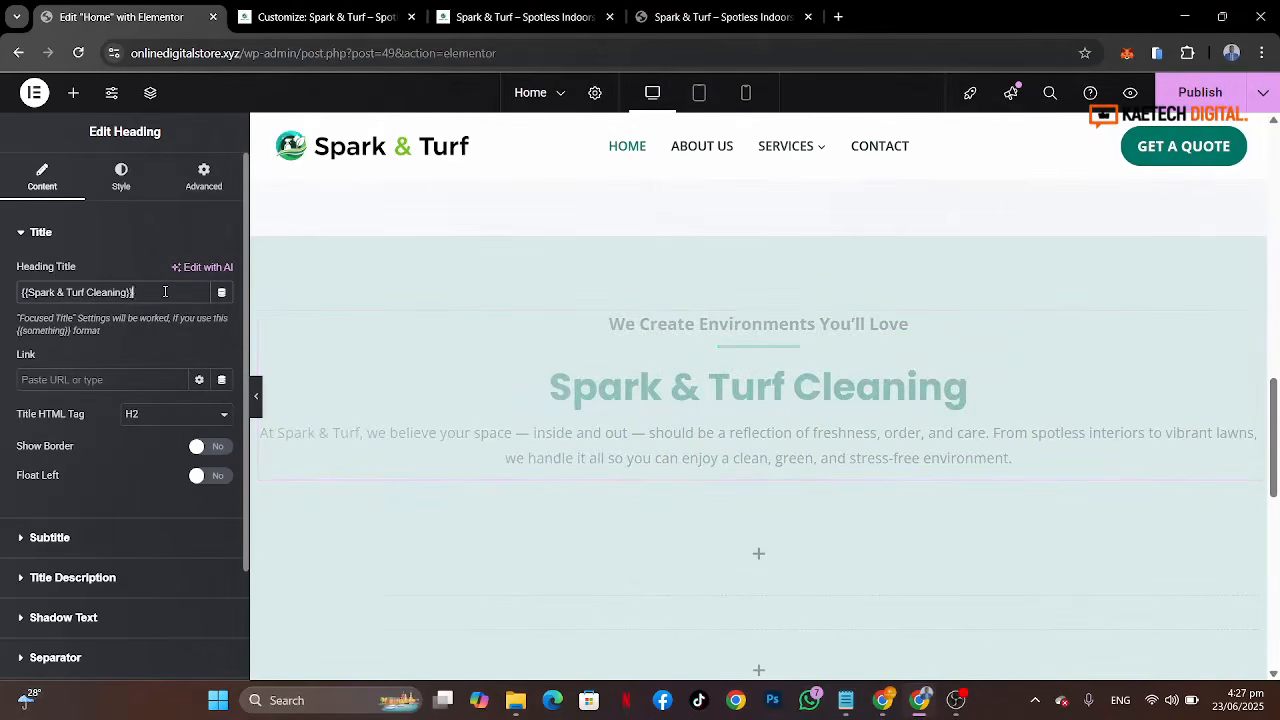
key("ctrl+v")
left_click(726, 17)
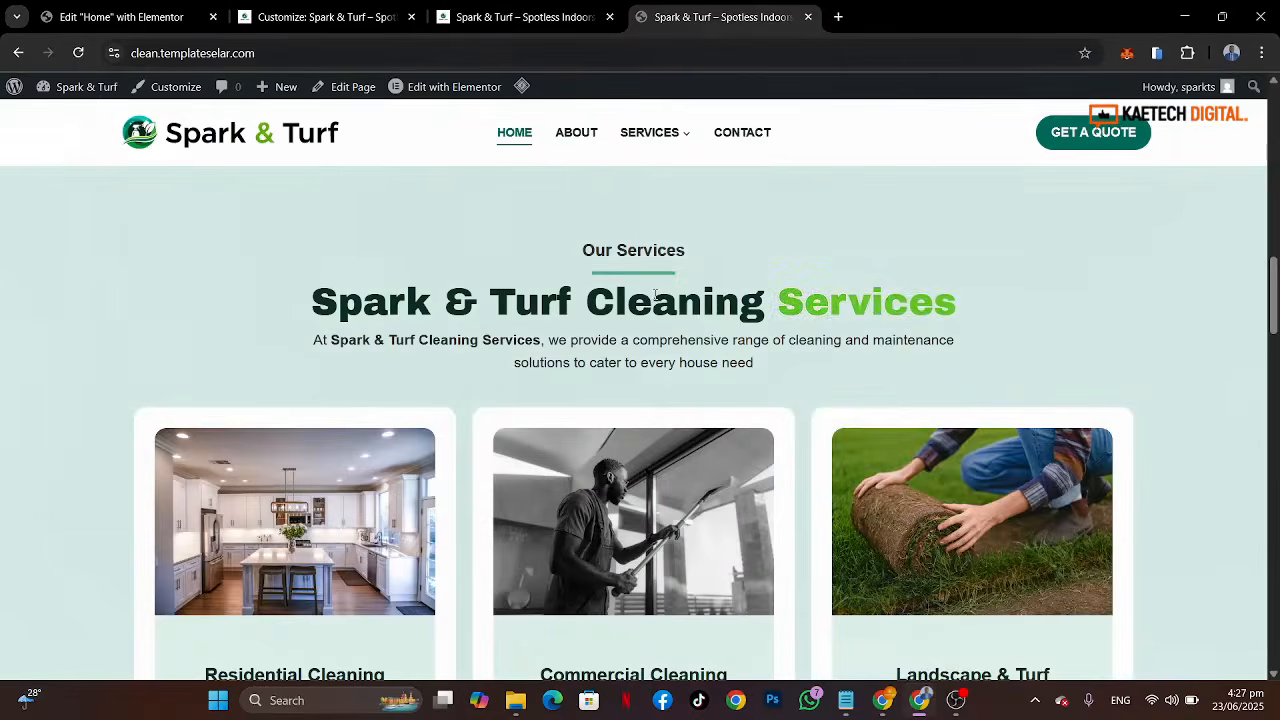
left_click(162, 22)
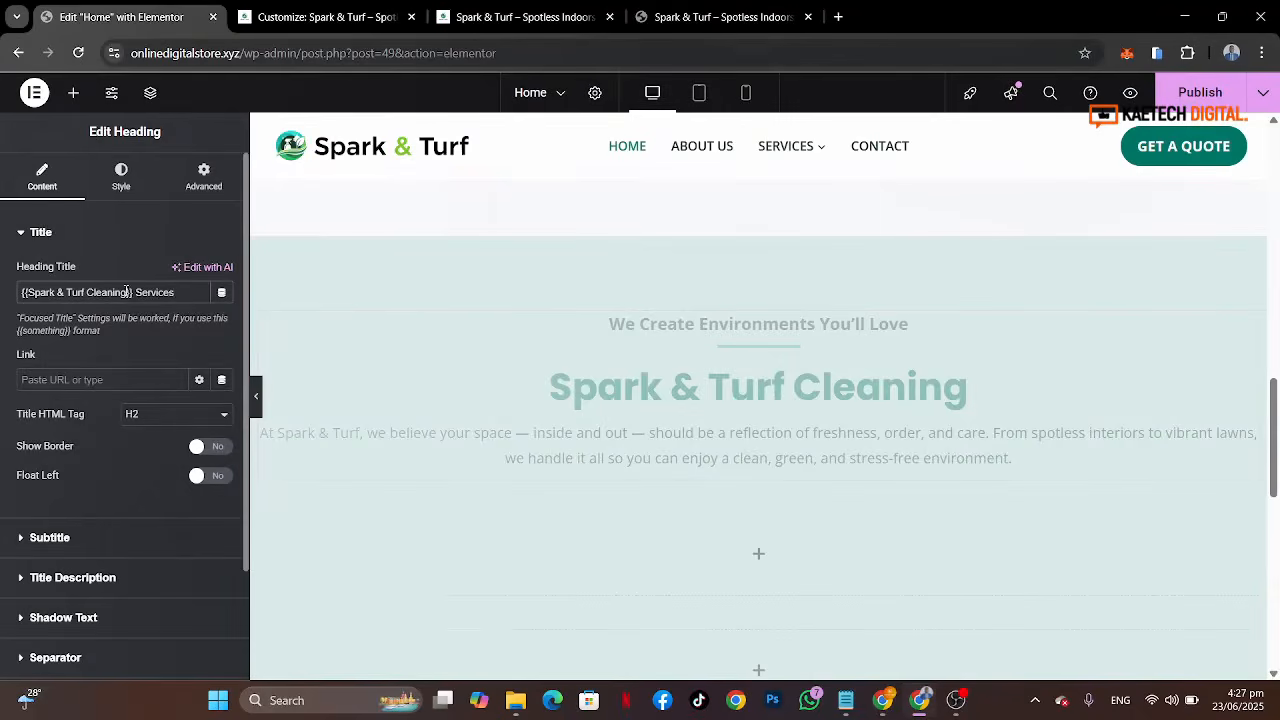
Step: Move the focus braces so the title reads Spark & Turf Cleaning {{Services}}, highlighting only Services
left_click_drag(128, 292, 28, 293)
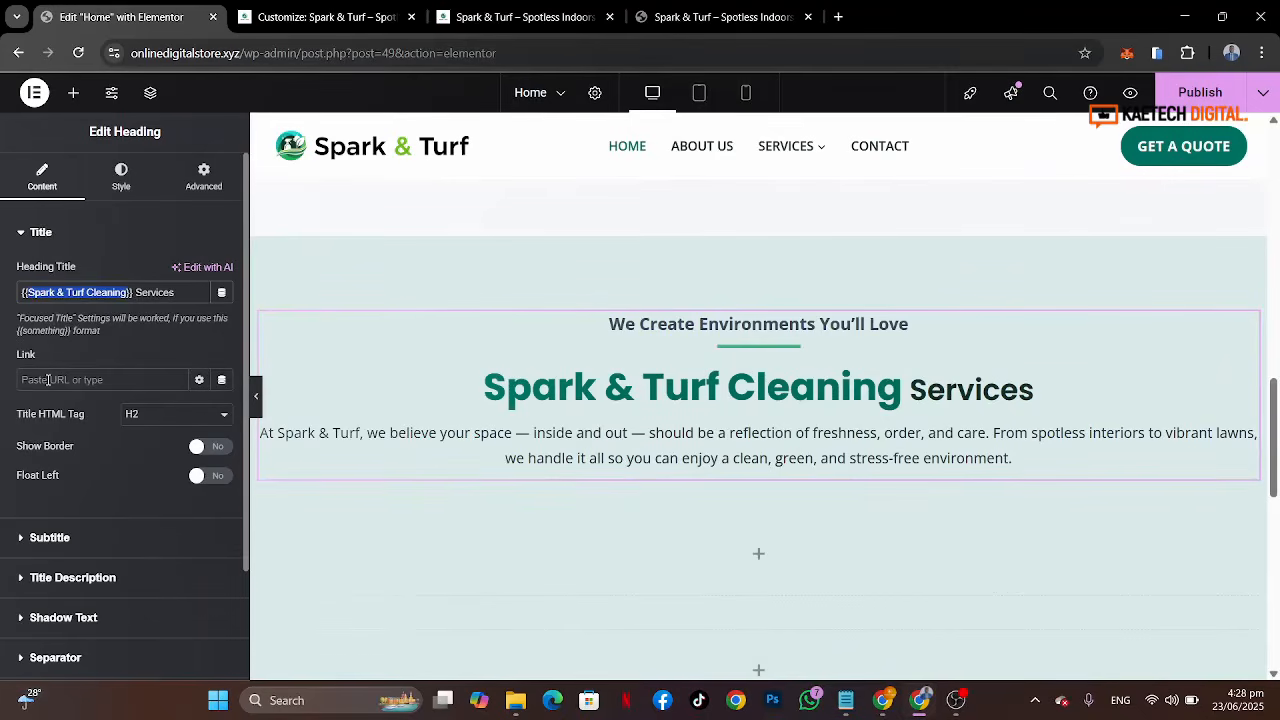
key("BackSpace")
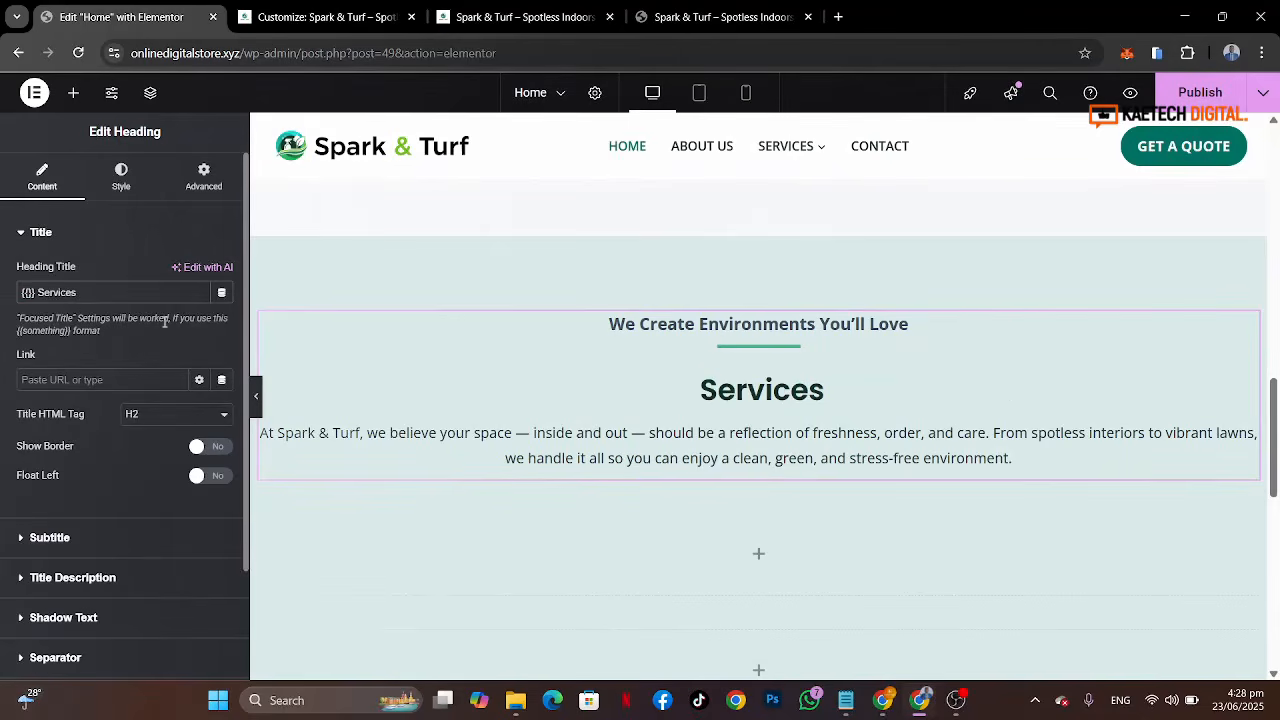
key("ctrl+v")
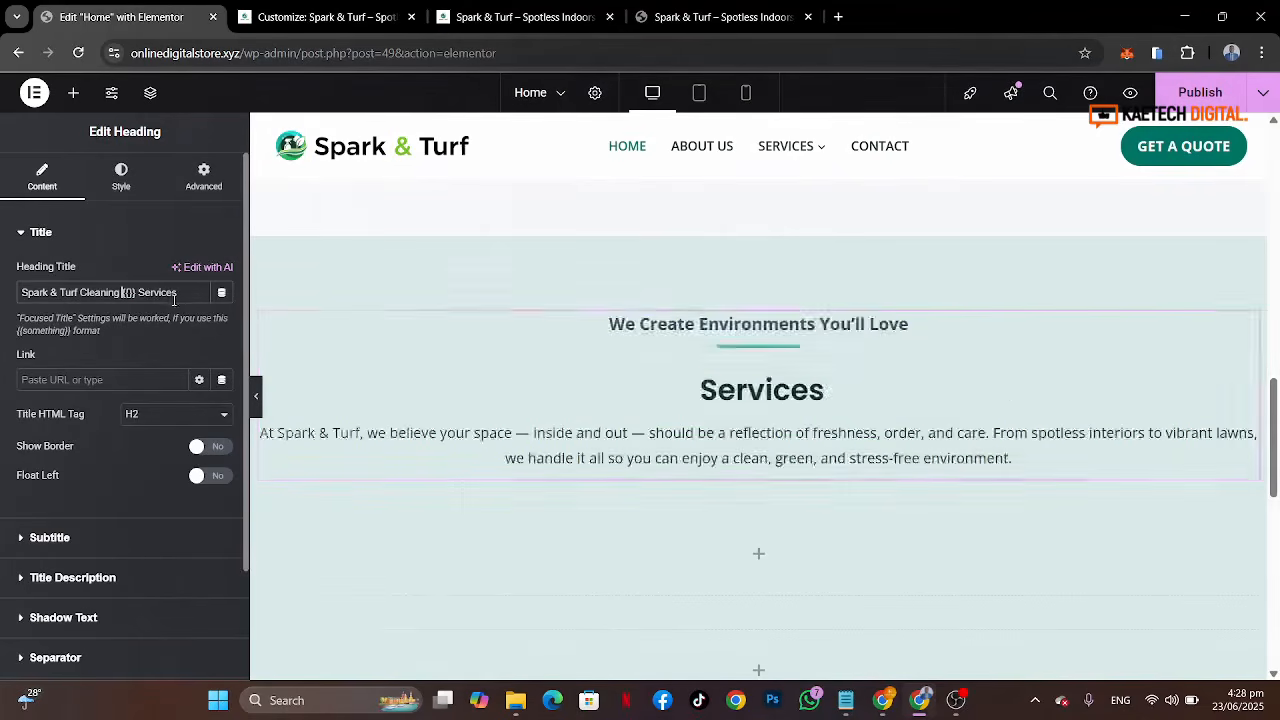
left_click_drag(180, 294, 146, 292)
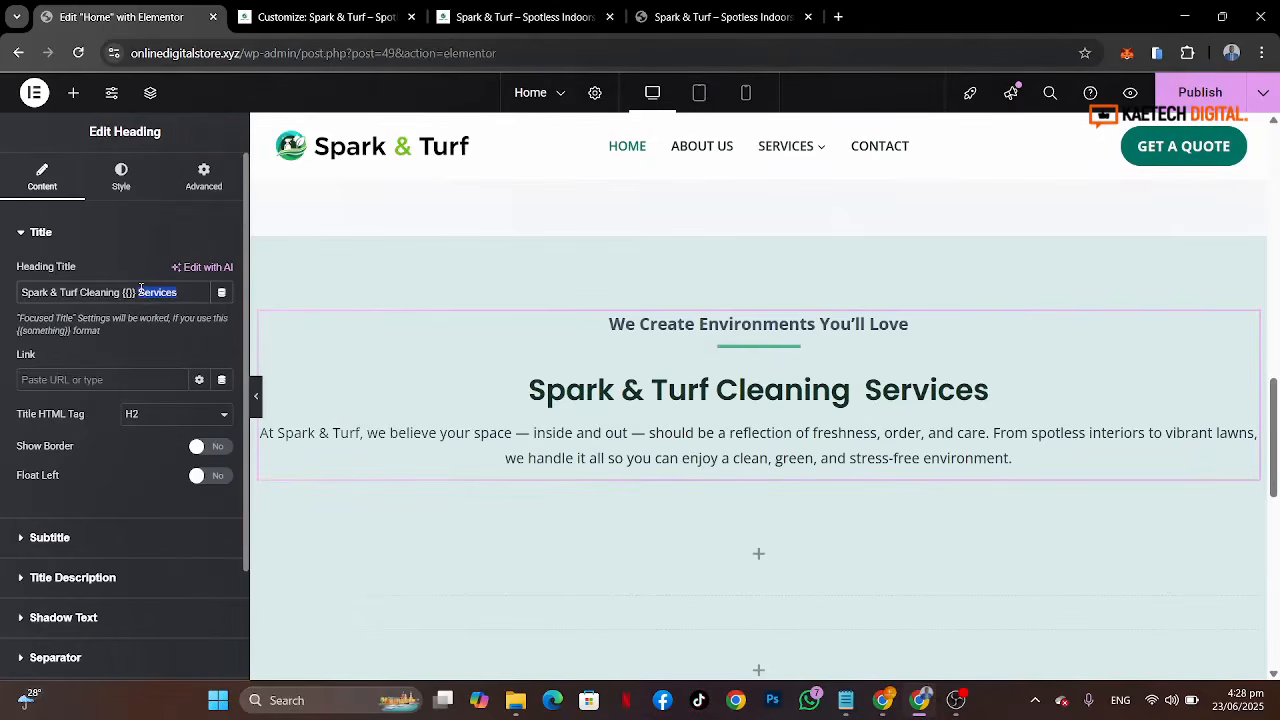
key("ctrl+x")
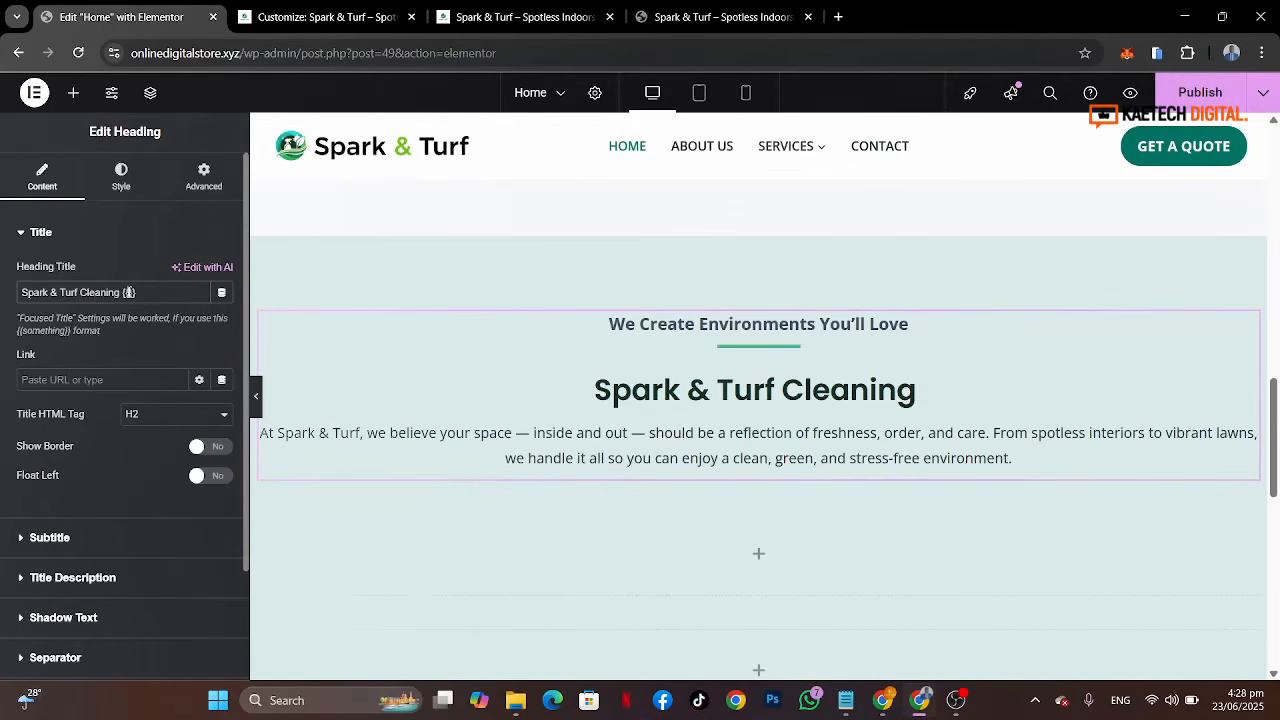
key("ctrl+v")
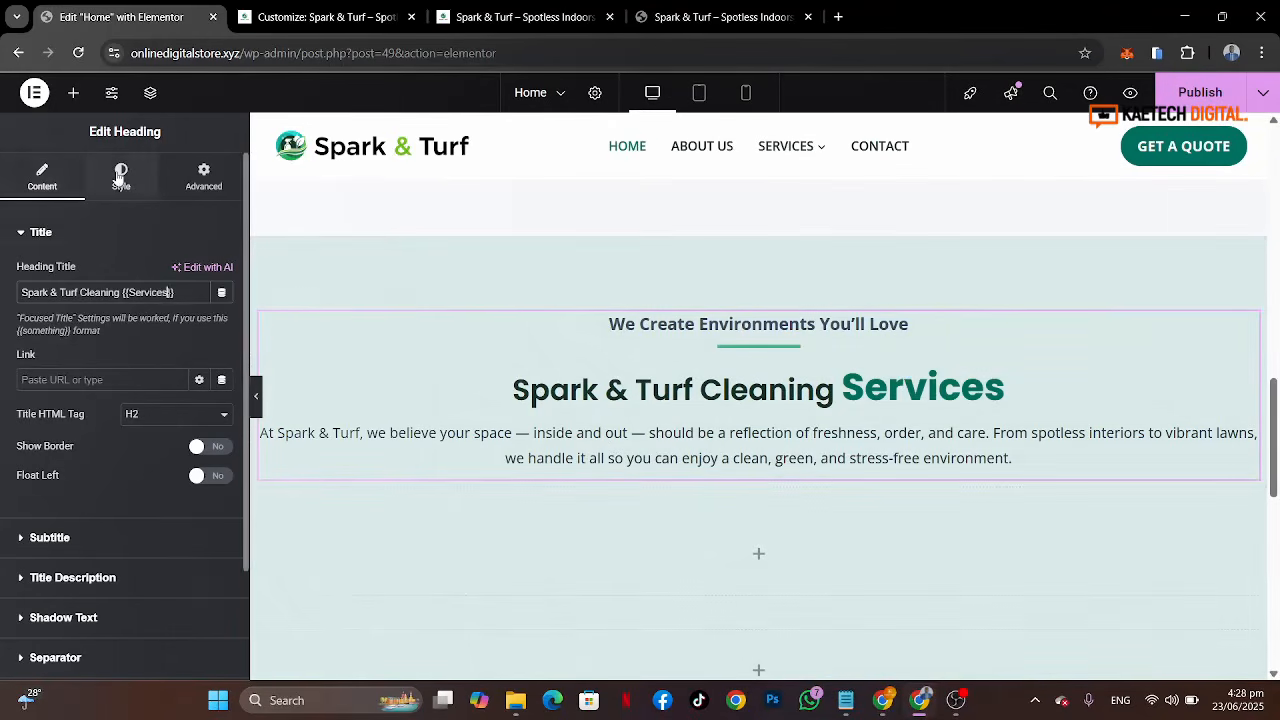
Step: Set the main title's typography size to 45 px
left_click(120, 176)
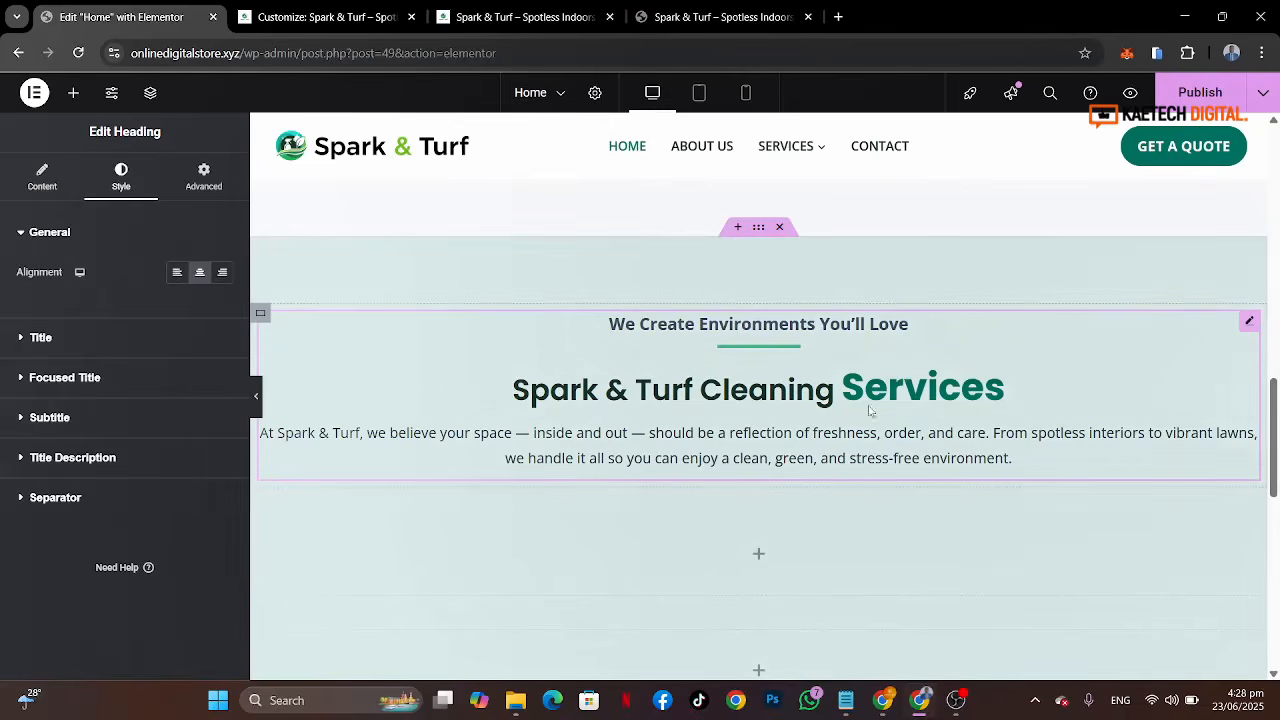
left_click(95, 343)
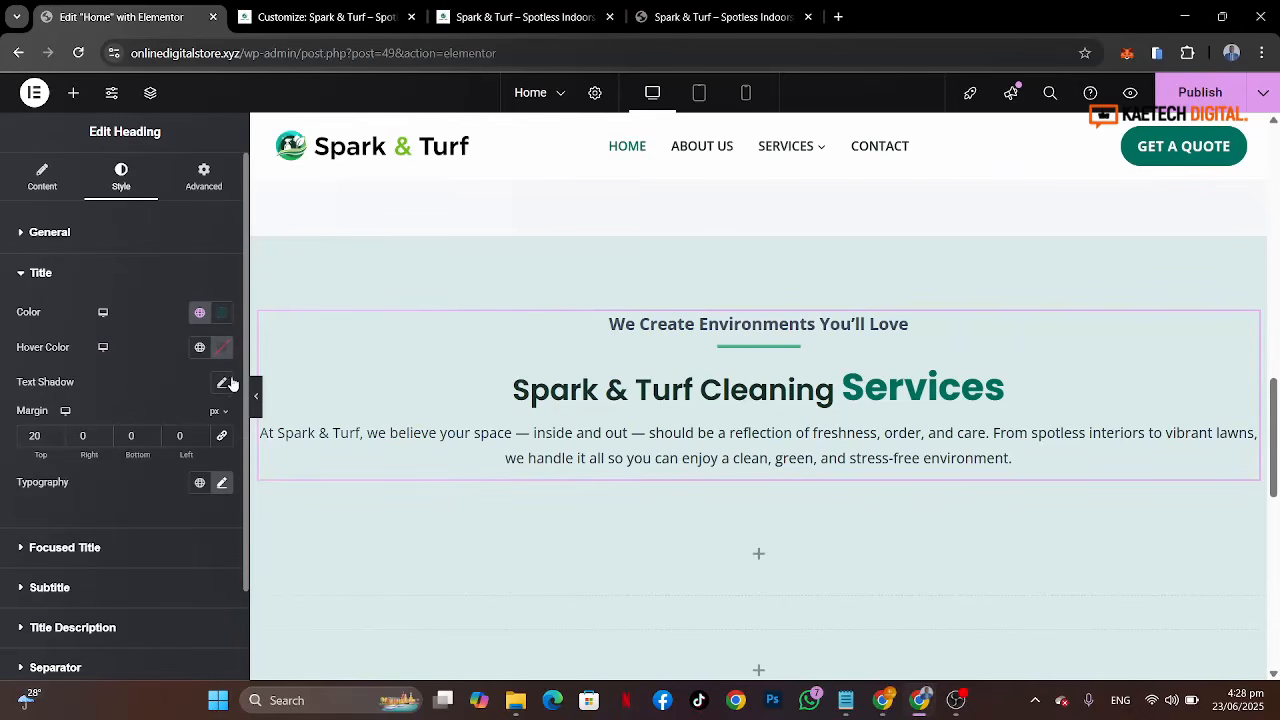
left_click(222, 483)
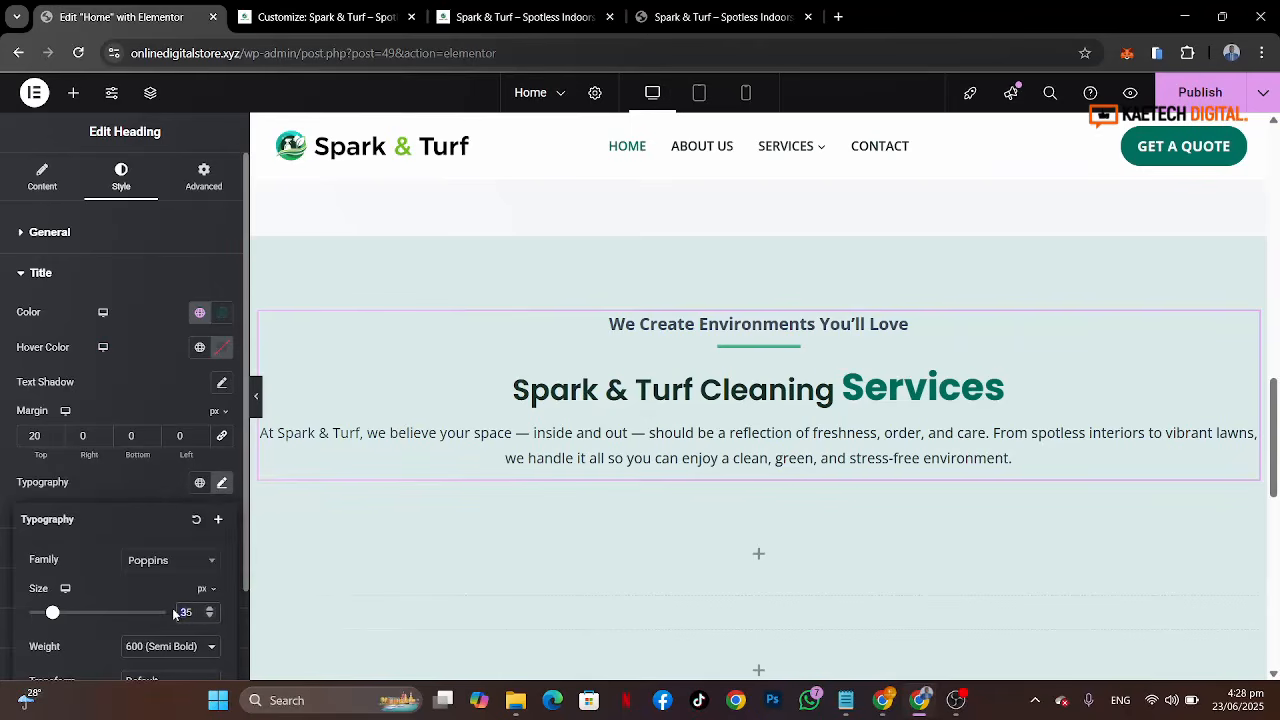
type("55")
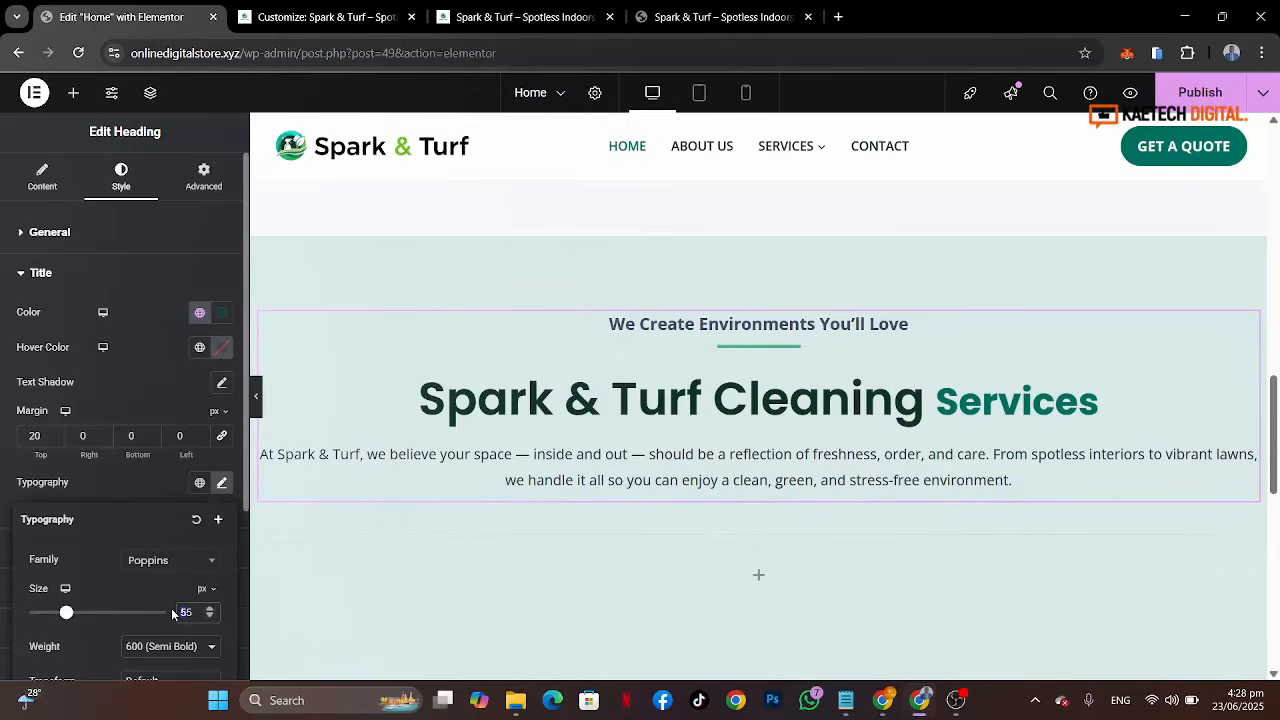
type("4")
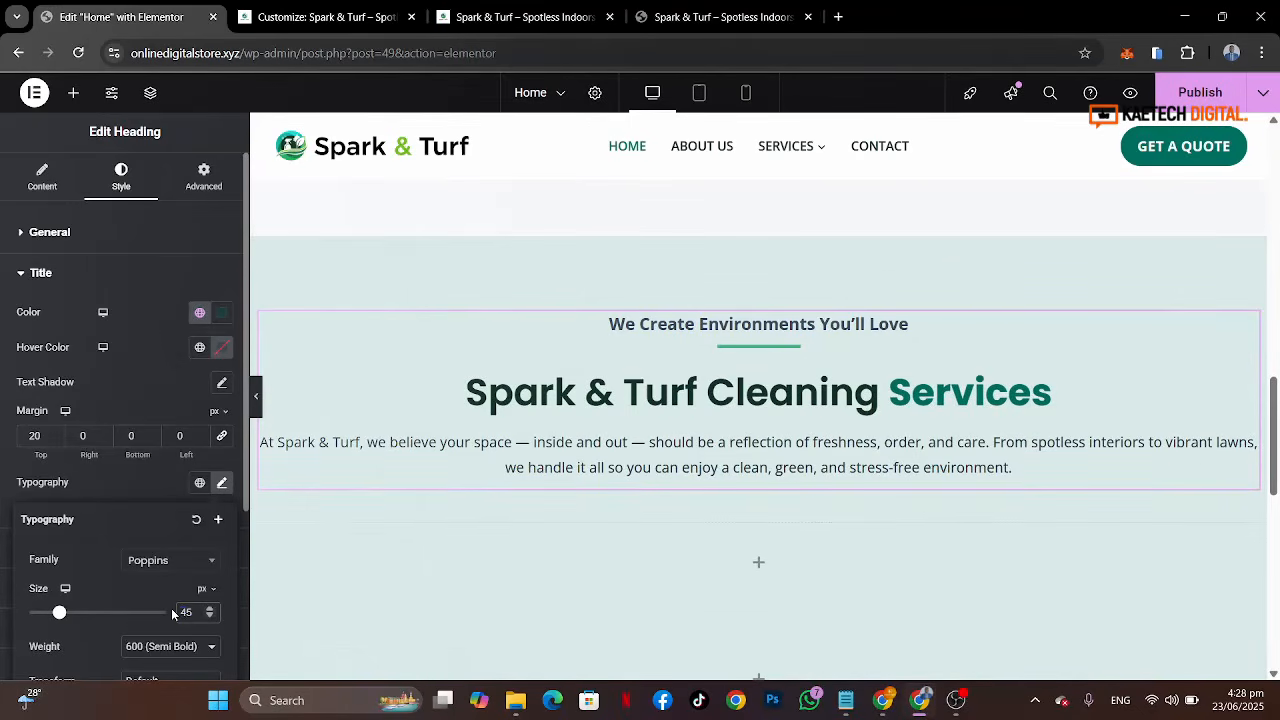
Step: Check the focused title's typography, then set the main title's font weight to 700 (Bold)
left_click(164, 384)
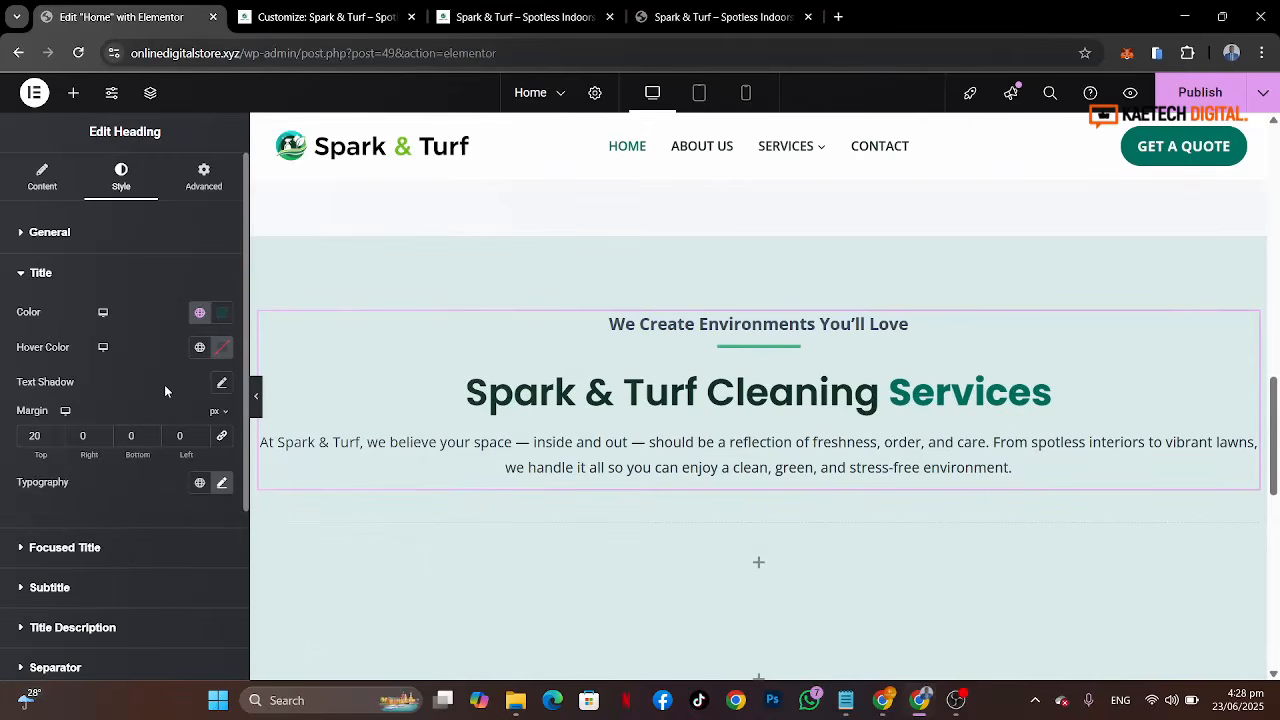
left_click(157, 560)
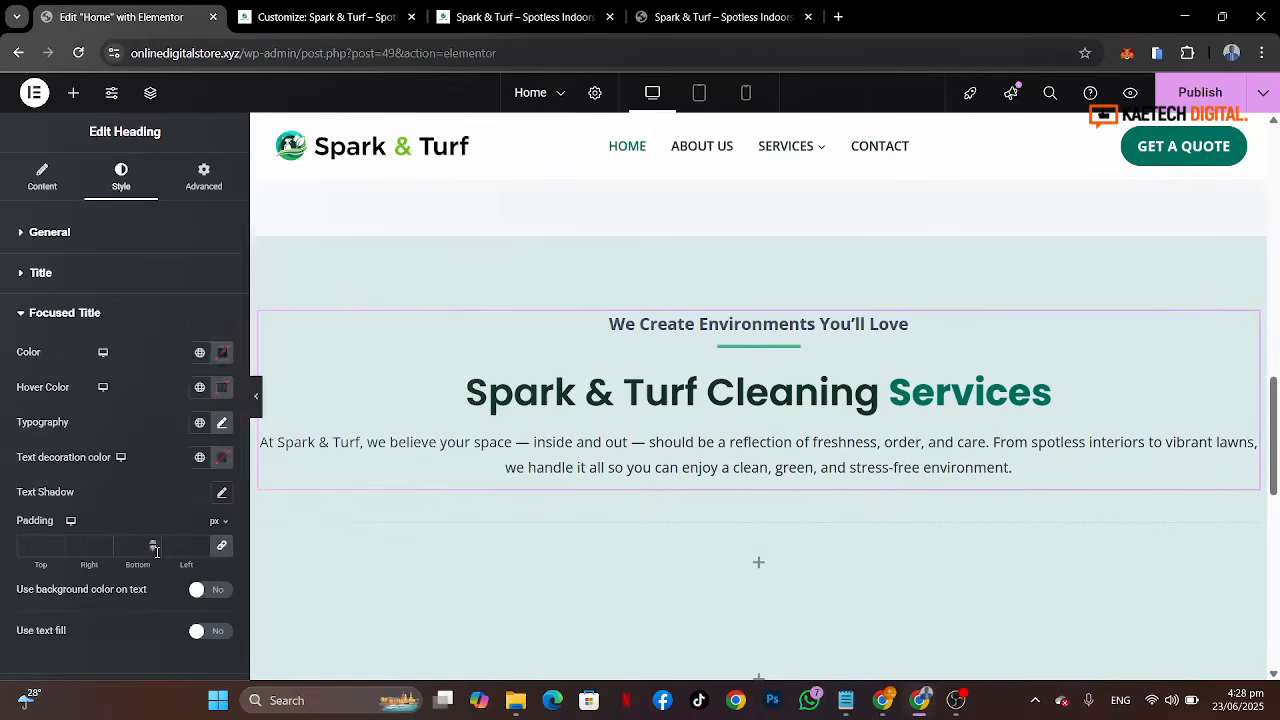
left_click(222, 425)
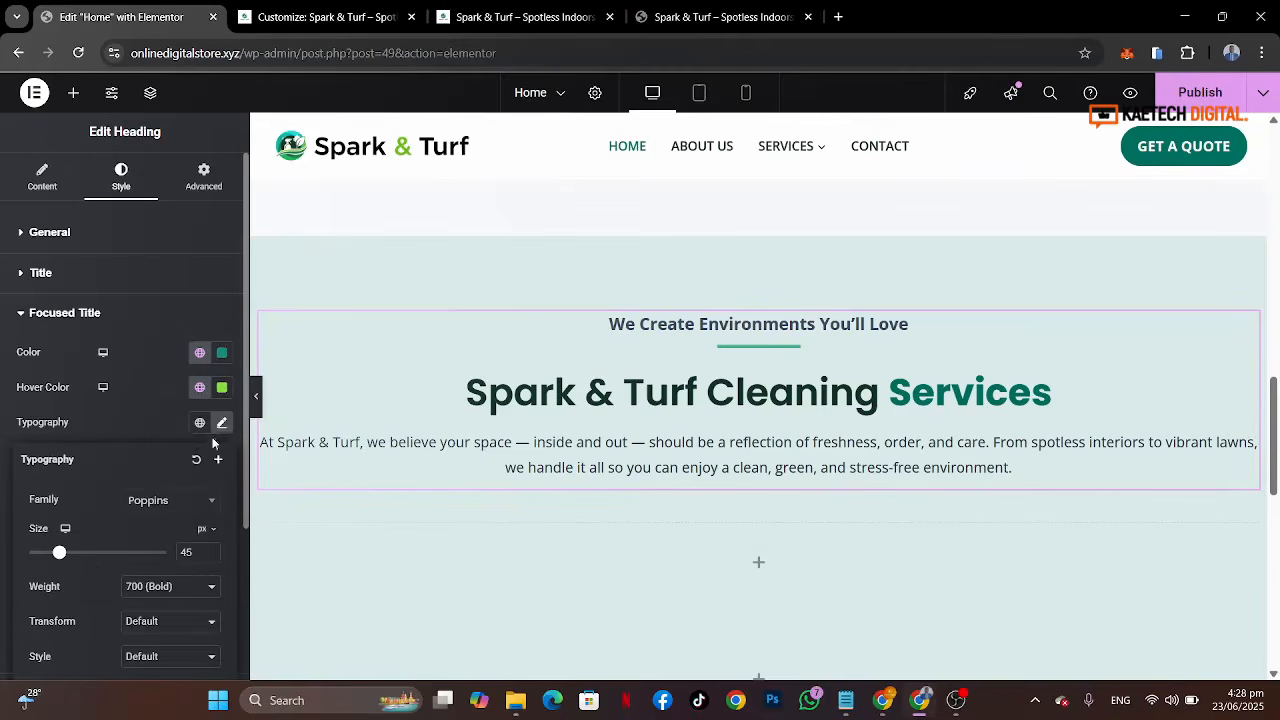
left_click(147, 432)
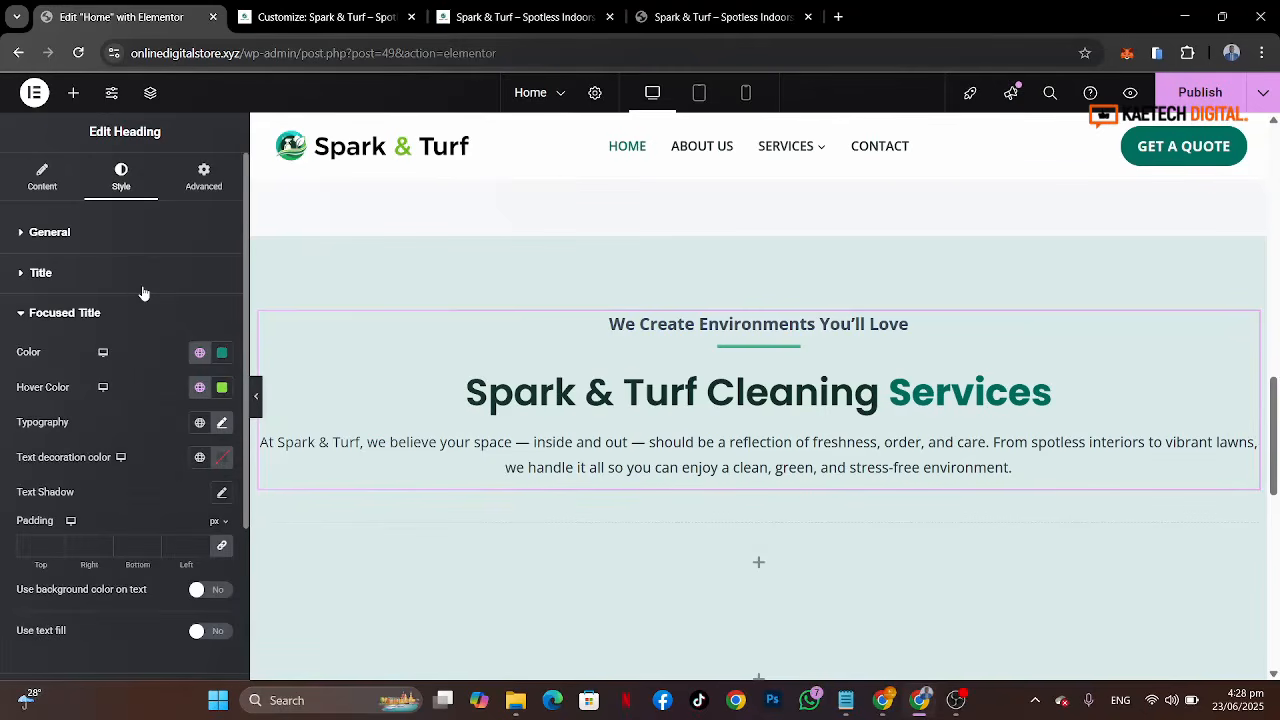
left_click(143, 290)
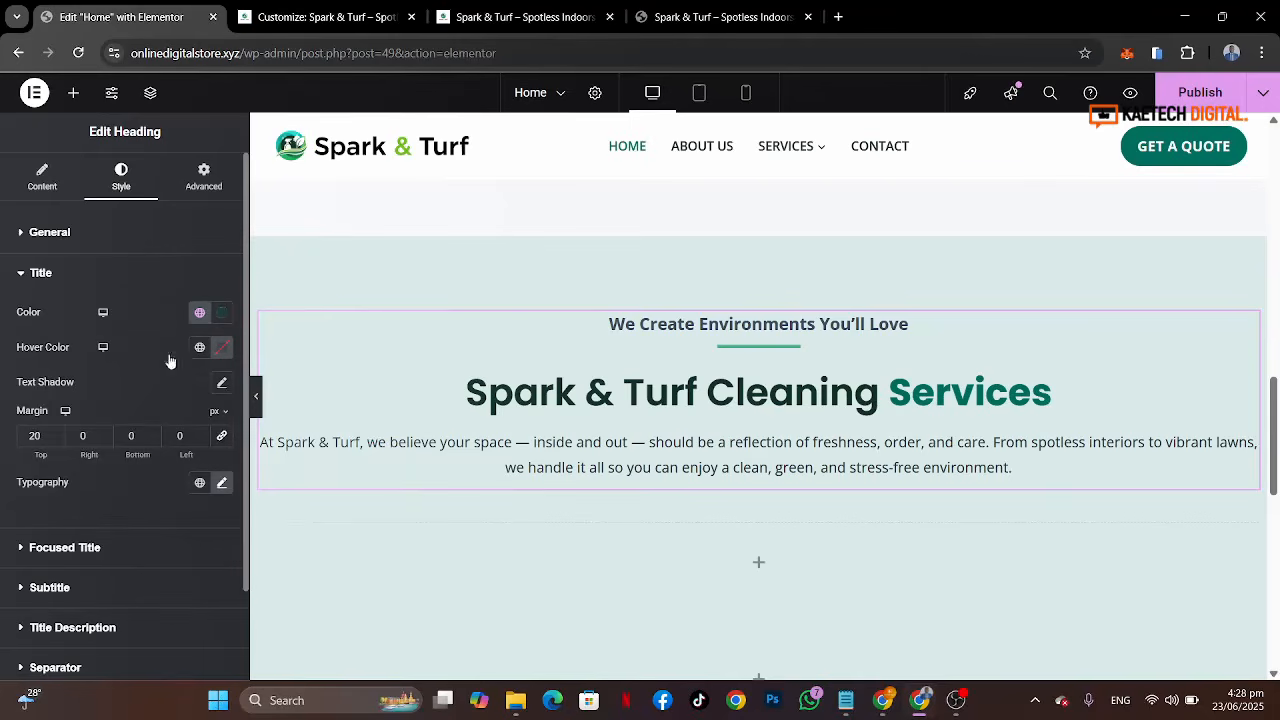
left_click(222, 484)
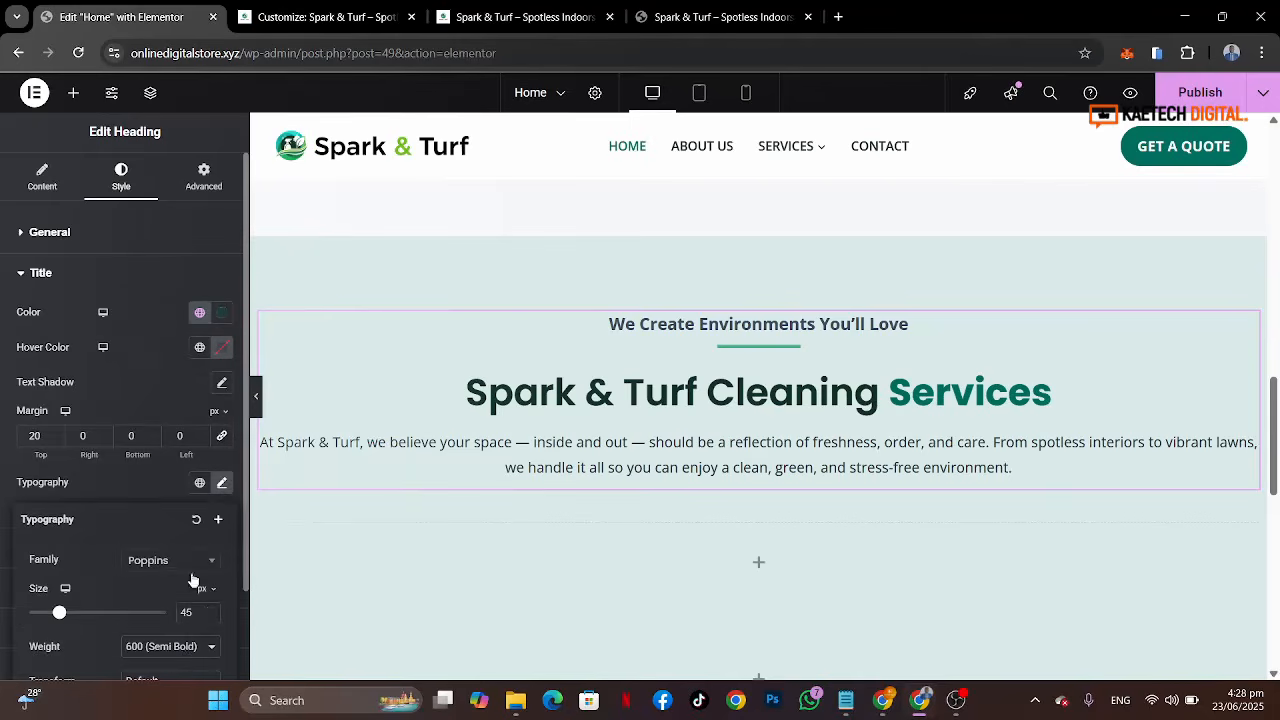
left_click(186, 648)
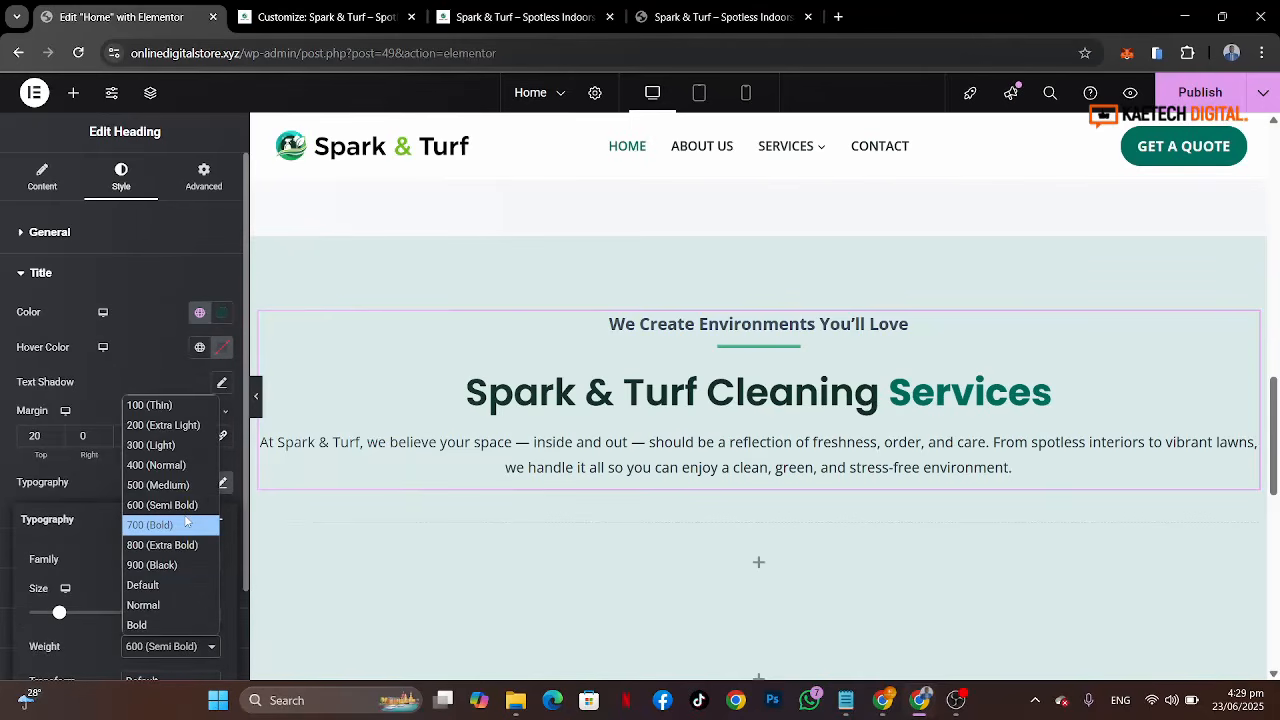
left_click(185, 521)
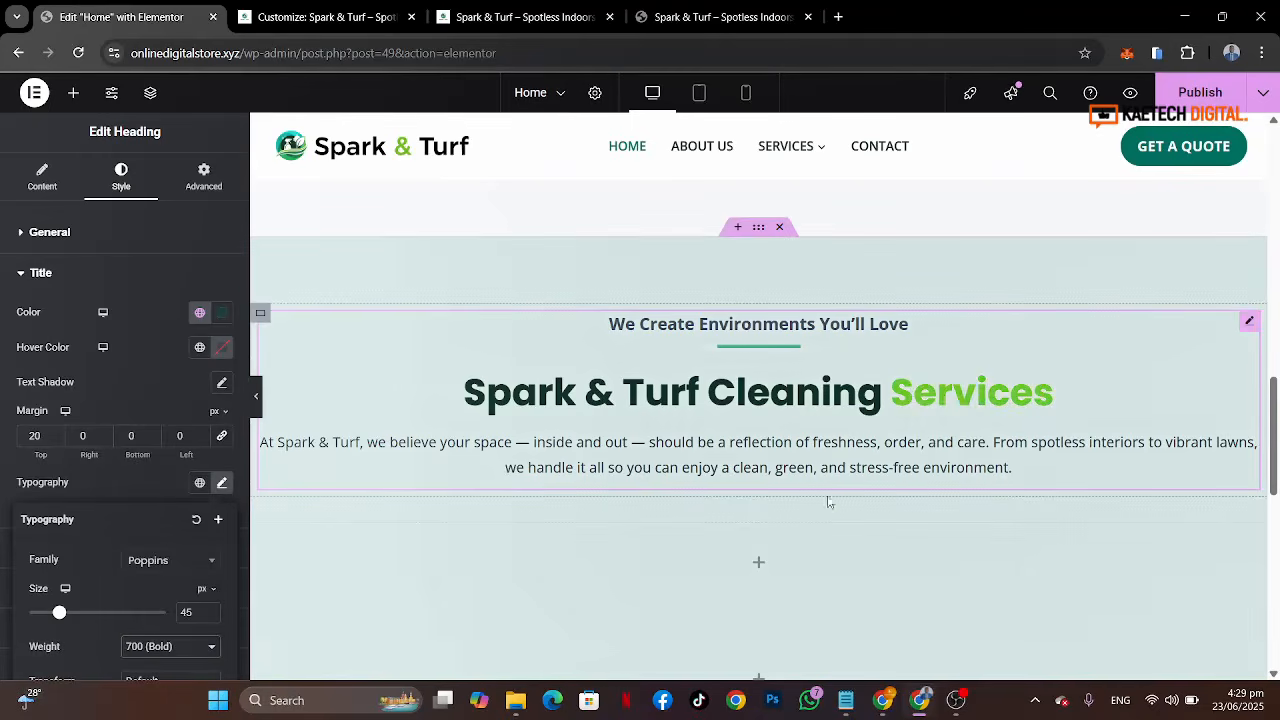
Step: Copy the reference's Our Services label and set the heading's subtitle text to Our Services
left_click(737, 20)
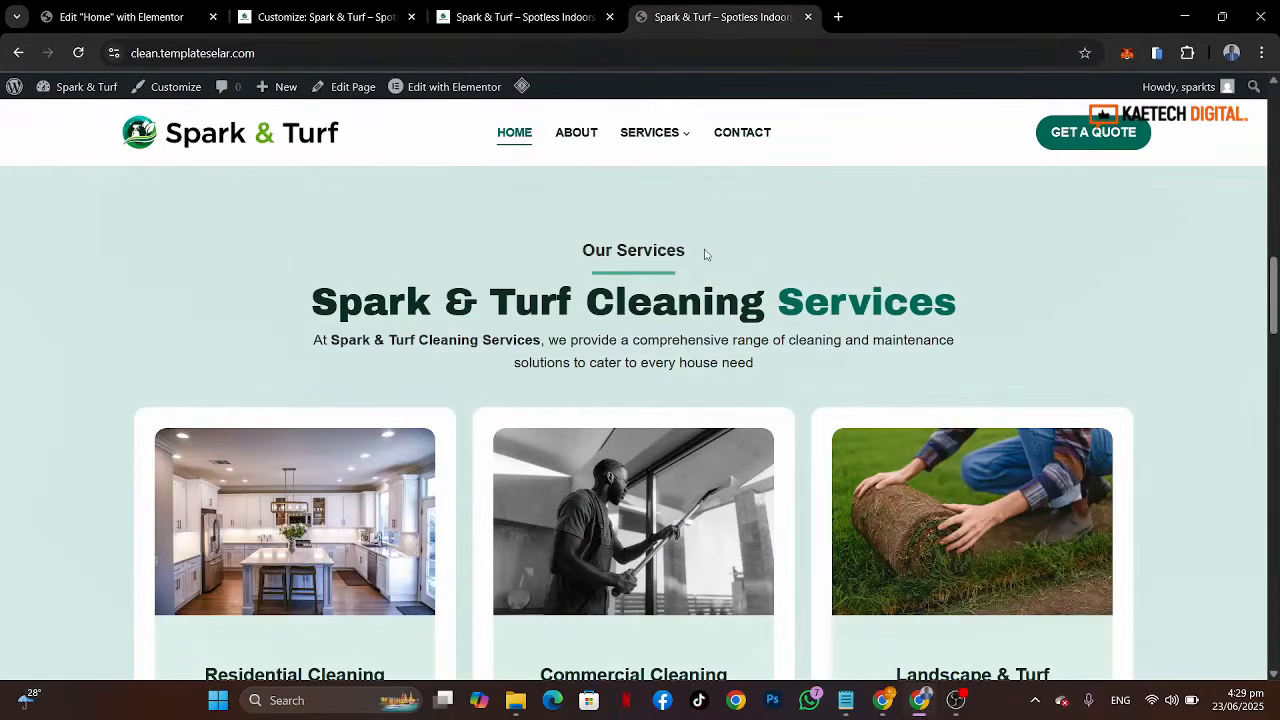
left_click_drag(704, 254, 581, 251)
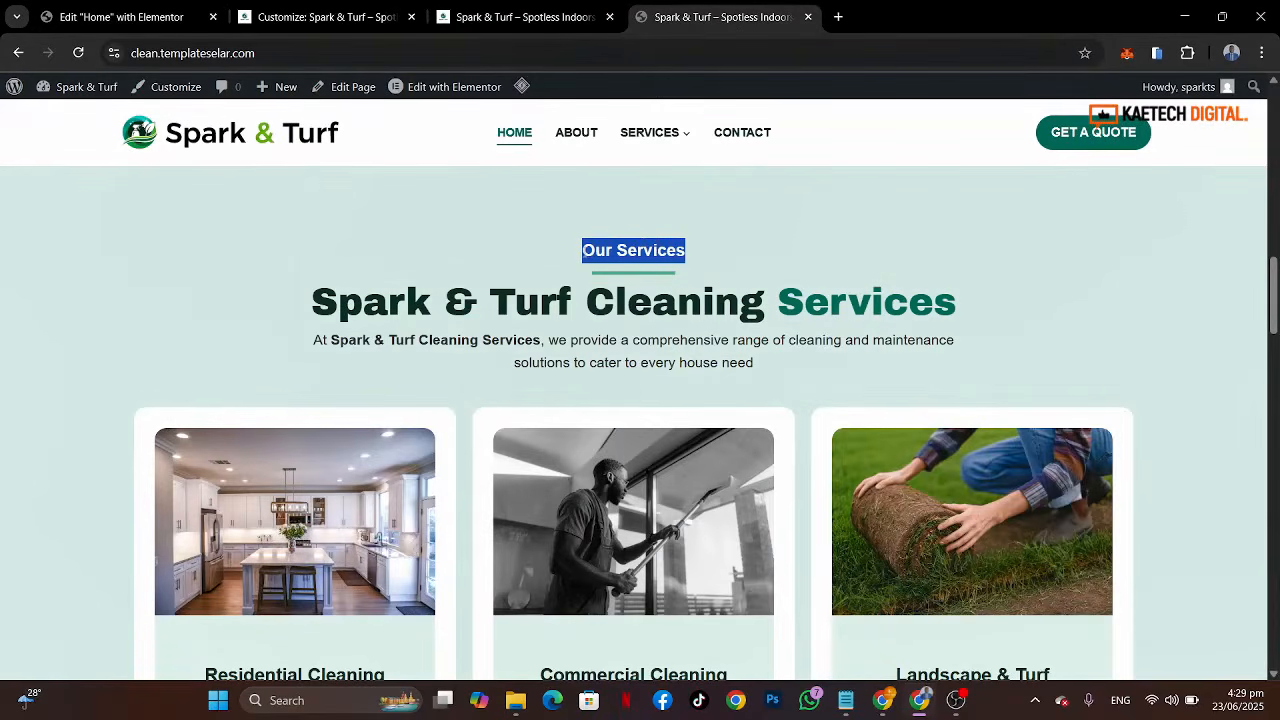
left_click(120, 17)
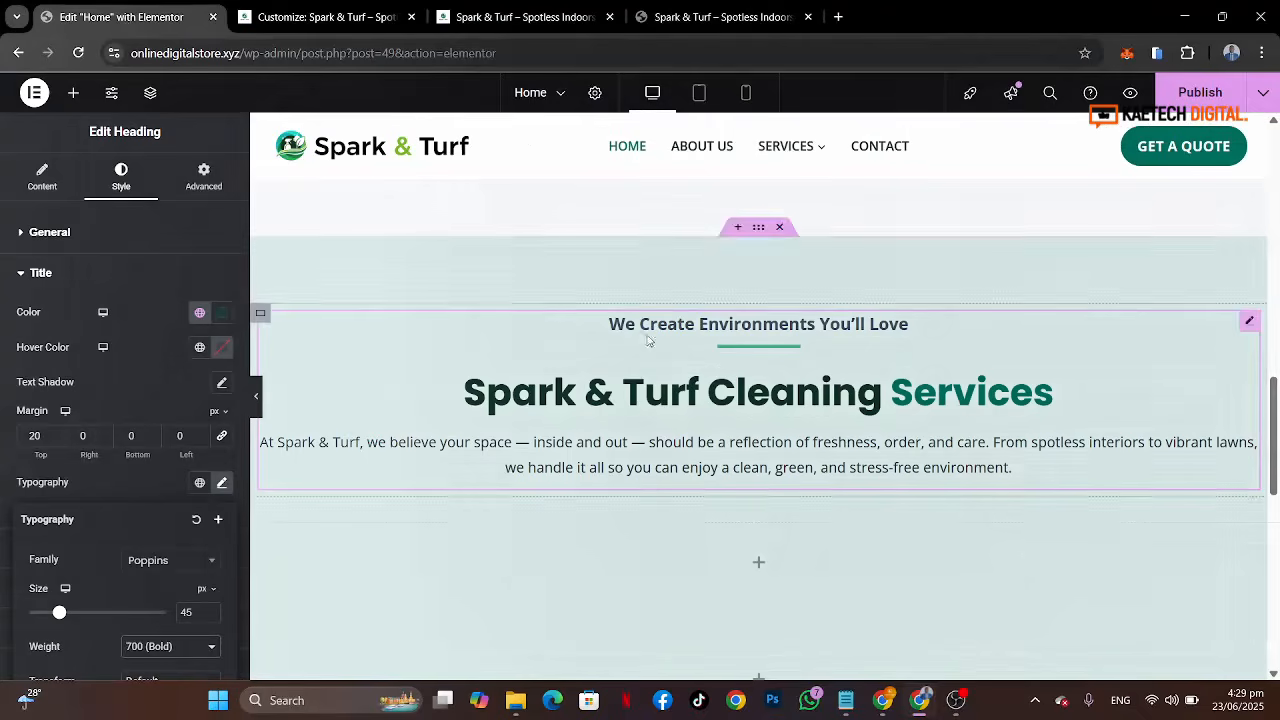
left_click(736, 17)
left_click(512, 248)
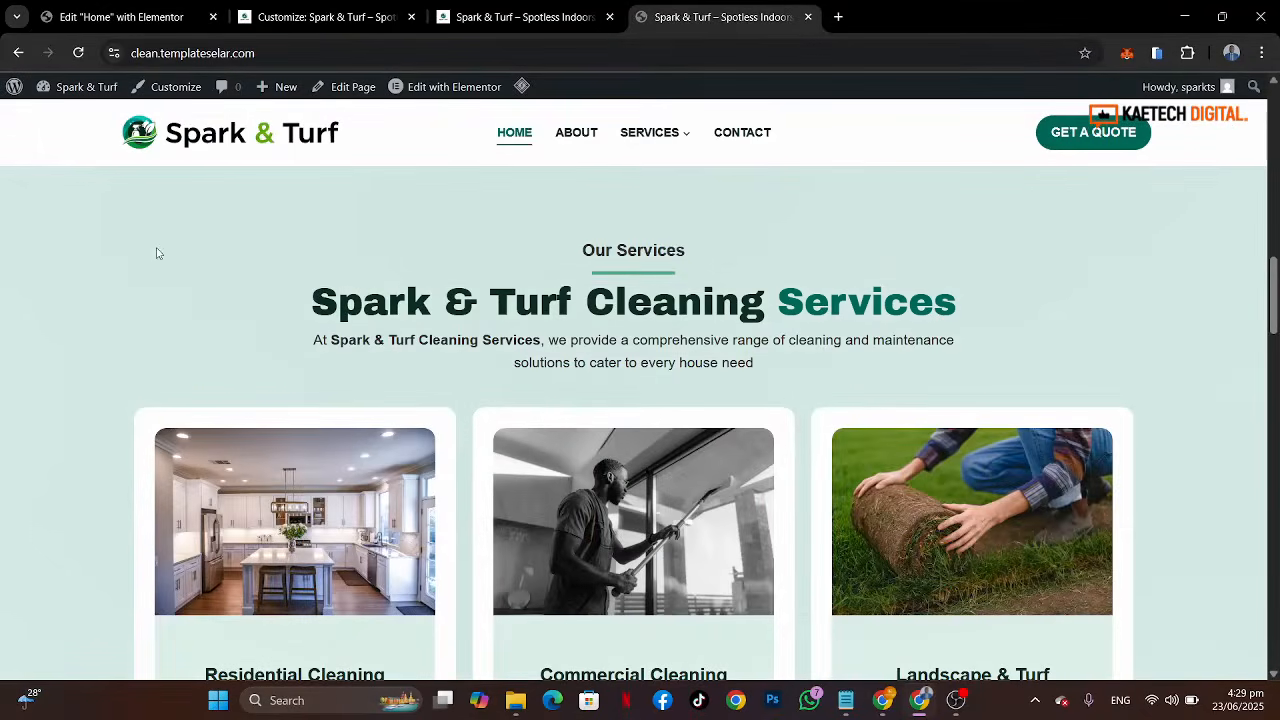
left_click(46, 12)
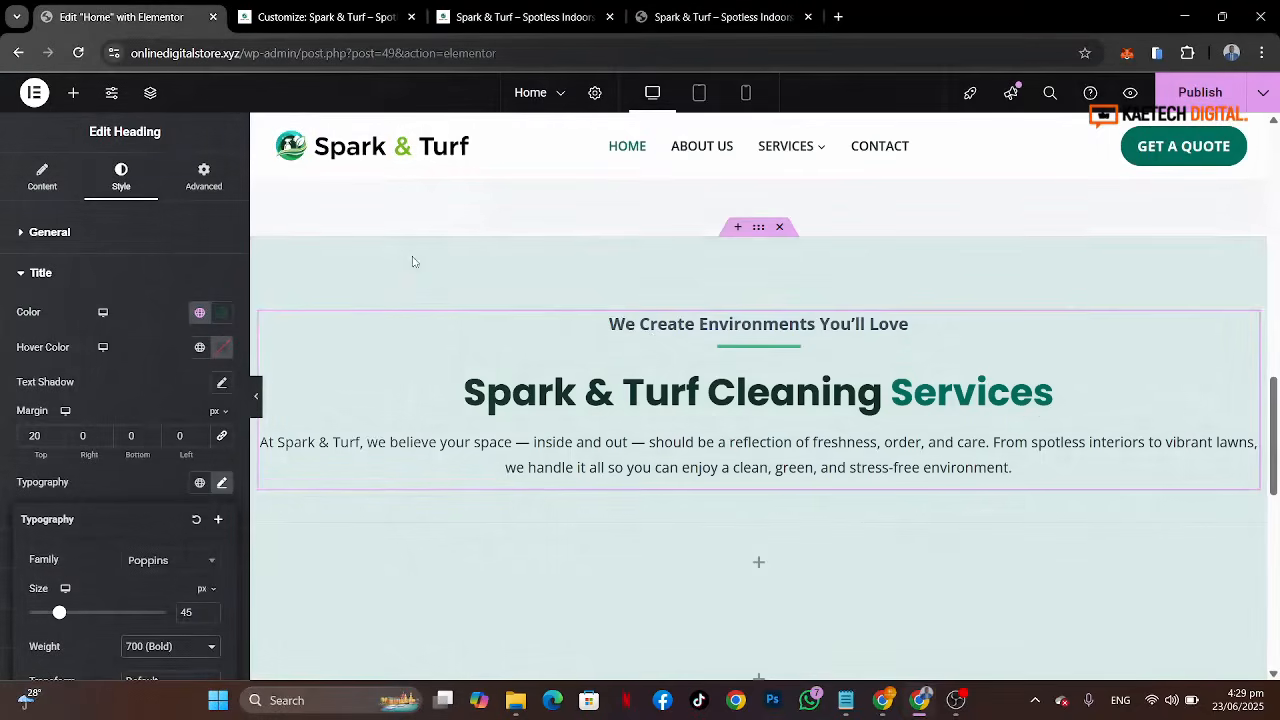
left_click(41, 179)
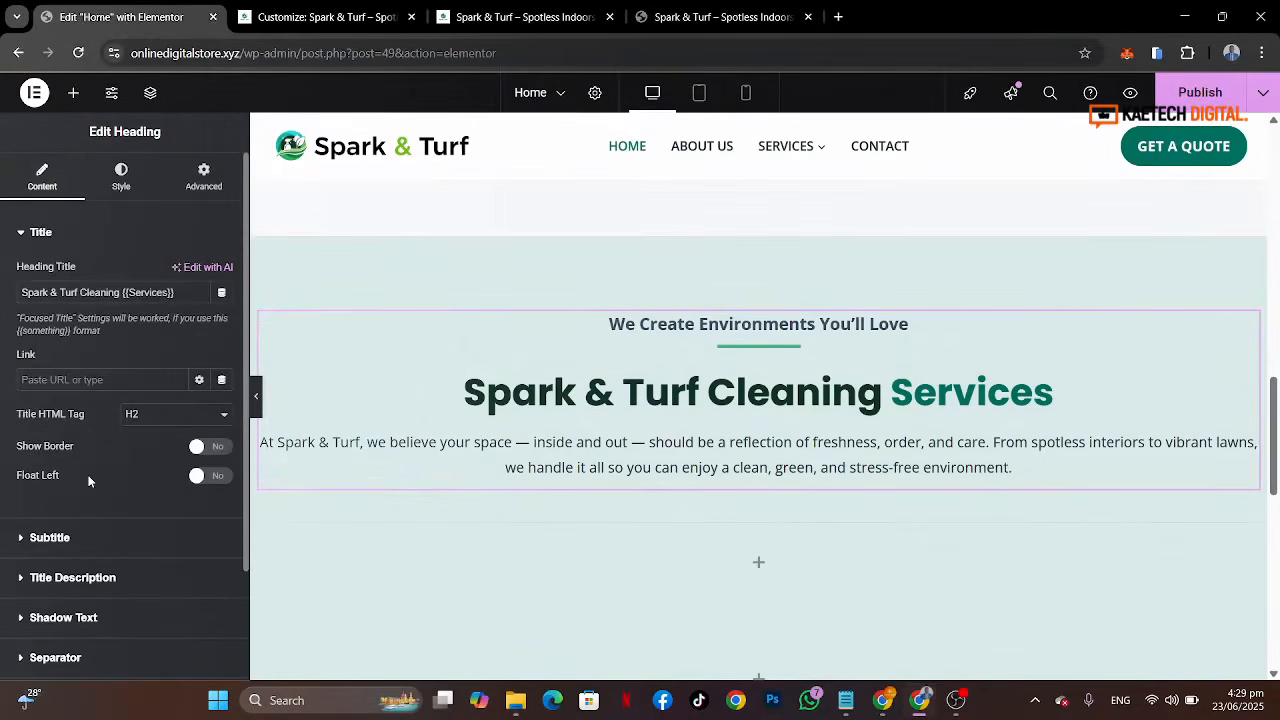
scroll(89, 480, "down", 2)
left_click(131, 404)
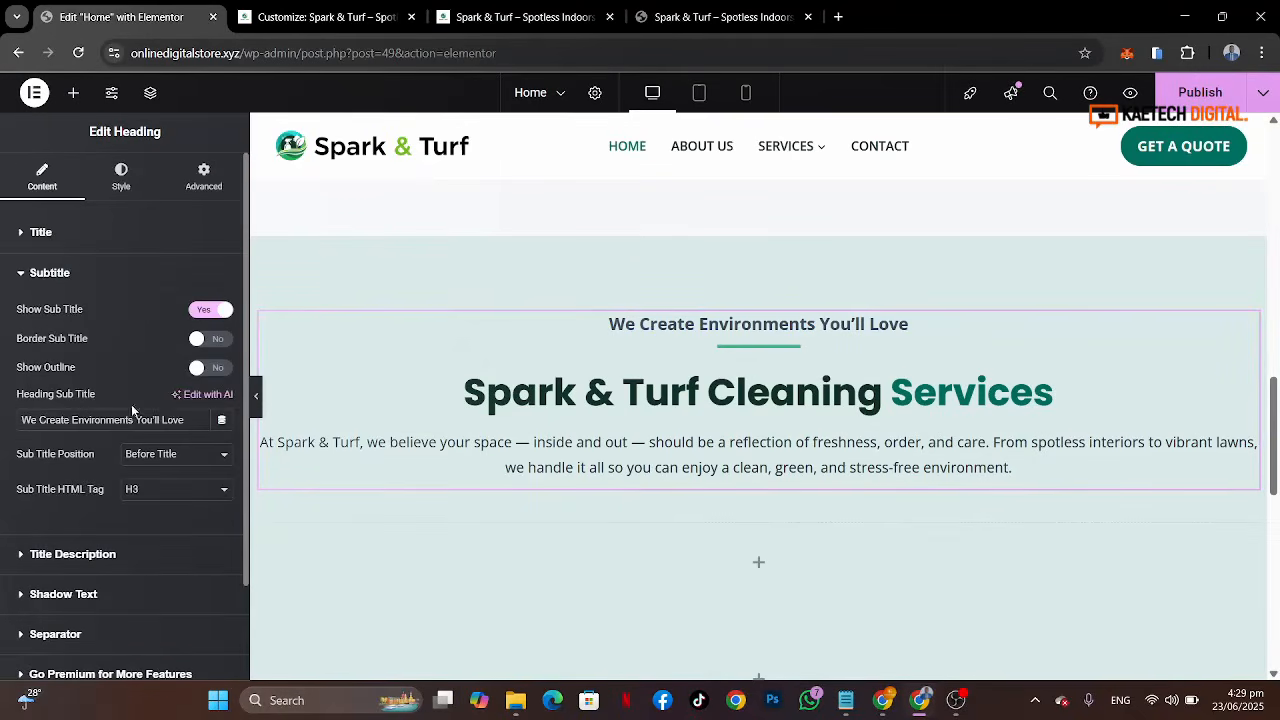
left_click_drag(188, 420, 3, 361)
type("Our Services")
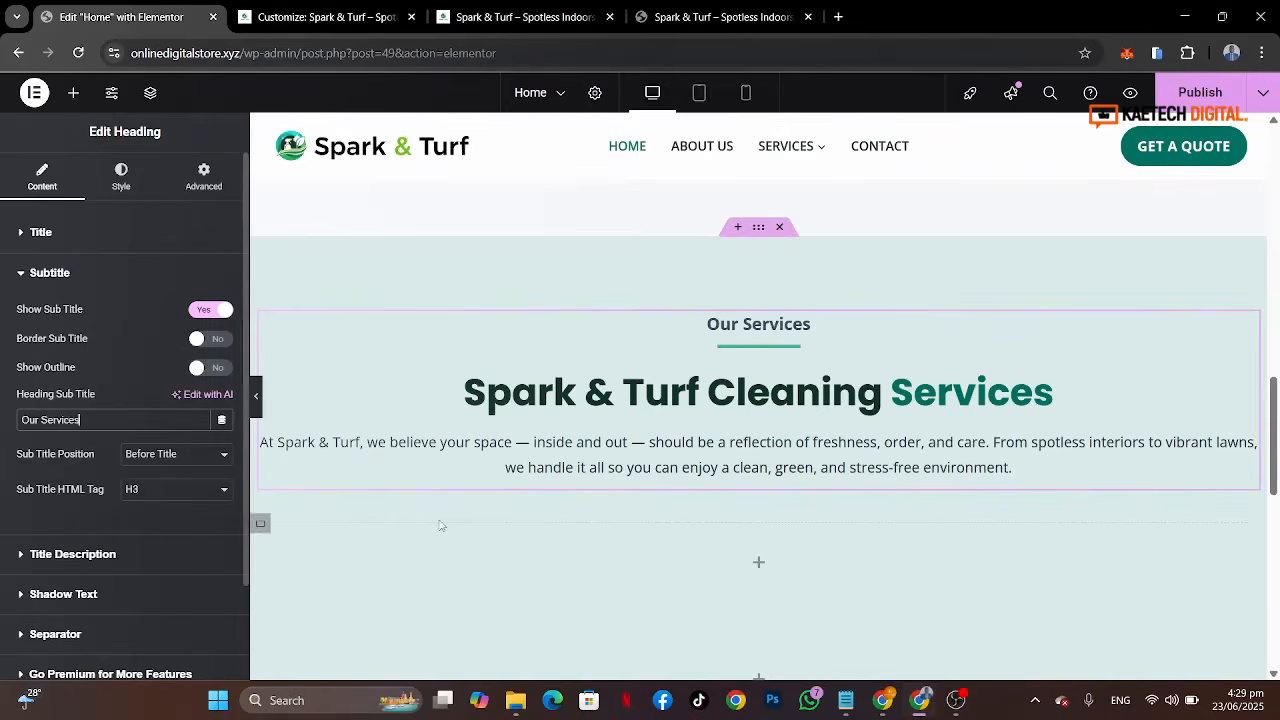
Step: Copy the reference's description paragraph and paste it as the heading's description text
left_click(724, 18)
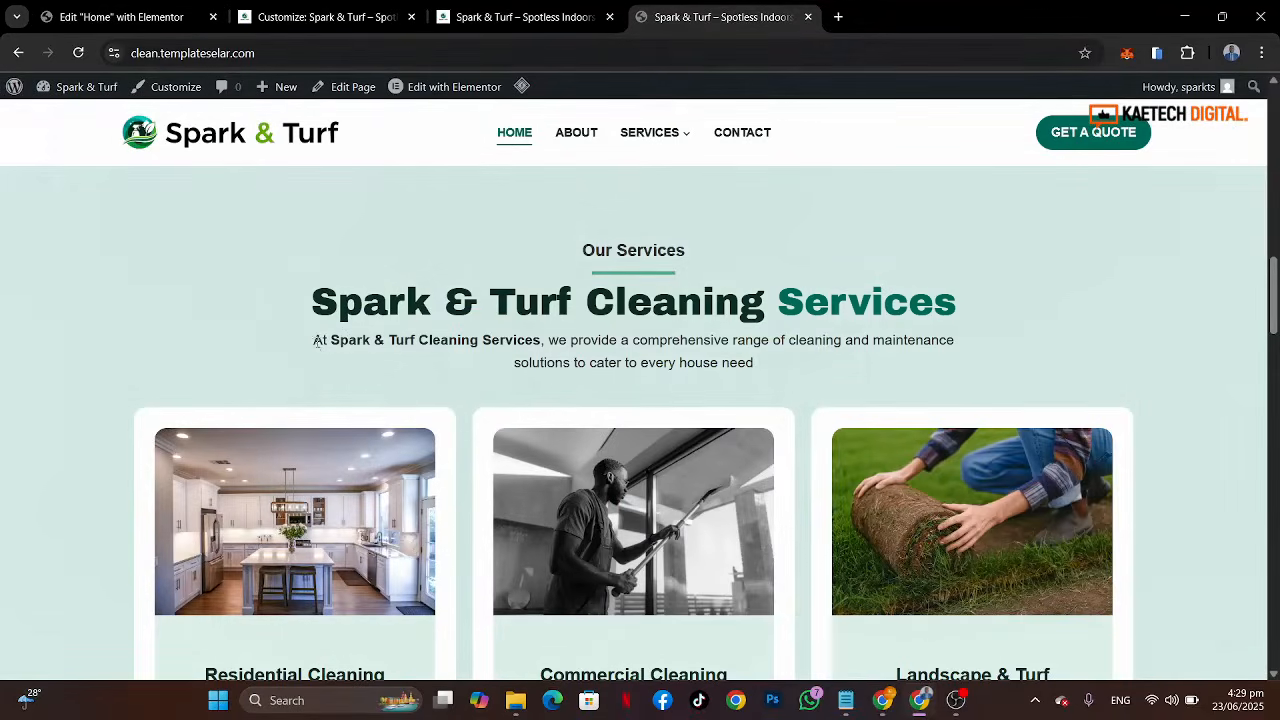
left_click_drag(316, 341, 835, 368)
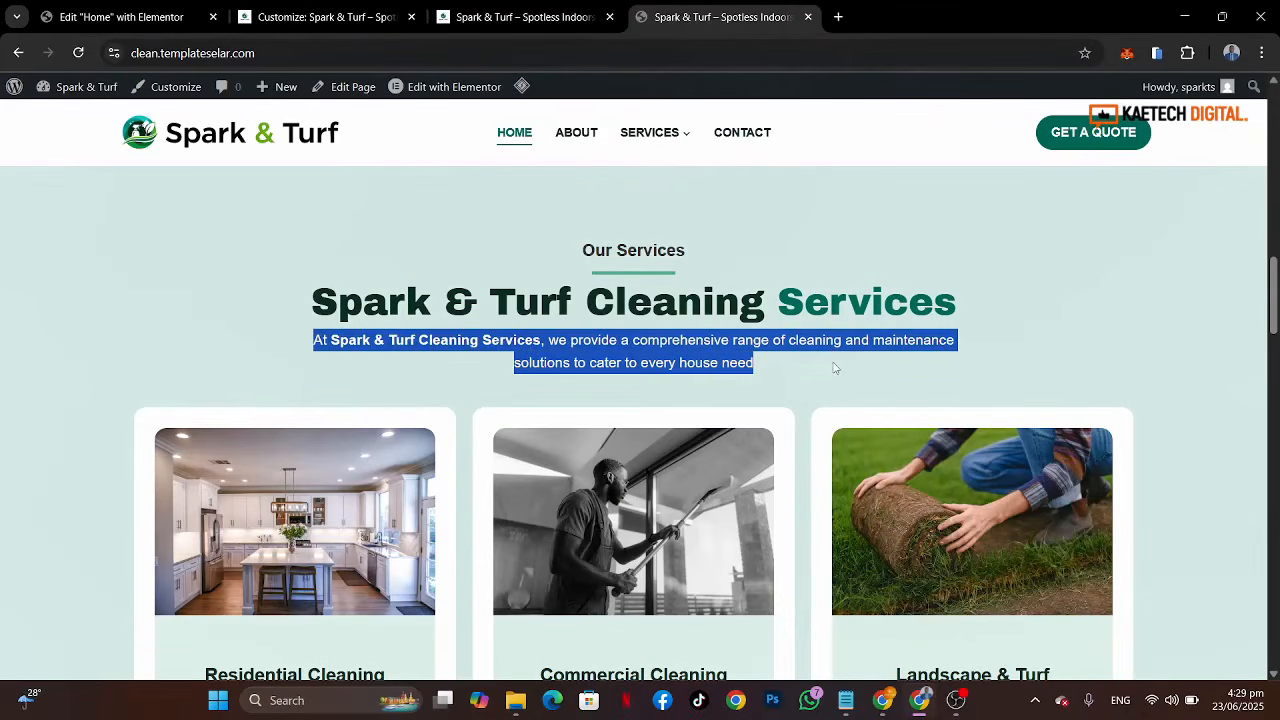
left_click(120, 17)
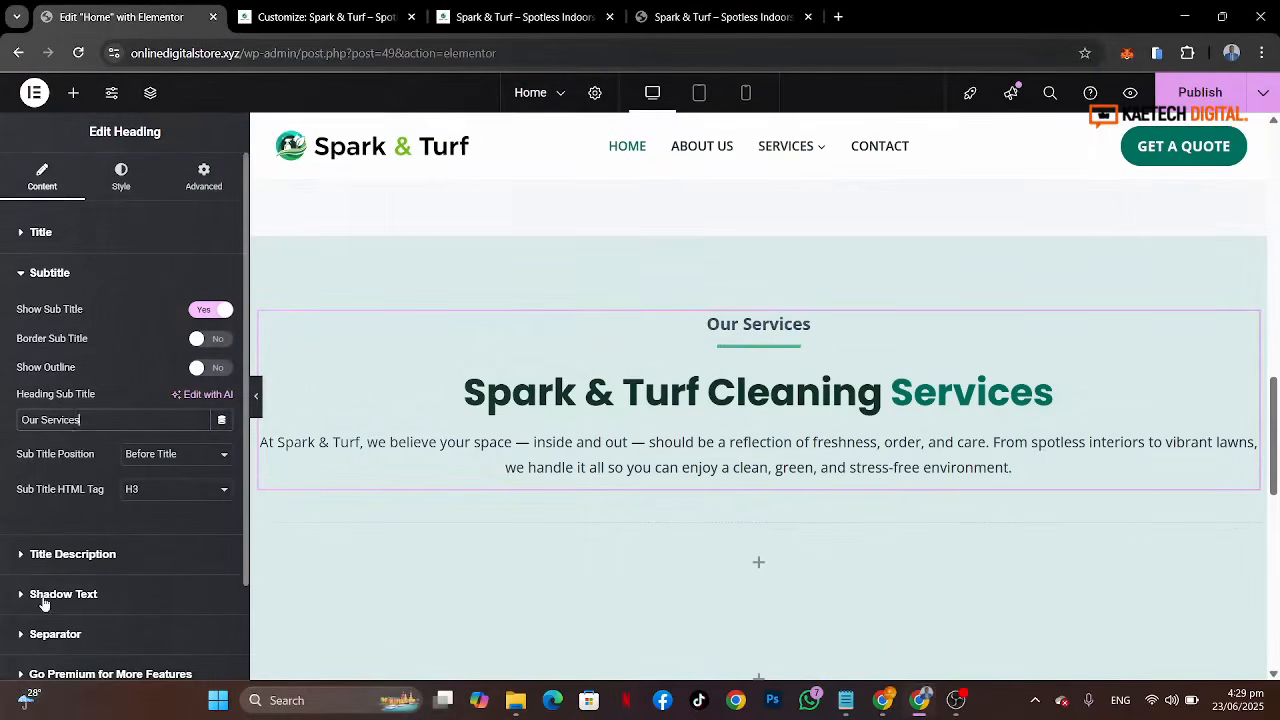
left_click(76, 557)
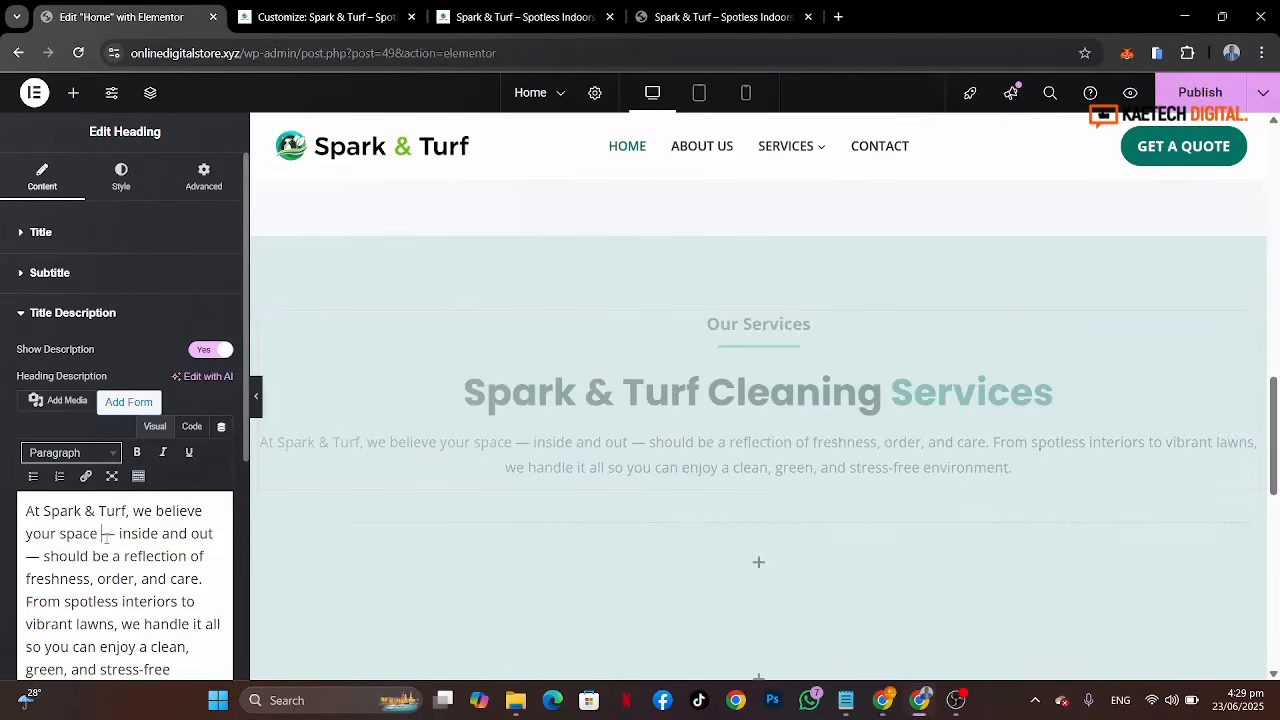
key("ctrl+a")
key("ctrl+v")
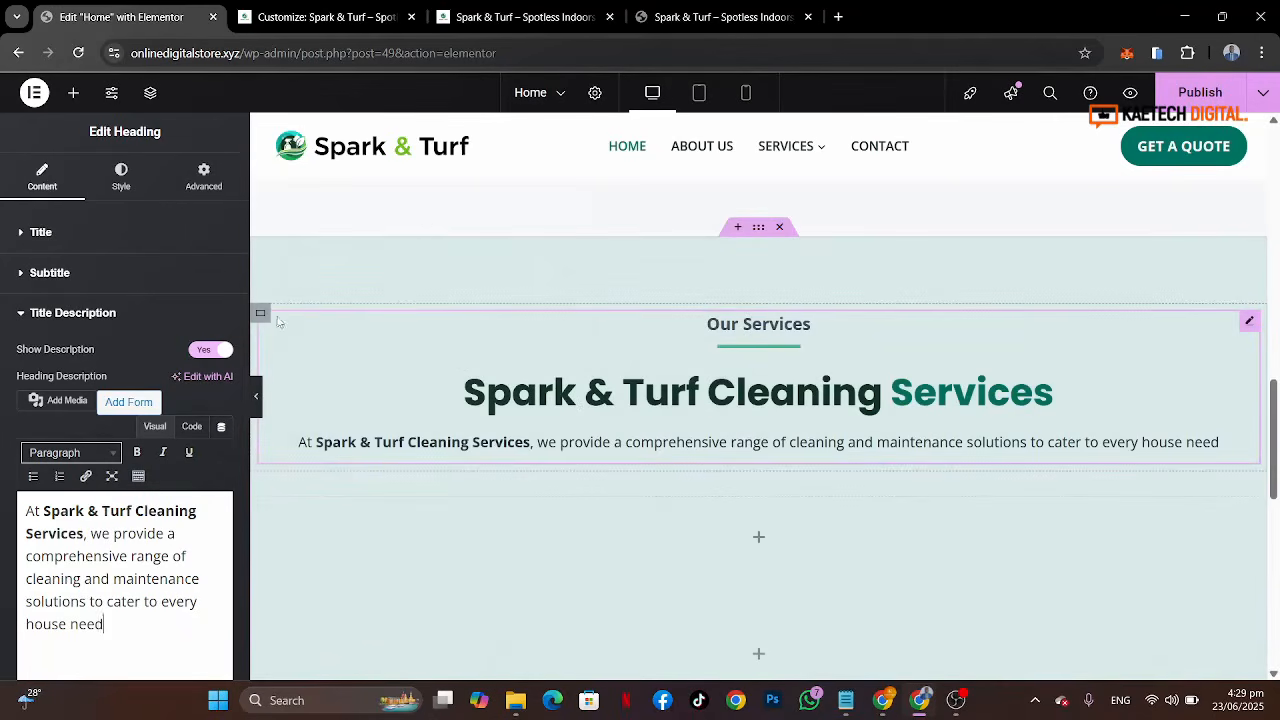
Step: Set the heading container's width to 70%
left_click(261, 315)
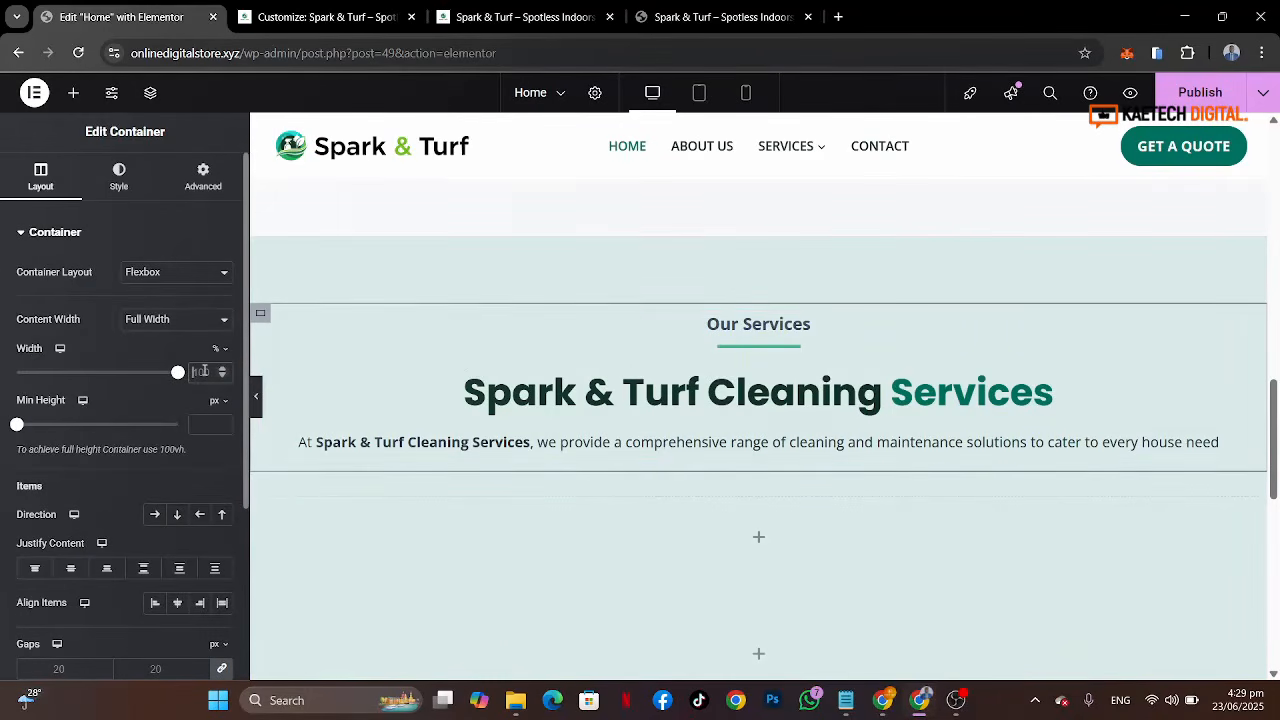
type("80")
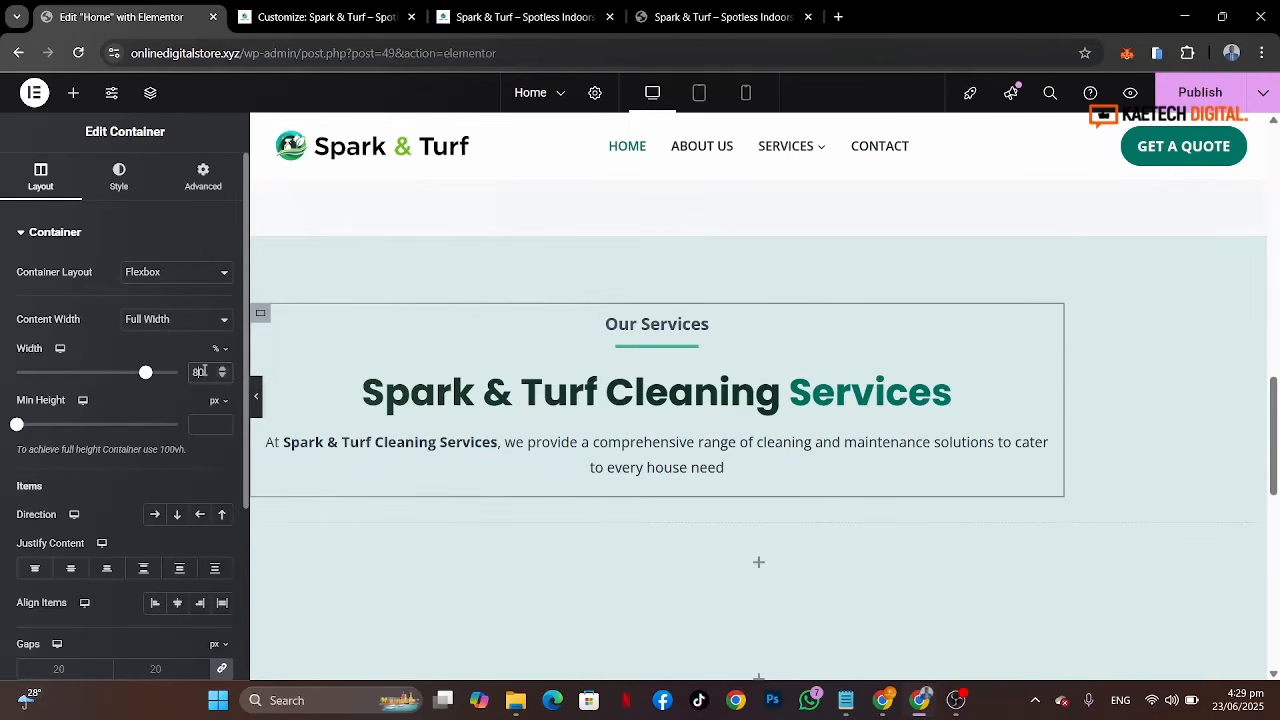
type("70")
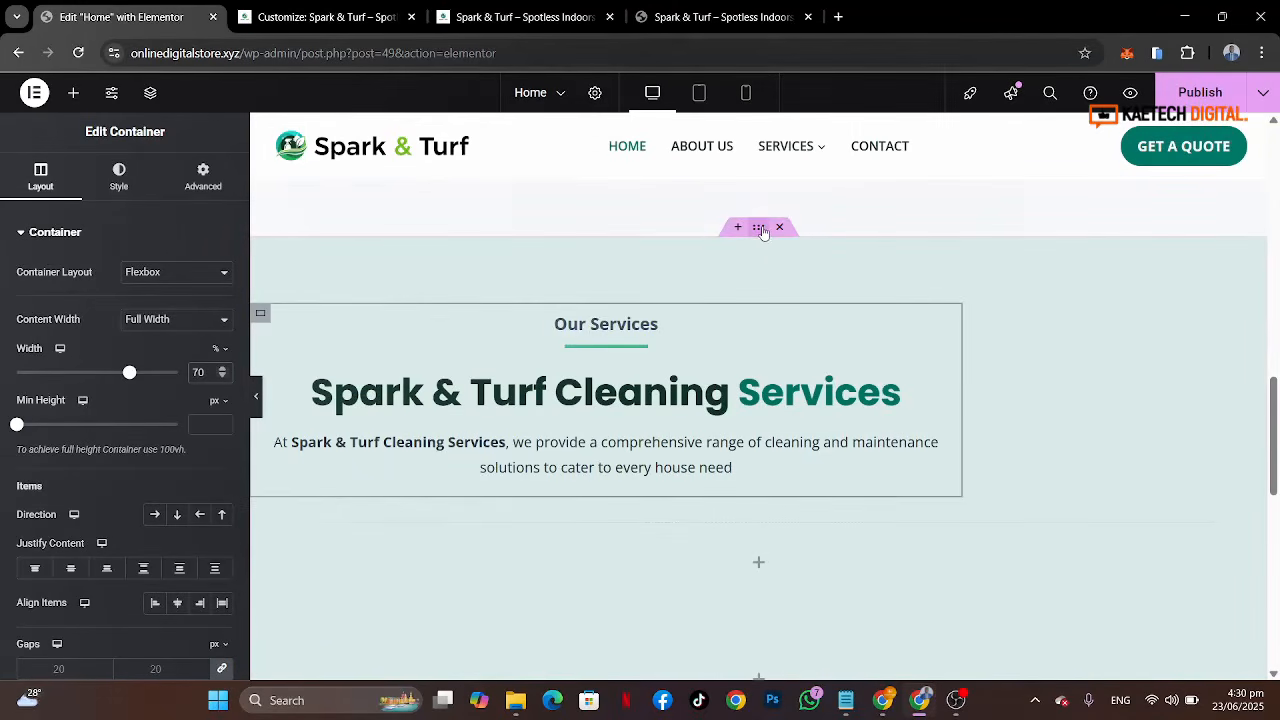
Step: Center the section's content by setting the outer container's justify content and align items to center
left_click(762, 230)
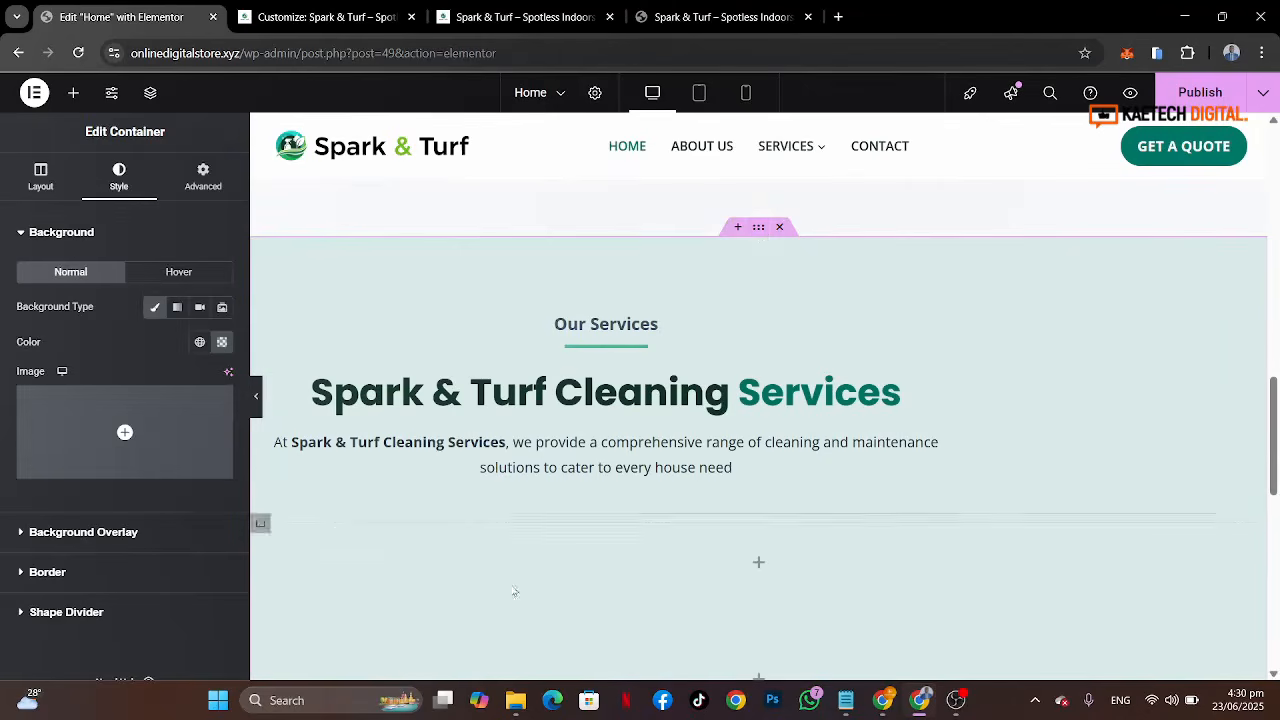
left_click(40, 180)
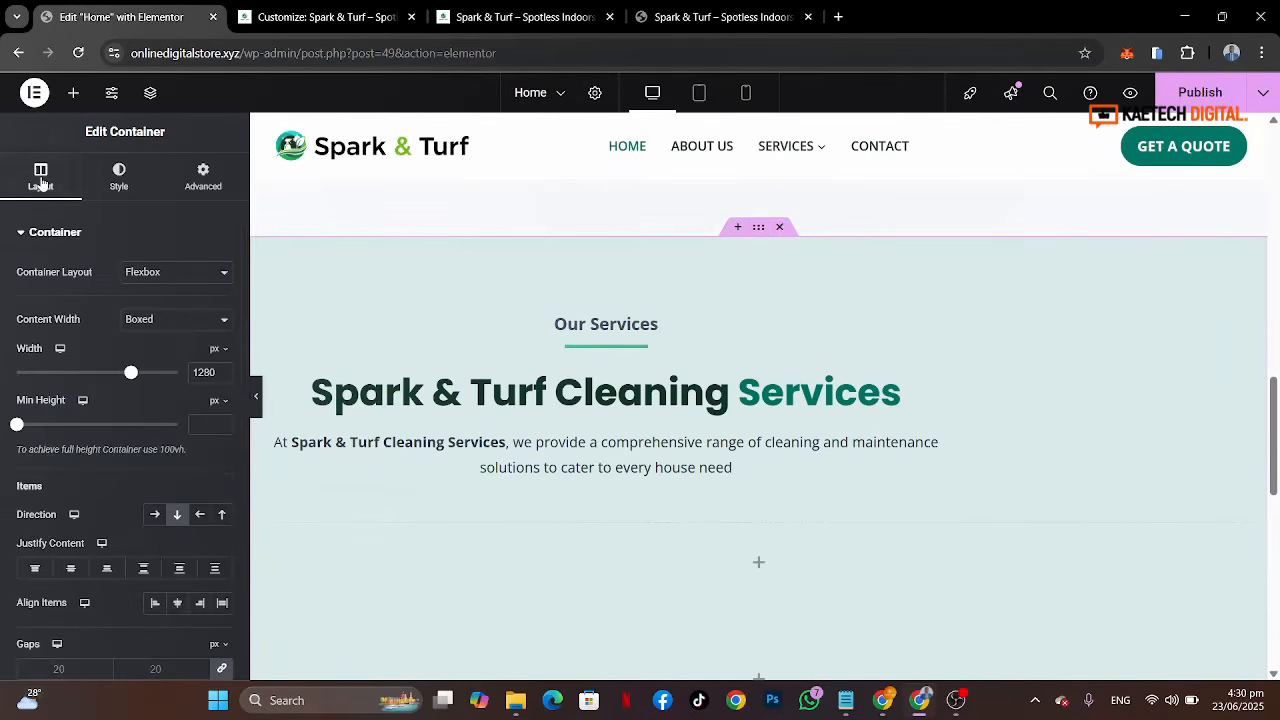
left_click(69, 570)
left_click(177, 603)
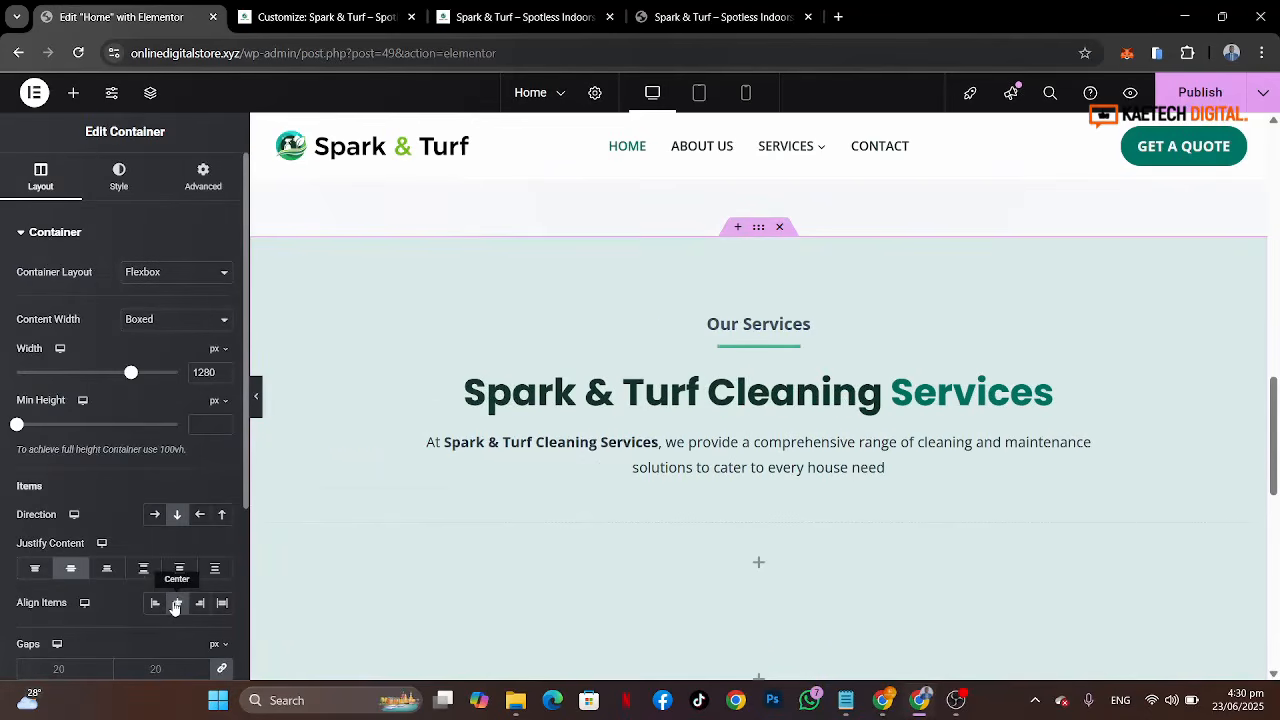
Step: Examine the reference site's service cards below the section heading
scroll(1025, 501, "down", 2)
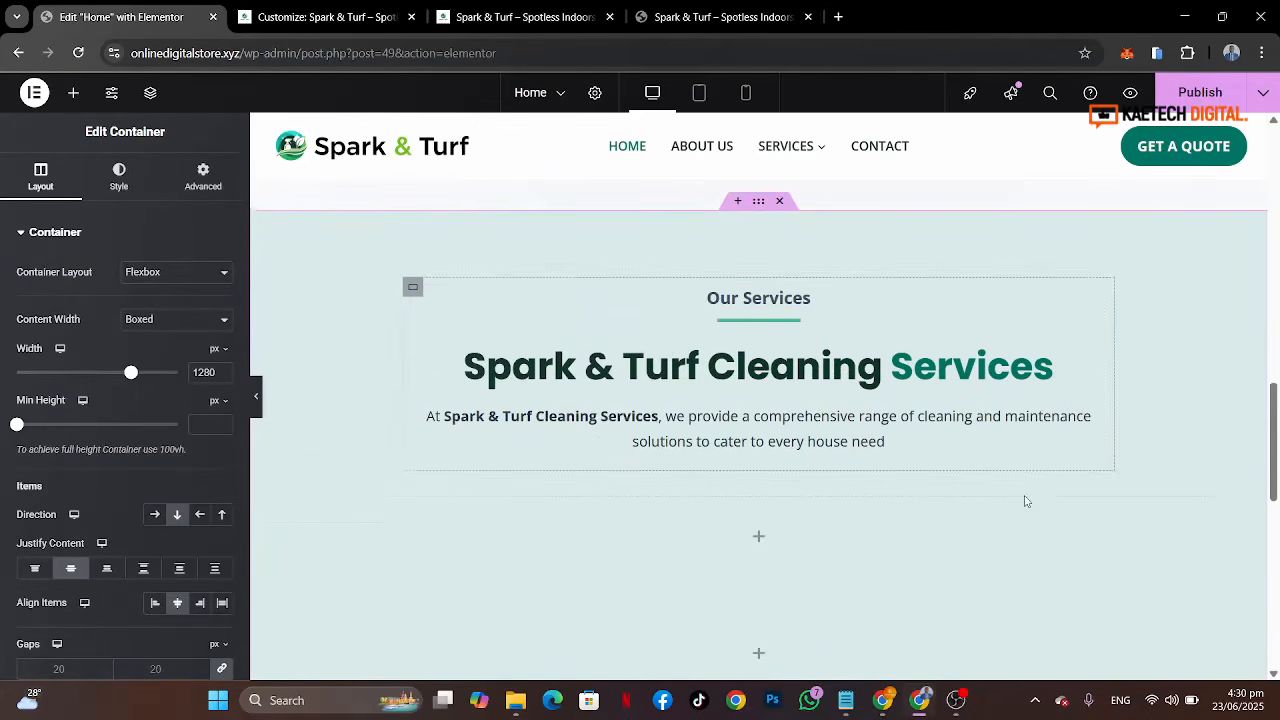
scroll(1000, 470, "up", 1)
scroll(1006, 394, "down", 1)
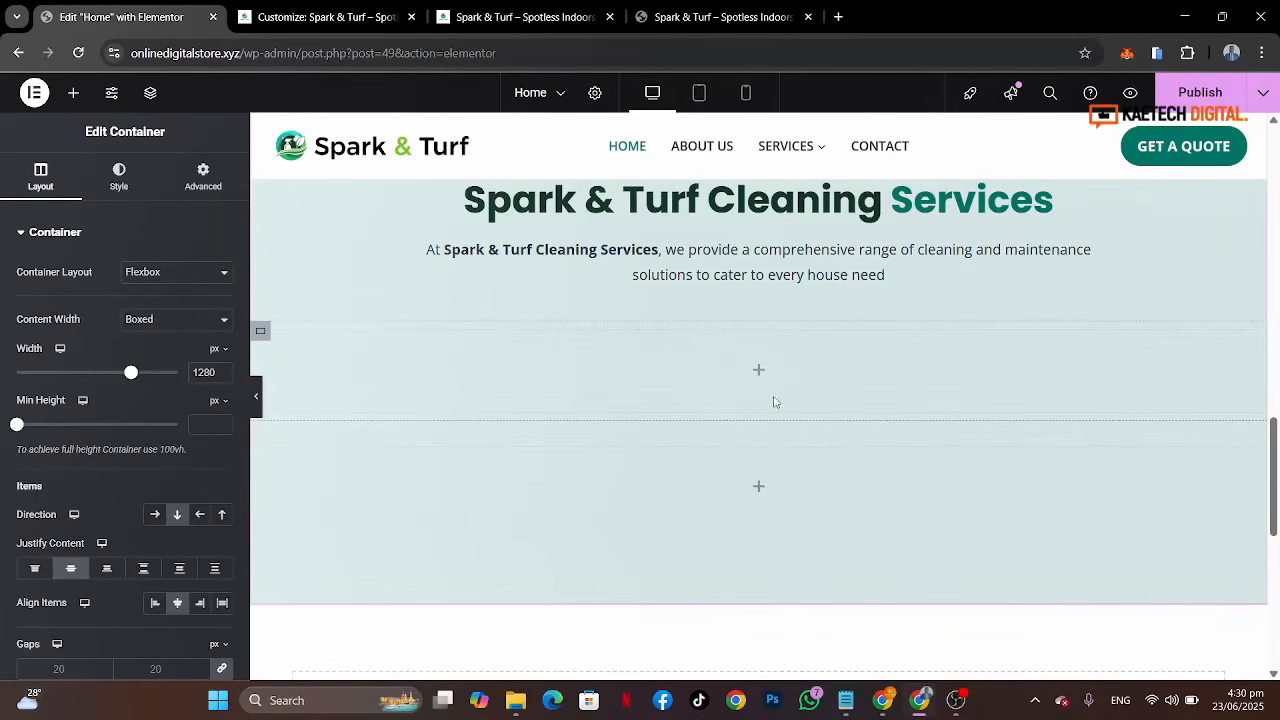
left_click(722, 17)
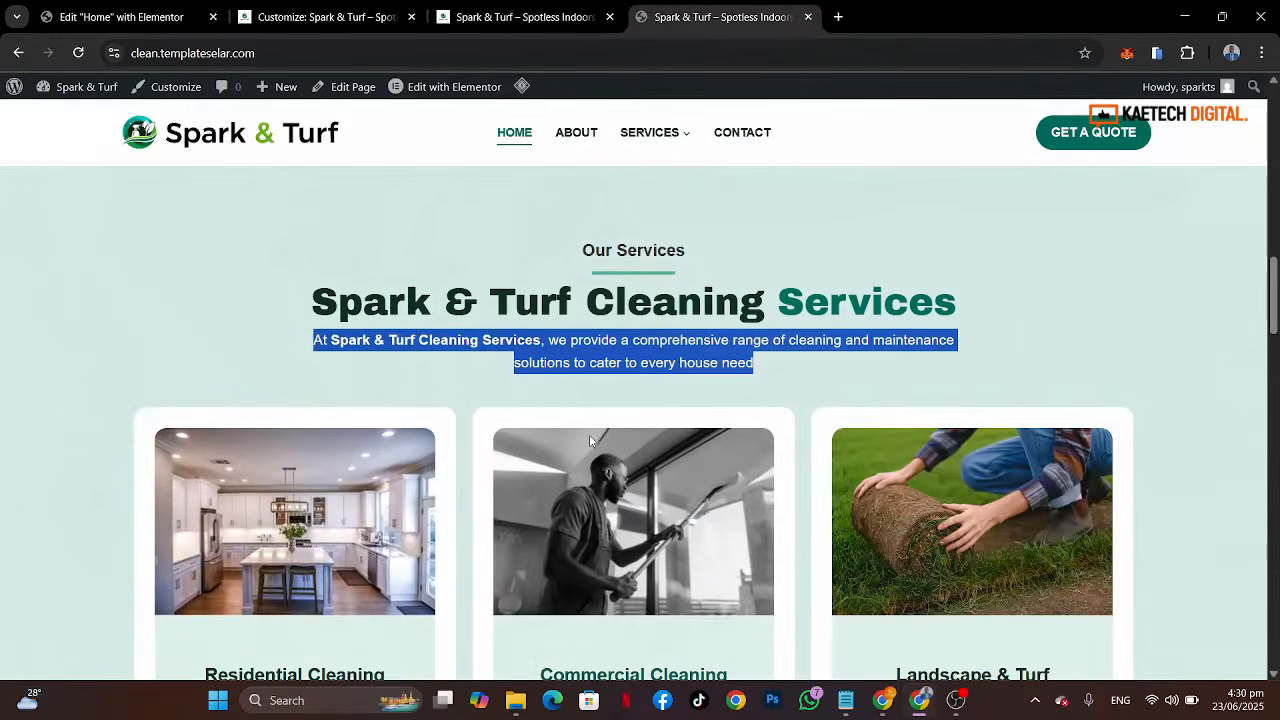
scroll(589, 434, "down", 3)
scroll(253, 355, "up", 1)
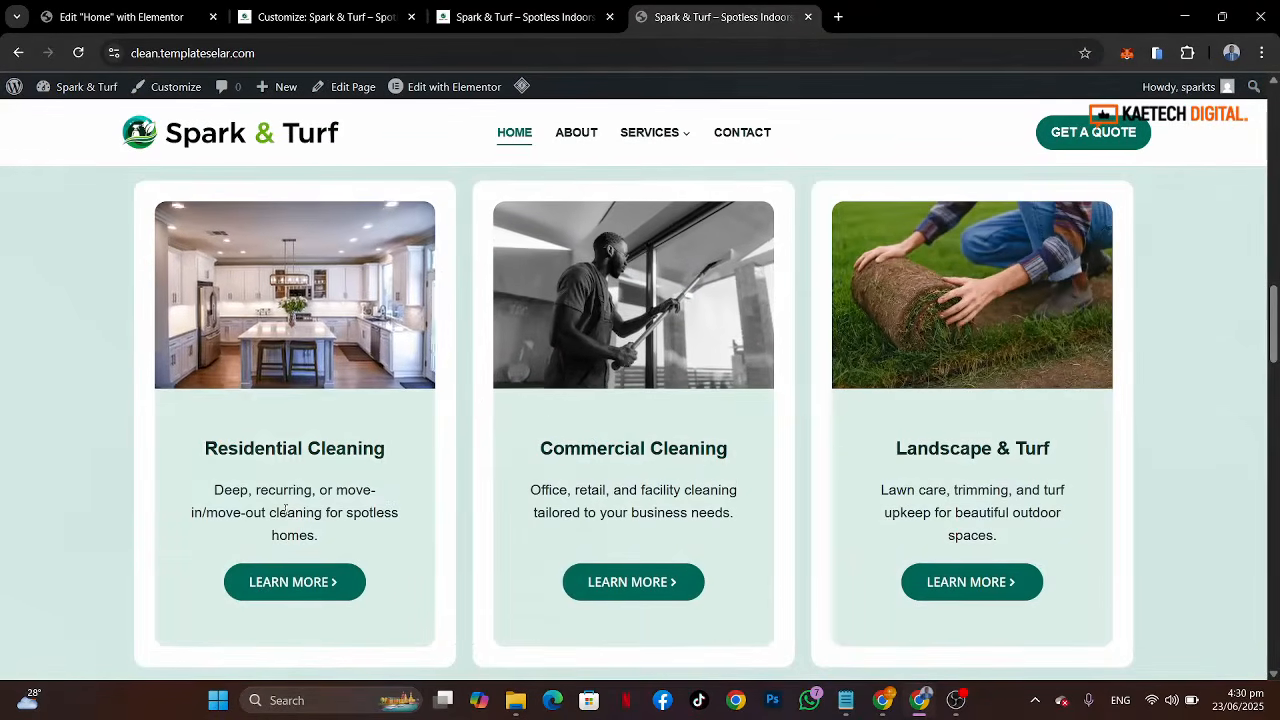
left_click(147, 27)
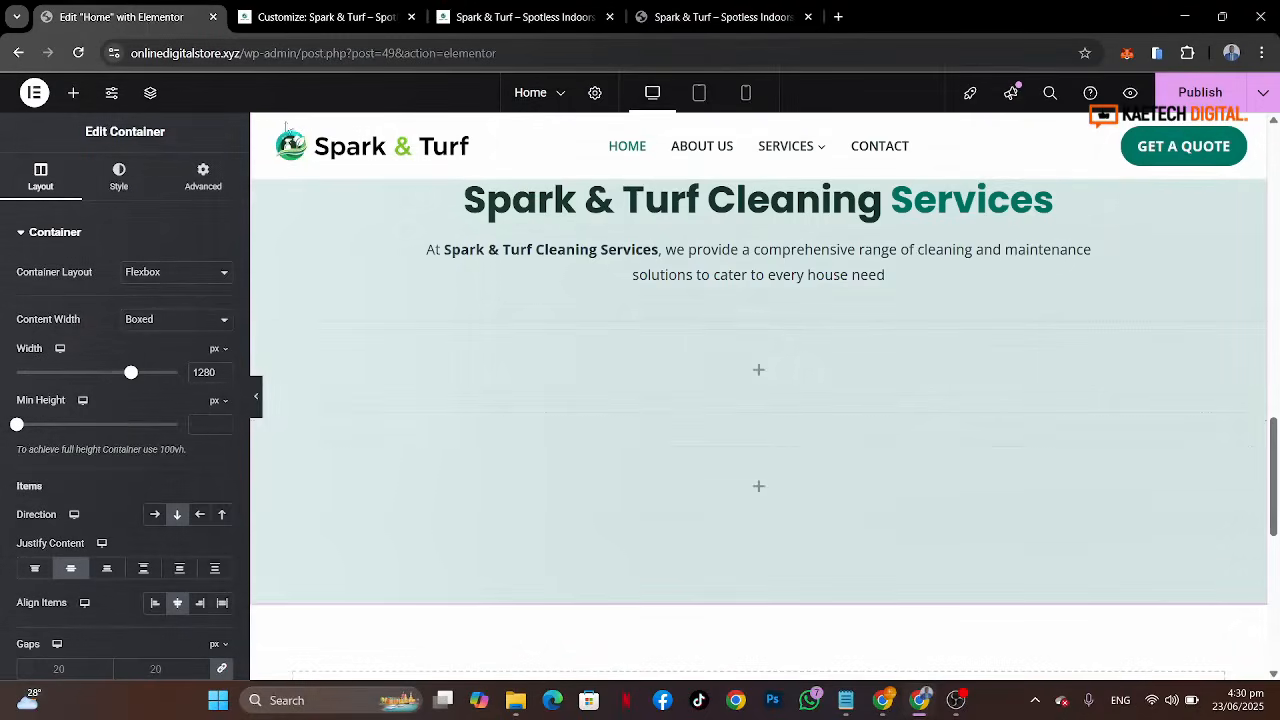
Step: Set the empty container below the heading to a horizontal row direction
left_click(759, 372)
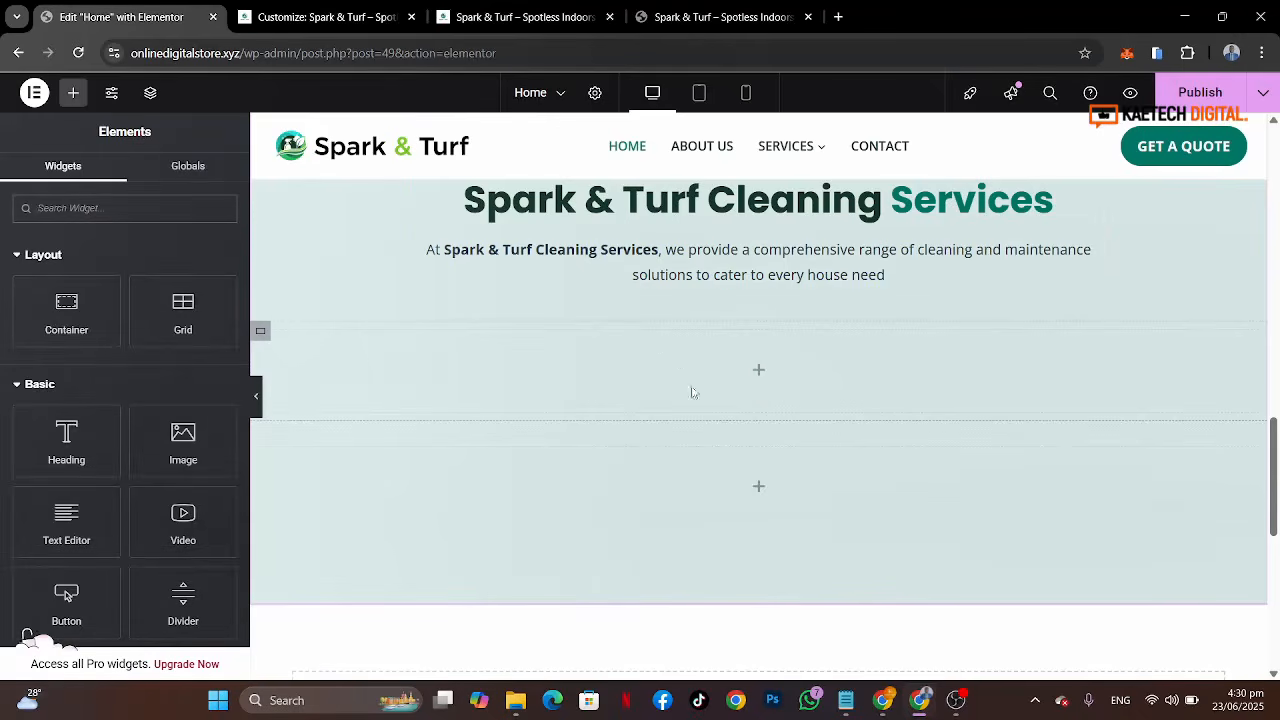
type("box")
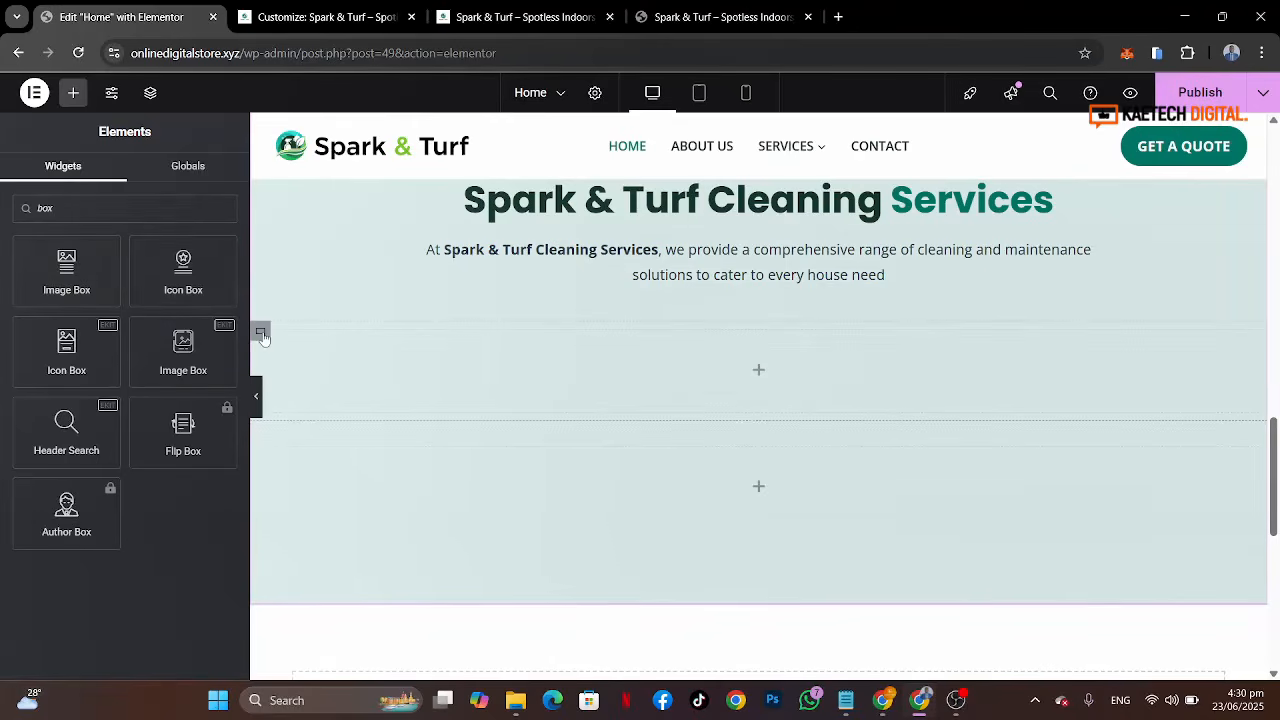
left_click(260, 333)
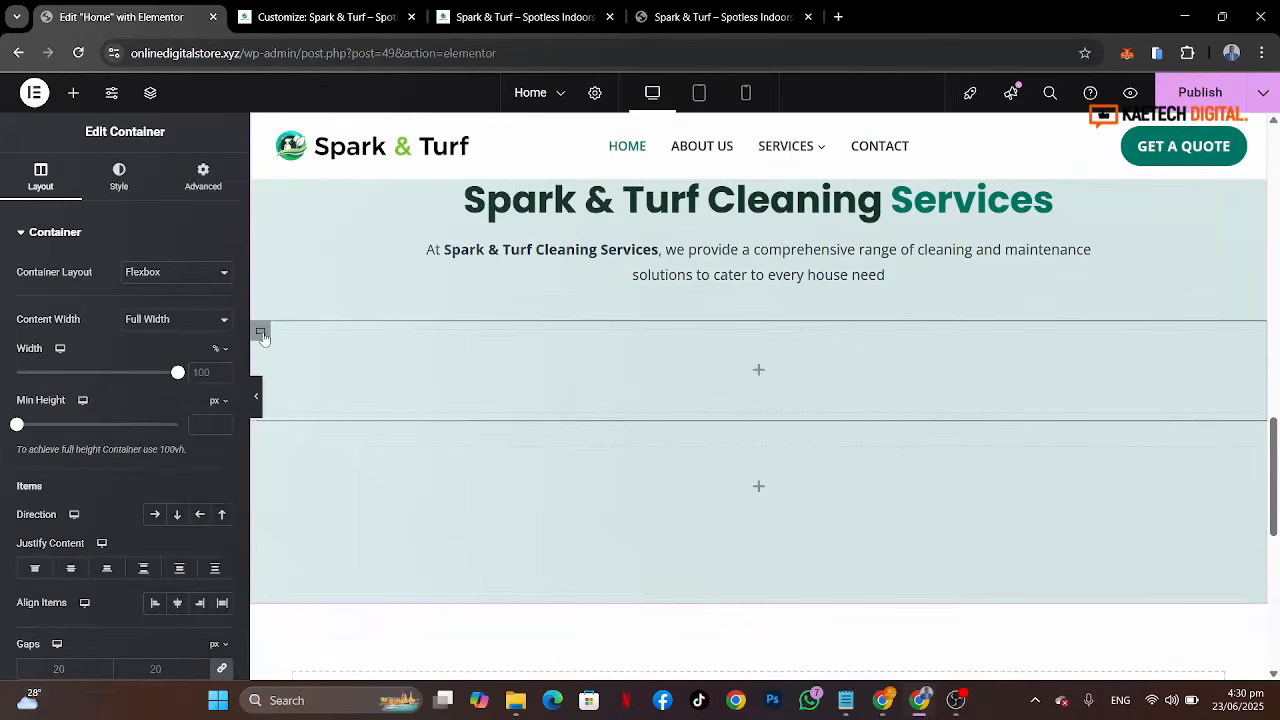
left_click(155, 514)
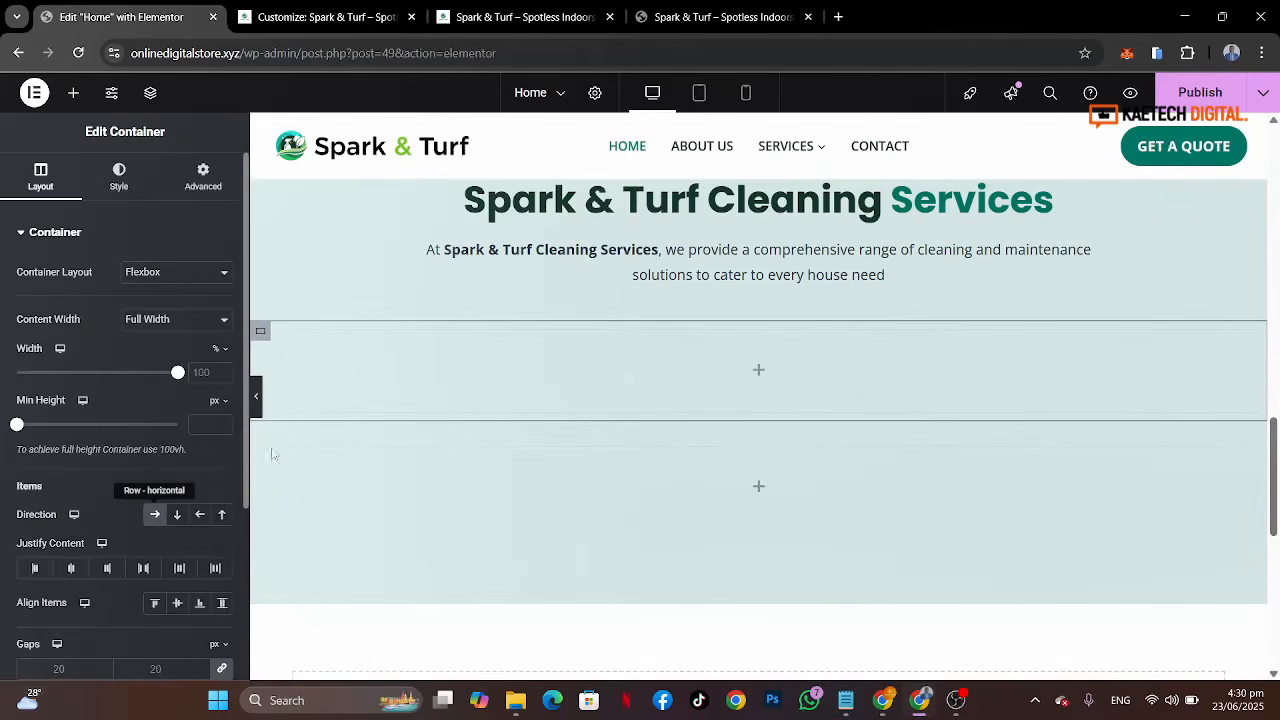
Step: Add an inner container to the row and duplicate it twice to make three card columns
left_click(759, 374)
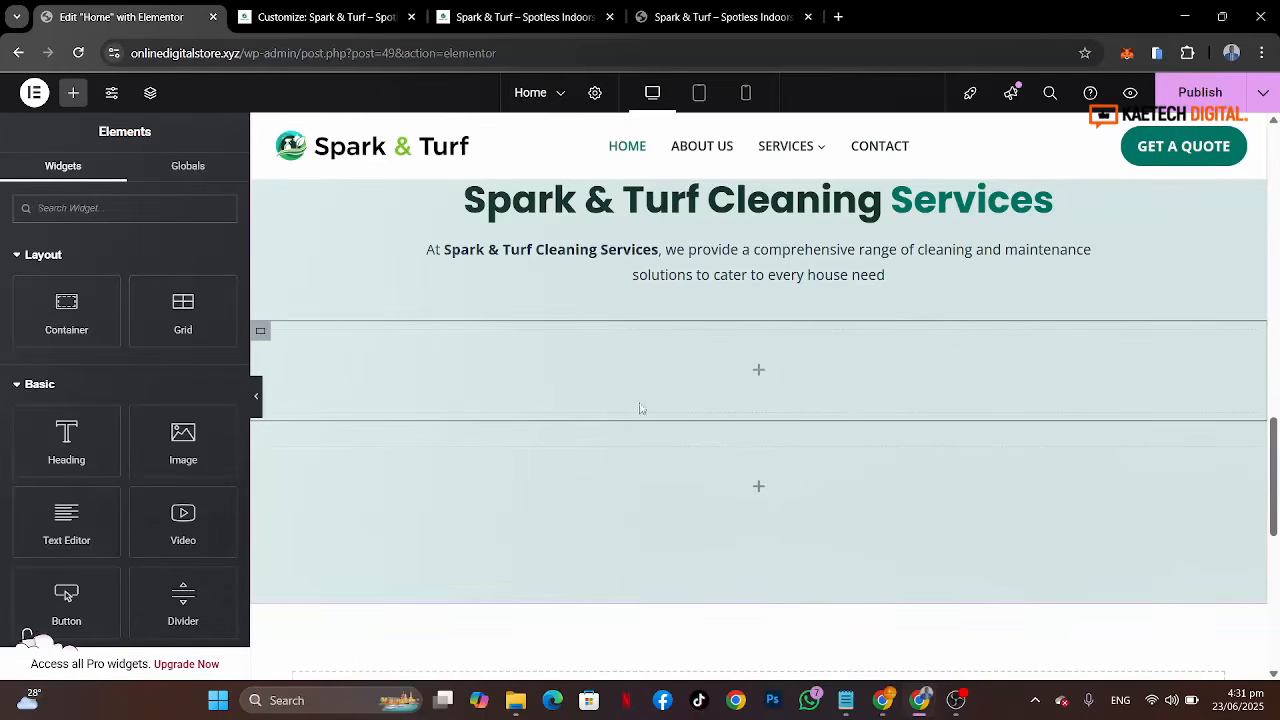
left_click_drag(66, 310, 372, 350)
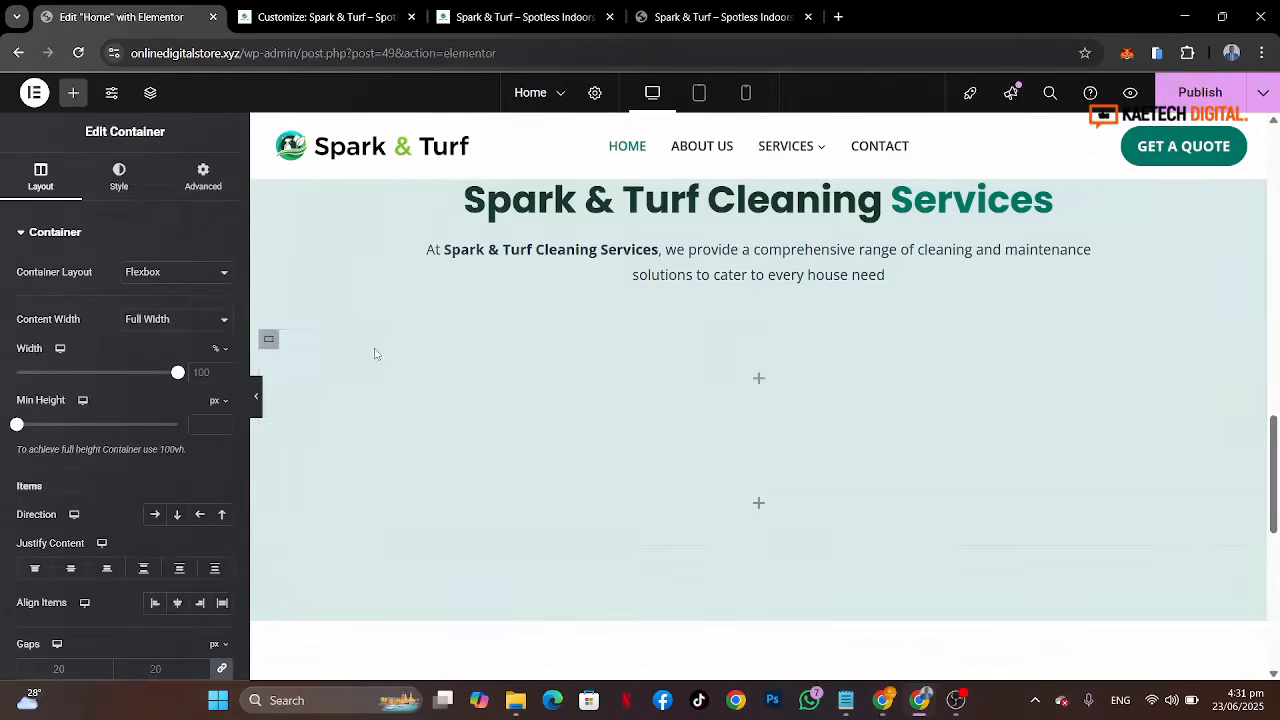
right_click(268, 342)
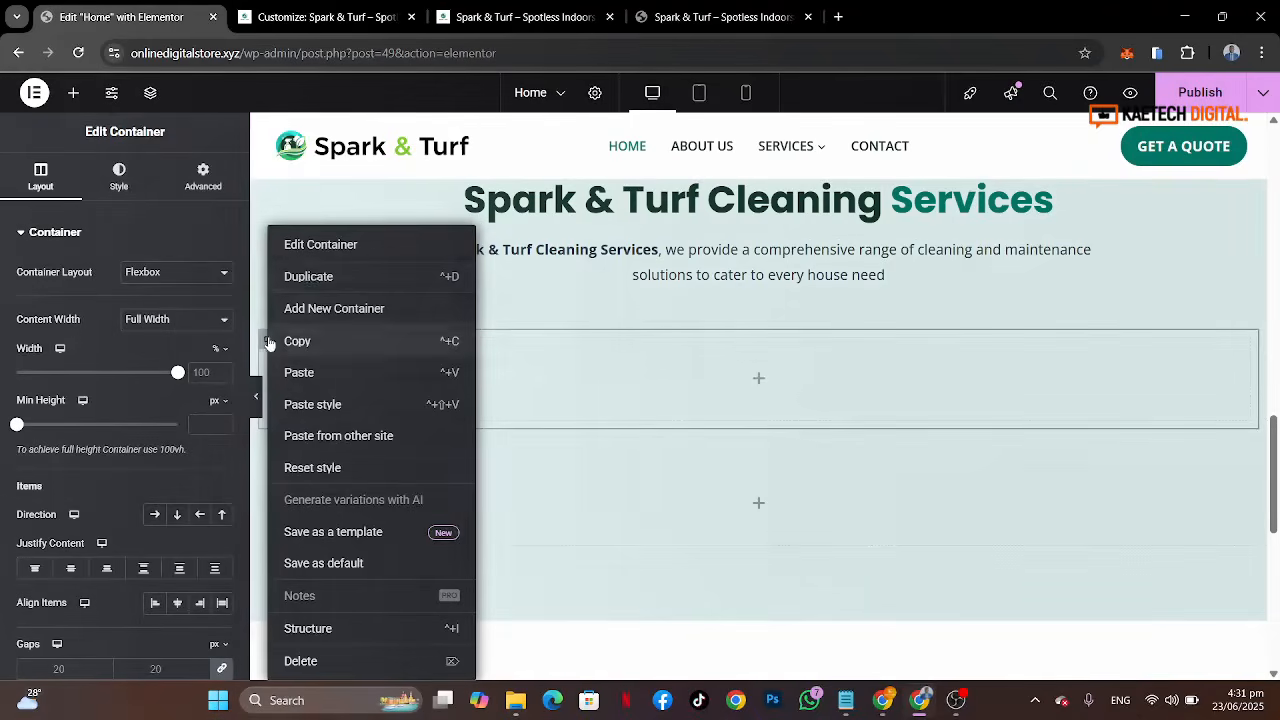
left_click(310, 280)
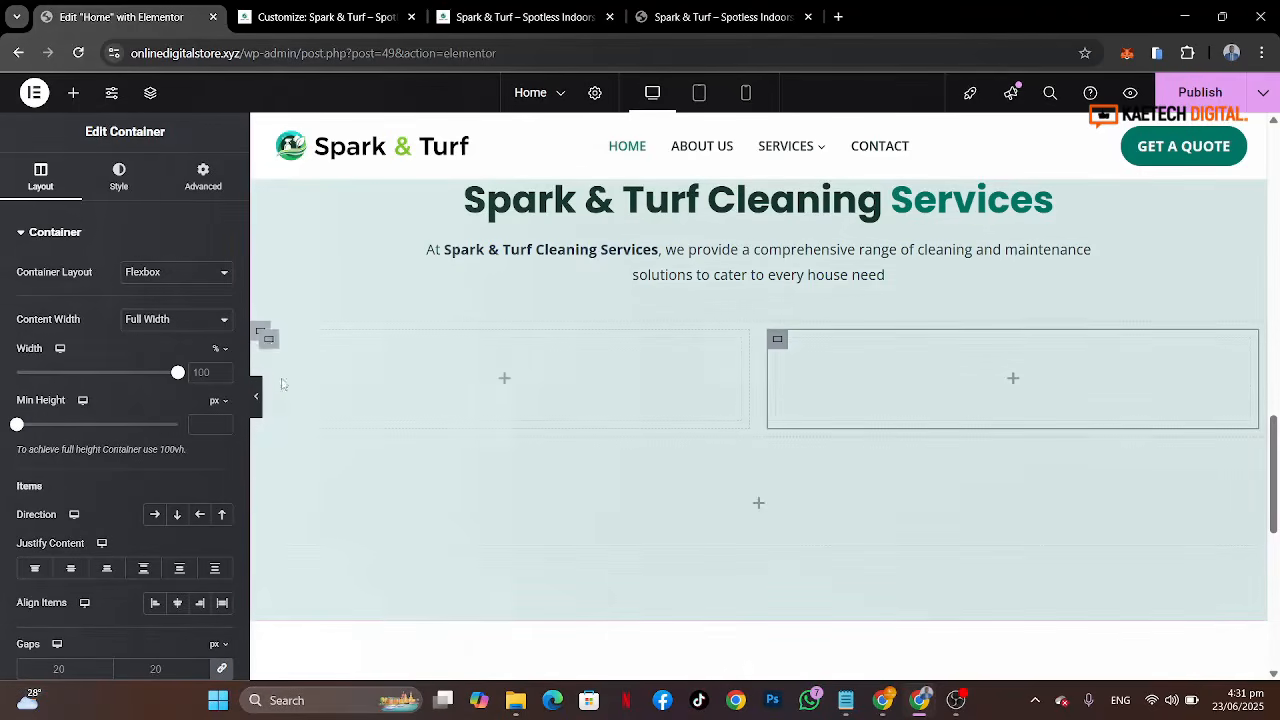
right_click(270, 345)
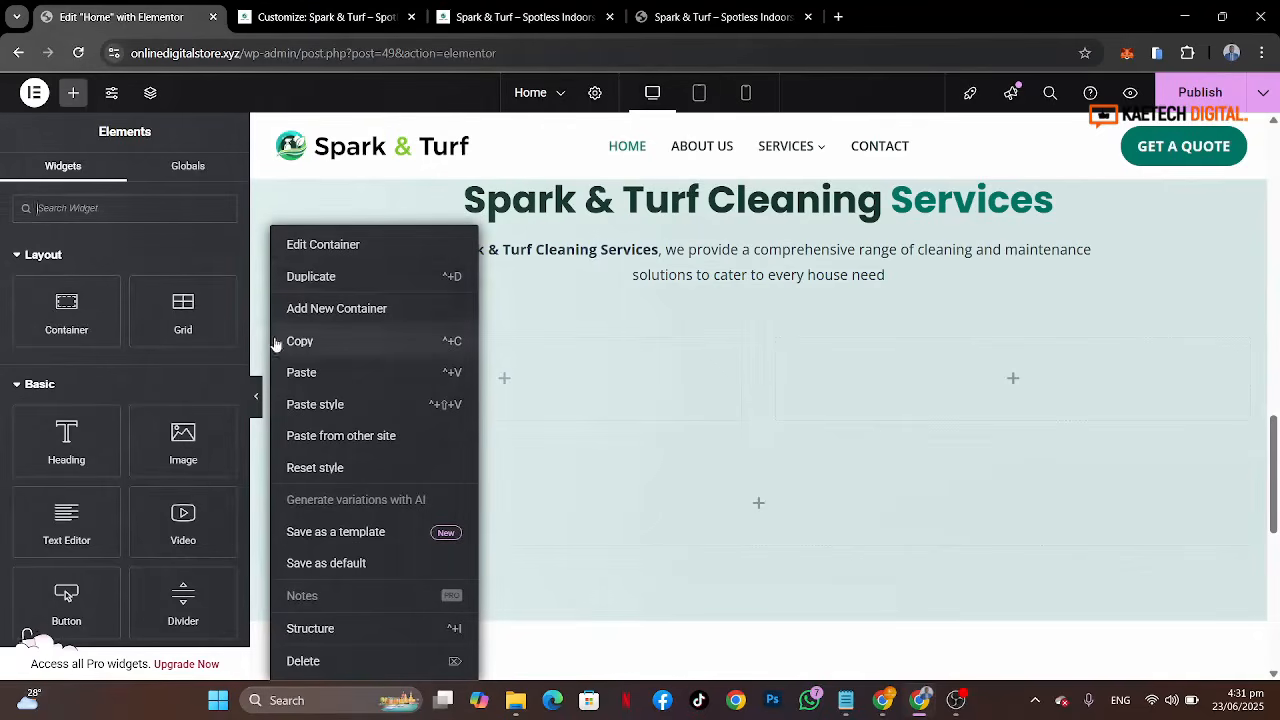
left_click(310, 277)
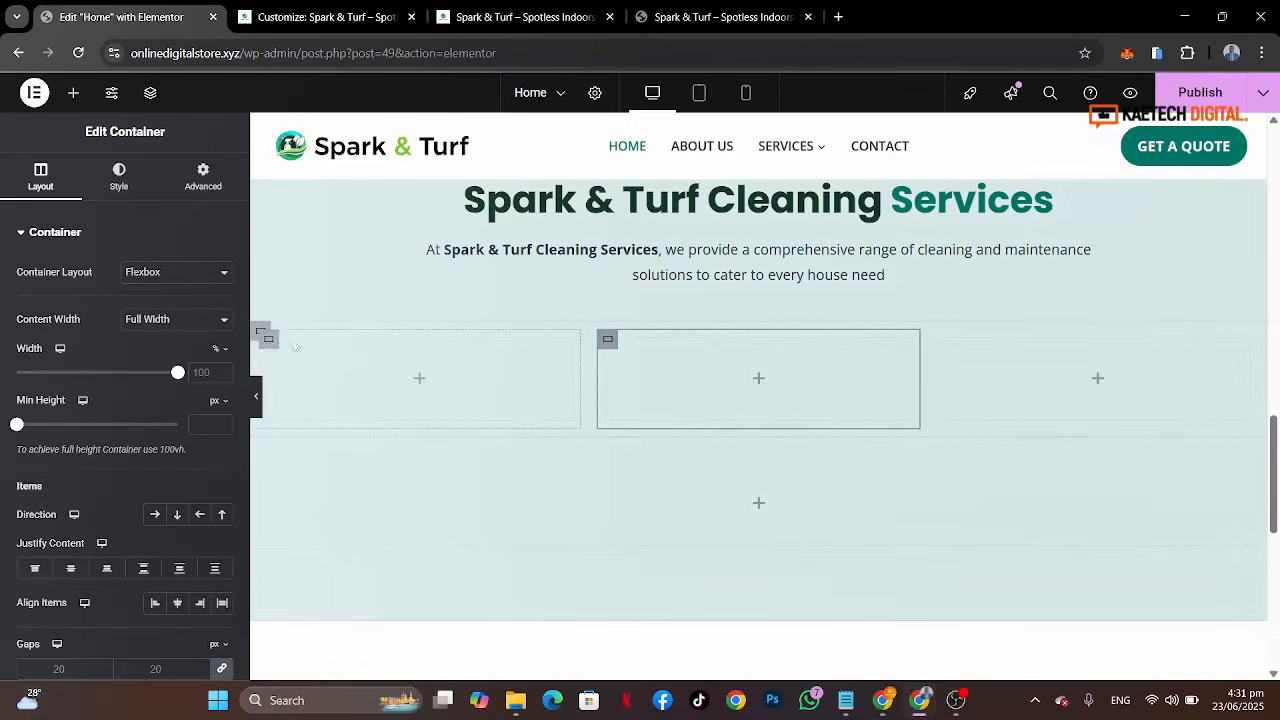
Step: Add an Image Box widget to the first card column
left_click(270, 343)
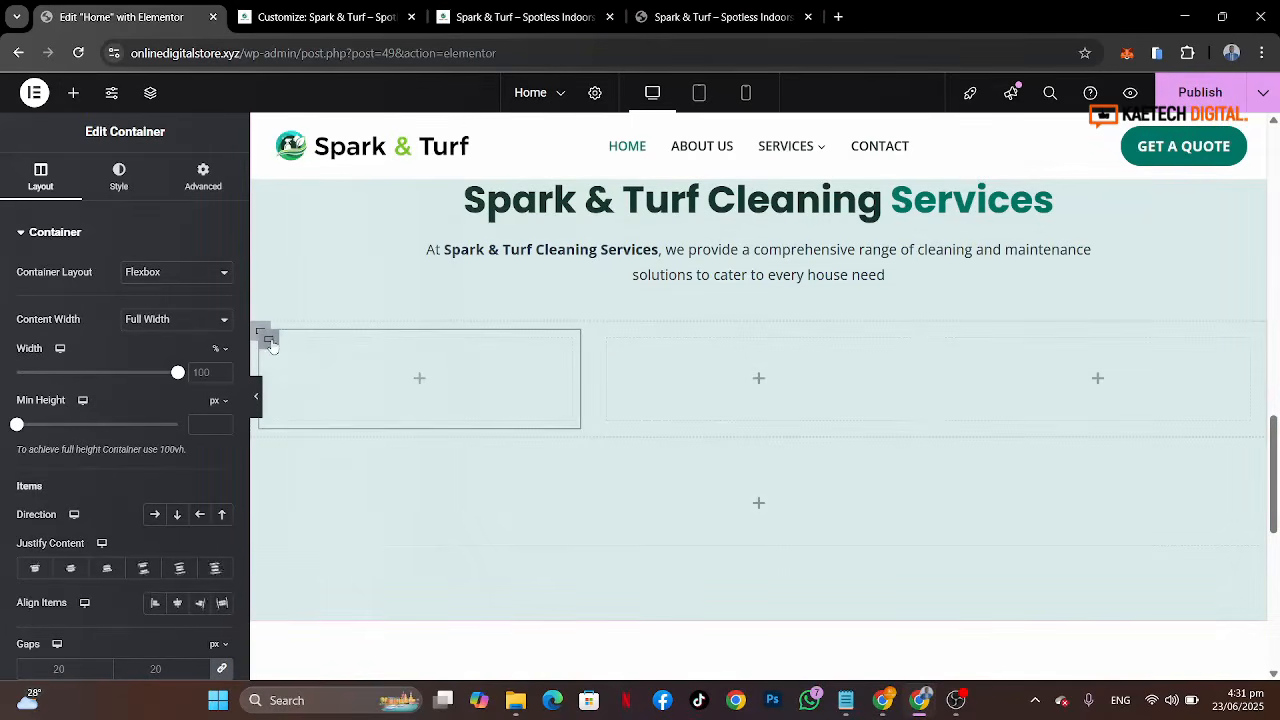
left_click(420, 380)
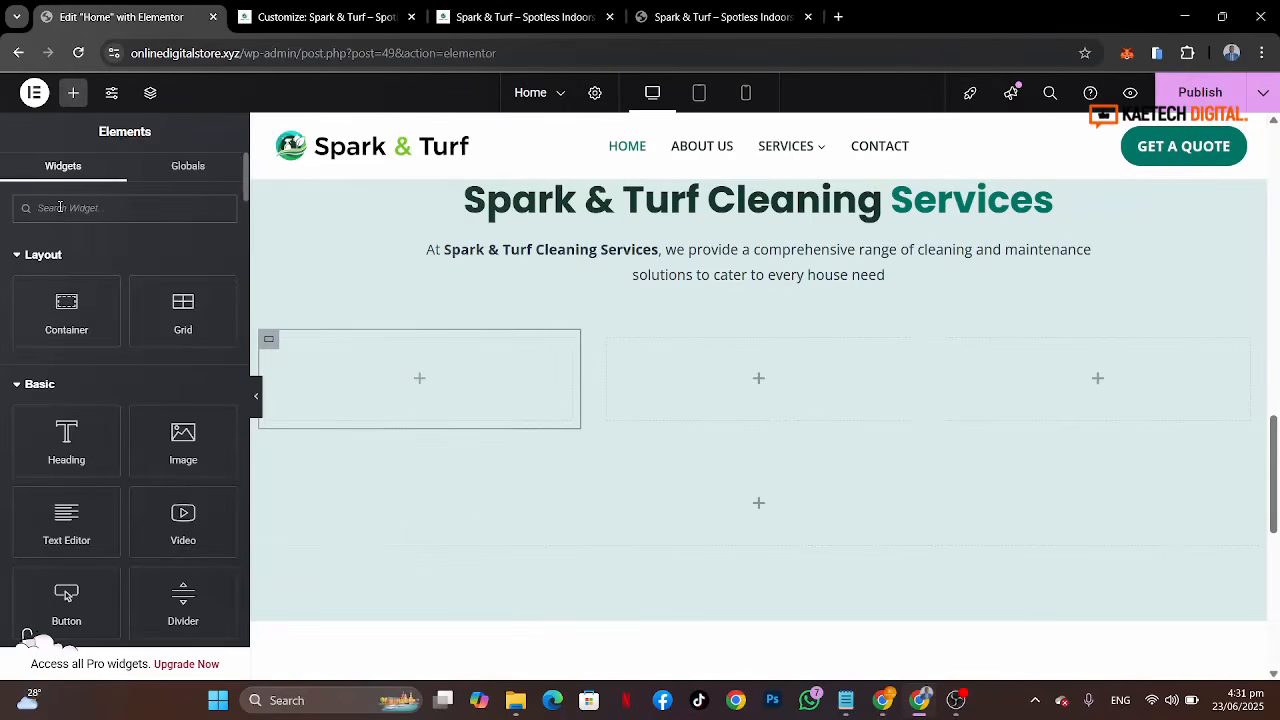
type("box")
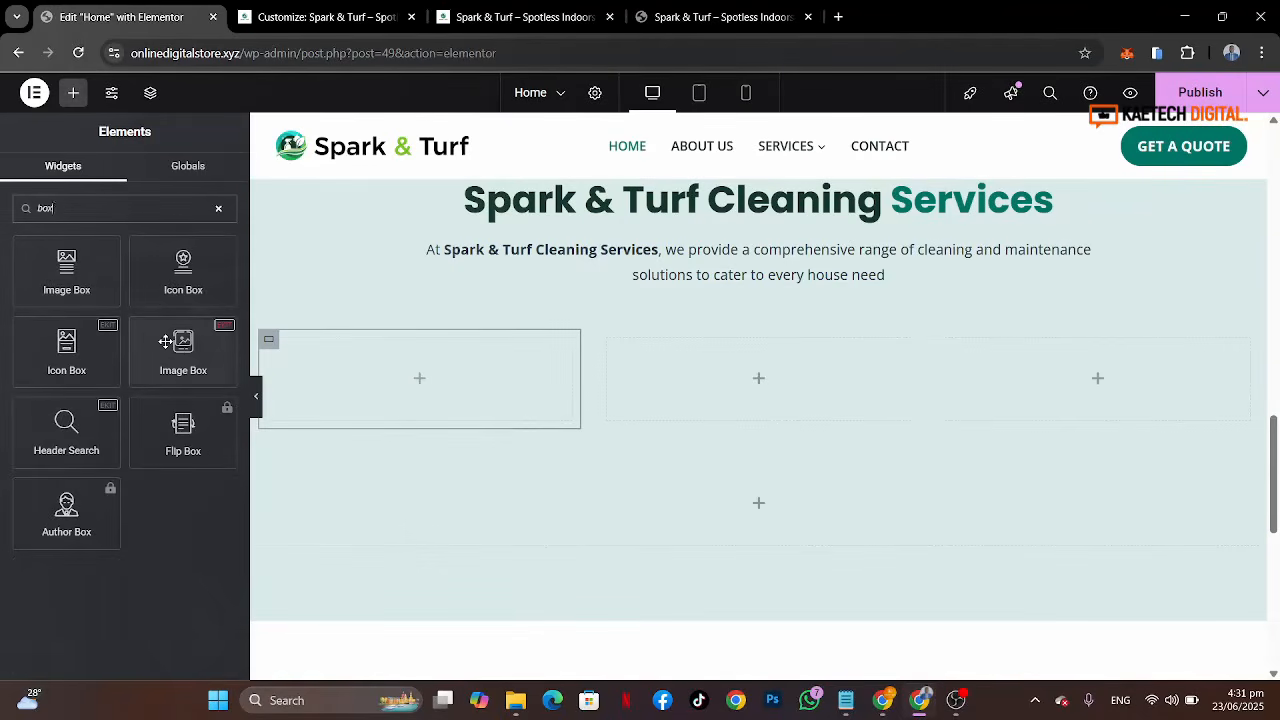
left_click_drag(172, 348, 374, 371)
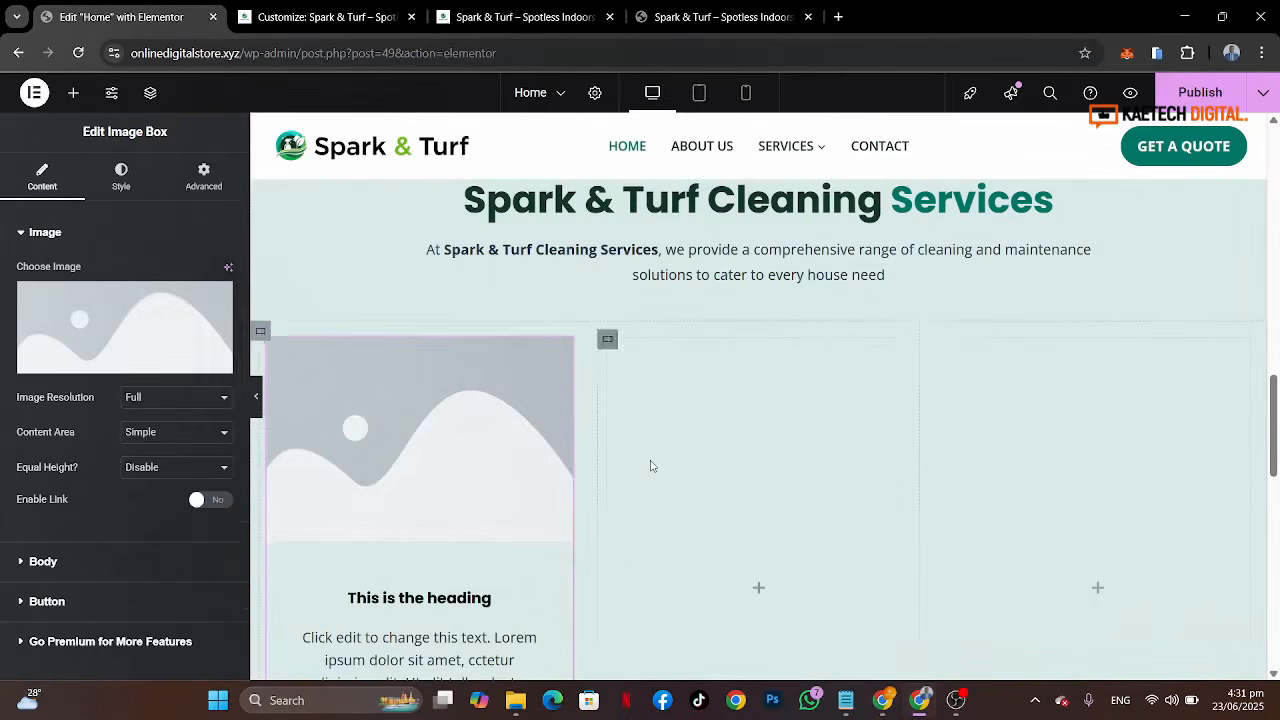
Step: Select the first card container and set its padding to 25 px on all sides
scroll(650, 466, "down", 3)
scroll(650, 466, "up", 3)
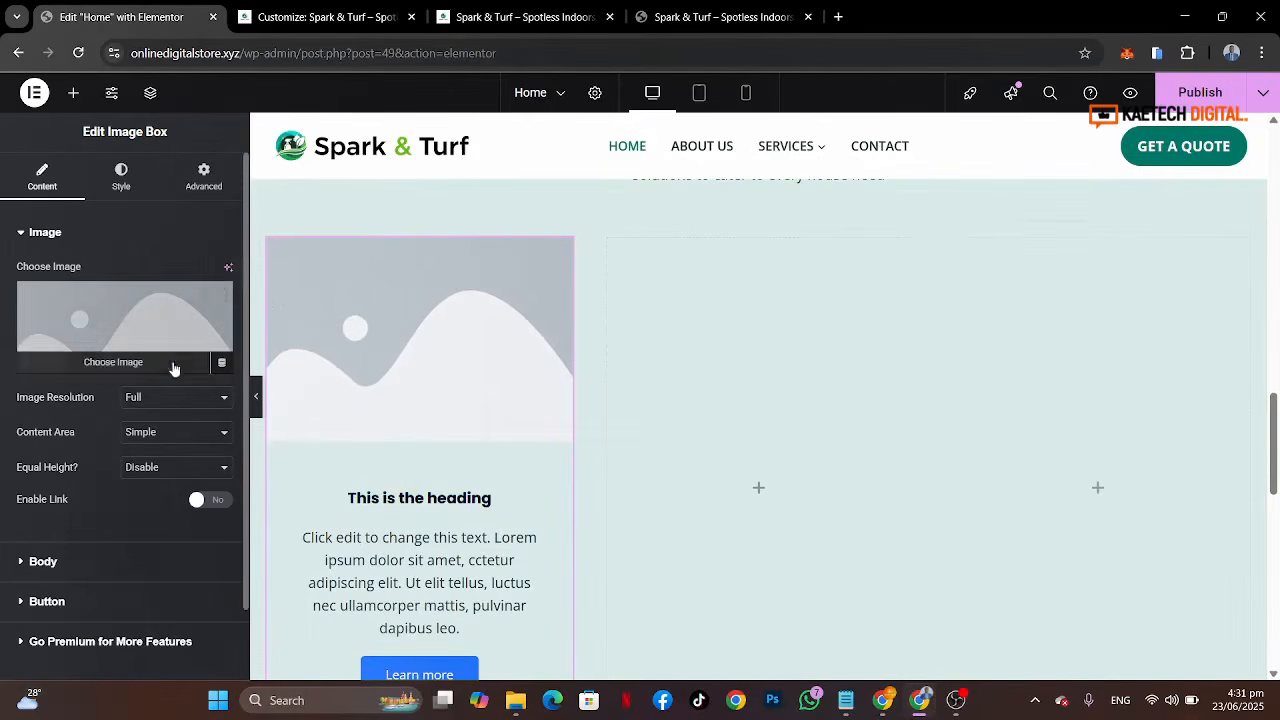
left_click(264, 237)
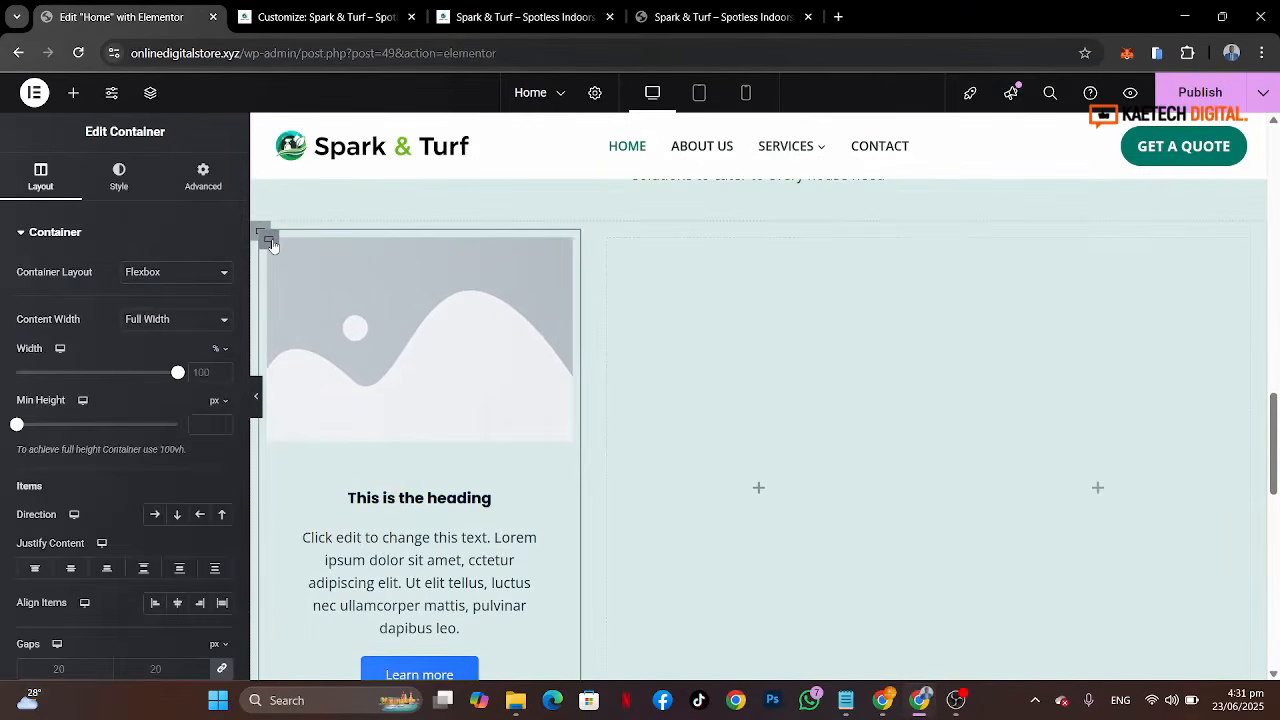
left_click(707, 14)
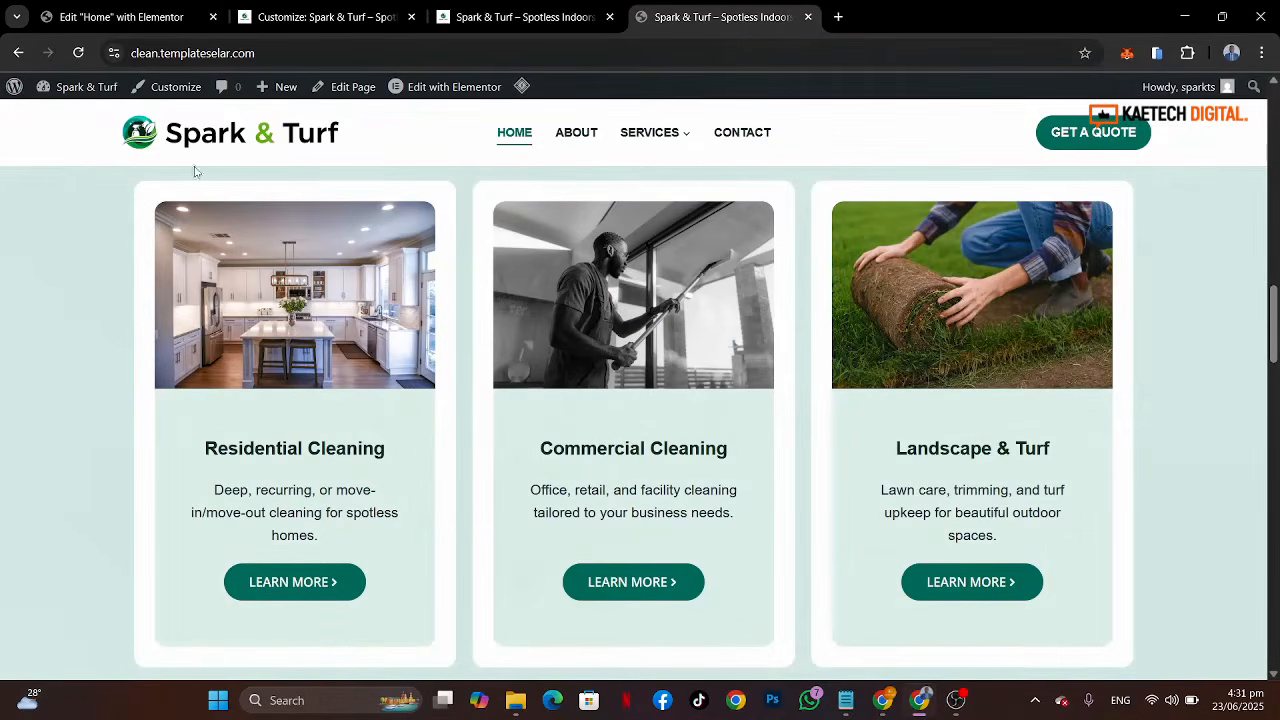
left_click(120, 16)
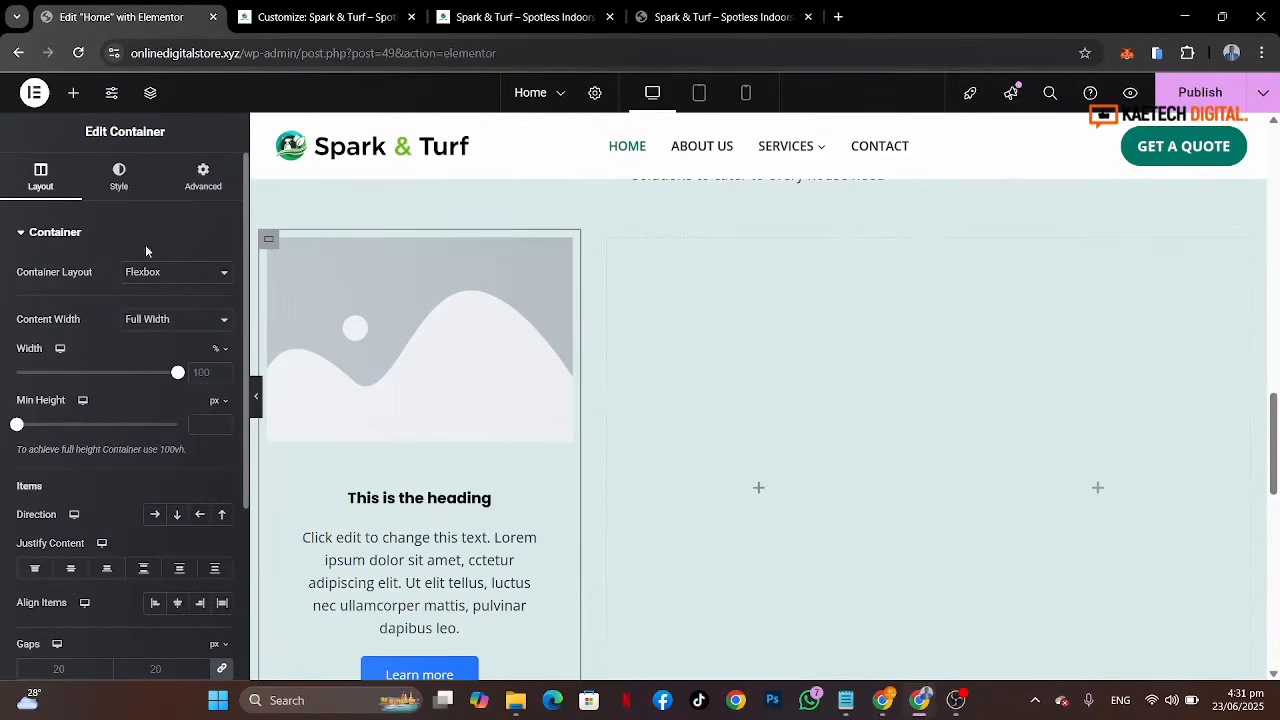
left_click(203, 188)
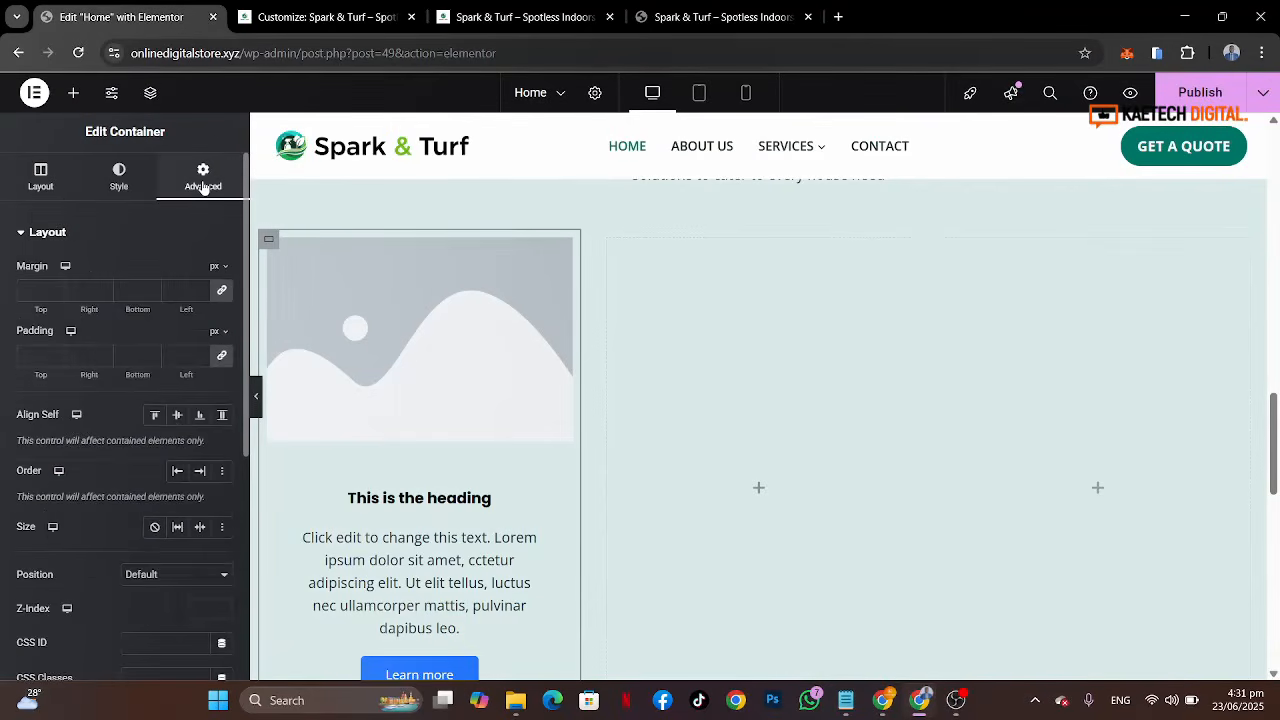
left_click(23, 364)
type("25")
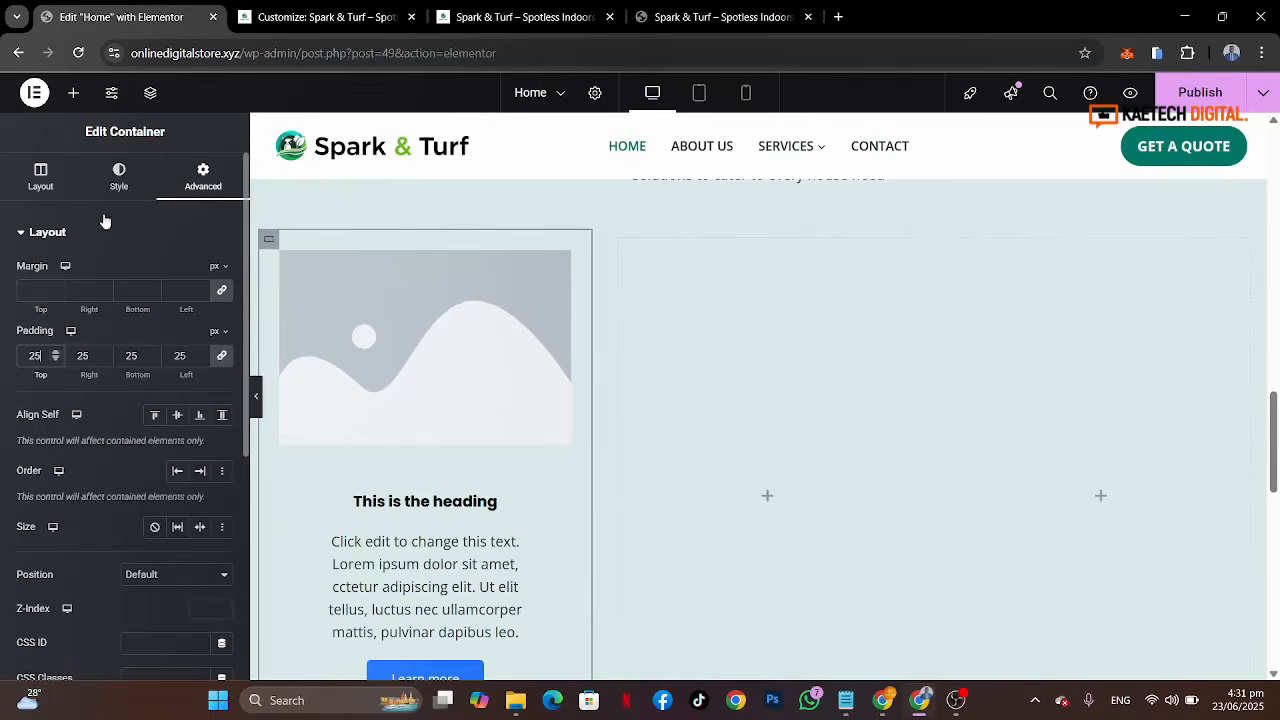
Step: Give the first card container a classic background using the global White or offwhite color
left_click(127, 187)
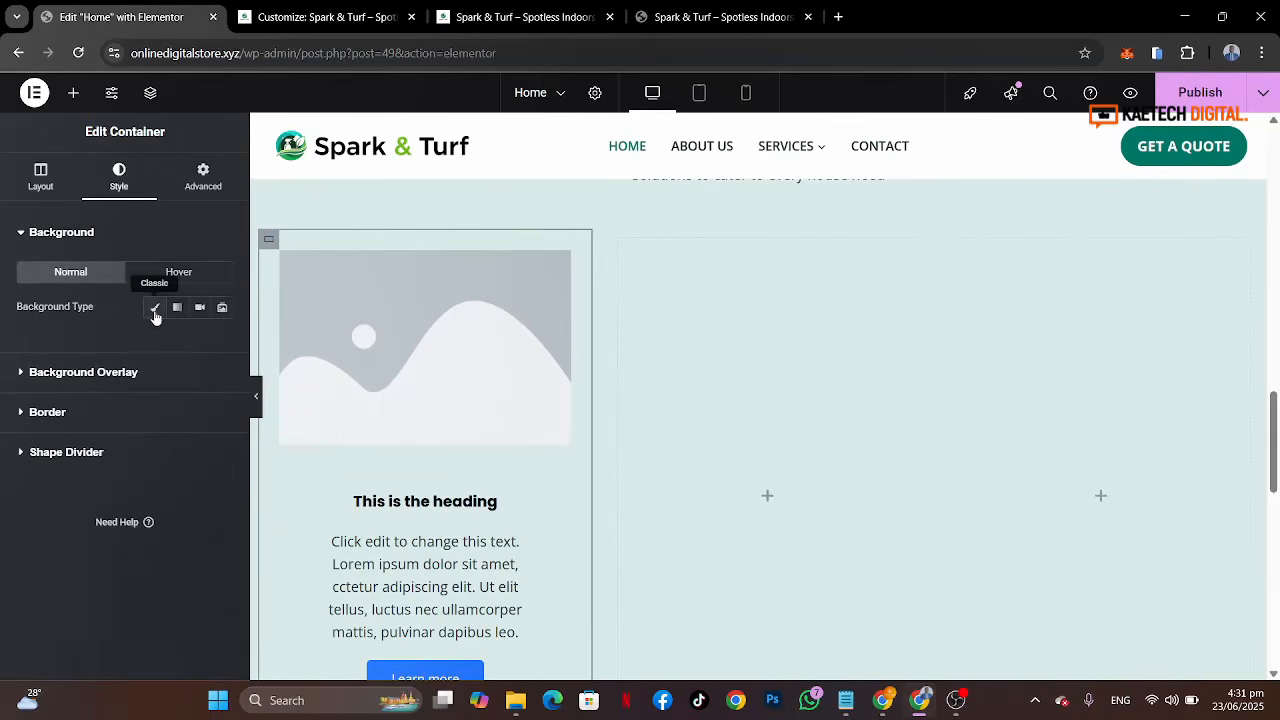
left_click(155, 312)
left_click(200, 343)
scroll(113, 452, "down", 1)
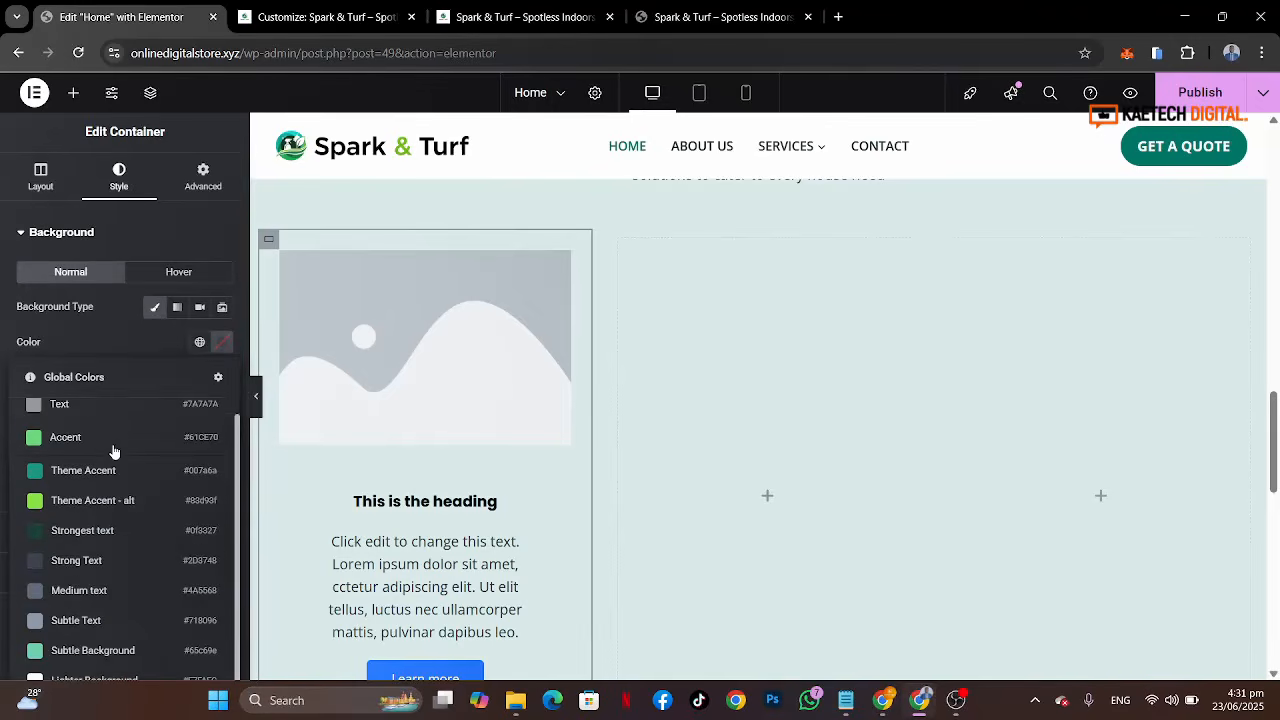
left_click(148, 328)
scroll(148, 328, "down", 1)
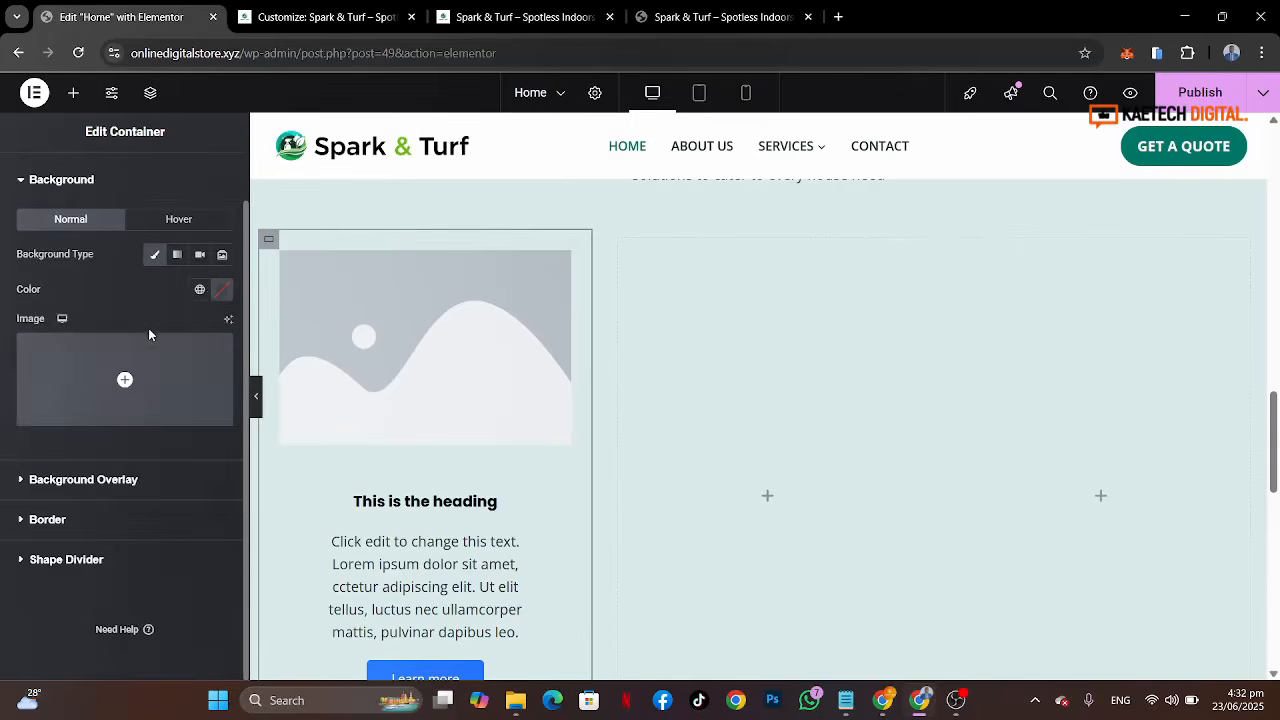
left_click(200, 289)
scroll(108, 600, "down", 1)
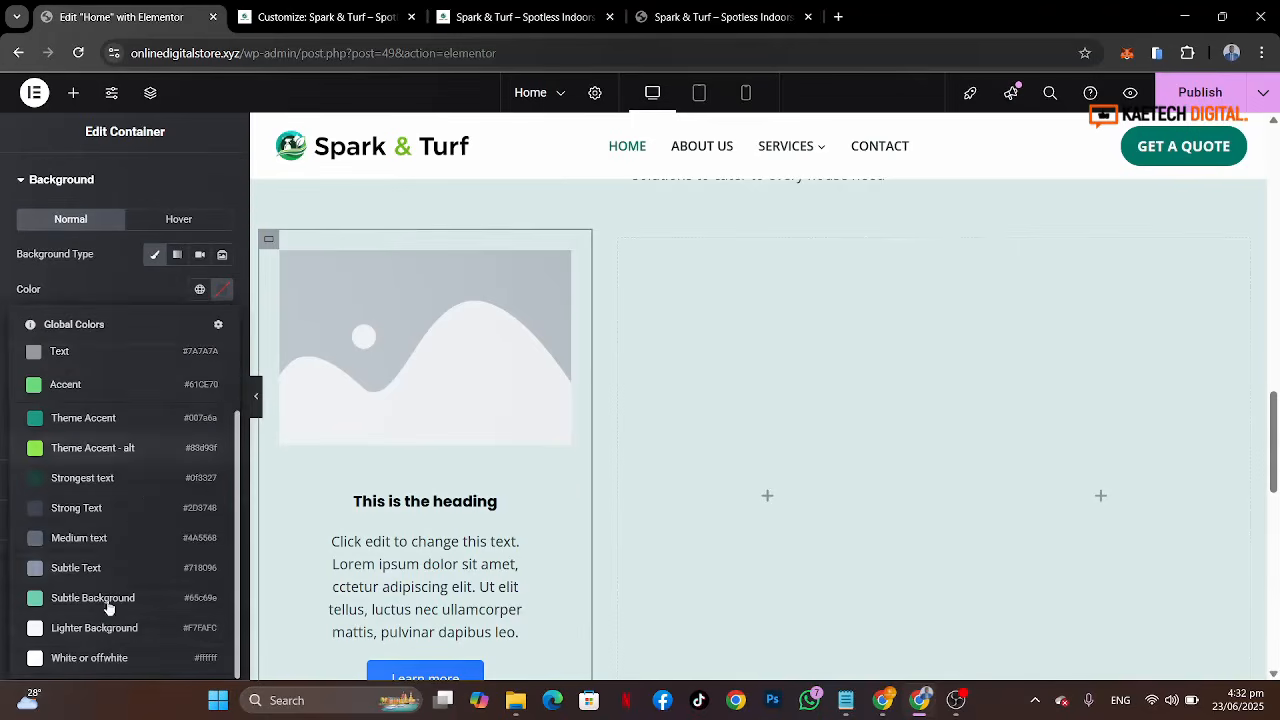
left_click(89, 658)
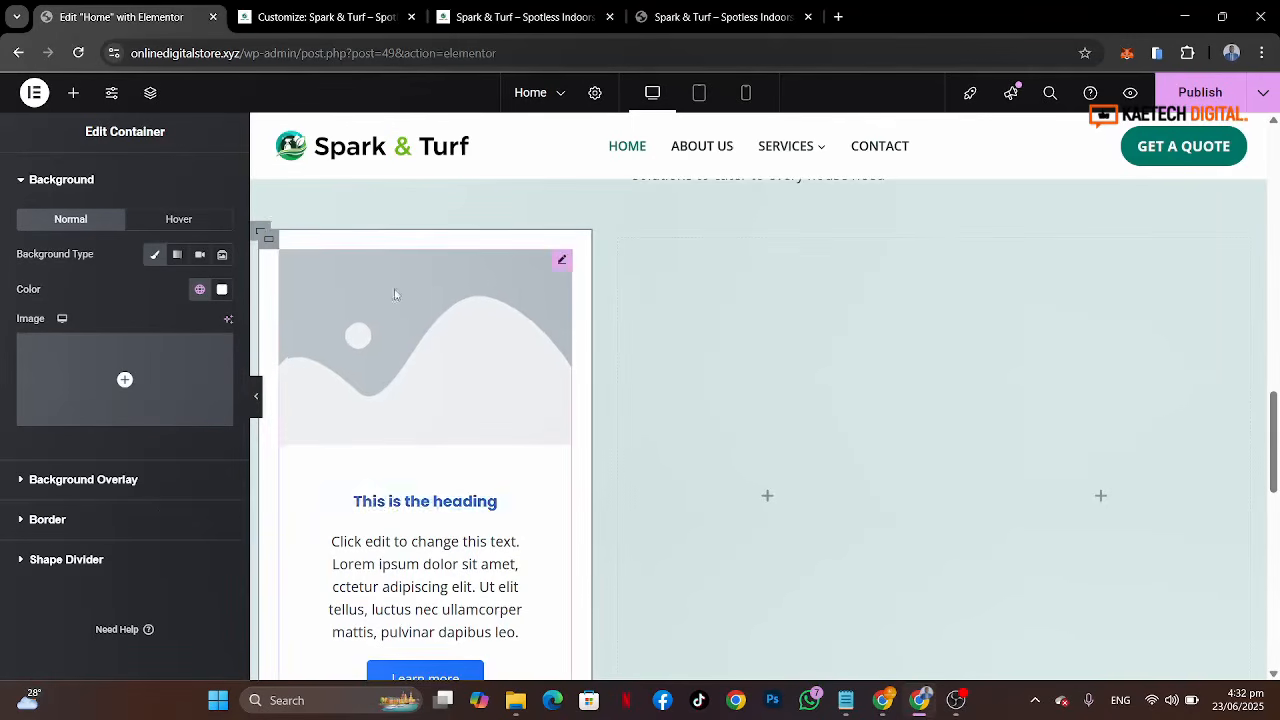
Step: Compare with the reference card and round the first card container's corners with a 14 px border radius
left_click(713, 10)
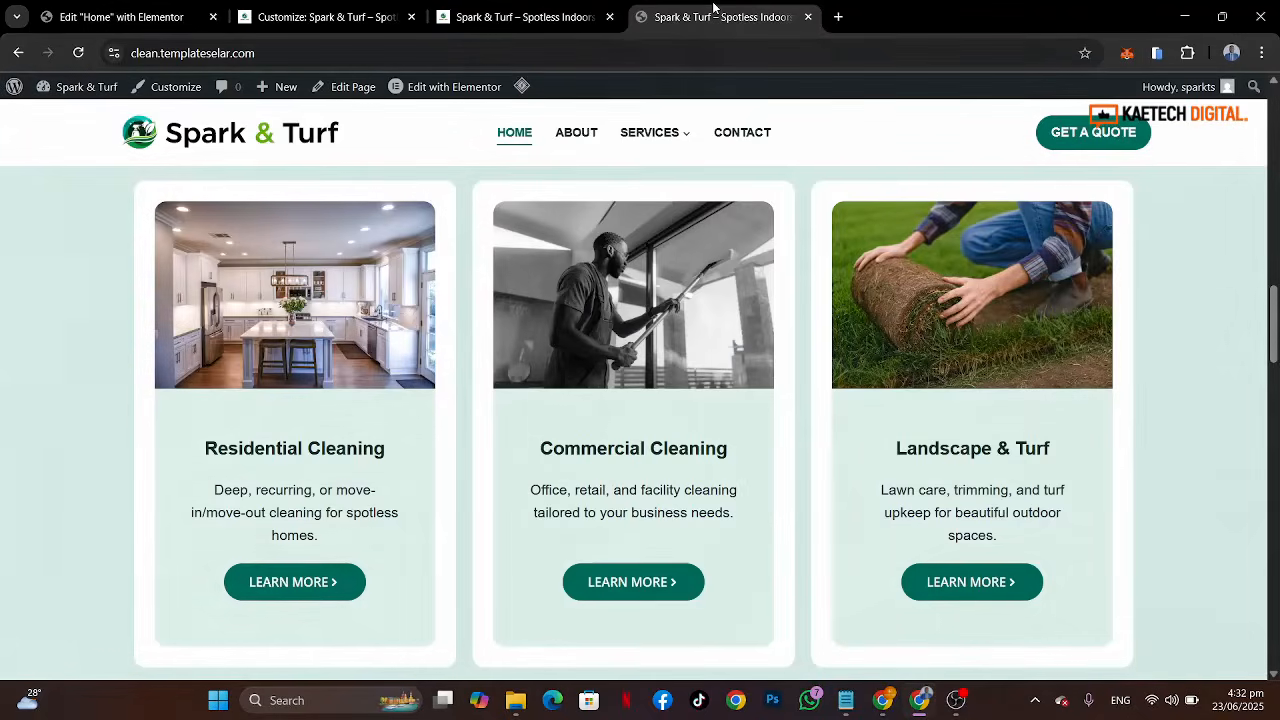
left_click(117, 18)
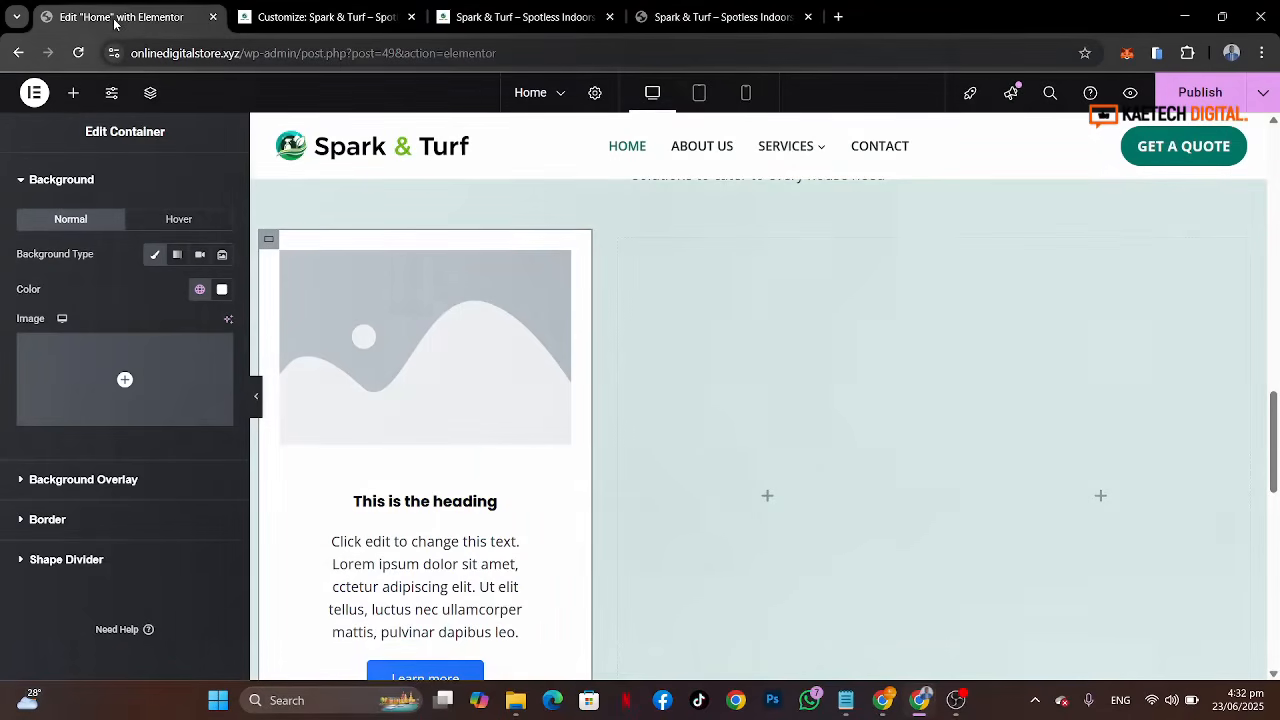
left_click(72, 528)
left_click(32, 440)
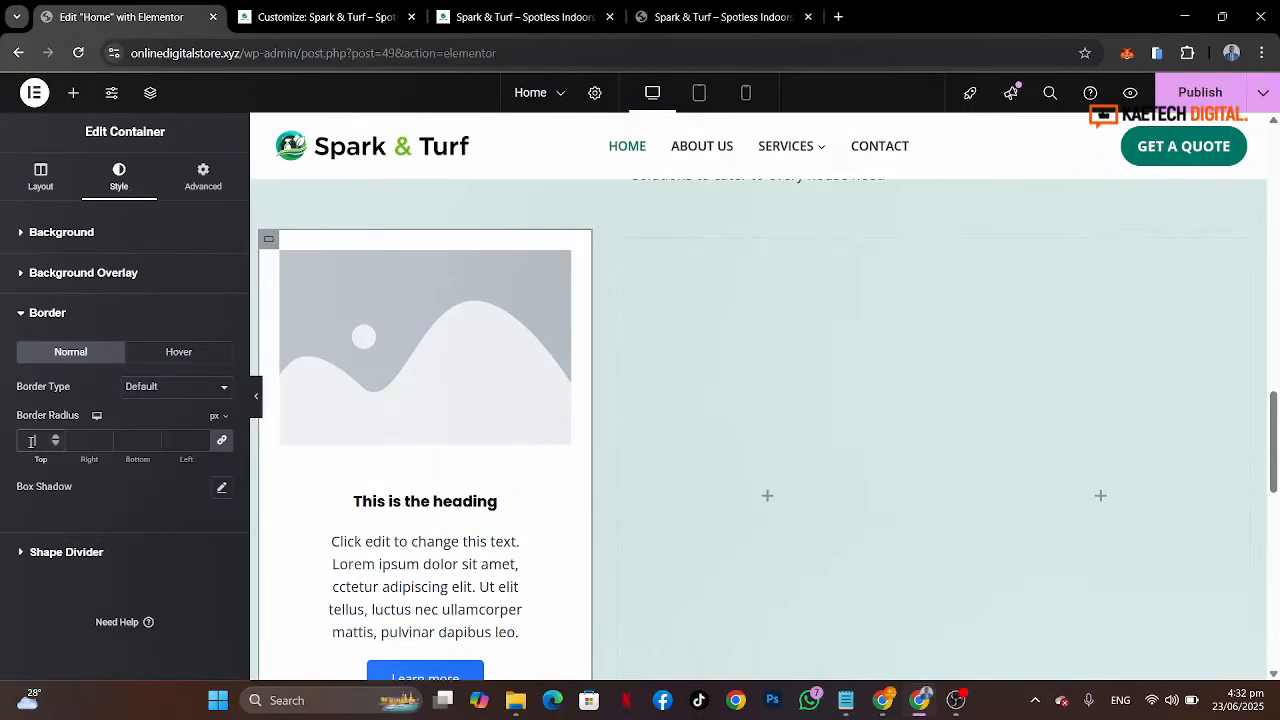
type("14")
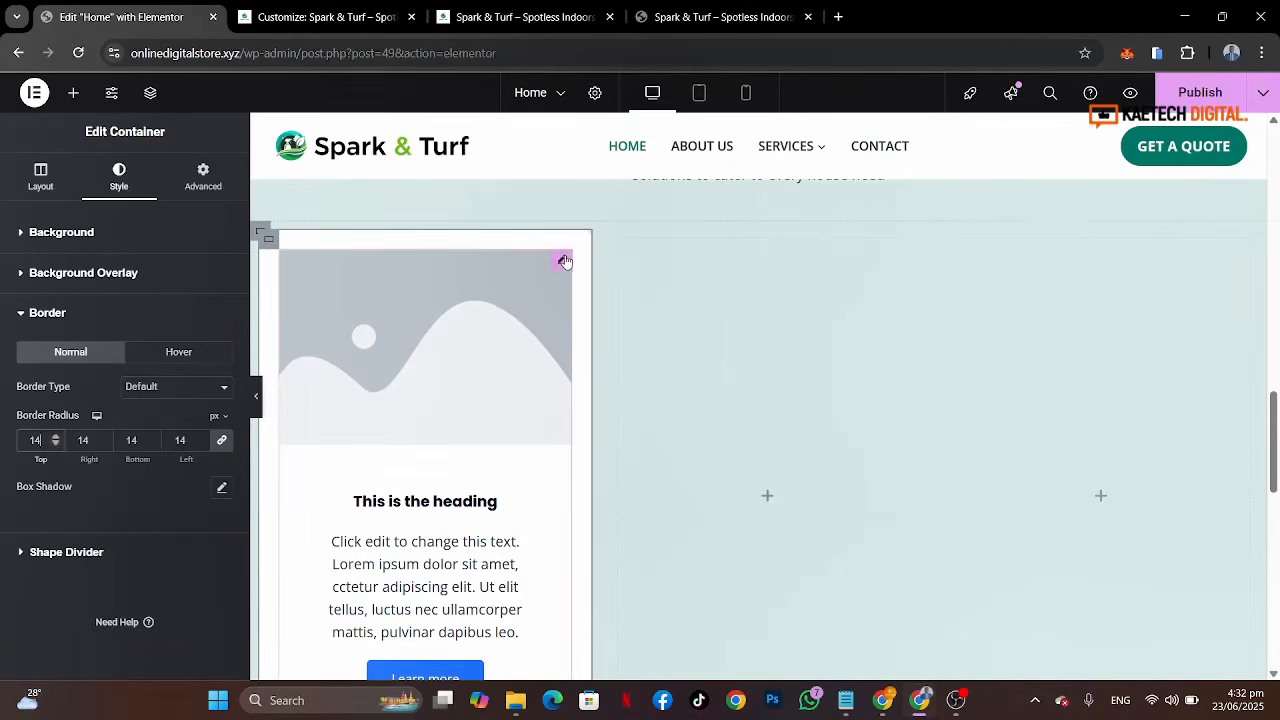
Step: Set the first image box's image to the home cleaning kitchen photo from the media library
left_click(565, 262)
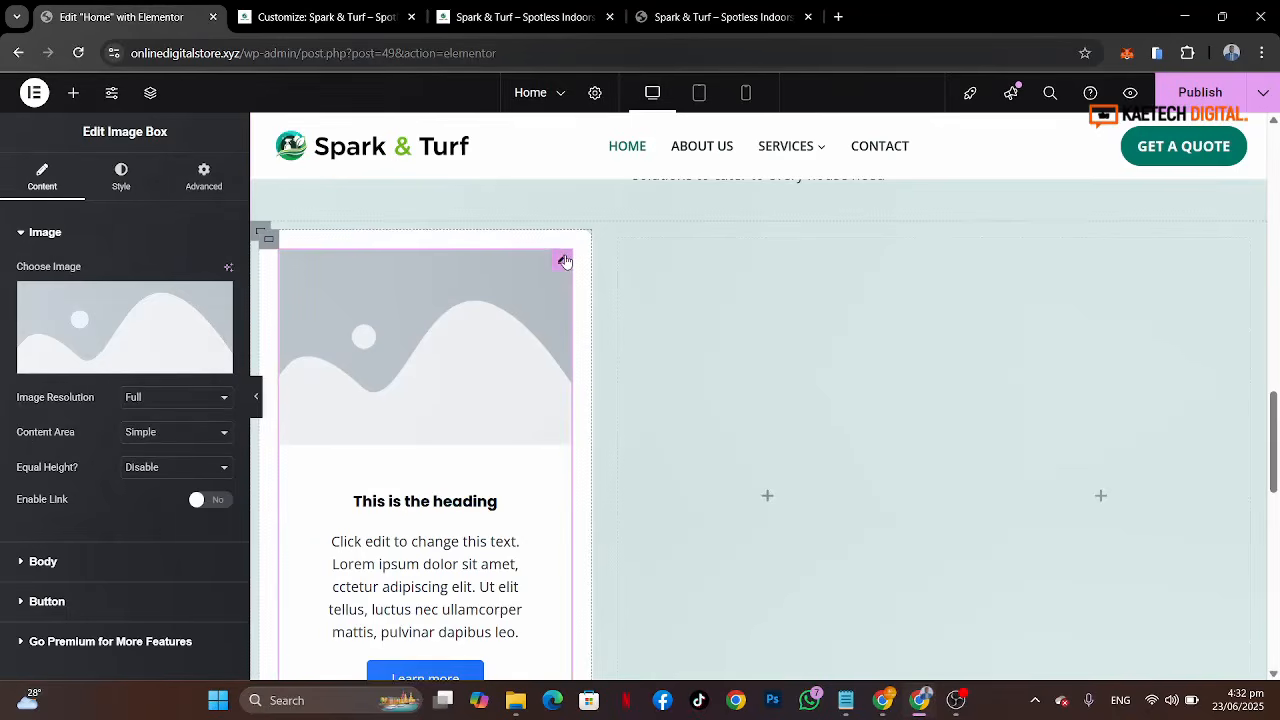
left_click(716, 18)
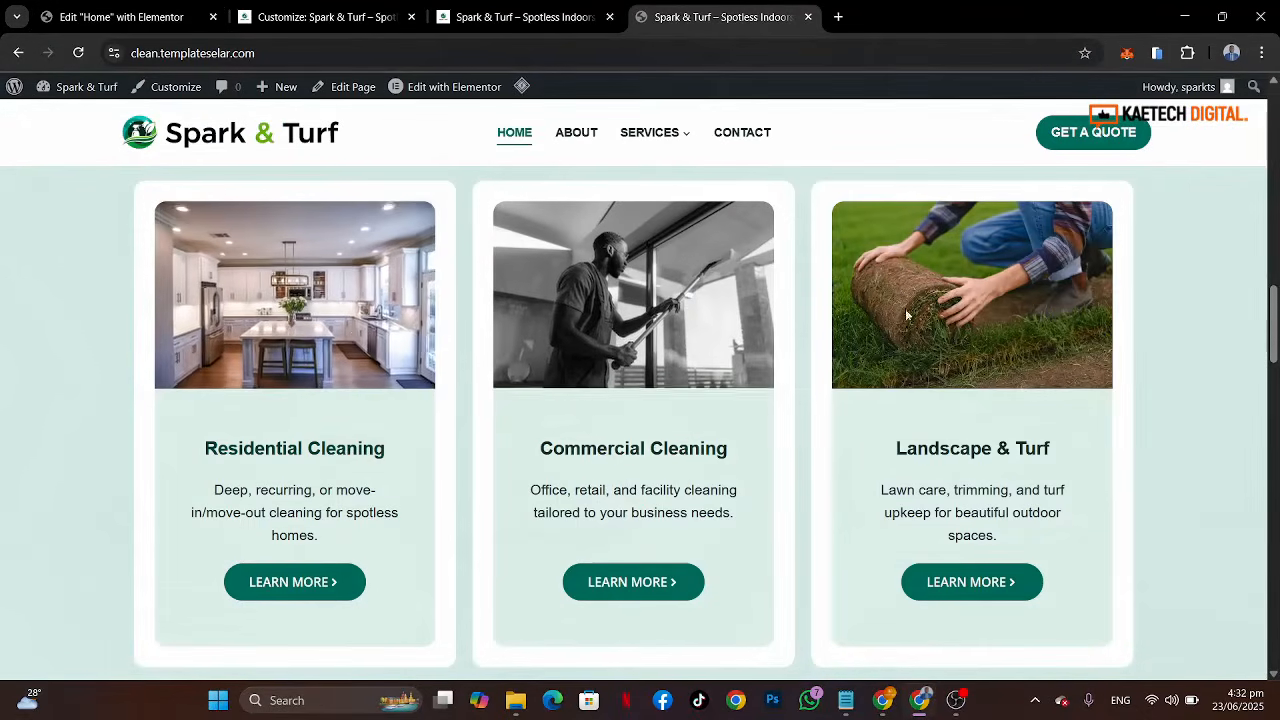
left_click(120, 17)
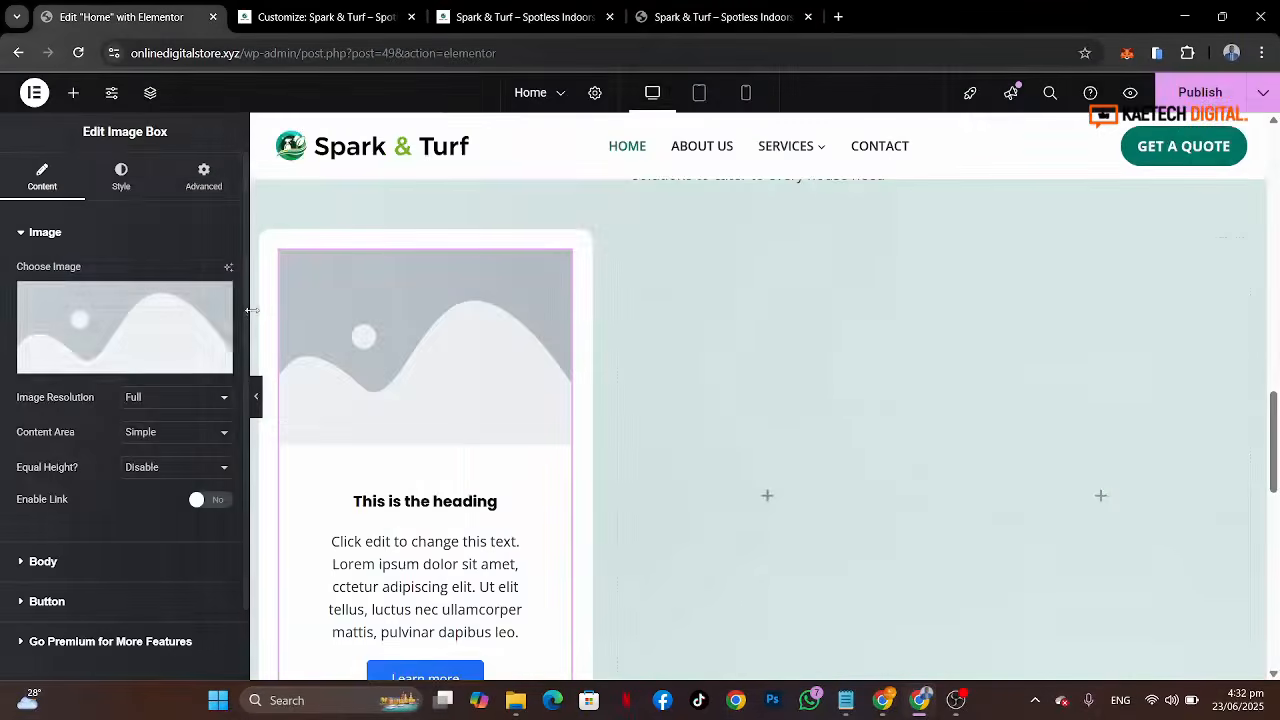
left_click(111, 350)
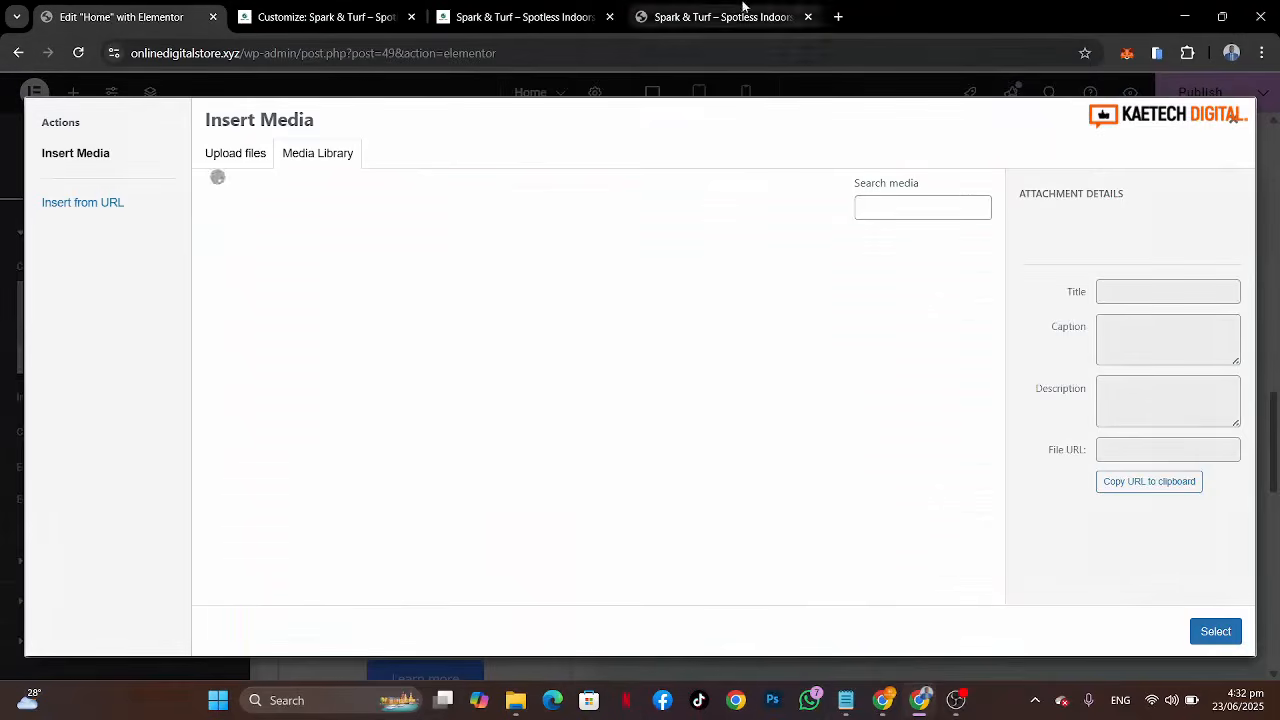
left_click(716, 18)
left_click(124, 17)
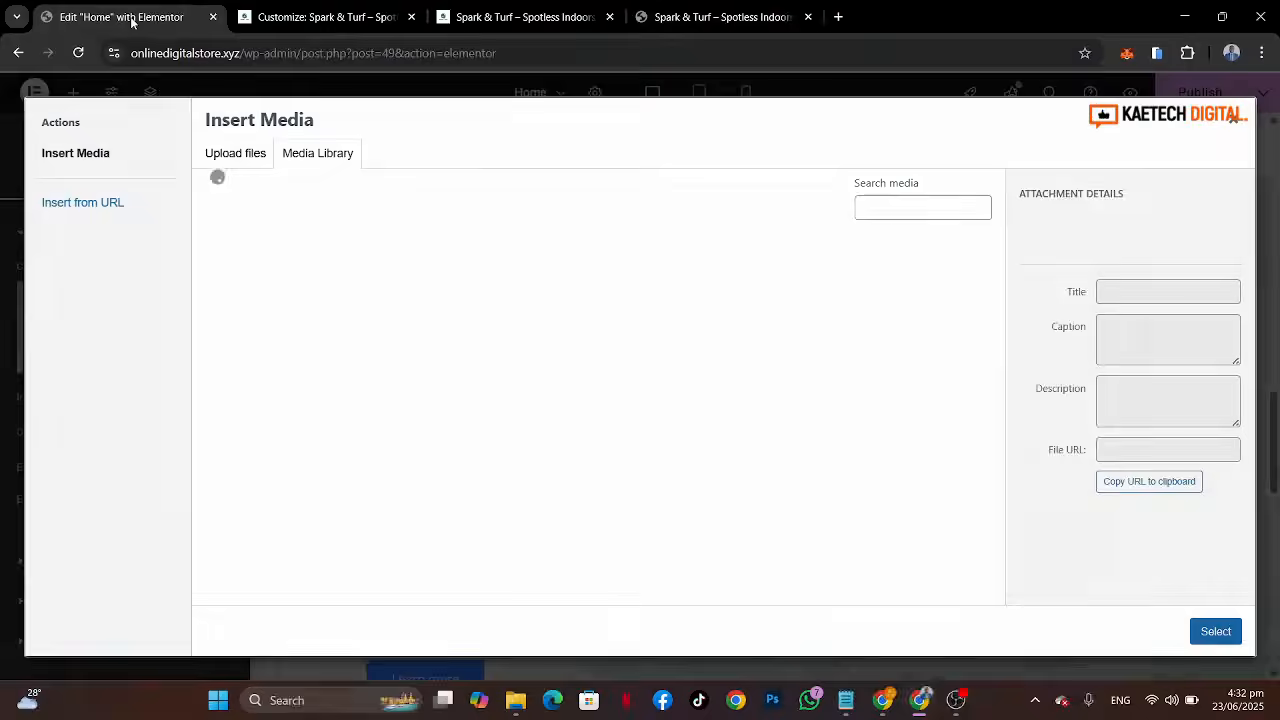
scroll(712, 470, "down", 5)
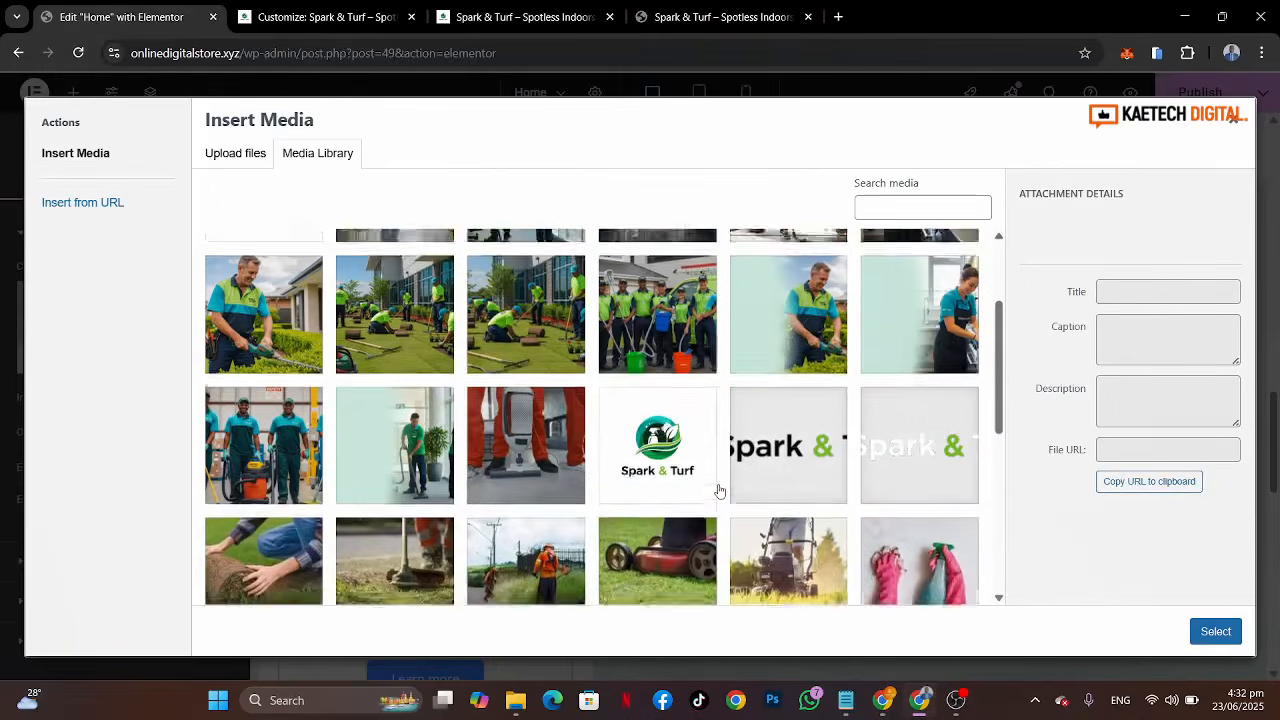
scroll(718, 490, "down", 5)
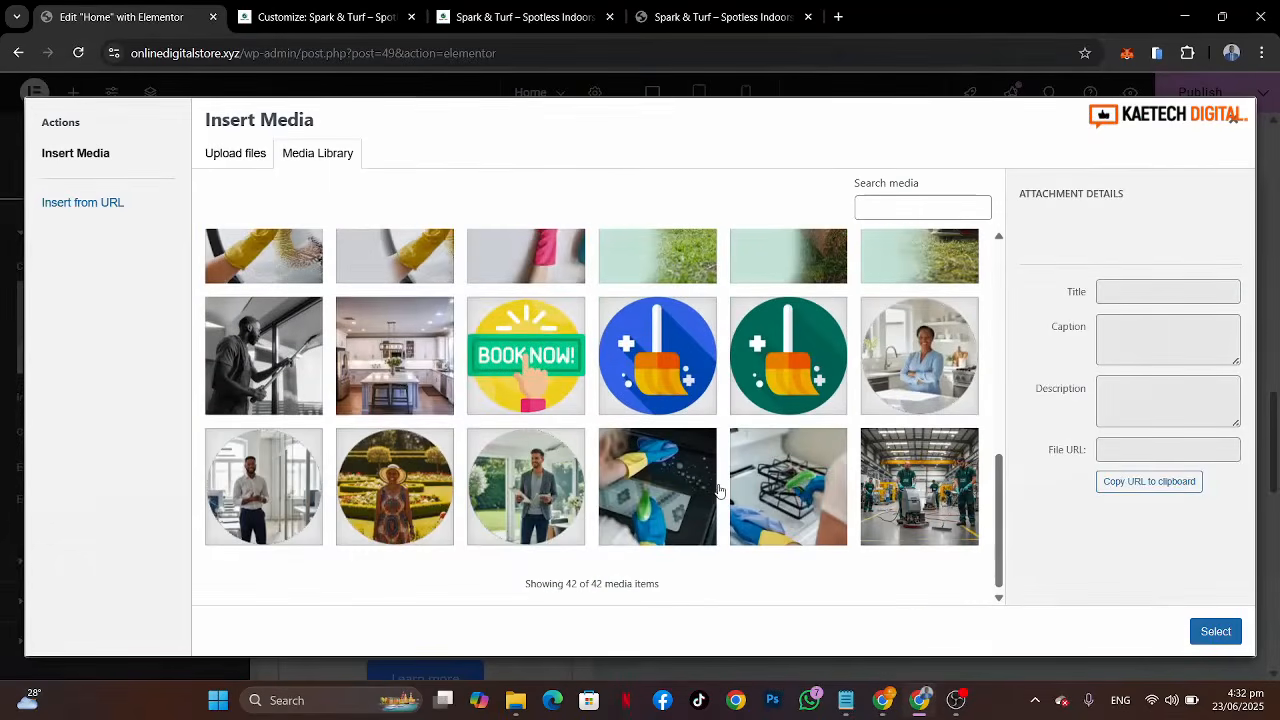
left_click(402, 375)
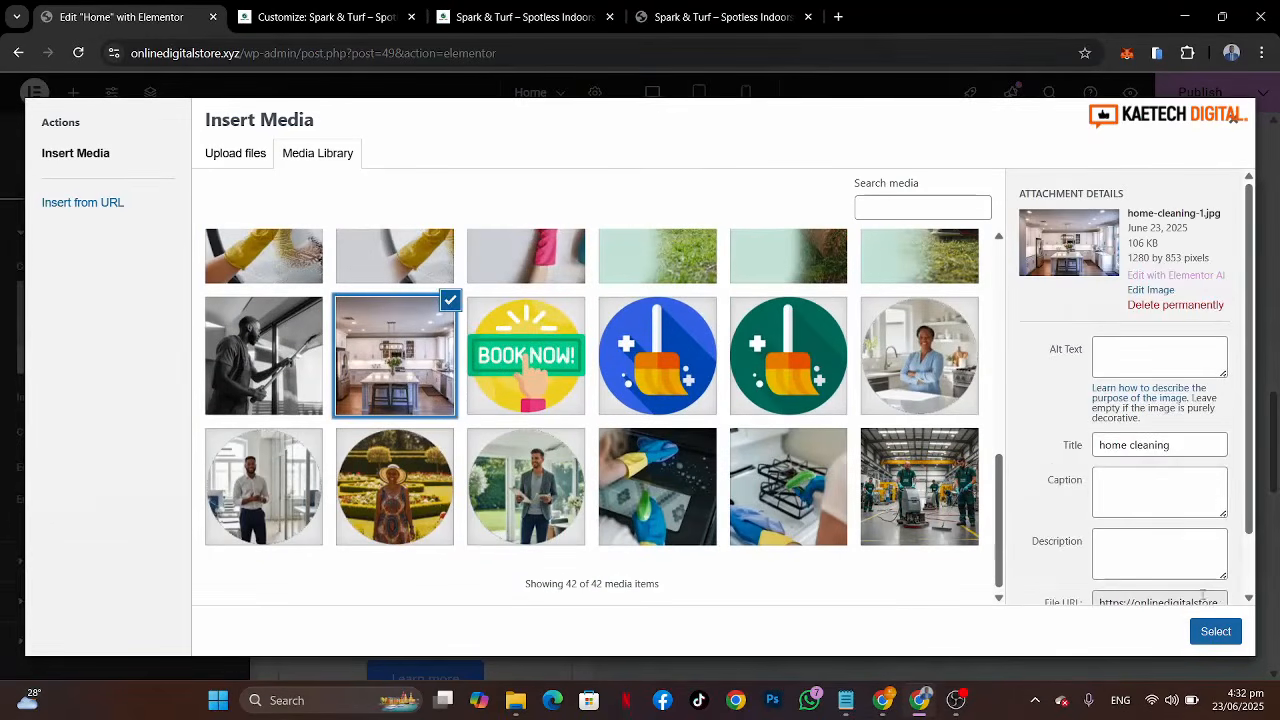
left_click(1215, 631)
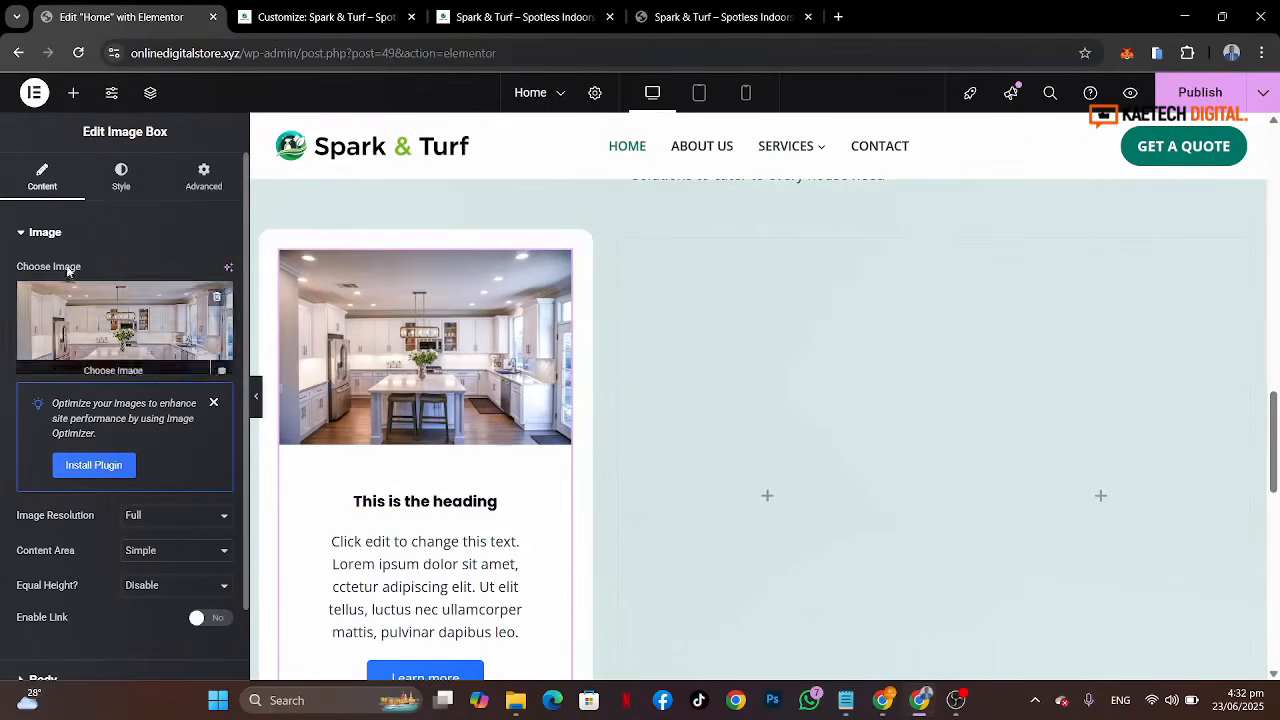
Step: Replace the first image box title with Residential Cleaning, copied from the reference site's first card
scroll(137, 202, "down", 3)
scroll(139, 207, "up", 3)
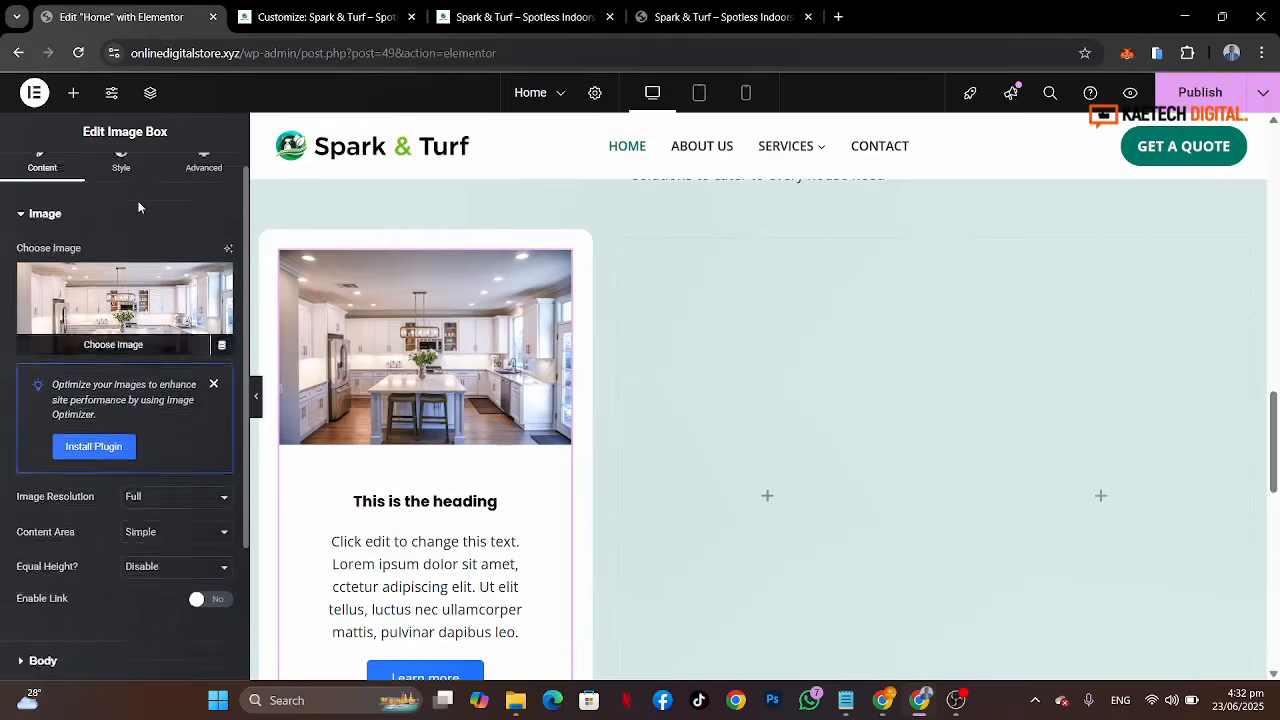
scroll(120, 273, "down", 2)
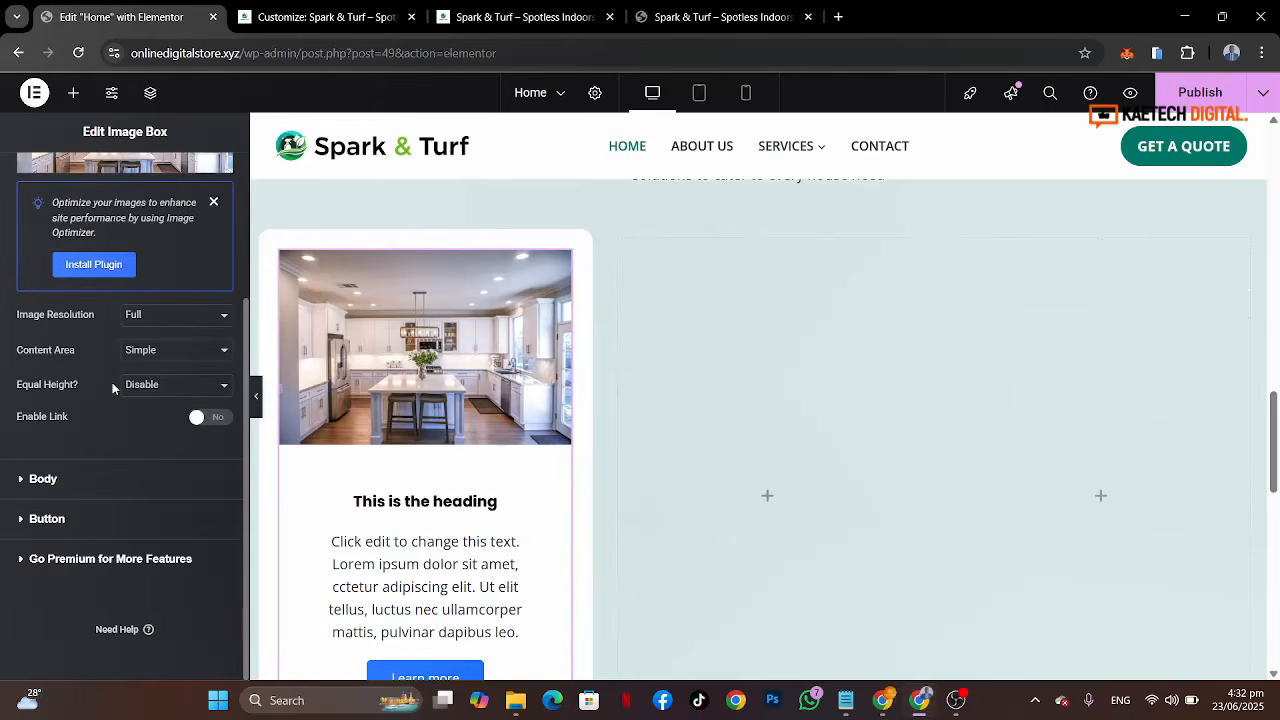
scroll(121, 424, "up", 2)
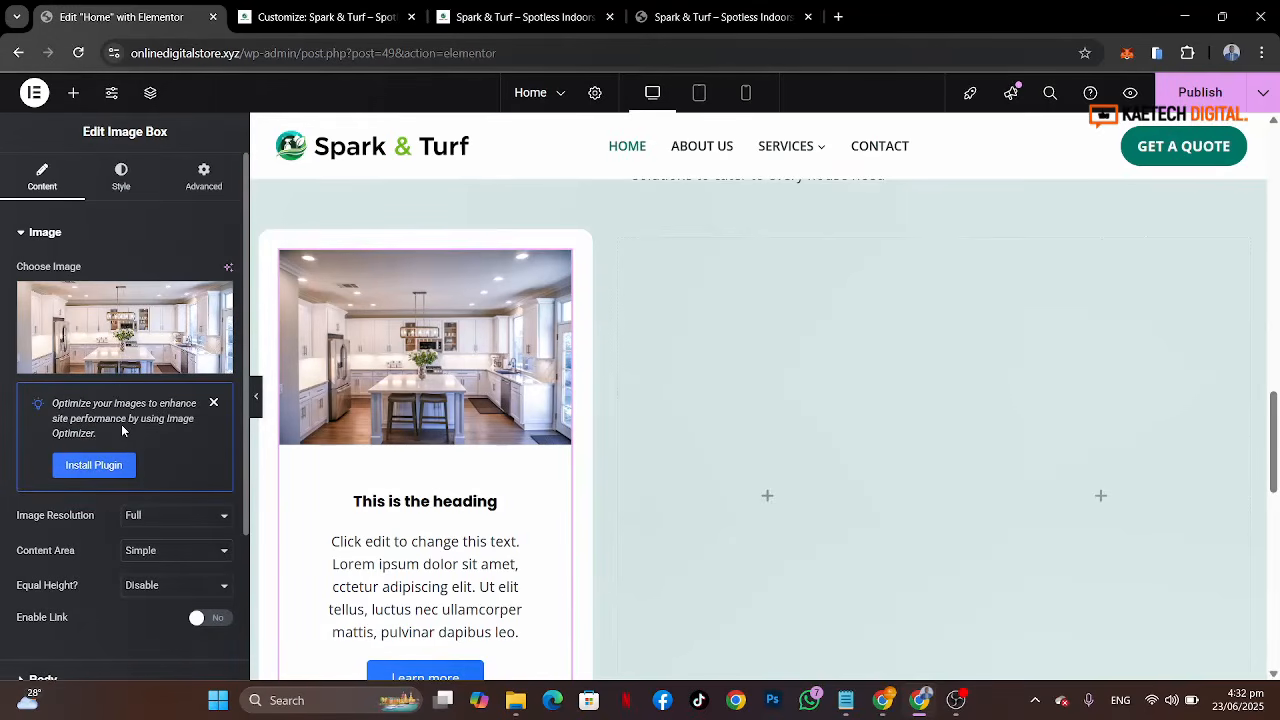
scroll(121, 424, "down", 2)
left_click(43, 479)
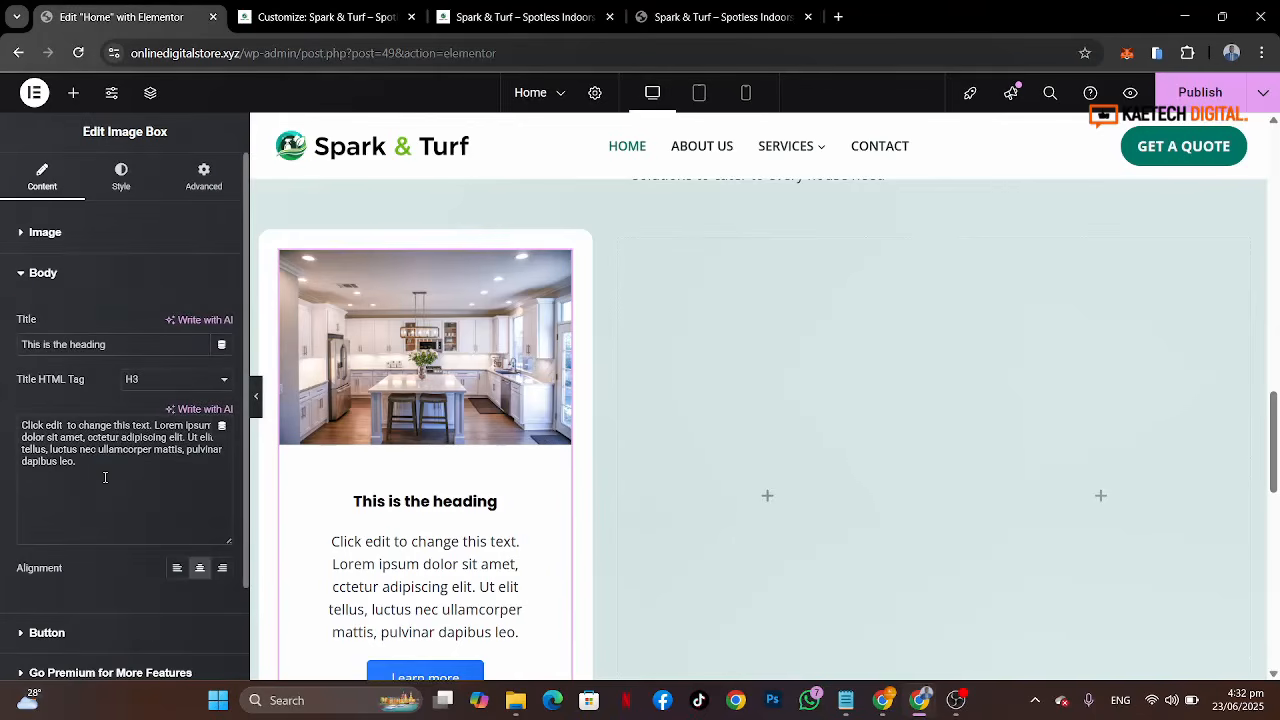
left_click(714, 20)
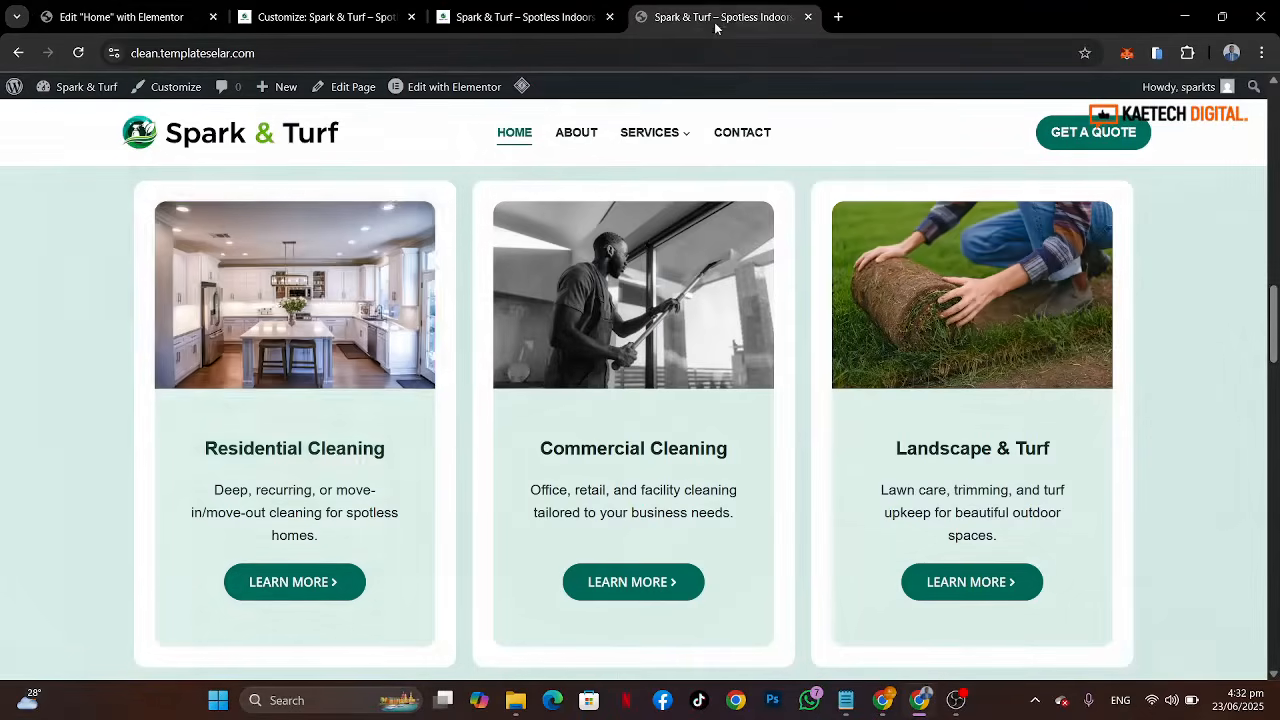
left_click_drag(403, 457, 207, 449)
key("ctrl+c")
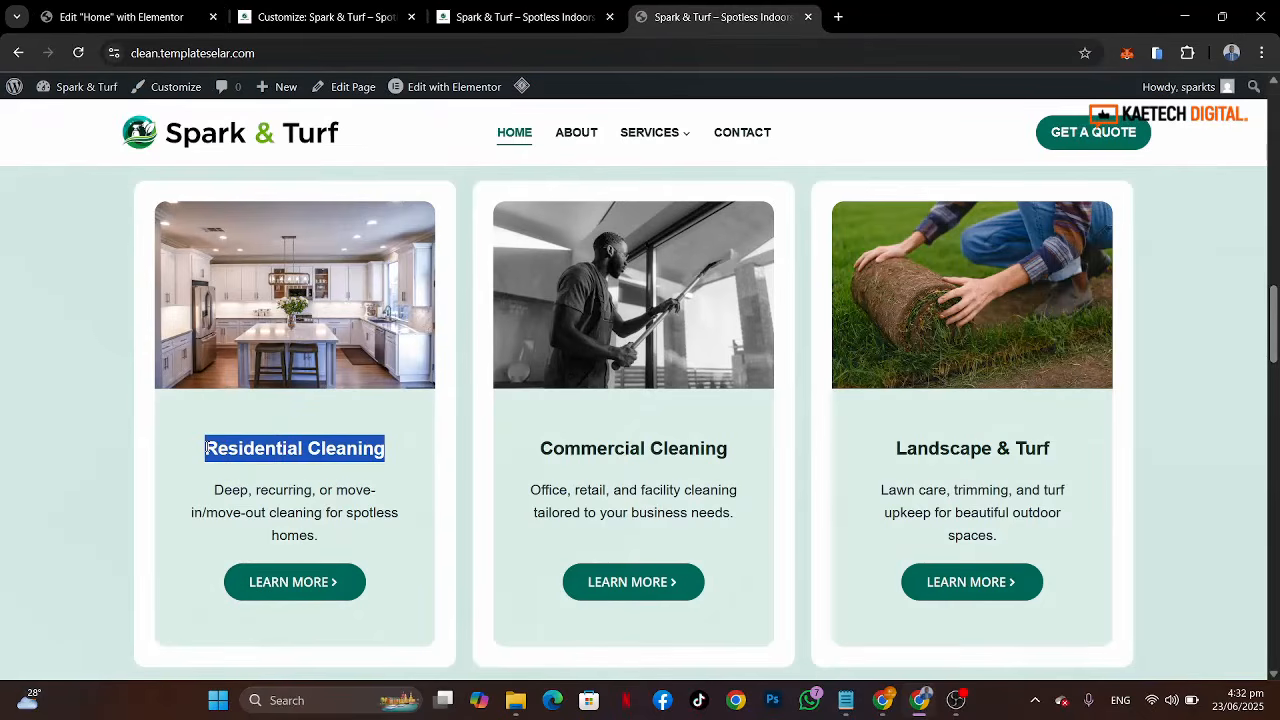
left_click(150, 17)
left_click_drag(160, 344, 2, 323)
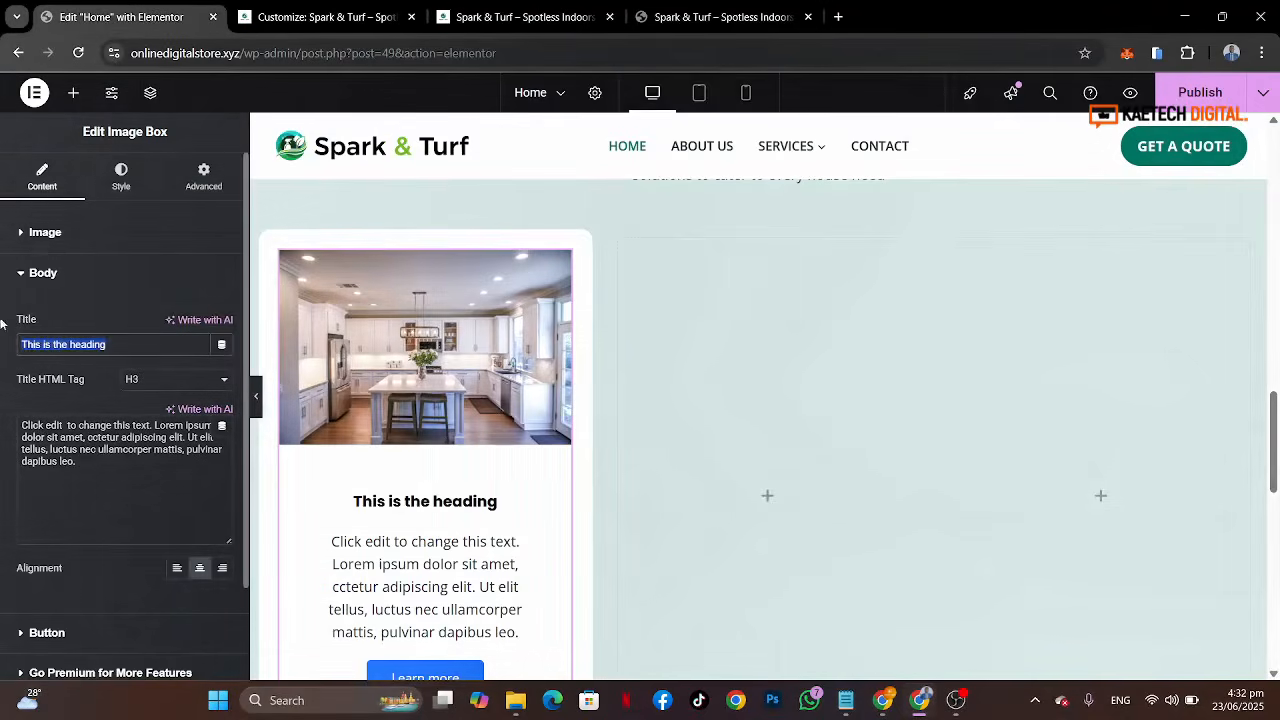
key("ctrl+v")
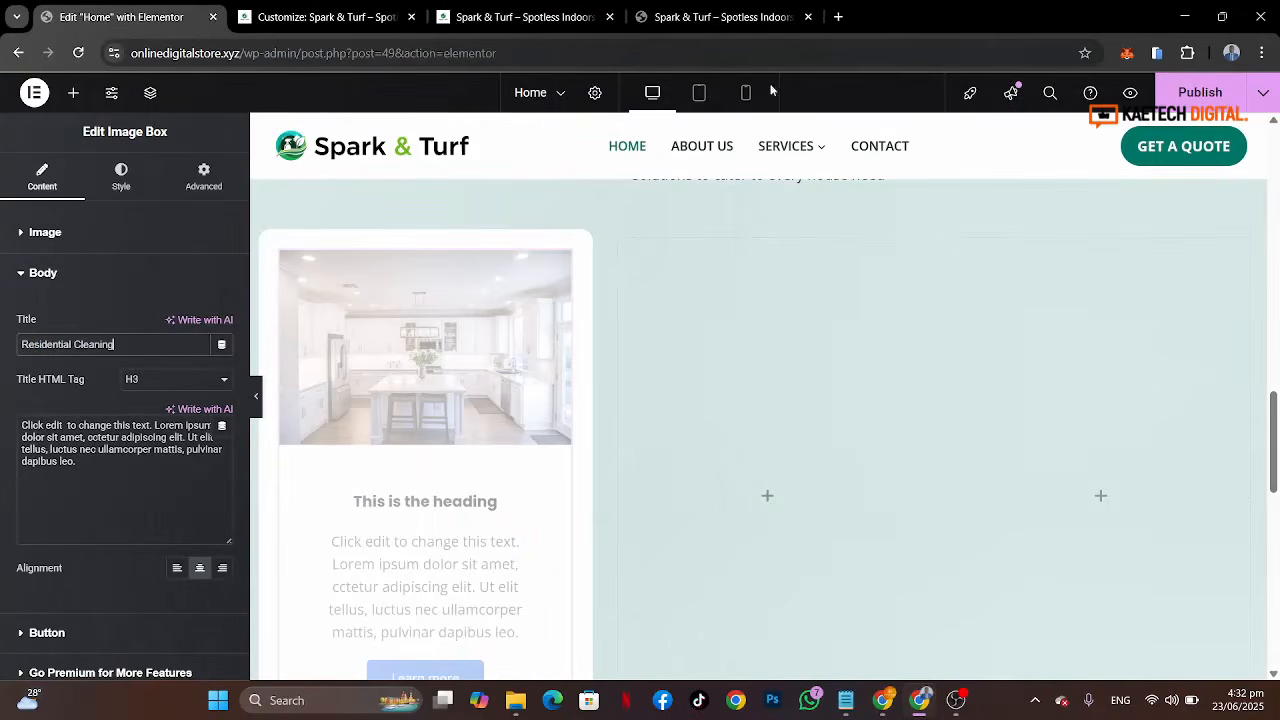
Step: Copy the first card's description from the reference site and paste it as the first image box's description
left_click(735, 14)
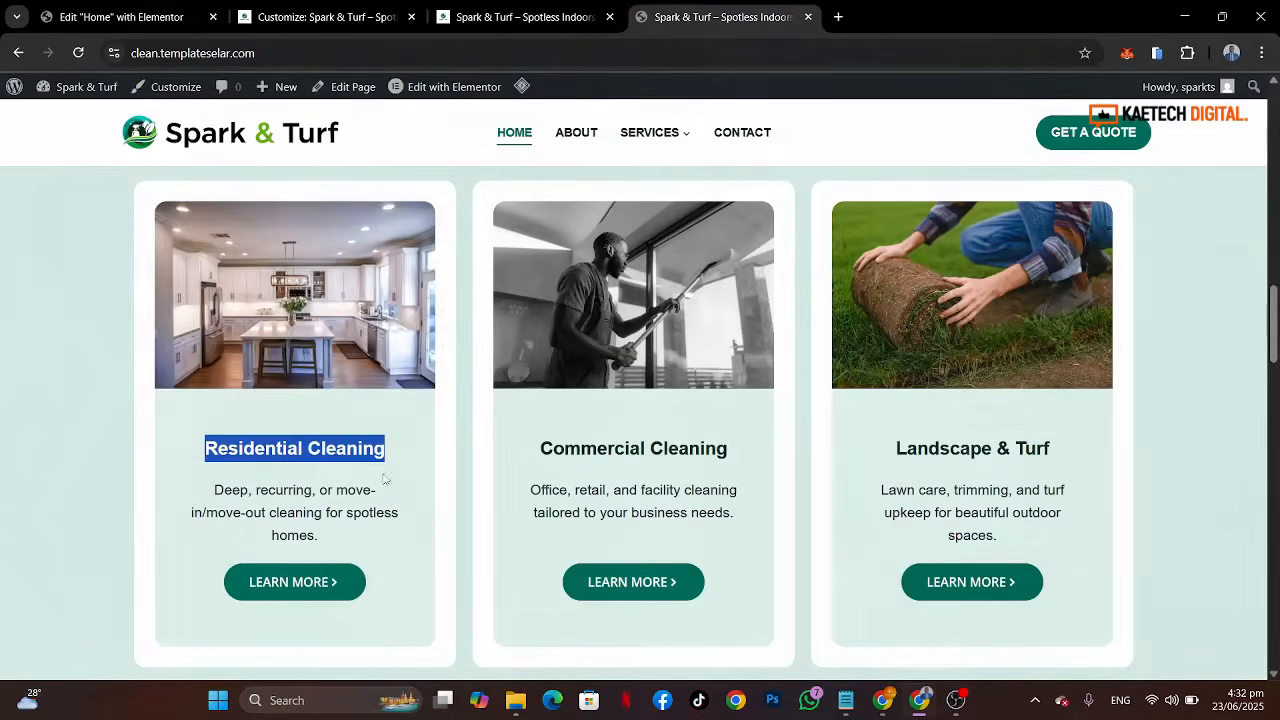
left_click_drag(336, 540, 206, 500)
key("ctrl+c")
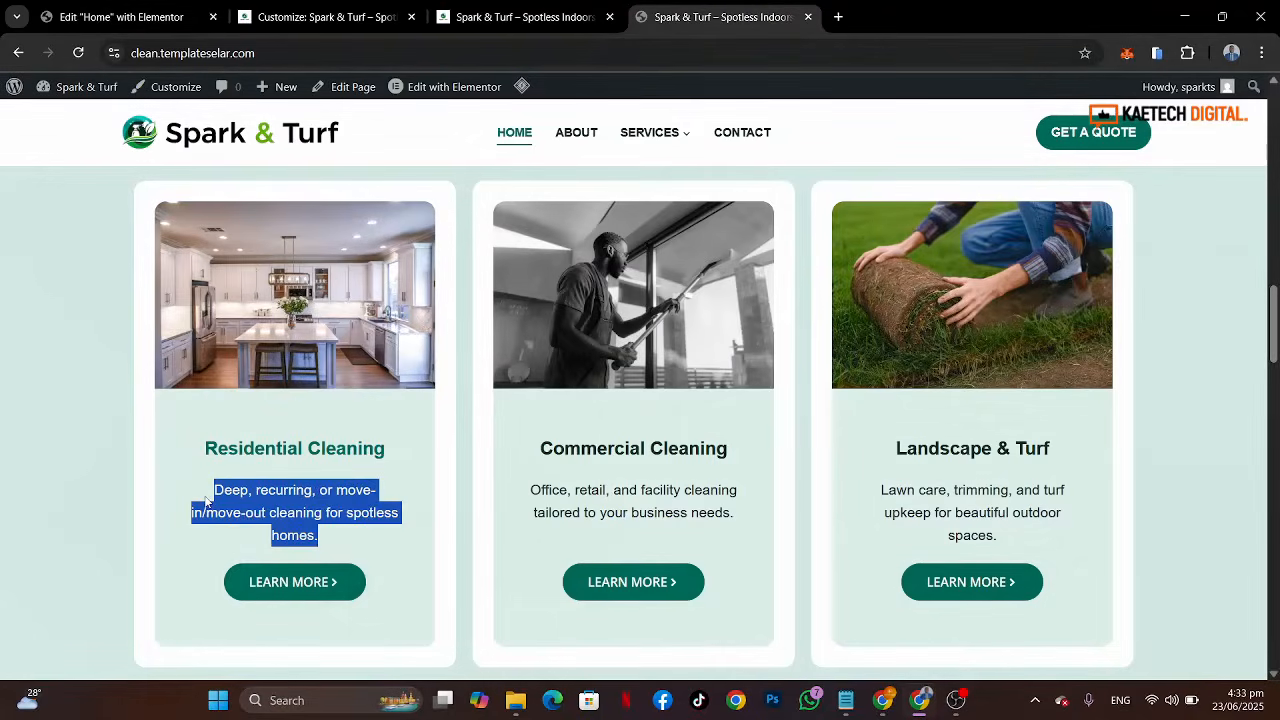
left_click(120, 17)
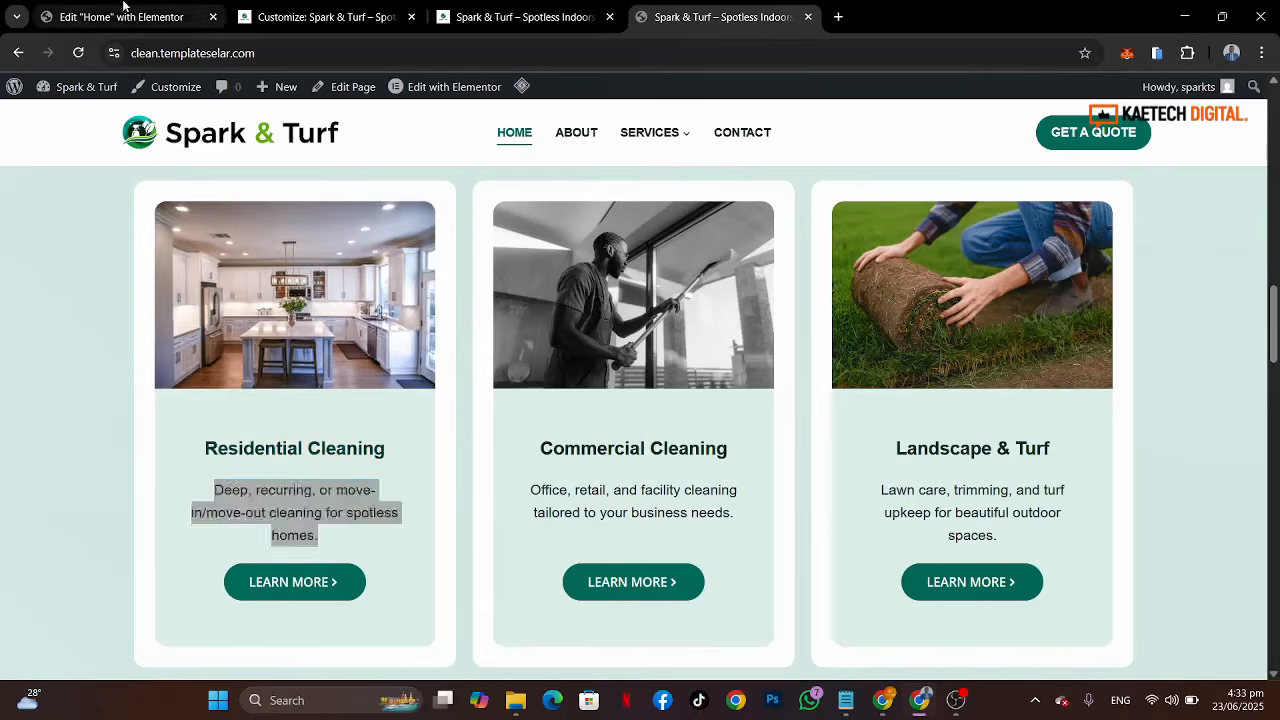
left_click_drag(117, 463, 3, 410)
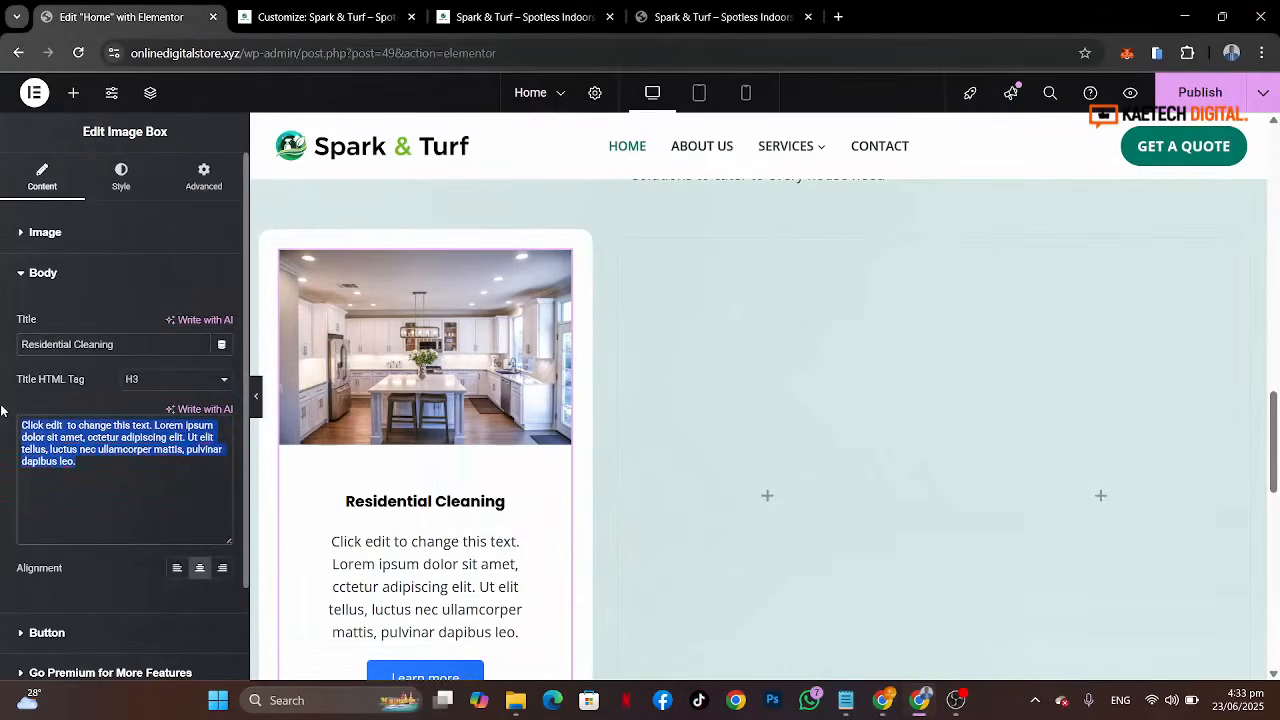
key("ctrl+v")
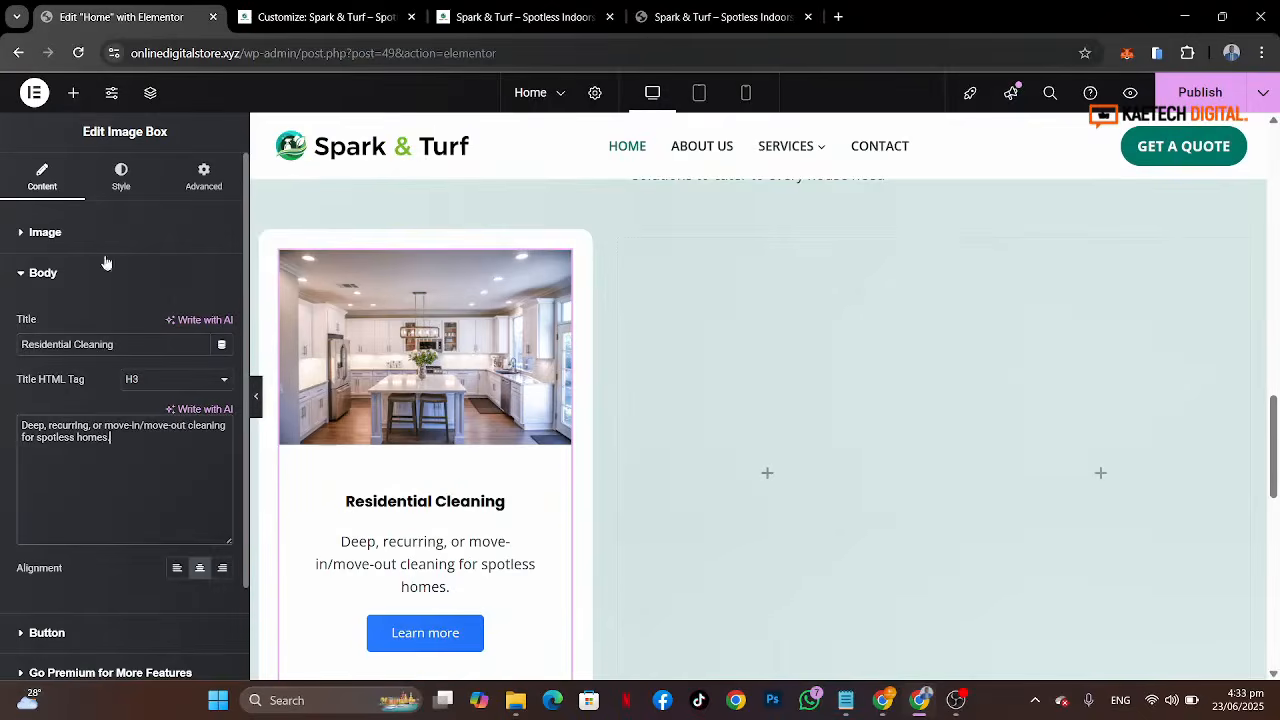
Step: Add a right-angle arrow icon from the icon library to the first image box's button, checking the reference button
scroll(84, 451, "down", 2)
left_click(94, 526)
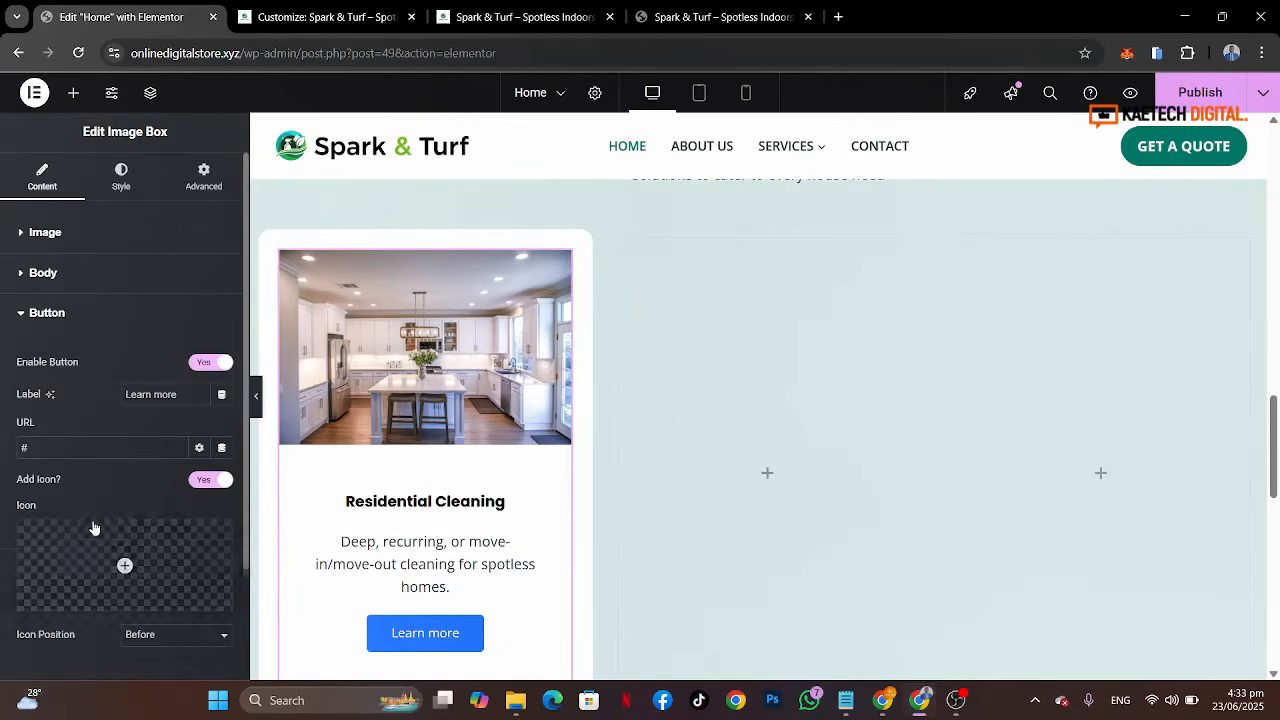
left_click(750, 18)
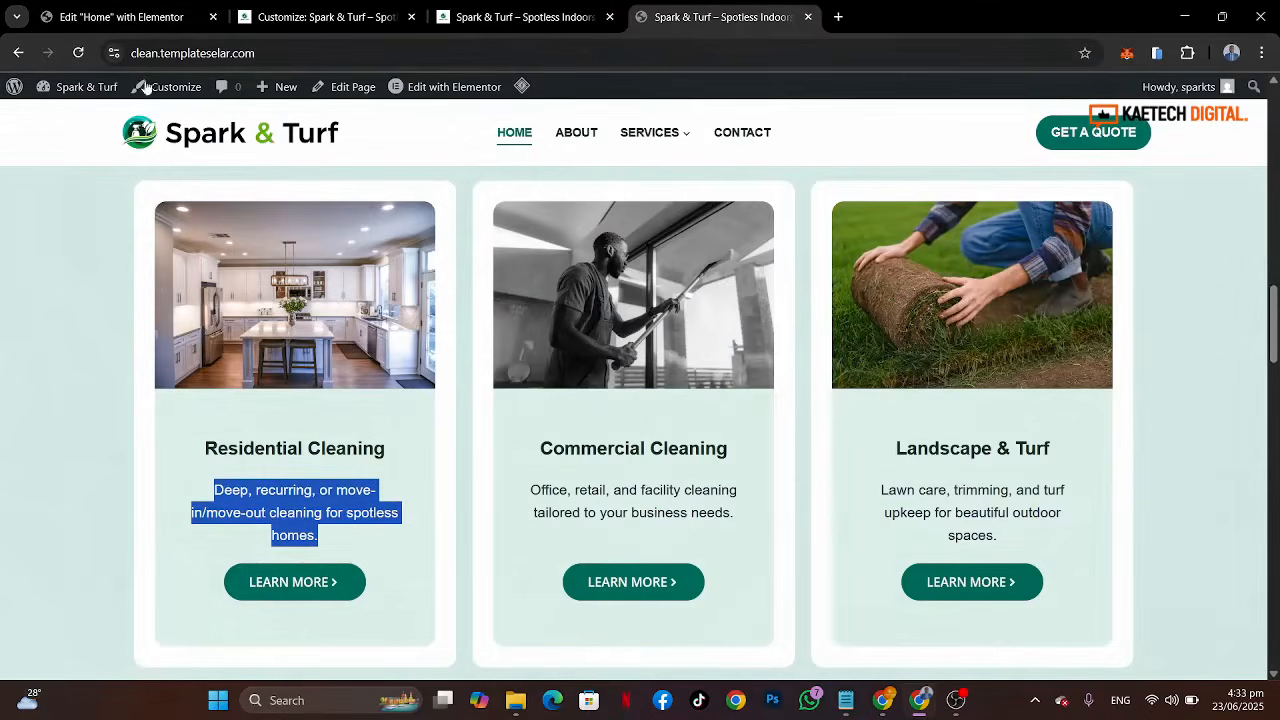
left_click(133, 18)
mouse_move(125, 565)
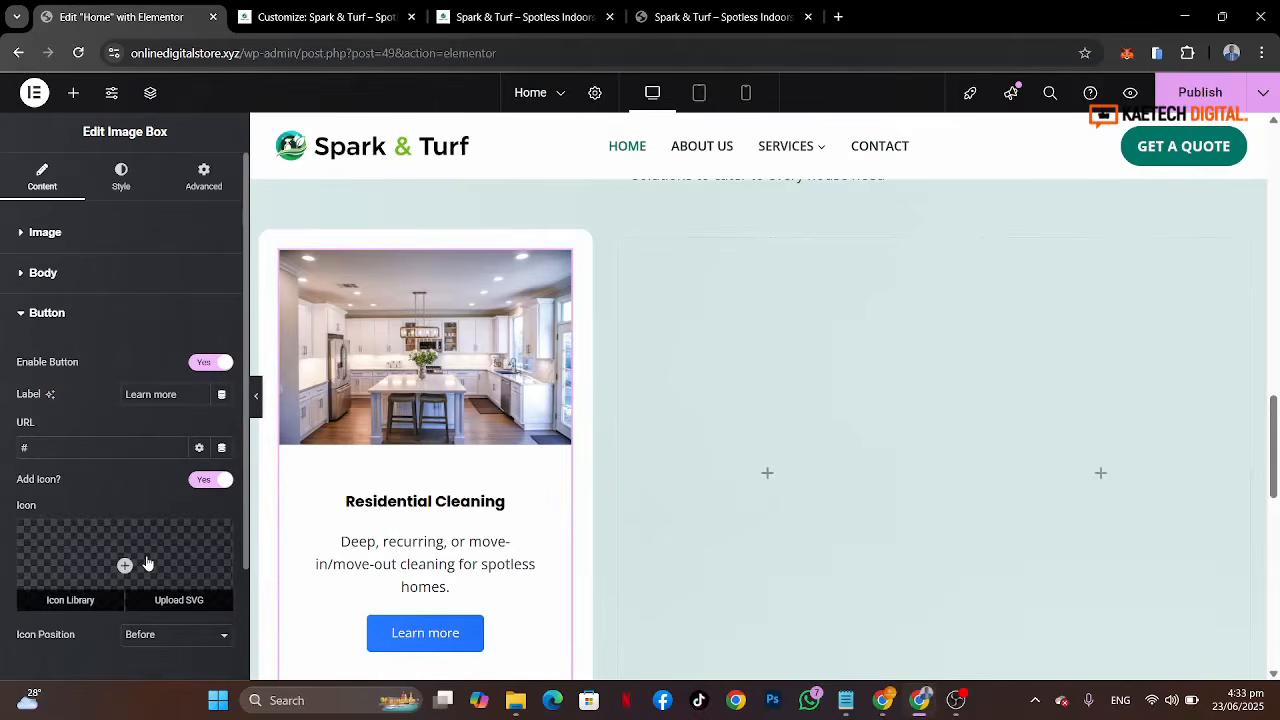
left_click(85, 601)
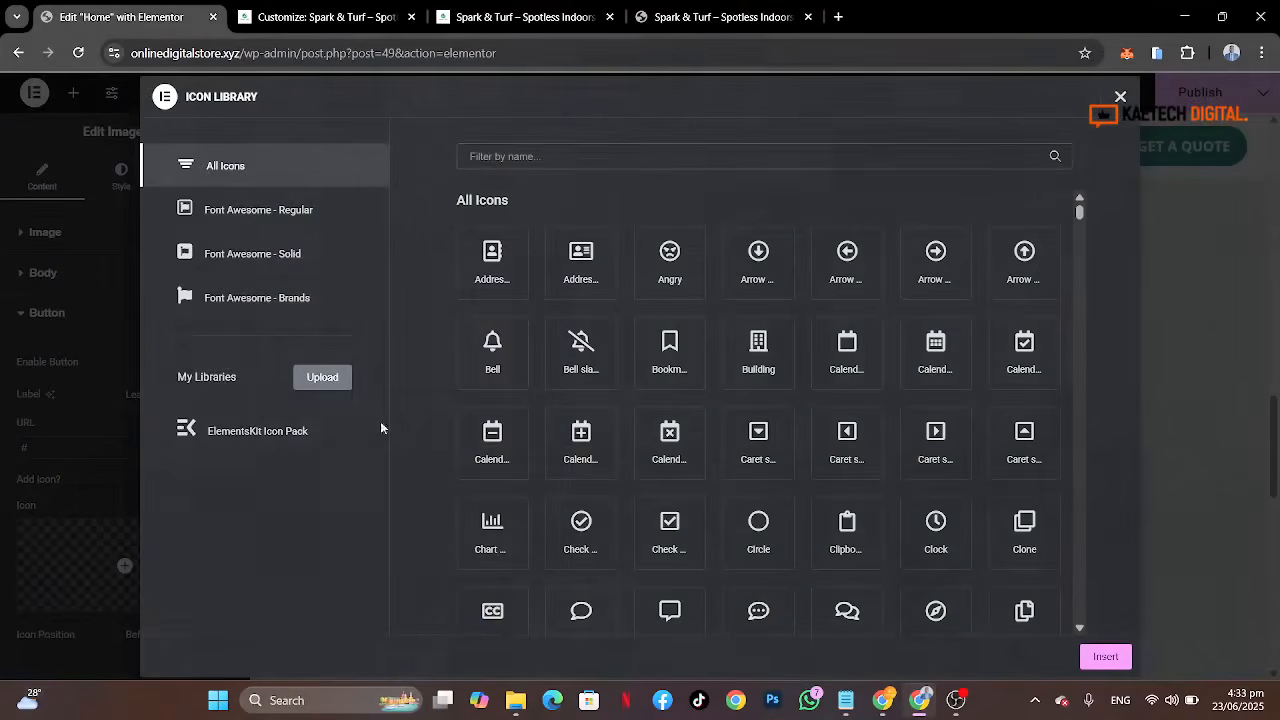
left_click(619, 148)
type("arr")
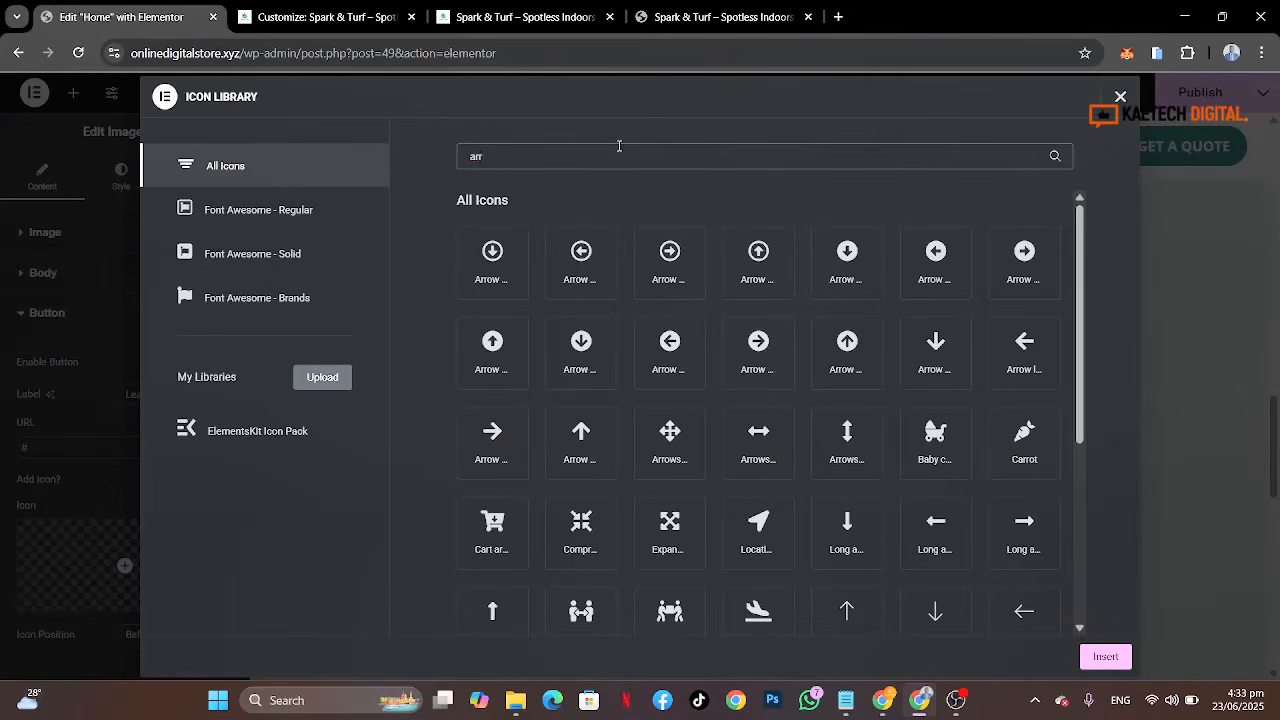
type("ow")
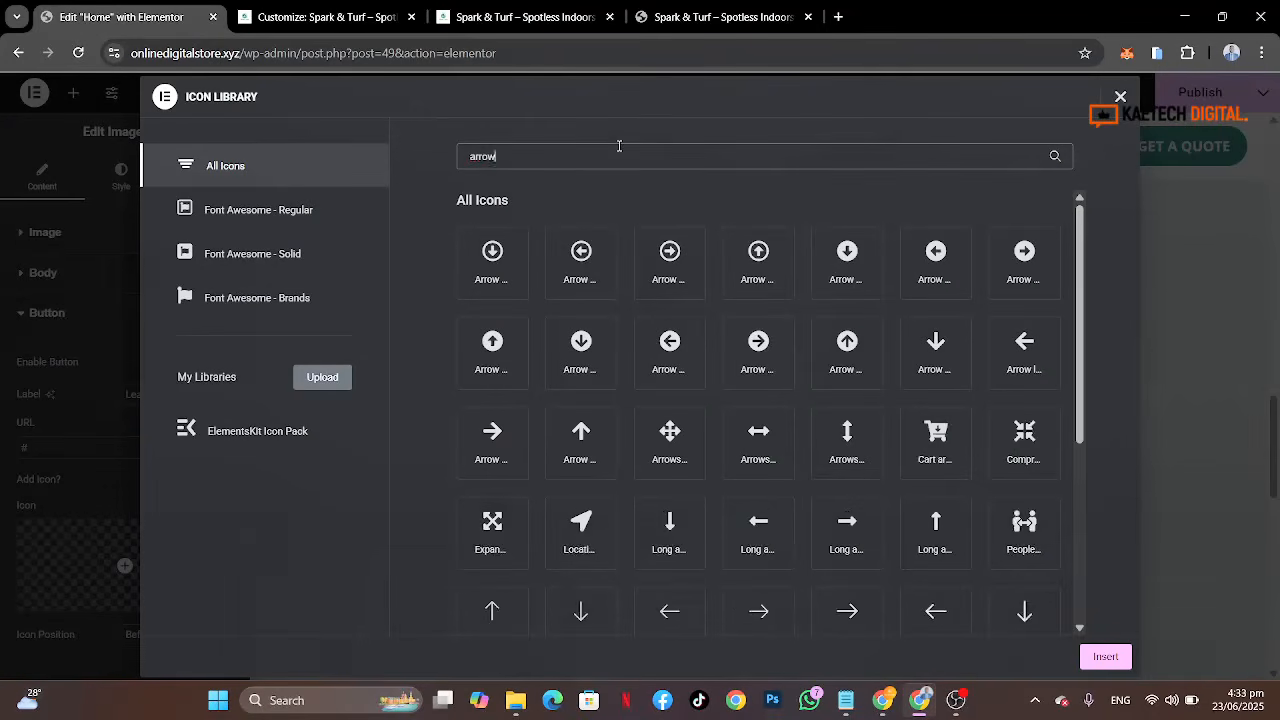
scroll(708, 395, "down", 5)
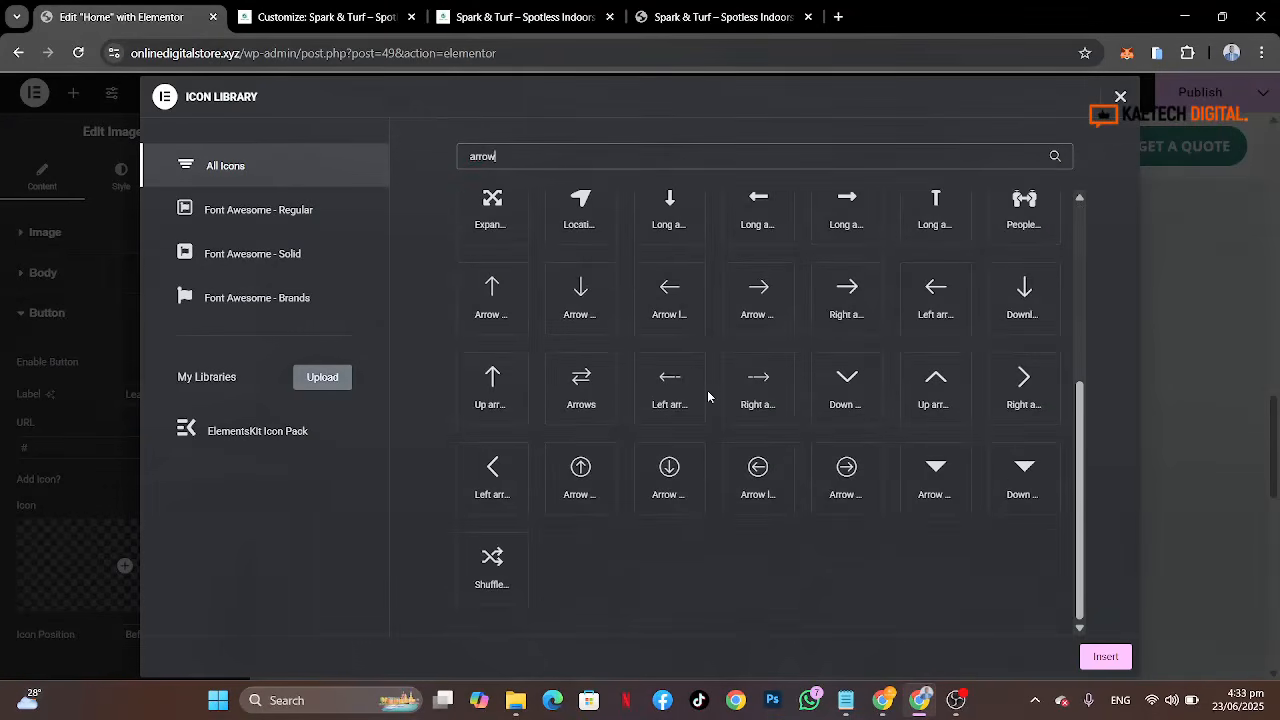
left_click(687, 8)
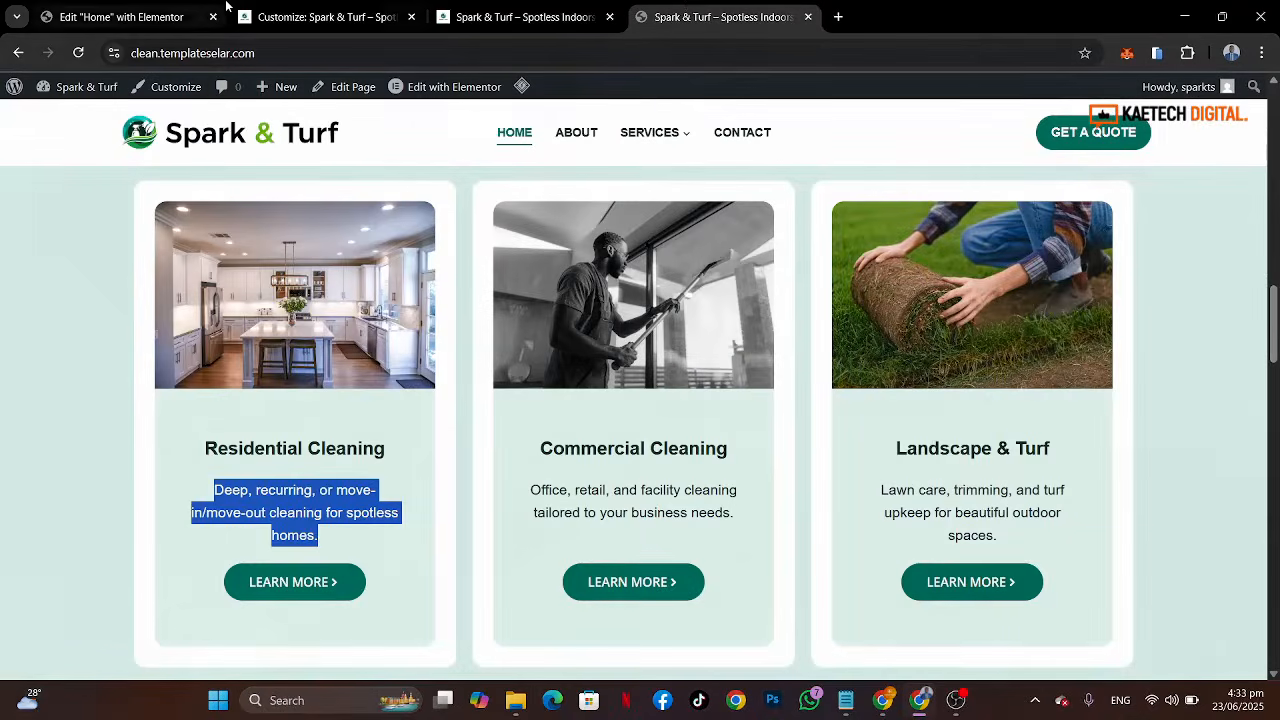
left_click(120, 17)
left_click(1035, 372)
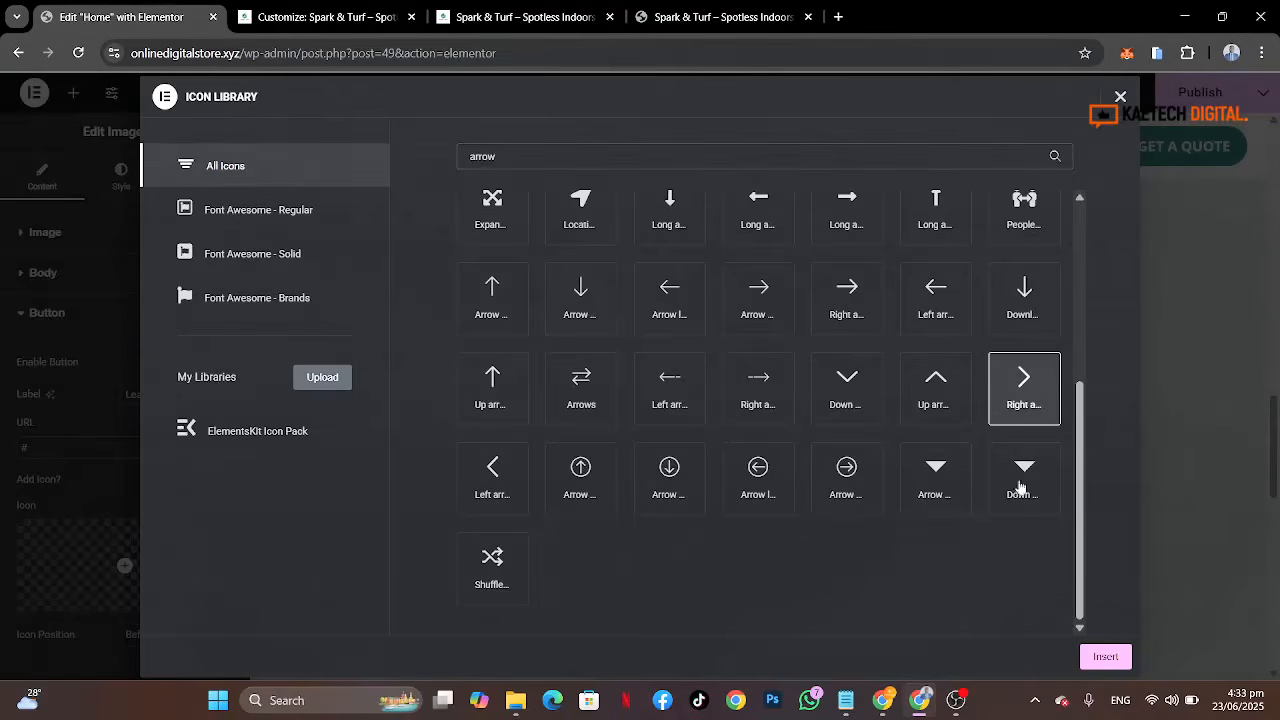
left_click(1104, 656)
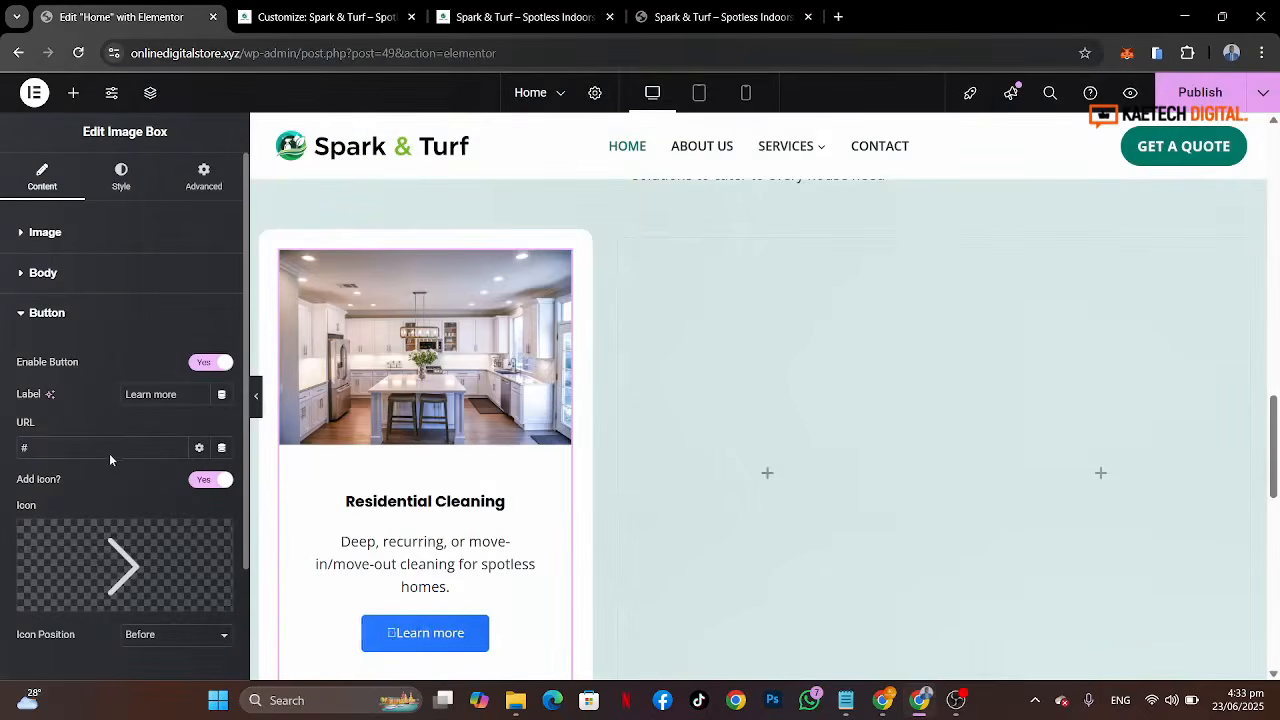
Step: Enter residential as the first image box button's URL
left_click(48, 451)
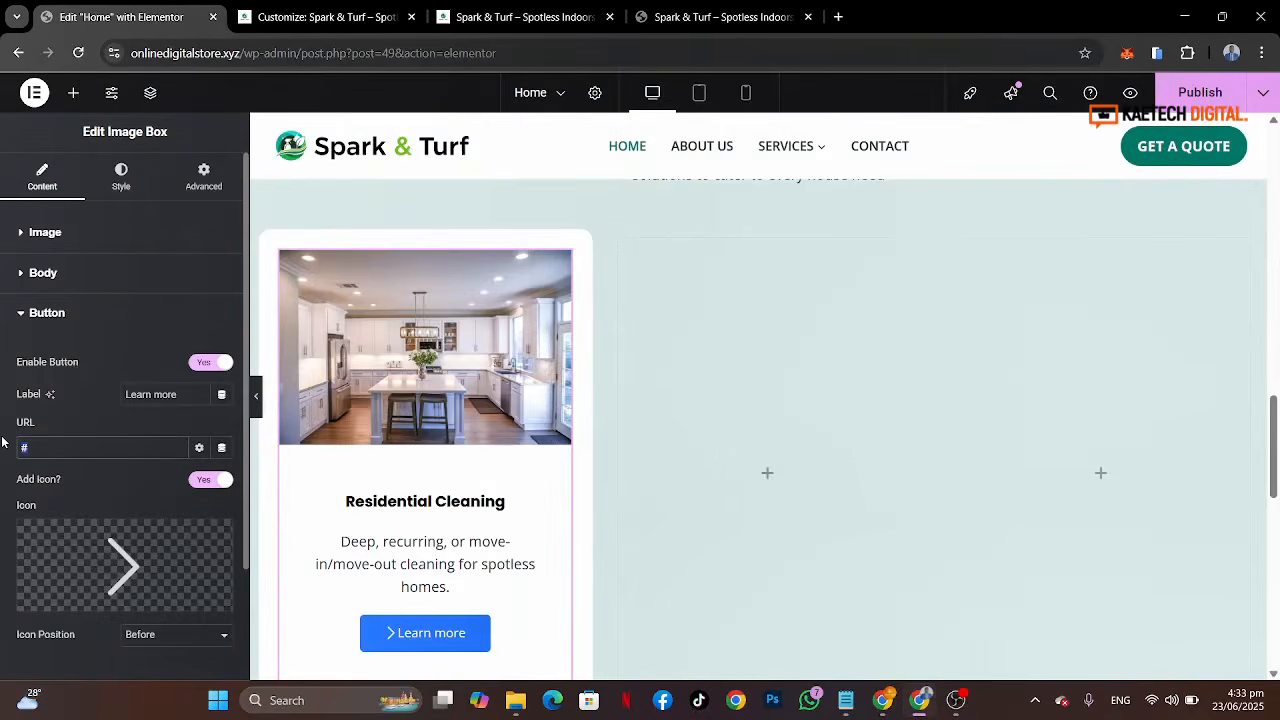
key("BackSpace")
type("residential")
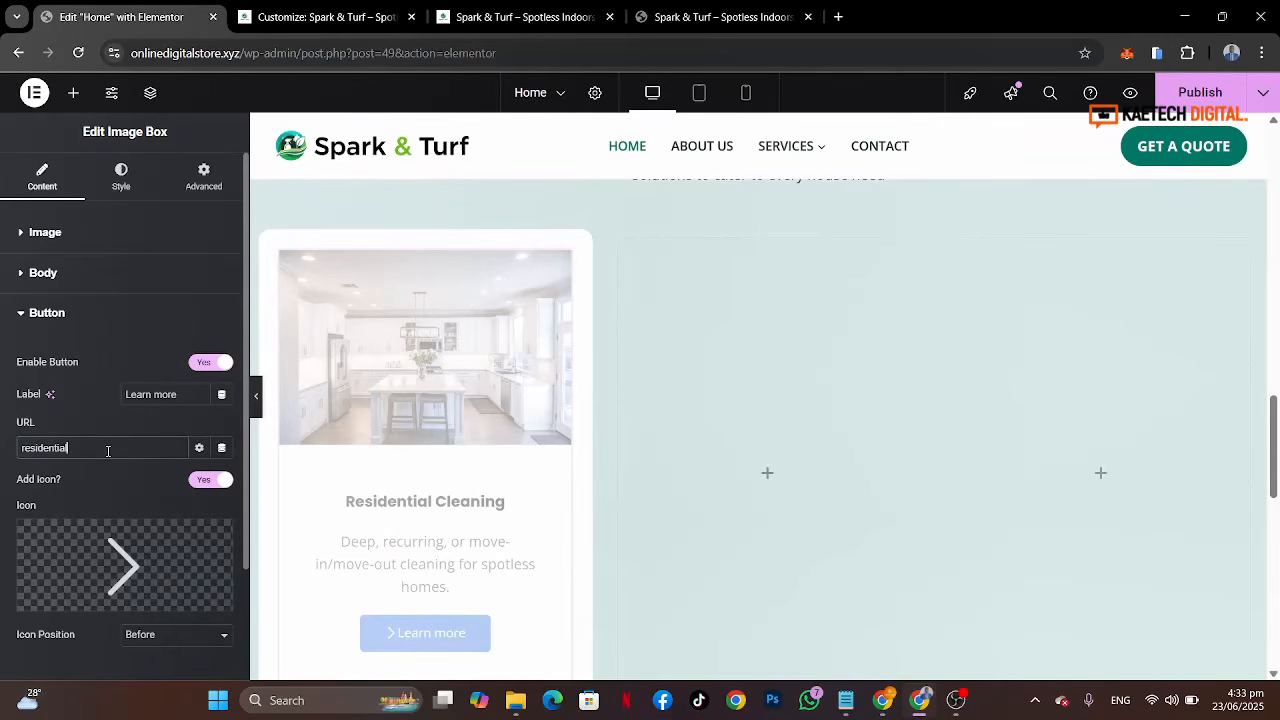
right_click(2, 453)
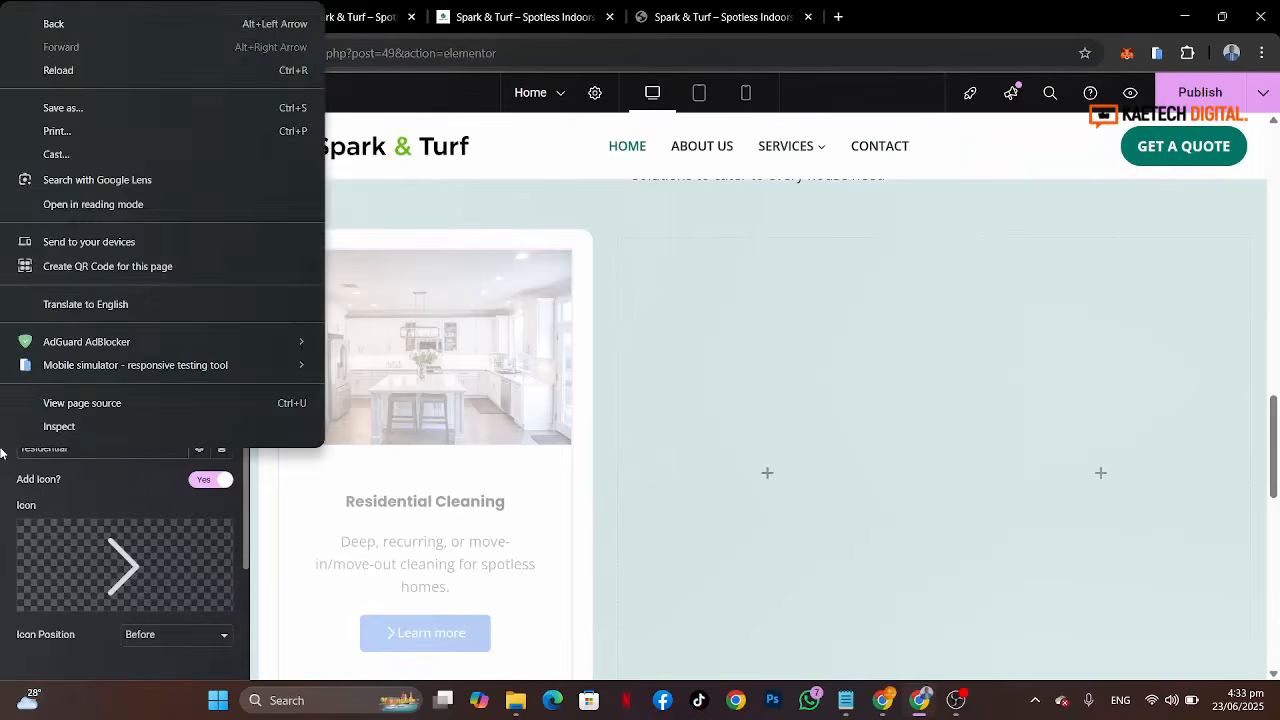
left_click(85, 465)
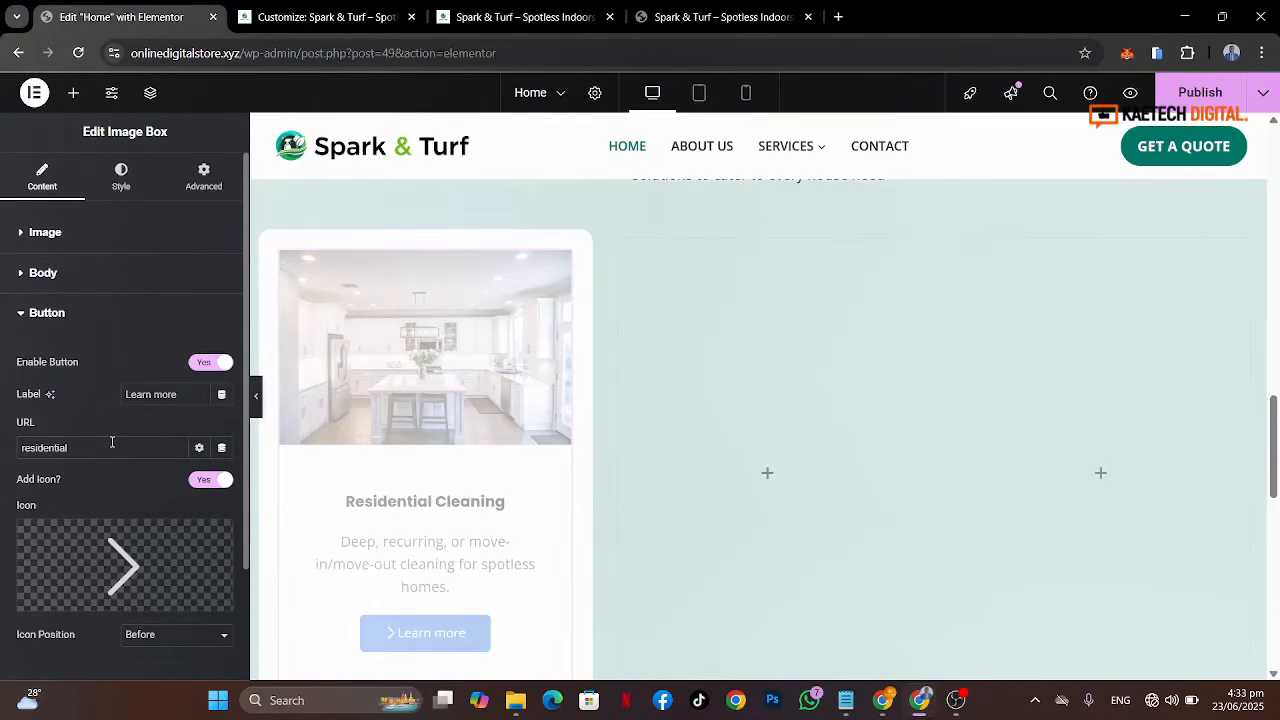
Step: Copy the Residential Cleaning page link from the live site's Services menu and paste it as the button URL
left_click(560, 20)
mouse_move(660, 132)
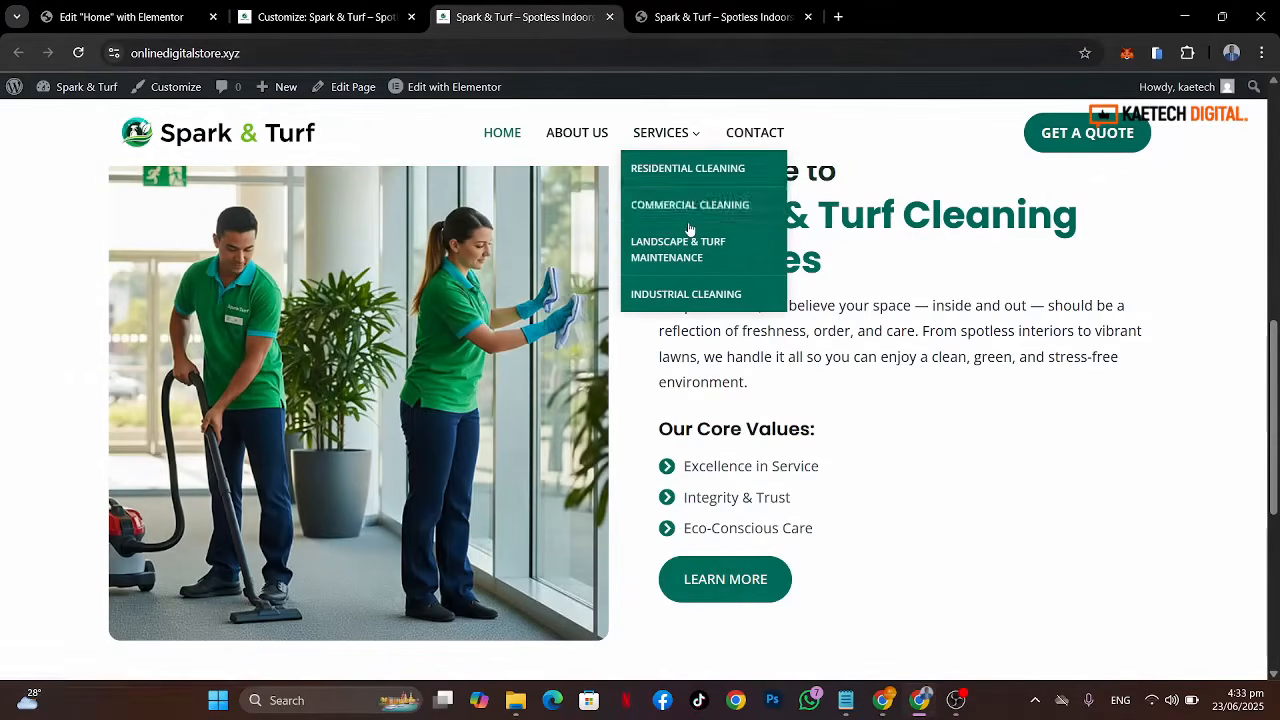
right_click(670, 176)
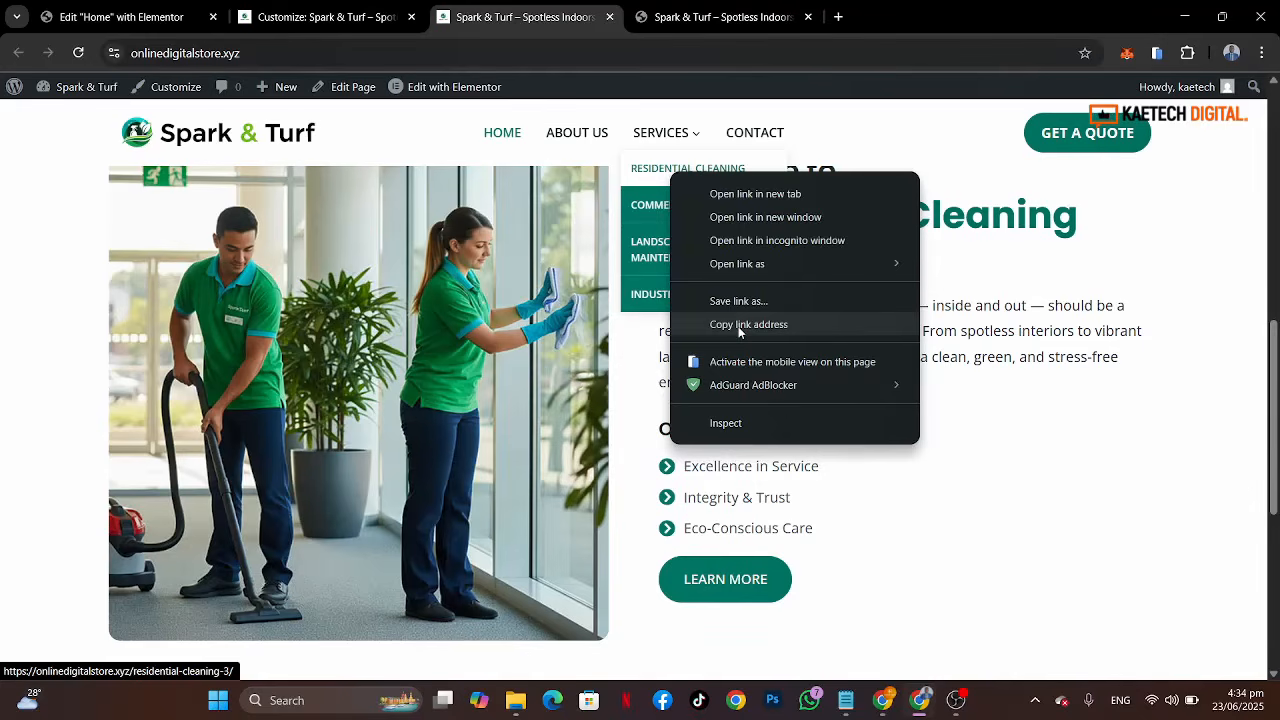
right_click(650, 208)
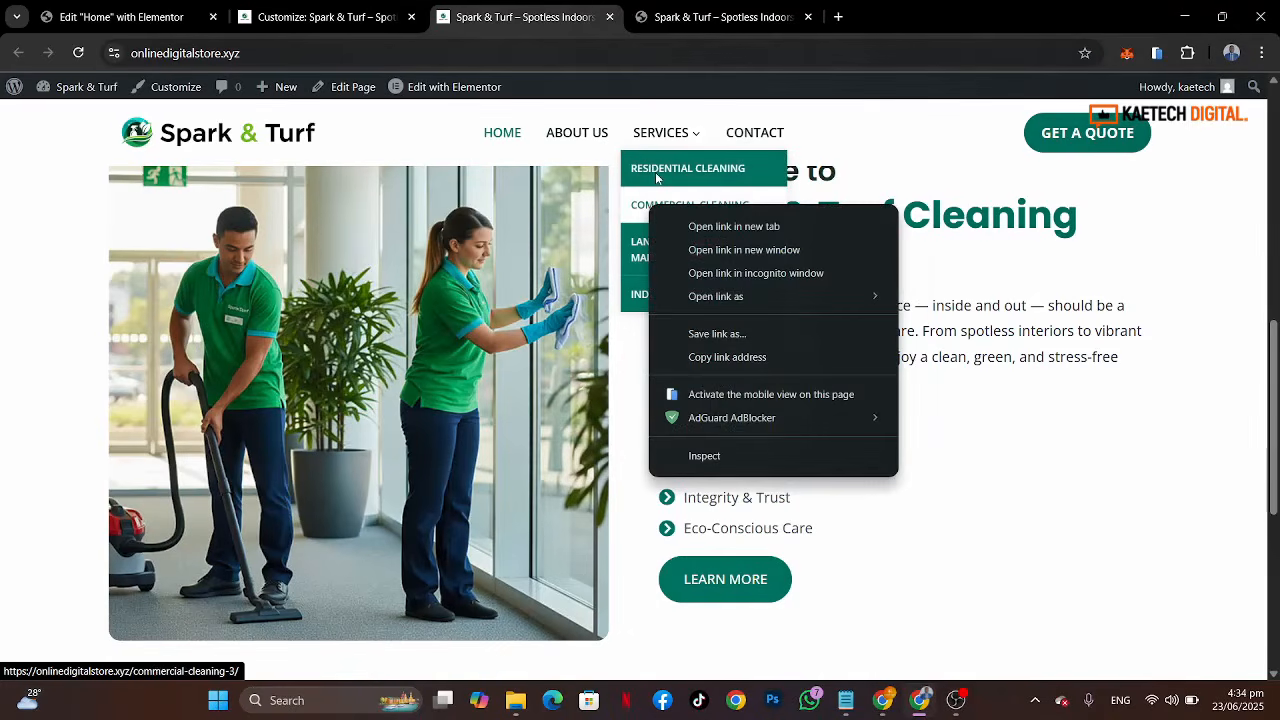
right_click(655, 178)
right_click(655, 178)
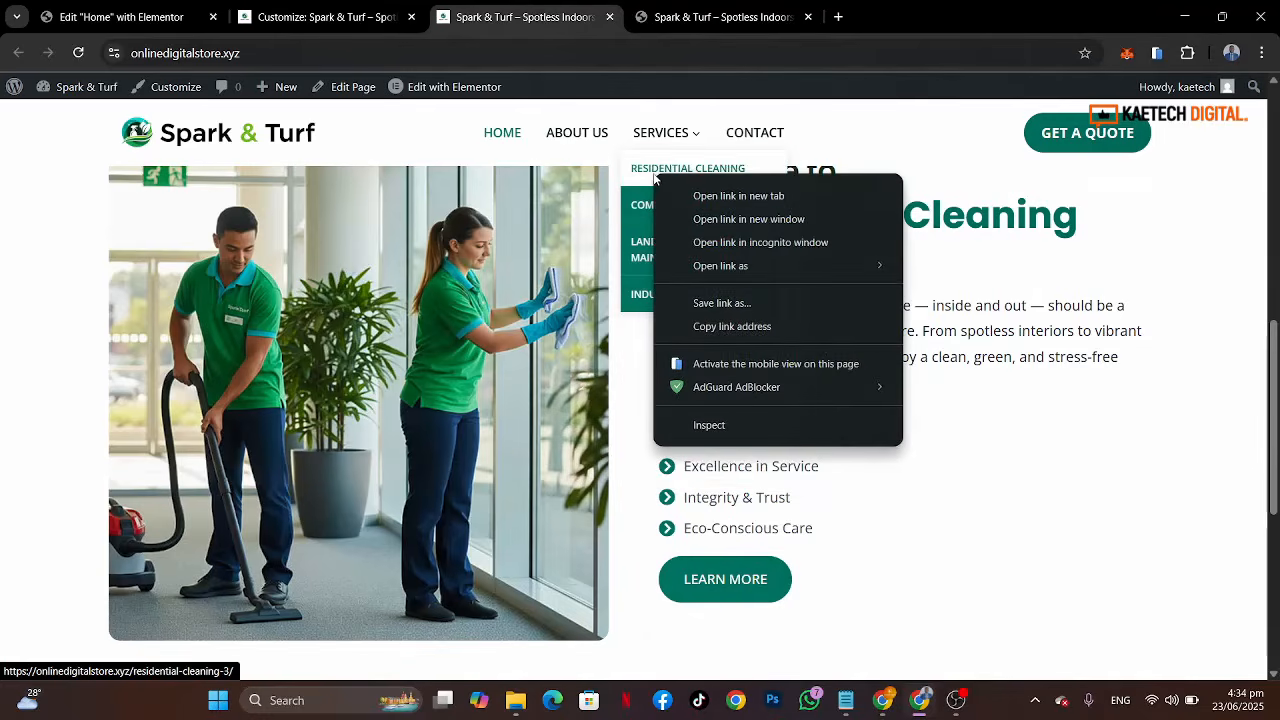
left_click(965, 347)
mouse_move(663, 131)
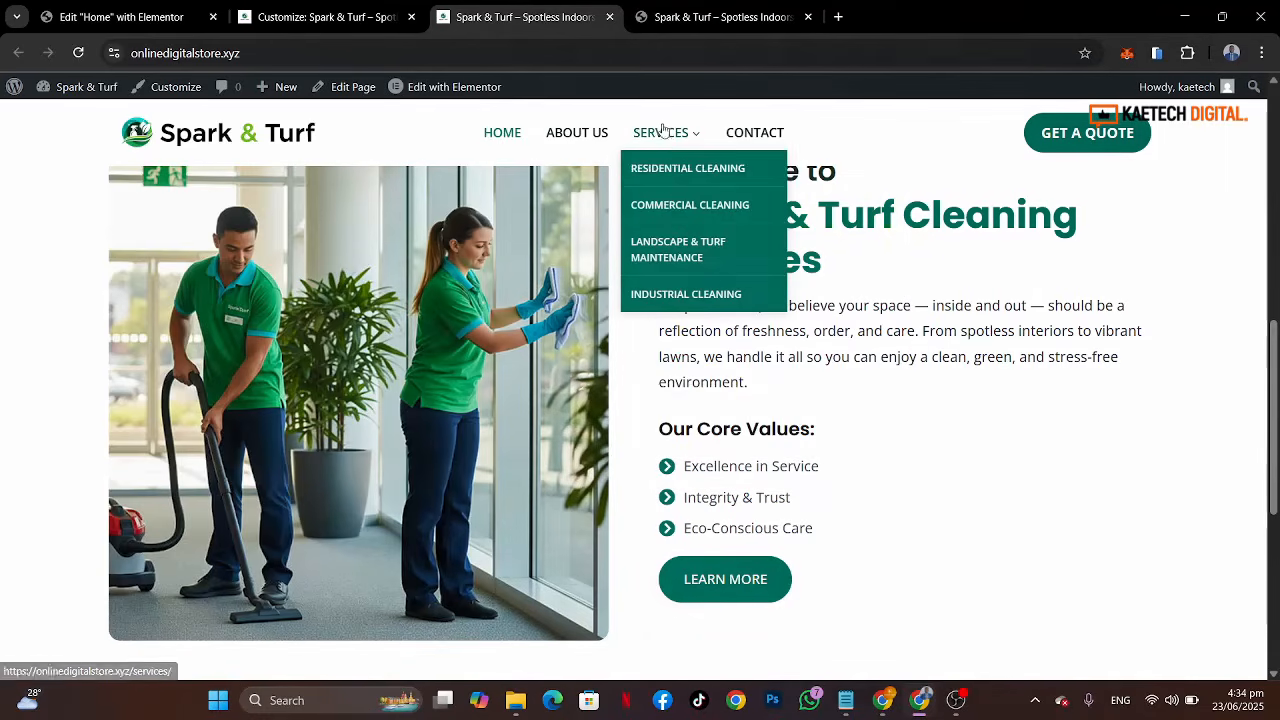
right_click(663, 172)
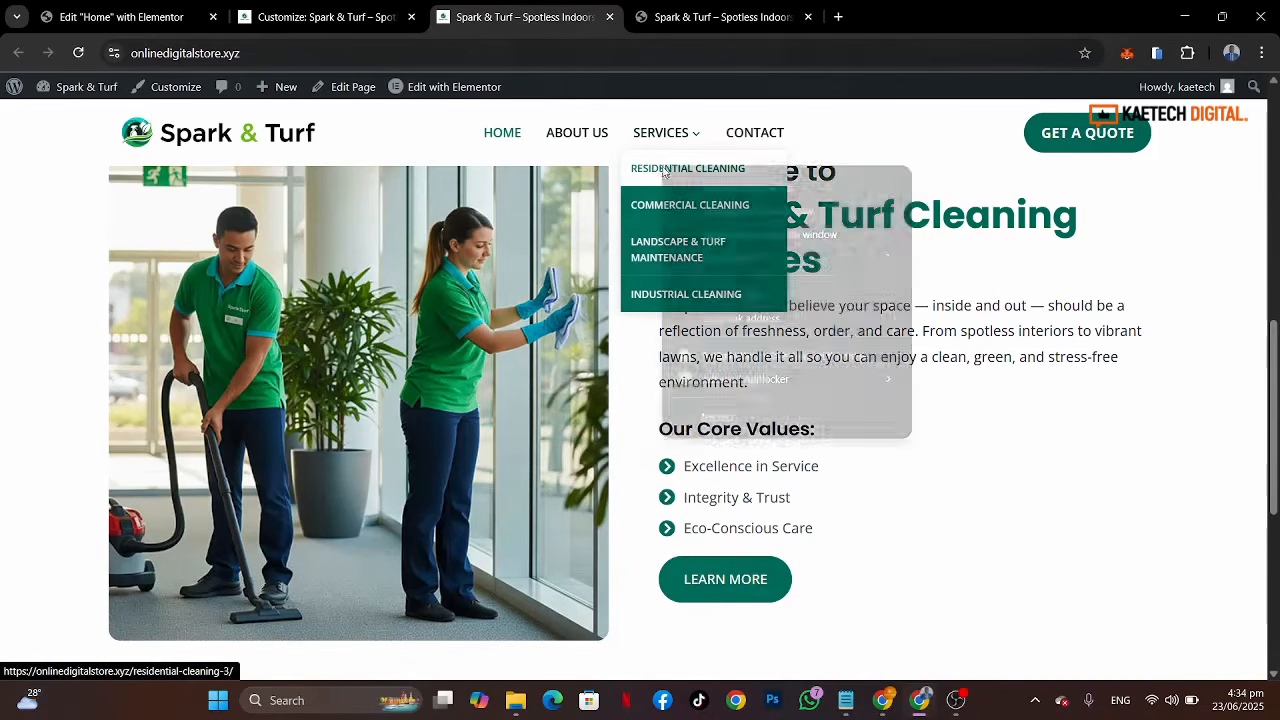
left_click(726, 322)
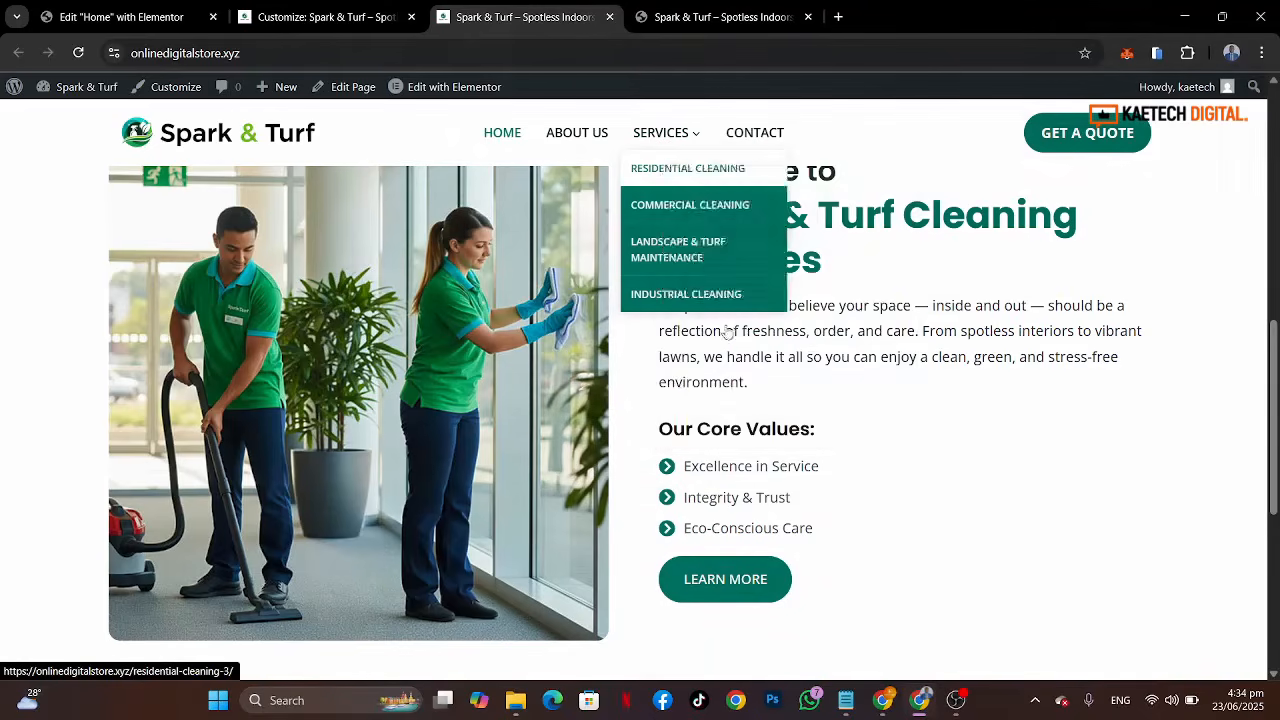
left_click(138, 12)
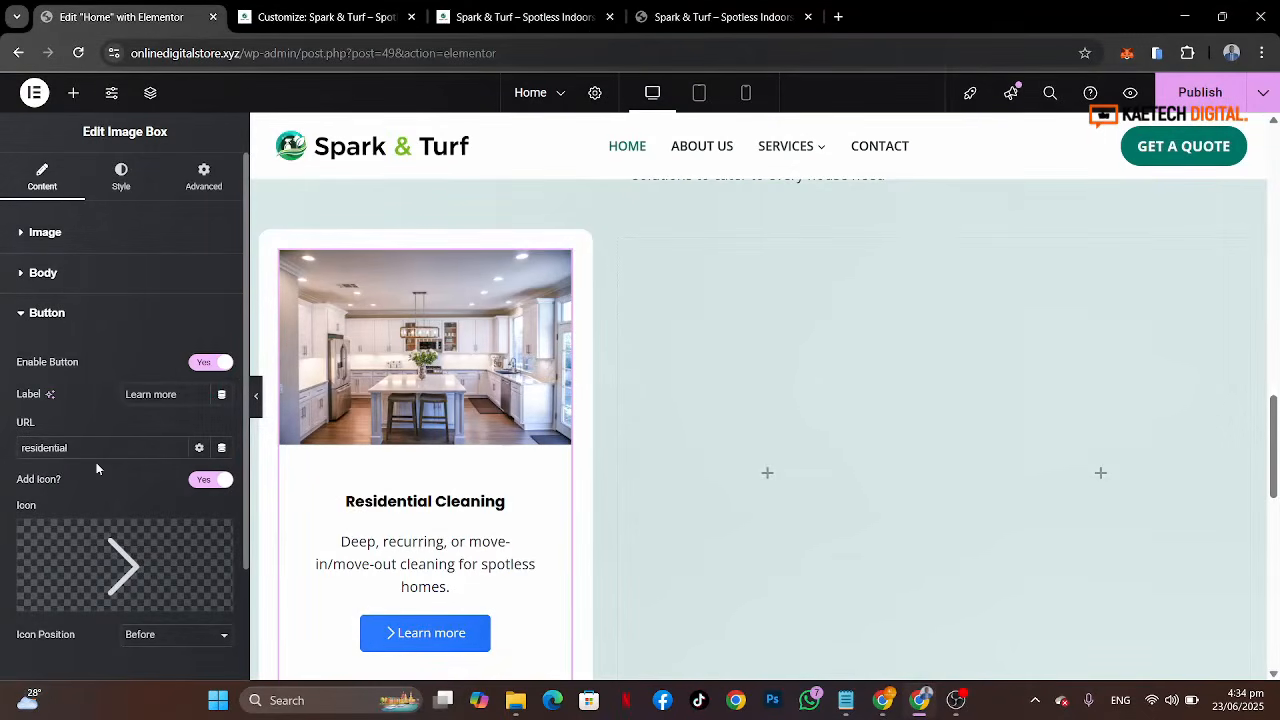
left_click_drag(98, 442, 2, 437)
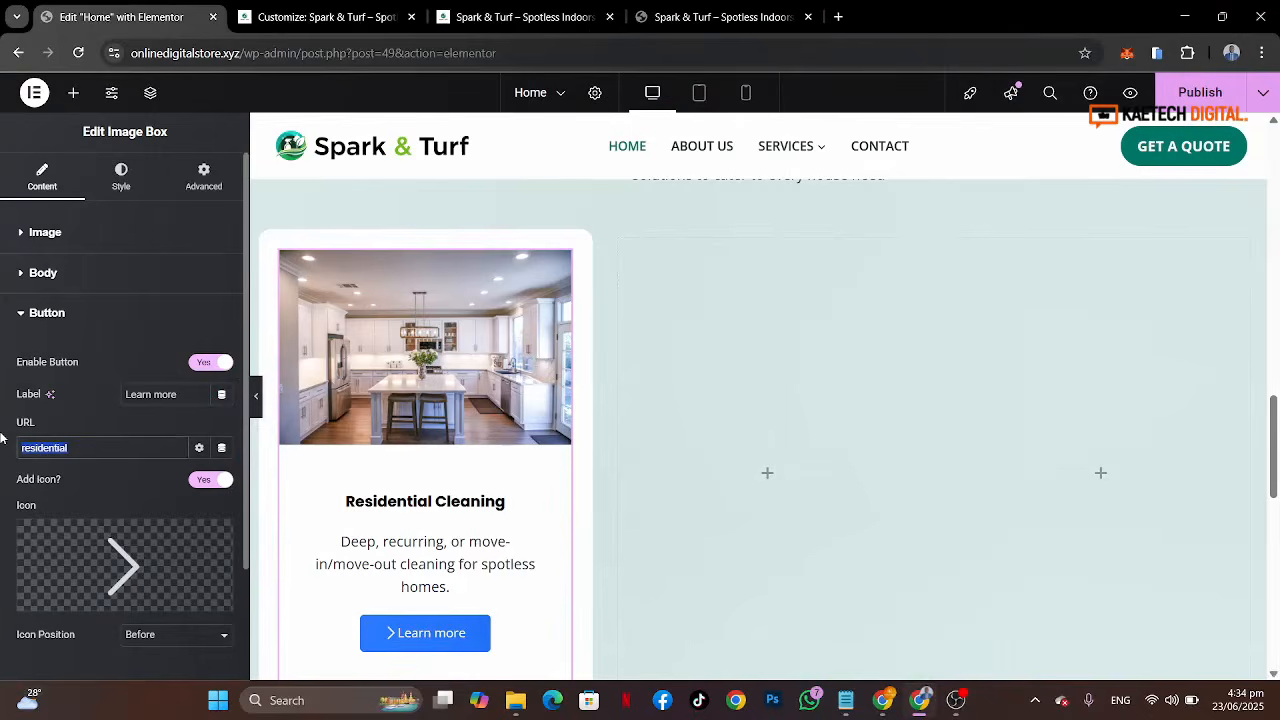
key("ctrl+v")
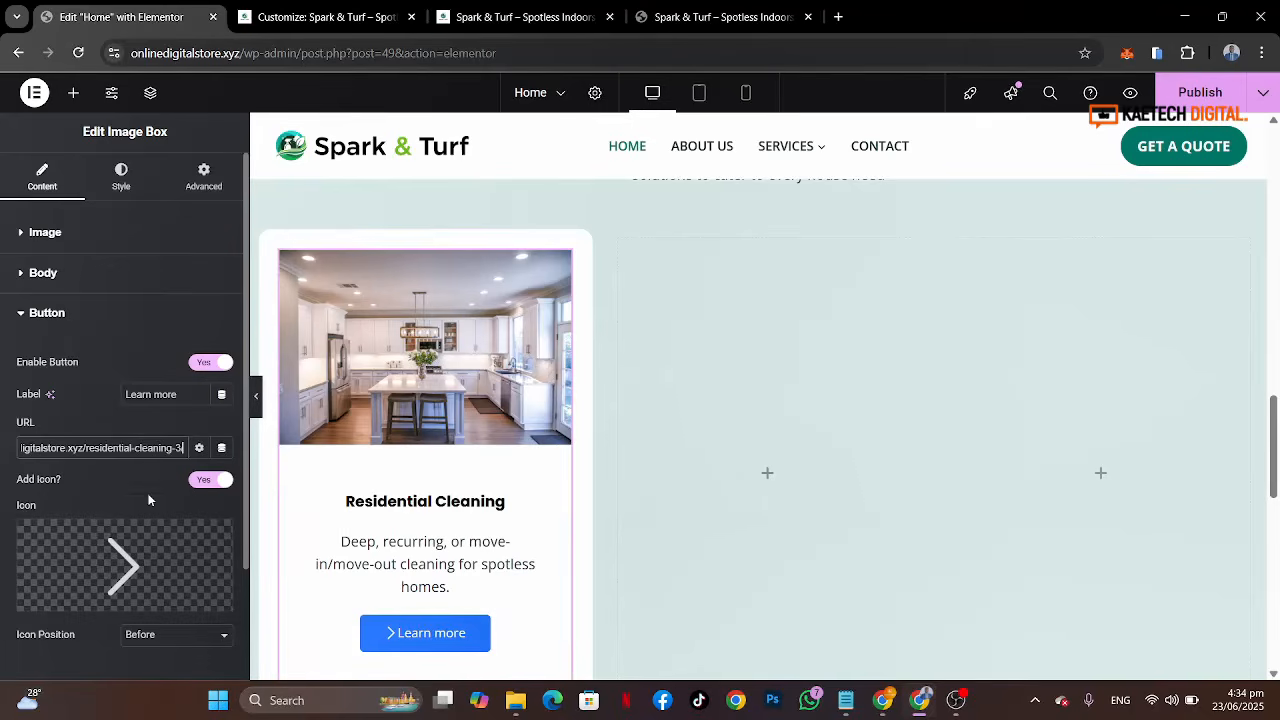
Step: Set the button icon position to After
scroll(149, 500, "down", 2)
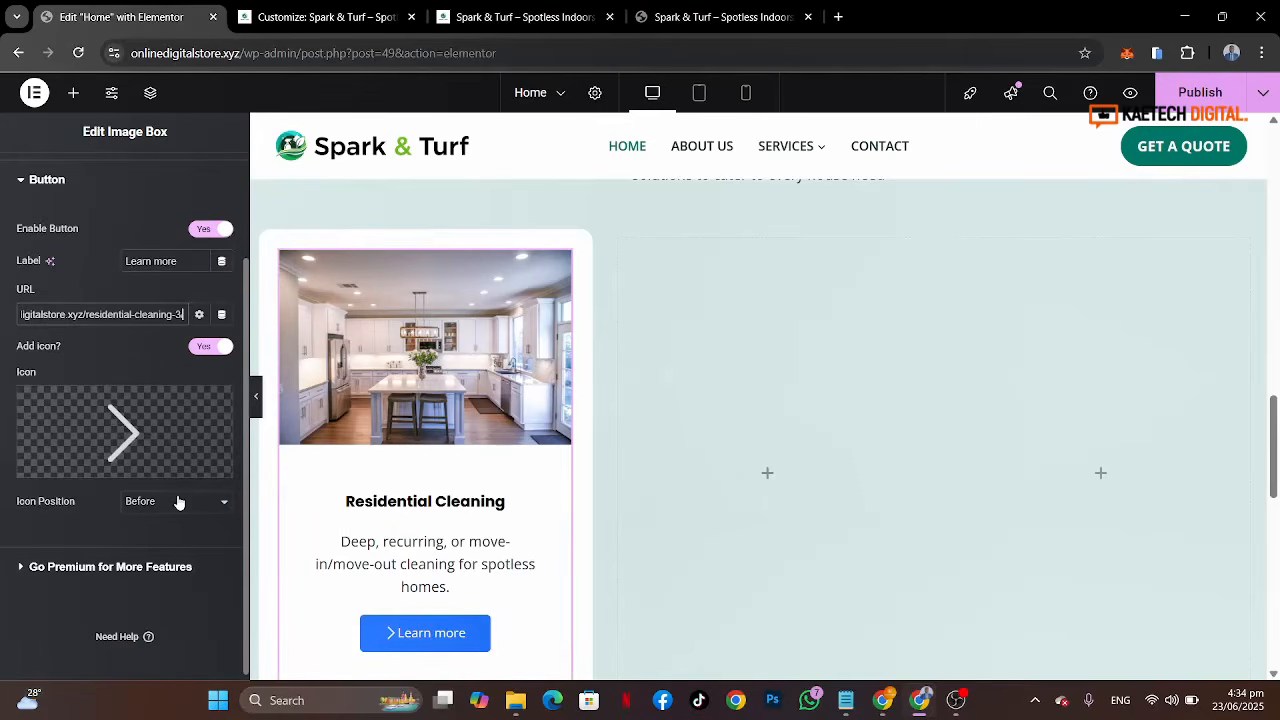
left_click(178, 501)
left_click(152, 541)
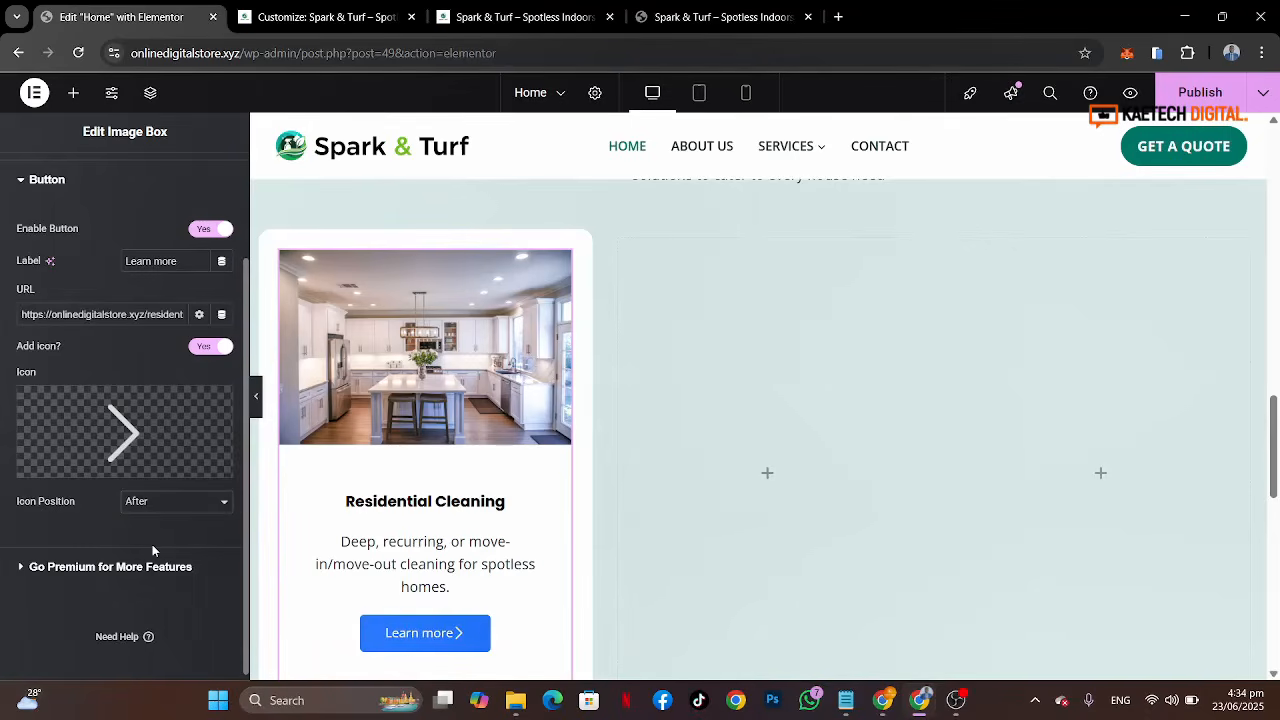
scroll(152, 544, "up", 2)
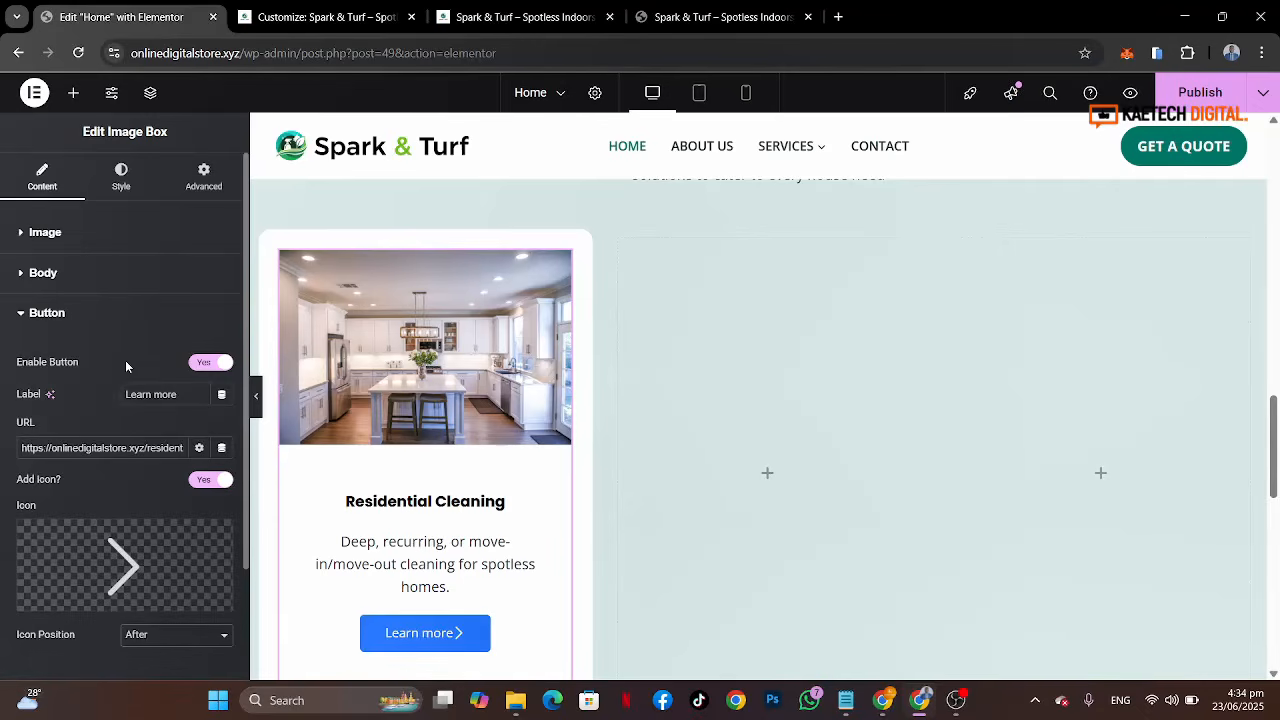
Step: Compare with the reference cards and set the image's top-left and top-right border radius to 14 px
left_click(128, 186)
left_click(700, 18)
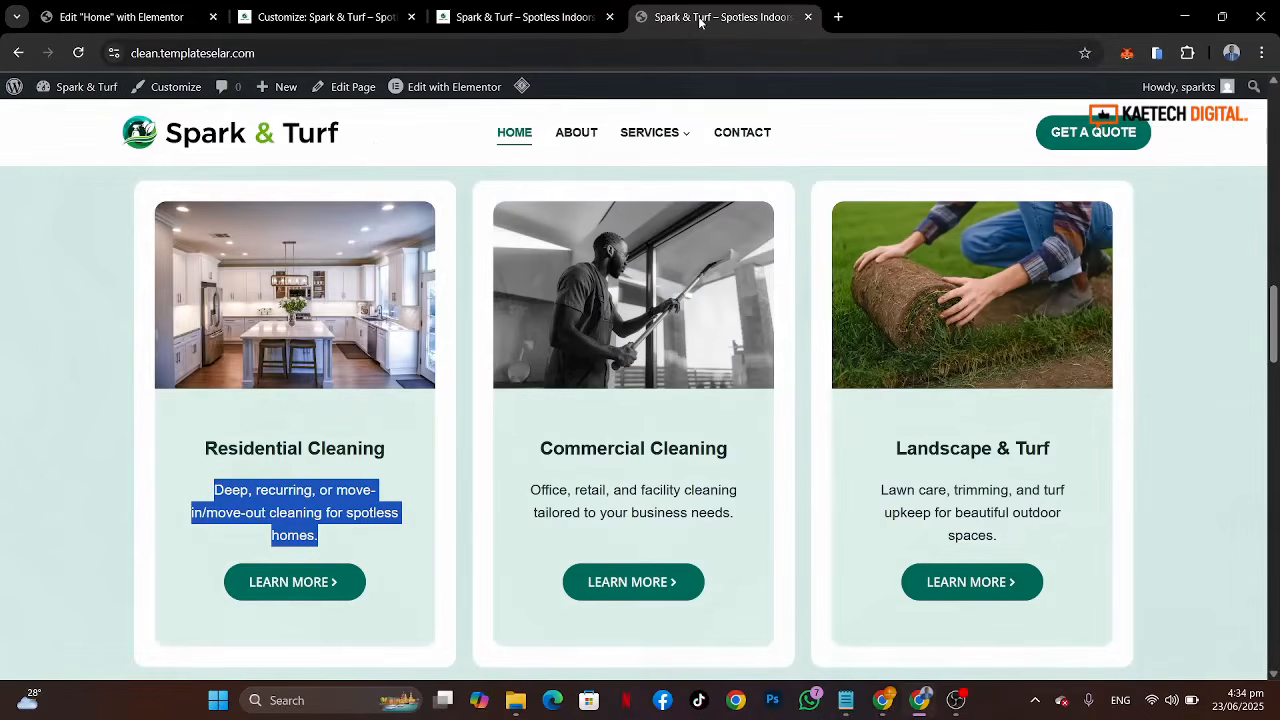
left_click(121, 12)
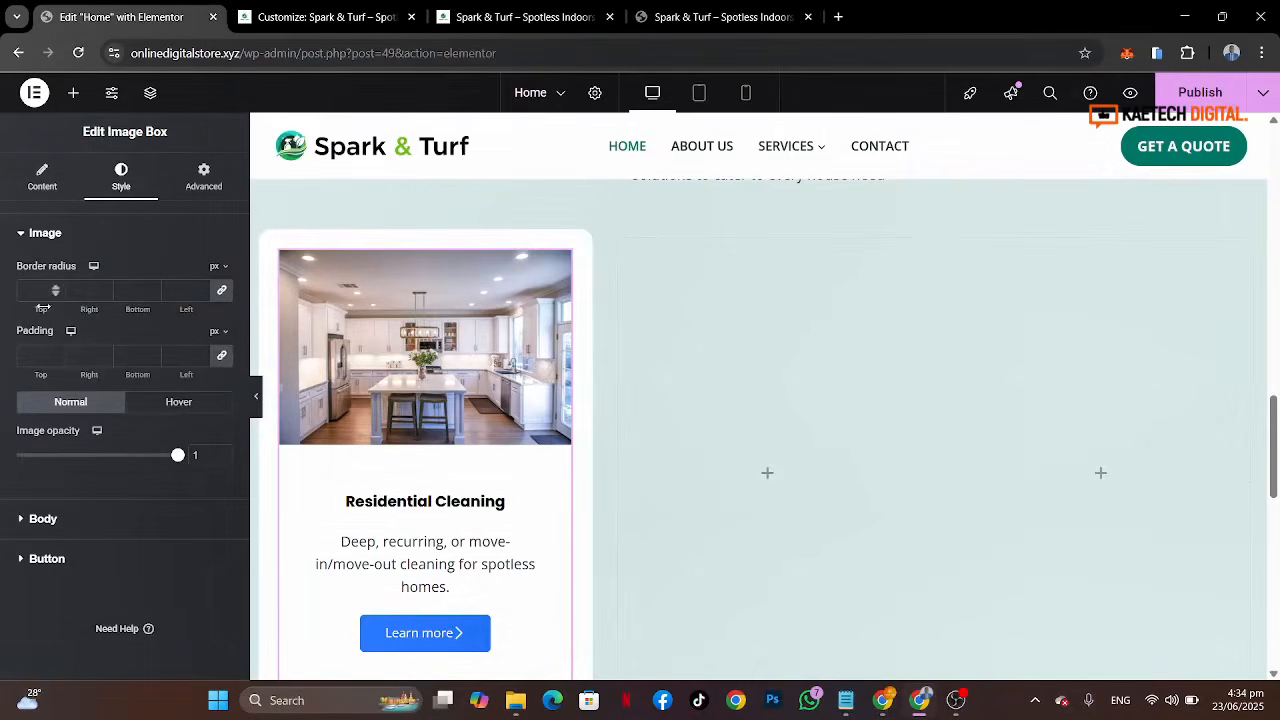
left_click(222, 292)
left_click(32, 290)
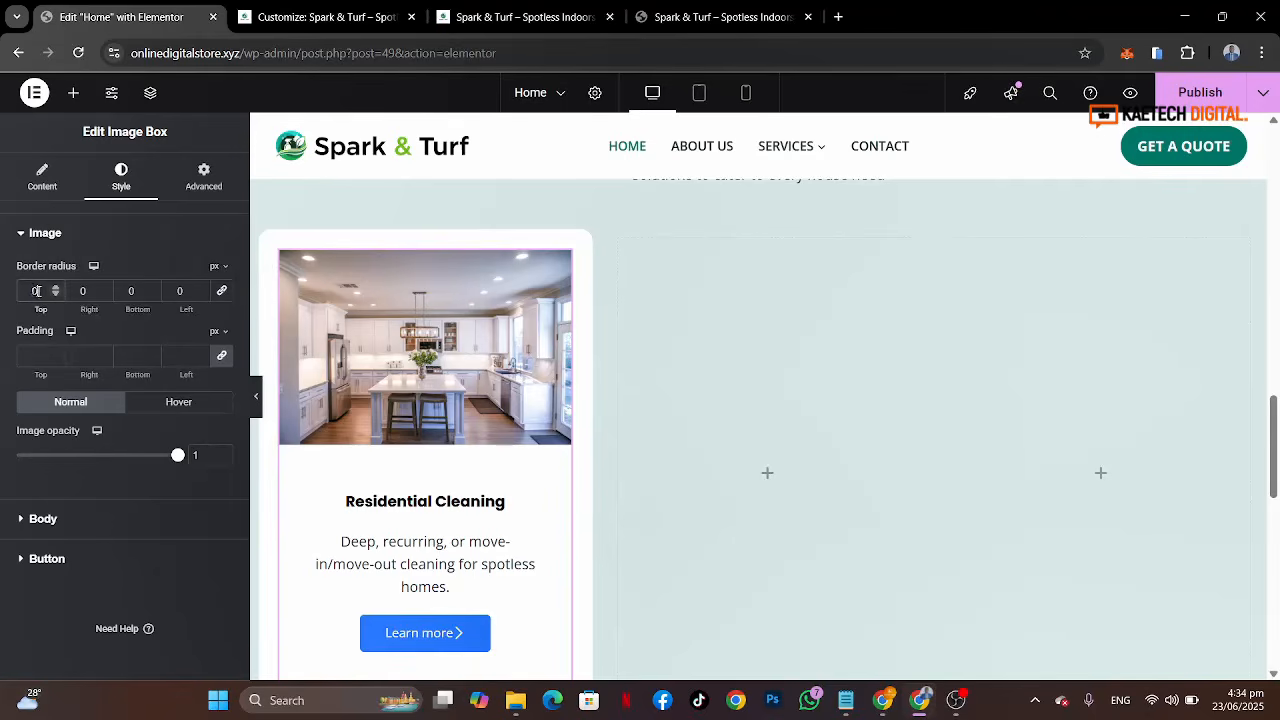
type("14")
left_click(88, 291)
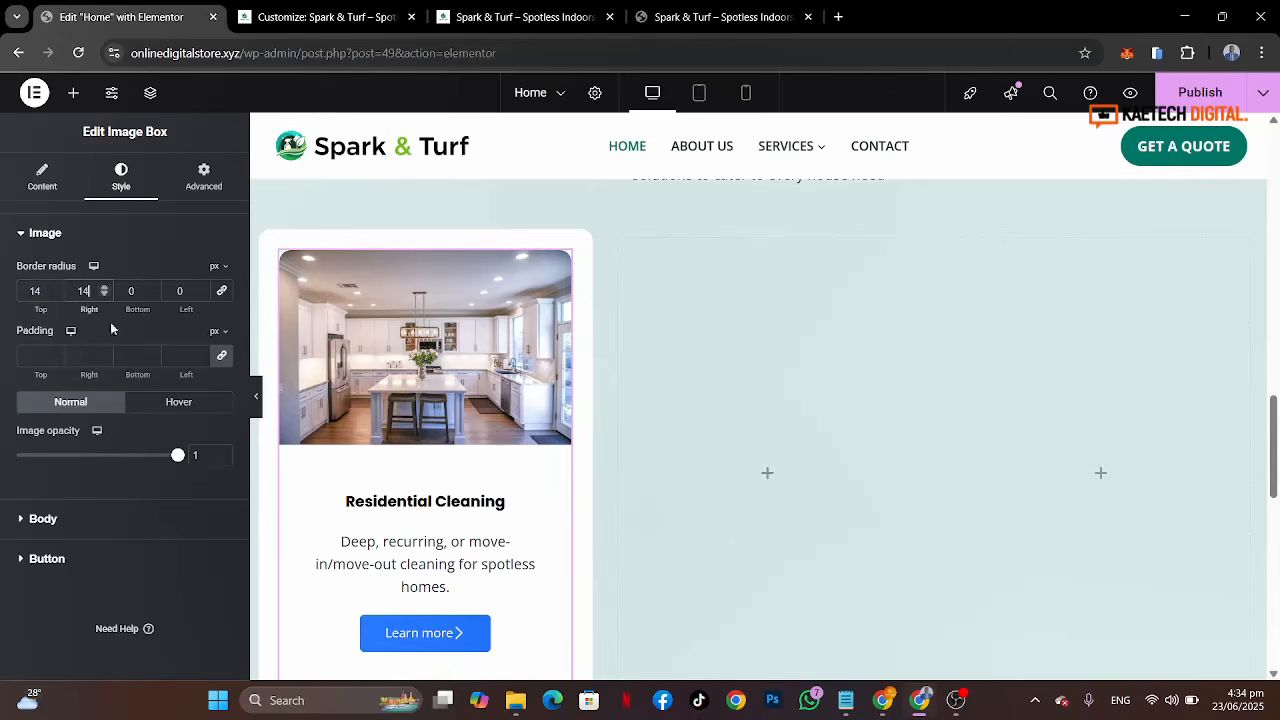
Step: Open the image box body styling and set its background type to Classic, checking the reference card
left_click(725, 16)
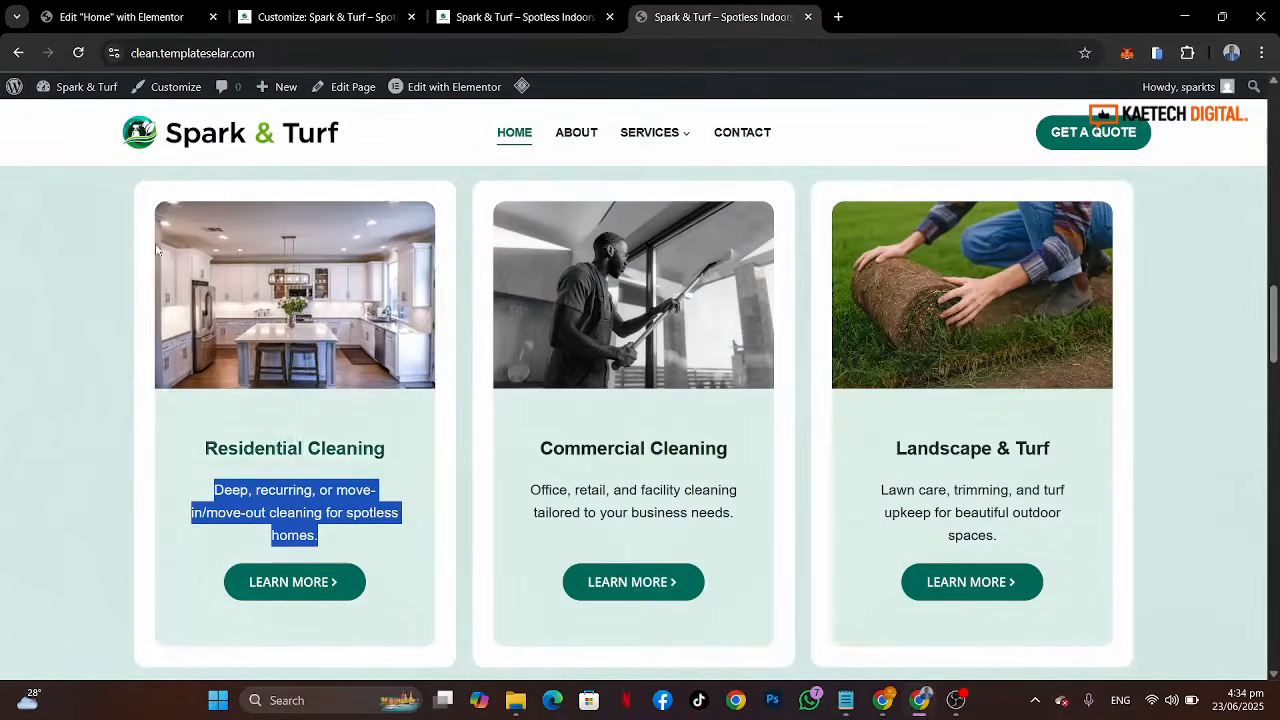
left_click(122, 17)
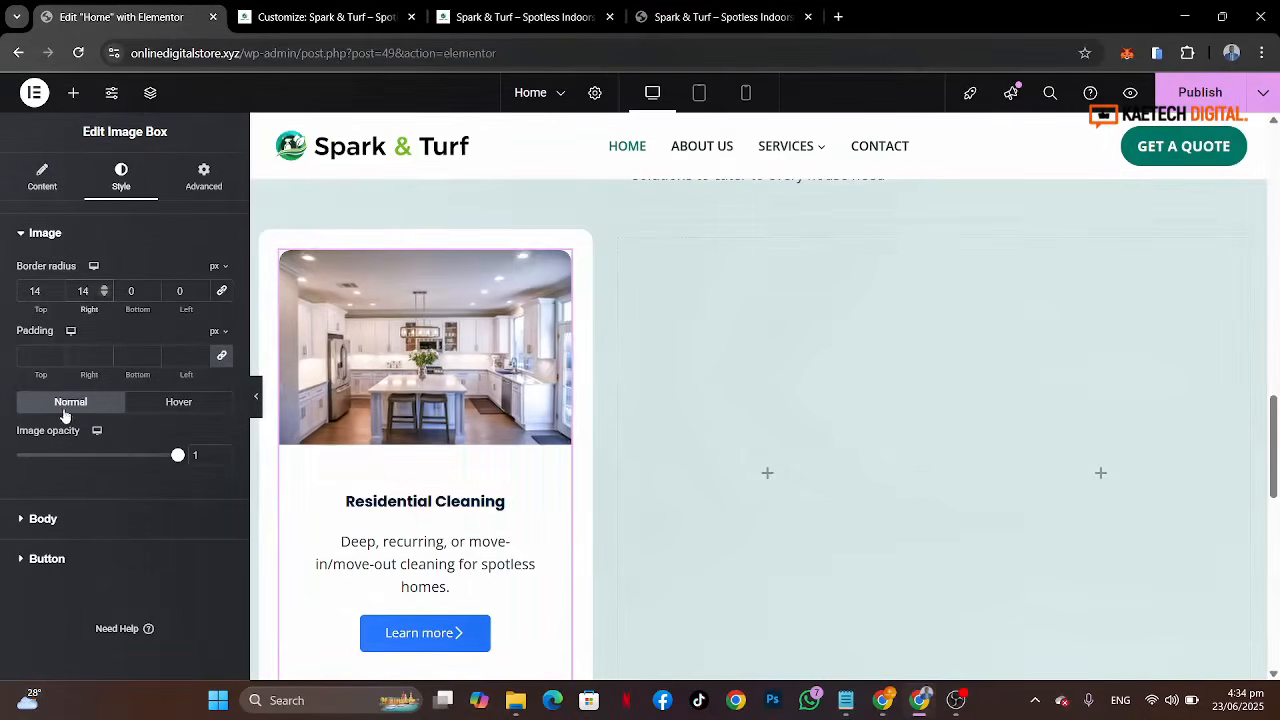
left_click(100, 522)
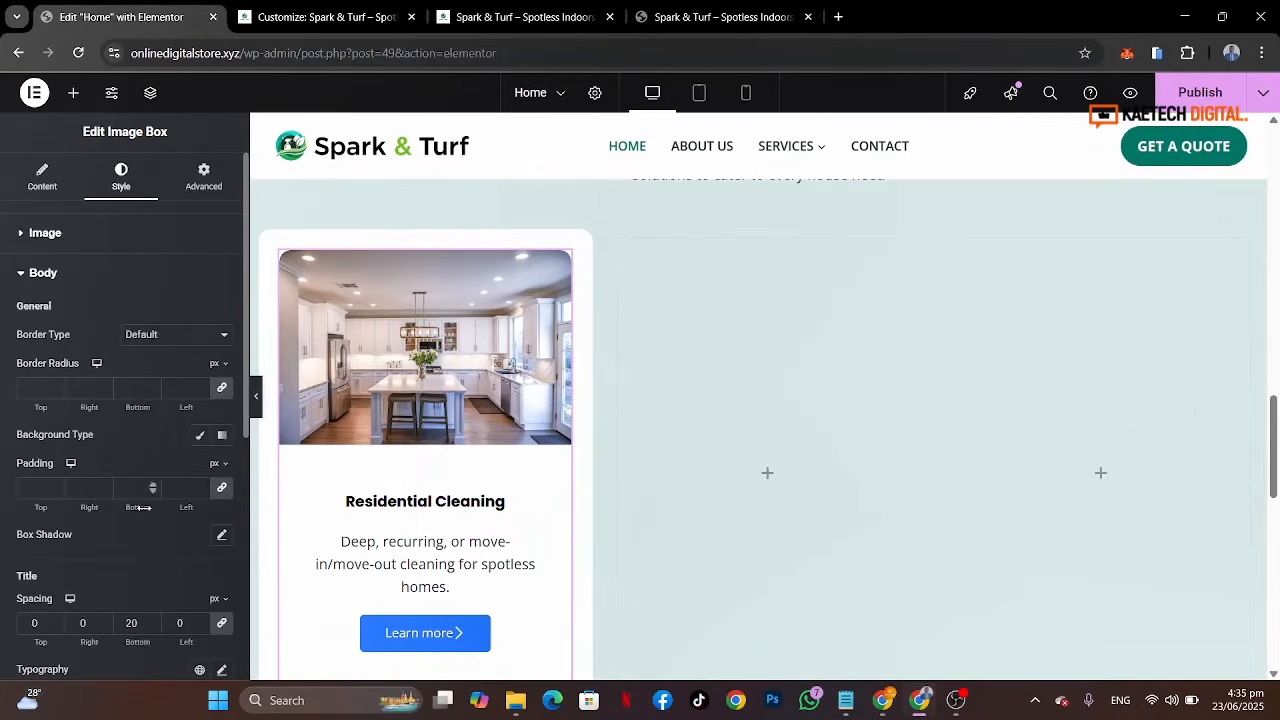
scroll(163, 518, "down", 5)
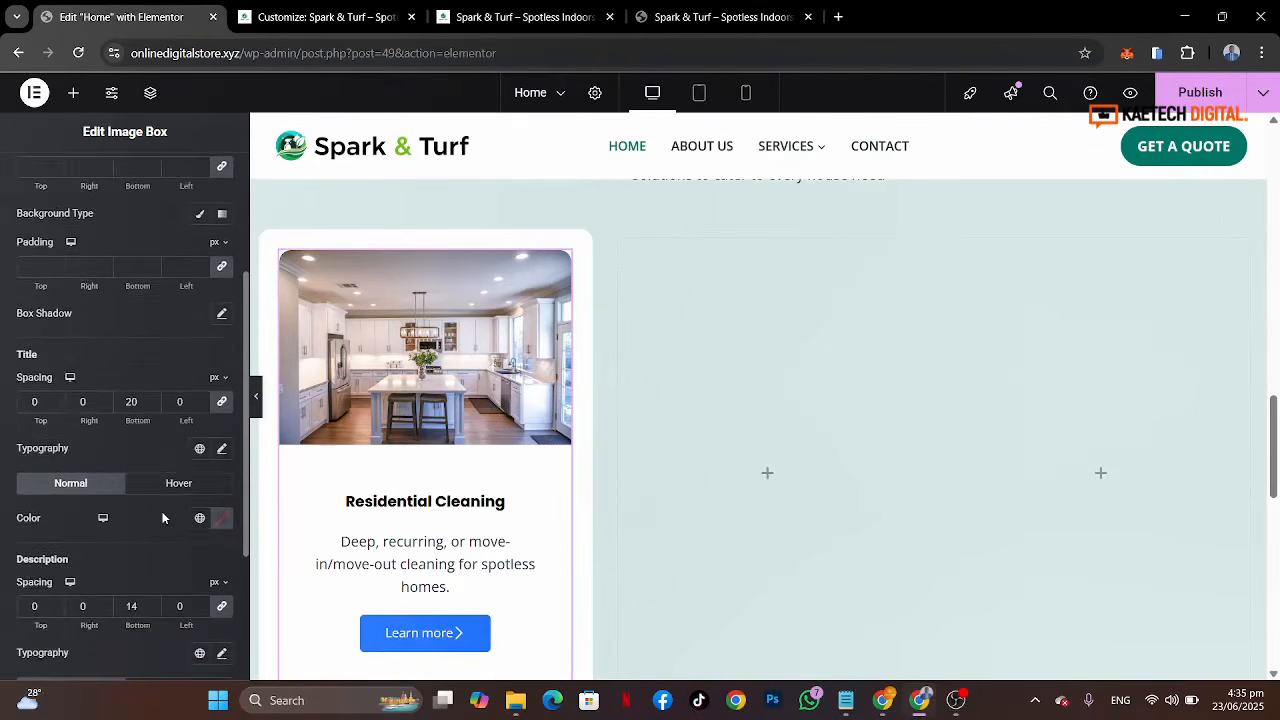
scroll(163, 515, "up", 2)
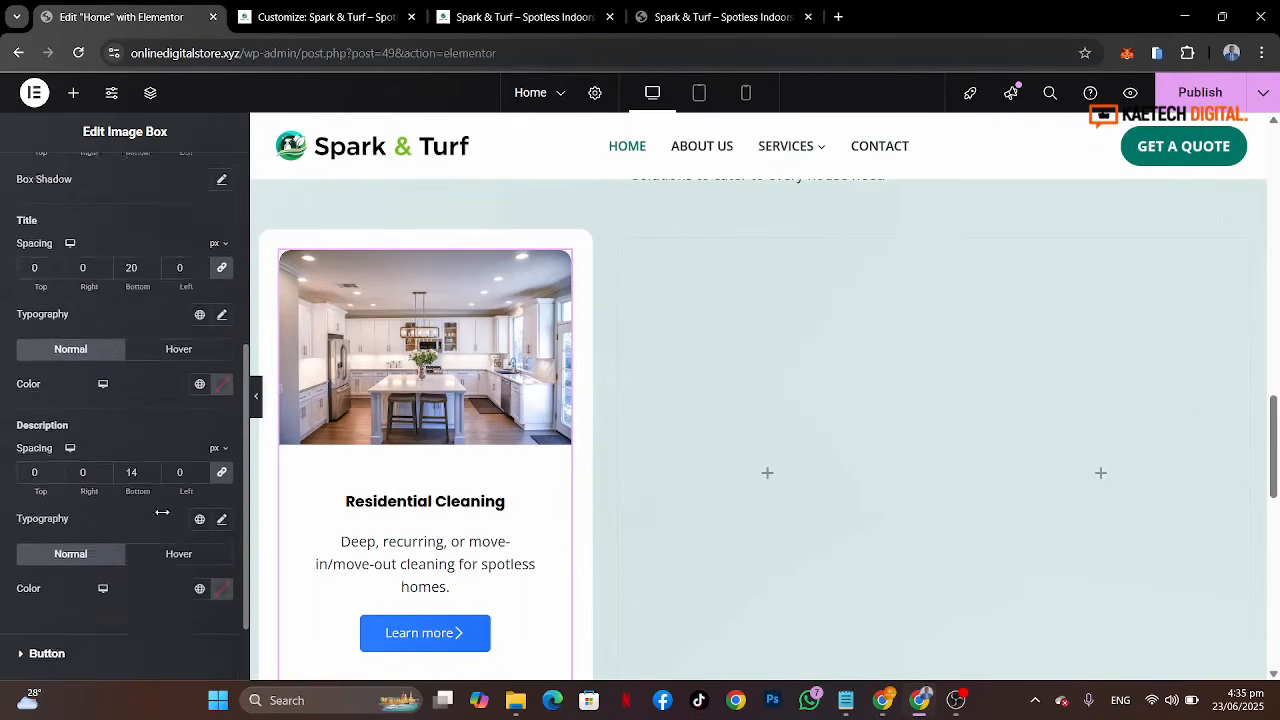
scroll(163, 518, "up", 2)
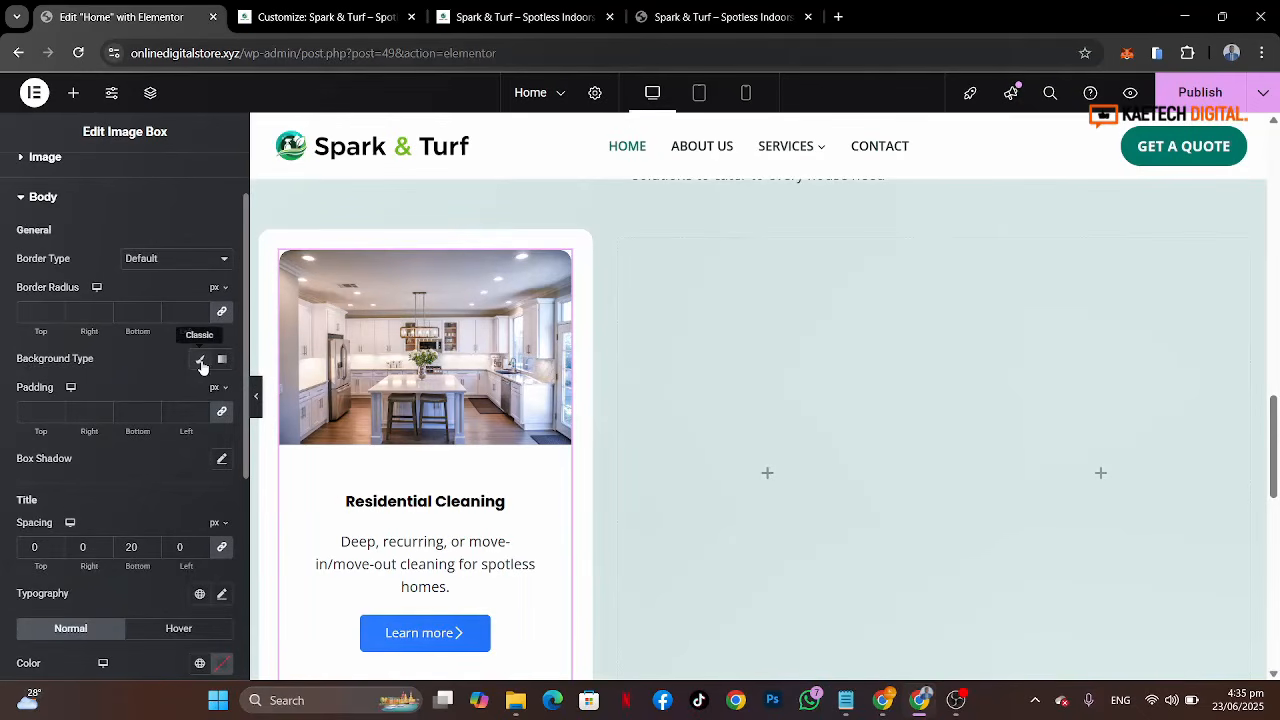
left_click(201, 366)
left_click(707, 12)
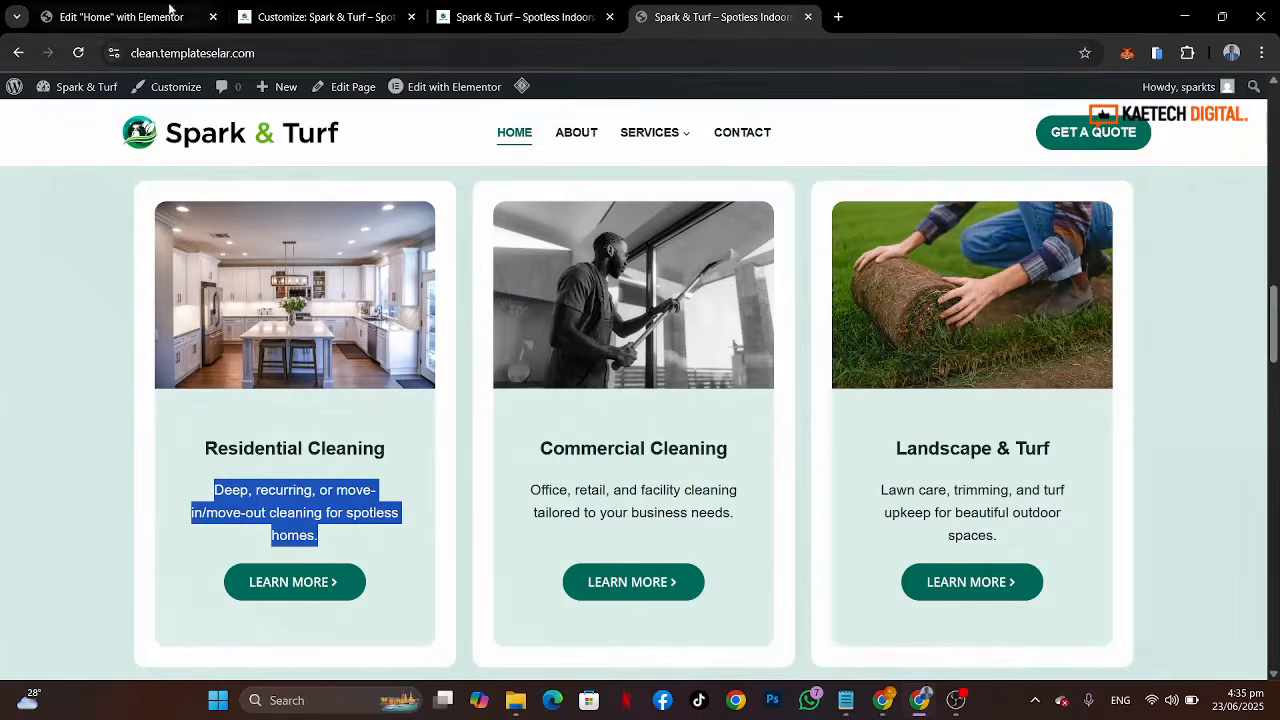
left_click(115, 12)
Step: Copy the services container's background colour #007A6A24 and apply it as the first image box body's background colour
scroll(586, 289, "up", 1)
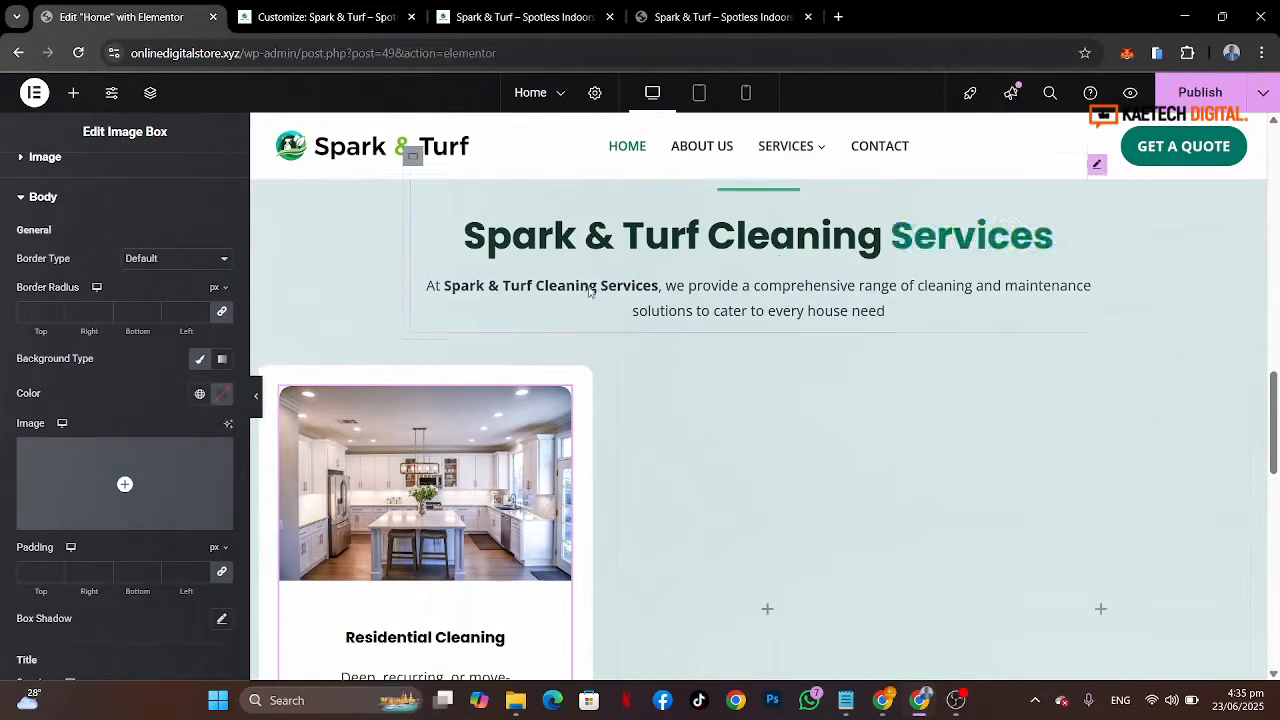
scroll(778, 265, "up", 2)
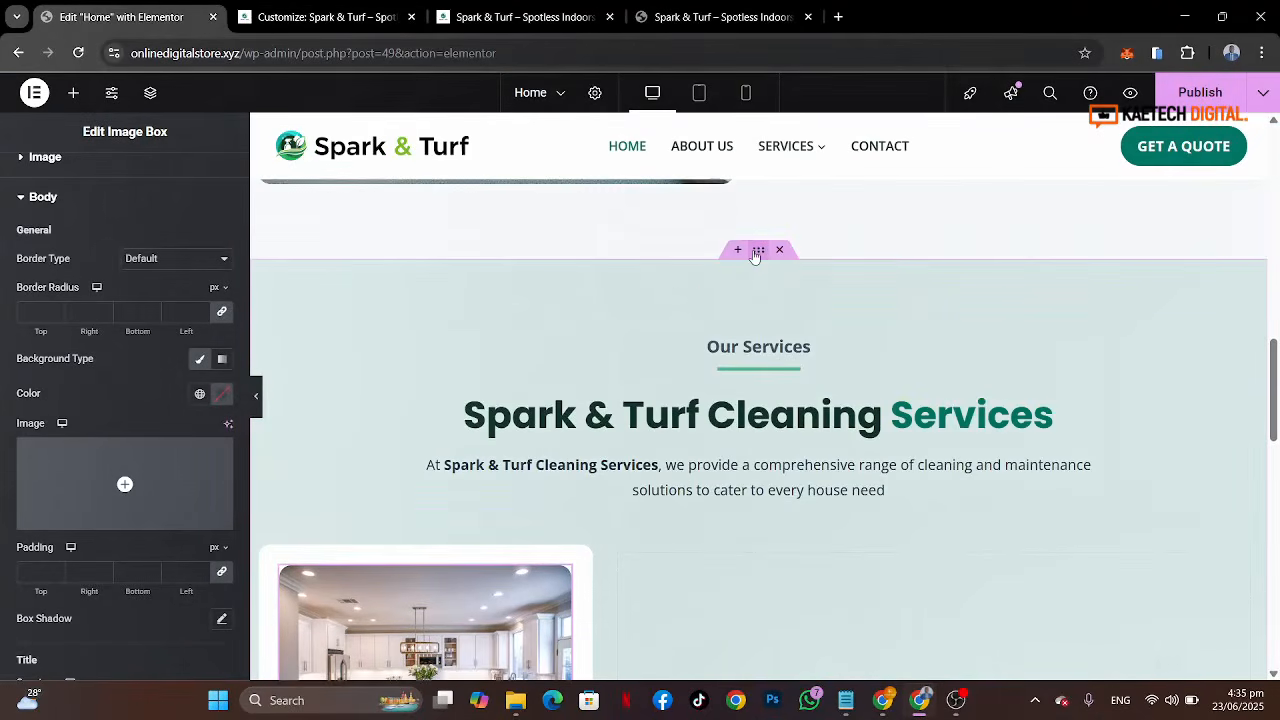
left_click(755, 256)
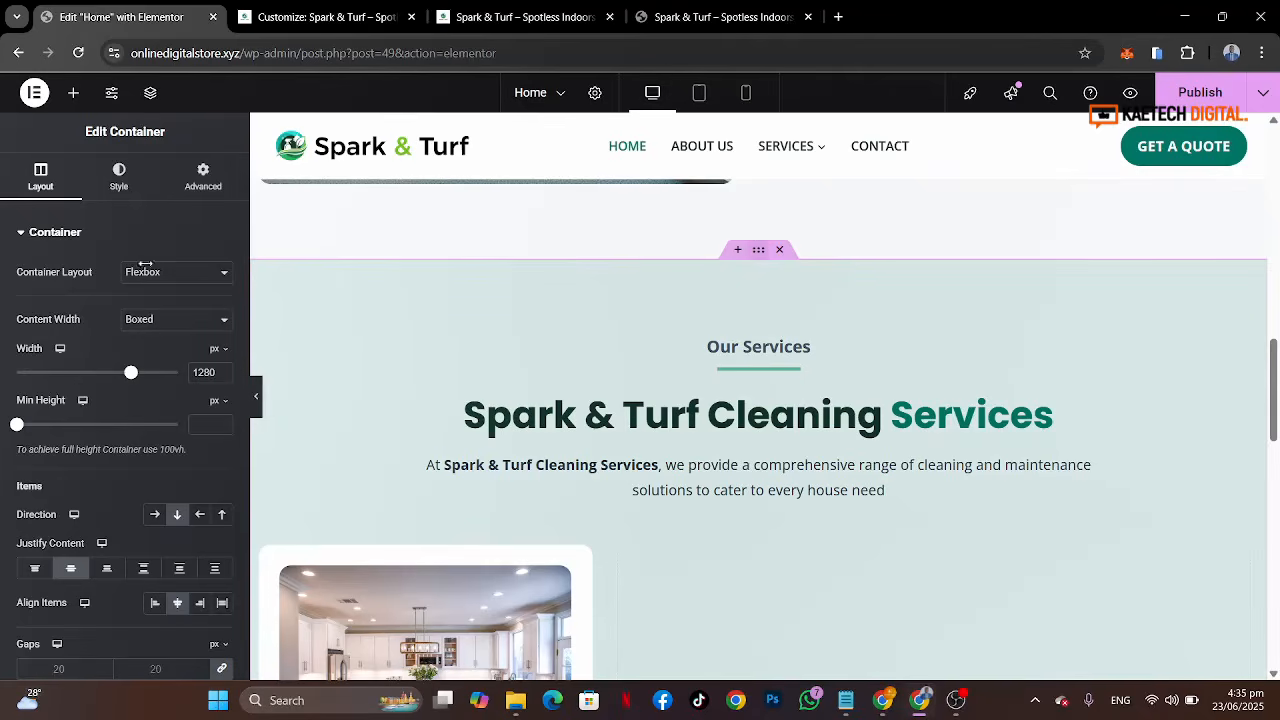
left_click(118, 180)
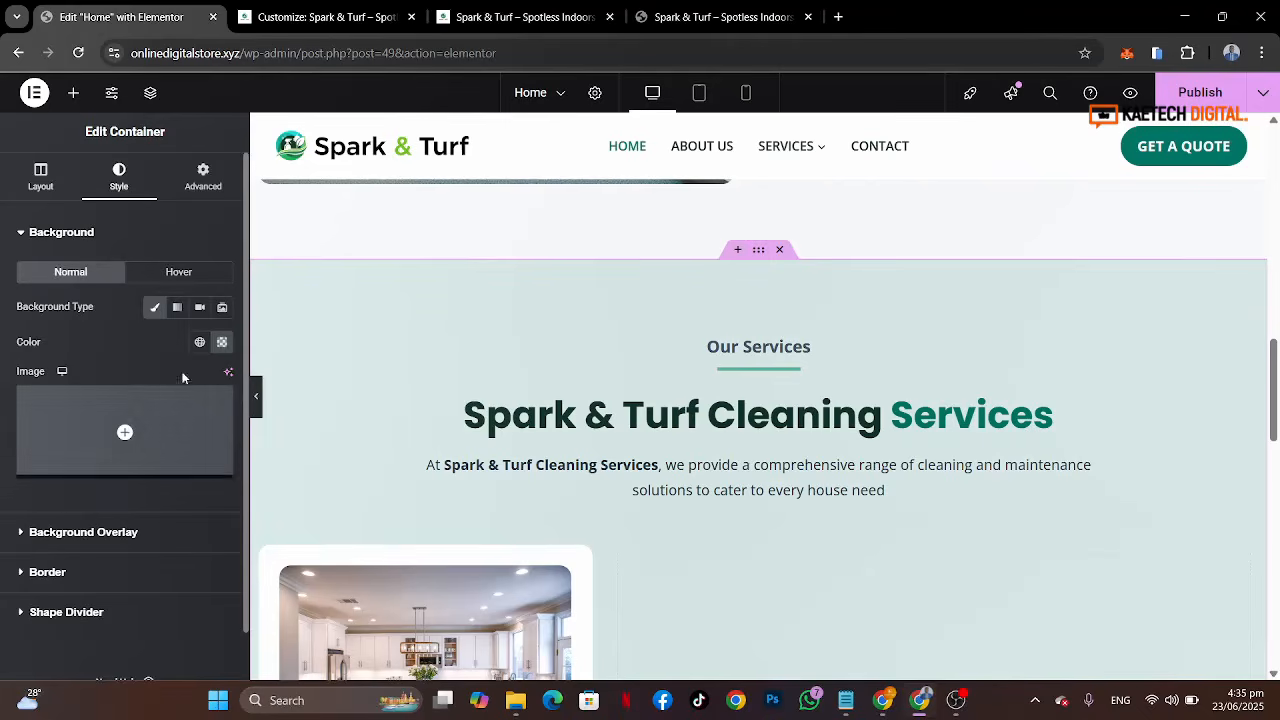
left_click(221, 342)
triple_click(196, 582)
key("ctrl+c")
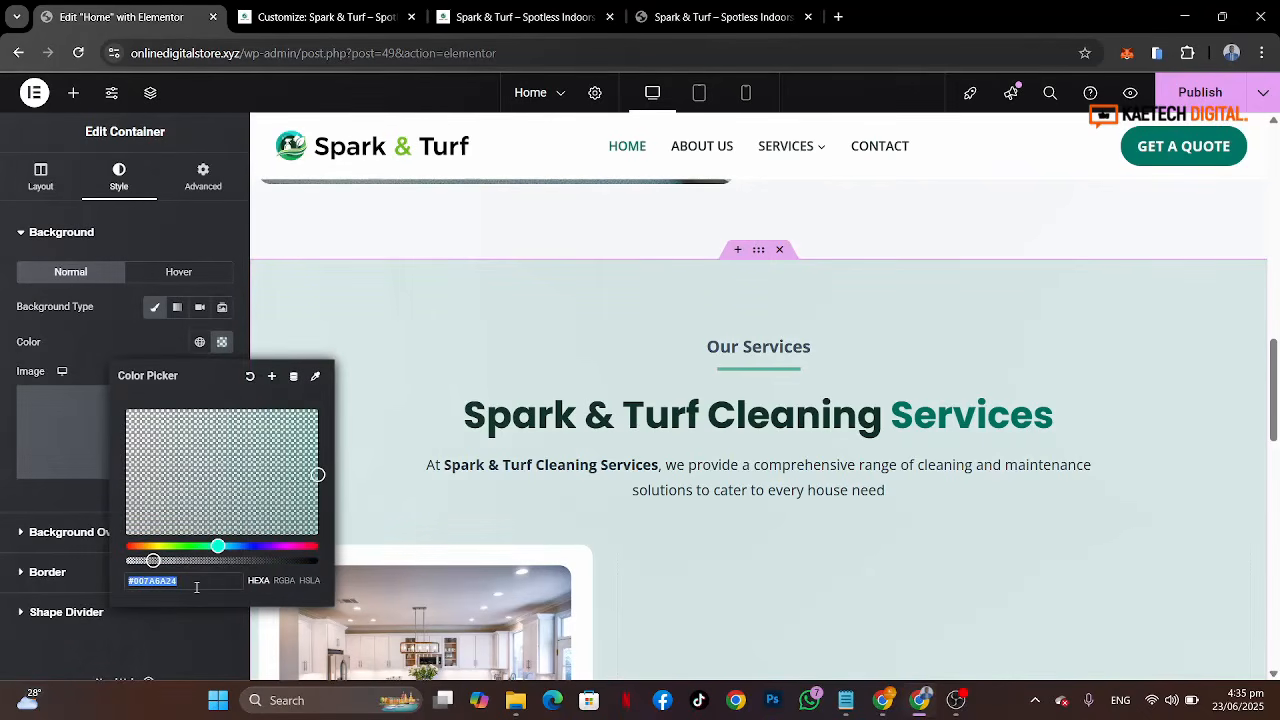
left_click(94, 340)
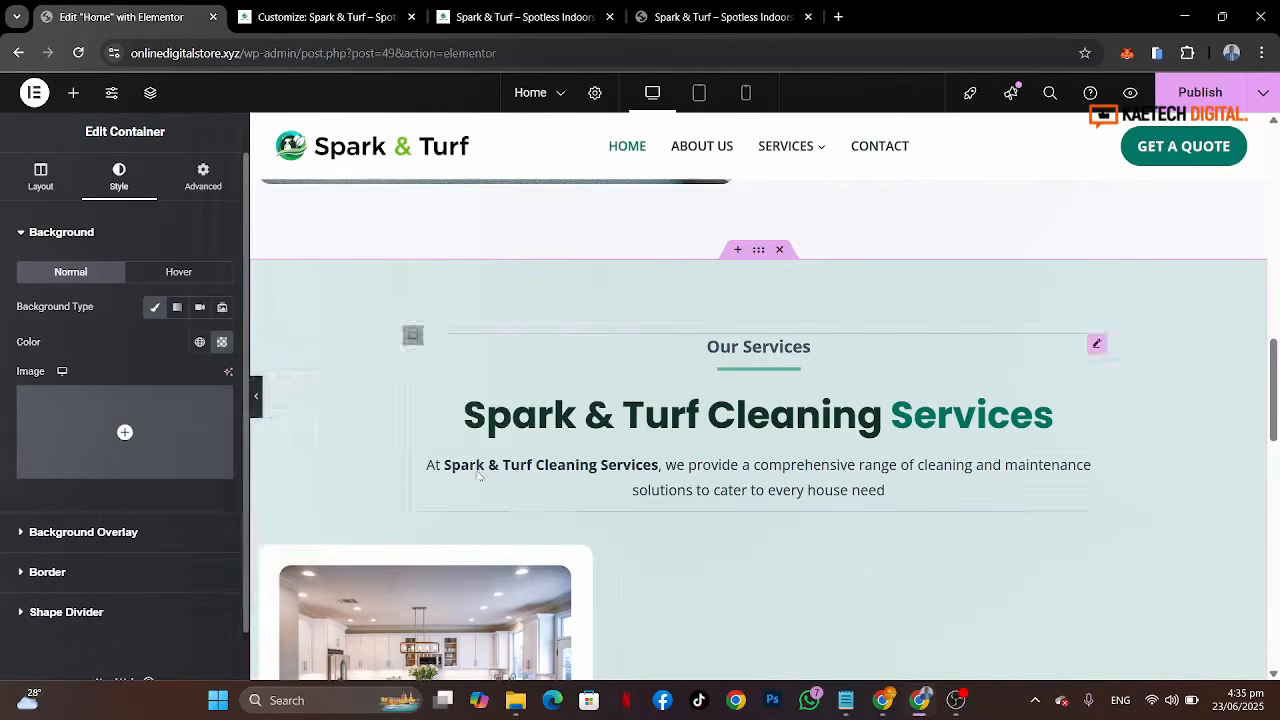
scroll(551, 337, "down", 3)
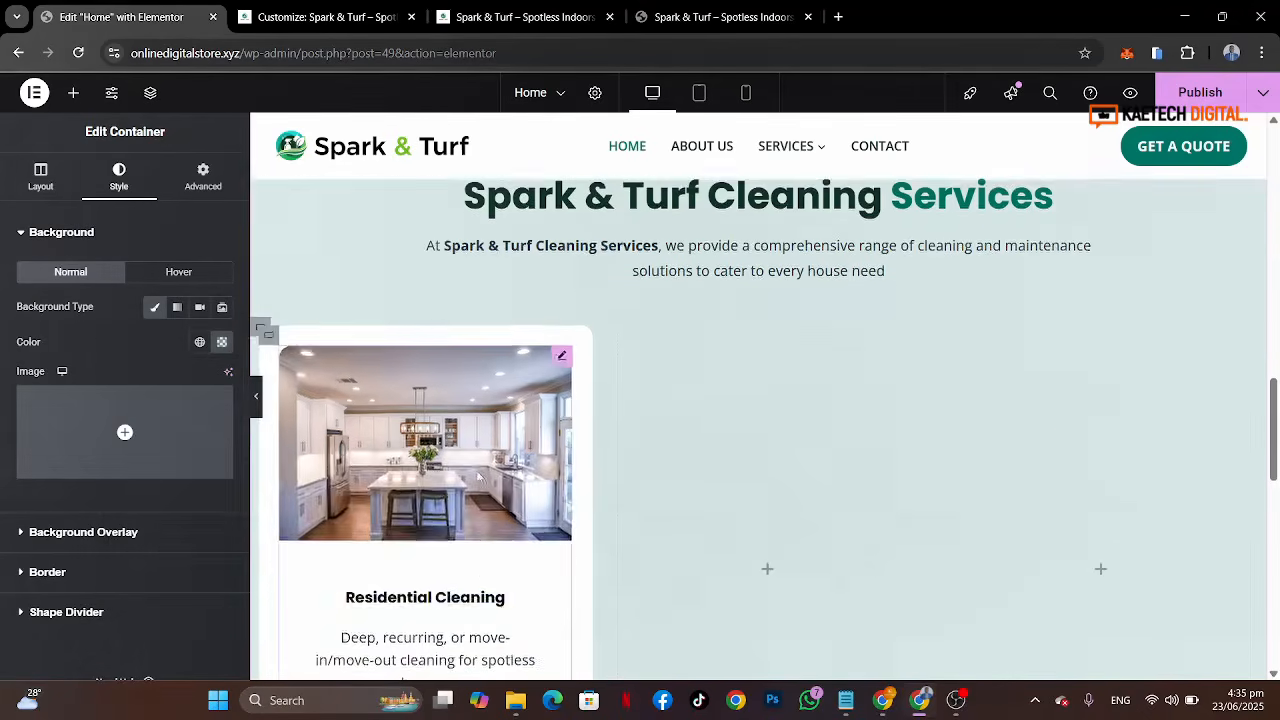
left_click(560, 350)
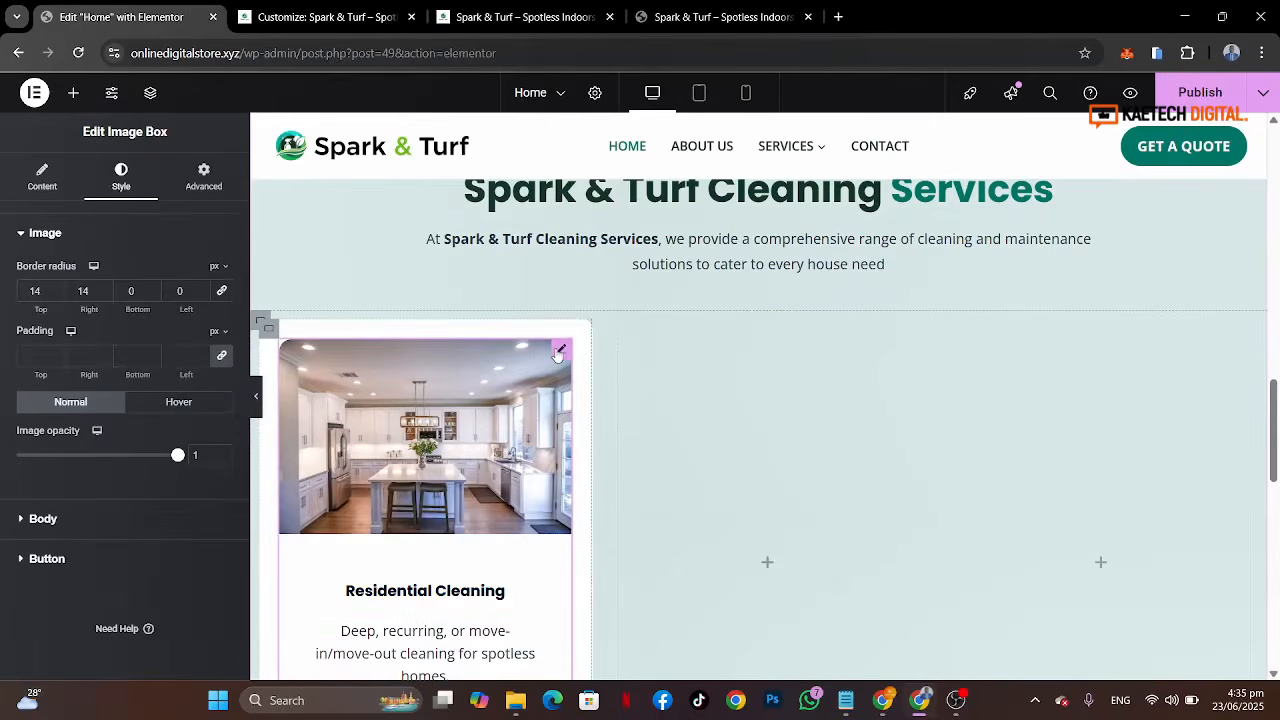
left_click(66, 530)
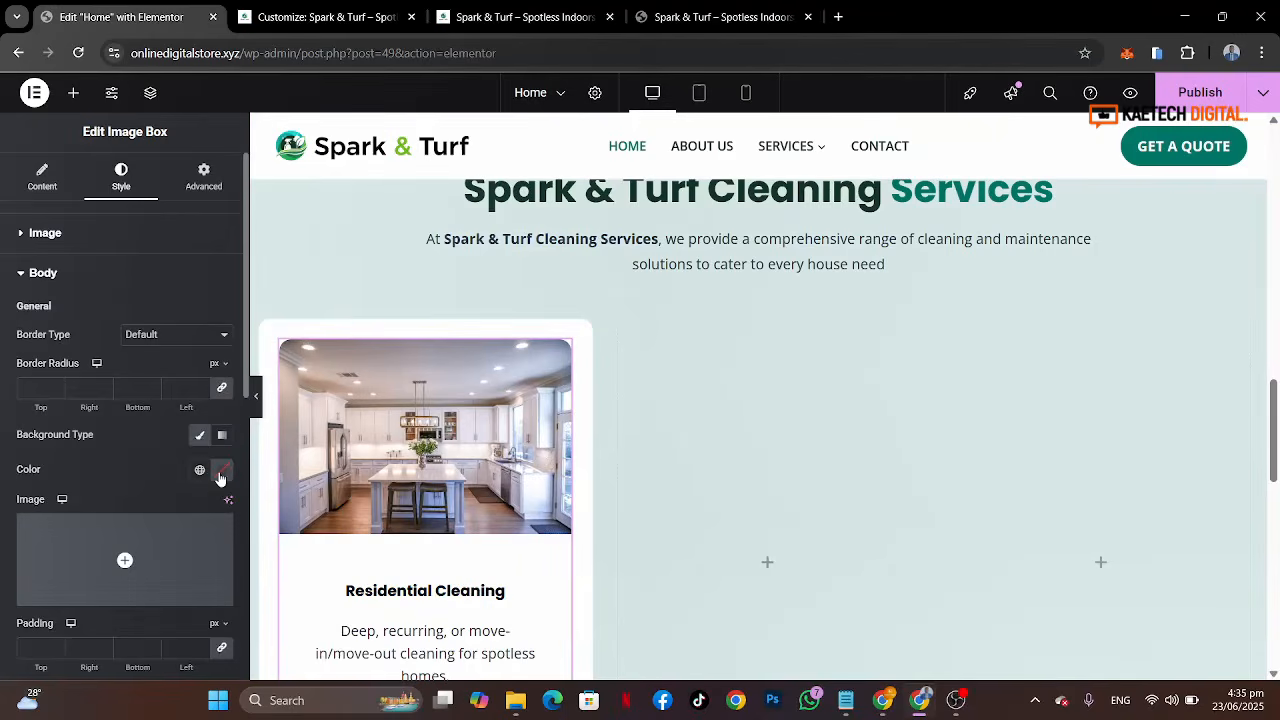
left_click(222, 470)
key("ctrl+v")
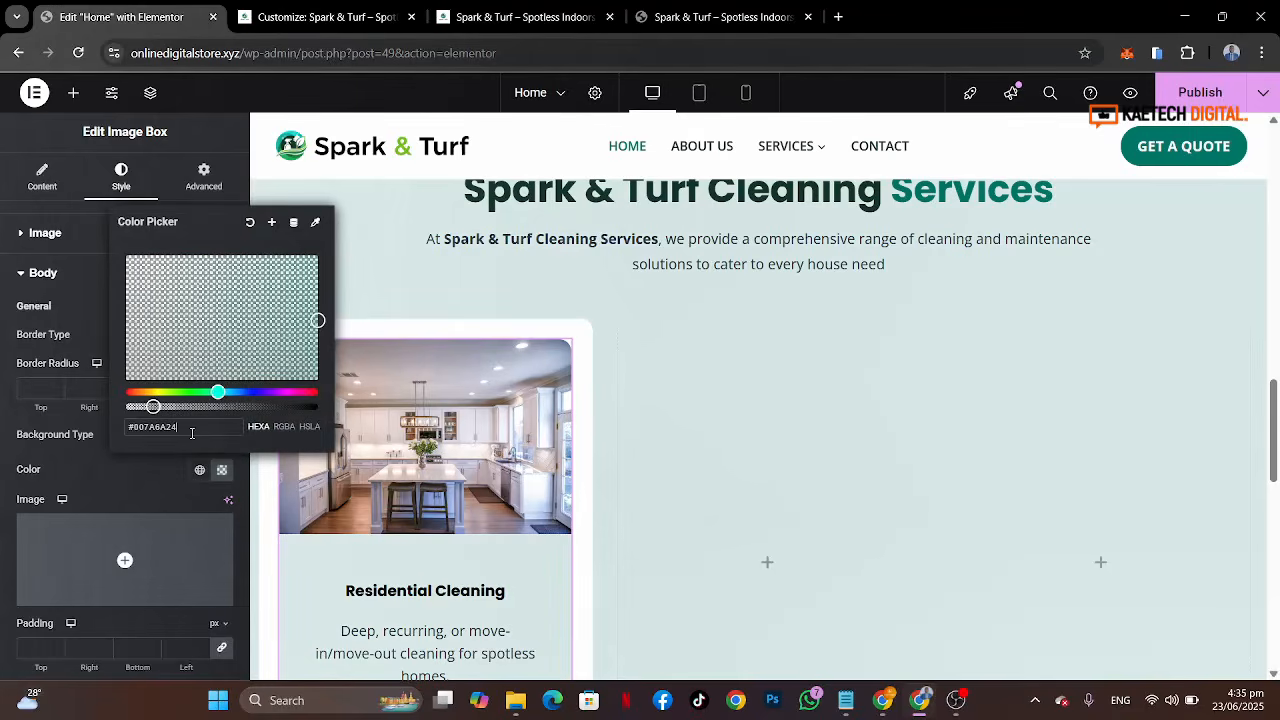
left_click(156, 482)
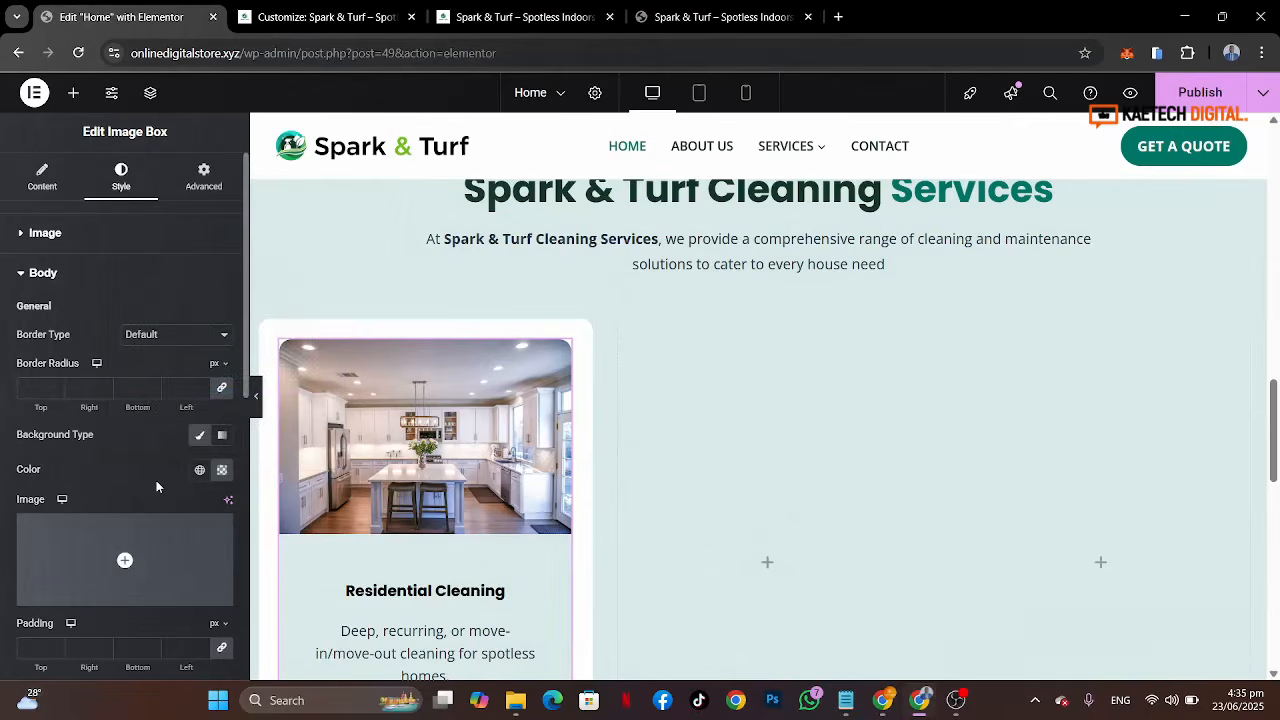
Step: Compare the first image box with the reference service cards on the live site
scroll(546, 514, "down", 4)
scroll(548, 511, "up", 3)
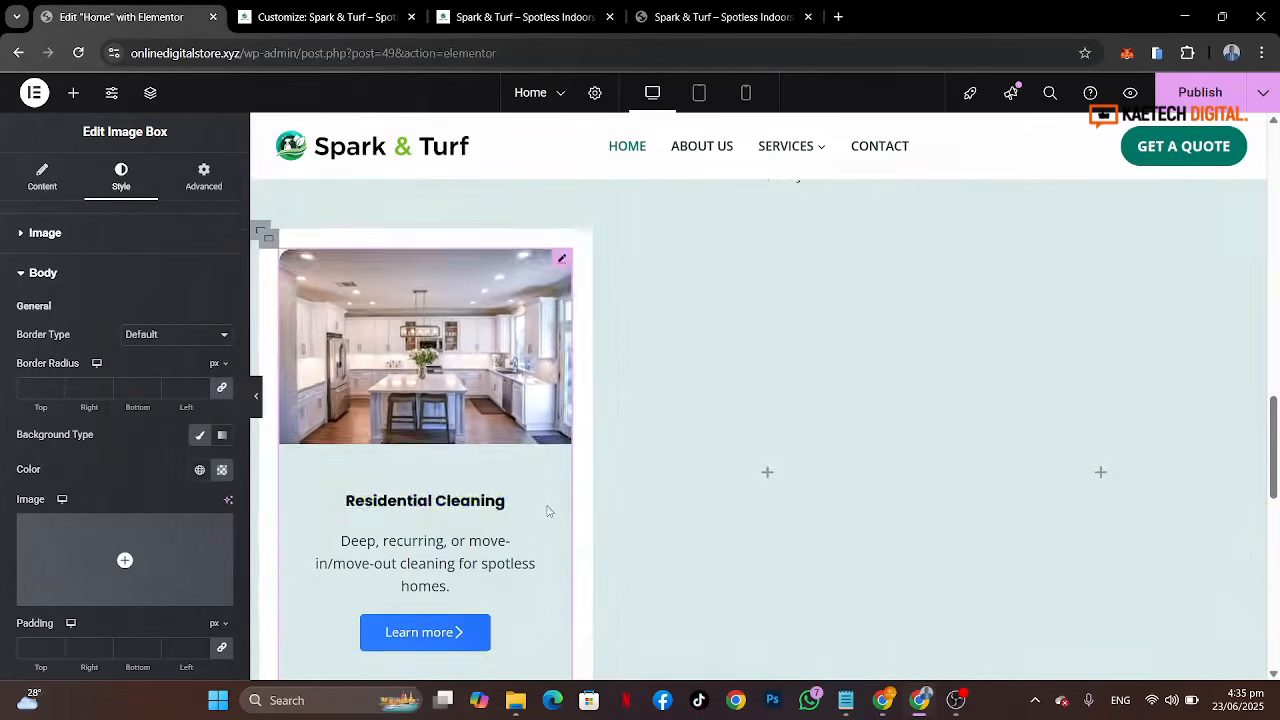
scroll(548, 511, "up", 1)
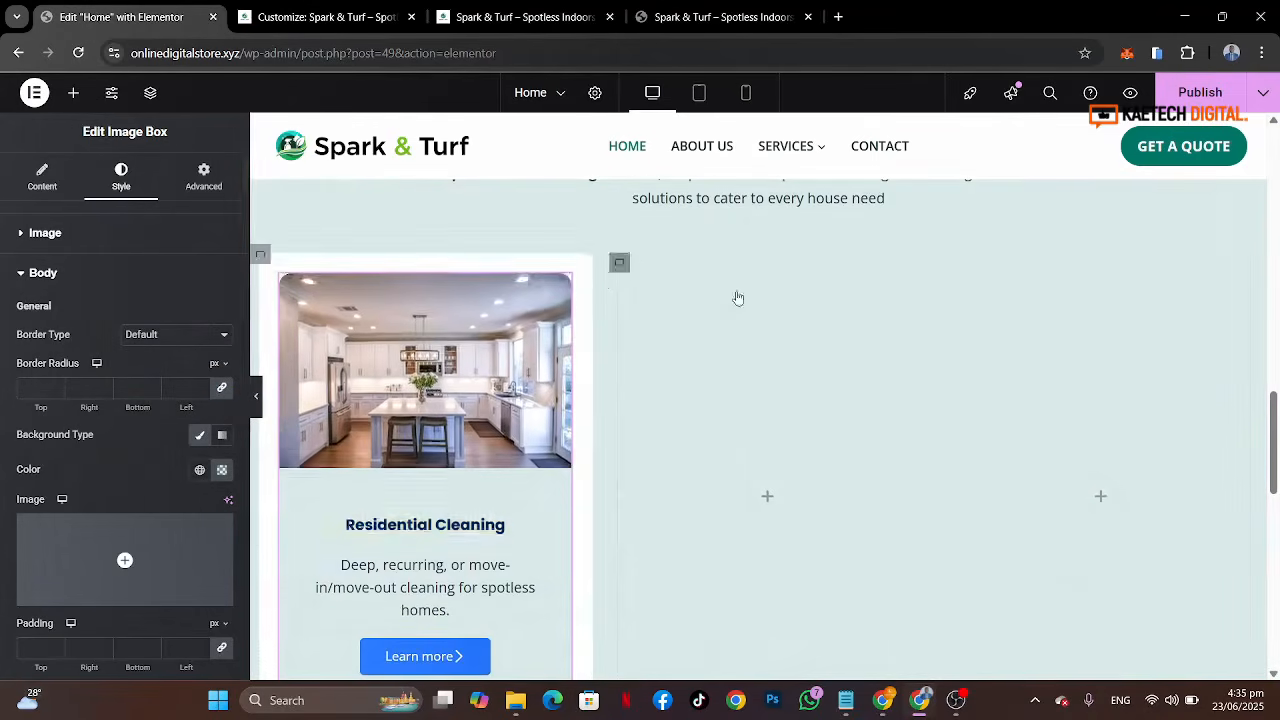
scroll(736, 296, "down", 3)
left_click(700, 16)
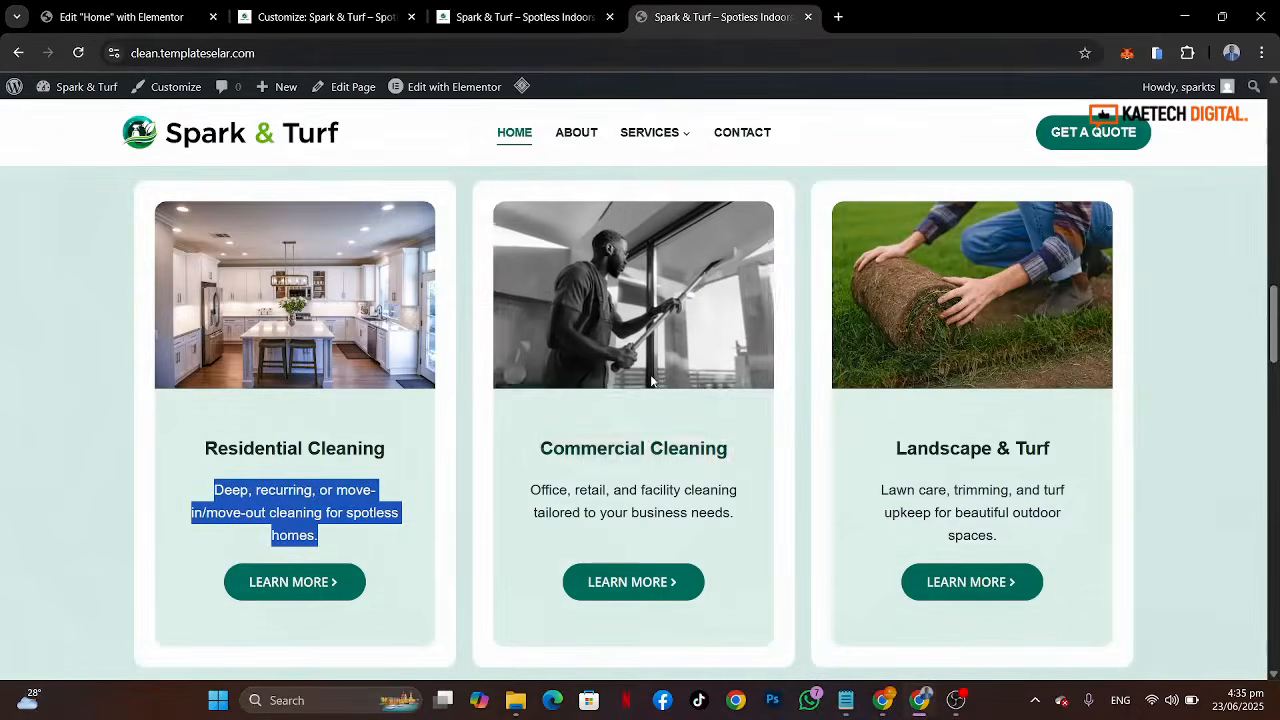
scroll(651, 381, "down", 2)
scroll(651, 381, "up", 1)
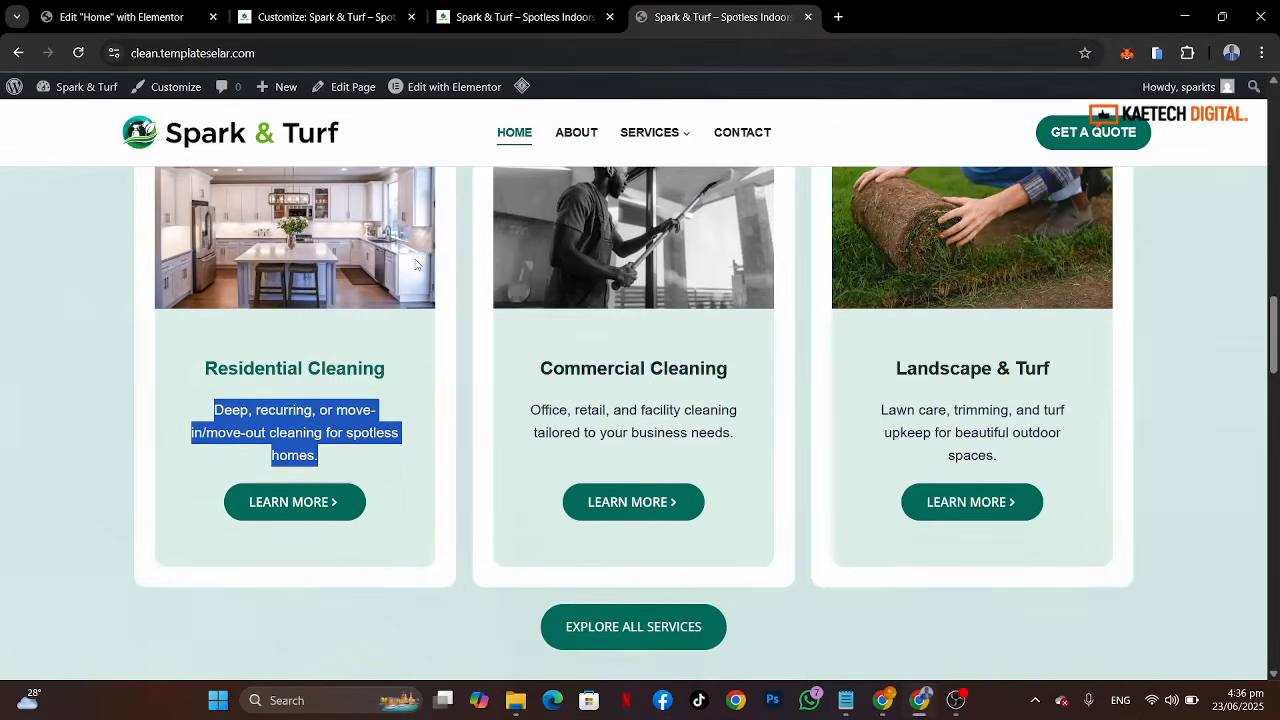
left_click(120, 16)
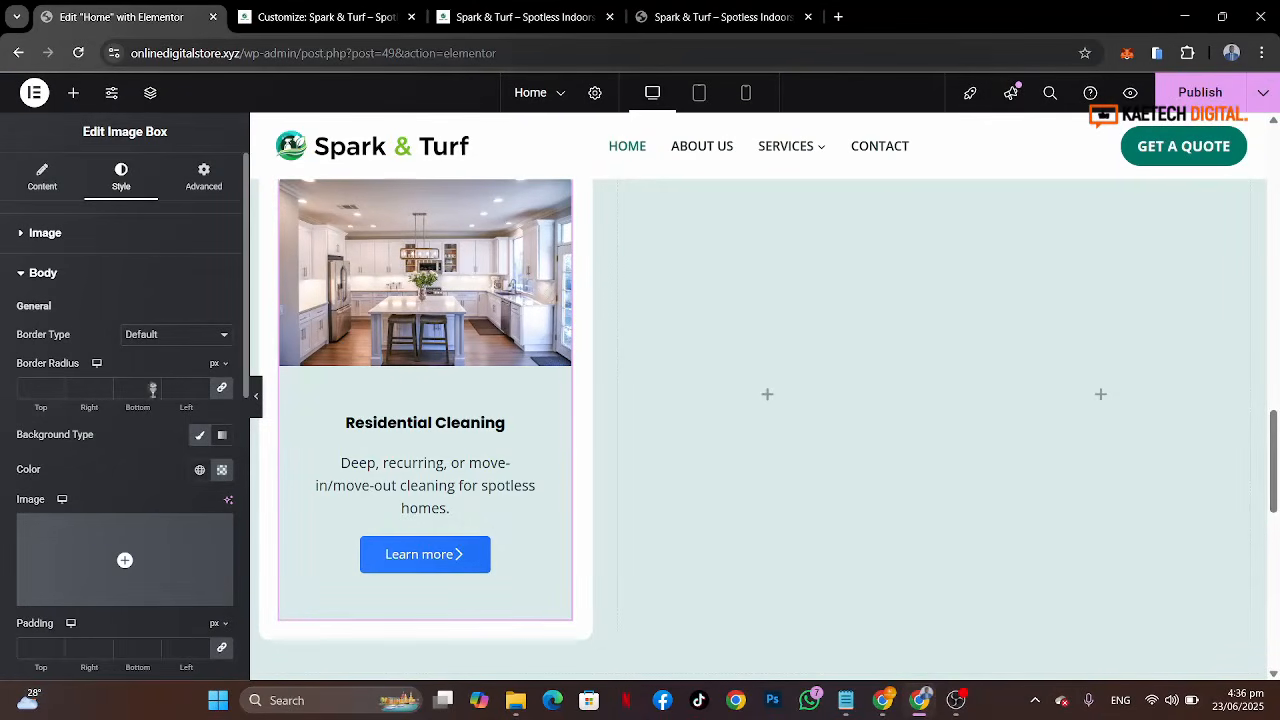
Step: Unlink the body border radius values to set the corners individually
left_click(222, 388)
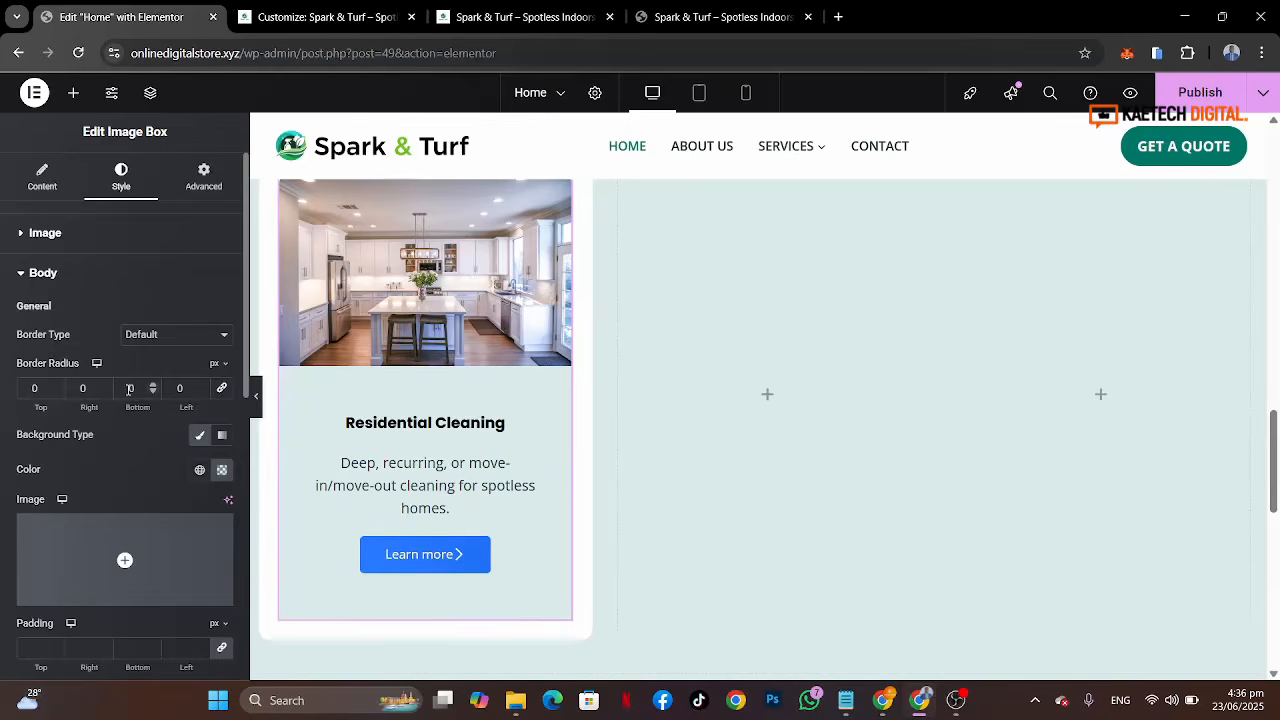
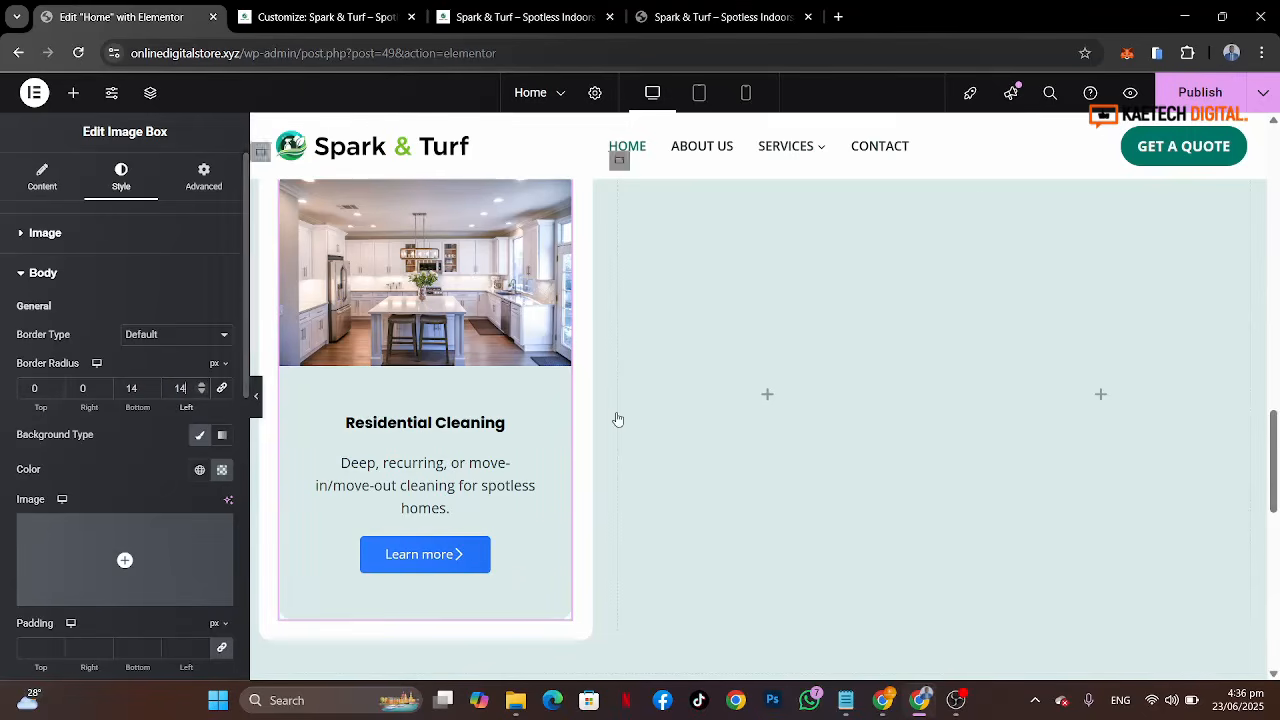
Step: Compare the Residential Cleaning card in the editor with the same card on the reference site's tab
scroll(617, 417, "up", 2)
scroll(617, 417, "down", 1)
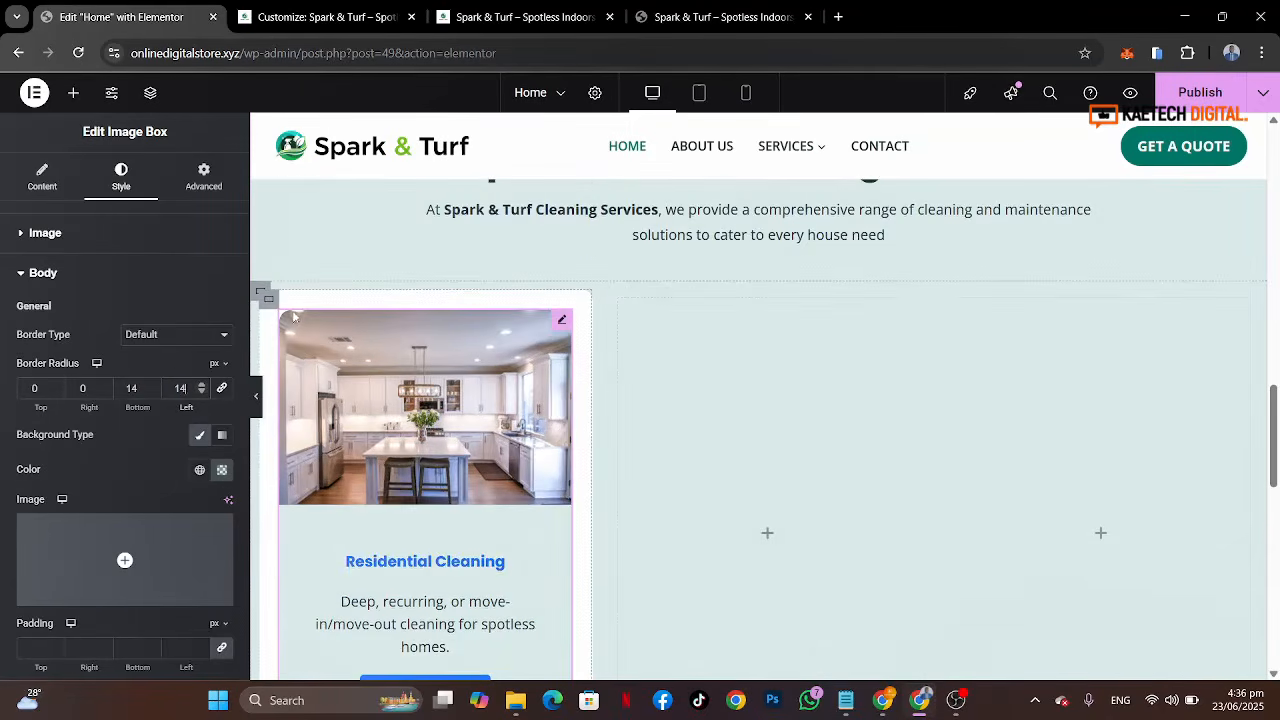
scroll(498, 573, "down", 2)
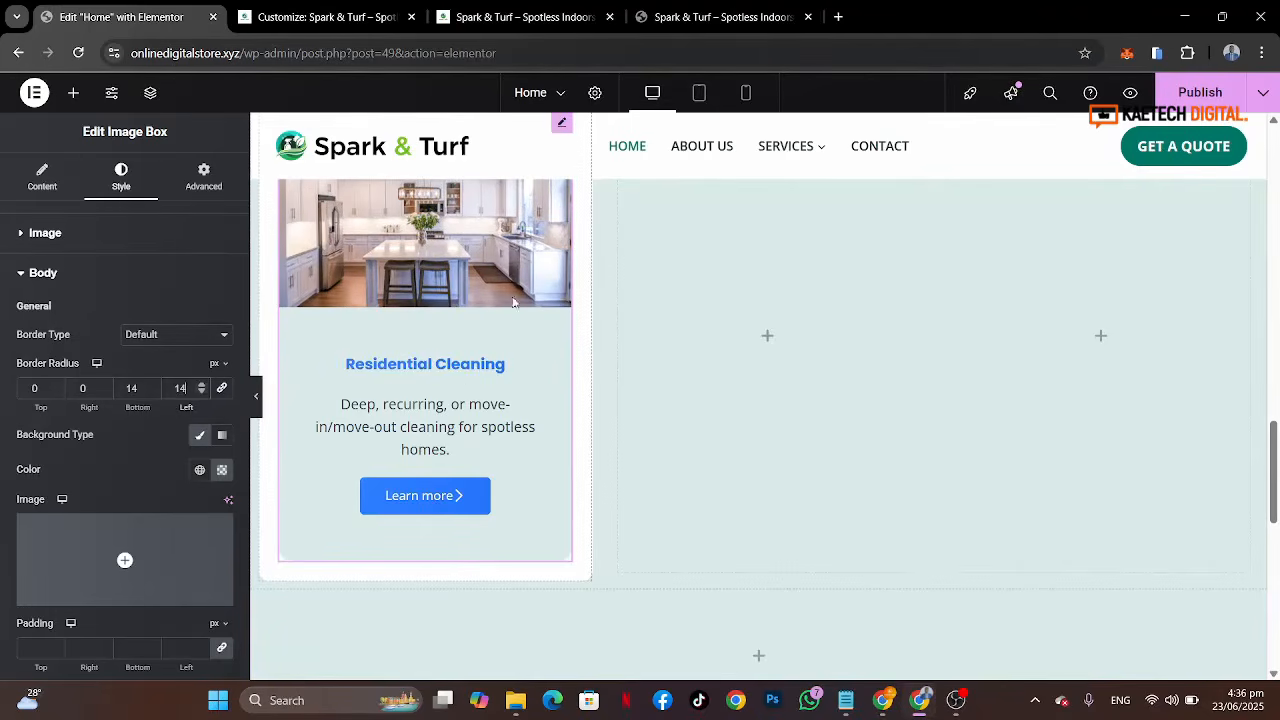
left_click(715, 17)
left_click(242, 407)
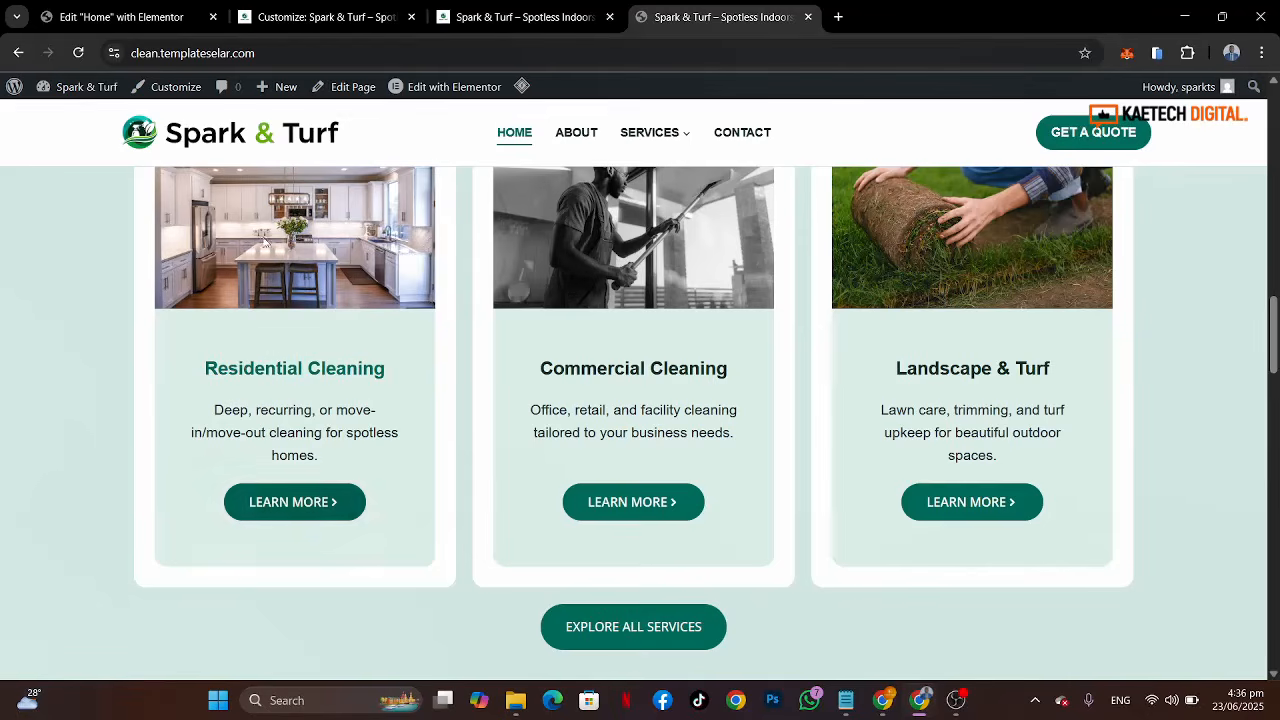
left_click(113, 10)
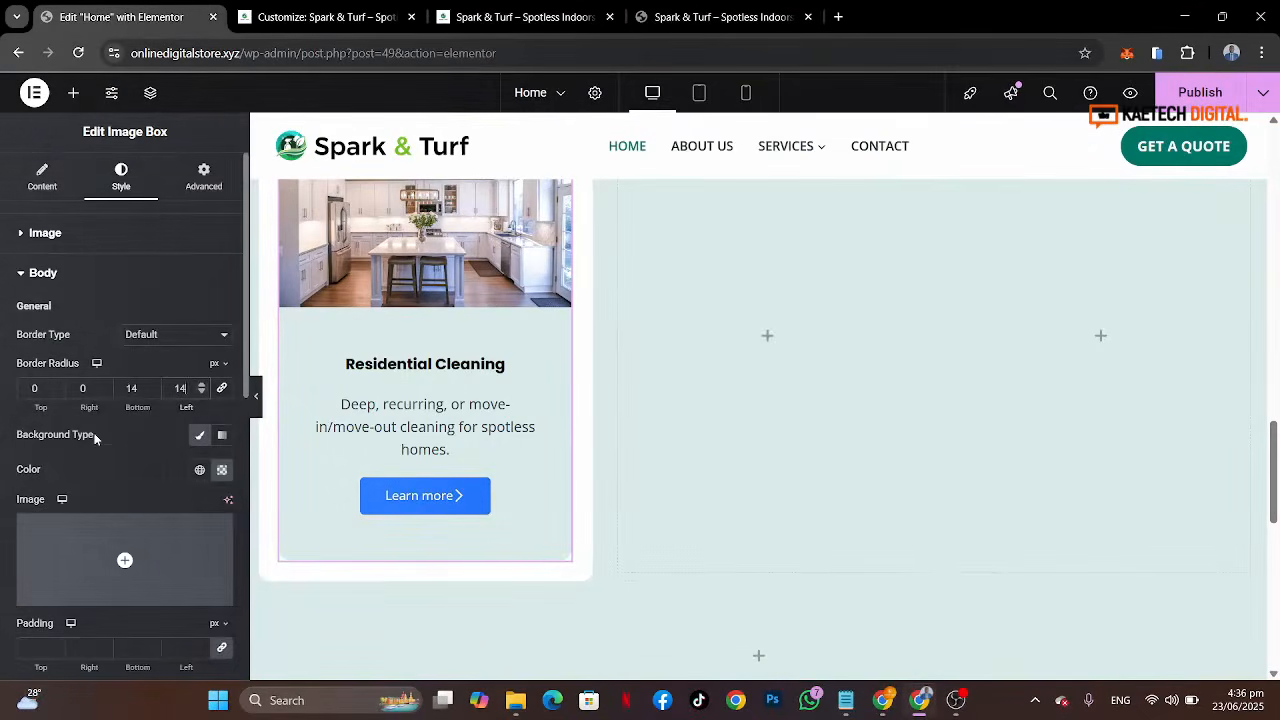
Step: Set the image box title's font family to Poppins
scroll(95, 438, "down", 3)
scroll(95, 438, "down", 4)
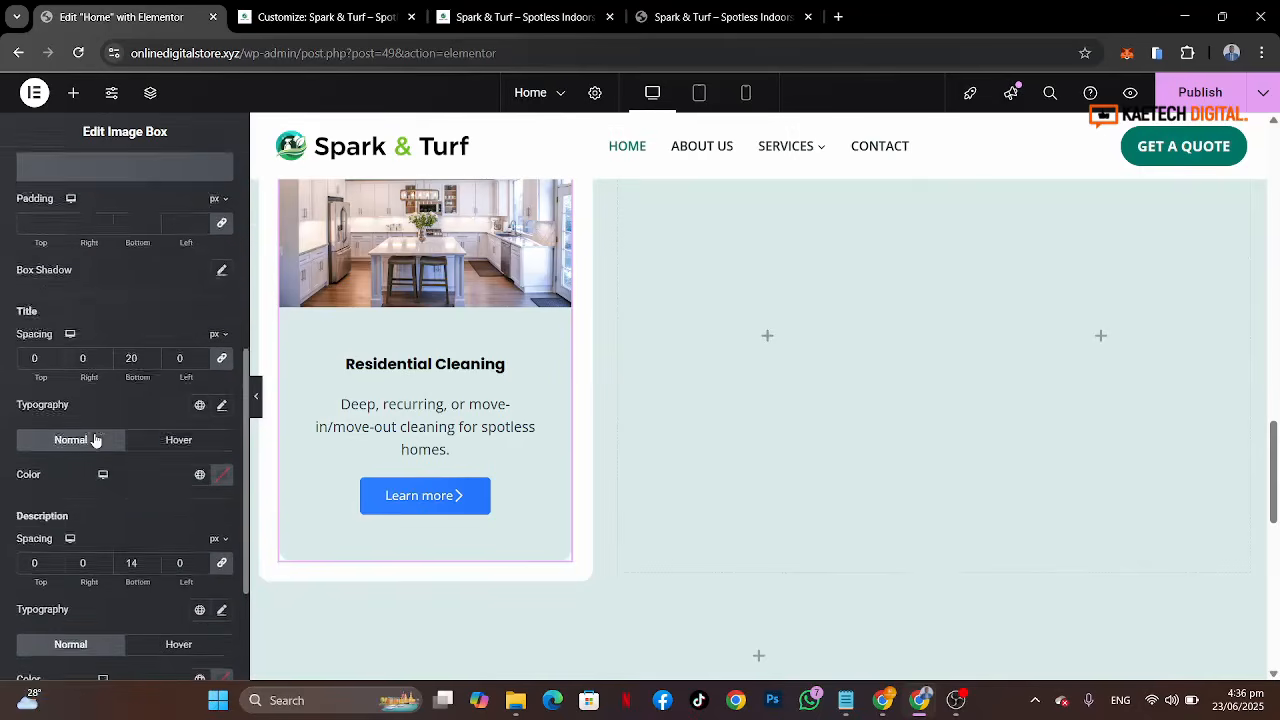
scroll(95, 438, "up", 8)
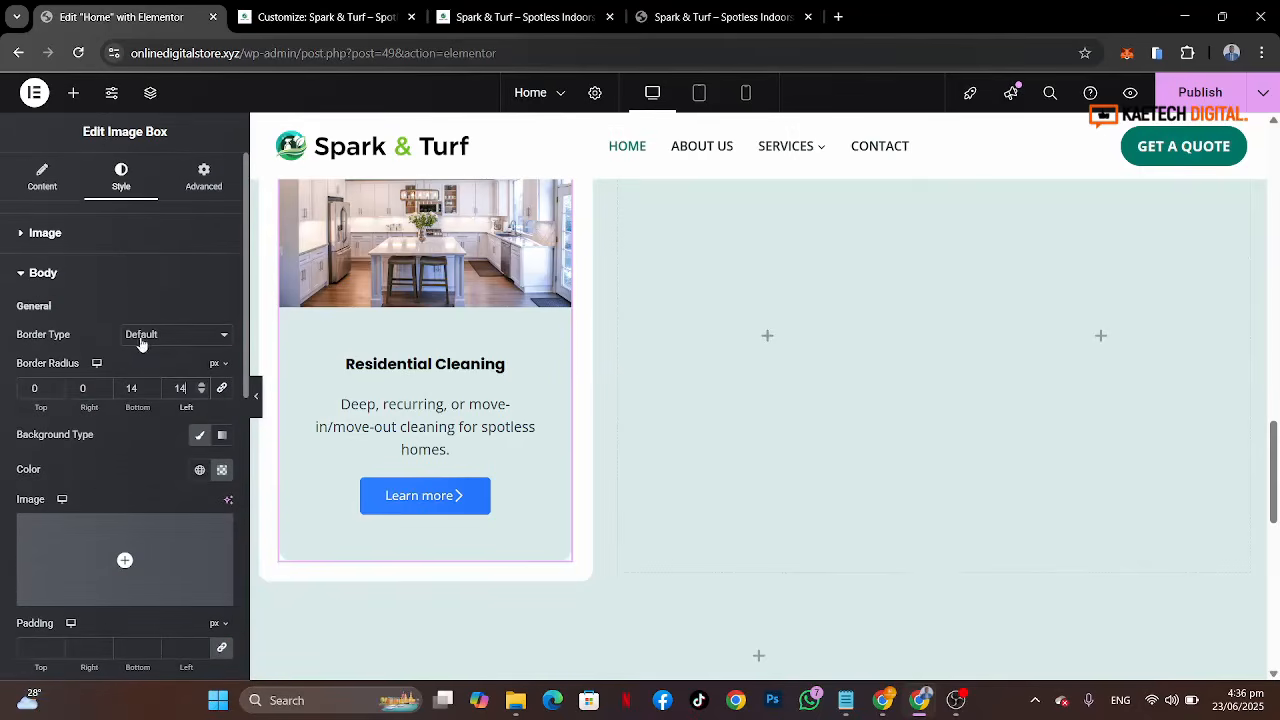
scroll(97, 459, "down", 3)
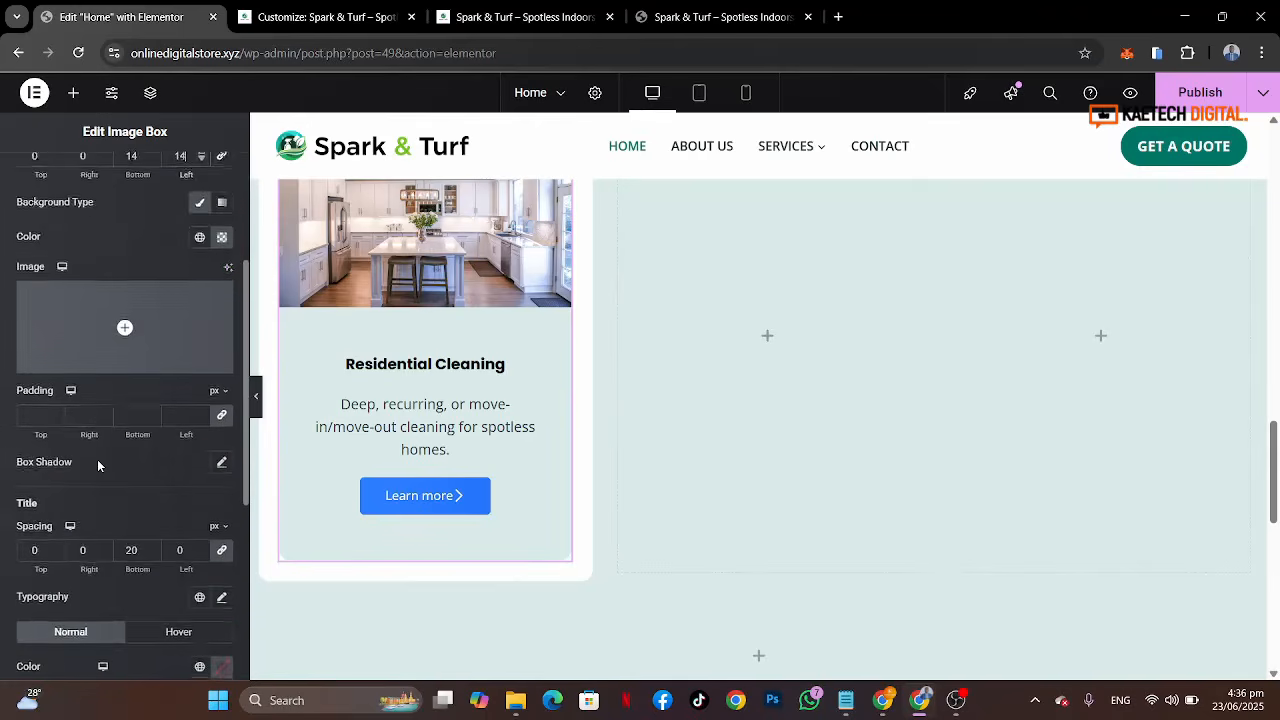
scroll(99, 459, "down", 3)
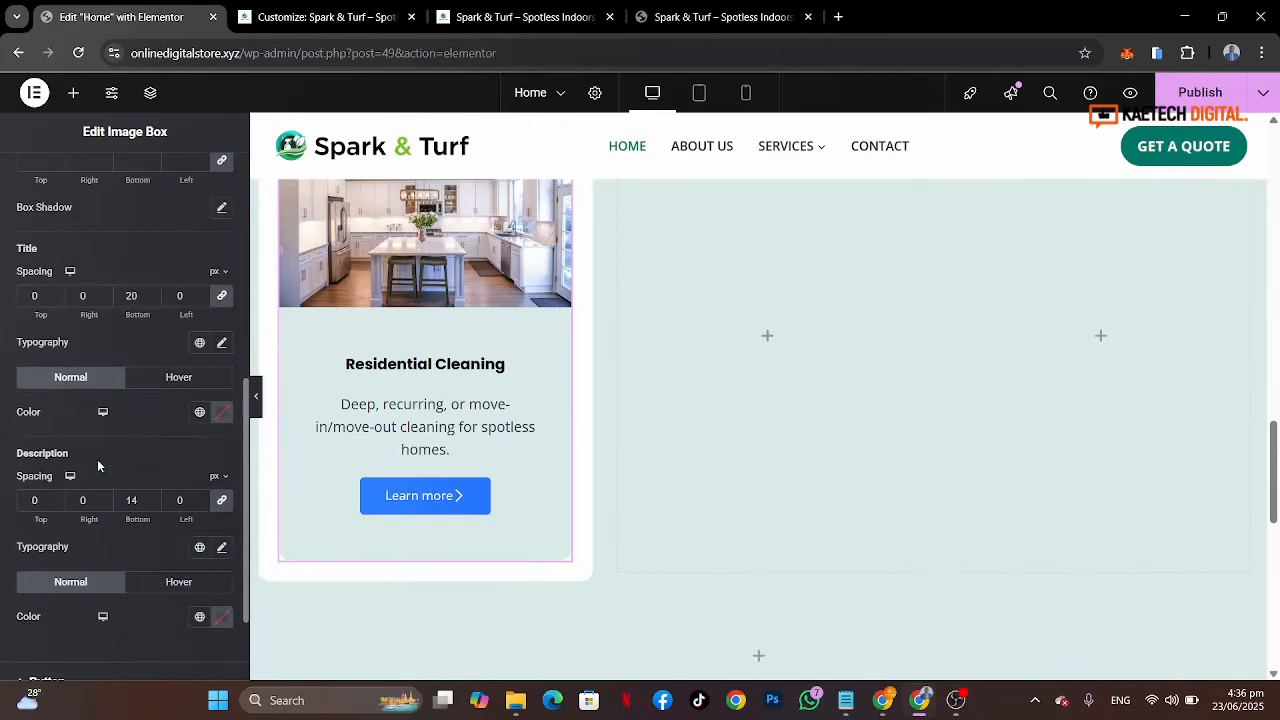
left_click(222, 343)
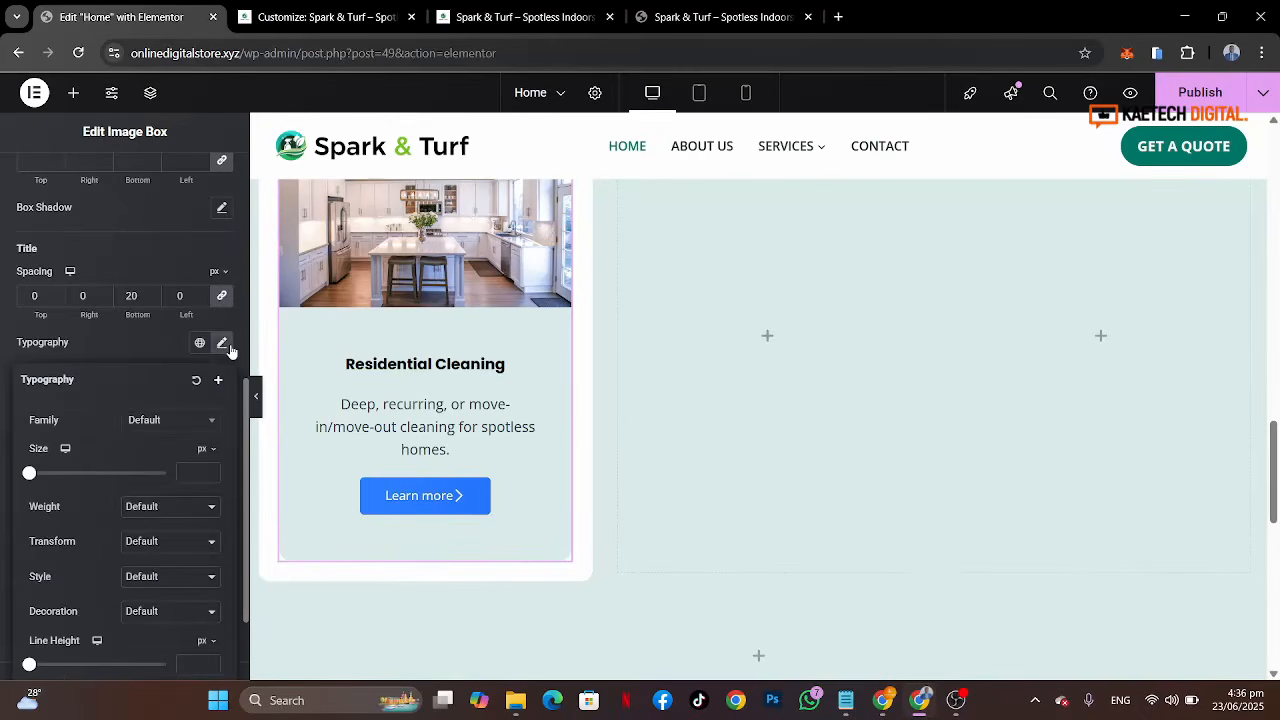
left_click(170, 424)
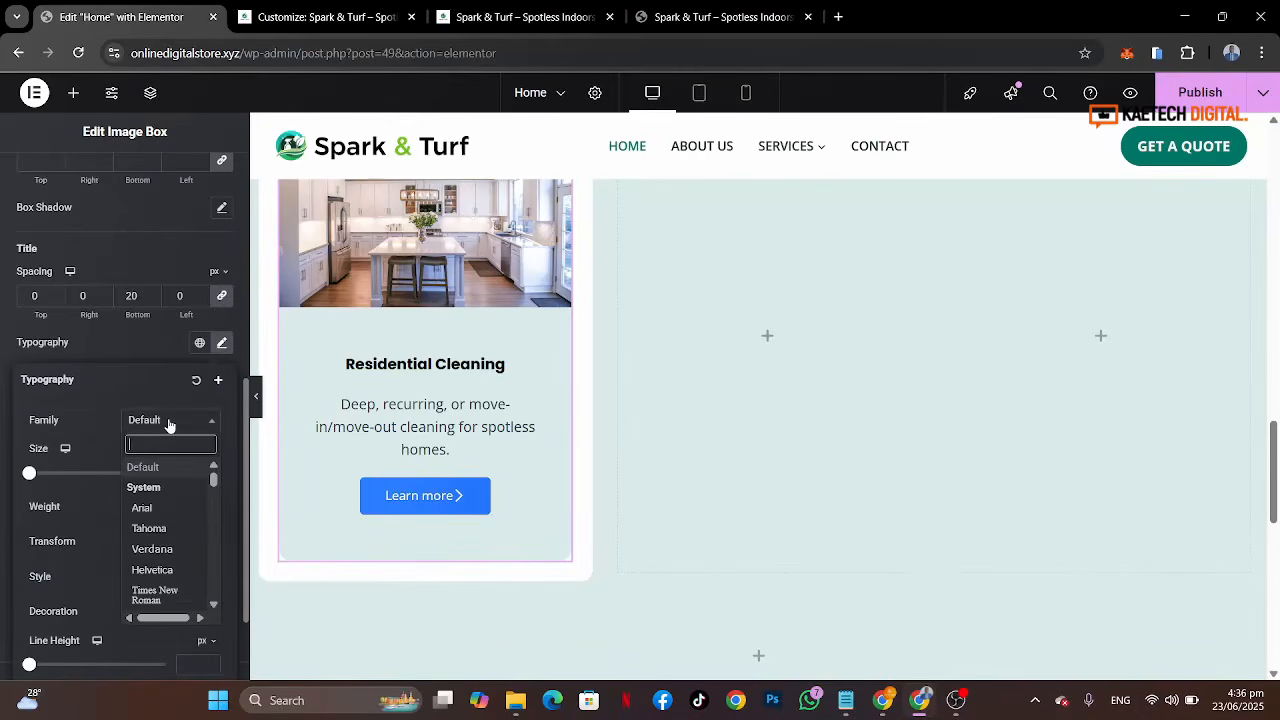
type("popp")
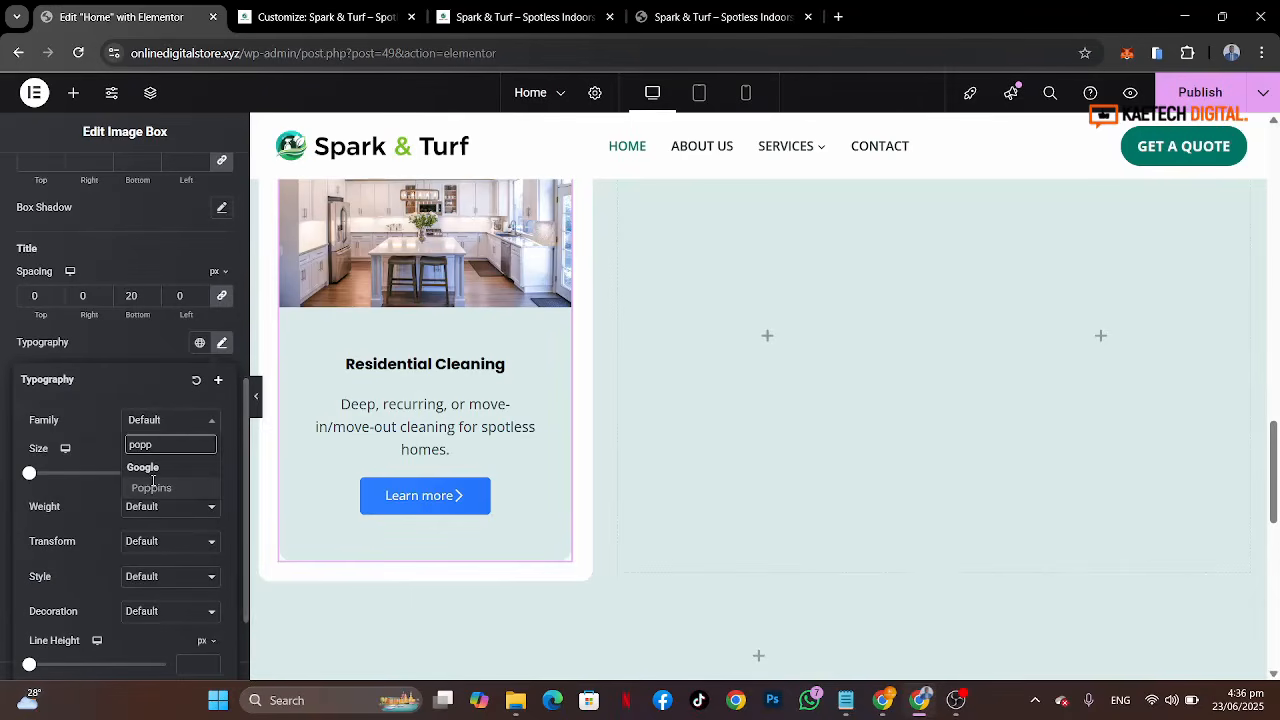
left_click(152, 490)
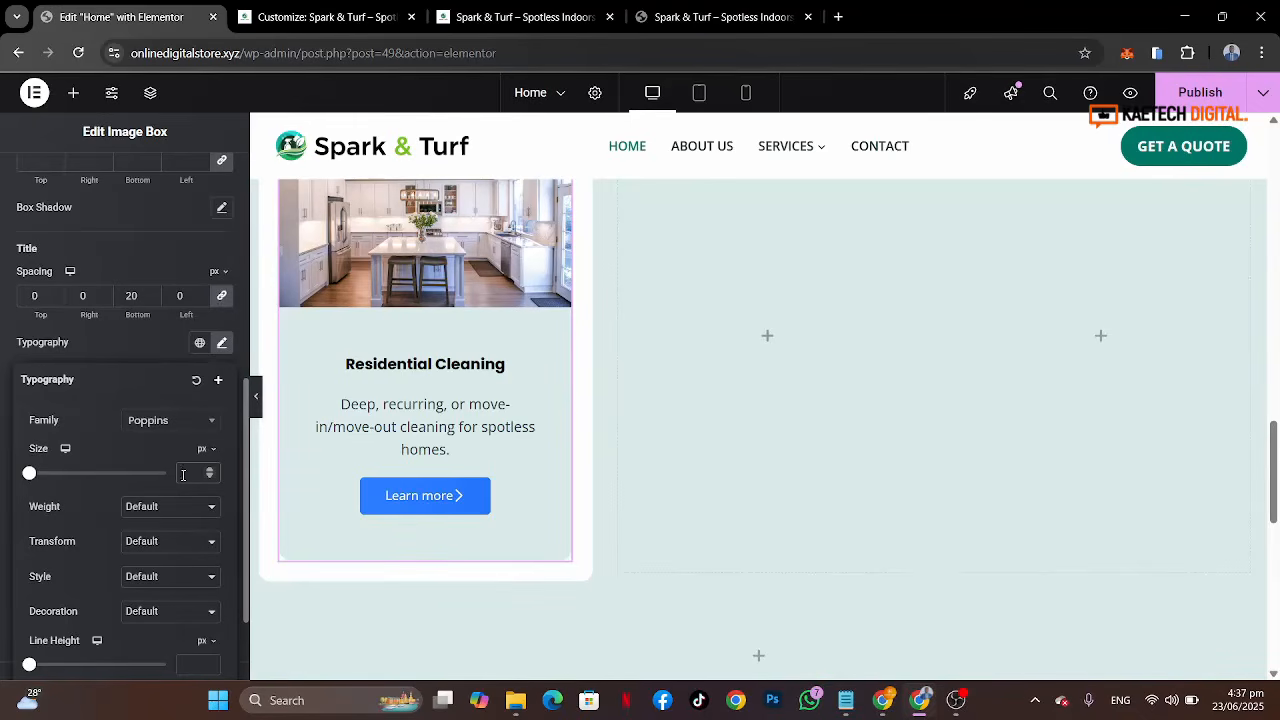
Step: Set the title font size to 22 px
left_click(182, 474)
type("25")
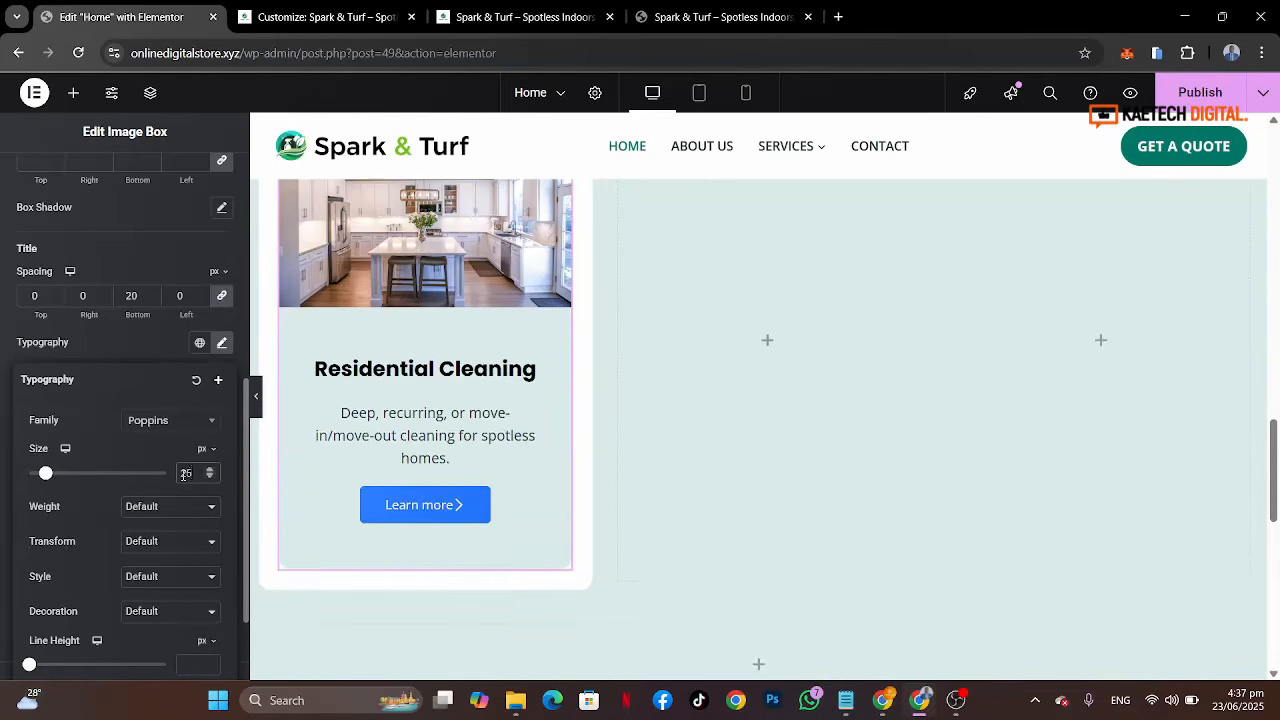
left_click_drag(193, 474, 172, 480)
type("22")
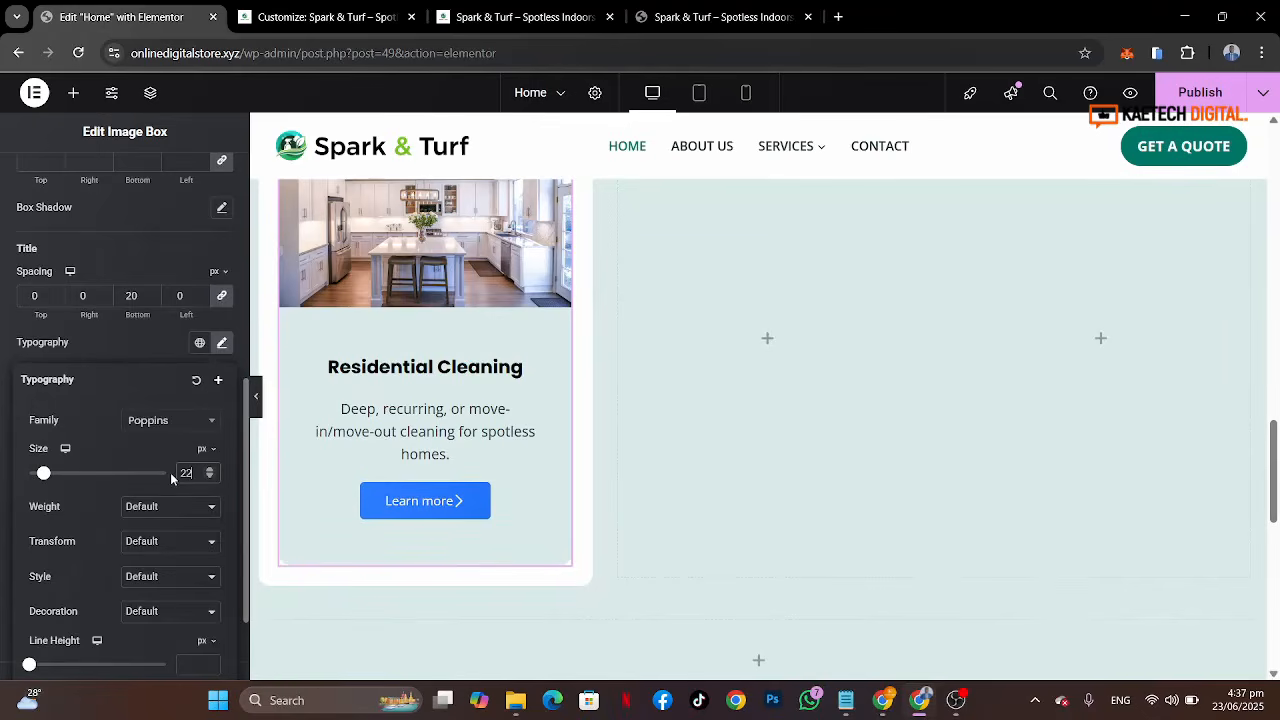
left_click(145, 357)
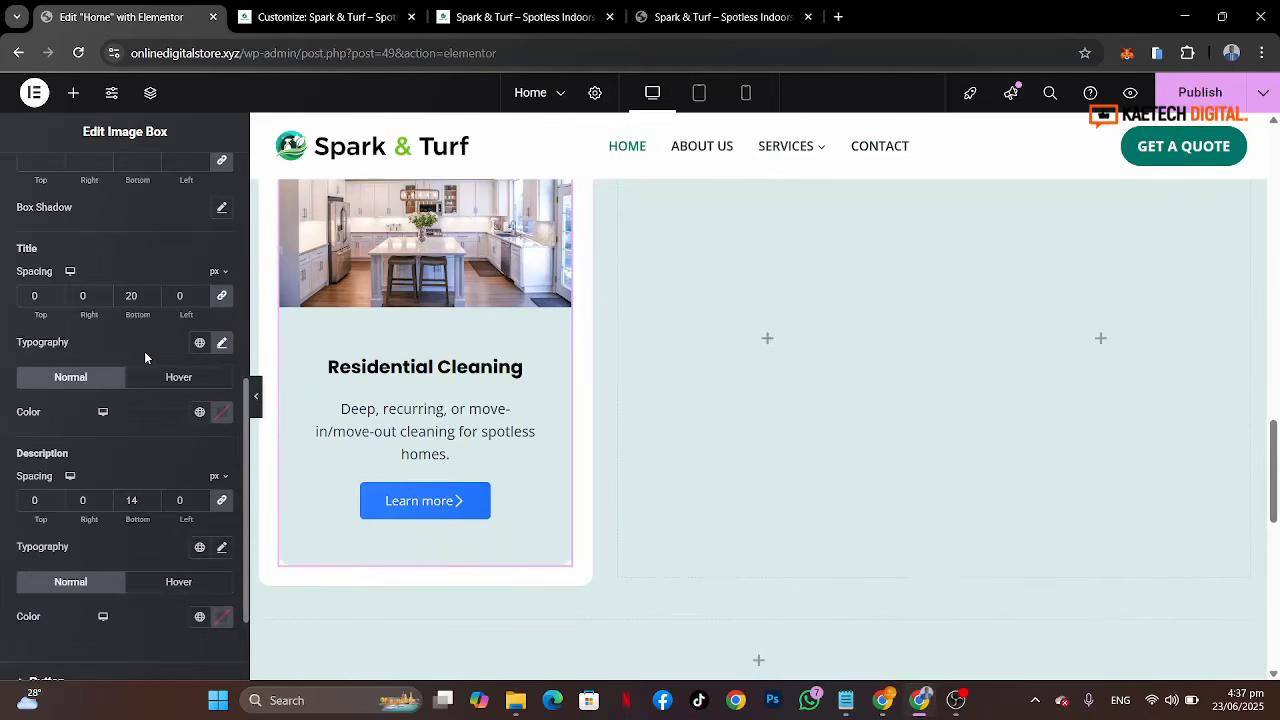
Step: Set the title color to the Strongest text global color and its hover color to Theme Accent
left_click(201, 414)
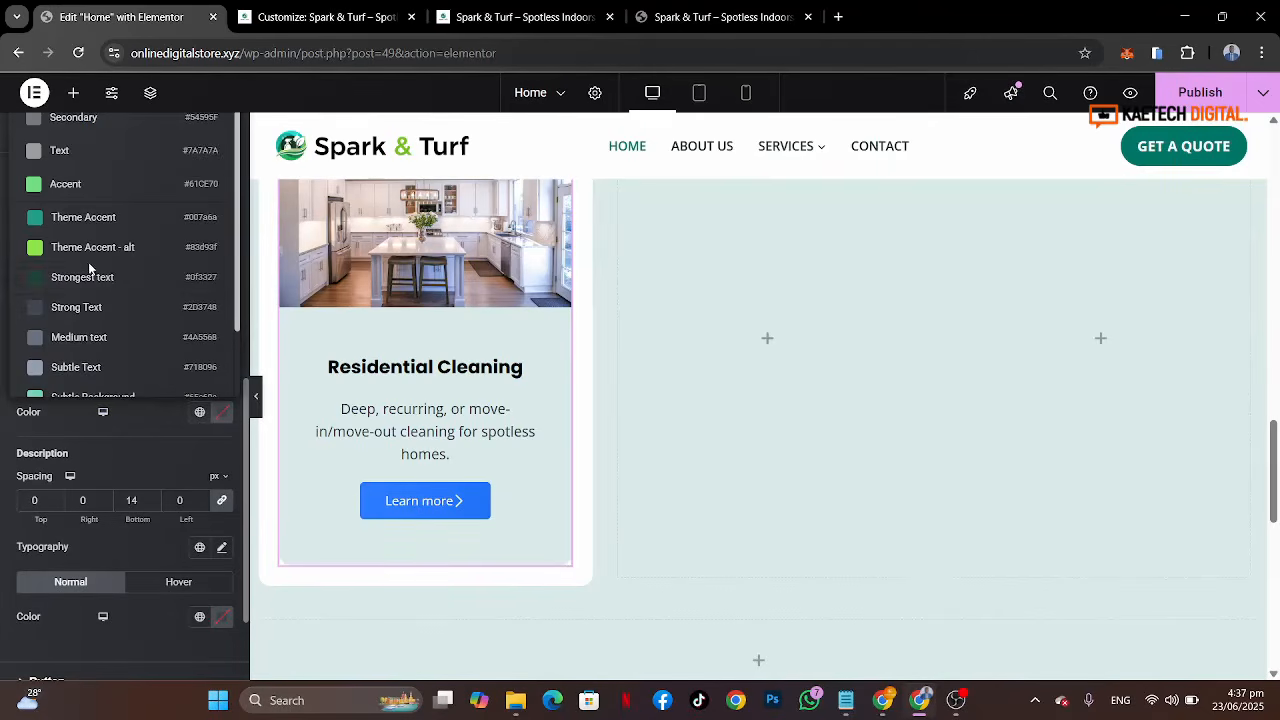
left_click(84, 288)
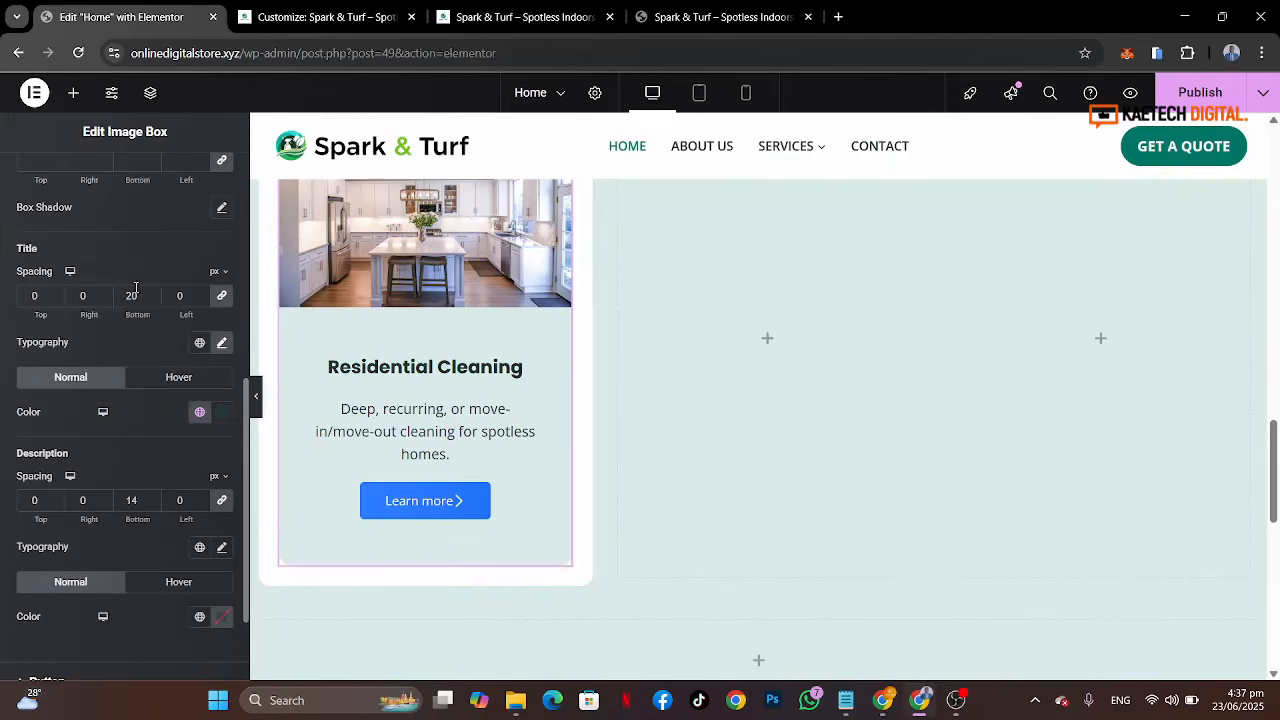
left_click(150, 384)
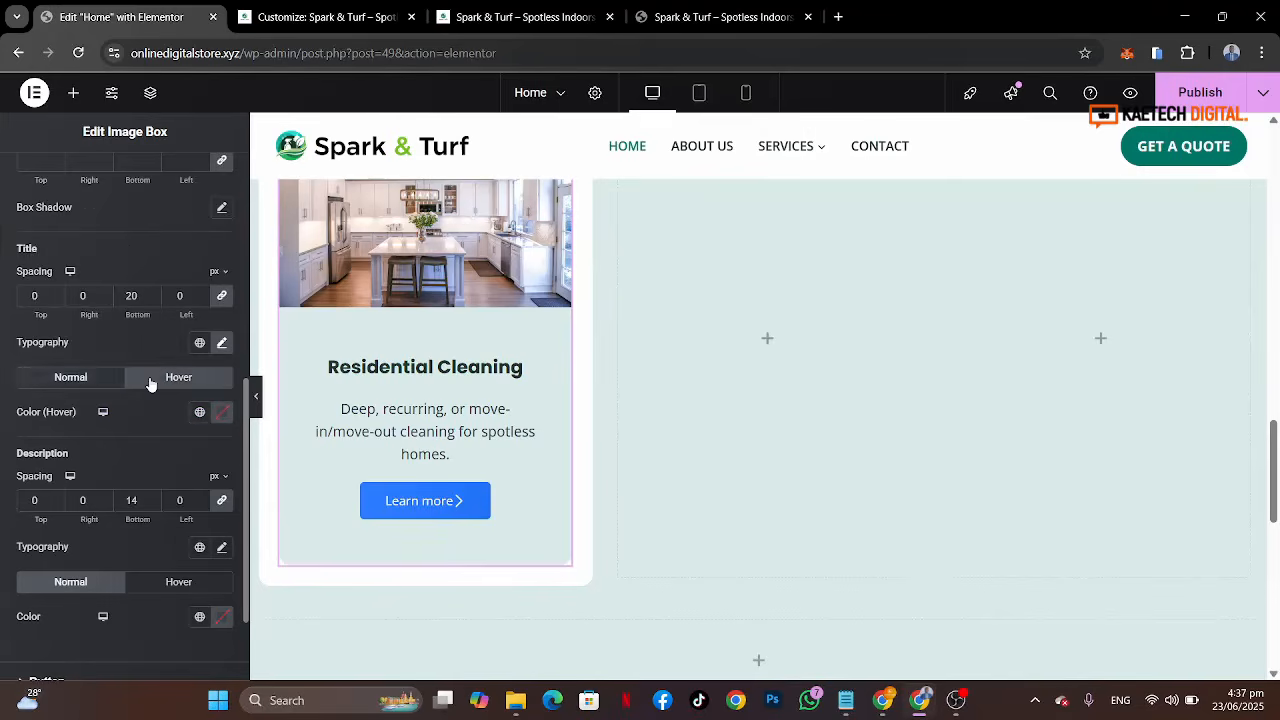
left_click(200, 412)
left_click(84, 218)
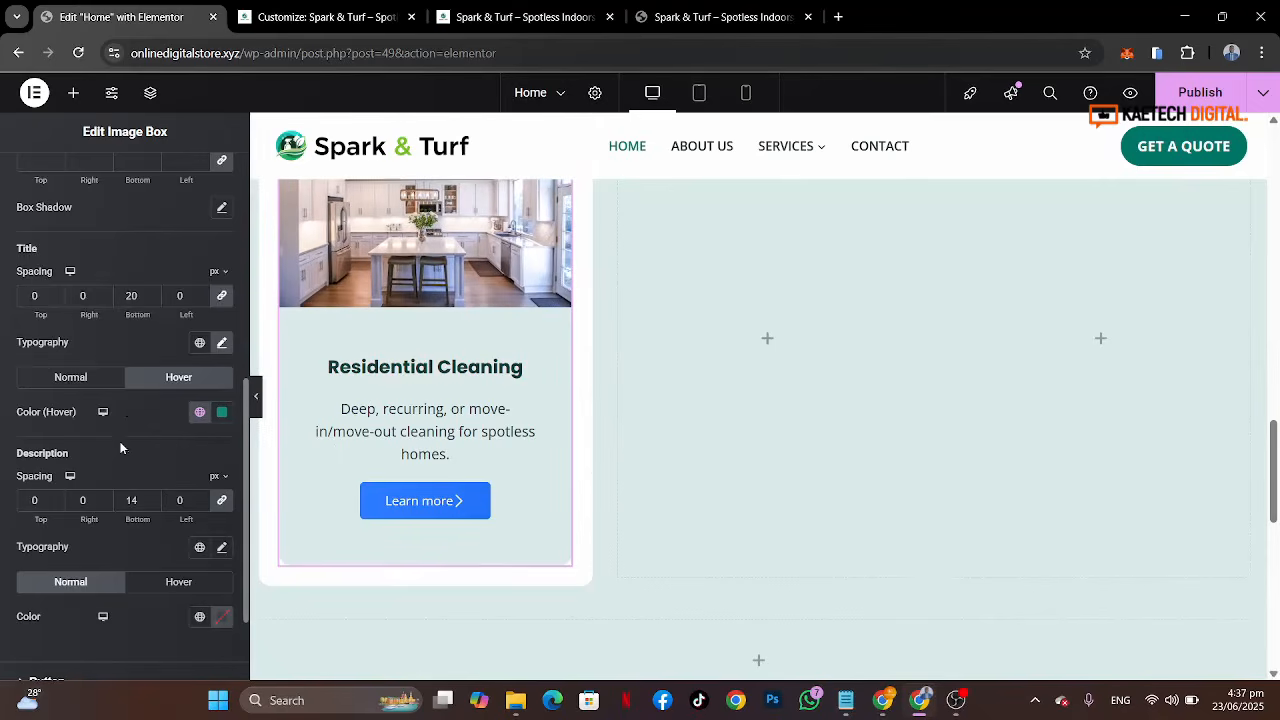
Step: Set the description typography to Open Sans at 17 px and its color to the Strong Text global color
scroll(120, 448, "down", 1)
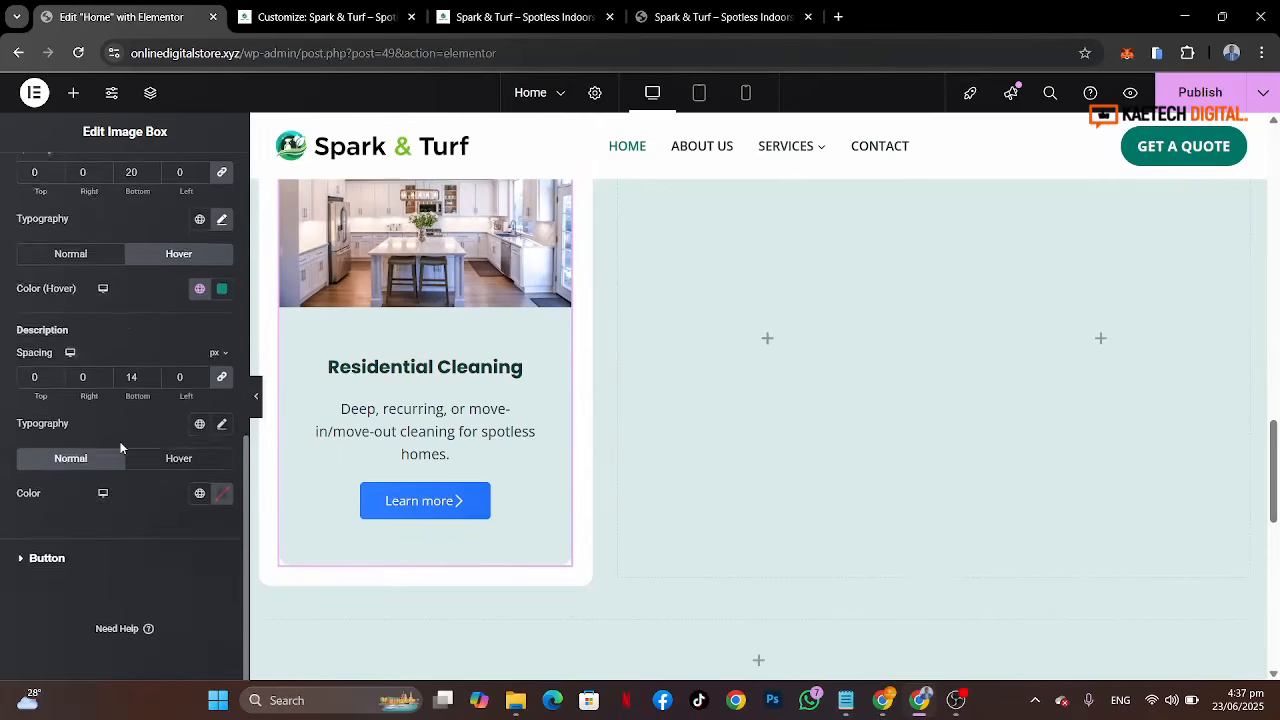
left_click(222, 427)
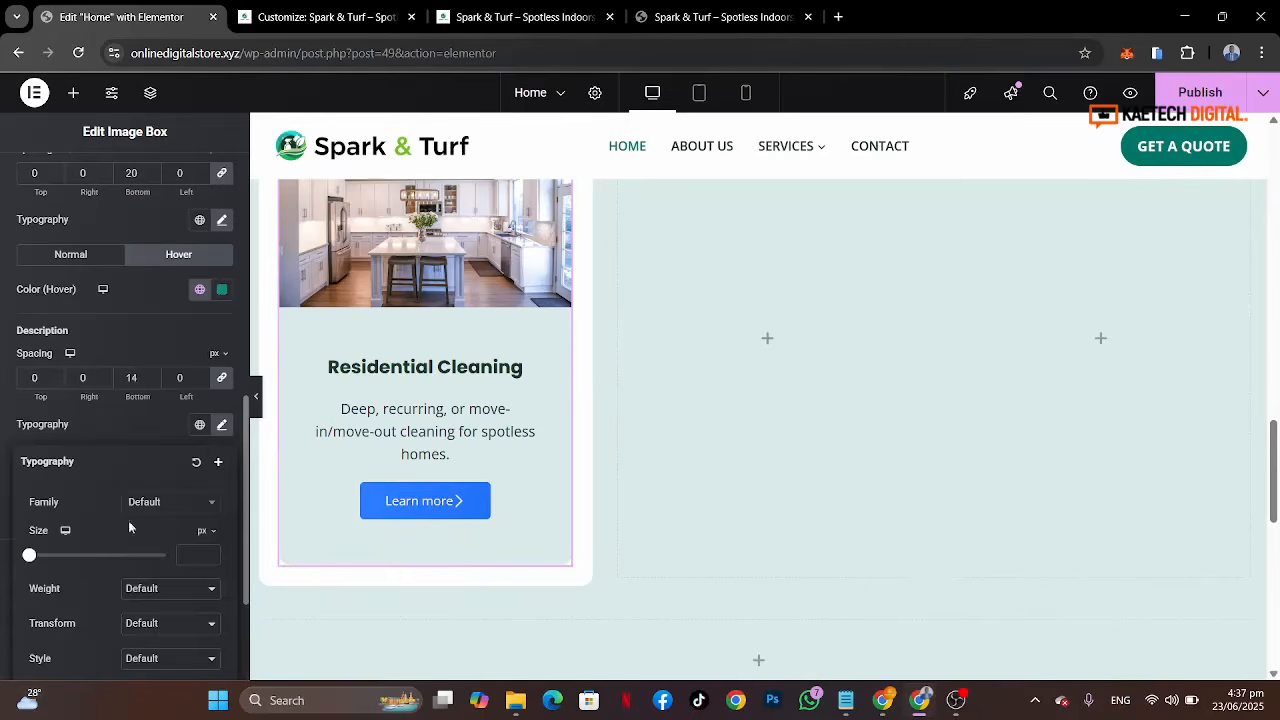
left_click(192, 511)
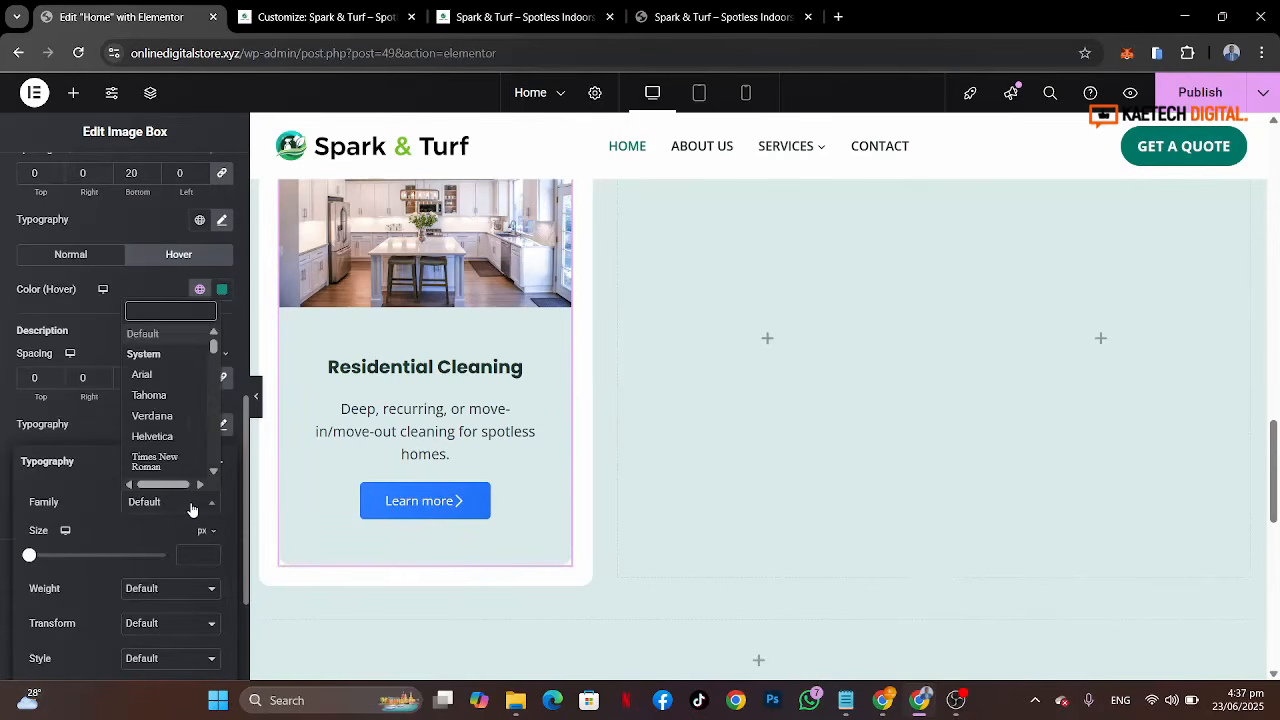
type("p")
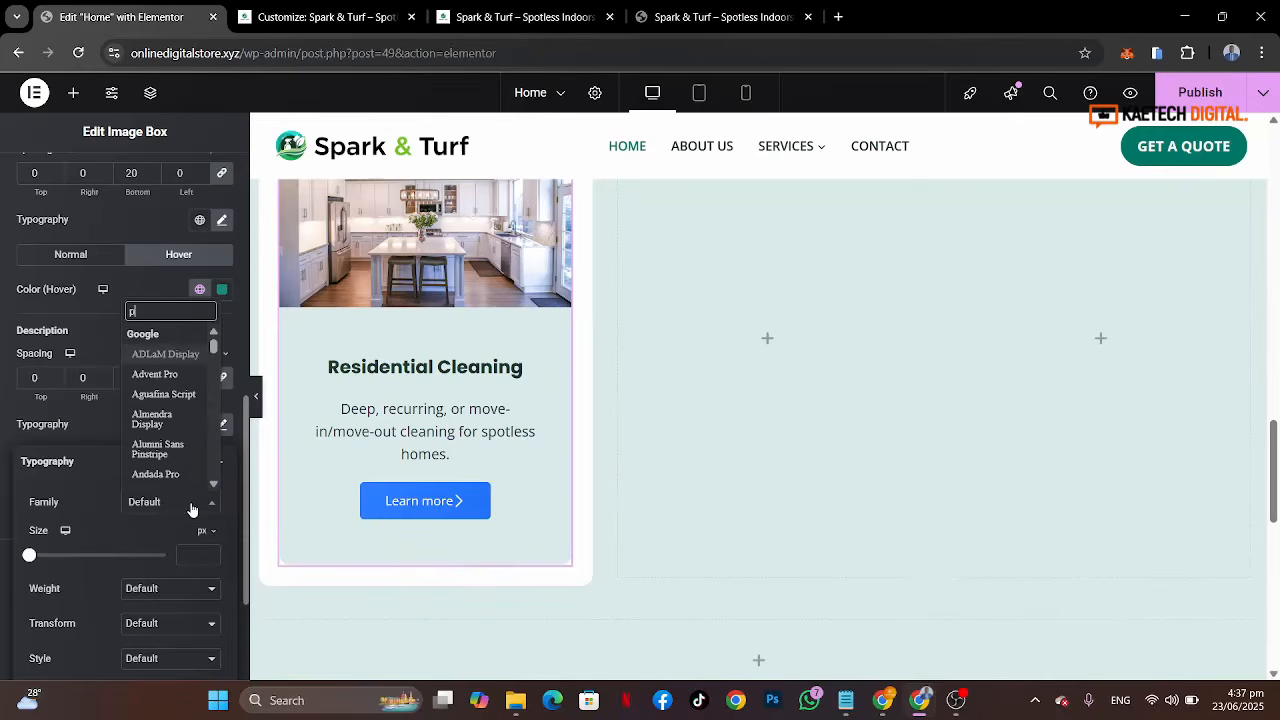
key("BackSpace")
type("open")
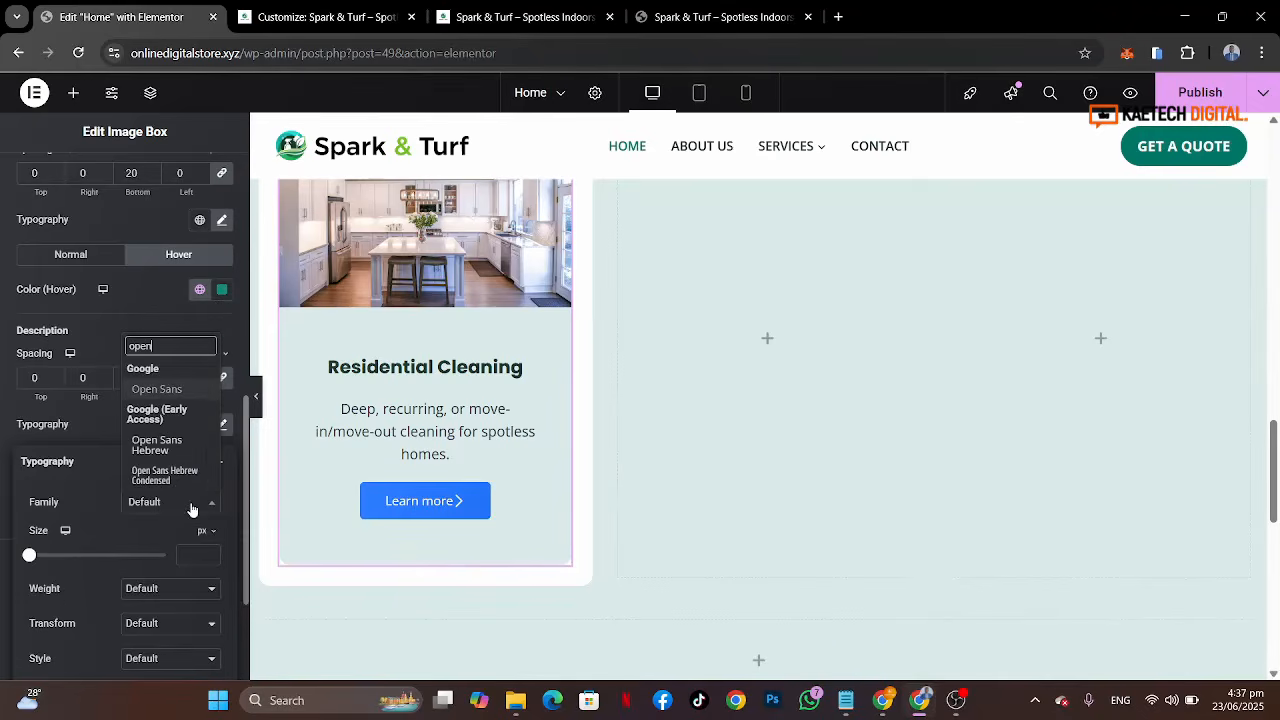
left_click(168, 391)
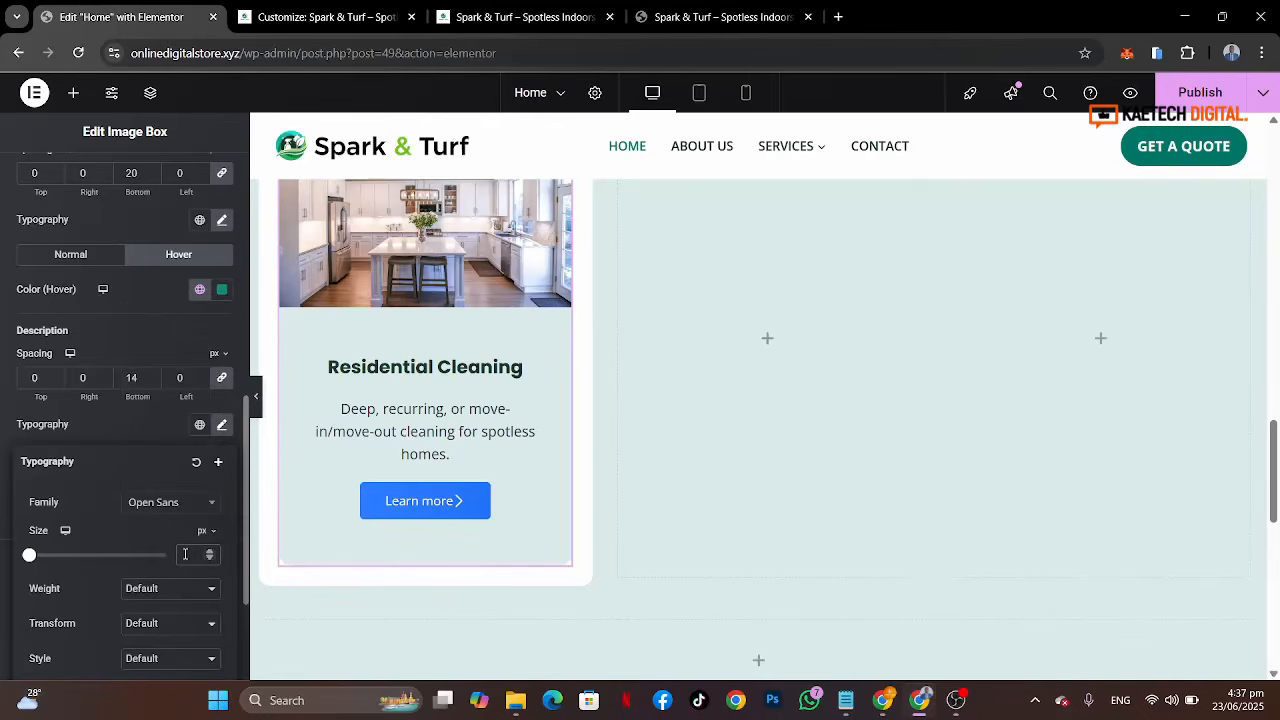
type("17")
left_click(129, 426)
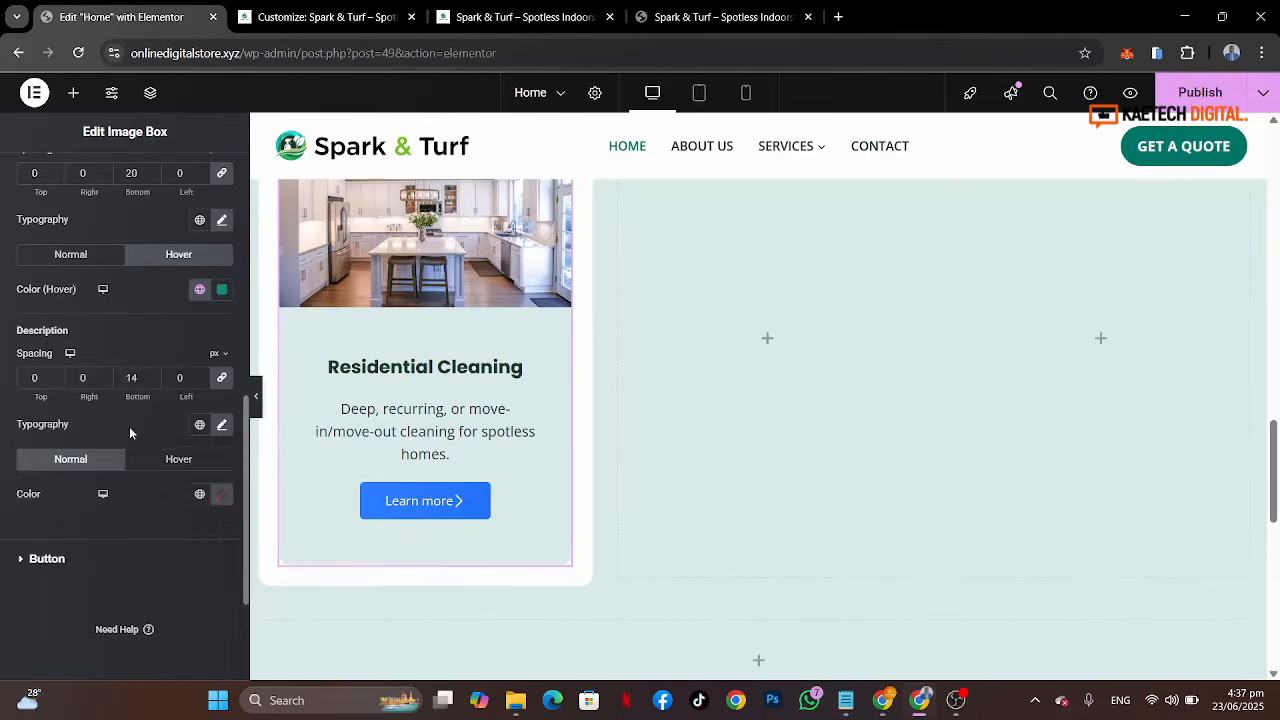
left_click(200, 495)
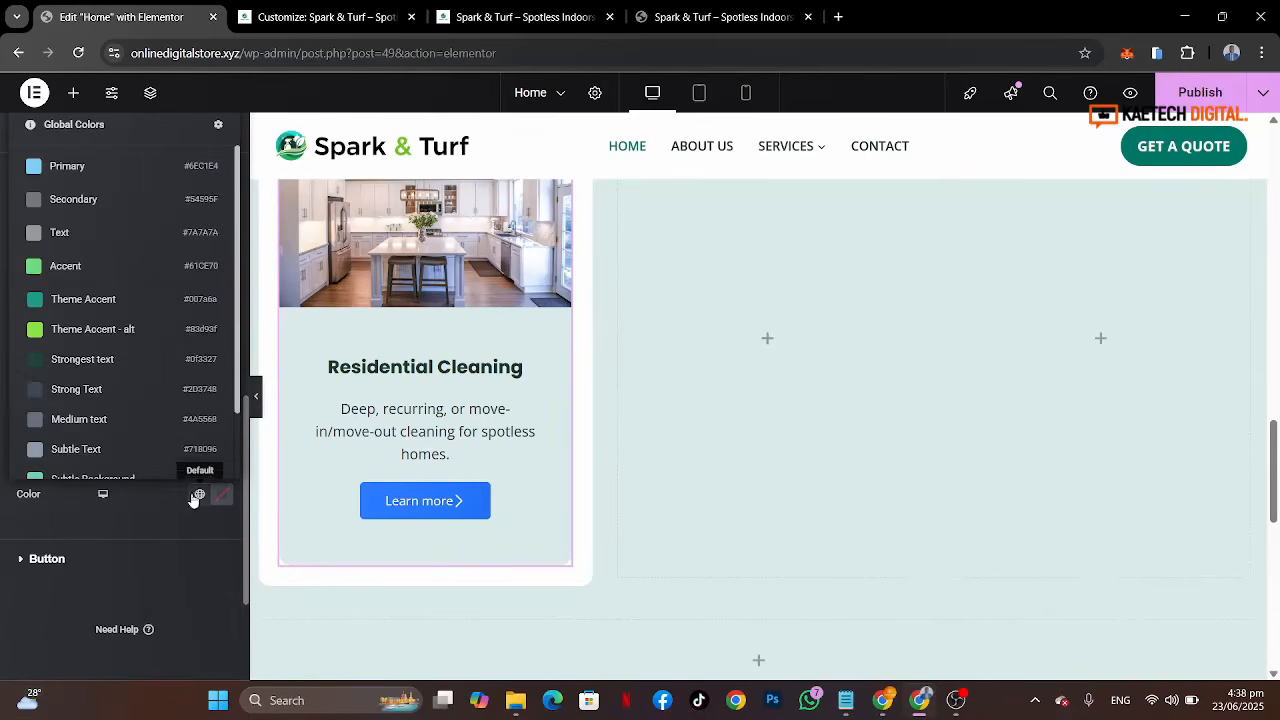
left_click(71, 392)
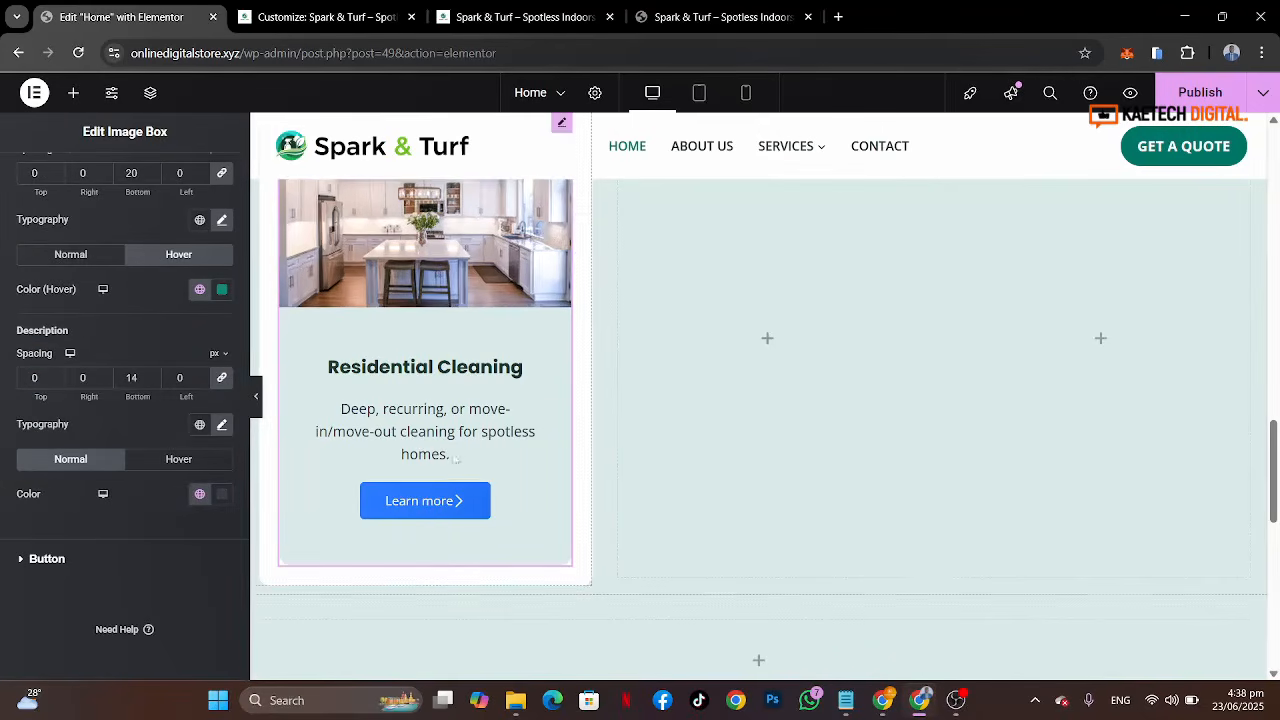
Step: Open the button styling and set the button text color to a white global color
left_click(78, 560)
scroll(142, 484, "down", 2)
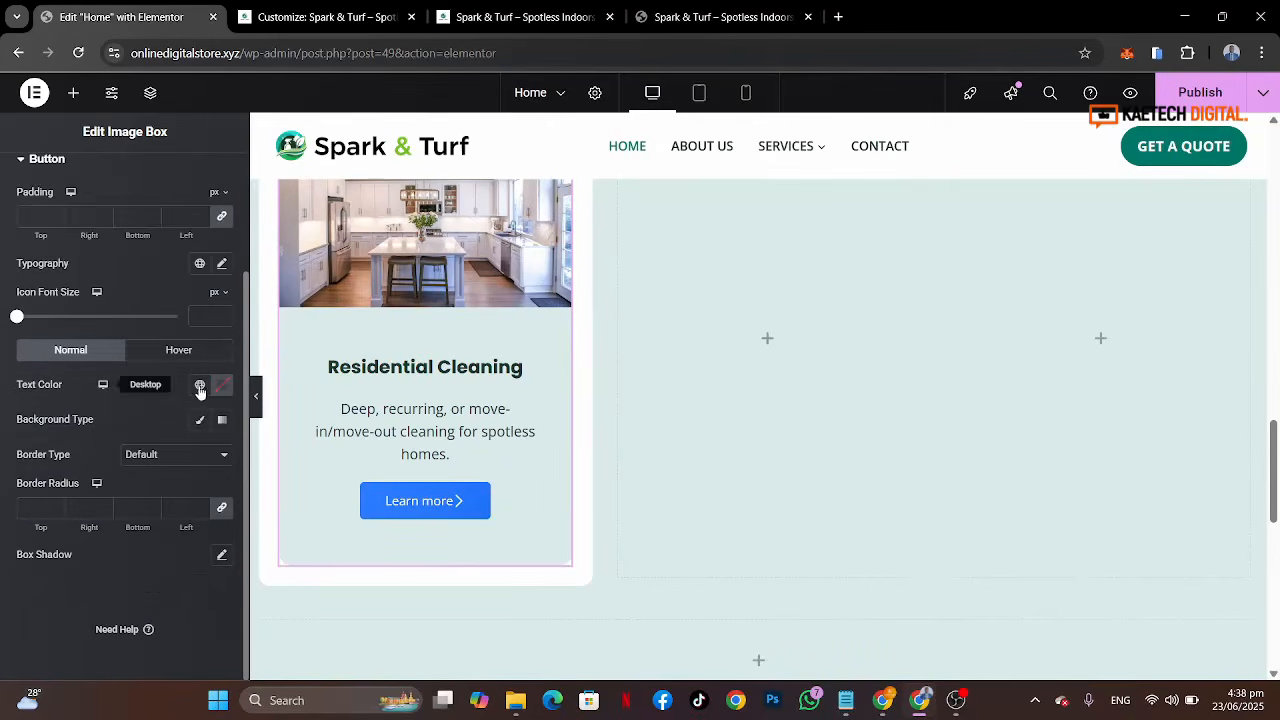
left_click(200, 387)
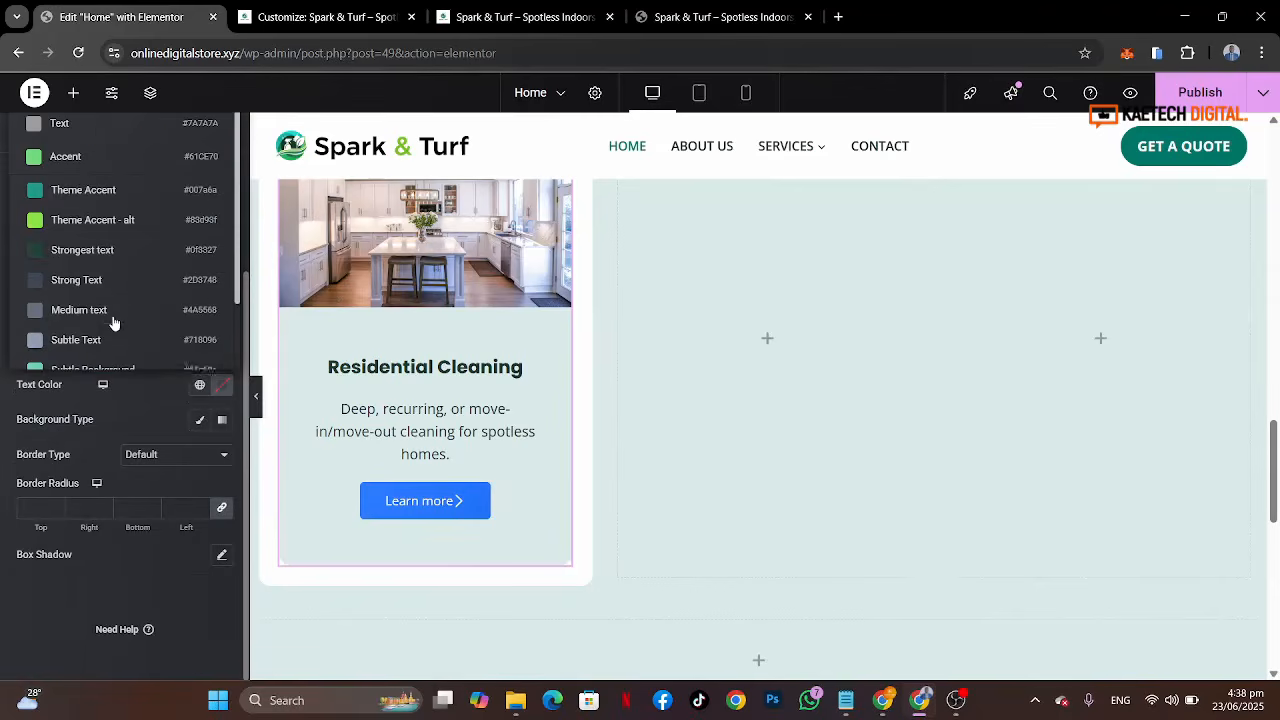
scroll(111, 323, "down", 2)
left_click(105, 350)
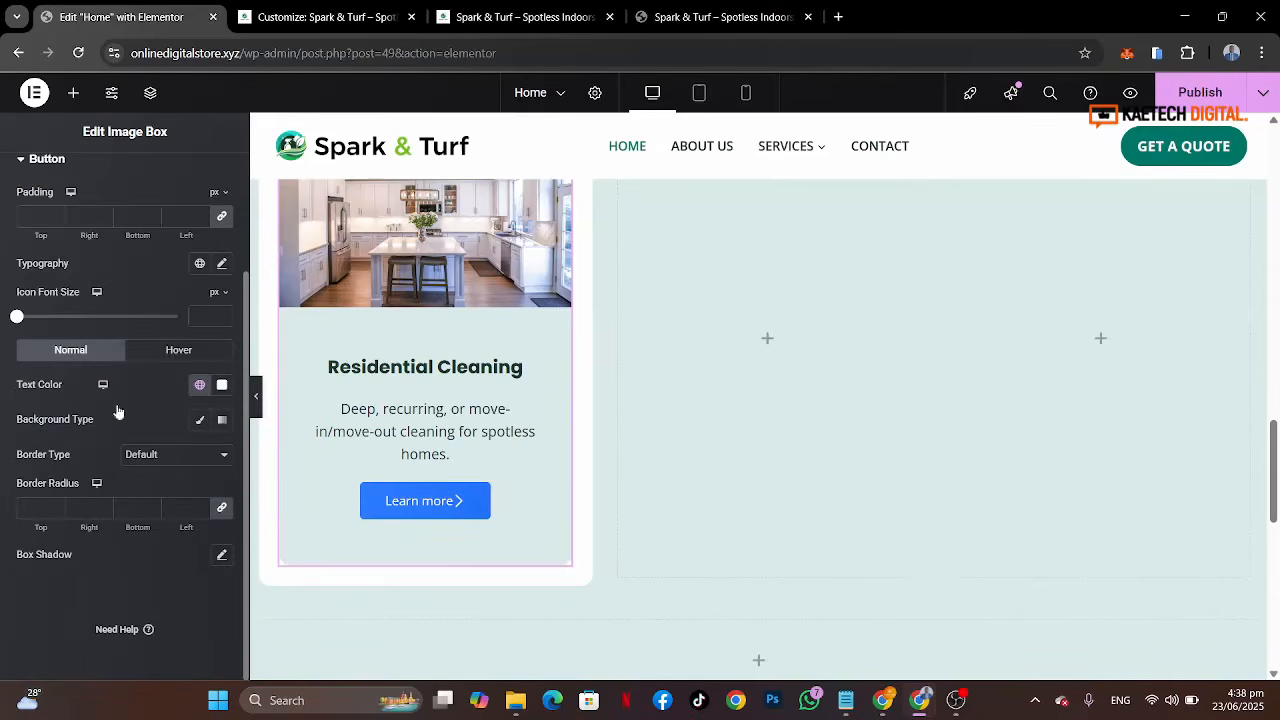
Step: Set the button background to a classic fill using the Theme Accent global color
left_click(200, 423)
left_click(200, 456)
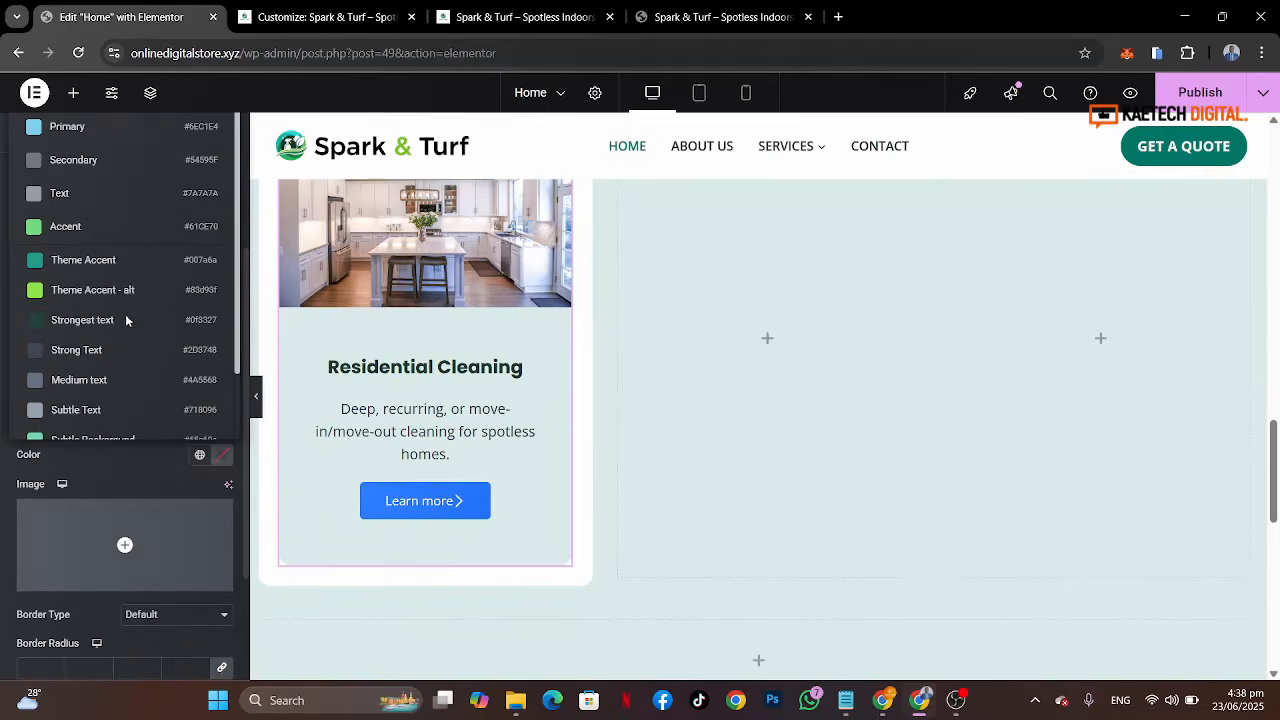
left_click(114, 258)
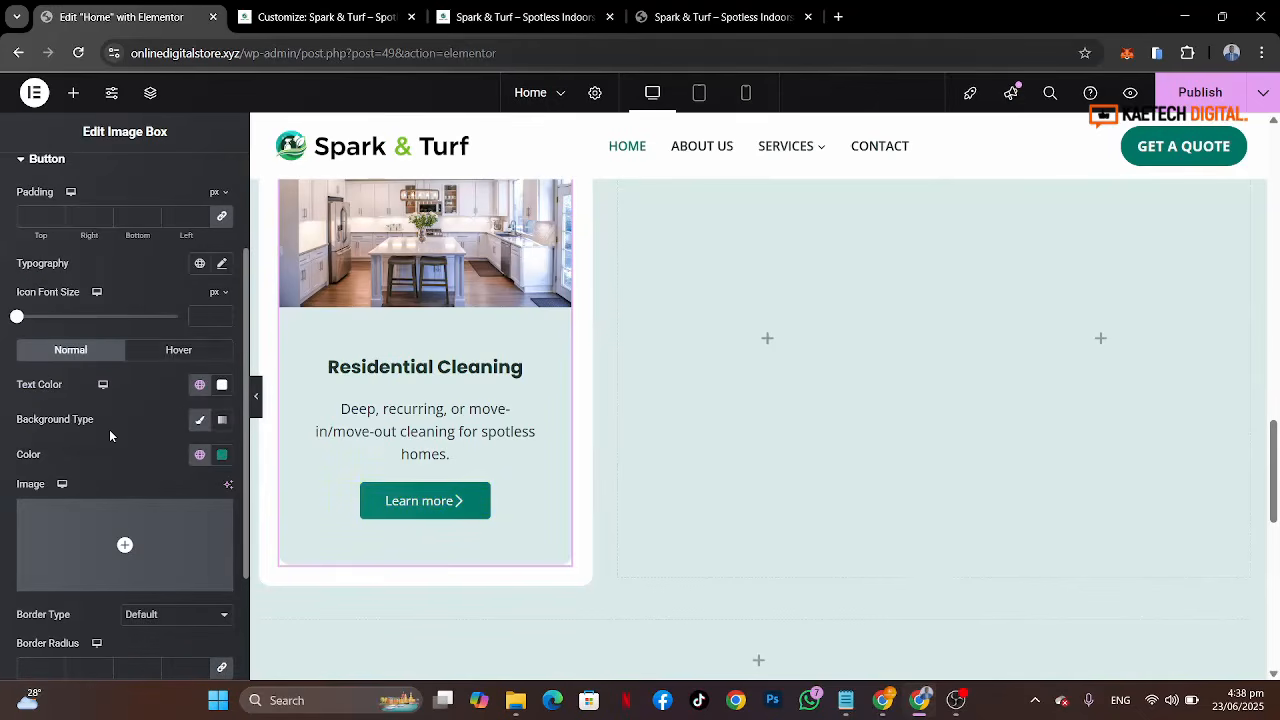
Step: Compare with the reference button, then set the button's hover text color to the Strongest text global color
scroll(109, 429, "down", 2)
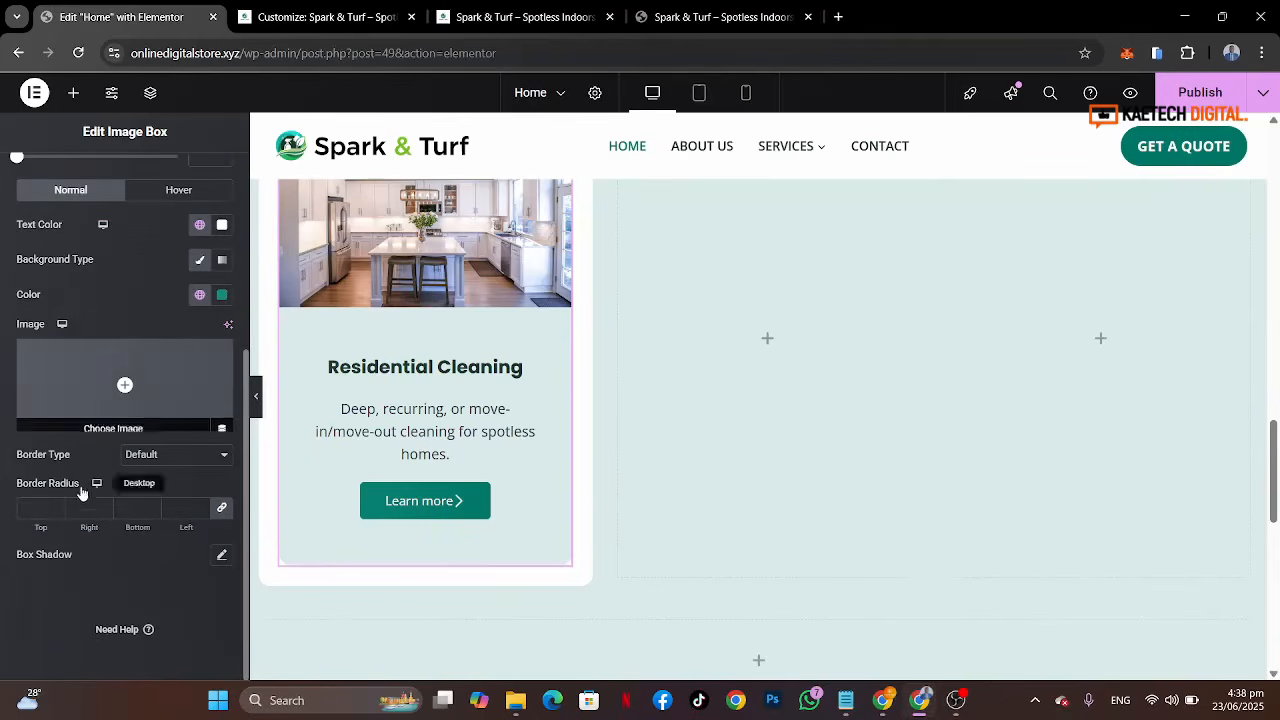
left_click(180, 194)
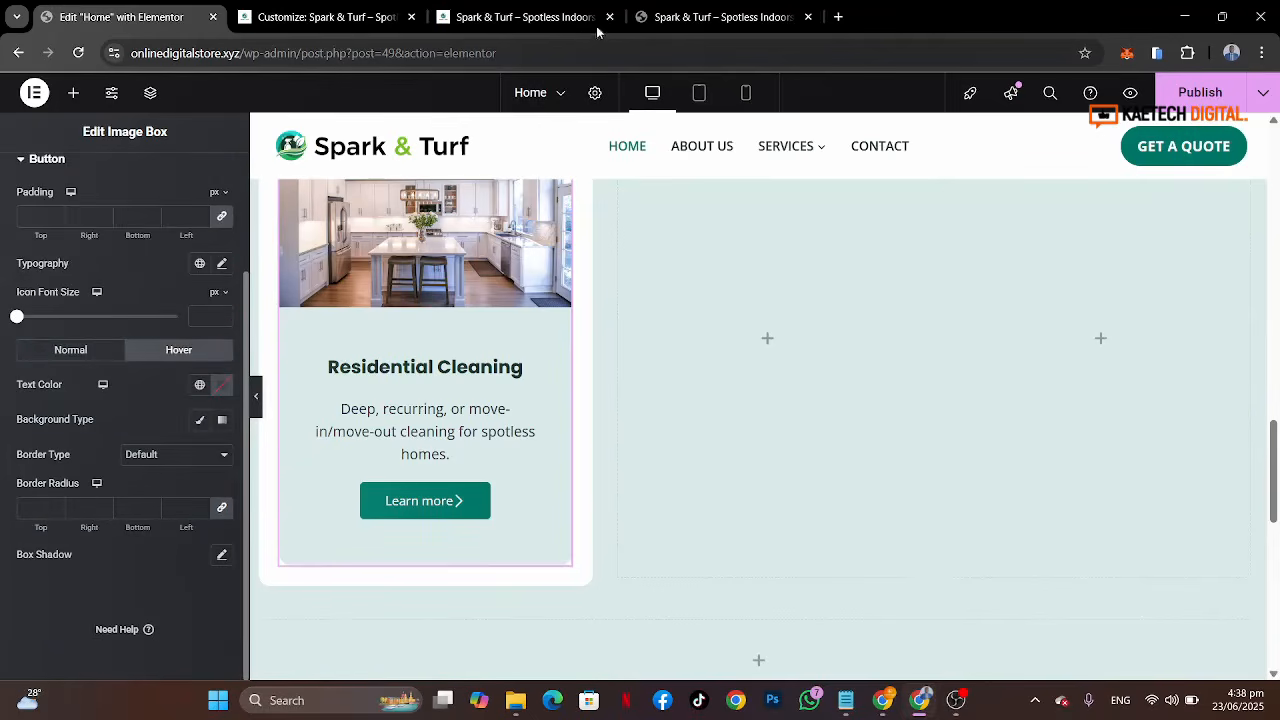
left_click(712, 17)
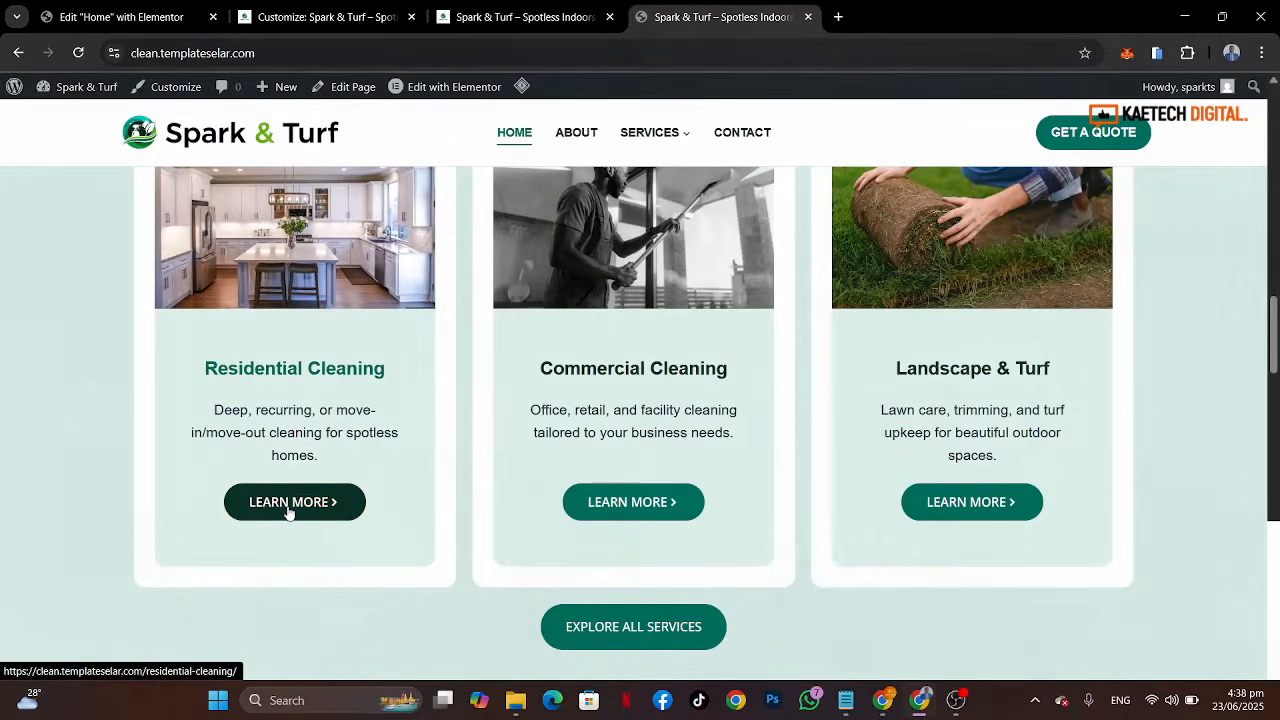
left_click(120, 17)
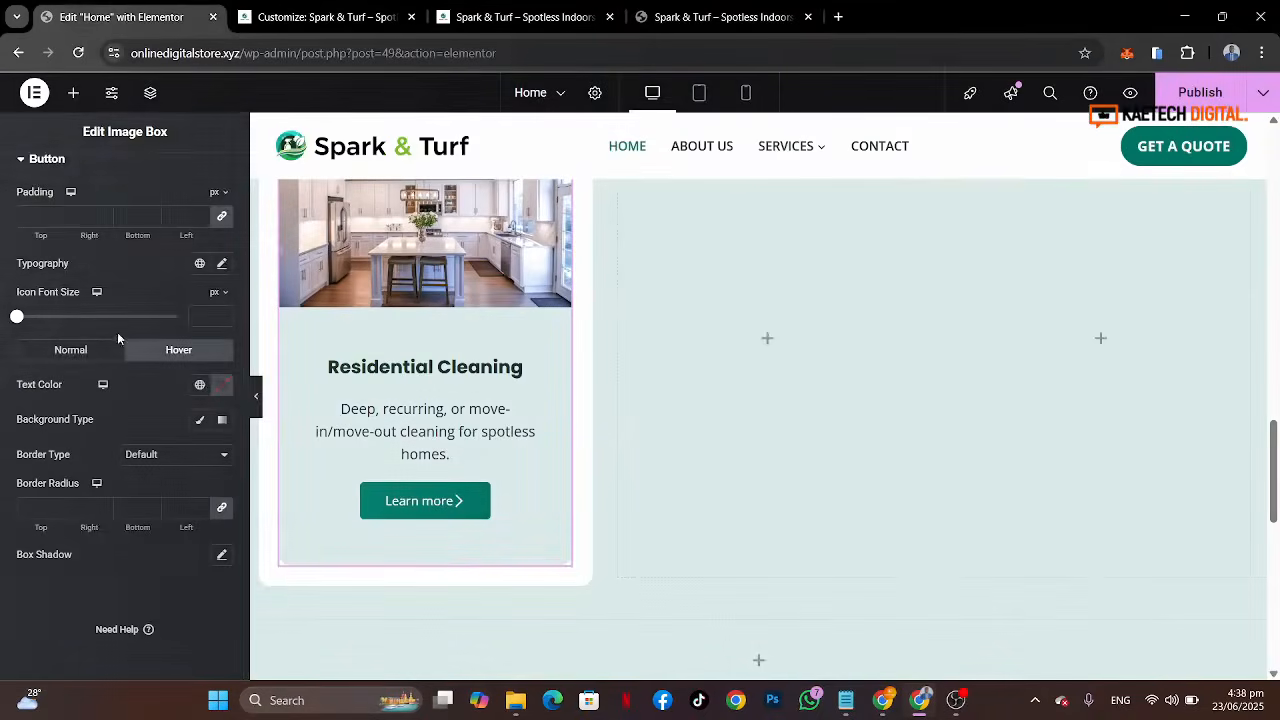
left_click(200, 385)
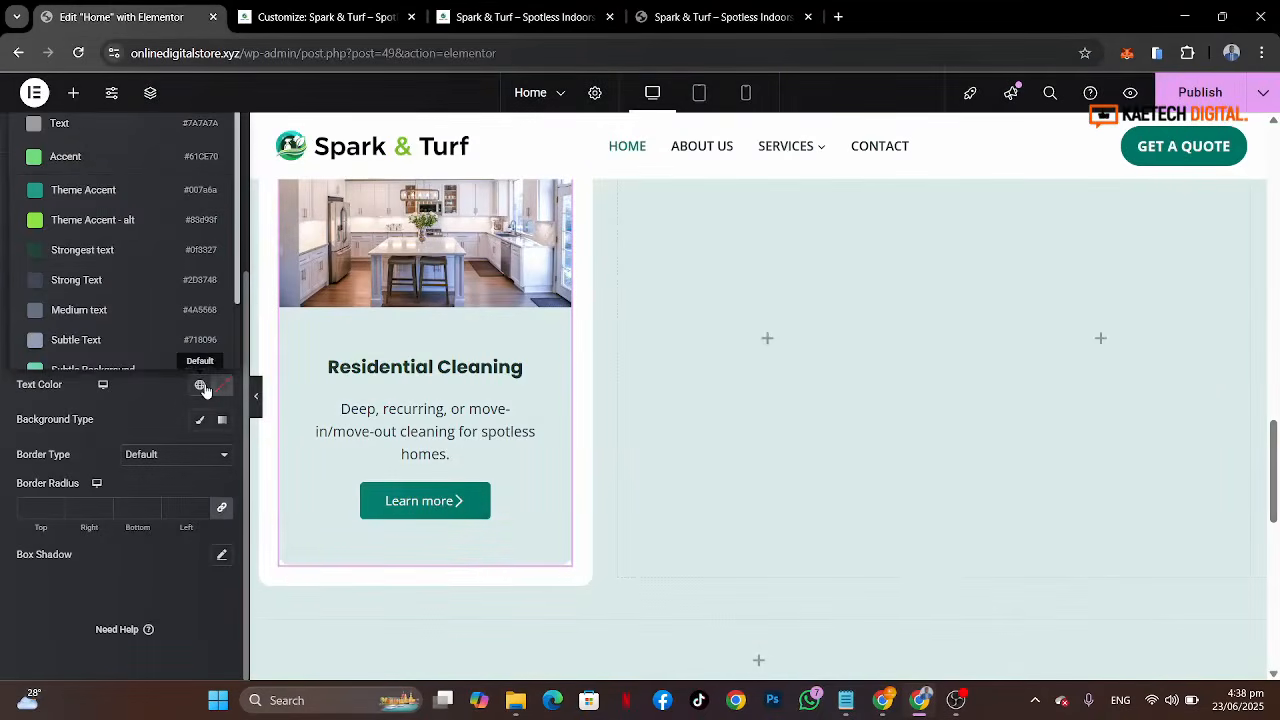
left_click(110, 250)
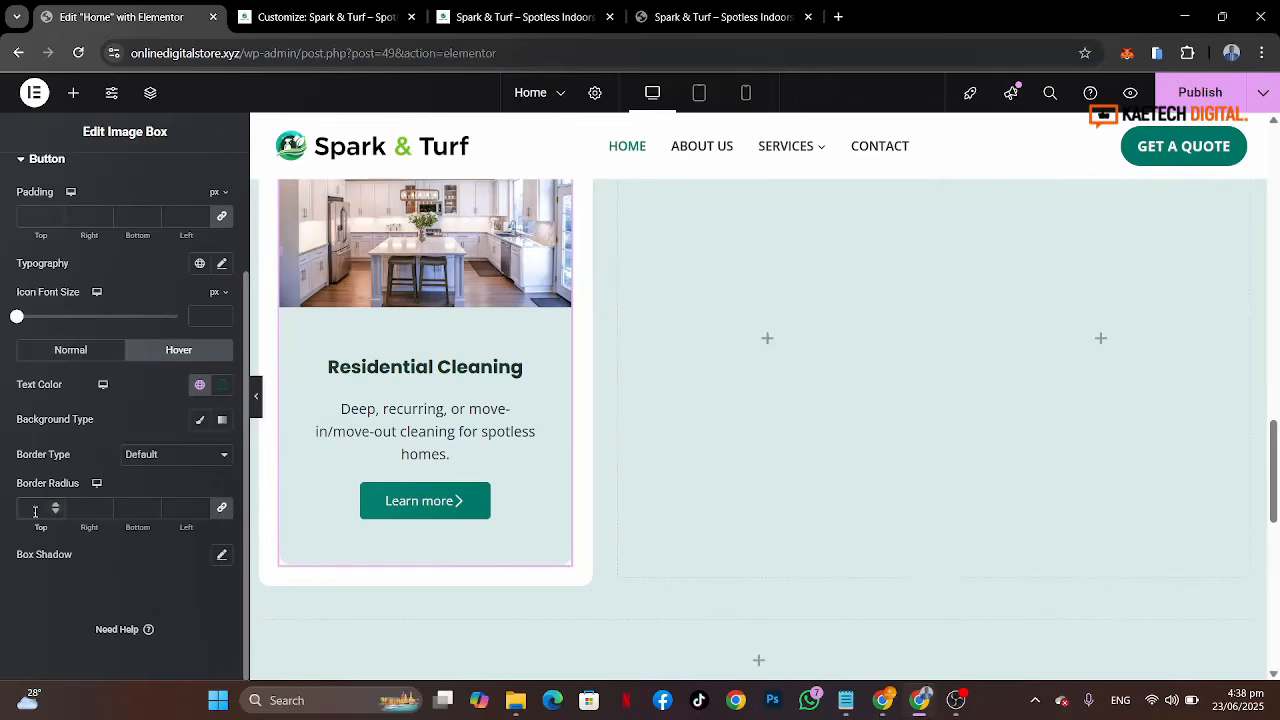
Step: Set the button's normal-state border radius to 80 on all sides
left_click(80, 352)
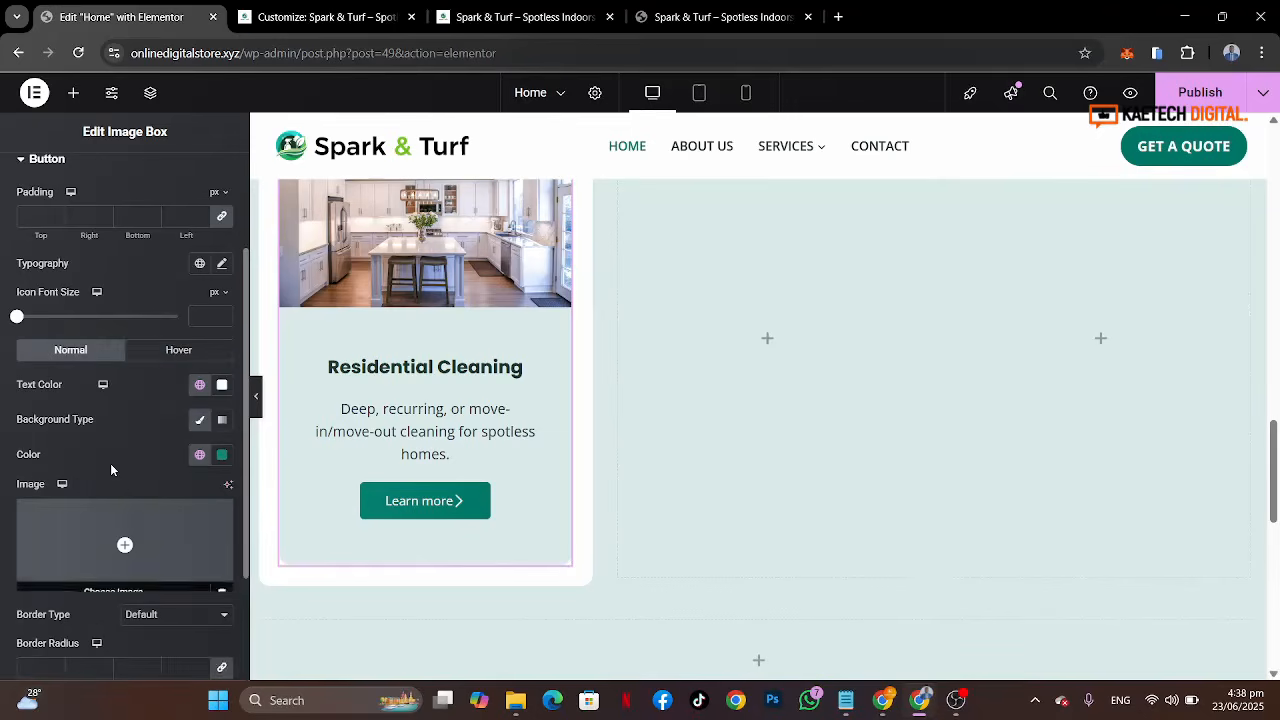
scroll(110, 463, "down", 2)
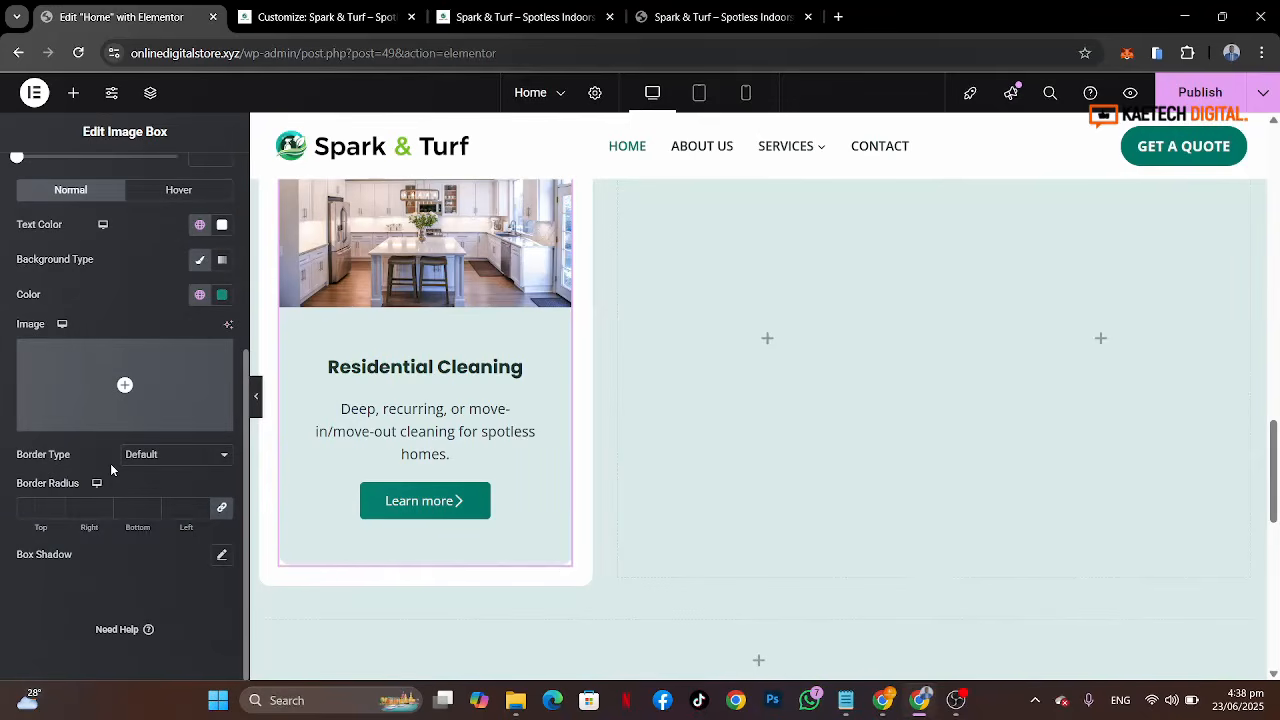
left_click(36, 507)
type("80")
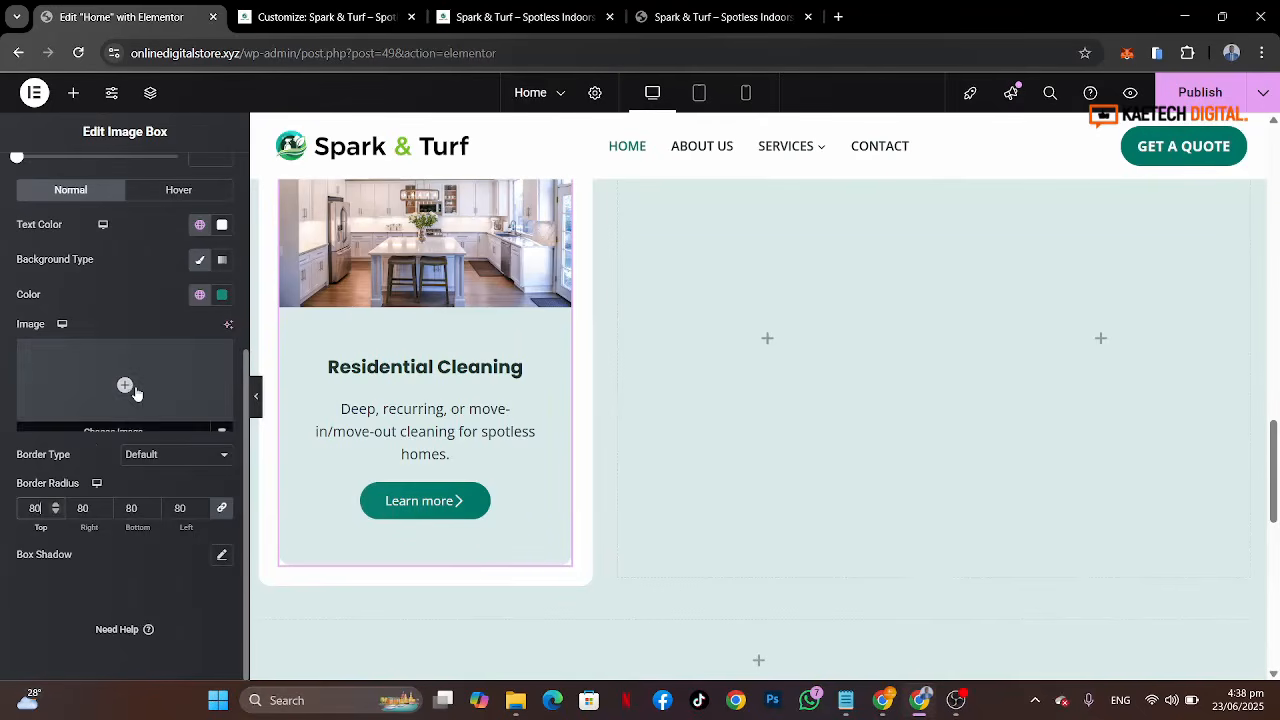
Step: Set the button's icon font size to 15 px
scroll(142, 326, "up", 1)
scroll(142, 324, "up", 1)
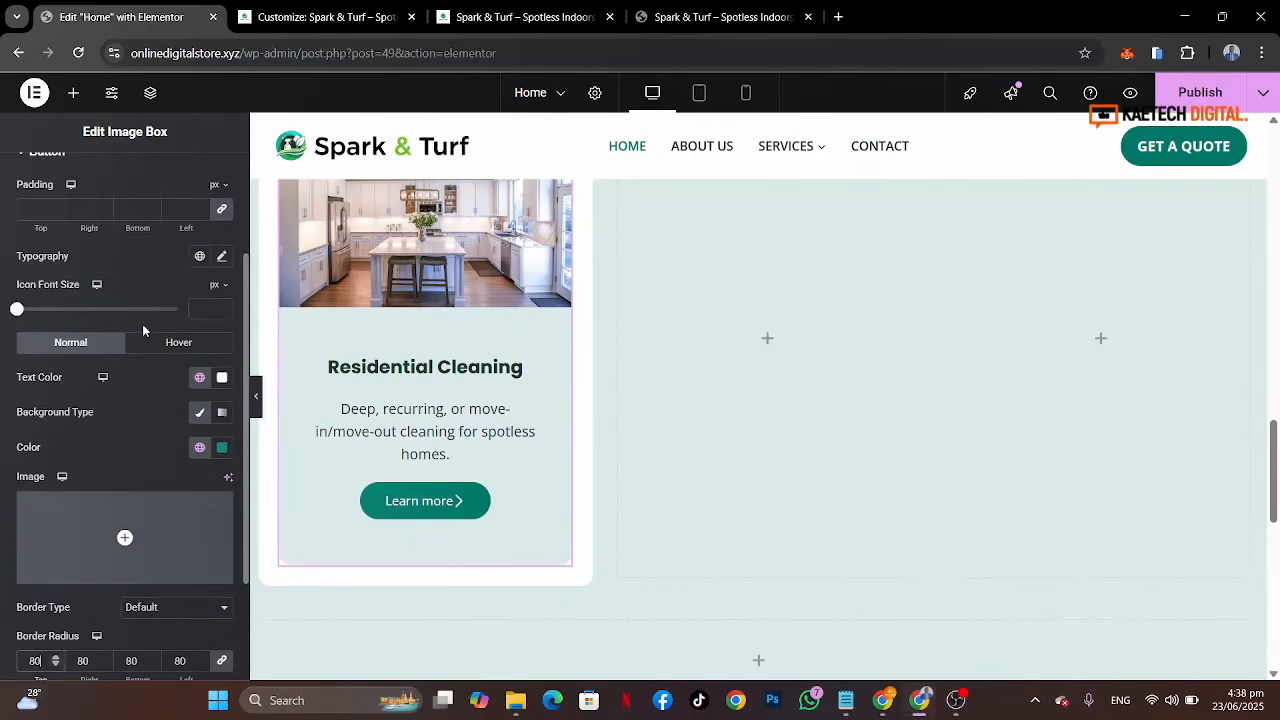
left_click(204, 308)
type("20")
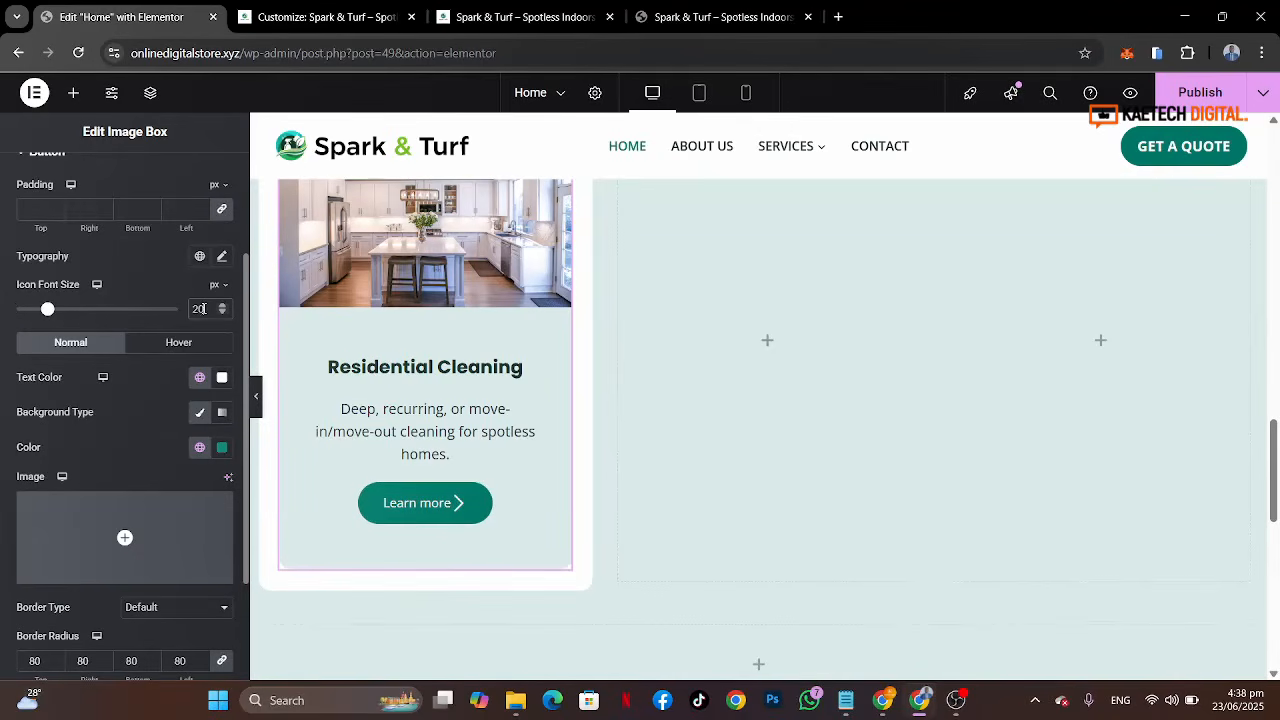
right_click(176, 305)
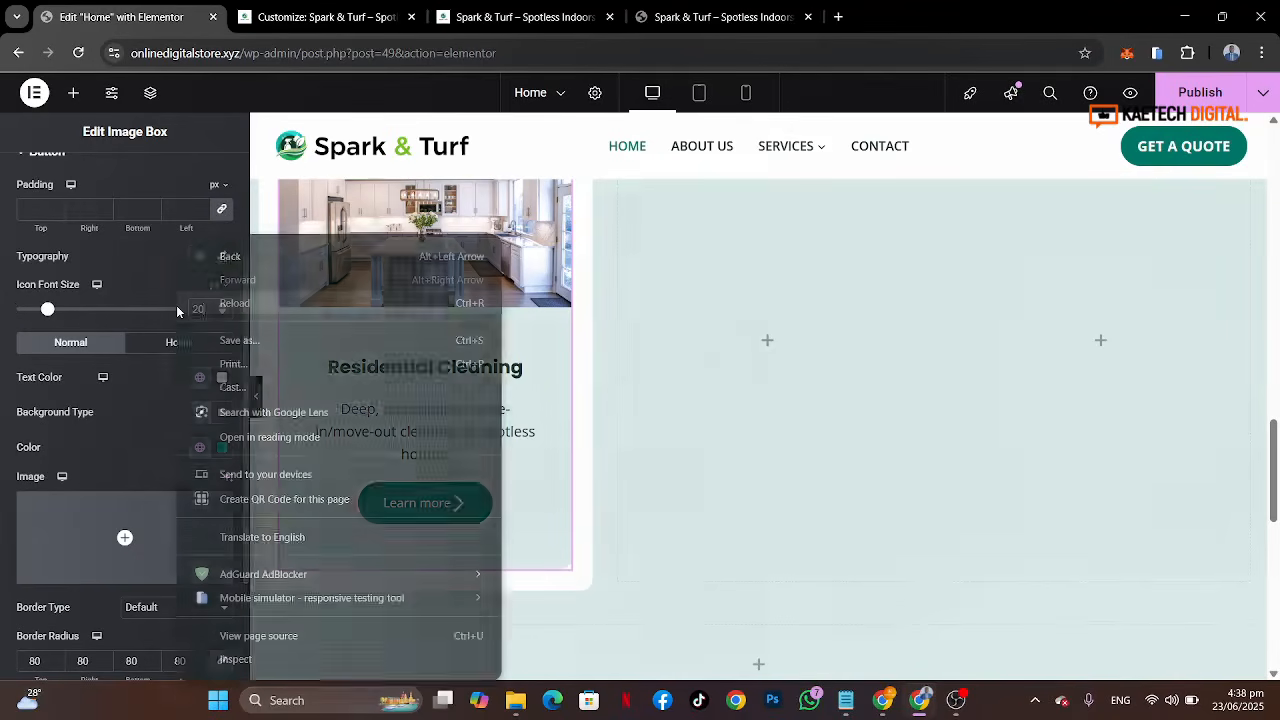
left_click(167, 318)
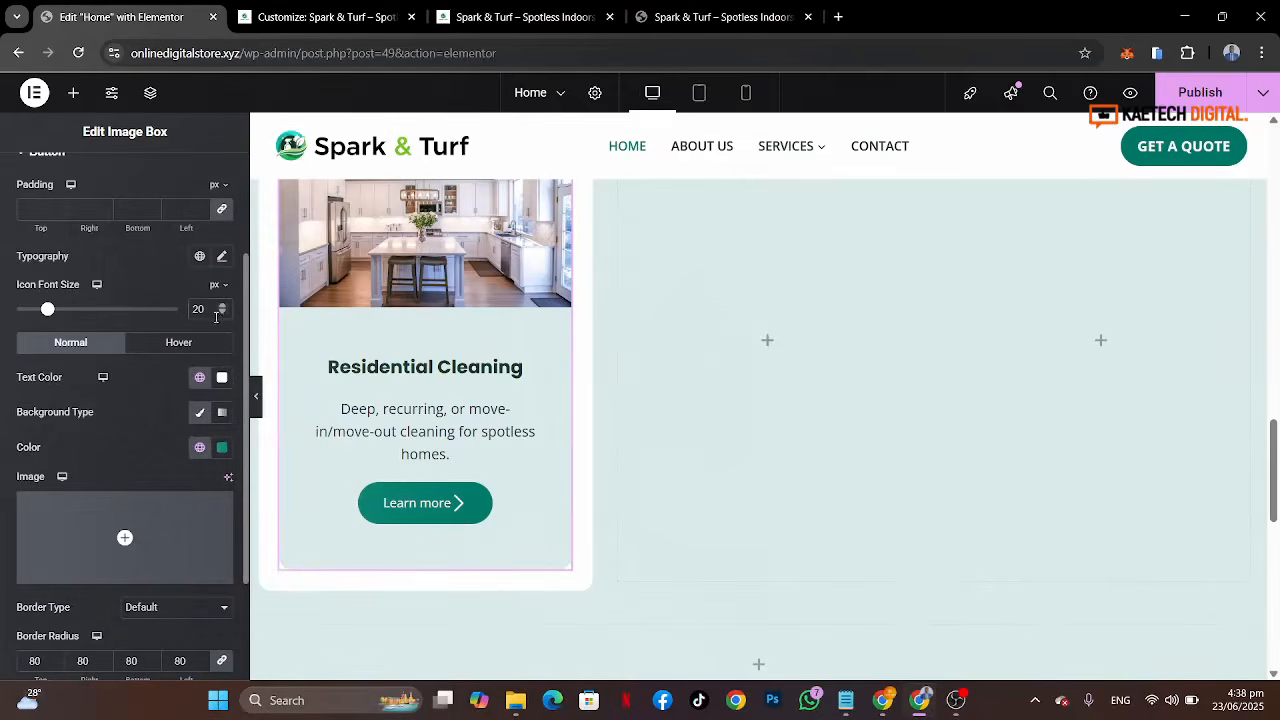
left_click_drag(211, 310, 192, 309)
type("16")
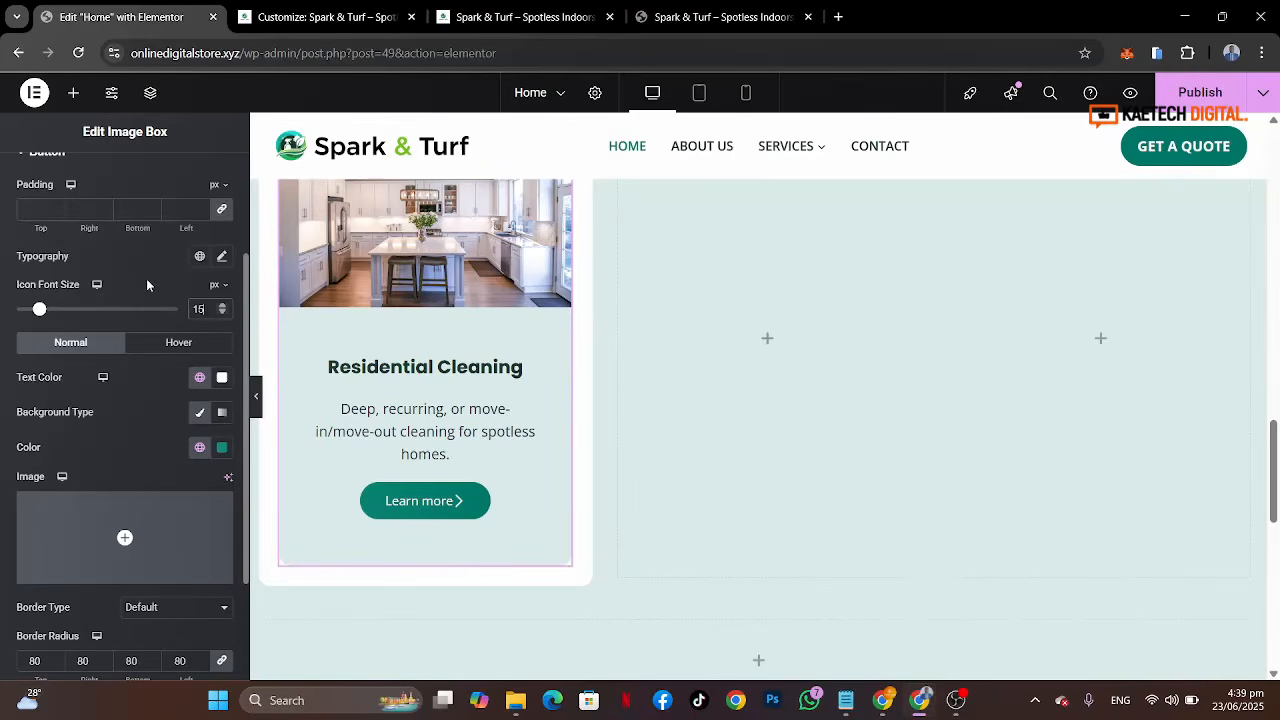
Step: Set the button typography to the Open Sans family at 17 px
scroll(146, 278, "up", 1)
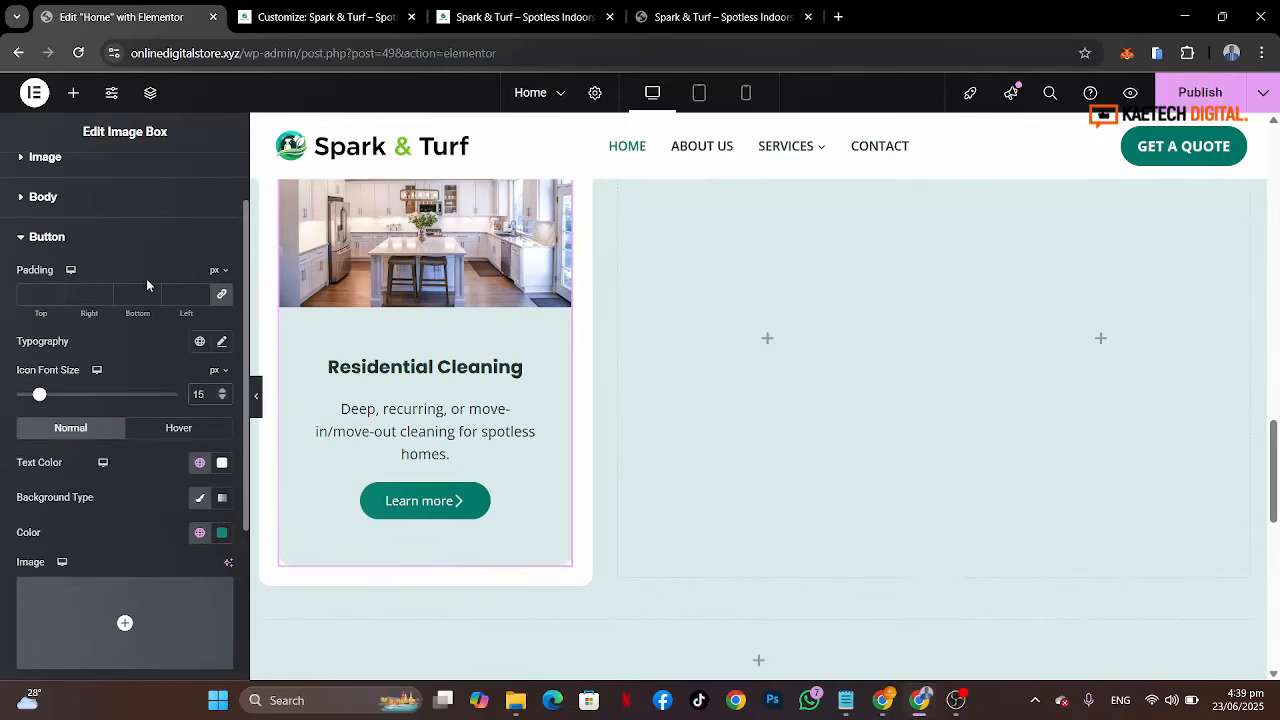
scroll(146, 278, "down", 1)
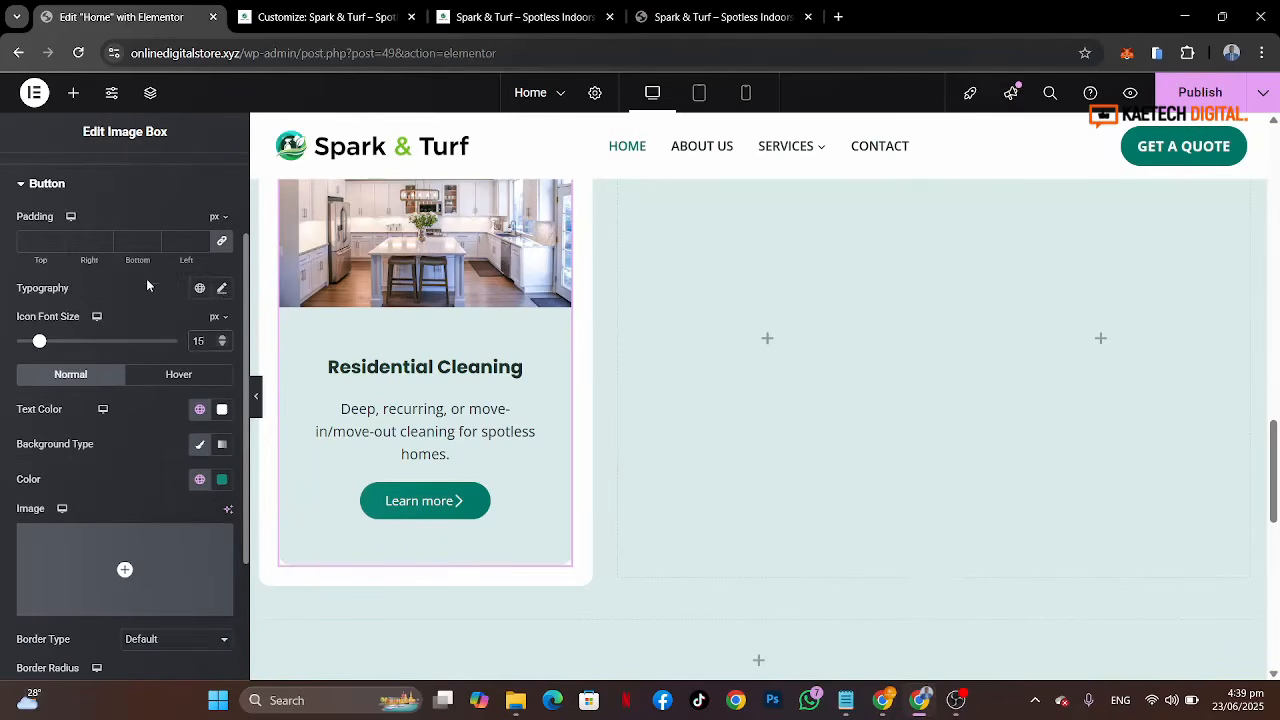
left_click(222, 288)
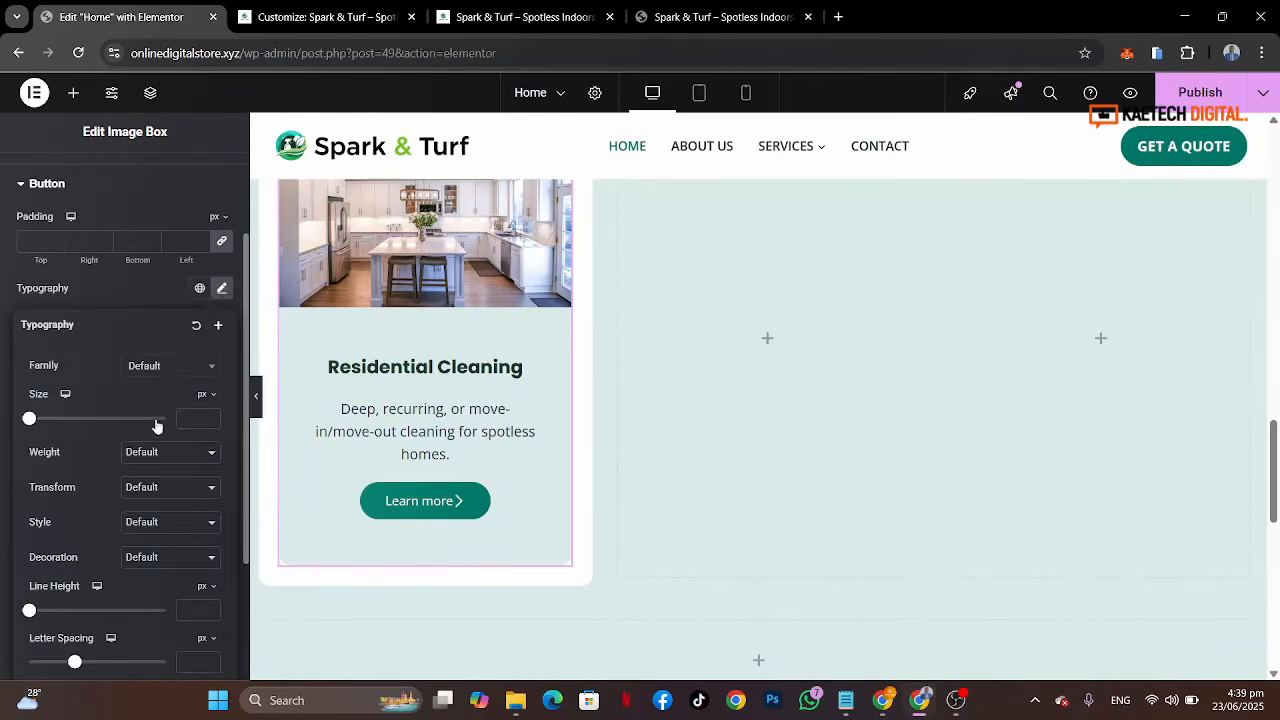
left_click(183, 366)
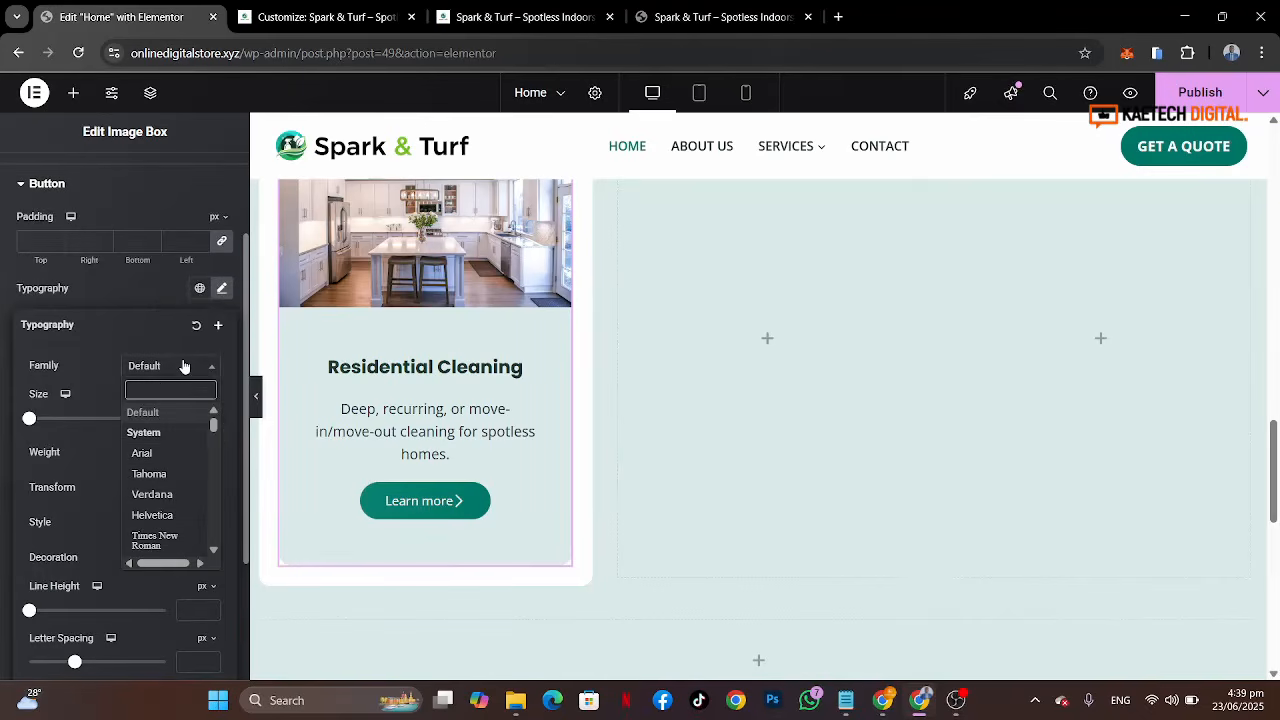
type("open")
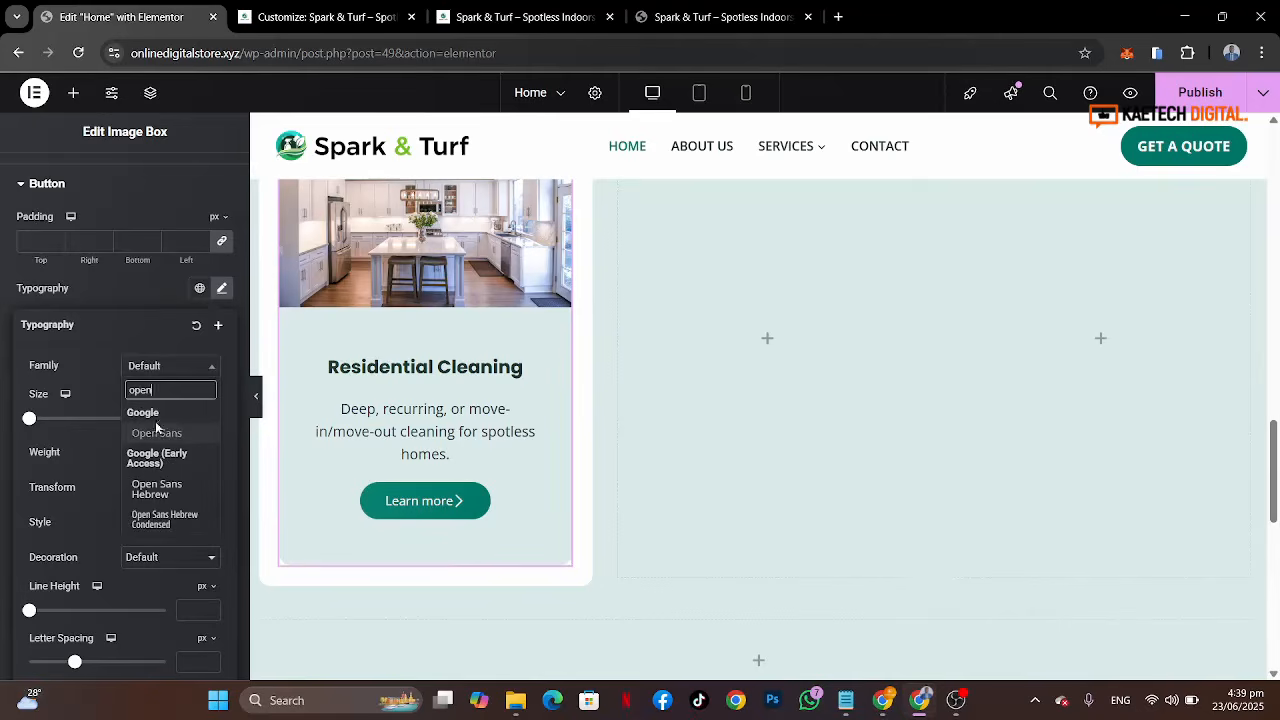
left_click(156, 433)
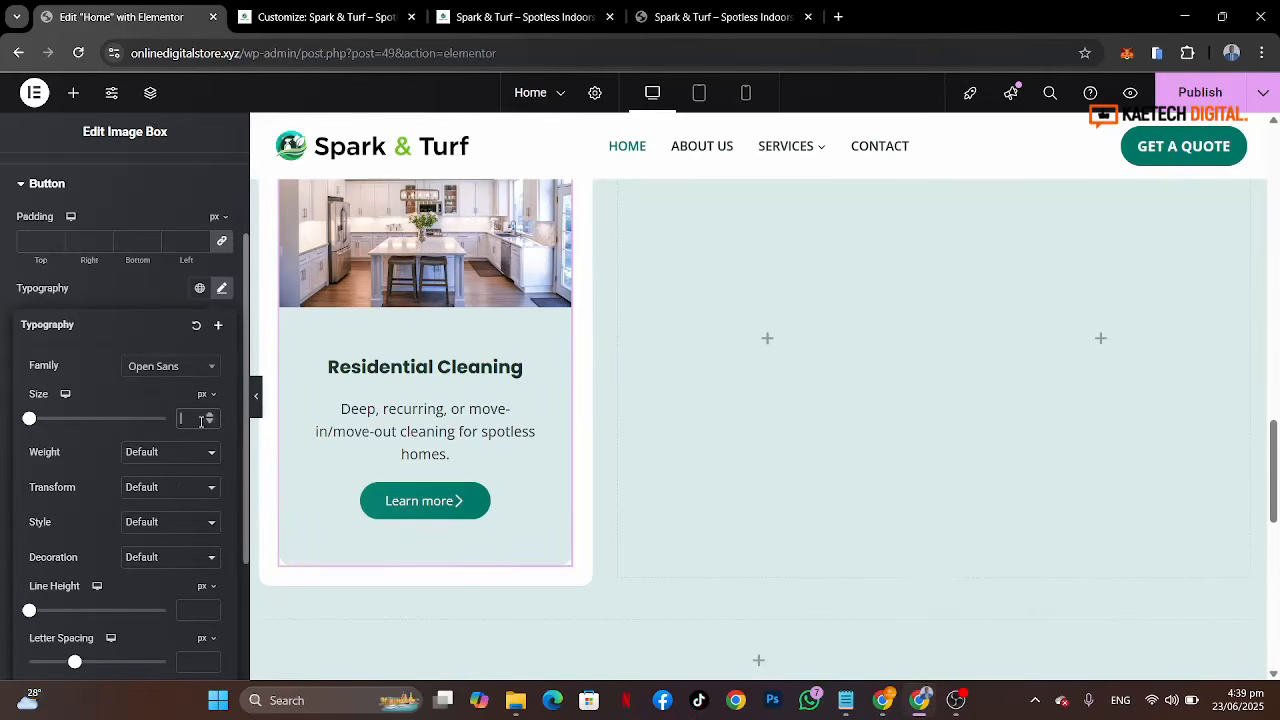
left_click(202, 421)
type("15")
key("BackSpace")
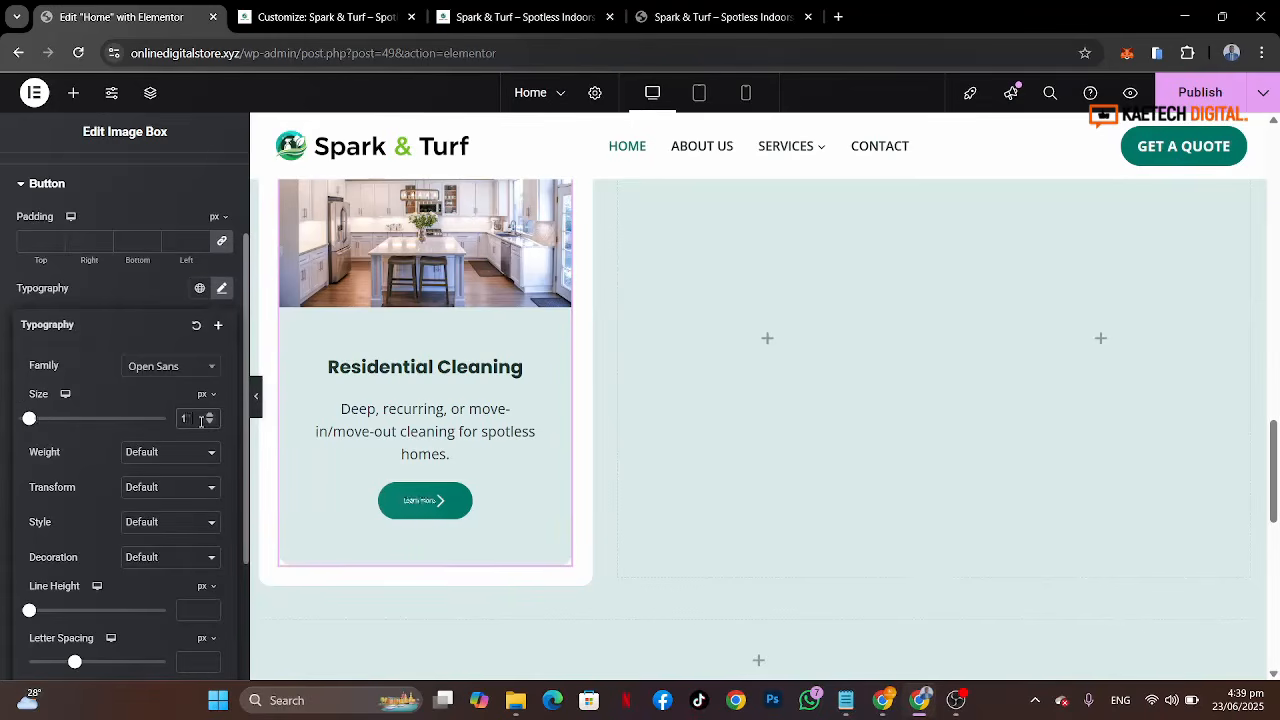
type("7")
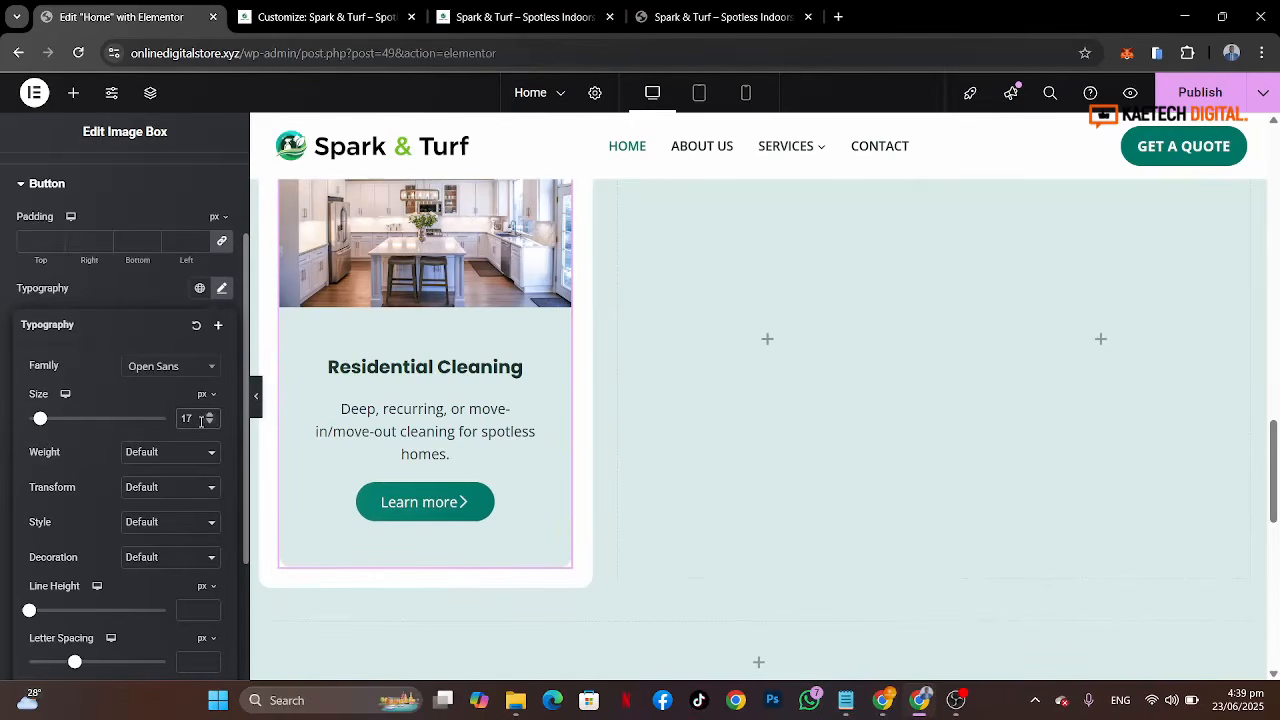
left_click(136, 288)
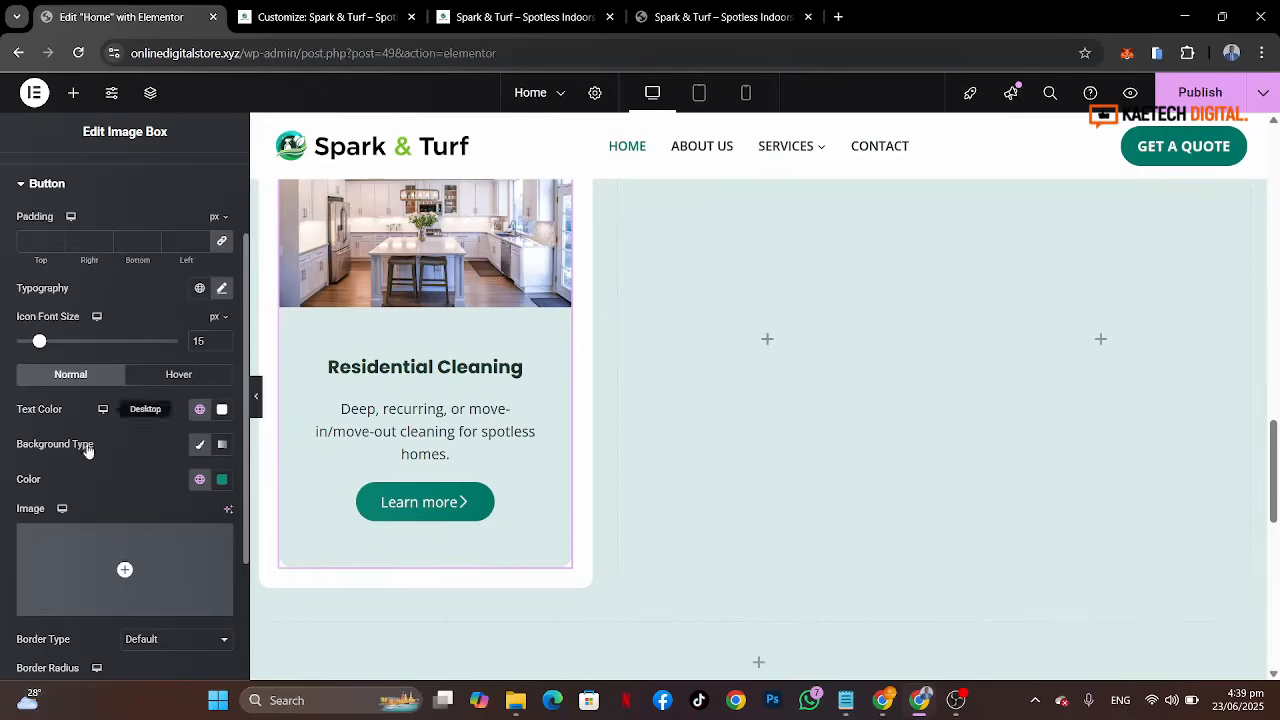
Step: Review the button typography settings and the styled service card in the preview
scroll(87, 450, "down", 2)
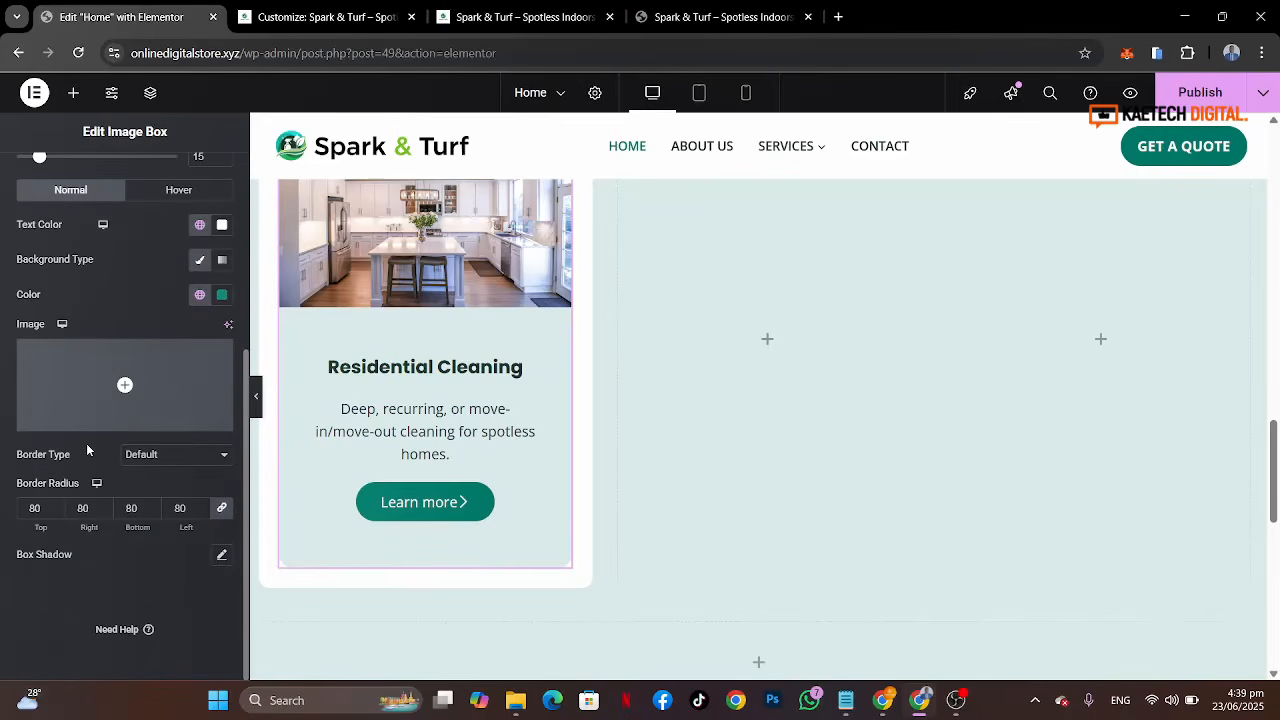
scroll(86, 449, "up", 2)
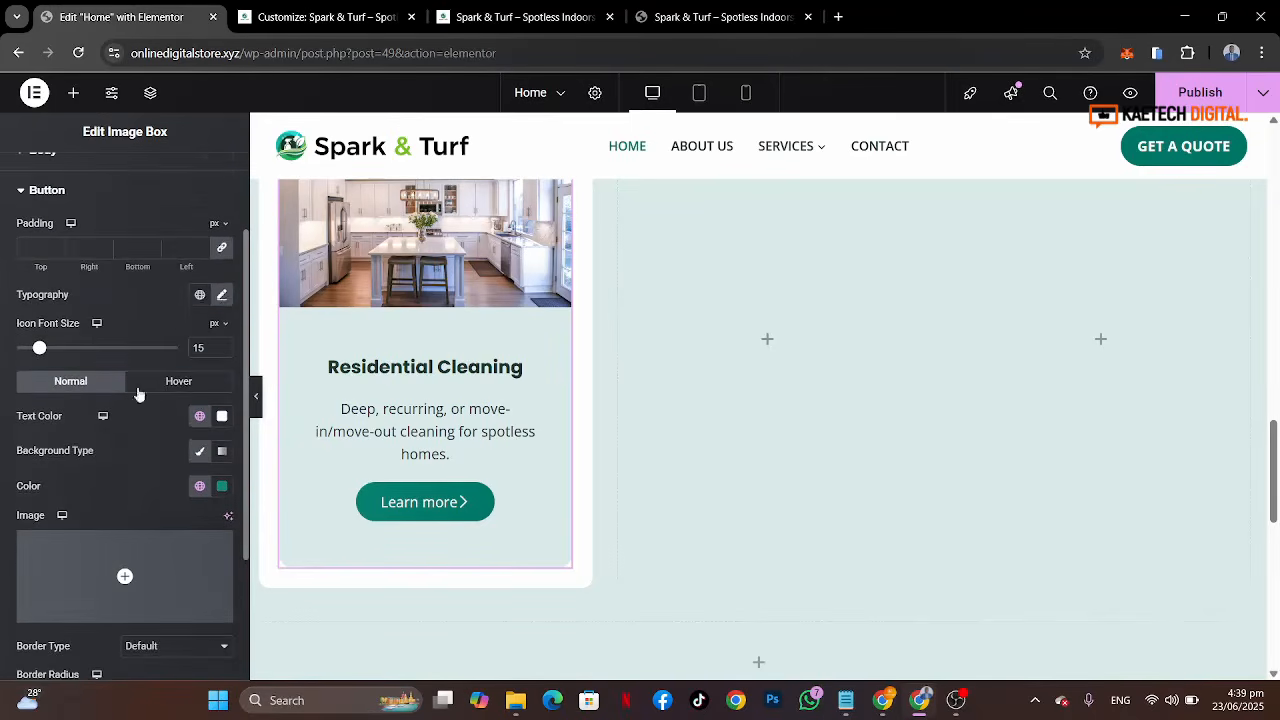
left_click(224, 296)
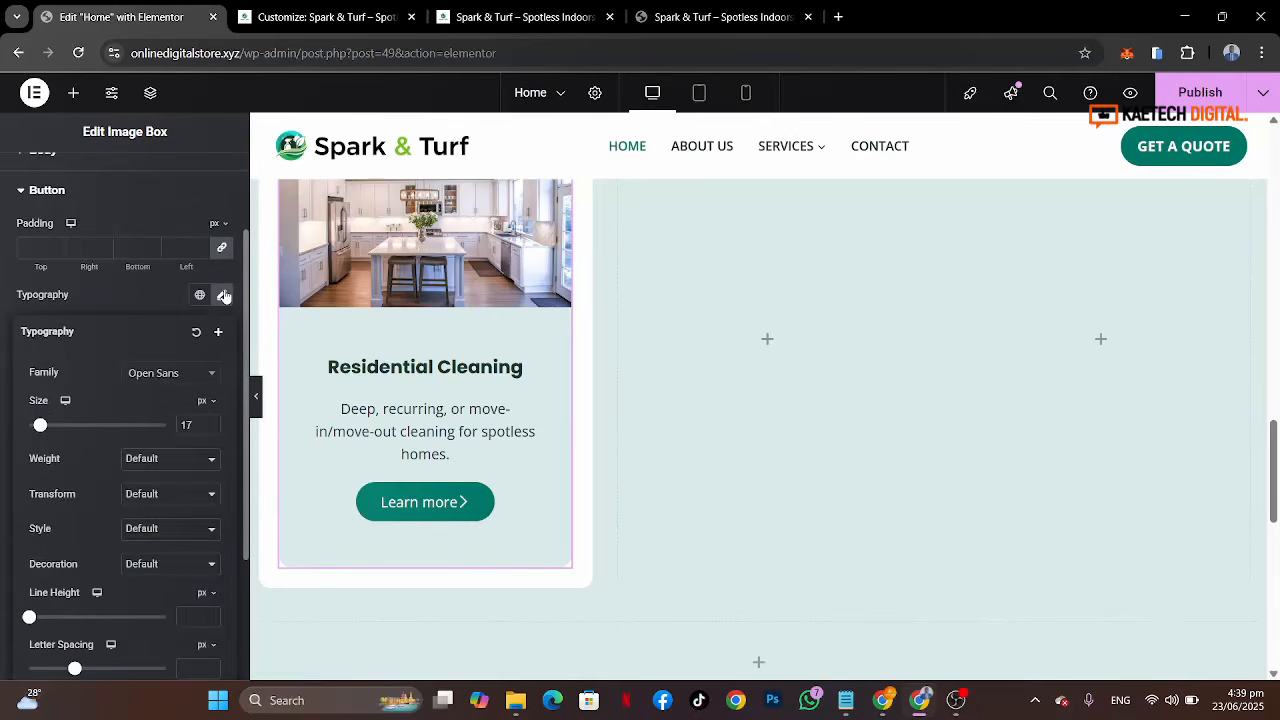
scroll(71, 546, "down", 2)
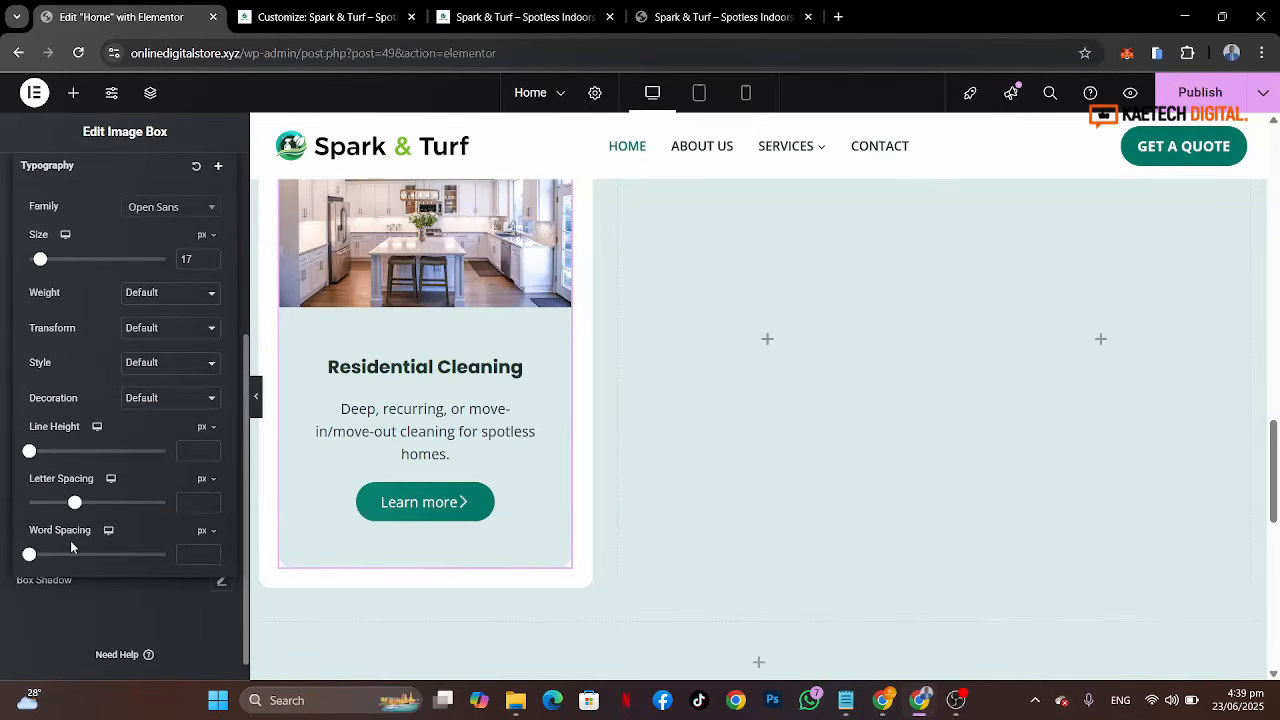
scroll(71, 546, "up", 2)
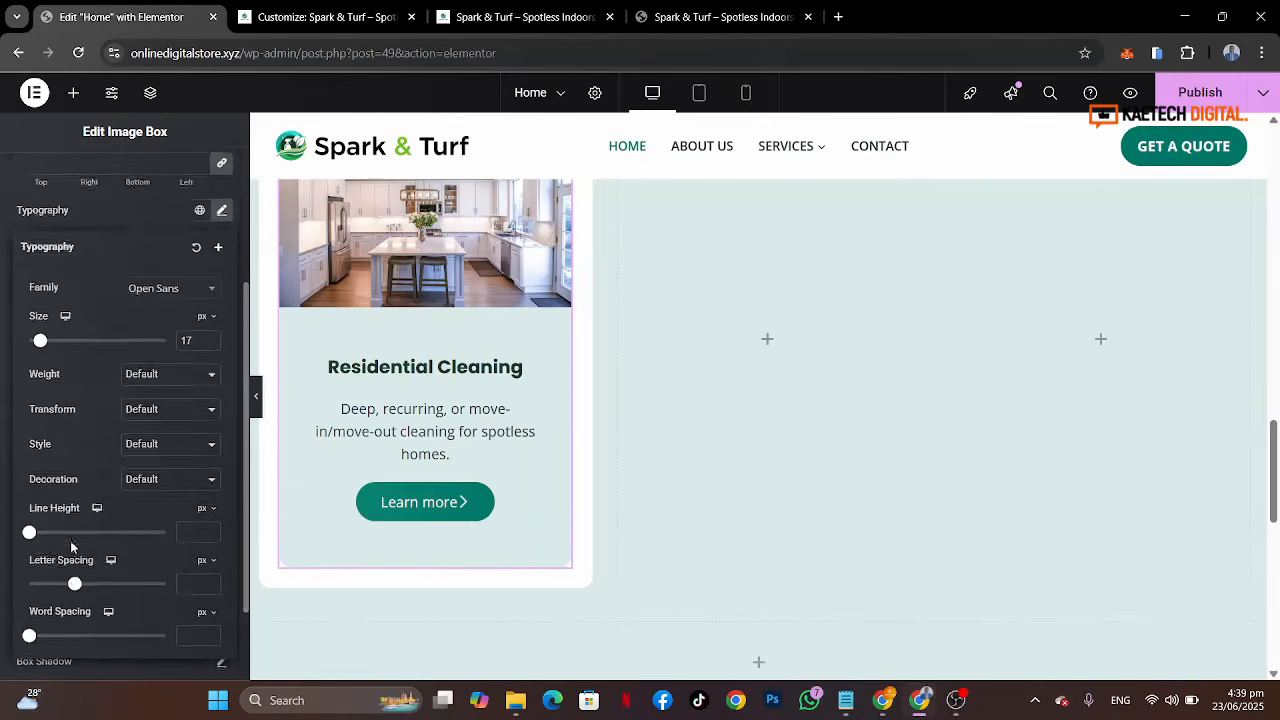
left_click(134, 304)
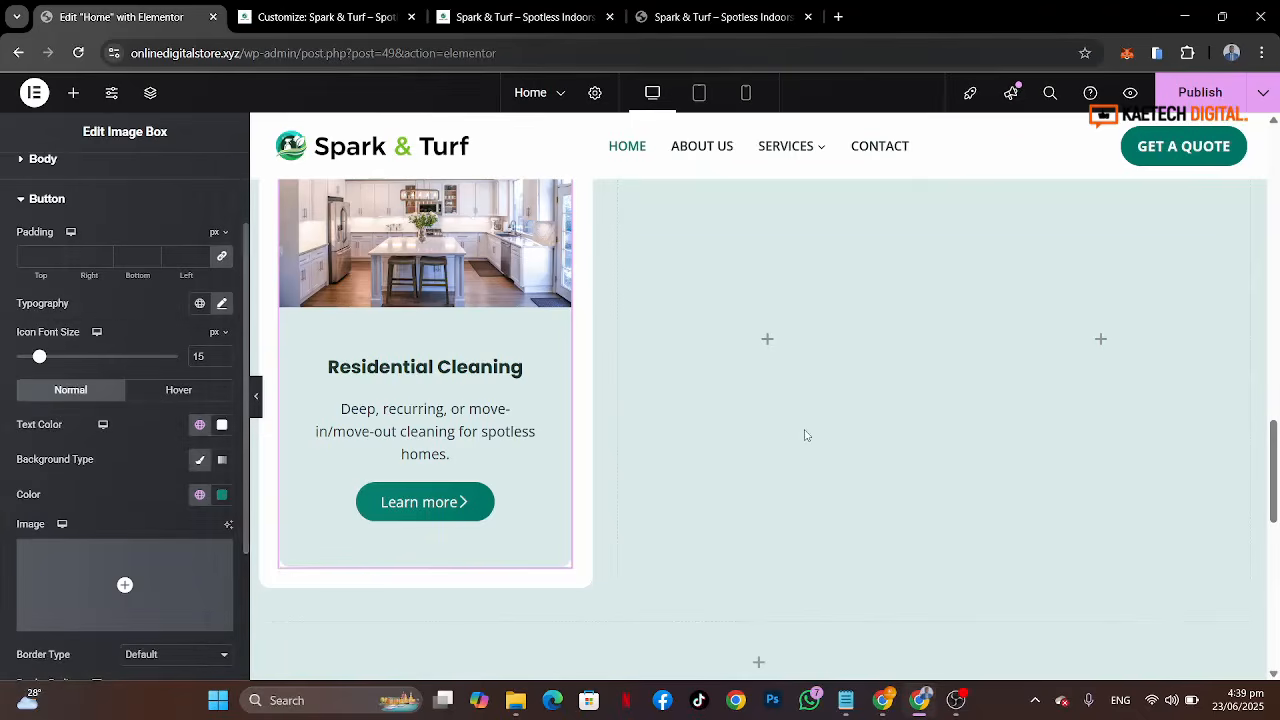
scroll(806, 434, "up", 3)
scroll(806, 434, "down", 3)
scroll(806, 434, "up", 2)
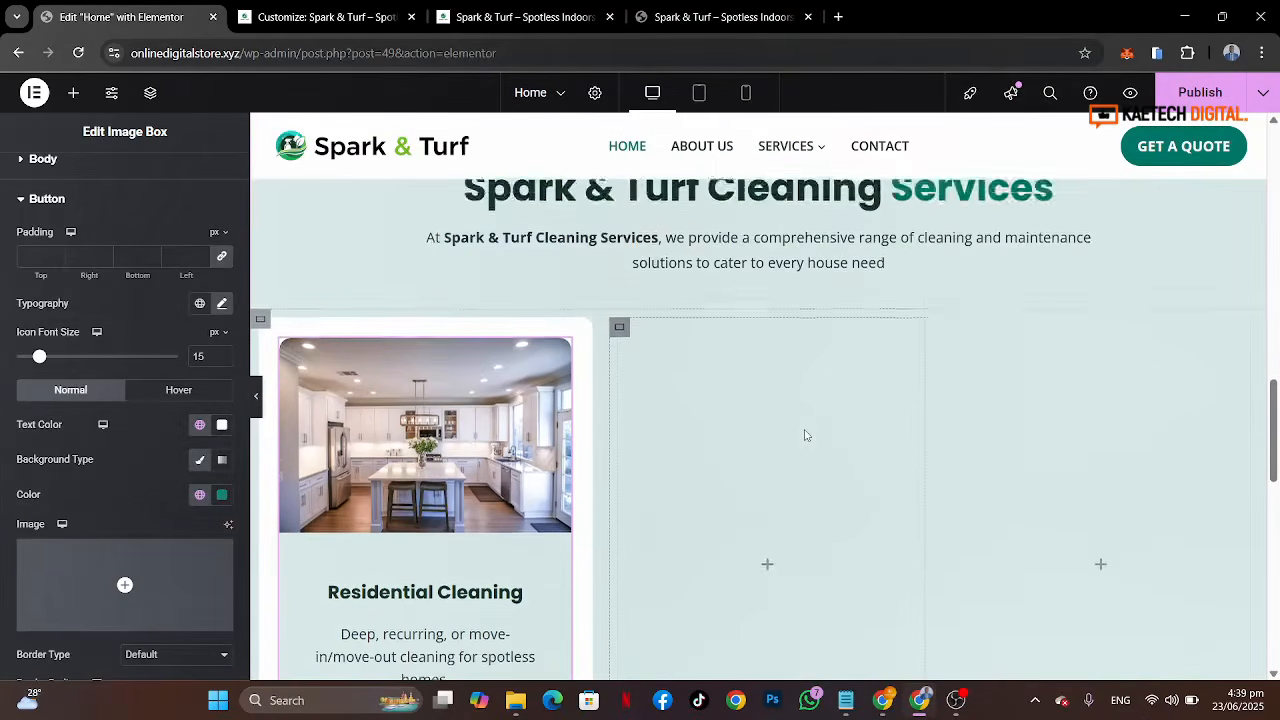
scroll(806, 434, "down", 1)
scroll(806, 434, "down", 2)
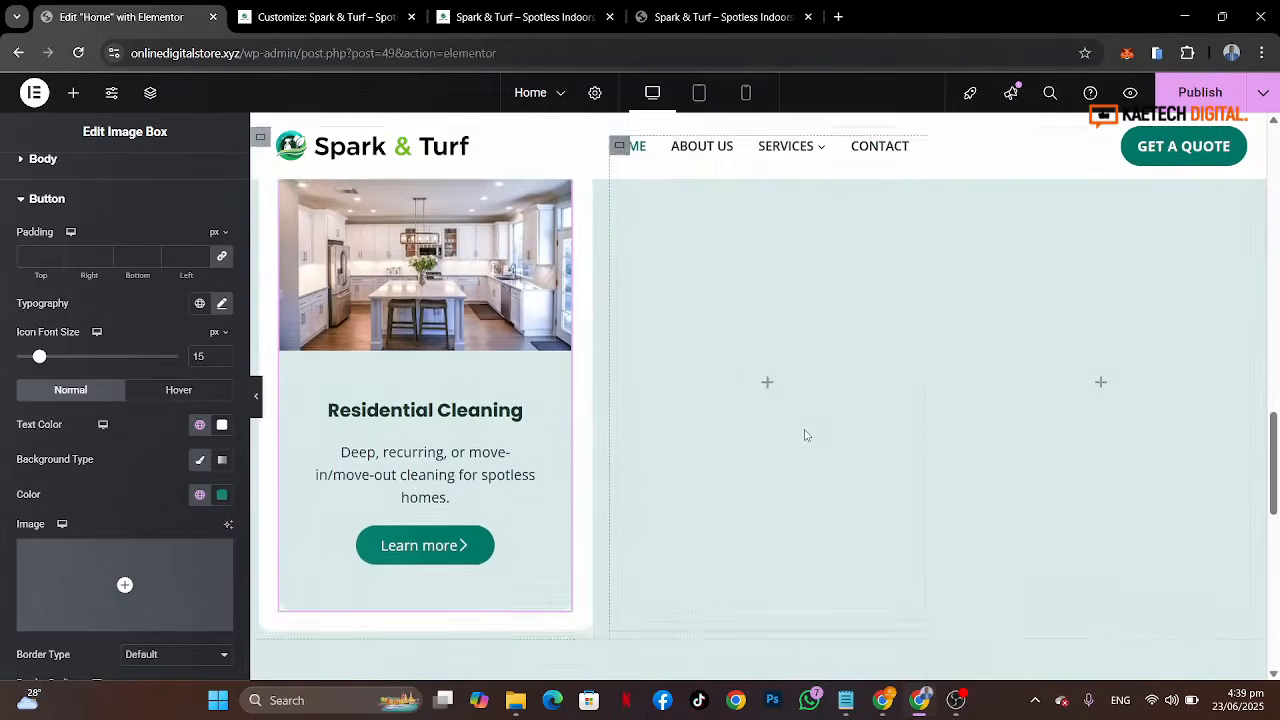
scroll(798, 433, "up", 2)
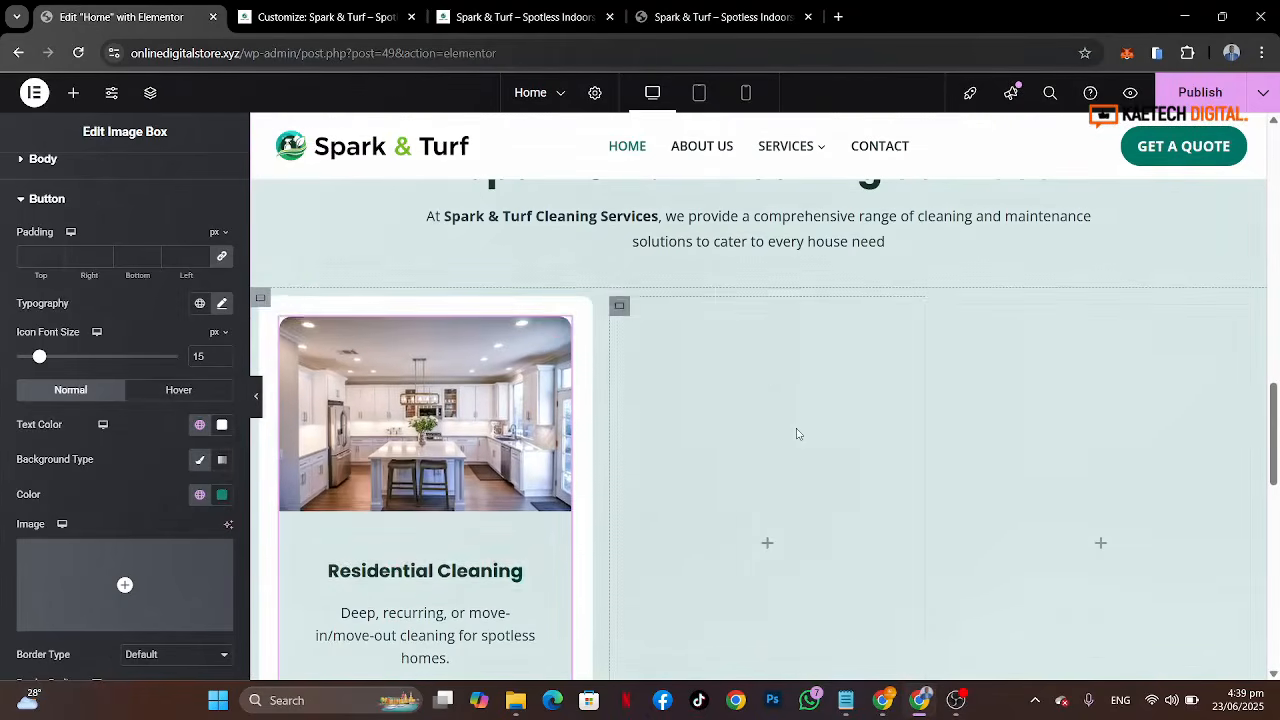
Step: Duplicate the service card container and delete the empty placeholder container beside it
right_click(269, 309)
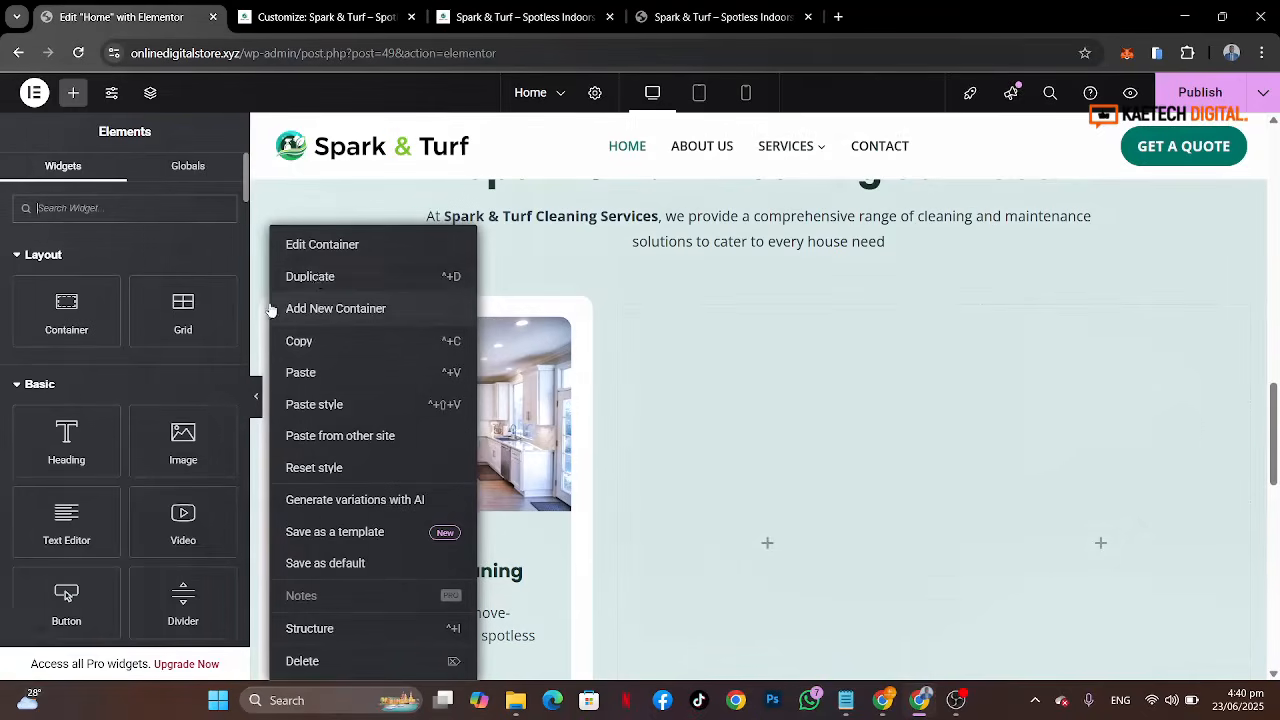
left_click(318, 278)
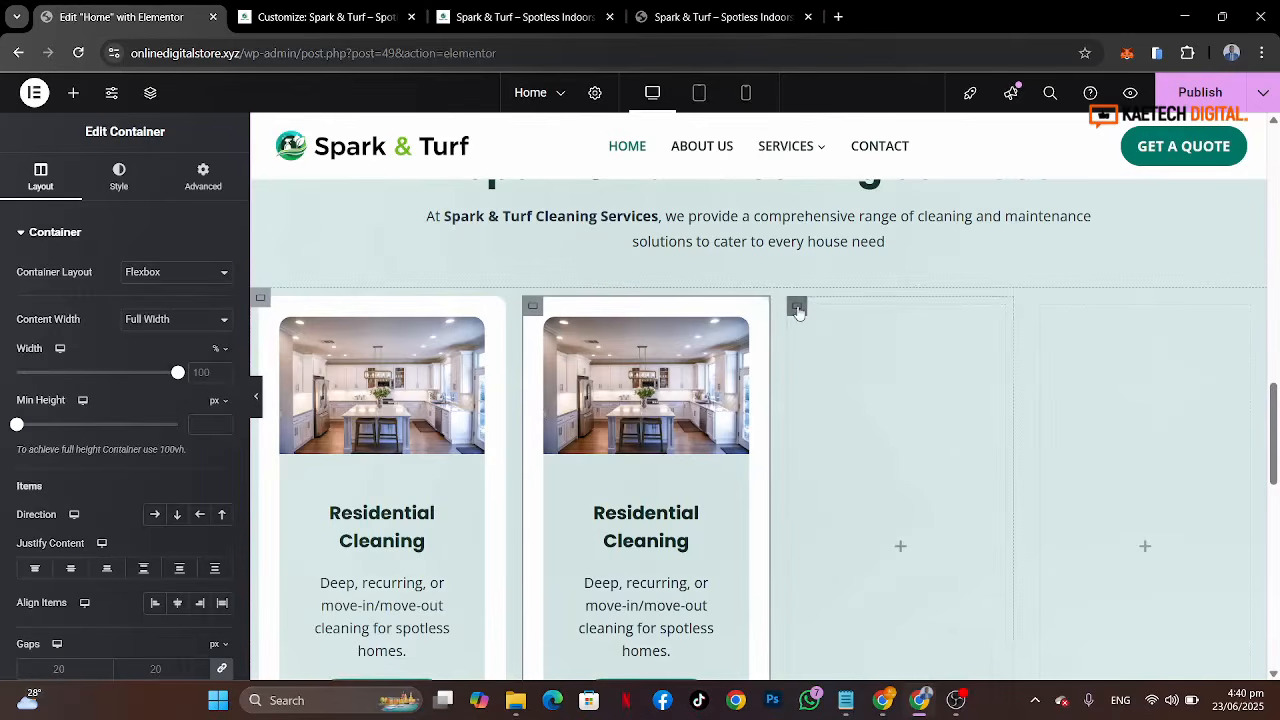
right_click(797, 311)
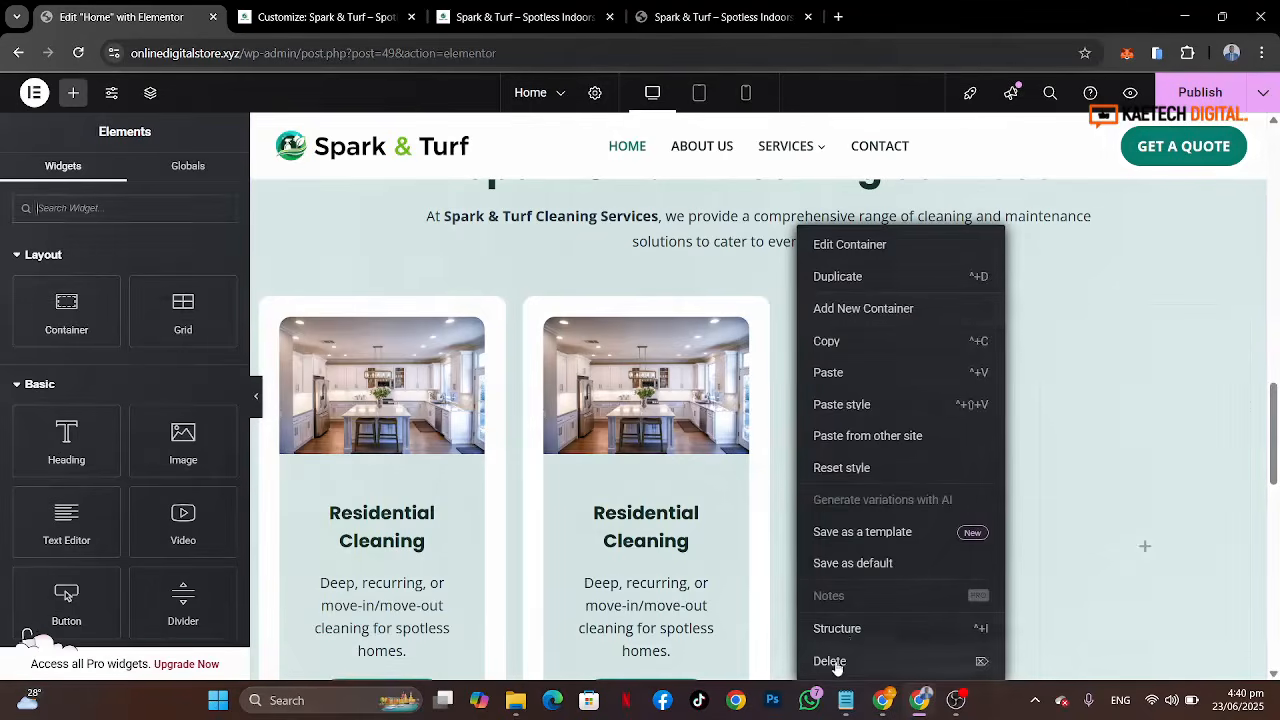
left_click(830, 661)
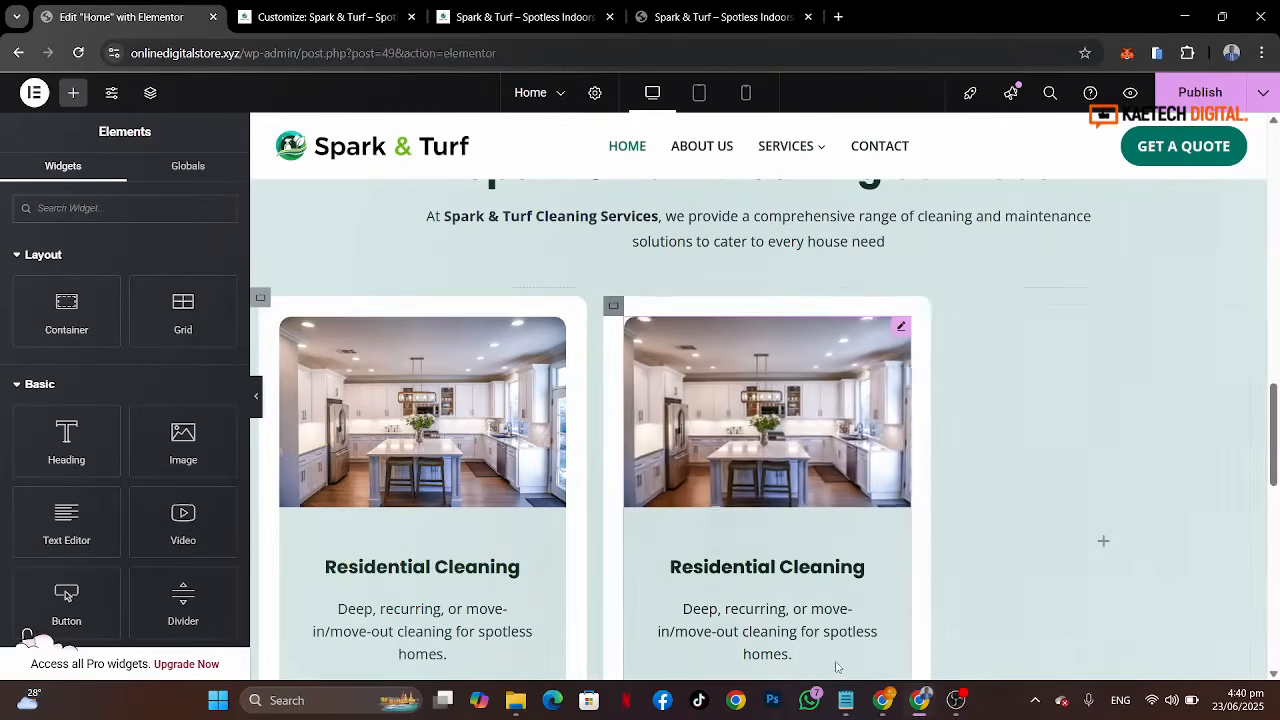
Step: Duplicate the copied card once more and delete the remaining empty placeholder container
right_click(614, 307)
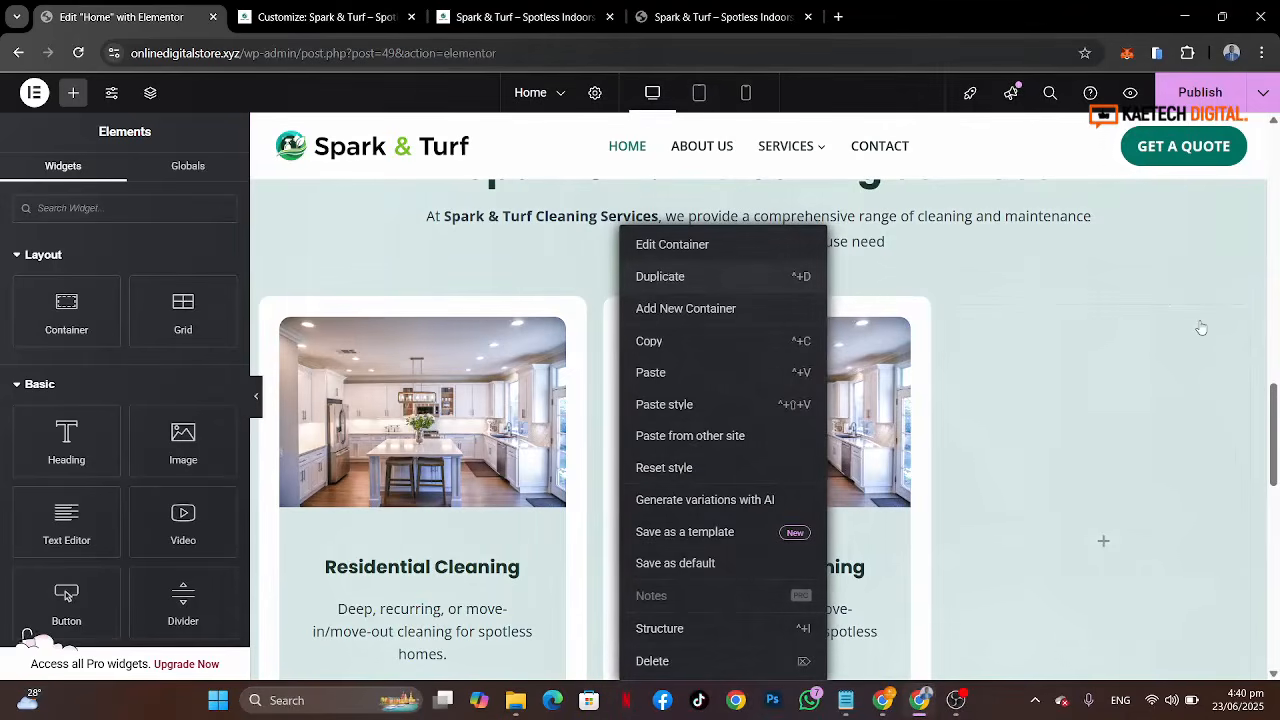
key("ctrl+d")
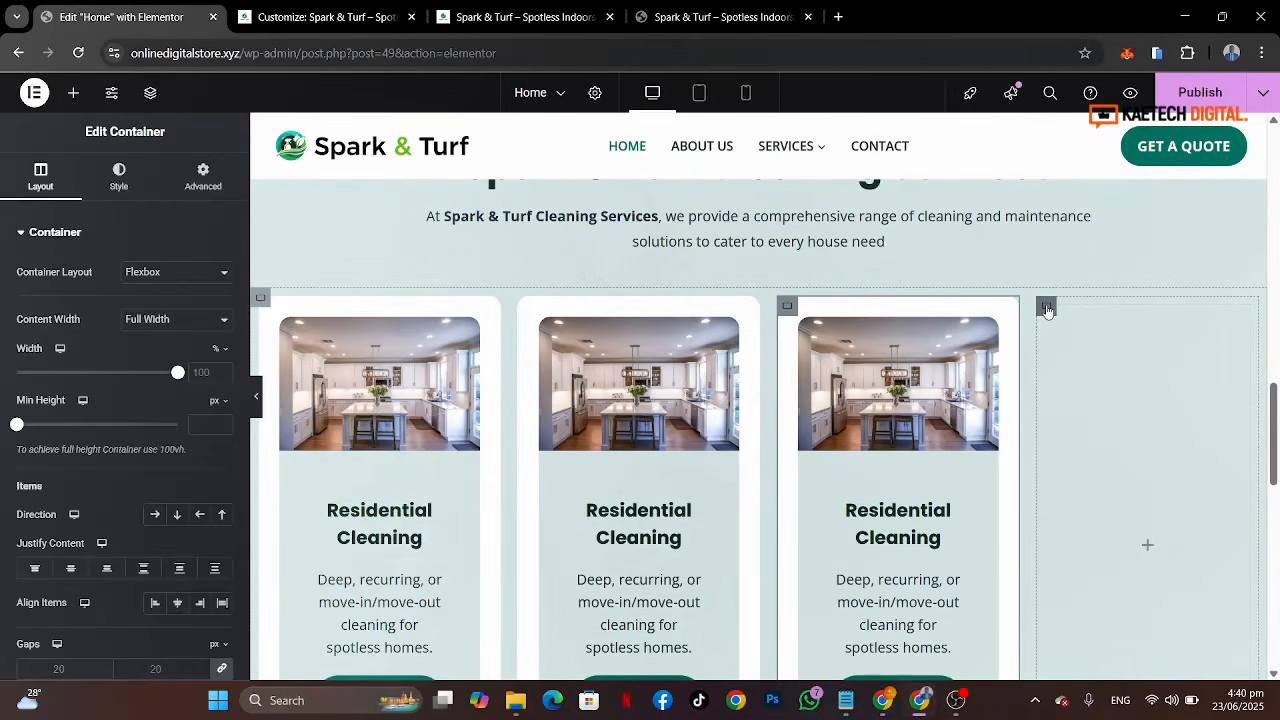
right_click(1047, 311)
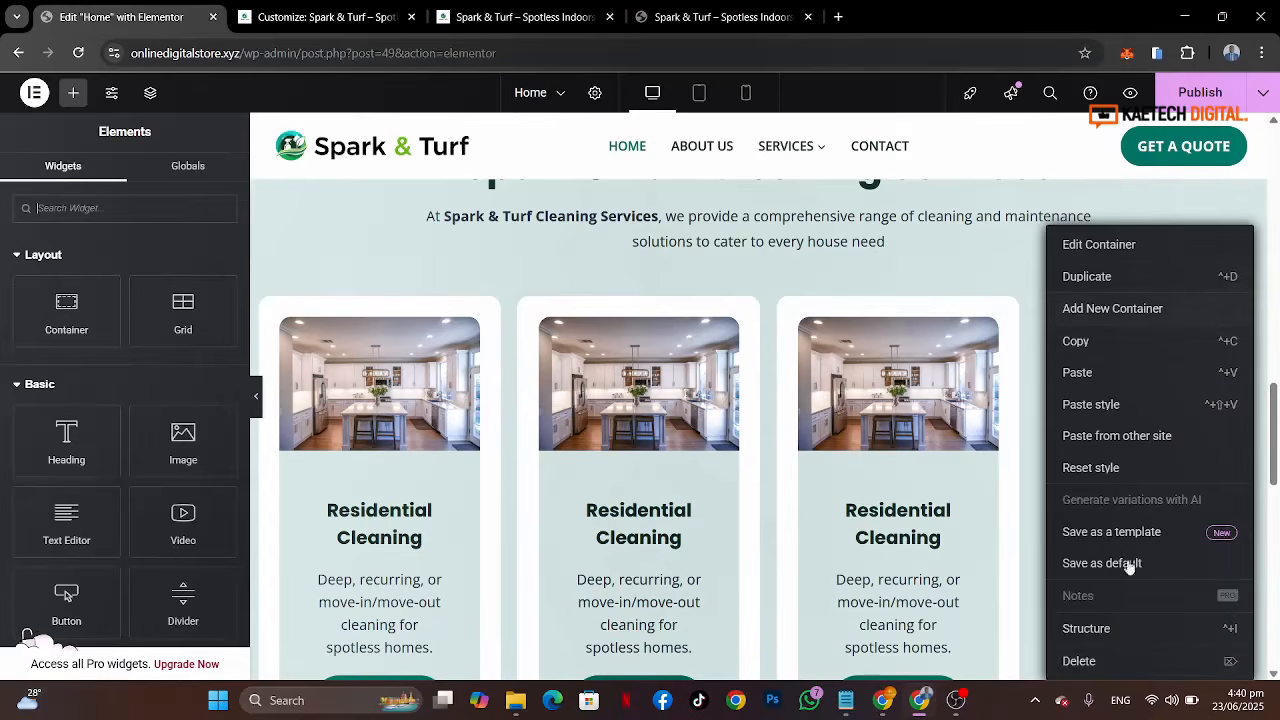
left_click(1080, 660)
Step: Replace the second card's image with the commercial-1.jpg photo from the media library
left_click(797, 446)
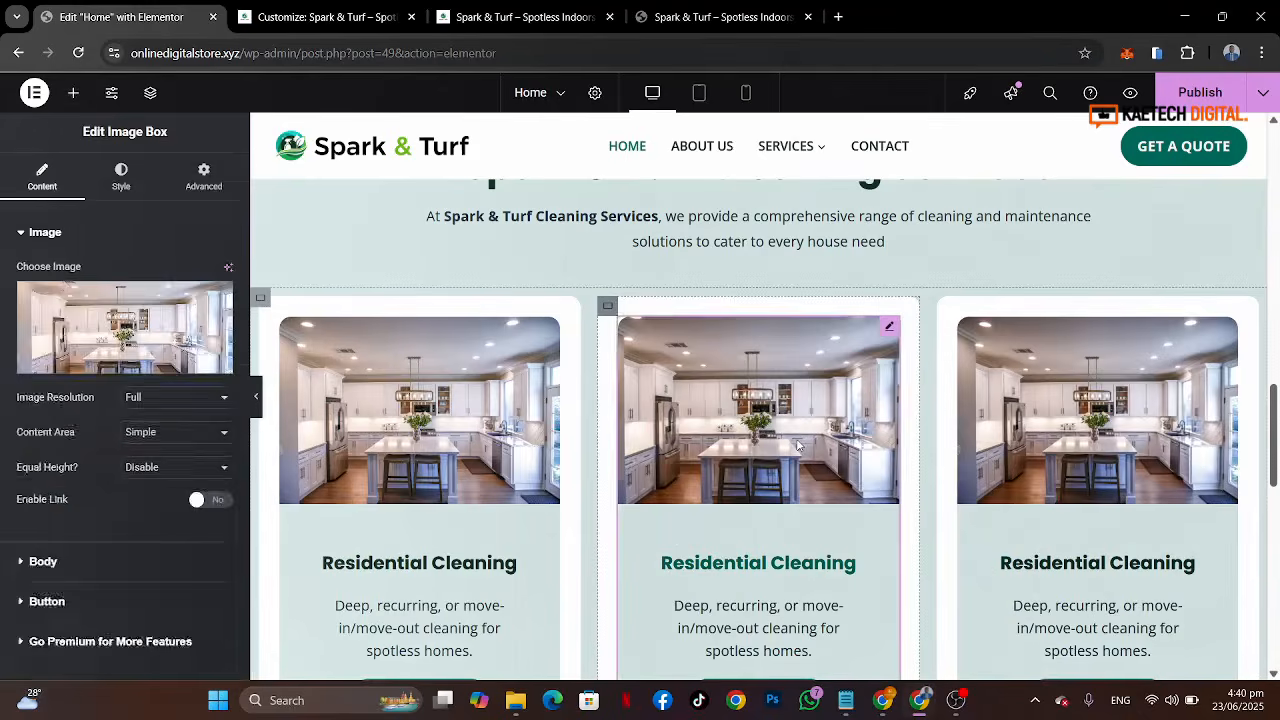
left_click(86, 322)
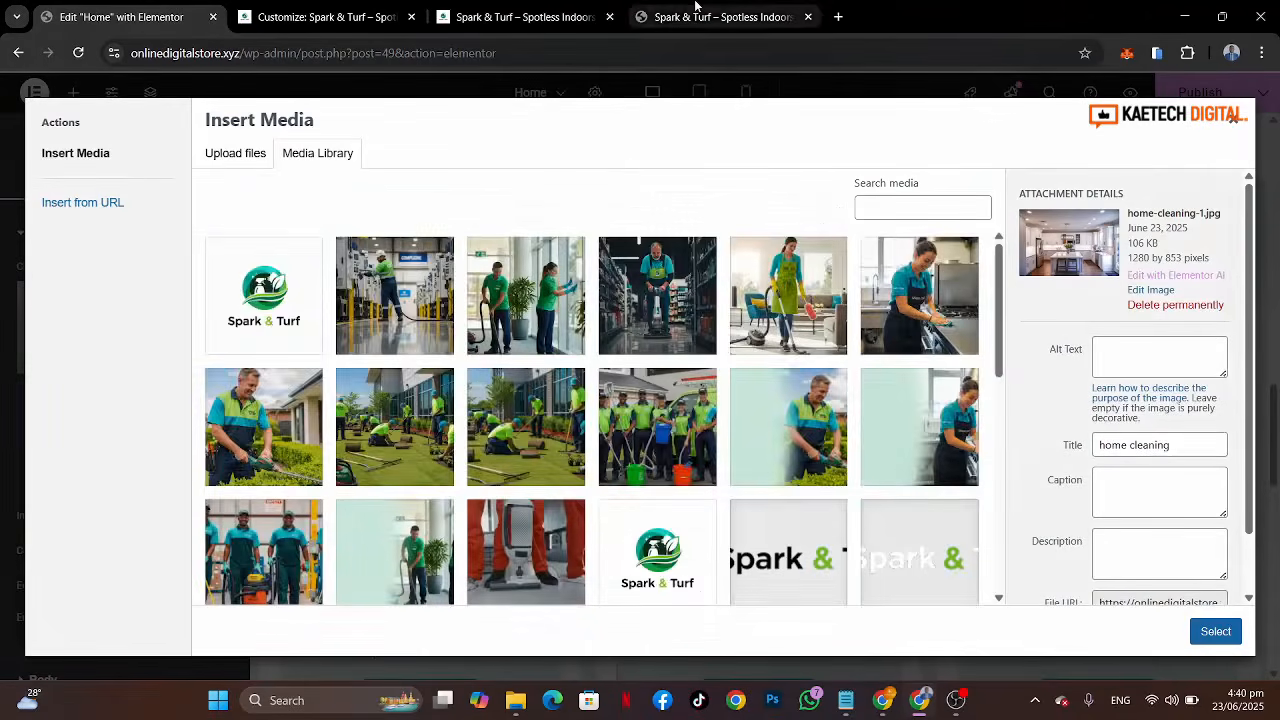
scroll(641, 399, "down", 8)
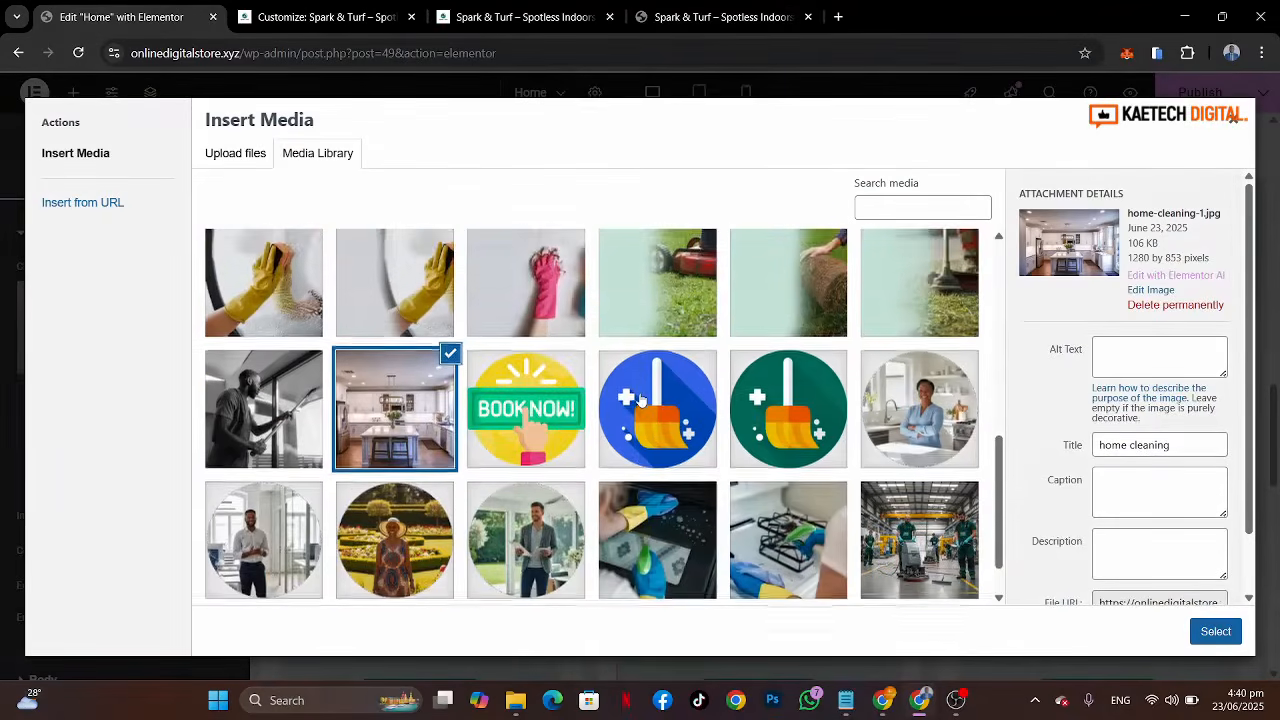
scroll(641, 399, "down", 1)
left_click(309, 322)
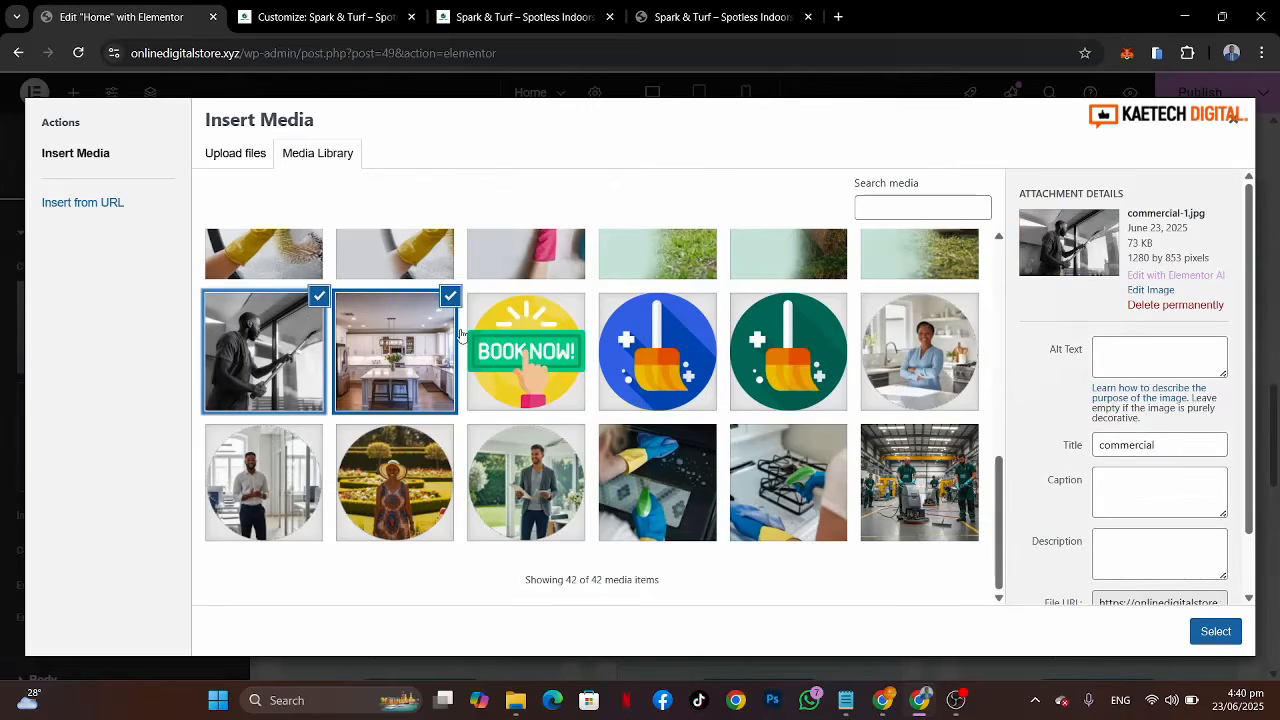
left_click(461, 335)
left_click(257, 336)
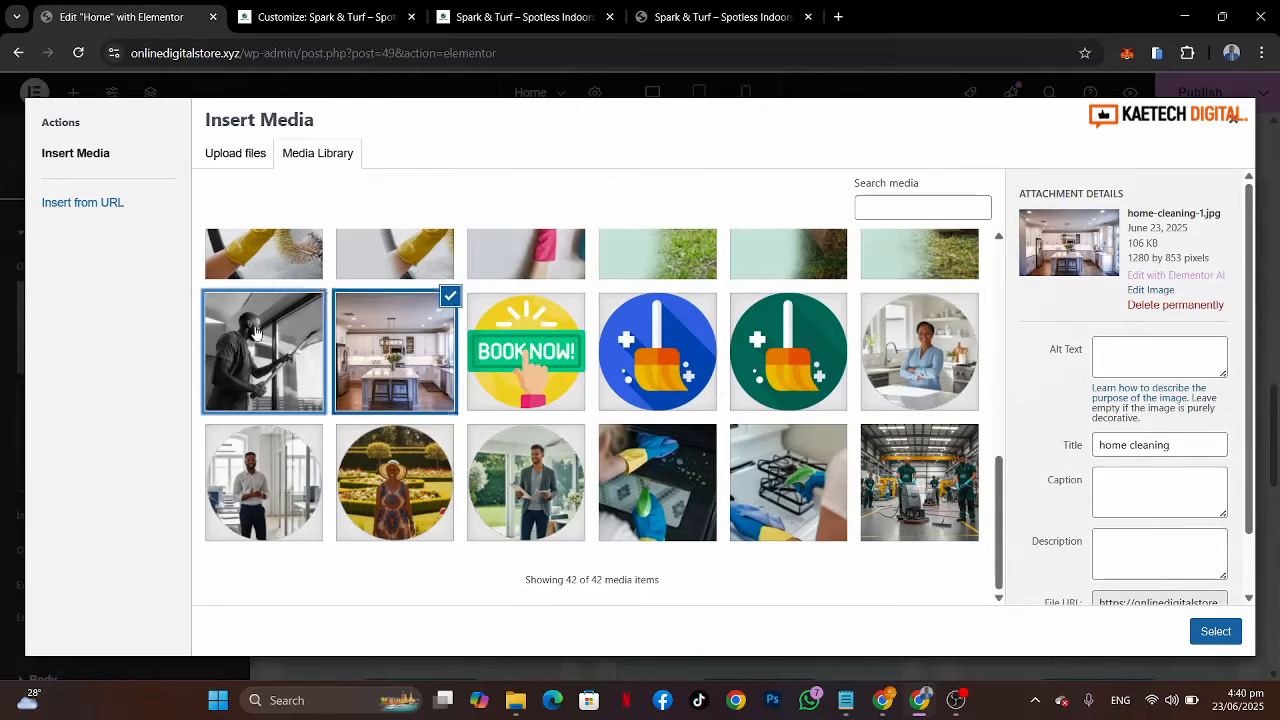
left_click(1217, 633)
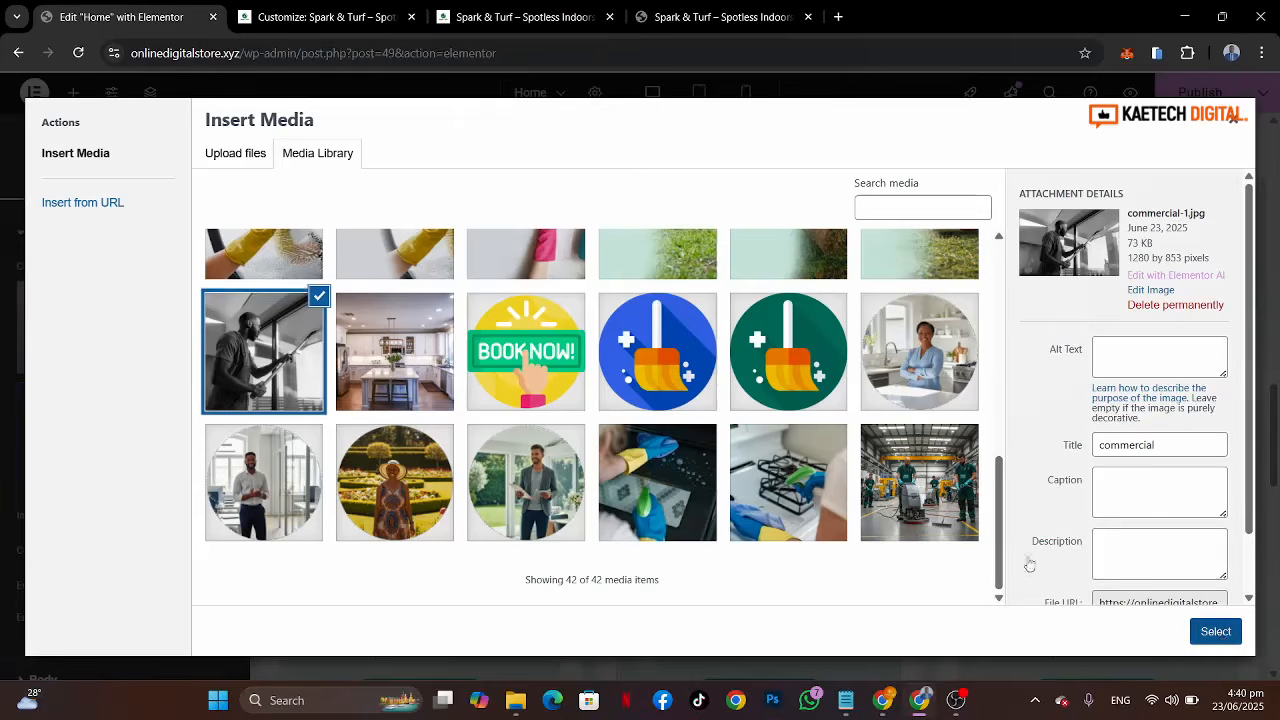
Step: Copy the Commercial Cleaning title from the reference site and set it as the second card's title
left_click(734, 16)
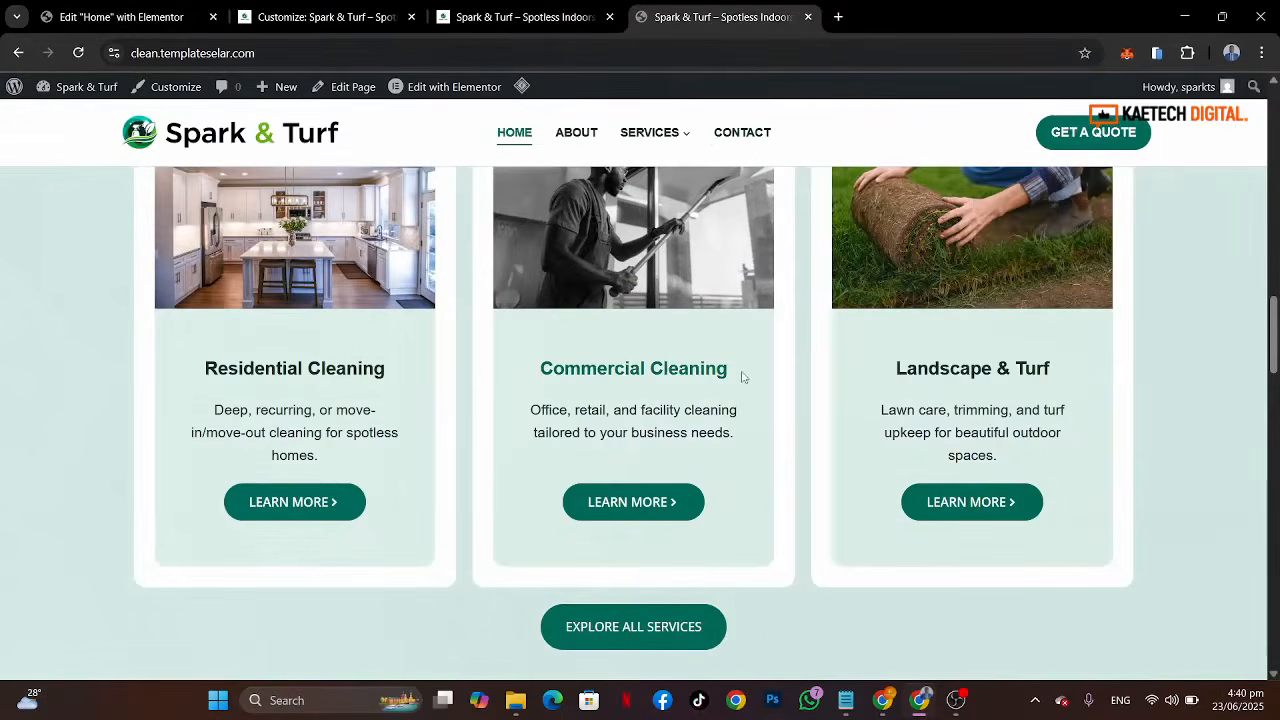
left_click_drag(742, 376, 552, 365)
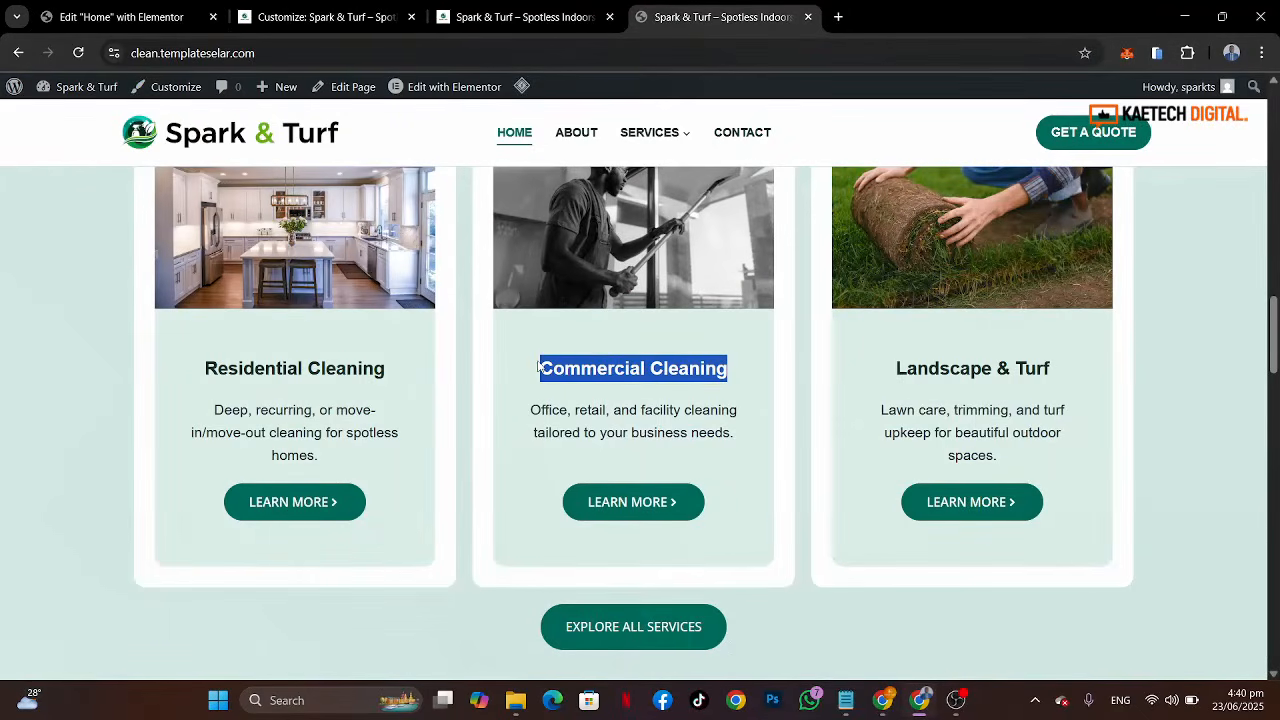
left_click(120, 16)
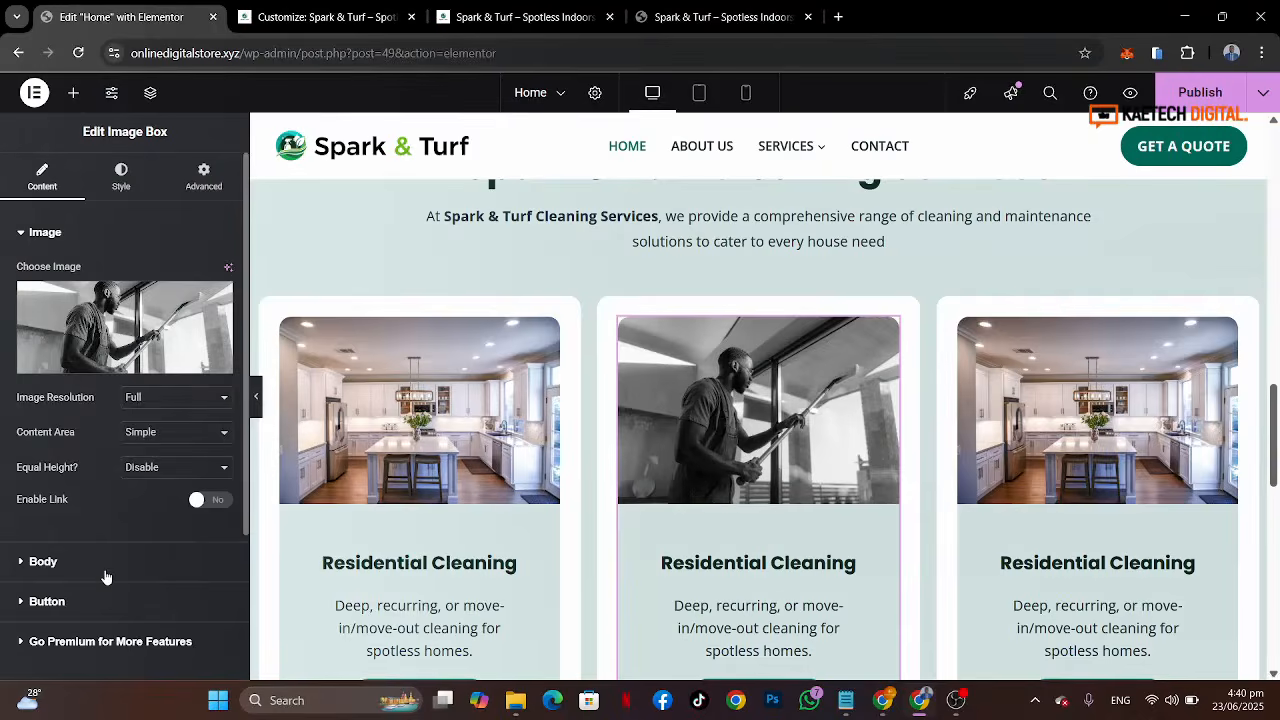
left_click(45, 561)
left_click_drag(148, 353, 2, 330)
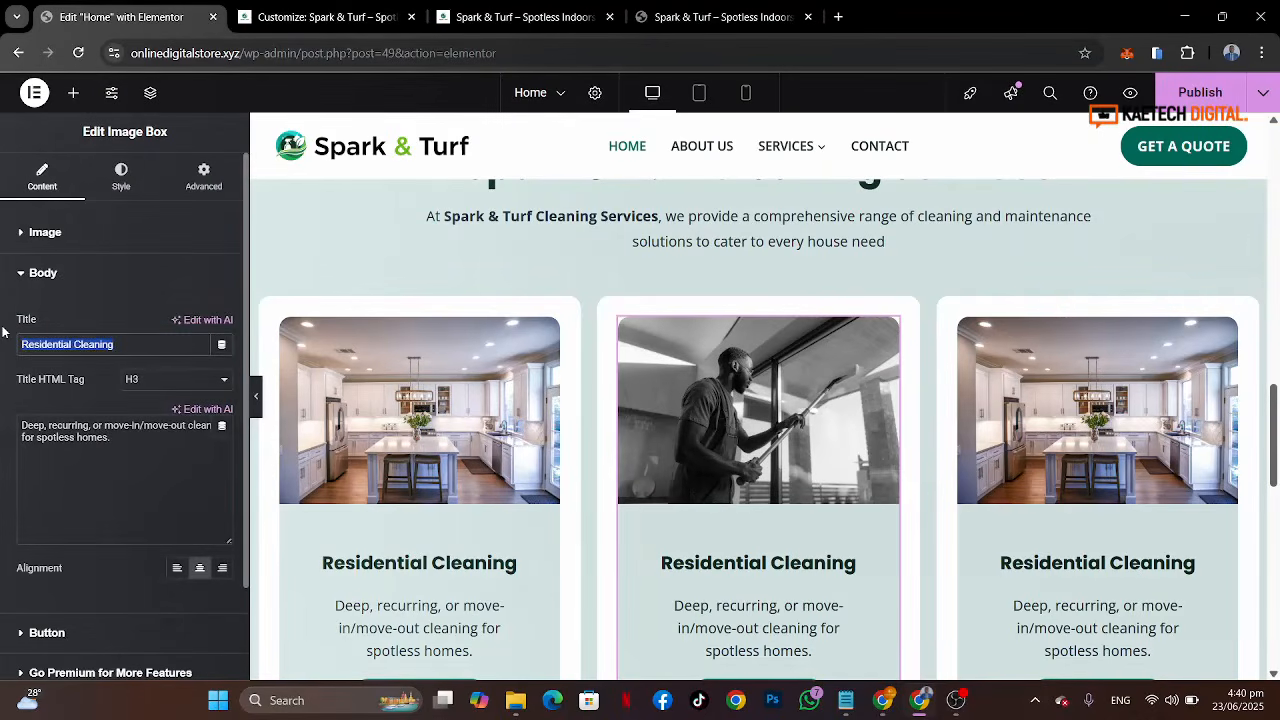
type("Commercial Cleaning")
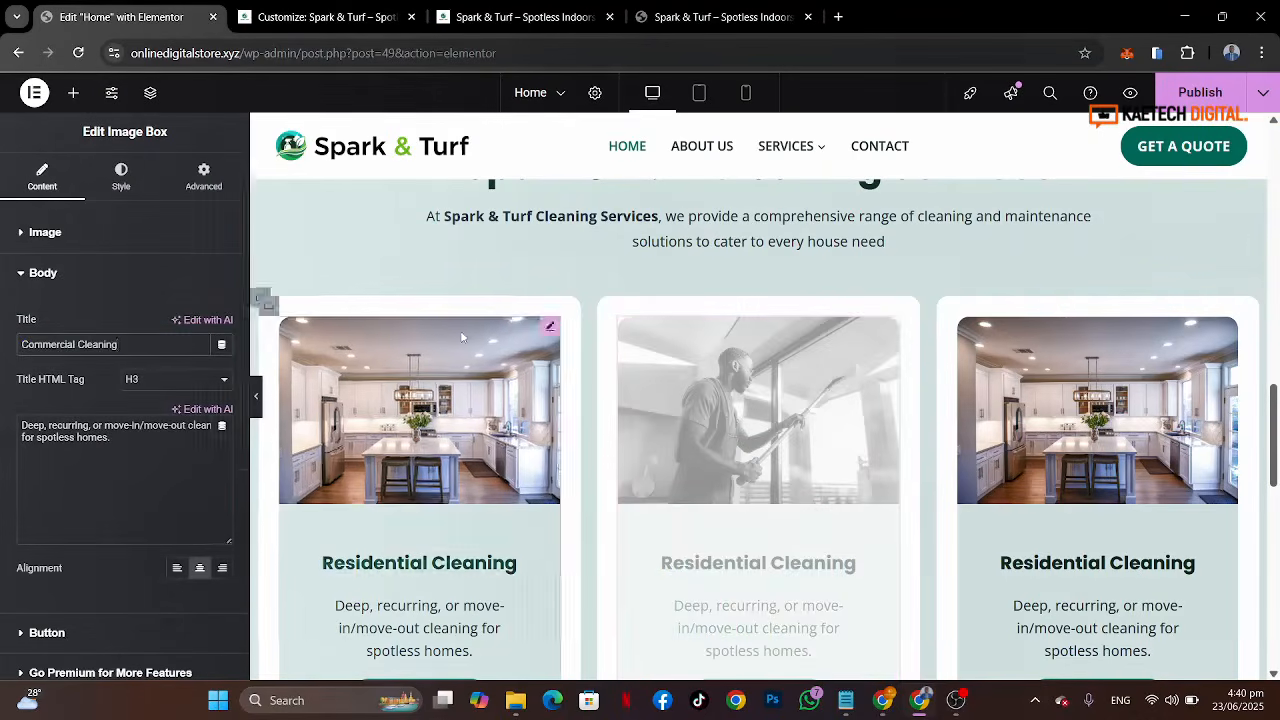
Step: Copy the Landscape & Turf title from the reference site's third service card
left_click(725, 17)
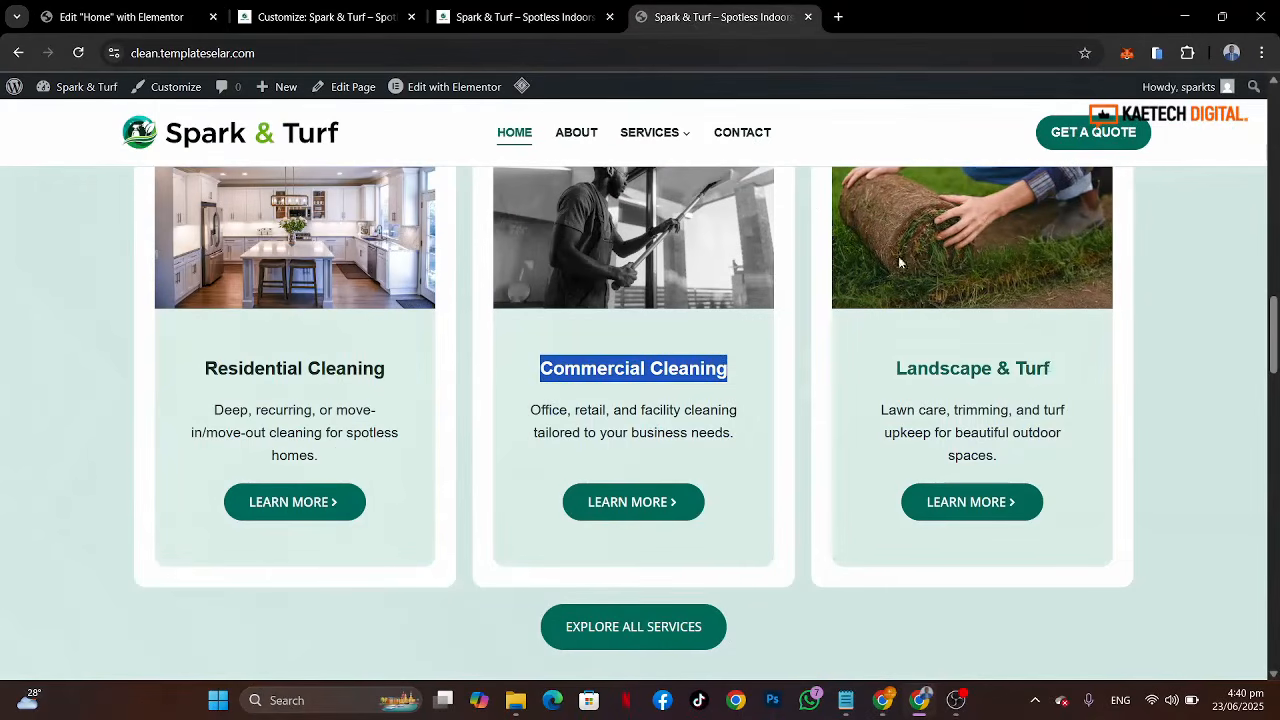
left_click_drag(1079, 378, 899, 366)
key("ctrl+c")
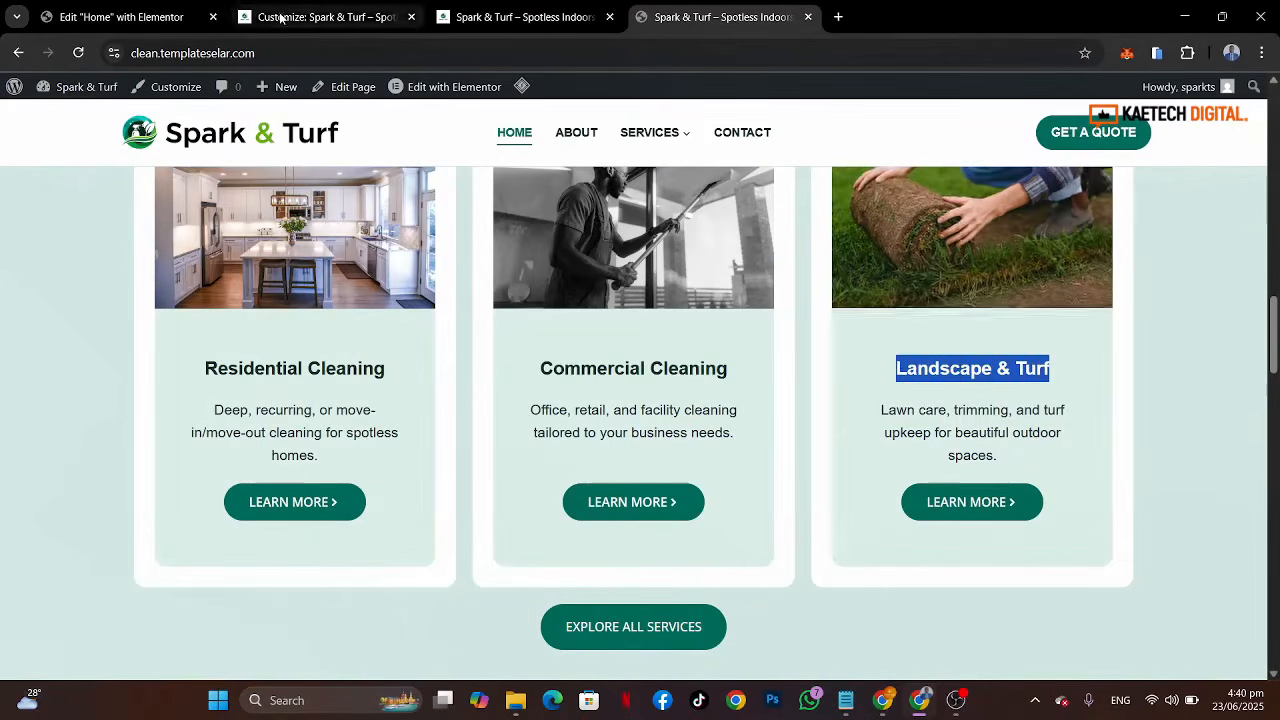
left_click(230, 17)
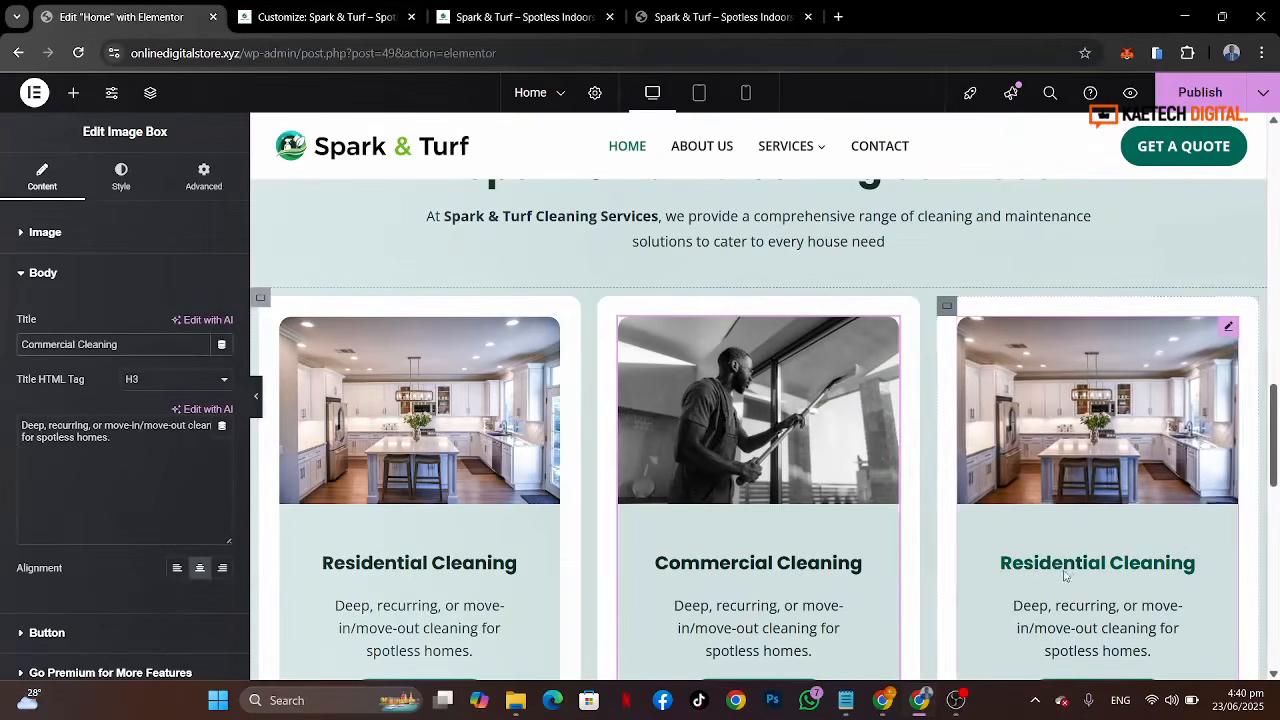
Step: Replace the third card's image with the turf-rolling photo pexels-shvetsa-5231236-1.jpg
left_click(1097, 410)
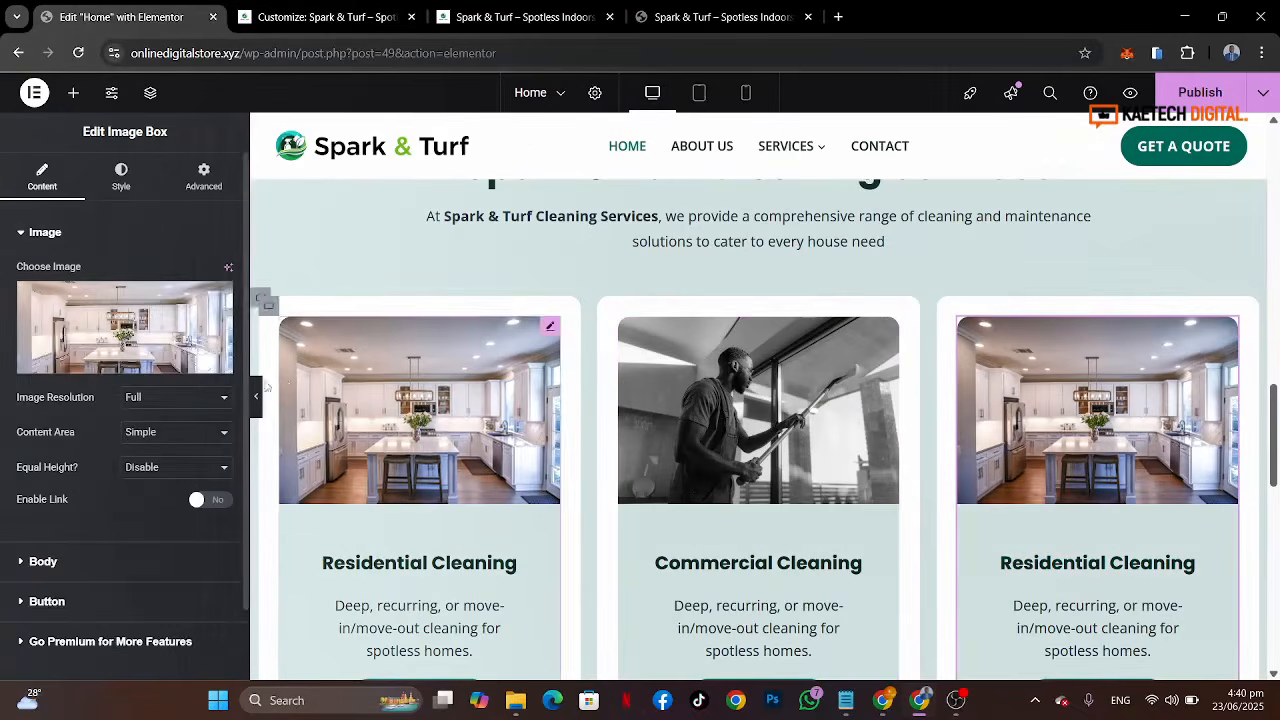
left_click(130, 340)
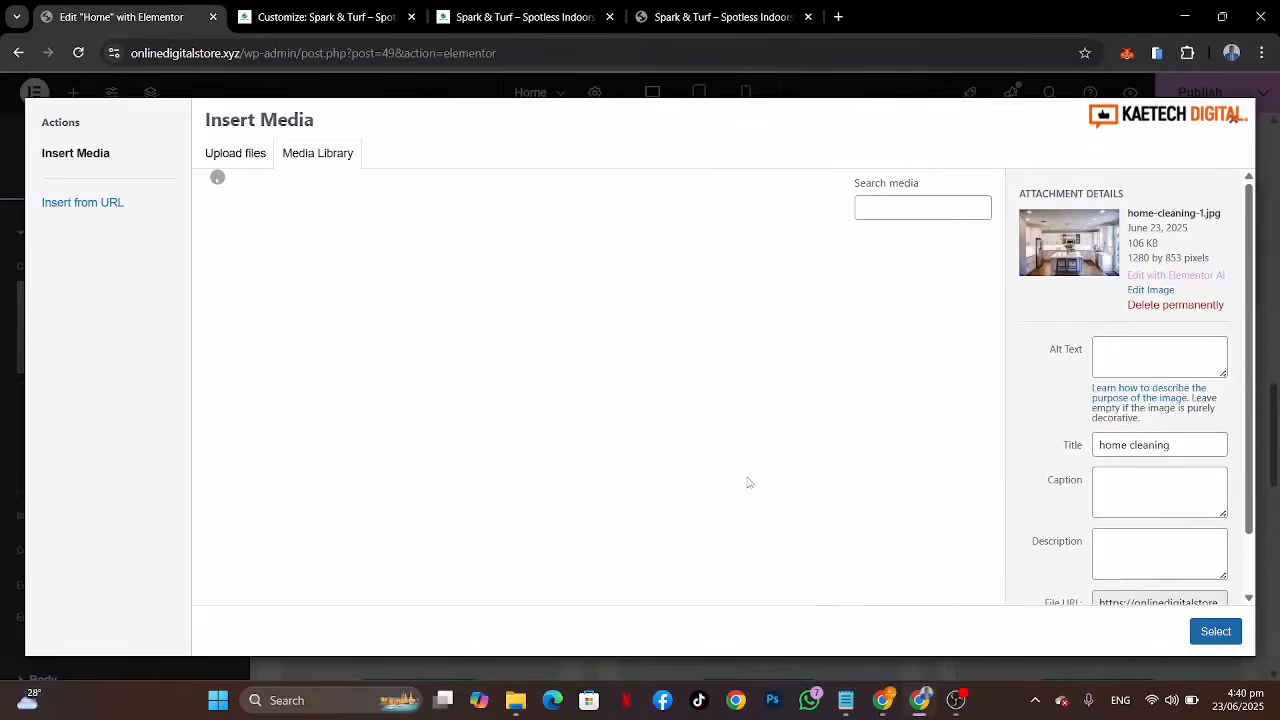
scroll(748, 483, "down", 3)
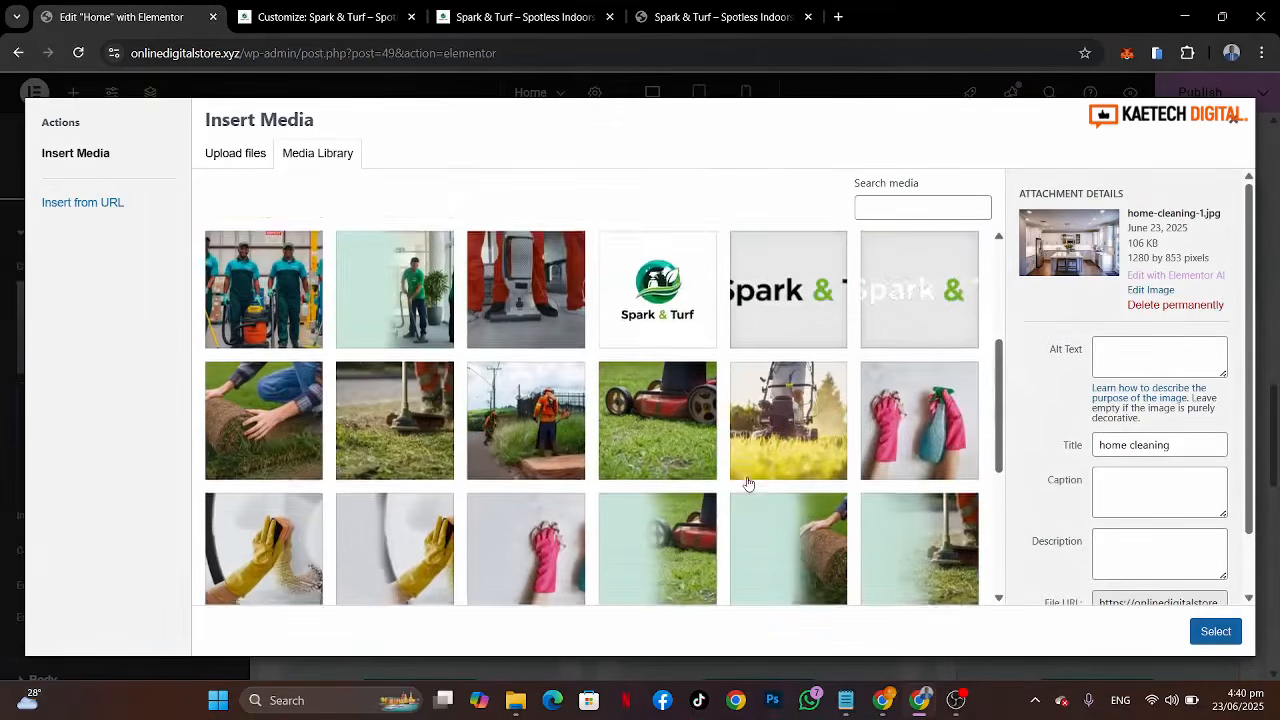
scroll(748, 483, "down", 1)
left_click(247, 363)
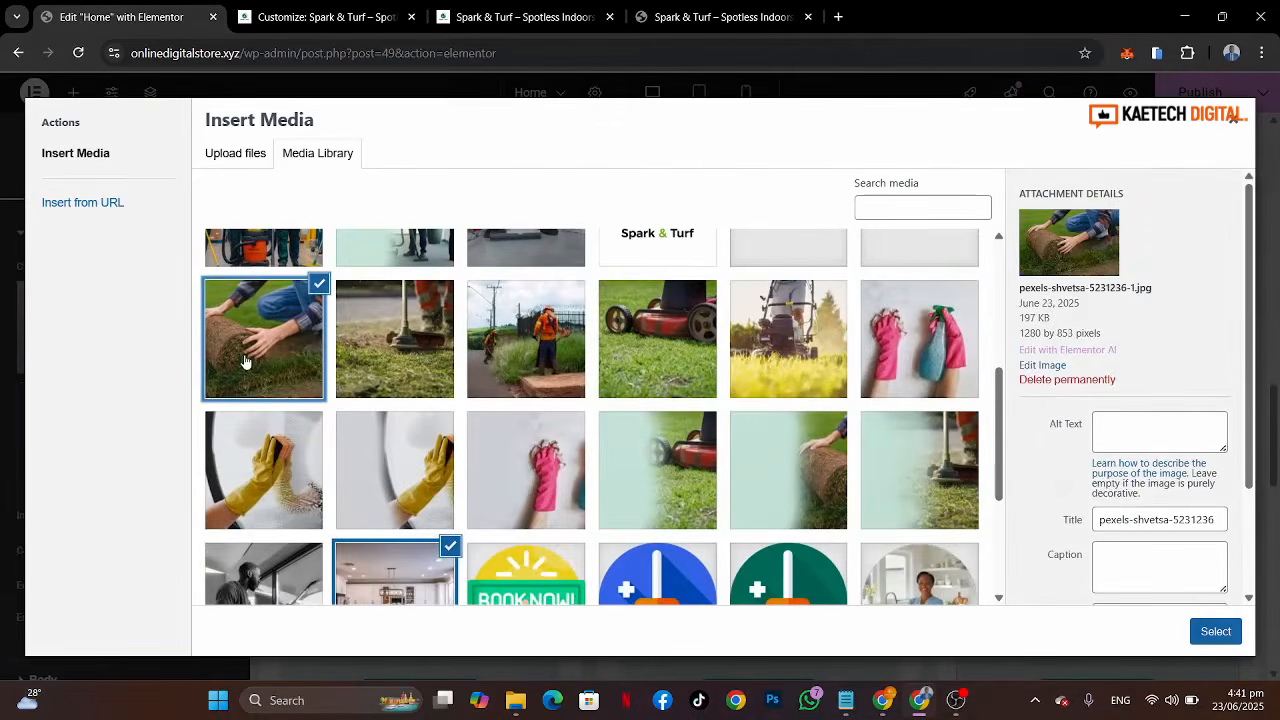
left_click(1216, 631)
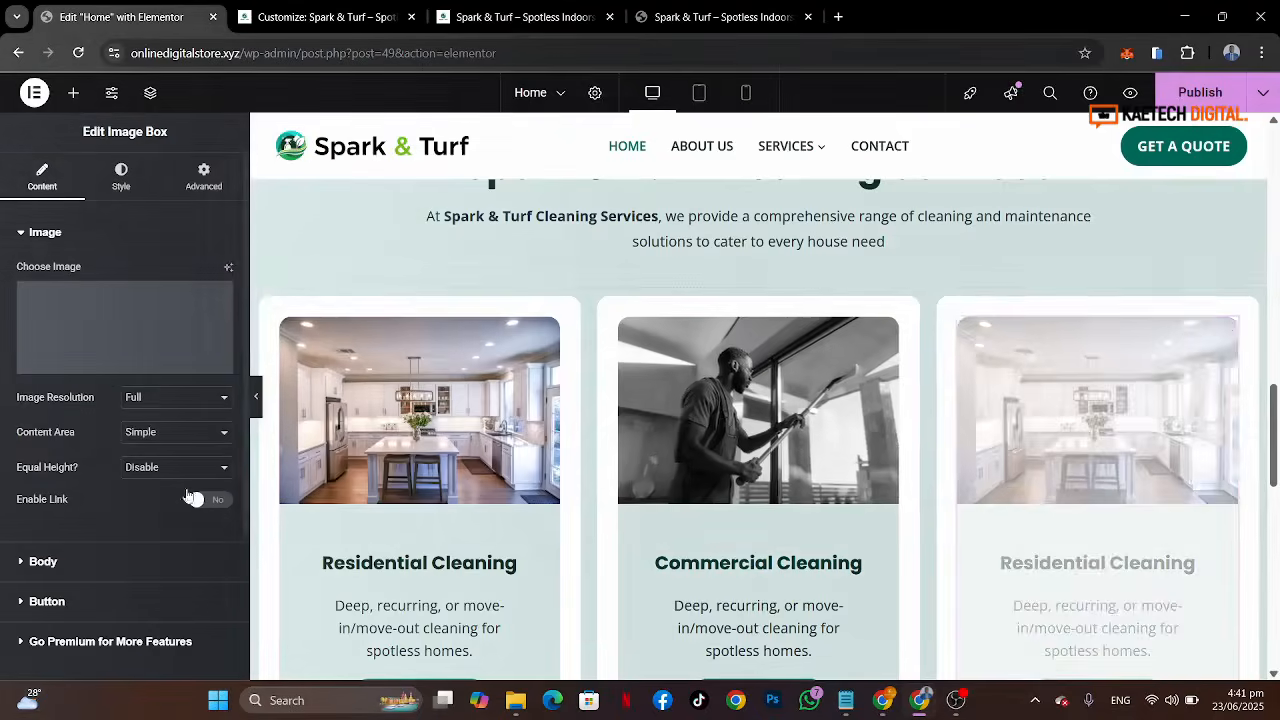
Step: Set the third card's title to Landscape & Turf
left_click(119, 569)
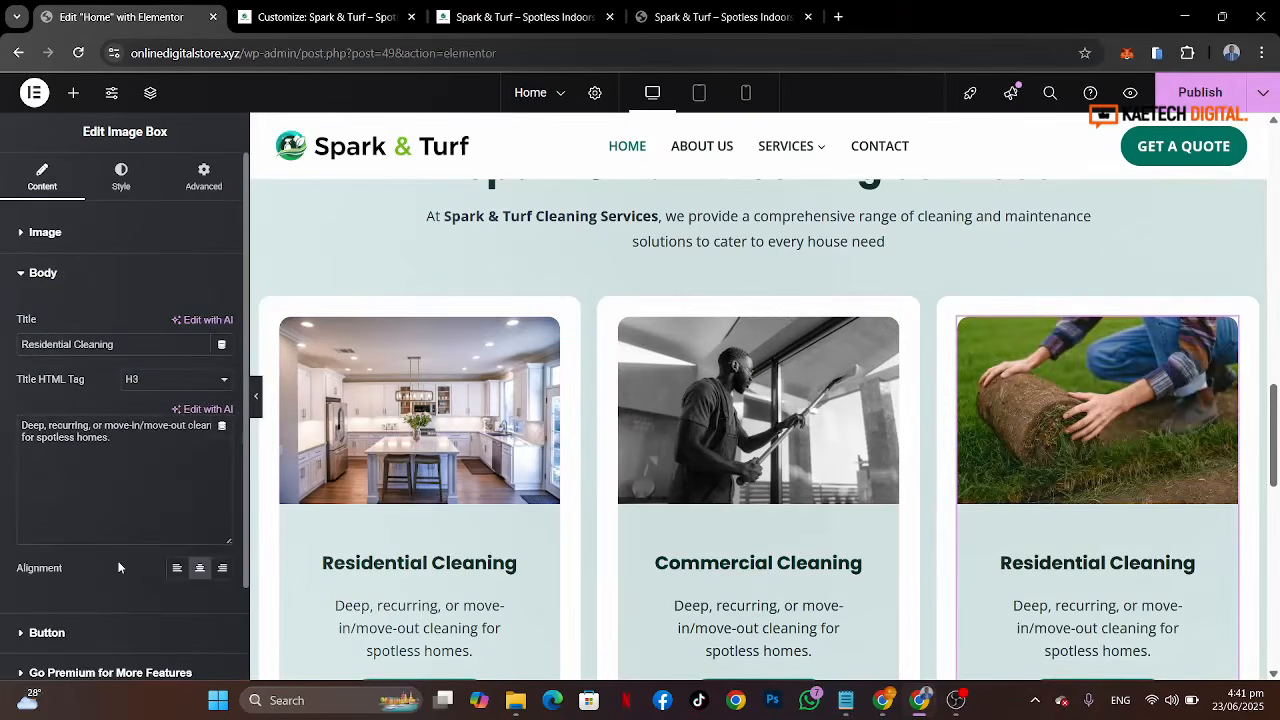
key("ctrl+a")
key("ctrl+v")
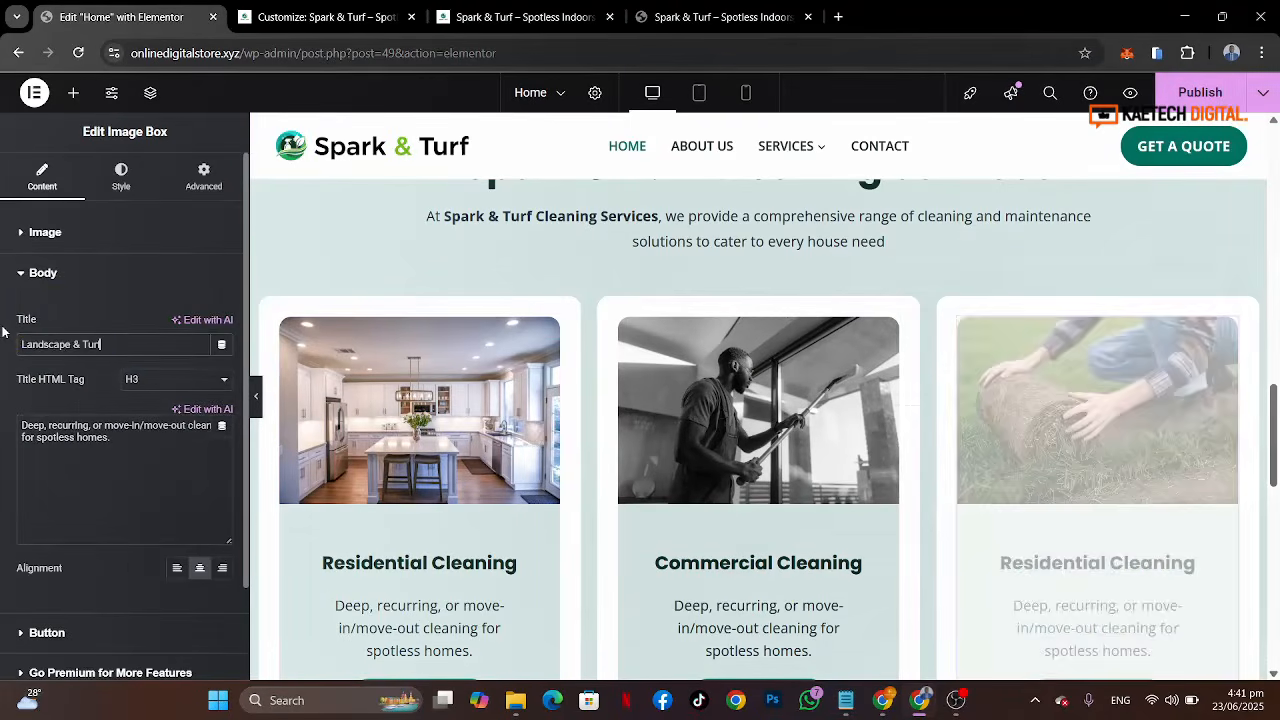
Step: Copy the LEARN MORE button from the about section and paste it into the empty container below the service cards
scroll(808, 405, "down", 4)
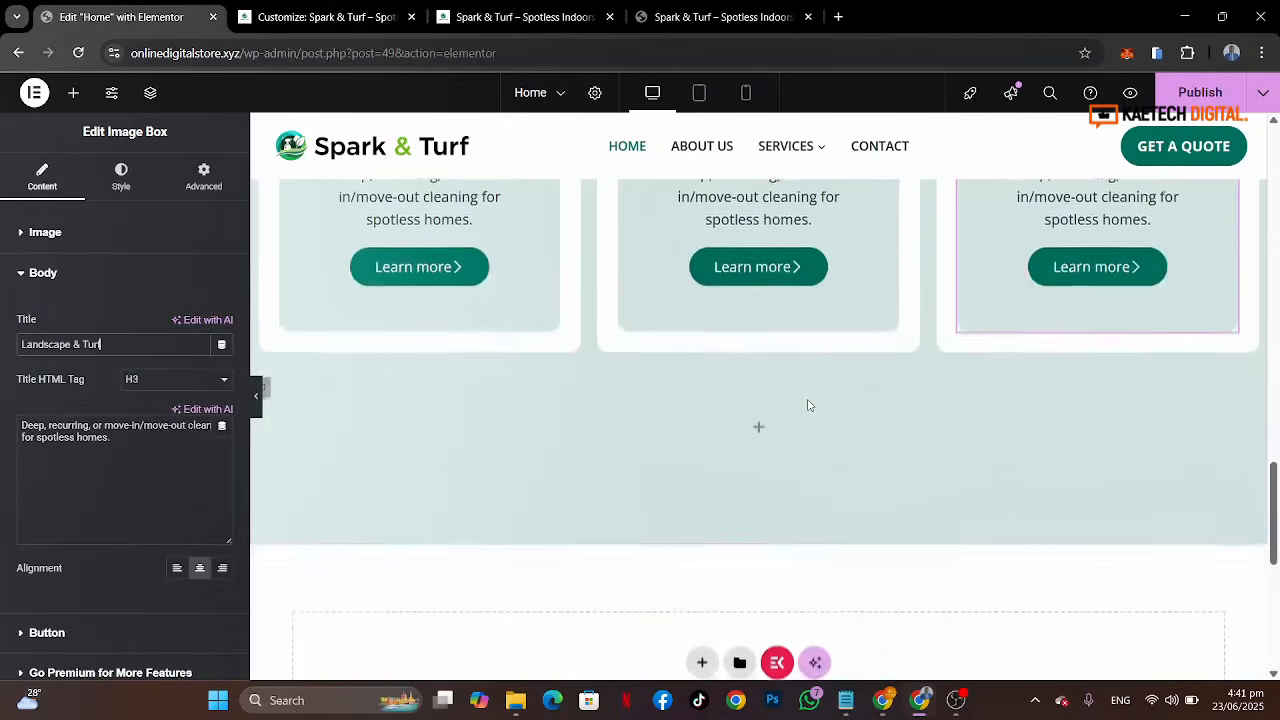
scroll(808, 405, "up", 6)
scroll(808, 400, "down", 5)
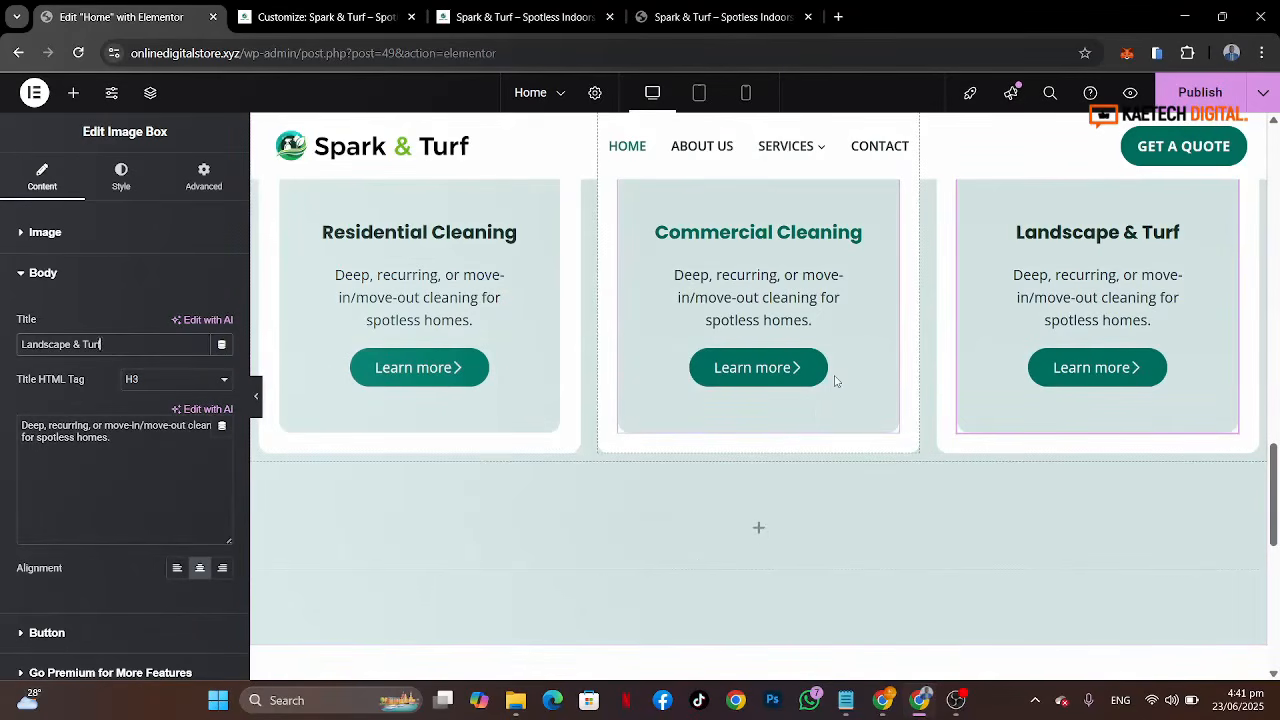
scroll(894, 318, "up", 8)
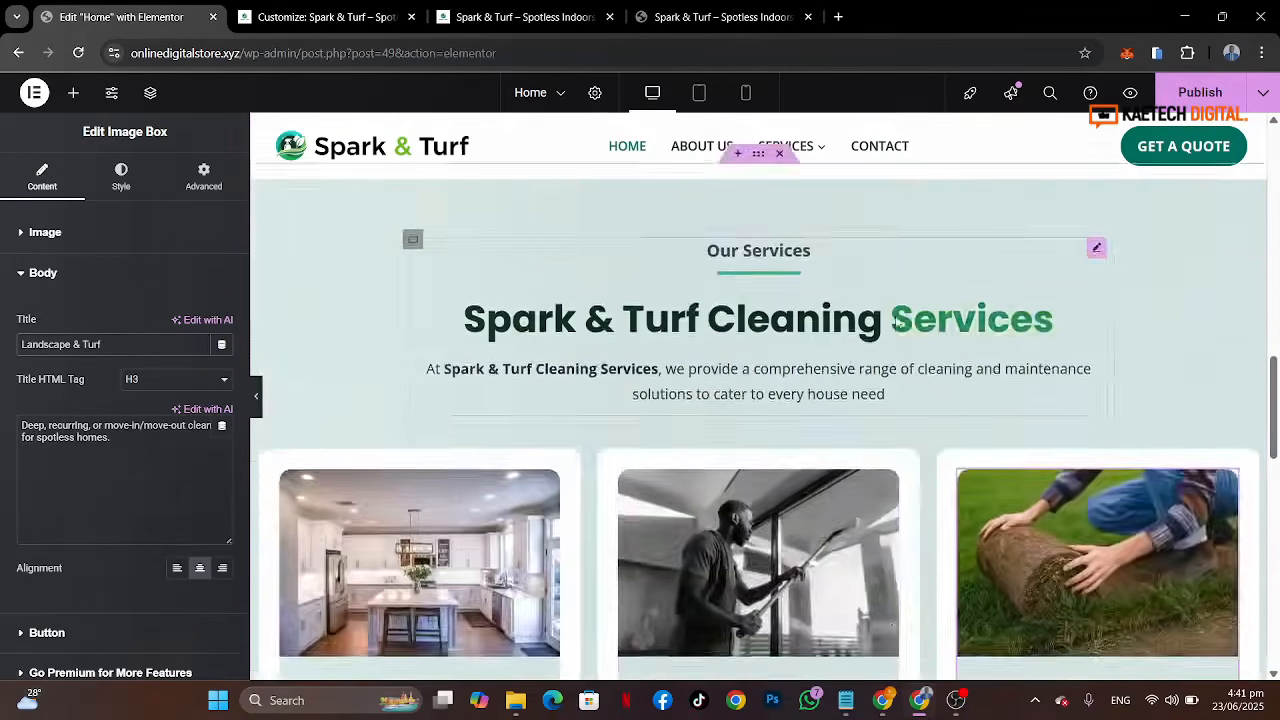
scroll(898, 322, "up", 1)
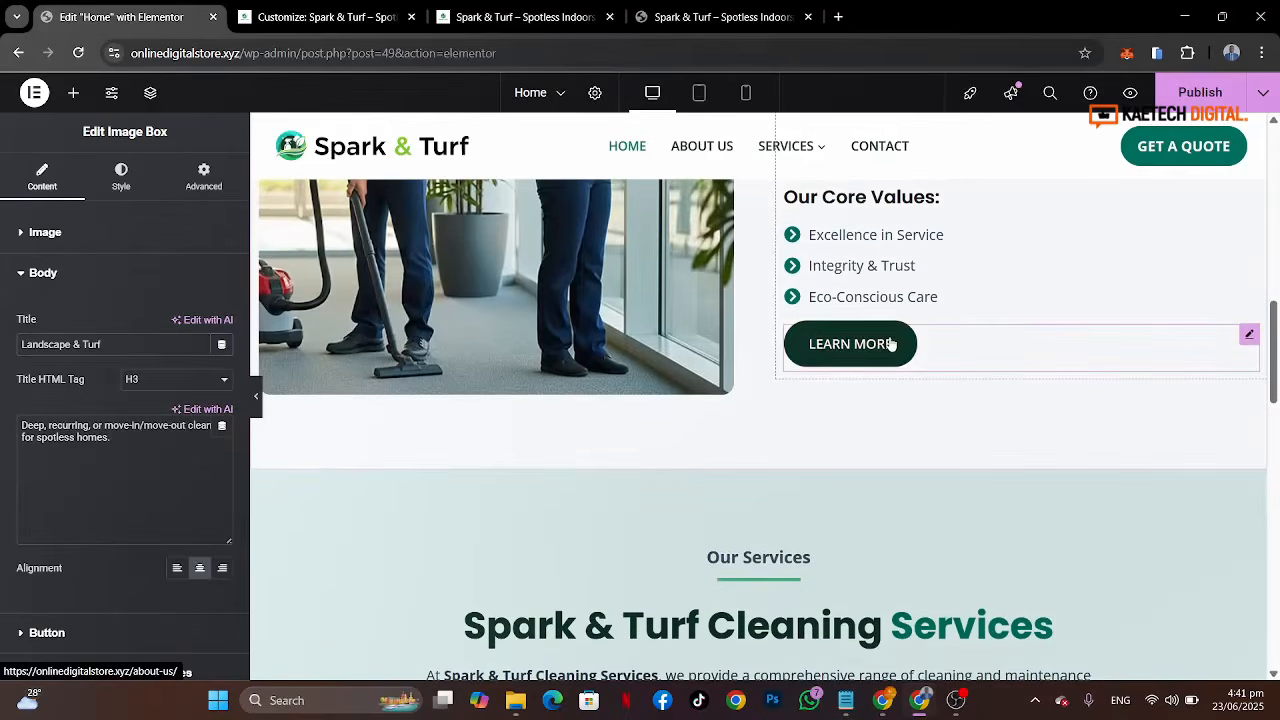
right_click(890, 343)
left_click(913, 372)
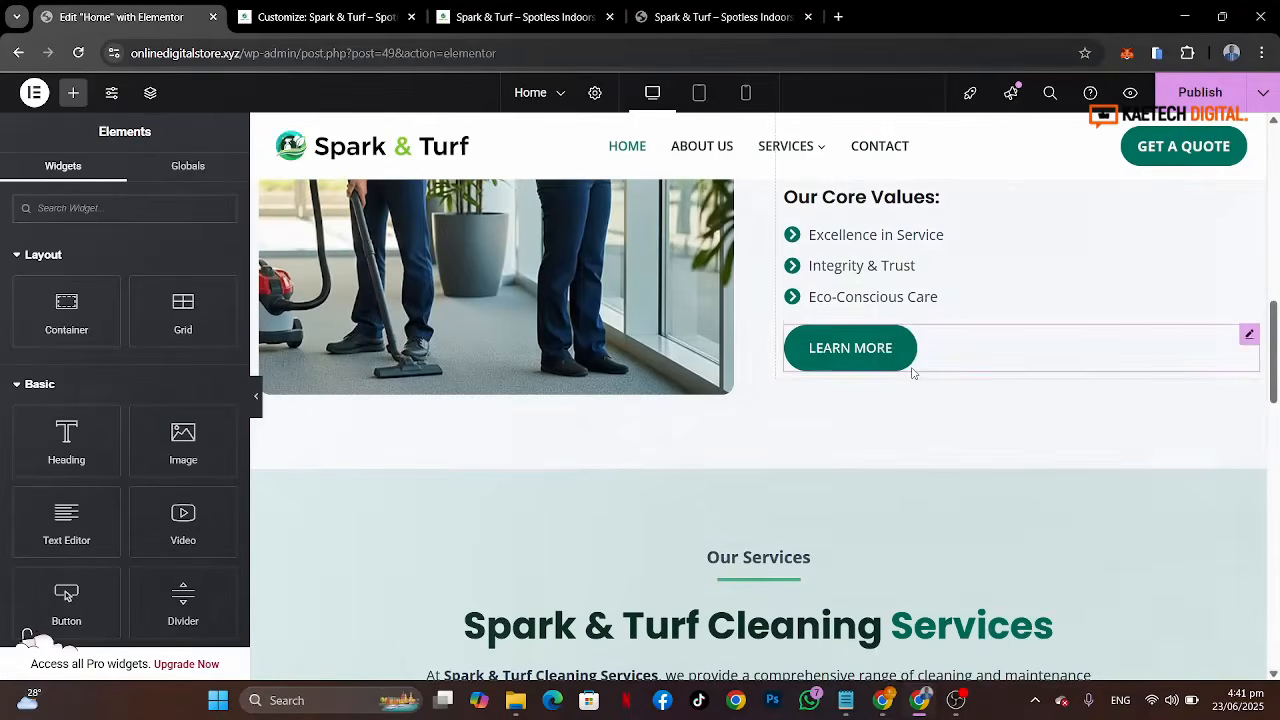
scroll(912, 371, "down", 10)
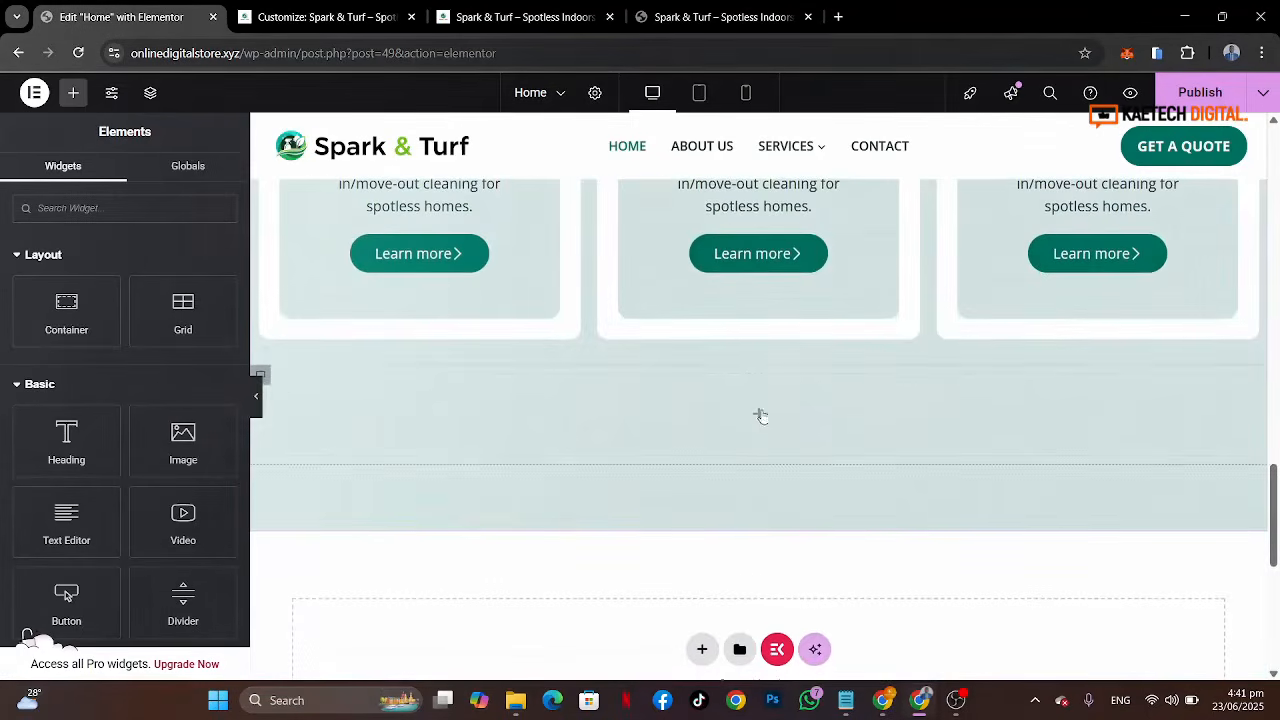
right_click(760, 416)
left_click(810, 372)
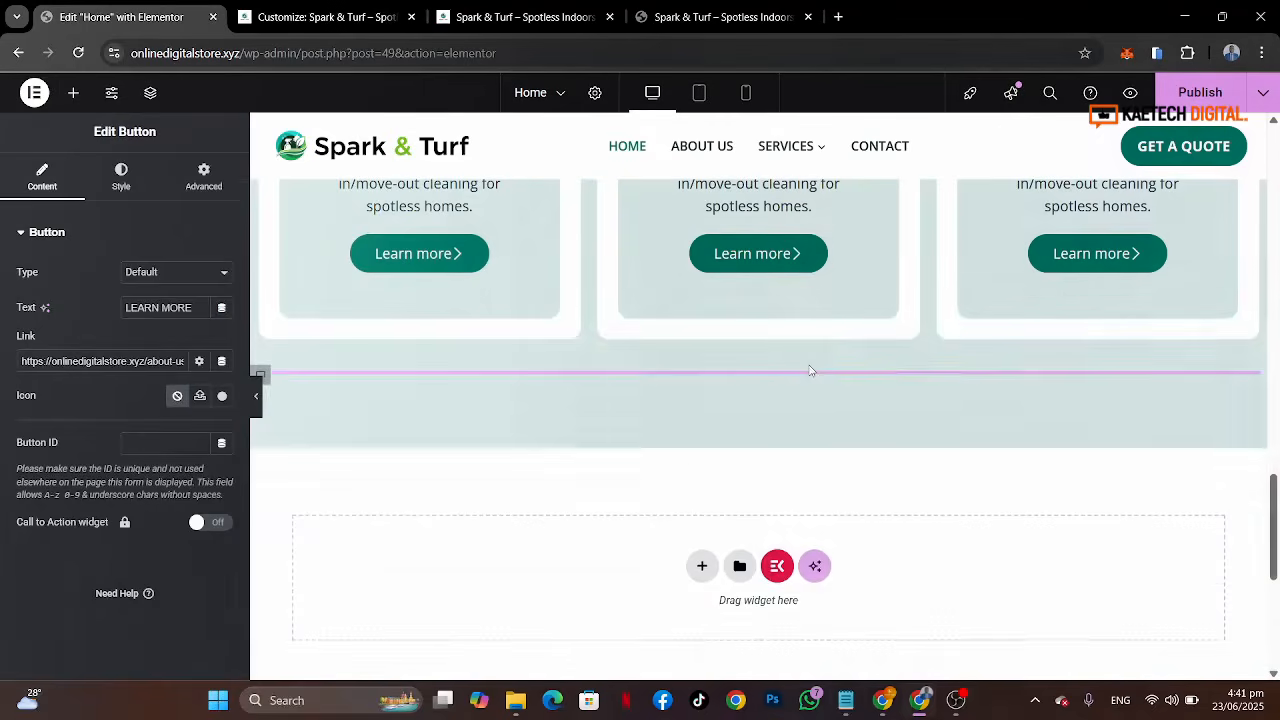
Step: Center the LEARN MORE button horizontally within its container
left_click(261, 375)
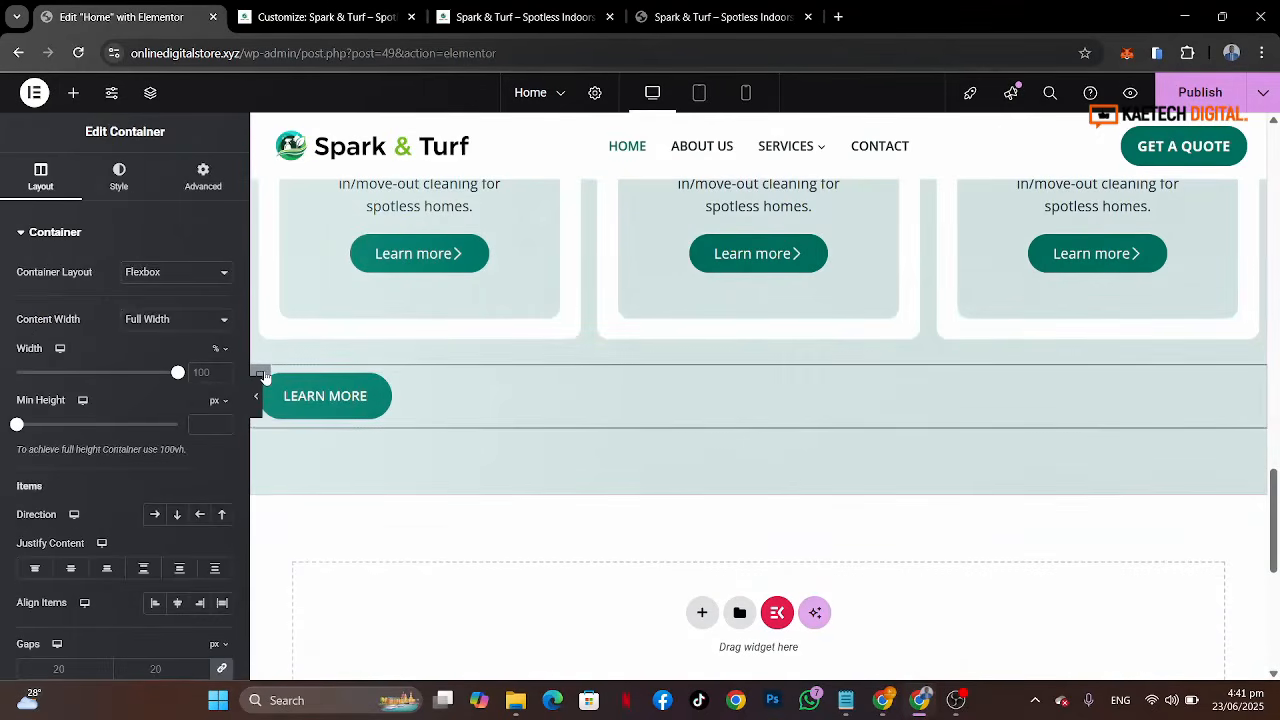
left_click(123, 176)
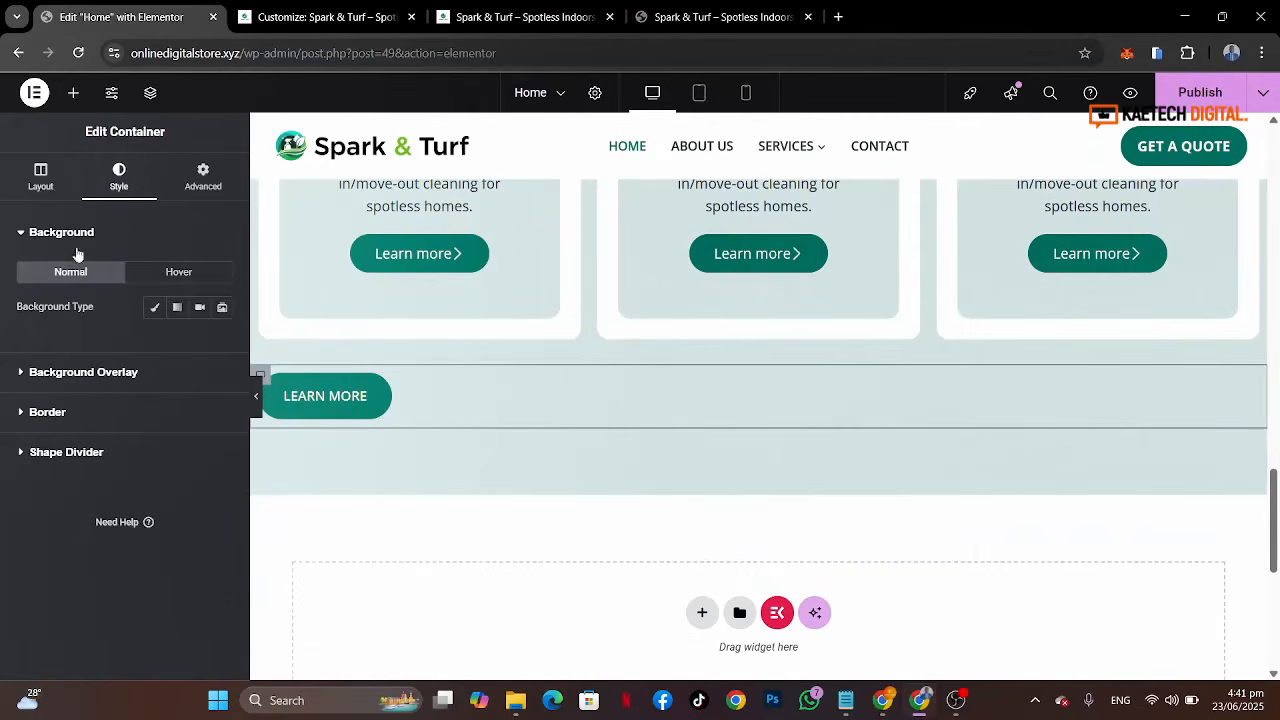
left_click(41, 178)
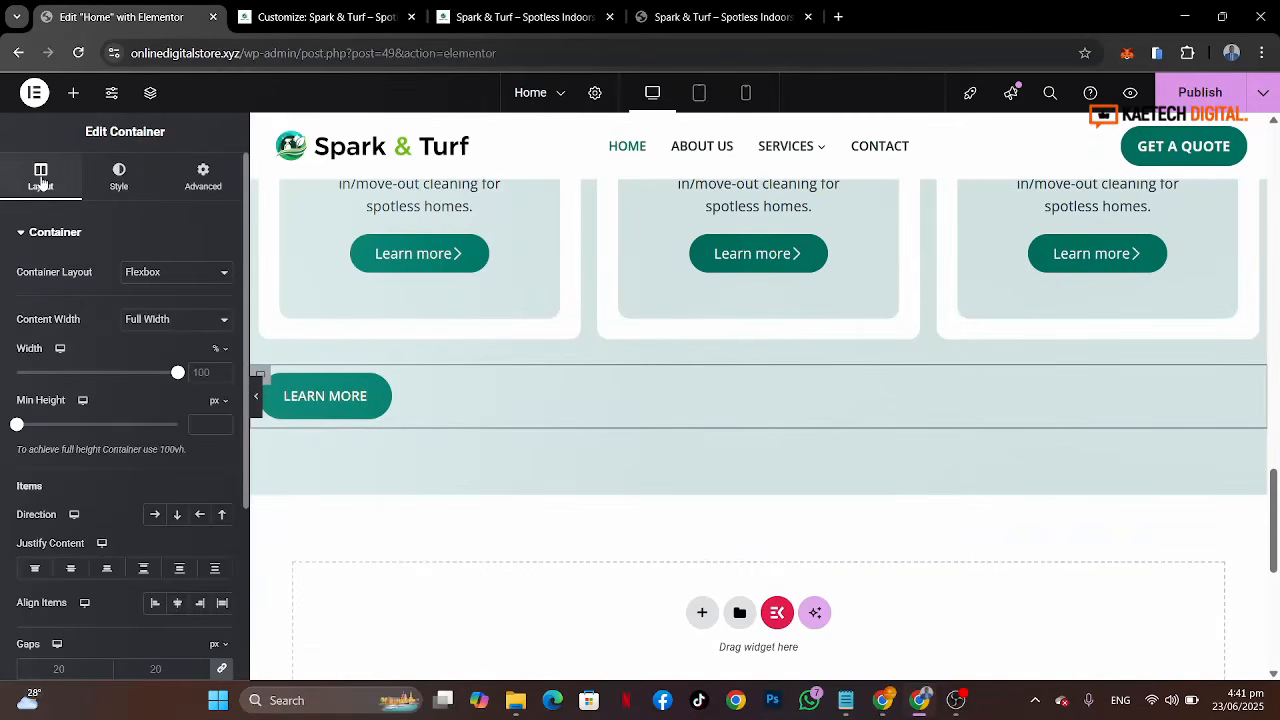
left_click(177, 603)
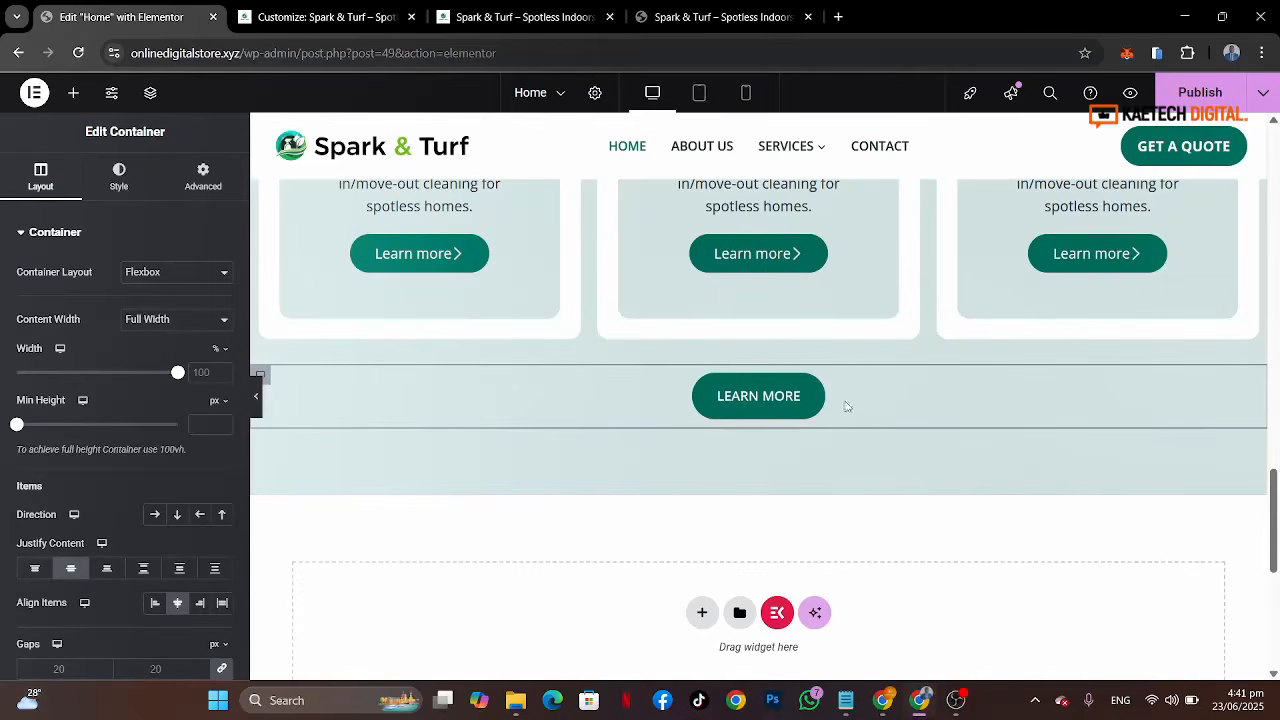
Step: Check the reference site's button label, then change the pasted button's text to EXPLORE ALL SERVICES
left_click(720, 17)
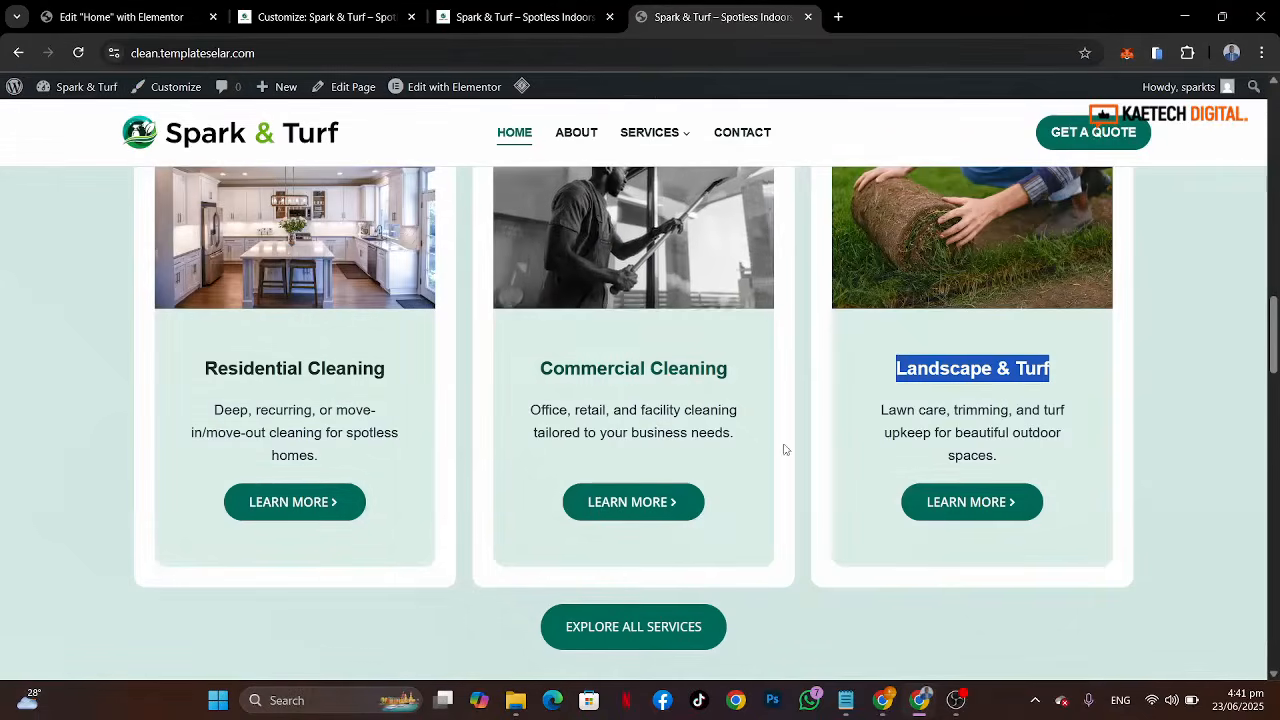
key("ctrl+1")
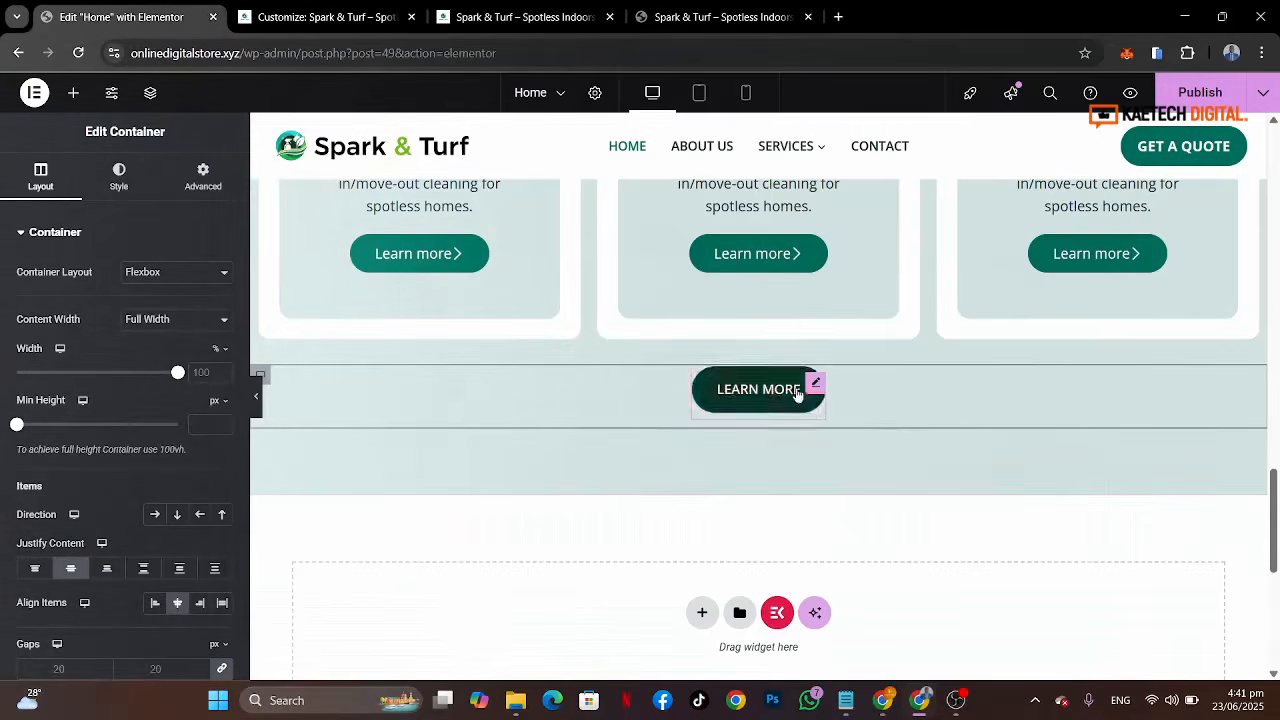
left_click(758, 400)
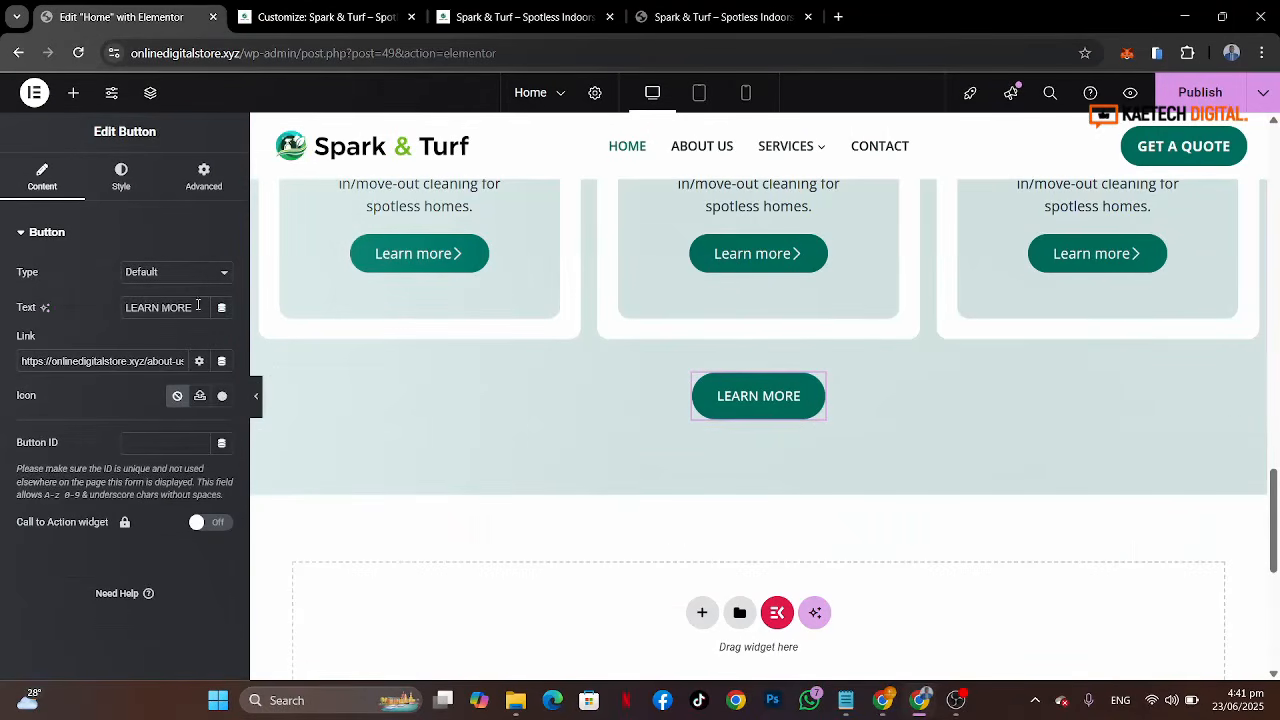
left_click_drag(198, 305, 2, 287)
type("ex")
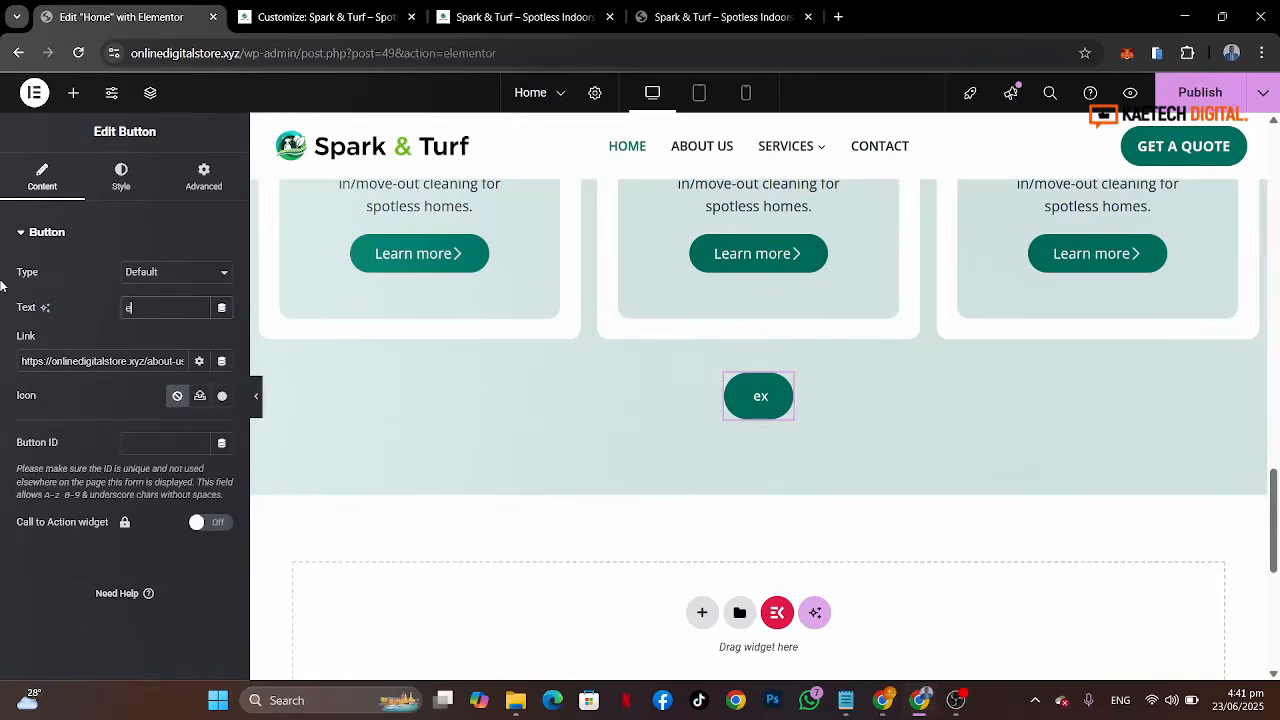
type("EXP")
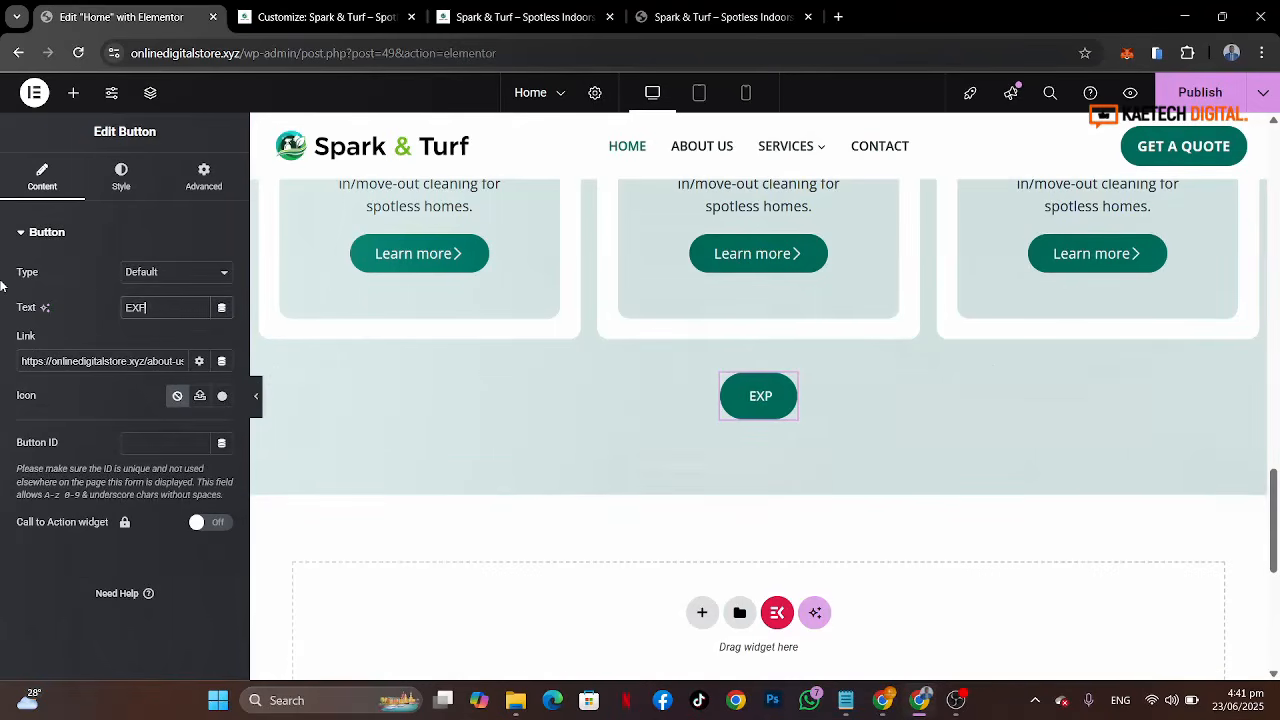
type("LORE A")
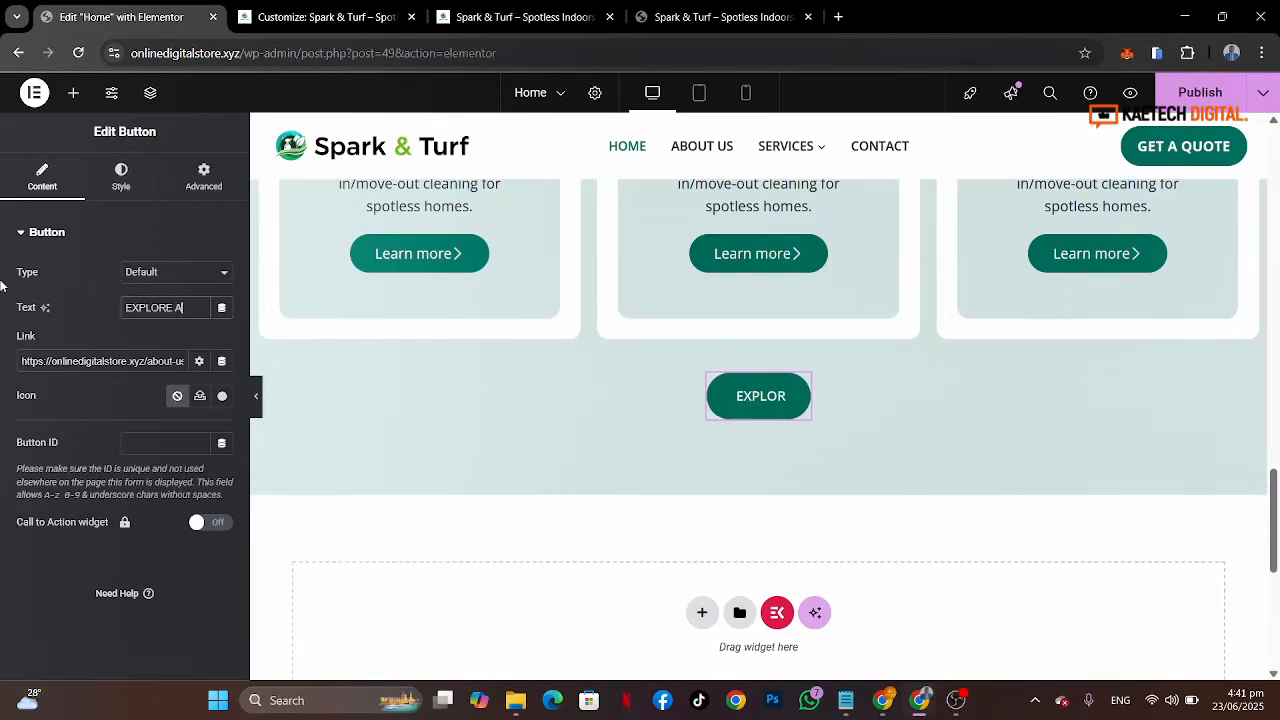
type("LL SERVICES")
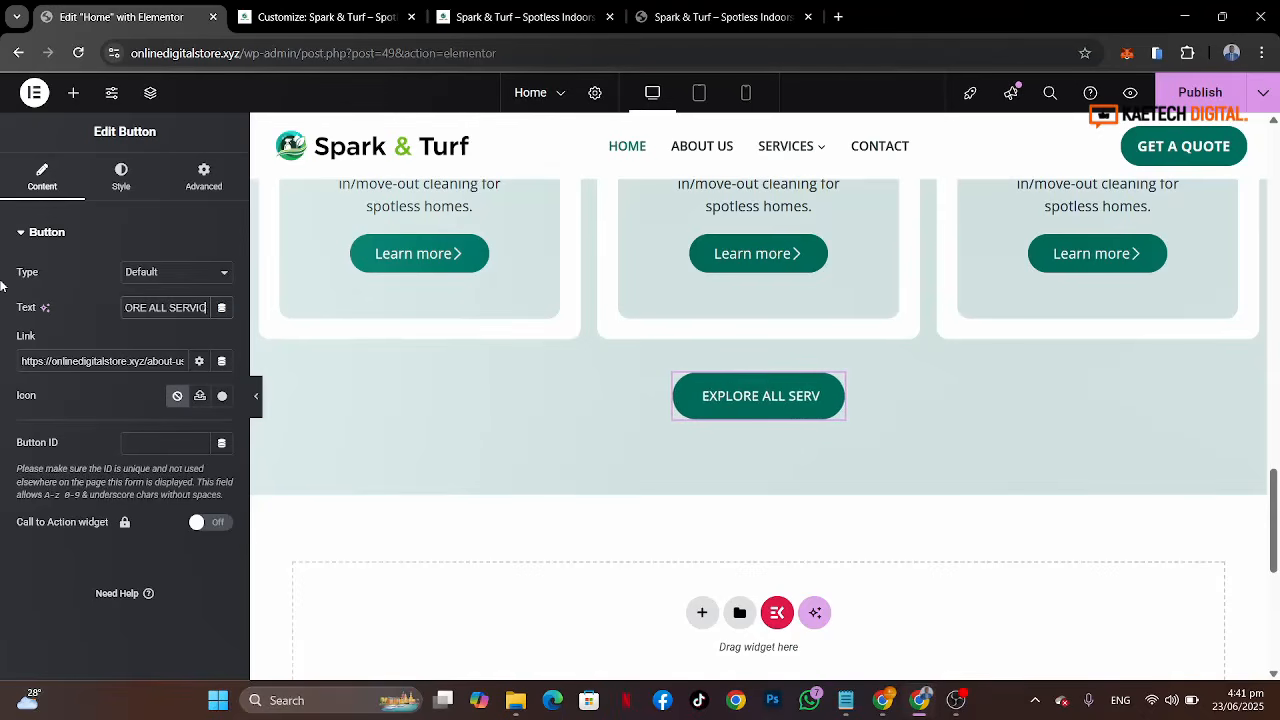
Step: Link the button to the site's services page
left_click(107, 360)
key("ctrl+a")
type("SE")
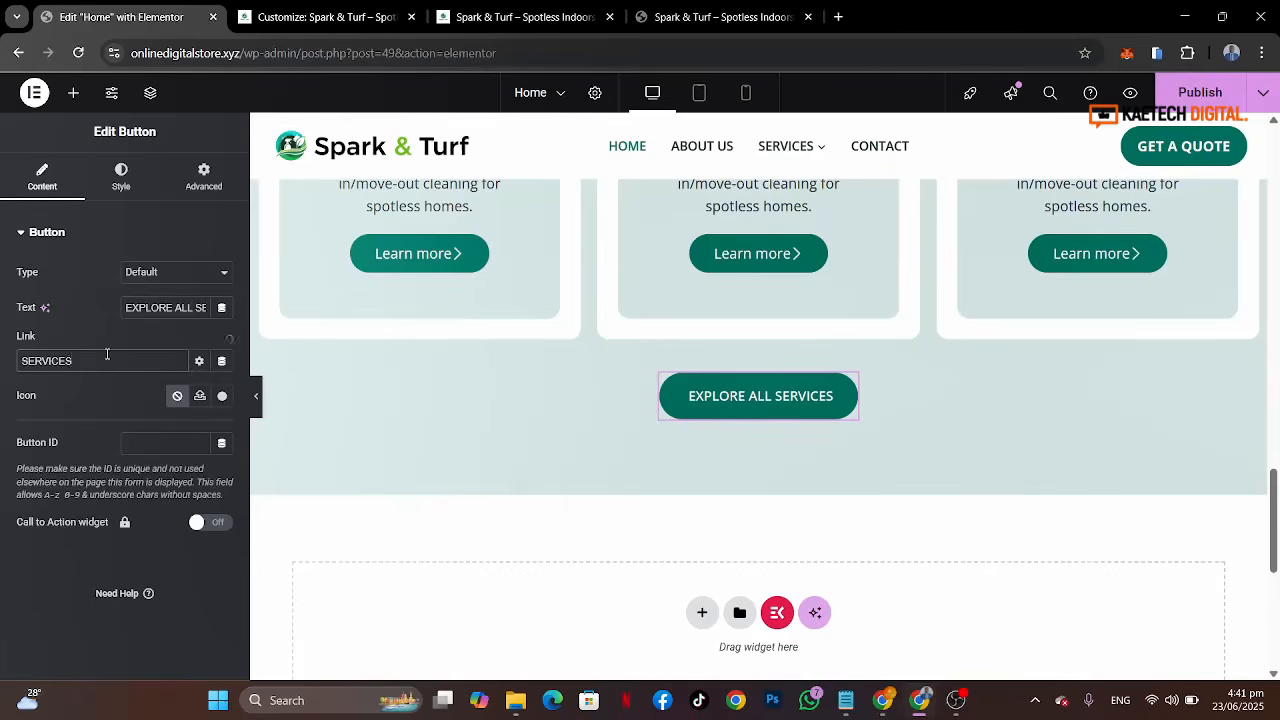
left_click(63, 388)
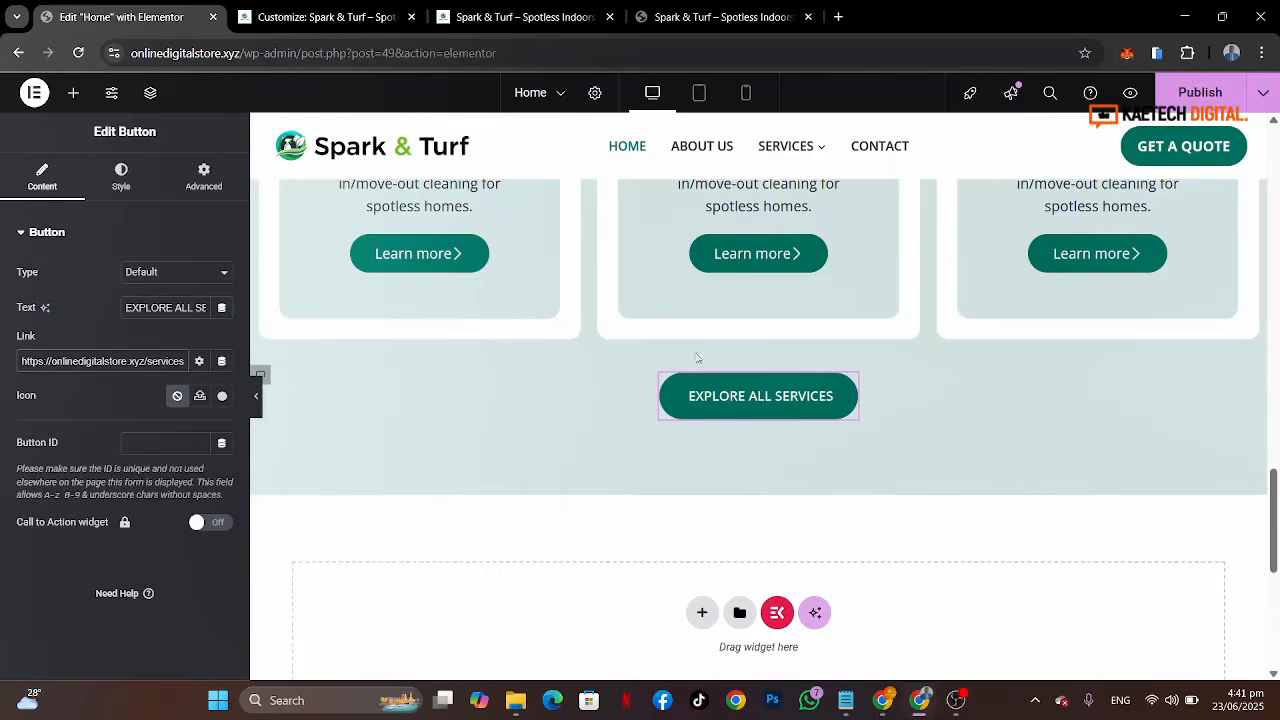
Step: Set the first service card's button hover text colour to White or offwhite
scroll(1037, 429, "up", 2)
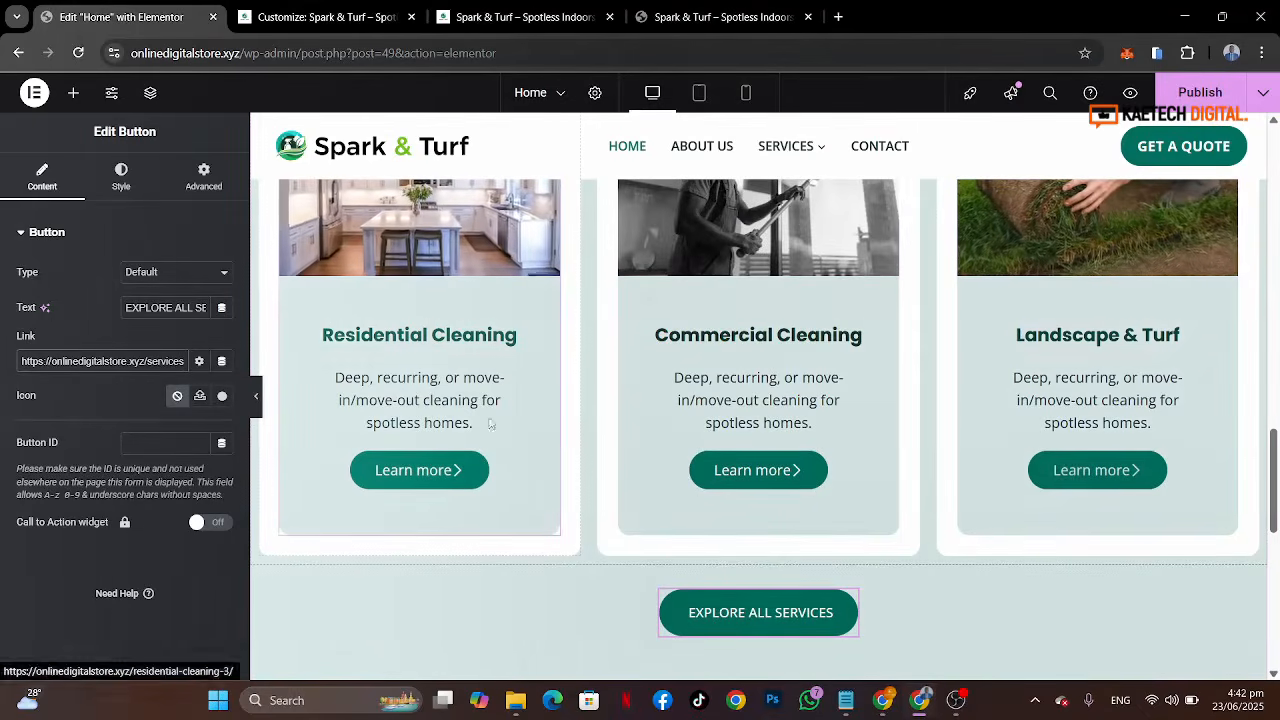
left_click(517, 473)
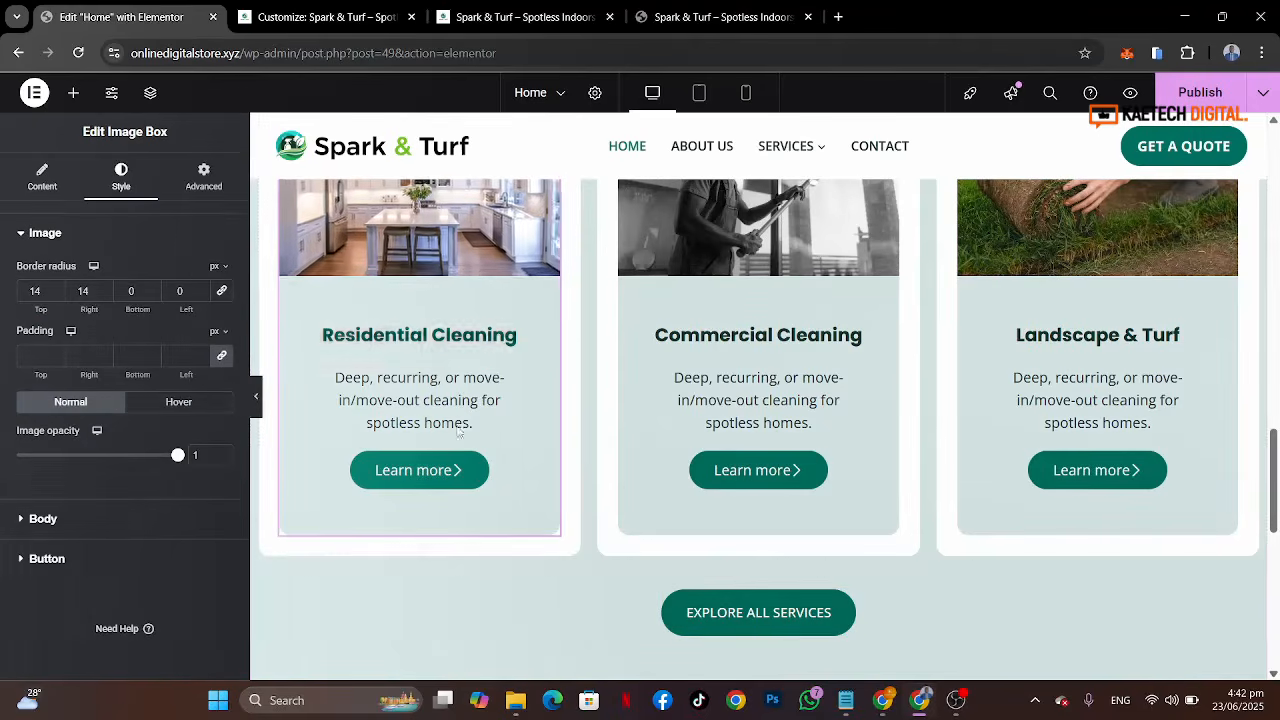
left_click(96, 573)
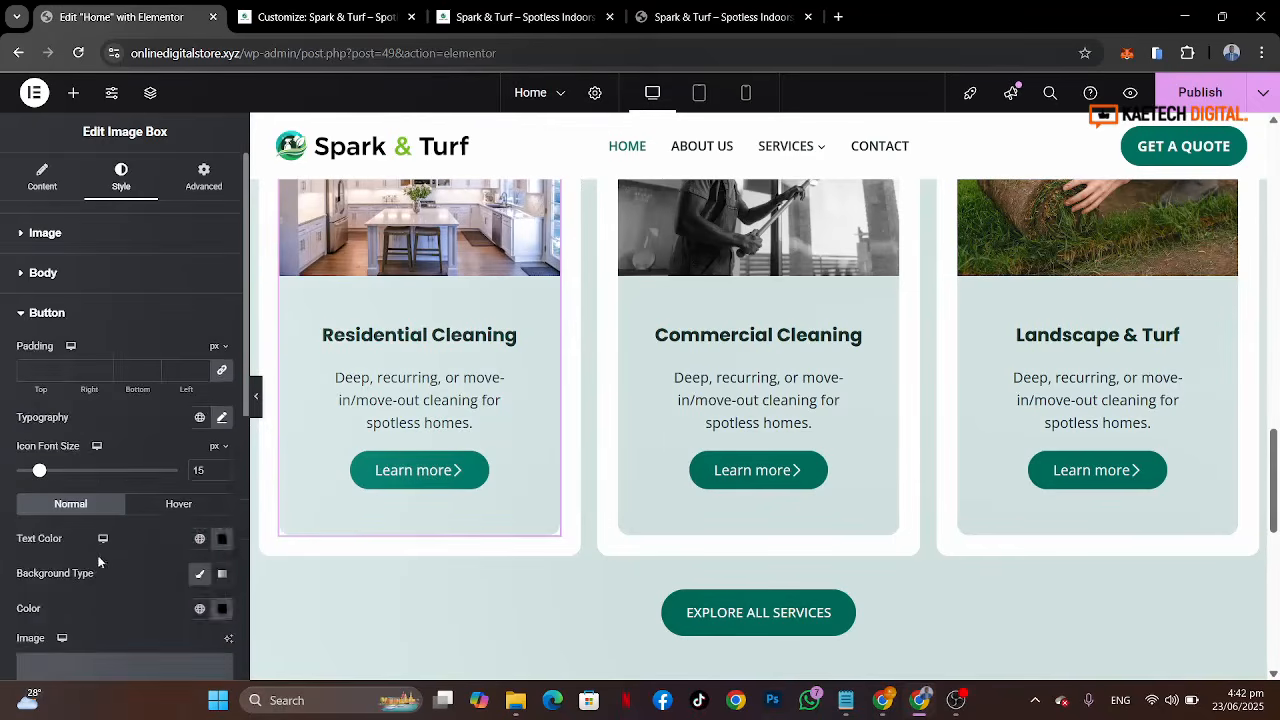
scroll(123, 533, "down", 2)
scroll(123, 535, "down", 2)
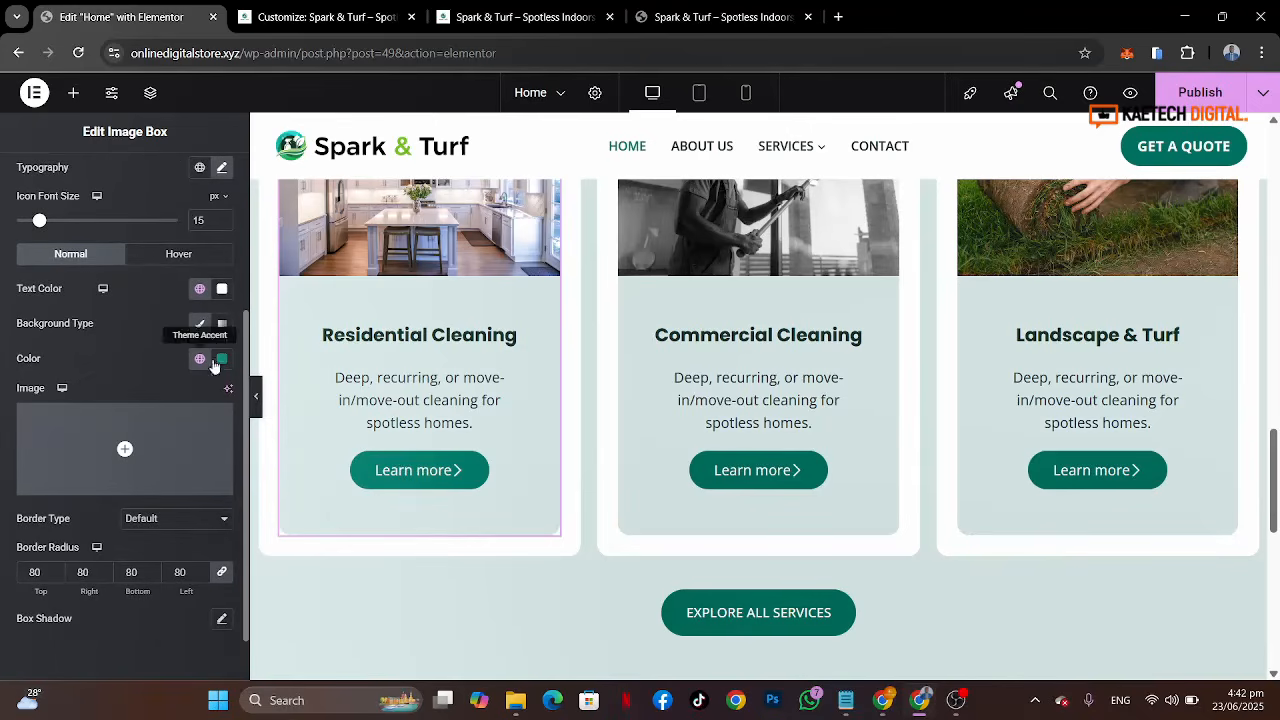
left_click(179, 253)
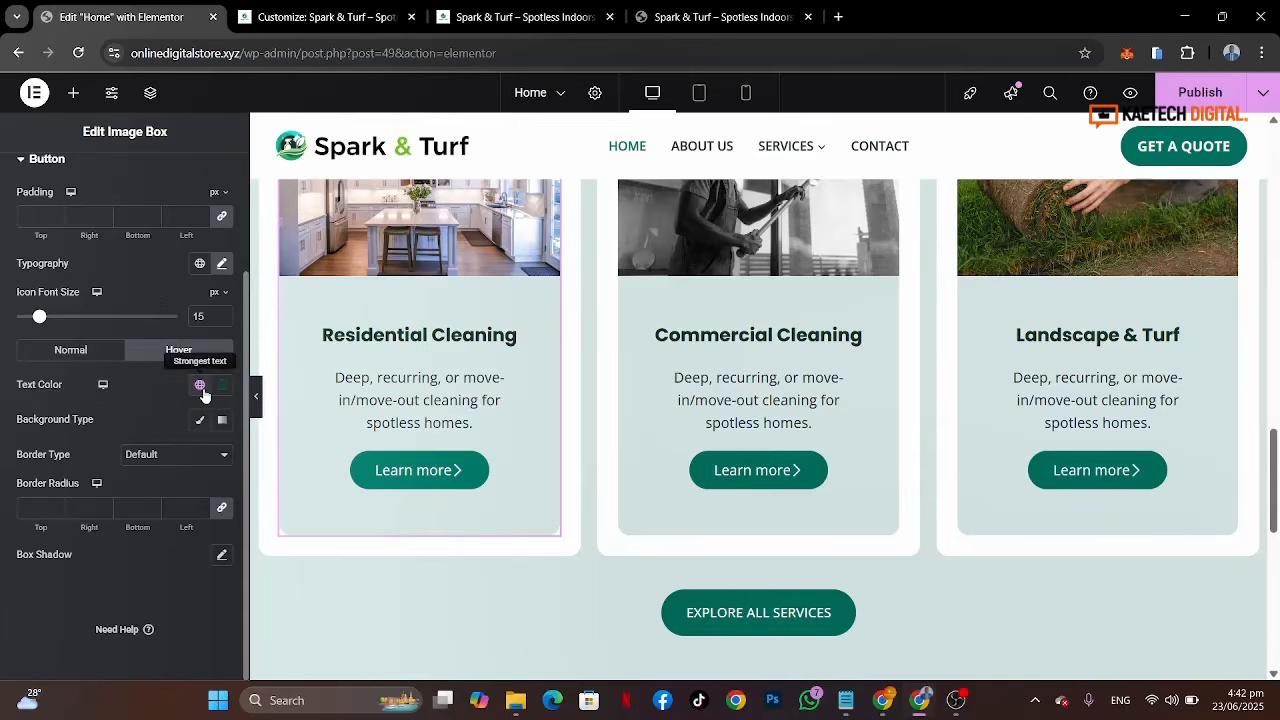
left_click(200, 386)
scroll(108, 320, "down", 2)
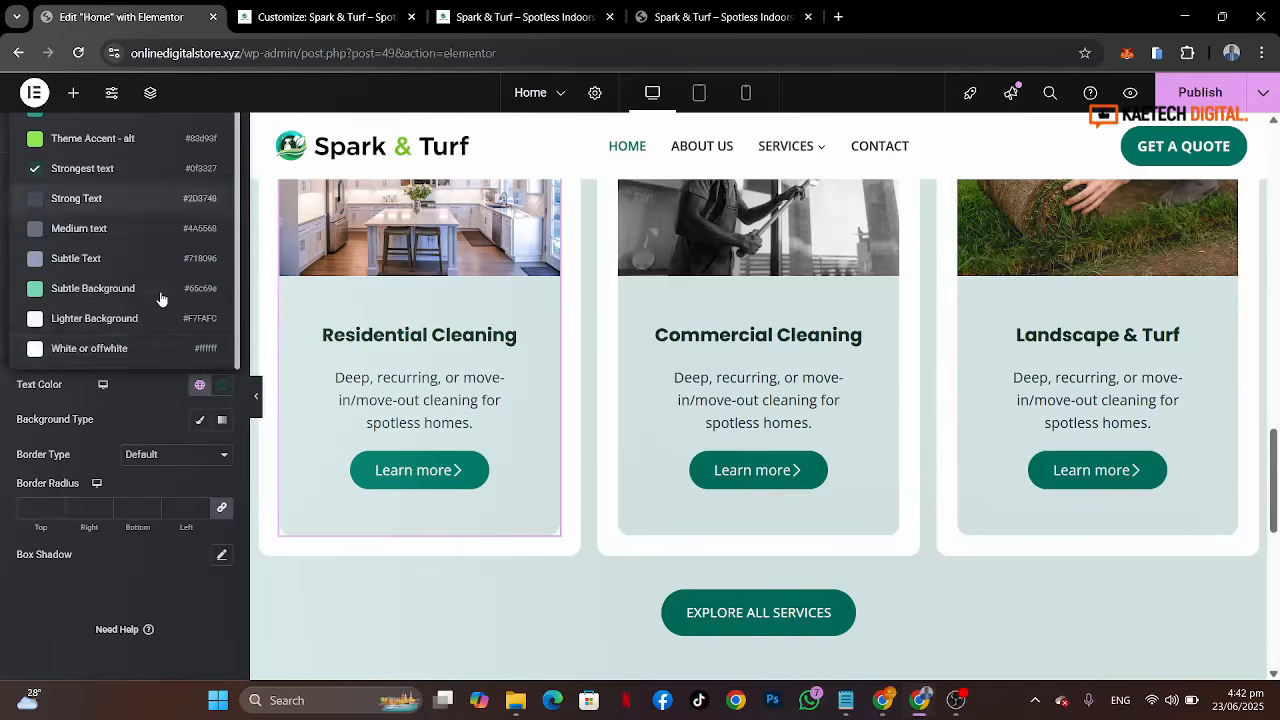
left_click(106, 352)
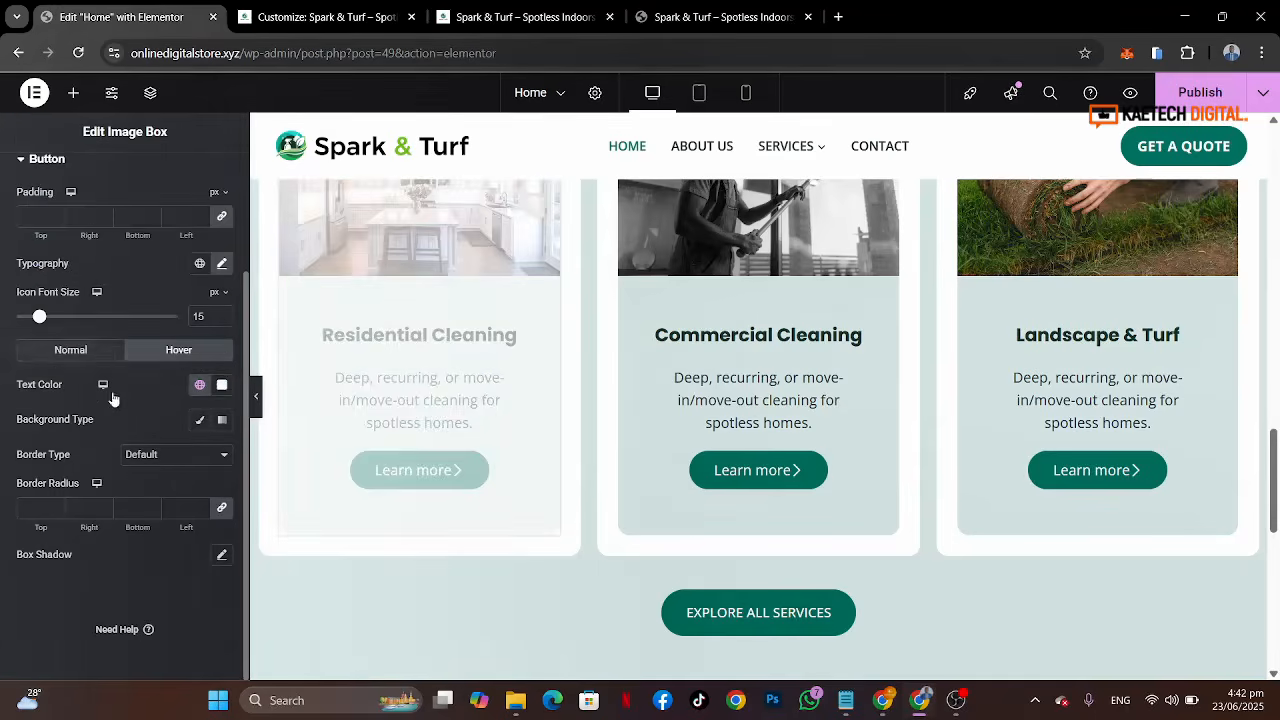
Step: Set the first card's button hover background to a classic Strongest text colour
left_click(200, 420)
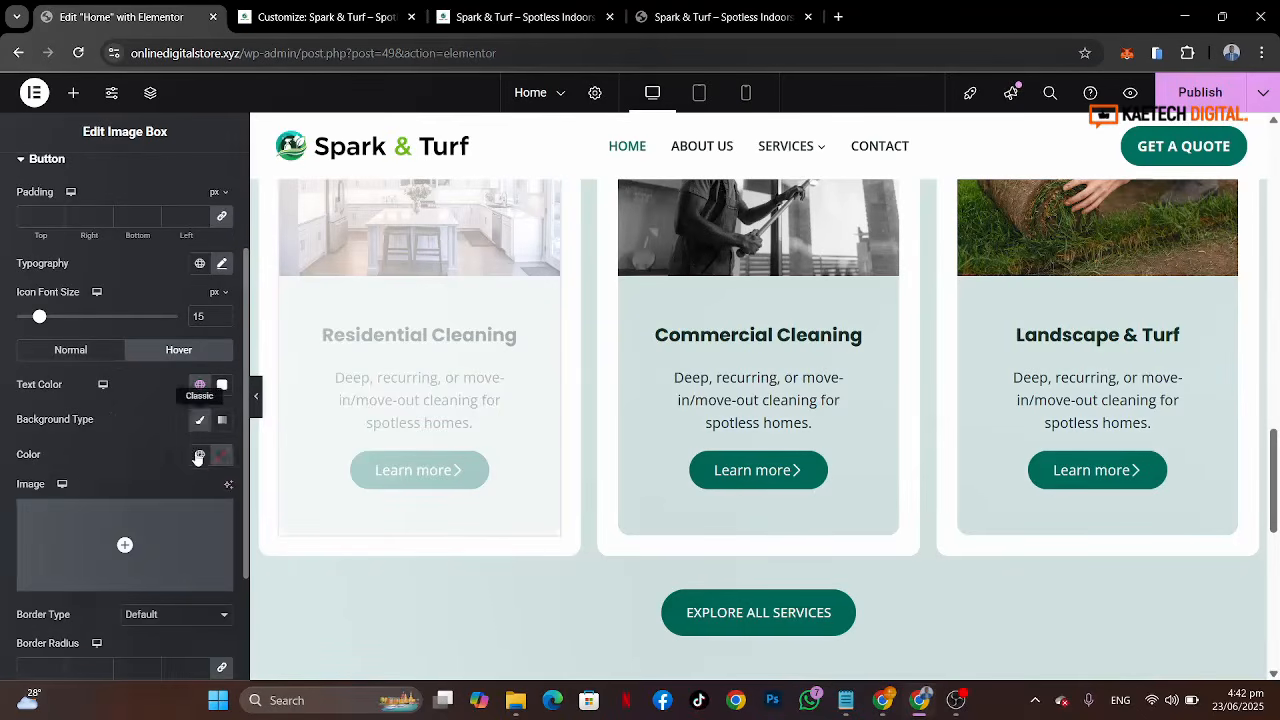
left_click(199, 457)
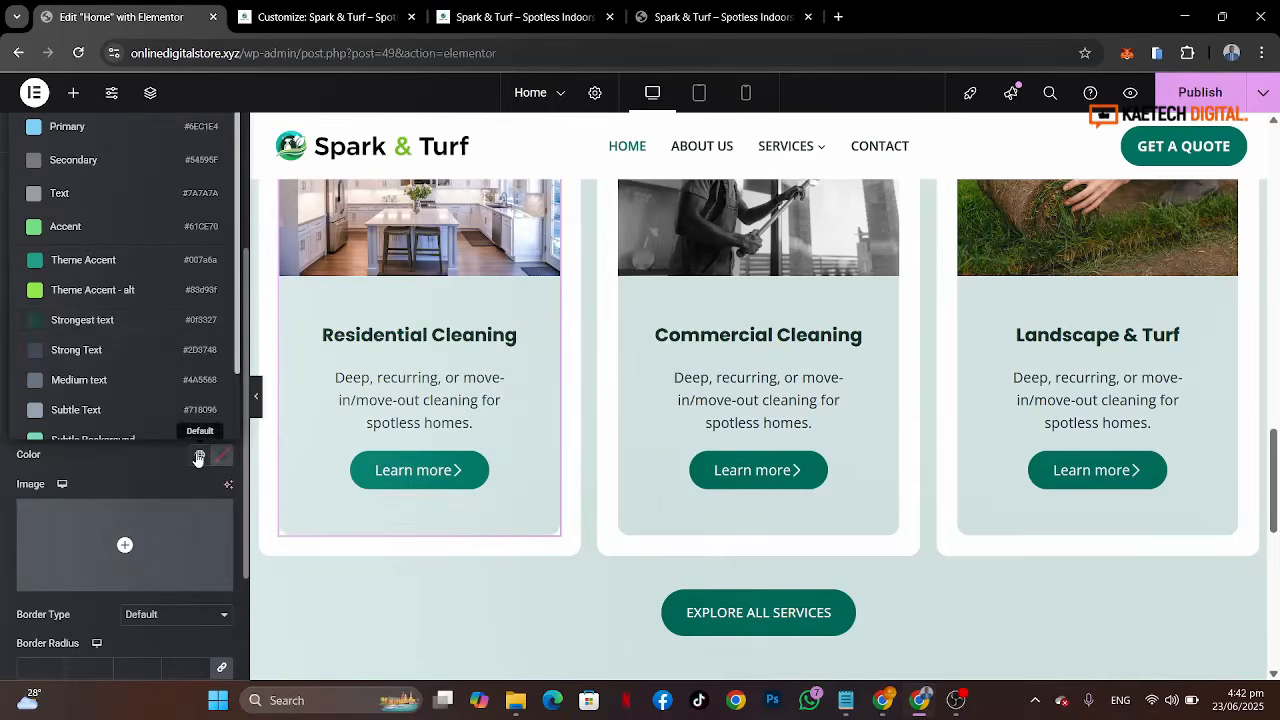
left_click(83, 321)
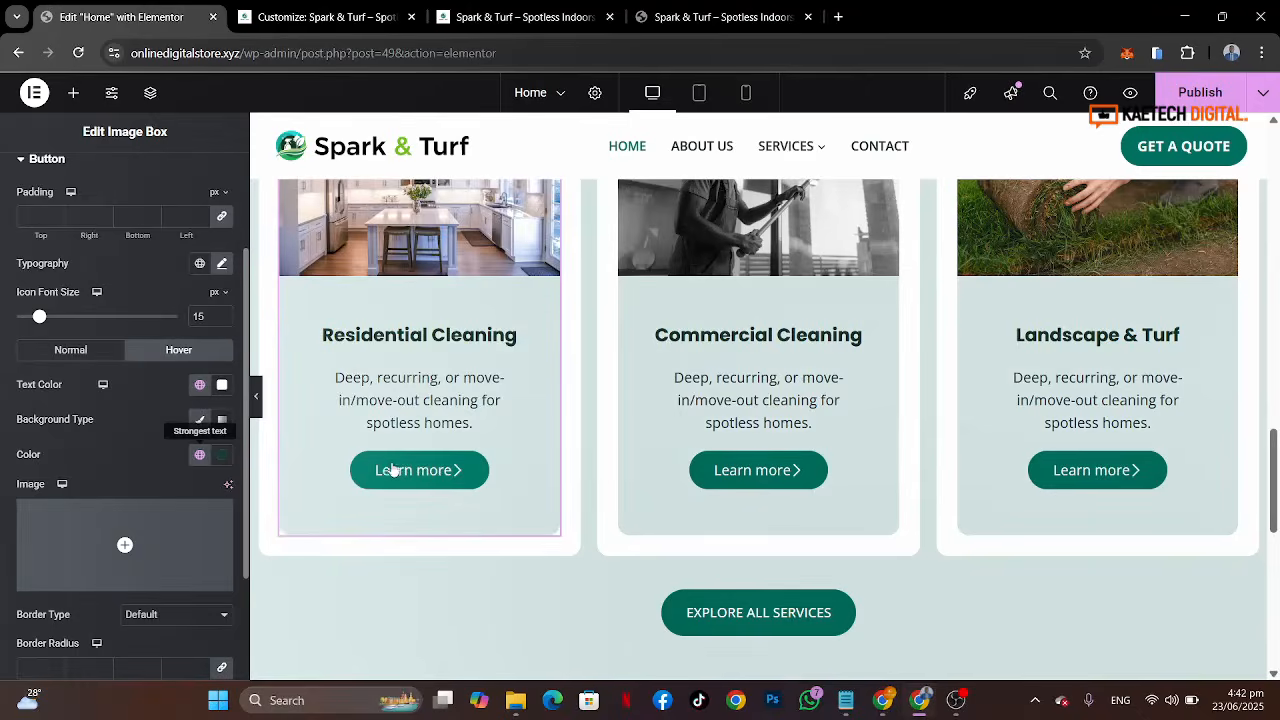
Step: Copy the first service card and paste its style onto the Commercial Cleaning and Landscape & Turf cards
right_click(458, 472)
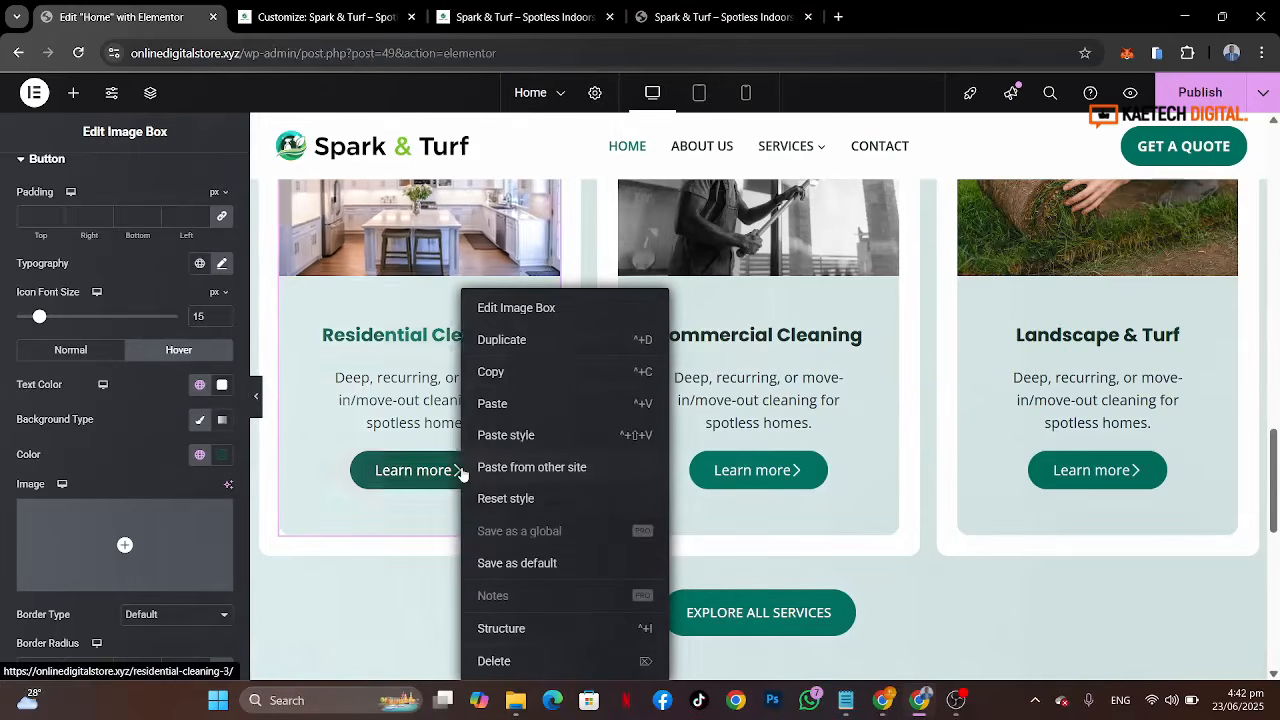
left_click(511, 375)
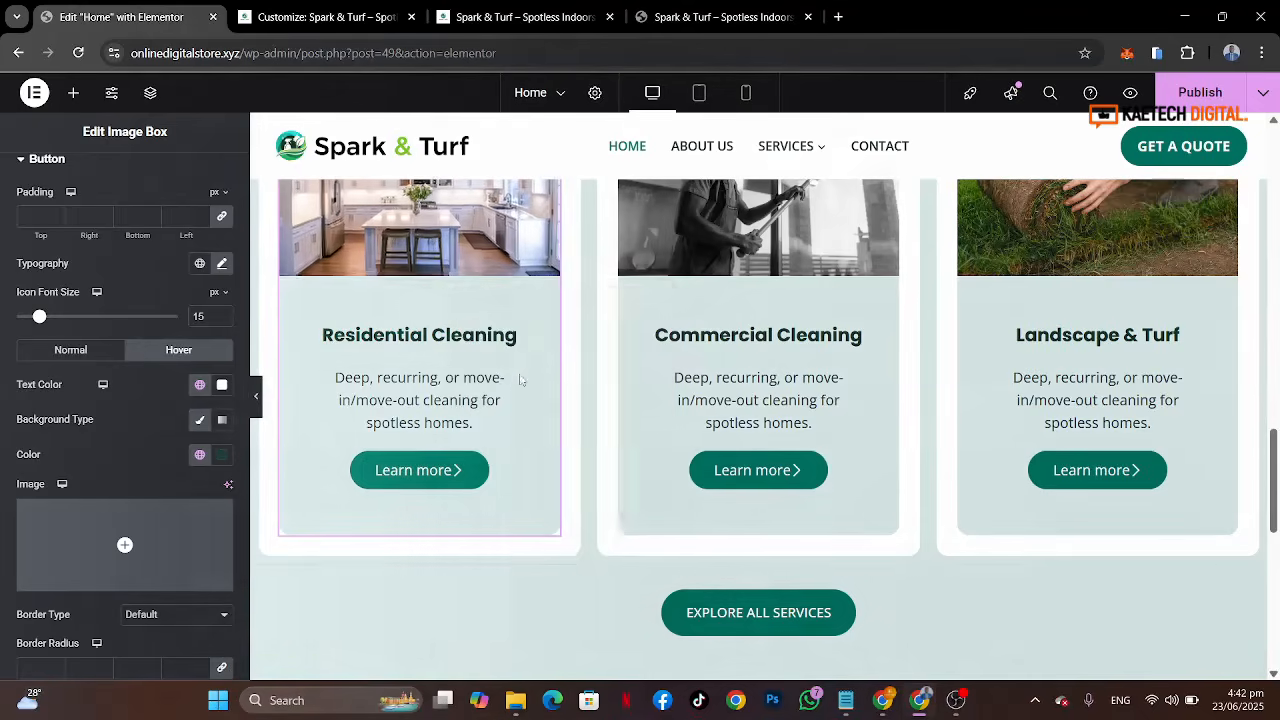
right_click(727, 472)
left_click(771, 435)
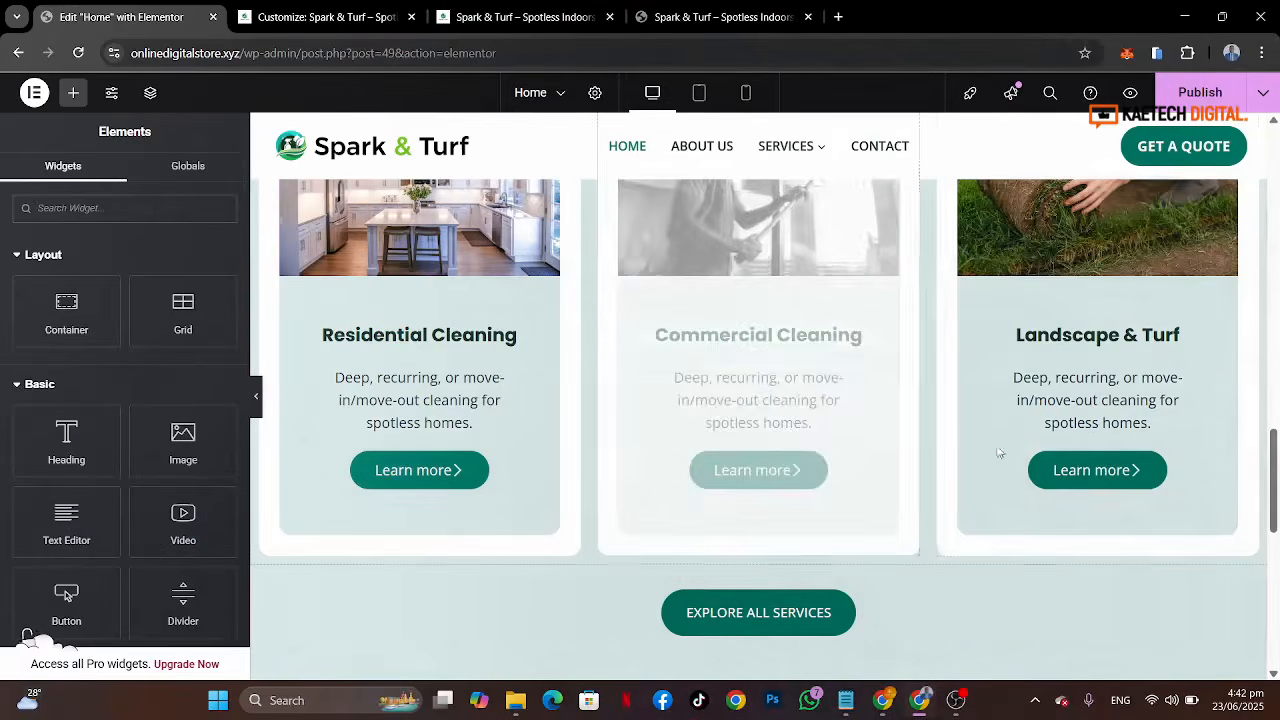
right_click(1066, 466)
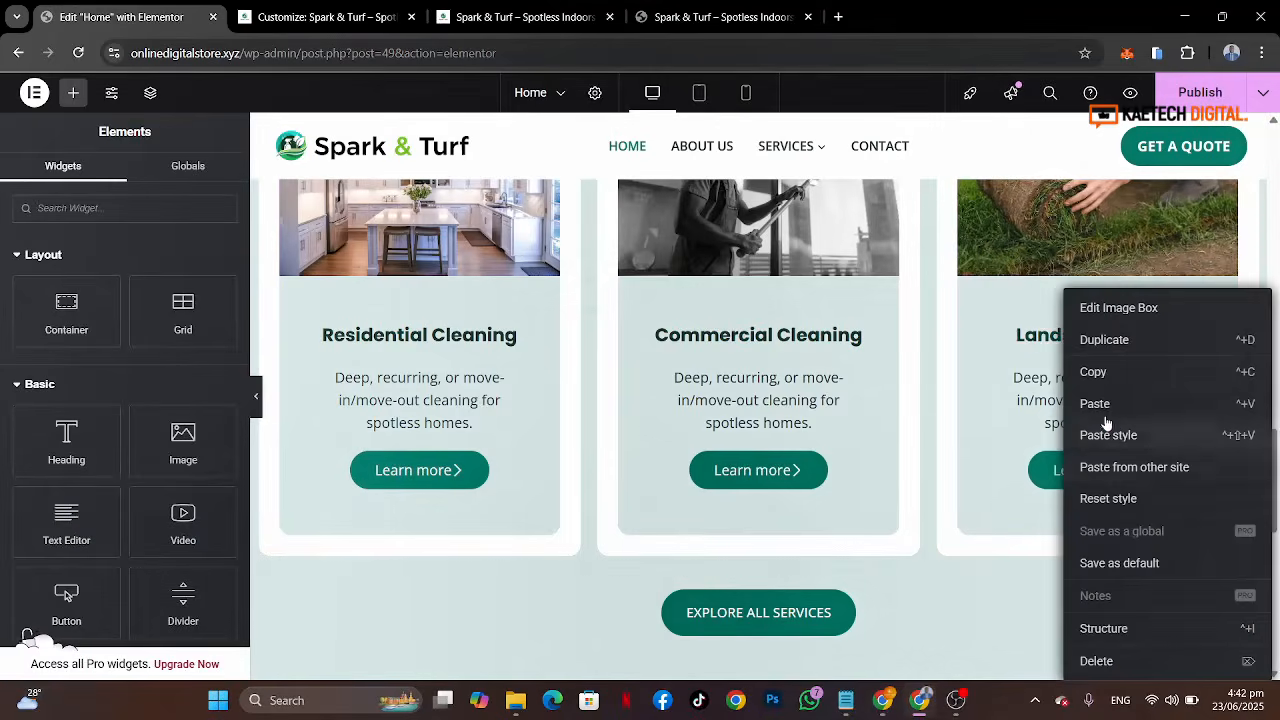
left_click(1105, 436)
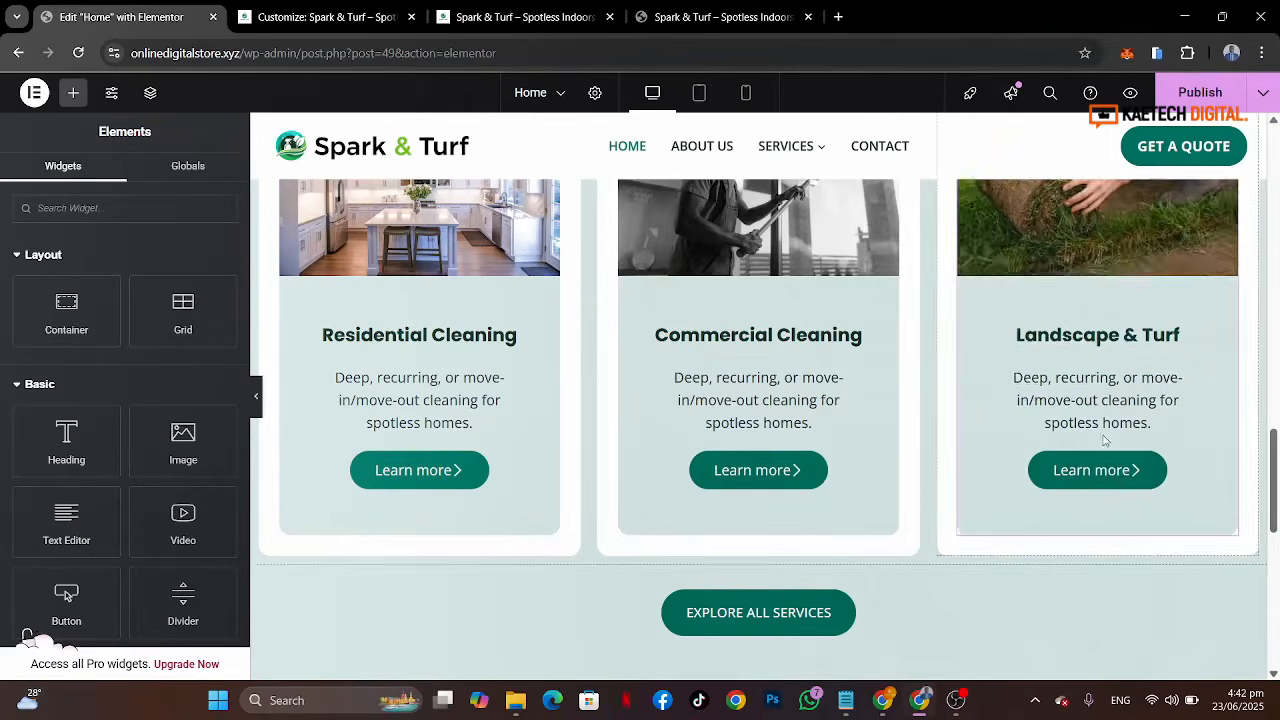
Step: Save the page
scroll(890, 350, "up", 1)
scroll(890, 350, "down", 1)
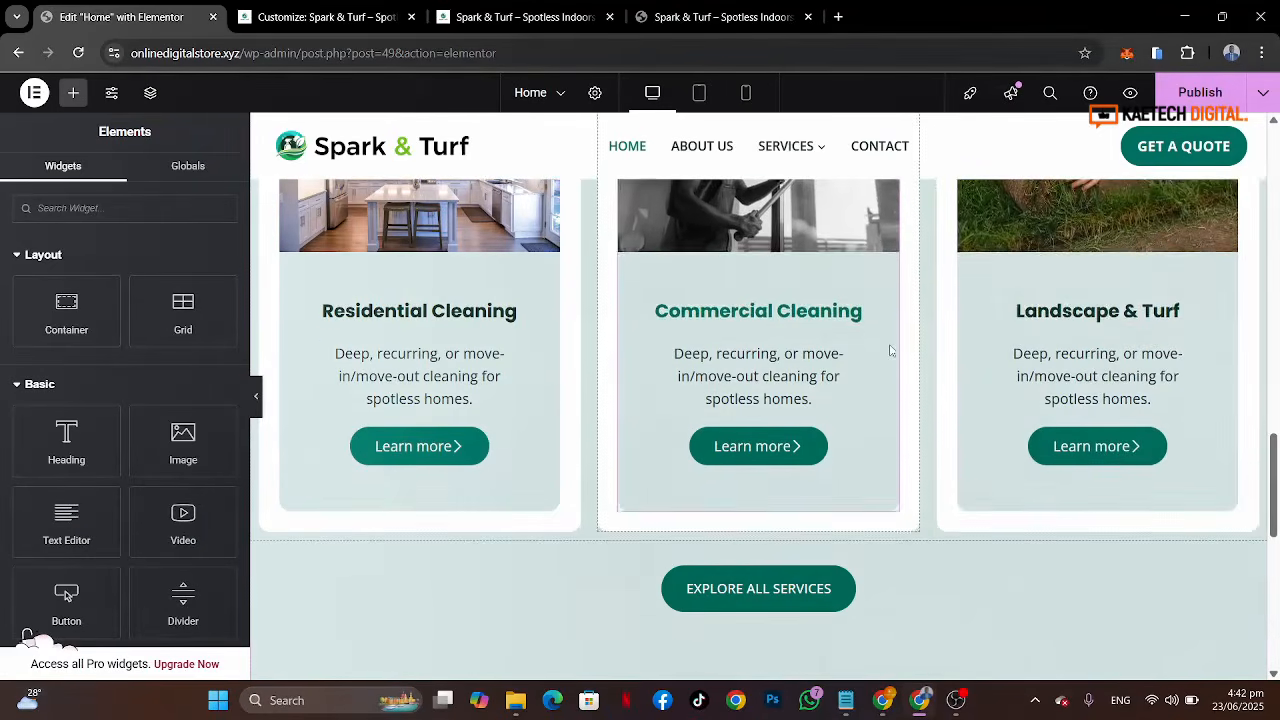
scroll(1000, 274, "down", 3)
scroll(1000, 274, "up", 5)
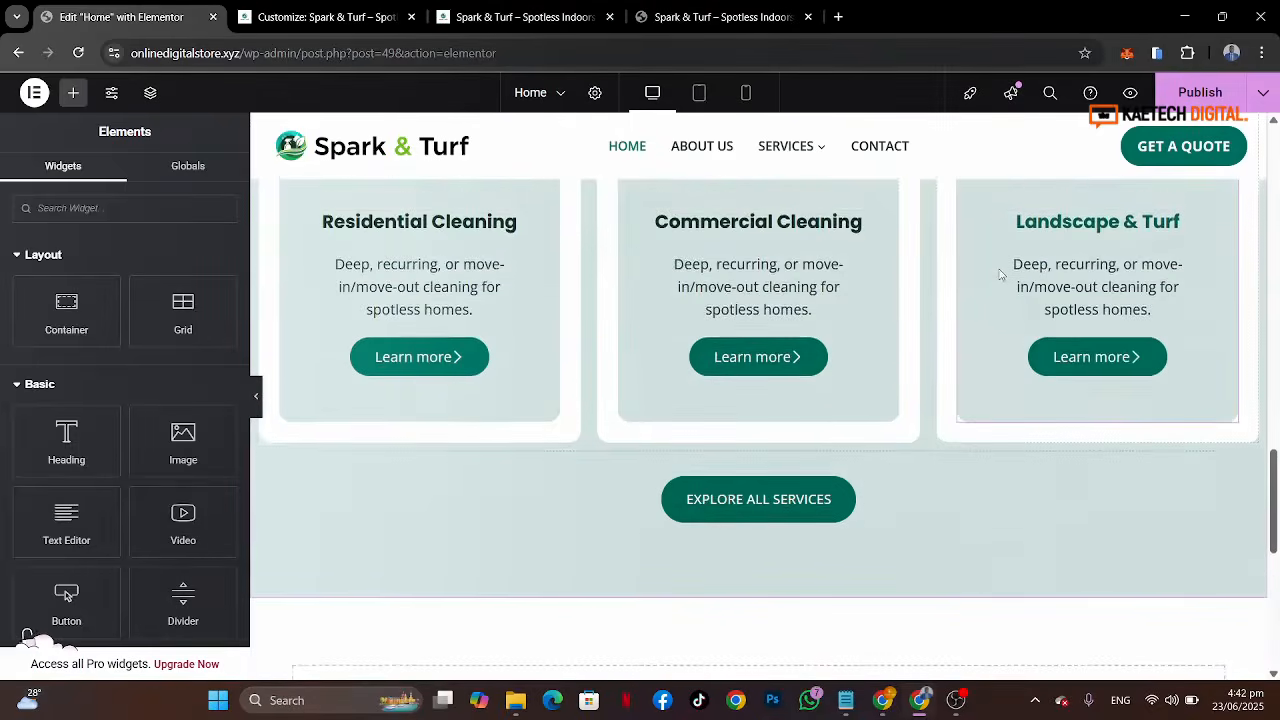
scroll(1000, 274, "up", 2)
scroll(1000, 274, "down", 1)
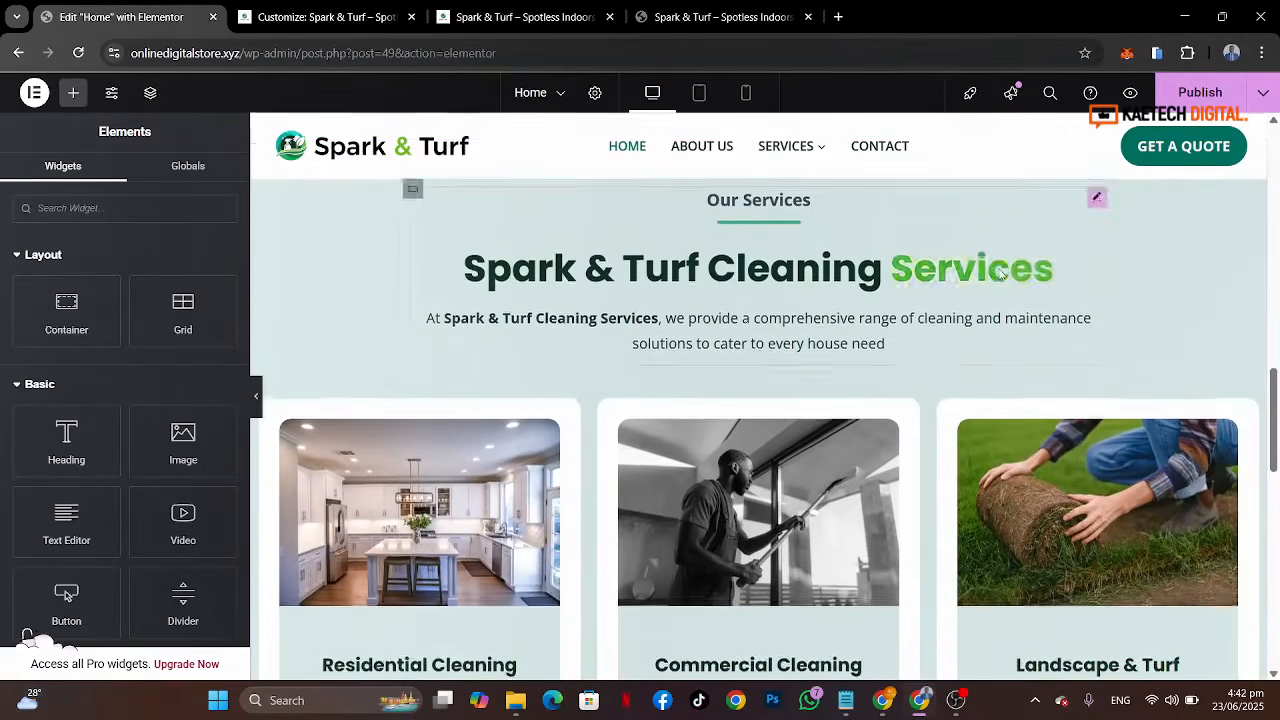
key("ctrl+s")
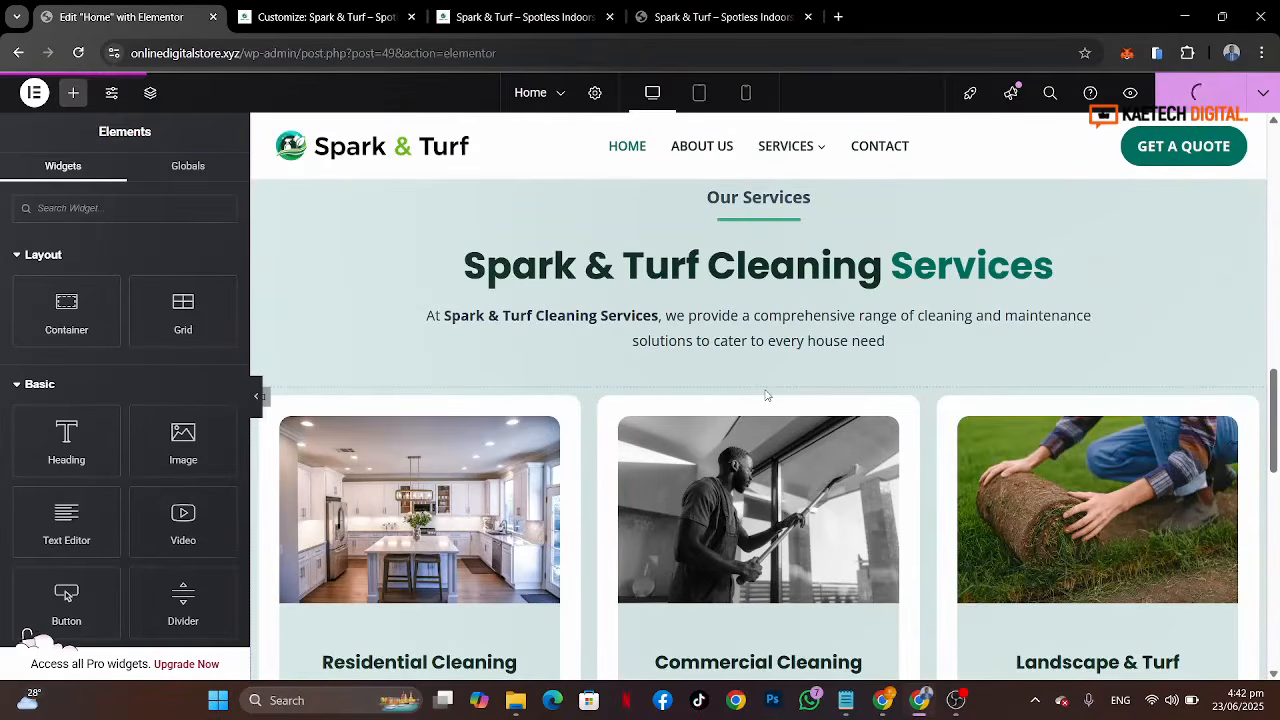
Step: Reload the live site and review the services section
left_click(508, 17)
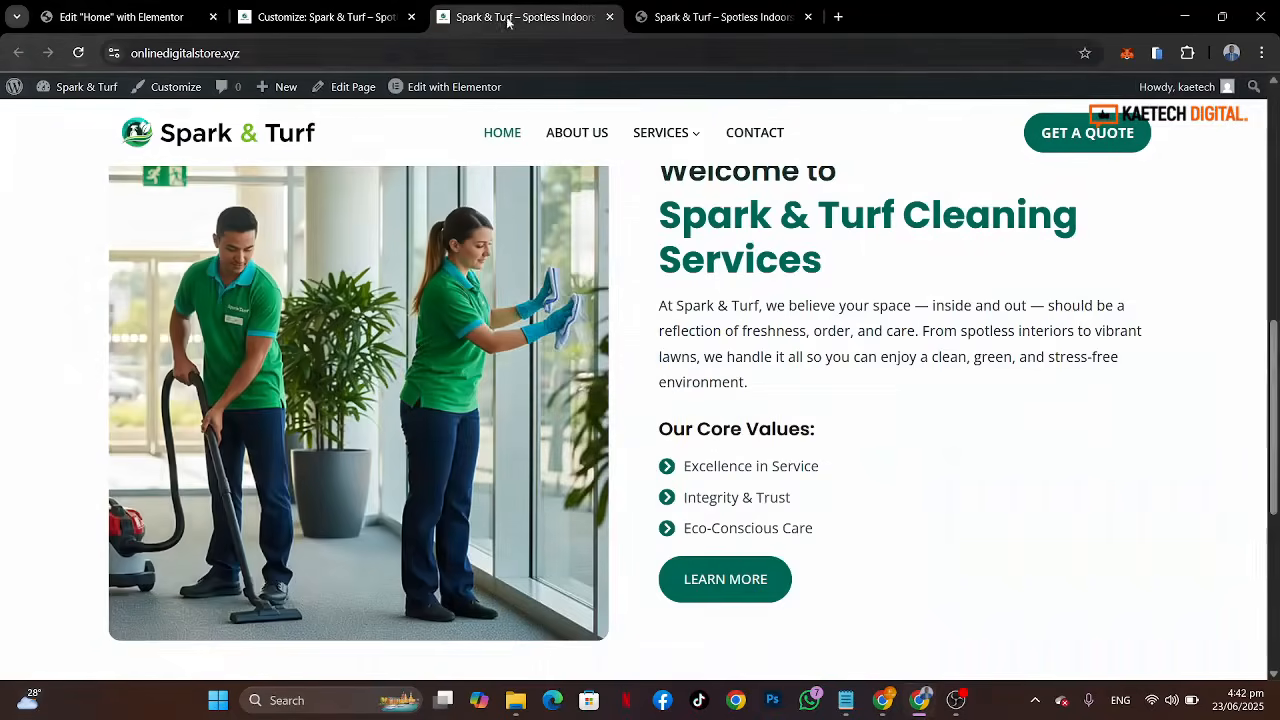
left_click(78, 52)
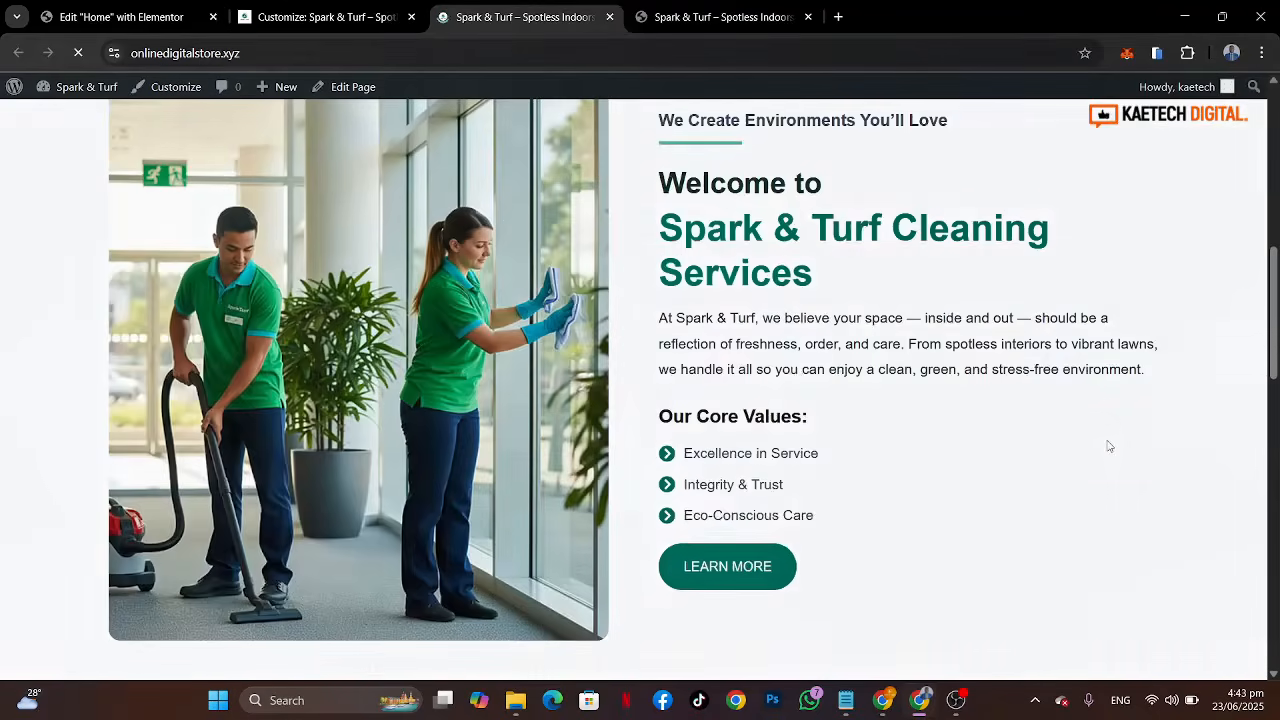
scroll(1108, 446, "down", 3)
scroll(1108, 446, "down", 7)
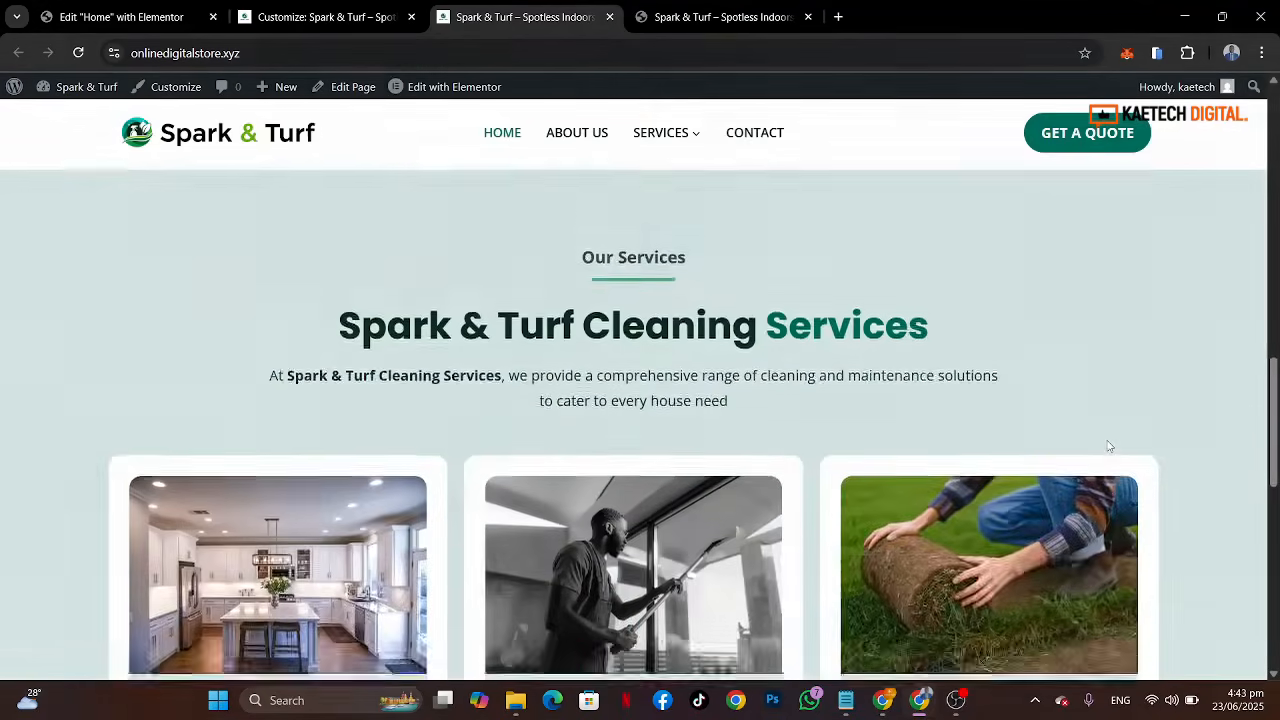
Step: Compare the live services section with the reference site's services, Work Process and testimonials sections
scroll(1108, 446, "up", 3)
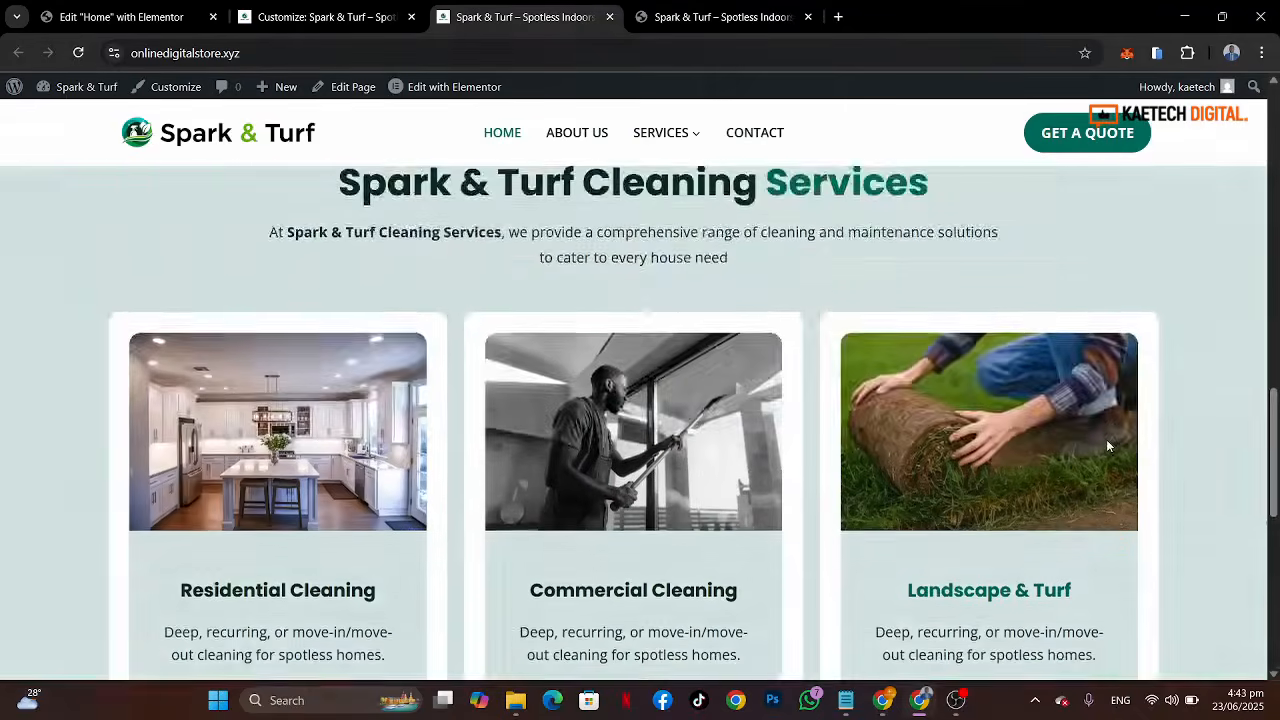
scroll(1108, 446, "down", 3)
scroll(1108, 446, "up", 1)
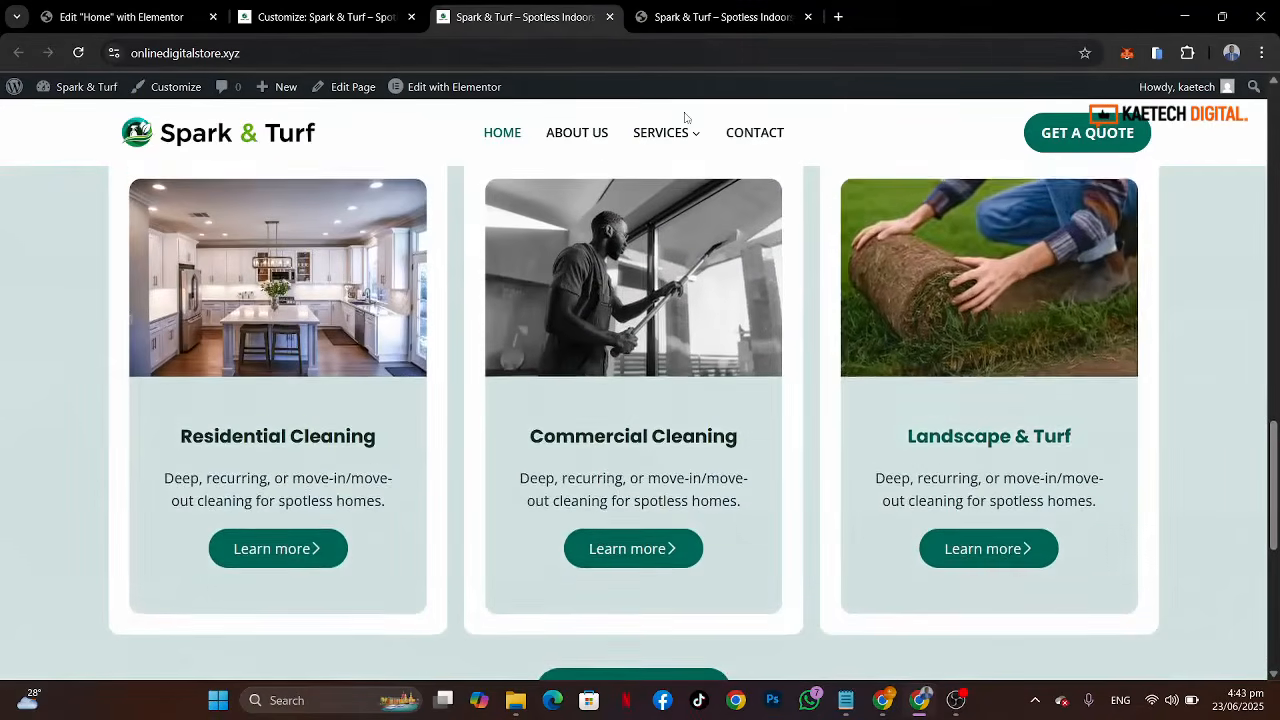
left_click(745, 17)
scroll(1032, 396, "down", 3)
scroll(1032, 396, "down", 3)
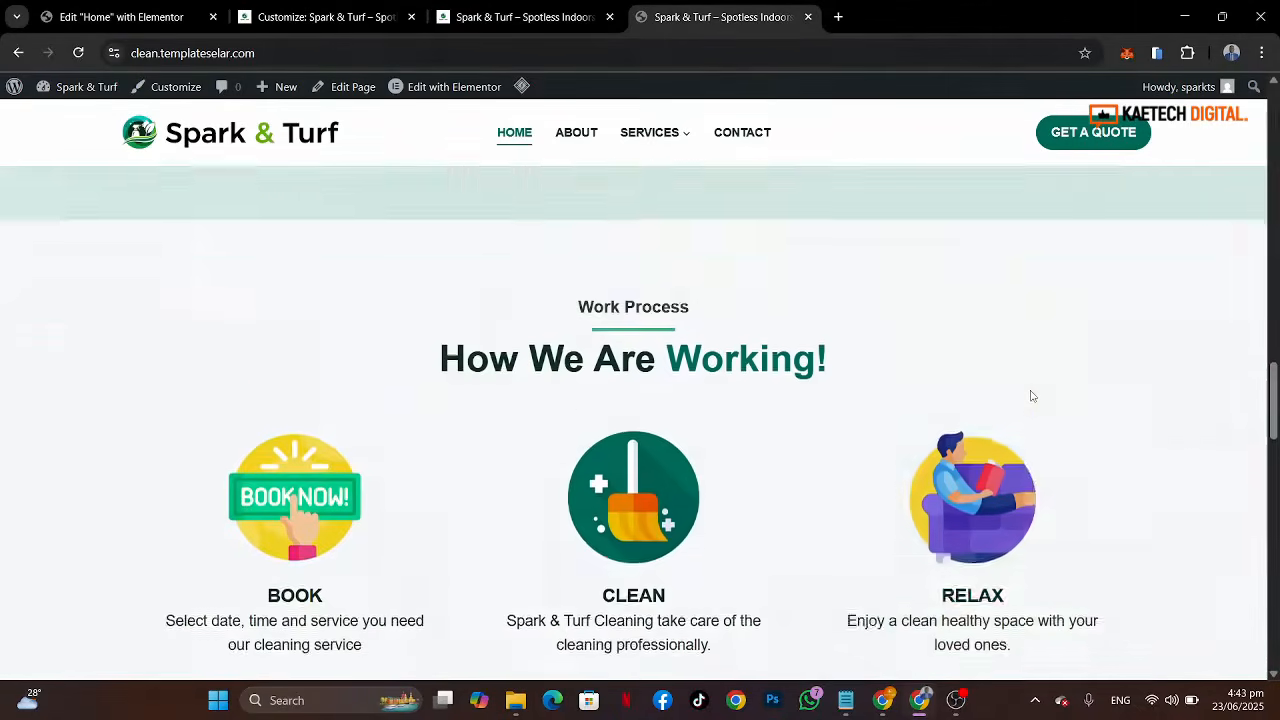
scroll(1032, 396, "down", 8)
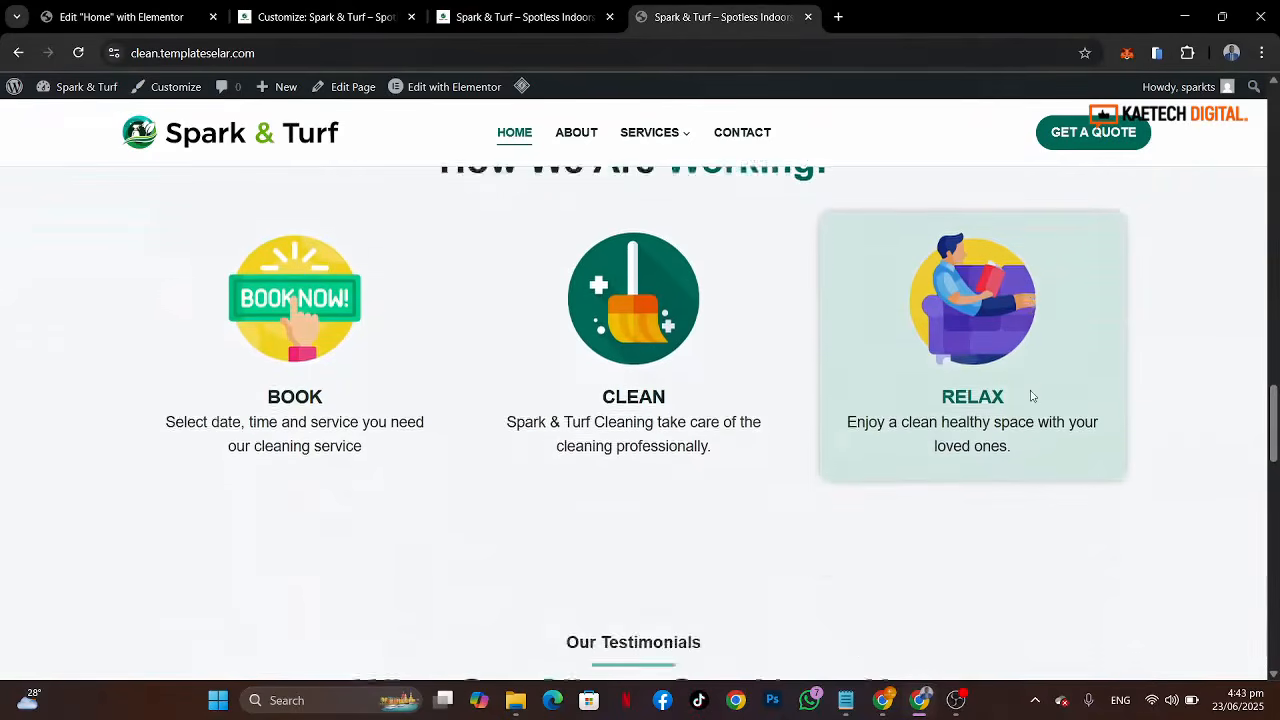
scroll(1032, 396, "down", 8)
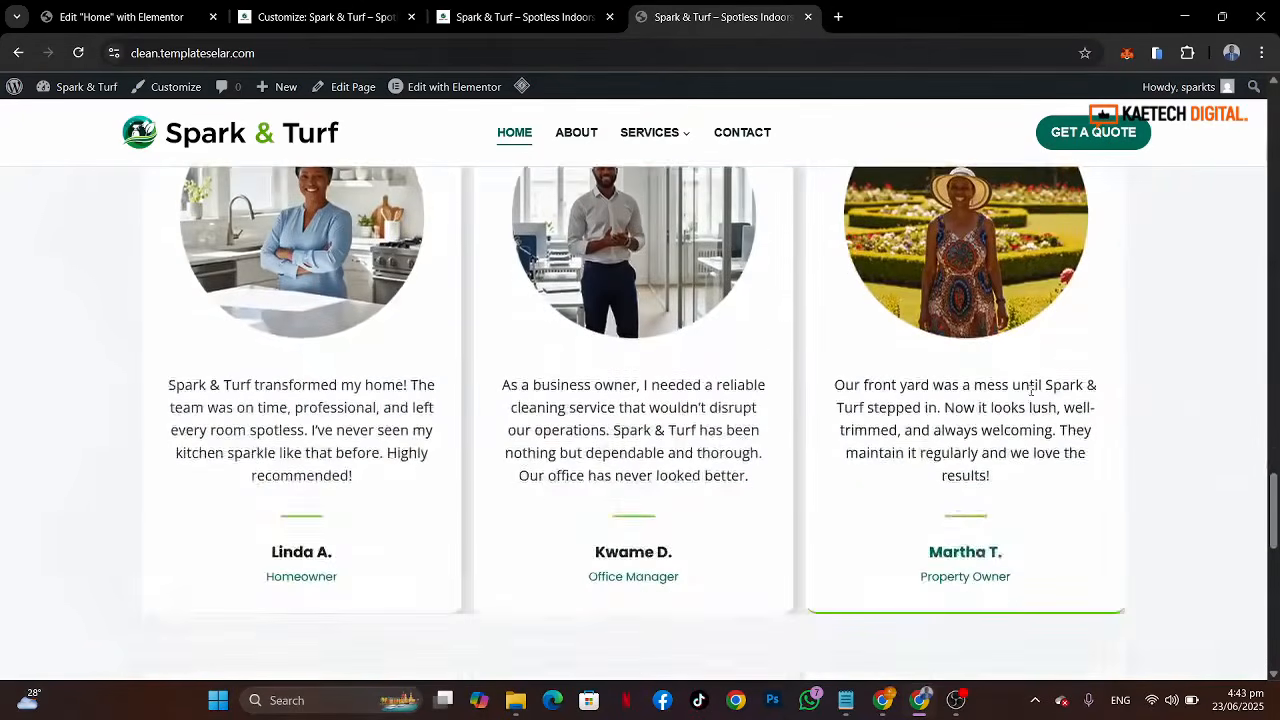
scroll(1032, 396, "up", 12)
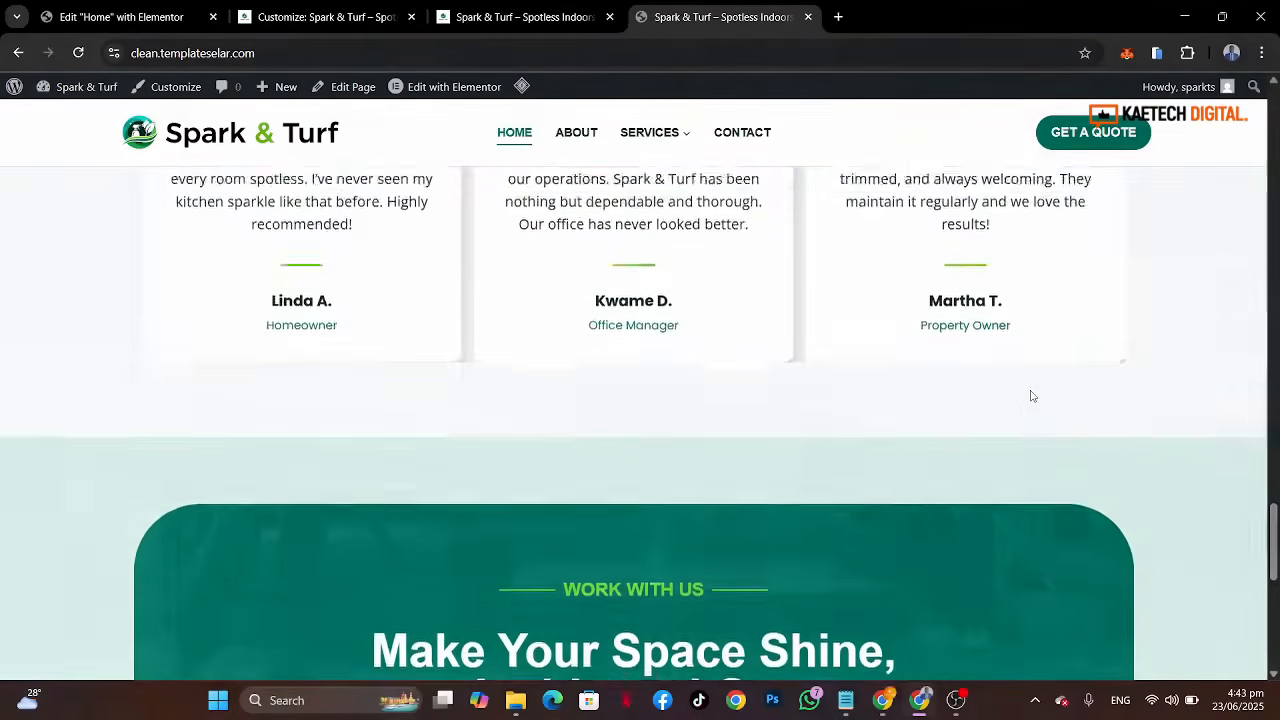
scroll(1032, 396, "down", 2)
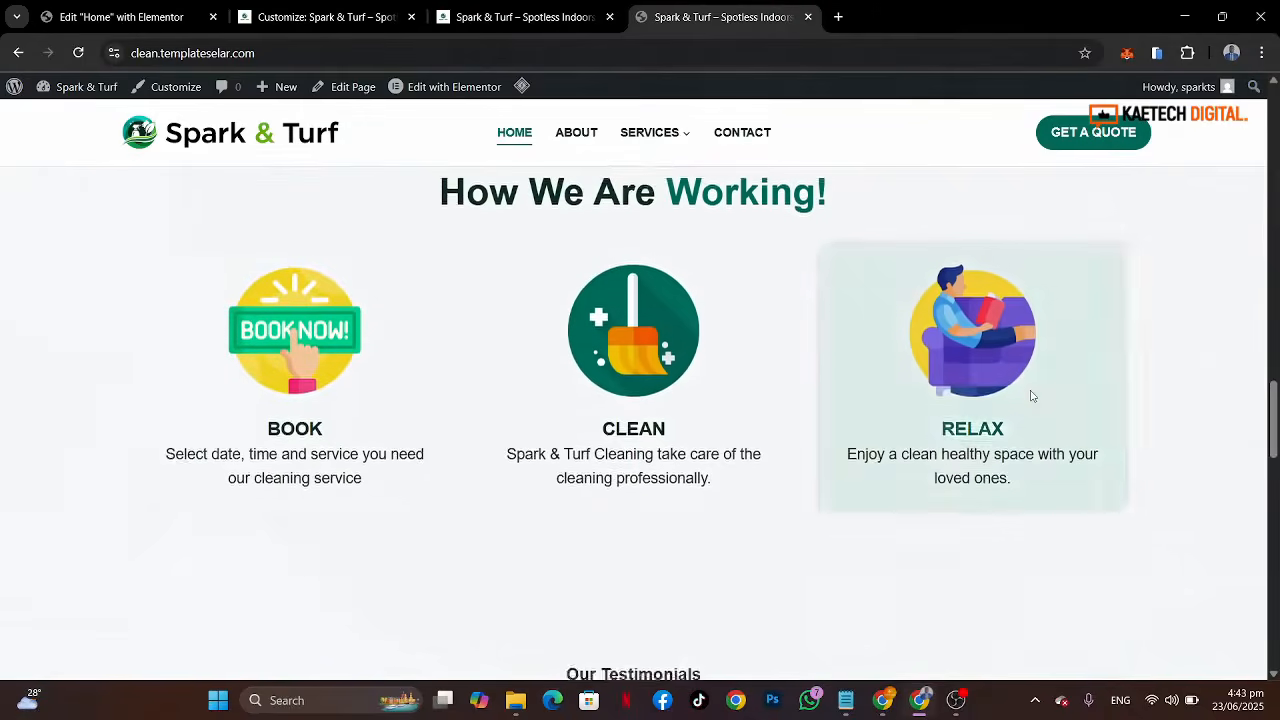
scroll(1032, 396, "up", 2)
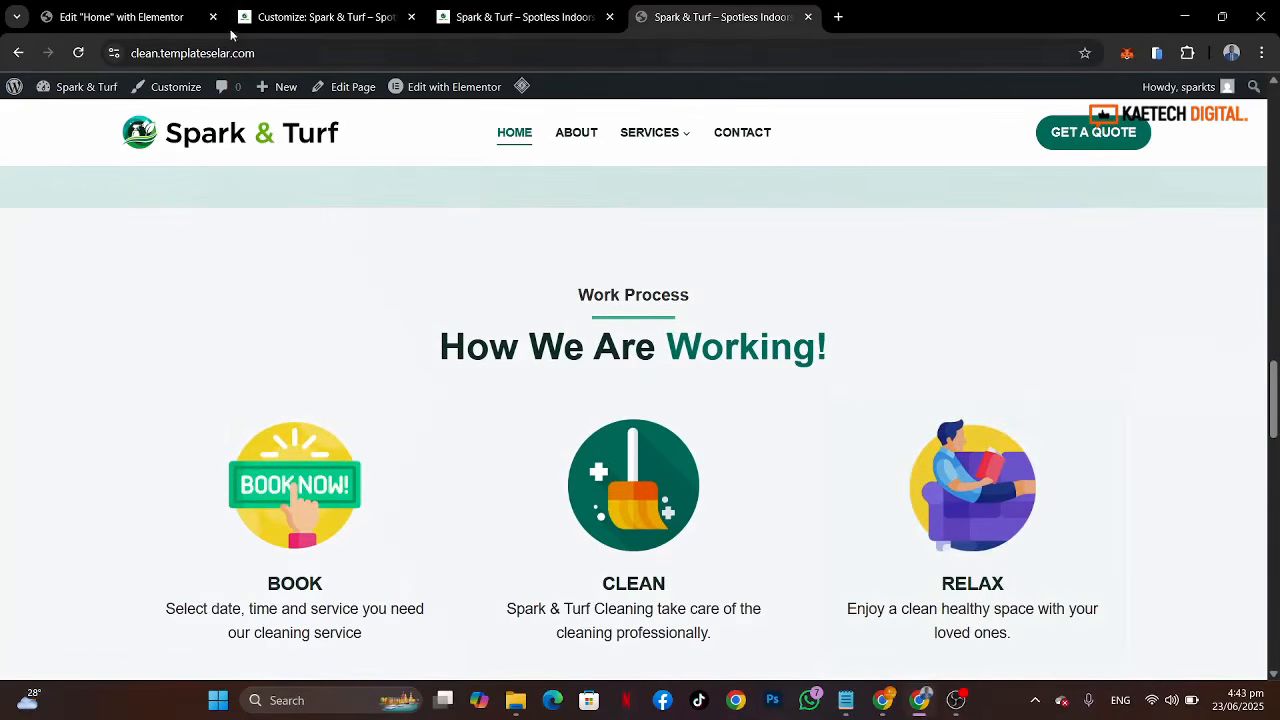
Step: Review the empty area below the services section in the editor against the reference site's Work Process section
left_click(138, 20)
scroll(1018, 419, "down", 3)
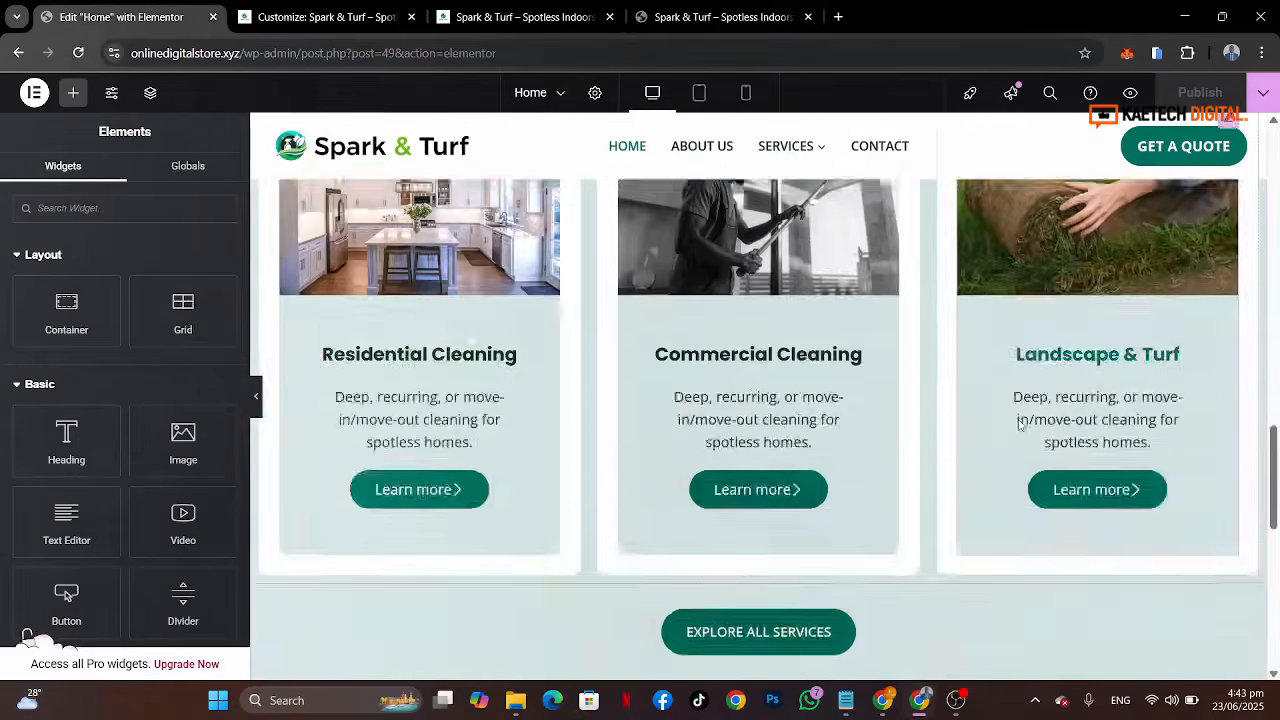
scroll(1018, 426, "down", 5)
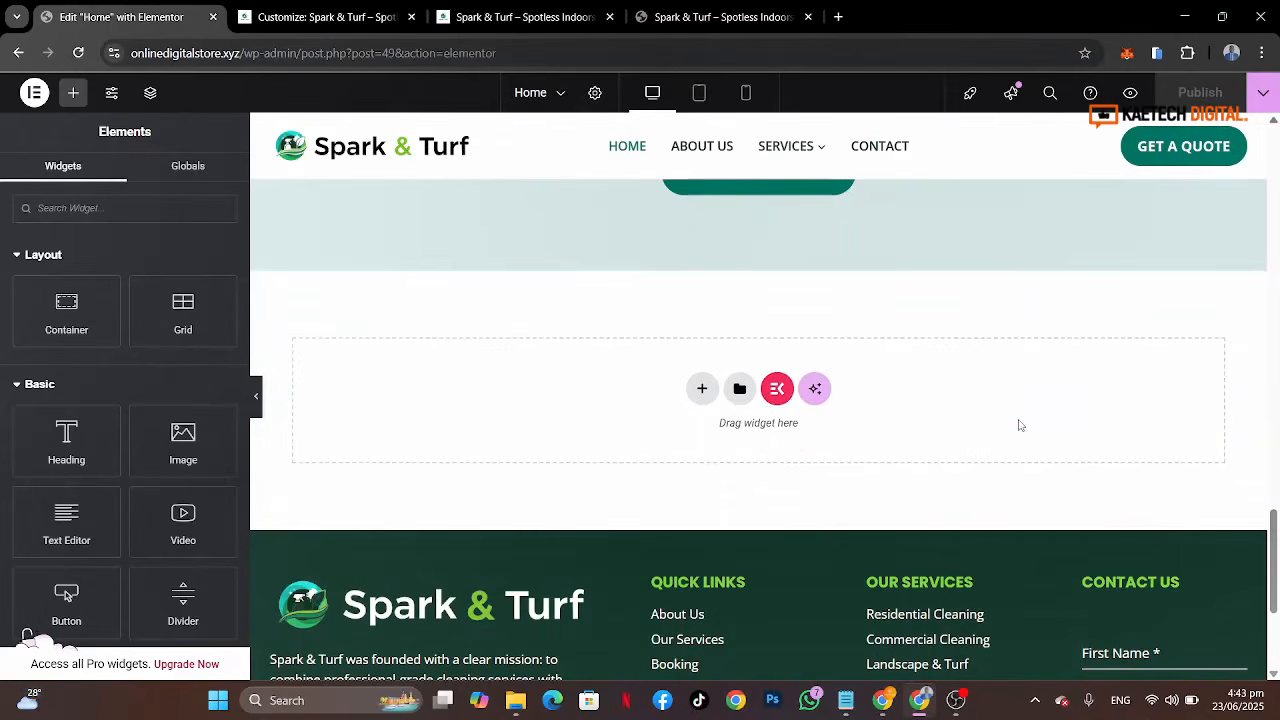
left_click(720, 17)
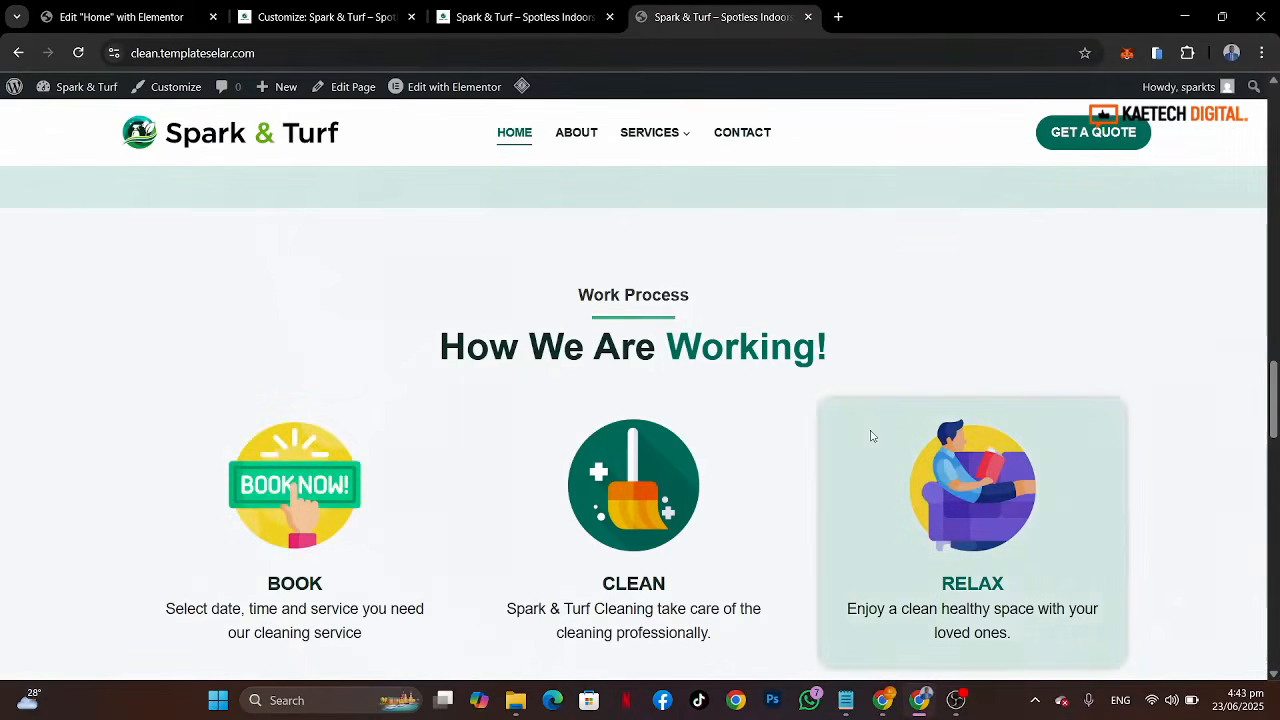
scroll(878, 399, "up", 9)
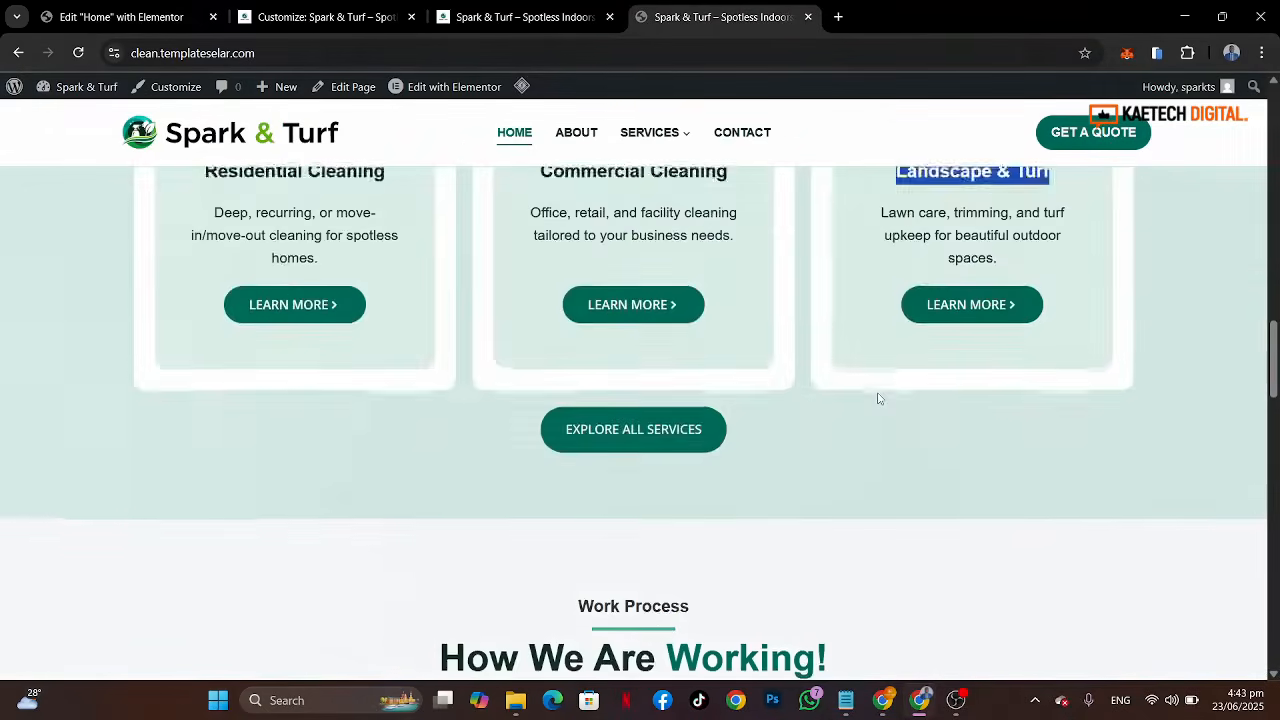
scroll(843, 430, "down", 9)
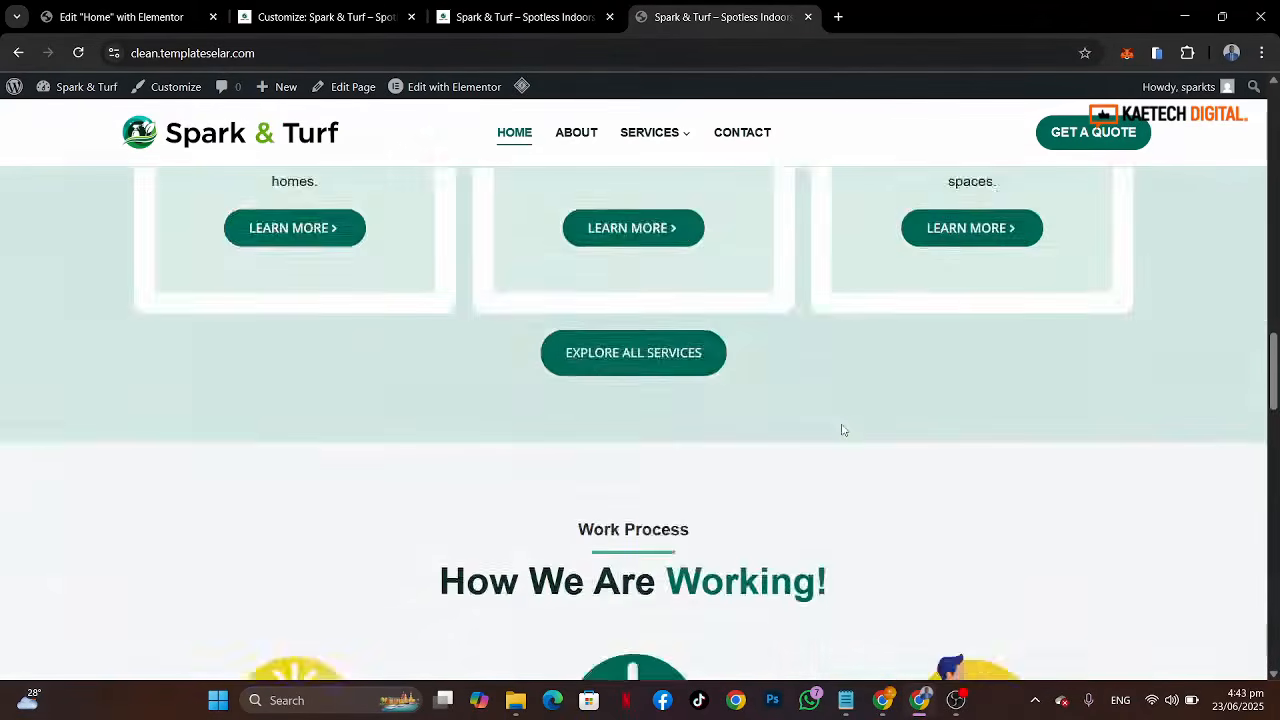
Step: Duplicate the Our Services section container
left_click(150, 17)
scroll(623, 289, "up", 10)
scroll(623, 289, "up", 3)
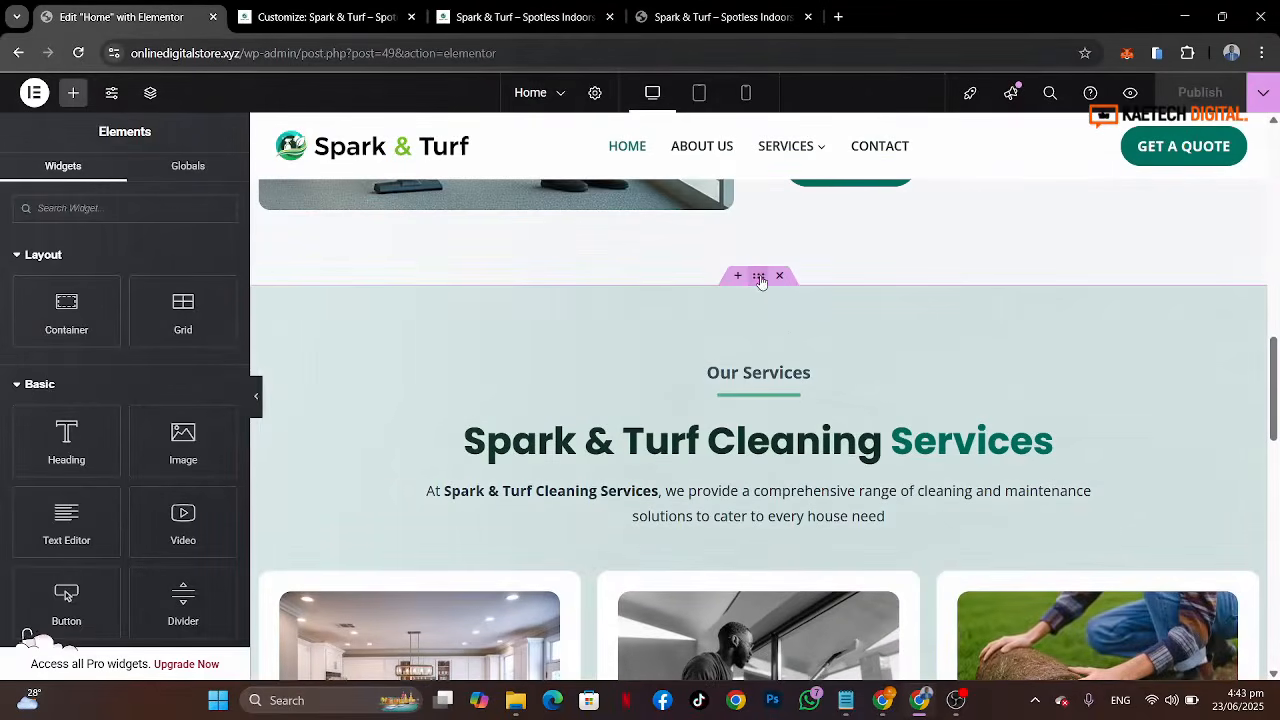
right_click(761, 282)
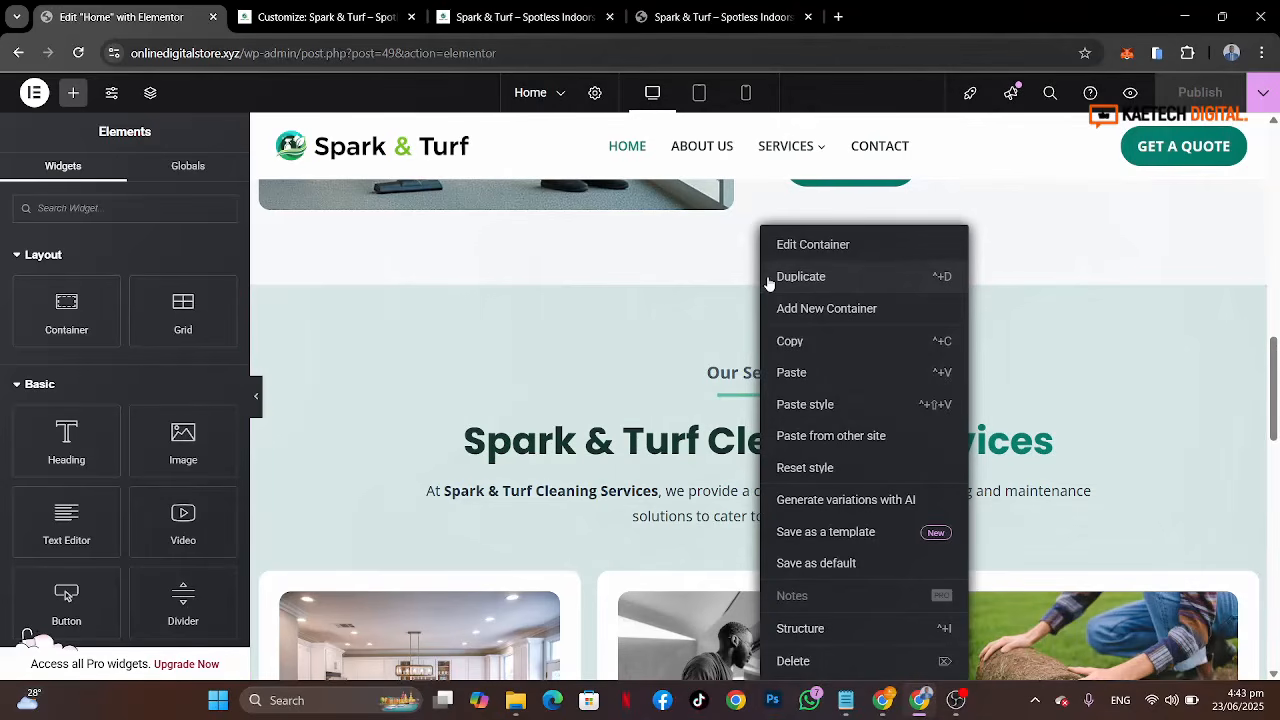
left_click(801, 277)
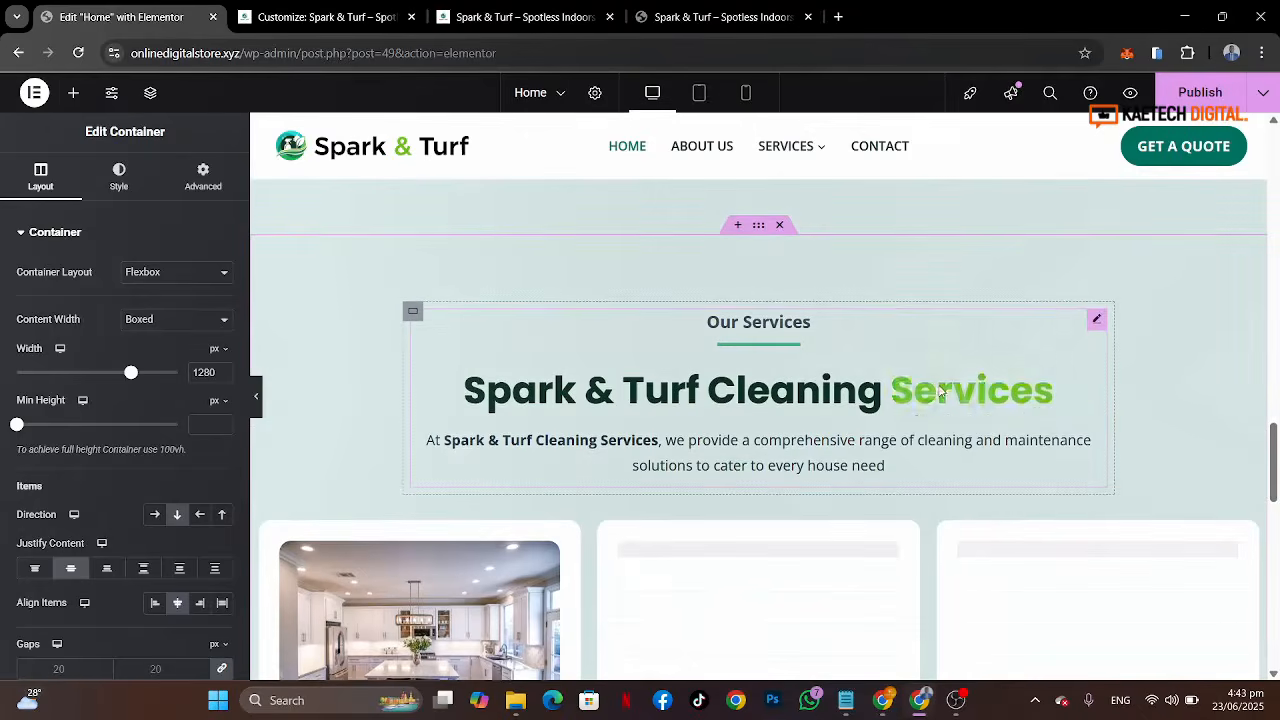
Step: Copy "Work Process" from the reference site and paste it as the duplicated heading's subtitle
scroll(1026, 334, "up", 6)
scroll(1026, 330, "up", 1)
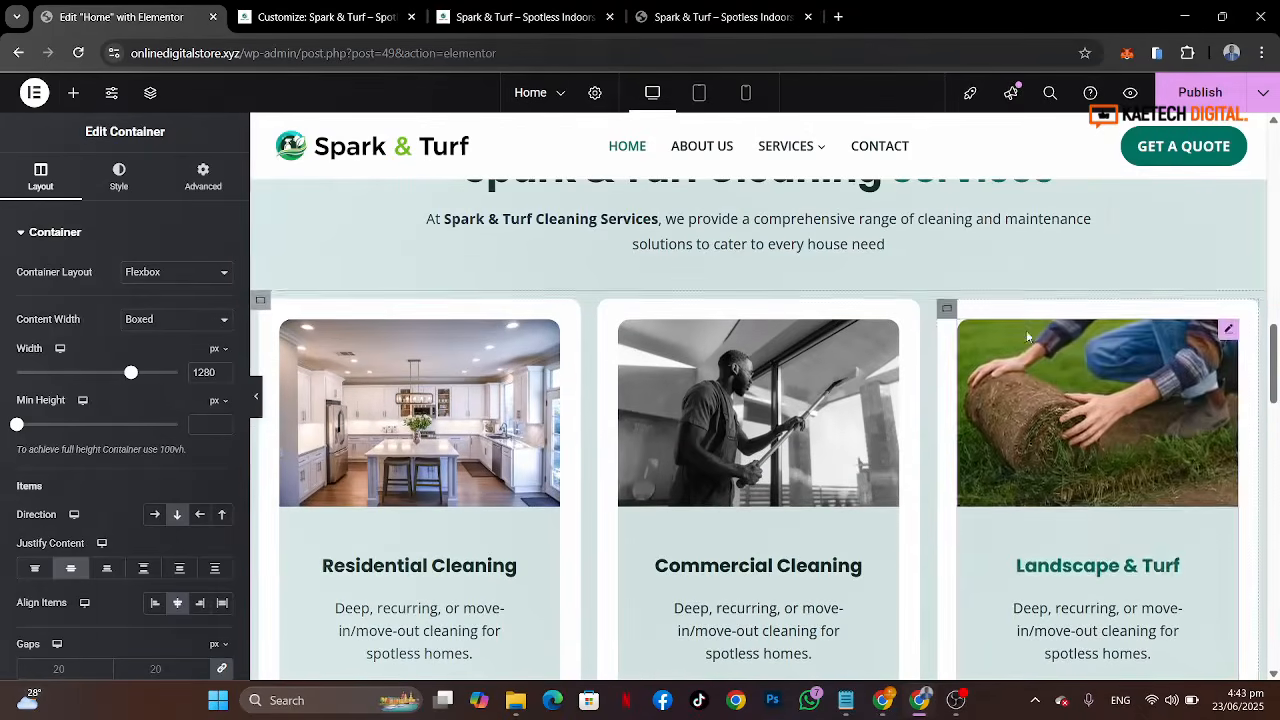
left_click(725, 17)
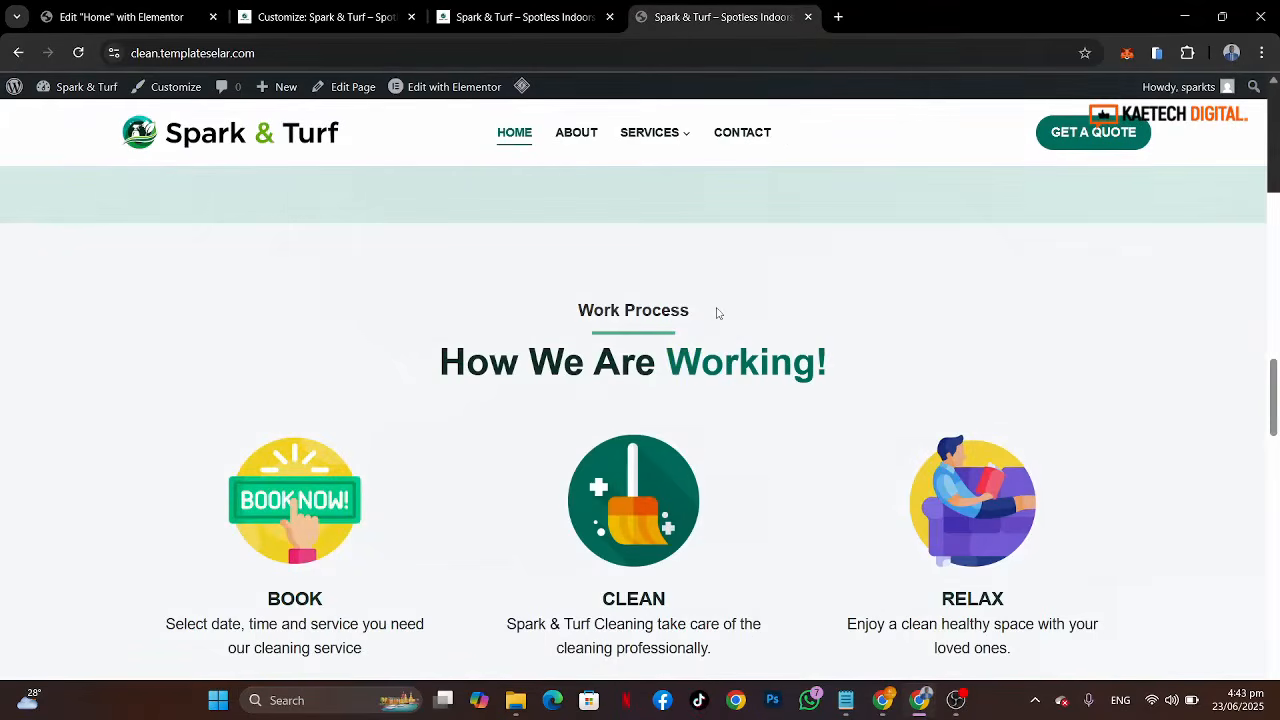
left_click_drag(716, 313, 567, 316)
key("ctrl+c")
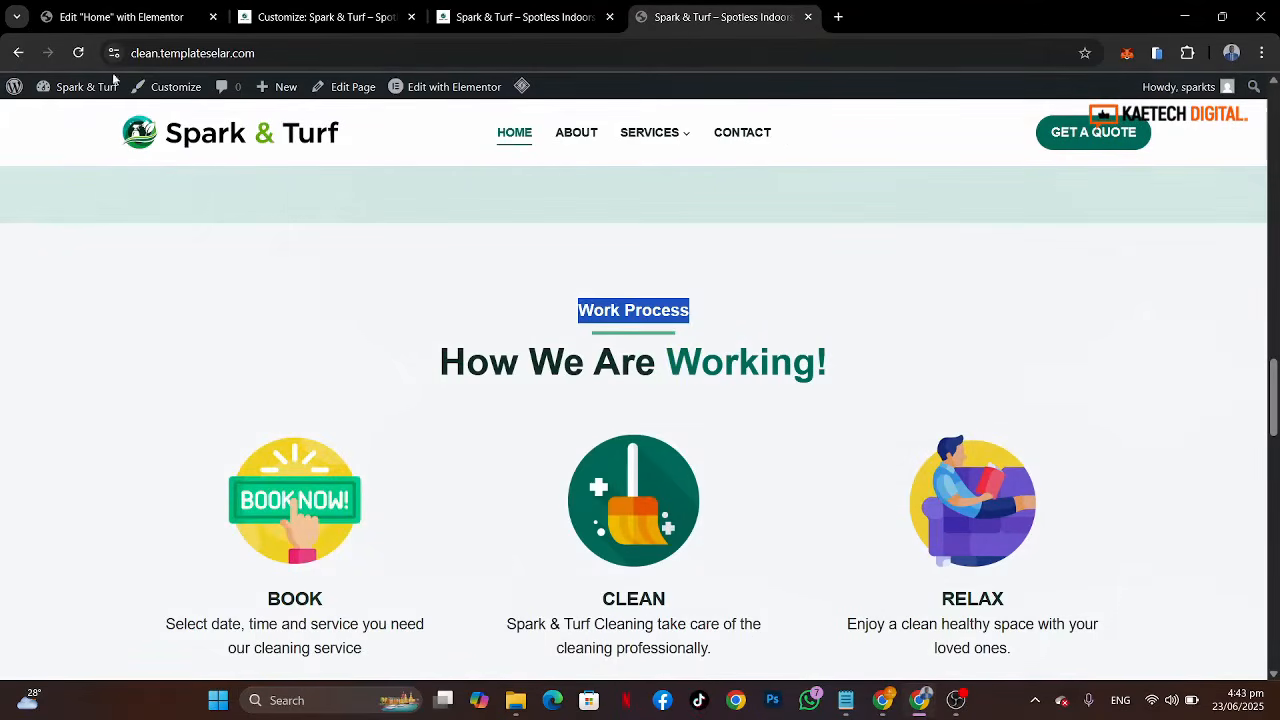
left_click(120, 17)
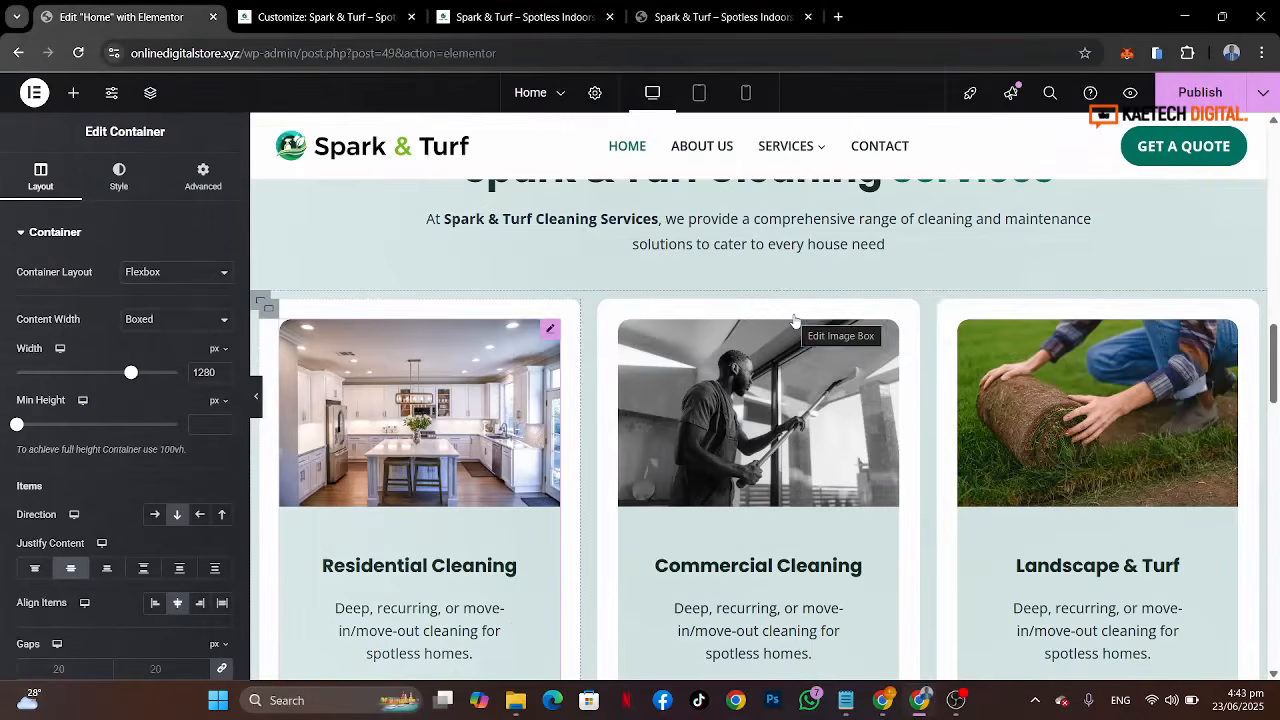
scroll(800, 334, "up", 5)
scroll(793, 322, "down", 4)
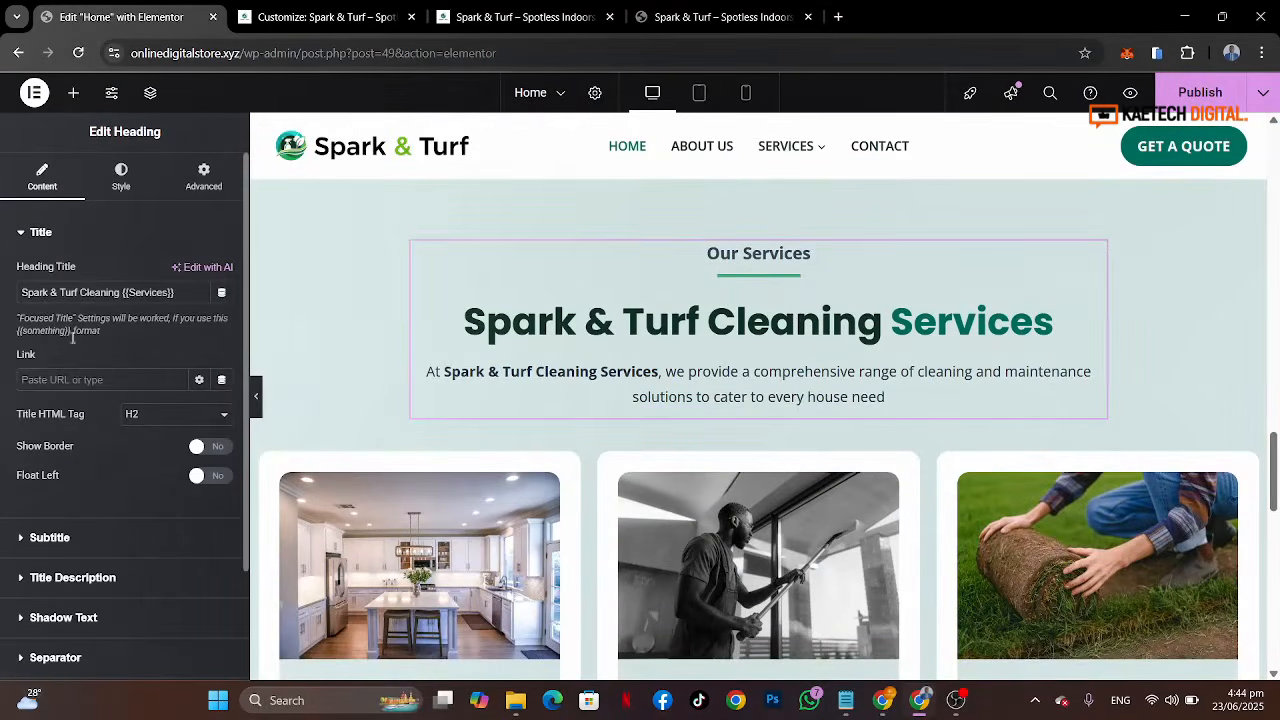
left_click(91, 540)
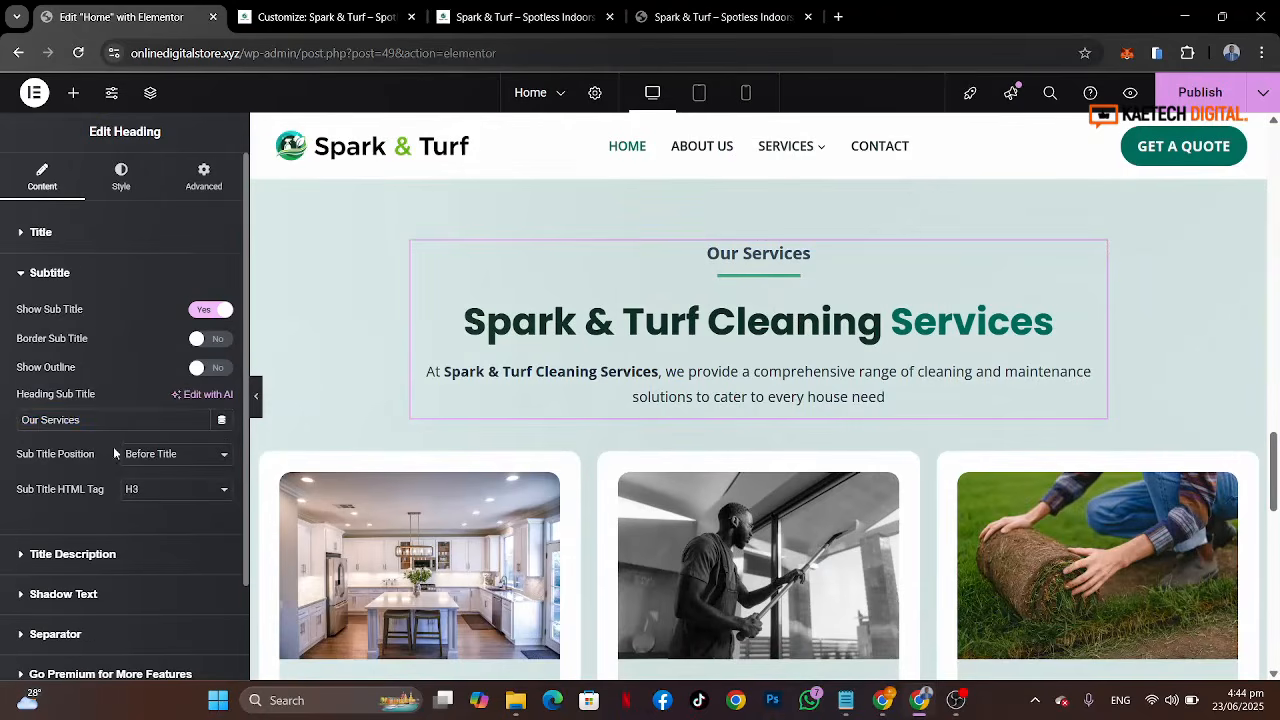
left_click_drag(106, 424, 2, 415)
key("ctrl+v")
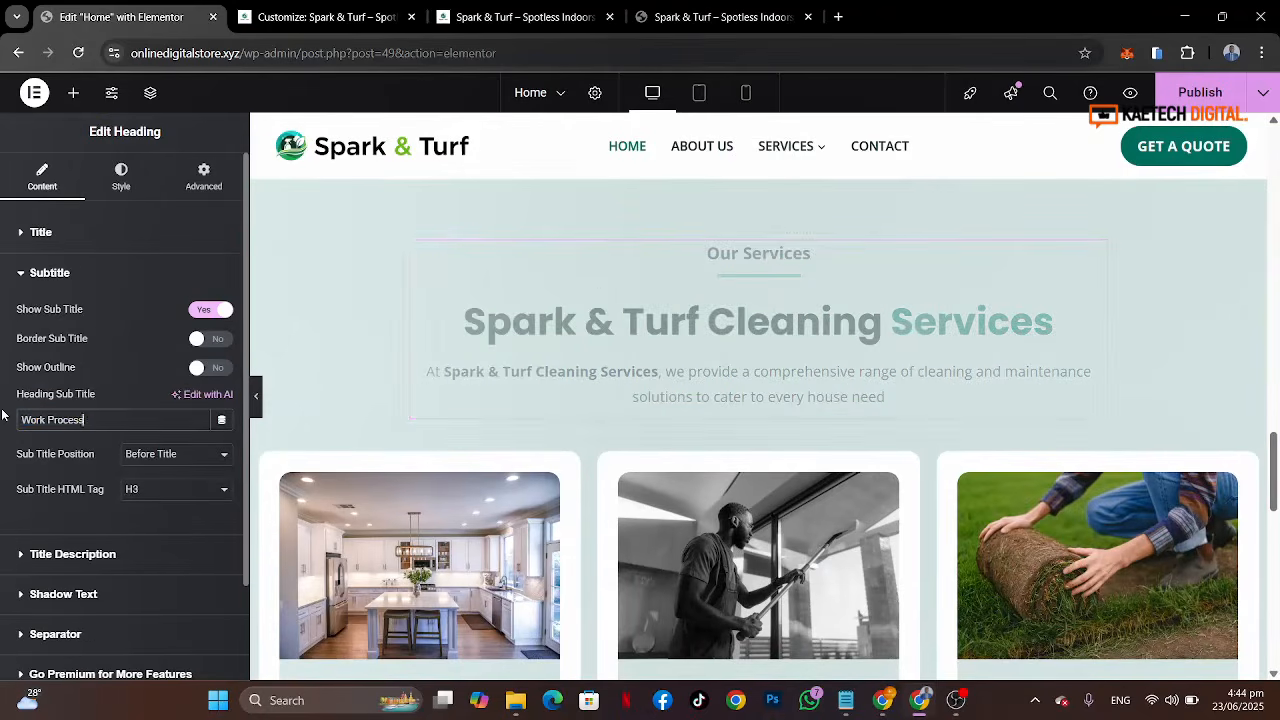
Step: Set the duplicated heading's title to "How We Are {{Working}}" to match the reference
left_click(708, 20)
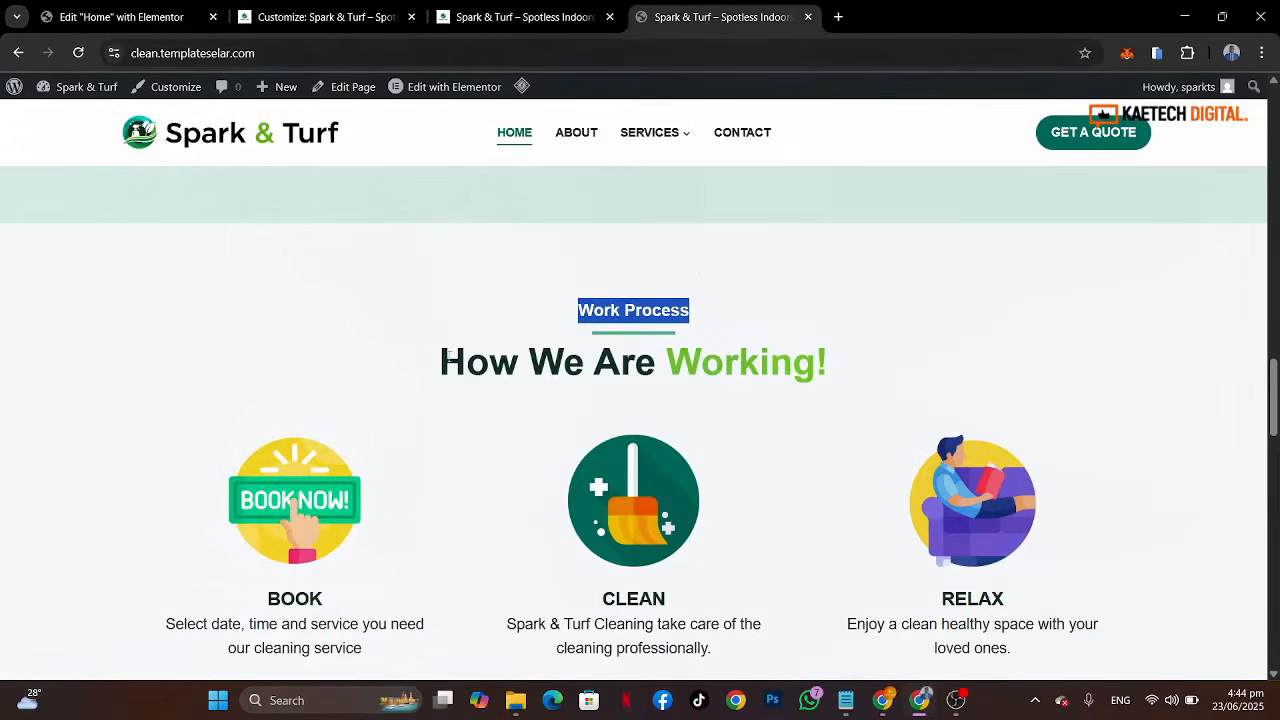
left_click_drag(442, 360, 659, 349)
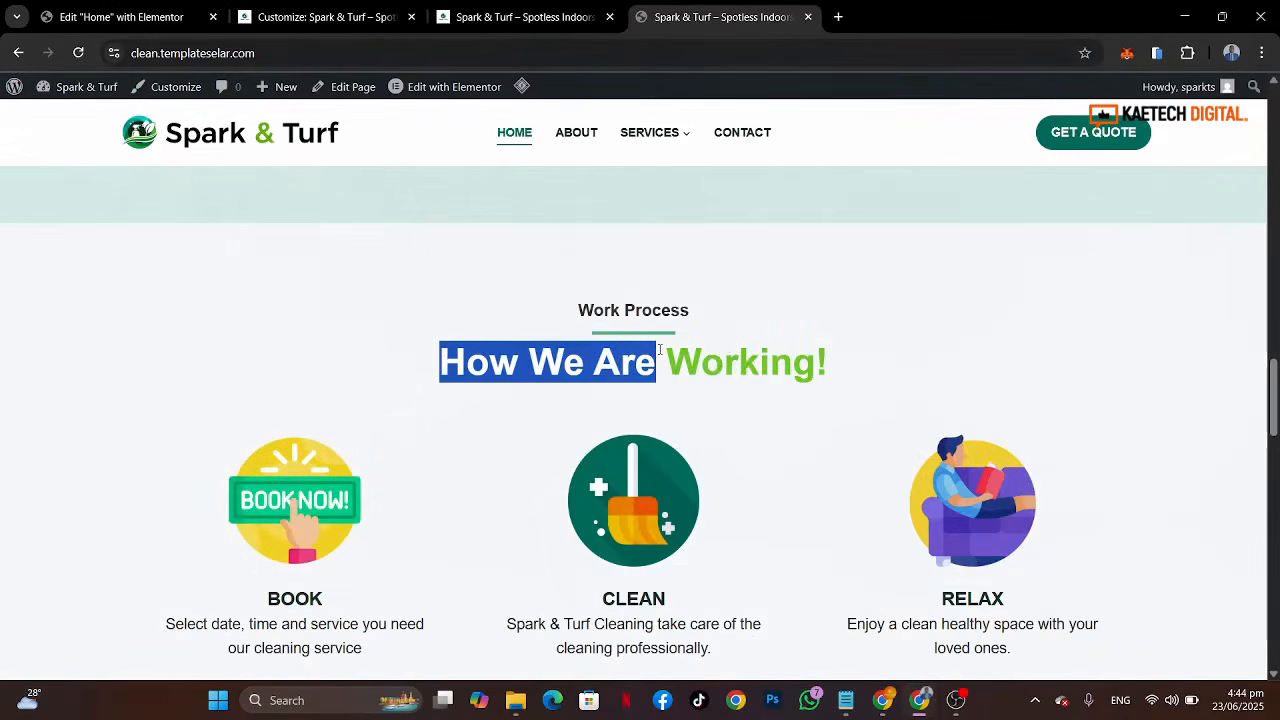
left_click(77, 15)
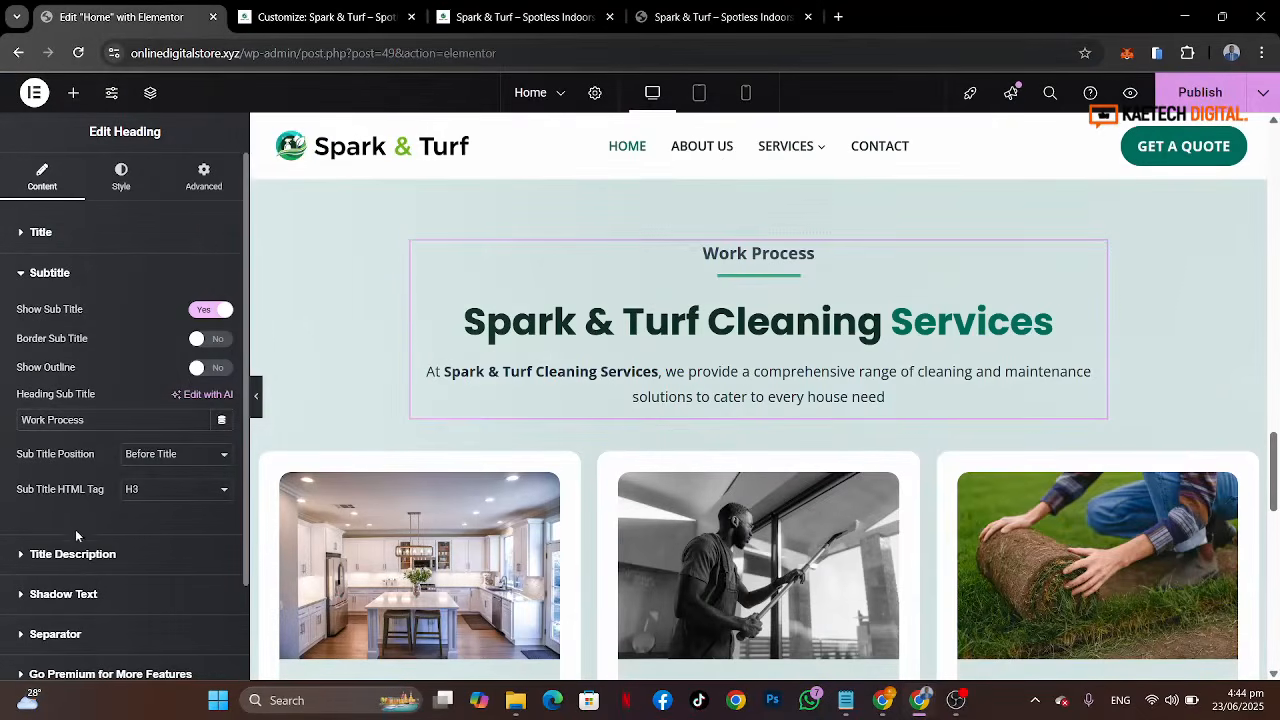
left_click(157, 242)
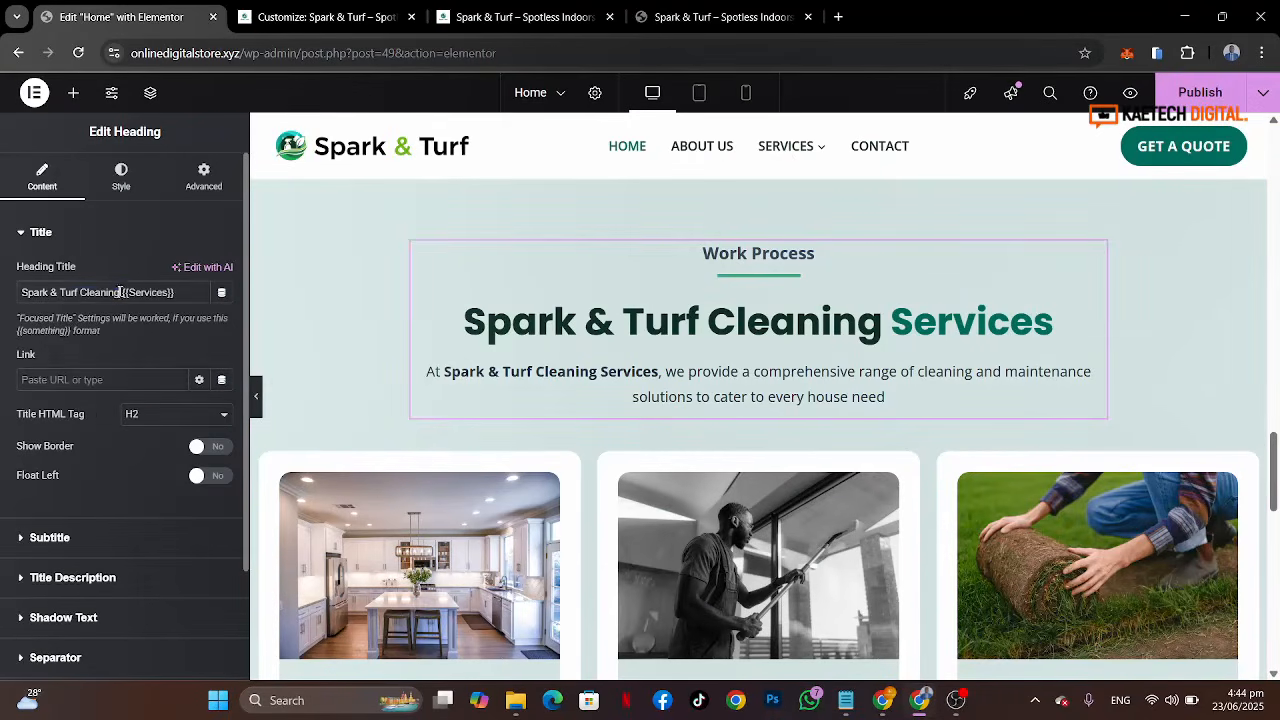
left_click_drag(120, 292, 3, 292)
type("How We Are {{")
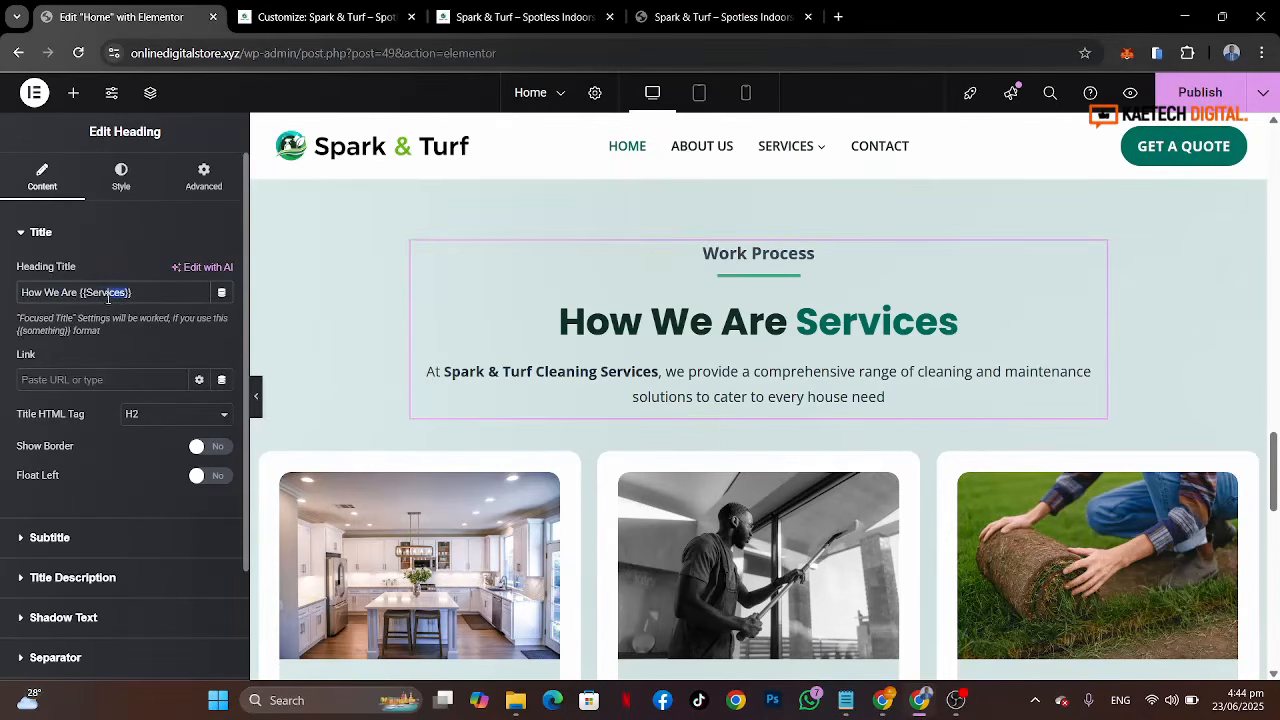
type("W")
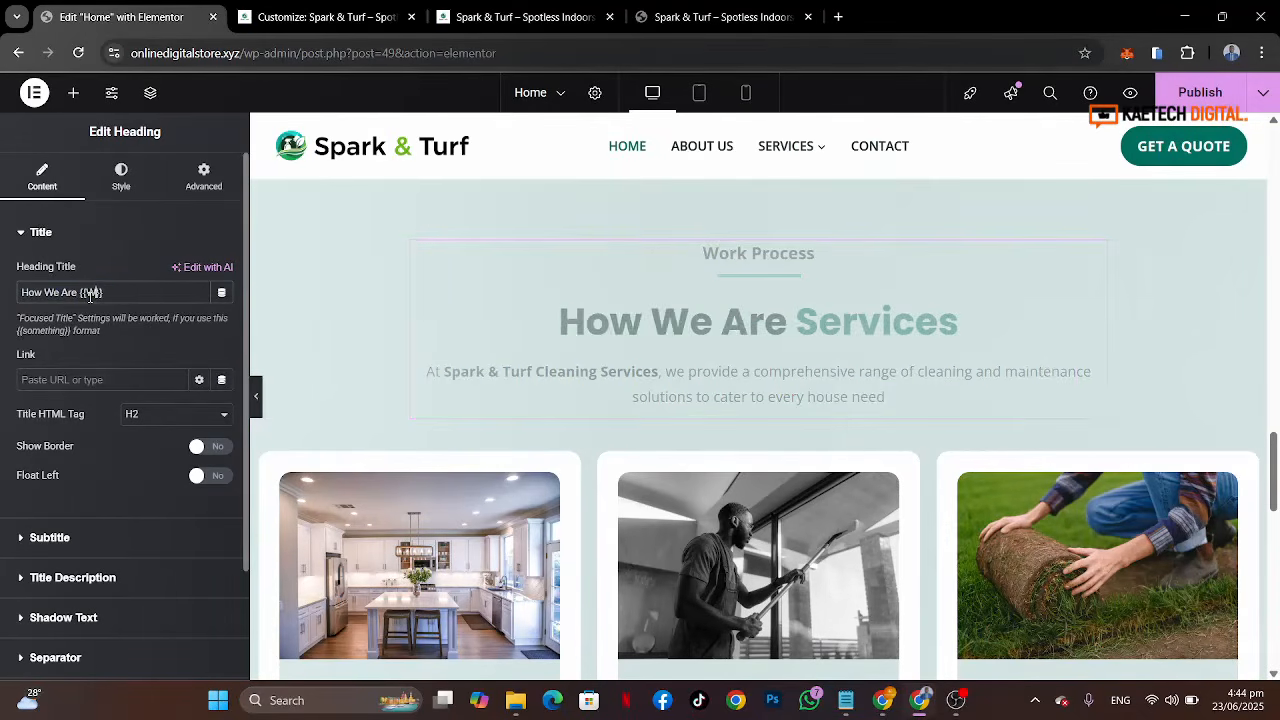
type("orking")
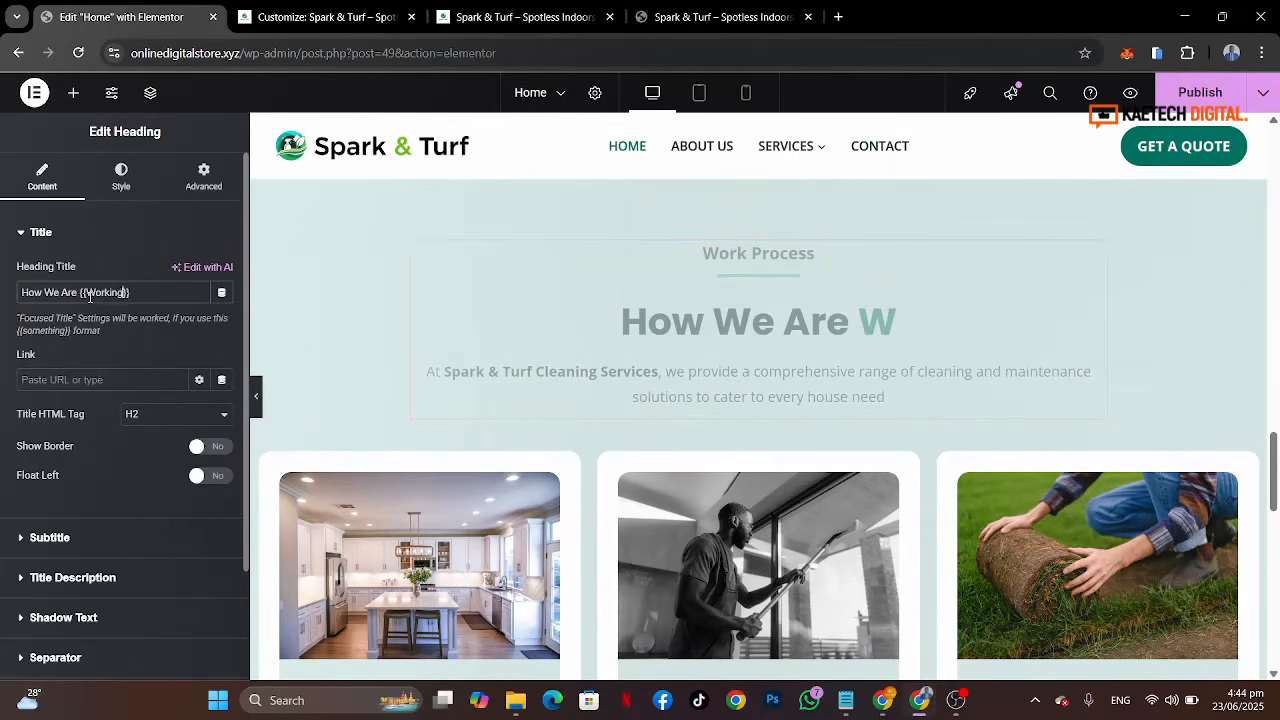
Step: Clear the duplicated heading's description text and turn off Show Description, checking the reference heading first
left_click(760, 17)
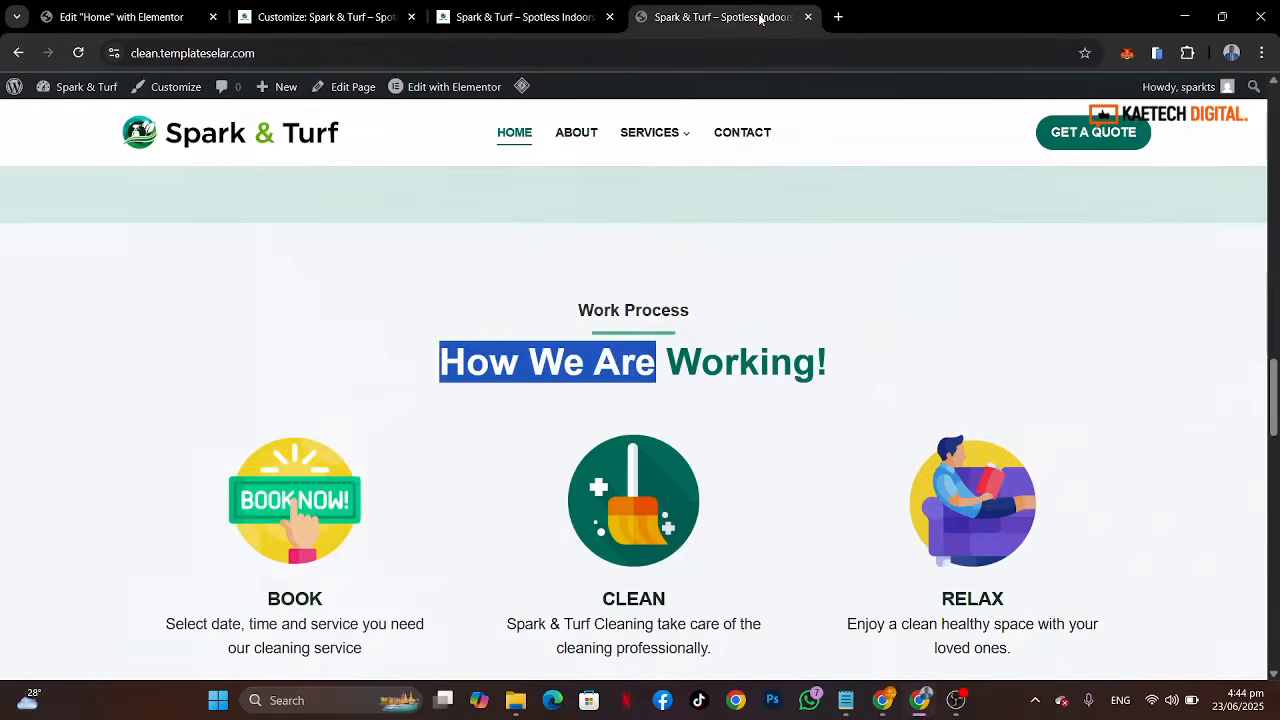
left_click(938, 301)
scroll(938, 301, "down", 2)
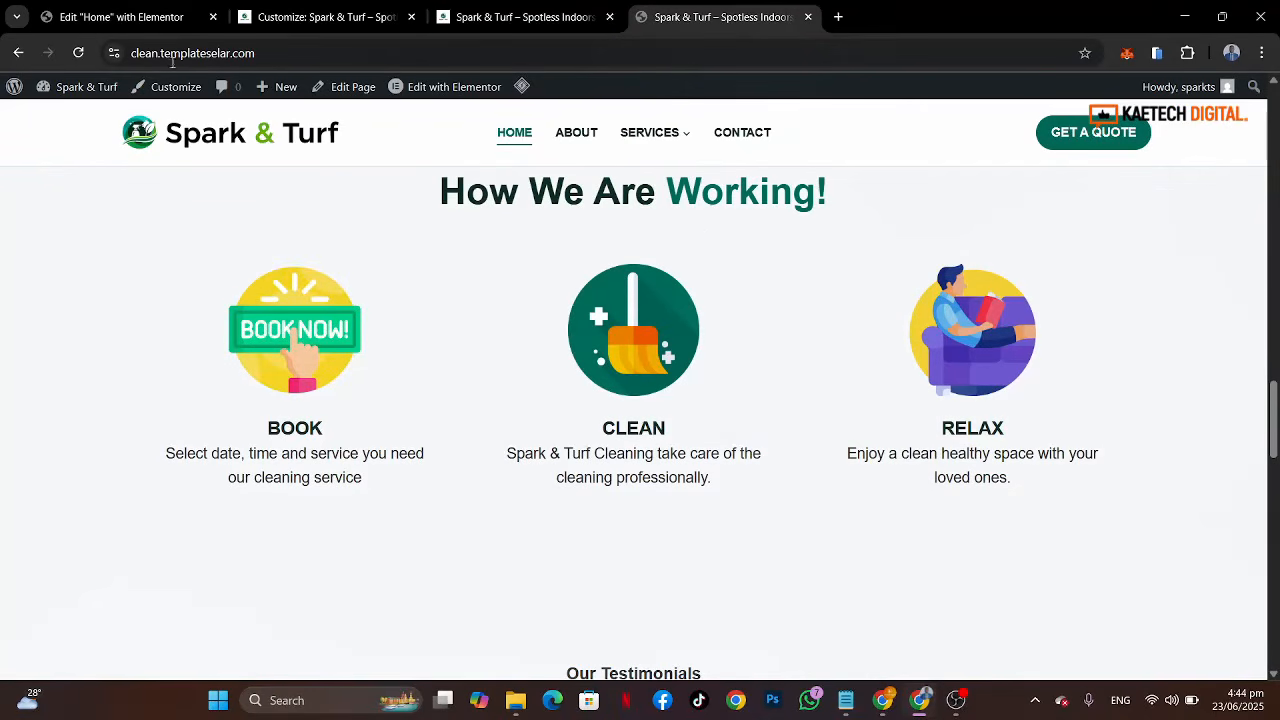
left_click(140, 17)
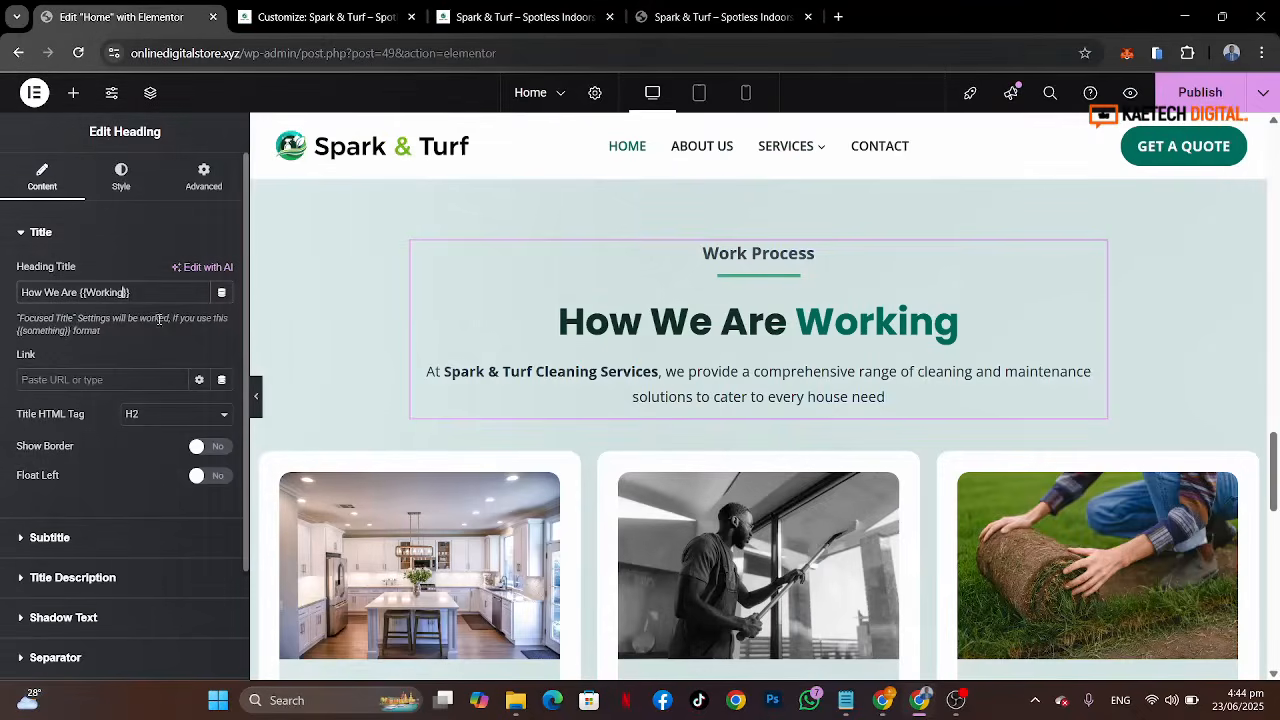
scroll(45, 530, "down", 2)
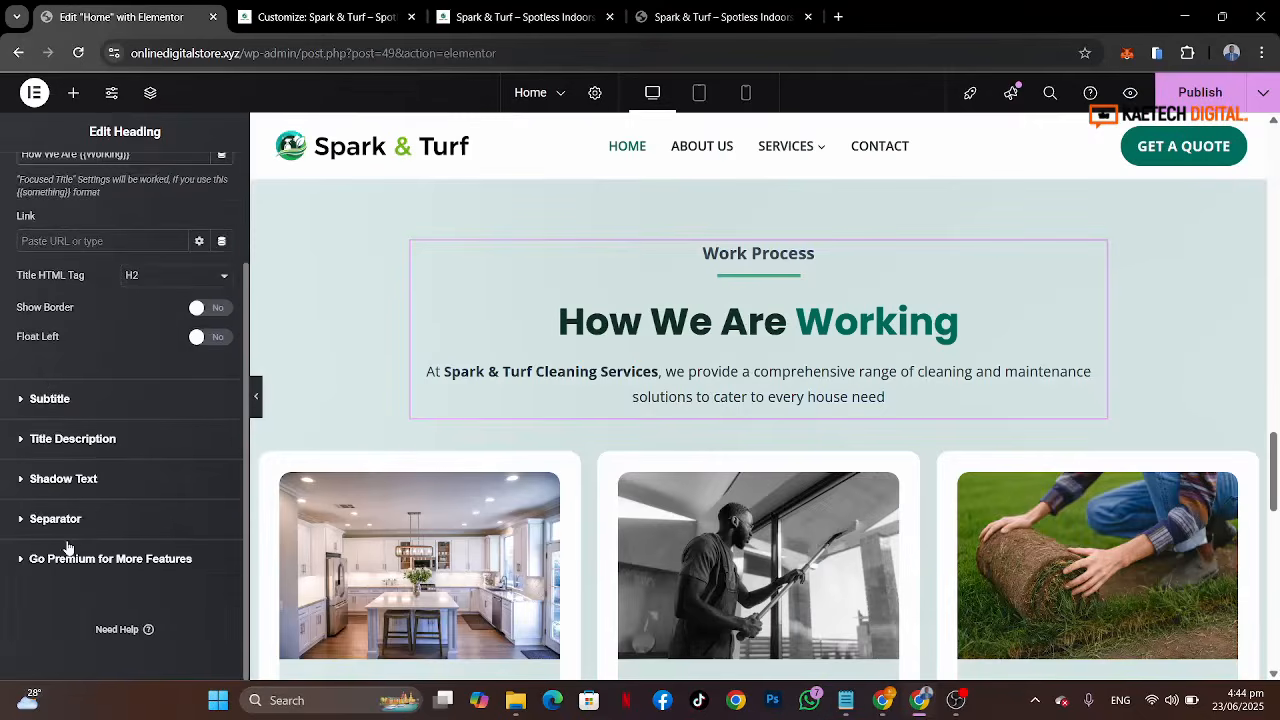
left_click(113, 450)
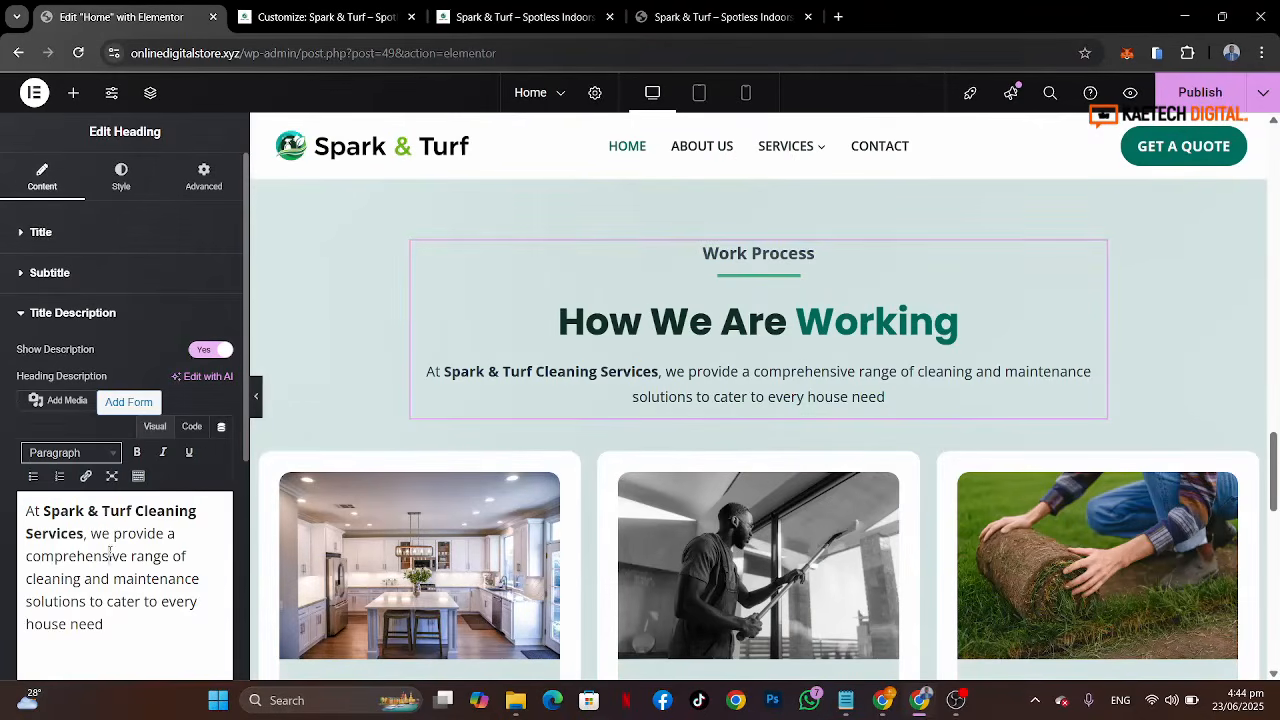
key("ctrl+a")
key("BackSpace")
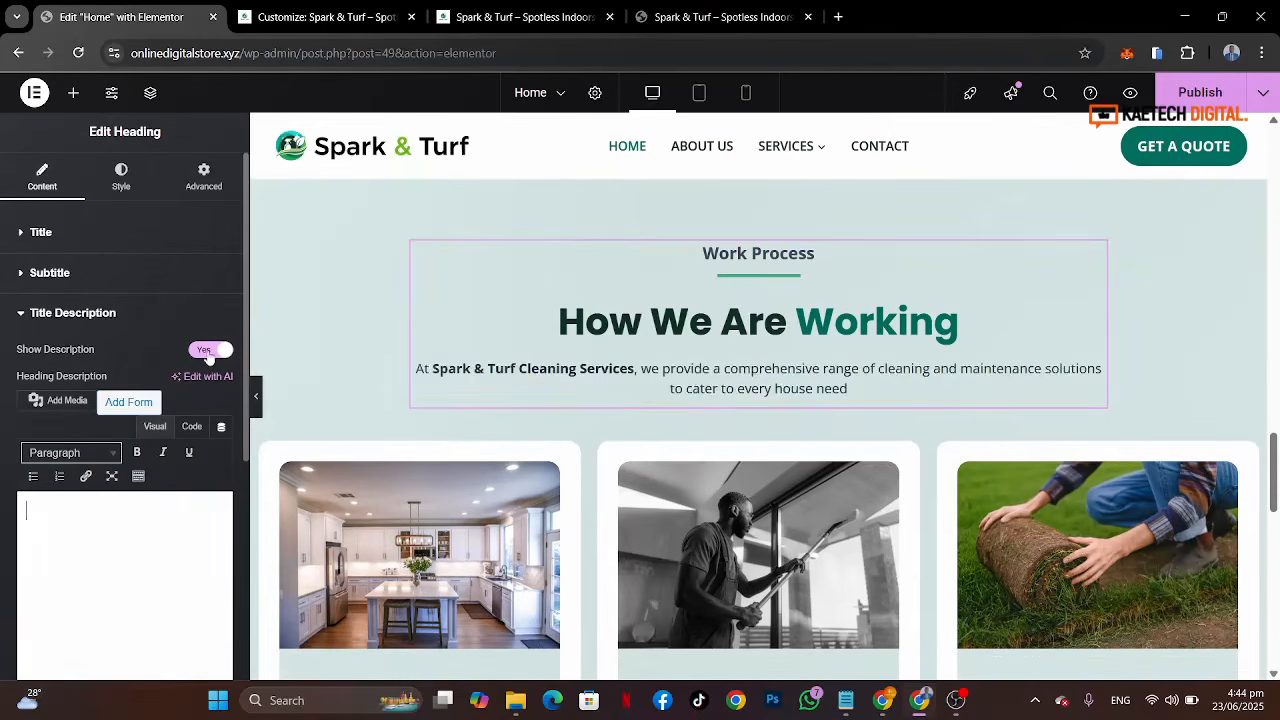
left_click(208, 354)
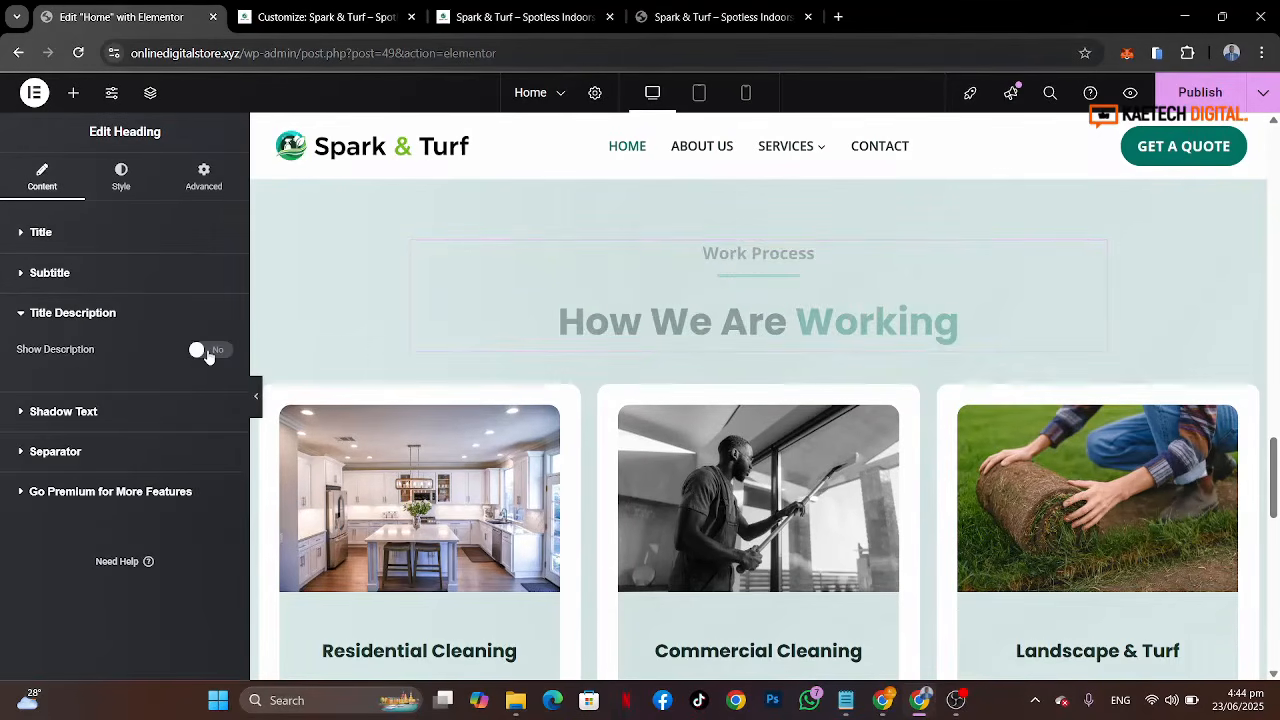
Step: Select the duplicated section container and set its background color to a light global color
scroll(868, 293, "down", 1)
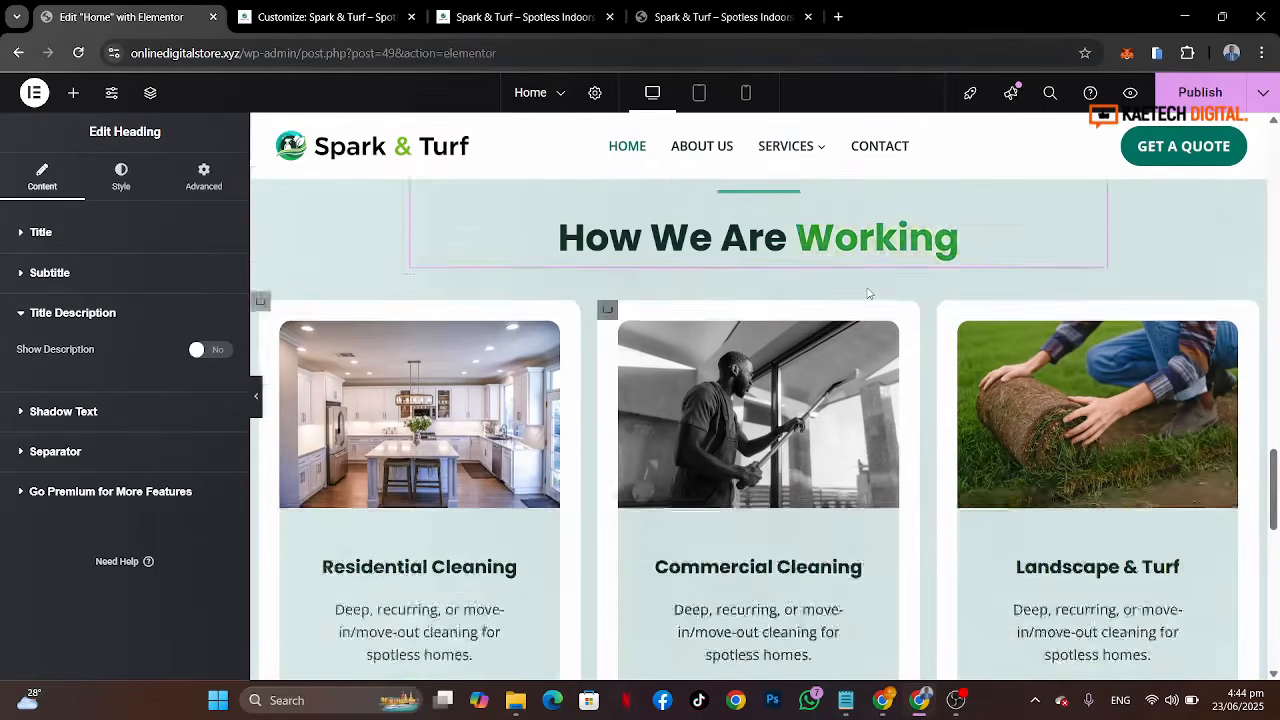
scroll(868, 293, "up", 2)
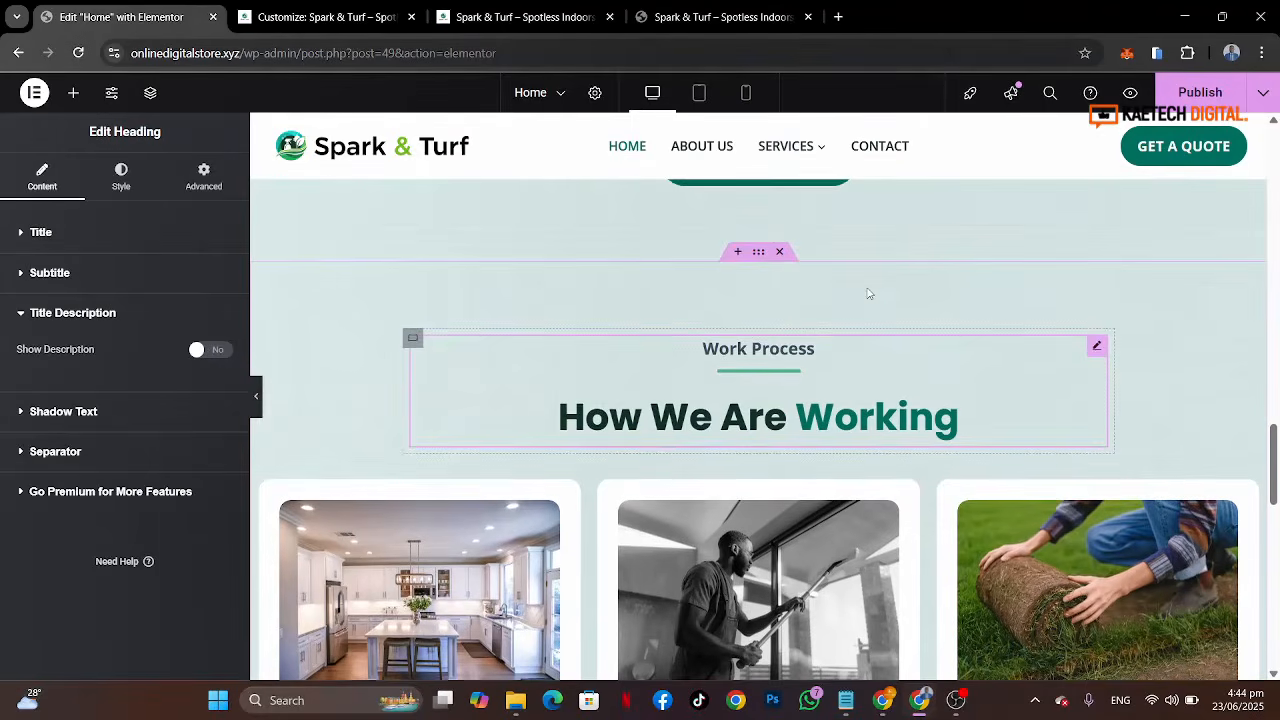
left_click(762, 256)
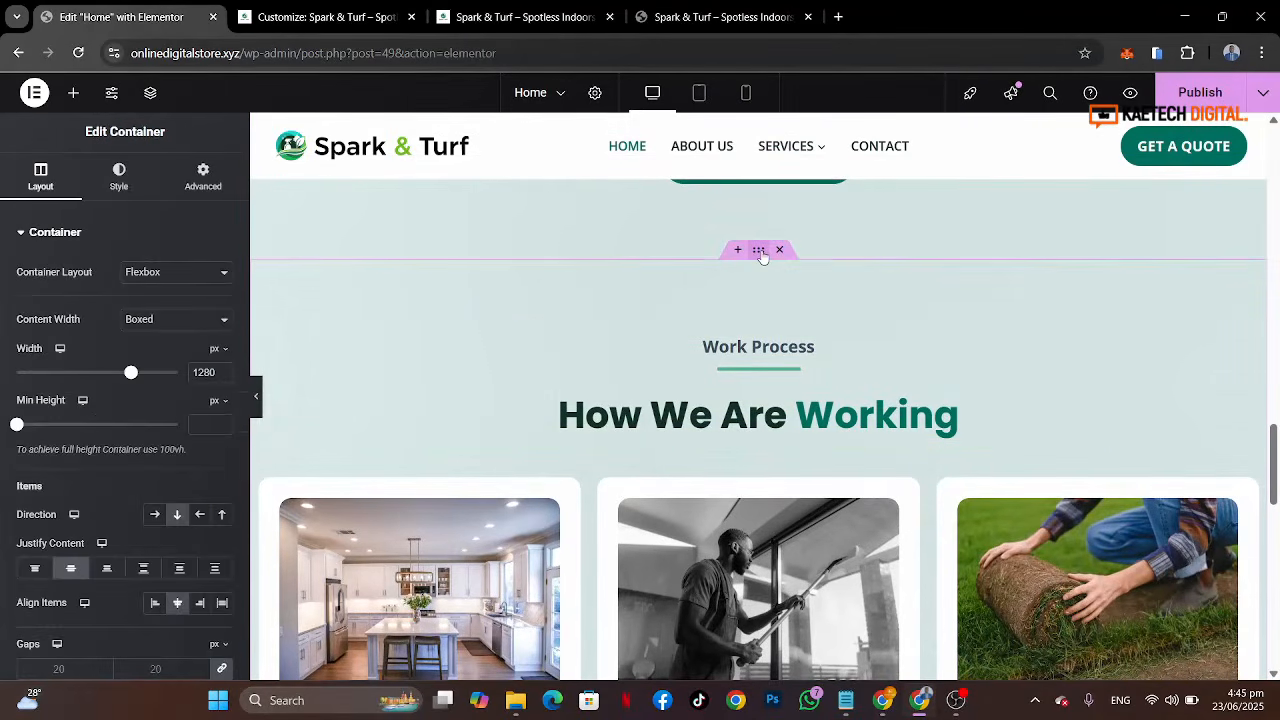
left_click(122, 185)
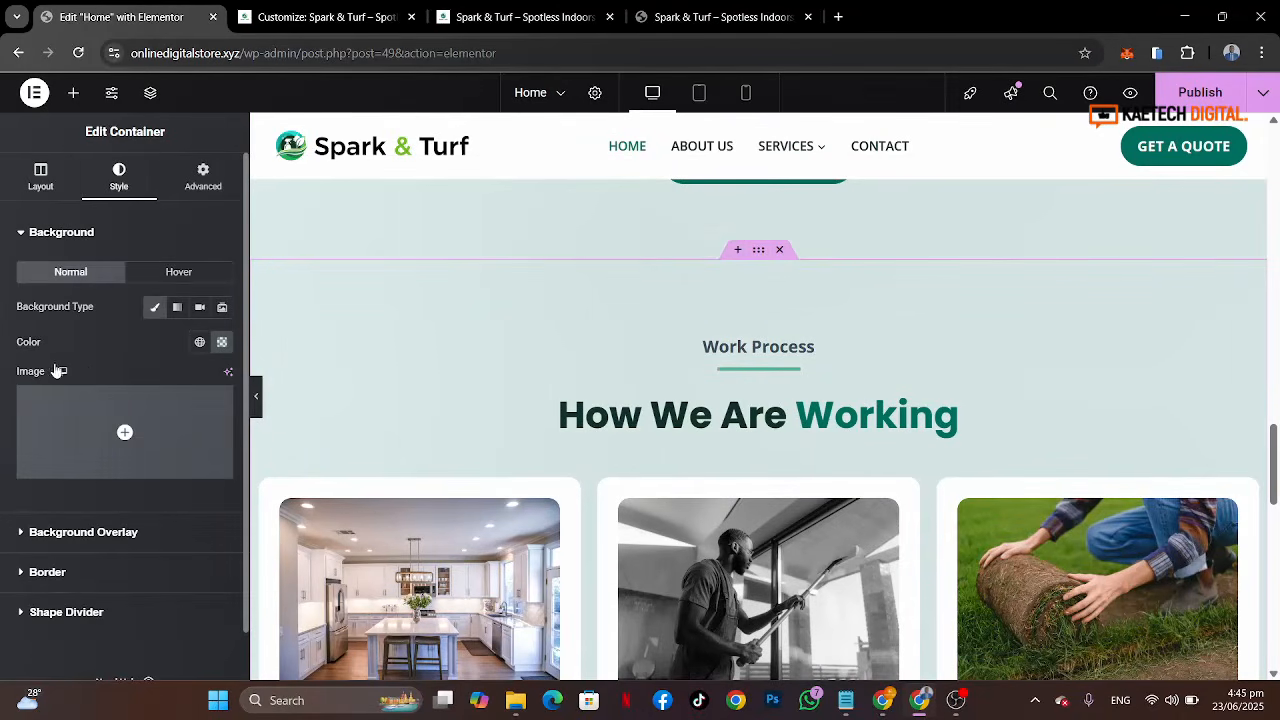
left_click(200, 342)
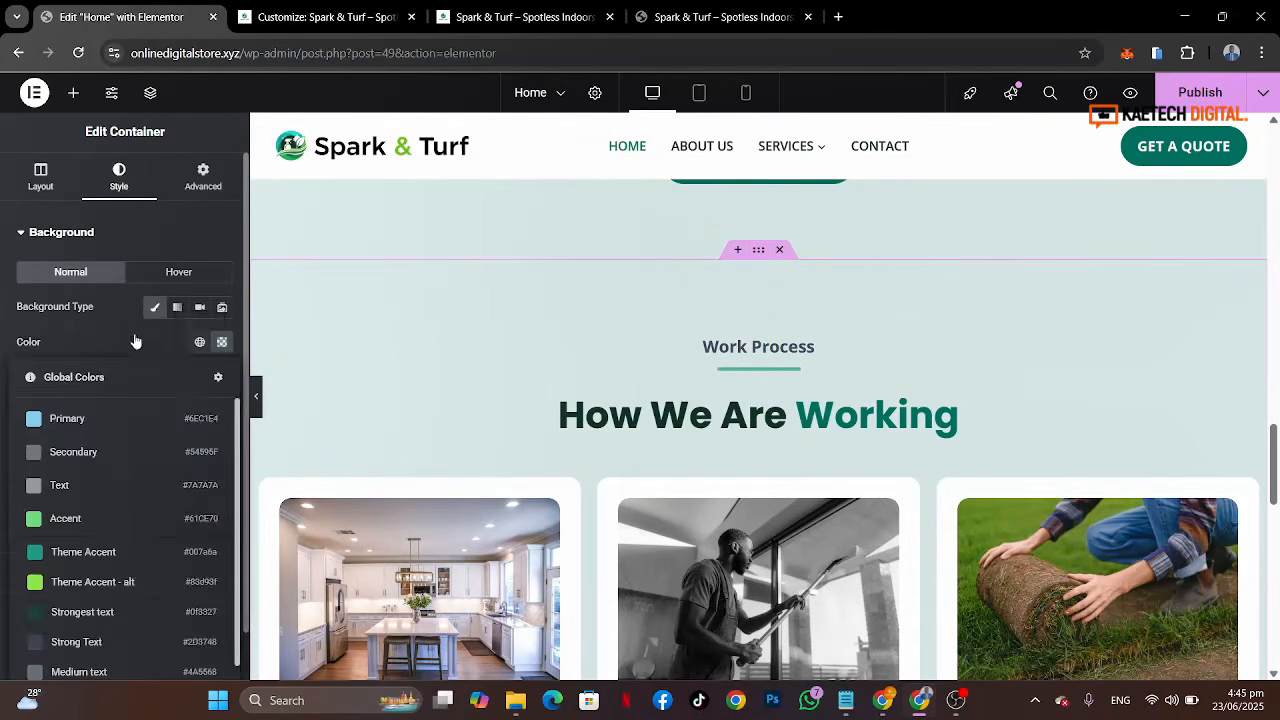
left_click(133, 341)
scroll(133, 341, "down", 1)
left_click(199, 290)
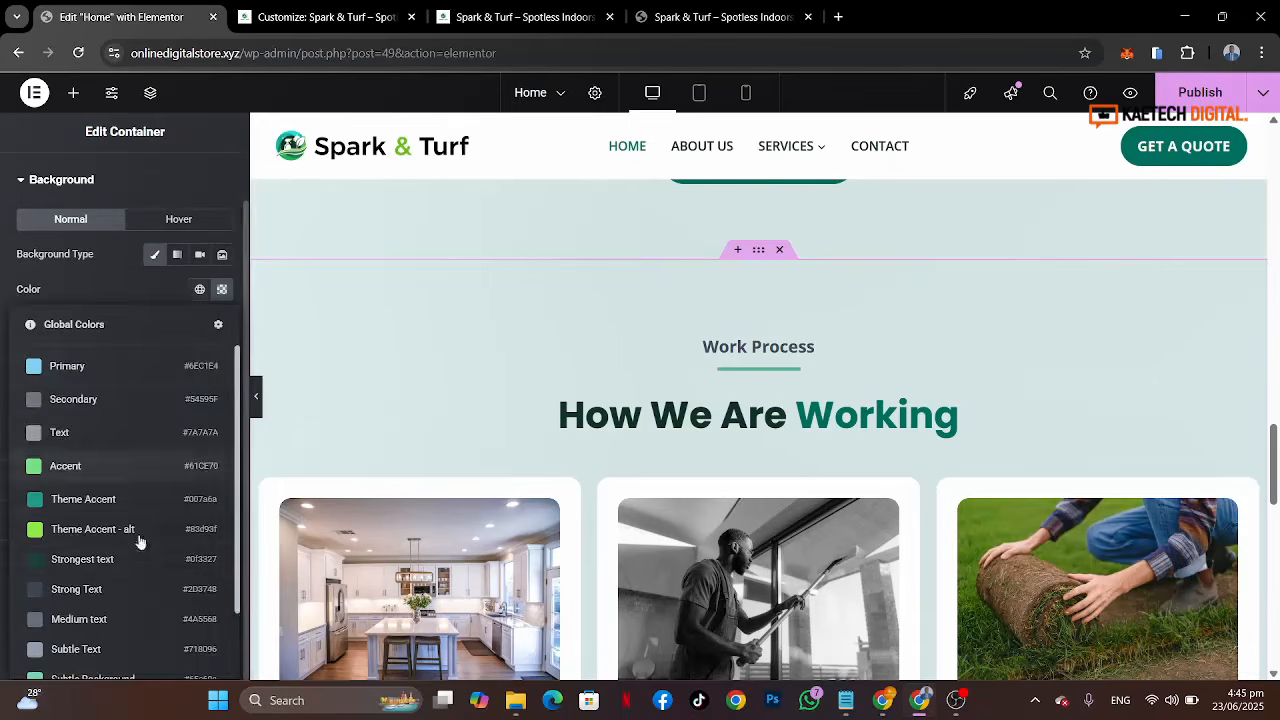
scroll(136, 540, "down", 2)
left_click(107, 630)
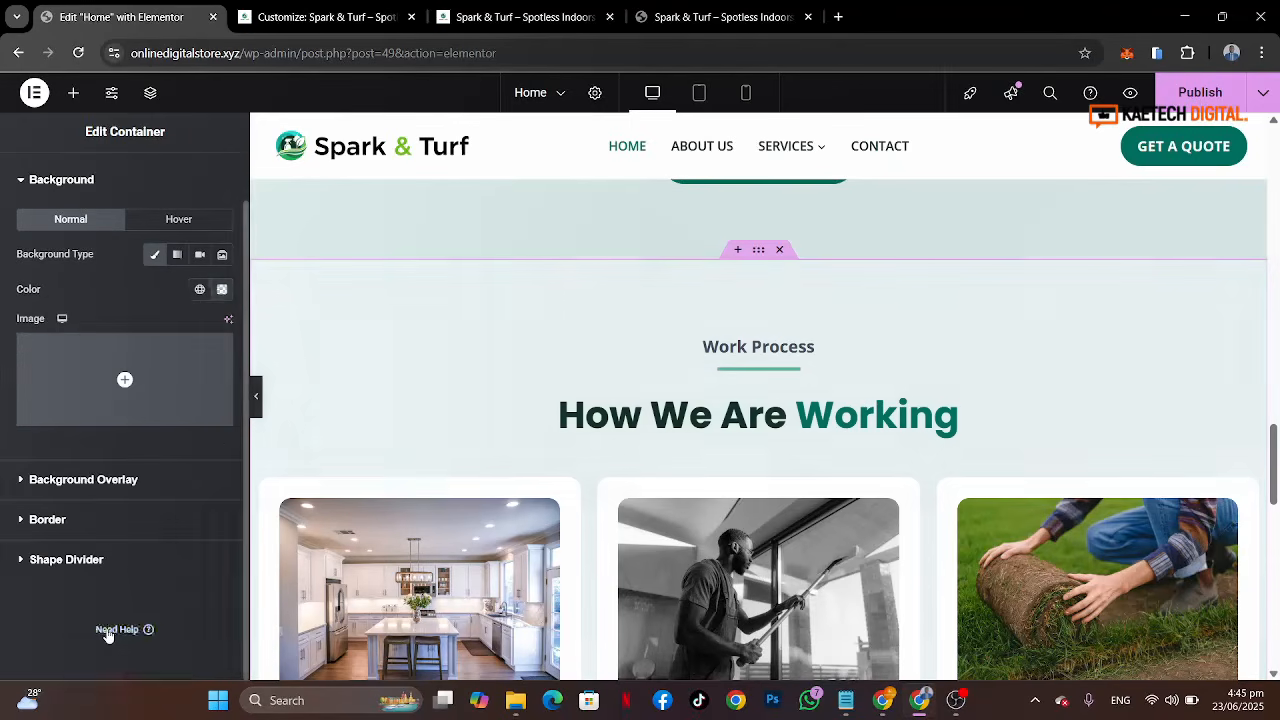
scroll(1232, 428, "down", 3)
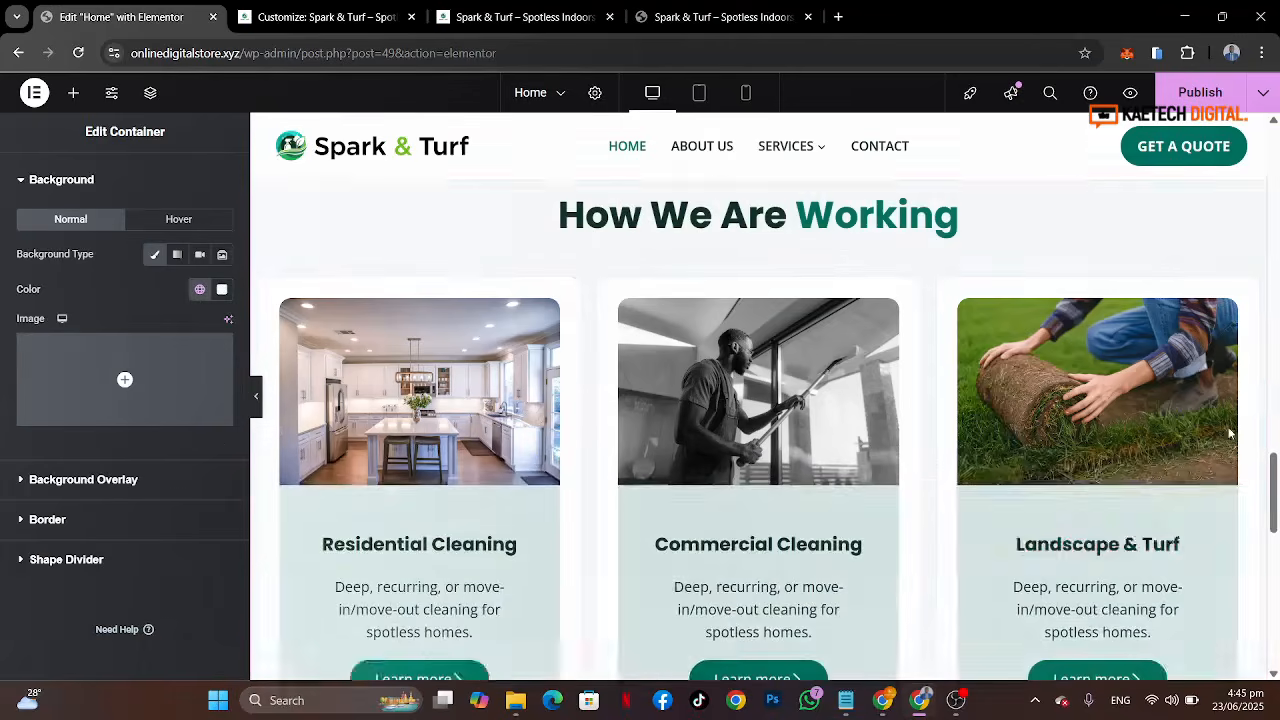
Step: Compare the duplicated service cards with the reference site's Book, Clean and Relax process steps
scroll(1230, 432, "up", 2)
scroll(1230, 432, "up", 1)
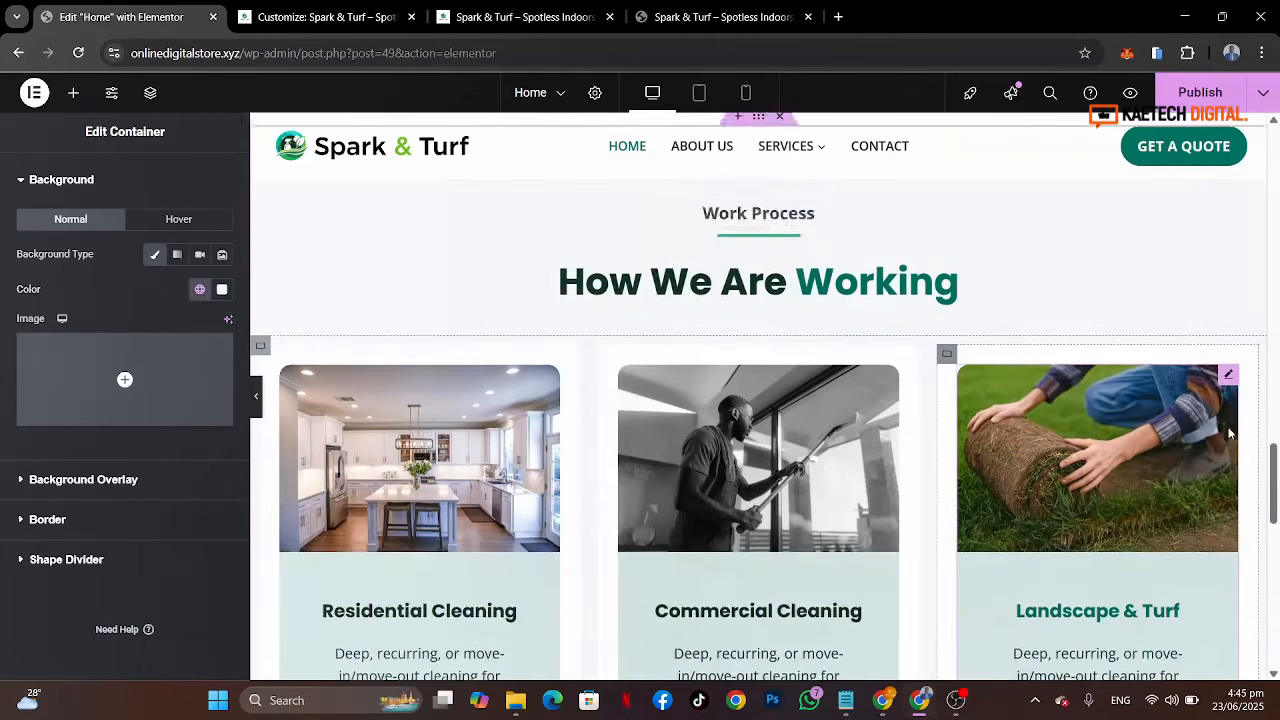
scroll(1230, 432, "down", 1)
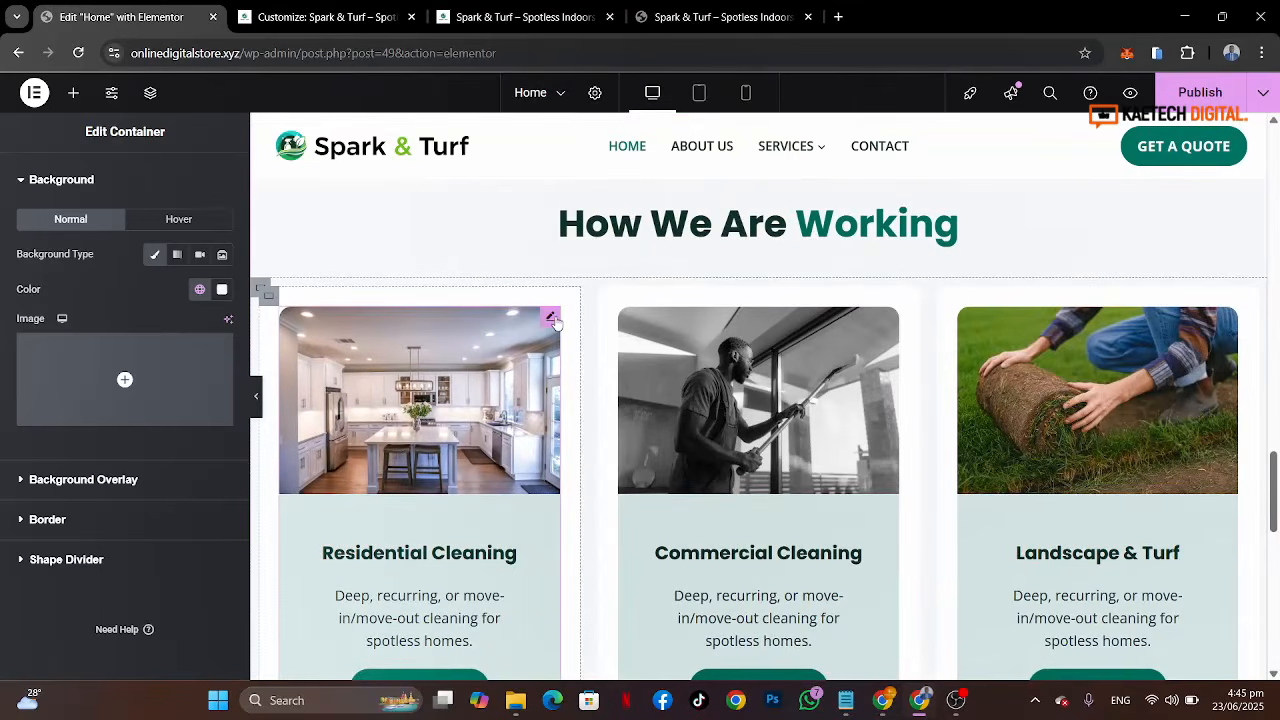
left_click(697, 8)
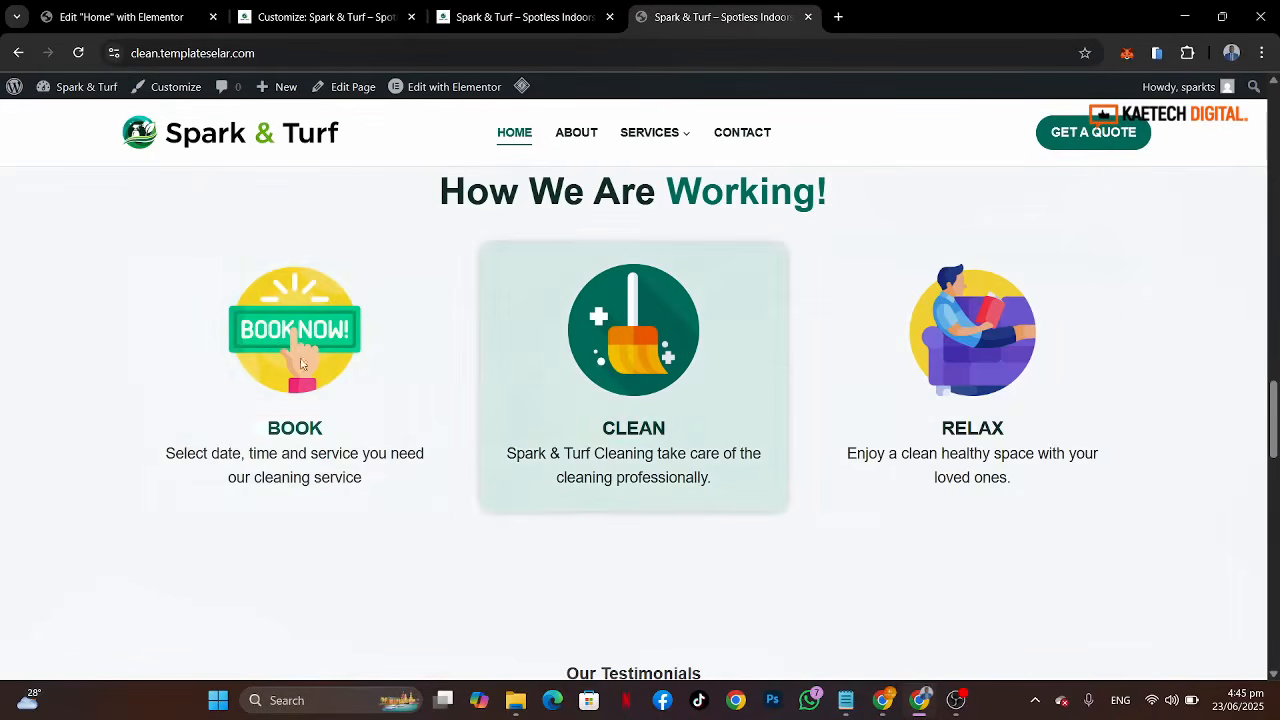
left_click(115, 14)
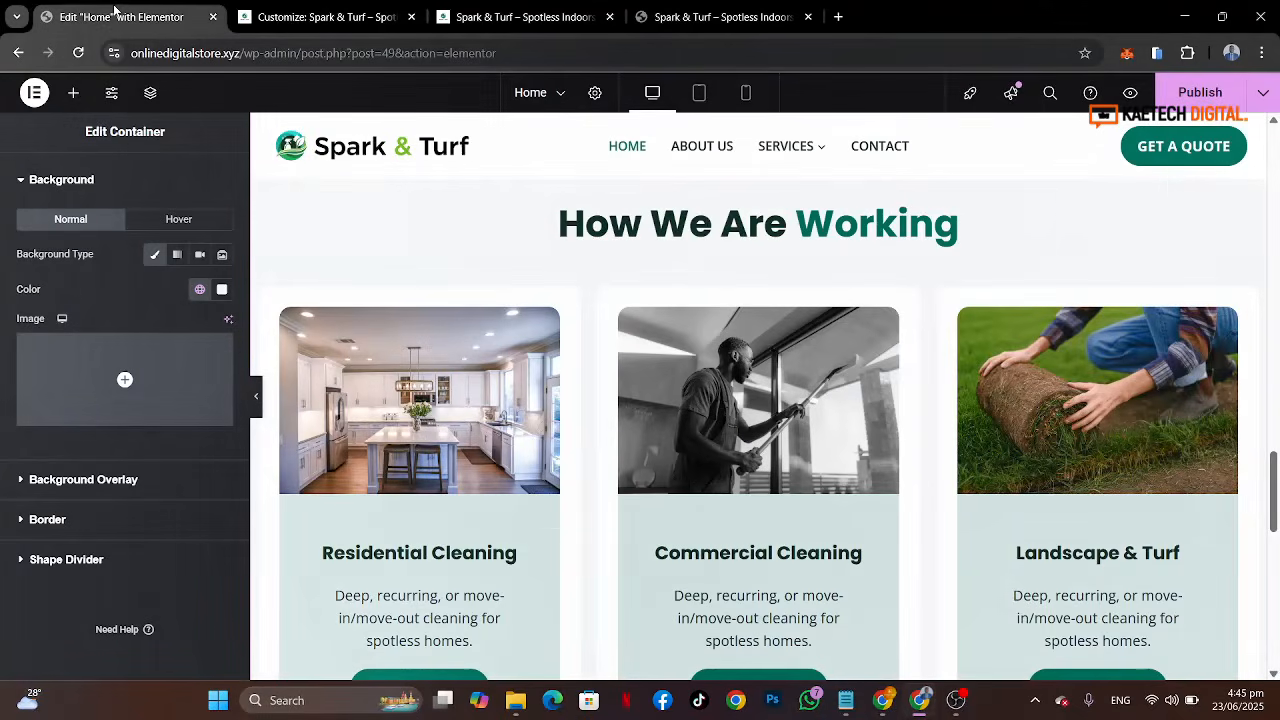
scroll(373, 362, "down", 3)
scroll(373, 362, "up", 2)
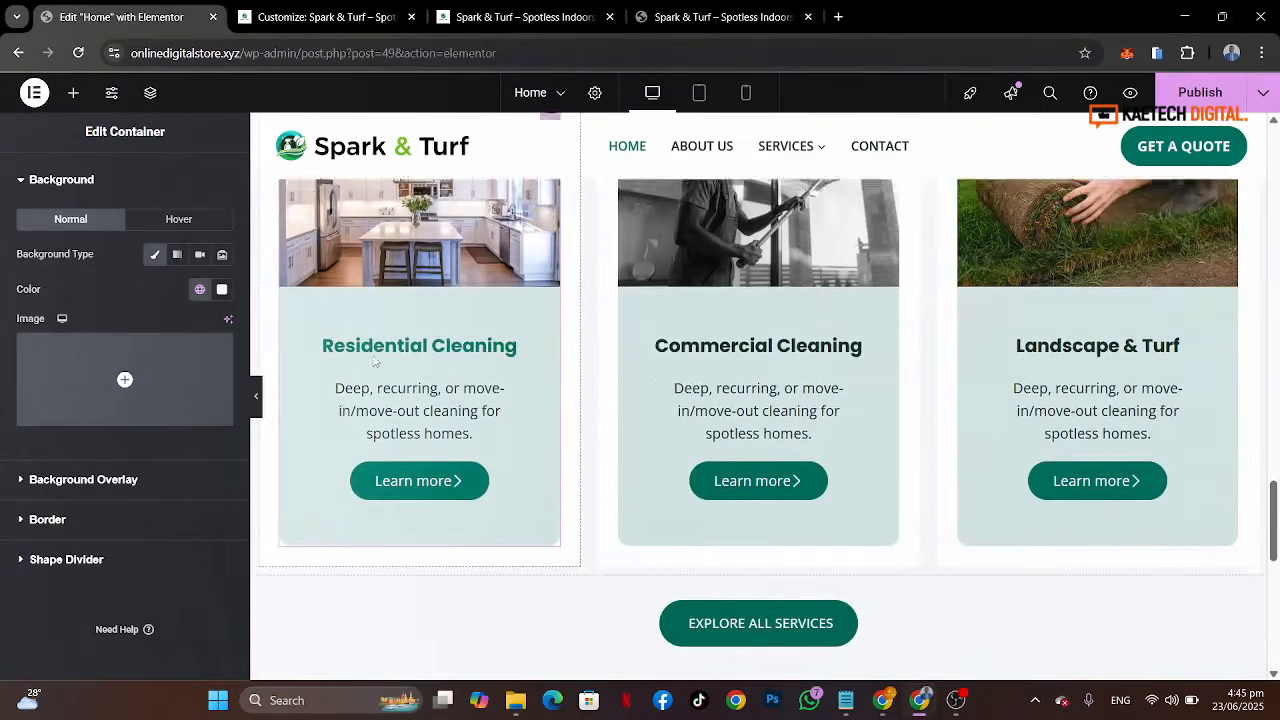
left_click(720, 17)
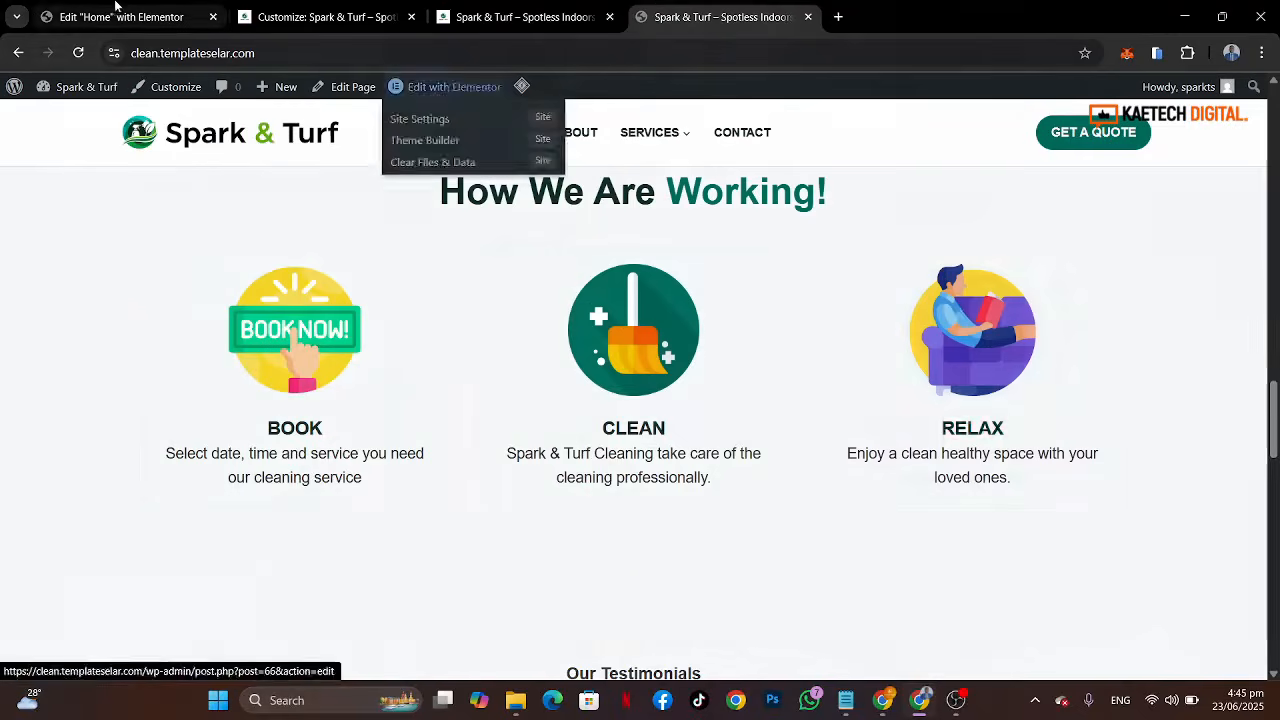
left_click(115, 12)
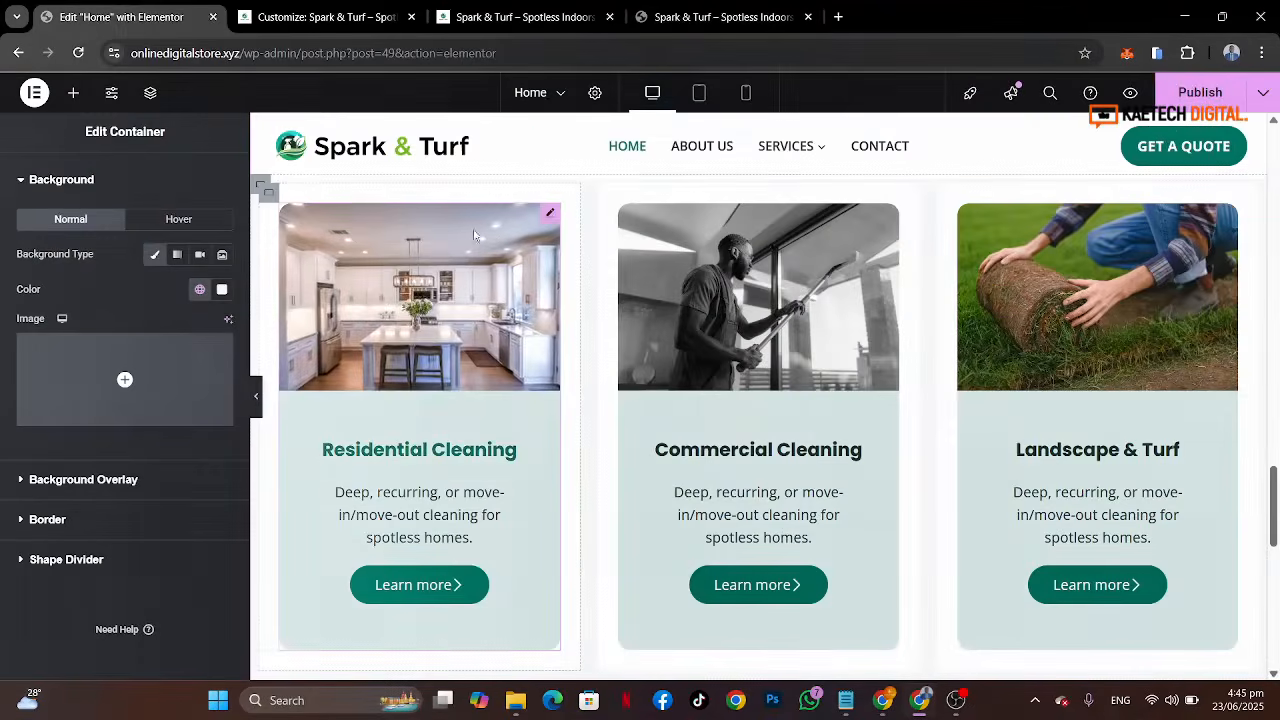
Step: Delete the first service card and drop a new Image Box widget into the emptied column
right_click(549, 218)
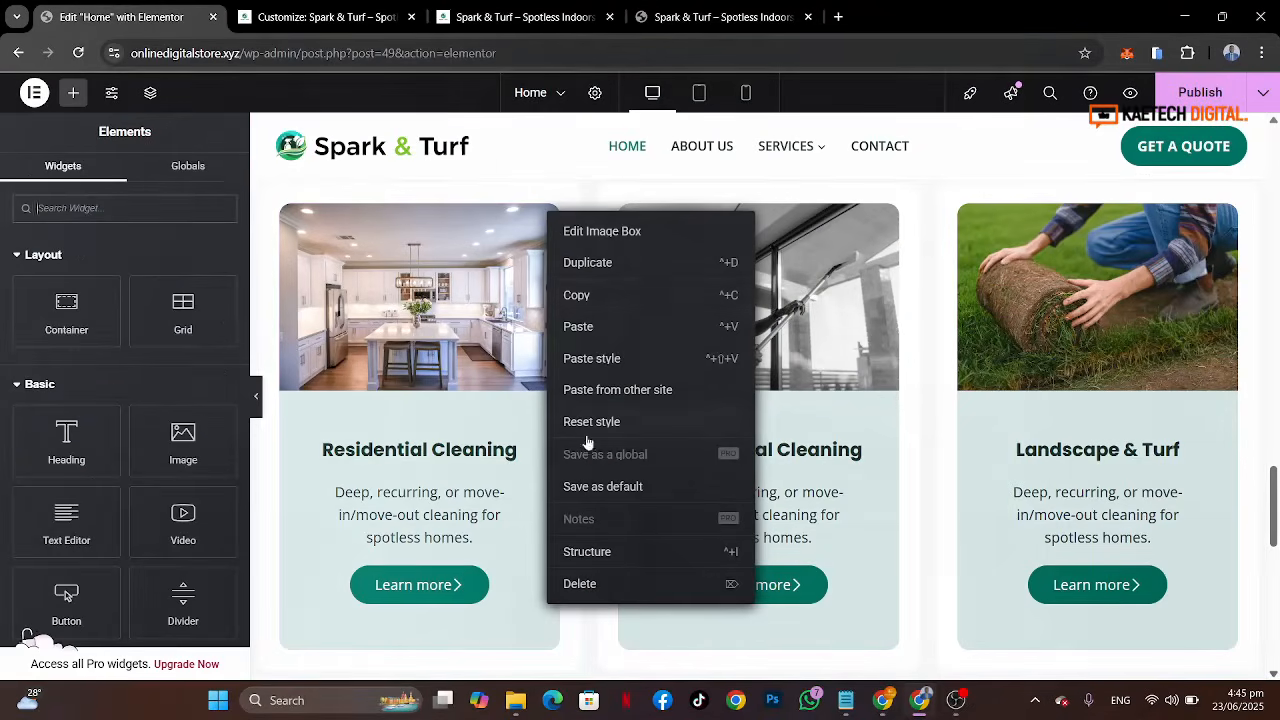
left_click(598, 586)
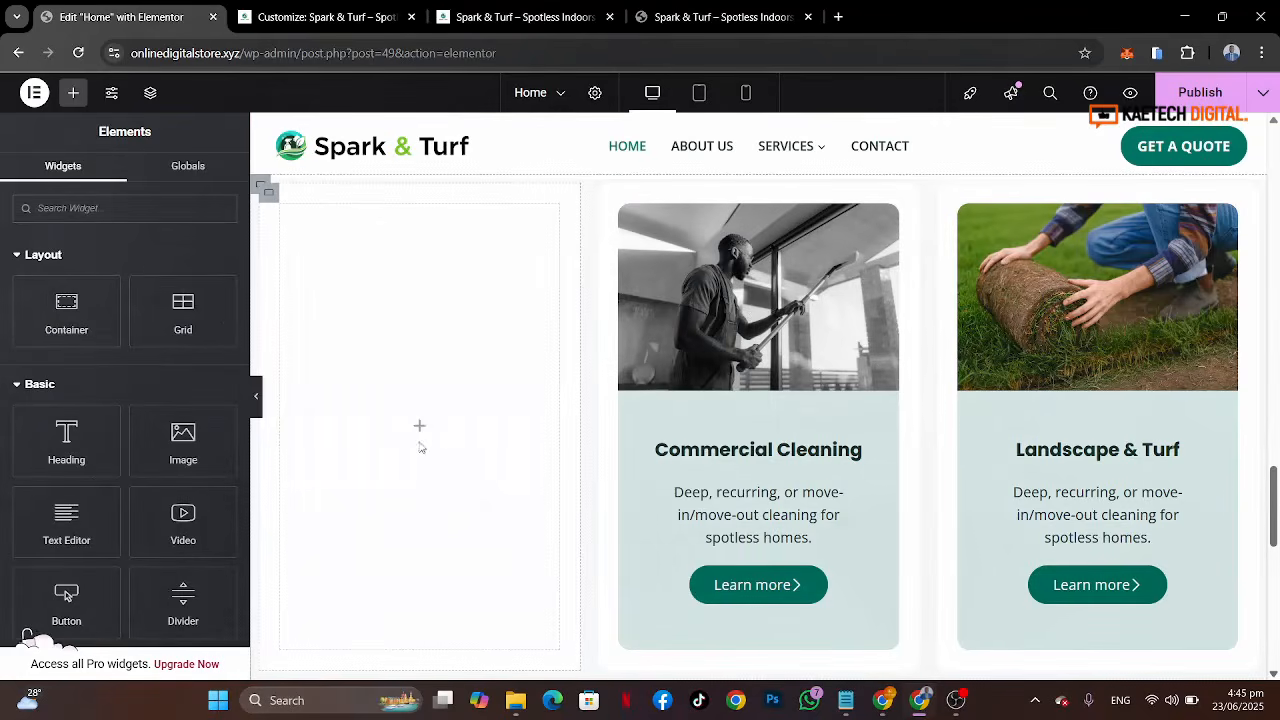
left_click(191, 213)
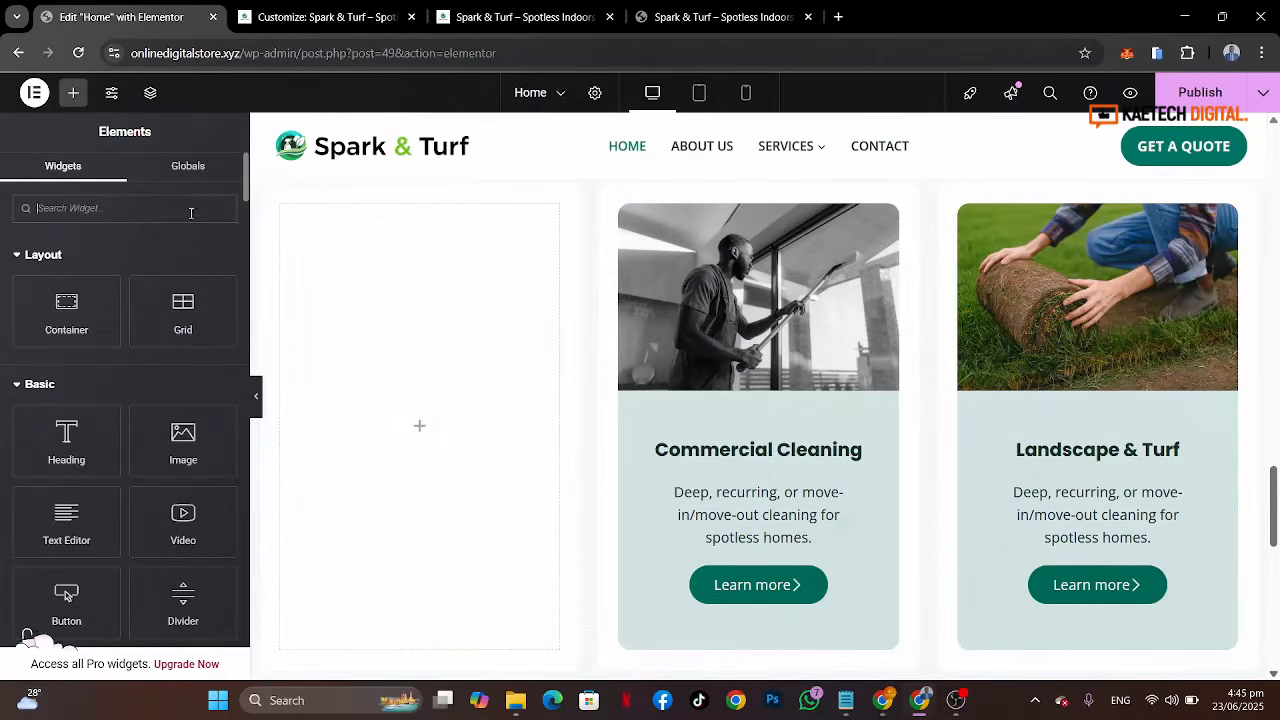
type("box")
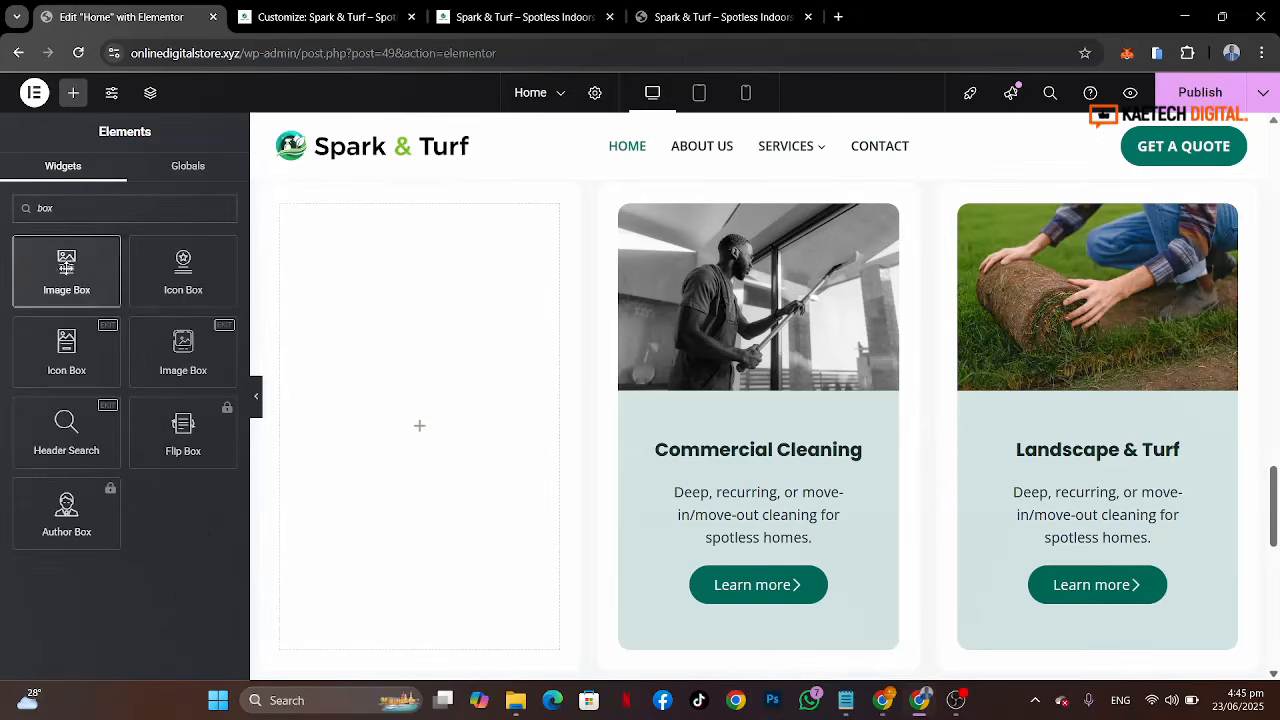
left_click_drag(66, 270, 387, 410)
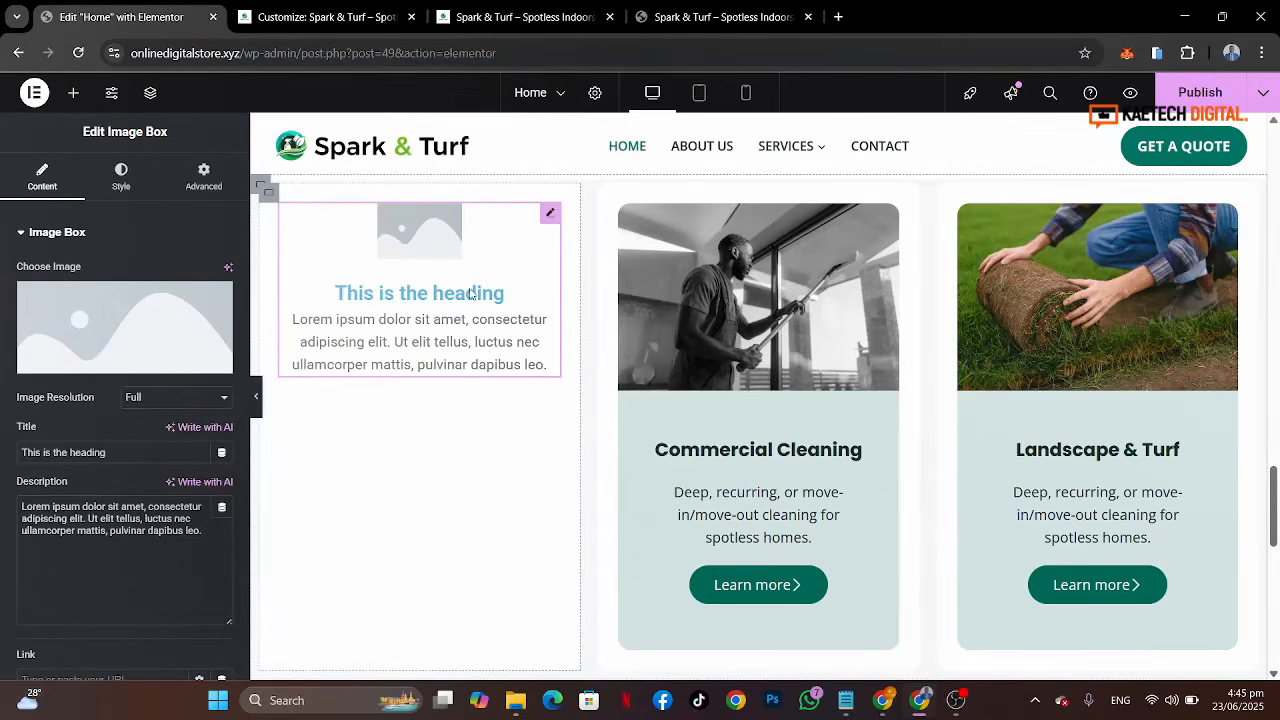
Step: Copy the "BOOK" title from the reference site and paste it as the image box's title
left_click(720, 17)
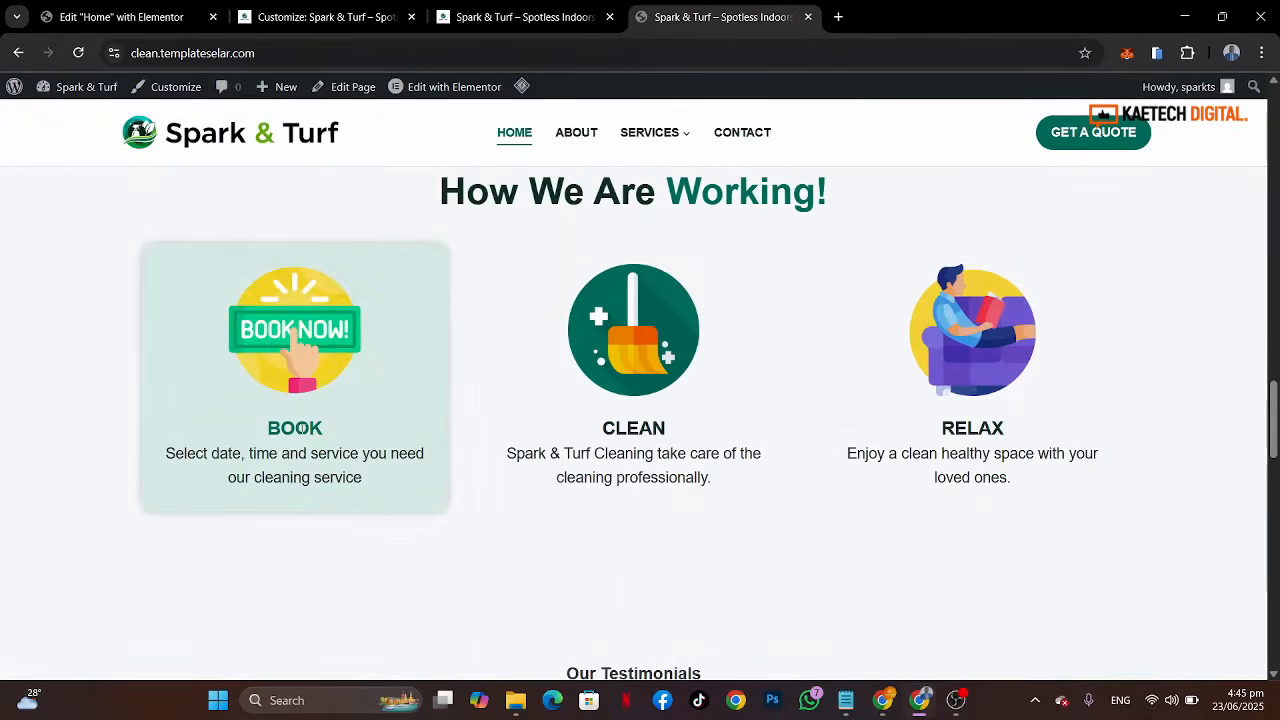
left_click_drag(272, 429, 328, 433)
key("ctrl+c")
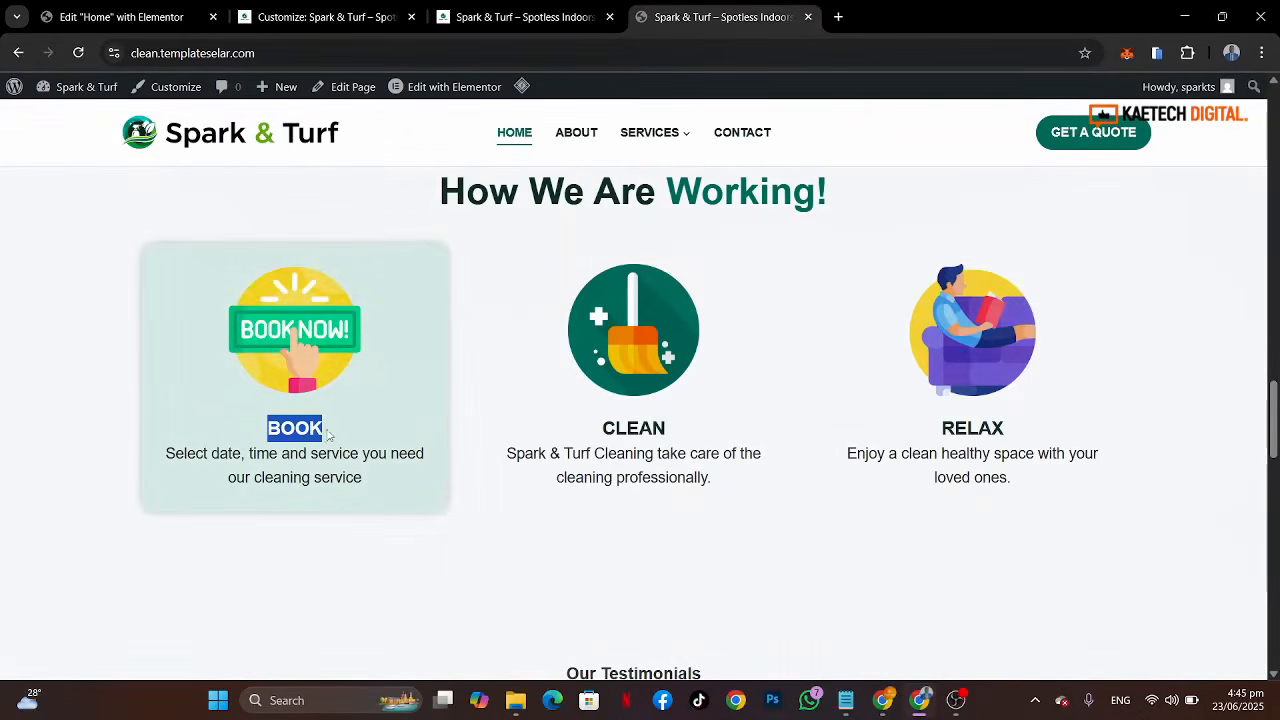
left_click(66, 18)
left_click_drag(130, 450, 2, 455)
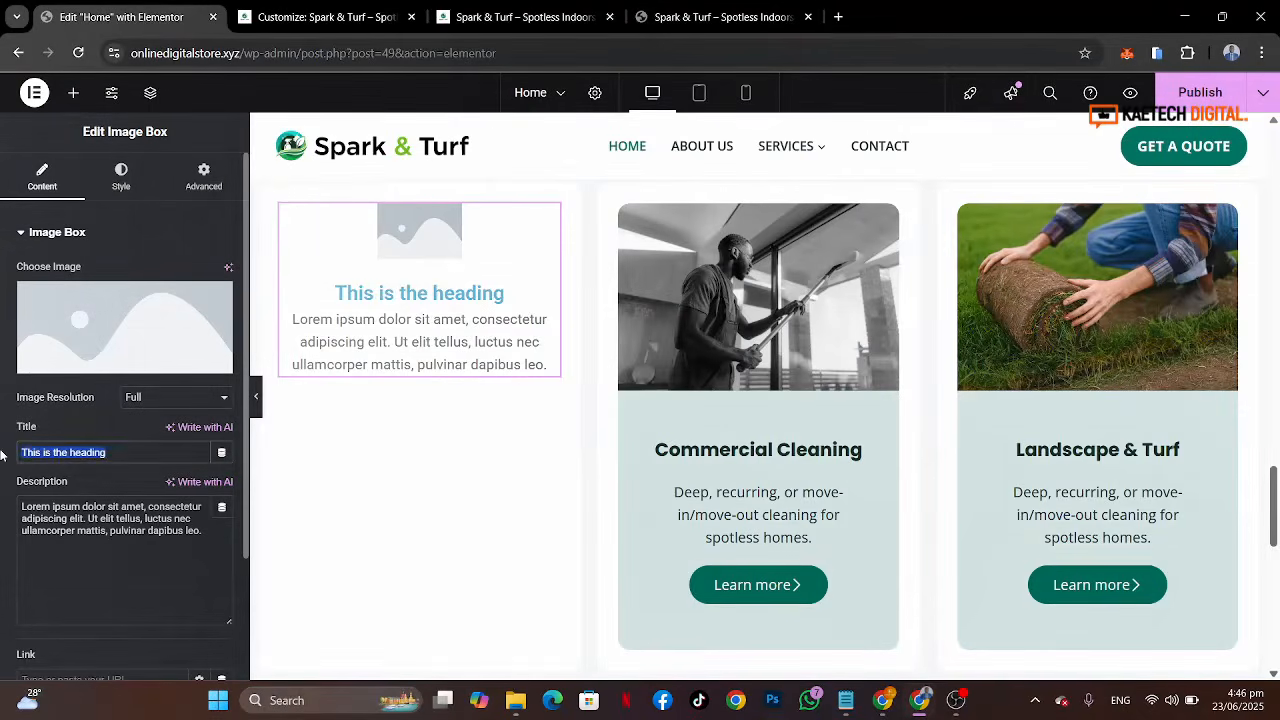
key("ctrl+v")
Step: Copy the Book step's description from the reference site and paste it as the image box's description
left_click(720, 17)
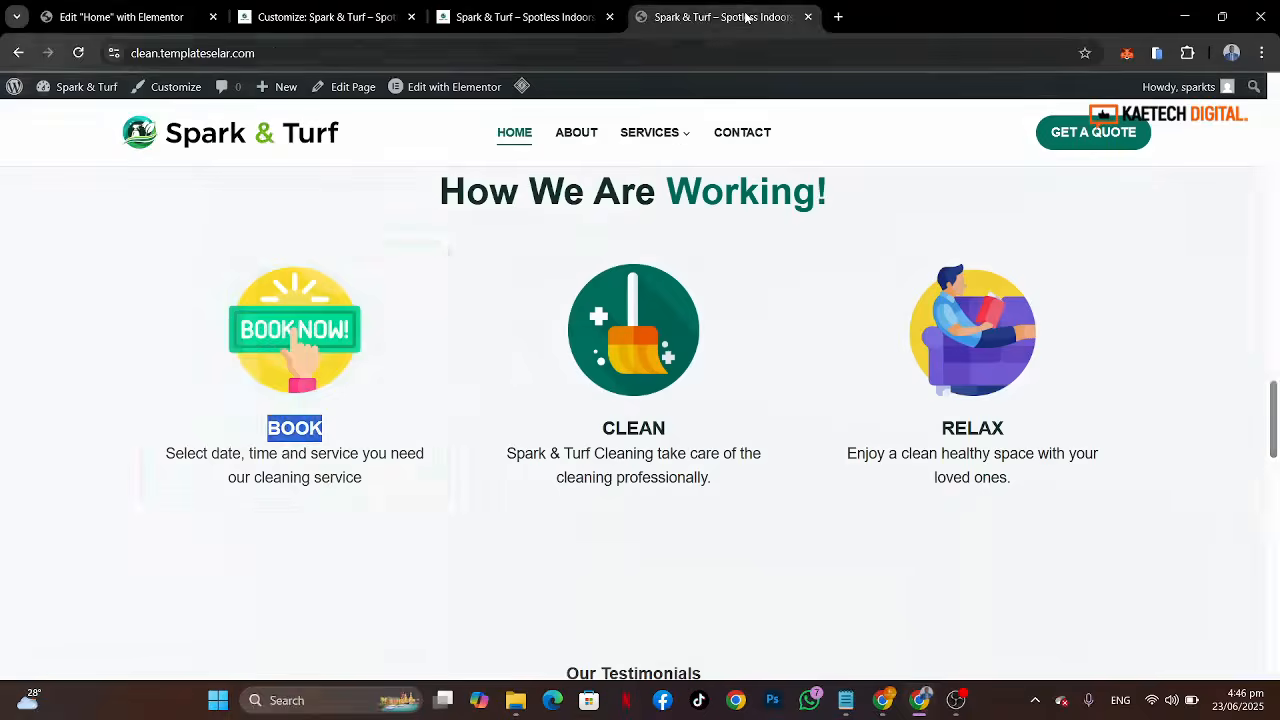
left_click_drag(375, 478, 162, 467)
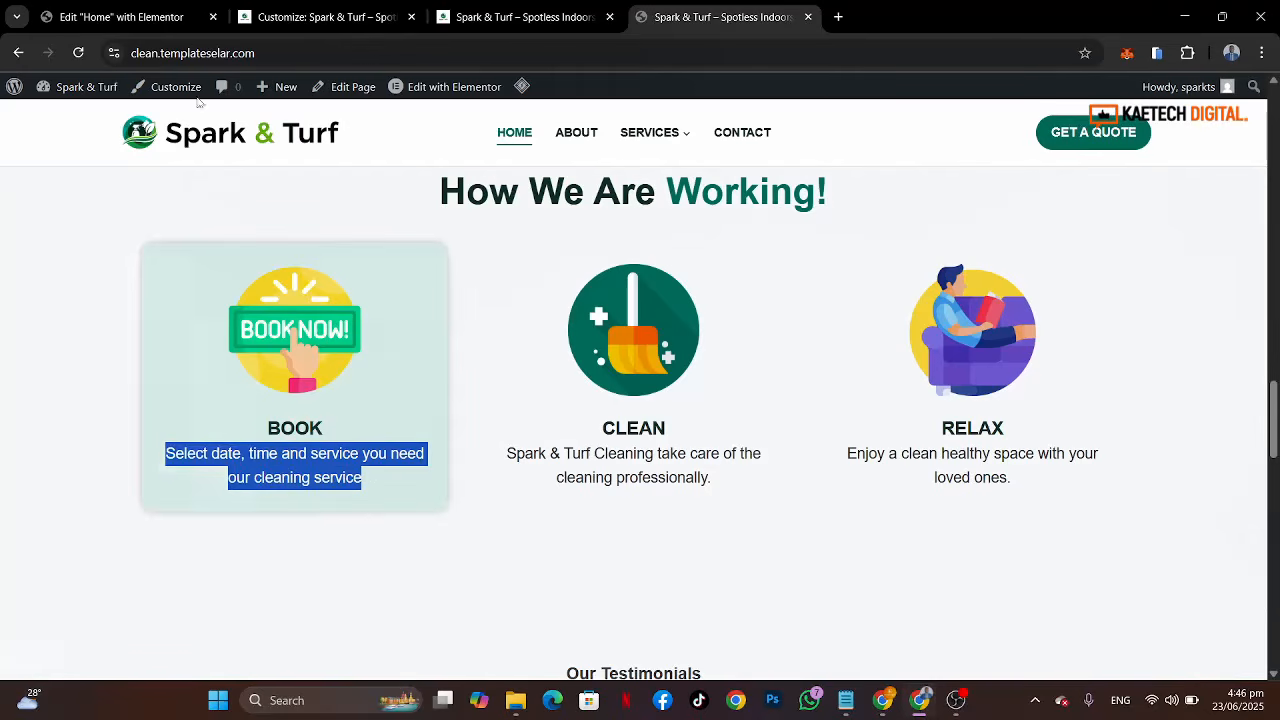
left_click(126, 17)
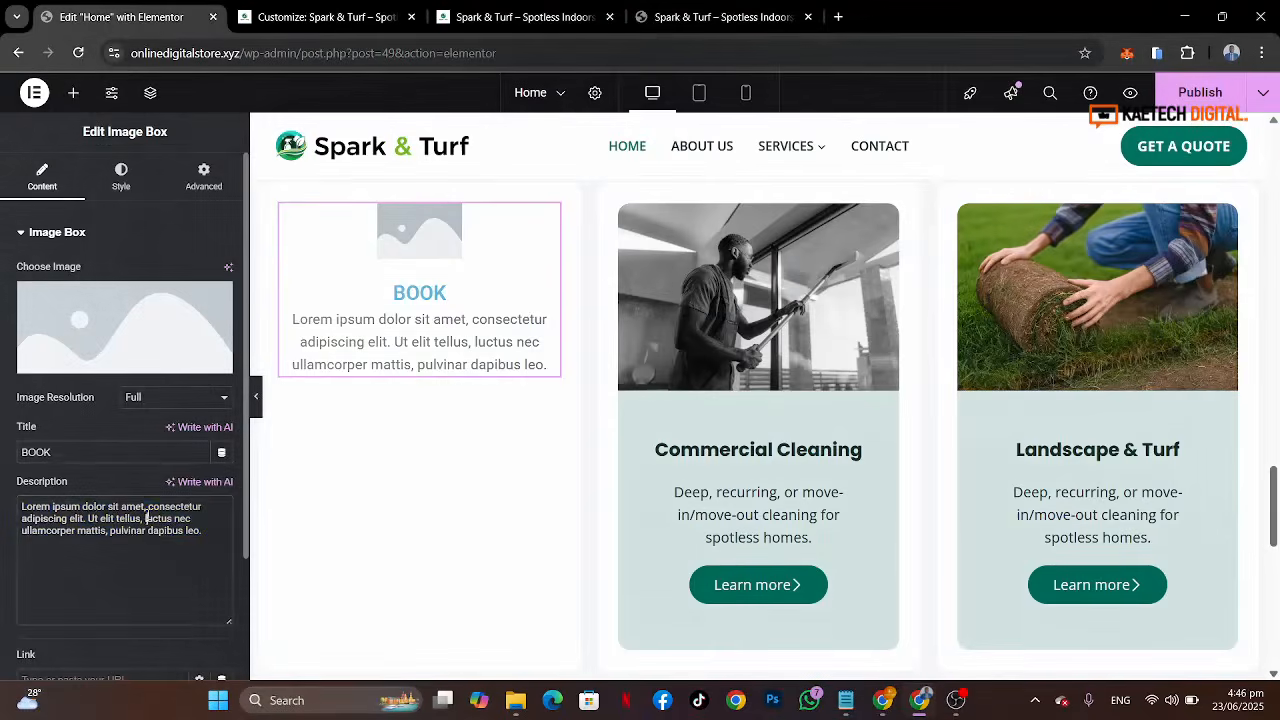
key("ctrl+a")
type("Select date, time and service you need our cleaning service")
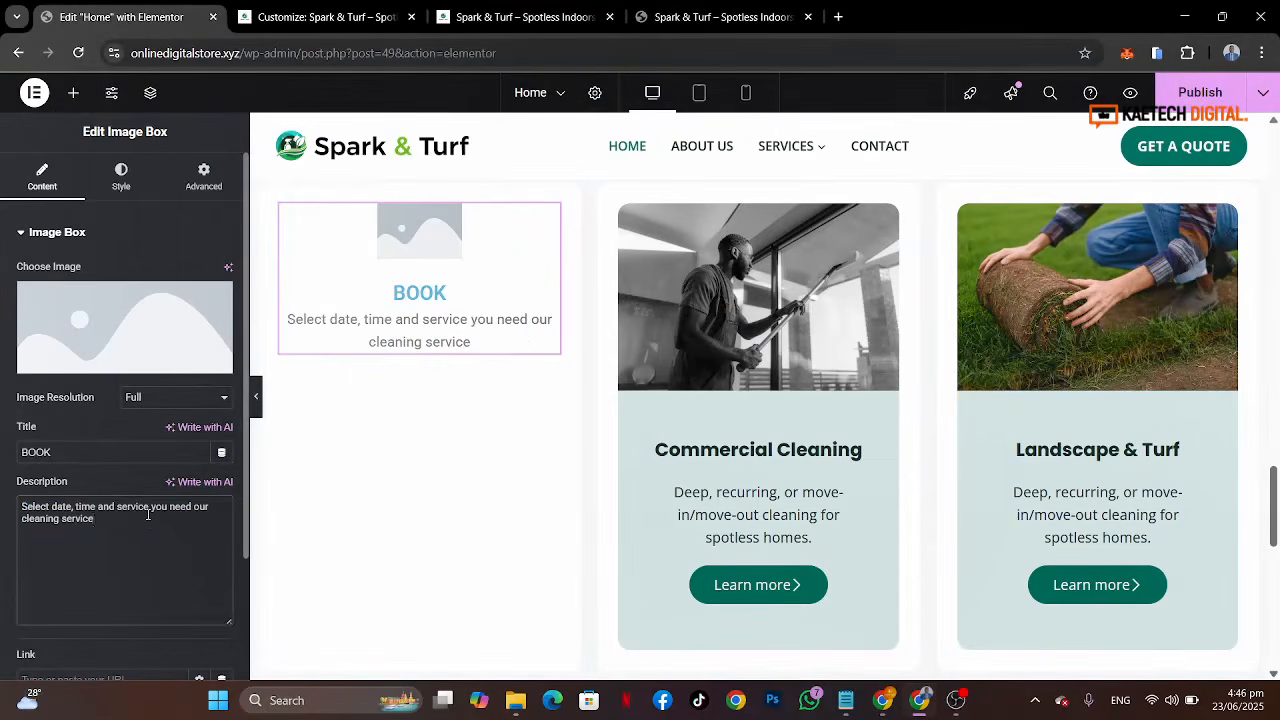
left_click(697, 17)
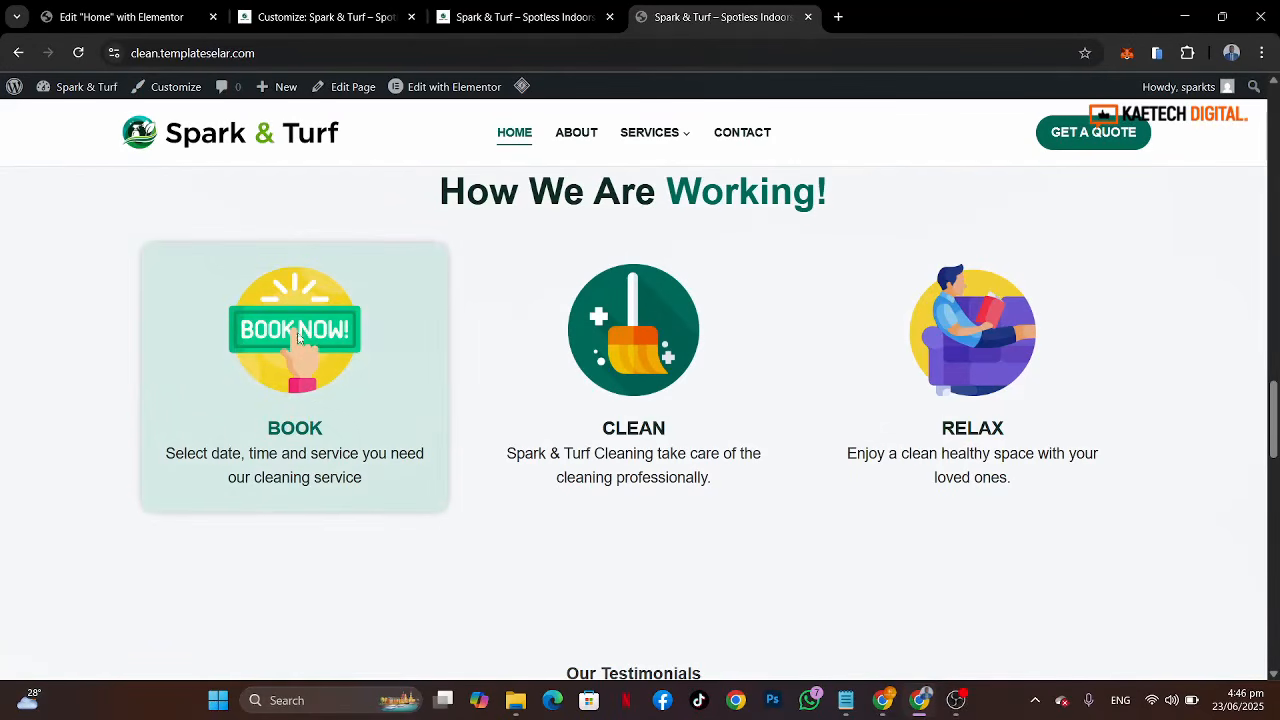
Step: Set the Book image box's image to the booking-2.png picture from the media library
left_click(120, 12)
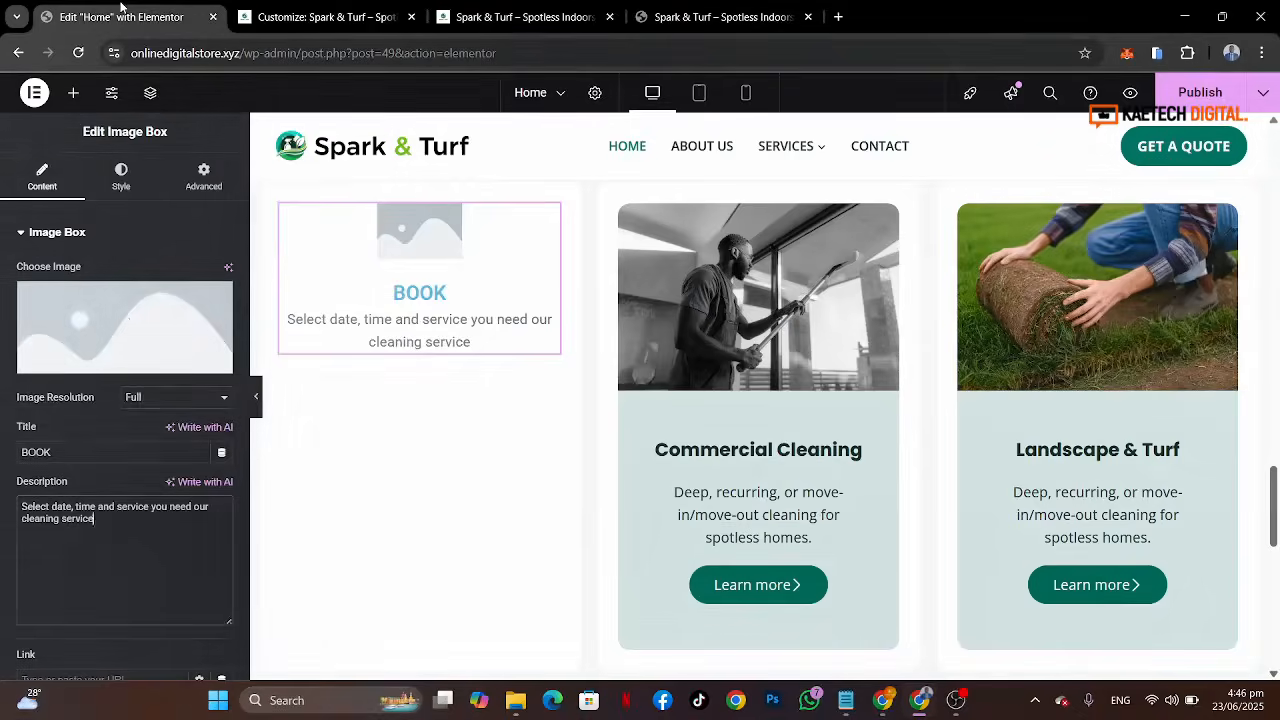
left_click(124, 320)
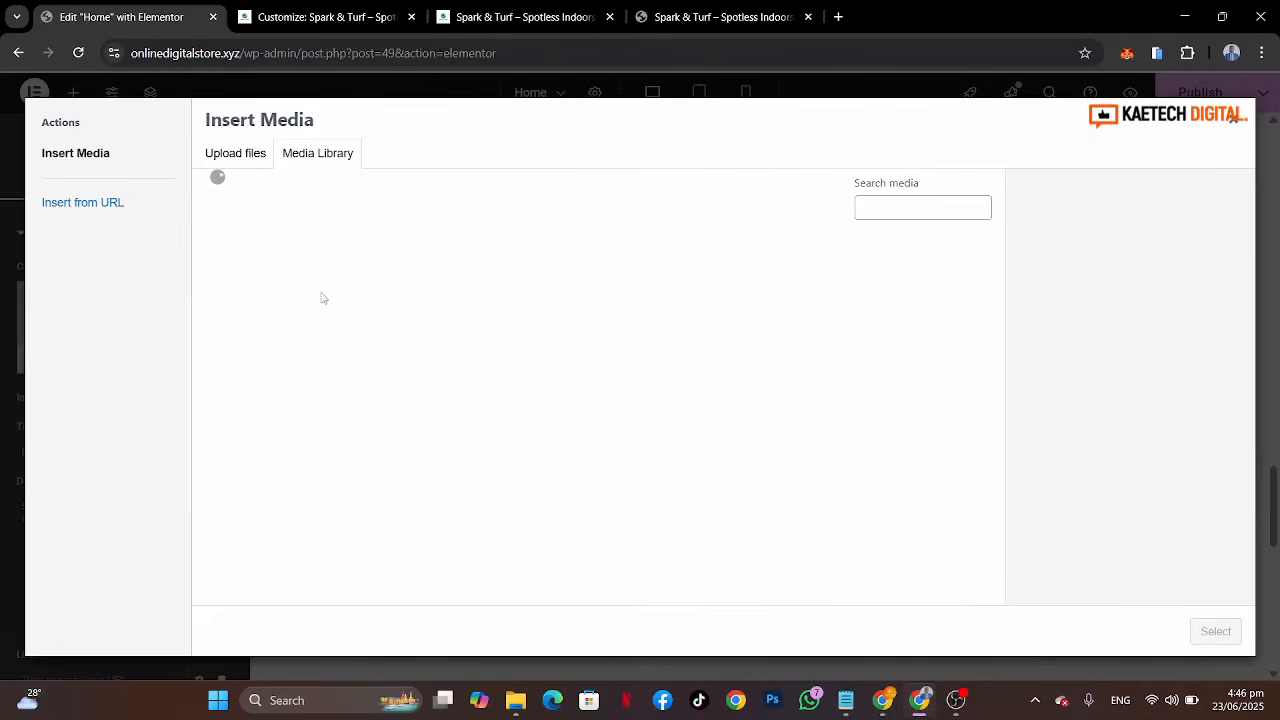
scroll(586, 437, "down", 3)
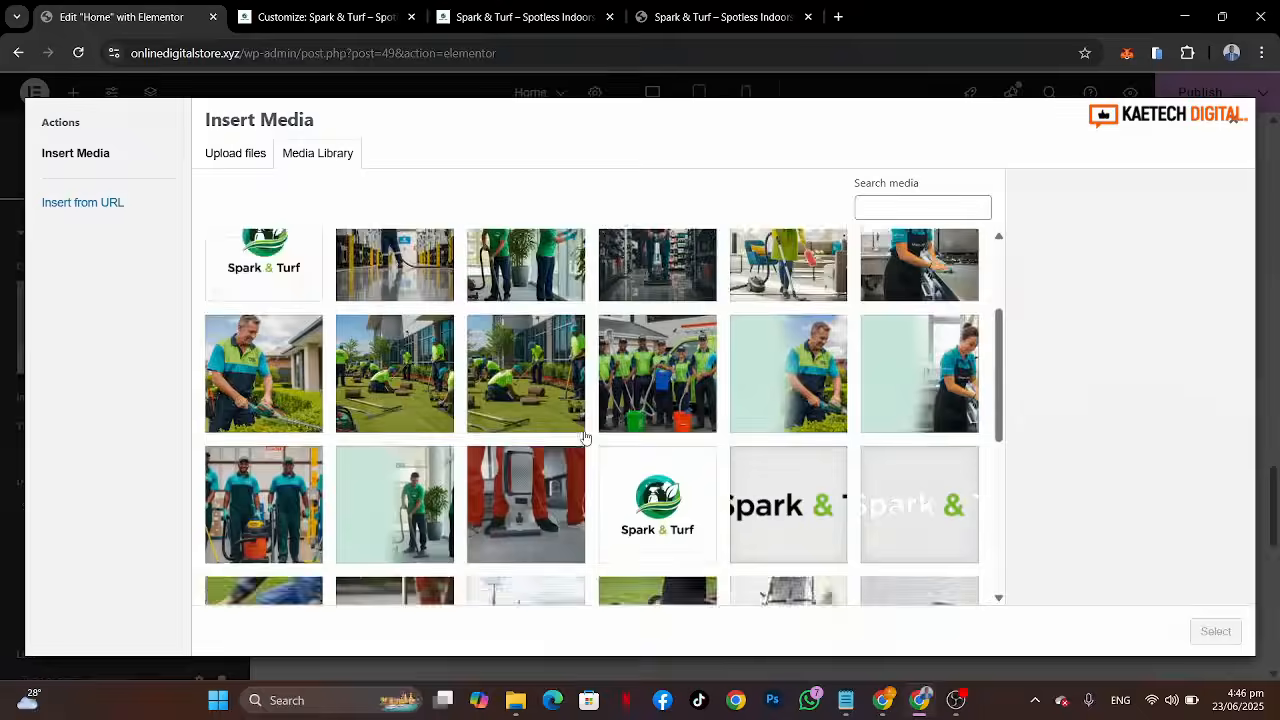
scroll(586, 437, "down", 3)
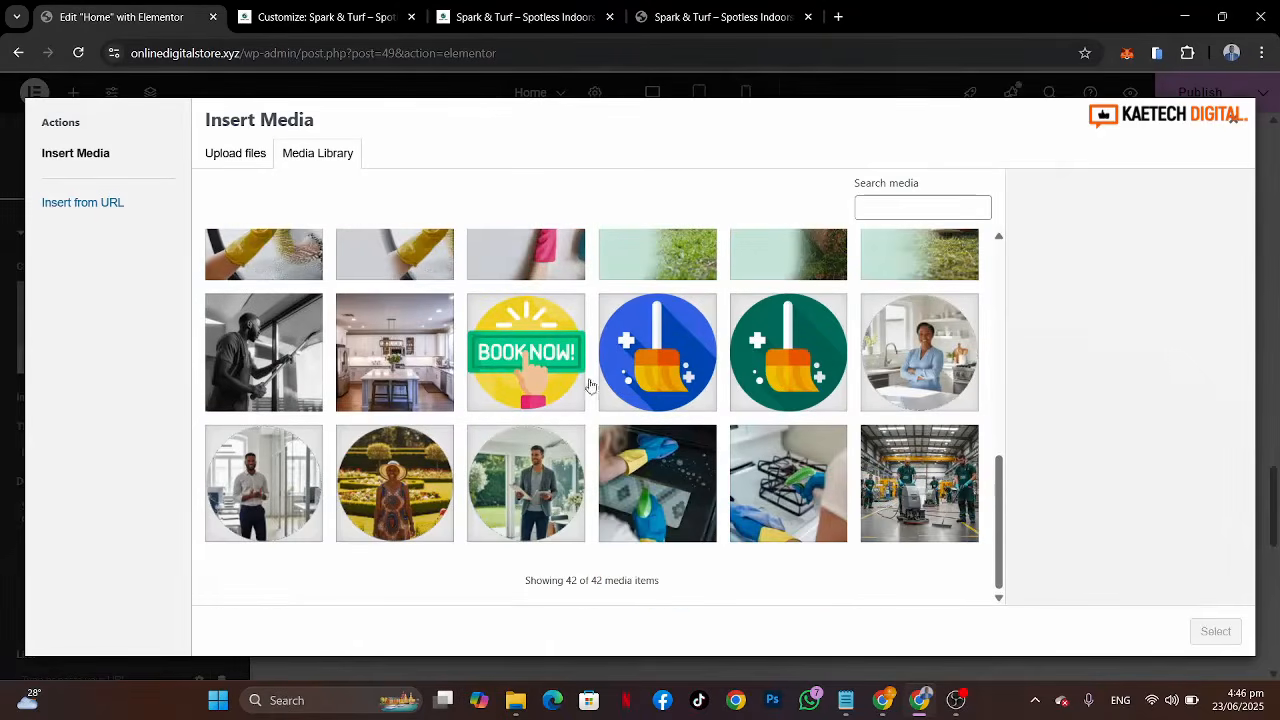
left_click(513, 364)
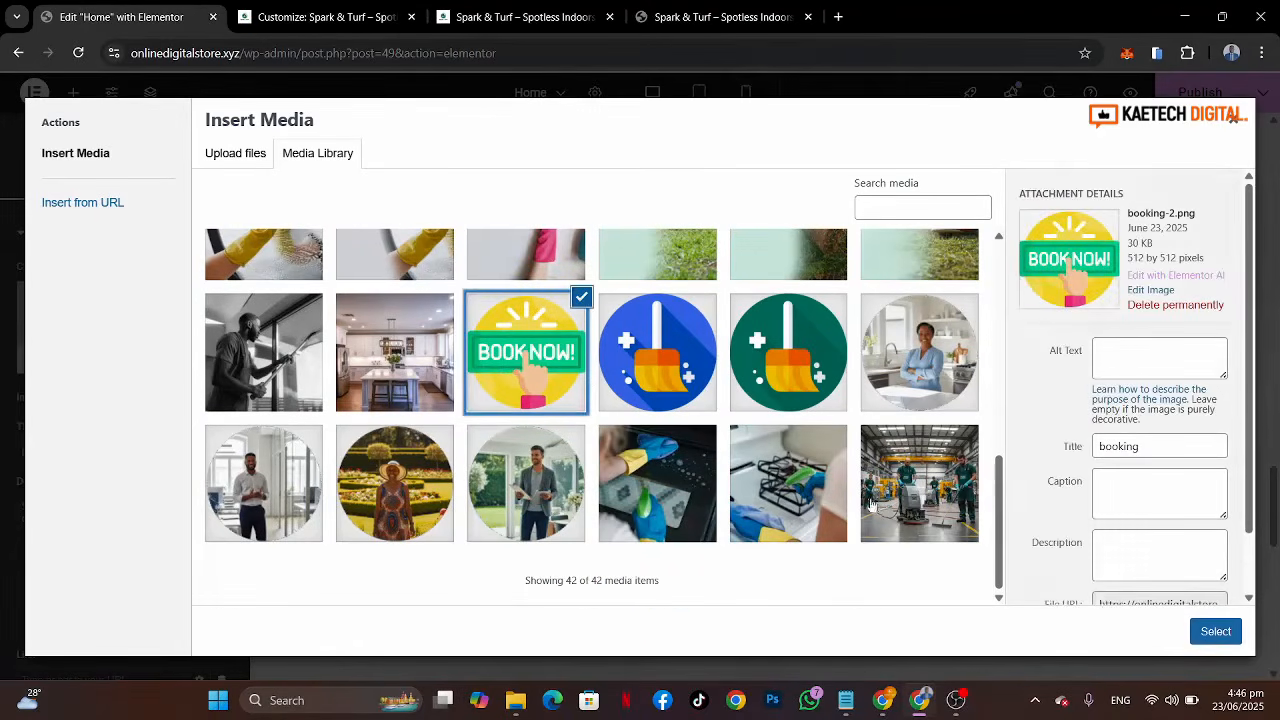
left_click(1215, 631)
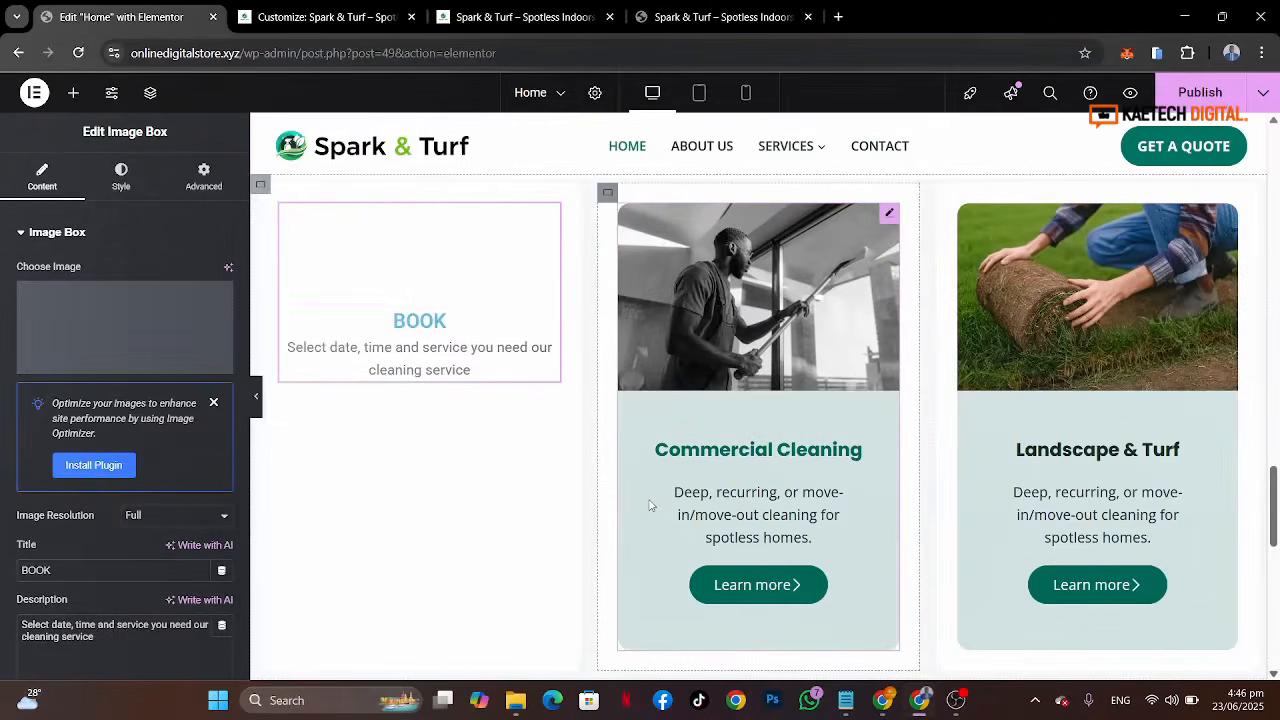
Step: Set the image box's image width to 50%
left_click(121, 176)
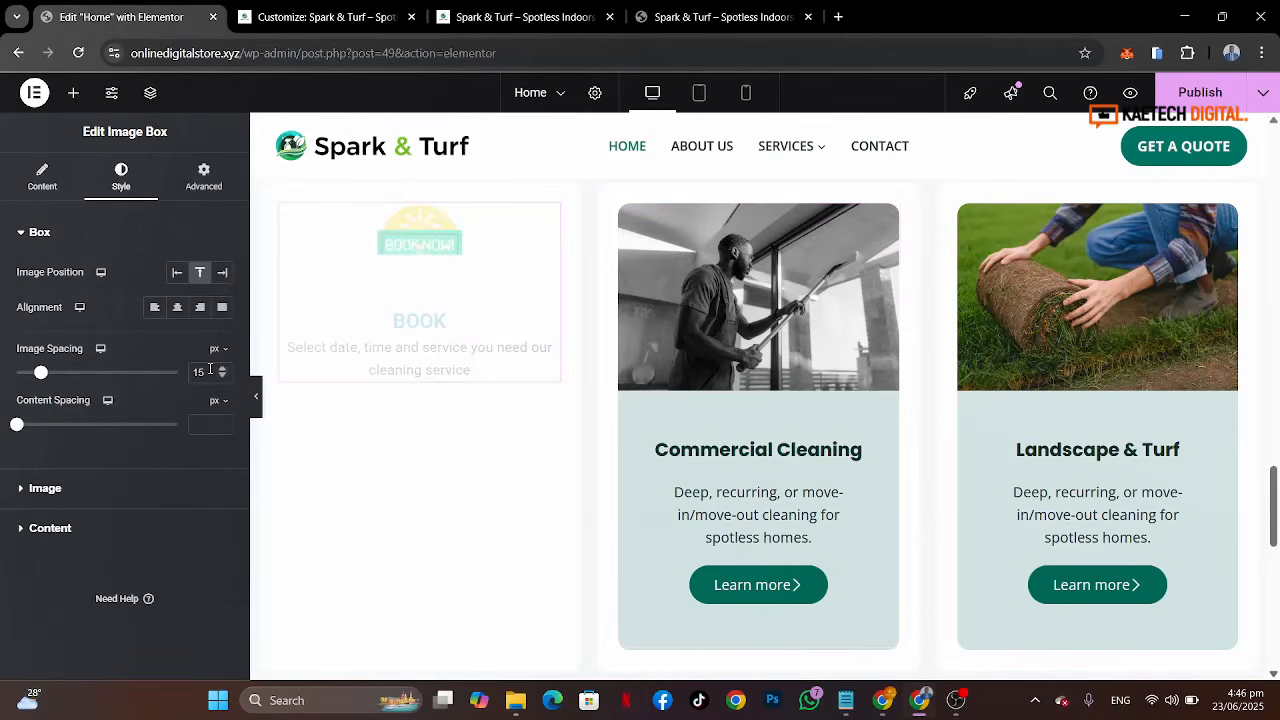
left_click(114, 490)
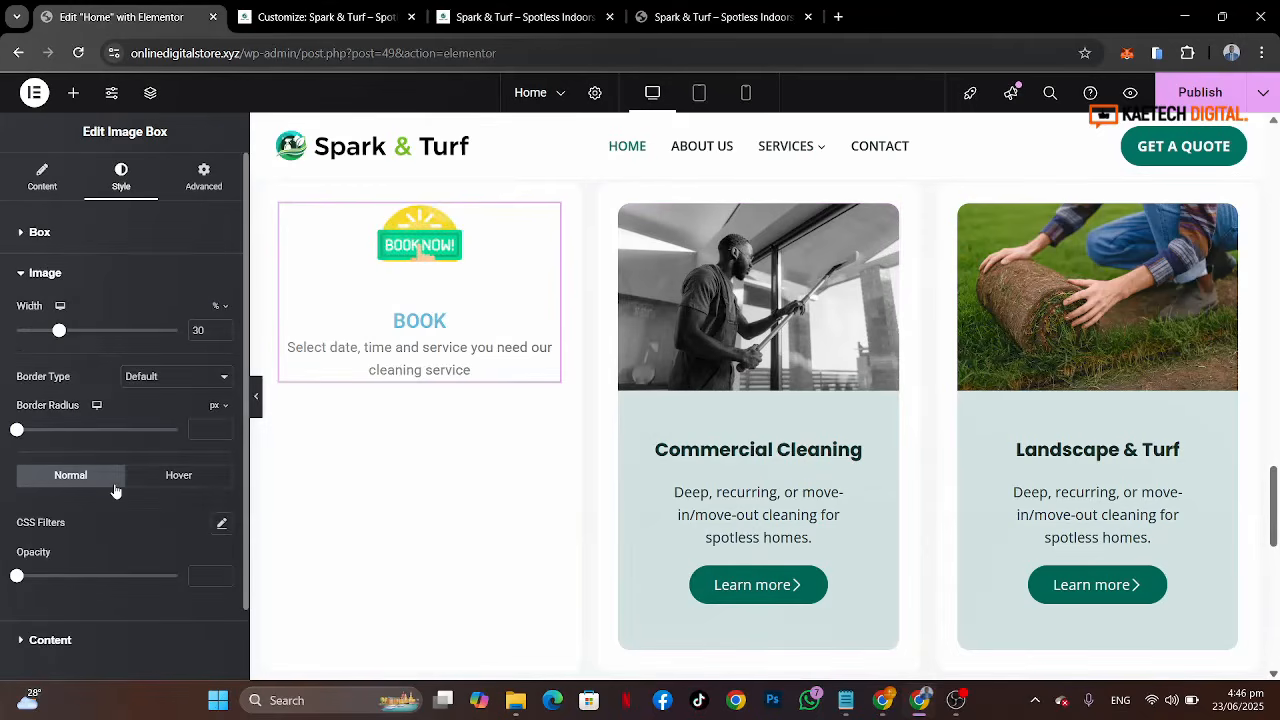
double_click(195, 330)
type("50")
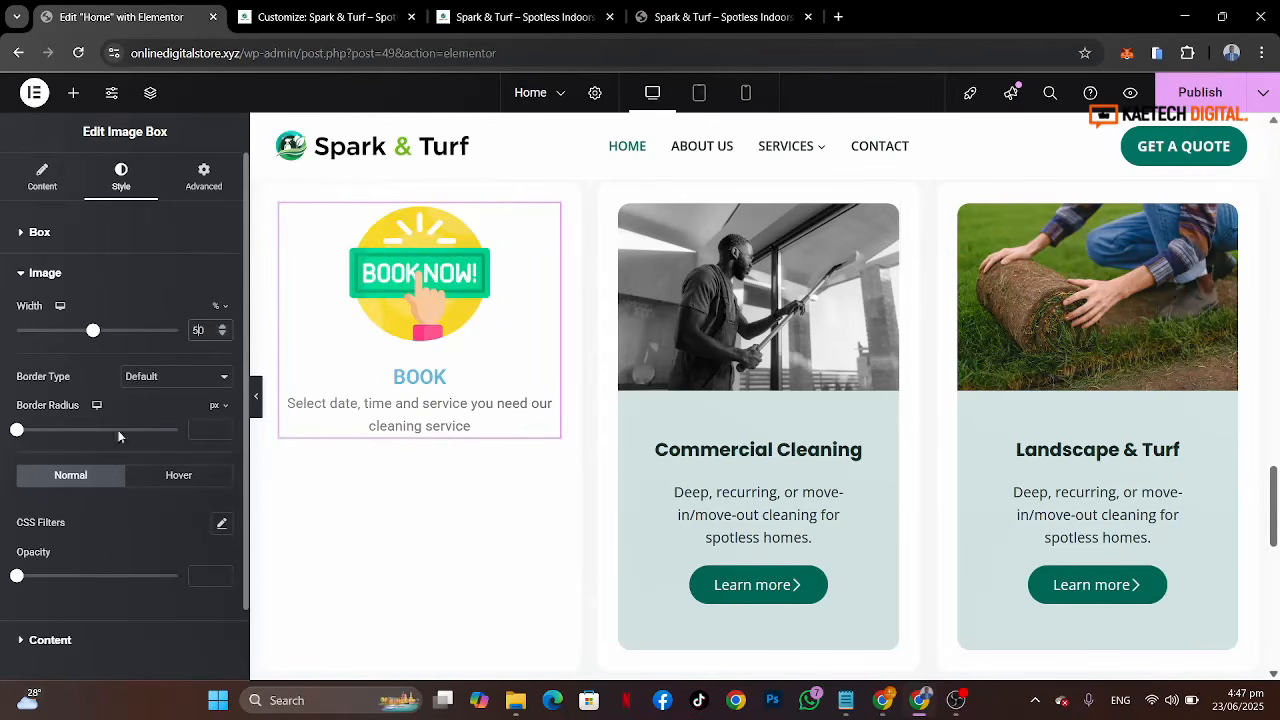
Step: Set the image box's title color to the Strongest text global color
left_click(104, 643)
scroll(143, 441, "down", 1)
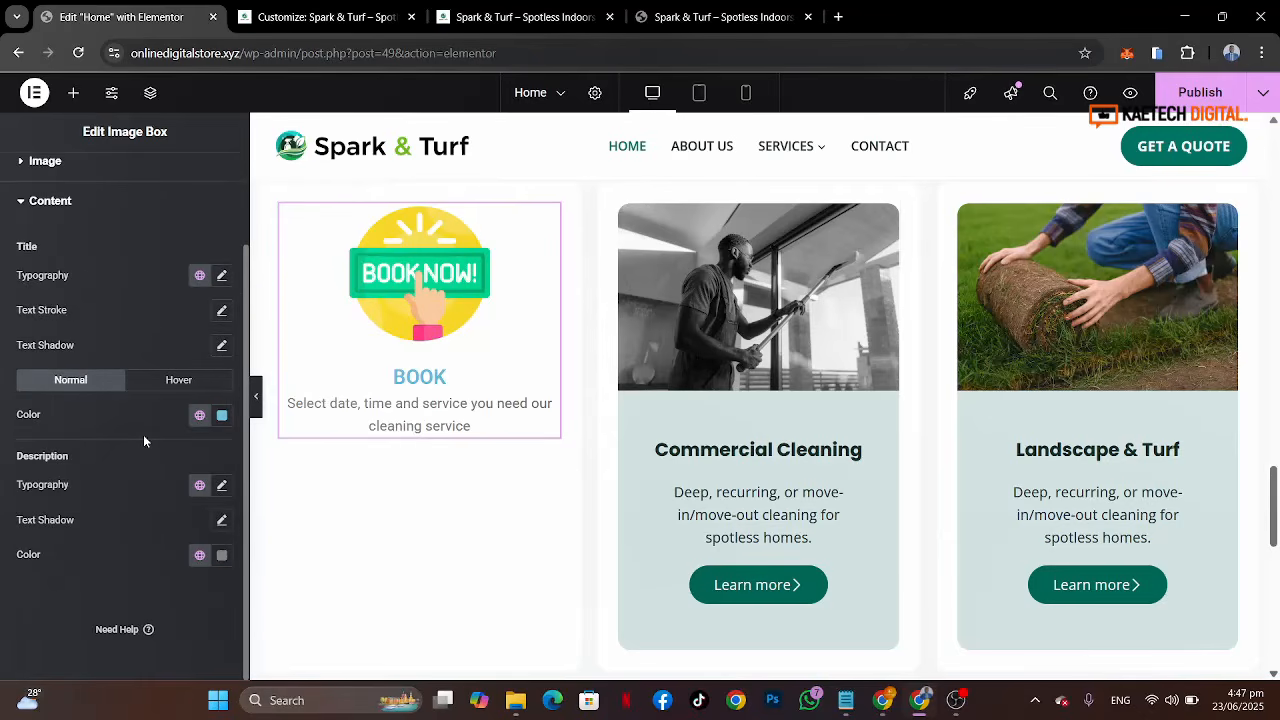
left_click(200, 416)
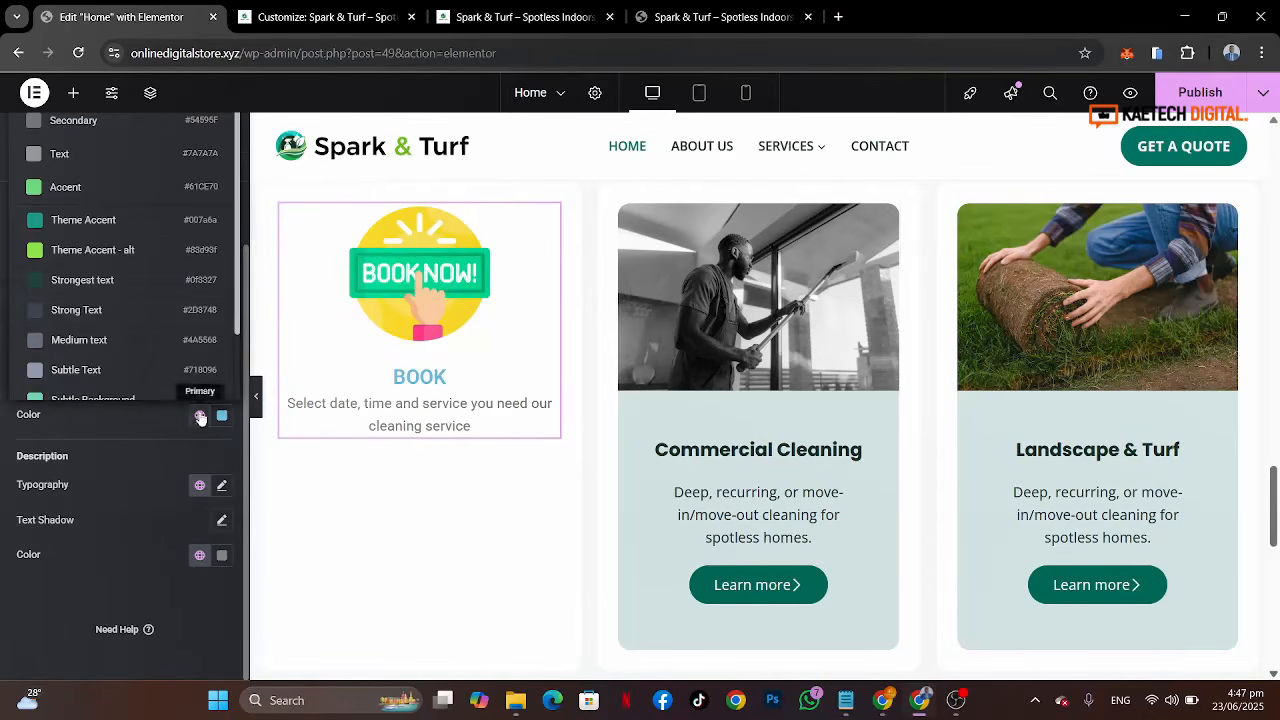
left_click(109, 284)
Step: Set the image box's title hover color to the Theme Accent global color
left_click(166, 390)
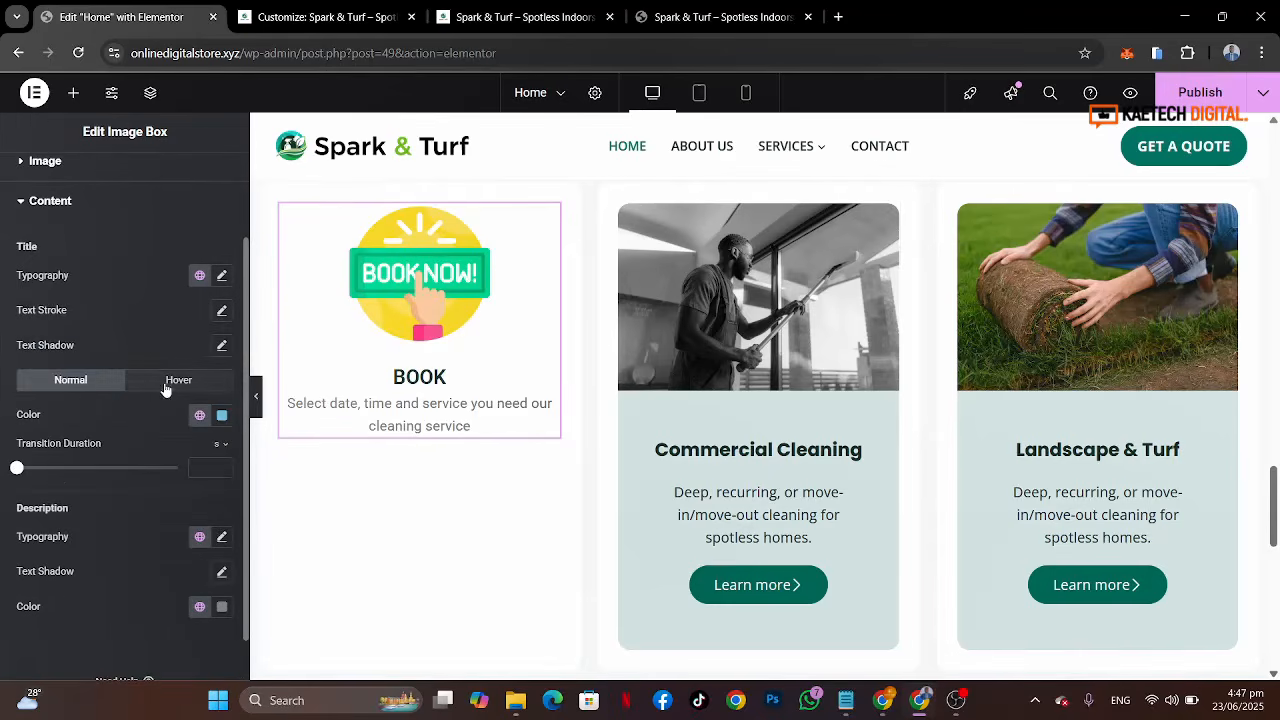
left_click(197, 415)
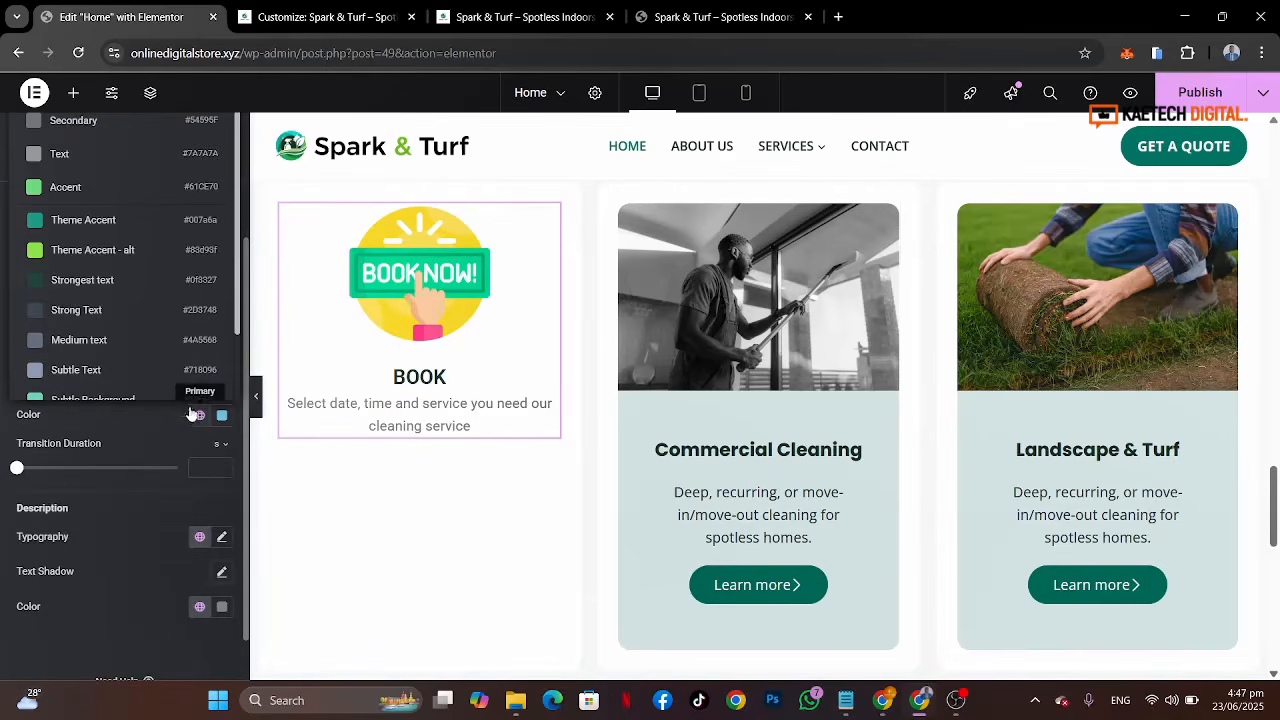
left_click(84, 222)
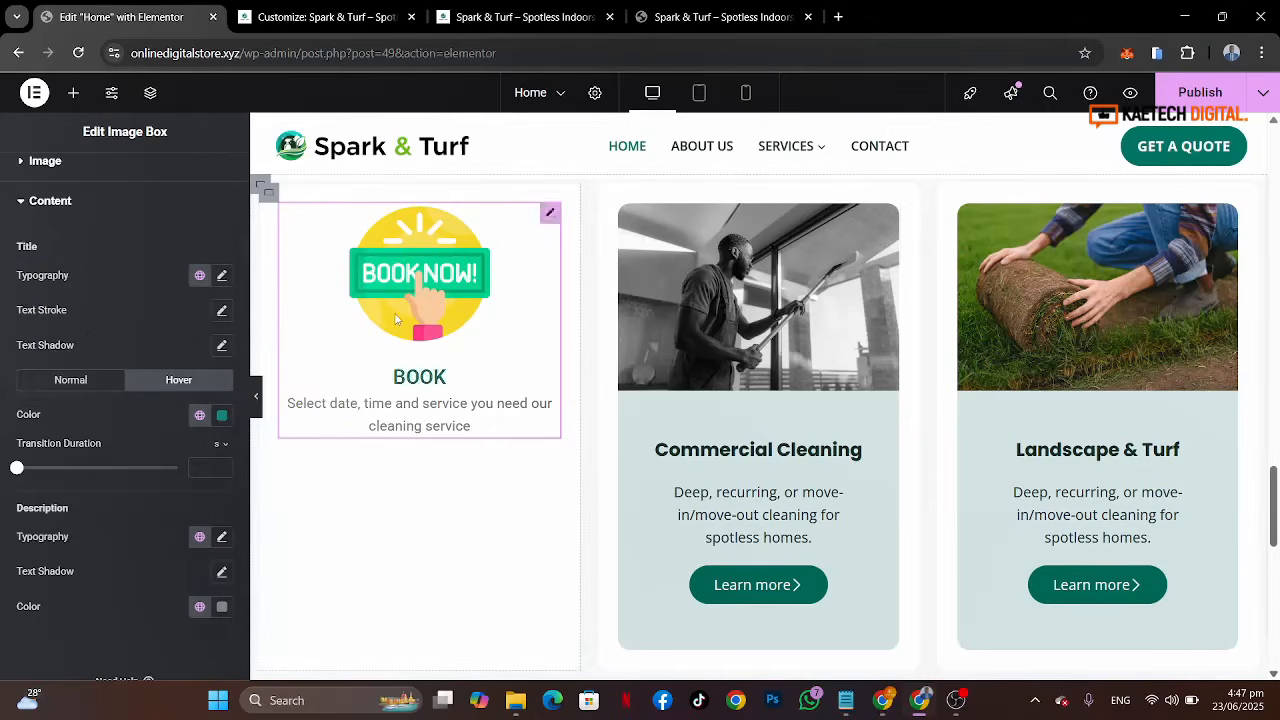
Step: Delete the Commercial Cleaning and Landscape & Turf image boxes from the other two columns
scroll(398, 324, "up", 1)
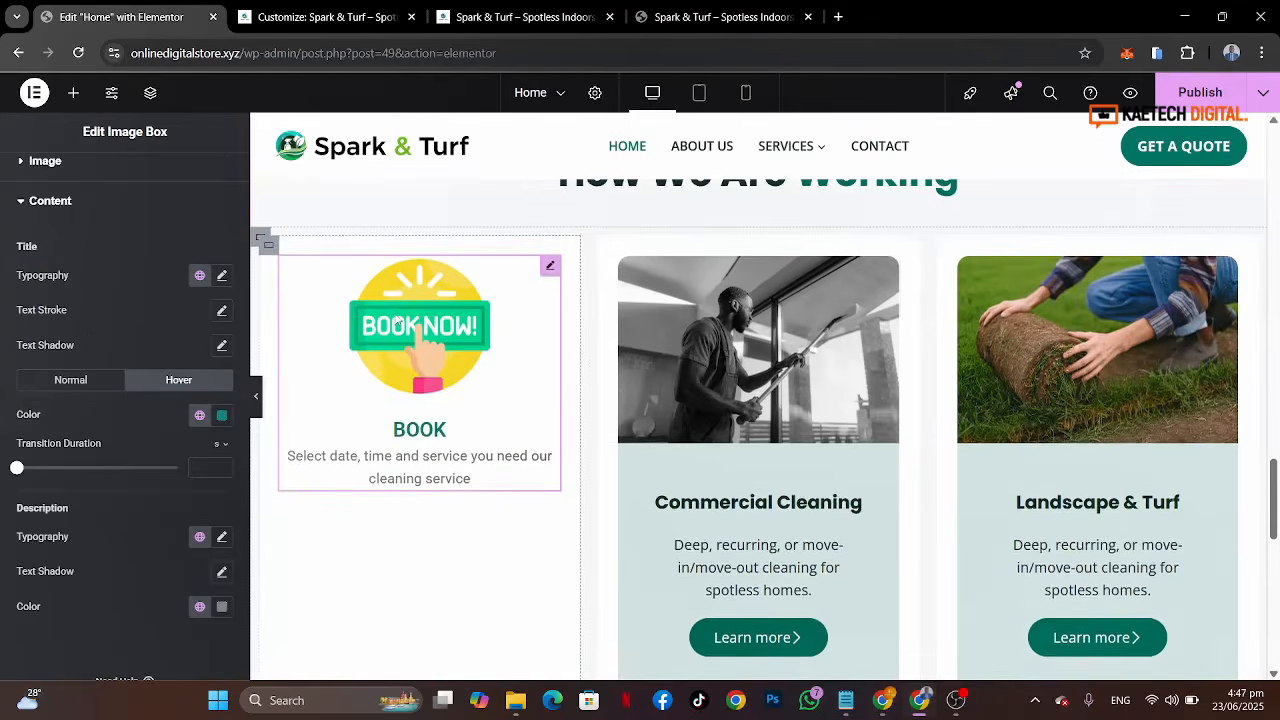
left_click(831, 295)
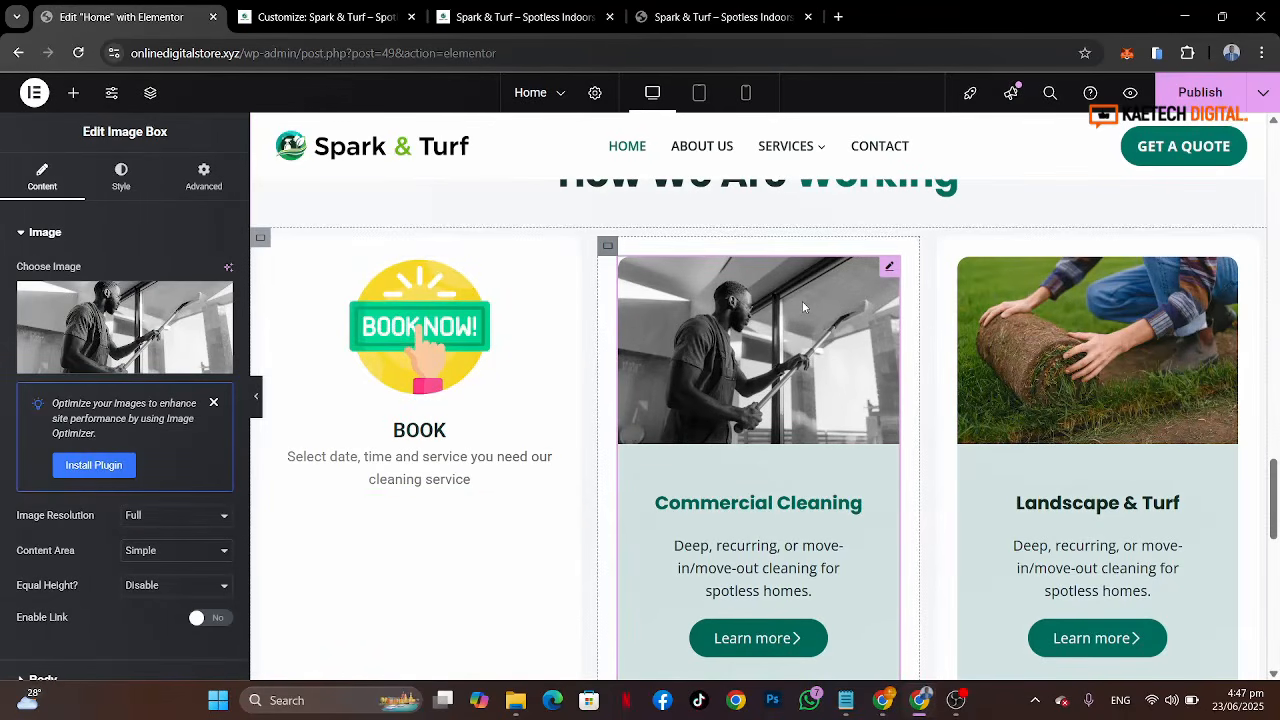
right_click(890, 267)
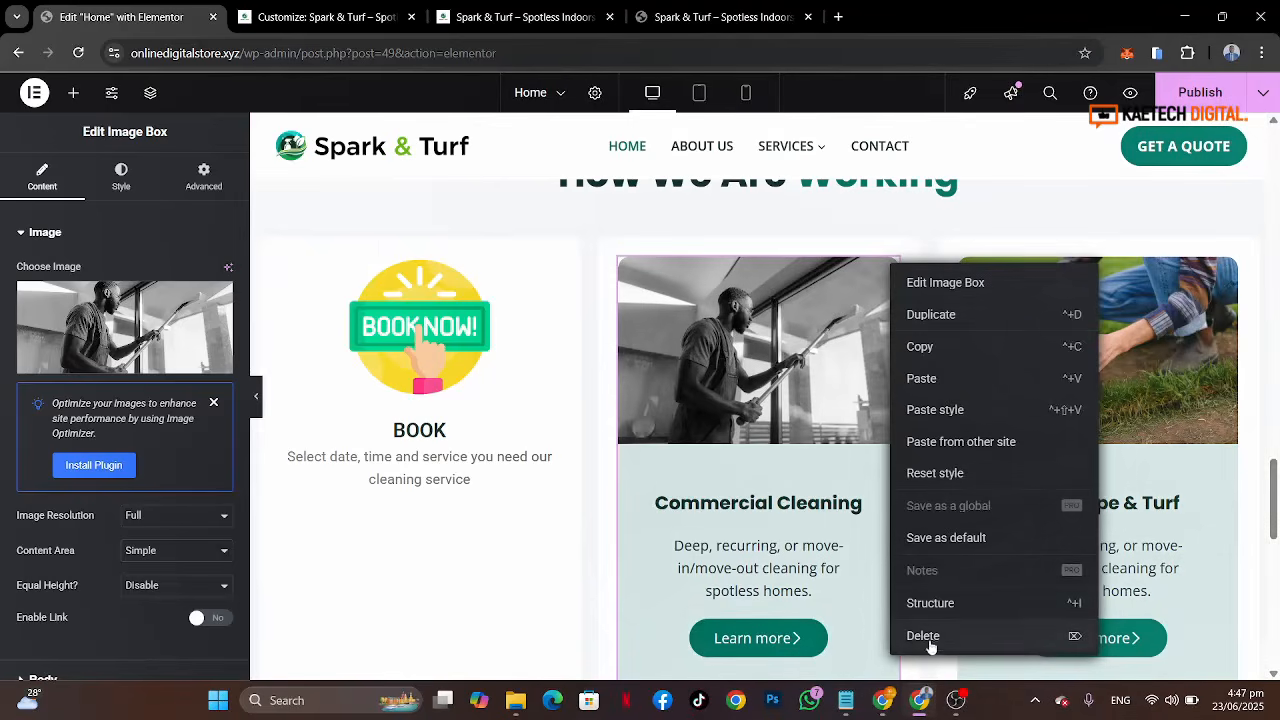
key("Delete")
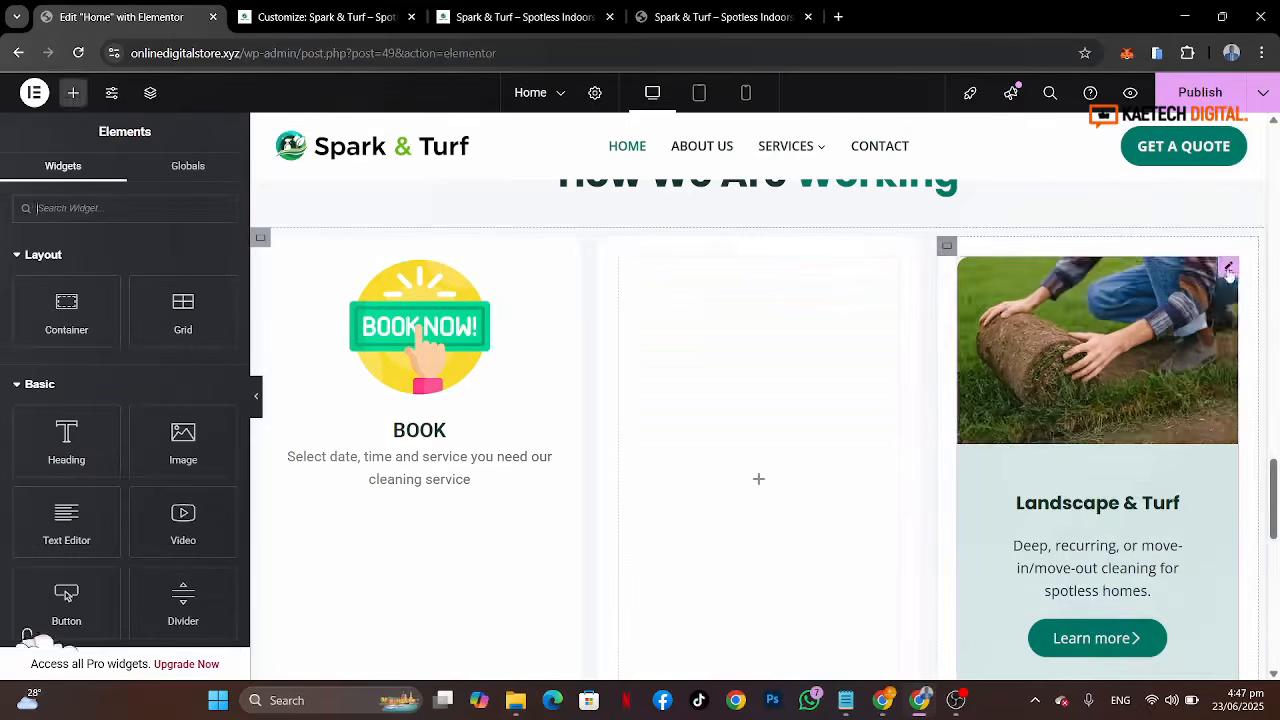
right_click(1229, 270)
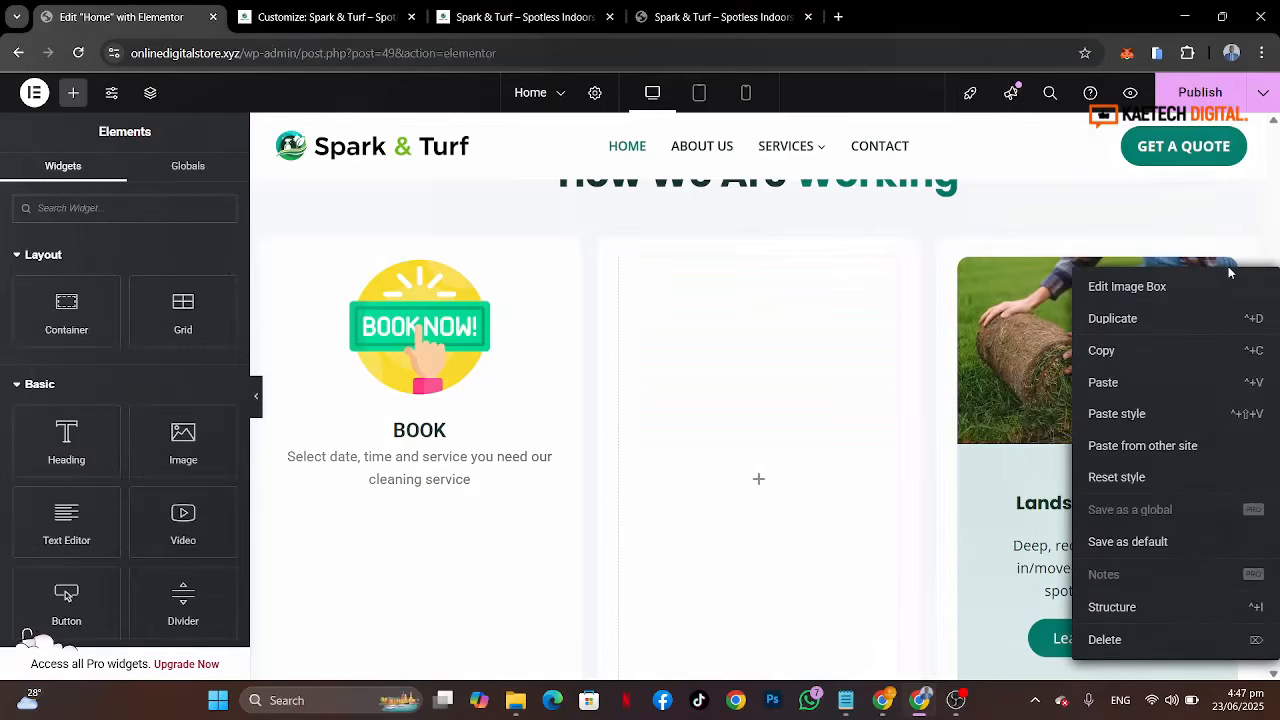
left_click(1105, 640)
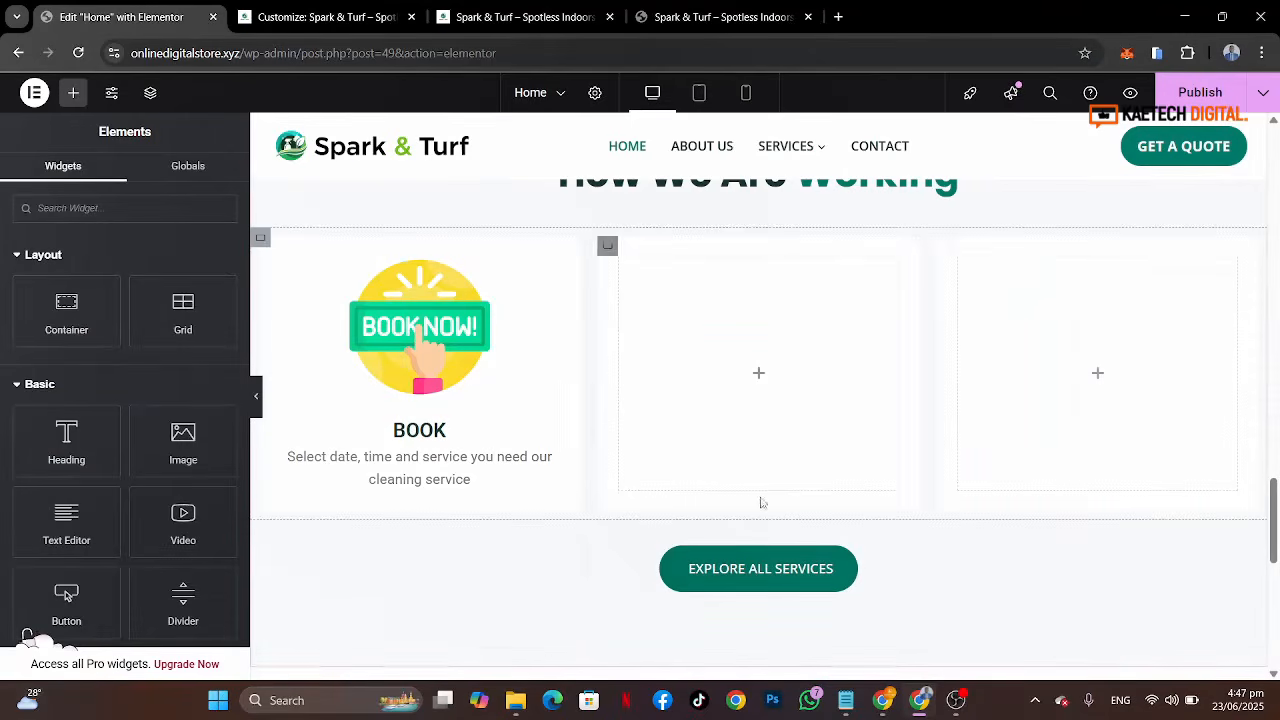
Step: Clear the Book column container's normal background color and enable a classic hover background
left_click(266, 245)
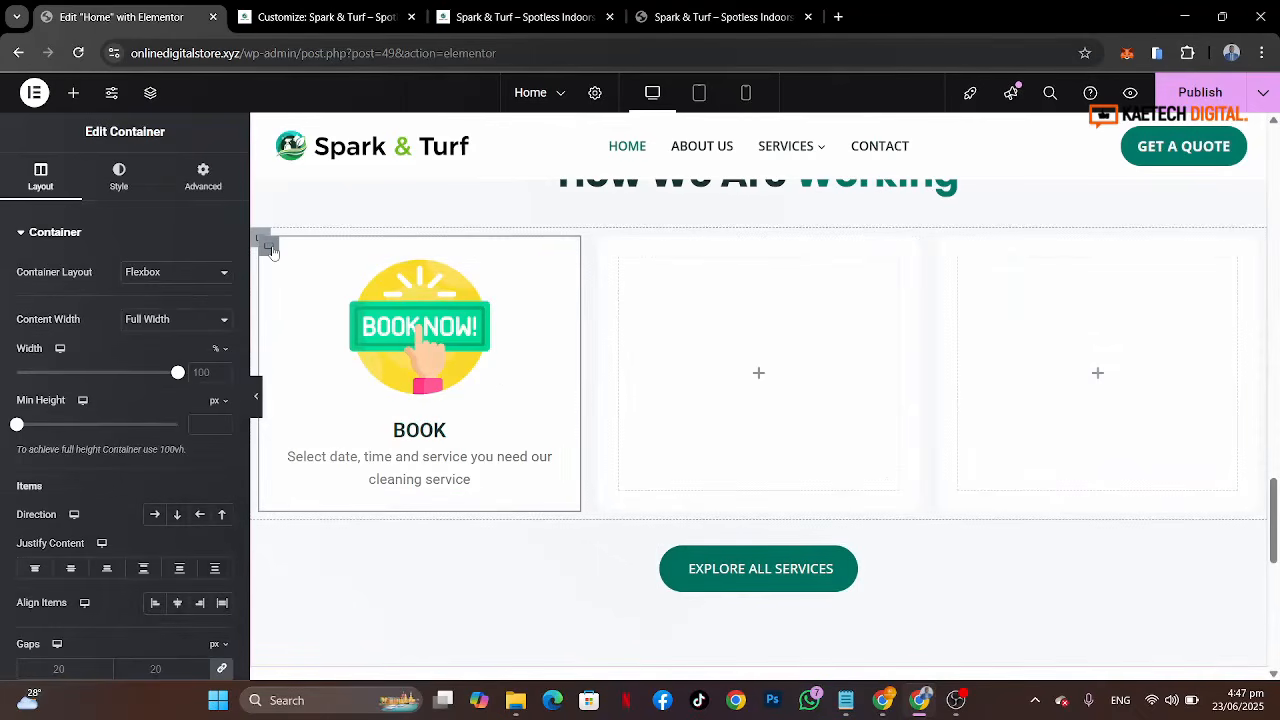
left_click(119, 185)
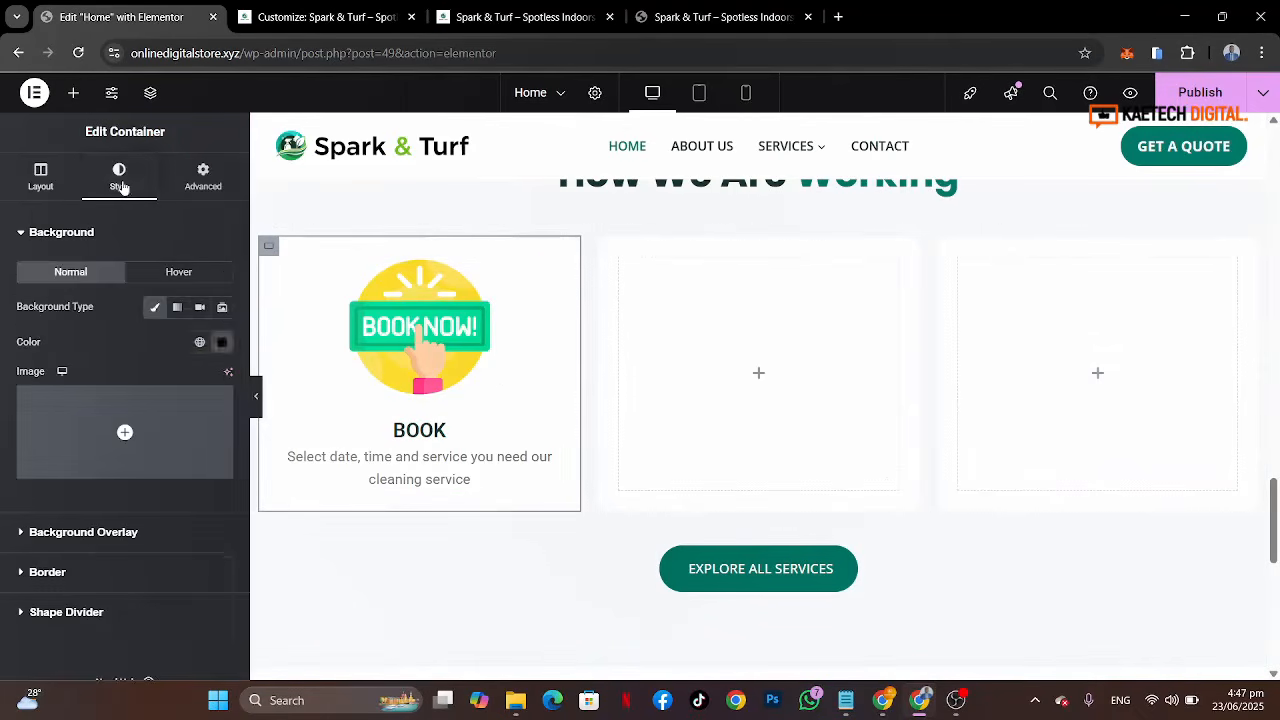
left_click(221, 344)
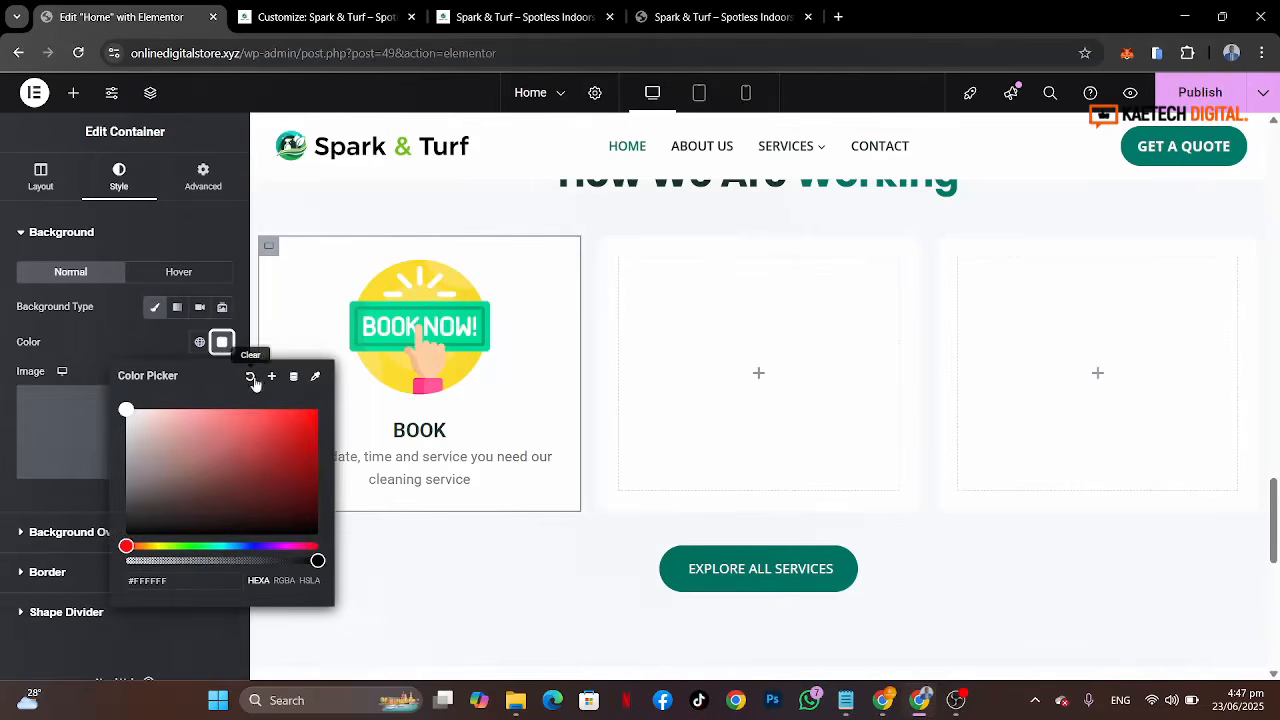
left_click(252, 379)
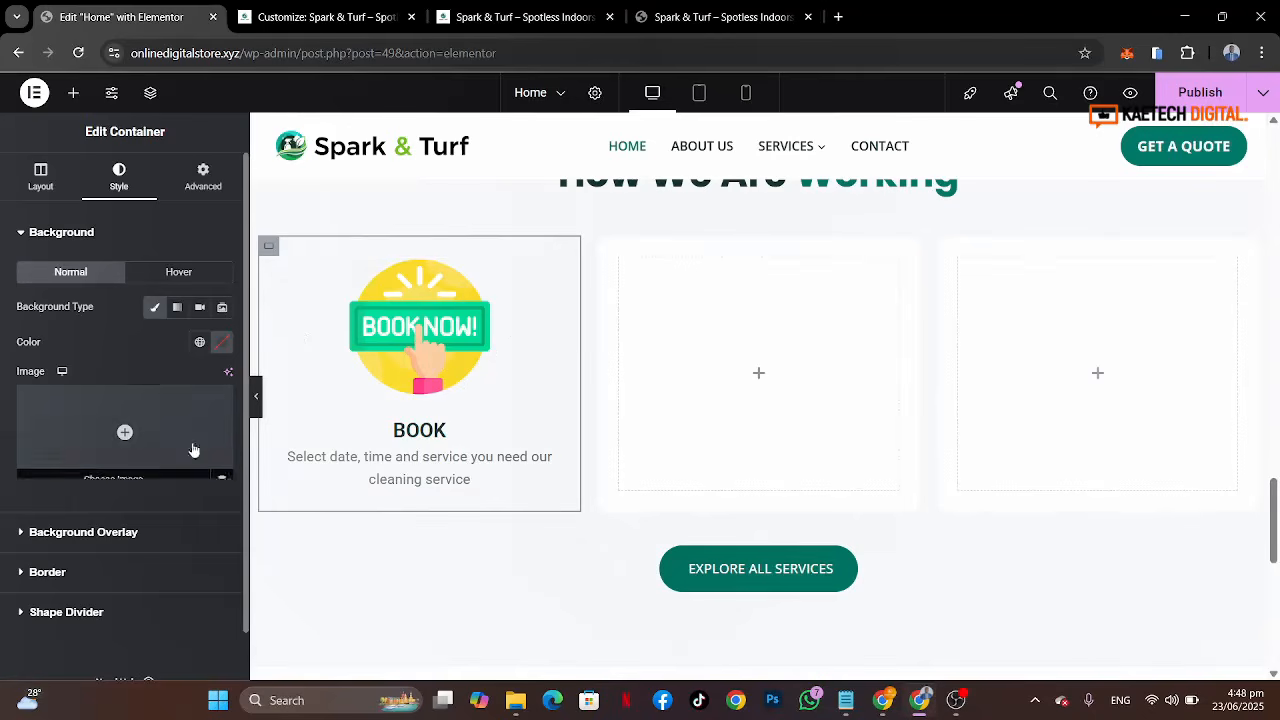
left_click(167, 274)
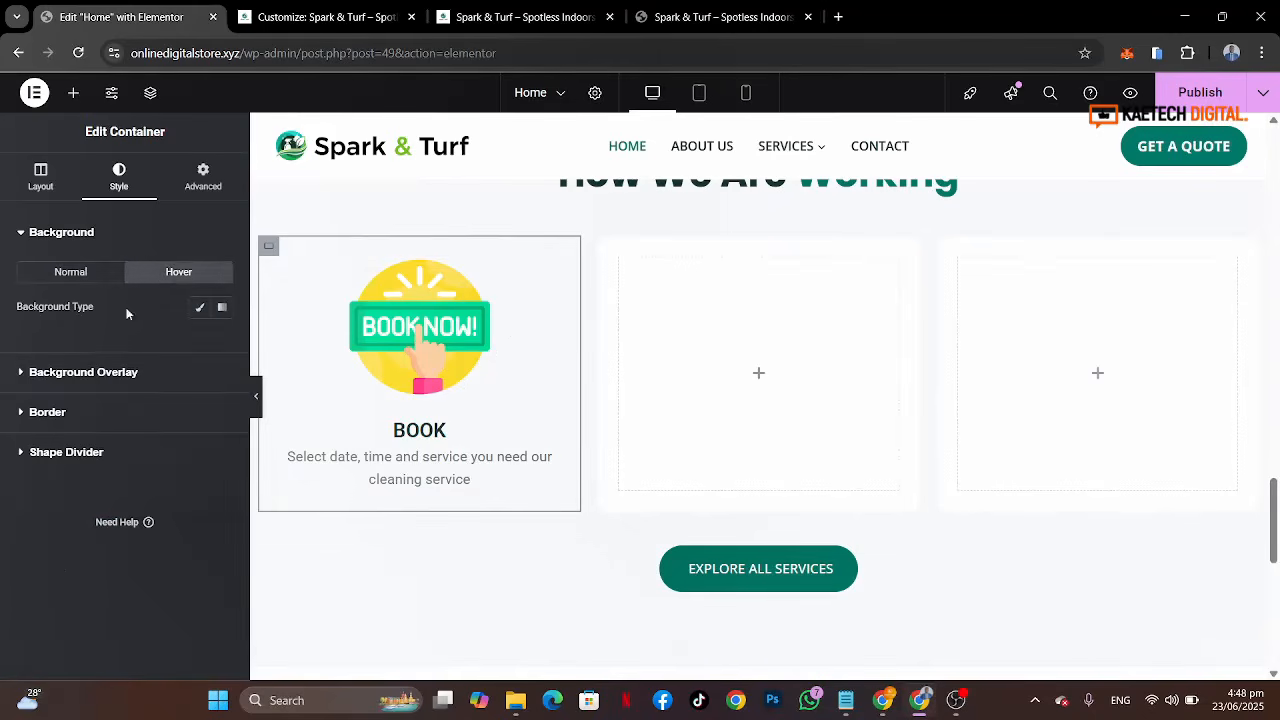
left_click(200, 308)
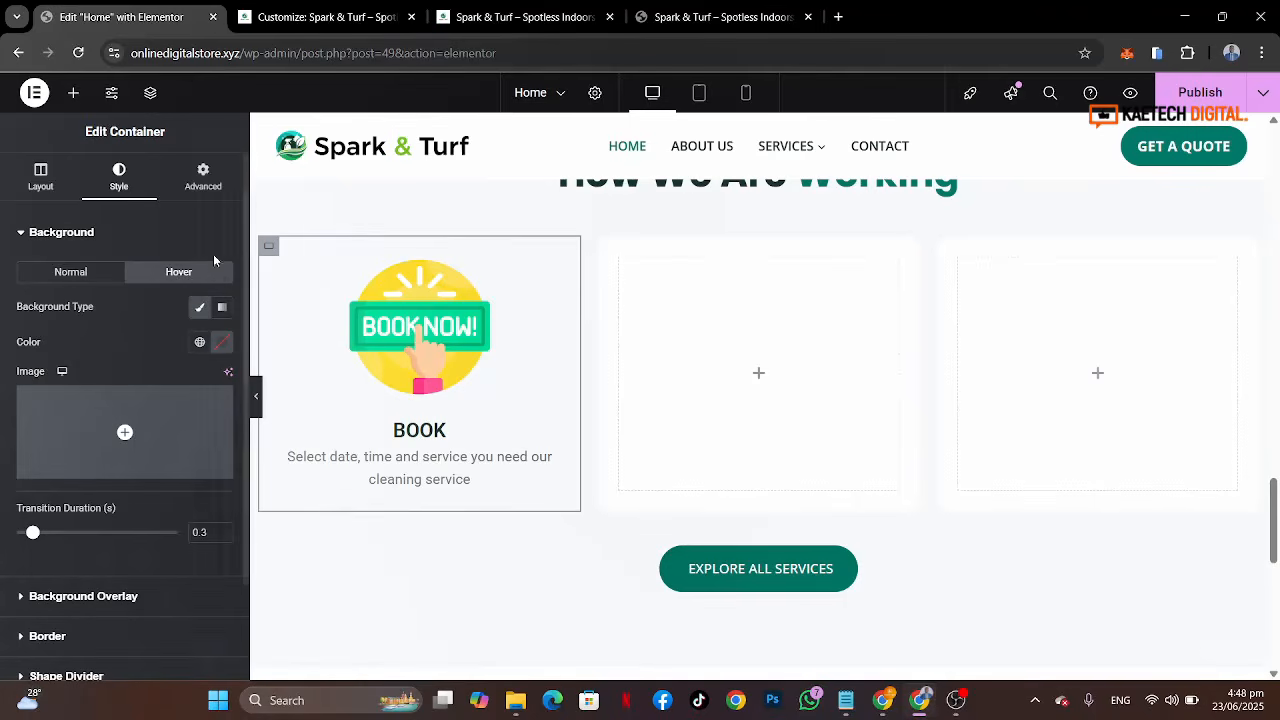
Step: Examine the reference site's hover highlight on the Book, Clean and Relax process steps
left_click(668, 16)
scroll(491, 316, "up", 5)
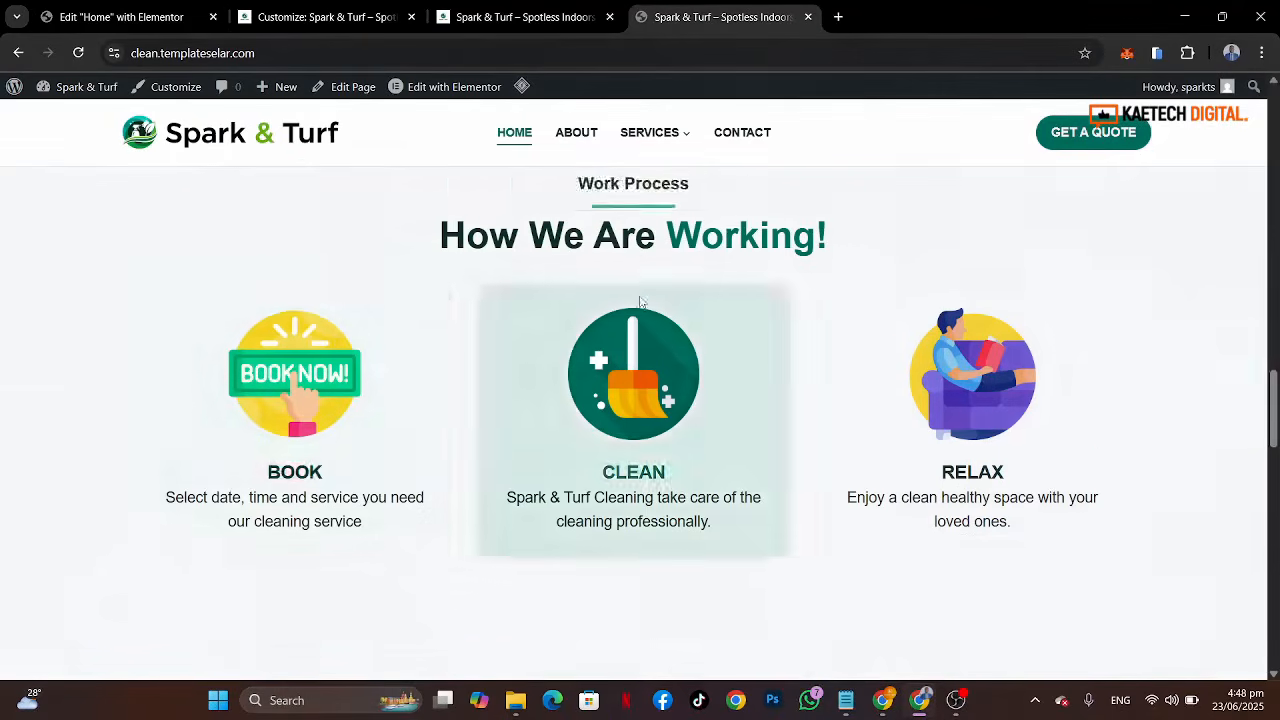
scroll(352, 545, "down", 4)
scroll(352, 545, "down", 1)
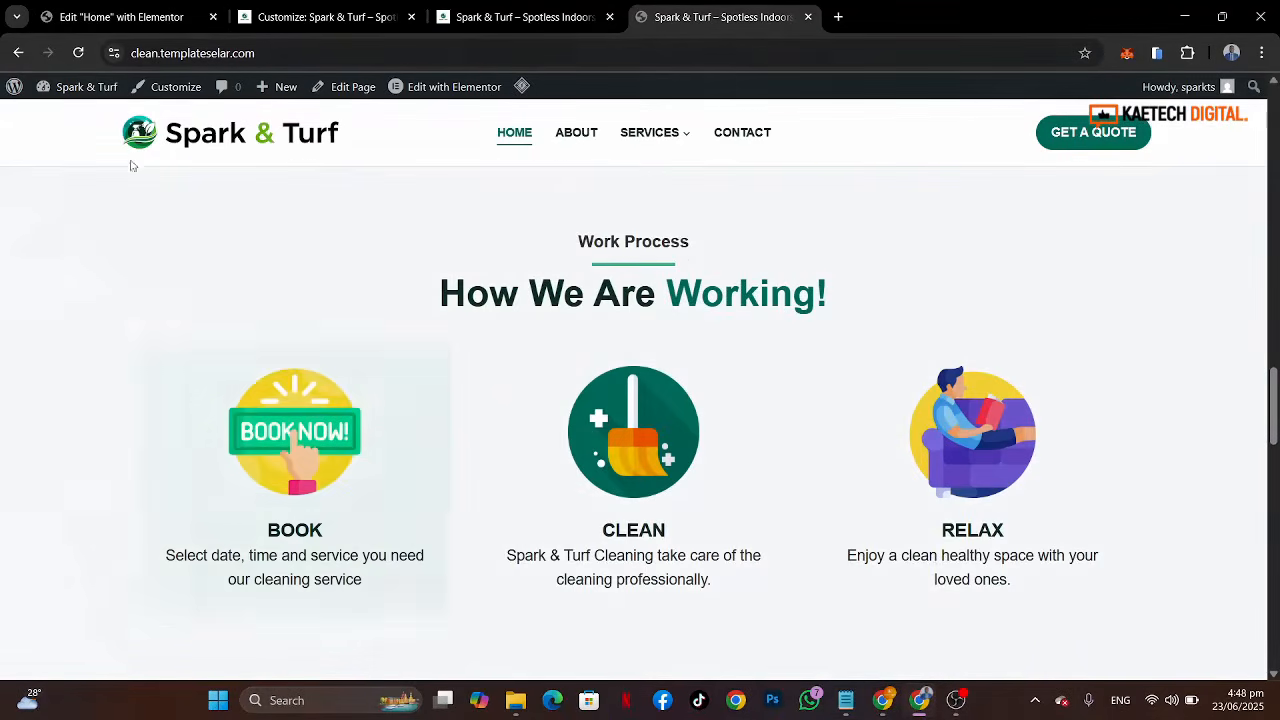
Step: Look up the services section container's background color code in the editor
left_click(131, 17)
scroll(815, 314, "up", 10)
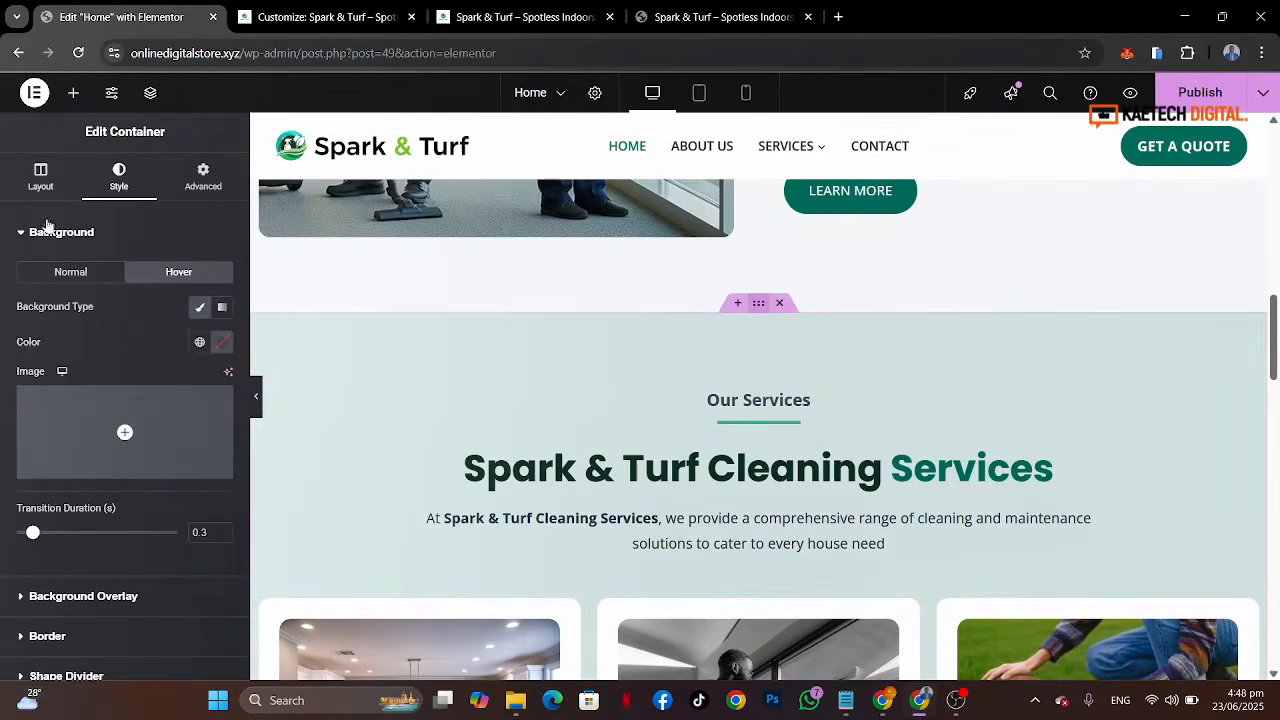
left_click(72, 272)
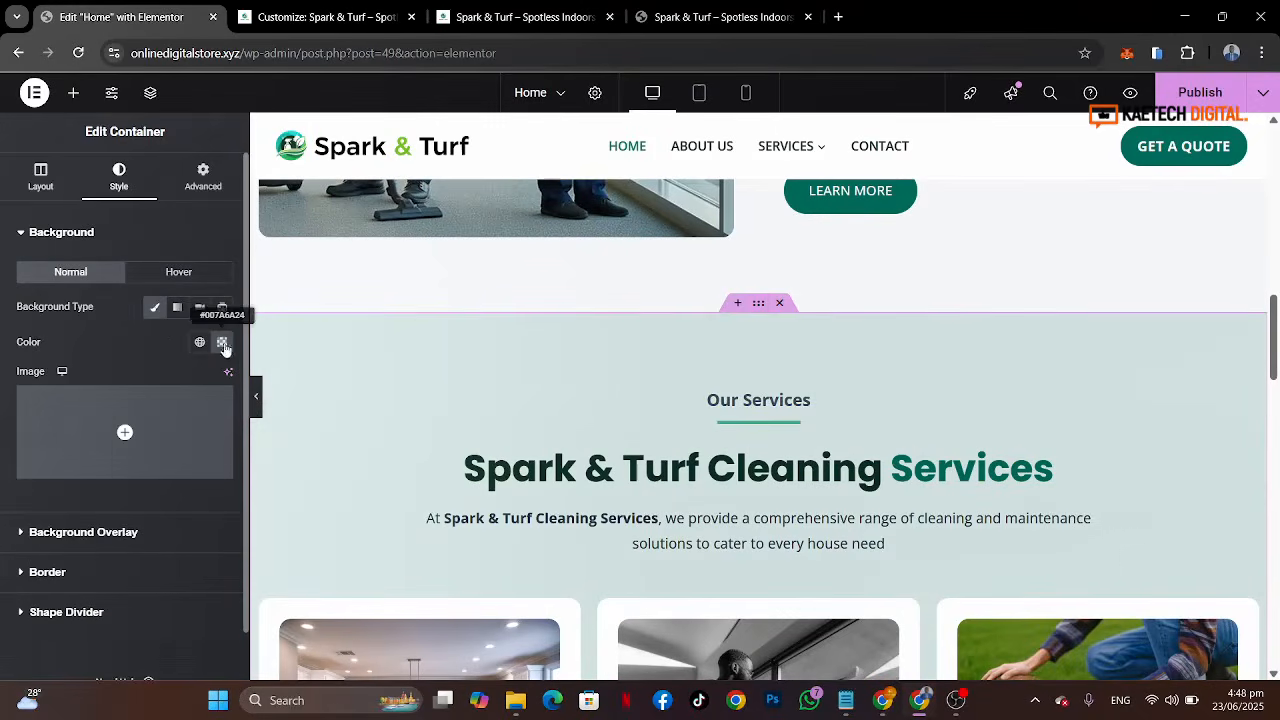
left_click(222, 342)
key("ctrl+c")
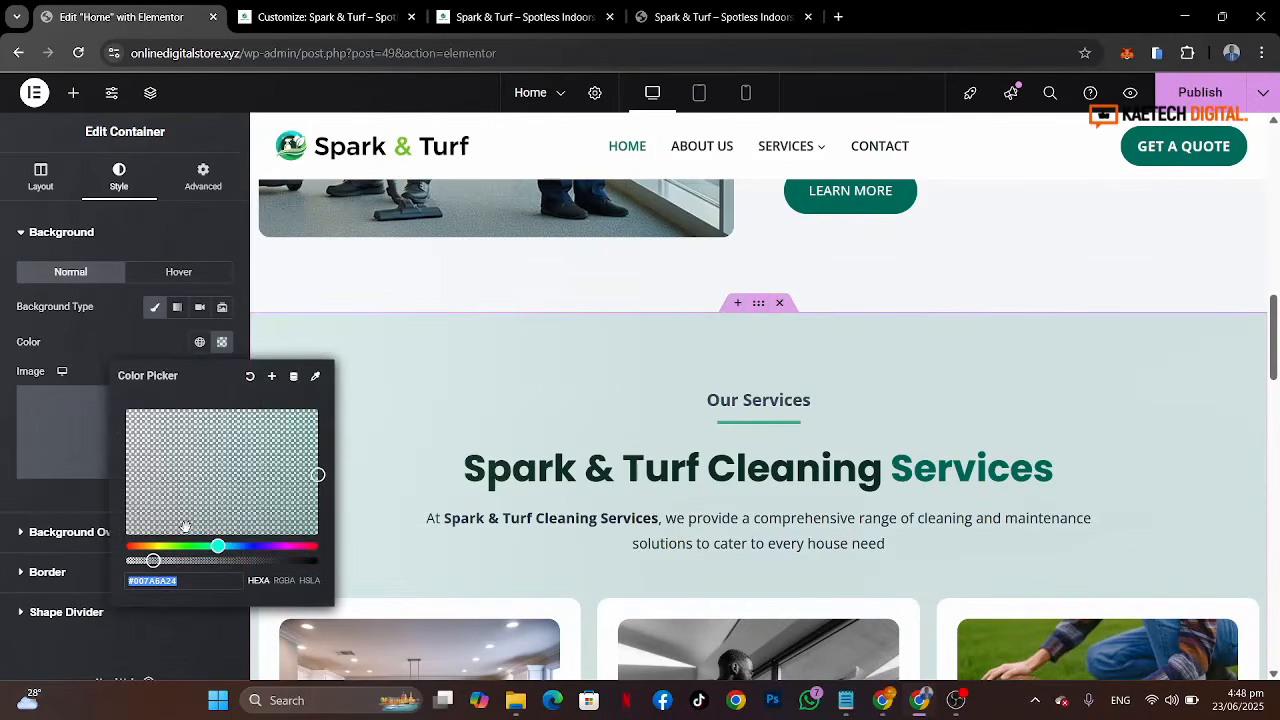
left_click(82, 325)
Step: Set the Book column container's hover background color to #007A6A24 and preview the hover effect
scroll(569, 545, "down", 5)
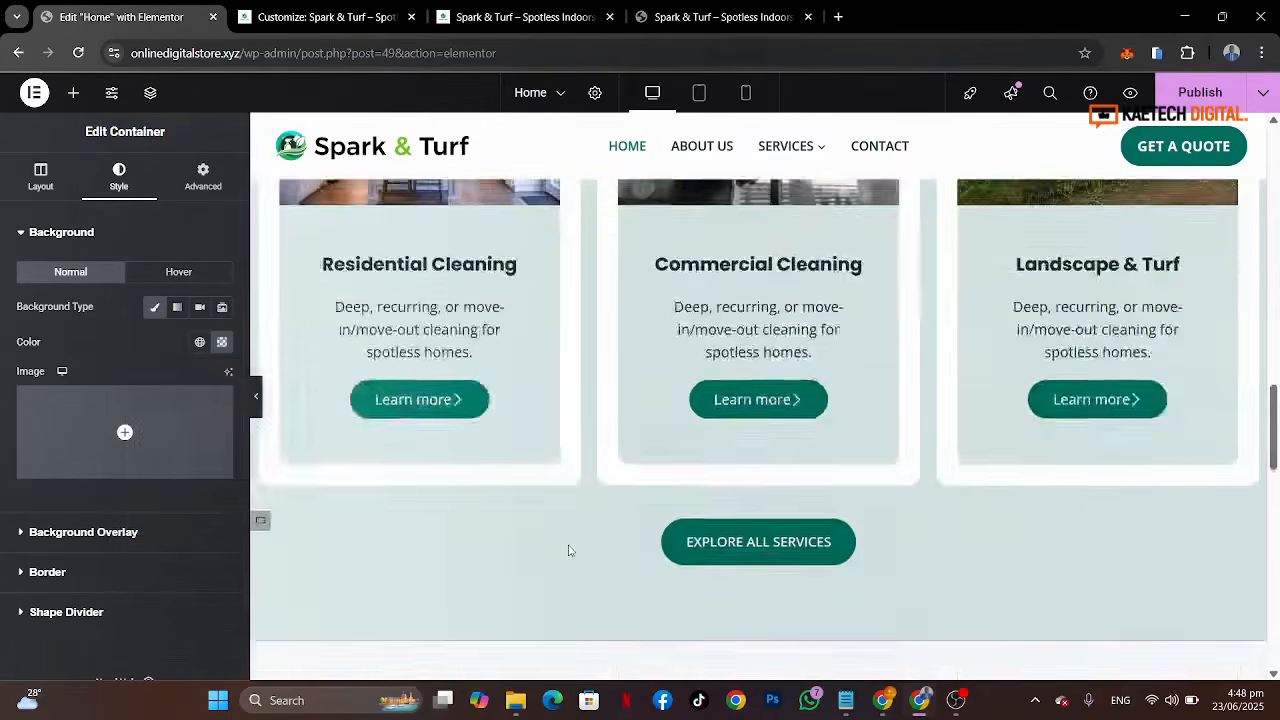
scroll(569, 545, "down", 4)
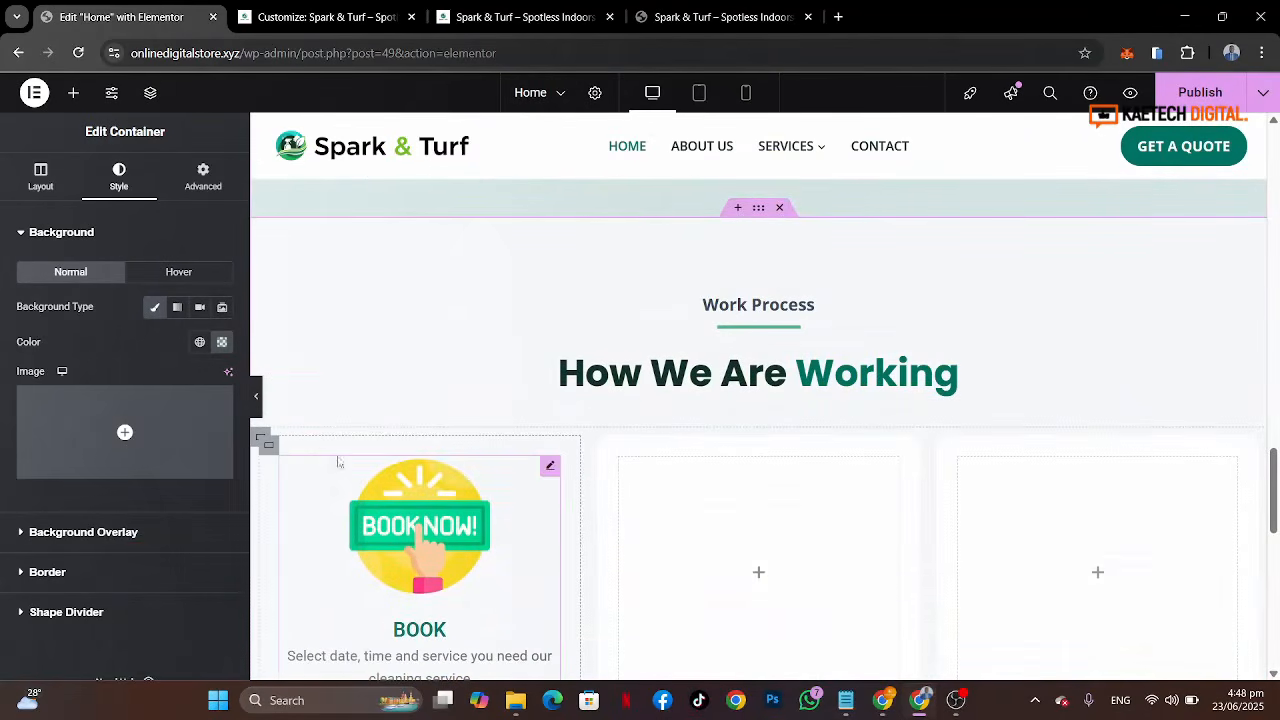
left_click(269, 448)
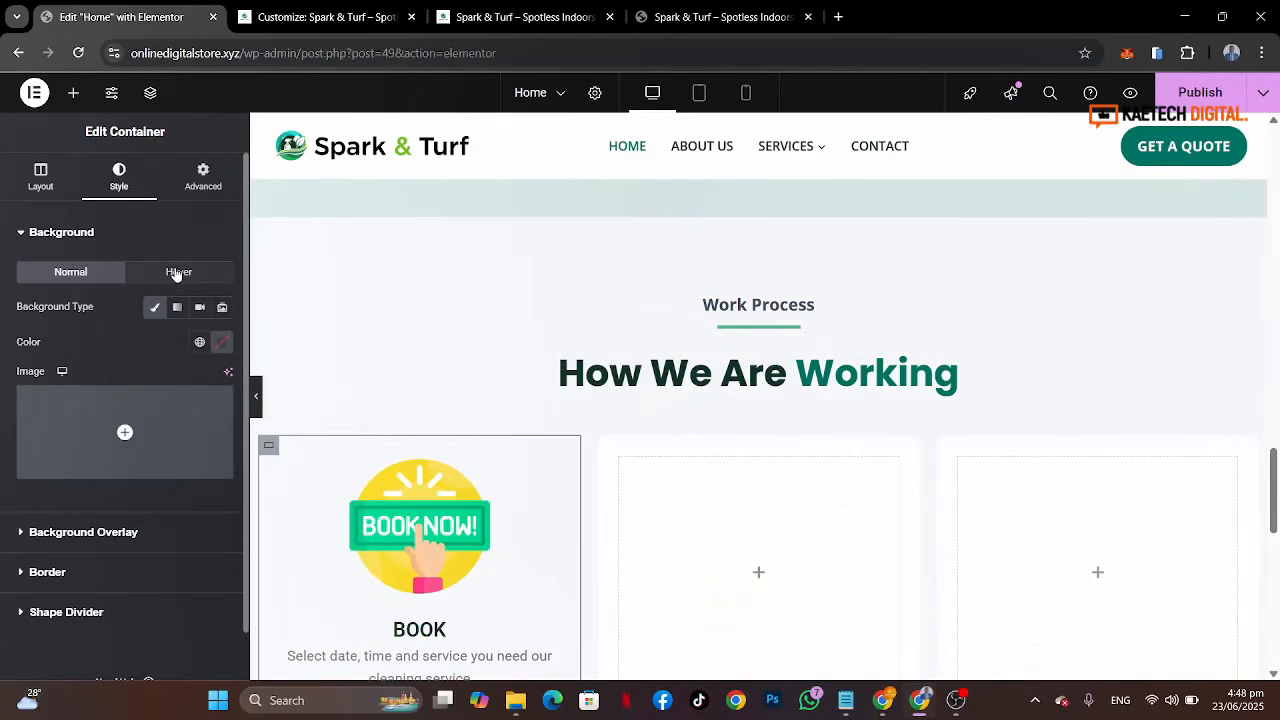
left_click(177, 274)
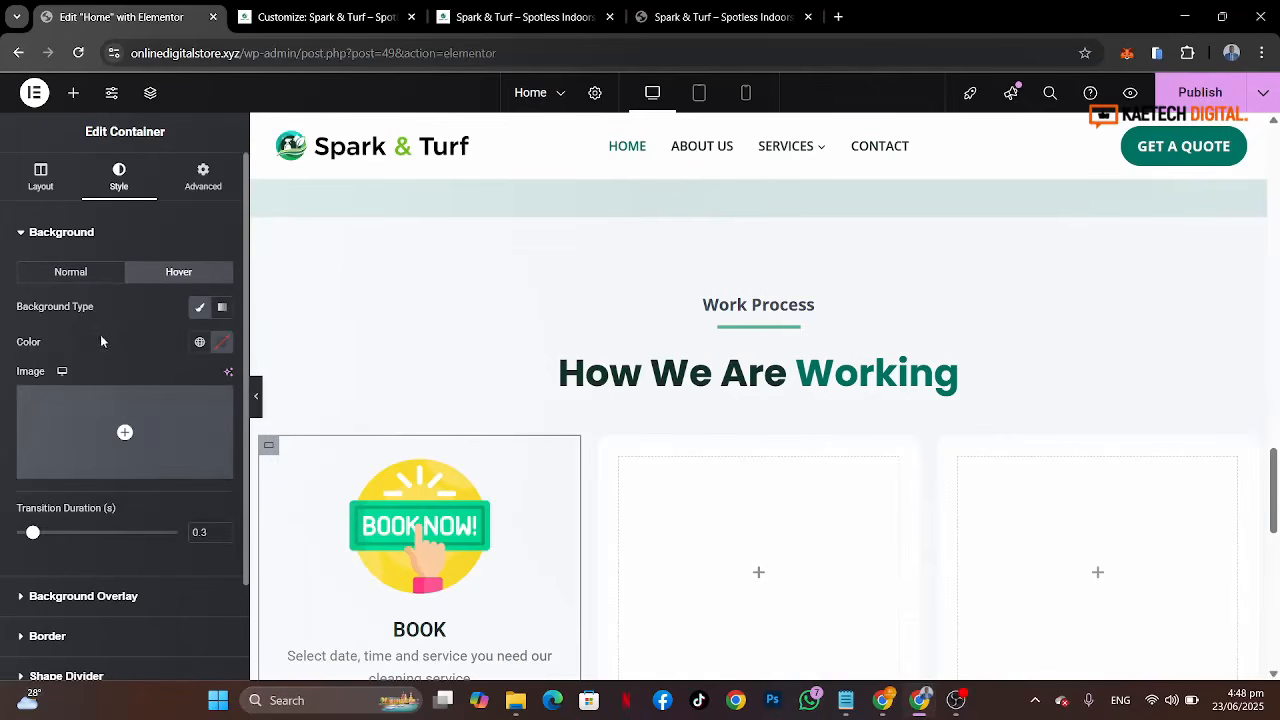
left_click(221, 342)
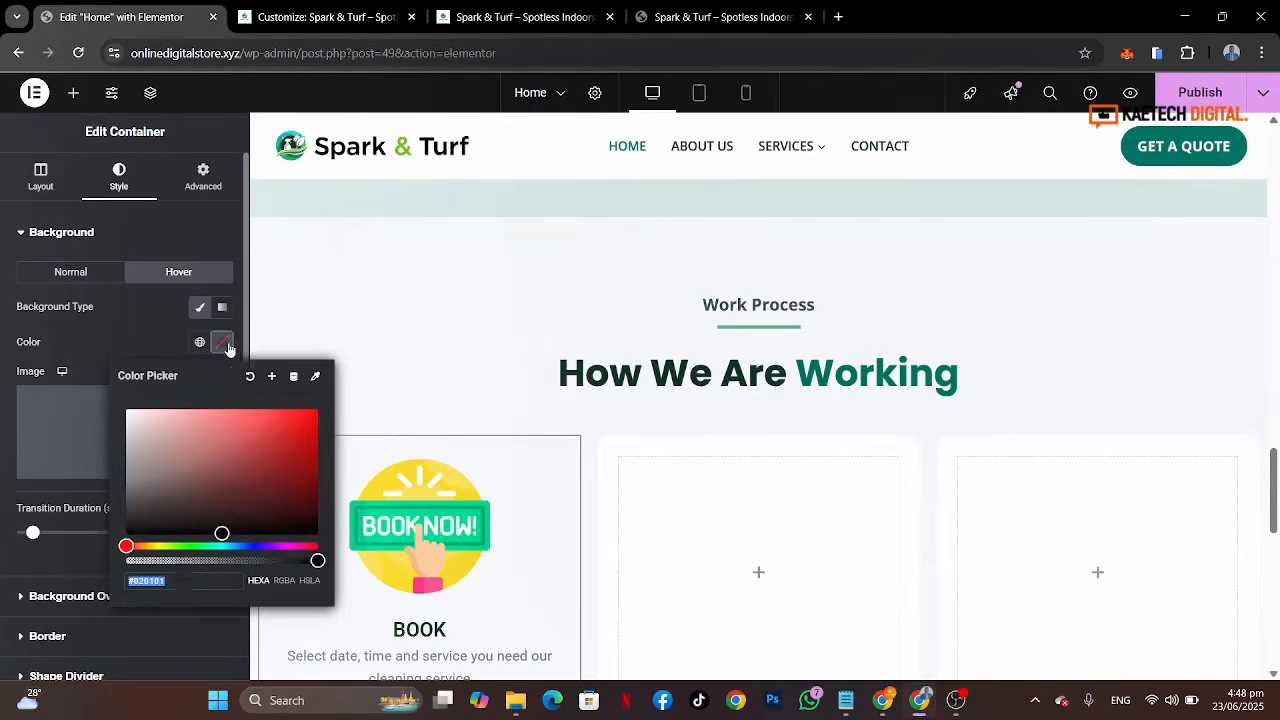
key("ctrl+v")
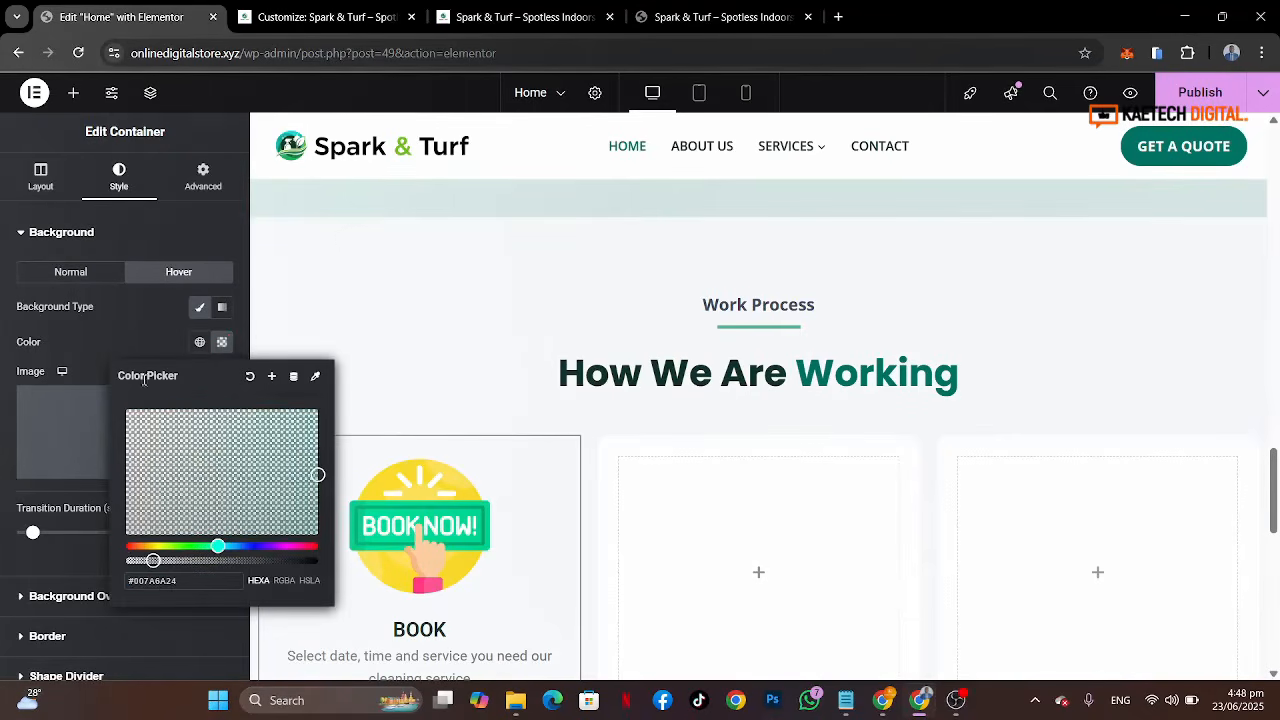
left_click(149, 337)
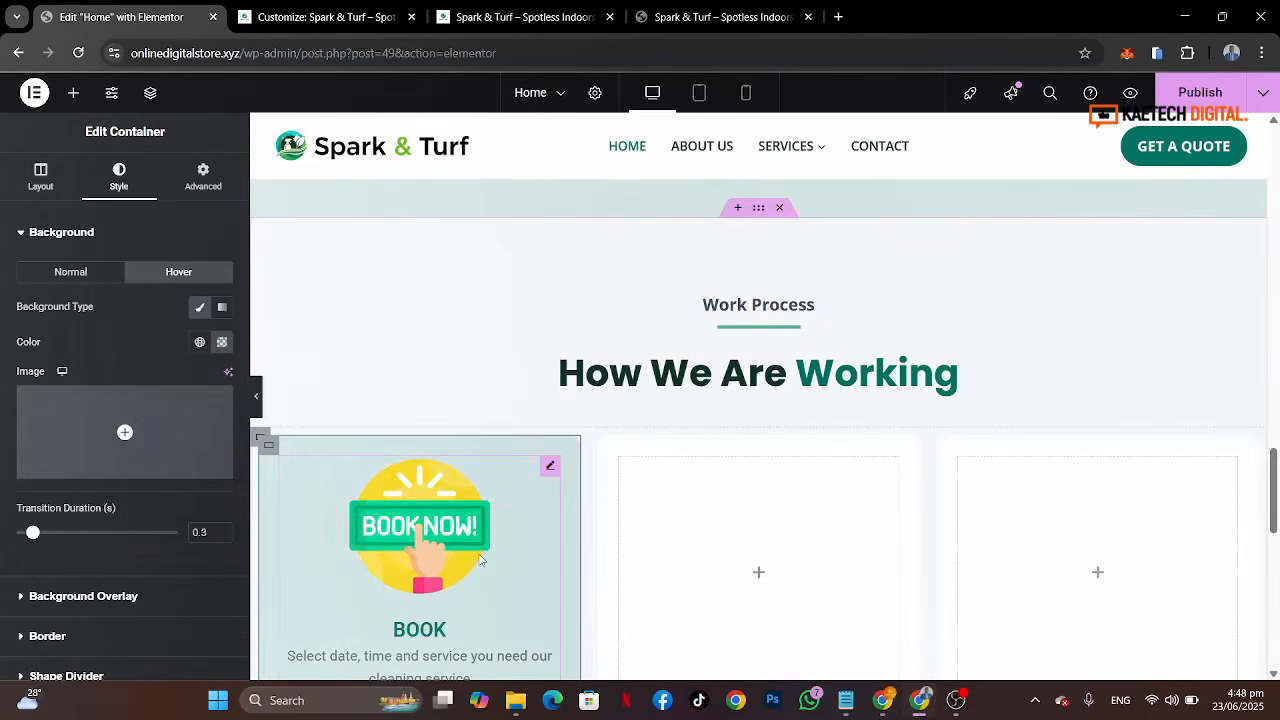
scroll(480, 560, "down", 1)
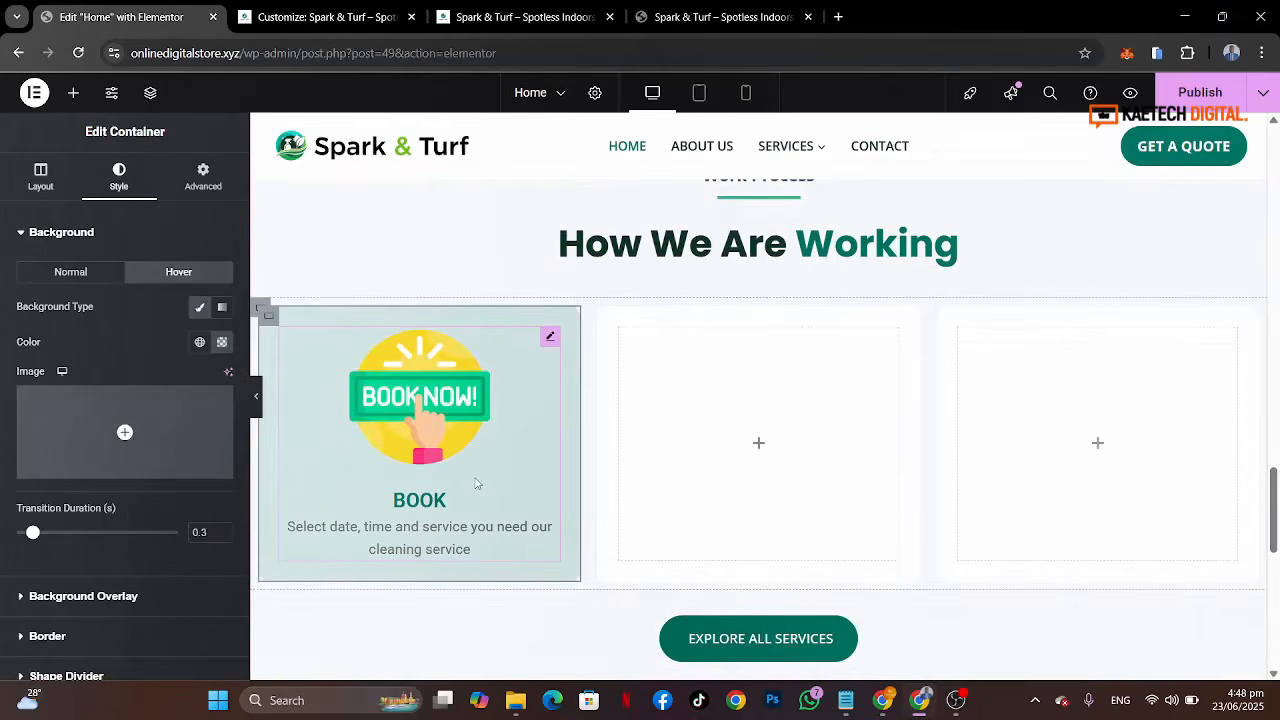
left_click(258, 404)
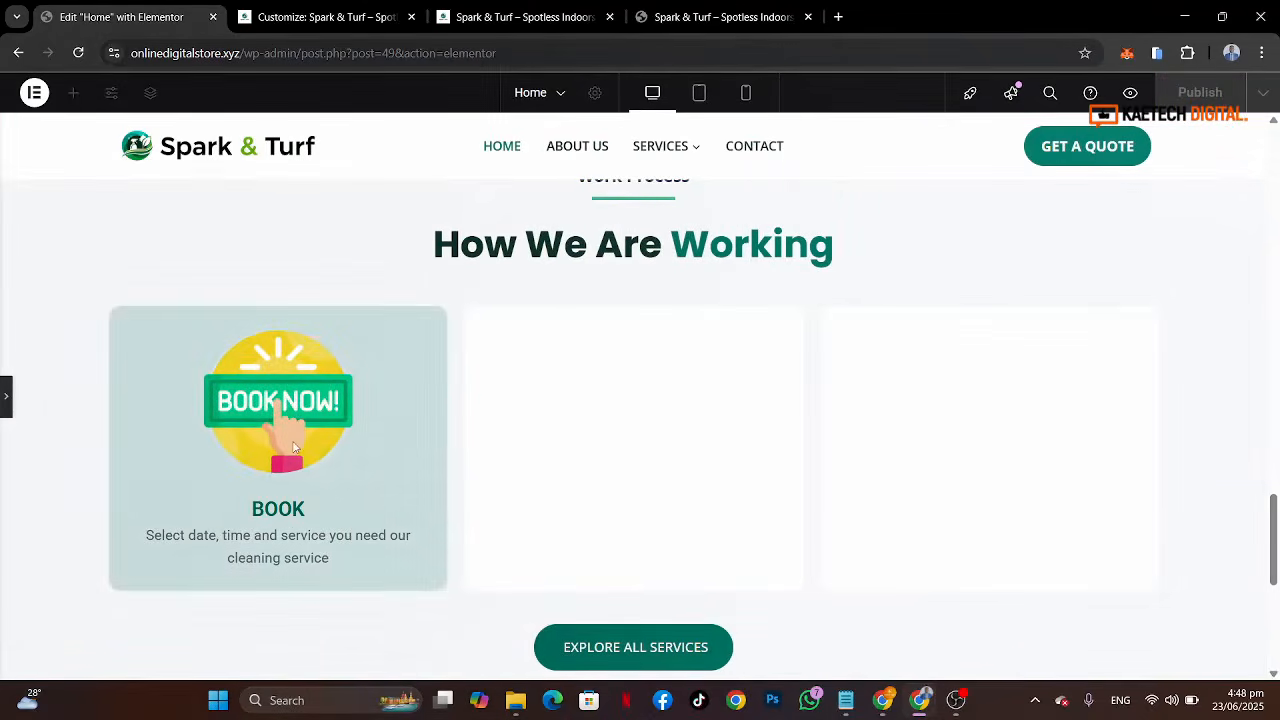
left_click(4, 400)
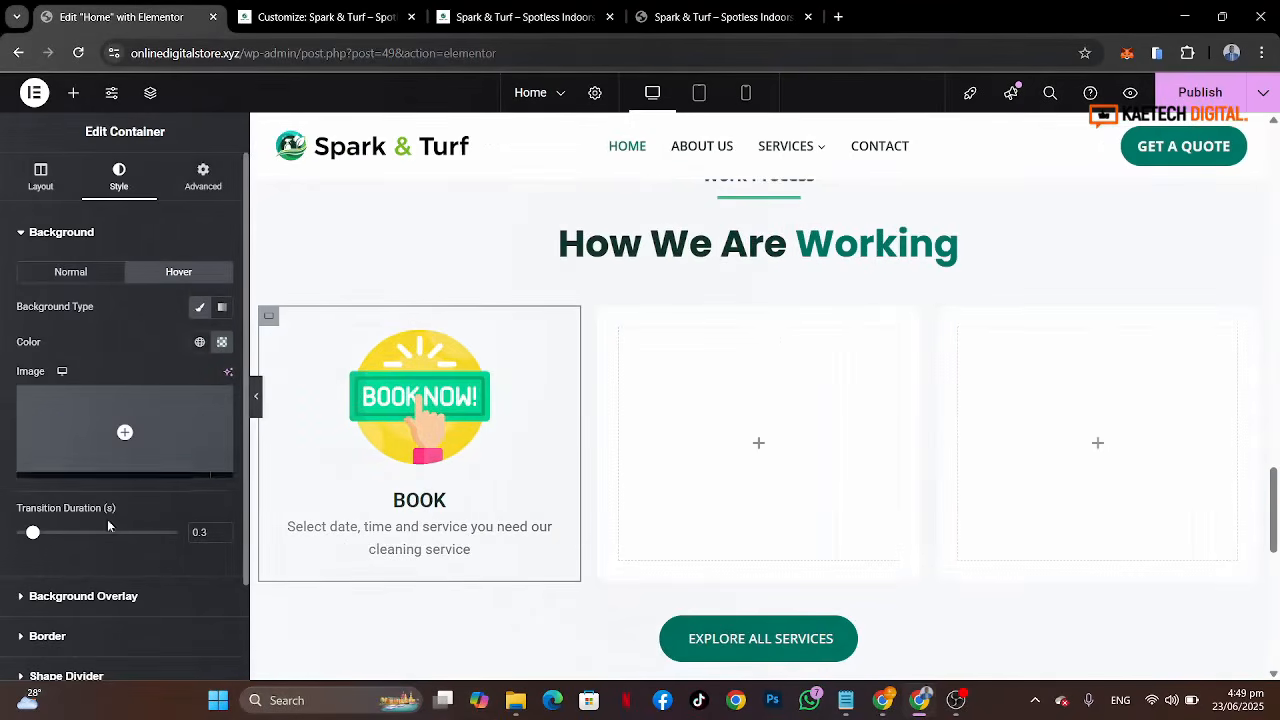
Step: Give the Book column a 14 px hover border radius on all corners and a hover box shadow
left_click(108, 636)
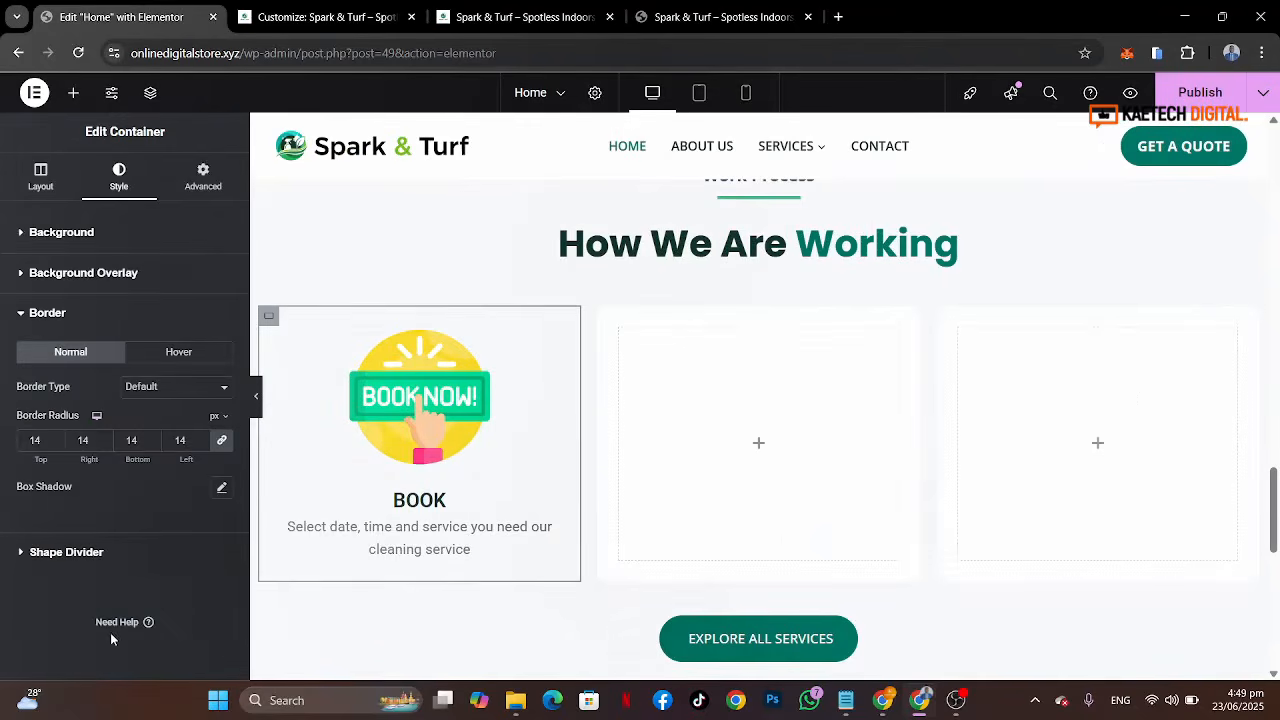
left_click(164, 354)
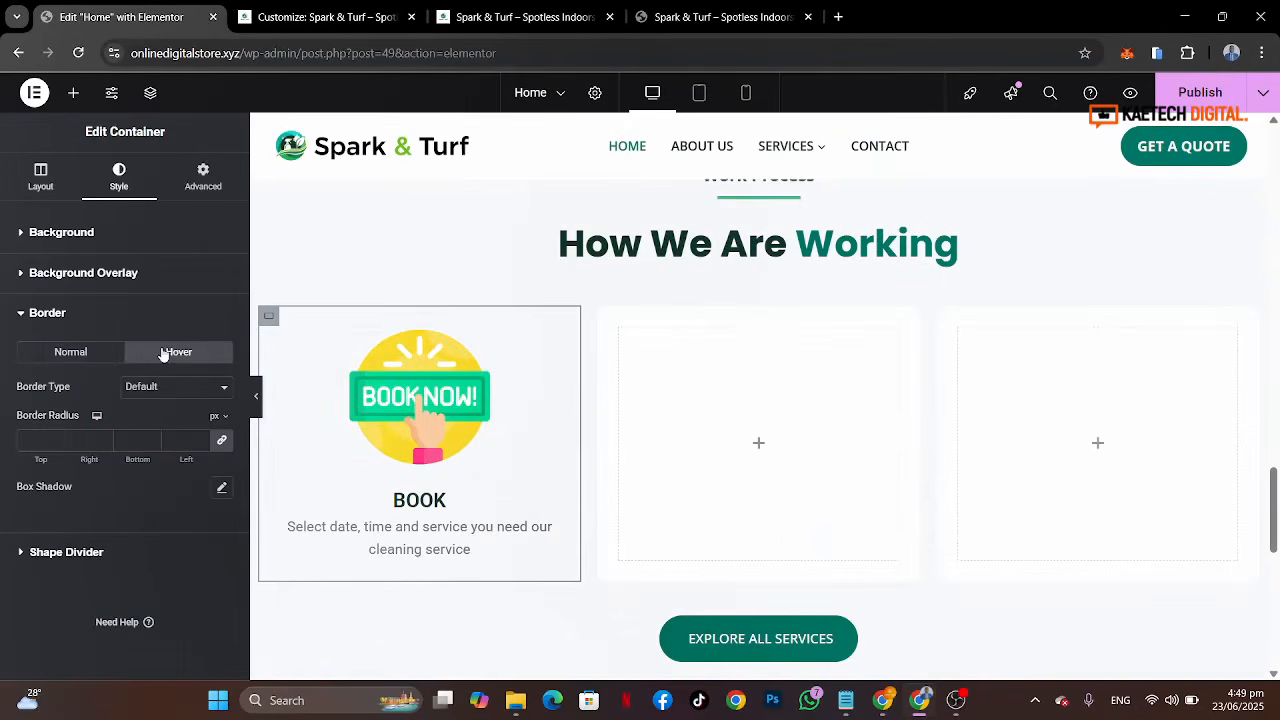
left_click(31, 440)
type("14")
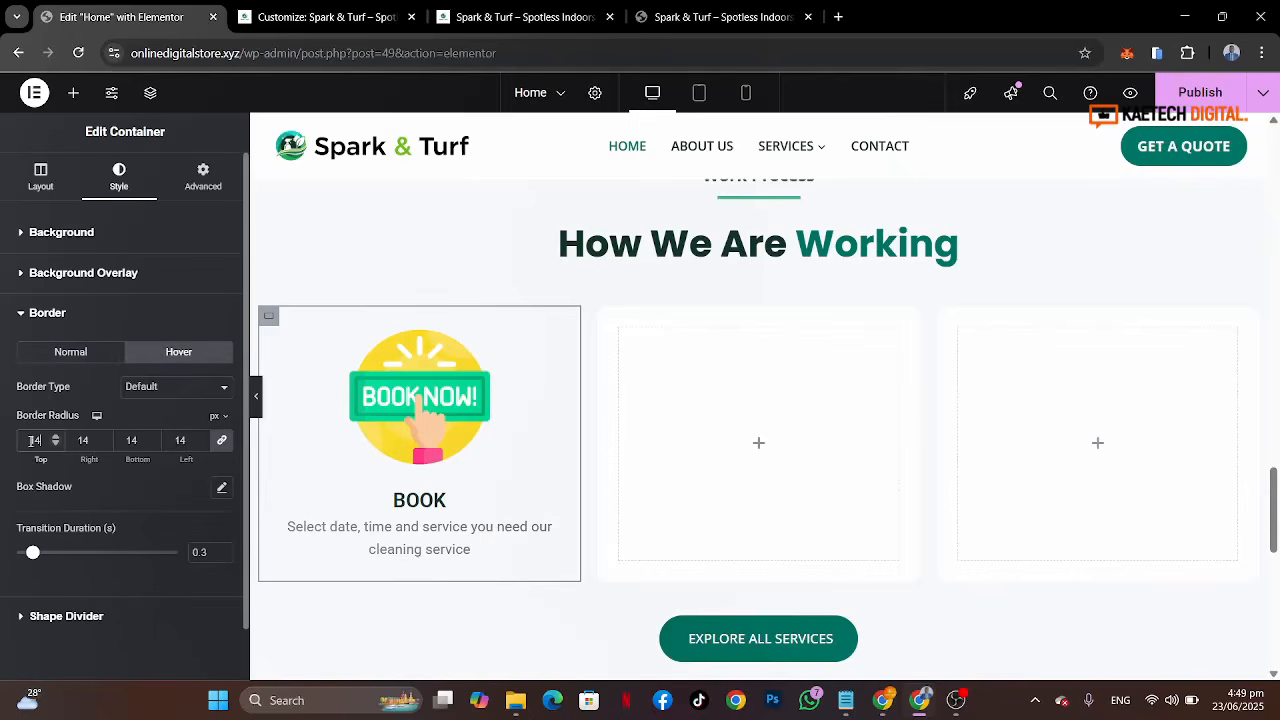
left_click(222, 488)
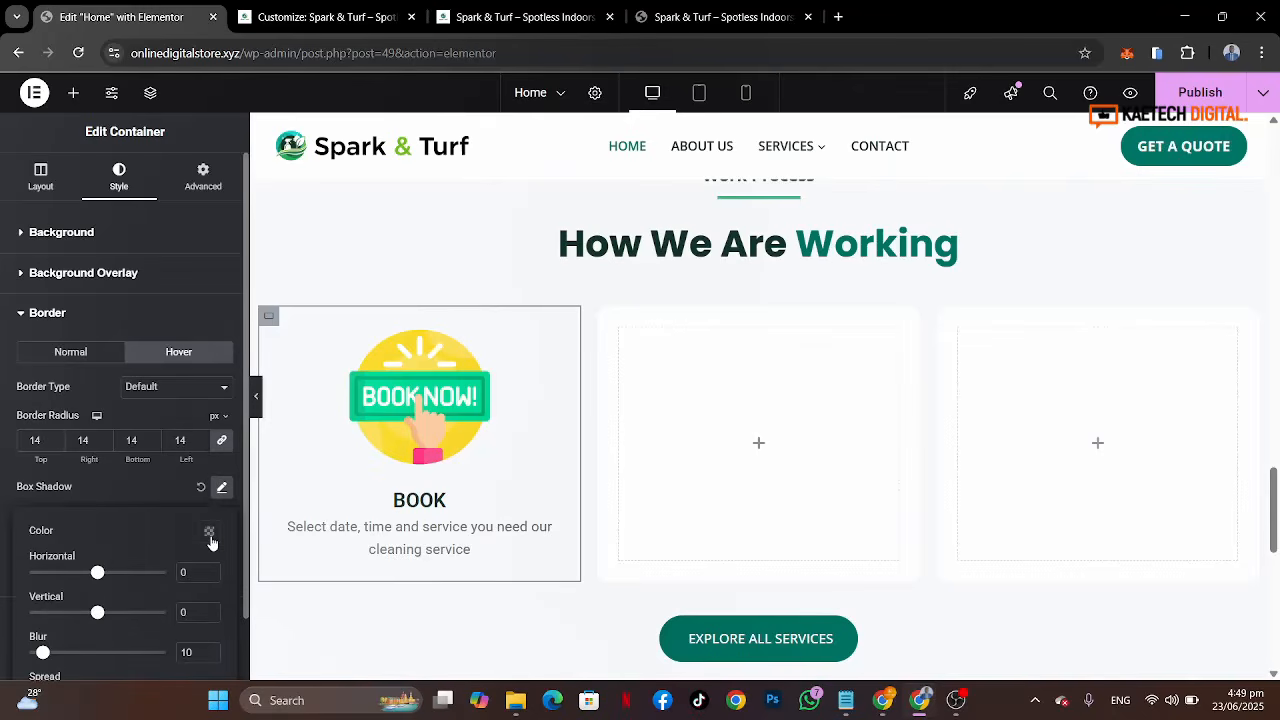
left_click(208, 533)
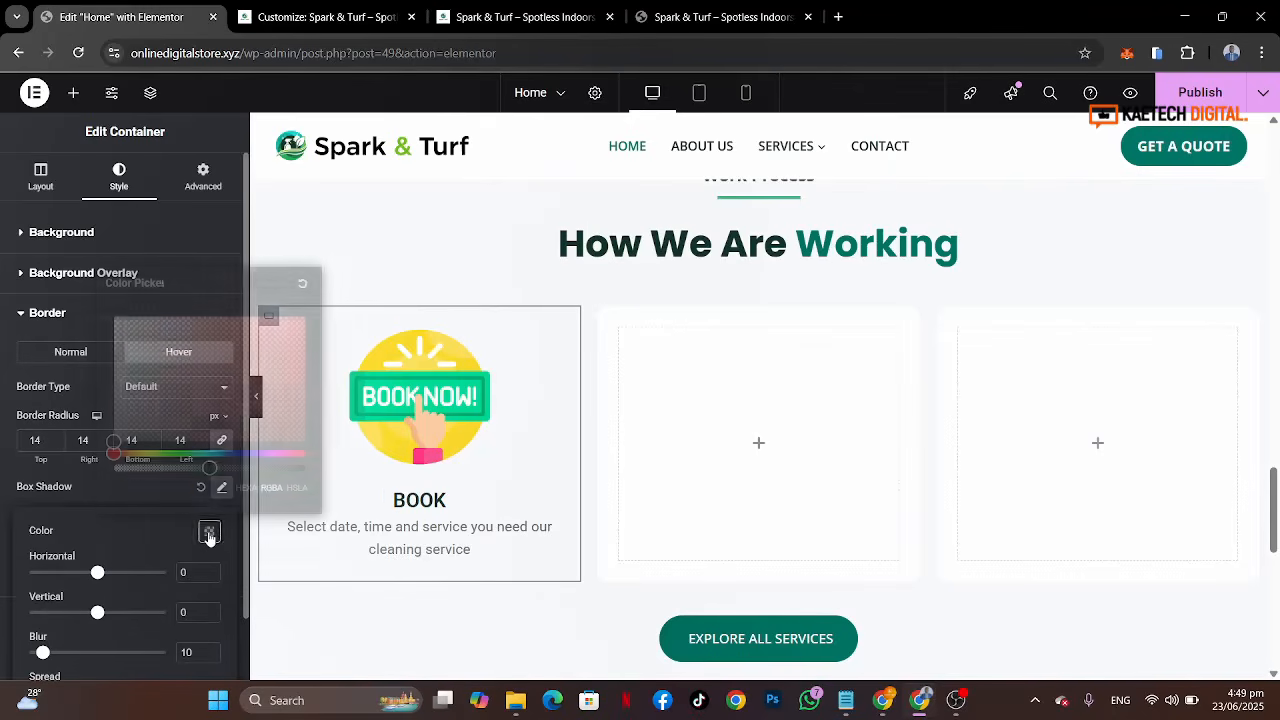
left_click_drag(200, 468, 164, 468)
left_click(55, 496)
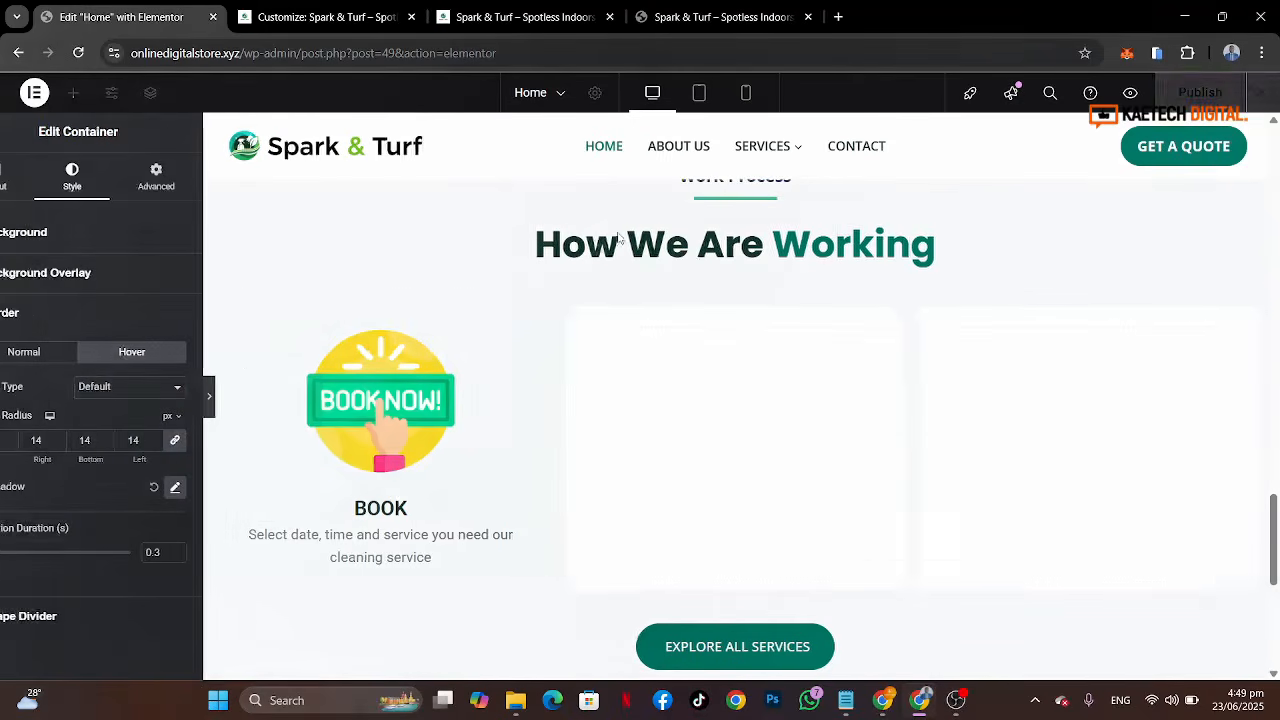
key("ctrl+p")
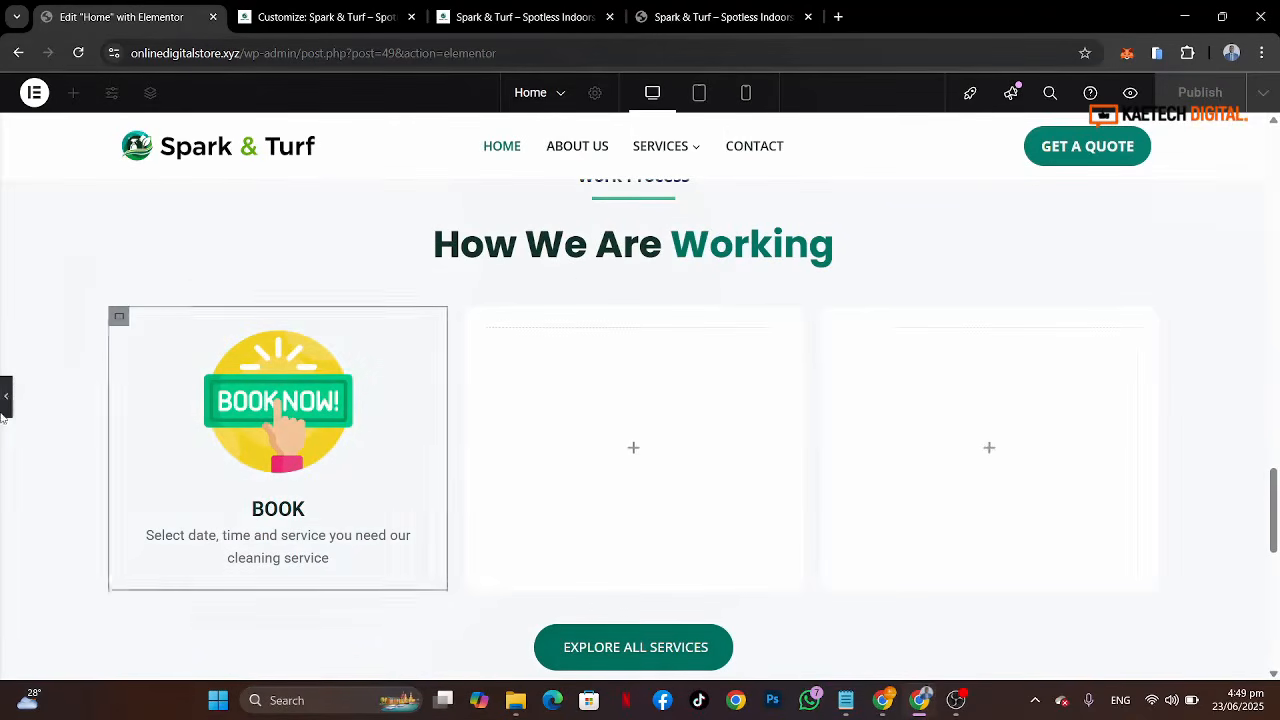
left_click(118, 317)
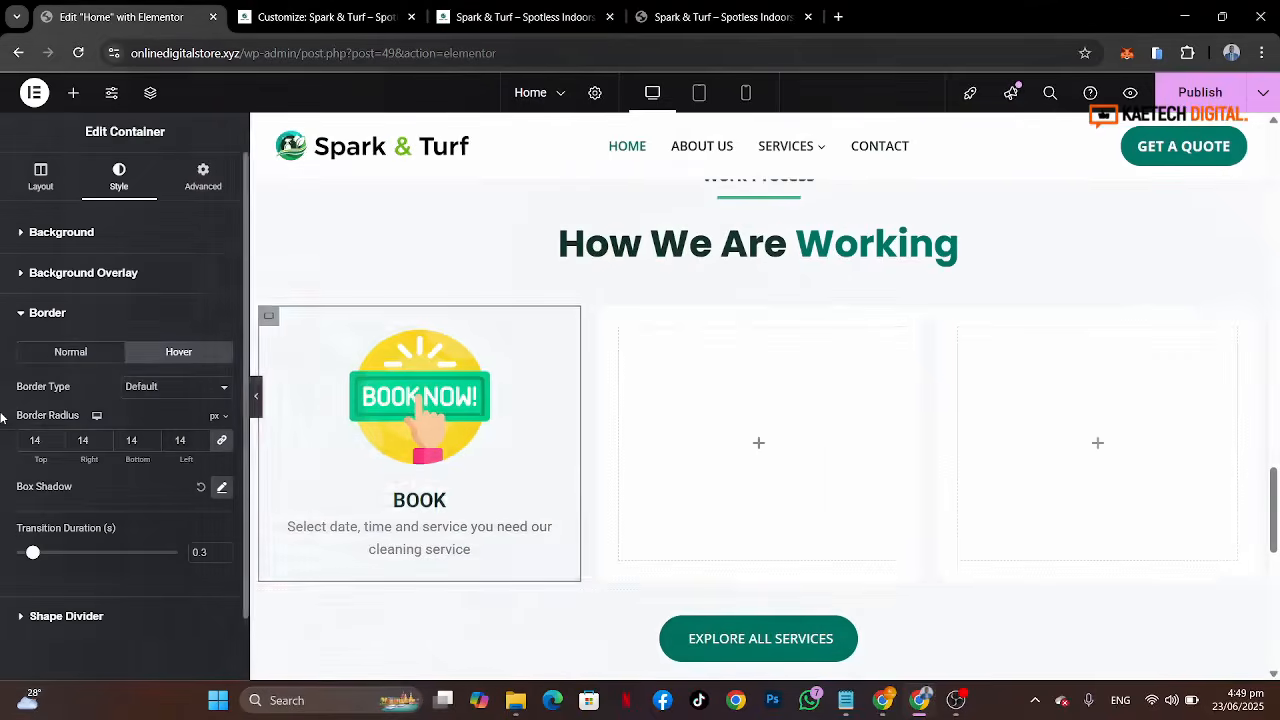
Step: Duplicate the Book column twice and delete the two empty placeholder columns
right_click(266, 316)
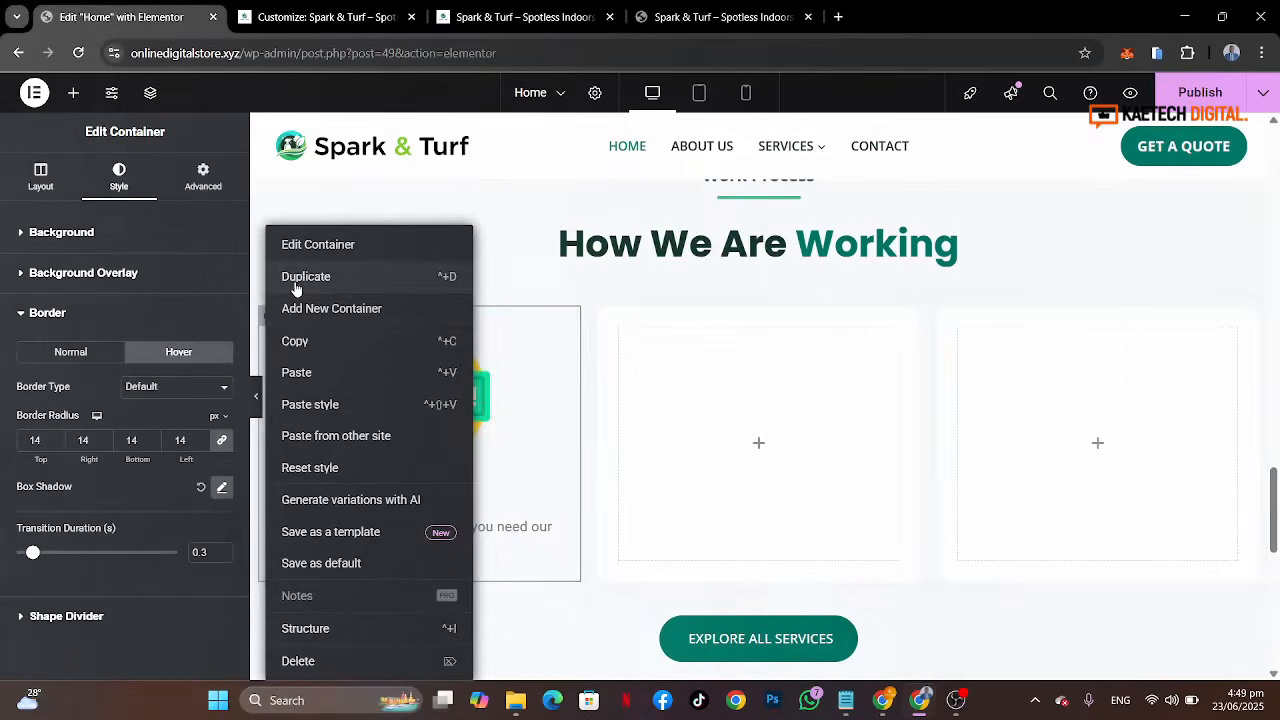
left_click(296, 280)
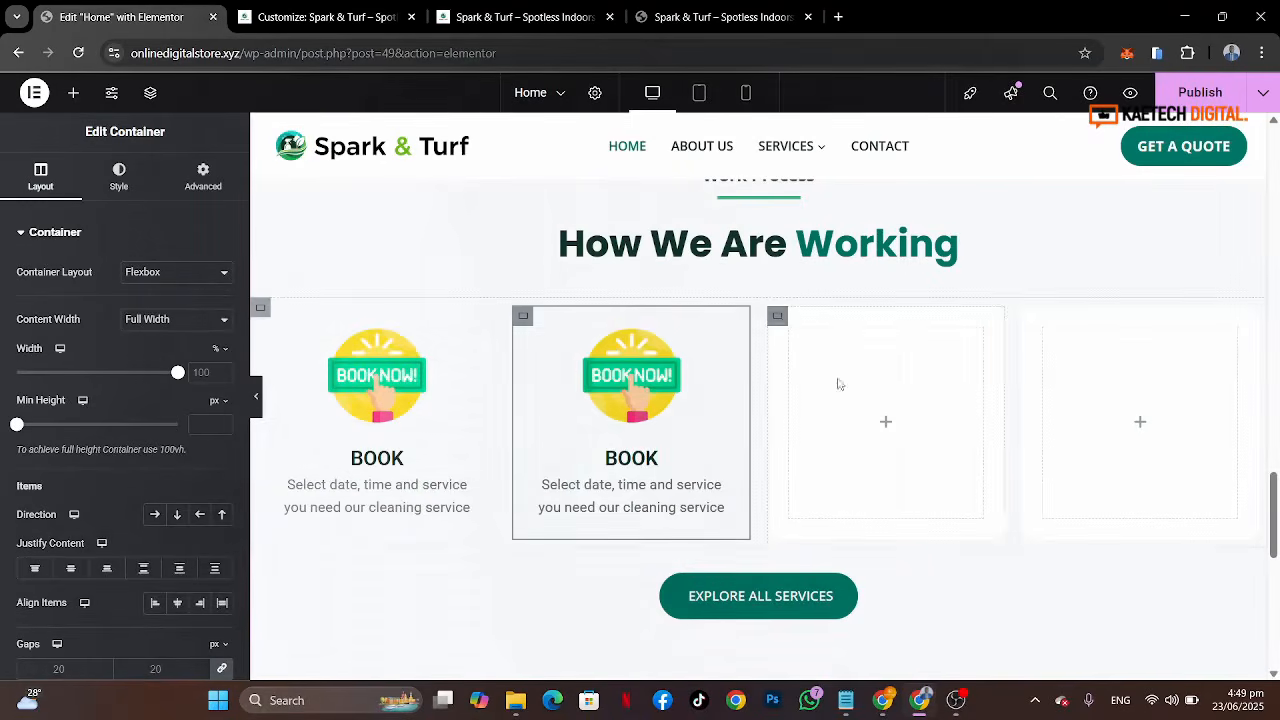
right_click(783, 325)
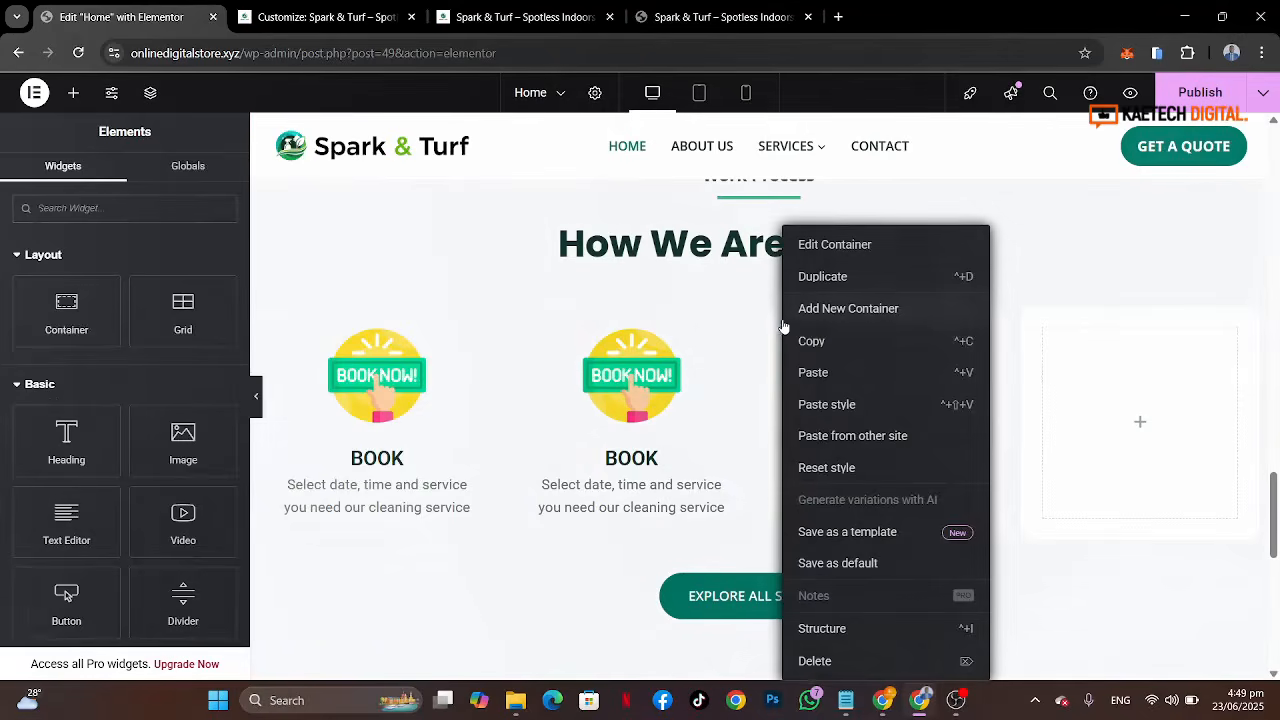
left_click(815, 662)
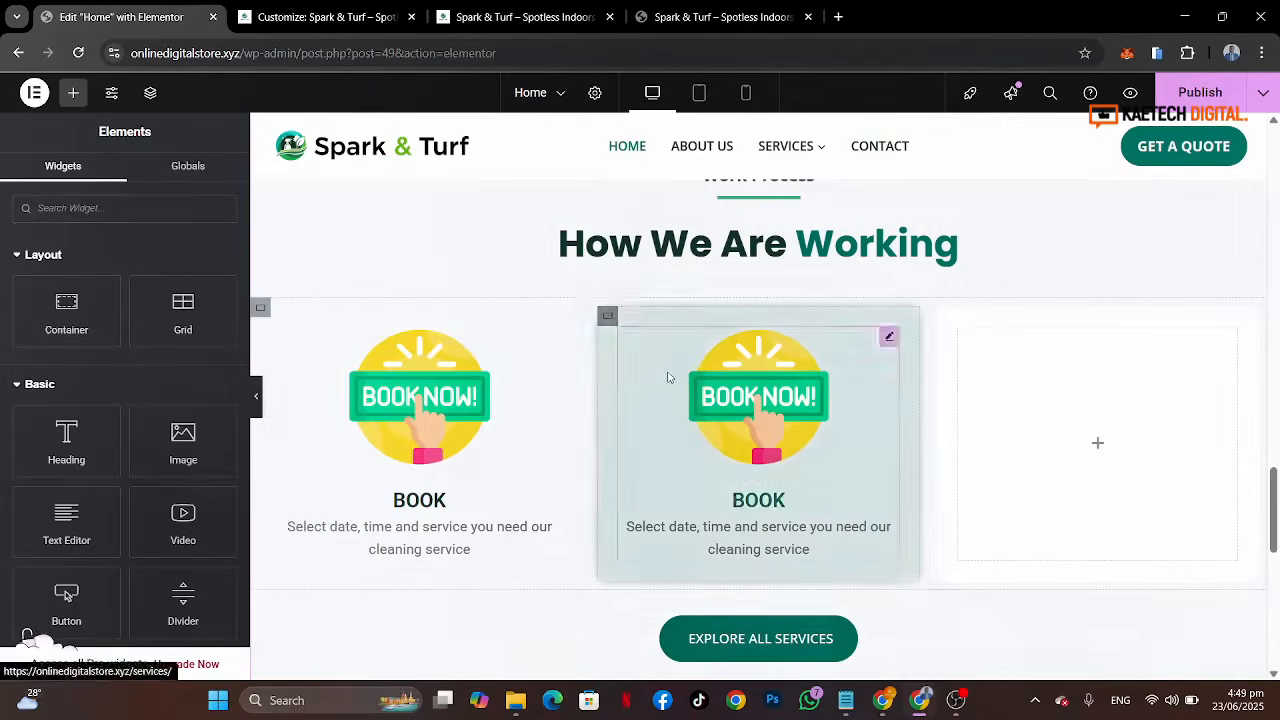
right_click(615, 323)
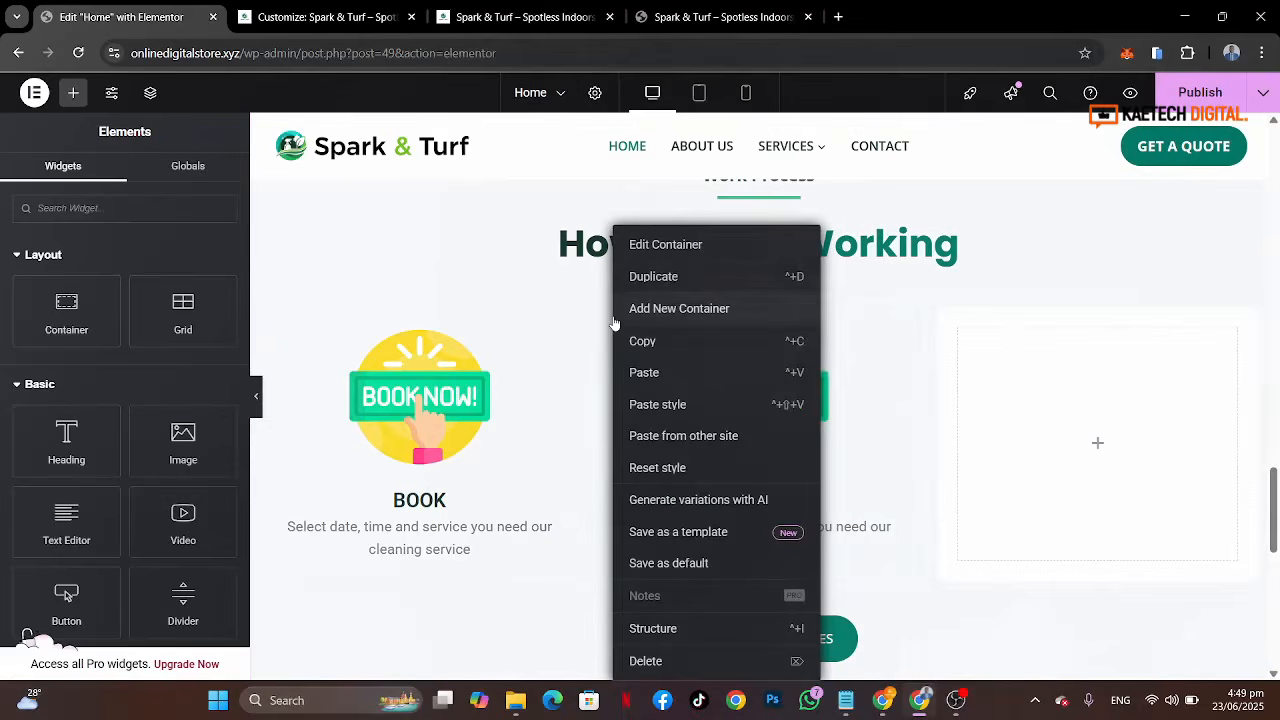
left_click(667, 286)
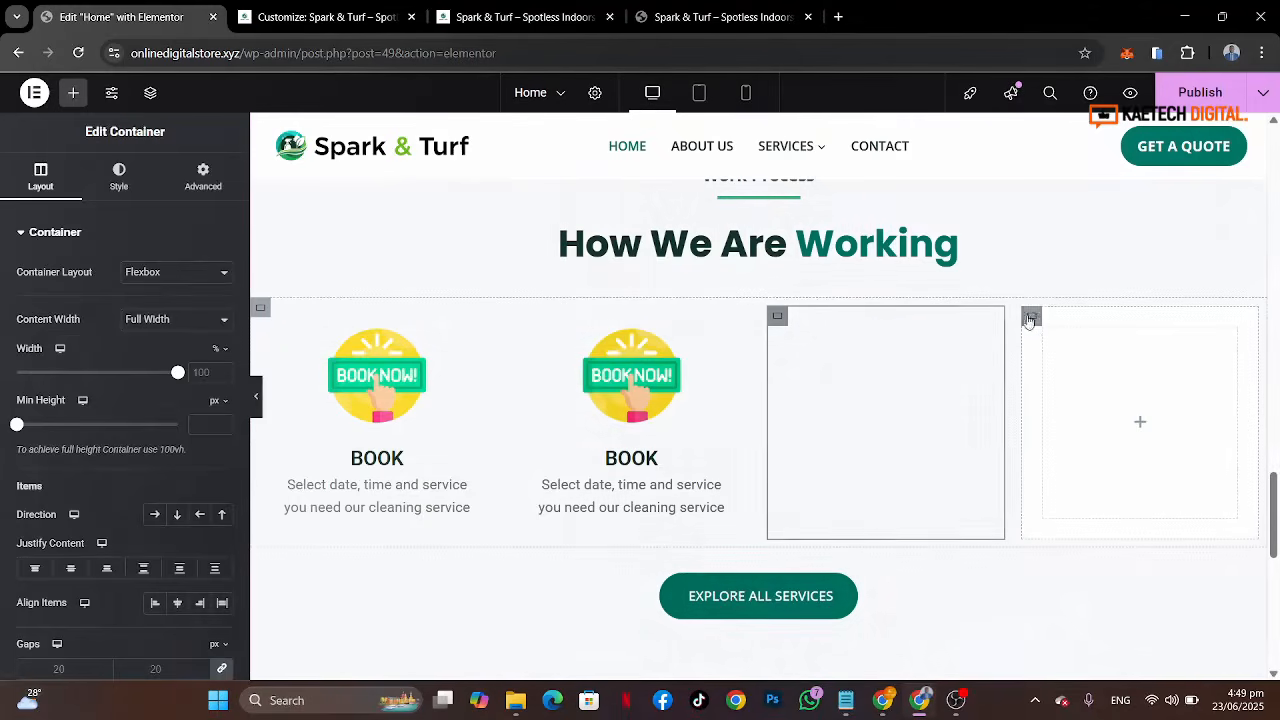
right_click(1032, 320)
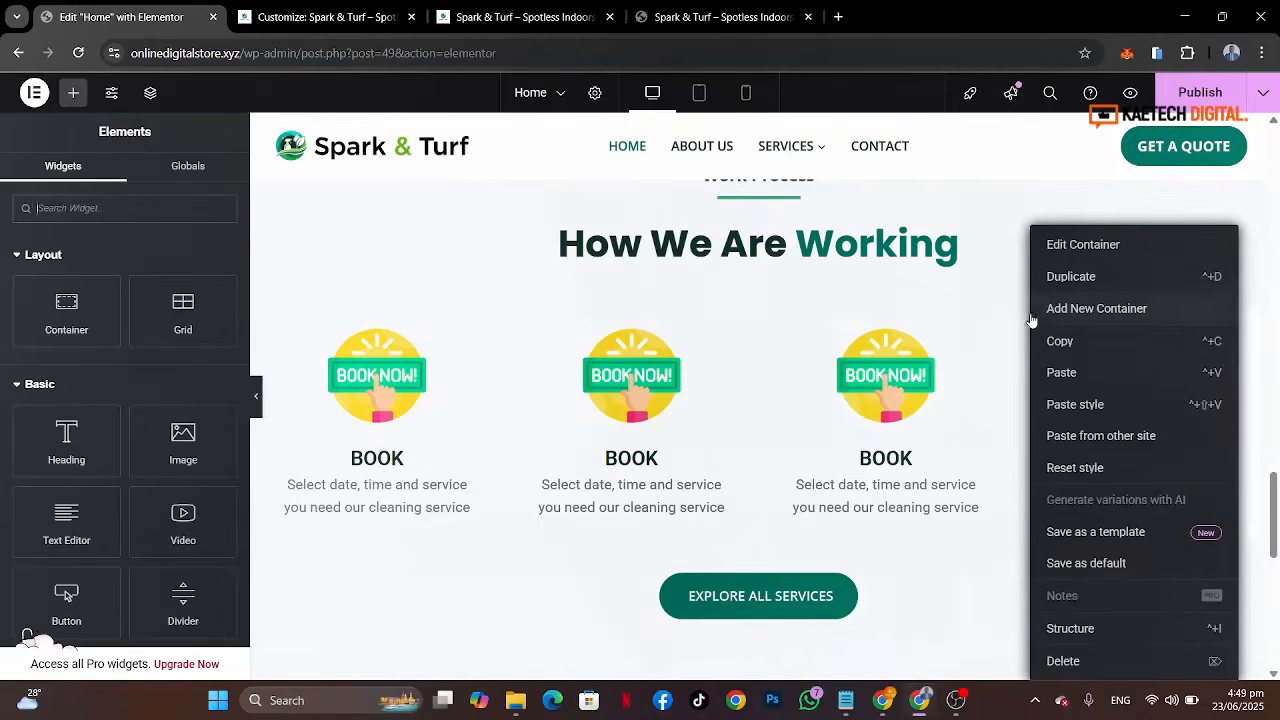
left_click(1080, 660)
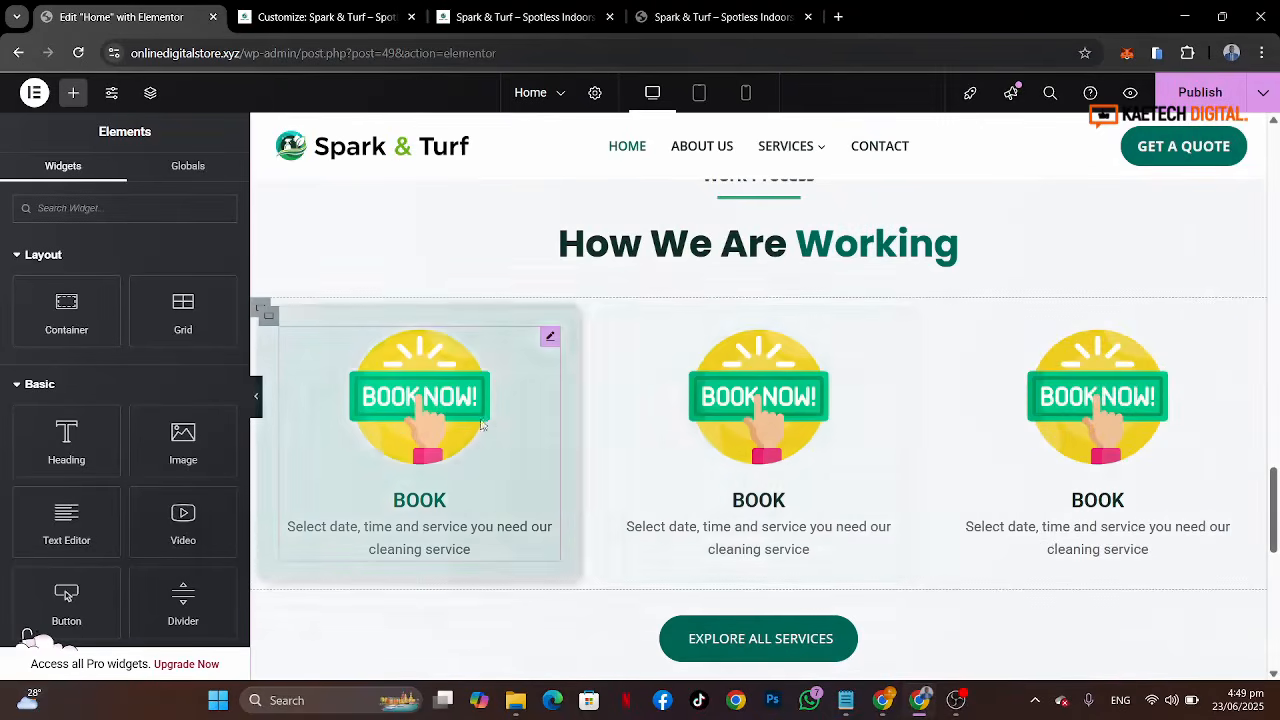
Step: Replace the middle image box's picture with the green cleaner icon cleaner-1-1.png from the media library
left_click(830, 388)
left_click(133, 322)
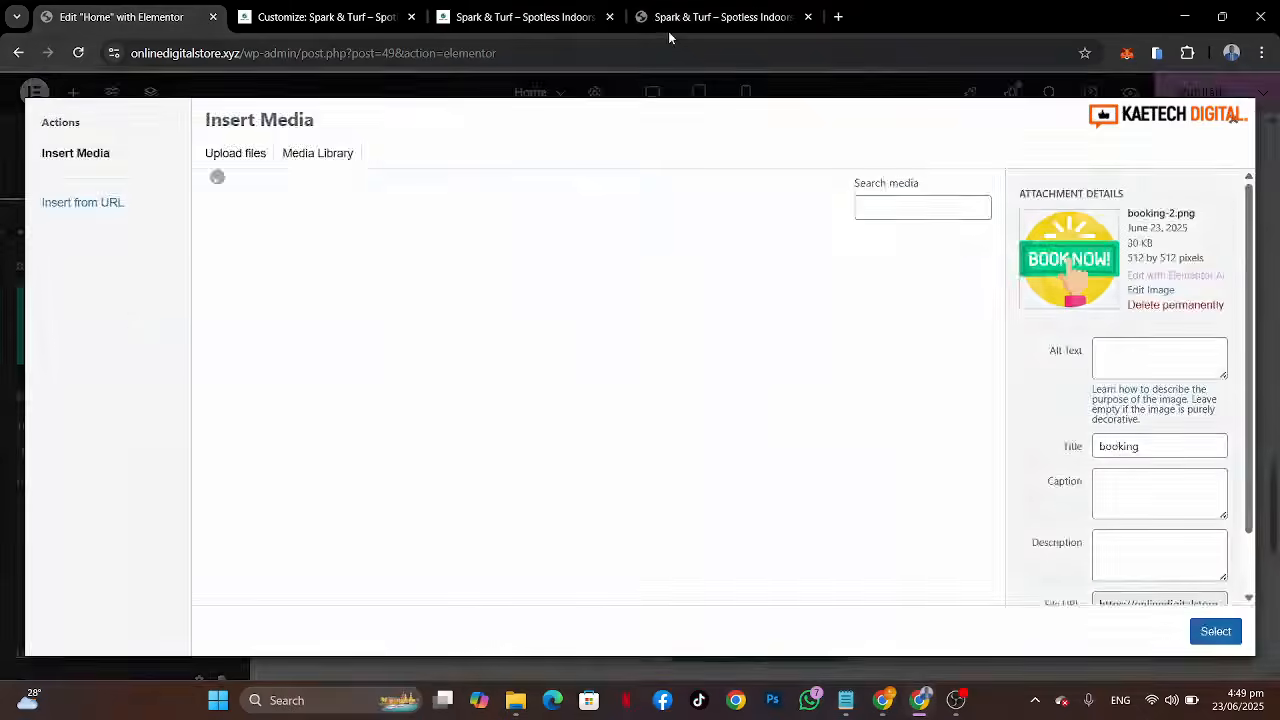
left_click(705, 16)
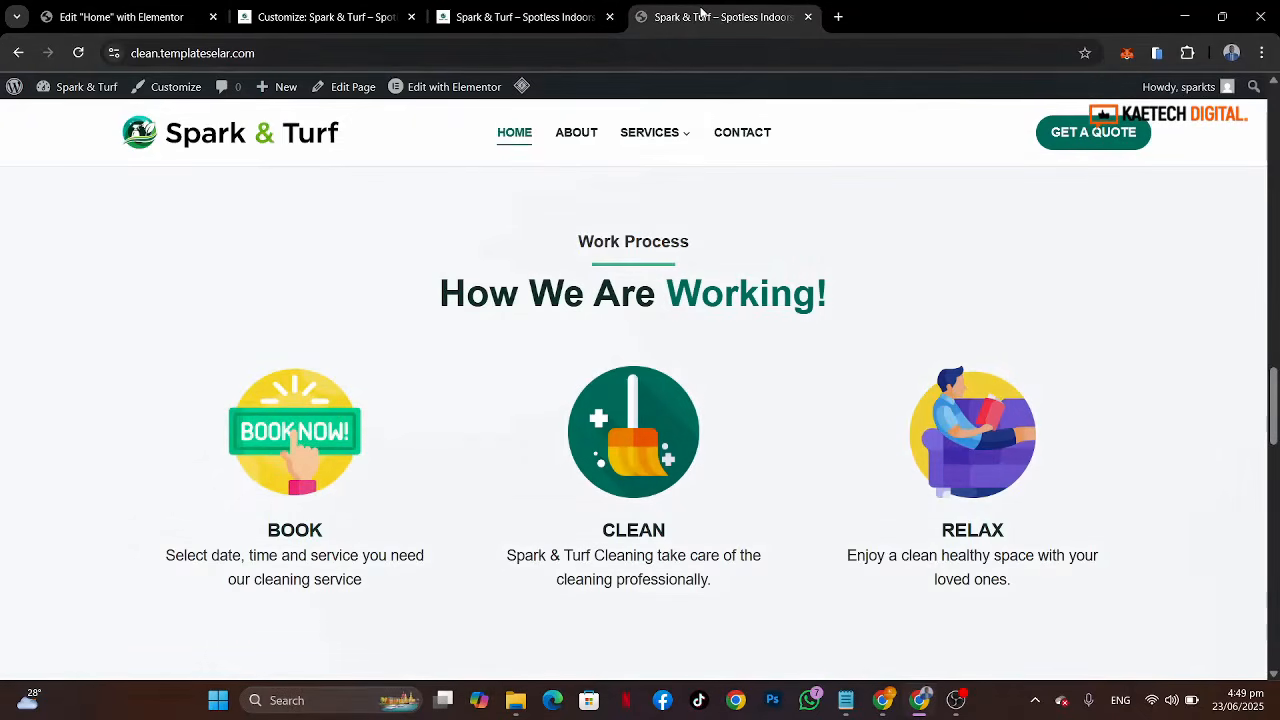
left_click(150, 18)
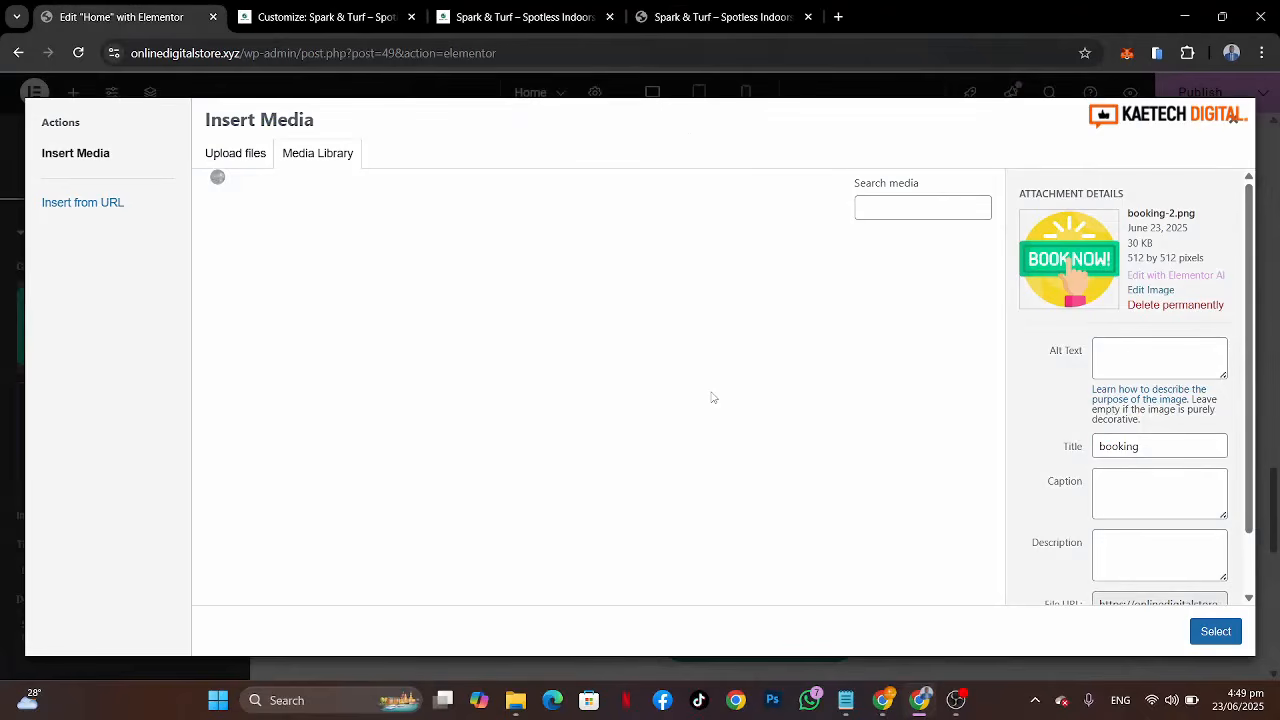
scroll(700, 380, "down", 5)
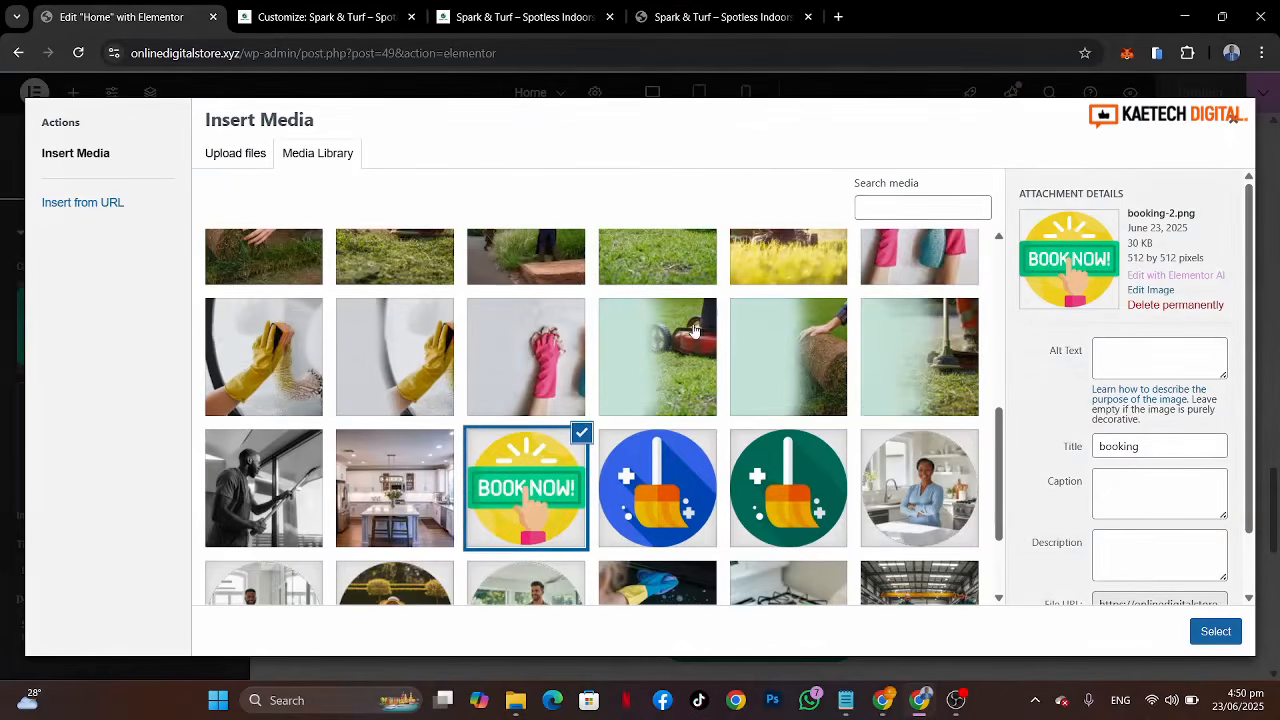
left_click(800, 500)
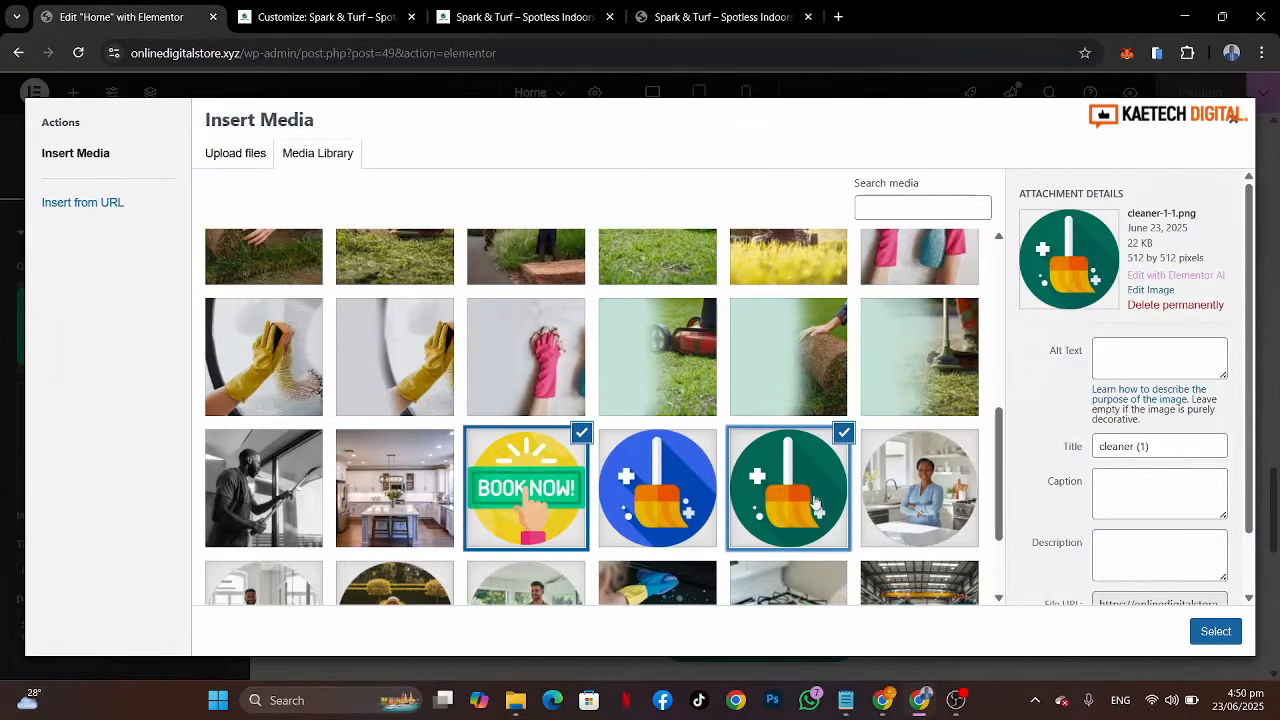
scroll(832, 497, "down", 3)
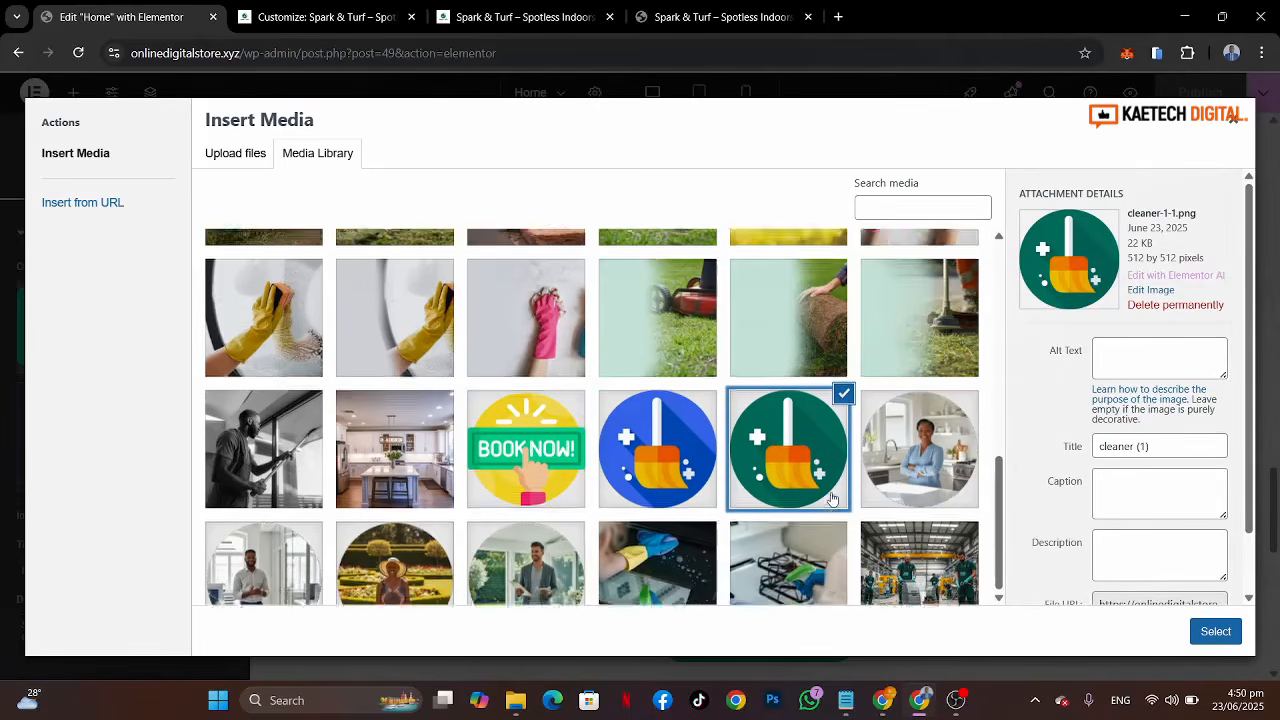
left_click(1215, 632)
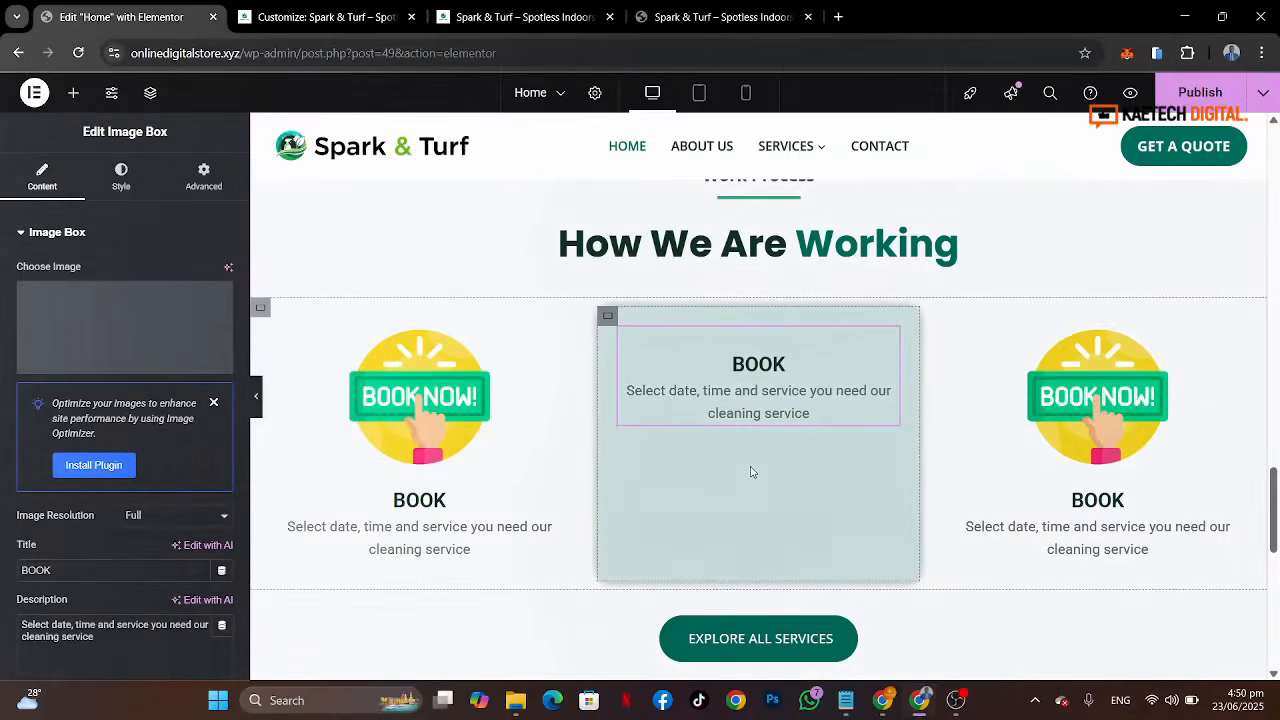
Step: Examine the Relax step's image on the reference site
left_click(705, 17)
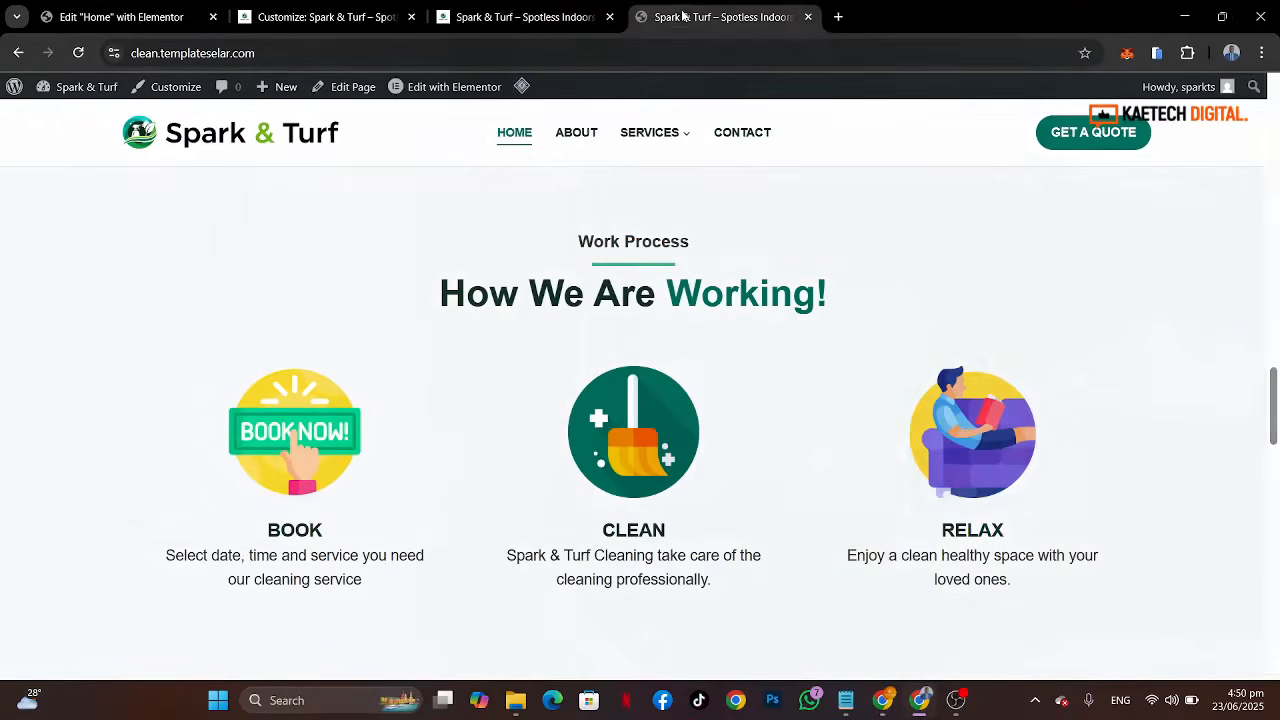
right_click(963, 432)
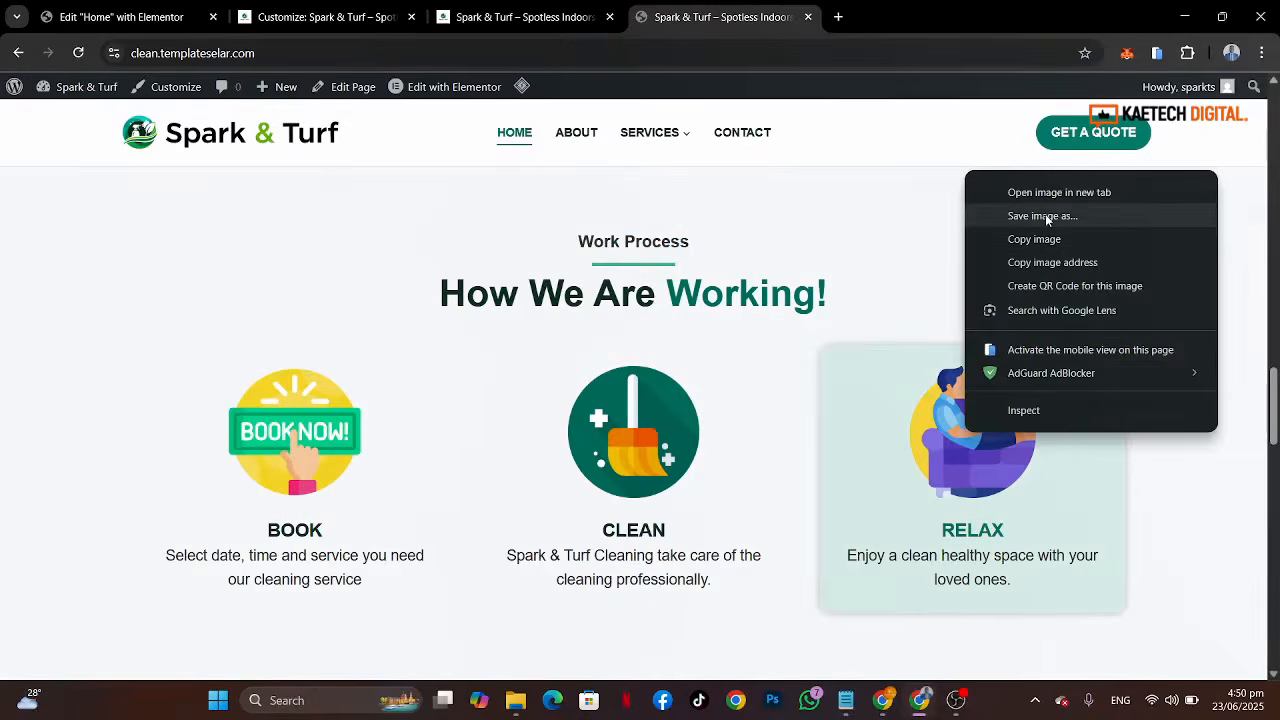
left_click(860, 404)
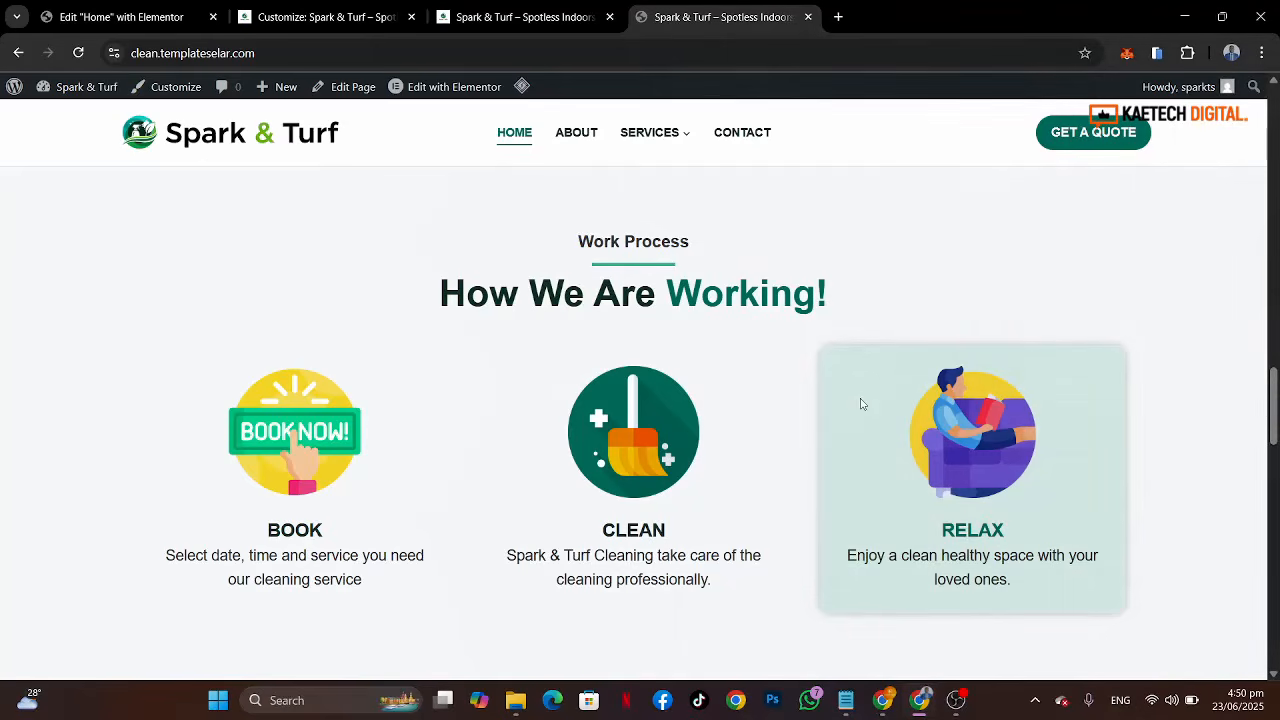
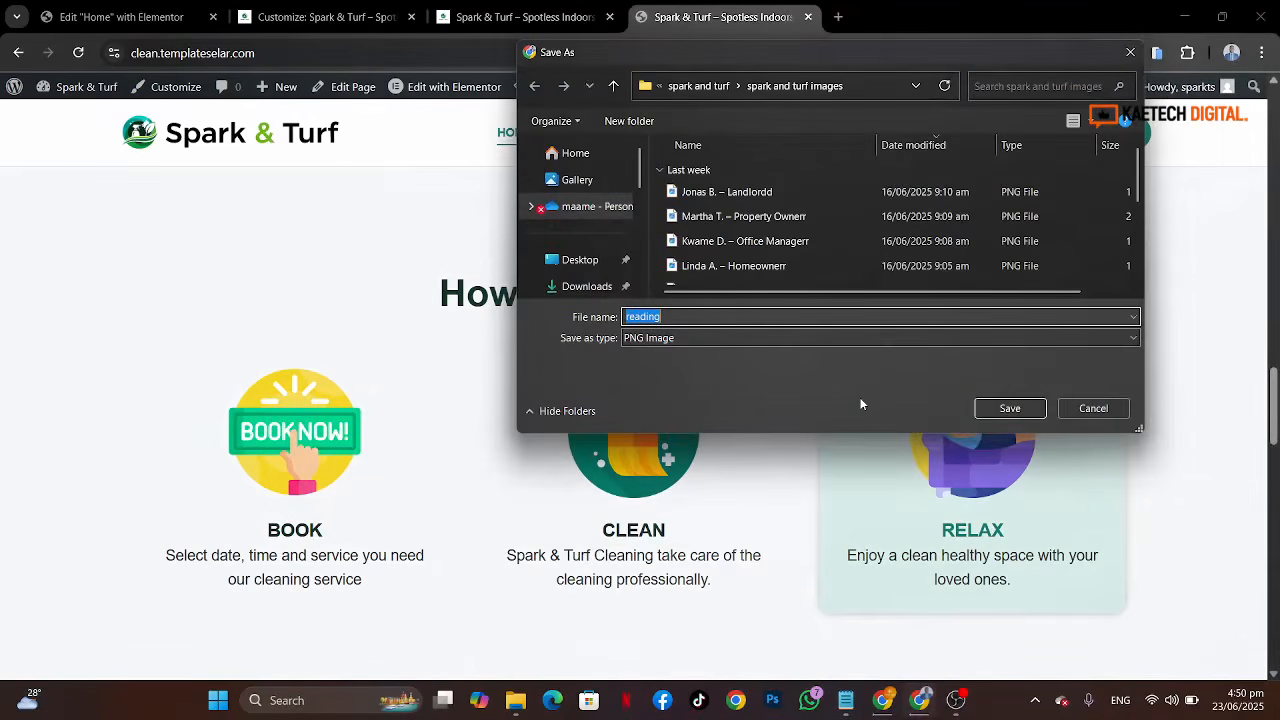
Step: Save the Relax image from the reference site as reading relax in the spark and turf images folder
left_click(691, 317)
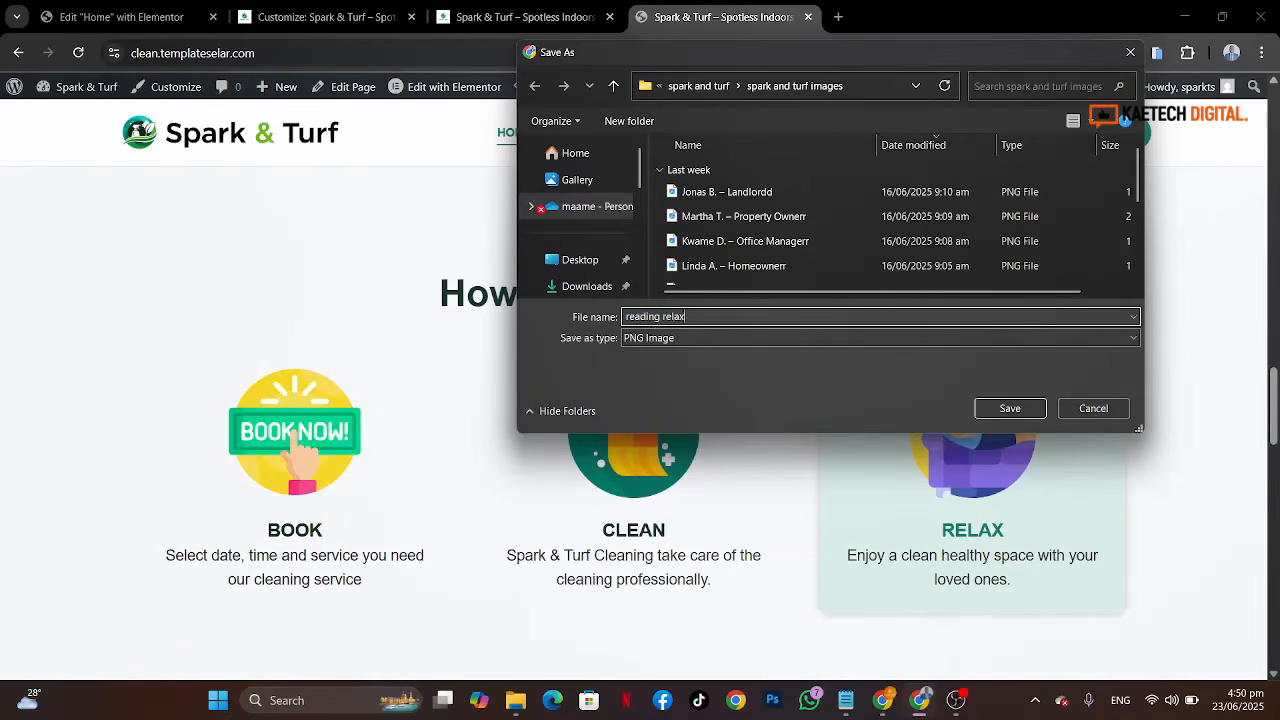
left_click(995, 413)
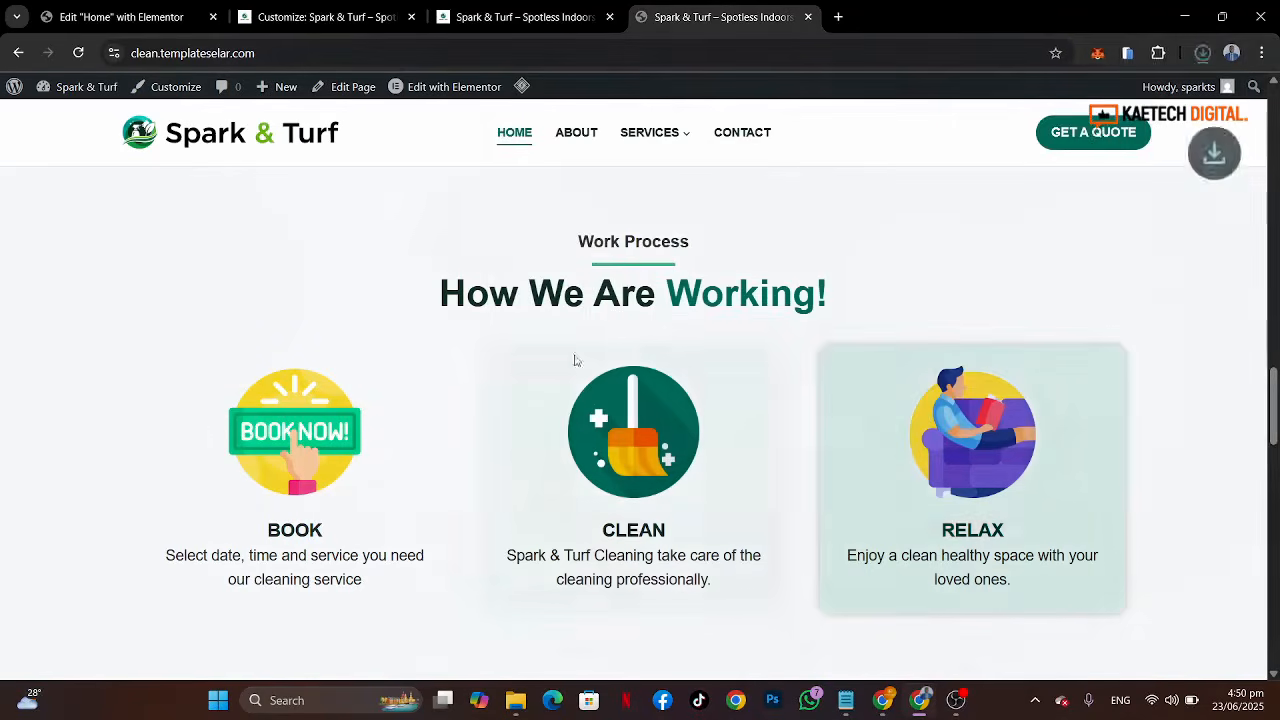
Step: Set the middle image box's title to CLEAN in the Elementor editor
left_click(115, 16)
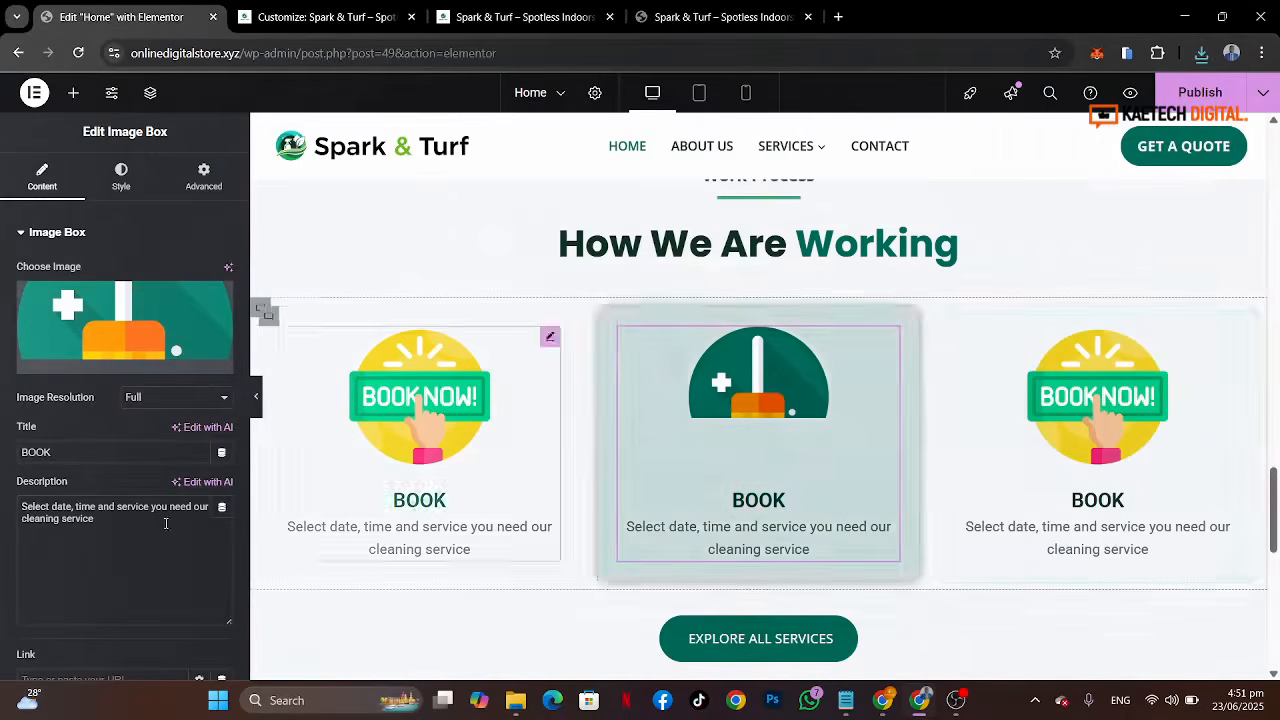
left_click_drag(80, 443, 2, 462)
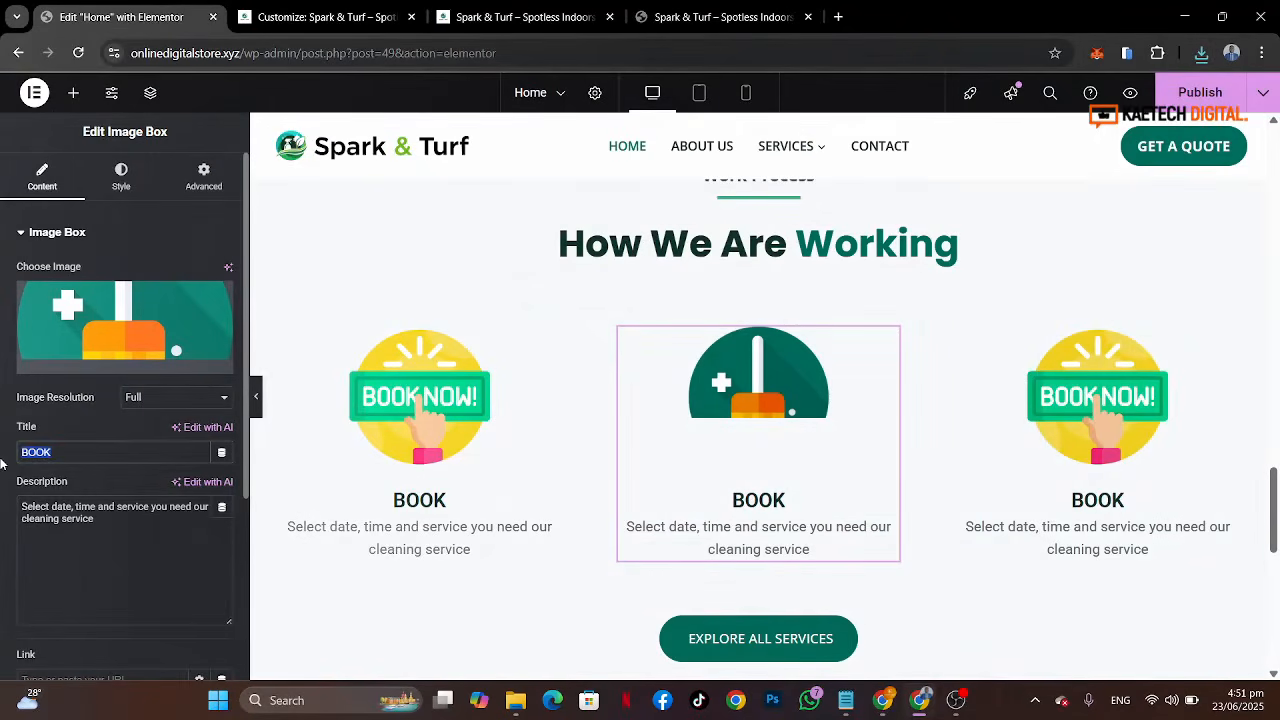
type("CLEAN")
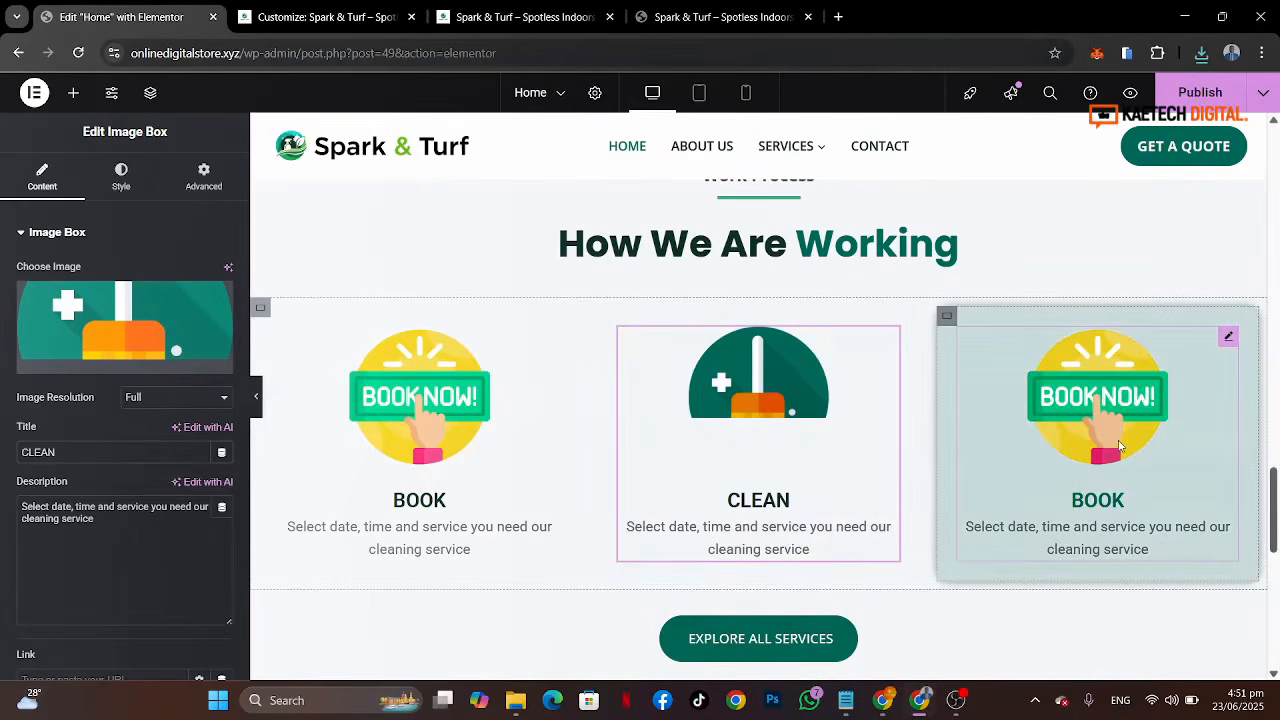
Step: Upload reading relax from the spark and turf images folder to the media library and insert it into the third image box
left_click(1119, 447)
left_click(124, 325)
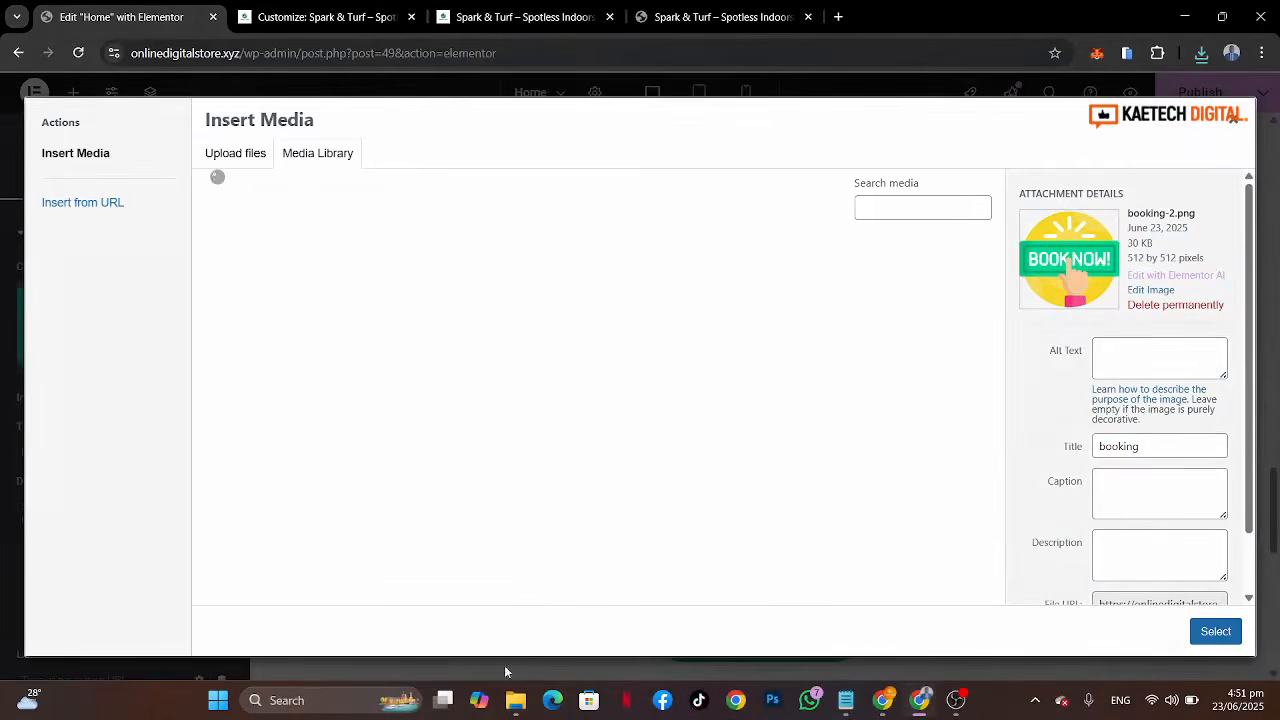
left_click(516, 700)
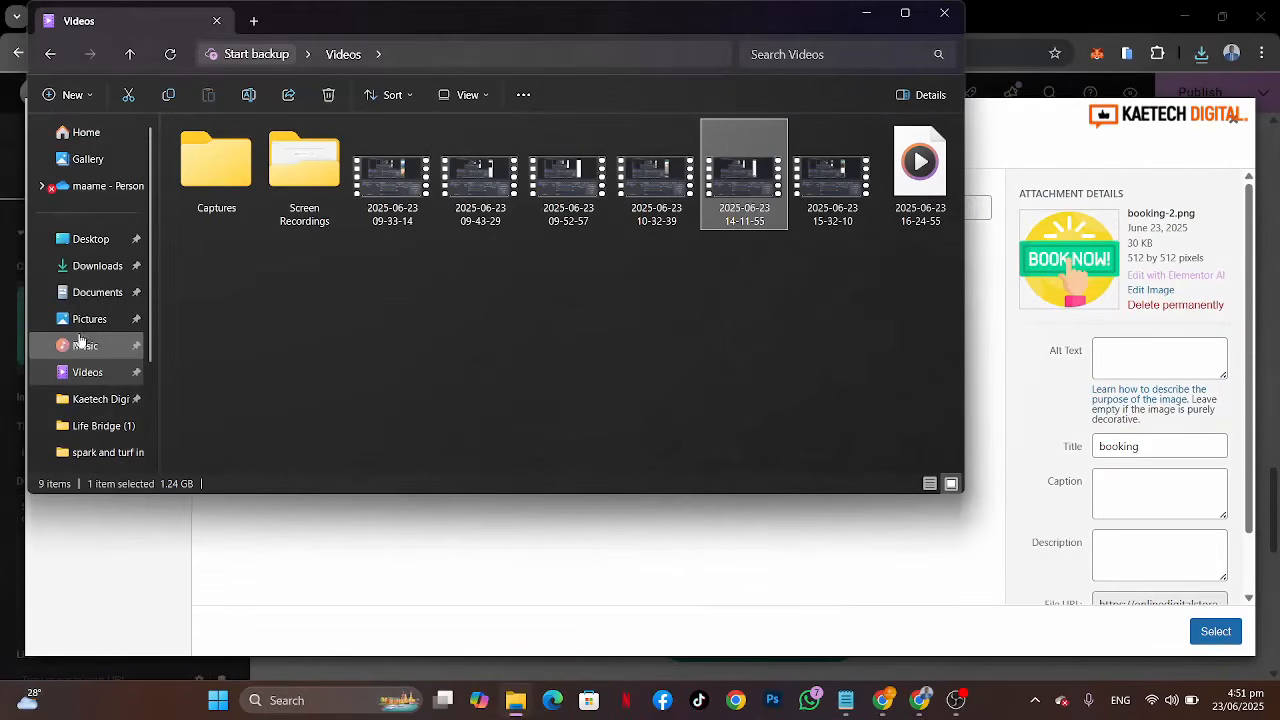
left_click(90, 298)
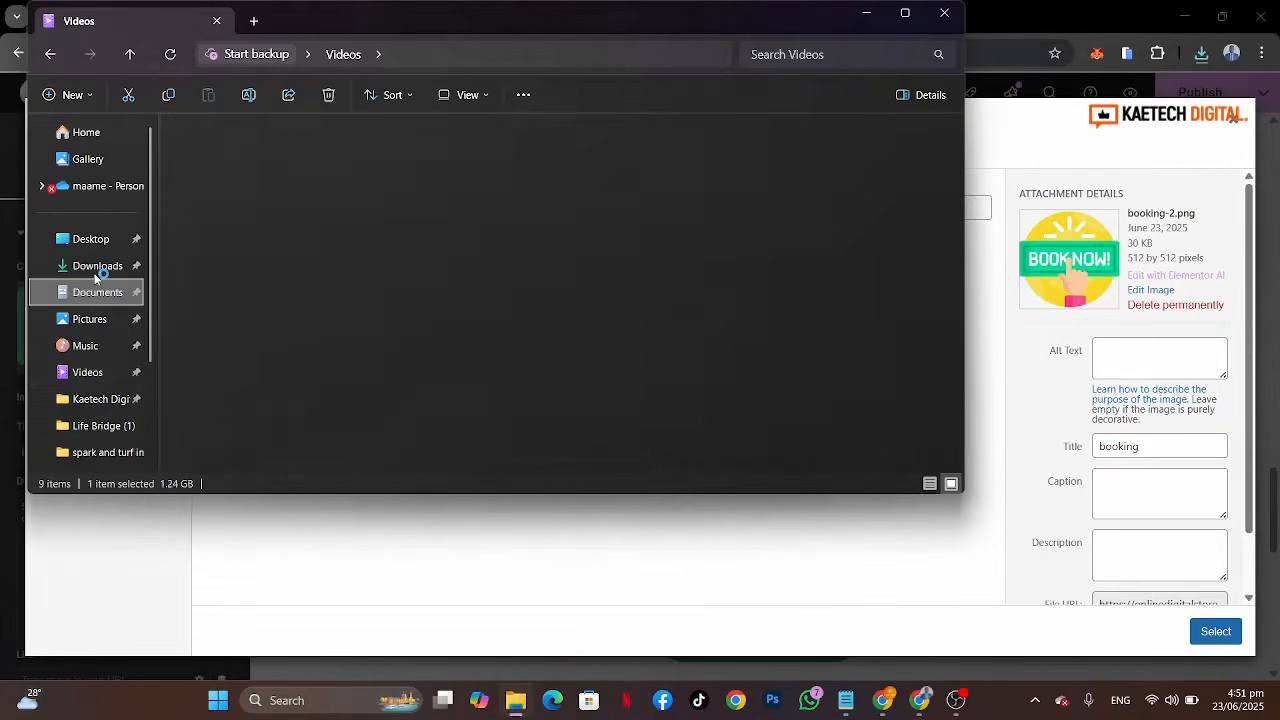
left_click(96, 266)
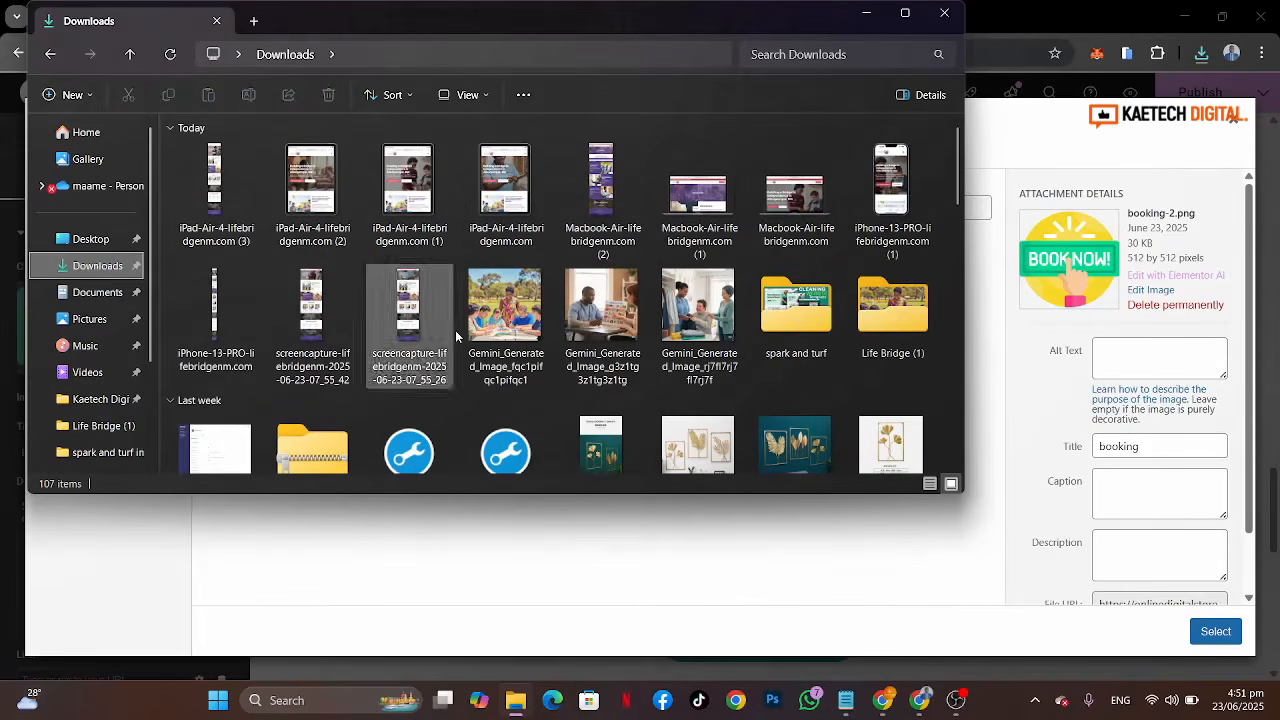
double_click(794, 287)
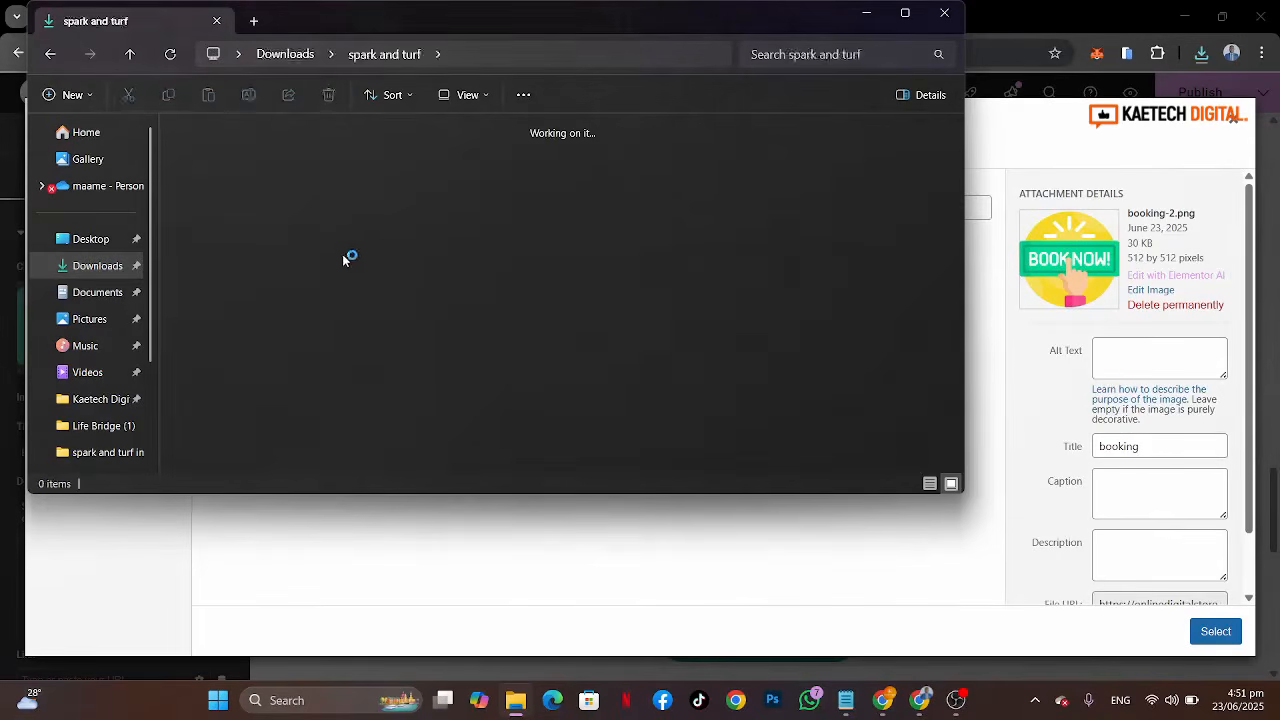
double_click(228, 195)
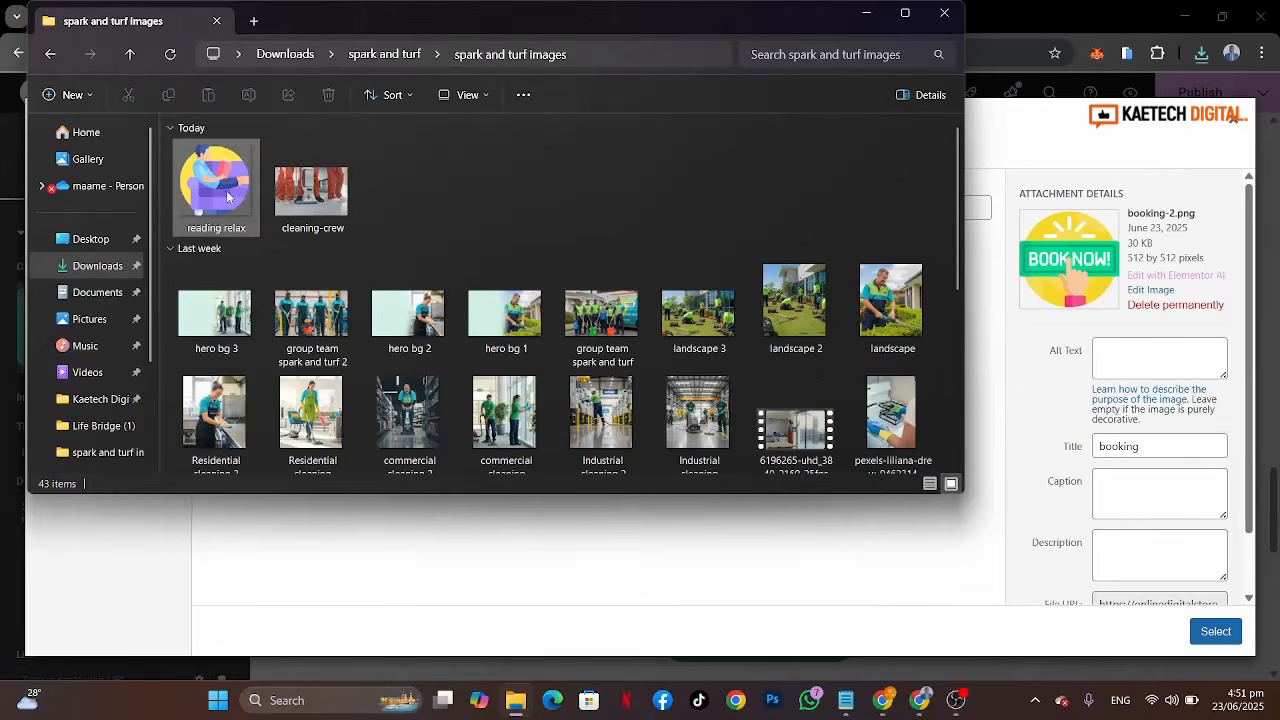
left_click(224, 195)
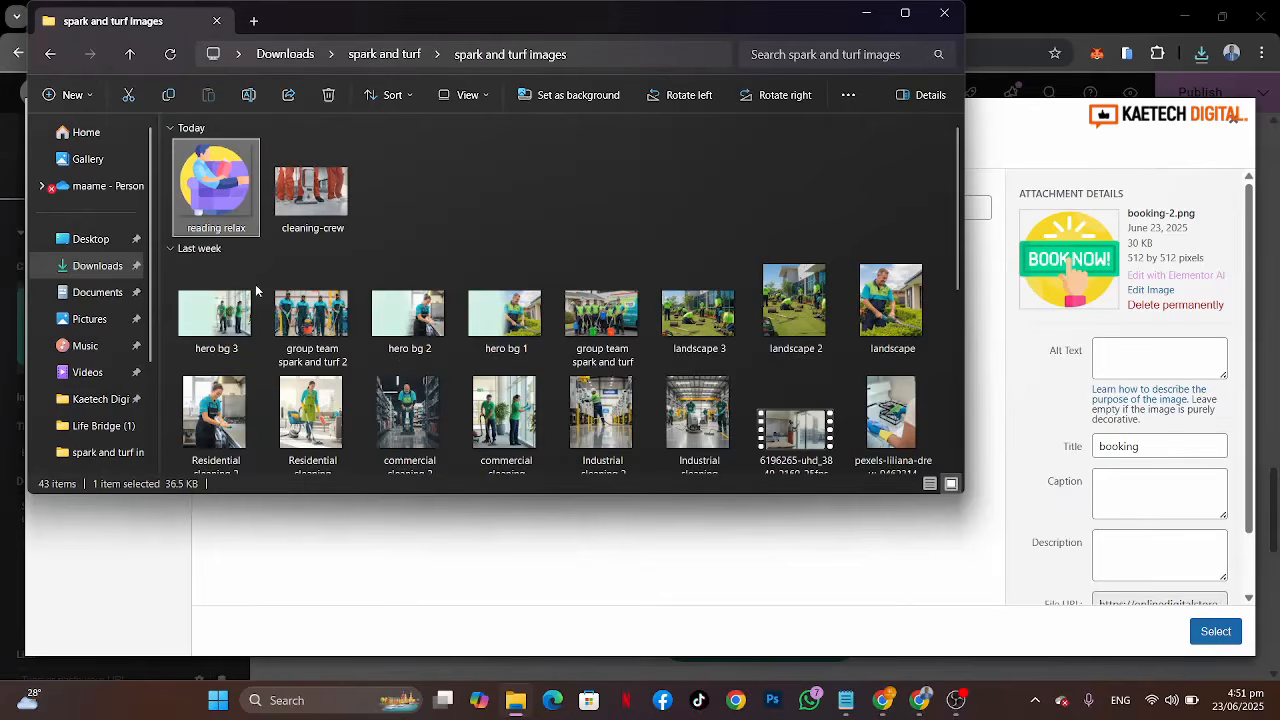
left_click_drag(256, 290, 446, 530)
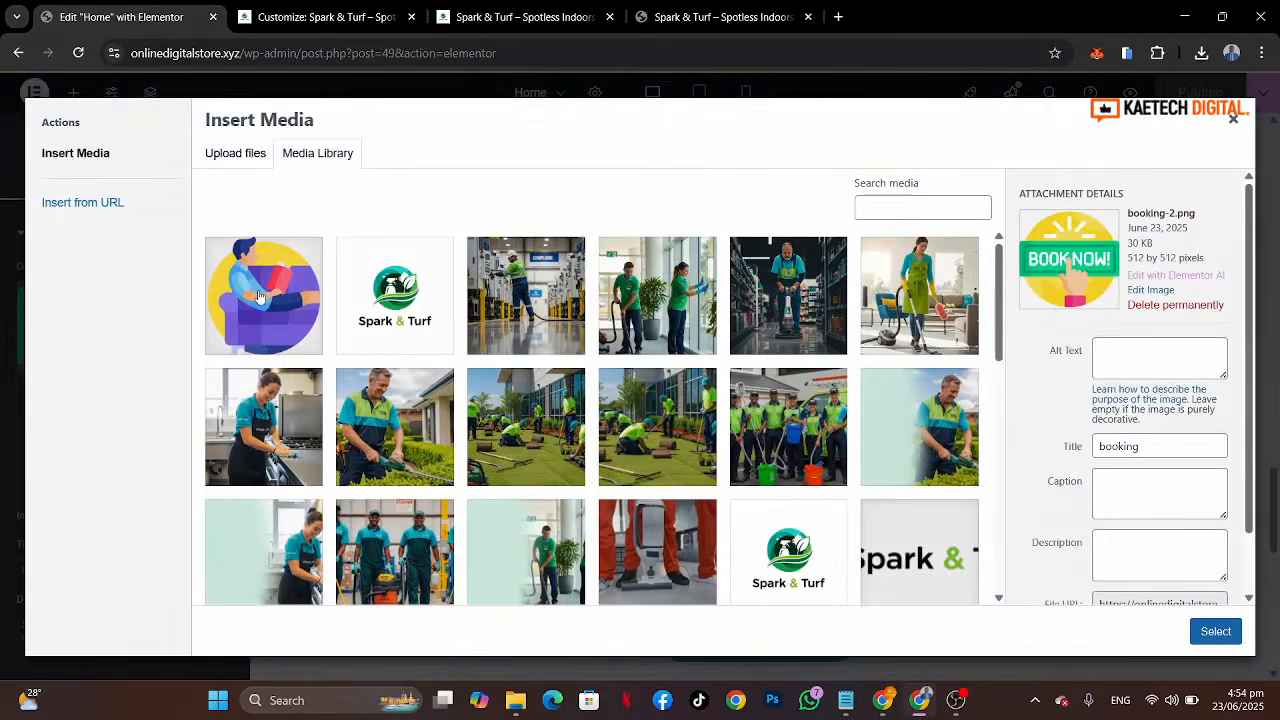
left_click(258, 296)
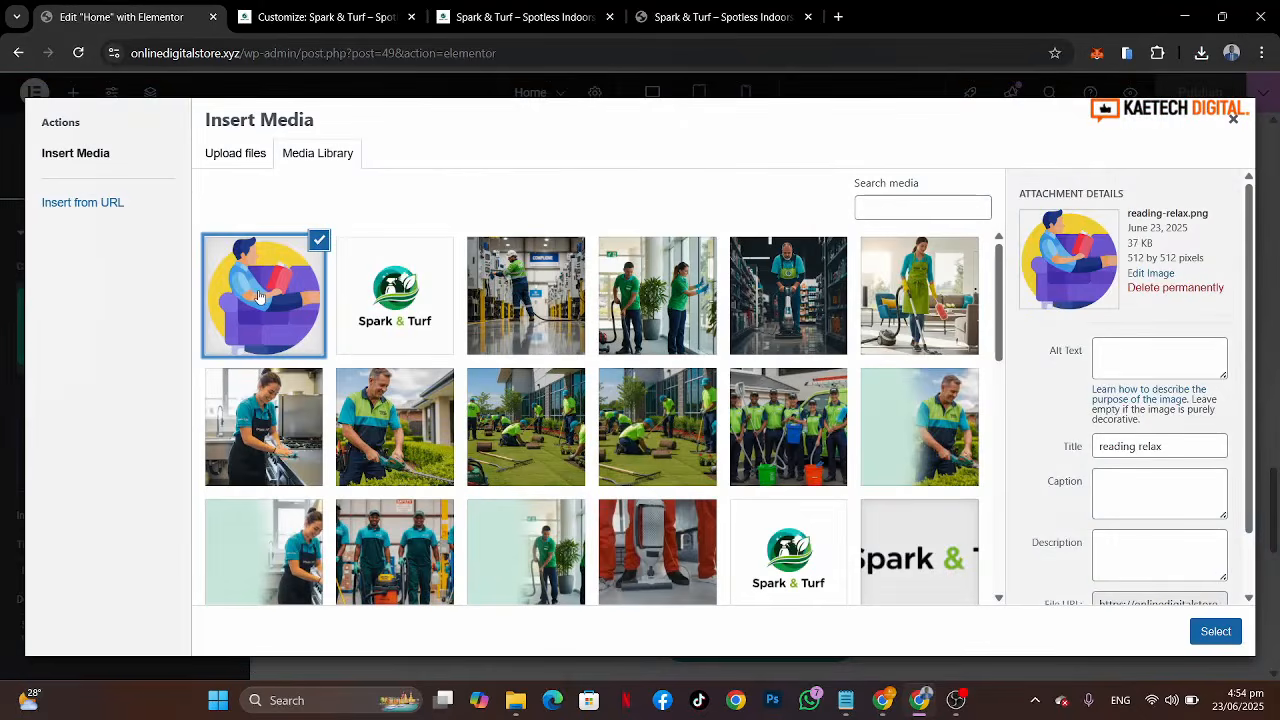
left_click(1208, 630)
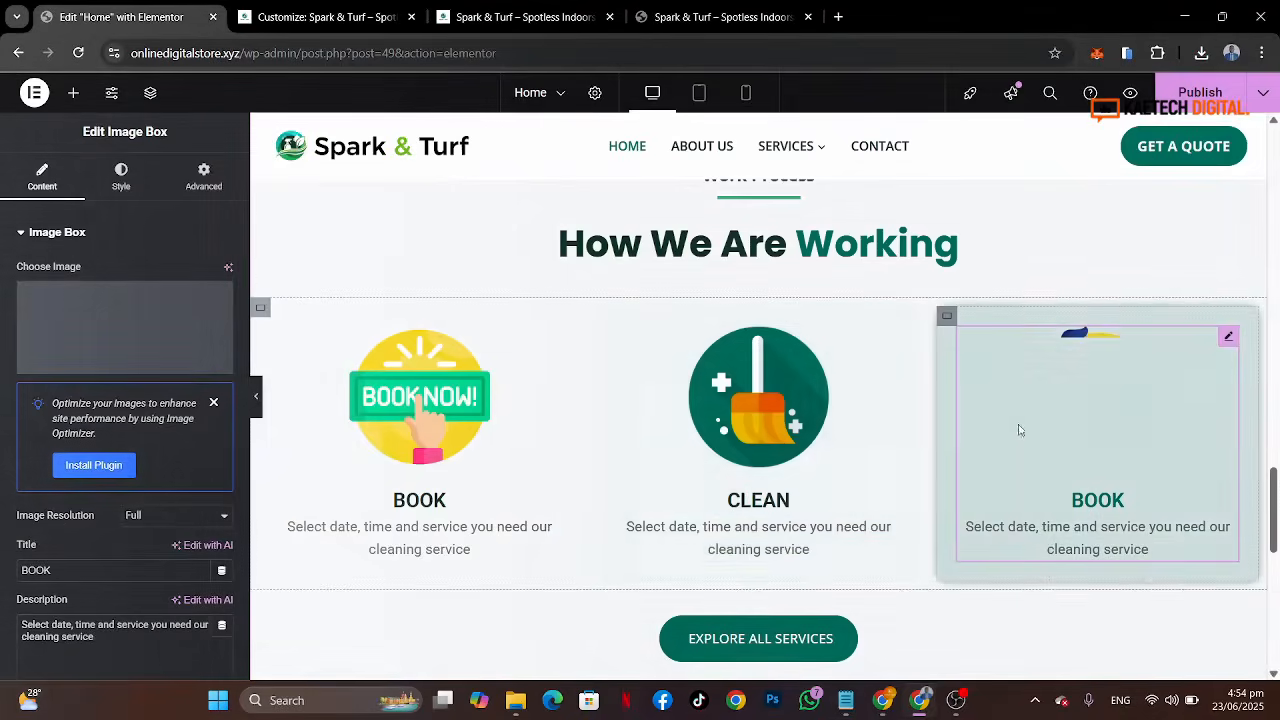
Step: Set the third image box's title to RELAX
left_click(718, 17)
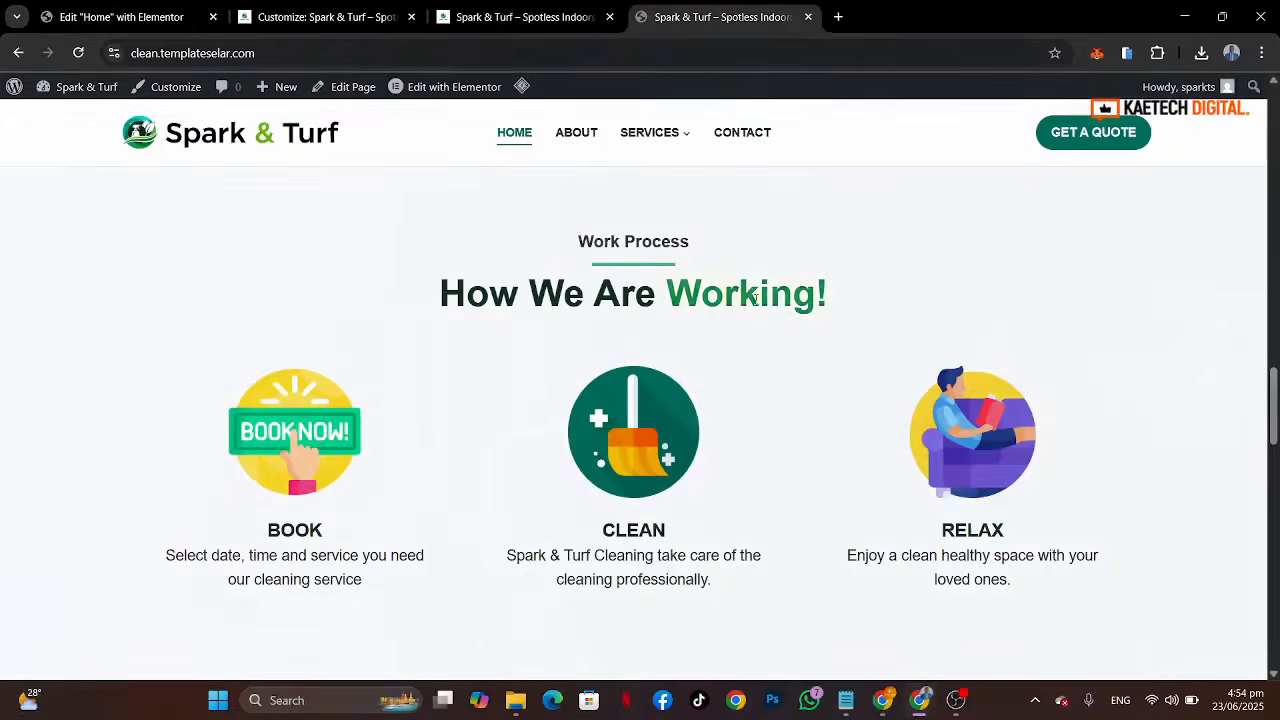
left_click(95, 17)
left_click_drag(60, 452, 0, 457)
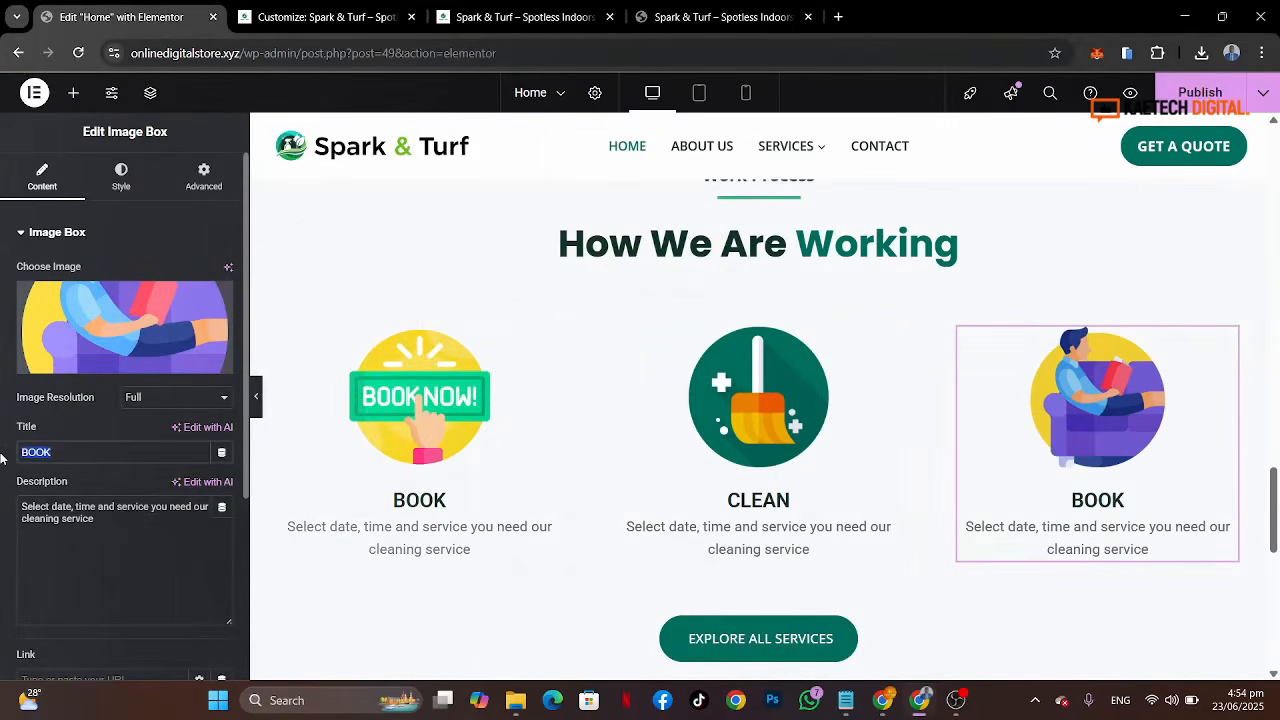
type("RELAX")
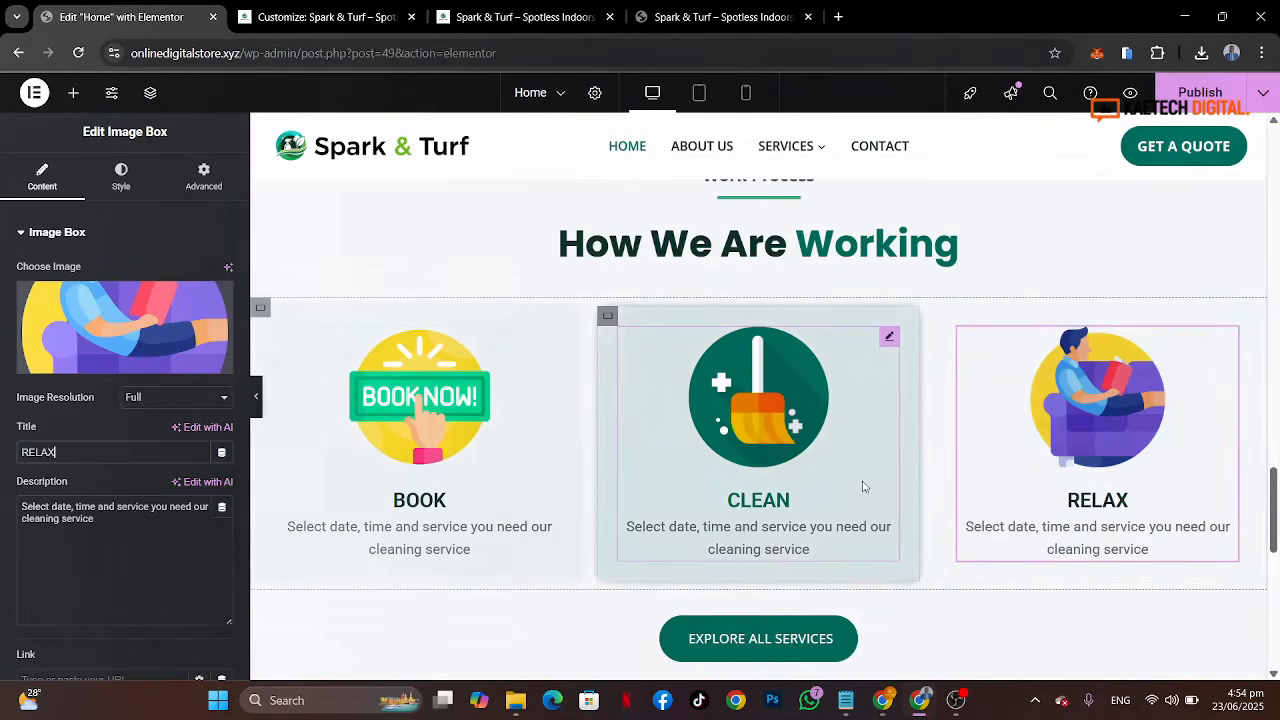
Step: Delete the container holding the Explore All Services button below the image boxes
scroll(863, 486, "down", 3)
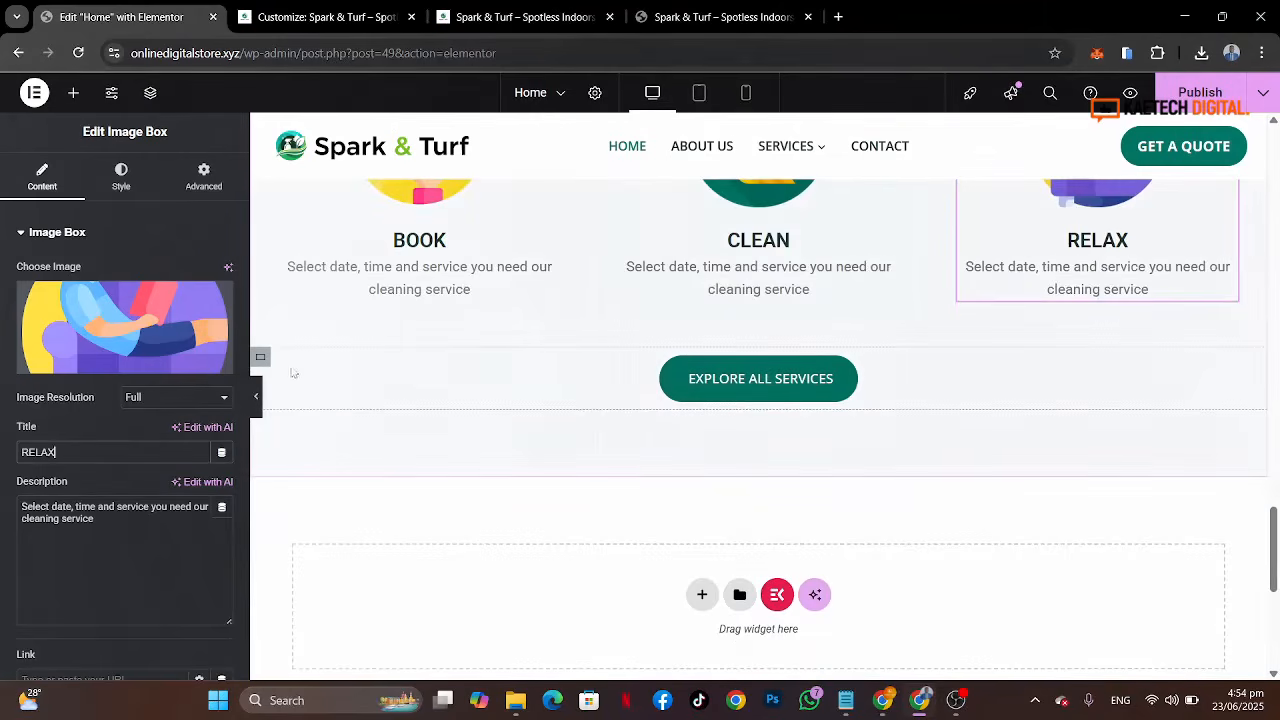
left_click(261, 359)
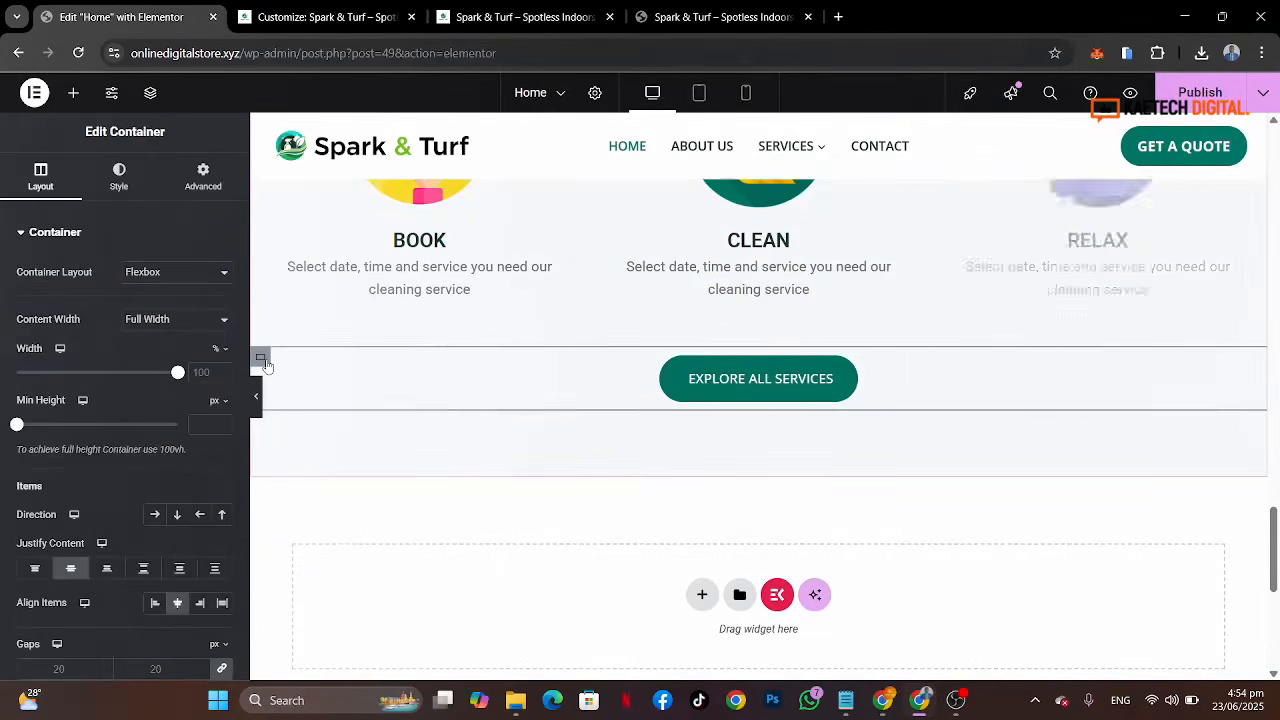
right_click(264, 362)
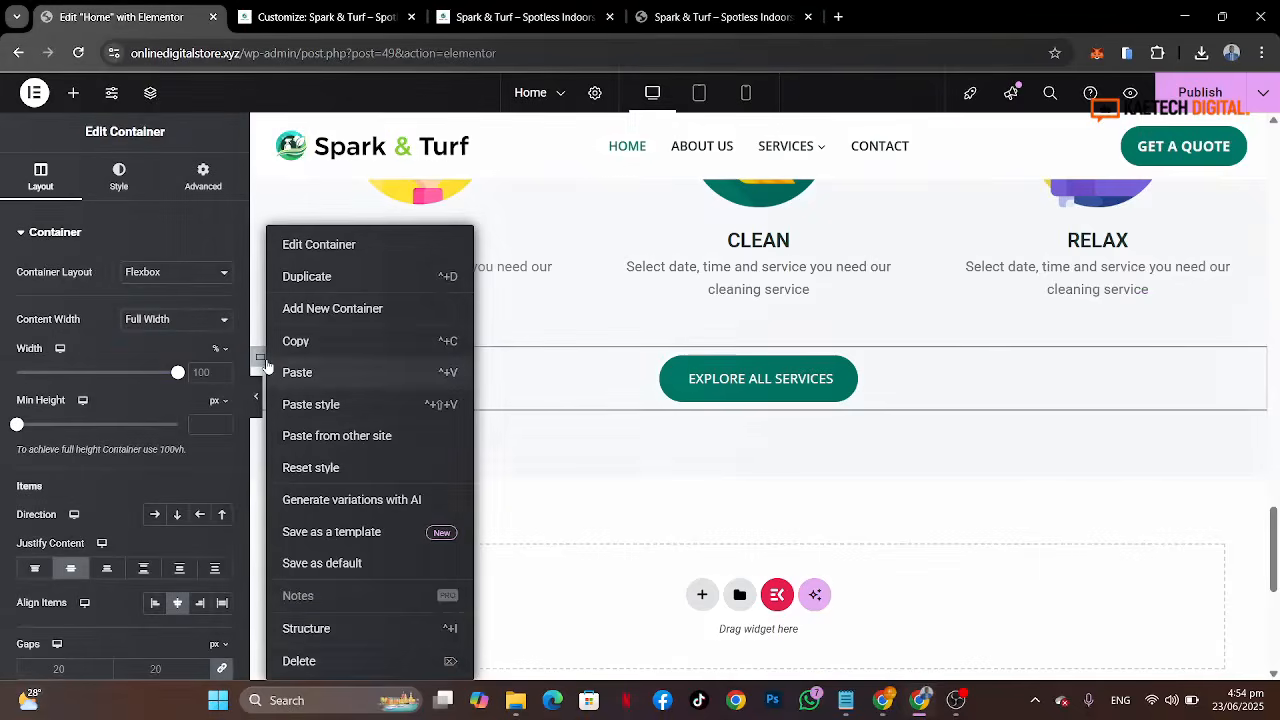
key("Delete")
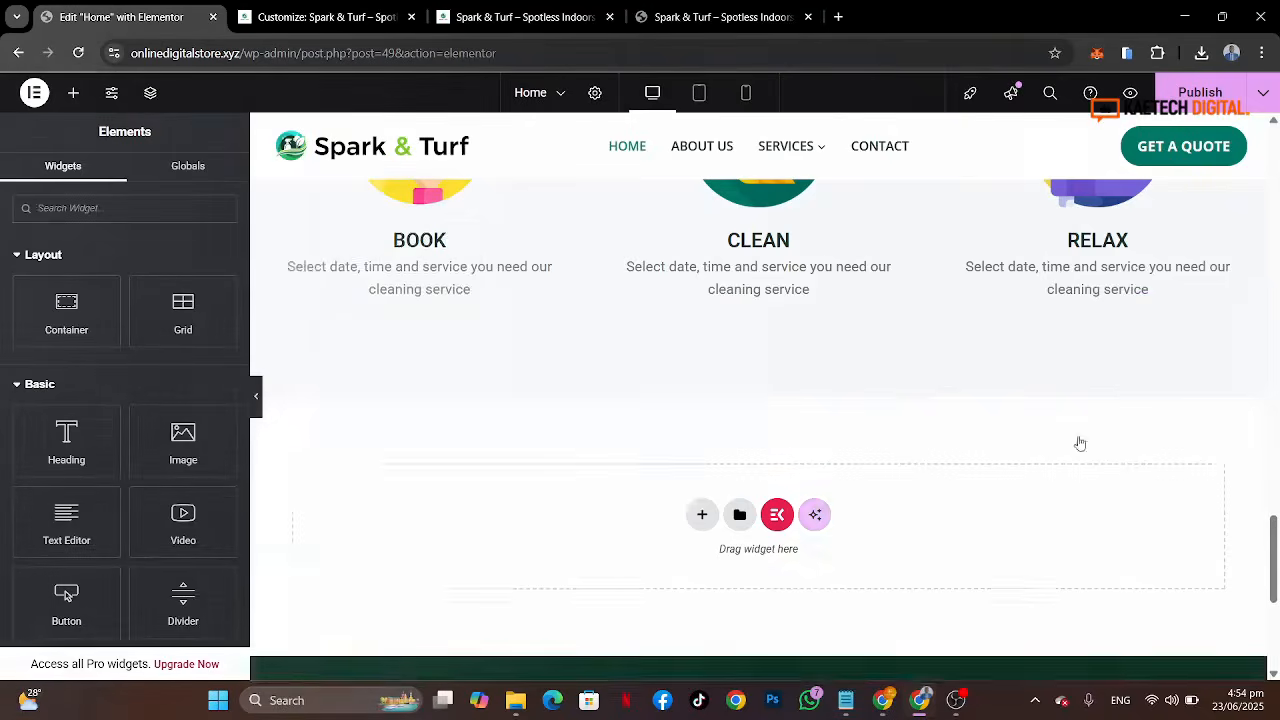
Step: Compare the How We Are Working section and the following testimonials section with the reference site
scroll(1080, 442, "up", 6)
scroll(1080, 442, "down", 5)
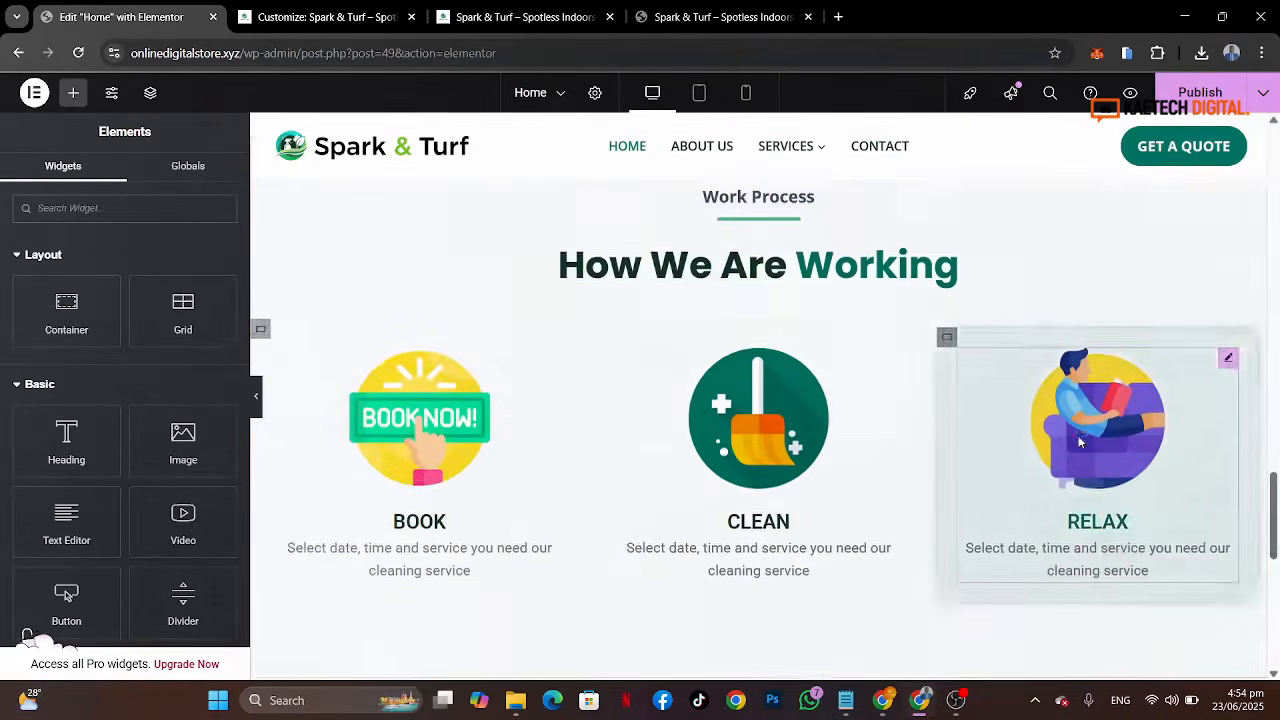
scroll(1080, 442, "up", 1)
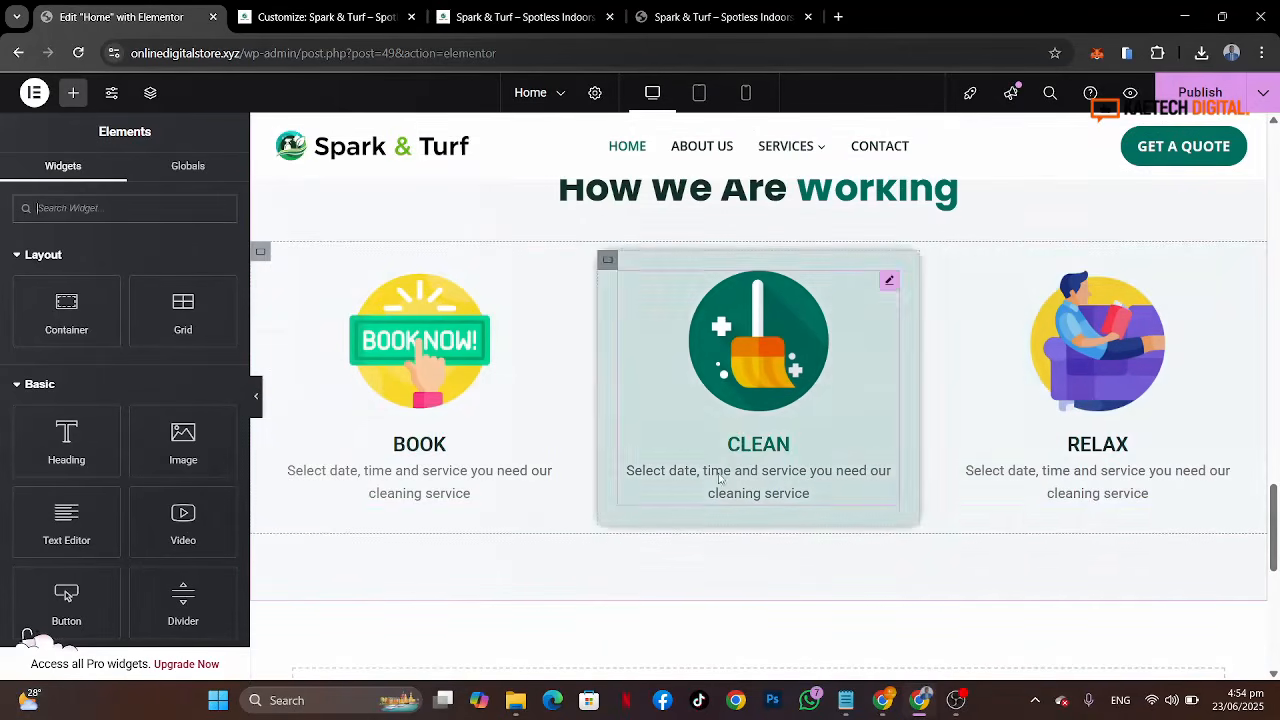
left_click(750, 14)
scroll(742, 364, "down", 3)
scroll(742, 365, "down", 3)
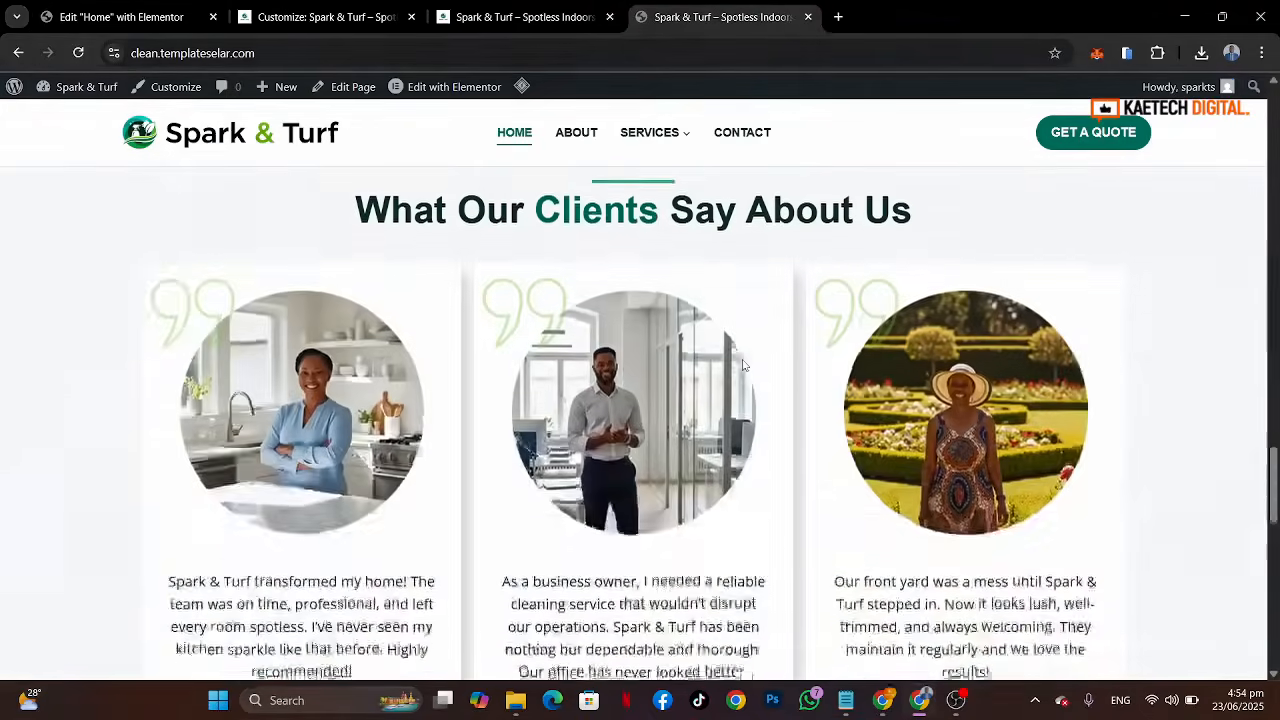
scroll(742, 365, "up", 2)
scroll(742, 365, "up", 2)
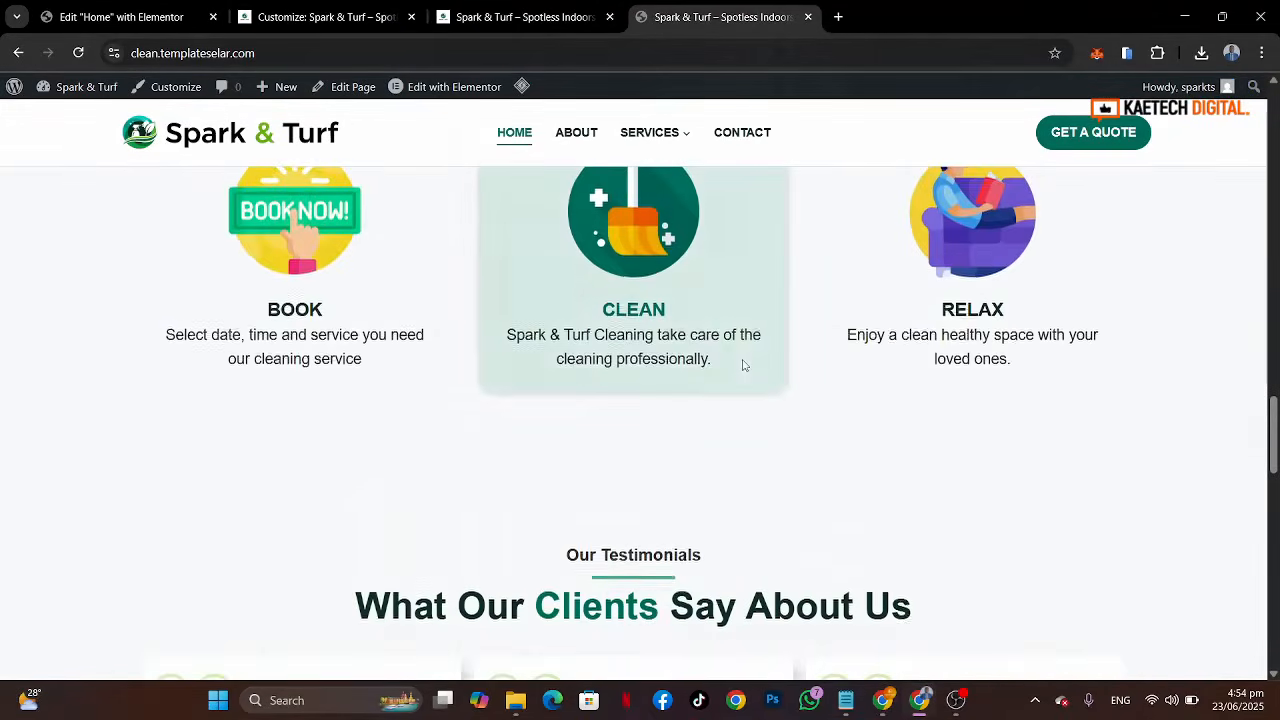
scroll(742, 365, "down", 3)
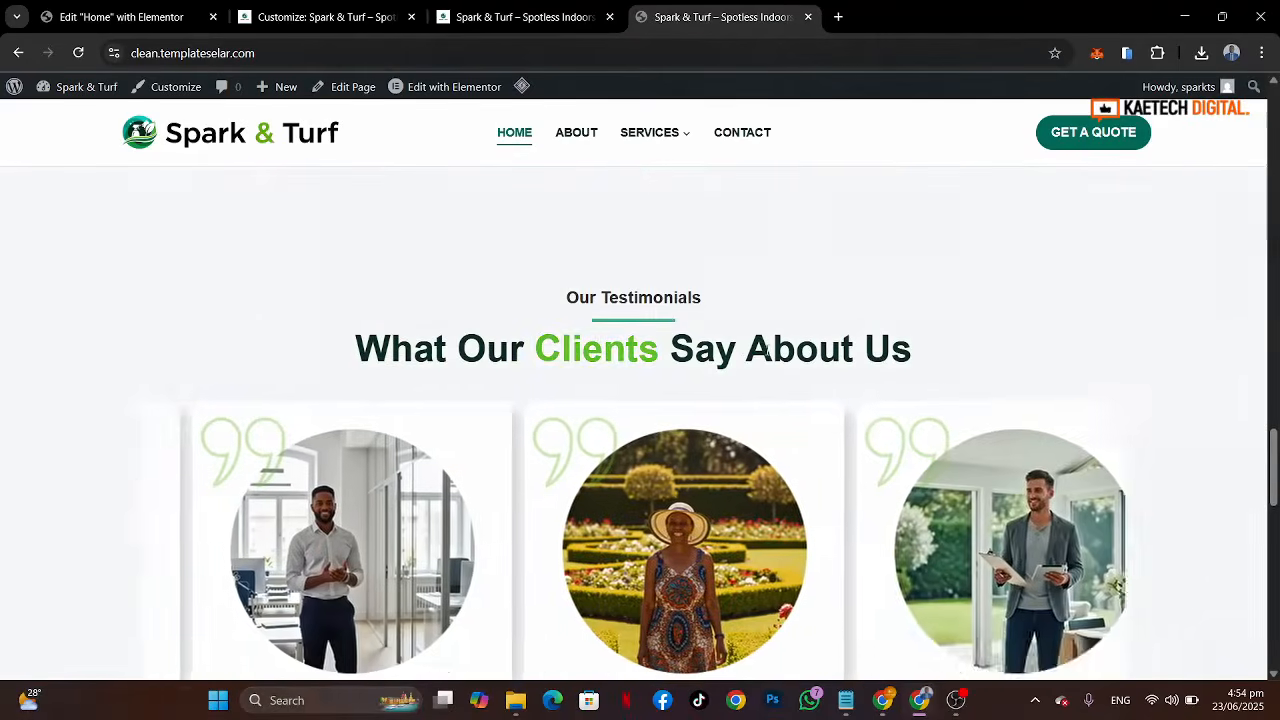
scroll(768, 355, "up", 1)
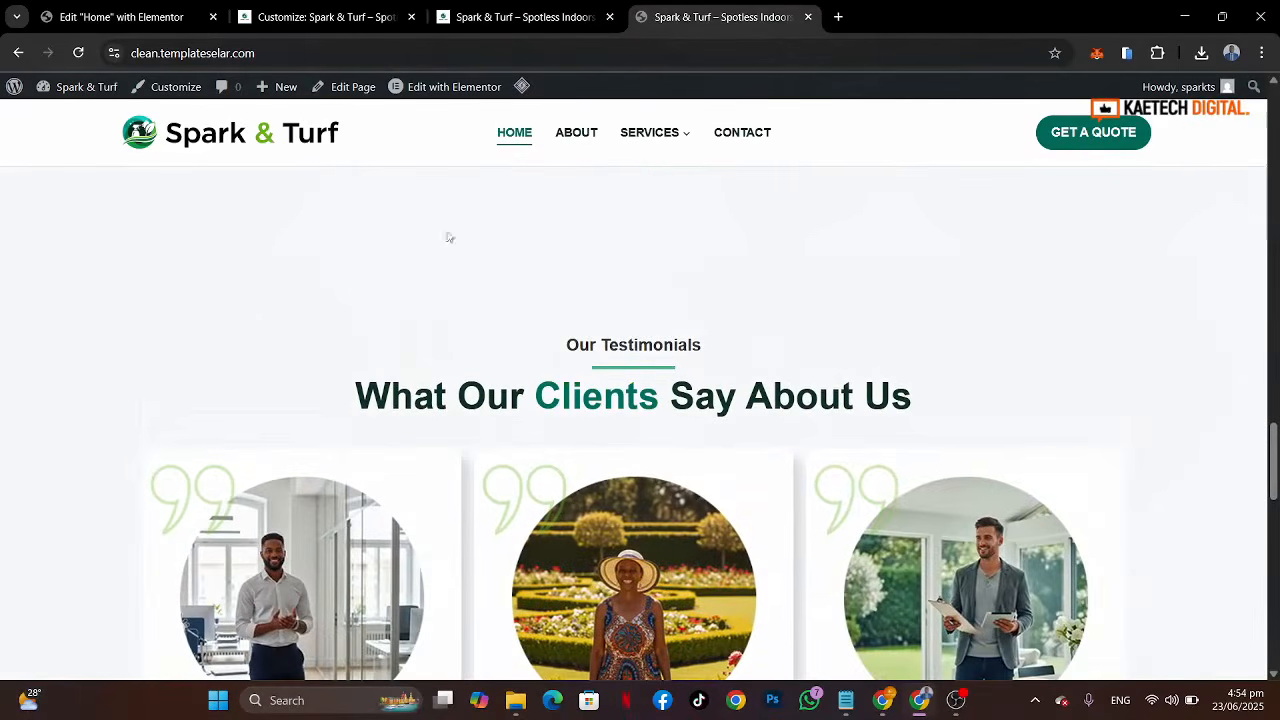
left_click(108, 16)
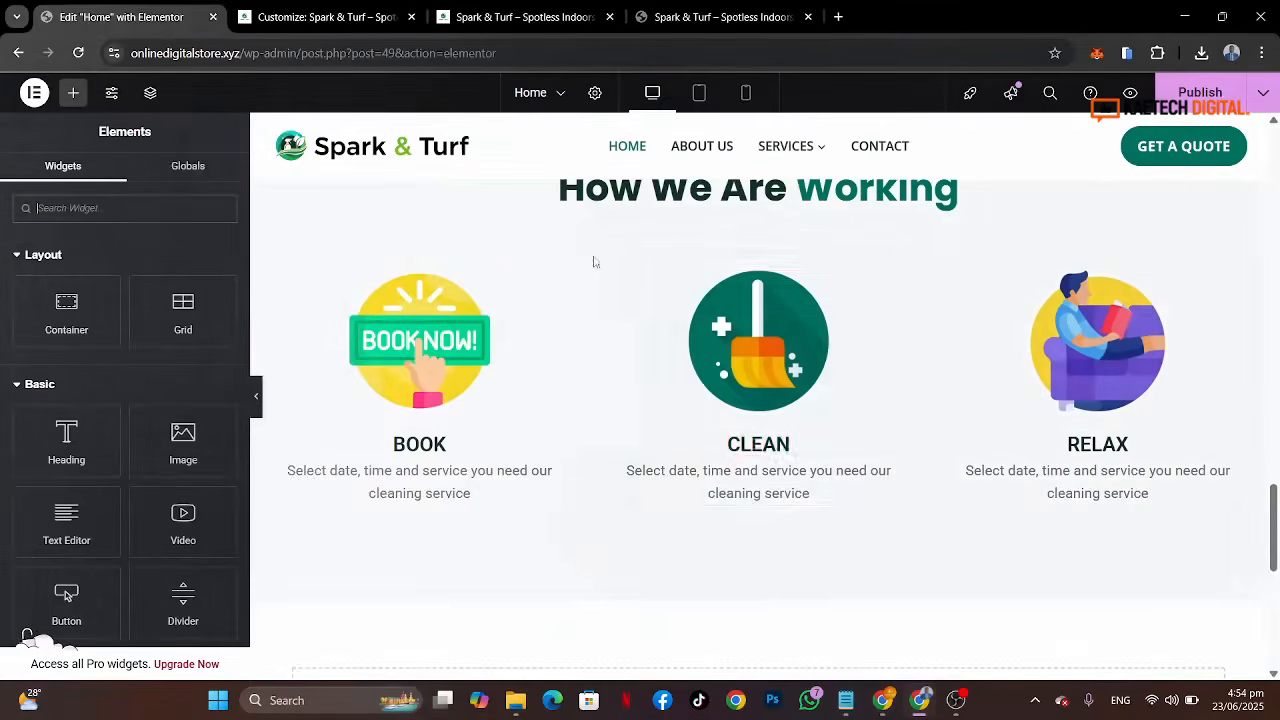
Step: Duplicate the Work Process section container
scroll(684, 313, "up", 2)
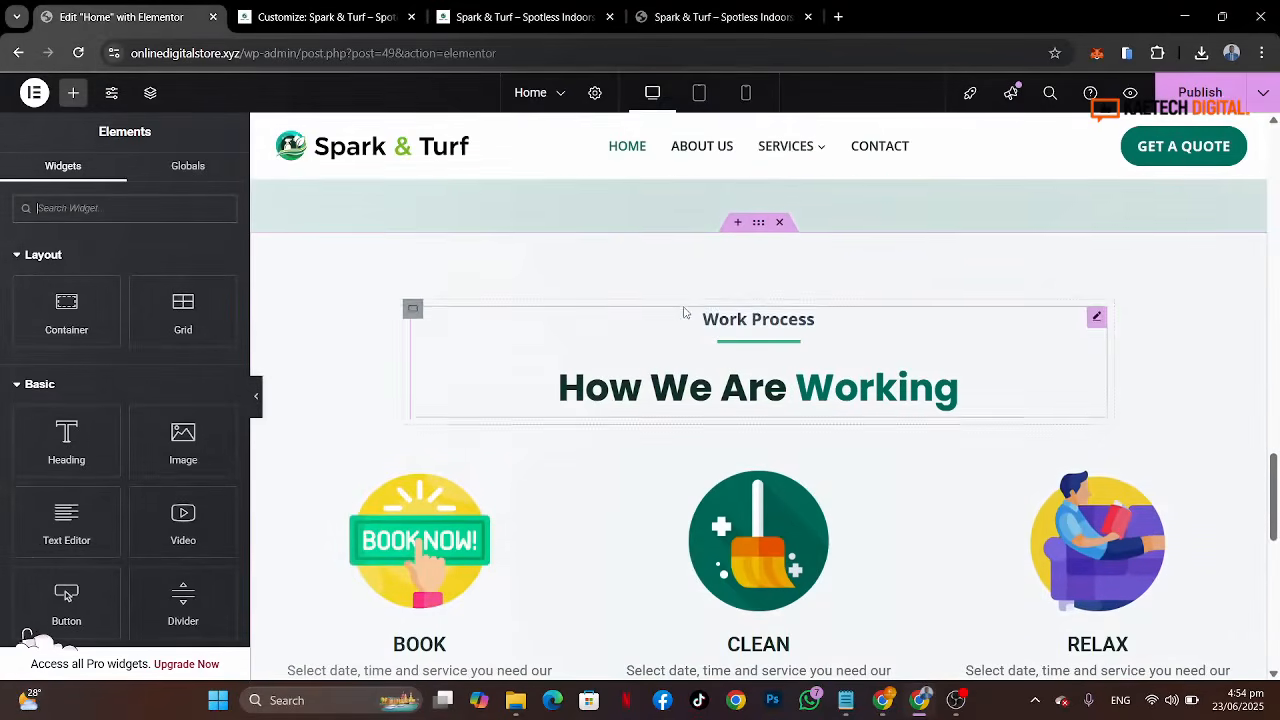
right_click(758, 224)
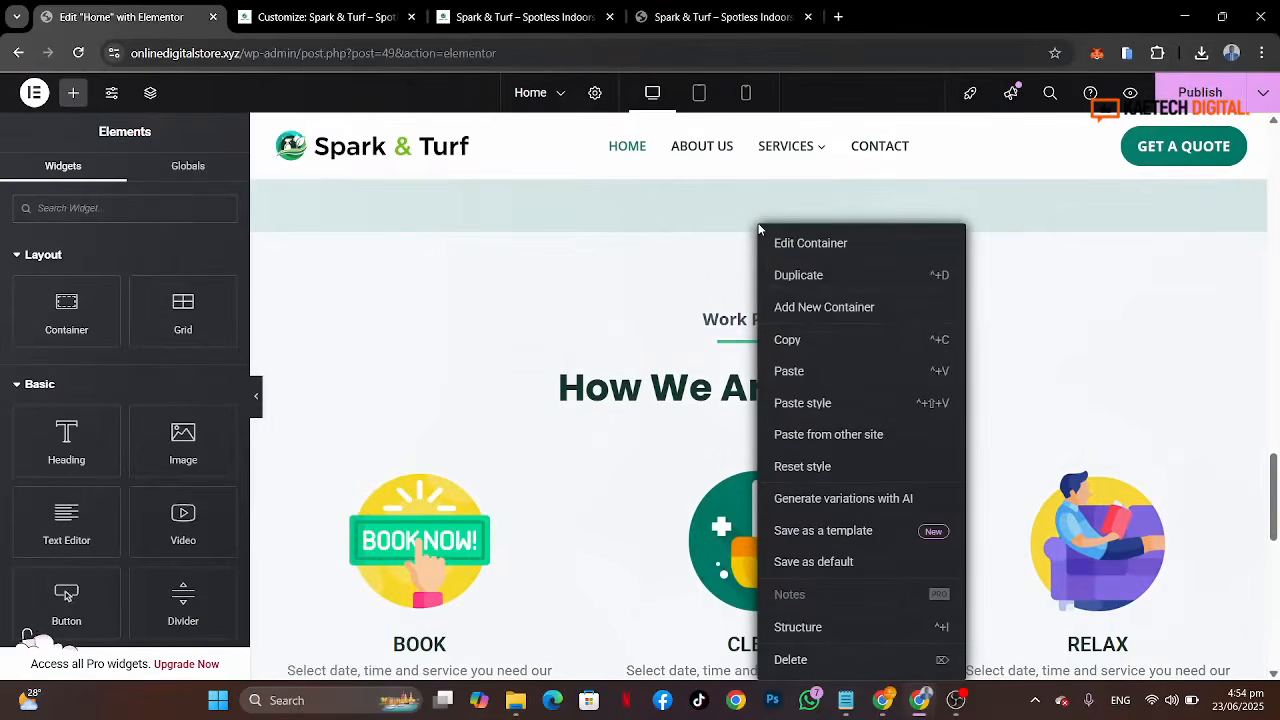
left_click(808, 276)
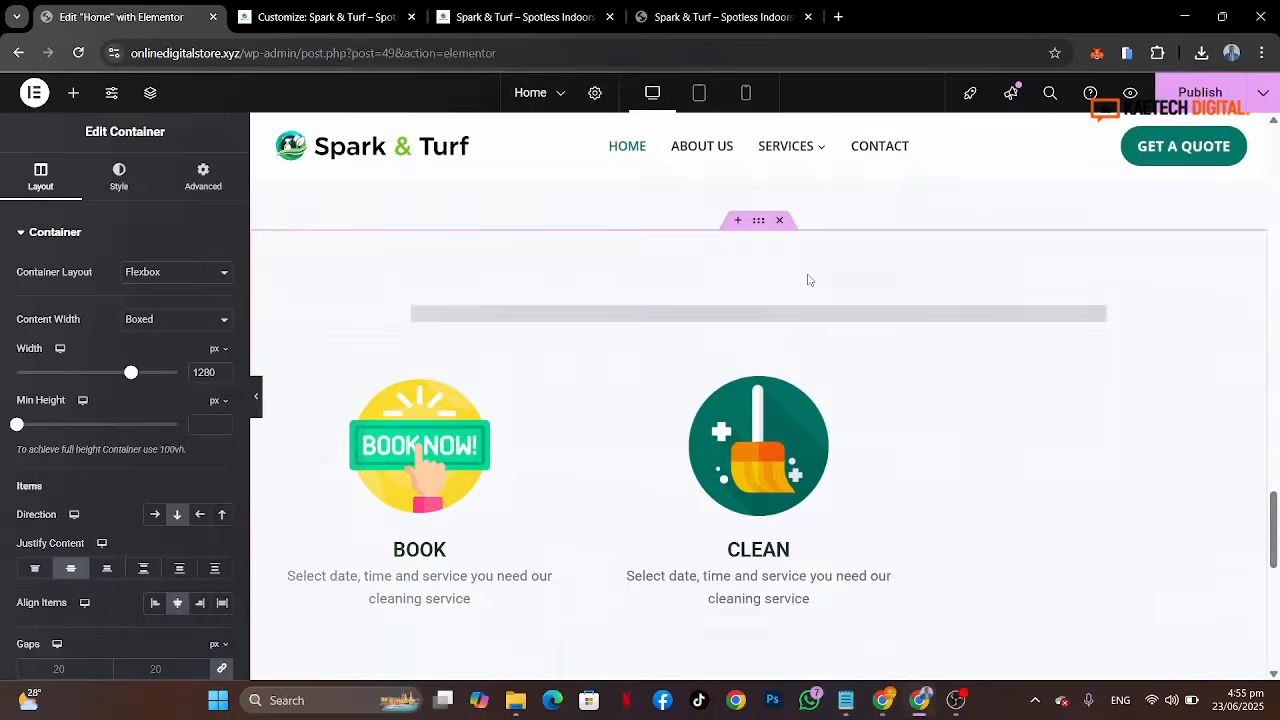
Step: Examine the reference site's Our Testimonials section
left_click(725, 17)
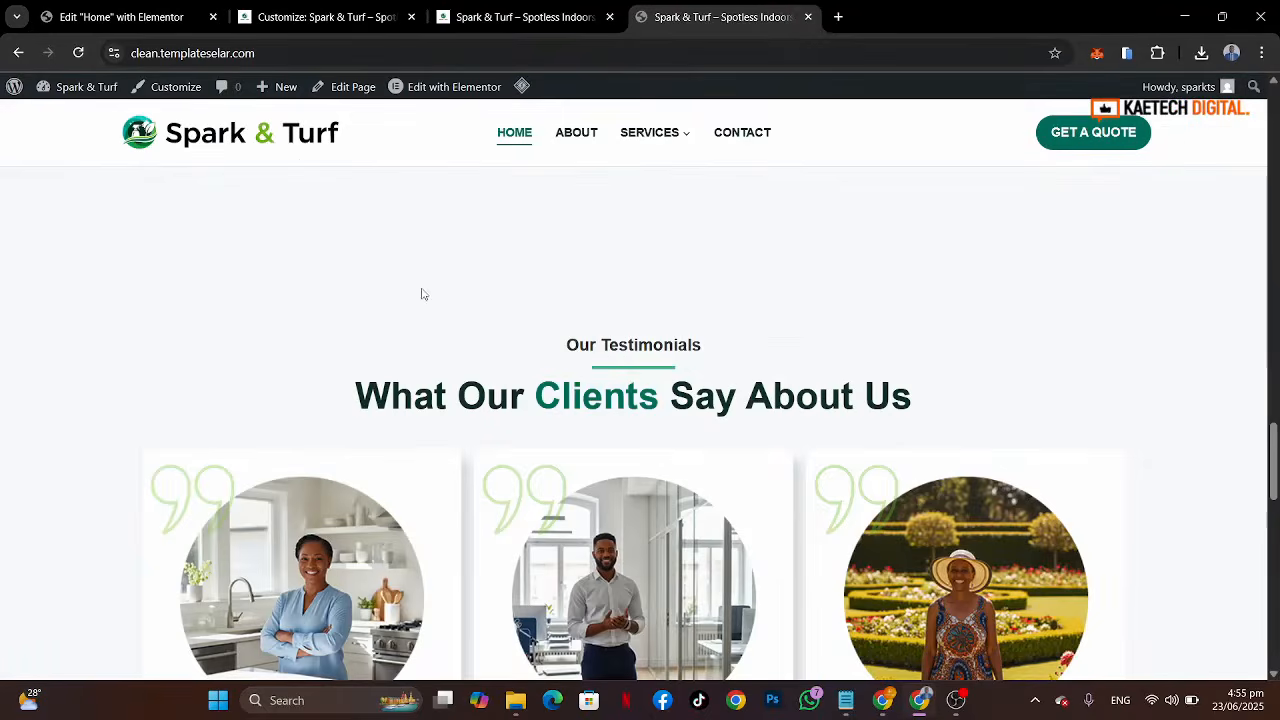
left_click(95, 22)
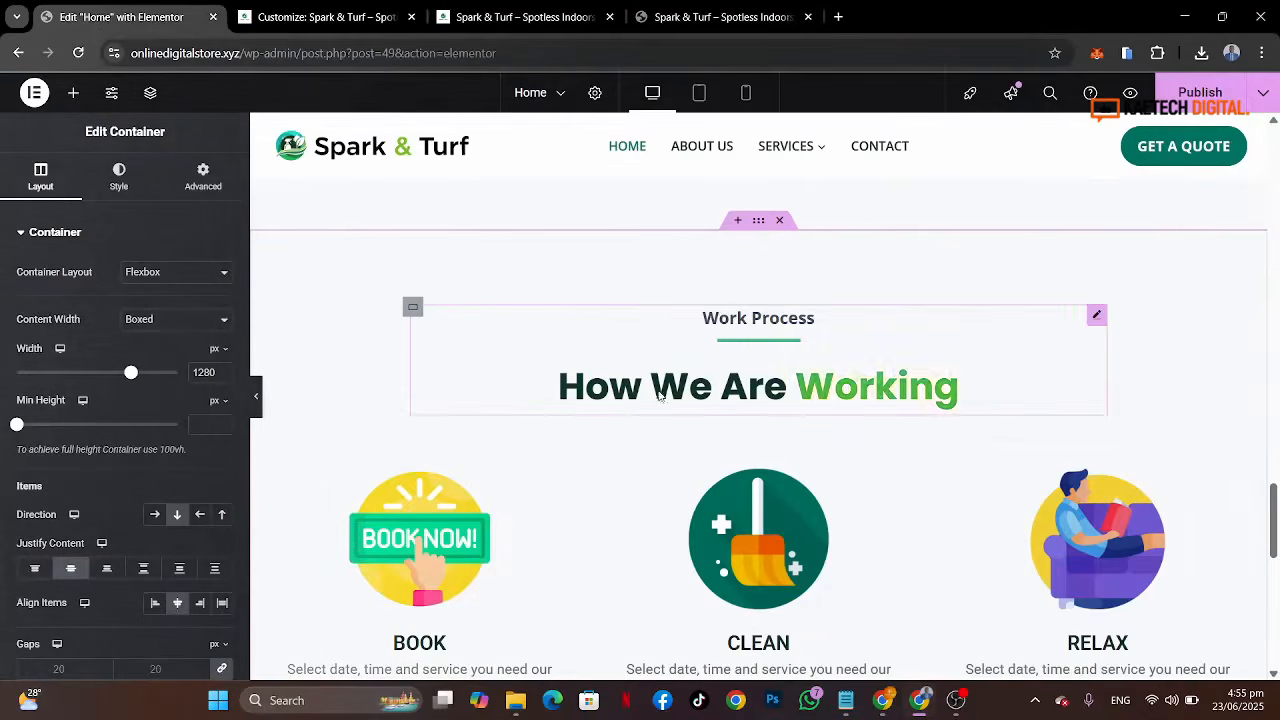
left_click(715, 20)
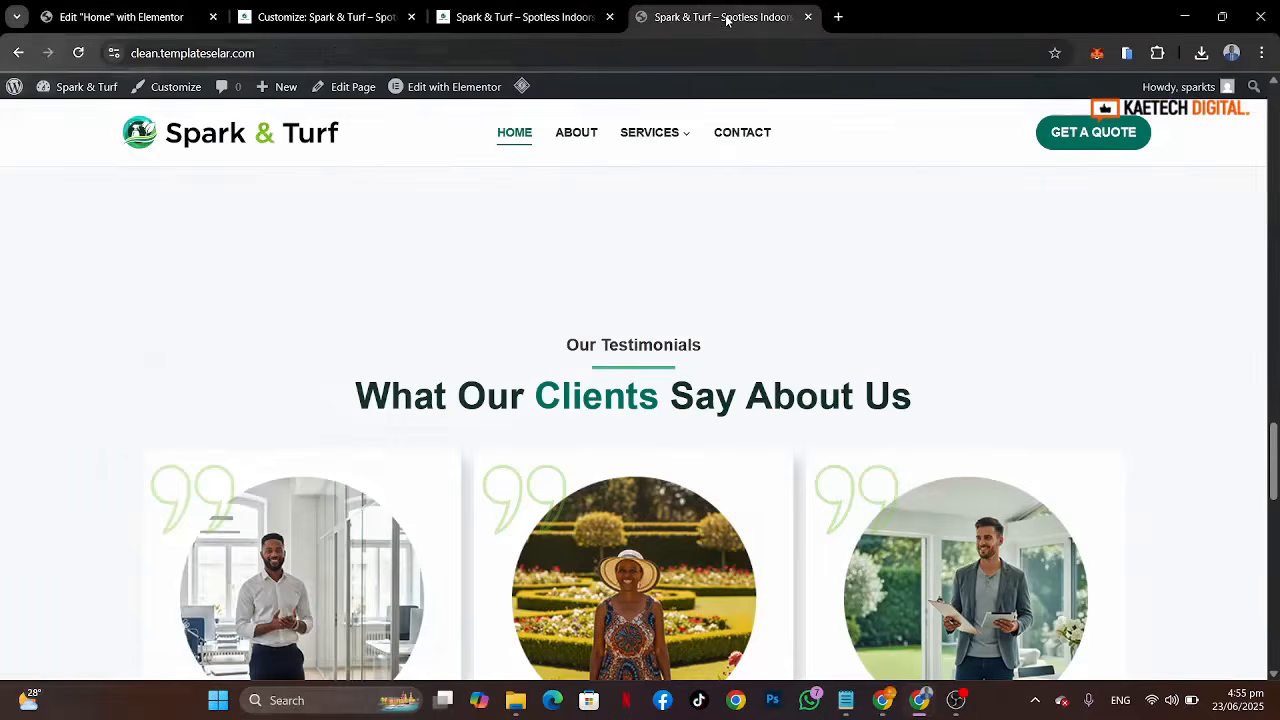
Step: Copy the "Our Testimonials" label from the reference site and paste it as the duplicated section heading's subtitle
left_click_drag(710, 350, 555, 341)
key("ctrl+c")
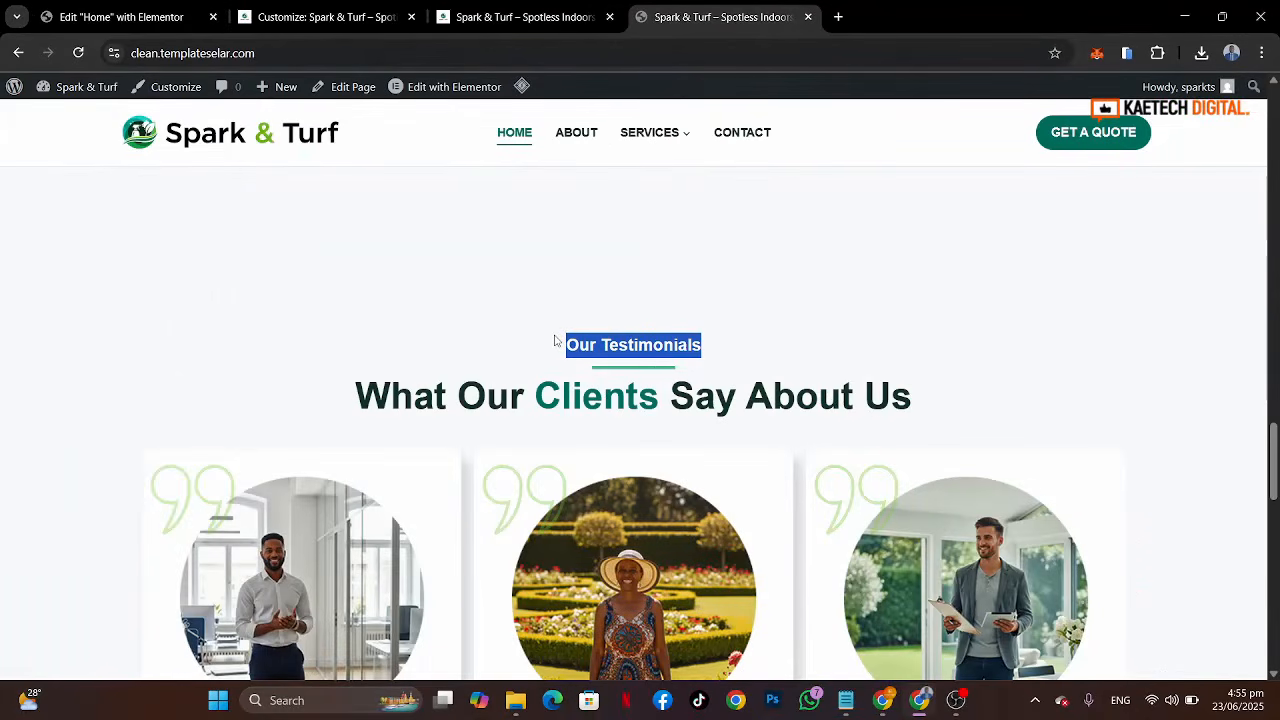
left_click(120, 15)
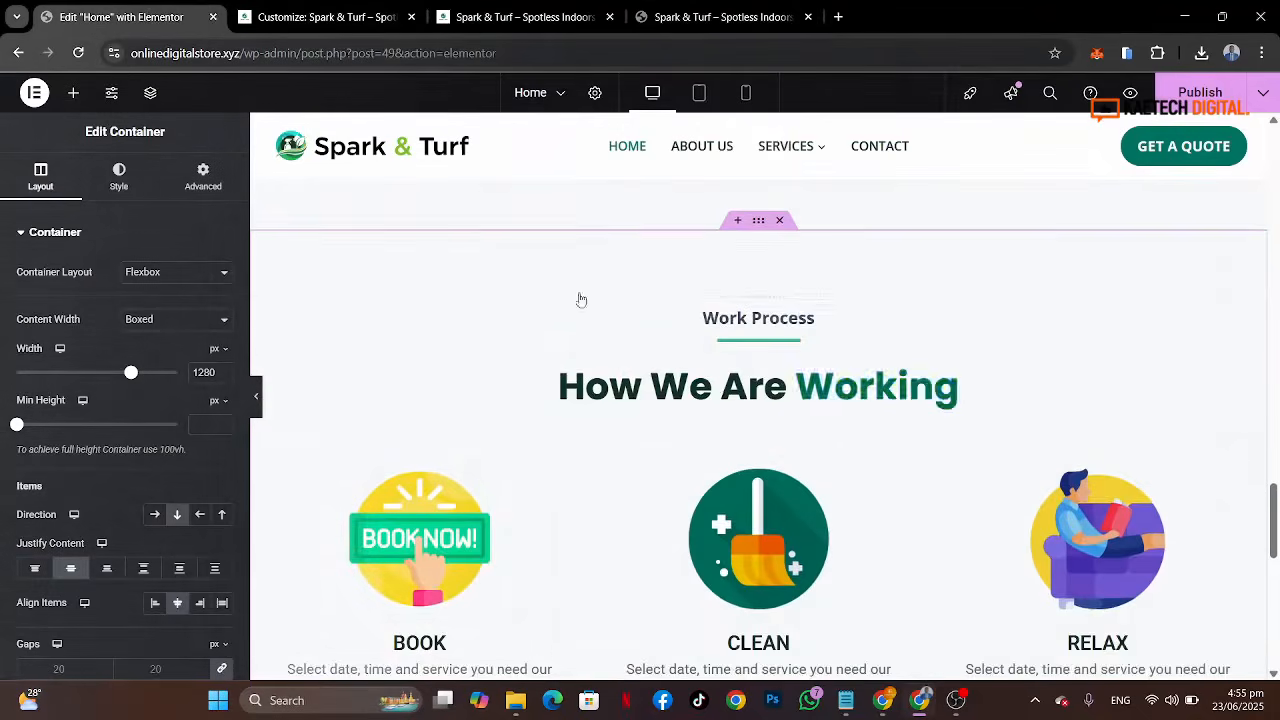
scroll(718, 388, "down", 3)
scroll(717, 386, "up", 4)
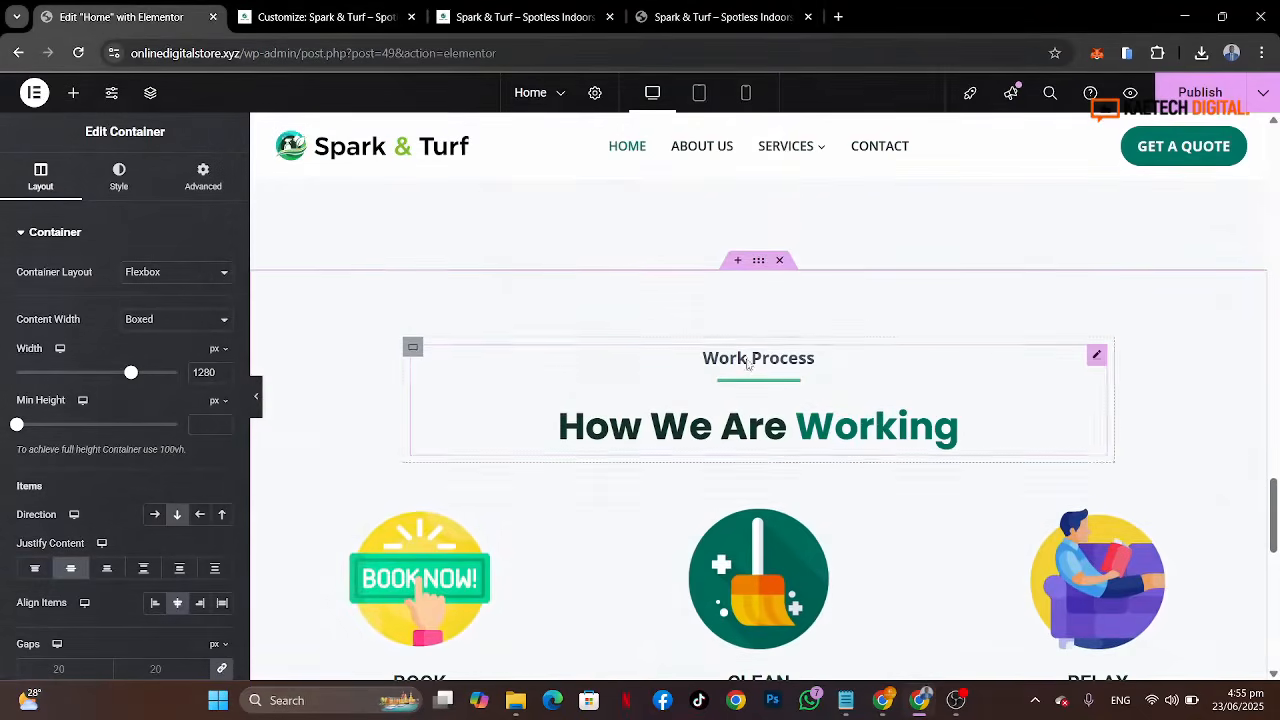
left_click(745, 367)
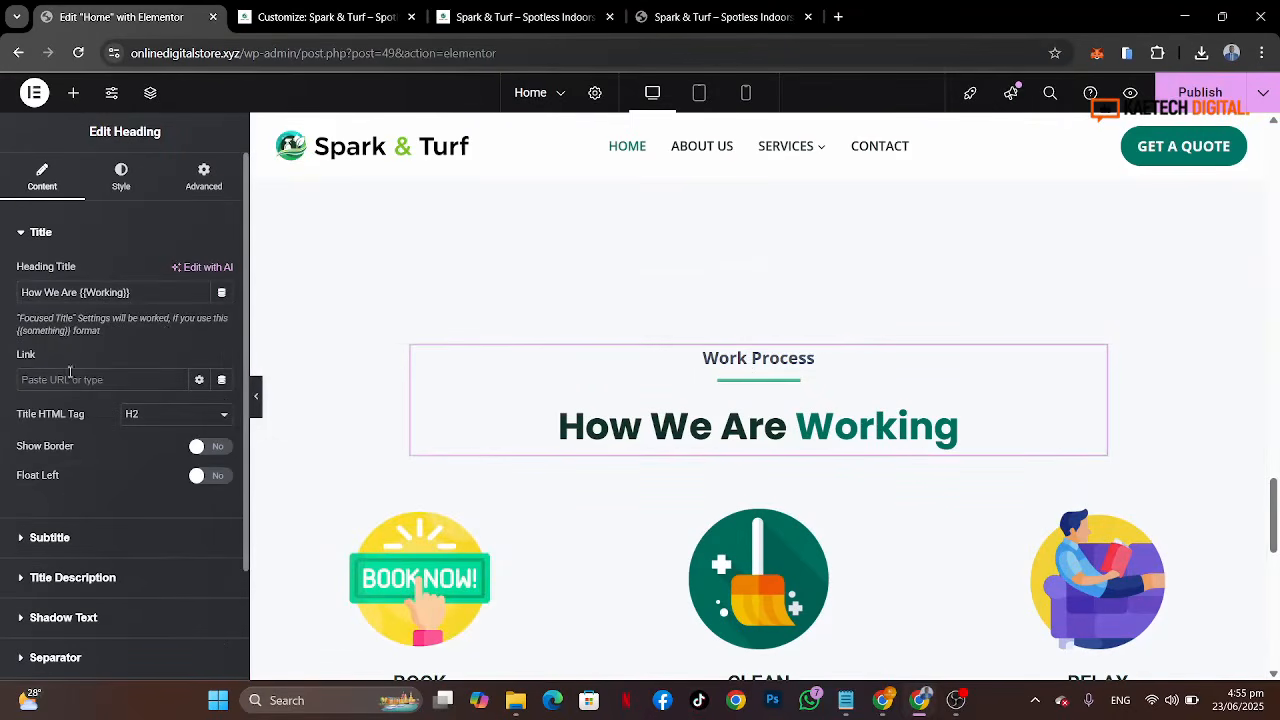
double_click(80, 530)
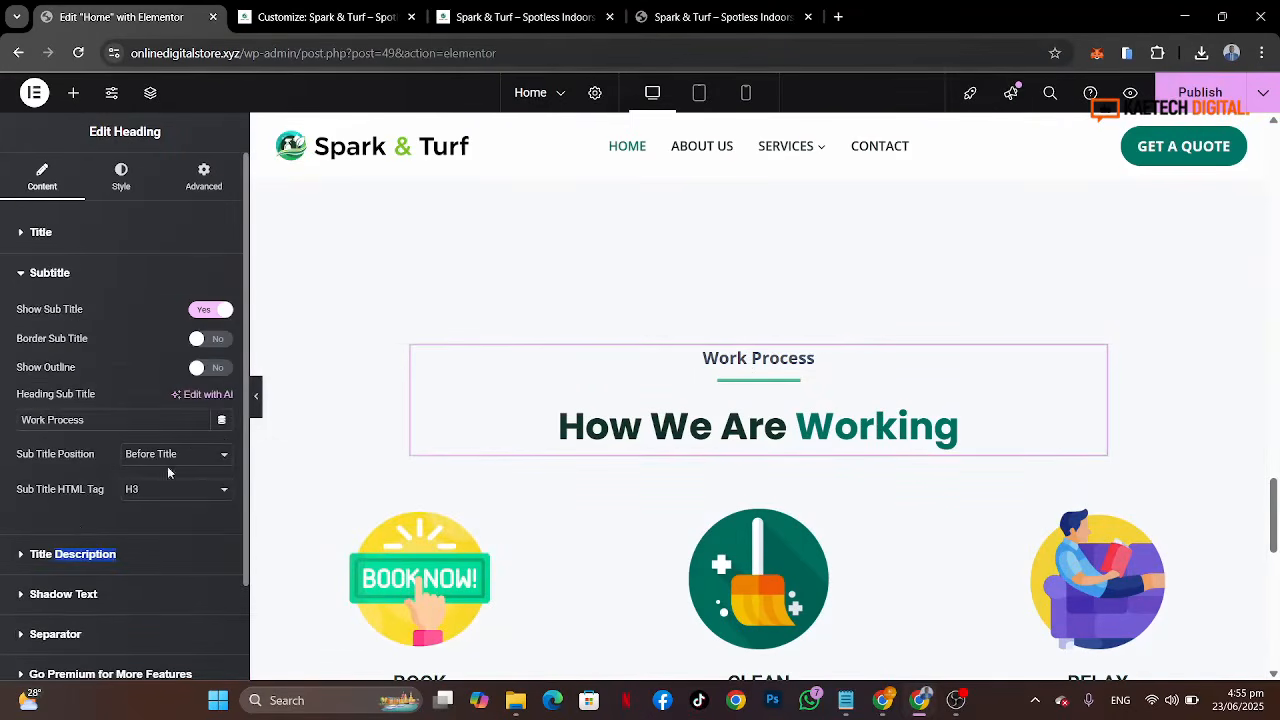
left_click_drag(97, 420, 3, 423)
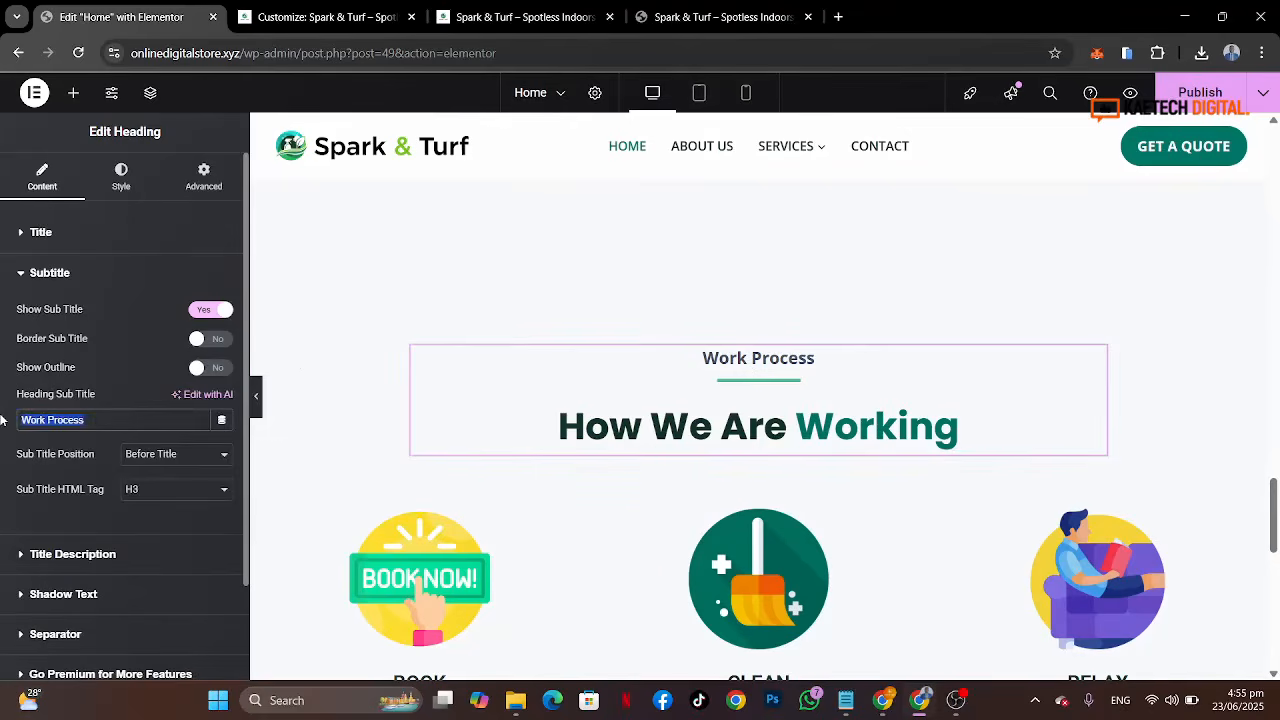
key("ctrl+v")
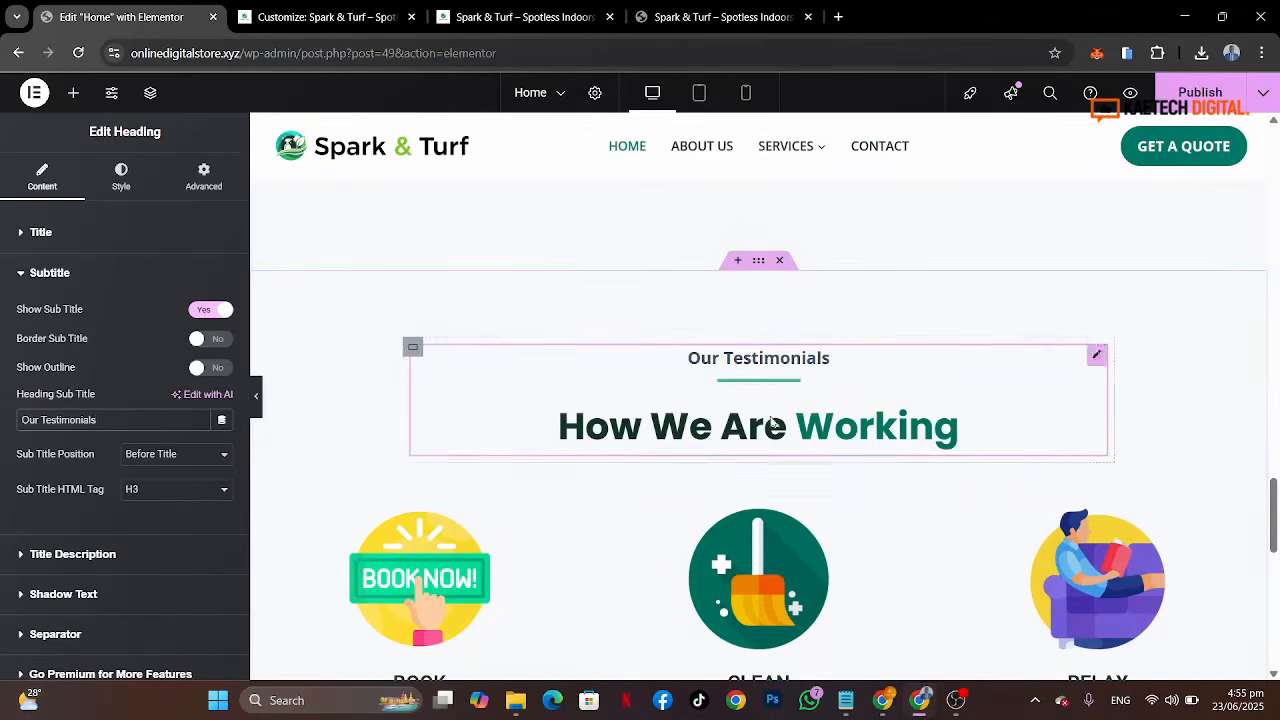
Step: Change the heading title to "What Our {{Clients}} Say About Us", checking the reference wording
left_click(681, 14)
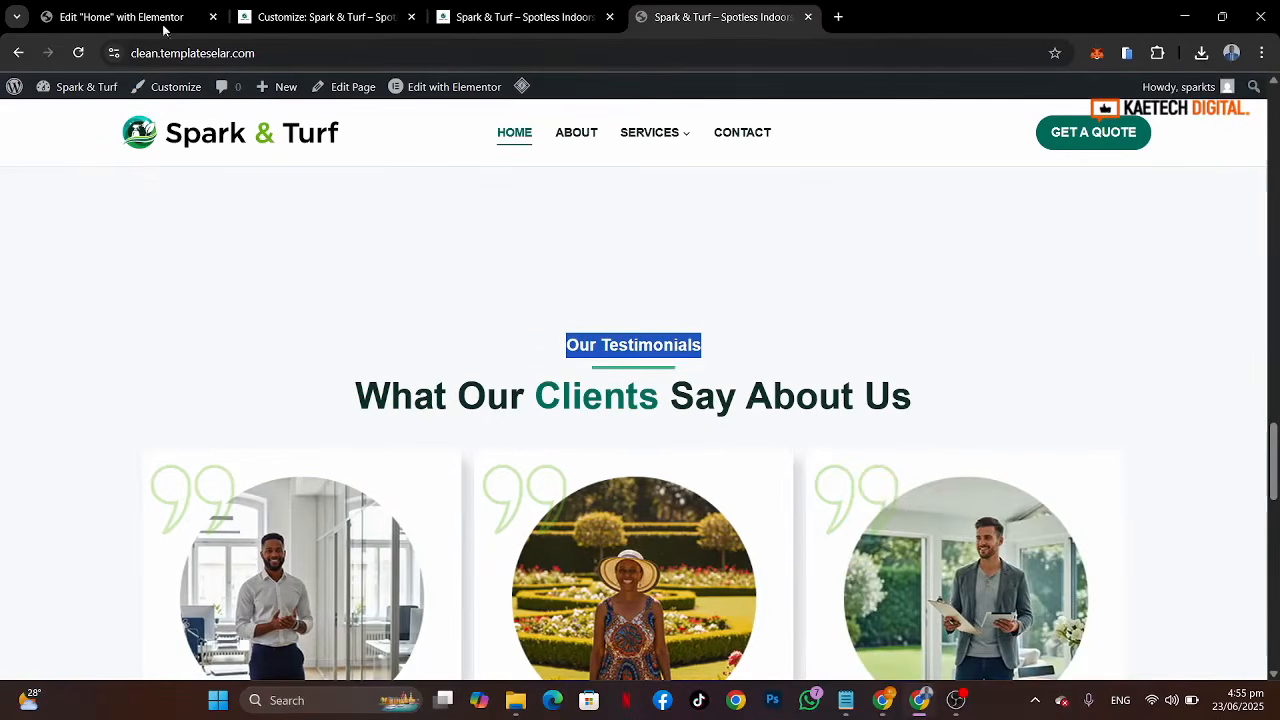
left_click(118, 19)
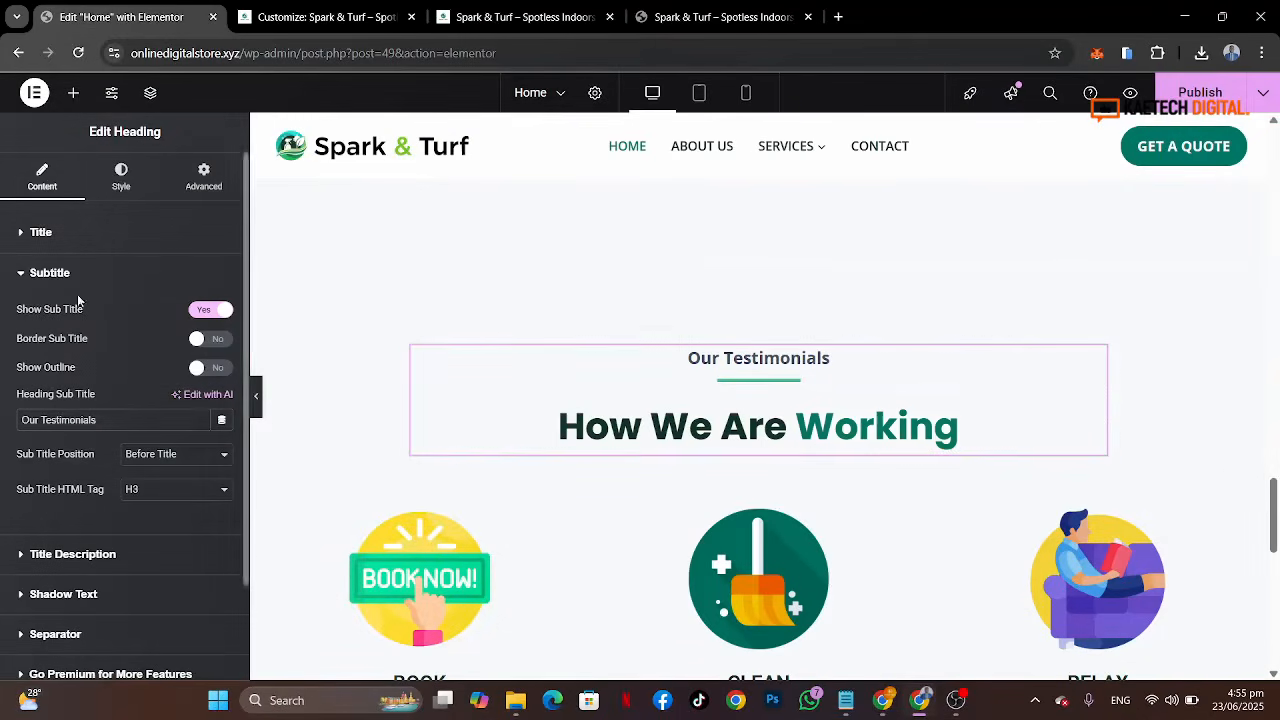
left_click(91, 234)
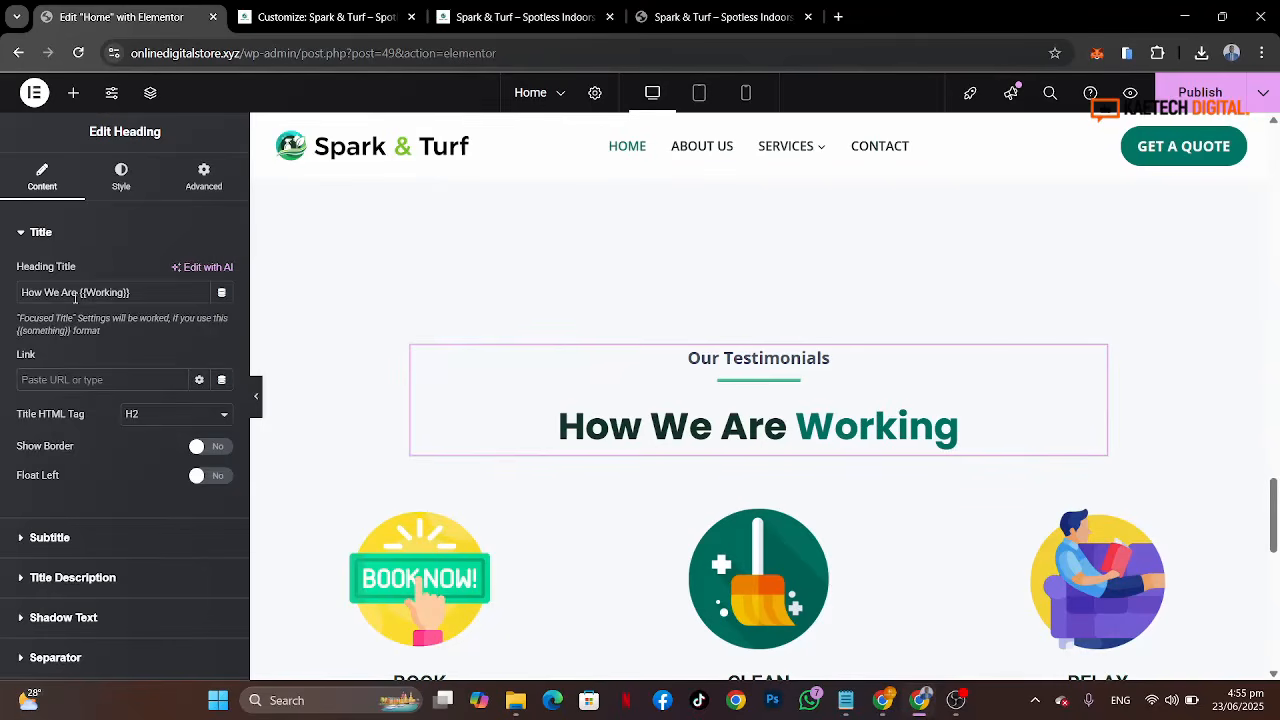
left_click_drag(77, 294, 2, 312)
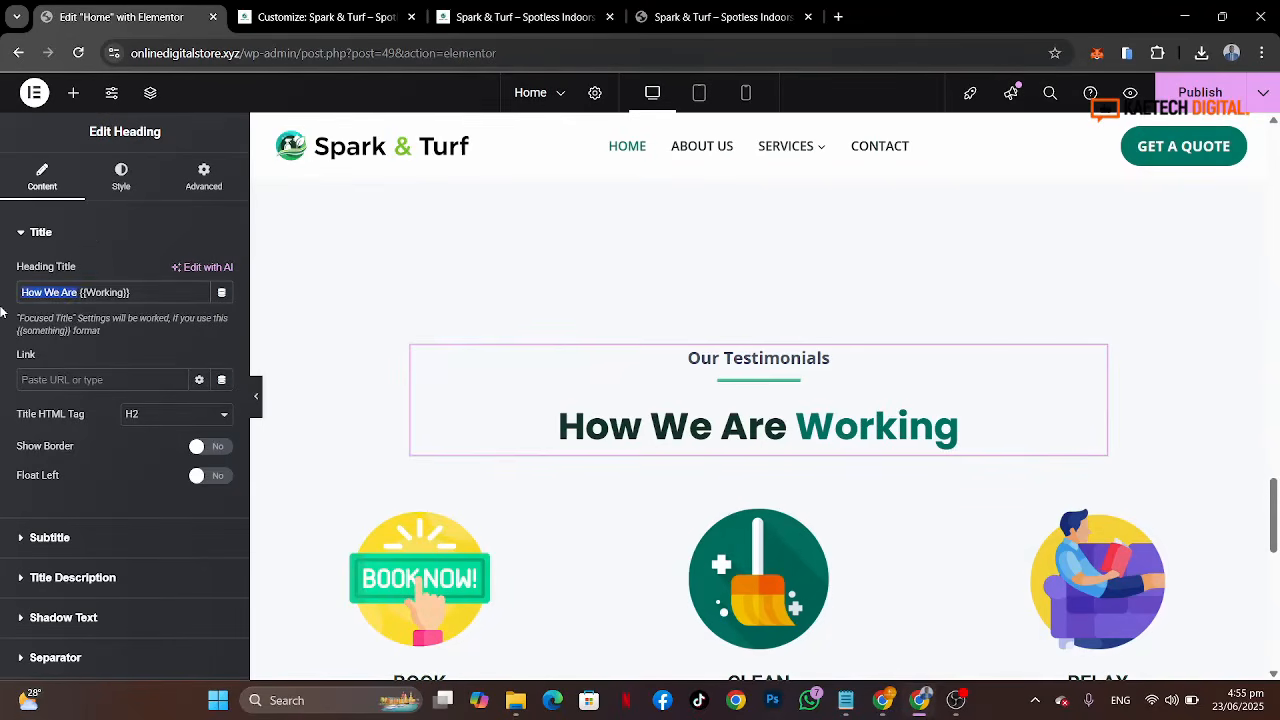
type("What C")
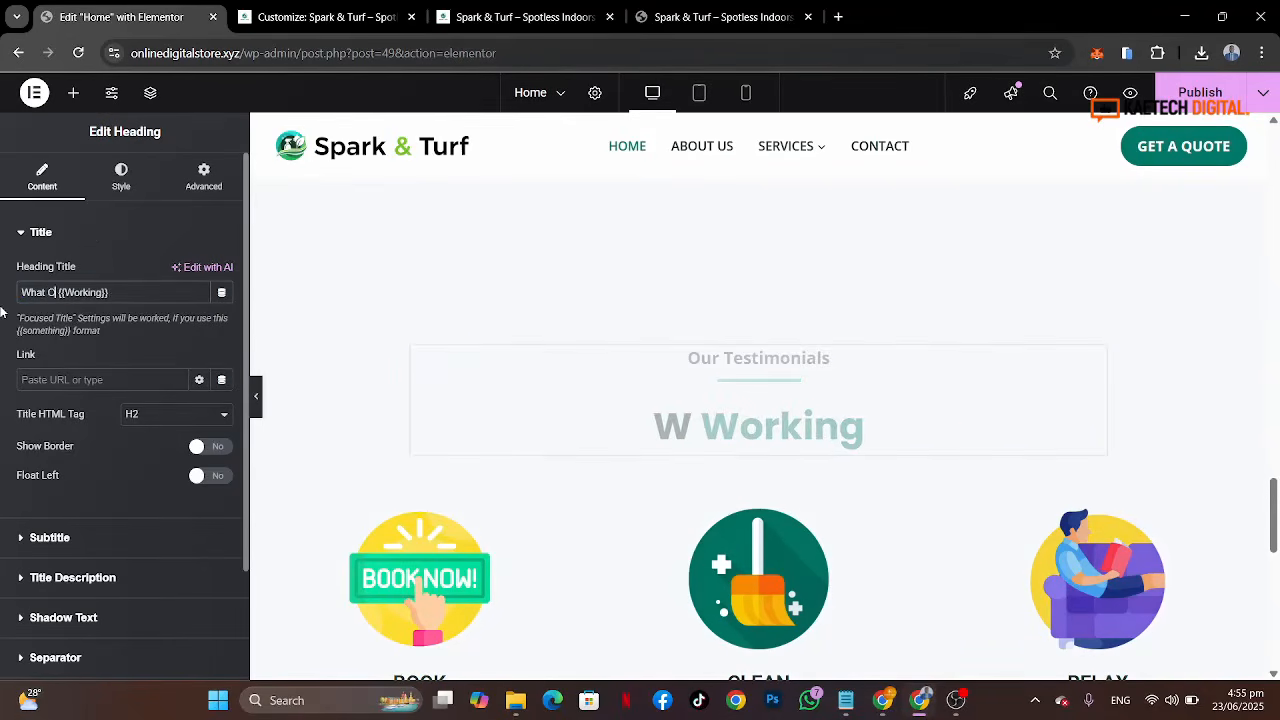
type("ur")
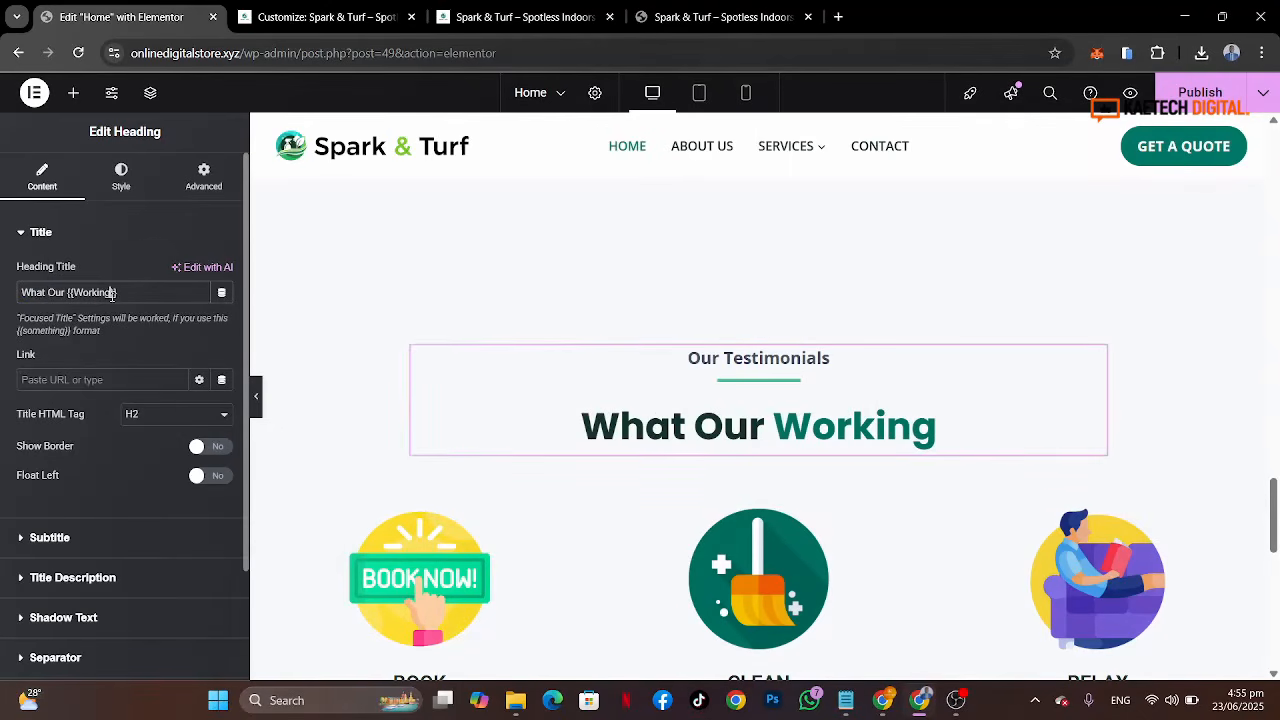
key("BackSpace")
key("BackSpace")
key("BackSpace")
key("BackSpace")
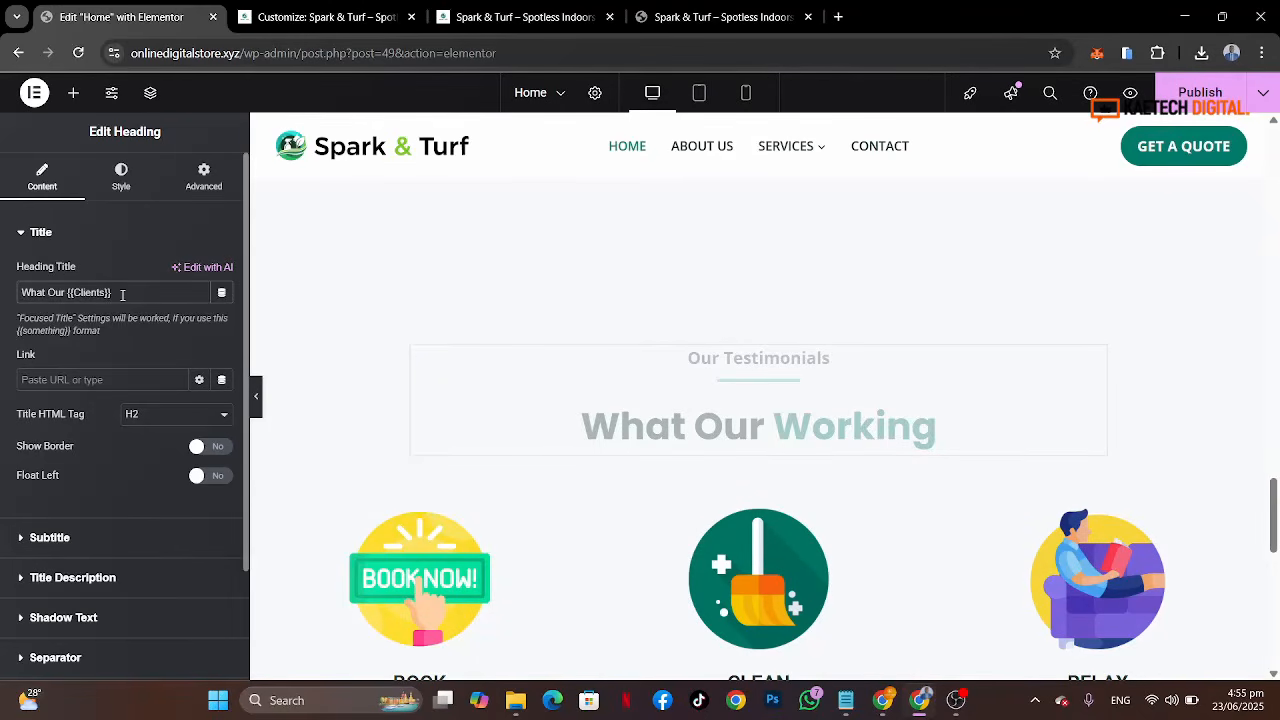
type("Say About Us")
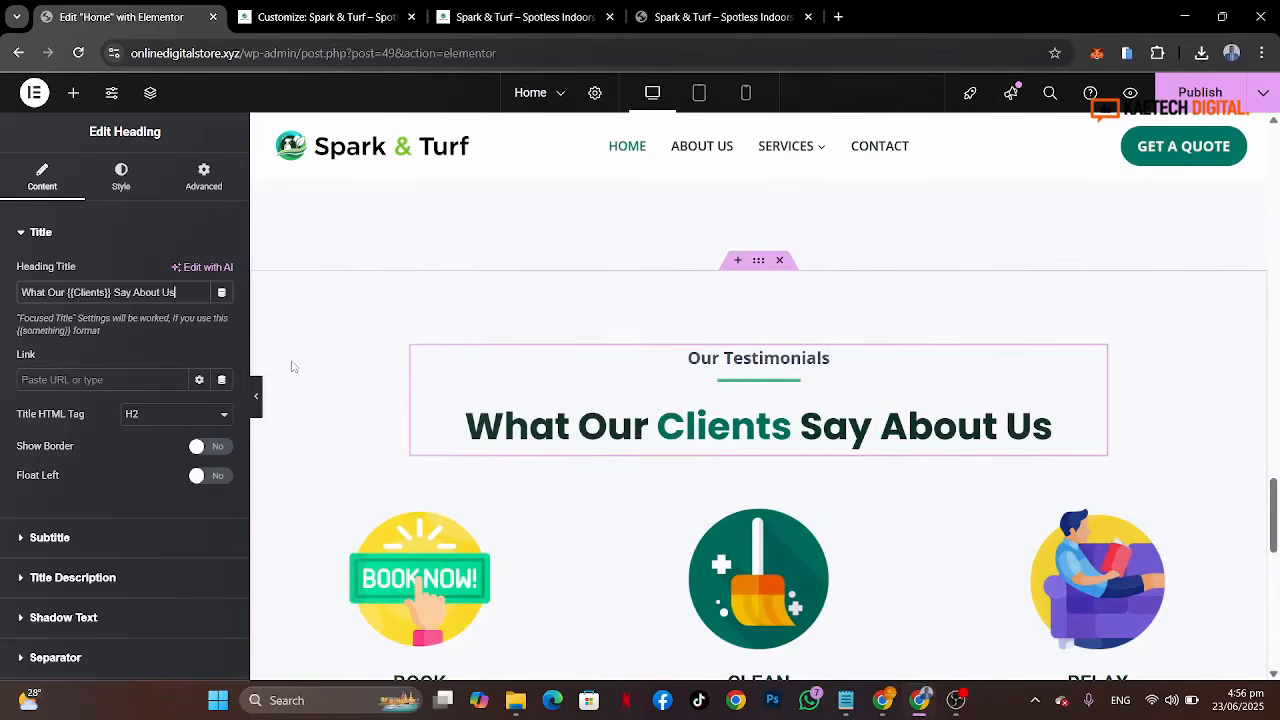
Step: Delete the Book, Clean and Relax image-box containers from the duplicated section
left_click(718, 16)
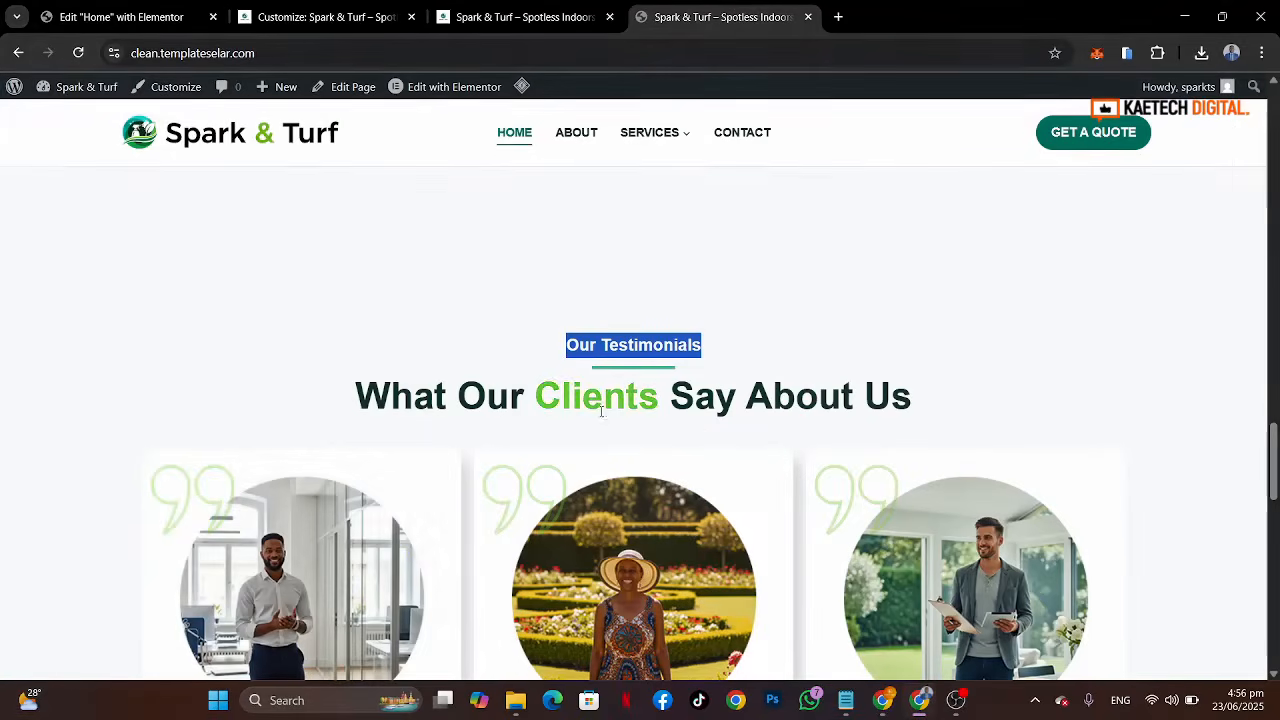
key("ctrl+1")
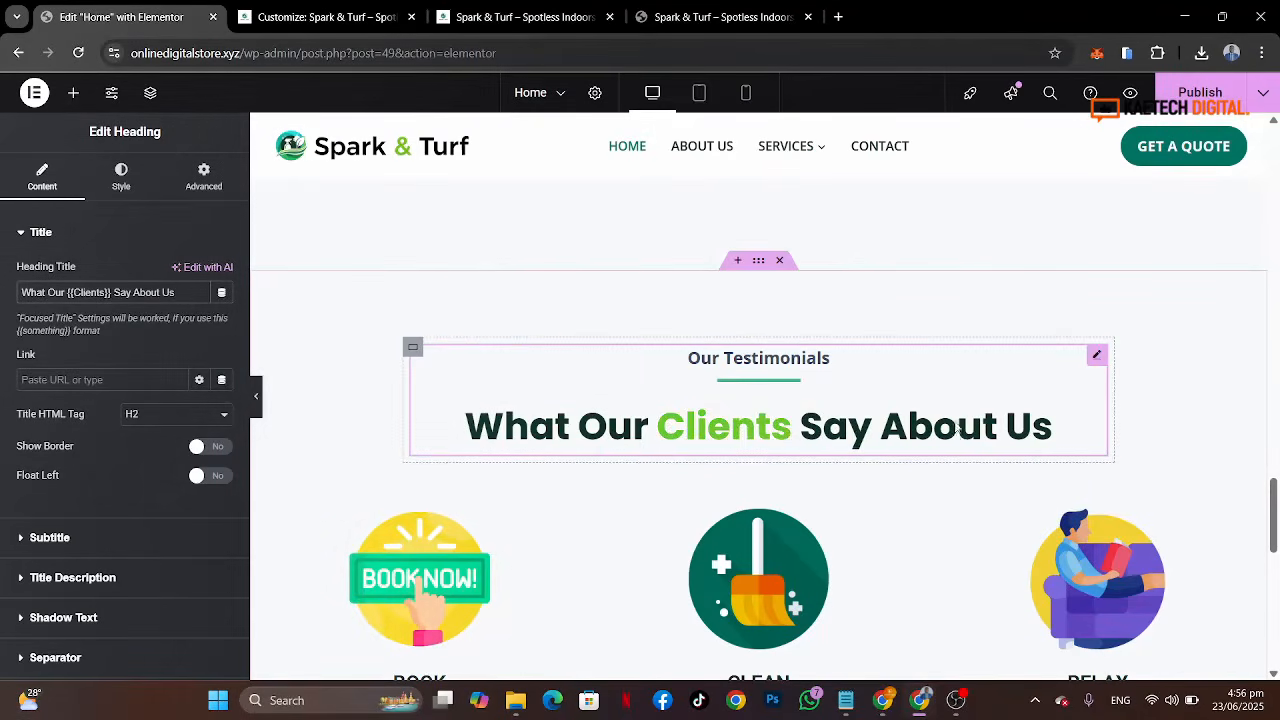
scroll(985, 362, "down", 3)
scroll(985, 362, "down", 1)
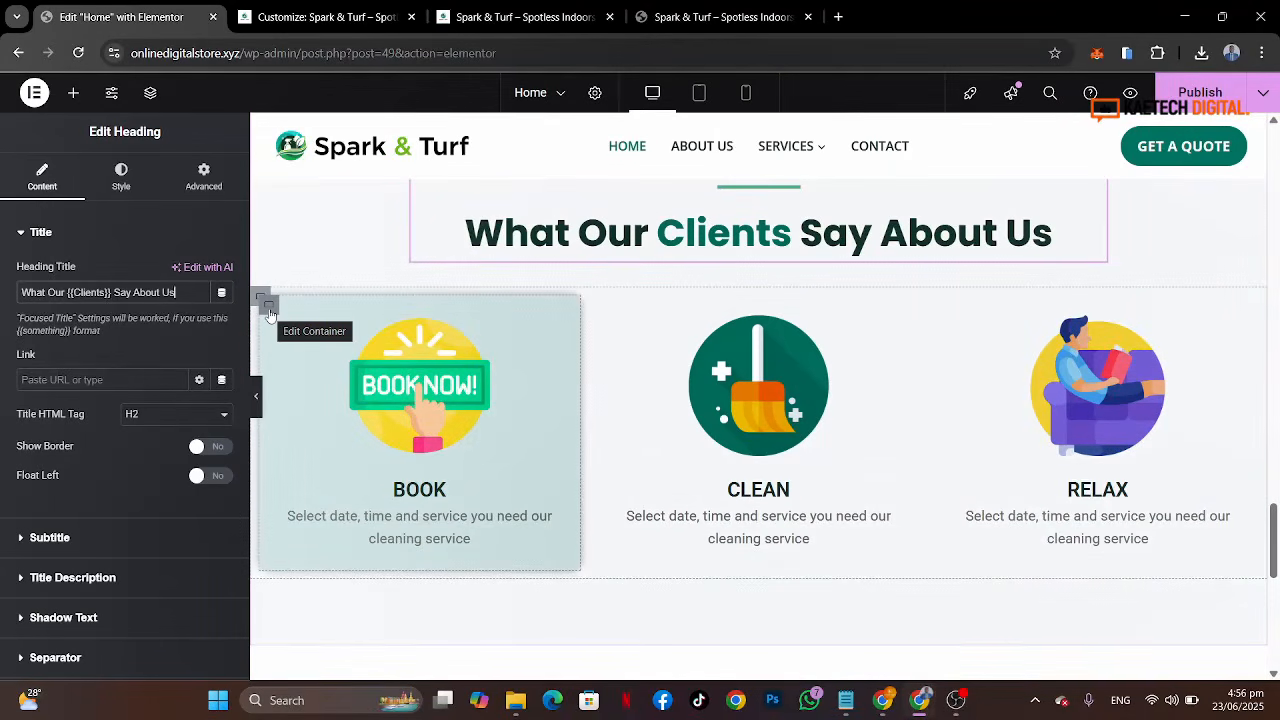
right_click(269, 314)
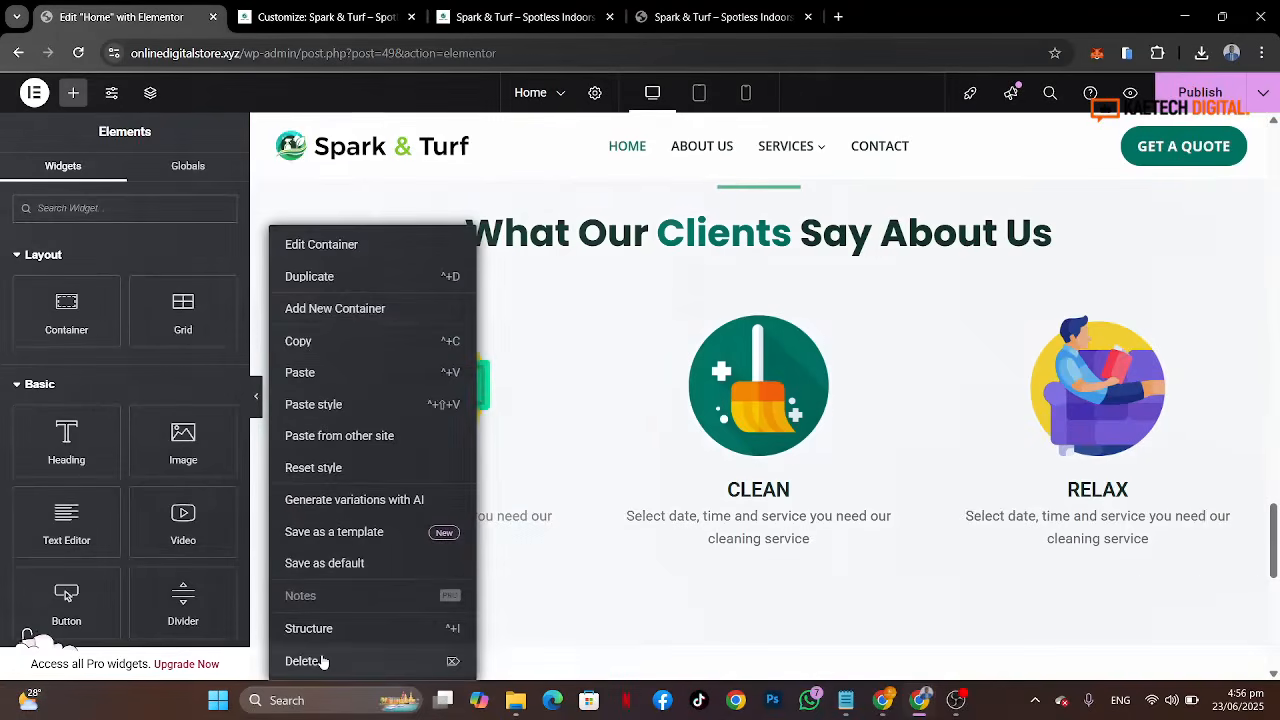
left_click(302, 661)
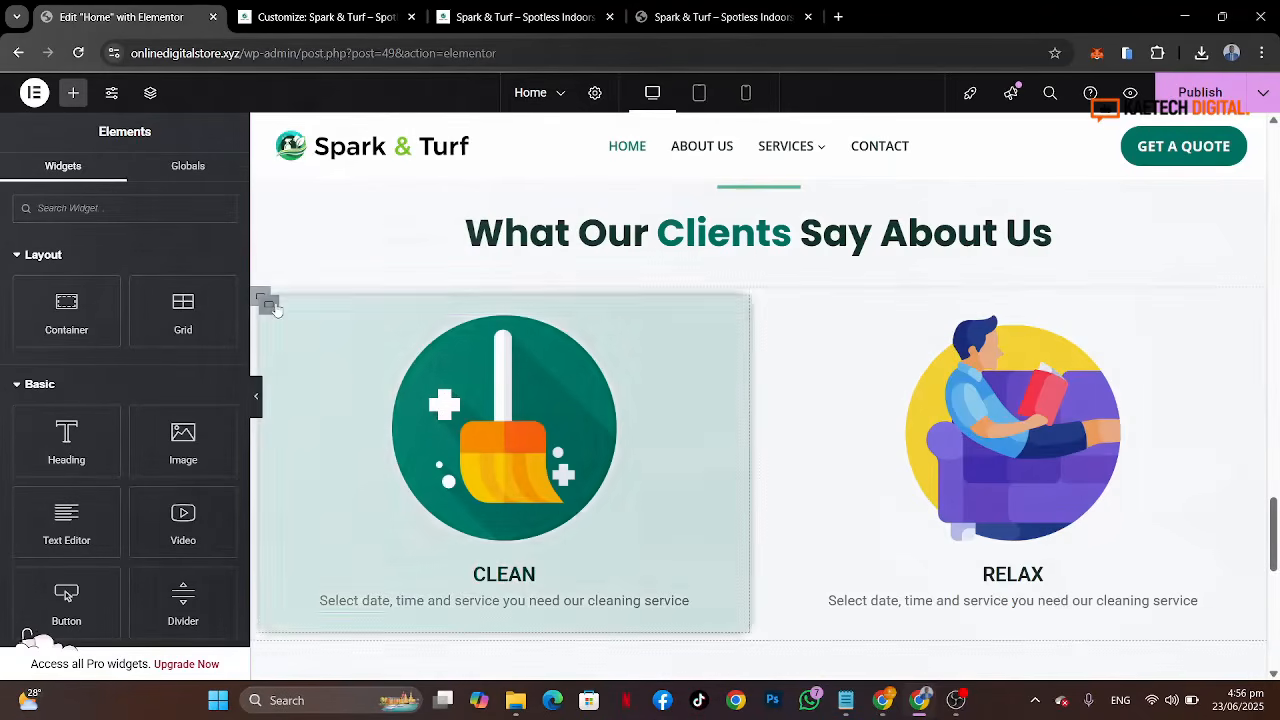
right_click(274, 307)
left_click(302, 659)
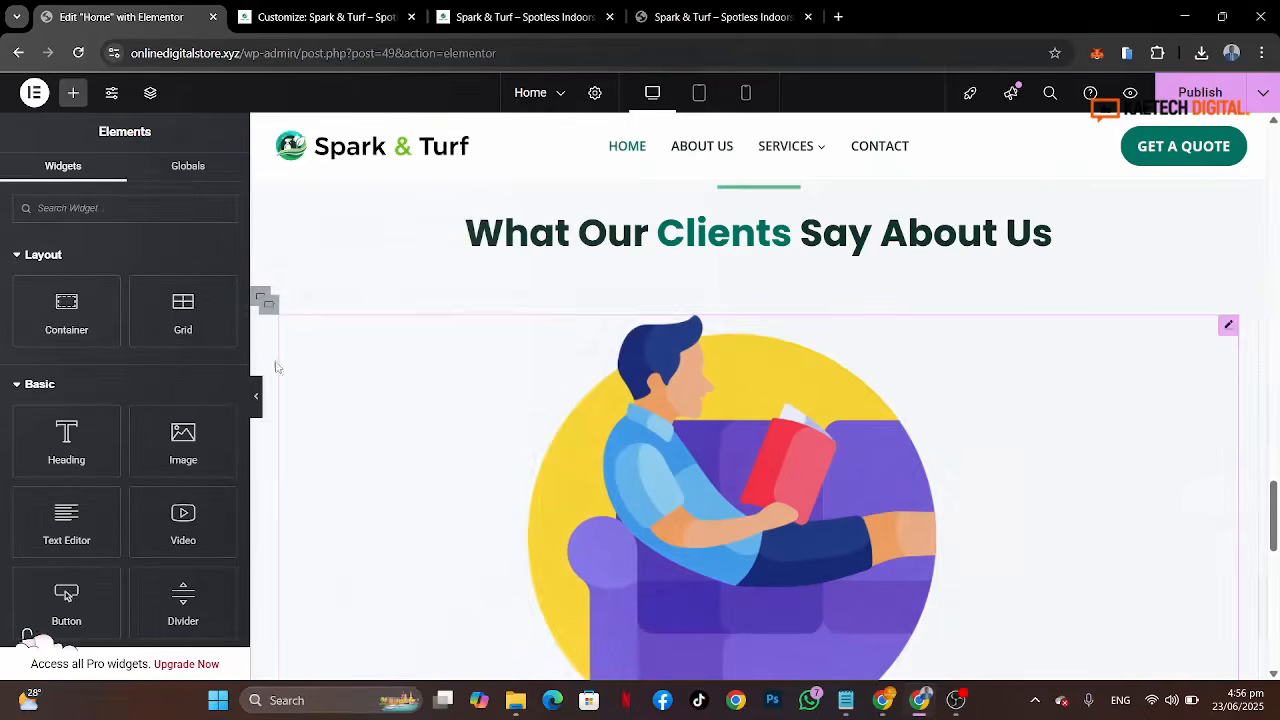
right_click(266, 302)
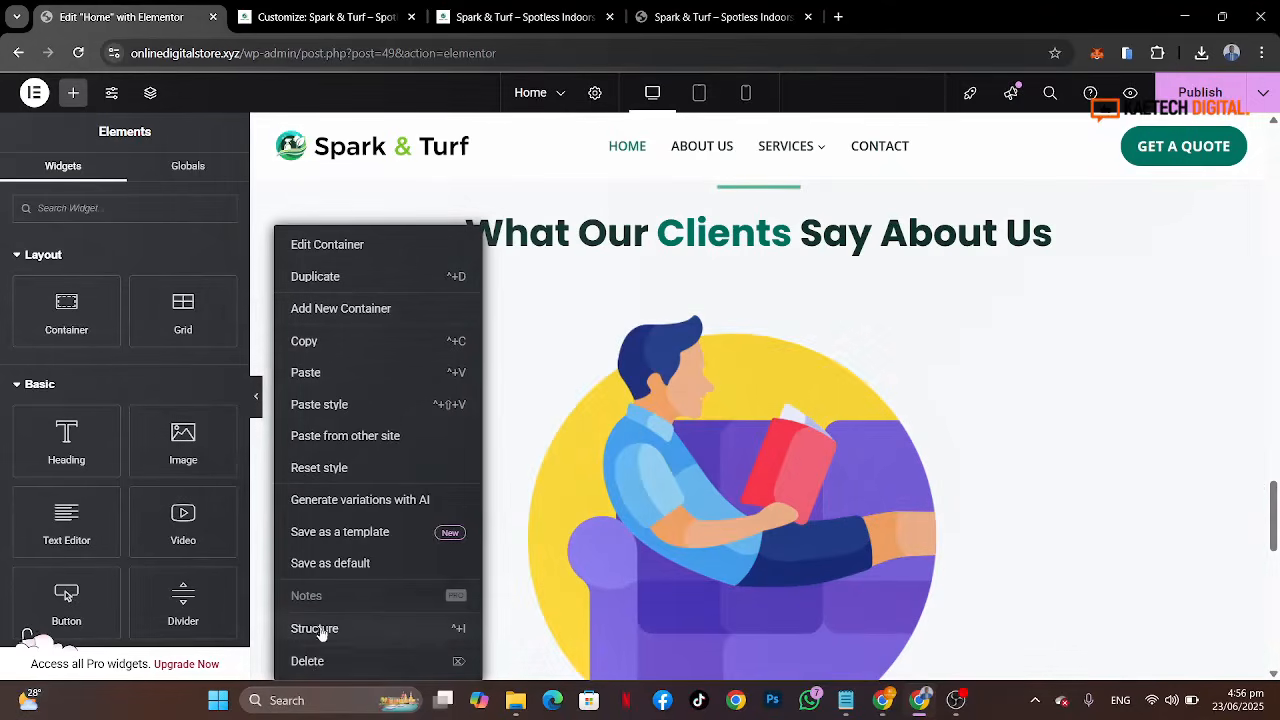
left_click(310, 662)
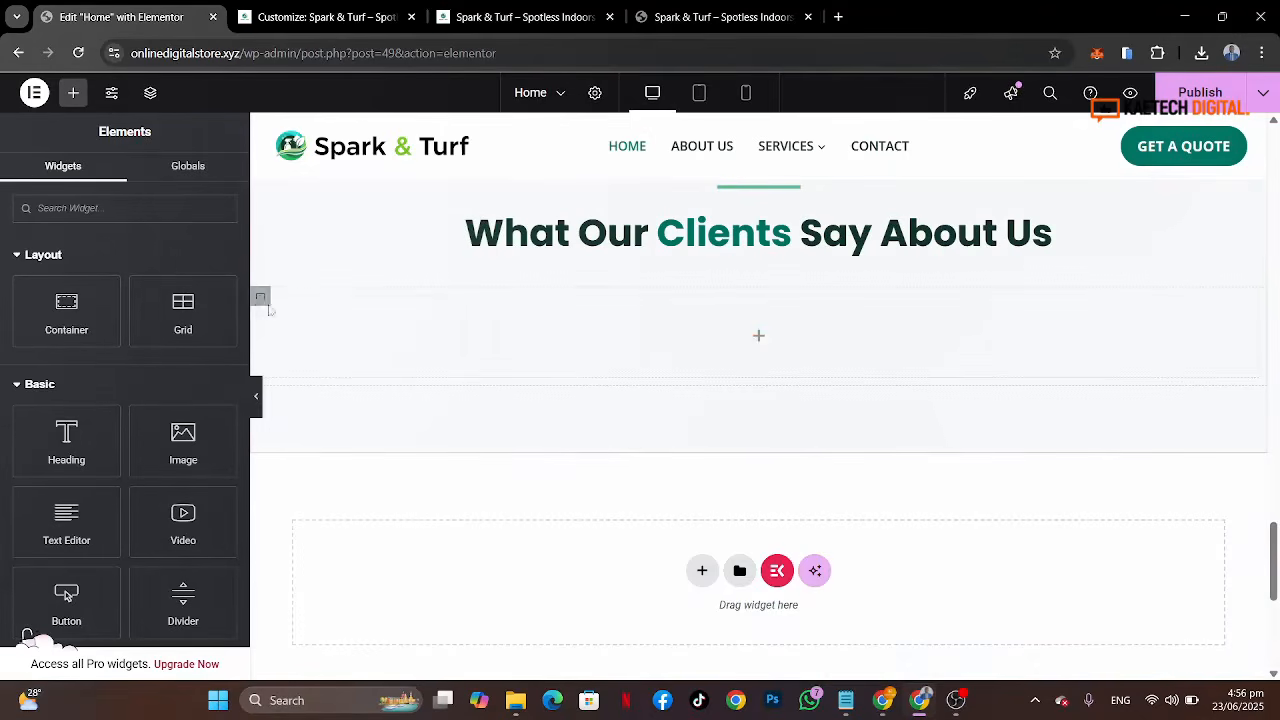
Step: Set the emptied container's direction to row and add a Testimonial widget into it
left_click(261, 299)
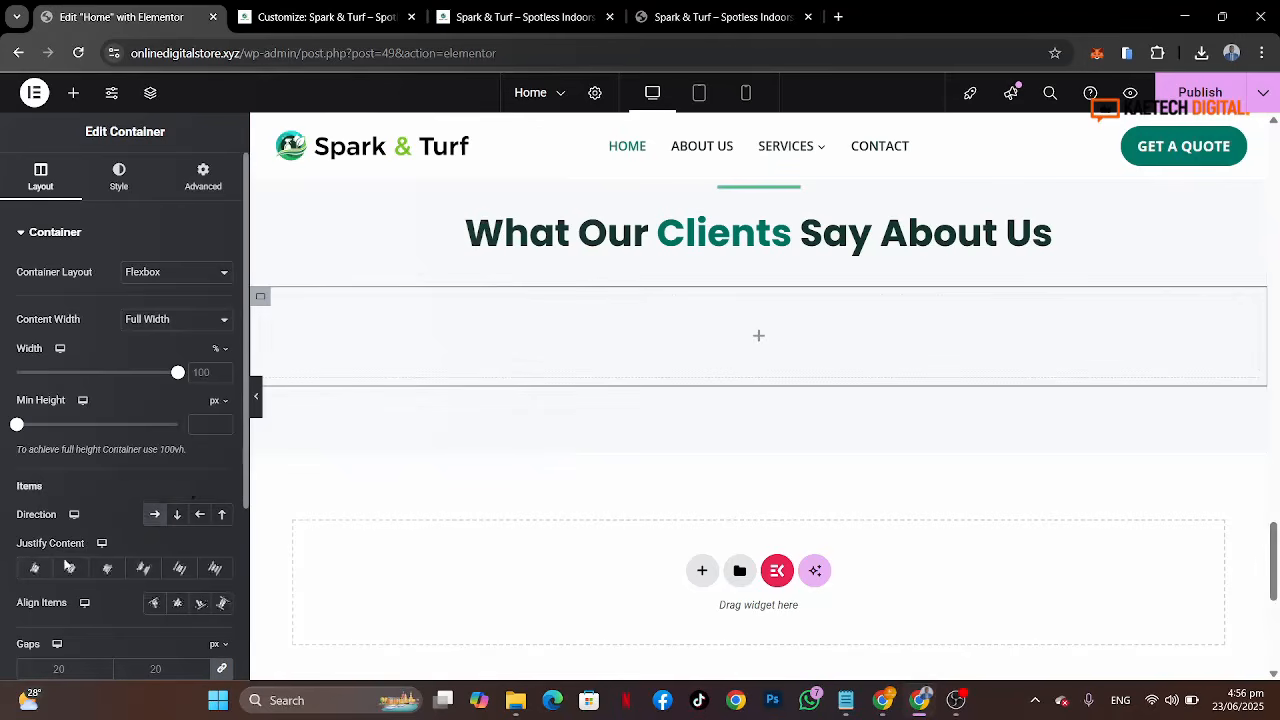
left_click(154, 516)
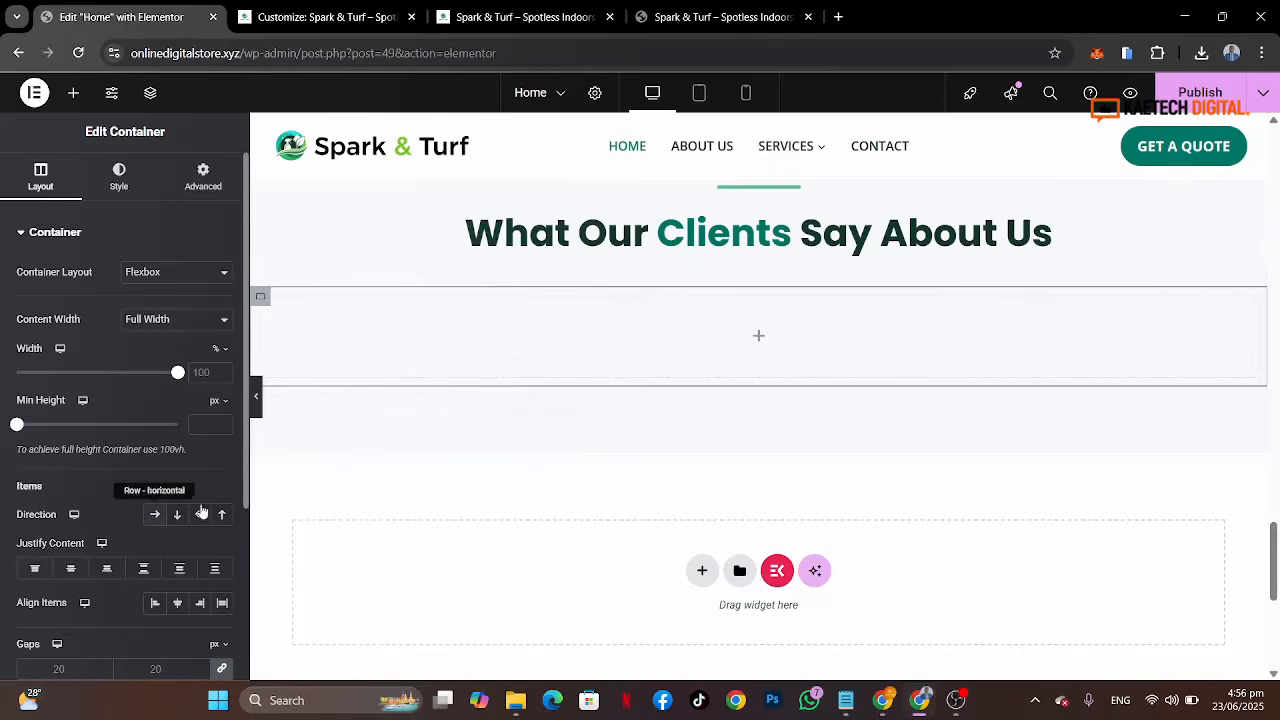
left_click(760, 342)
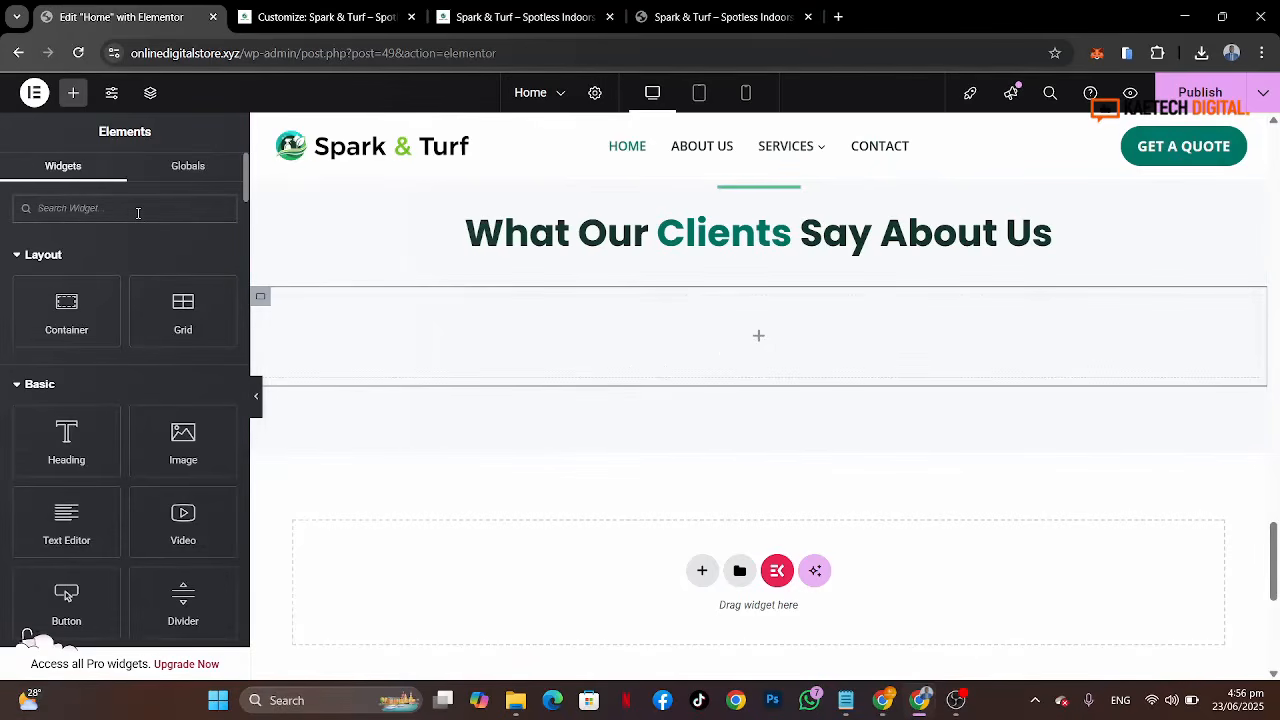
type("tes")
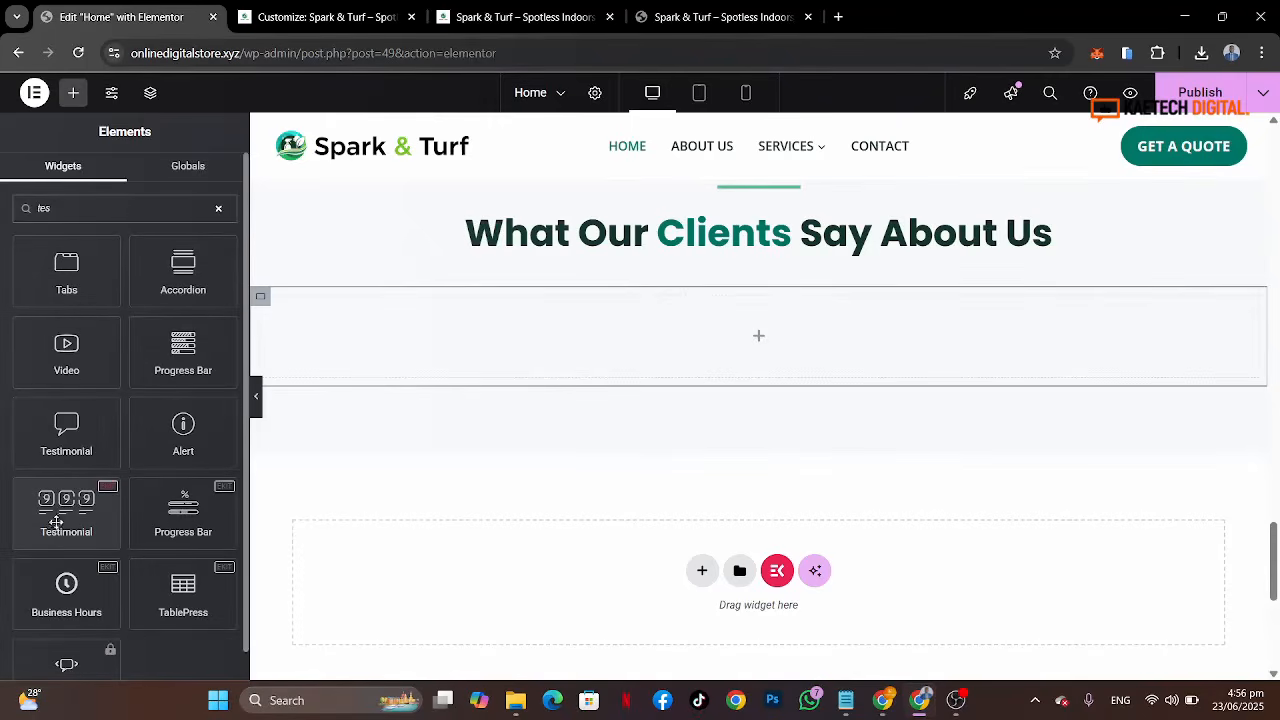
left_click_drag(49, 523, 575, 369)
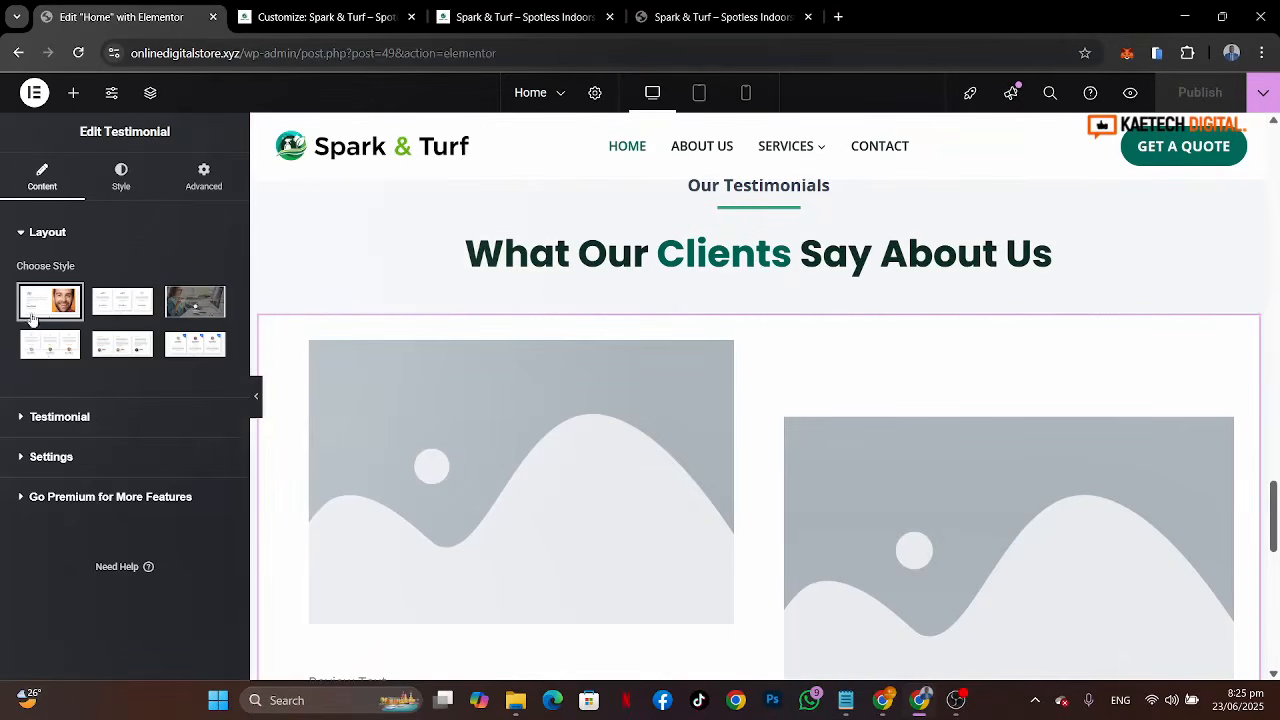
Step: Choose the card-carousel layout style for the Testimonial widget
mouse_move(130, 306)
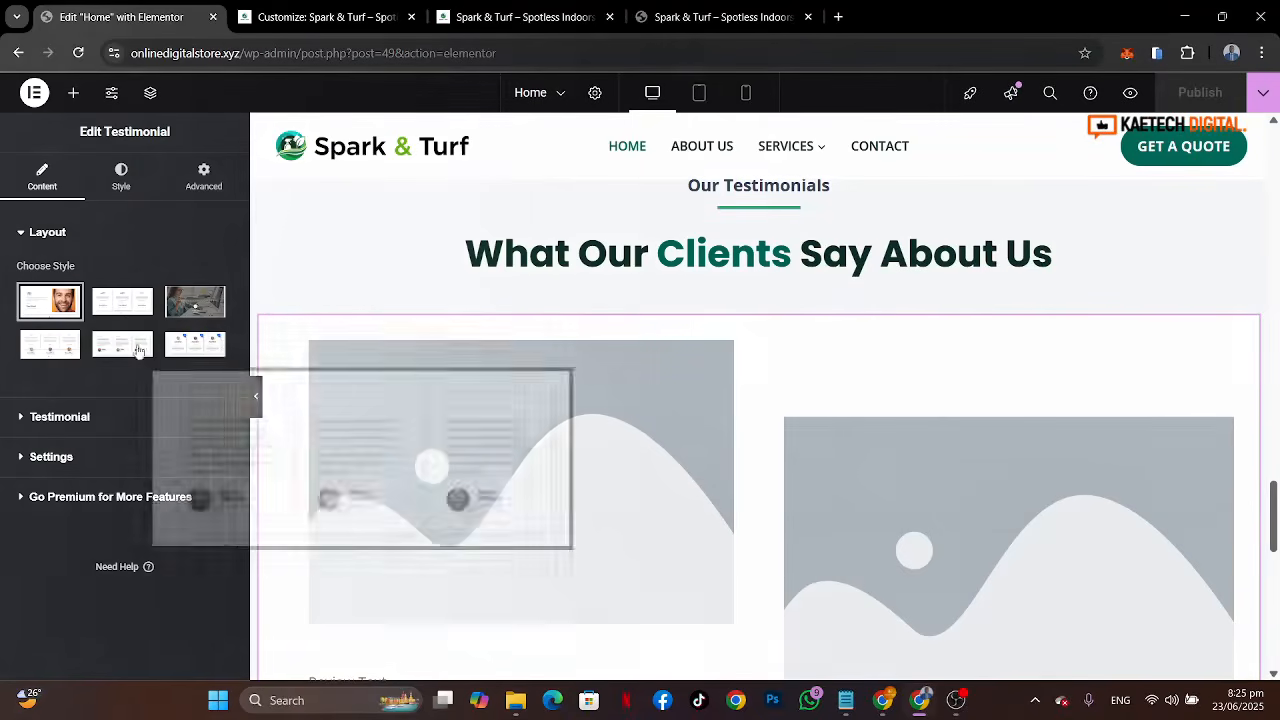
mouse_move(187, 353)
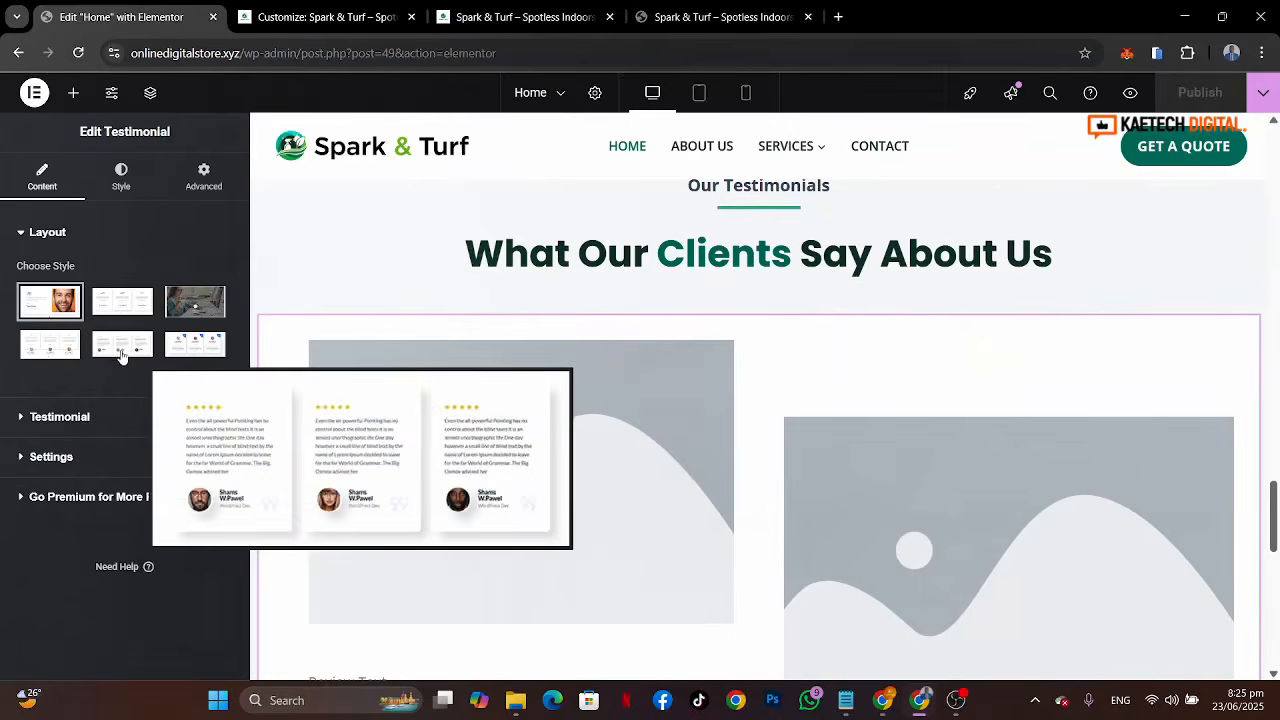
mouse_move(49, 354)
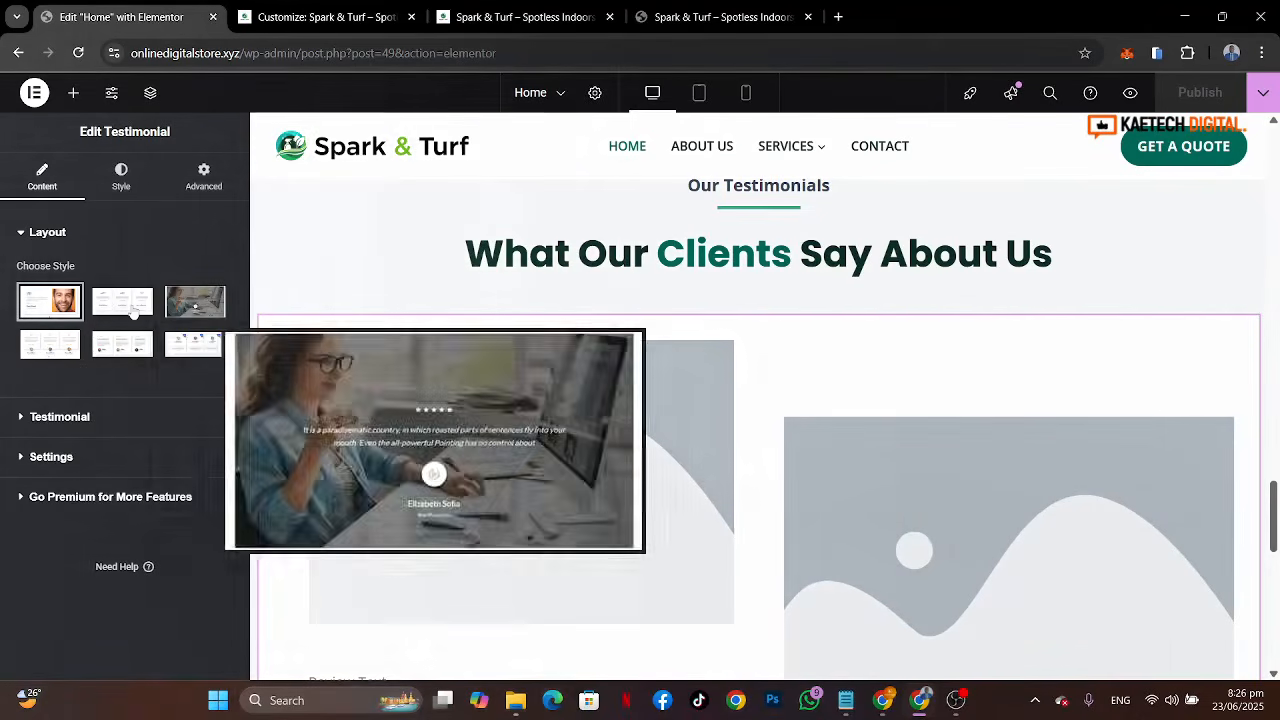
left_click(110, 307)
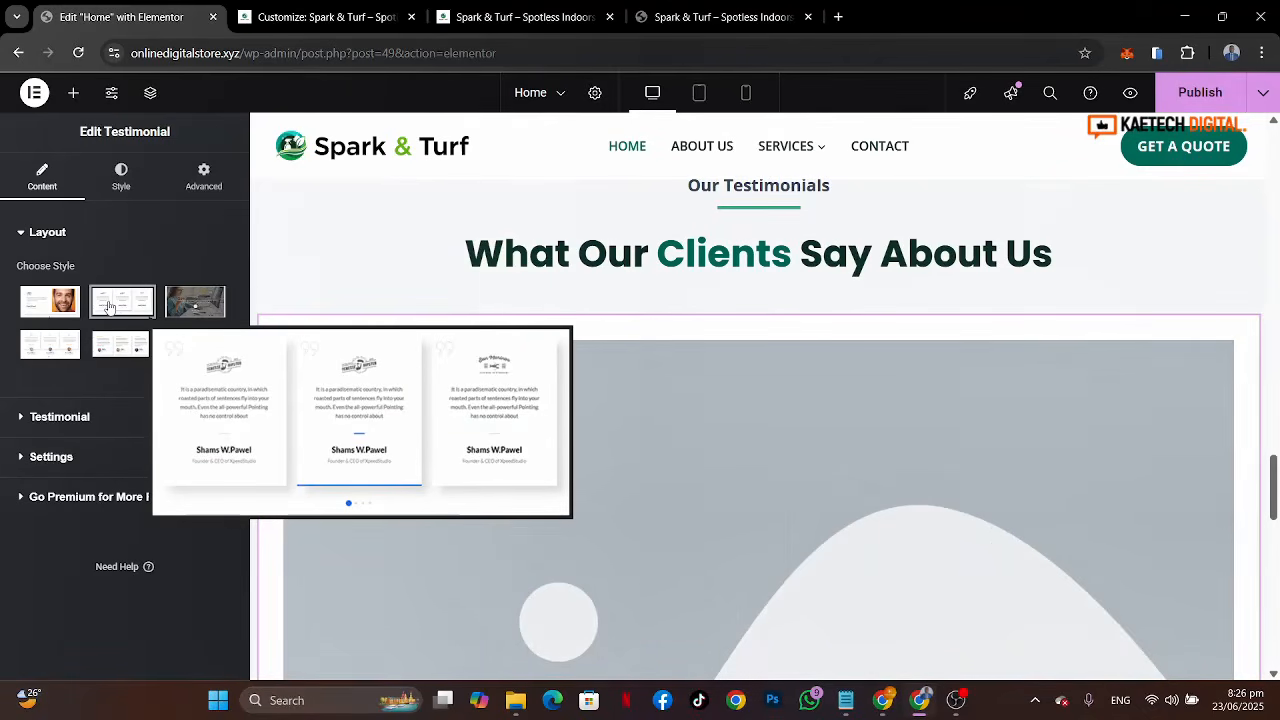
scroll(754, 370, "down", 5)
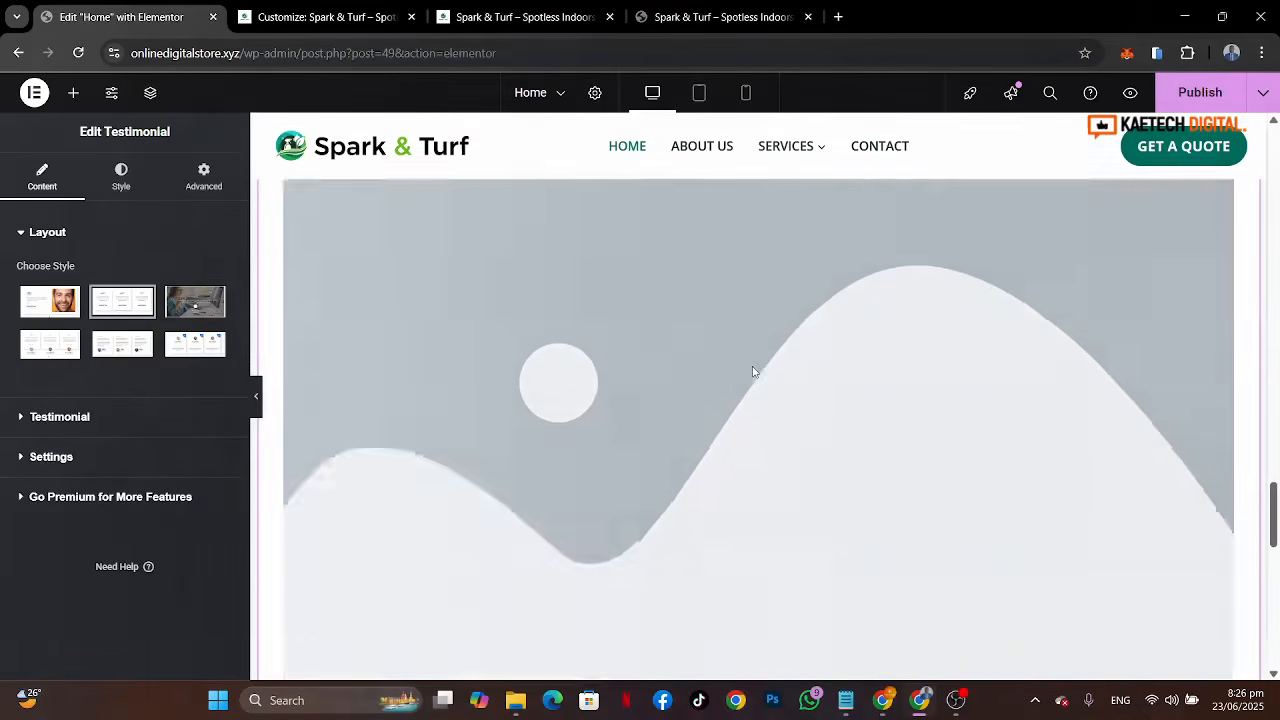
scroll(752, 370, "down", 1)
scroll(752, 370, "up", 1)
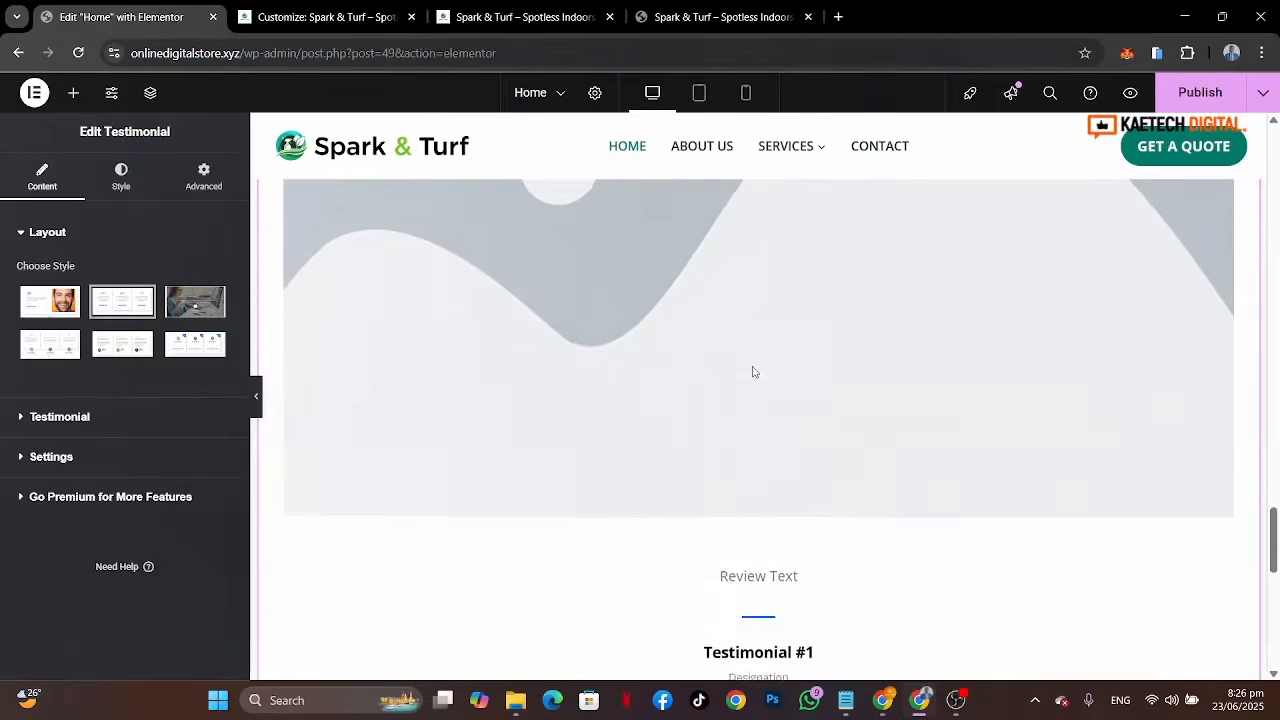
Step: Set the widget's Slides To Show to 3 in its settings
left_click(65, 418)
scroll(101, 541, "down", 3)
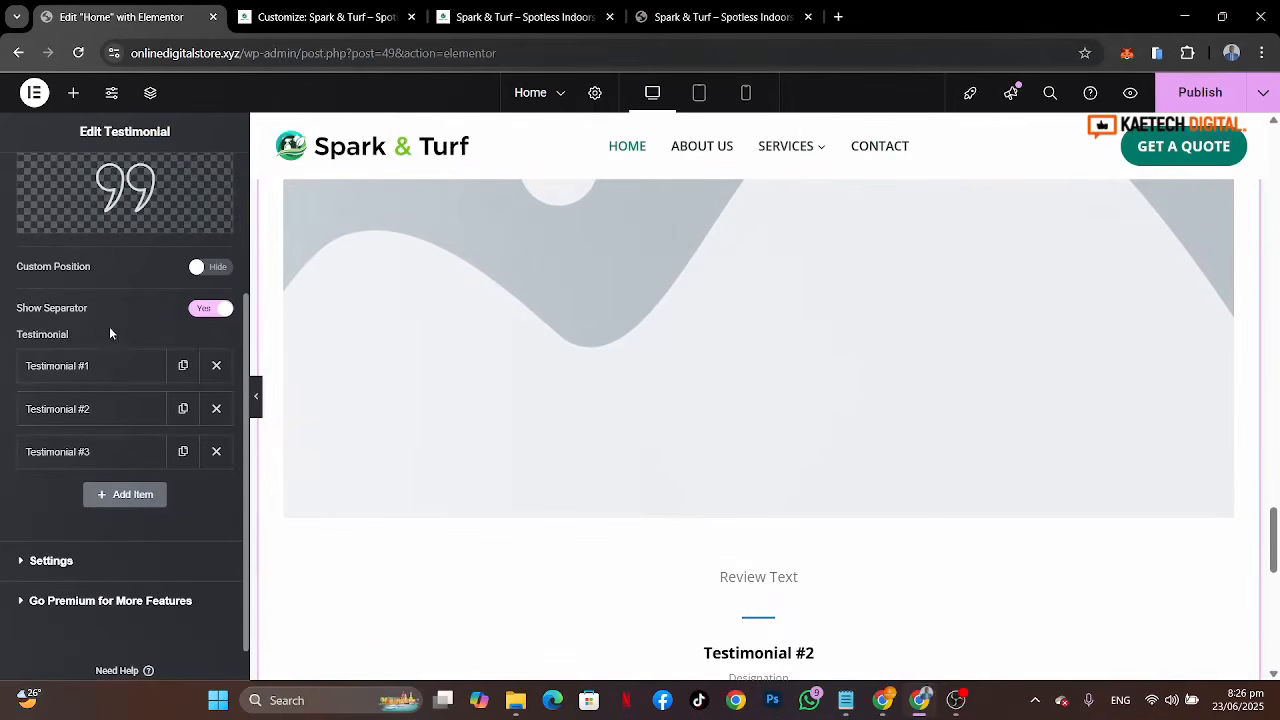
scroll(149, 264, "up", 1)
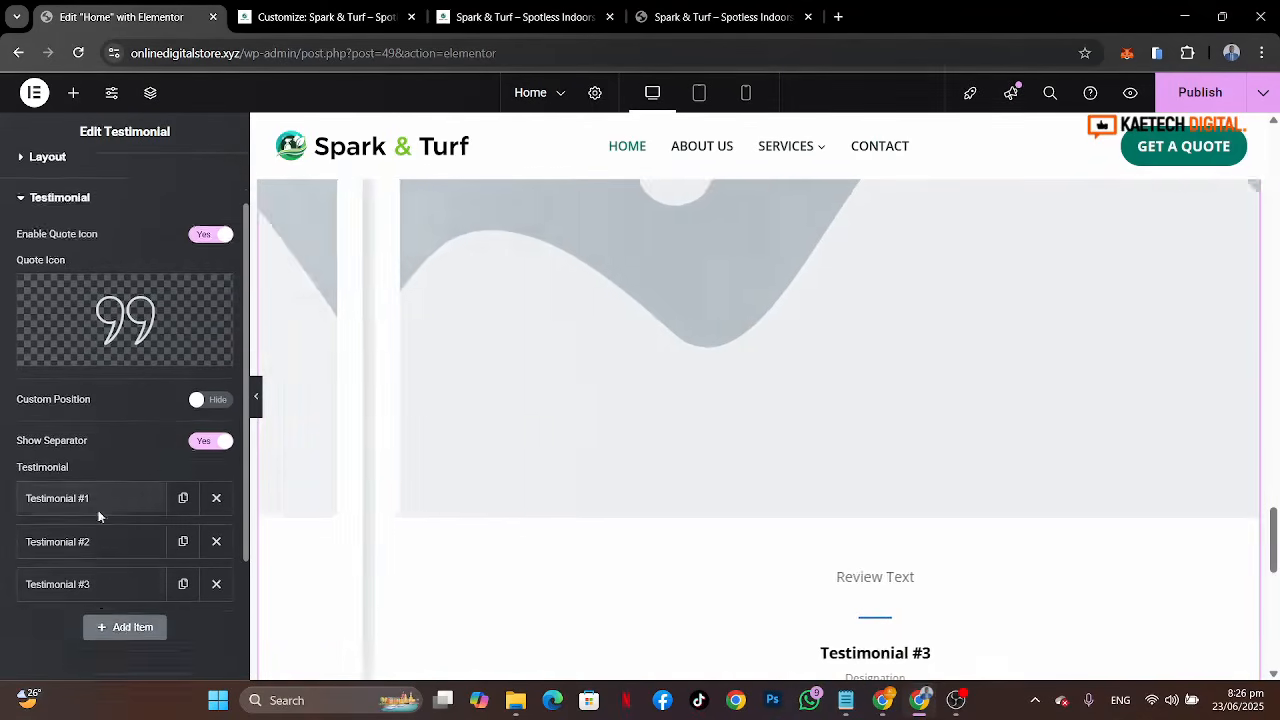
scroll(98, 516, "down", 1)
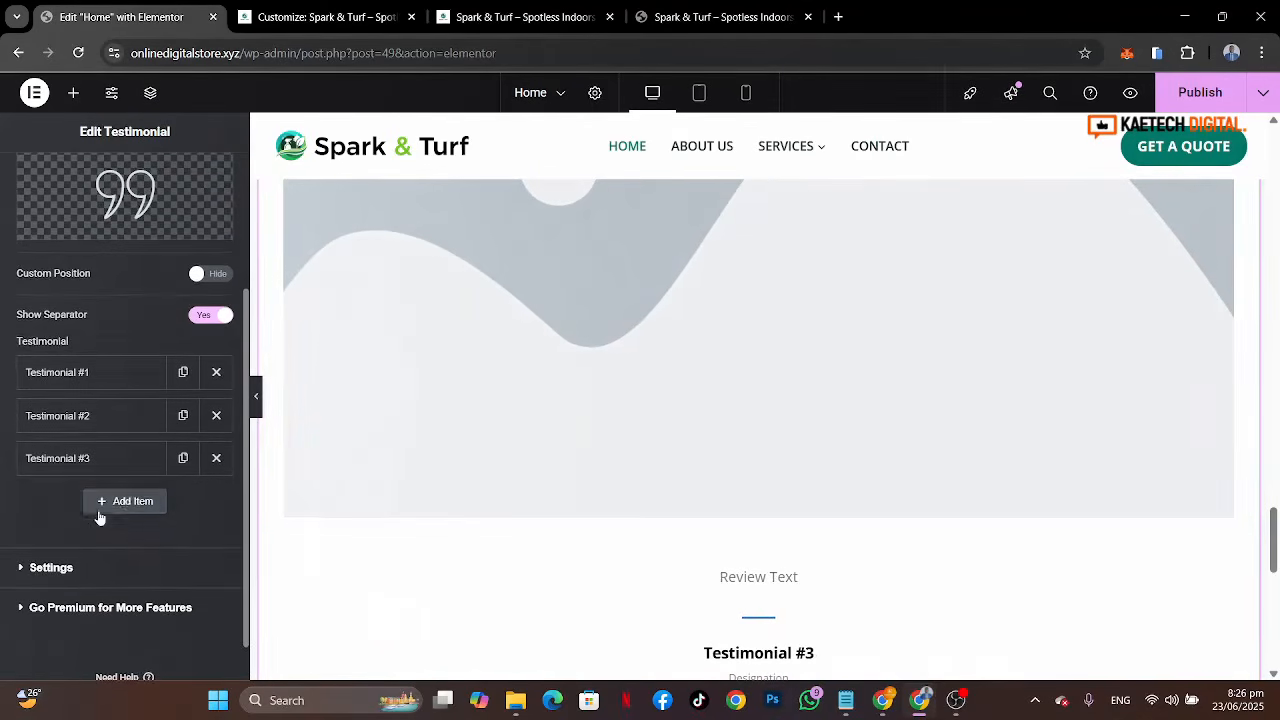
left_click(101, 572)
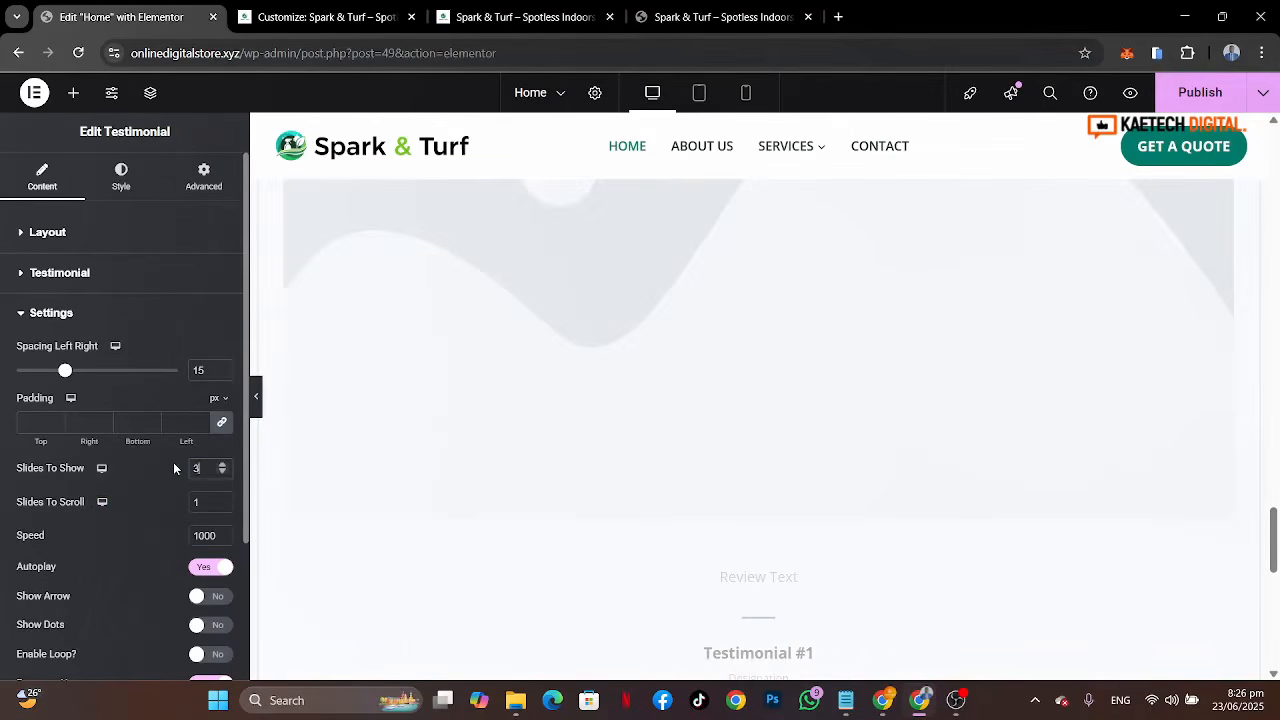
type("3")
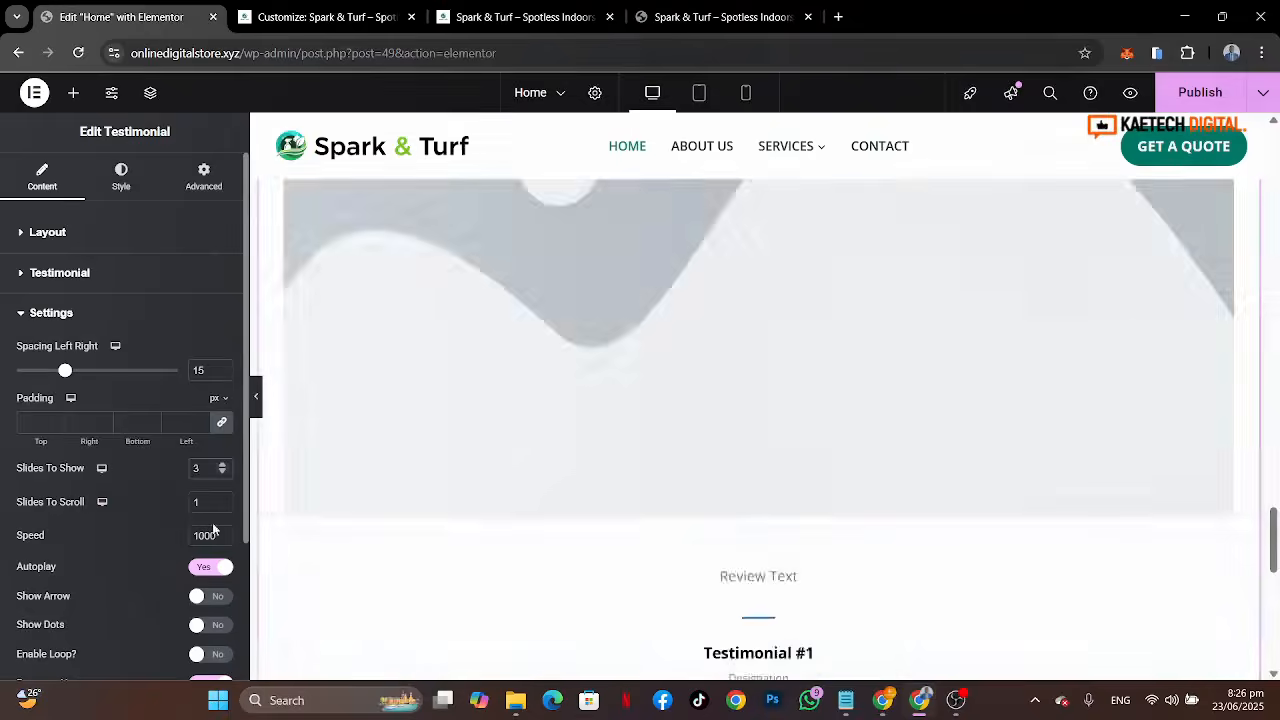
scroll(541, 399, "up", 1)
scroll(541, 399, "up", 3)
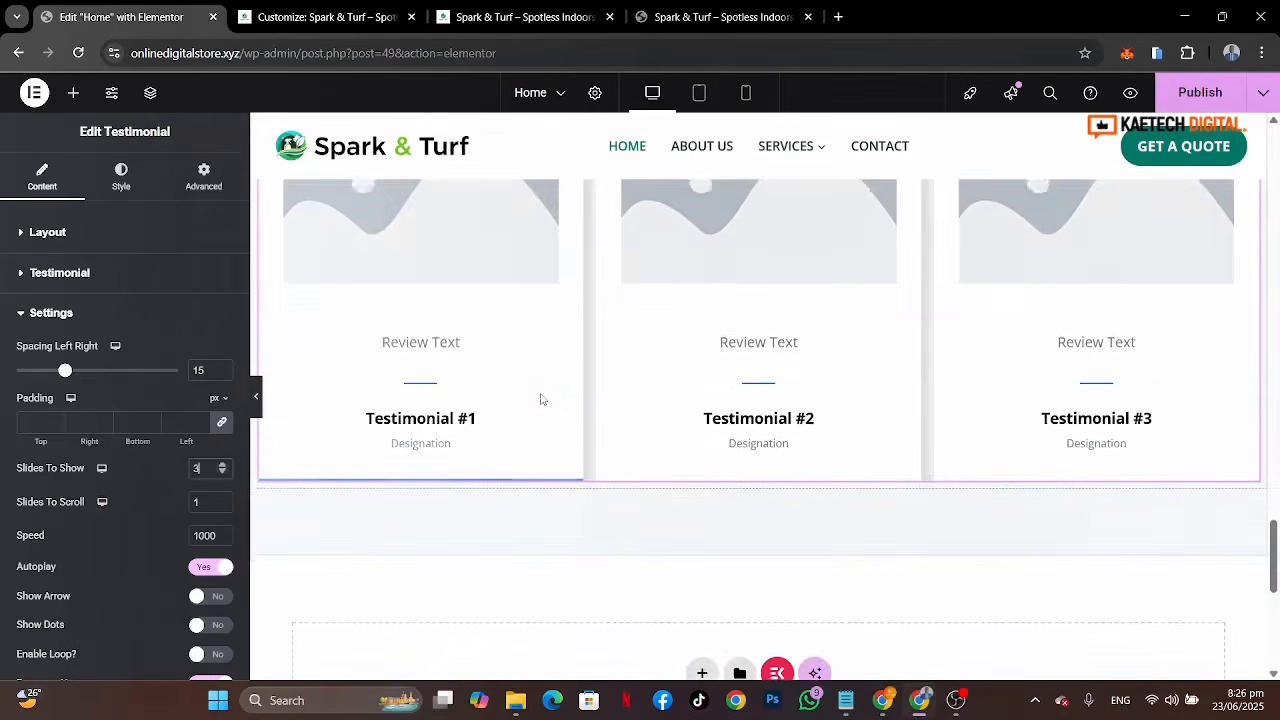
scroll(541, 399, "down", 1)
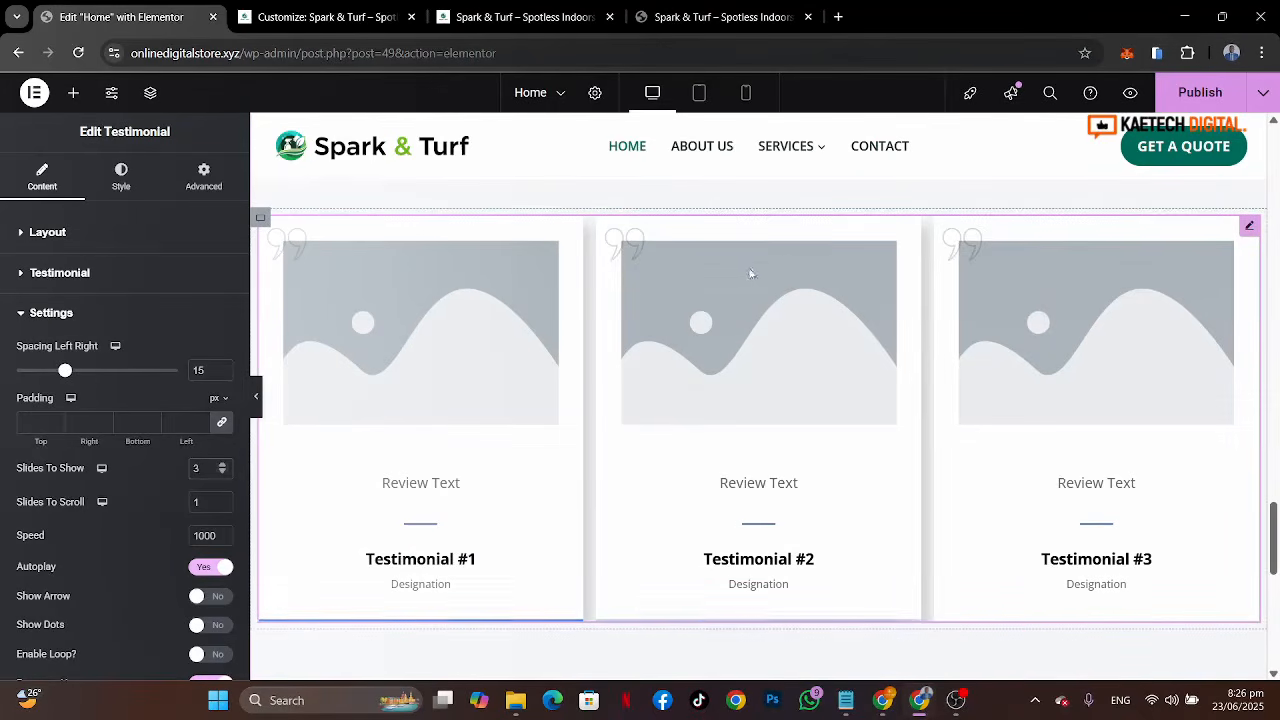
Step: Examine the reference site's testimonial cards alongside the first testimonial item's fields in the editor
left_click(676, 25)
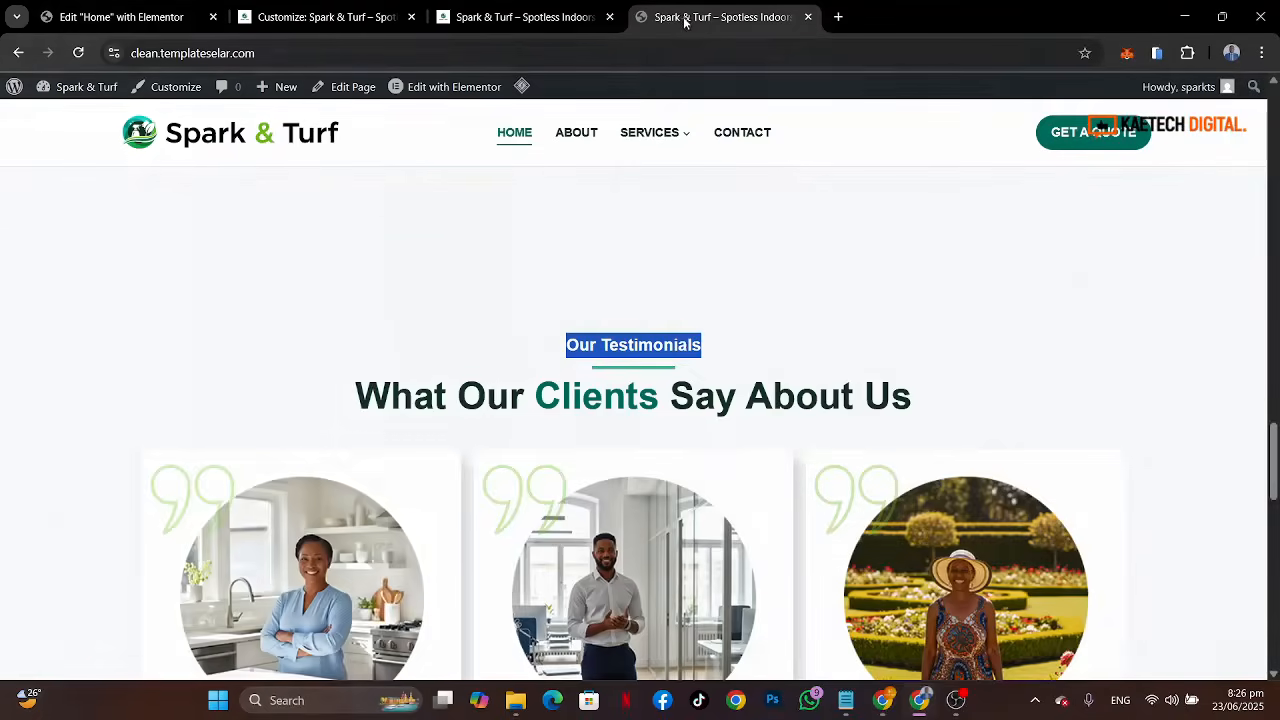
scroll(697, 443, "down", 2)
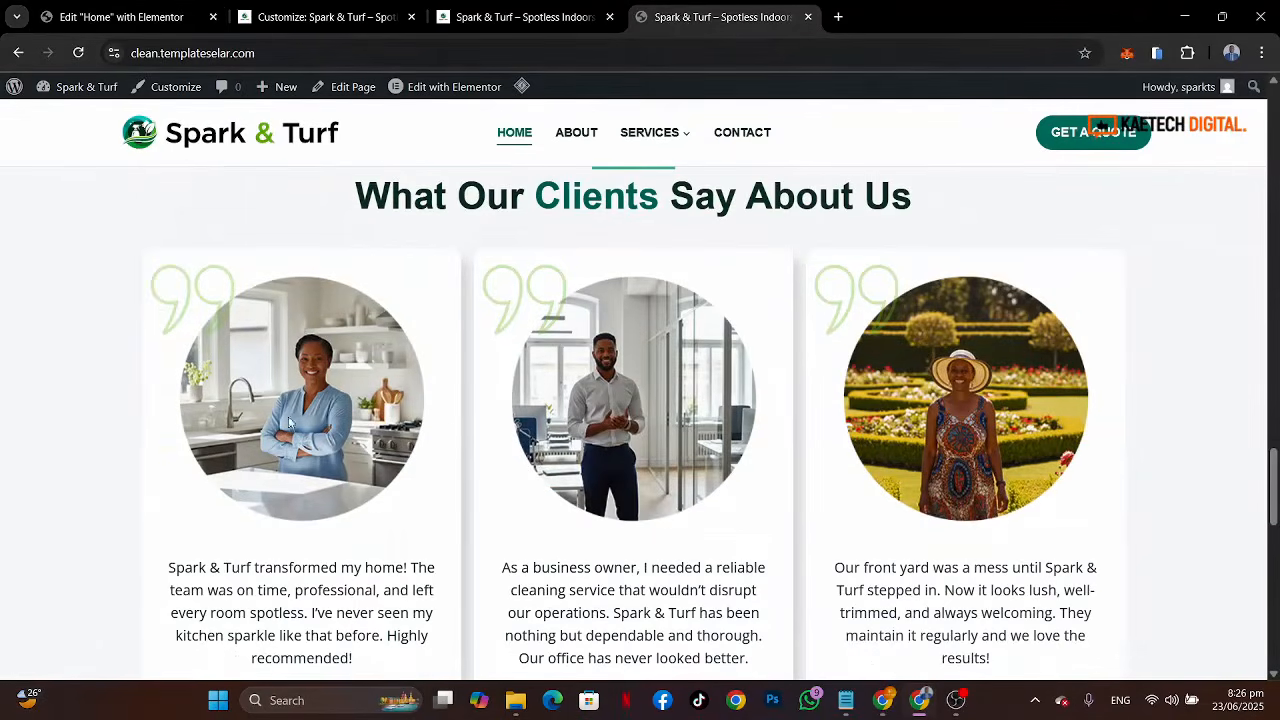
left_click(130, 17)
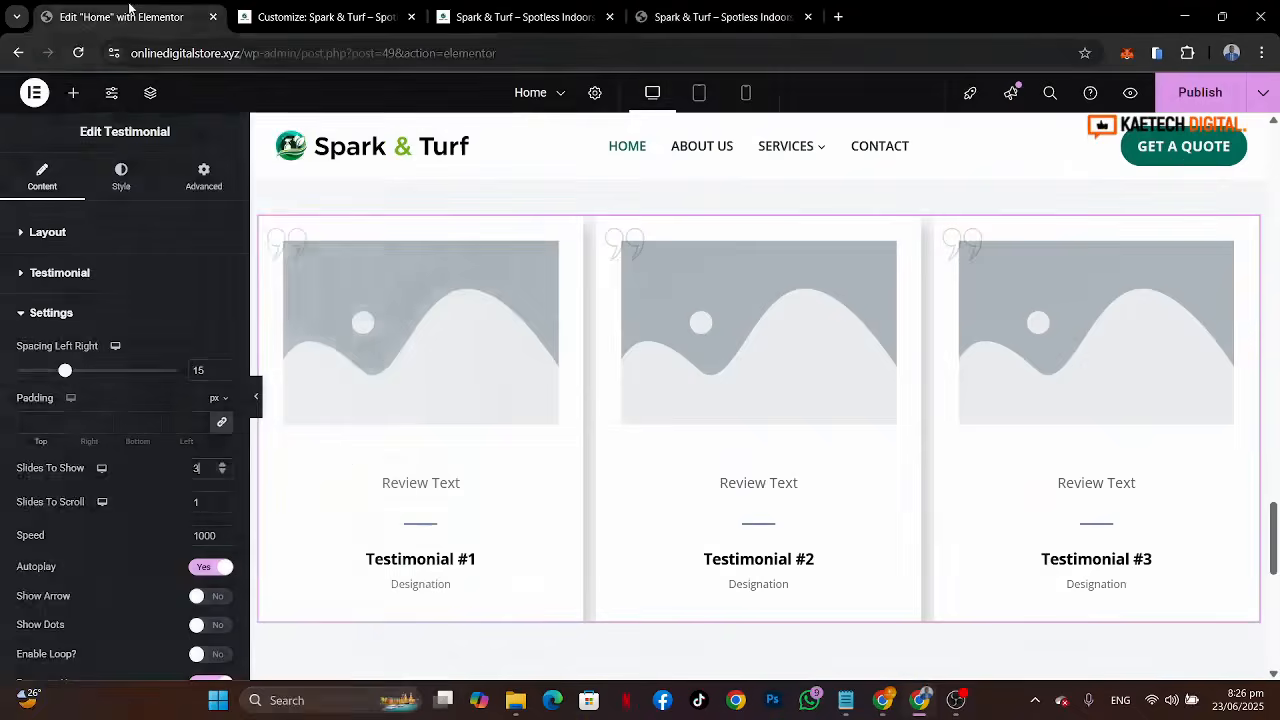
left_click(114, 273)
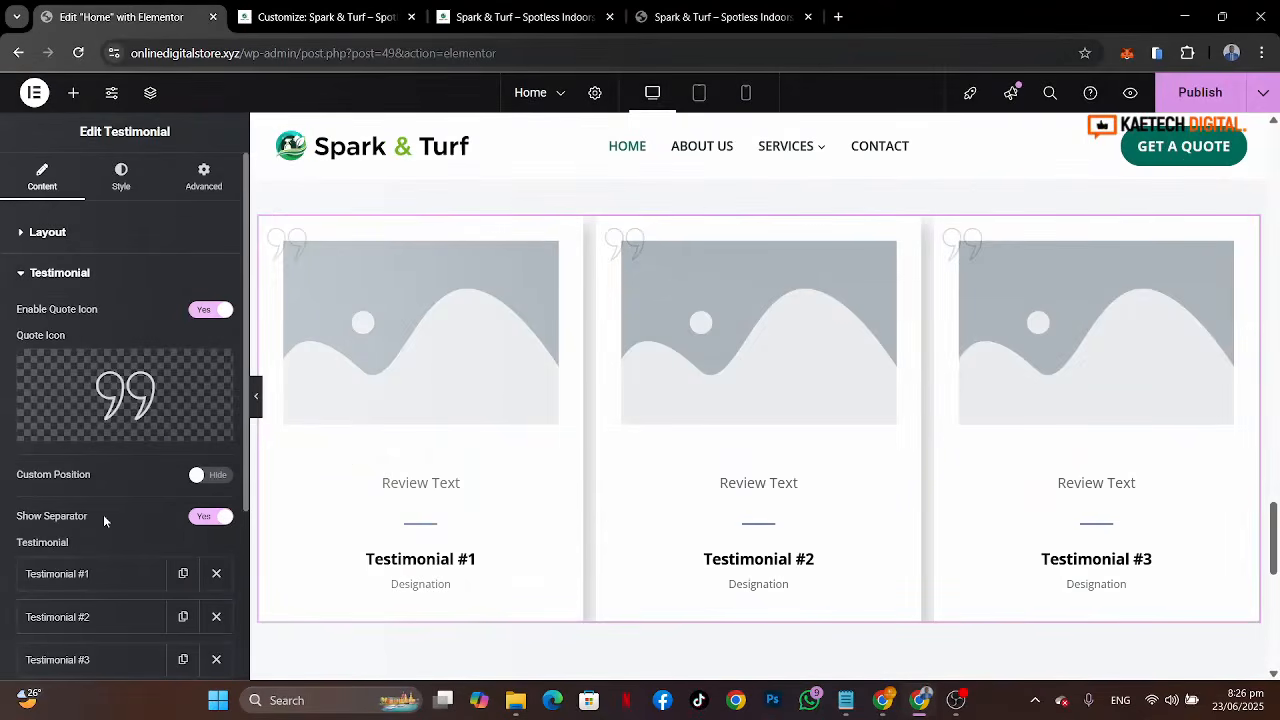
scroll(103, 514, "down", 3)
left_click(103, 356)
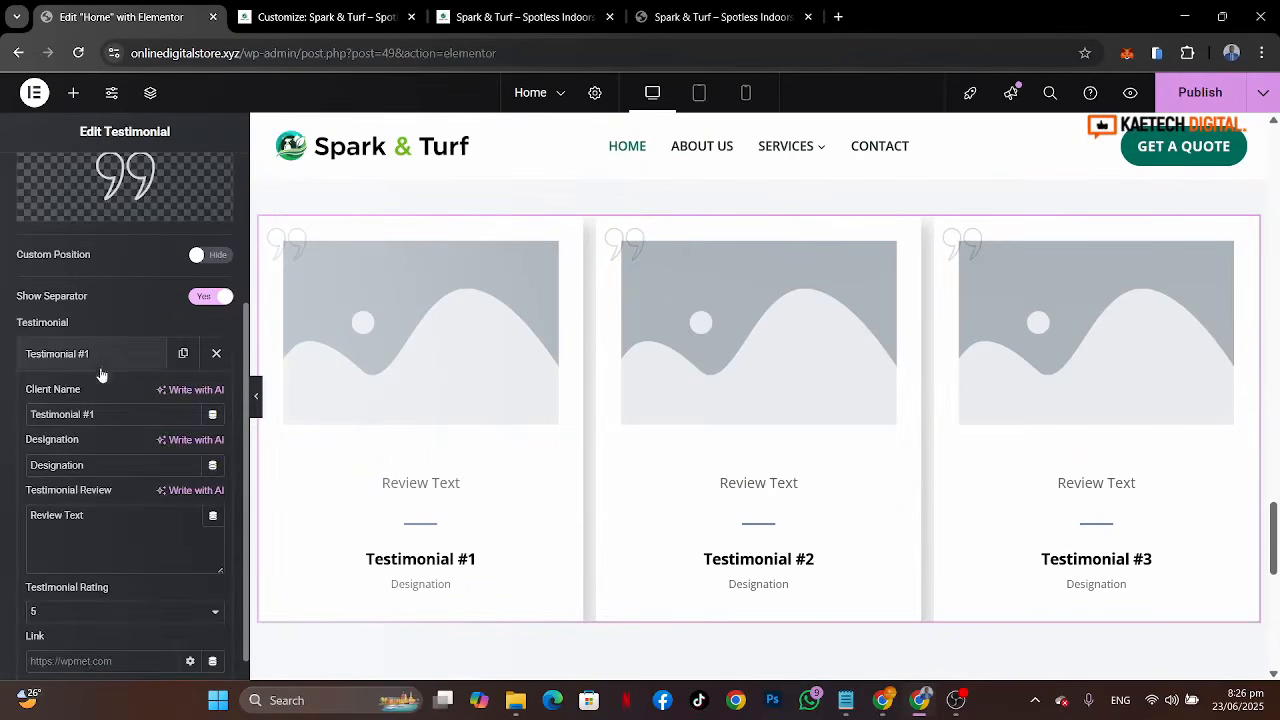
left_click(709, 18)
scroll(297, 297, "down", 3)
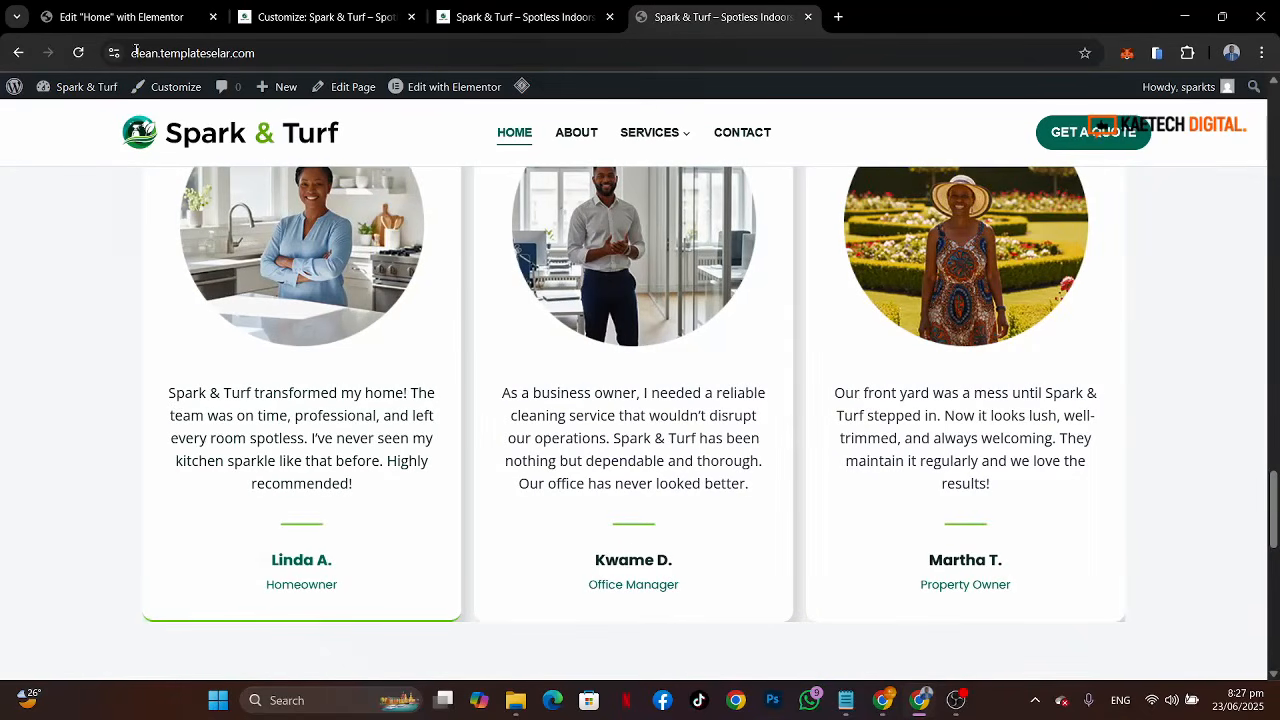
left_click(133, 17)
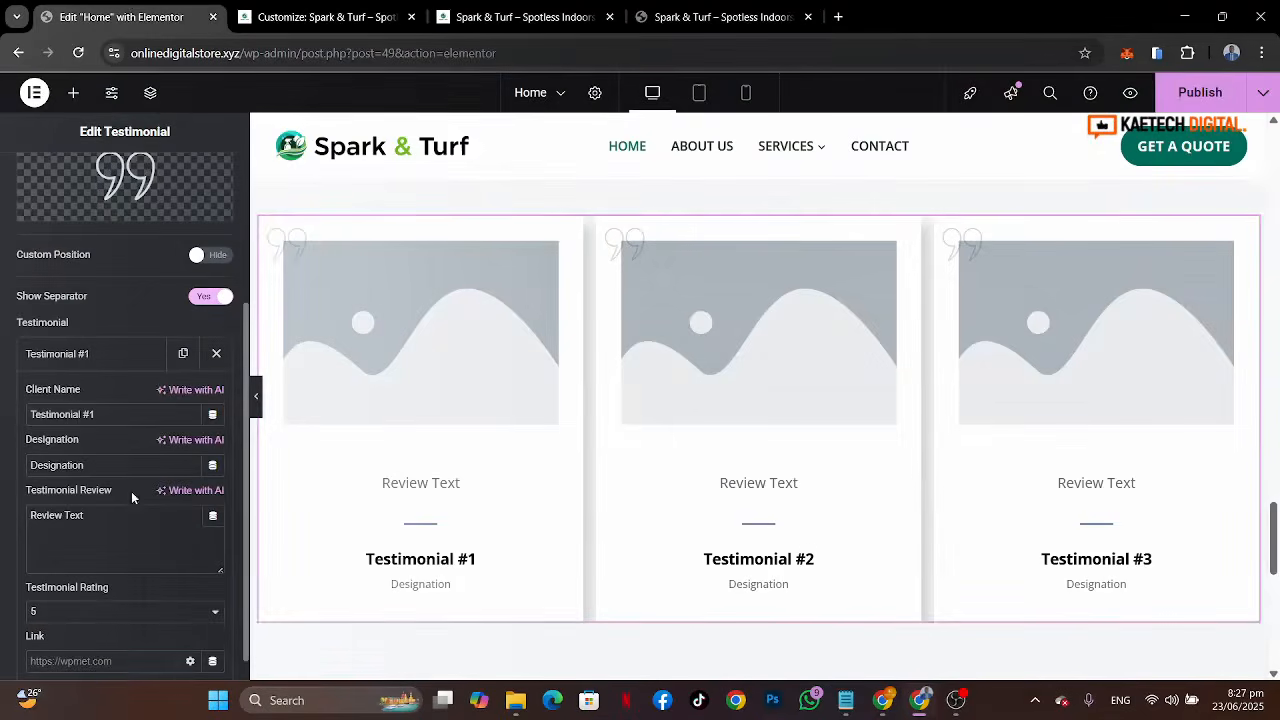
Step: Copy a paragraph from lipsum.com and paste it as the first testimonial's review text
left_click(838, 16)
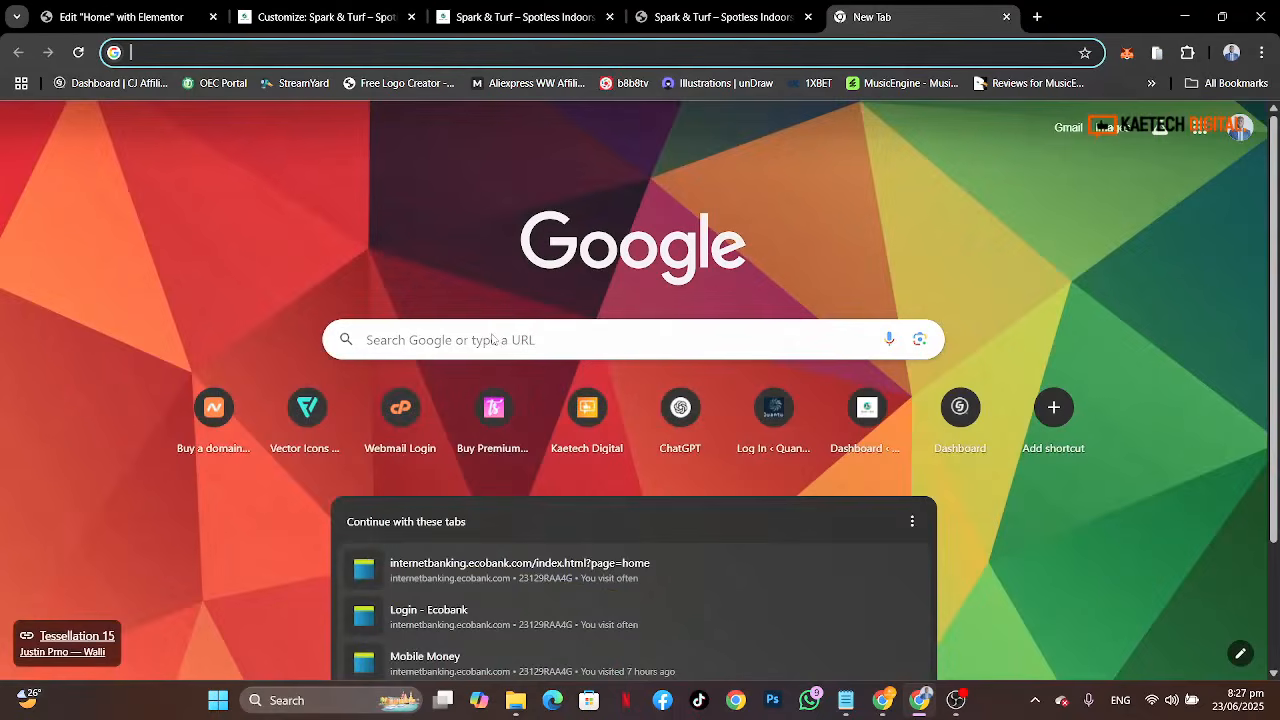
type("lorem")
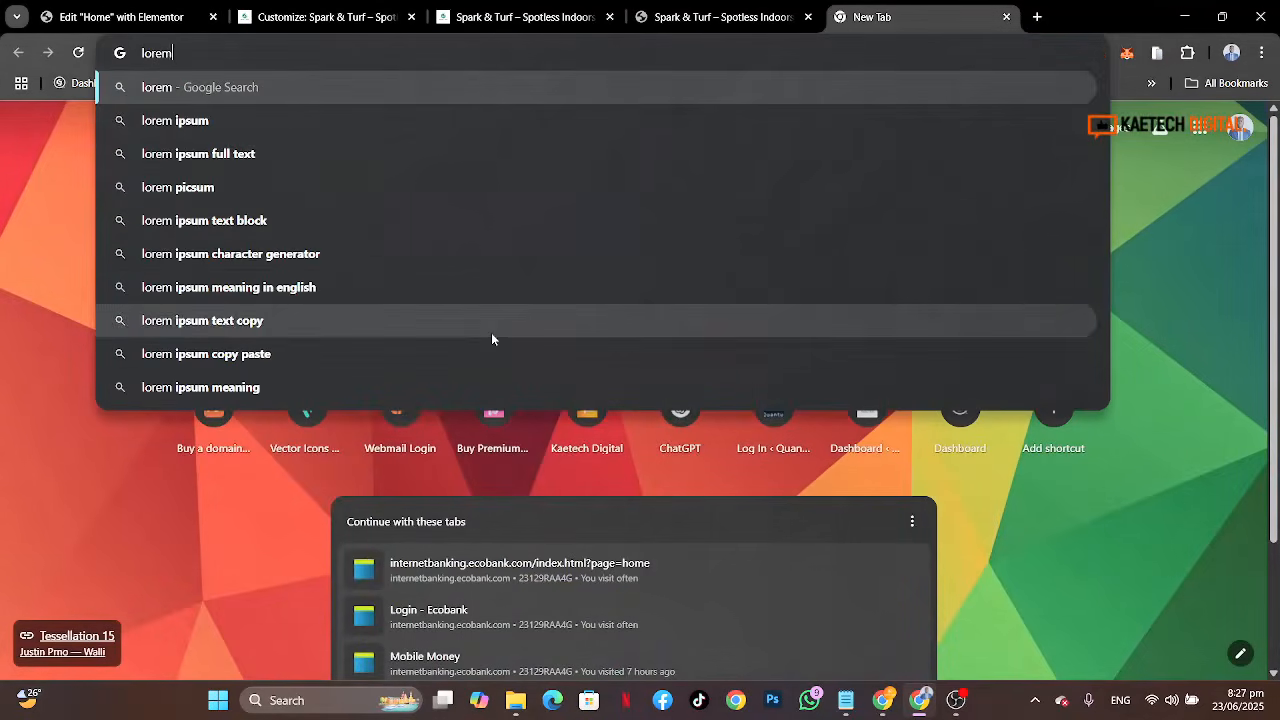
left_click(152, 120)
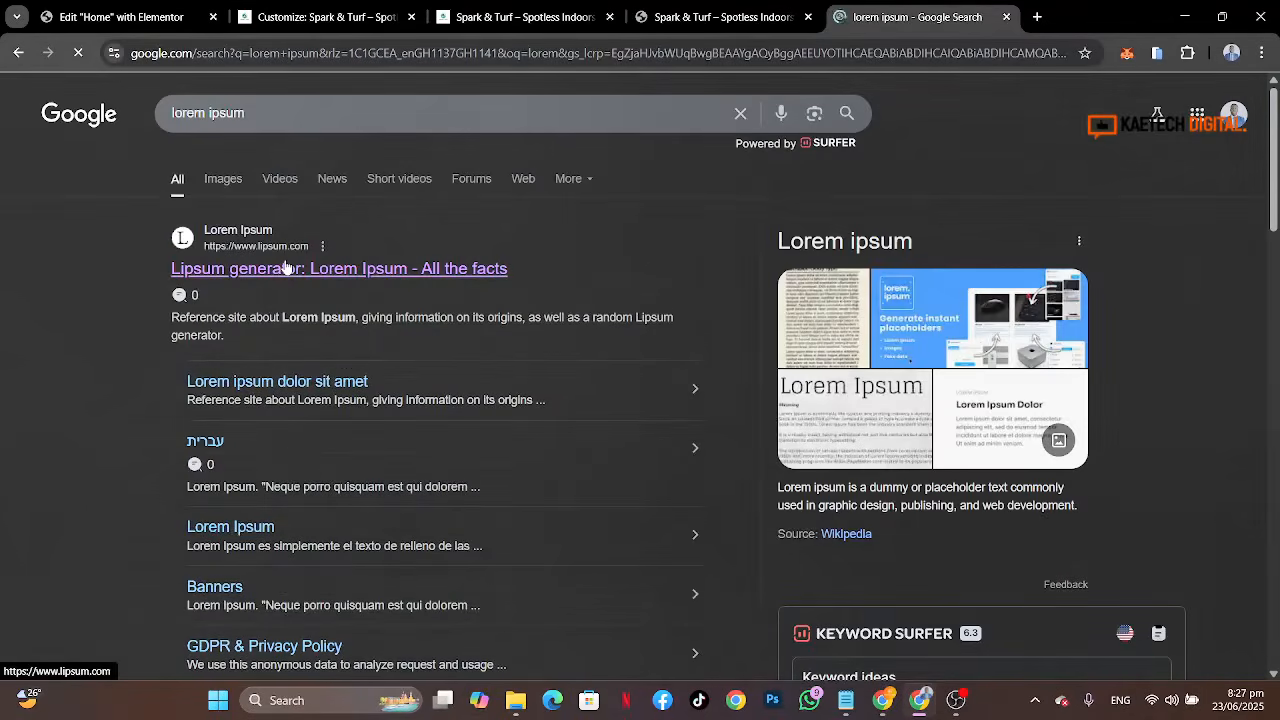
left_click(287, 268)
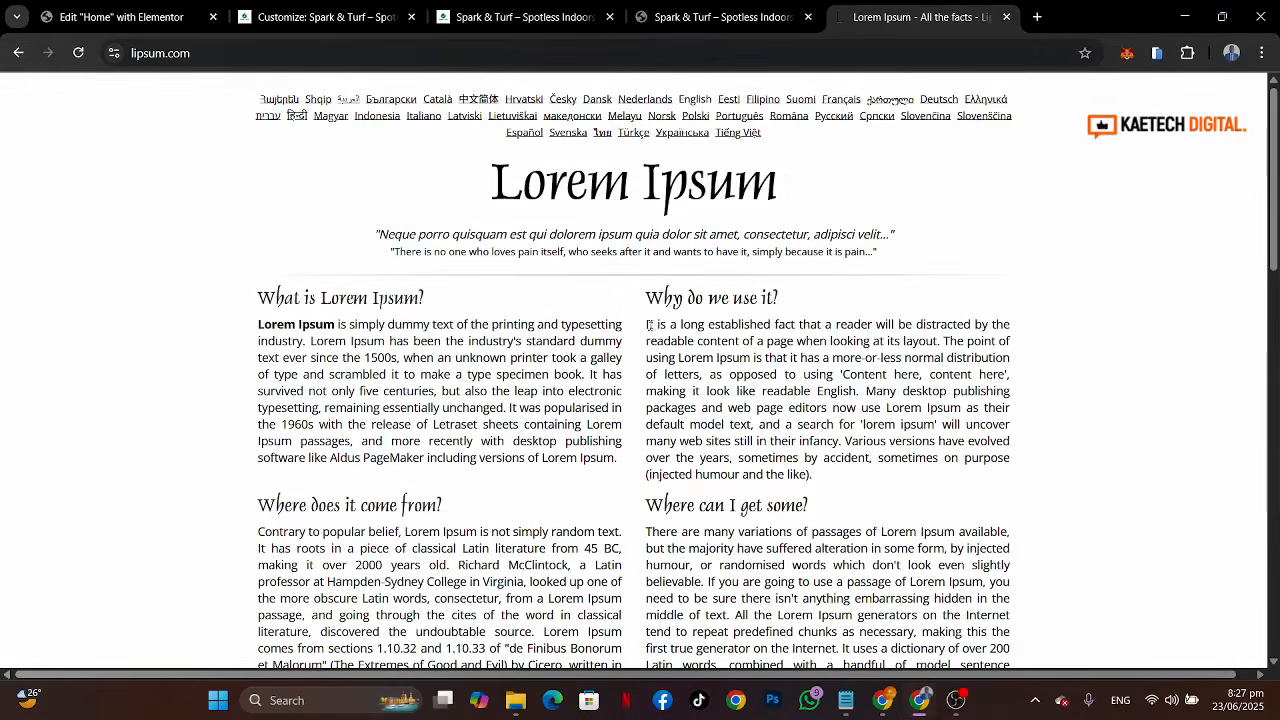
left_click_drag(648, 325, 866, 392)
key("ctrl+c")
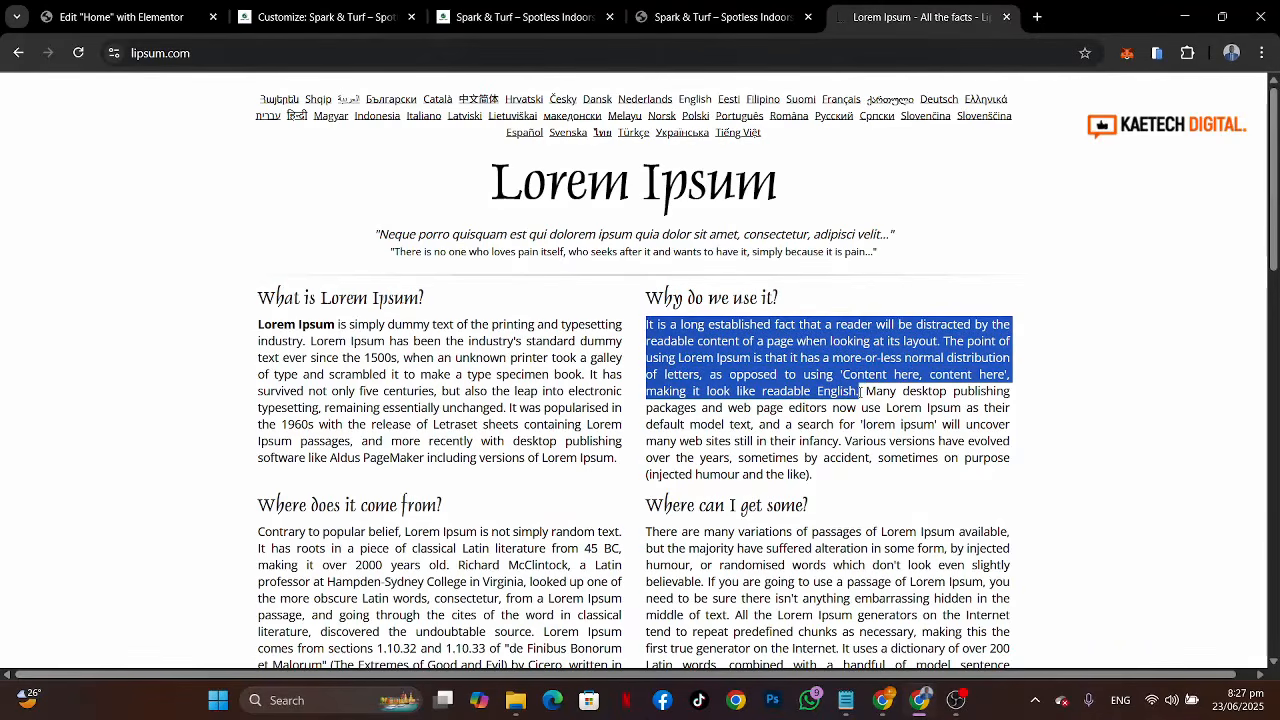
left_click(115, 17)
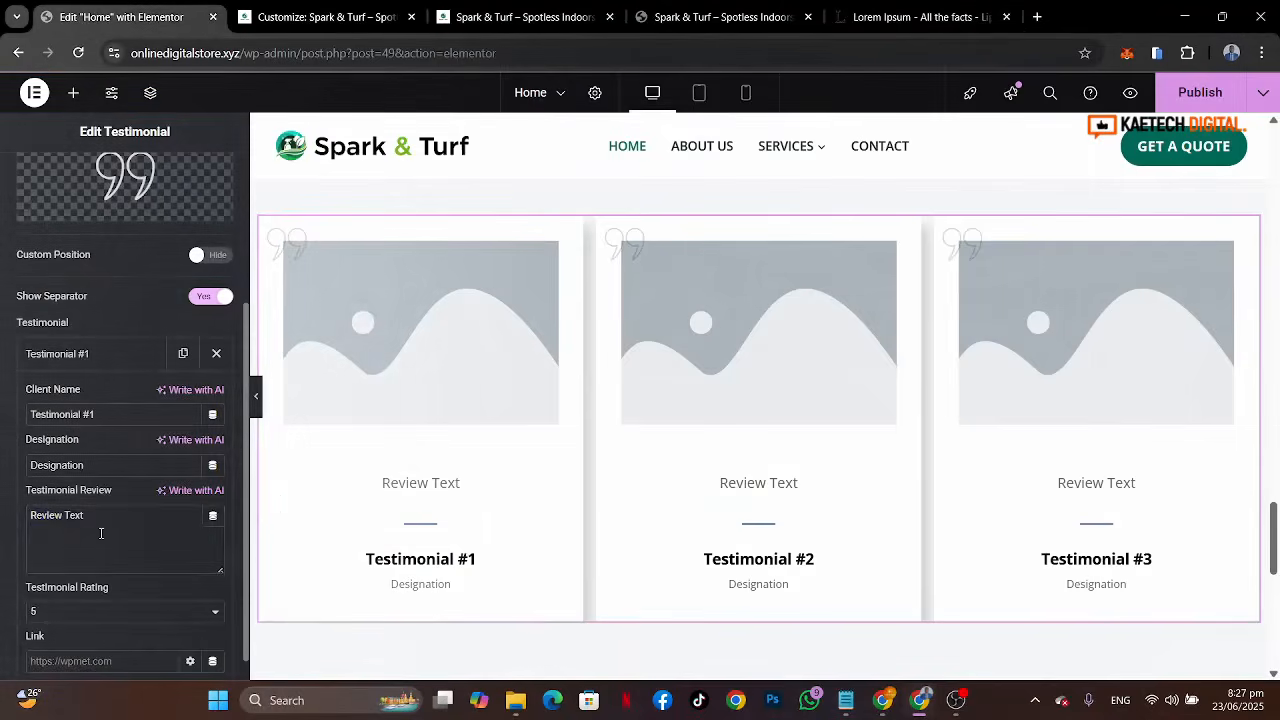
left_click_drag(101, 533, 2, 512)
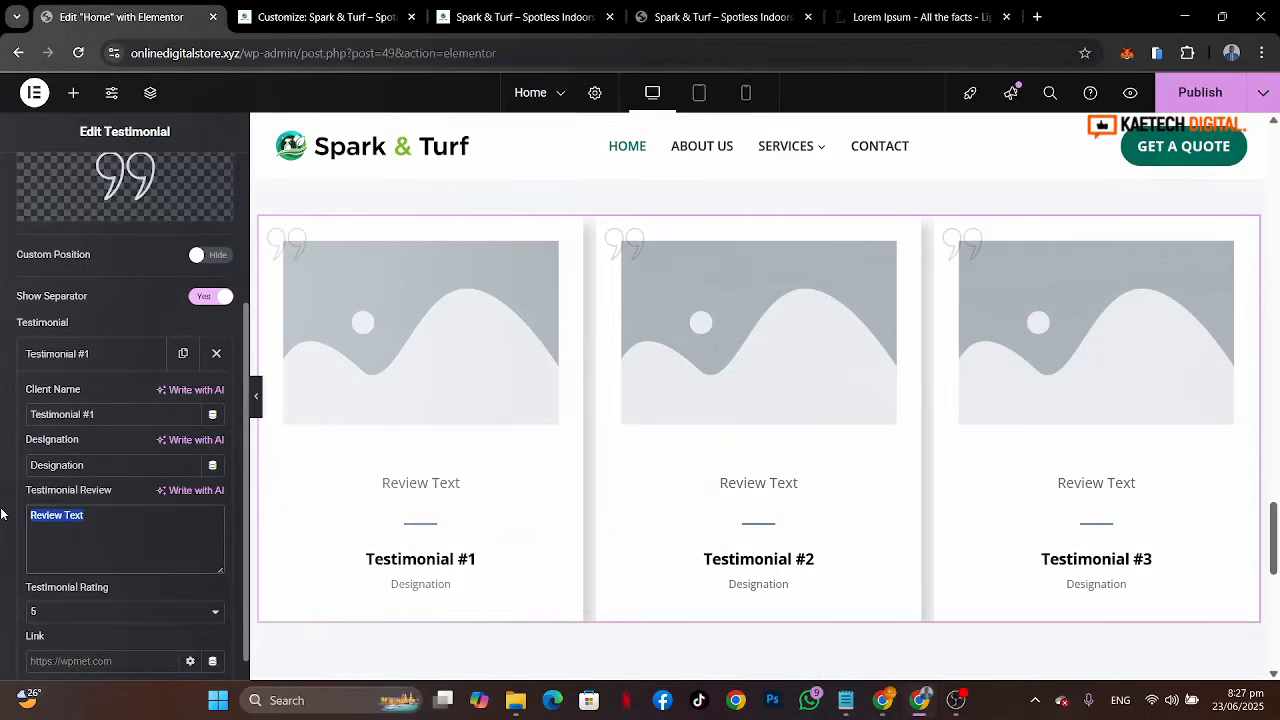
key("ctrl+v")
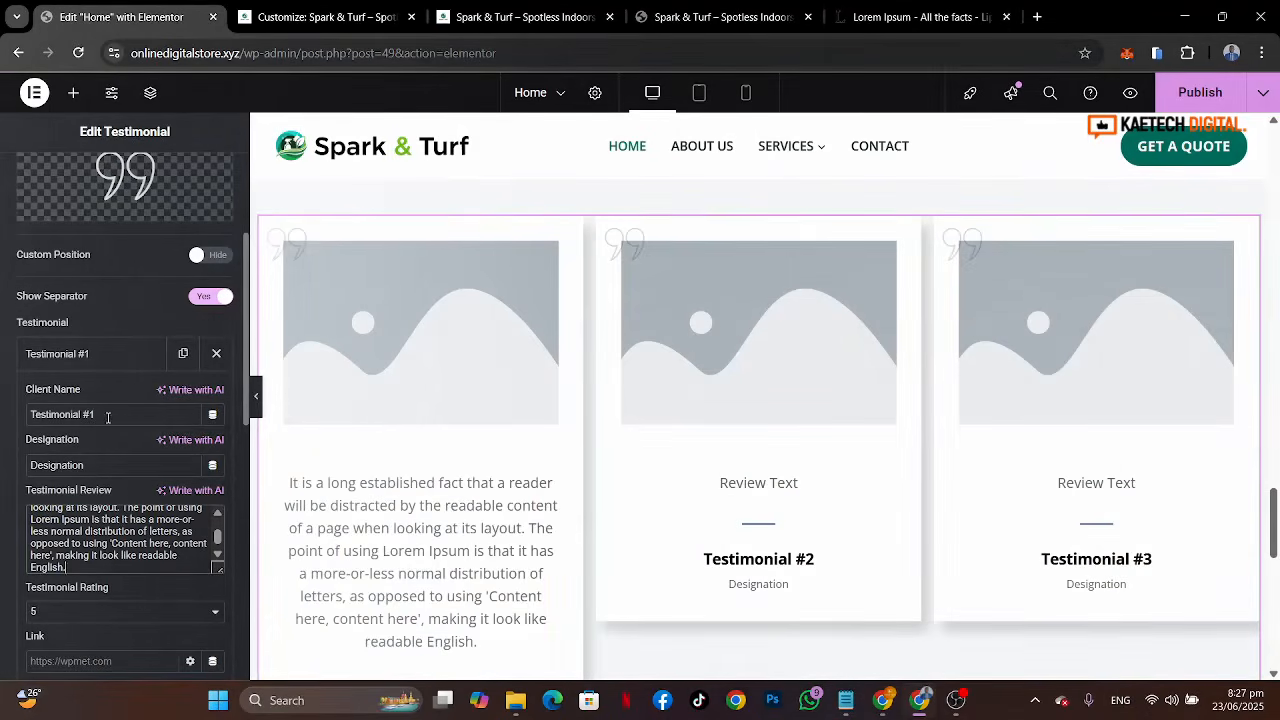
Step: Enter the first reference client's name as the first testimonial's client name
scroll(455, 515, "down", 3)
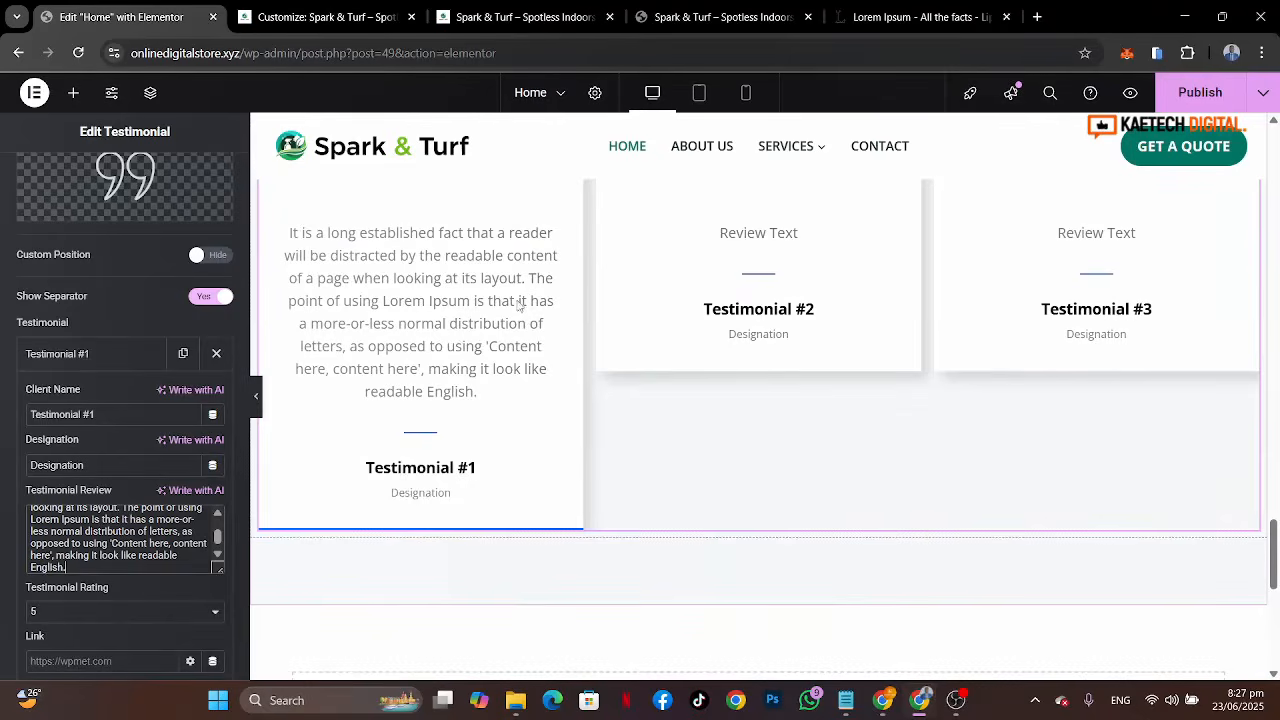
left_click(715, 17)
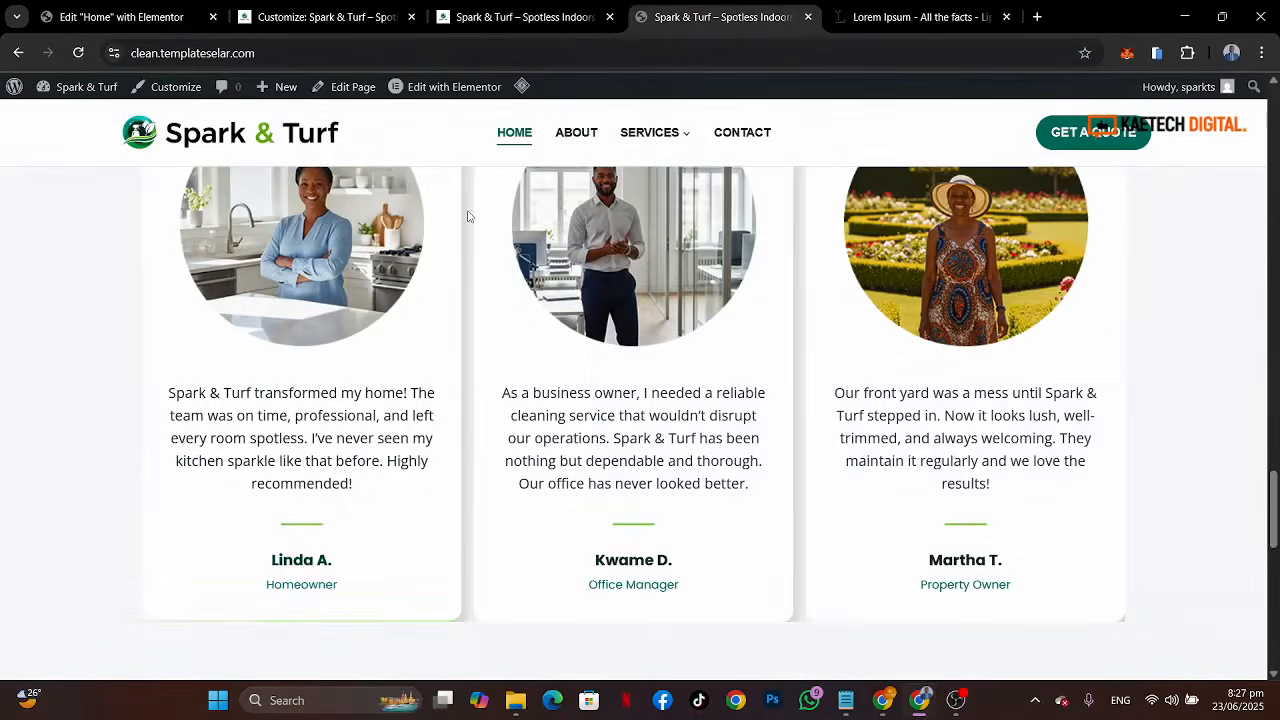
left_click(128, 18)
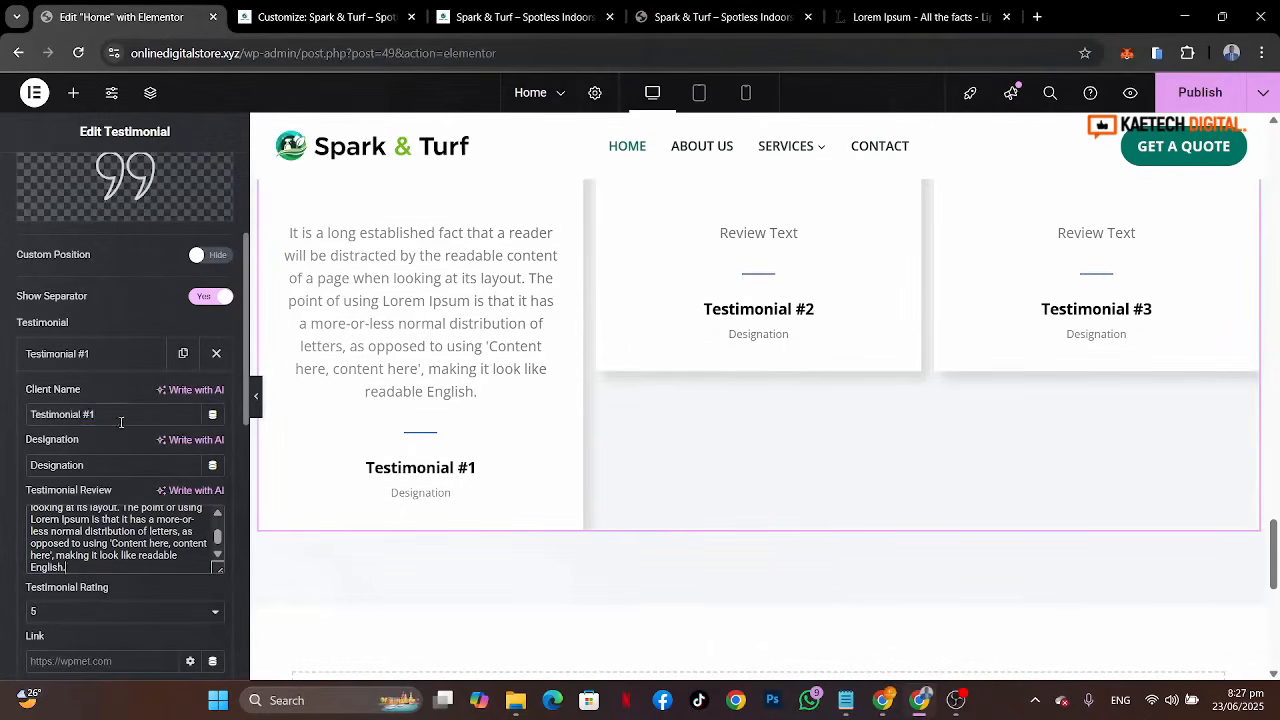
left_click_drag(121, 414, 3, 412)
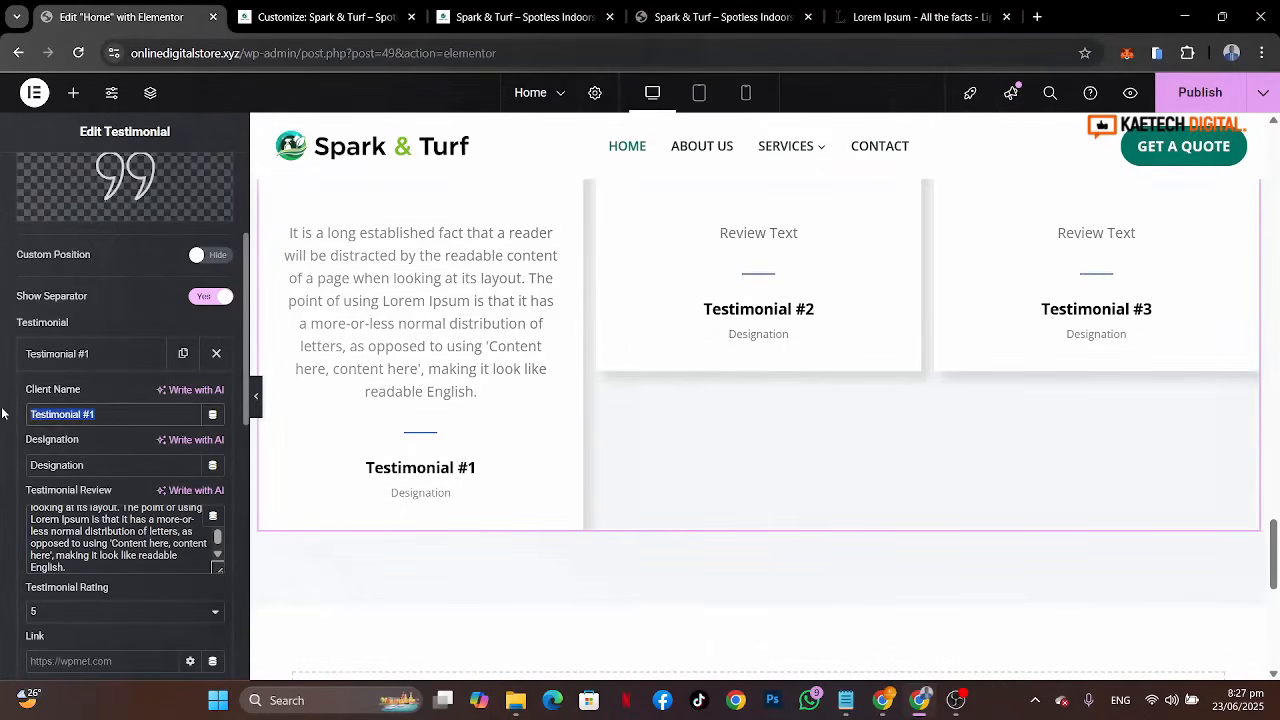
type("Linda A.")
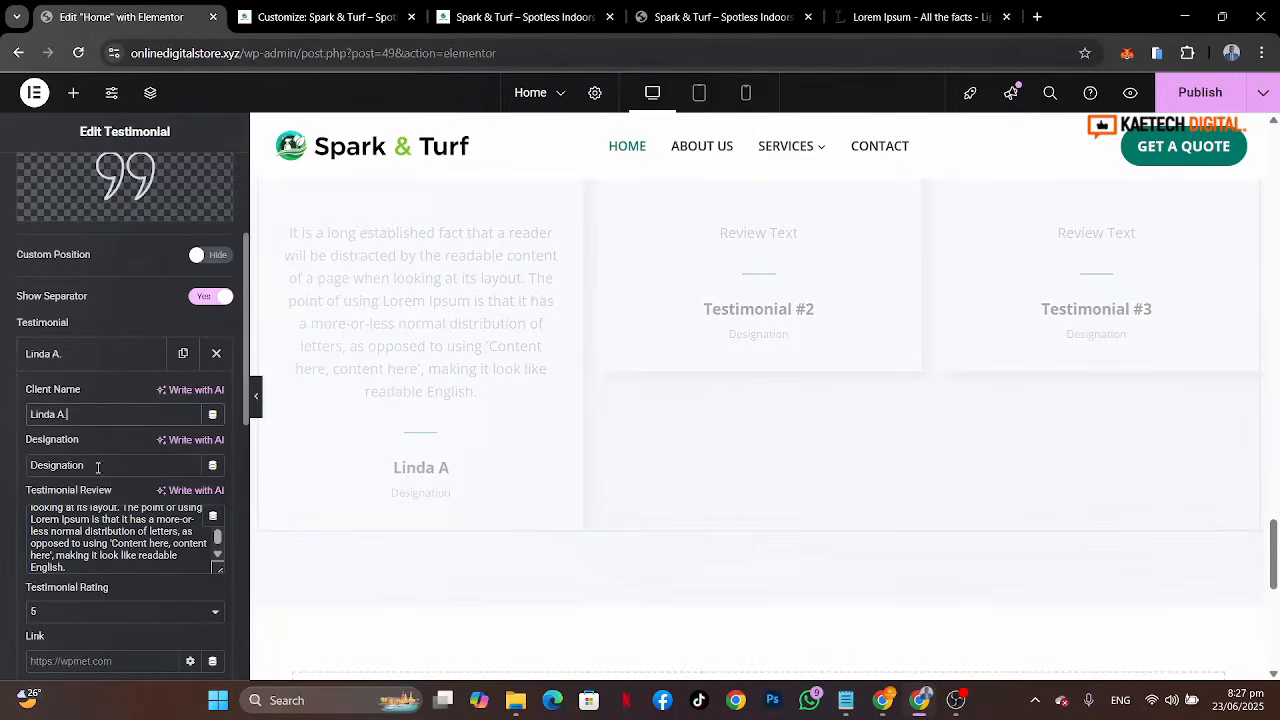
Step: Set the first testimonial's designation to Homemaker
left_click_drag(97, 466, 2, 461)
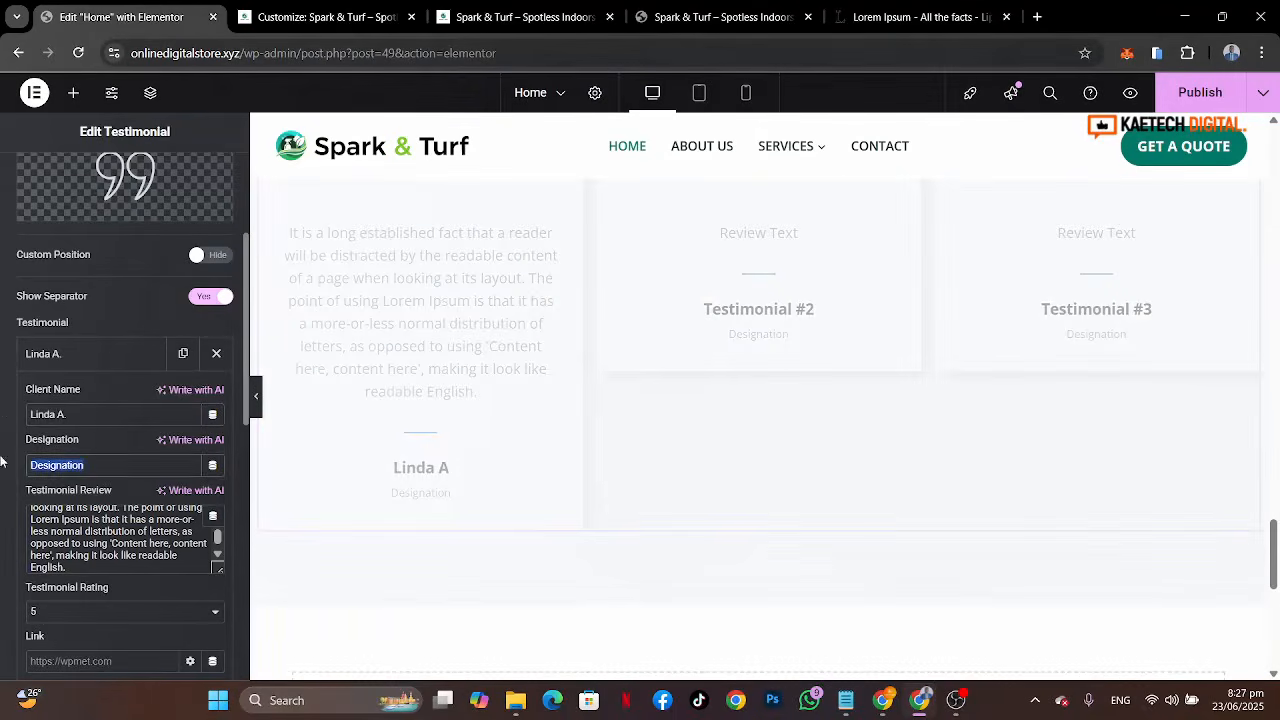
type("Homemak")
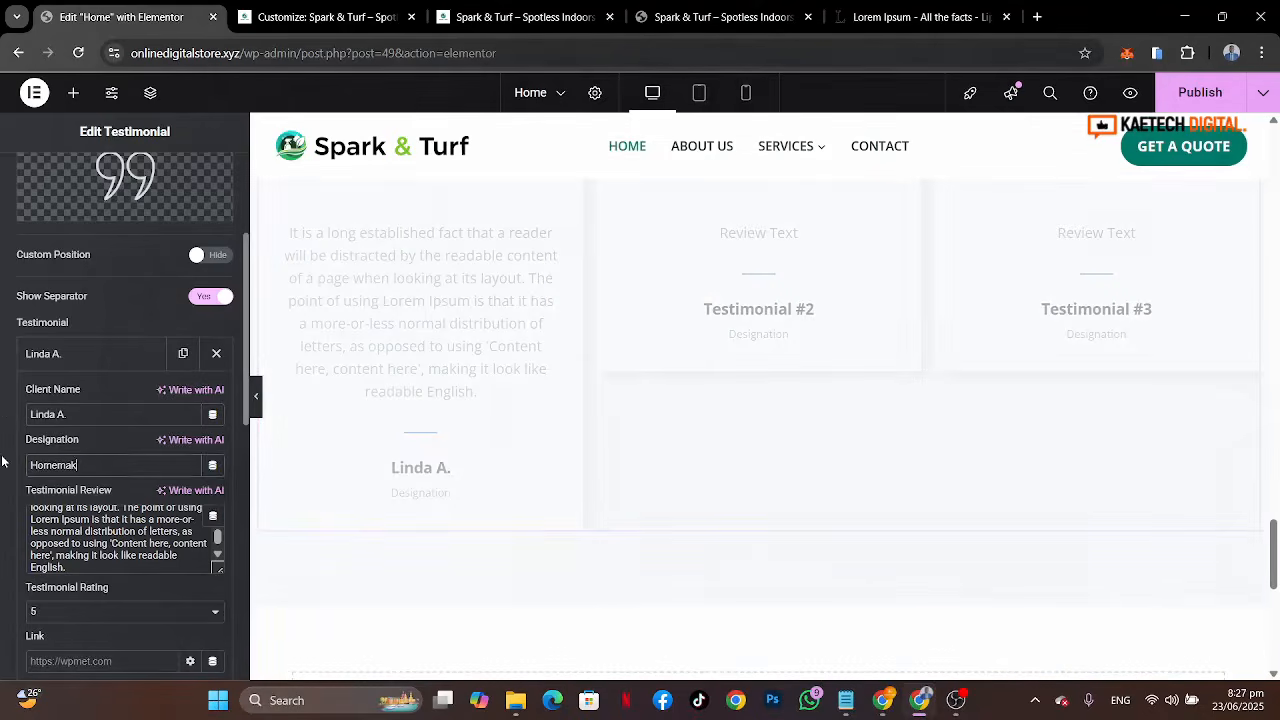
type("er")
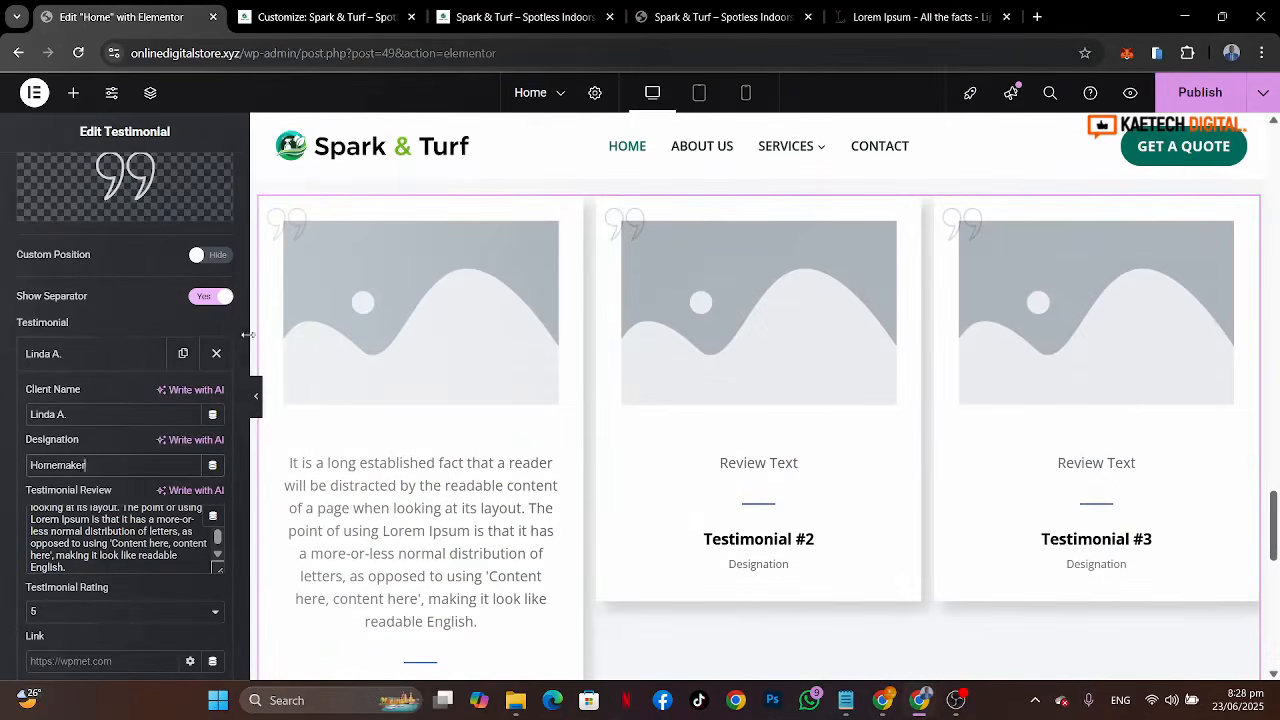
Step: Set the first testimonial's logo image to the Linda A. homeowner photo from the media library
scroll(100, 487, "down", 1)
scroll(69, 577, "down", 3)
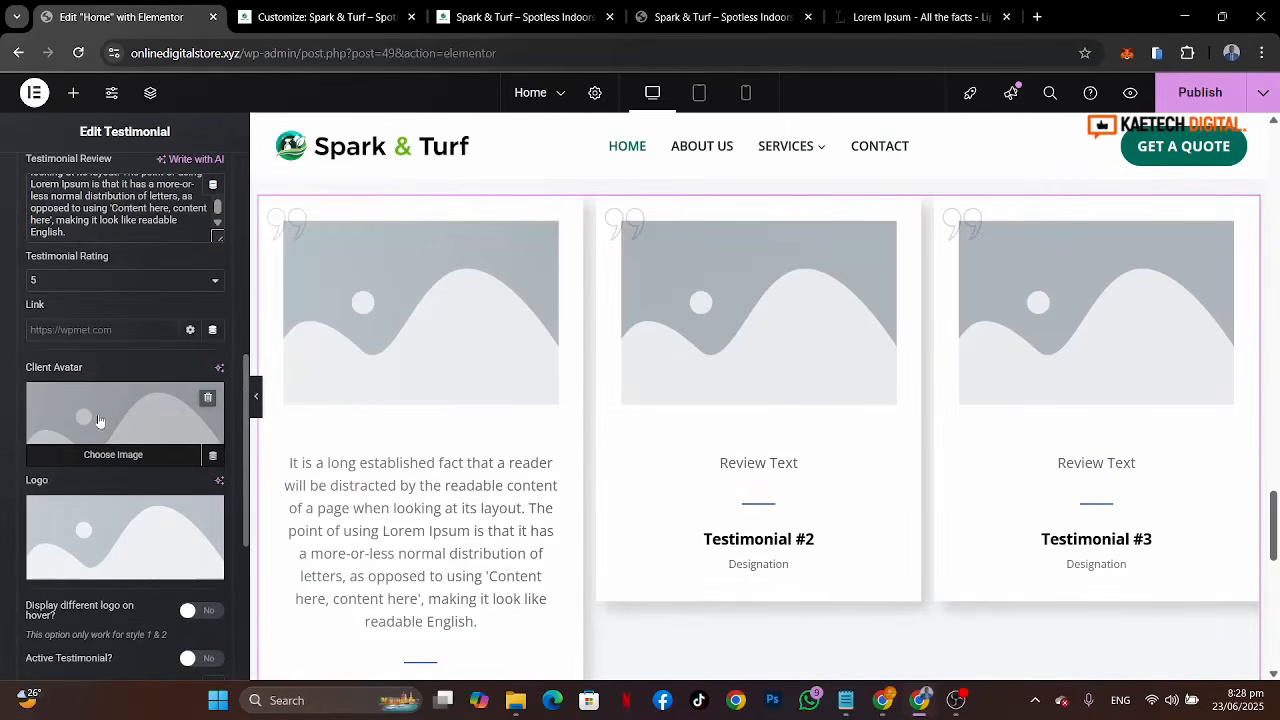
left_click(111, 525)
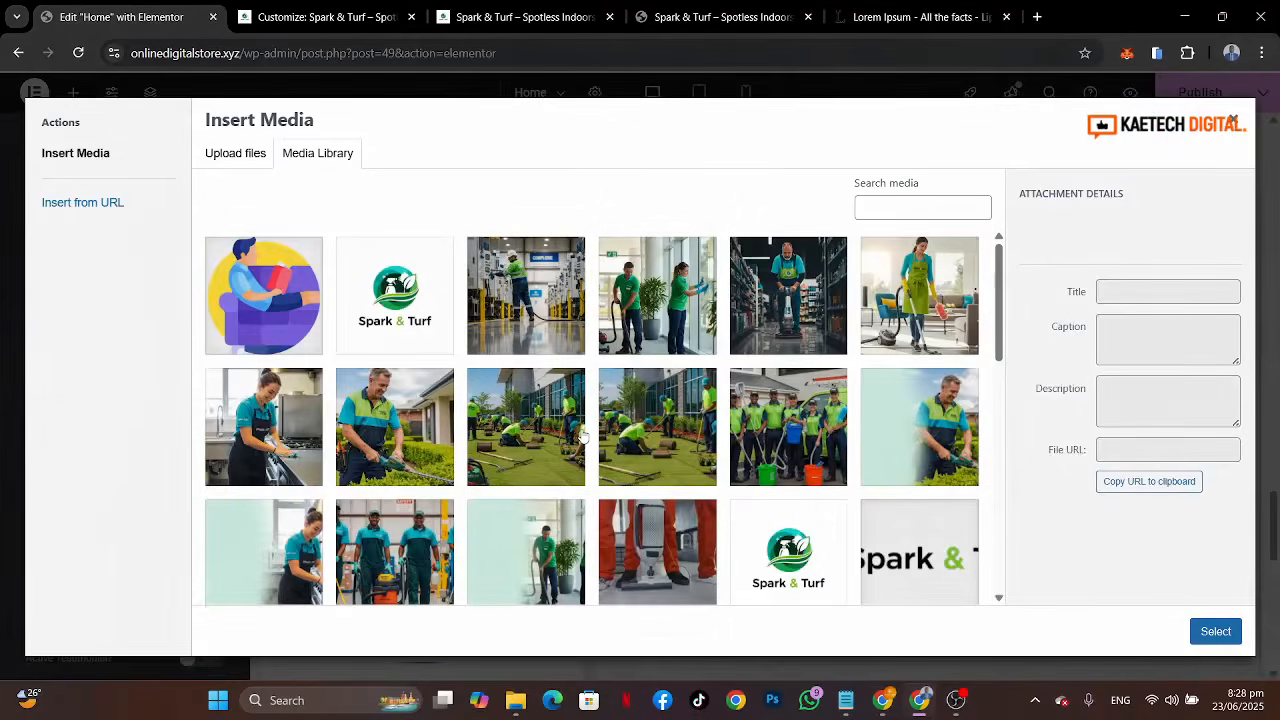
scroll(408, 484, "down", 8)
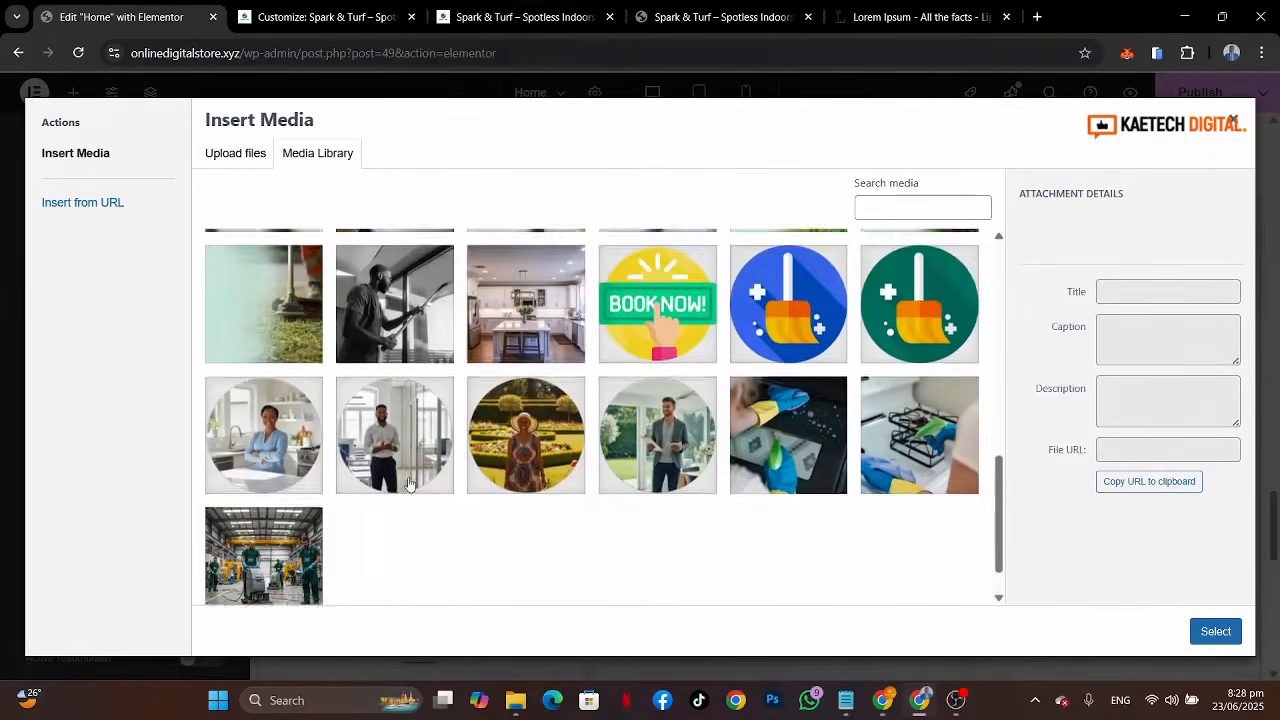
left_click(281, 376)
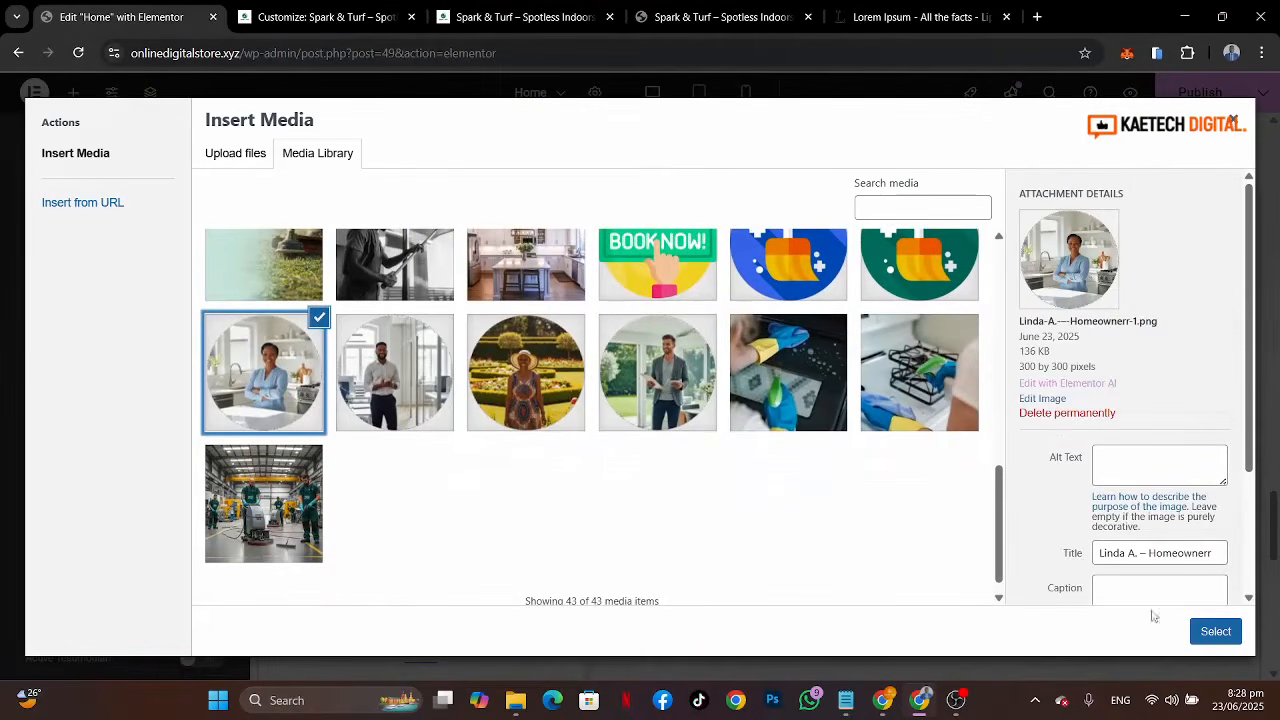
left_click(1214, 633)
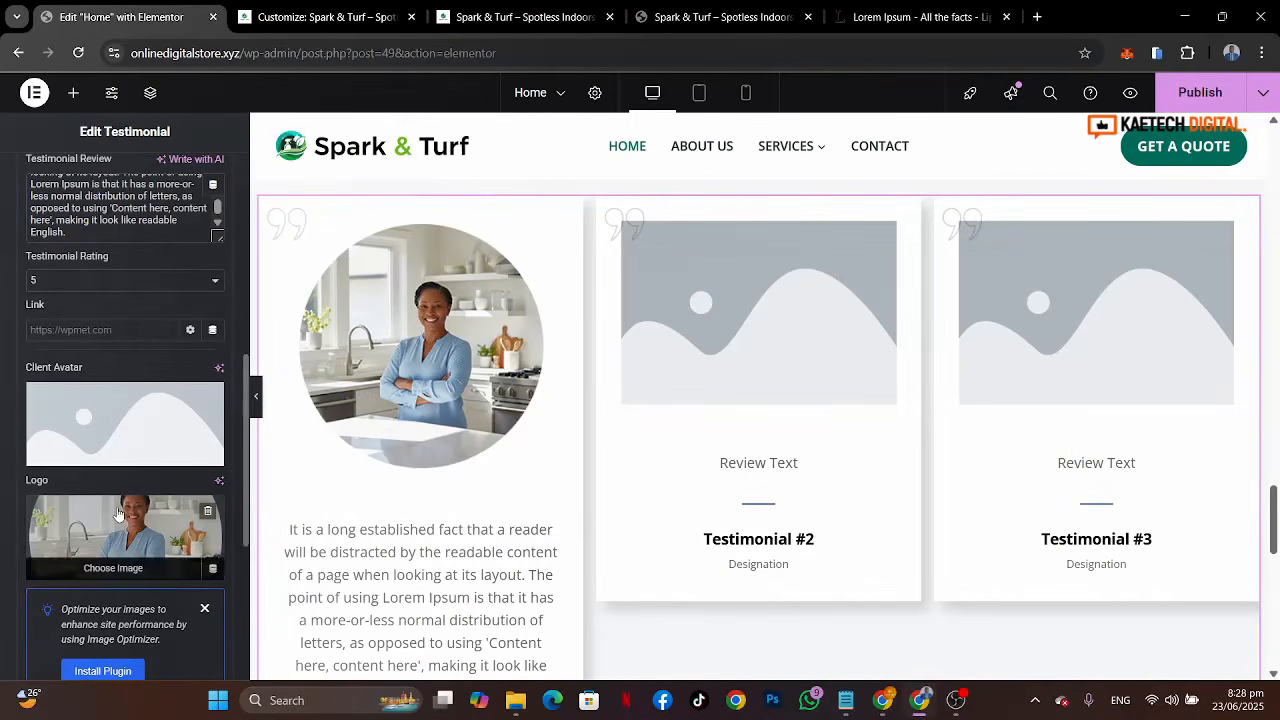
Step: Delete the second and third testimonial items
scroll(116, 510, "down", 5)
scroll(116, 506, "down", 2)
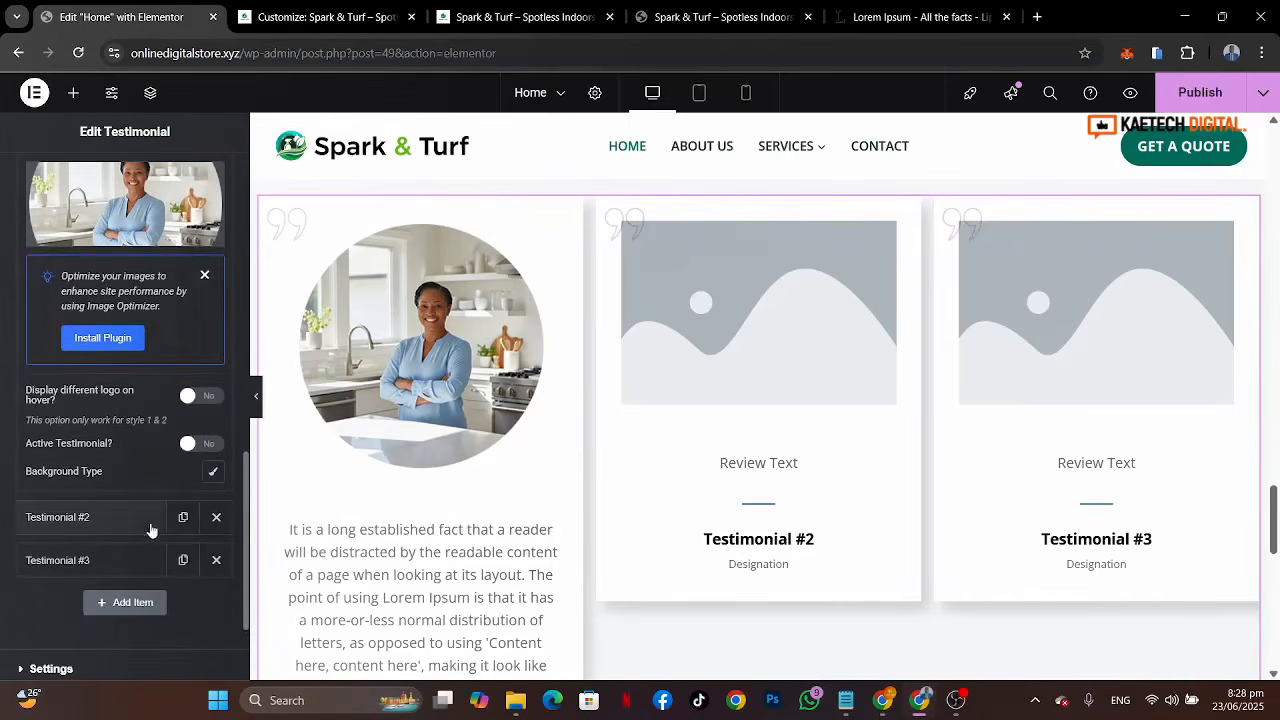
left_click(218, 528)
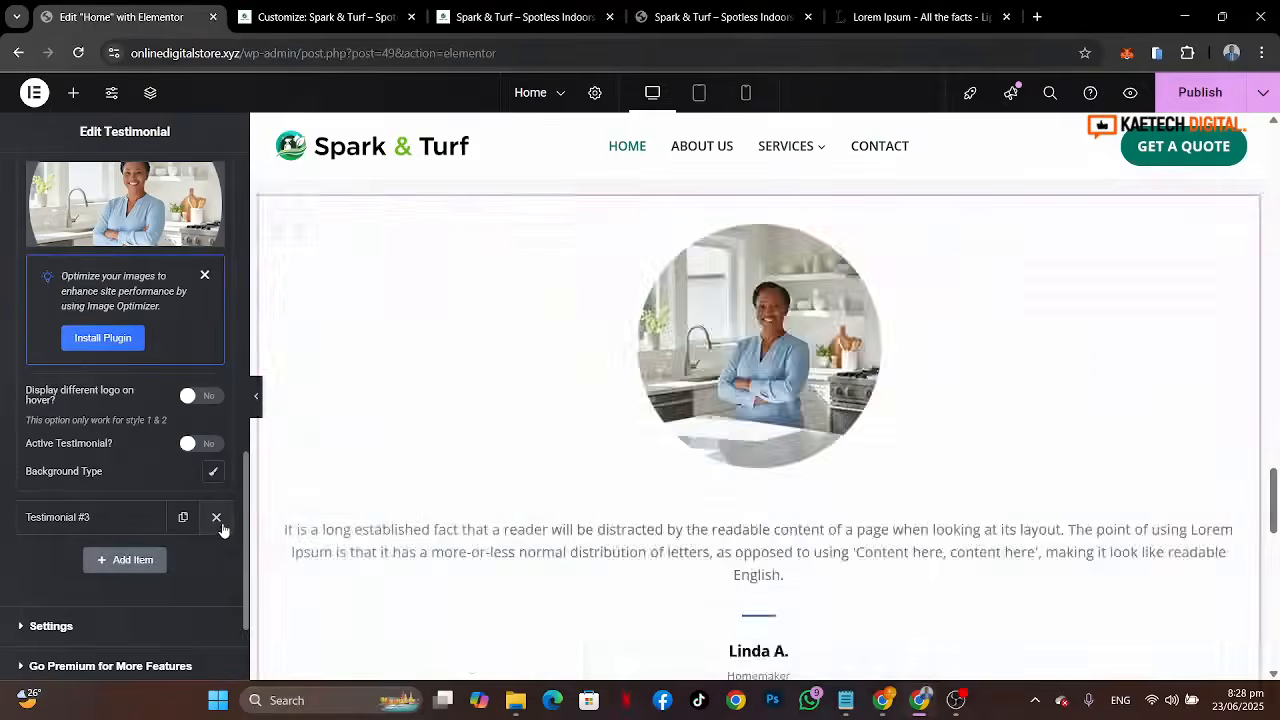
left_click(216, 517)
Step: Duplicate the first testimonial item twice to make three testimonials
scroll(170, 400, "up", 6)
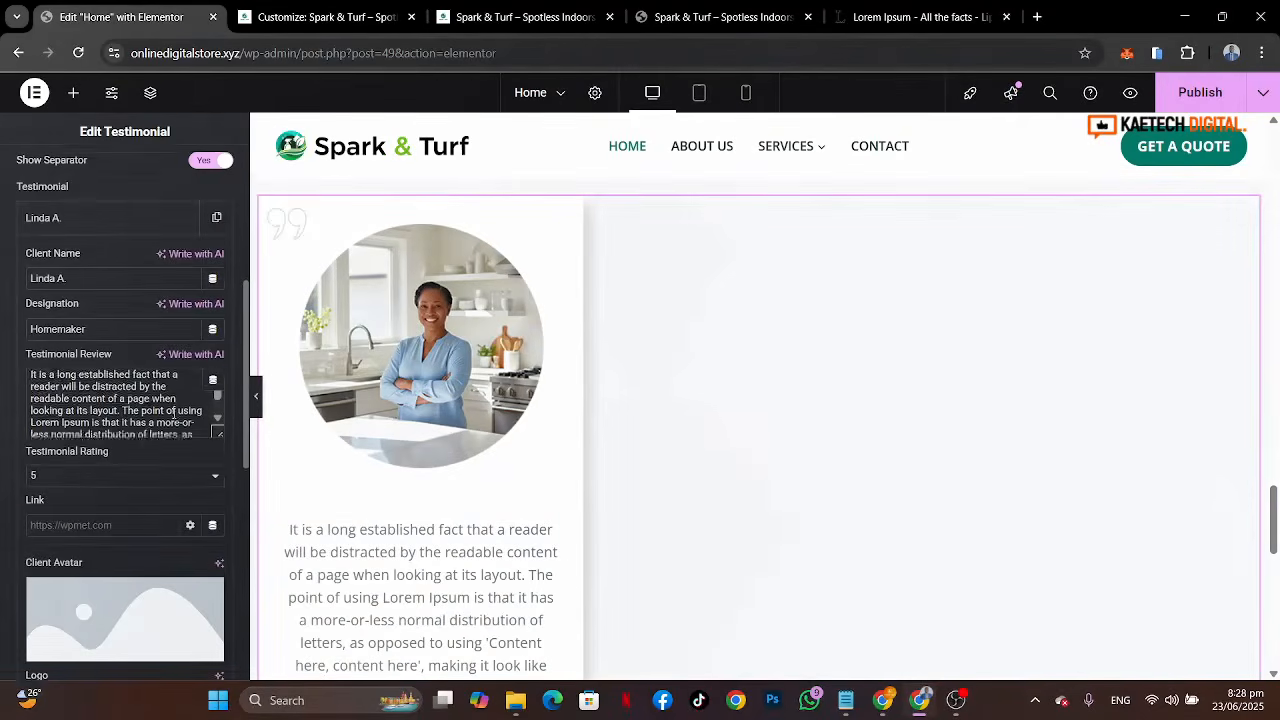
left_click(154, 226)
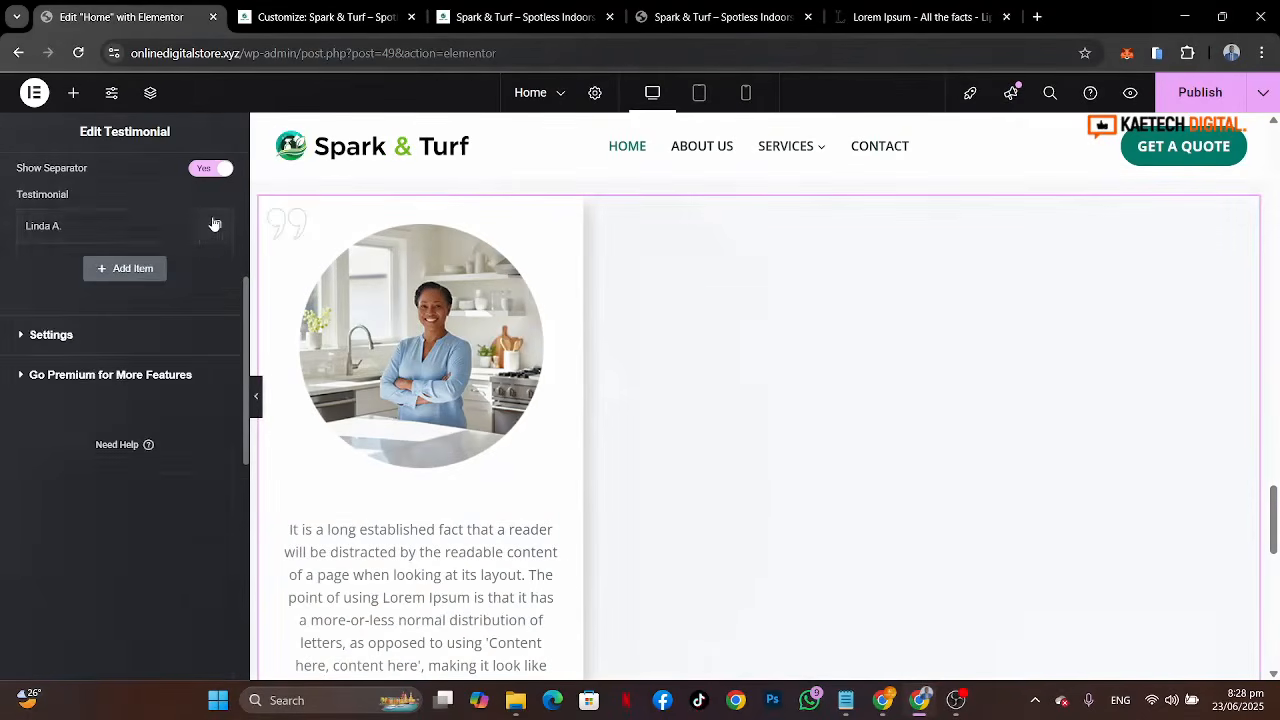
left_click(216, 225)
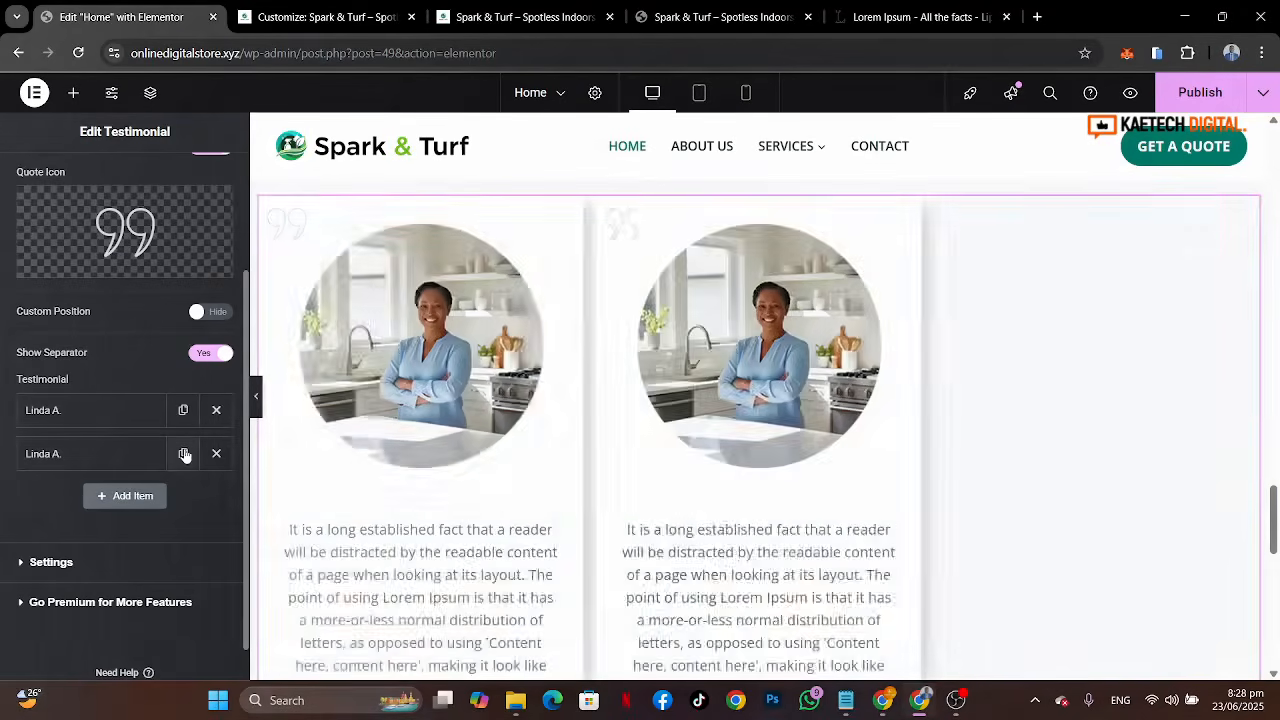
left_click(183, 453)
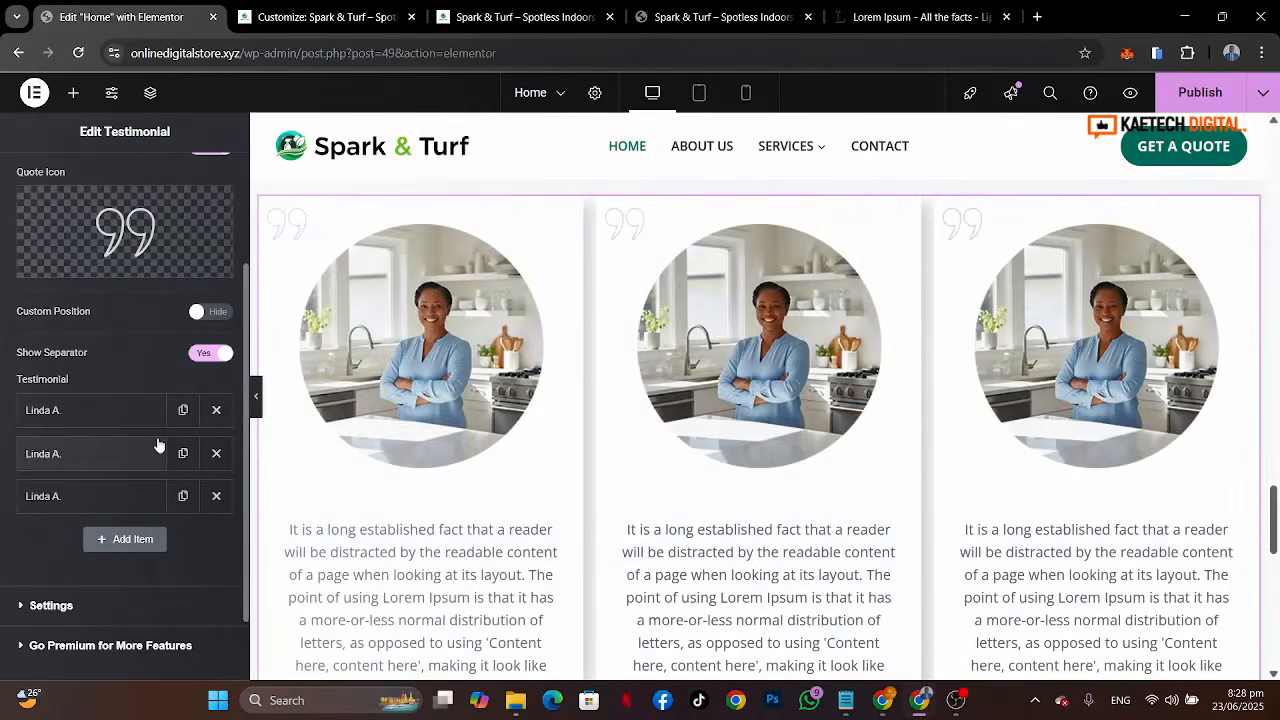
scroll(573, 477, "down", 3)
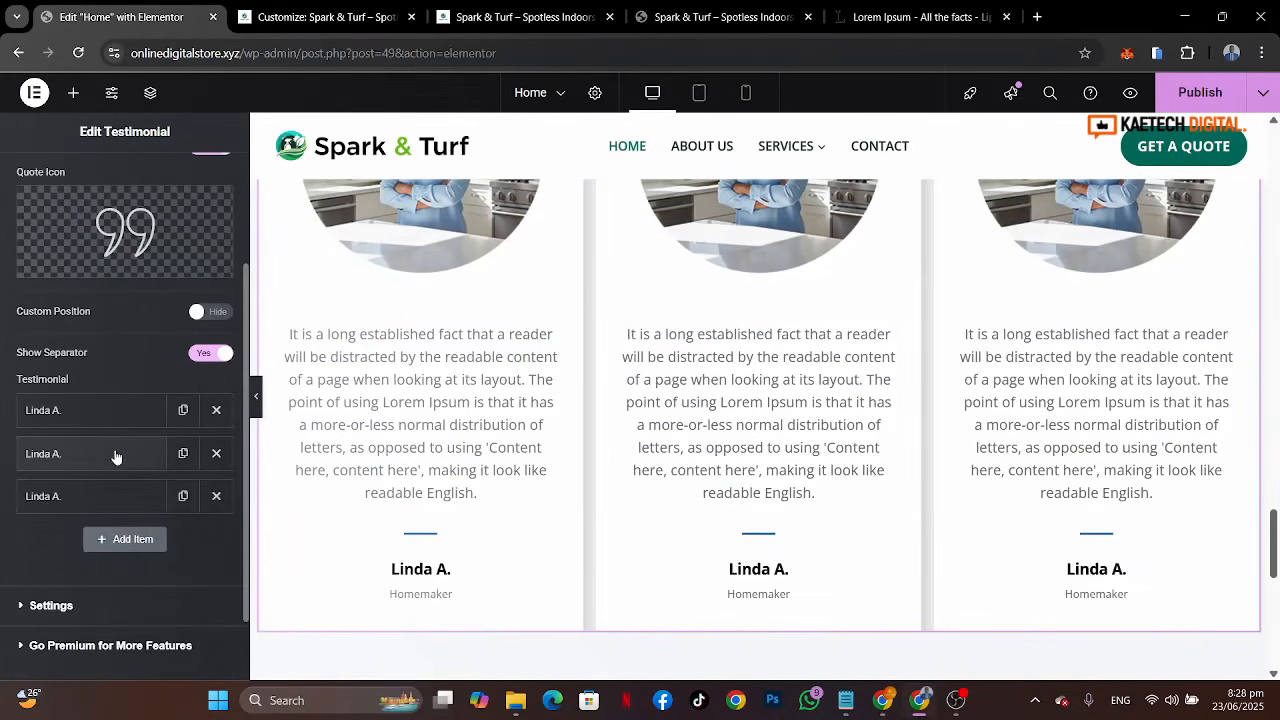
left_click(114, 453)
scroll(87, 600, "down", 3)
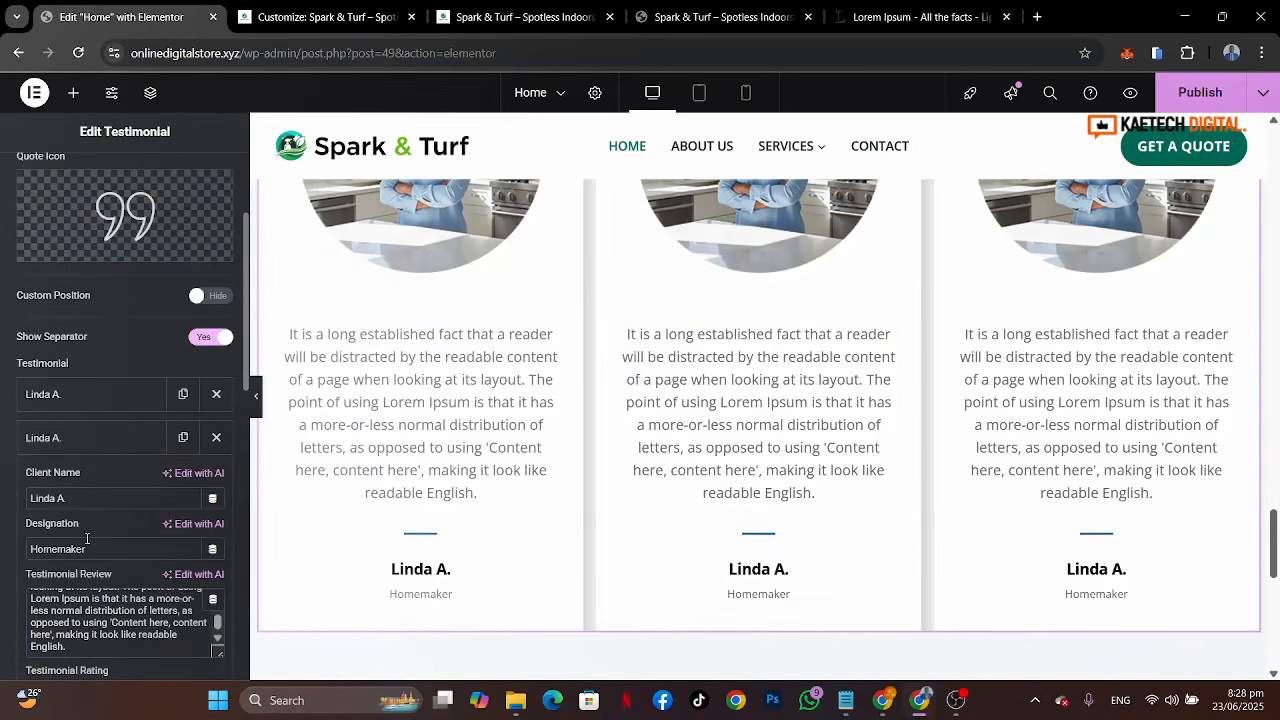
scroll(87, 539, "down", 1)
scroll(11, 617, "down", 5)
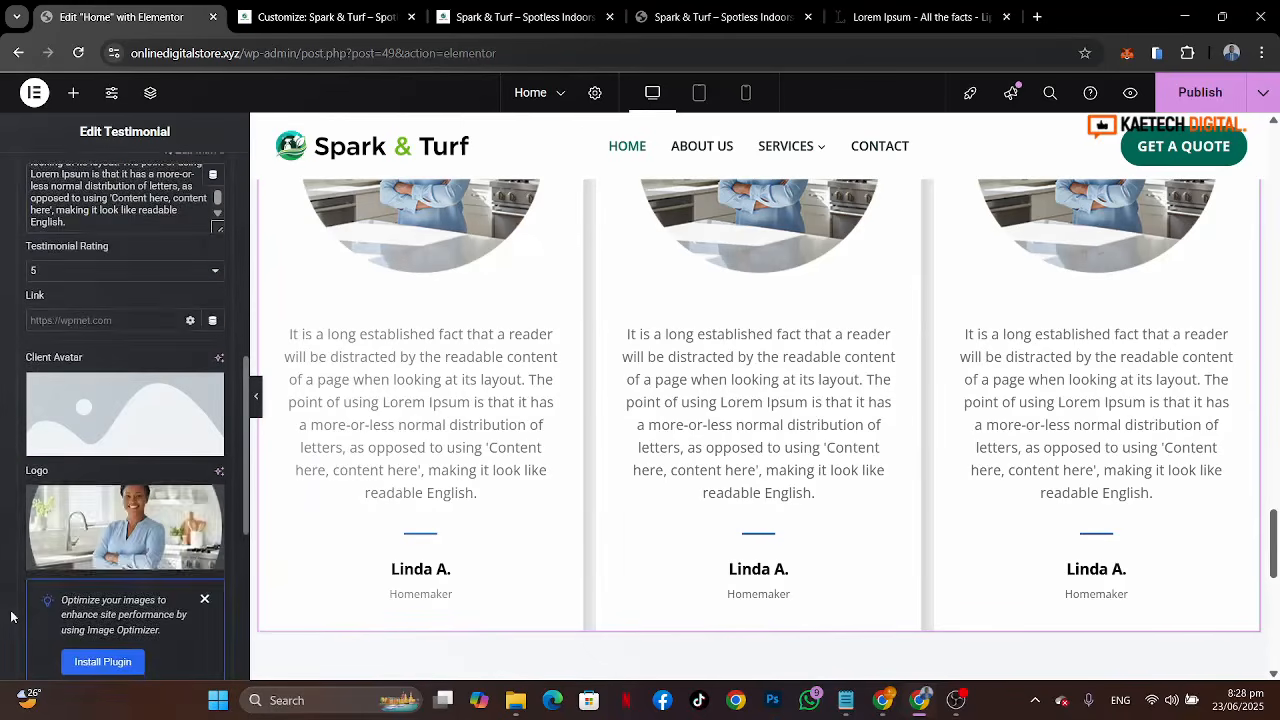
left_click(126, 510)
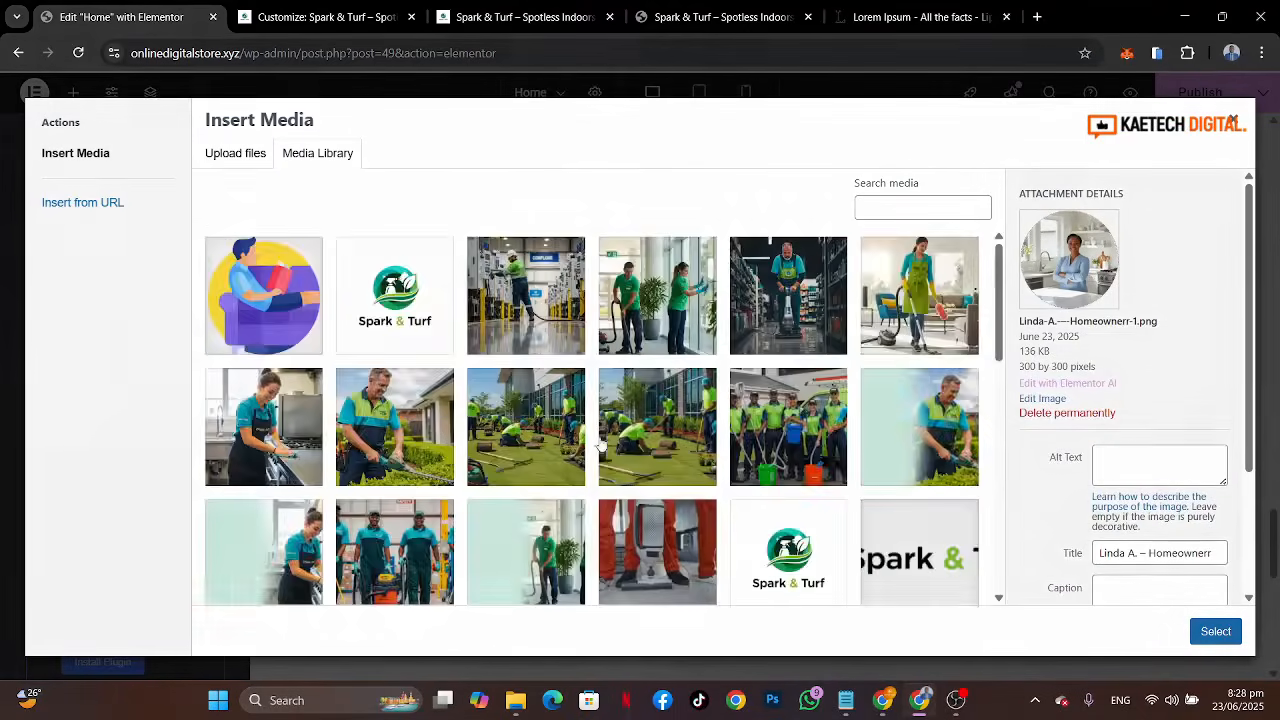
scroll(550, 520, "down", 10)
scroll(550, 520, "down", 2)
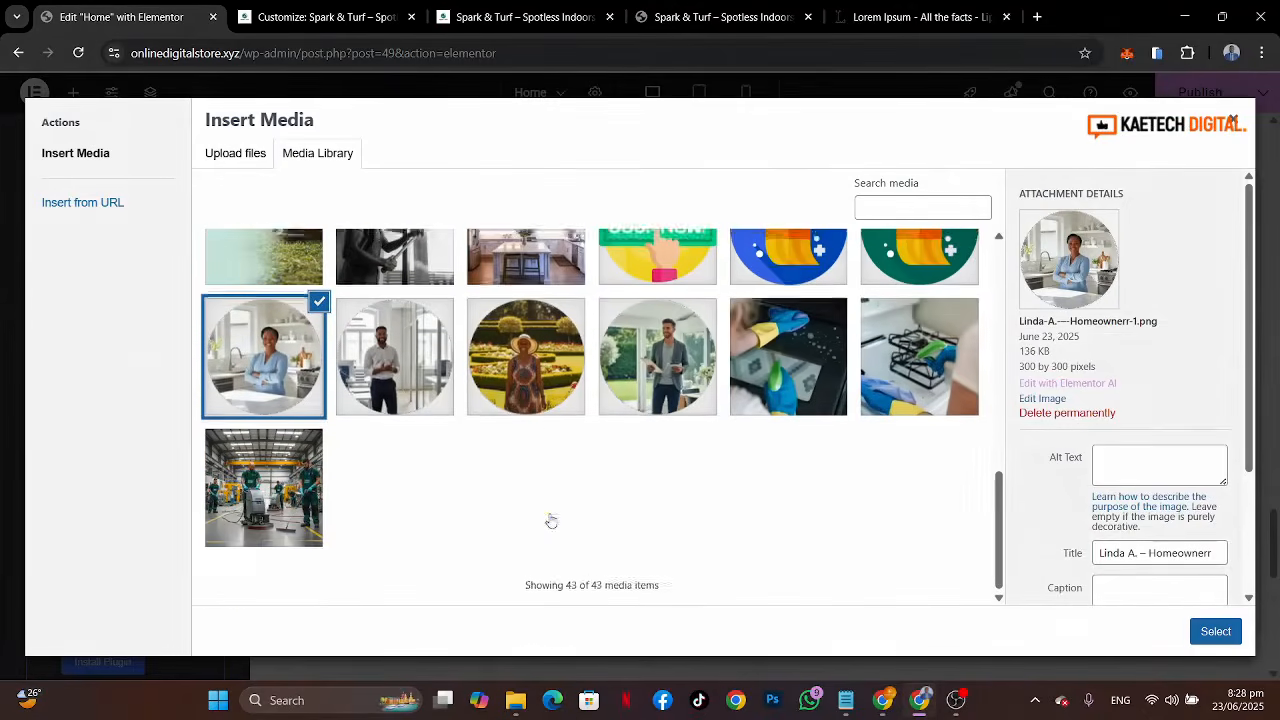
left_click(955, 7)
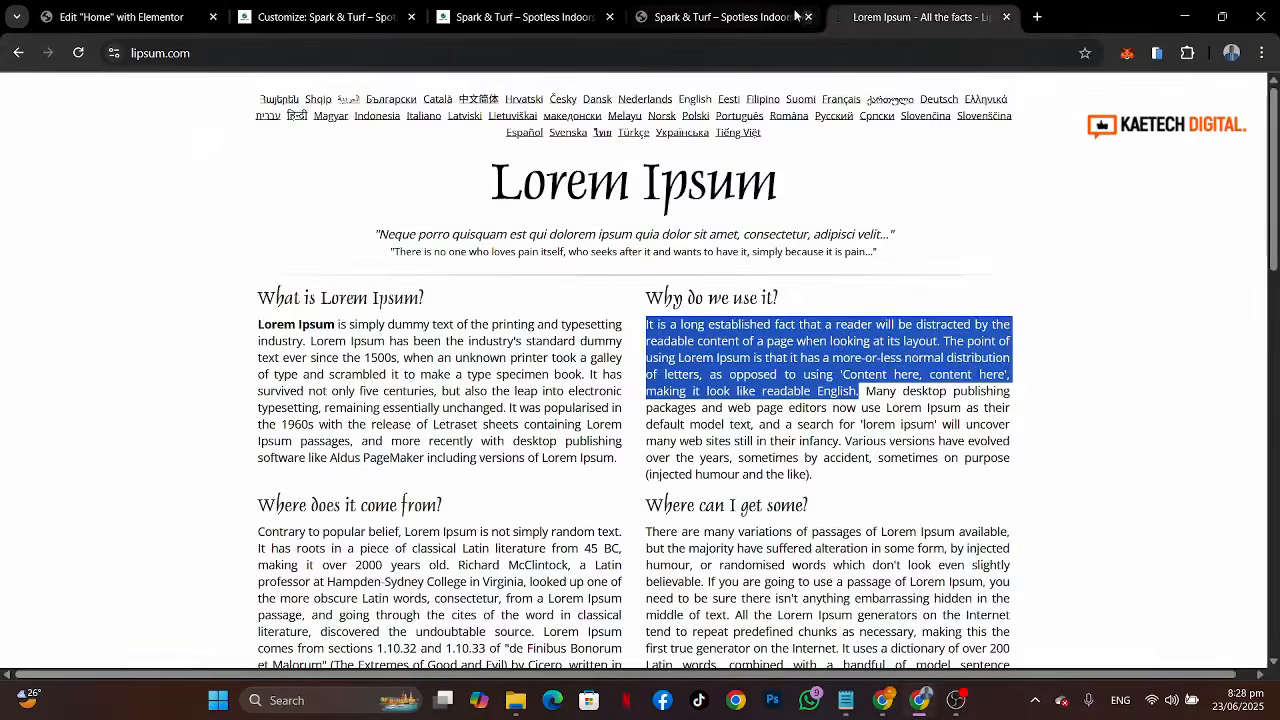
left_click(757, 17)
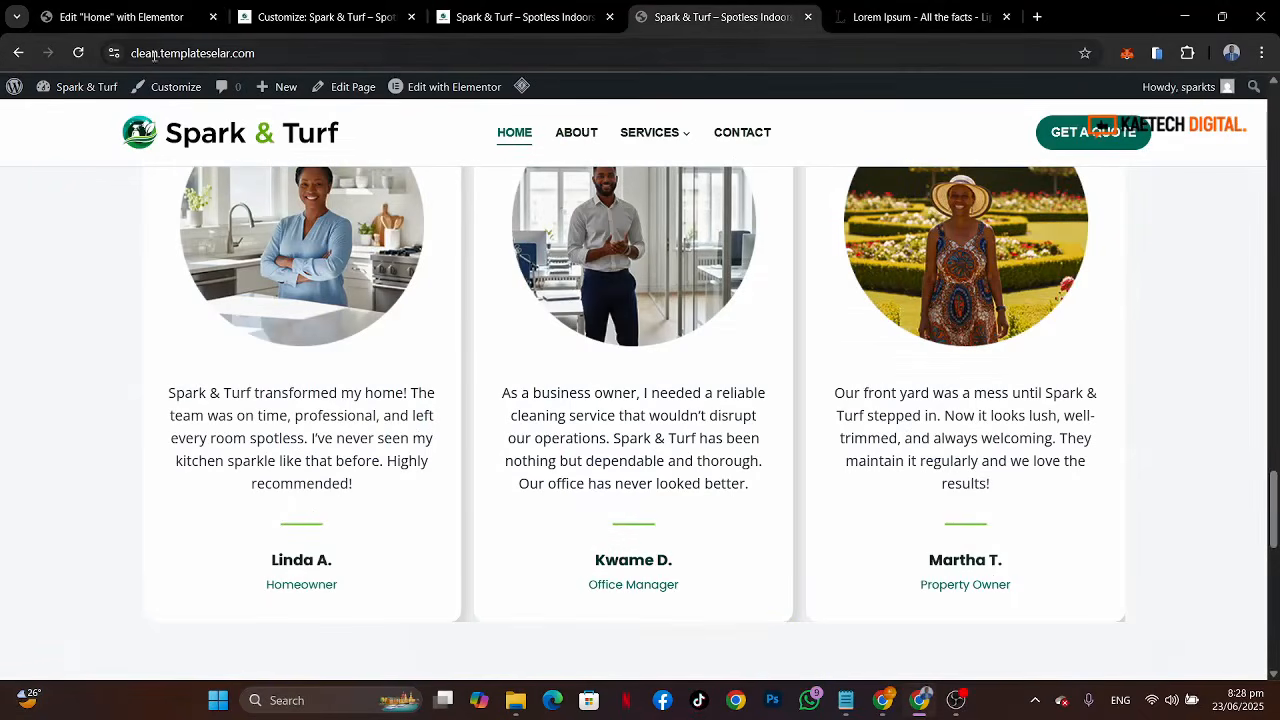
left_click(100, 18)
left_click(351, 343)
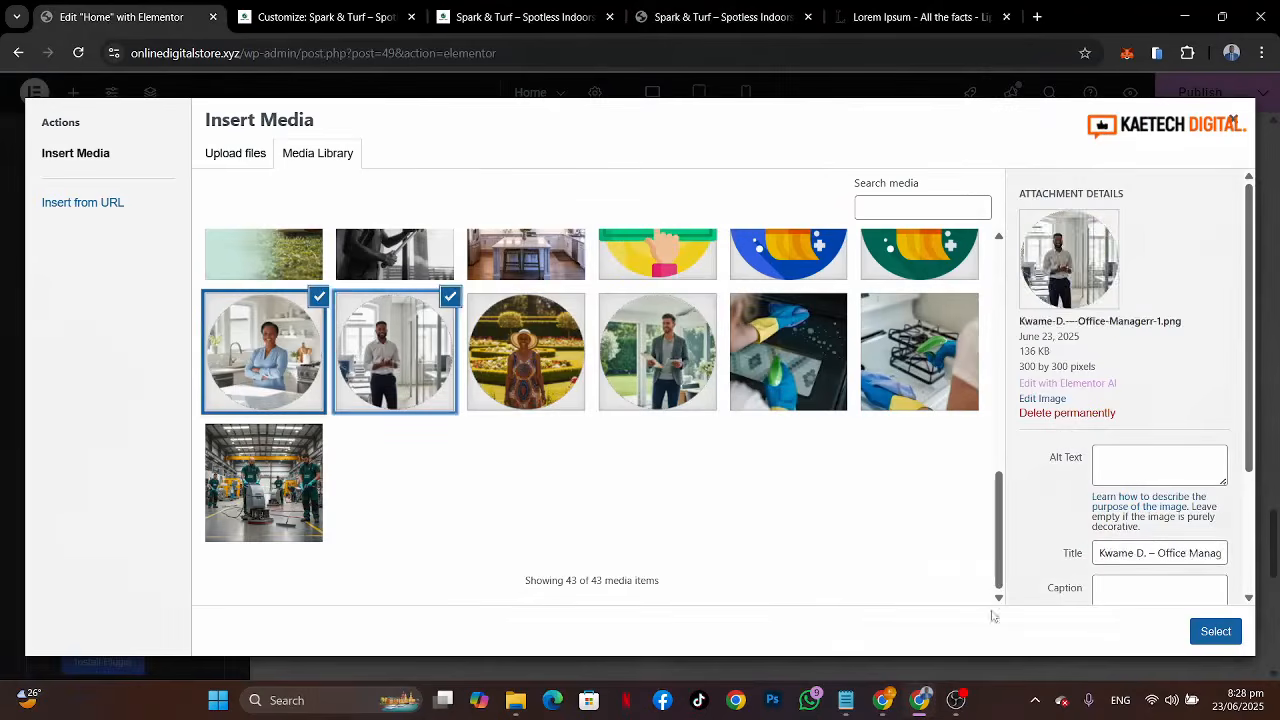
left_click(1215, 631)
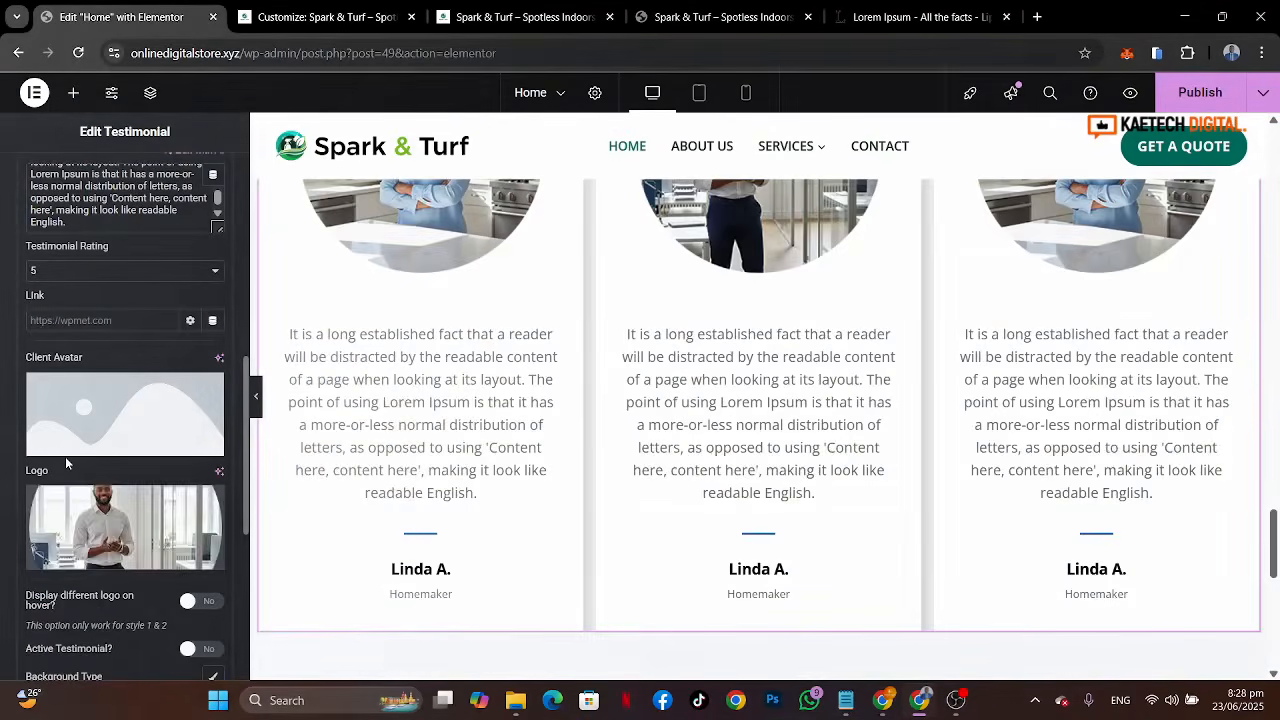
scroll(65, 456, "up", 5)
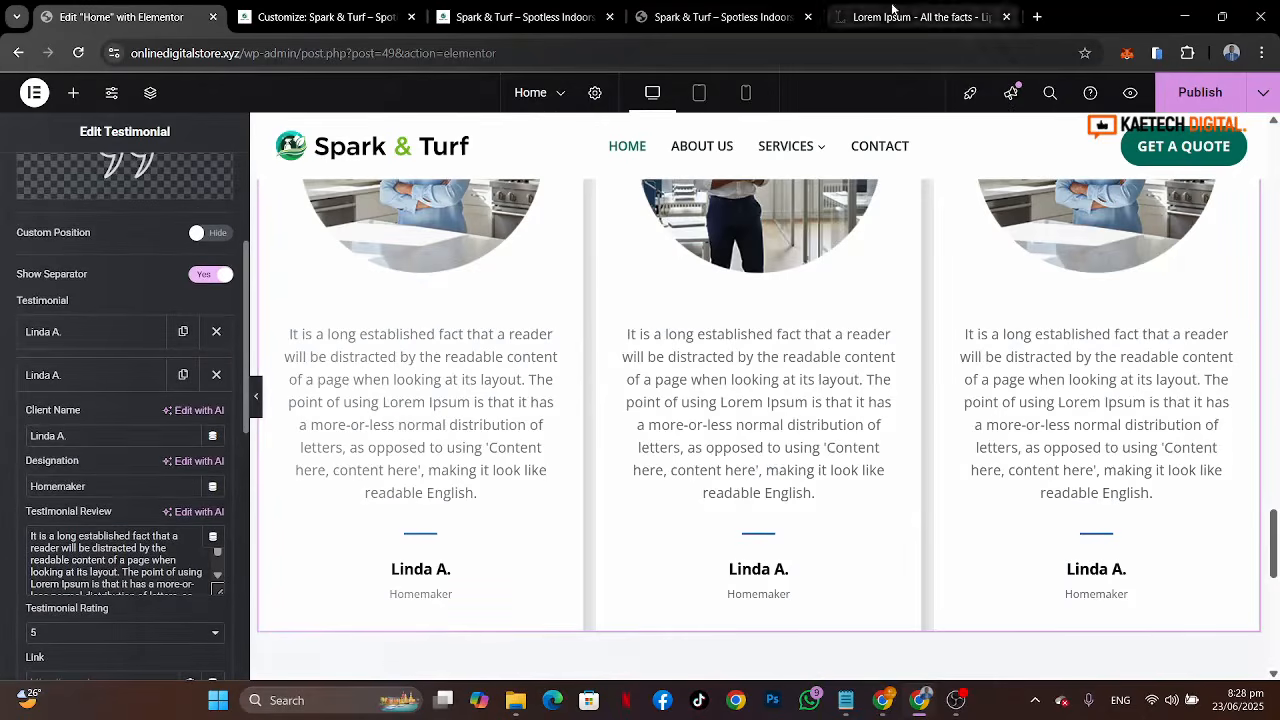
left_click(747, 8)
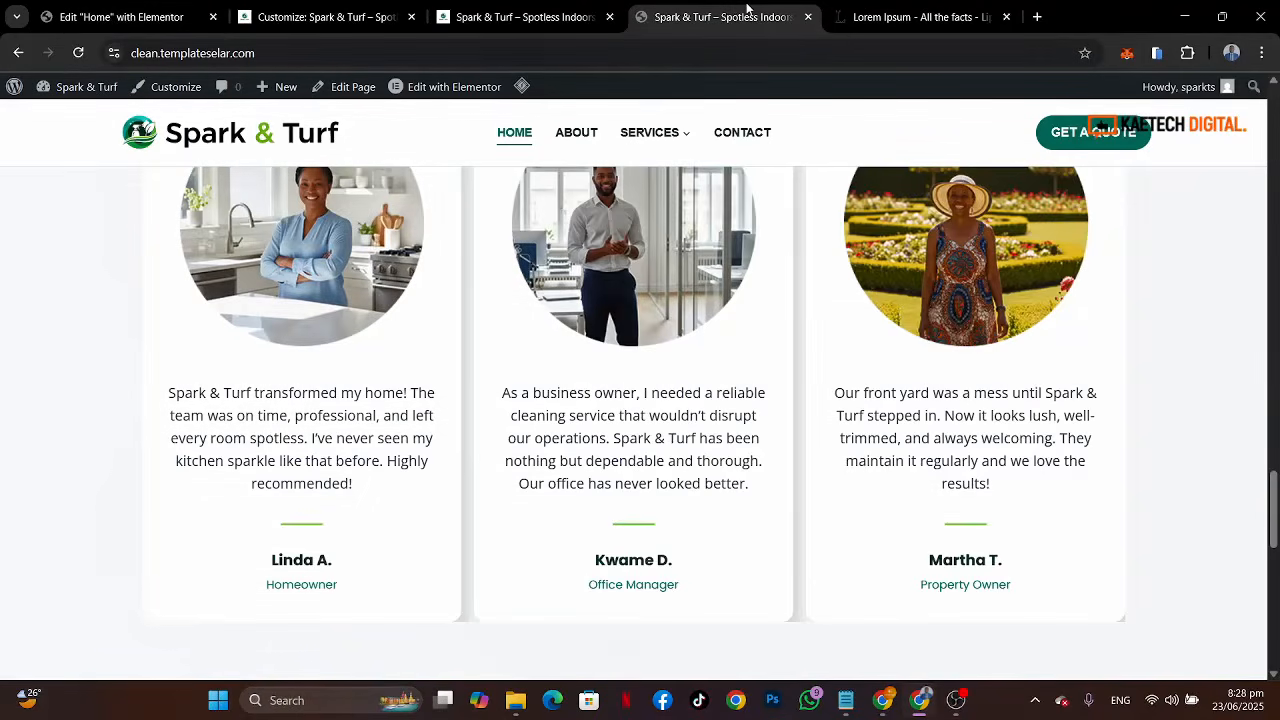
left_click(70, 8)
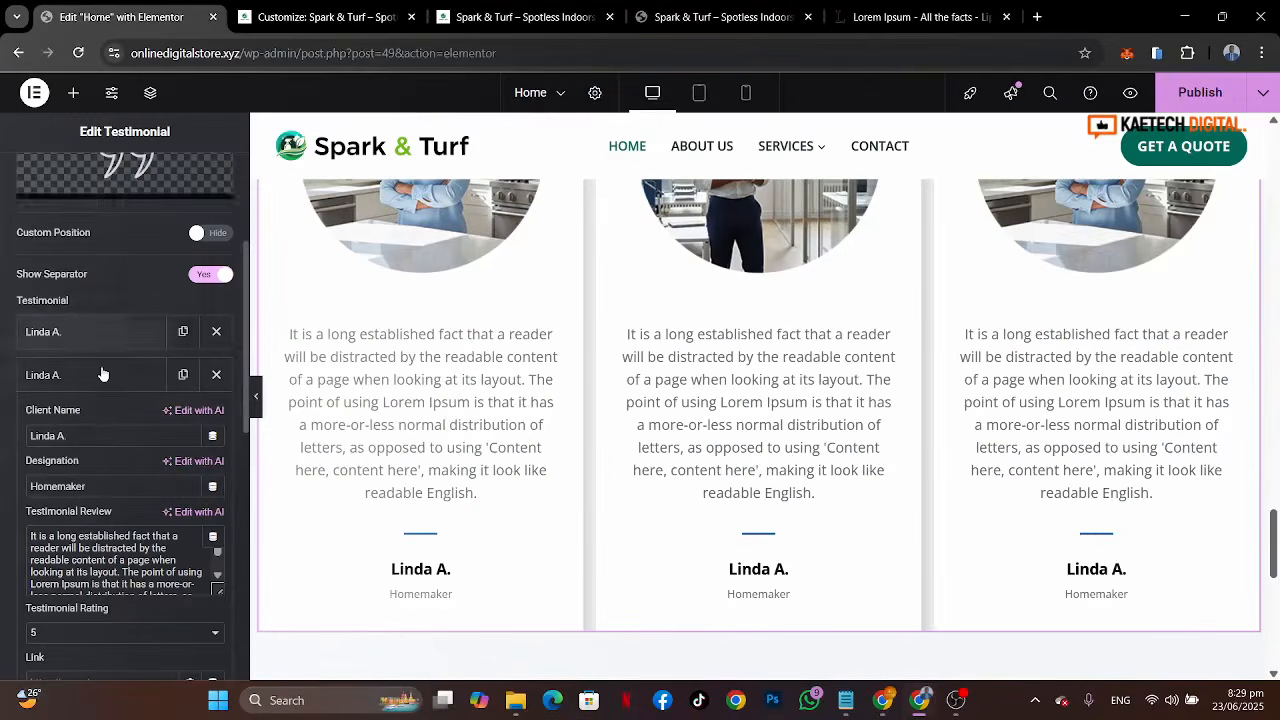
left_click_drag(86, 435, 3, 435)
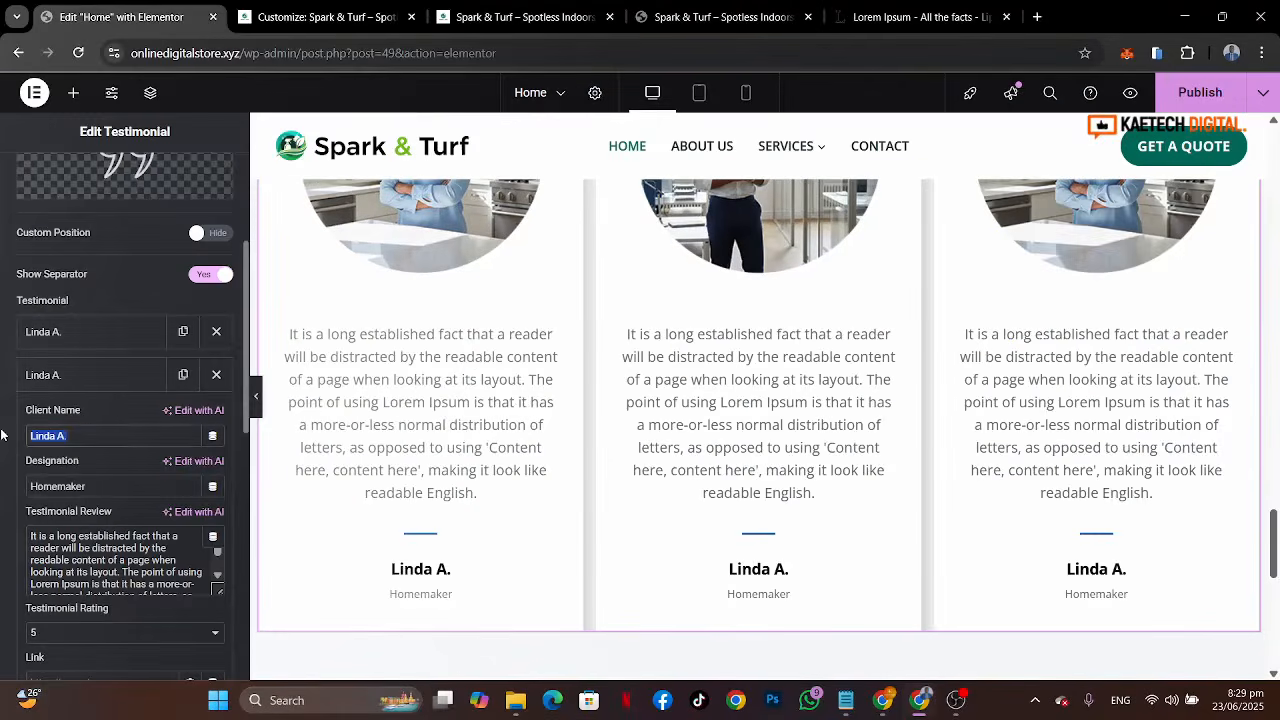
type("Kwam")
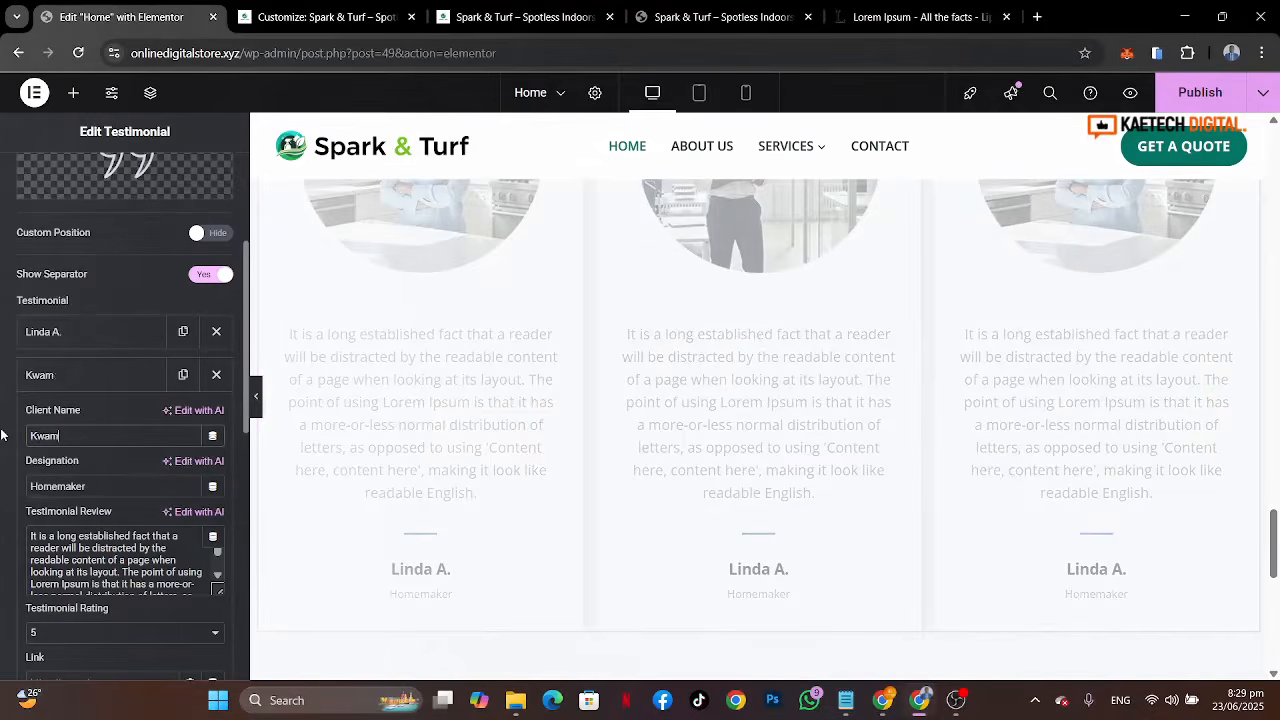
type("e D.")
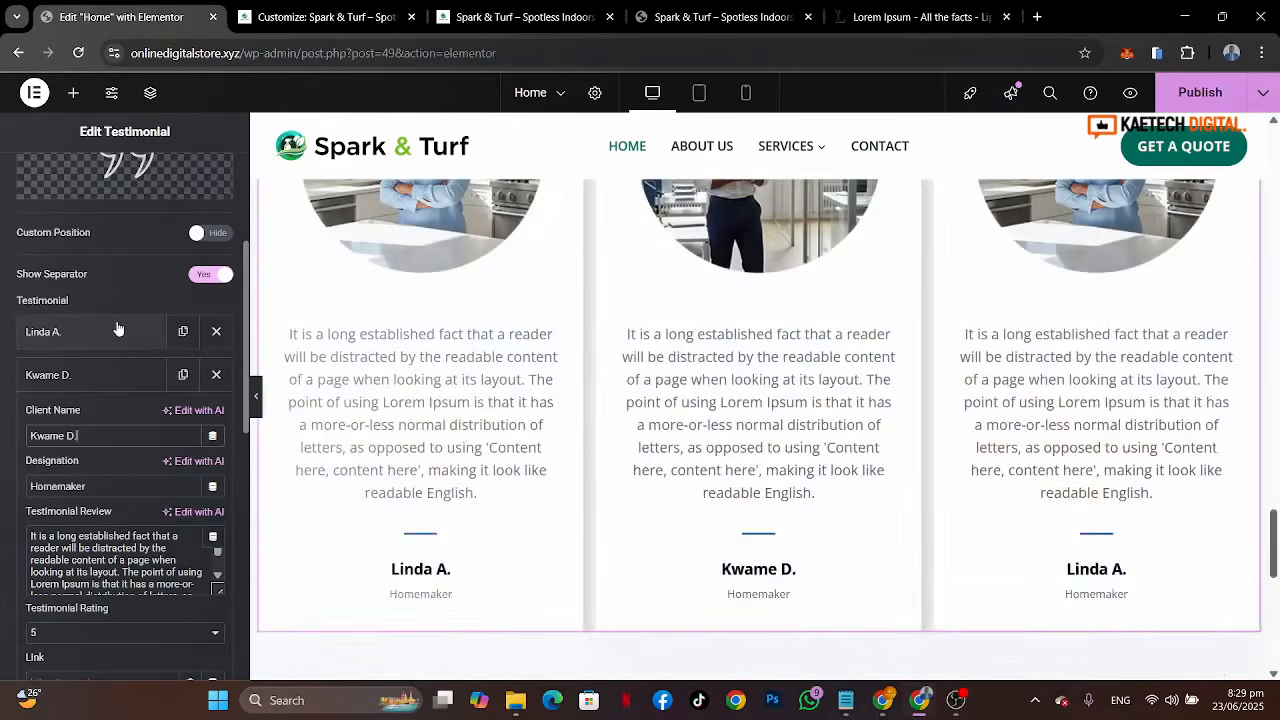
left_click_drag(98, 486, 0, 487)
type("Of")
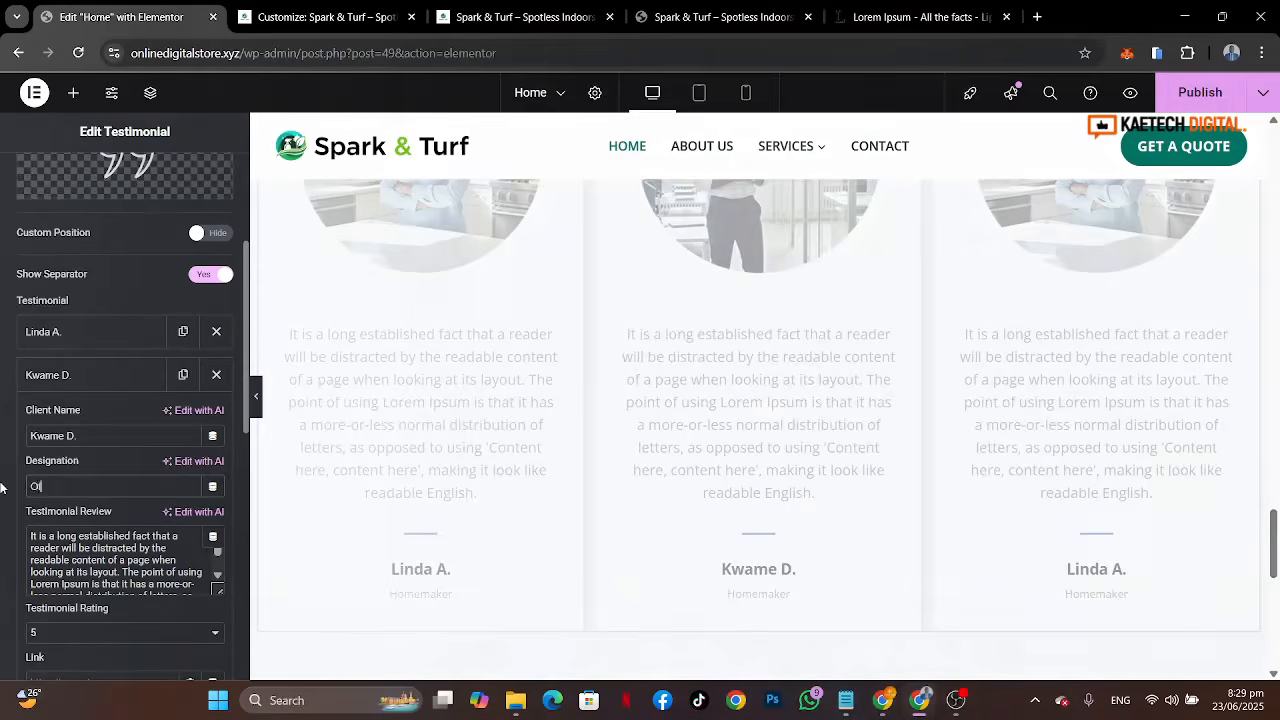
type("fice Manager")
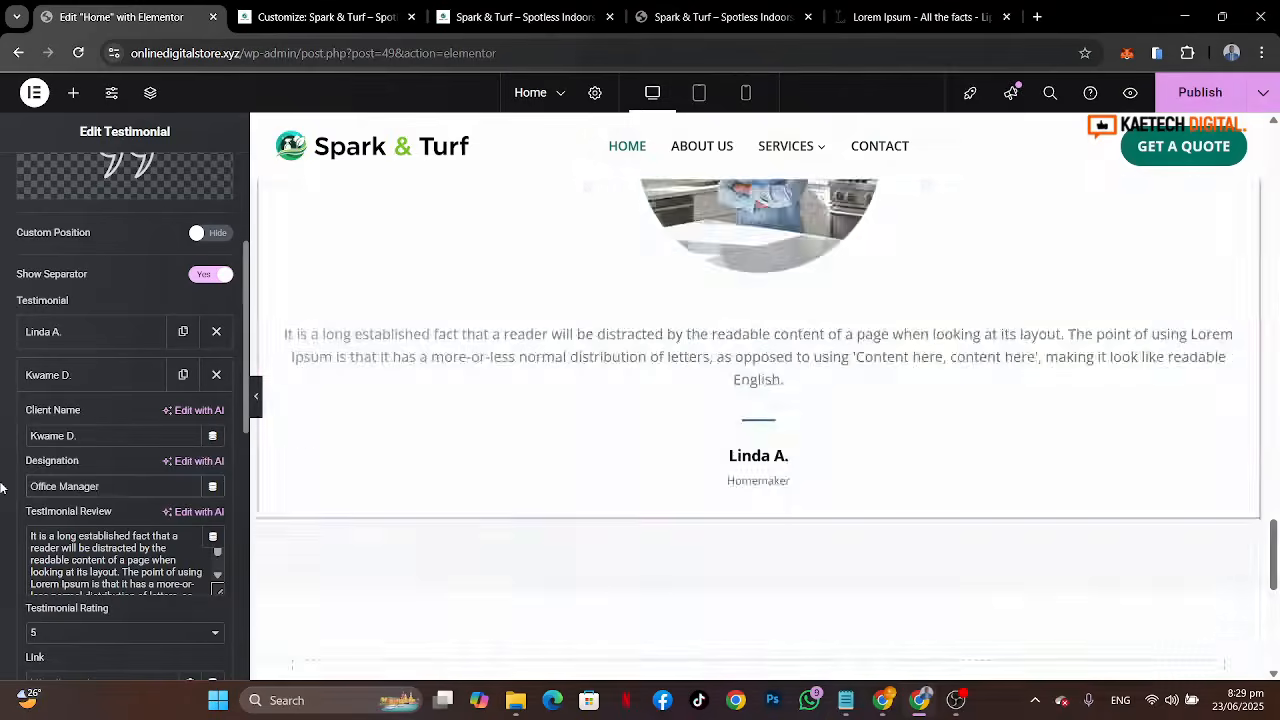
Step: Compare the editor's testimonial cards with the reference site's testimonial section
left_click(104, 375)
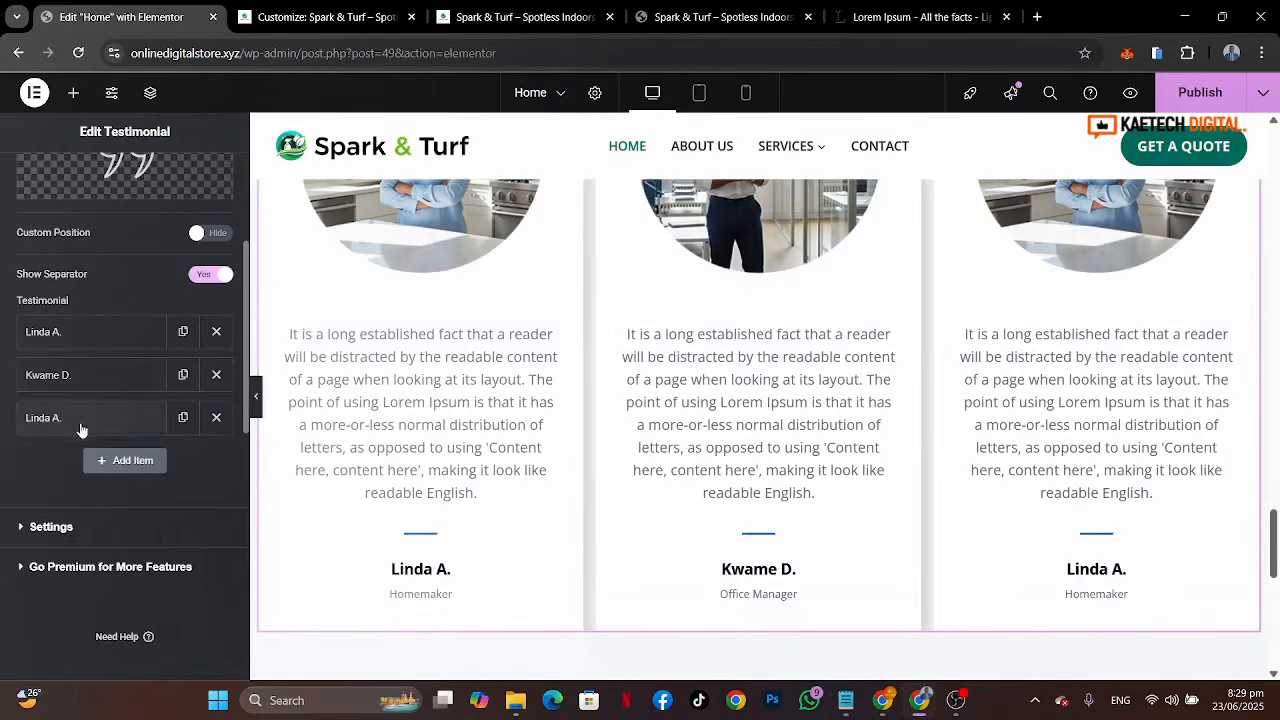
left_click(745, 20)
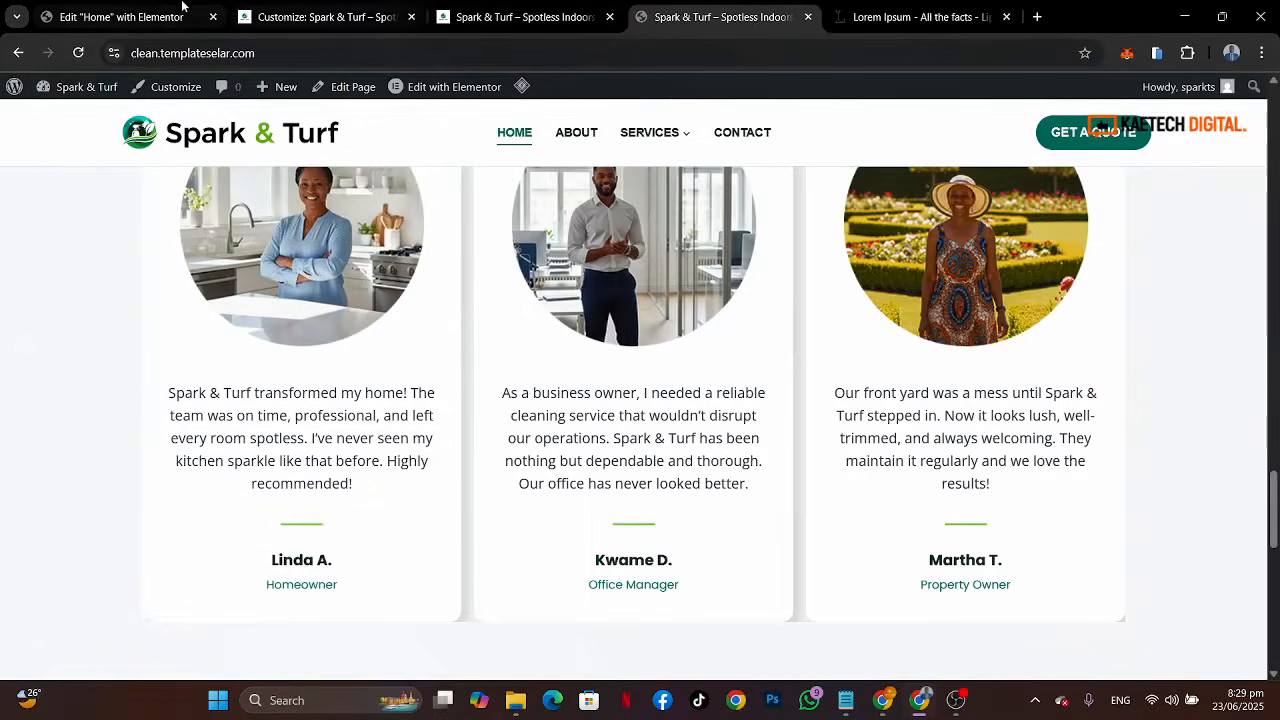
left_click(135, 18)
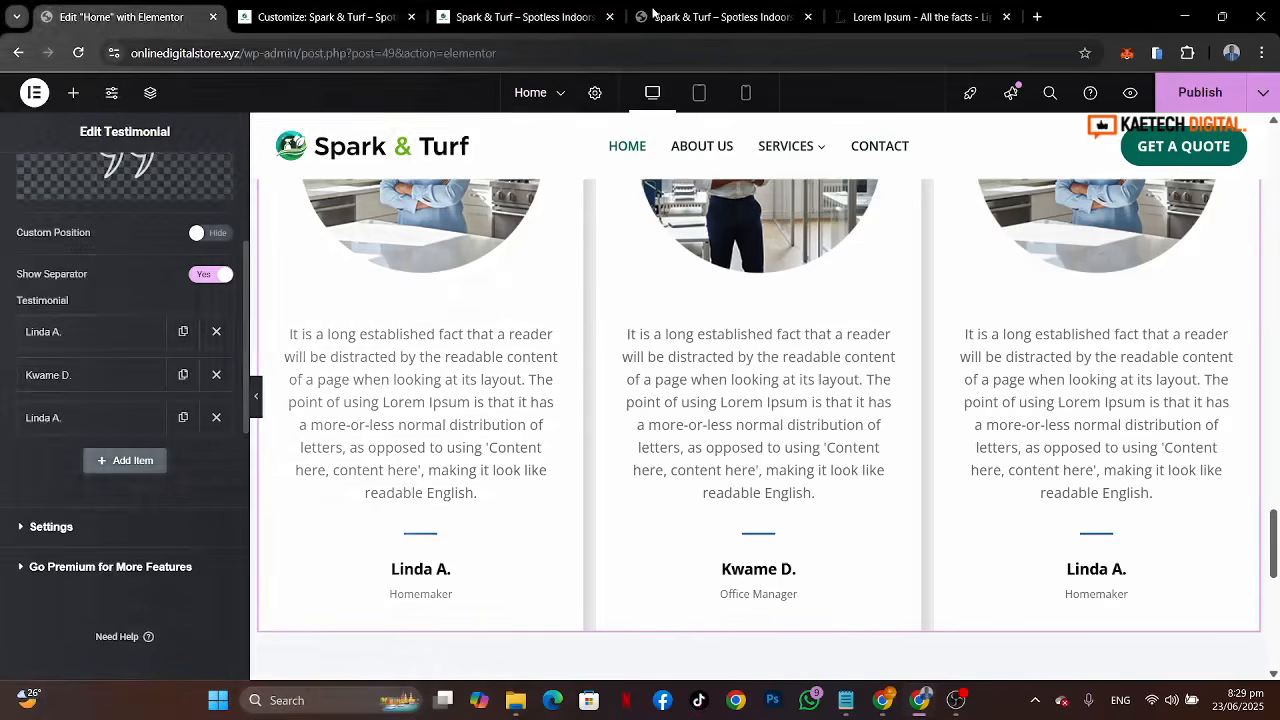
left_click(703, 12)
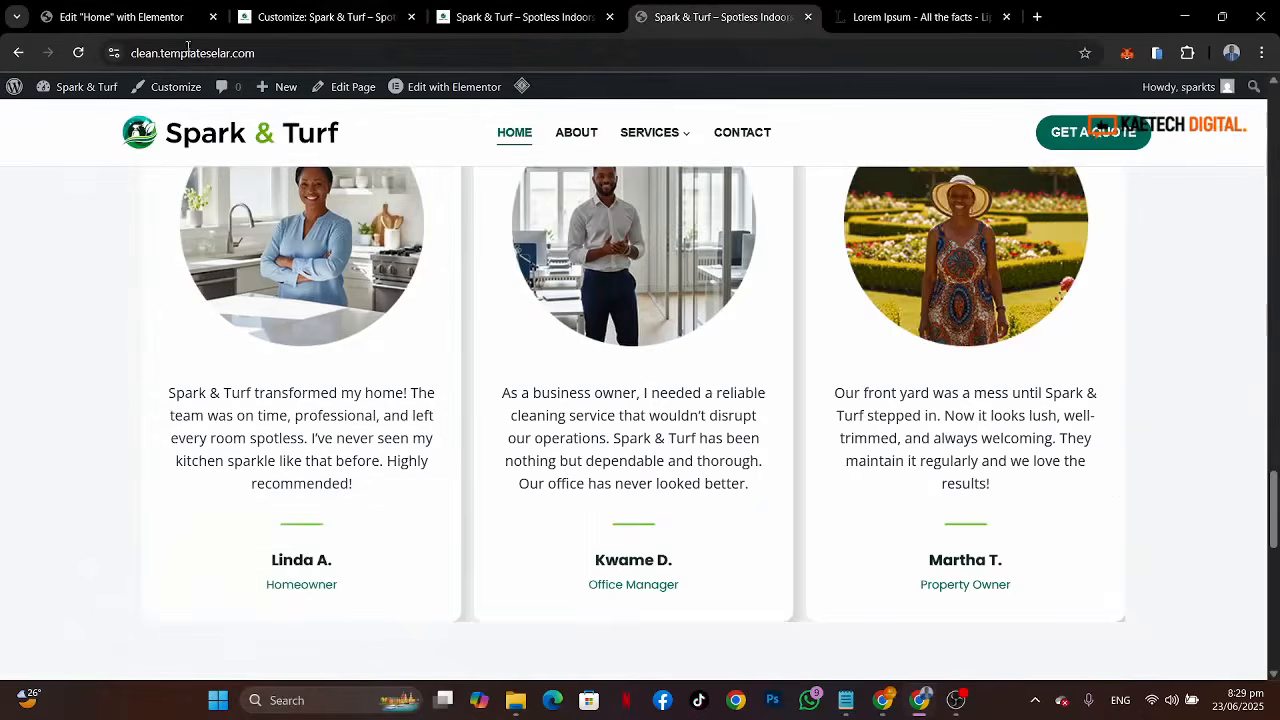
left_click(110, 17)
left_click(50, 418)
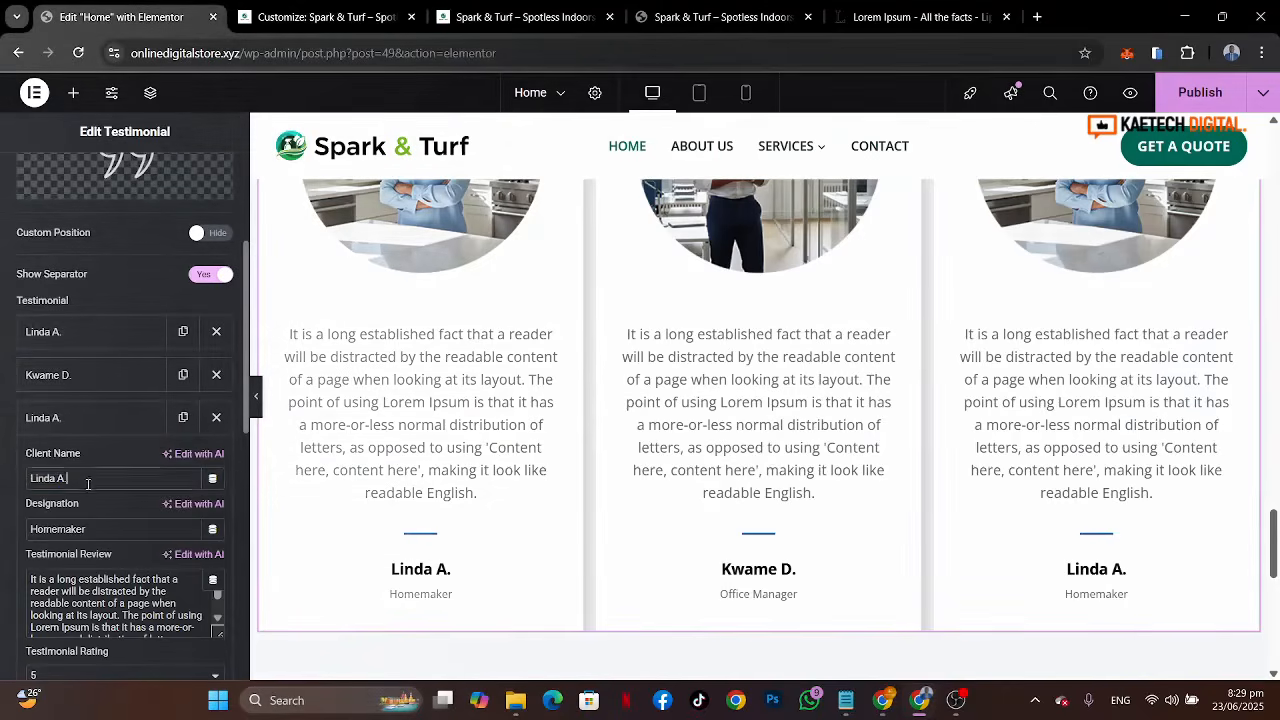
left_click_drag(90, 478, 3, 472)
type("Ma")
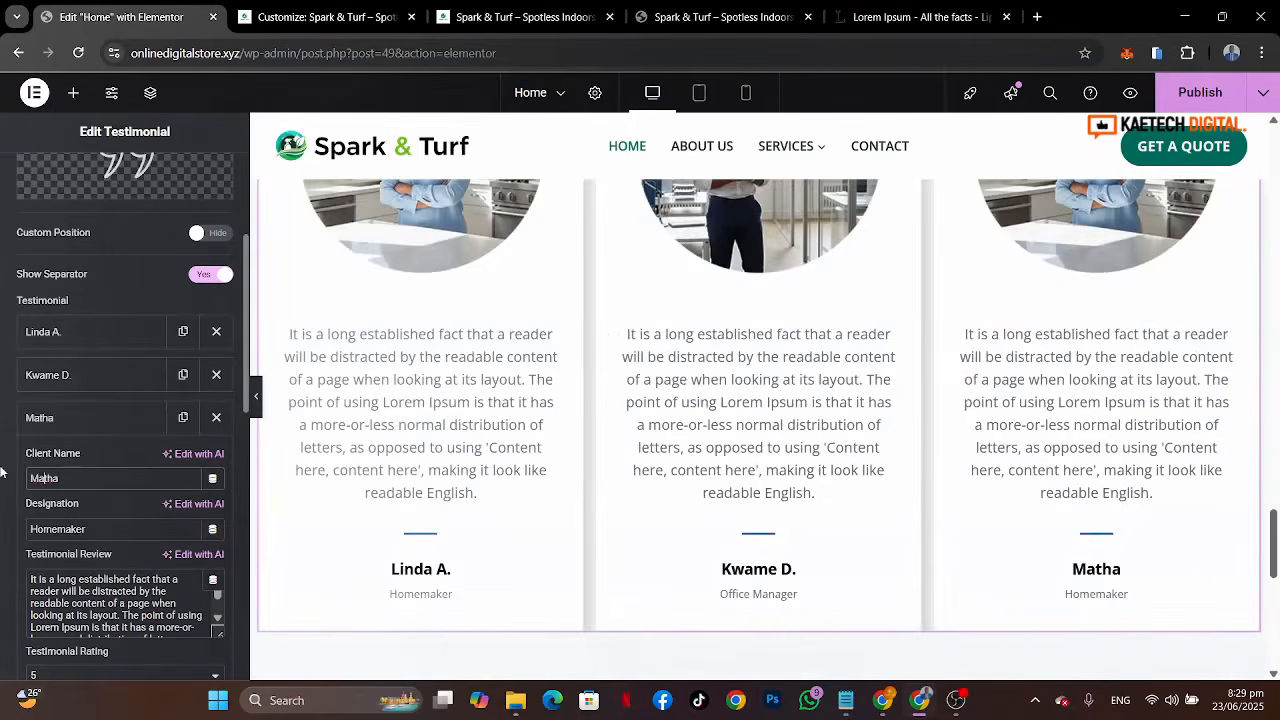
type("rtha")
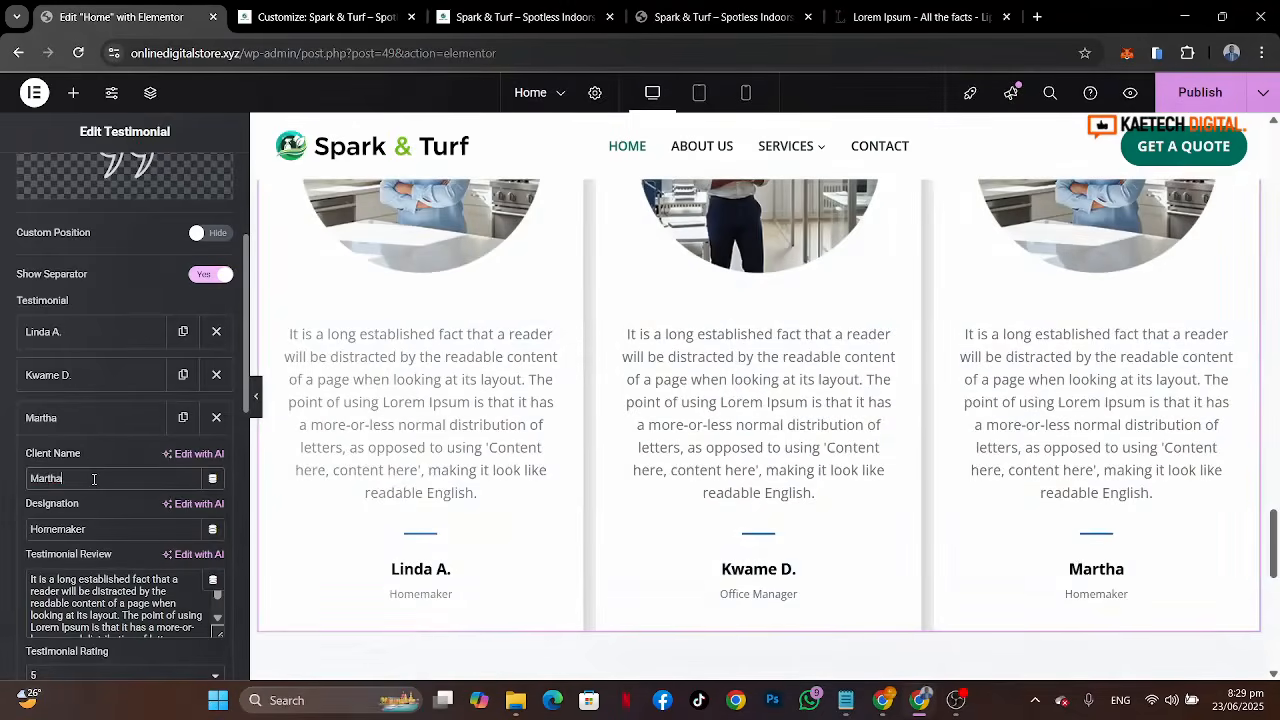
type(" T.")
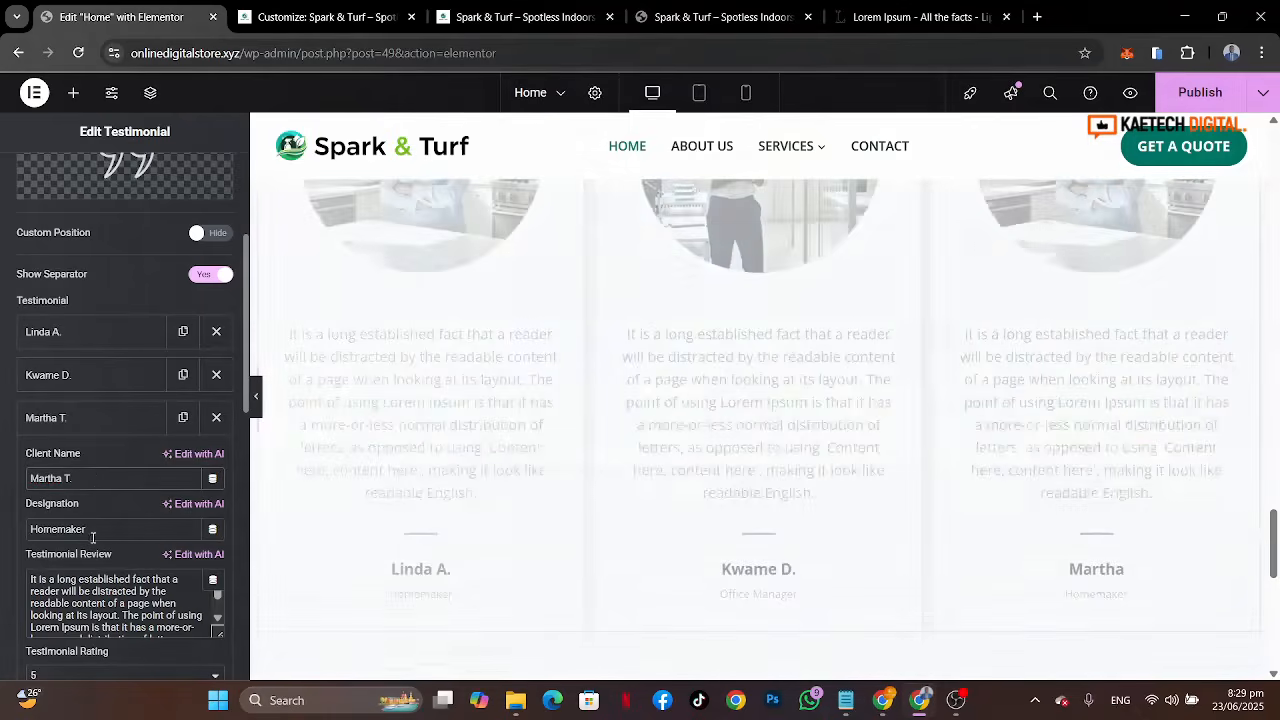
double_click(92, 537)
type("Pr")
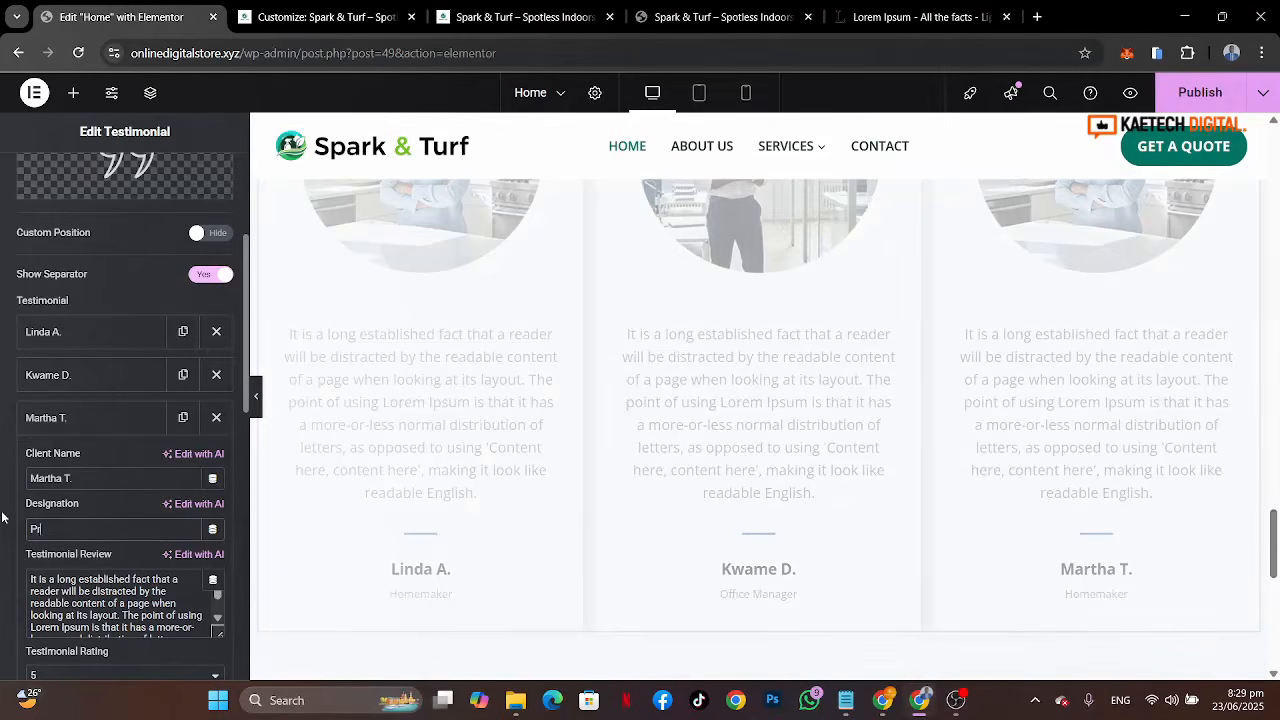
type("operty Owner")
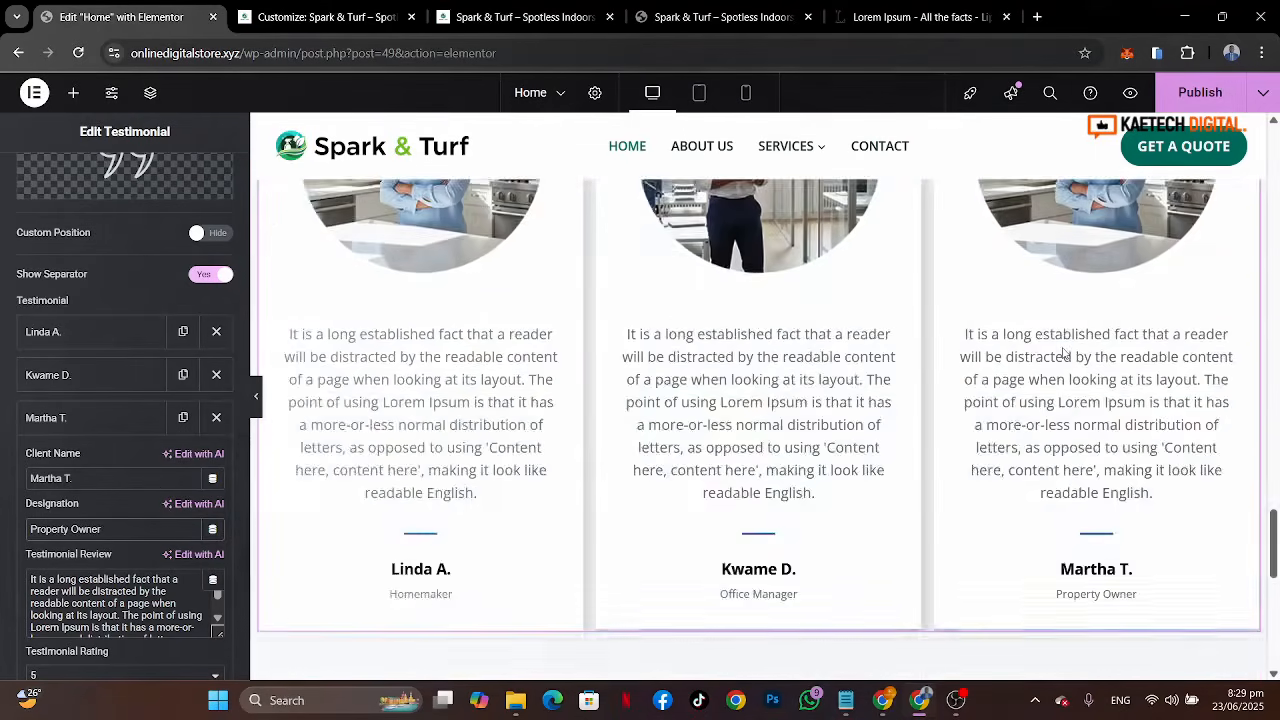
Step: Collapse the testimonial item and review the widget's carousel settings
scroll(1065, 353, "up", 3)
scroll(1065, 353, "down", 1)
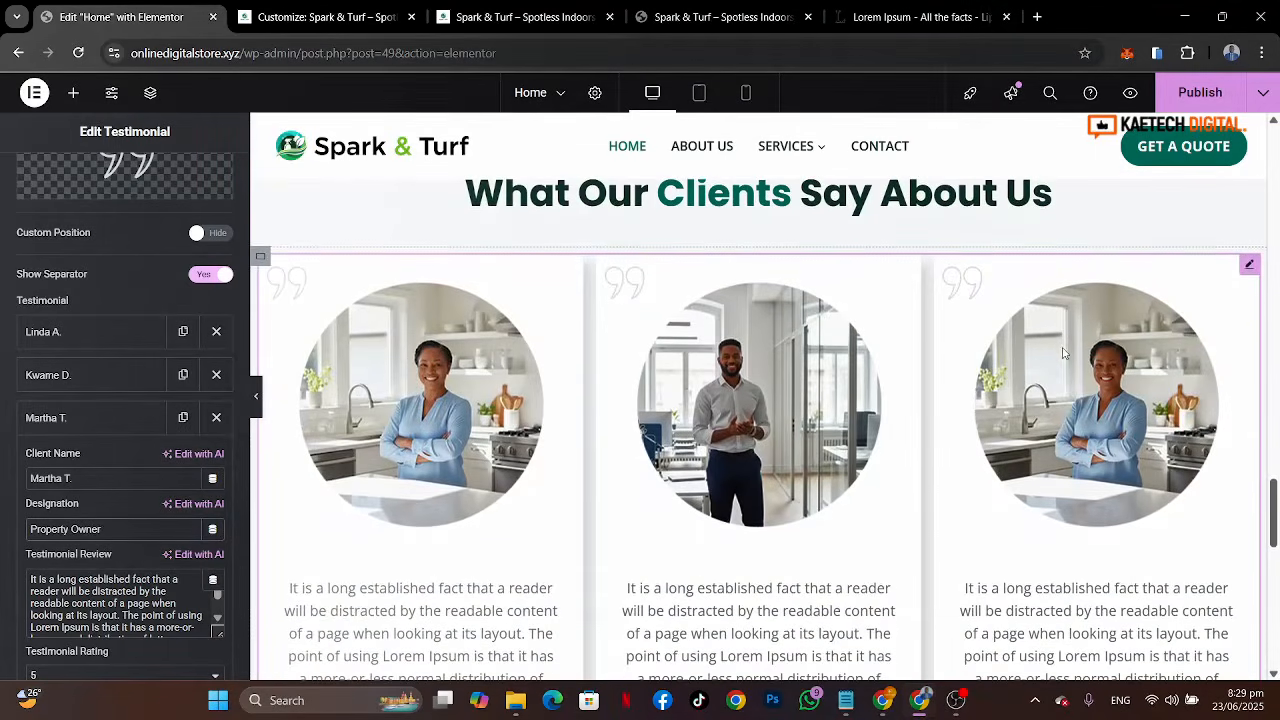
left_click(87, 427)
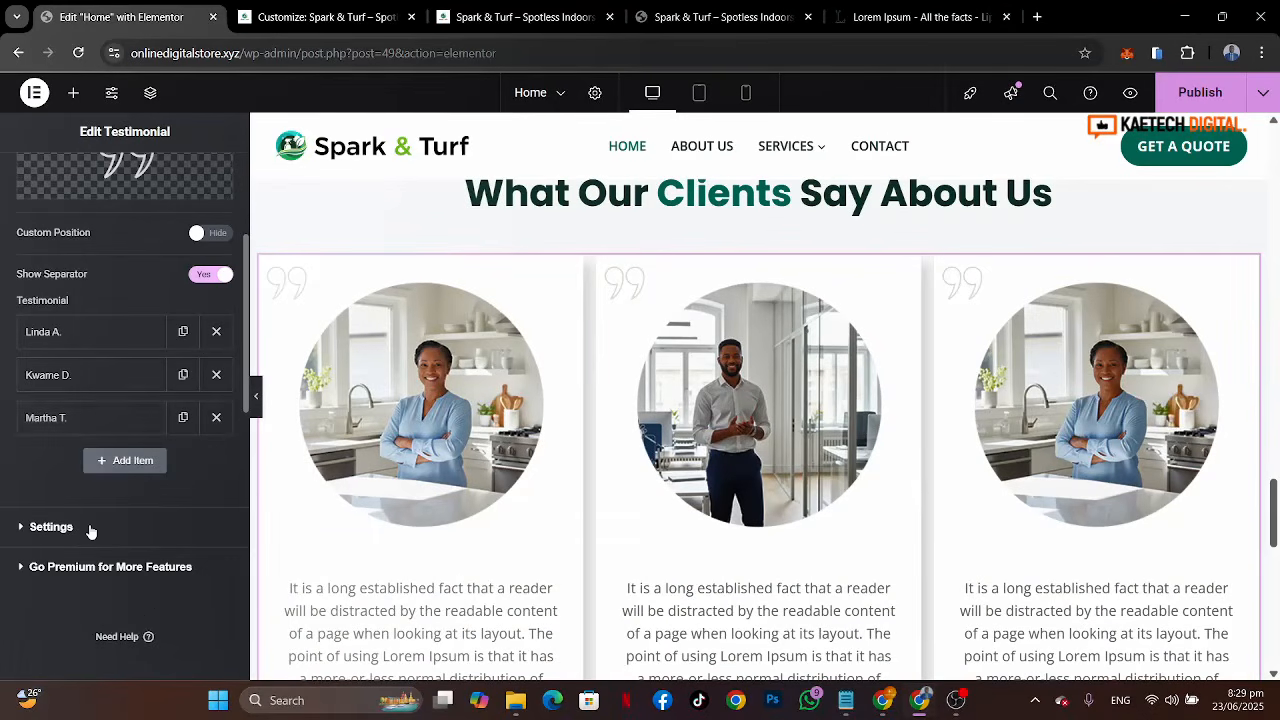
left_click(51, 526)
scroll(89, 524, "down", 2)
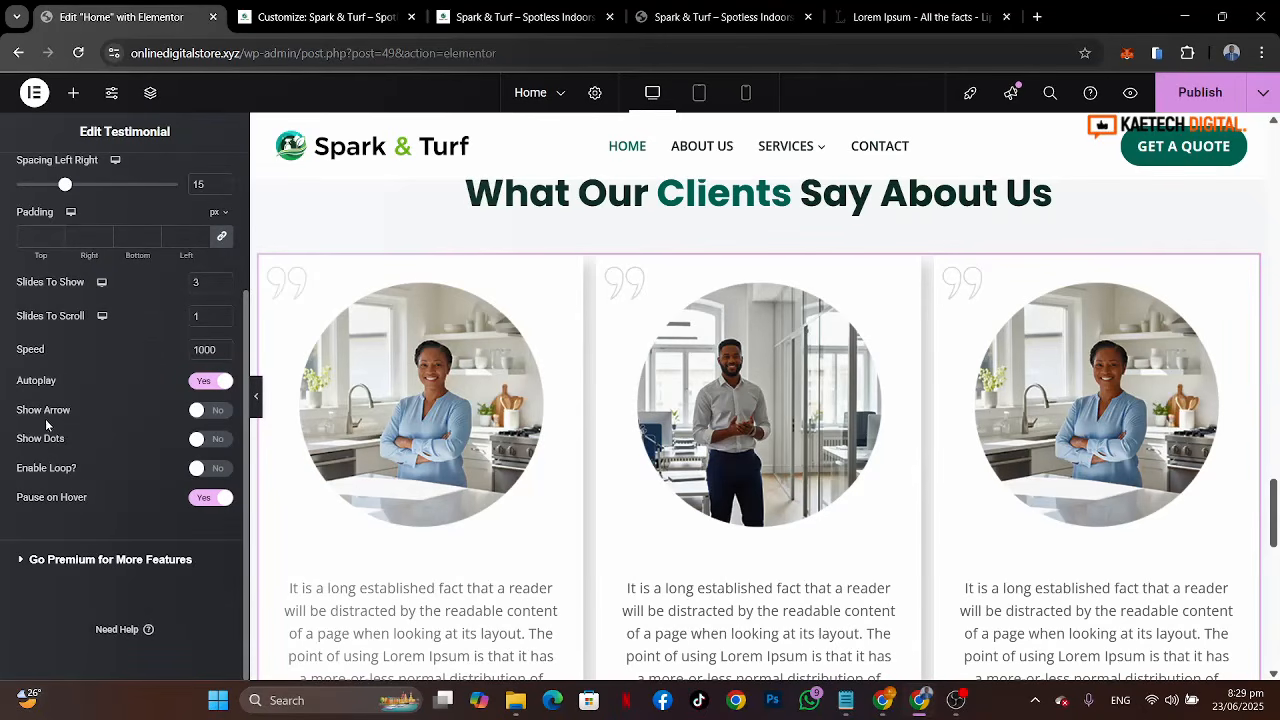
scroll(779, 490, "down", 3)
scroll(779, 490, "up", 2)
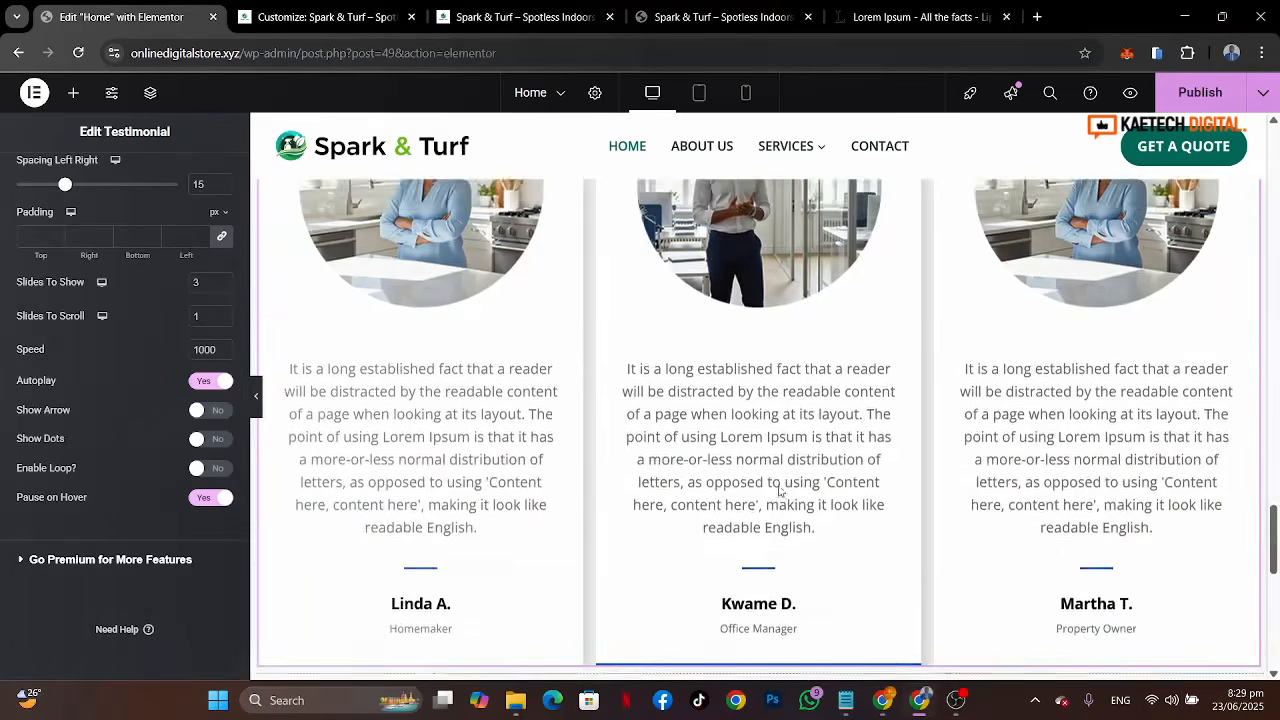
Step: Compare the editor's testimonial cards against the reference site's testimonial cards
left_click(915, 17)
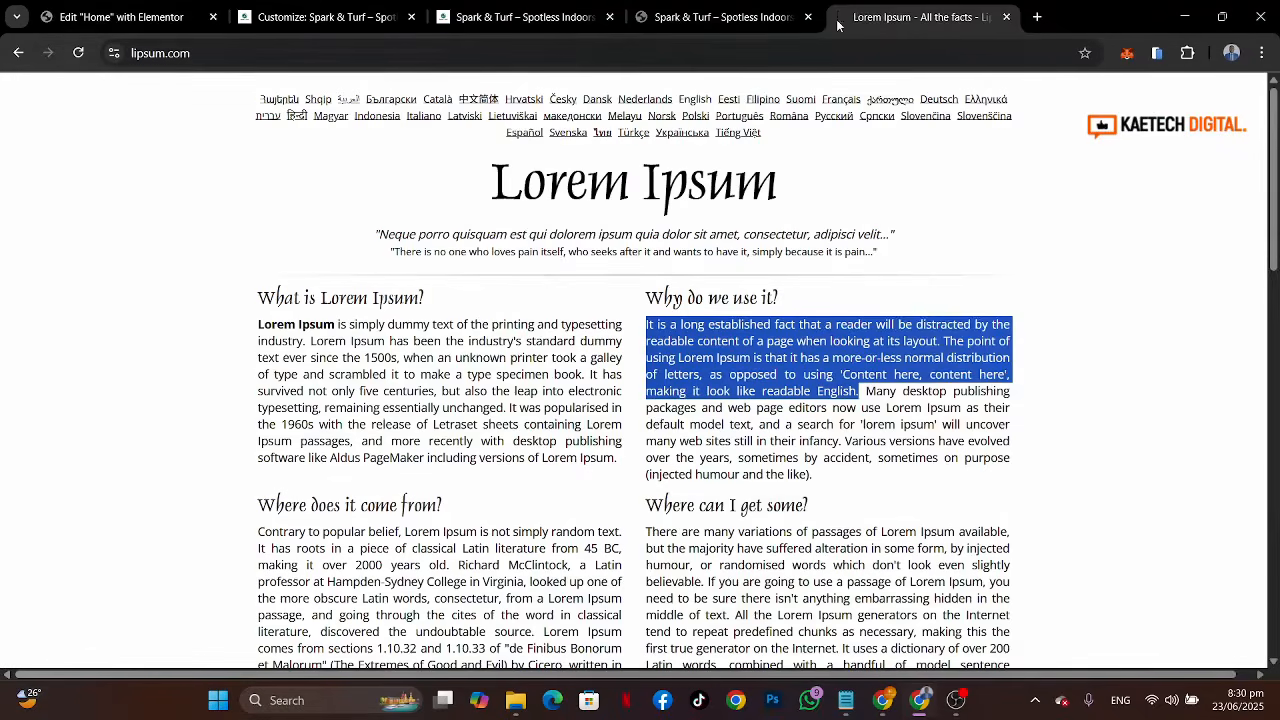
left_click(703, 30)
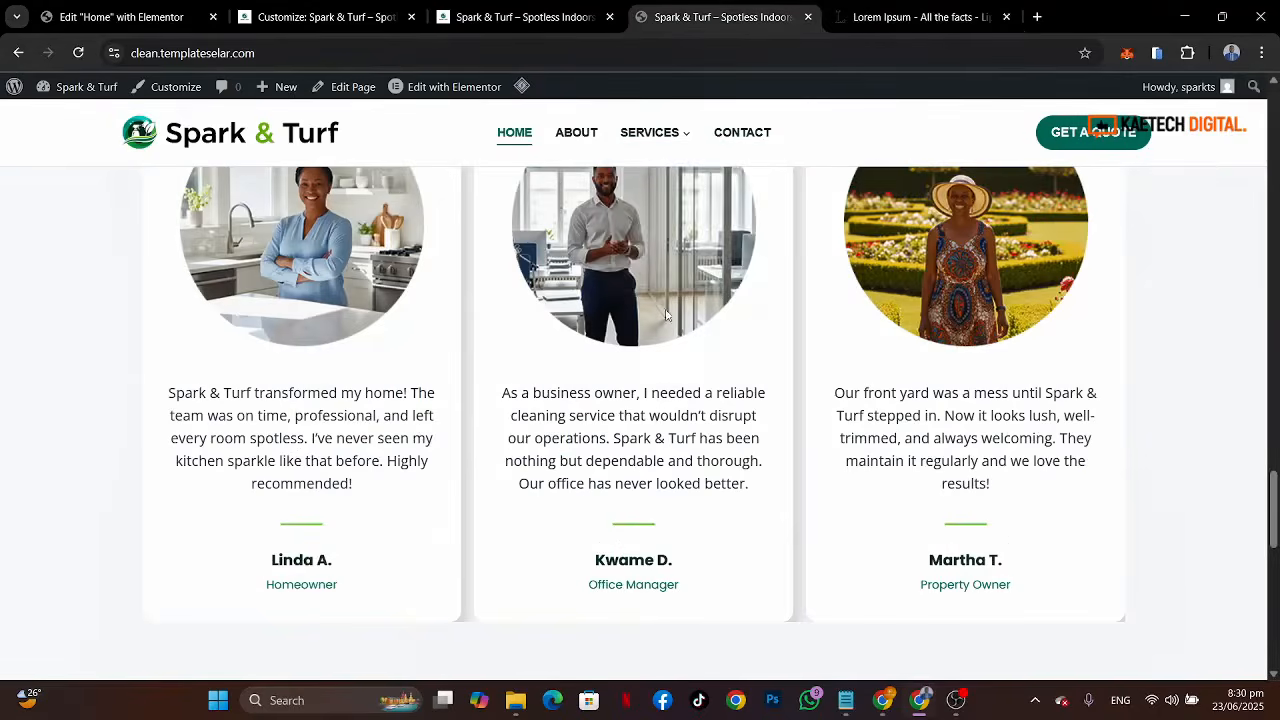
scroll(642, 490, "down", 3)
scroll(642, 490, "up", 3)
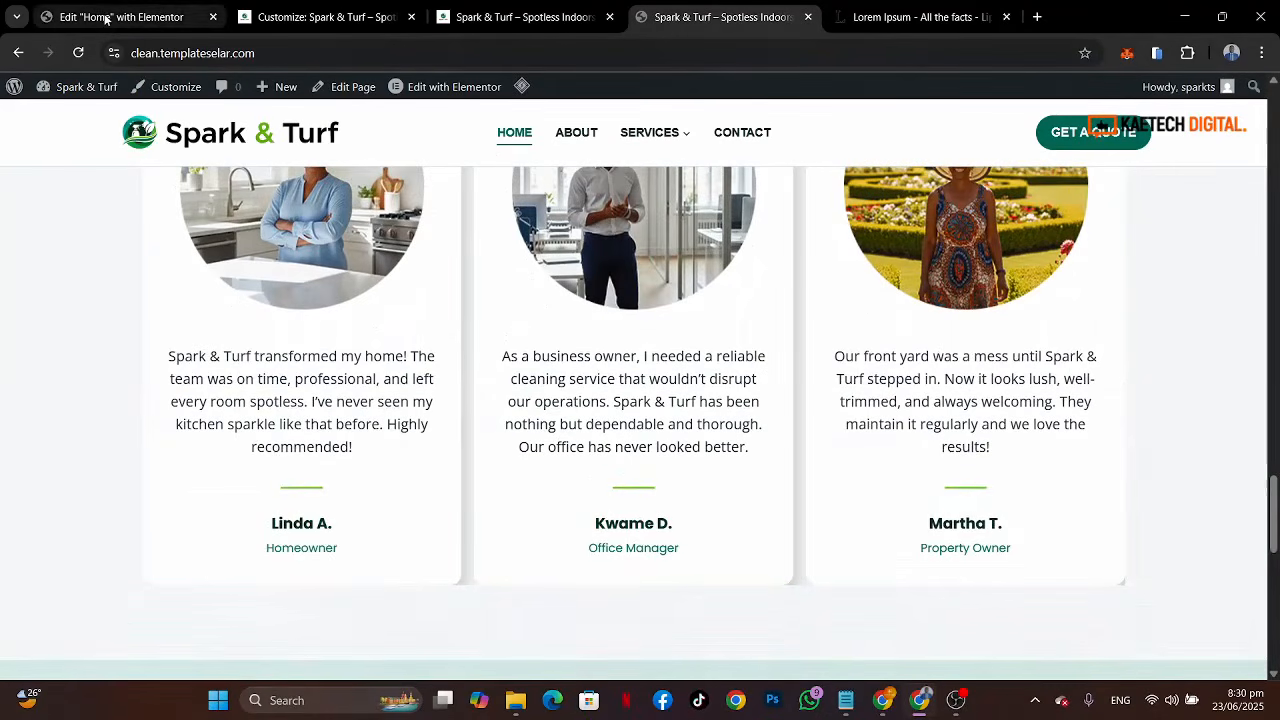
scroll(409, 318, "up", 3)
scroll(409, 318, "down", 2)
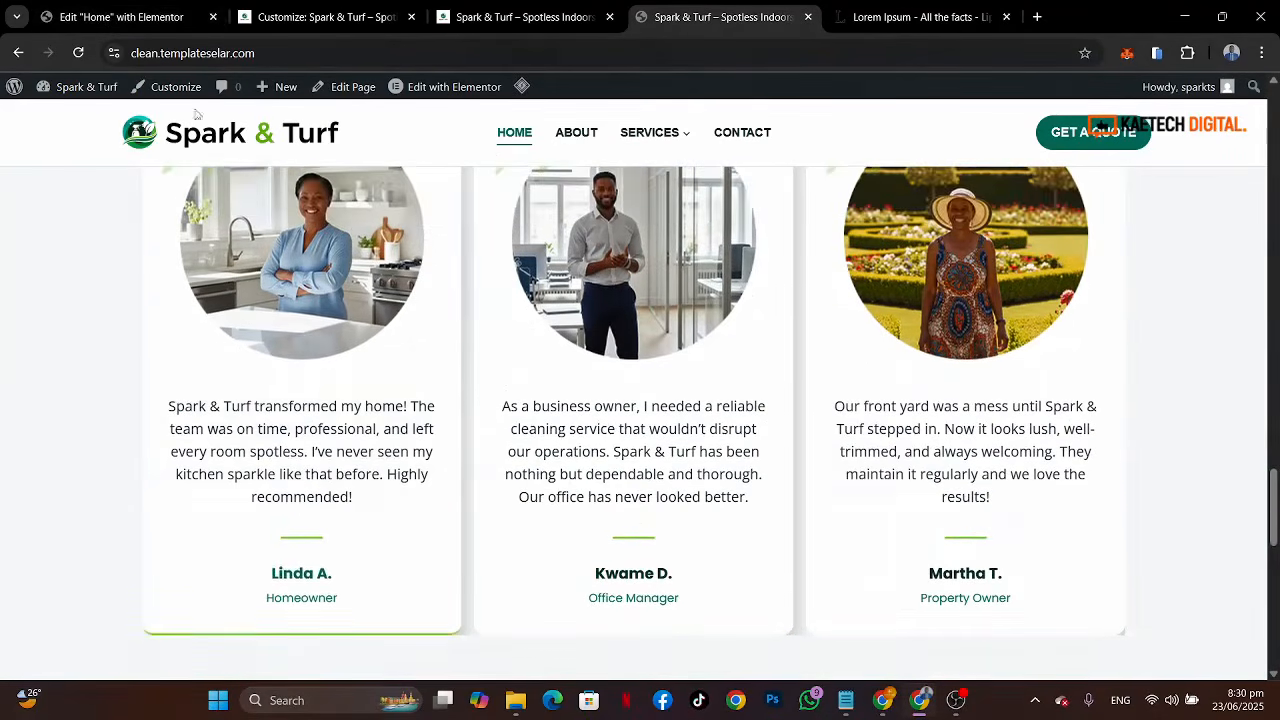
left_click(150, 19)
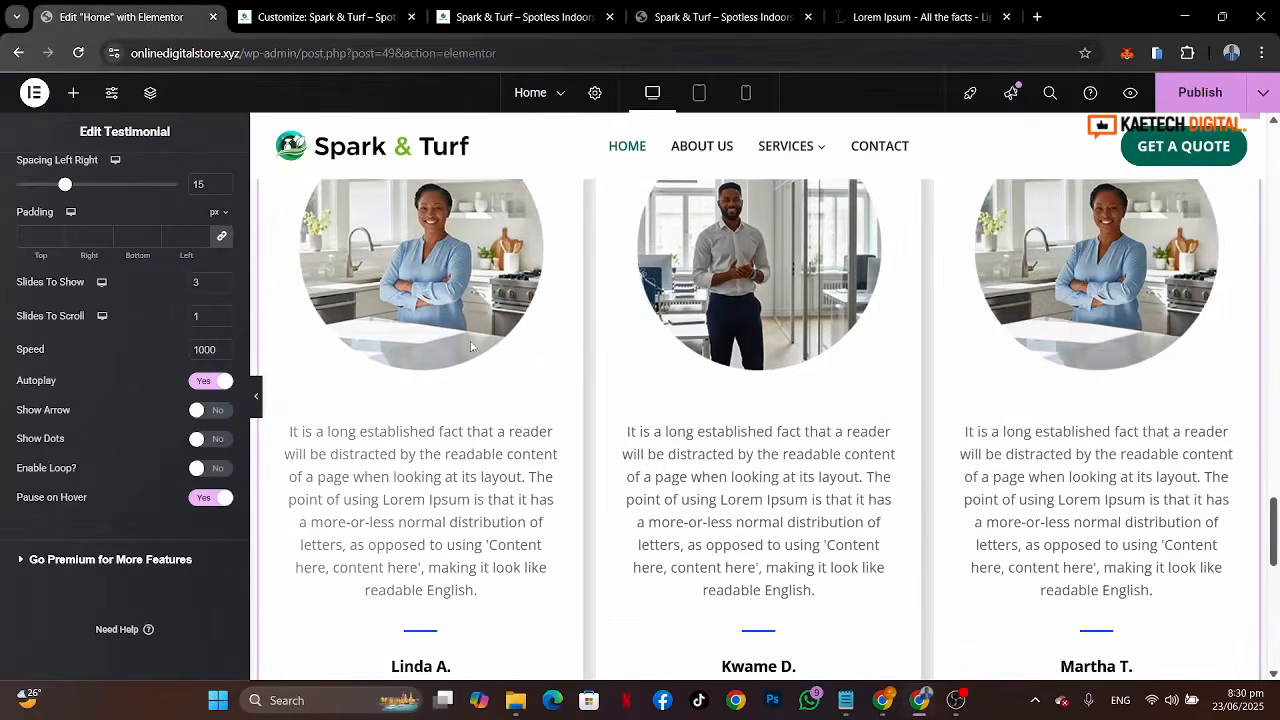
Step: Set the testimonial widget's column gap to 5 px in the layout style settings
scroll(140, 394, "up", 3)
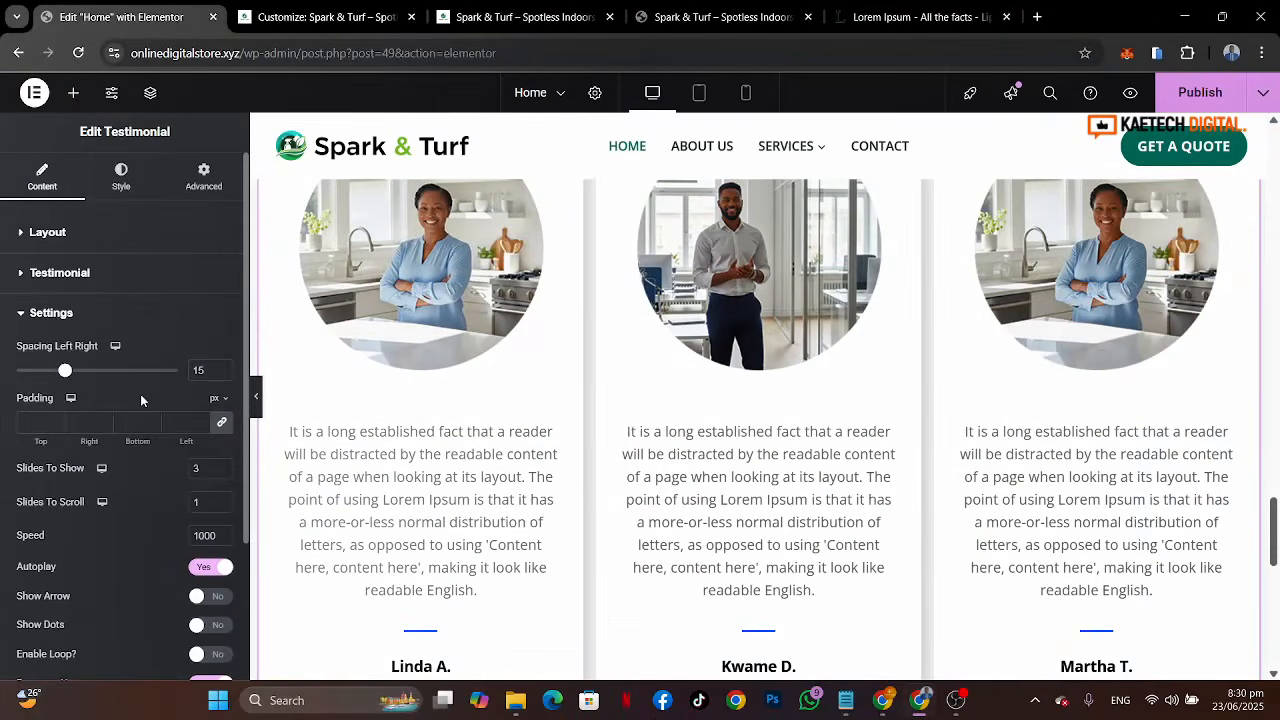
left_click(133, 180)
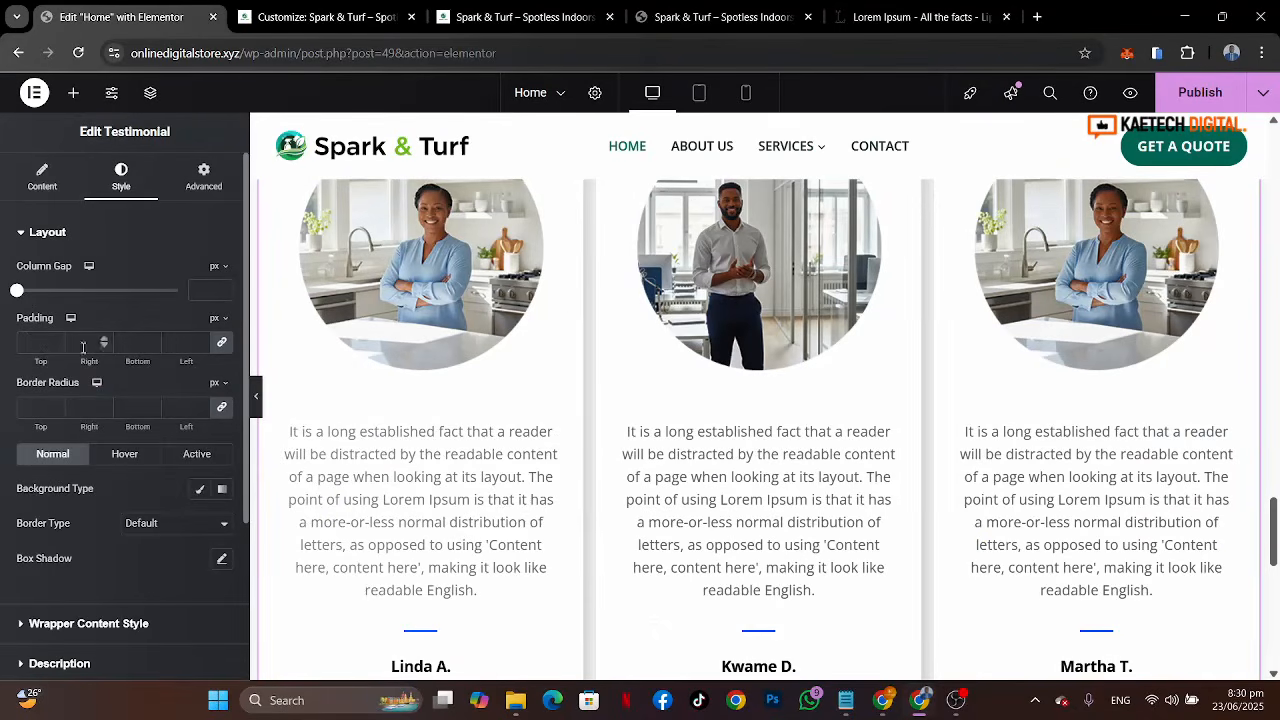
mouse_move(15, 291)
left_mouse_down()
mouse_move(46, 291)
mouse_move(31, 292)
left_mouse_up()
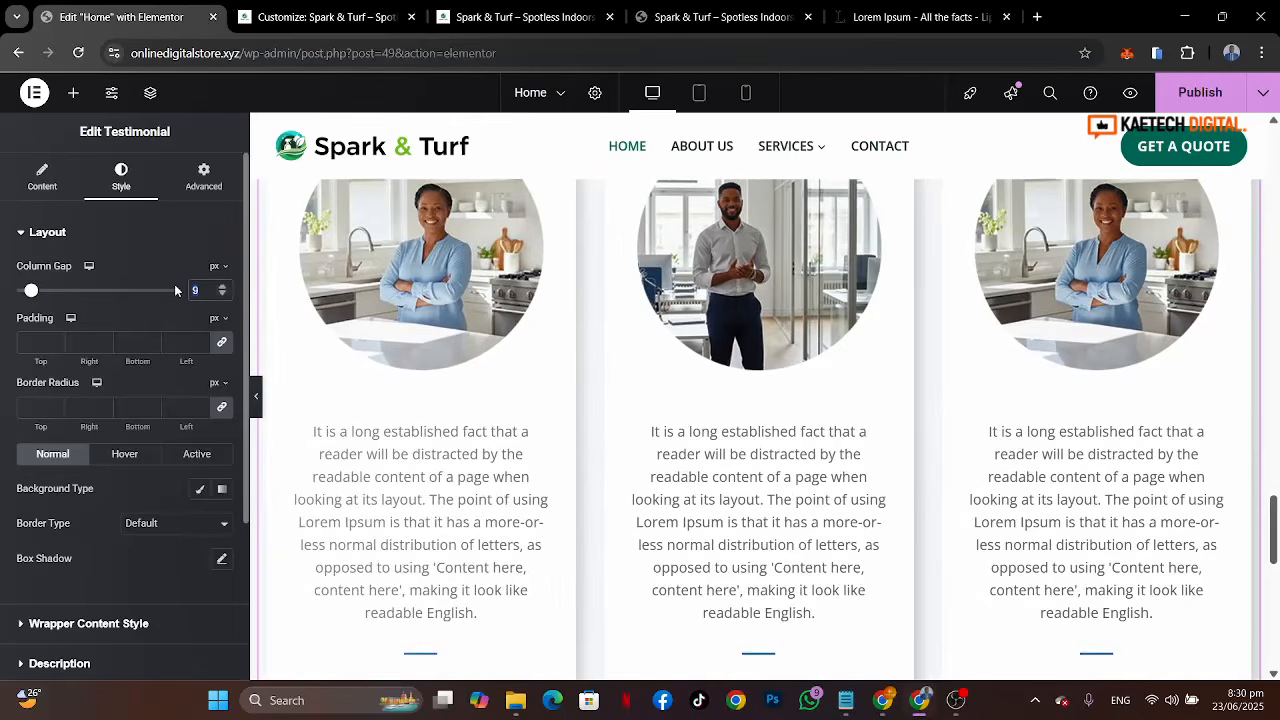
type("10")
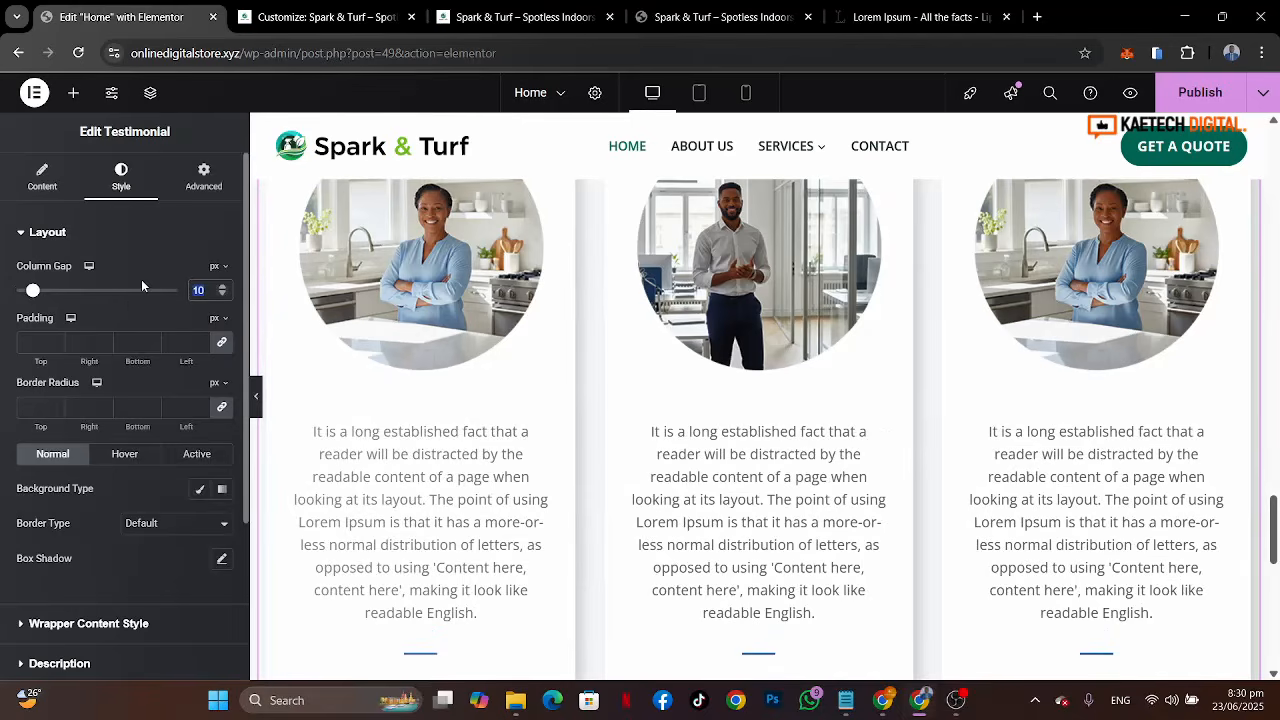
type("5")
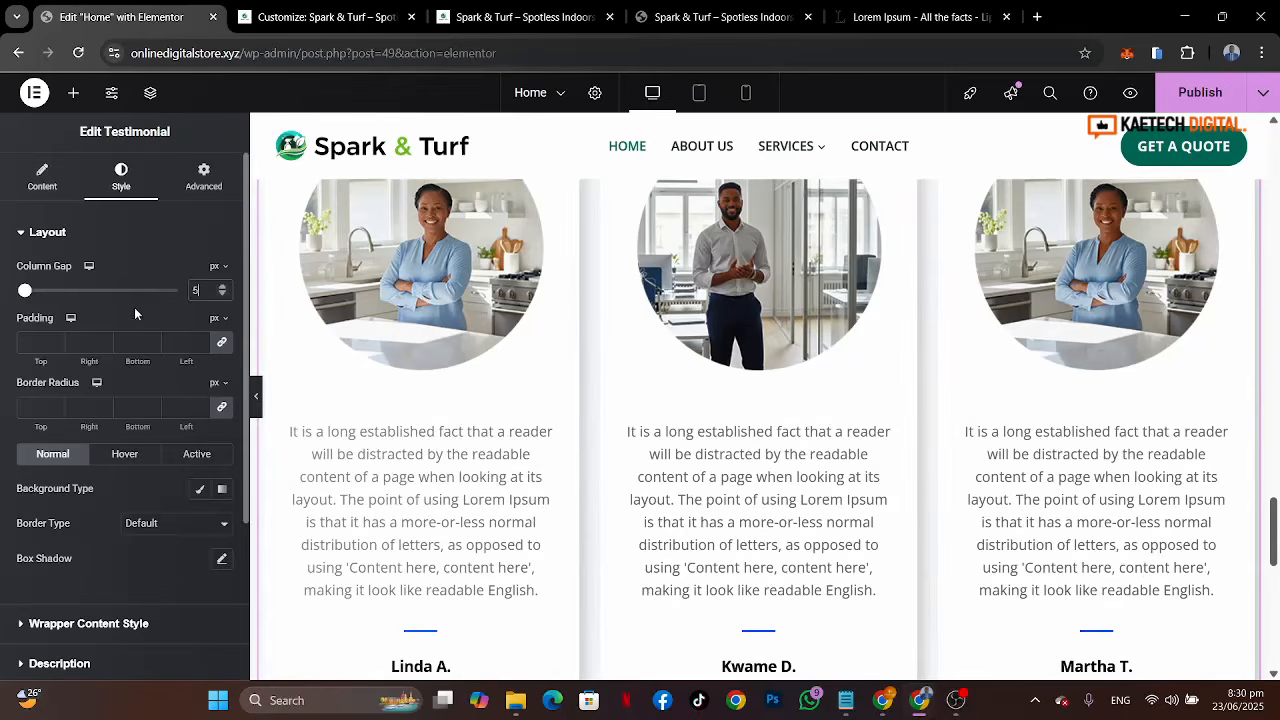
Step: Set the testimonial cards' border radius to 14 px on all corners
scroll(612, 413, "down", 3)
scroll(613, 413, "up", 1)
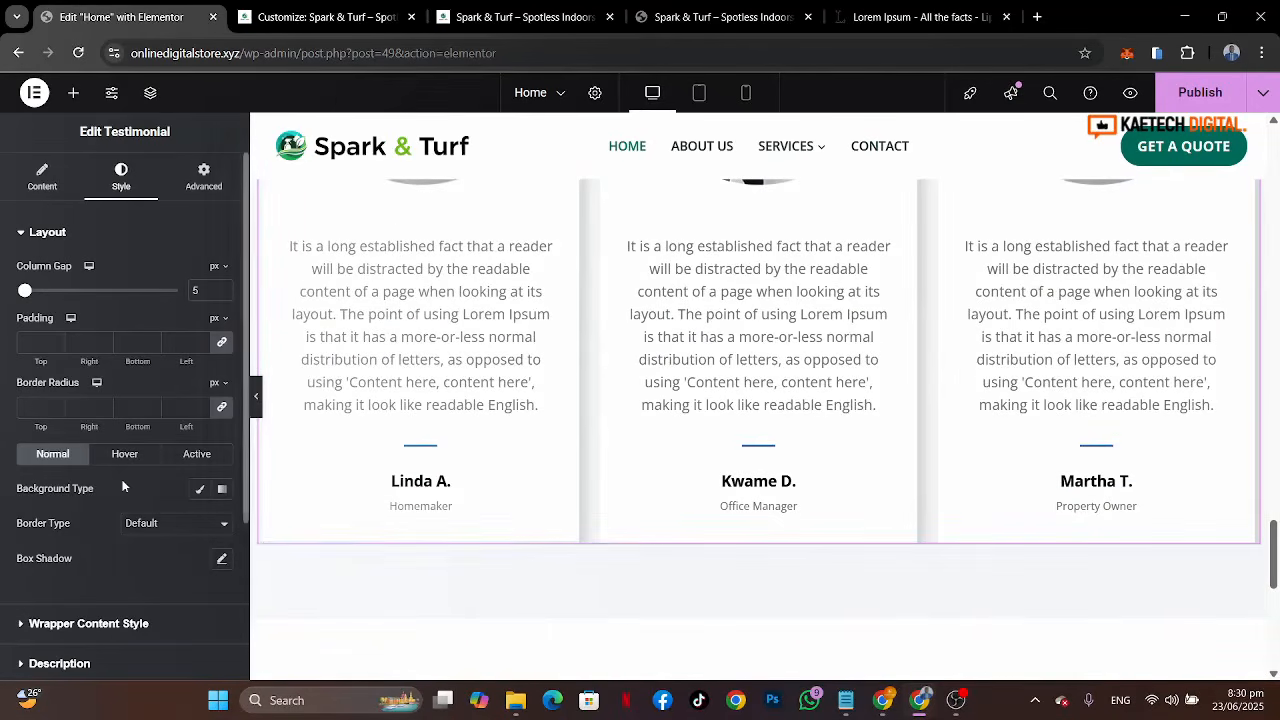
left_click(791, 17)
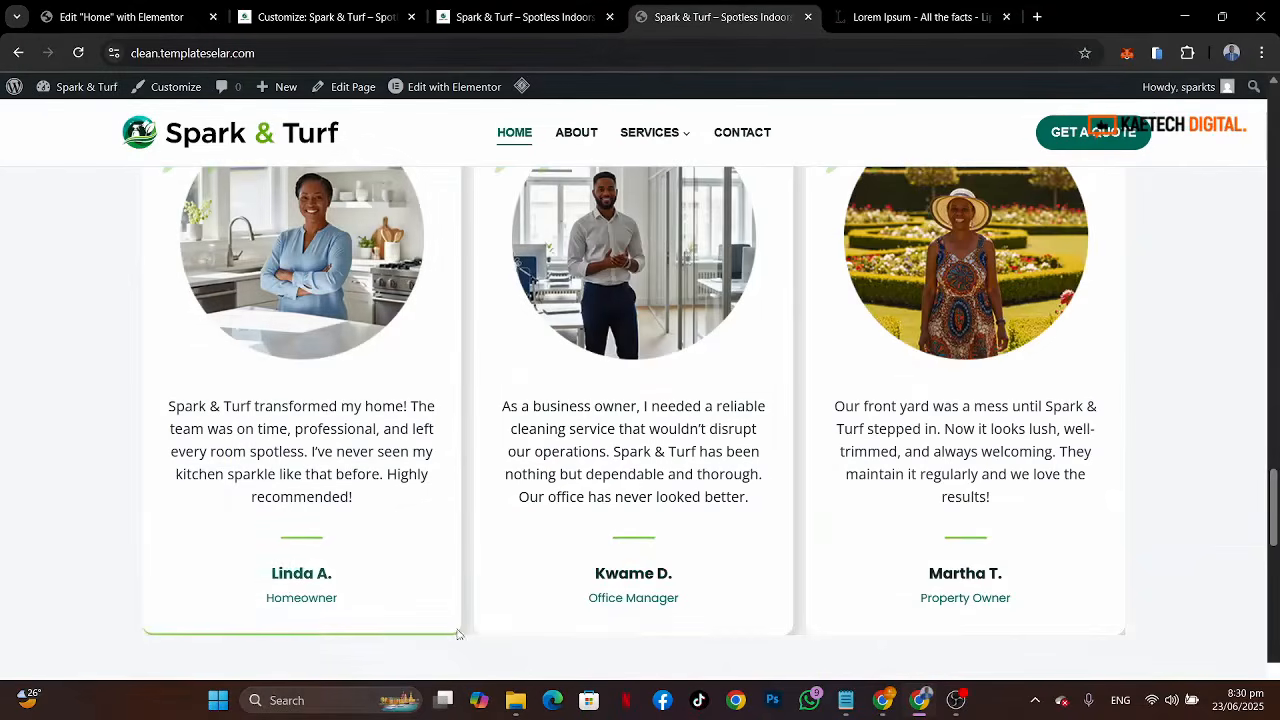
scroll(763, 323, "up", 2)
scroll(763, 323, "down", 1)
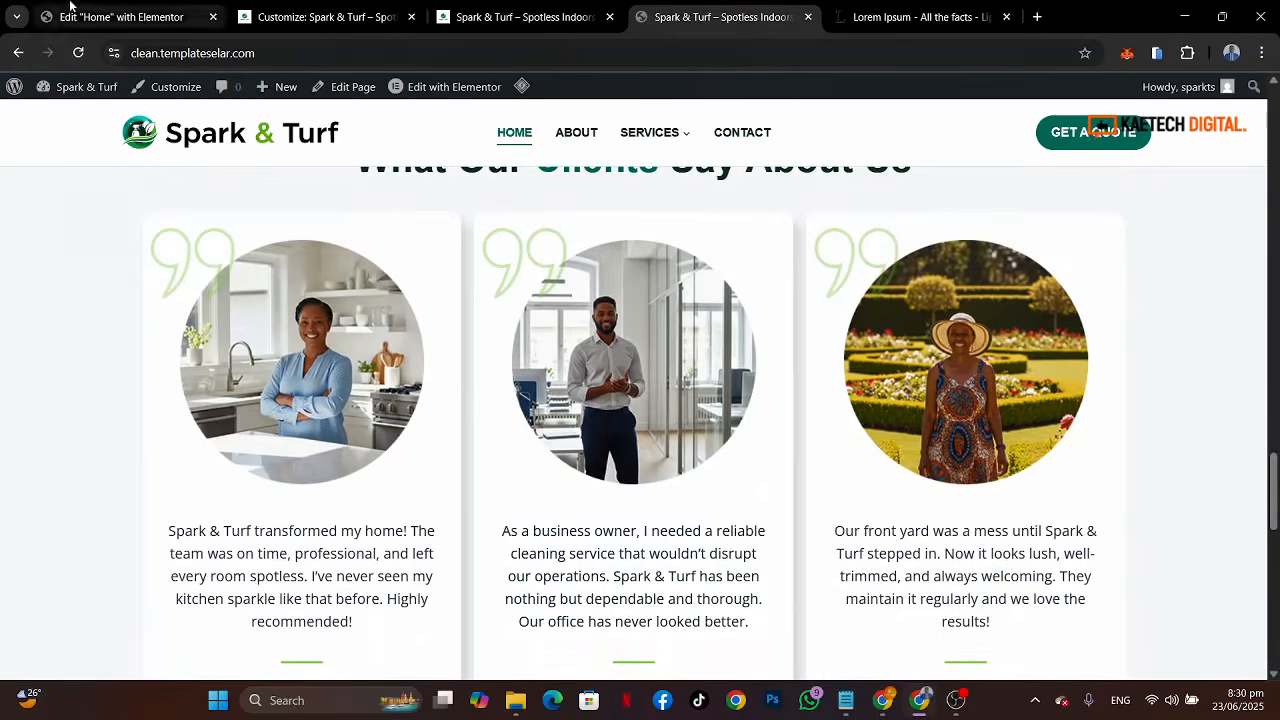
left_click(170, 17)
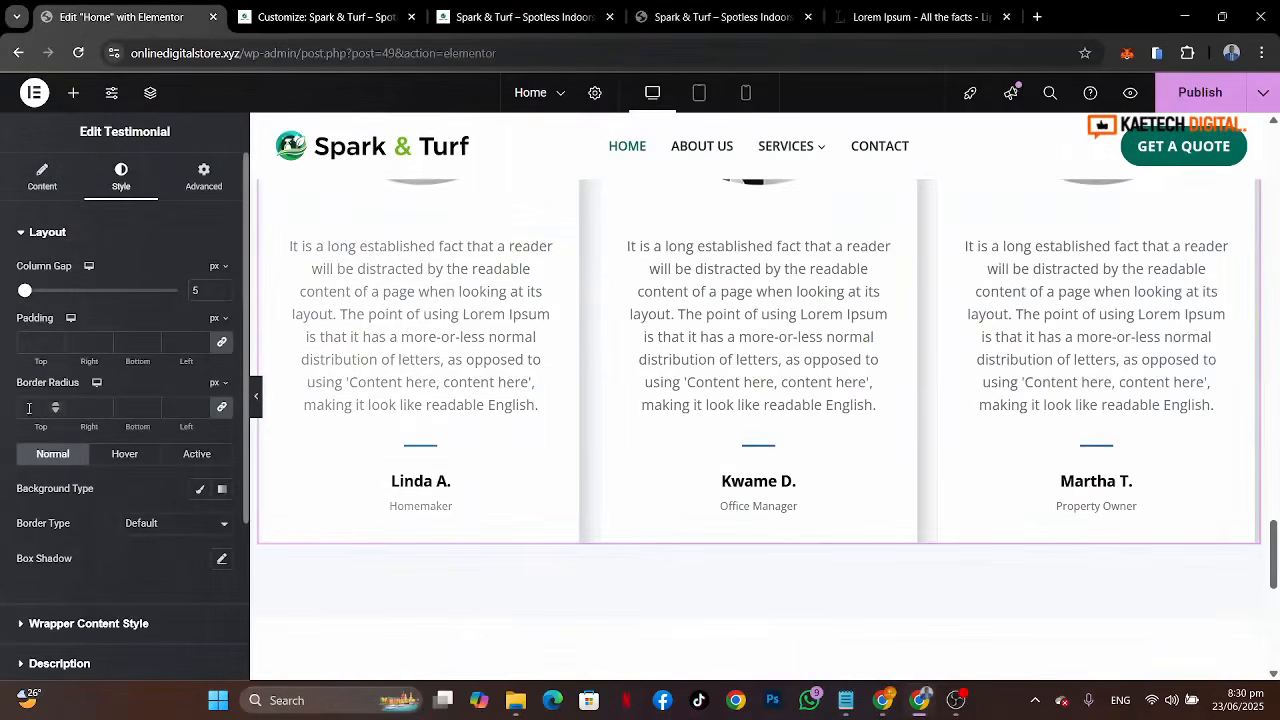
type("14")
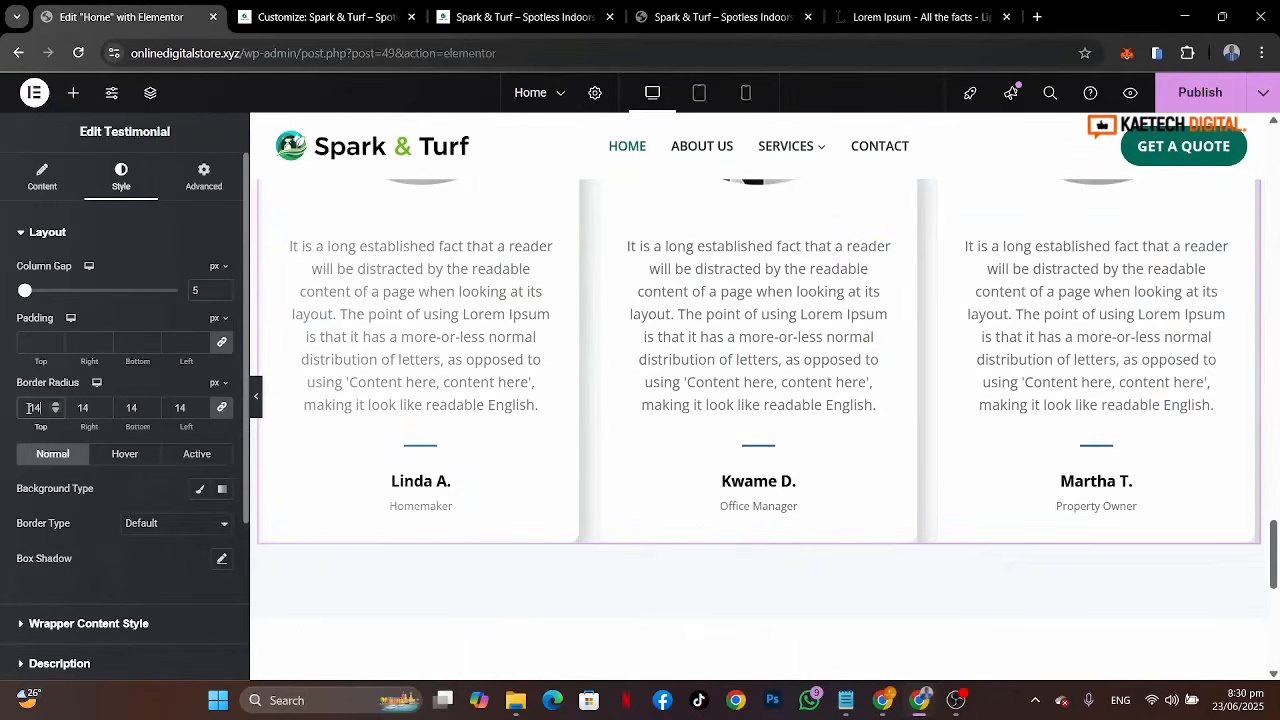
Step: Set the cards' hover border colour to the Theme Accent - alt global colour
scroll(371, 504, "up", 3)
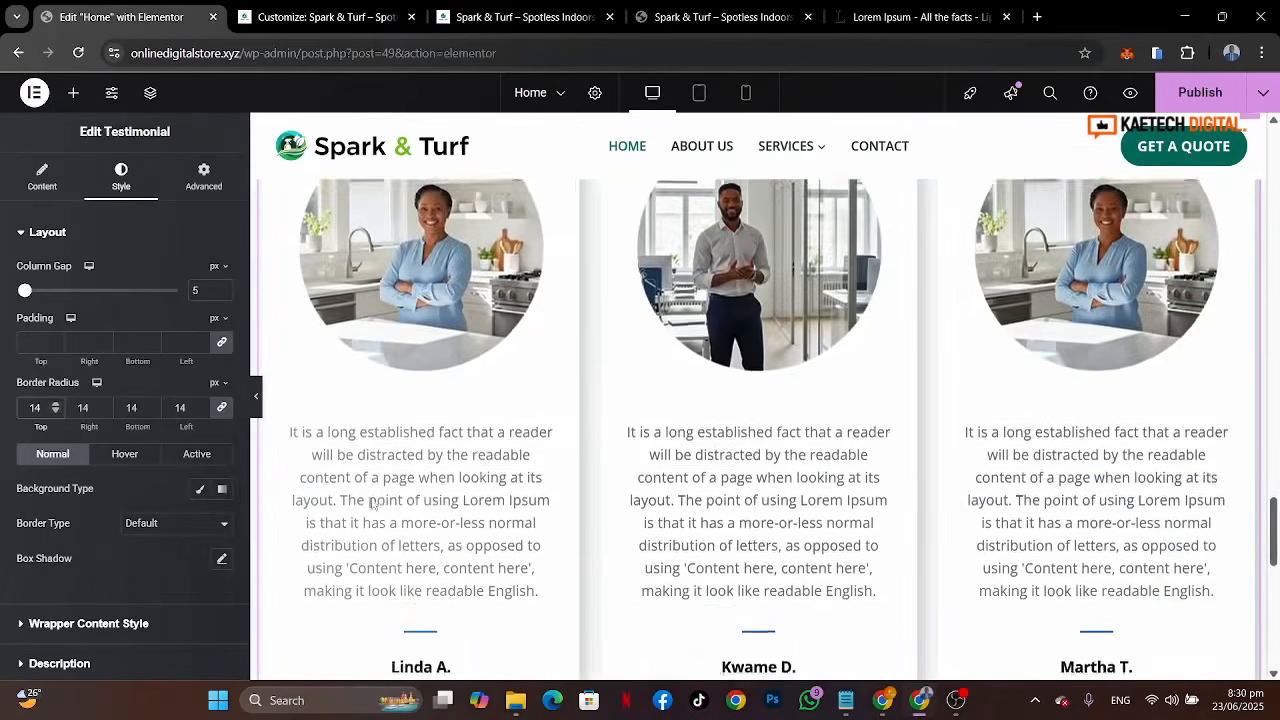
scroll(371, 504, "down", 2)
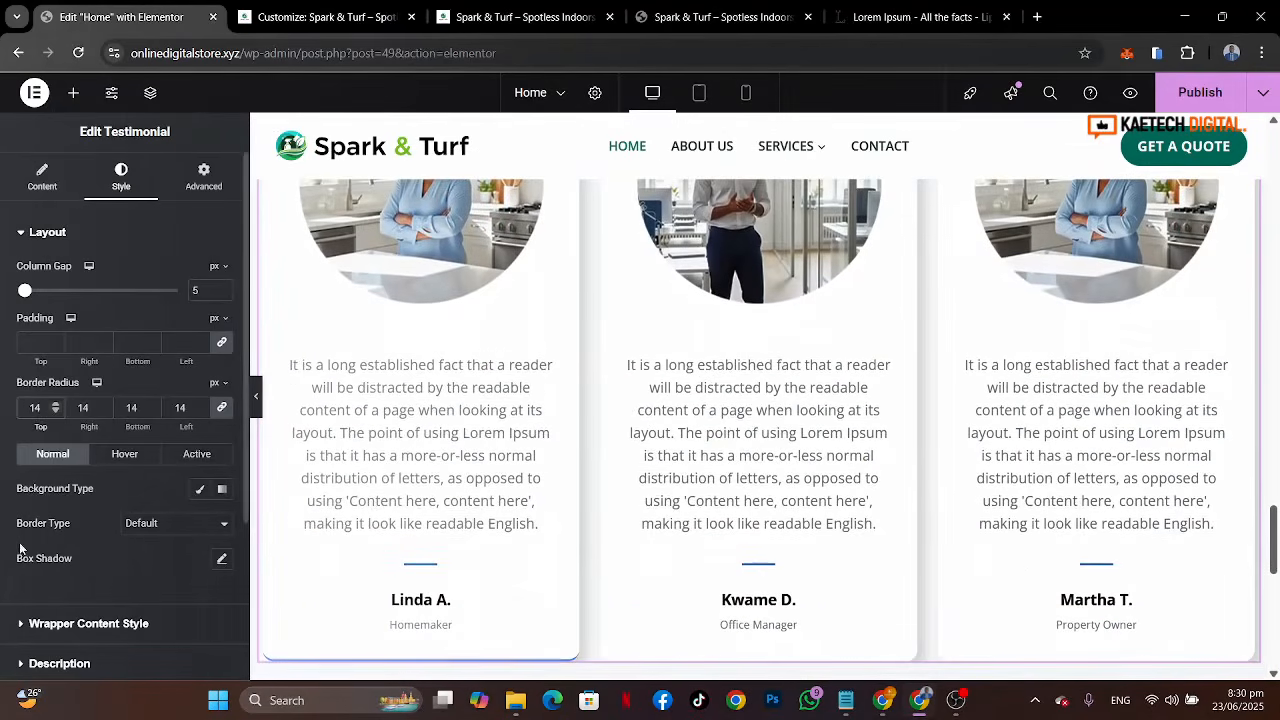
scroll(64, 502, "down", 2)
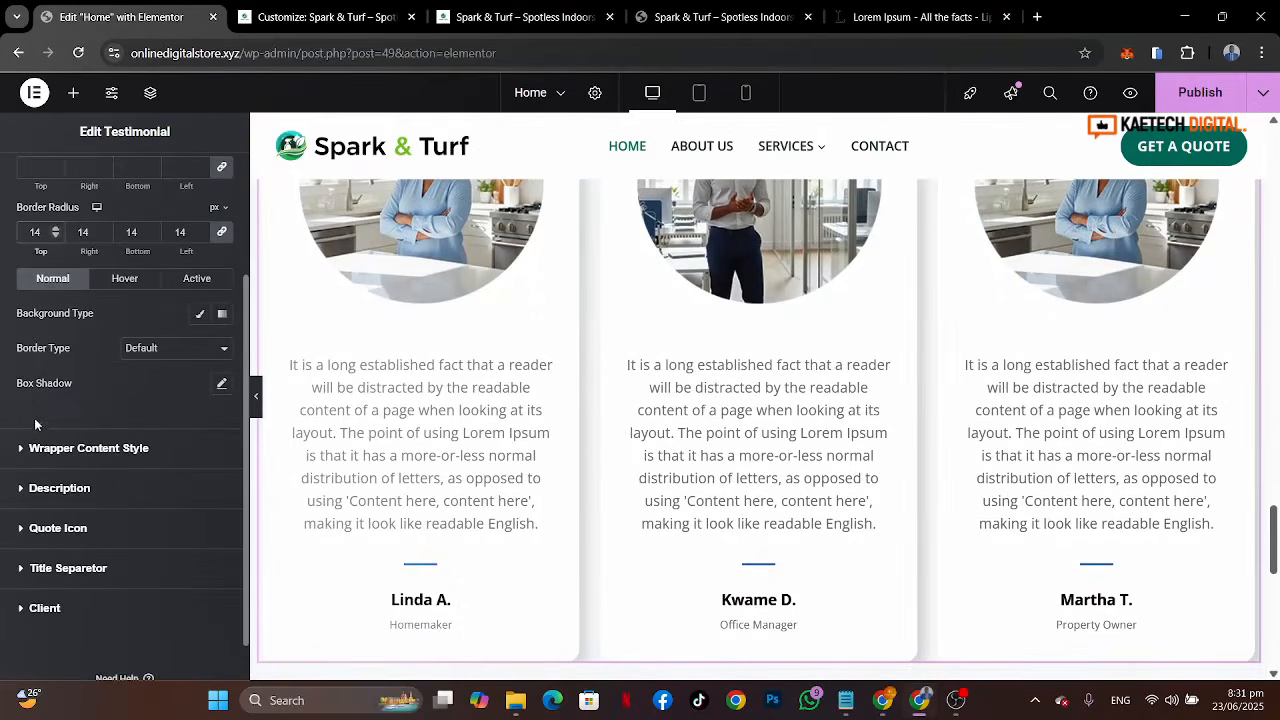
left_click(125, 278)
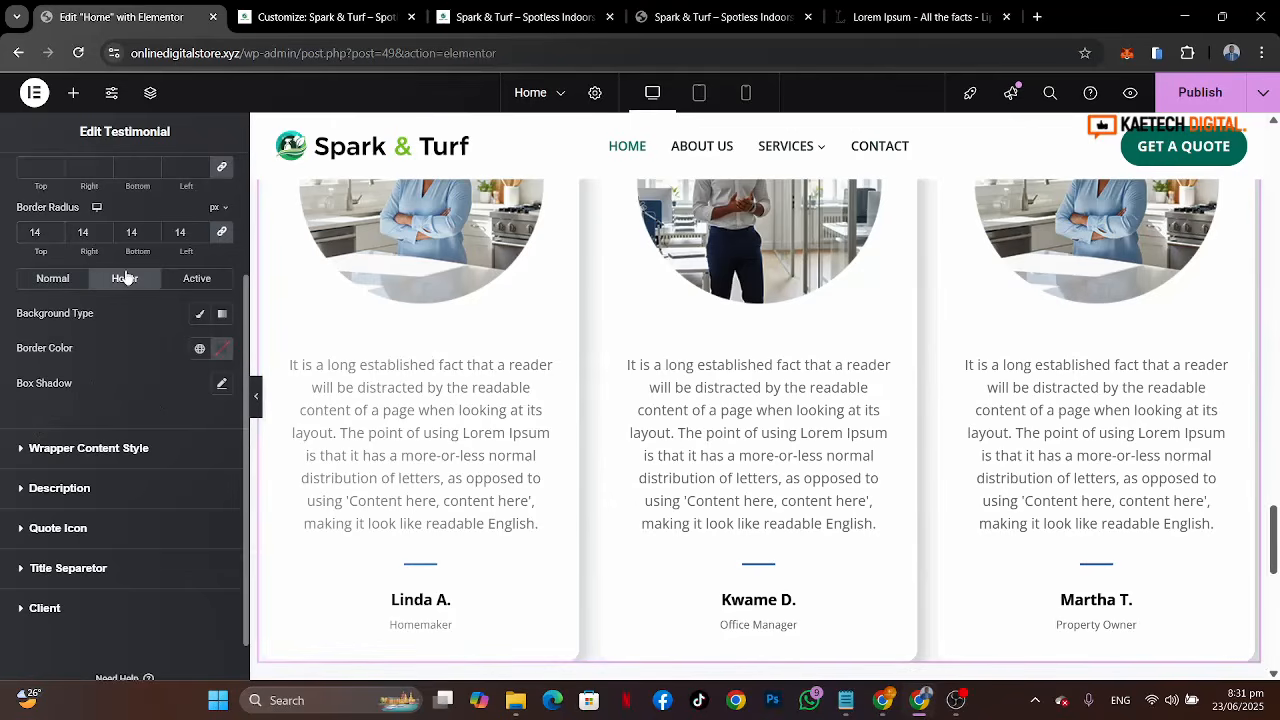
left_click(199, 349)
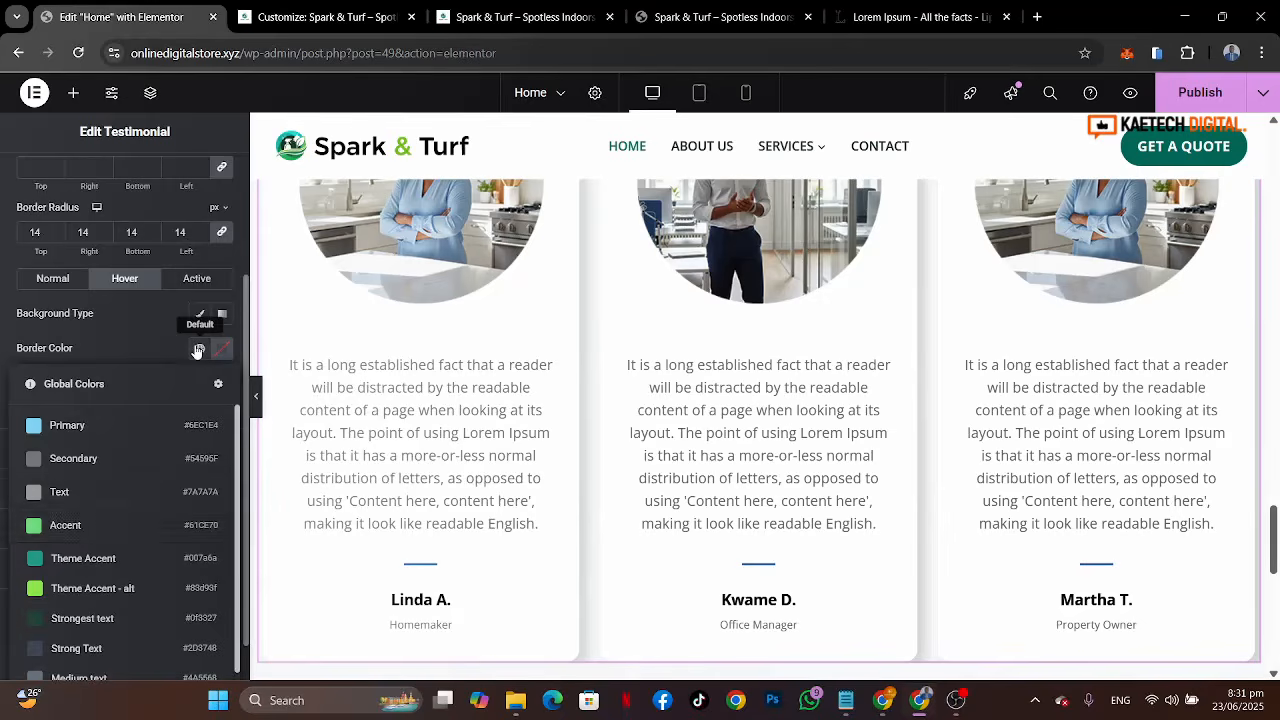
left_click(80, 592)
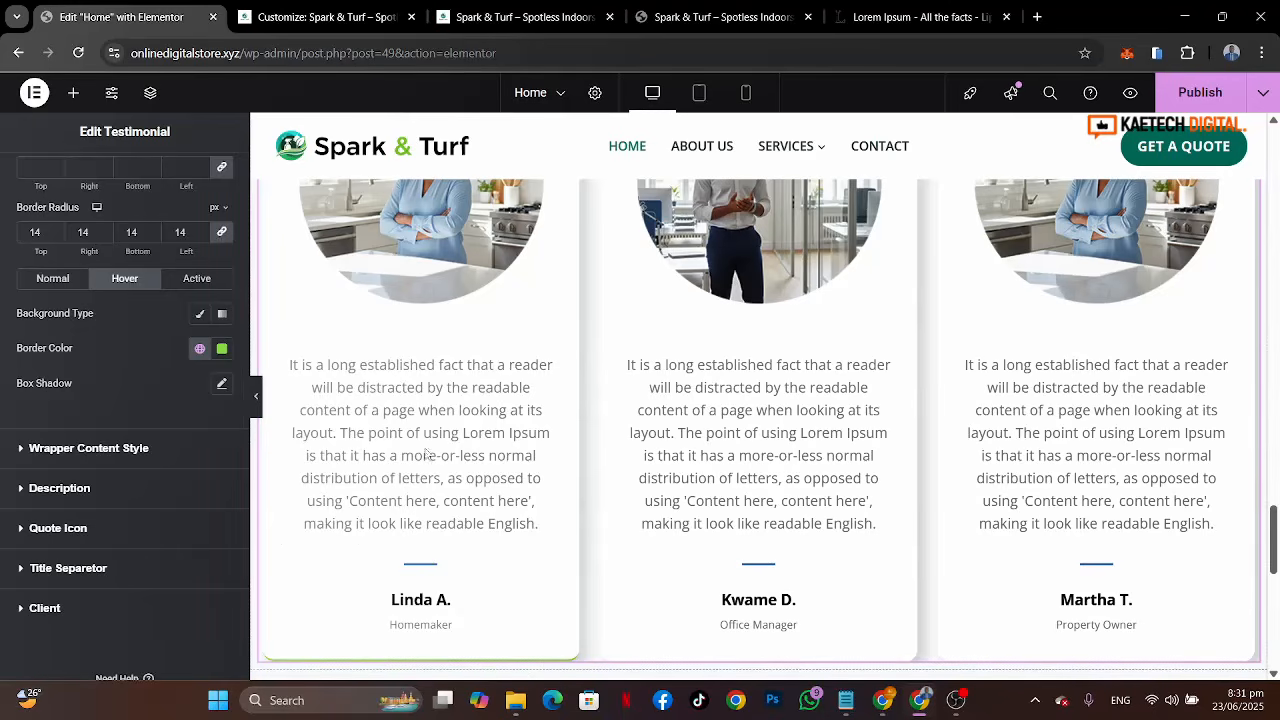
Step: Set the title separator colour to the Theme Accent - alt global colour
scroll(918, 453, "down", 2)
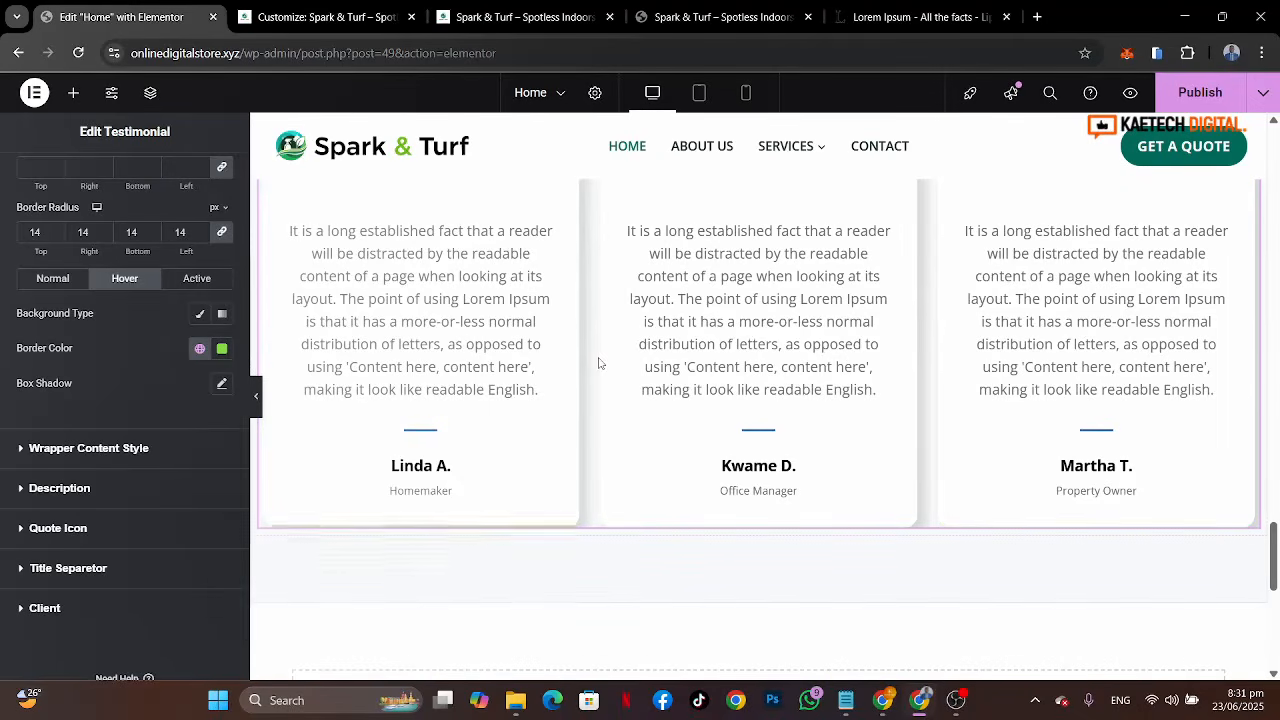
scroll(600, 363, "up", 6)
scroll(600, 363, "down", 3)
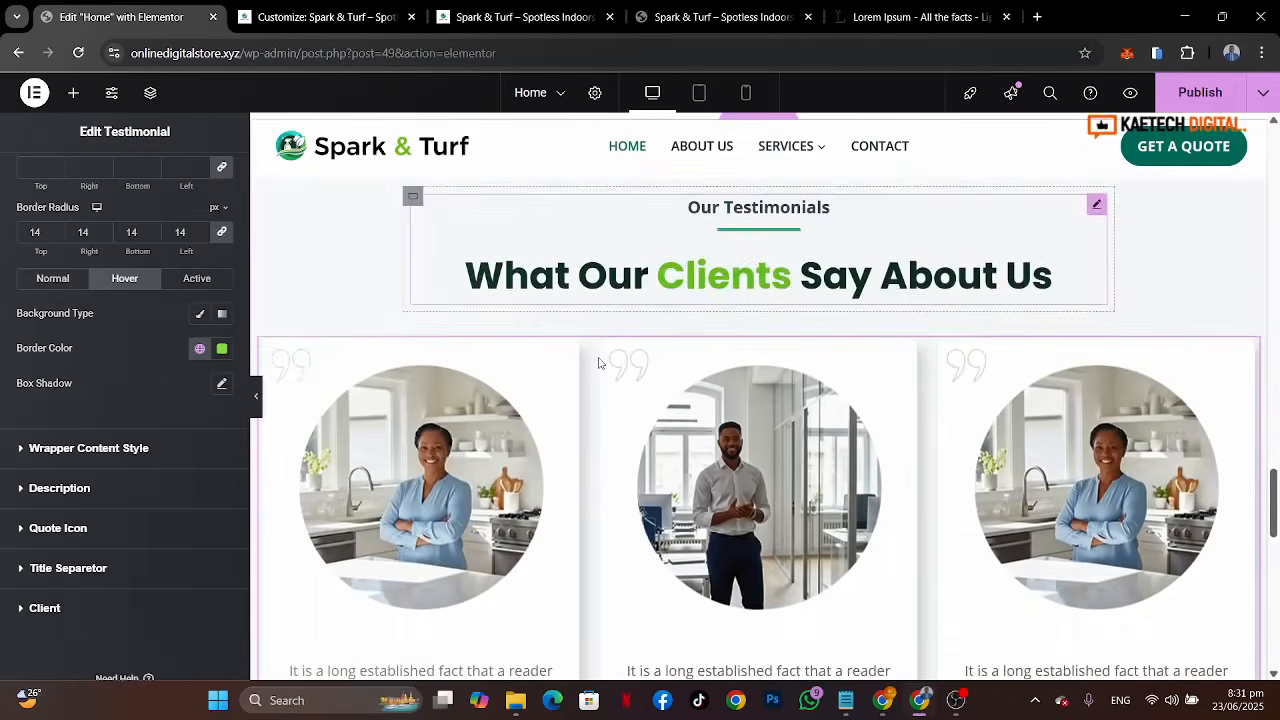
scroll(540, 416, "down", 2)
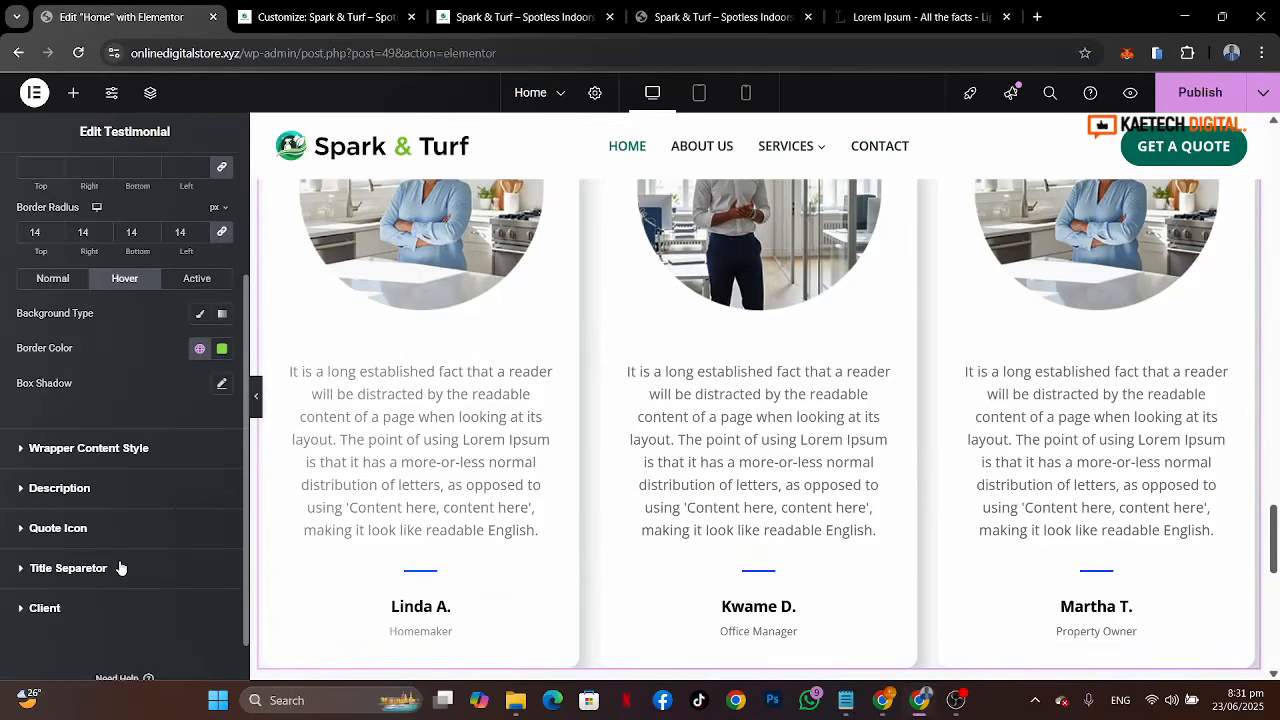
left_click(68, 568)
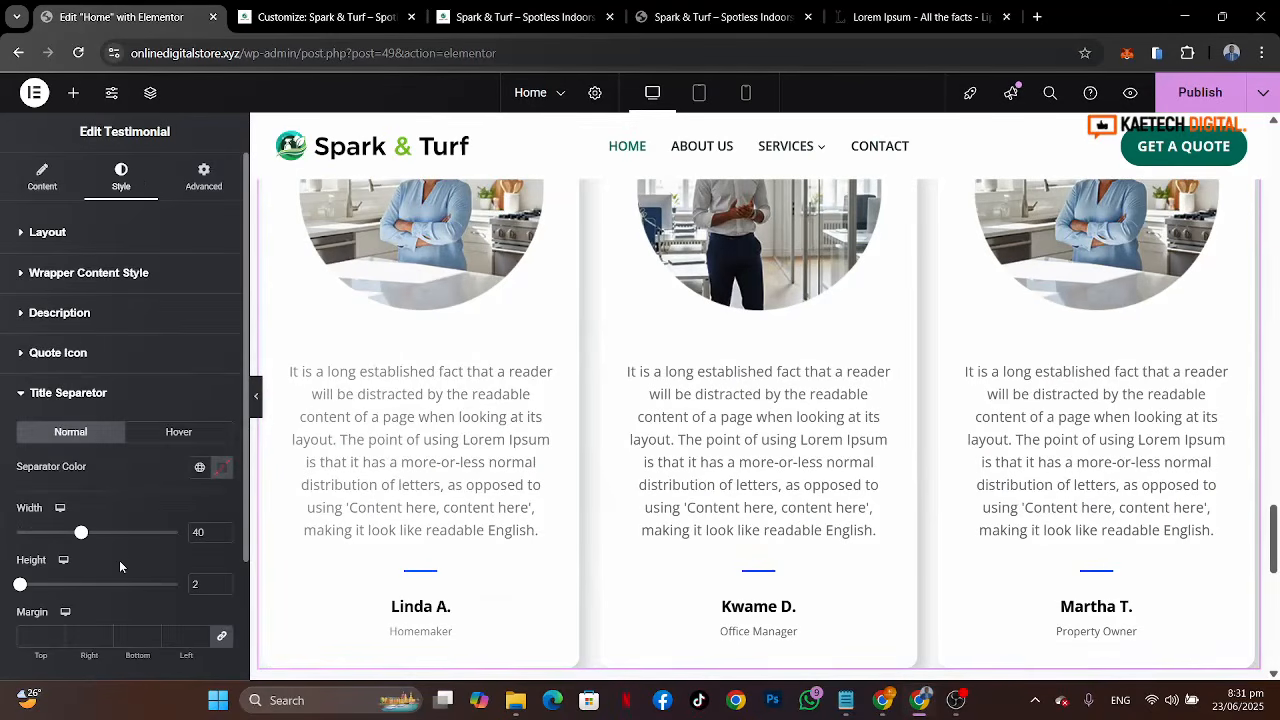
scroll(152, 478, "down", 1)
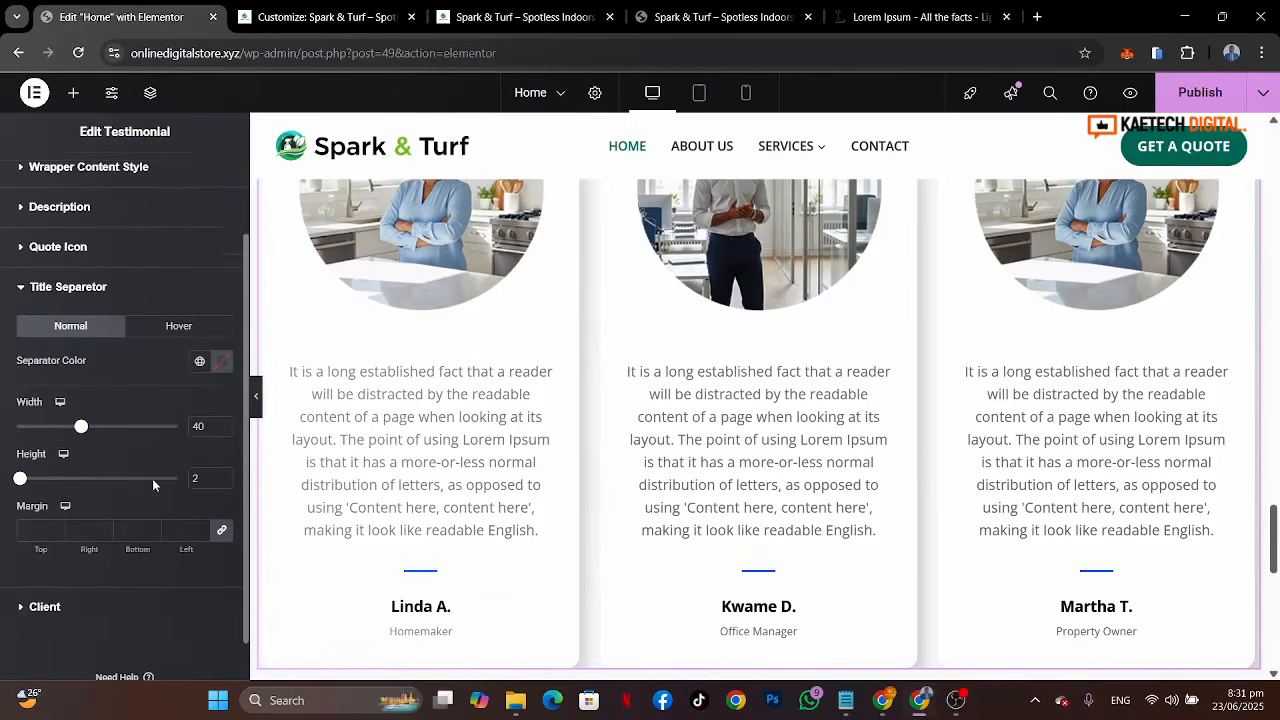
left_click(730, 15)
scroll(494, 452, "down", 2)
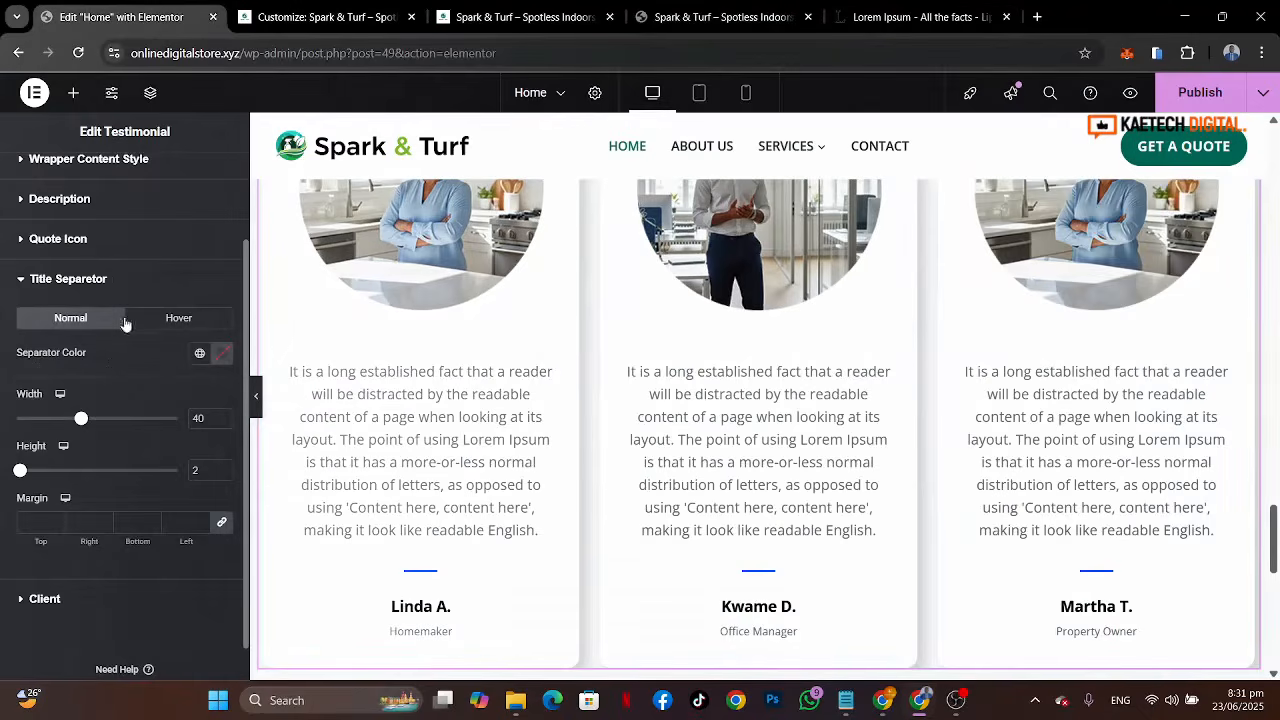
left_click(200, 353)
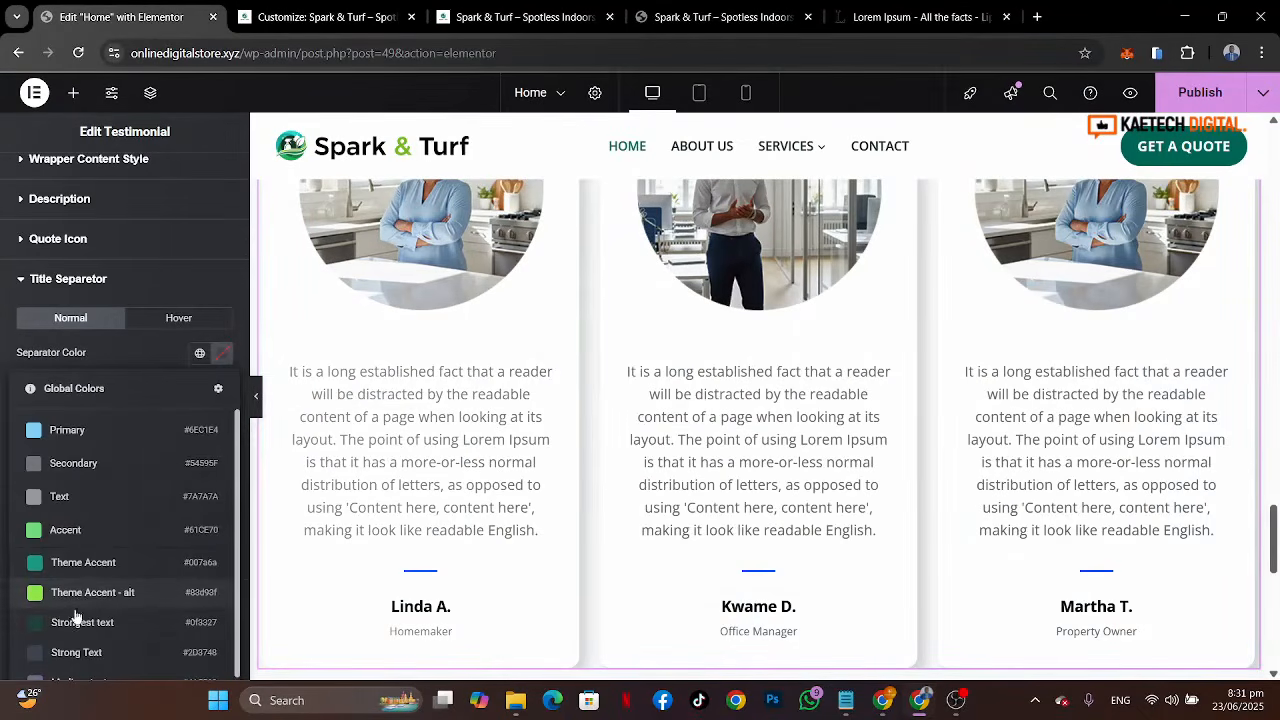
left_click(90, 594)
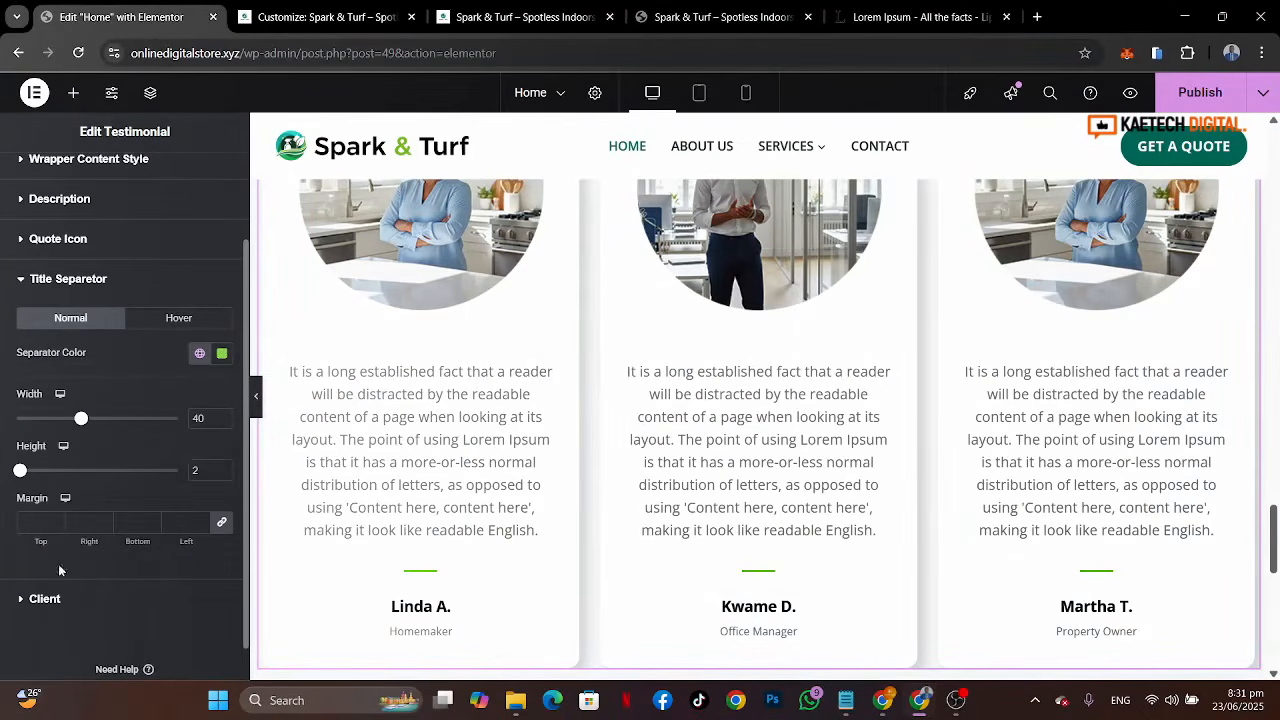
Step: Set the client name colour to Strongest text and its hover and active colour to Theme Accent - alt
left_click(73, 600)
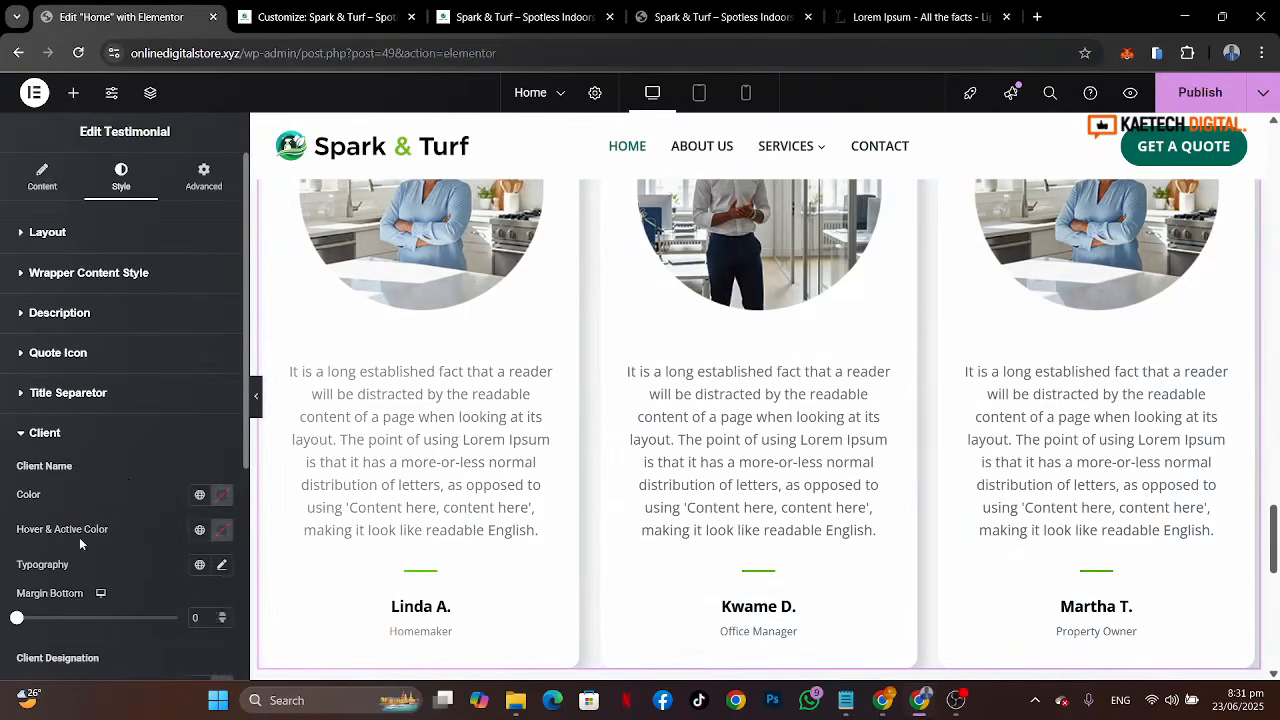
scroll(128, 485, "down", 2)
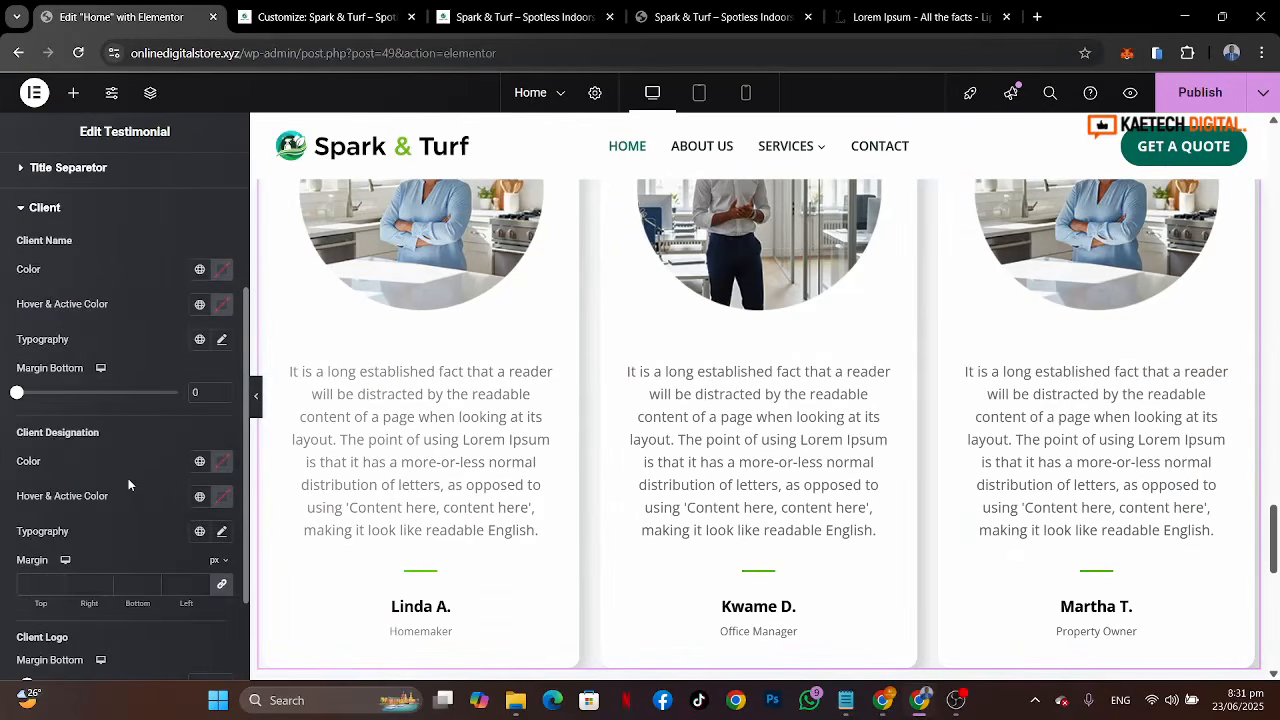
left_click(198, 271)
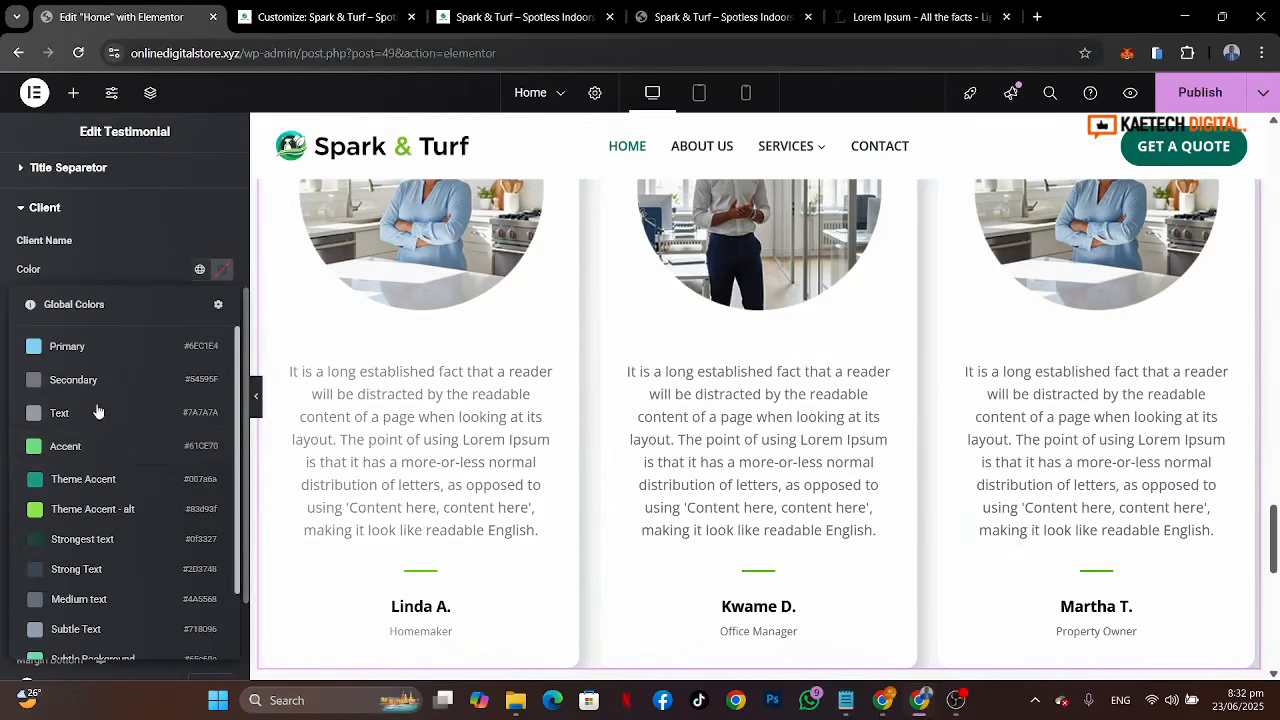
left_click(65, 539)
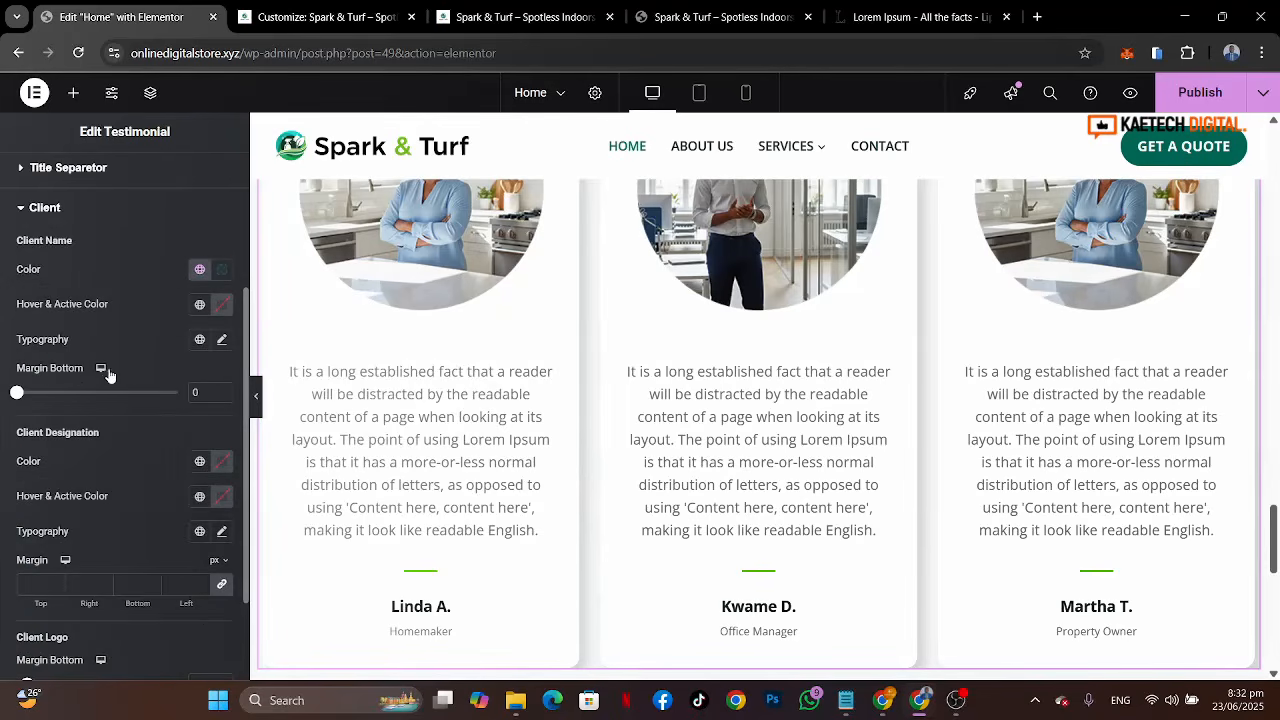
left_click(199, 305)
left_click(63, 542)
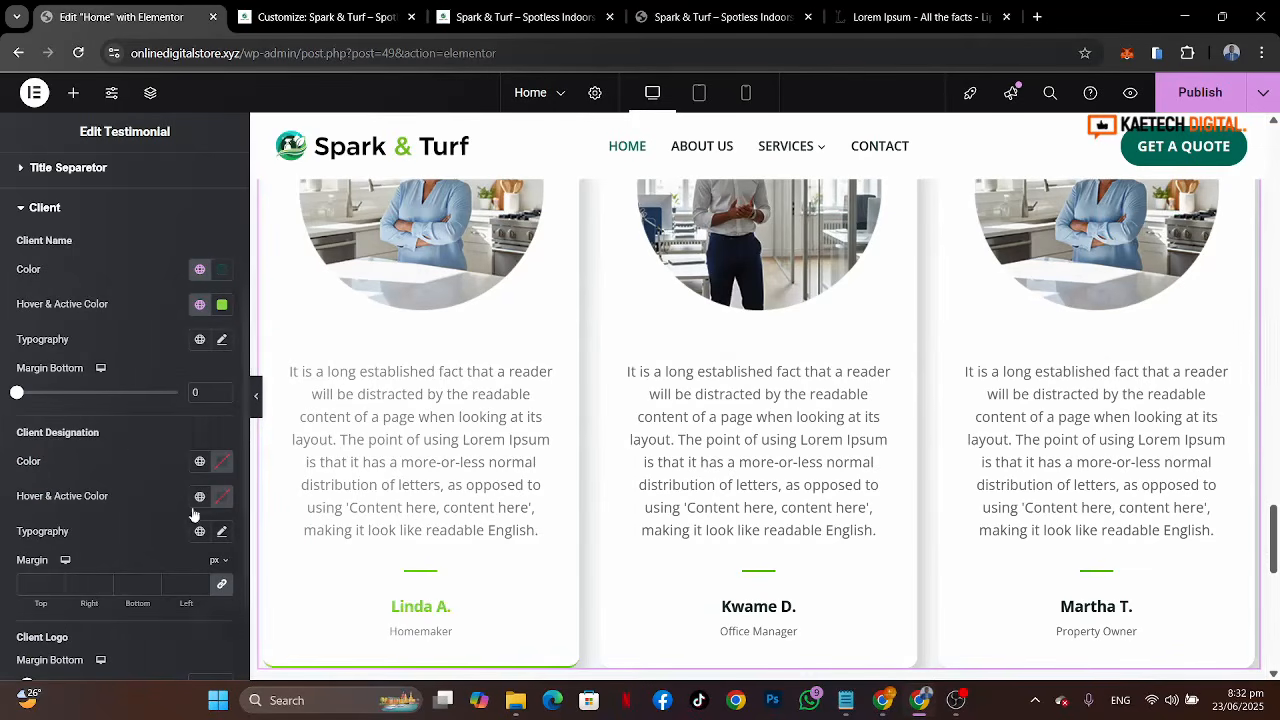
Step: Set the client designation colour to the Theme Accent global colour
scroll(146, 454, "down", 3)
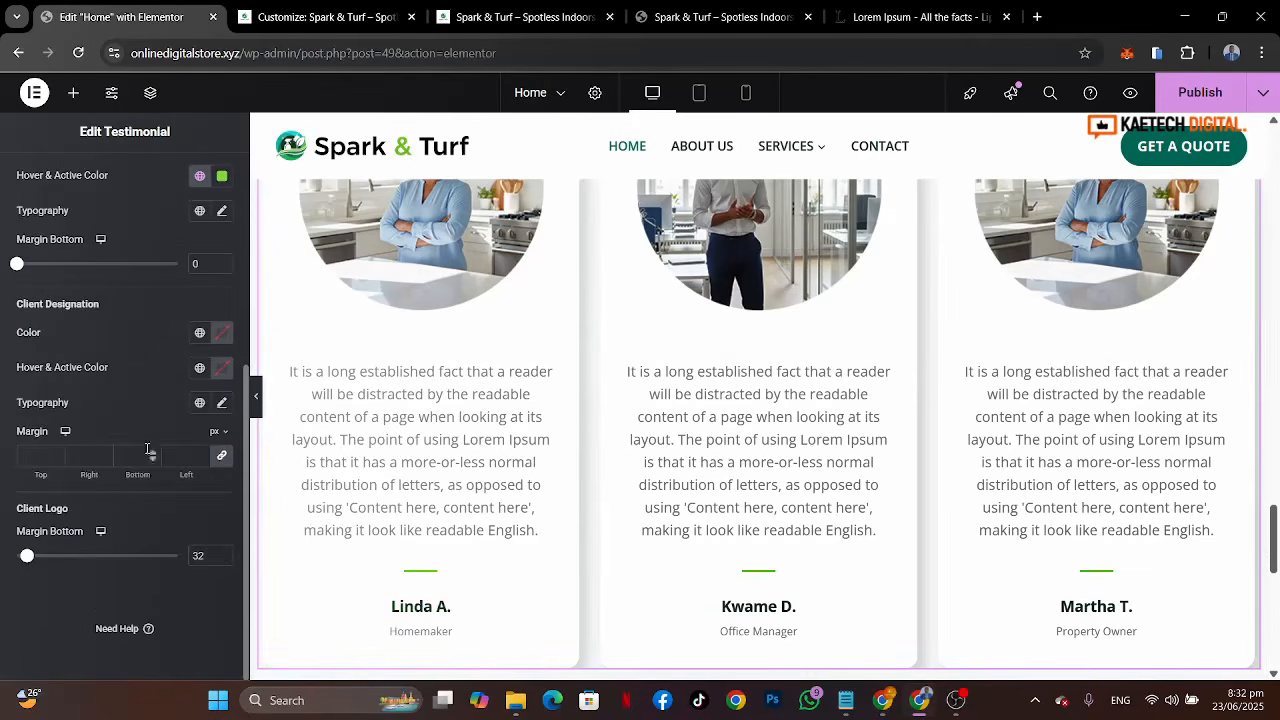
left_click(199, 333)
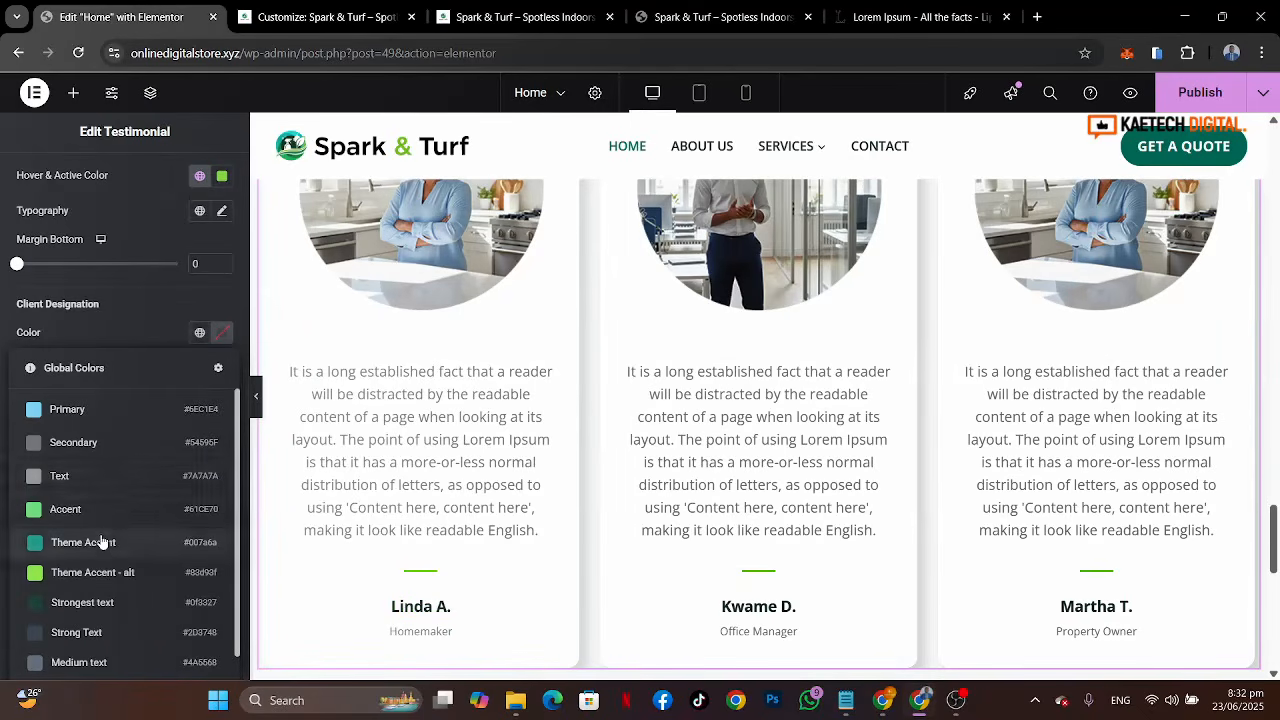
left_click(101, 542)
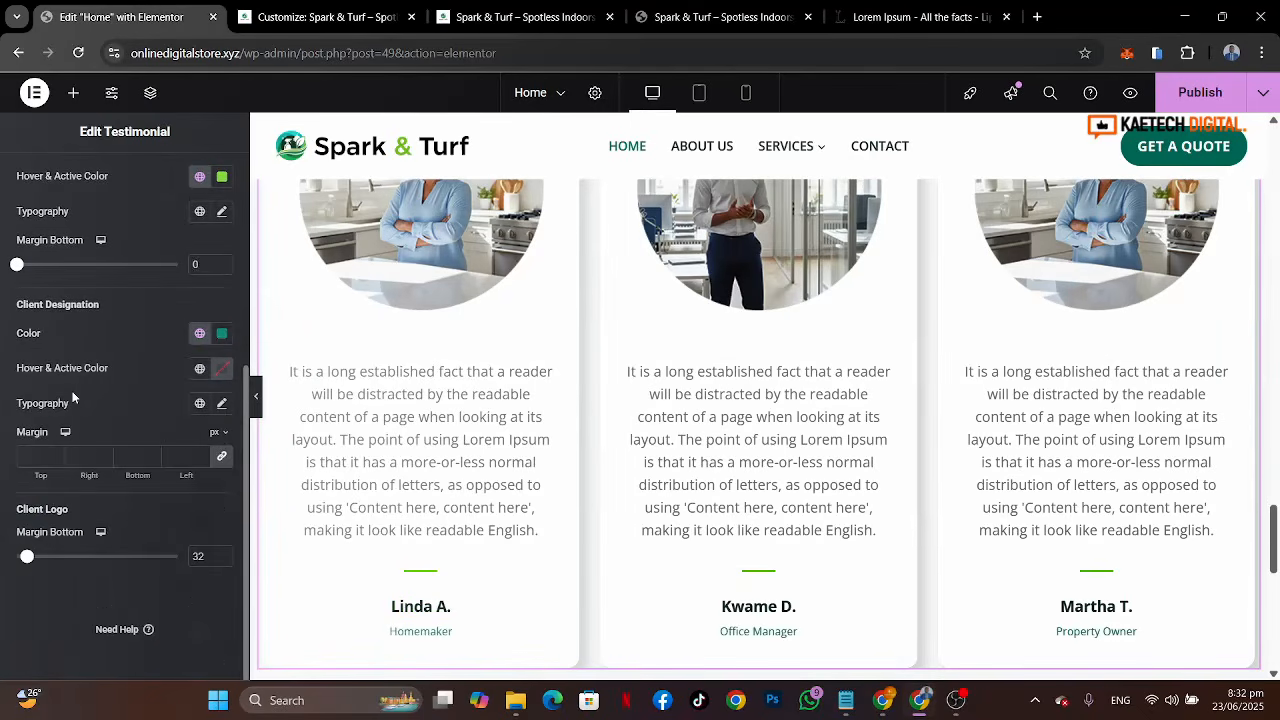
Step: Compare the editor's testimonial cards with the reference site's cards
left_click(729, 28)
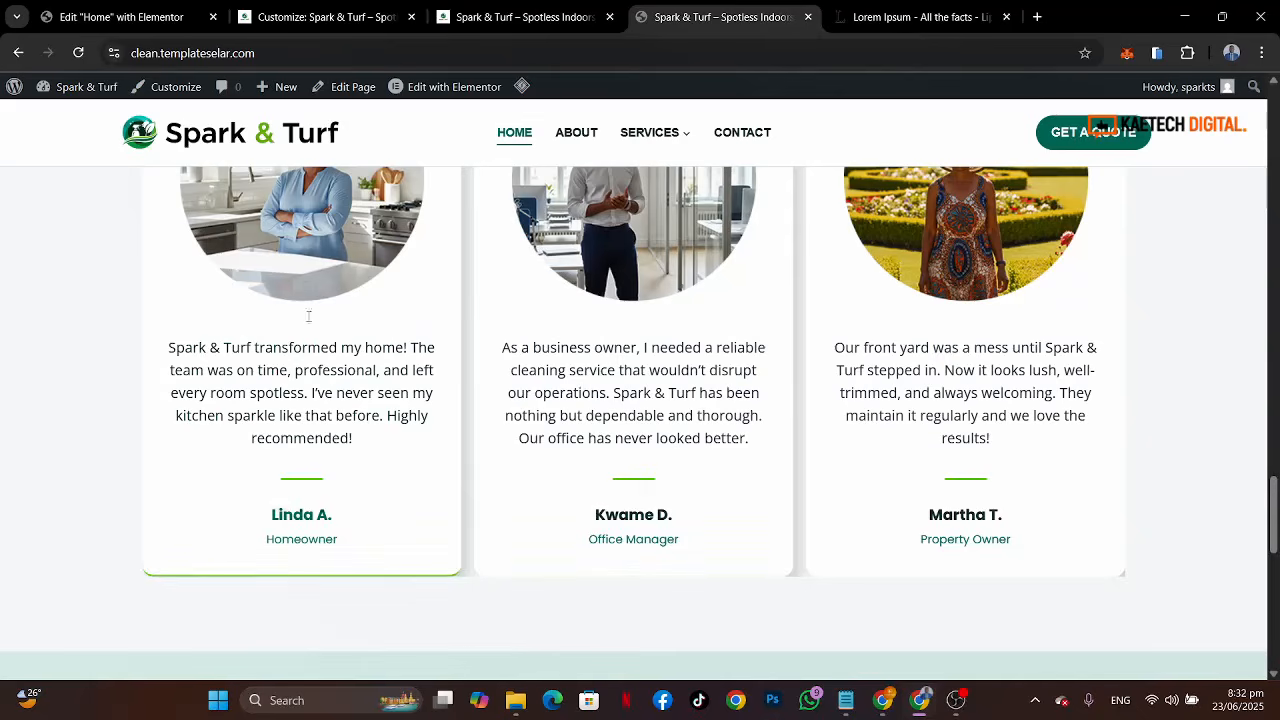
left_click(145, 27)
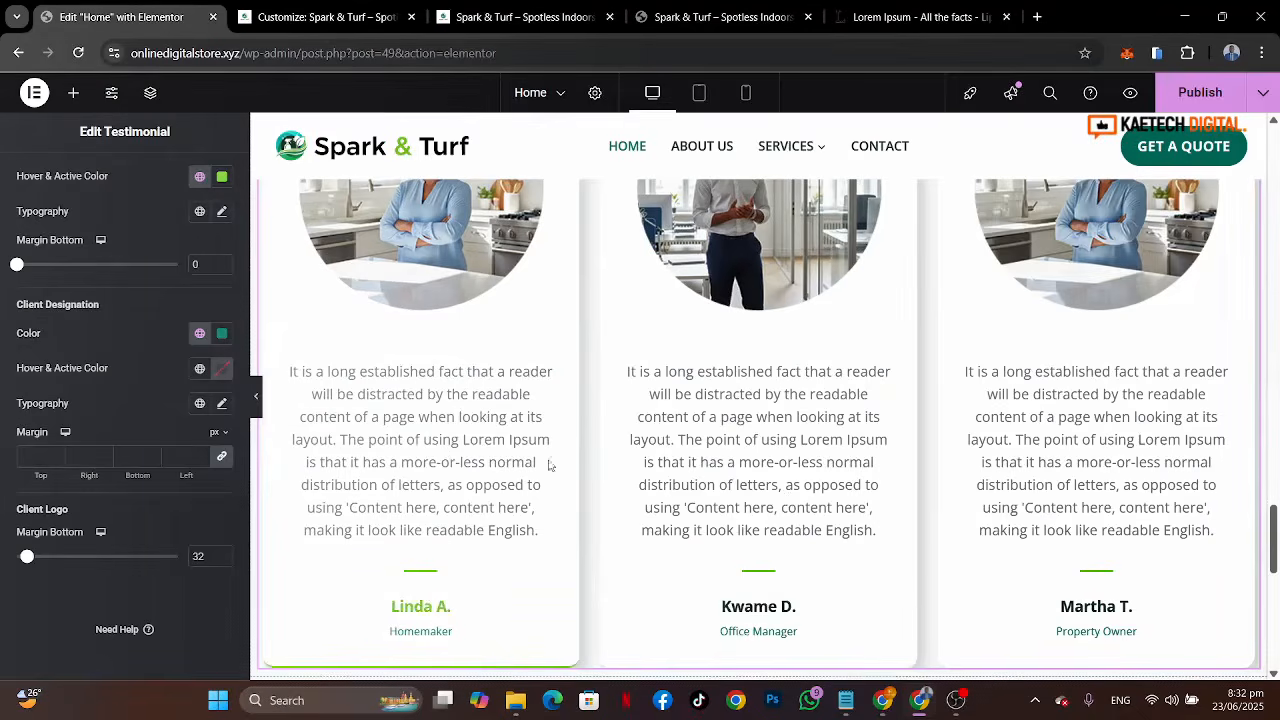
scroll(700, 488, "down", 1)
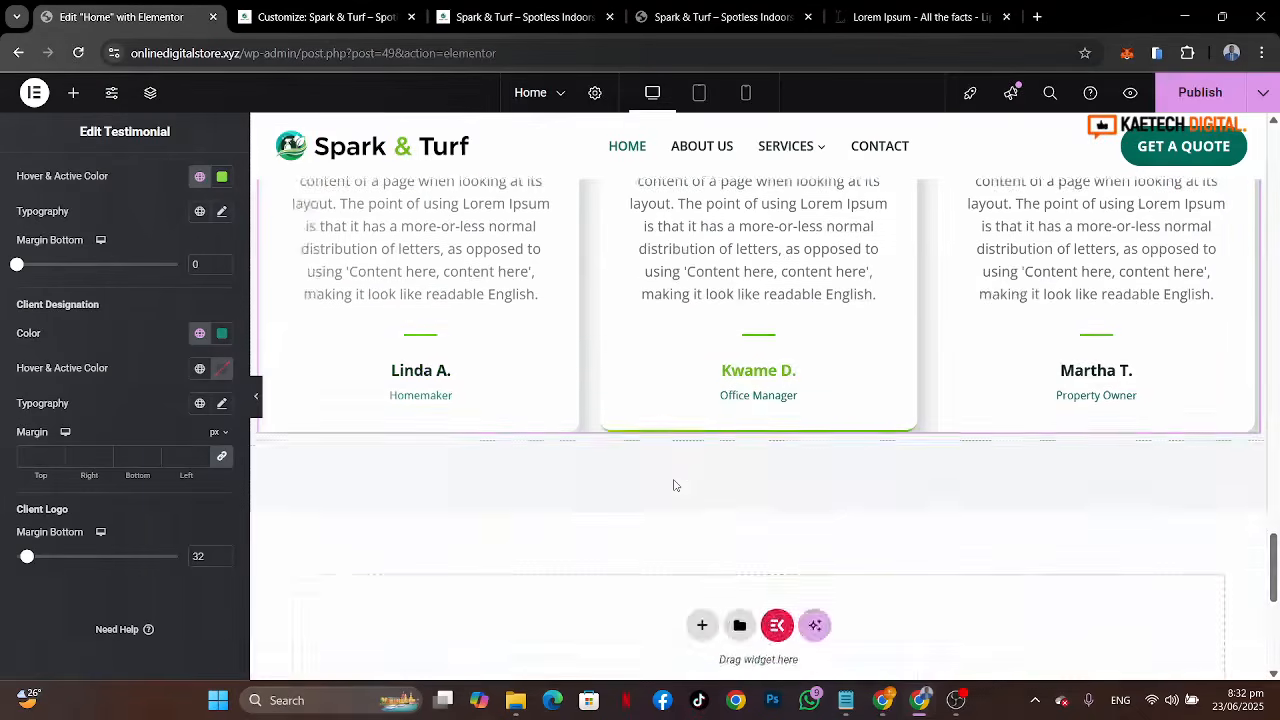
scroll(674, 485, "up", 2)
scroll(674, 485, "up", 1)
scroll(674, 485, "down", 1)
left_click(720, 17)
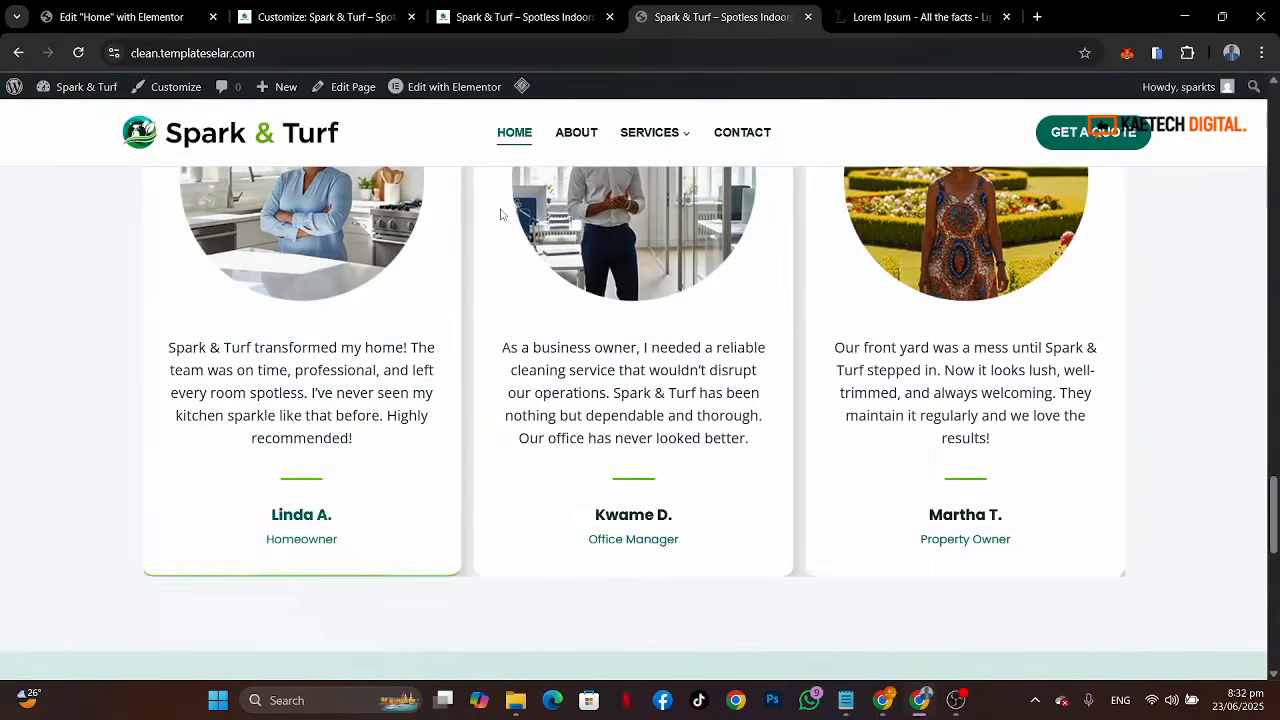
key("ctrl+1")
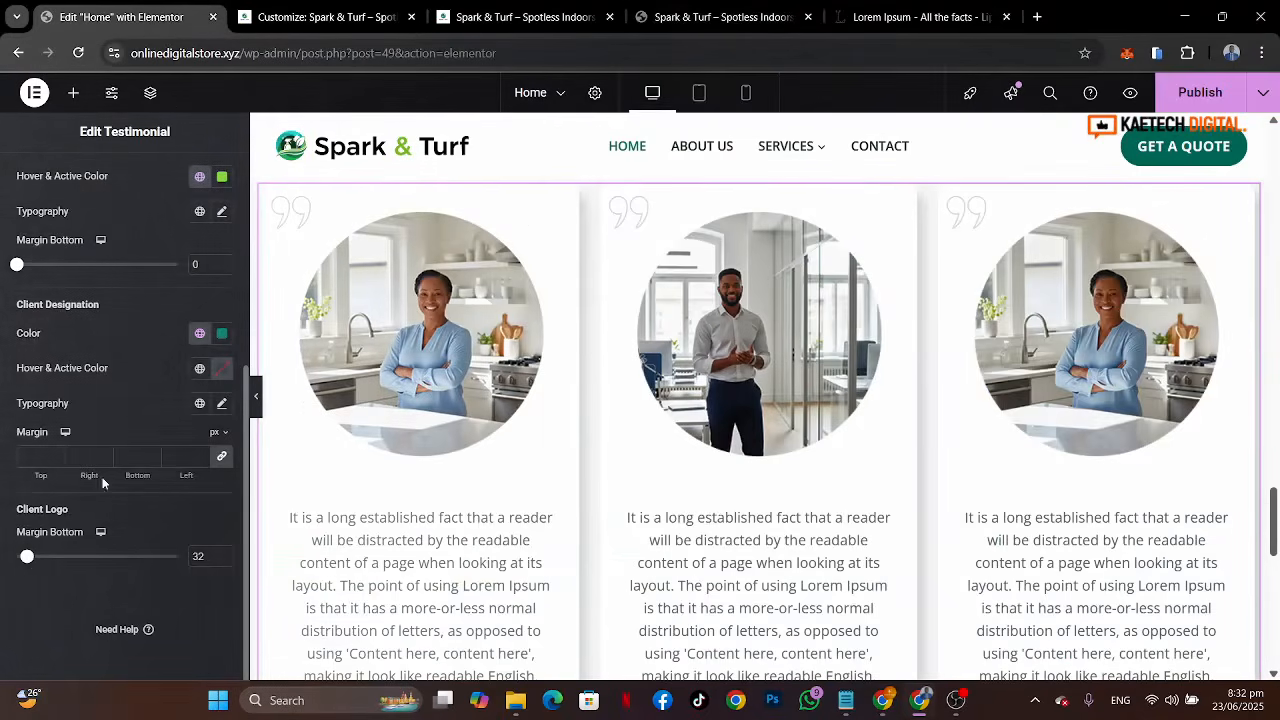
Step: Set the testimonial description text colour to the Strong Text global colour
scroll(123, 364, "up", 4)
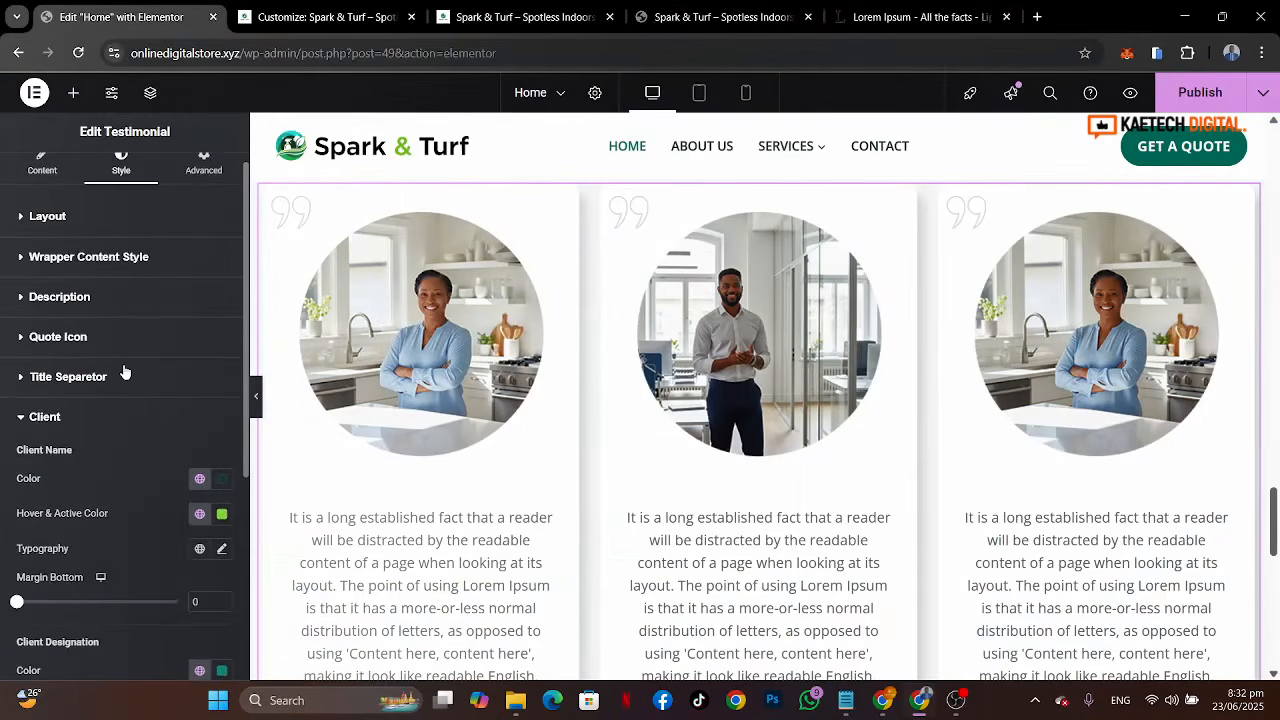
left_click(112, 298)
left_click(200, 353)
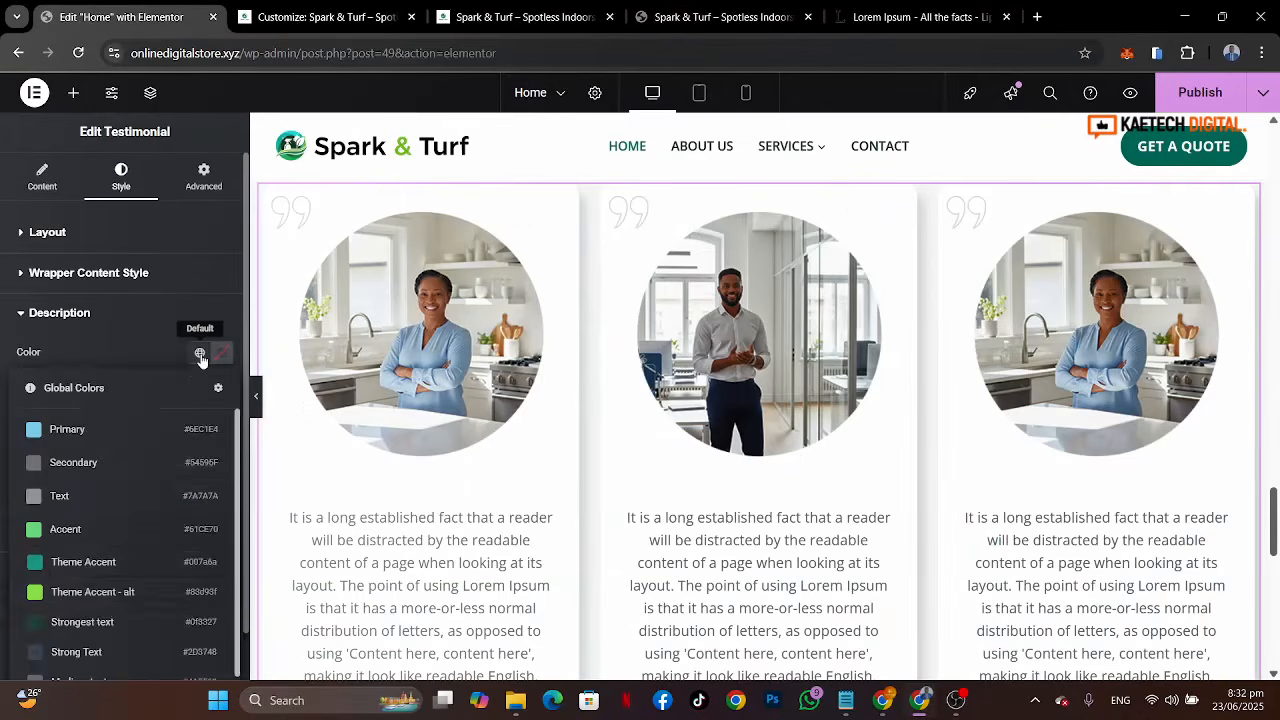
left_click(99, 651)
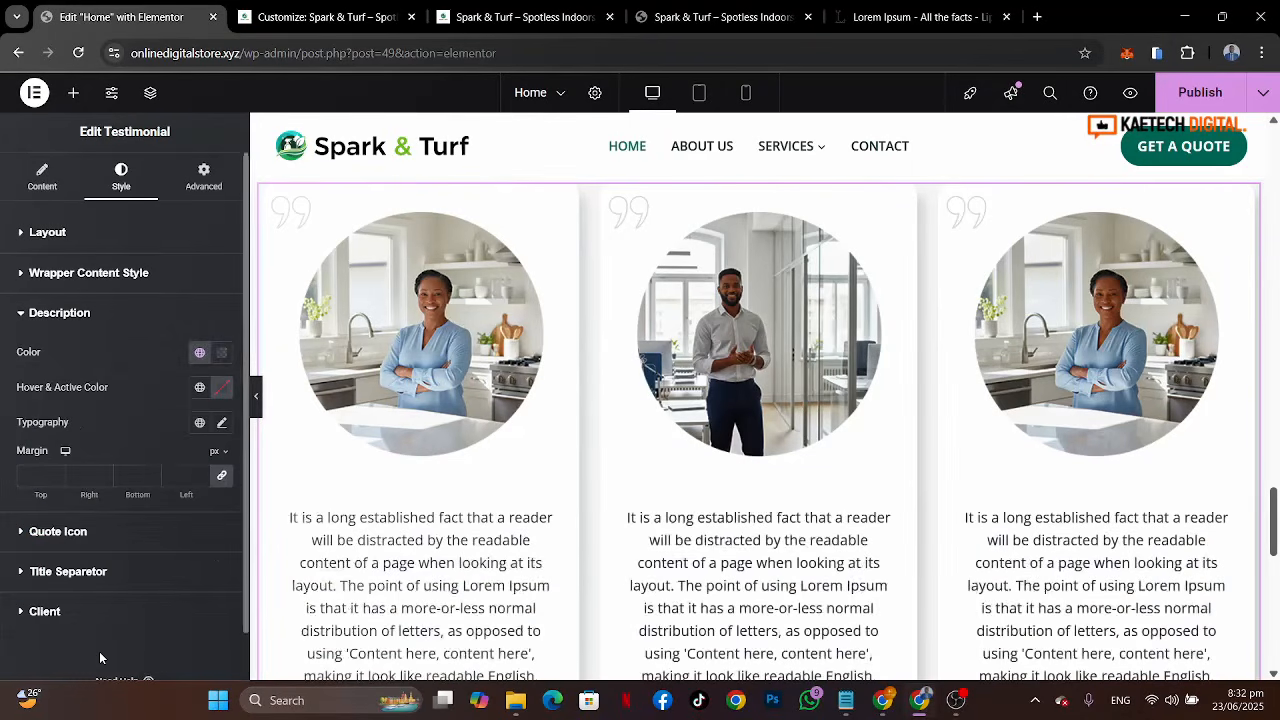
Step: Shorten the first testimonial's review text, deleting everything after its first sentence ending in 'layout.'
scroll(450, 489, "down", 2)
scroll(450, 489, "up", 2)
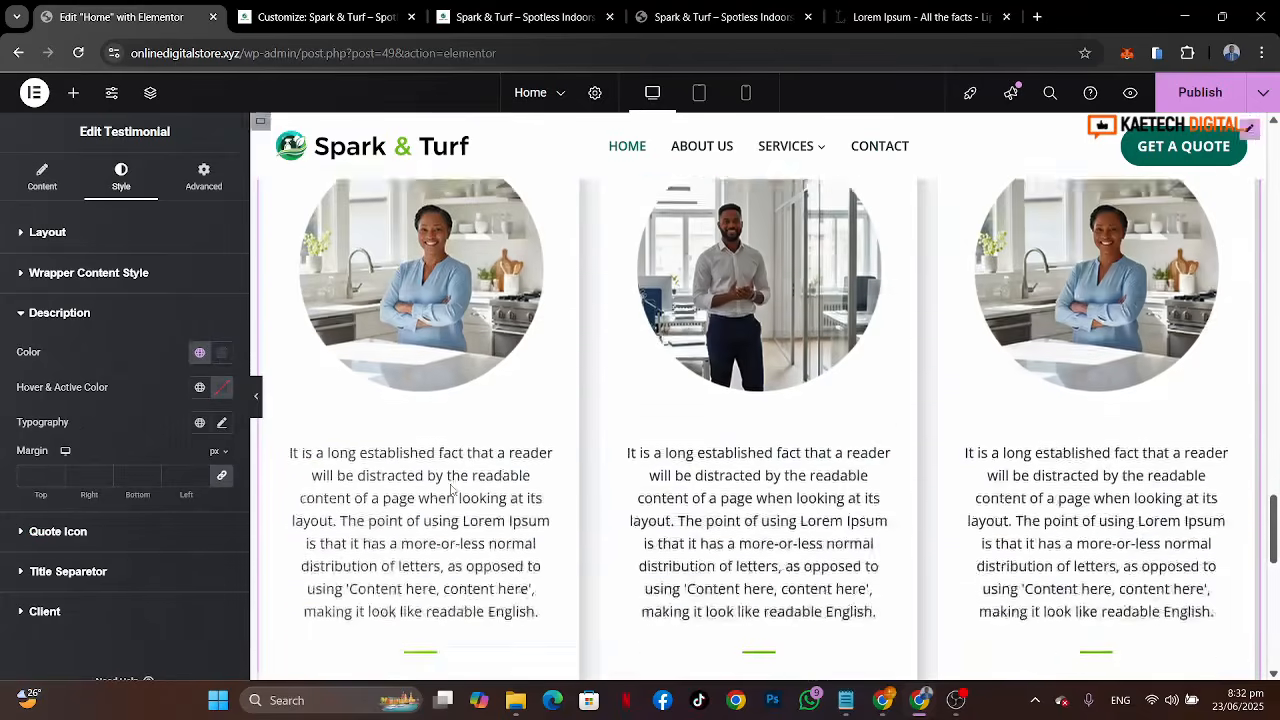
scroll(450, 489, "down", 1)
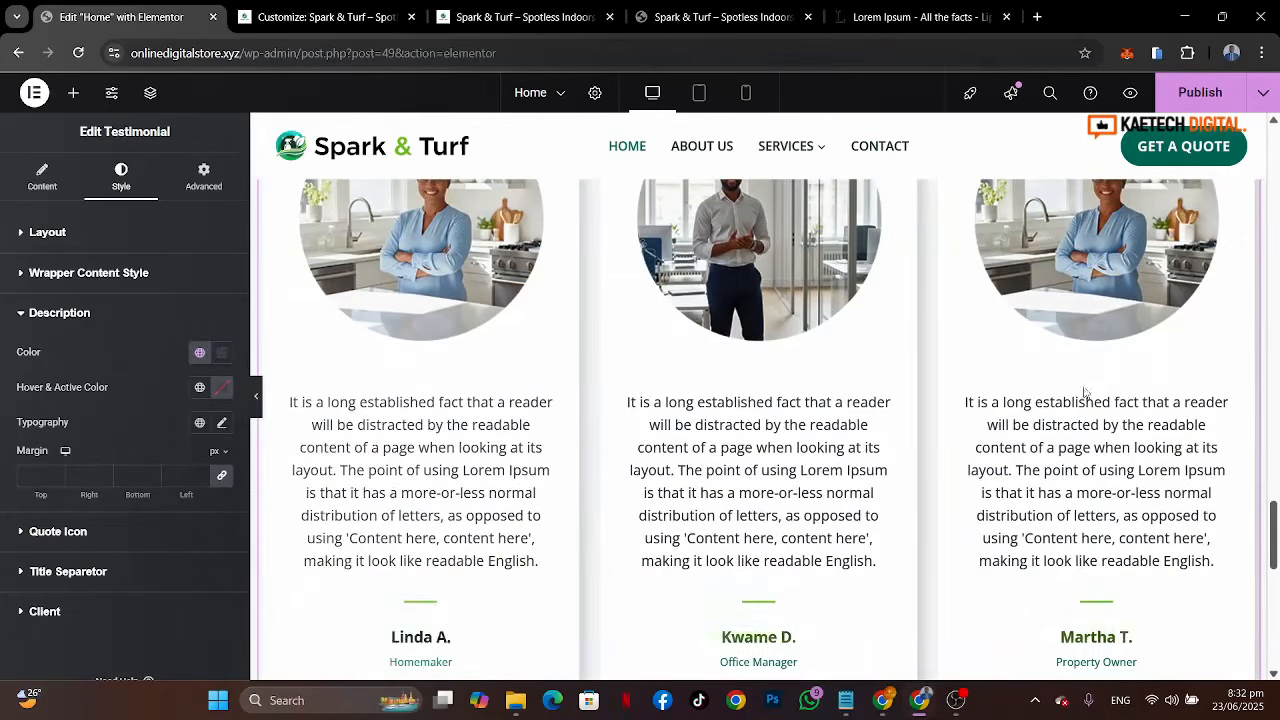
scroll(686, 397, "down", 2)
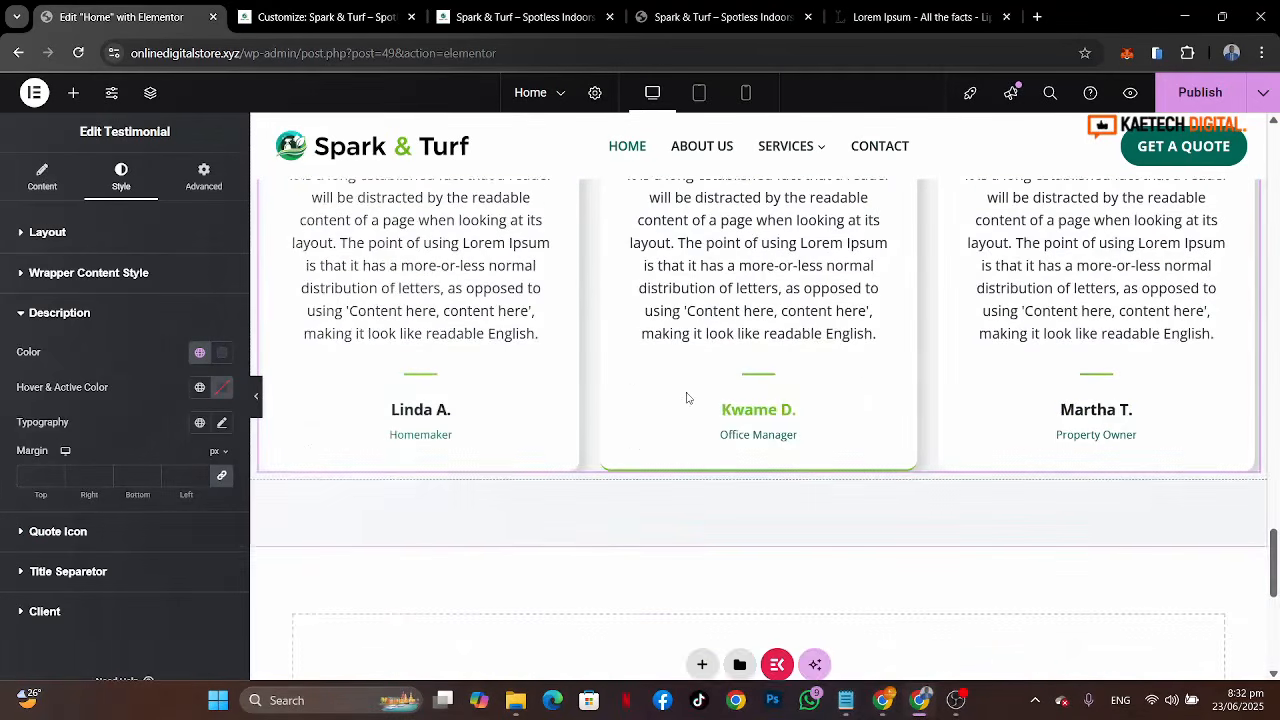
scroll(686, 397, "up", 2)
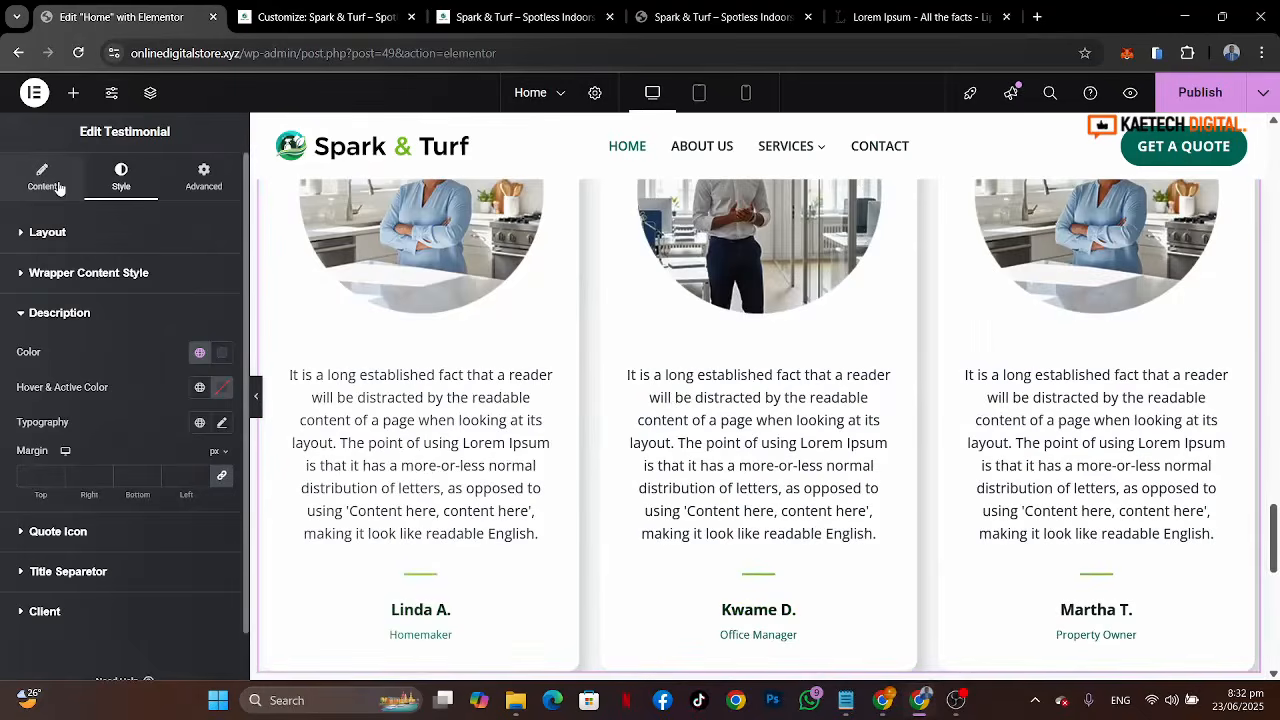
left_click(59, 188)
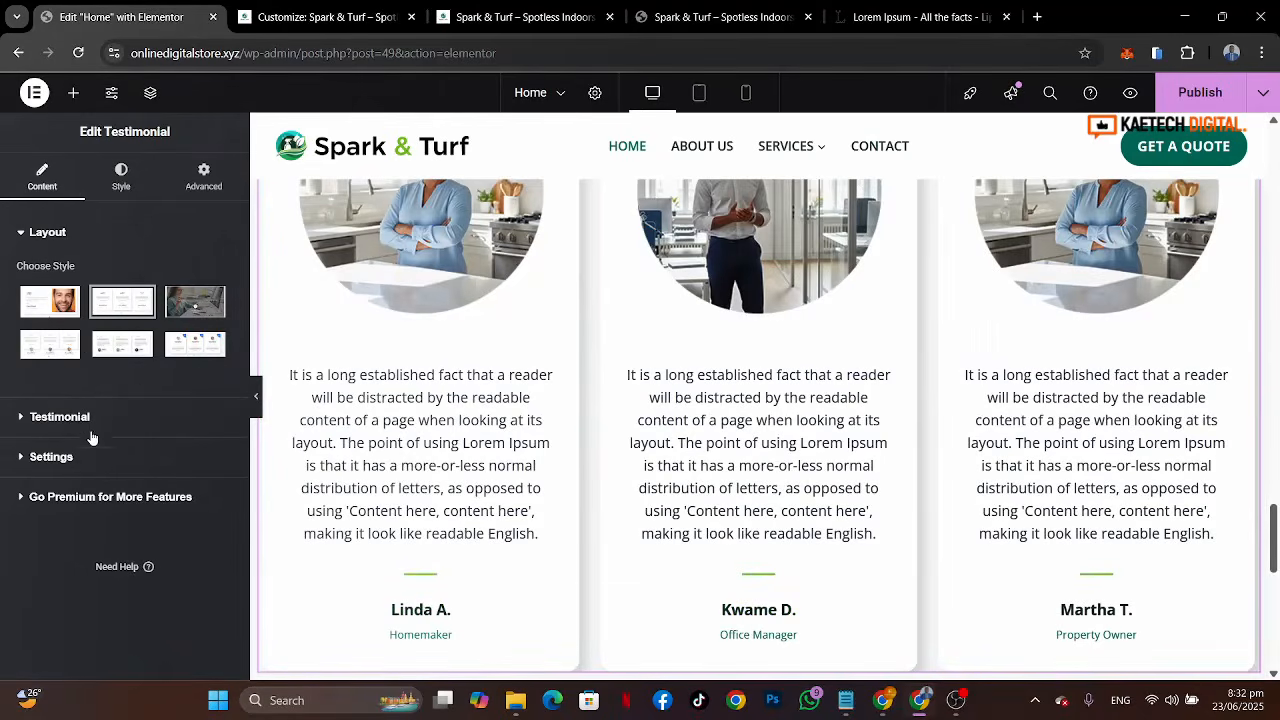
left_click(99, 419)
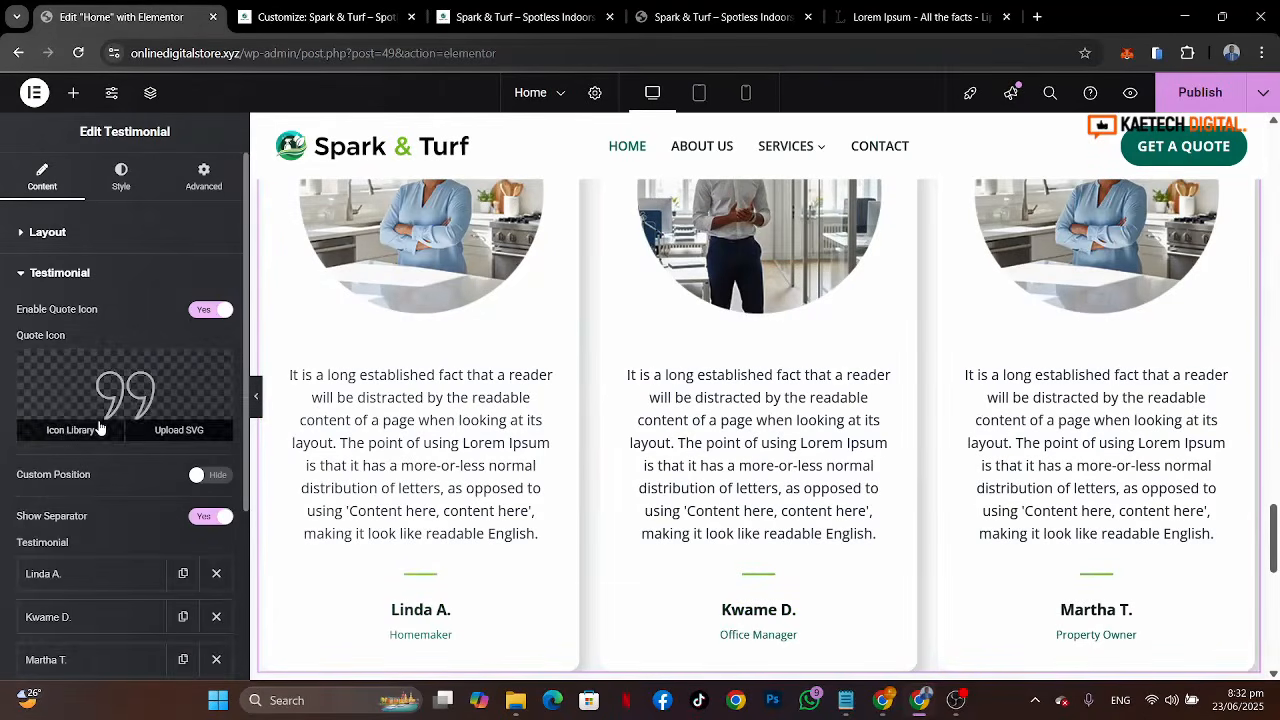
scroll(82, 568, "down", 3)
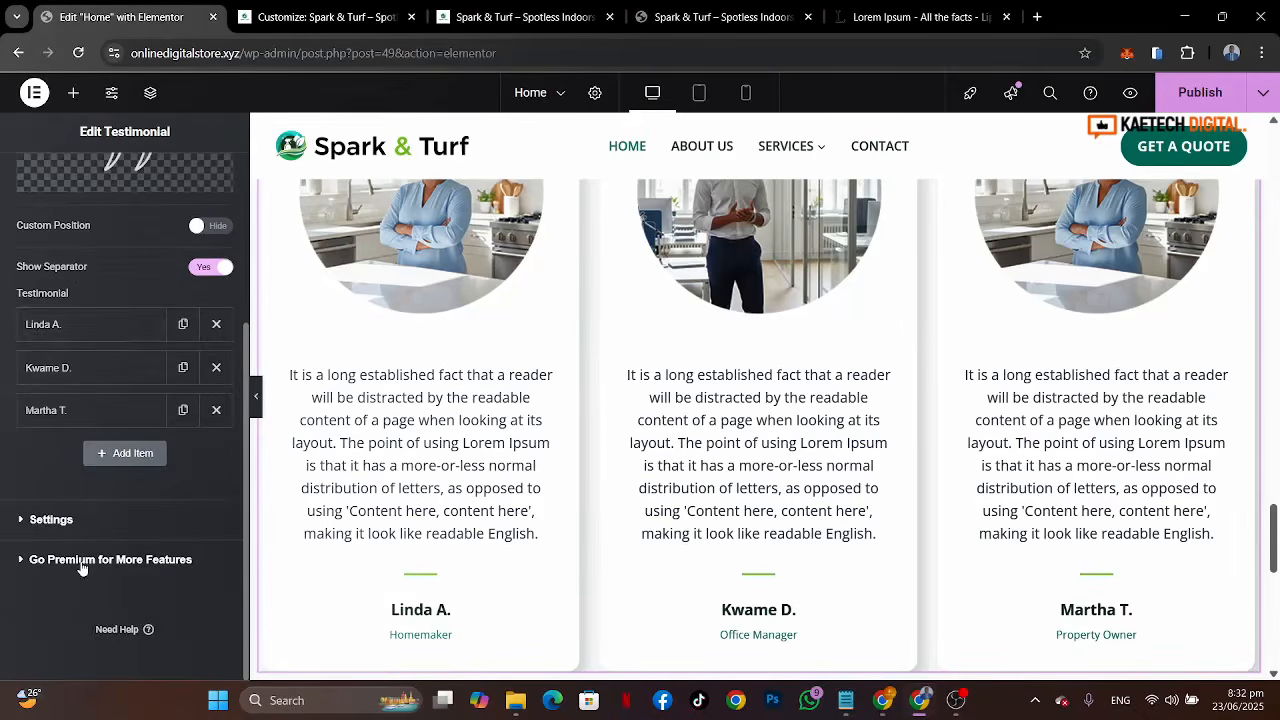
left_click(99, 336)
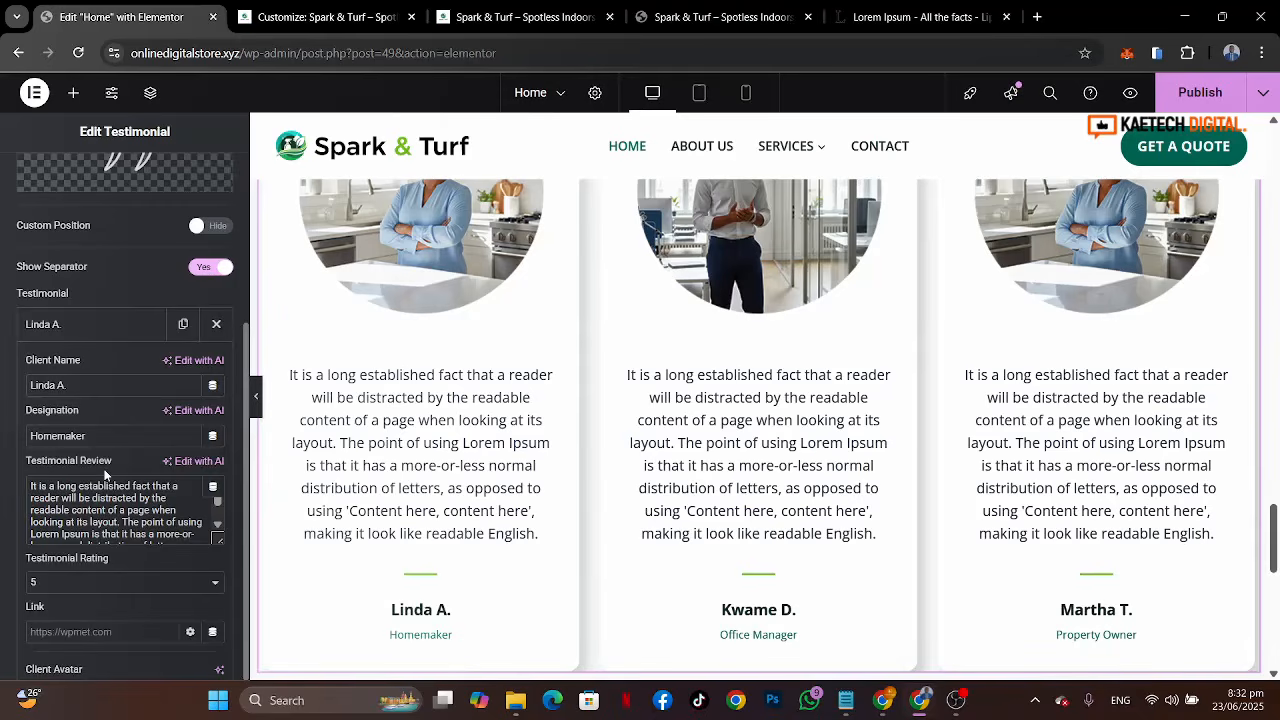
scroll(99, 516, "down", 2)
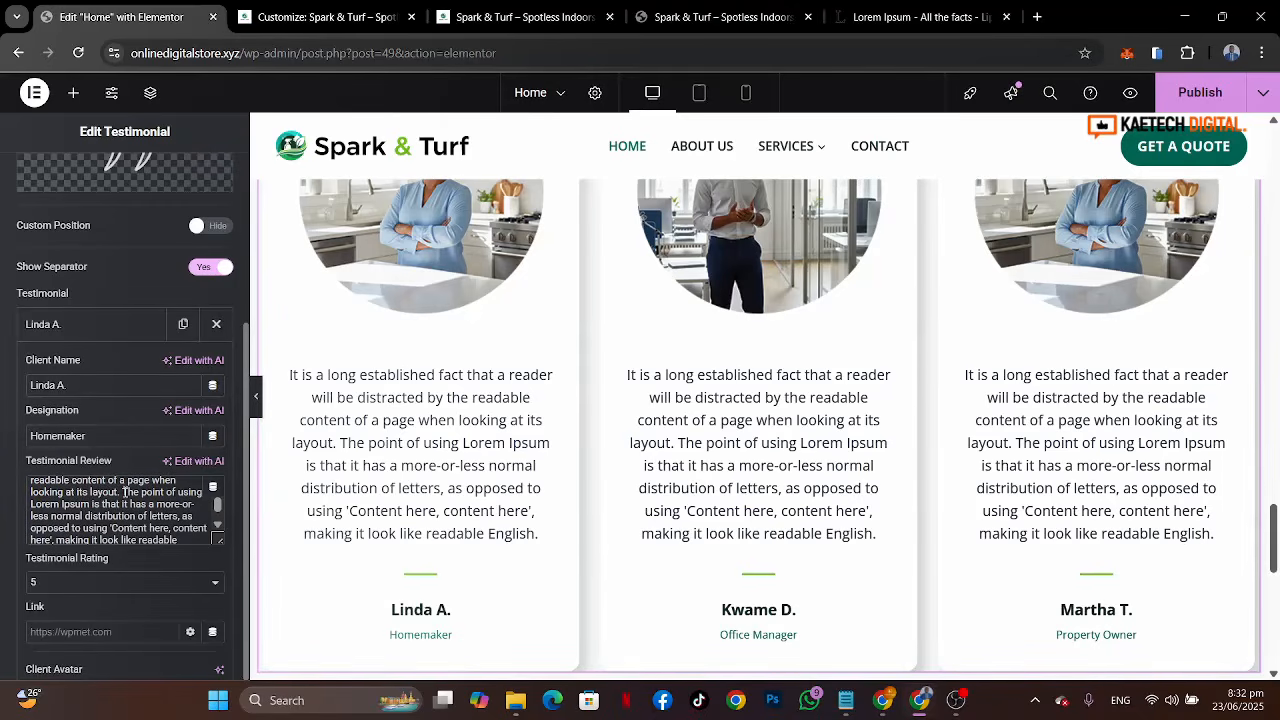
left_click_drag(125, 492, 181, 550)
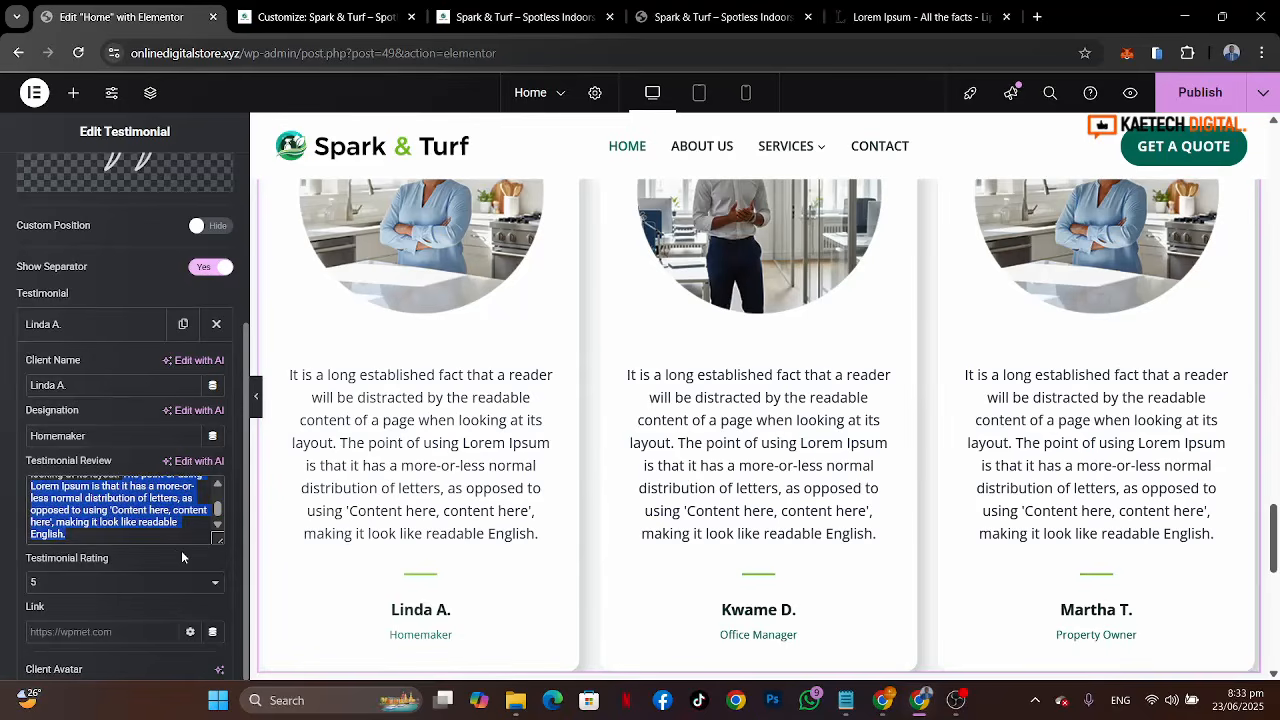
key("BackSpace")
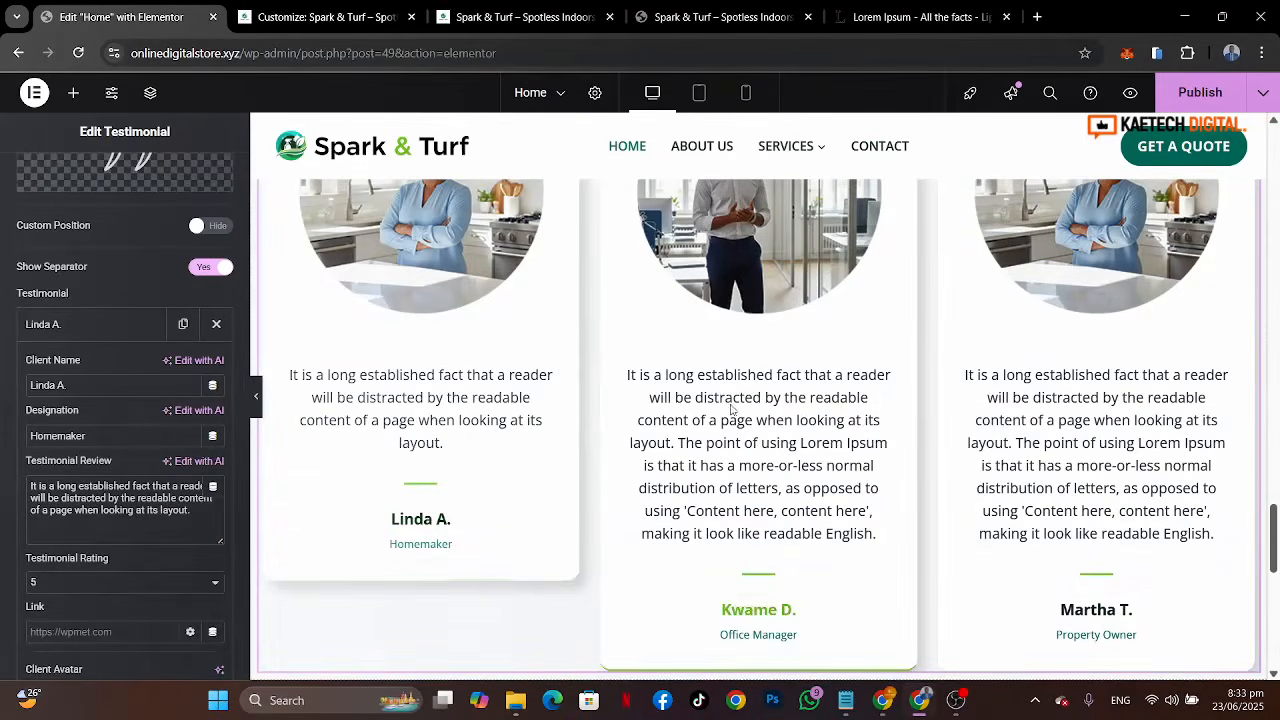
left_click(128, 324)
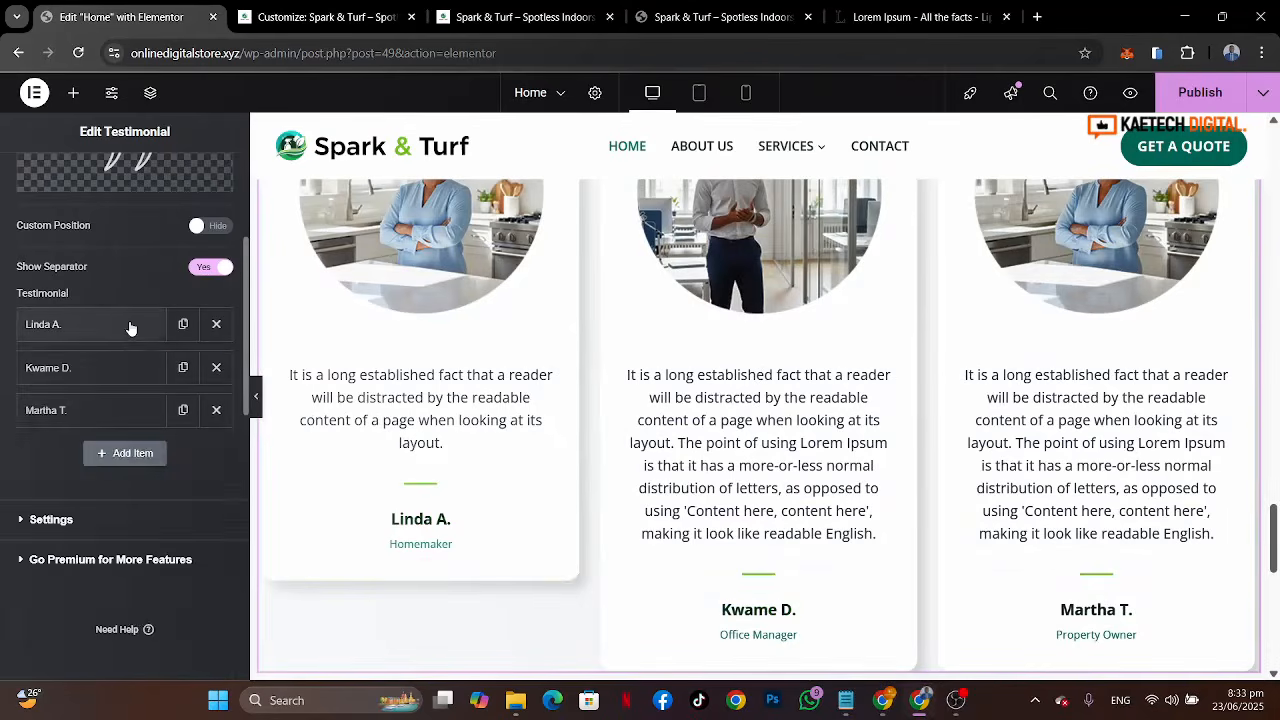
Step: Replace the second testimonial's review text with the shortened one-sentence review ending in 'layout.'
left_click(115, 369)
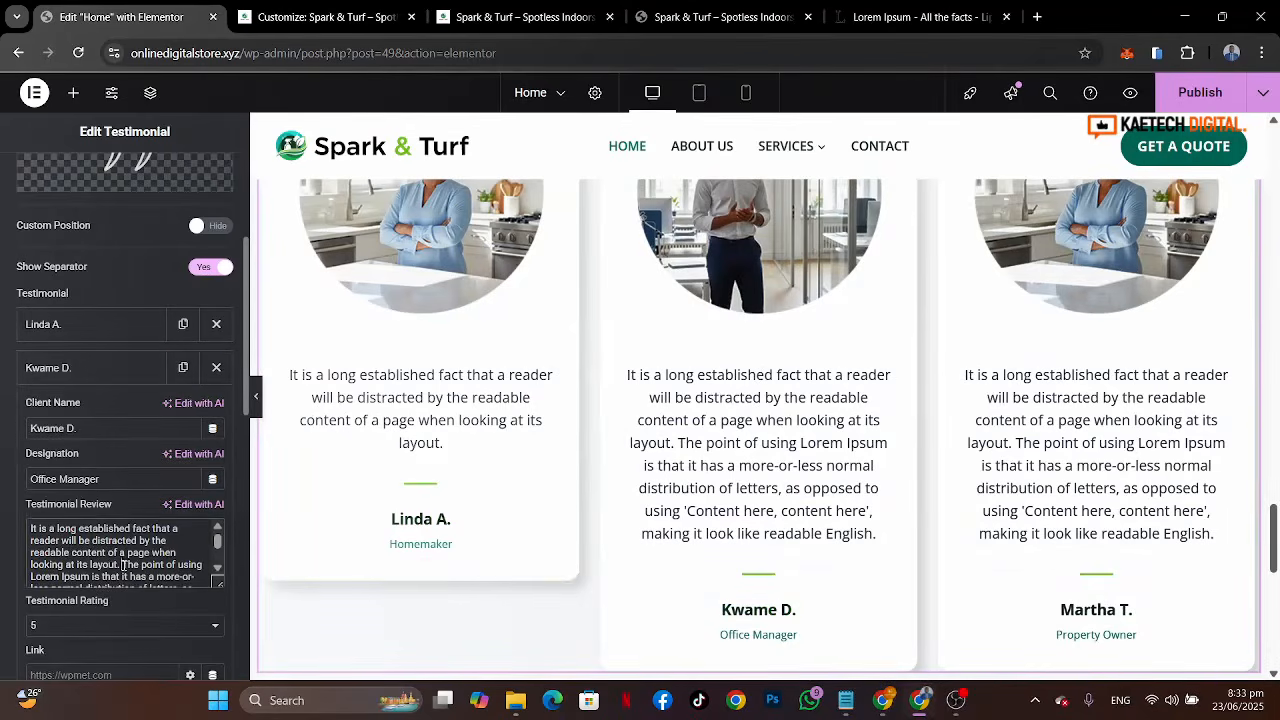
left_click_drag(30, 522, 194, 627)
key("ctrl+v")
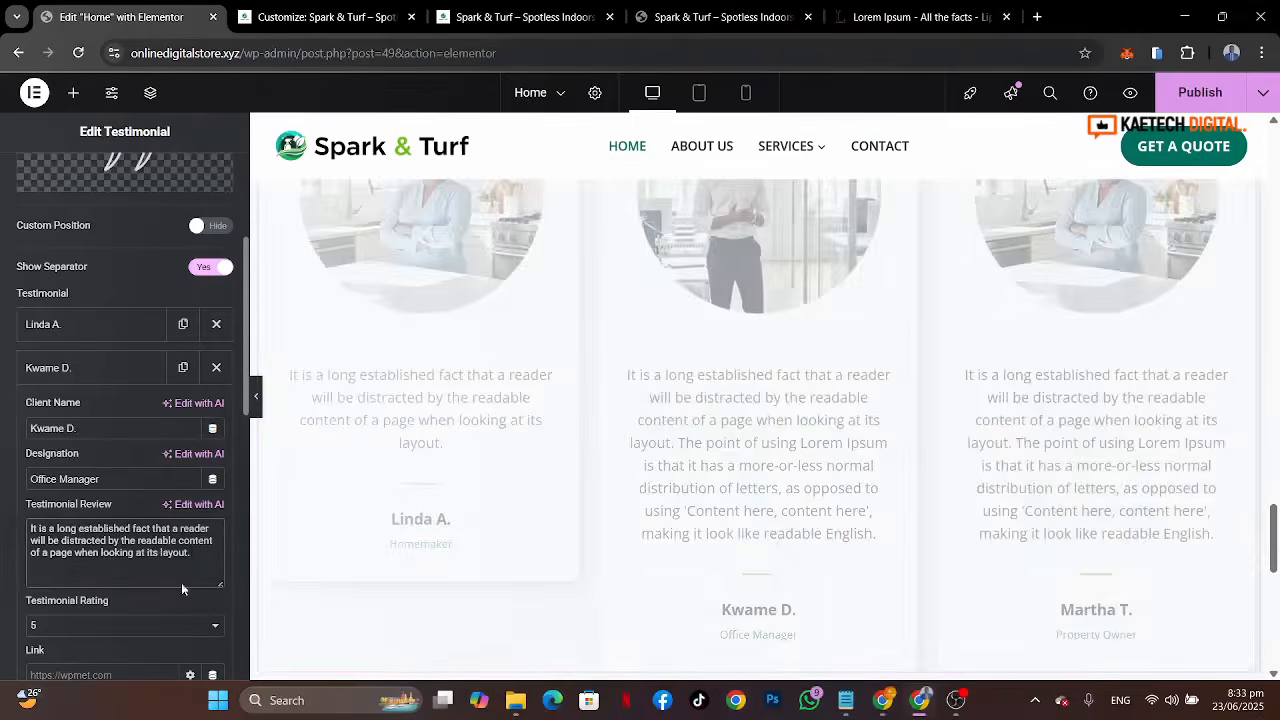
left_click(114, 369)
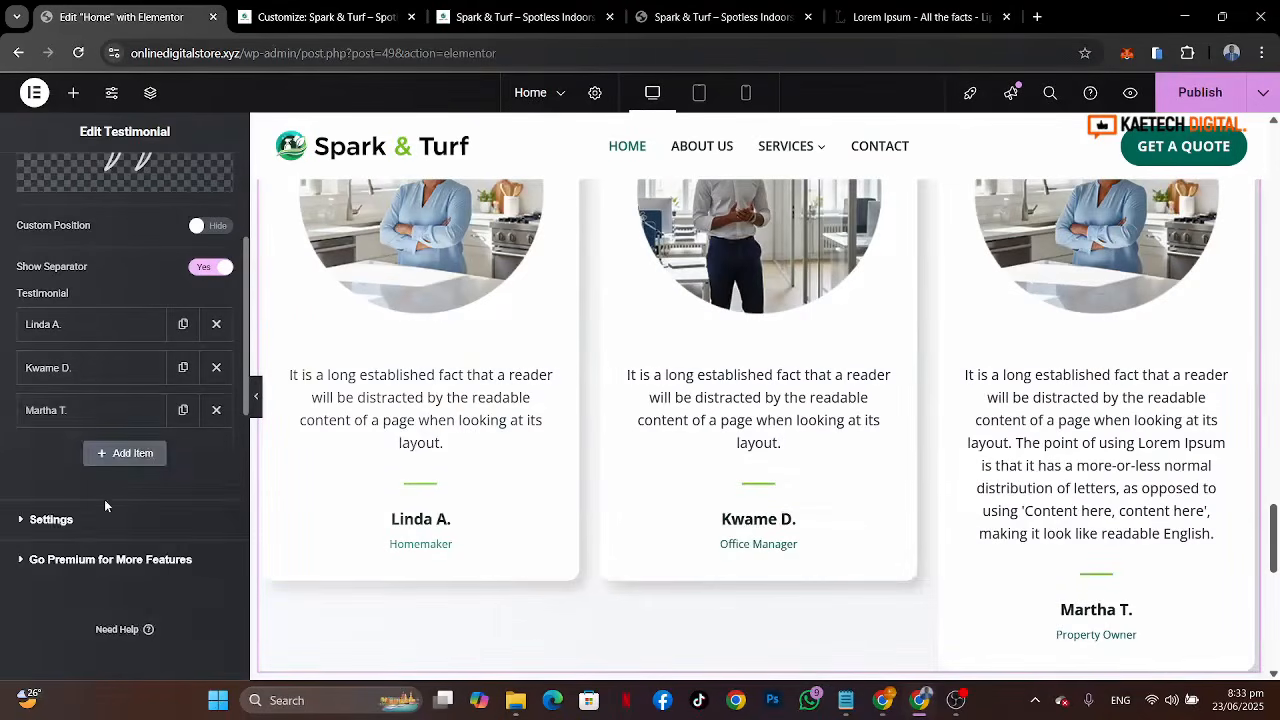
Step: Shorten the third testimonial's review text, deleting everything after its first sentence ending in 'layout.'
left_click(118, 411)
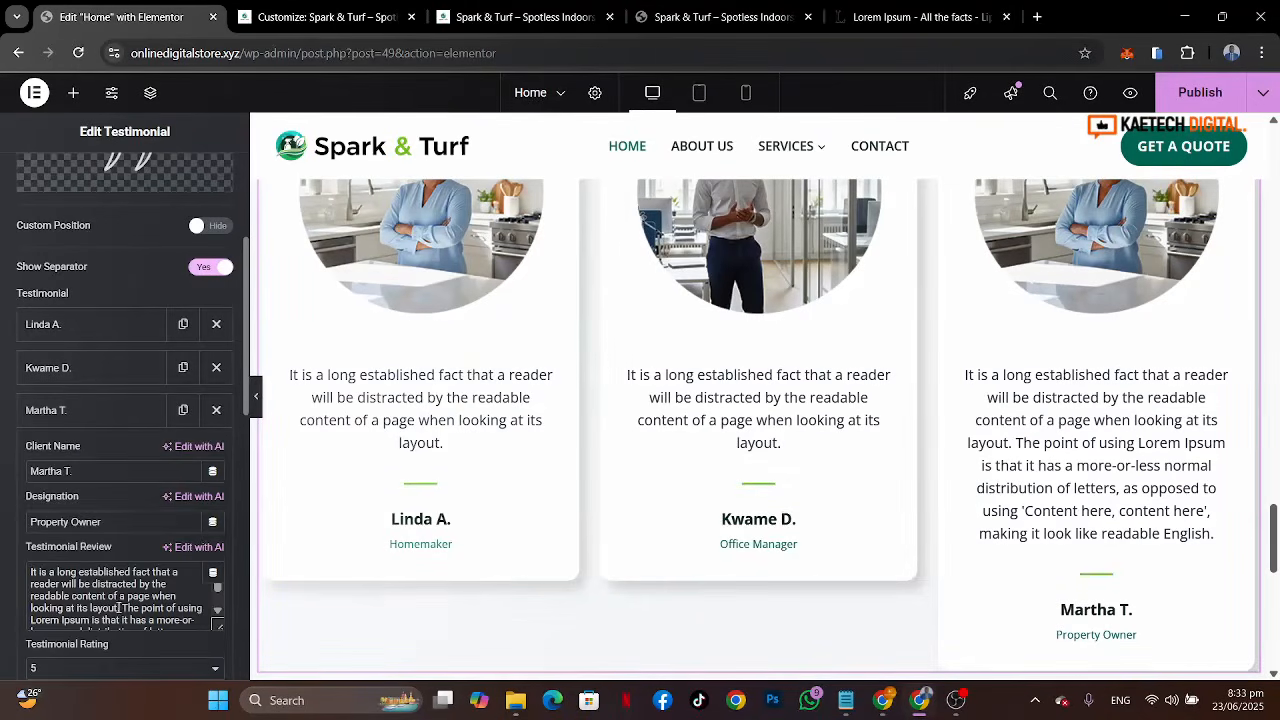
left_click_drag(123, 604, 160, 666)
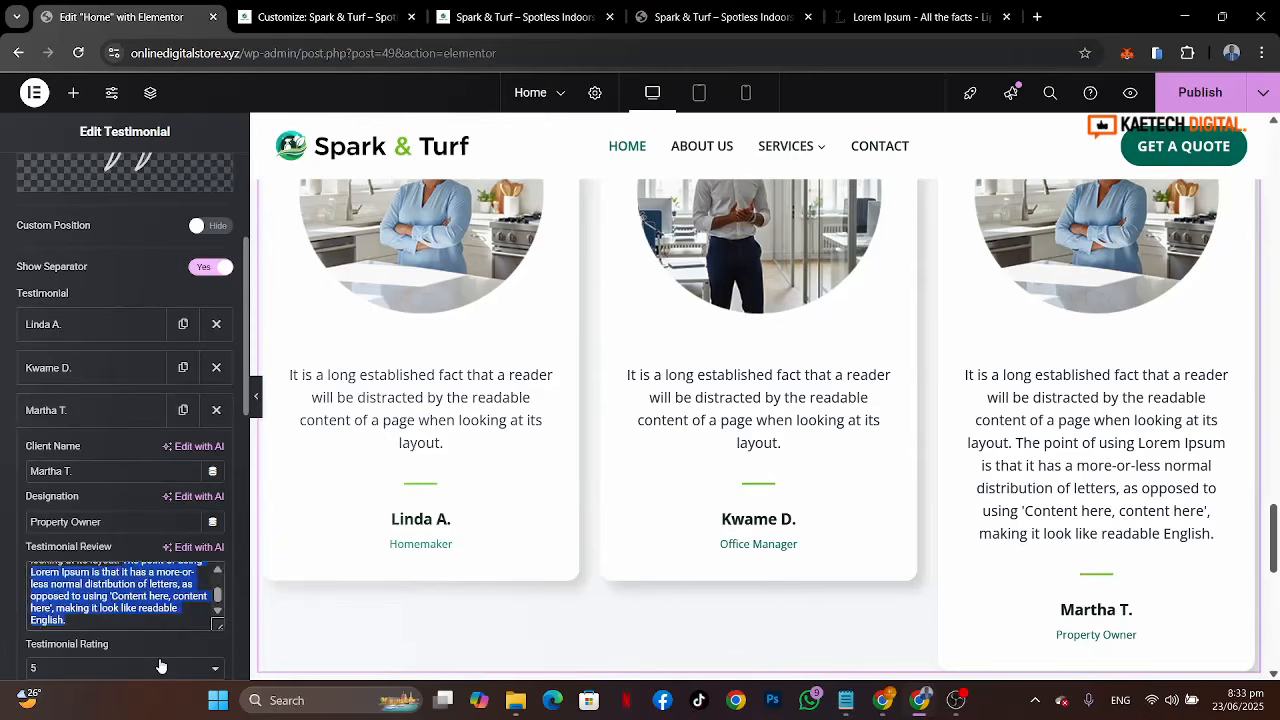
key("BackSpace")
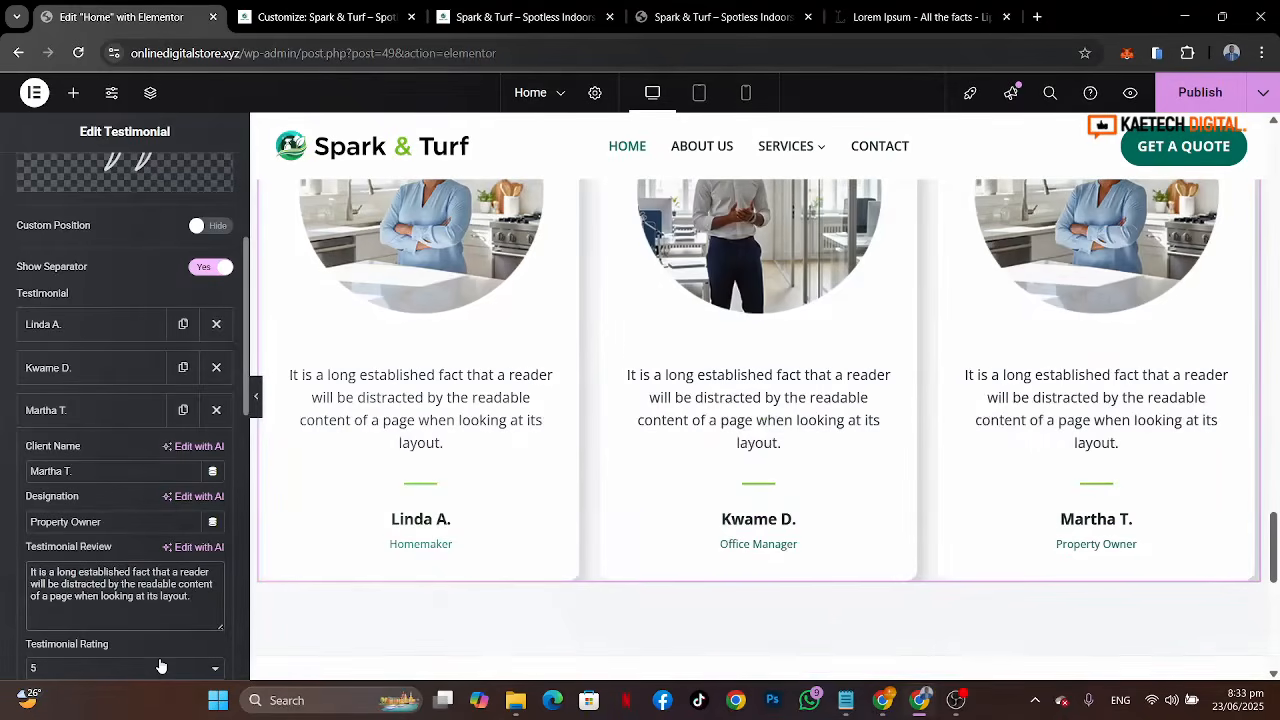
Step: Set the testimonial quote icon colour to the Theme Accent - alt global colour
scroll(900, 404, "up", 3)
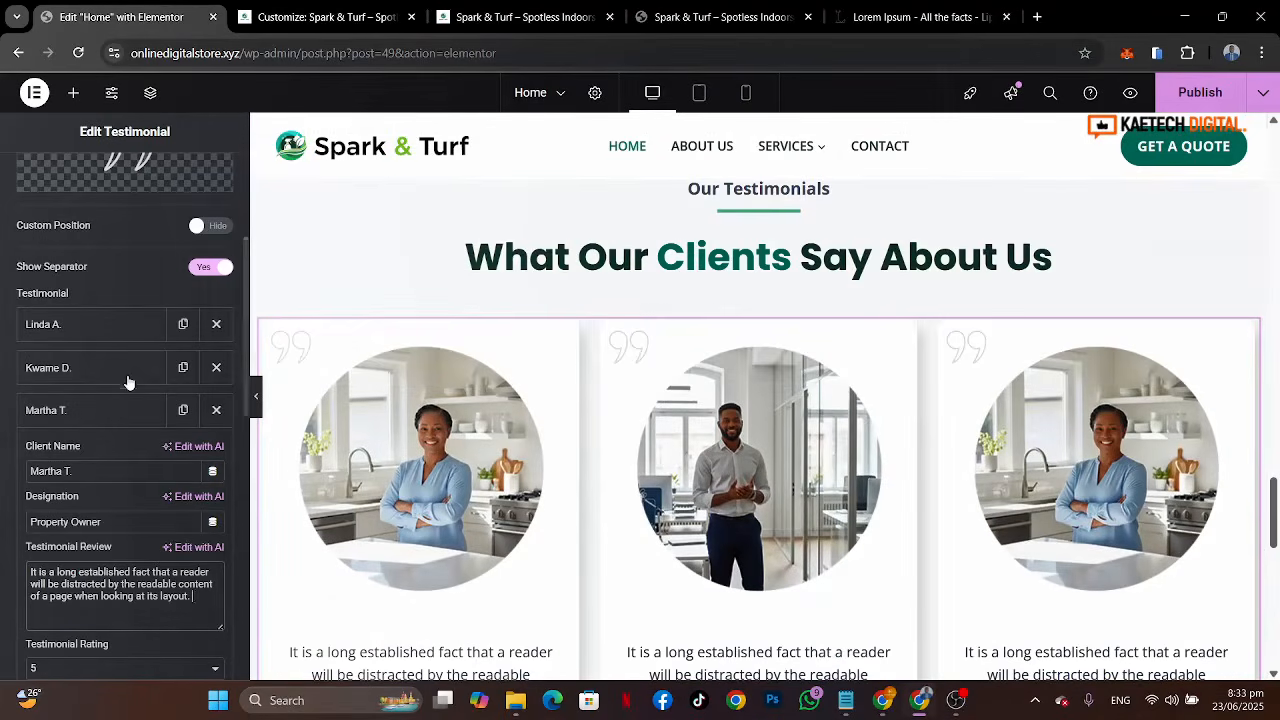
scroll(123, 370, "up", 5)
left_click(133, 174)
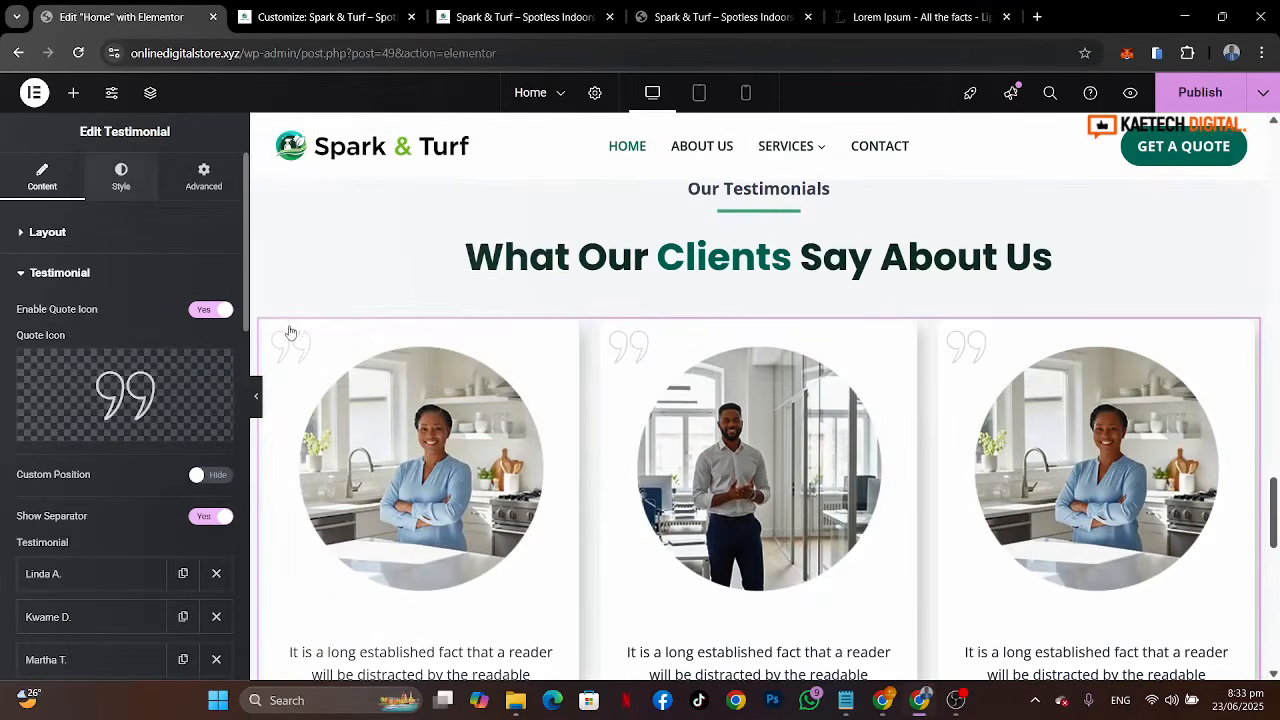
scroll(123, 478, "down", 2)
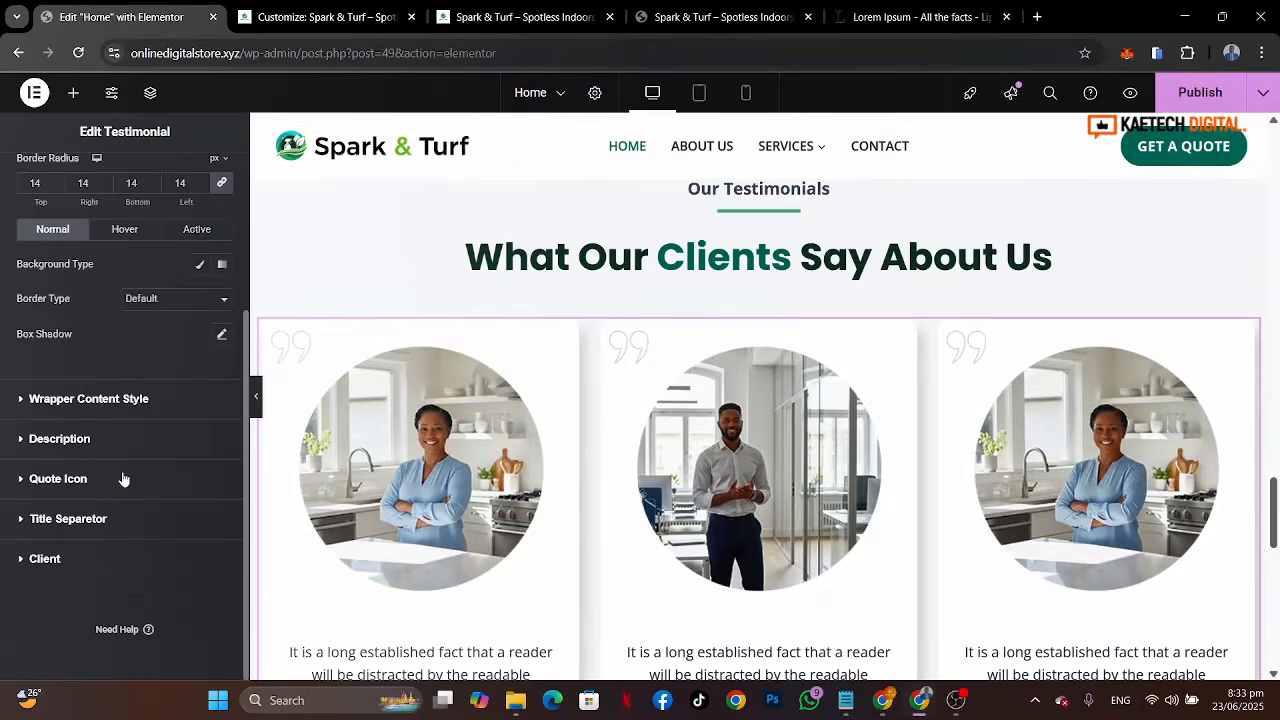
left_click(56, 492)
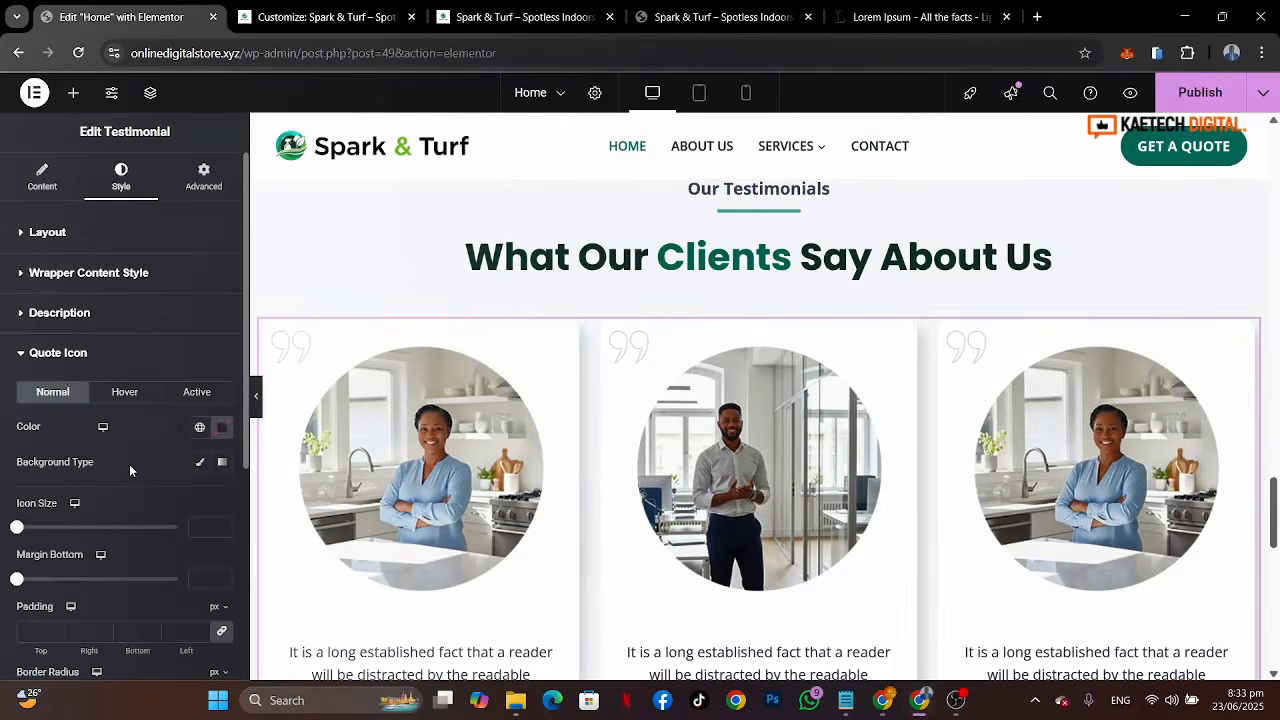
left_click(197, 437)
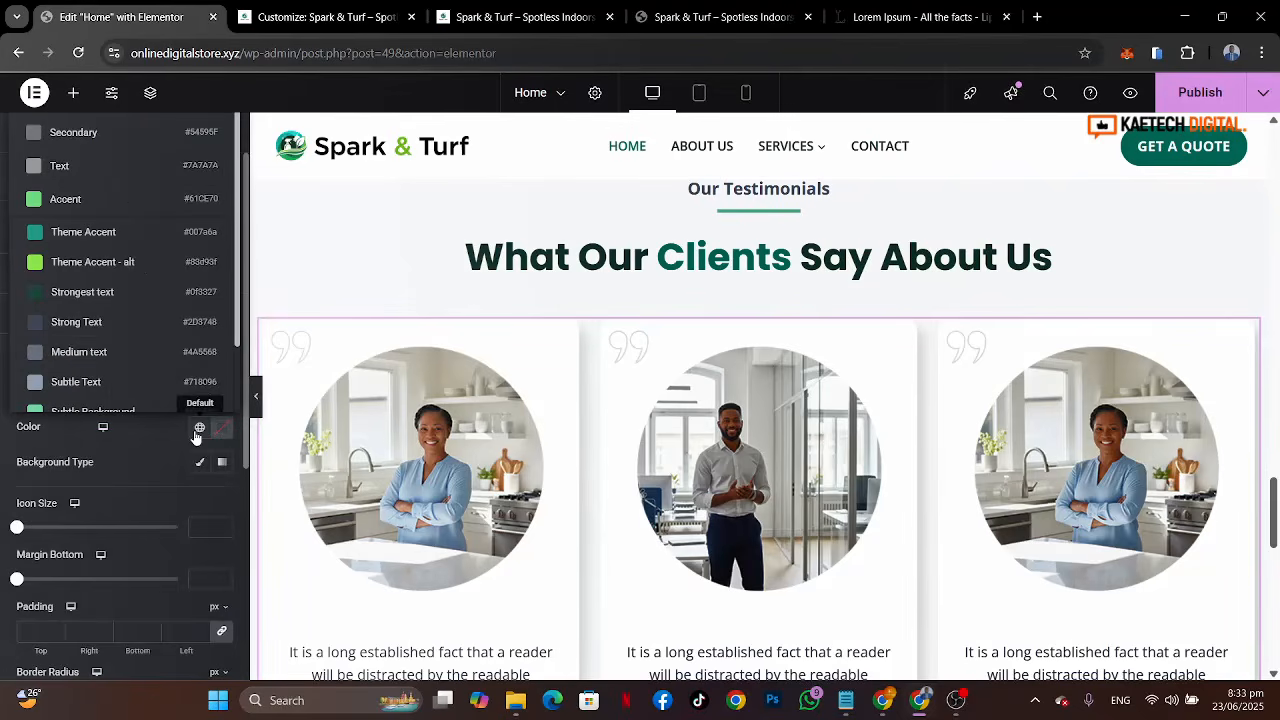
left_click(122, 257)
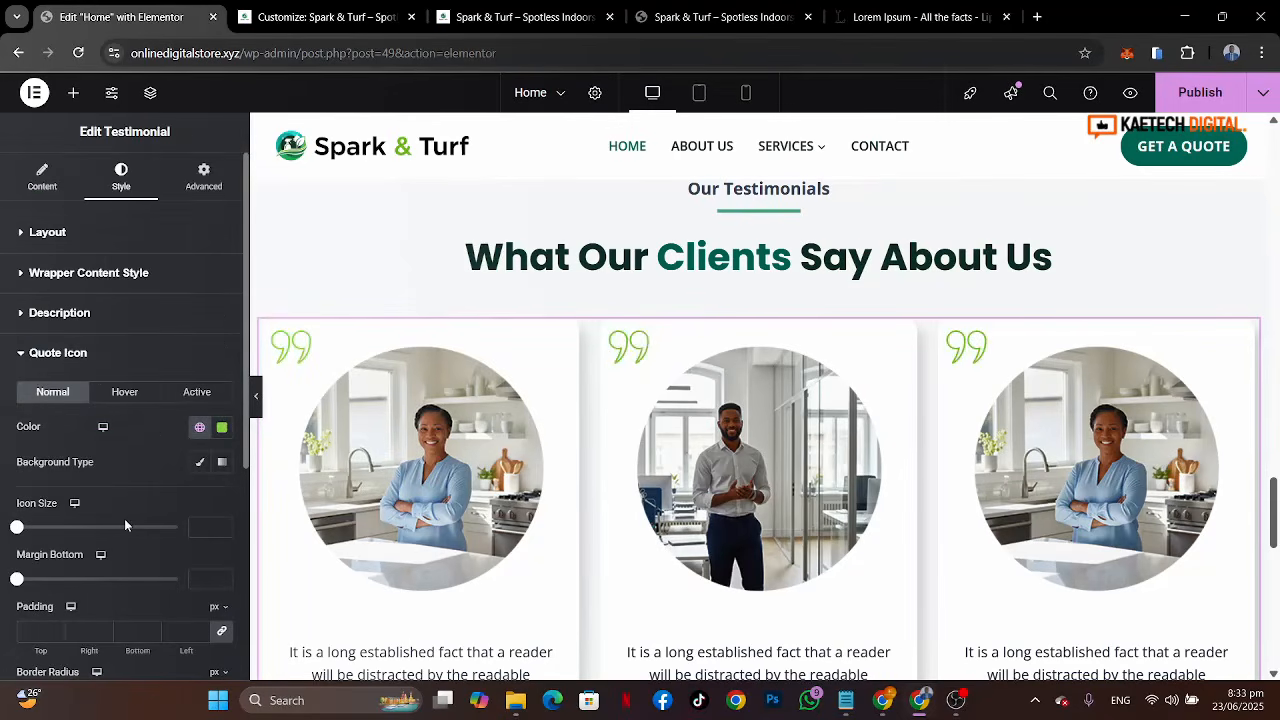
Step: Lower the quote icon colour's opacity so the icon appears faded
left_click(220, 433)
left_click_drag(316, 364, 177, 364)
left_click(139, 465)
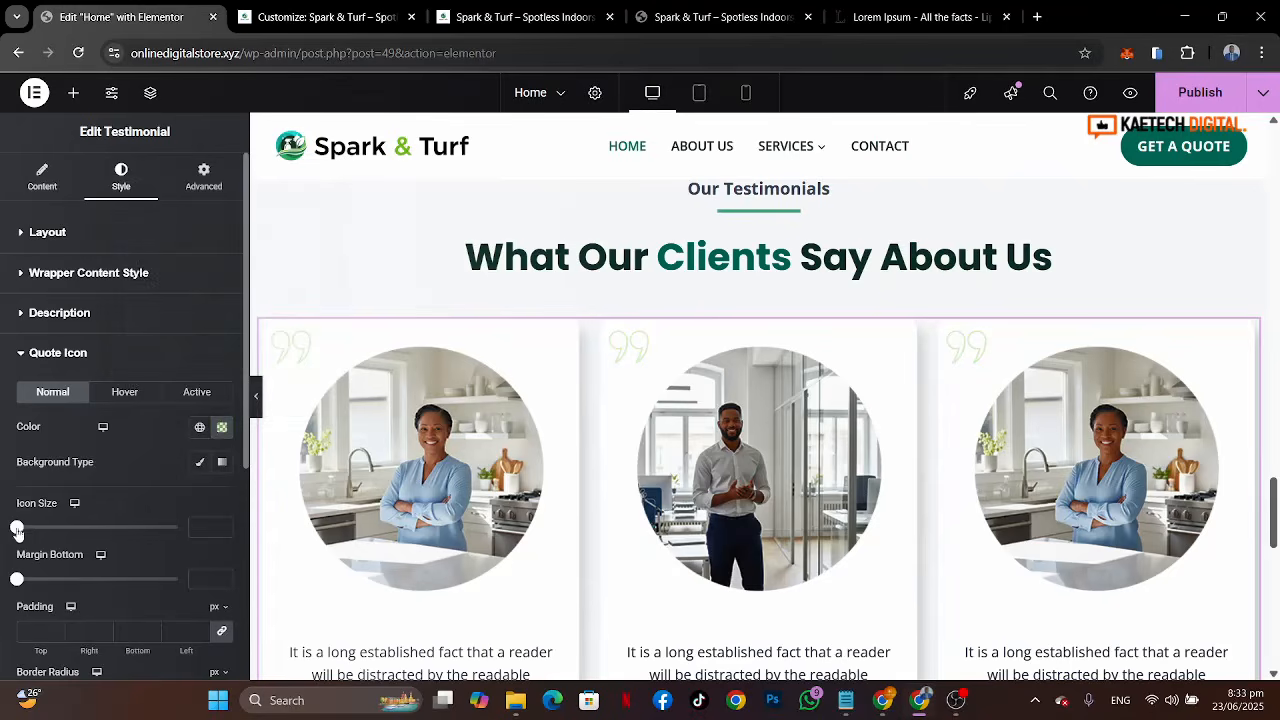
Step: Set the quote icon size to 98 px
left_click_drag(20, 530, 48, 530)
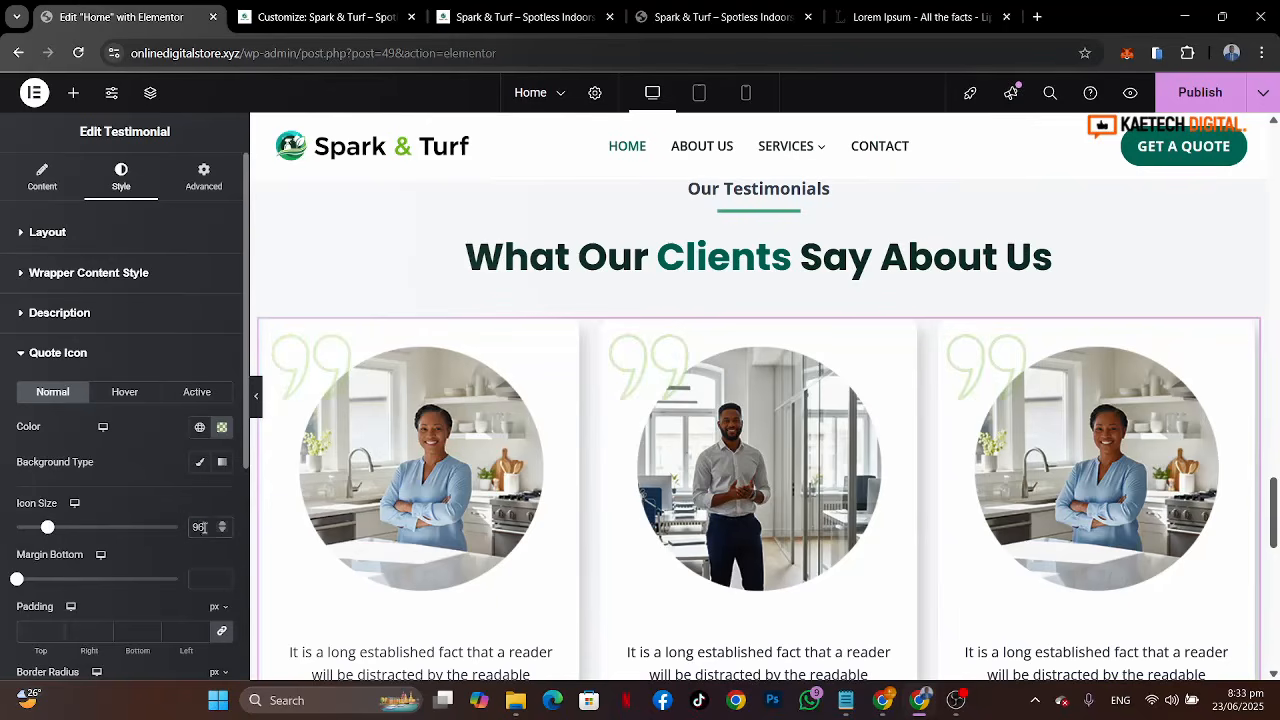
key("Up")
key("Up")
Step: Publish the page changes
scroll(623, 440, "down", 3)
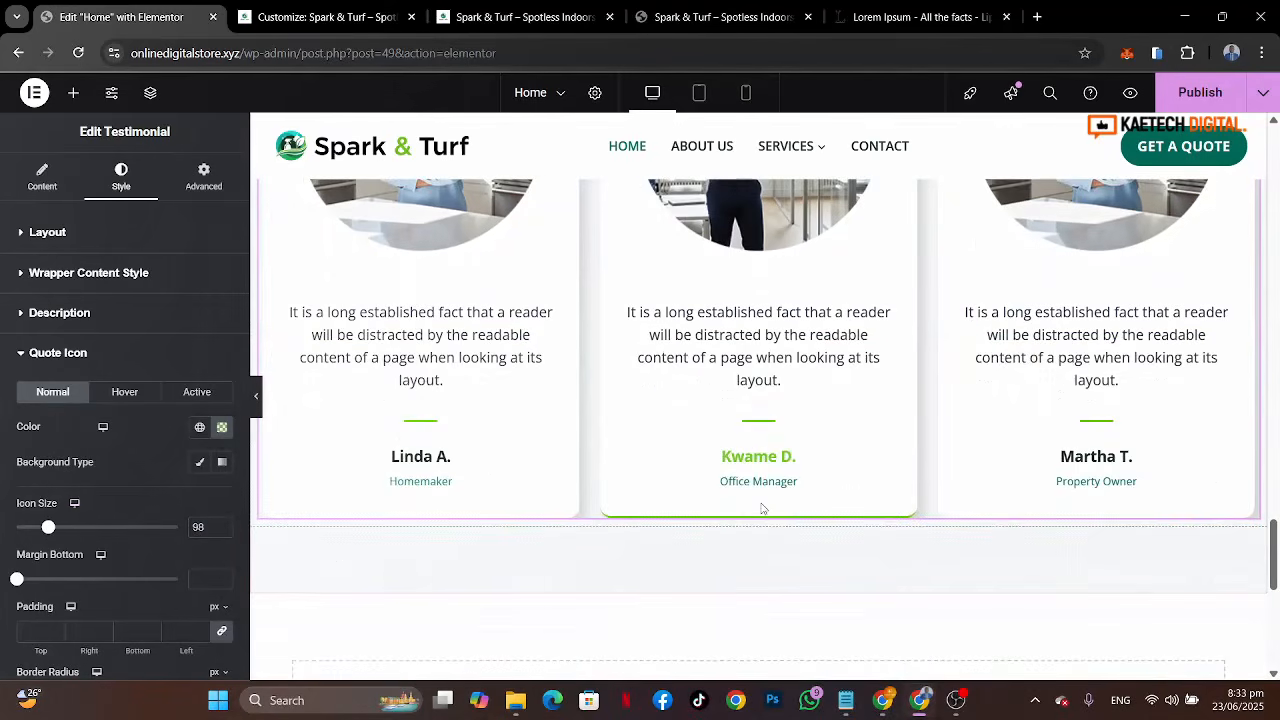
scroll(762, 509, "down", 2)
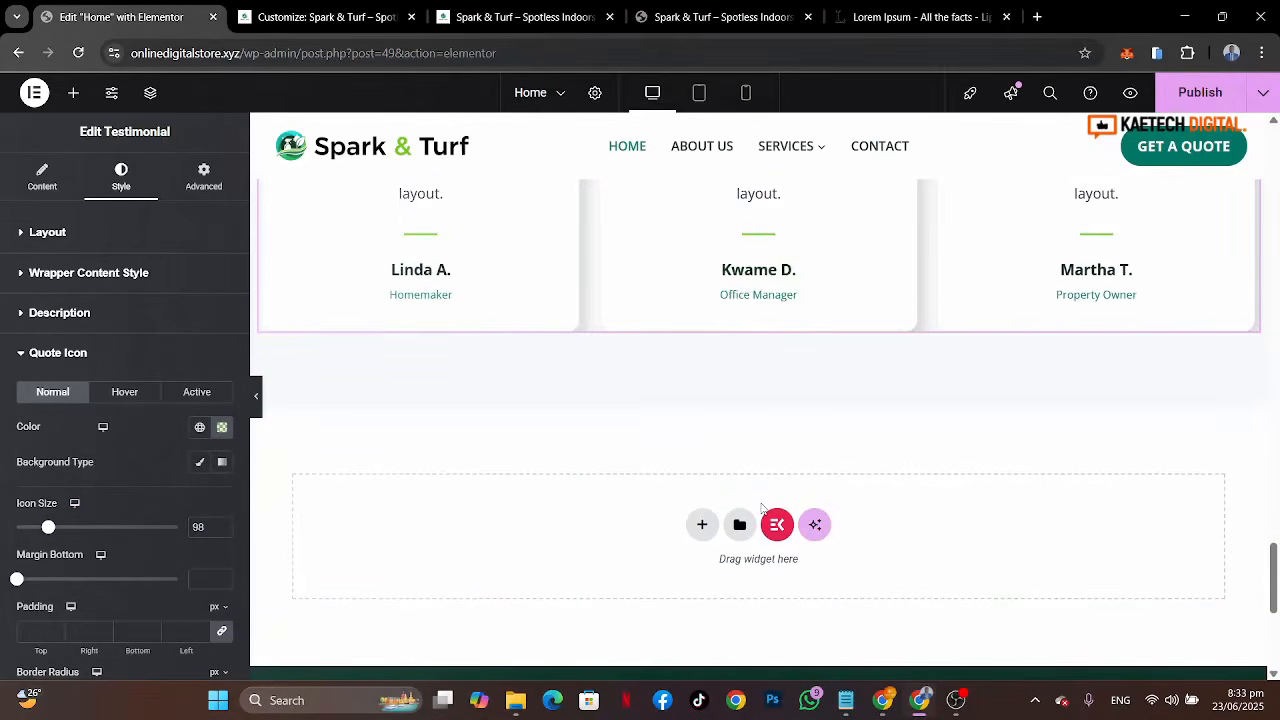
left_click(1200, 92)
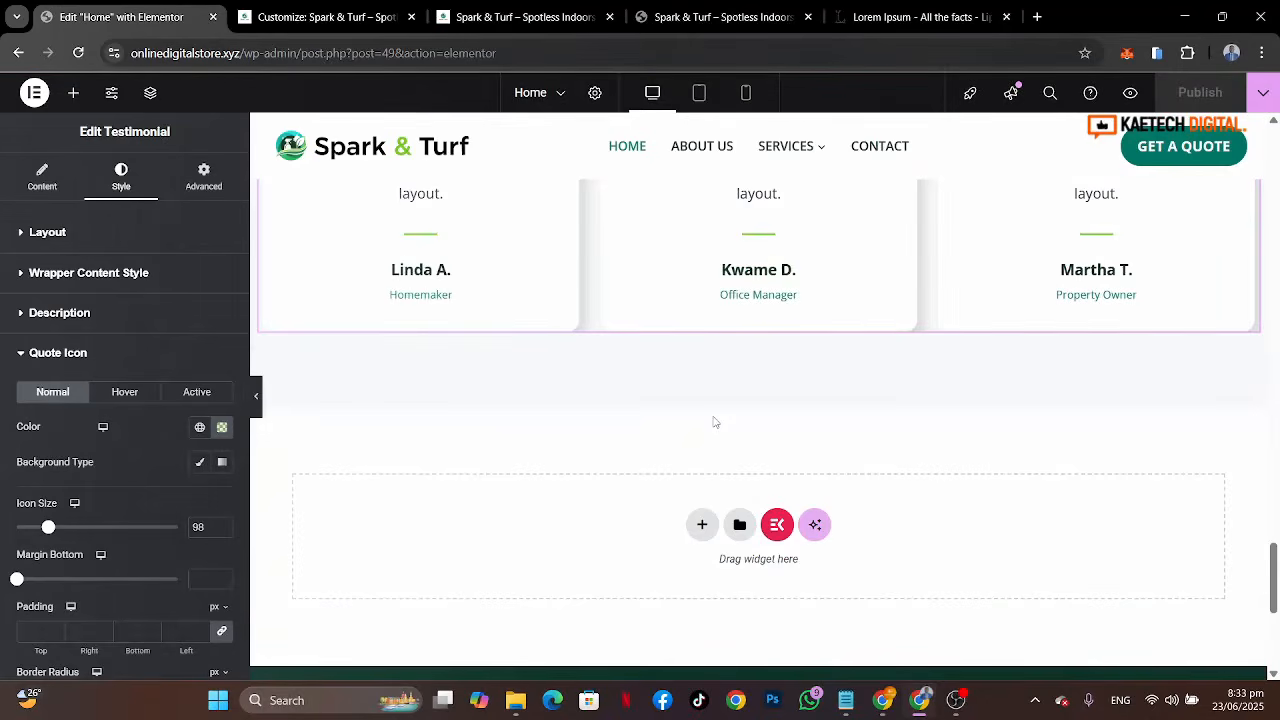
Step: Compare the reference site's testimonial cards and the following Work With Us section
left_click(722, 17)
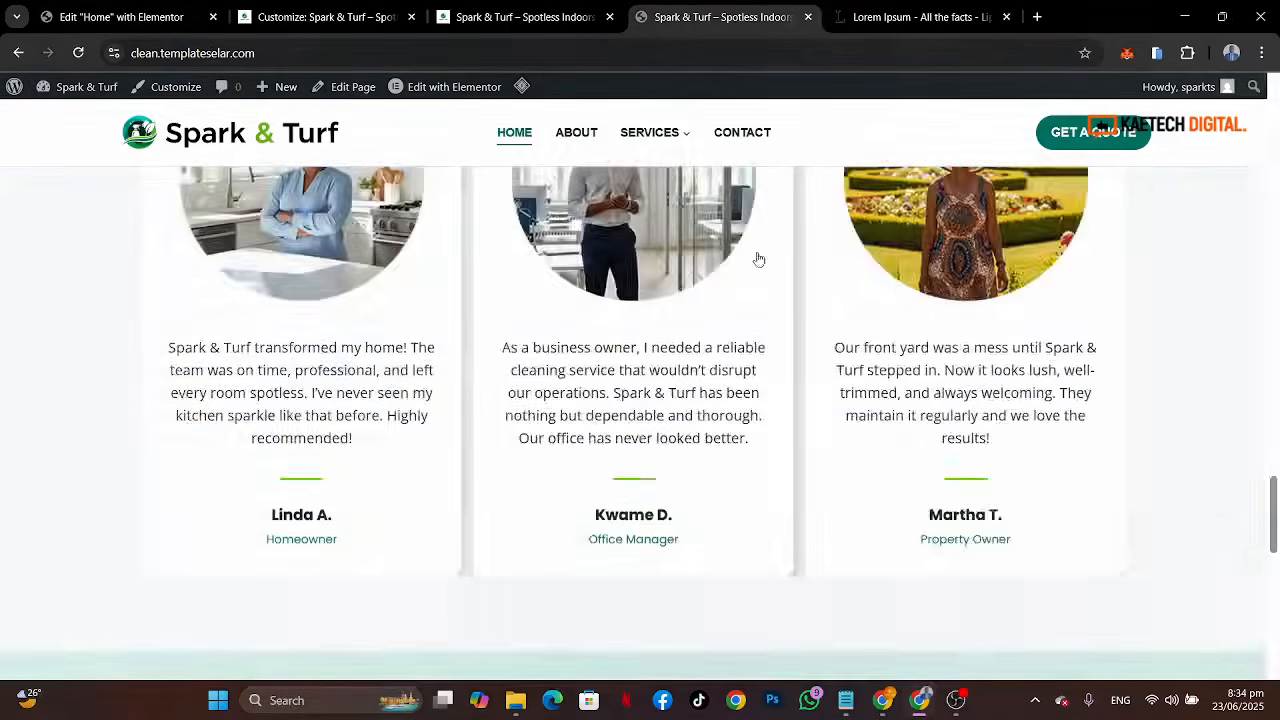
scroll(898, 652, "down", 5)
scroll(898, 652, "down", 2)
scroll(898, 652, "up", 2)
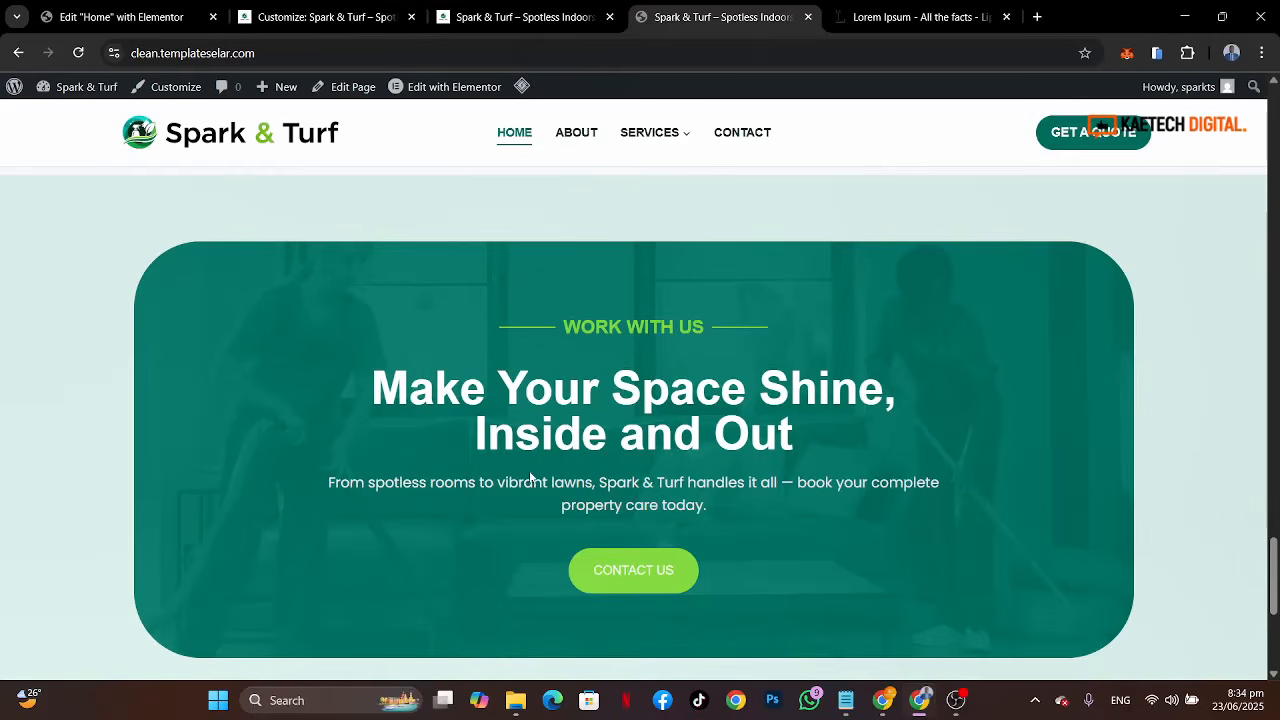
Step: Add a new single-column container below the testimonials section in the editor
left_click(105, 14)
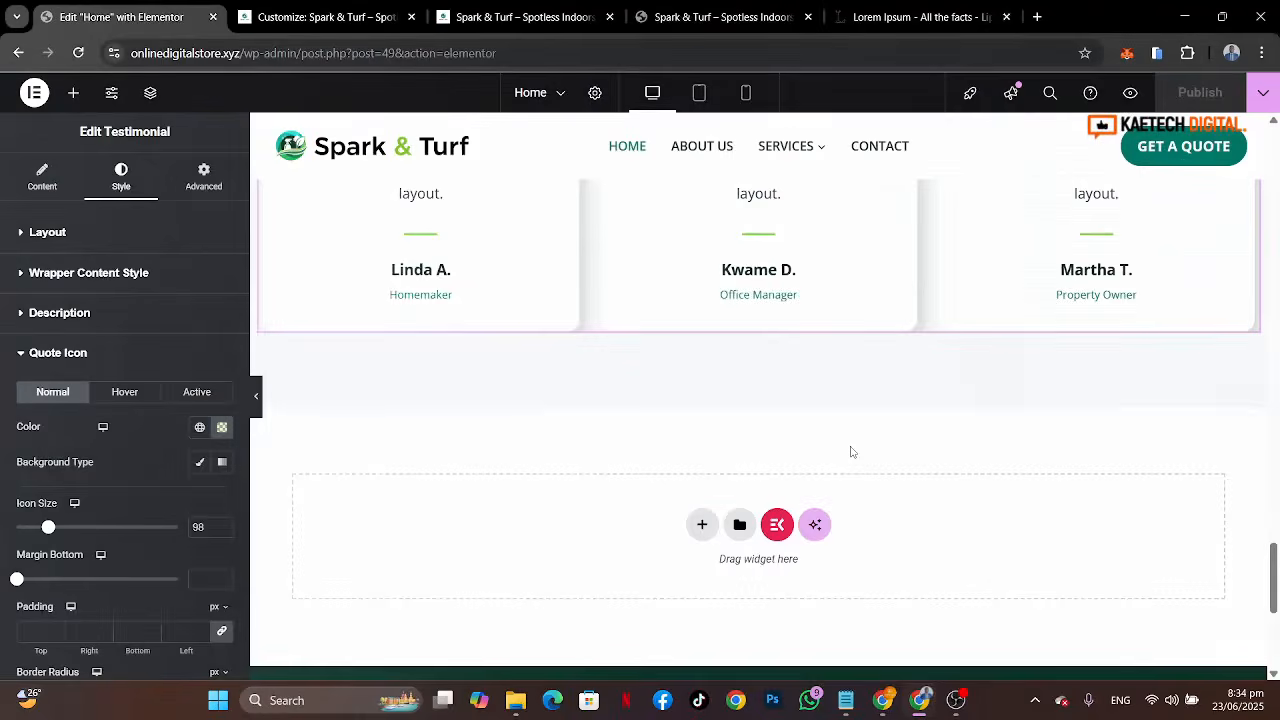
scroll(850, 450, "down", 2)
scroll(849, 449, "up", 1)
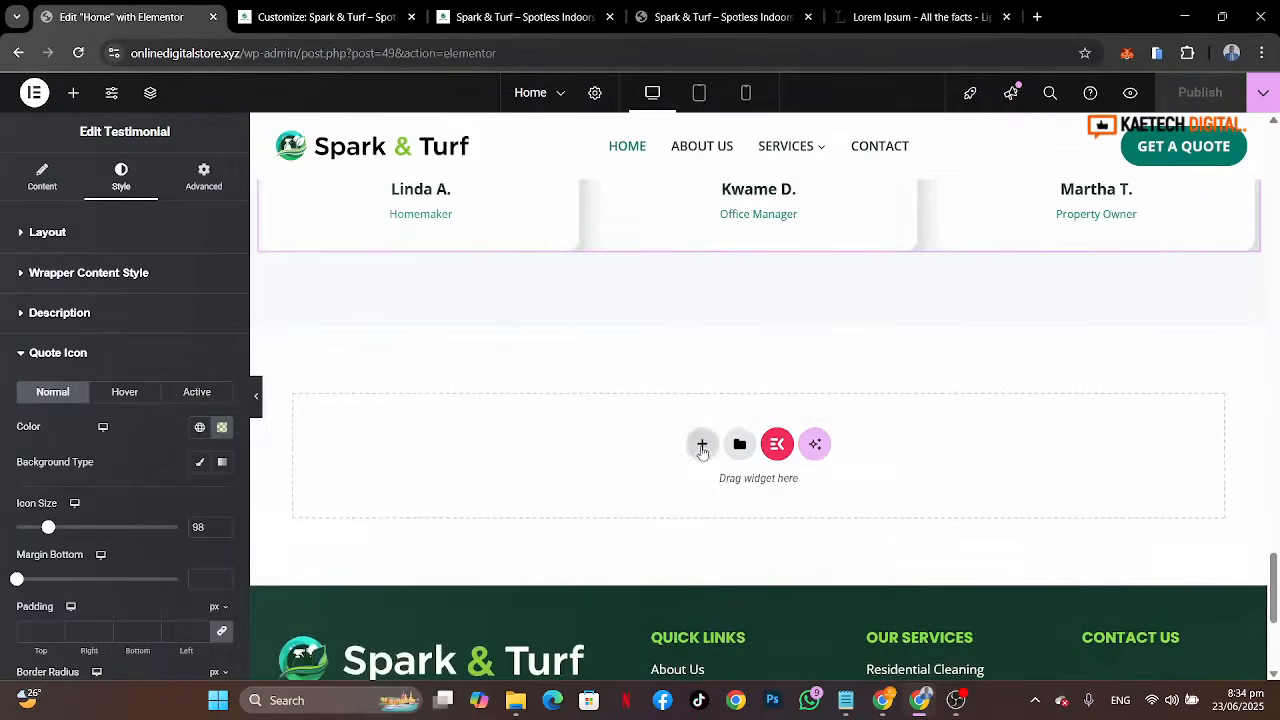
left_click(702, 446)
left_click(706, 490)
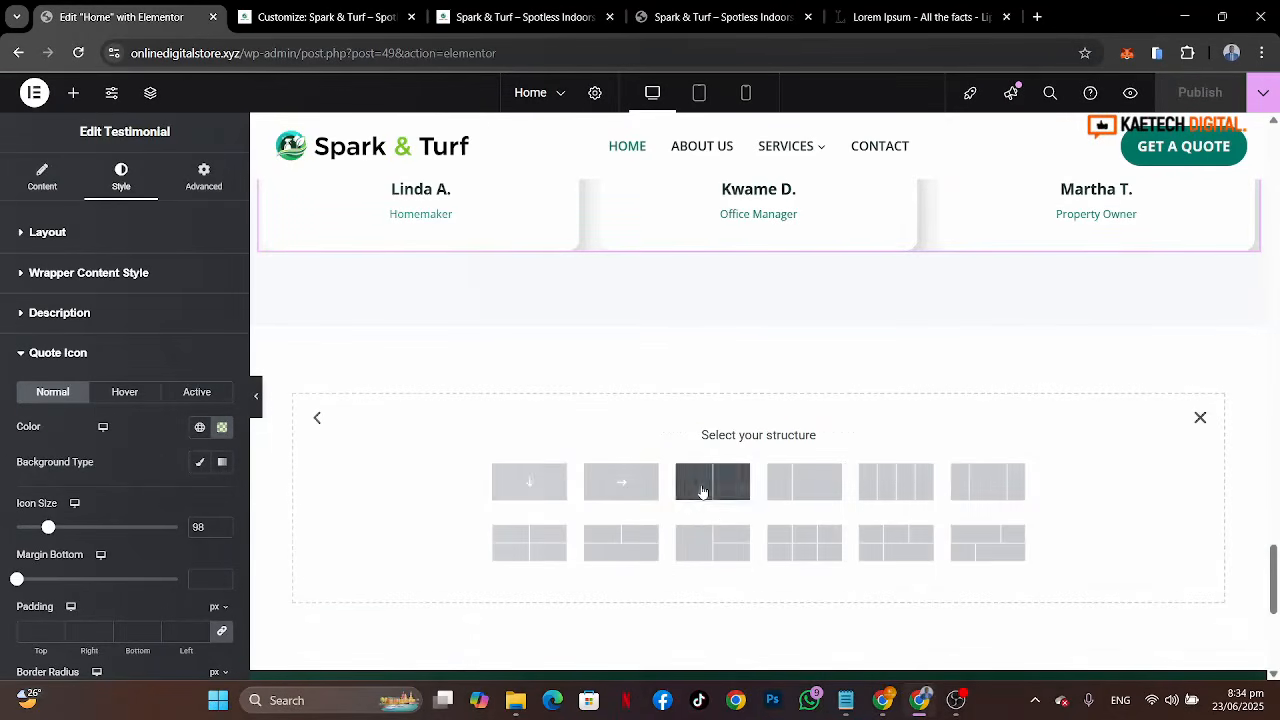
left_click(530, 482)
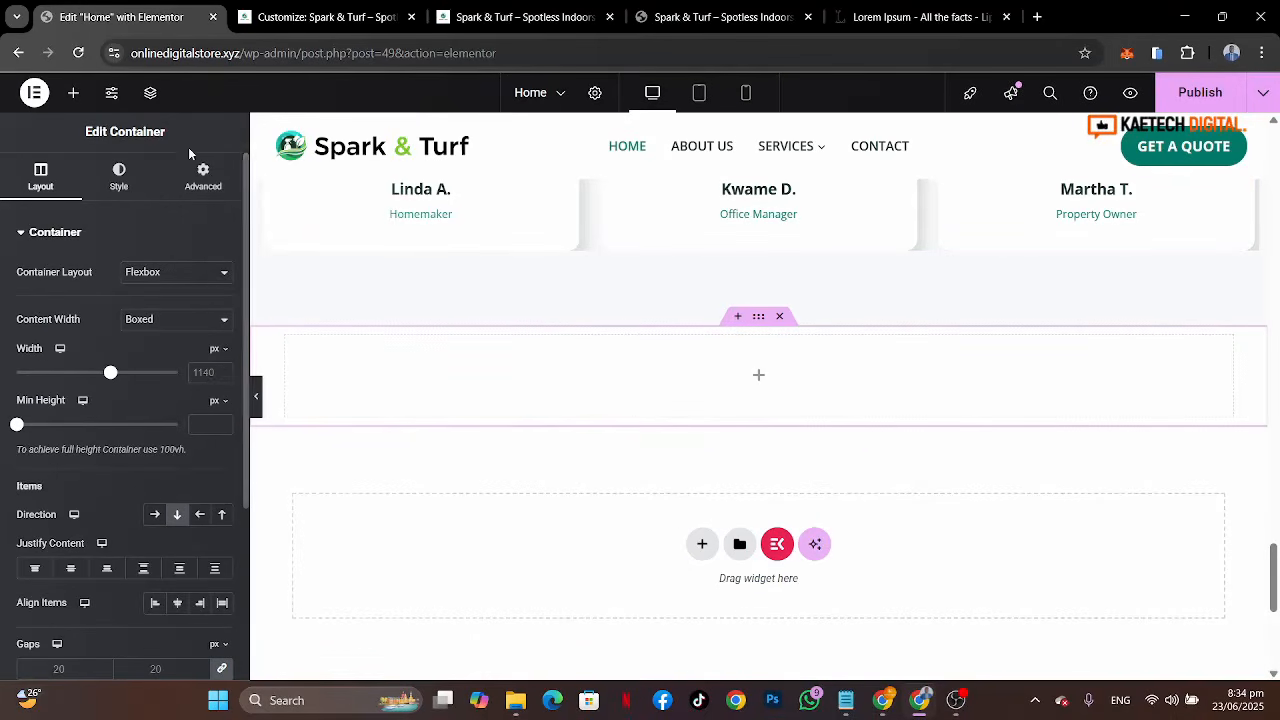
Step: Set the new container's top and bottom padding to 80 px
left_click(205, 172)
left_click(222, 355)
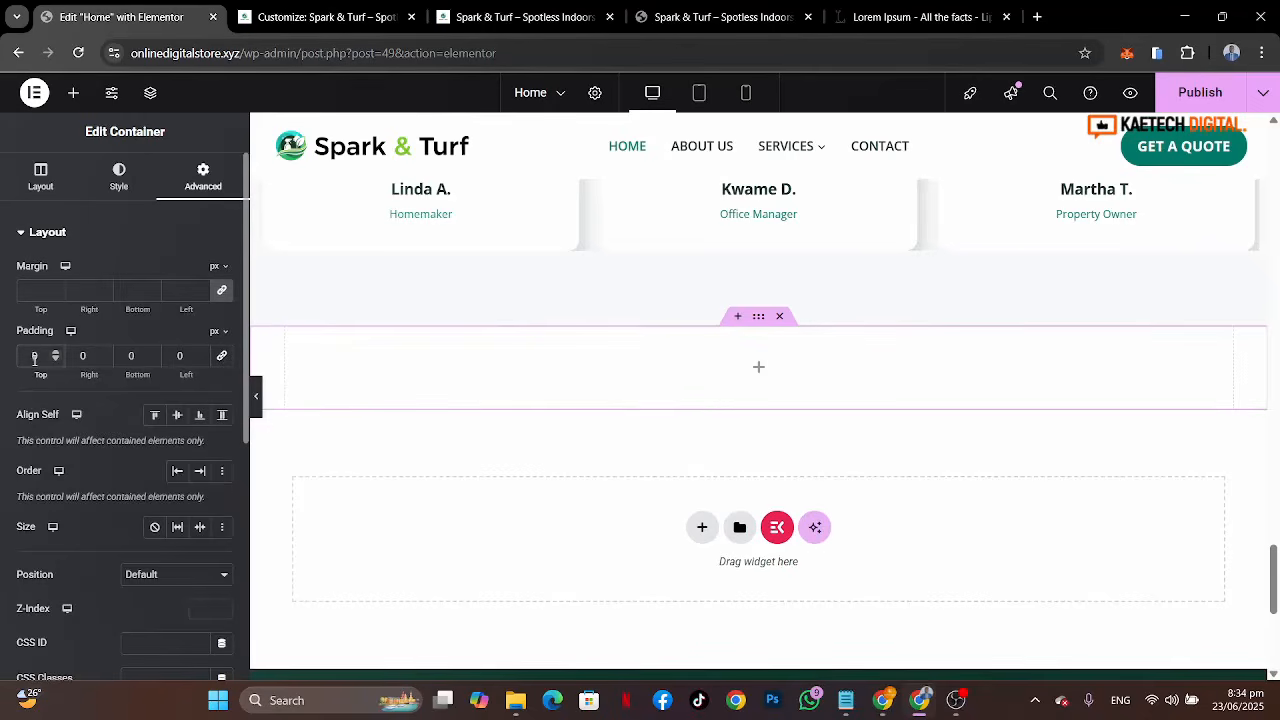
type("80")
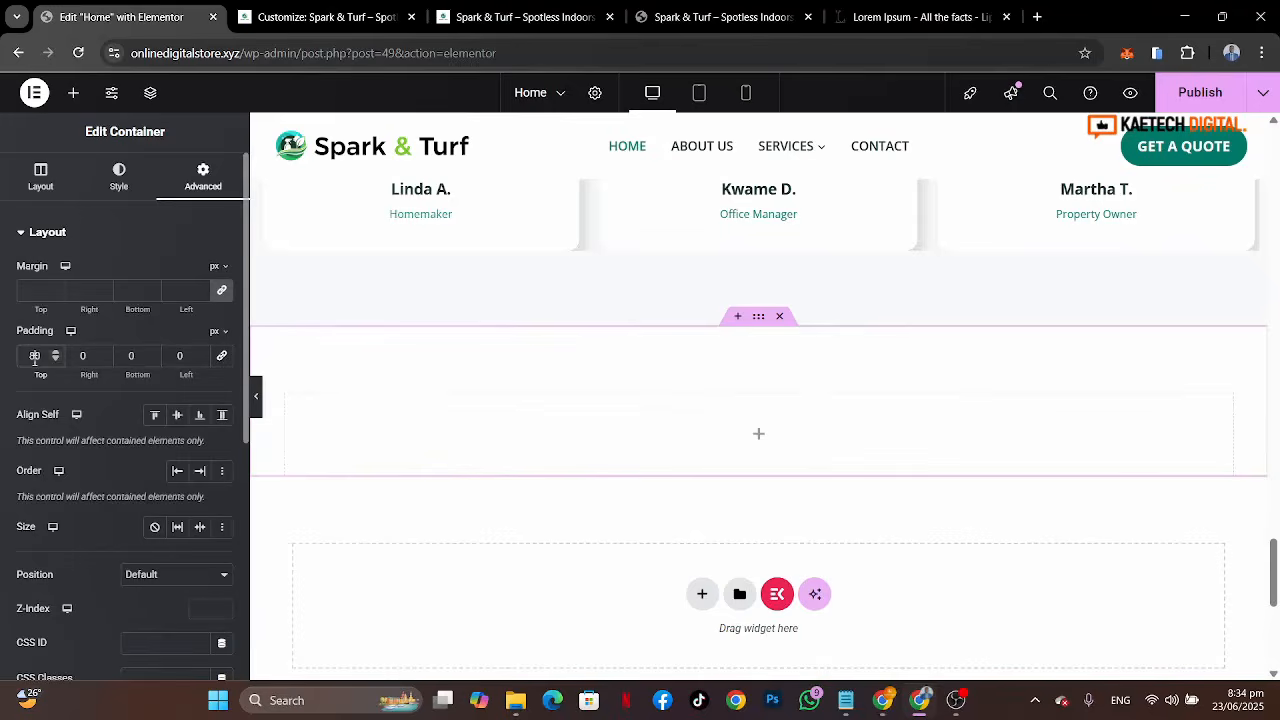
left_click(129, 355)
type("80")
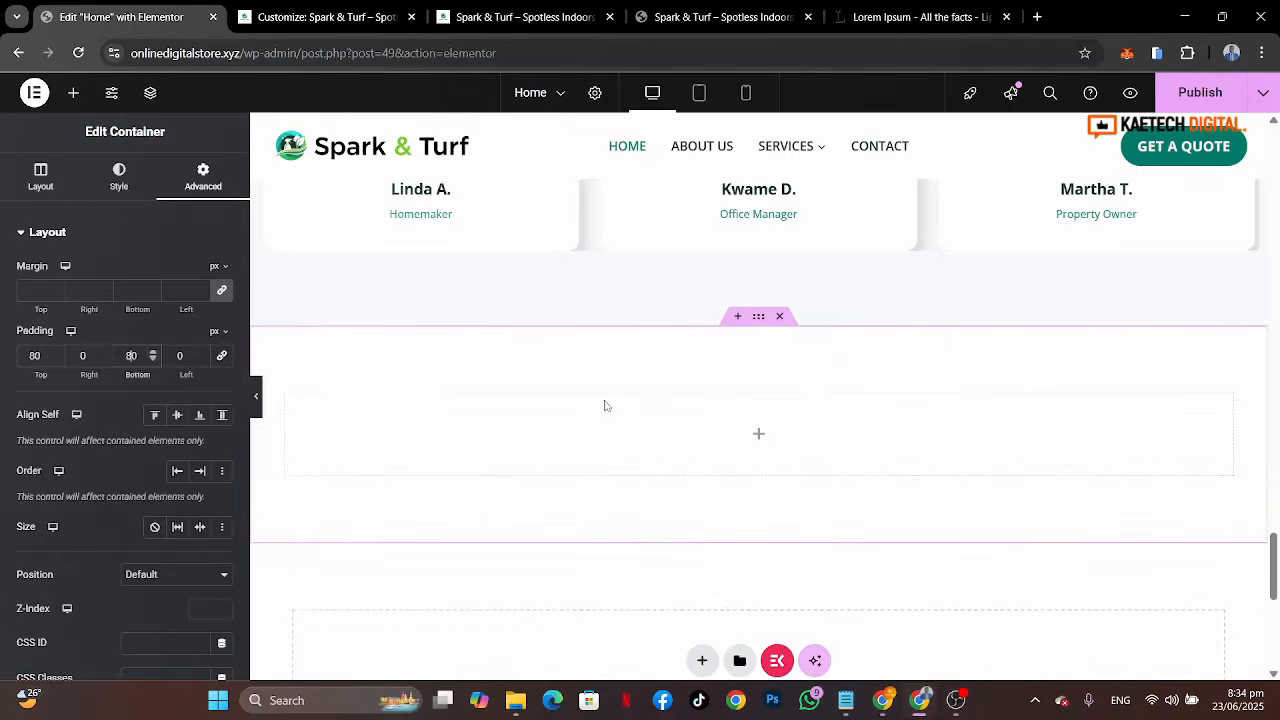
Step: Select the inner container inside the new section
left_click(758, 433)
left_click_drag(66, 310, 495, 462)
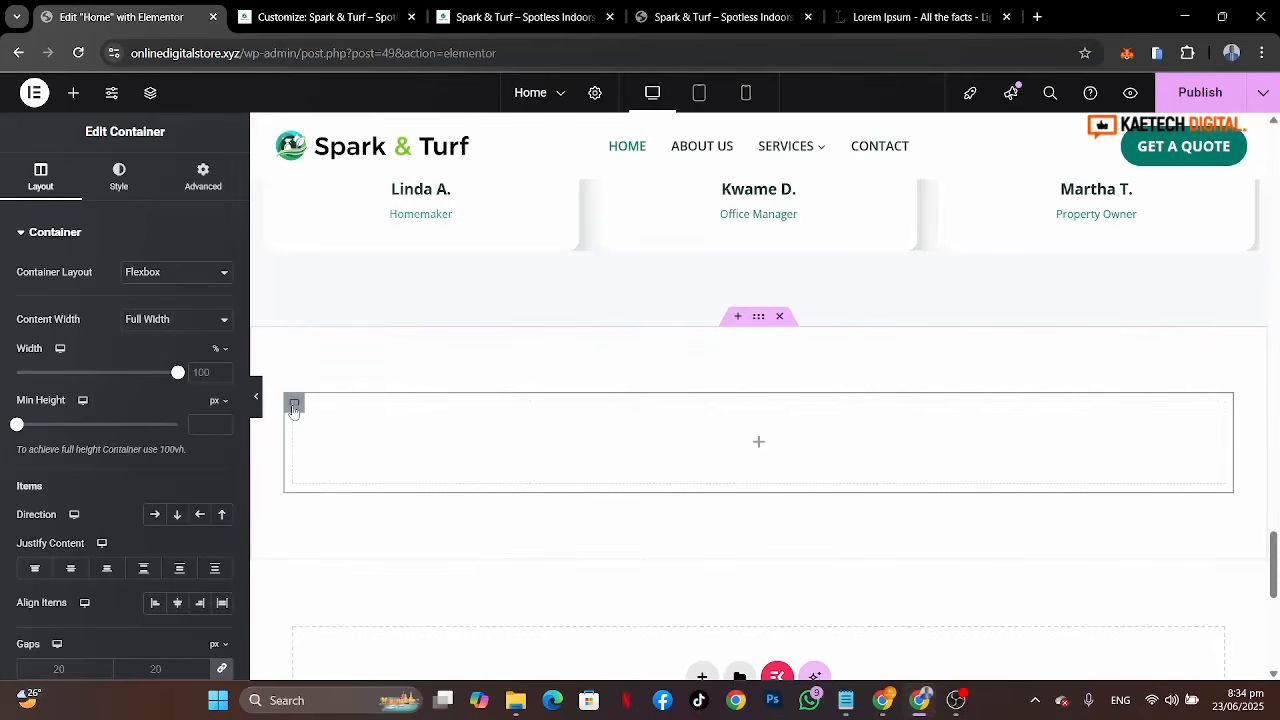
Step: Give the inner container a classic background image, choosing group-team-spark-and-turf-2-1.jpg from the media library
left_click(119, 180)
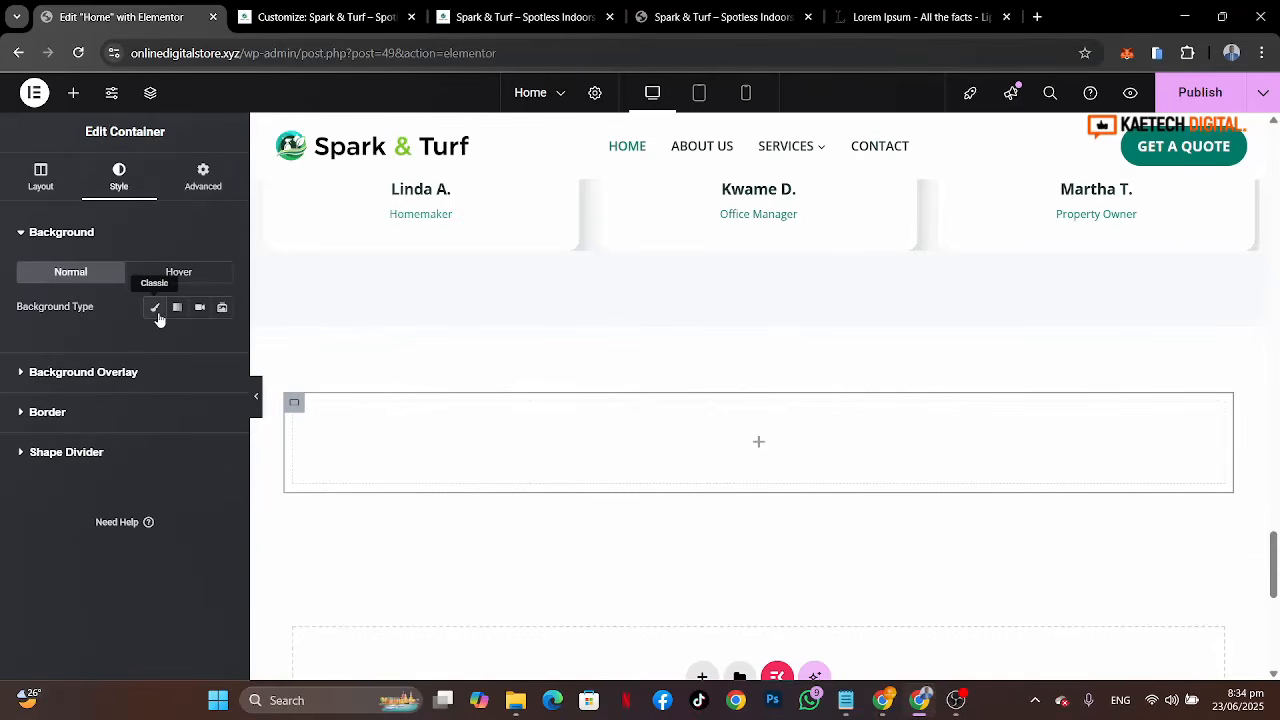
left_click(155, 309)
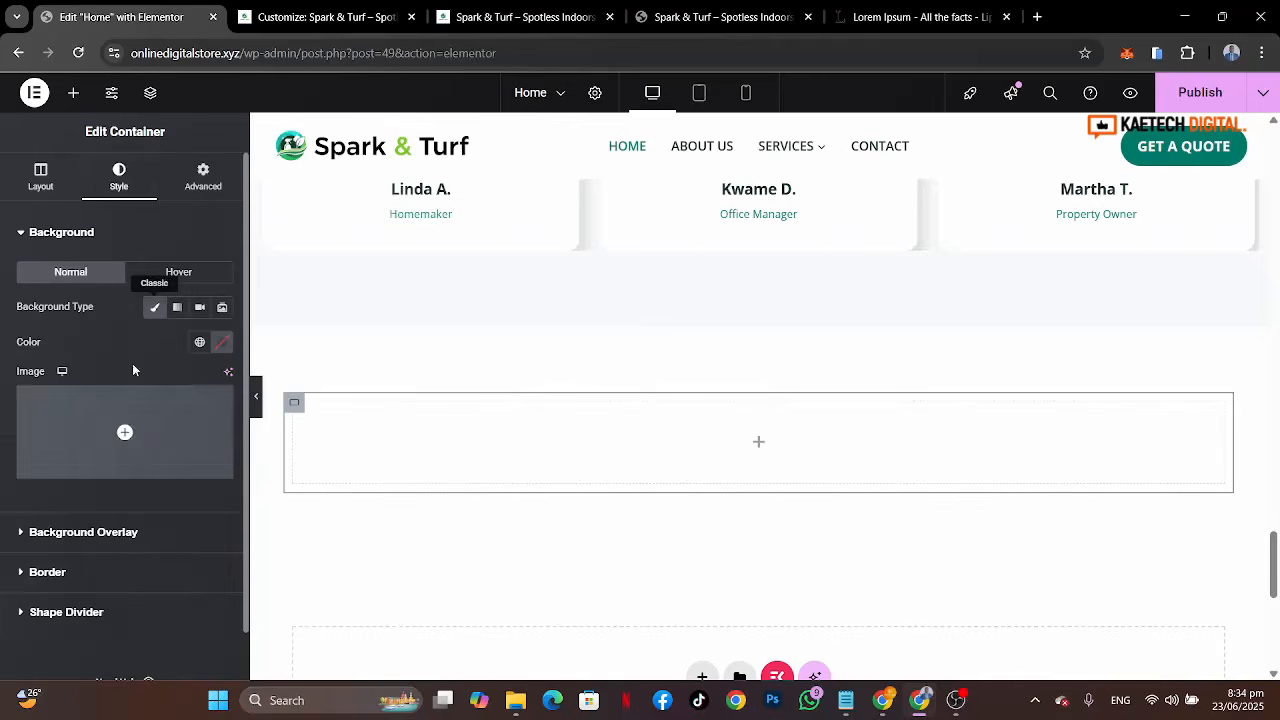
left_click(131, 417)
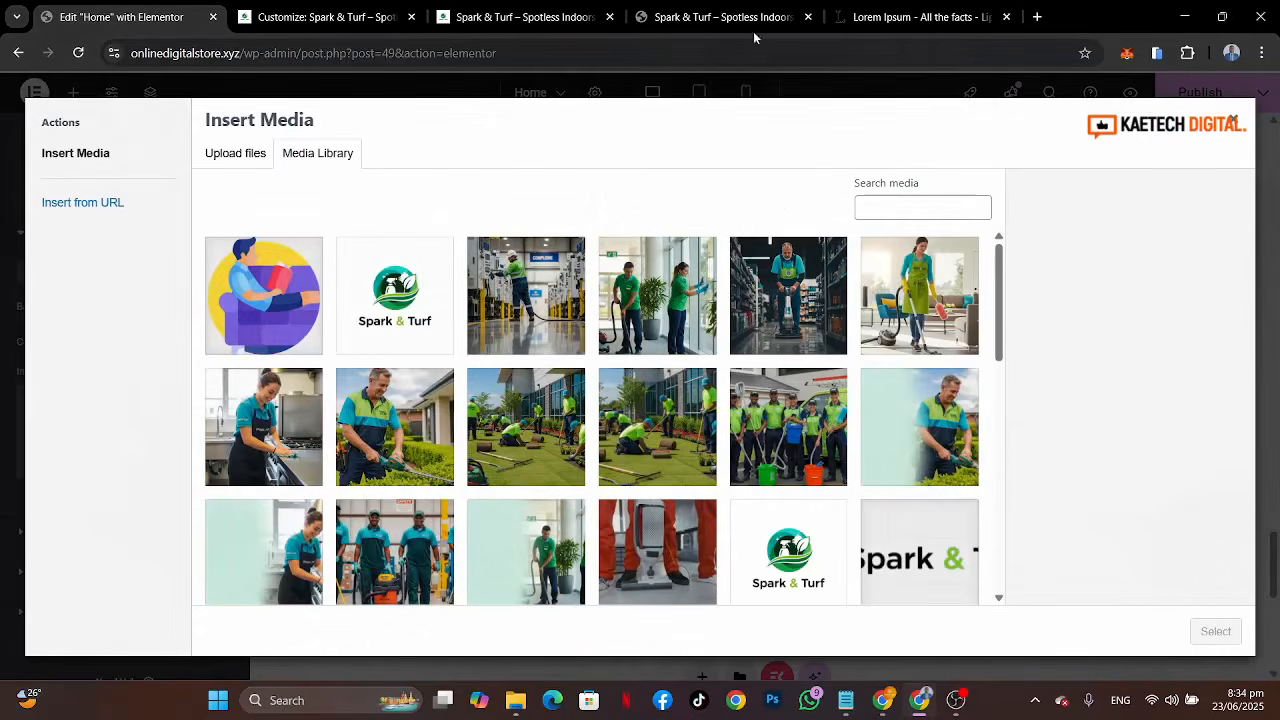
left_click(751, 19)
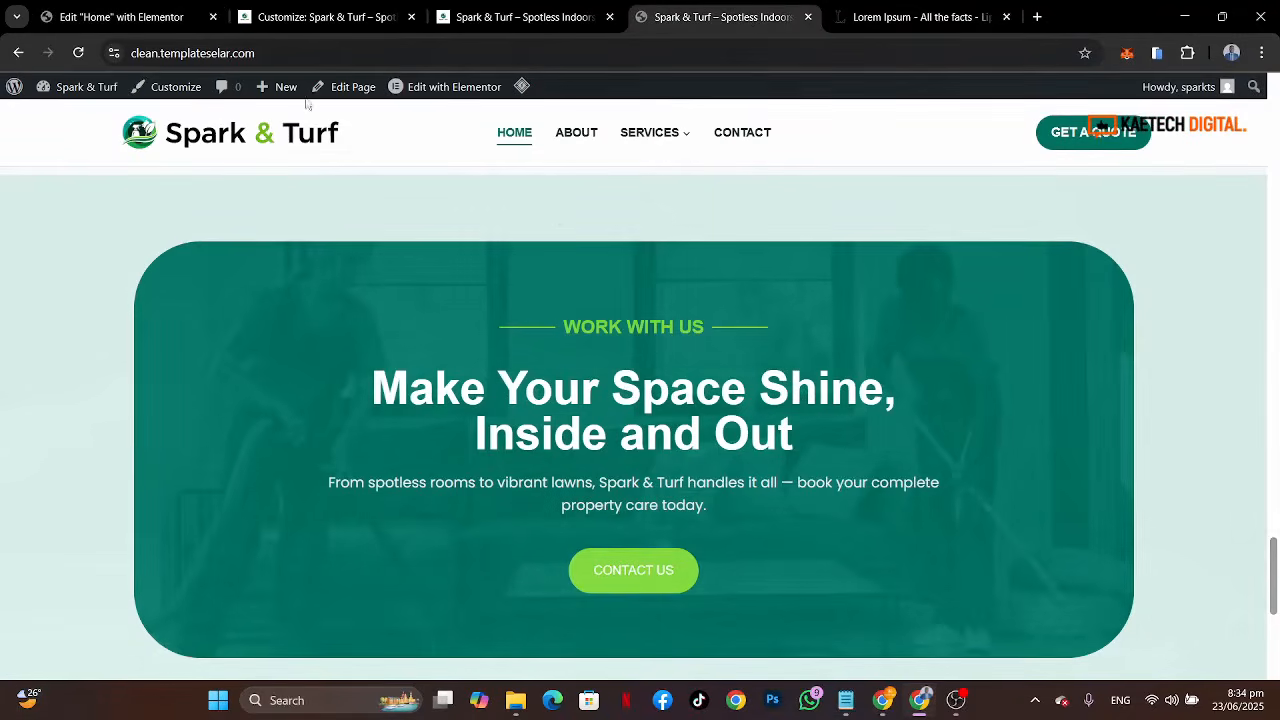
left_click(120, 17)
scroll(638, 438, "down", 2)
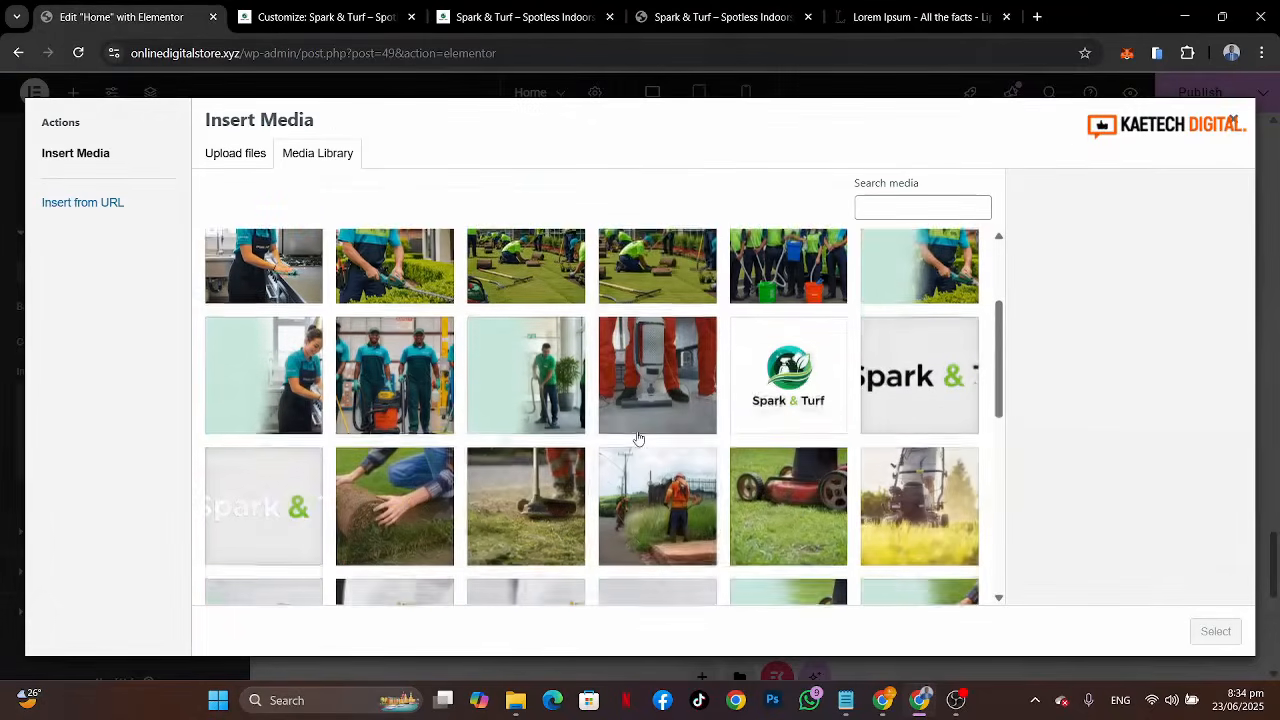
scroll(638, 438, "down", 1)
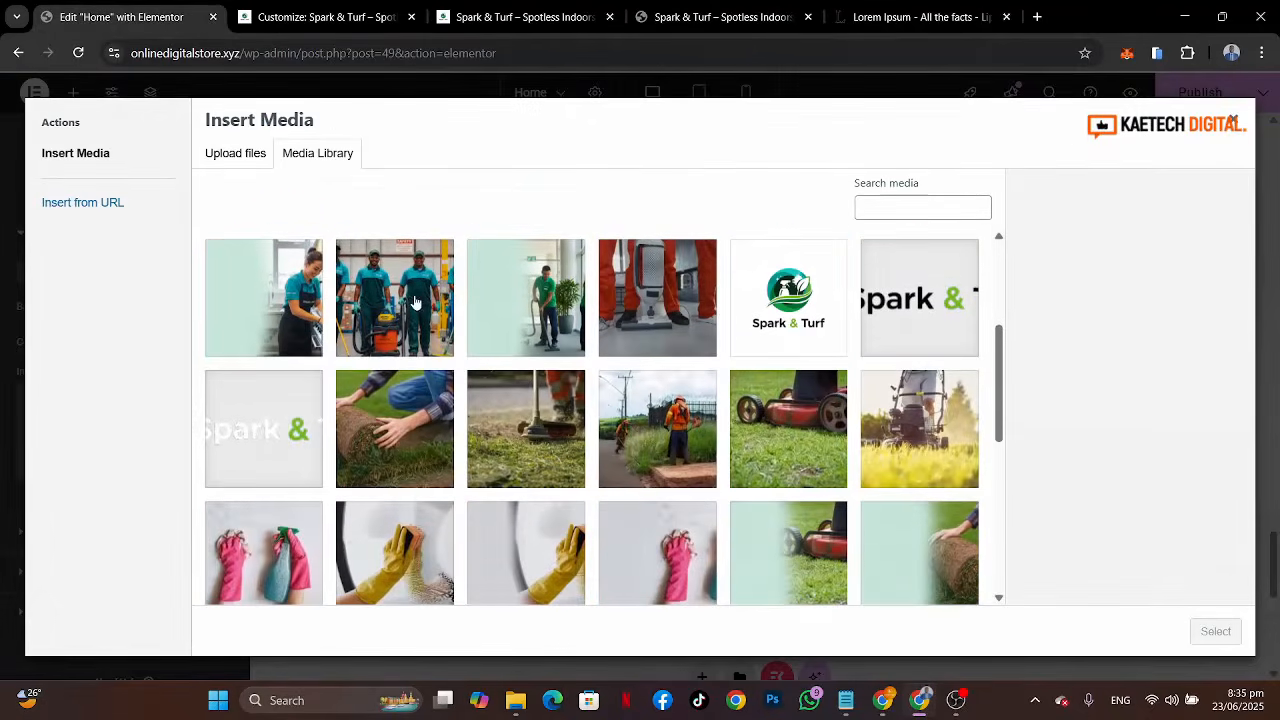
left_click(416, 302)
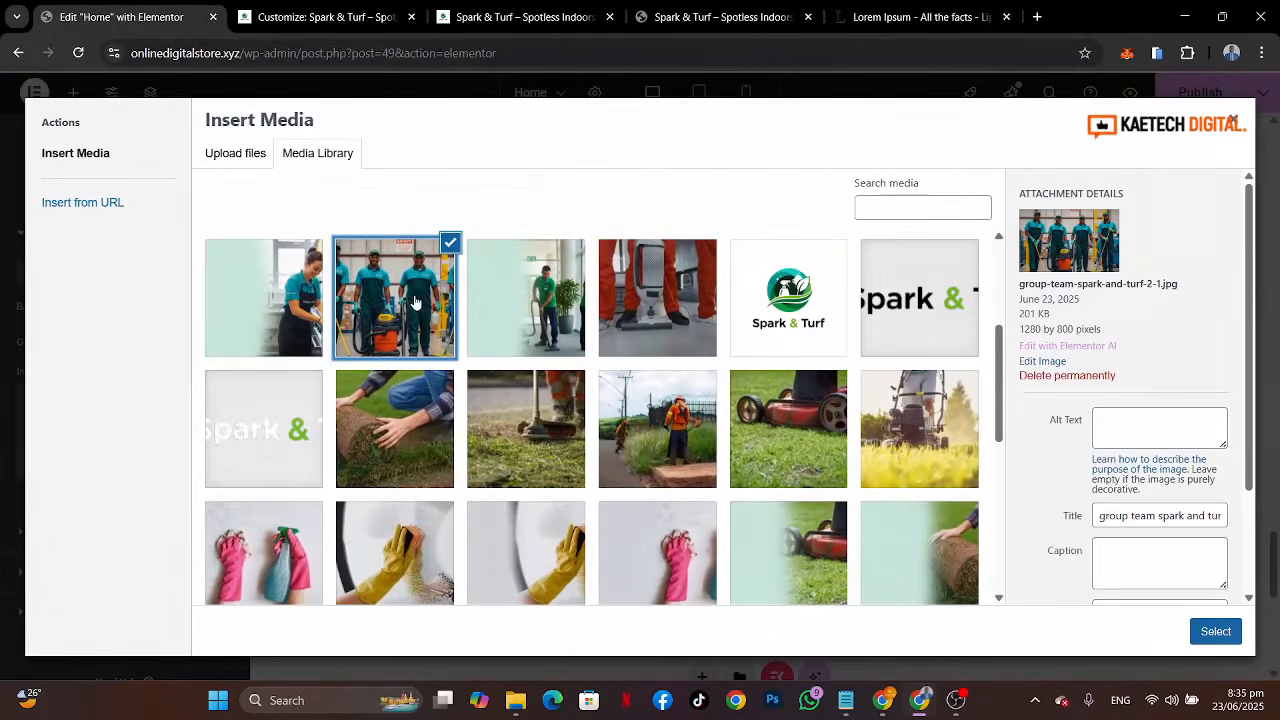
left_click(1222, 632)
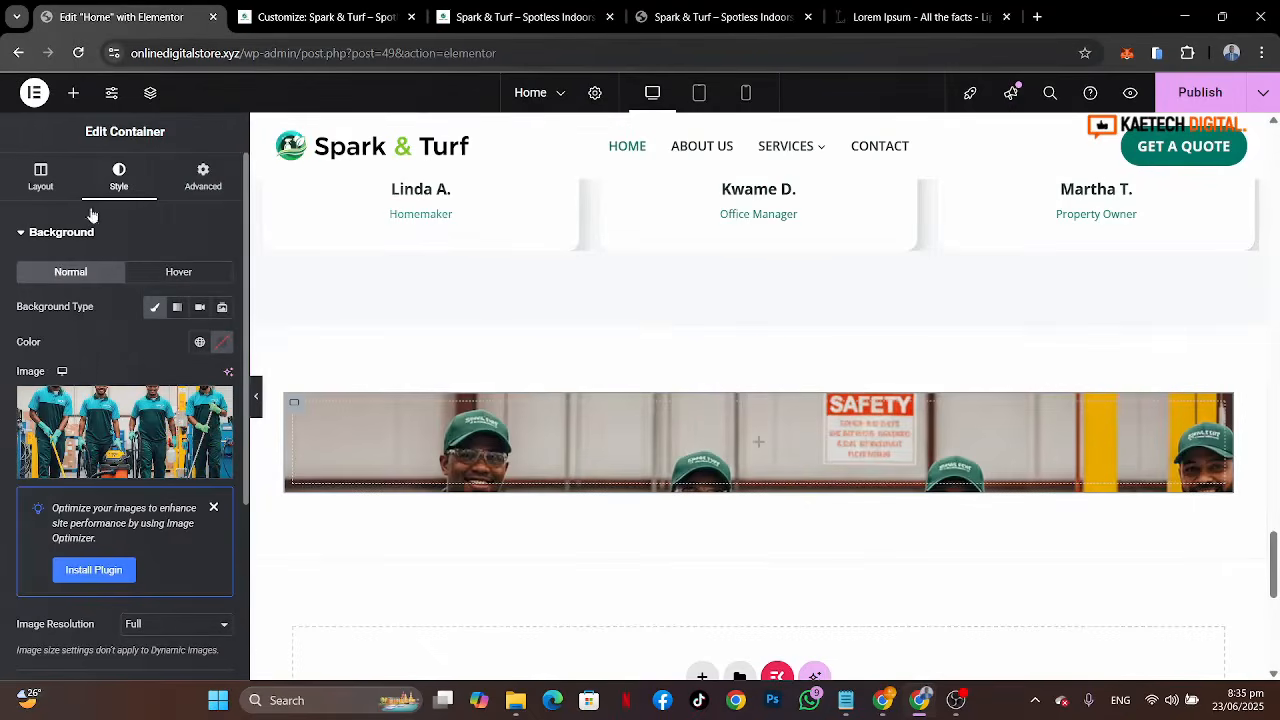
Step: Set the inner container's minimum height to 500 px
left_click(41, 180)
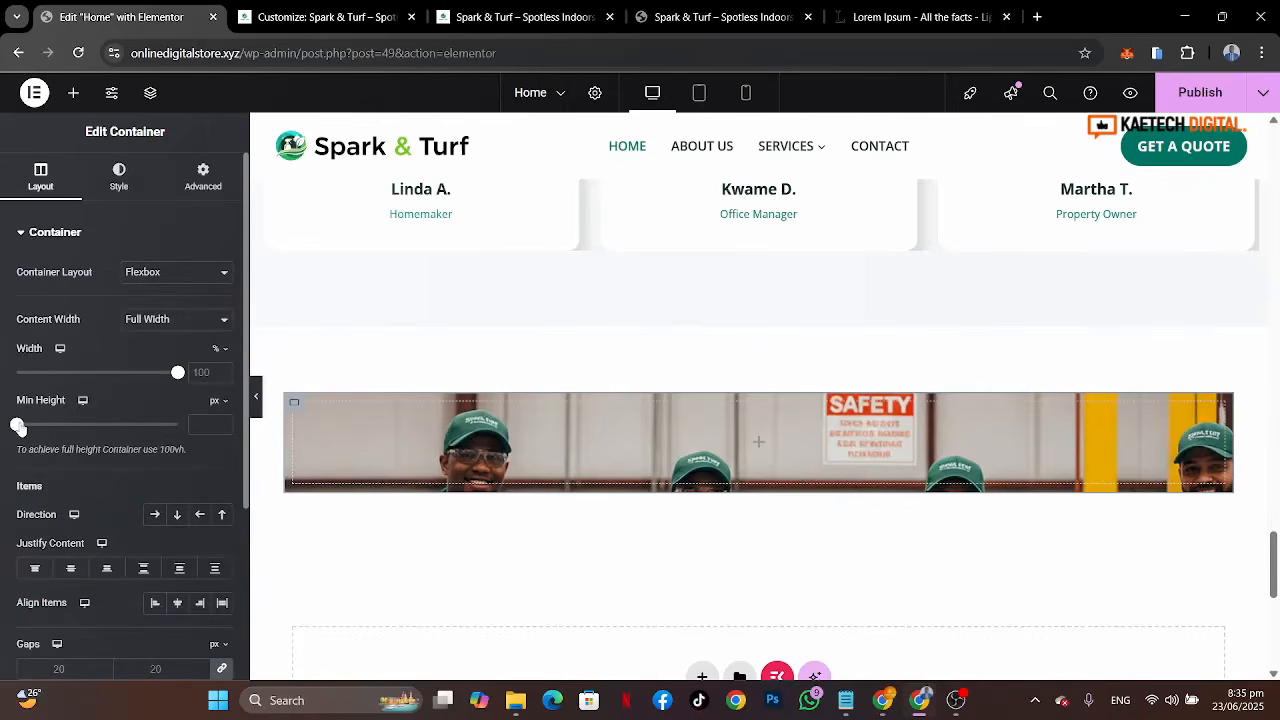
left_click_drag(28, 428, 55, 430)
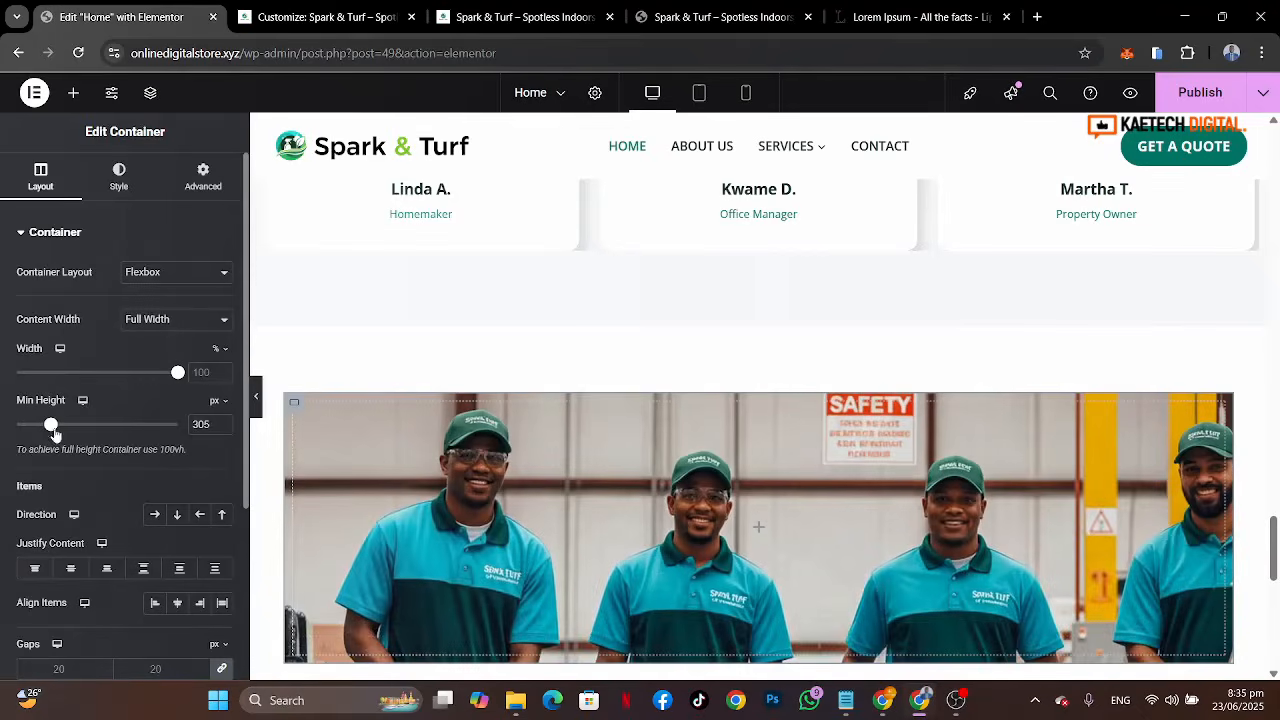
left_click_drag(210, 425, 158, 429)
type("500")
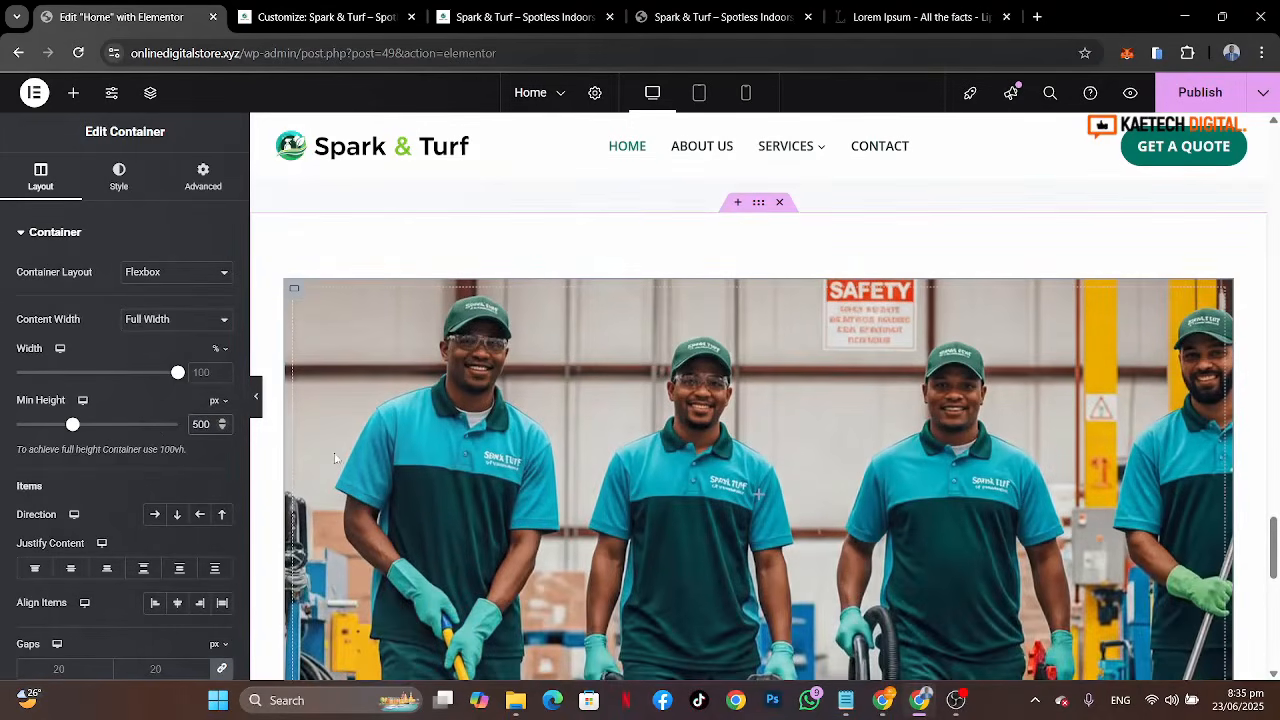
Step: Unlink the inner container's padding and set its top and bottom padding to 80 px
left_click(202, 177)
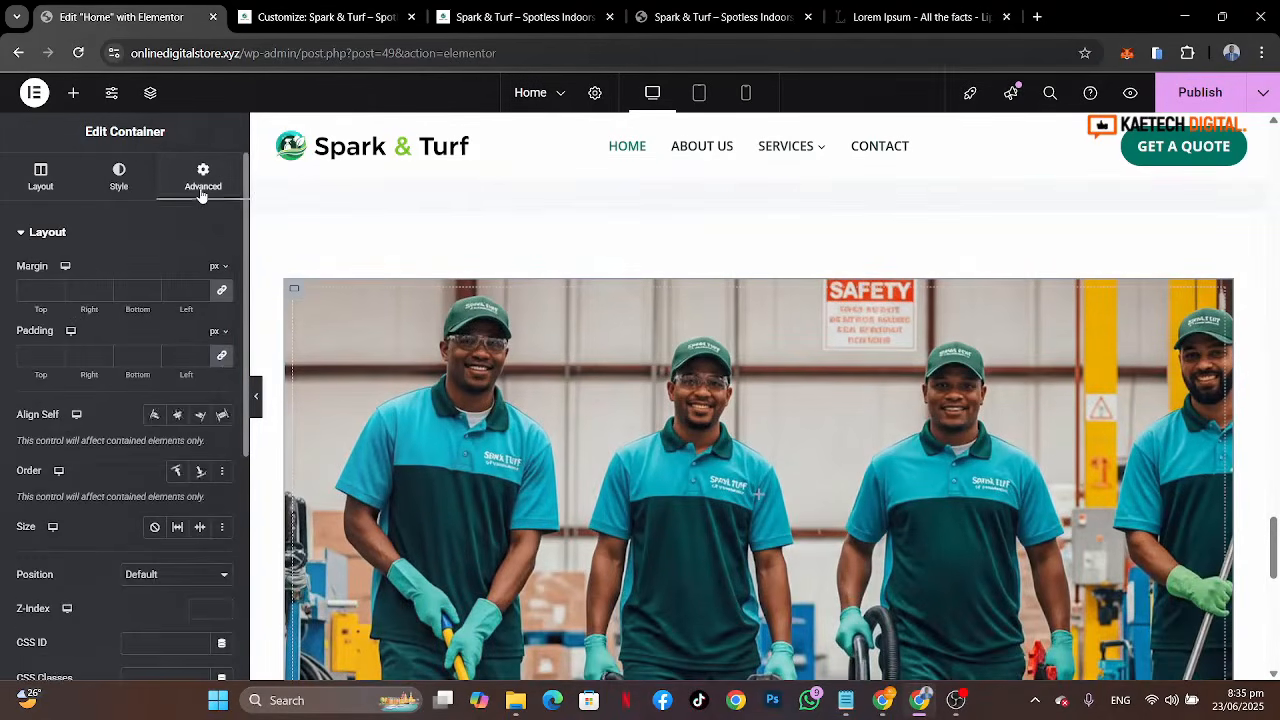
left_click(222, 356)
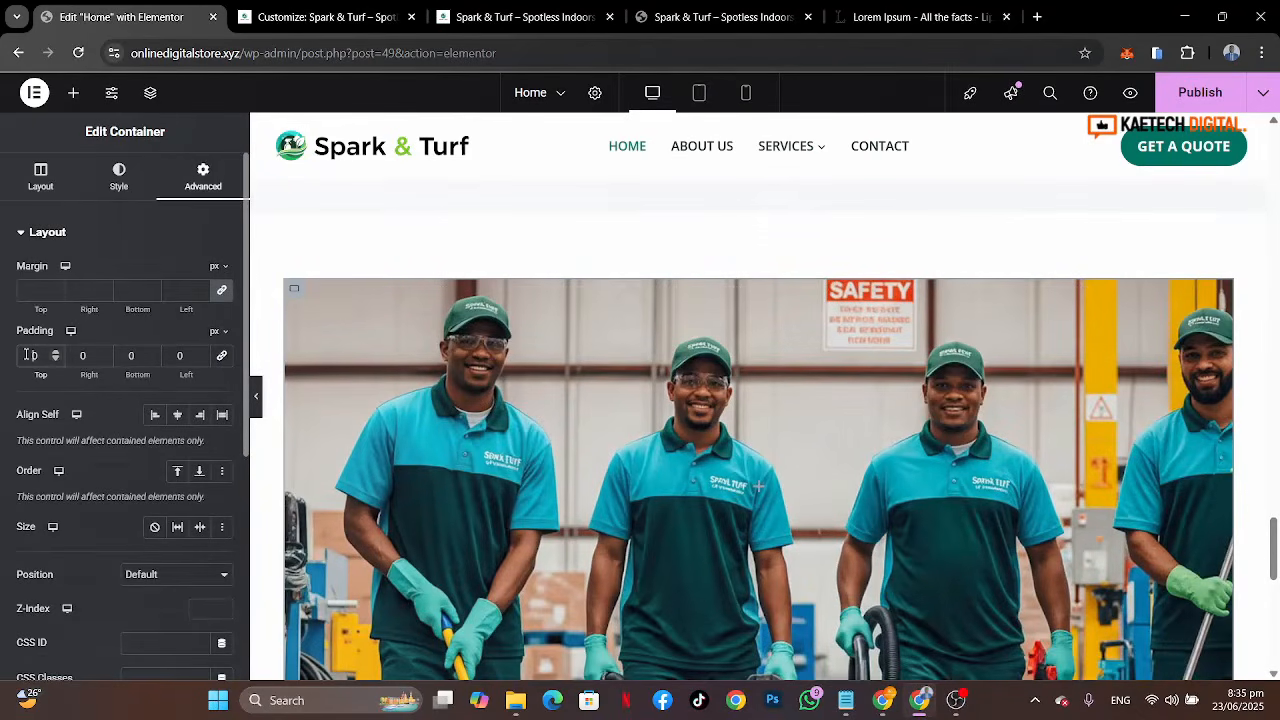
left_click(27, 355)
type("80")
left_click(120, 359)
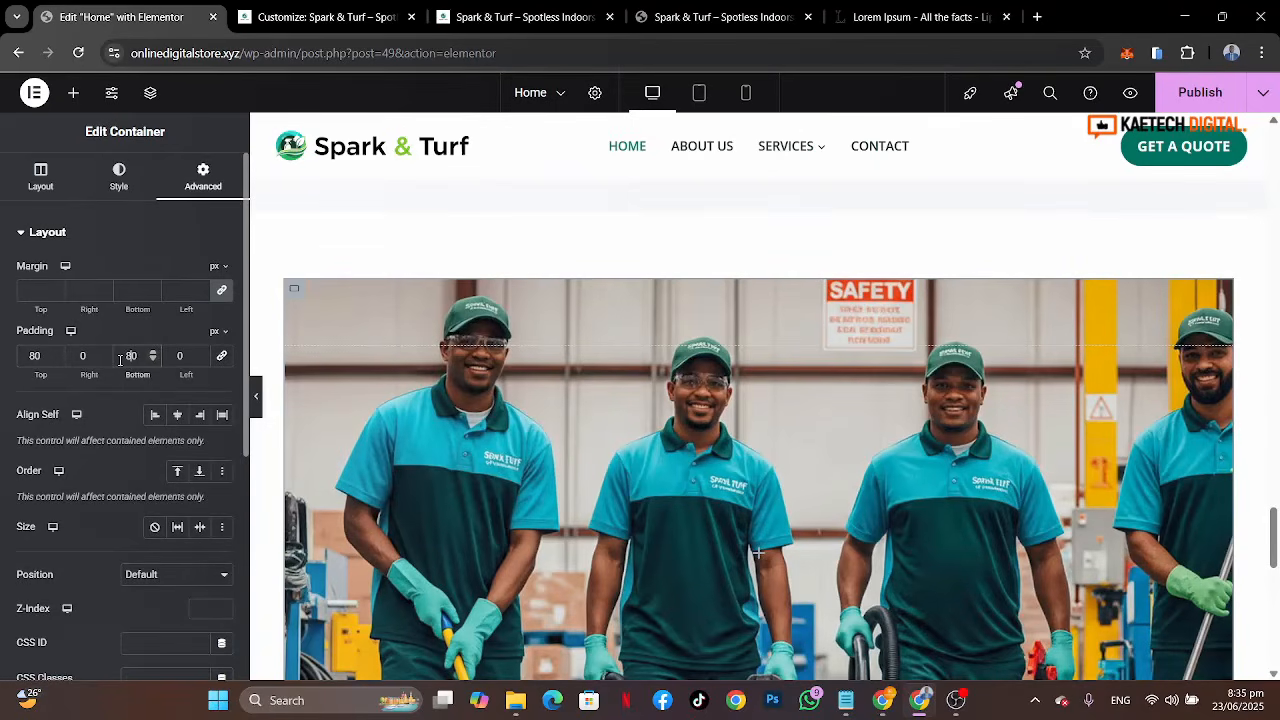
left_click(40, 177)
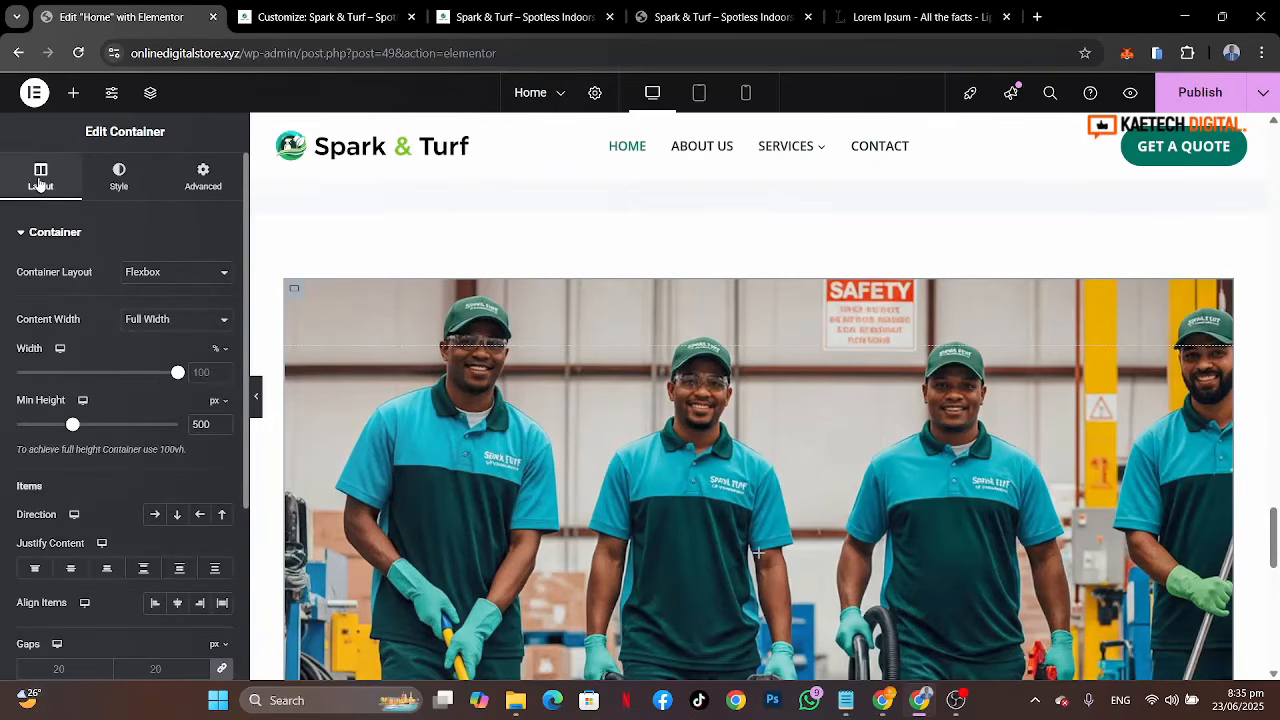
left_click_drag(178, 376, 222, 376)
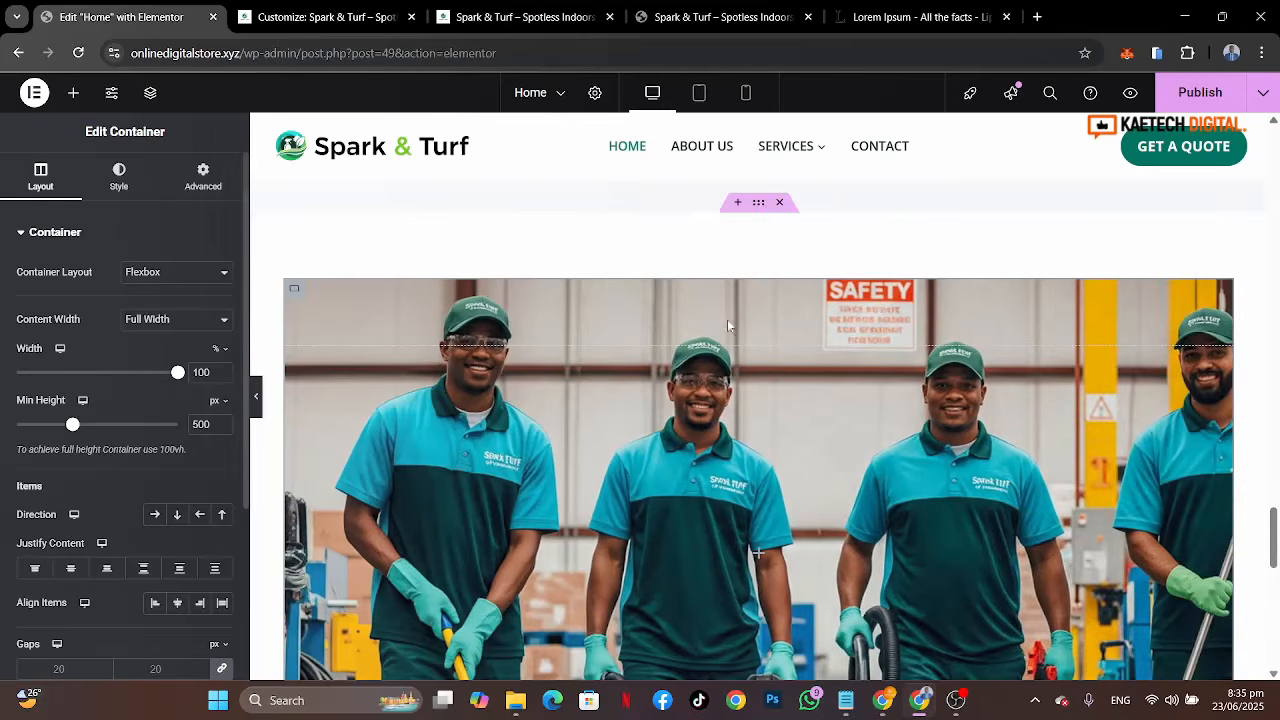
left_click(413, 237)
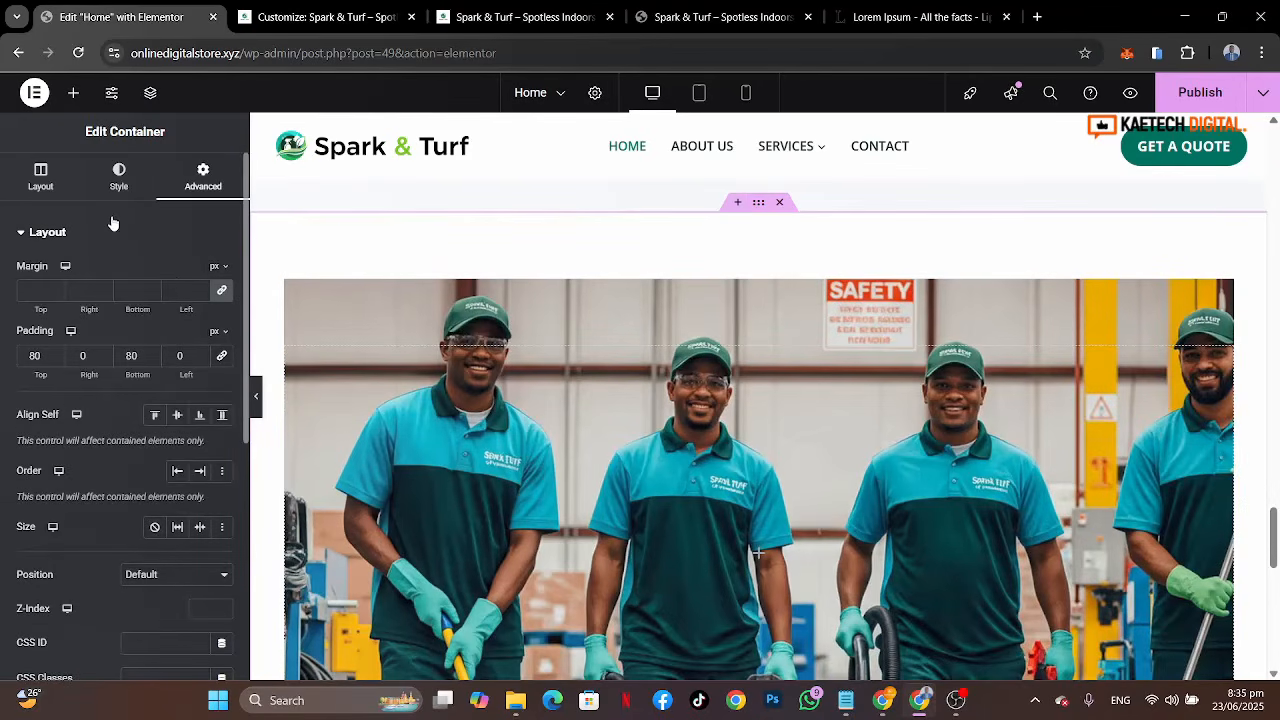
left_click(80, 356)
type("8")
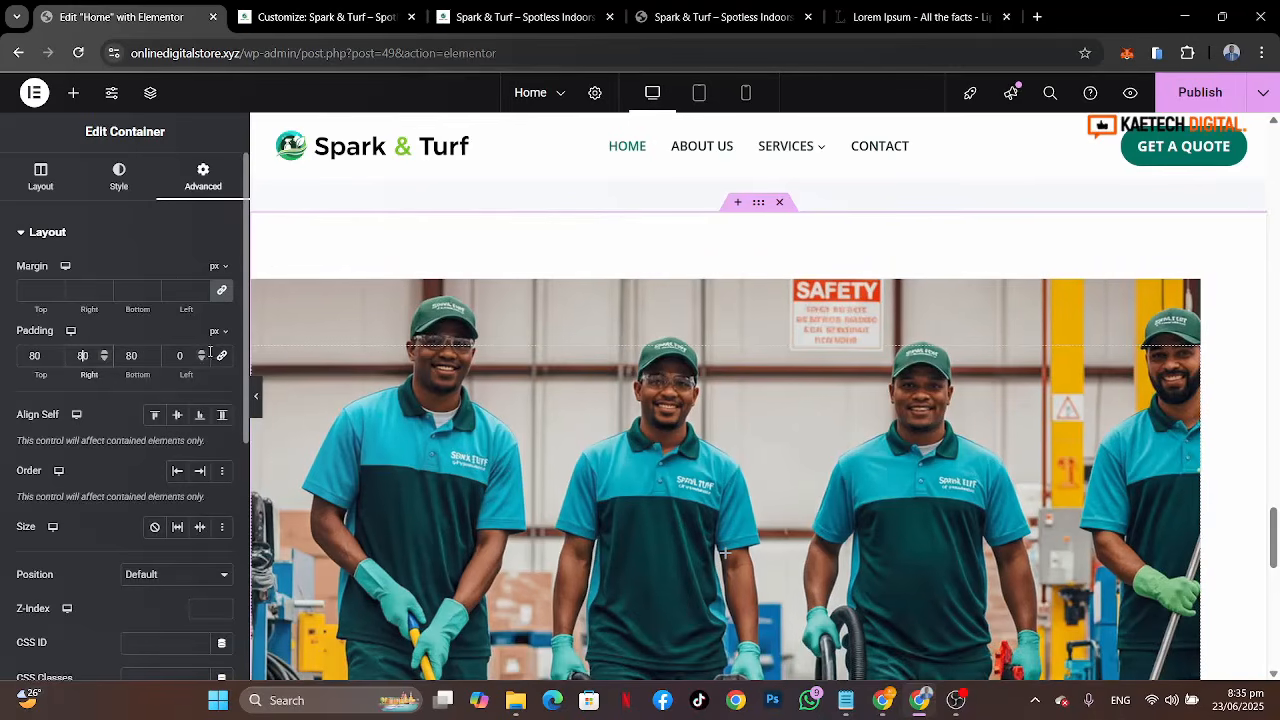
left_click(177, 356)
type("8")
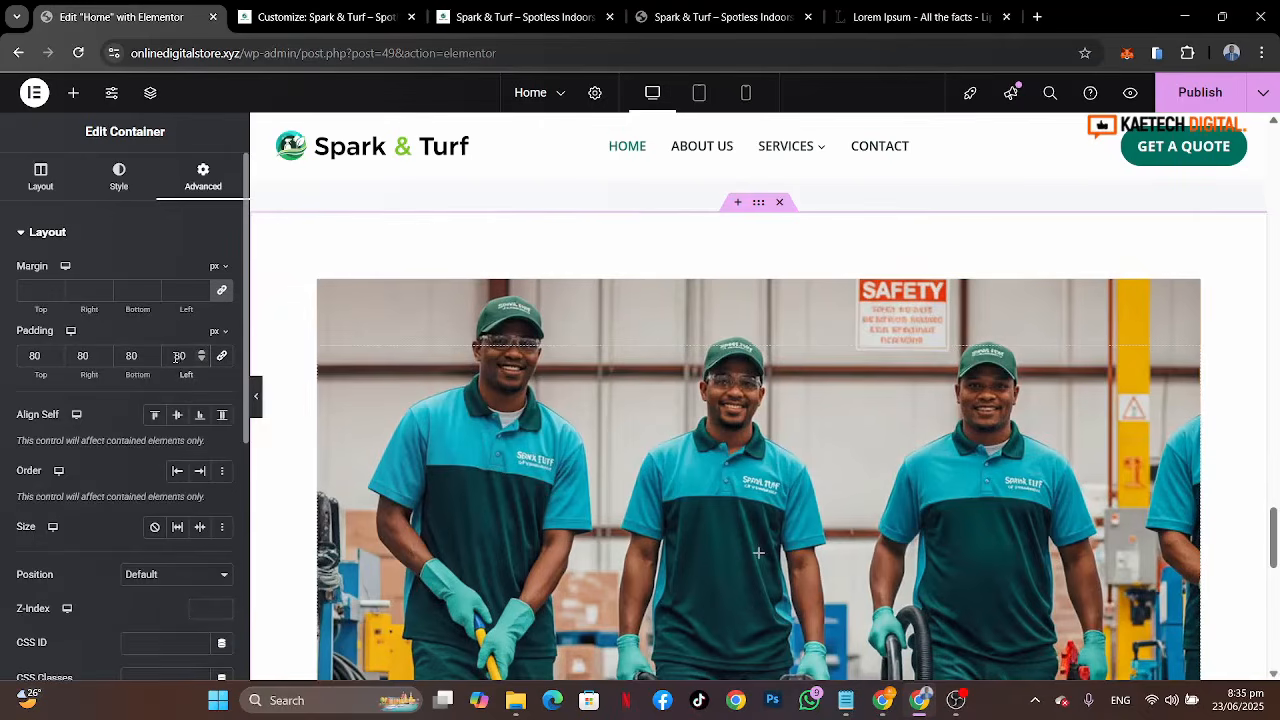
key("ctrl+z")
key("ctrl+z")
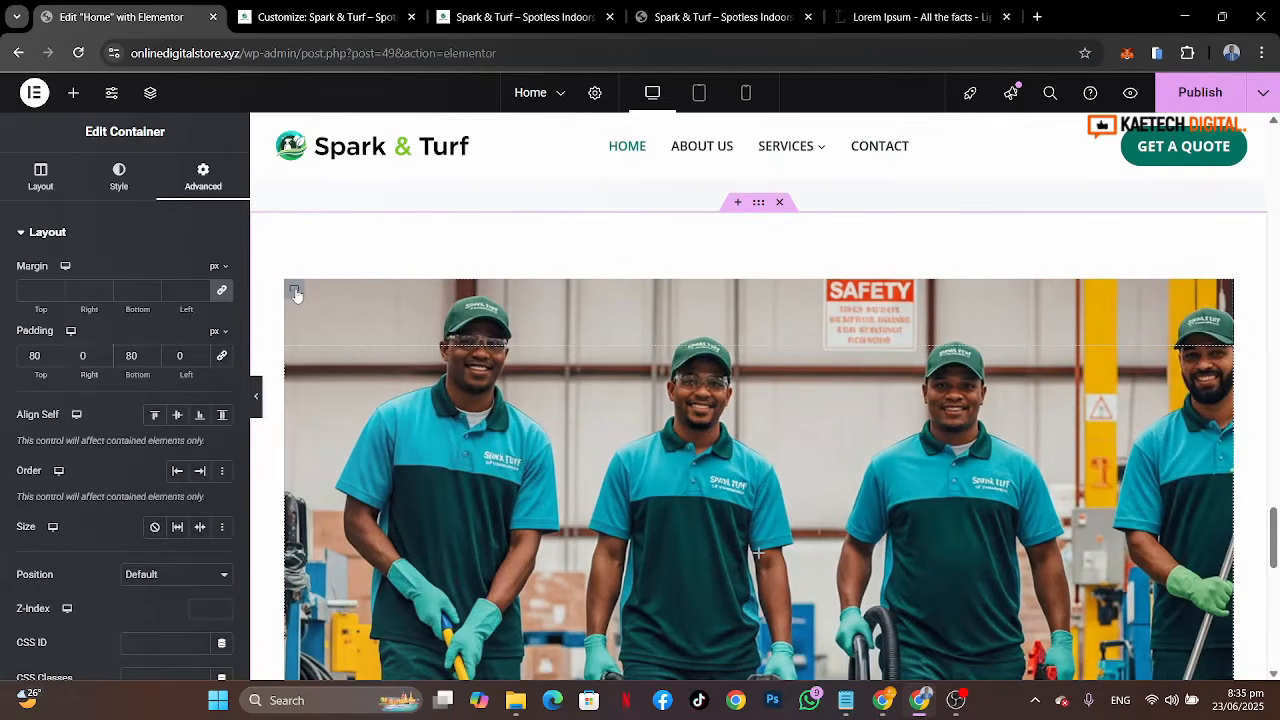
Step: Reselect the inner container and set its right and left padding to 80 px
left_click(295, 293)
left_click(208, 182)
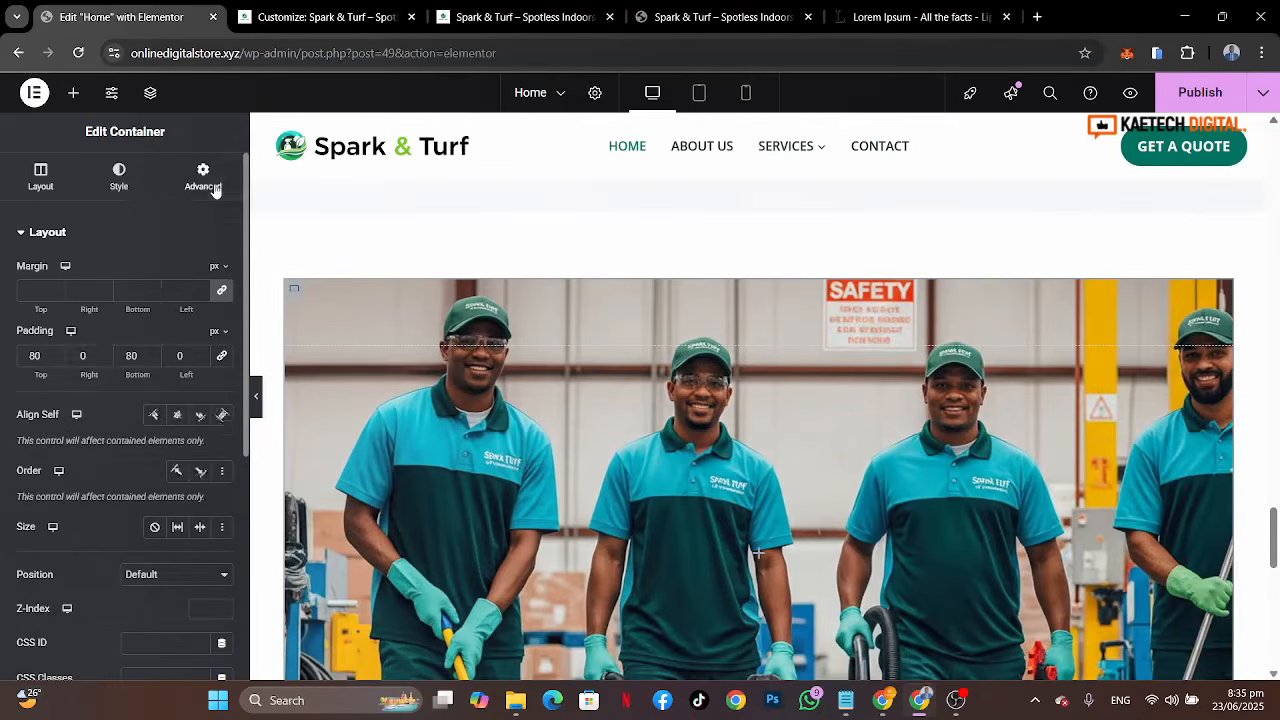
left_click(79, 355)
type("8")
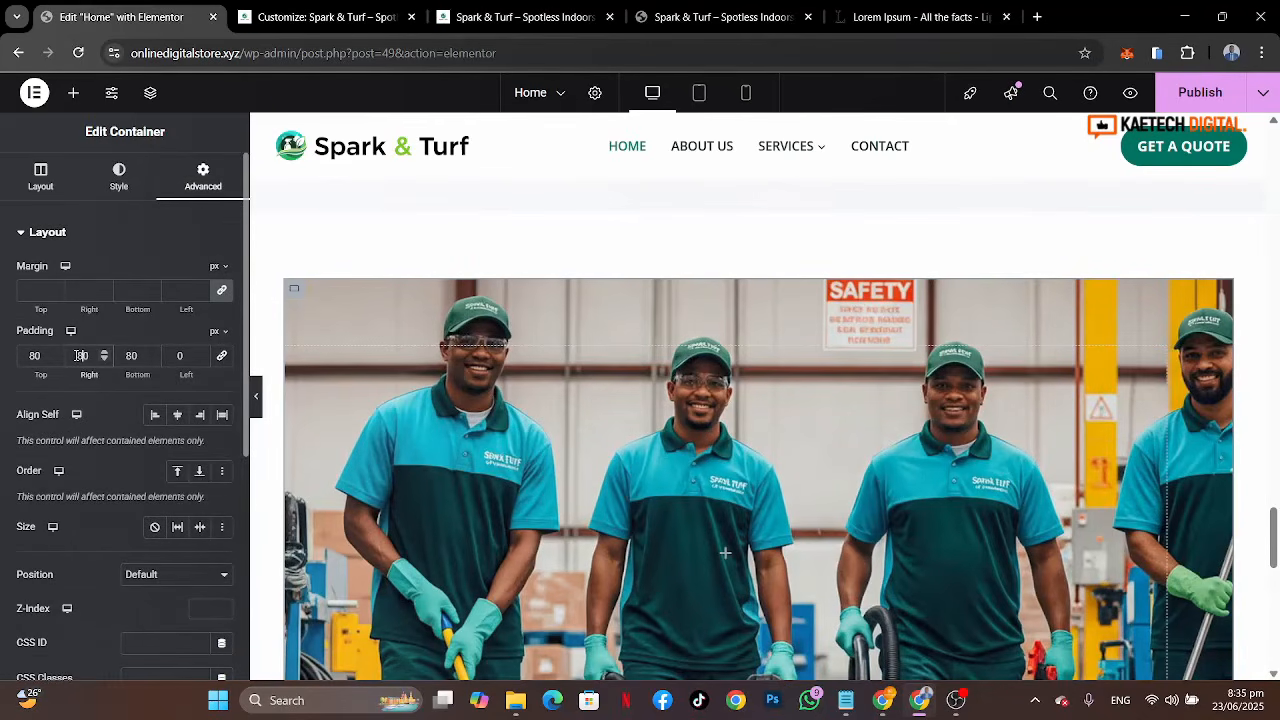
left_click(172, 355)
type("8")
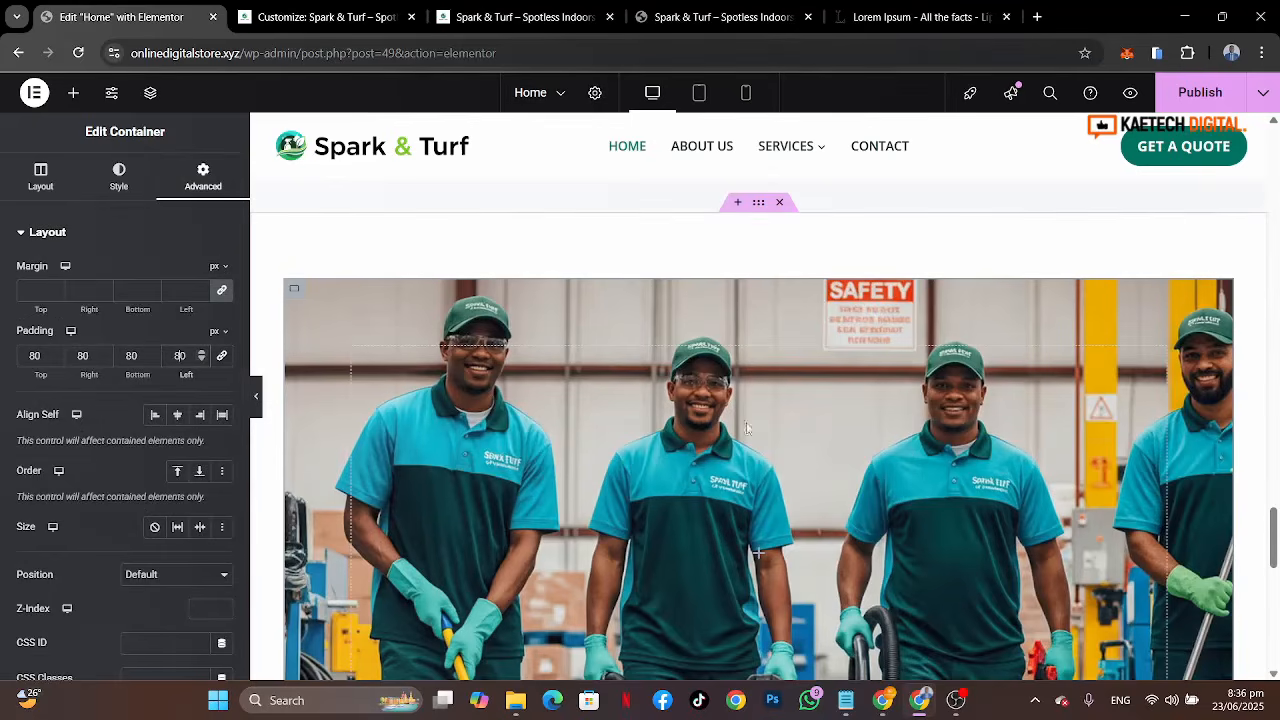
Step: Set the inner container's background image position to Center Center
left_click(119, 180)
scroll(87, 533, "down", 3)
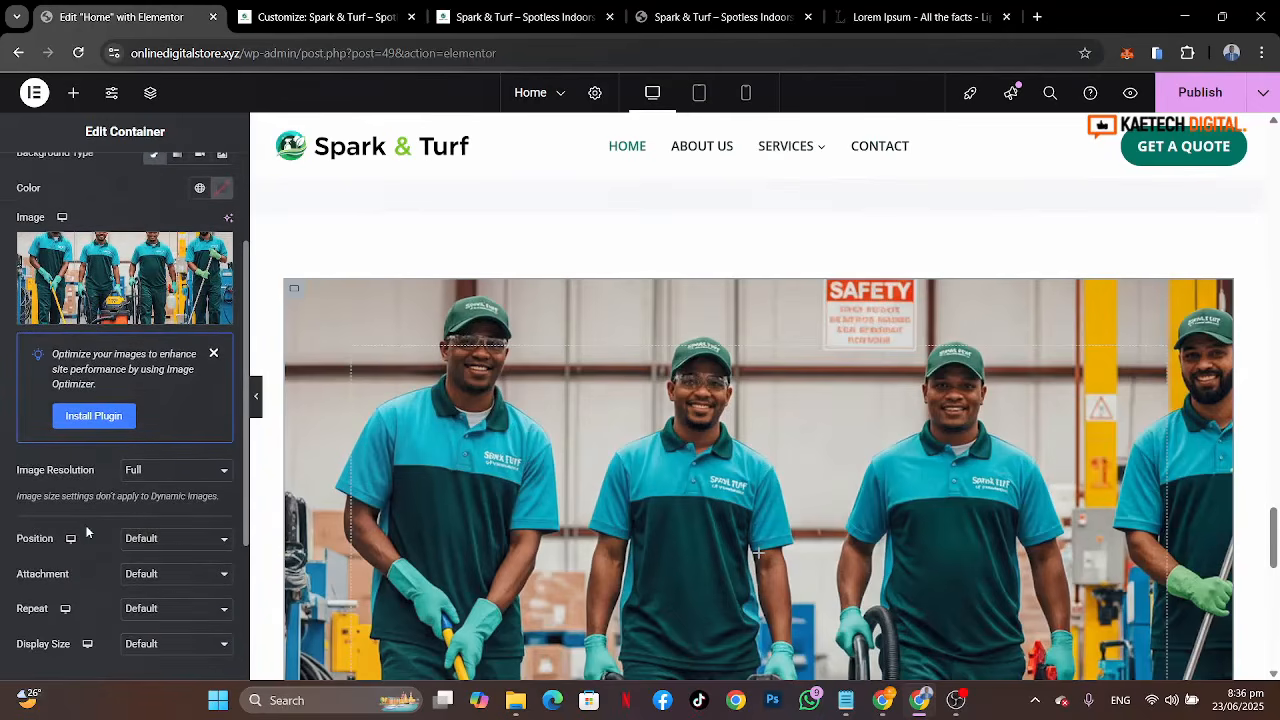
scroll(115, 502, "down", 2)
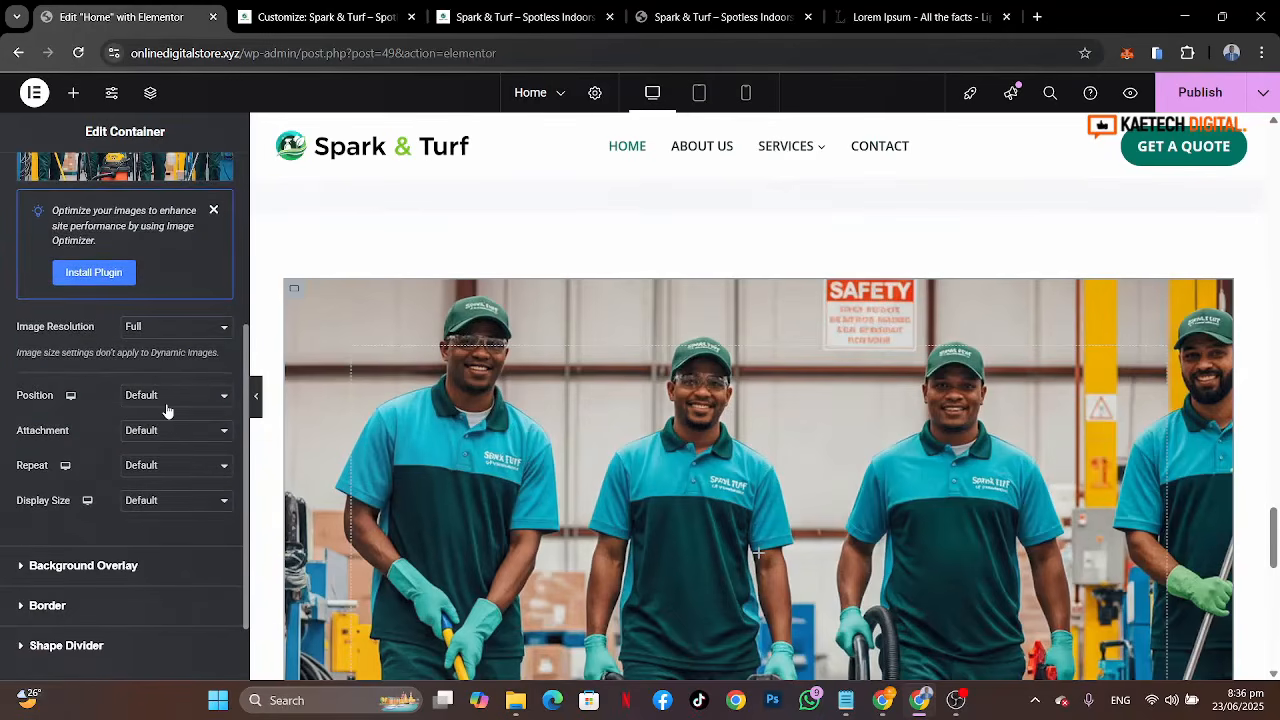
left_click(167, 411)
left_click(166, 436)
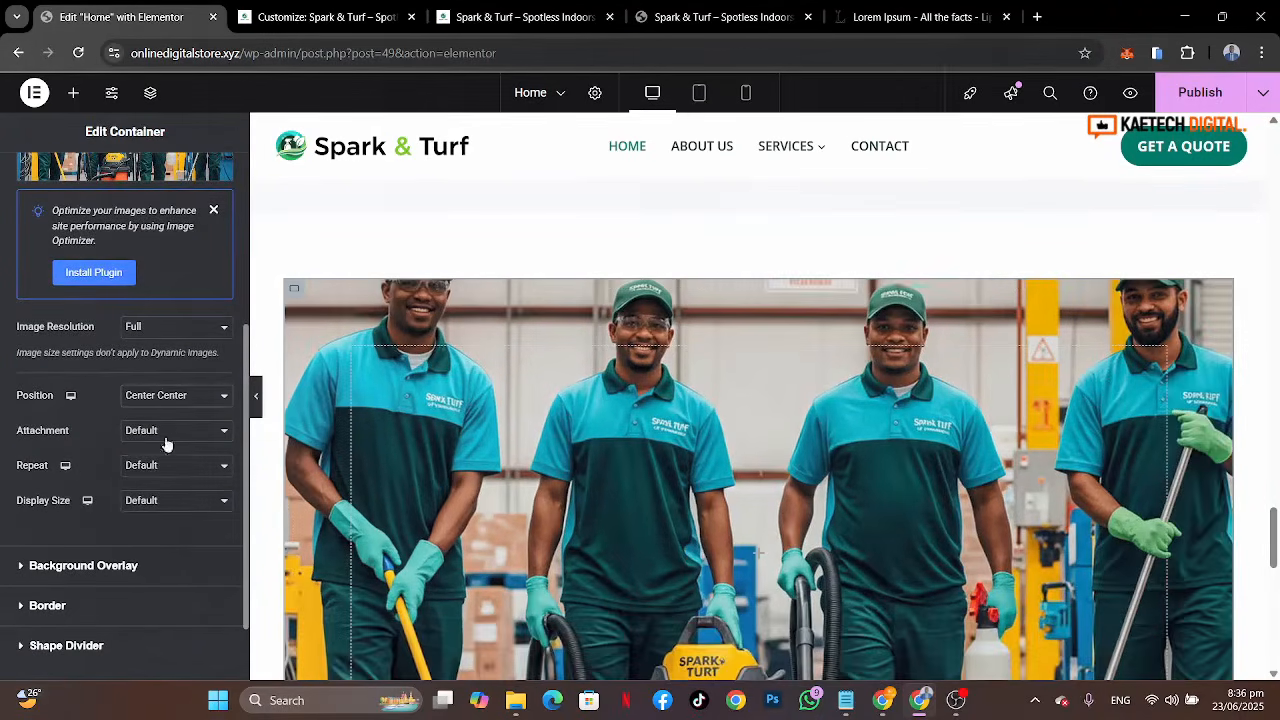
Step: Set the background image attachment to Fixed
left_click(170, 434)
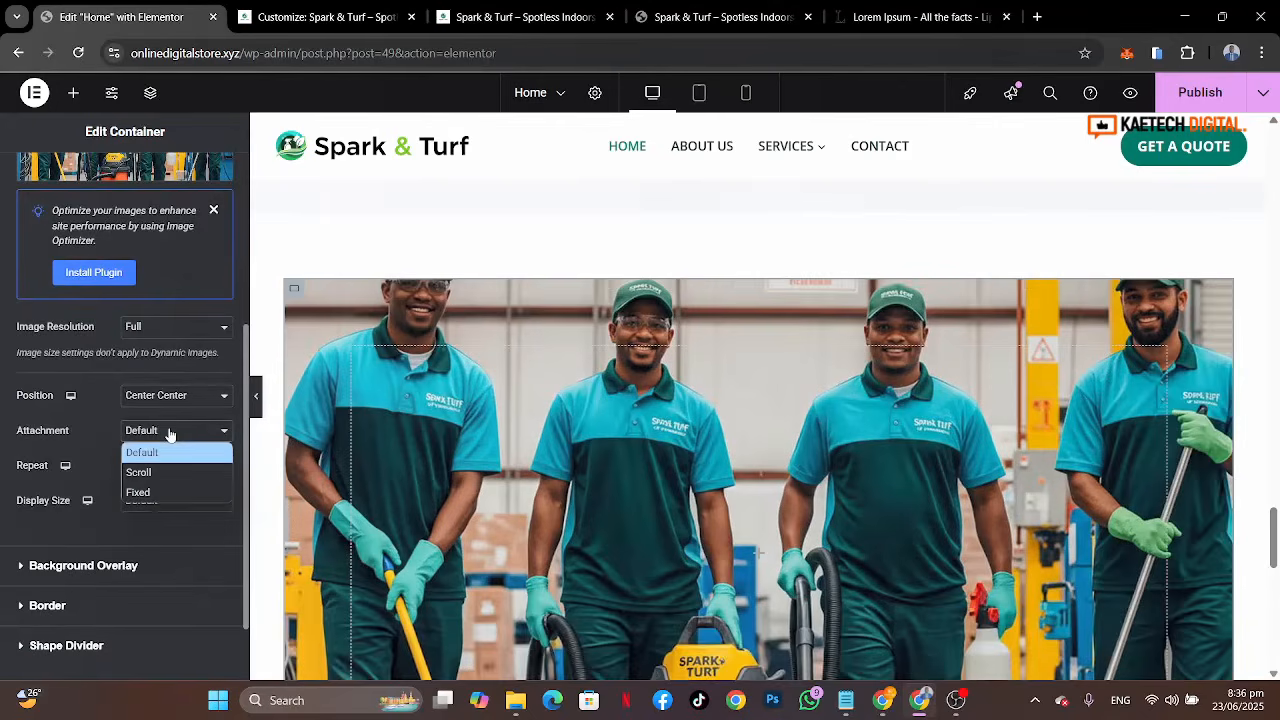
left_click(143, 496)
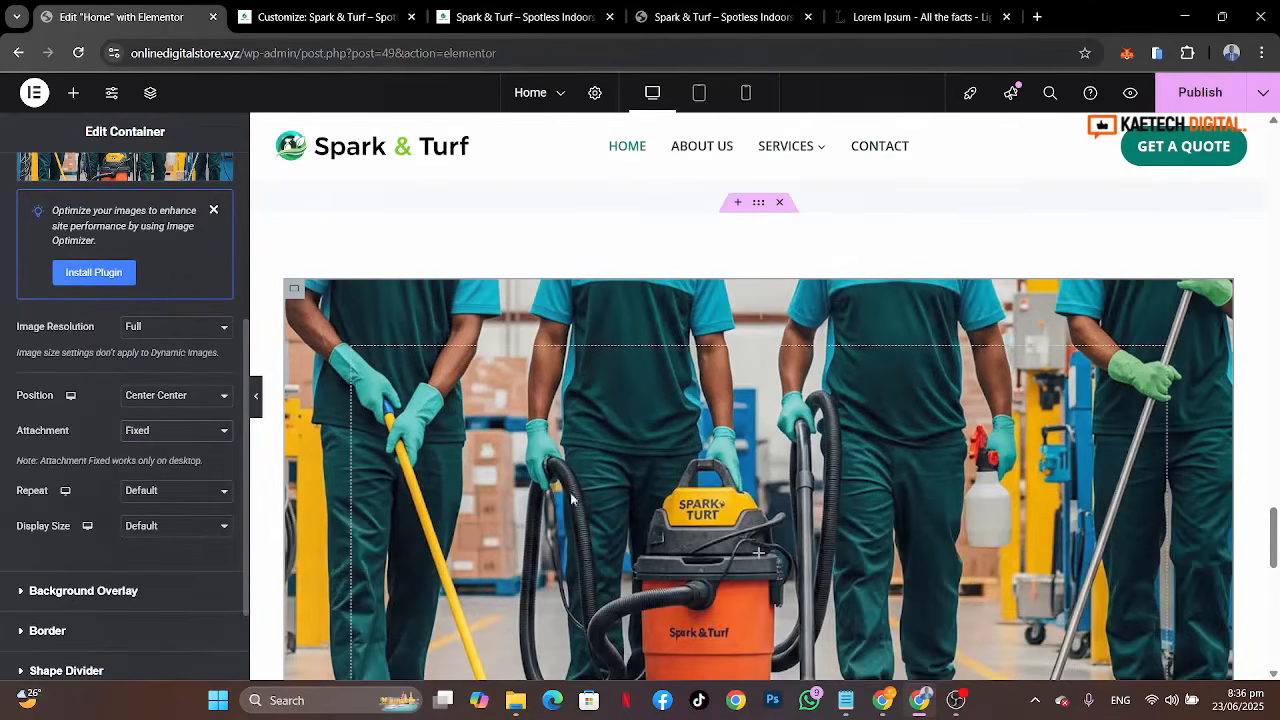
scroll(568, 527, "down", 4)
scroll(568, 529, "up", 3)
scroll(567, 529, "down", 1)
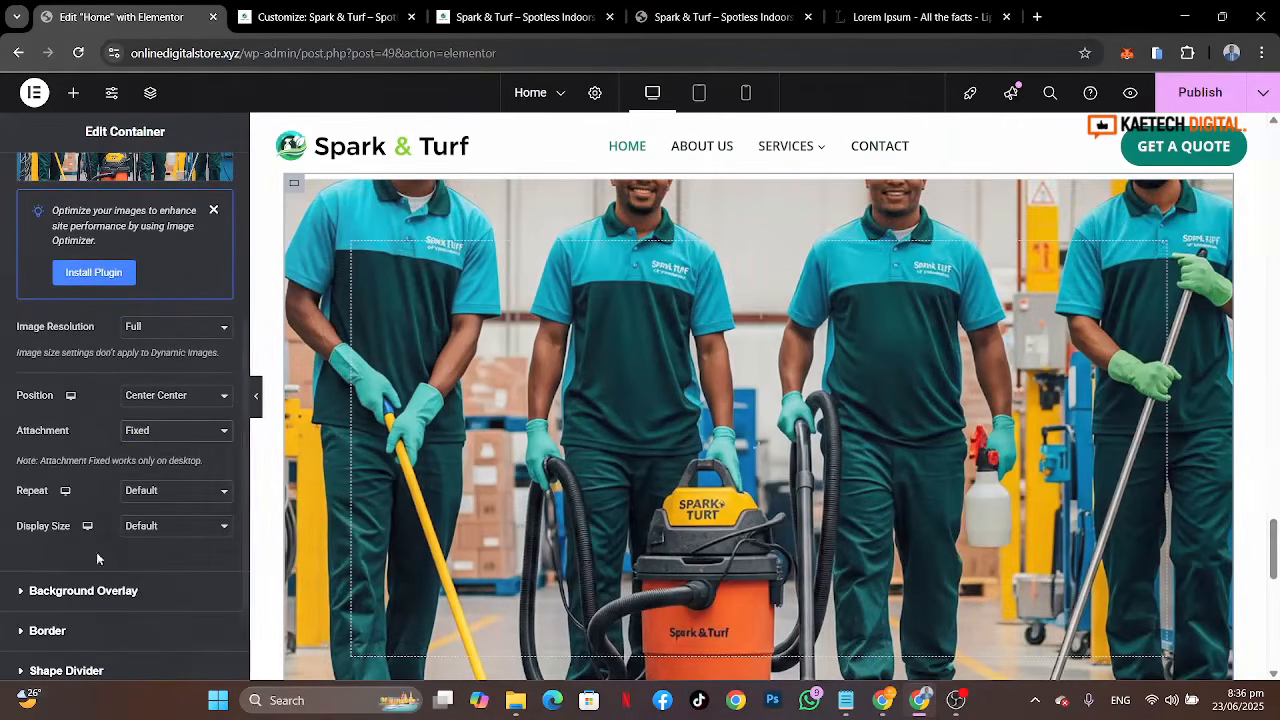
Step: Set the background image repeat to No-repeat and its display size to Cover
left_click(168, 493)
left_click(148, 533)
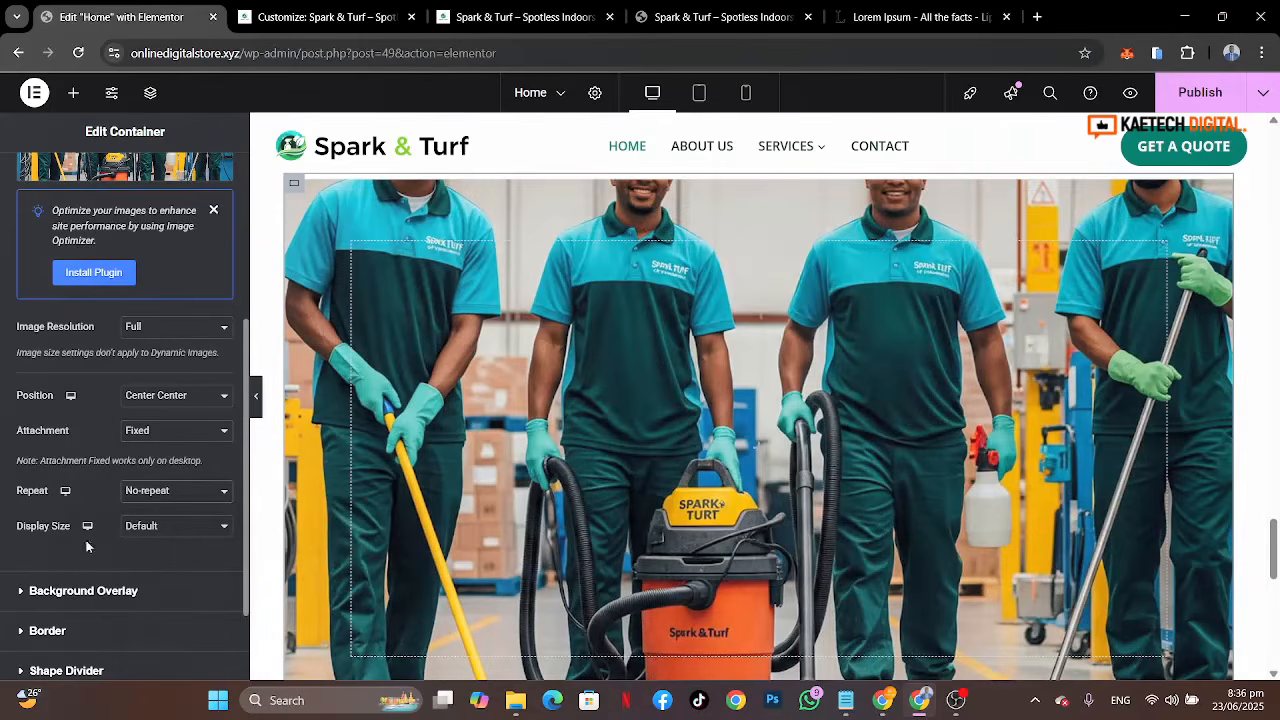
left_click(176, 532)
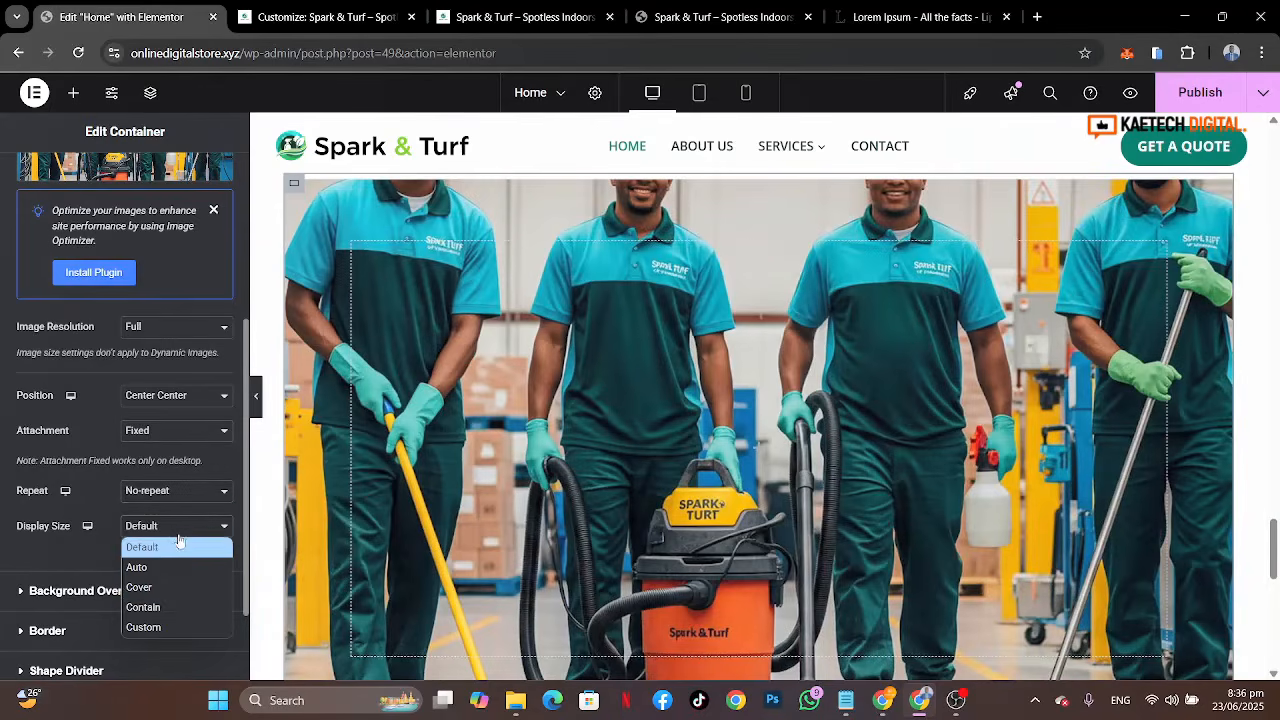
left_click(157, 590)
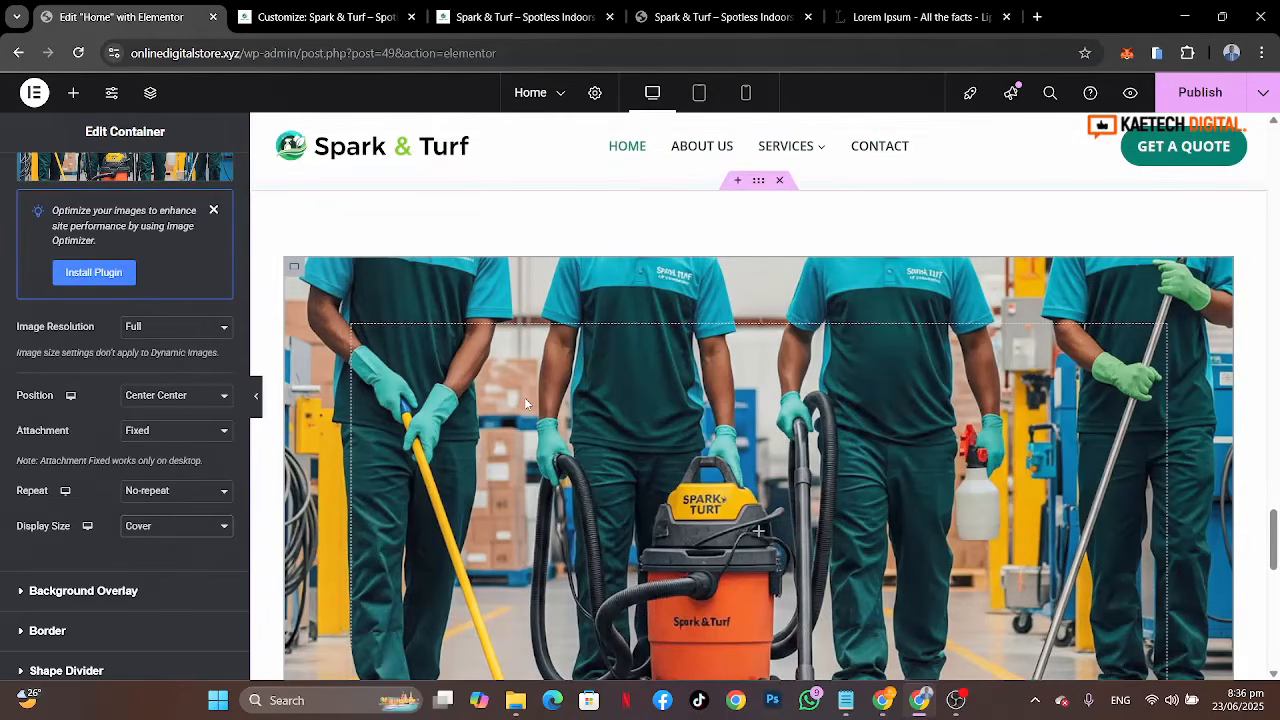
Step: Add a classic background overlay to the container using the Strongest text global color
scroll(68, 553, "down", 1)
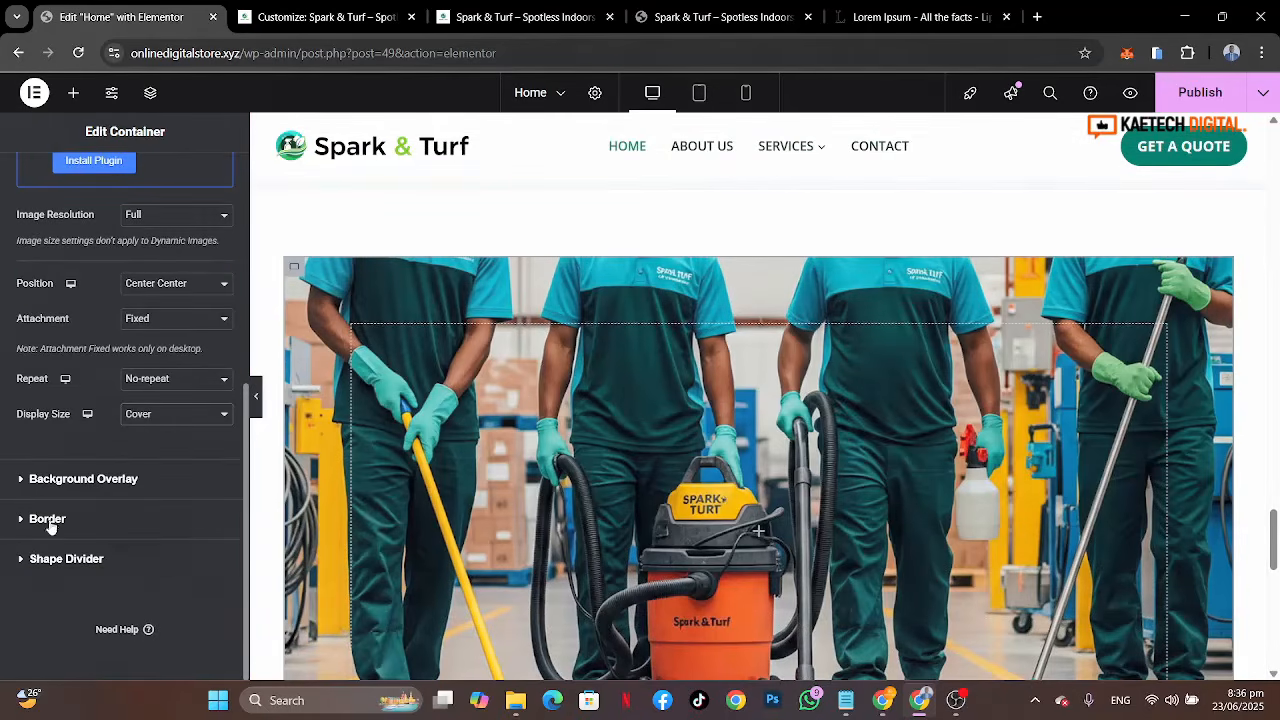
left_click(82, 488)
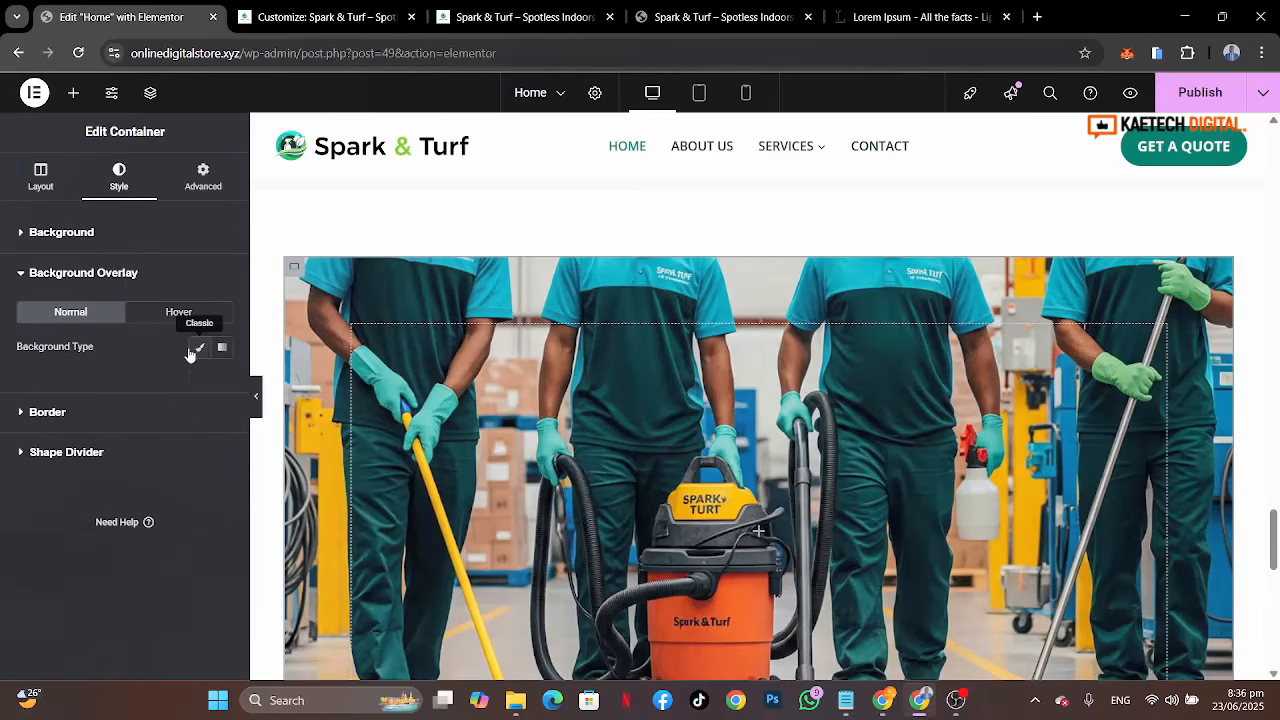
left_click(195, 349)
left_click(199, 382)
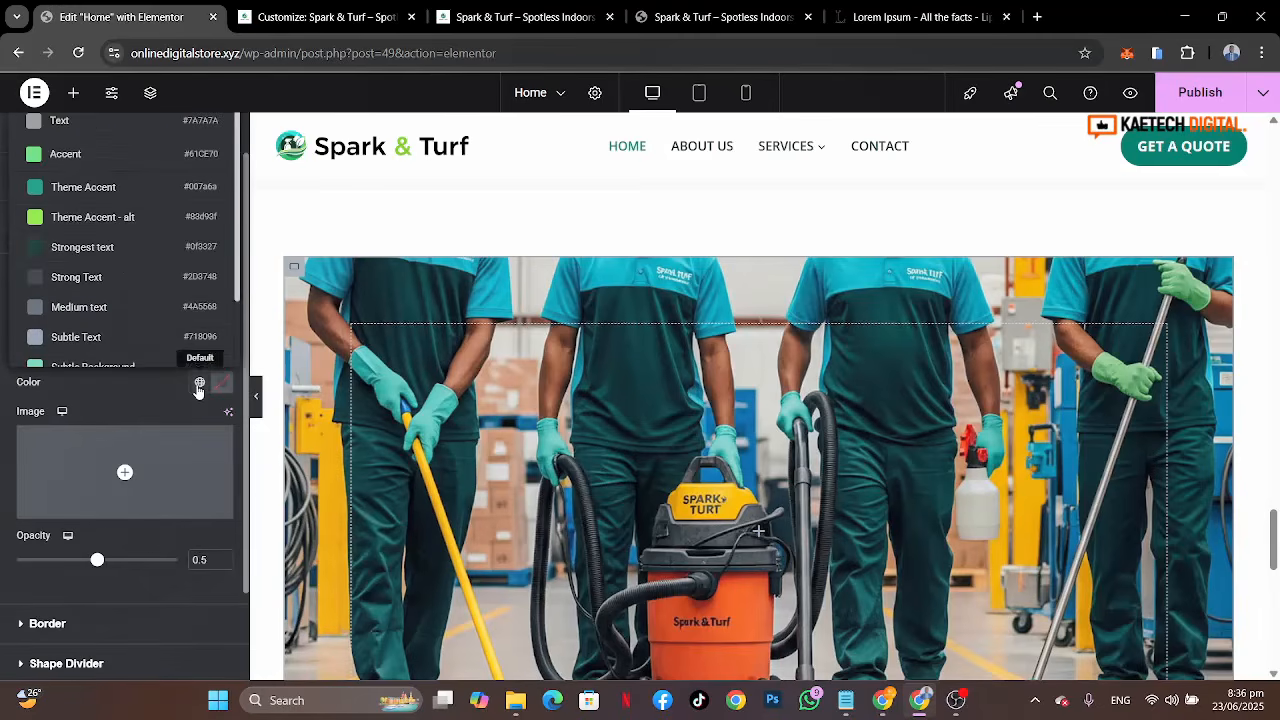
left_click(121, 254)
left_click(120, 250)
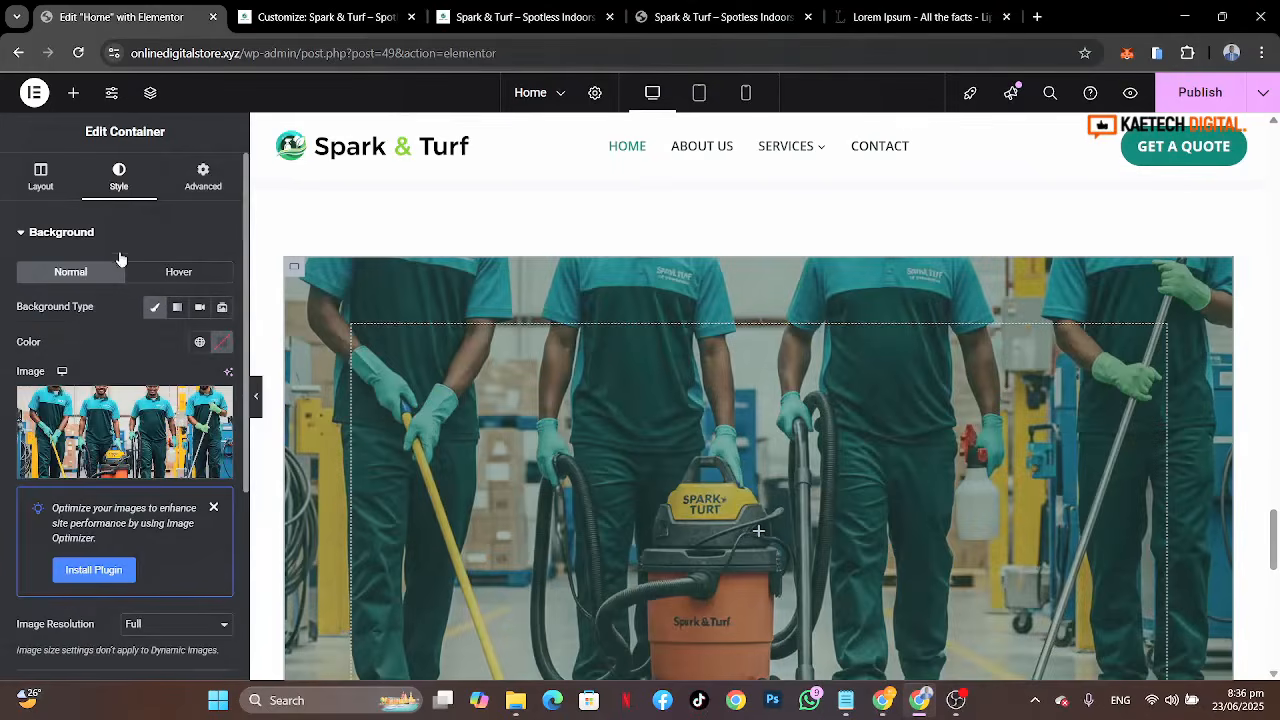
Step: Compare with the reference site, then change the overlay color to the Theme Accent global color
left_click(736, 14)
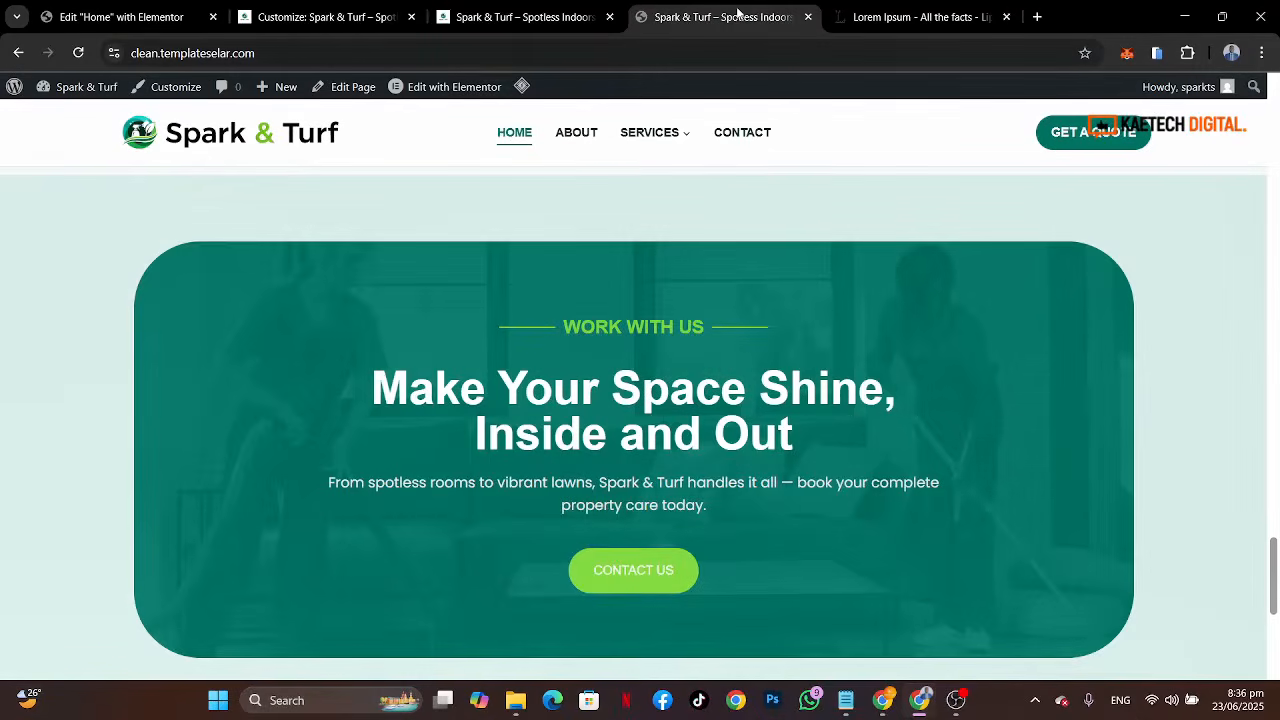
left_click(140, 20)
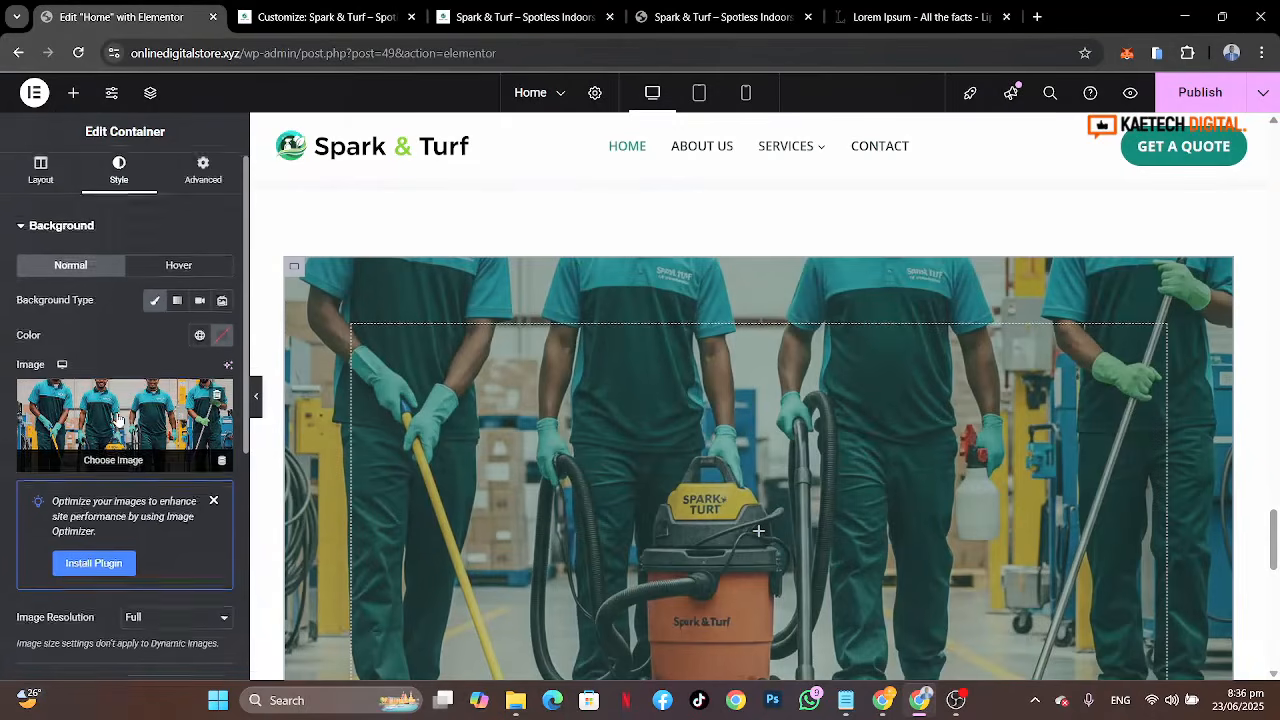
scroll(118, 420, "down", 4)
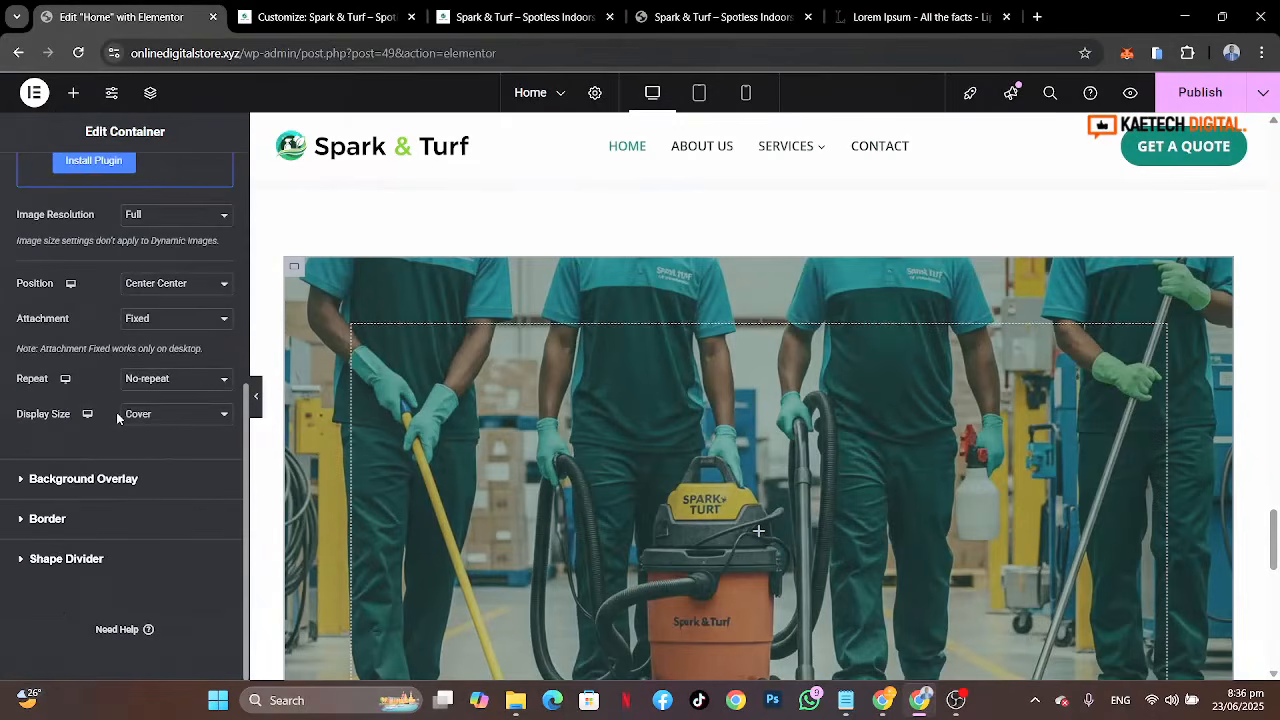
left_click(101, 476)
left_click(200, 385)
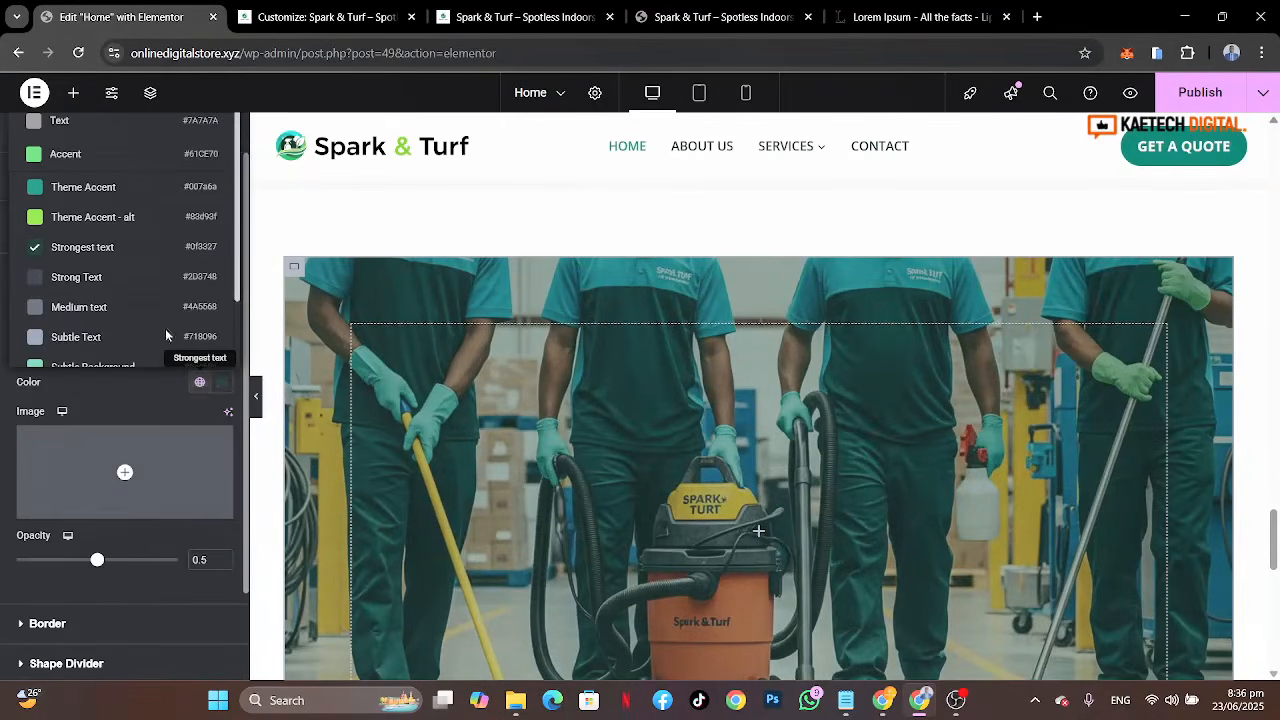
left_click(120, 190)
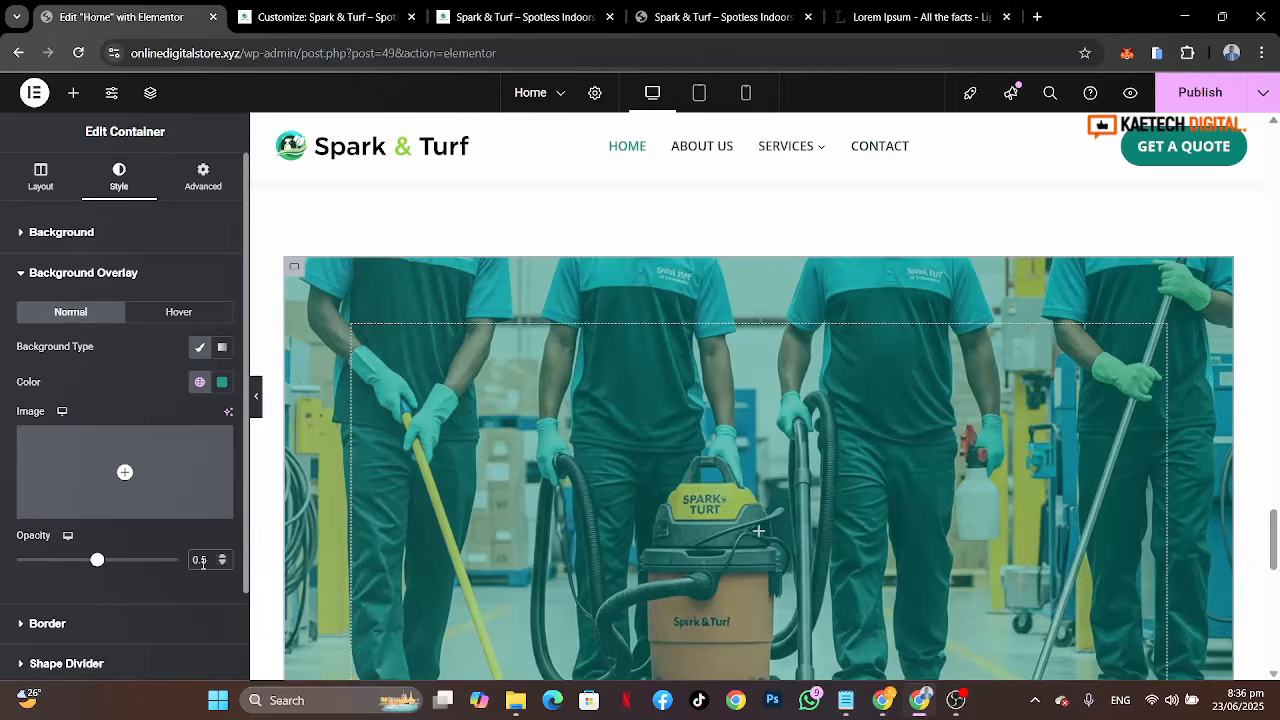
Step: Set the background overlay opacity to 0.9
type("8")
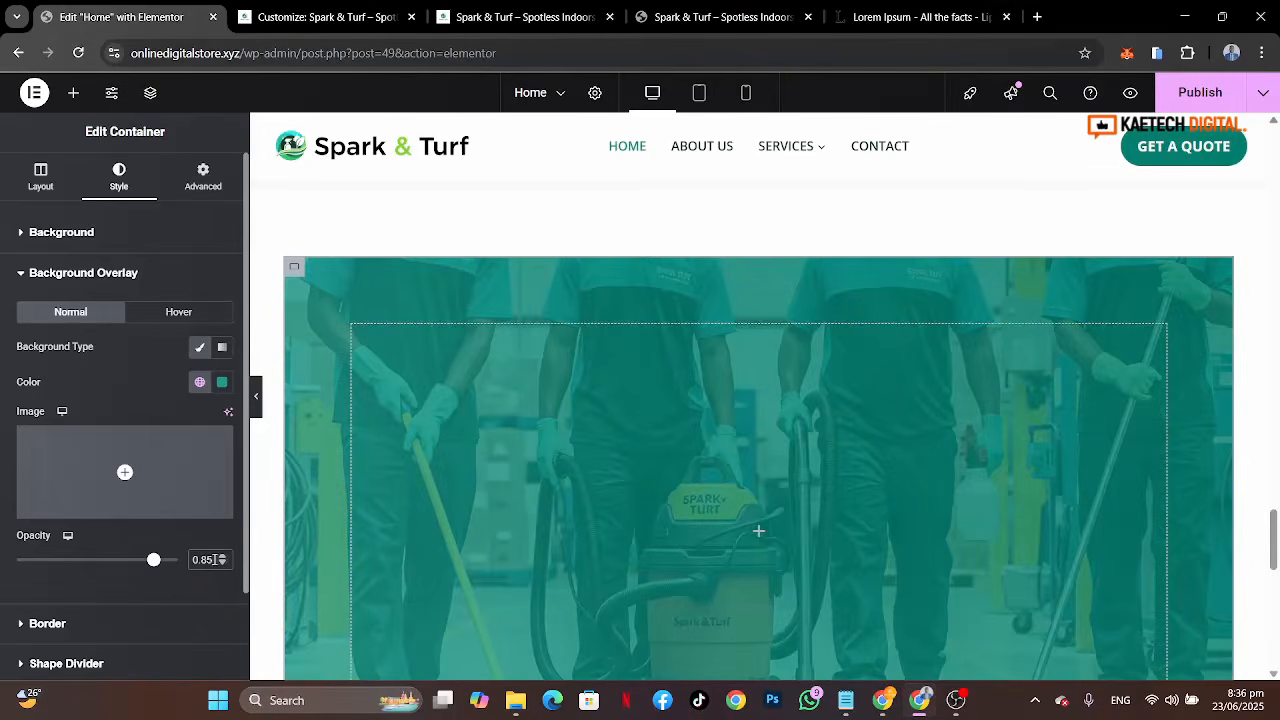
key("BackSpace")
key("BackSpace")
key("BackSpace")
type("9")
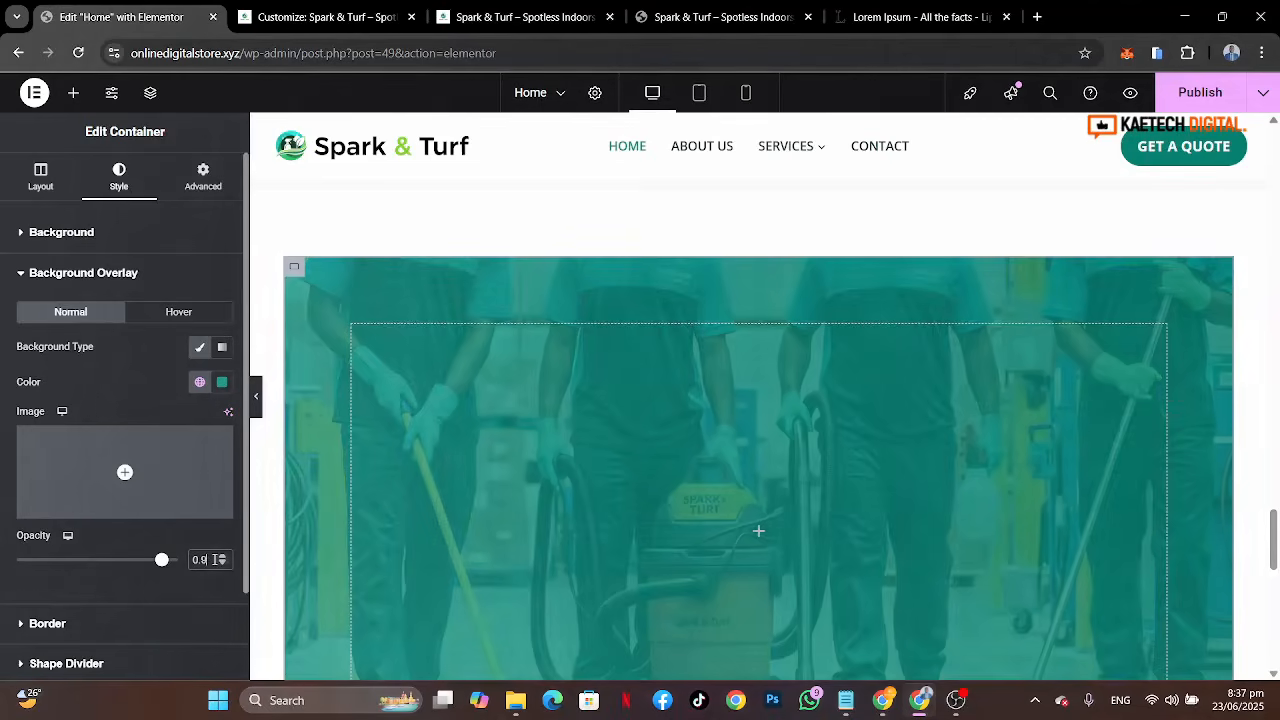
Step: Set the container's border radius to 80 px on all corners
scroll(727, 540, "down", 3)
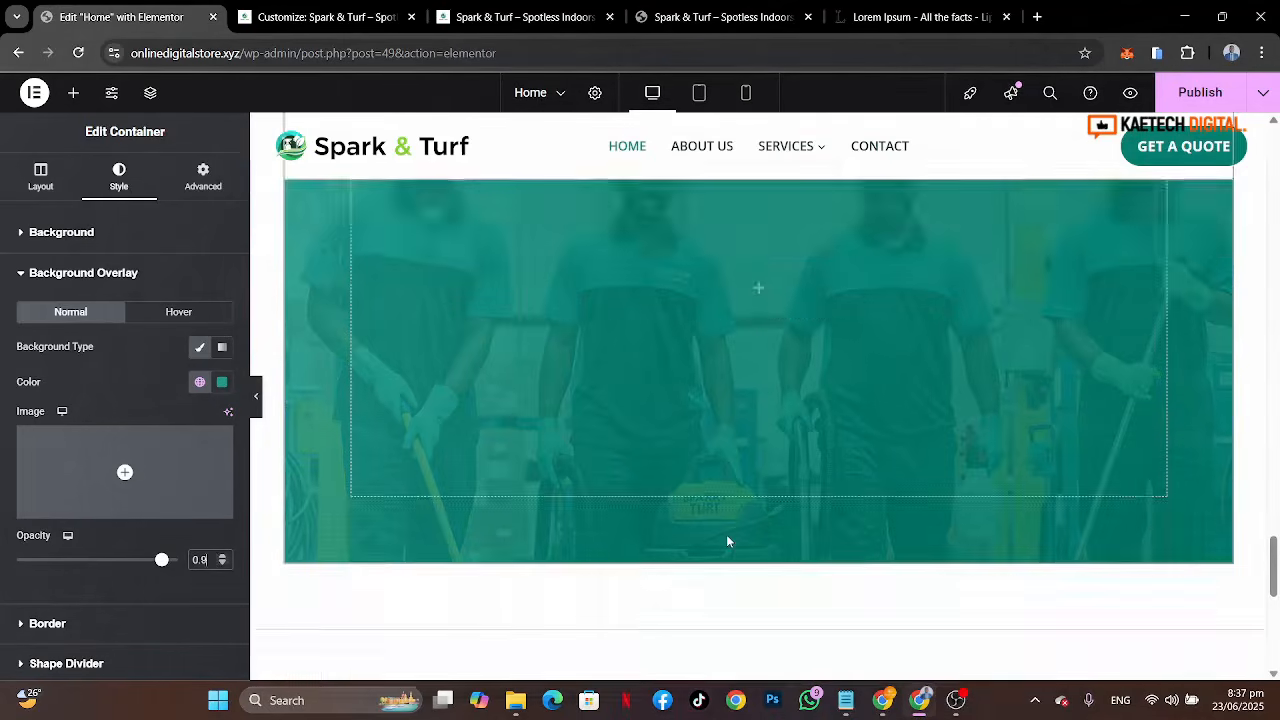
scroll(727, 540, "up", 3)
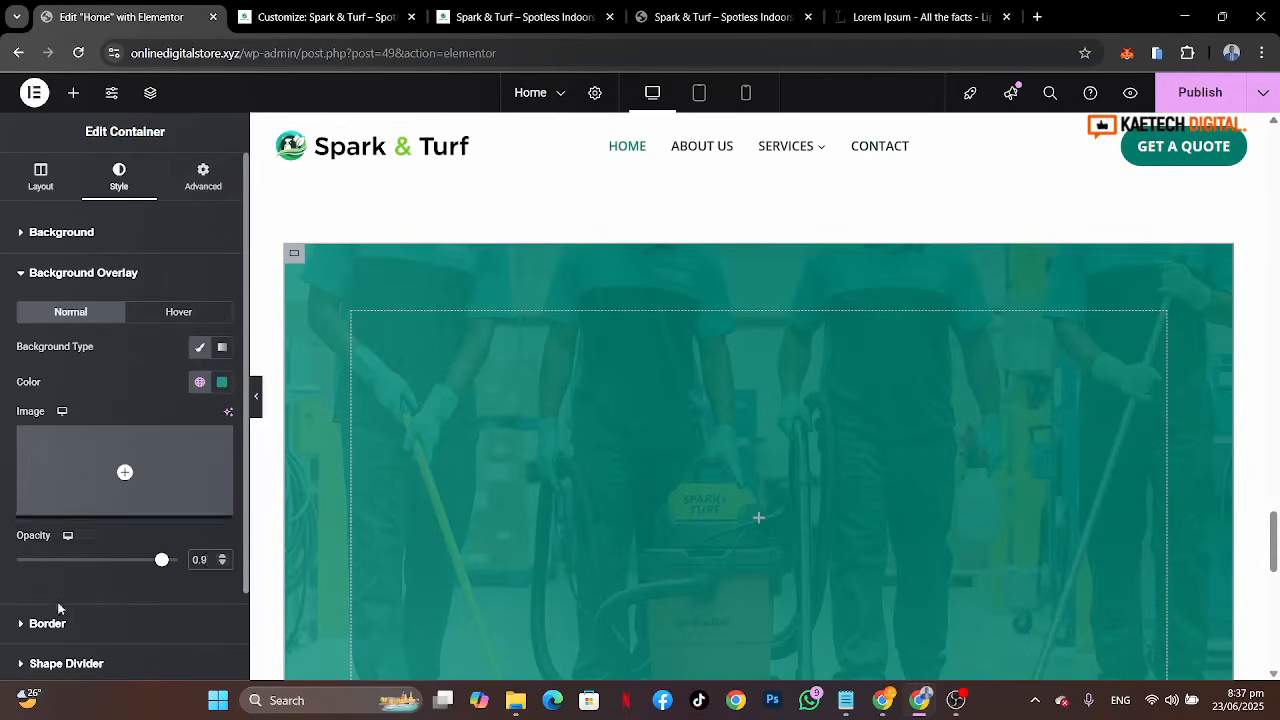
left_click(58, 638)
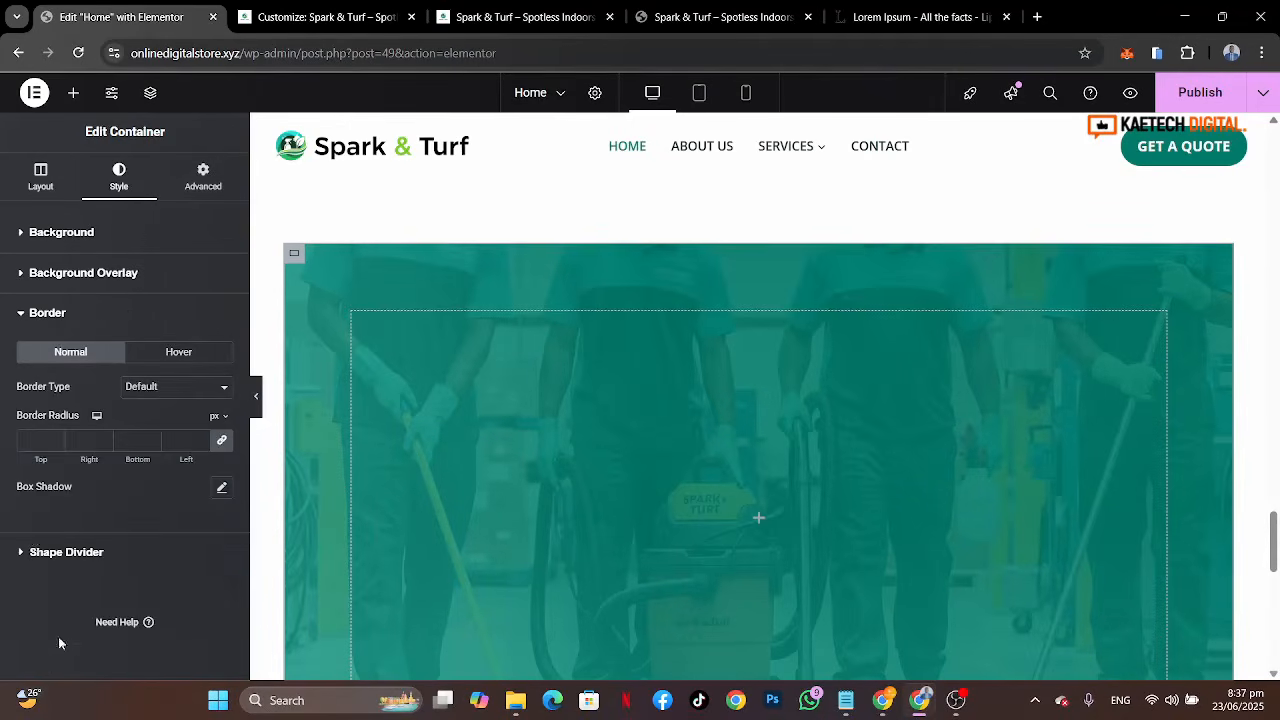
left_click(30, 449)
type("14")
type("80")
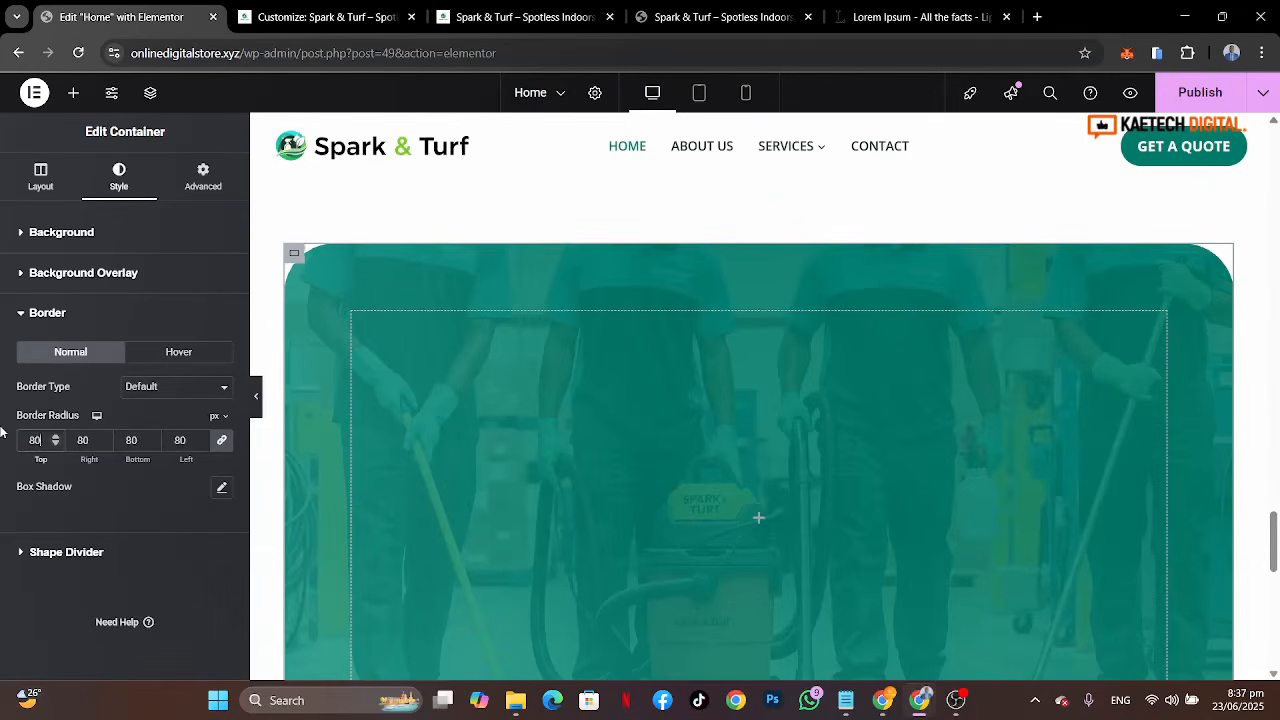
Step: Compare the rounded Work With Us section against the reference site's version
scroll(547, 473, "down", 3)
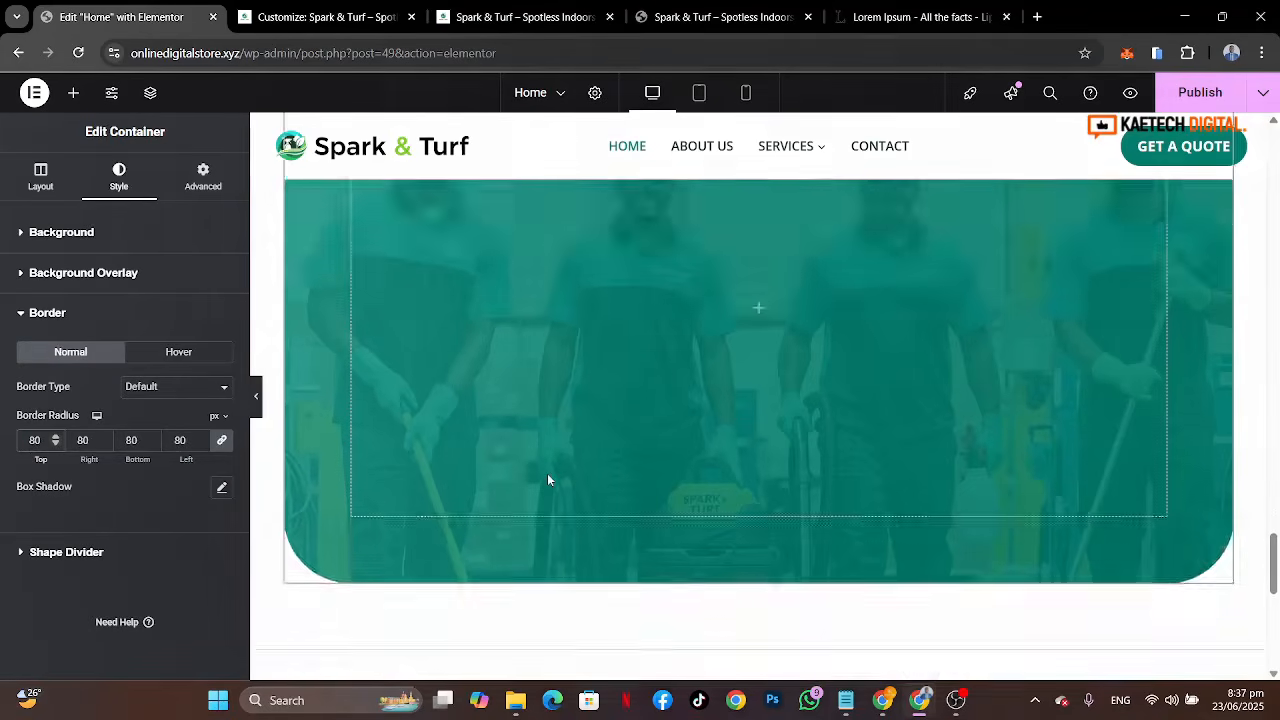
scroll(547, 473, "up", 3)
scroll(547, 477, "up", 2)
scroll(547, 477, "down", 2)
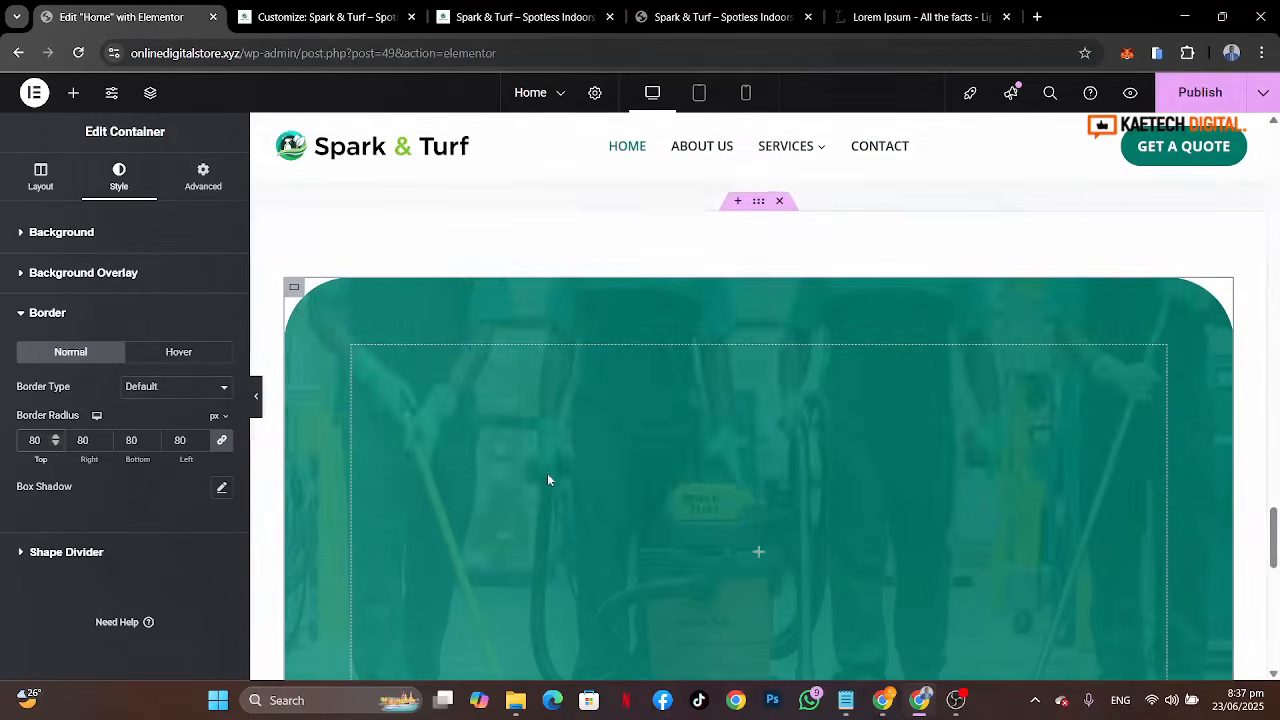
left_click(755, 17)
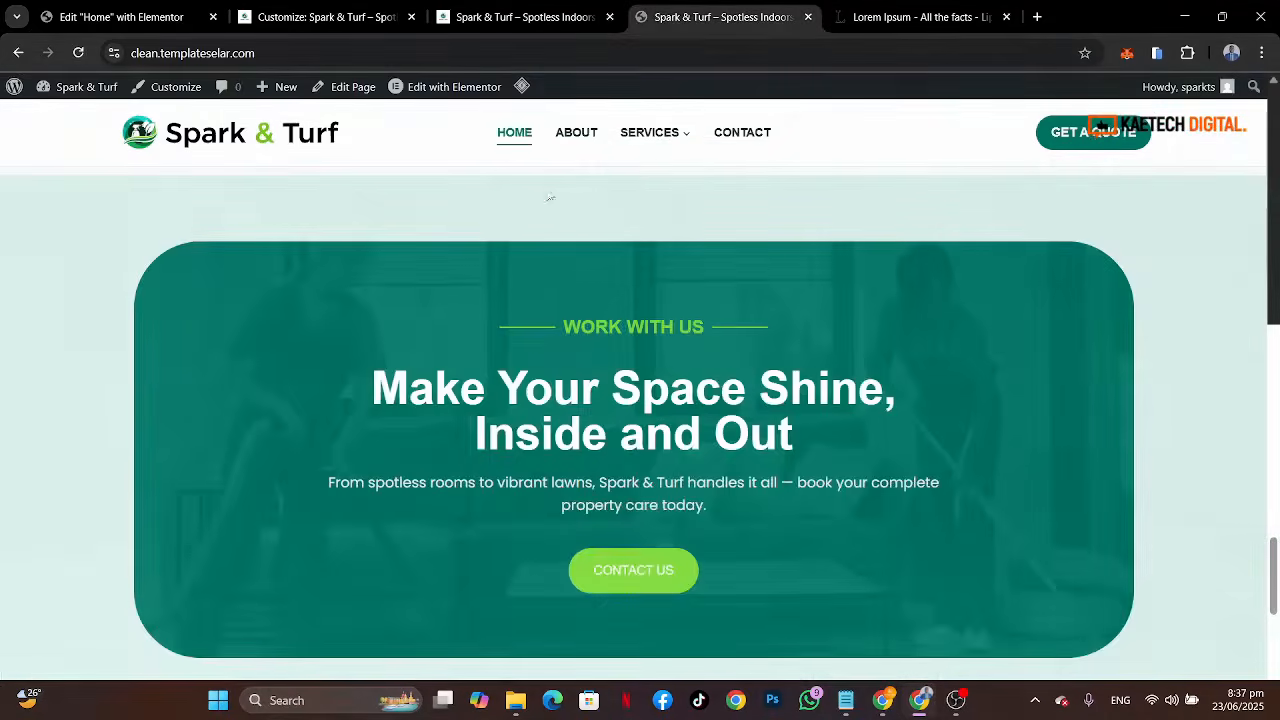
scroll(536, 389, "down", 2)
scroll(536, 389, "up", 4)
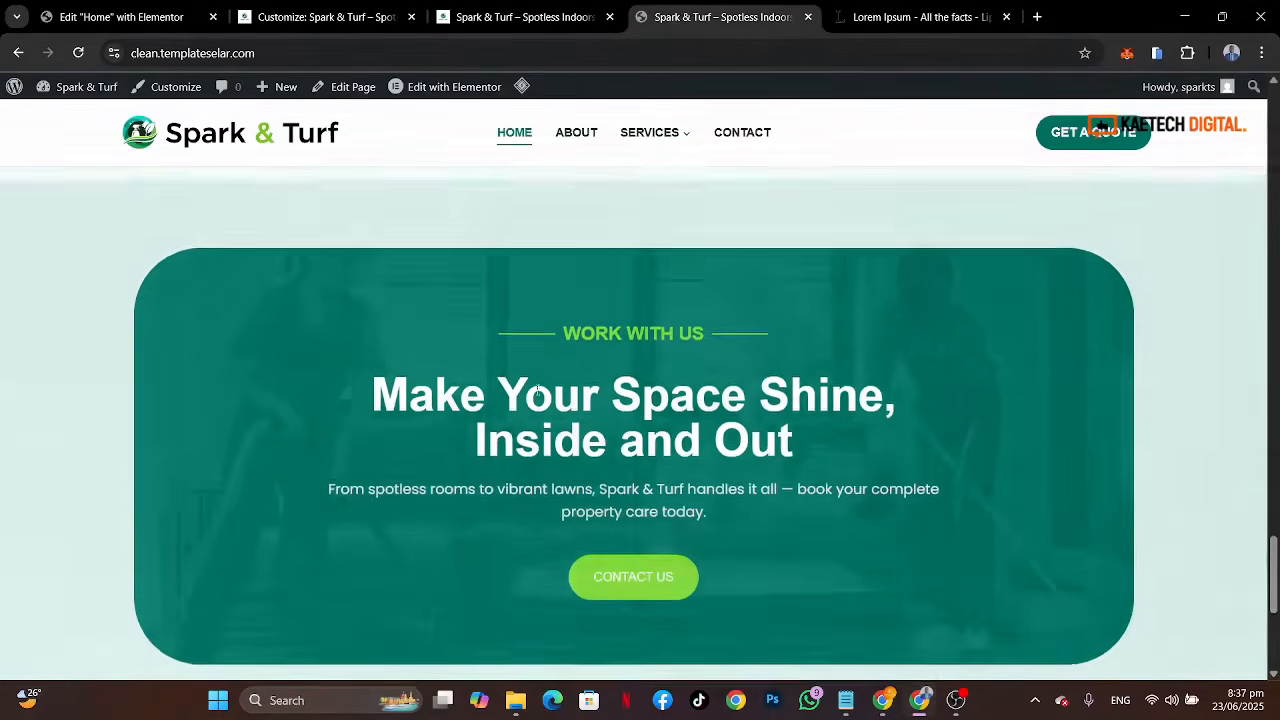
scroll(537, 395, "down", 1)
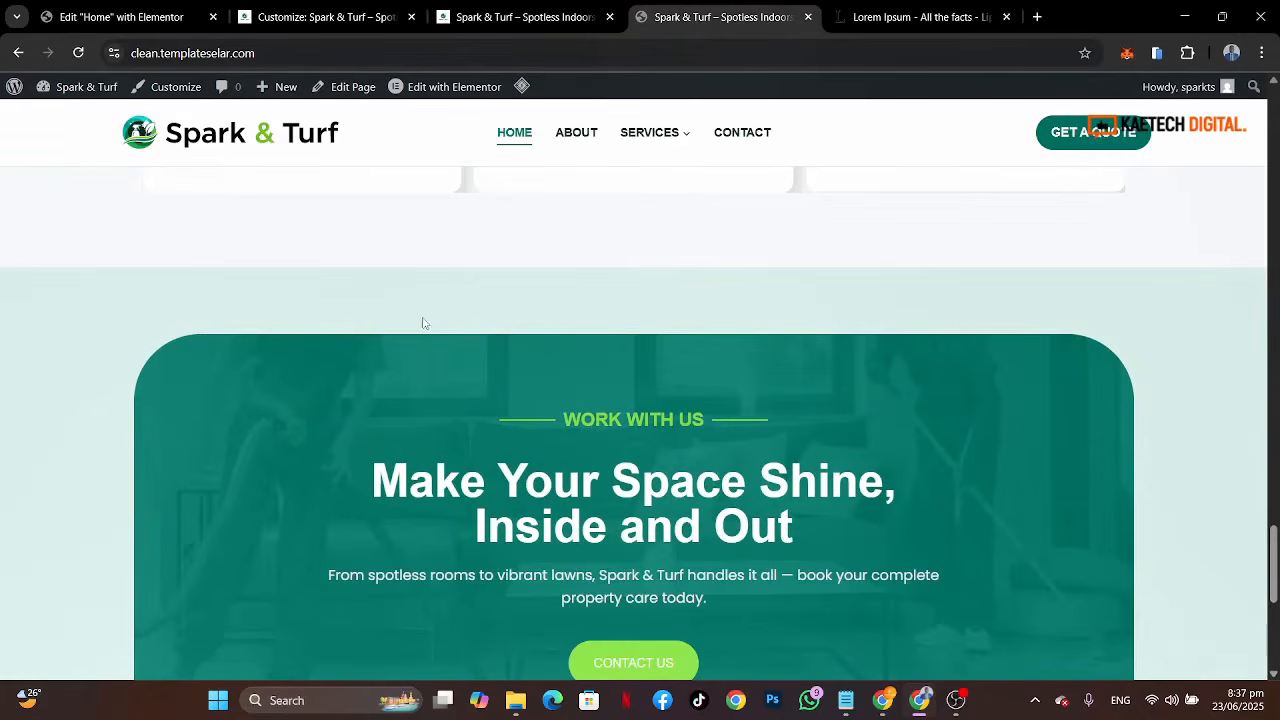
scroll(566, 292, "up", 5)
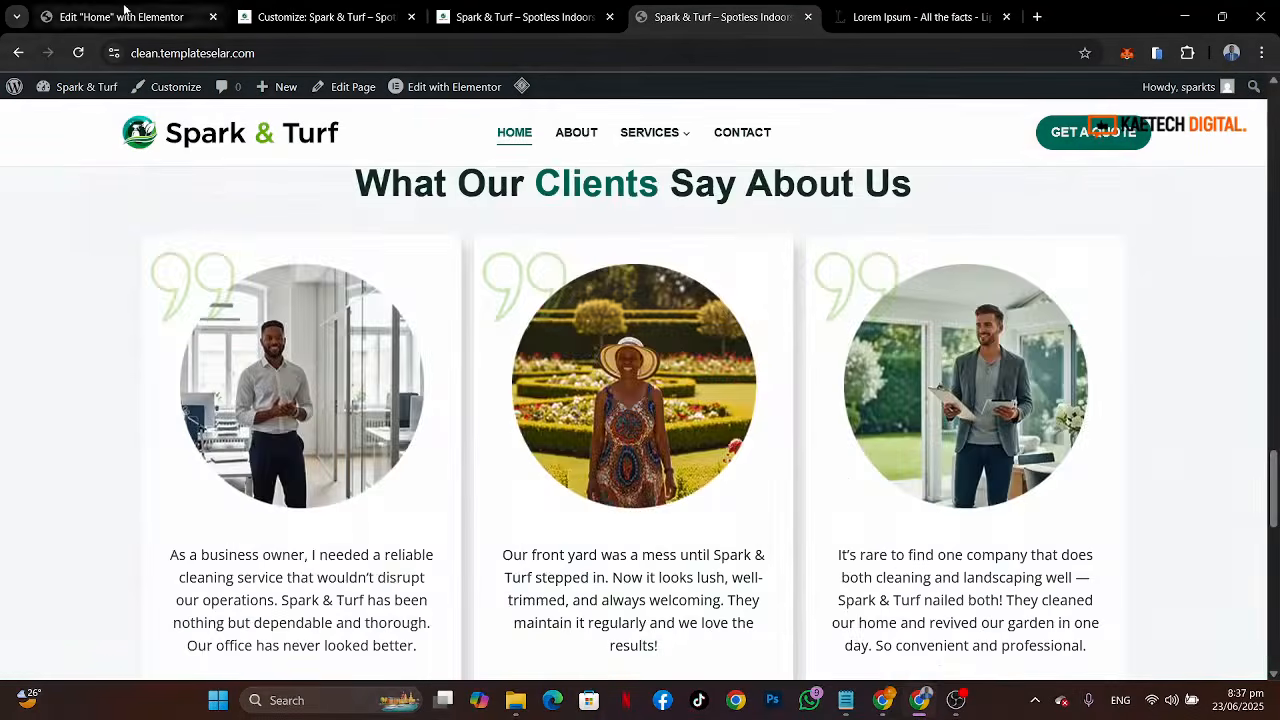
left_click(120, 17)
Step: Inspect the background color used by the Our Services section
scroll(786, 302, "up", 15)
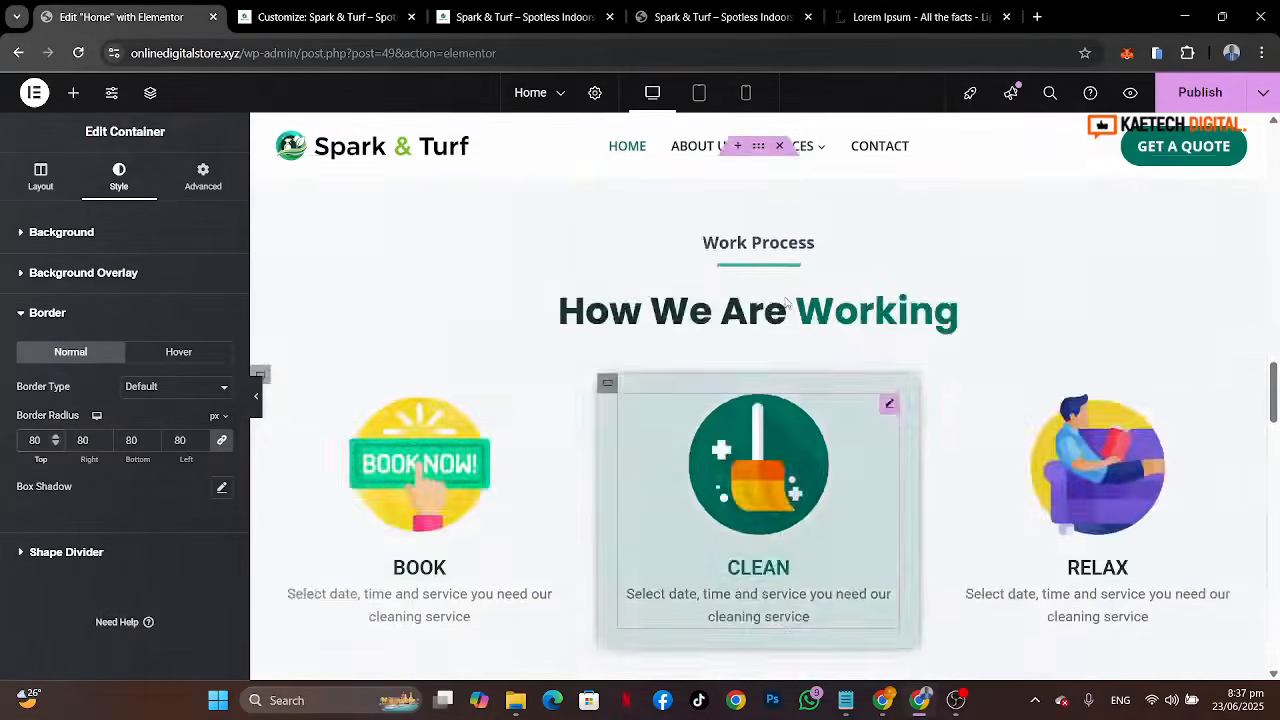
scroll(786, 302, "up", 6)
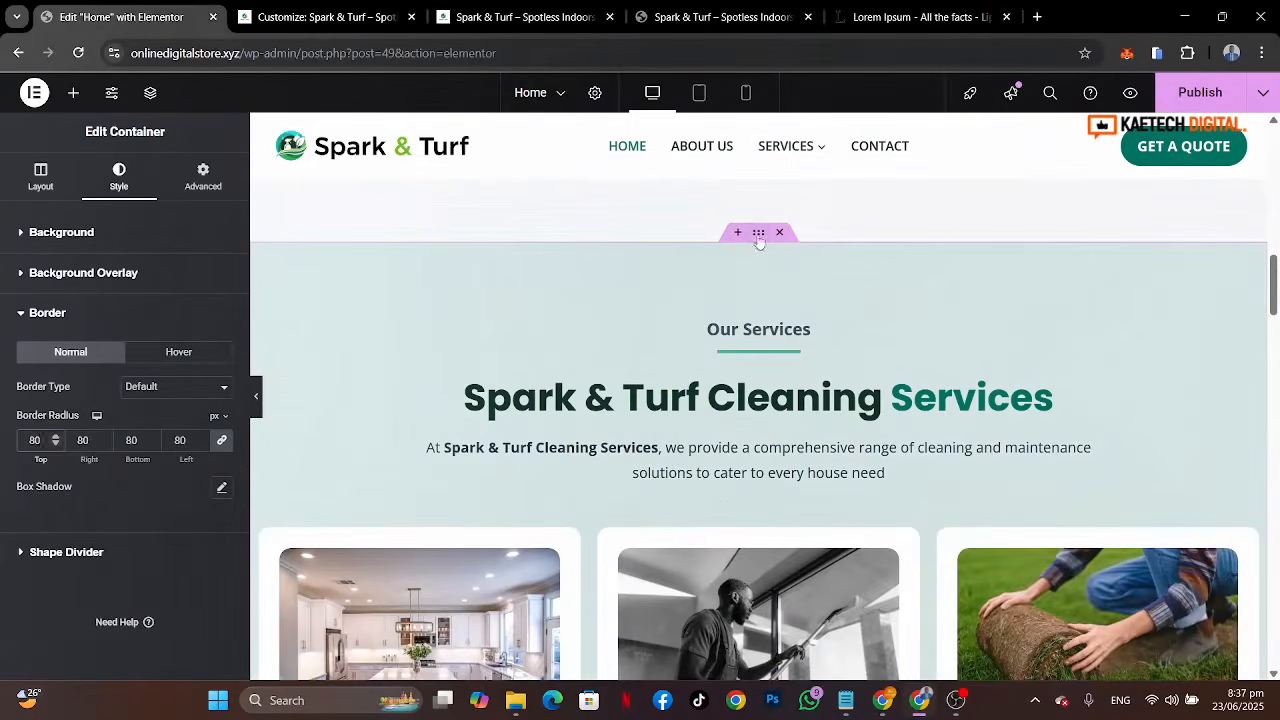
left_click(151, 232)
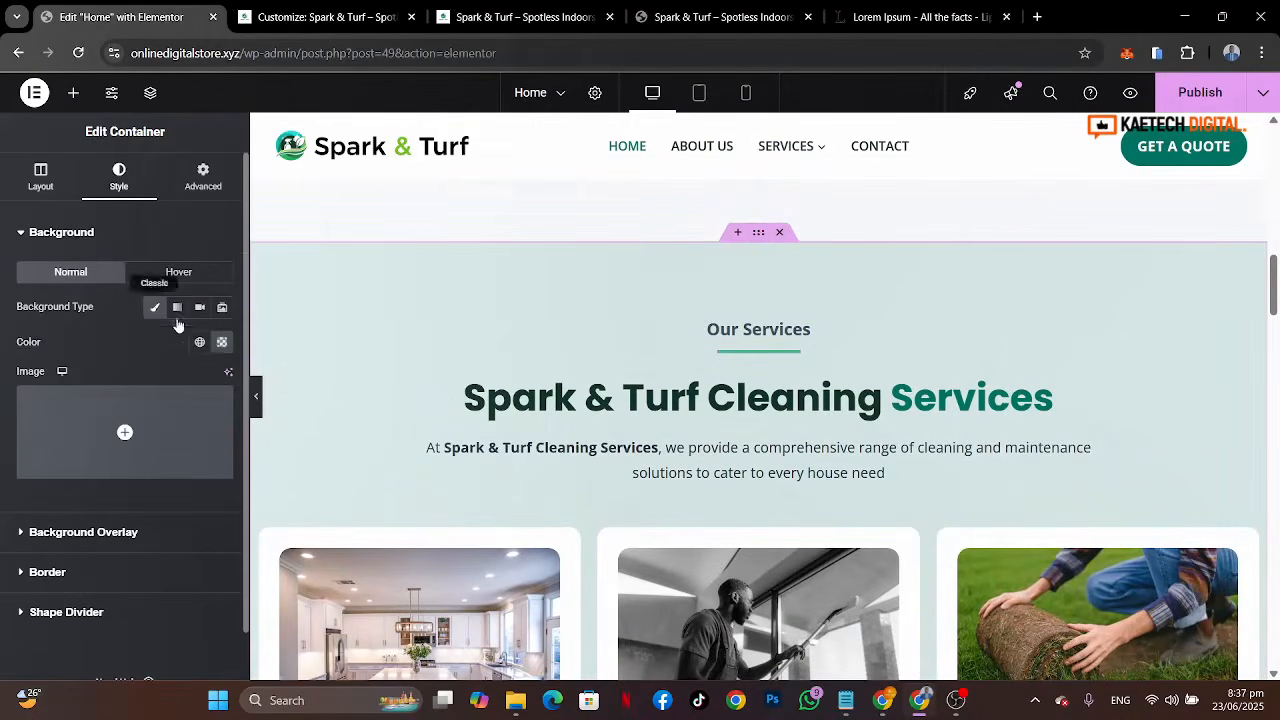
left_click(222, 342)
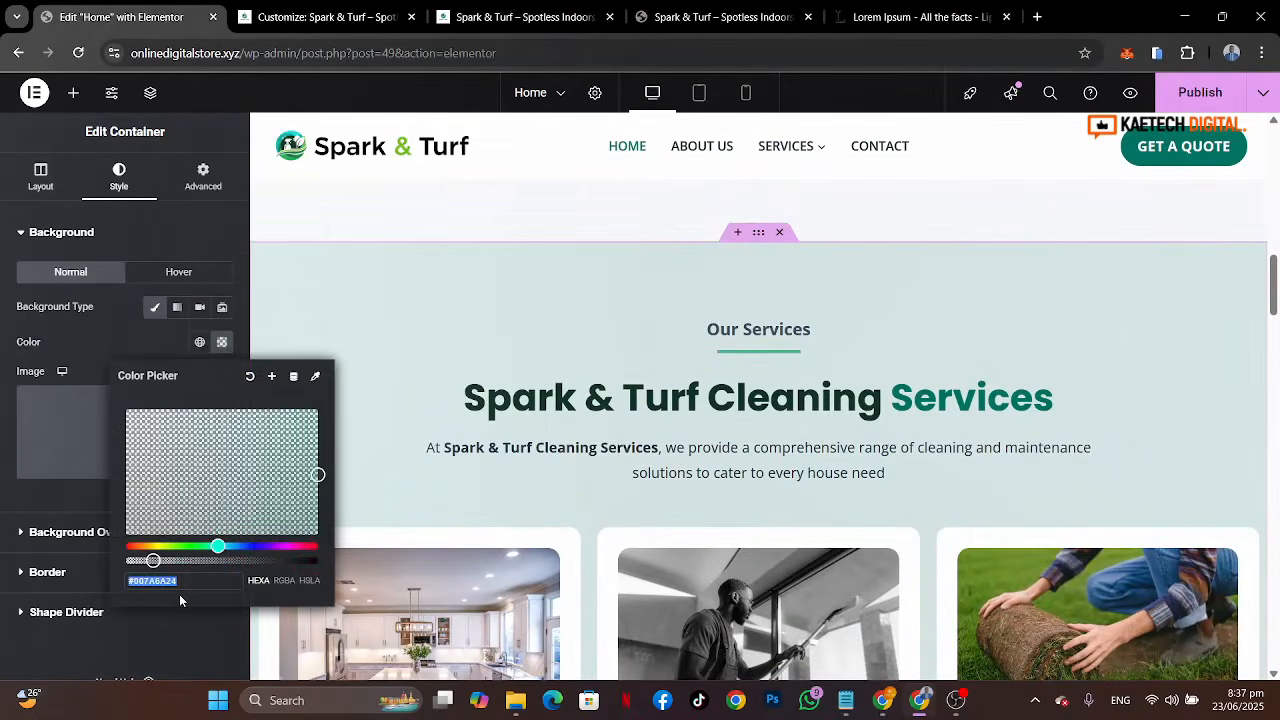
left_click(107, 318)
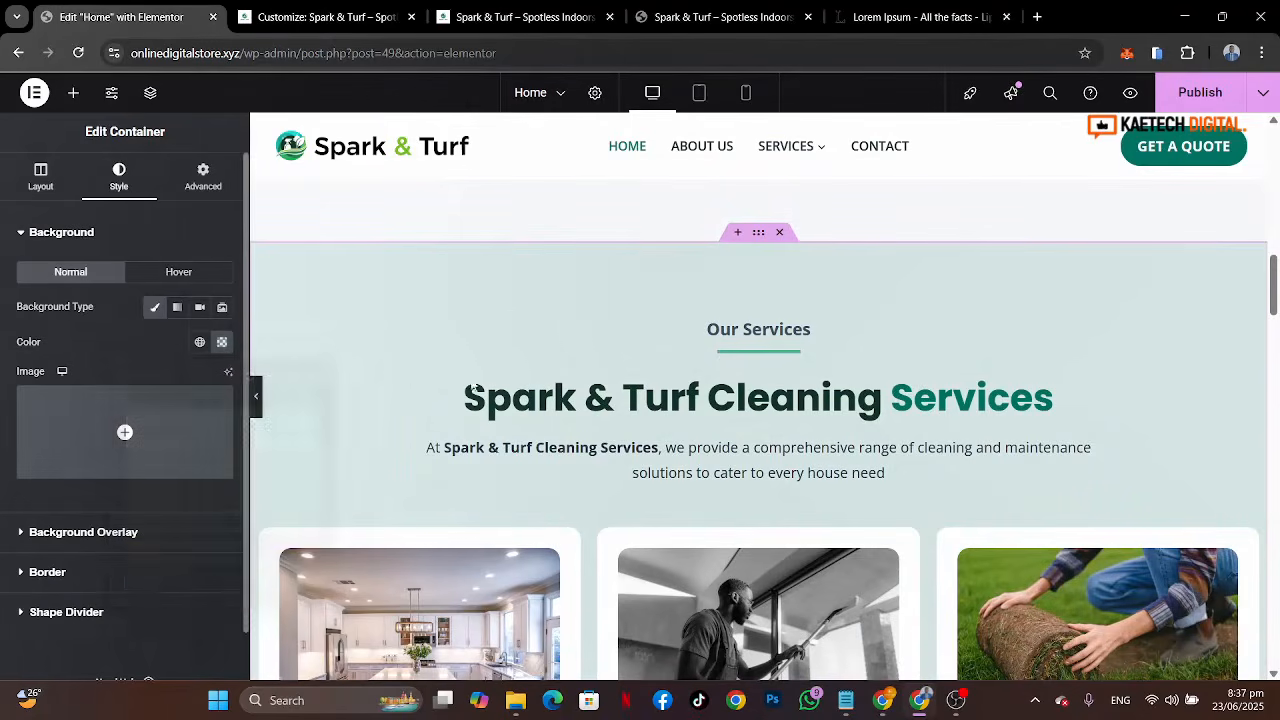
Step: Select the Work With Us outer container and give it a classic background color of #007A6A24
scroll(797, 545, "down", 1)
scroll(797, 548, "down", 12)
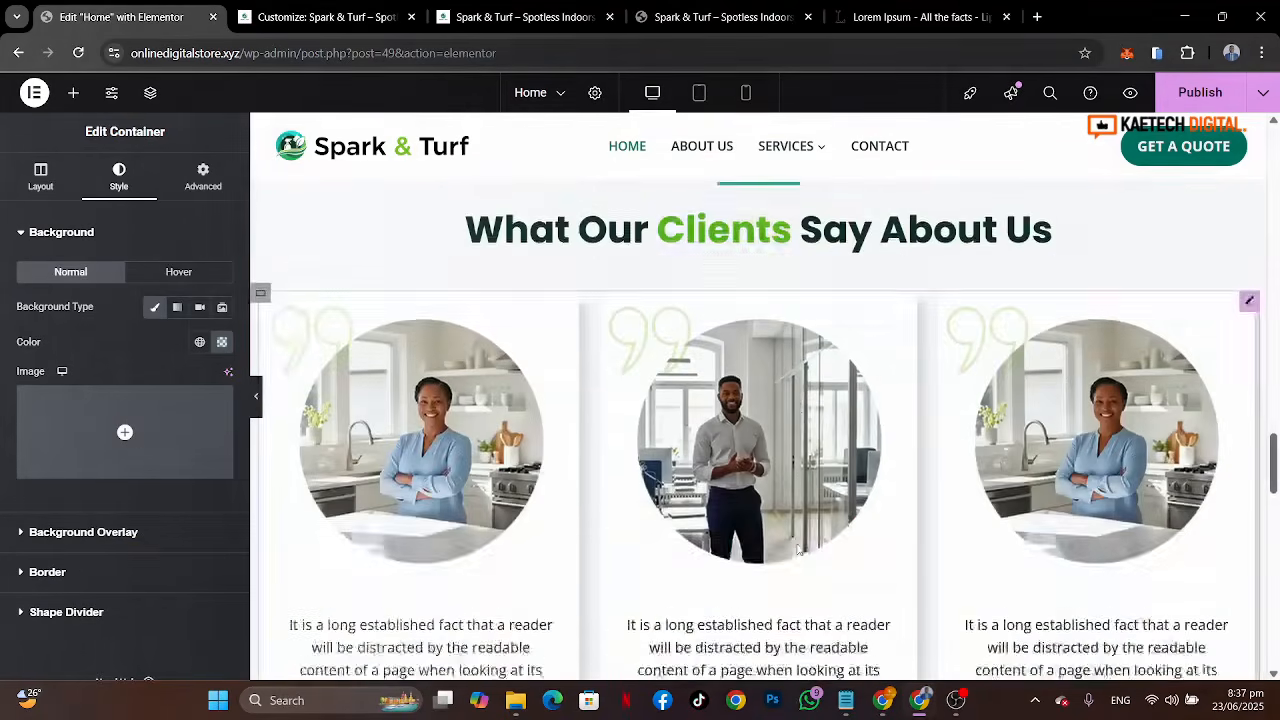
scroll(797, 549, "down", 2)
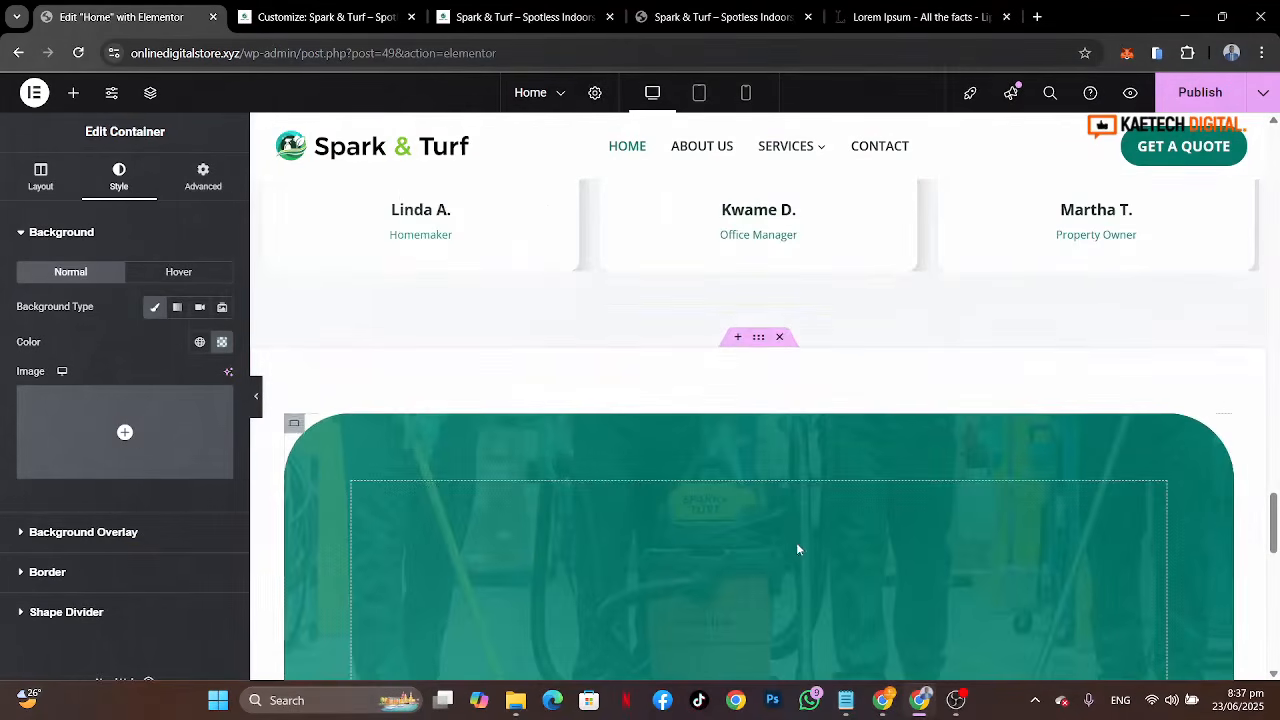
left_click(759, 340)
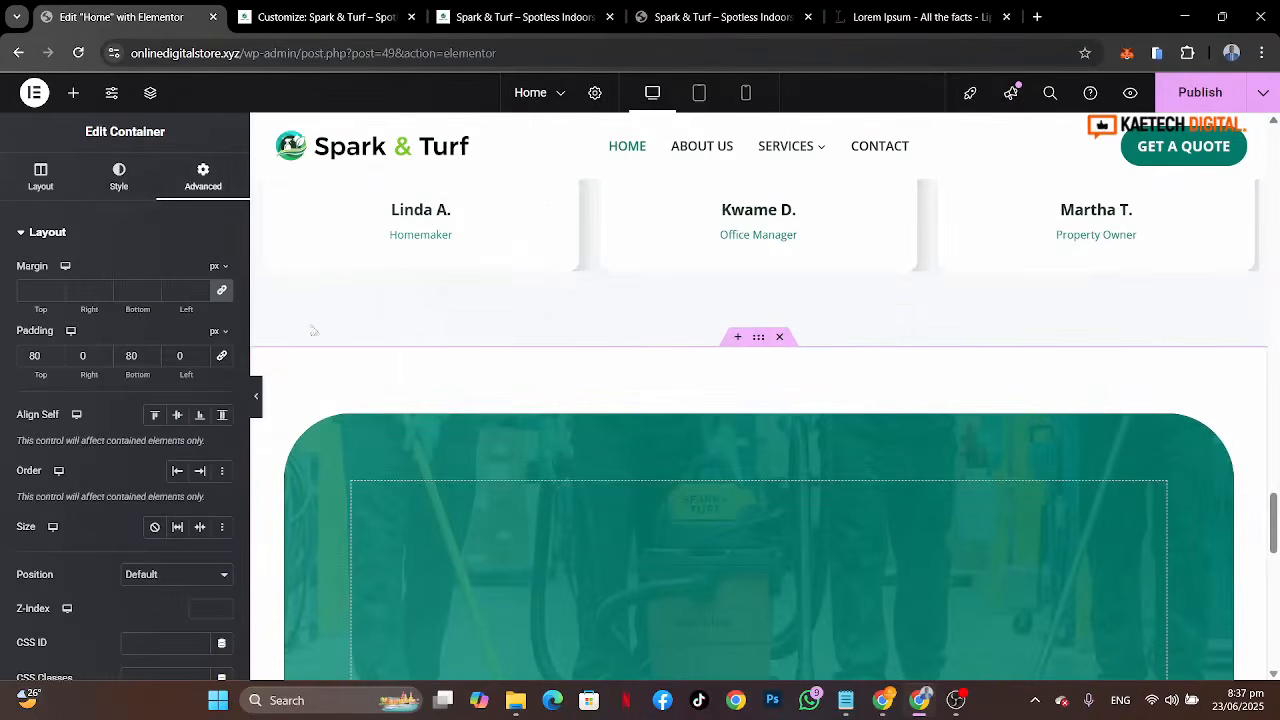
left_click(119, 183)
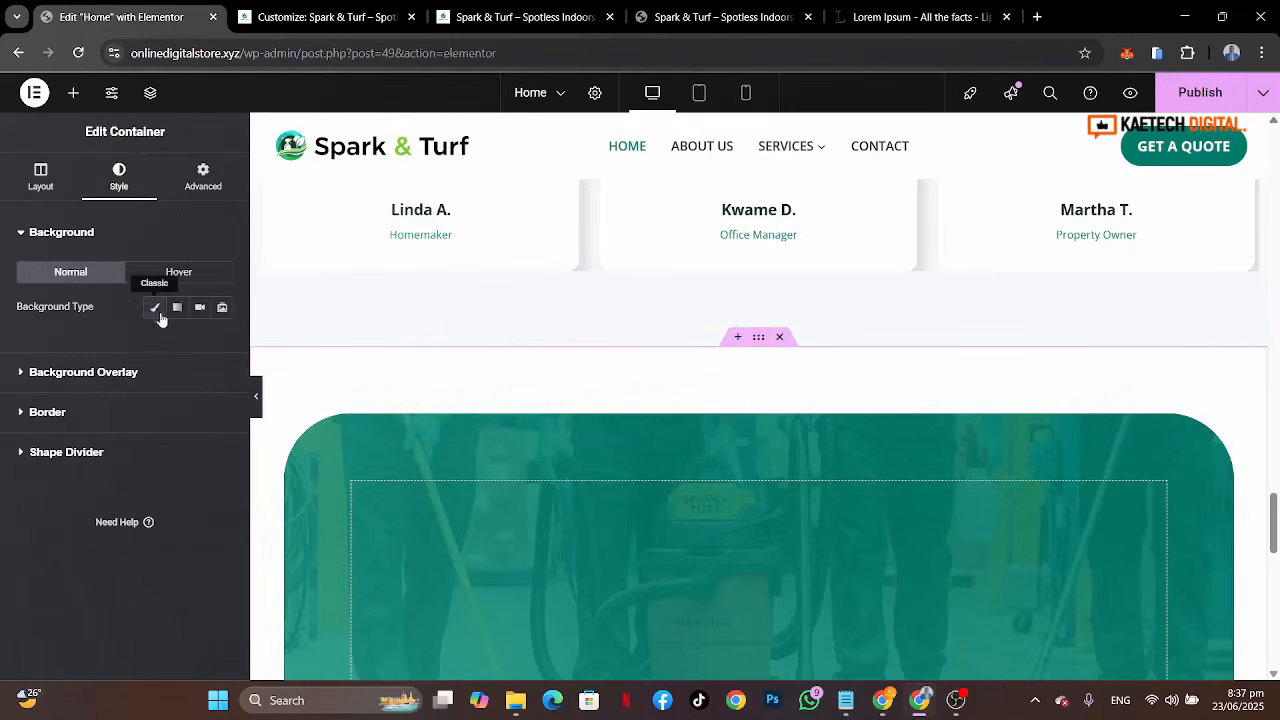
left_click(155, 307)
left_click(216, 342)
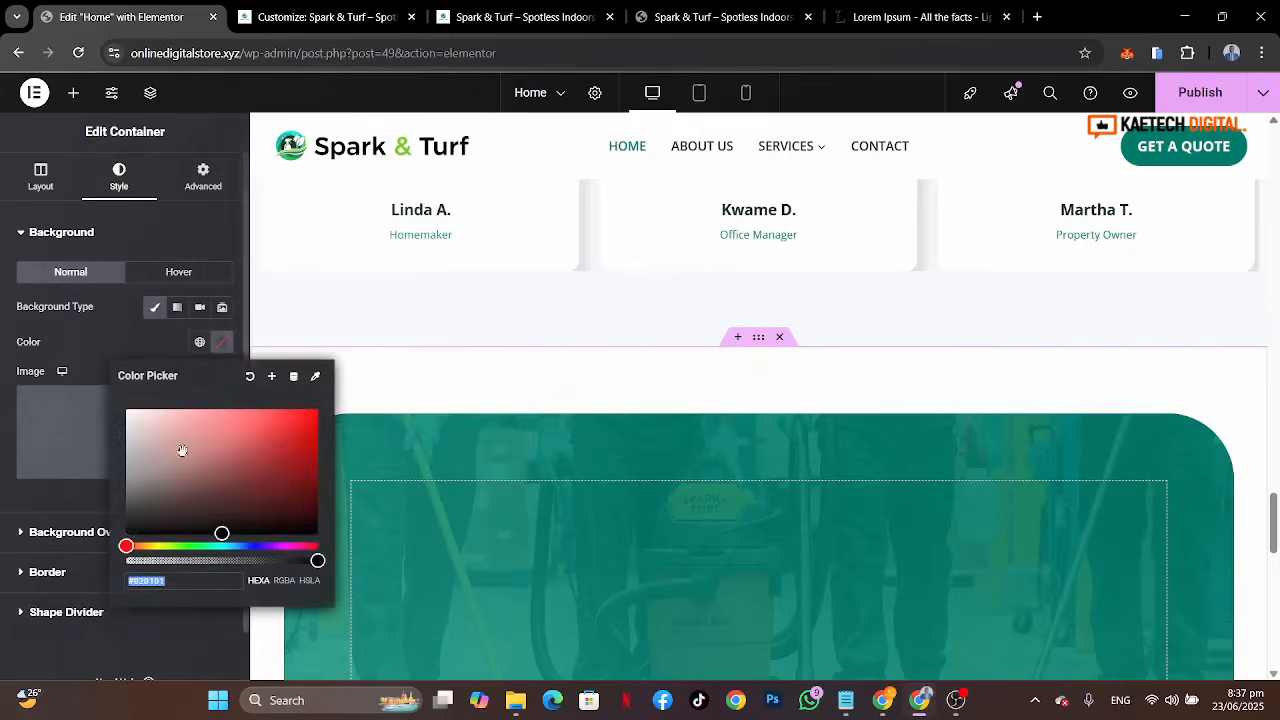
left_click(155, 560)
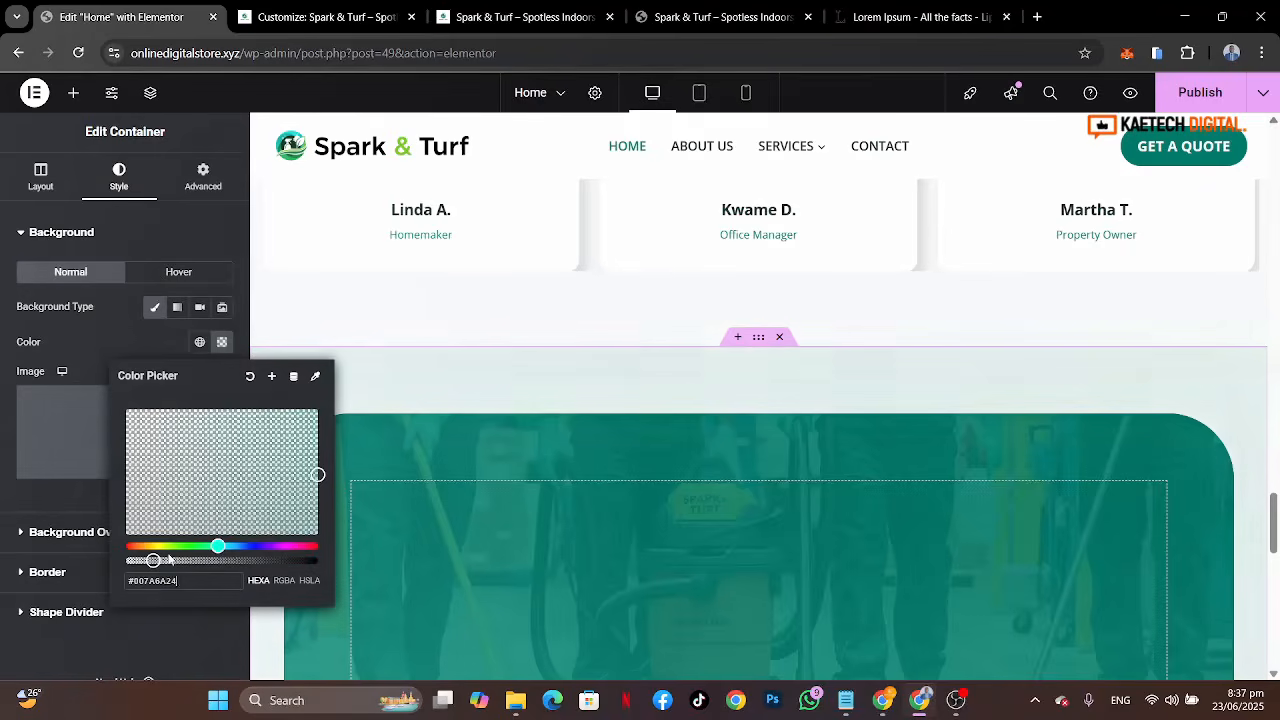
left_click(91, 346)
Step: Hide the editor panel and preview the finished Work With Us section
left_click(257, 398)
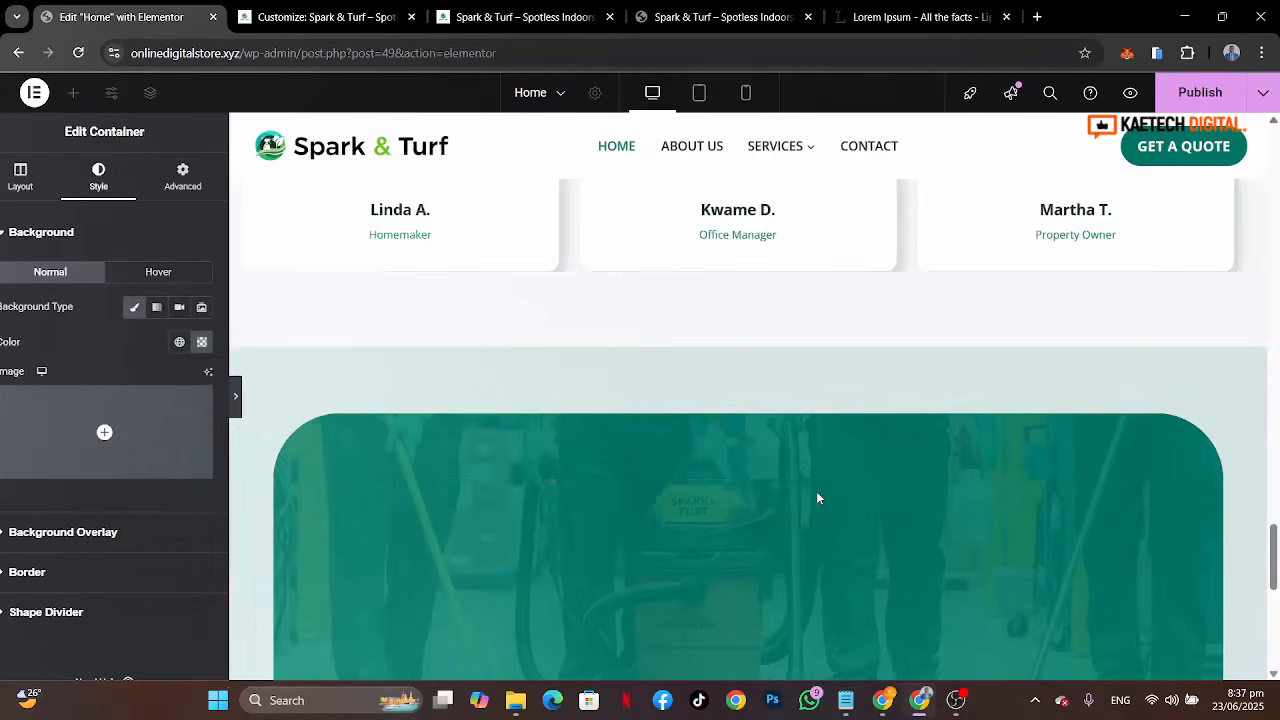
scroll(816, 491, "down", 3)
scroll(816, 498, "up", 2)
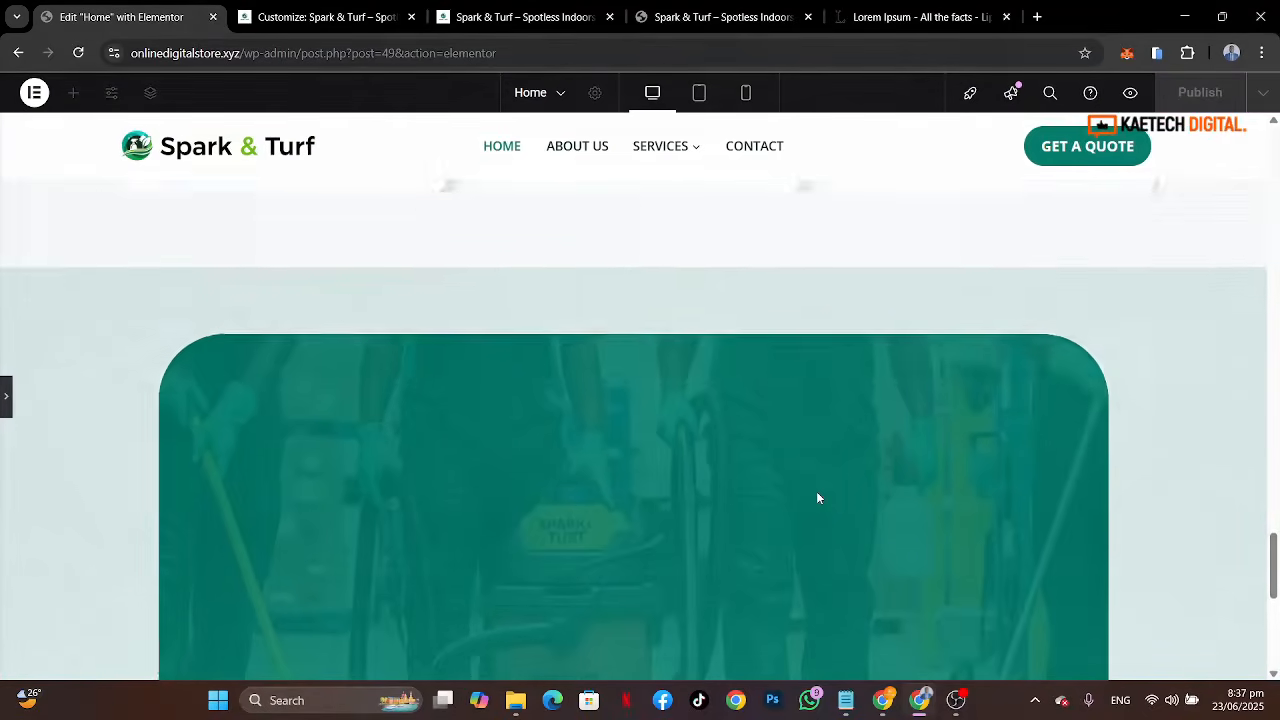
scroll(816, 498, "down", 3)
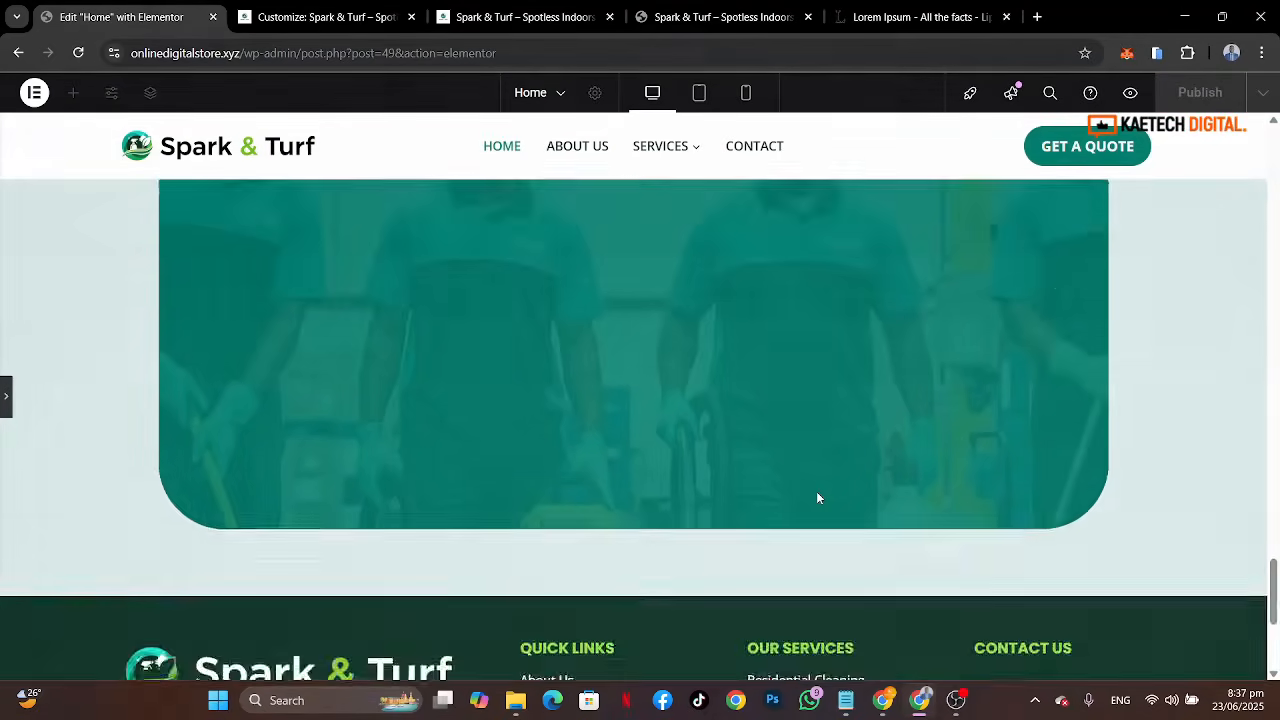
Step: Center the content of the Work With Us container by setting Justify Content and Align Items to center
scroll(816, 498, "up", 2)
scroll(816, 498, "down", 1)
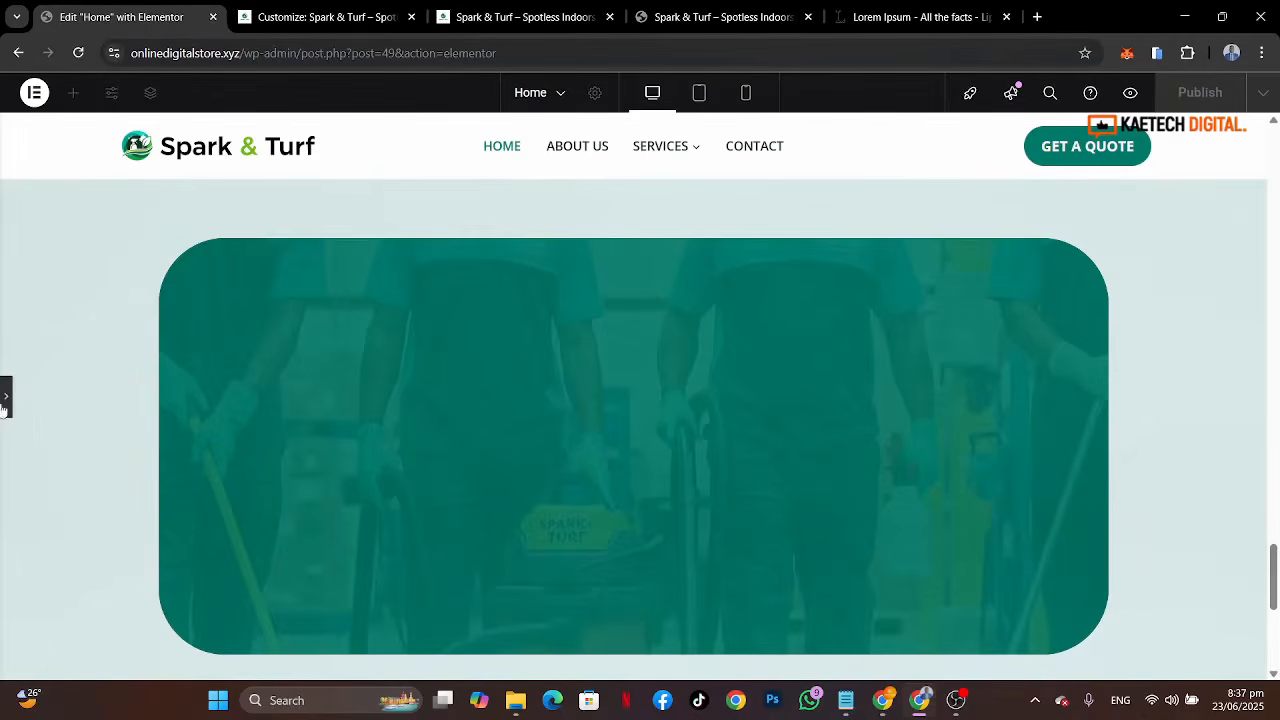
left_click(519, 418)
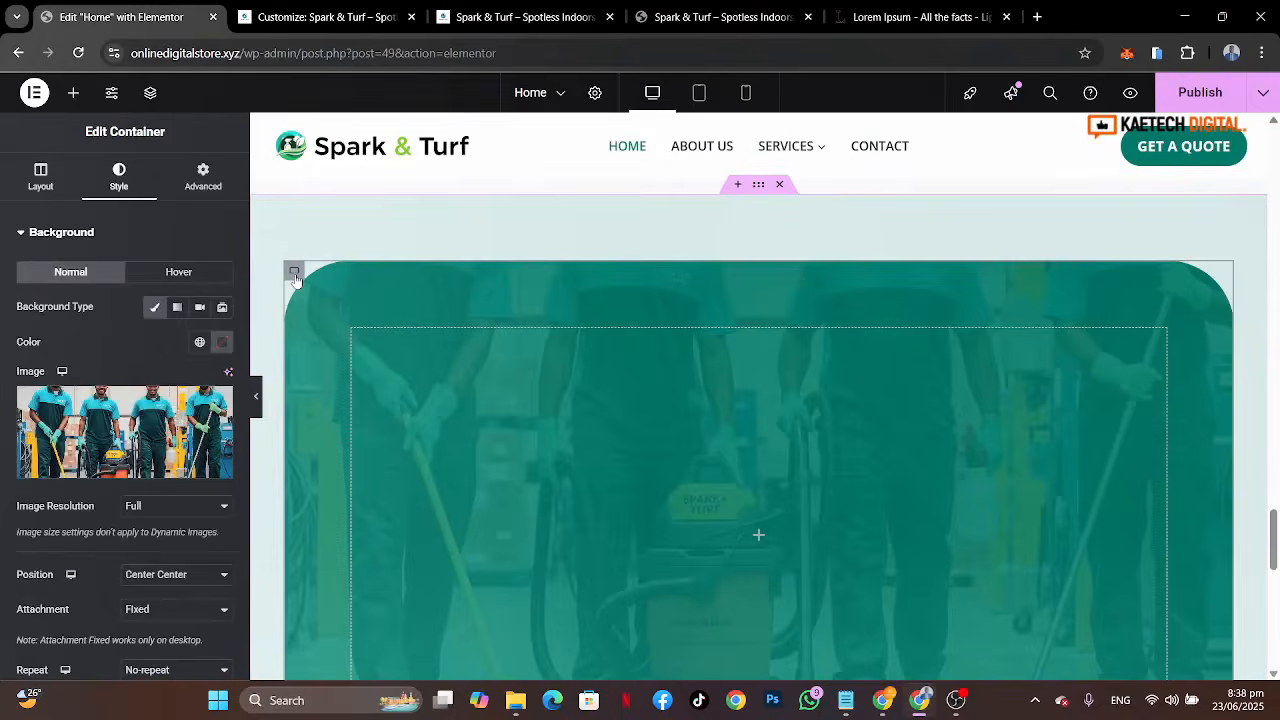
left_click(50, 184)
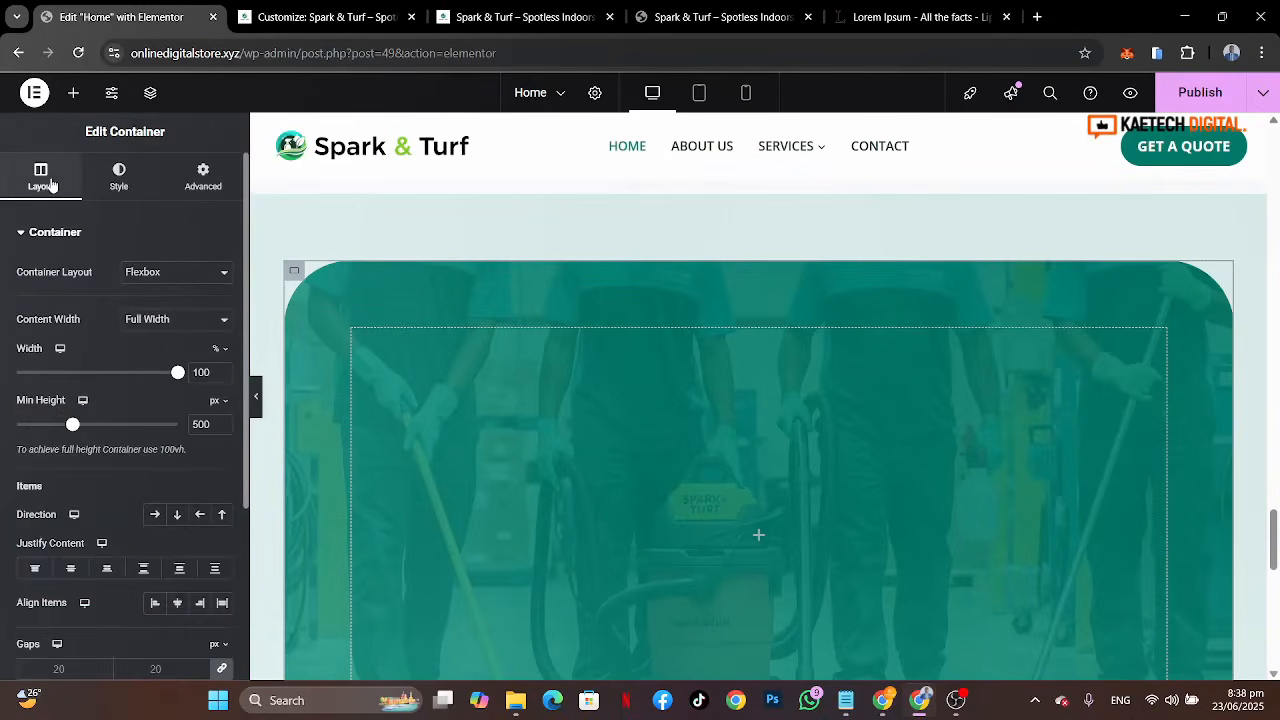
scroll(54, 462, "down", 2)
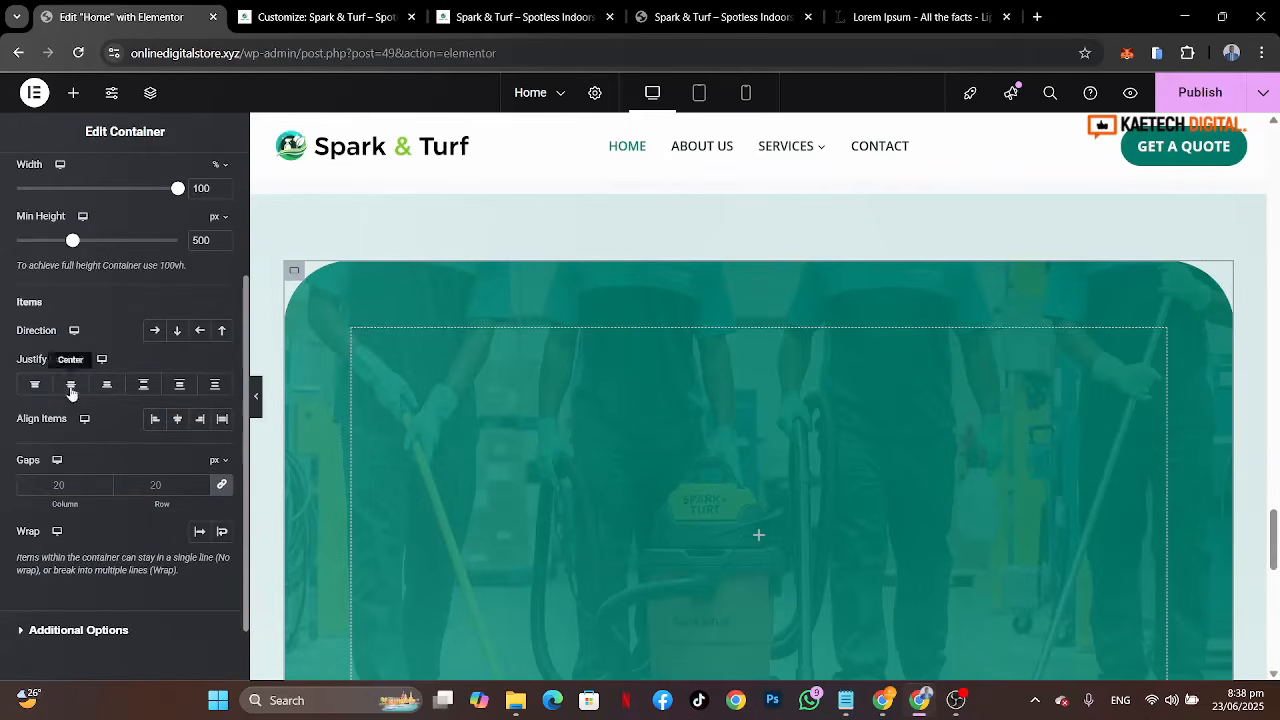
left_click(70, 384)
left_click(183, 424)
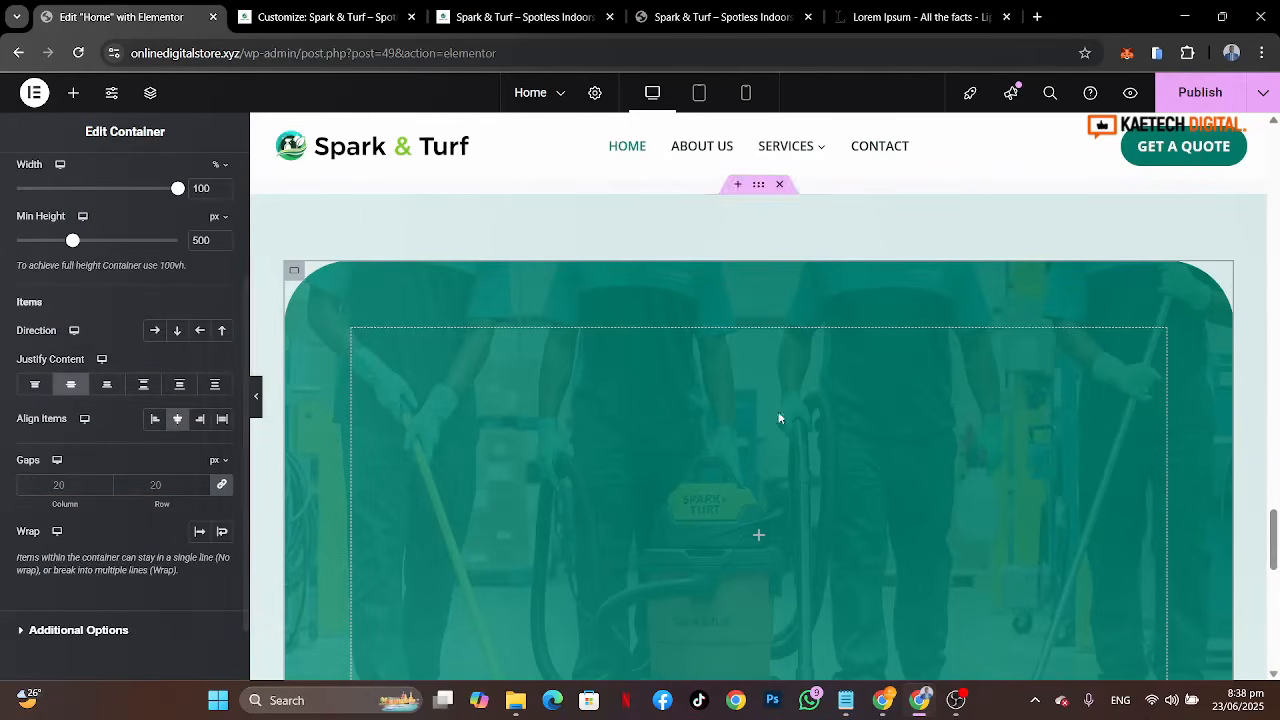
Step: Copy the Our Services heading block and paste it into the Work With Us container
scroll(916, 479, "up", 3)
scroll(918, 486, "up", 10)
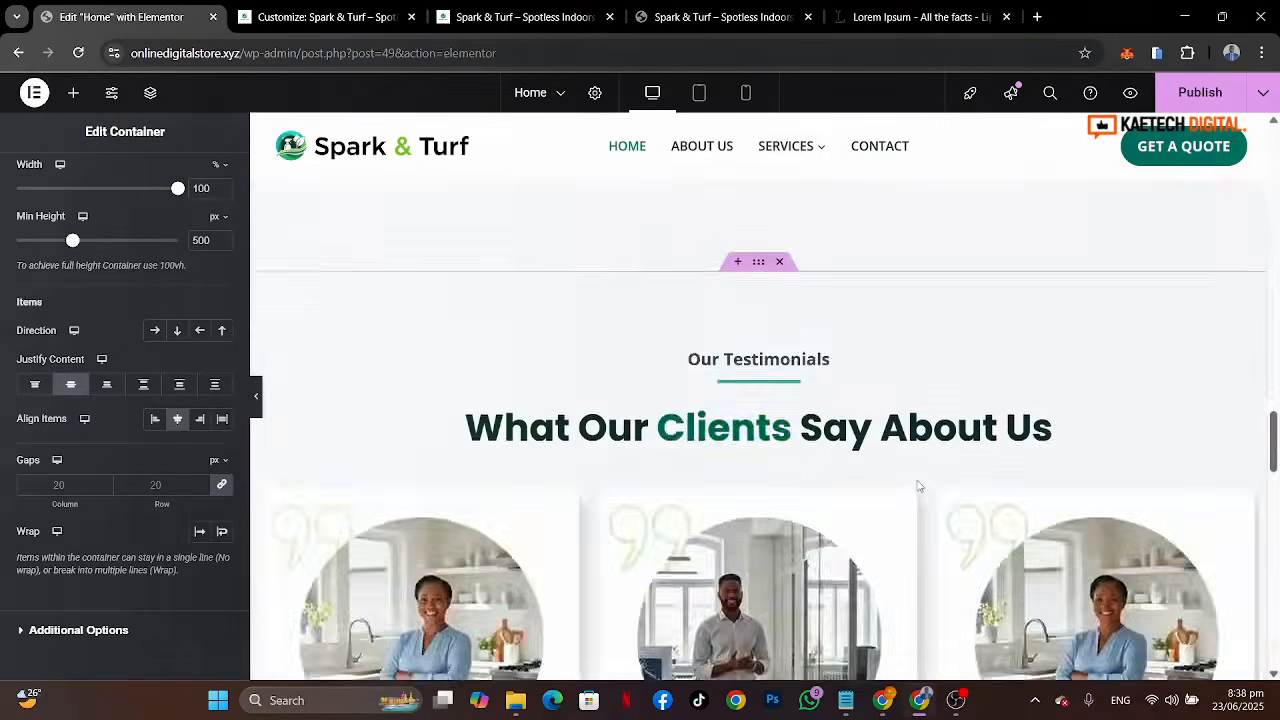
scroll(916, 480, "up", 6)
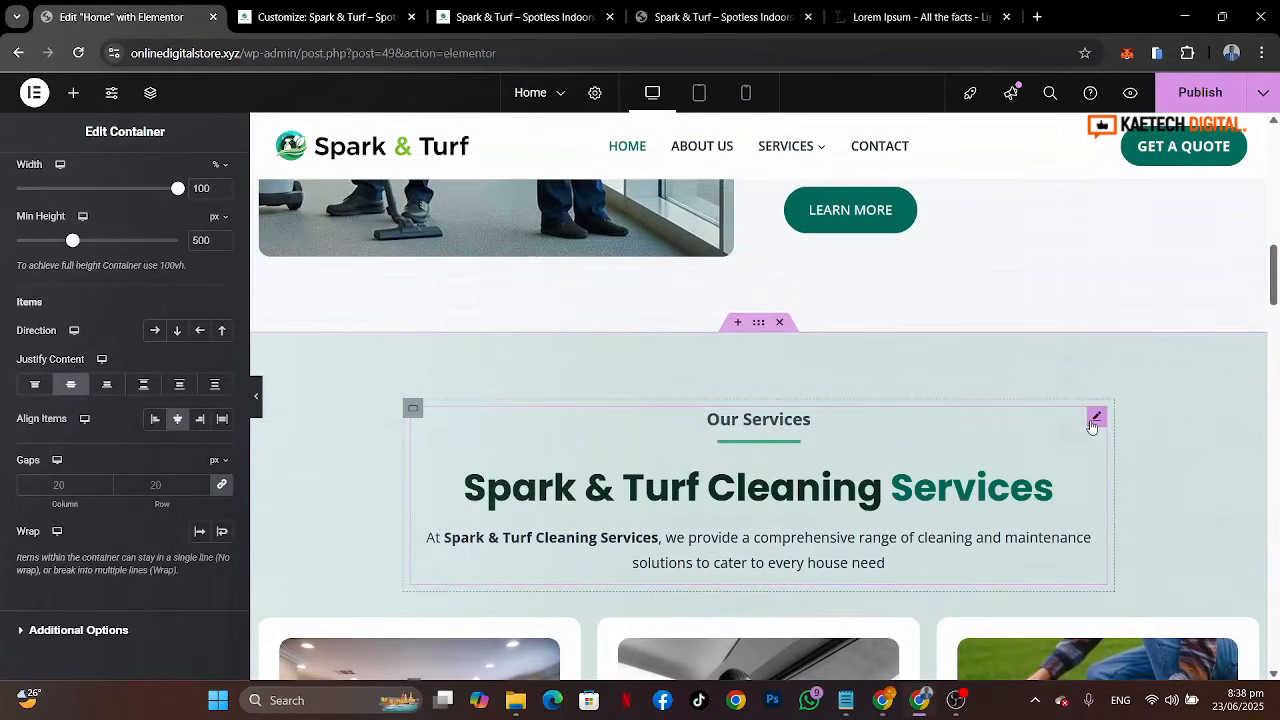
right_click(1094, 420)
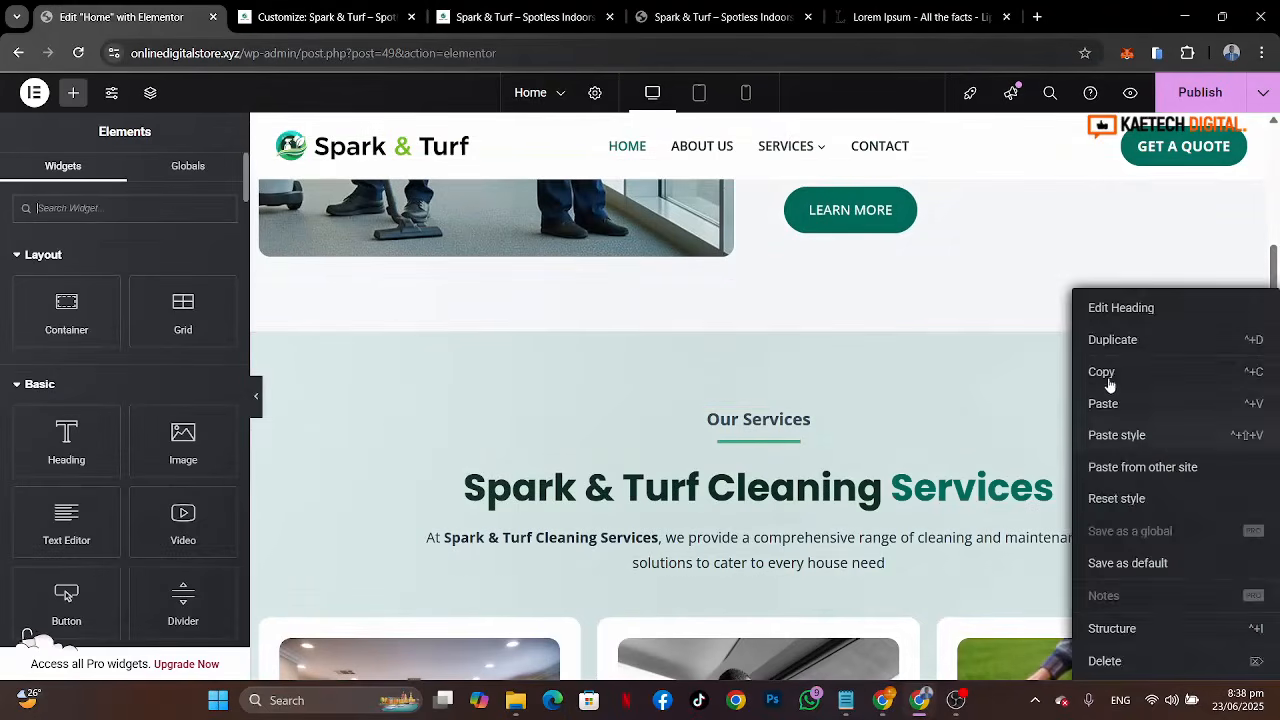
left_click(1104, 372)
scroll(799, 533, "down", 15)
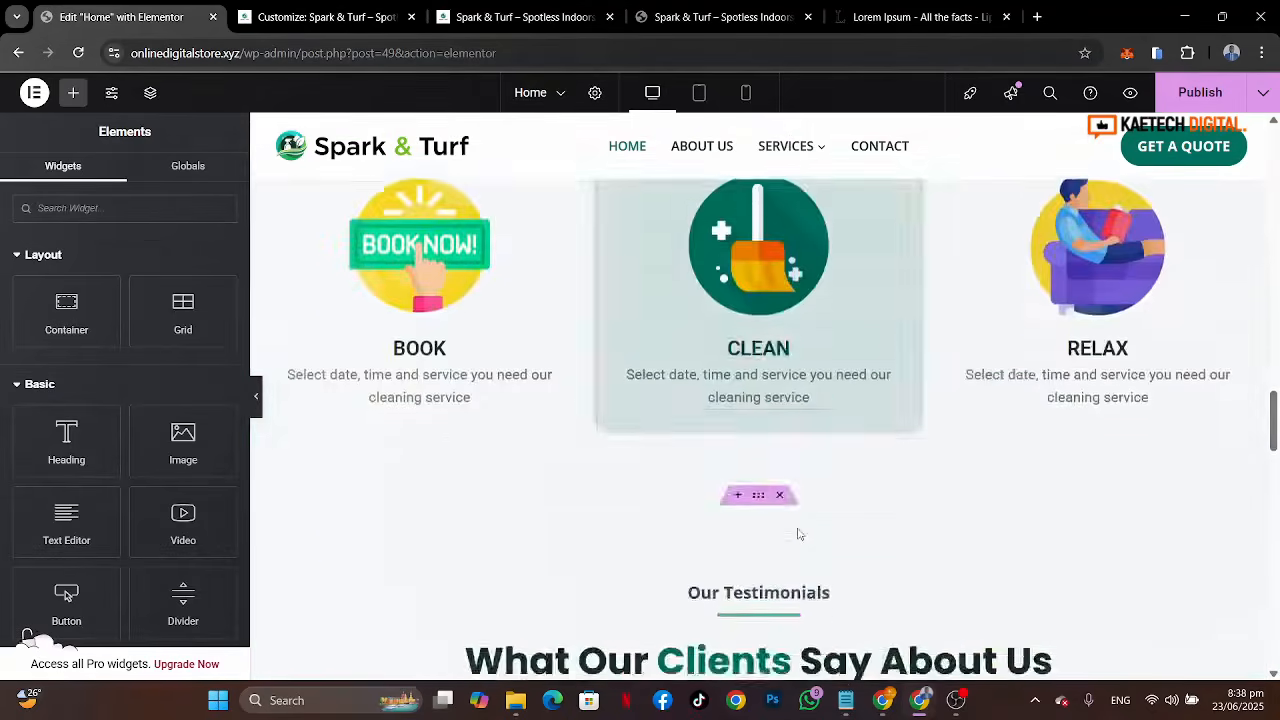
scroll(798, 534, "down", 7)
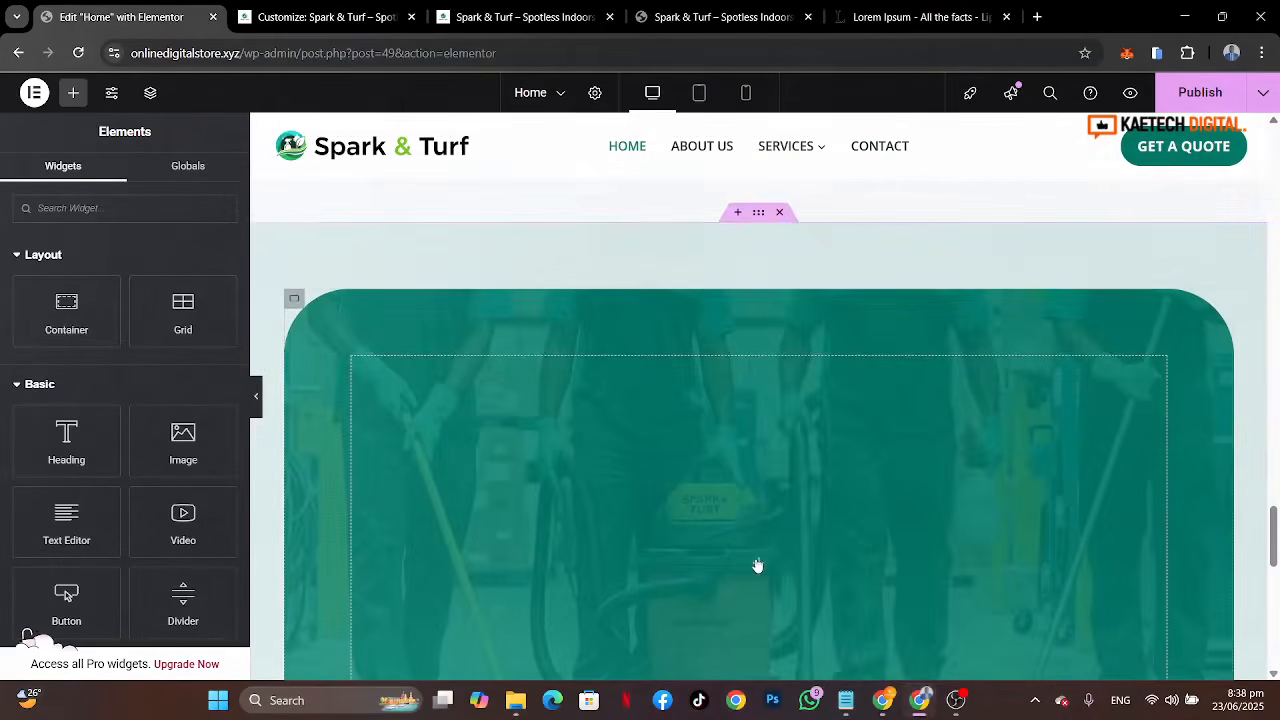
right_click(757, 566)
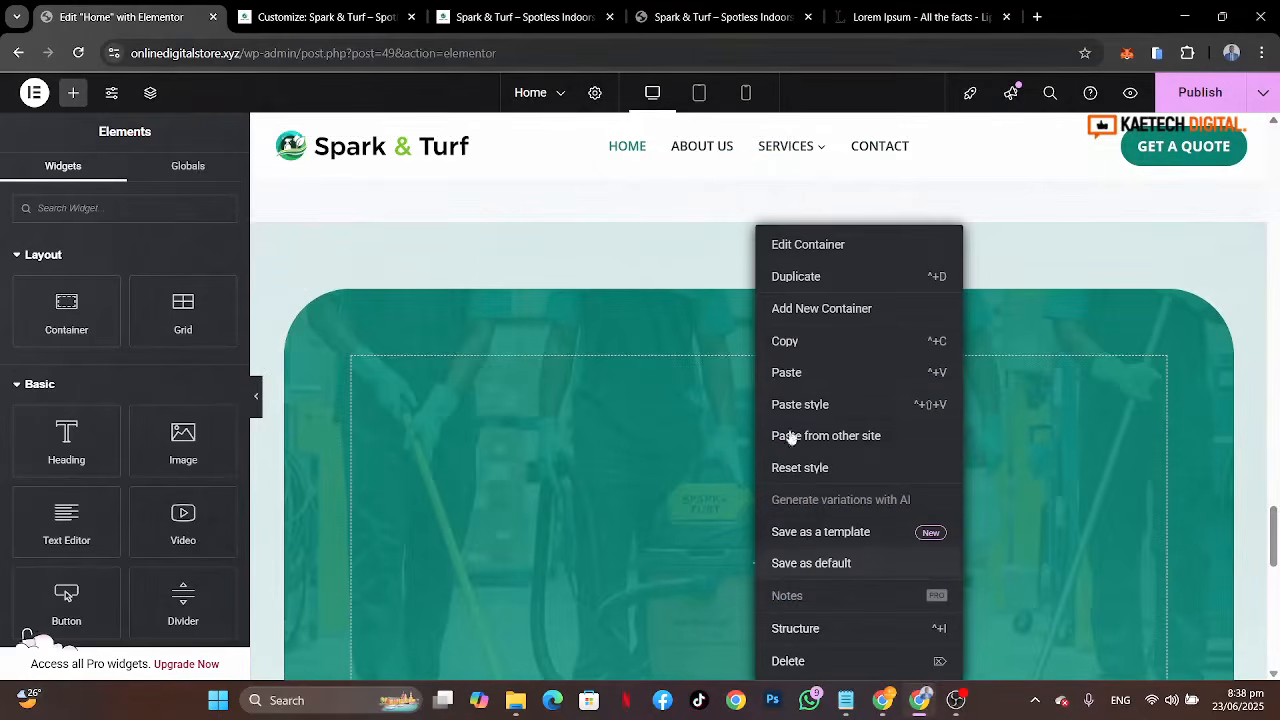
left_click(820, 370)
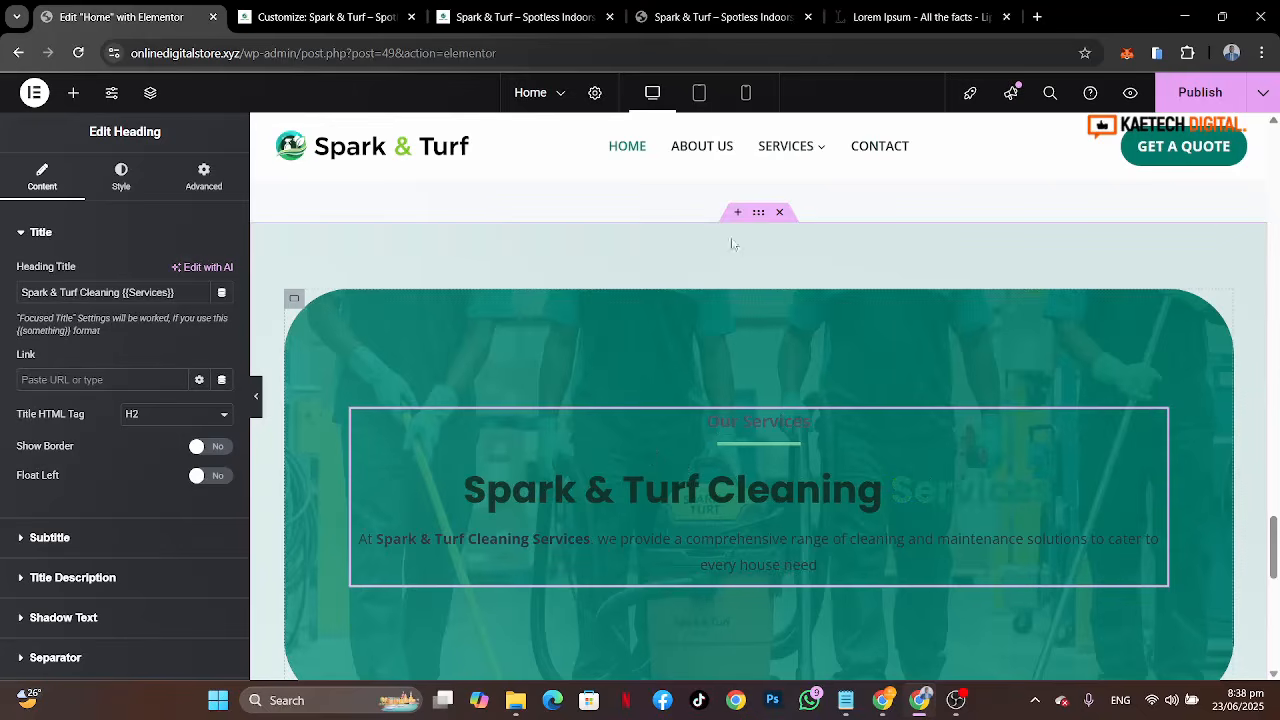
Step: Compare the reference site's Work With Us label with the pasted heading's title settings
left_click(662, 17)
scroll(664, 401, "down", 6)
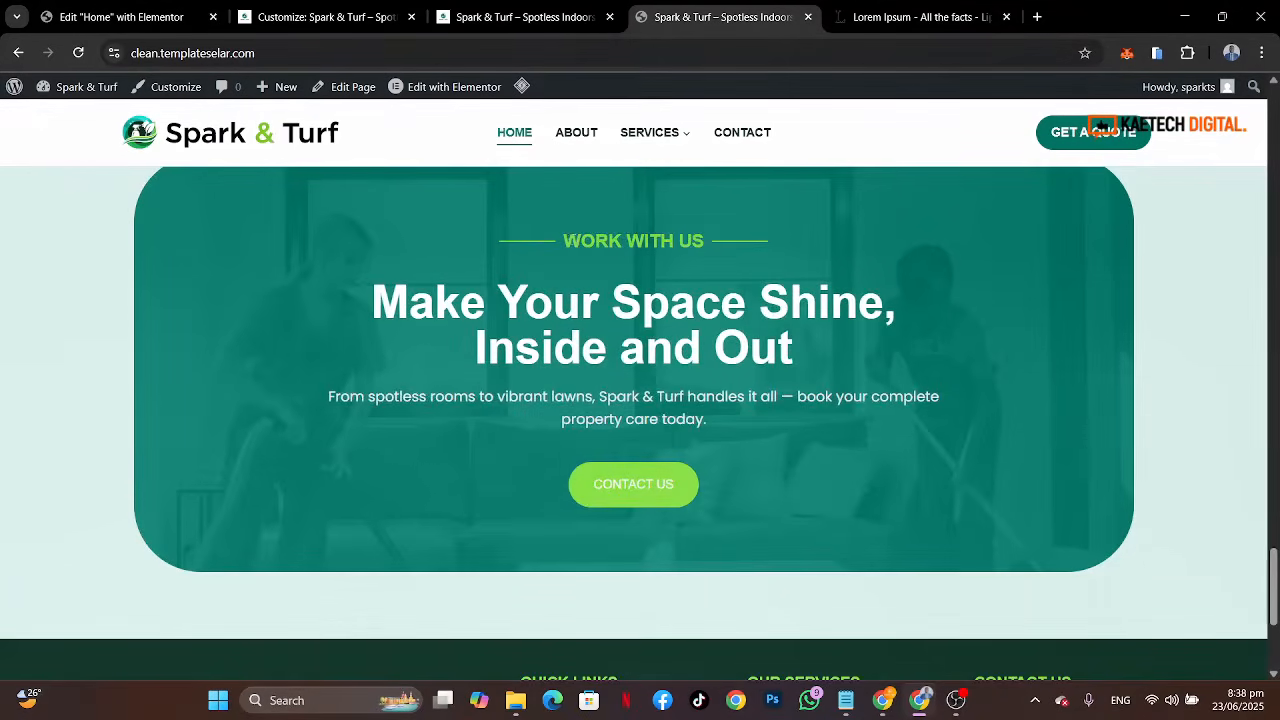
left_click_drag(563, 241, 695, 241)
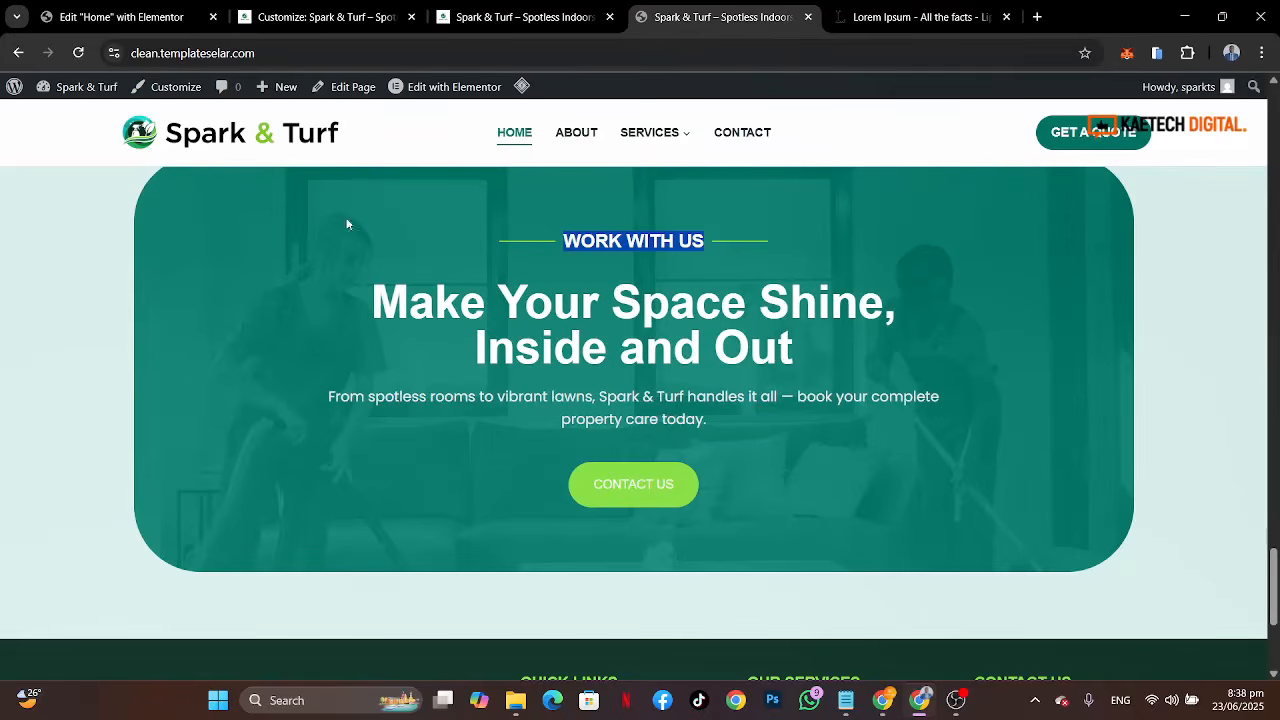
left_click(120, 17)
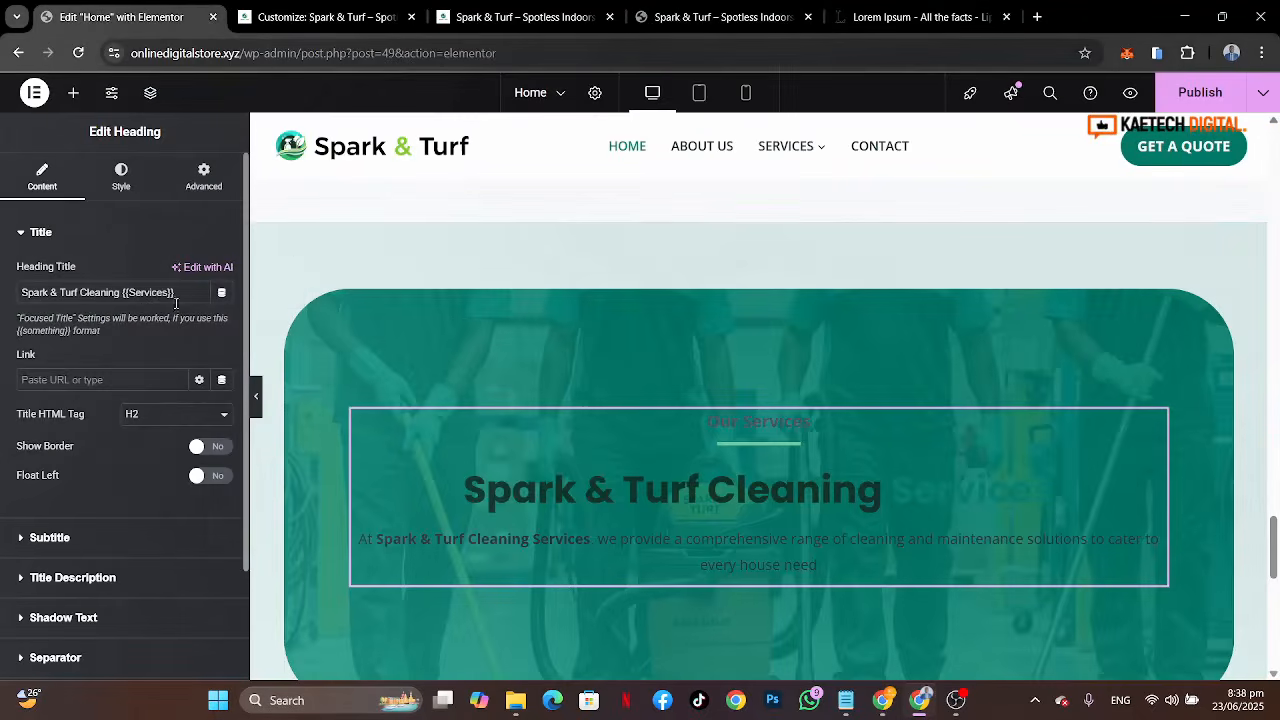
left_click_drag(175, 293, 123, 293)
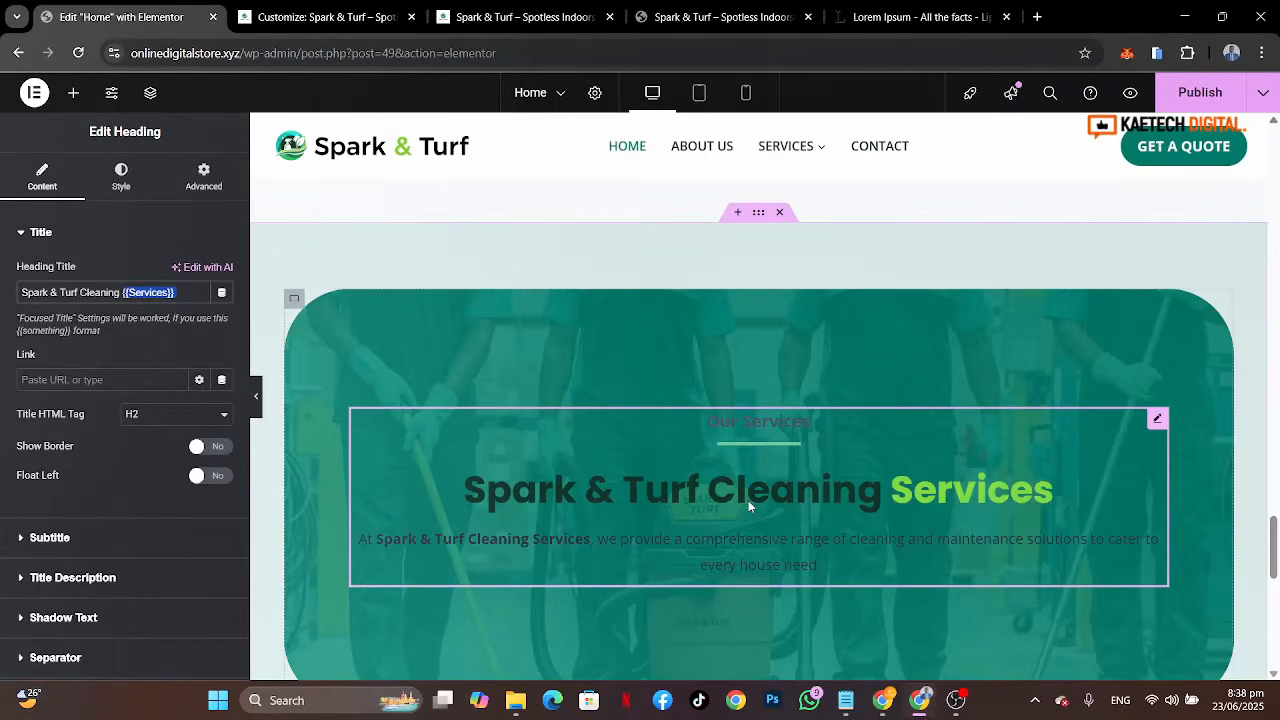
left_click(720, 17)
left_click(568, 338)
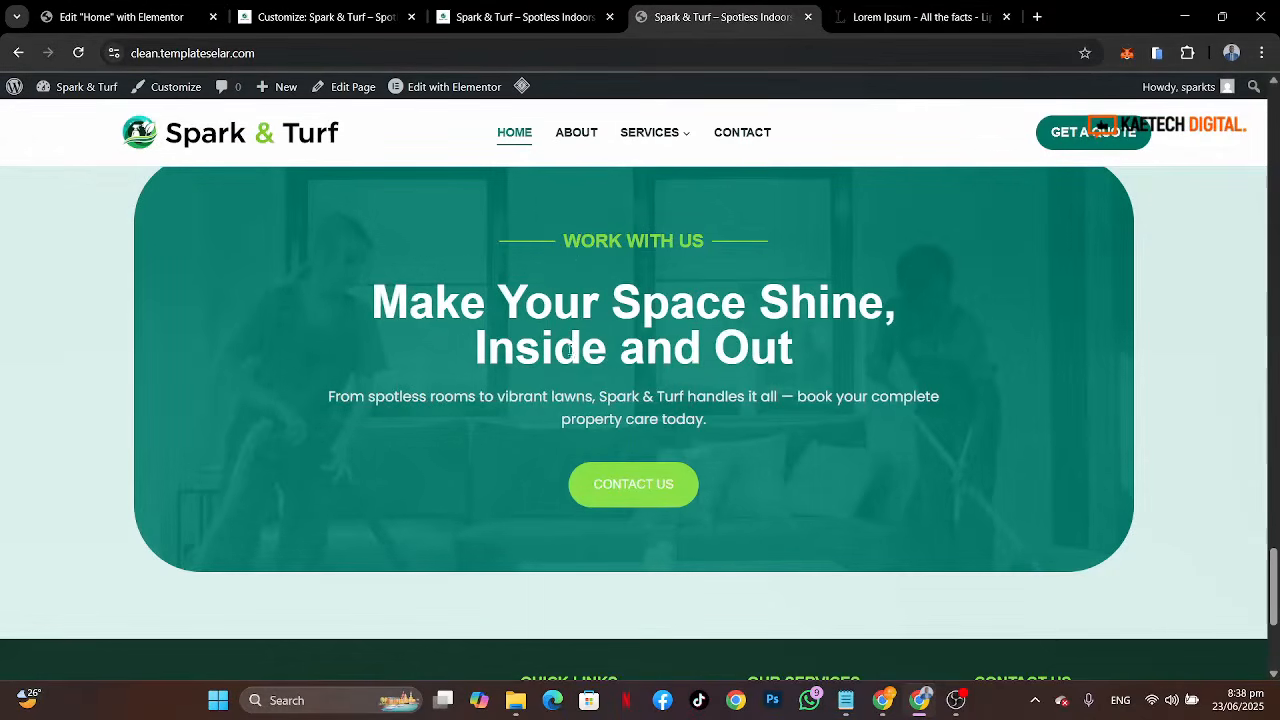
left_click(120, 17)
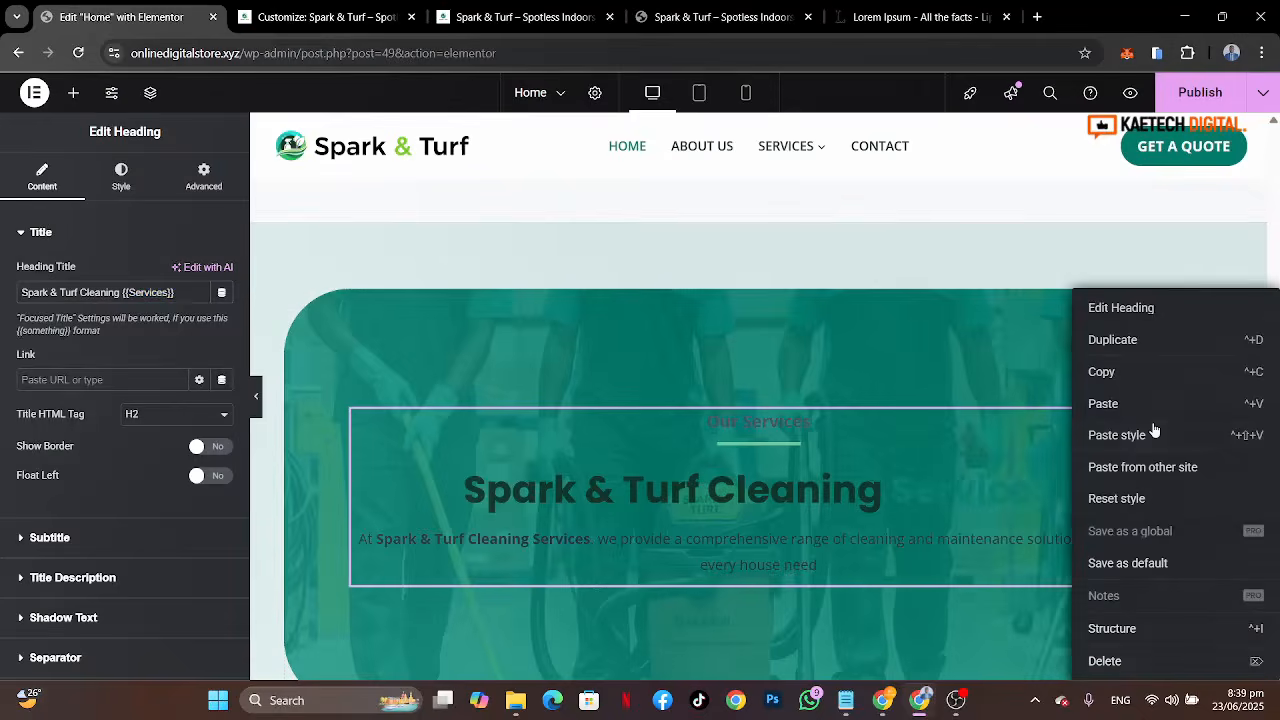
Step: Delete the pasted heading from the Work With Us container
right_click(1155, 424)
left_click(1101, 661)
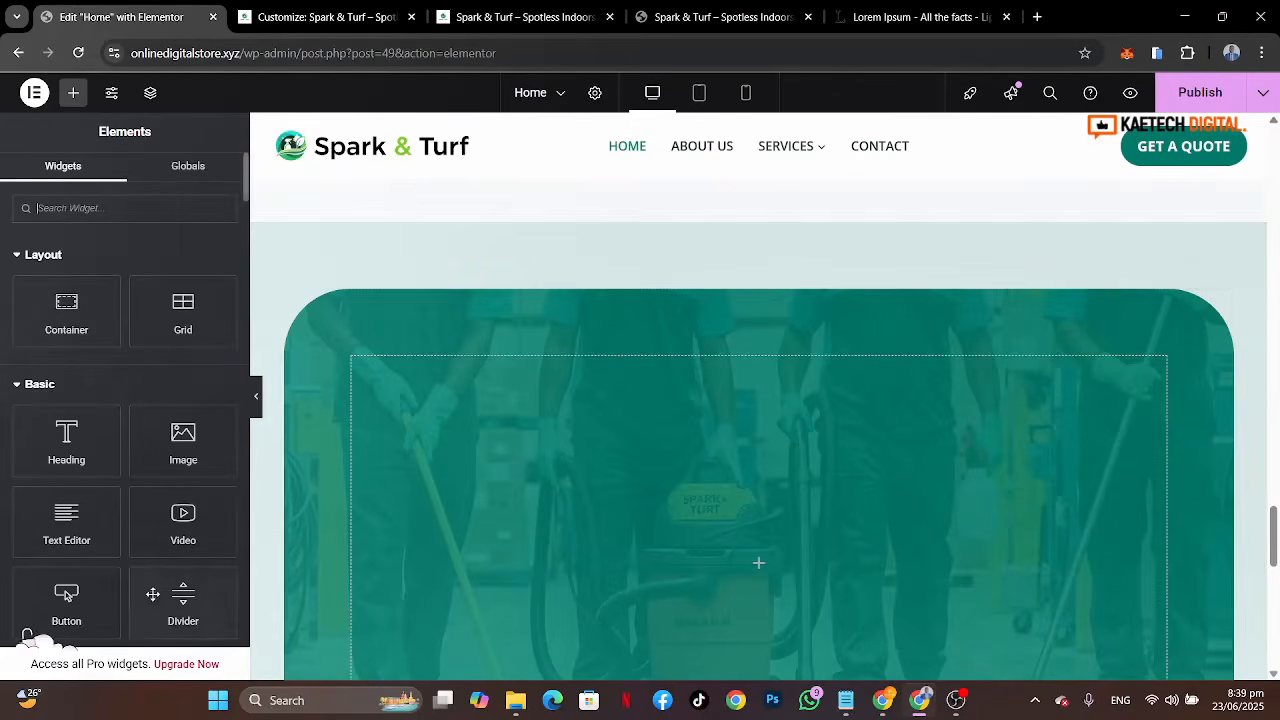
Step: Add a Divider widget into the Work With Us container and give it a text element
left_click_drag(183, 600, 703, 570)
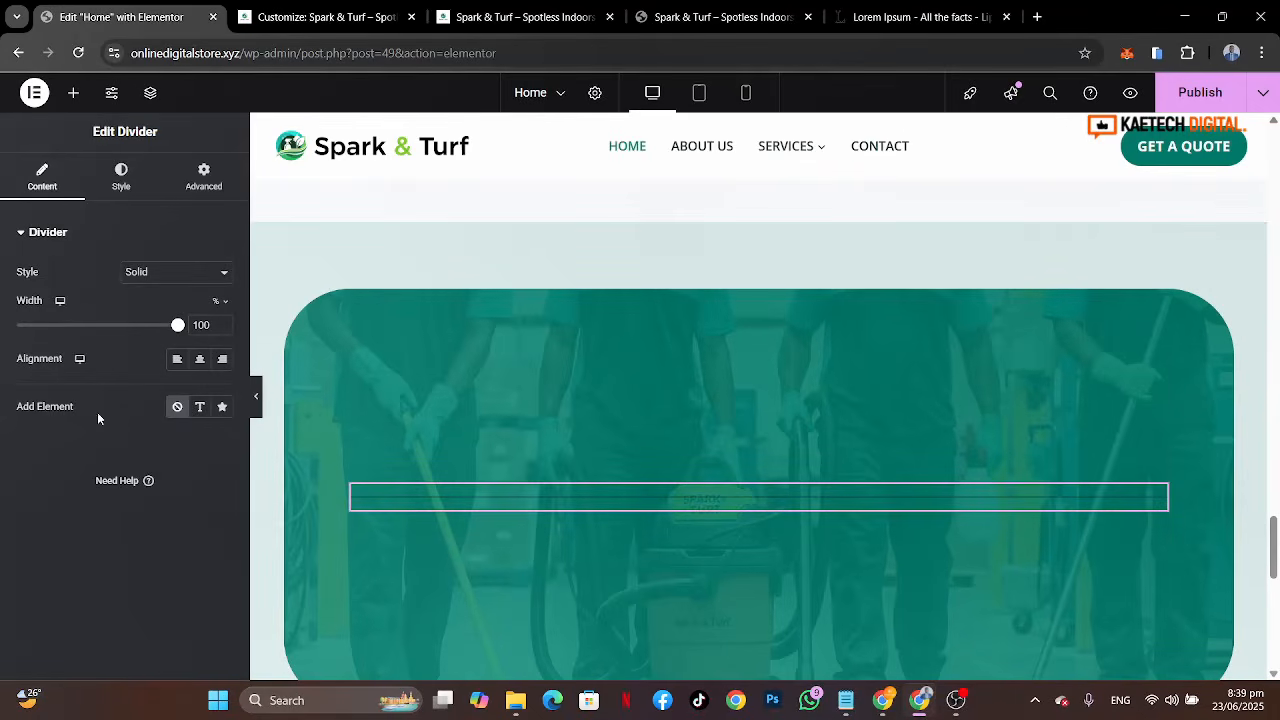
left_click(202, 413)
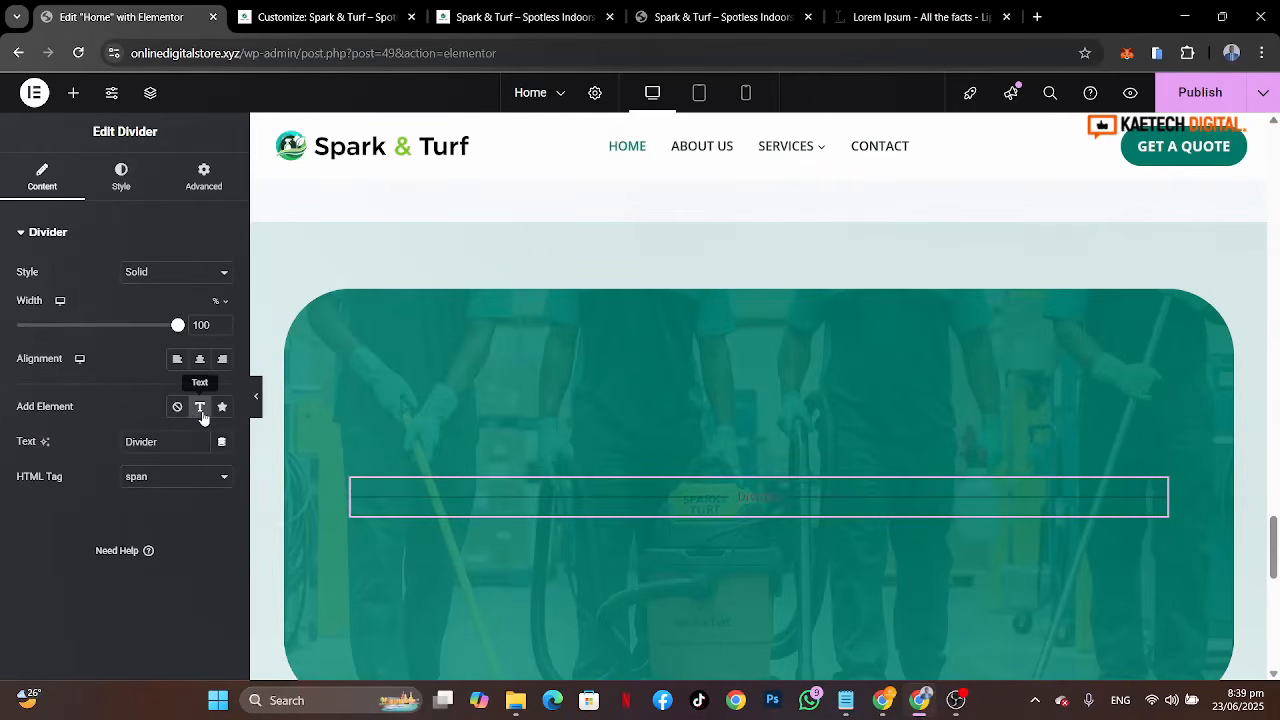
Step: Copy the WORK WITH US label from the reference site and paste it as the divider's text
left_click(744, 15)
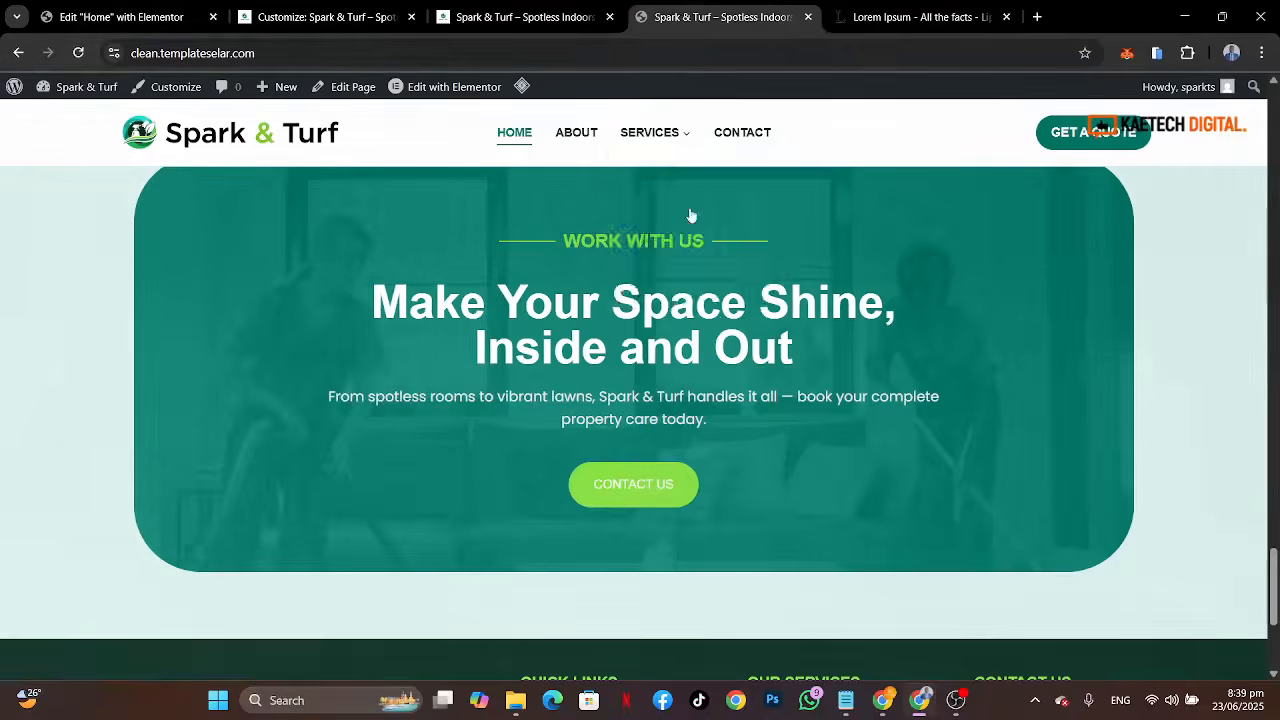
left_click_drag(563, 241, 614, 243)
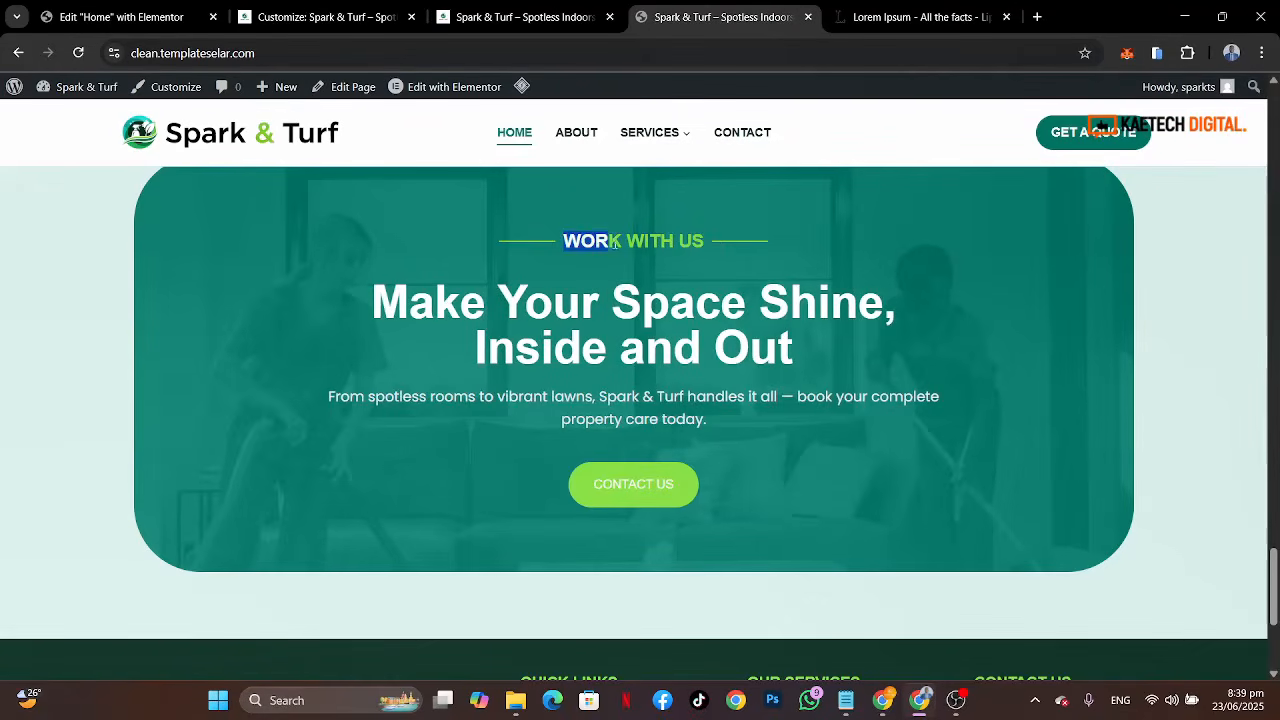
left_click(707, 247)
triple_click(704, 242)
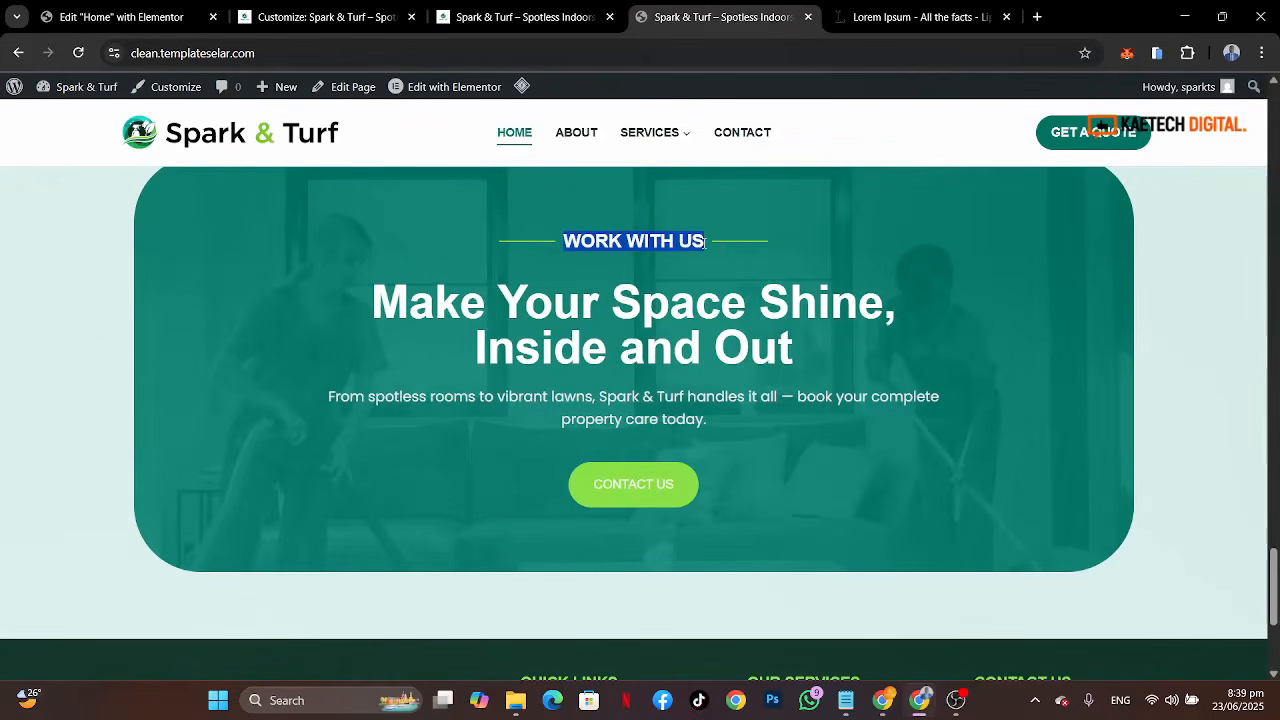
left_click(132, 17)
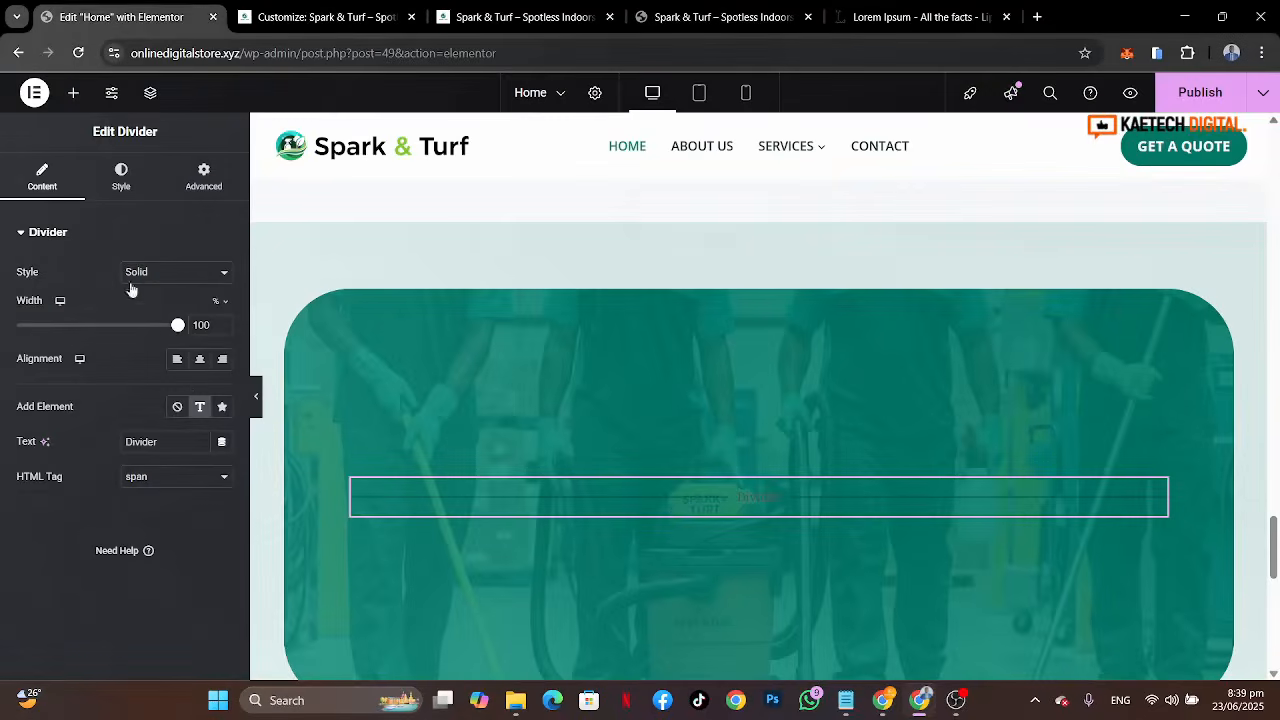
double_click(169, 447)
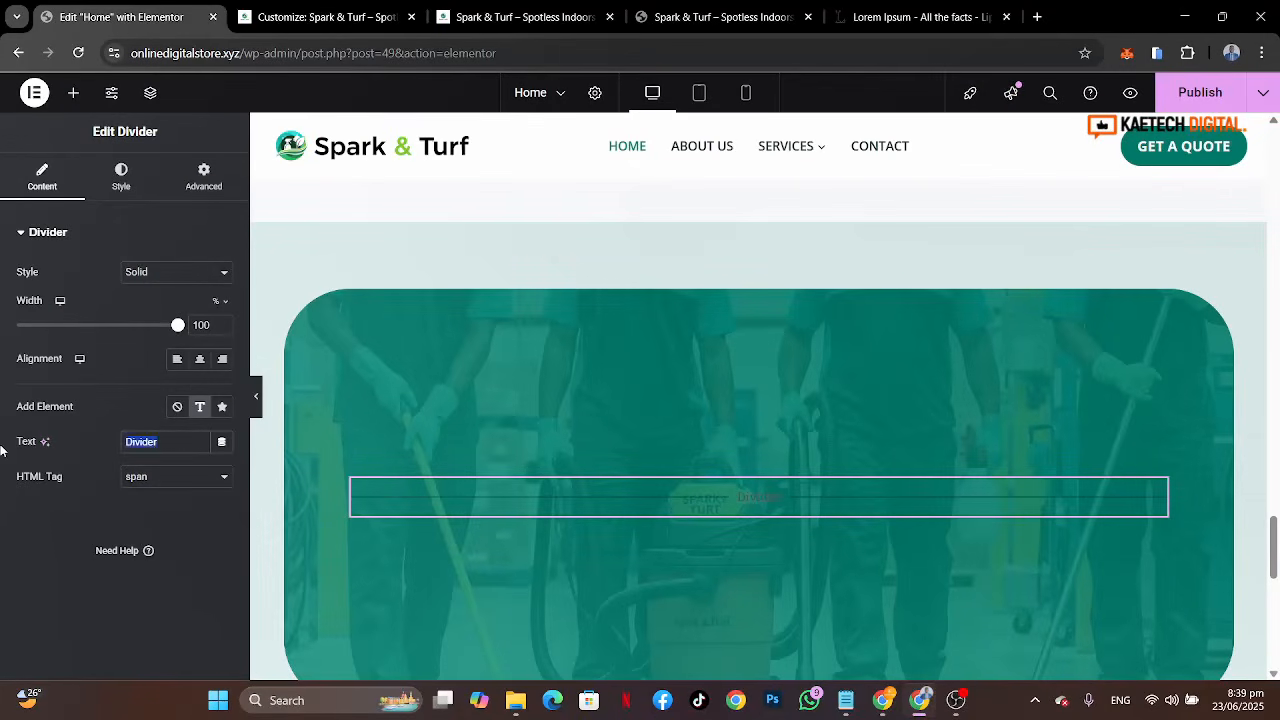
key("ctrl+v")
Step: Set the divider width to 30% and center-align it
left_click_drag(178, 325, 70, 338)
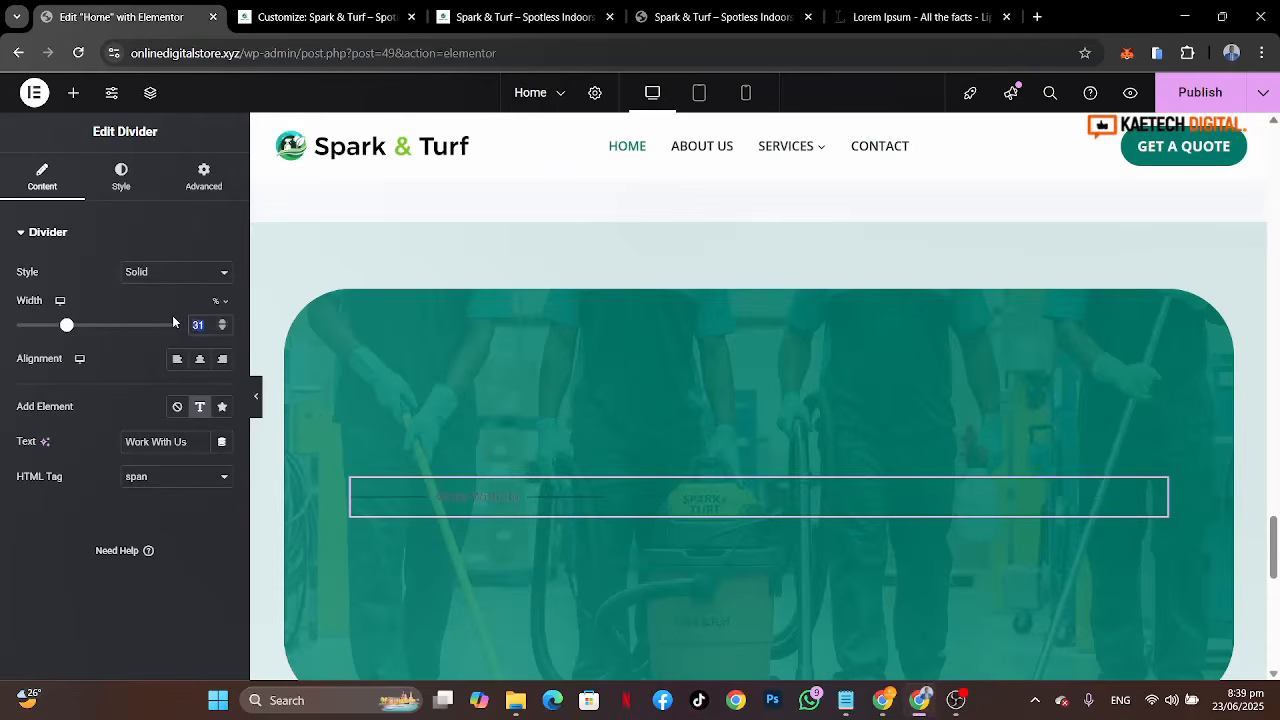
type("30")
left_click(200, 360)
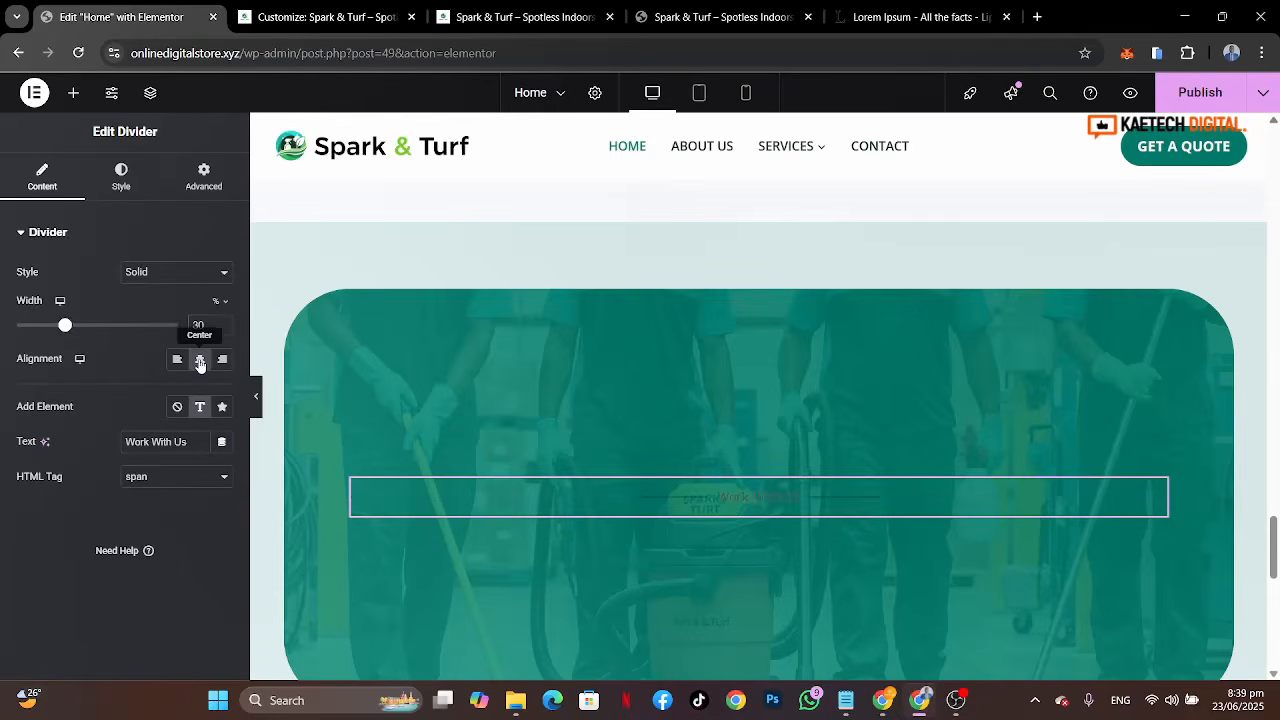
Step: Set the divider line color to the global Theme Accent - alt color, checking the reference site
left_click(121, 178)
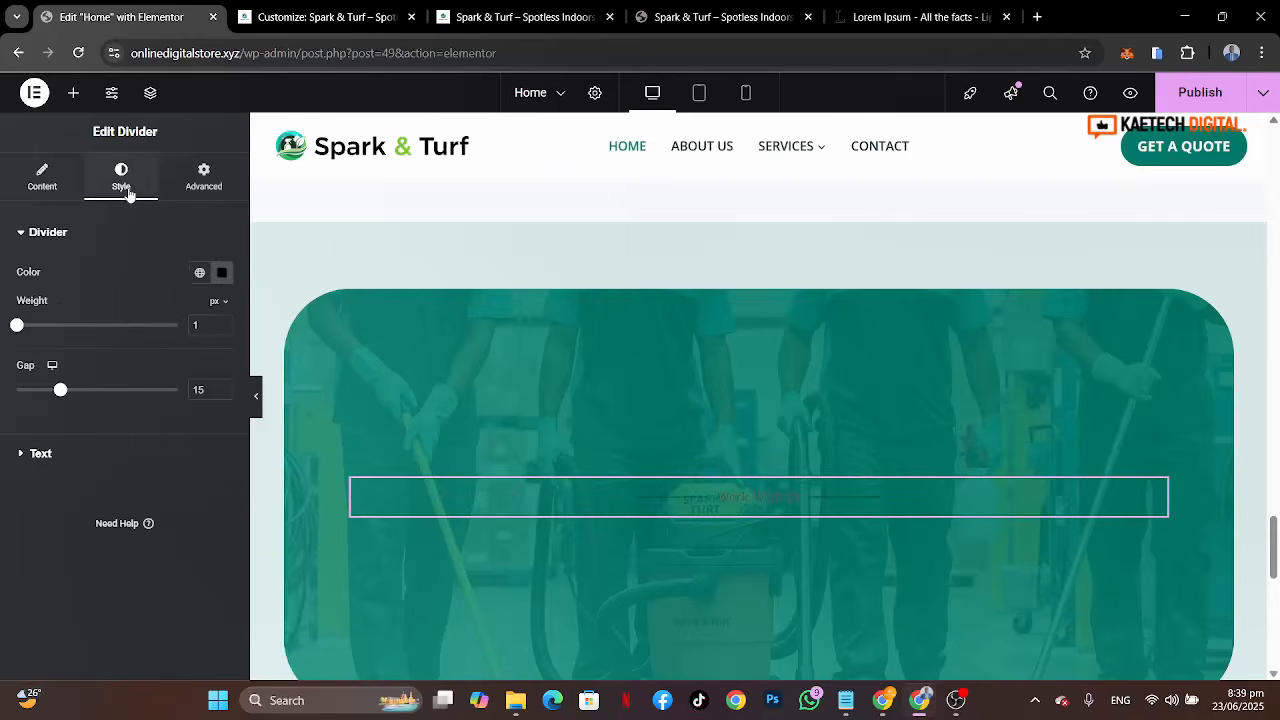
left_click(200, 273)
left_click(752, 20)
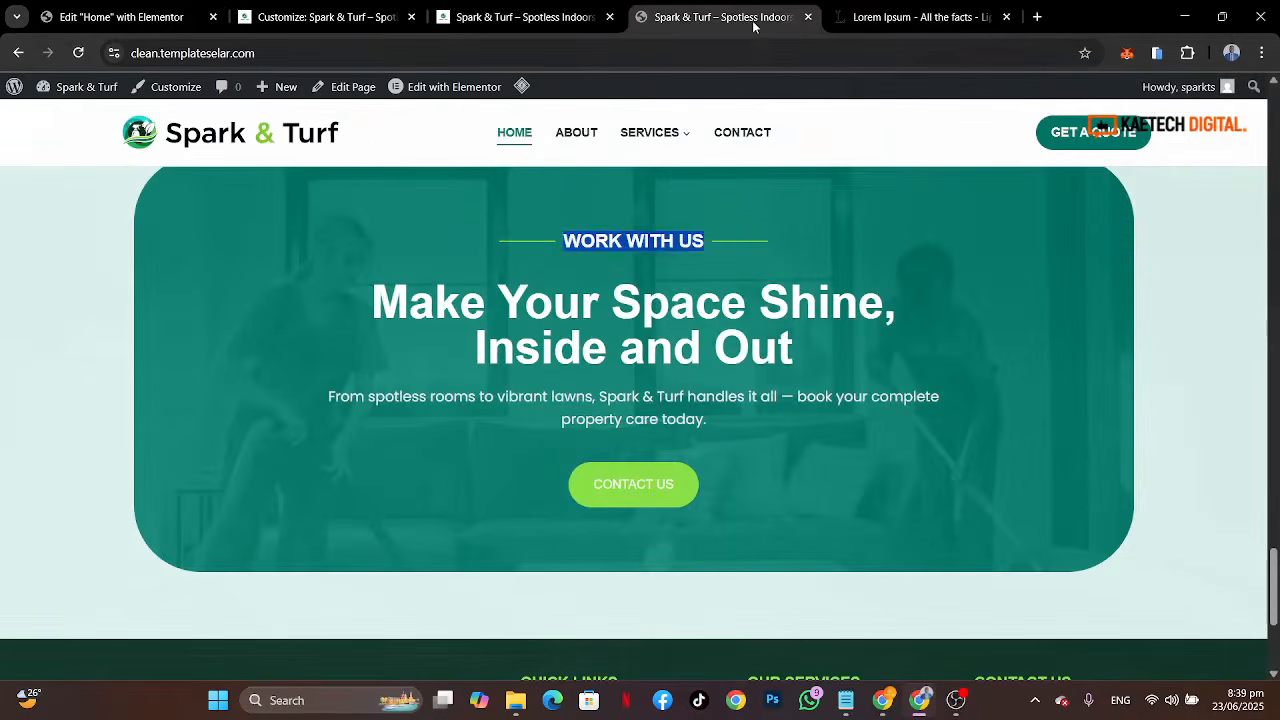
left_click(605, 259)
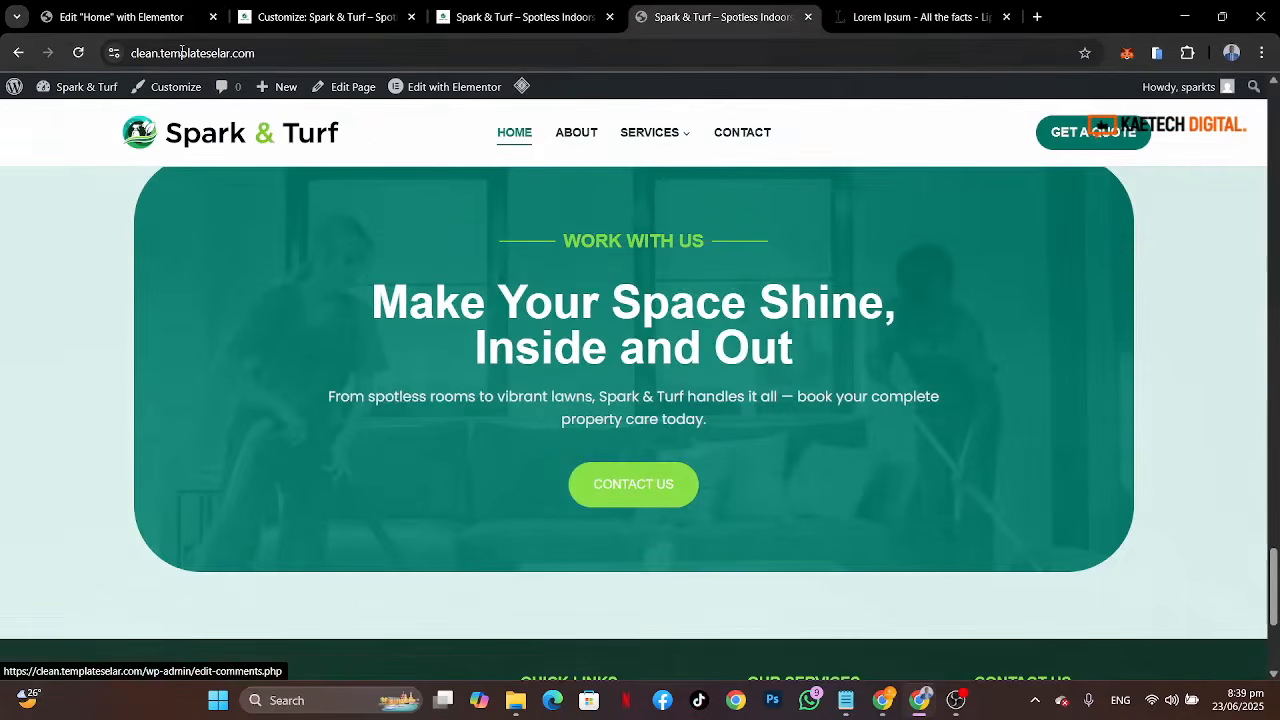
left_click(116, 20)
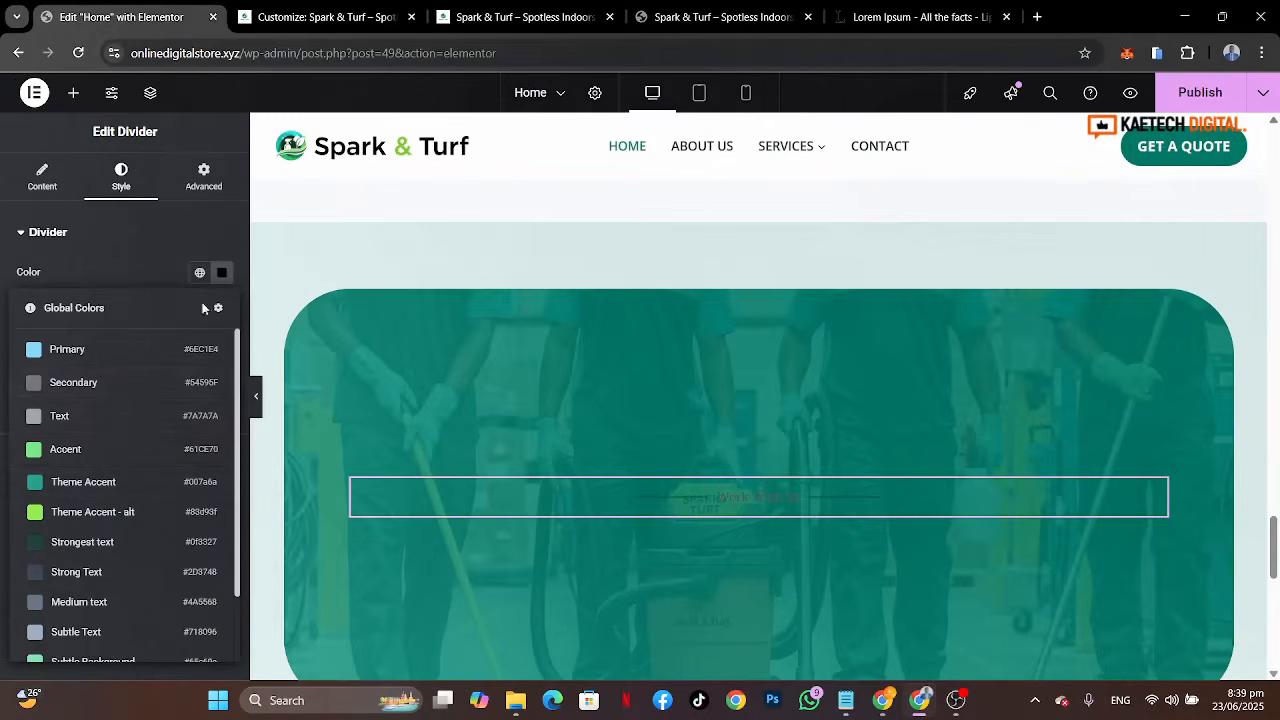
left_click(105, 513)
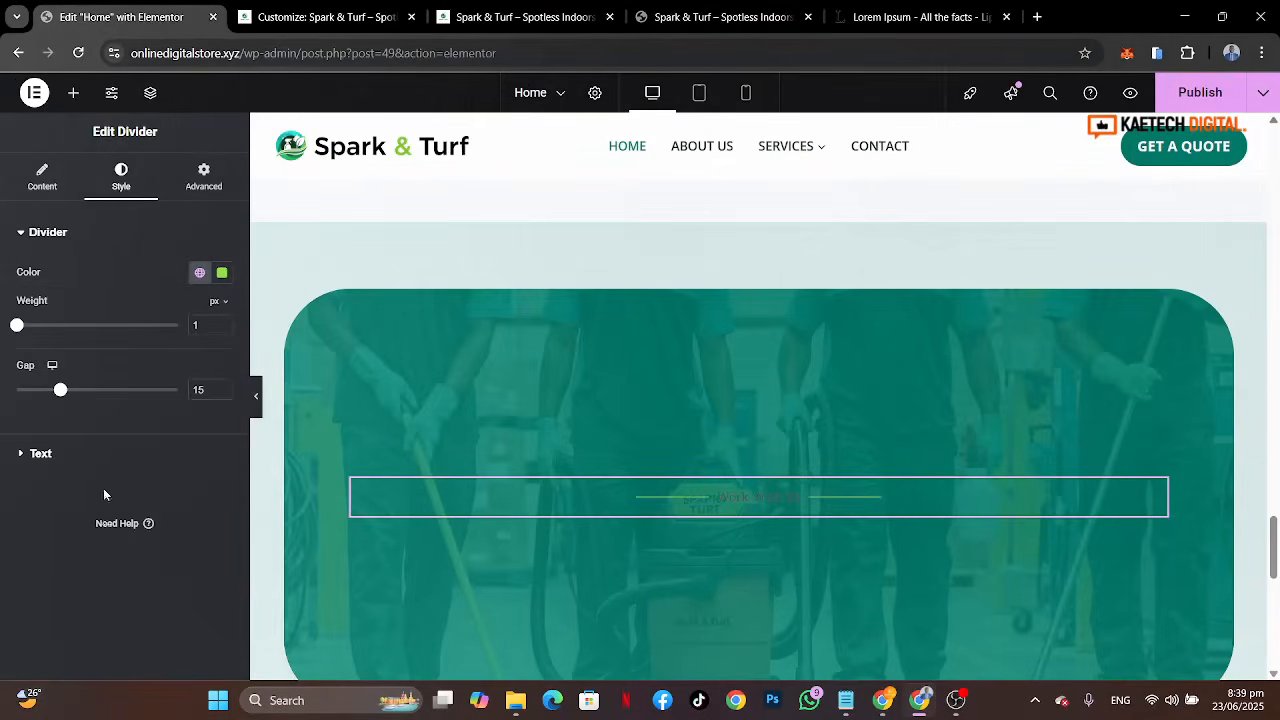
left_click(686, 8)
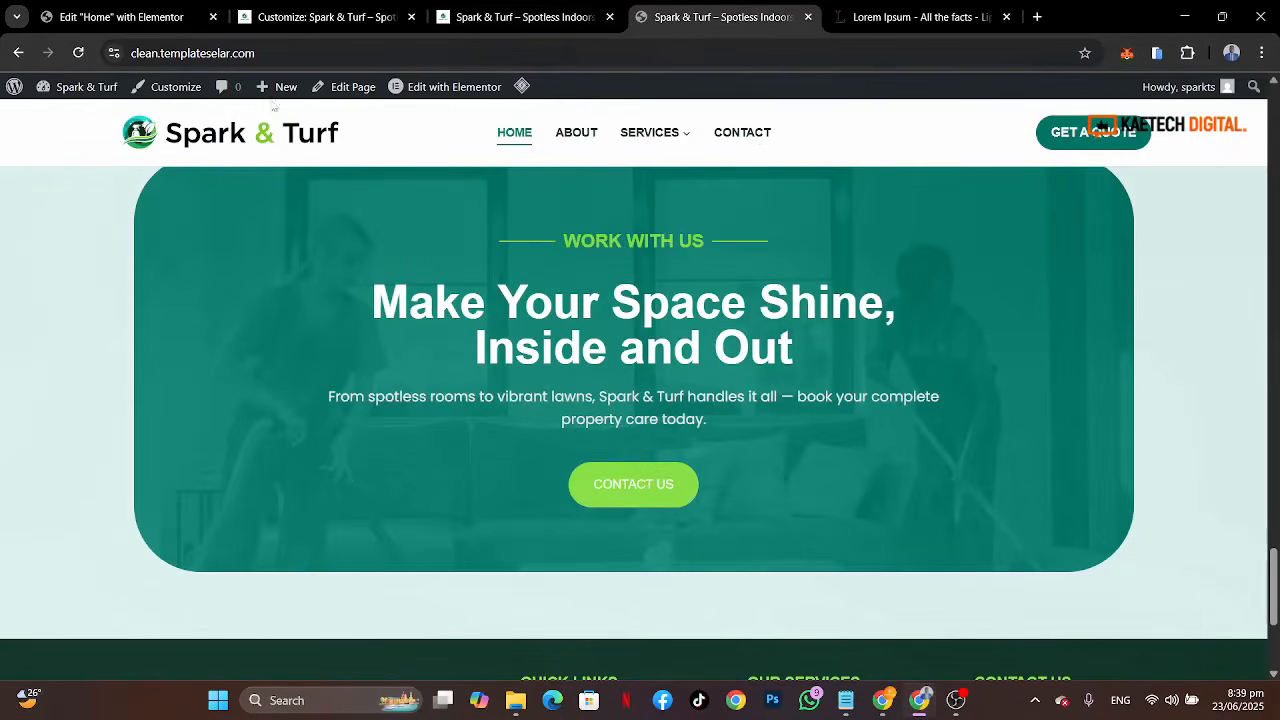
left_click(122, 14)
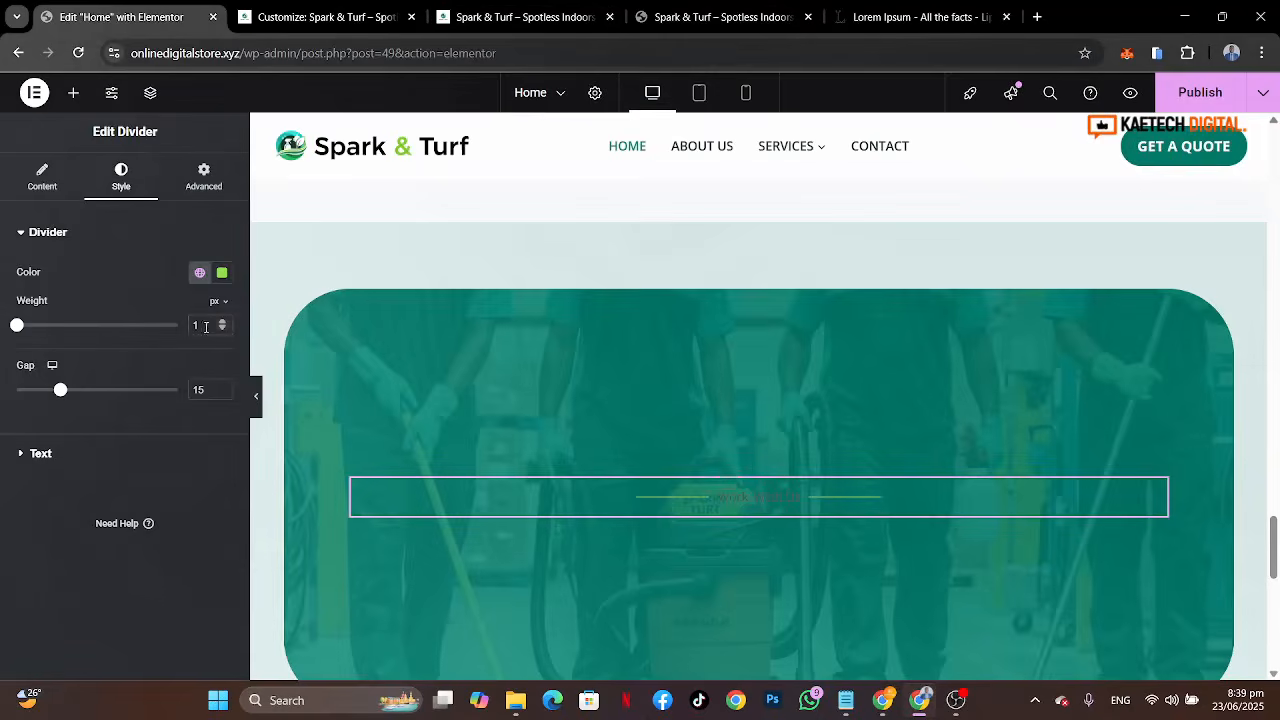
Step: Set the divider line weight to 2 px and give the divider text a global color
type("2")
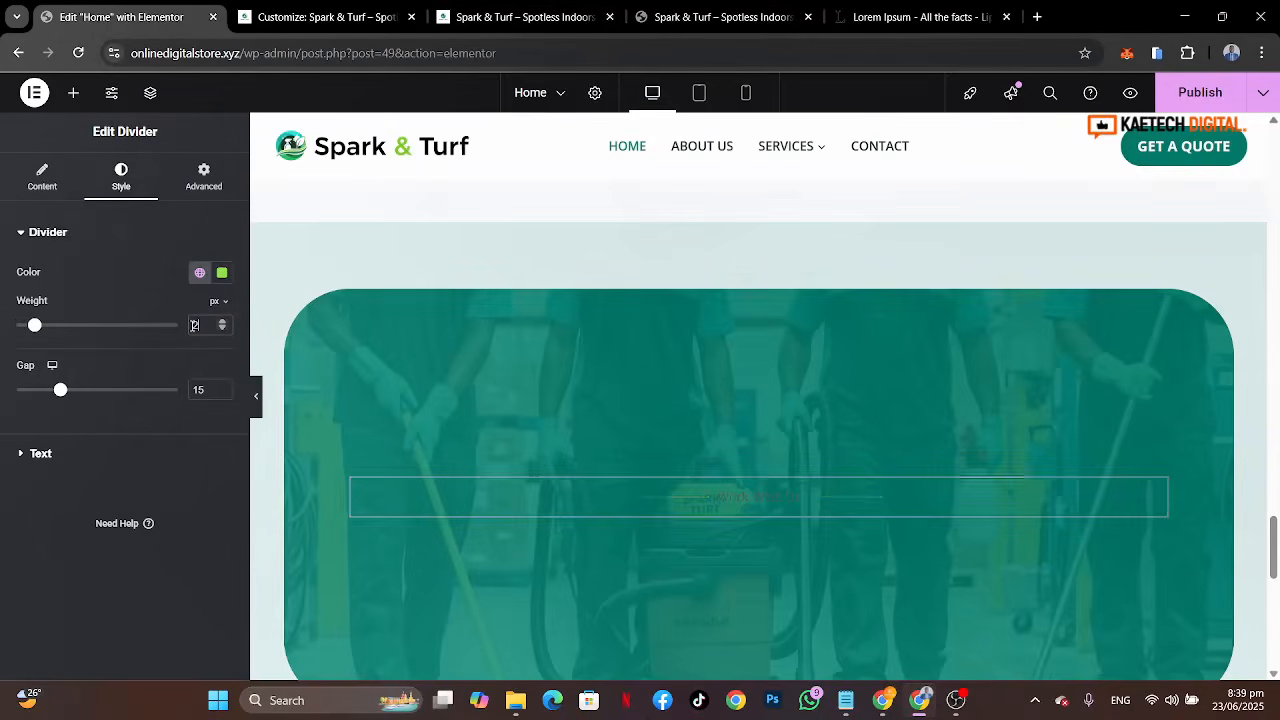
left_click(113, 469)
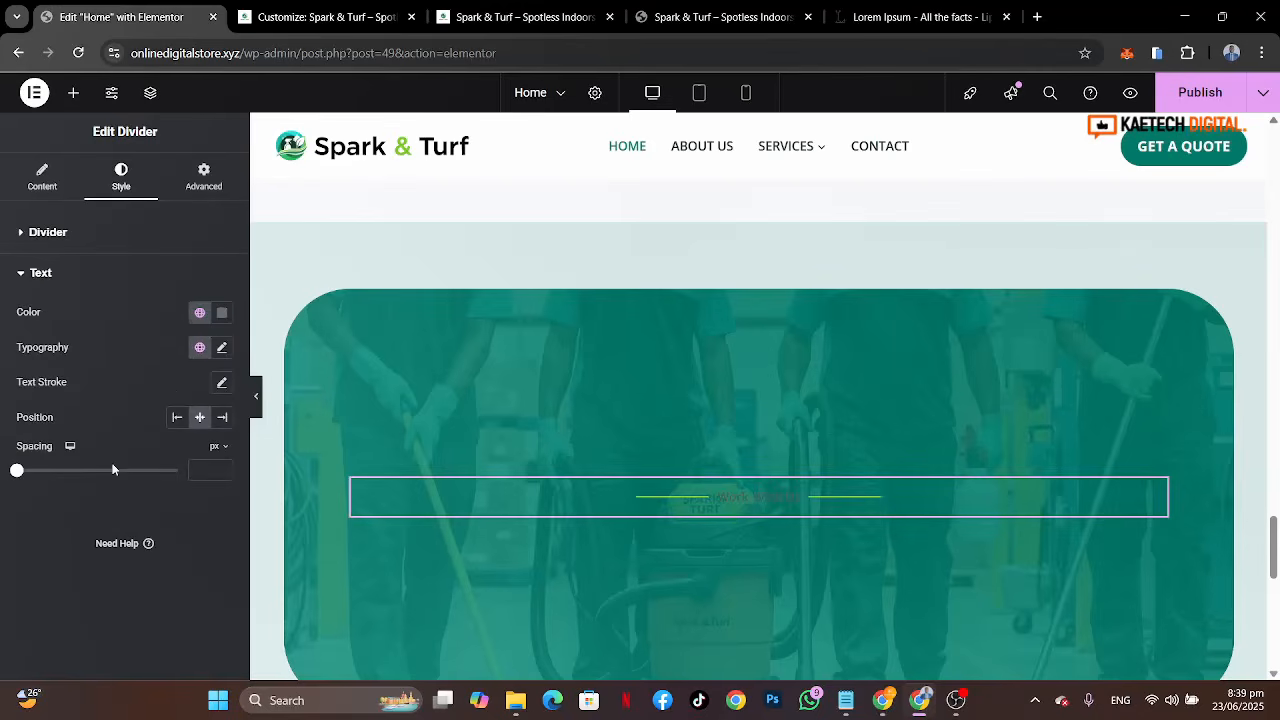
left_click(200, 313)
left_click(86, 552)
Step: Style the divider text in Open Sans, 20 px, uppercase, weight 600 (Semi Bold)
left_click(224, 348)
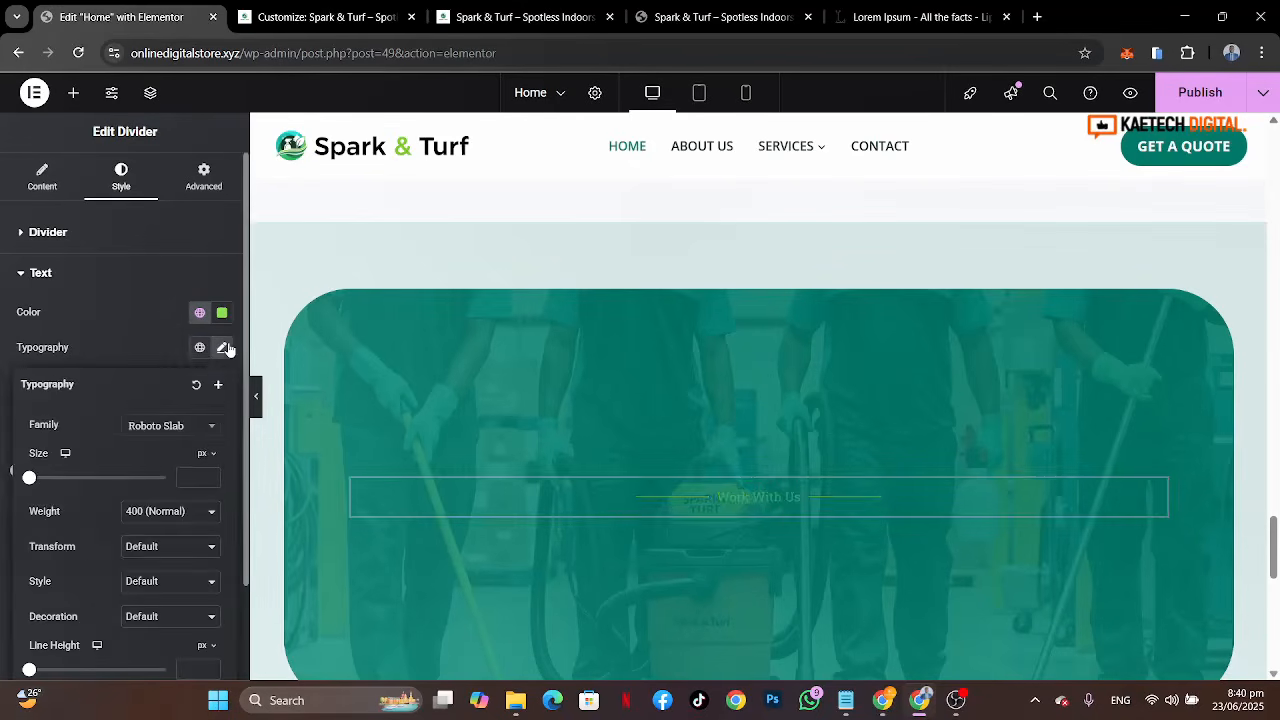
left_click(173, 427)
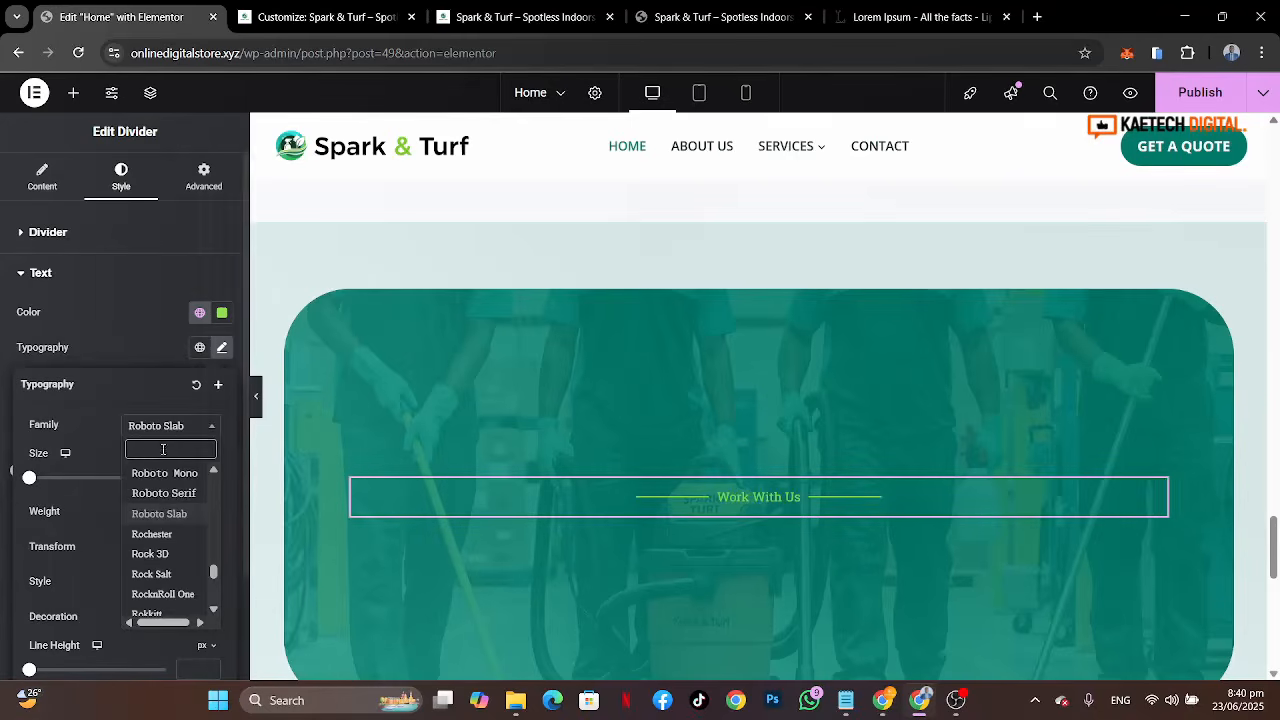
type("open sans")
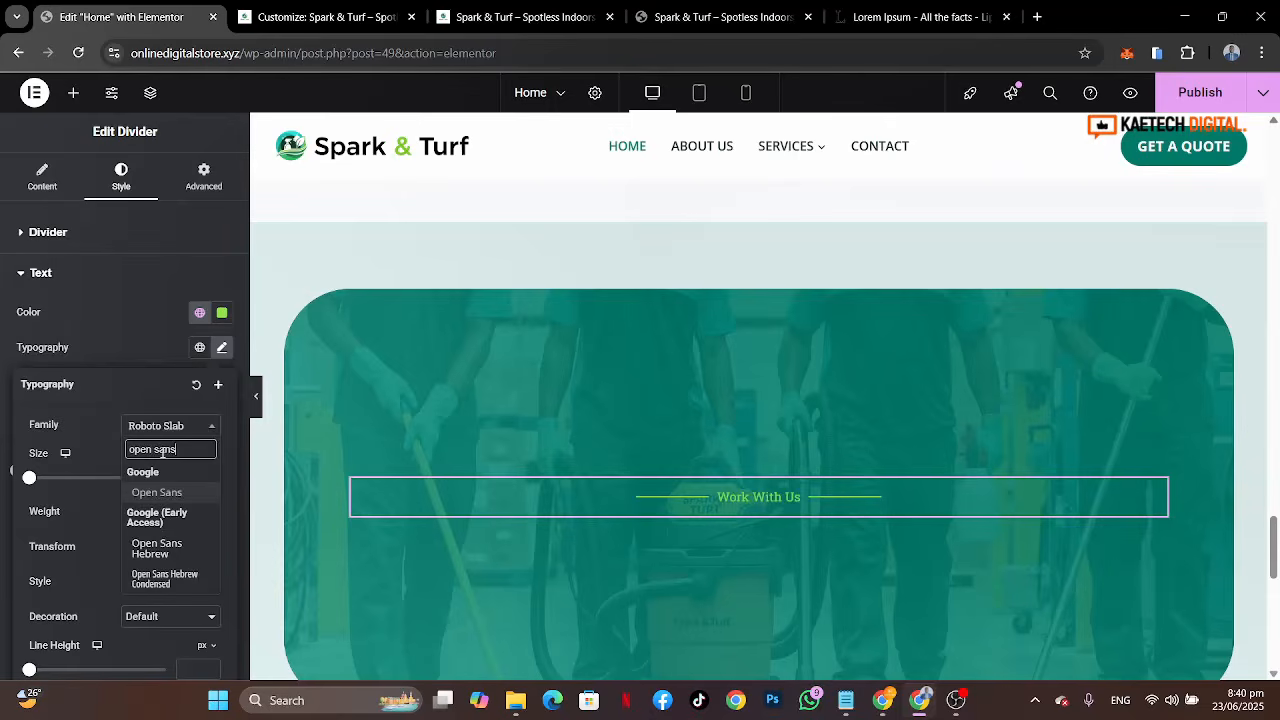
left_click(157, 494)
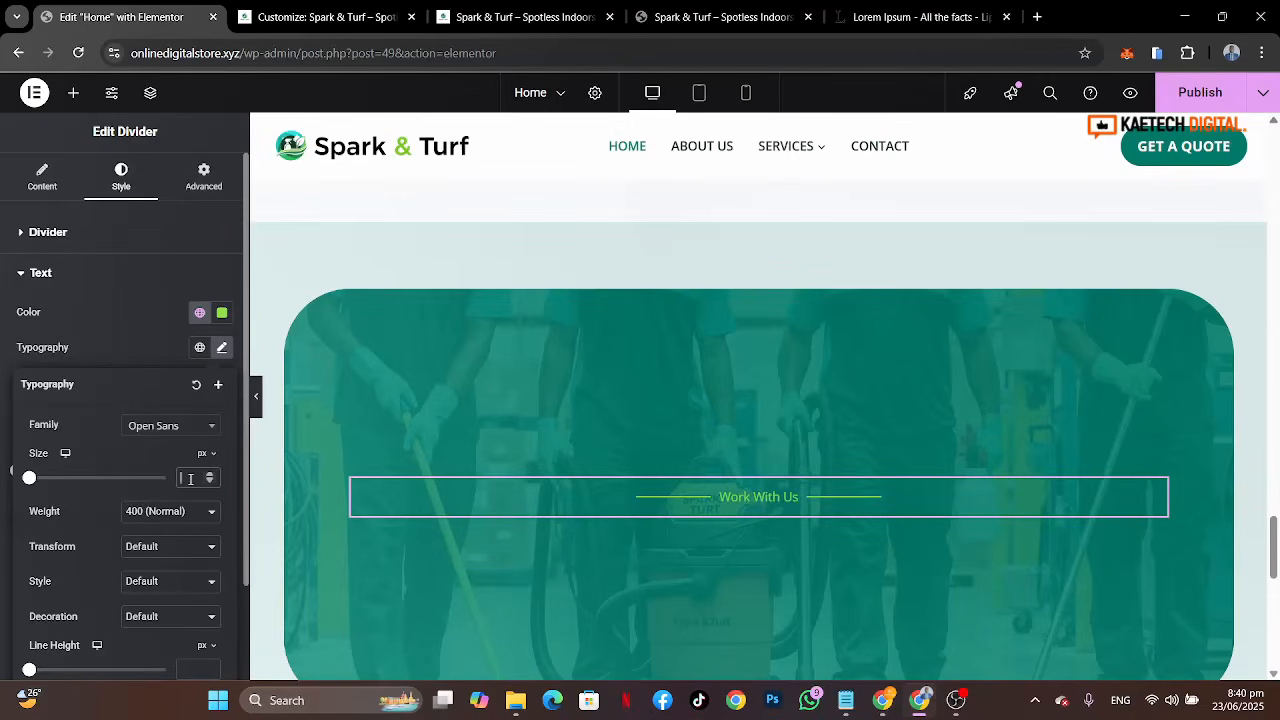
left_click(161, 548)
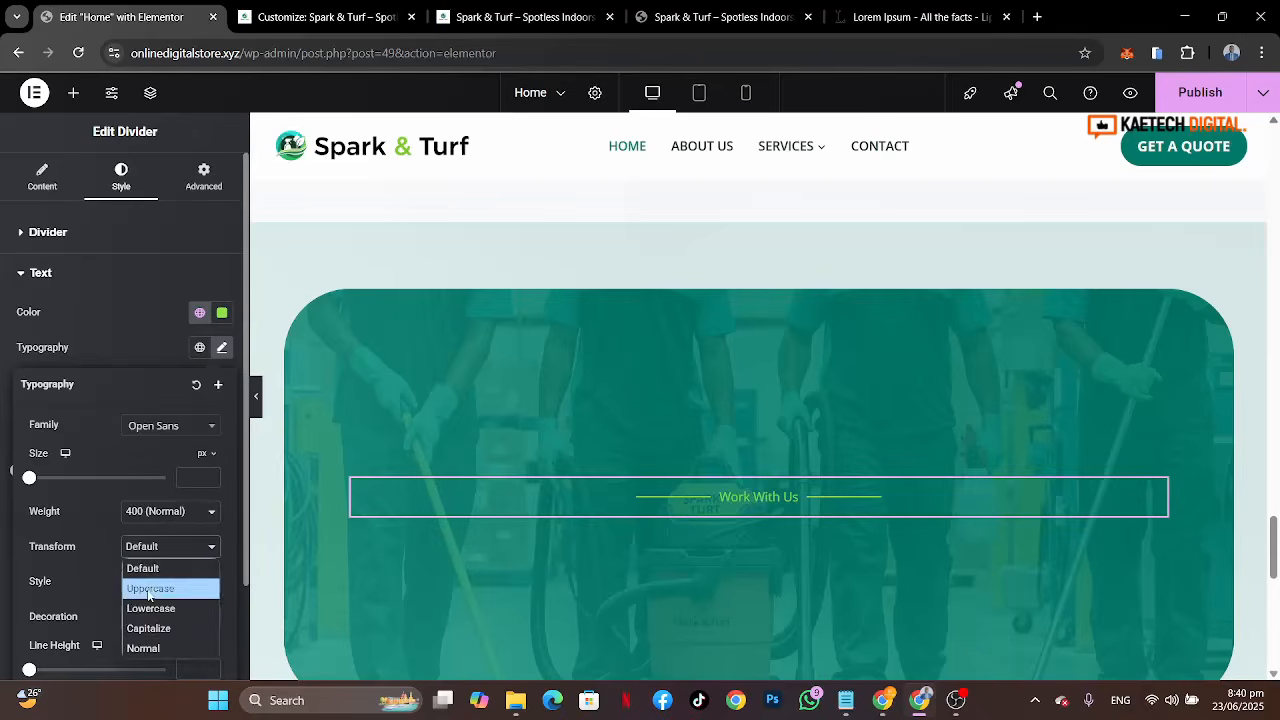
left_click(149, 587)
left_click(194, 482)
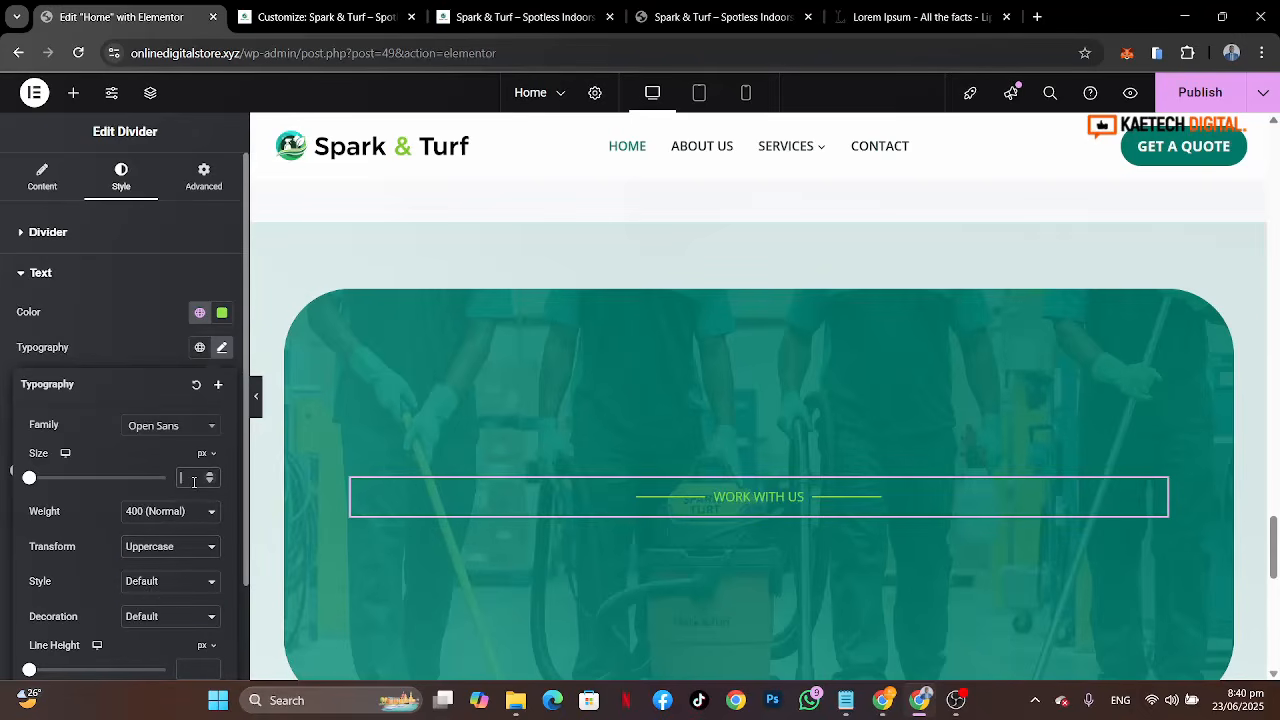
type("20")
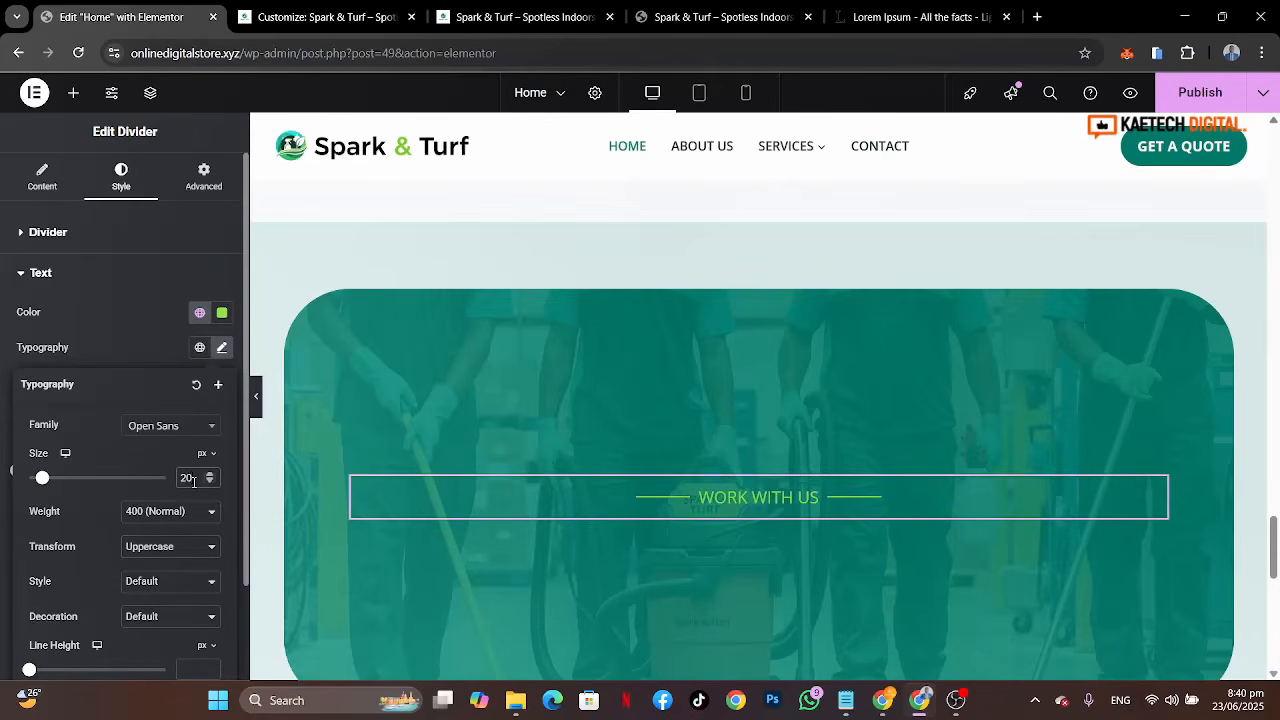
left_click(168, 511)
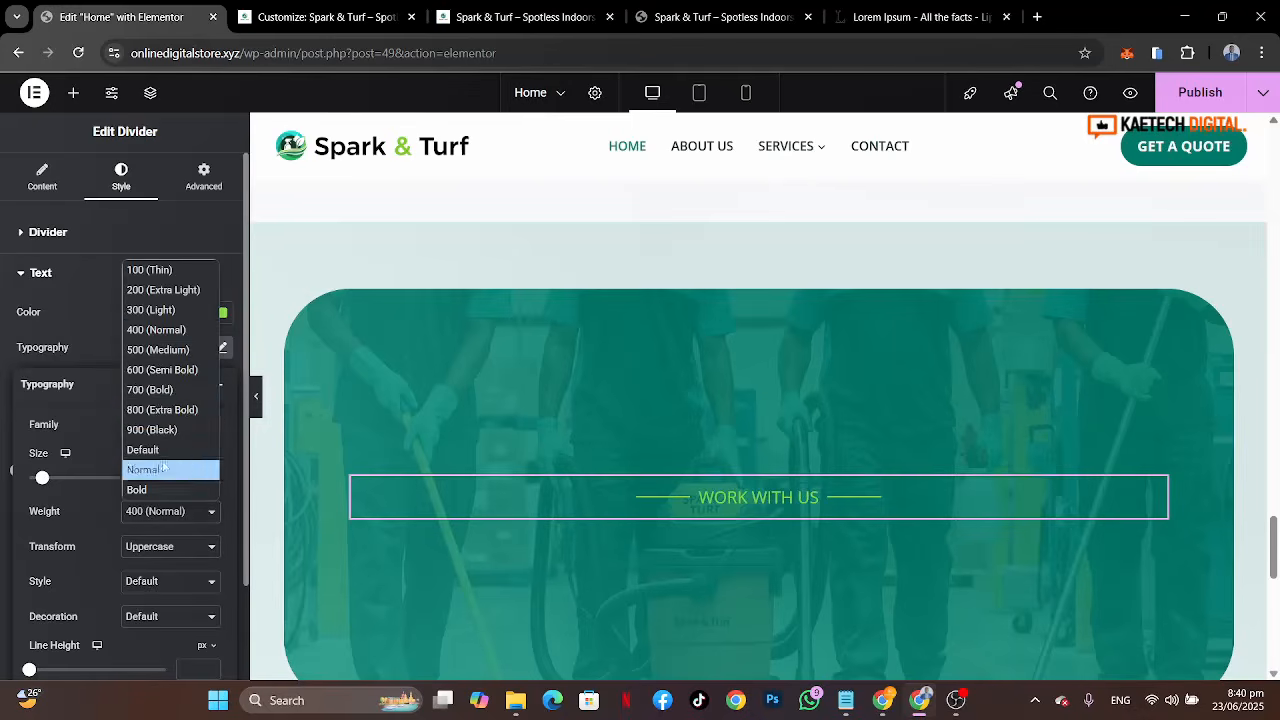
left_click(167, 370)
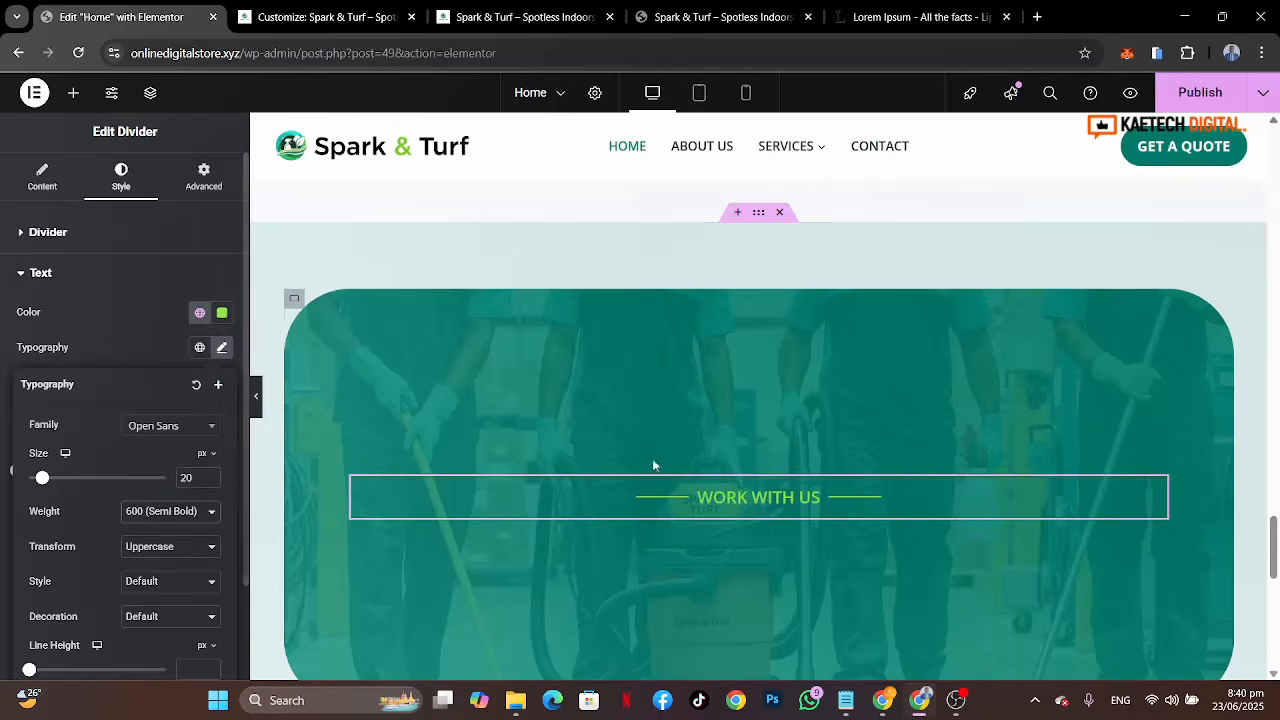
Step: Copy the heading Make Your Space Shine, Inside and Out from the reference site
scroll(951, 453, "down", 2)
scroll(951, 449, "up", 1)
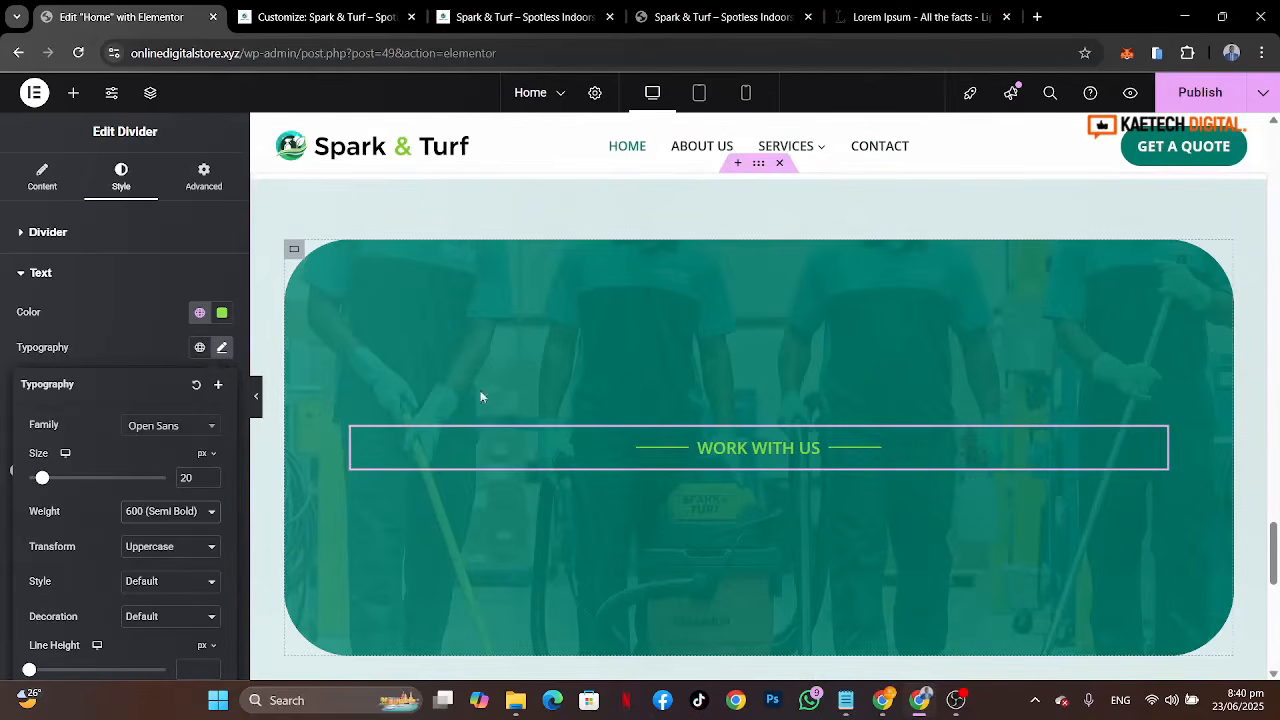
left_click(720, 17)
left_click_drag(792, 348, 383, 311)
key("ctrl+c")
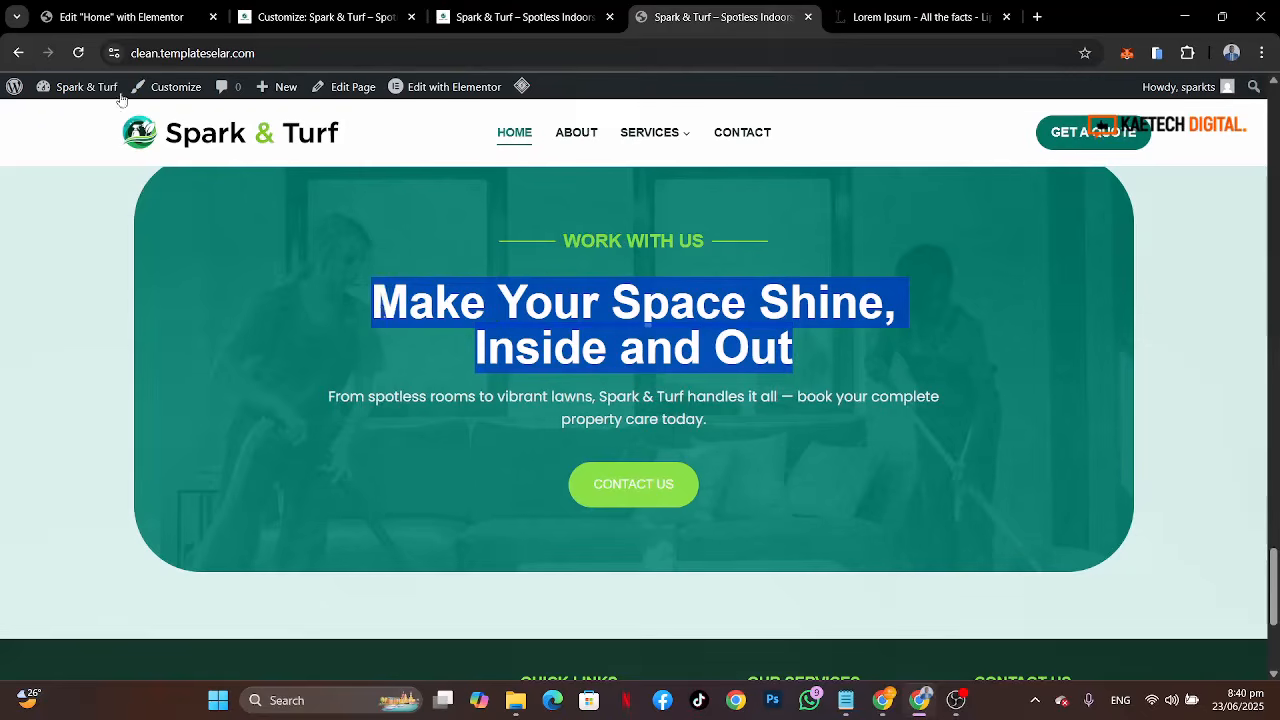
left_click(68, 19)
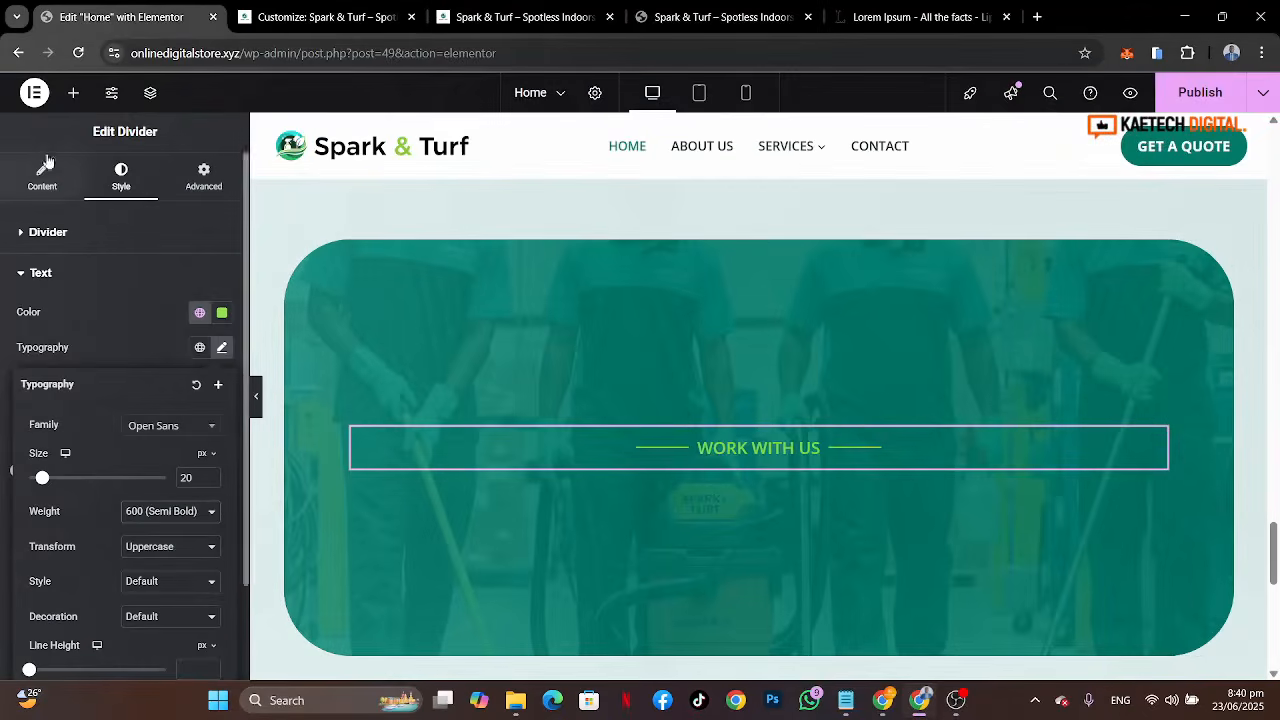
Step: Add a Heading widget and paste the copied text as its title
left_click(73, 92)
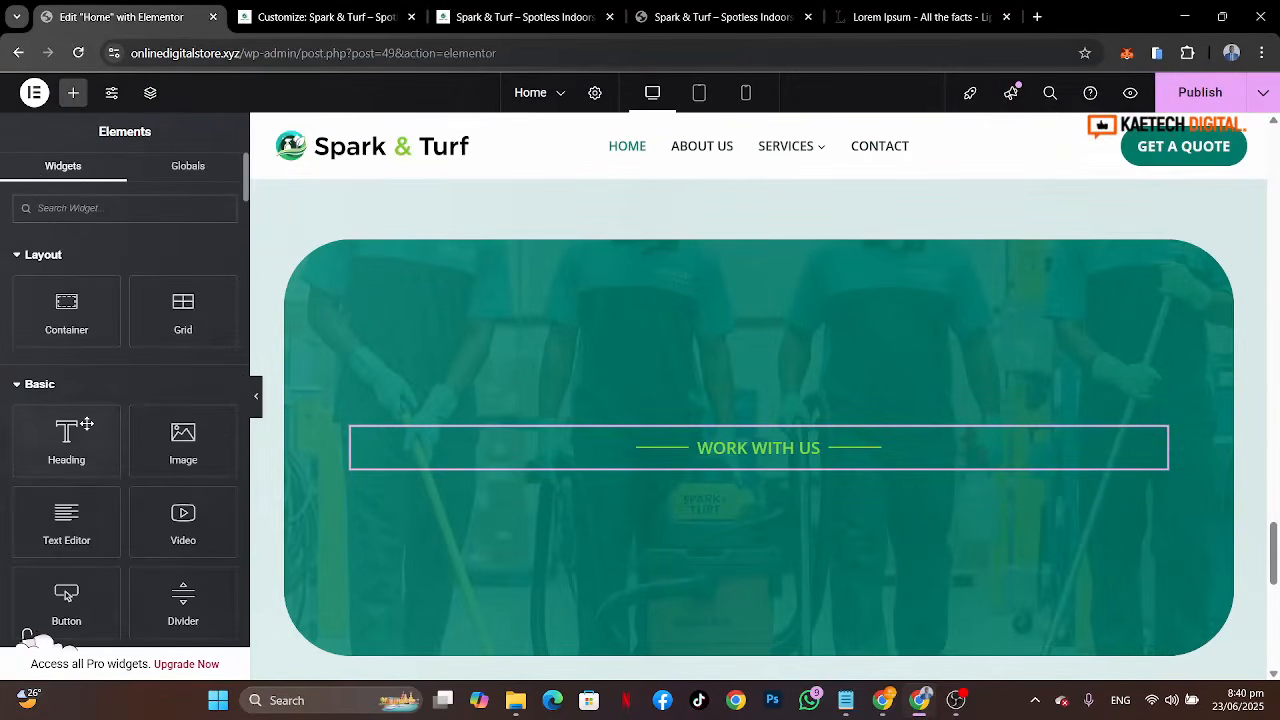
left_click_drag(71, 446, 782, 484)
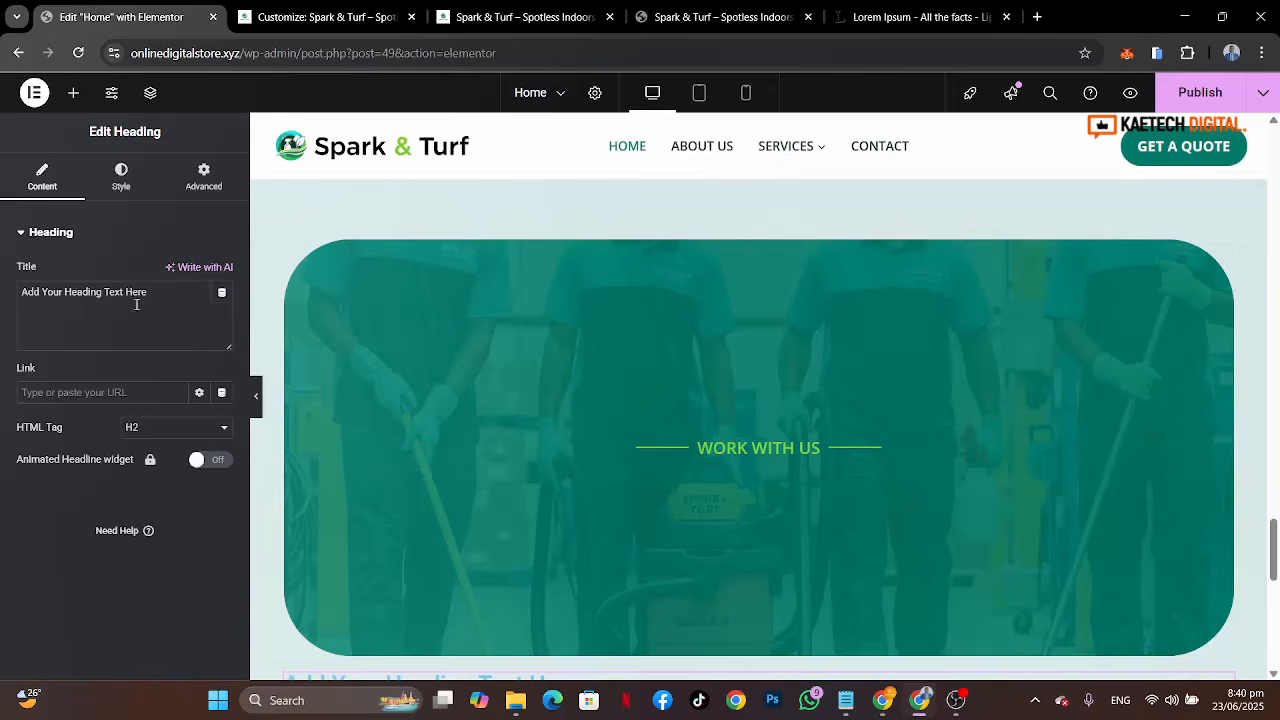
left_click_drag(137, 304, 2, 292)
key("ctrl+v")
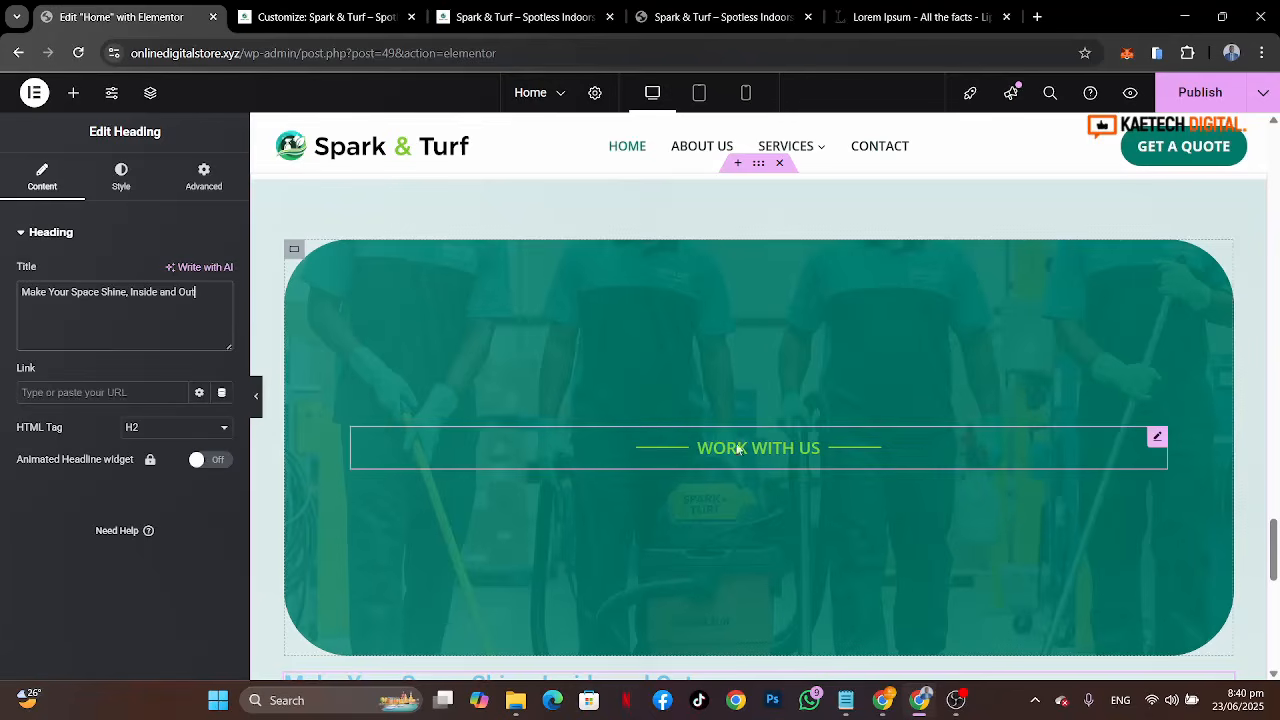
Step: Move the heading into the Work With Us container beneath the divider
scroll(774, 386, "down", 3)
scroll(770, 447, "up", 3)
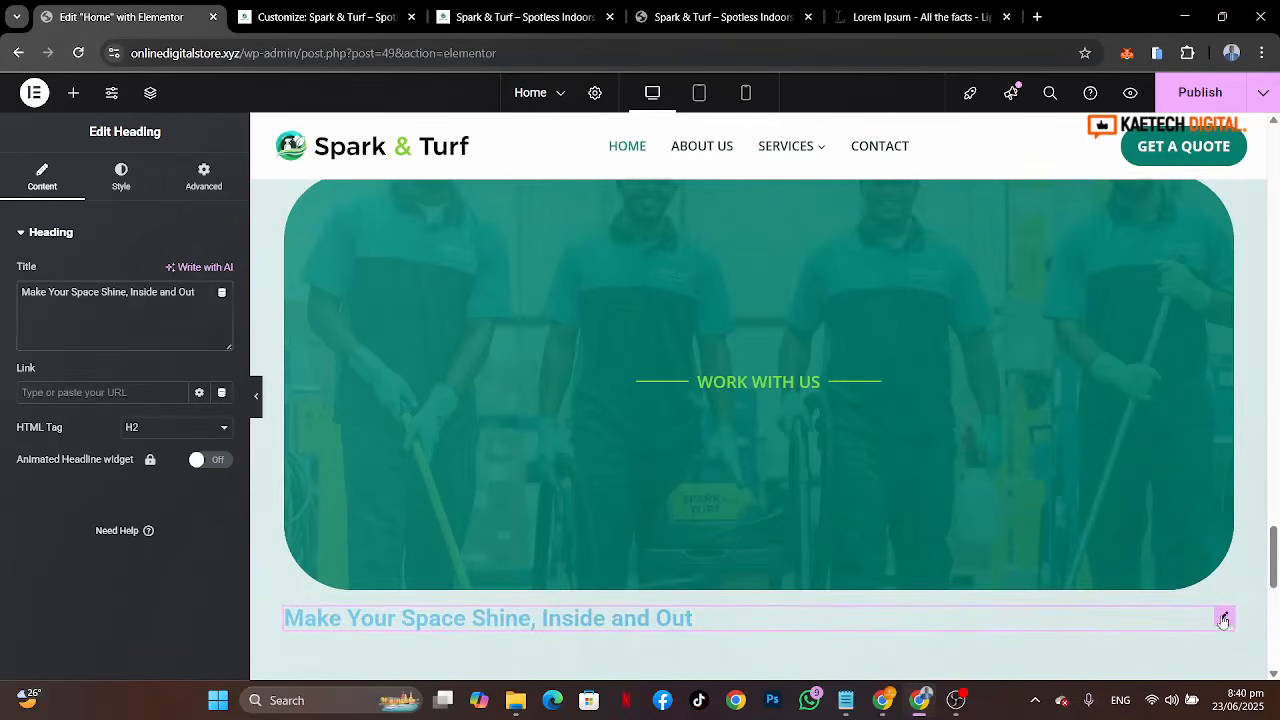
left_click_drag(1223, 616, 780, 400)
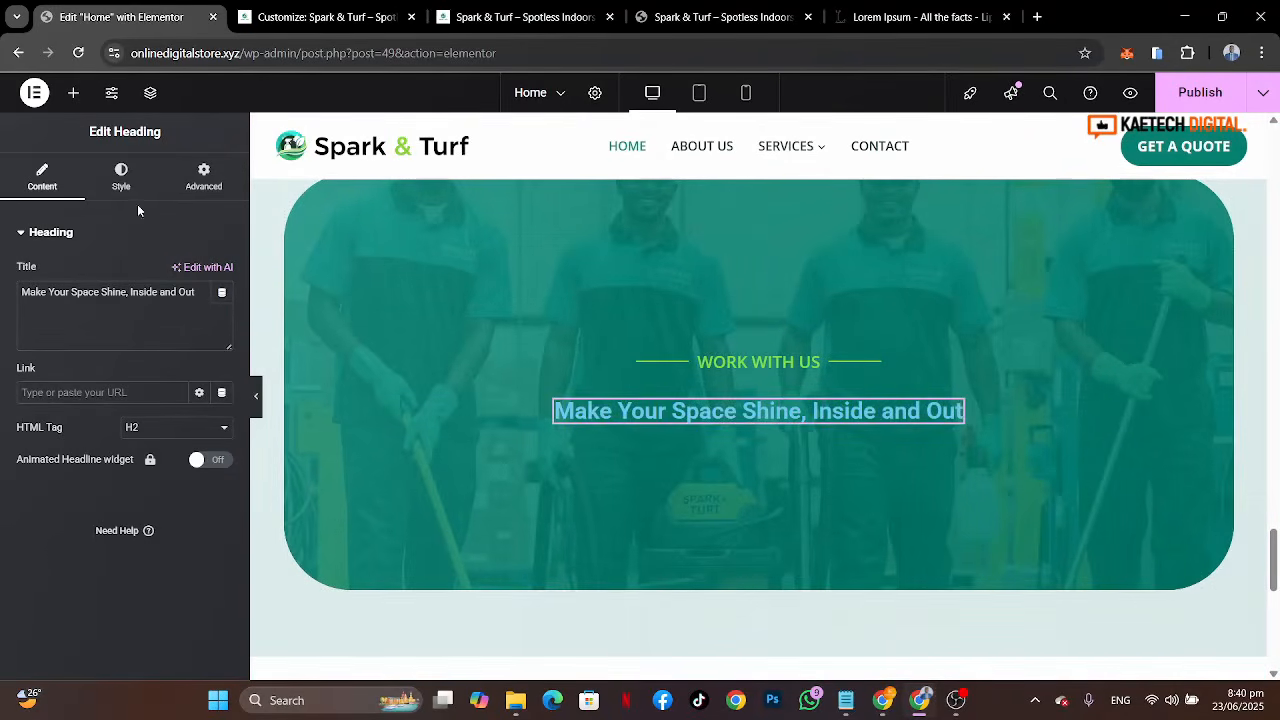
Step: Set the heading typography to Poppins at 55 px, comparing with the reference site's heading
left_click(132, 167)
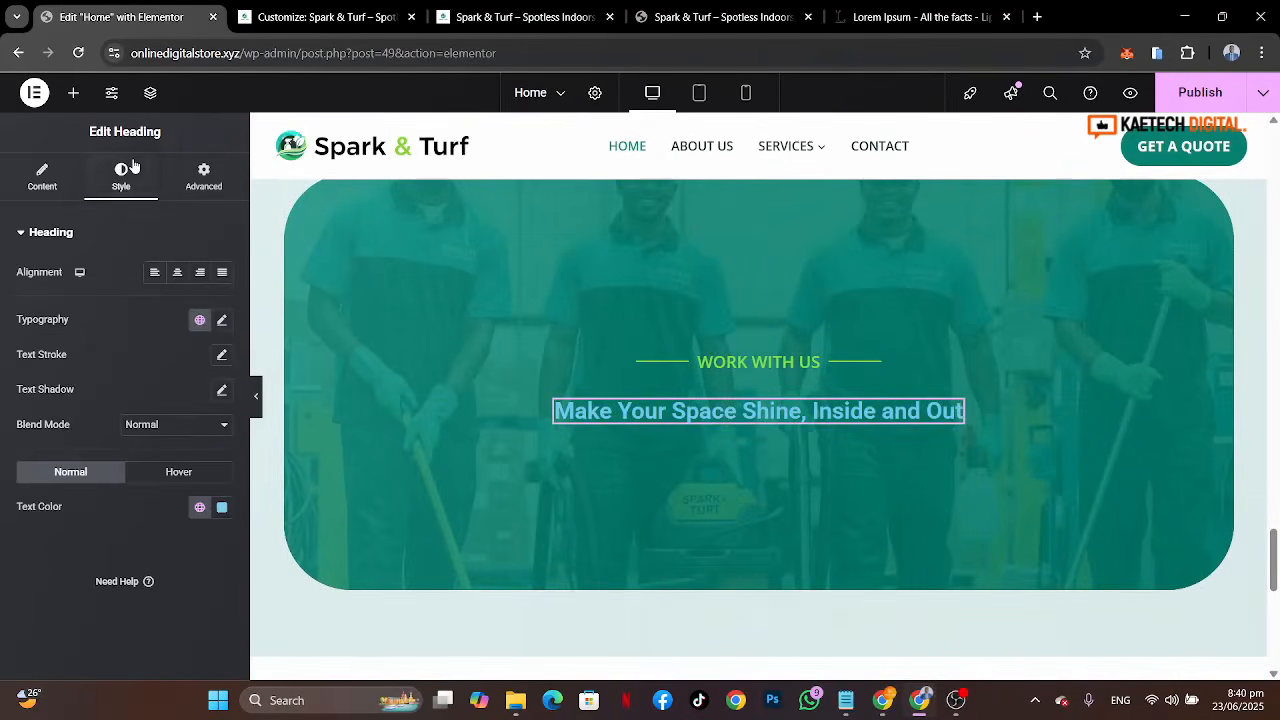
left_click(219, 322)
left_click(710, 17)
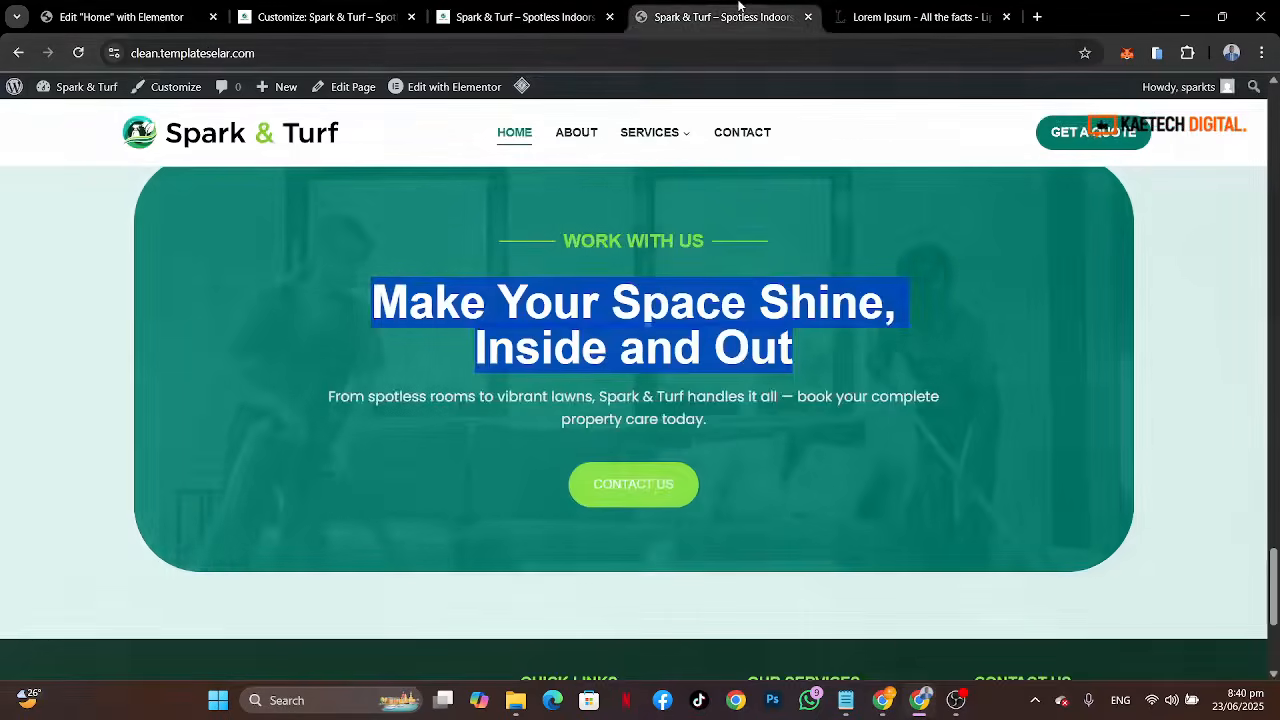
left_click(140, 17)
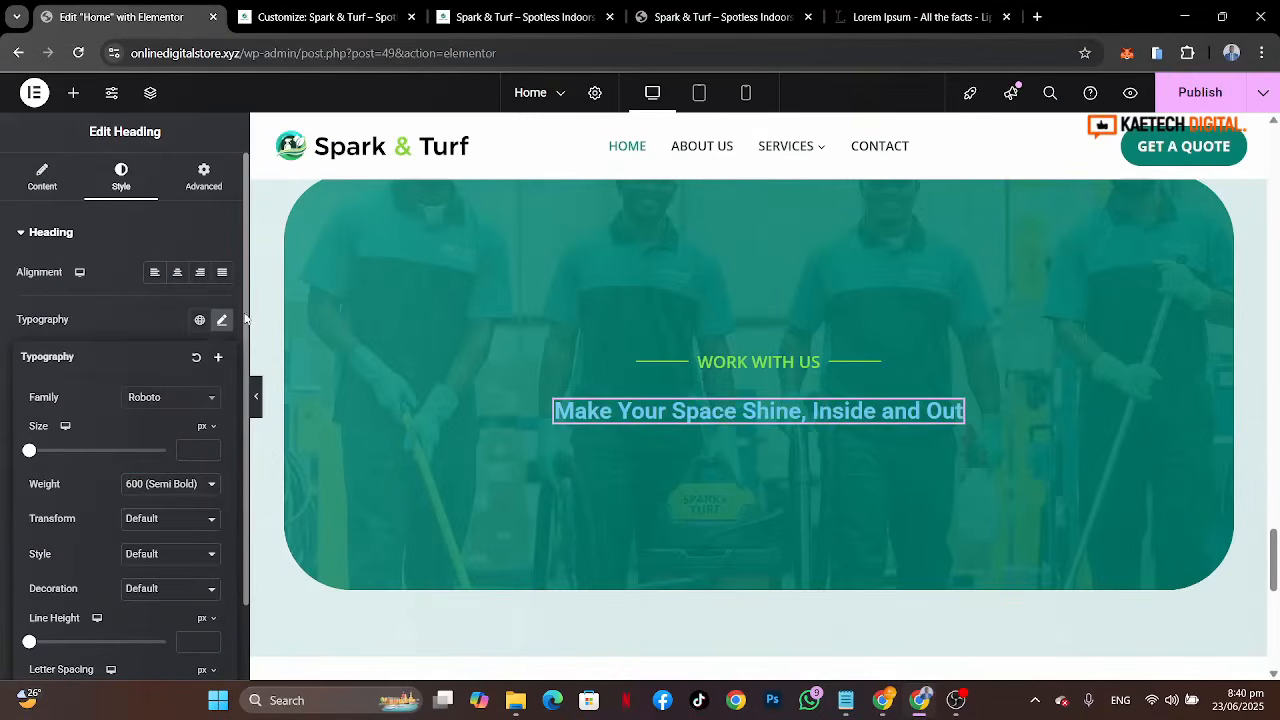
left_click(172, 399)
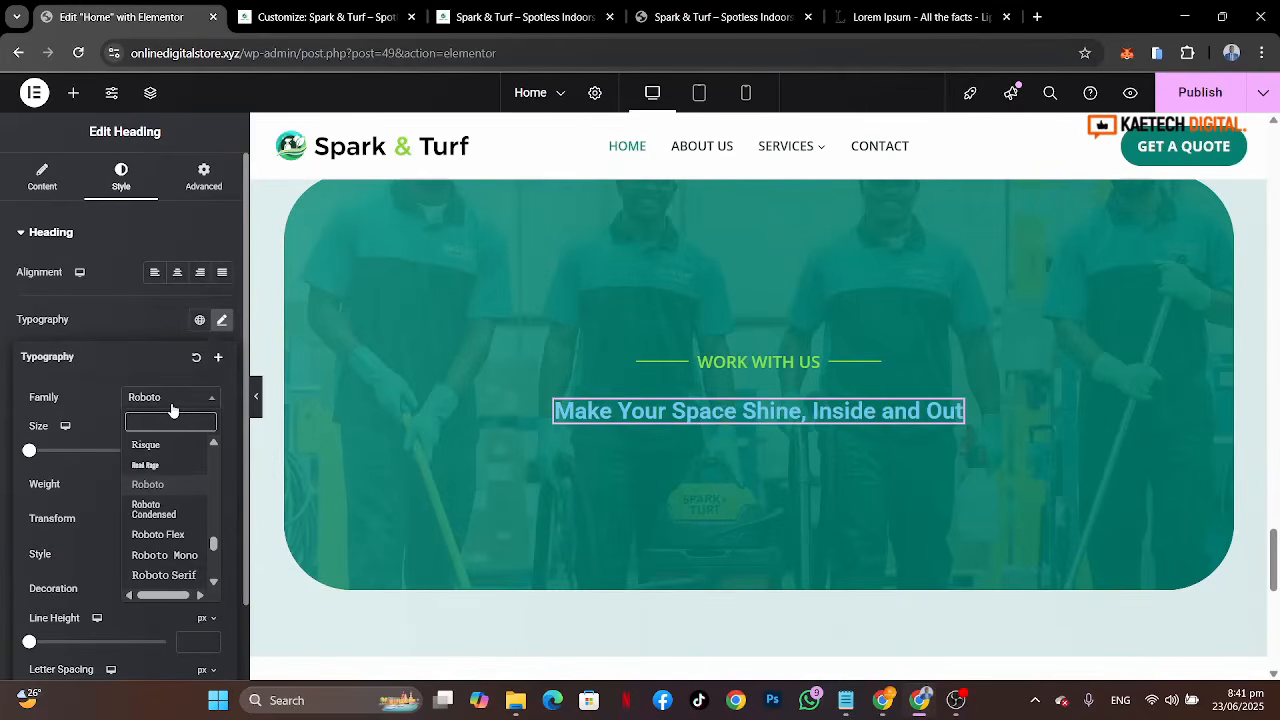
type("poppins")
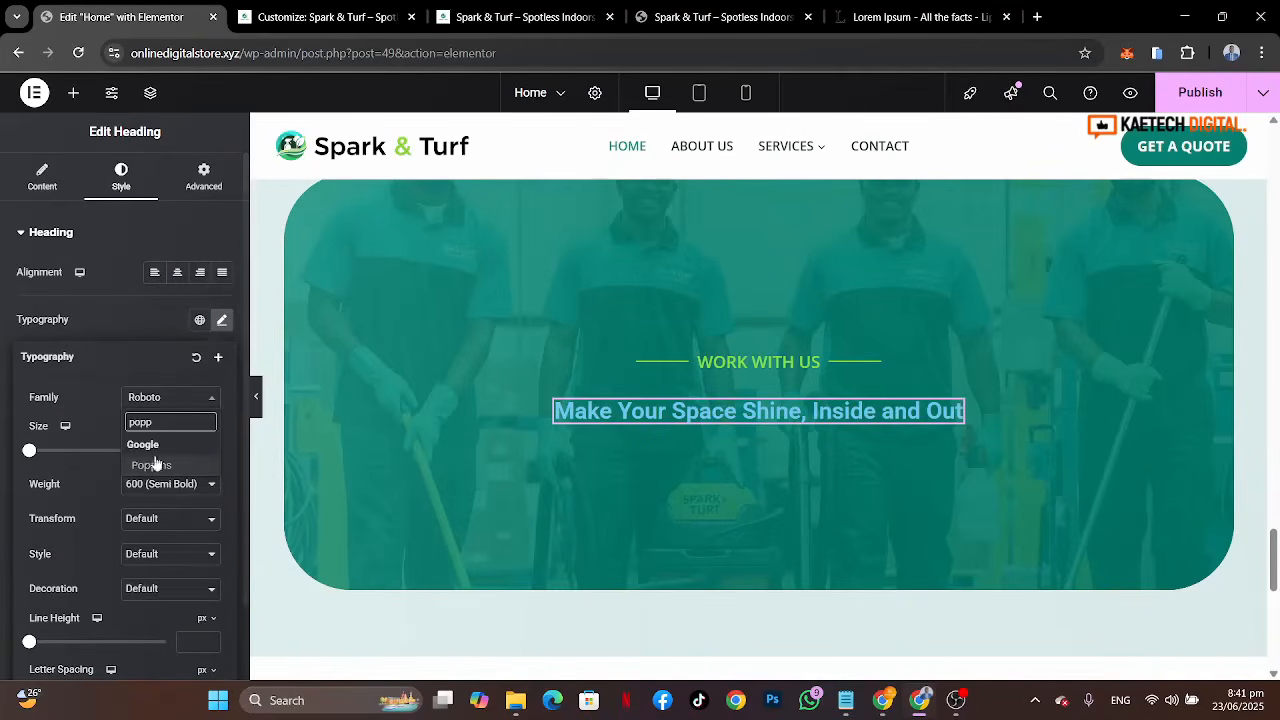
left_click(155, 463)
left_click(181, 454)
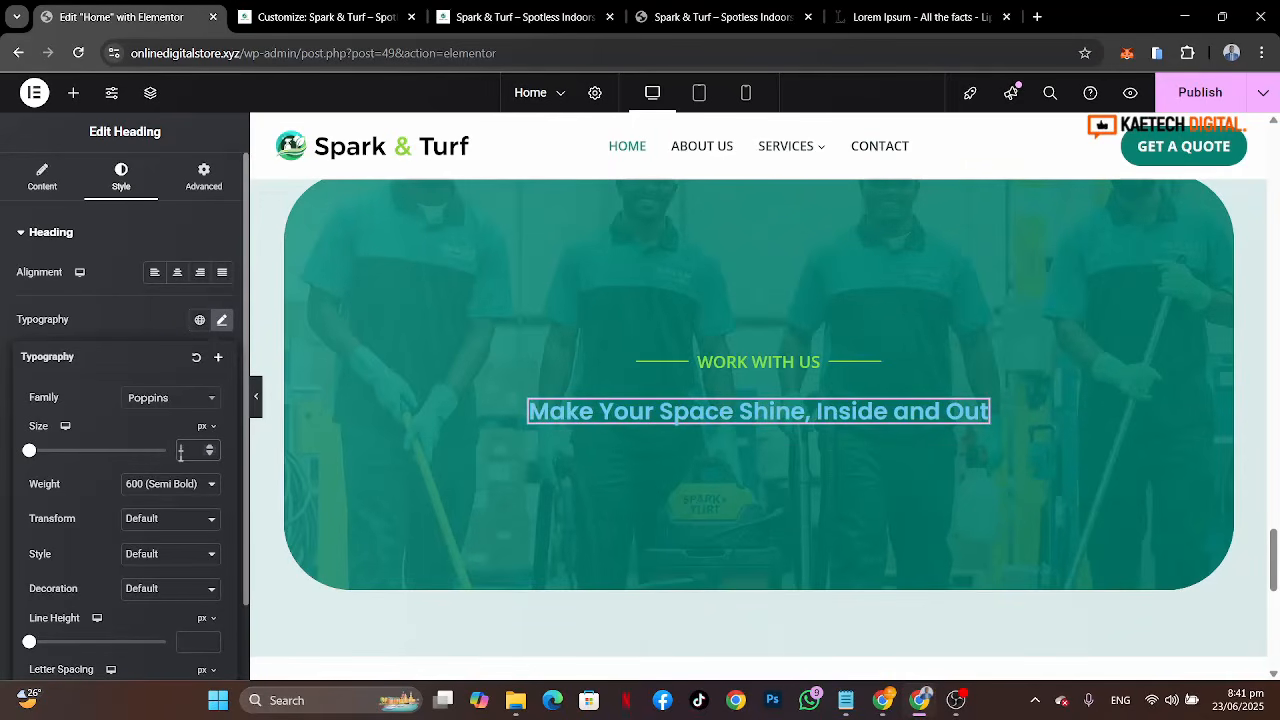
type("55")
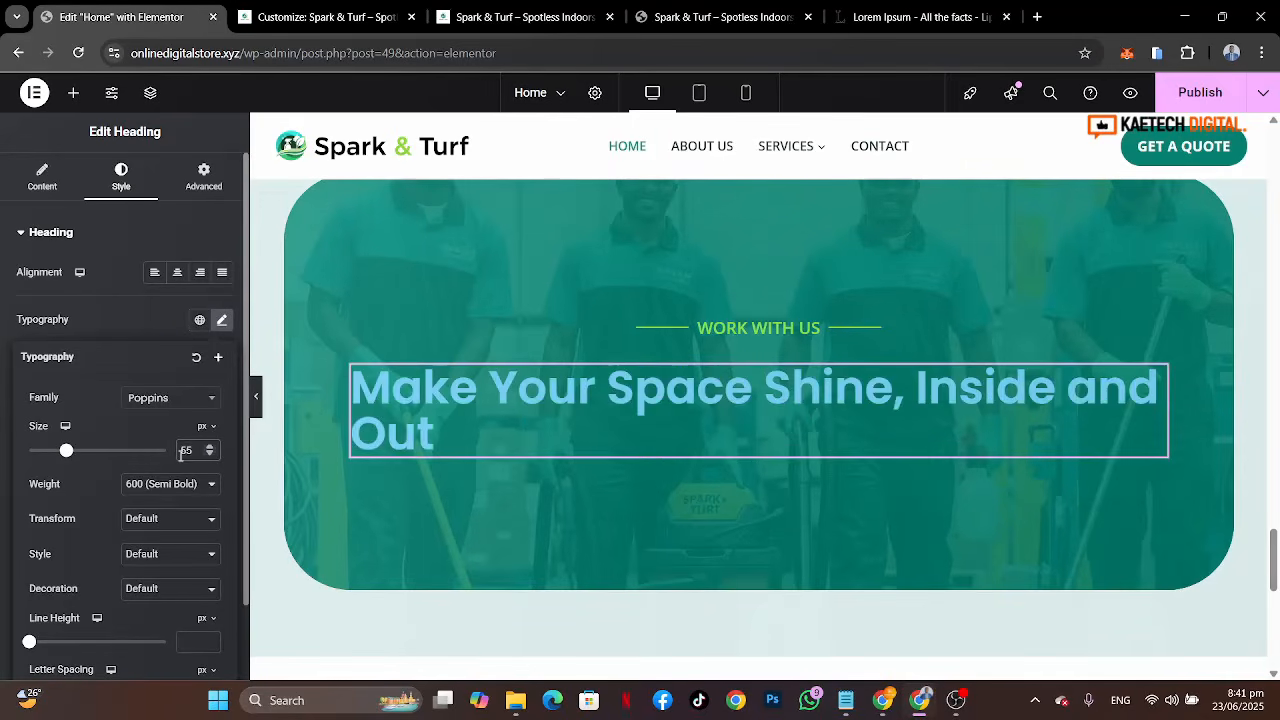
Step: Center-align the heading and set its text color to the global white color
left_click(177, 272)
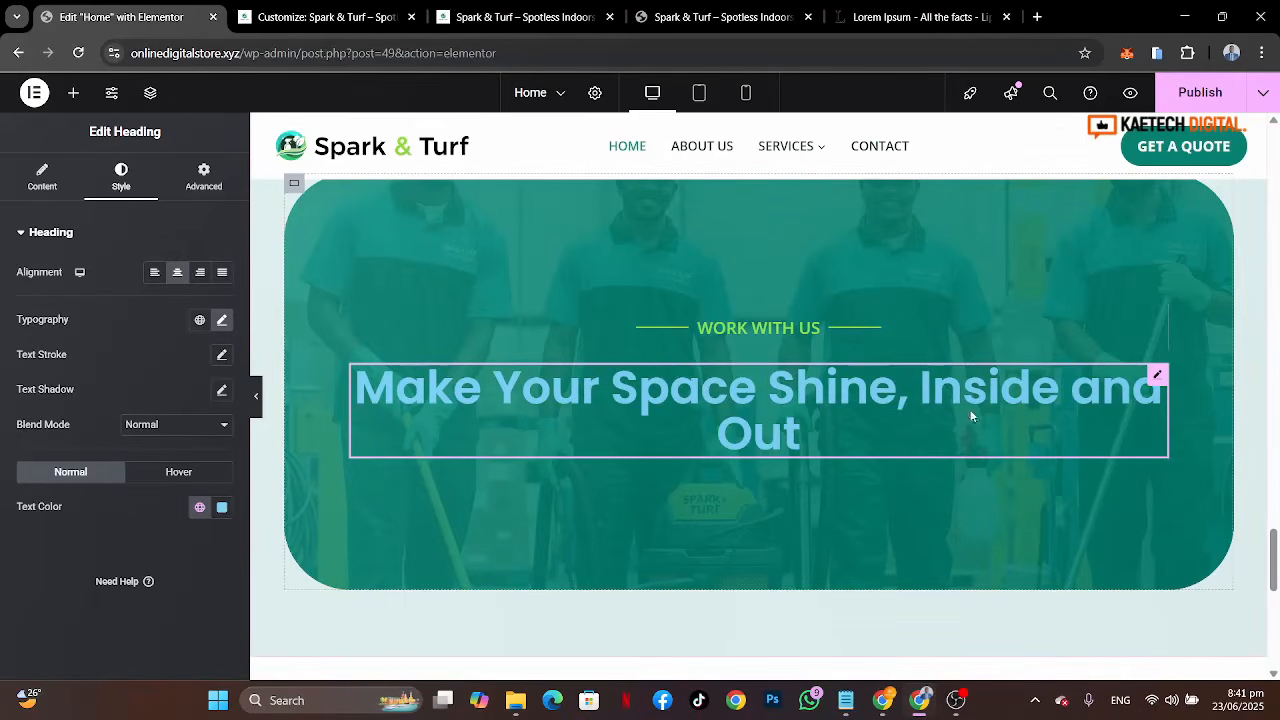
left_click(199, 507)
scroll(150, 420, "down", 2)
left_click(120, 470)
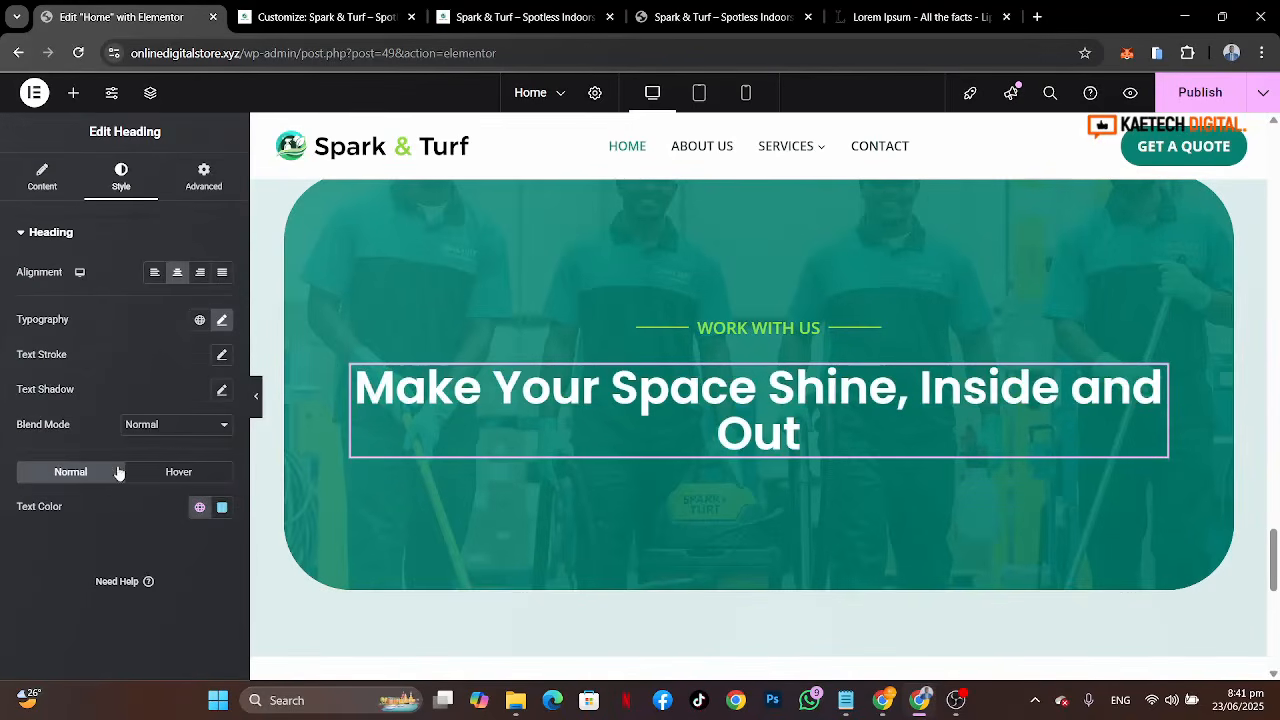
left_click(222, 188)
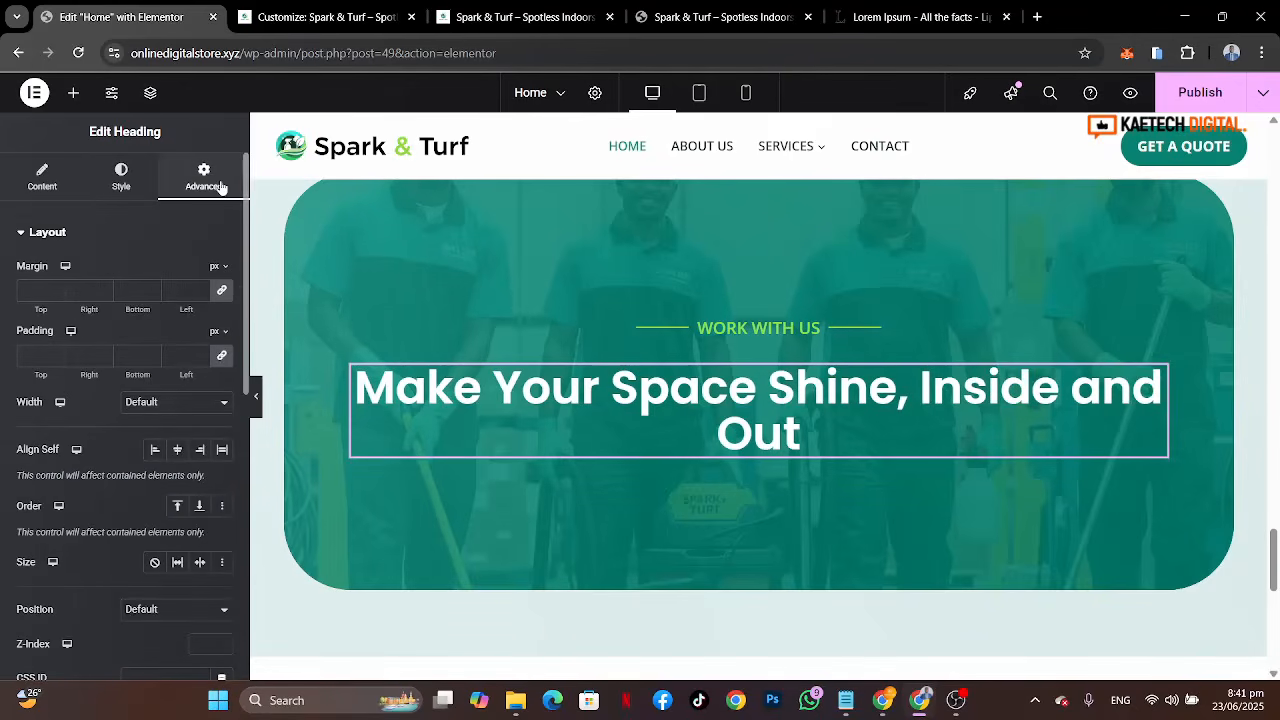
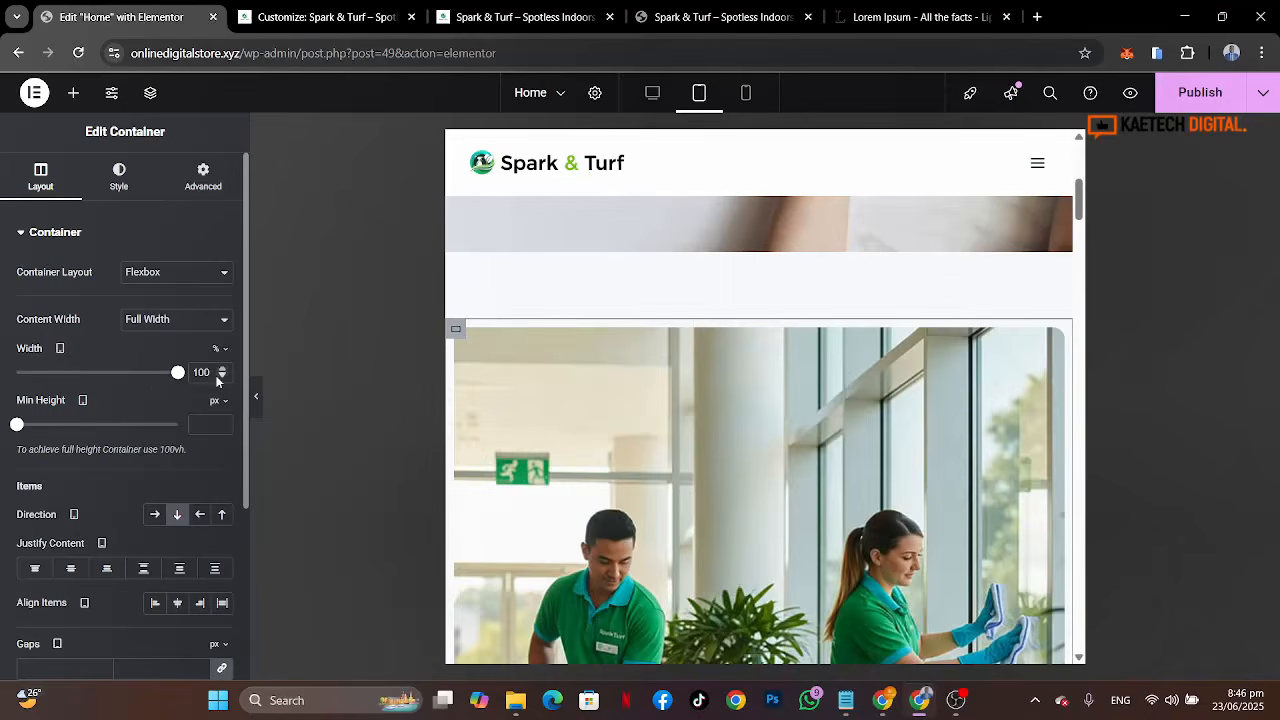
Step: Set the about-text container's width to 100% in tablet view
scroll(616, 410, "down", 6)
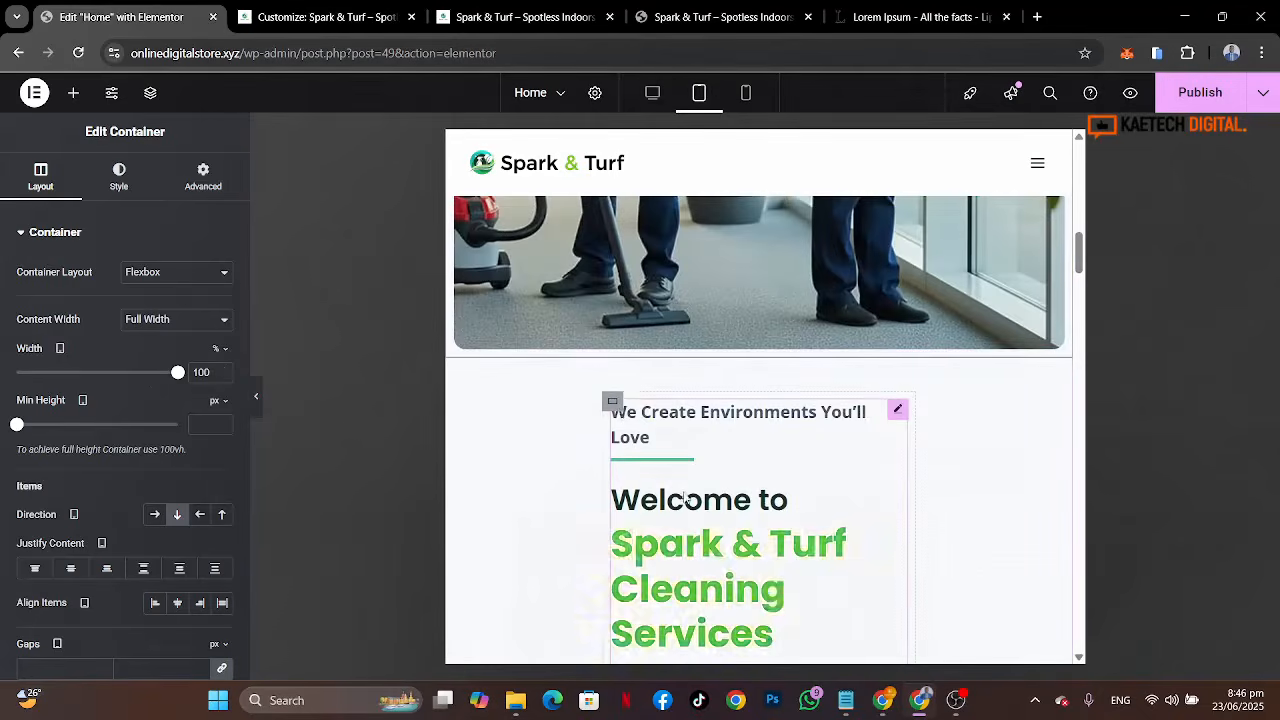
left_click(614, 405)
mouse_move(216, 362)
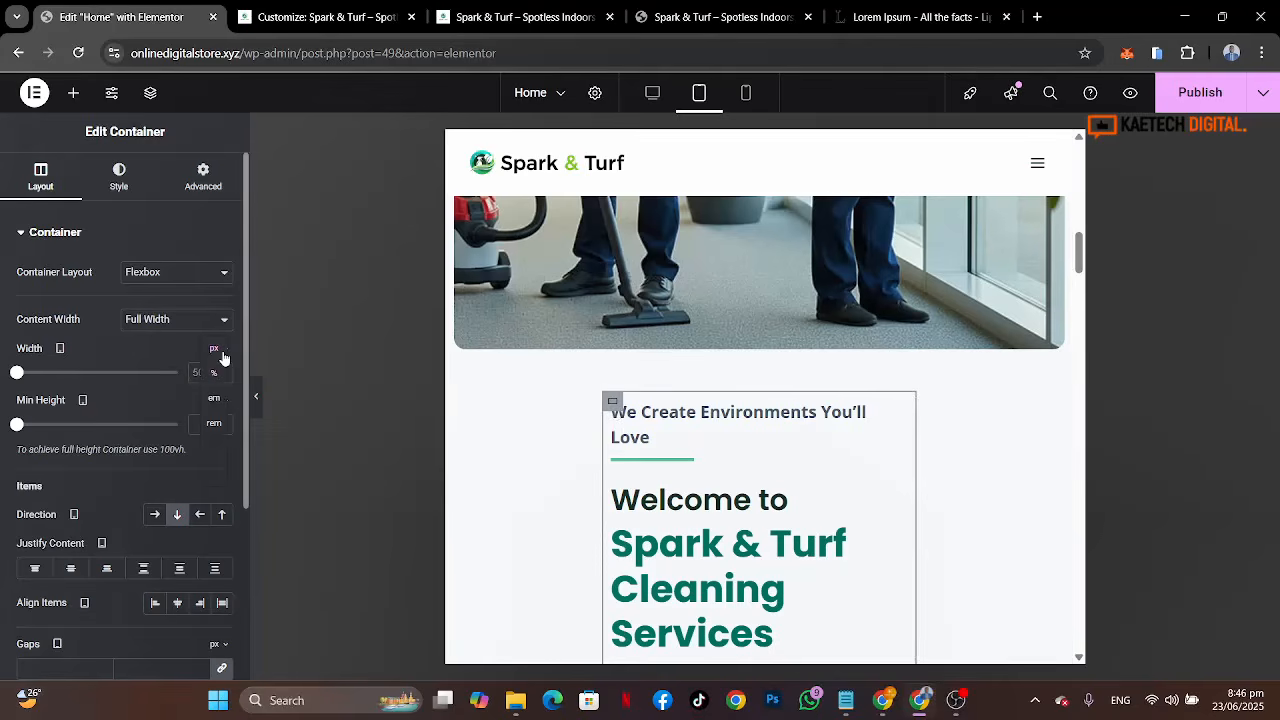
left_click(214, 373)
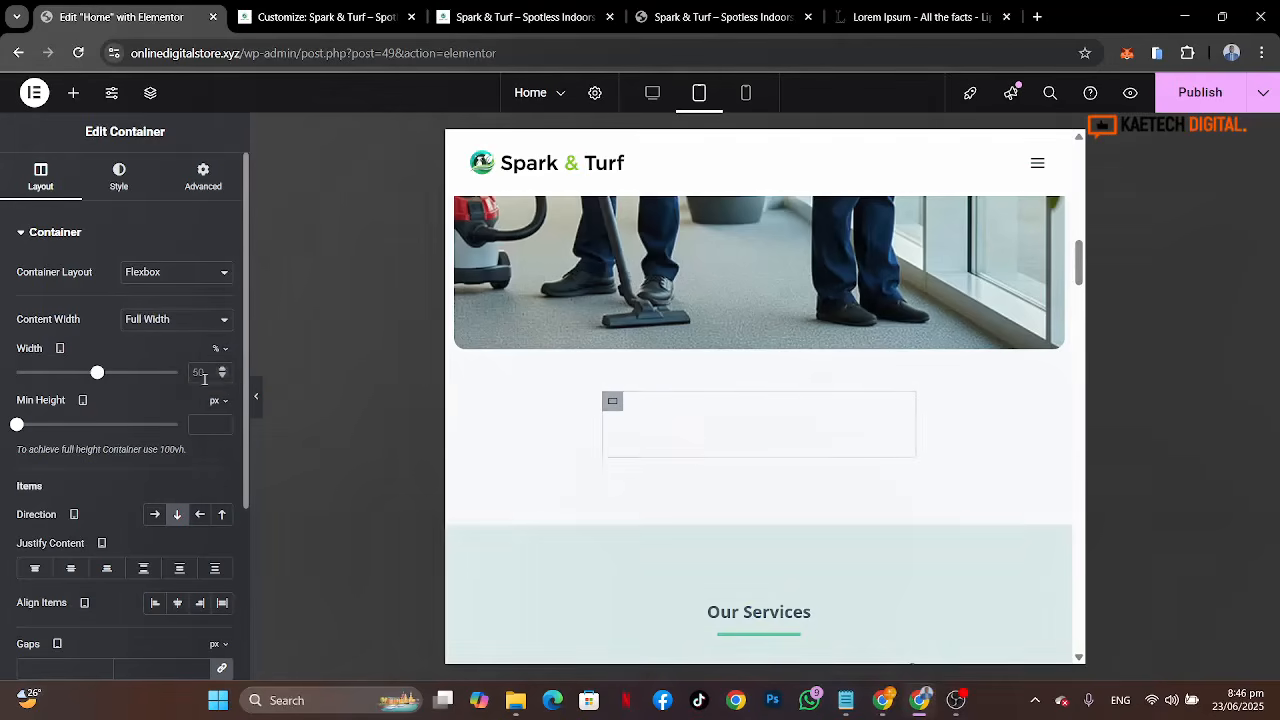
left_click(223, 369)
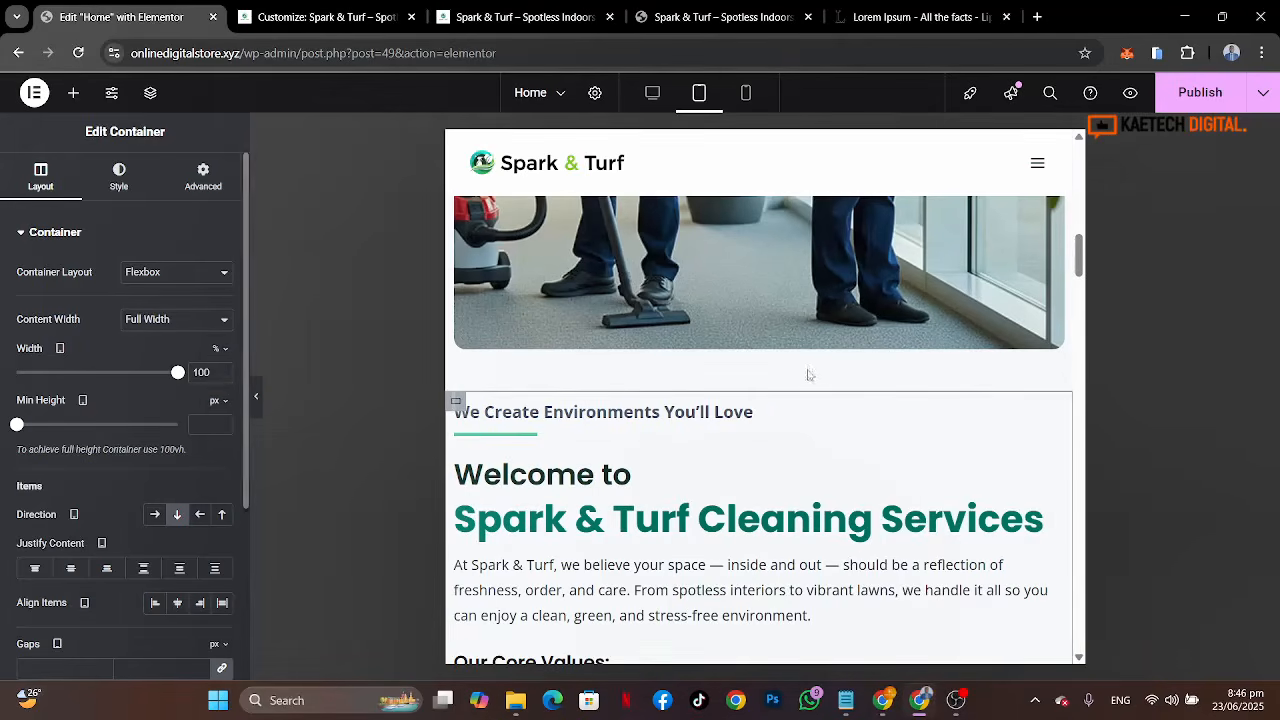
Step: Unlink the section container's padding and set it to 50 px top and bottom and 20 px left and right
scroll(818, 378, "up", 5)
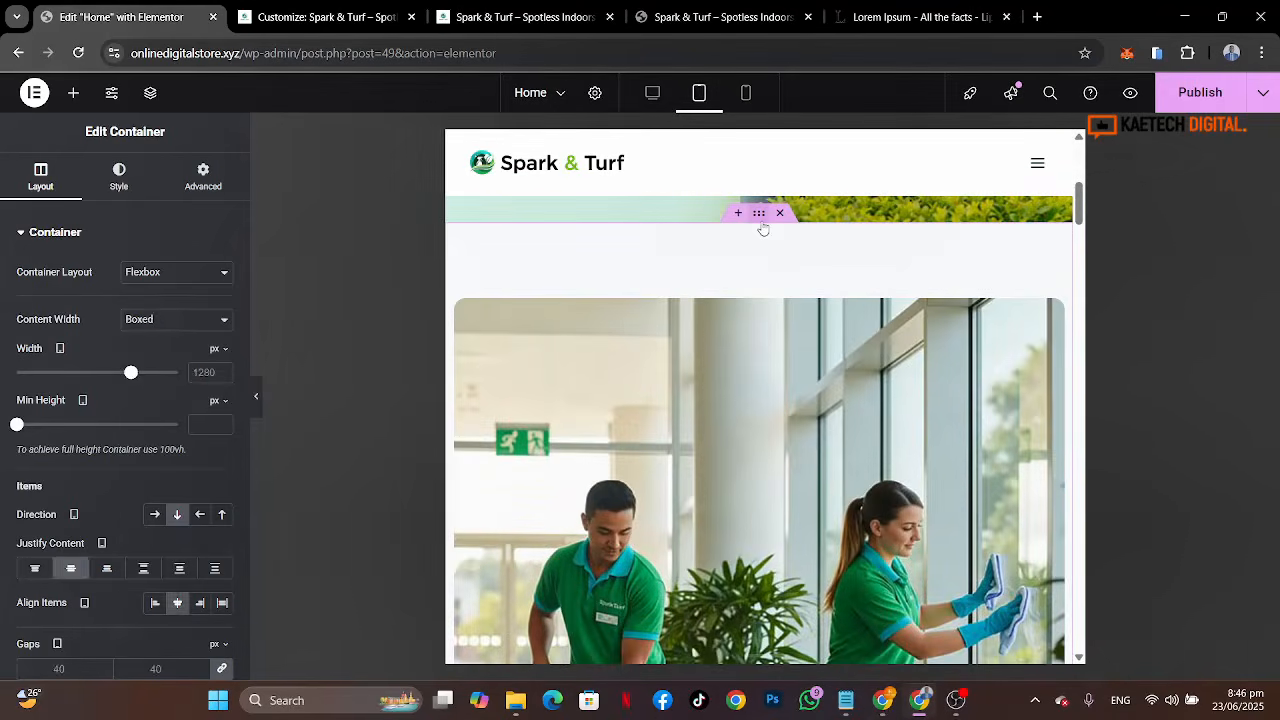
left_click(203, 176)
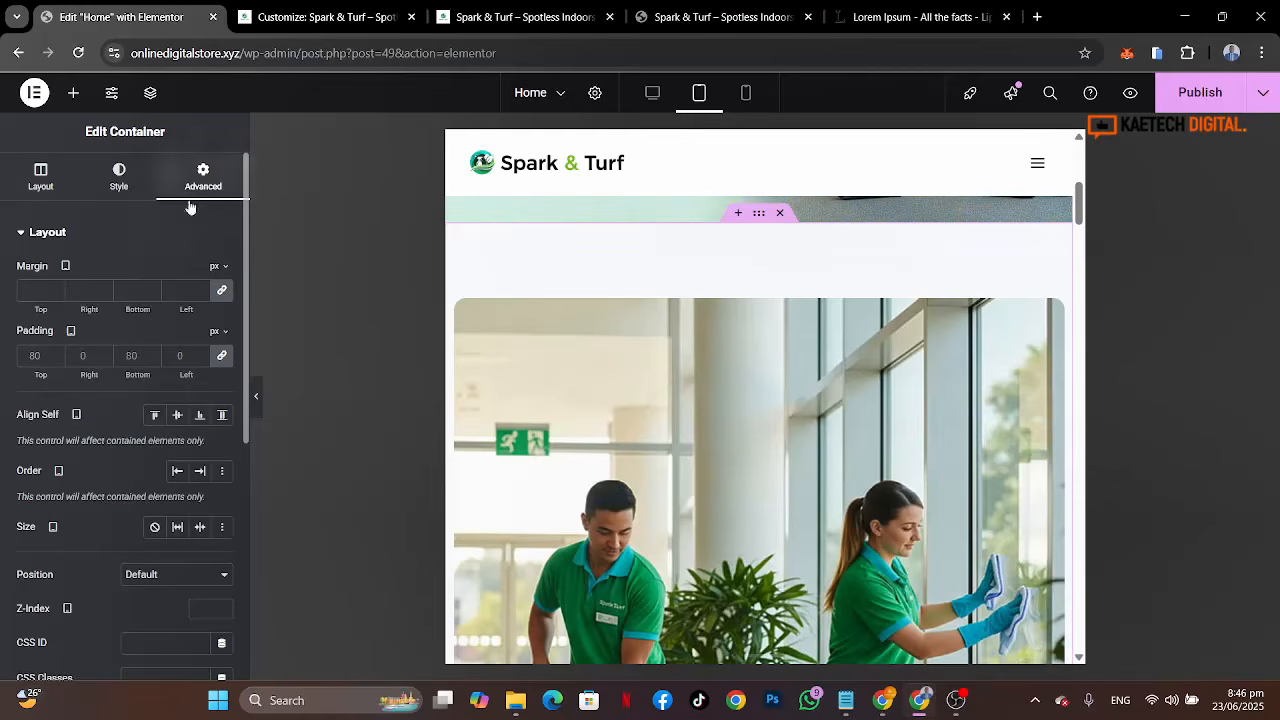
left_click(222, 358)
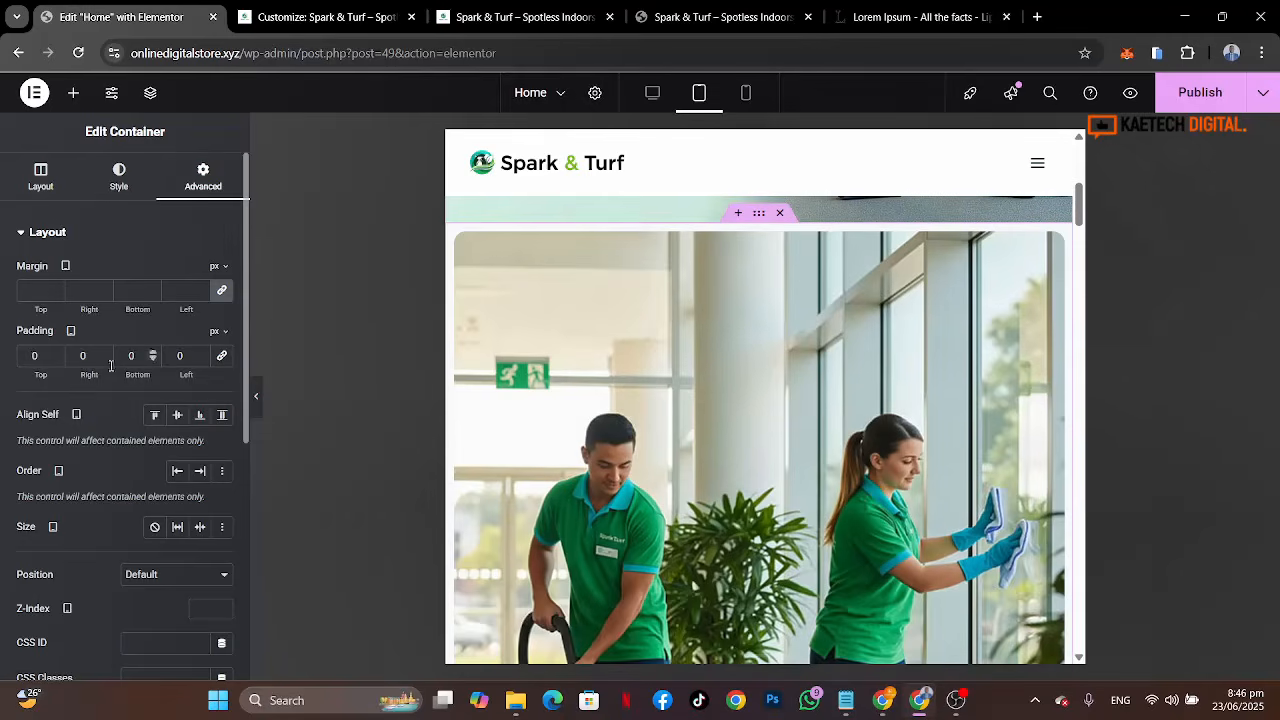
double_click(33, 356)
type("30")
left_click(123, 360)
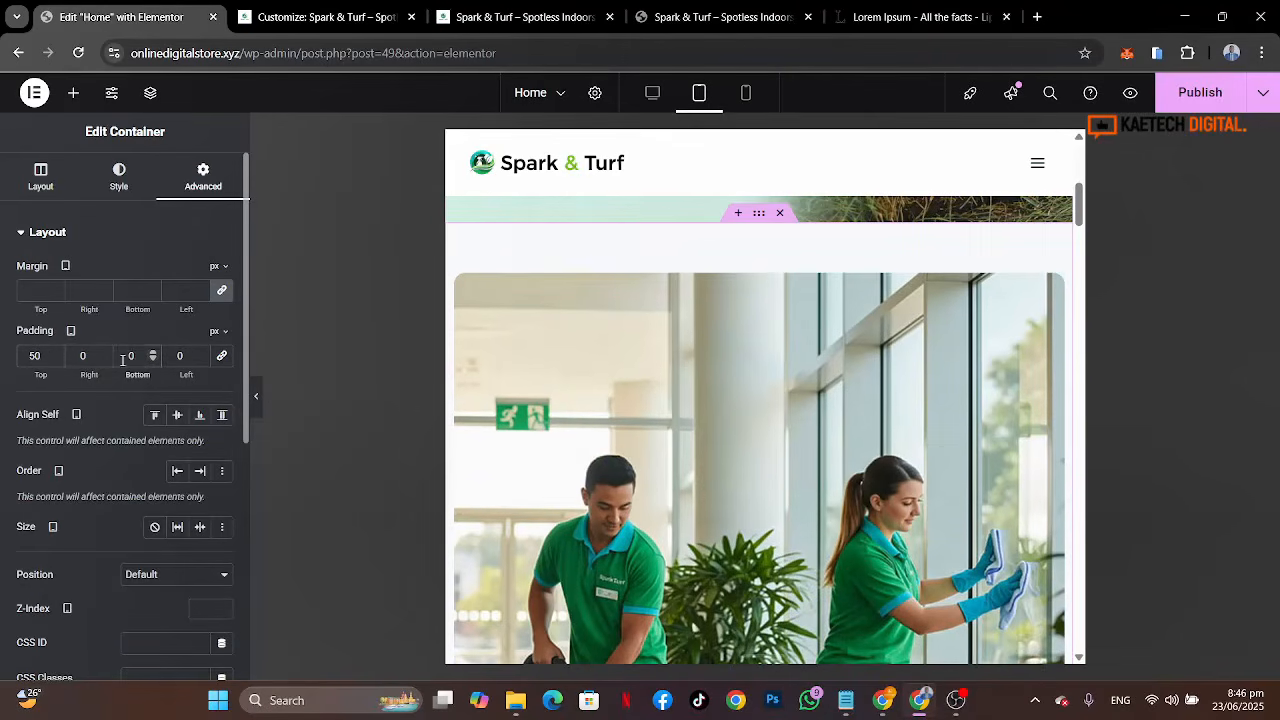
left_click(82, 357)
type("1")
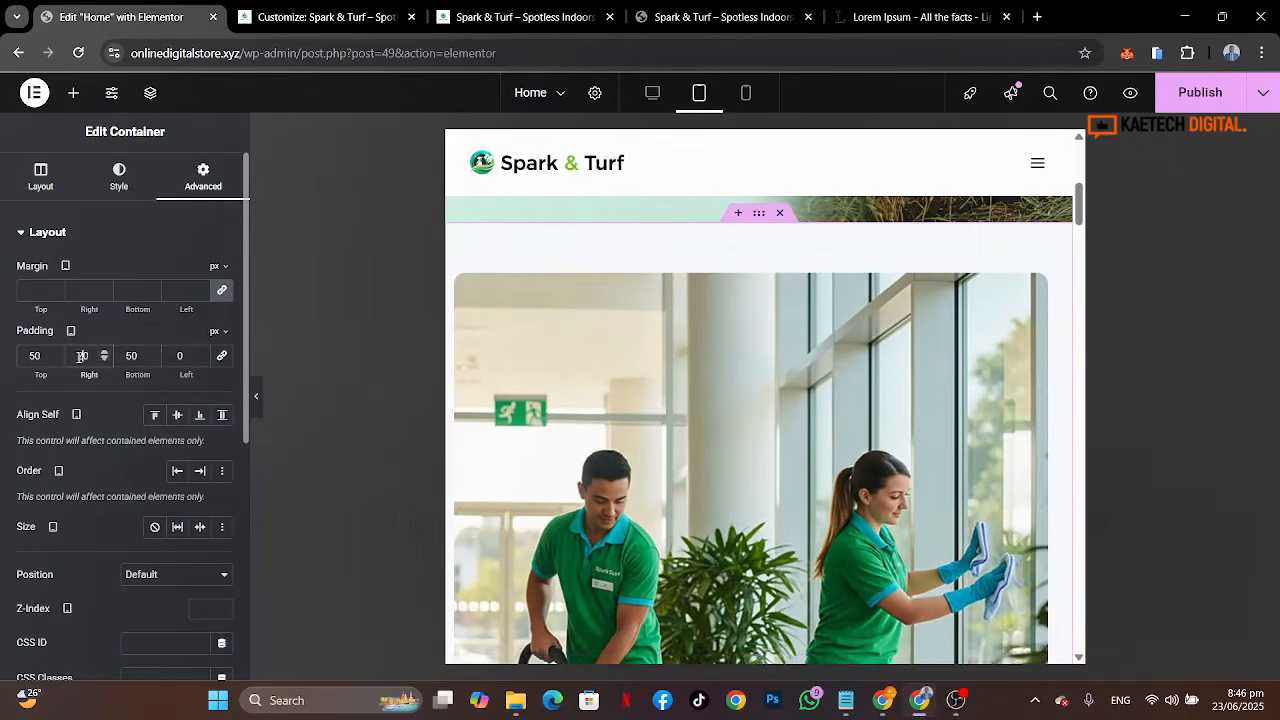
key("BackSpace")
type("2")
left_click(182, 355)
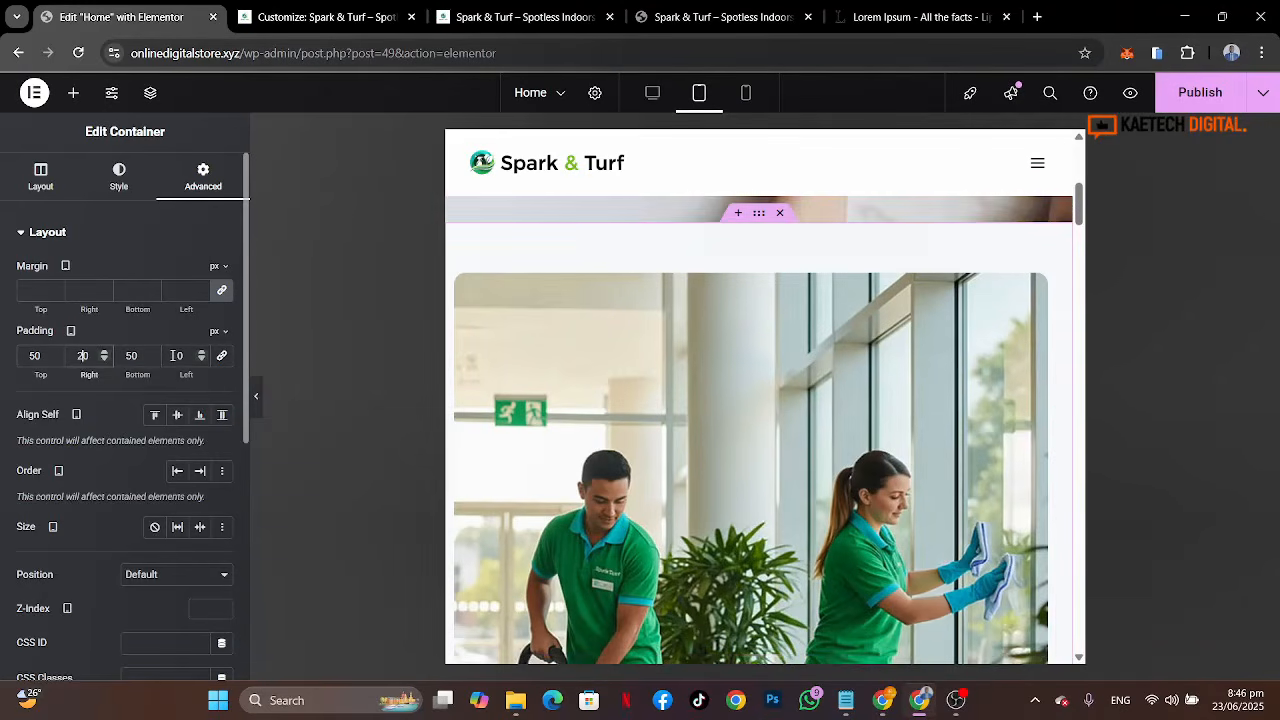
key("BackSpace")
type("20")
Step: Scroll through the about section to review its spacing in tablet view
scroll(836, 458, "down", 5)
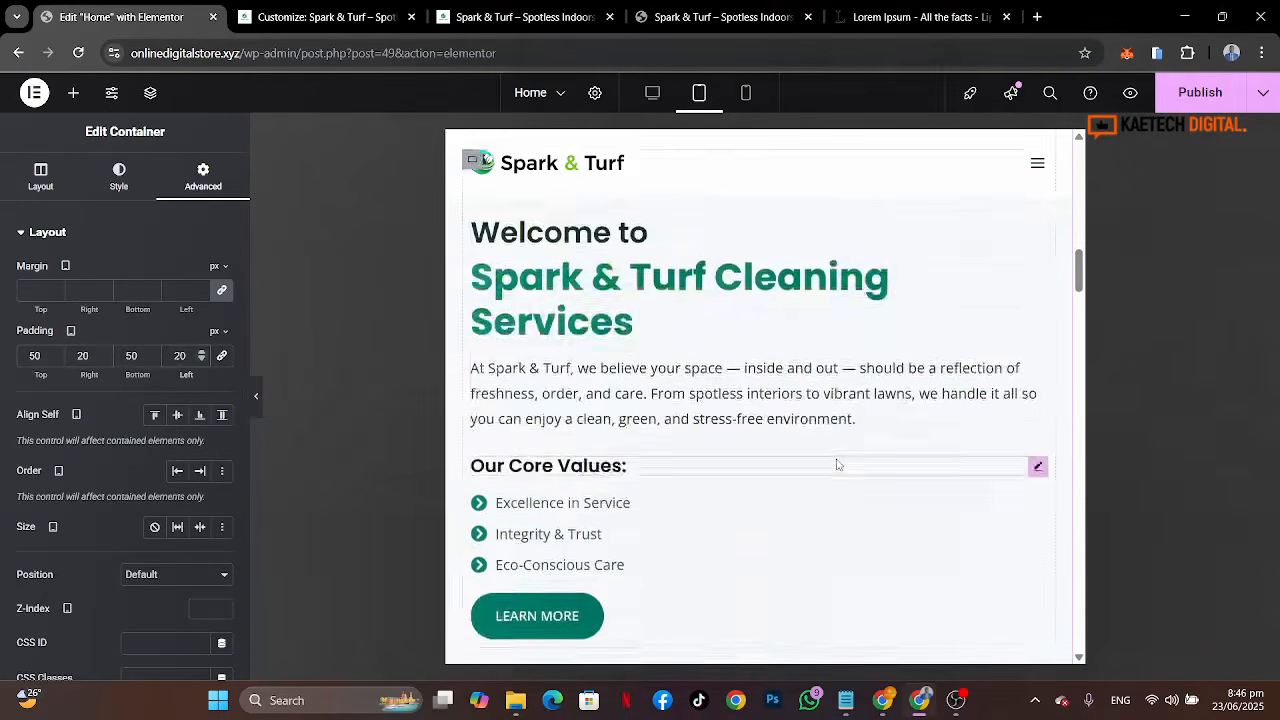
scroll(838, 463, "down", 3)
scroll(838, 463, "up", 4)
scroll(838, 463, "down", 1)
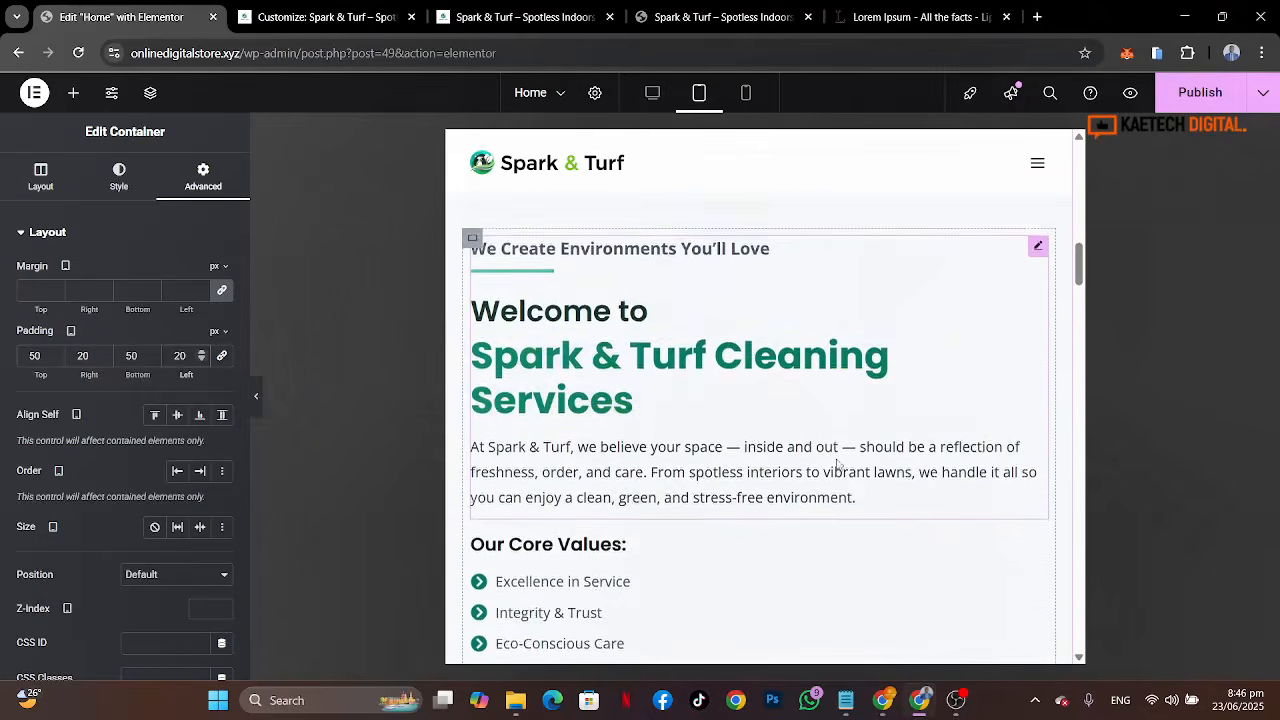
scroll(838, 463, "down", 1)
scroll(838, 463, "up", 3)
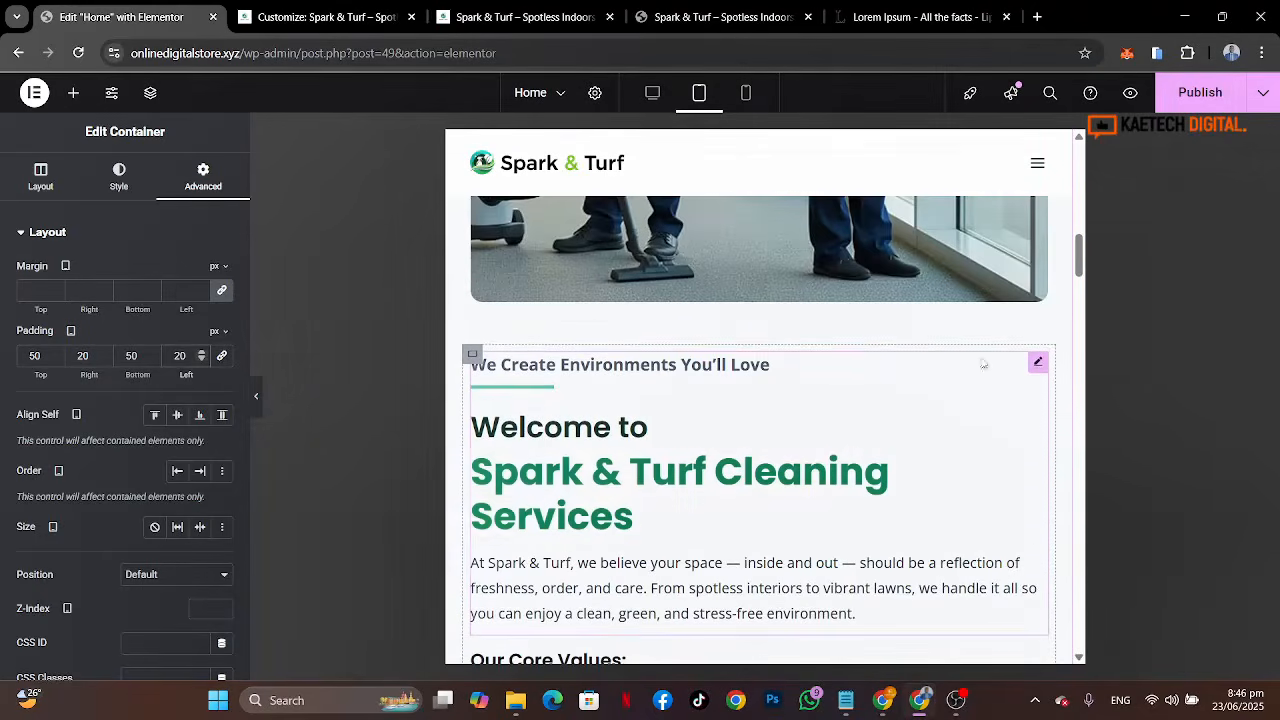
scroll(871, 598, "down", 3)
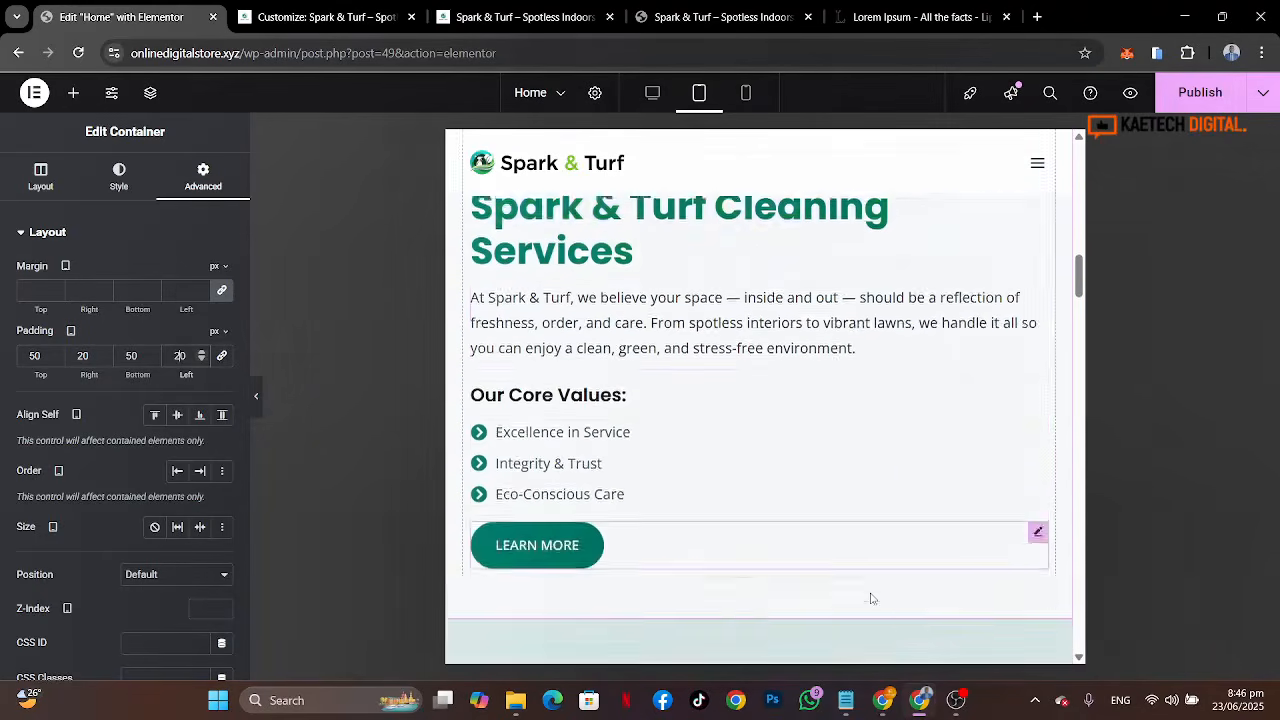
scroll(871, 598, "up", 1)
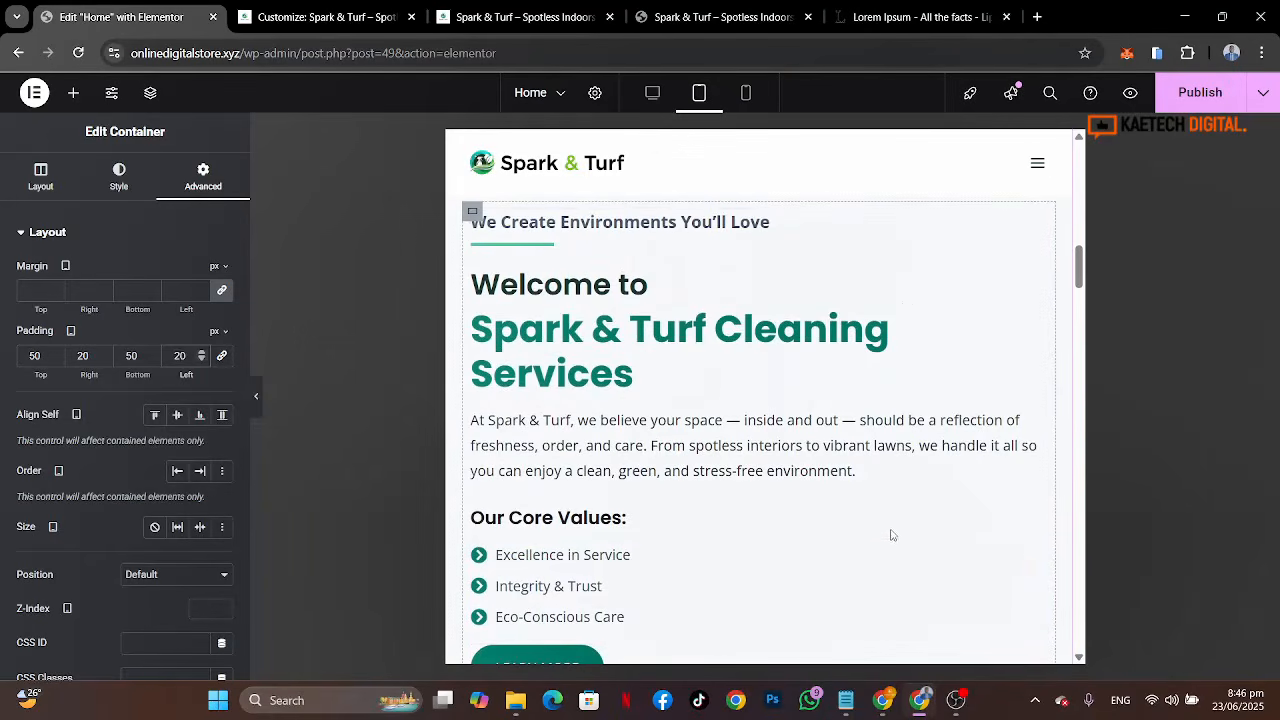
Step: Open the about heading's title typography settings to inspect them, then close the popup
left_click(1039, 224)
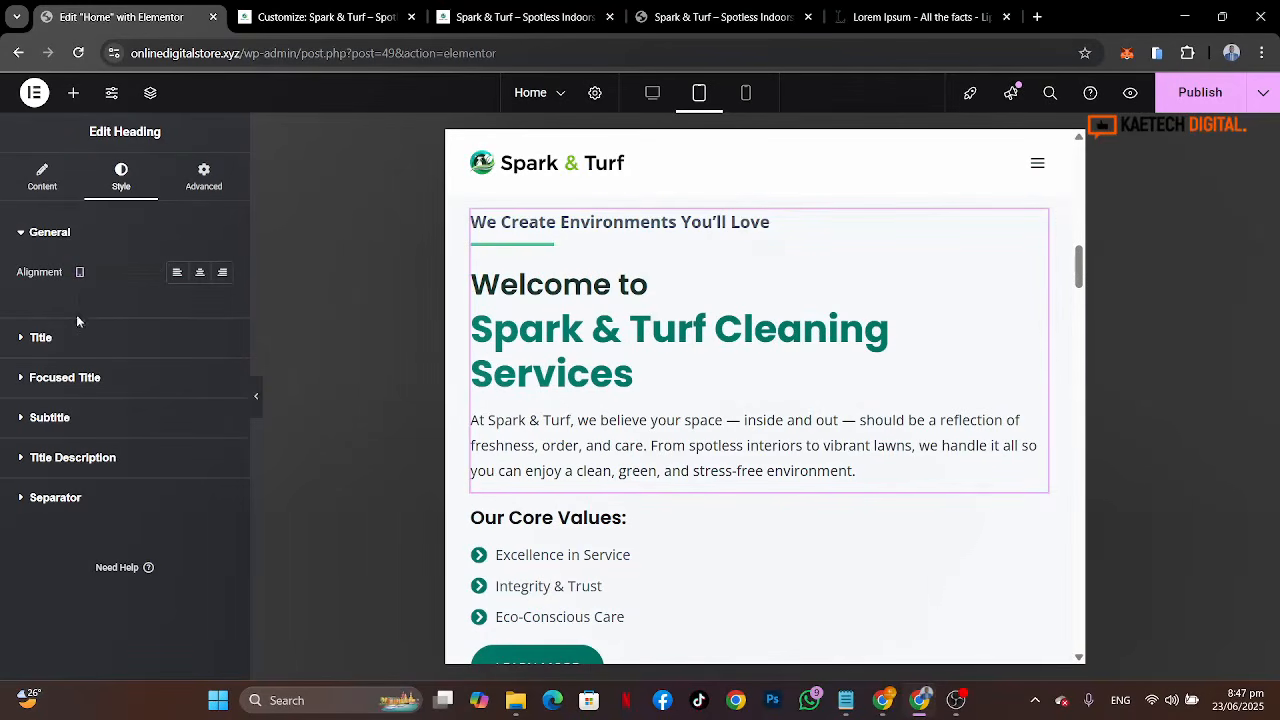
left_click(134, 341)
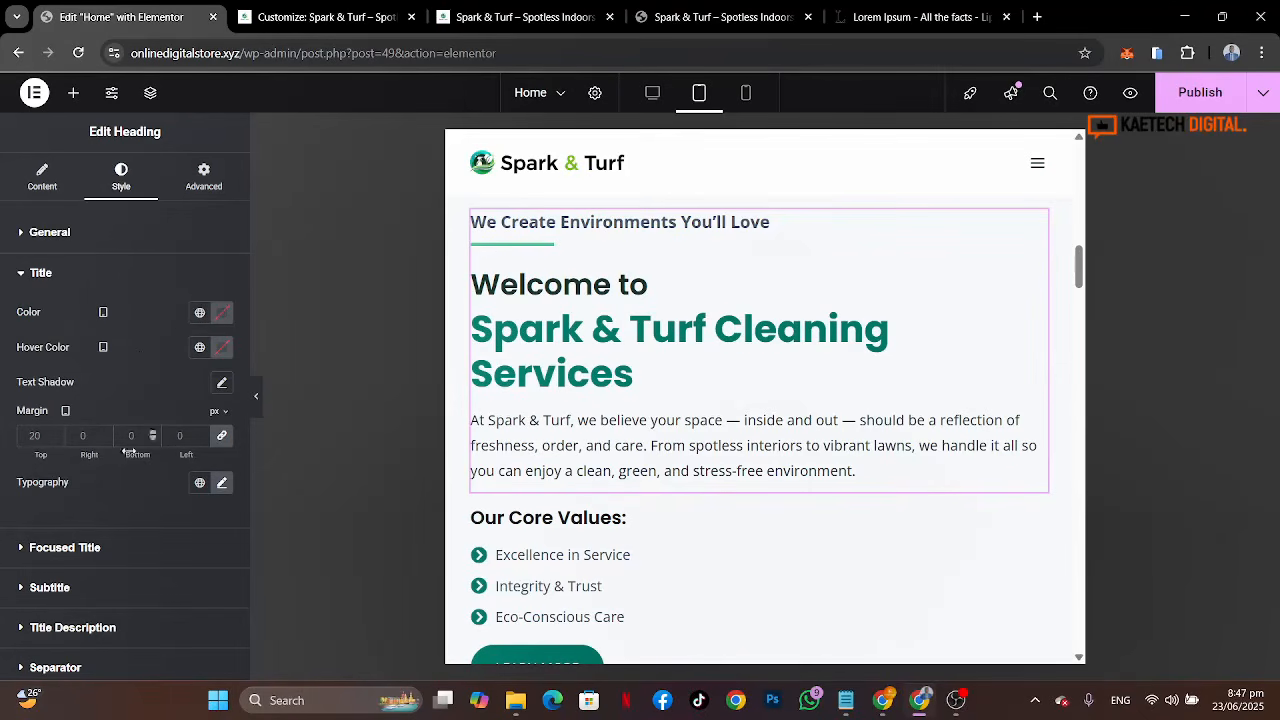
left_click(223, 485)
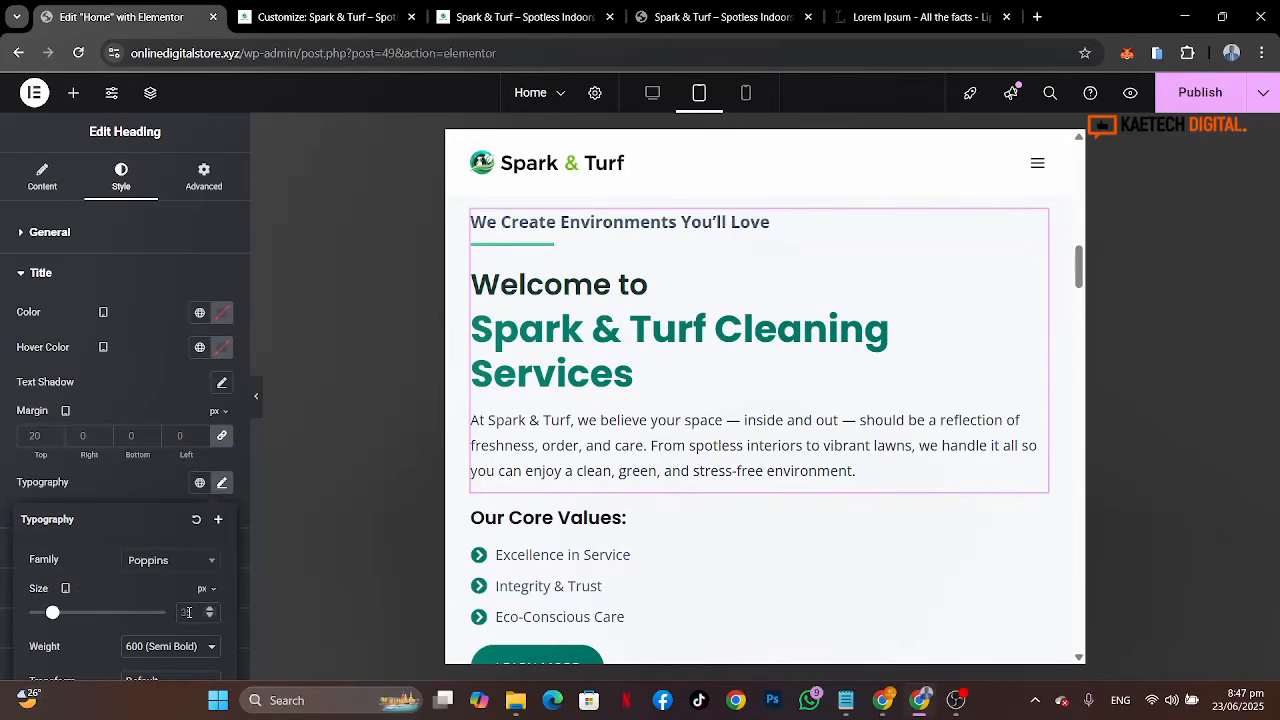
left_click(141, 497)
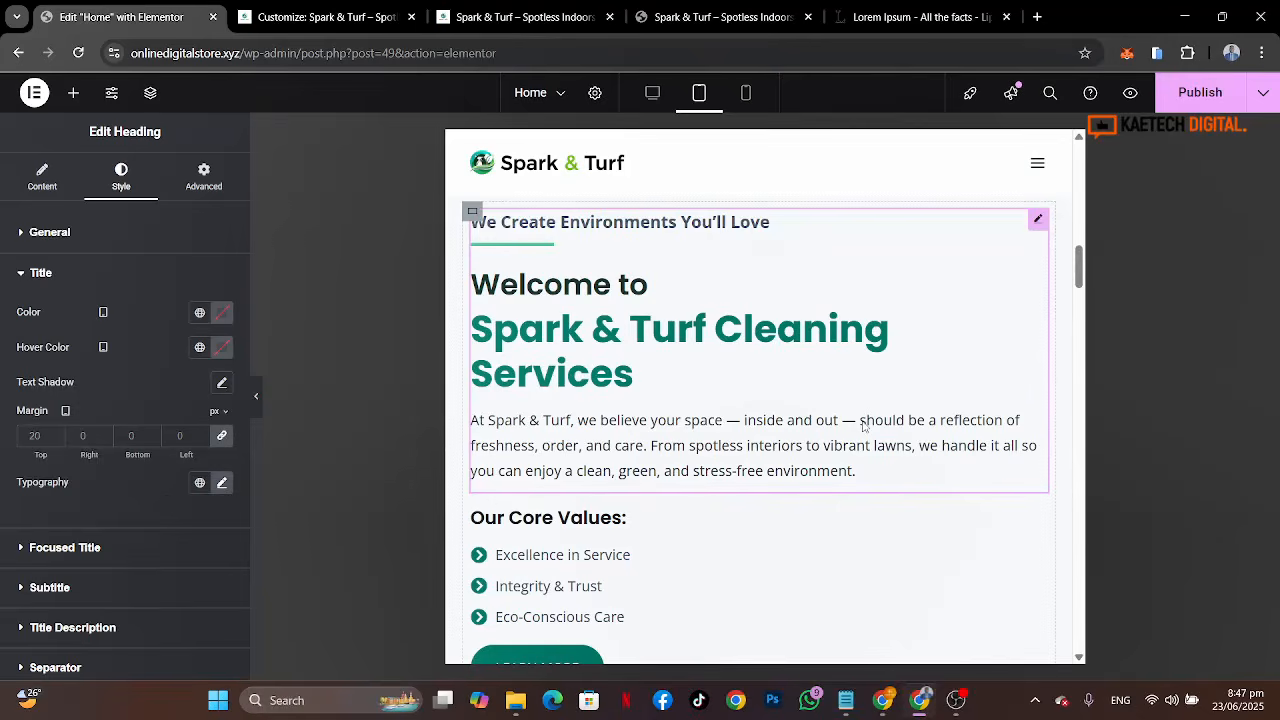
Step: Scroll through the tablet layout of the page to review the remaining sections
scroll(864, 426, "down", 5)
scroll(864, 426, "down", 15)
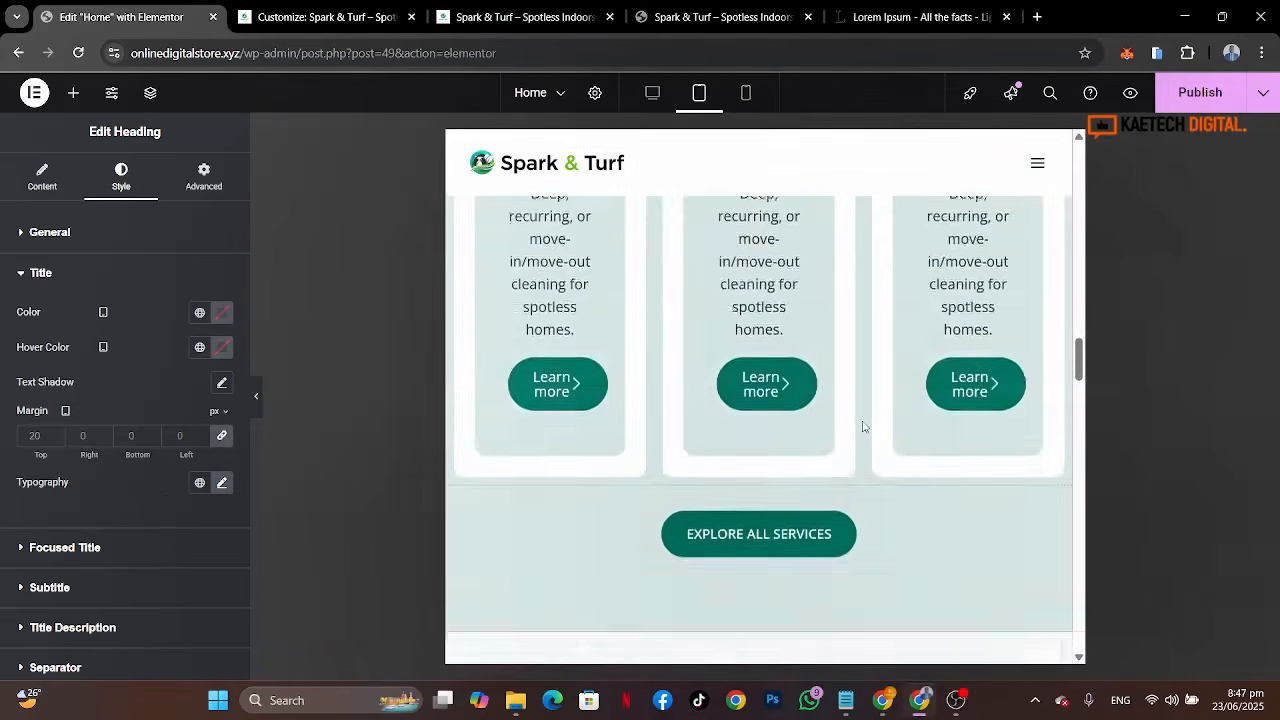
scroll(862, 420, "down", 8)
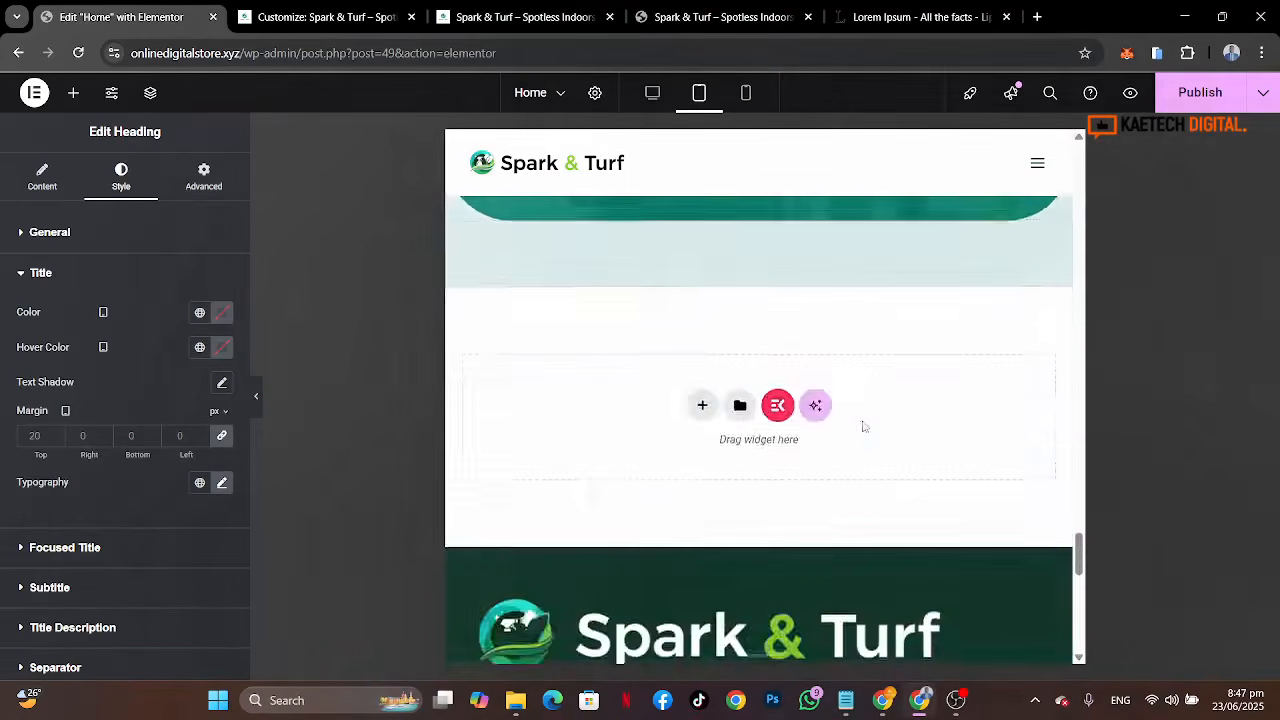
scroll(862, 424, "up", 6)
scroll(863, 425, "up", 15)
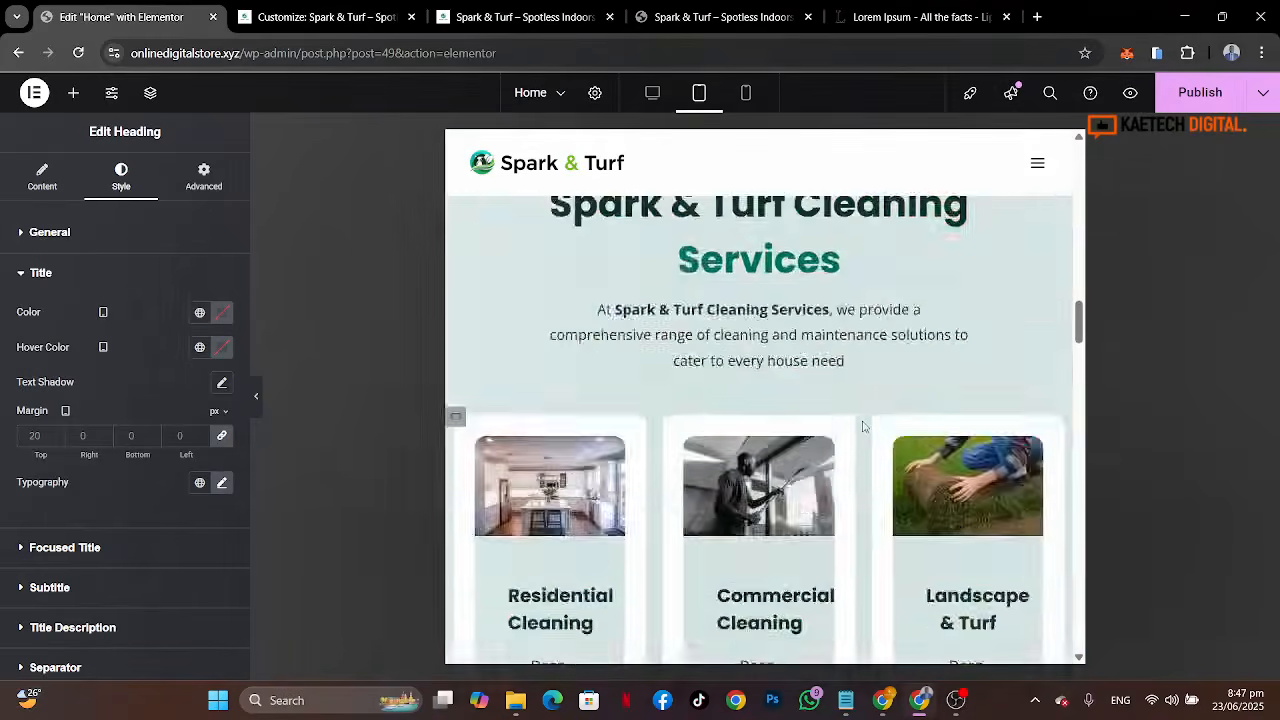
Step: In mobile view, set the hero heading's font size to 30 px
left_click(746, 93)
scroll(740, 303, "down", 8)
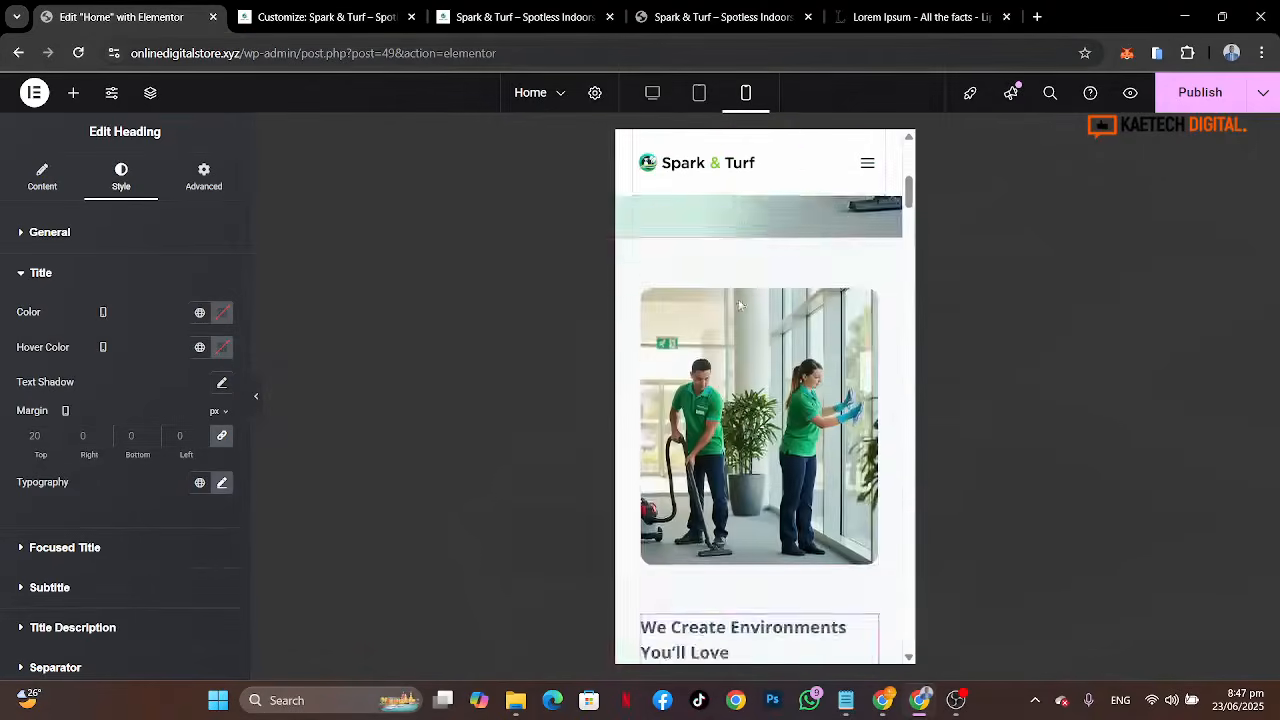
scroll(740, 303, "up", 8)
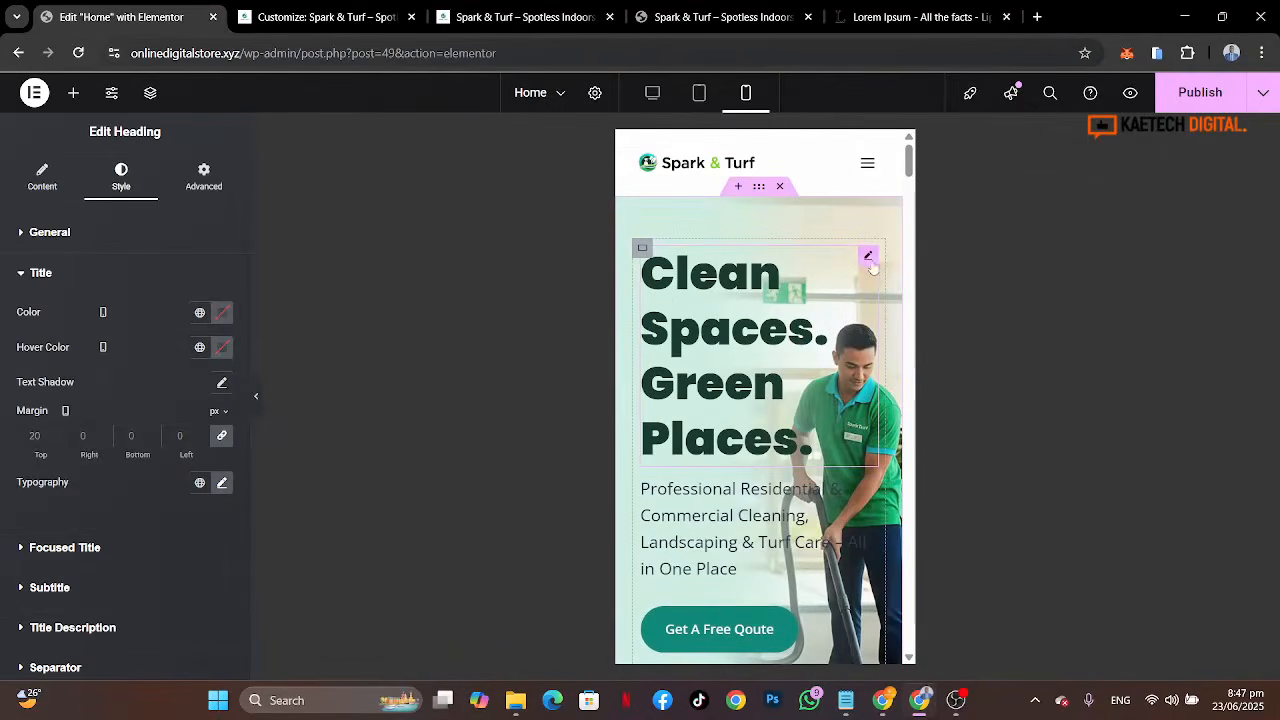
left_click(870, 259)
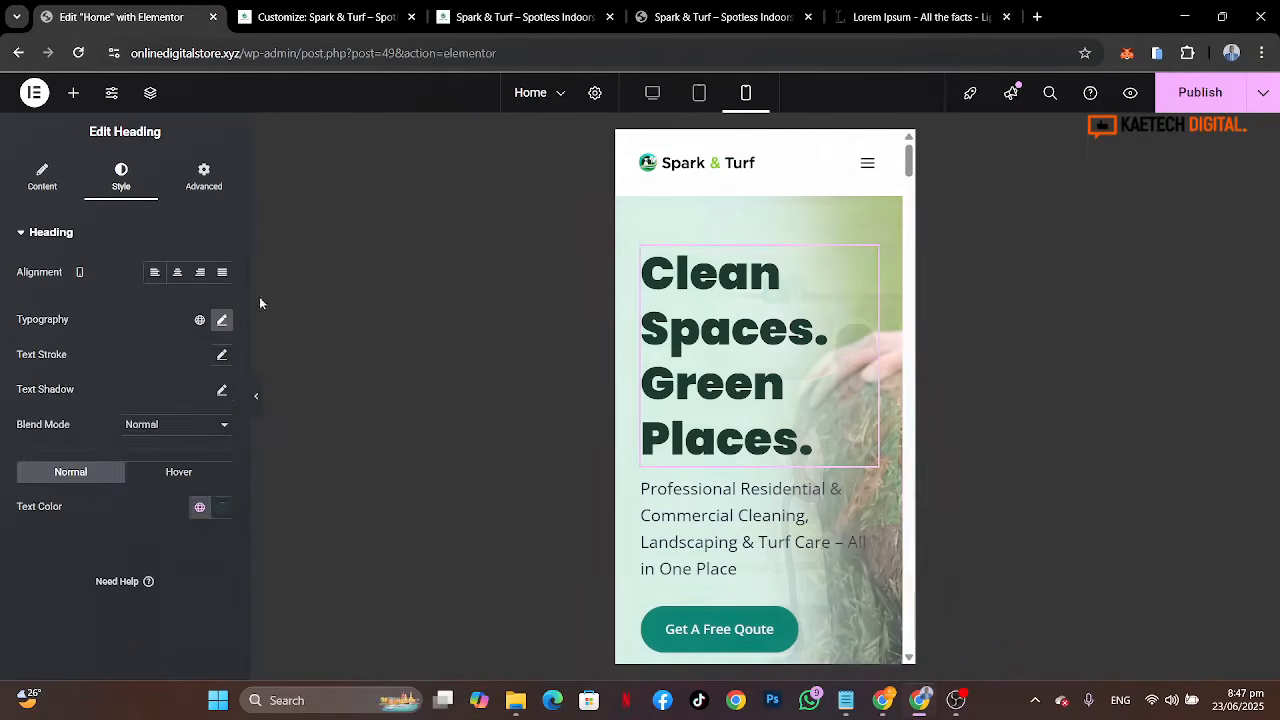
left_click(222, 319)
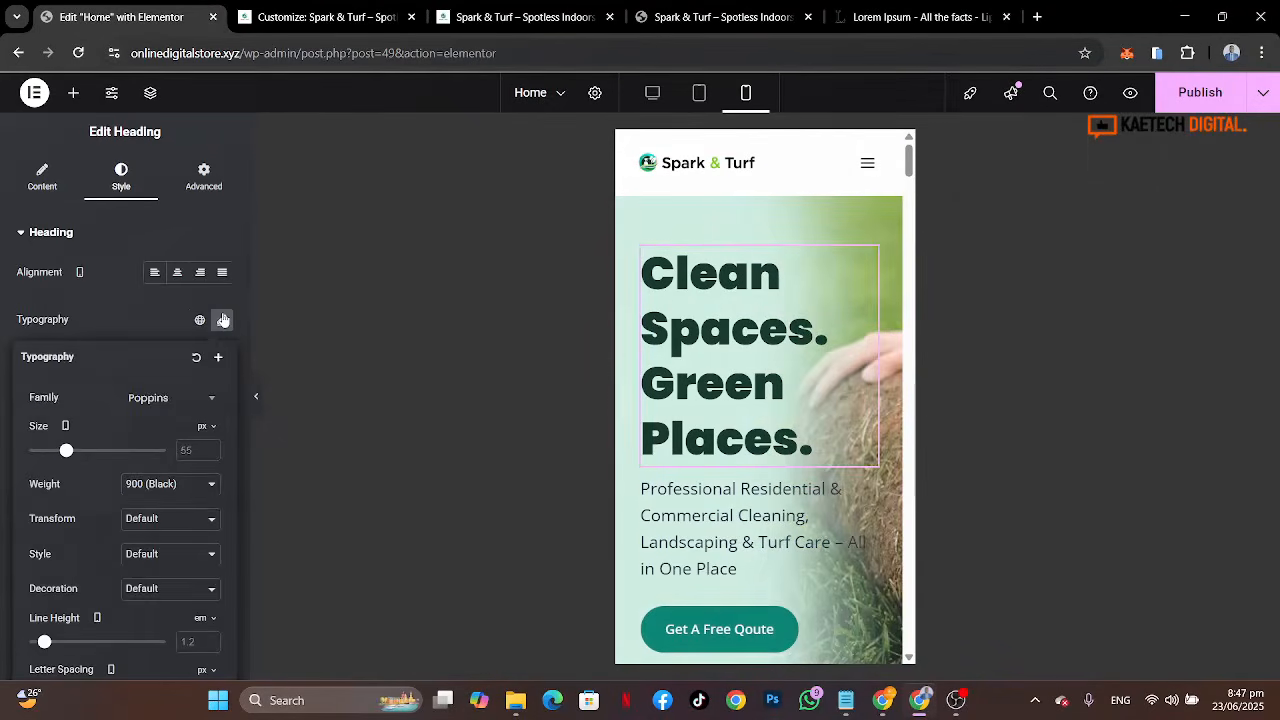
left_click(186, 445)
type("30")
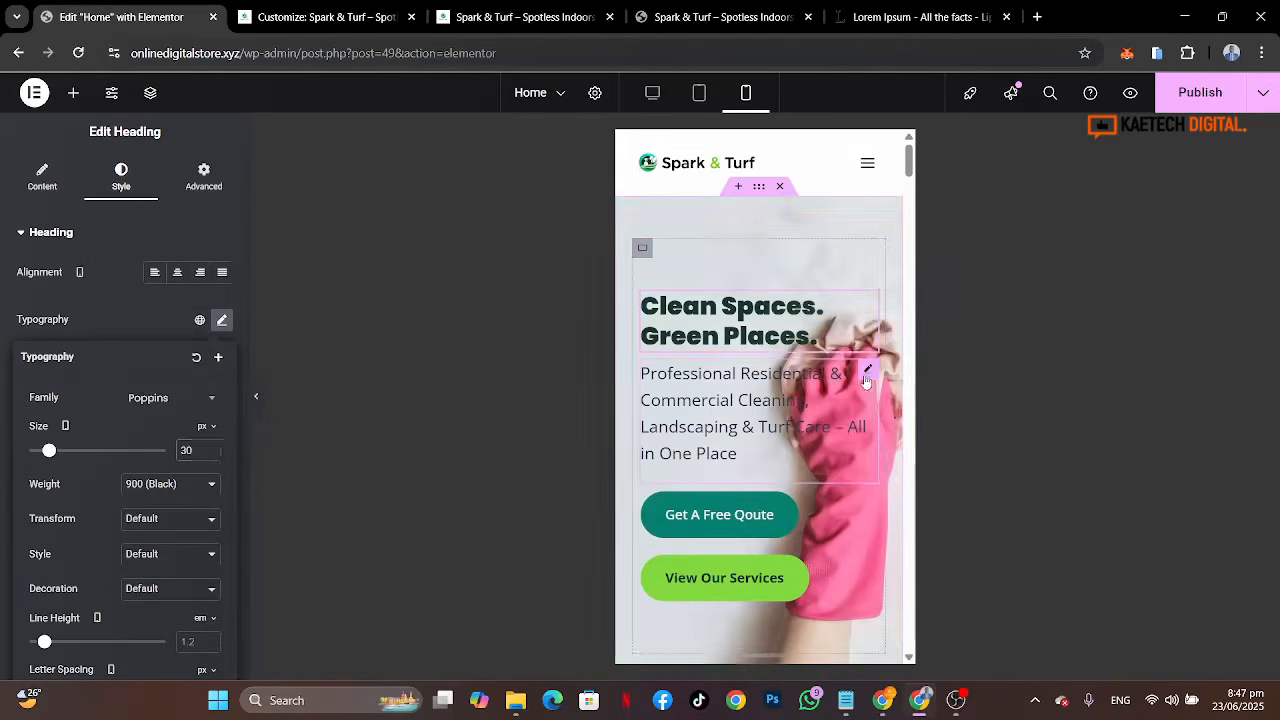
Step: Set the hero description text's font size to 15 px
left_click(866, 368)
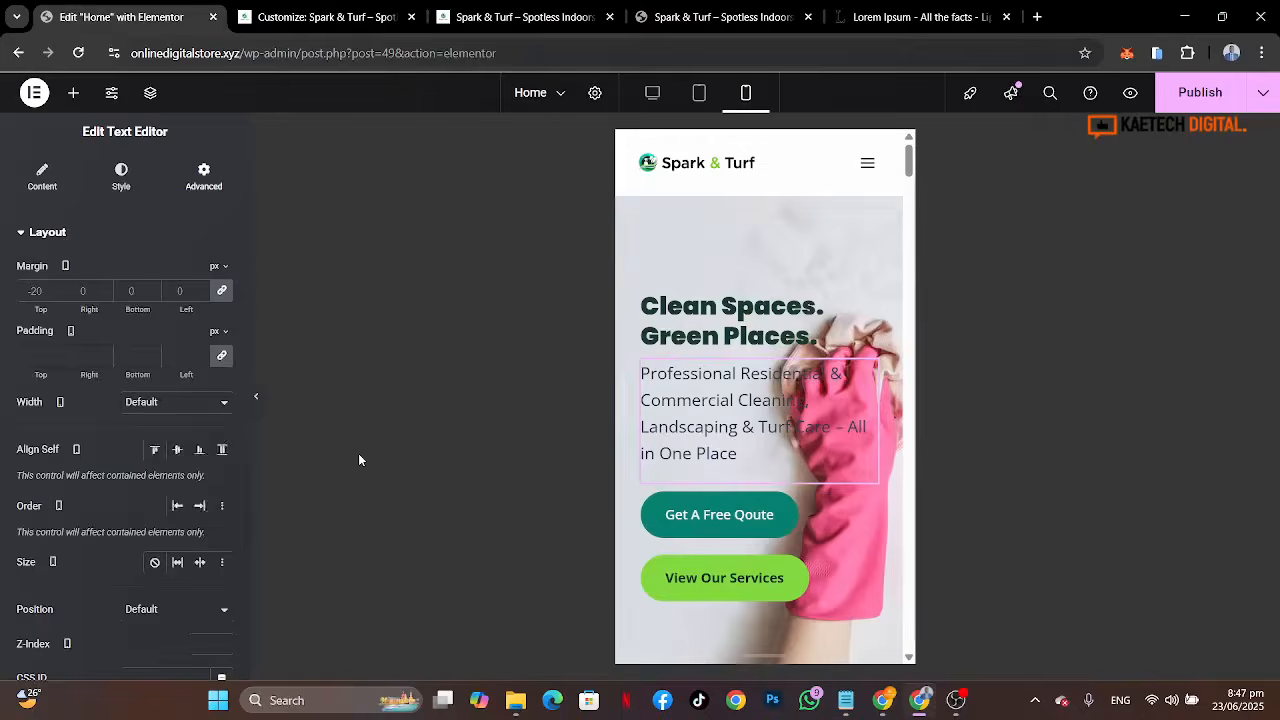
left_click(133, 190)
left_click(223, 322)
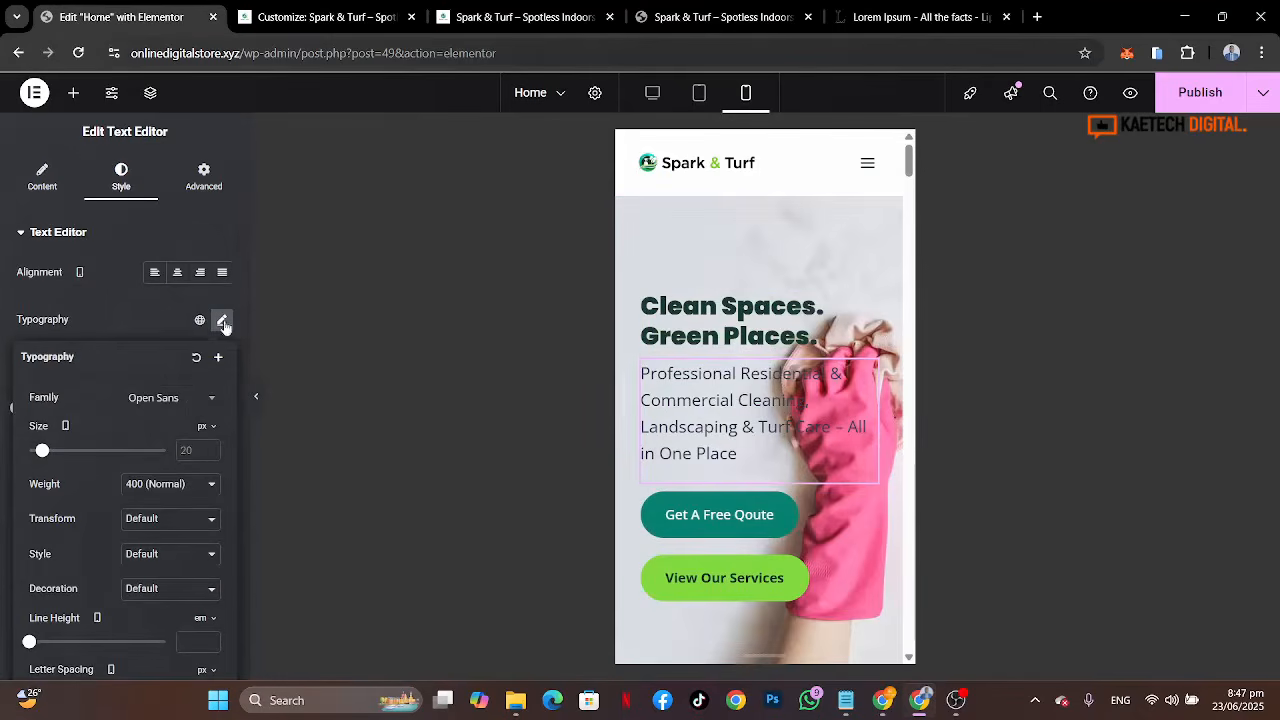
left_click(195, 449)
type("15")
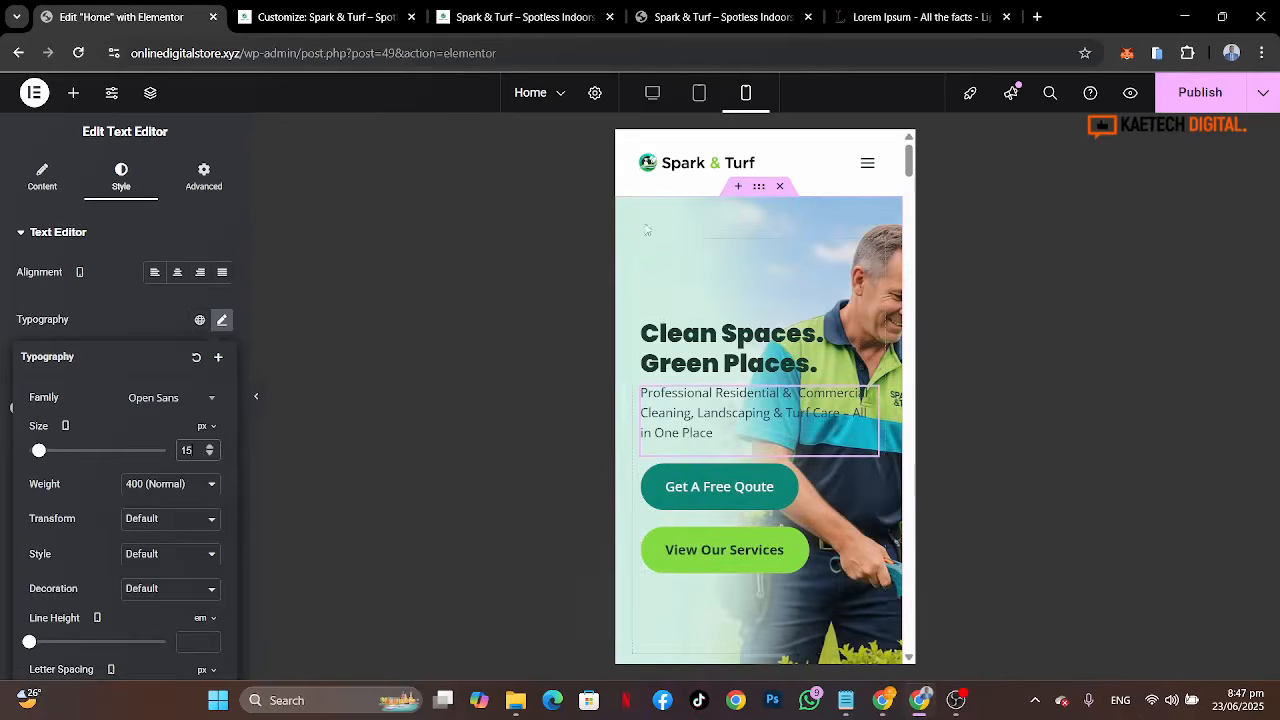
Step: Set the hero container's padding to 0 on all sides for mobile
left_click(643, 249)
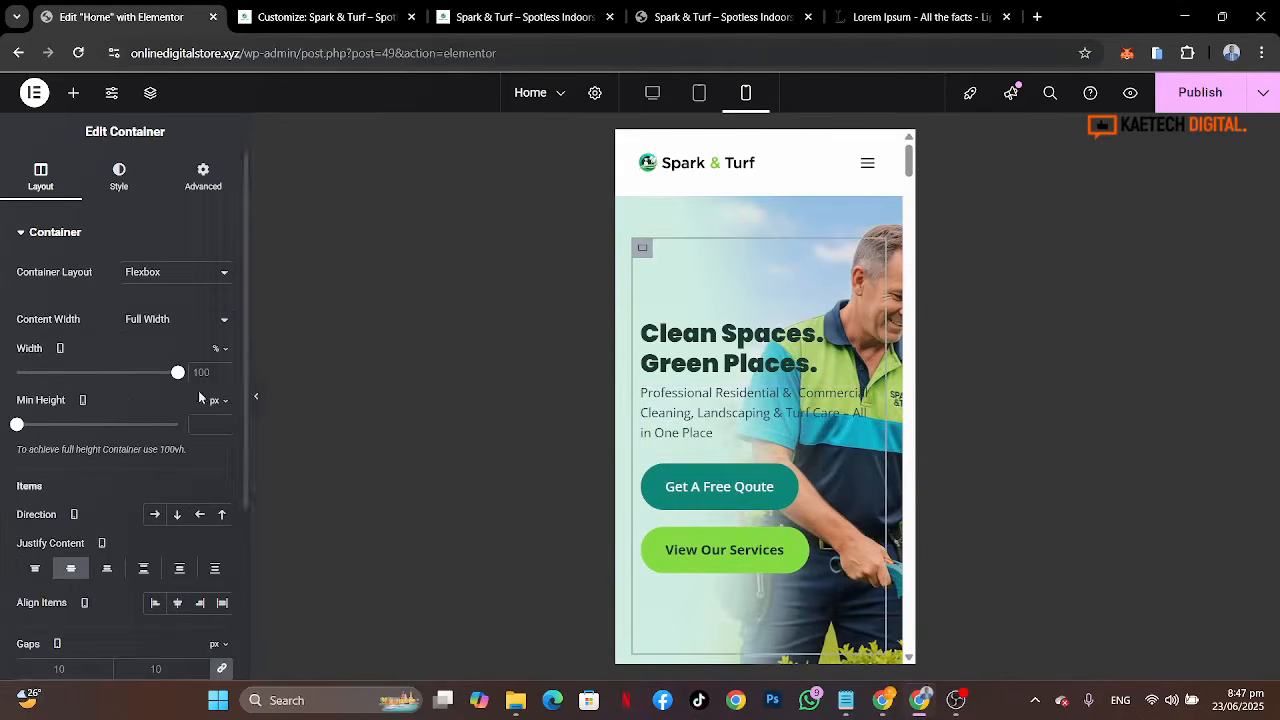
left_click(222, 185)
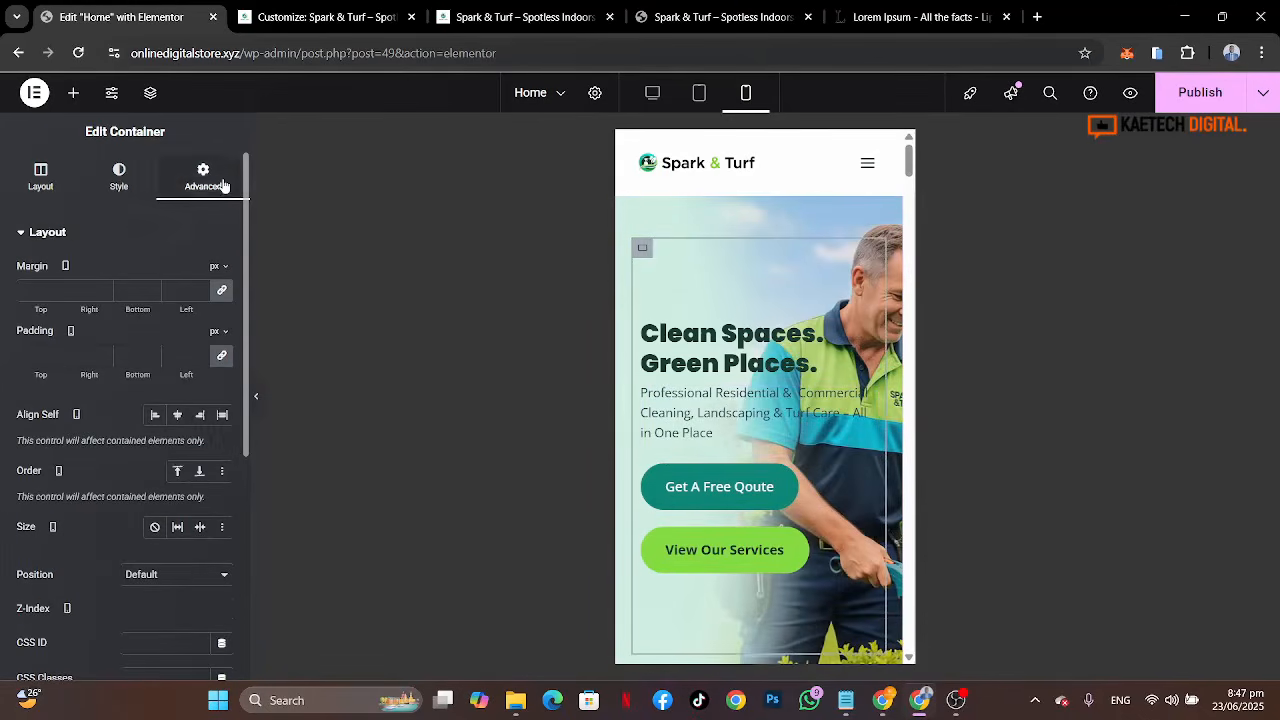
left_click(33, 356)
type("0")
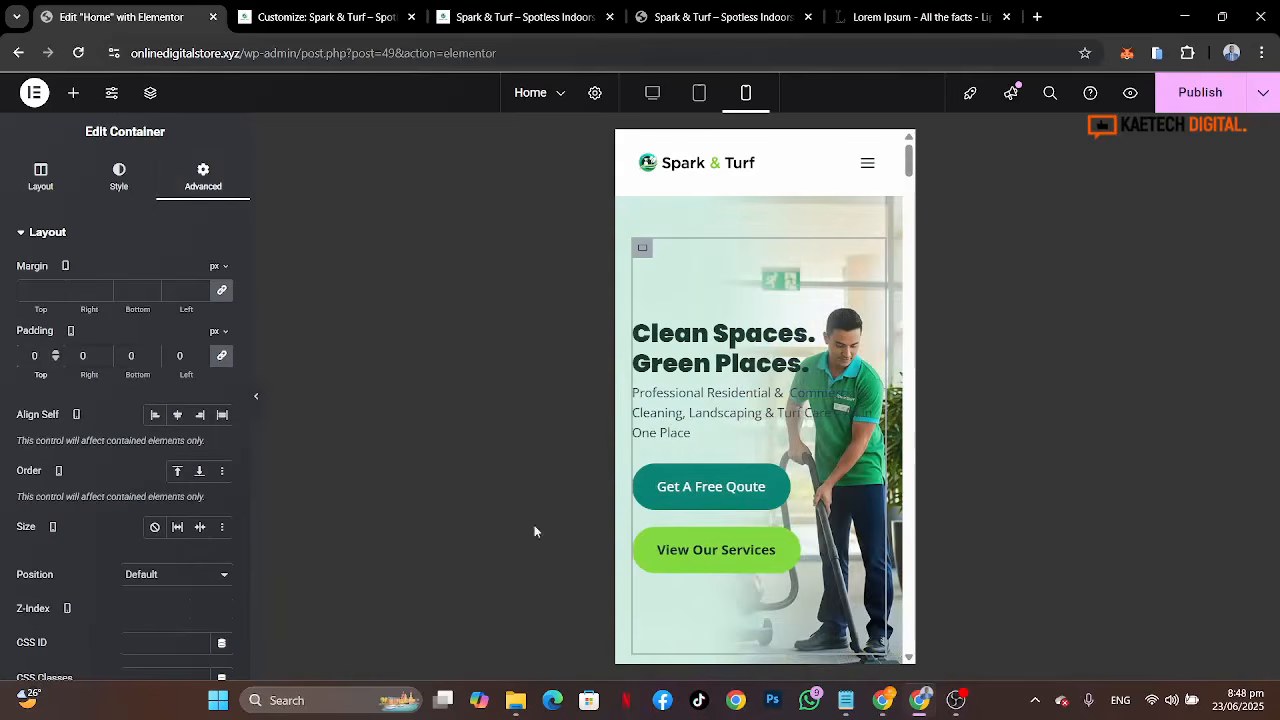
Step: In mobile view, set the font size of both hero buttons, Get A Free Qoute and View Our Services, to 12 px
left_click(775, 488)
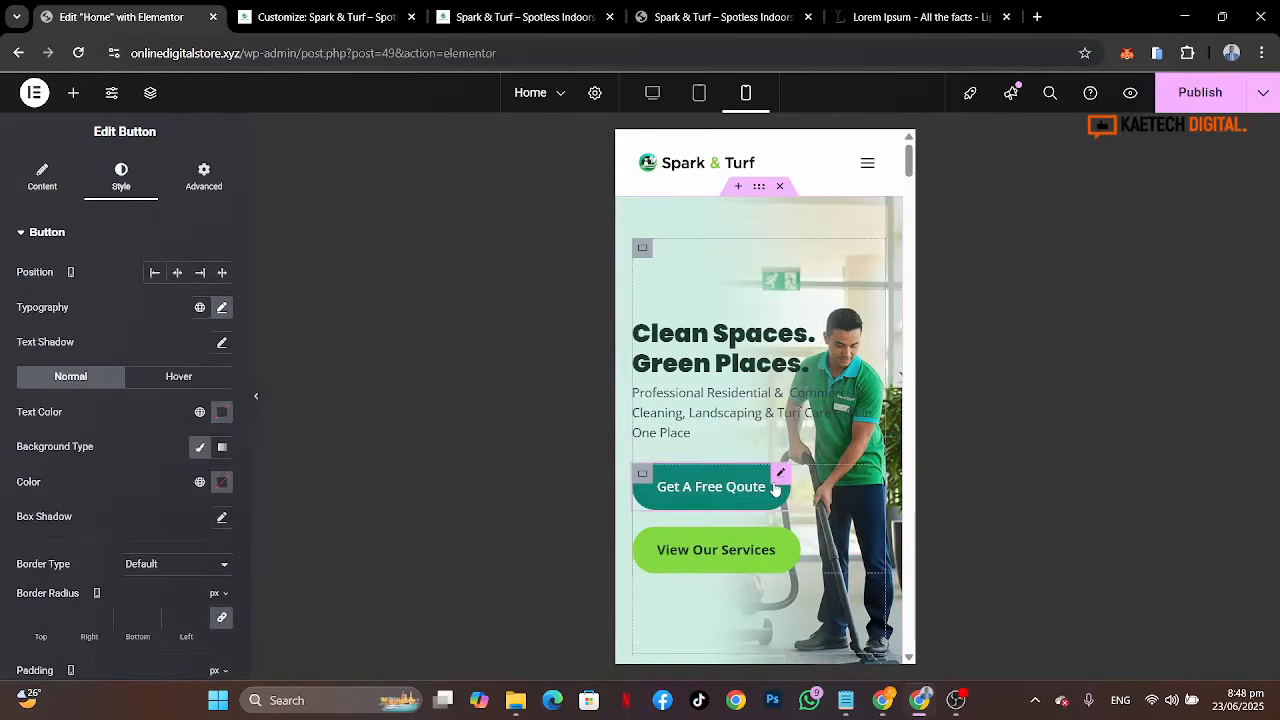
left_click(222, 307)
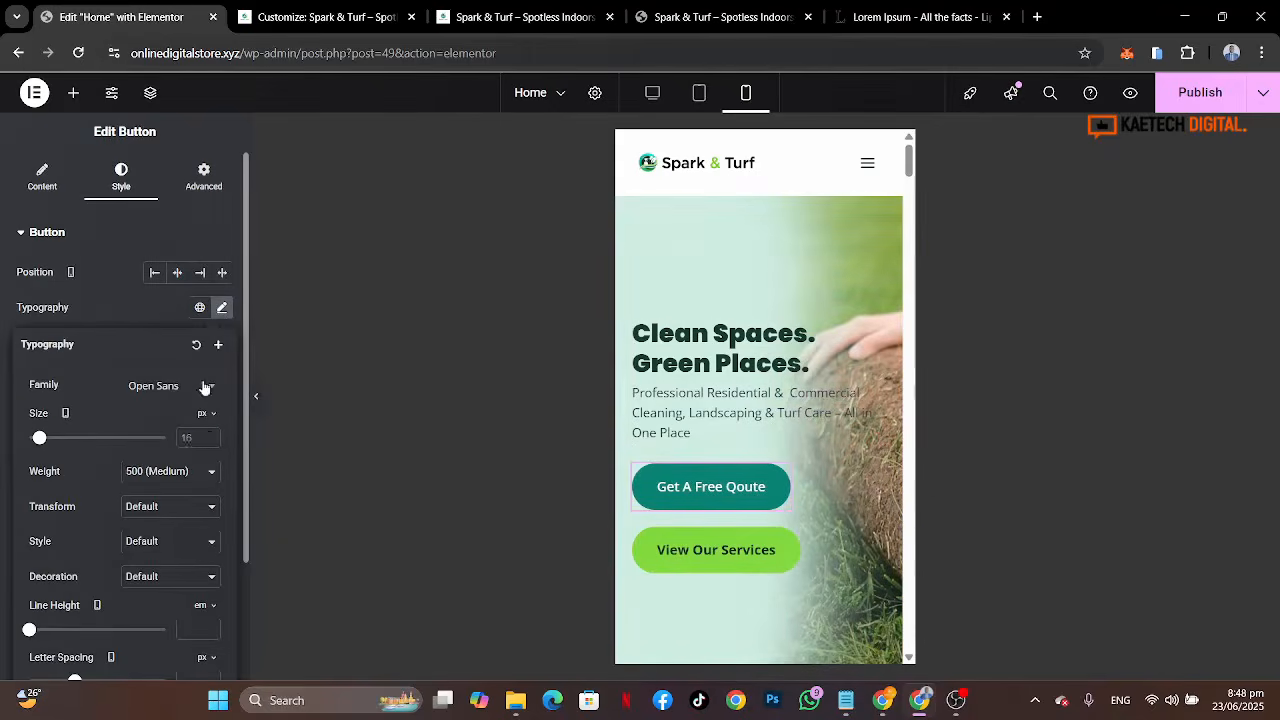
left_click(186, 438)
type("12")
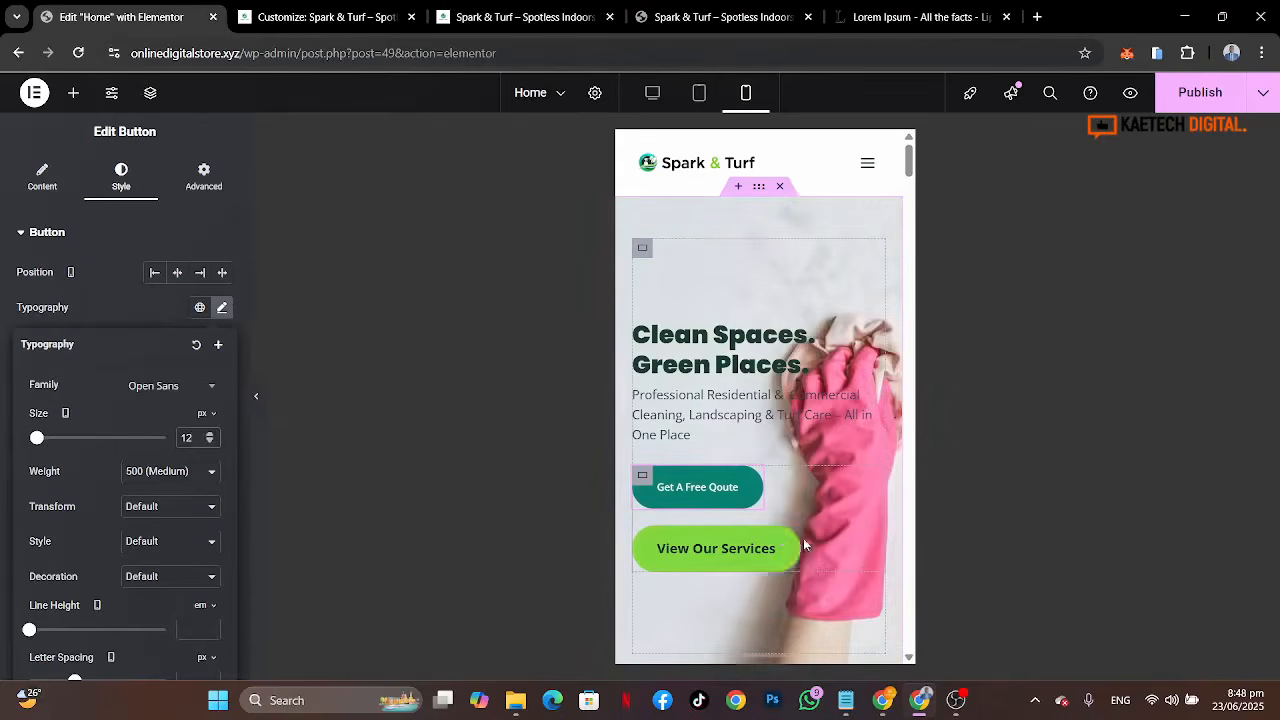
left_click(220, 303)
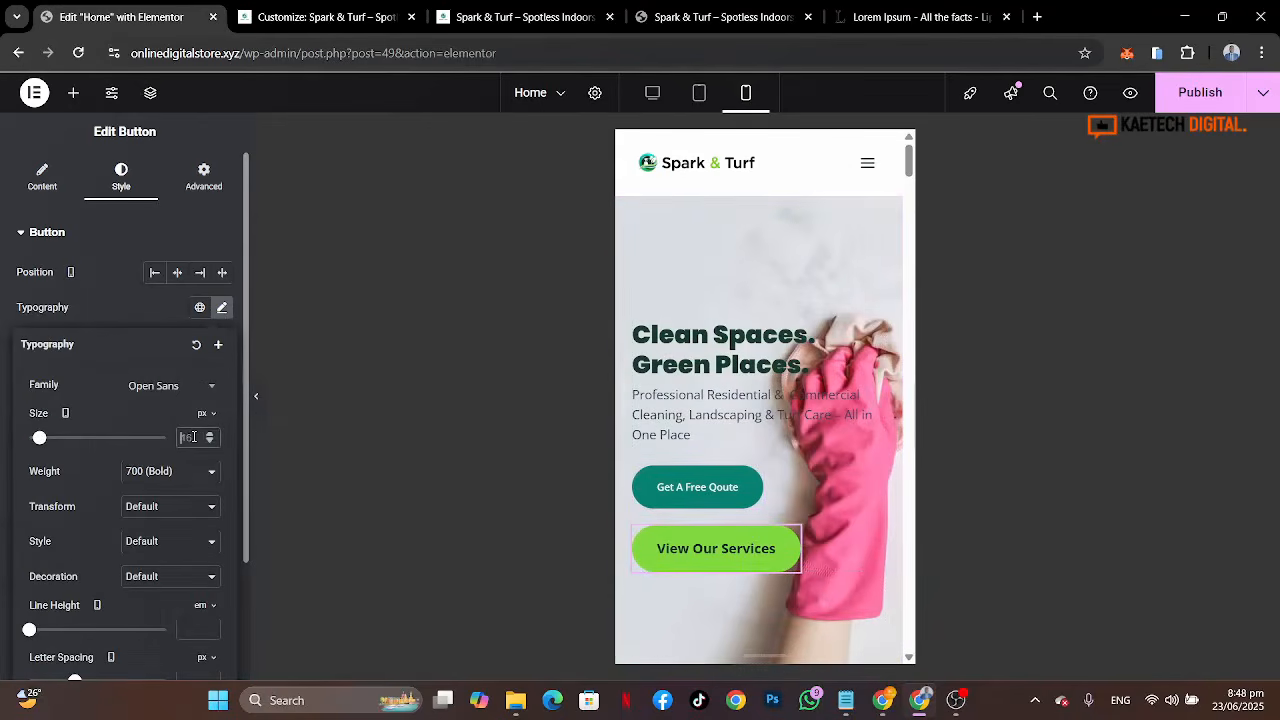
type("12")
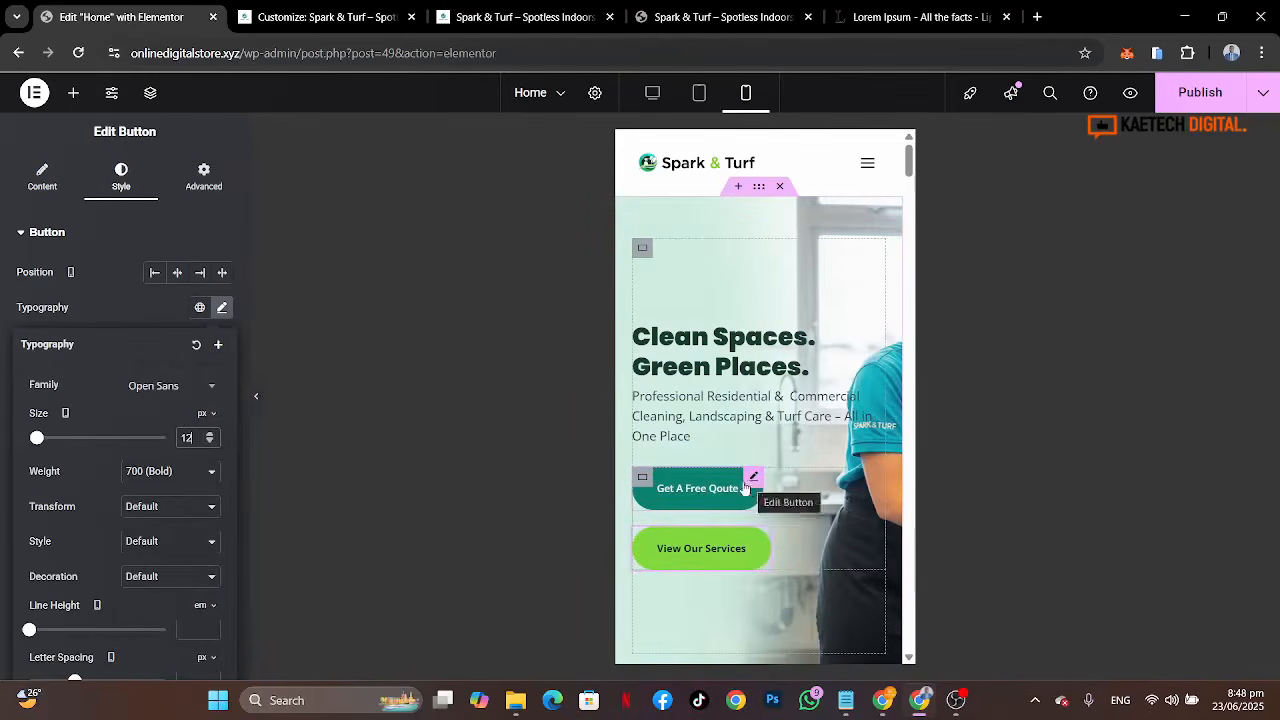
Step: Set the column gap of the hero buttons' container to 5 px
left_click(648, 479)
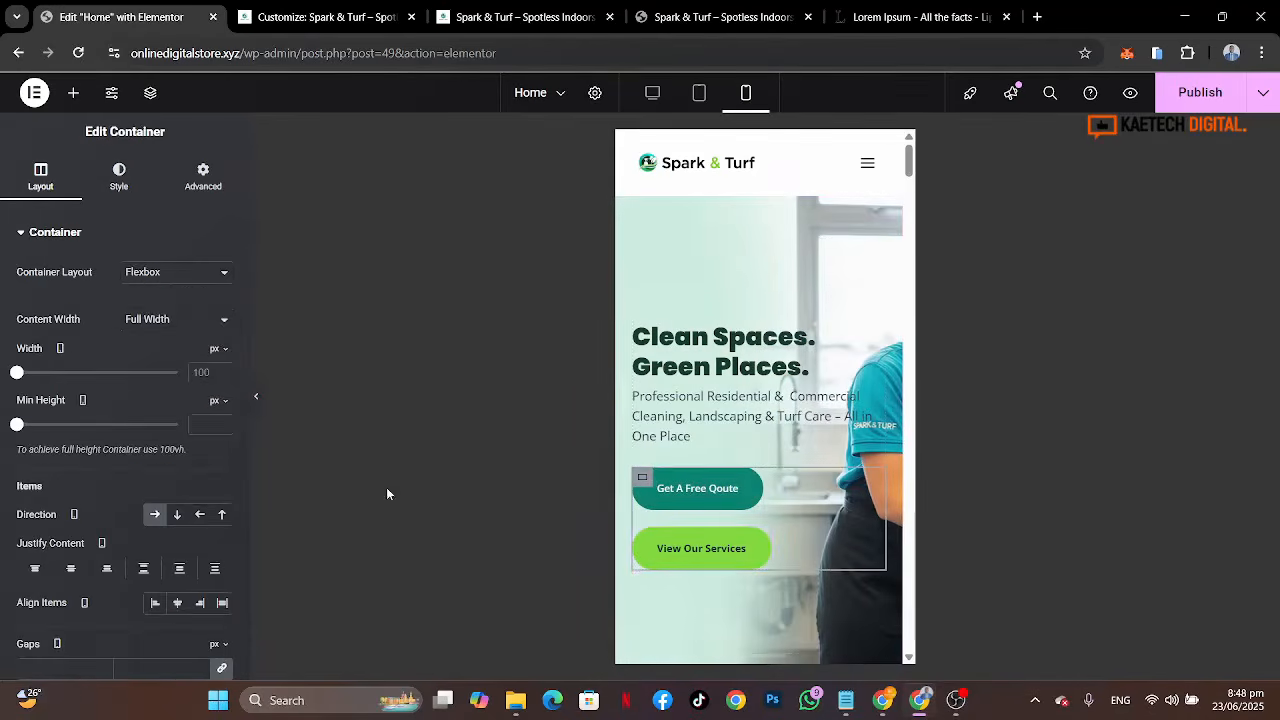
scroll(30, 560, "down", 2)
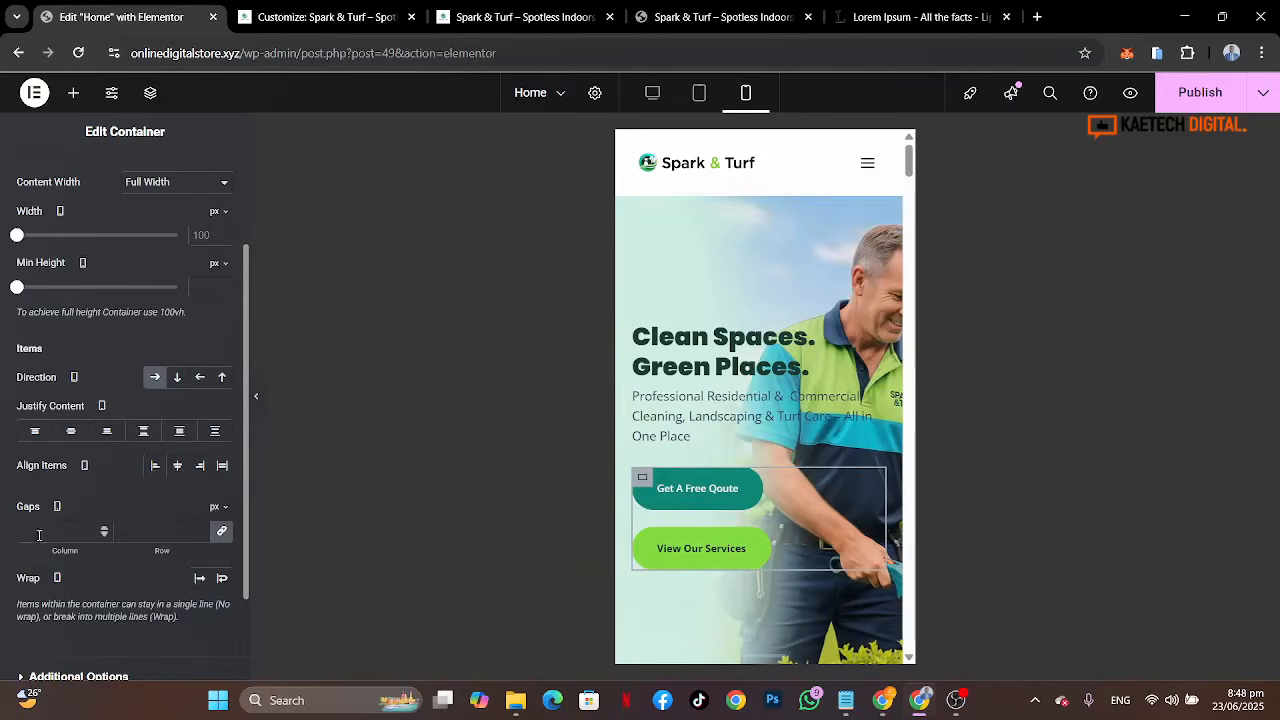
left_click(40, 535)
type("5")
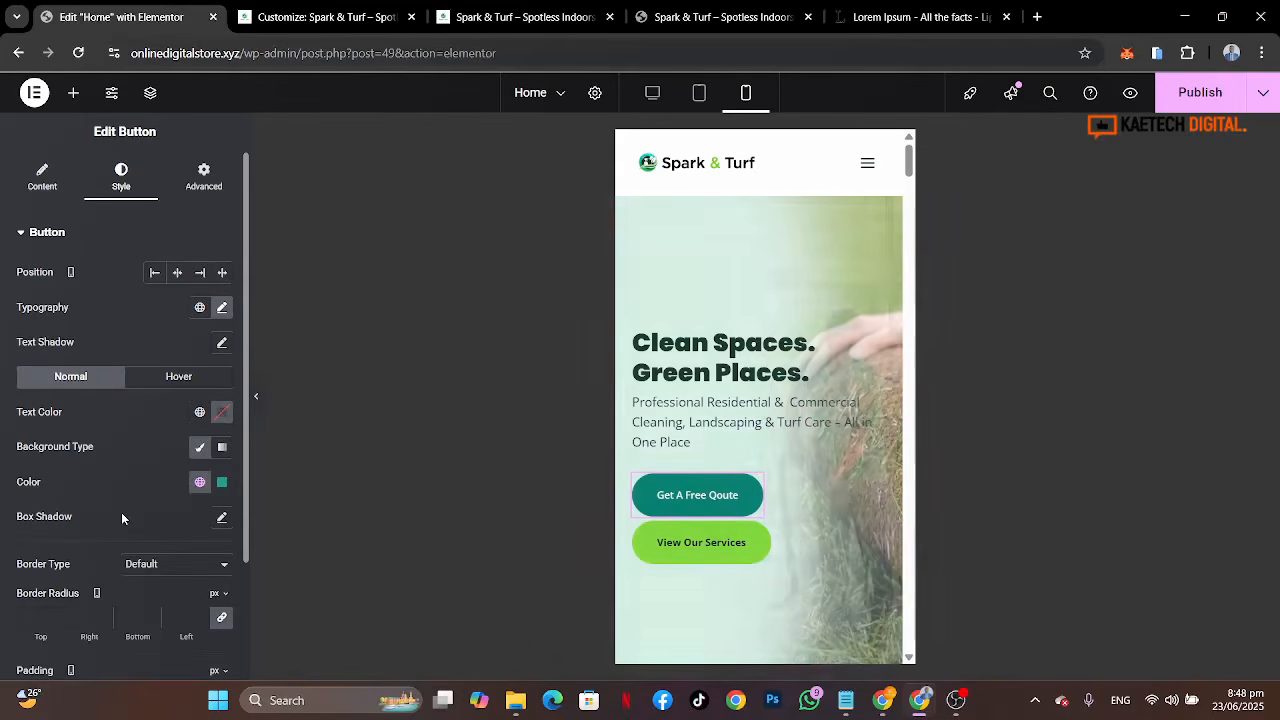
Step: Unlink the Get A Free Qoute button's padding and set it to 20 top, 15 right, 20 bottom, 15 left
scroll(121, 517, "down", 3)
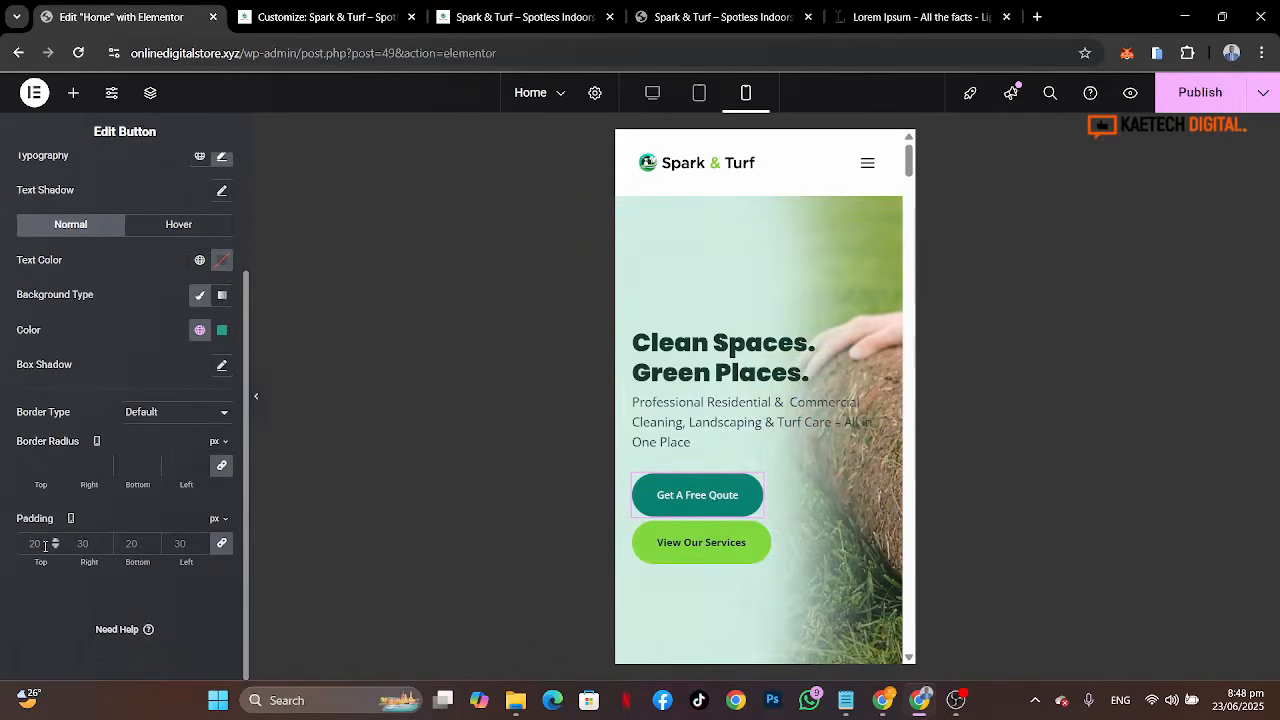
left_click(221, 544)
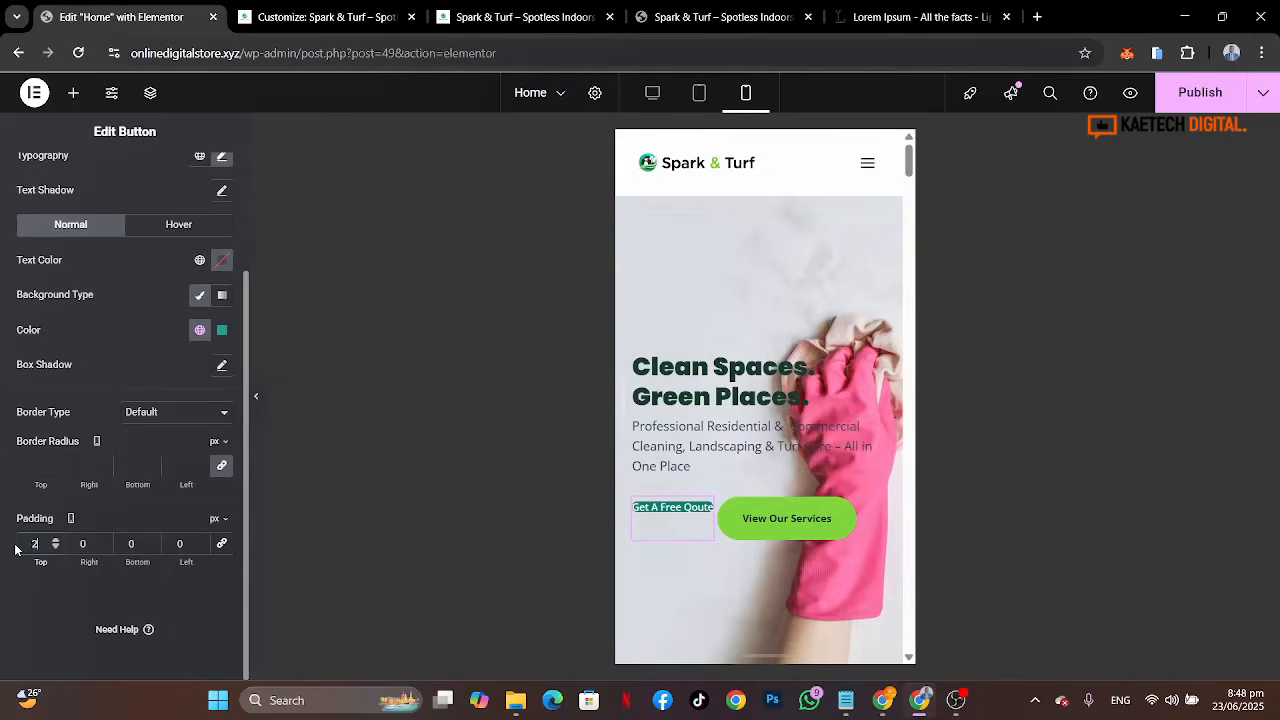
type("0")
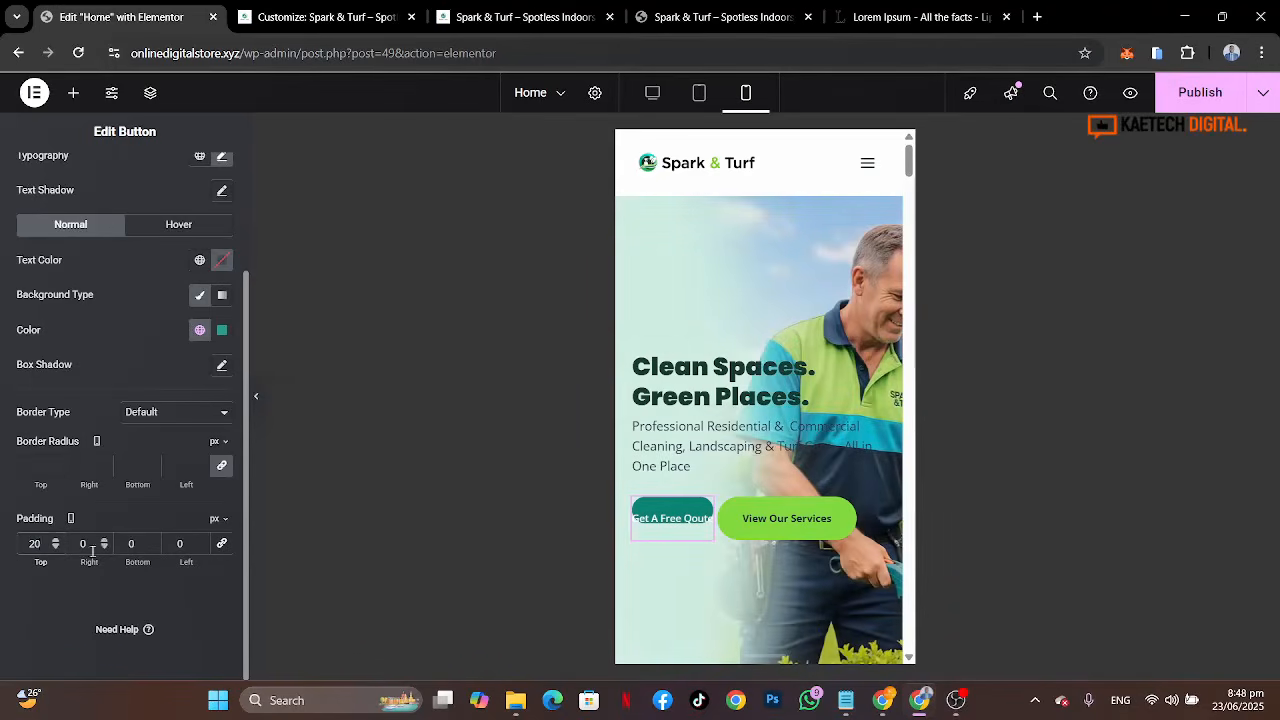
double_click(144, 548)
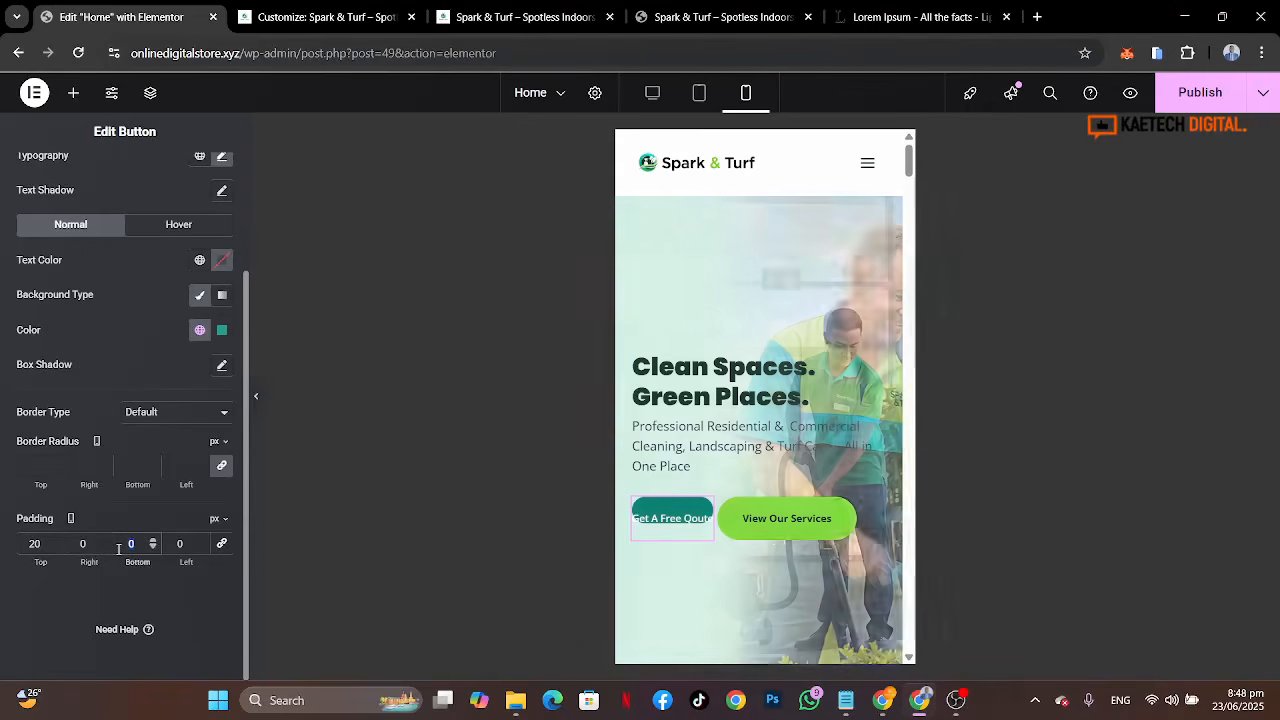
type("20")
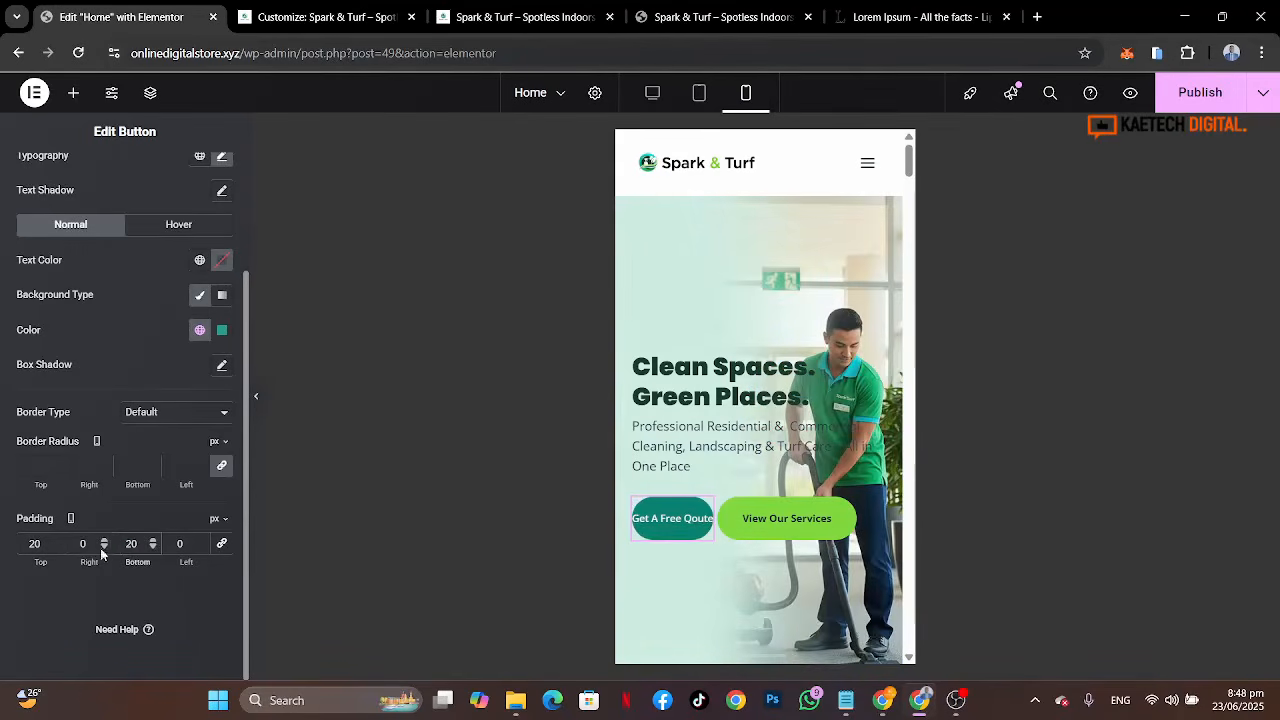
left_click(80, 546)
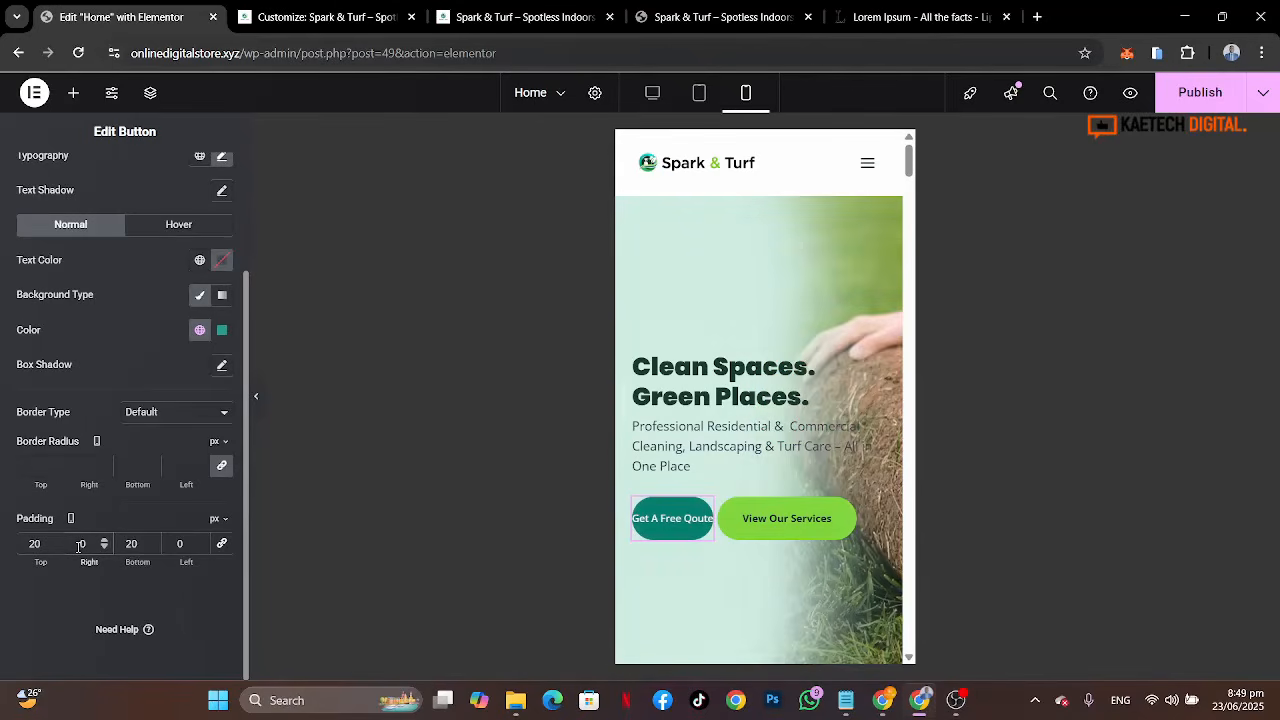
type("0")
type("5")
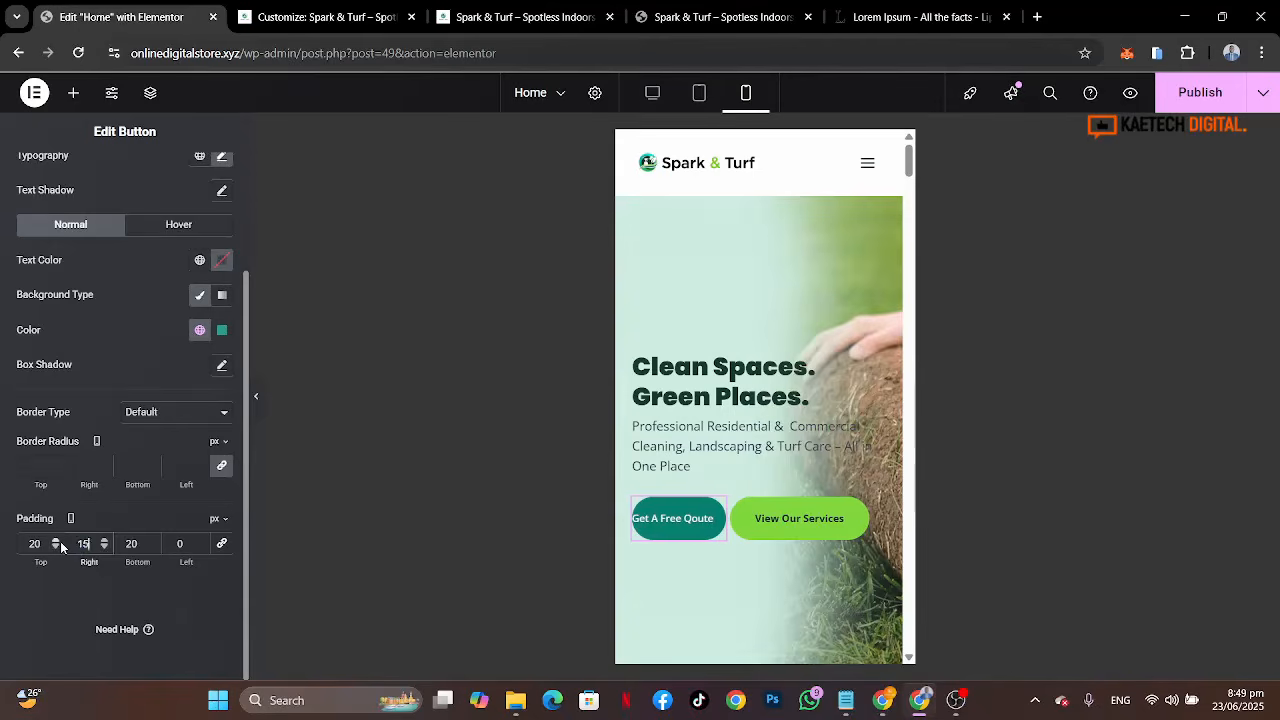
double_click(128, 543)
type("1")
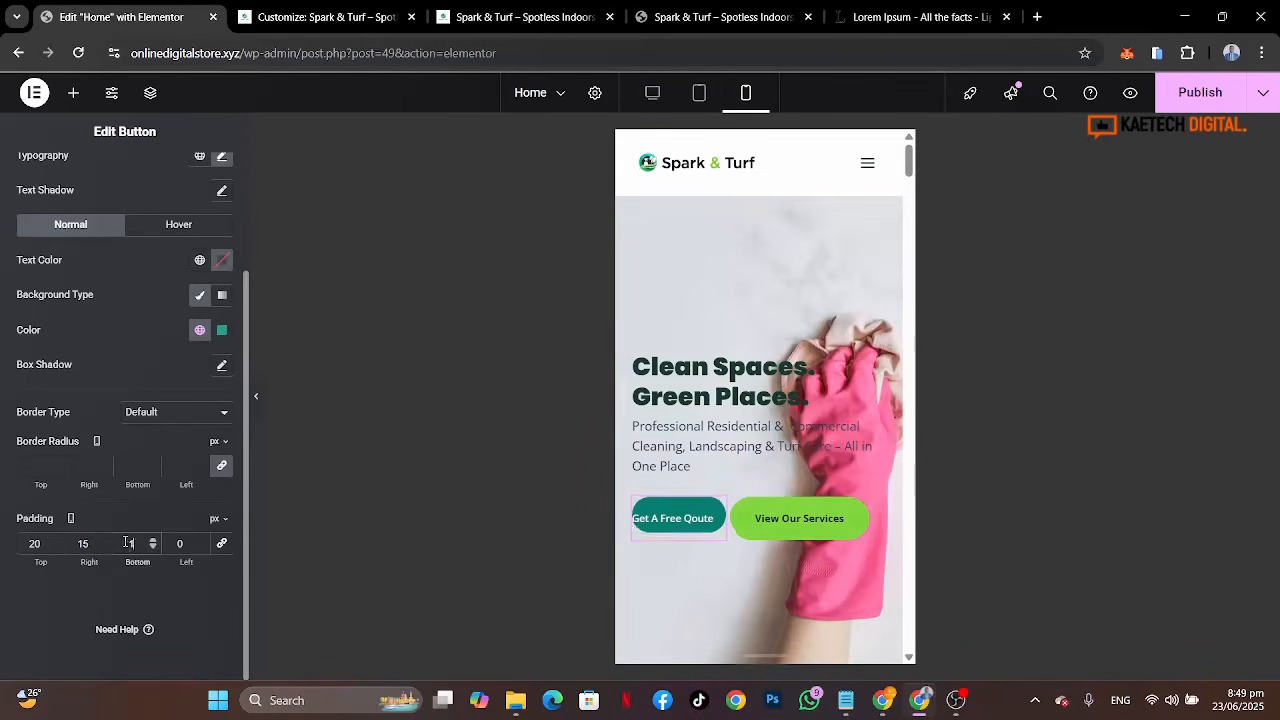
type("5")
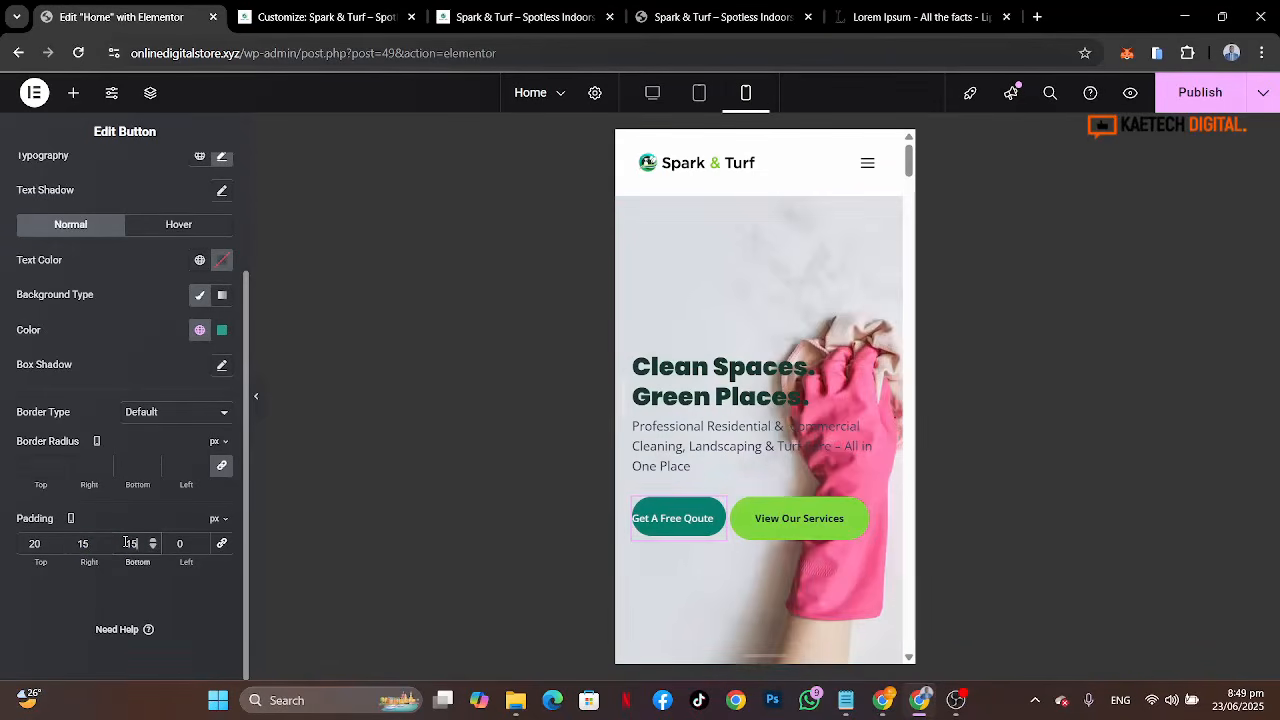
double_click(183, 543)
type("15")
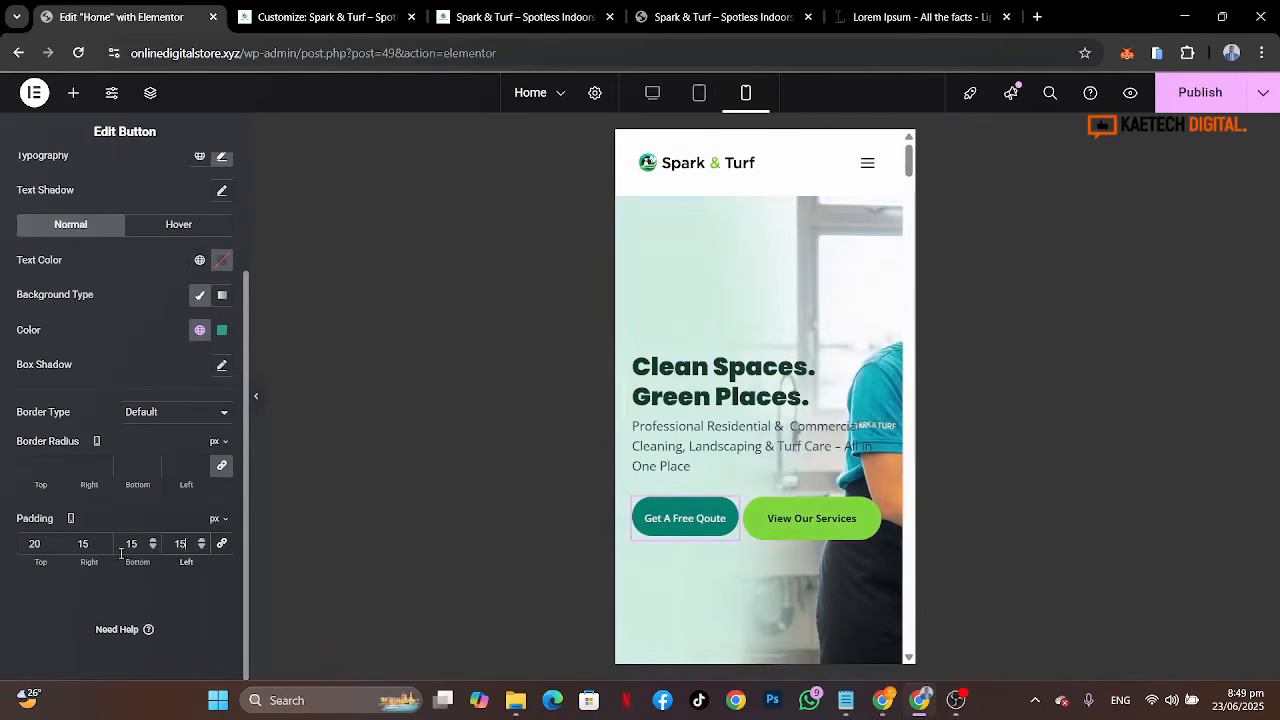
left_click(135, 543)
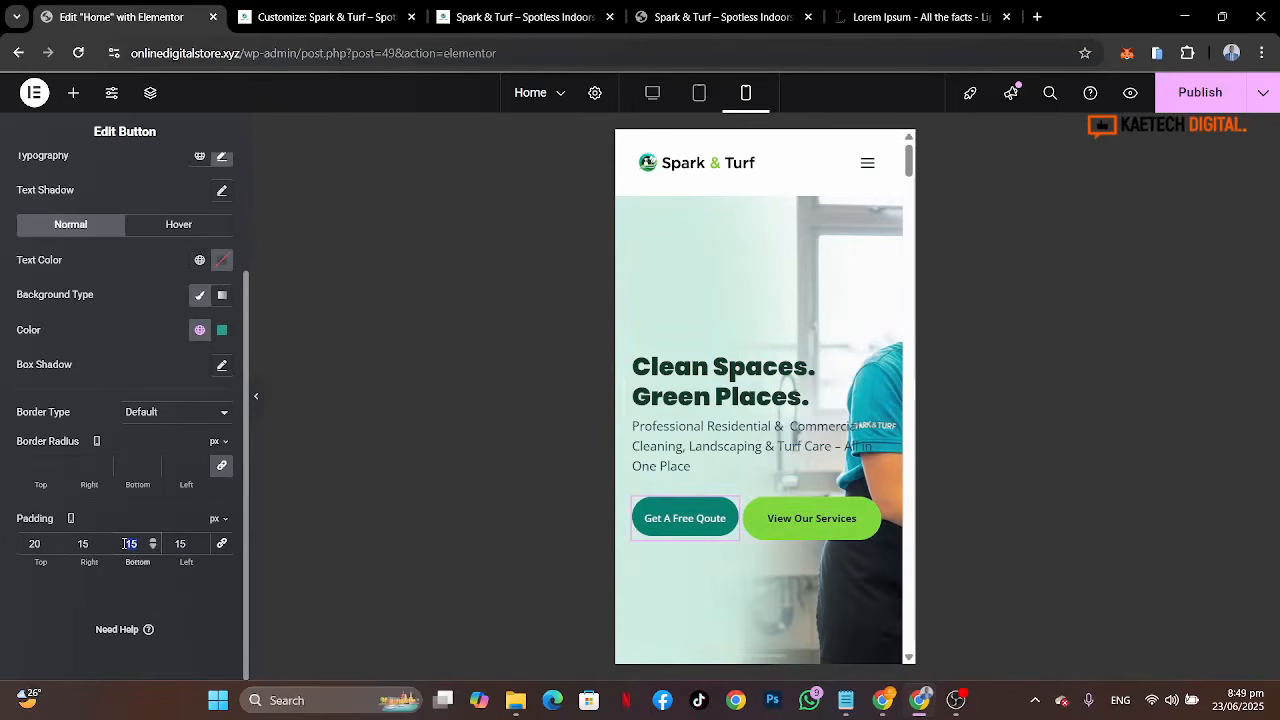
type("20")
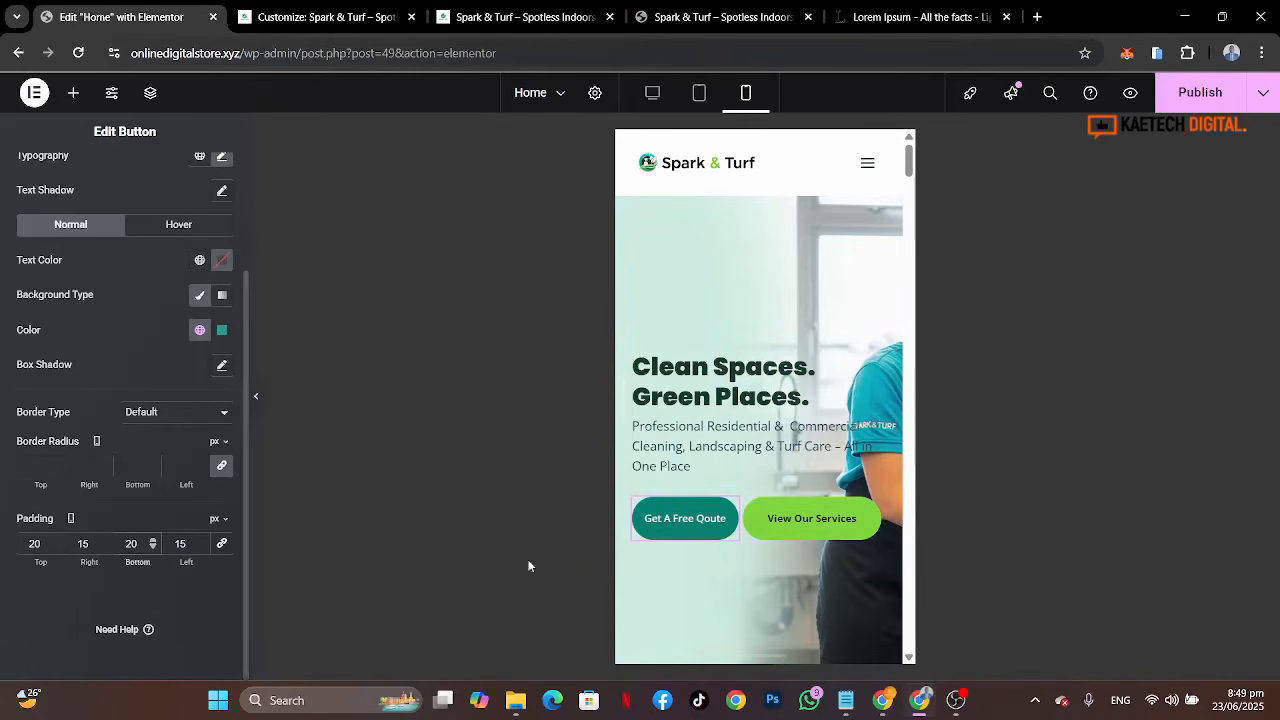
Step: Unlink the View Our Services button's padding and set it to 20 top and bottom, 30 right and left
left_click(871, 513)
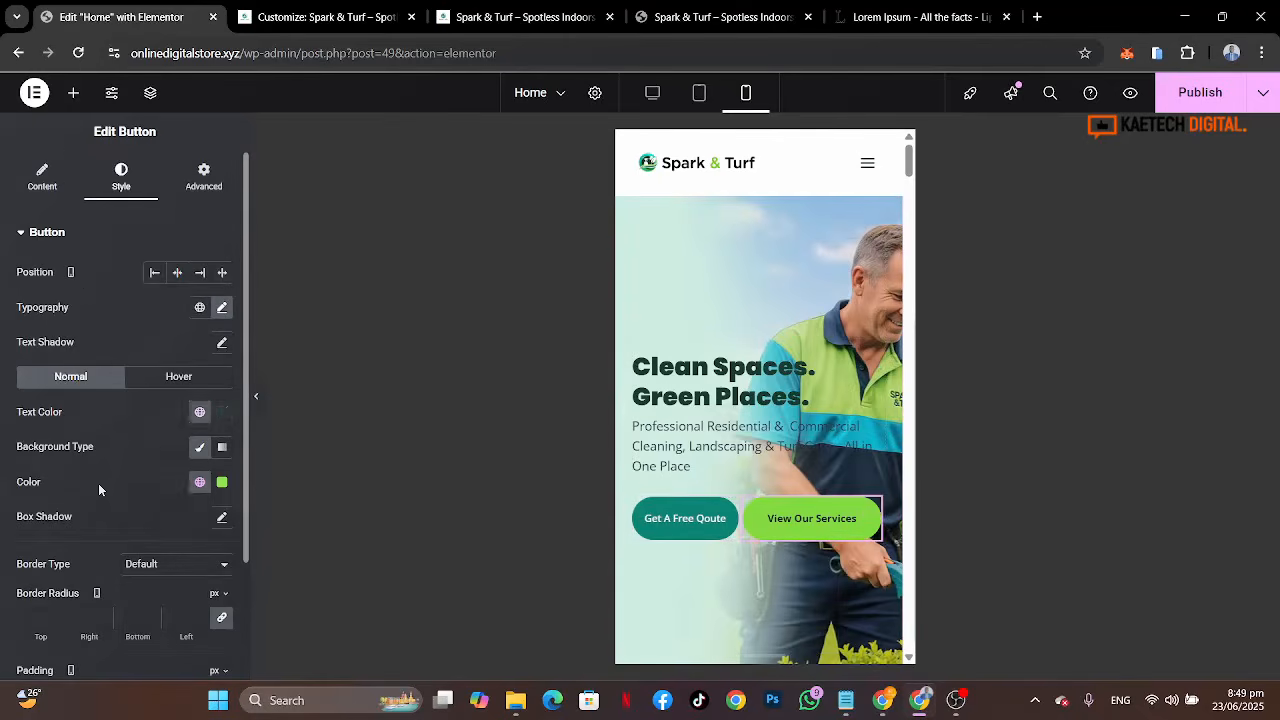
scroll(98, 483, "down", 2)
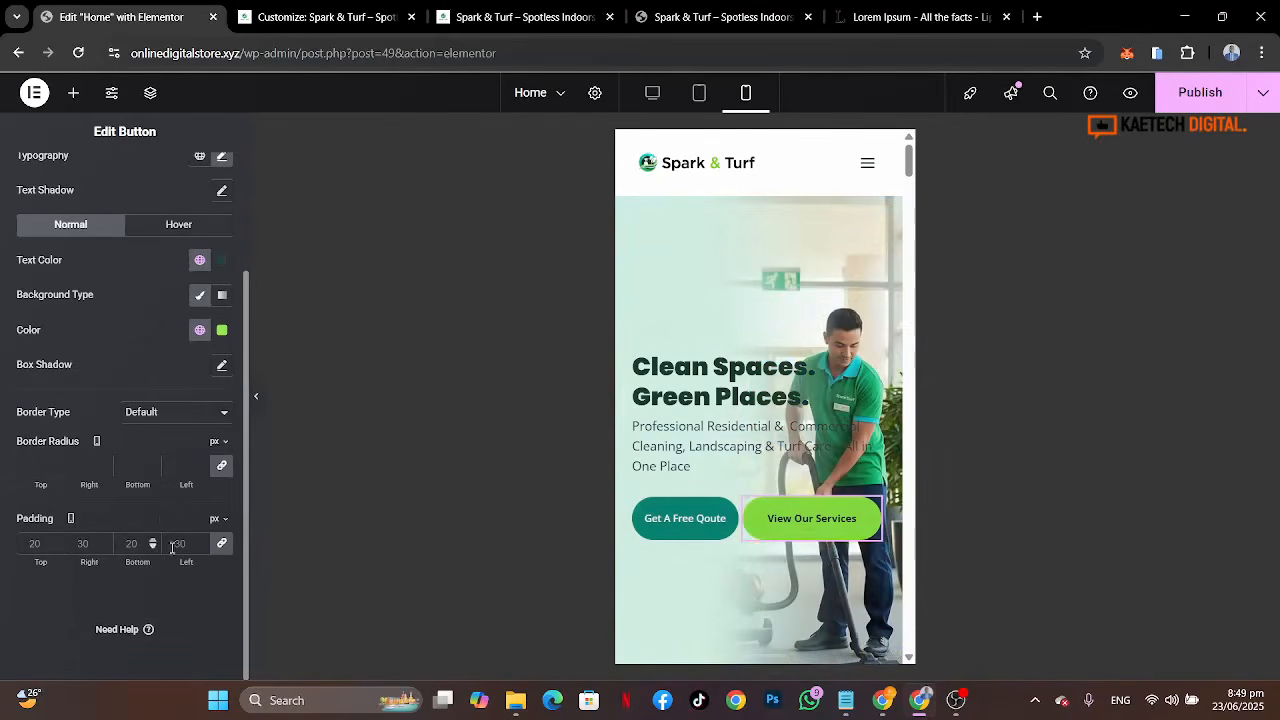
left_click(220, 545)
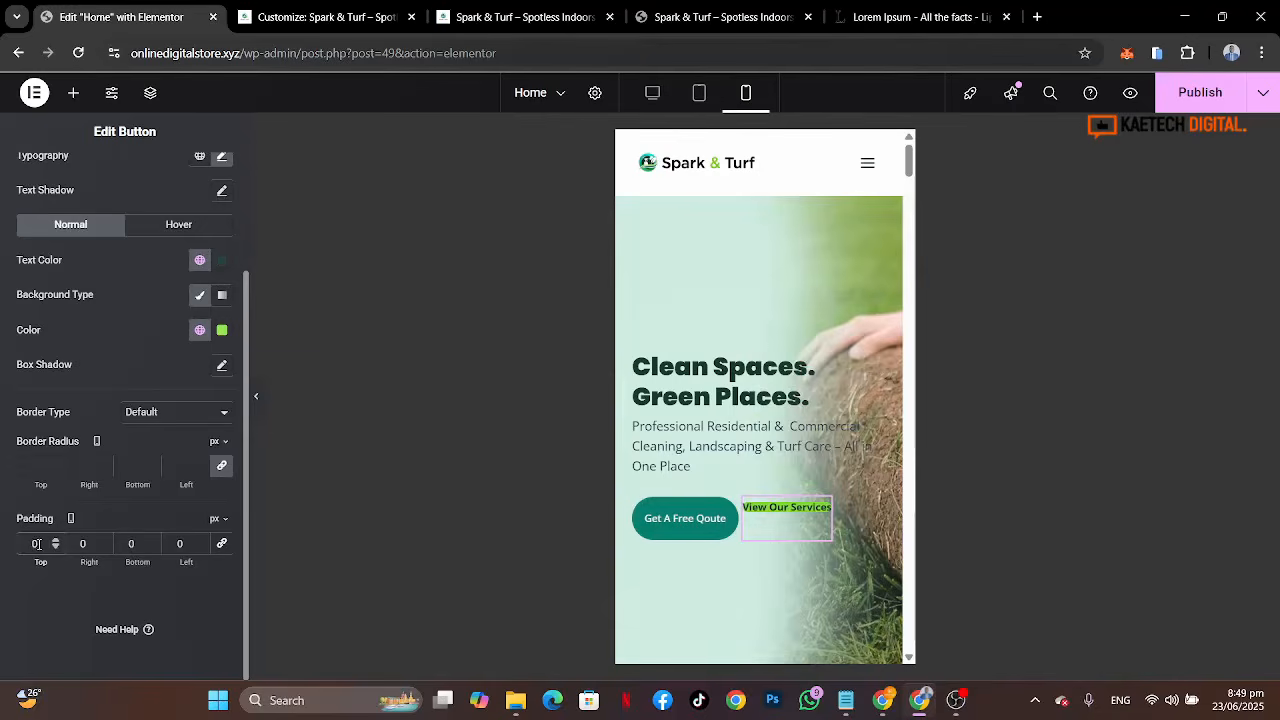
type("2")
left_click(126, 546)
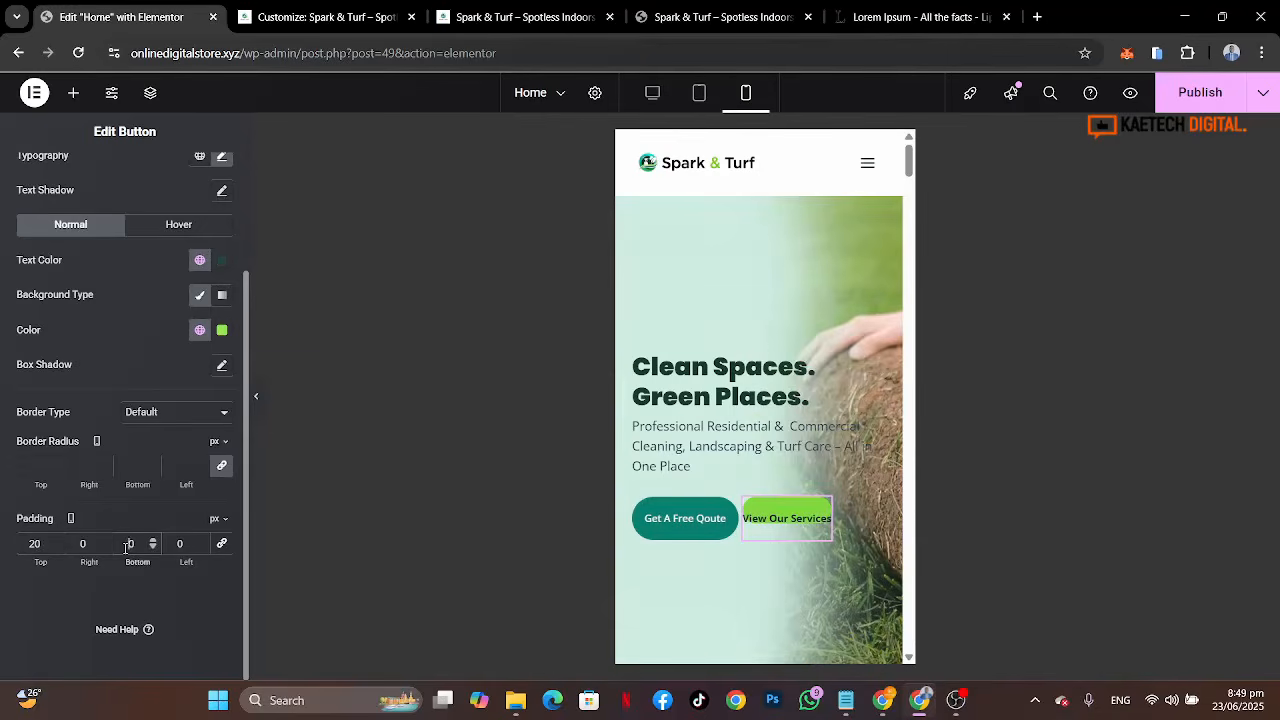
type("2")
left_click(89, 546)
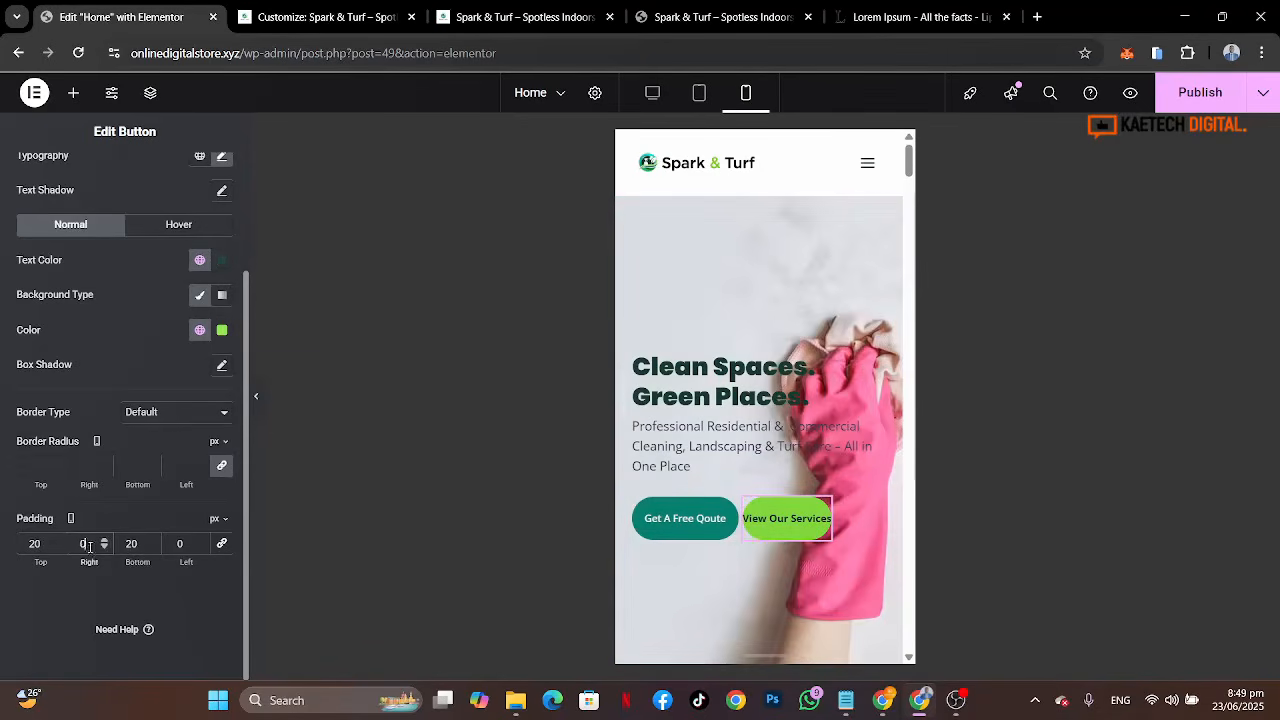
type("15")
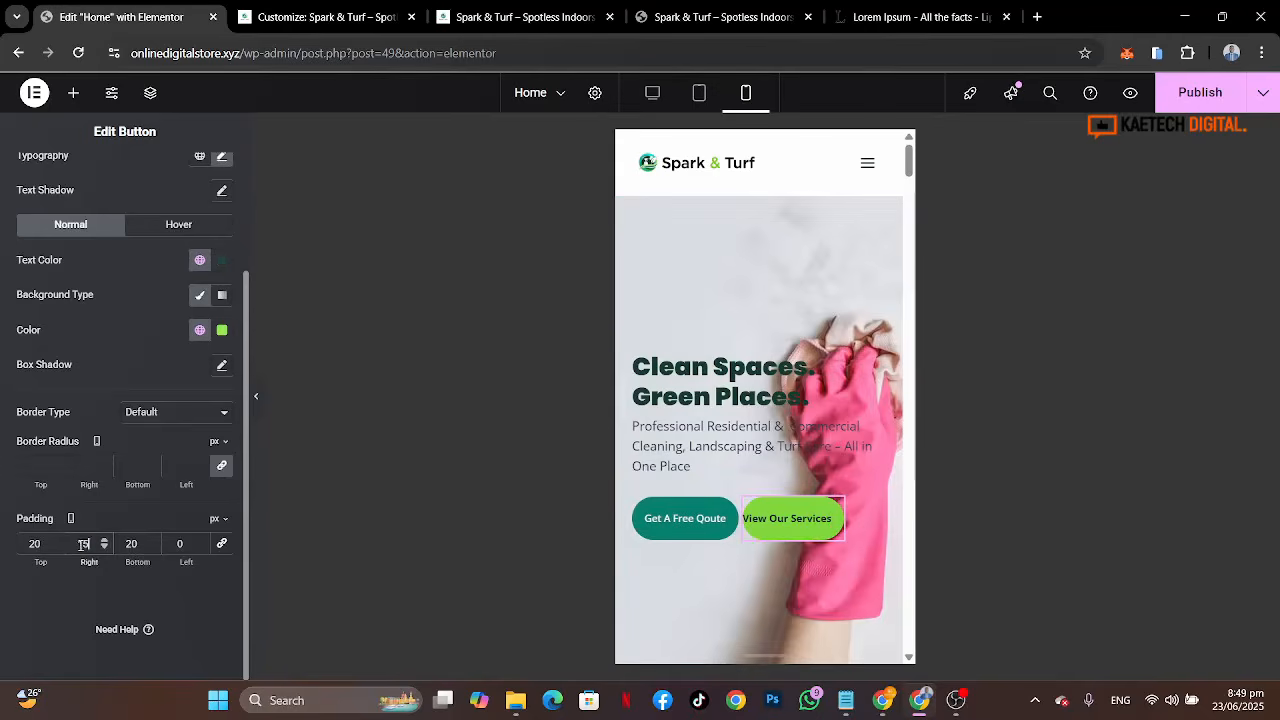
left_click(195, 543)
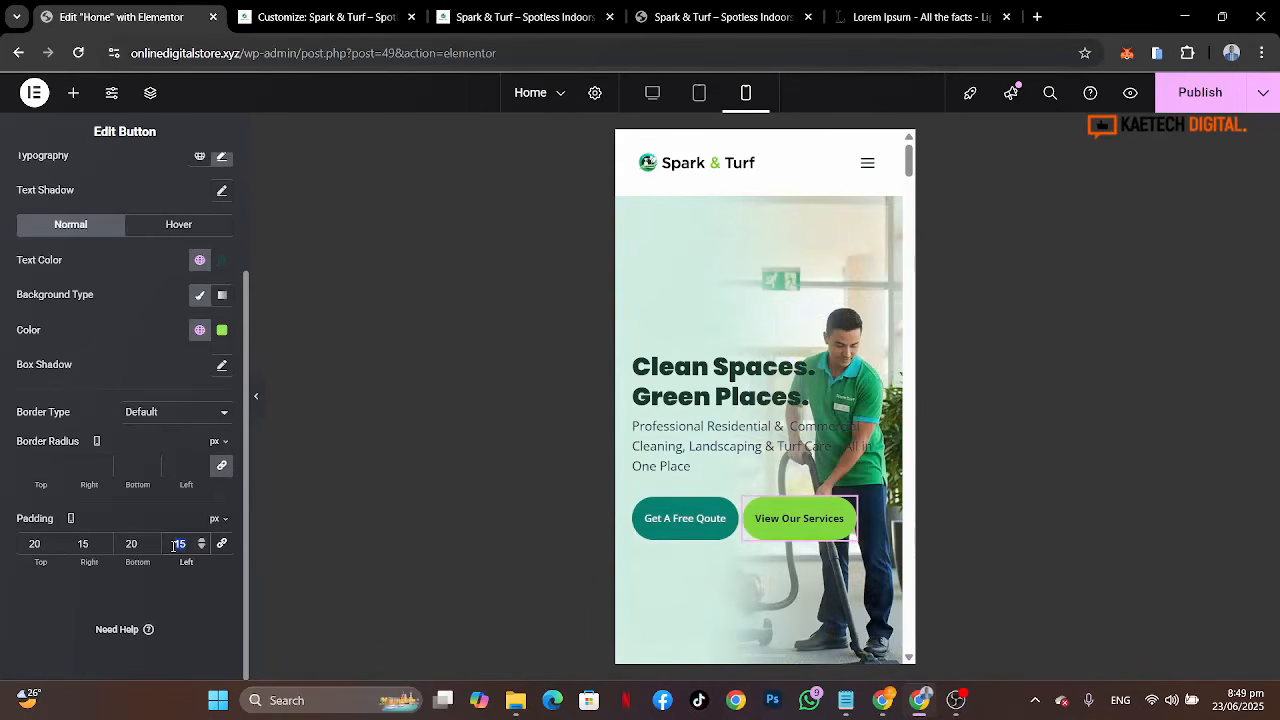
type("30")
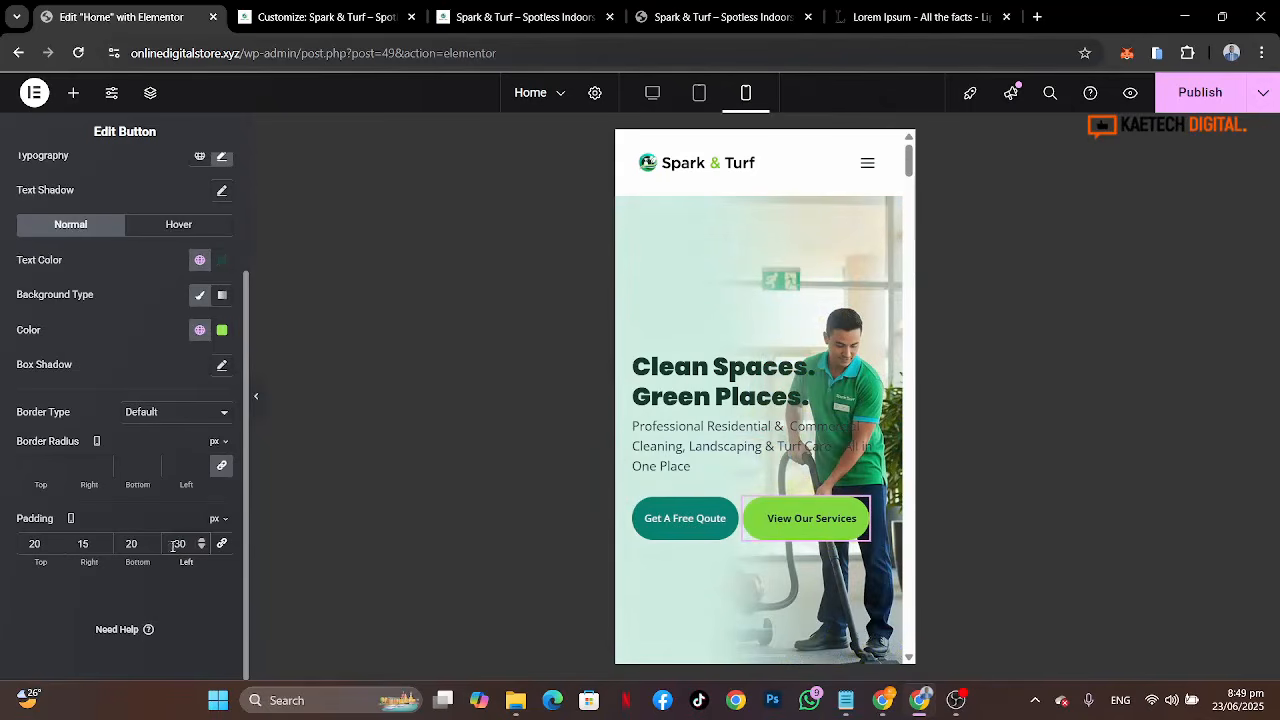
left_click(90, 541)
key("BackSpace")
key("BackSpace")
type("5")
key("BackSpace")
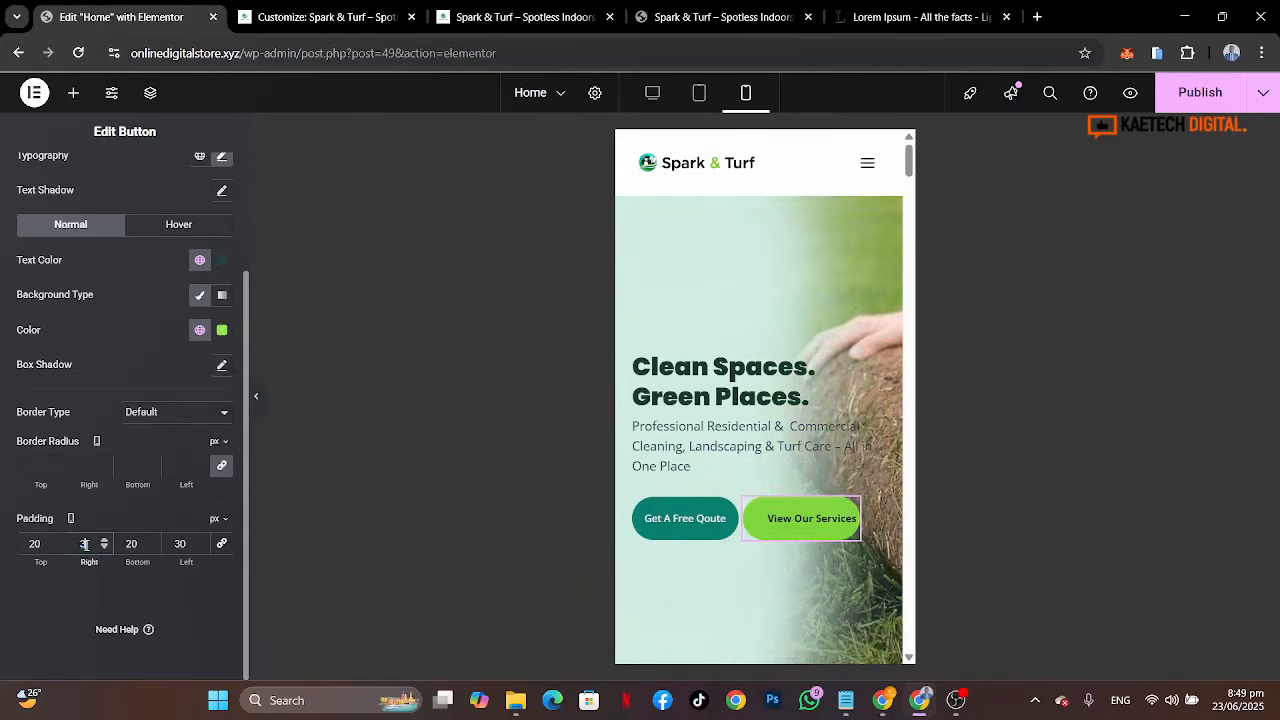
type("30")
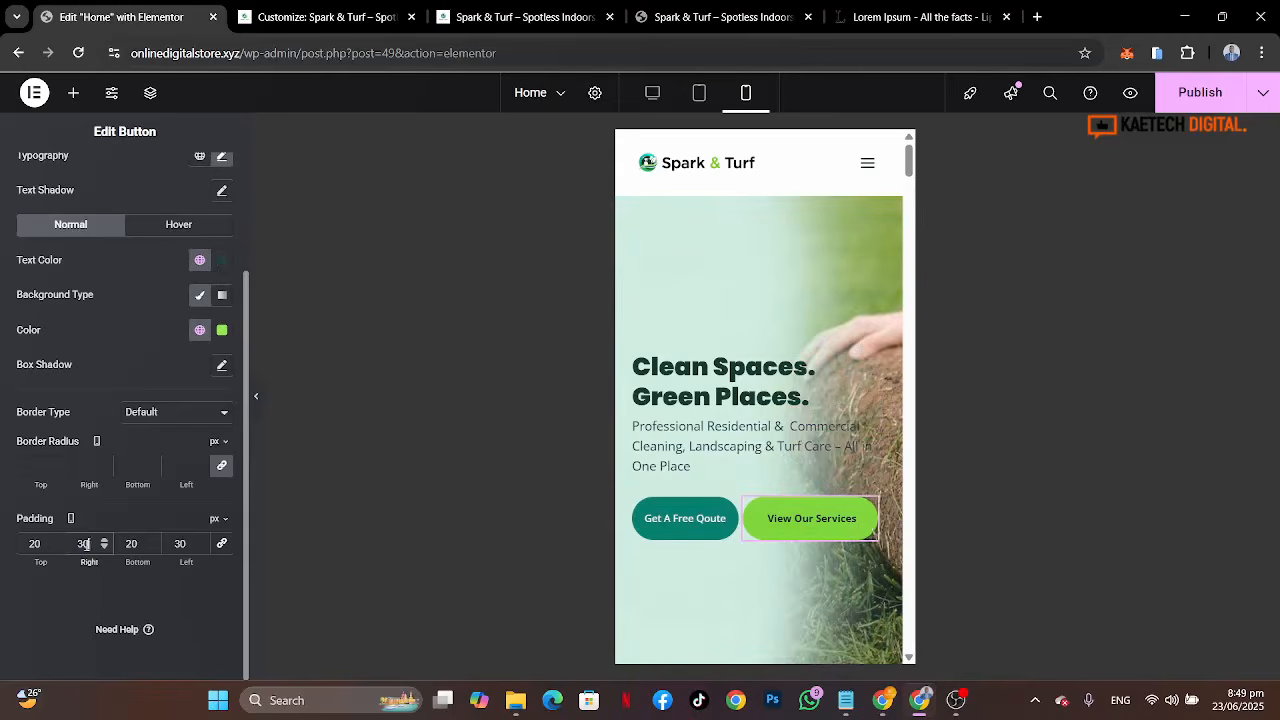
left_click(874, 511)
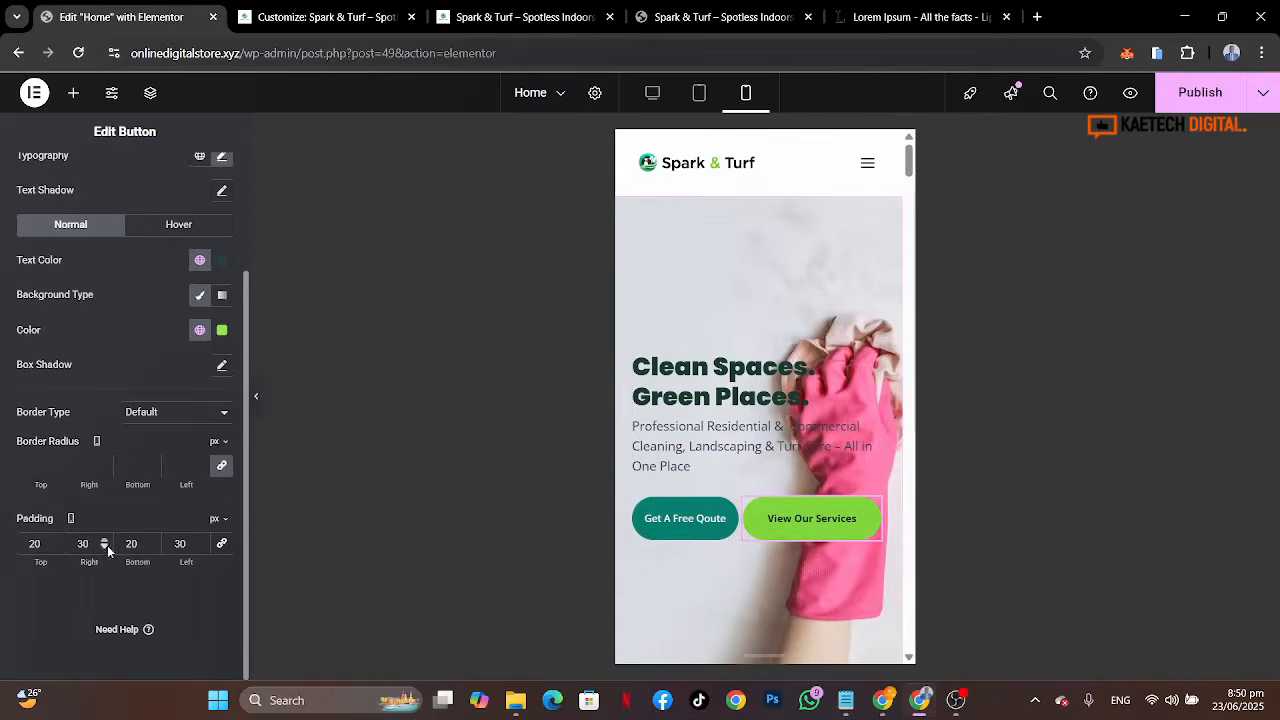
Step: Set the View Our Services button's right and left padding to 25 px
left_click_drag(95, 543, 65, 543)
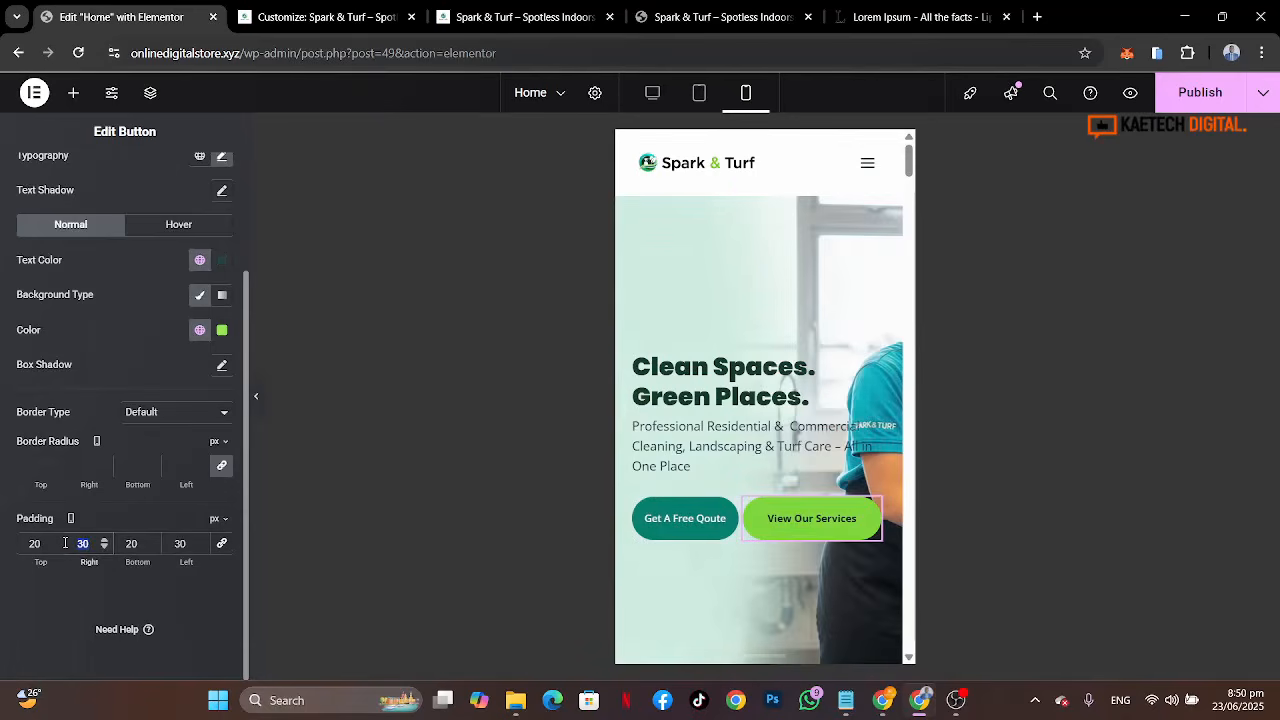
type("25")
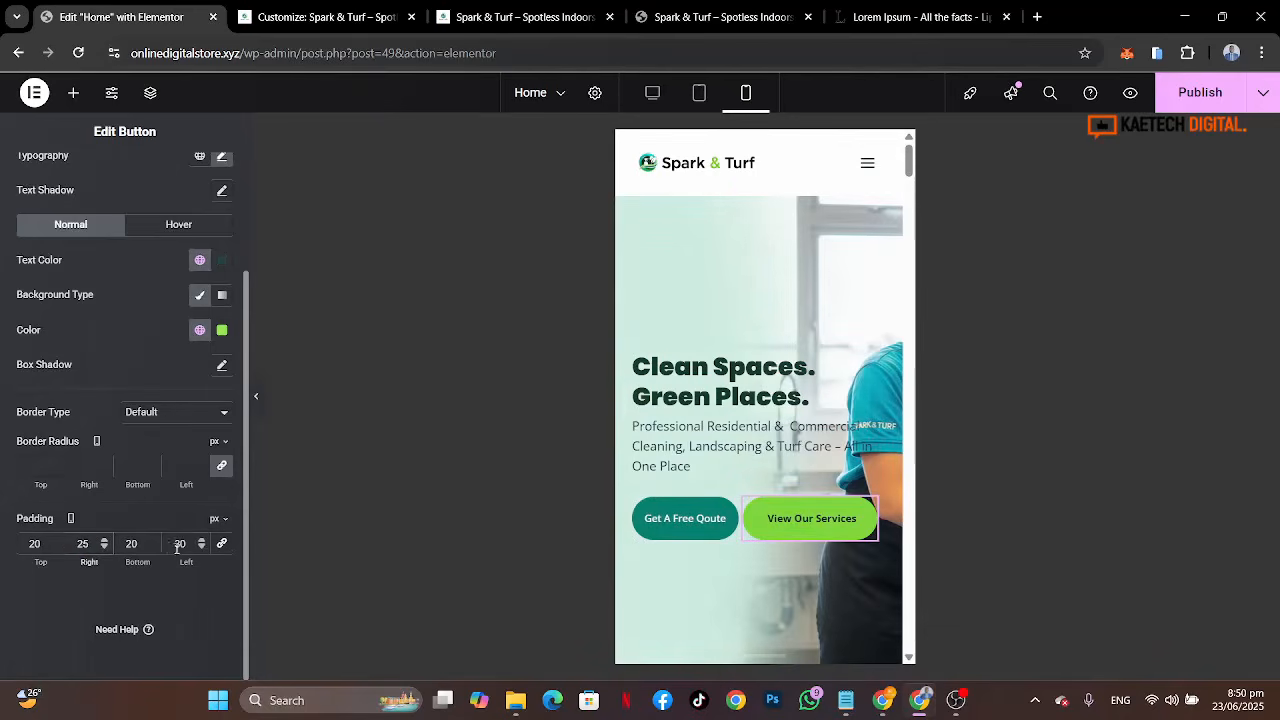
left_click_drag(188, 546, 178, 544)
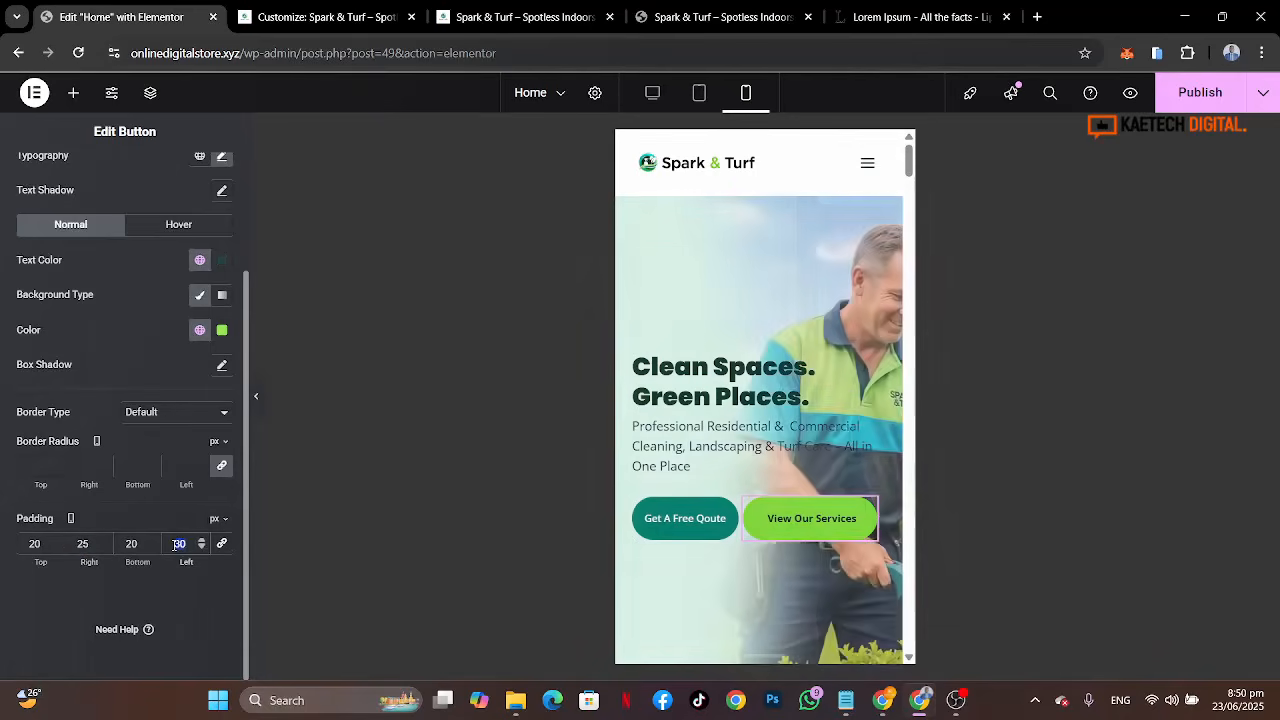
type("25")
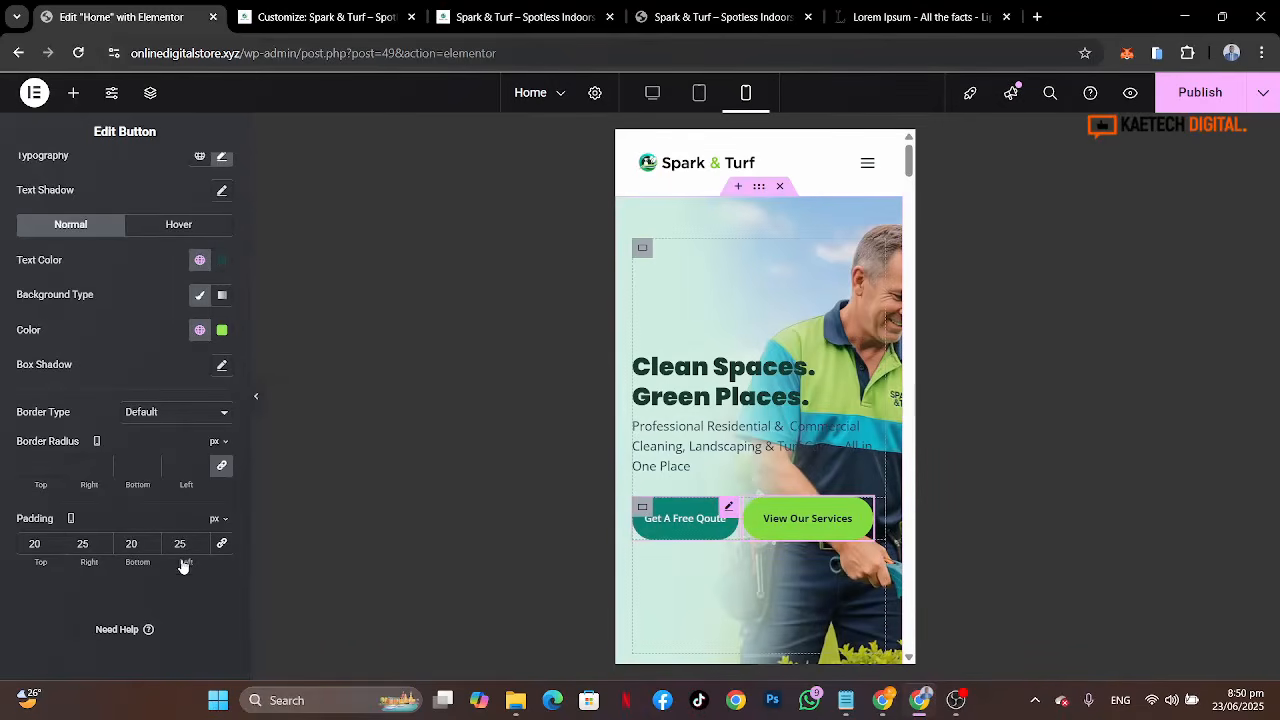
Step: Set the Get A Free Qoute button's right and left padding to 22 px on mobile
scroll(103, 502, "down", 2)
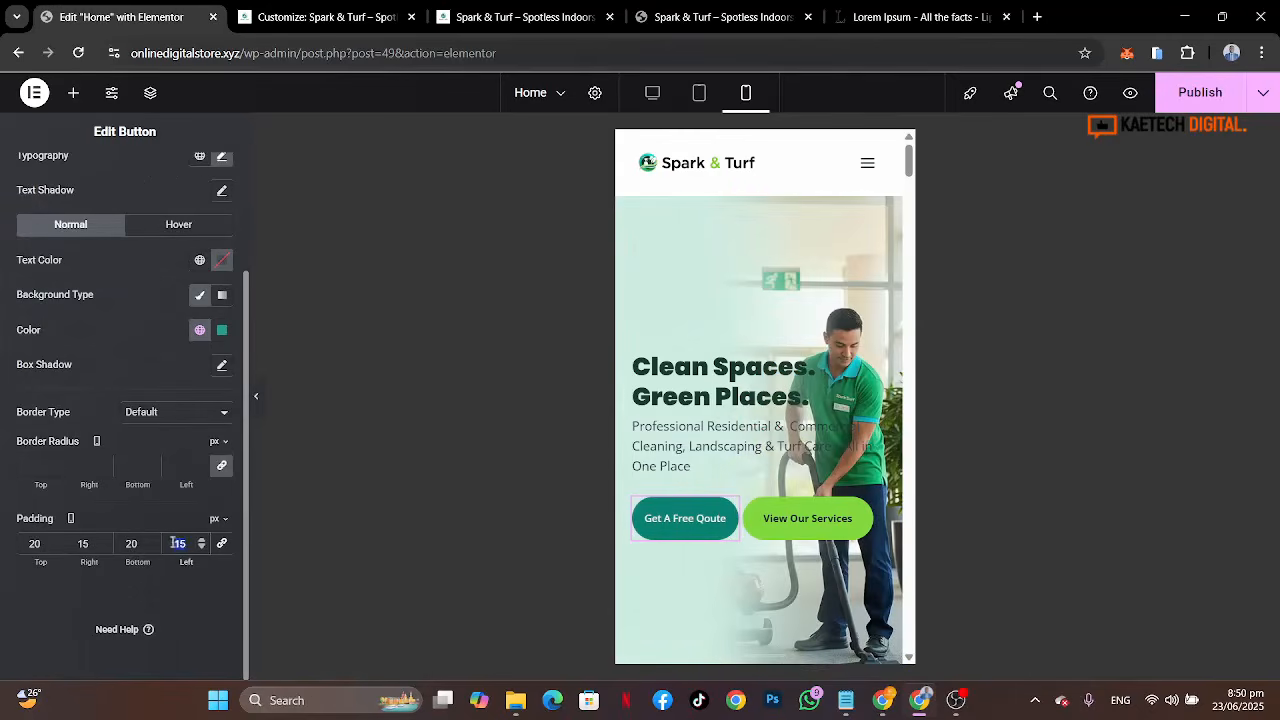
type("25")
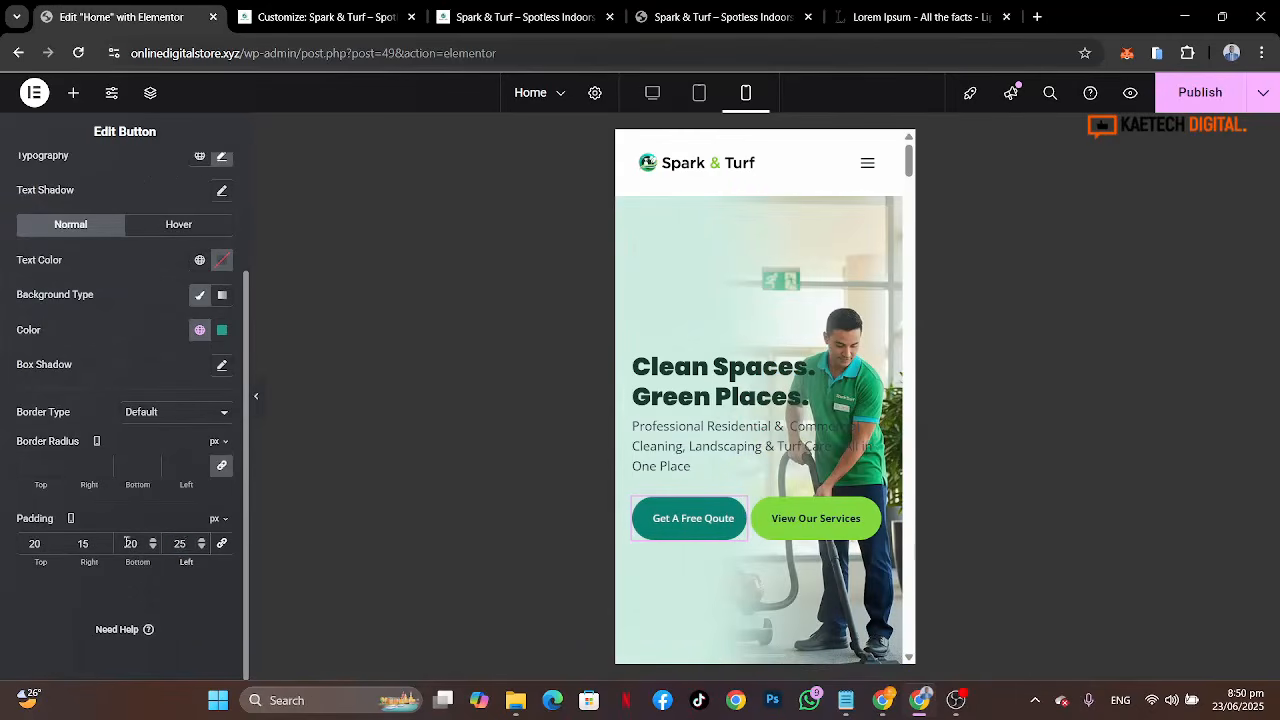
left_click(83, 544)
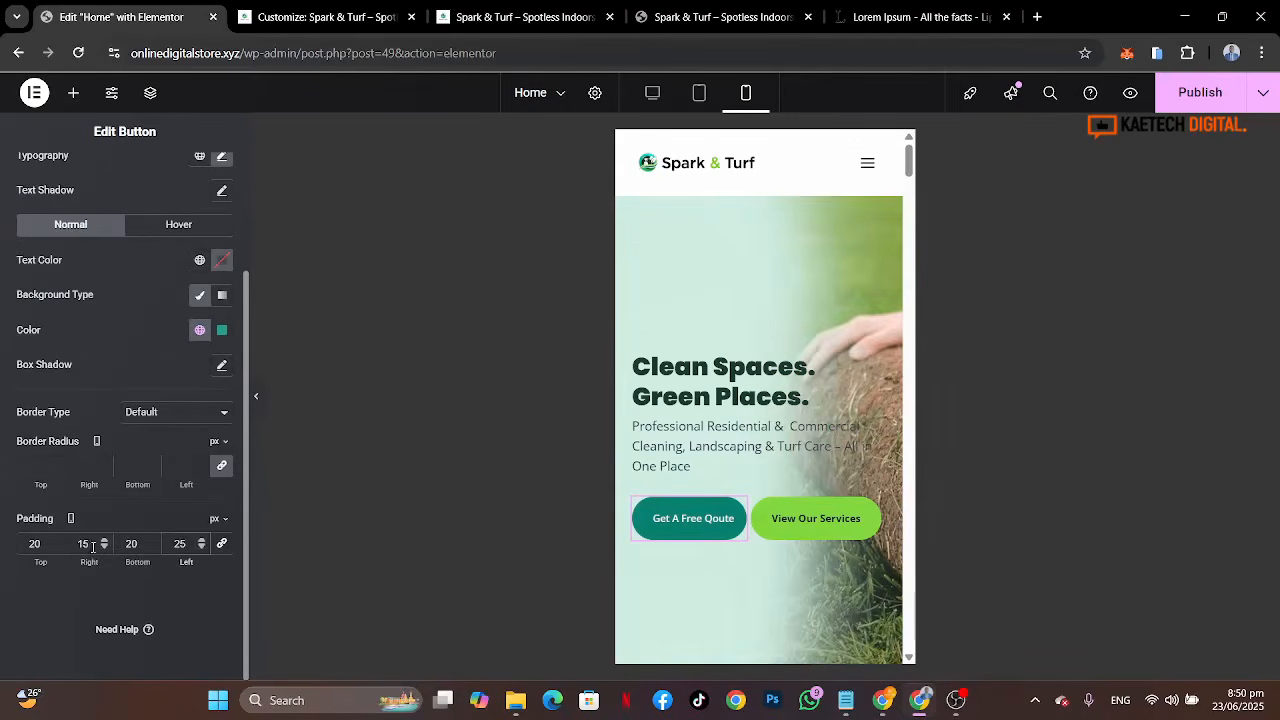
type("25")
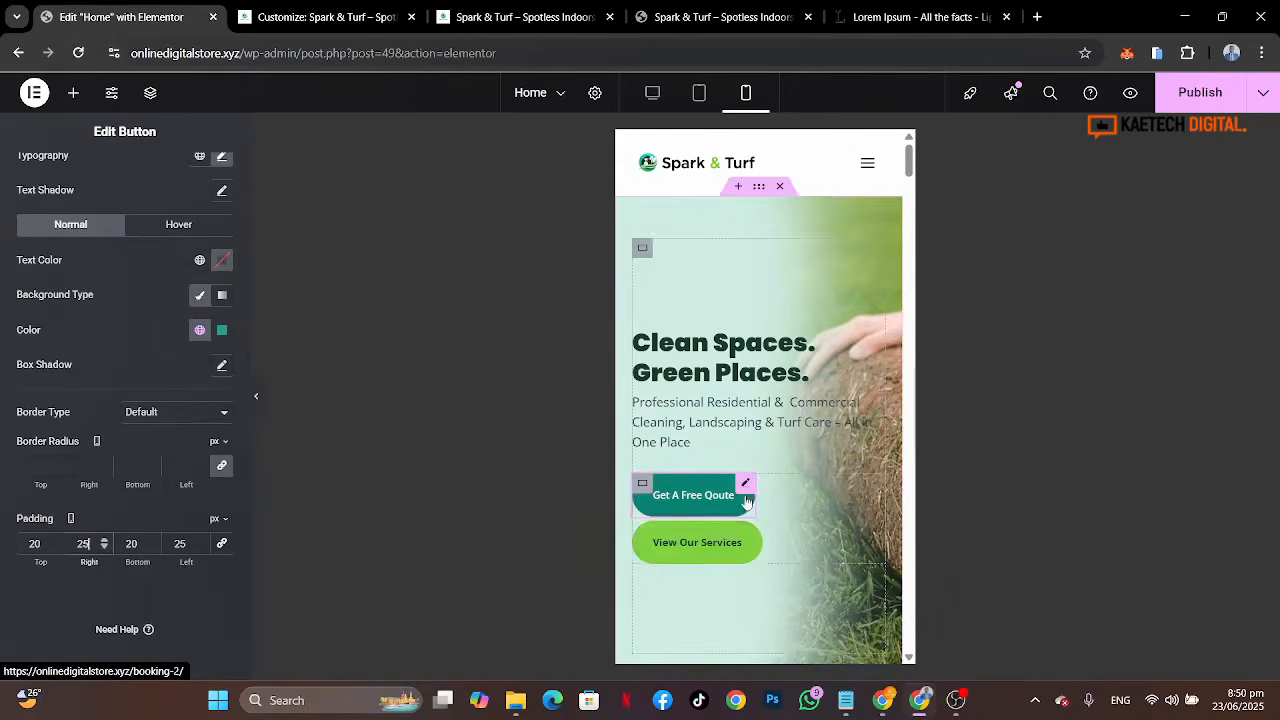
key("BackSpace")
type("2")
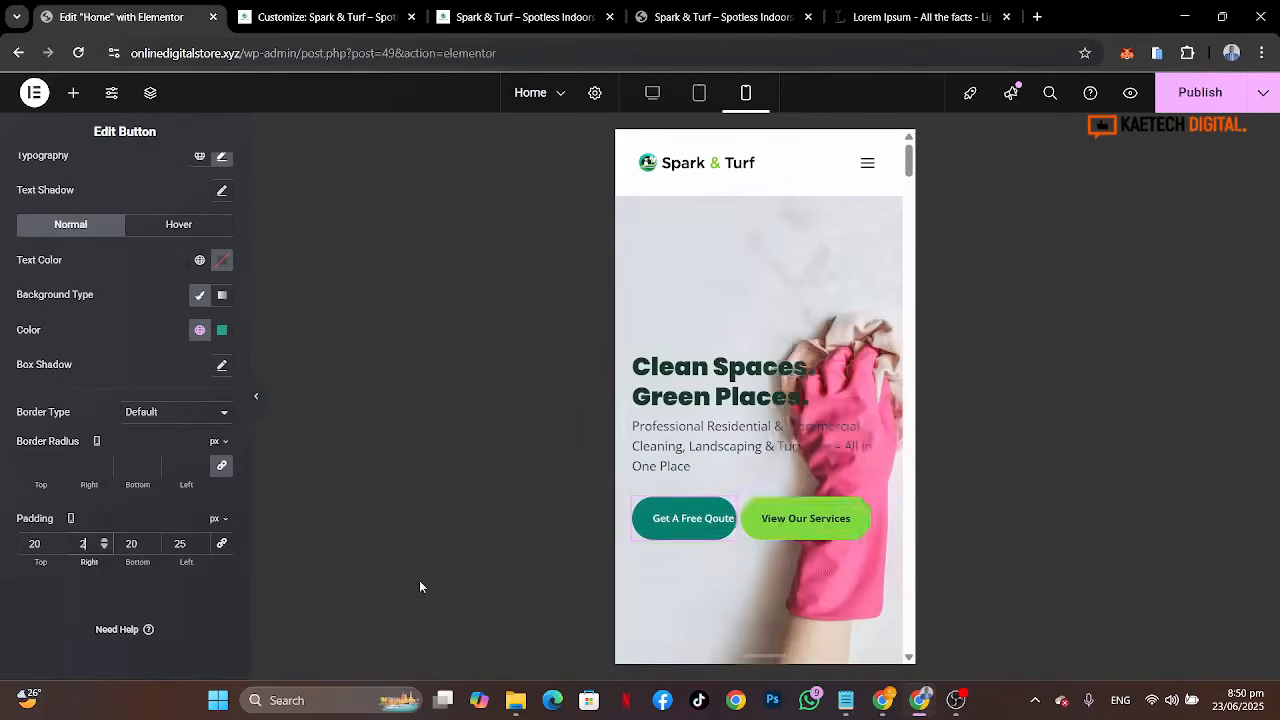
left_click(181, 543)
type("22")
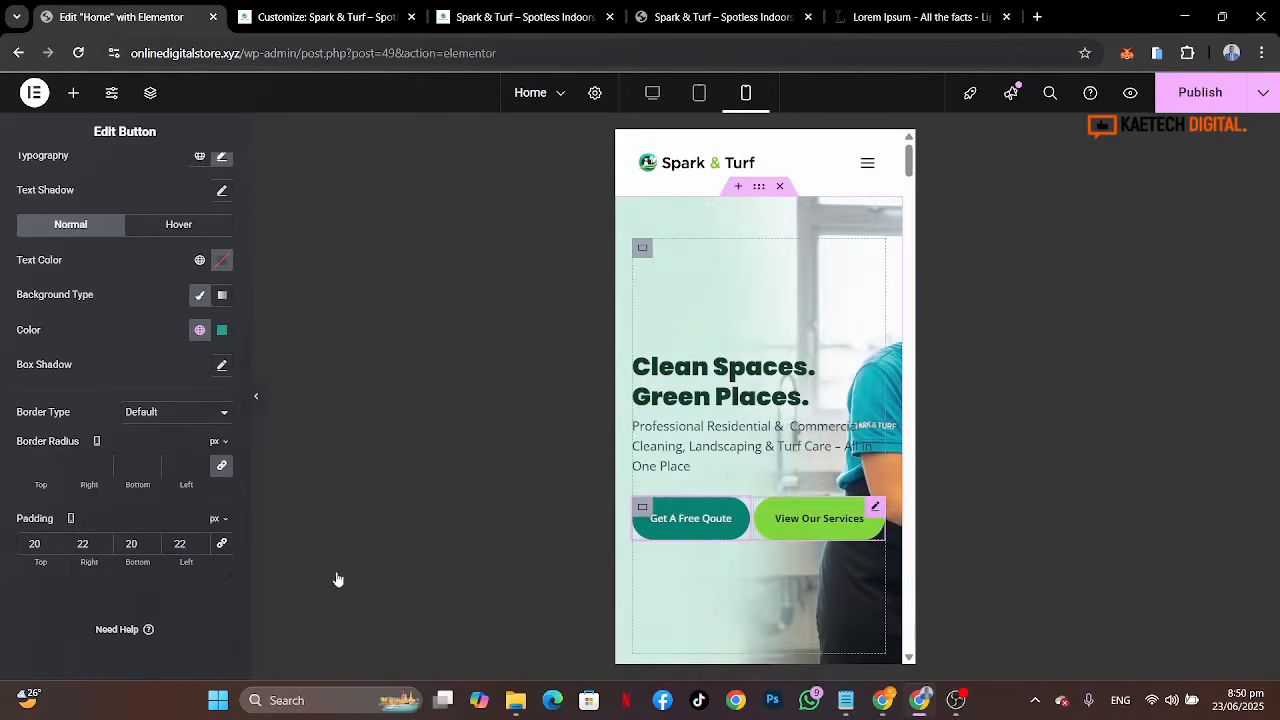
Step: Set the View Our Services button's right and left padding to 22 px
scroll(155, 516, "down", 3)
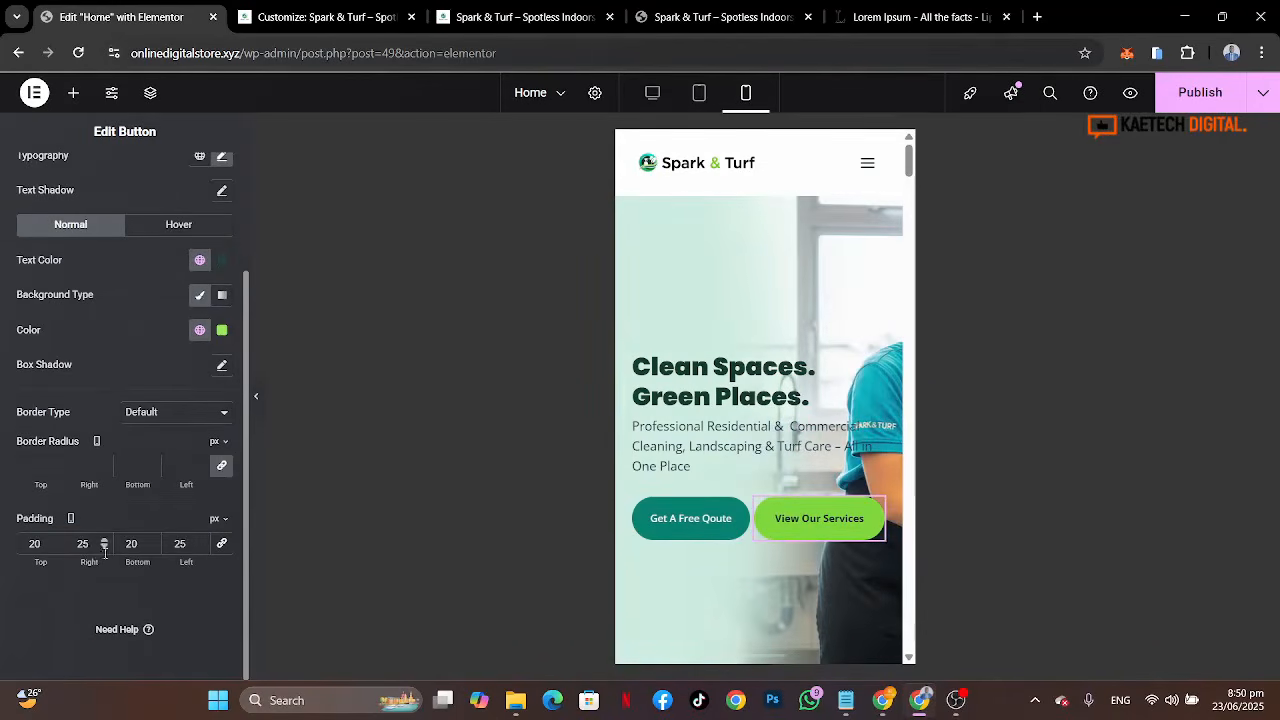
left_click_drag(92, 543, 61, 543)
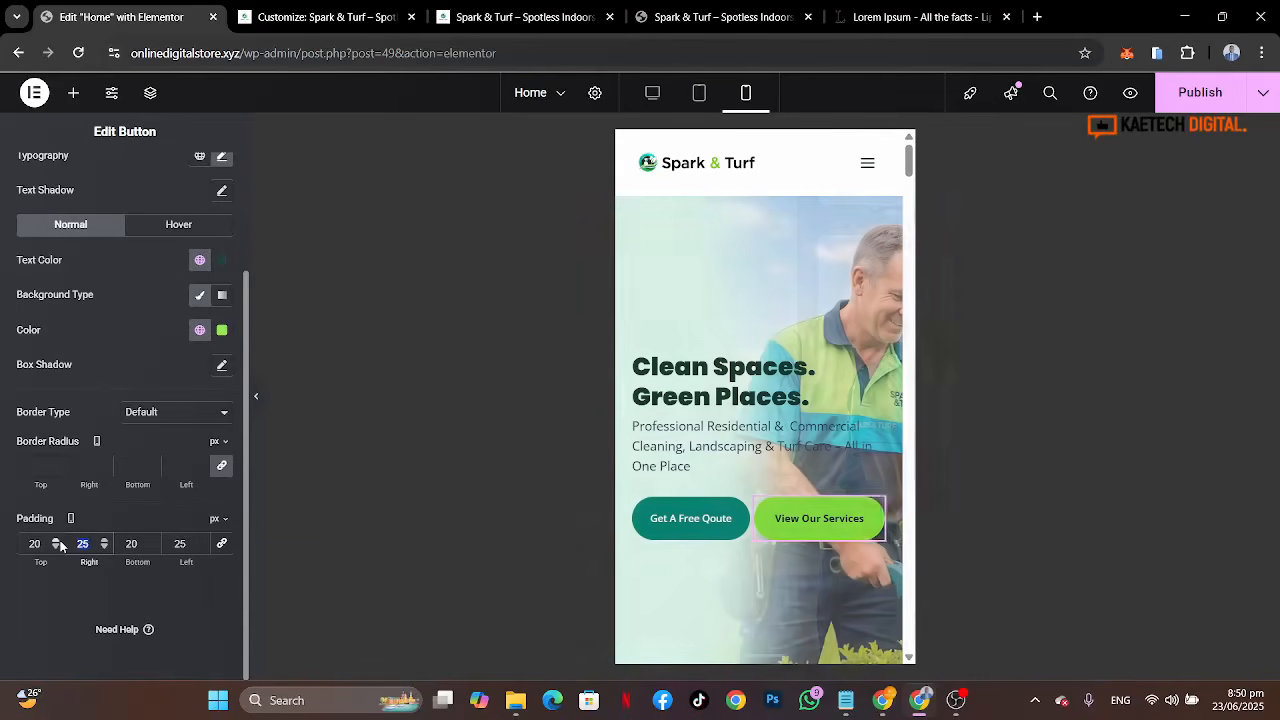
type("22")
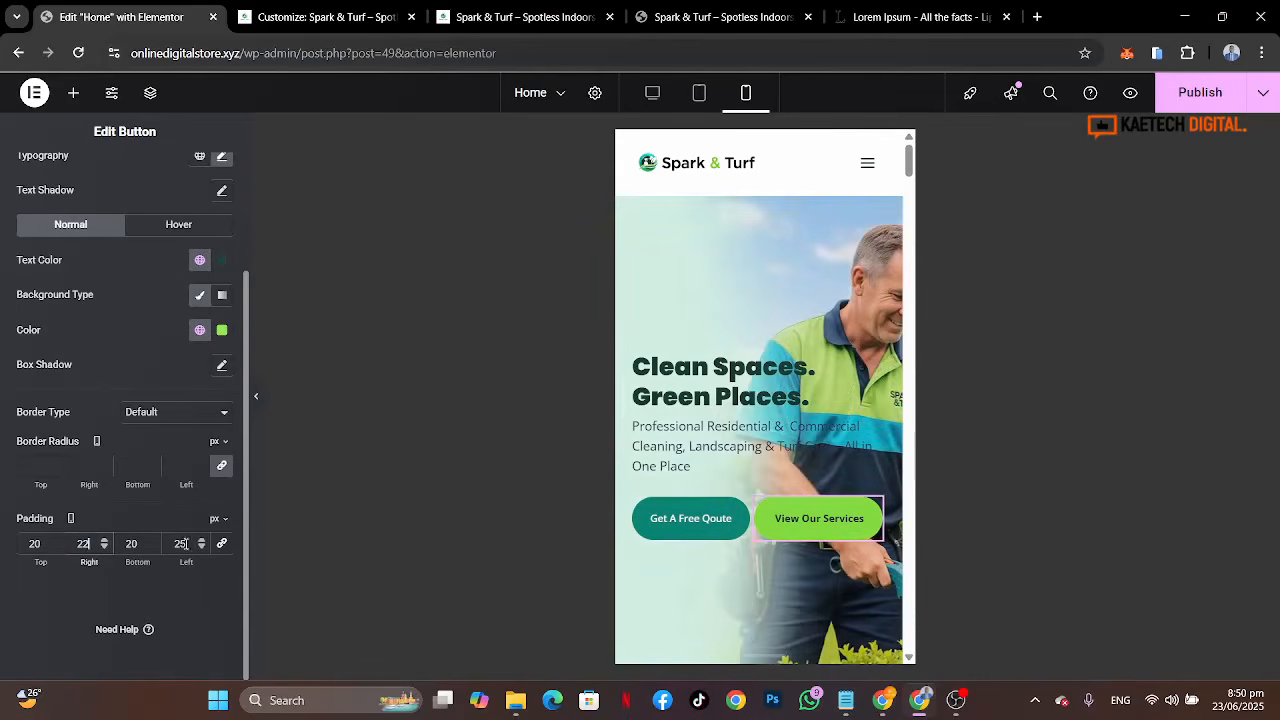
left_click_drag(183, 543, 168, 543)
type("22")
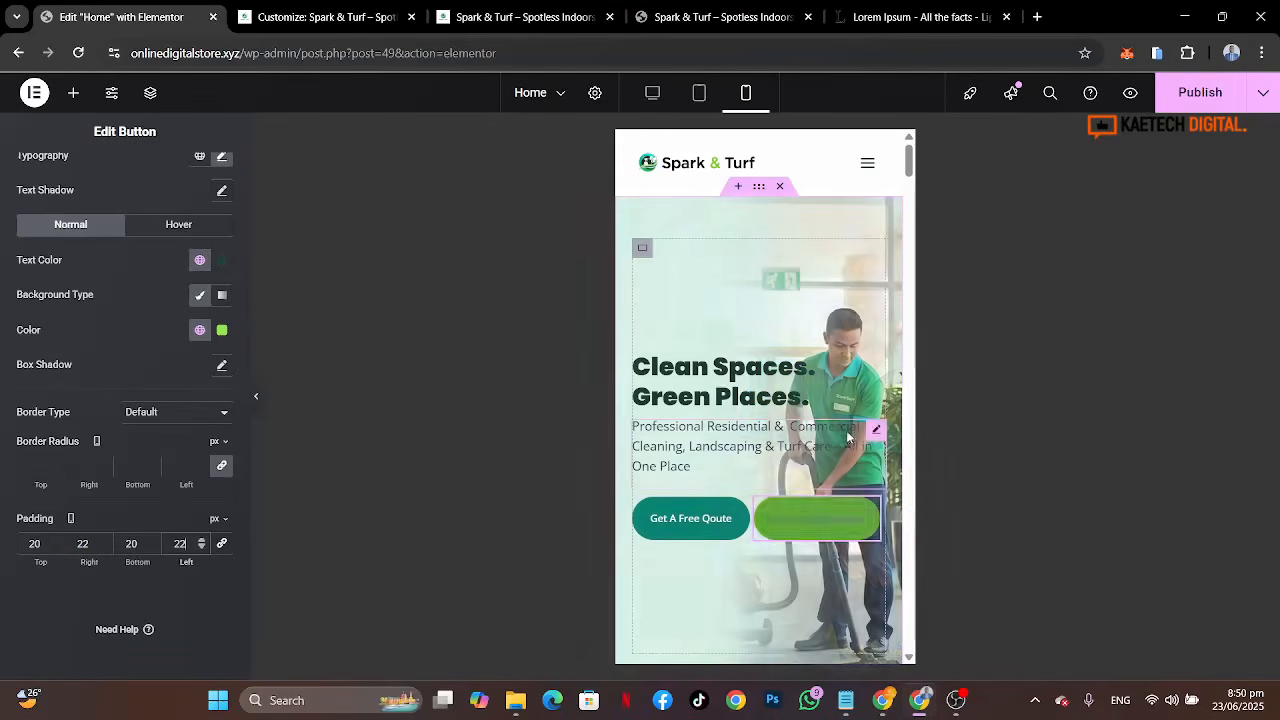
Step: Set the hero container's minimum height to 400 px on mobile
left_click(760, 190)
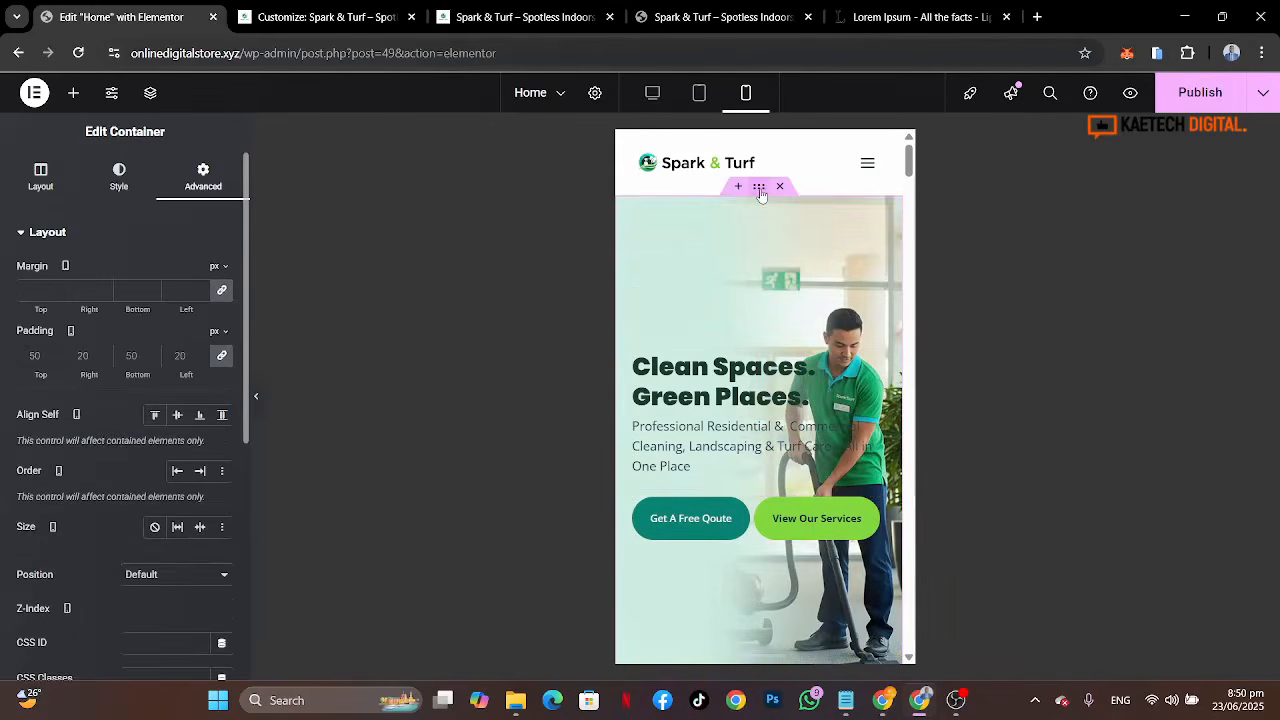
left_click(41, 172)
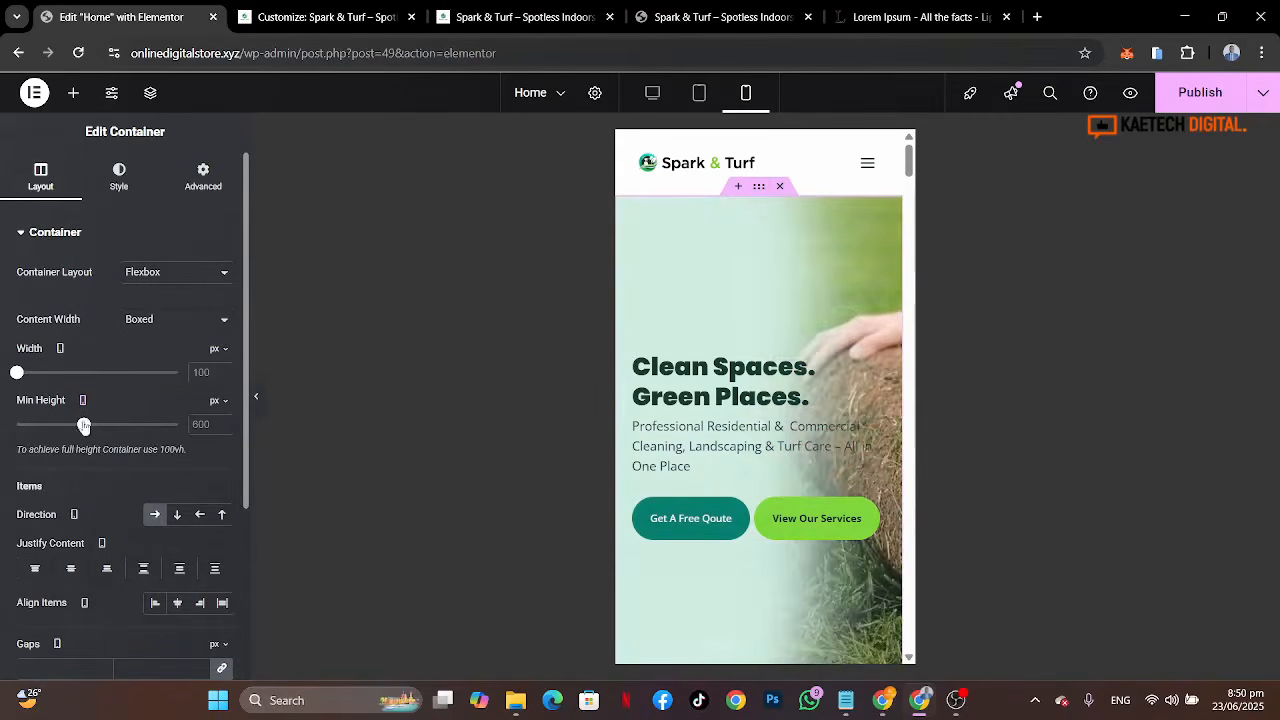
left_click_drag(84, 426, 60, 426)
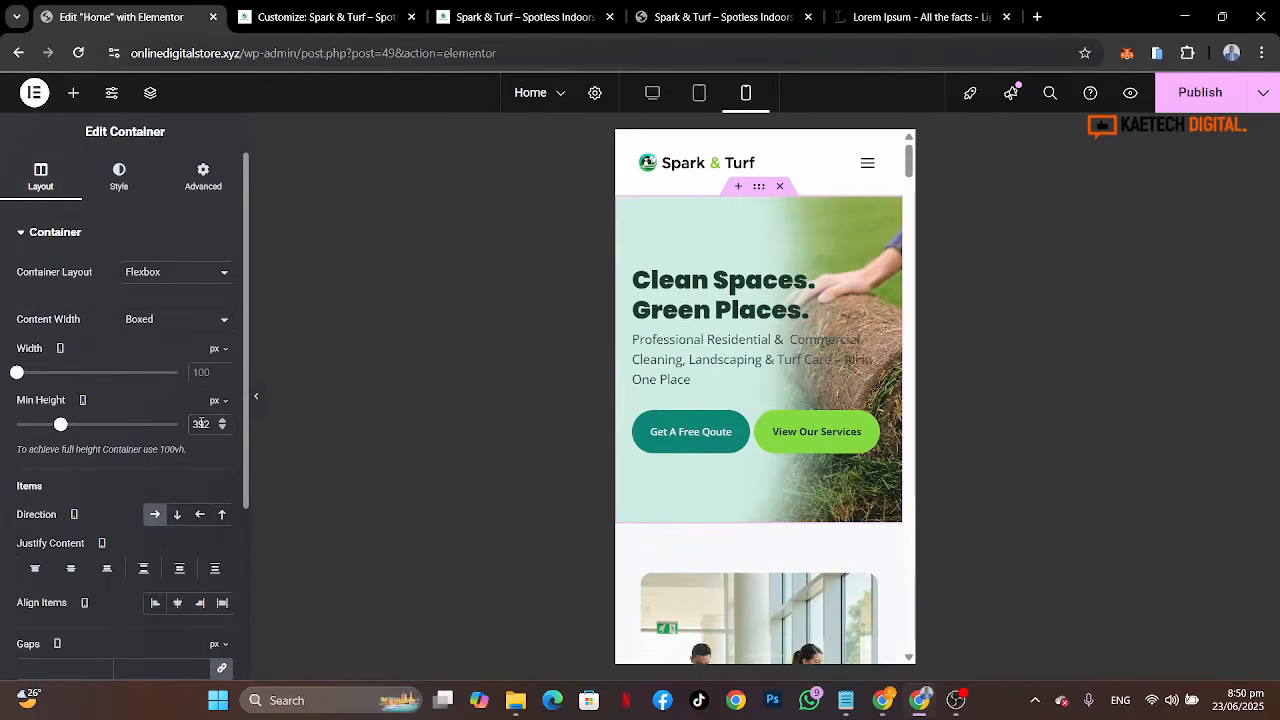
left_click_drag(214, 424, 171, 422)
type("400")
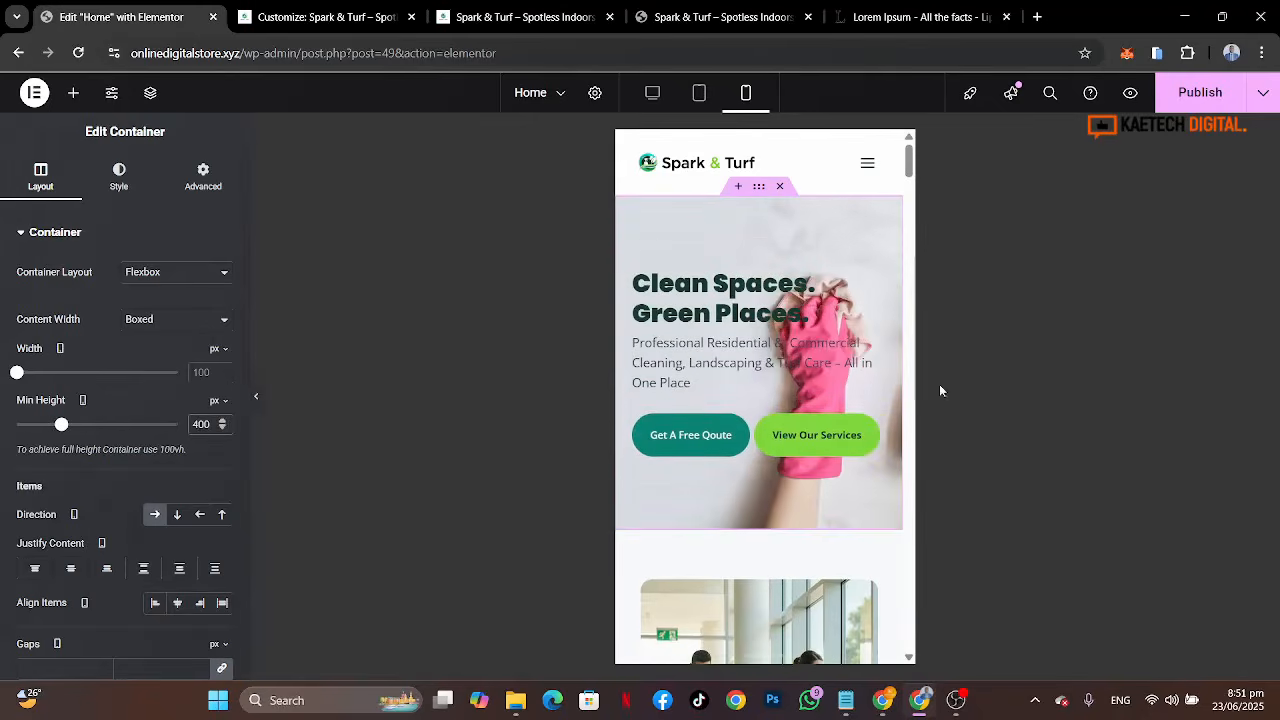
Step: Link the padding values of the 'Make Your Space Shine, Inside and Out' heading so all sides become 0
scroll(871, 432, "down", 2)
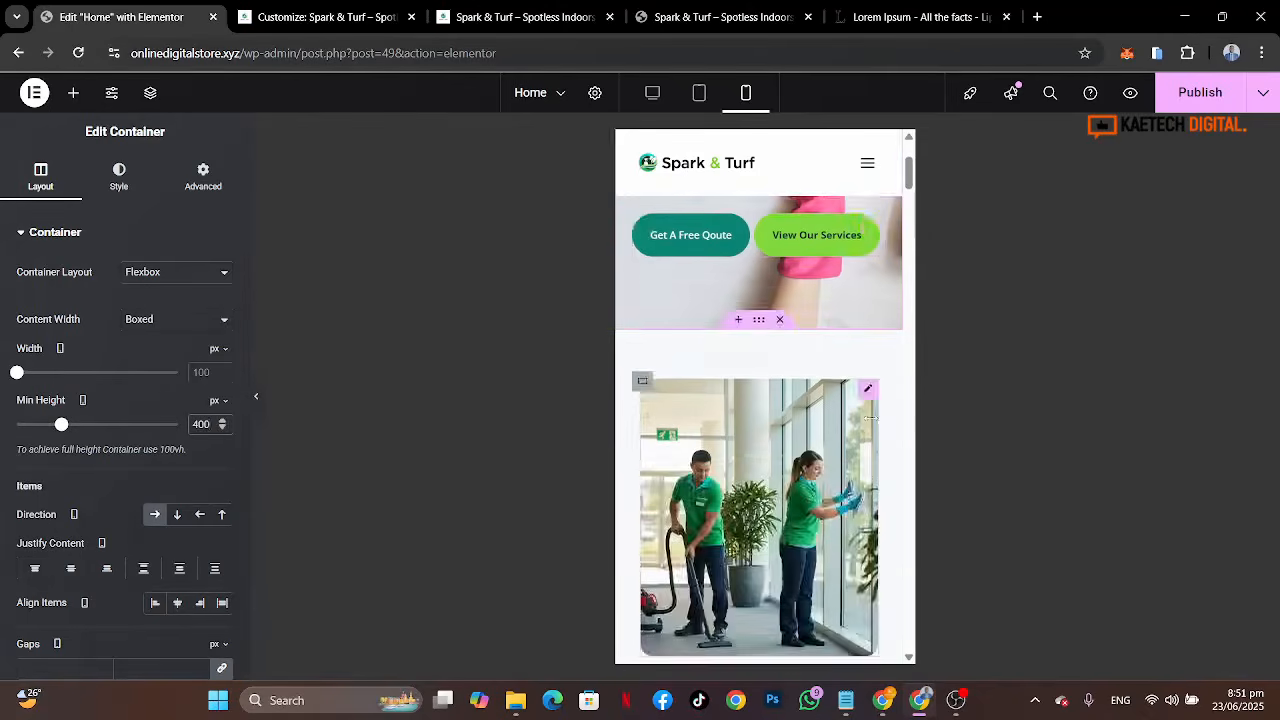
scroll(871, 418, "up", 2)
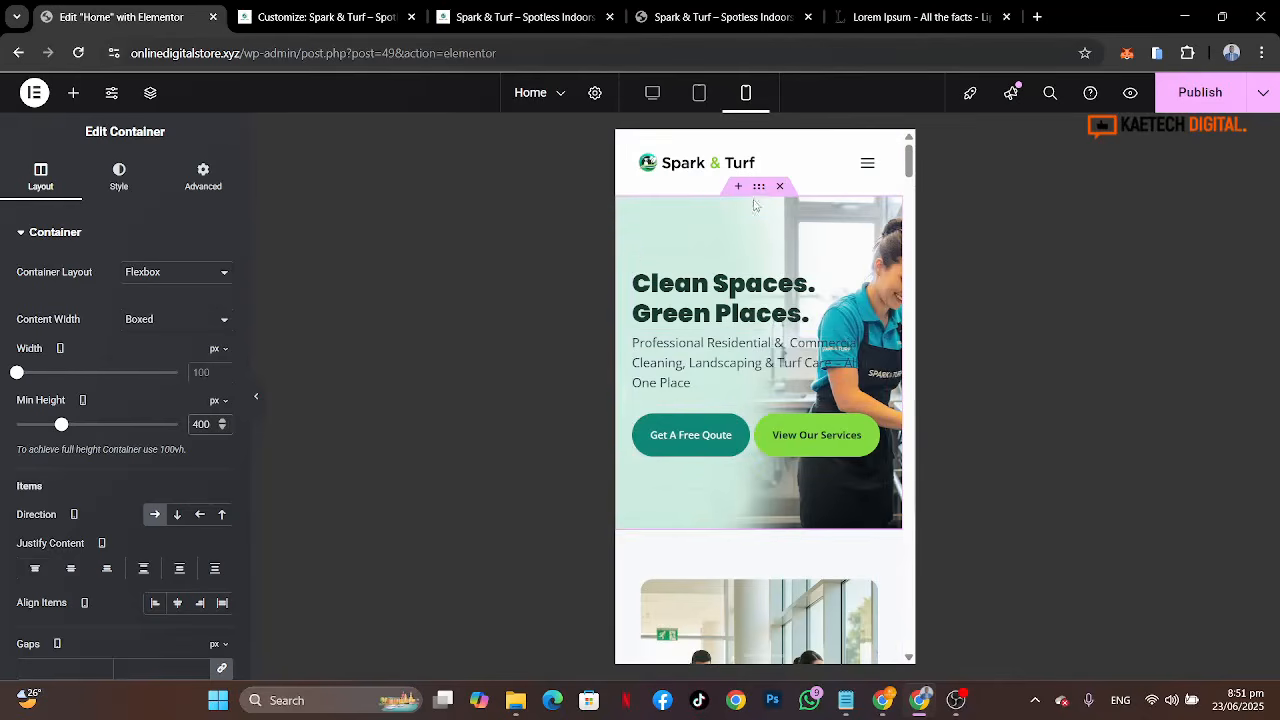
scroll(814, 450, "down", 5)
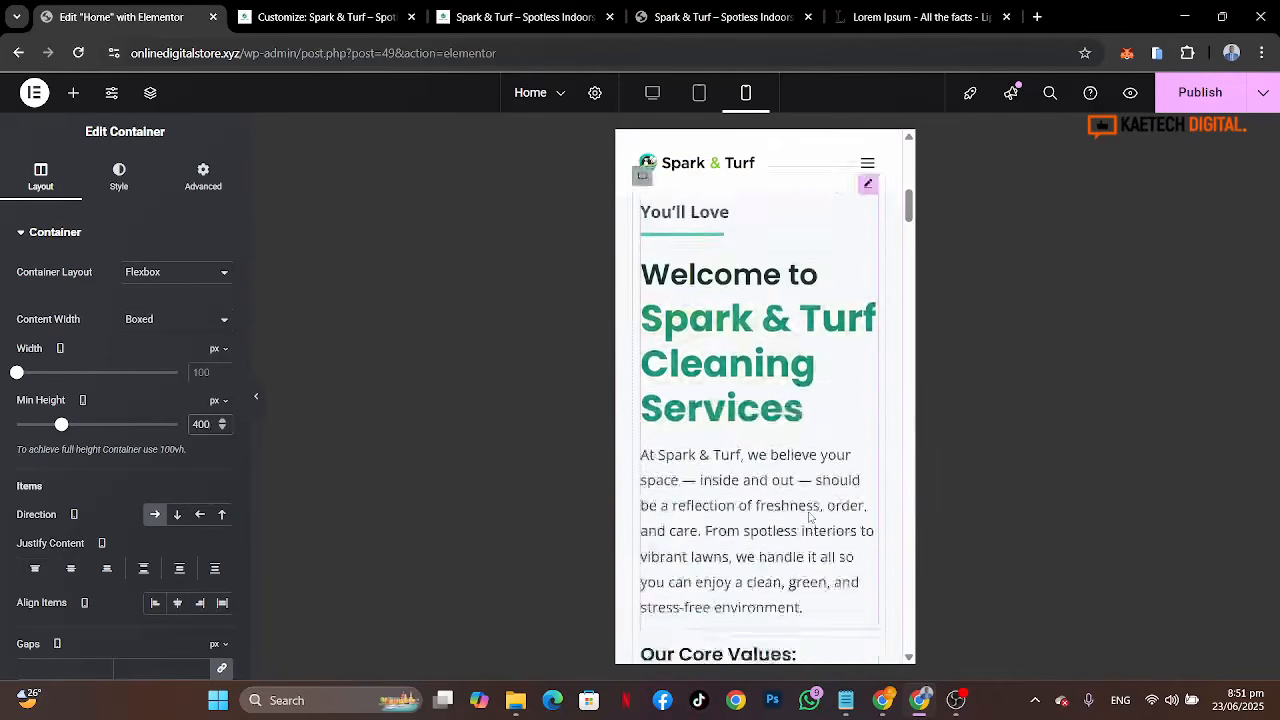
scroll(810, 517, "down", 10)
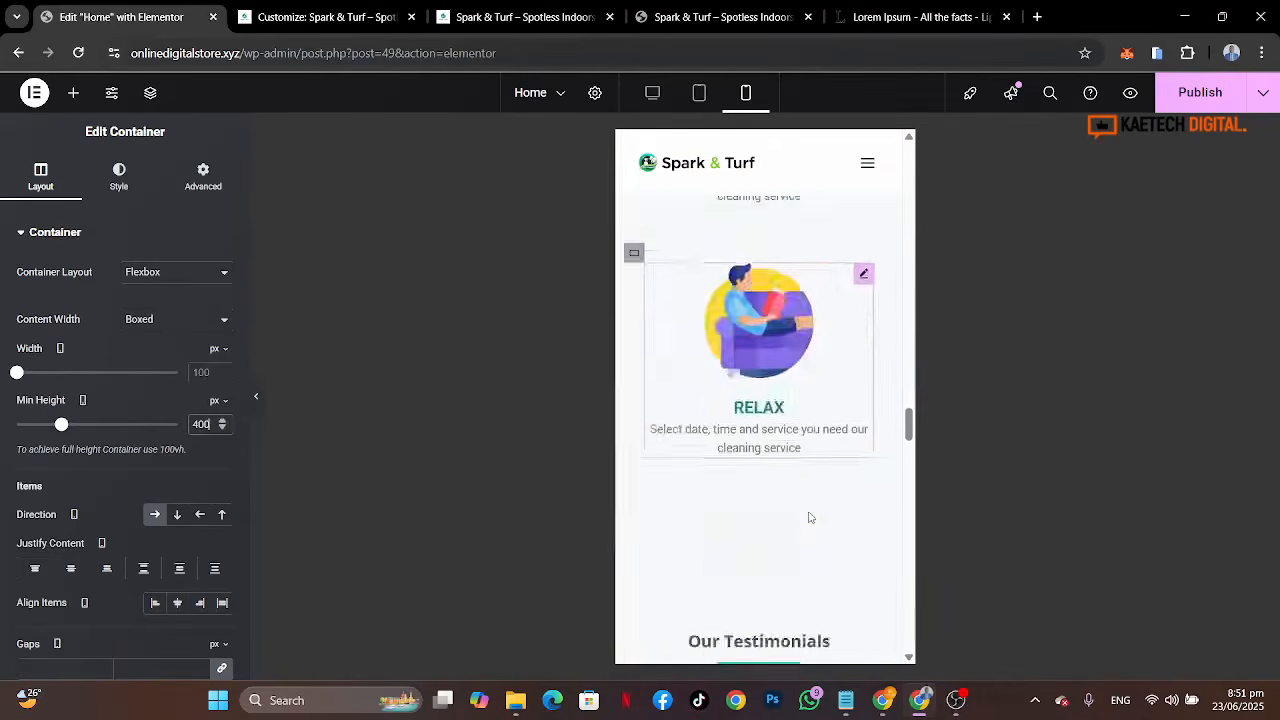
scroll(810, 517, "down", 10)
scroll(810, 517, "up", 4)
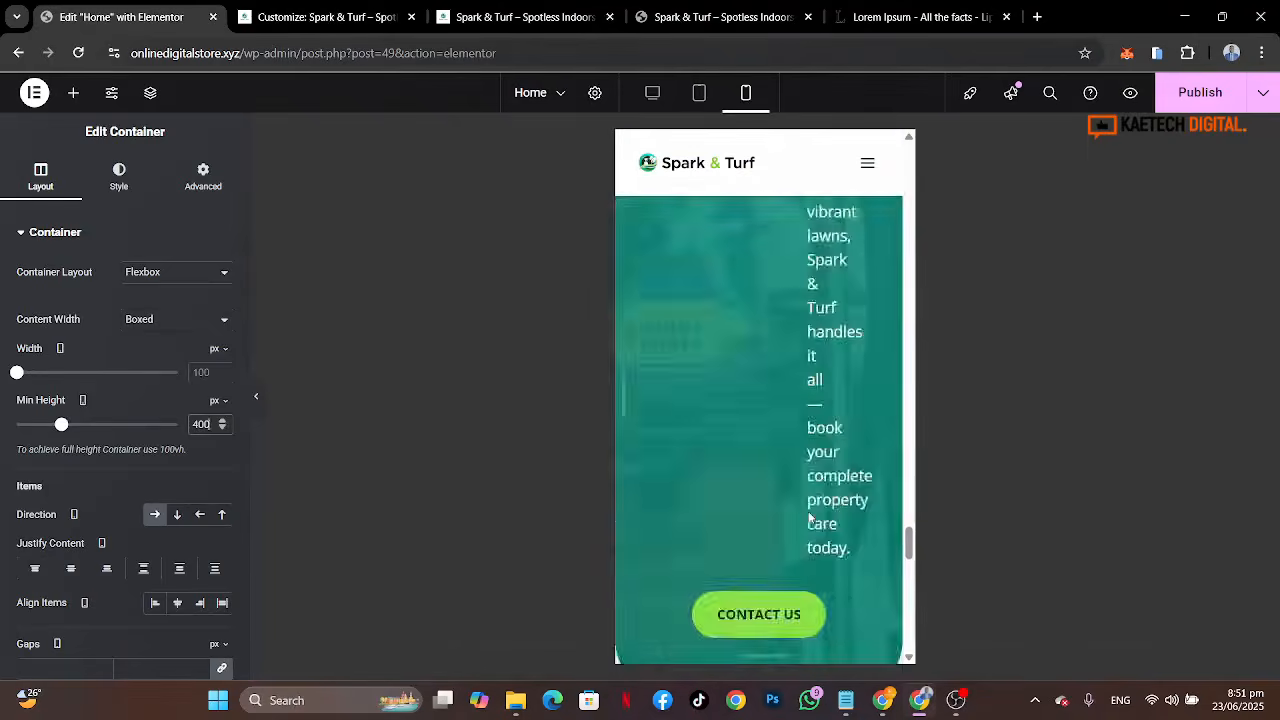
scroll(810, 517, "up", 6)
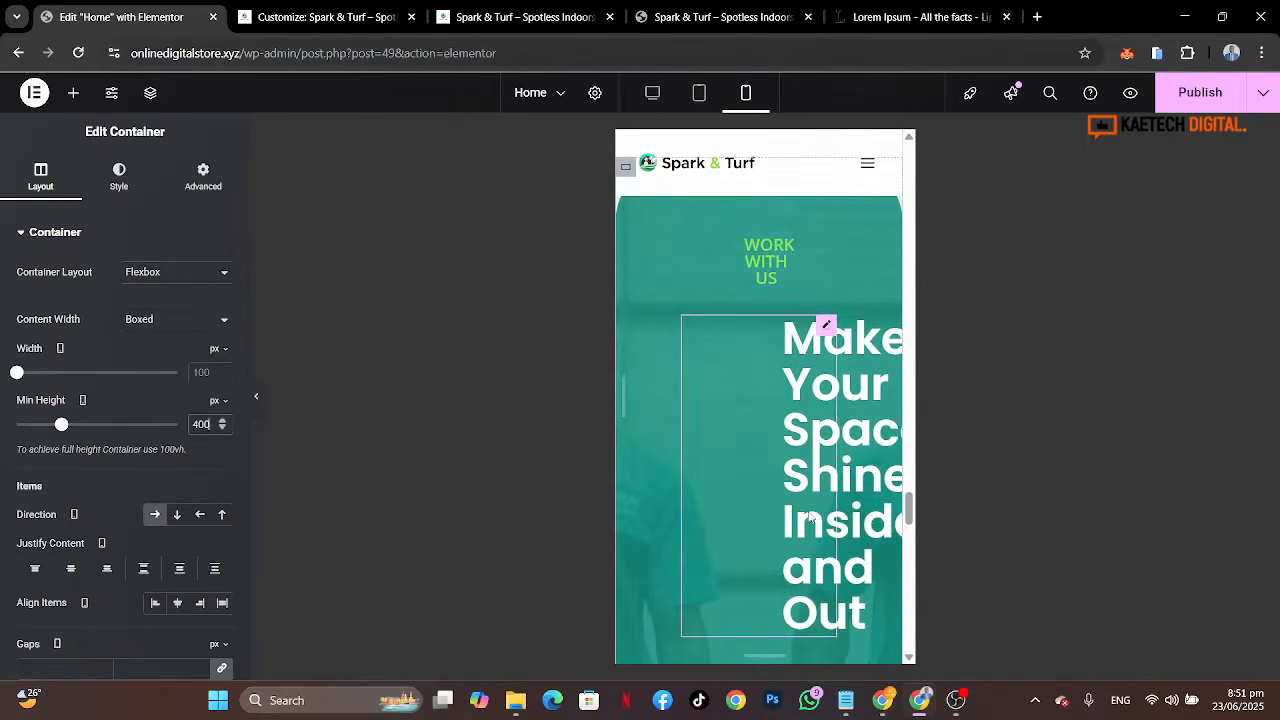
left_click(826, 326)
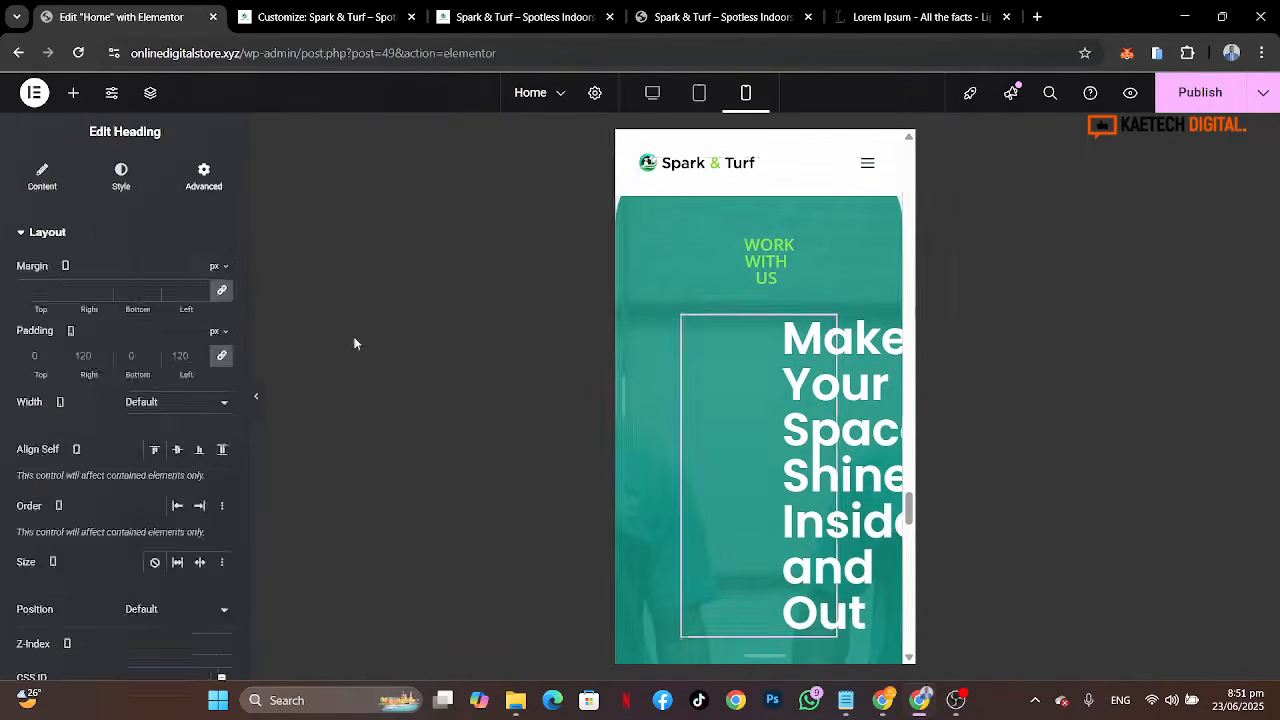
left_click(222, 357)
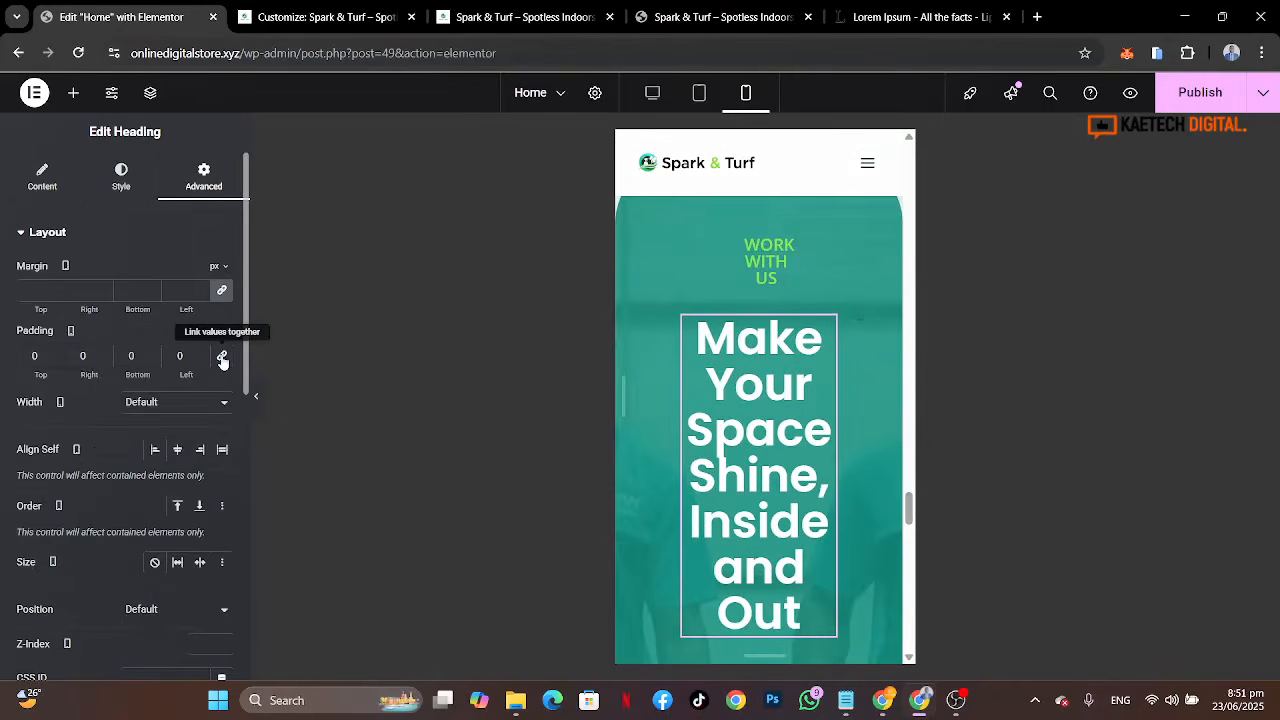
Step: Set the WORK WITH US divider text's font size to 18 px
scroll(790, 254, "up", 1)
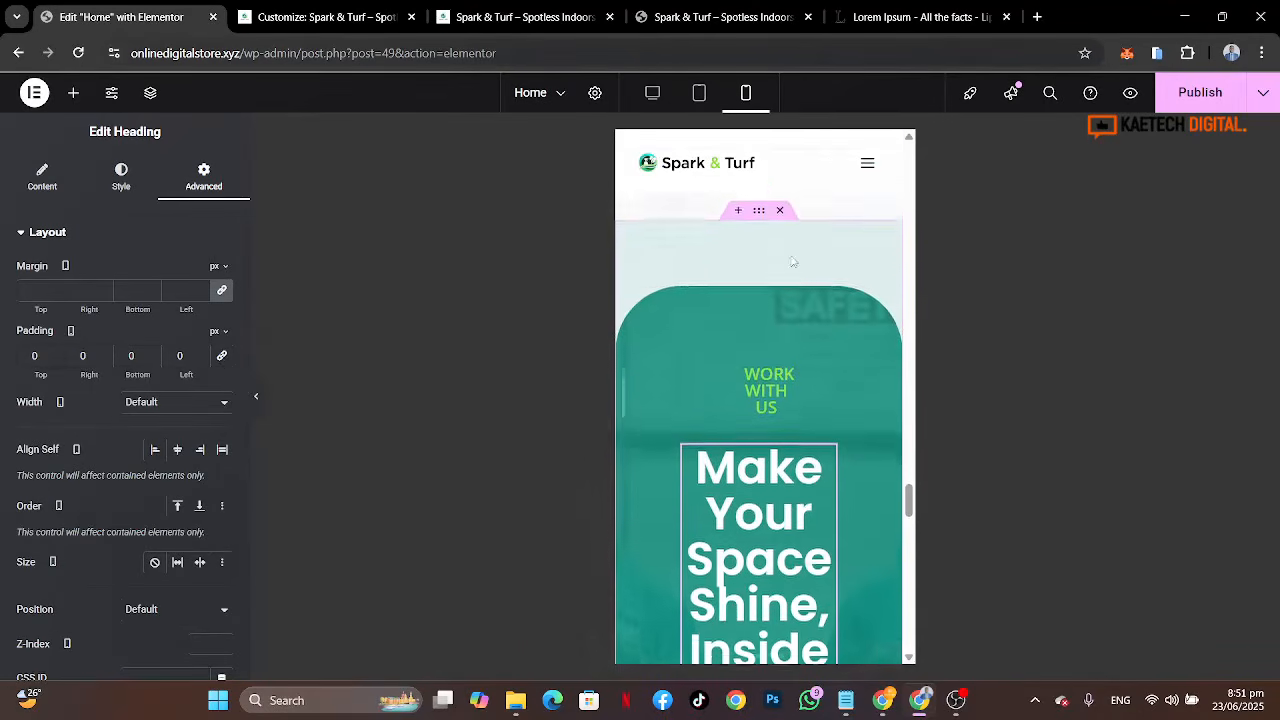
left_click(824, 341)
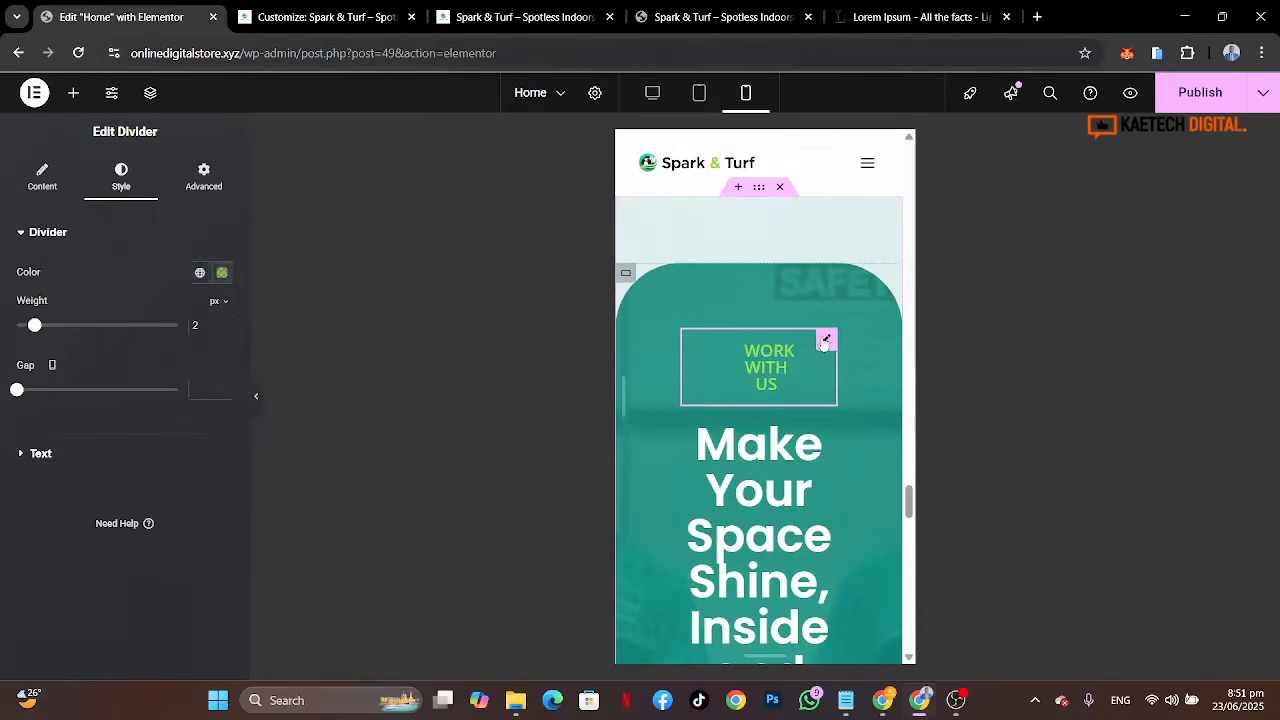
left_click(60, 185)
left_click(126, 193)
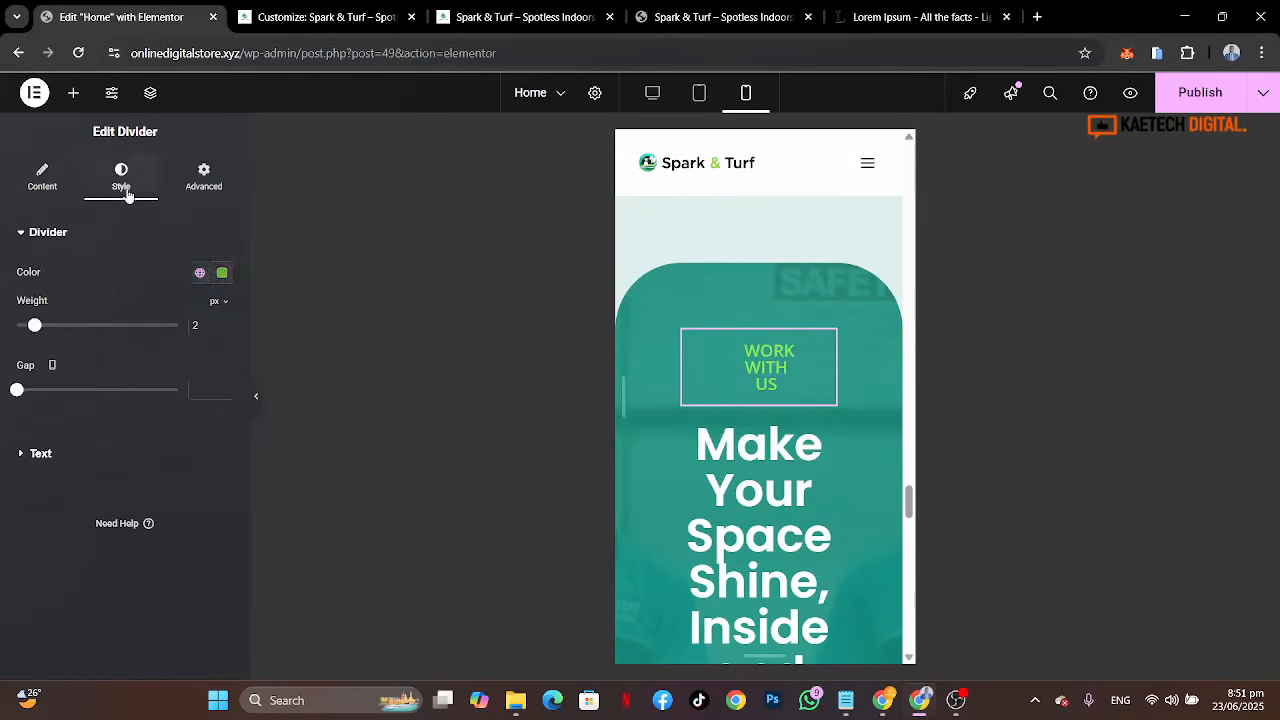
left_click(104, 456)
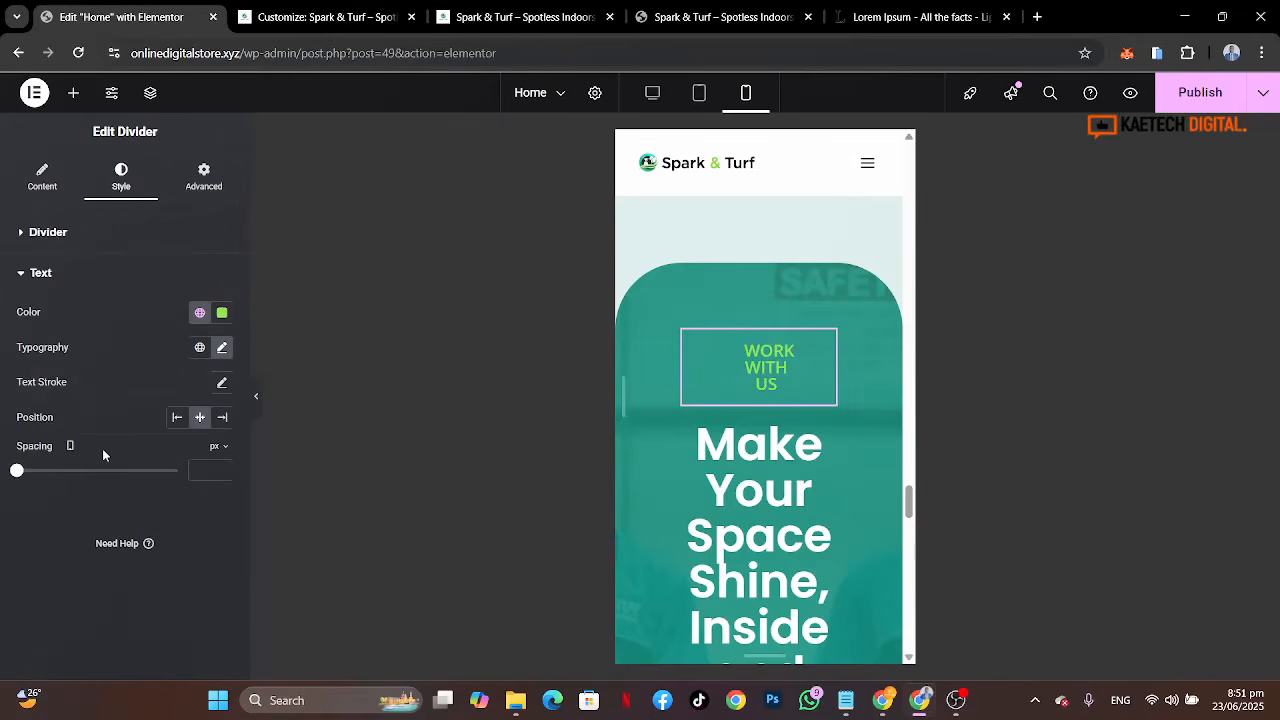
left_click(221, 349)
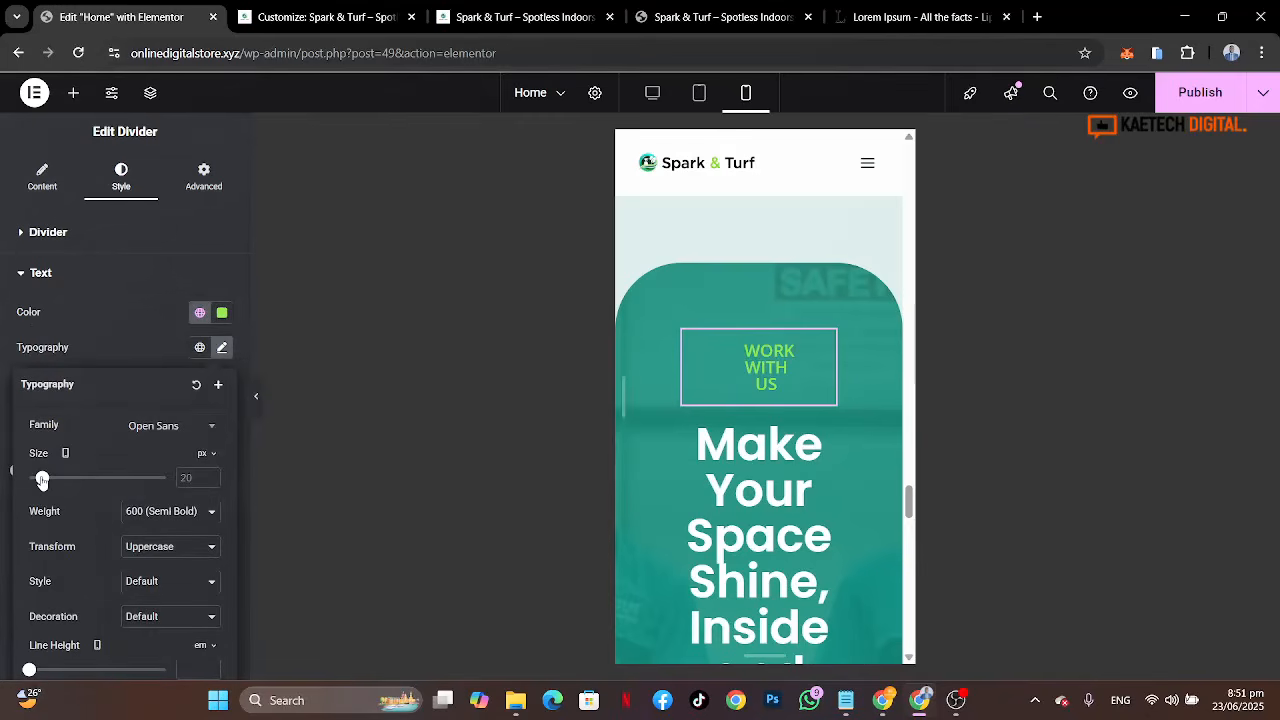
left_click_drag(42, 480, 40, 480)
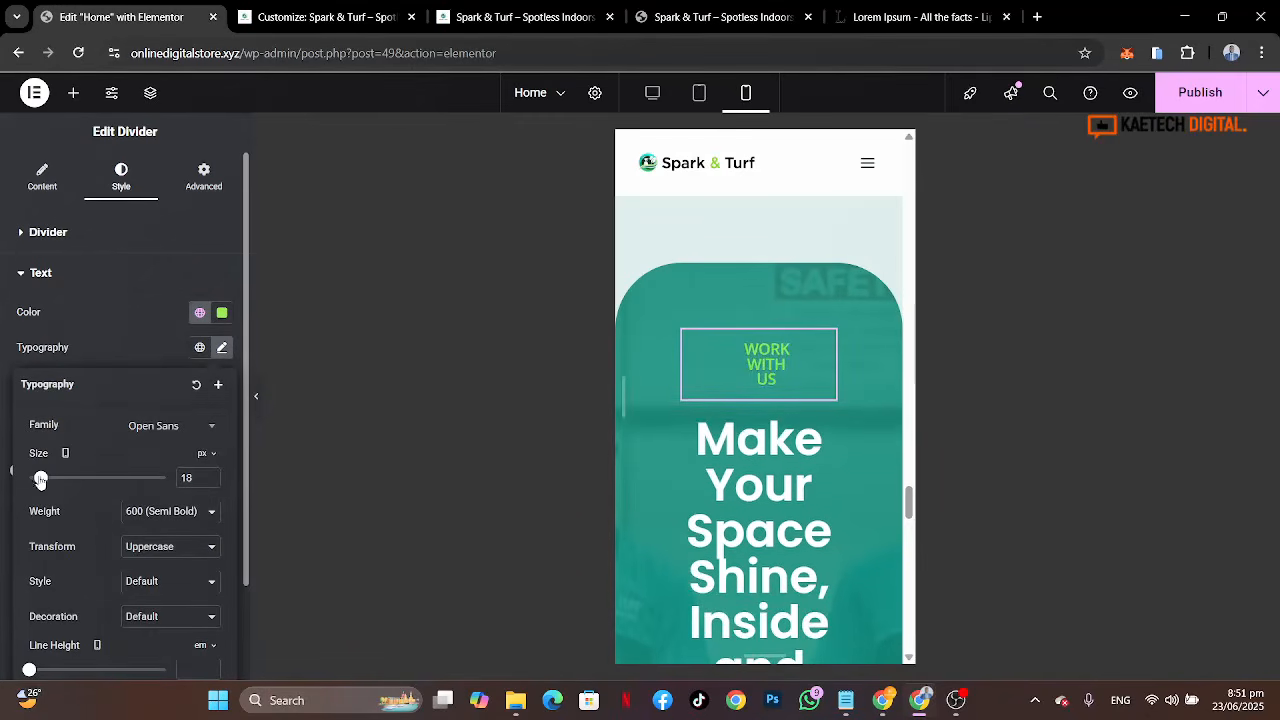
left_click(145, 325)
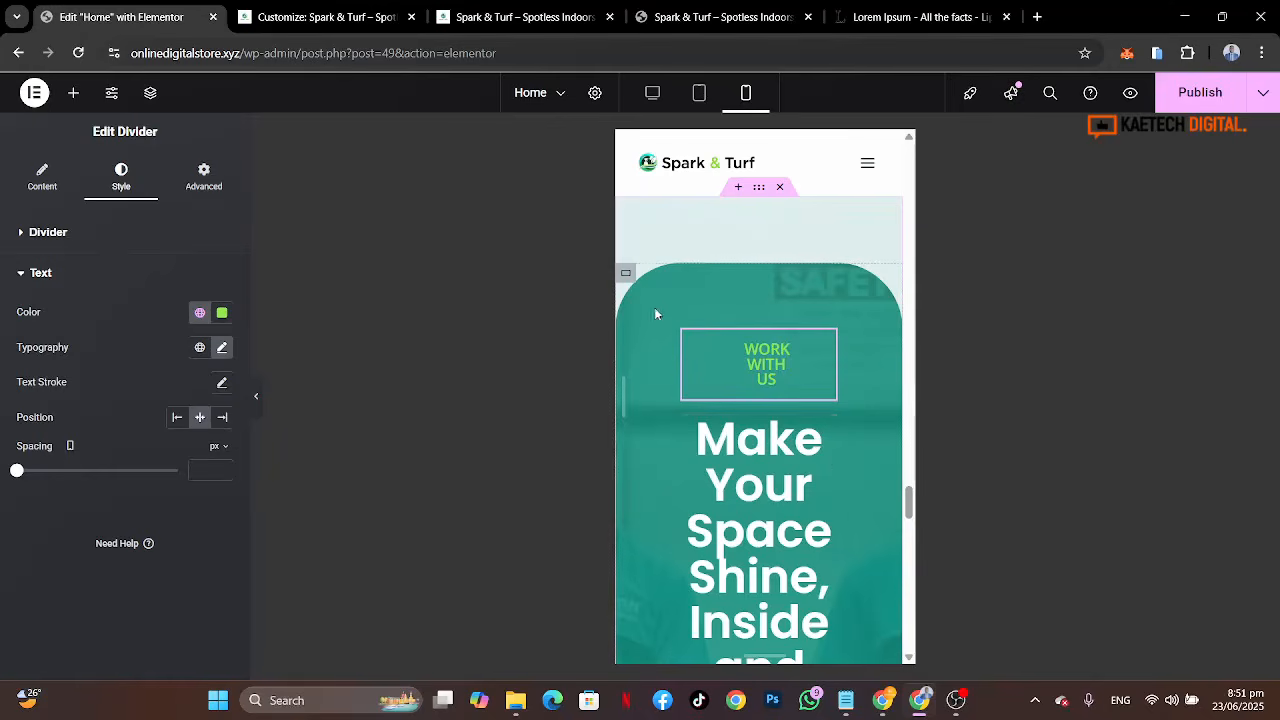
scroll(759, 287, "up", 5)
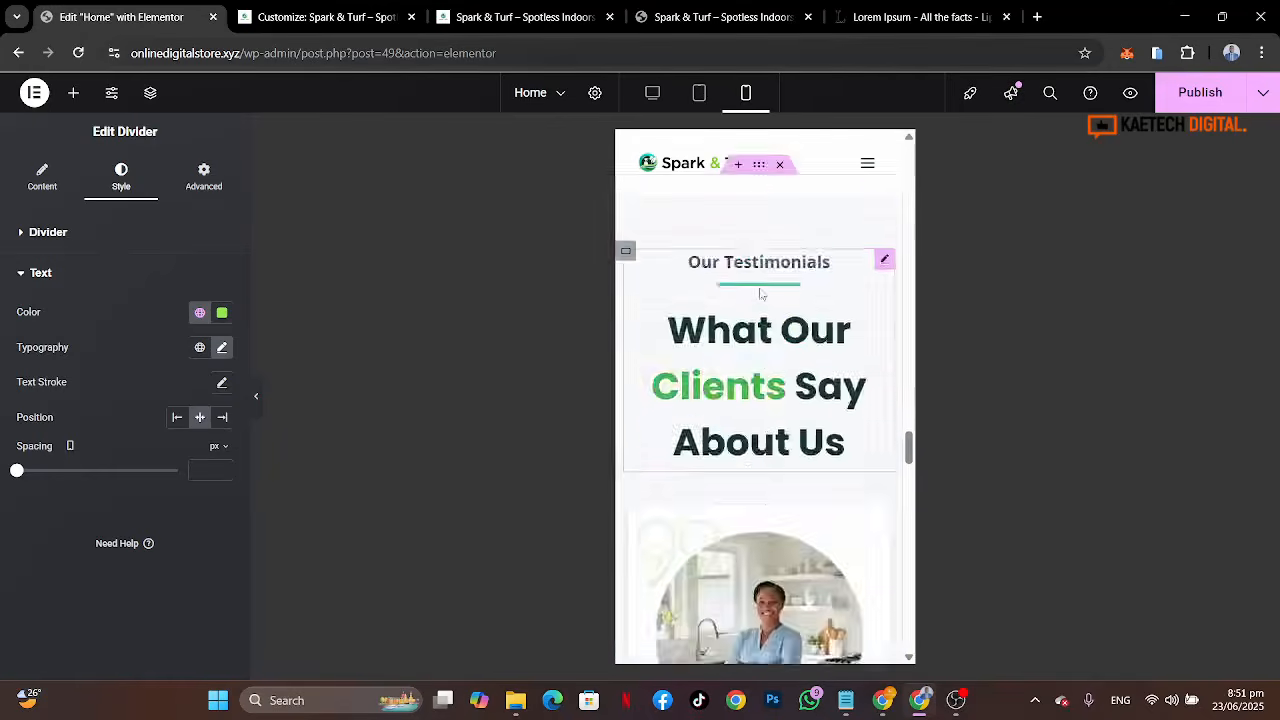
scroll(760, 293, "up", 3)
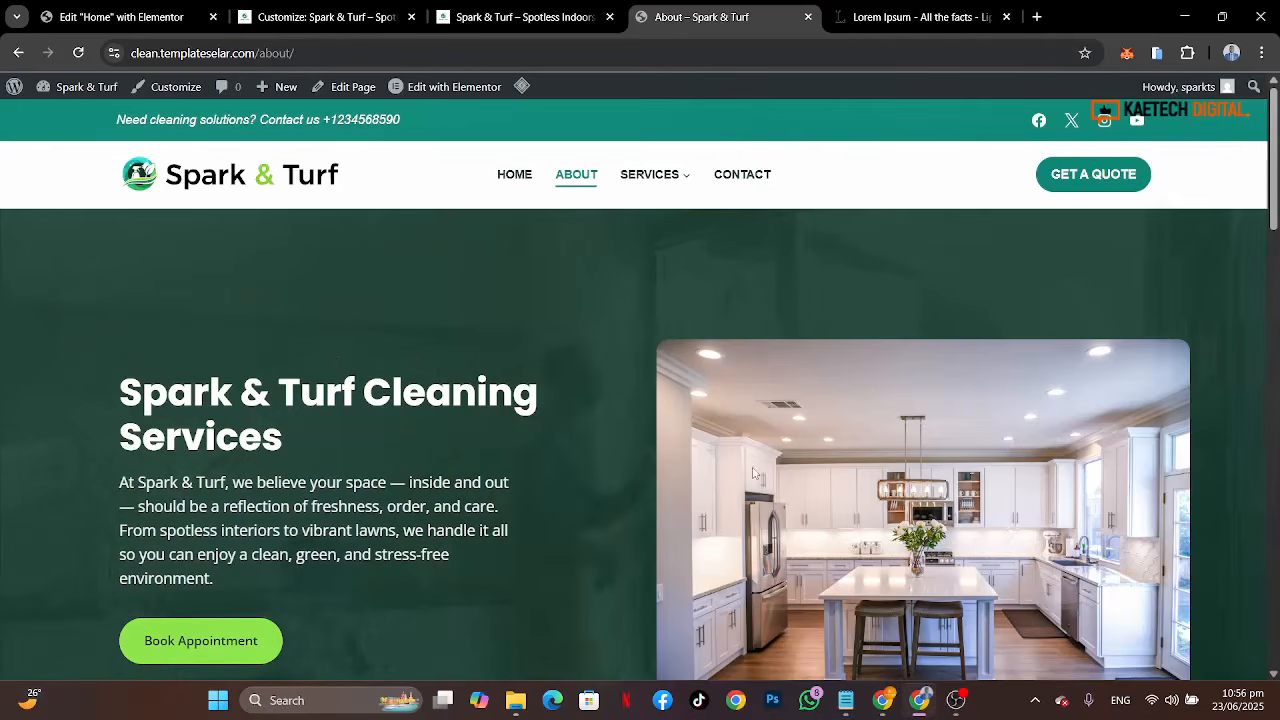
Step: Scroll through the live About page of the Spark & Turf site
scroll(754, 473, "down", 3)
scroll(754, 473, "down", 6)
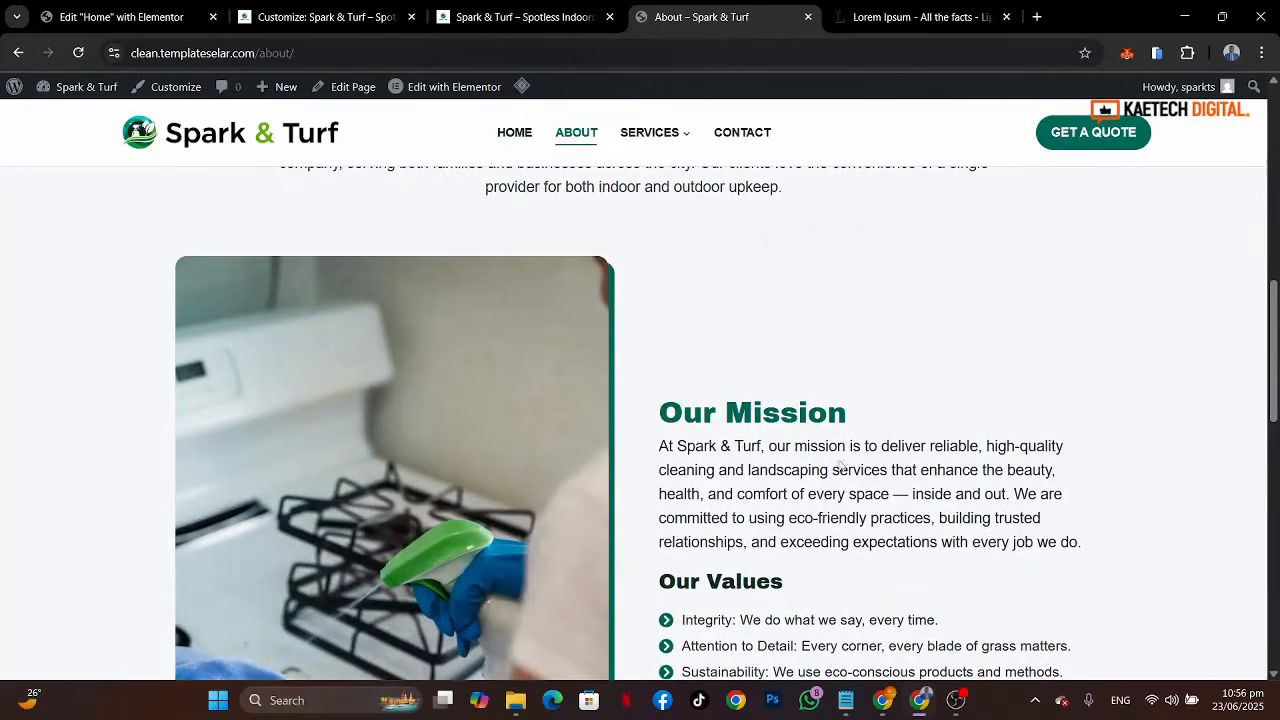
scroll(868, 512, "up", 8)
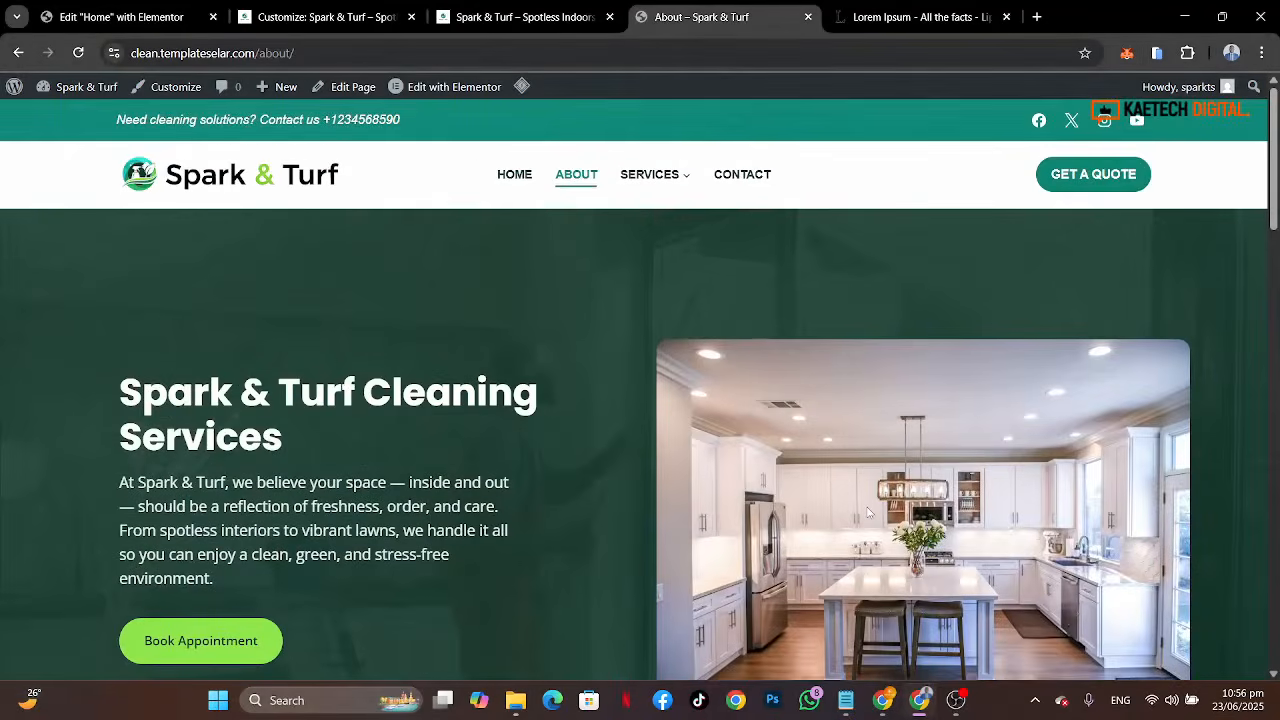
scroll(869, 512, "down", 3)
scroll(866, 506, "down", 5)
scroll(866, 506, "up", 9)
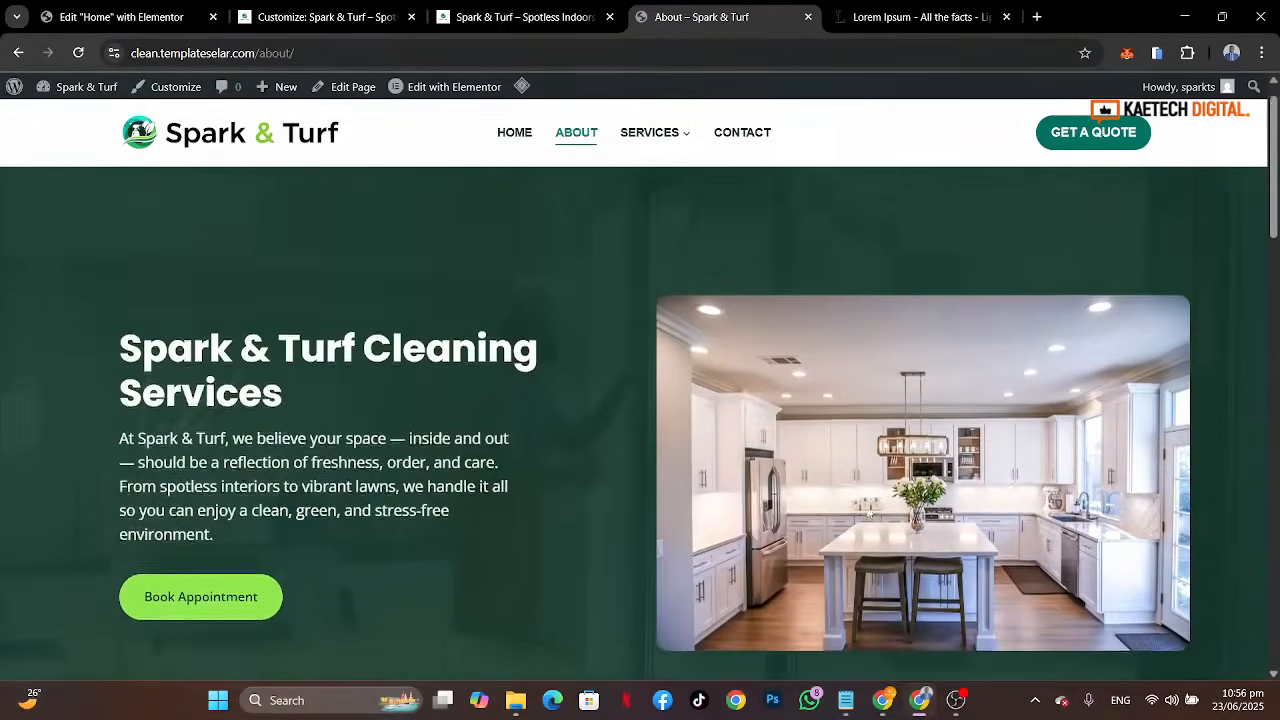
scroll(741, 457, "down", 8)
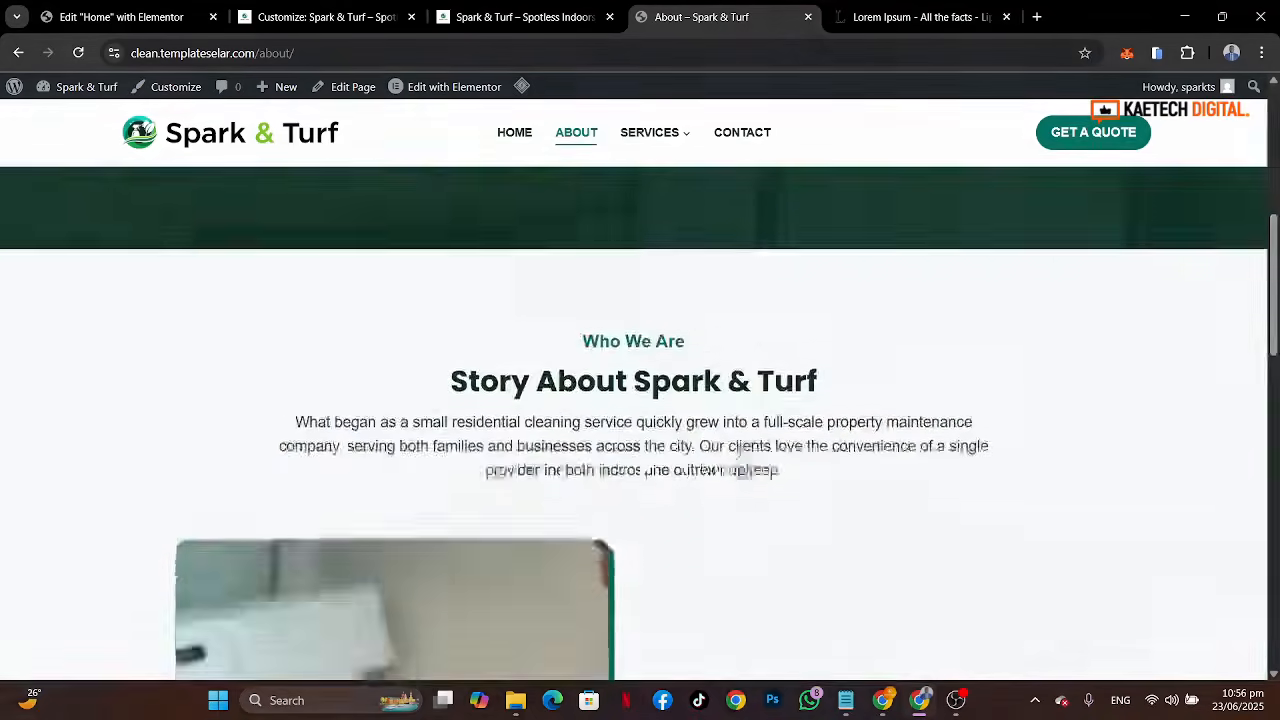
Step: Compare the live About page with the Home page in the editor's desktop view
scroll(740, 455, "down", 6)
scroll(738, 450, "up", 12)
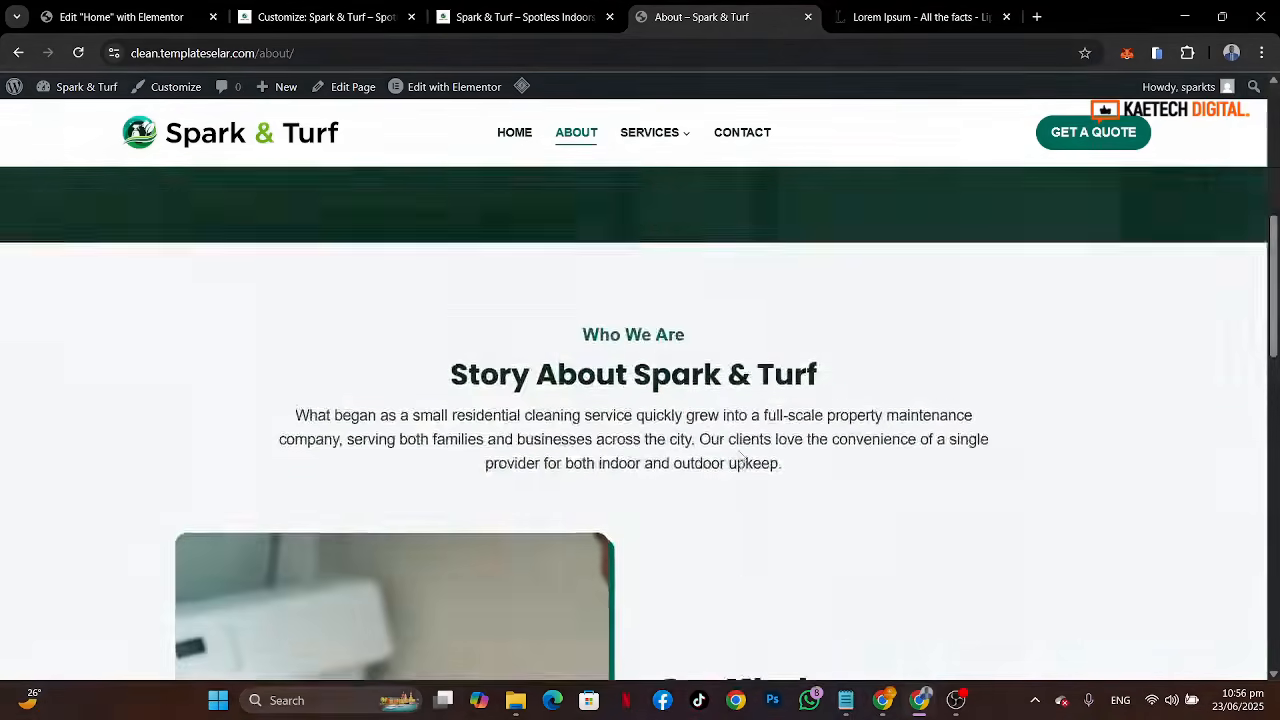
key("ctrl+1")
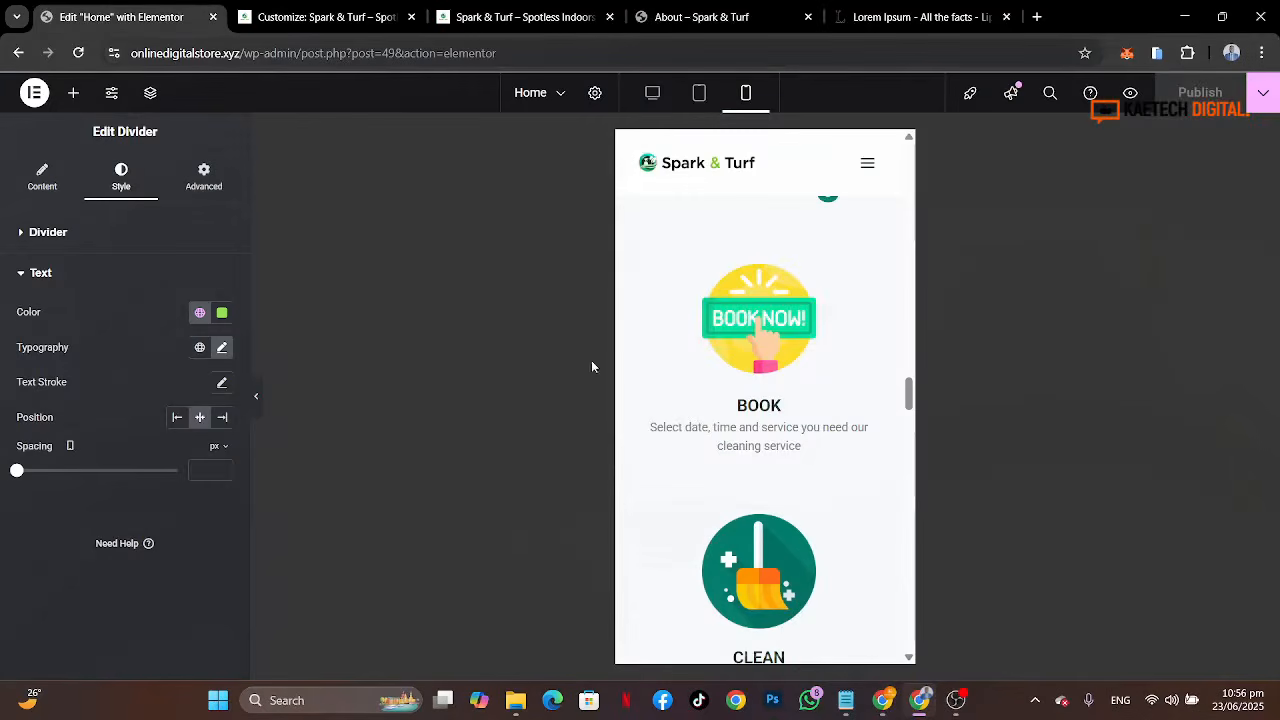
left_click(652, 92)
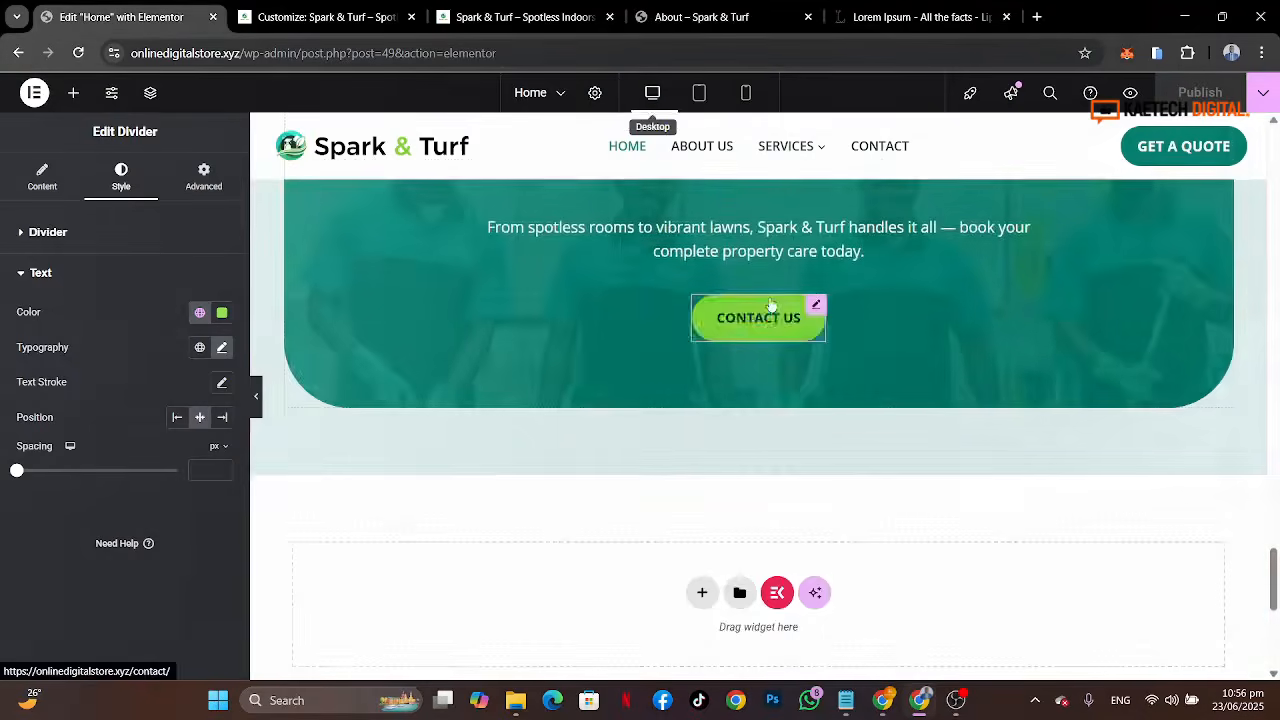
scroll(938, 376, "up", 10)
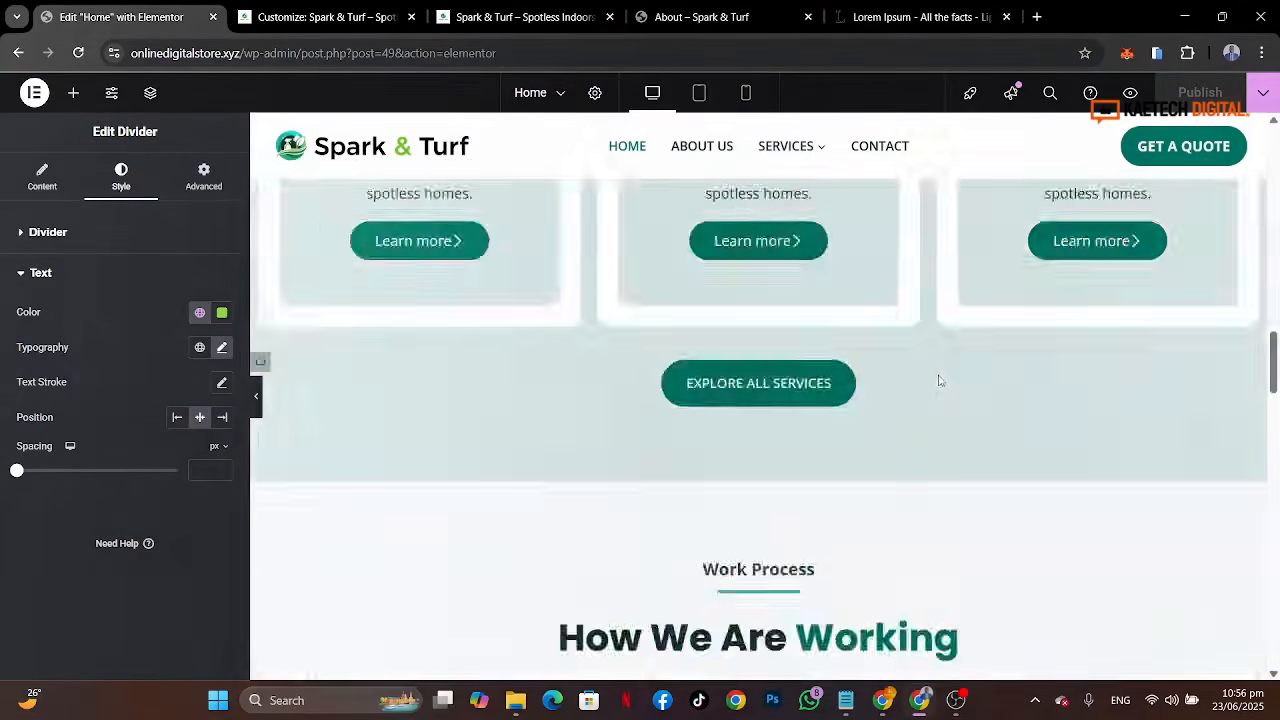
scroll(938, 376, "up", 5)
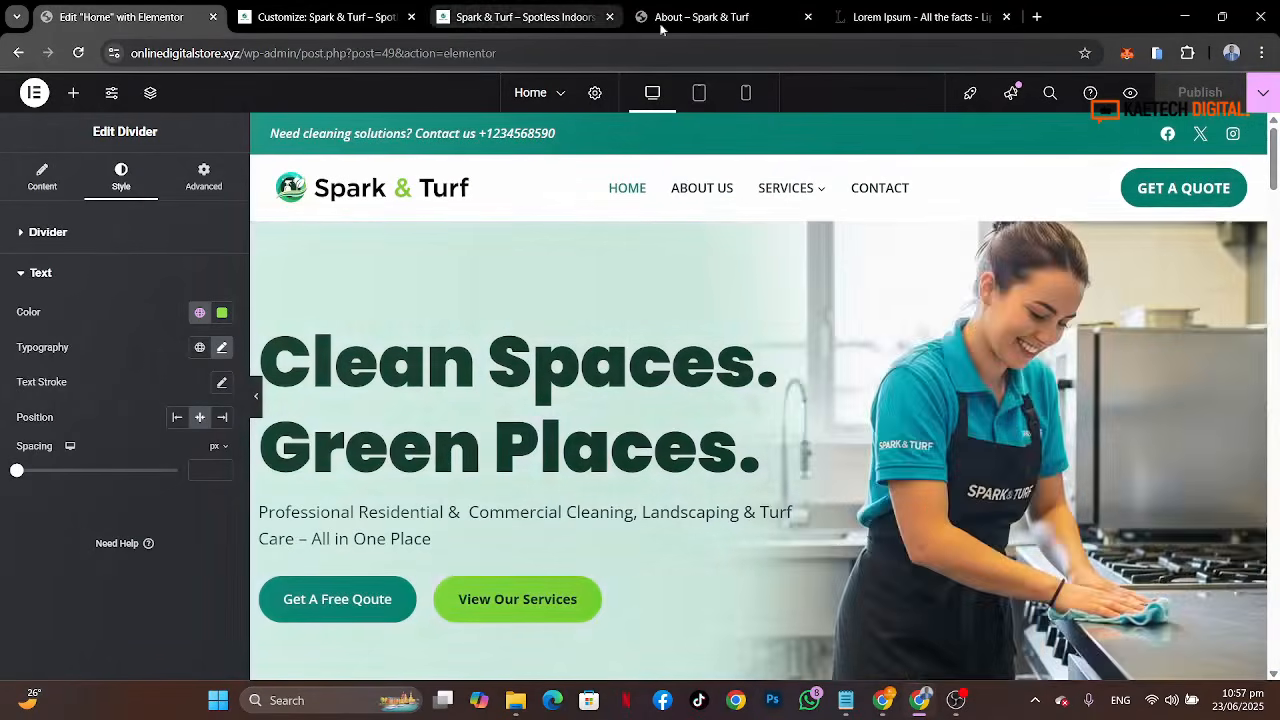
Step: Open the About Us page in WordPress, set its template to Elementor Full Width and save it
left_click(690, 20)
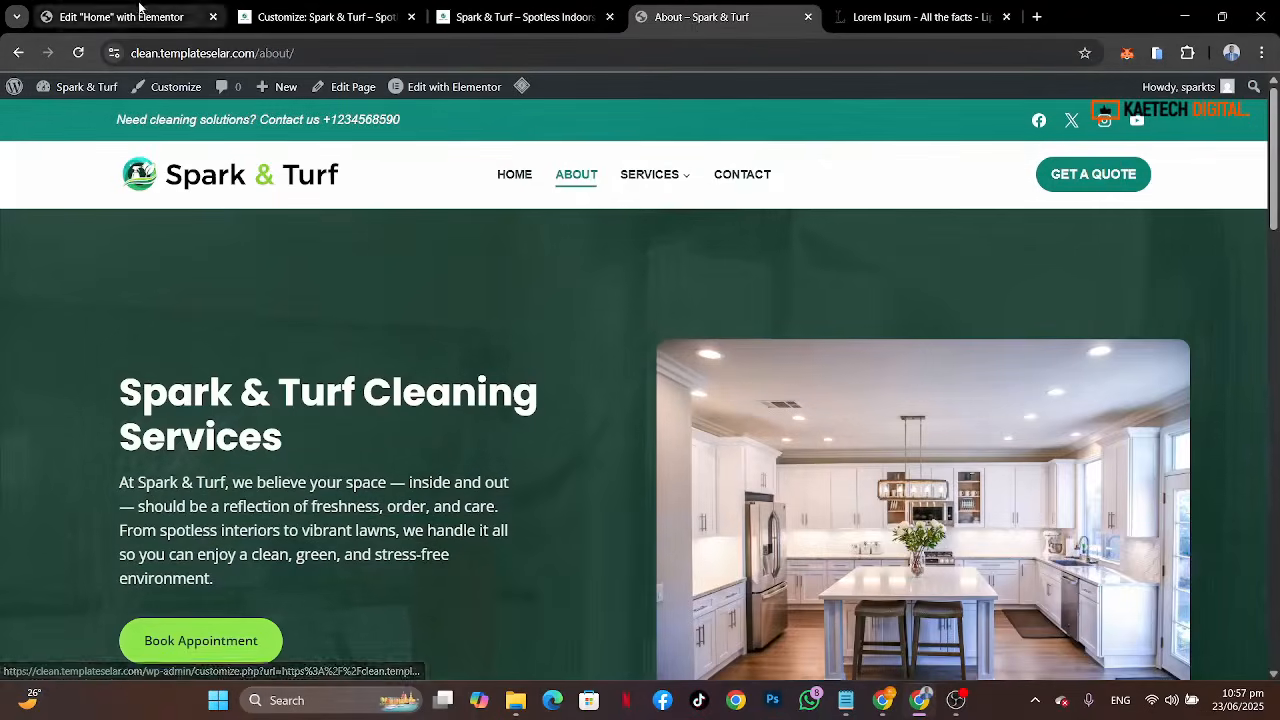
left_click(350, 17)
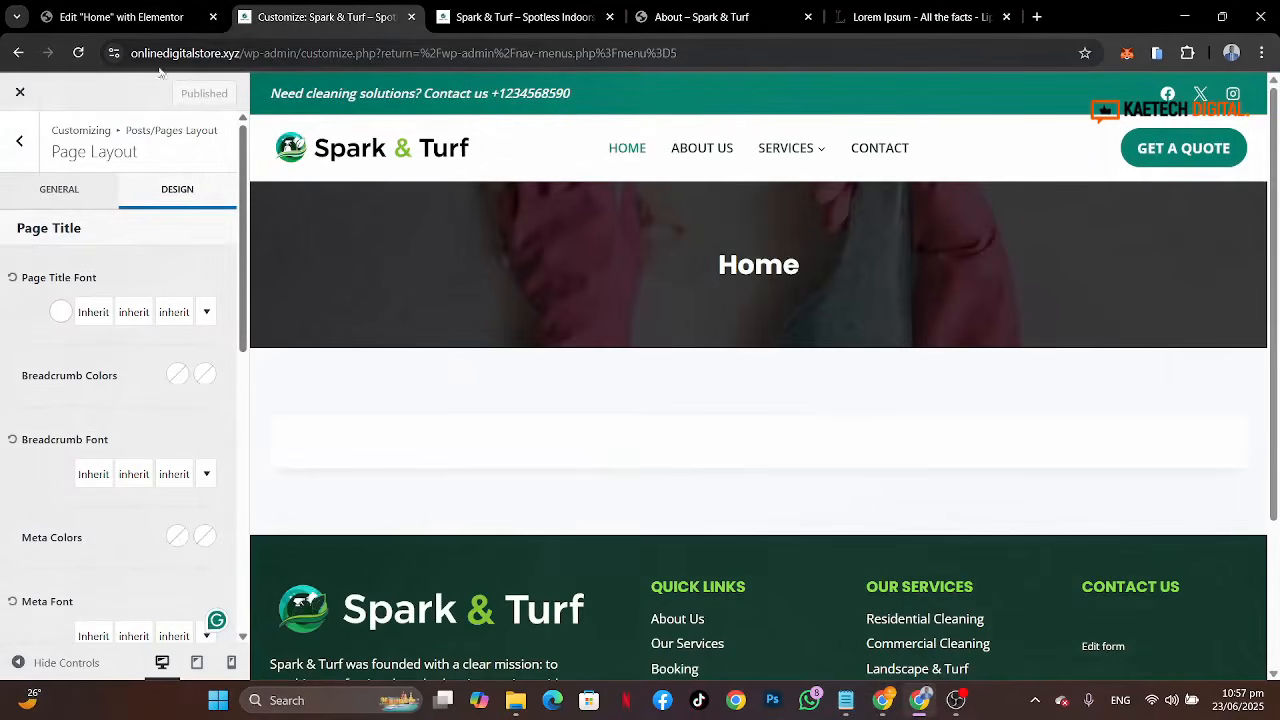
left_click(34, 92)
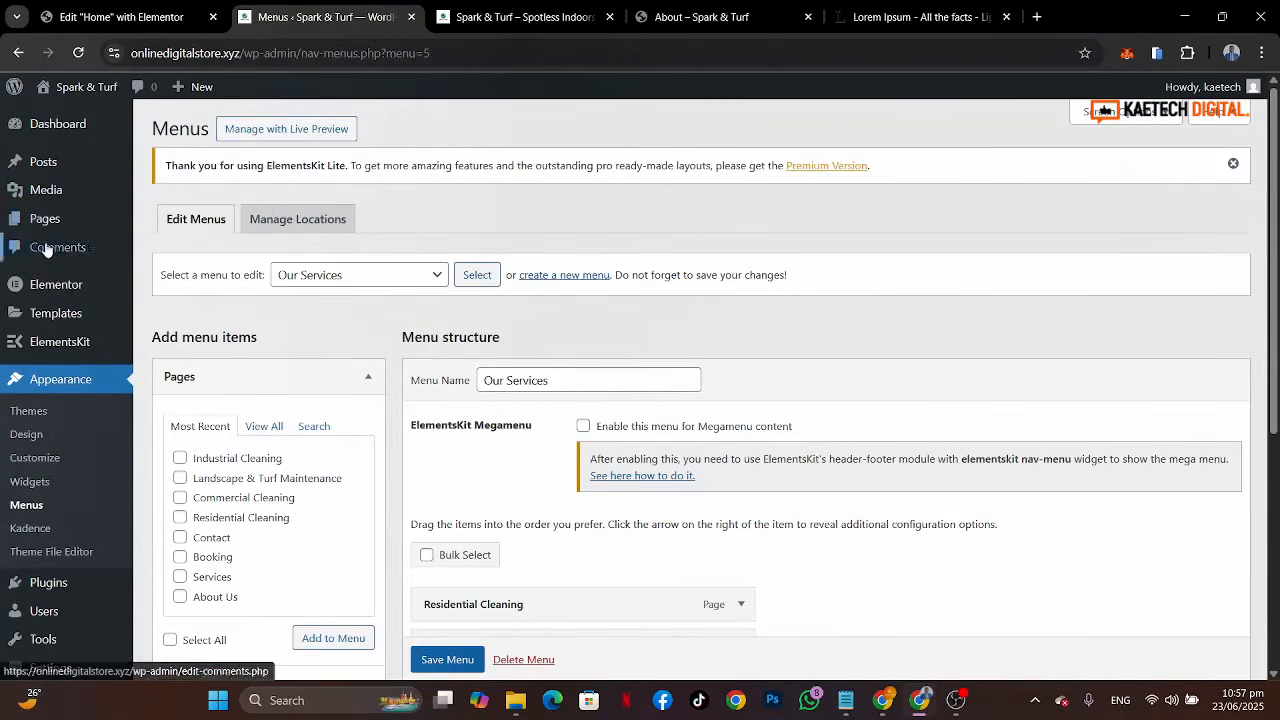
mouse_move(45, 219)
left_click(166, 224)
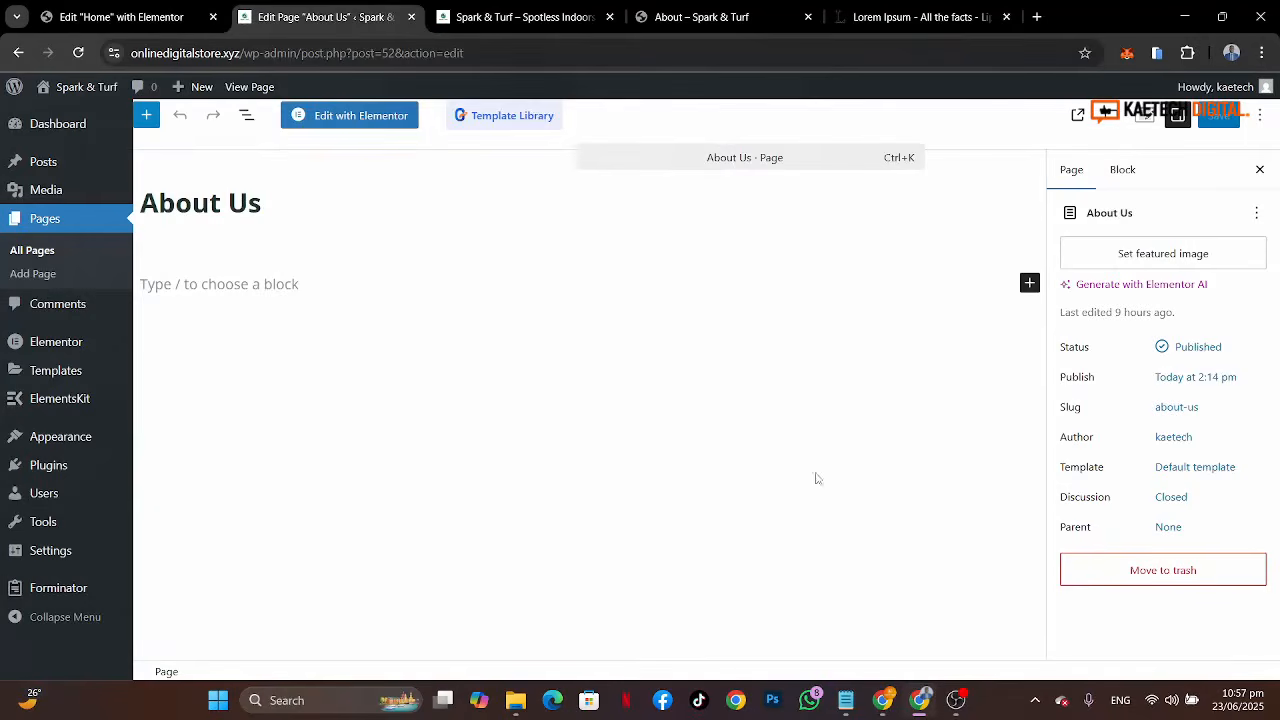
left_click(1199, 470)
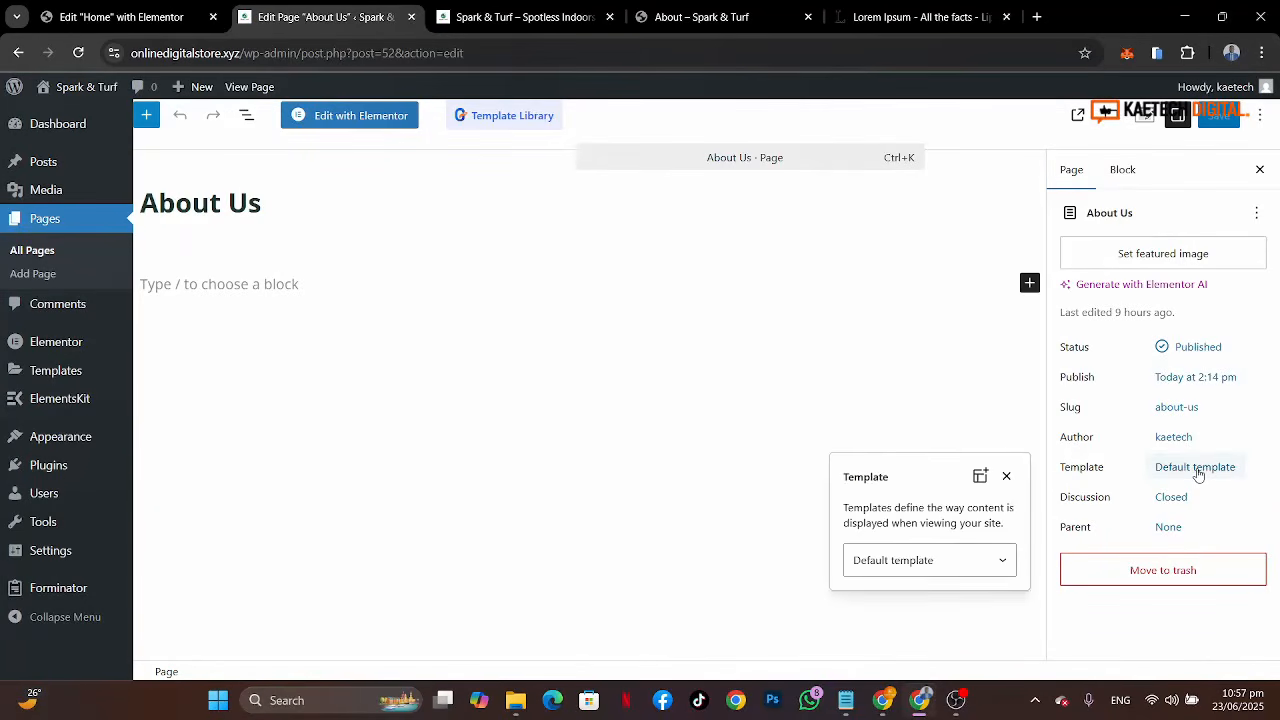
left_click(901, 562)
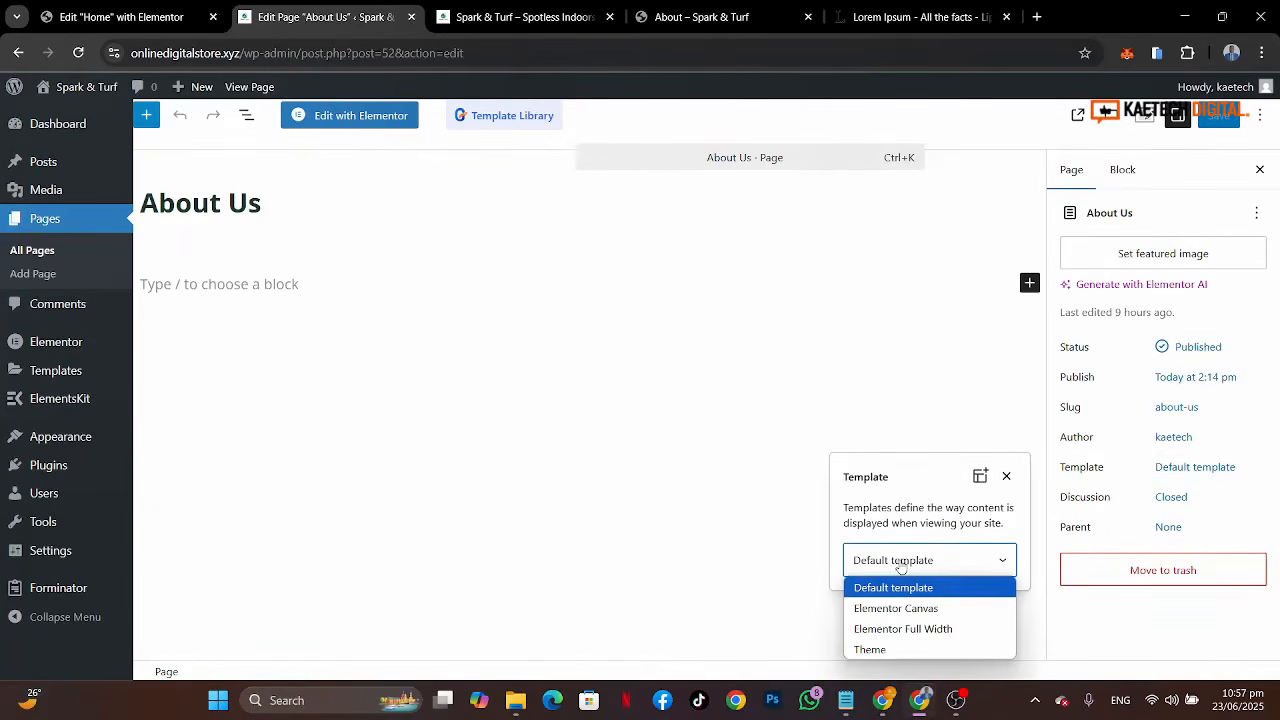
left_click(884, 630)
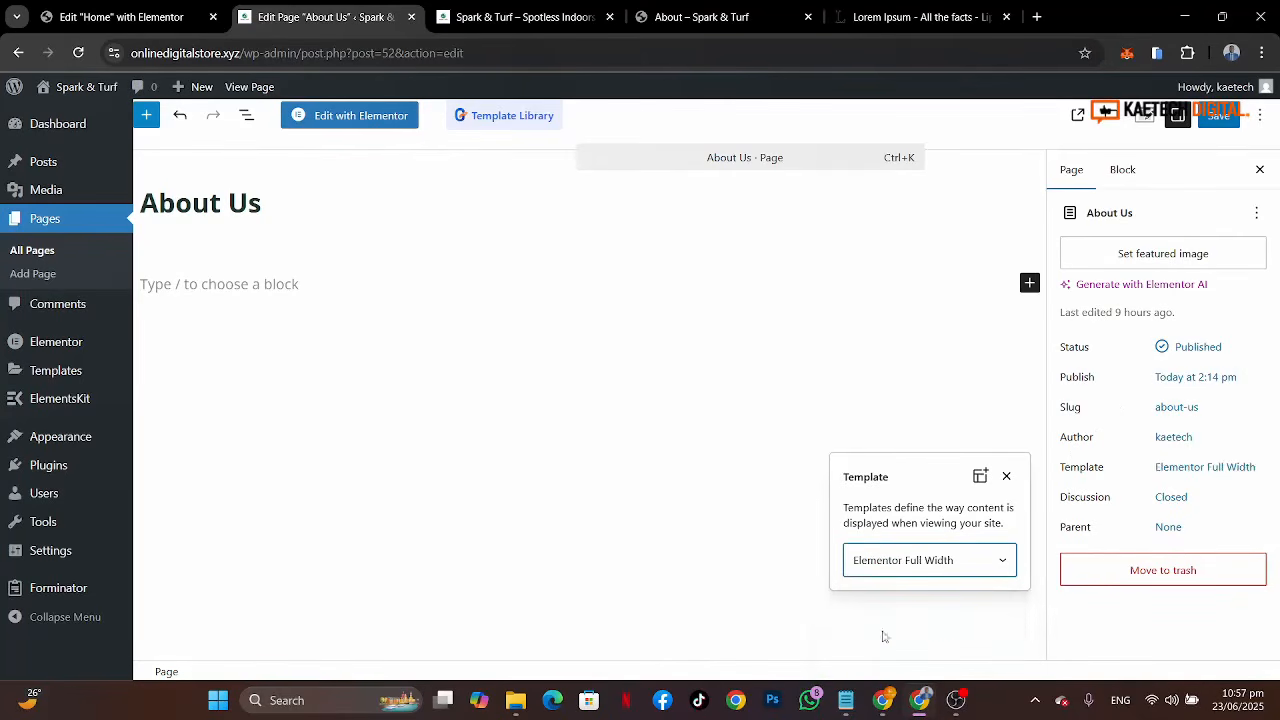
left_click(1030, 418)
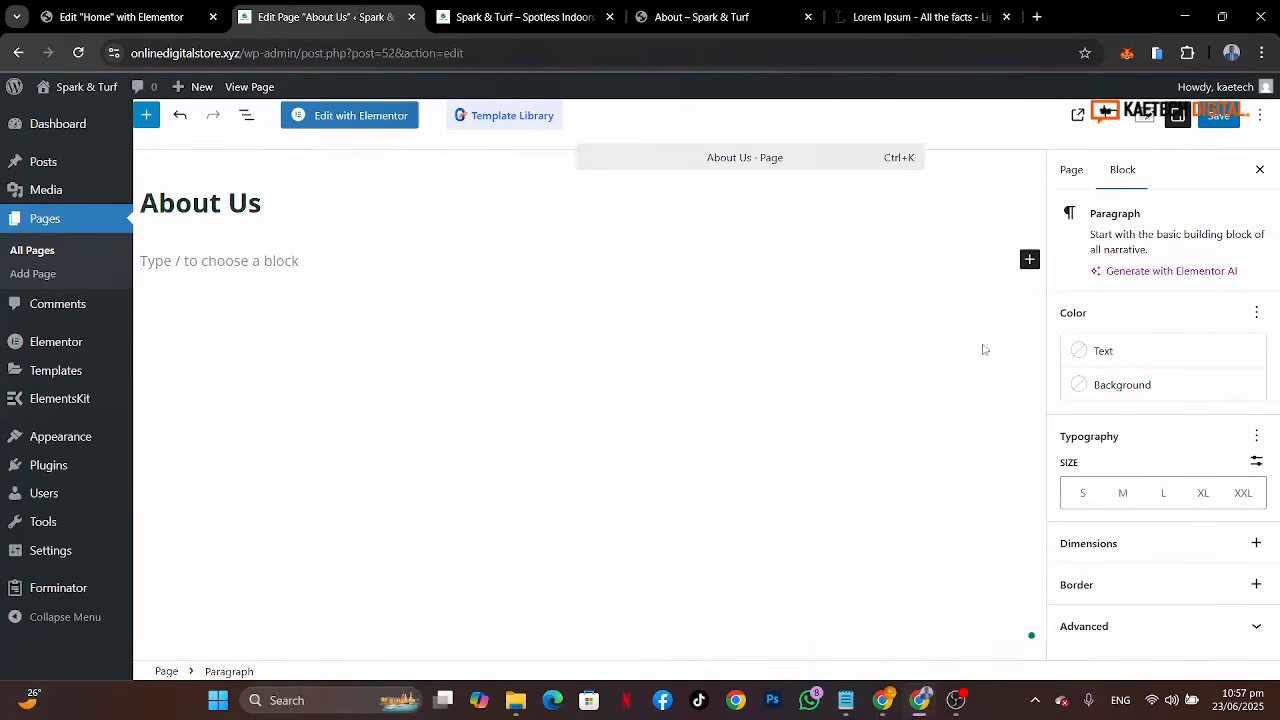
left_click(1225, 128)
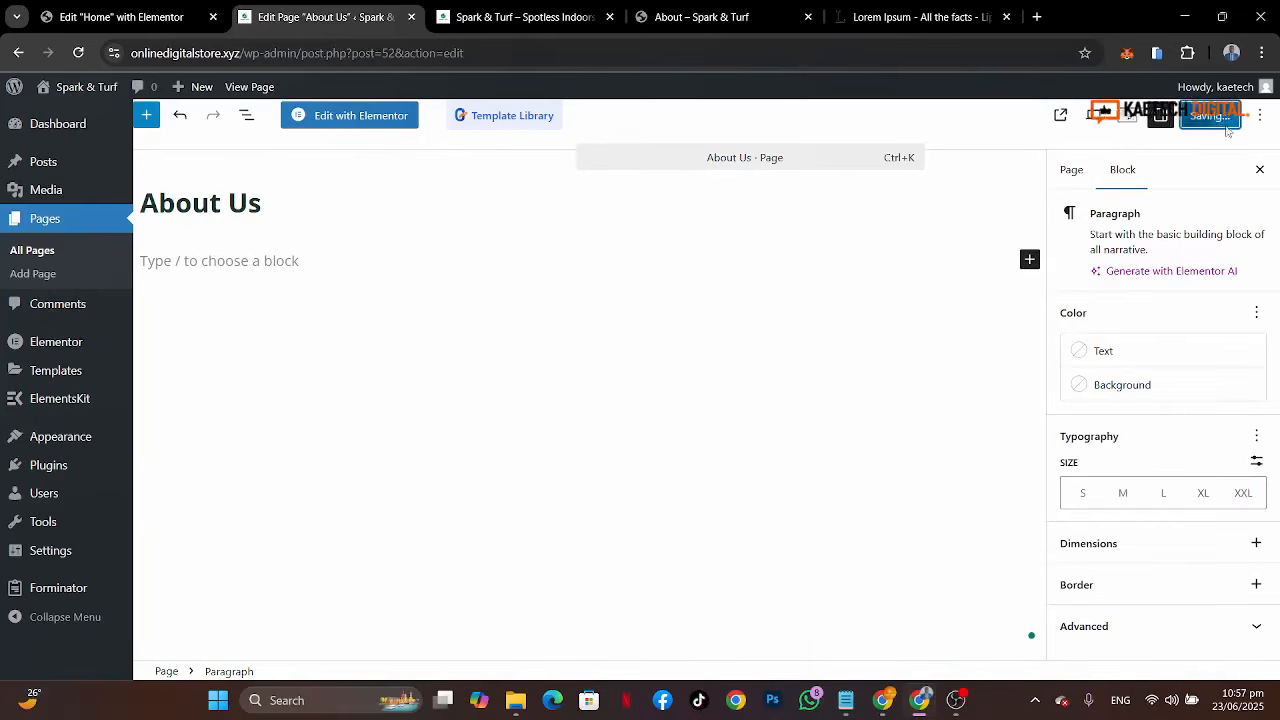
Step: Open the About Us page in Elementor and dismiss the productivity checklist
left_click(350, 118)
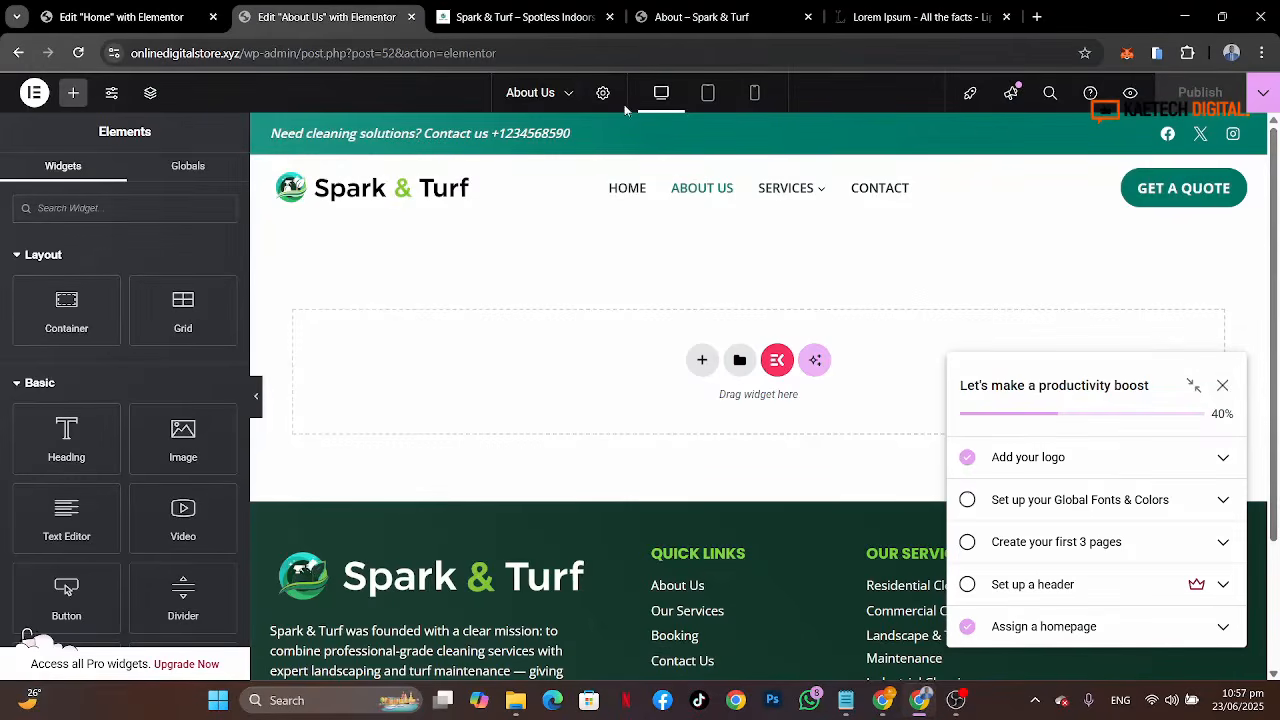
left_click(1224, 385)
left_click(1188, 233)
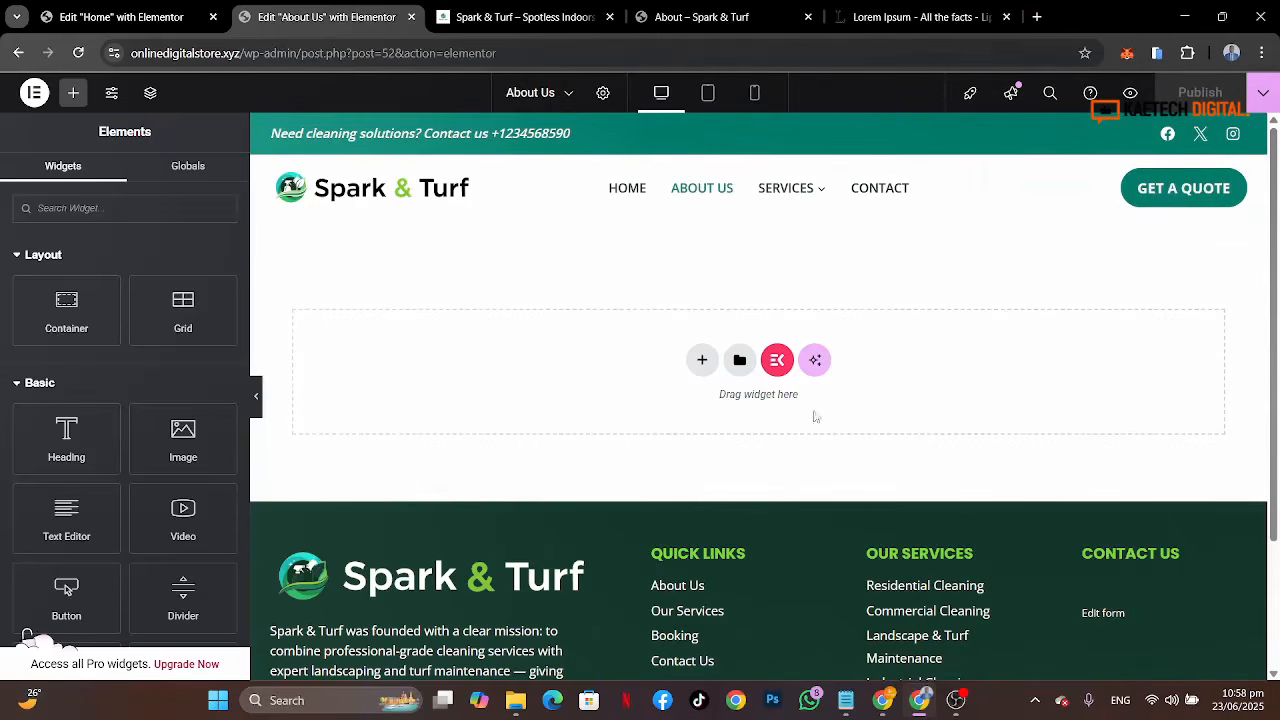
Step: Examine the hero section of the live reference About page
left_click(697, 17)
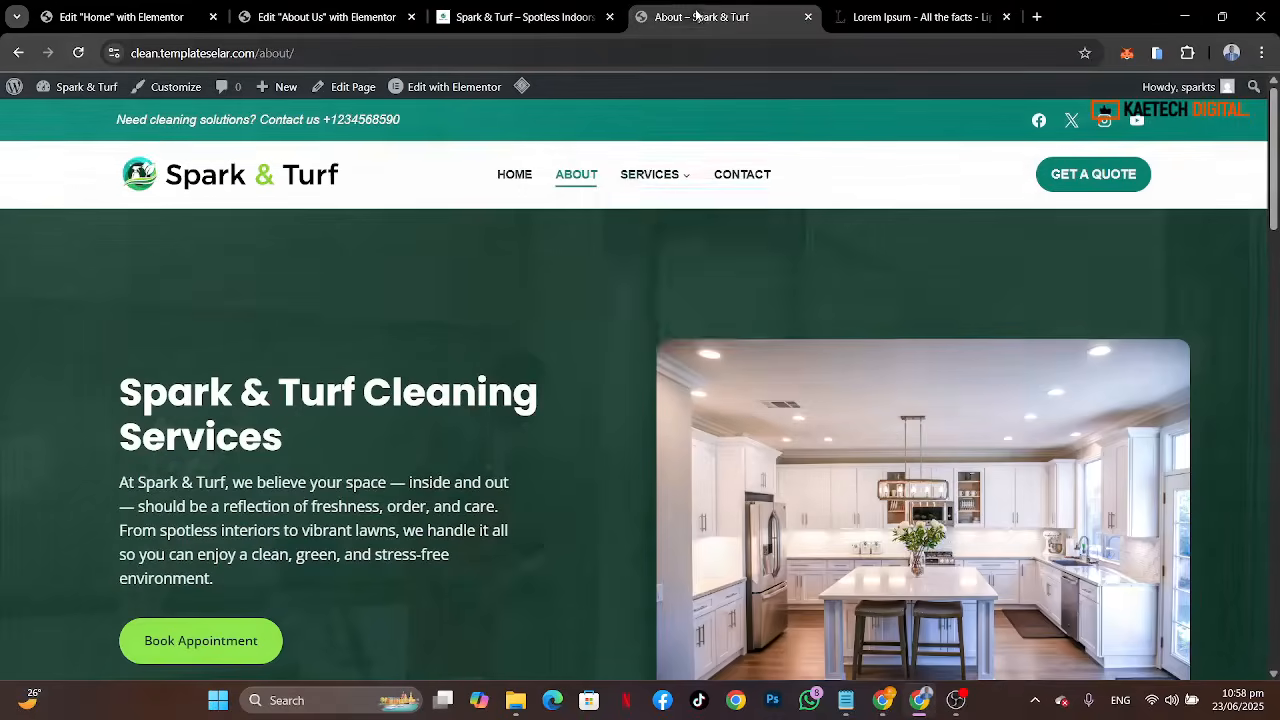
mouse_move(648, 301)
scroll(548, 480, "down", 4)
scroll(548, 480, "up", 2)
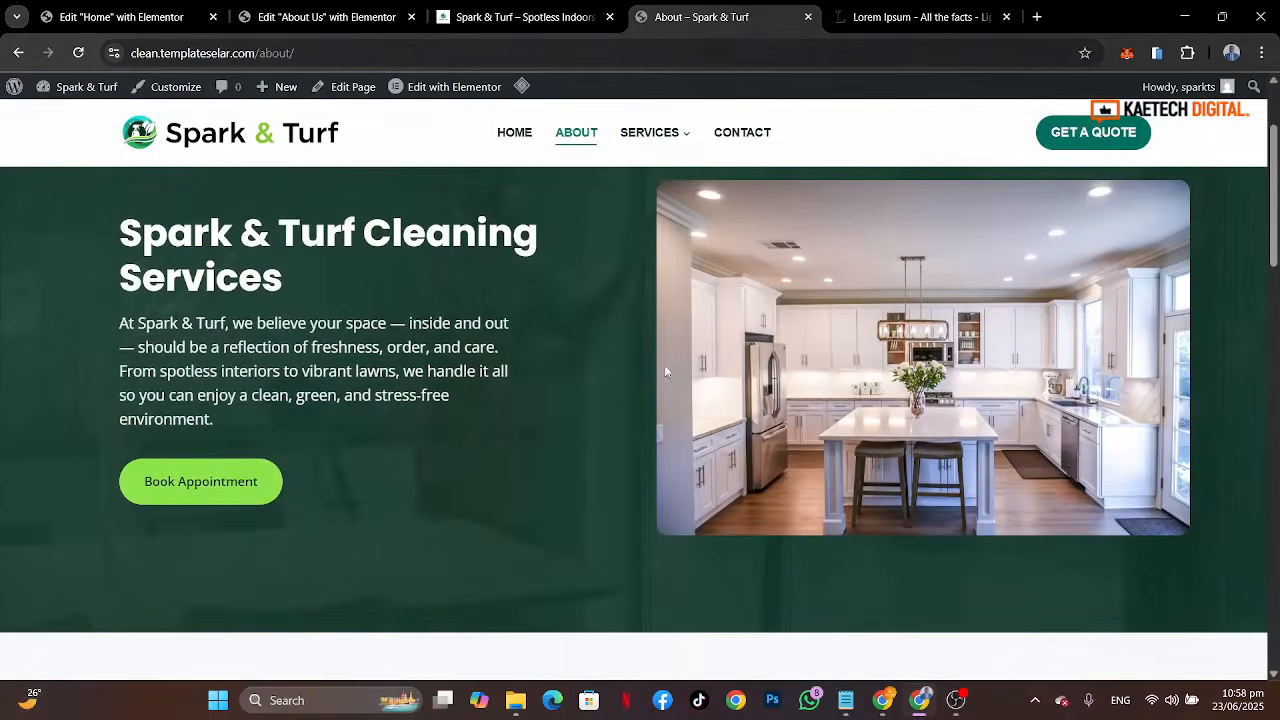
scroll(664, 364, "up", 2)
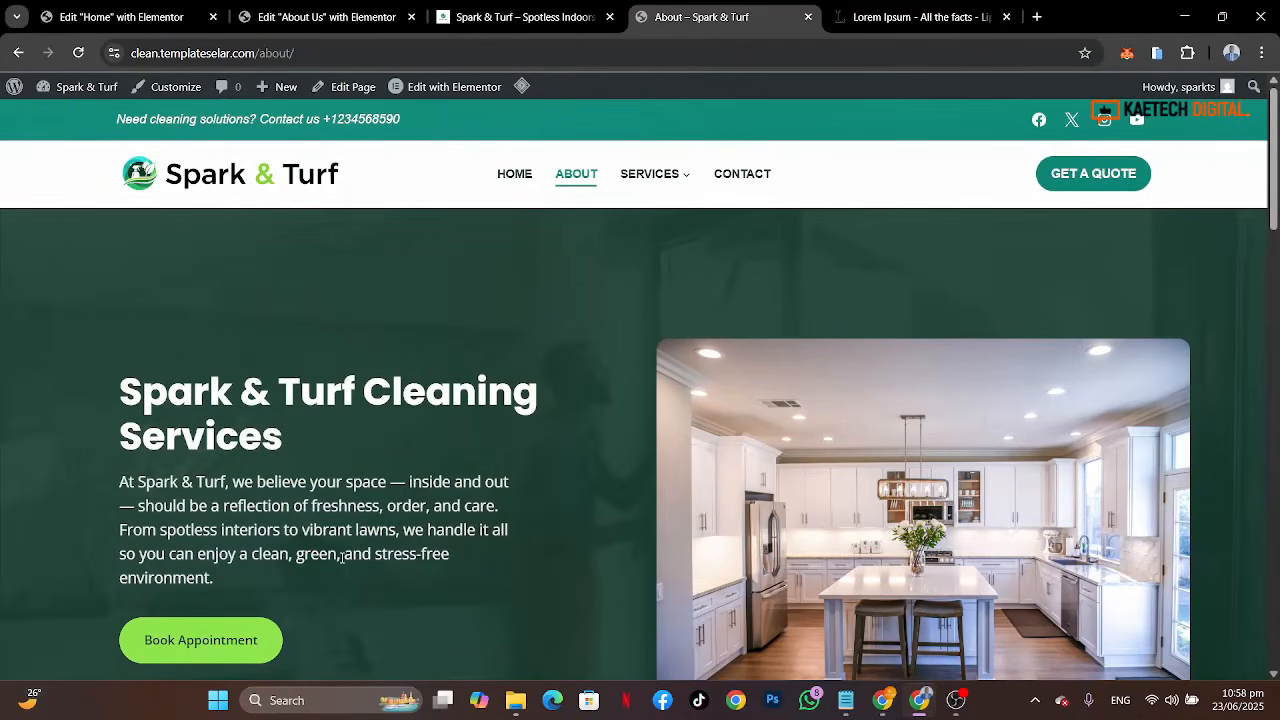
scroll(283, 572, "down", 2)
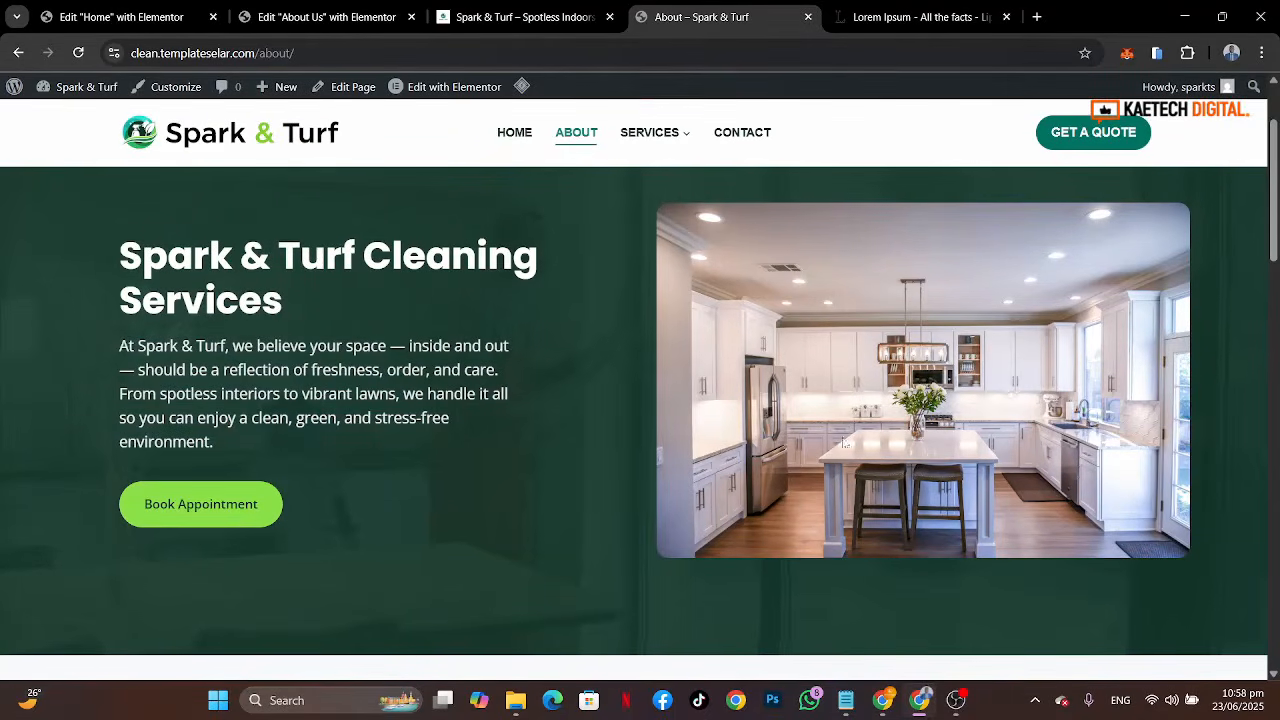
scroll(799, 312, "up", 2)
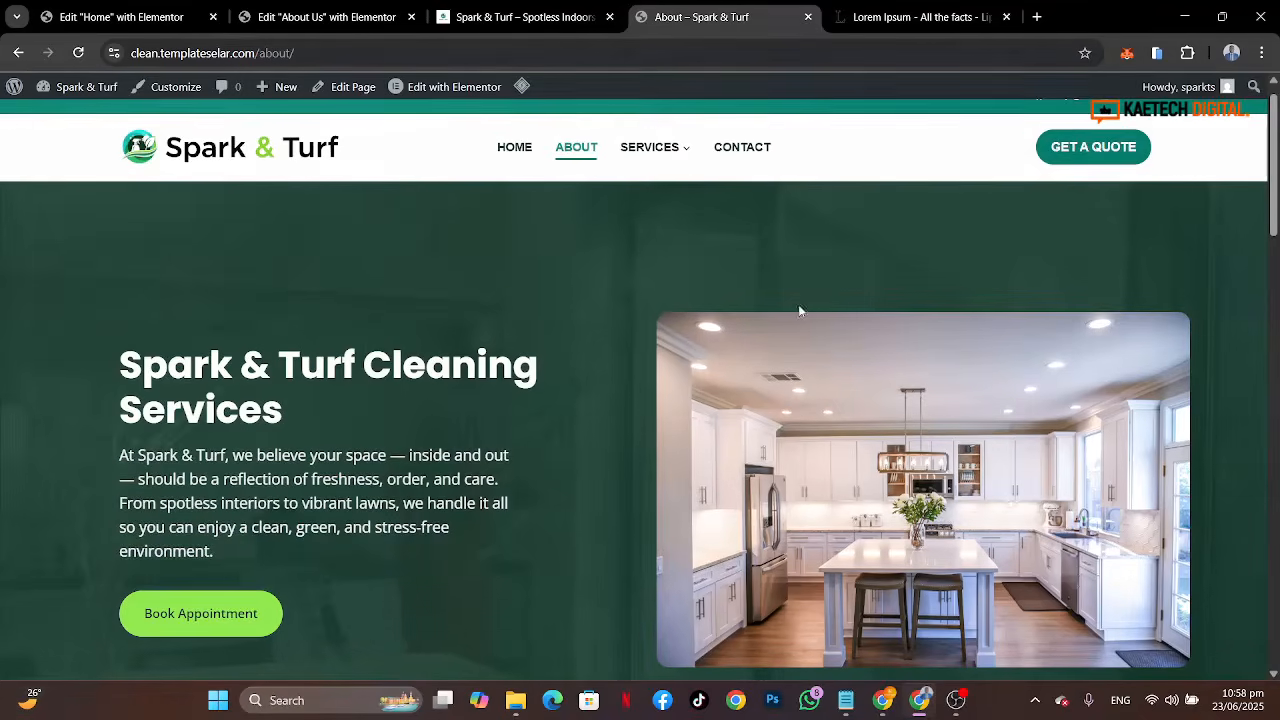
Step: Add a new Flexbox container with a single-column structure to the About Us page
left_click(294, 20)
left_click(702, 362)
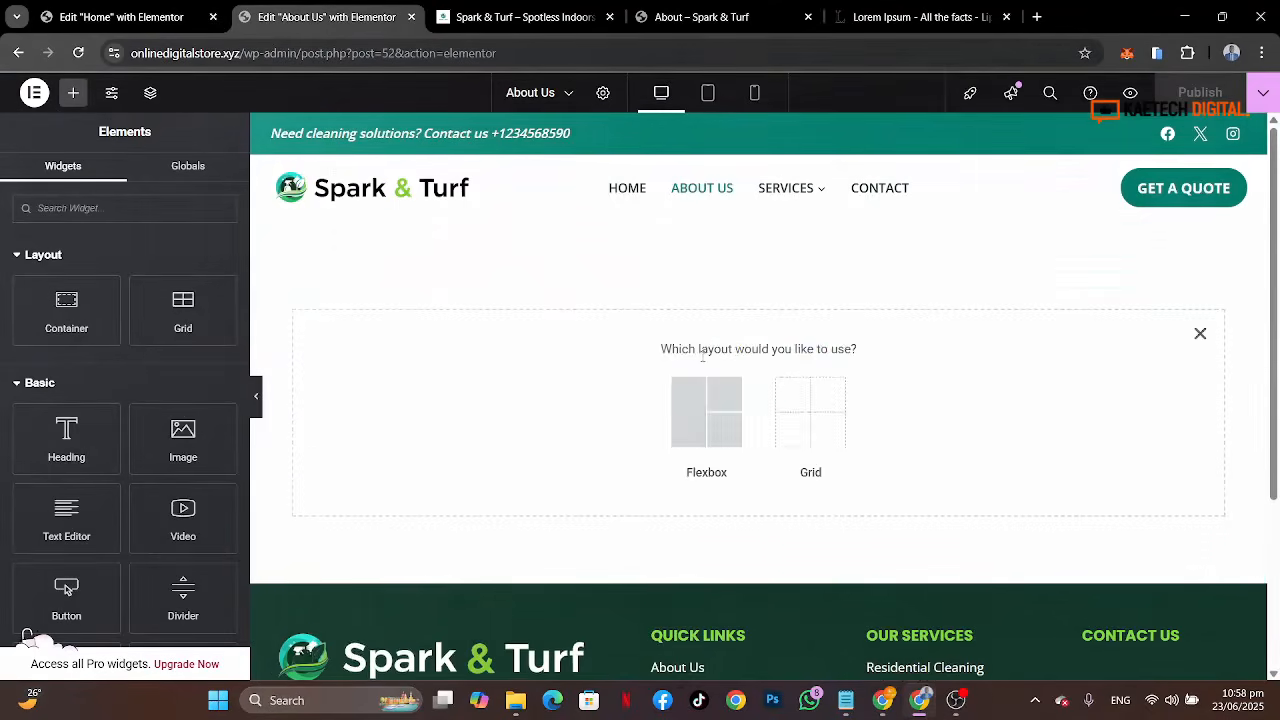
left_click(699, 402)
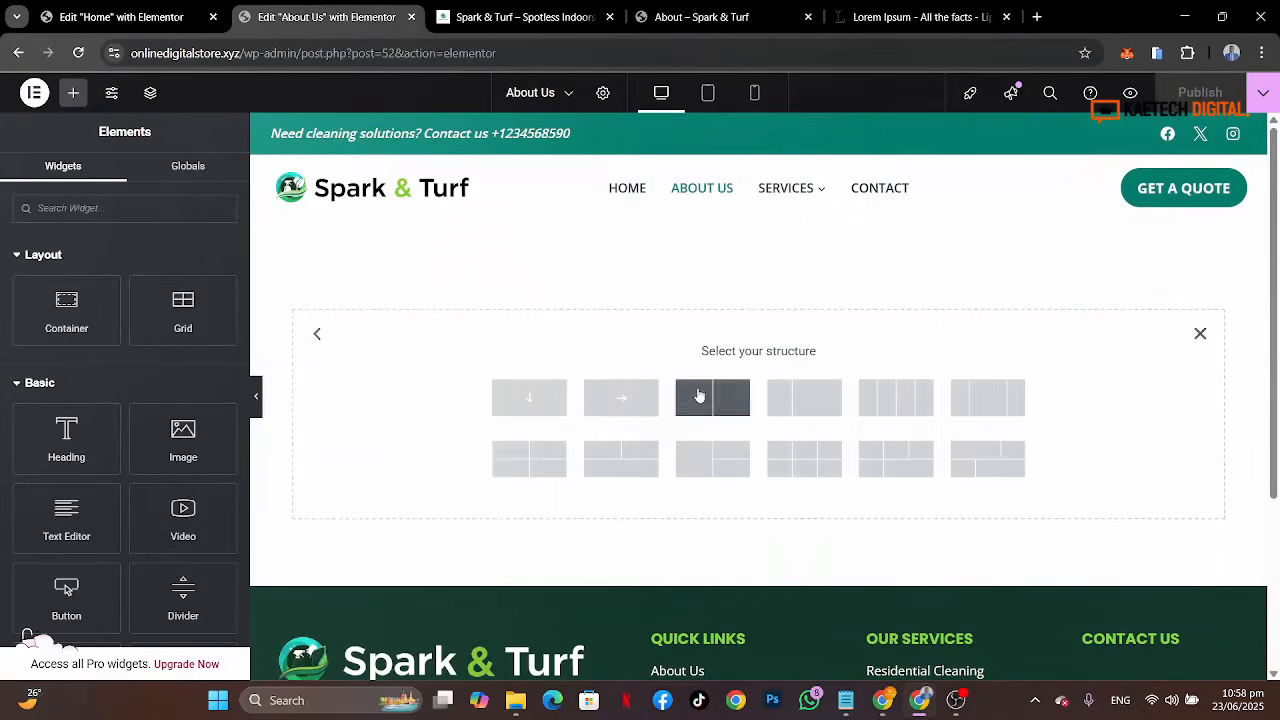
left_click(527, 400)
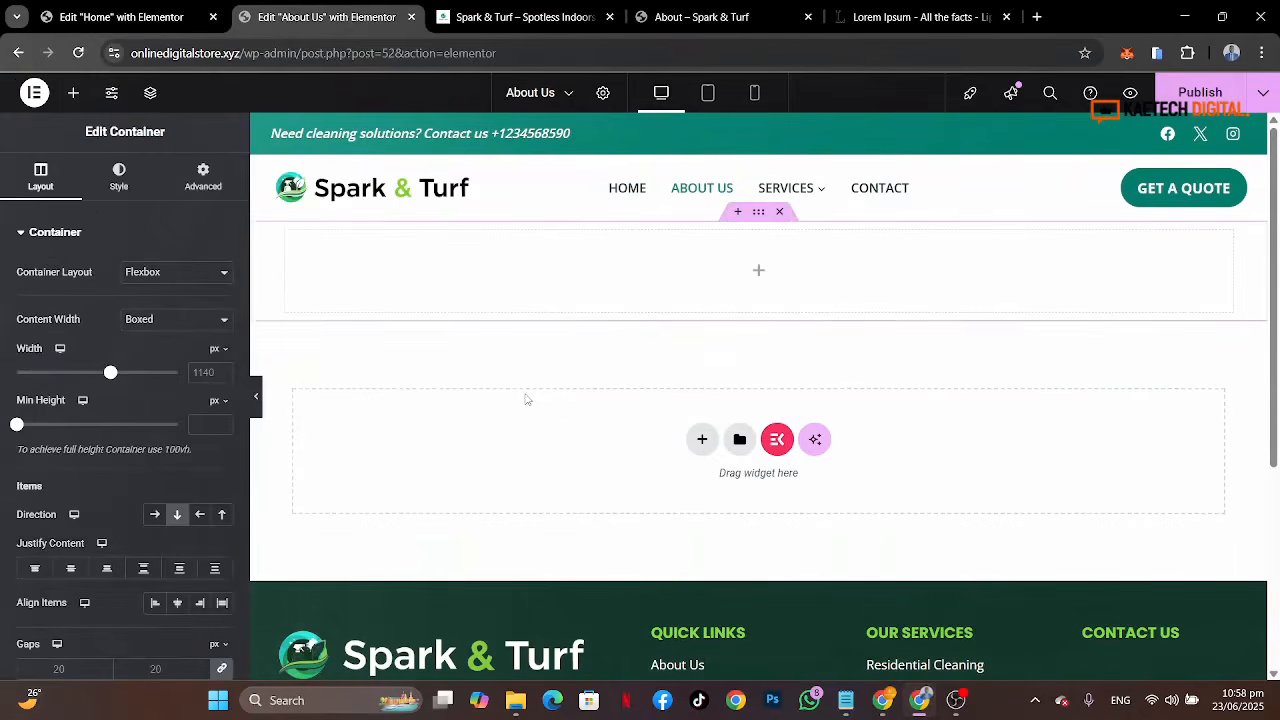
Step: Unlink the container's padding and set top and bottom padding to 80 px
left_click(201, 178)
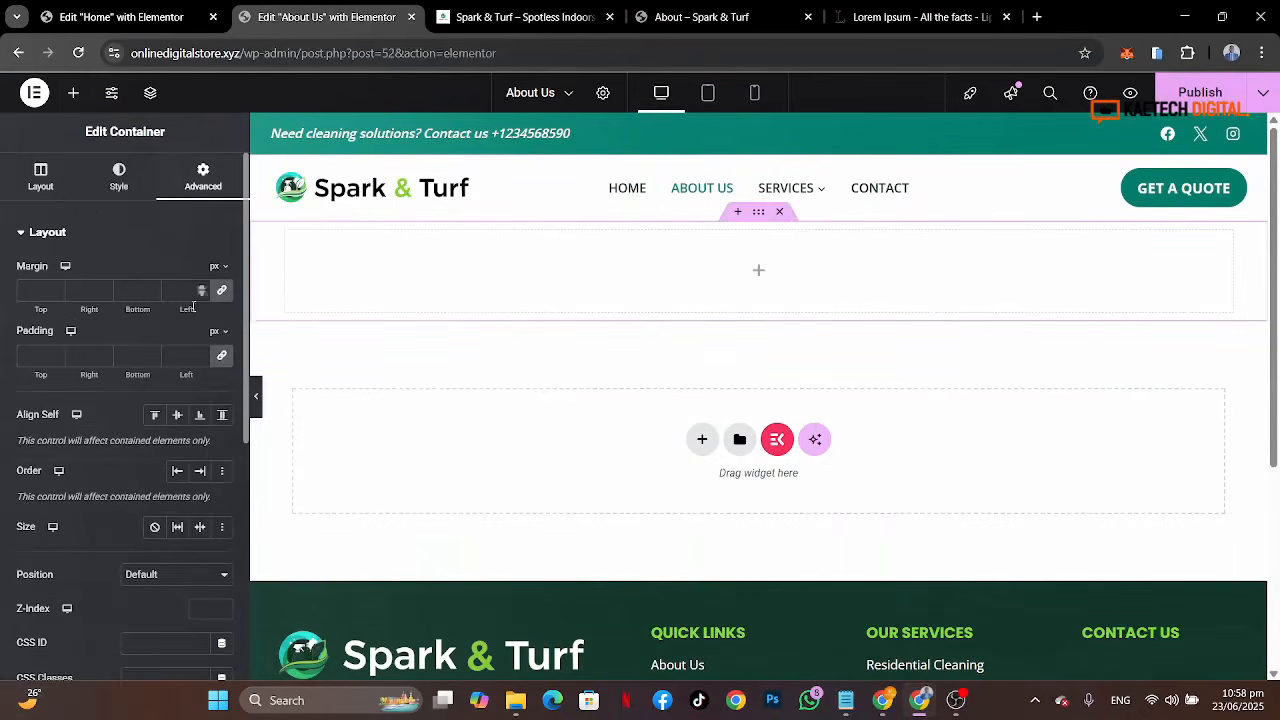
left_click(222, 358)
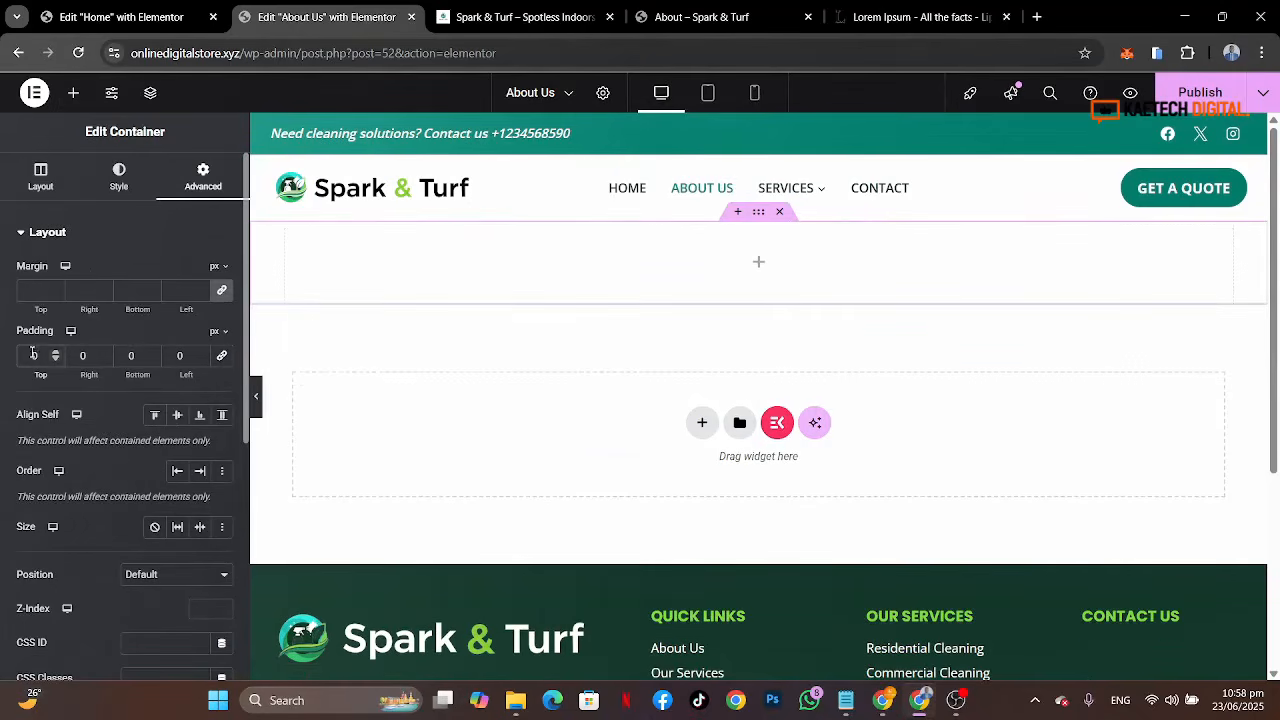
type("80")
left_click(129, 358)
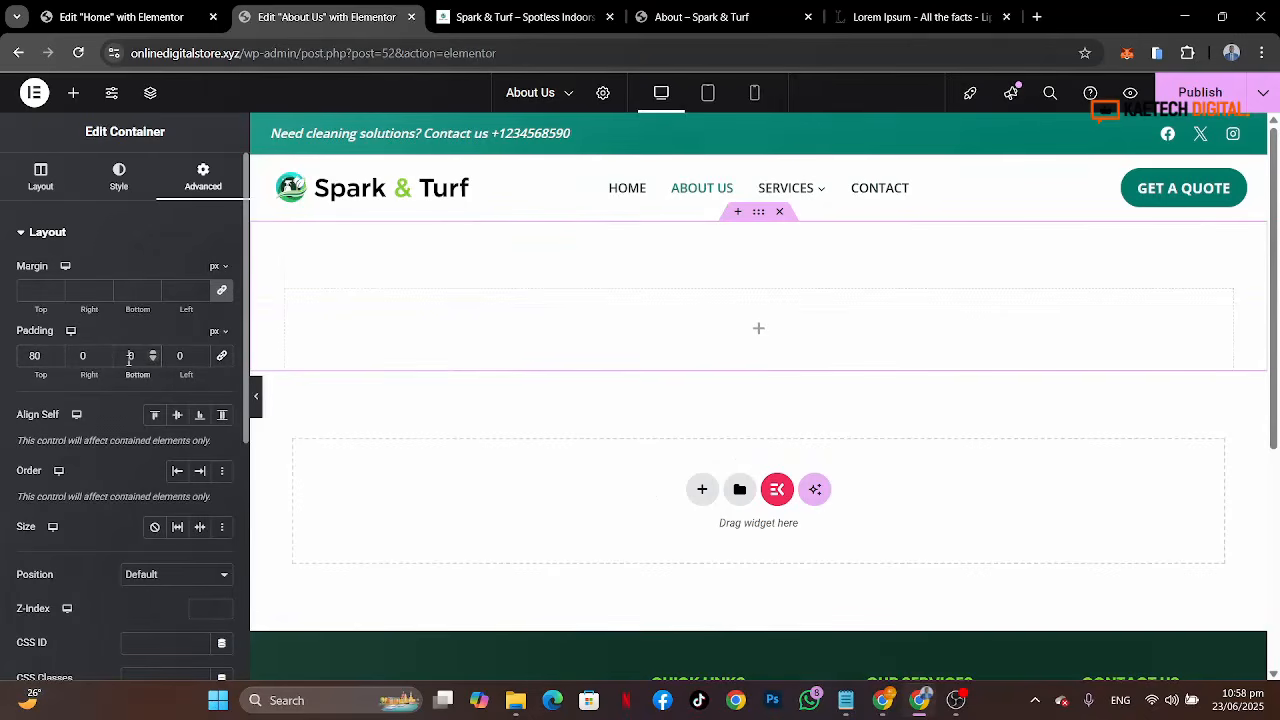
type("80")
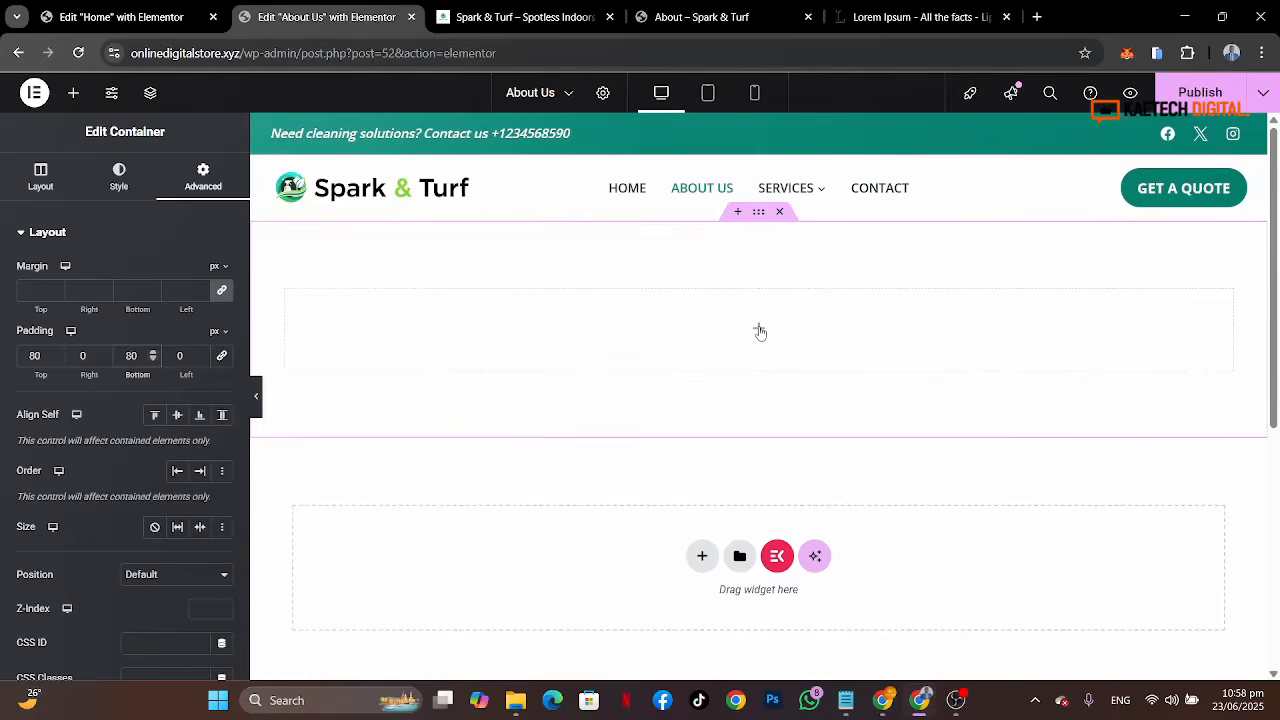
Step: Set the container's width to 1280 px and its minimum height to 600 px
left_click(40, 176)
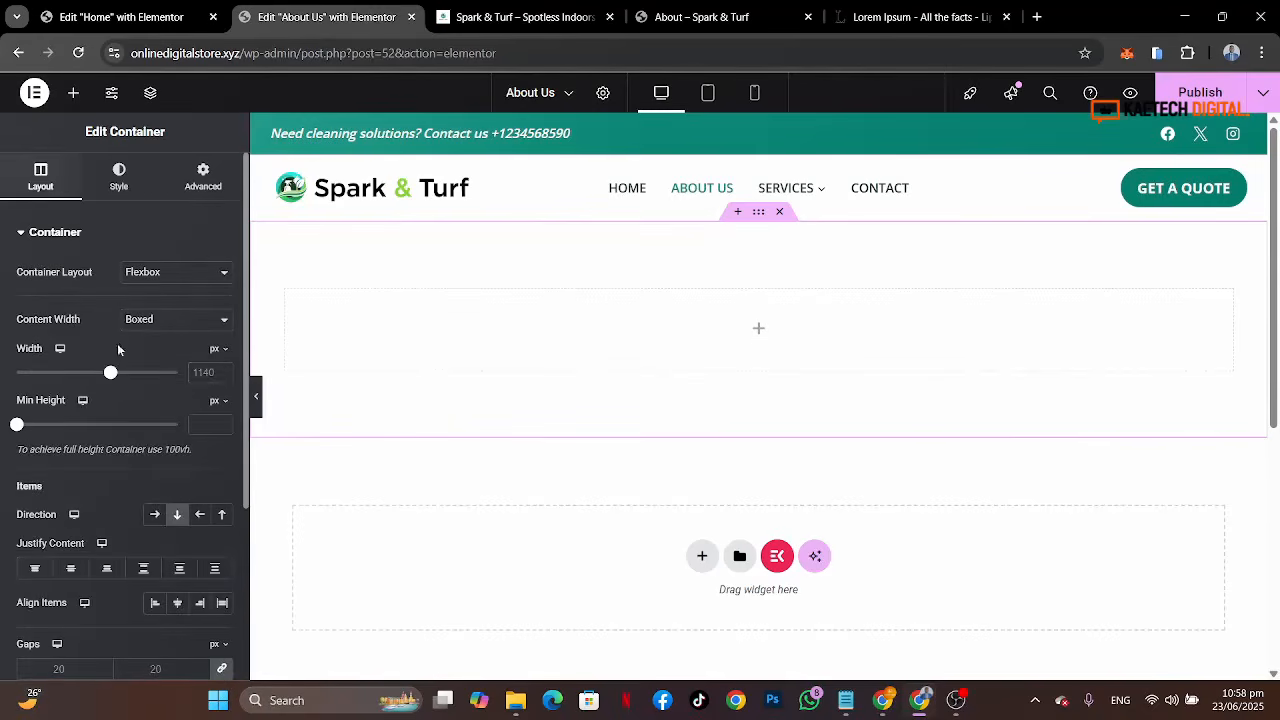
left_click(200, 372)
type("1280")
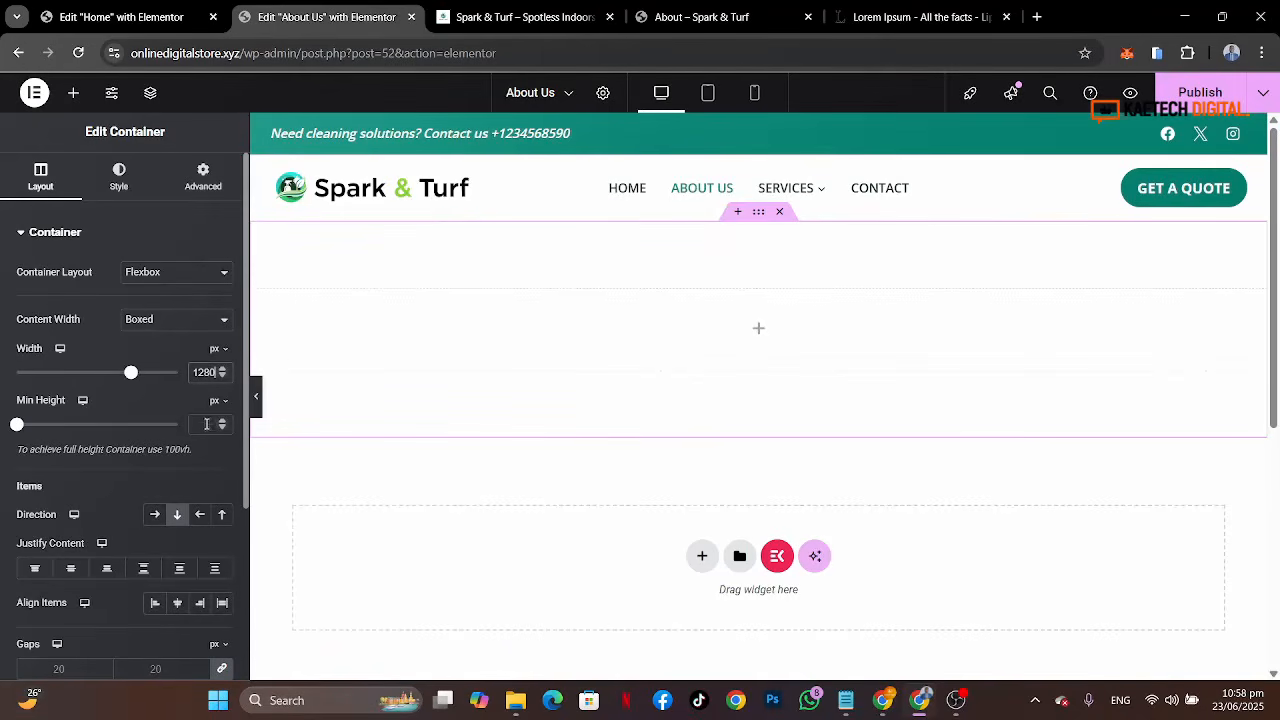
left_click(203, 424)
type("600")
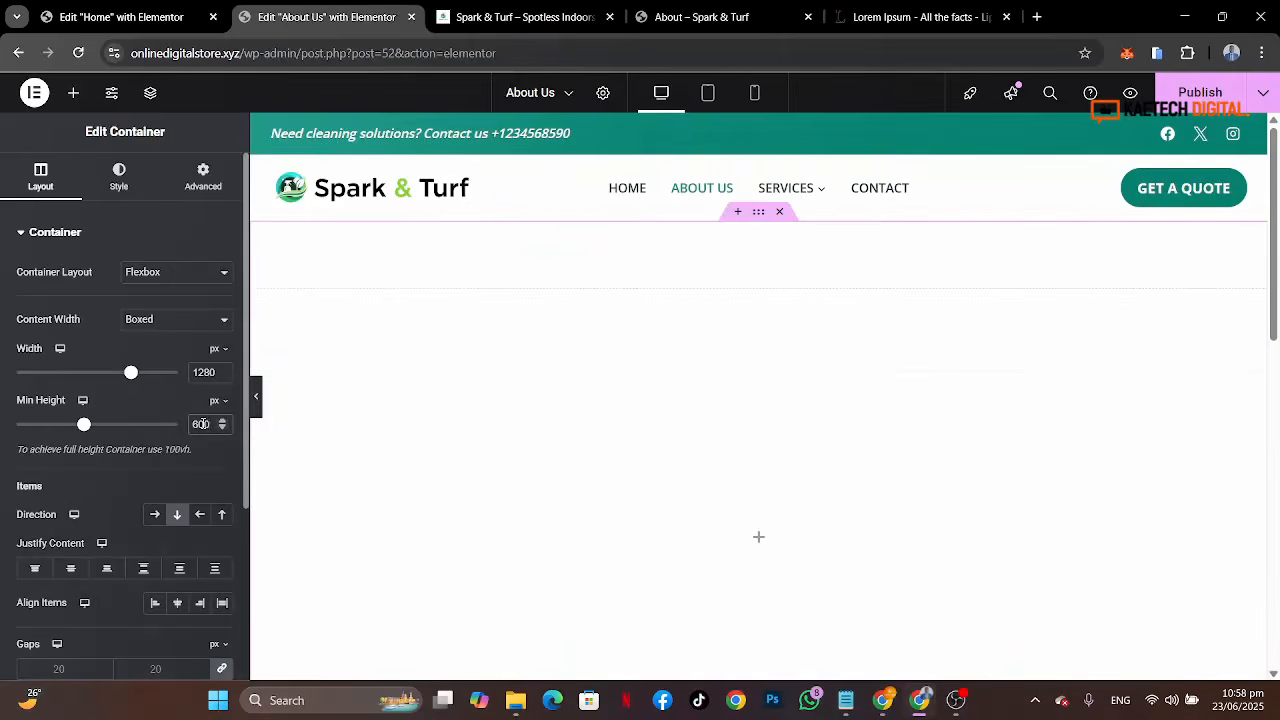
Step: Drag a nested Container widget into the new section container
scroll(777, 531, "down", 2)
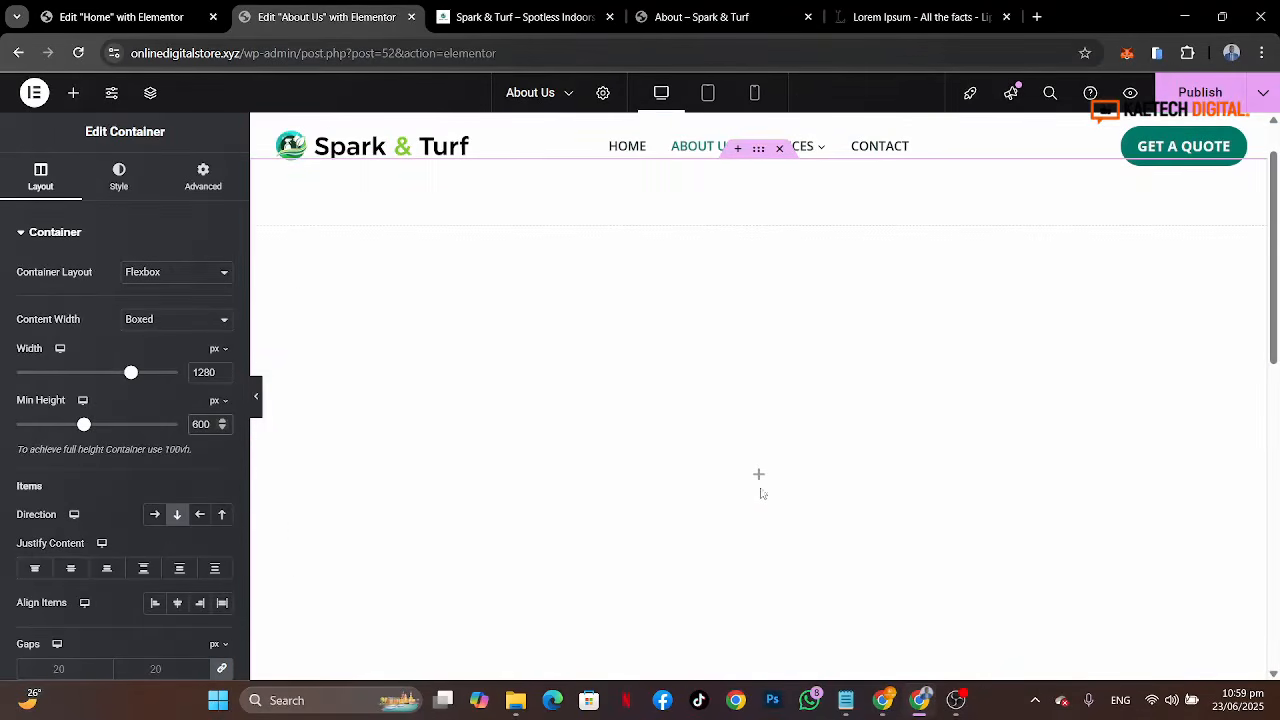
left_click(760, 477)
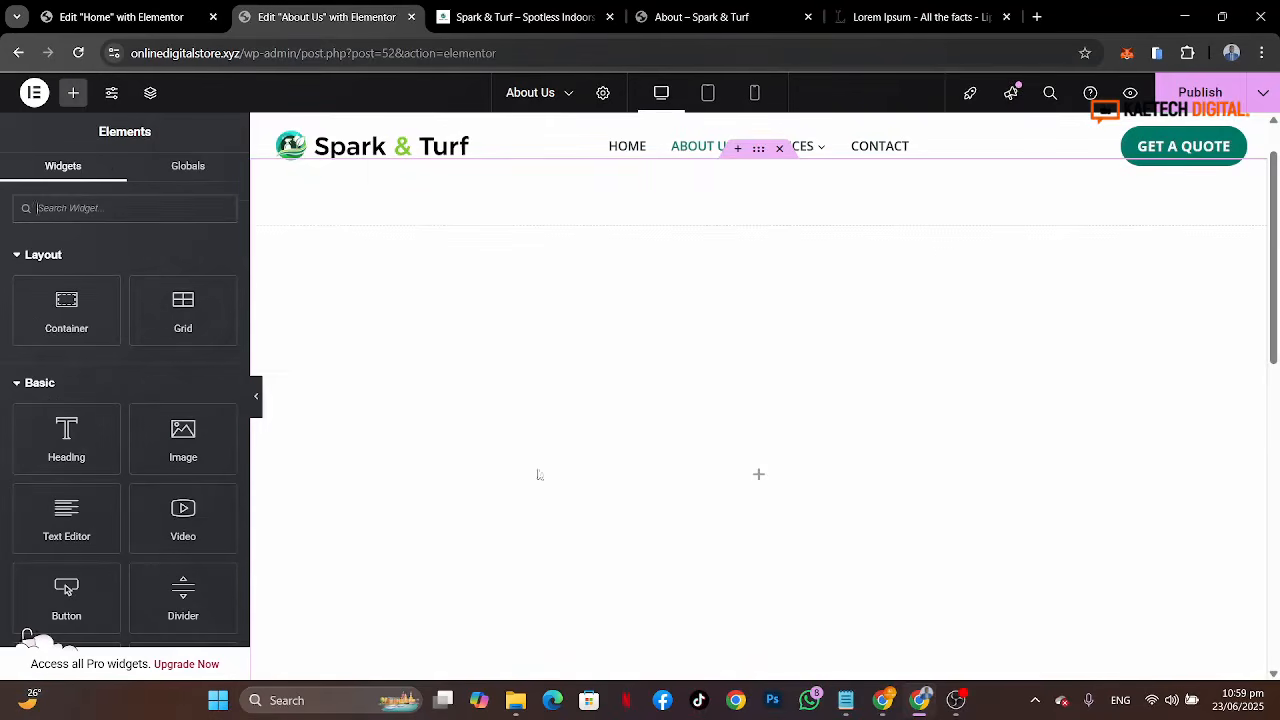
left_click_drag(69, 305, 557, 420)
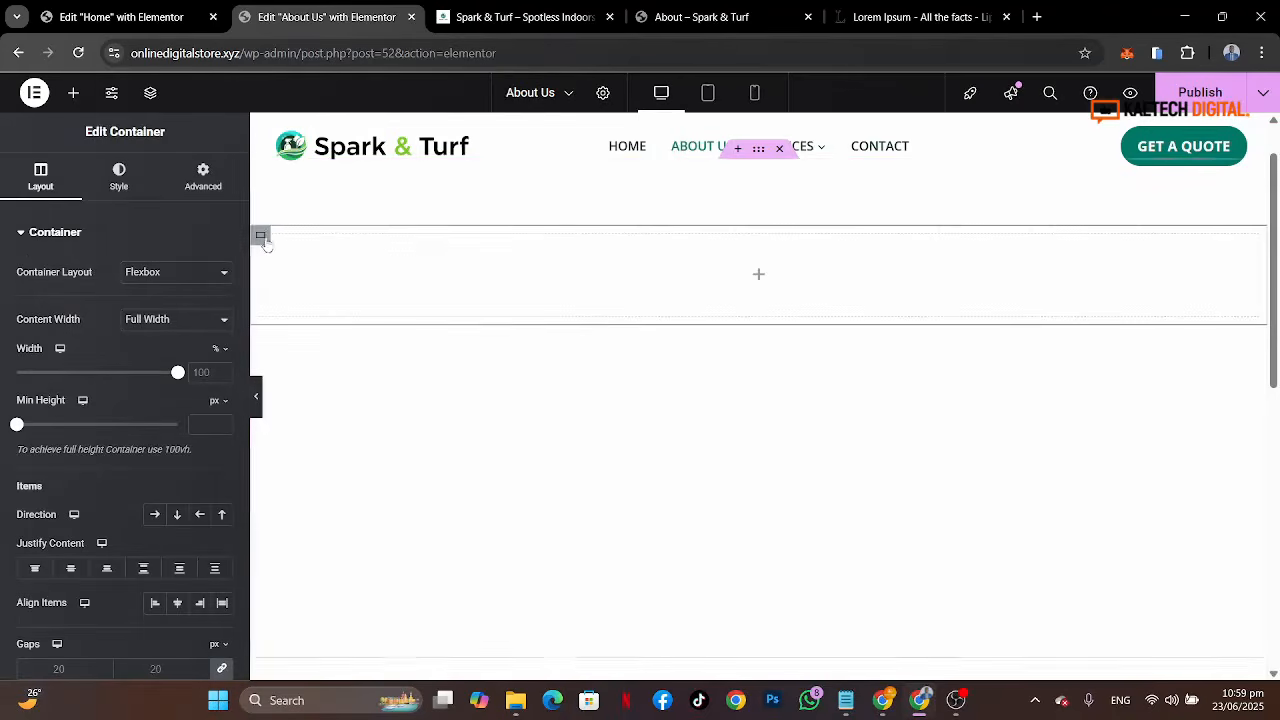
Step: Duplicate the inner container so the section holds two inner containers
right_click(262, 238)
left_click(306, 277)
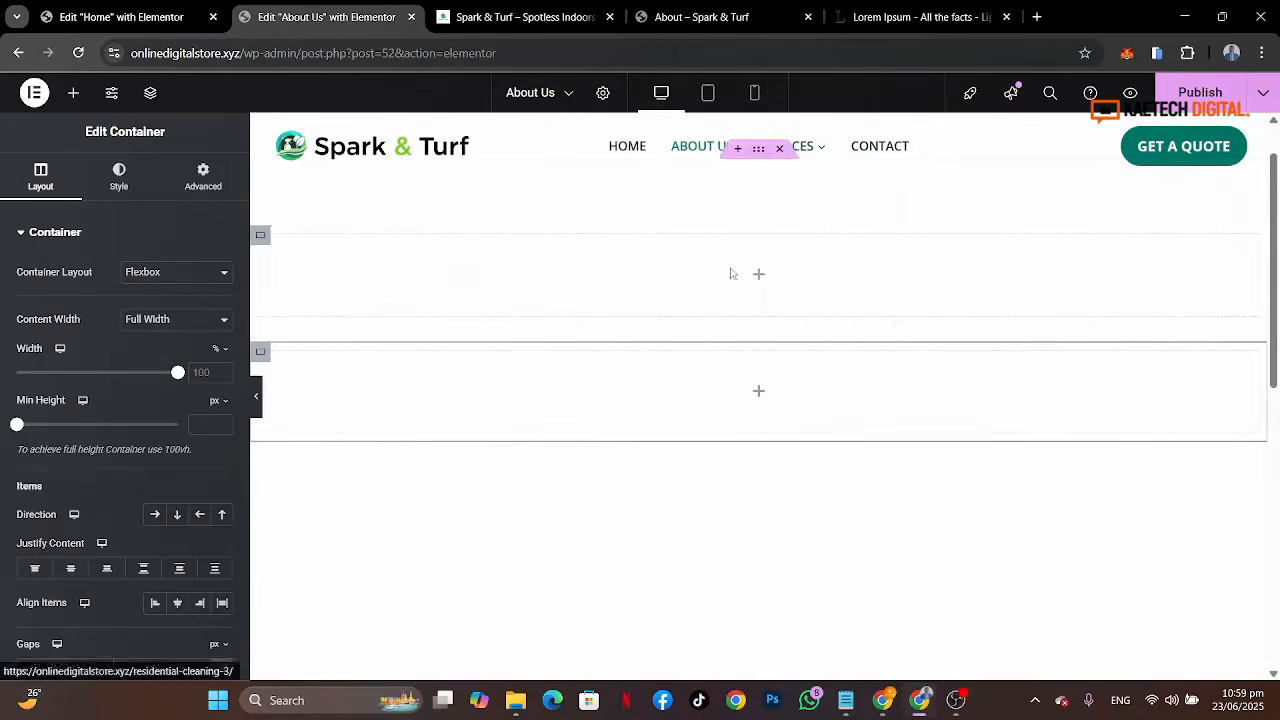
scroll(709, 311, "up", 1)
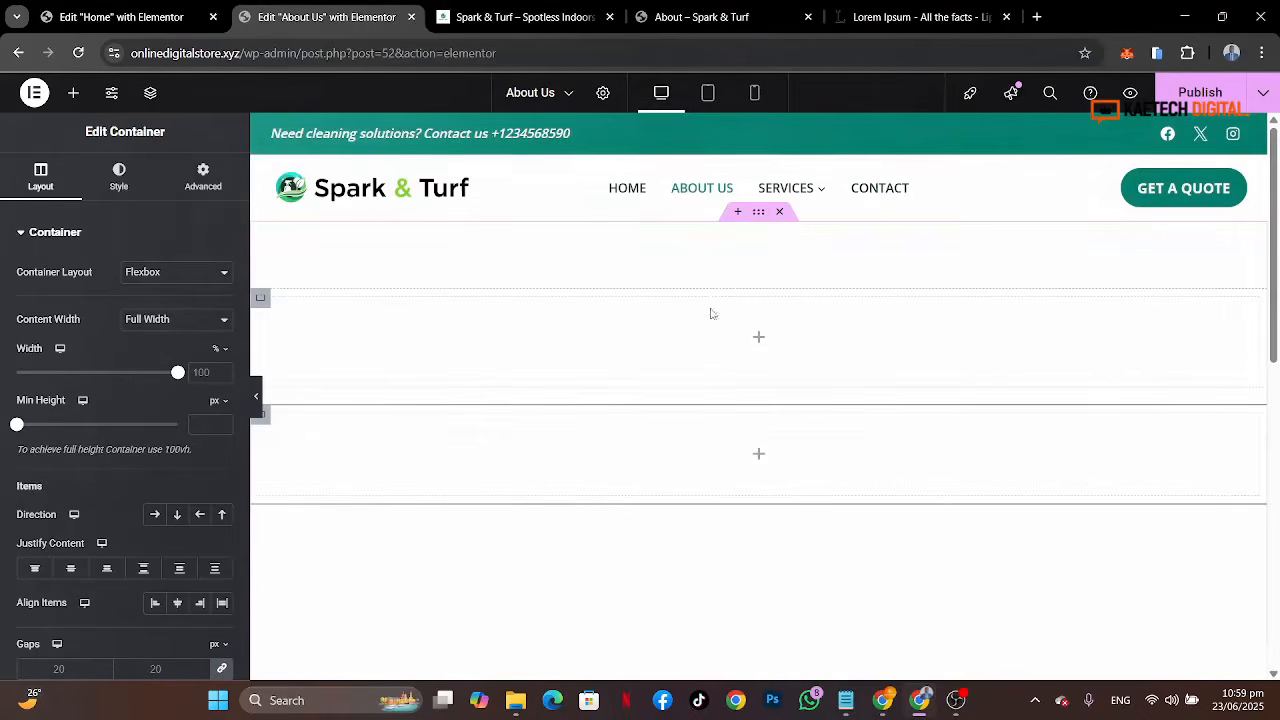
Step: Select the section container and set its items direction to row
left_click(760, 214)
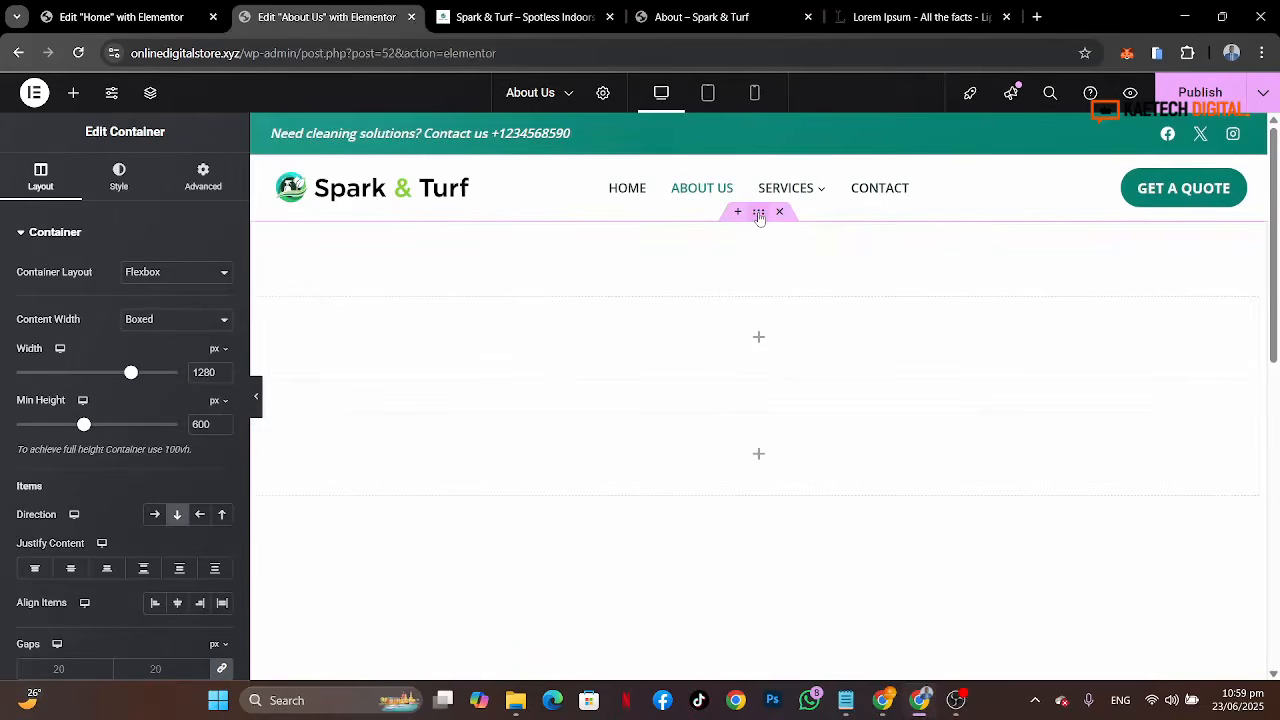
left_click(154, 515)
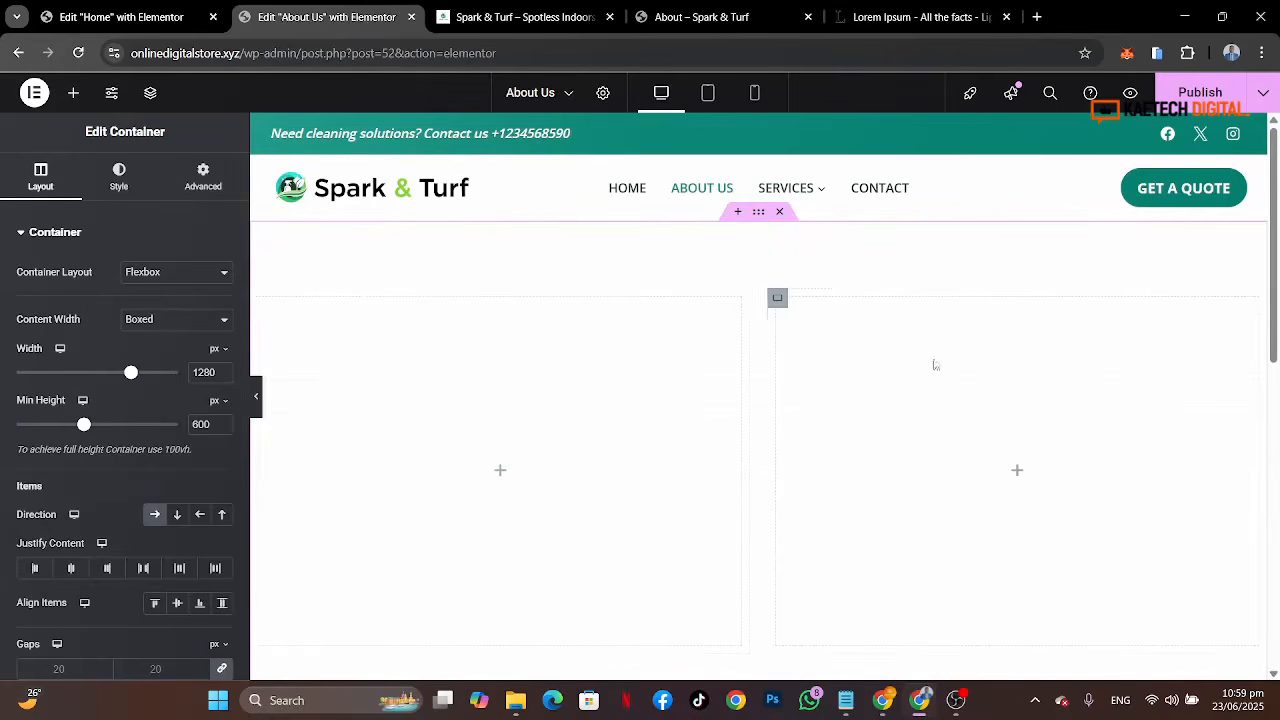
Step: Review the reference About page and the Home page editor for the hero design
left_click(701, 18)
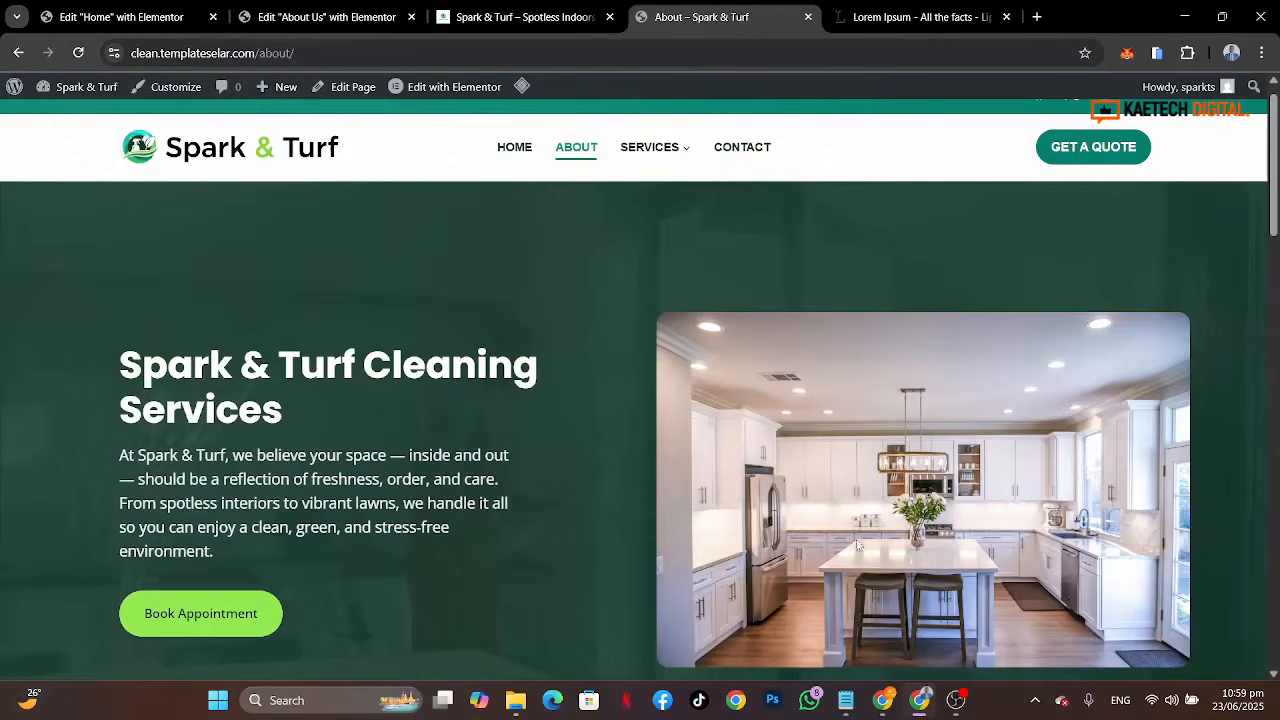
left_click(100, 16)
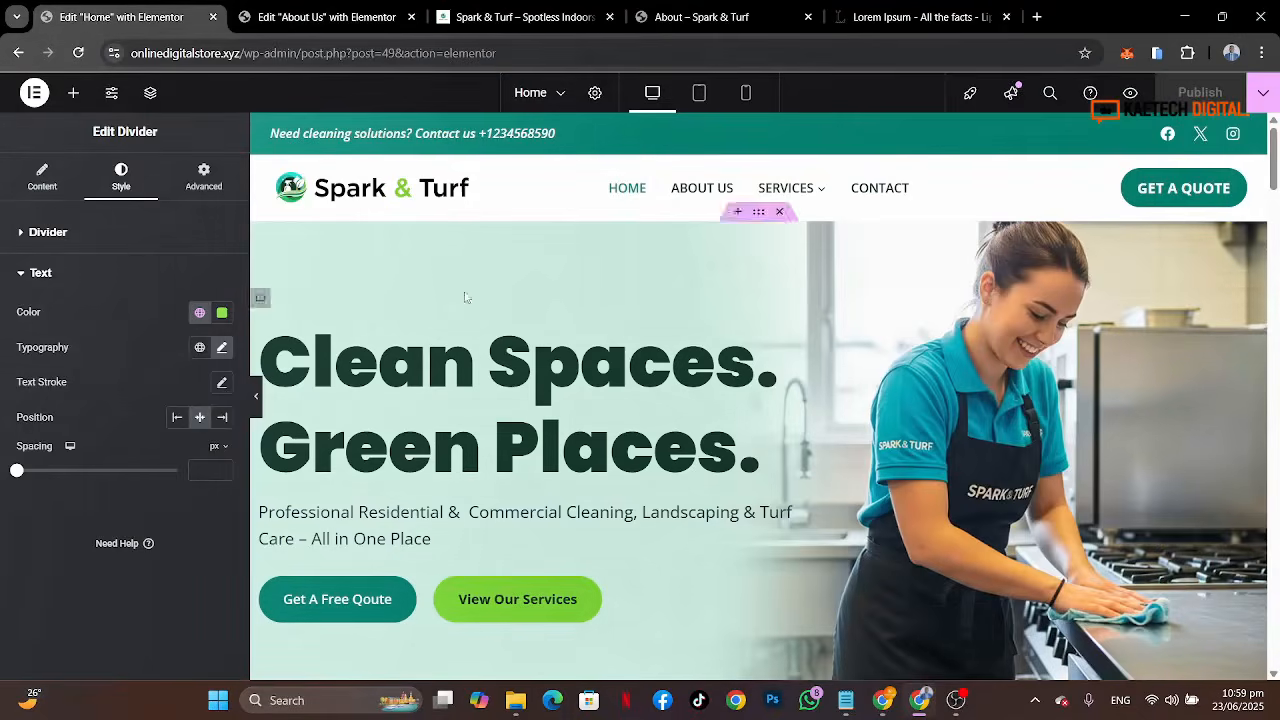
left_click(327, 17)
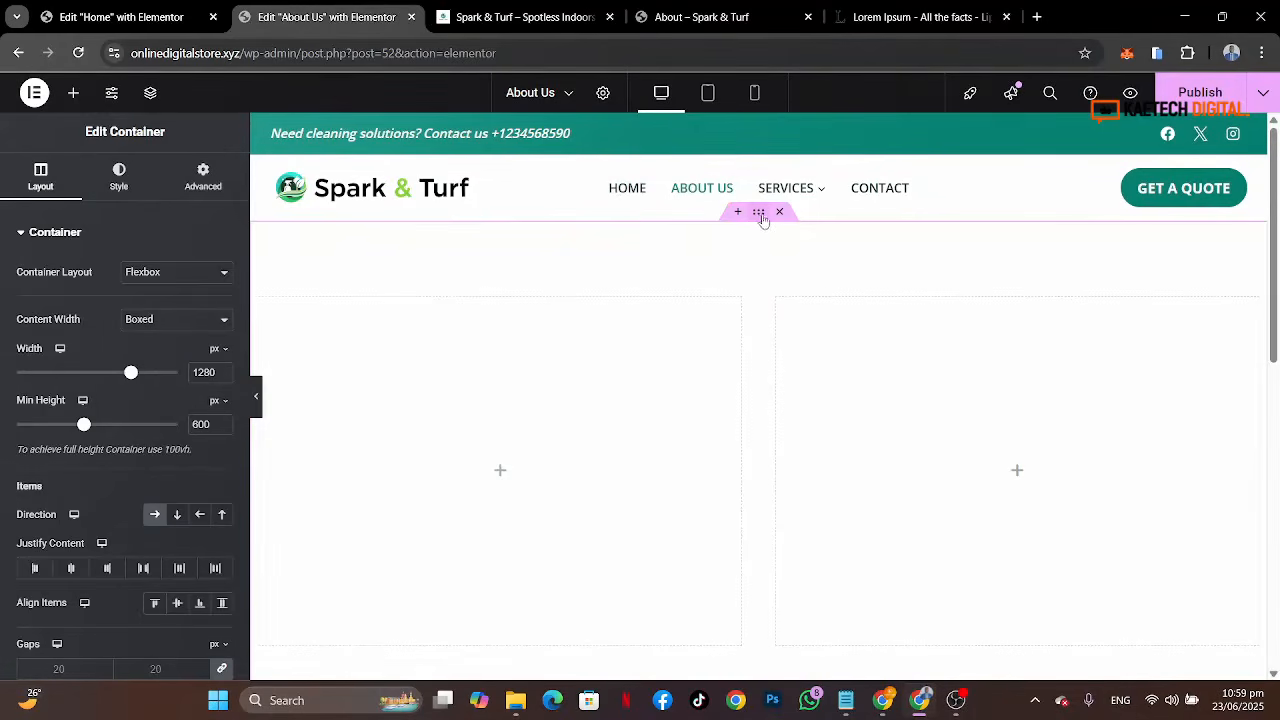
Step: Set the section container's background type to video
left_click(119, 177)
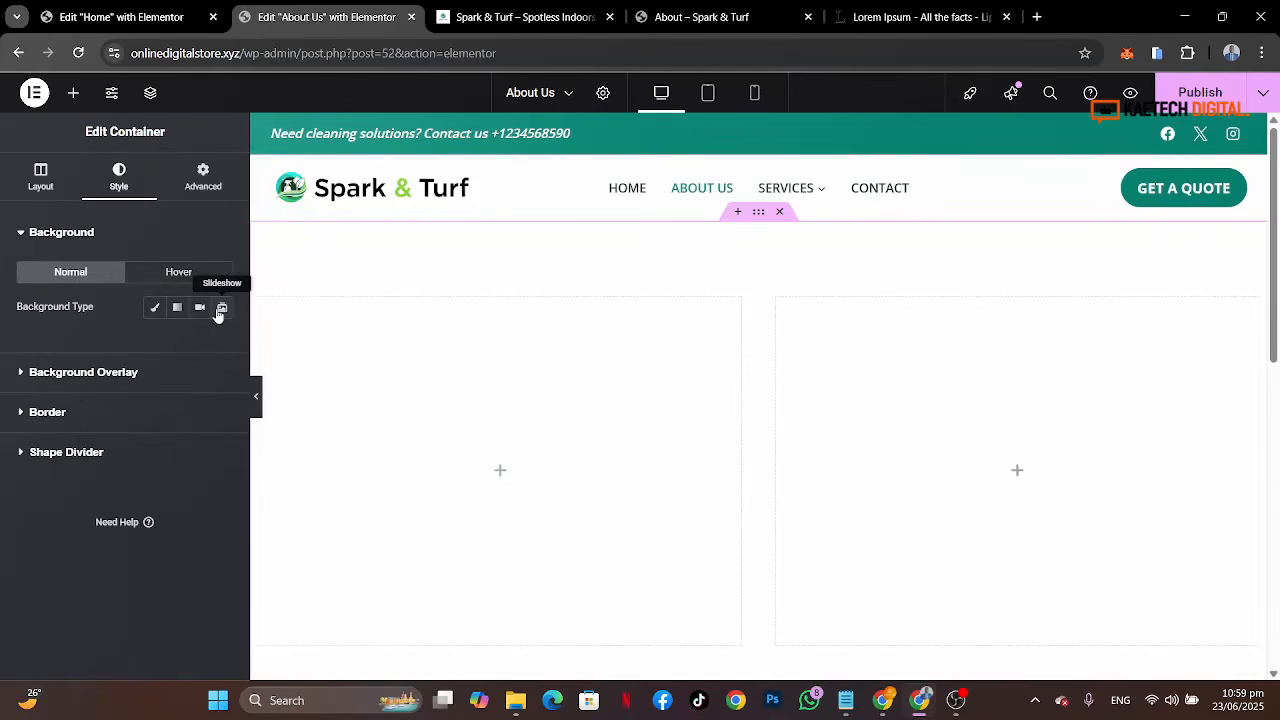
left_click(199, 310)
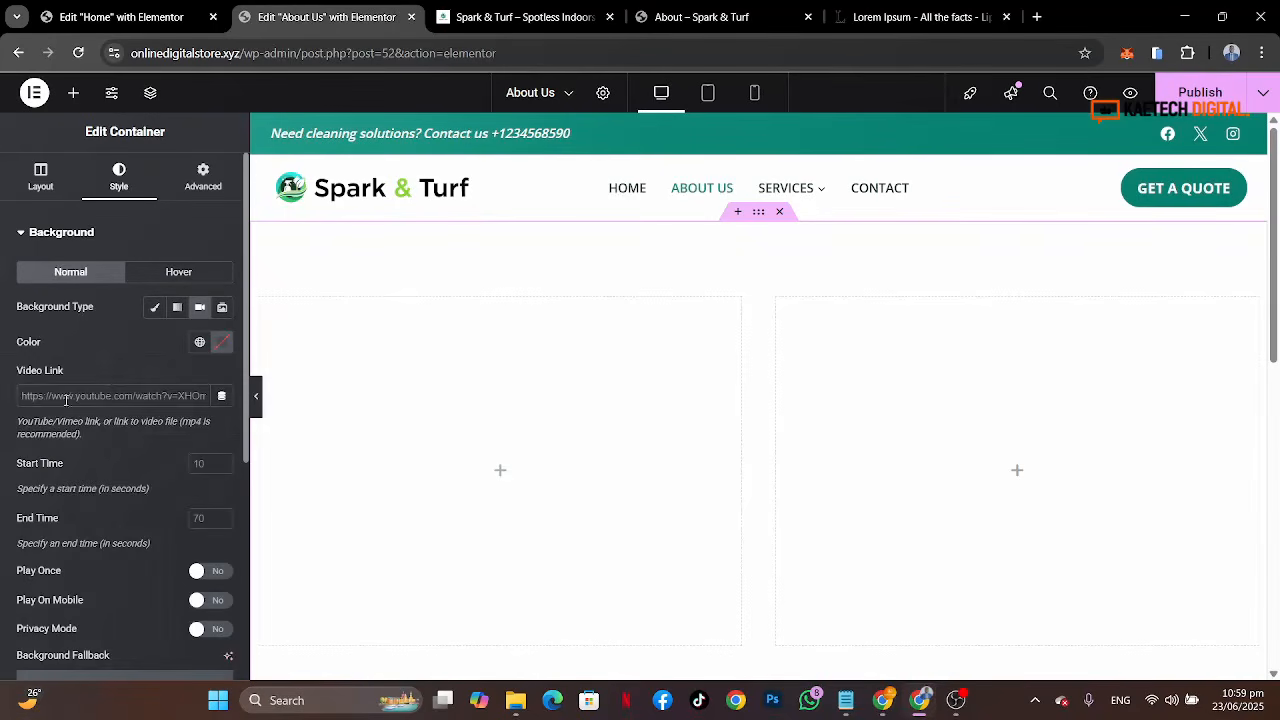
left_click(171, 398)
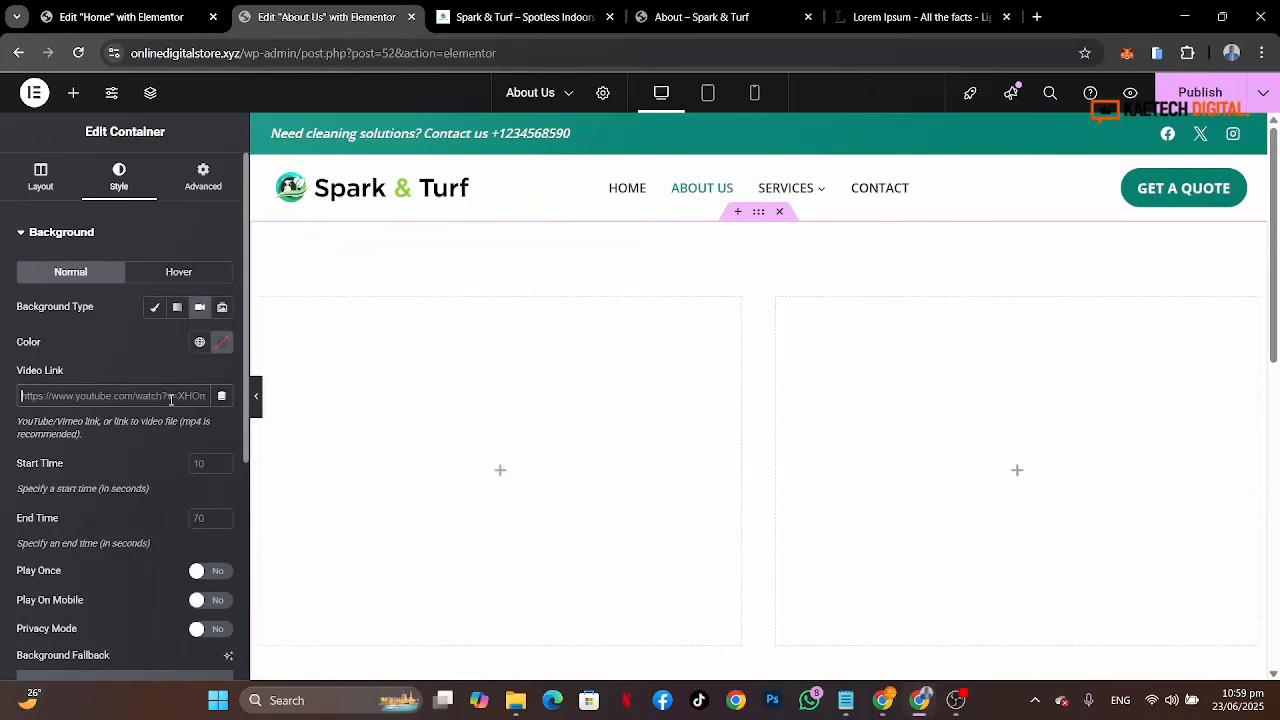
scroll(125, 423, "down", 4)
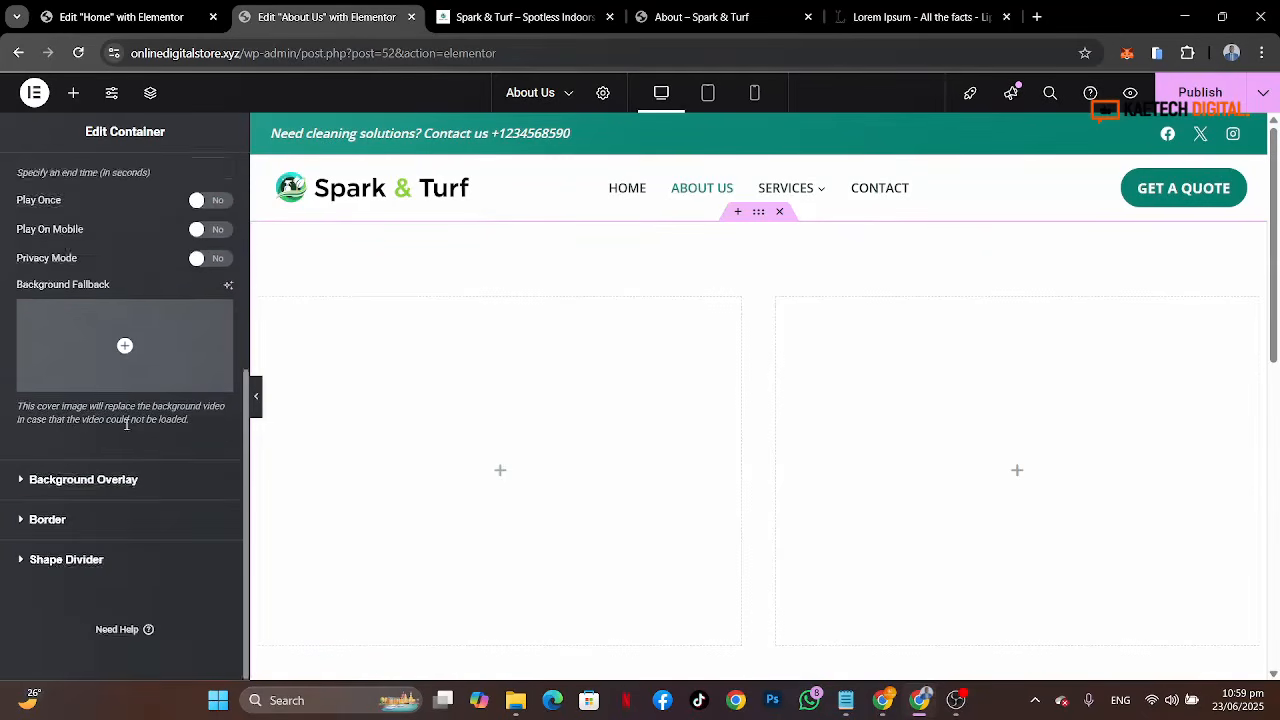
scroll(125, 423, "up", 5)
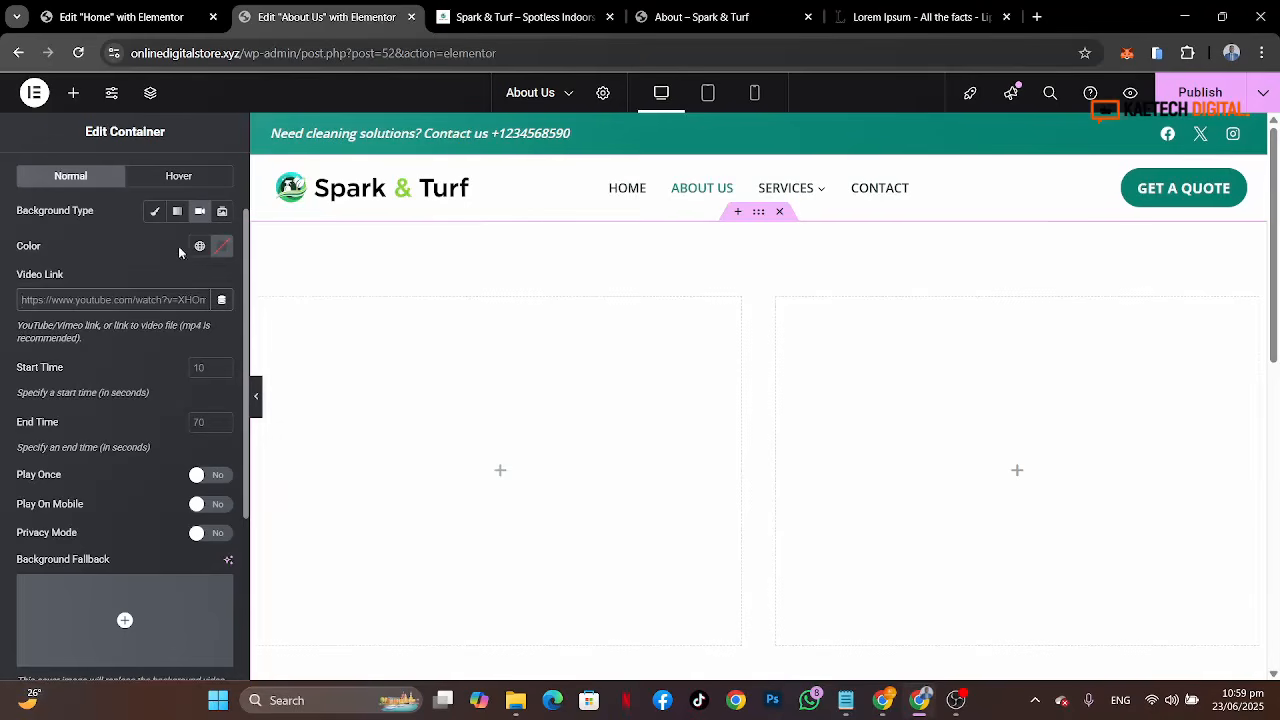
Step: Upload the 6196265-uhd_3840_2160_25fps video file to the site's media library
left_click(508, 16)
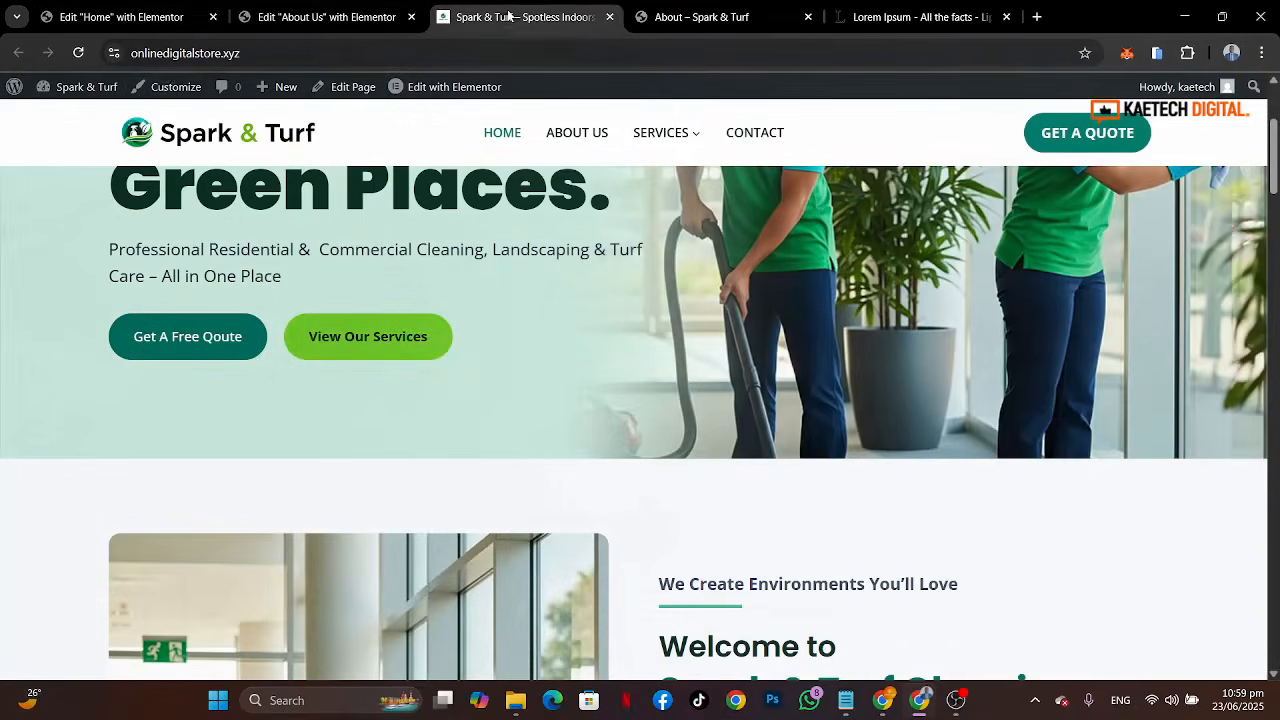
mouse_move(82, 90)
left_click(63, 125)
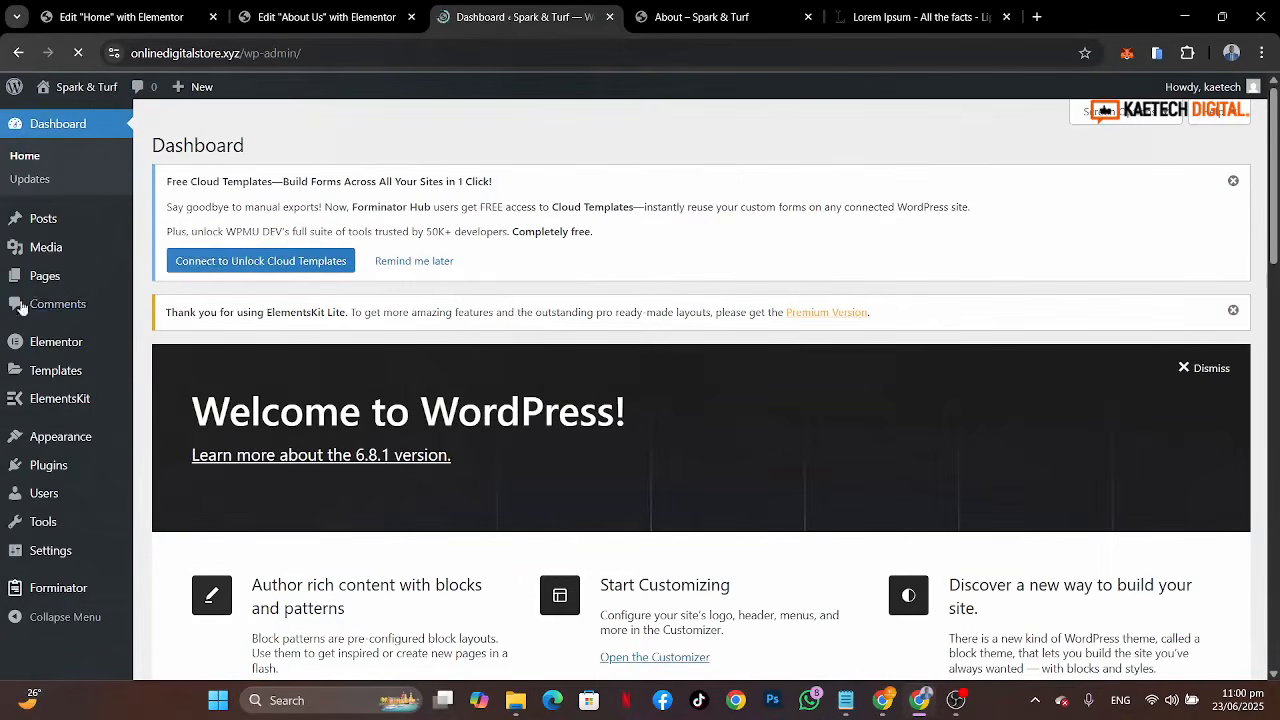
mouse_move(45, 248)
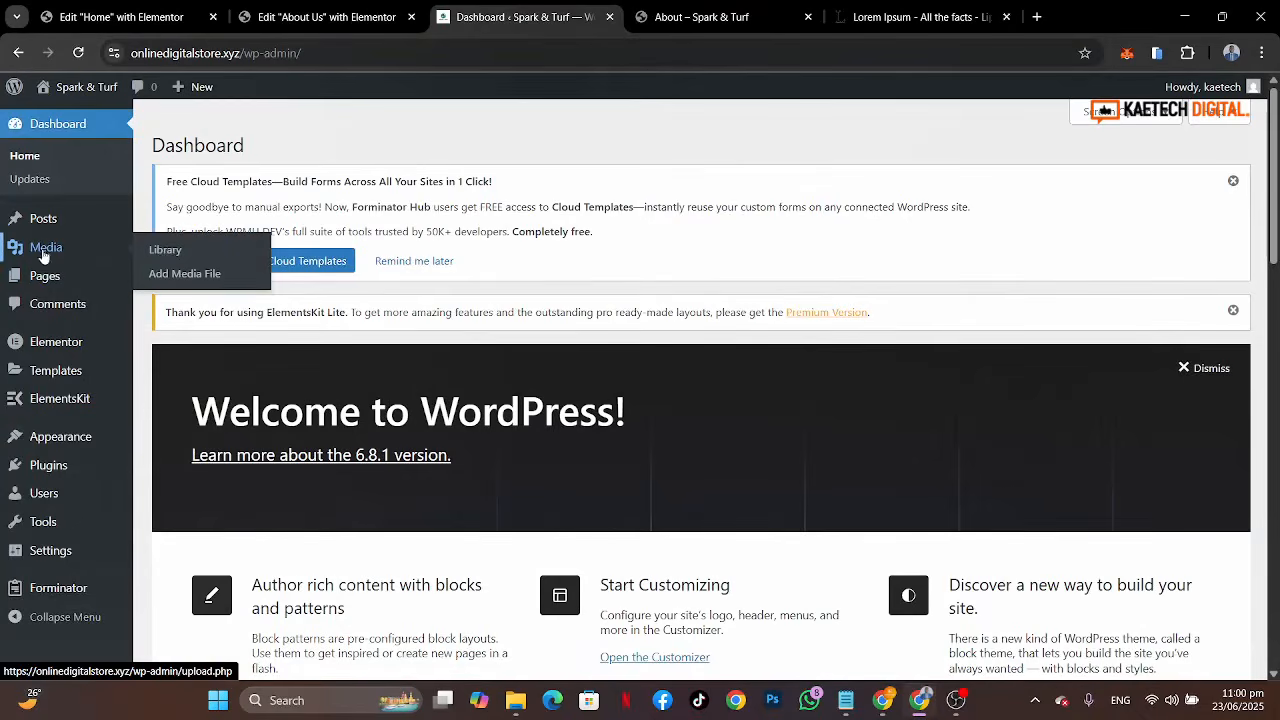
left_click(165, 251)
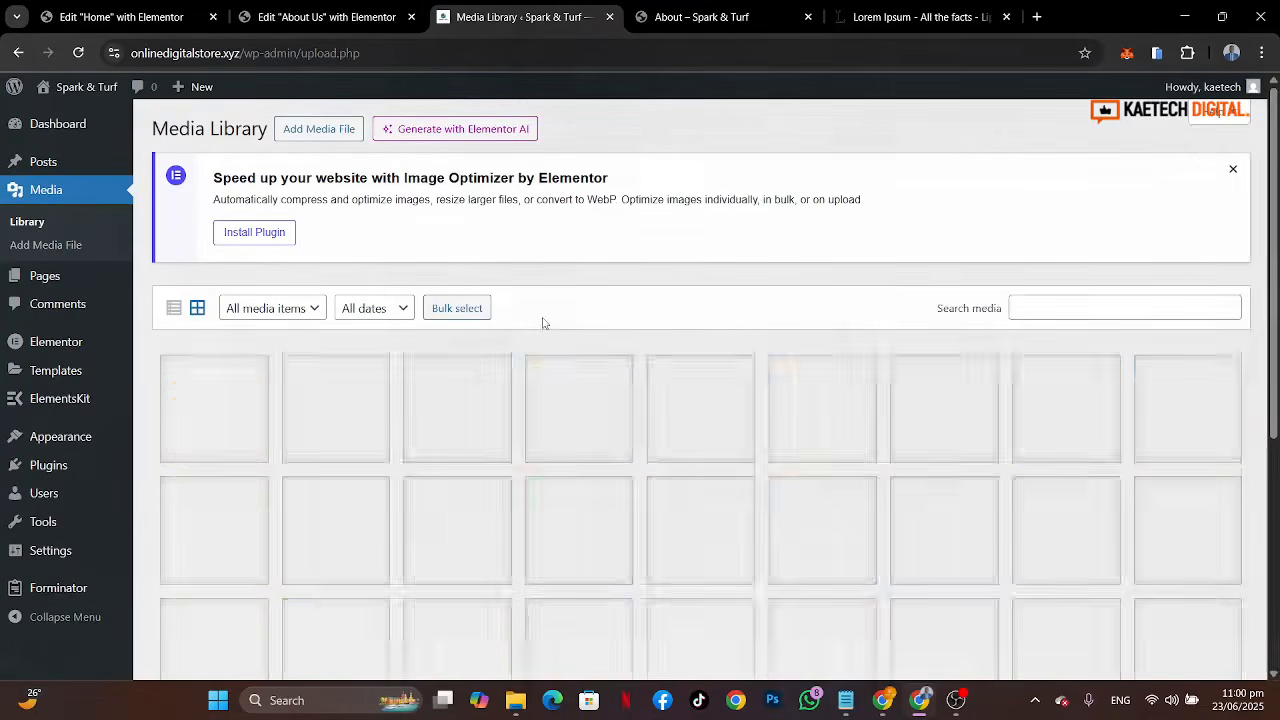
scroll(543, 323, "down", 2)
scroll(663, 390, "down", 2)
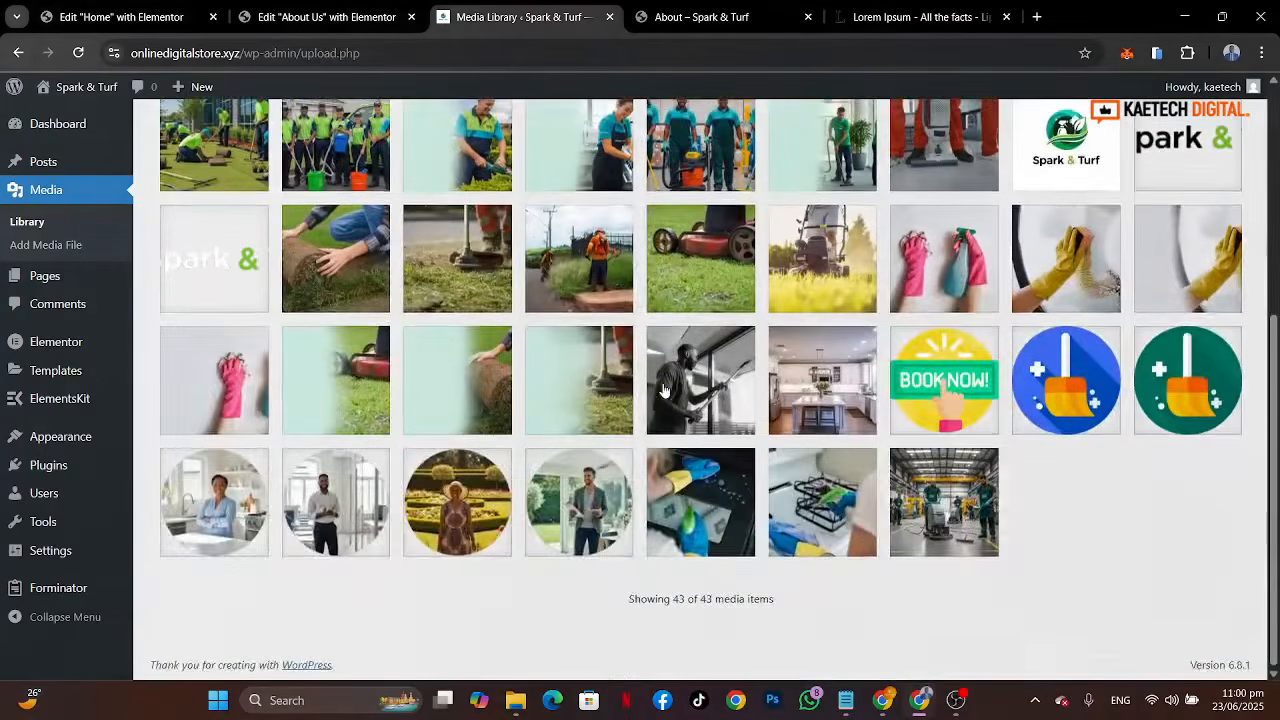
scroll(663, 390, "up", 5)
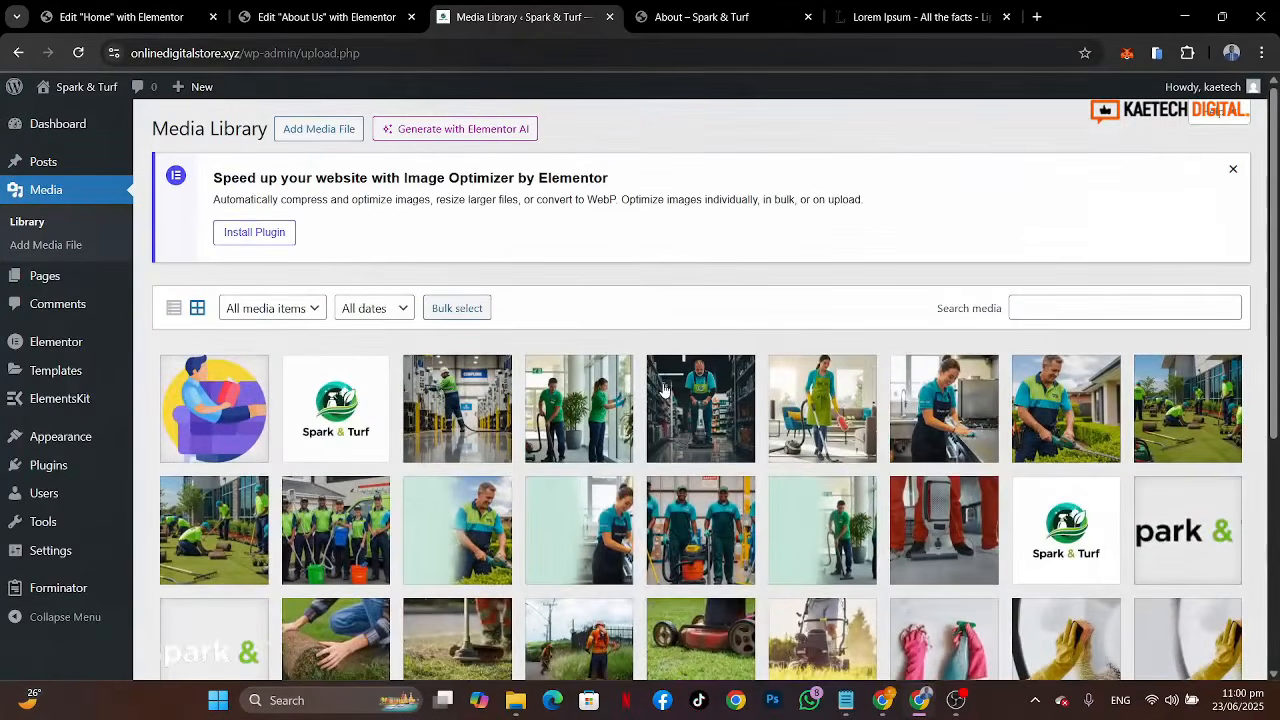
left_click(302, 129)
left_click(701, 384)
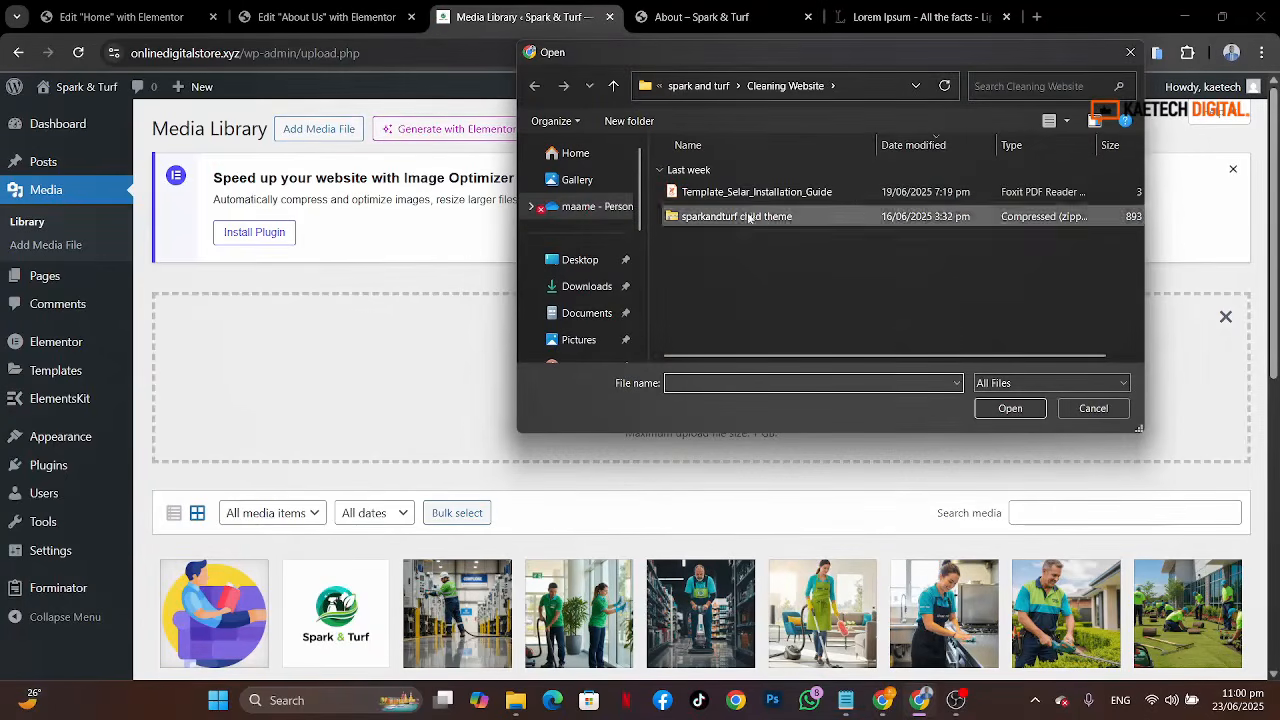
left_click(707, 88)
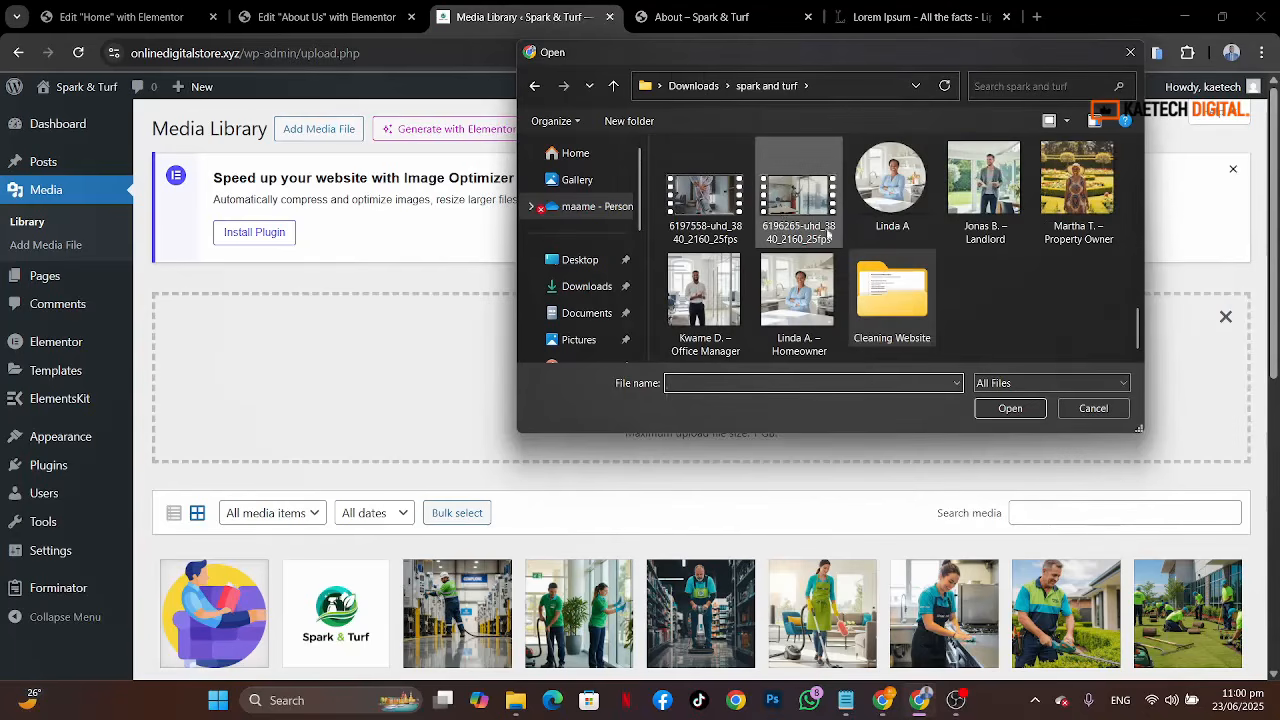
left_click(800, 204)
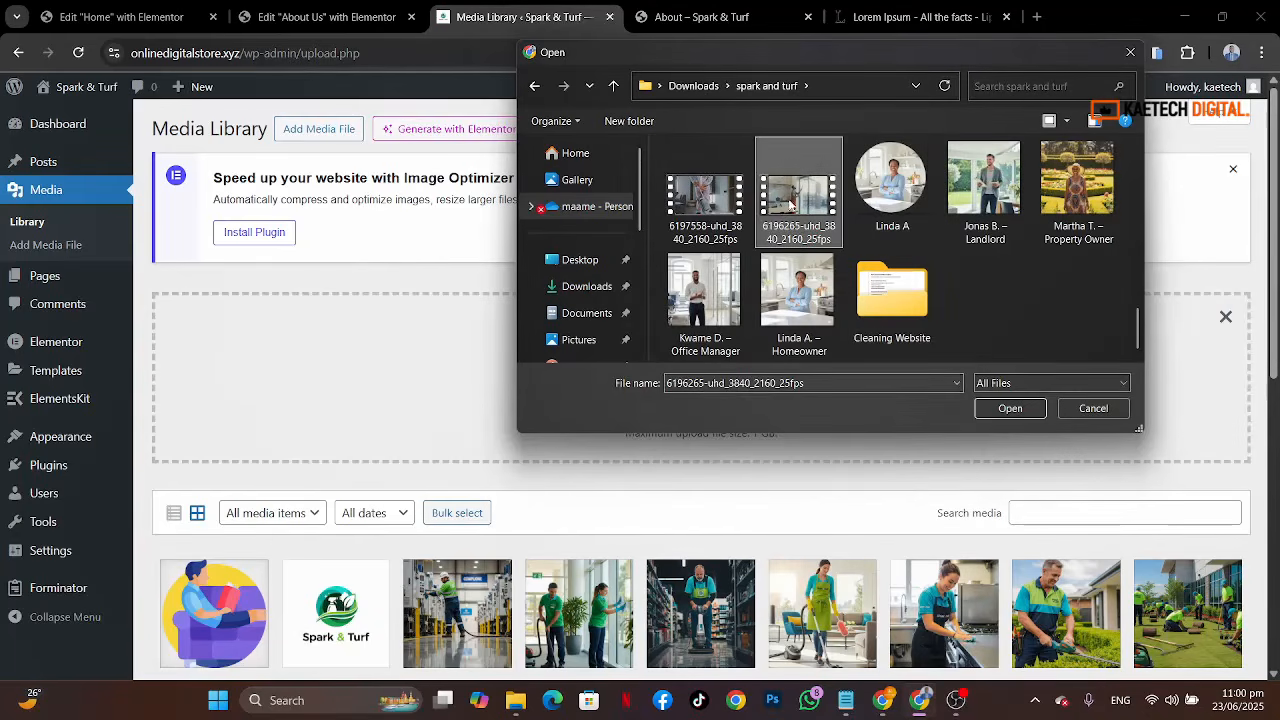
left_click(1008, 407)
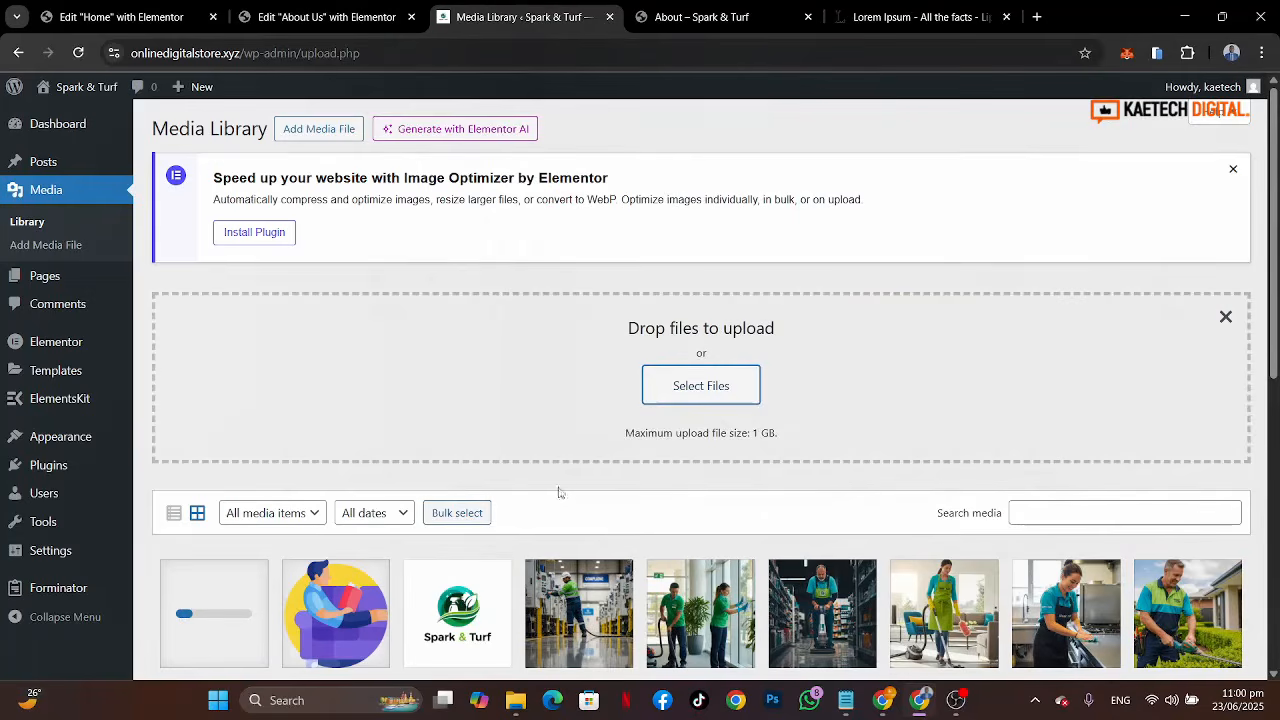
Step: Copy the uploaded video's file URL and paste it as the container's background video link
scroll(559, 492, "down", 2)
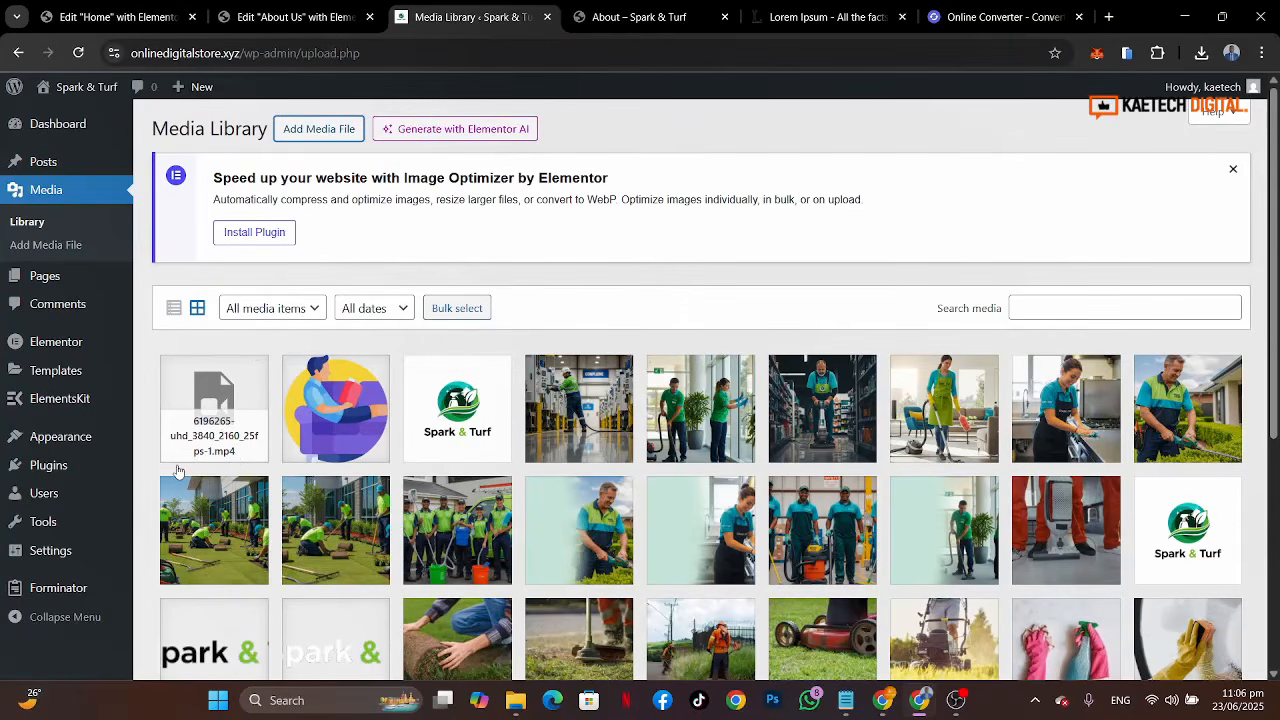
left_click(229, 399)
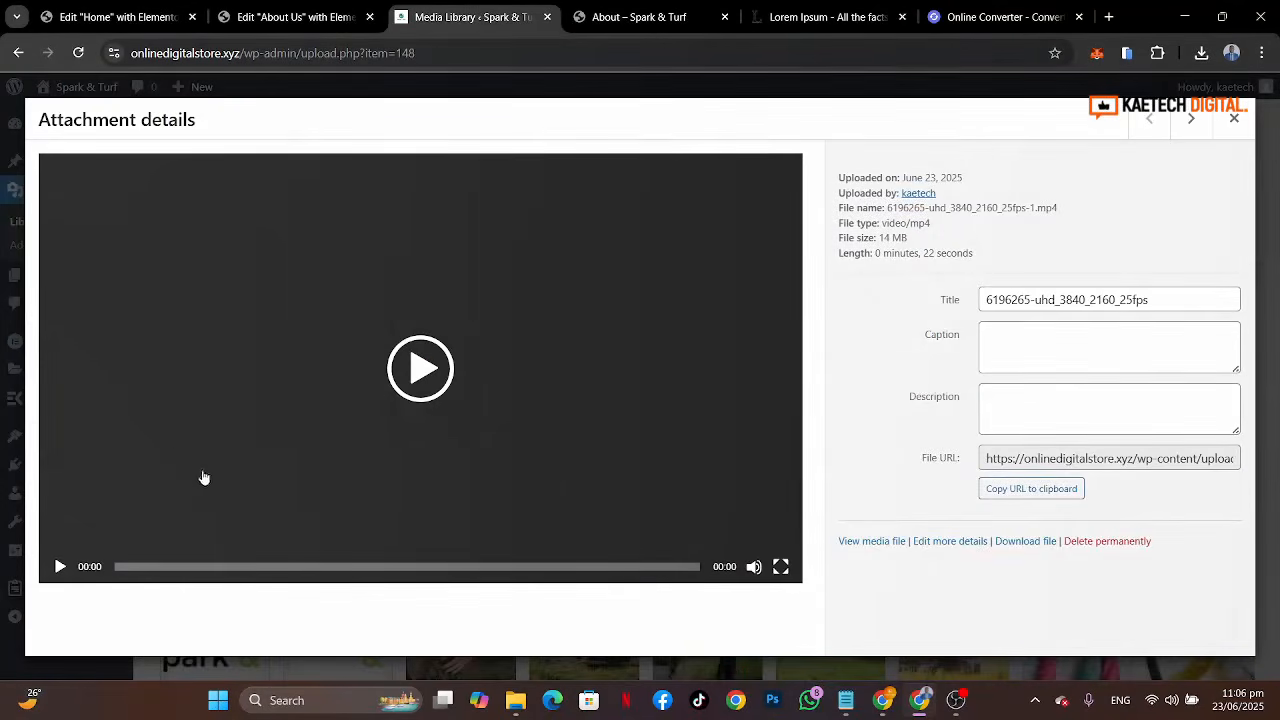
left_click(1038, 495)
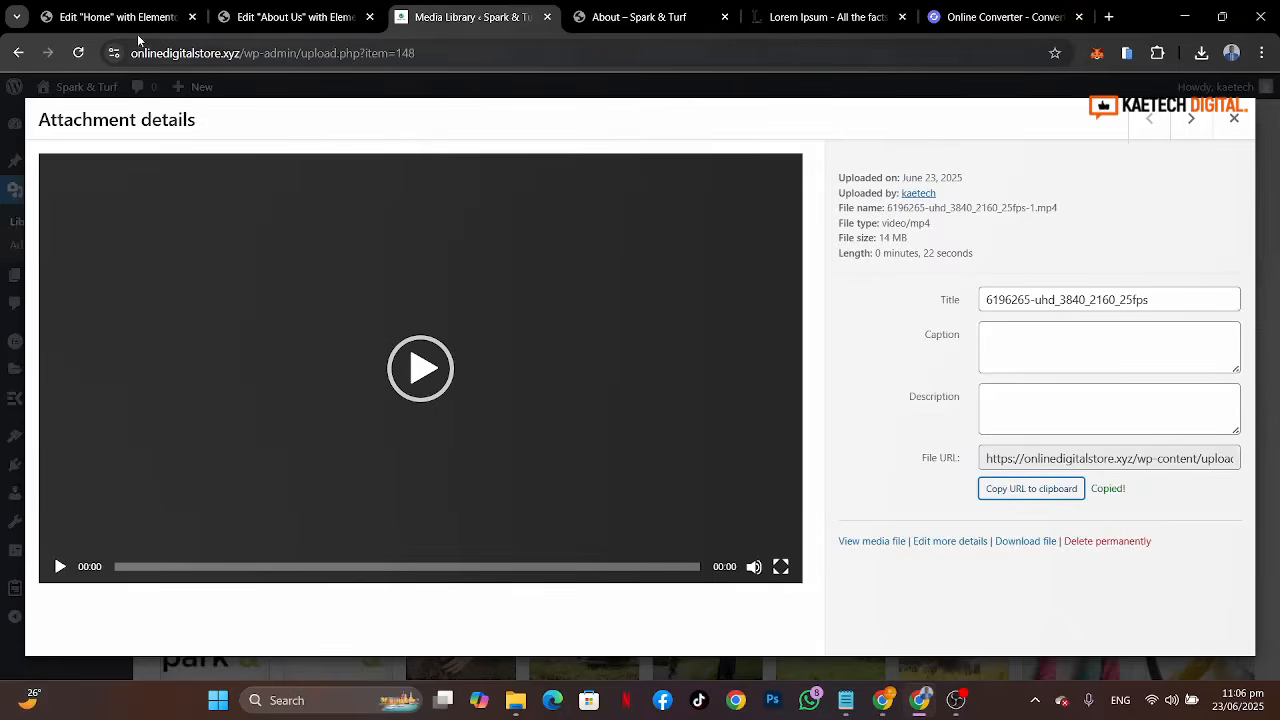
left_click(260, 14)
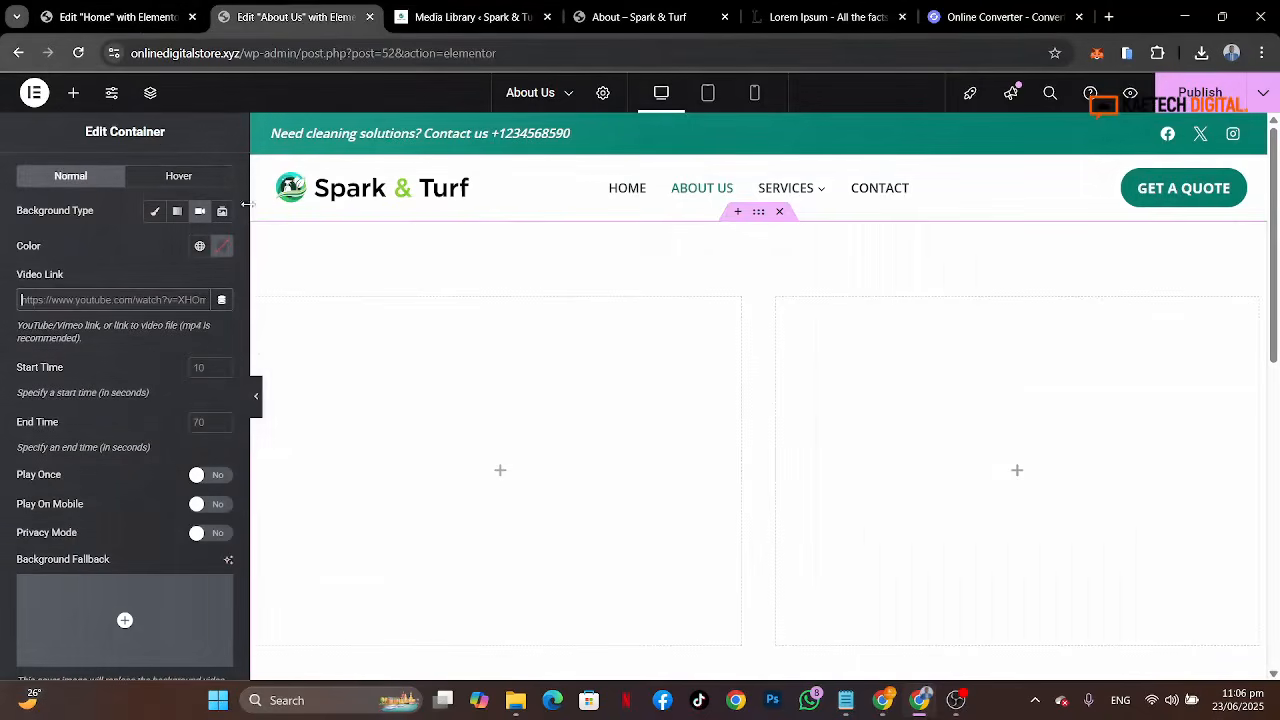
left_click(113, 299)
key("ctrl+v")
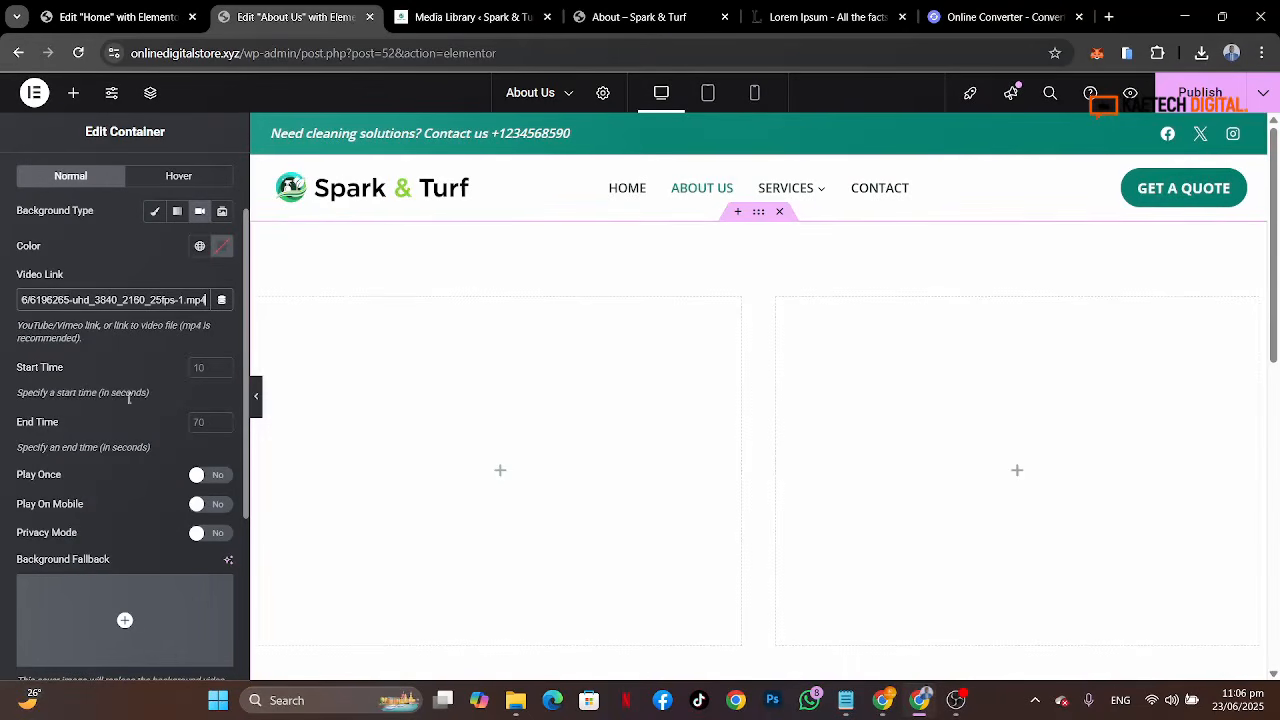
Step: Add a classic background overlay to the container in Theme Accent colour with 0.85 opacity
scroll(129, 398, "down", 3)
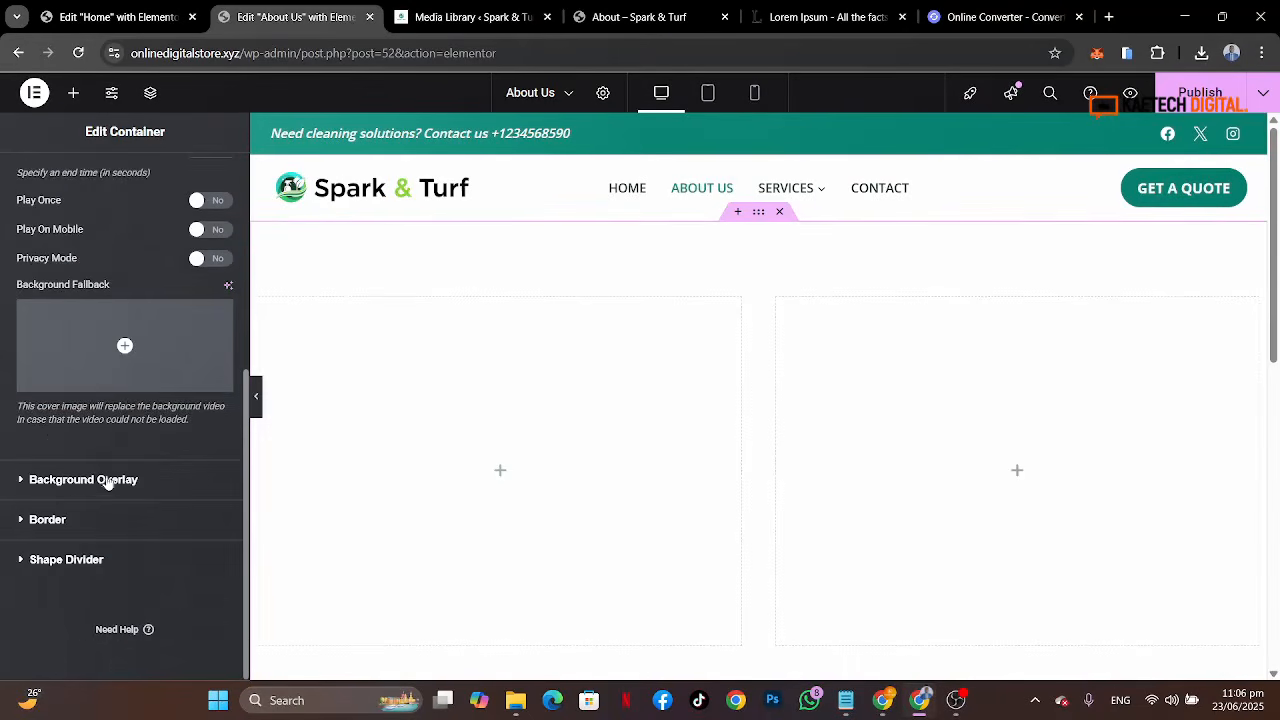
left_click(103, 482)
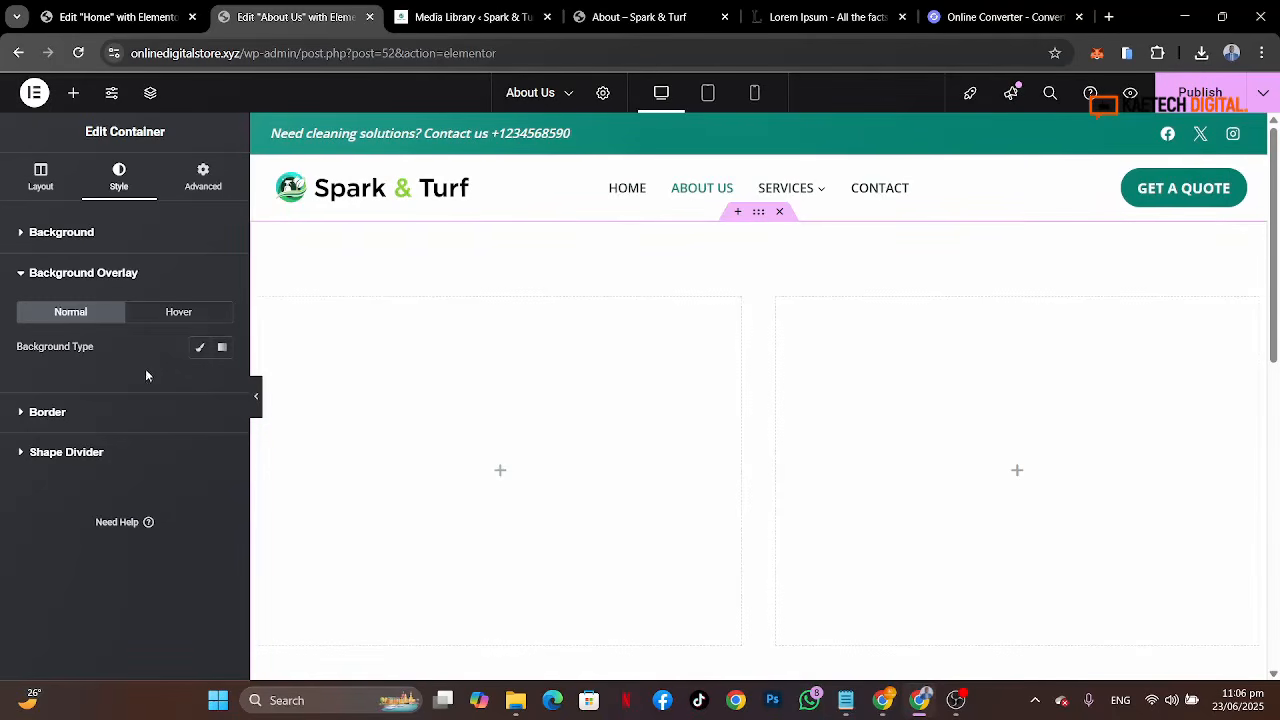
left_click(108, 236)
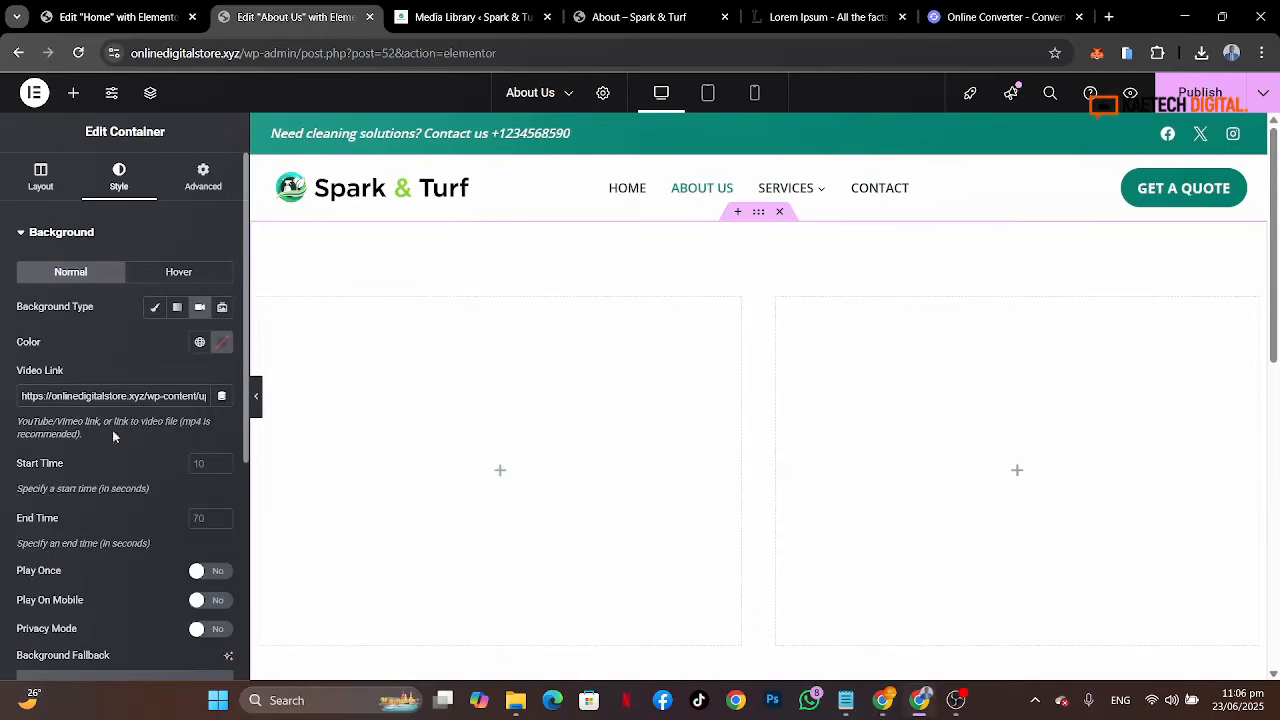
scroll(130, 500, "down", 5)
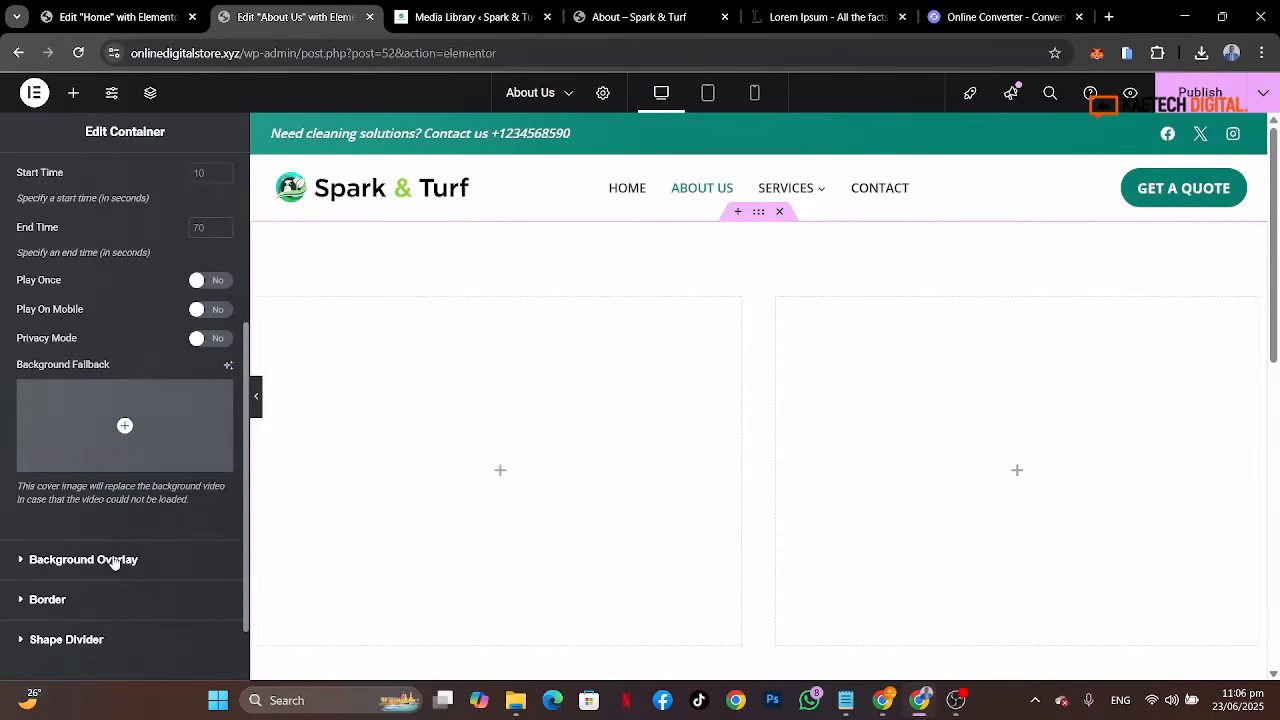
left_click(115, 561)
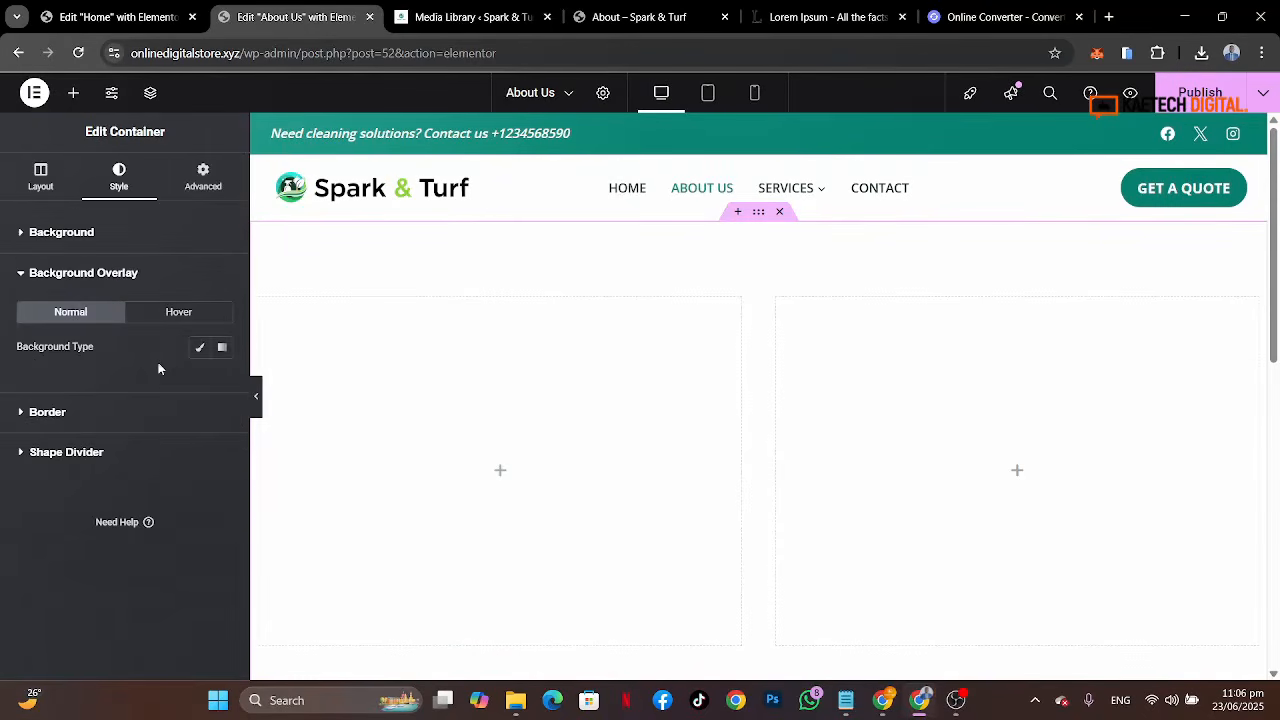
left_click(200, 350)
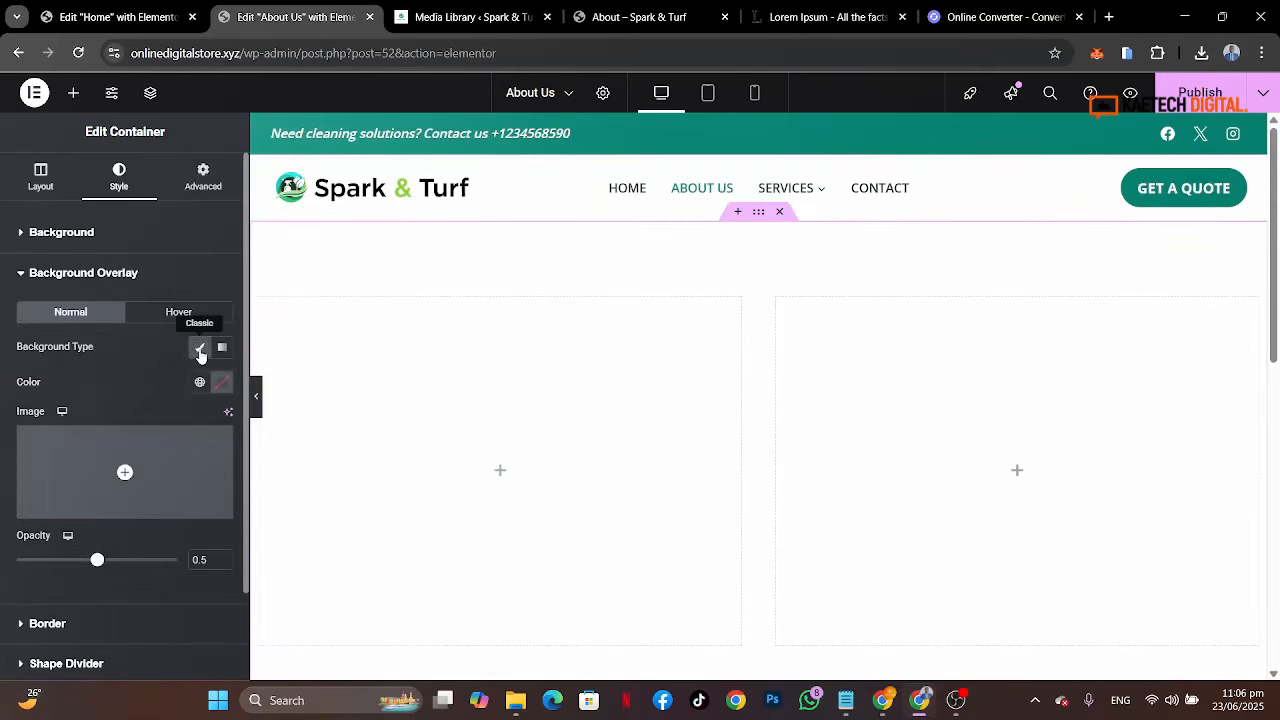
left_click(197, 384)
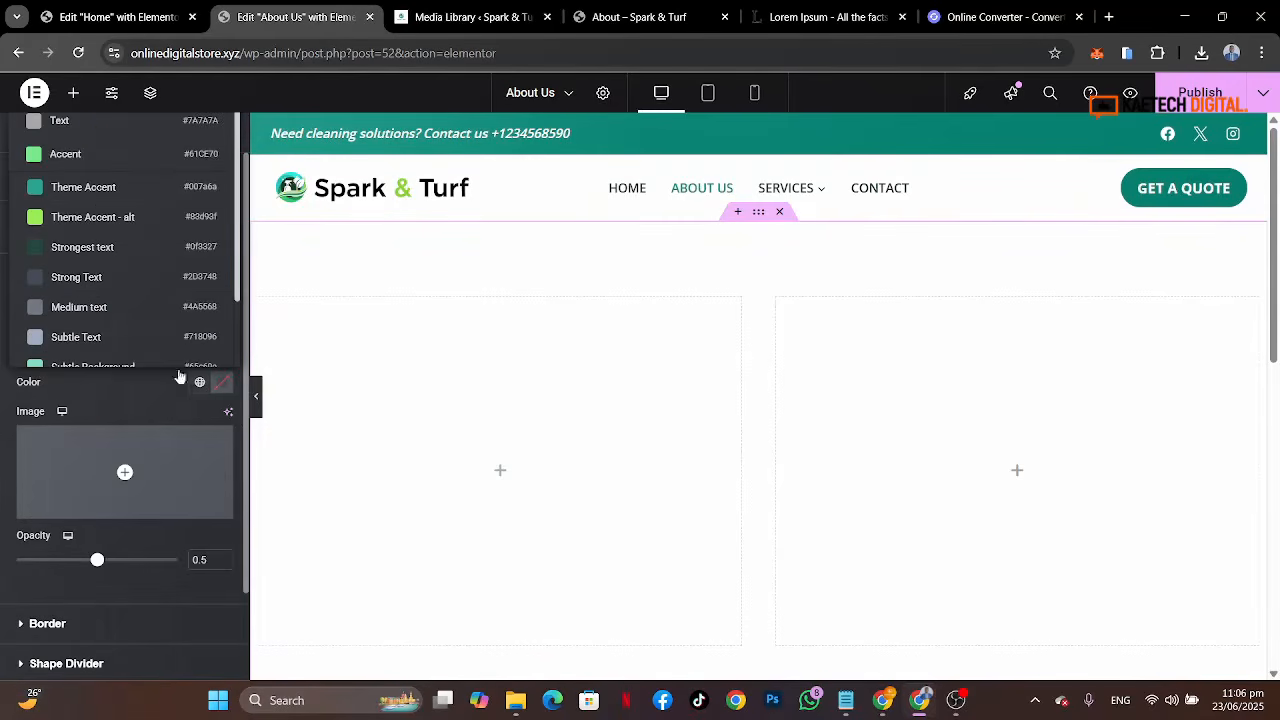
left_click(128, 206)
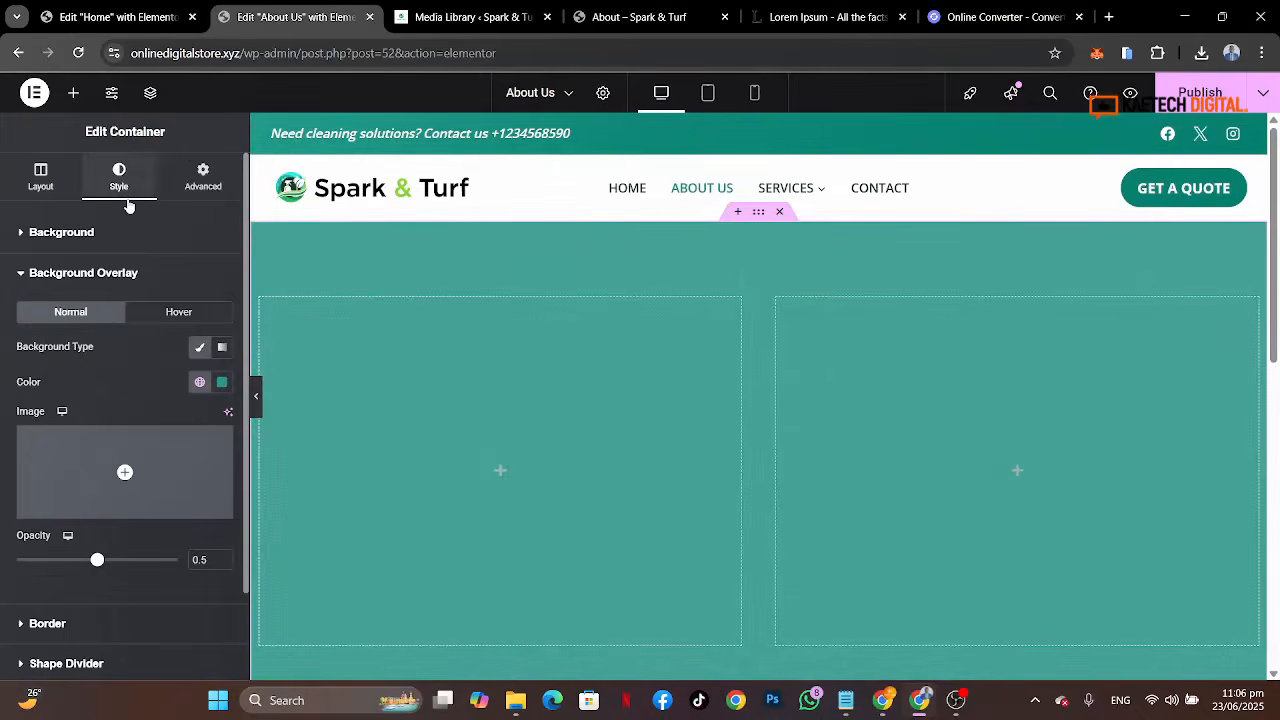
left_click(199, 559)
type("8")
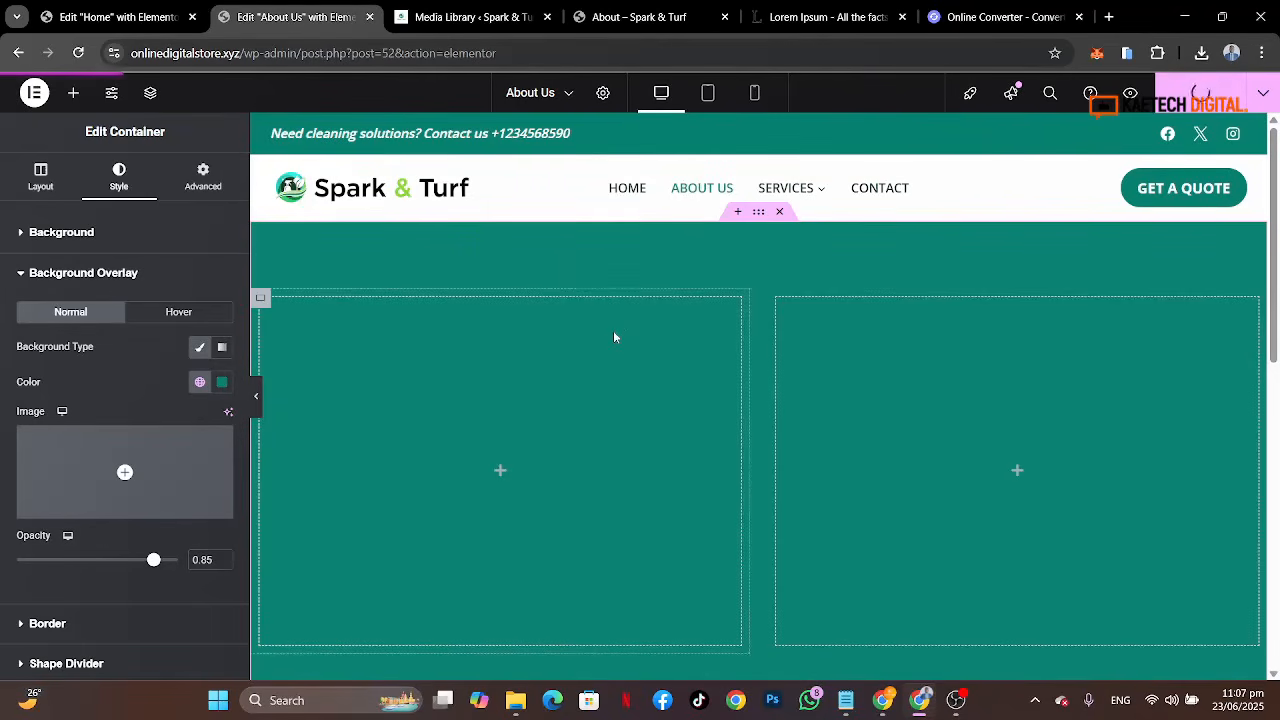
Step: Reopen the section container's style settings to review its video background
left_click(79, 55)
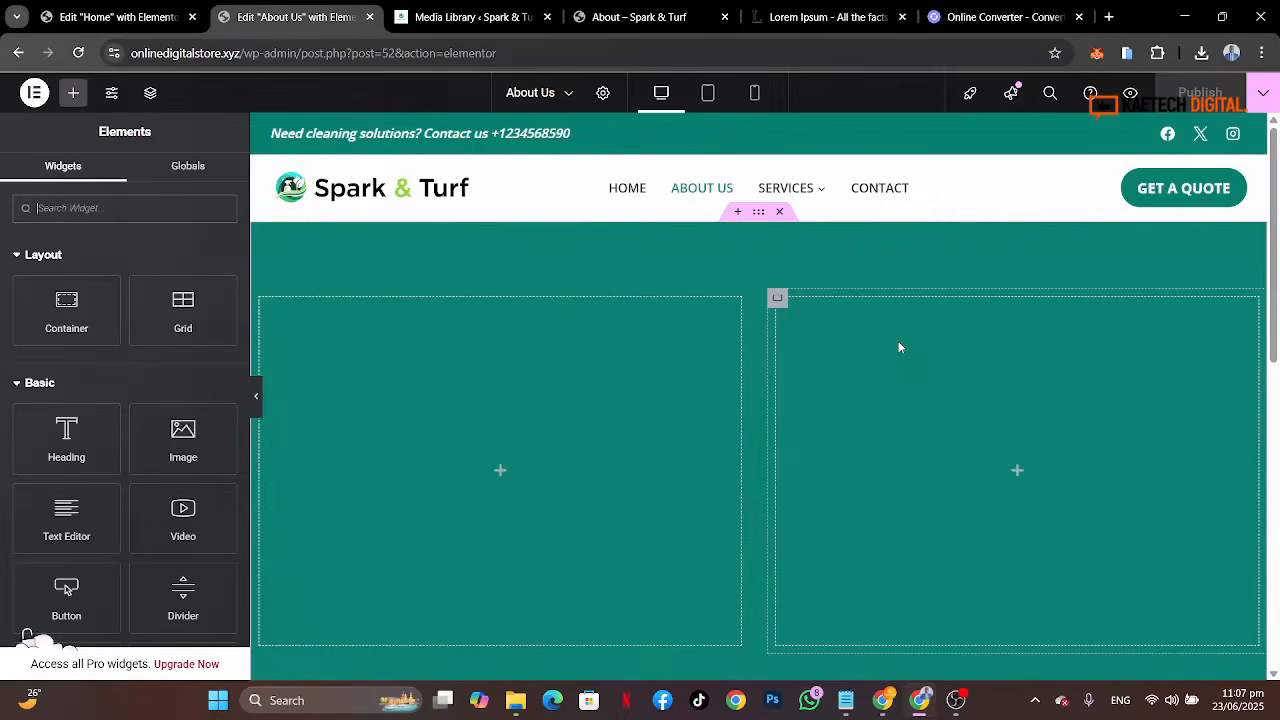
left_click(758, 214)
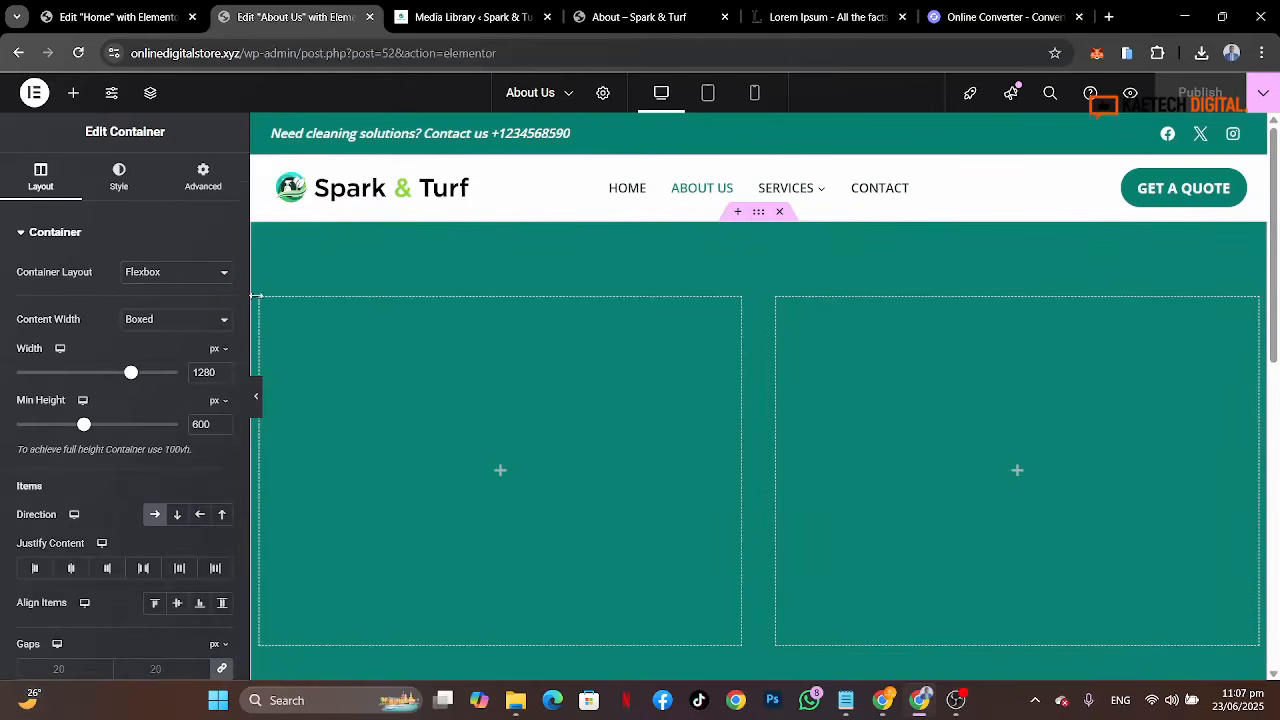
left_click(121, 180)
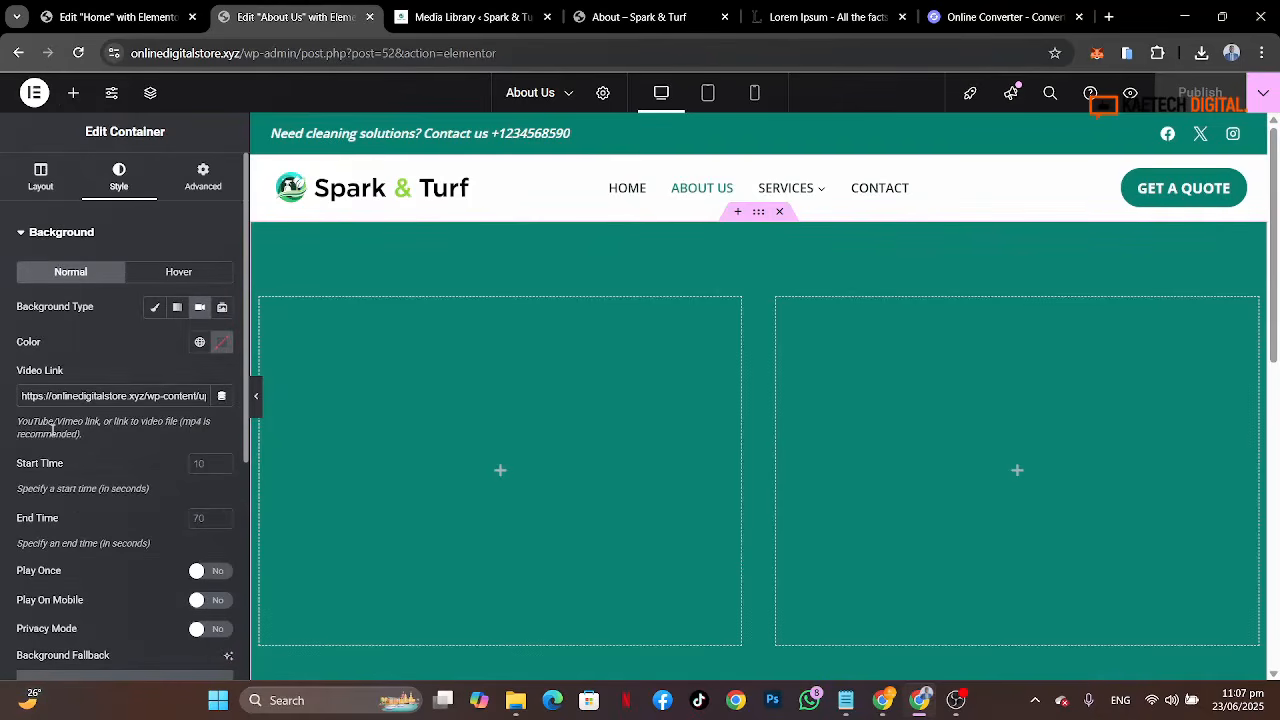
scroll(52, 428, "down", 3)
scroll(86, 450, "up", 2)
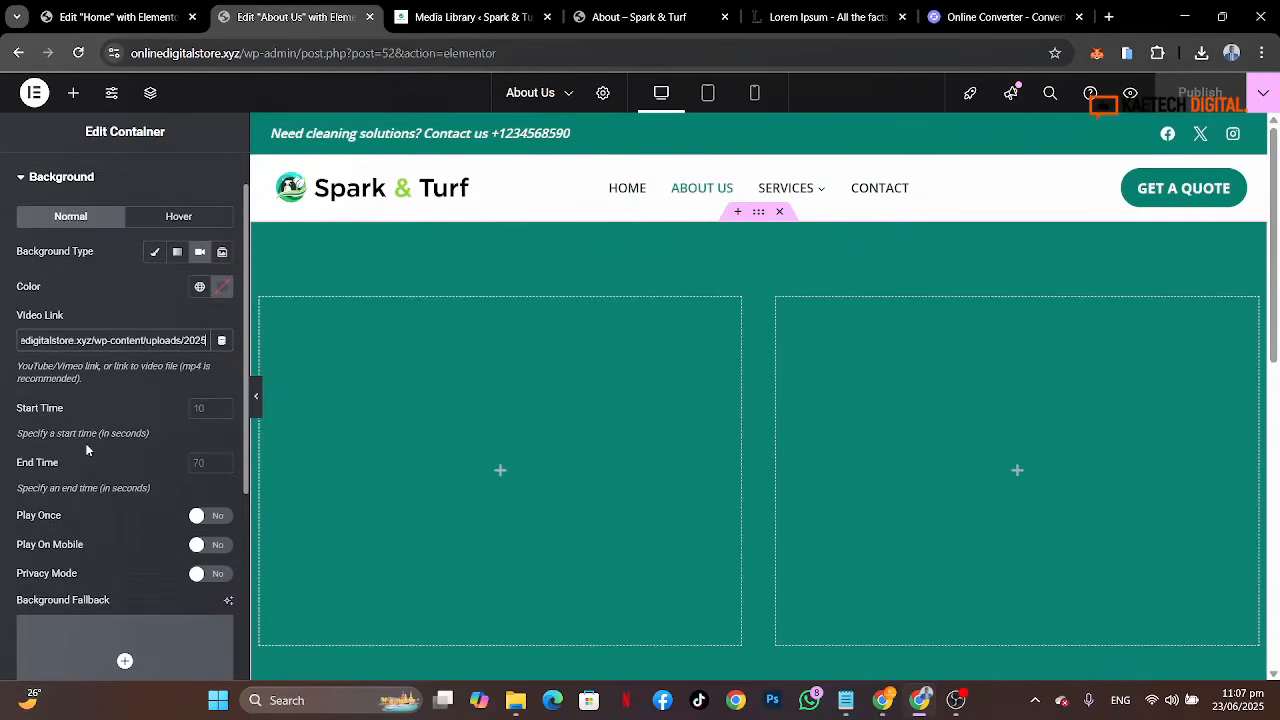
Step: Copy the uploaded video's file URL again from its attachment details in the media library
left_click(110, 17)
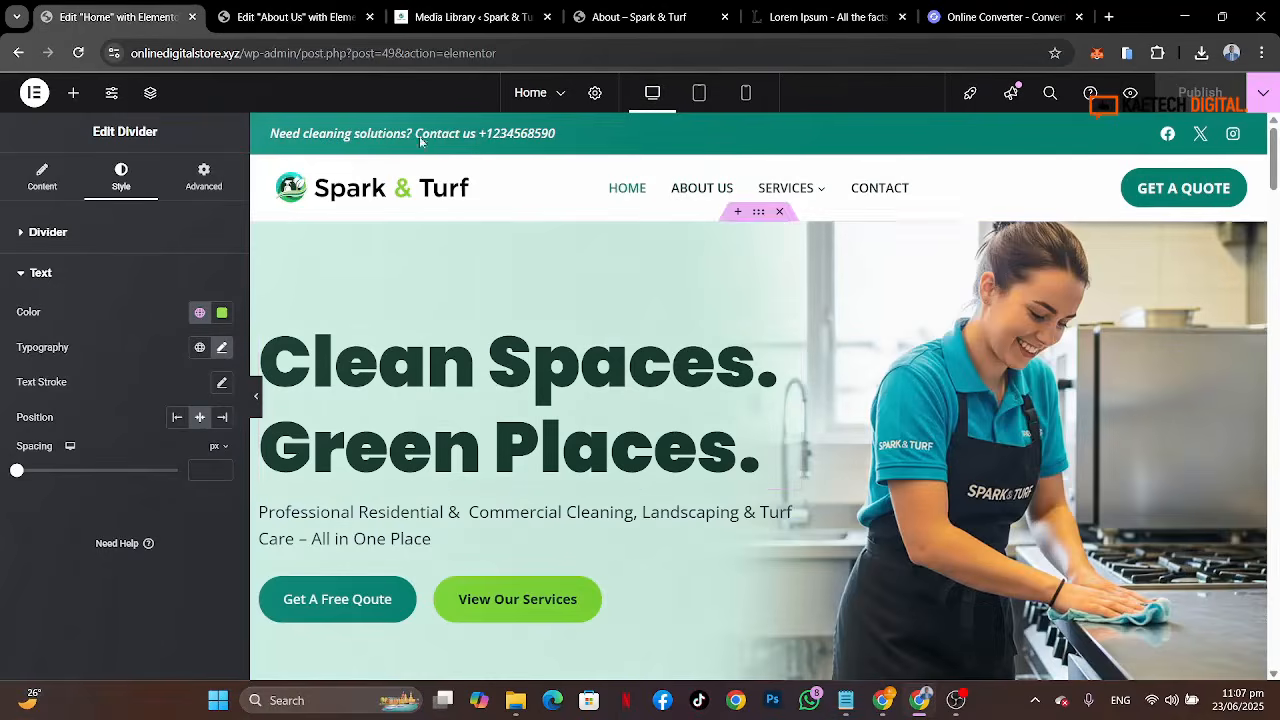
left_click(451, 9)
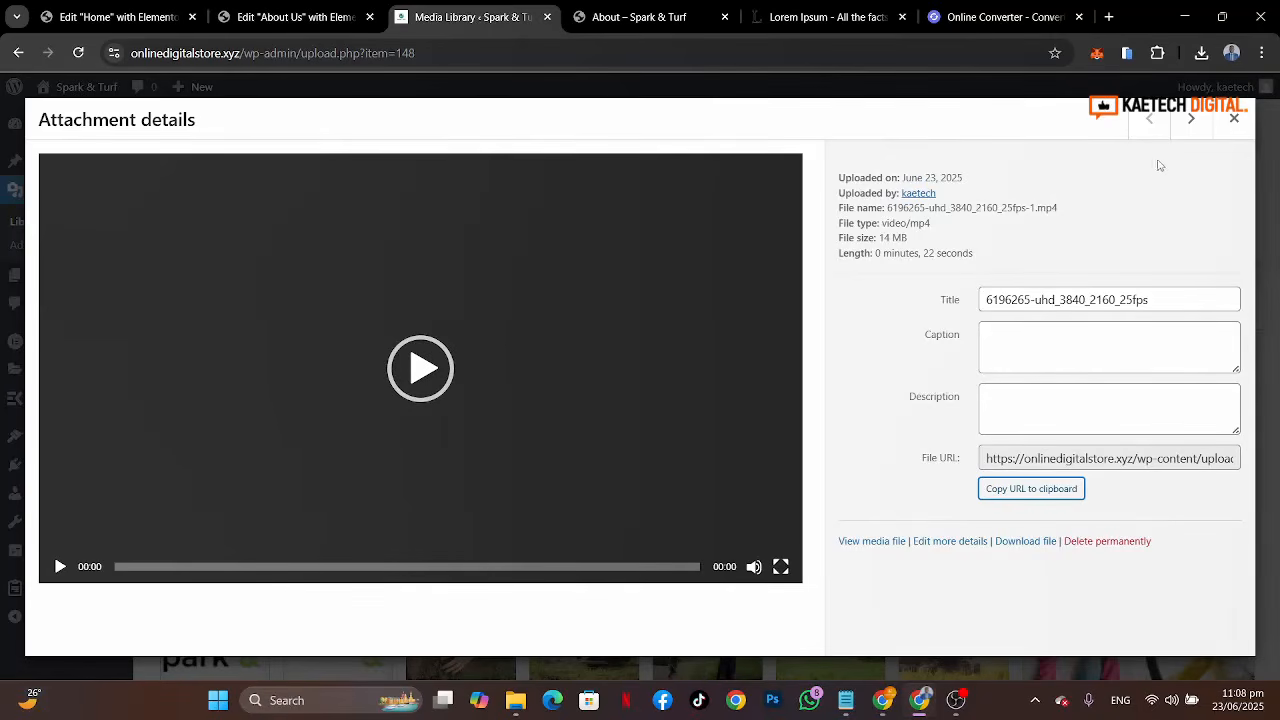
left_click(1234, 118)
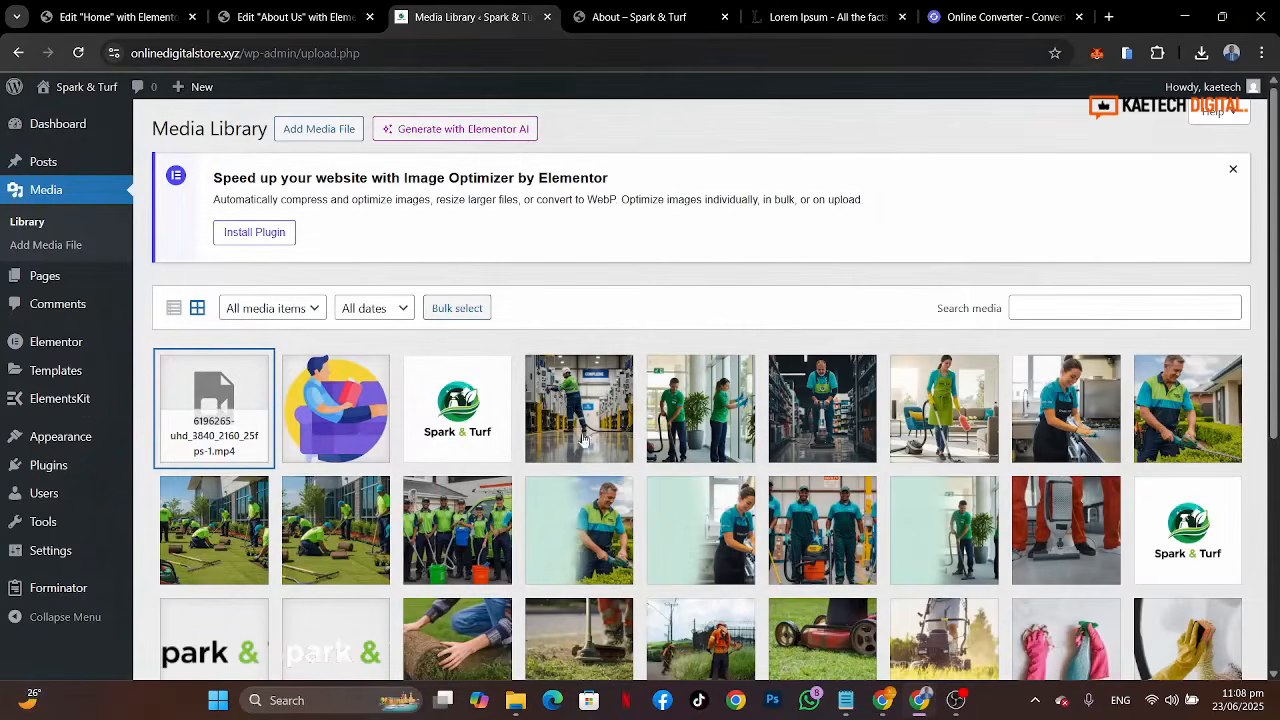
left_click(214, 410)
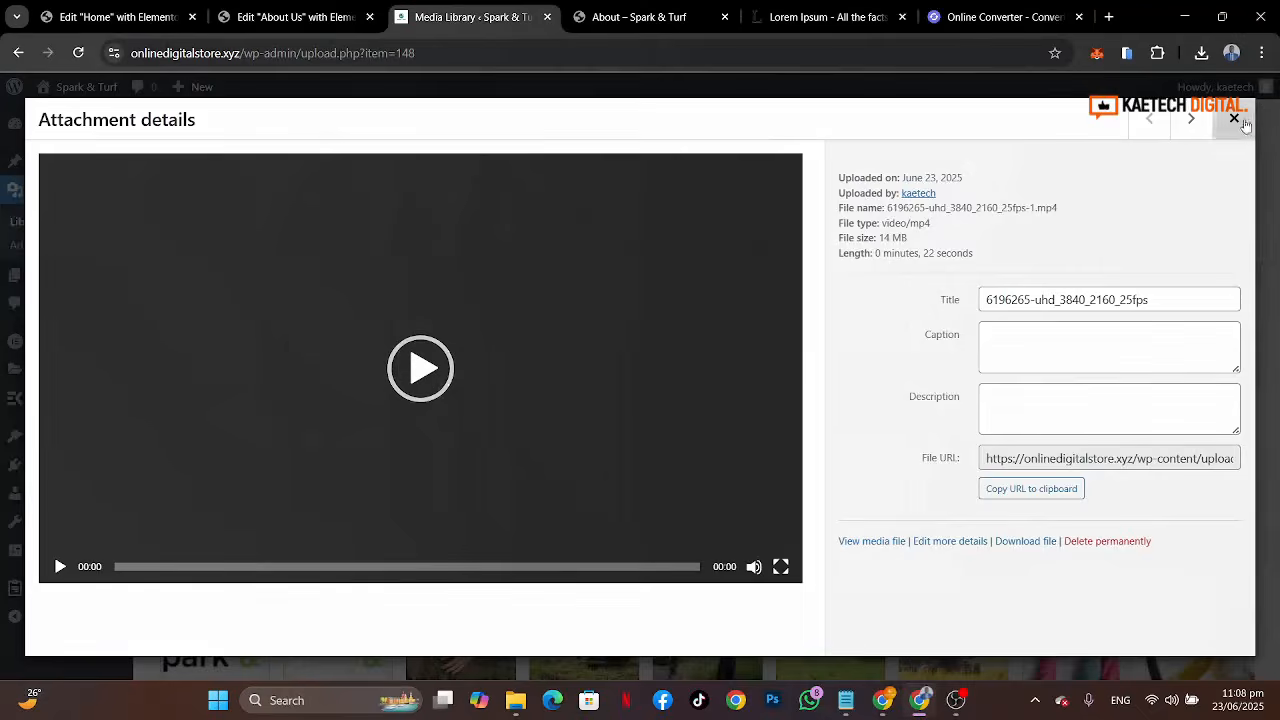
left_click(1234, 118)
left_click(218, 438)
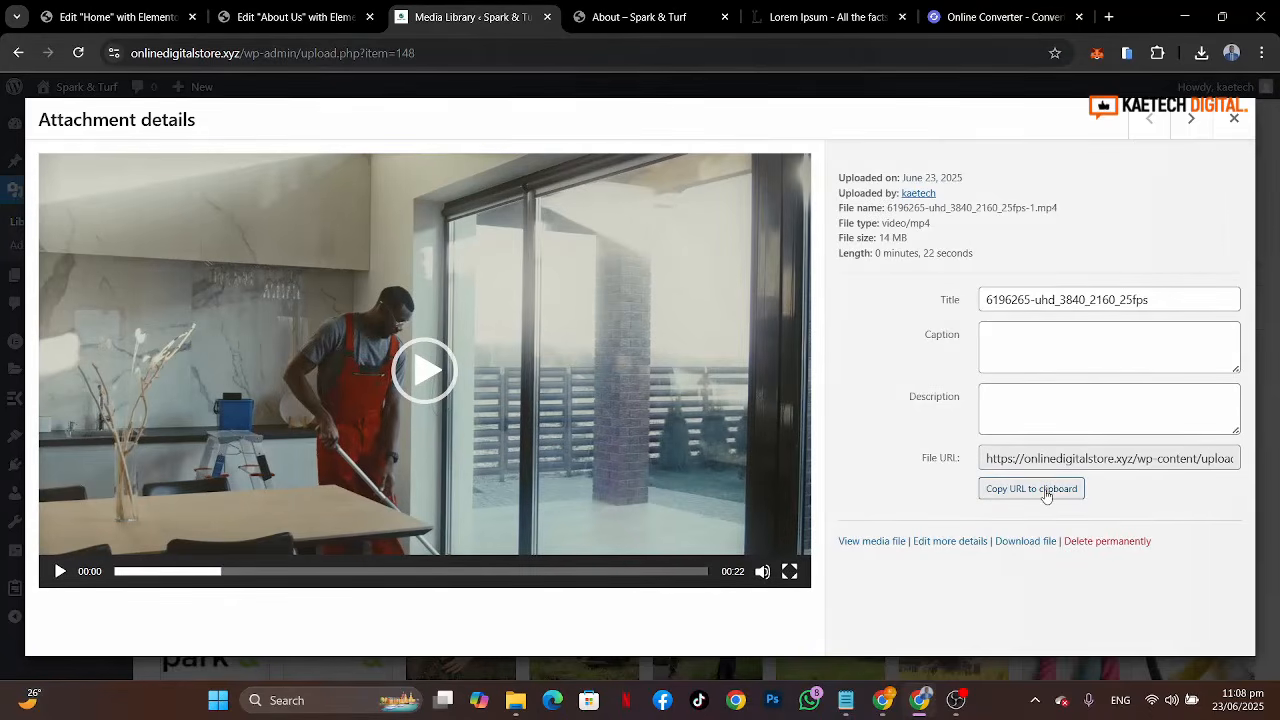
left_click(1046, 496)
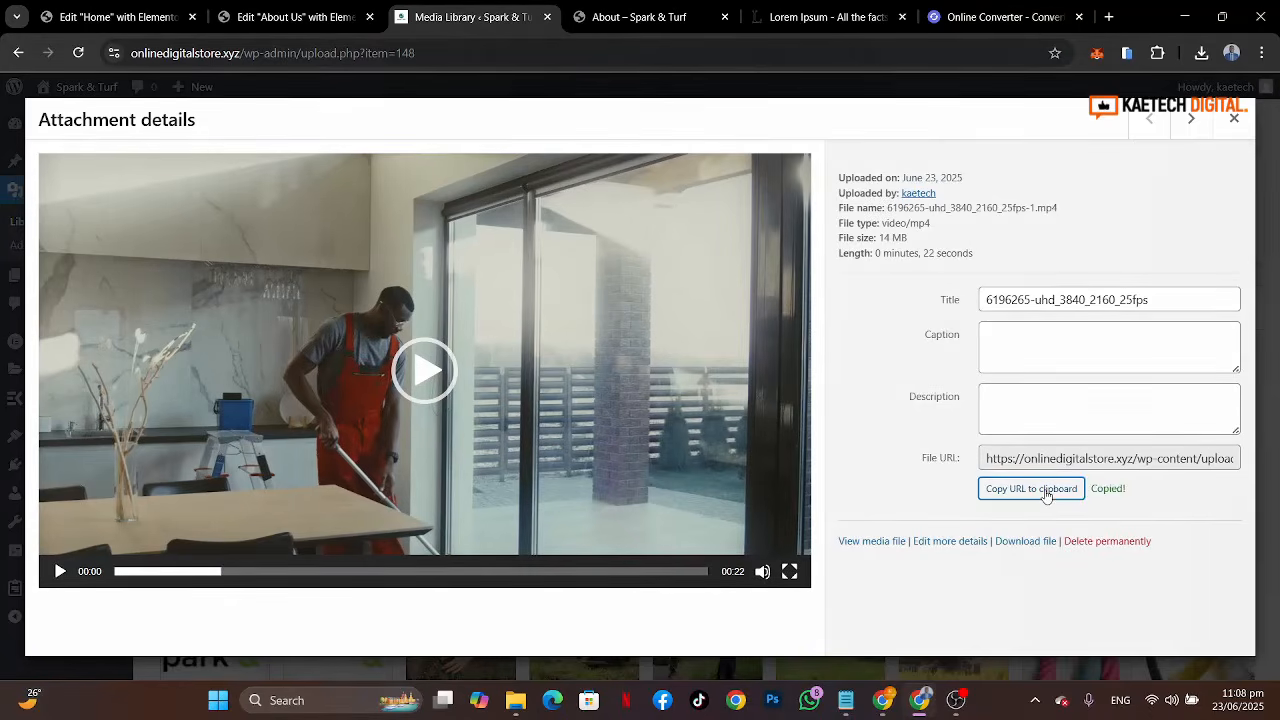
Step: Paste the copied URL as the container's background video link and publish the page
left_click(314, 18)
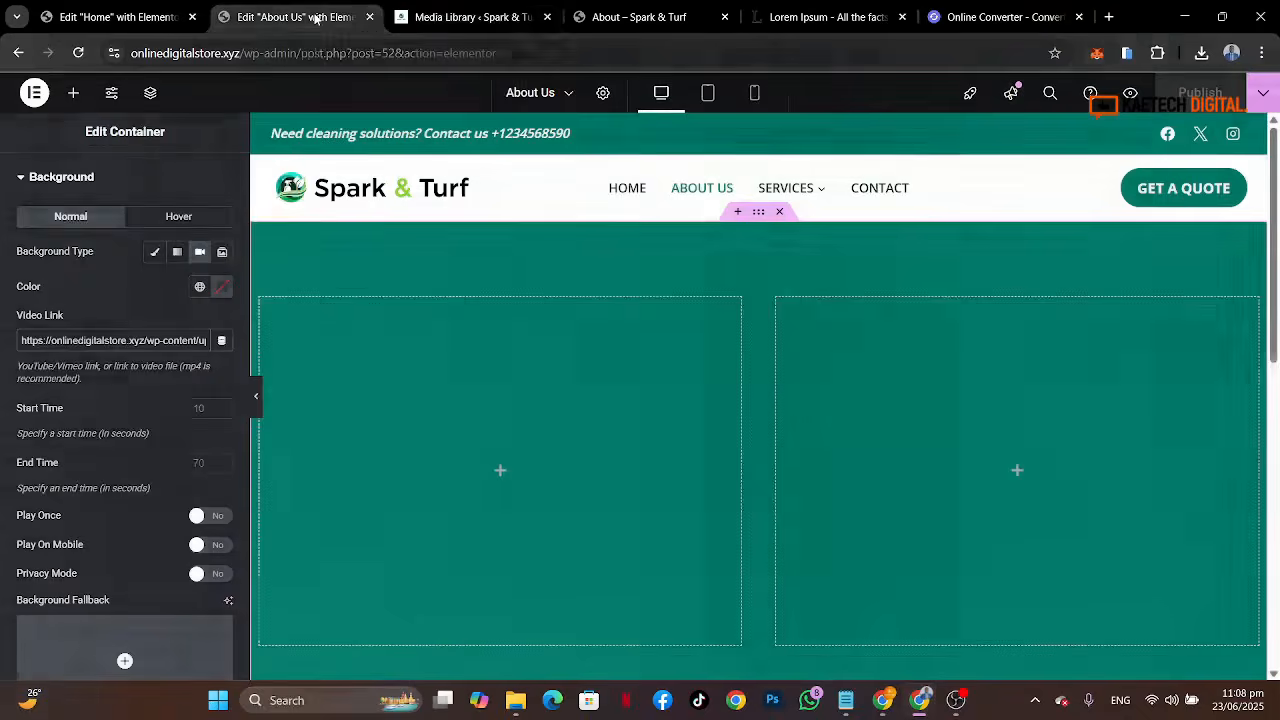
triple_click(80, 340)
key("ctrl+v")
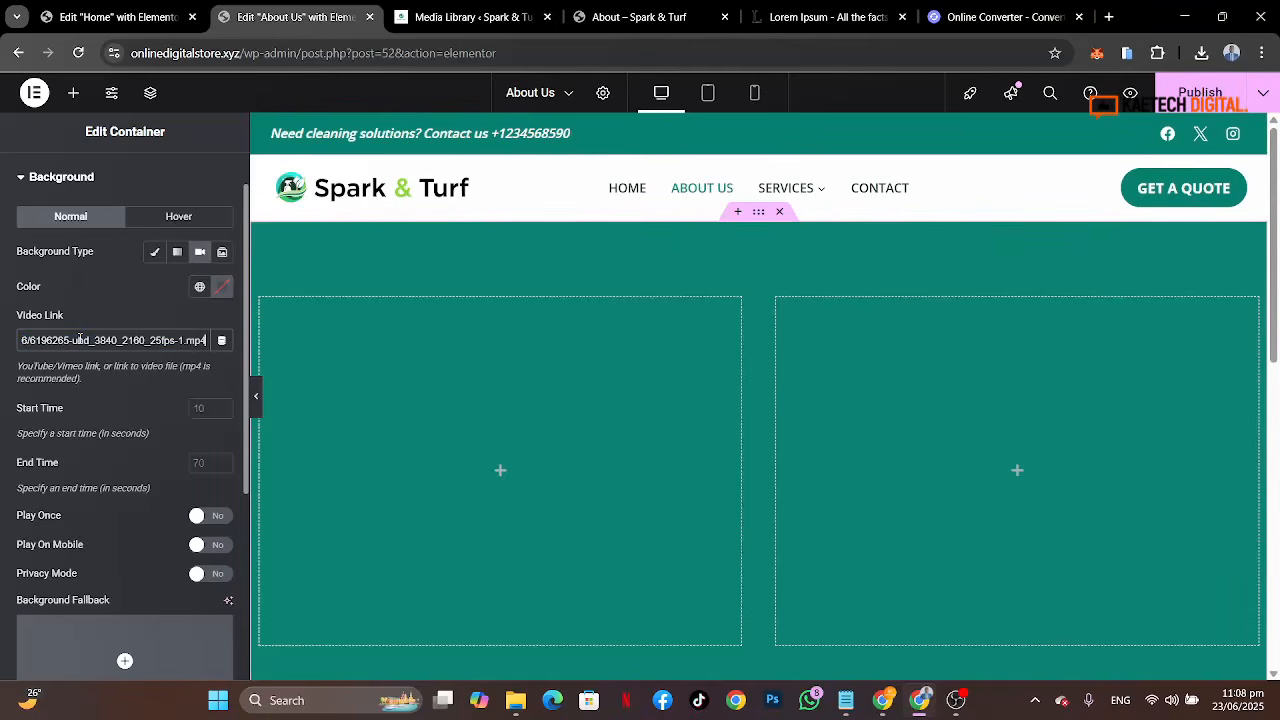
left_click(1200, 94)
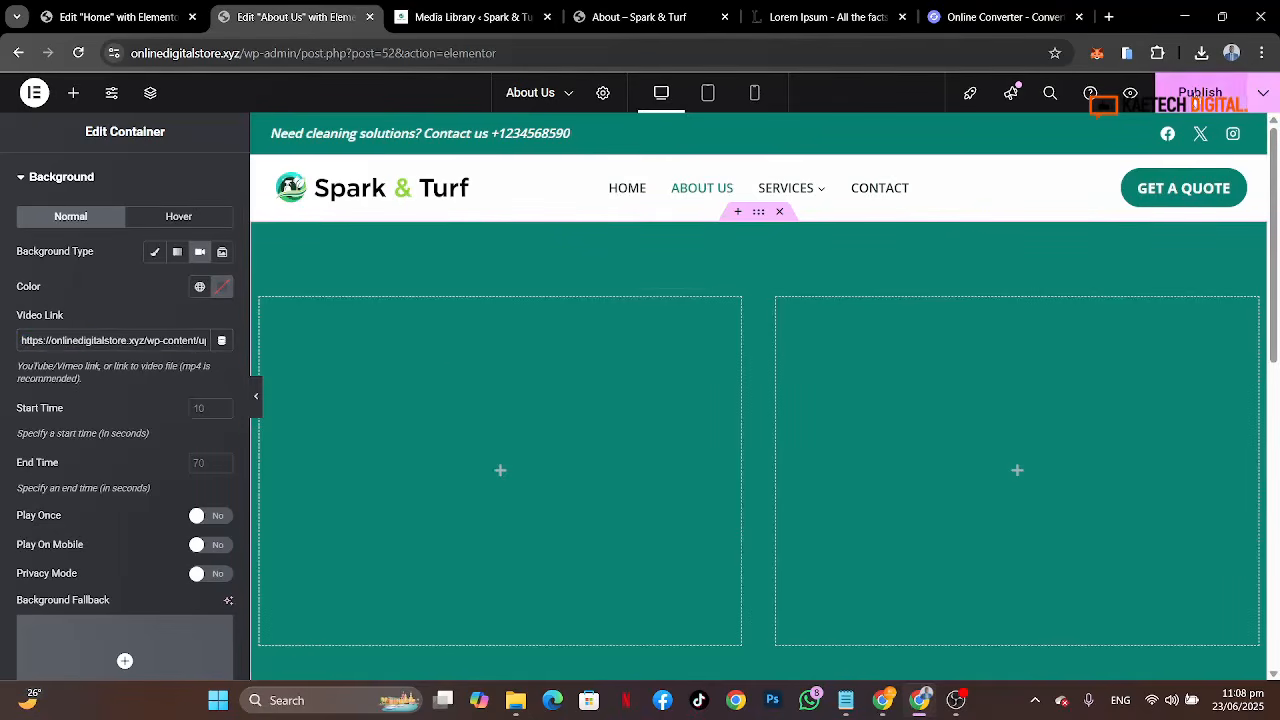
Step: Open the live site in a new tab and view the published About Us page
left_click(471, 17)
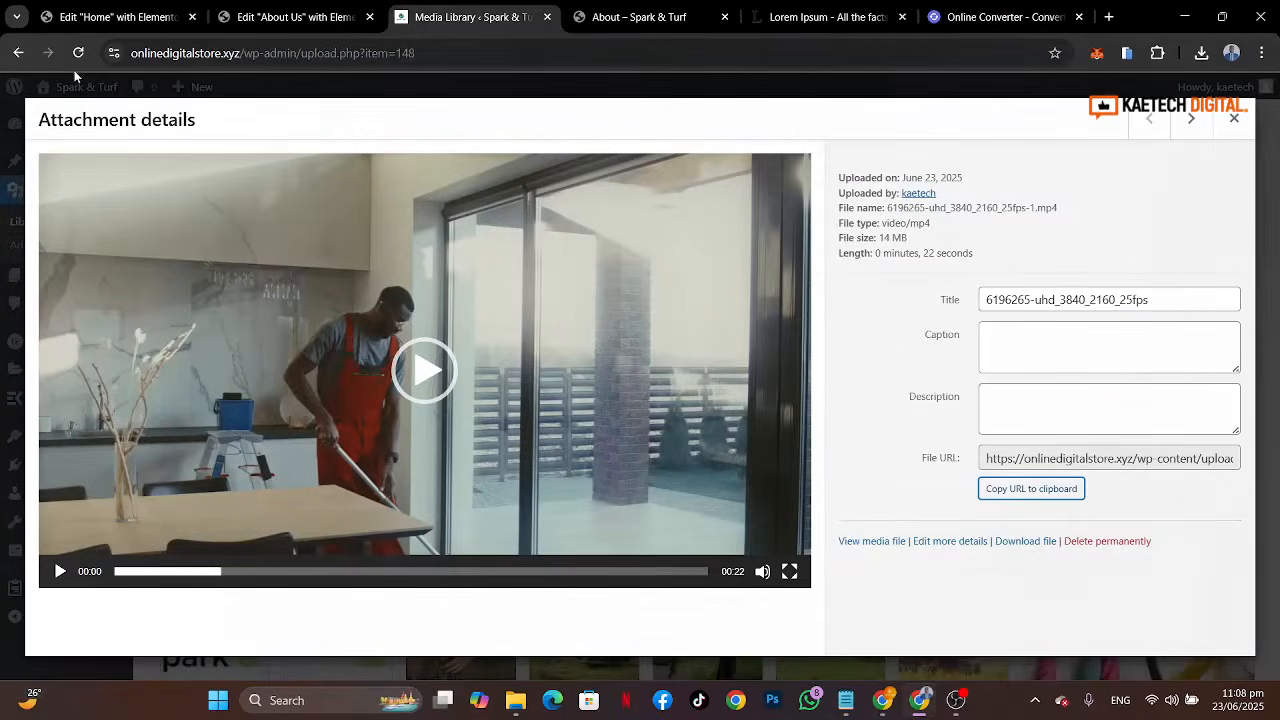
left_click(1234, 118)
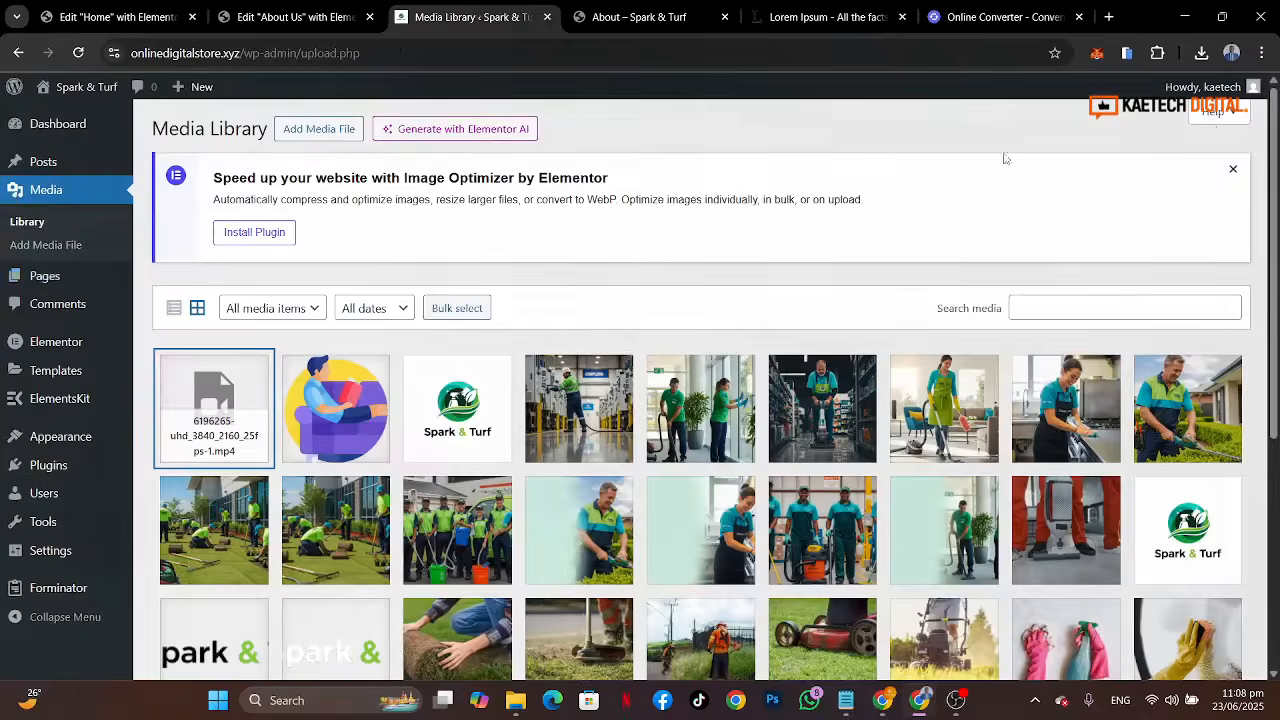
mouse_move(78, 88)
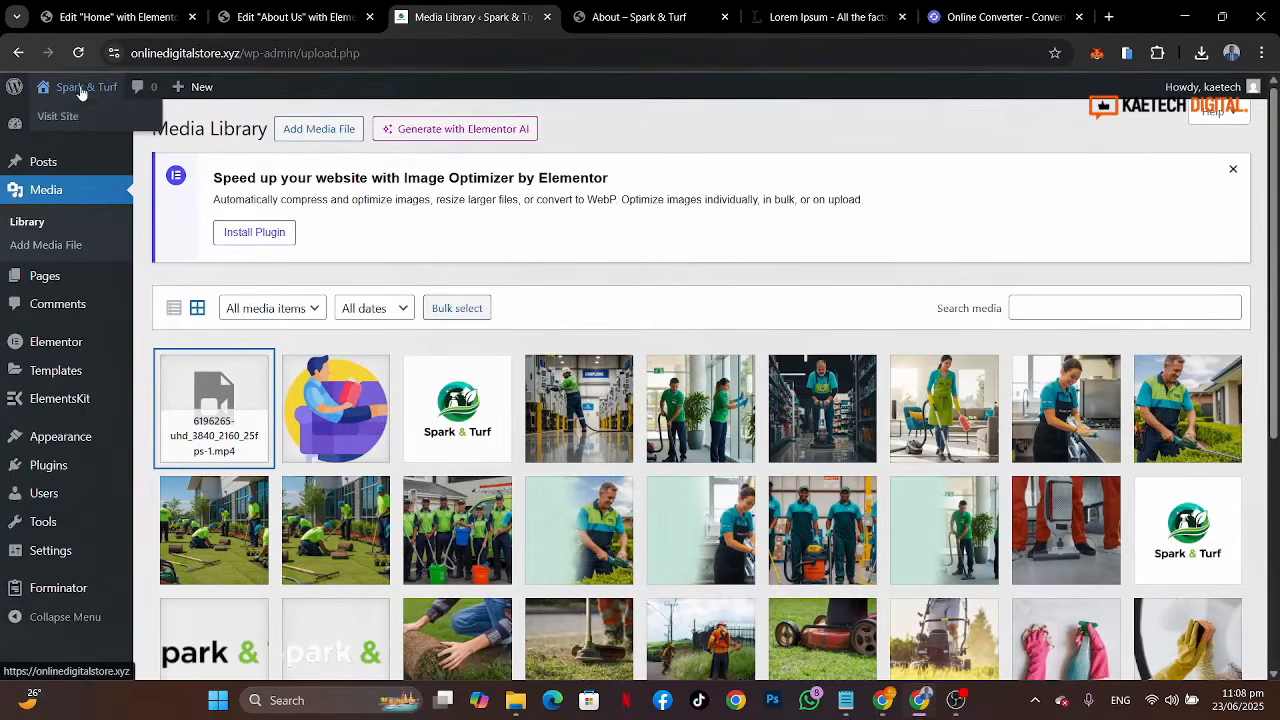
middle_click(60, 117)
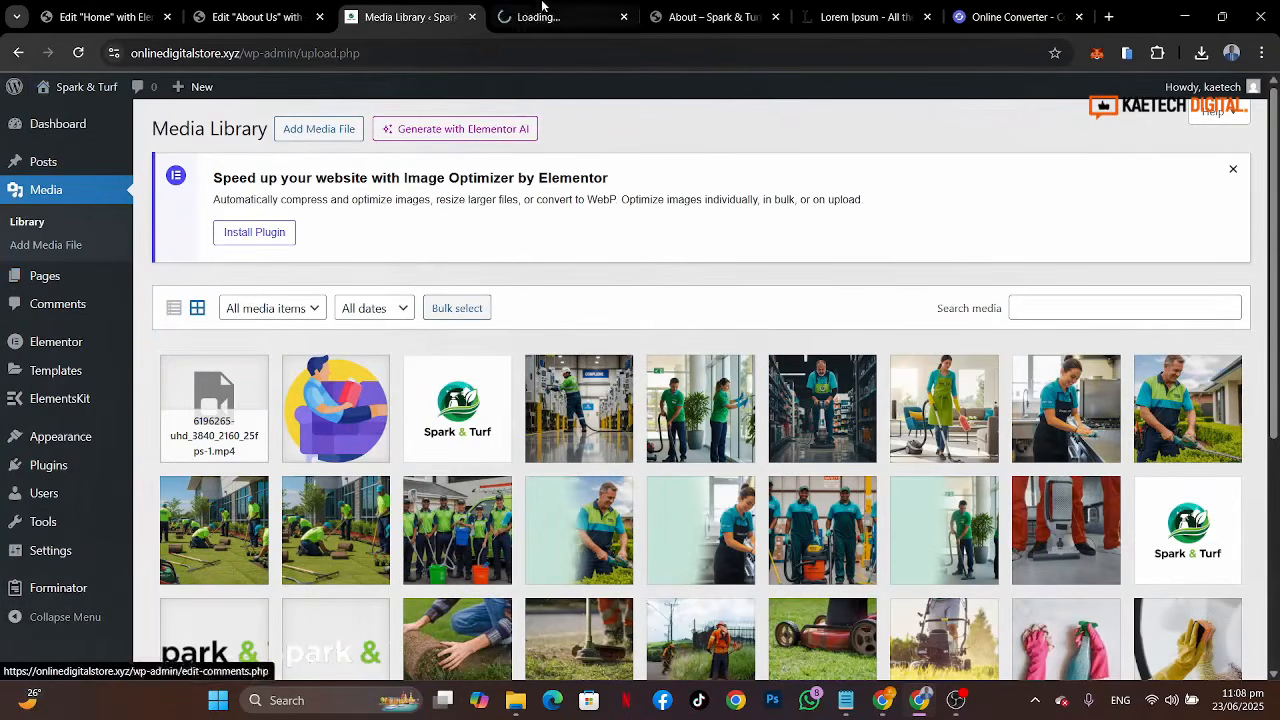
left_click(560, 17)
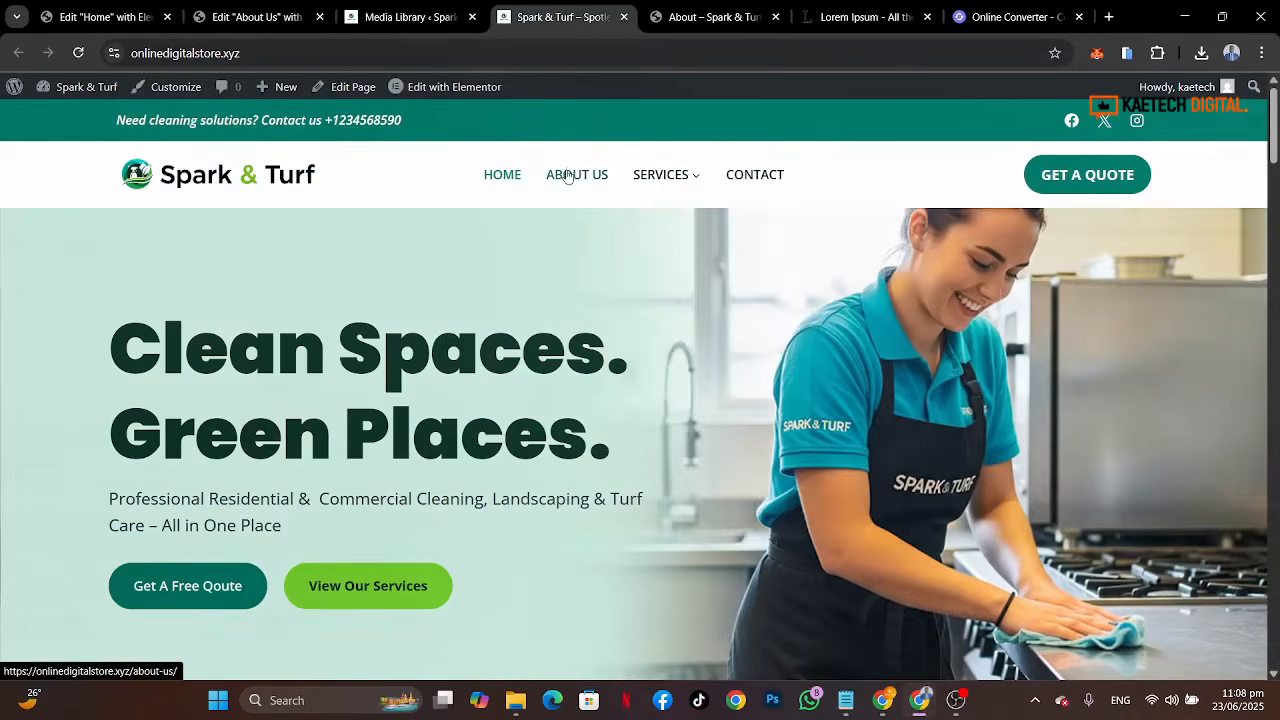
left_click(567, 176)
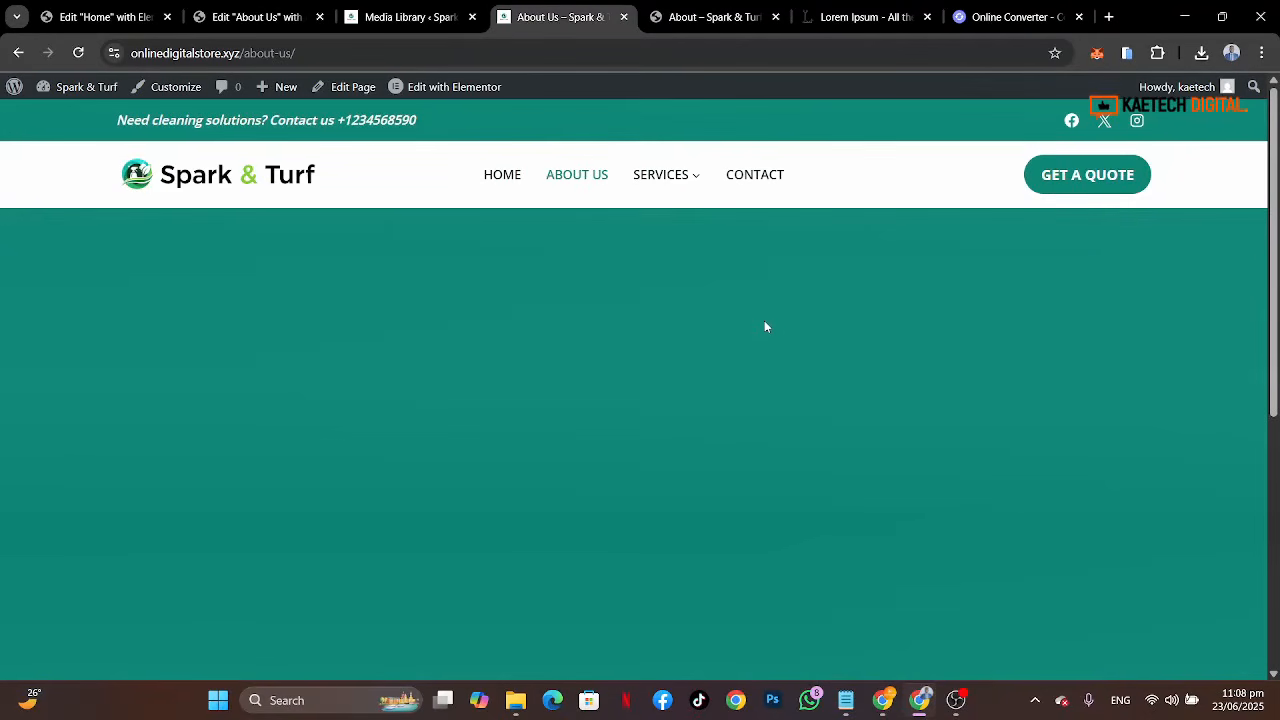
scroll(764, 326, "down", 5)
scroll(764, 326, "up", 5)
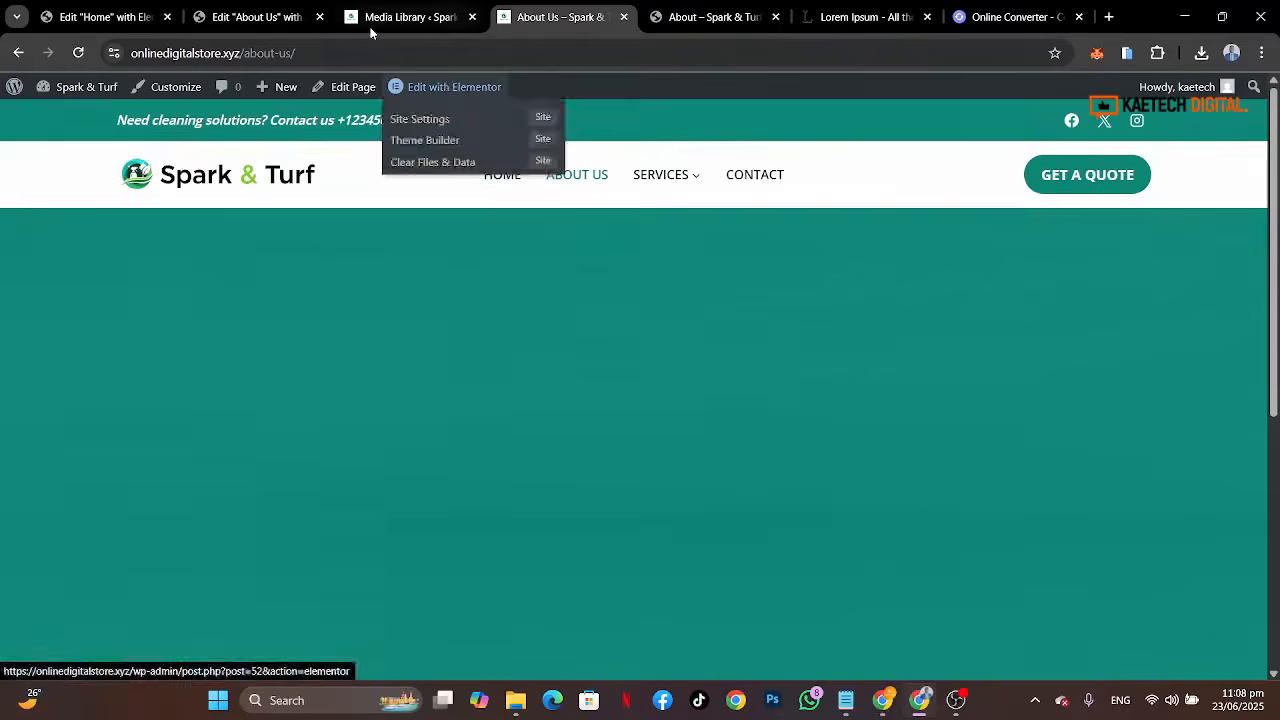
Step: Examine the video's full file URL in the media library and copy it once more
left_click(268, 19)
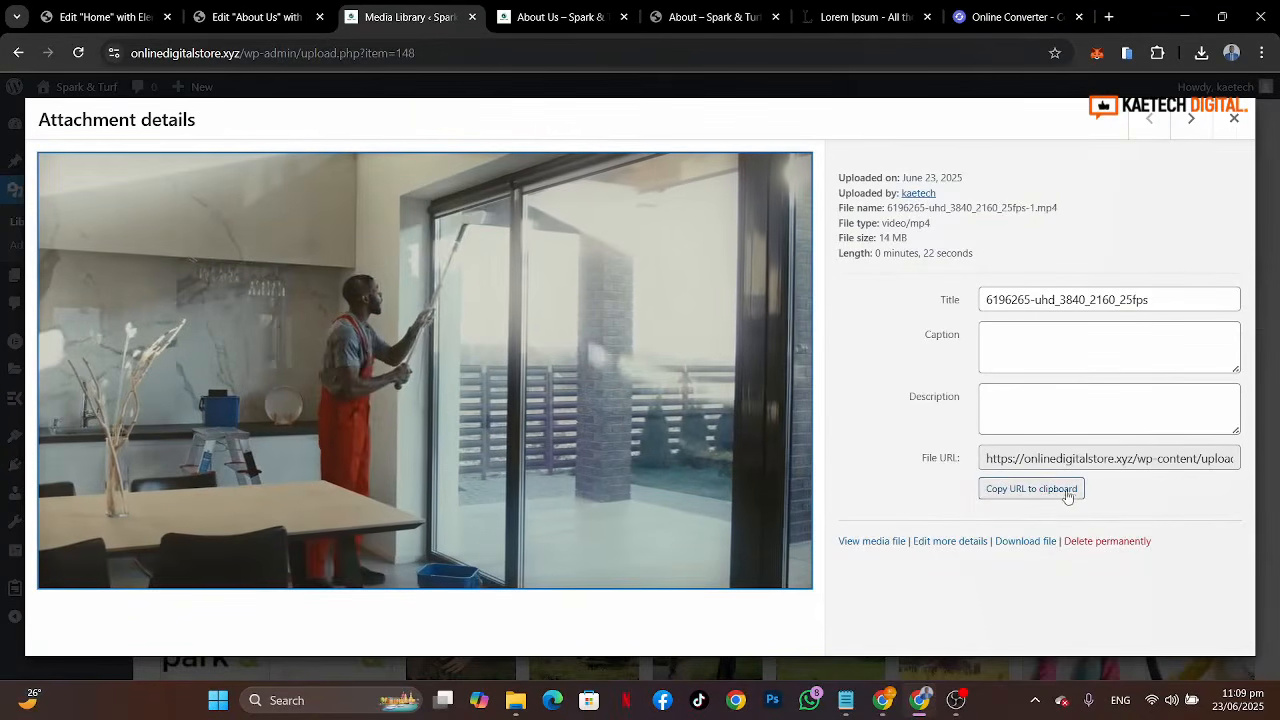
left_click(1170, 462)
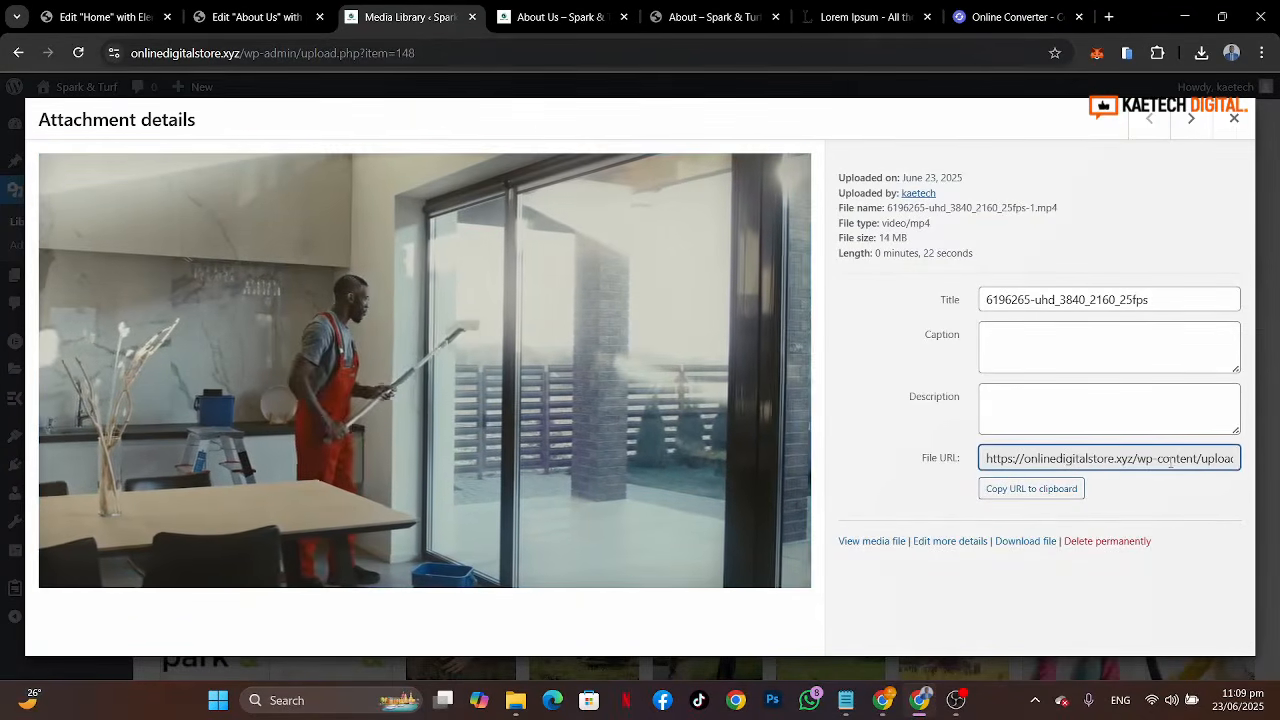
scroll(1184, 457, "right", 3)
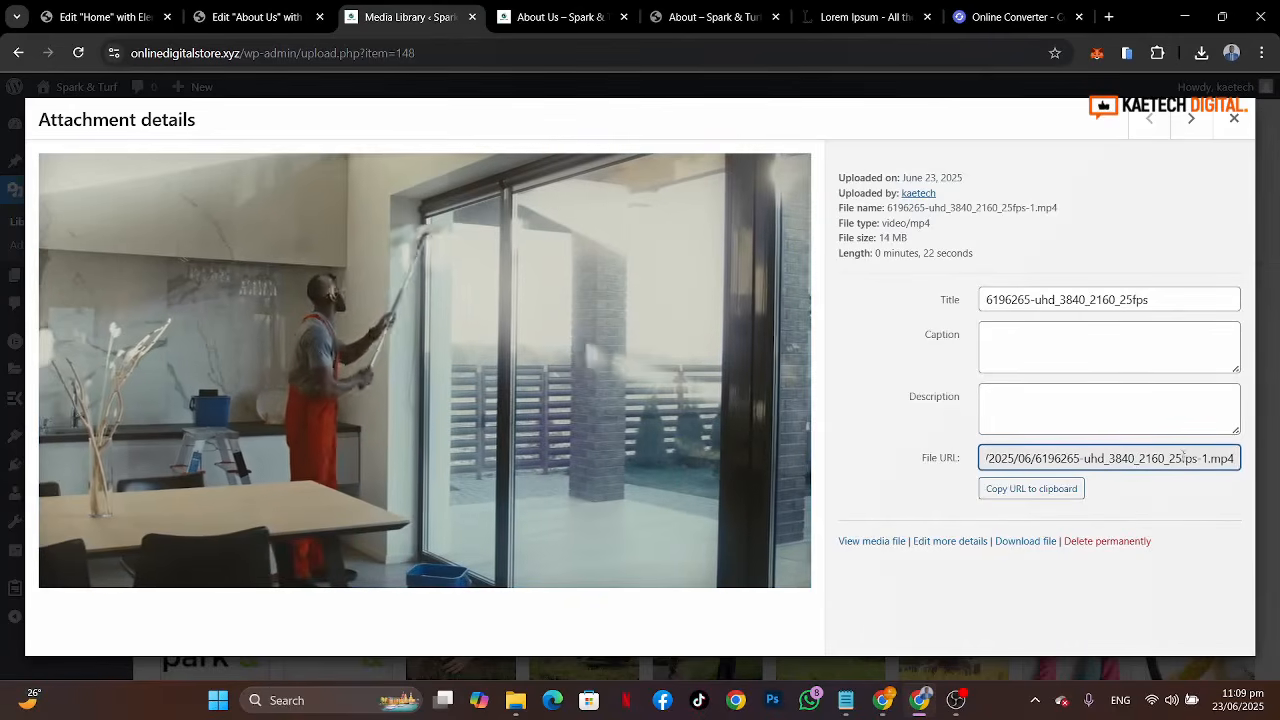
left_click(1057, 487)
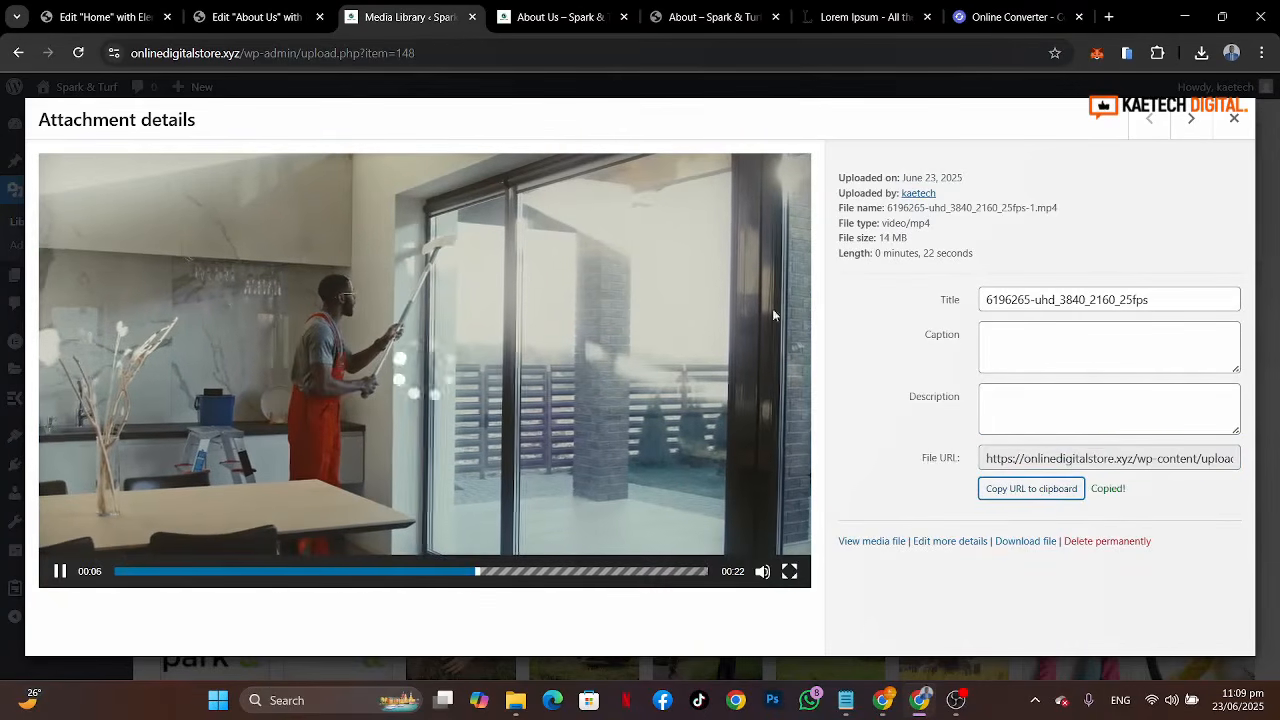
left_click(1236, 128)
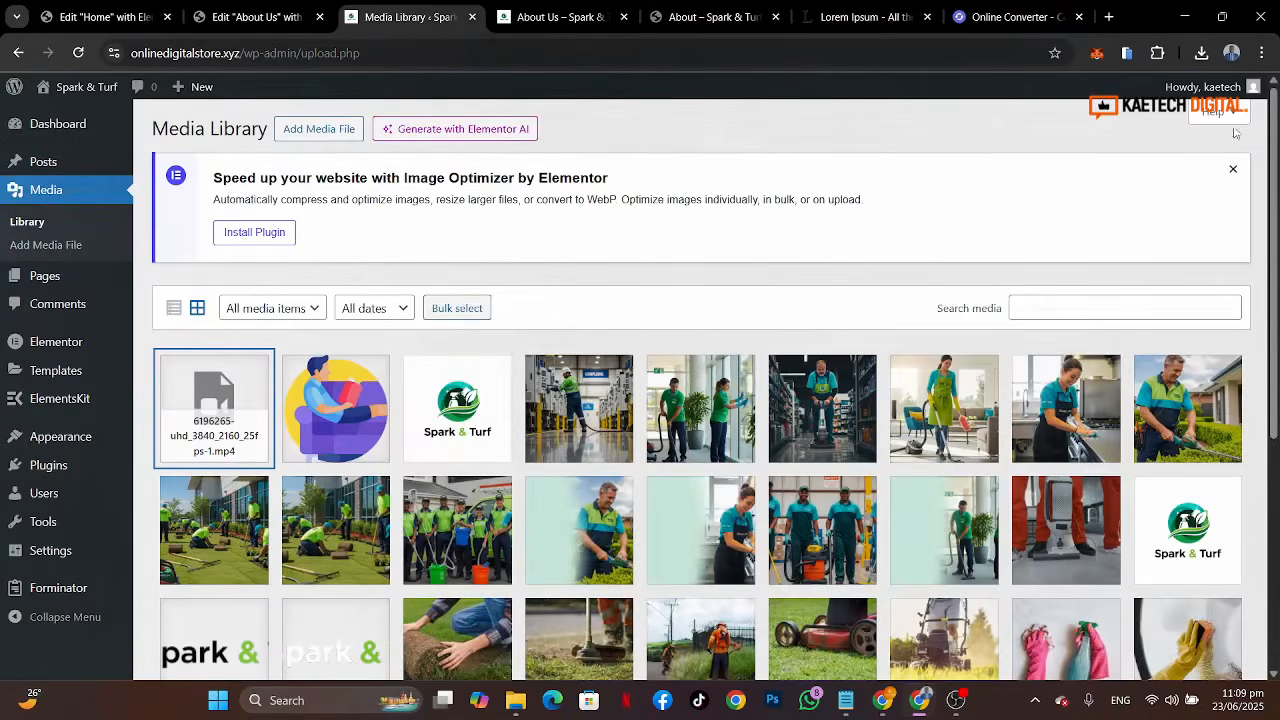
Step: Reload the live About Us page and compare it with the reference About page design
left_click(555, 20)
left_click(79, 53)
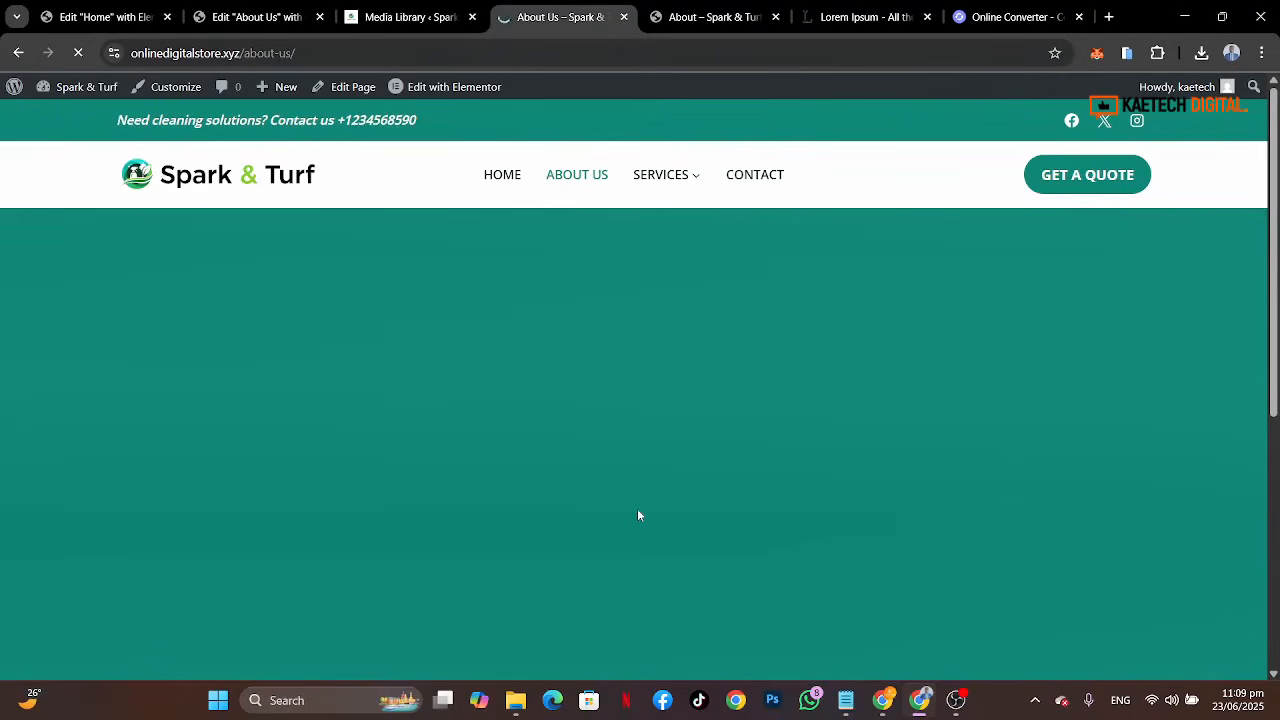
left_click(688, 25)
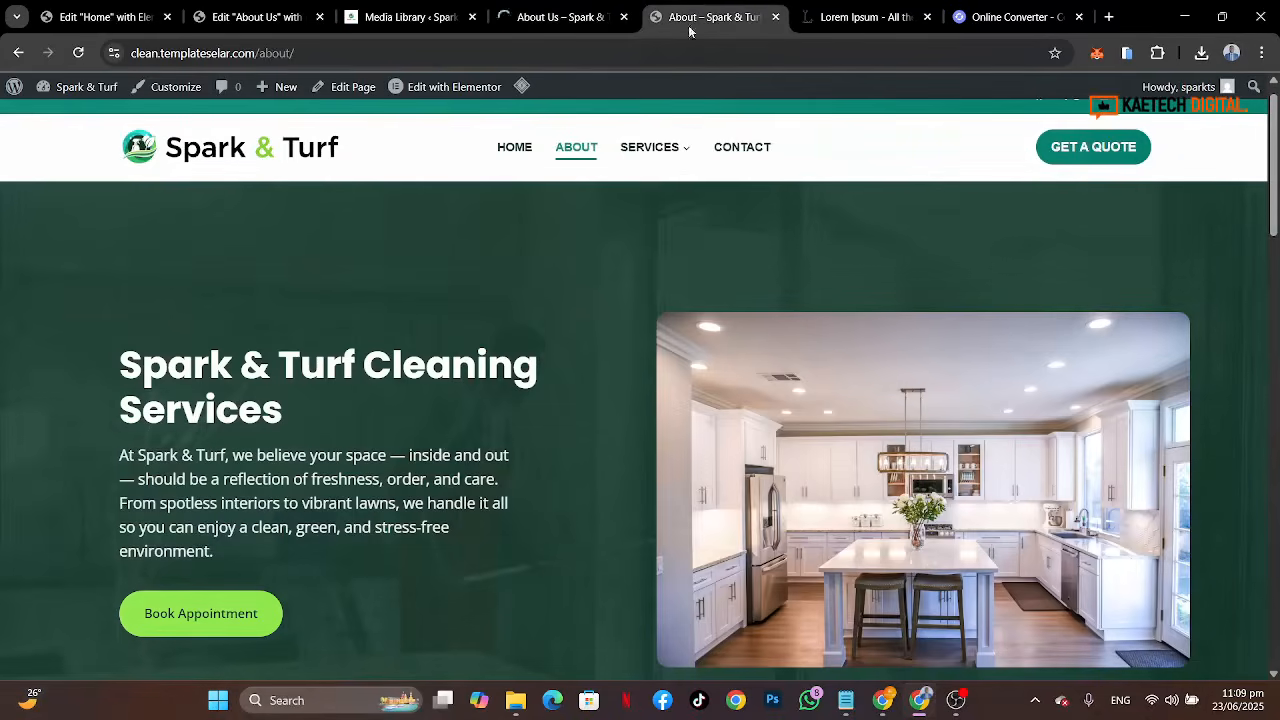
scroll(600, 449, "down", 4)
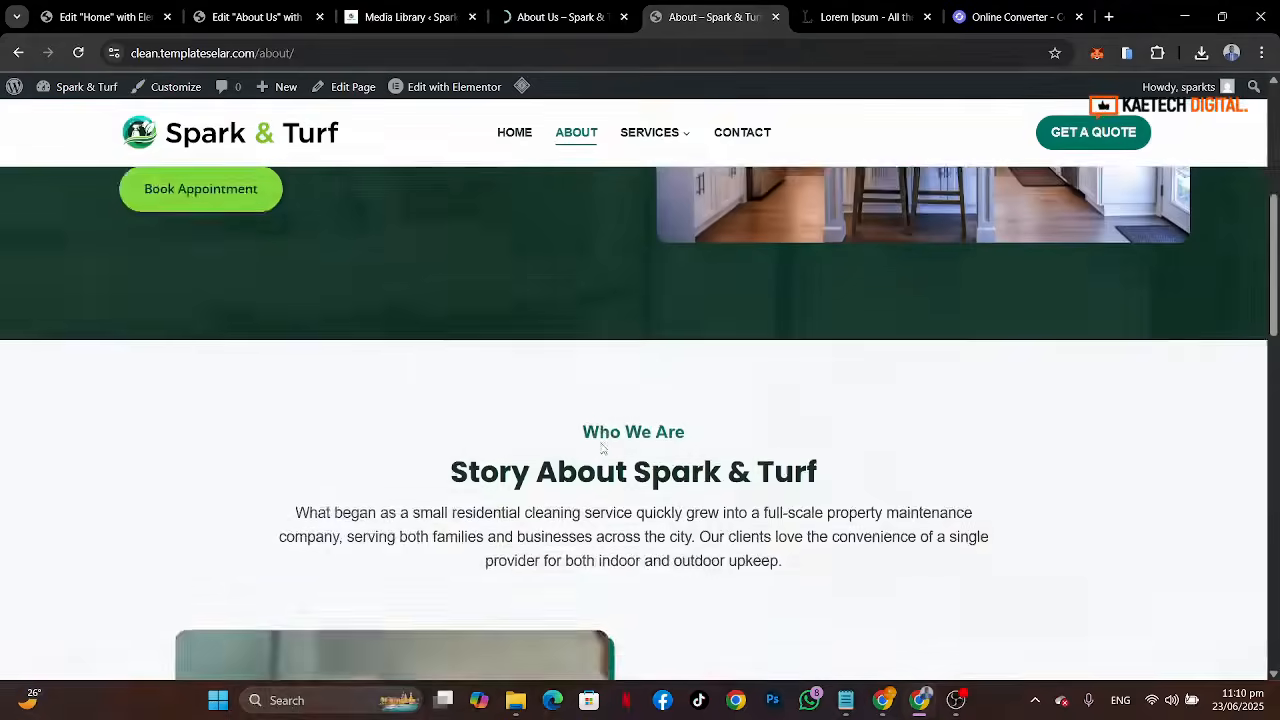
scroll(600, 449, "up", 5)
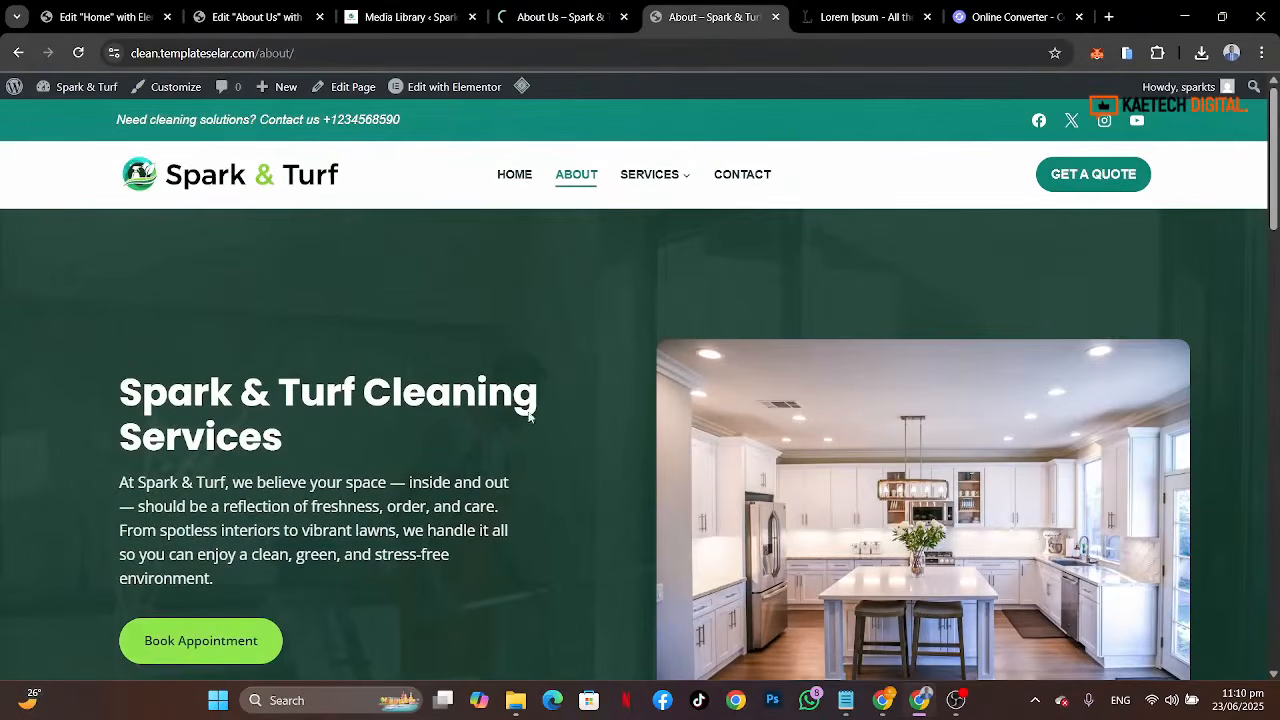
left_click(572, 14)
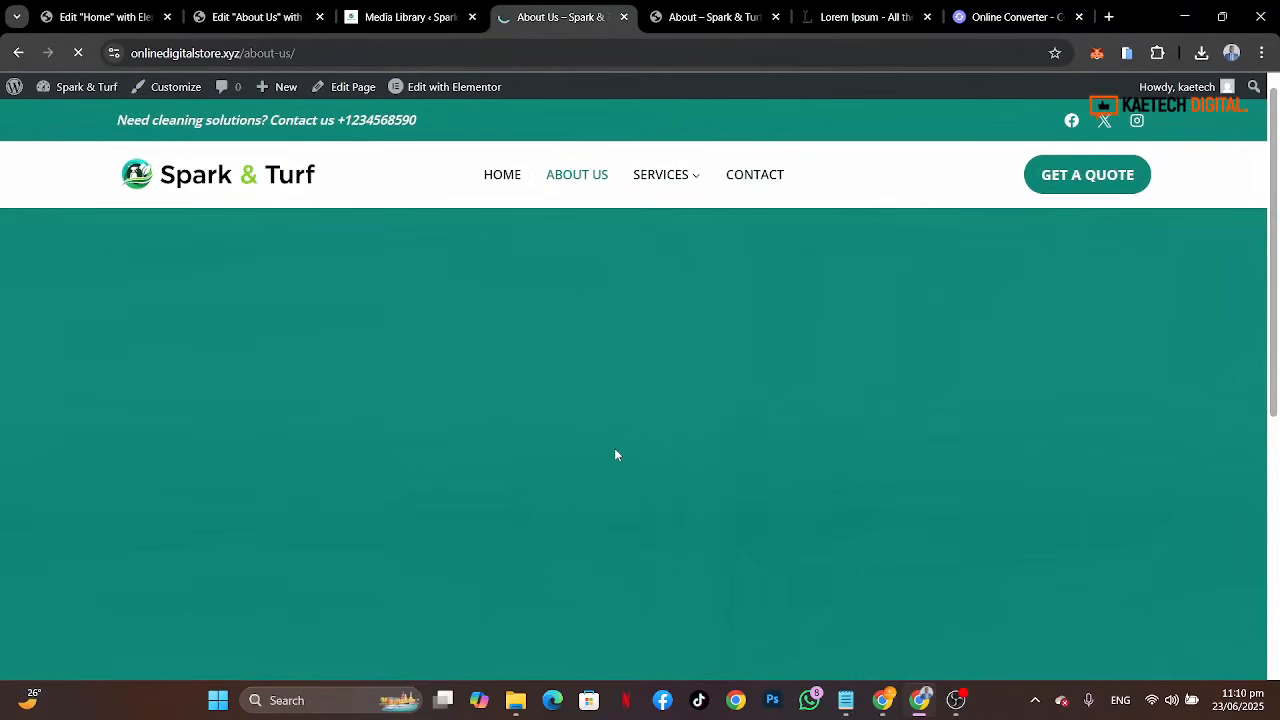
Step: Try switching the container's background type to classic with an image, then revert to video
left_click(266, 20)
scroll(123, 285, "up", 4)
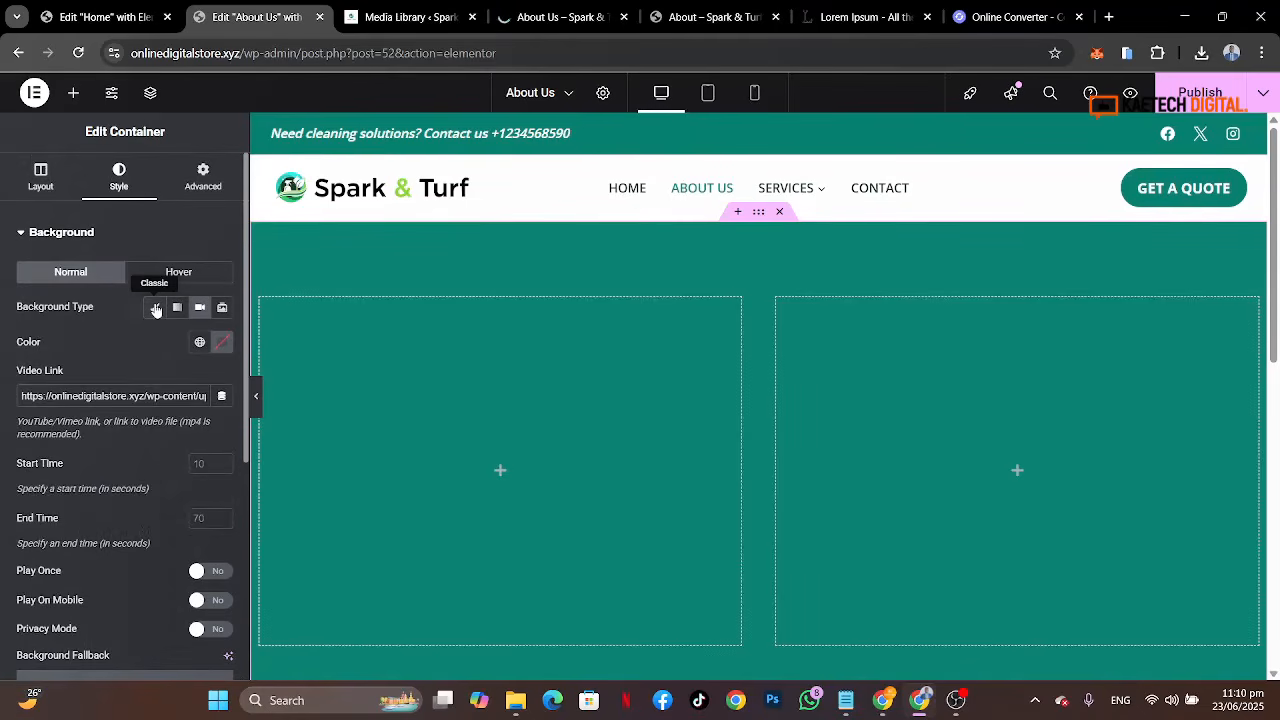
left_click(155, 308)
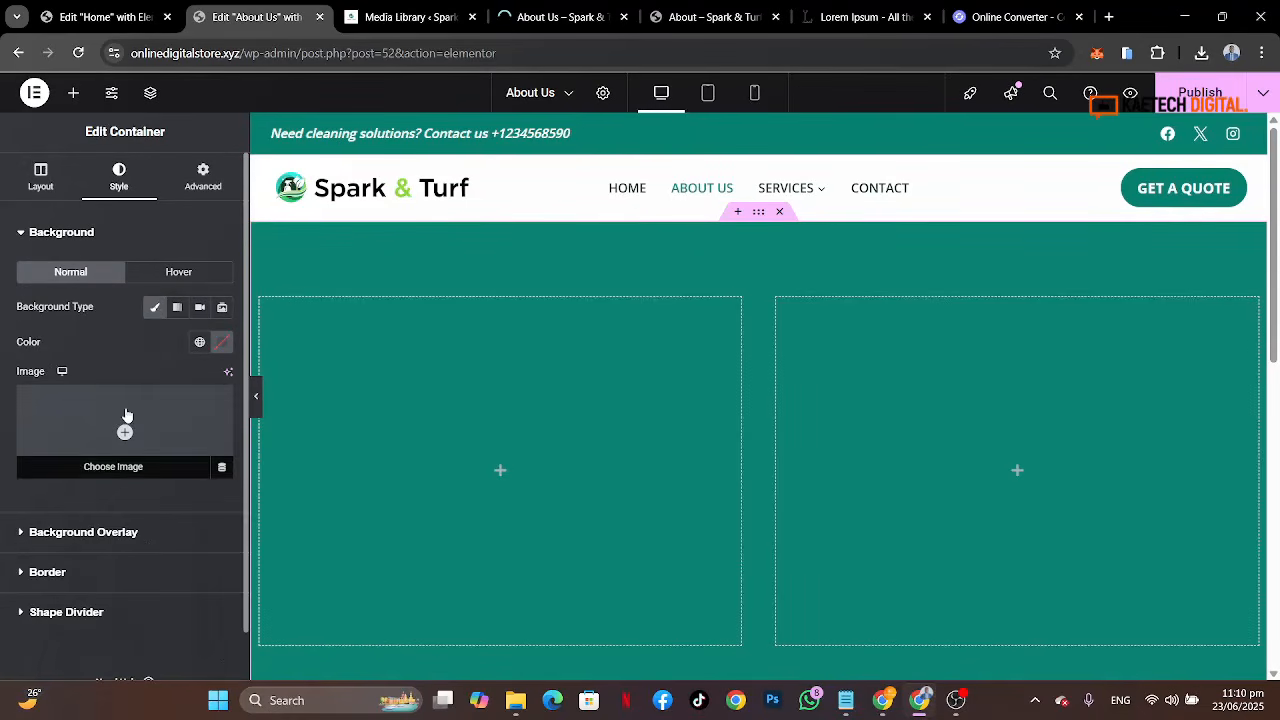
left_click(126, 414)
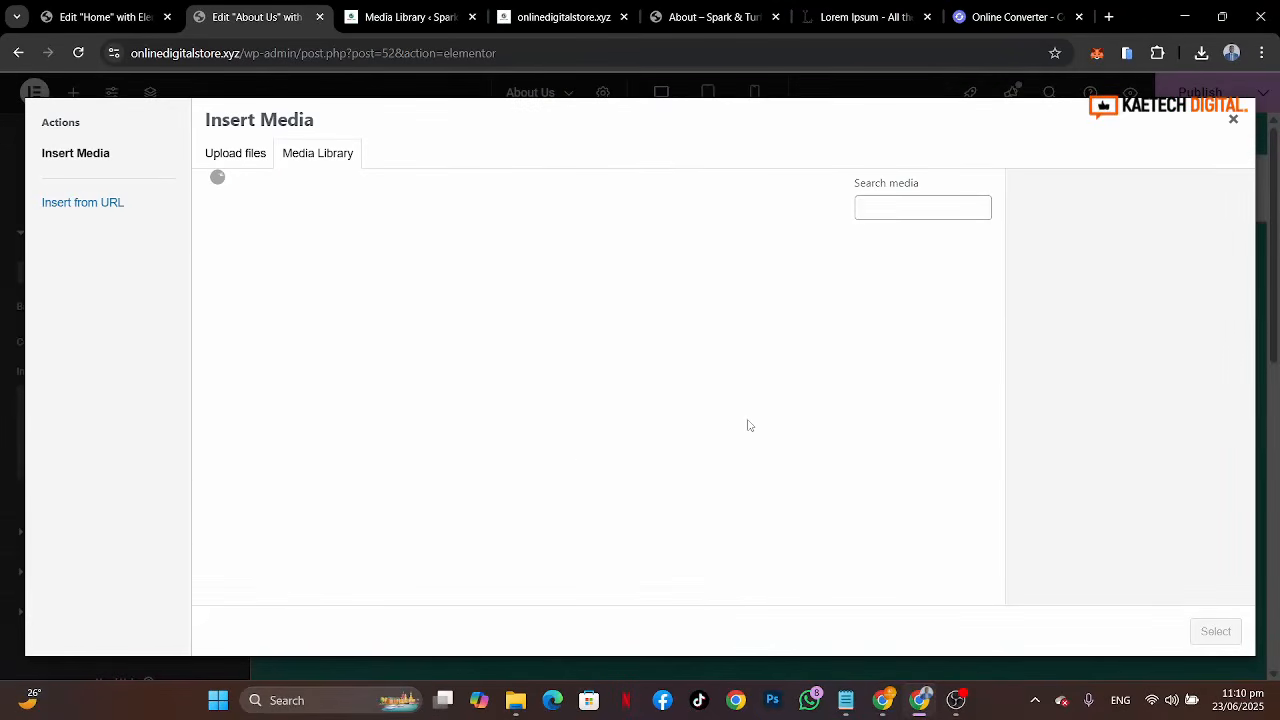
left_click(1233, 119)
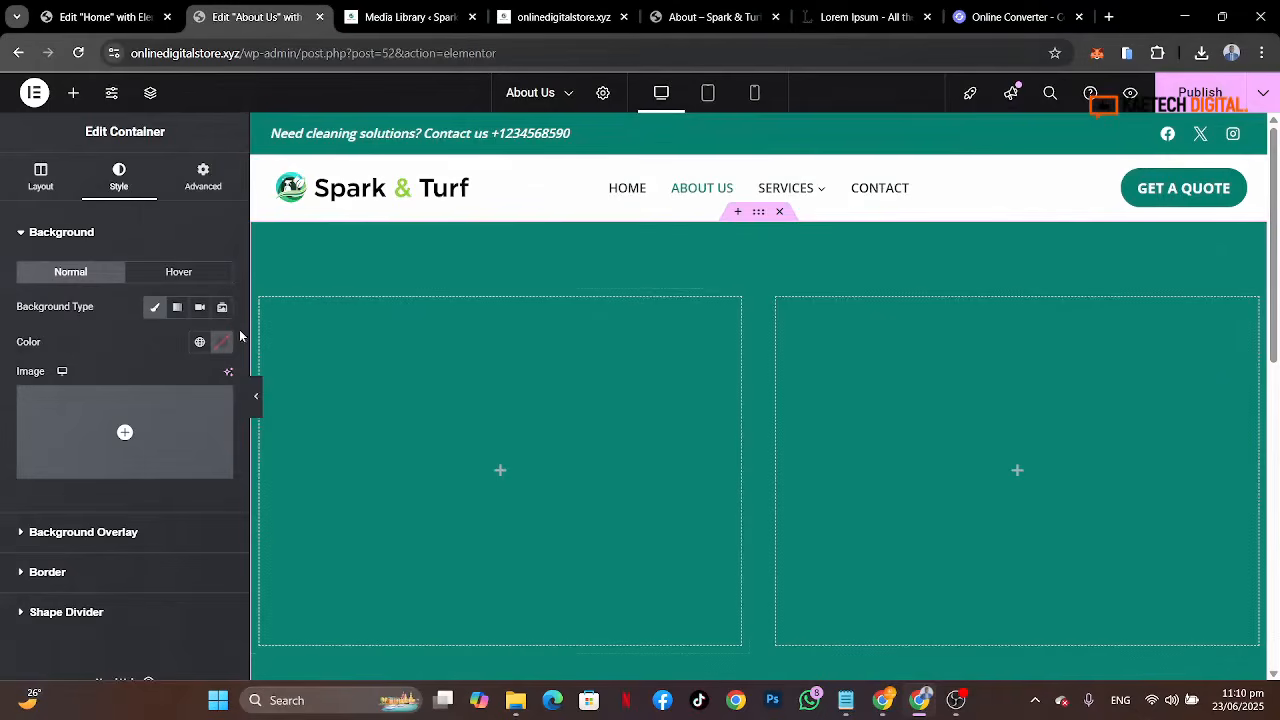
left_click(201, 310)
scroll(88, 573, "down", 4)
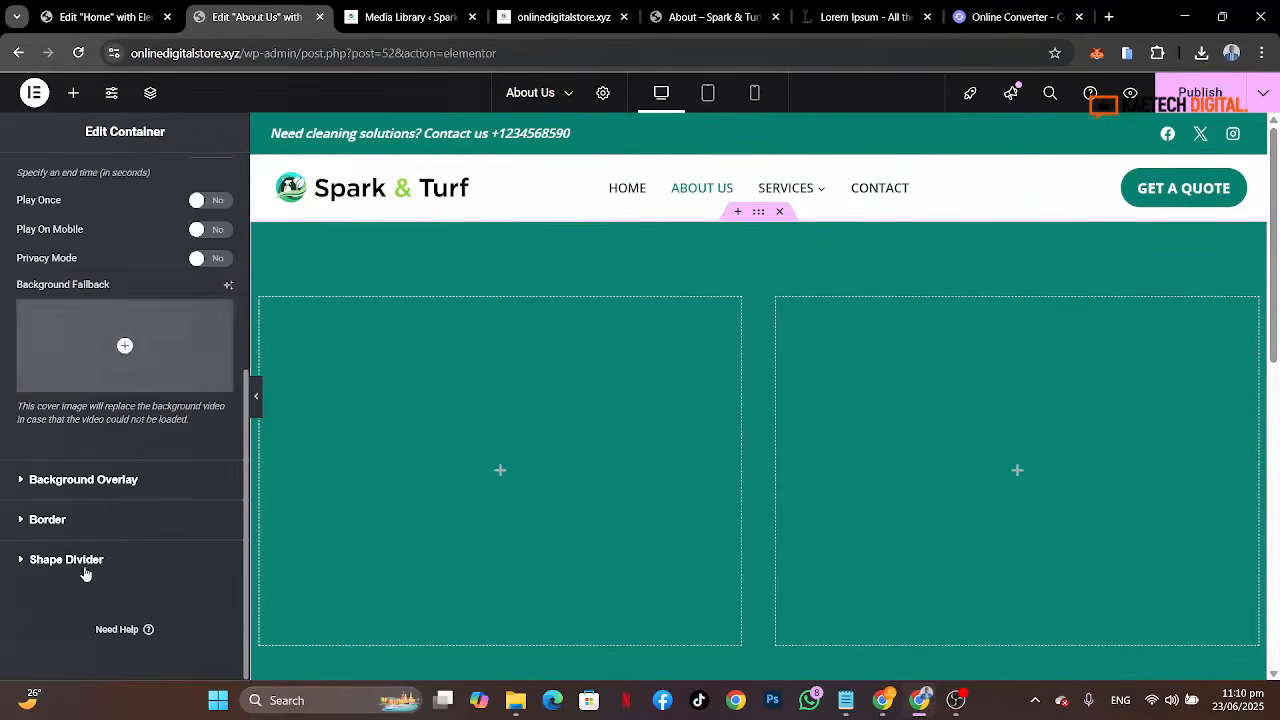
Step: Open the uploaded video in the media library and copy its file URL
left_click(124, 355)
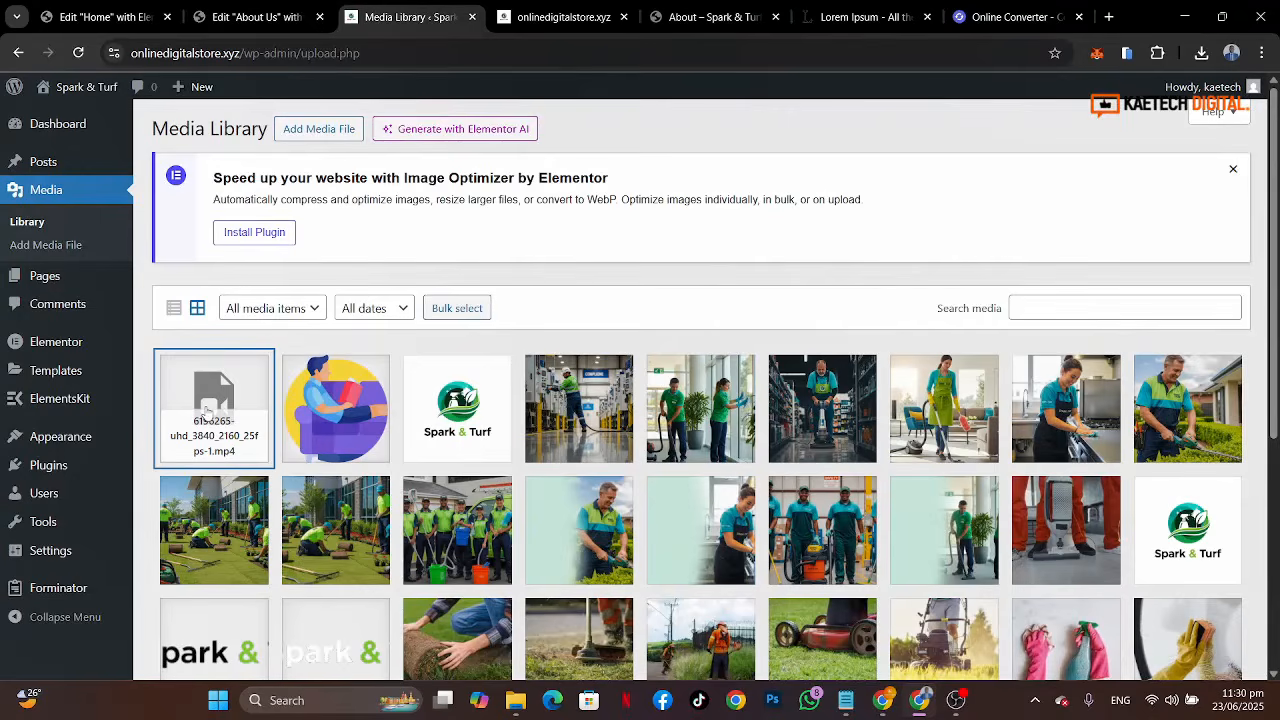
left_click(207, 410)
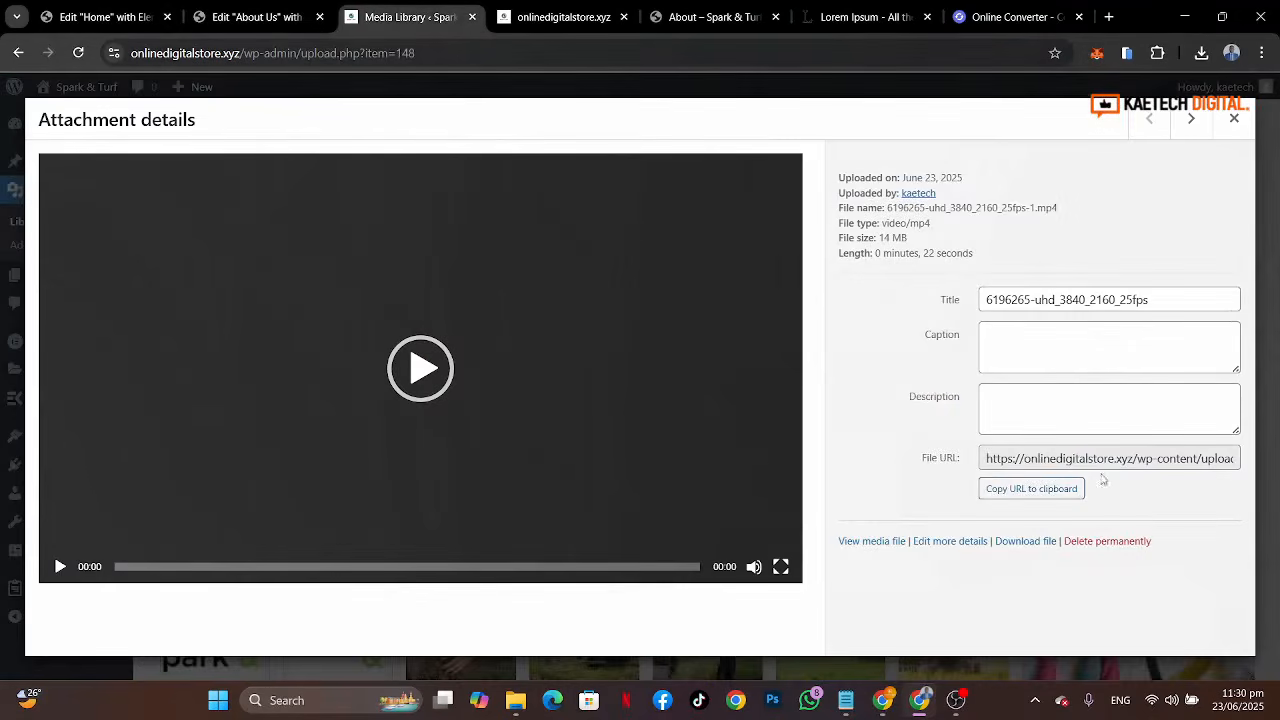
left_click(1005, 490)
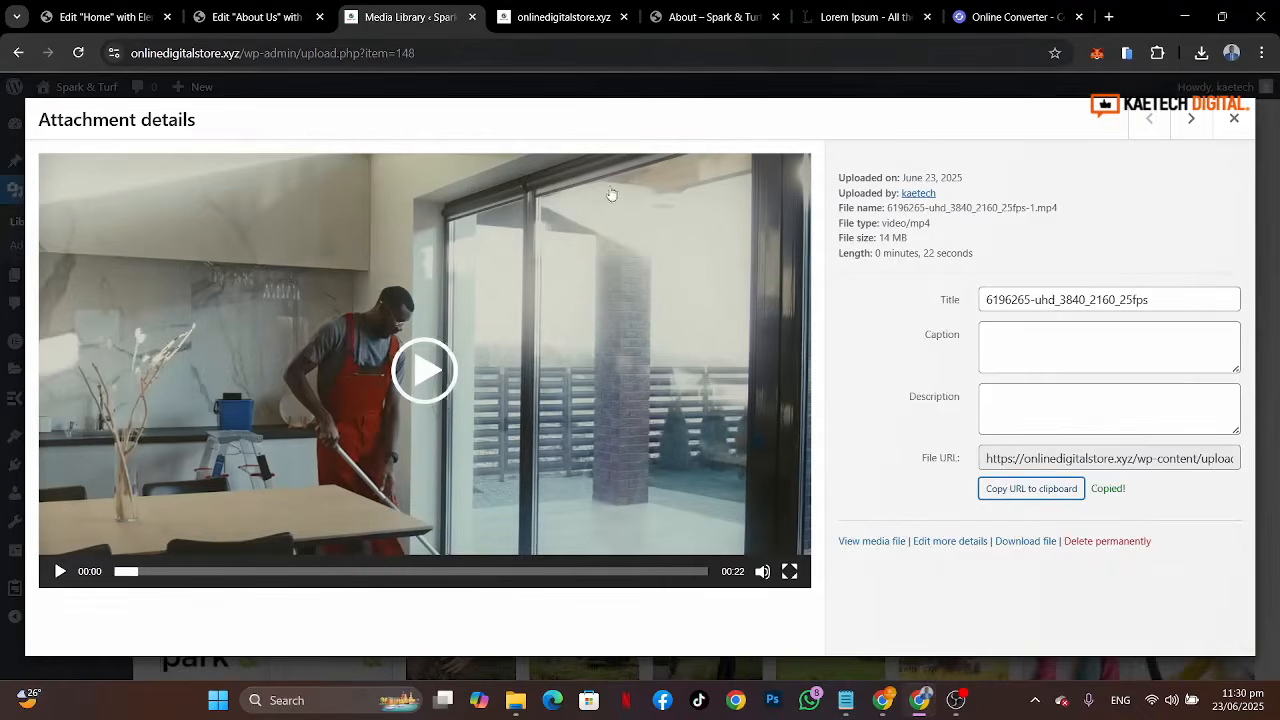
Step: Paste the copied video URL into the container's background video link field
left_click_drag(705, 17, 672, 15)
left_click(560, 18)
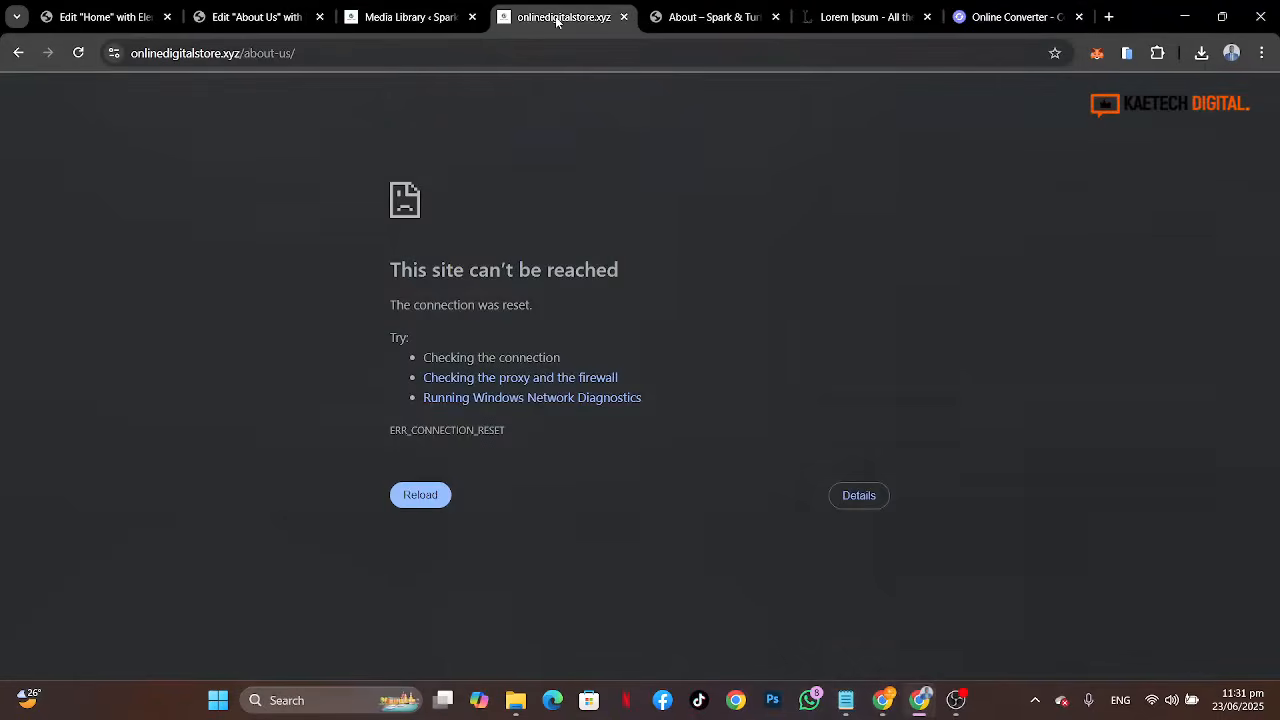
left_click(429, 14)
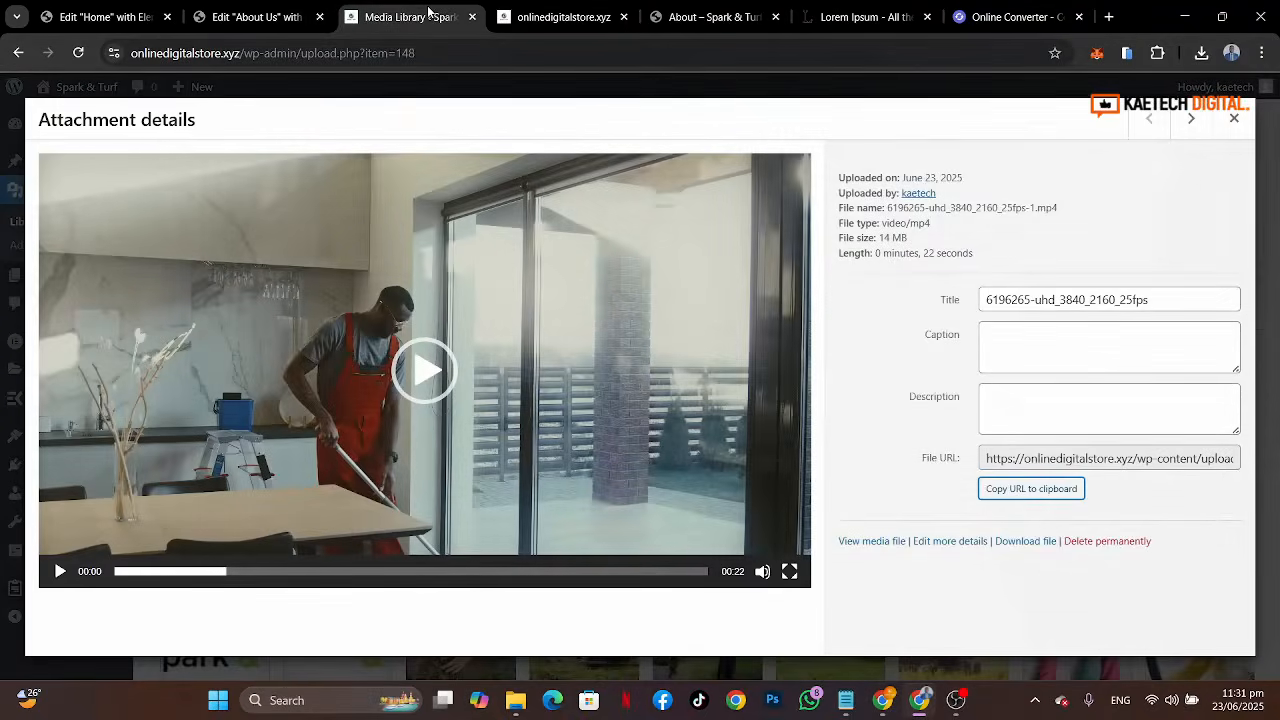
left_click(256, 17)
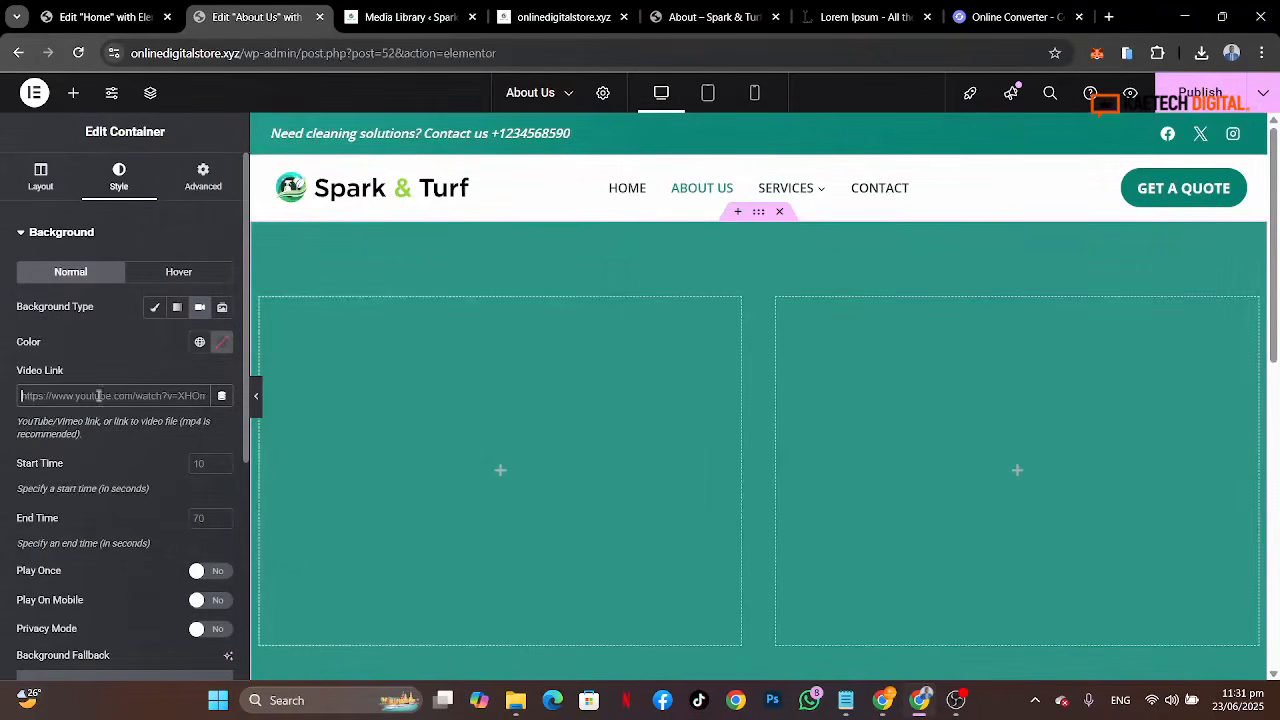
key("ctrl+v")
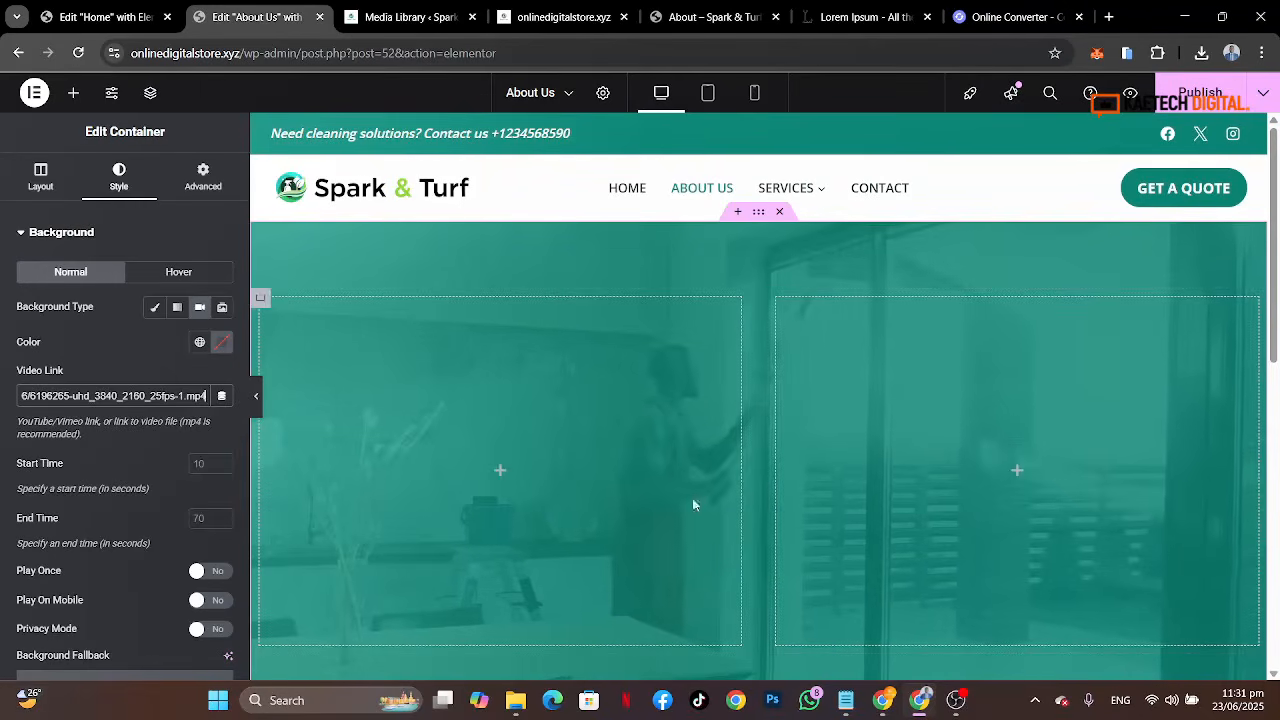
Step: Set the container's background overlay opacity to 0.9
scroll(729, 525, "down", 2)
scroll(729, 527, "up", 2)
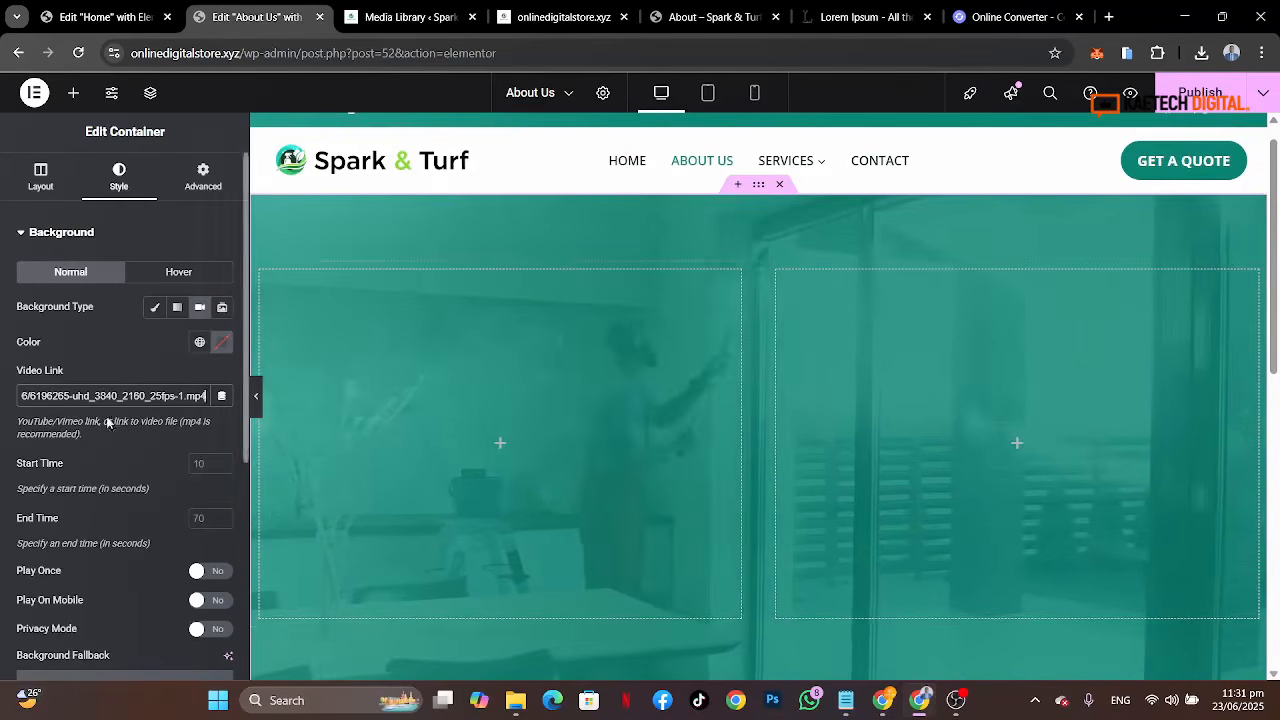
scroll(92, 506, "down", 3)
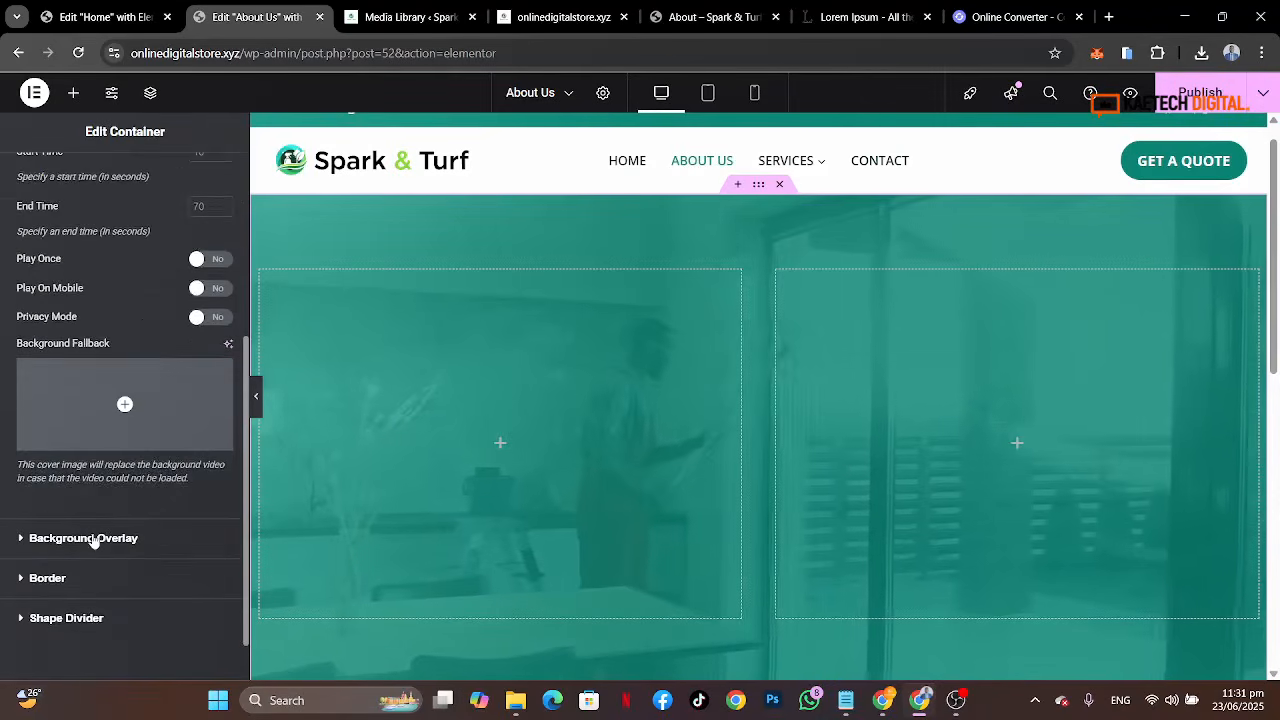
left_click(90, 538)
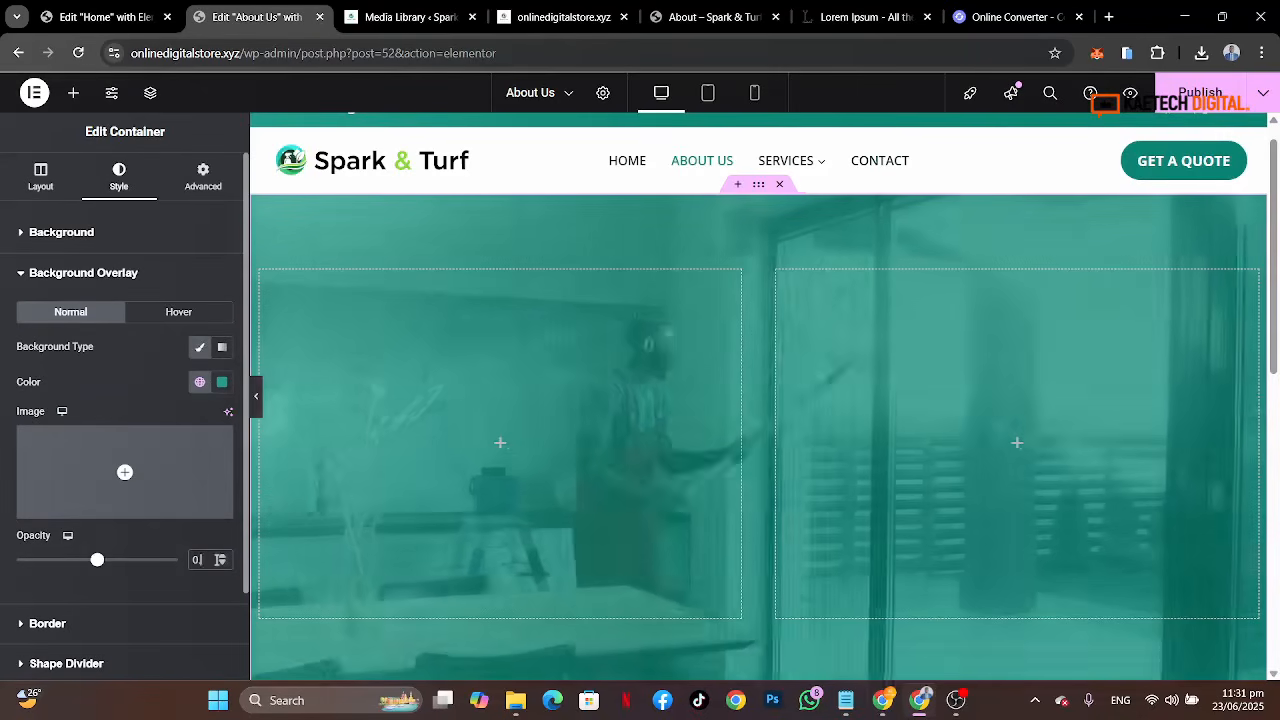
left_click(220, 556)
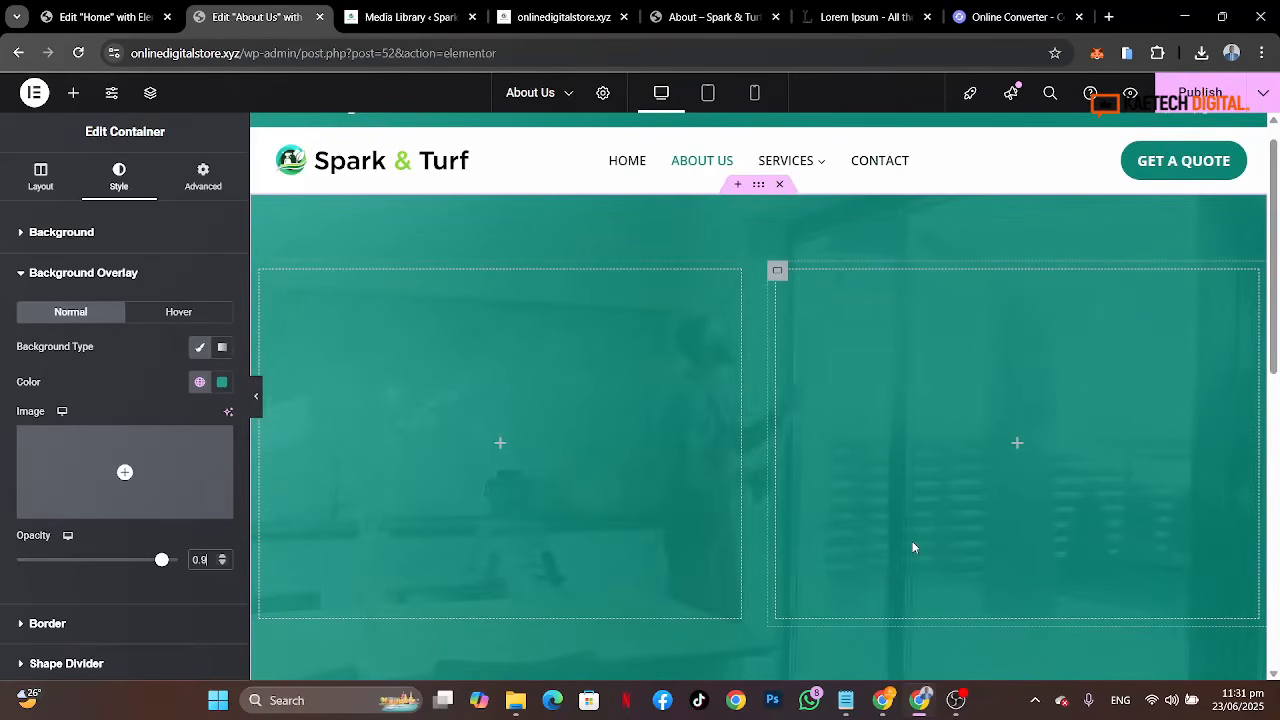
Step: Add an Image widget to the right column and choose the home-cleaning image from the media library
left_click(1018, 444)
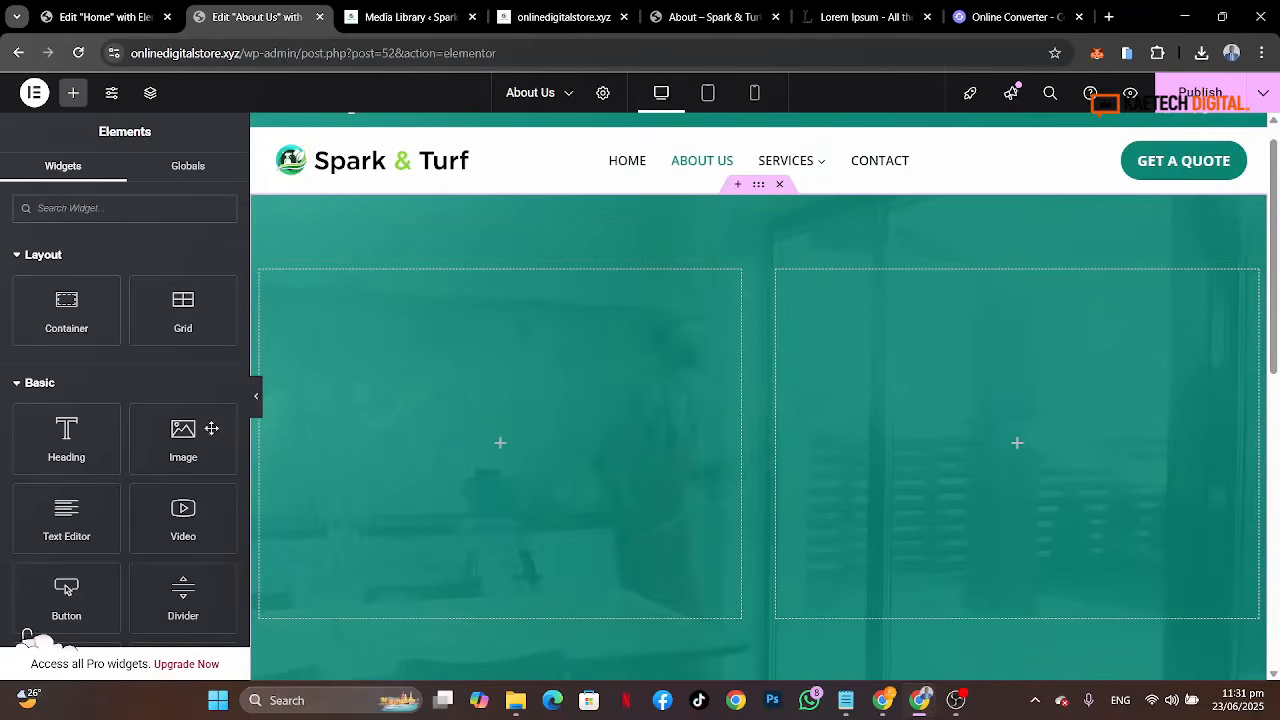
left_click_drag(180, 432, 872, 447)
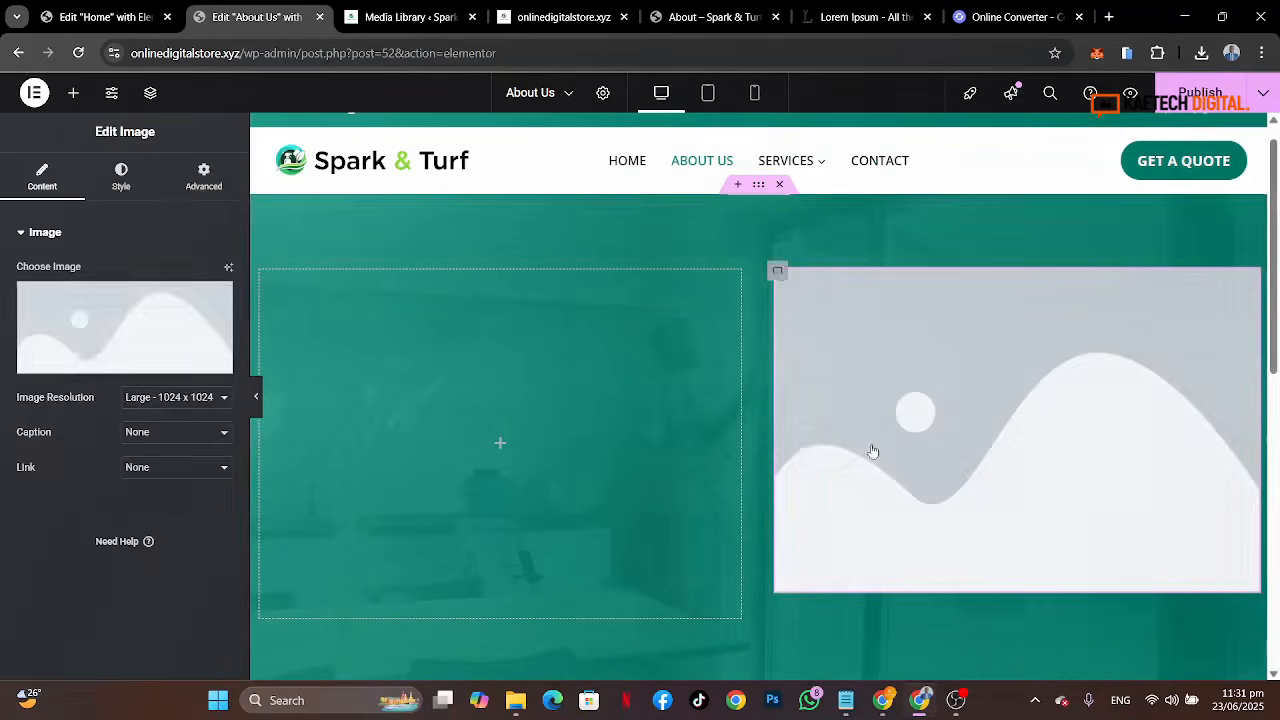
left_click(65, 318)
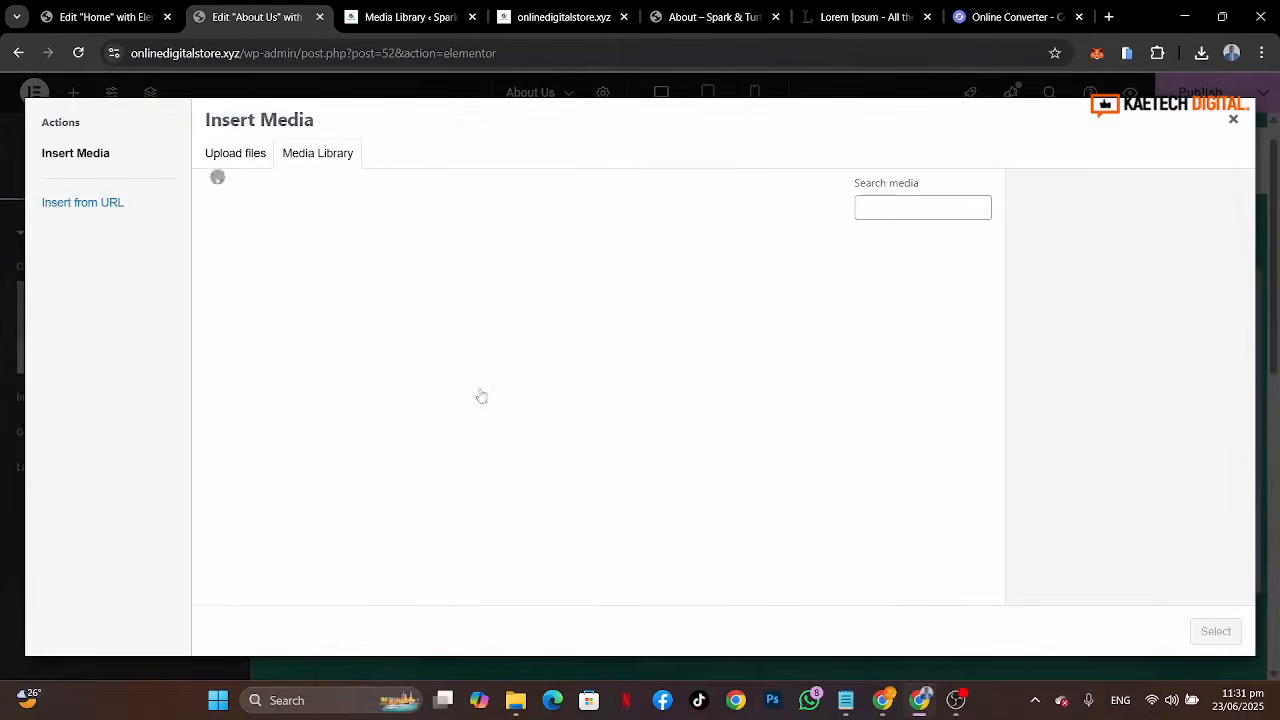
scroll(678, 495, "down", 3)
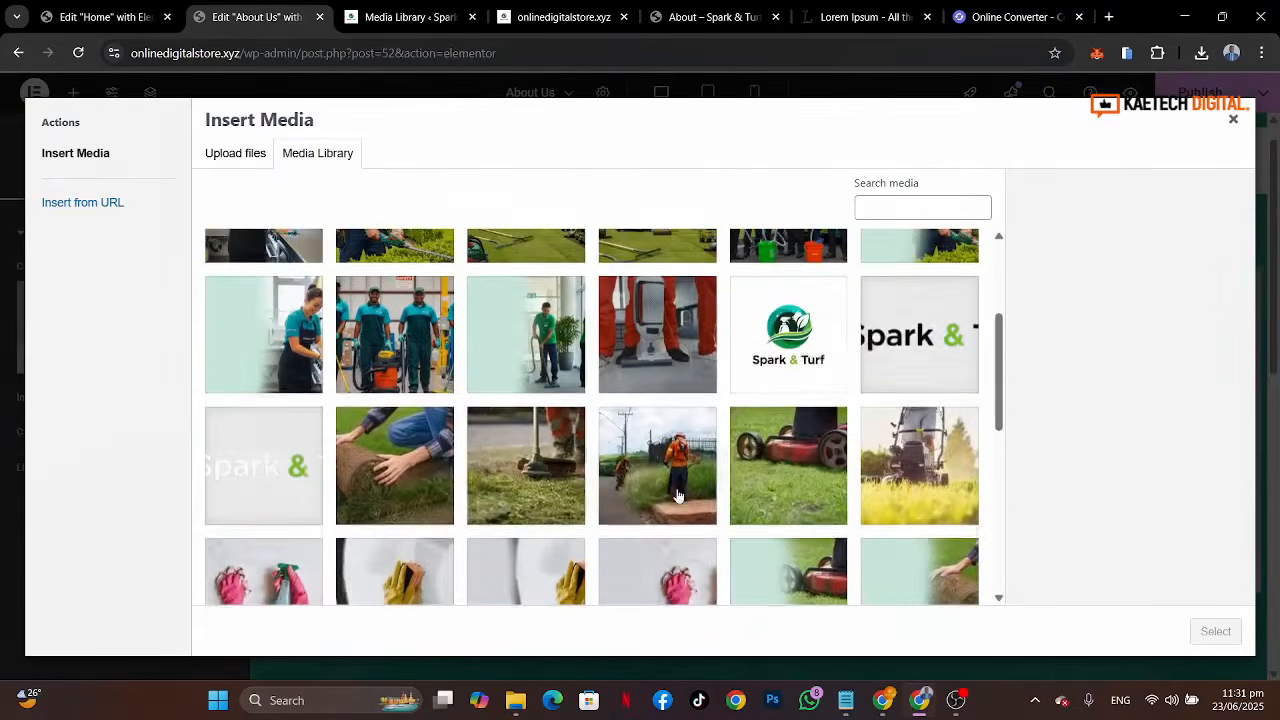
scroll(678, 495, "down", 5)
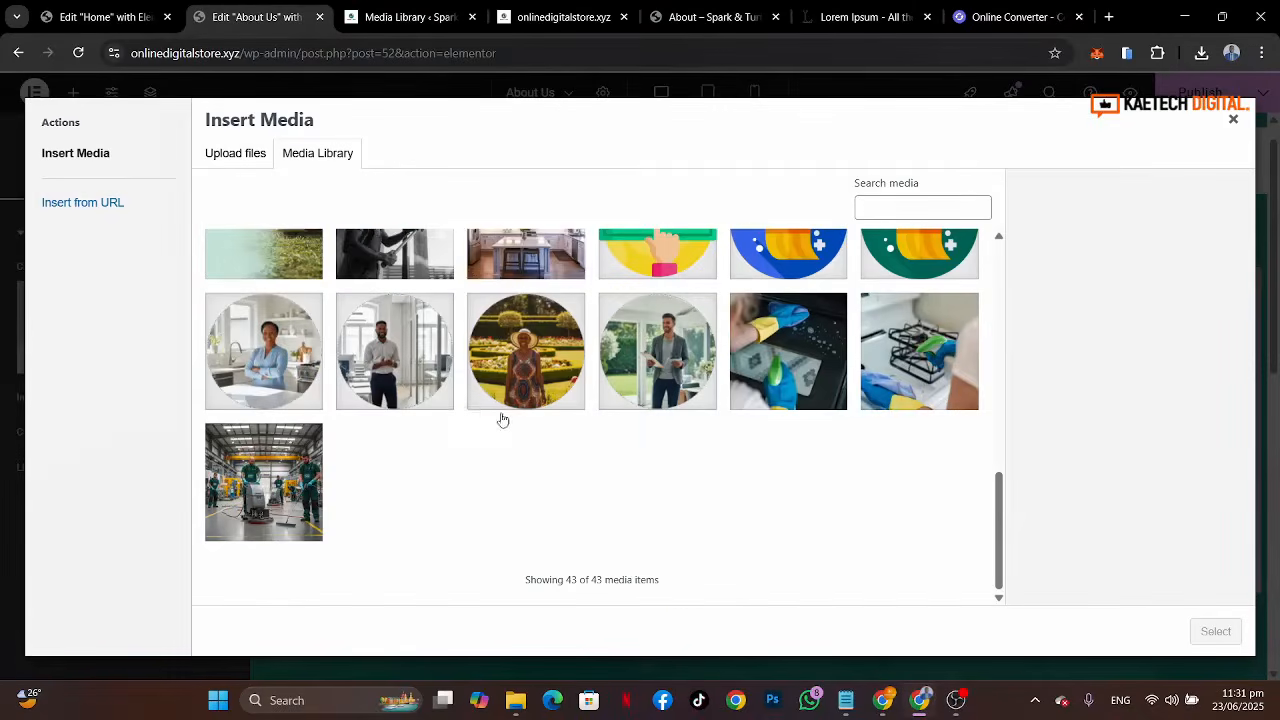
left_click(535, 260)
scroll(760, 372, "up", 2)
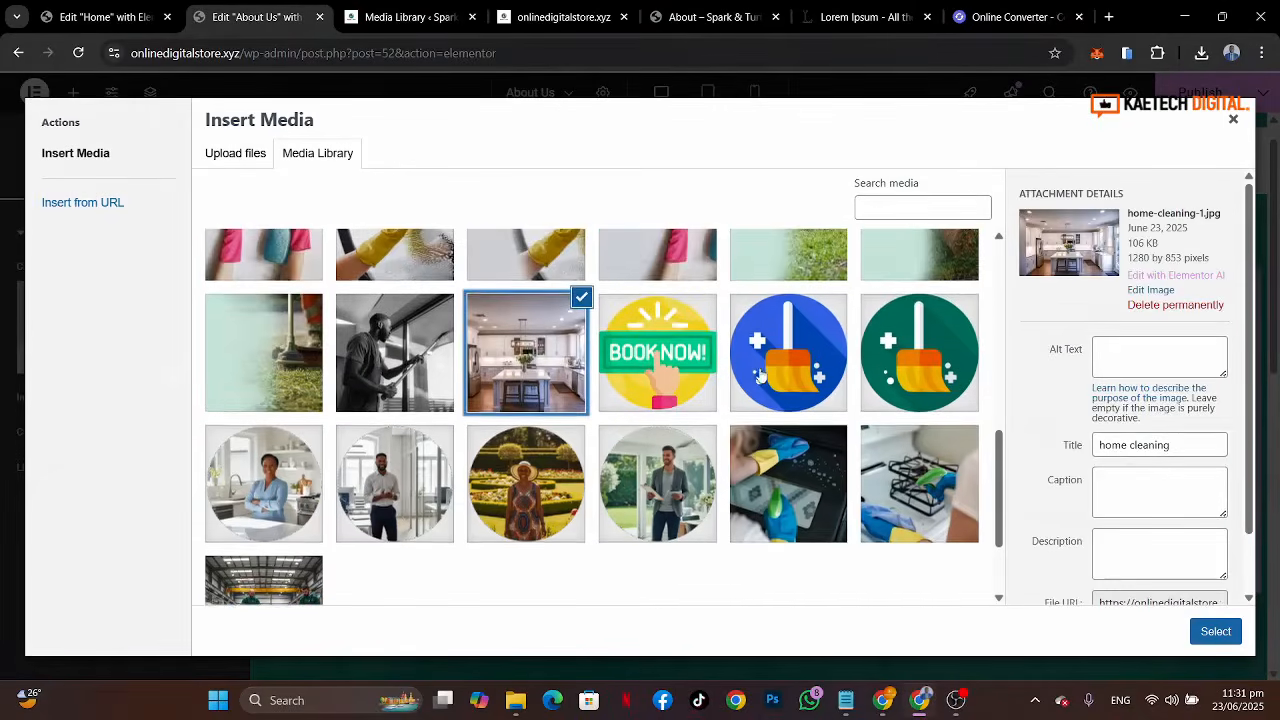
left_click(1216, 631)
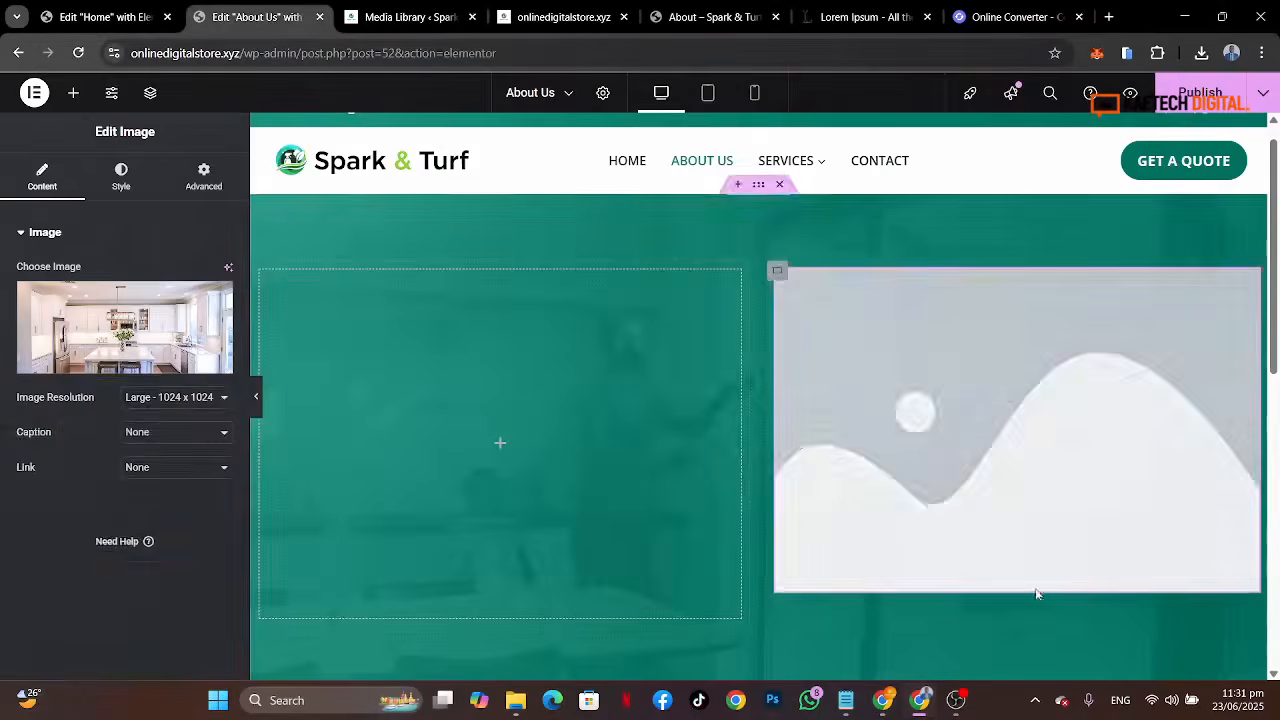
Step: Set the image's width to 100%
left_click(119, 182)
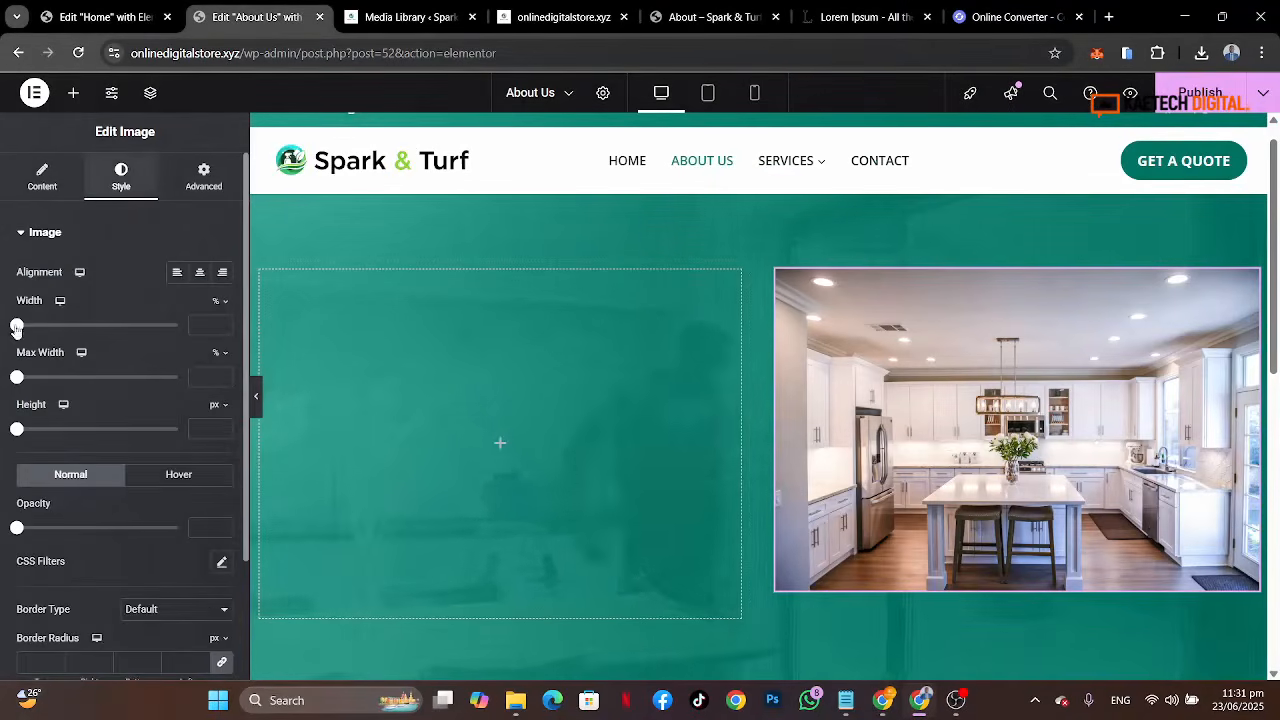
left_click_drag(17, 325, 21, 325)
left_click(177, 325)
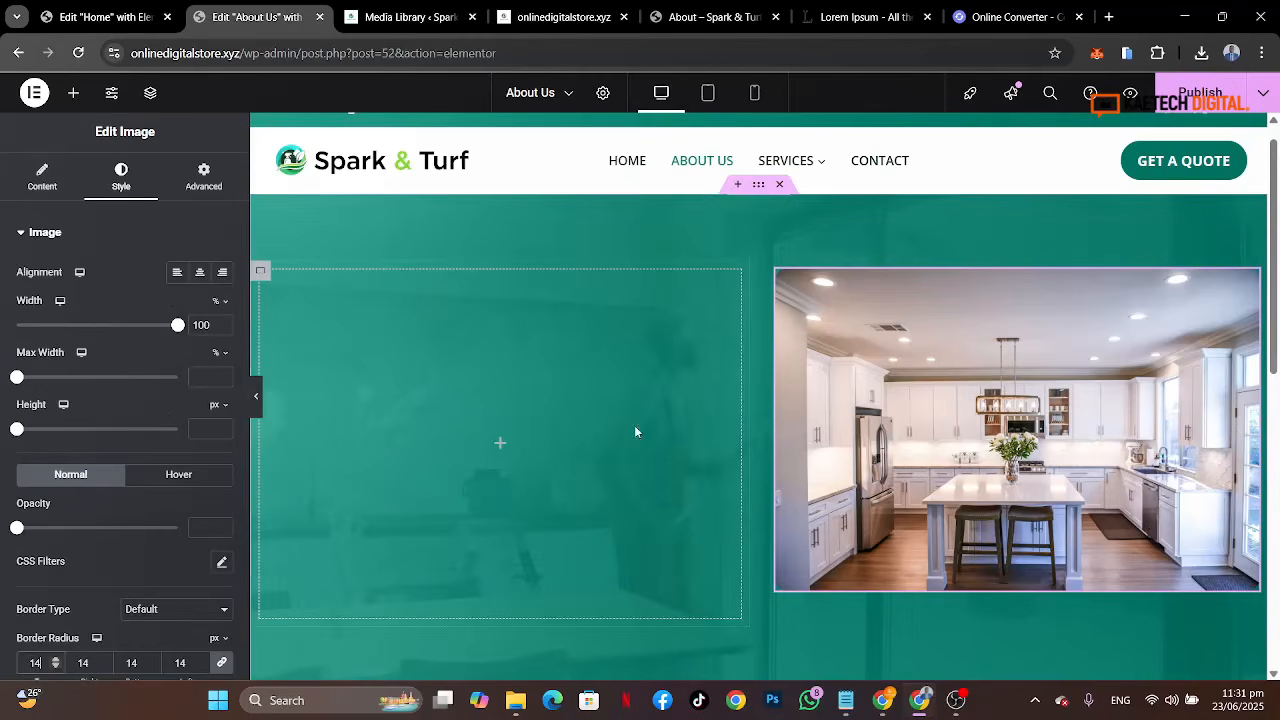
Step: Center the hero container's content by setting justify content and align items to center
left_click(758, 190)
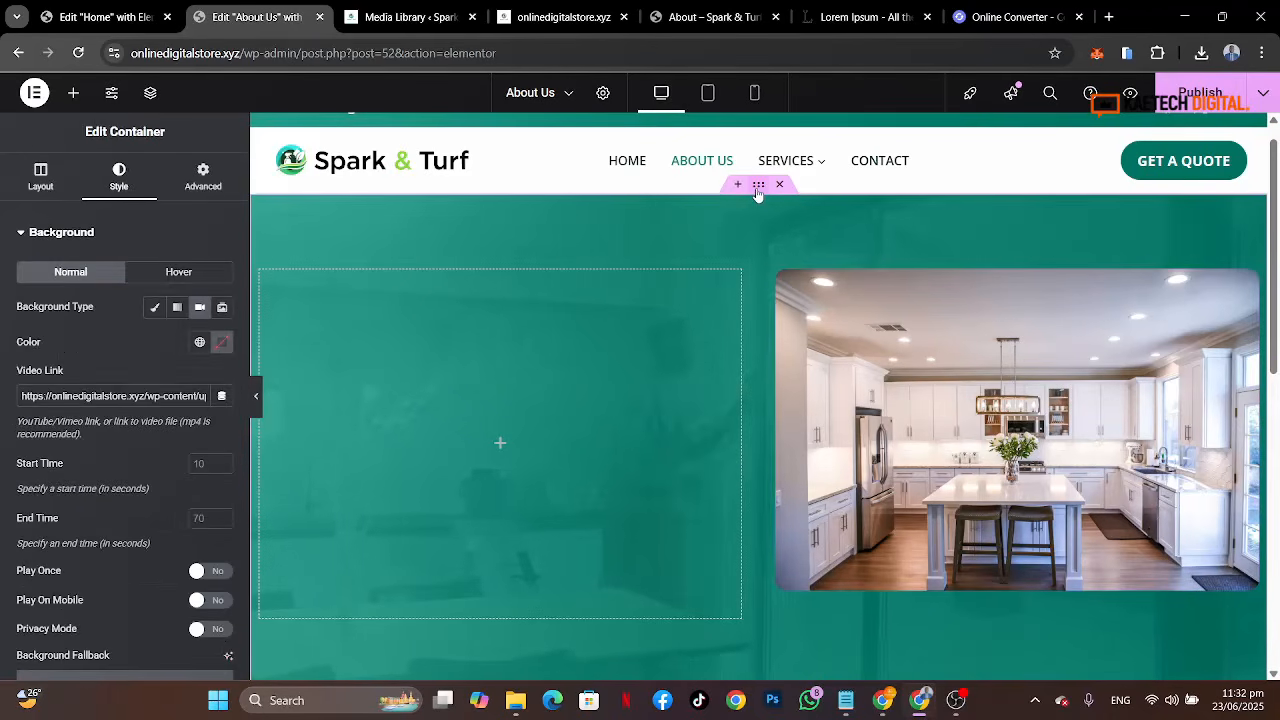
left_click(40, 176)
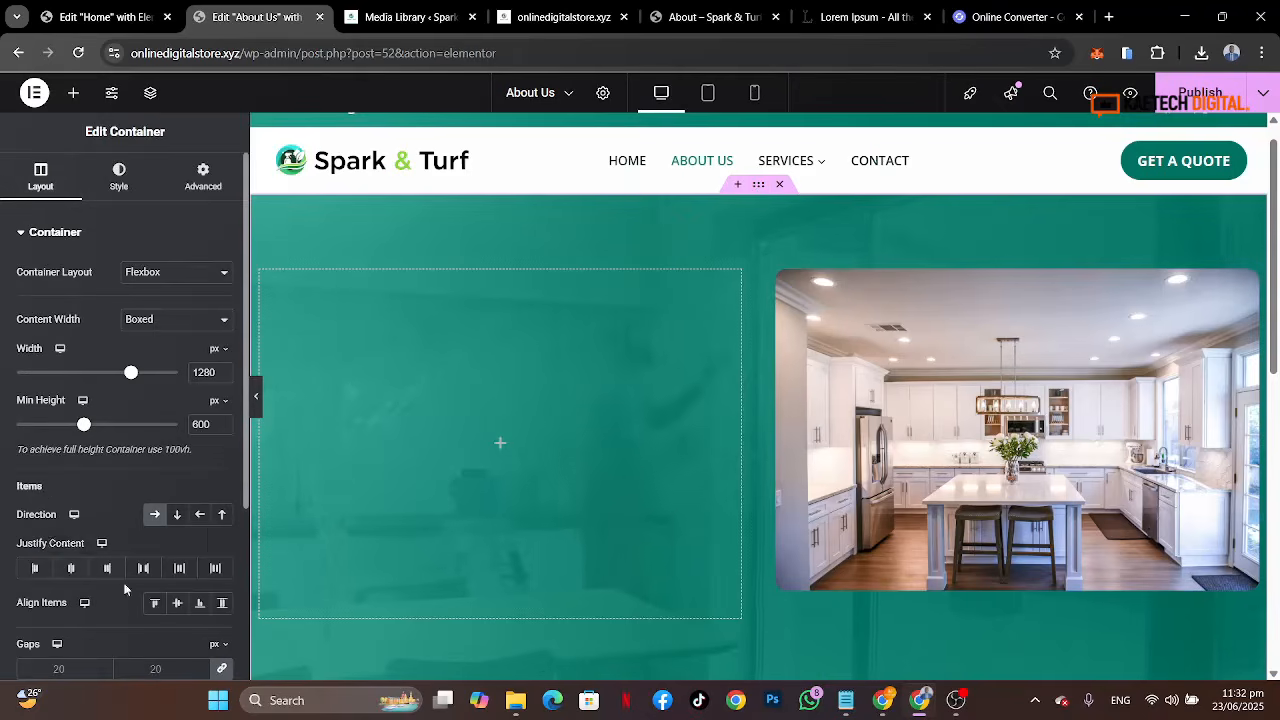
left_click(71, 568)
left_click(178, 604)
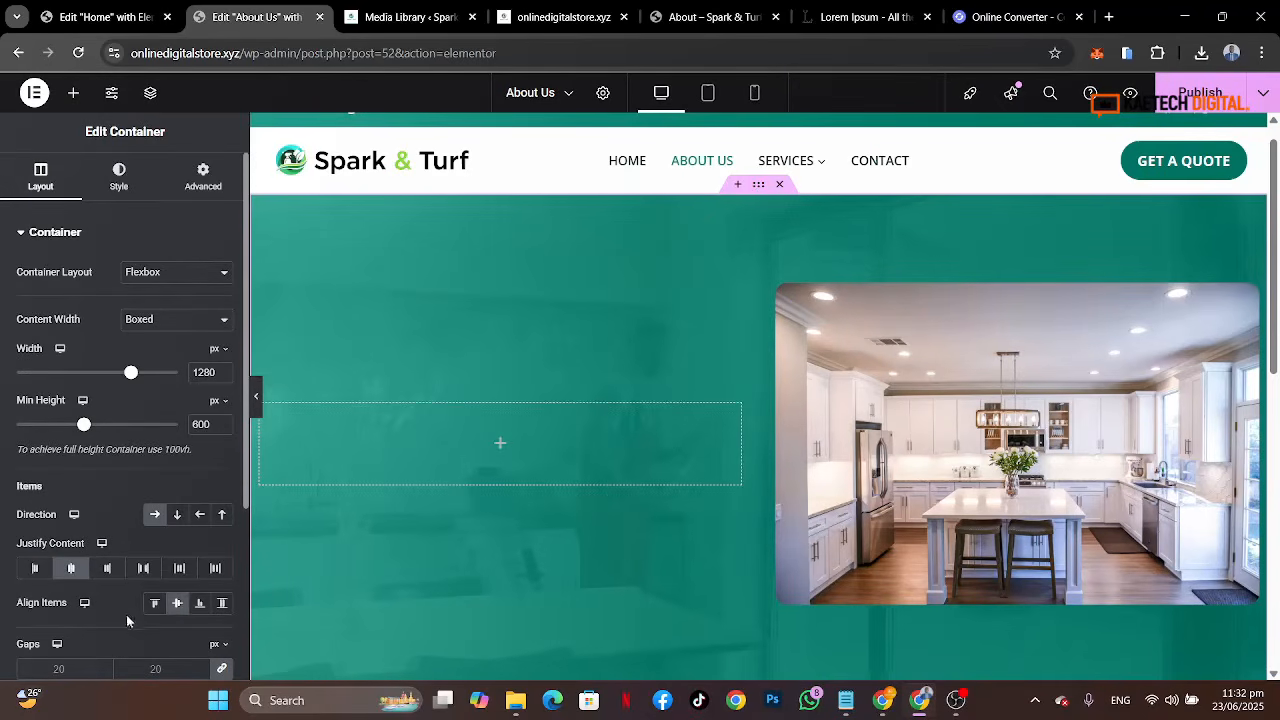
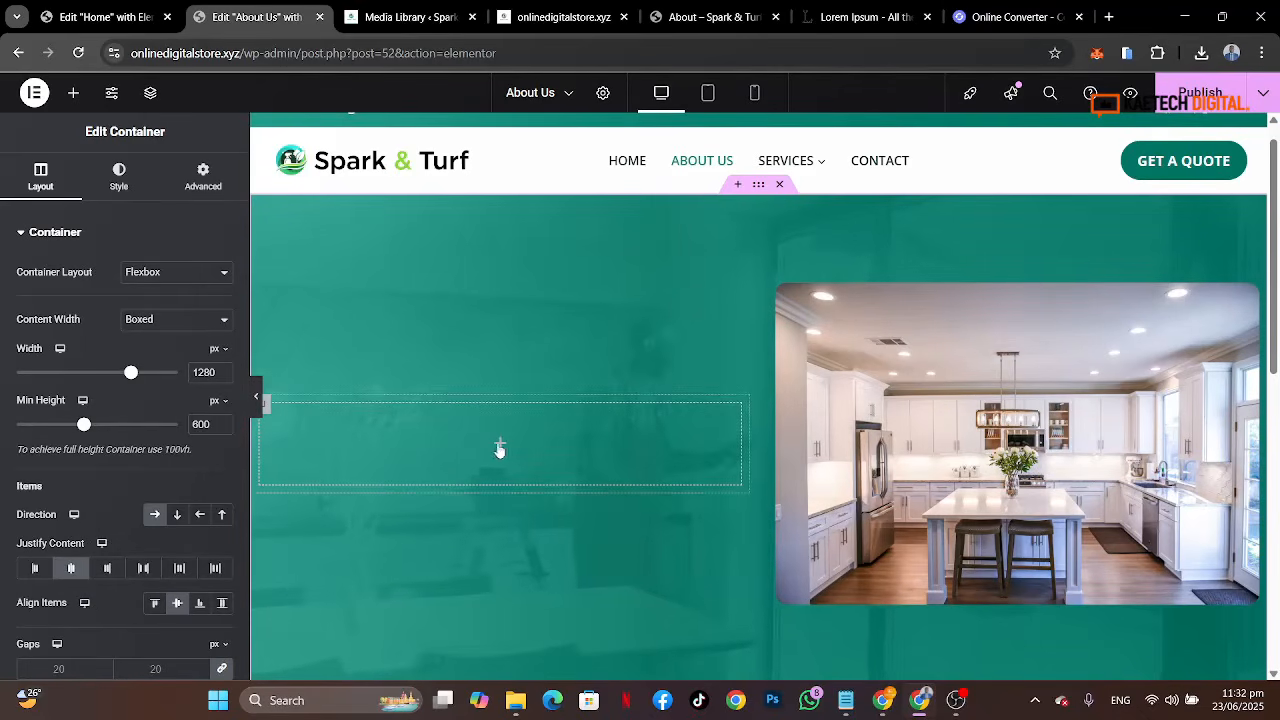
Step: Copy the 'Spark & Turf Cleaning Services' heading text from the reference About page
left_click(694, 20)
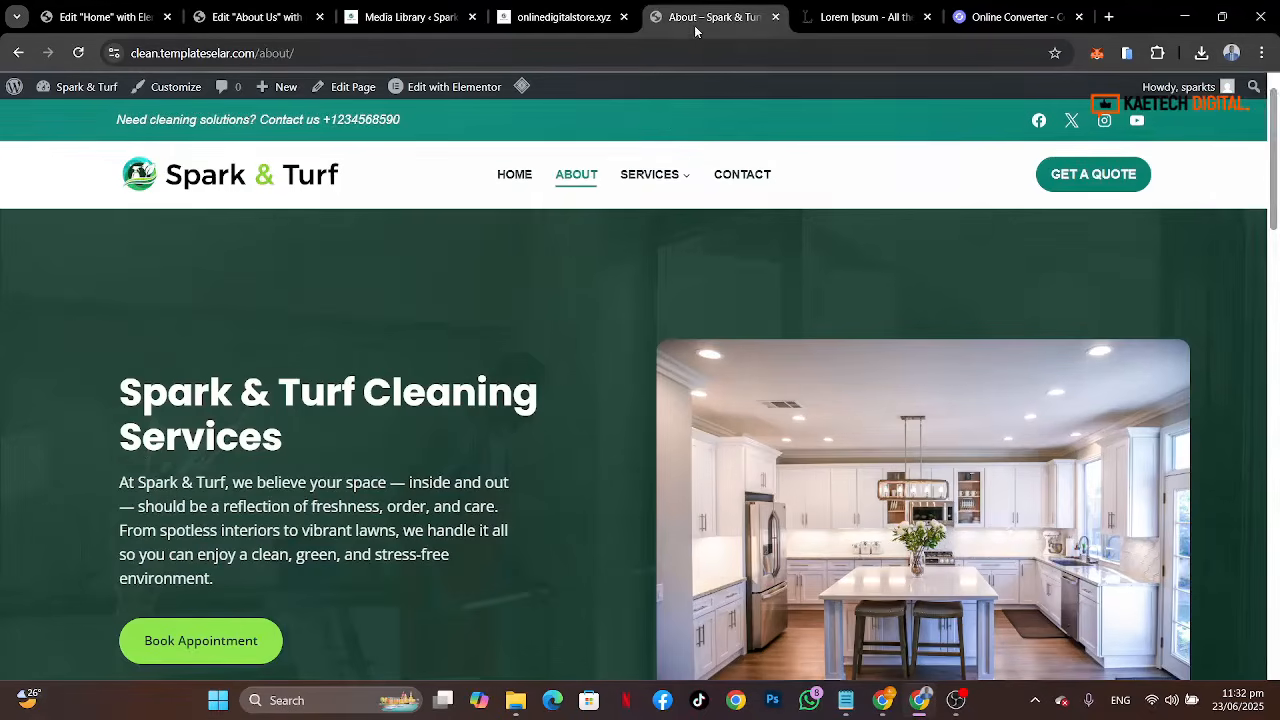
left_click_drag(118, 397, 325, 443)
key("ctrl+c")
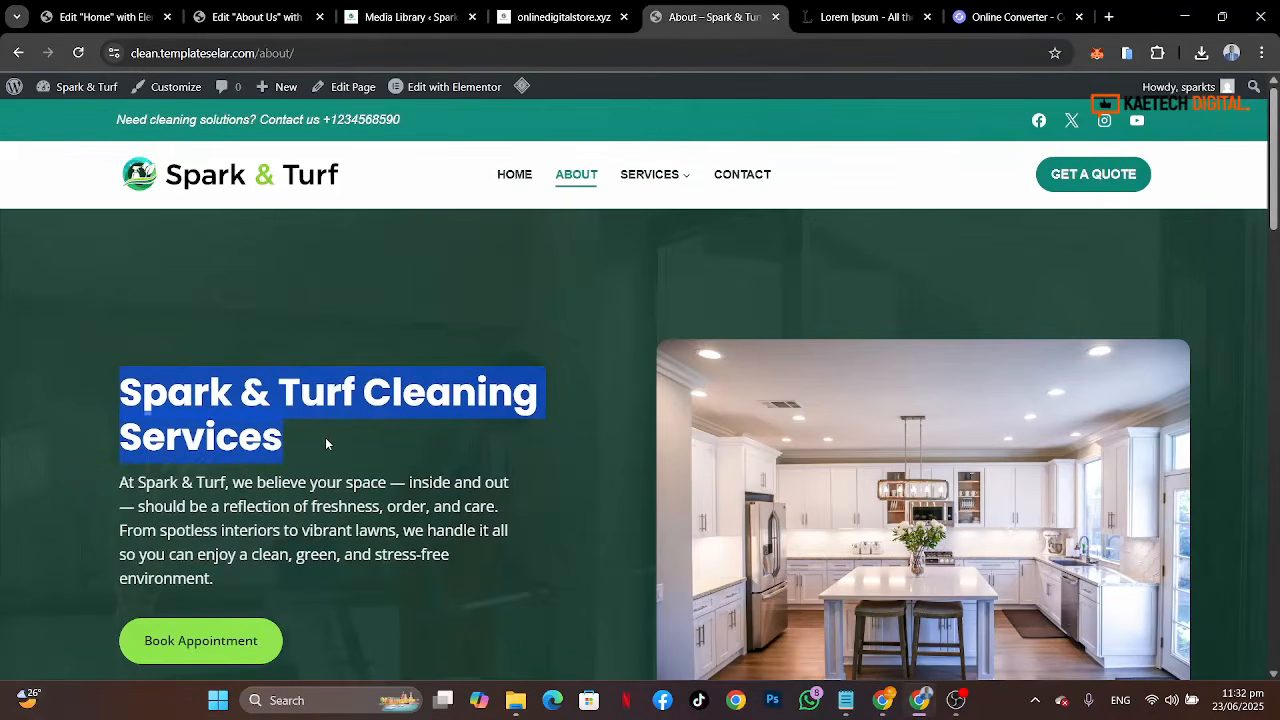
left_click(221, 20)
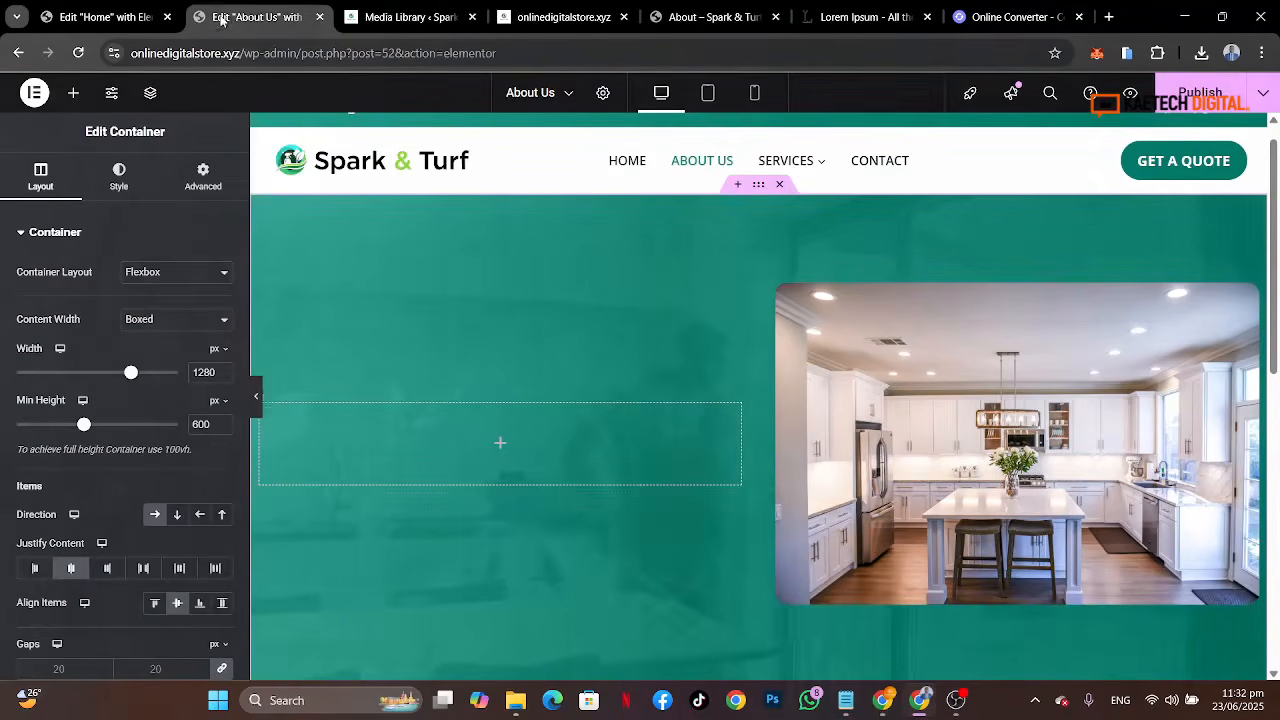
Step: Add a Heading widget to the empty hero container and paste 'Spark & Turf Cleaning Services' as its title
left_click(500, 442)
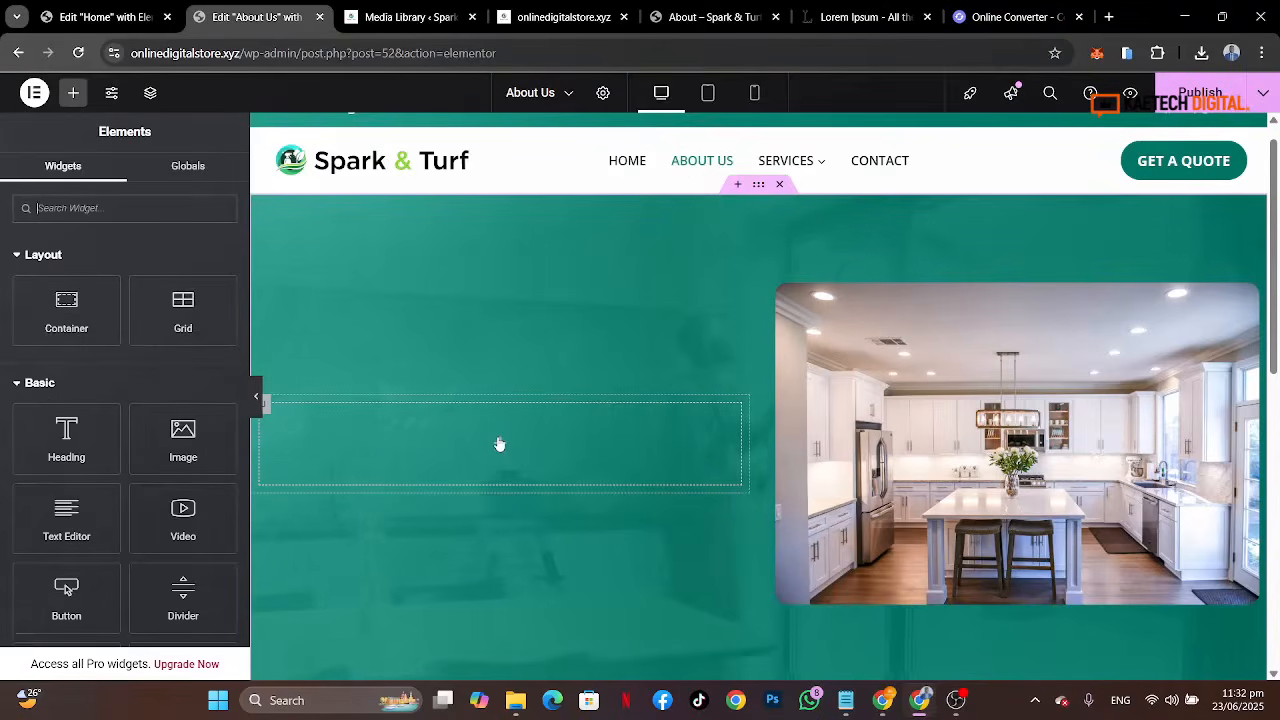
left_click_drag(66, 432, 395, 445)
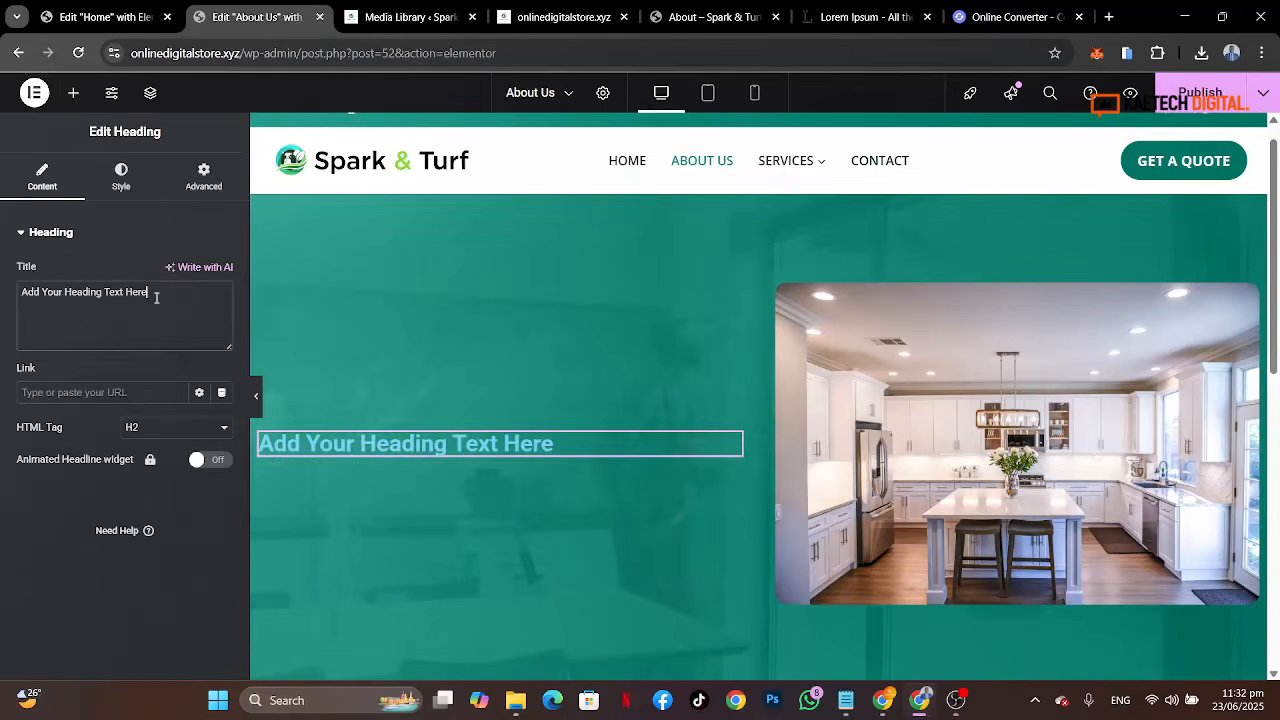
left_click_drag(156, 297, 0, 270)
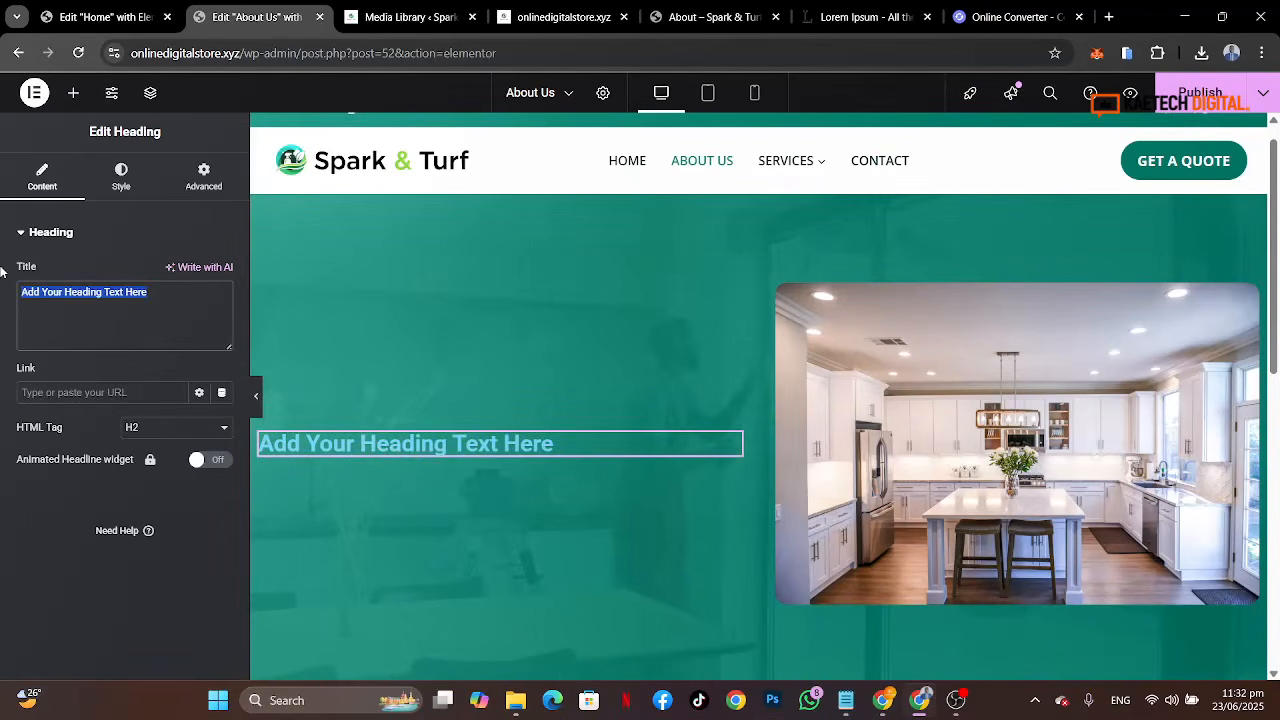
key("ctrl+v")
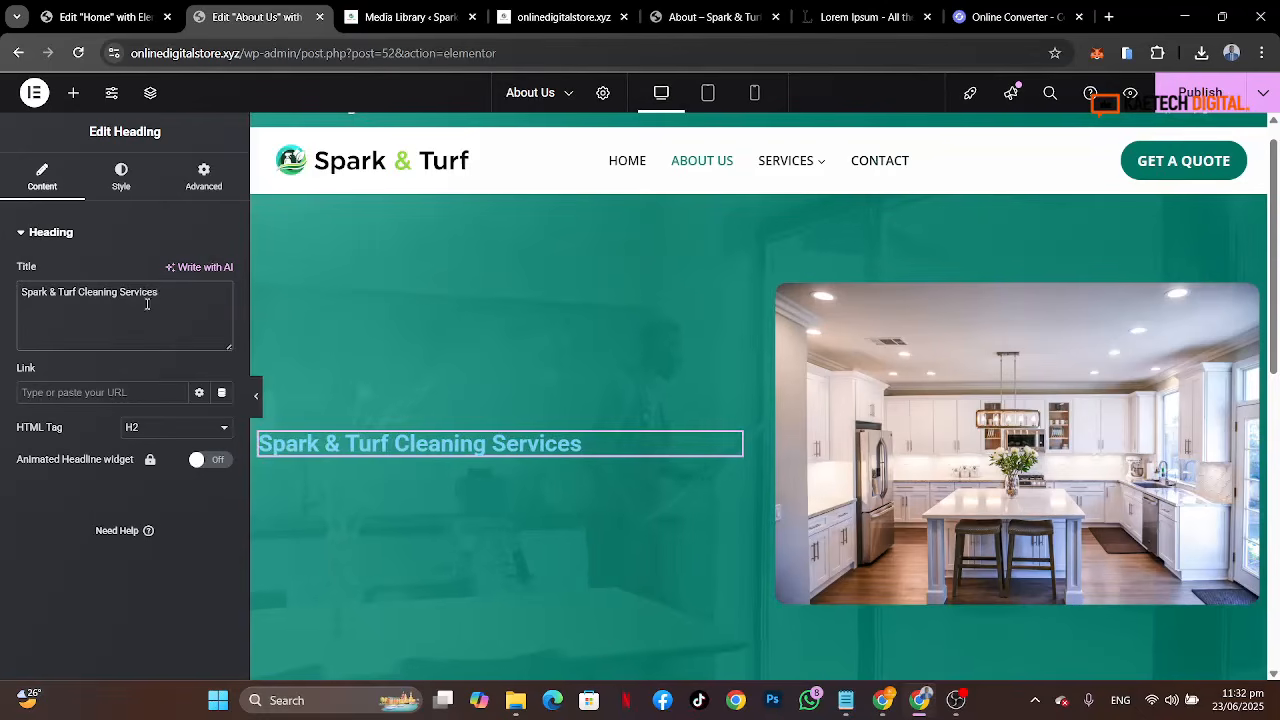
Step: Set the heading typography to Poppins, size 45 px, weight 800 (Extra Bold)
left_click(139, 187)
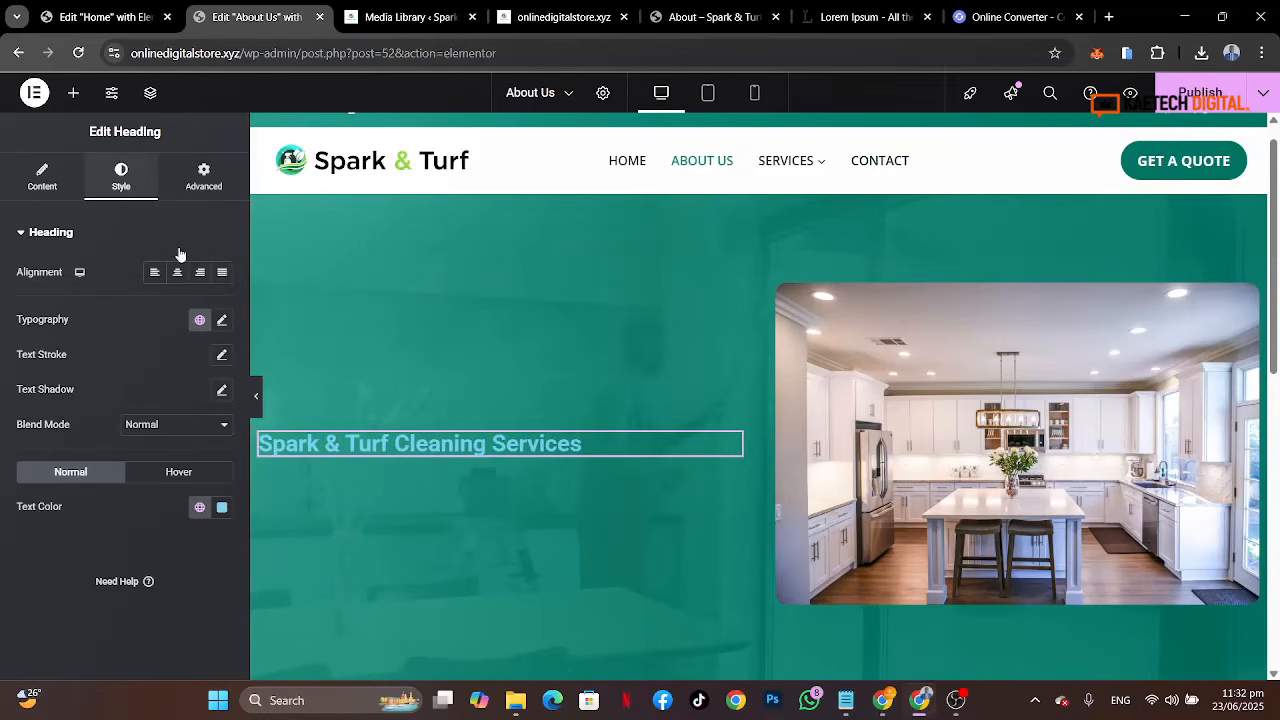
left_click(222, 319)
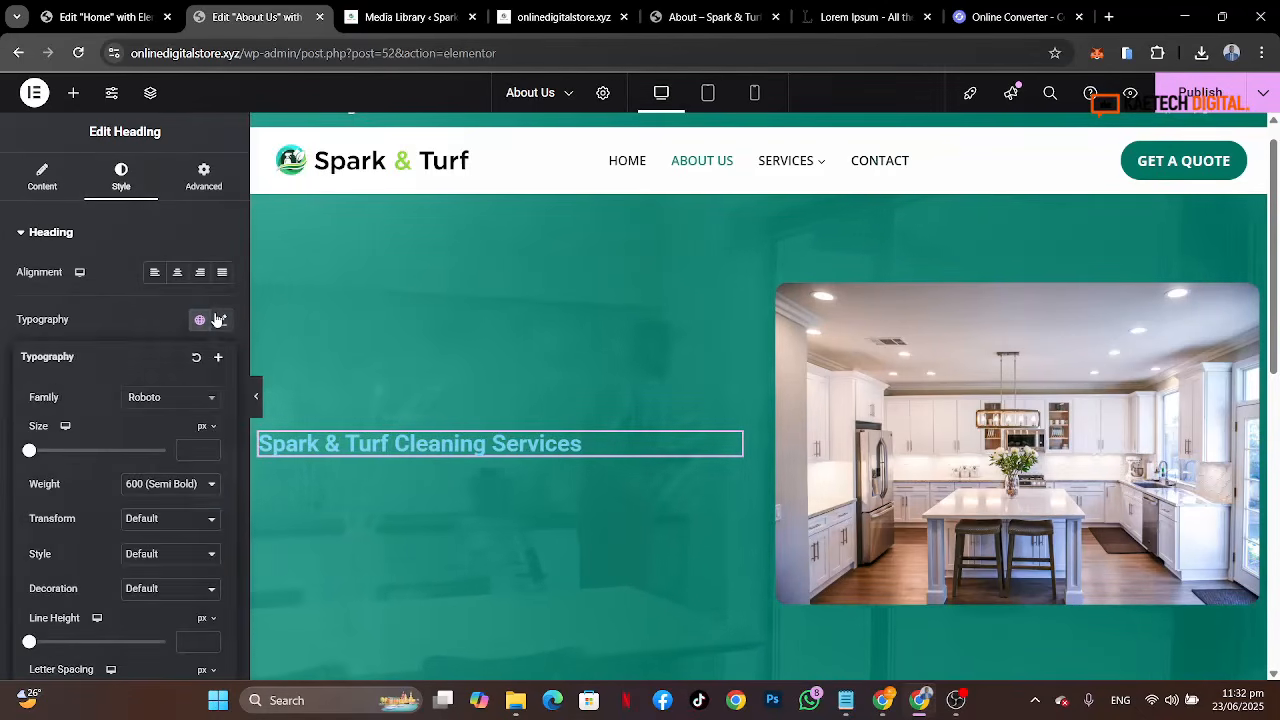
left_click(192, 398)
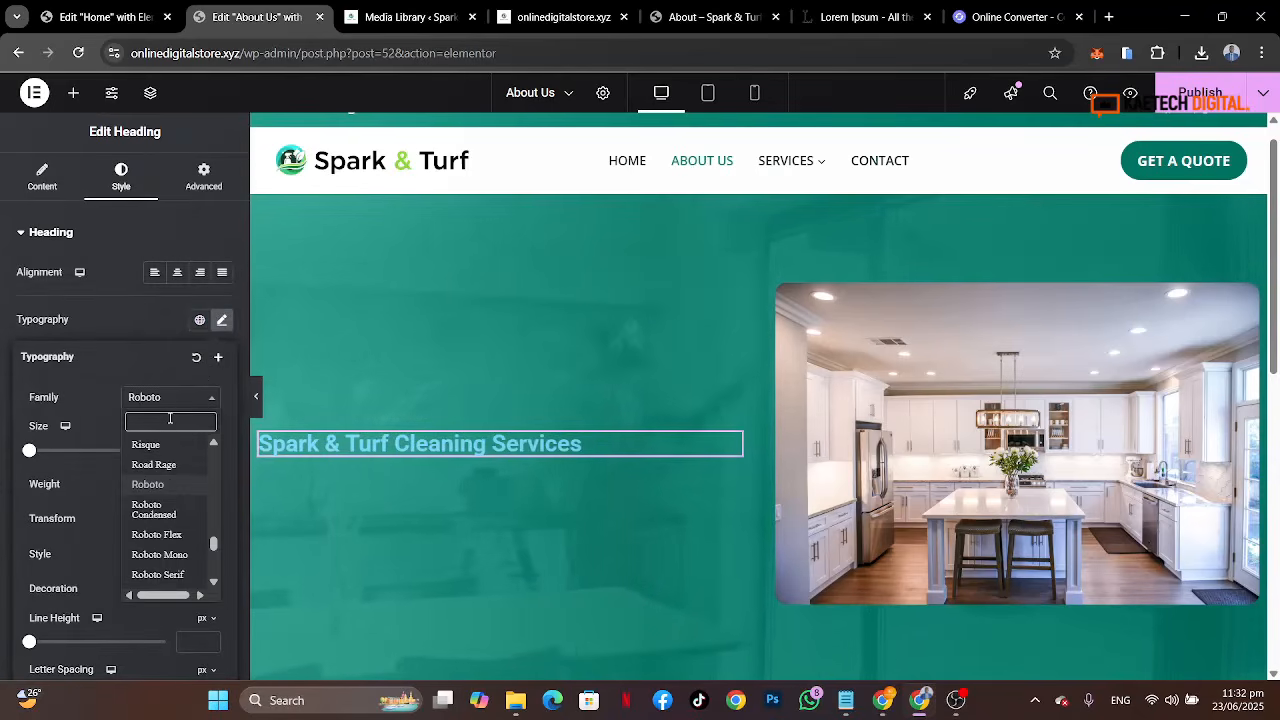
type("popp")
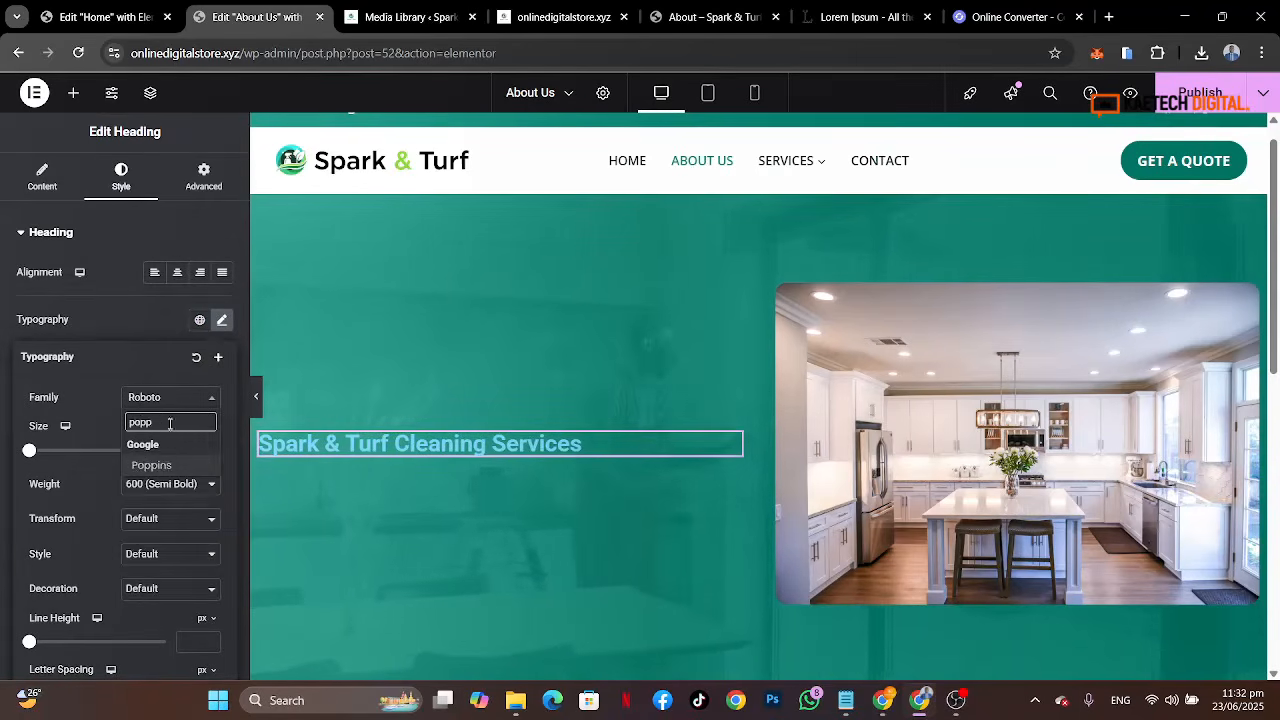
left_click(152, 466)
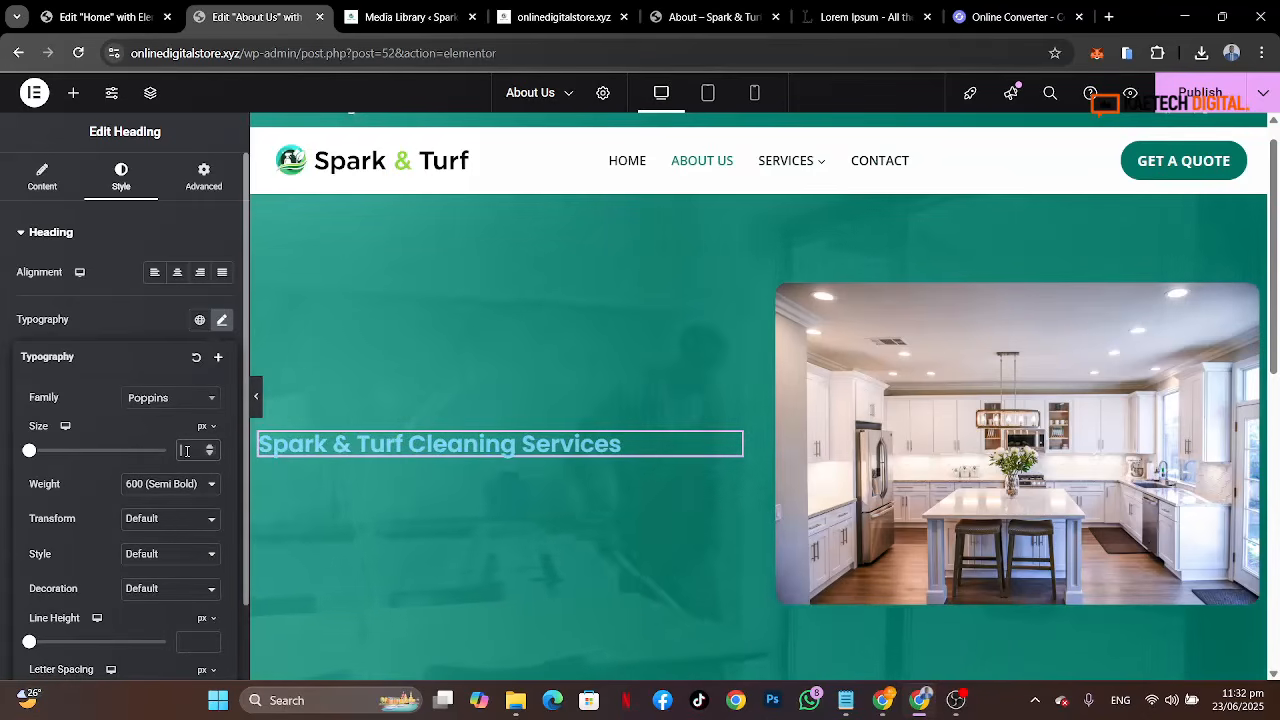
left_click(187, 451)
type("48")
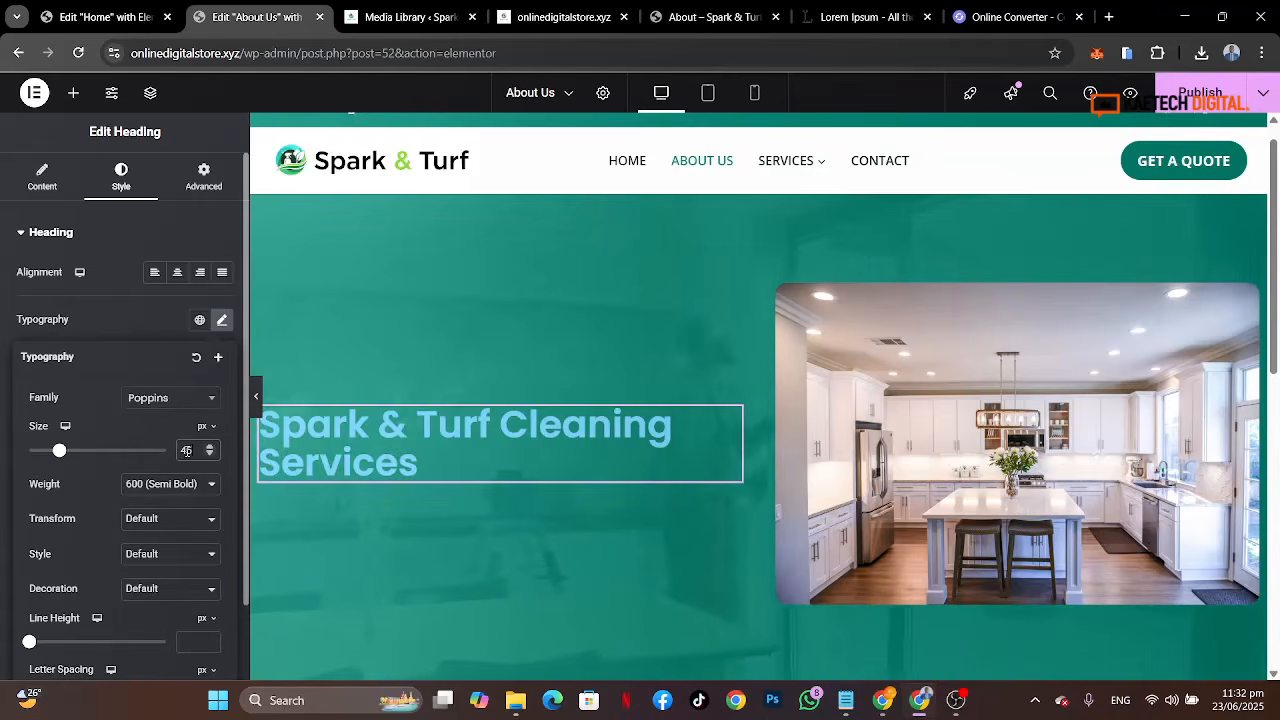
left_click(192, 486)
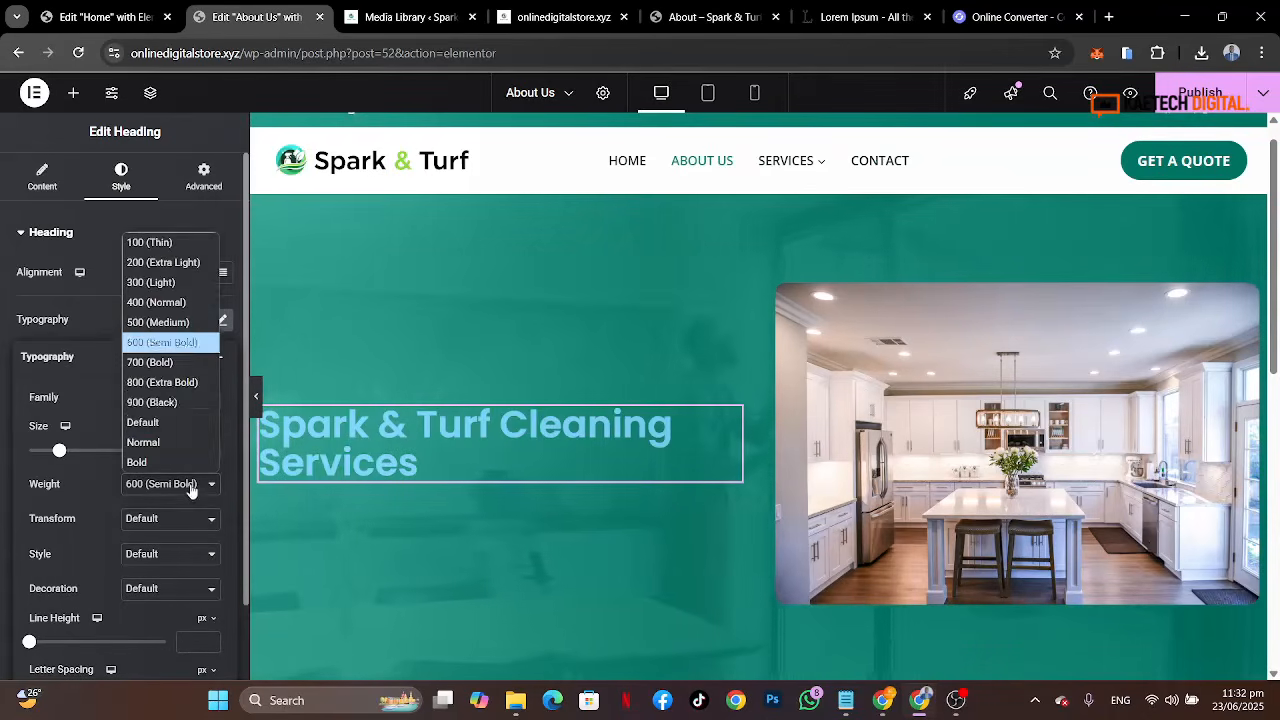
left_click(175, 383)
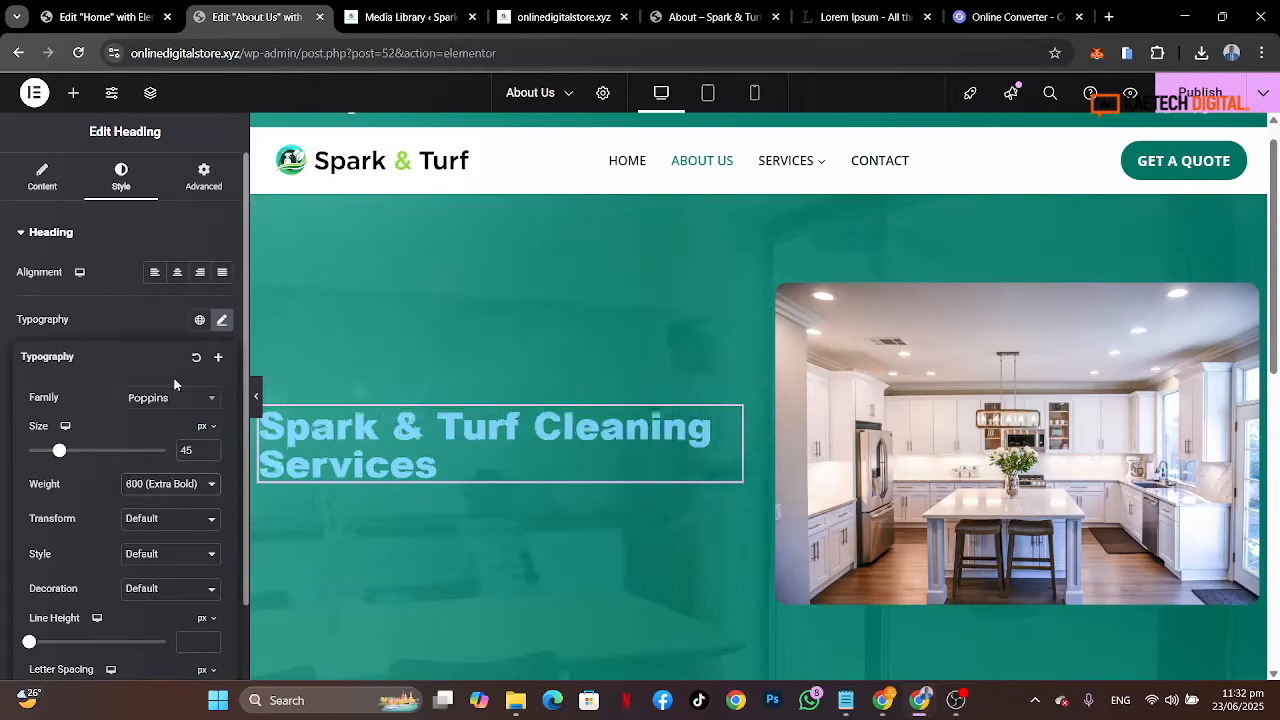
Step: Set the heading's text color to the global White or offwhite color
left_click(126, 321)
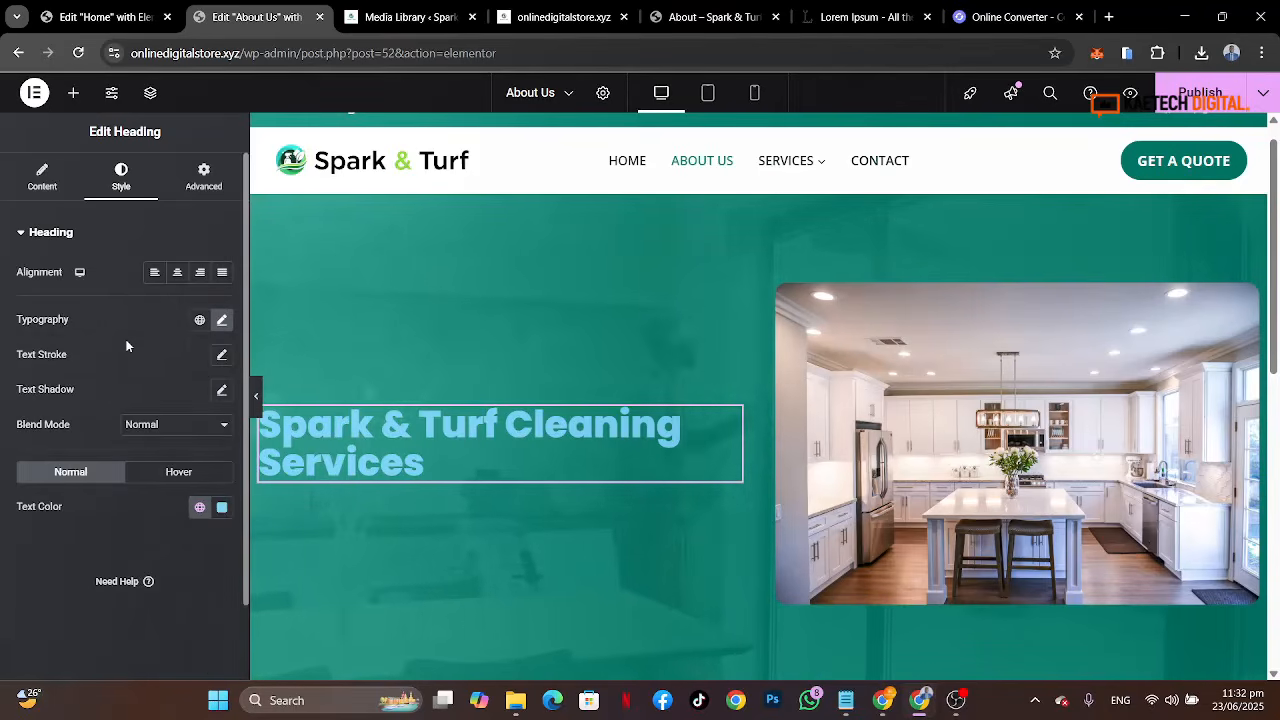
left_click(199, 508)
scroll(90, 420, "down", 2)
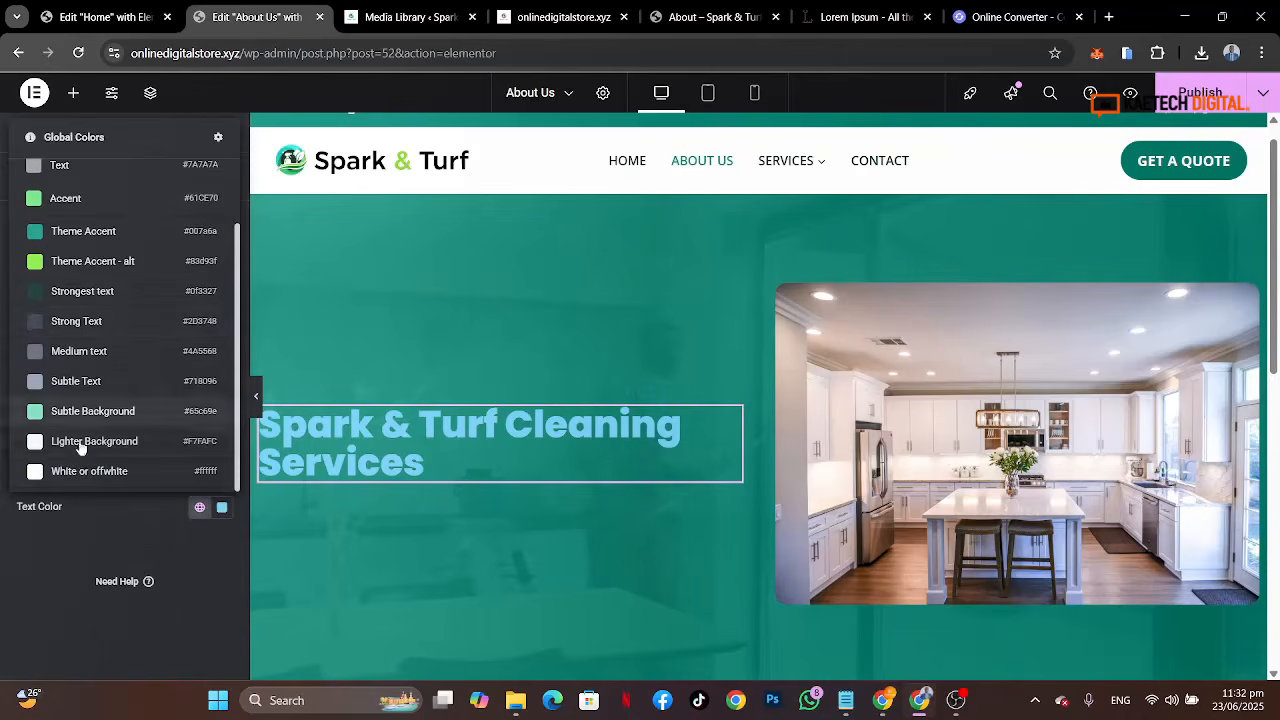
left_click(78, 472)
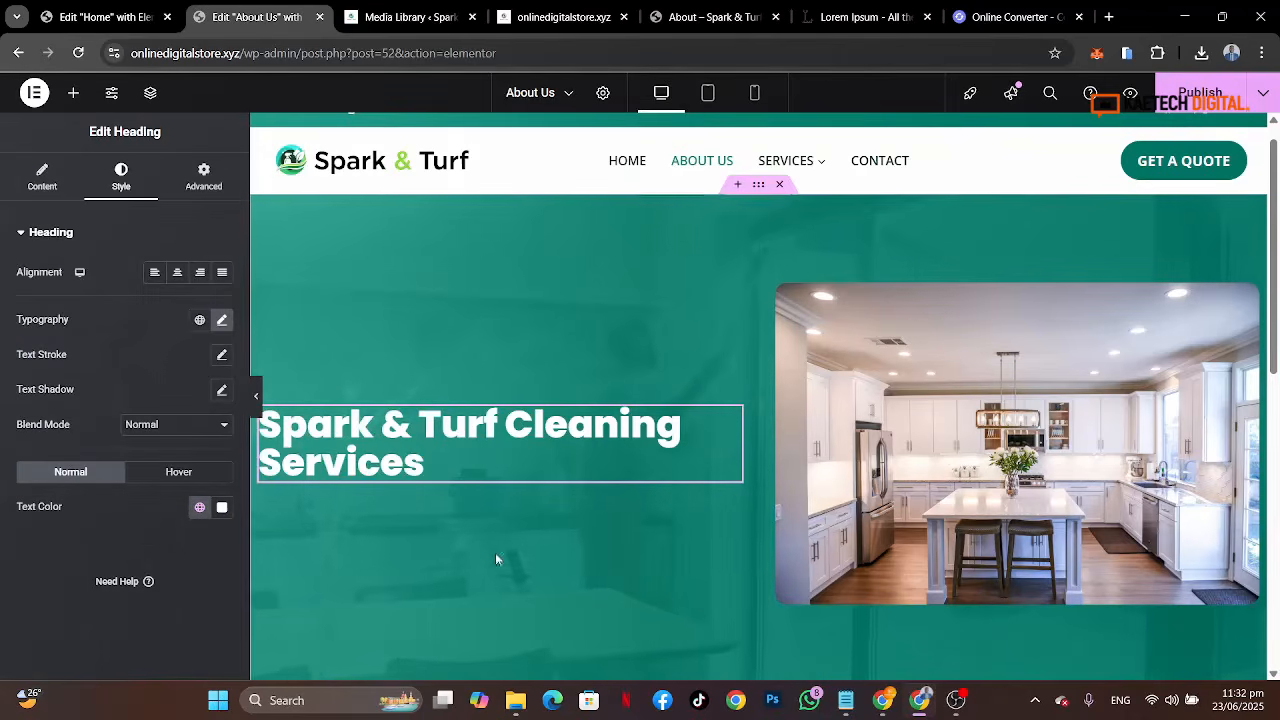
Step: Review the hero section of the reference About page
left_click(714, 17)
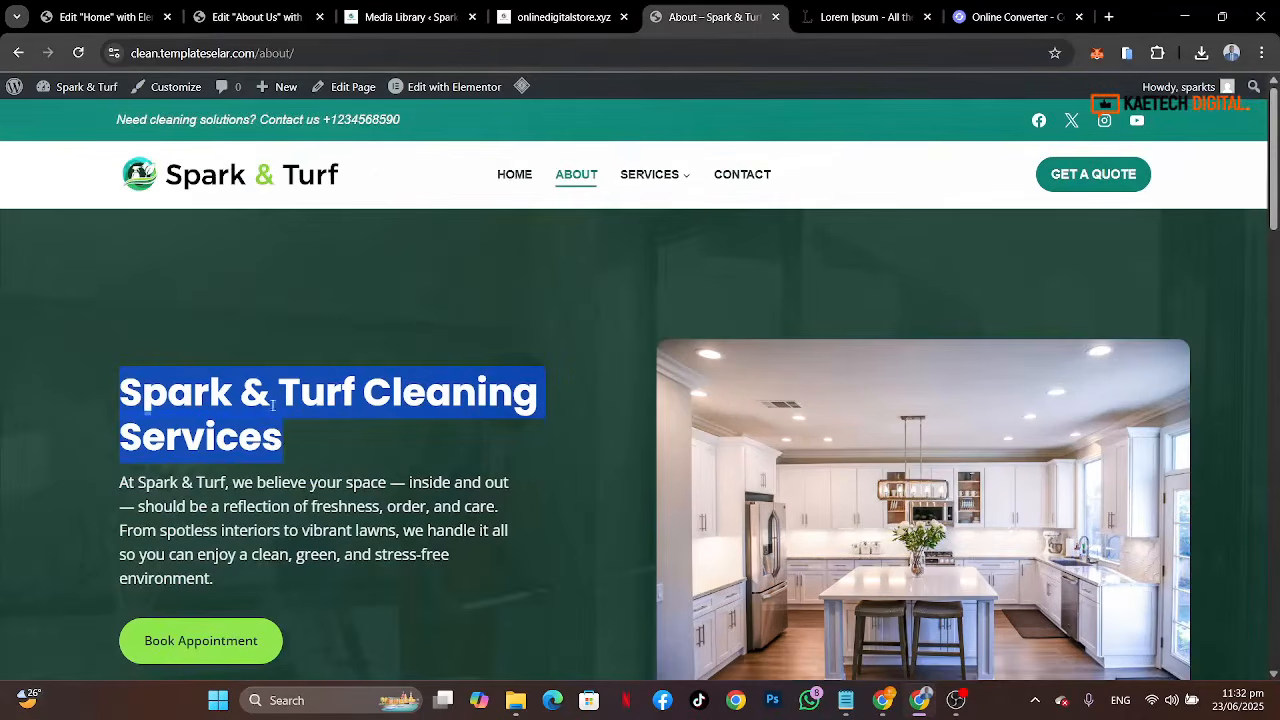
left_click(293, 454)
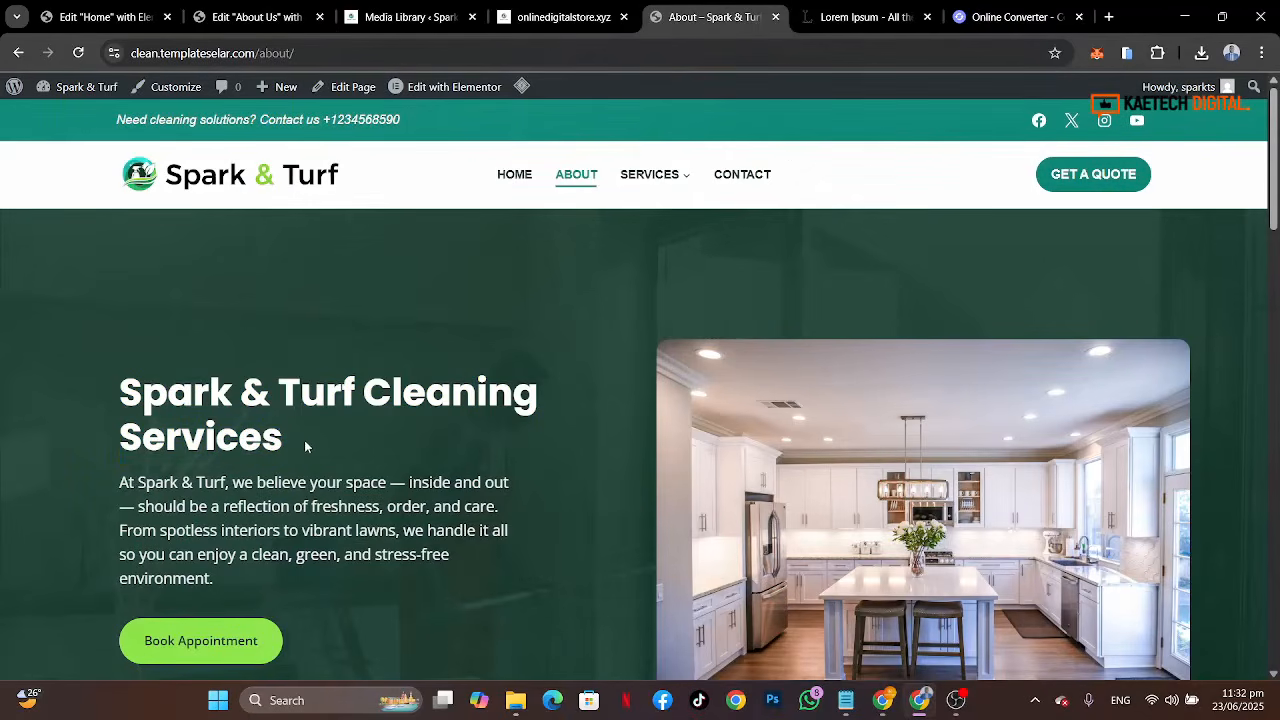
scroll(386, 406, "down", 3)
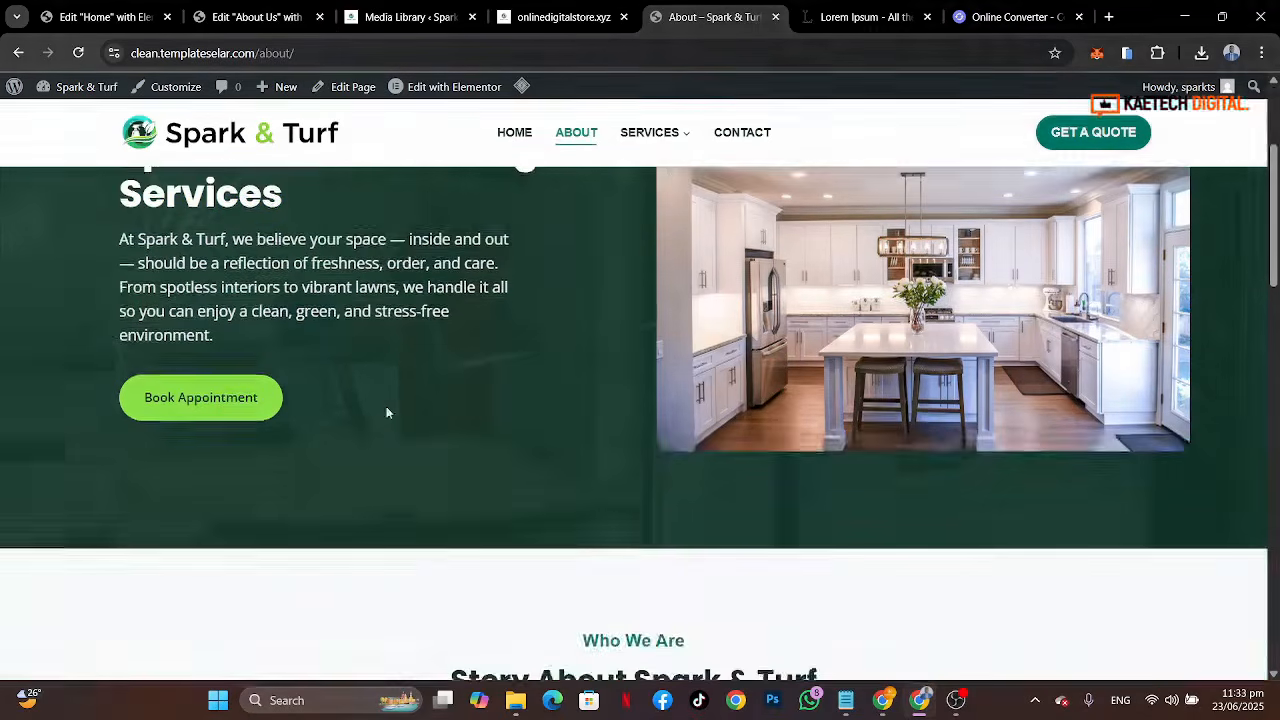
scroll(386, 406, "up", 3)
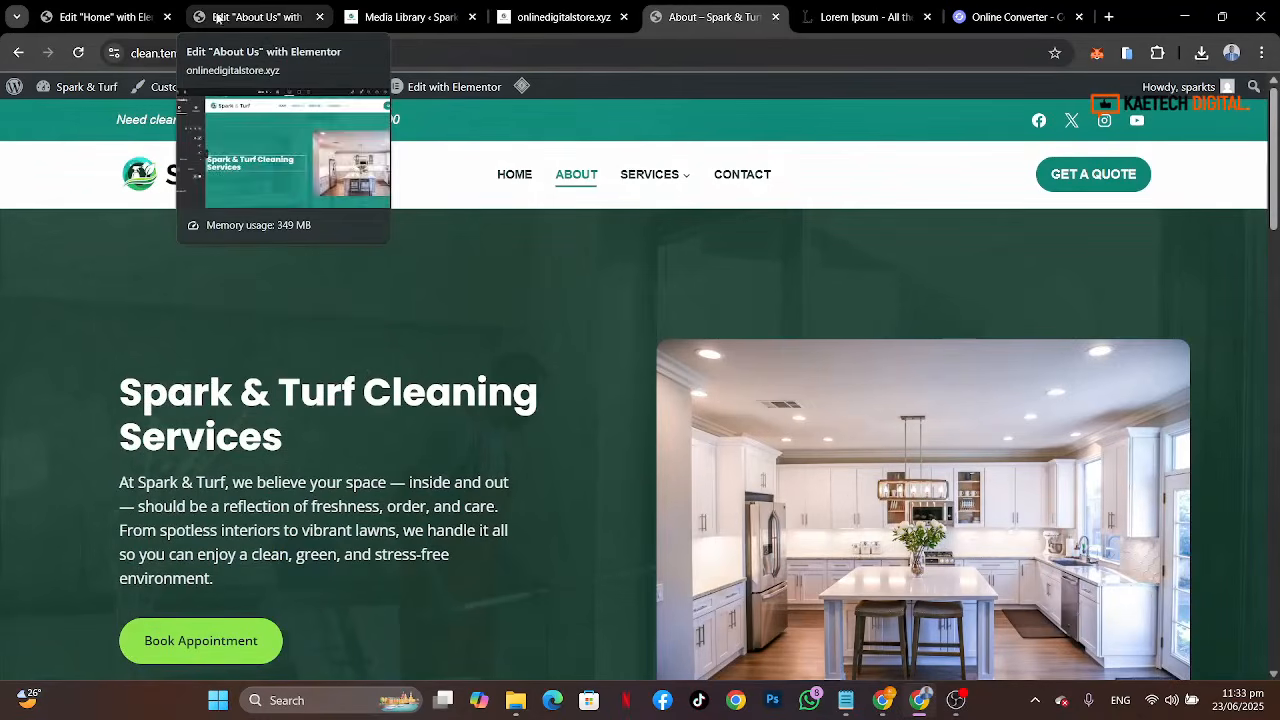
left_click(252, 18)
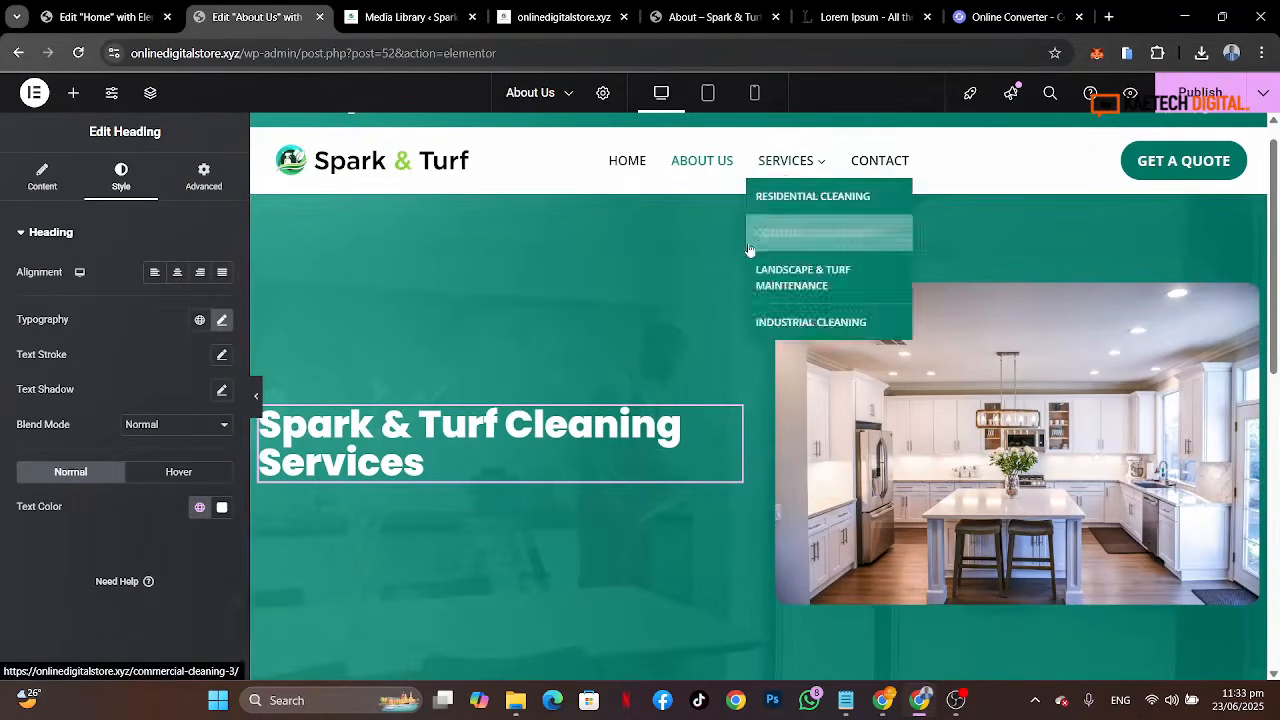
Step: Set the hero container's background overlay color to the global Strongest text color
left_click(524, 266)
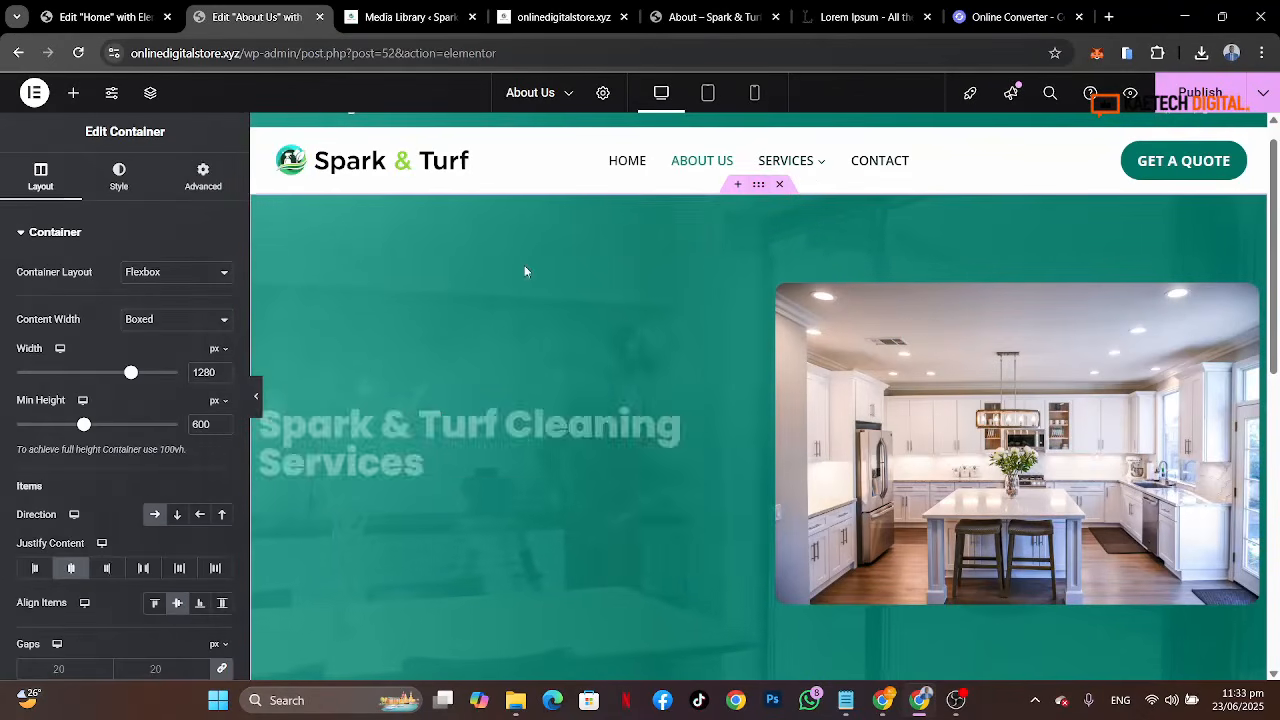
left_click(121, 192)
scroll(54, 500, "down", 4)
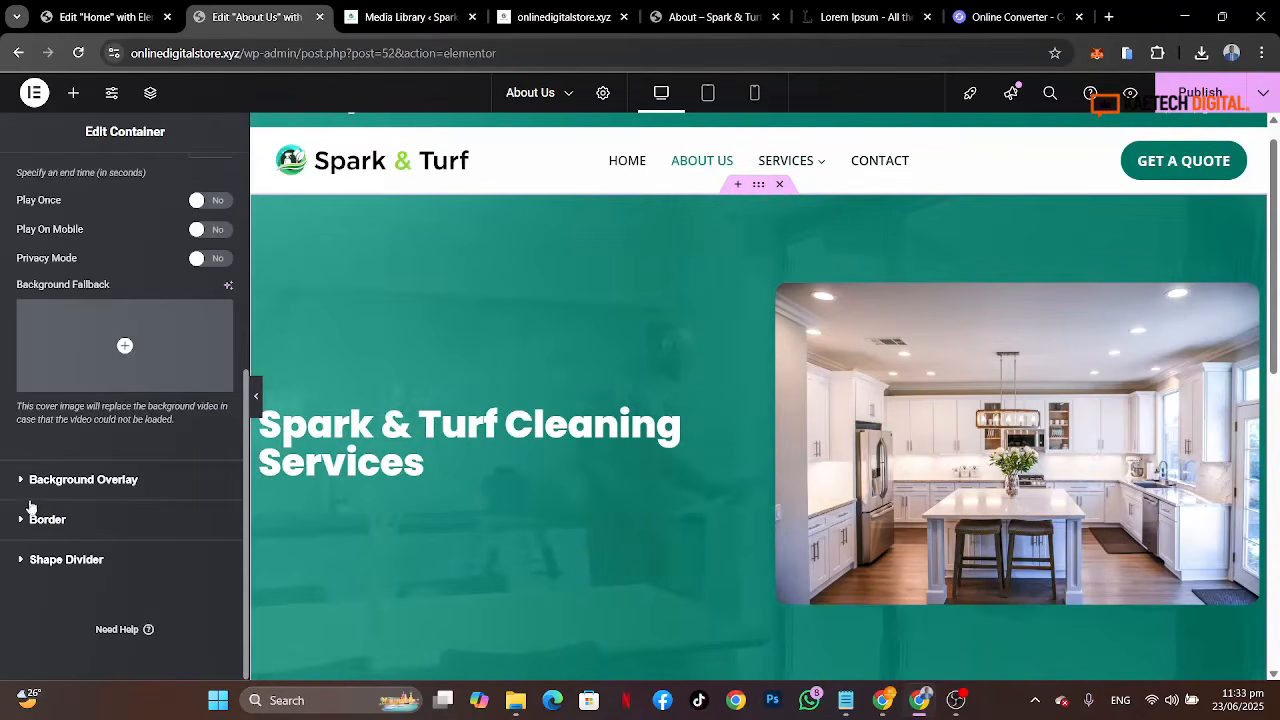
left_click(126, 480)
left_click(199, 381)
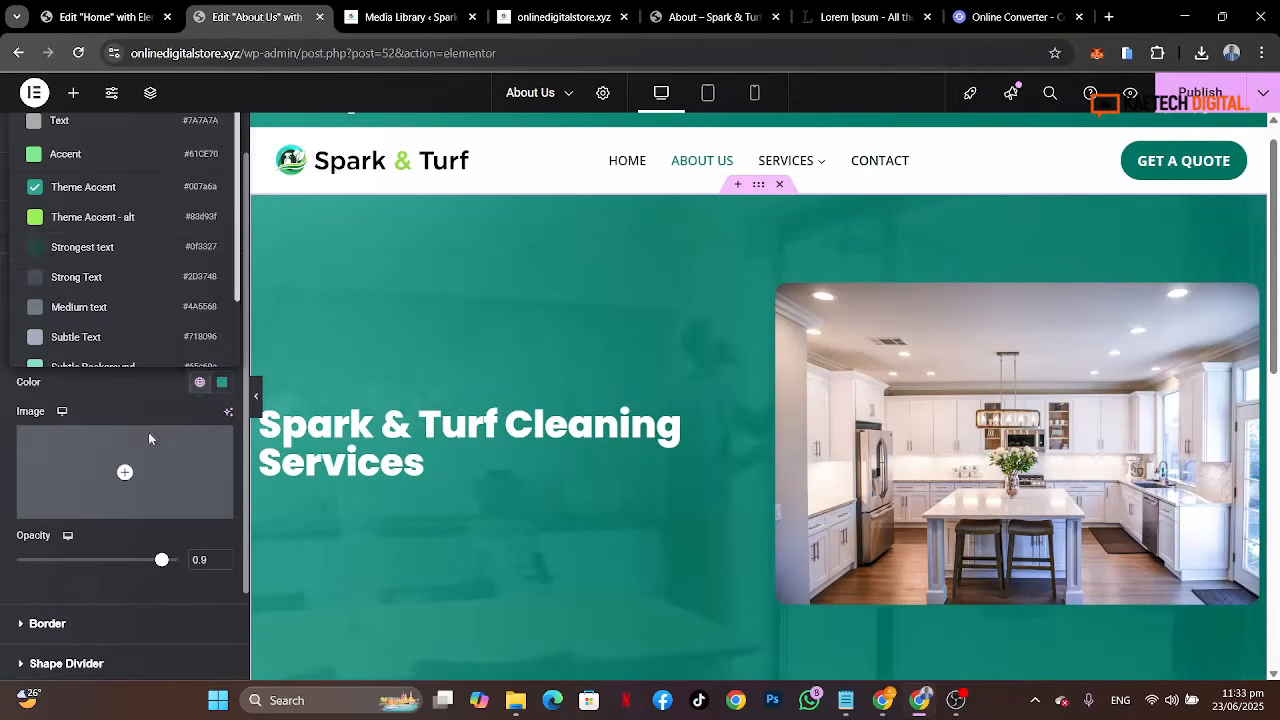
left_click(117, 250)
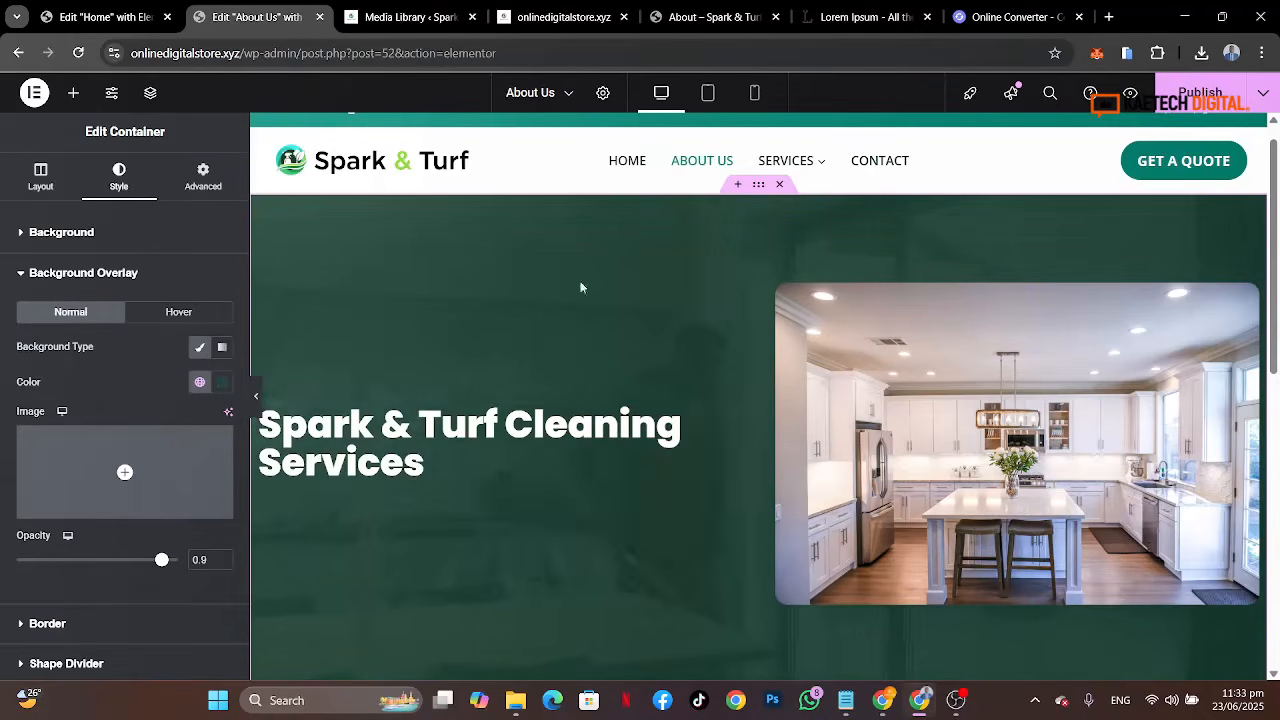
Step: Add a Text Editor widget below the heading in the hero container
scroll(723, 564, "down", 2)
scroll(725, 568, "up", 2)
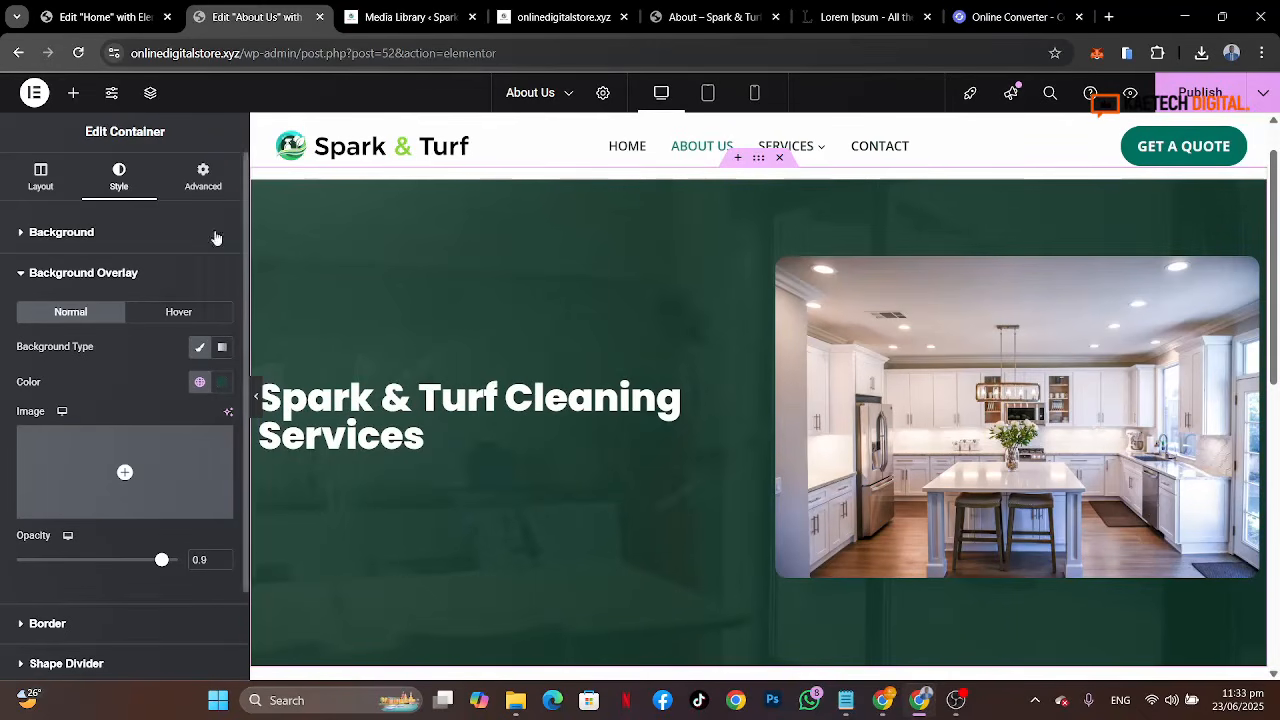
left_click(72, 100)
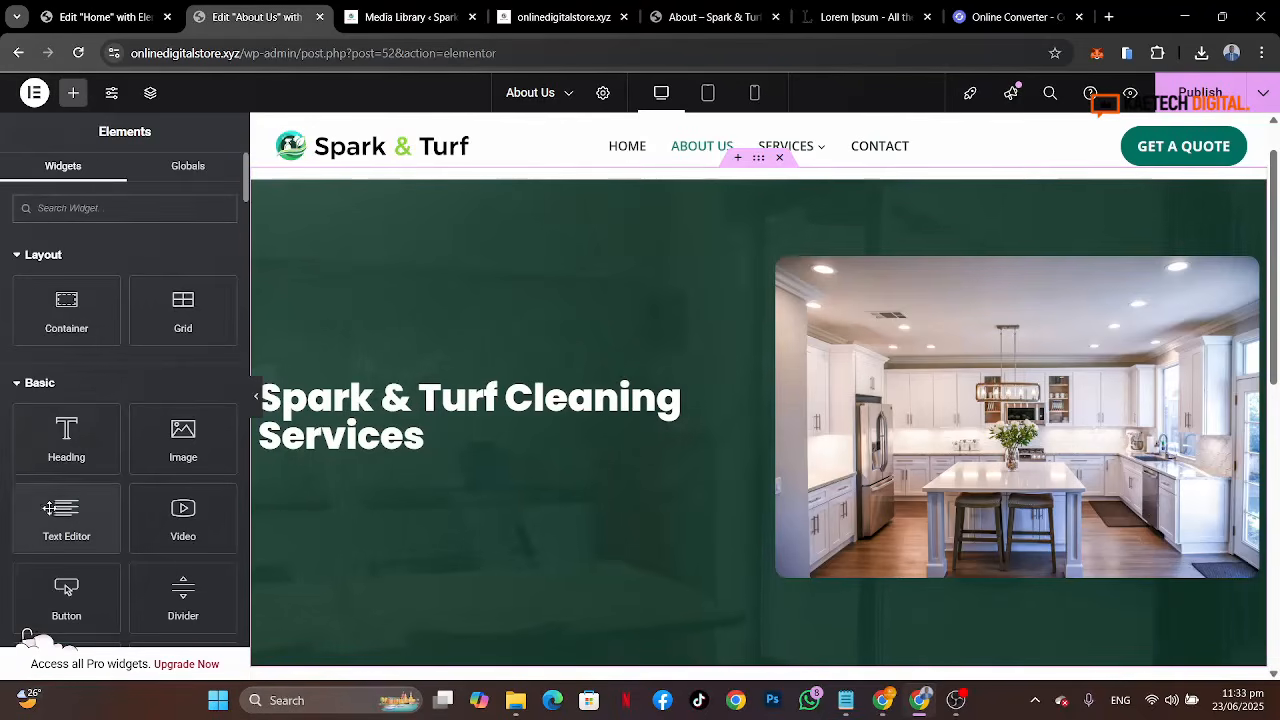
left_click_drag(48, 508, 322, 448)
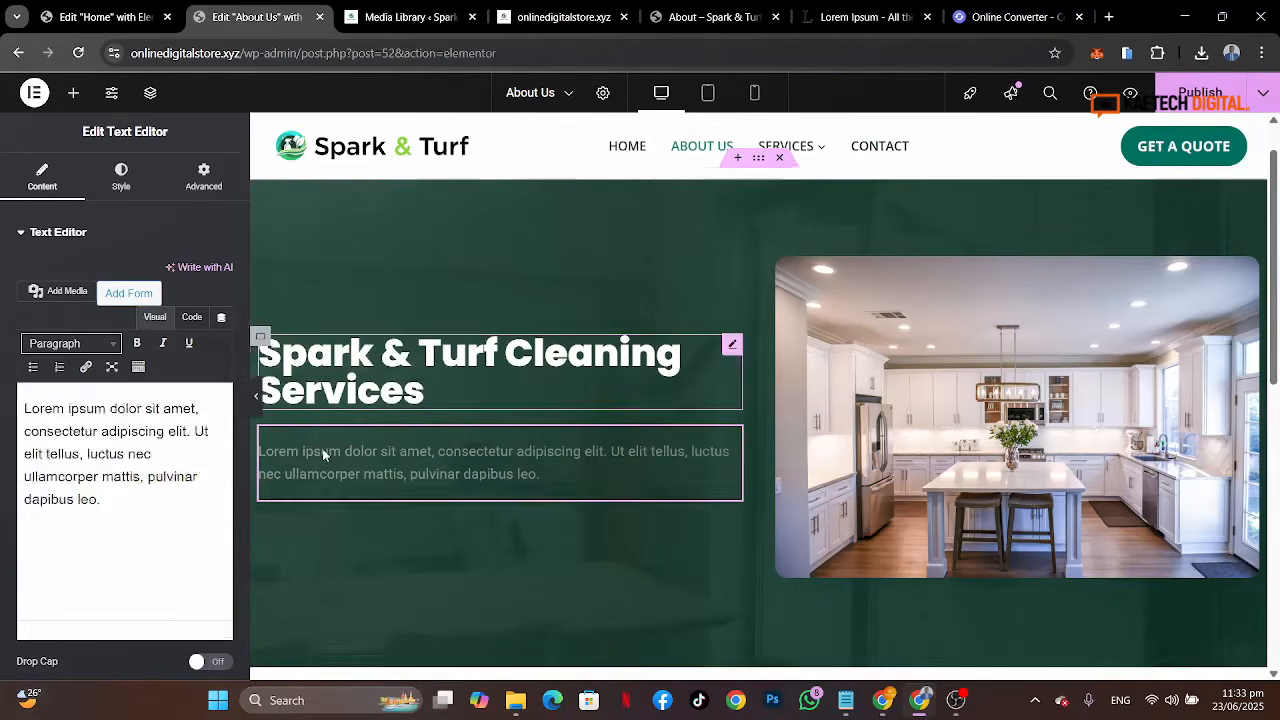
Step: Browse the Home page editor to review its sections
left_click(93, 20)
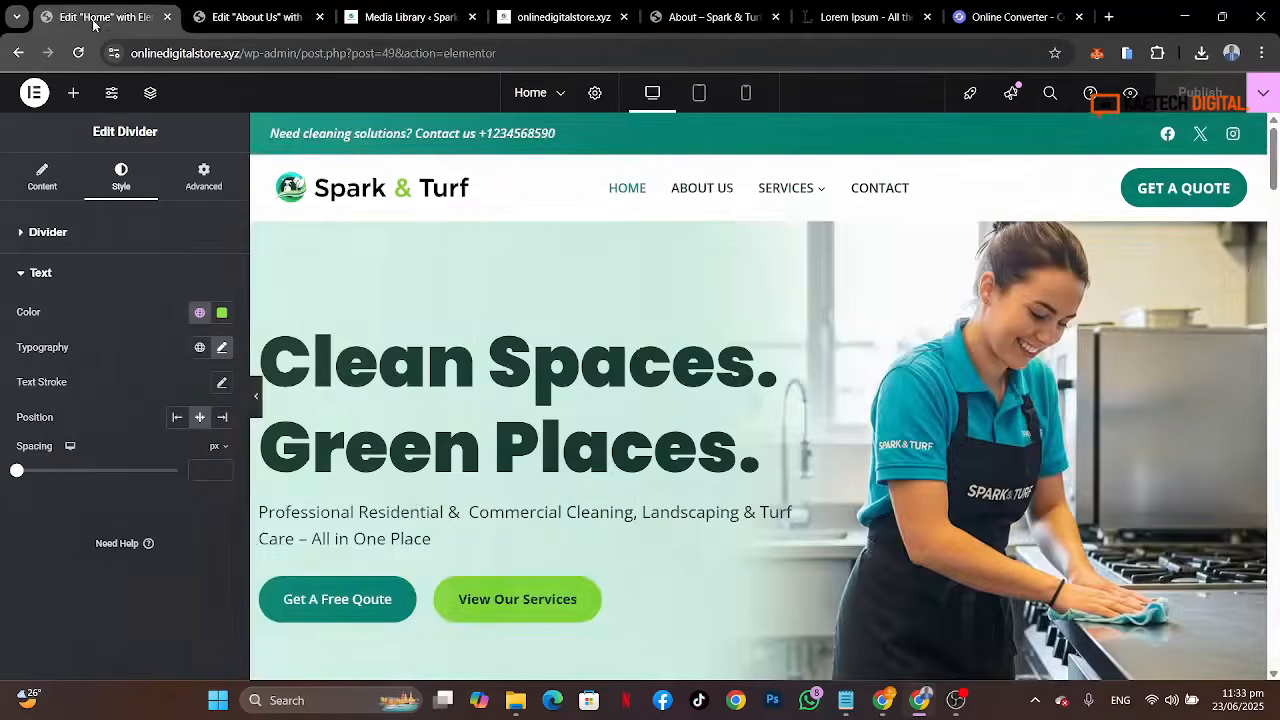
scroll(650, 366, "down", 6)
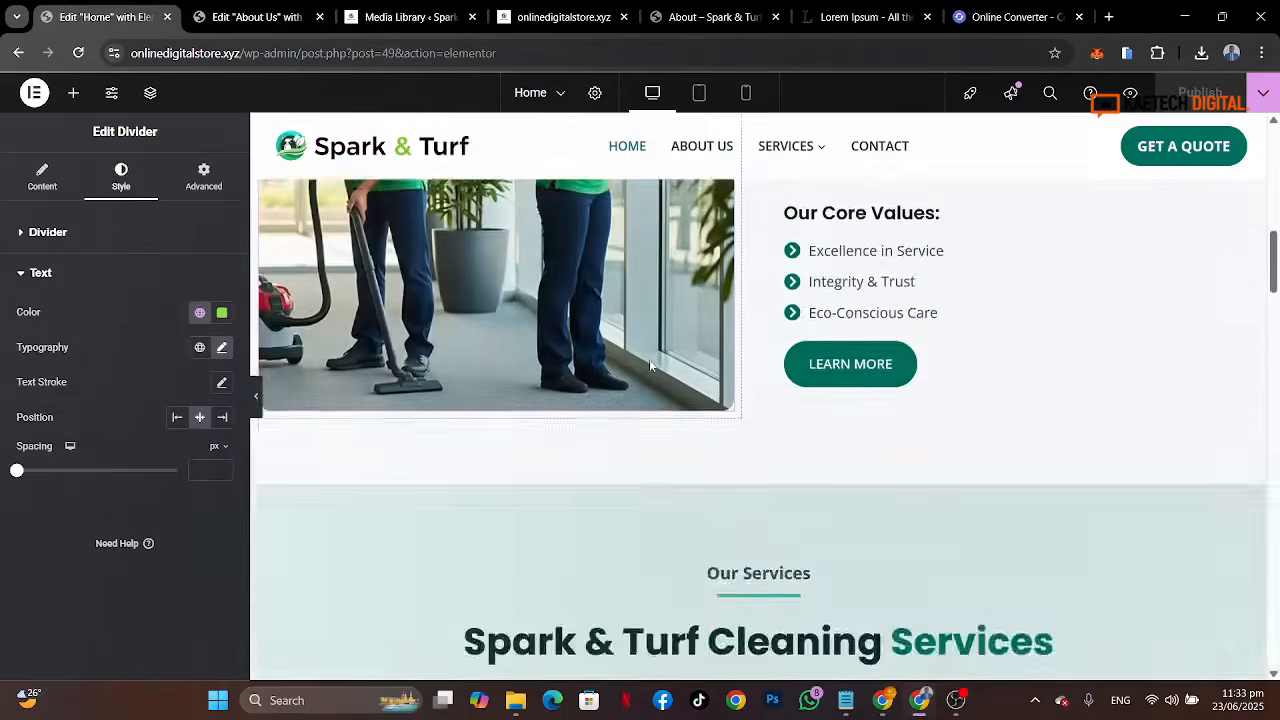
scroll(650, 366, "up", 2)
scroll(650, 366, "down", 10)
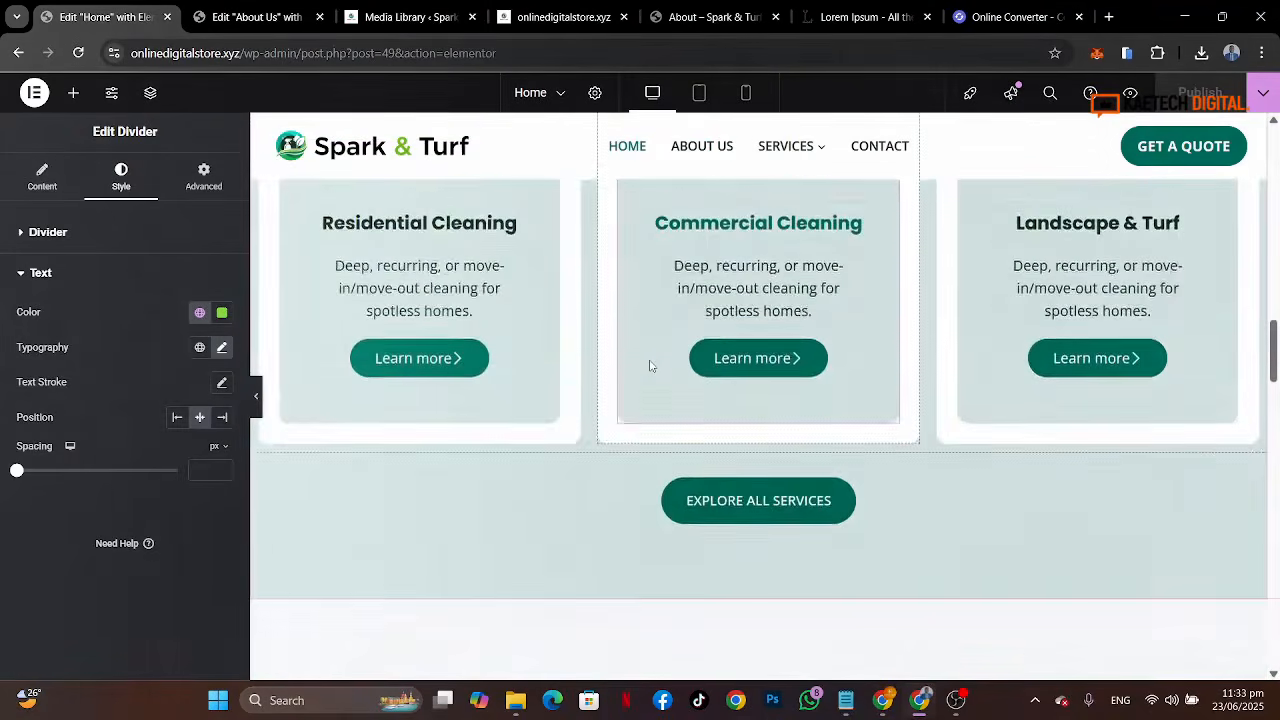
scroll(649, 366, "down", 15)
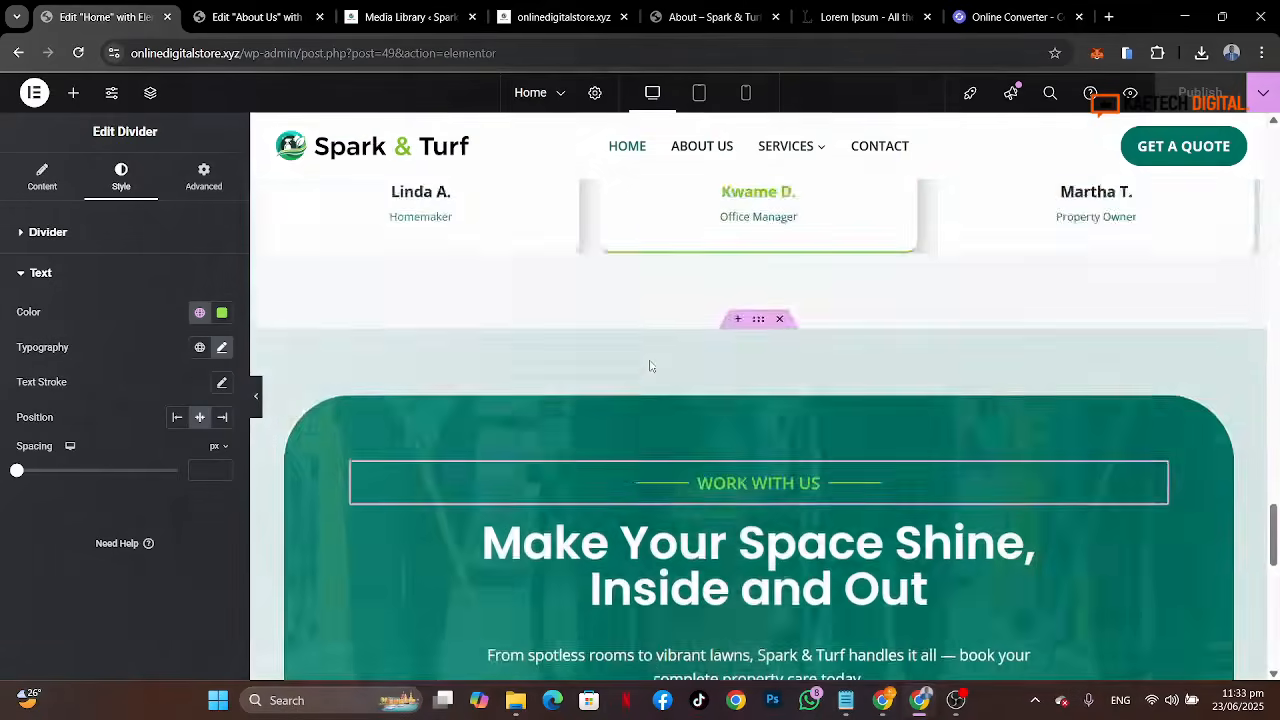
scroll(650, 366, "down", 5)
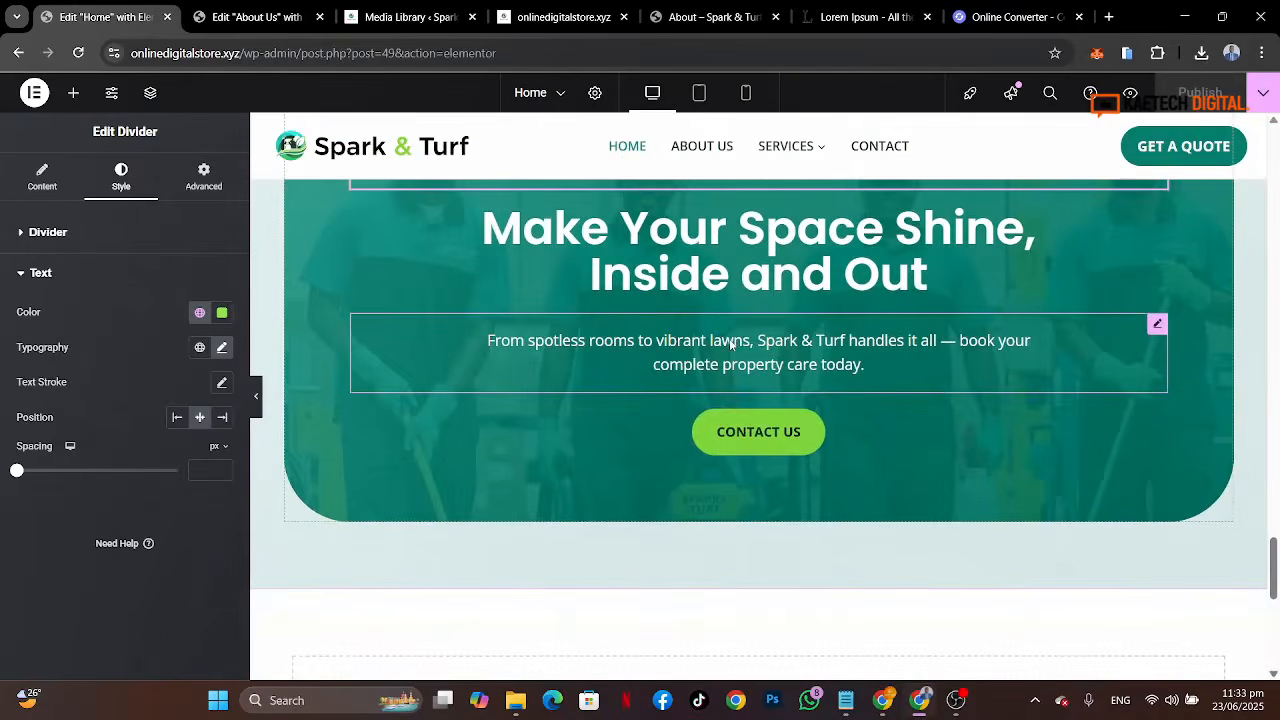
Step: Copy the Home hero paragraph's style and paste it onto the About Us hero text editor
right_click(731, 345)
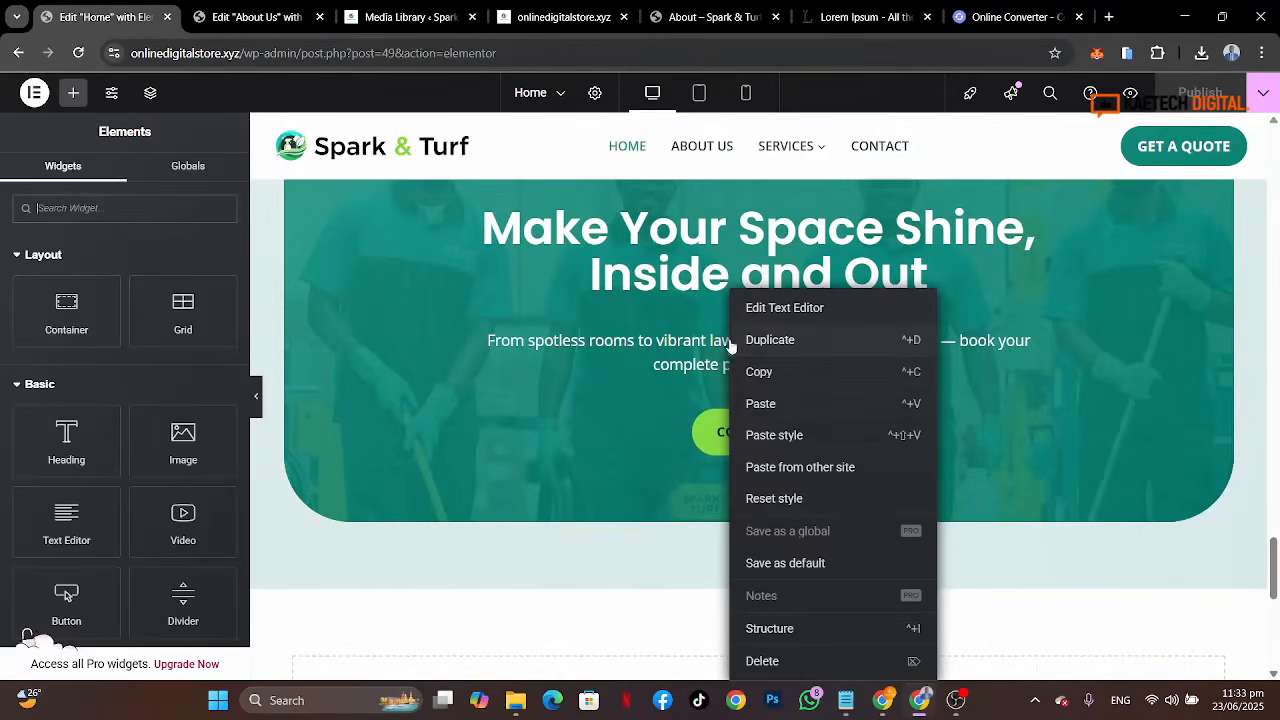
left_click(771, 383)
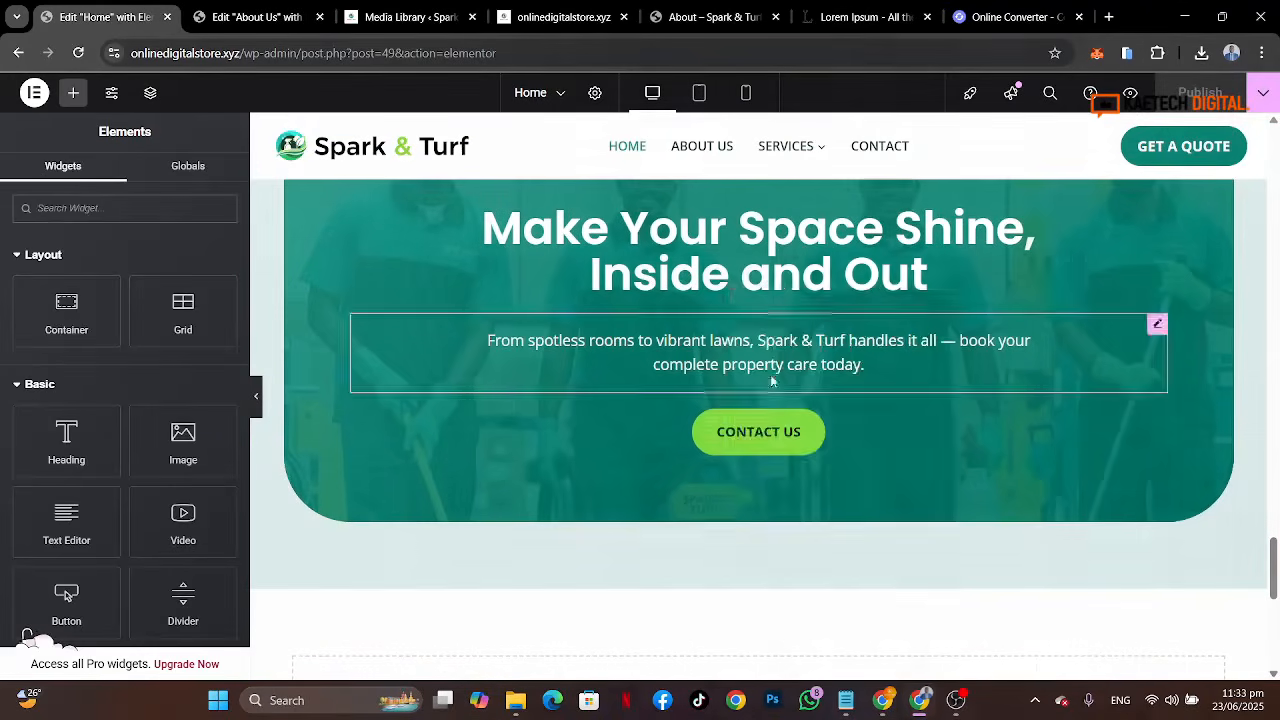
left_click(262, 16)
right_click(396, 448)
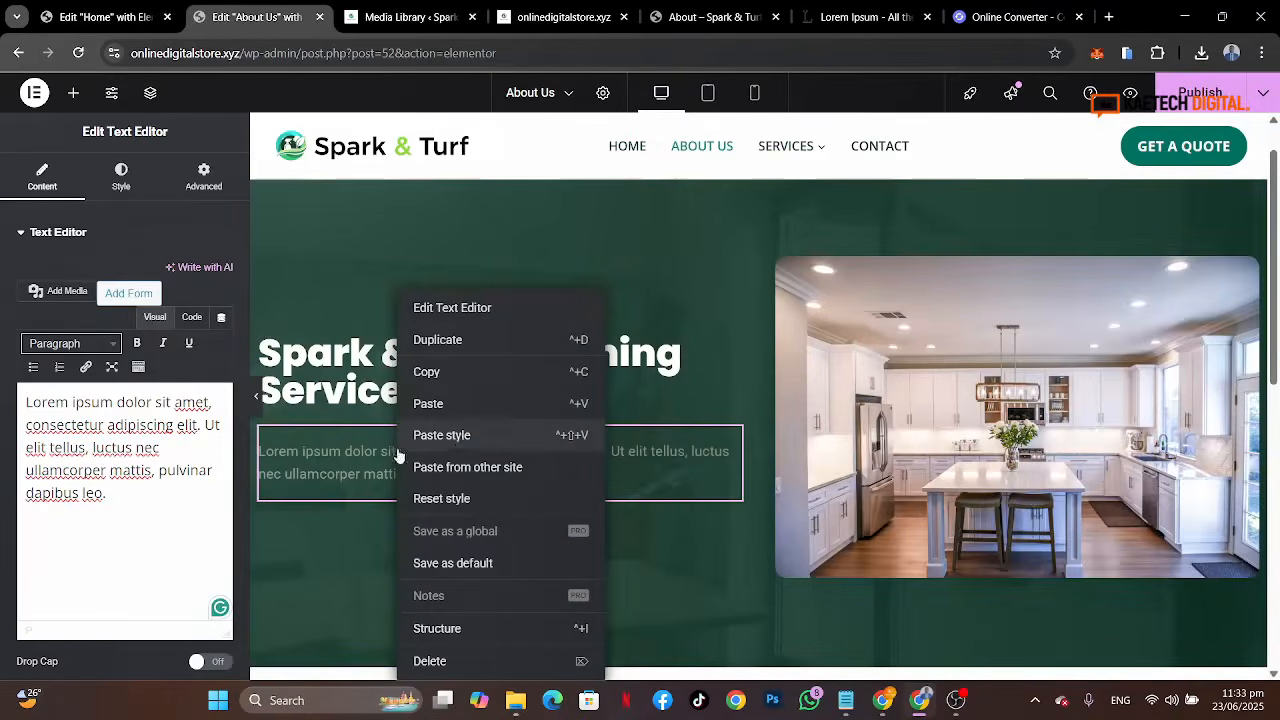
left_click(460, 437)
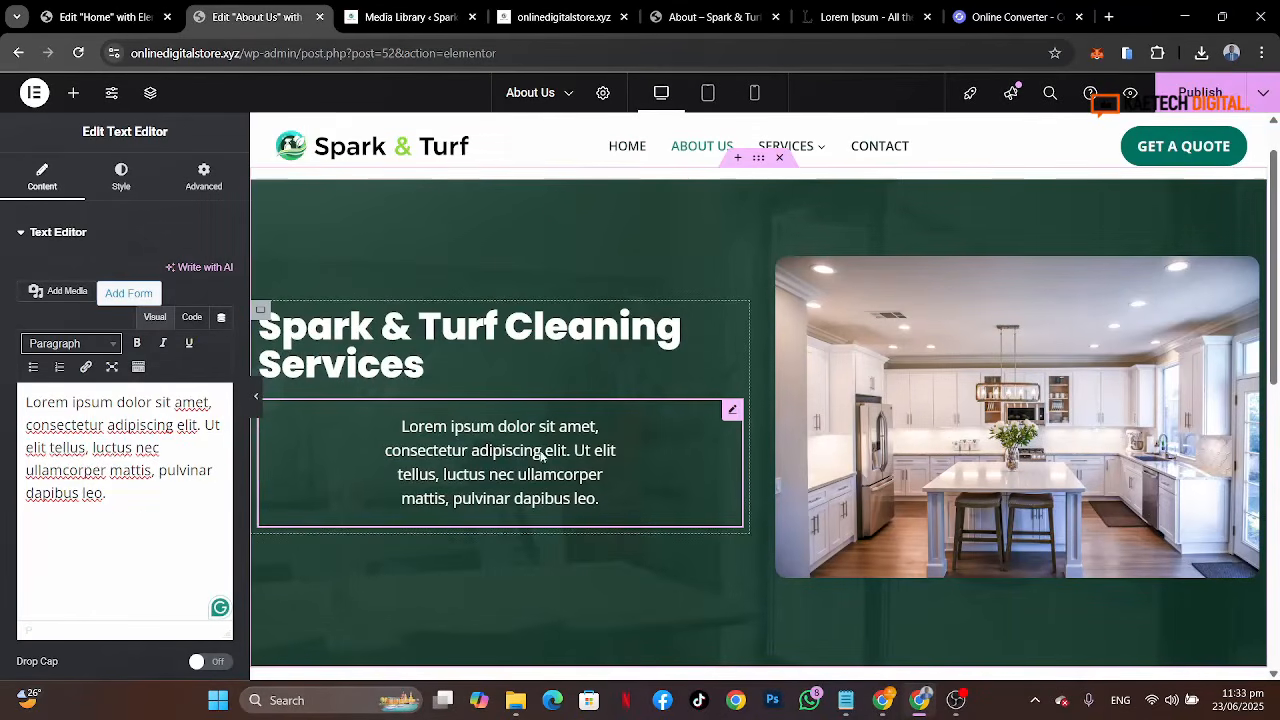
Step: Reset the text widget's padding to 0 and align the paragraph left
left_click(204, 180)
left_click(222, 358)
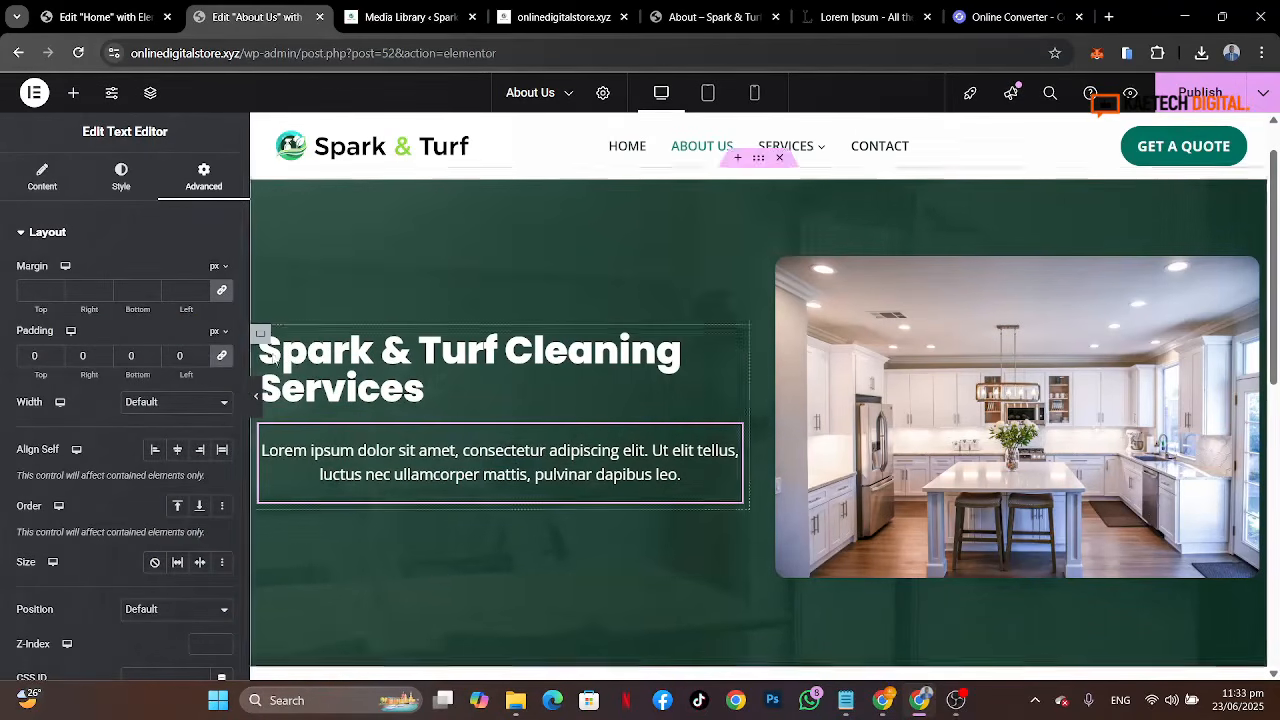
left_click(124, 180)
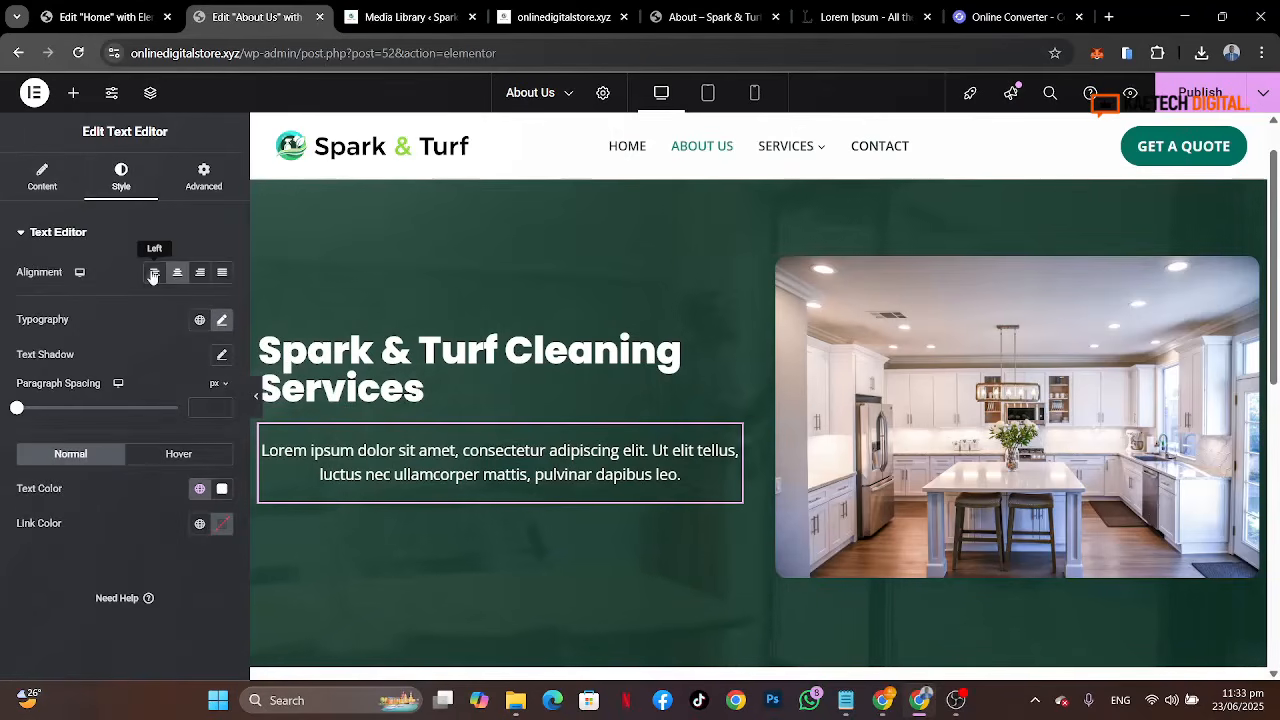
left_click(153, 274)
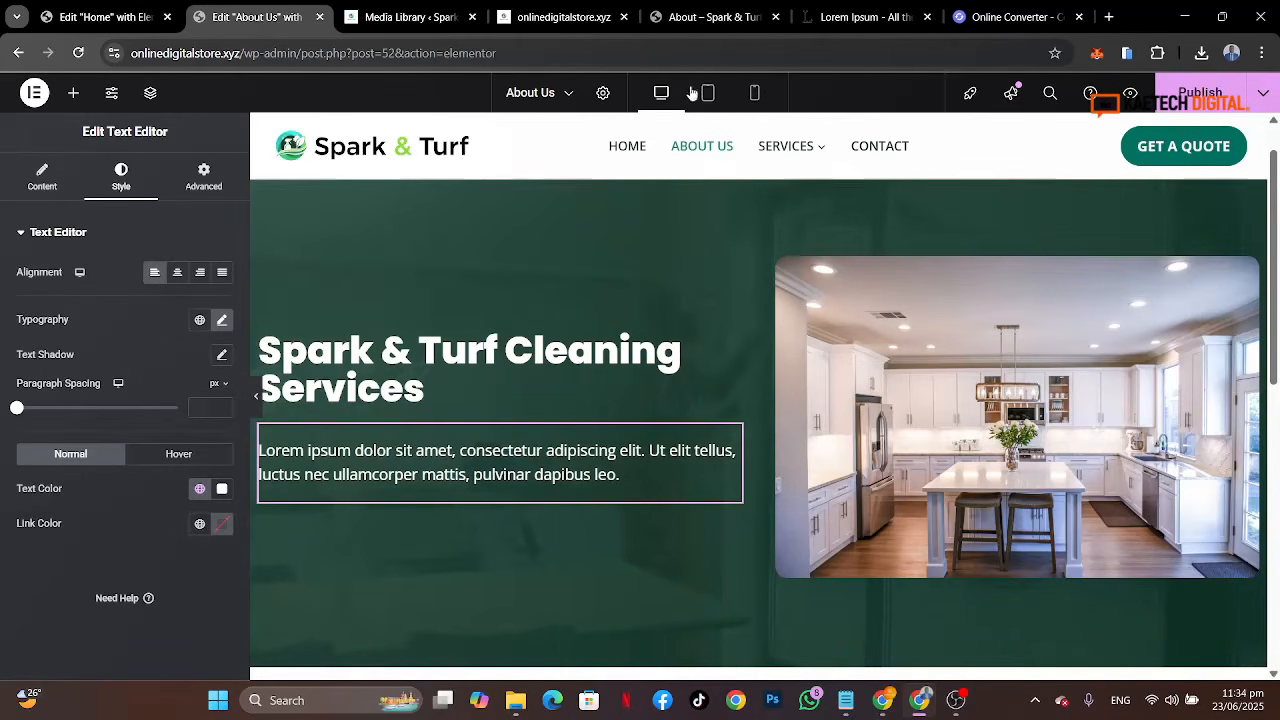
Step: Copy the reference About page's hero paragraph and replace the placeholder text in the text editor with it
left_click(697, 24)
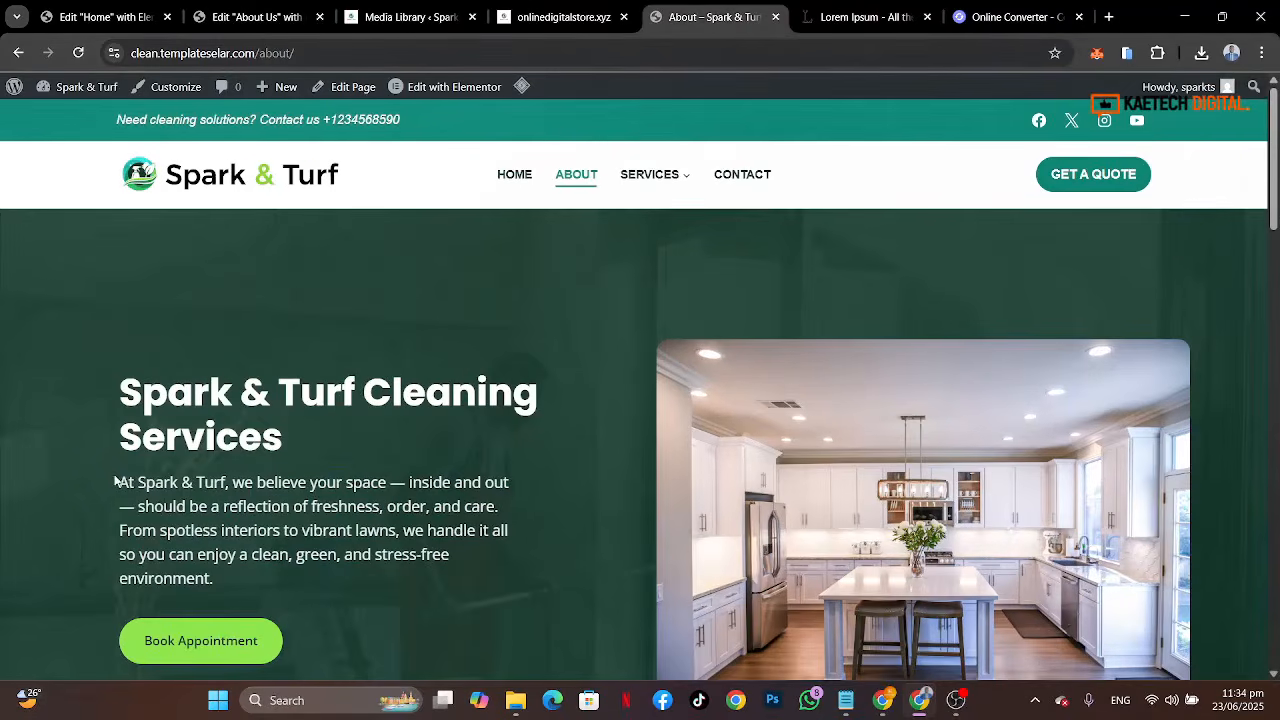
left_click_drag(116, 481, 231, 584)
key("ctrl+c")
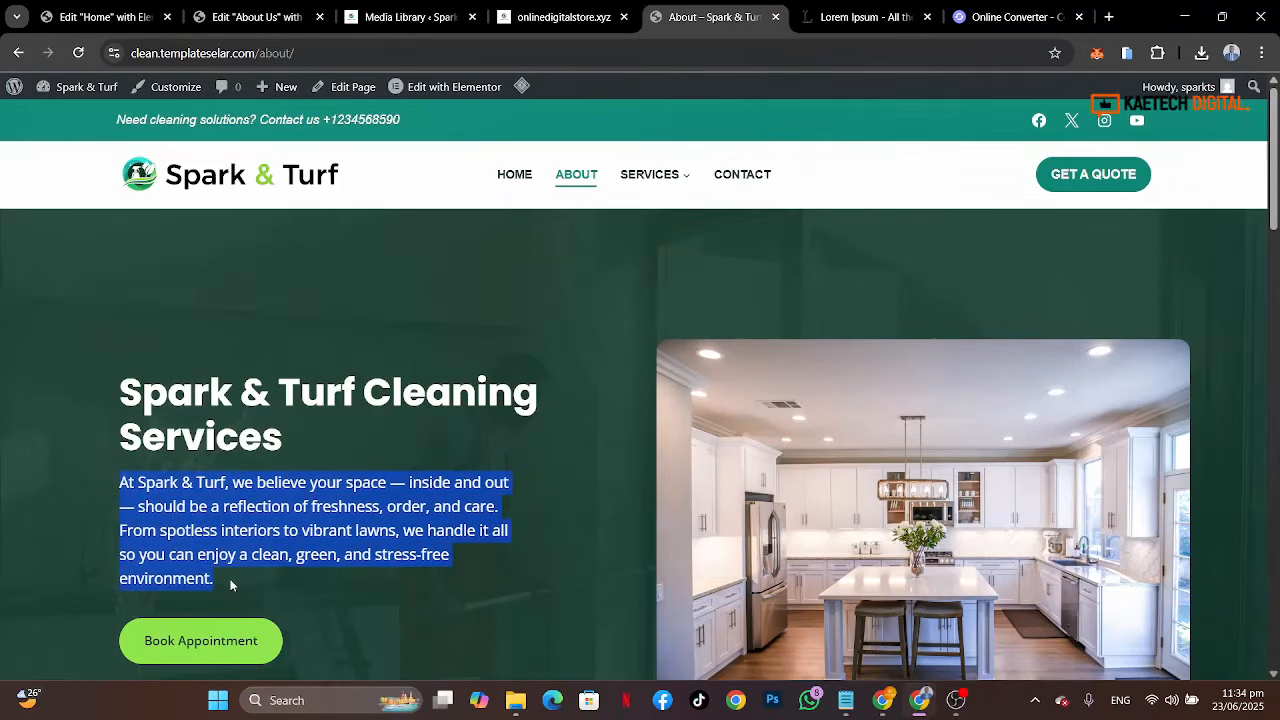
left_click(240, 17)
left_click(43, 180)
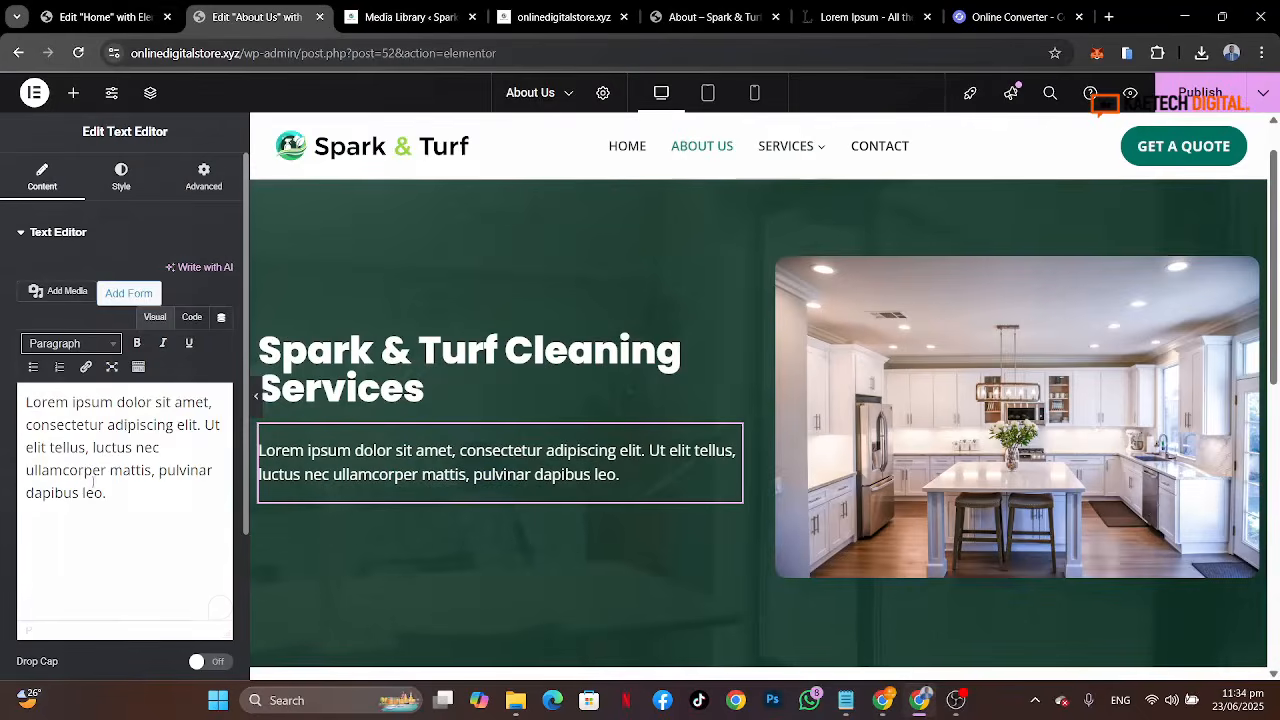
key("ctrl+a")
key("ctrl+v")
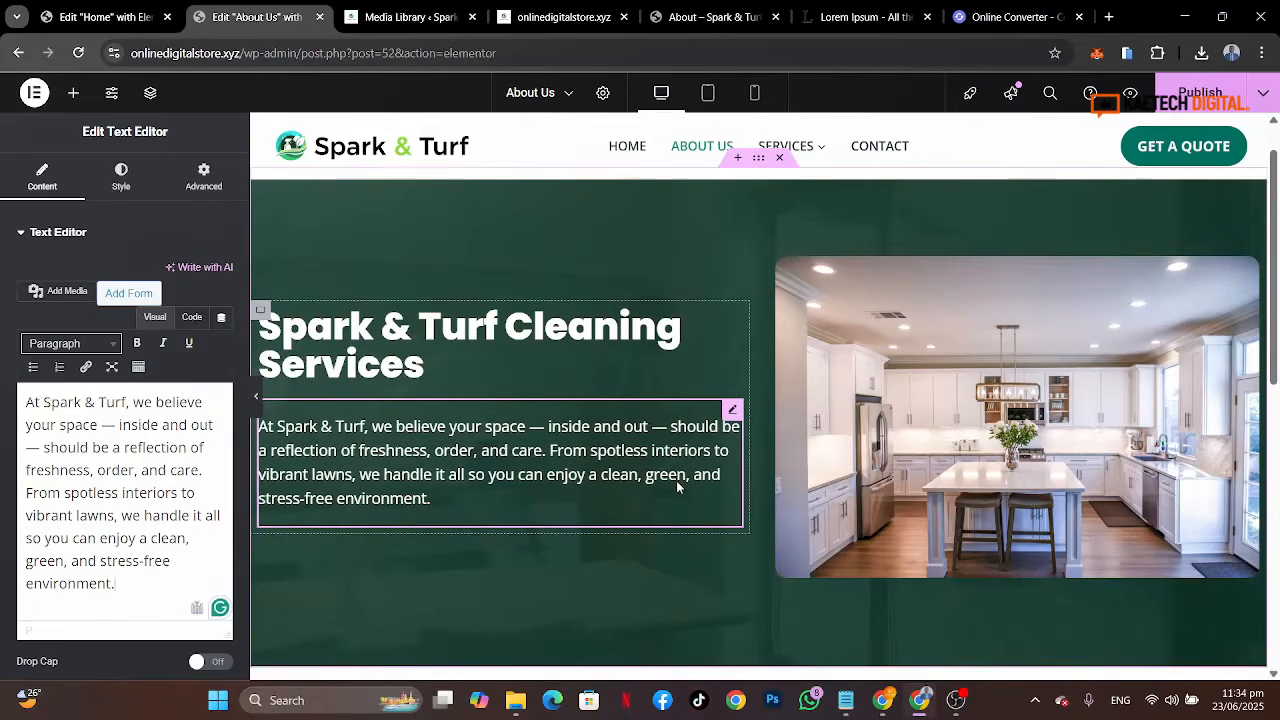
Step: Set the paragraph's typography line height to 1.5 em
left_click(121, 178)
left_click(223, 321)
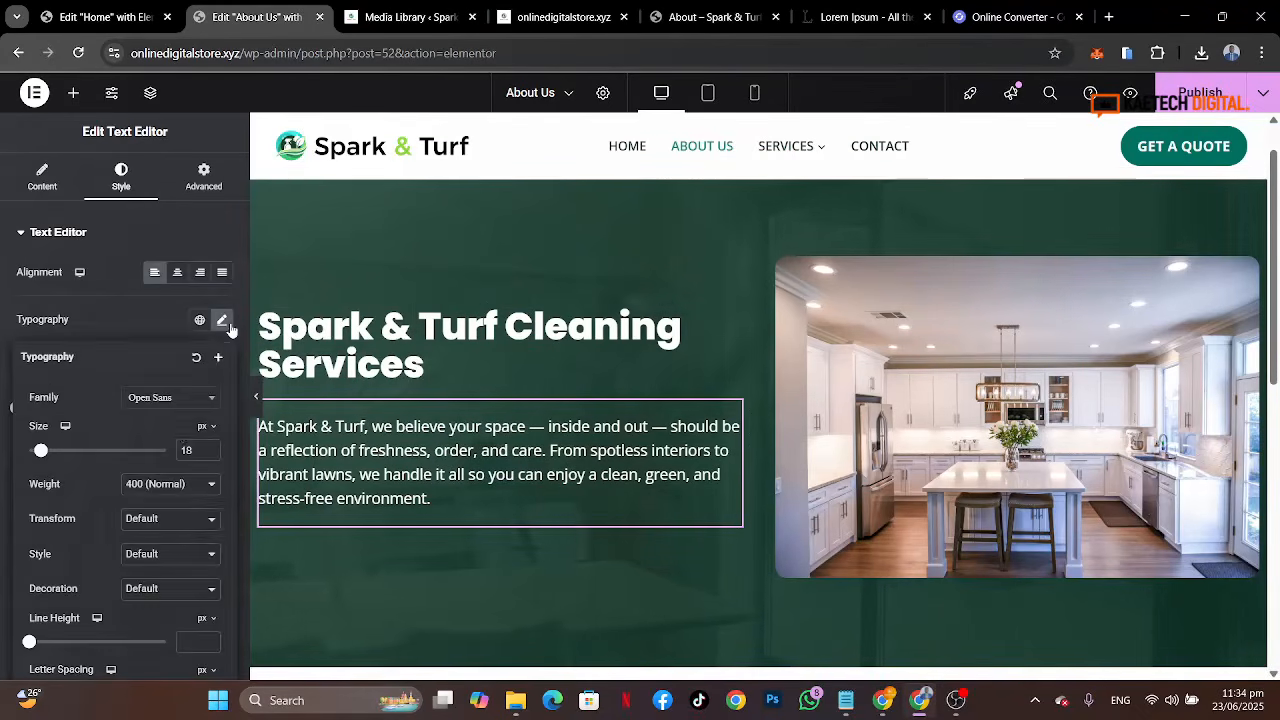
scroll(102, 555, "down", 1)
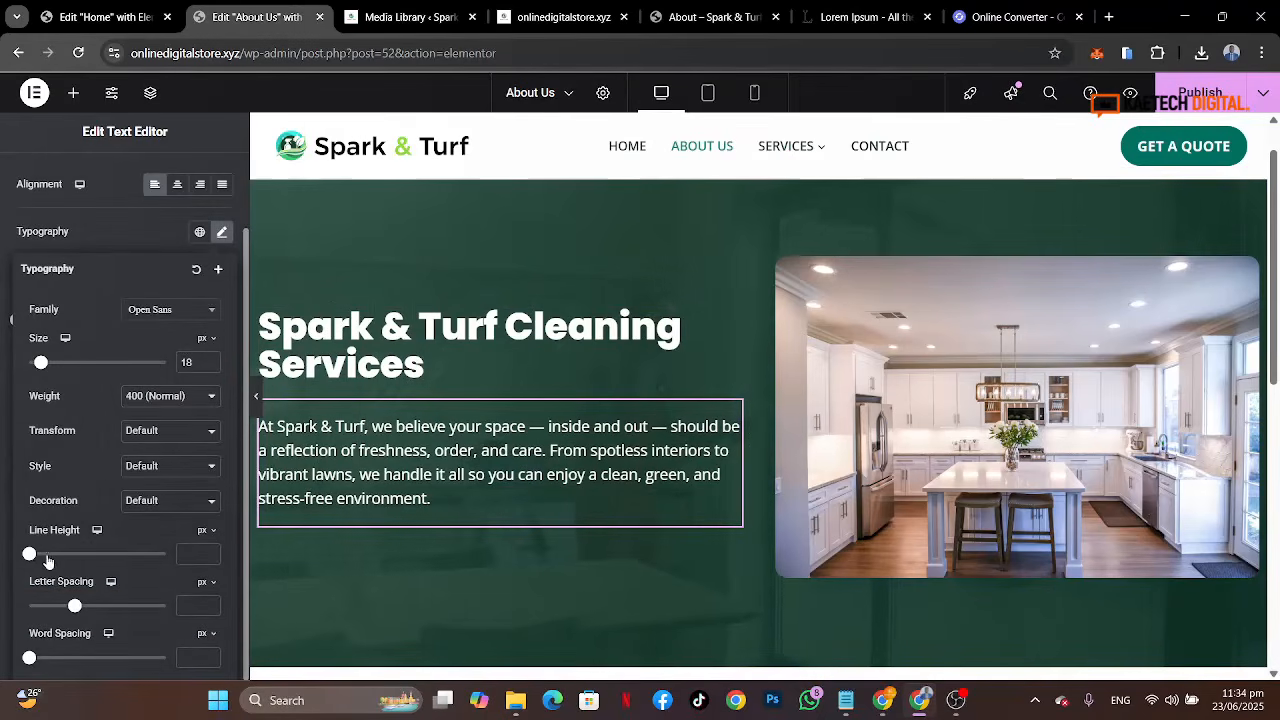
left_click(203, 540)
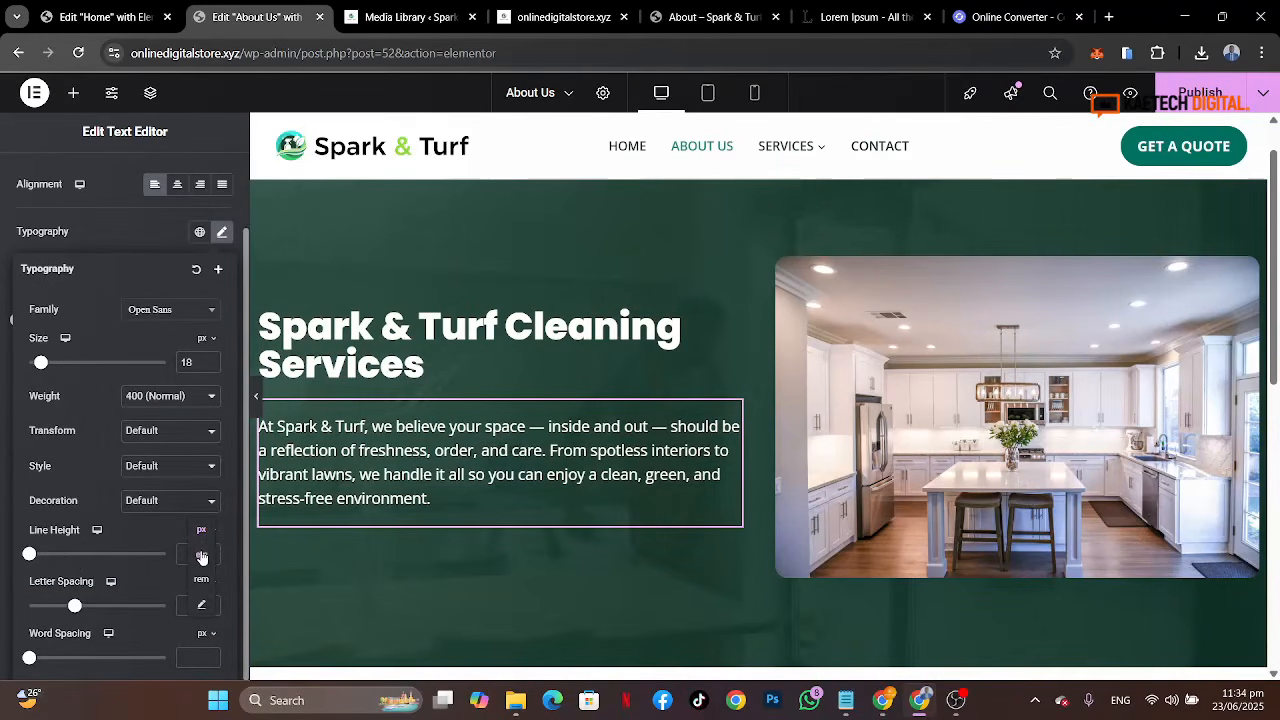
left_click(202, 556)
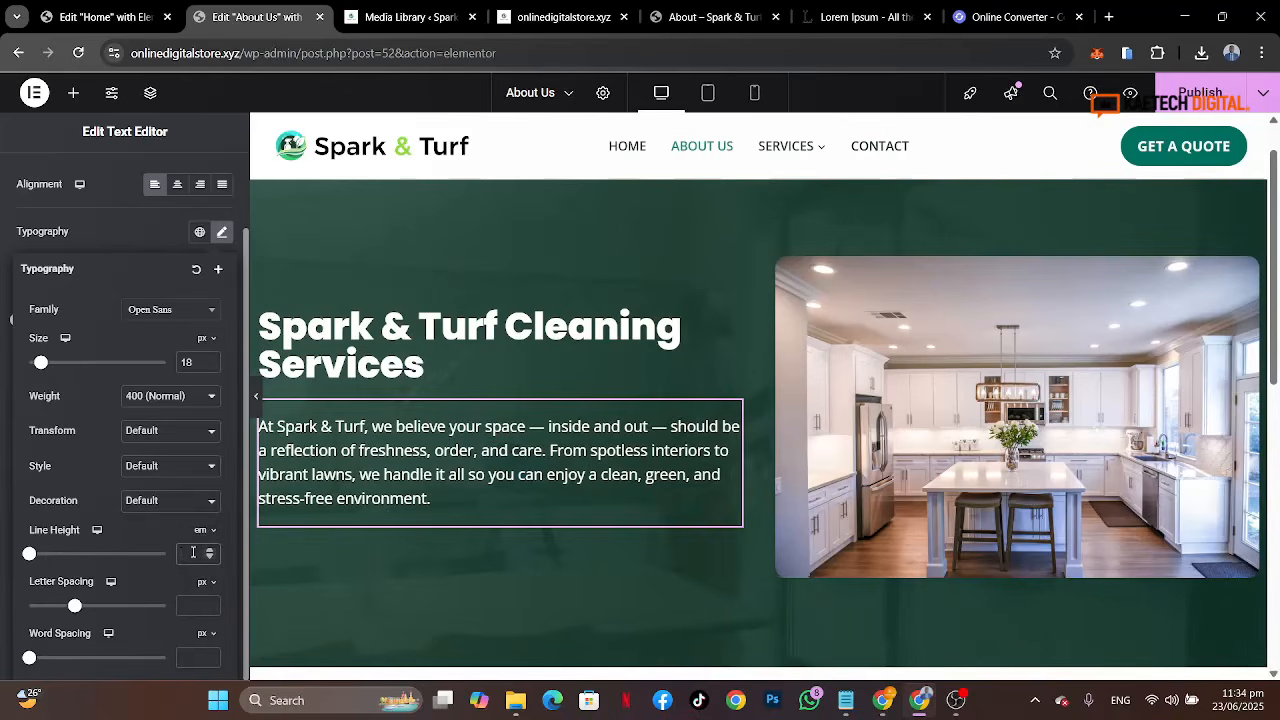
left_click(193, 552)
type("1.2")
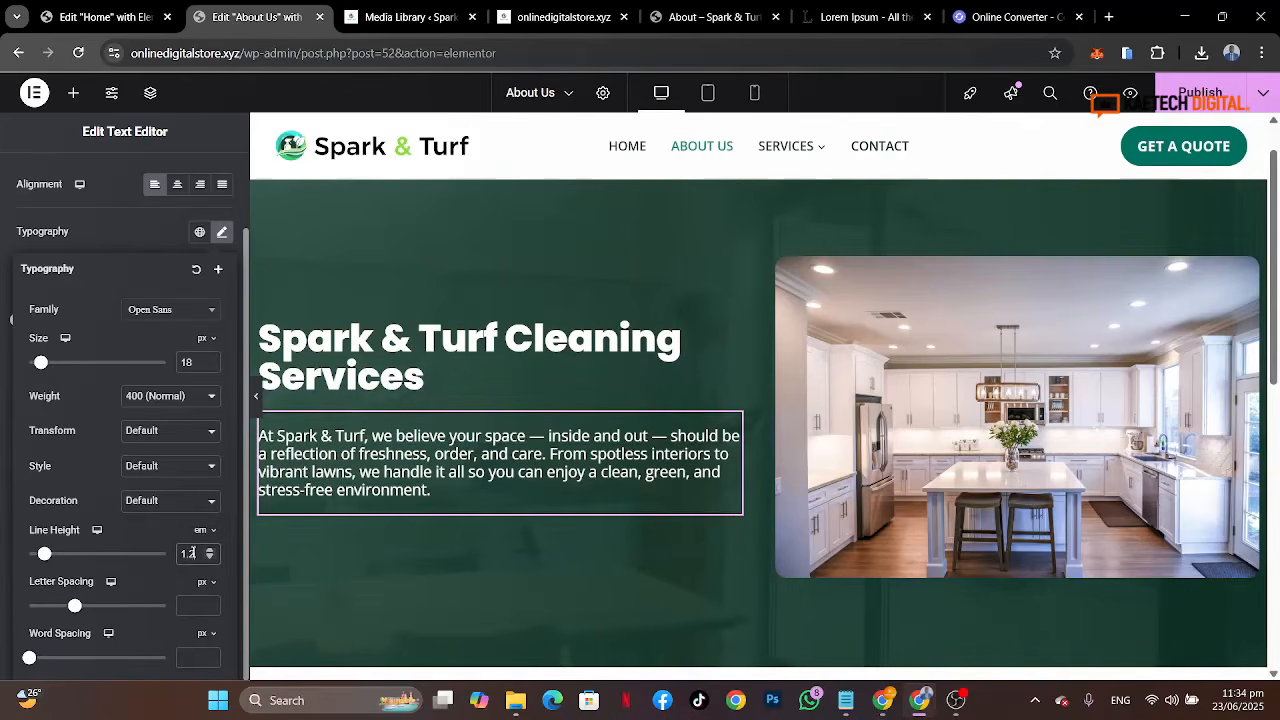
type("5")
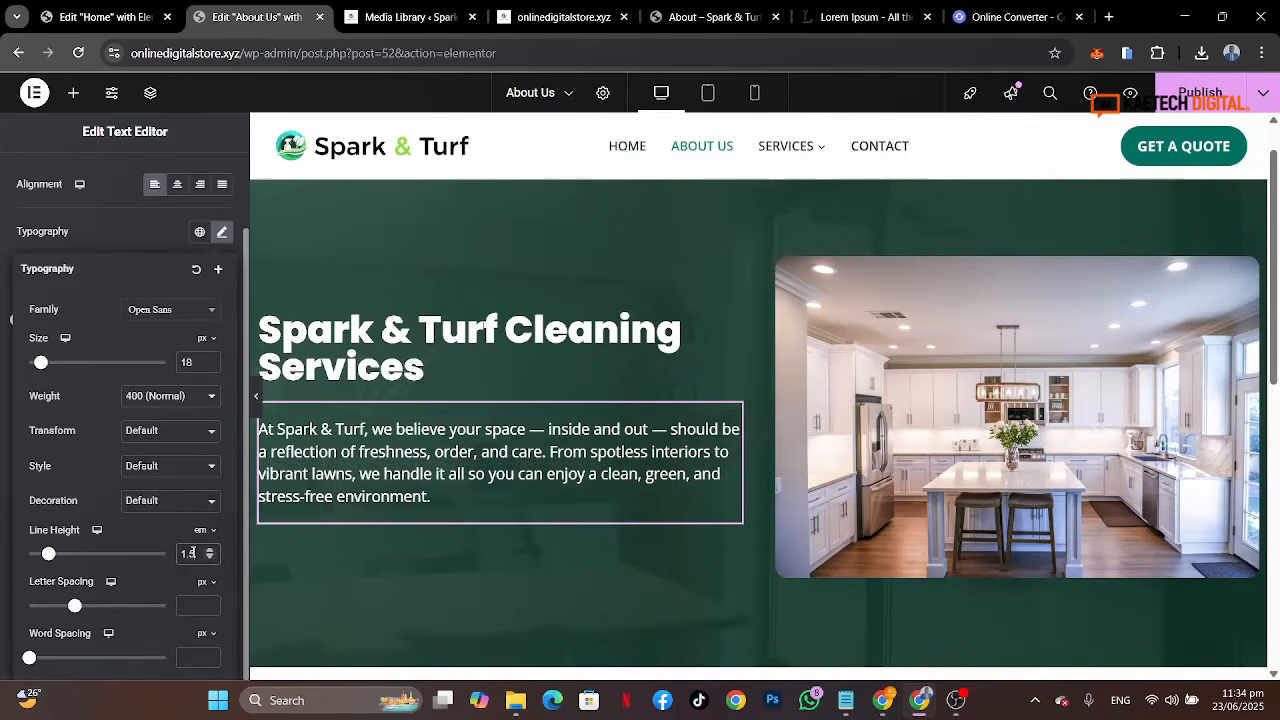
key("BackSpace")
key("BackSpace")
type("5")
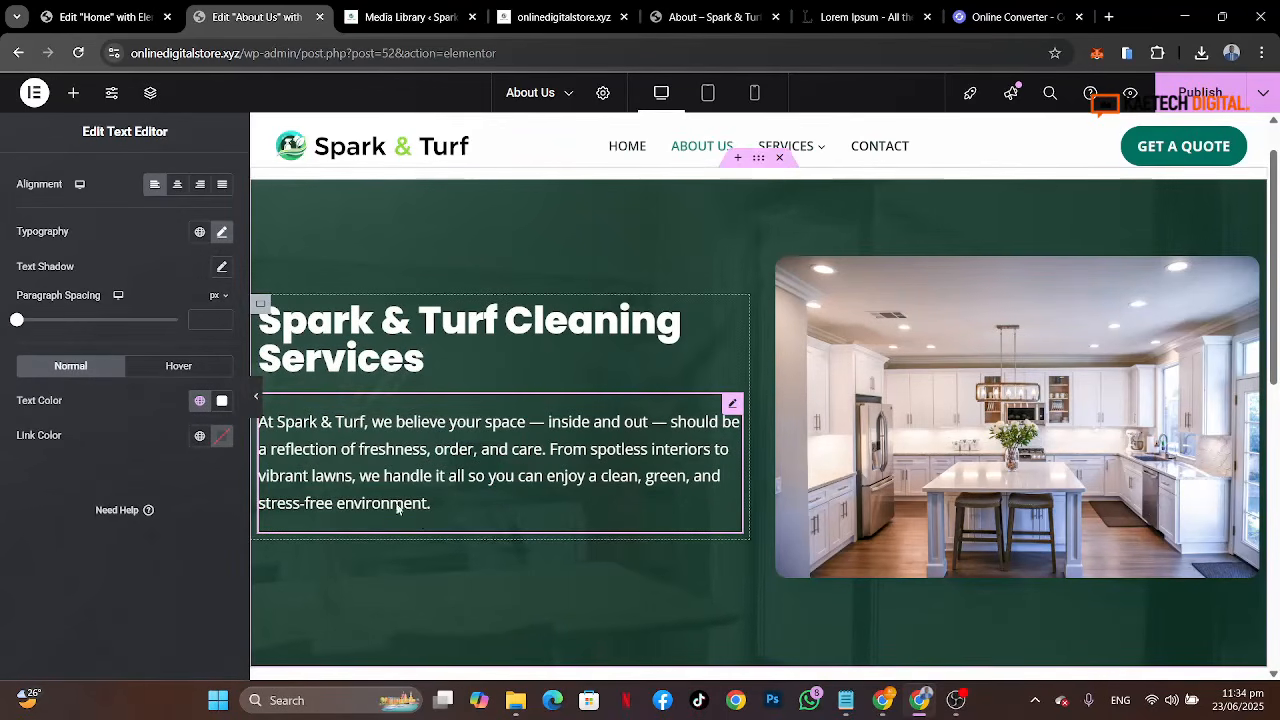
Step: Copy the View Our Services button from the Home page hero
left_click(757, 6)
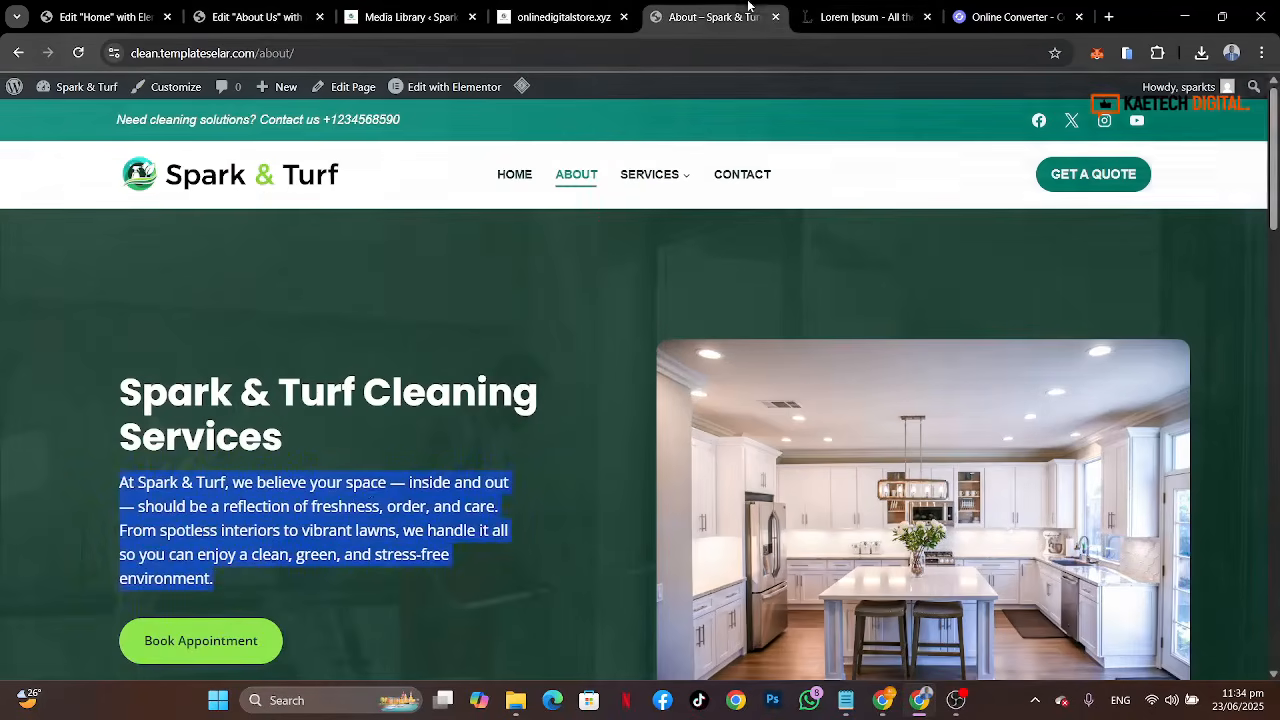
left_click(353, 505)
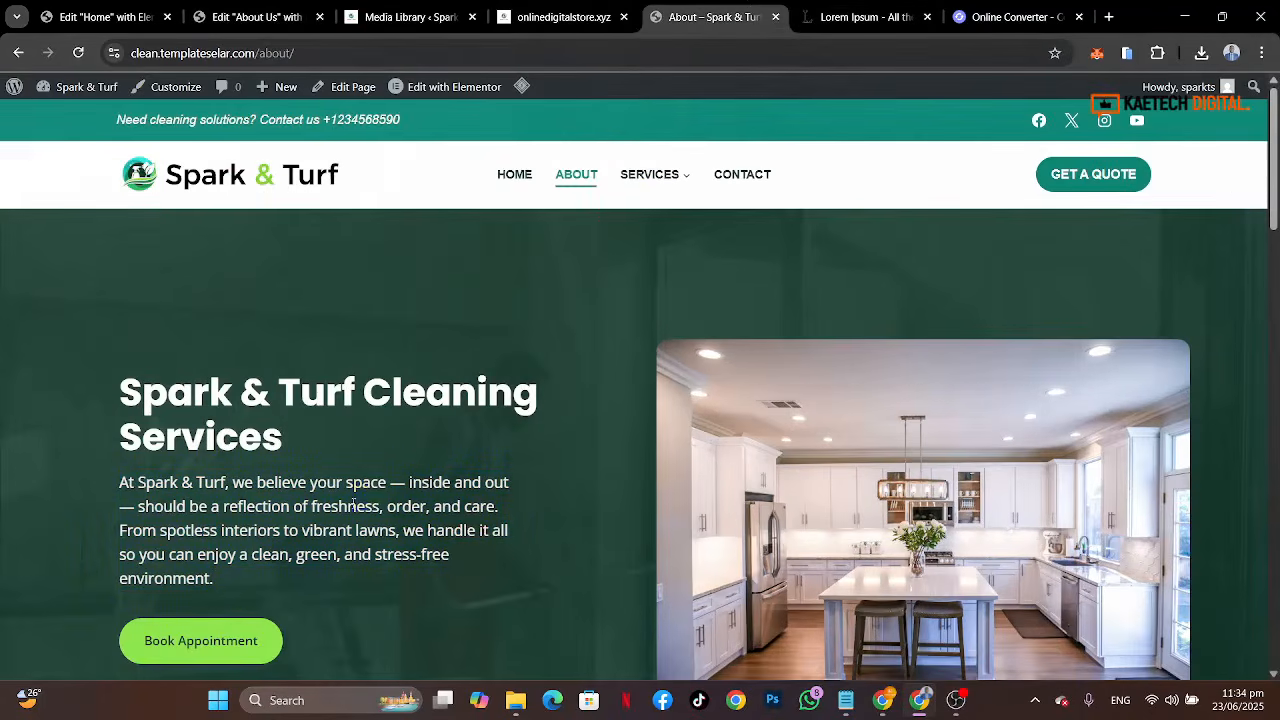
left_click(110, 17)
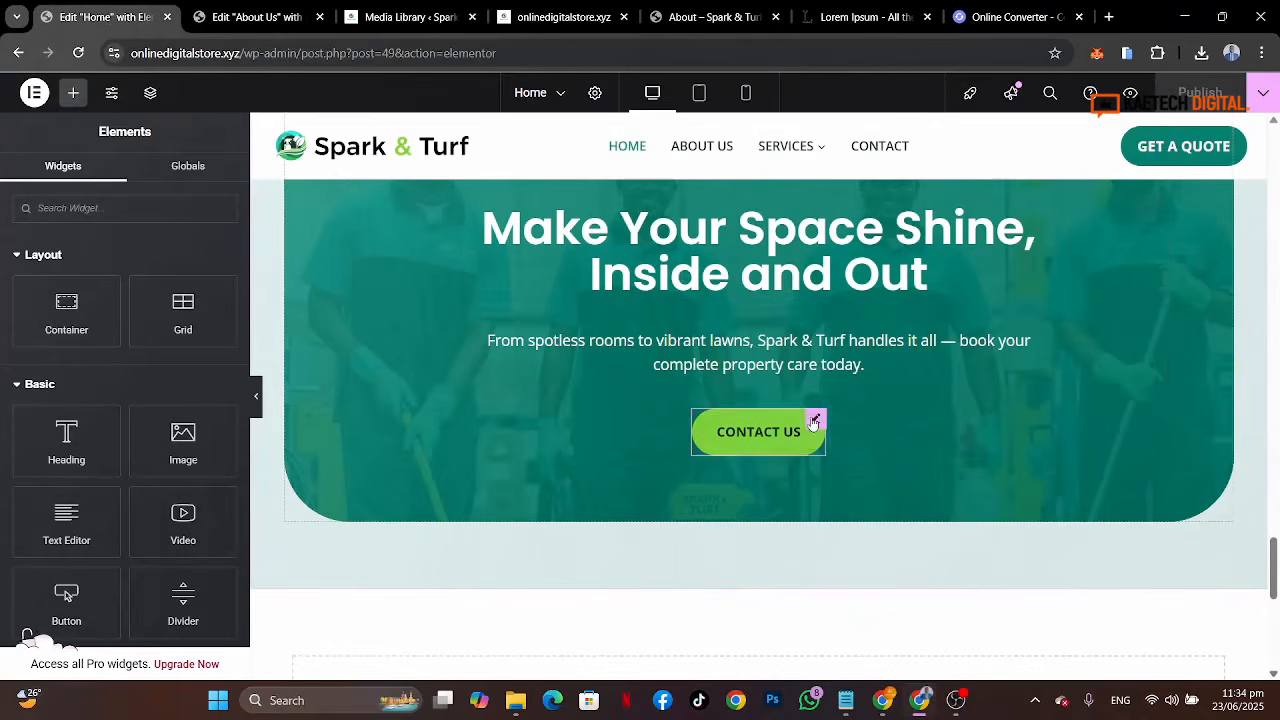
scroll(729, 323, "up", 8)
scroll(729, 325, "up", 15)
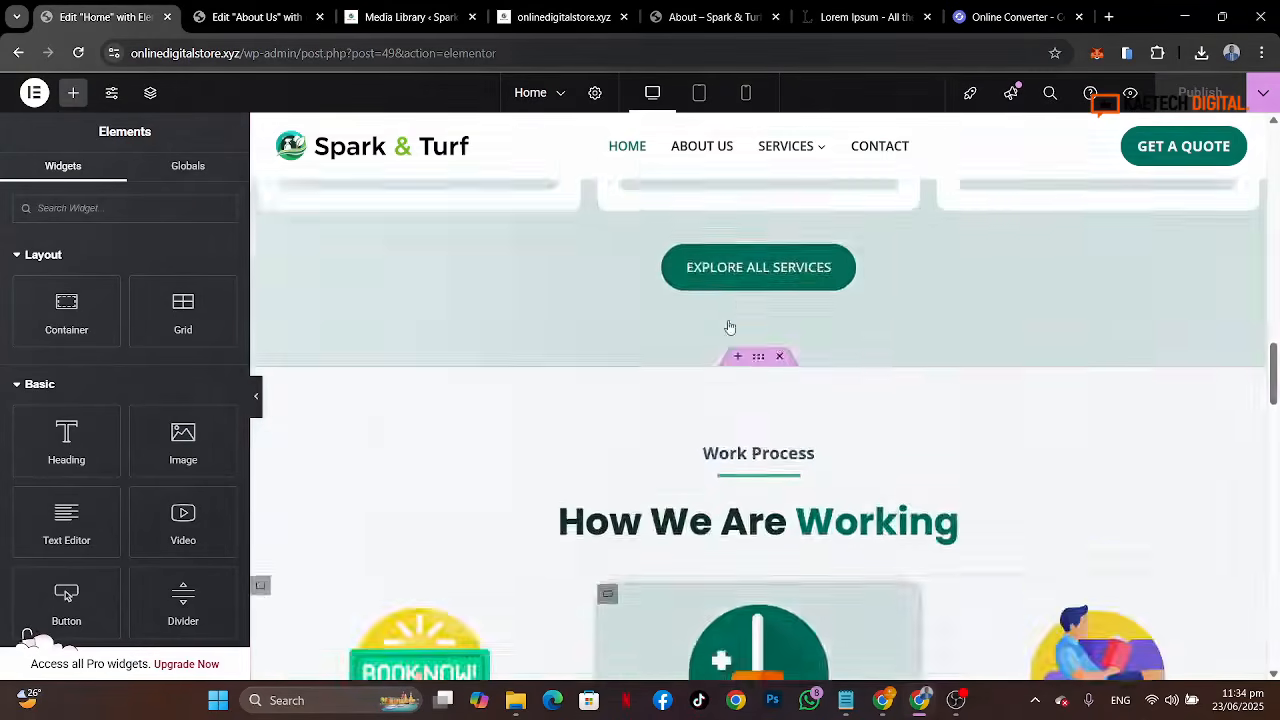
scroll(729, 323, "up", 3)
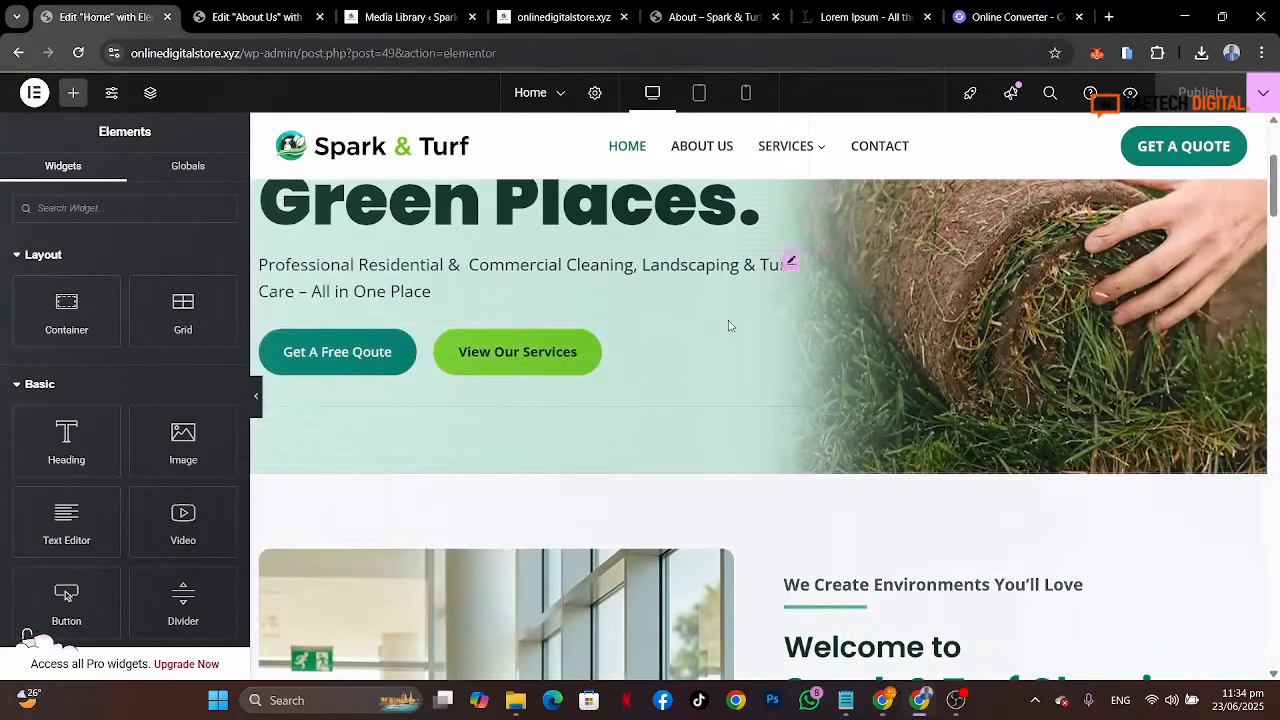
right_click(591, 346)
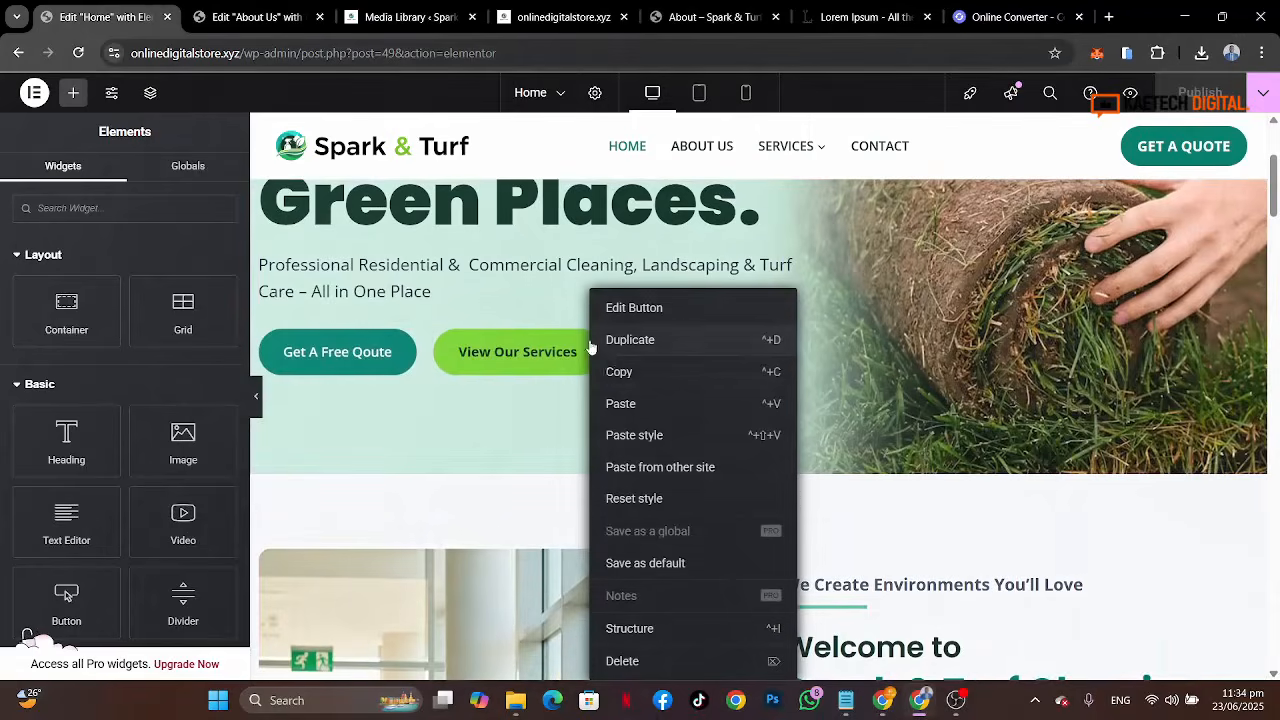
left_click(611, 371)
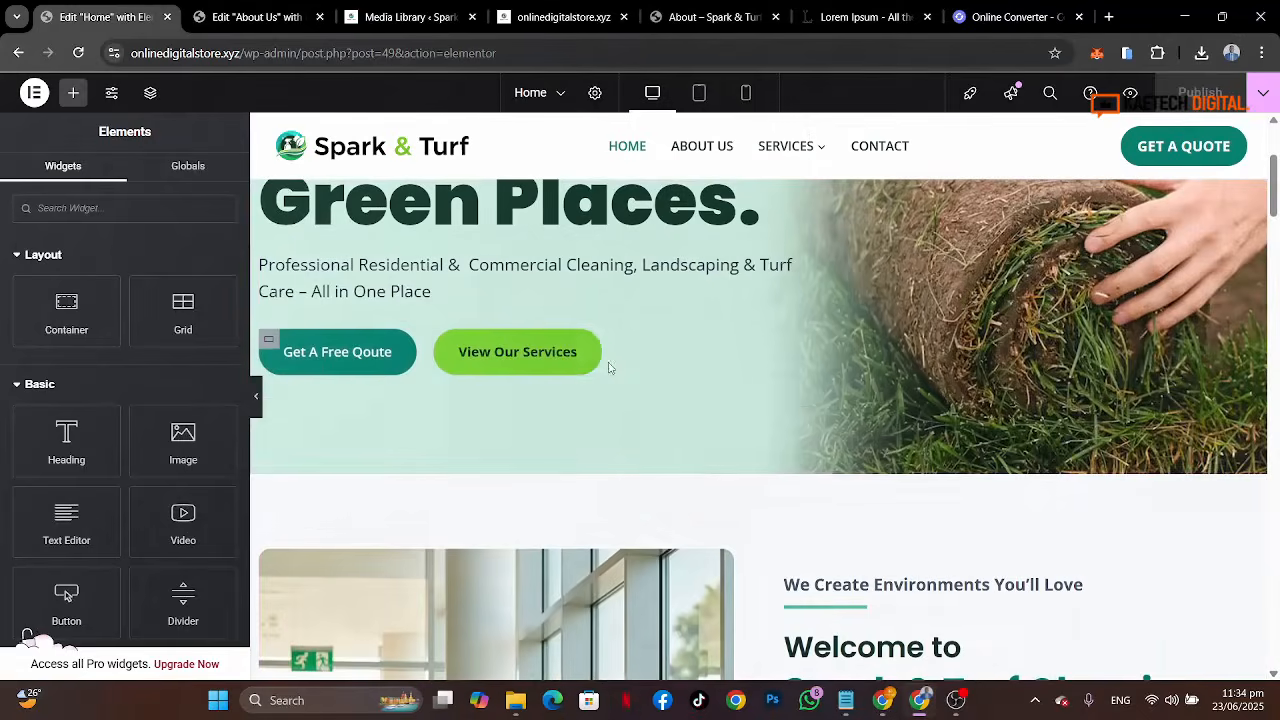
Step: Paste the copied button below the hero paragraph on the About Us page
left_click(258, 17)
right_click(374, 507)
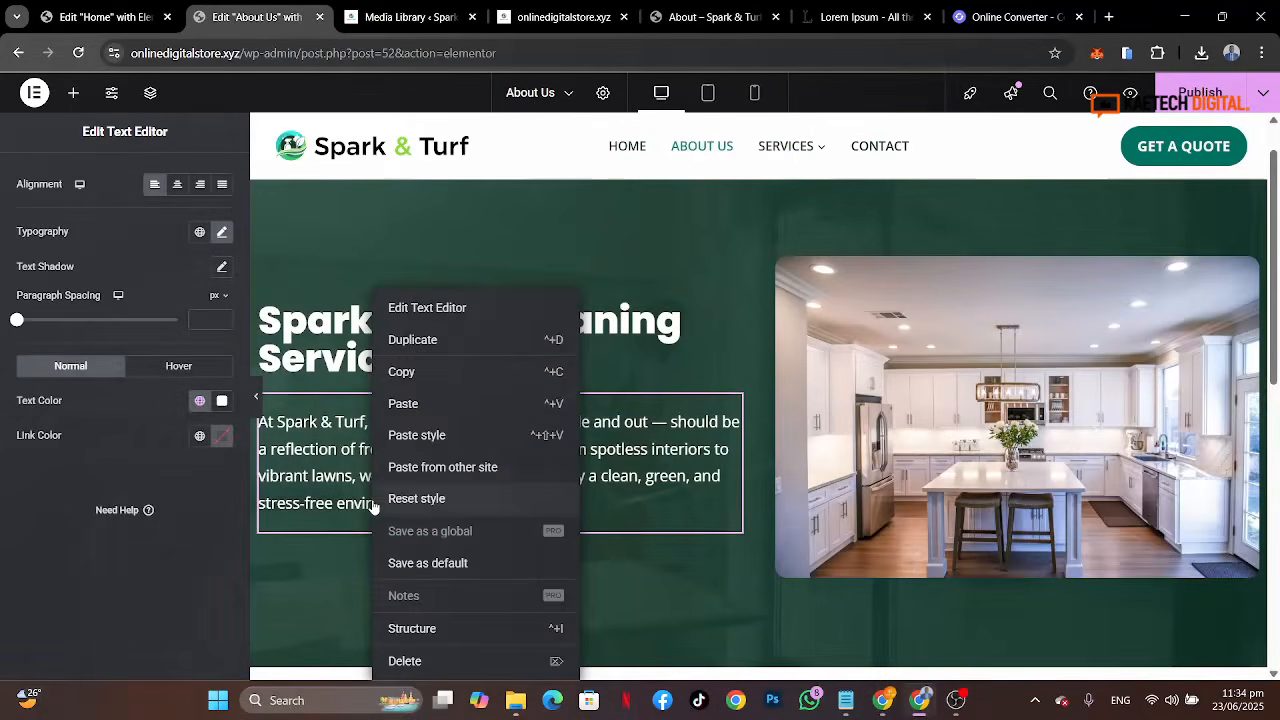
left_click(432, 404)
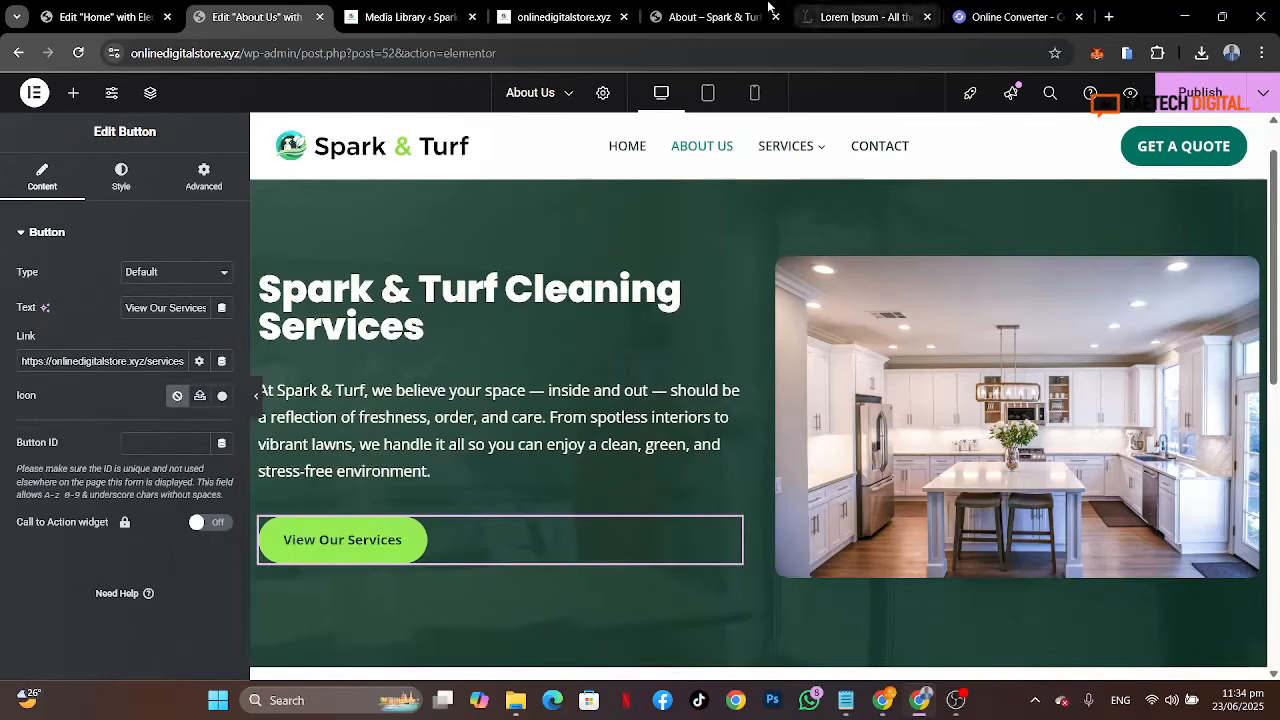
Step: Change the button text to "Book Appointment"
left_click(702, 17)
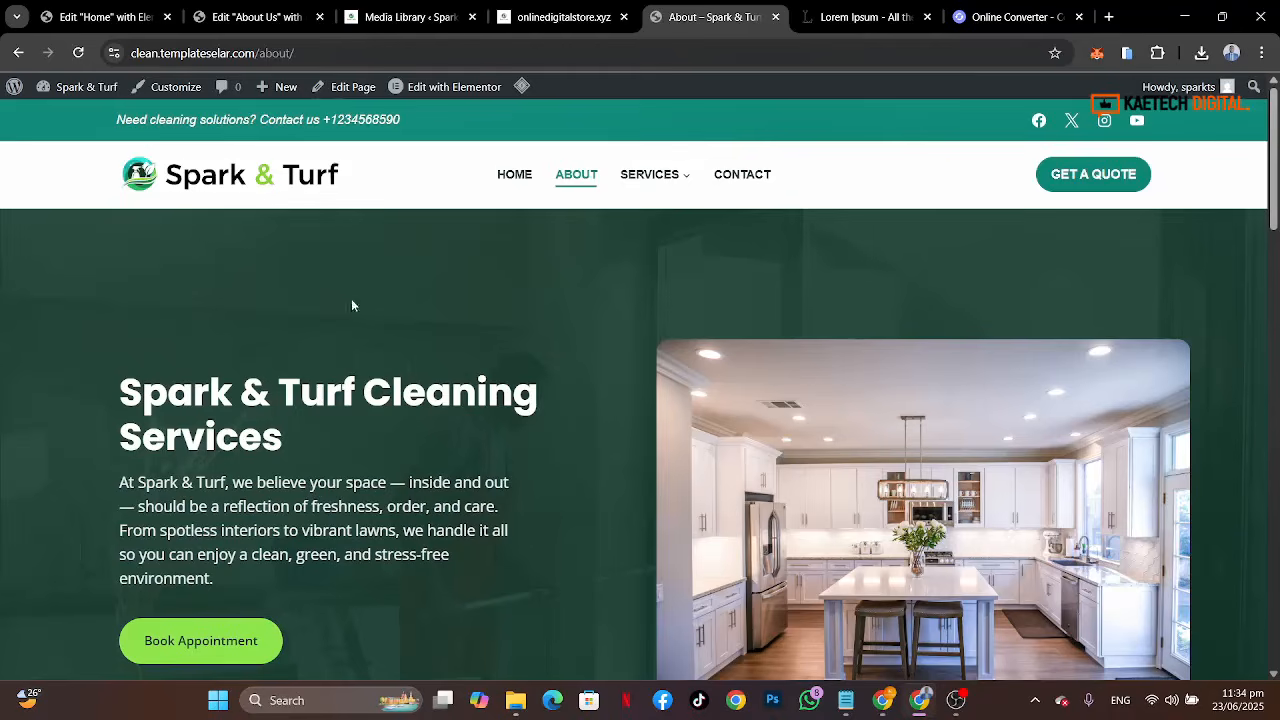
left_click(70, 17)
left_click(250, 17)
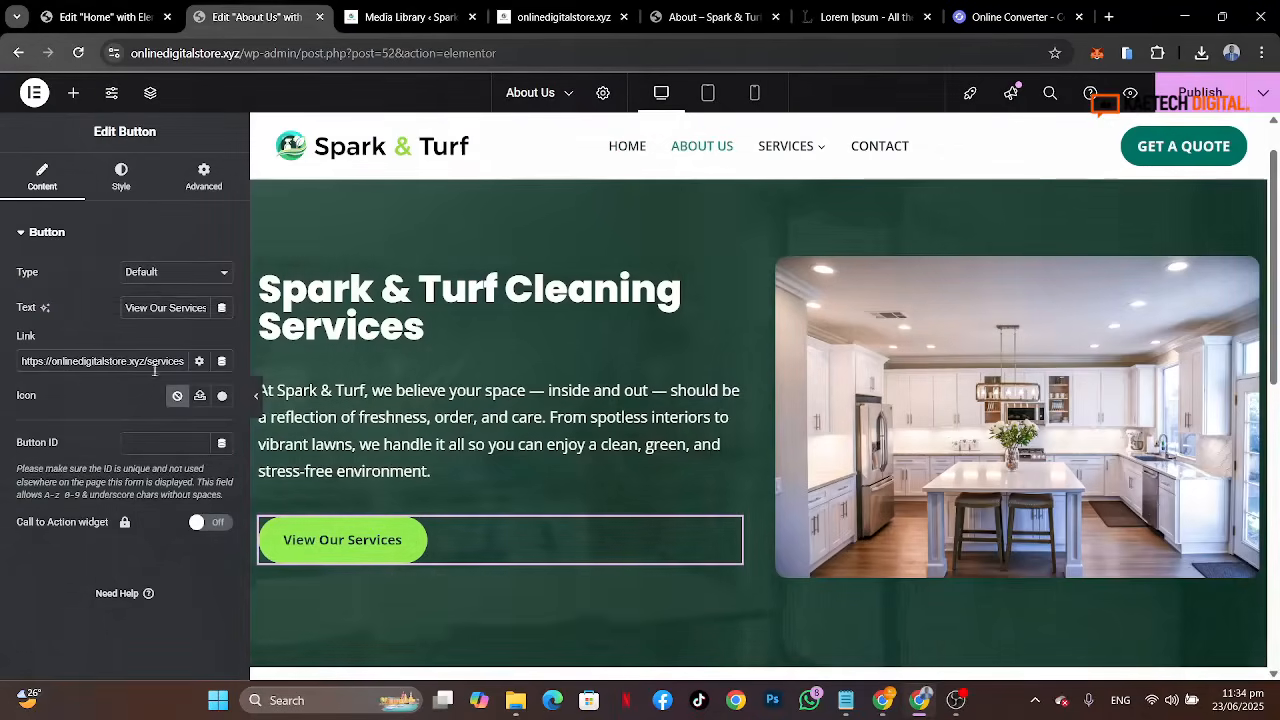
triple_click(192, 307)
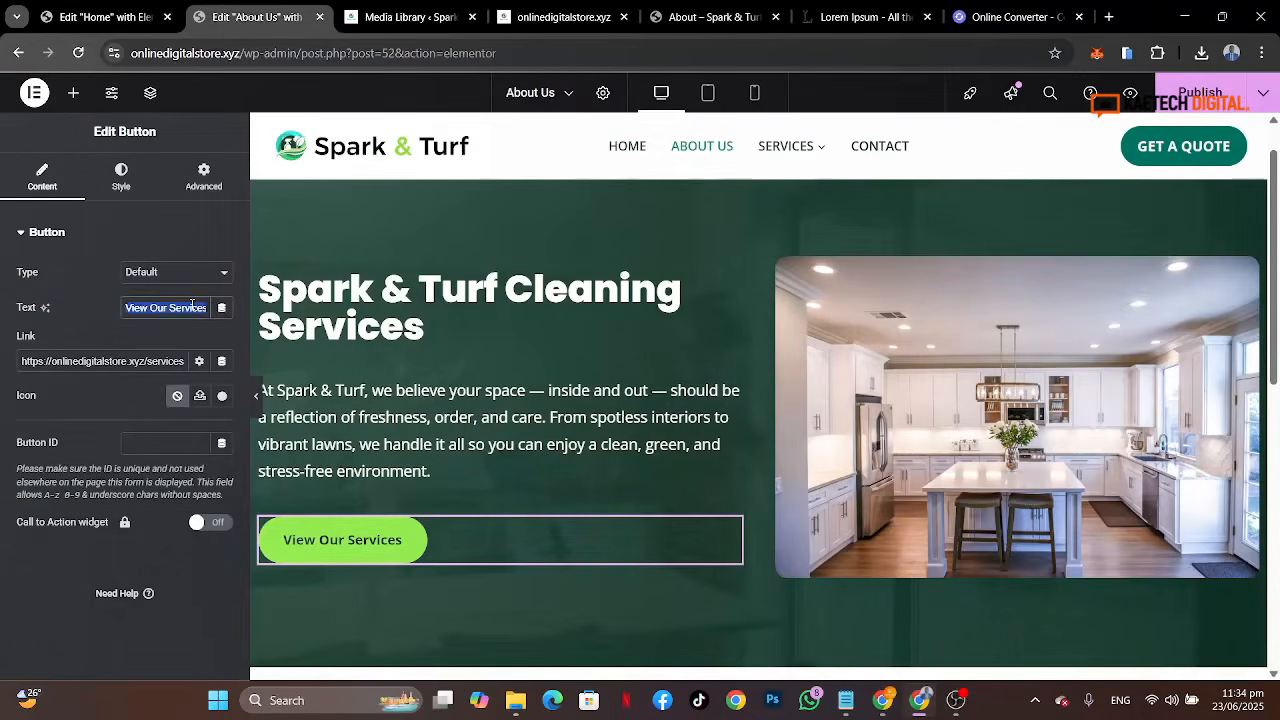
type("Book A")
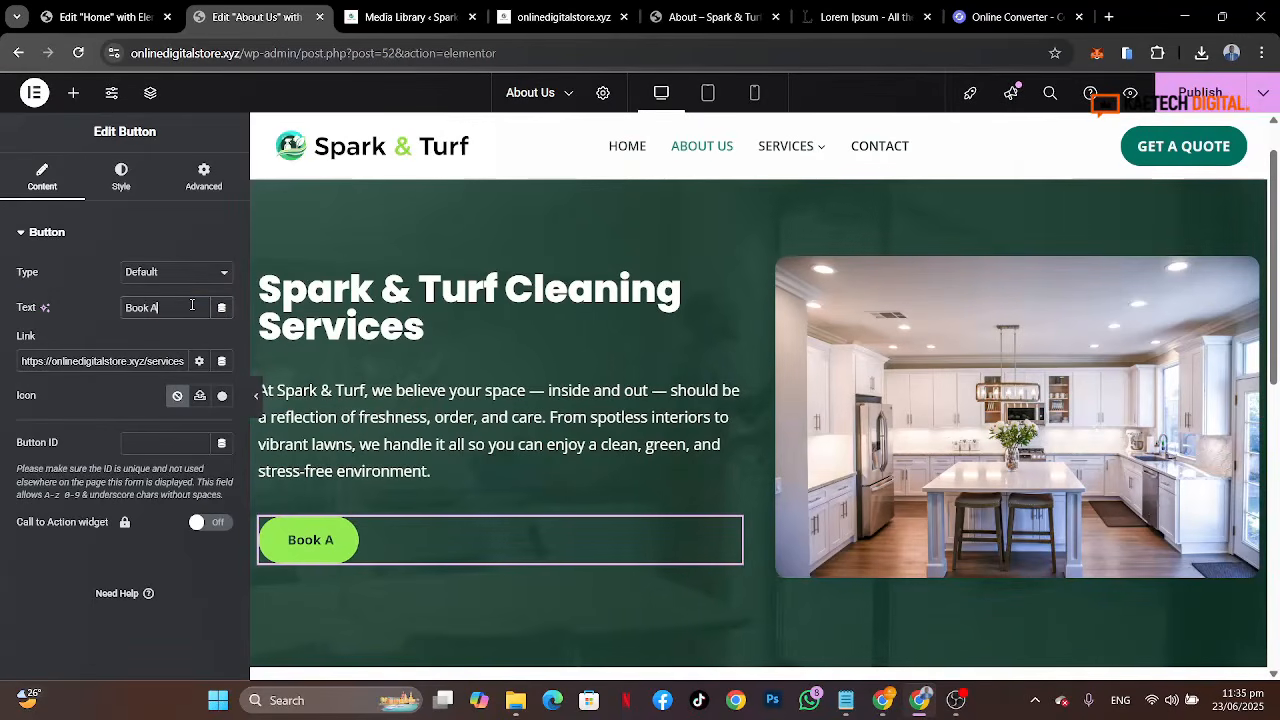
type("ppoint")
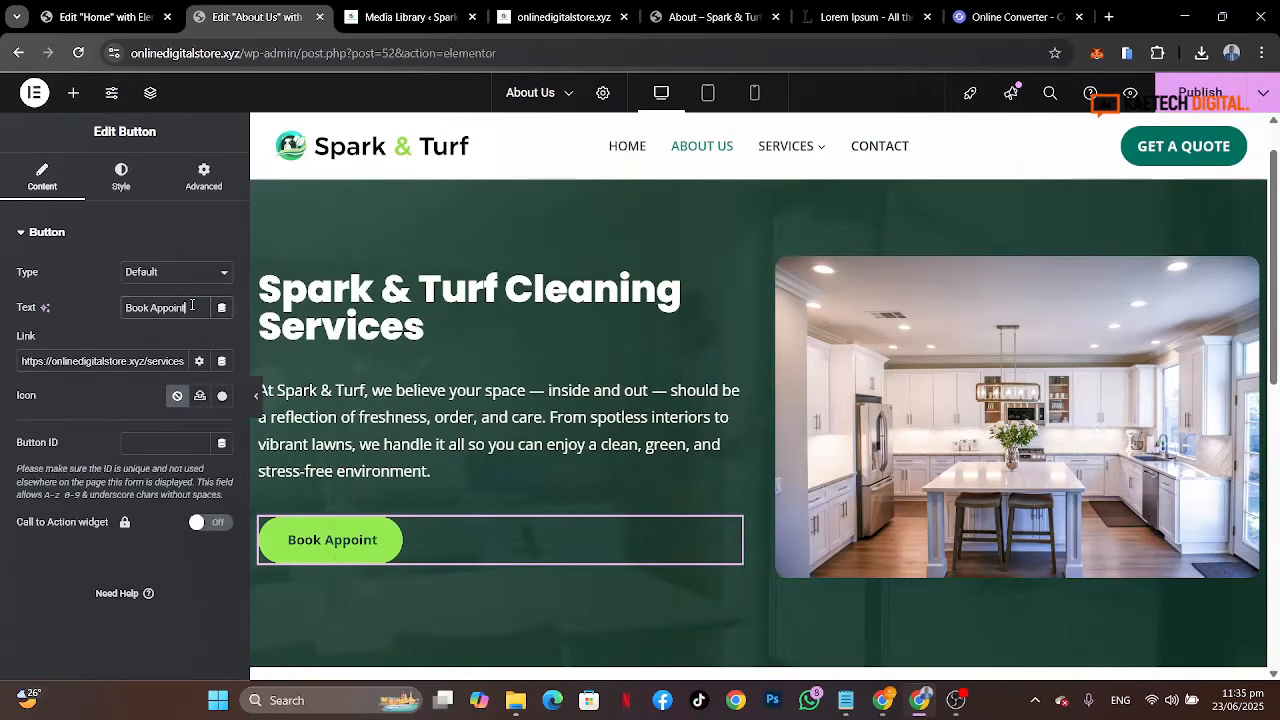
type("ment")
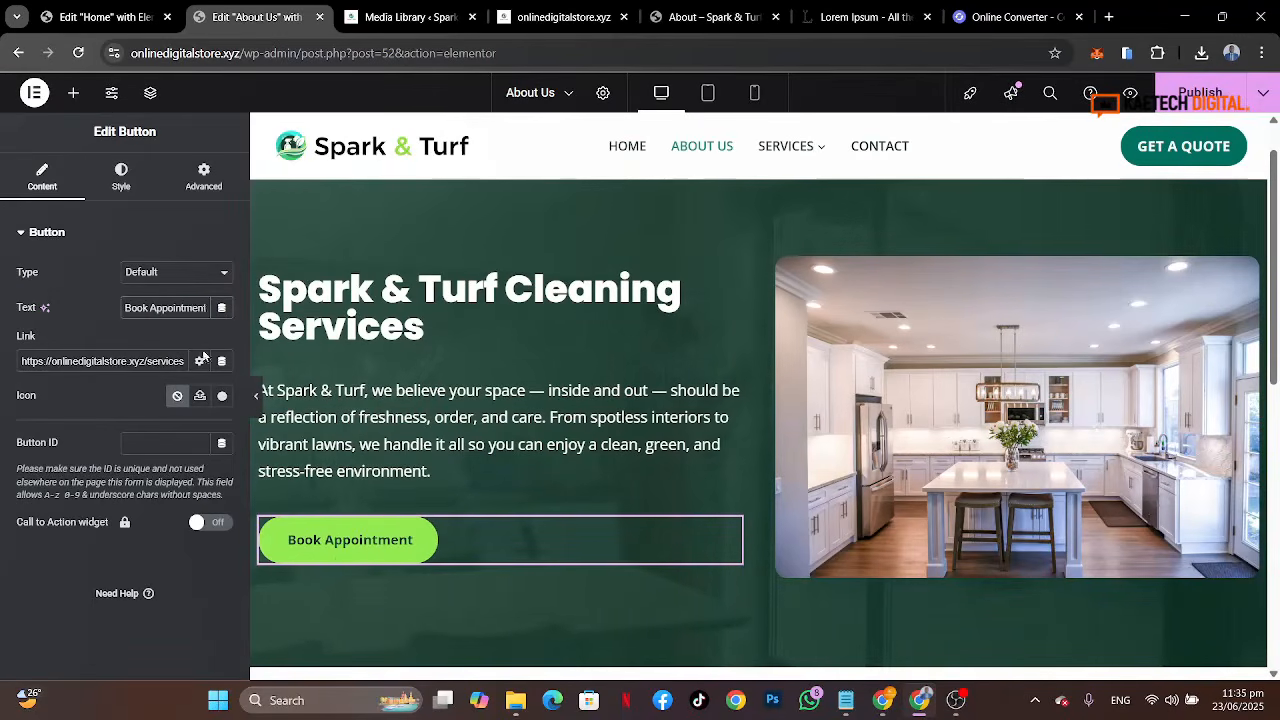
Step: Link the Book Appointment button to the Booking page
left_click(176, 360)
key("ctrl+a")
type("b")
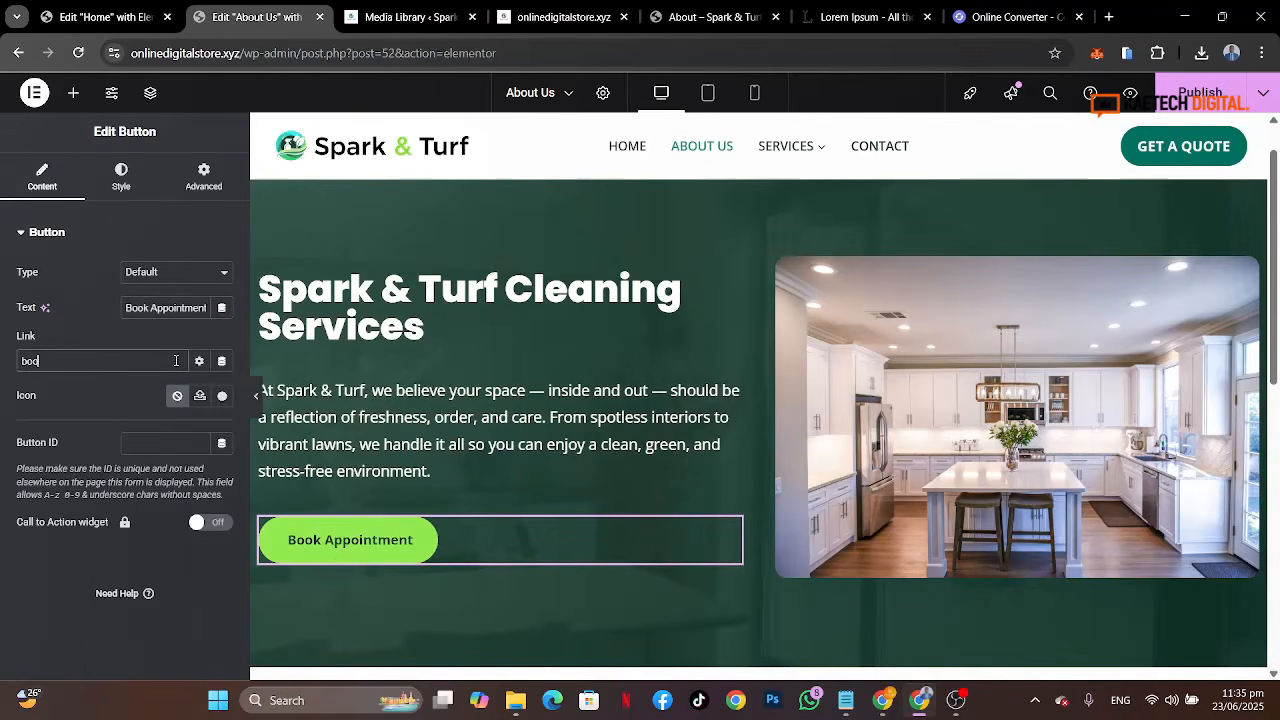
type("ooking")
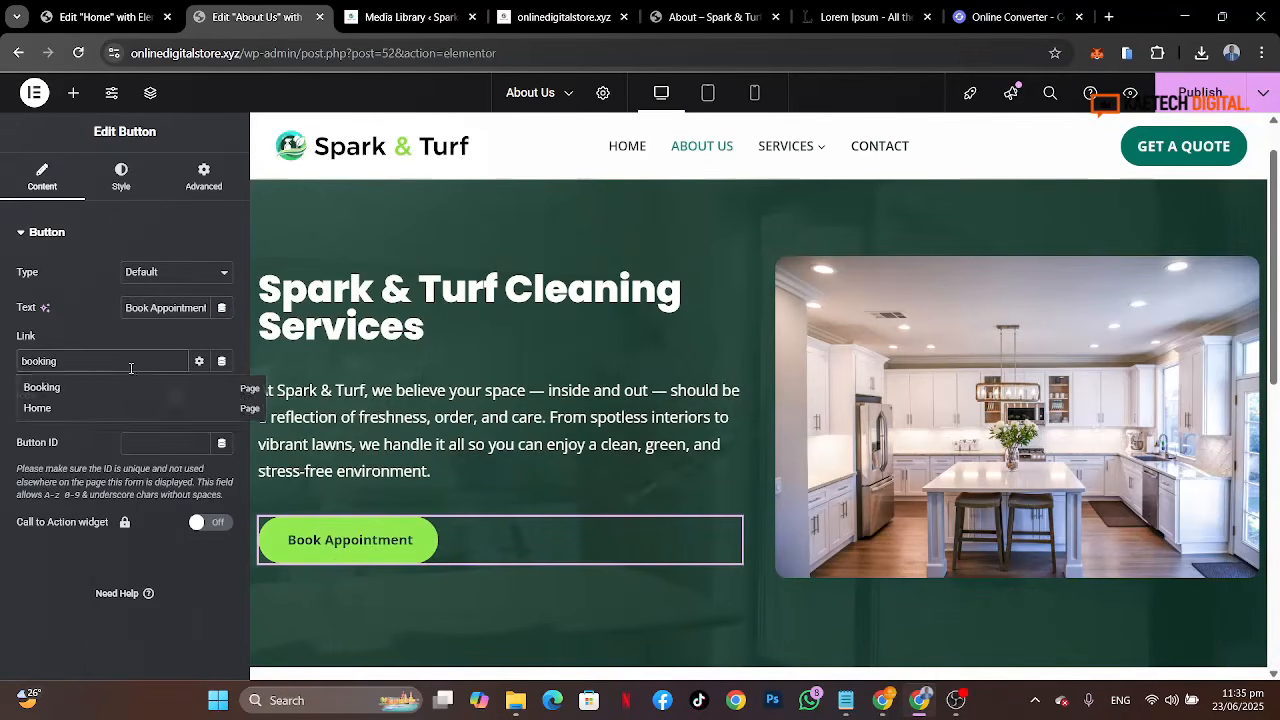
left_click(45, 386)
Step: Set the hero container's minimum height to 700 px
scroll(510, 450, "up", 1)
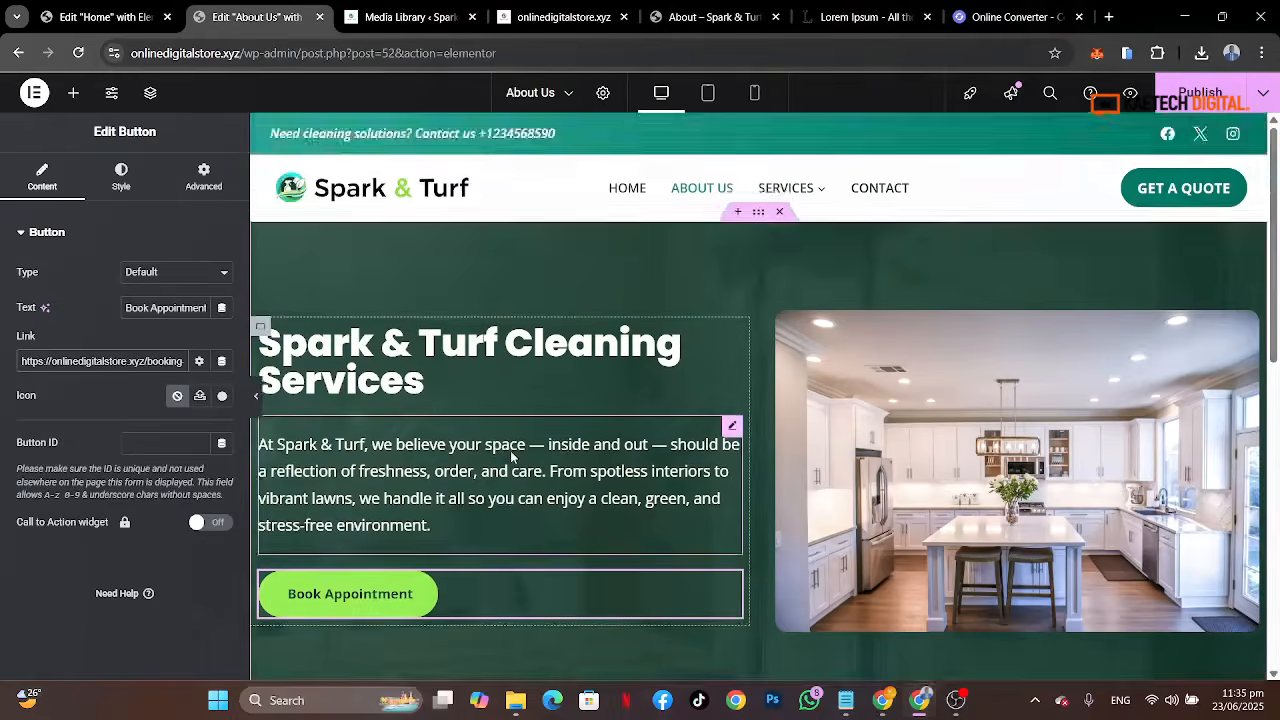
scroll(510, 450, "down", 2)
scroll(510, 450, "up", 2)
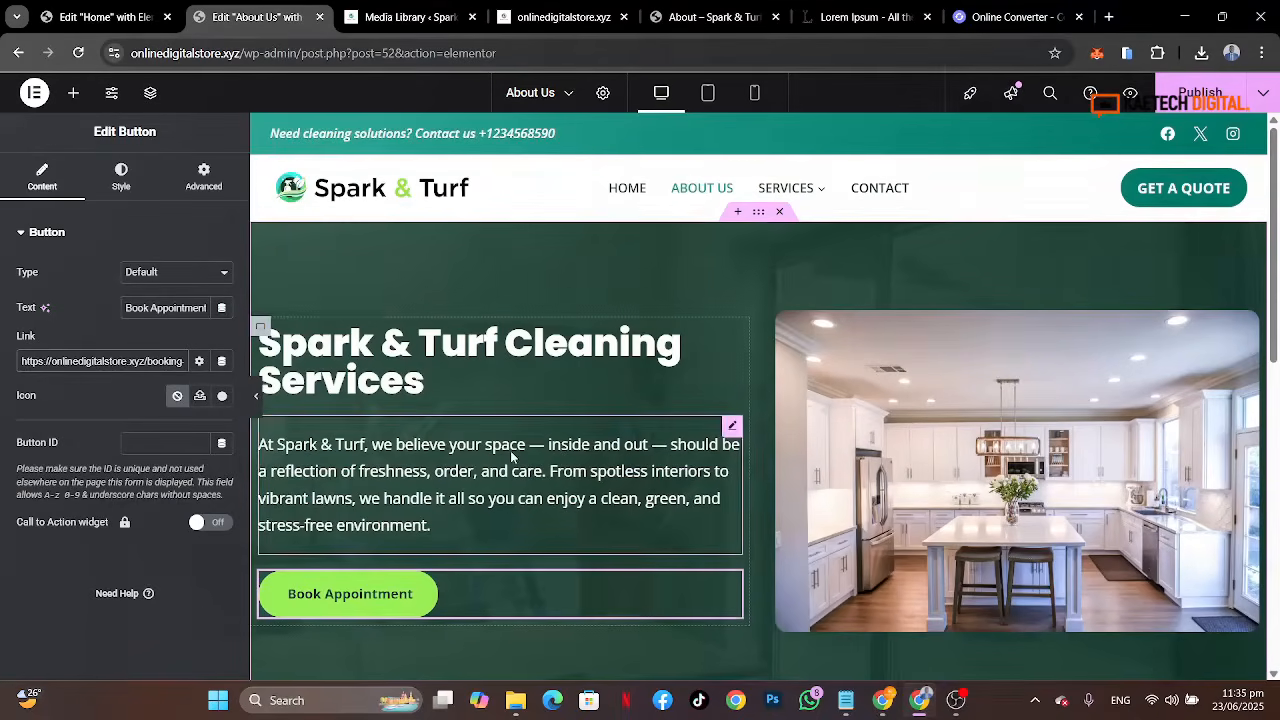
left_click(759, 212)
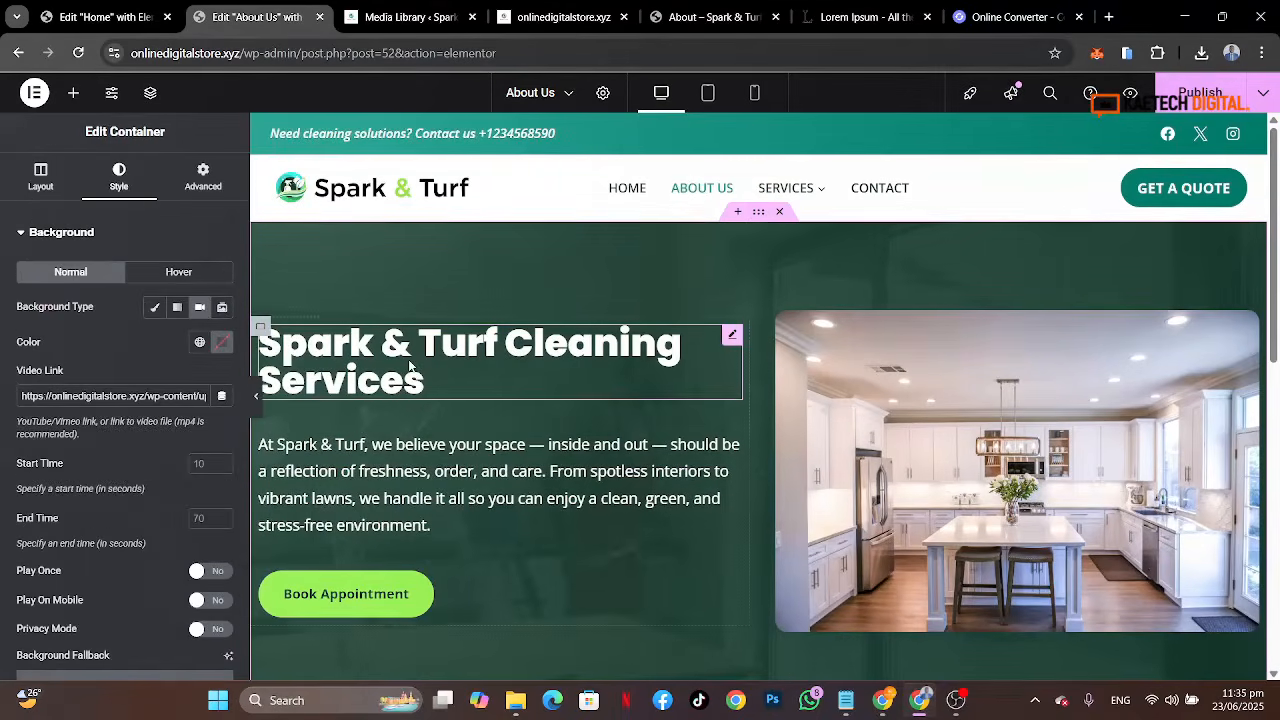
left_click(42, 180)
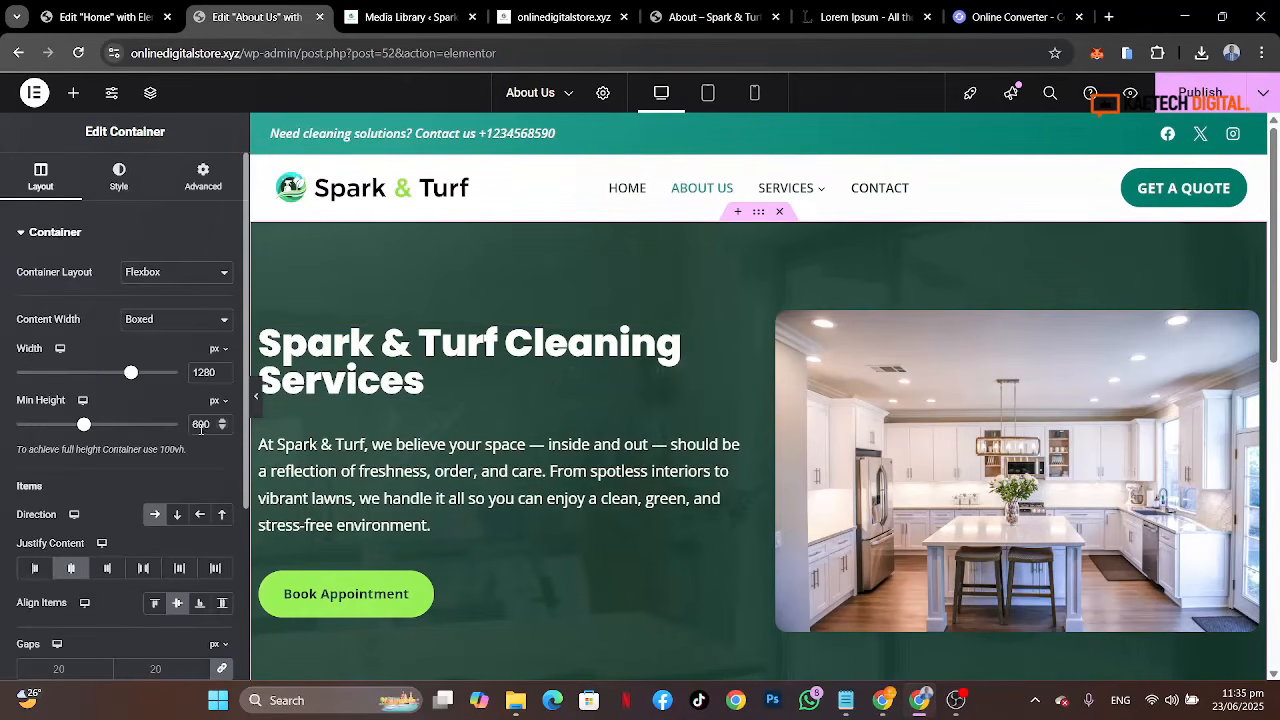
type("7")
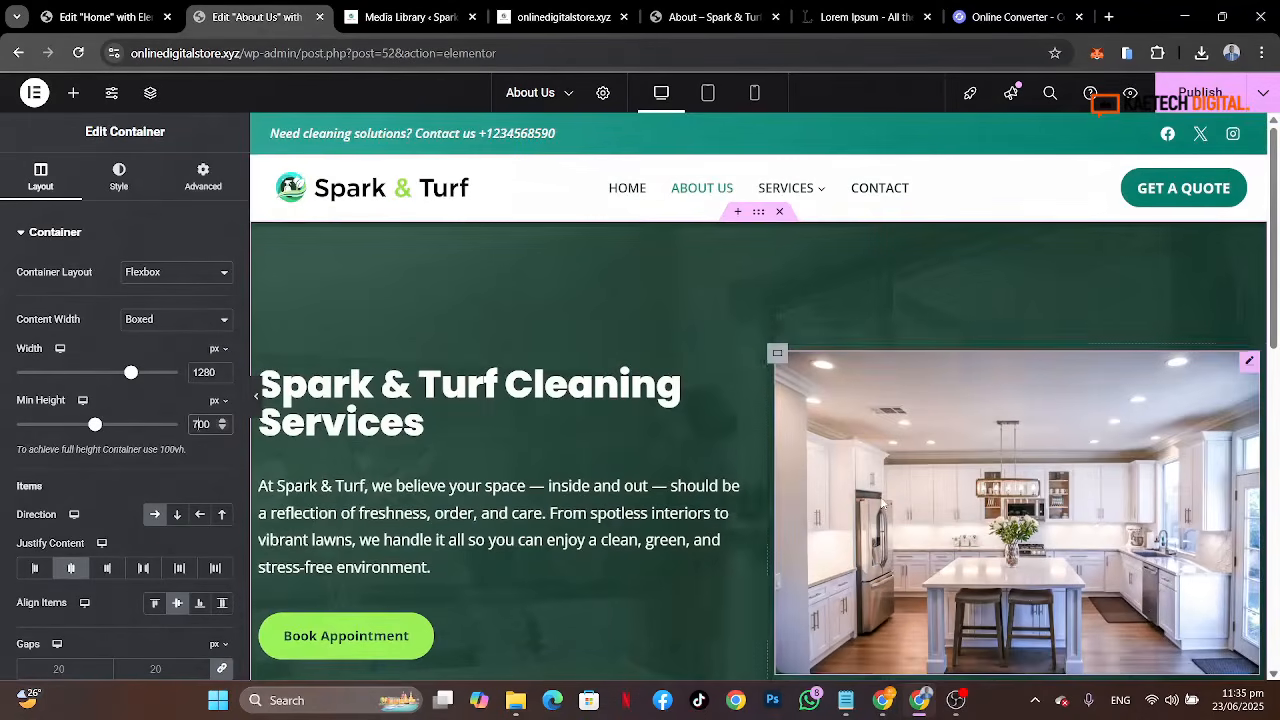
Step: Review the resized hero and compare it with the reference About page and the Home page sections
scroll(806, 514, "down", 3)
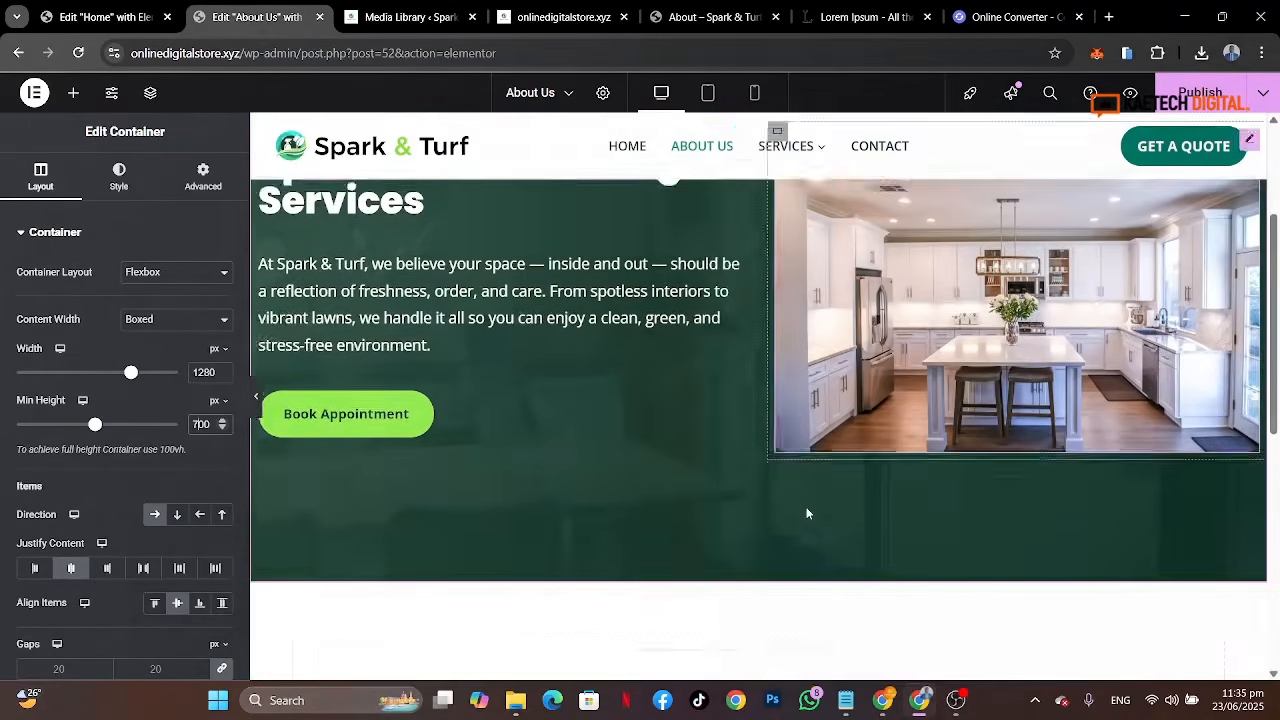
scroll(810, 513, "up", 1)
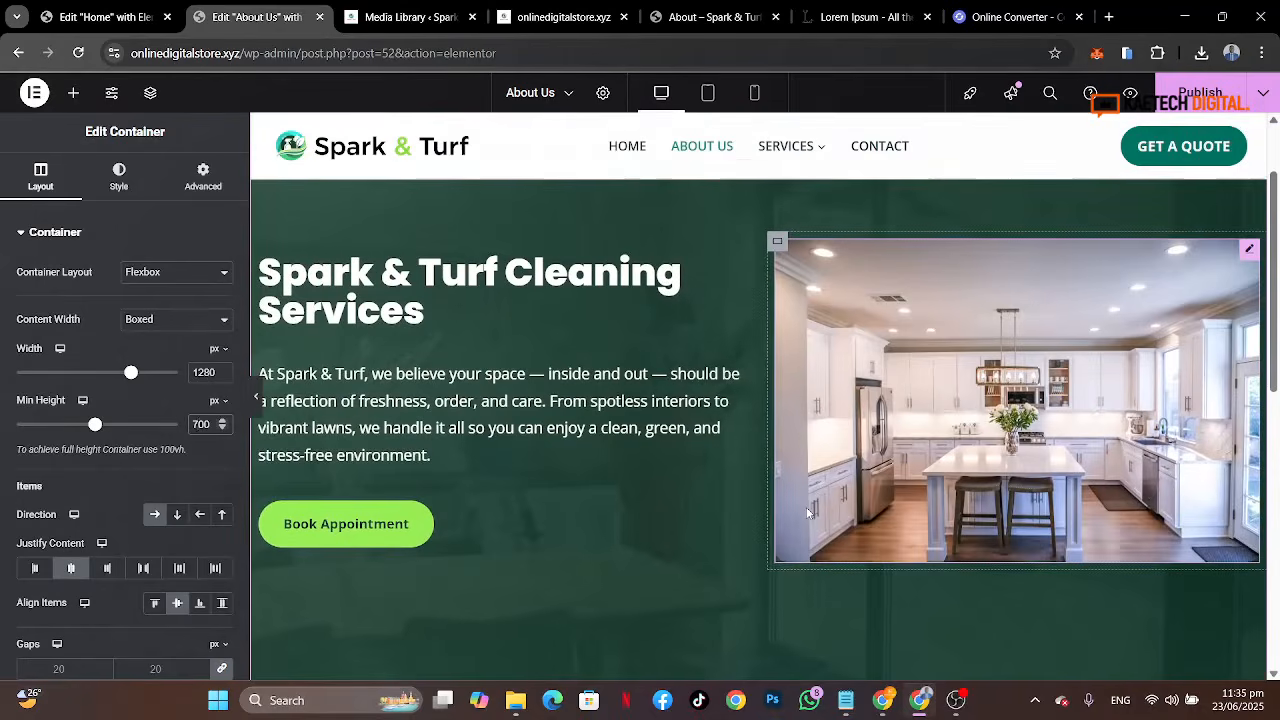
scroll(712, 302, "up", 2)
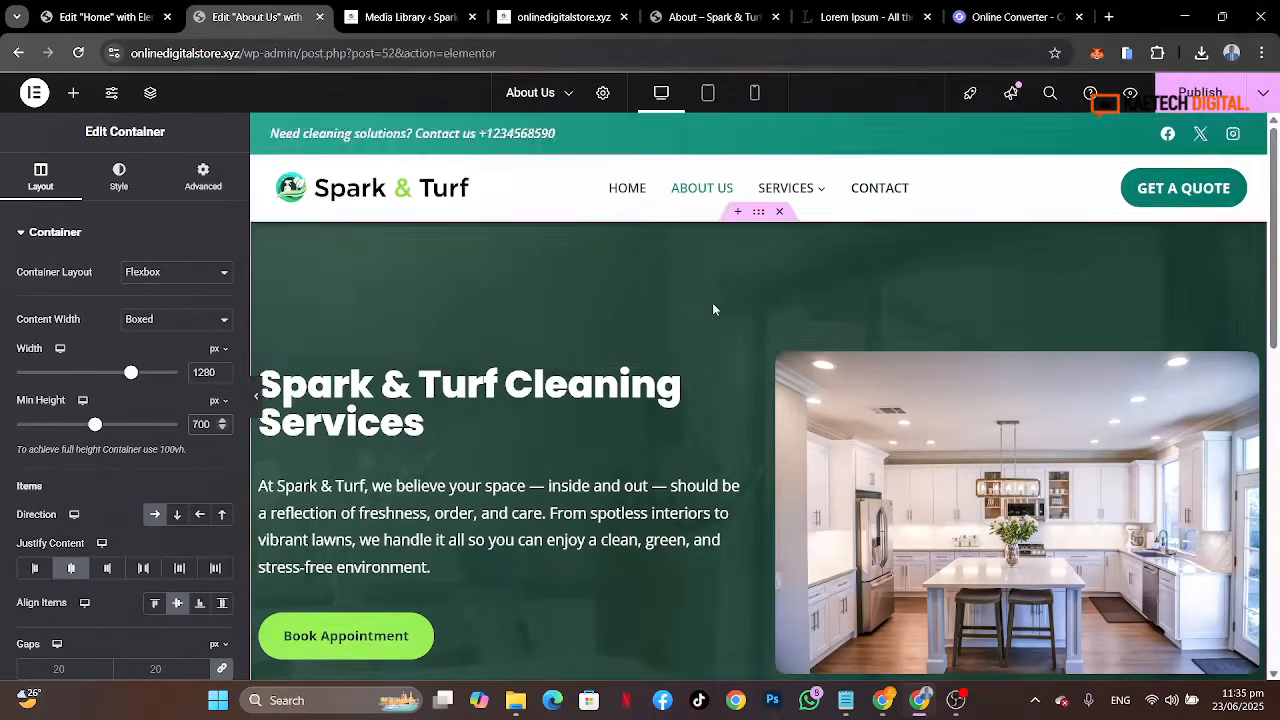
scroll(712, 302, "down", 6)
scroll(712, 302, "up", 2)
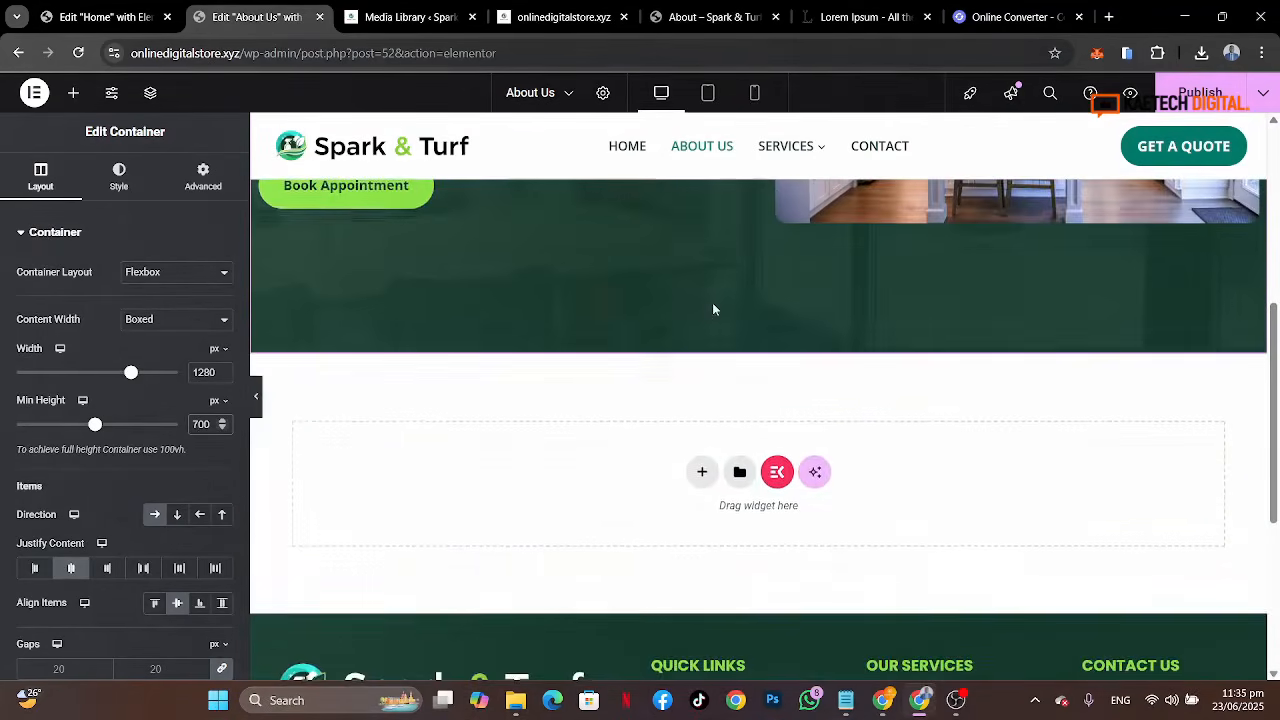
left_click(700, 17)
scroll(612, 404, "down", 5)
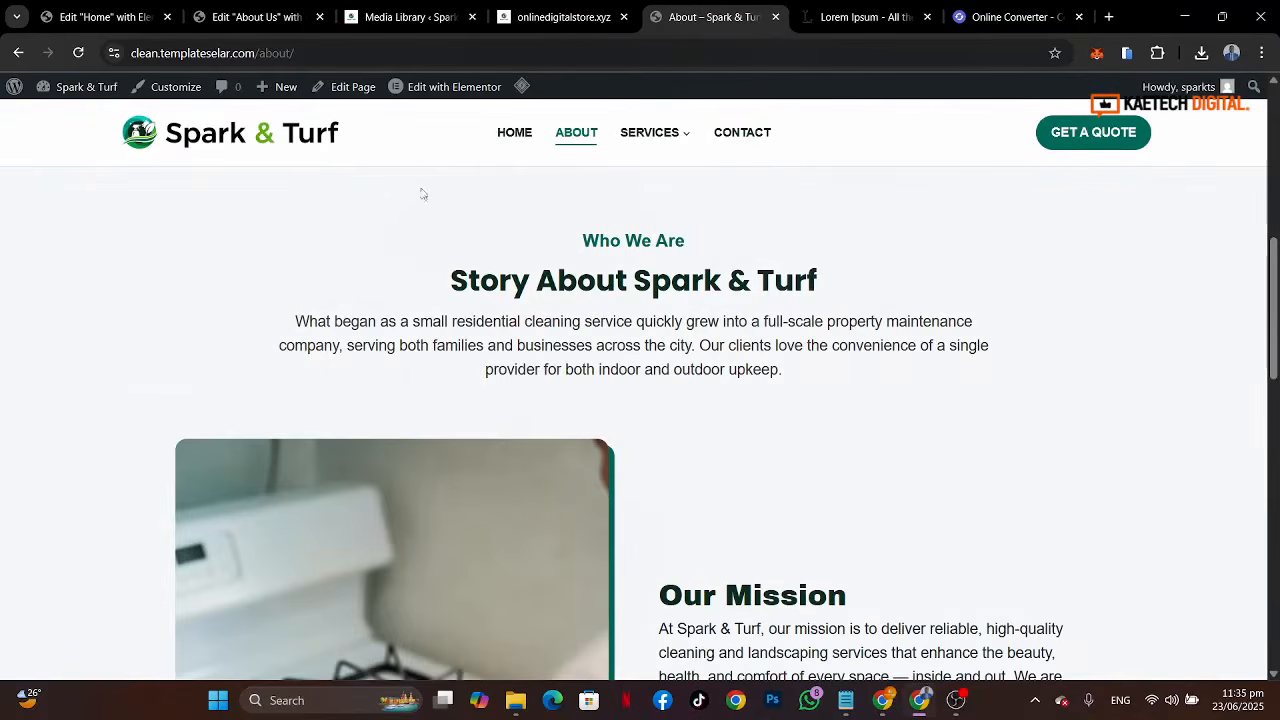
left_click(100, 17)
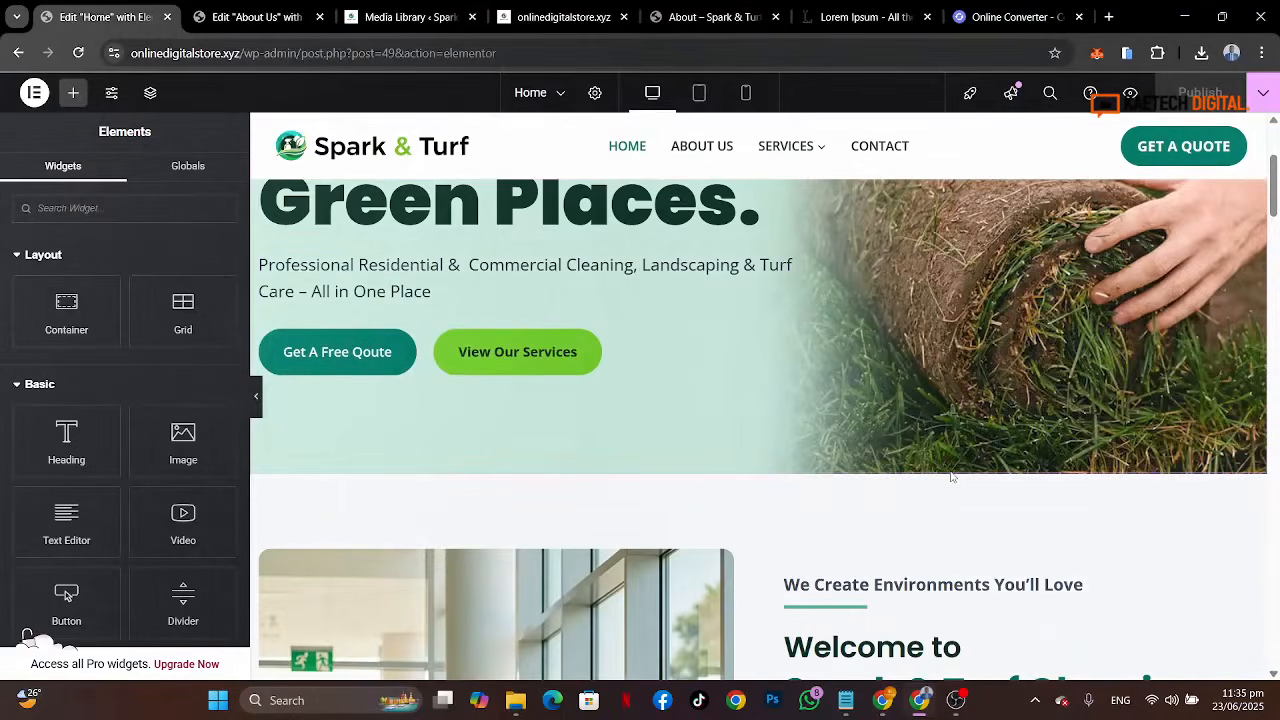
scroll(951, 477, "down", 15)
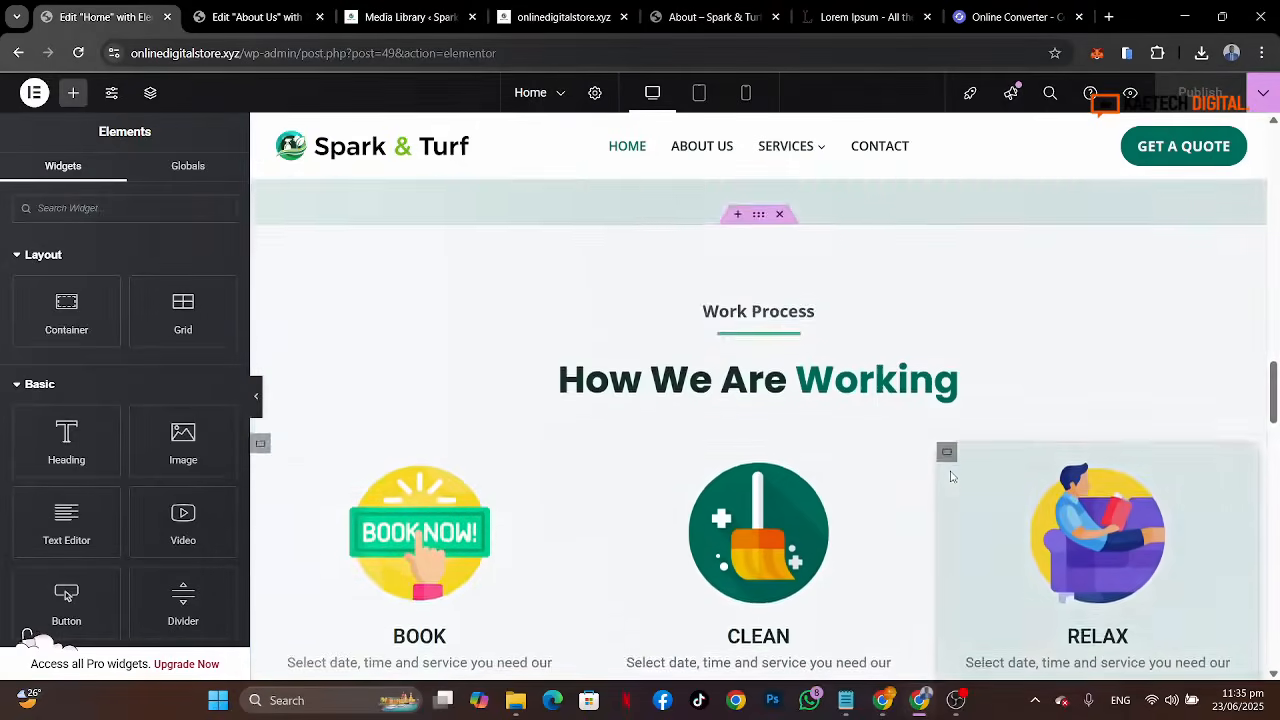
scroll(951, 477, "down", 15)
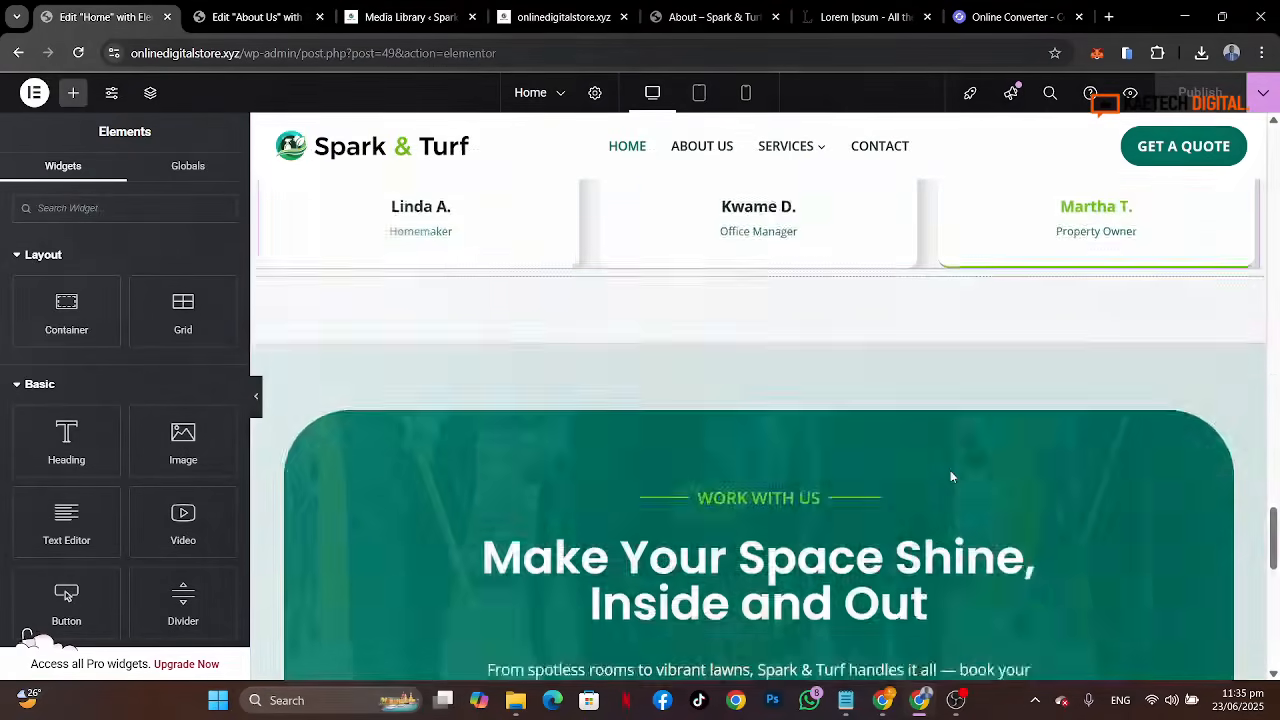
scroll(951, 477, "down", 3)
scroll(900, 480, "up", 2)
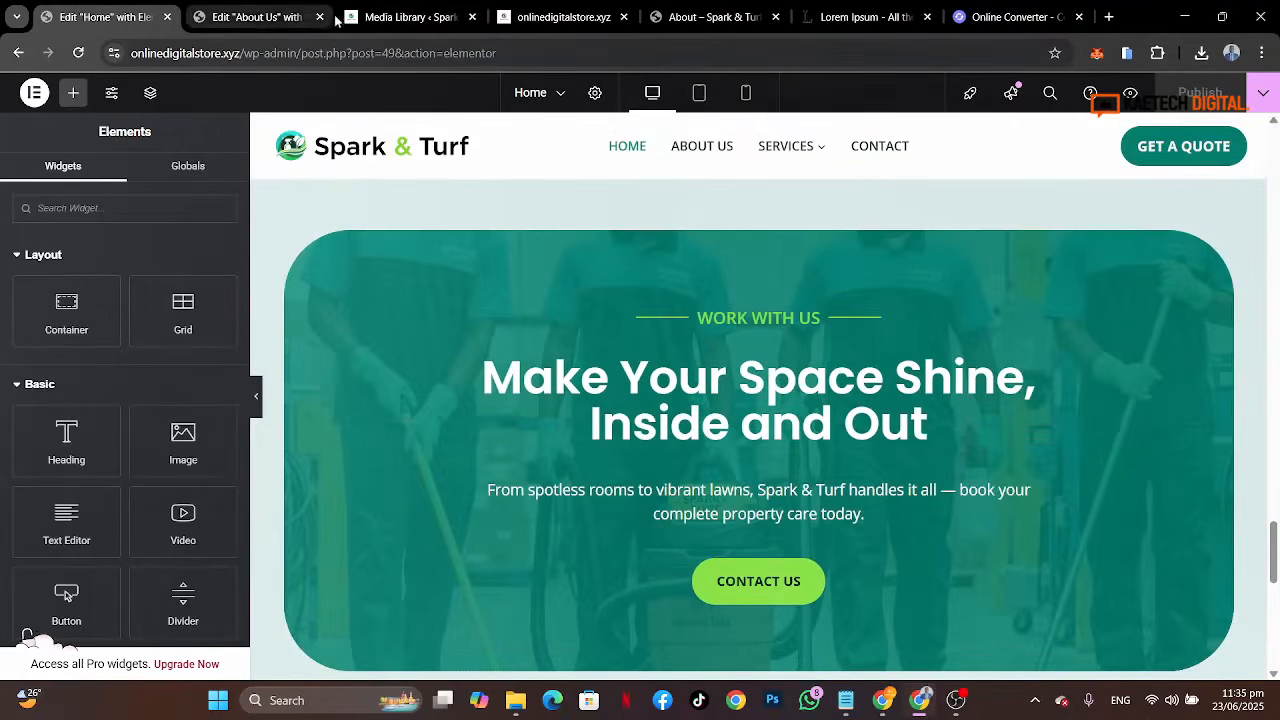
left_click(250, 17)
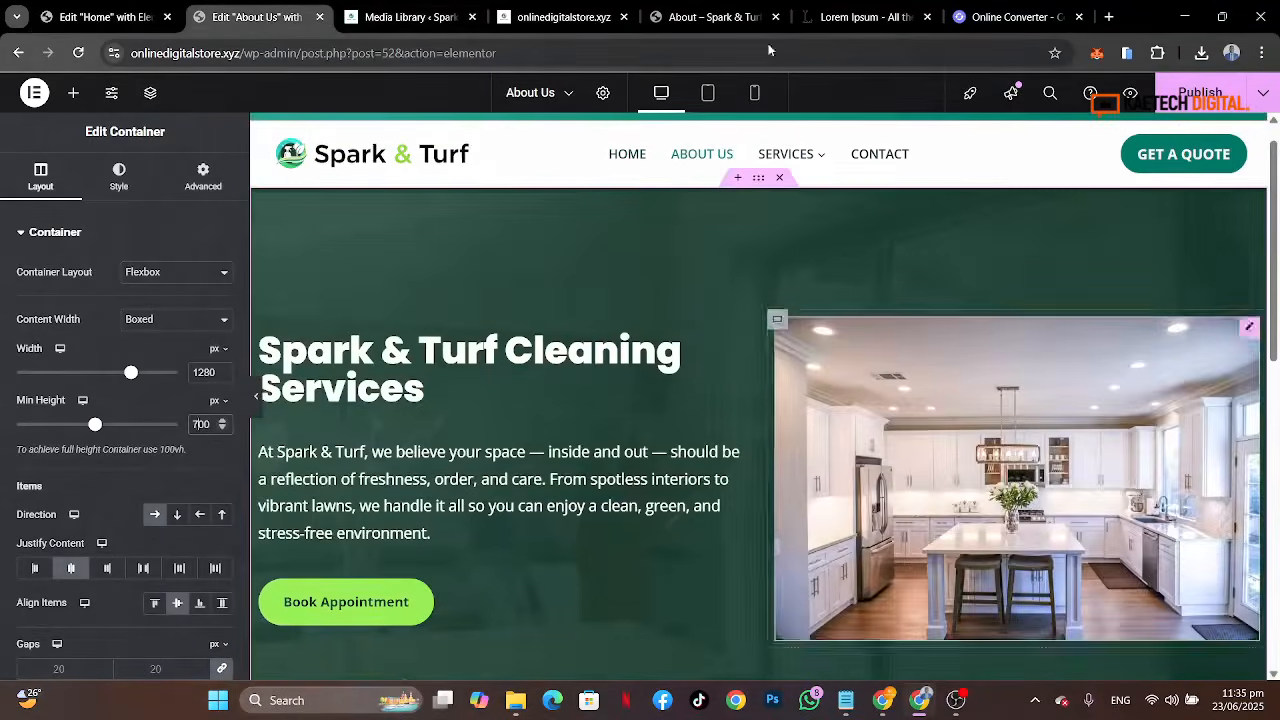
Step: Examine the reference About page's Story, Mission and Values section layout
left_click(712, 17)
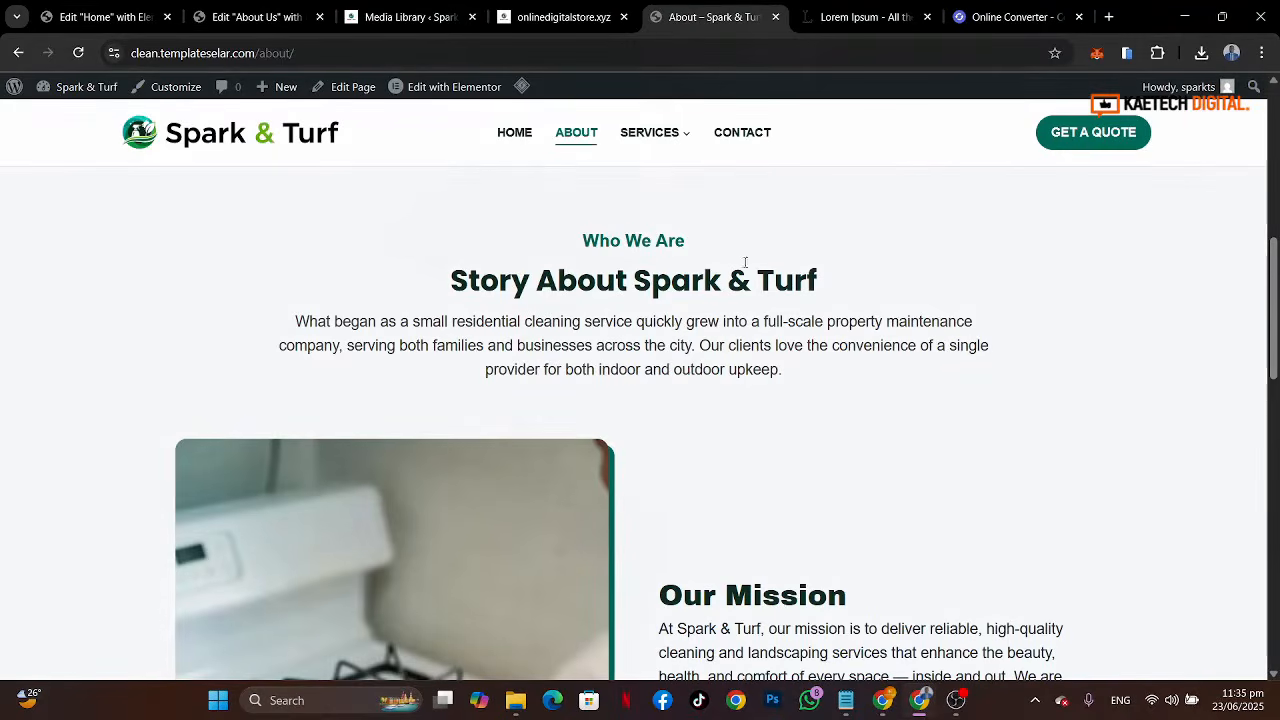
left_click(112, 10)
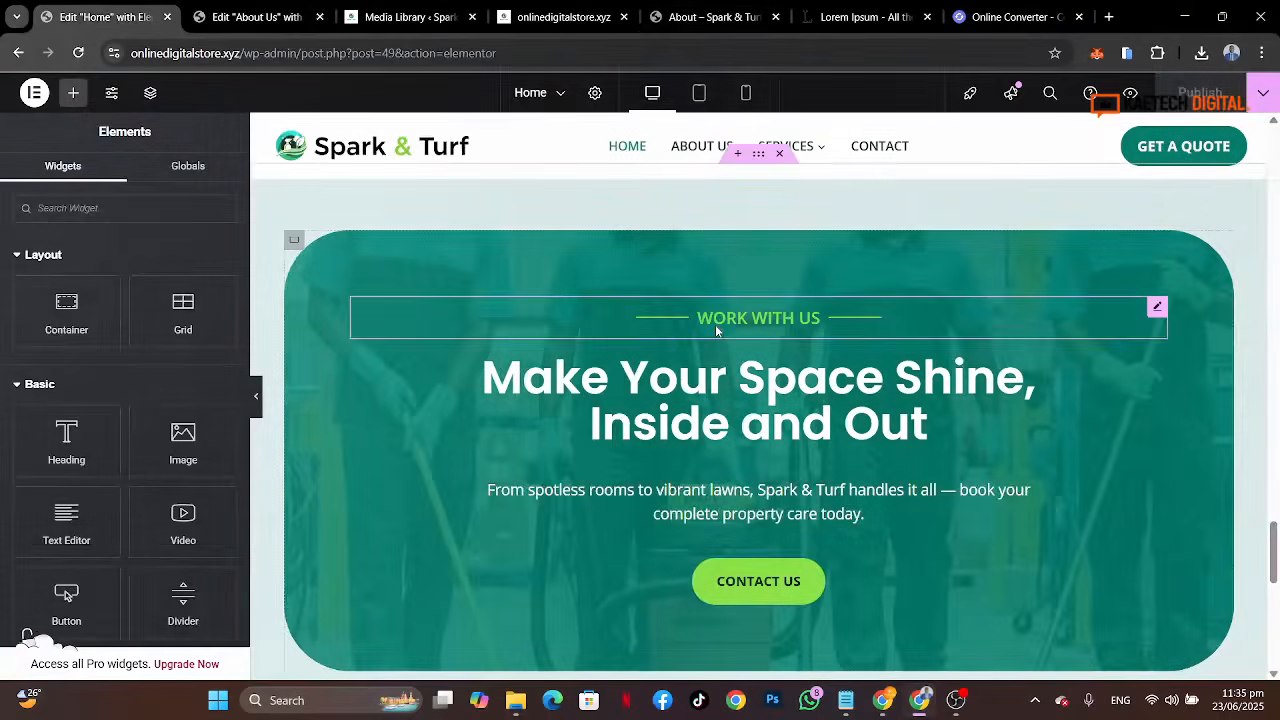
left_click(255, 17)
scroll(795, 350, "down", 10)
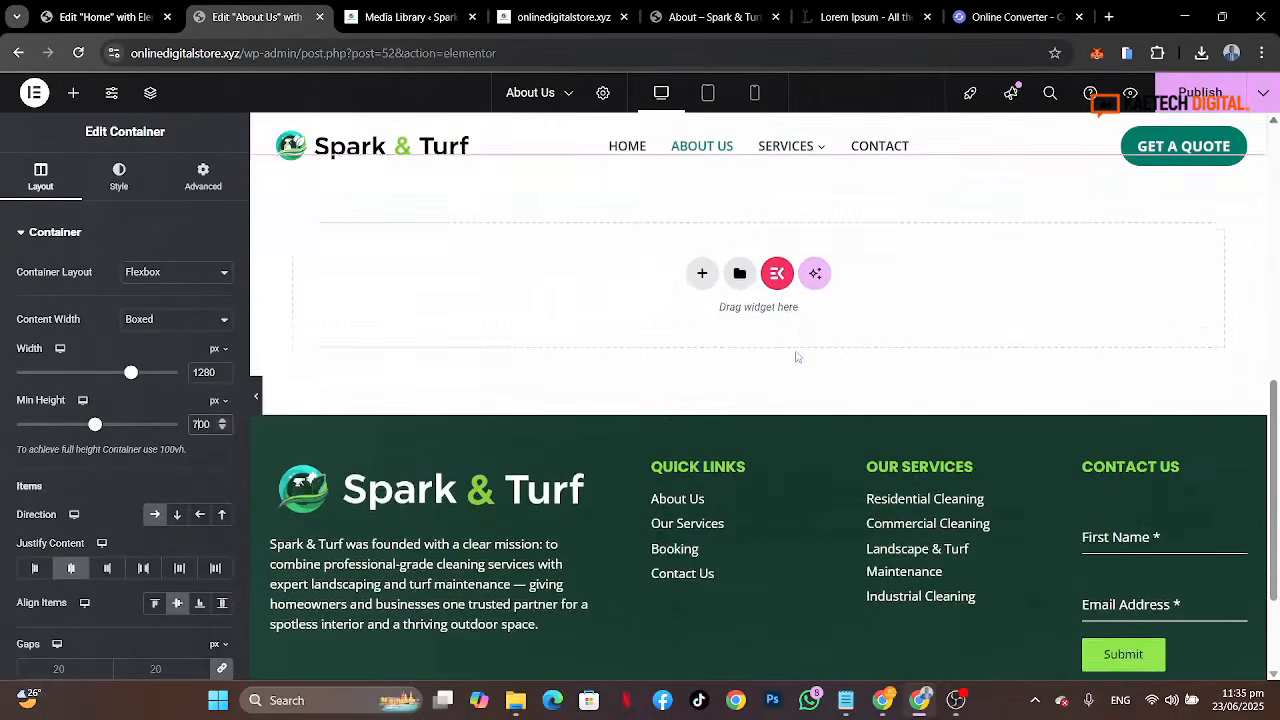
left_click(712, 17)
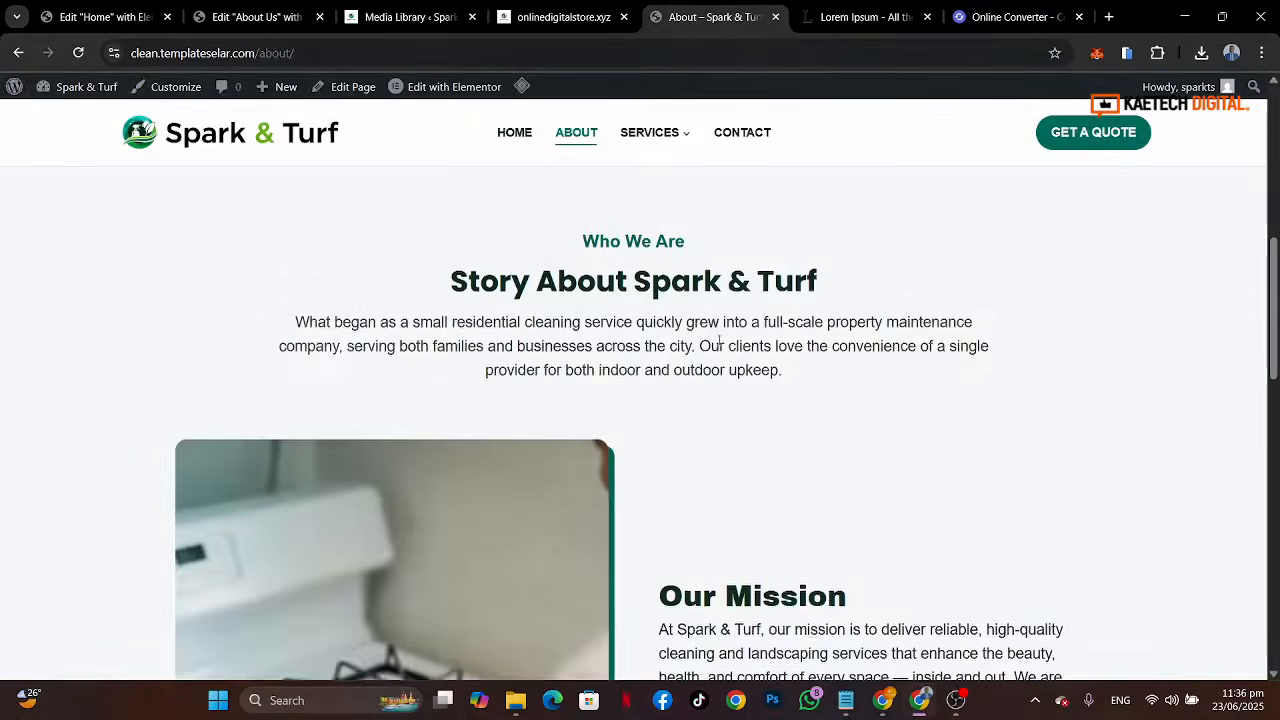
scroll(715, 240, "up", 3)
scroll(719, 345, "down", 6)
scroll(719, 345, "down", 4)
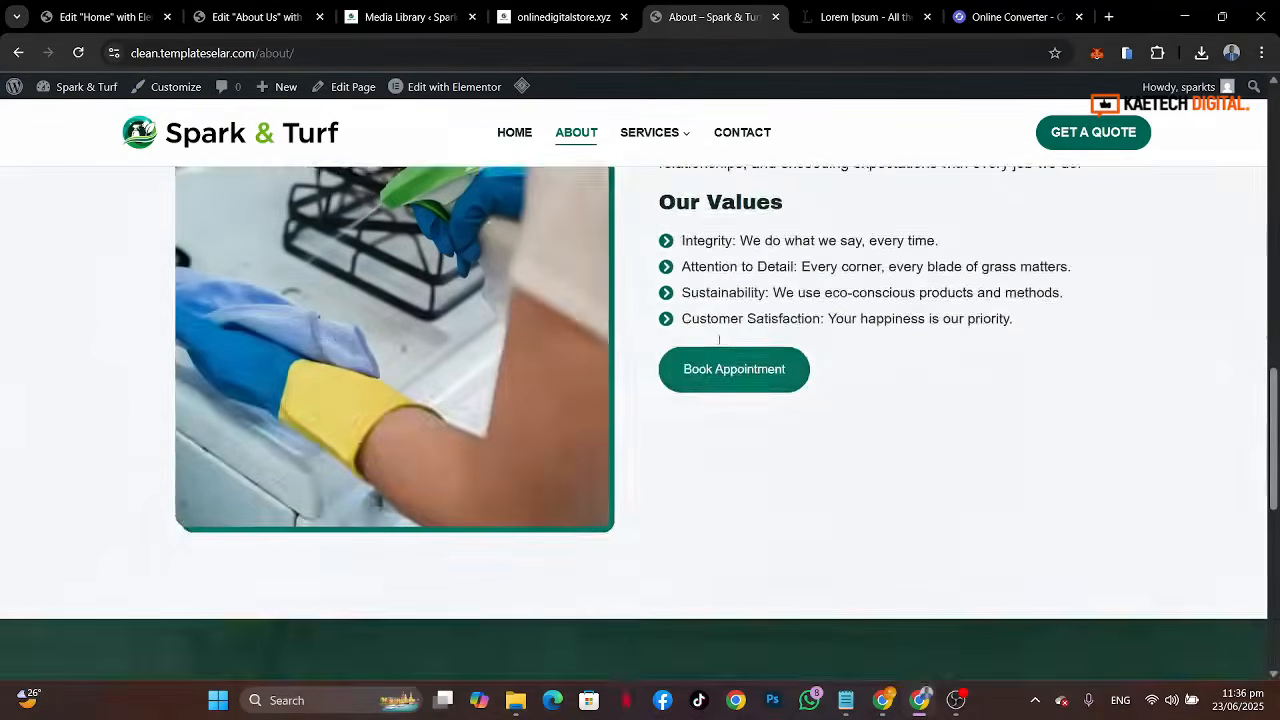
scroll(719, 345, "up", 5)
scroll(719, 345, "down", 1)
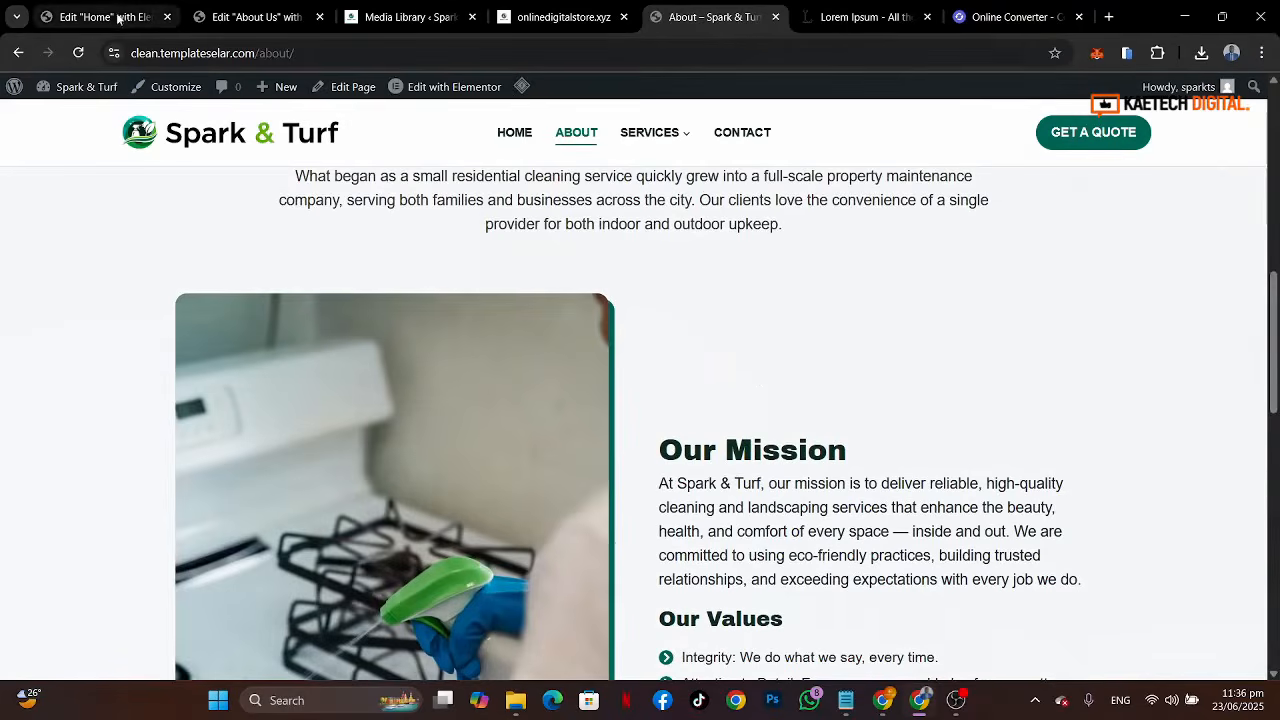
left_click(252, 17)
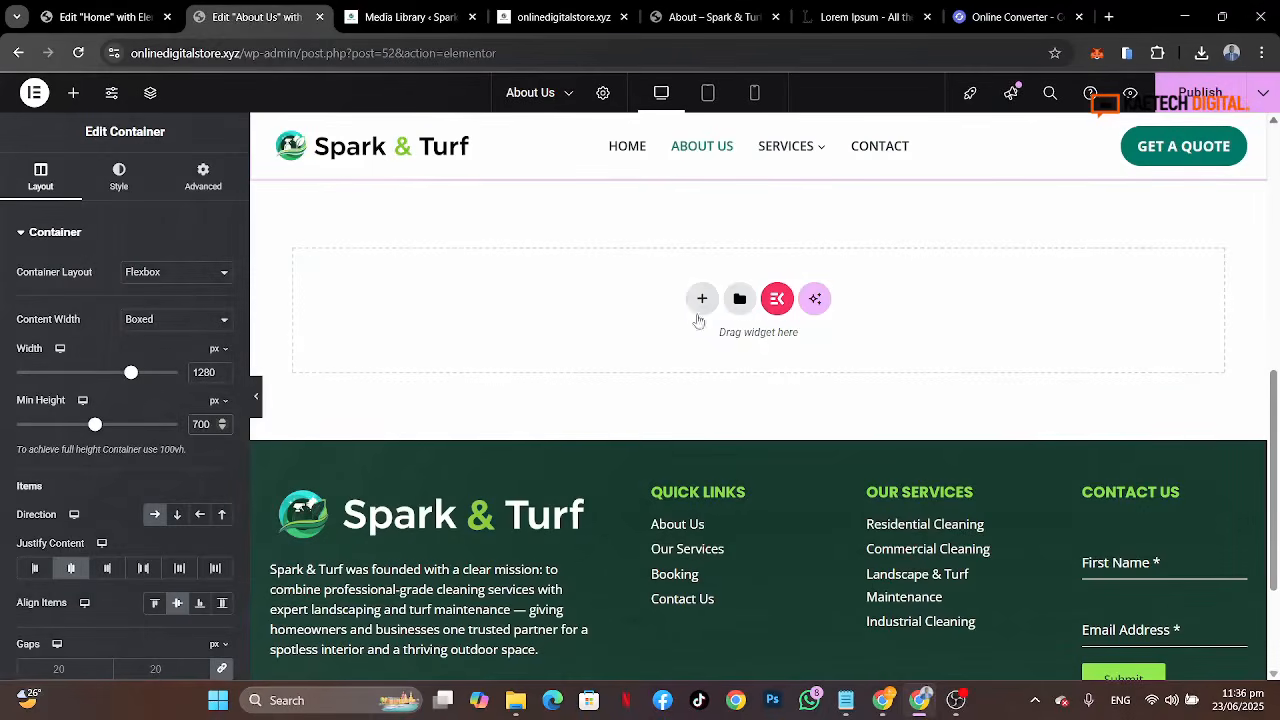
Step: Add a new single-column container below the hero section
left_click(702, 298)
left_click(706, 340)
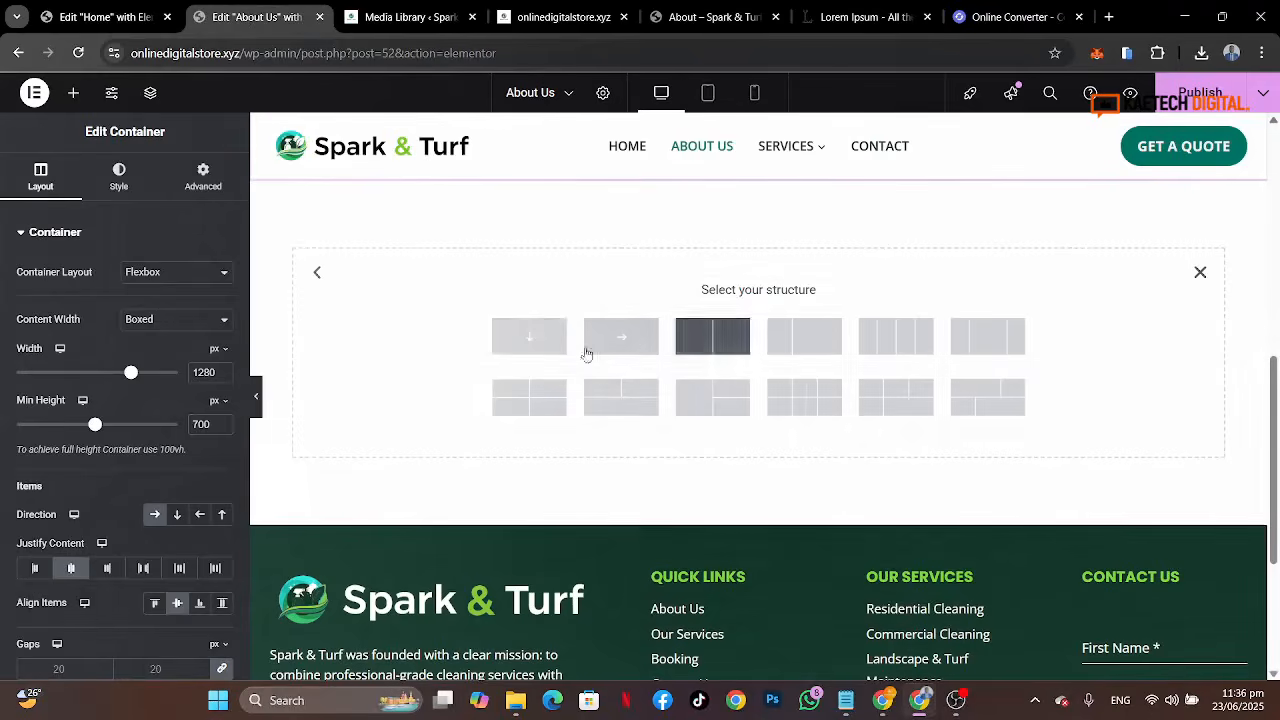
left_click(516, 336)
Step: Set the new container's padding to 80 px top and bottom with 0 on the sides
scroll(790, 280, "up", 1)
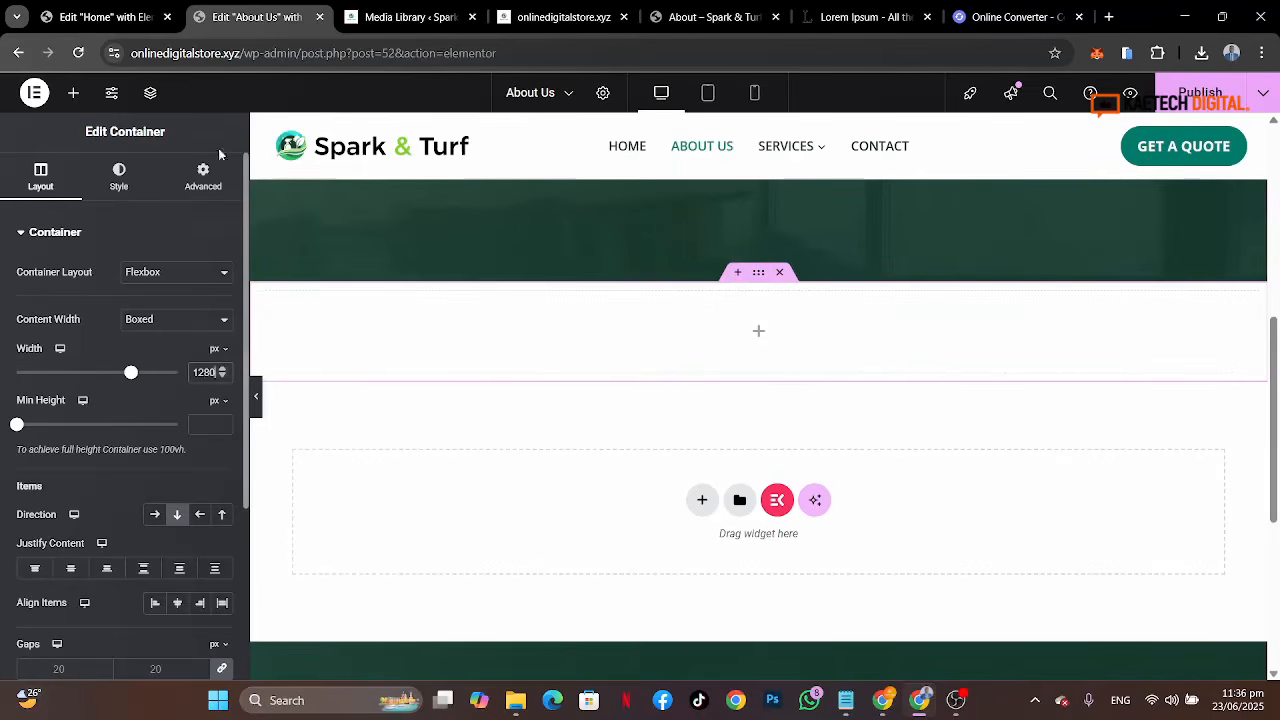
left_click(203, 175)
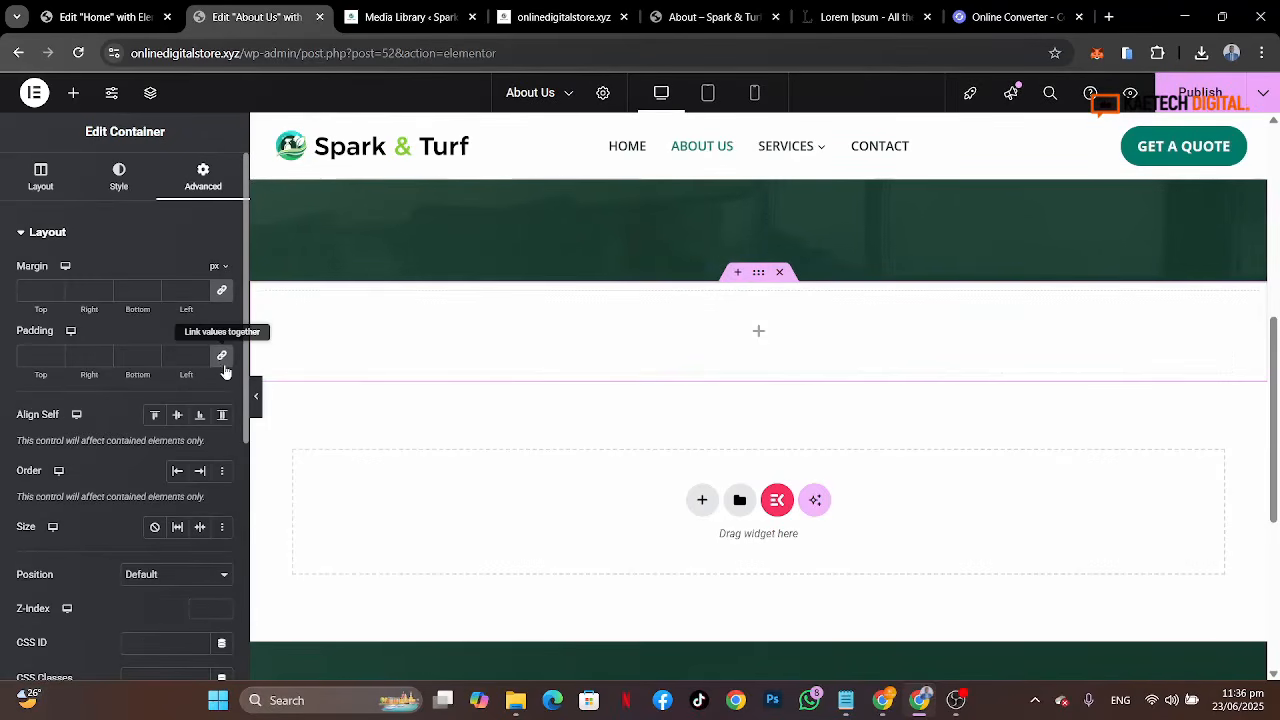
left_click(38, 357)
type("0")
left_click(29, 357)
type("8")
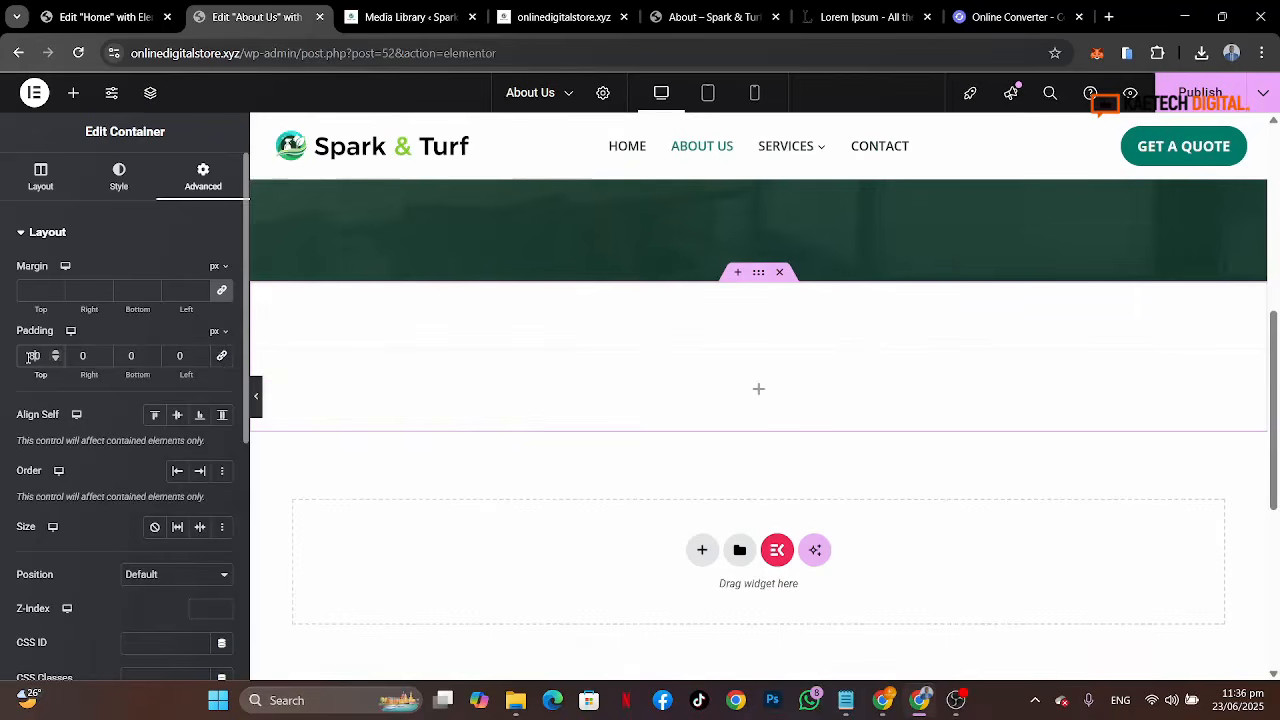
left_click(130, 357)
type("80")
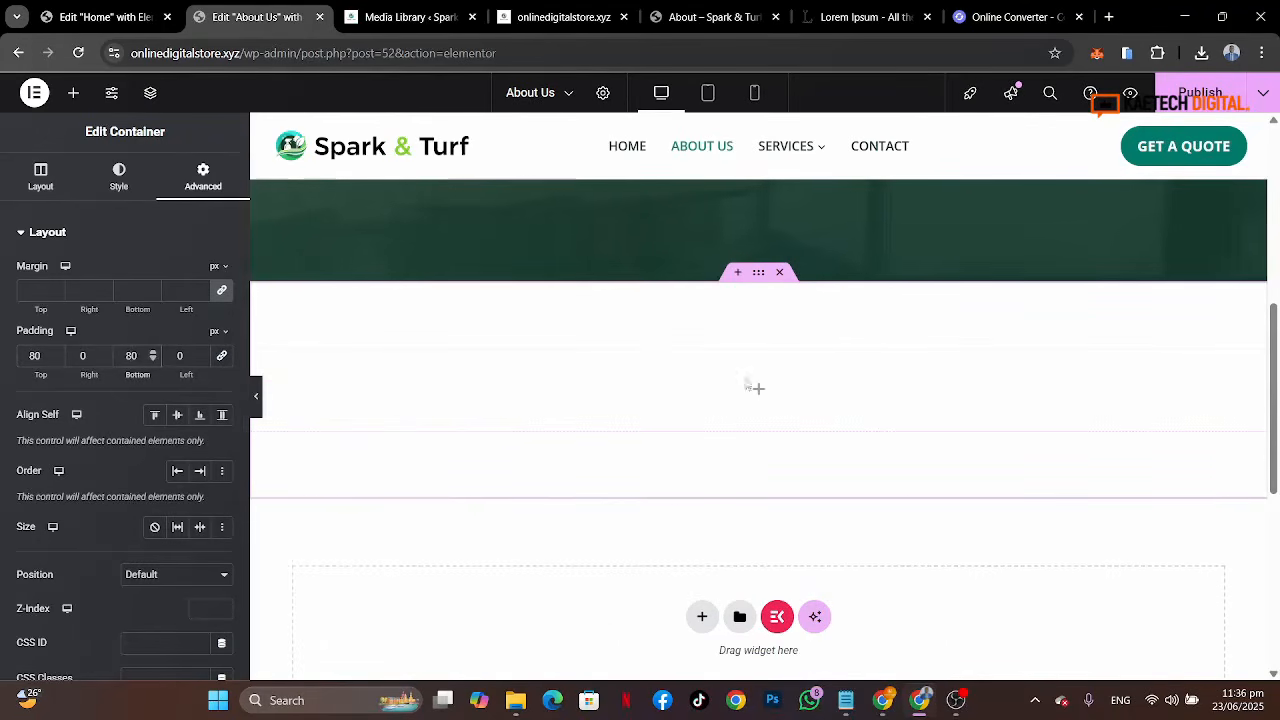
Step: Give the new container a classic background using the global Lighter Background color
left_click(120, 185)
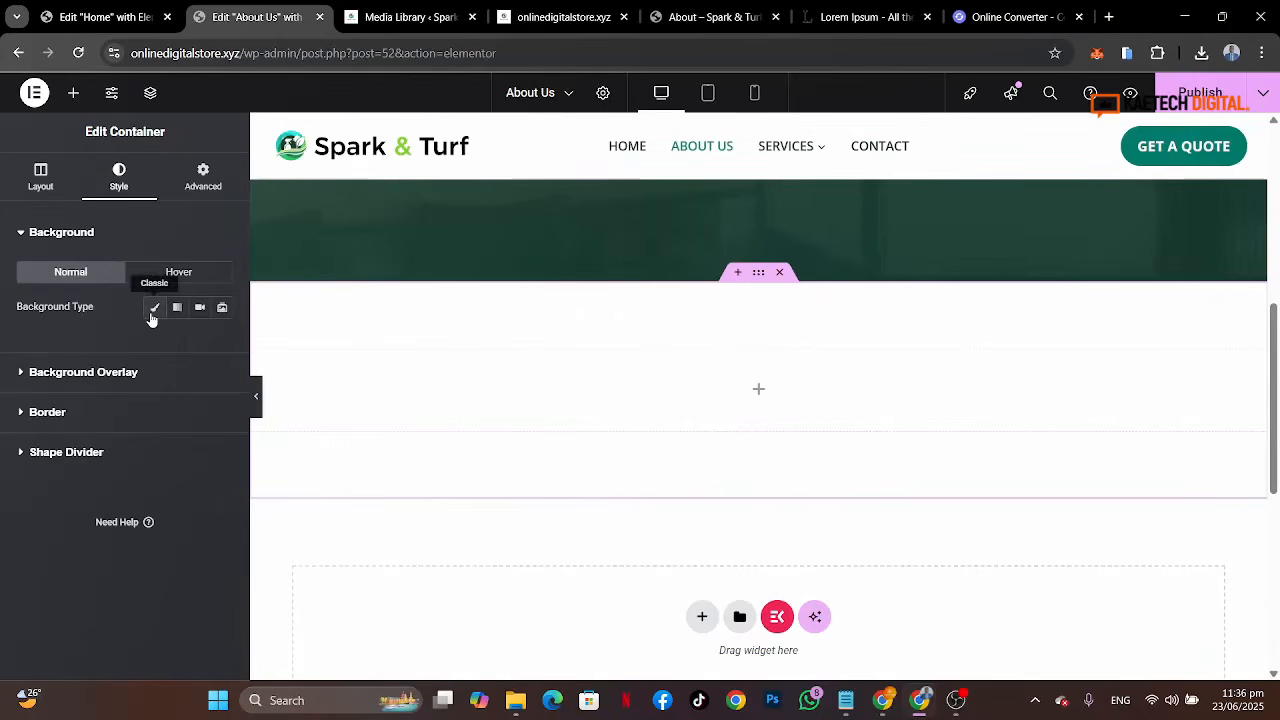
left_click(153, 309)
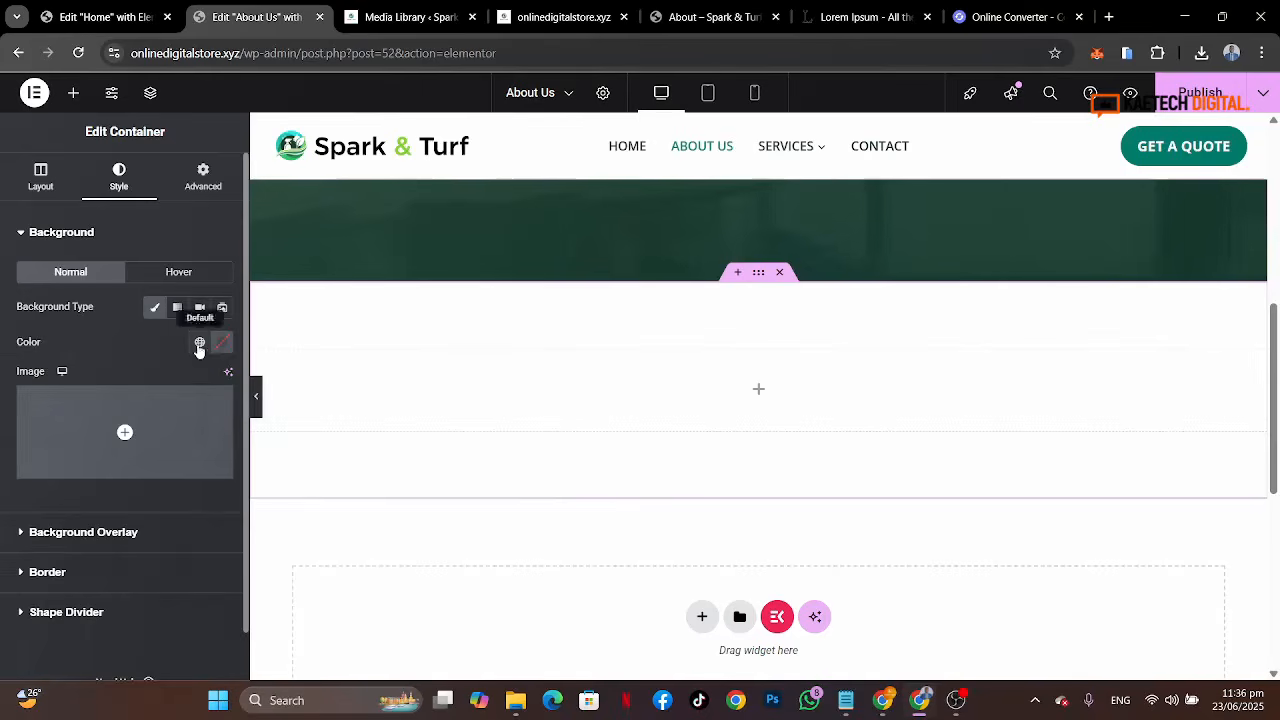
left_click(200, 343)
scroll(92, 555, "down", 1)
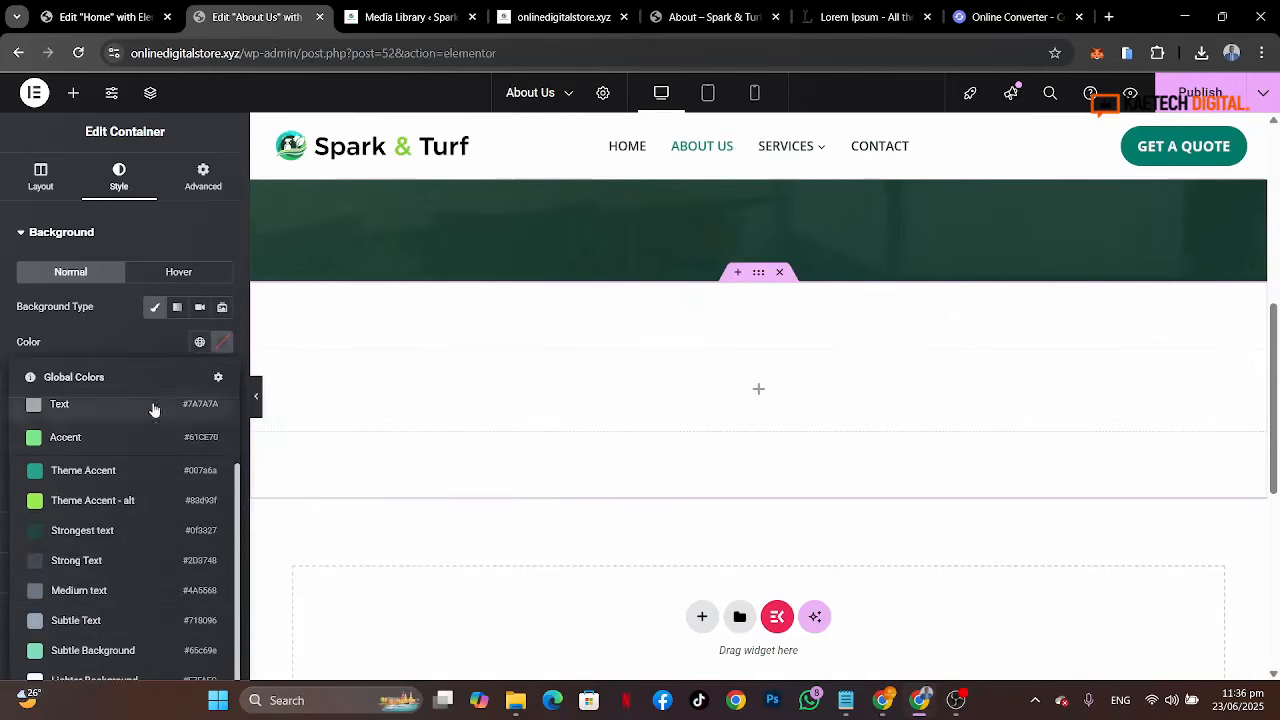
left_click(155, 340)
scroll(155, 345, "down", 1)
left_click(200, 289)
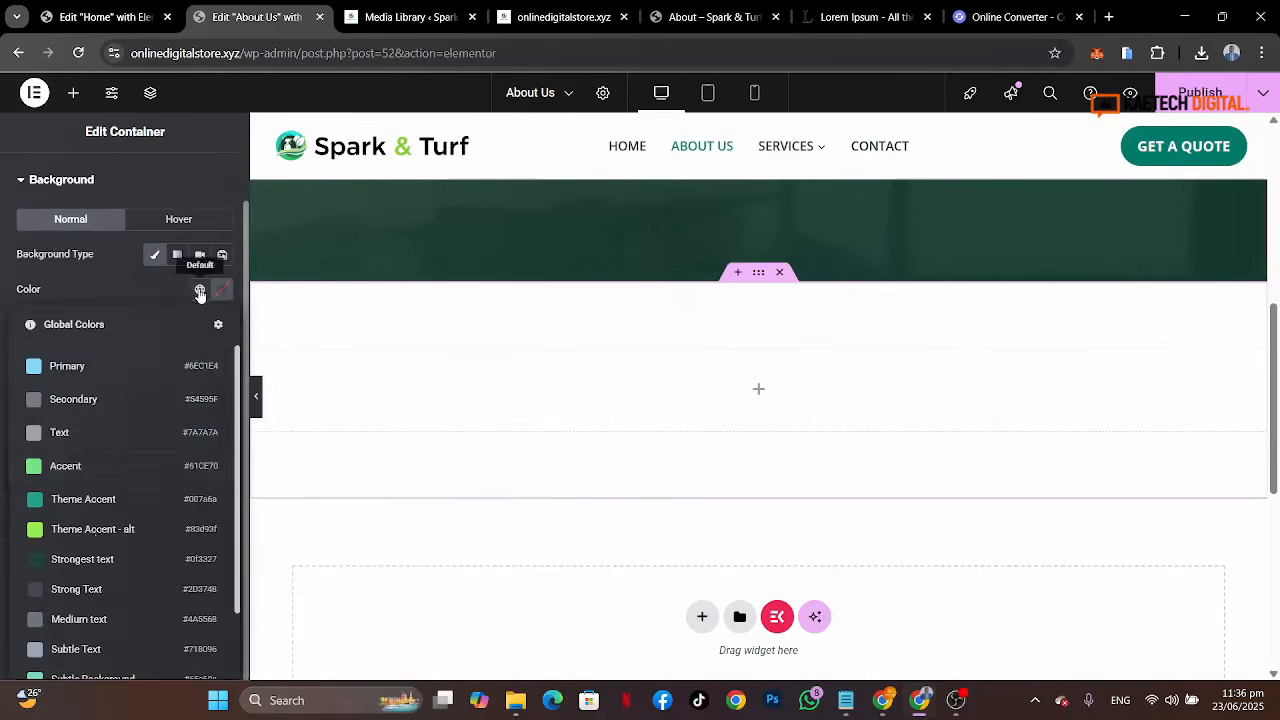
scroll(95, 608, "down", 1)
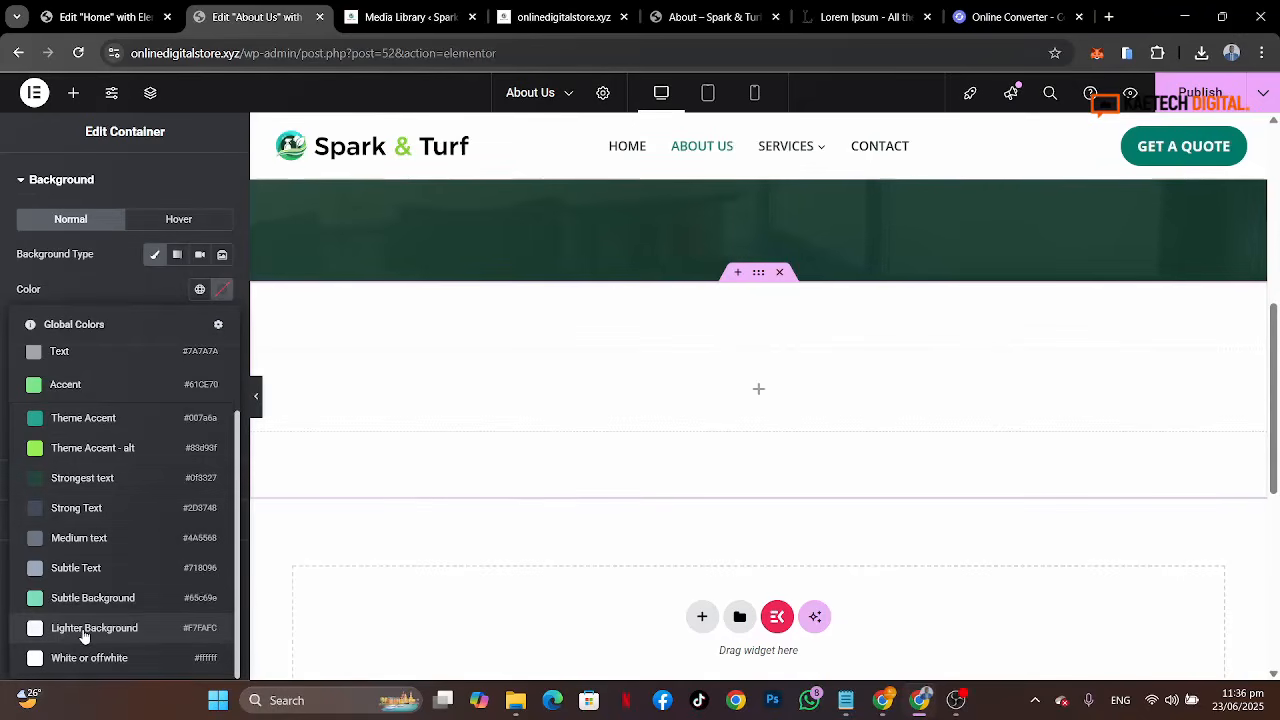
left_click(84, 630)
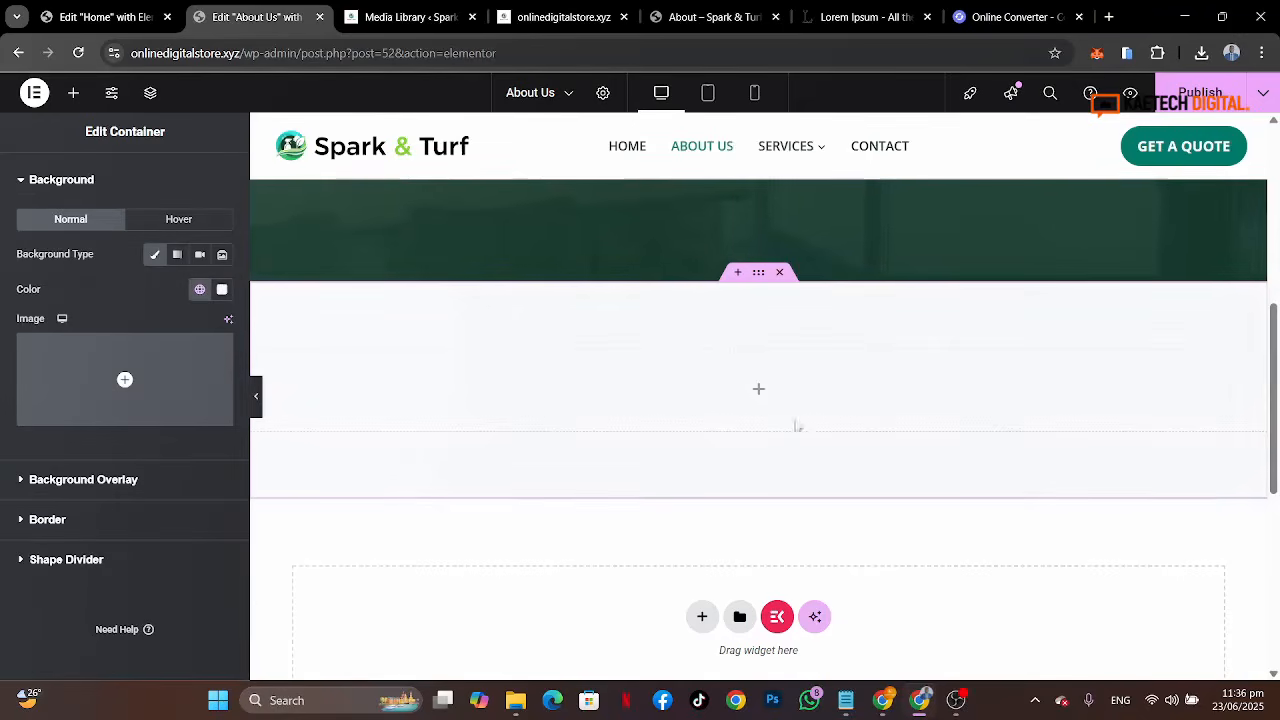
Step: Add an inner Container inside the new section container
left_click(757, 391)
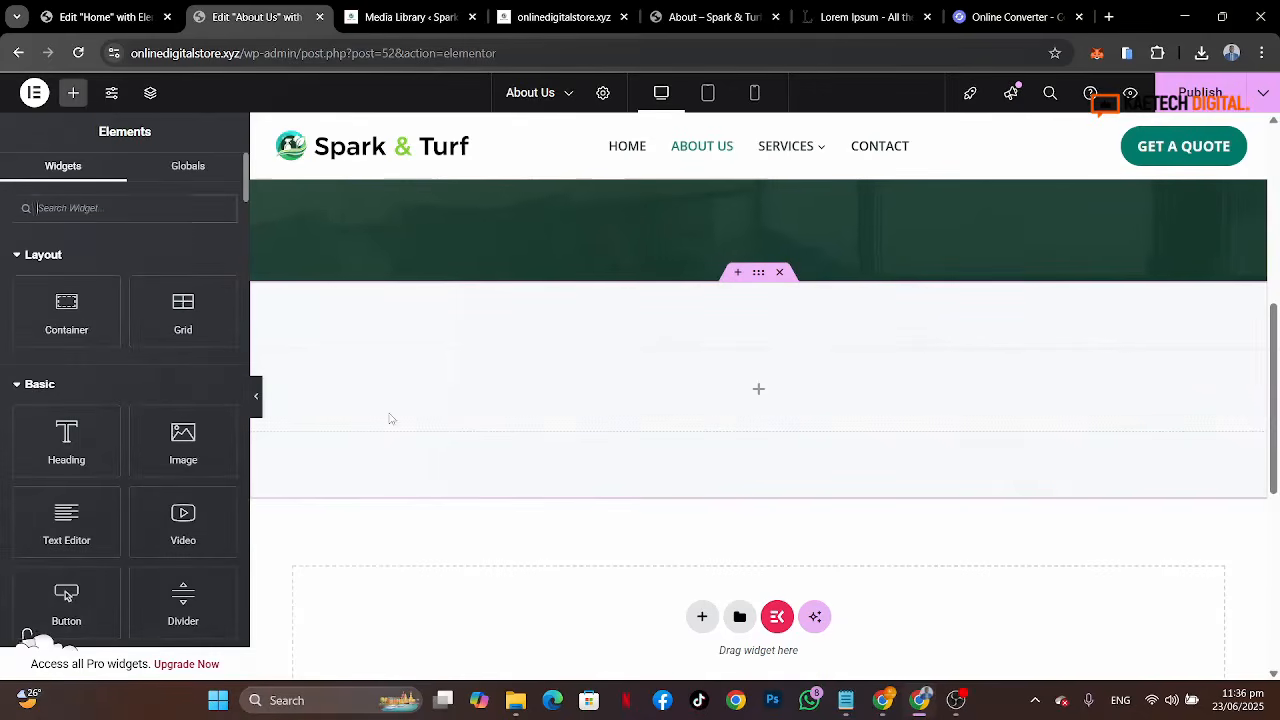
left_click_drag(103, 317, 389, 380)
Step: Duplicate the inner container after comparing with the reference page's Story section
left_click(713, 17)
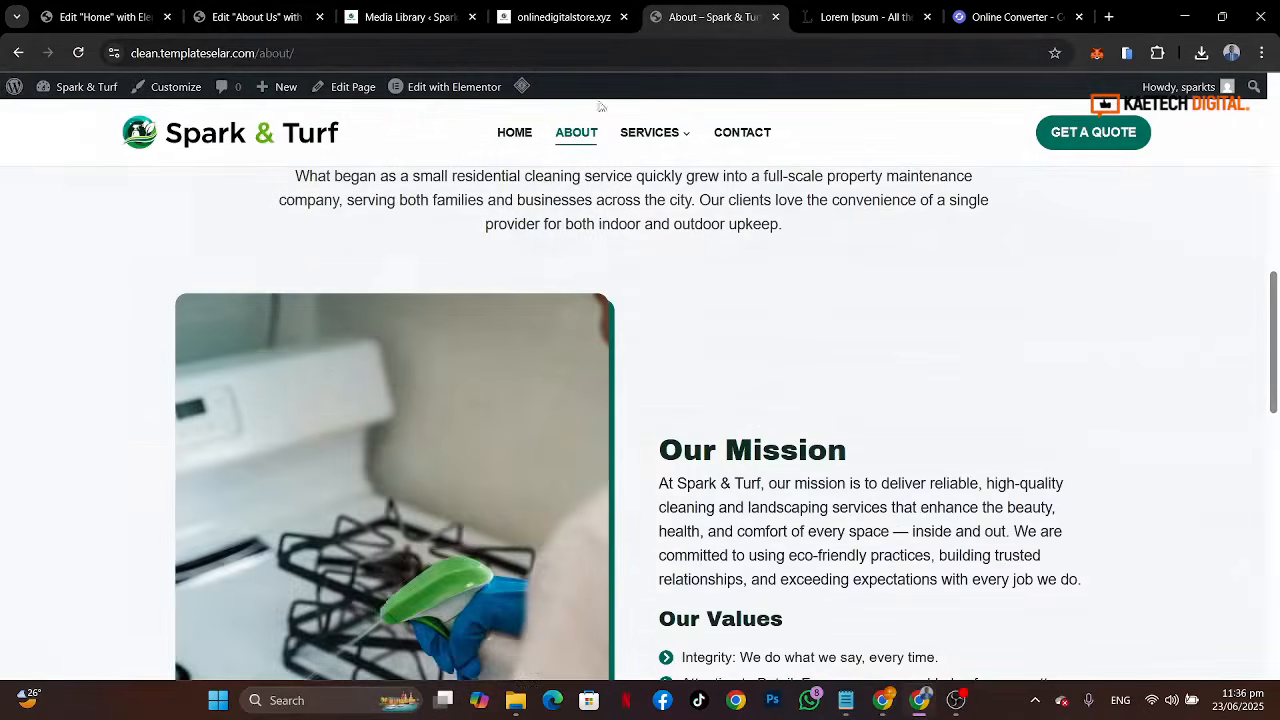
scroll(578, 259, "up", 3)
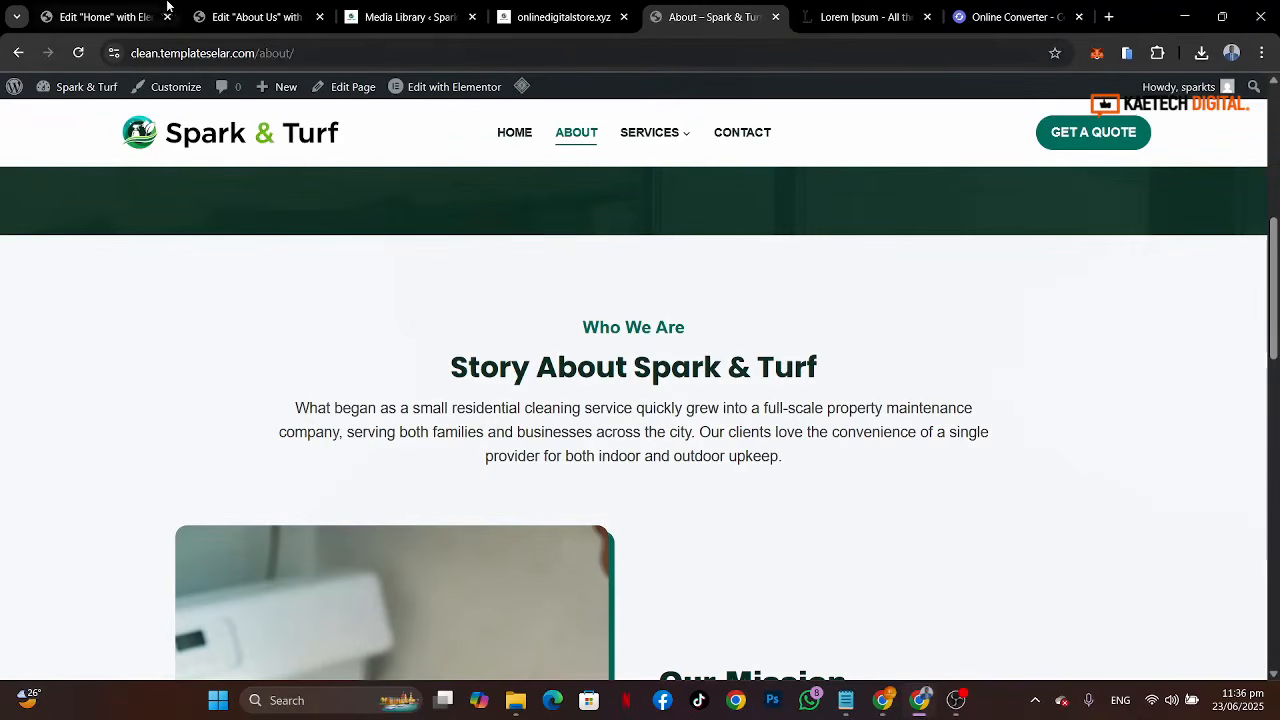
left_click(252, 30)
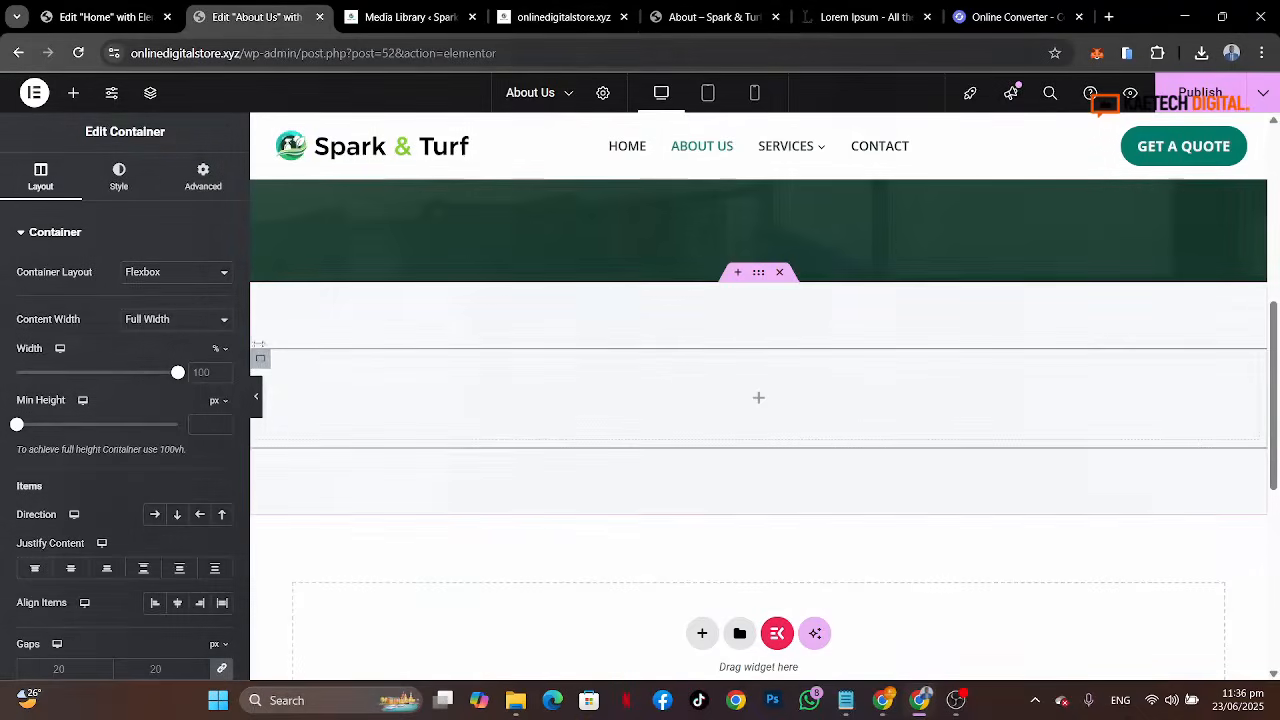
right_click(260, 358)
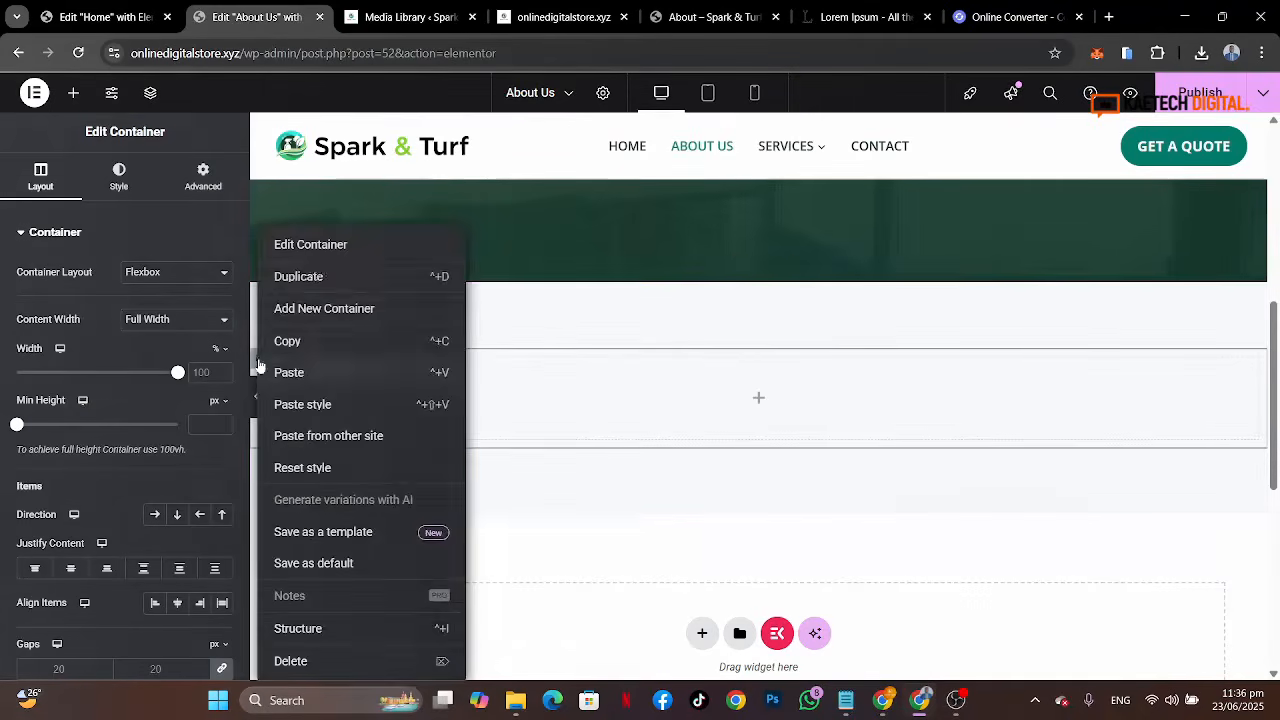
left_click(314, 276)
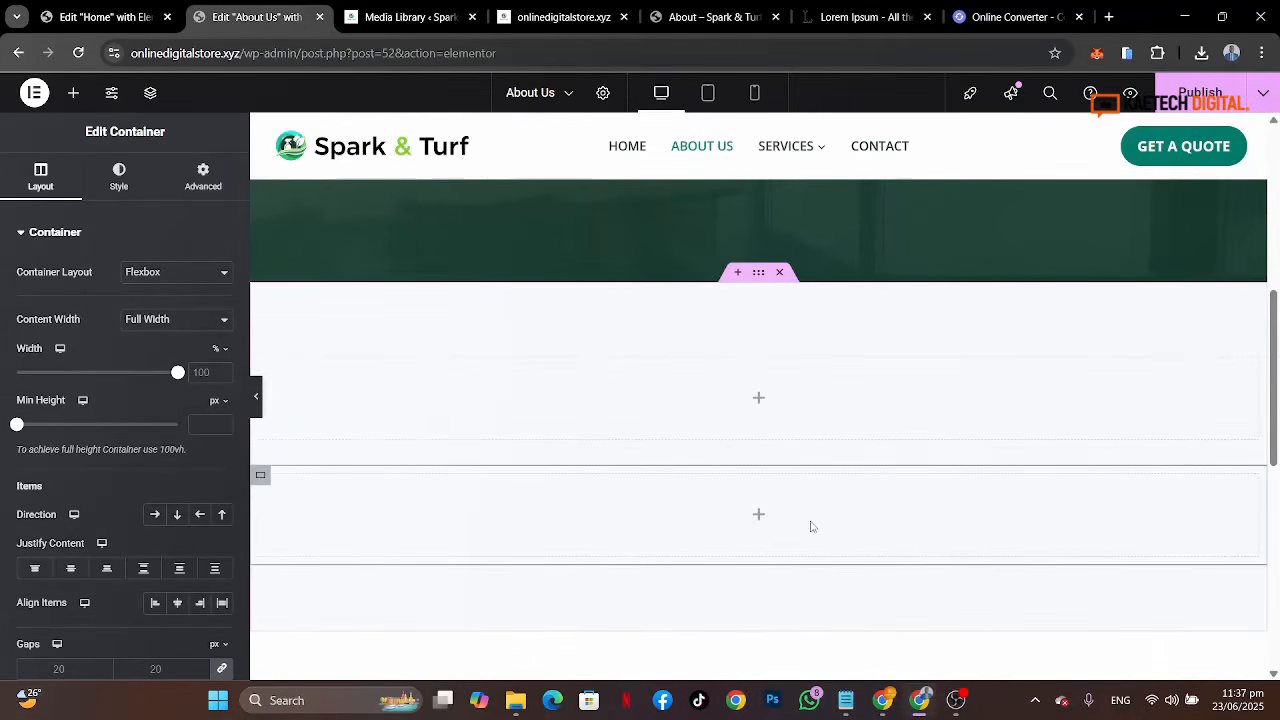
Step: Add a Heading widget to the first inner container
left_click(759, 400)
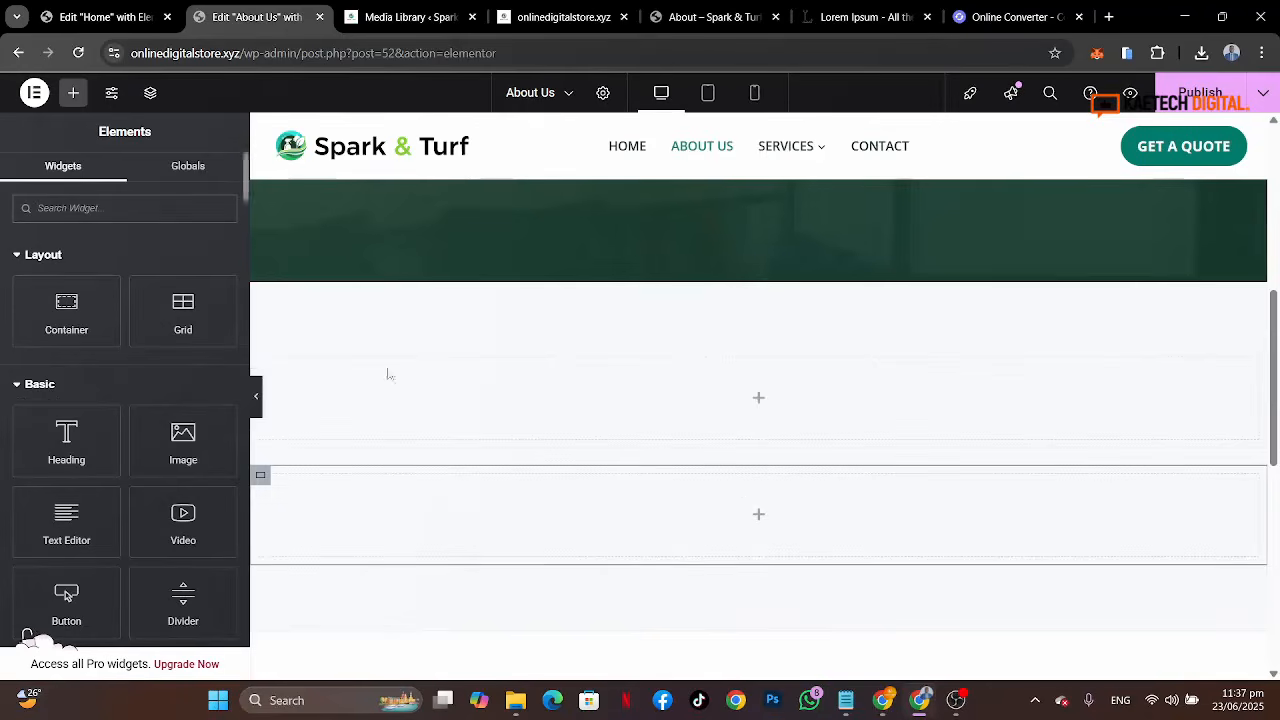
scroll(706, 357, "up", 5)
scroll(705, 357, "down", 2)
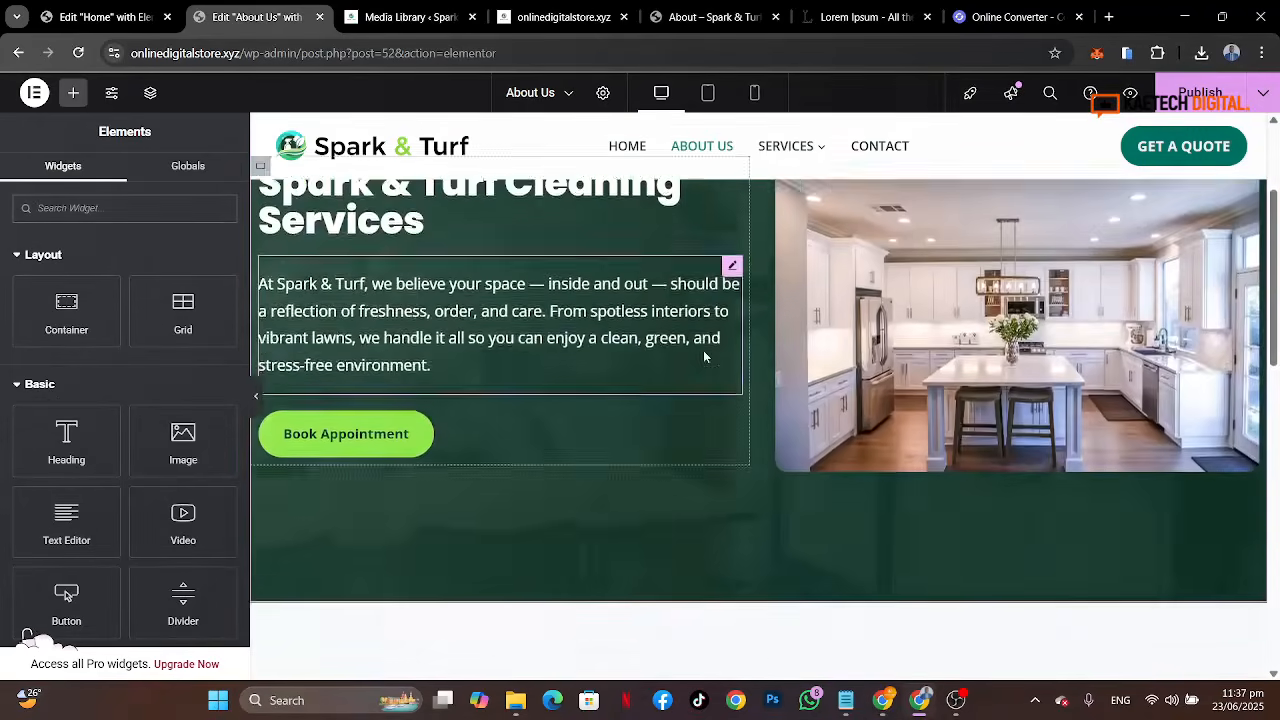
scroll(705, 357, "down", 3)
left_click_drag(66, 440, 634, 529)
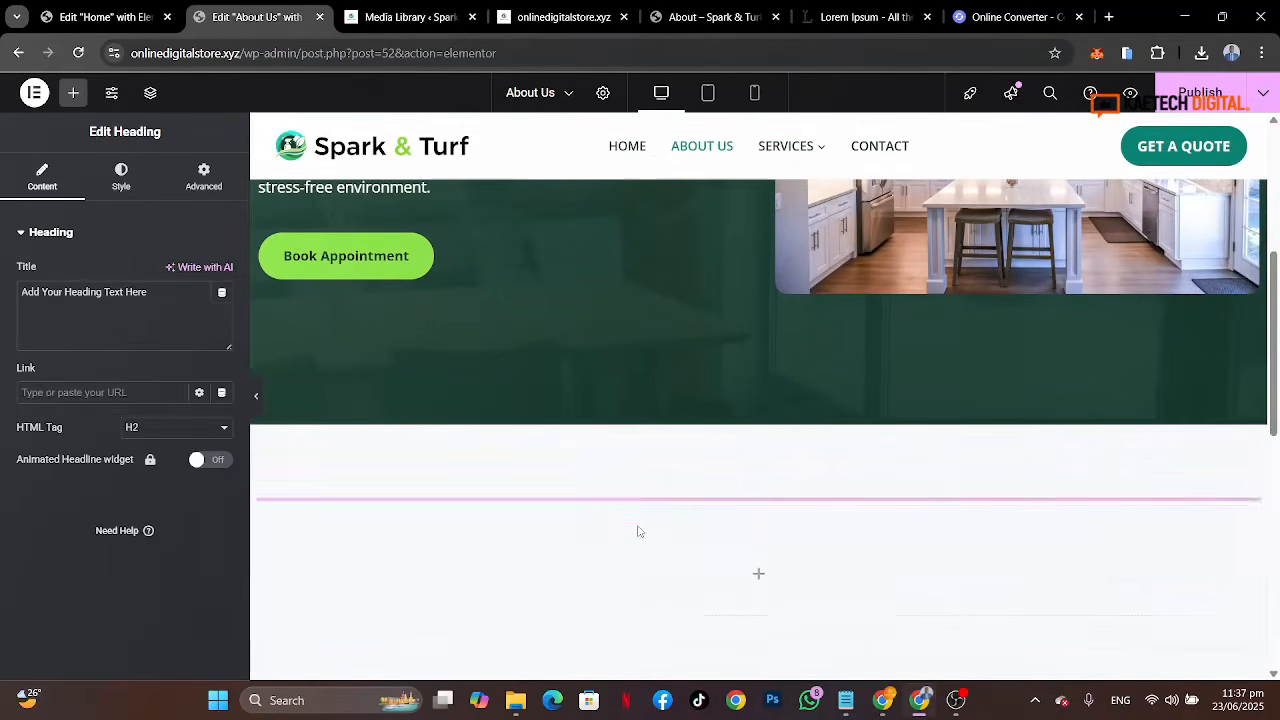
Step: Copy the Who We Are label from the reference page and paste it as the heading's title
left_click(690, 18)
left_click_drag(703, 337, 535, 314)
key("ctrl+c")
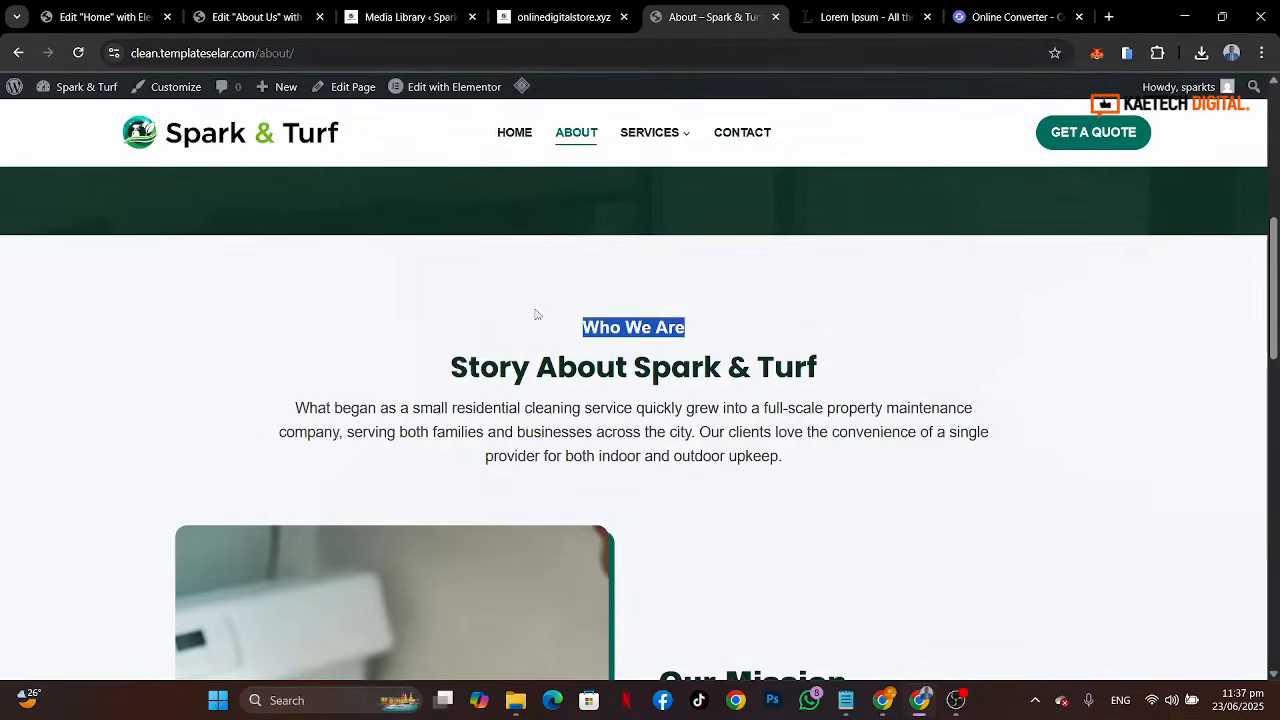
left_click(535, 314)
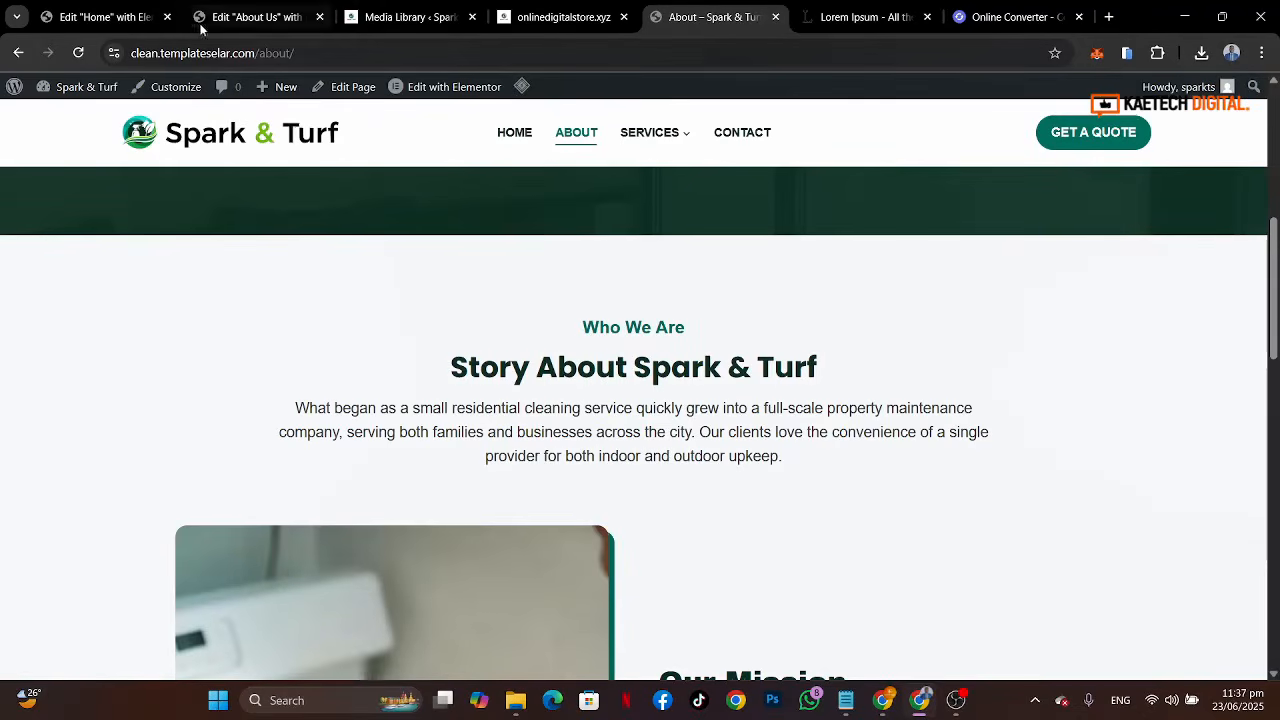
left_click(250, 17)
triple_click(167, 295)
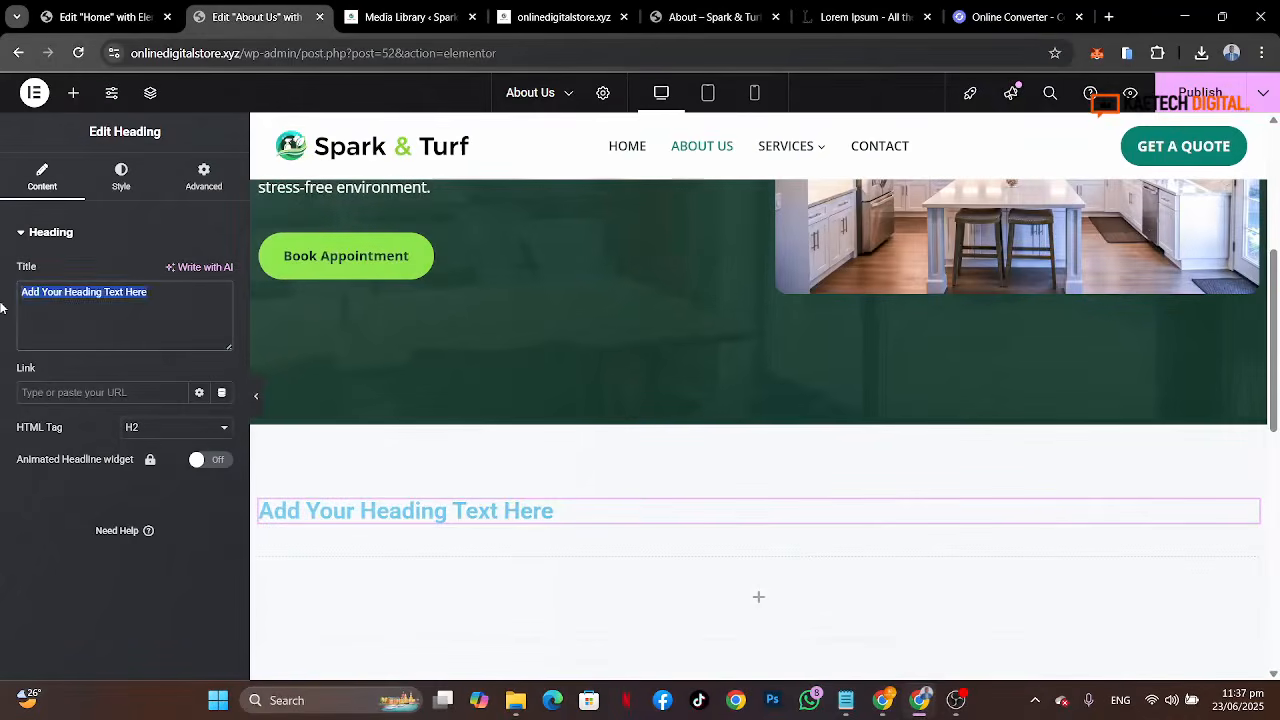
key("ctrl+v")
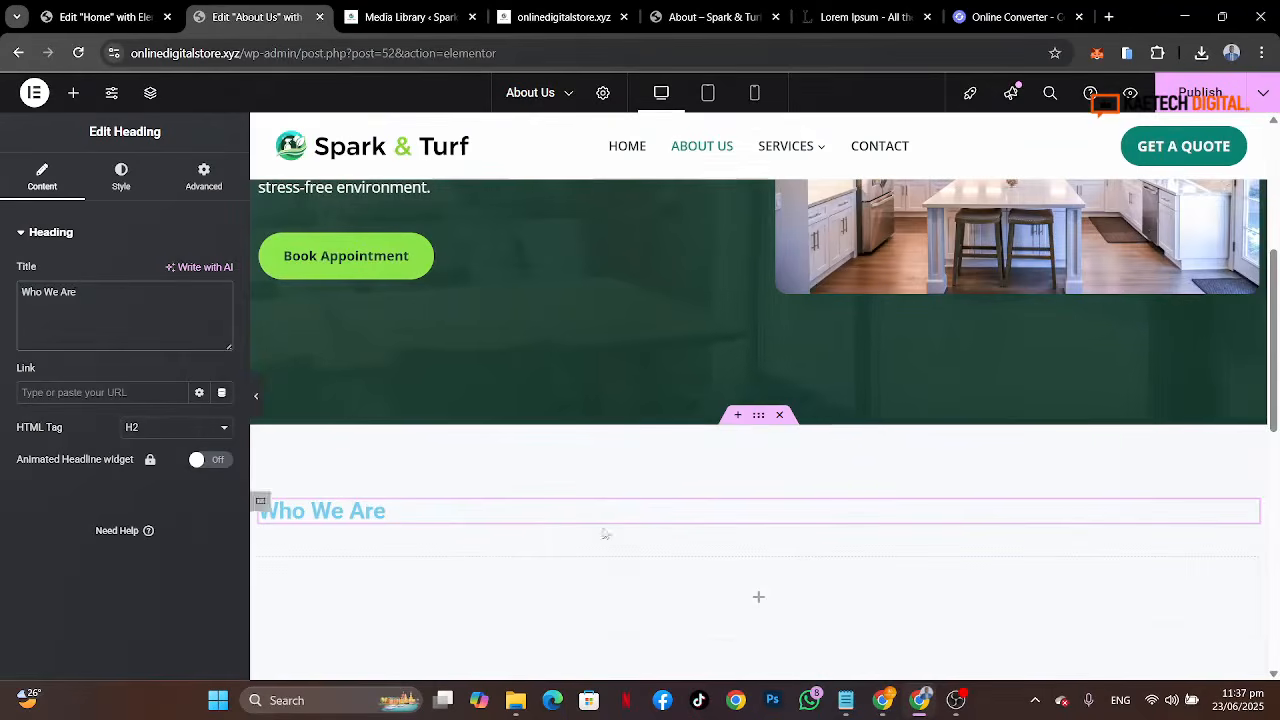
Step: Set the outer section container's content justification to center
left_click(759, 417)
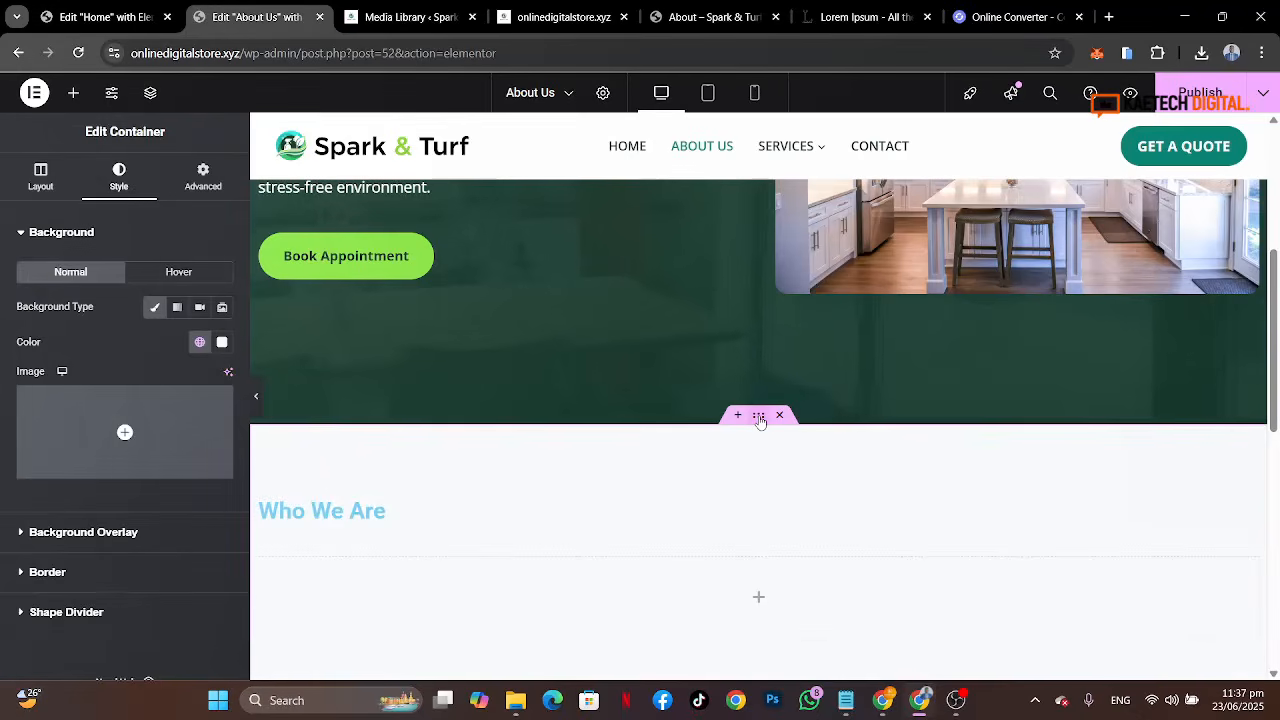
left_click(42, 177)
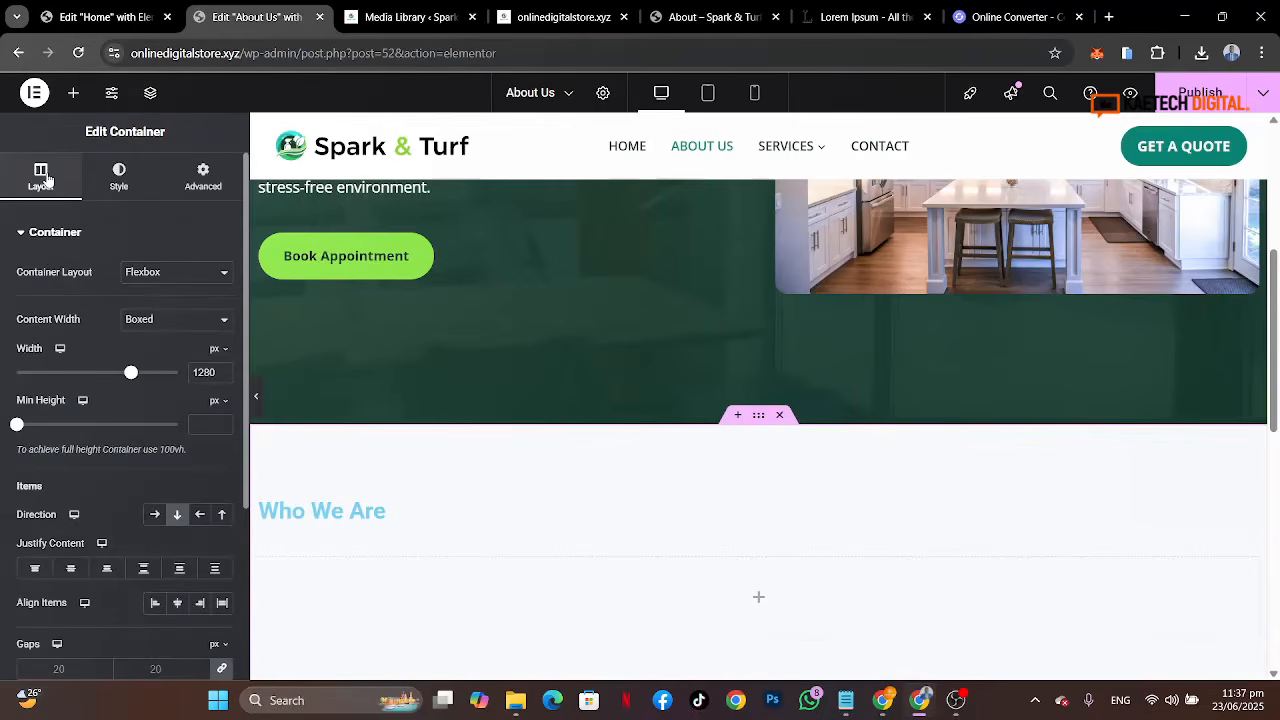
left_click(68, 569)
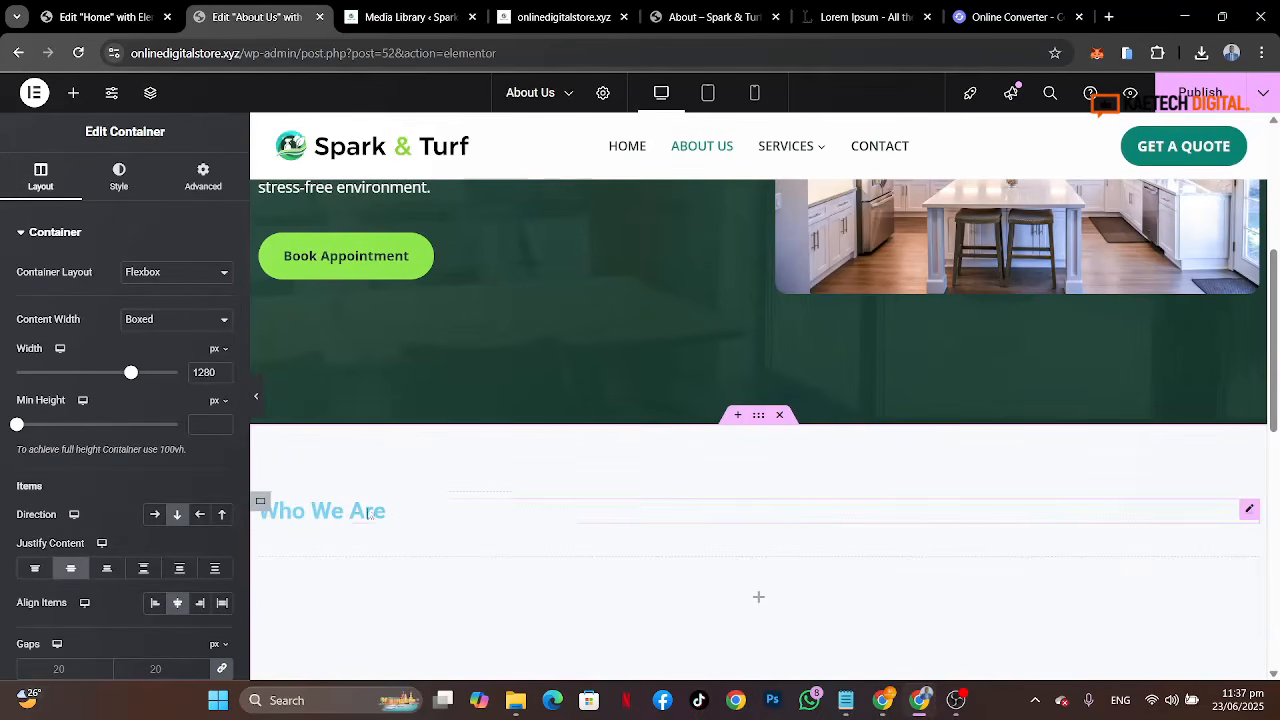
Step: Center-align the Who We Are heading
left_click(322, 511)
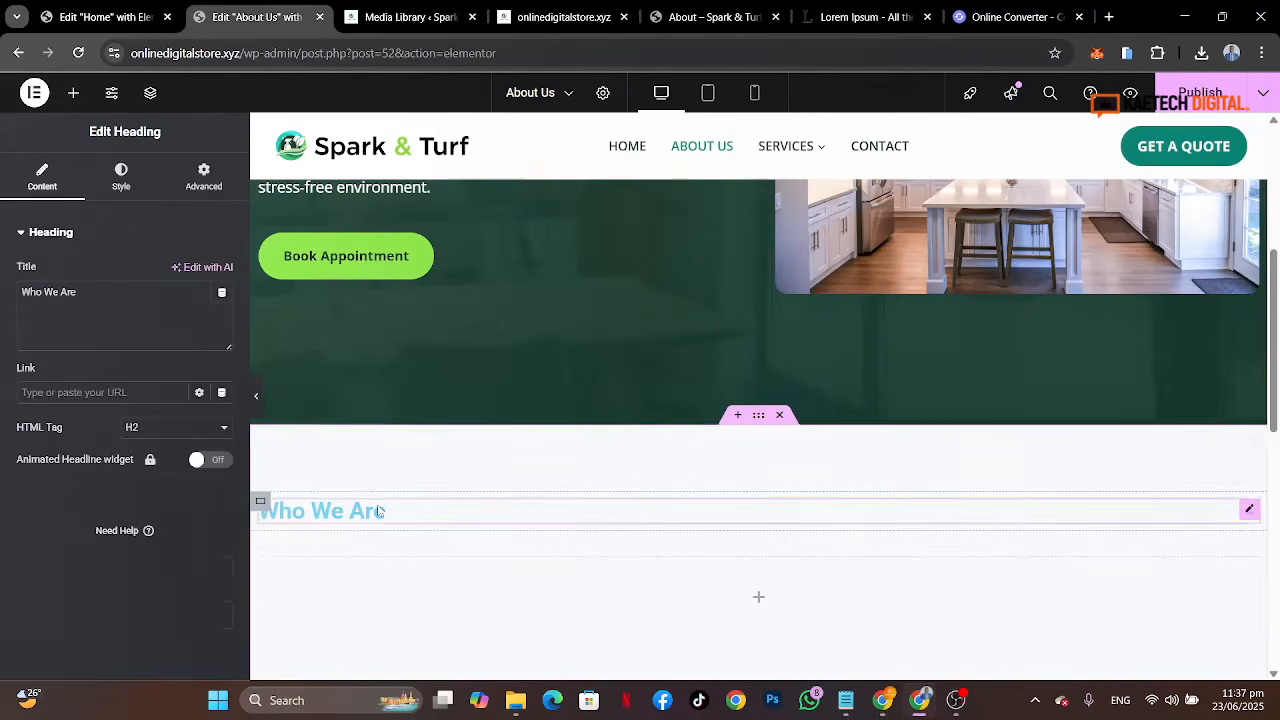
left_click(115, 185)
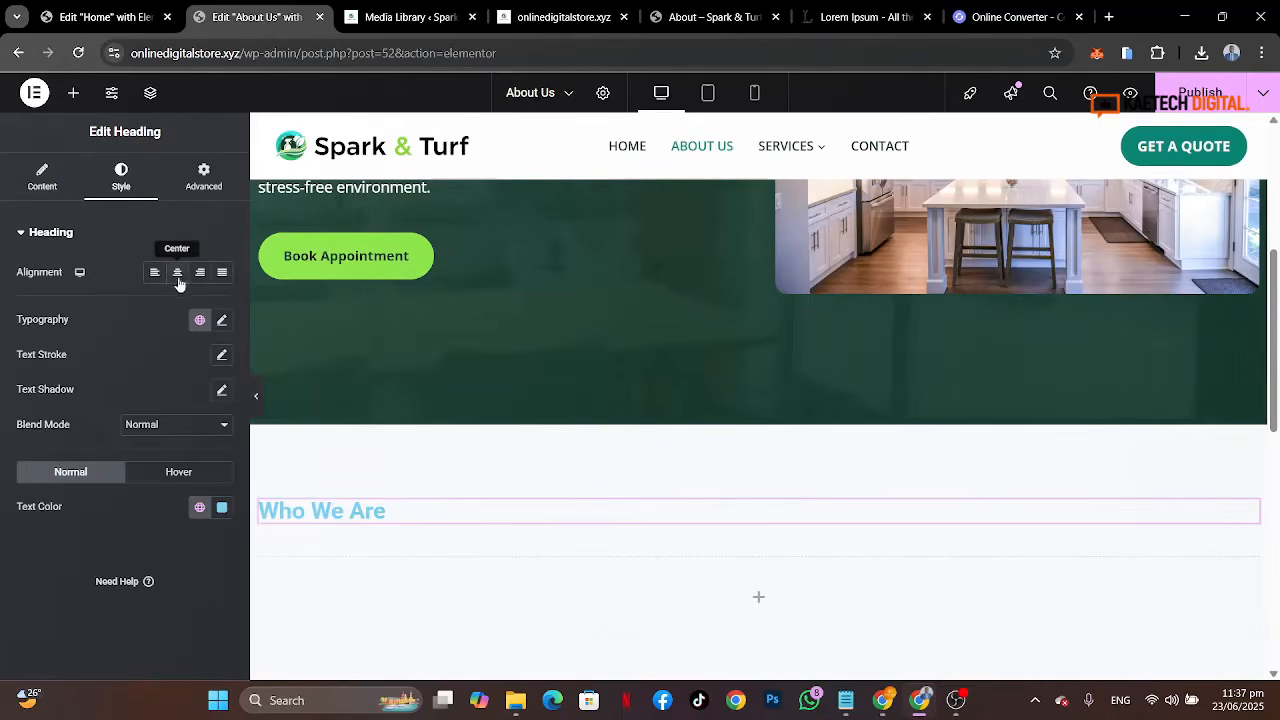
left_click(178, 274)
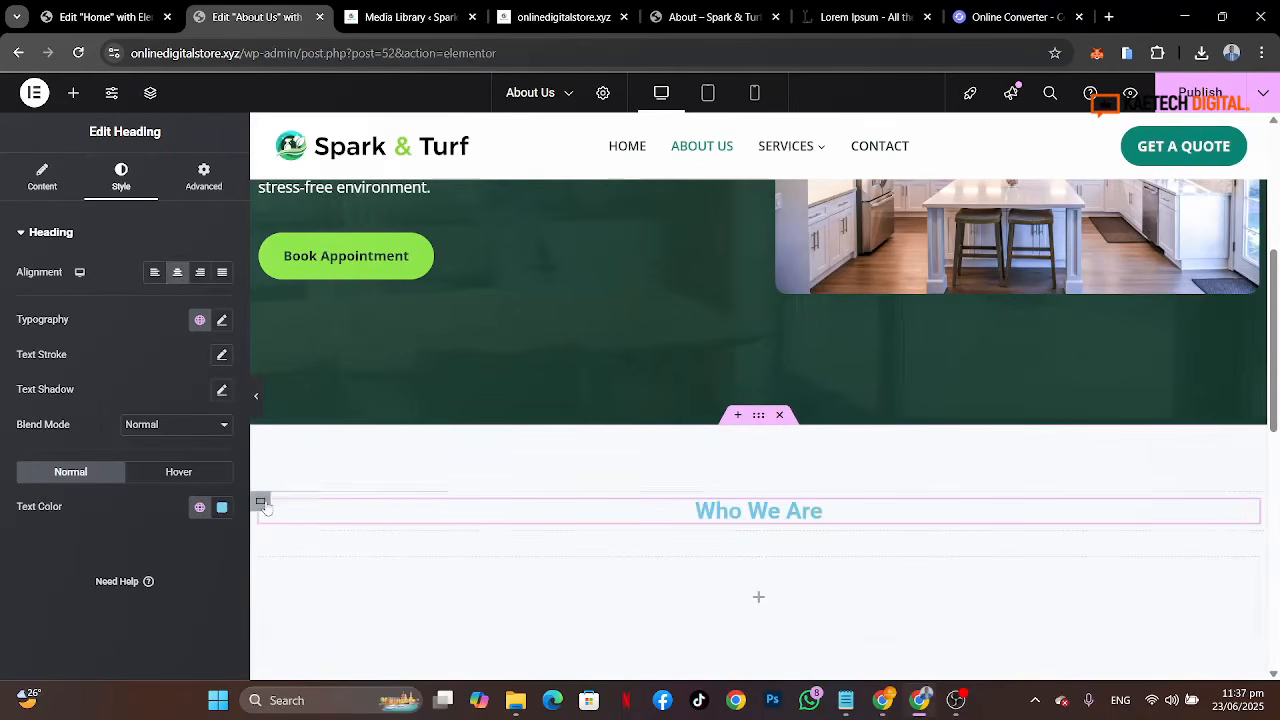
Step: Set the inner container's justify content and align items to center
left_click(261, 502)
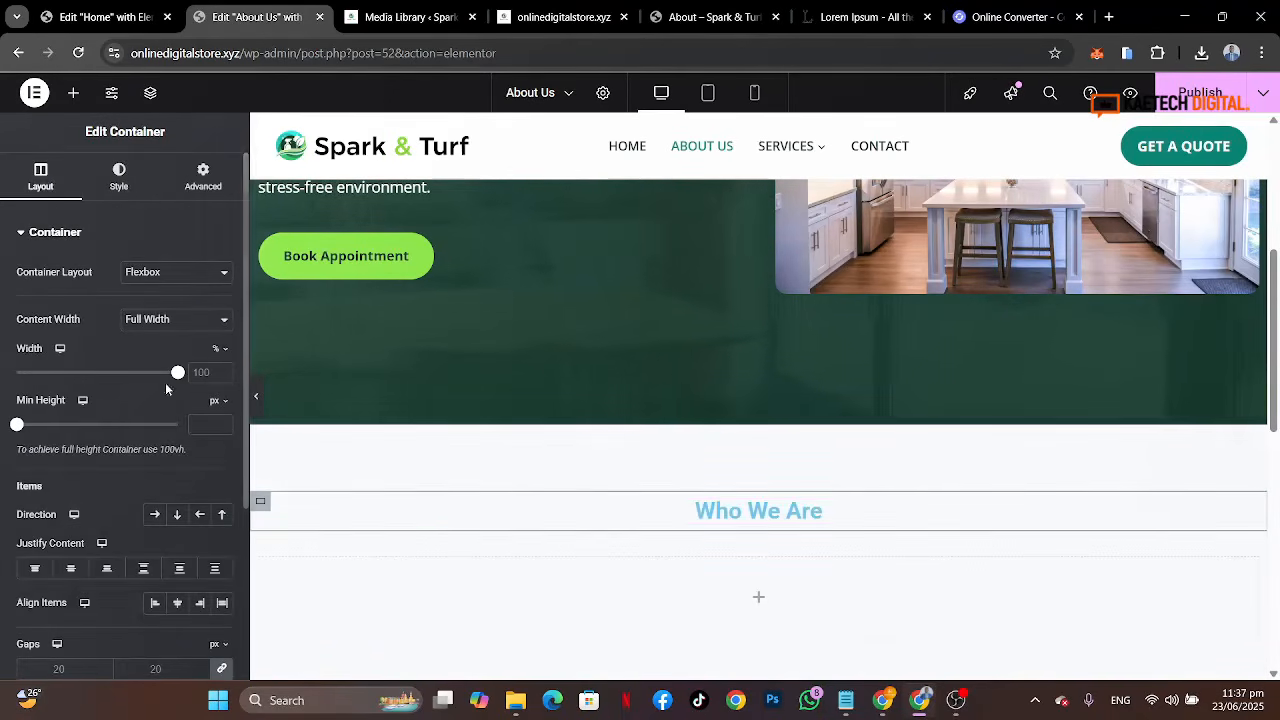
left_click(89, 570)
left_click(175, 607)
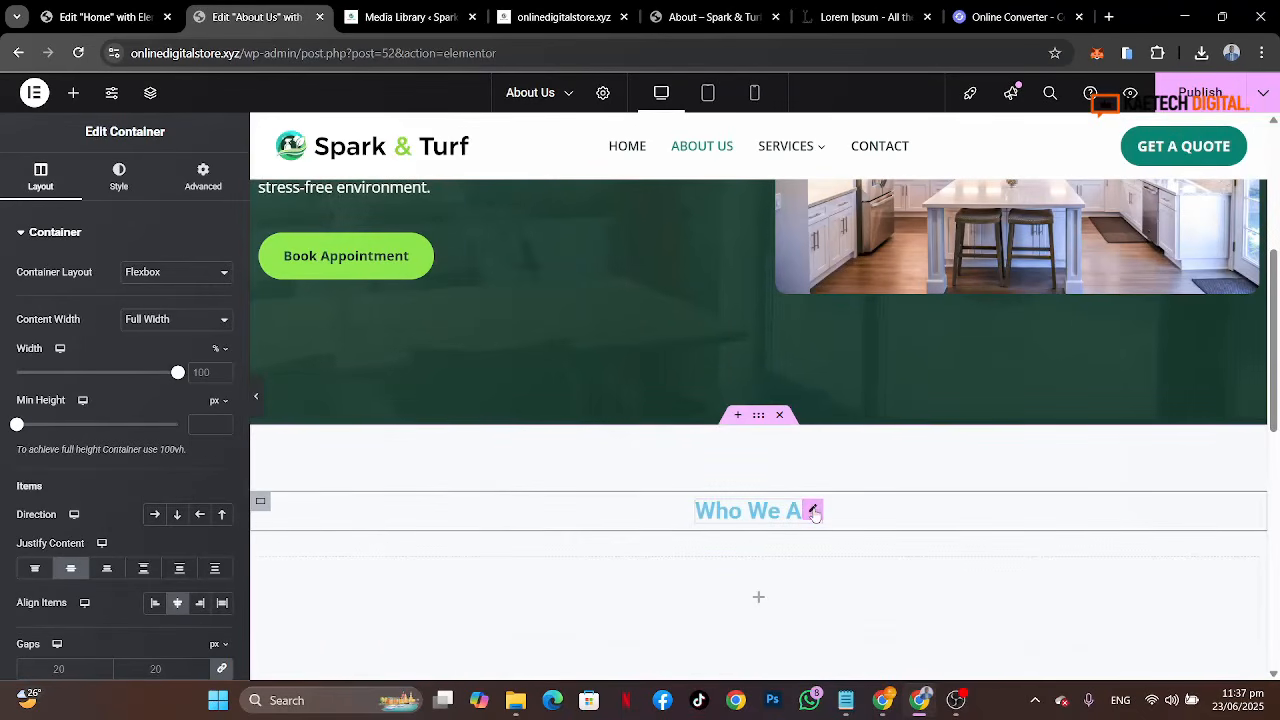
Step: Set the heading's typography to Poppins at 25 px
left_click(813, 511)
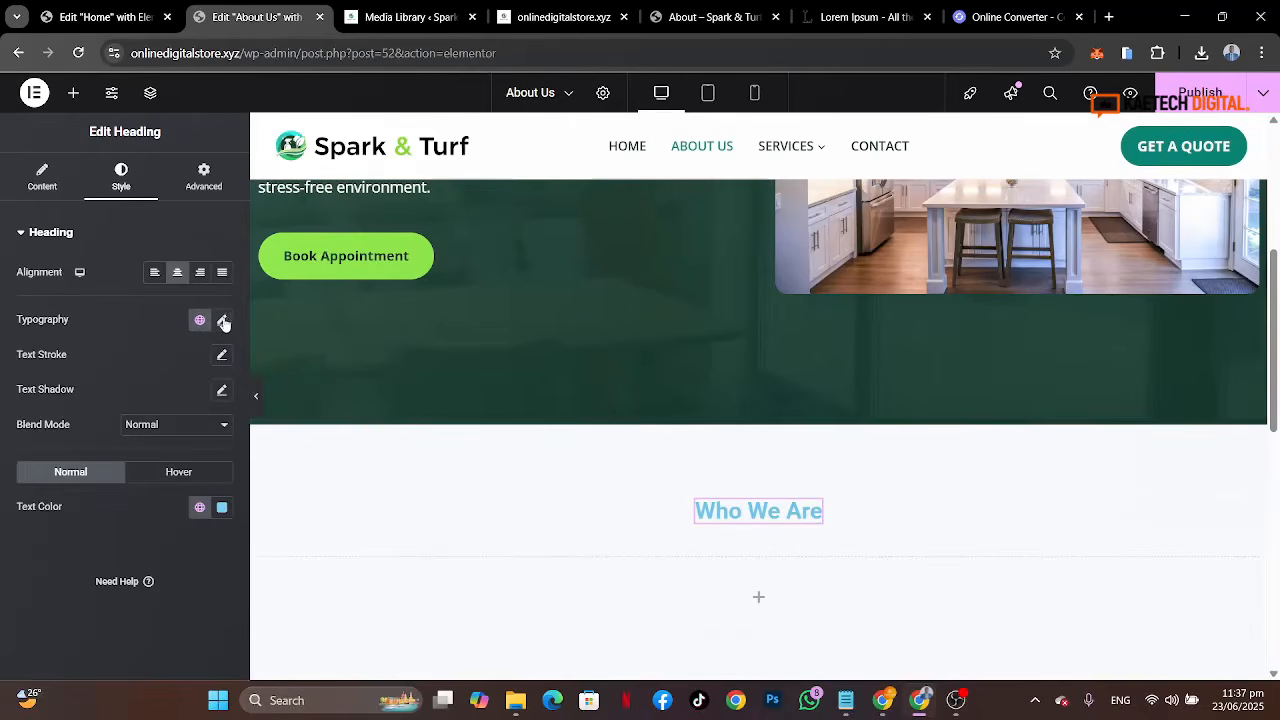
left_click(223, 321)
left_click(187, 400)
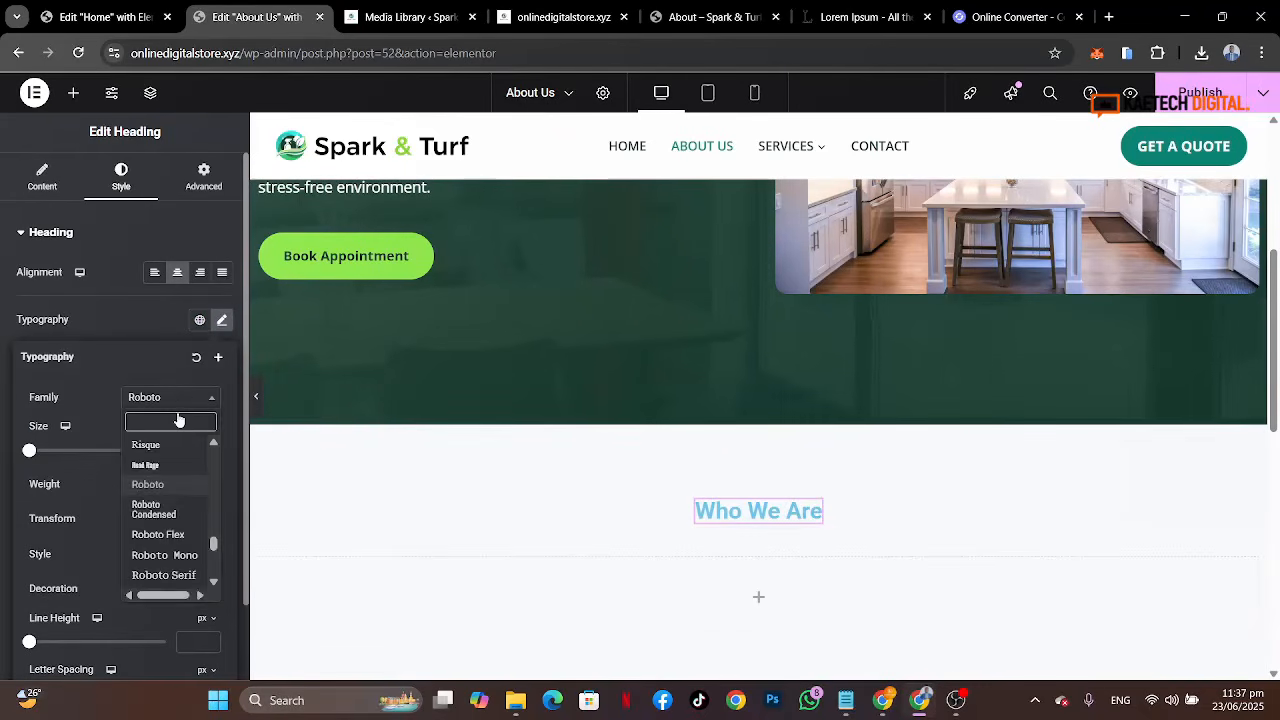
type("poppi")
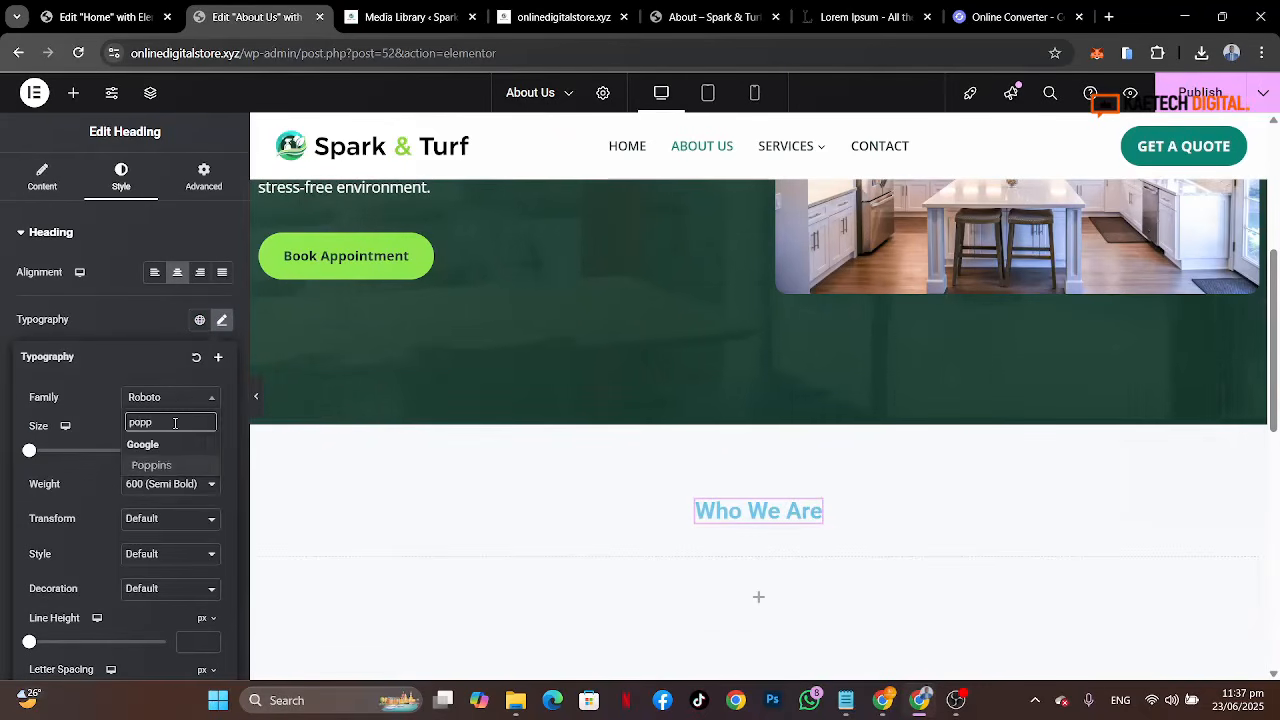
left_click(152, 466)
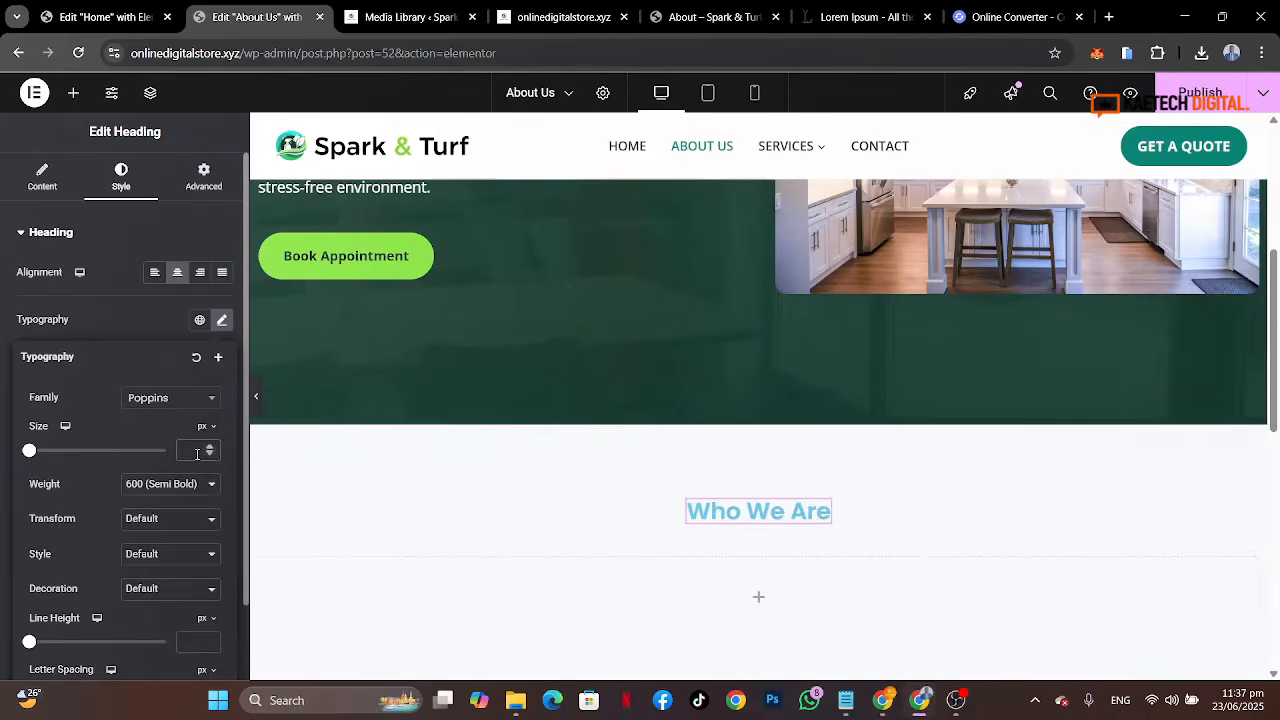
type("25")
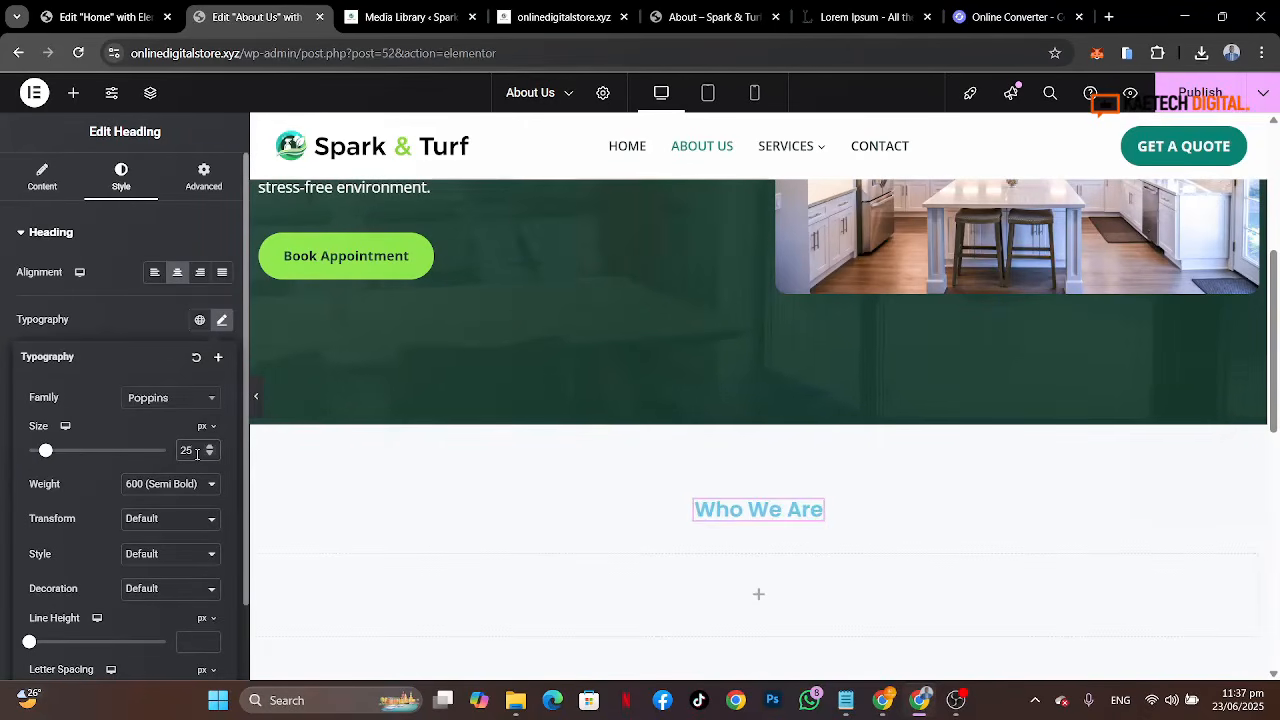
left_click(110, 330)
Step: Set the heading's text color to the global Theme Accent color, checking the reference page
left_click(198, 508)
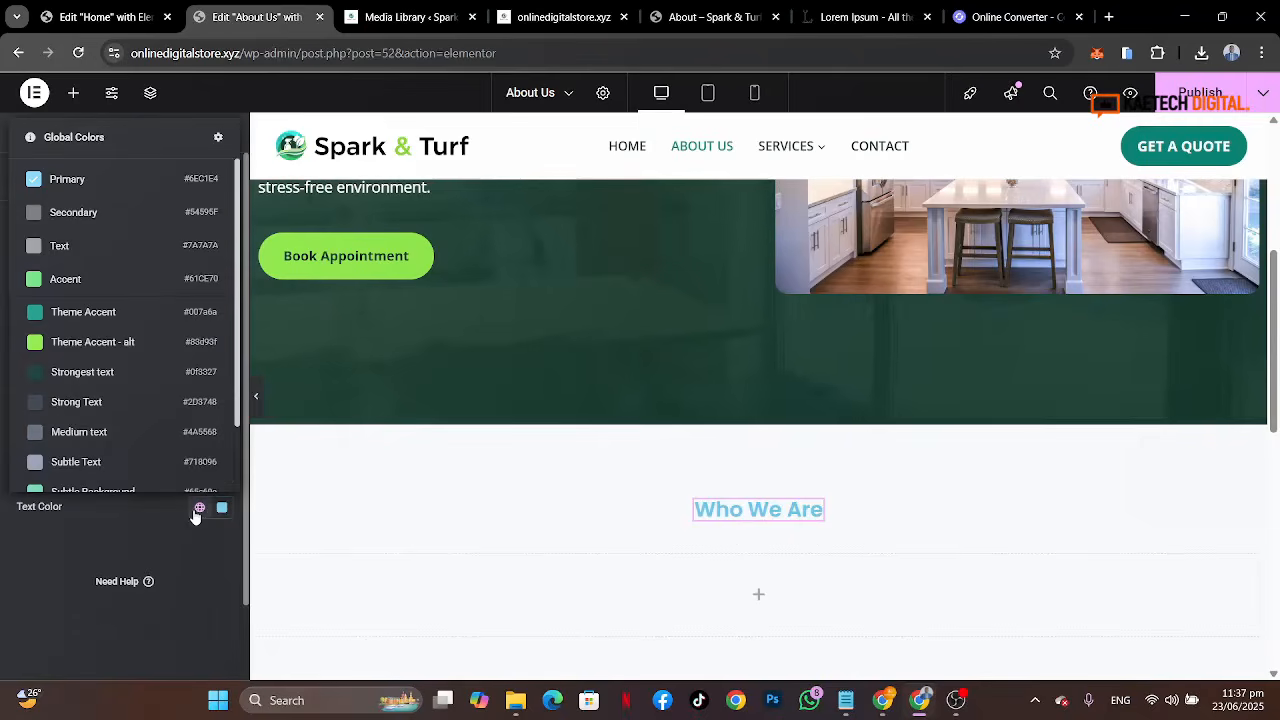
left_click(100, 341)
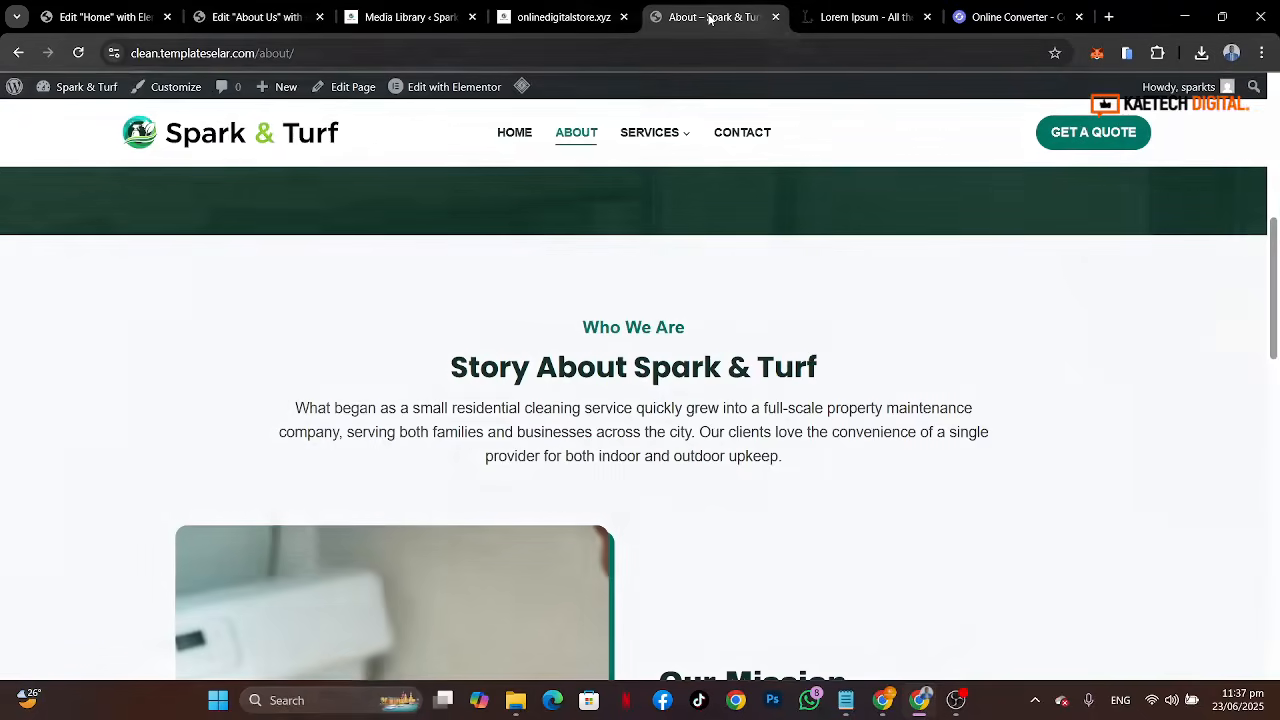
left_click(709, 17)
left_click(250, 17)
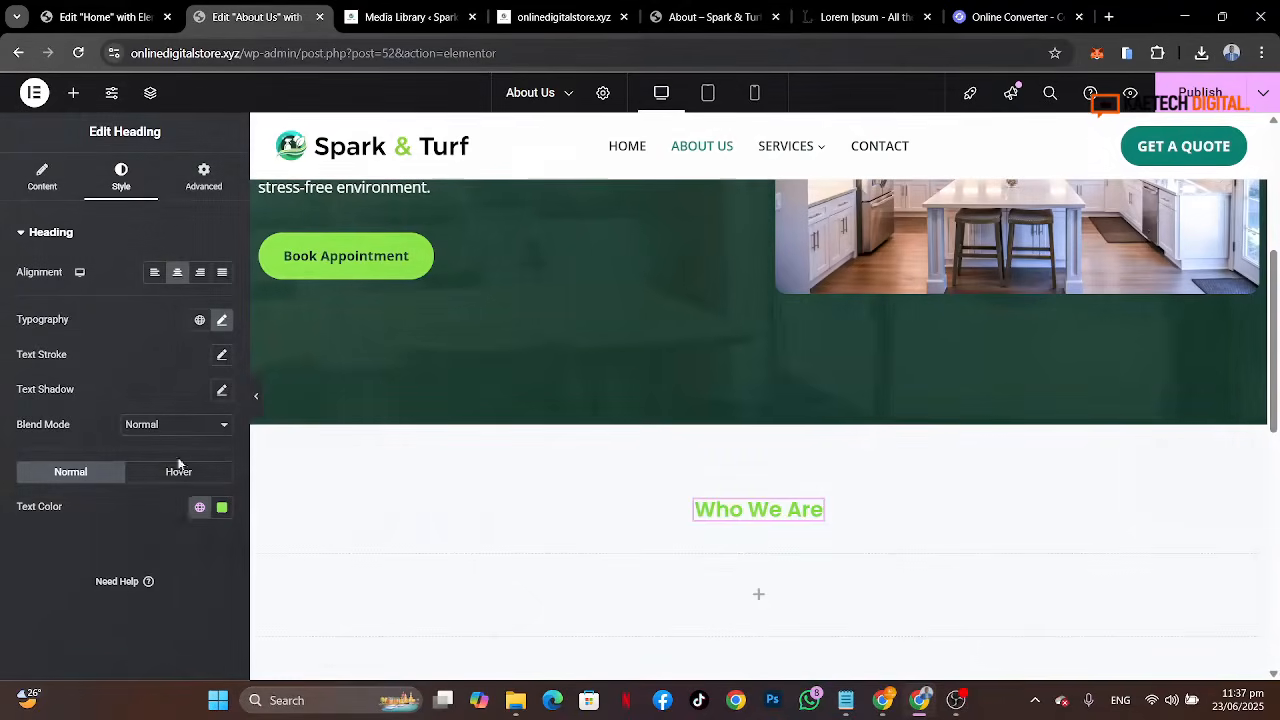
left_click(199, 508)
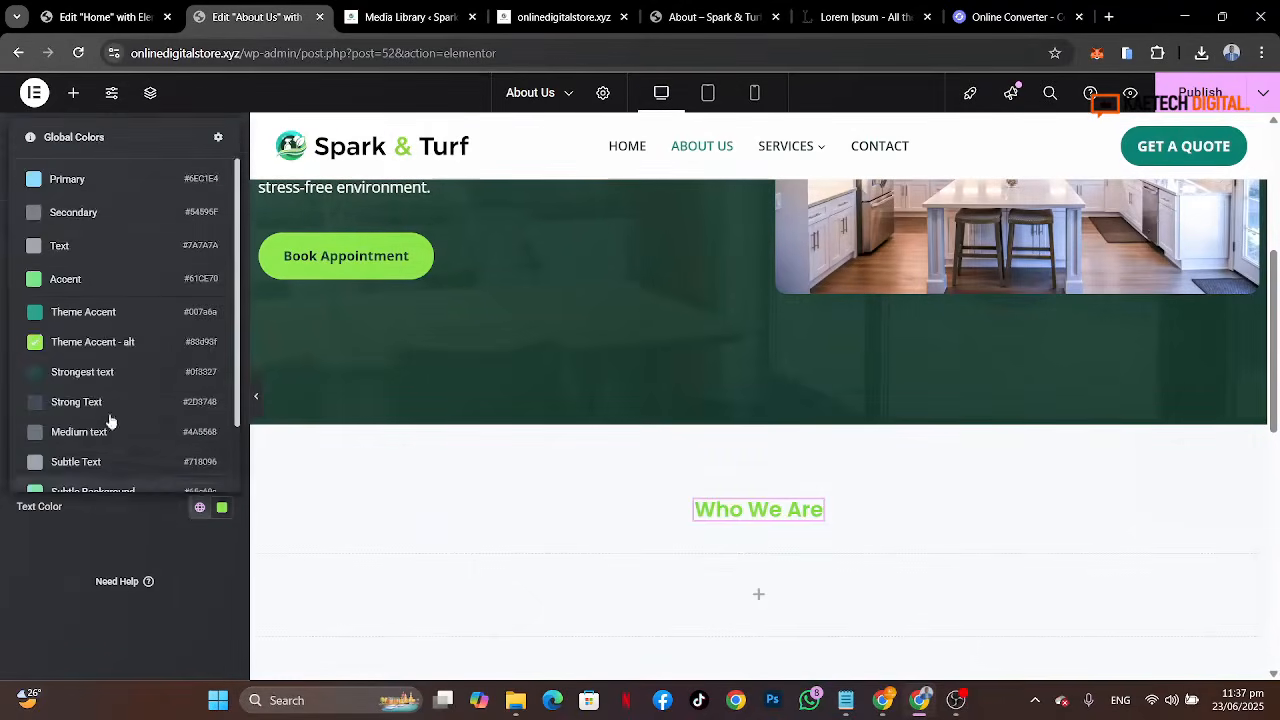
left_click(115, 317)
Step: Copy the hero's Spark & Turf Cleaning Services heading widget
scroll(974, 506, "down", 2)
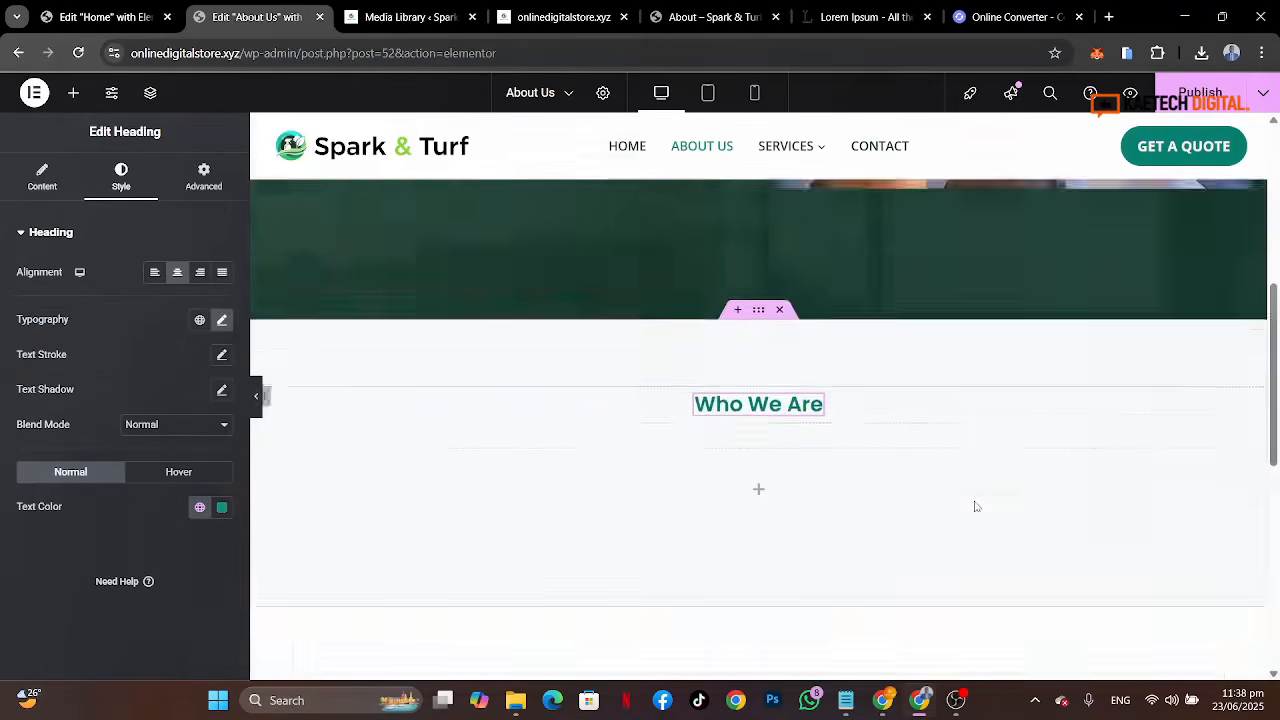
scroll(976, 506, "up", 1)
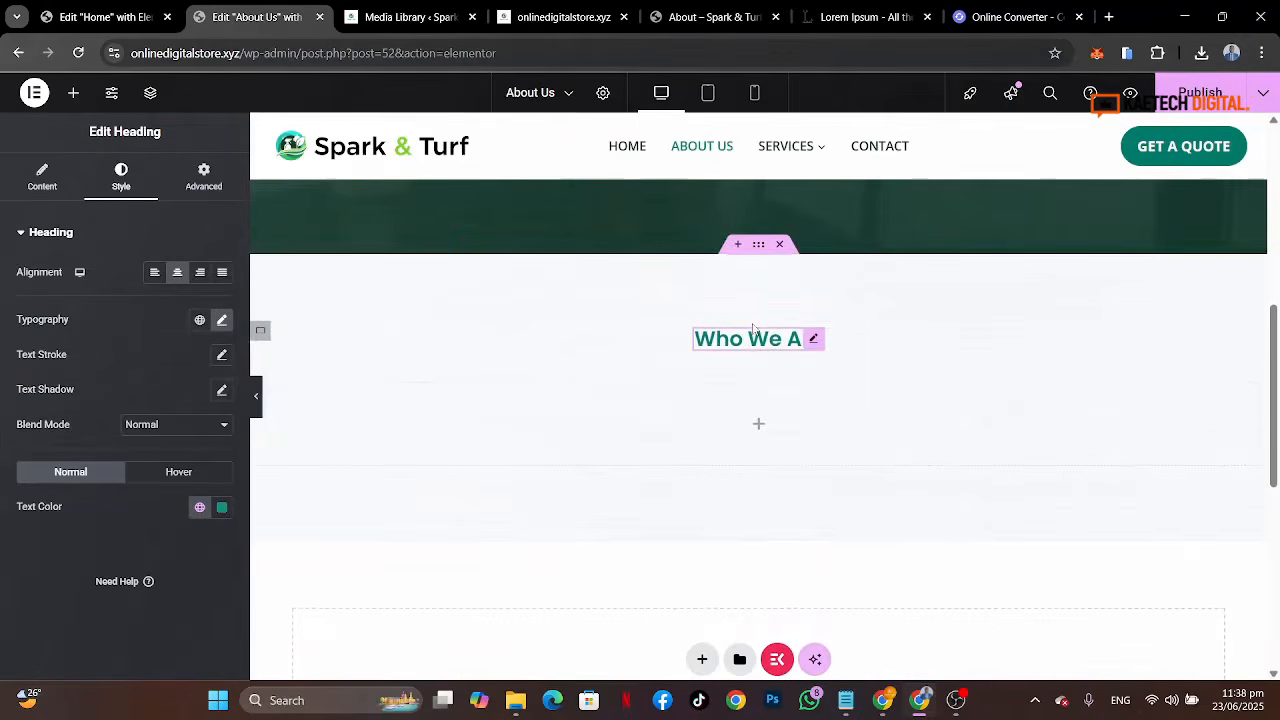
scroll(753, 329, "up", 3)
scroll(753, 329, "up", 2)
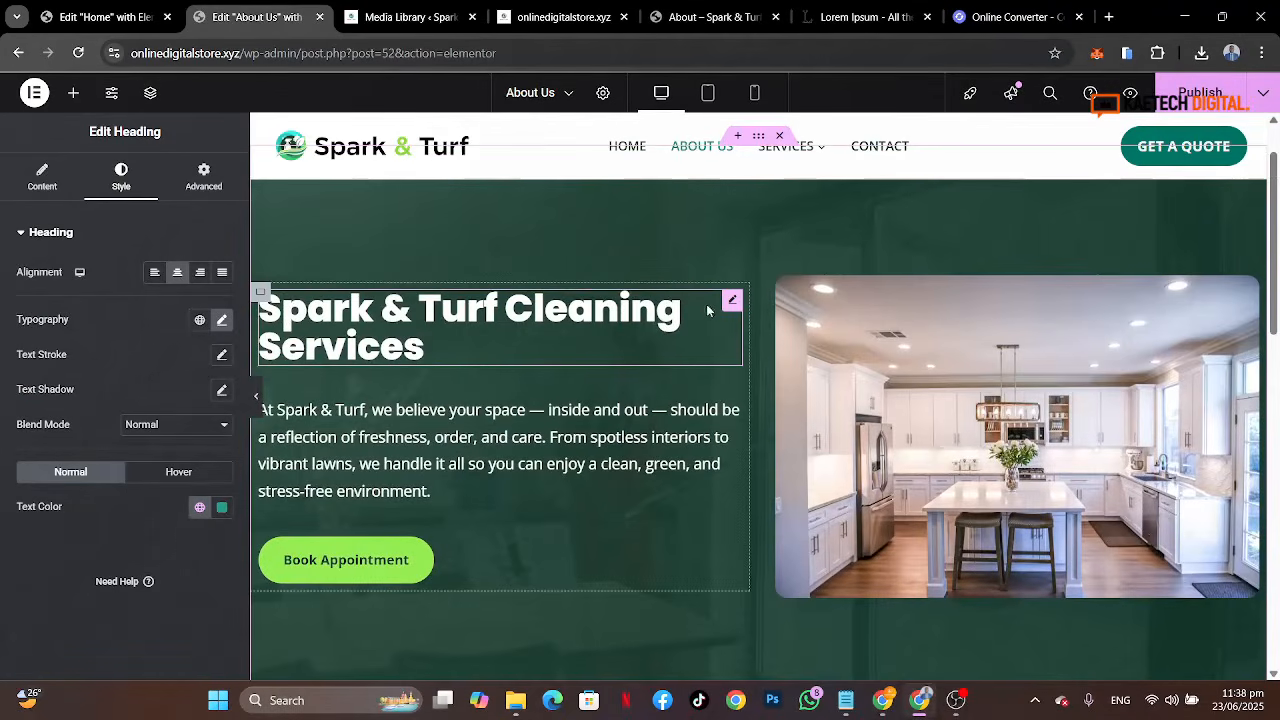
right_click(732, 300)
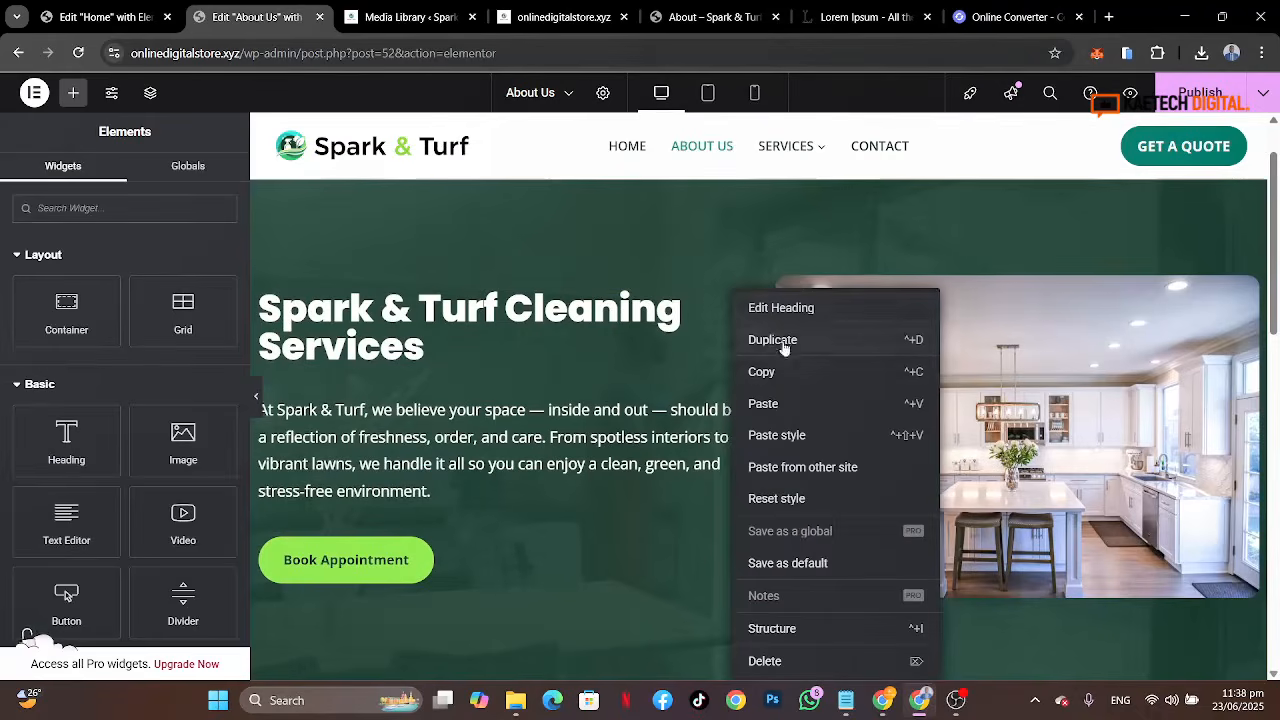
left_click(786, 371)
scroll(785, 372, "down", 4)
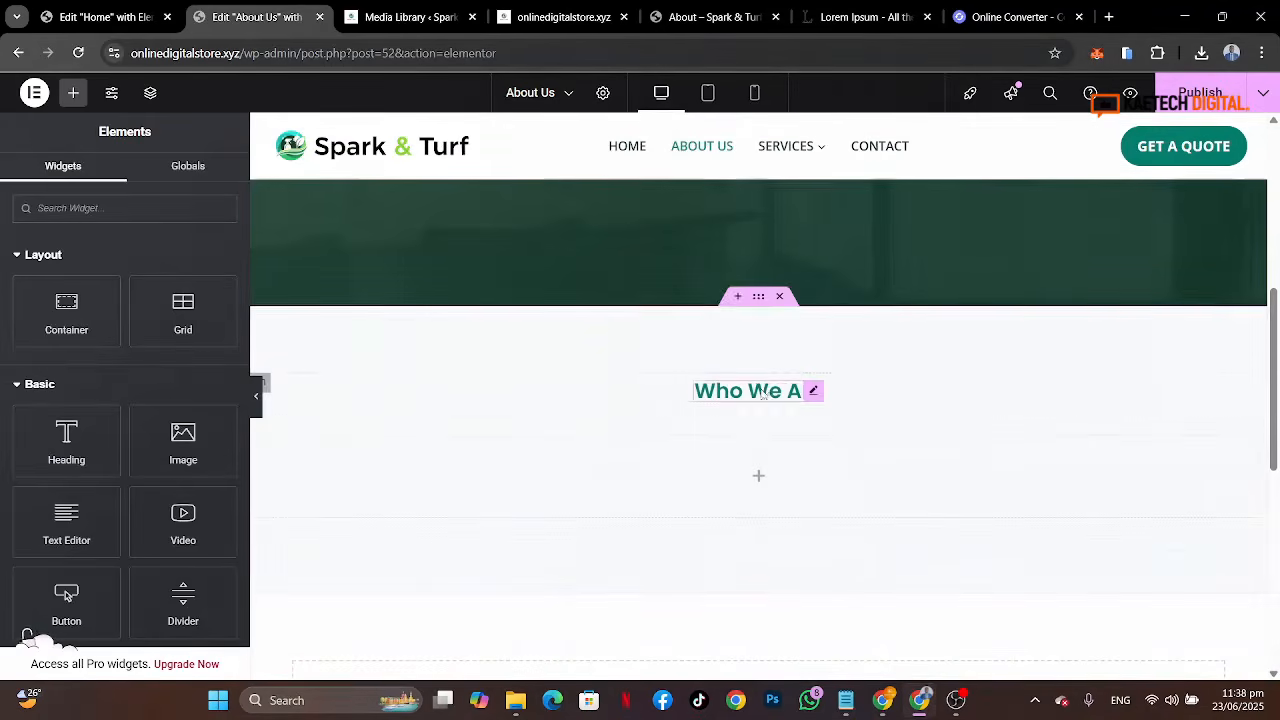
Step: Paste the copied heading below Who We Are and set its text color to the global Strongest text color
right_click(762, 398)
left_click(791, 403)
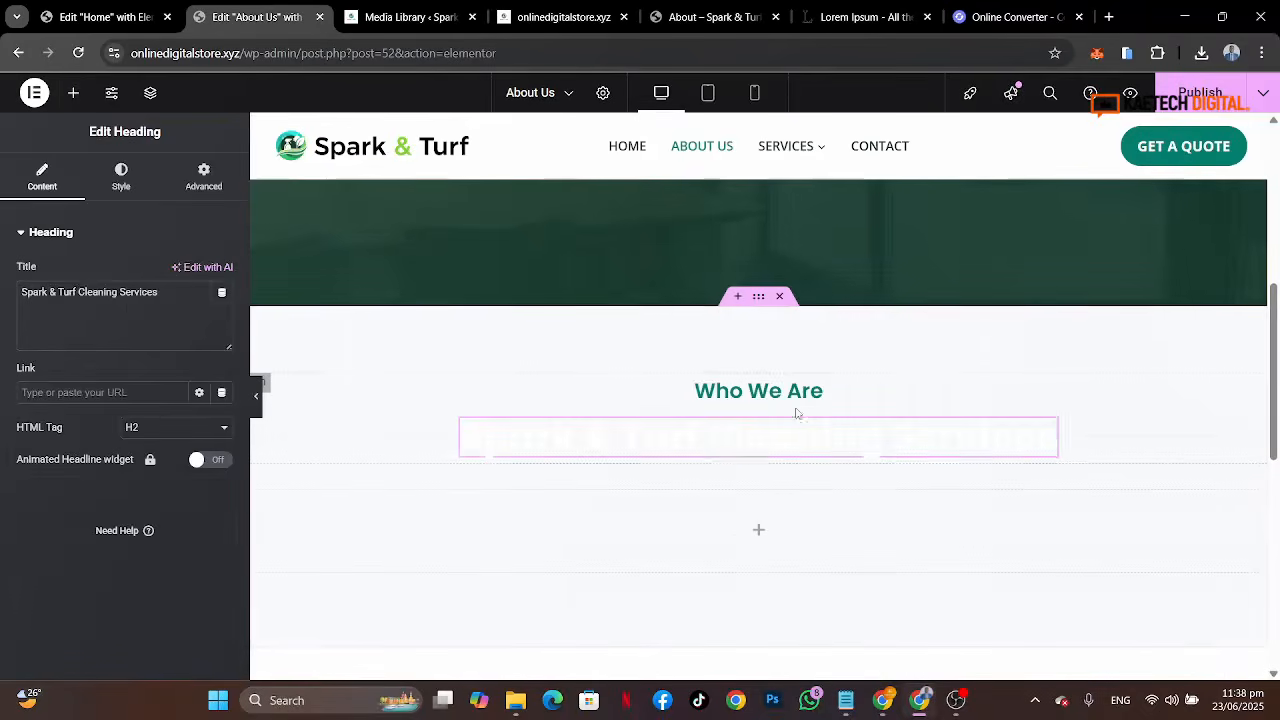
left_click(121, 180)
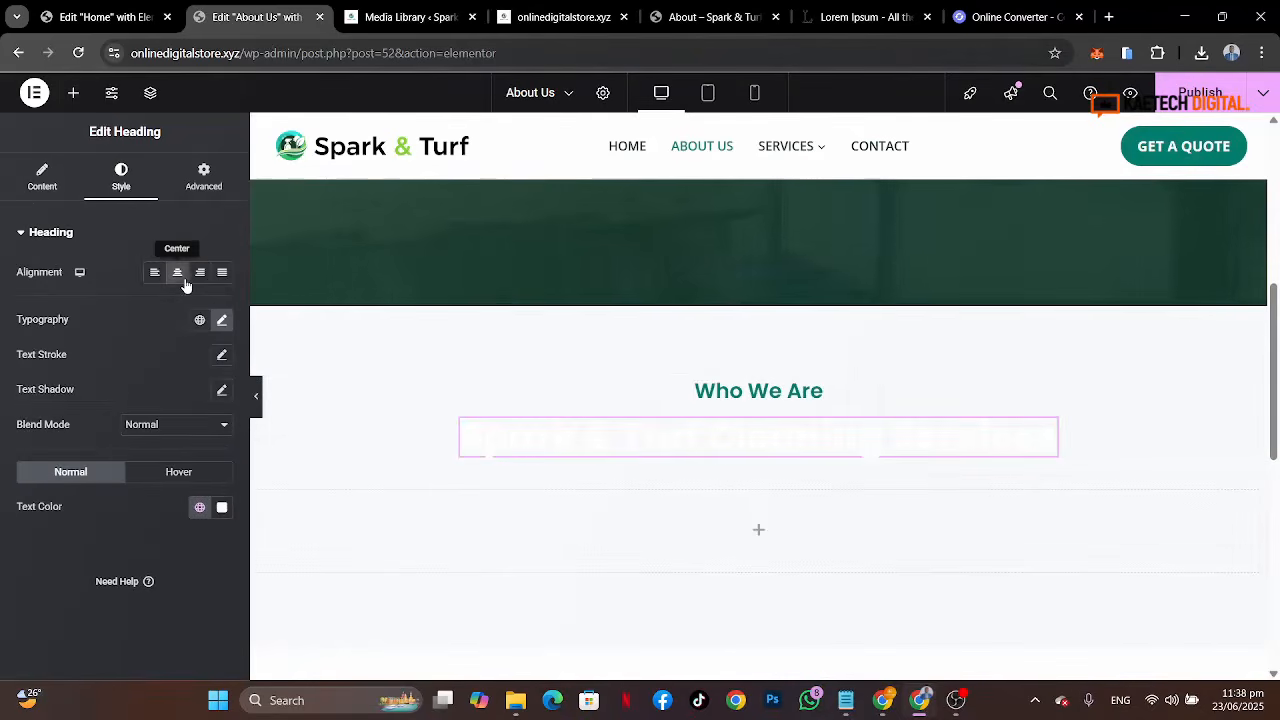
left_click(199, 508)
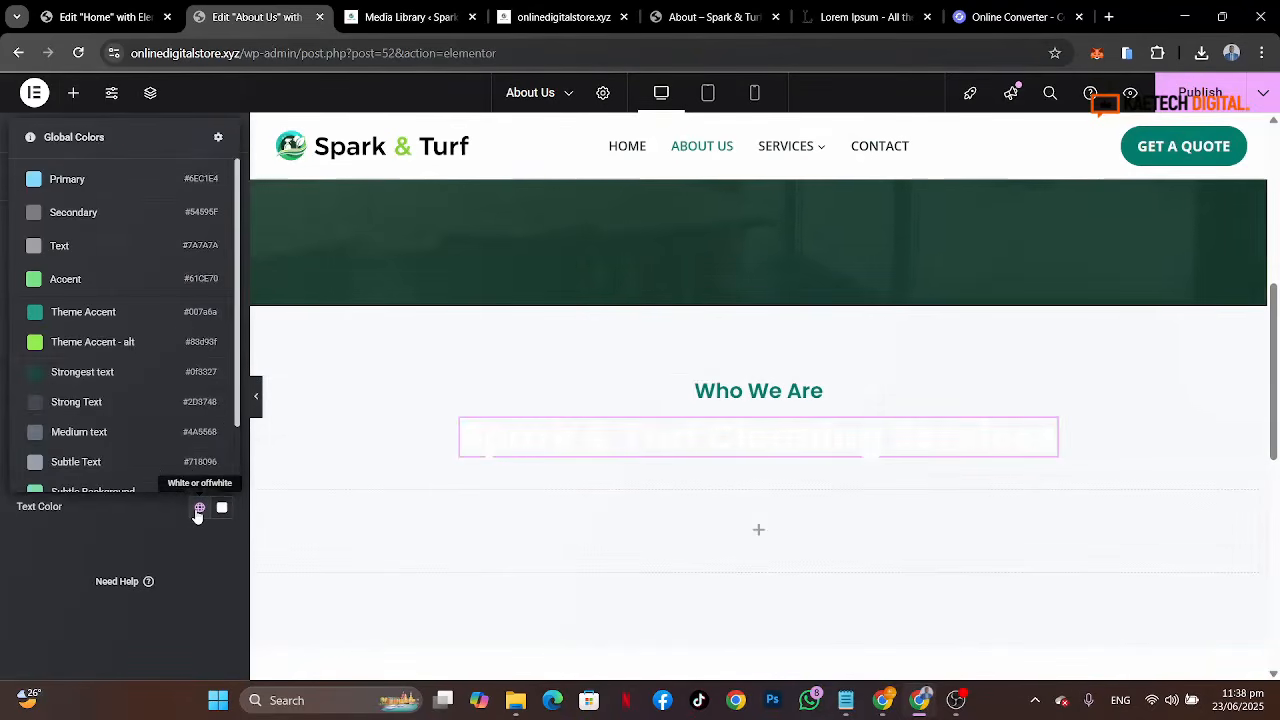
left_click(115, 383)
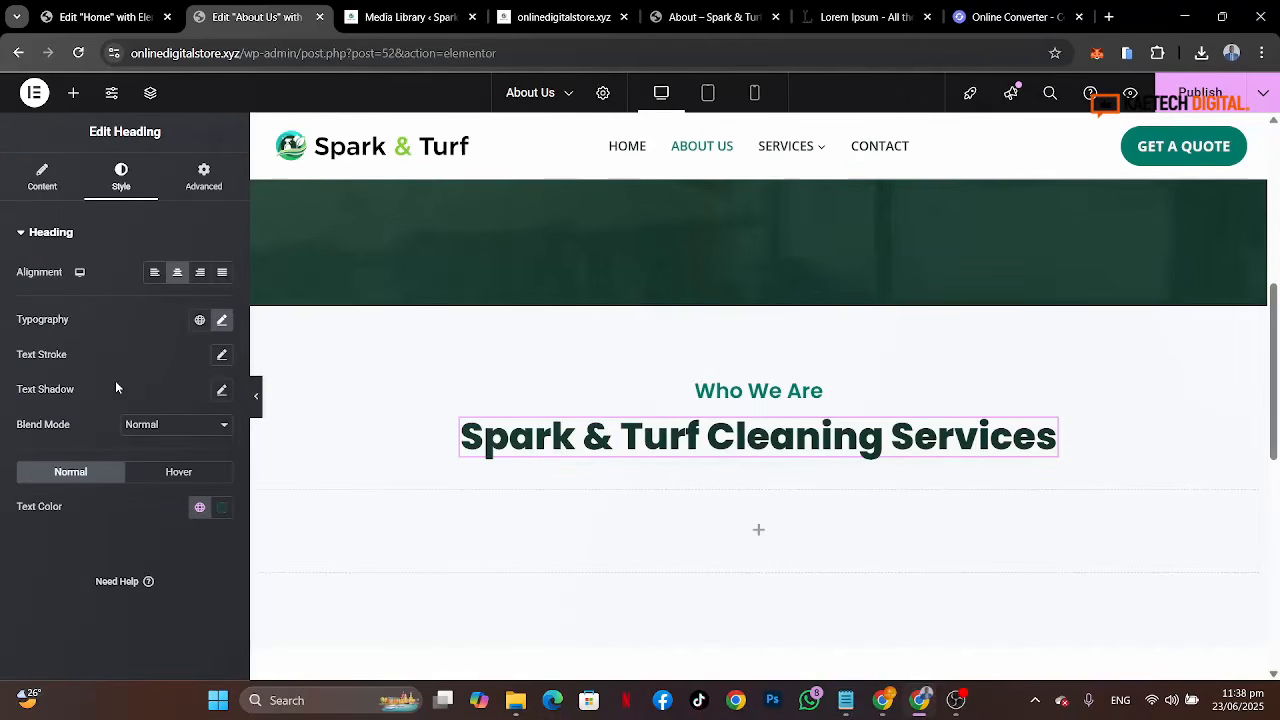
Step: Replace the pasted heading's title with Story About Spark & Turf copied from the reference page
left_click(712, 17)
left_click_drag(836, 375, 453, 384)
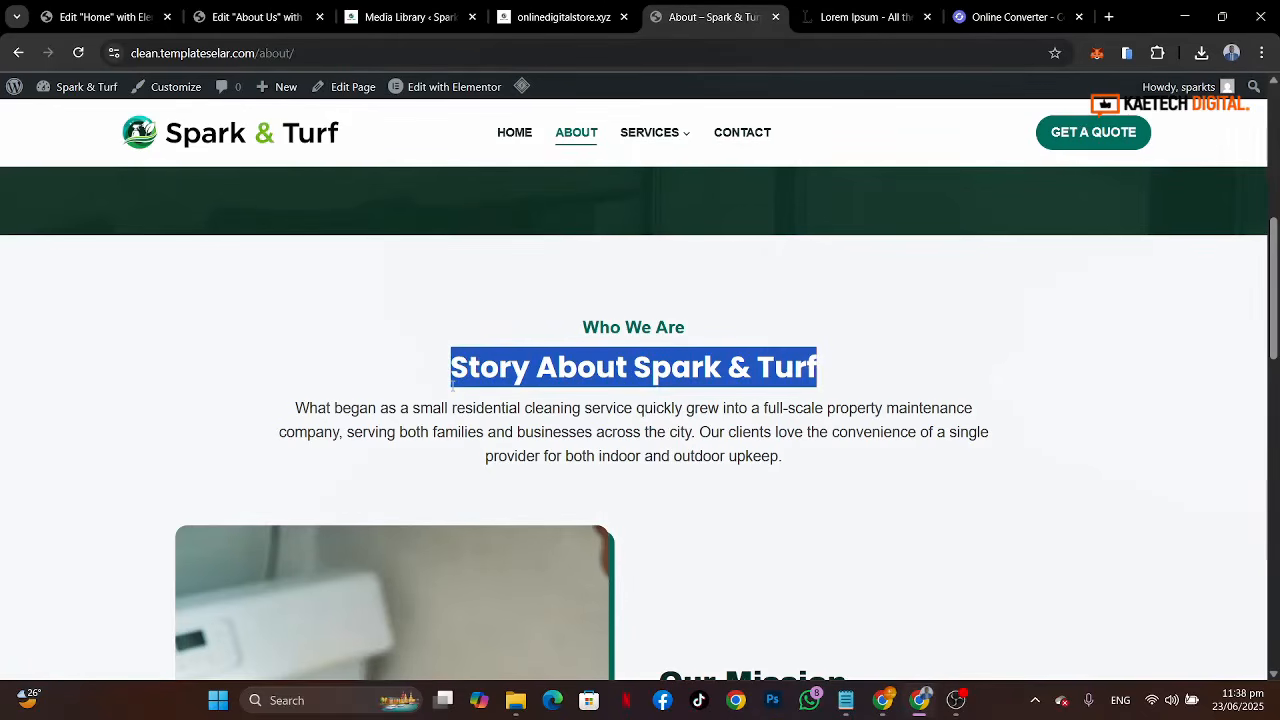
left_click(250, 17)
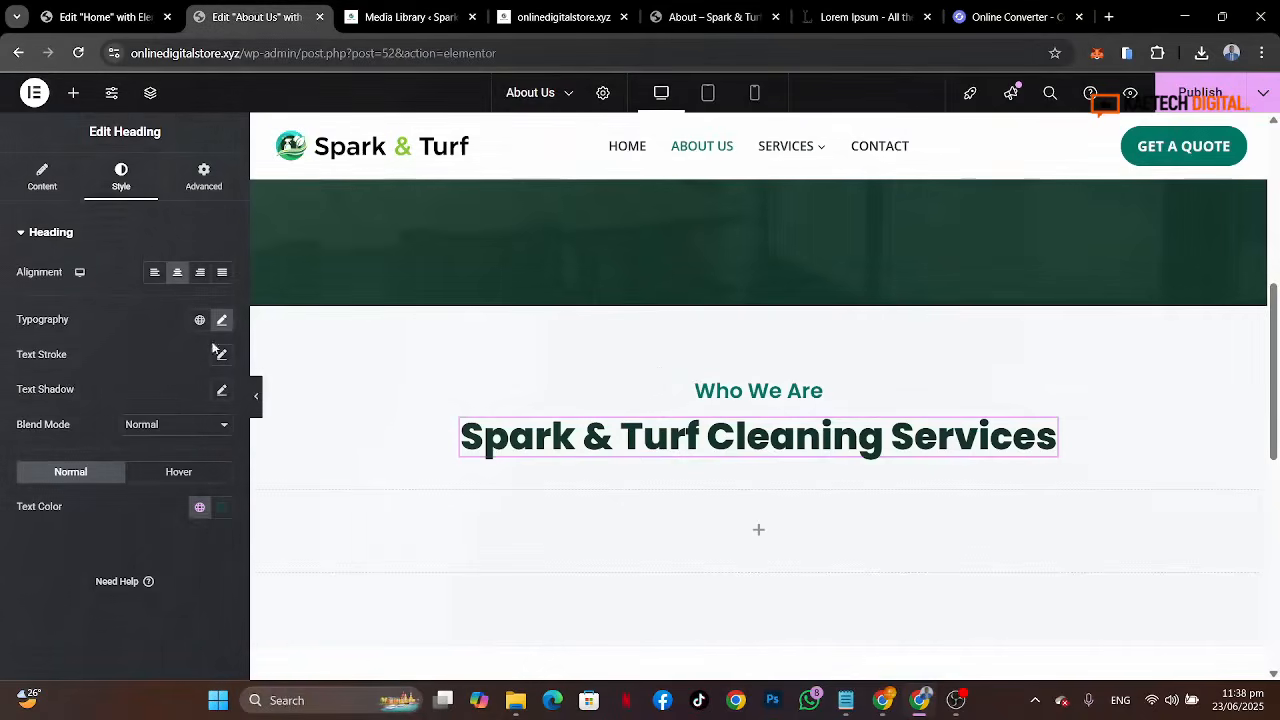
left_click(42, 176)
left_click_drag(170, 302, 0, 270)
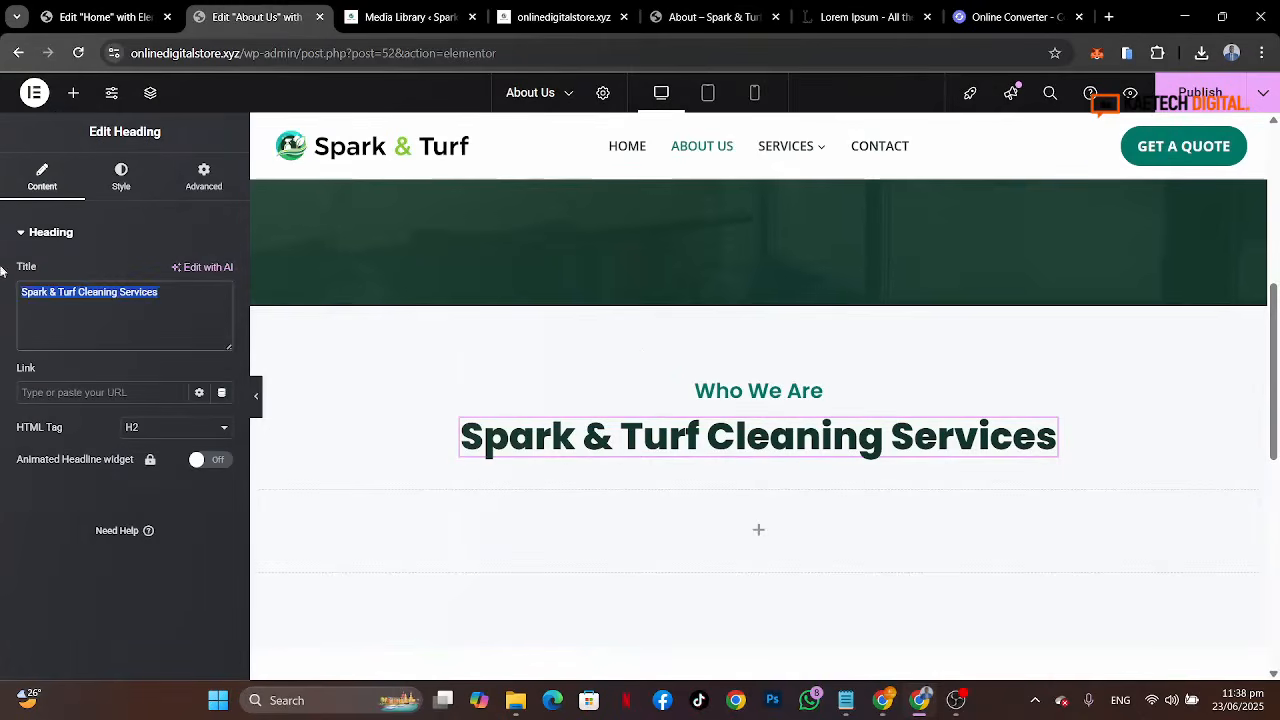
key("ctrl+v")
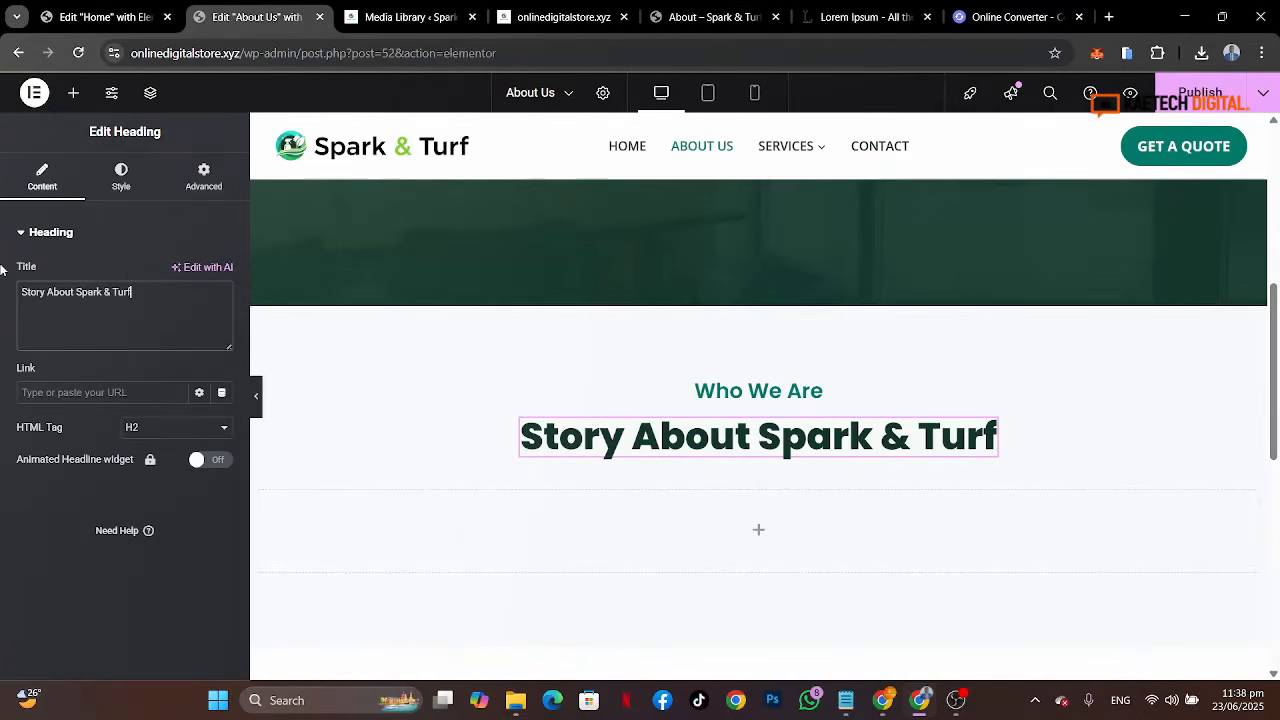
Step: Copy the hero's paragraph text editor widget
left_click(690, 17)
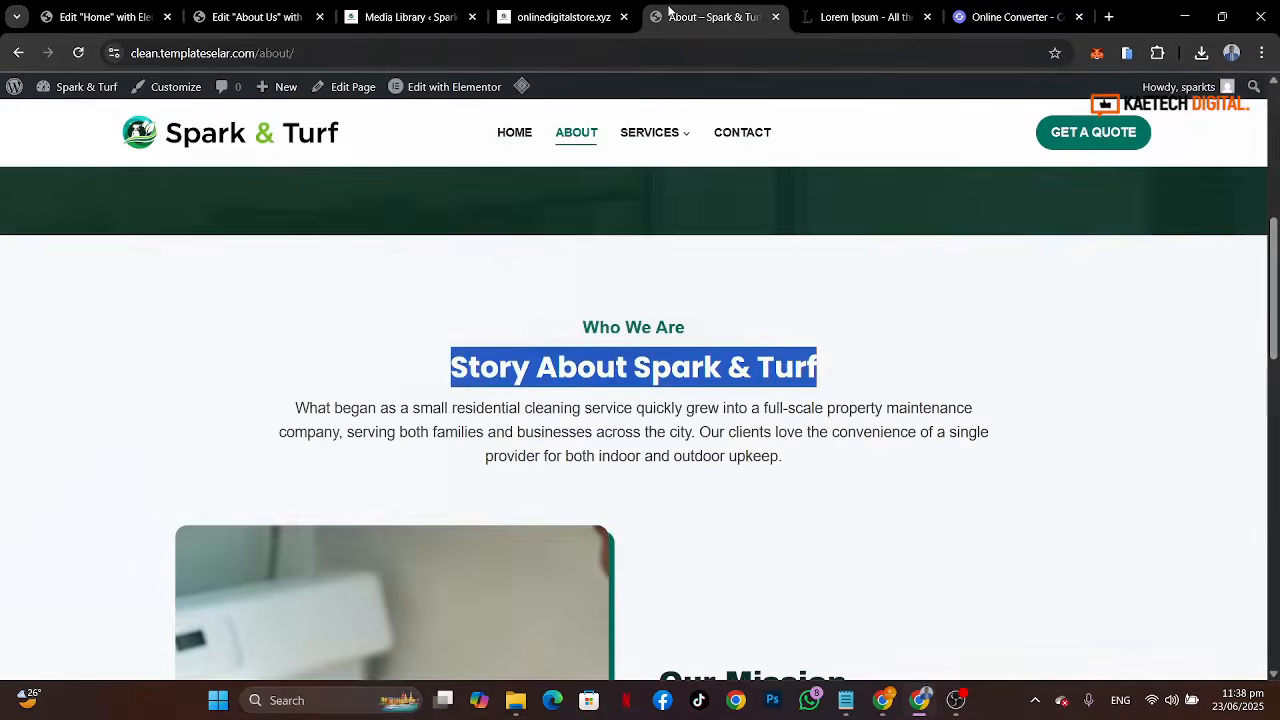
left_click(478, 433)
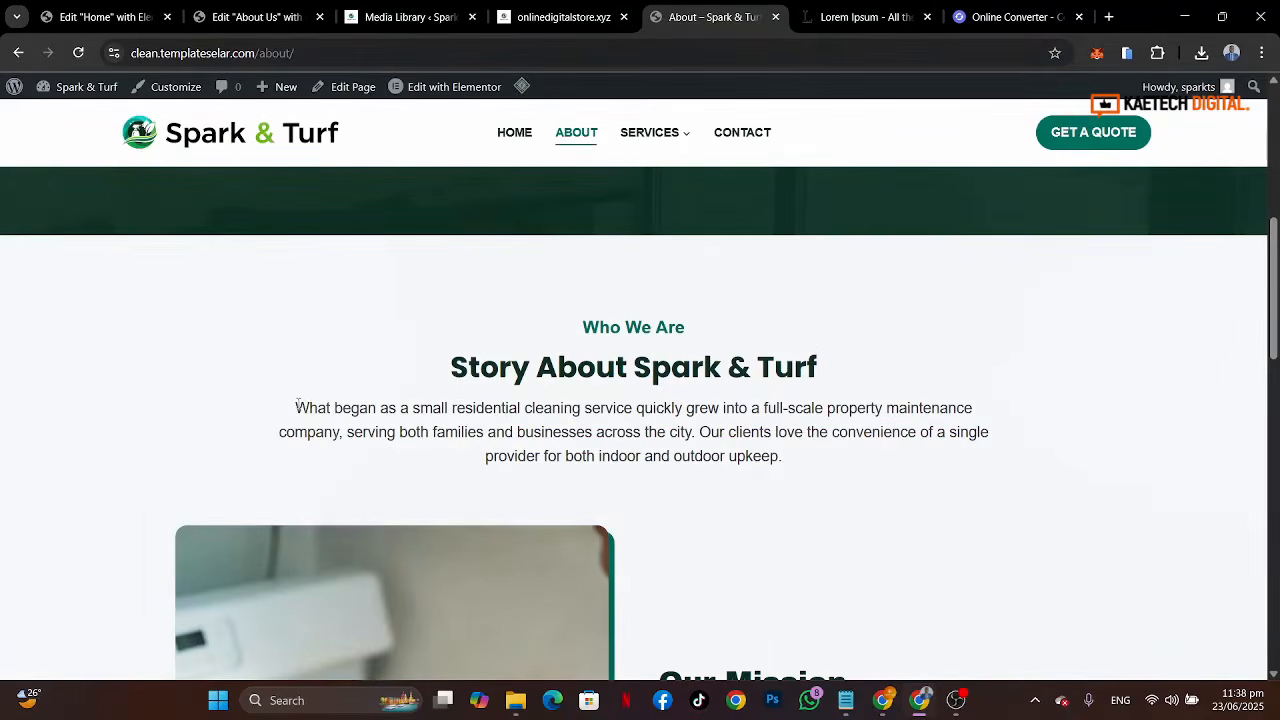
left_click(258, 18)
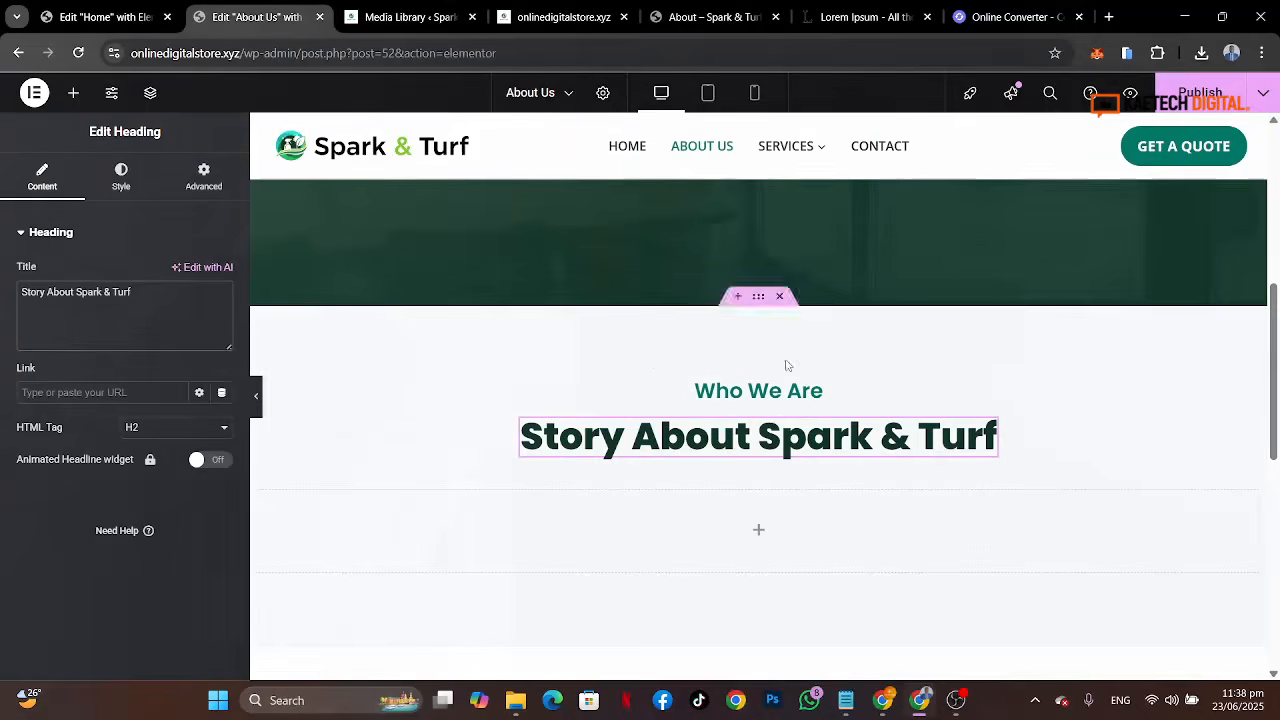
scroll(785, 358, "up", 5)
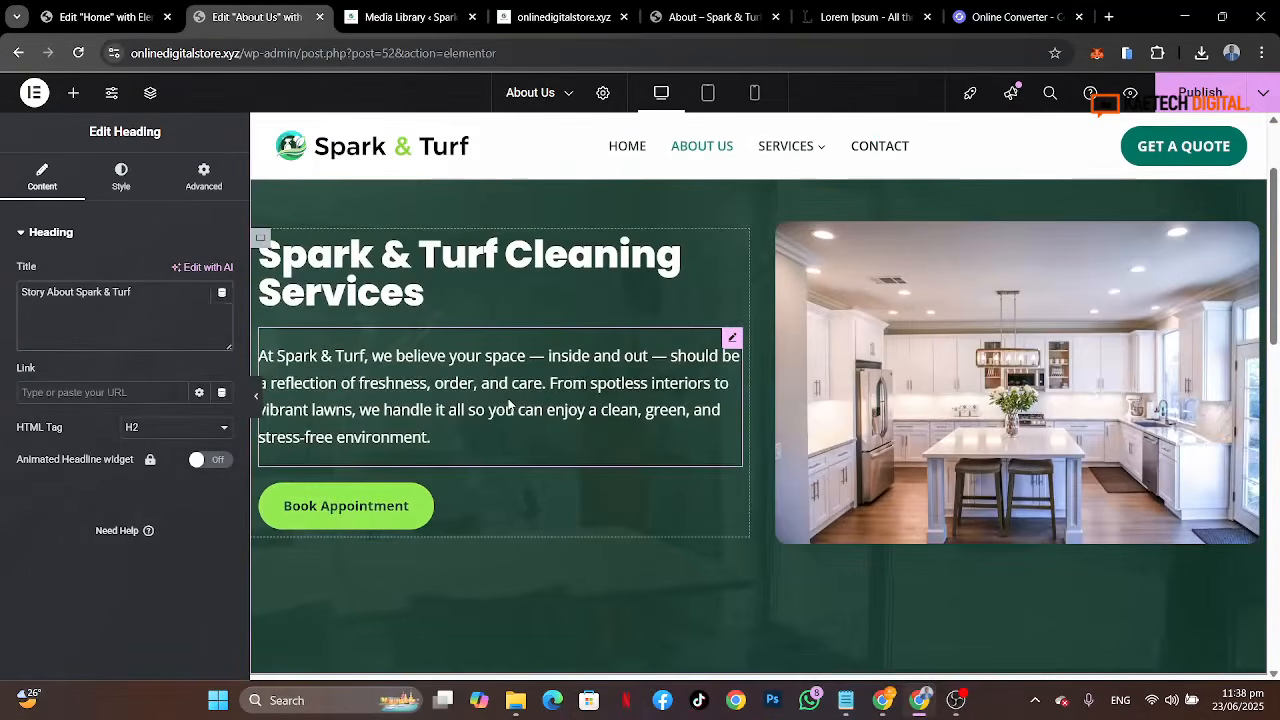
right_click(510, 404)
left_click(540, 378)
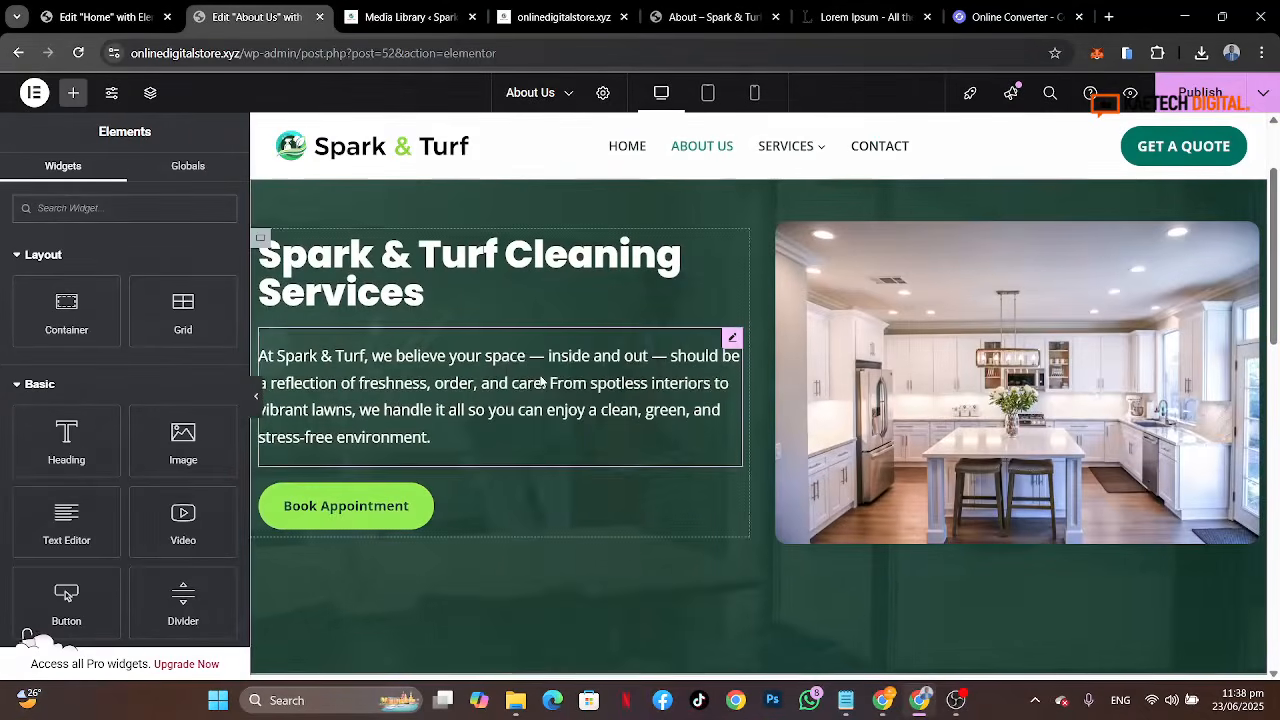
Step: Paste the copied text editor below the Story About Spark & Turf heading
scroll(540, 380, "down", 5)
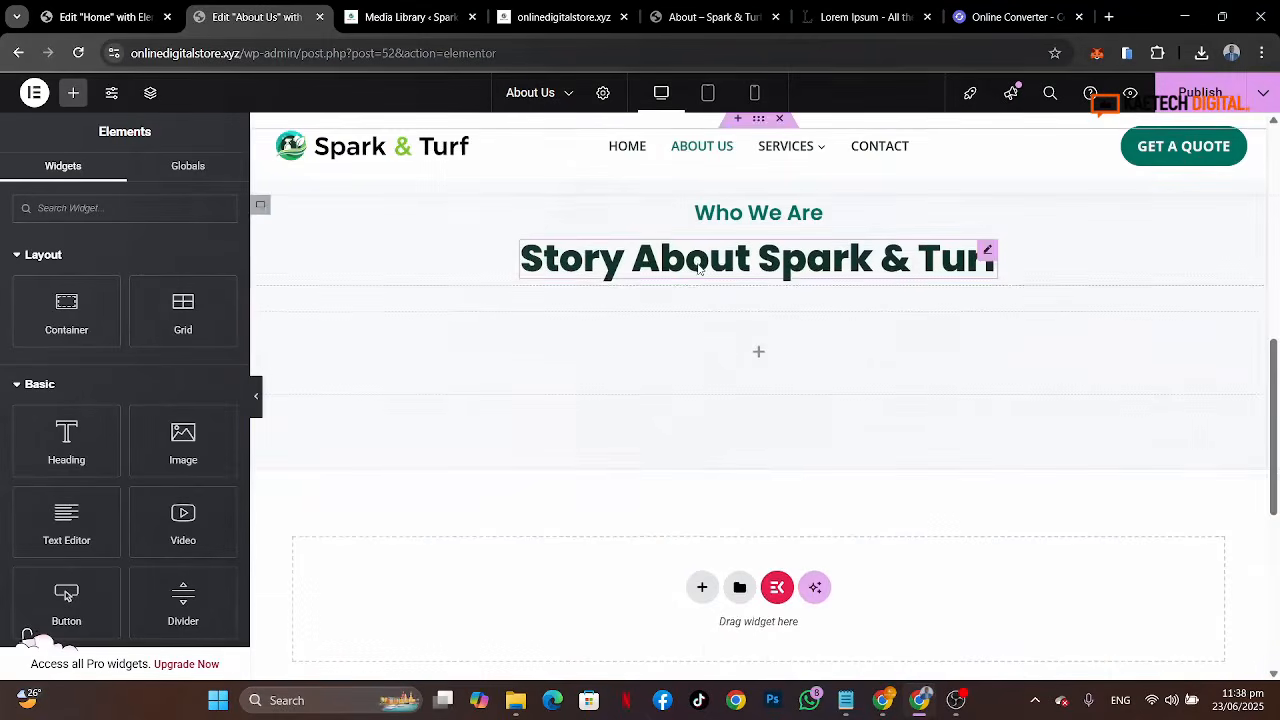
right_click(698, 269)
left_click(743, 380)
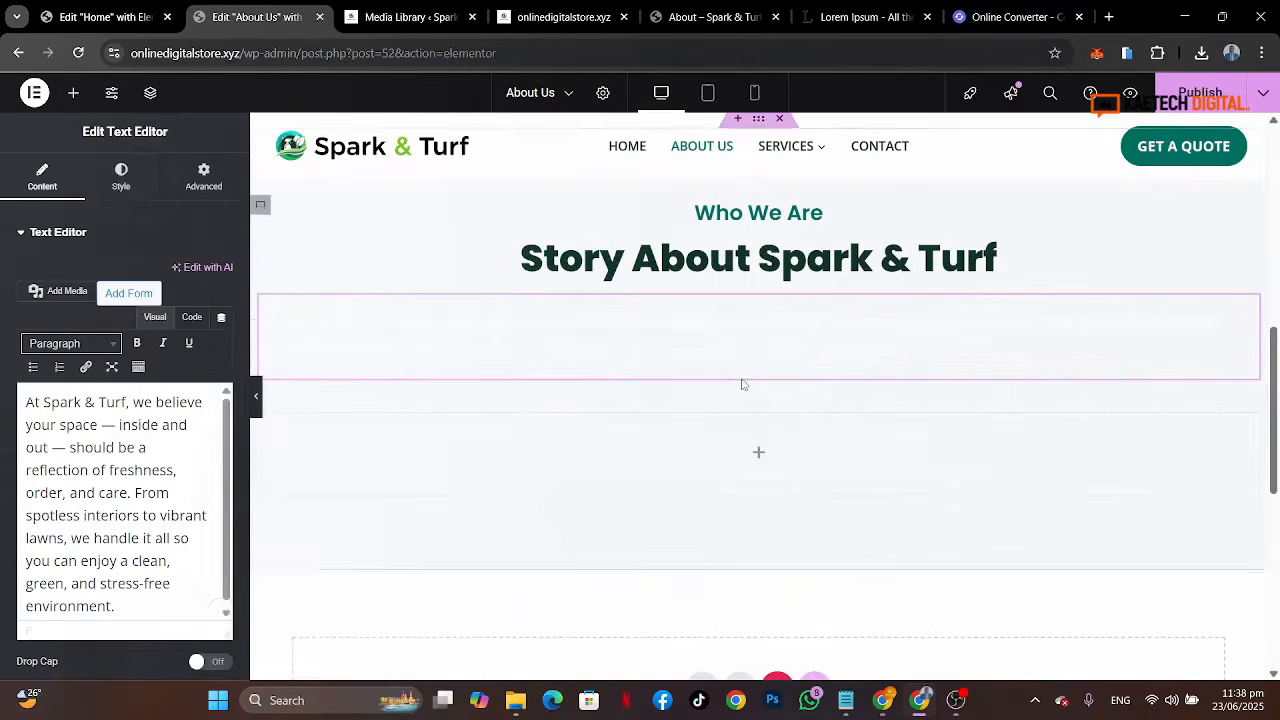
Step: Center the paragraph's alignment and set its text color to the global Strong Text color
left_click(125, 195)
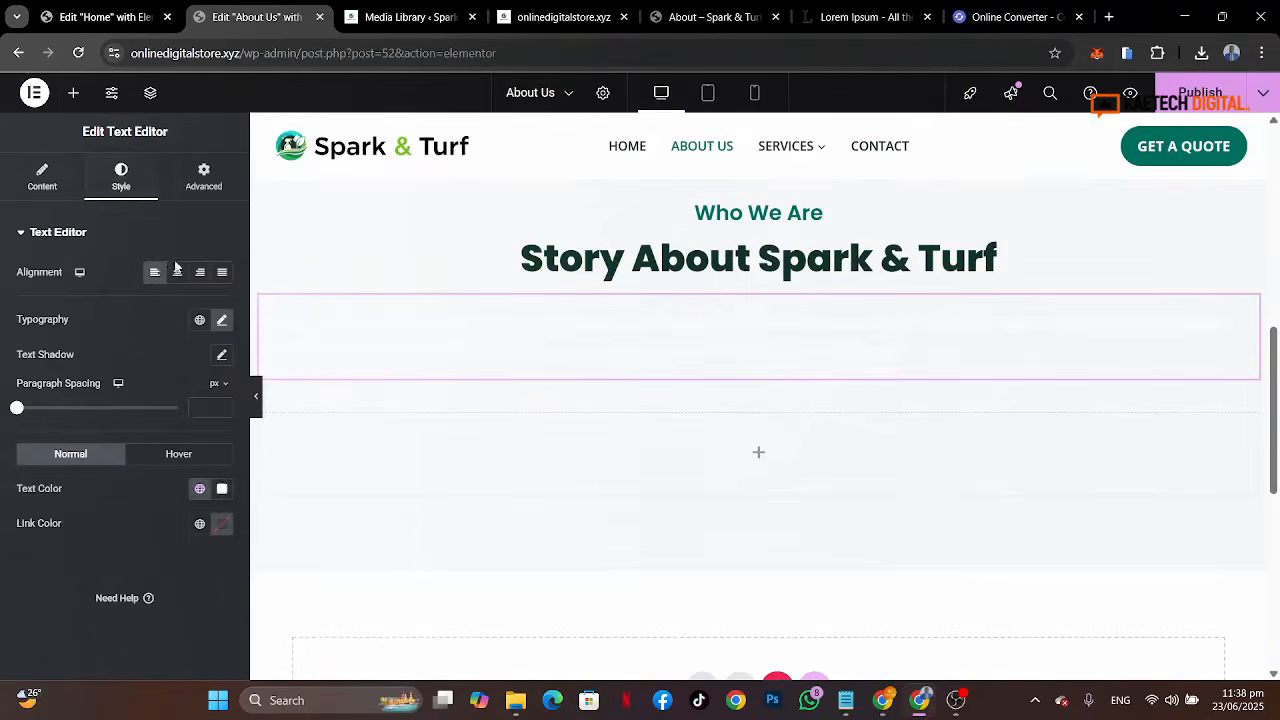
left_click(177, 272)
left_click(200, 490)
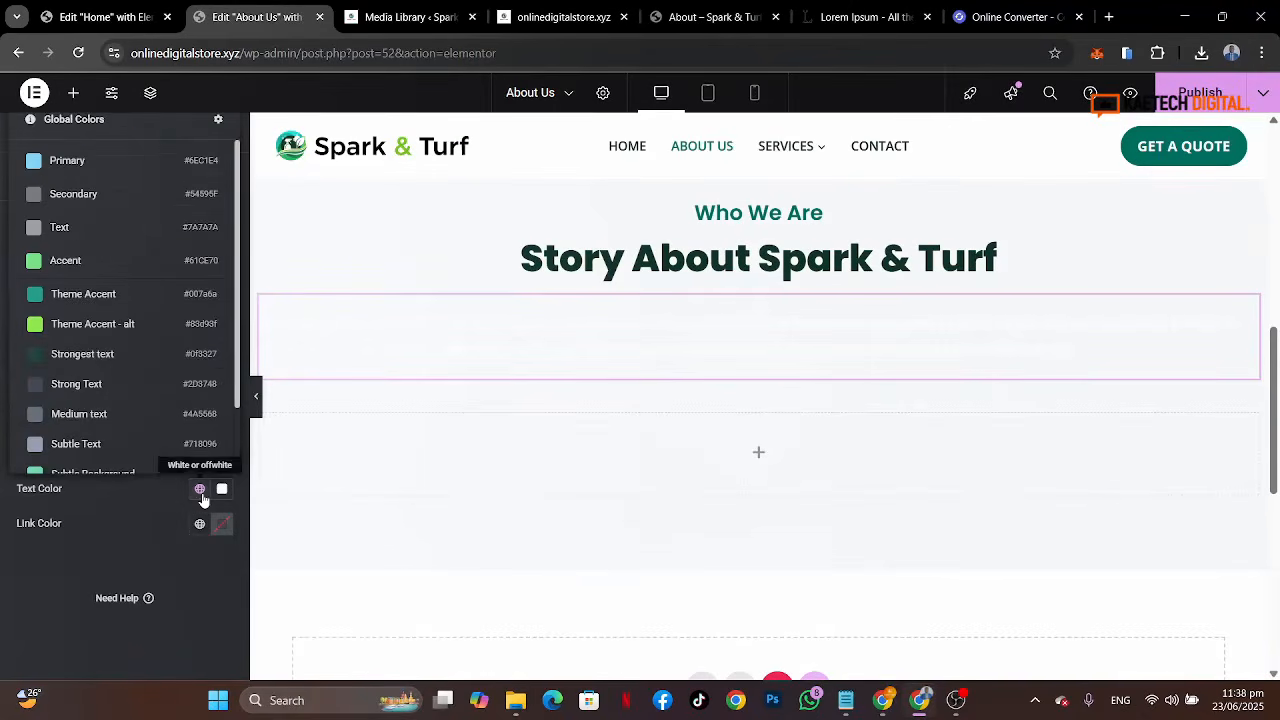
left_click(112, 385)
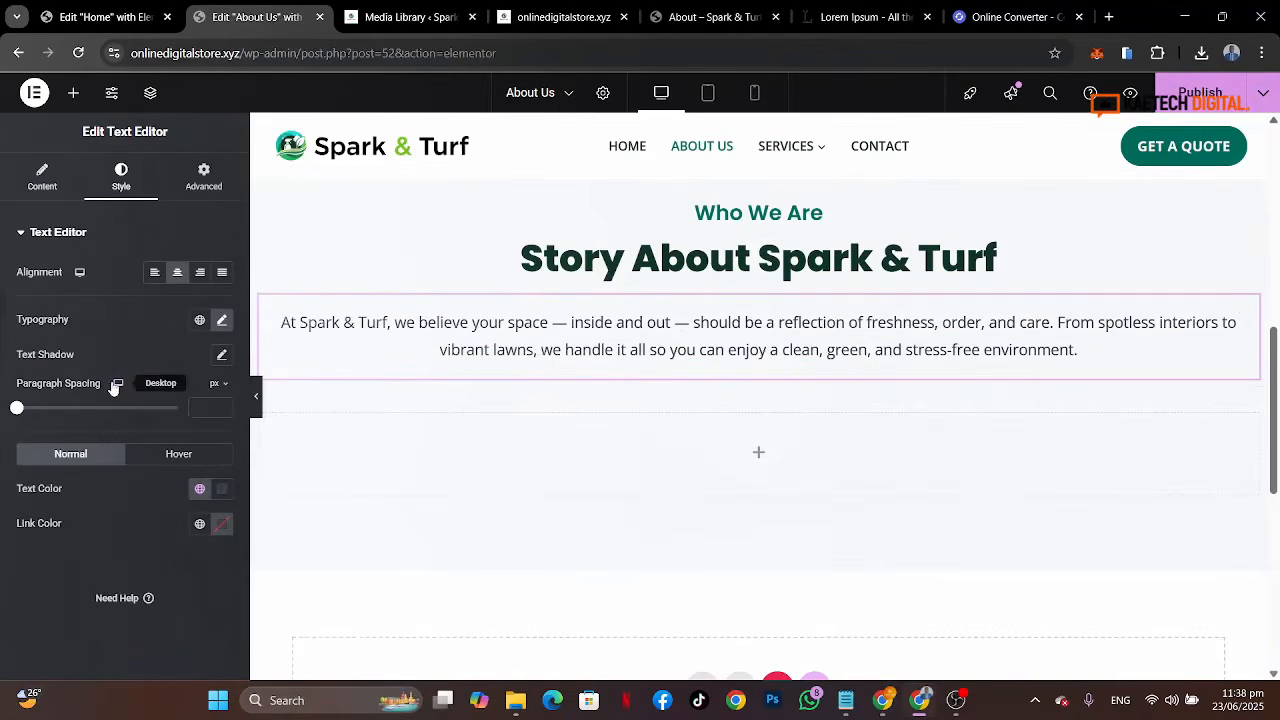
Step: Set the Who We Are container's width to 70%
scroll(700, 338, "up", 1)
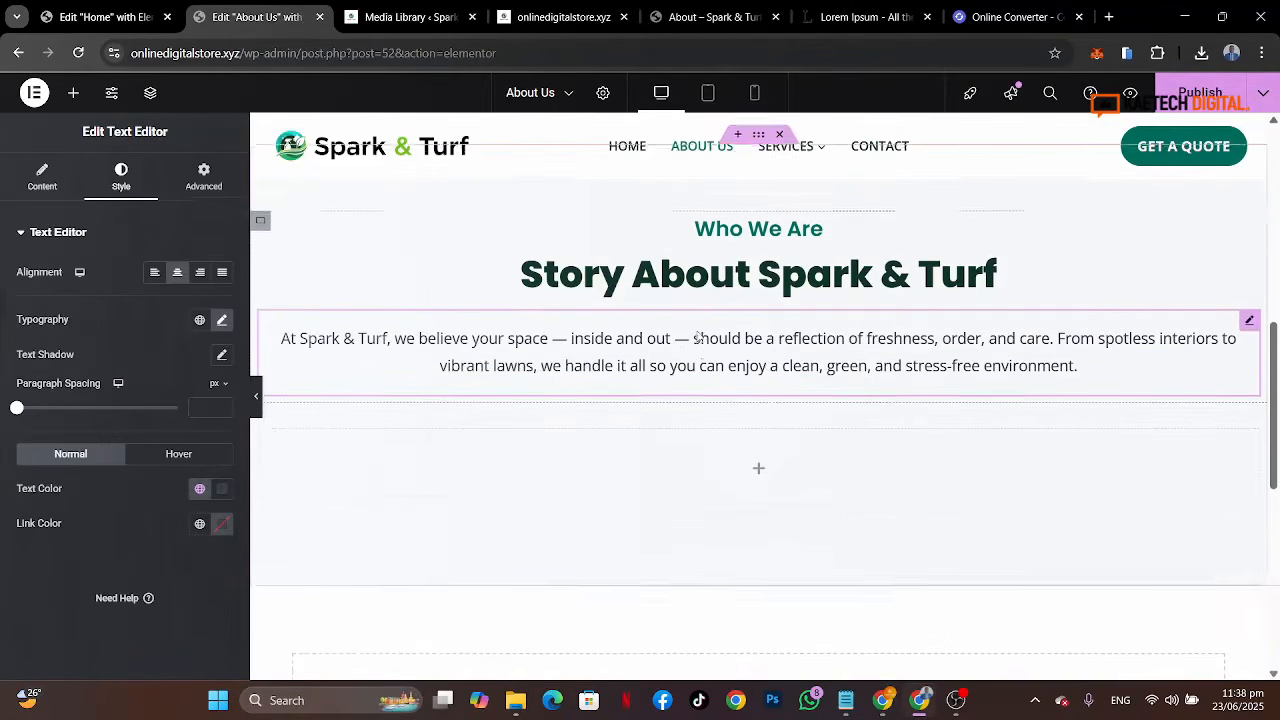
left_click(261, 223)
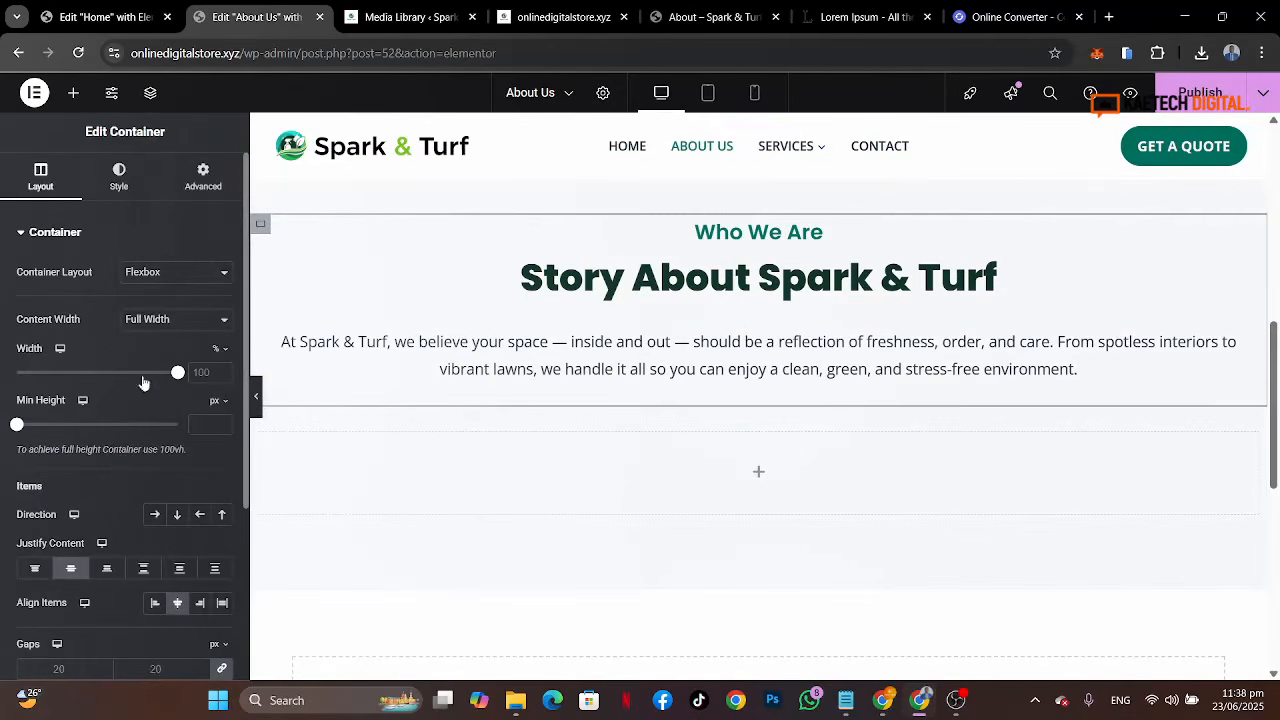
left_click_drag(178, 375, 129, 383)
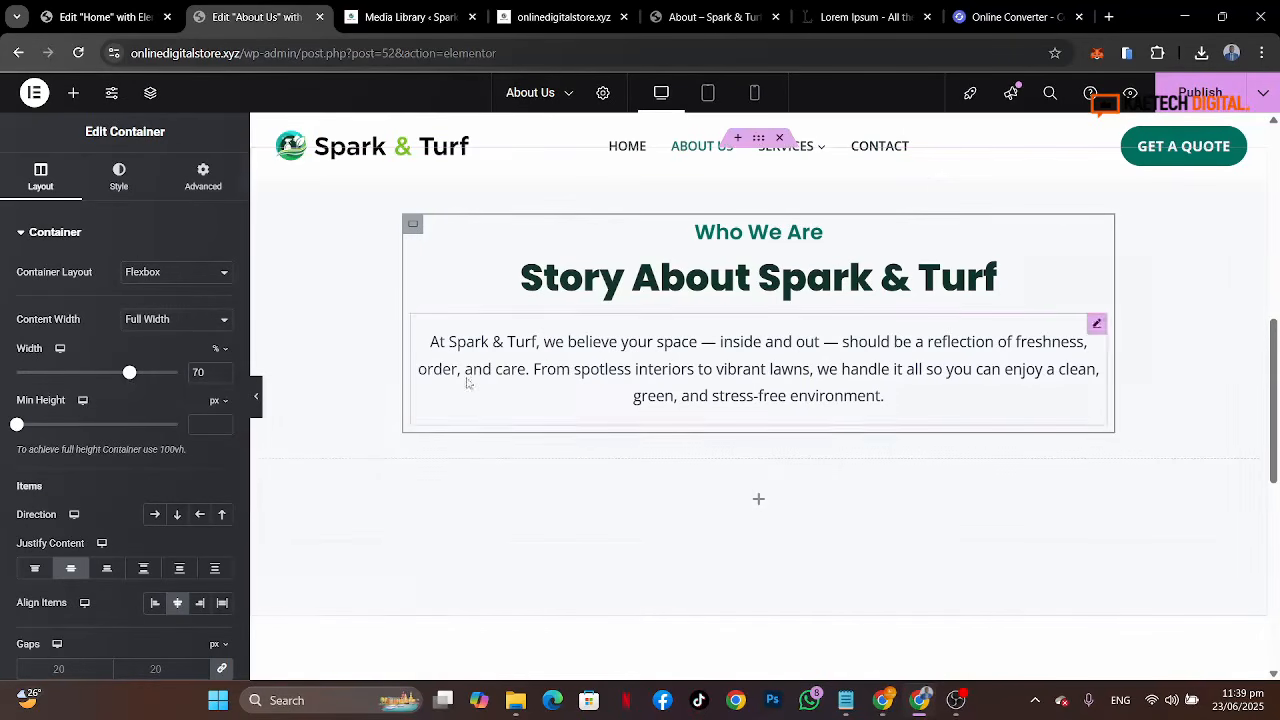
Step: Replace the paragraph's text with the story paragraph copied from the reference page
left_click(708, 14)
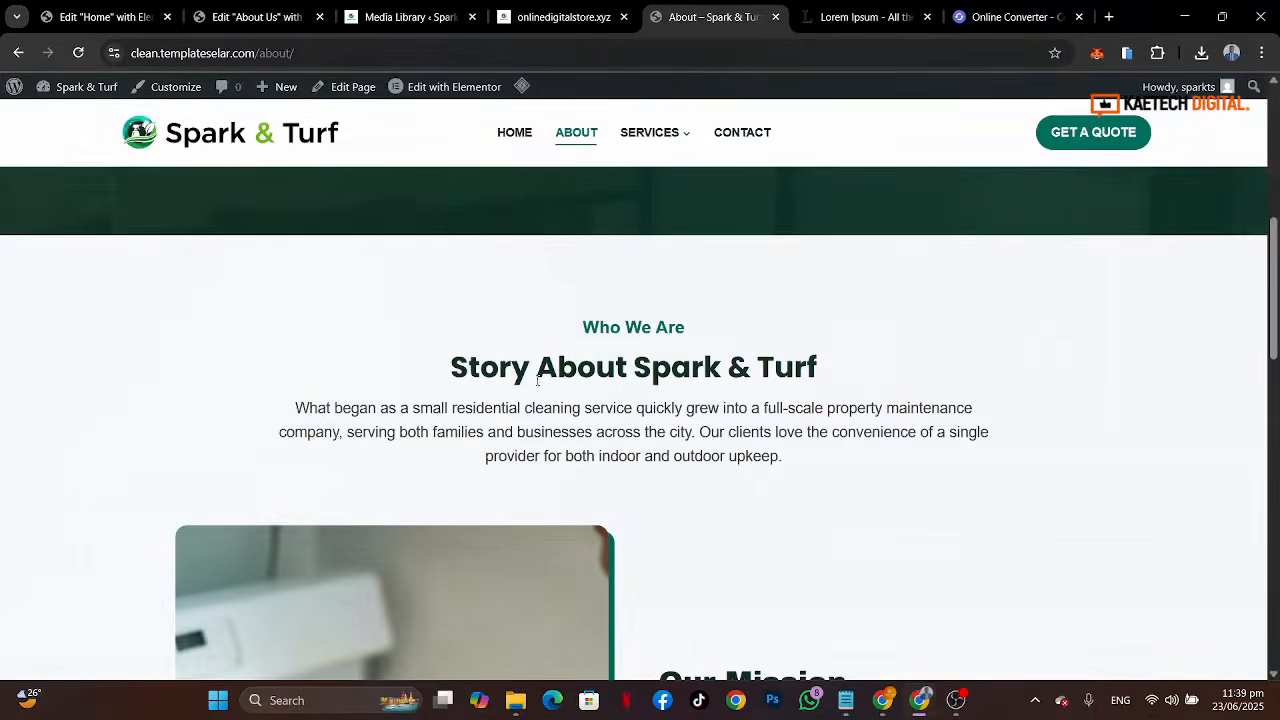
left_click_drag(296, 413, 861, 464)
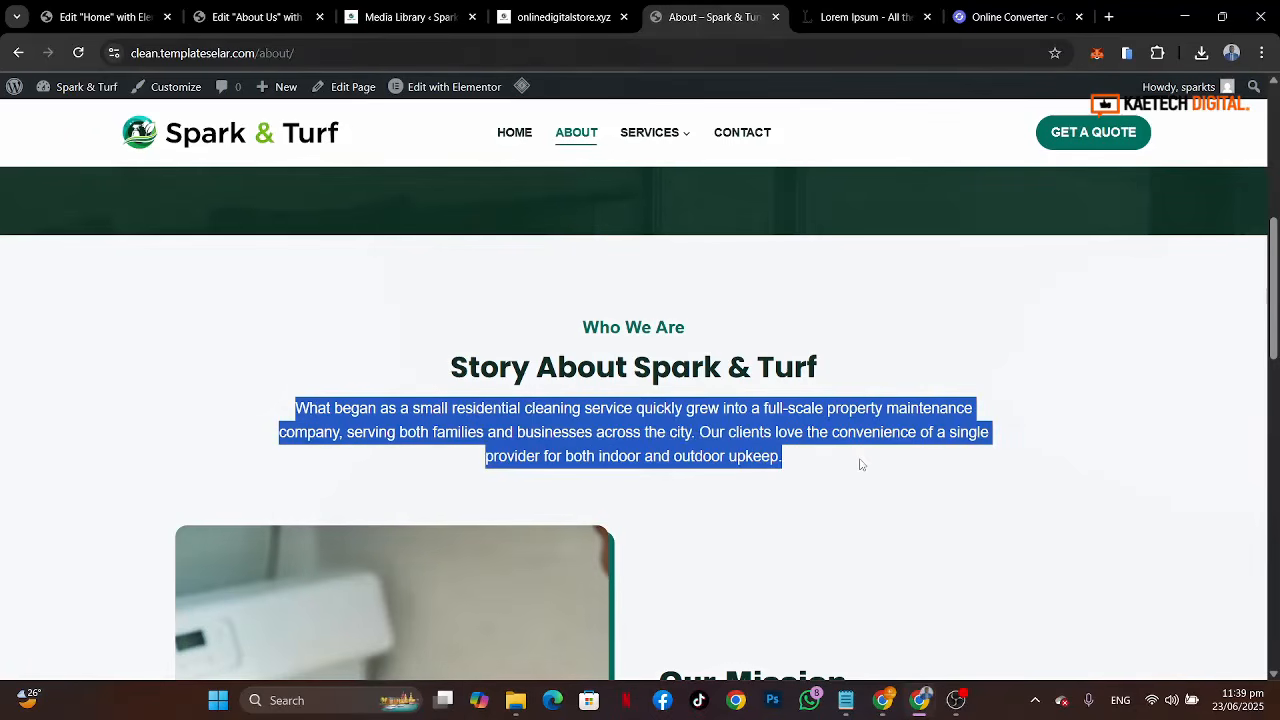
left_click(241, 18)
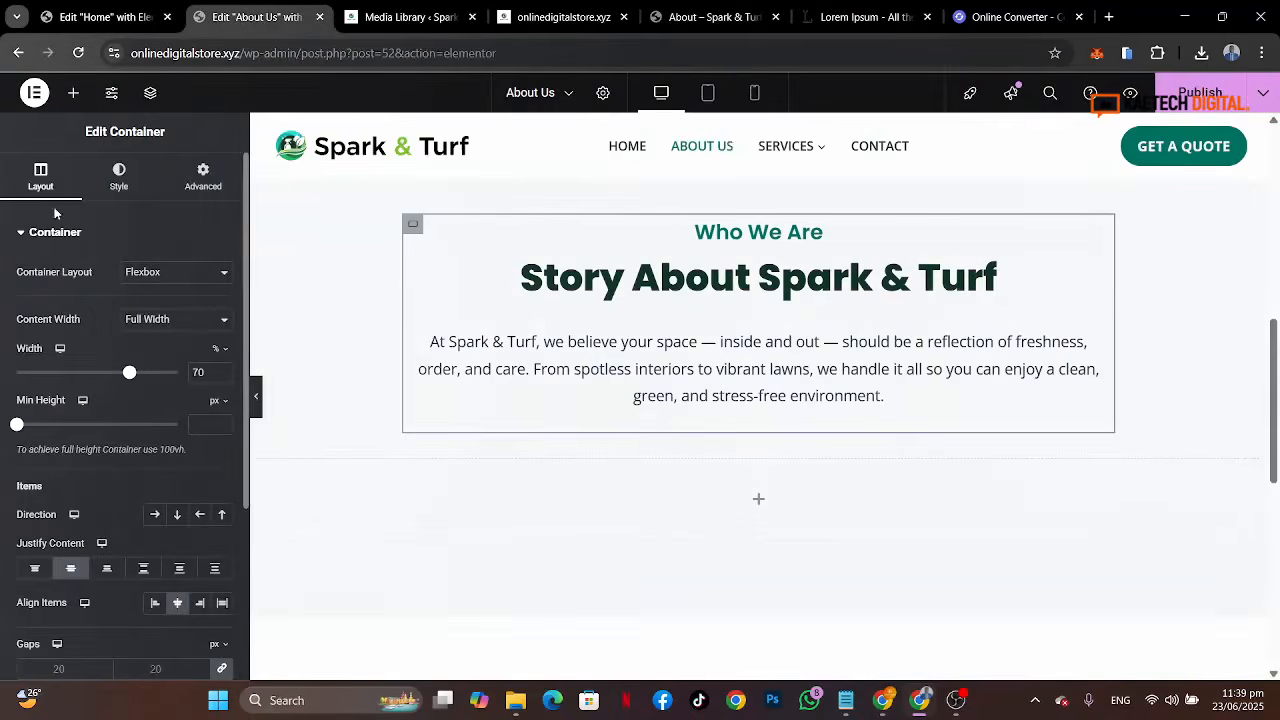
left_click(550, 333)
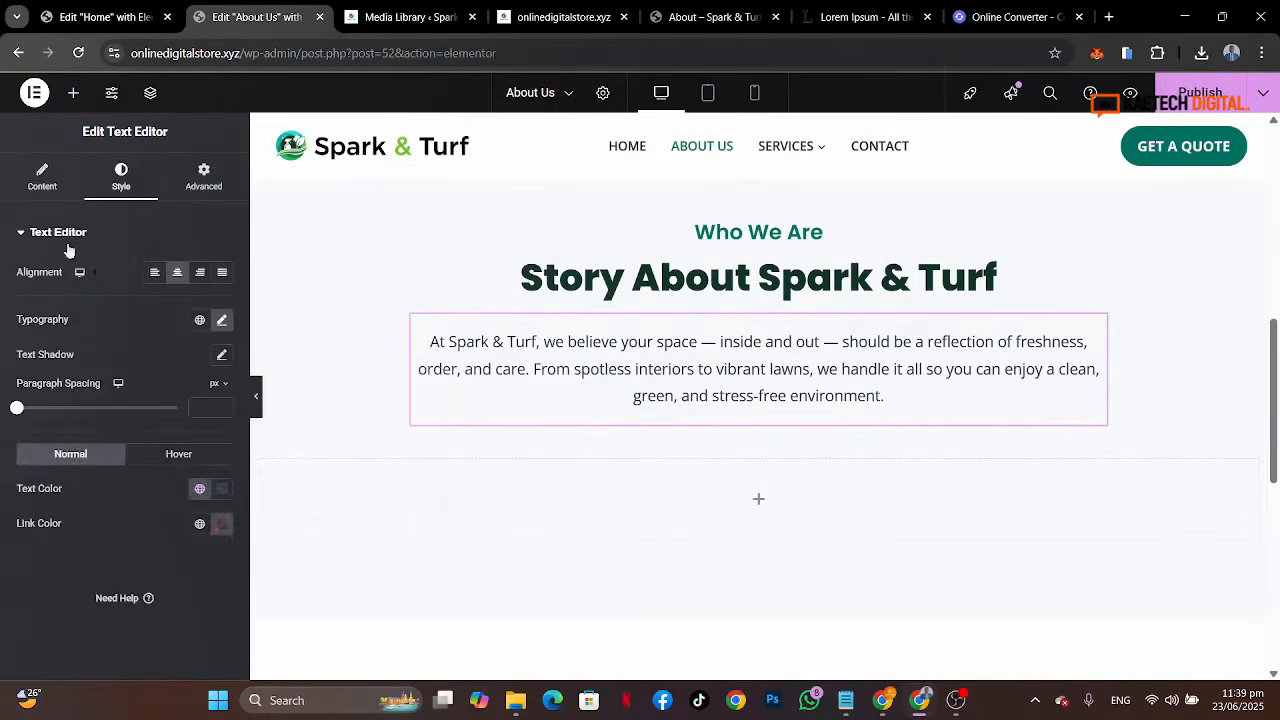
left_click(42, 176)
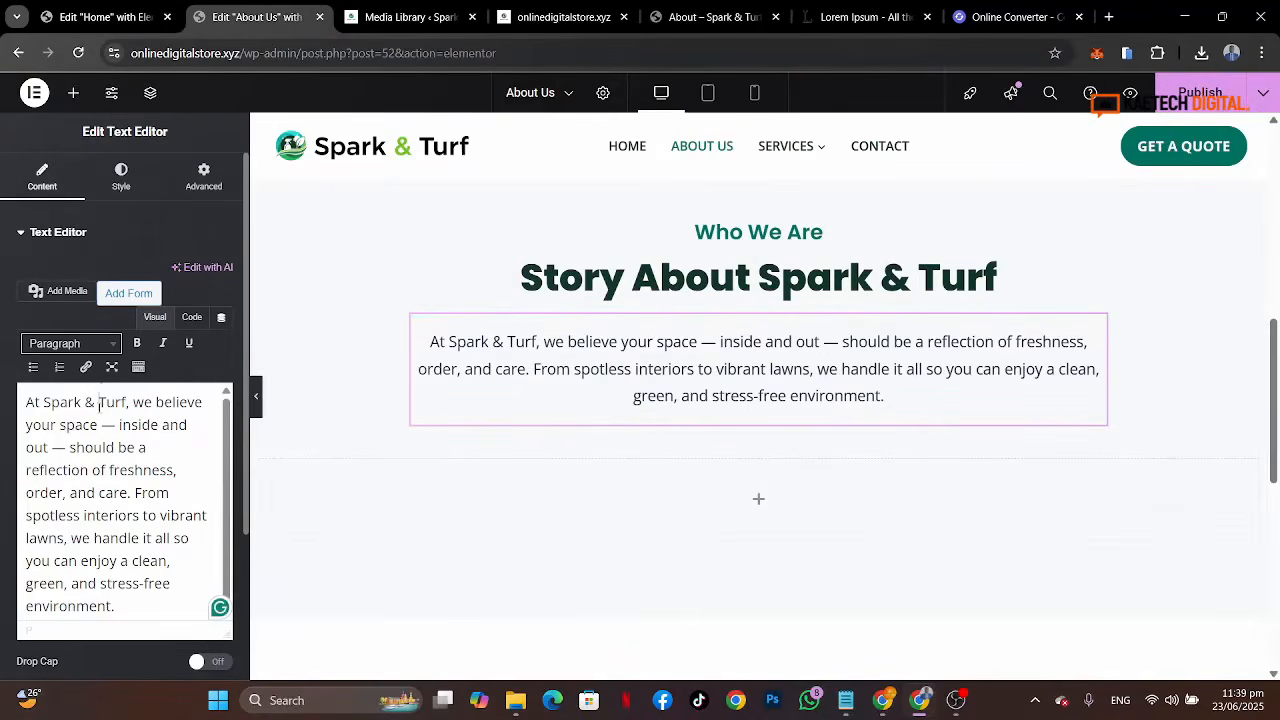
key("ctrl+a")
key("ctrl+v")
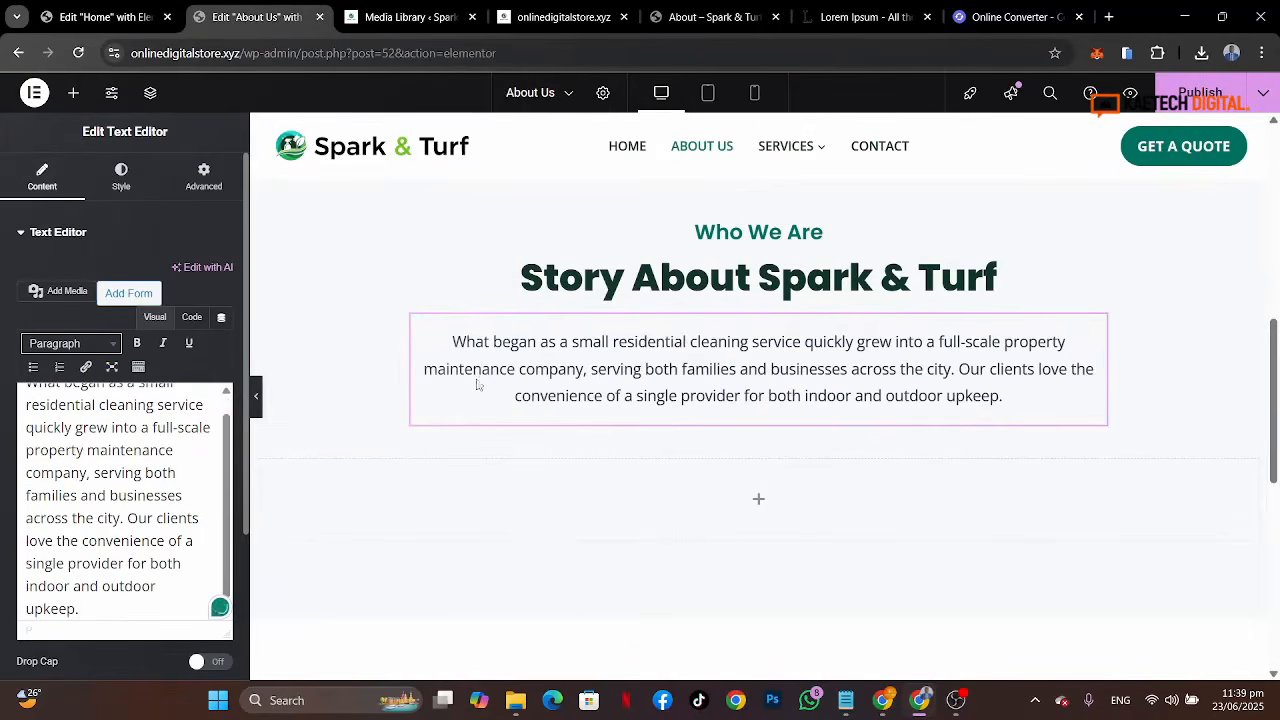
Step: Review the finished story section and the reference page's Our Mission section below it
scroll(752, 418, "up", 3)
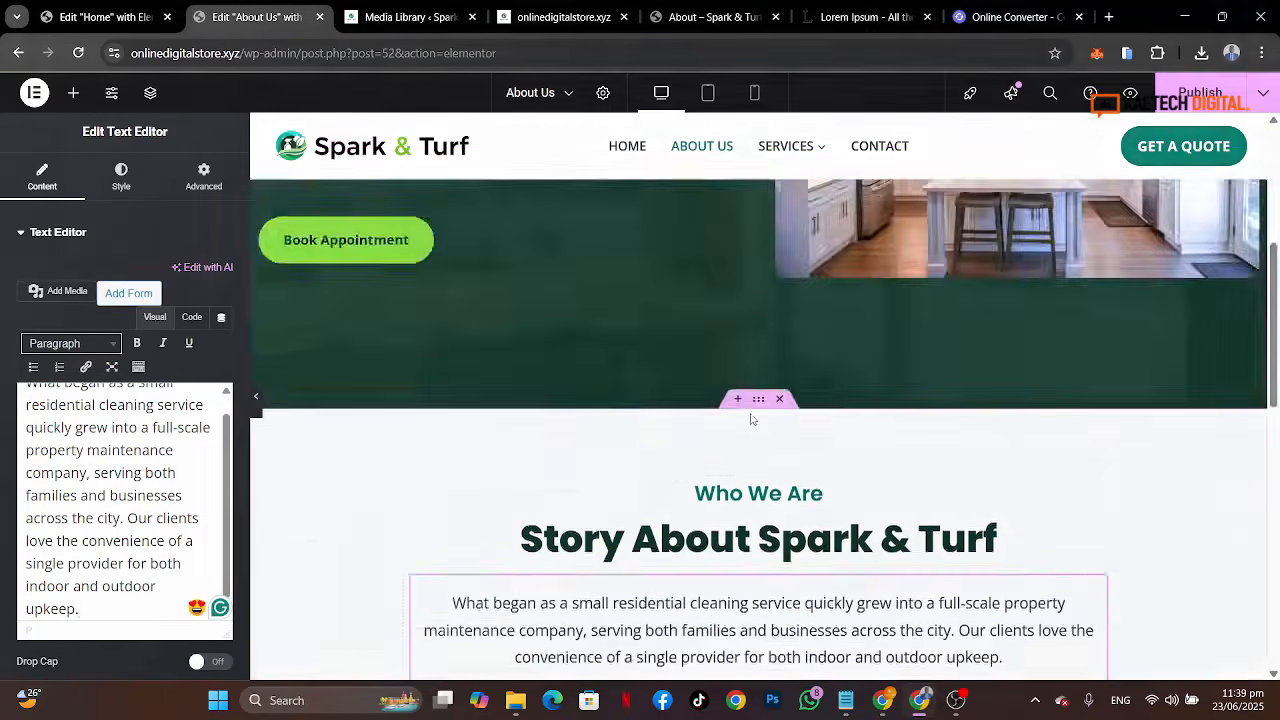
scroll(752, 420, "down", 3)
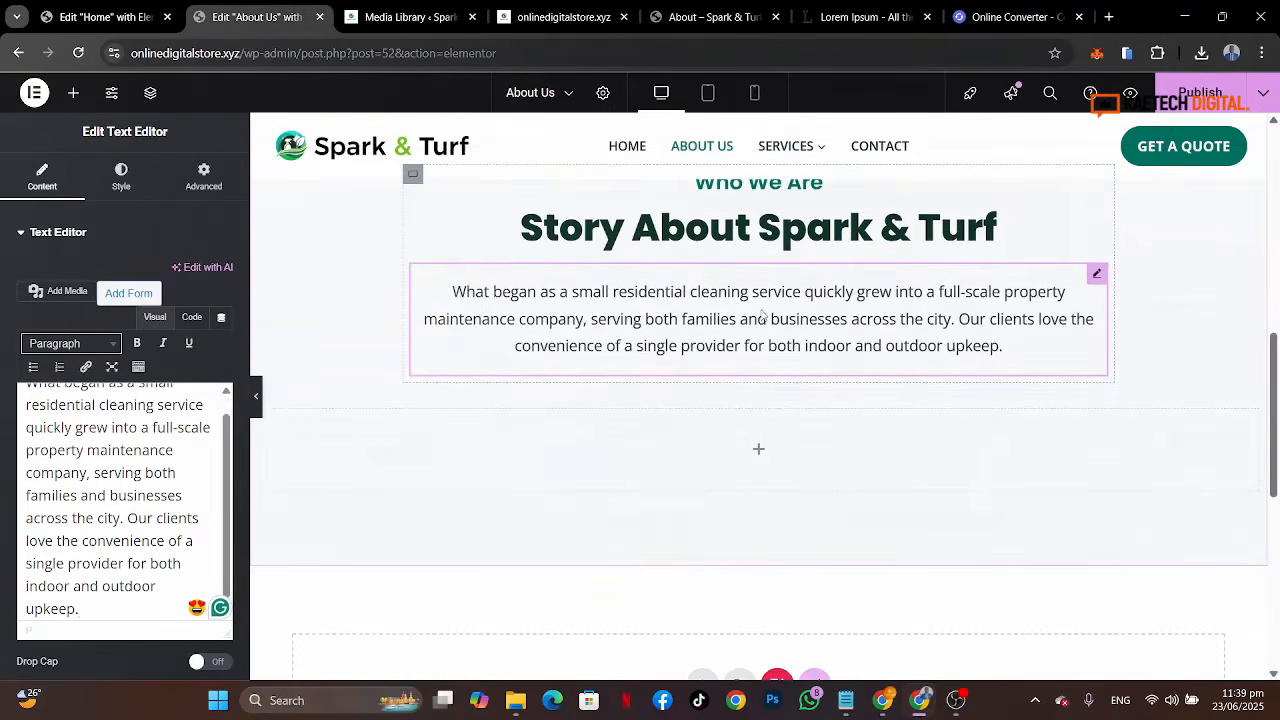
scroll(762, 316, "down", 1)
left_click(712, 8)
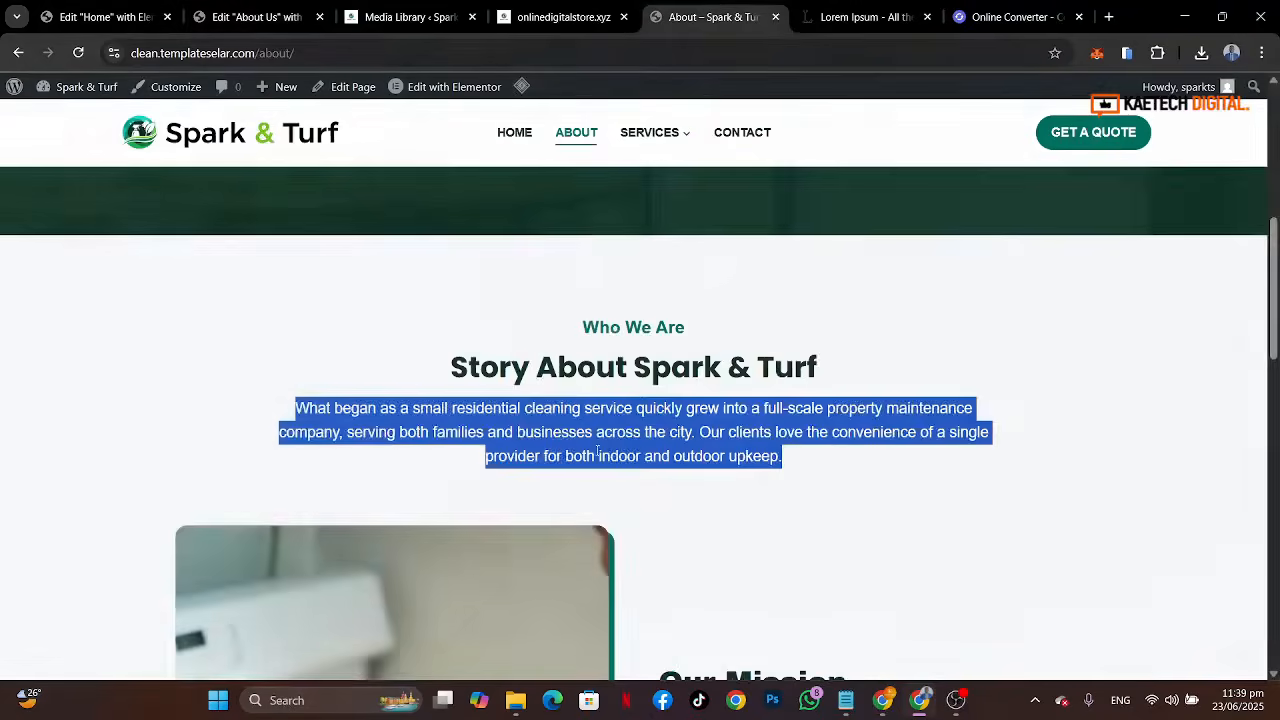
scroll(597, 452, "down", 3)
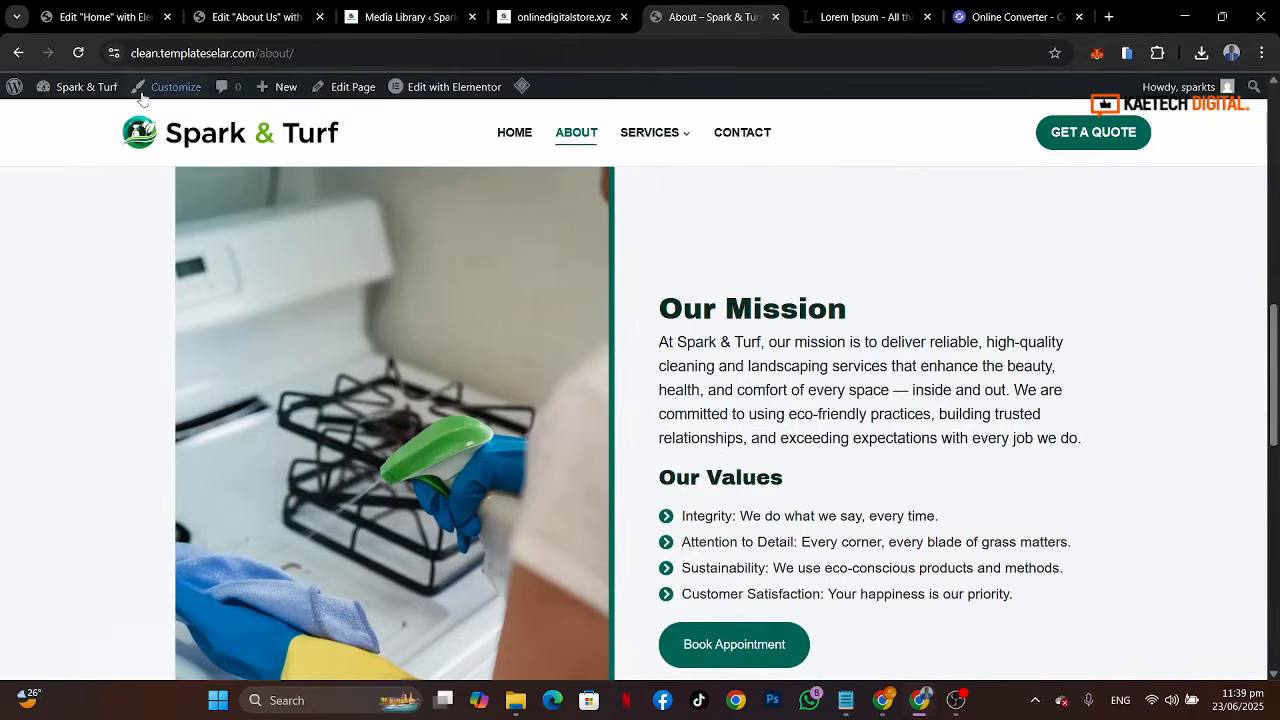
Step: Copy the Welcome to Spark & Turf section container from the Home page
left_click(100, 17)
scroll(707, 341, "up", 20)
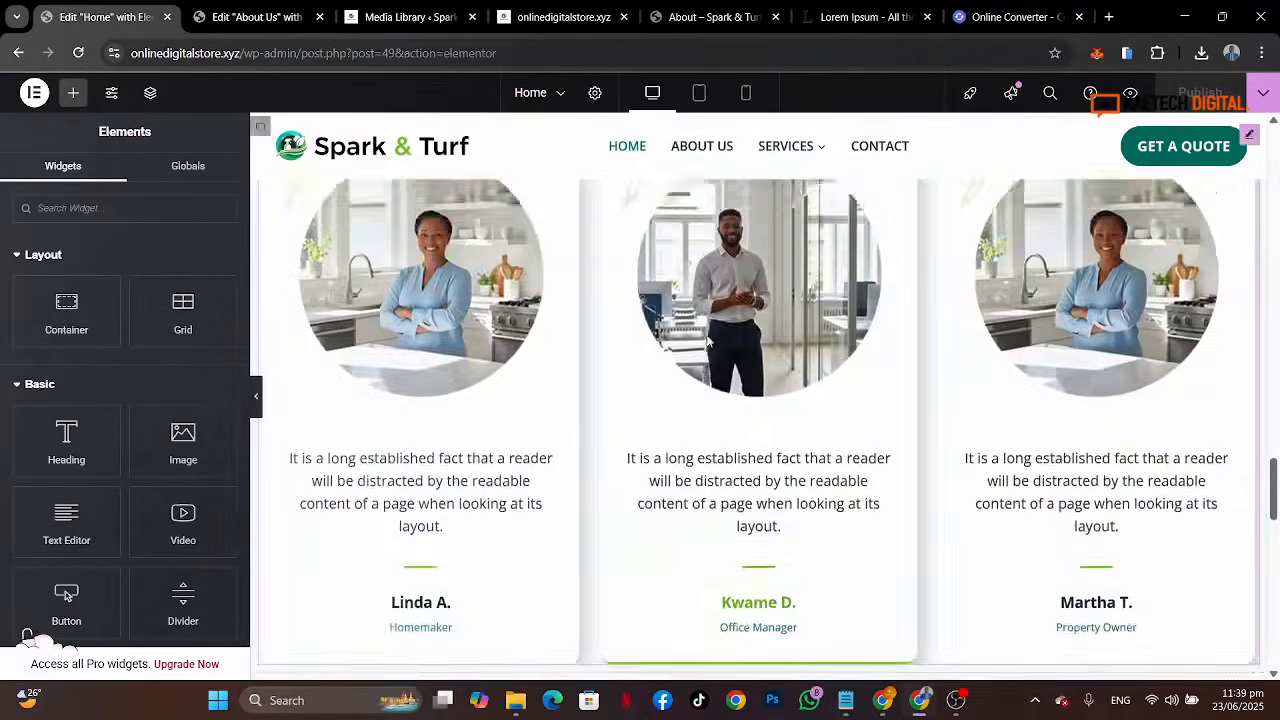
scroll(707, 341, "up", 5)
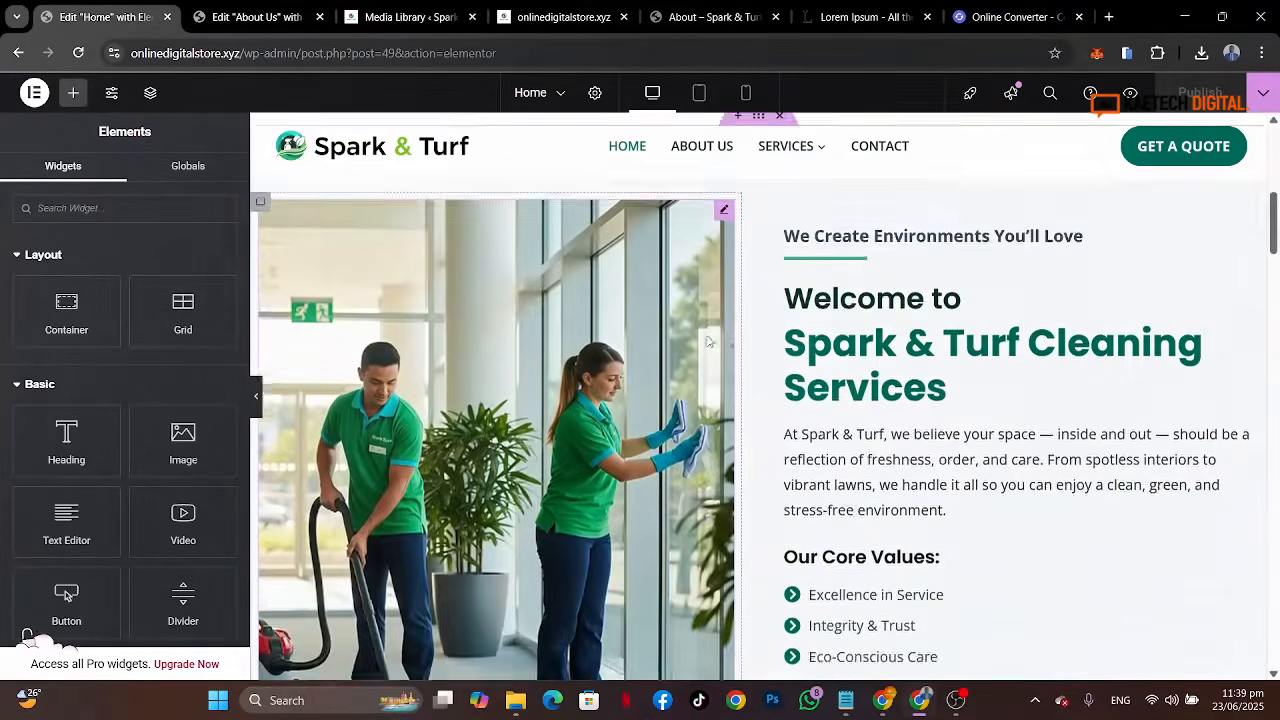
scroll(765, 330, "up", 1)
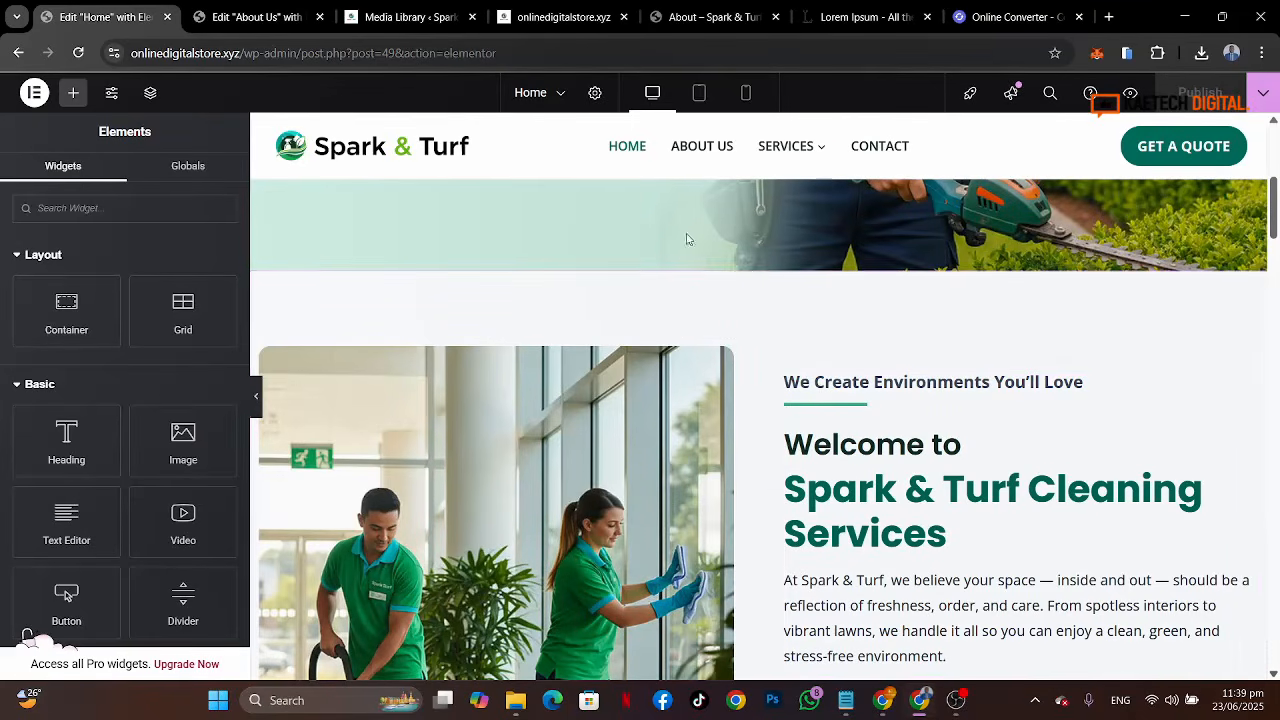
right_click(765, 273)
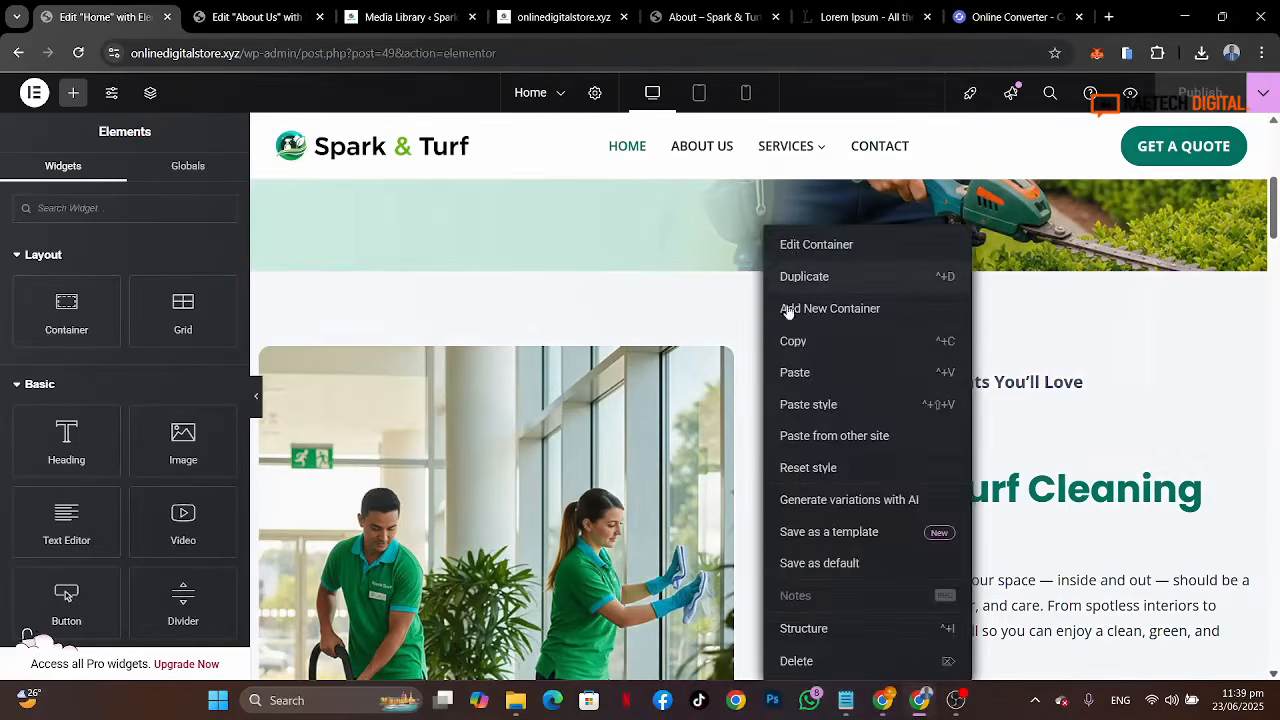
left_click(797, 343)
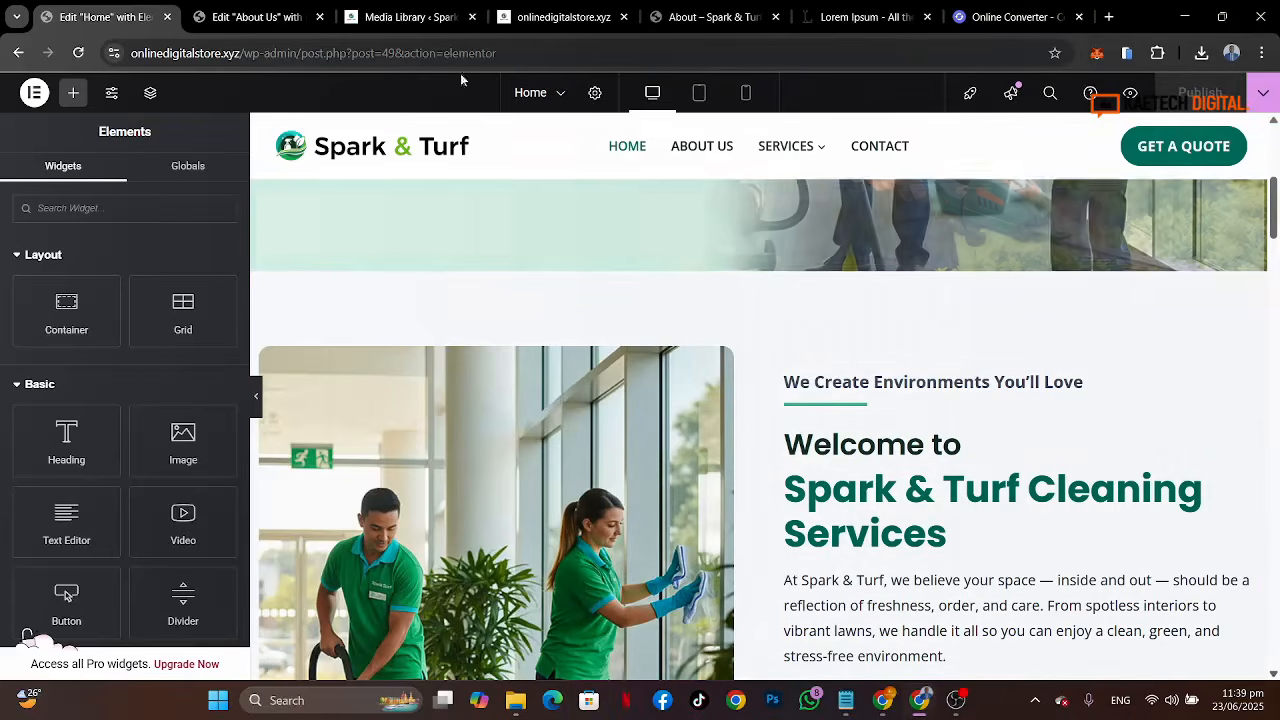
Step: Paste the copied Welcome section into the empty container area on the About Us page
left_click(277, 30)
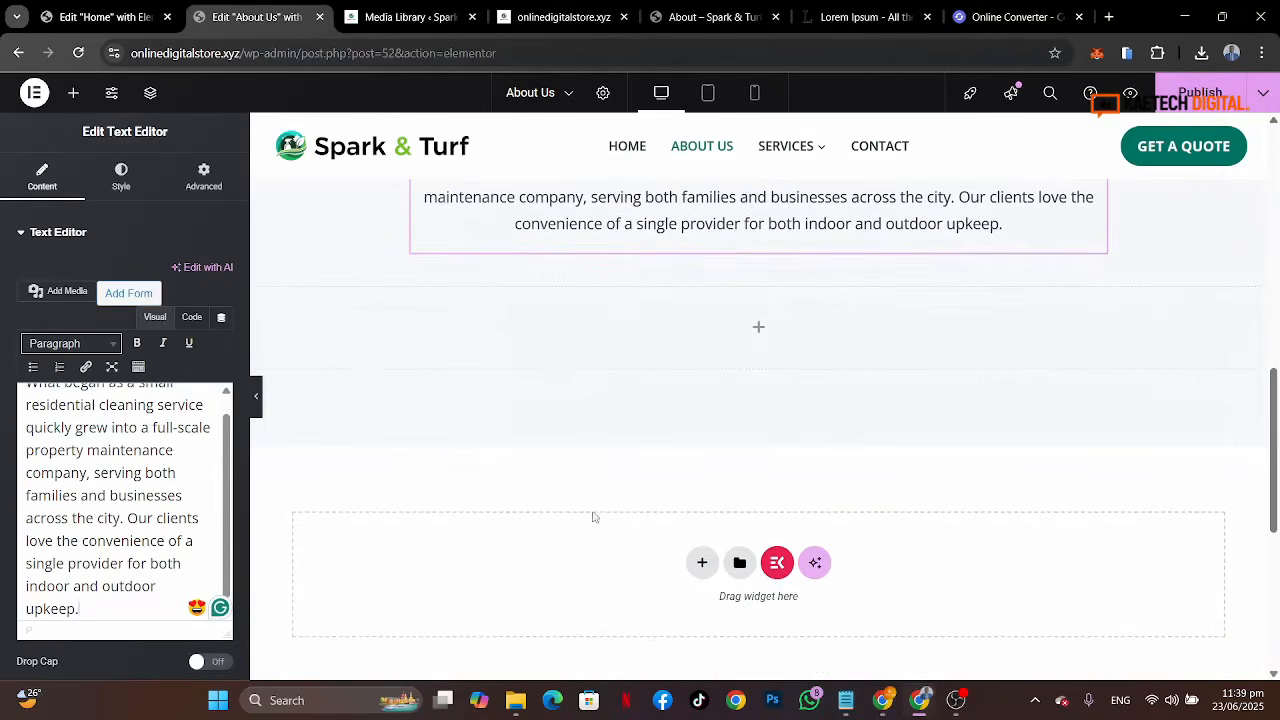
right_click(561, 562)
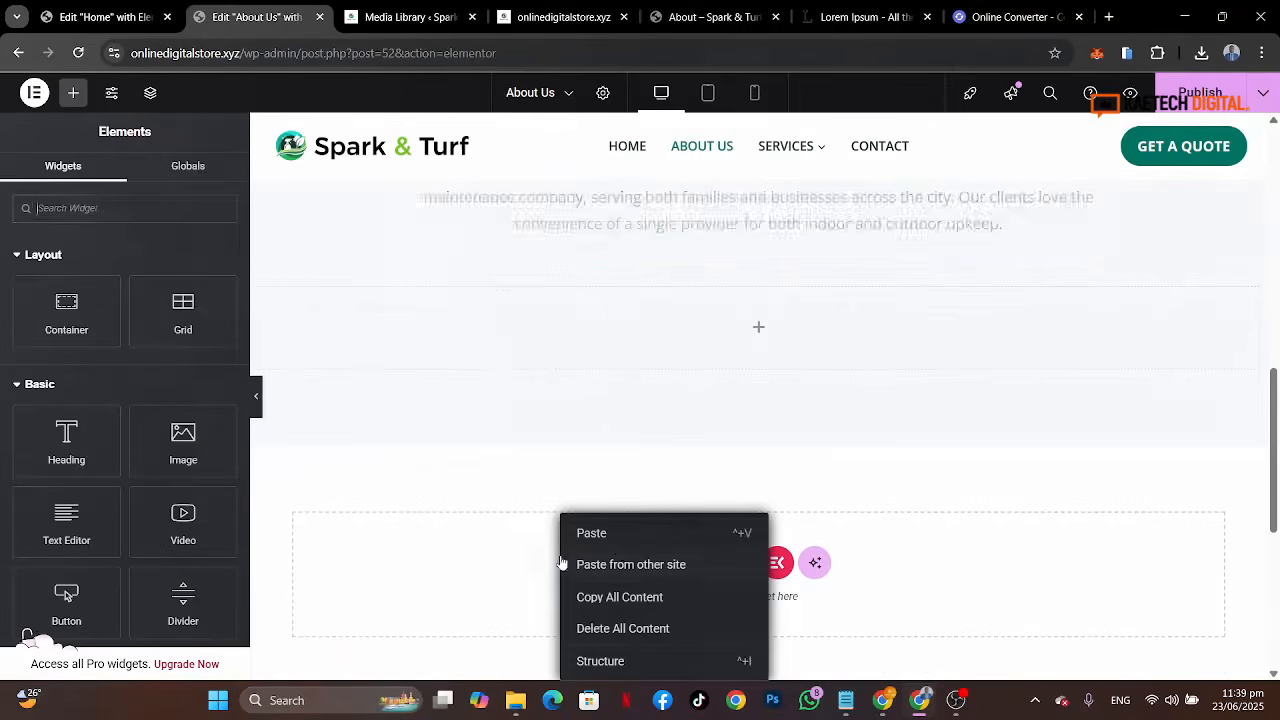
left_click(620, 540)
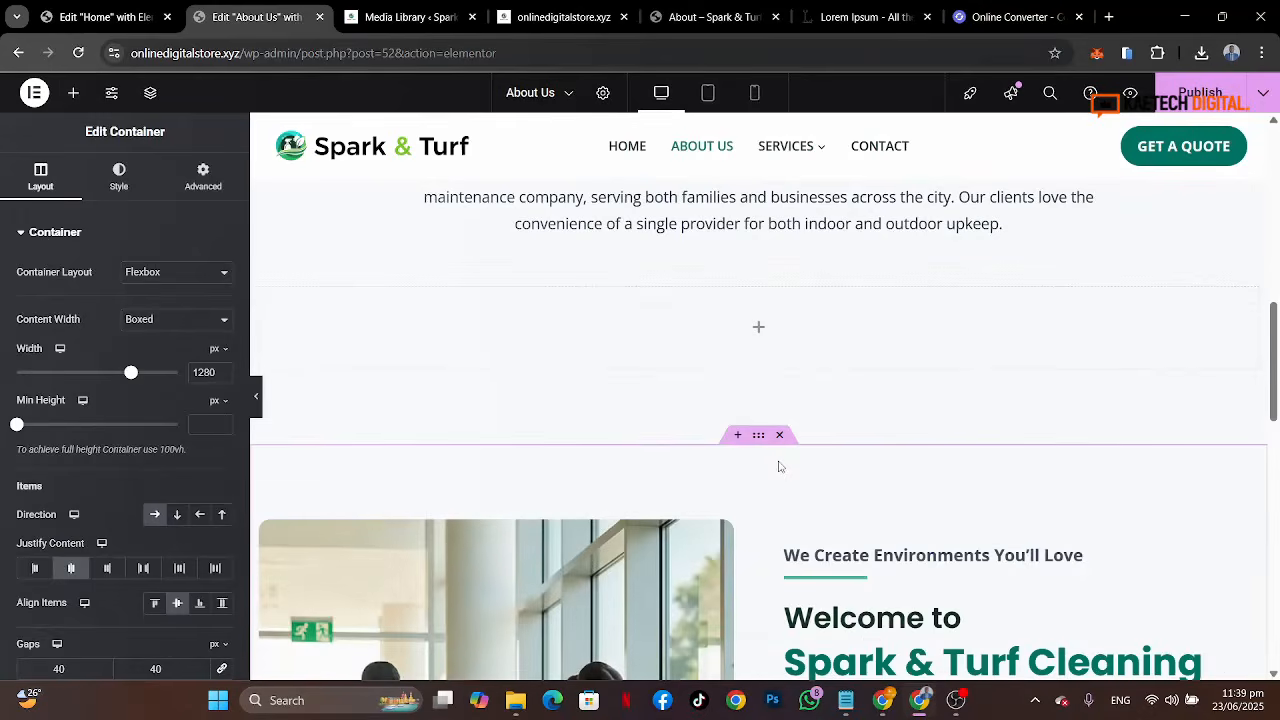
Step: Delete the empty container left between the story section and the pasted section
scroll(780, 466, "up", 1)
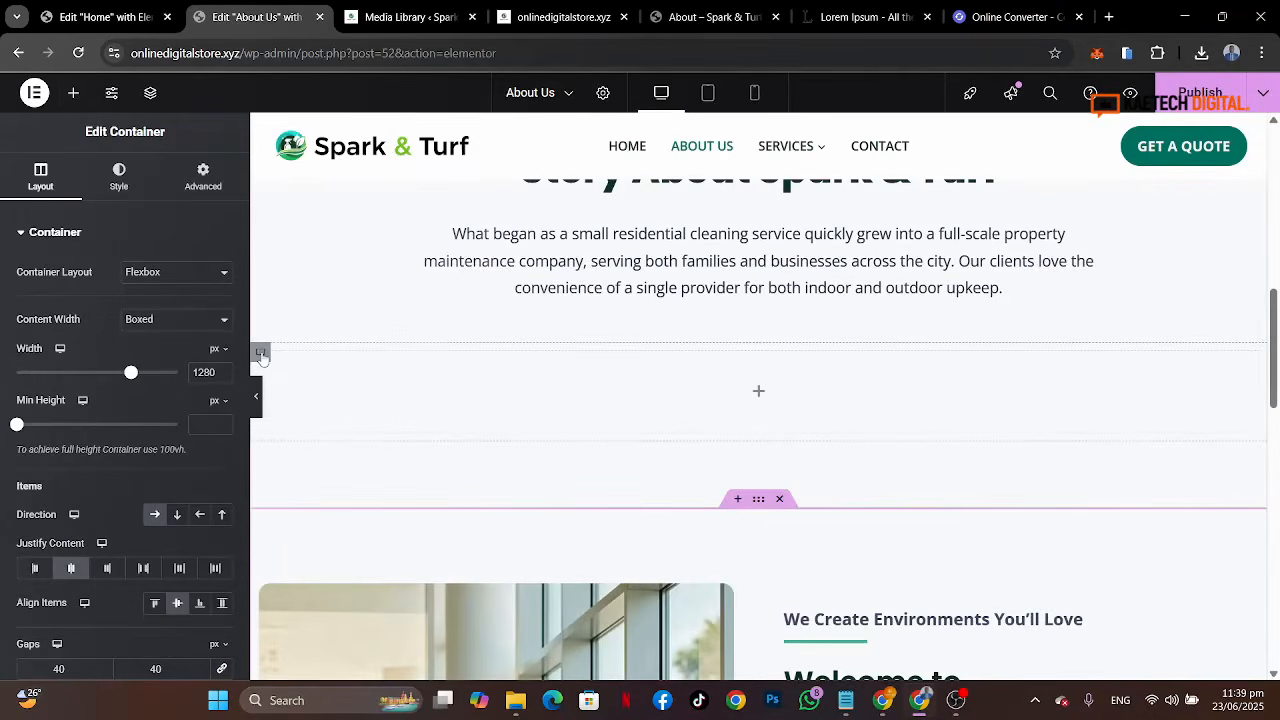
right_click(261, 357)
left_click(334, 662)
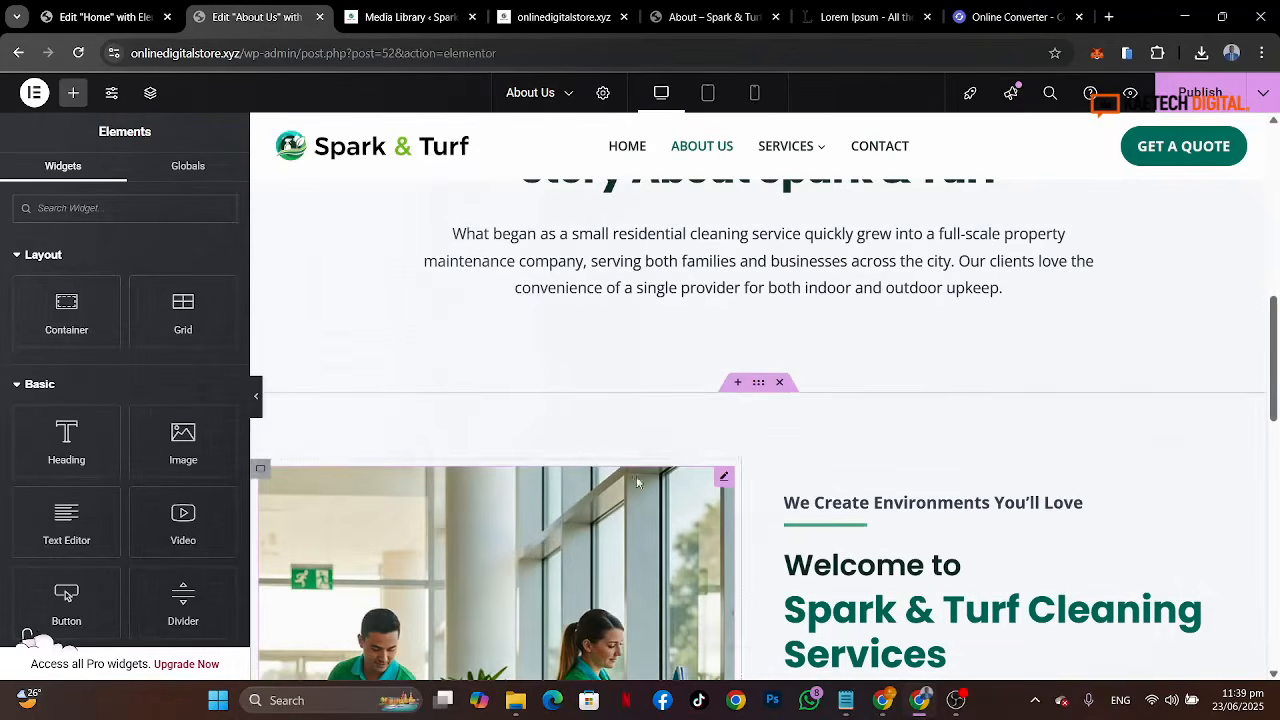
Step: Set the Who We Are container's bottom padding to 0
scroll(909, 367, "up", 3)
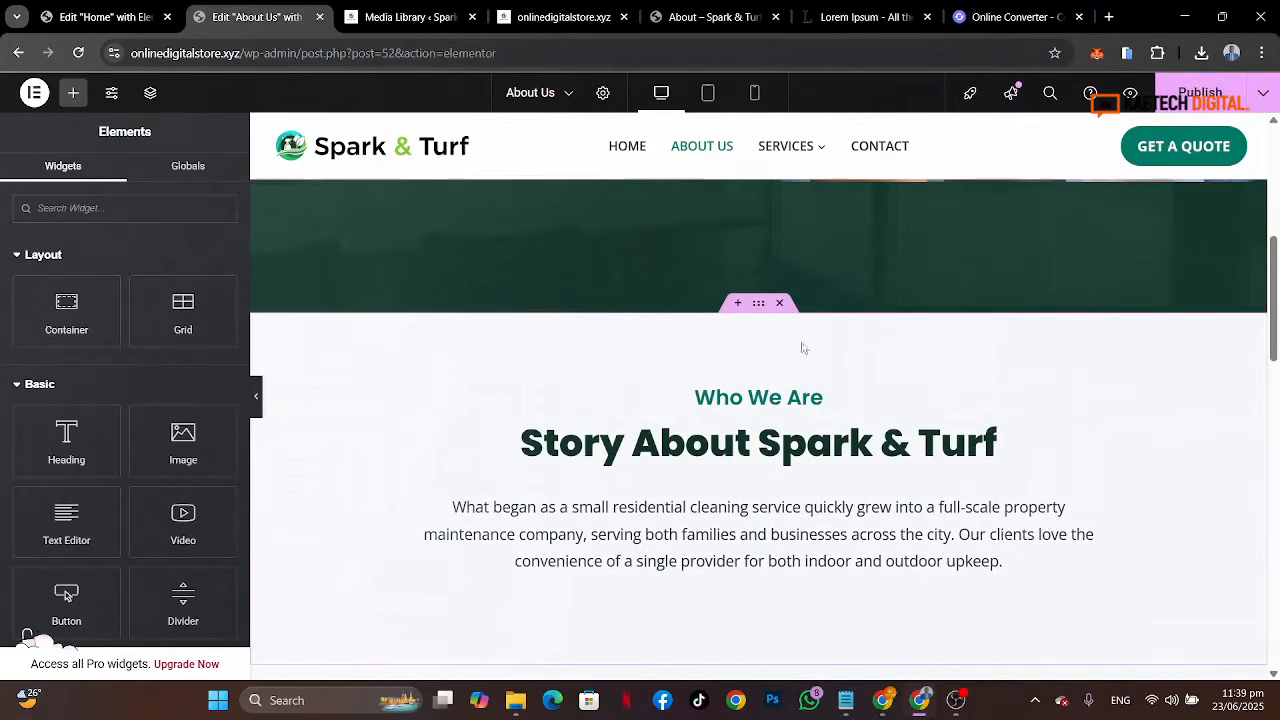
left_click(759, 303)
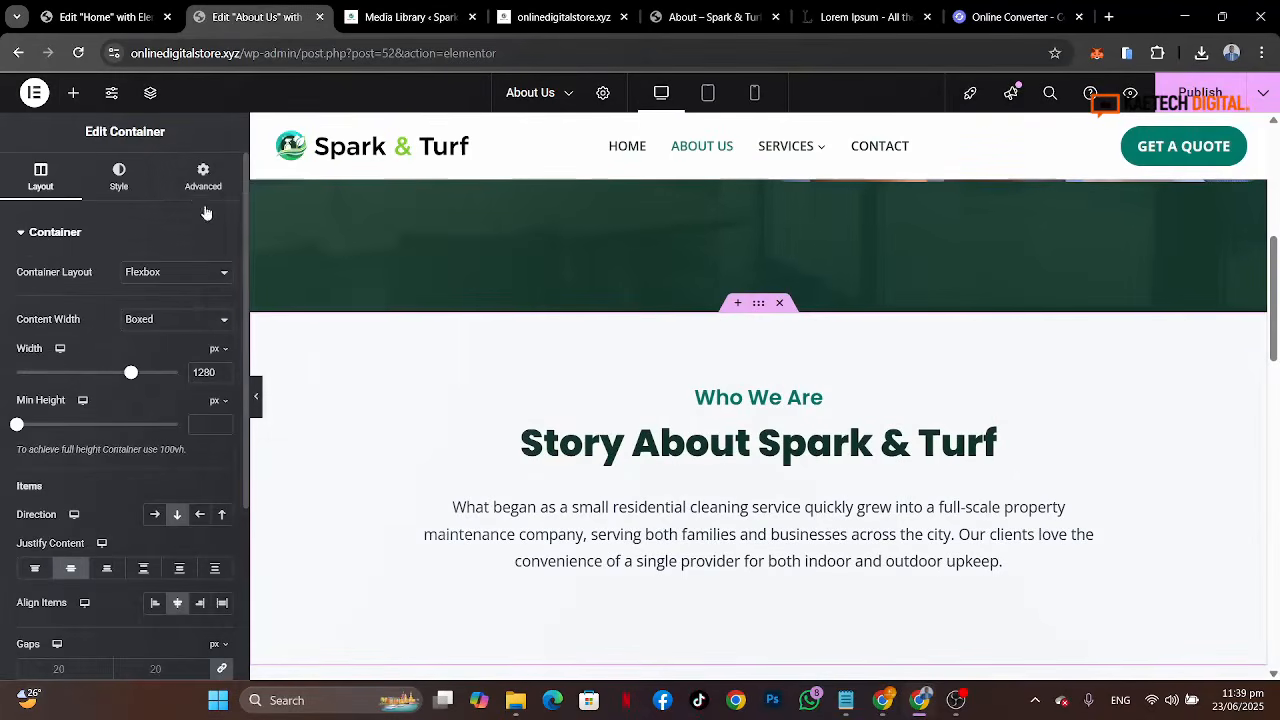
left_click(197, 196)
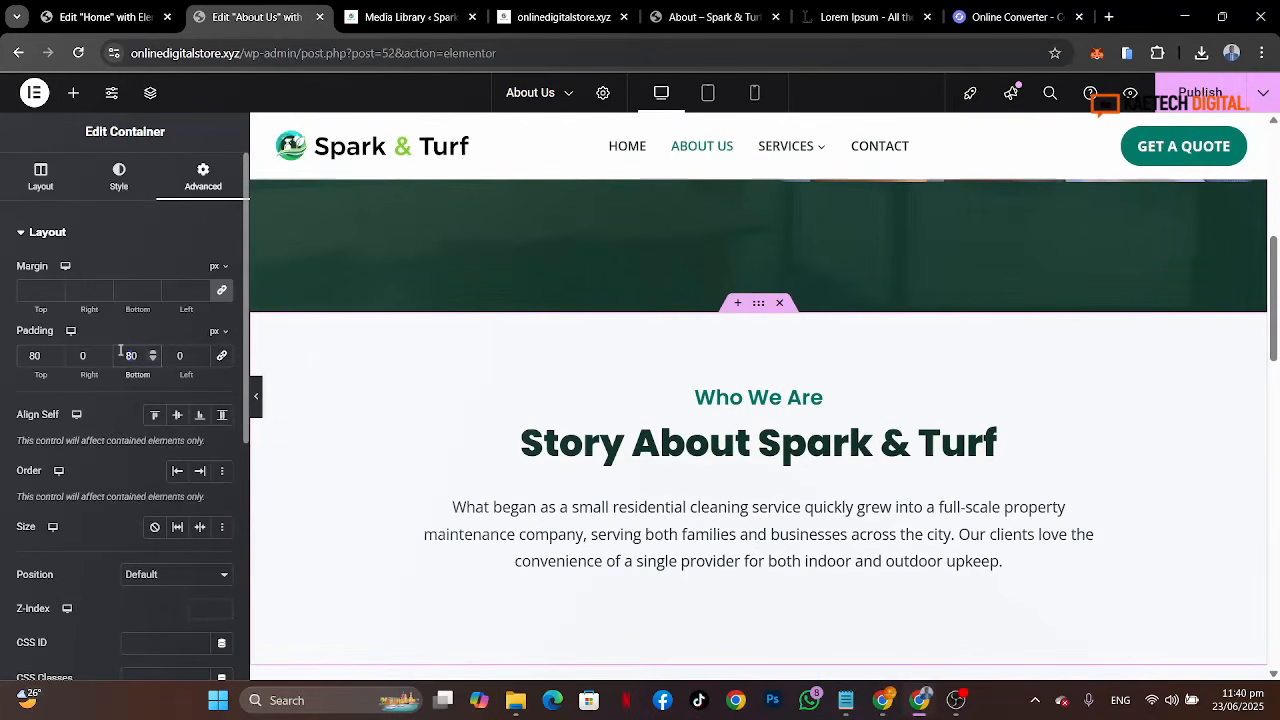
type("00")
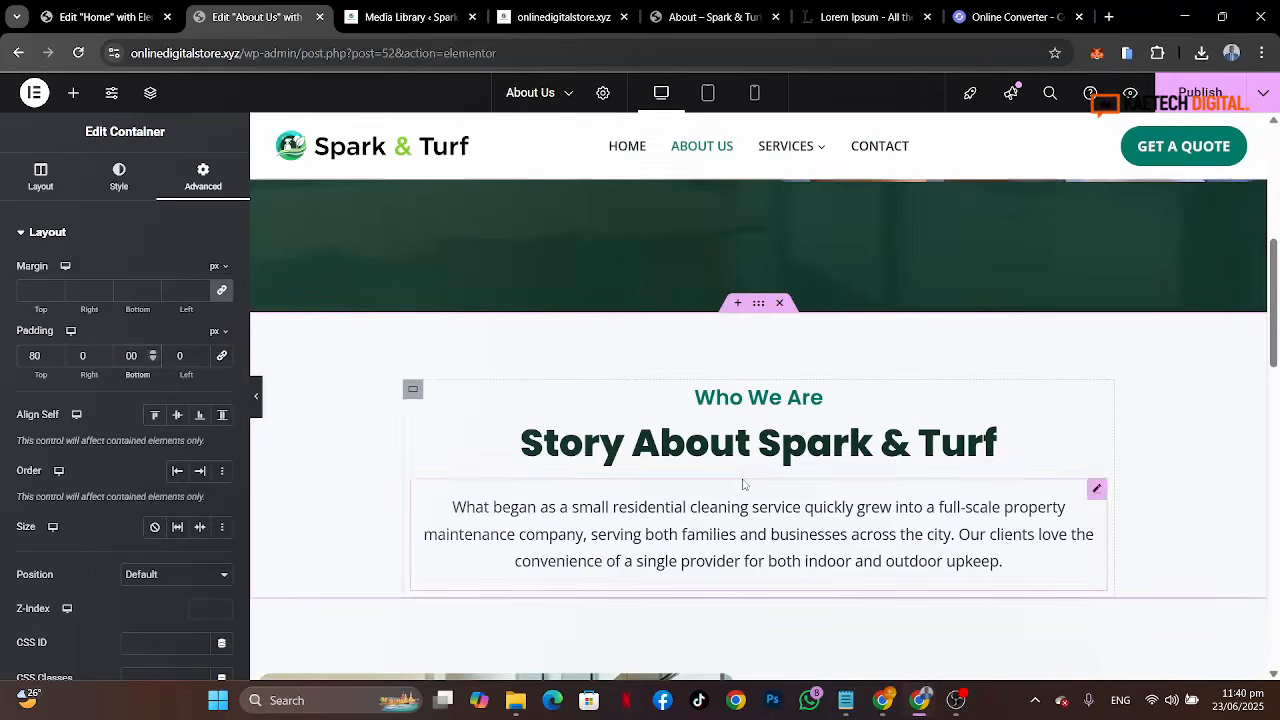
Step: Compare the pasted section on the About Us page with the reference page's Our Mission section
scroll(740, 486, "down", 2)
scroll(826, 491, "down", 1)
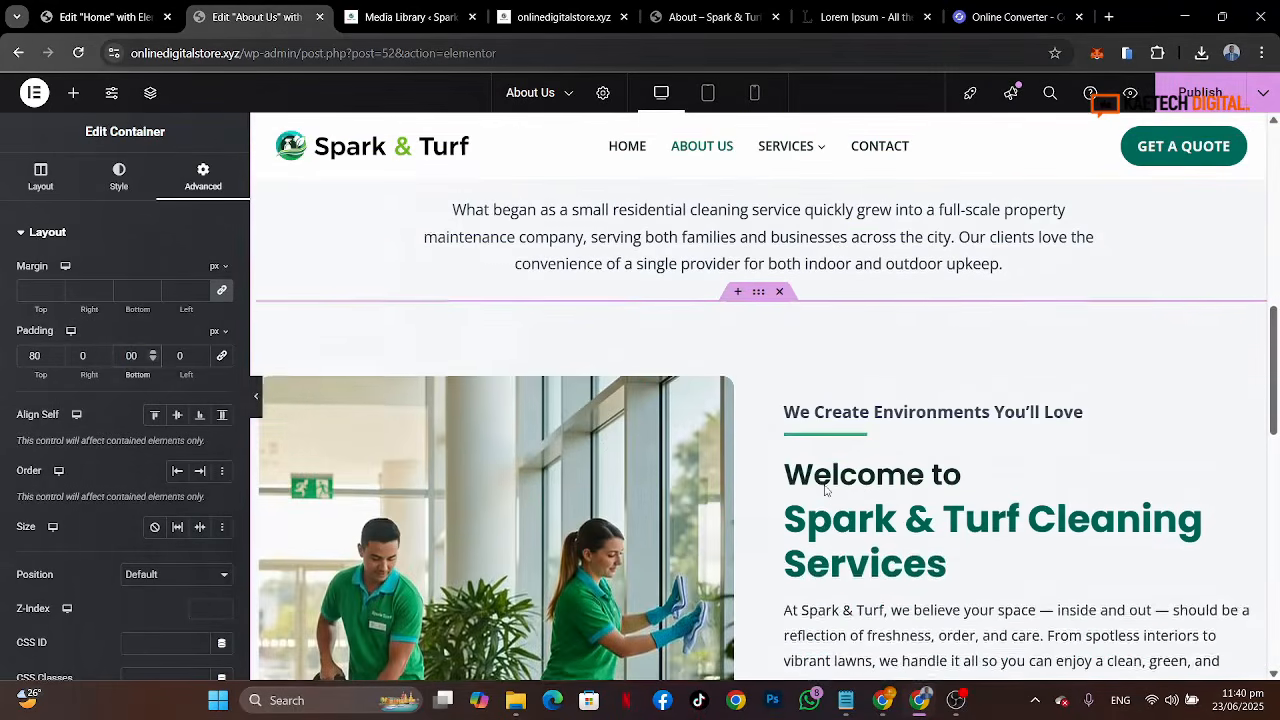
scroll(826, 491, "down", 3)
scroll(823, 491, "up", 2)
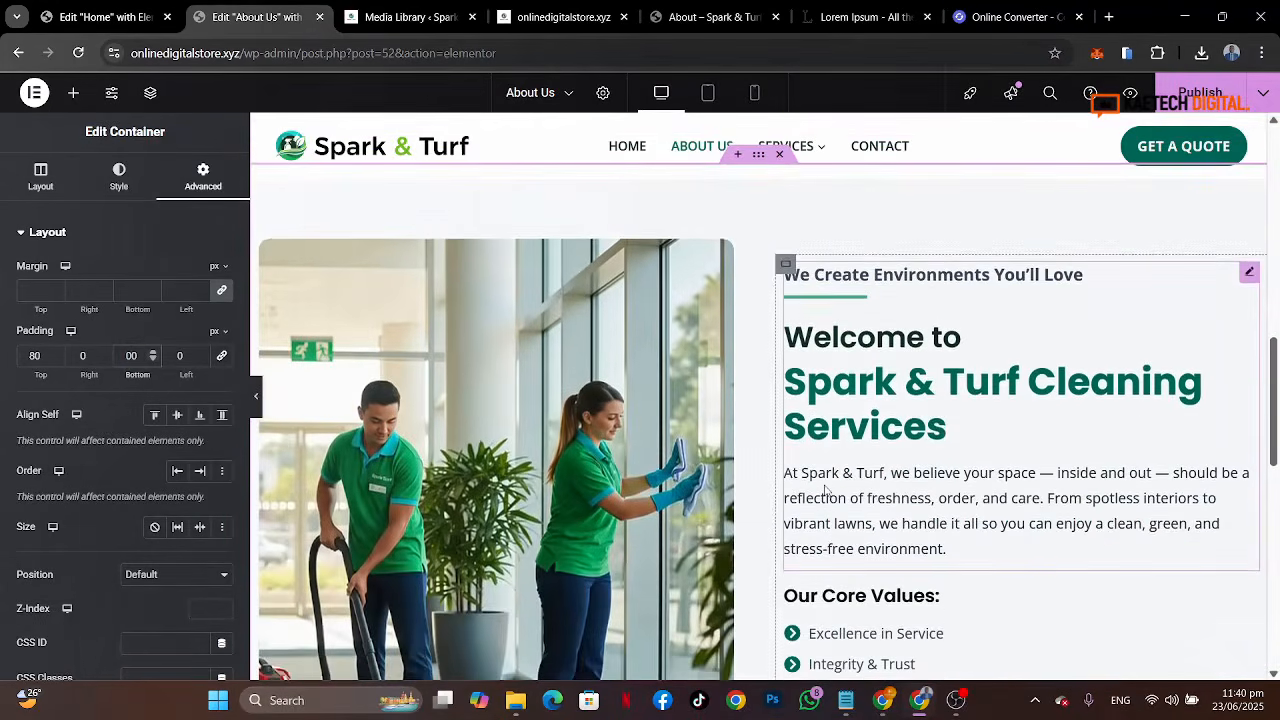
left_click(722, 15)
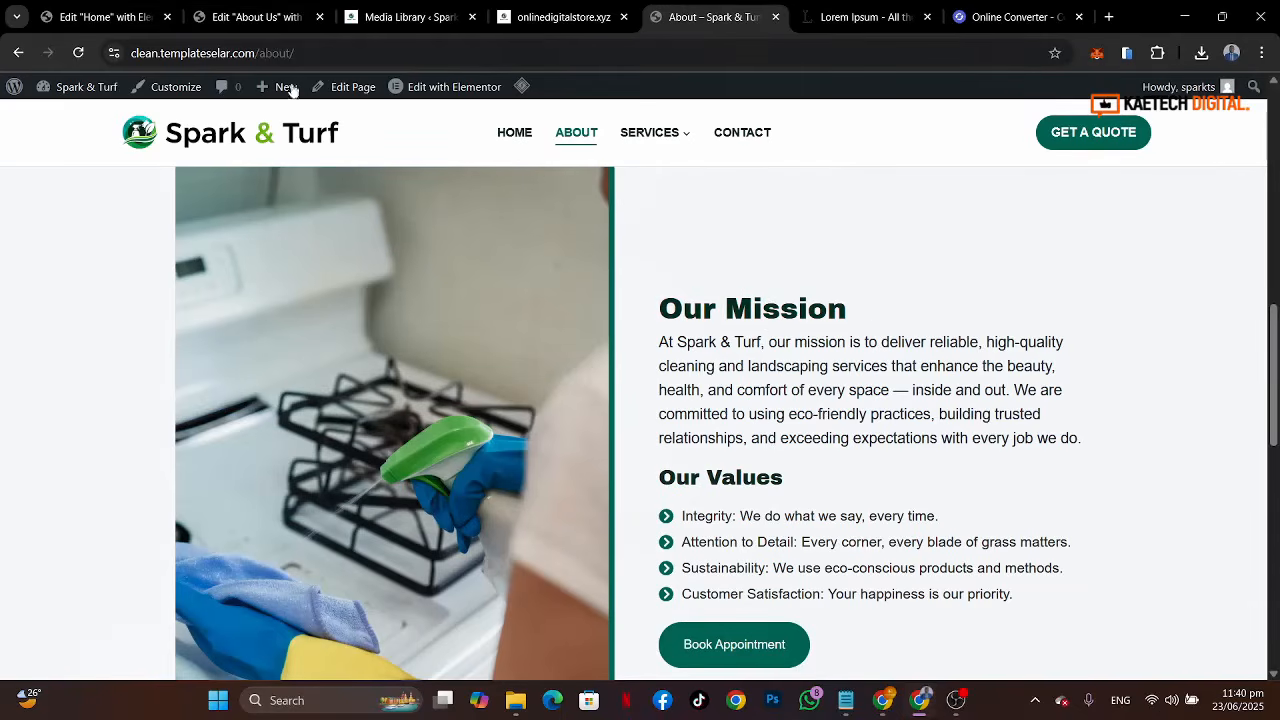
left_click(233, 15)
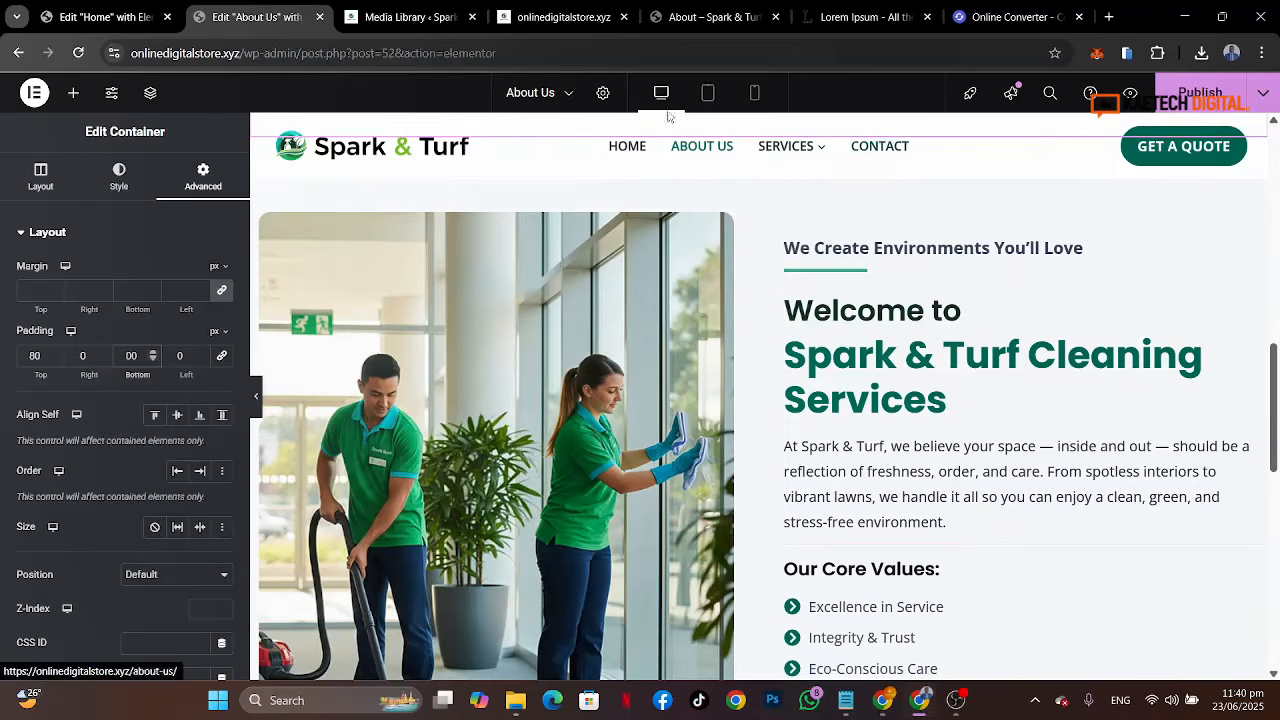
left_click(573, 18)
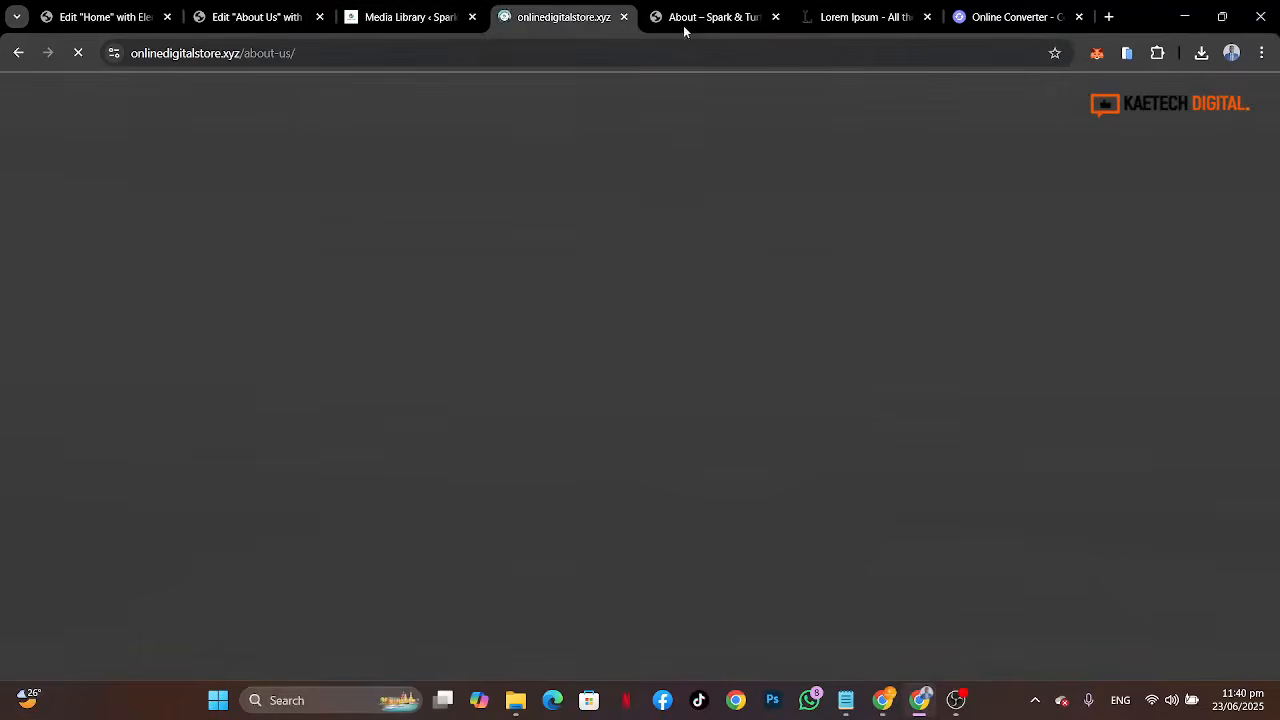
left_click(704, 21)
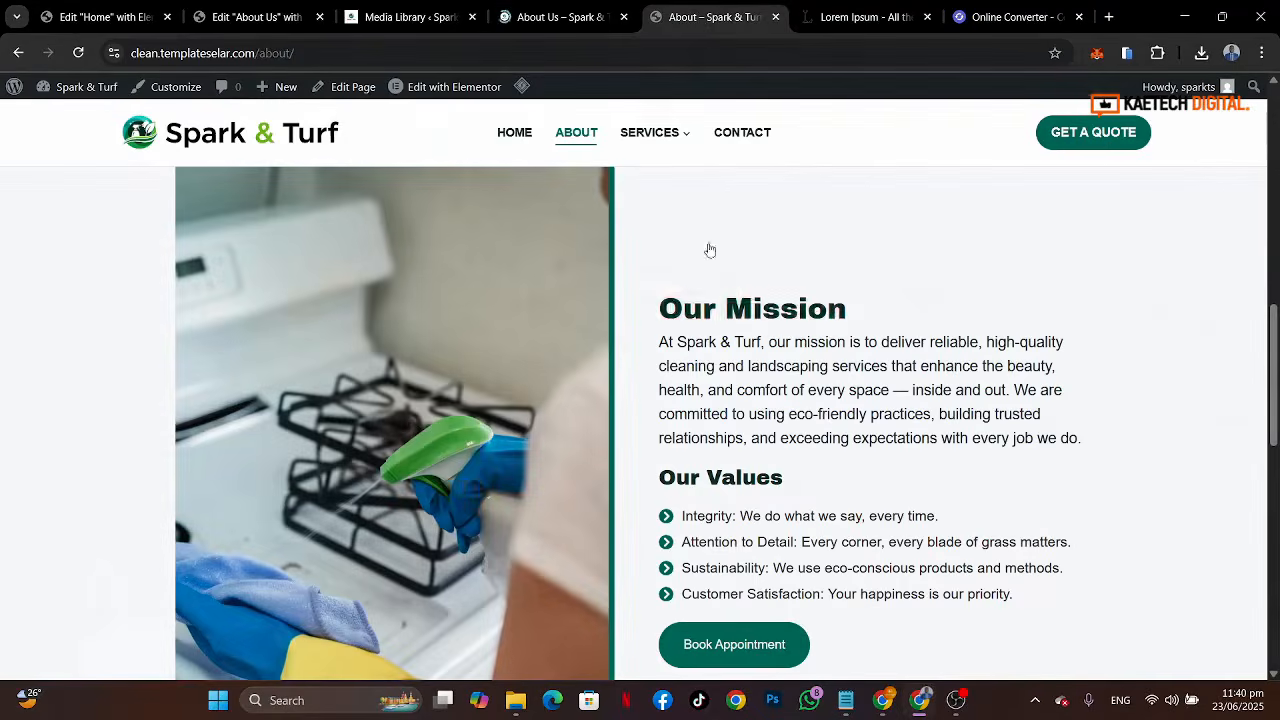
left_click_drag(661, 307, 866, 309)
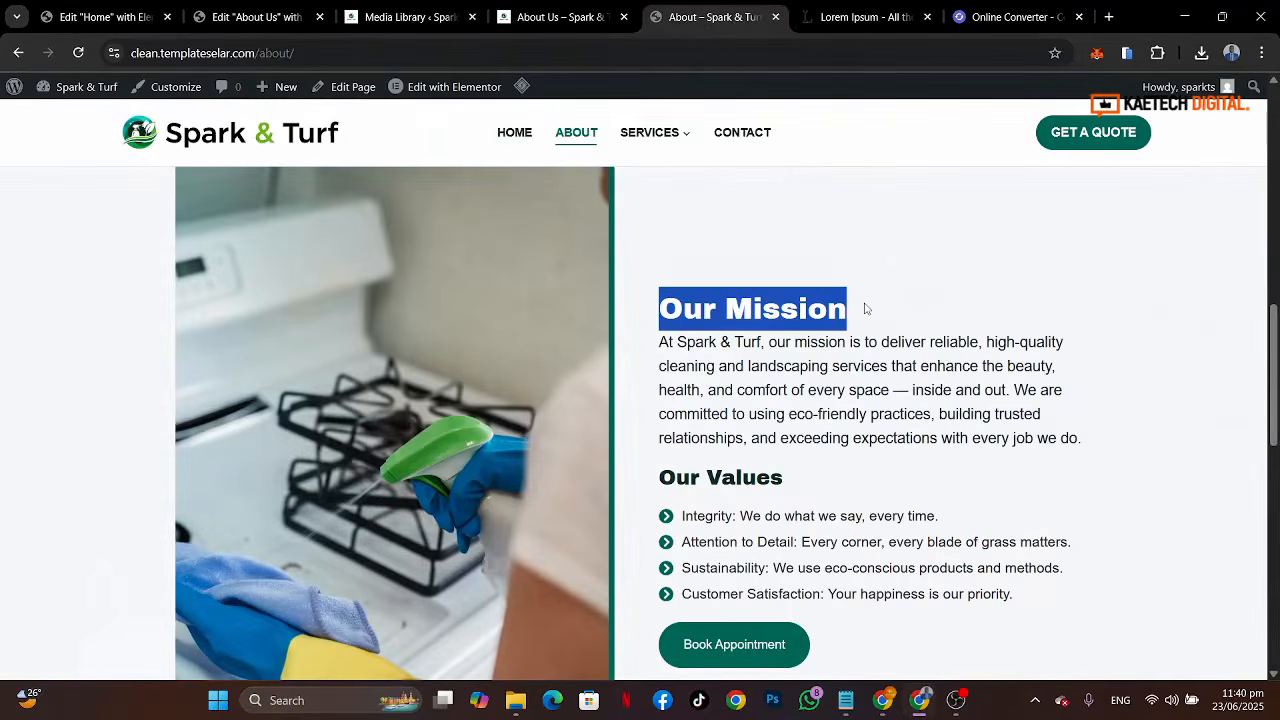
left_click(268, 17)
scroll(938, 348, "up", 5)
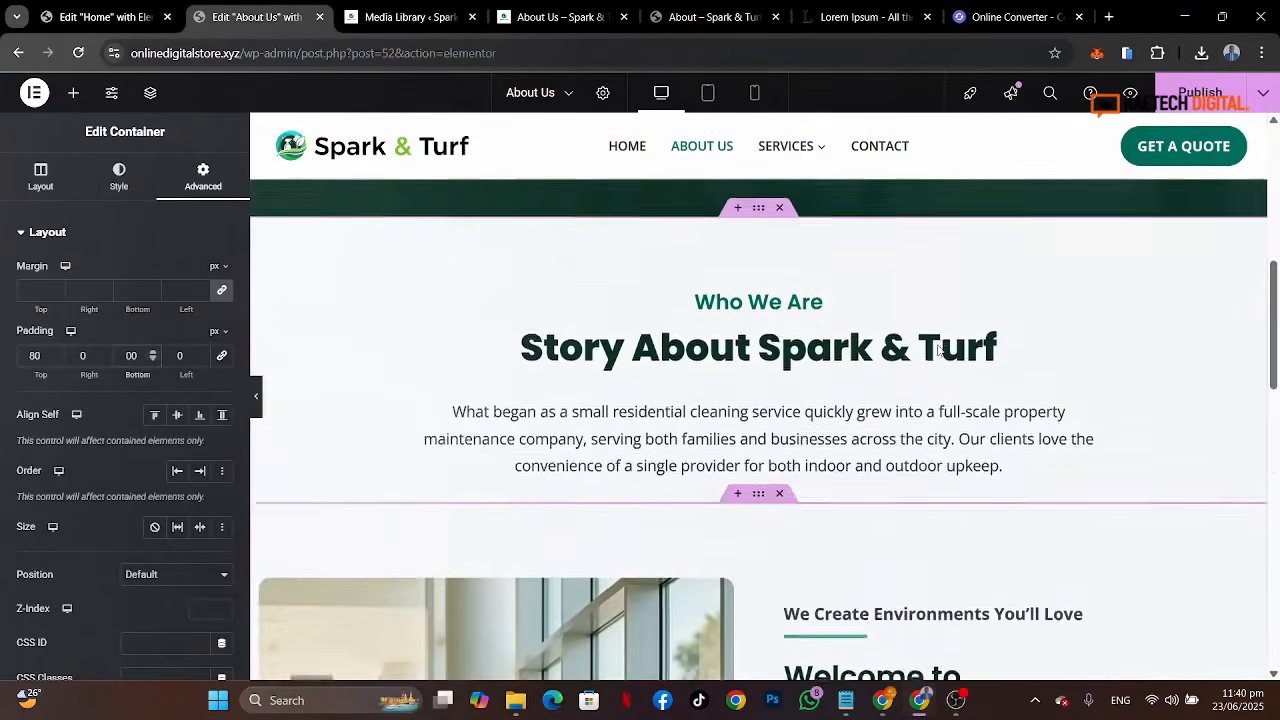
scroll(938, 349, "down", 2)
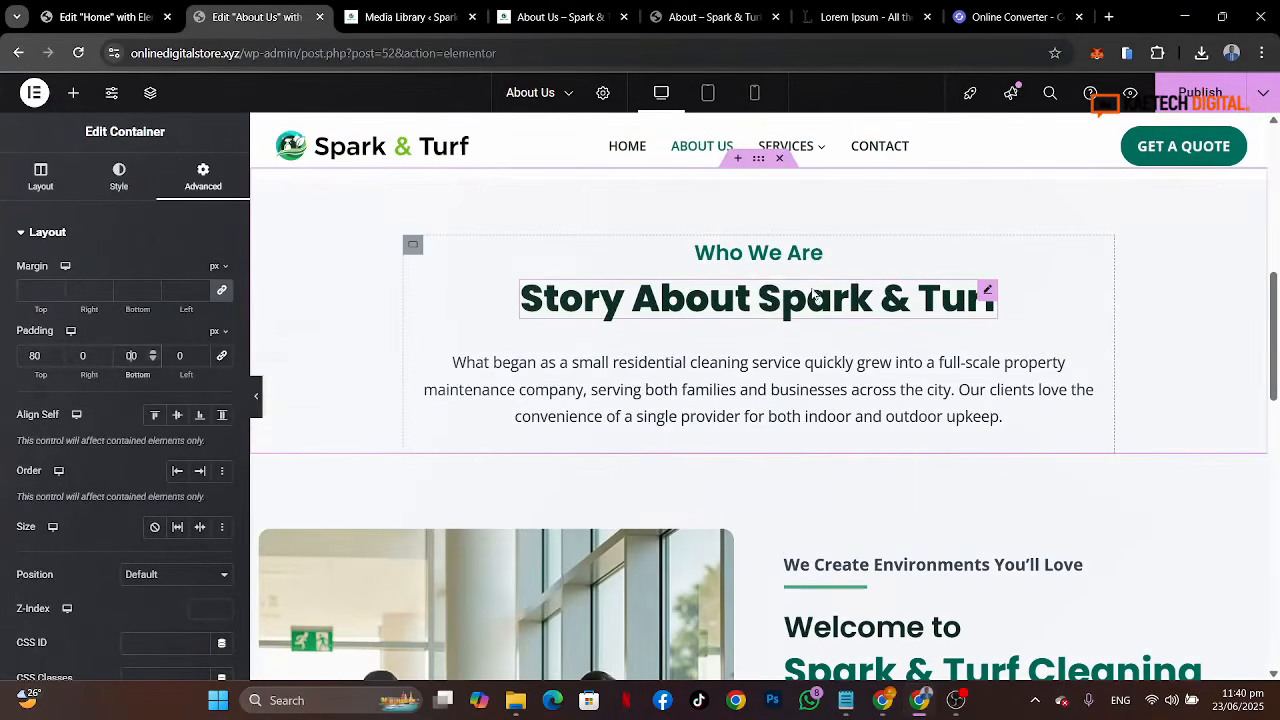
left_click(705, 18)
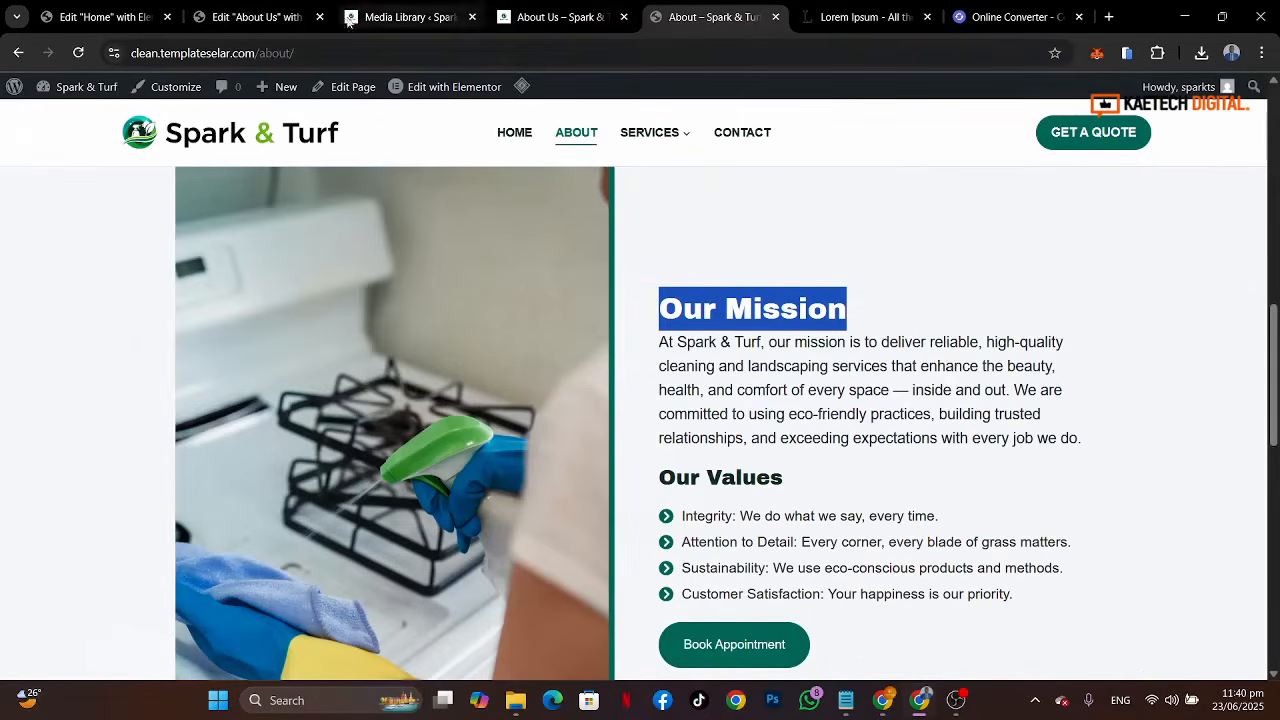
left_click(268, 20)
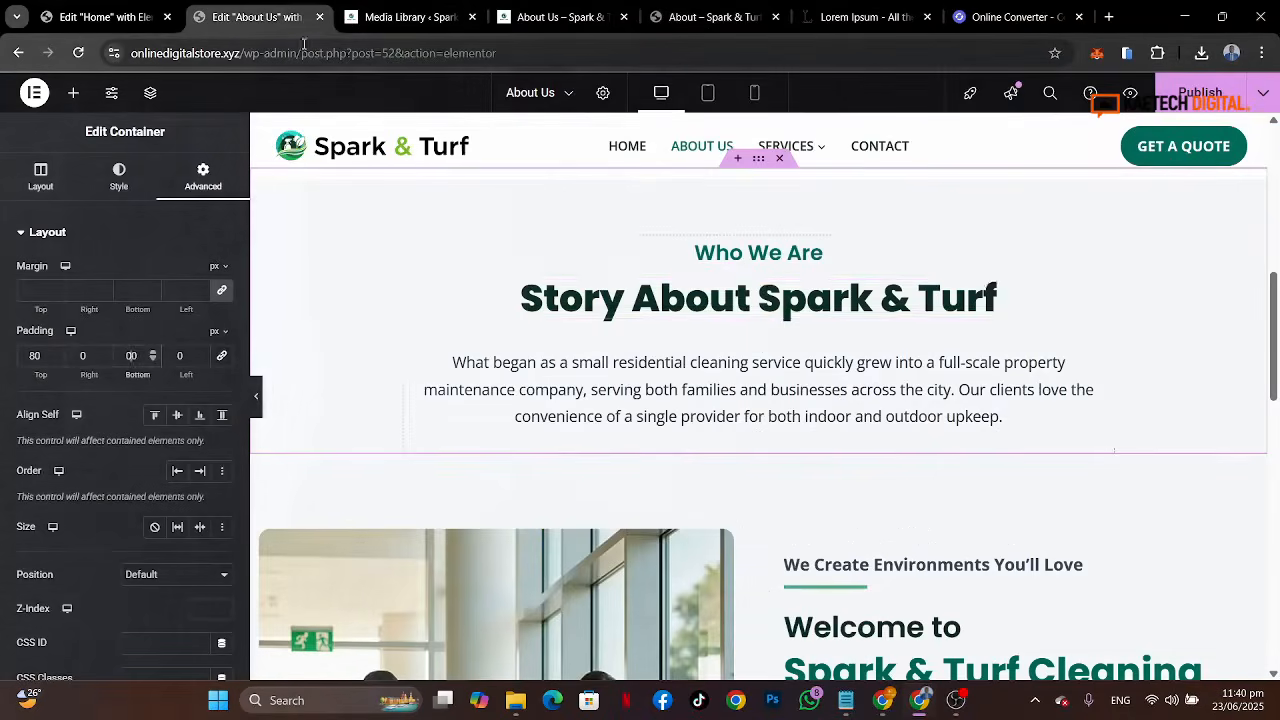
Step: Copy the Story About Spark & Turf heading and paste it below the pasted section's intro paragraph
right_click(770, 300)
left_click(820, 371)
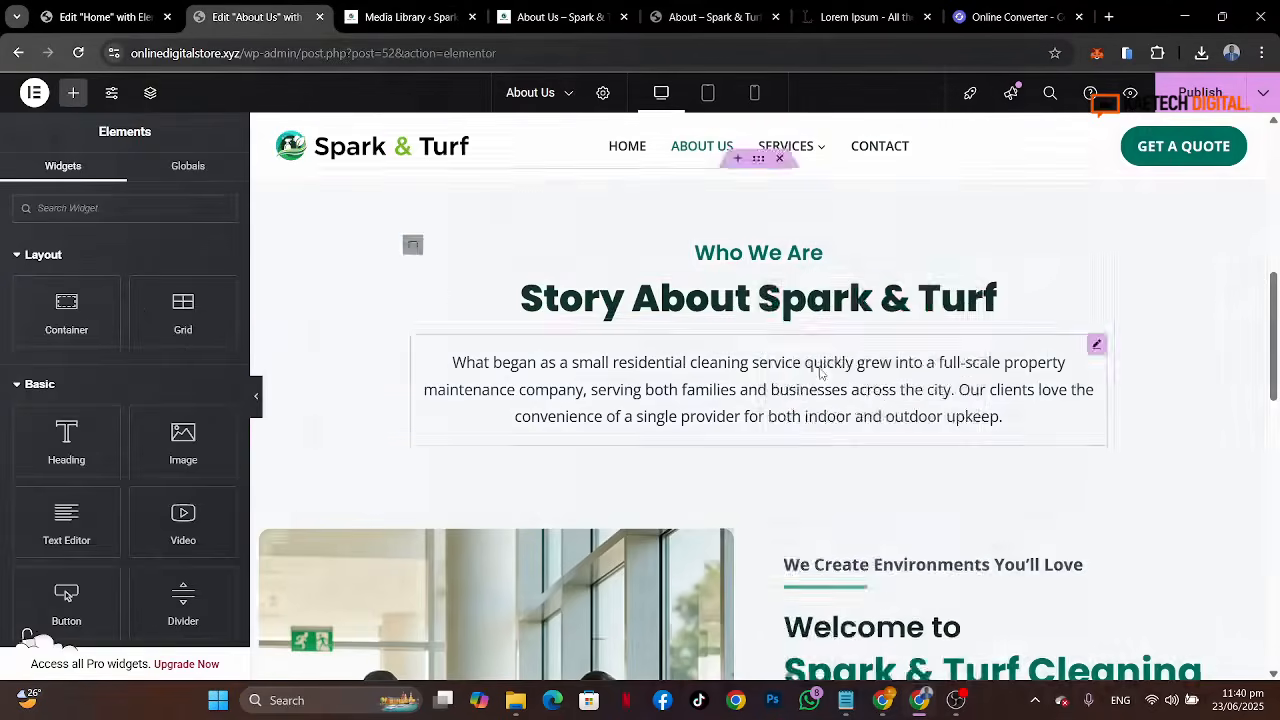
scroll(820, 373, "down", 4)
right_click(834, 311)
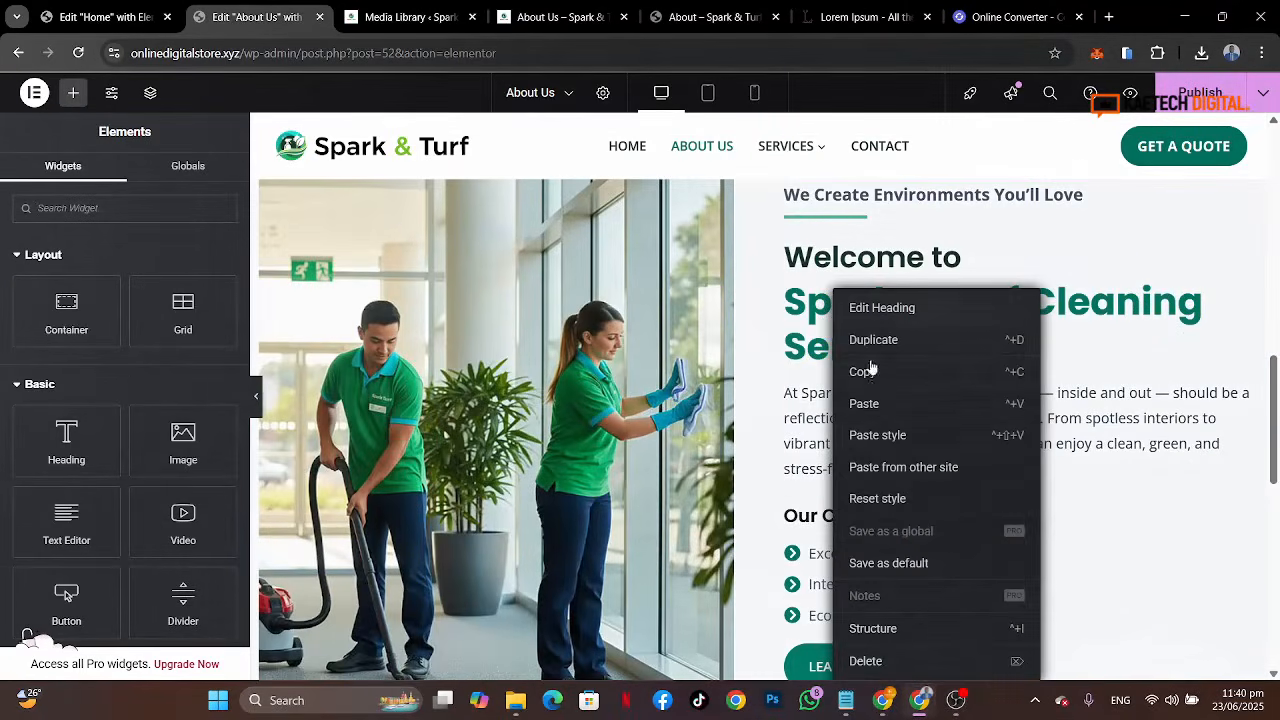
left_click(866, 404)
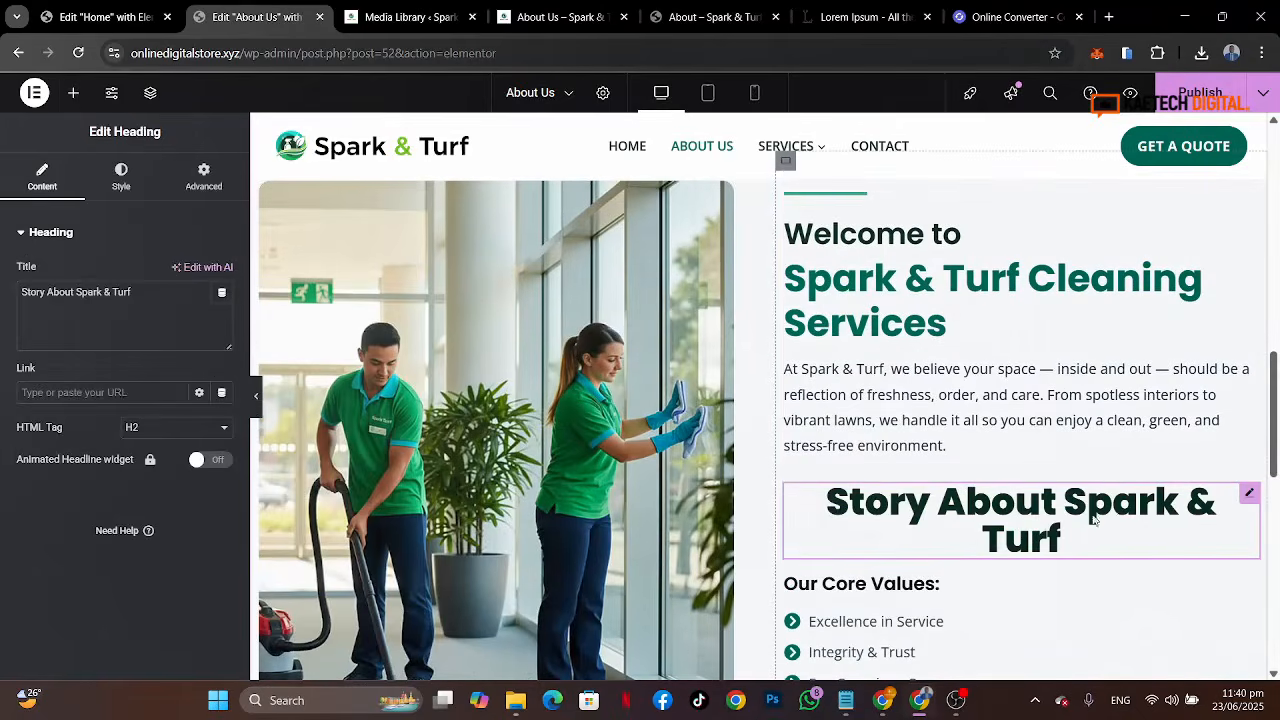
Step: Change the pasted heading's title to Our Mission and align it to the left
left_click_drag(135, 292, 3, 297)
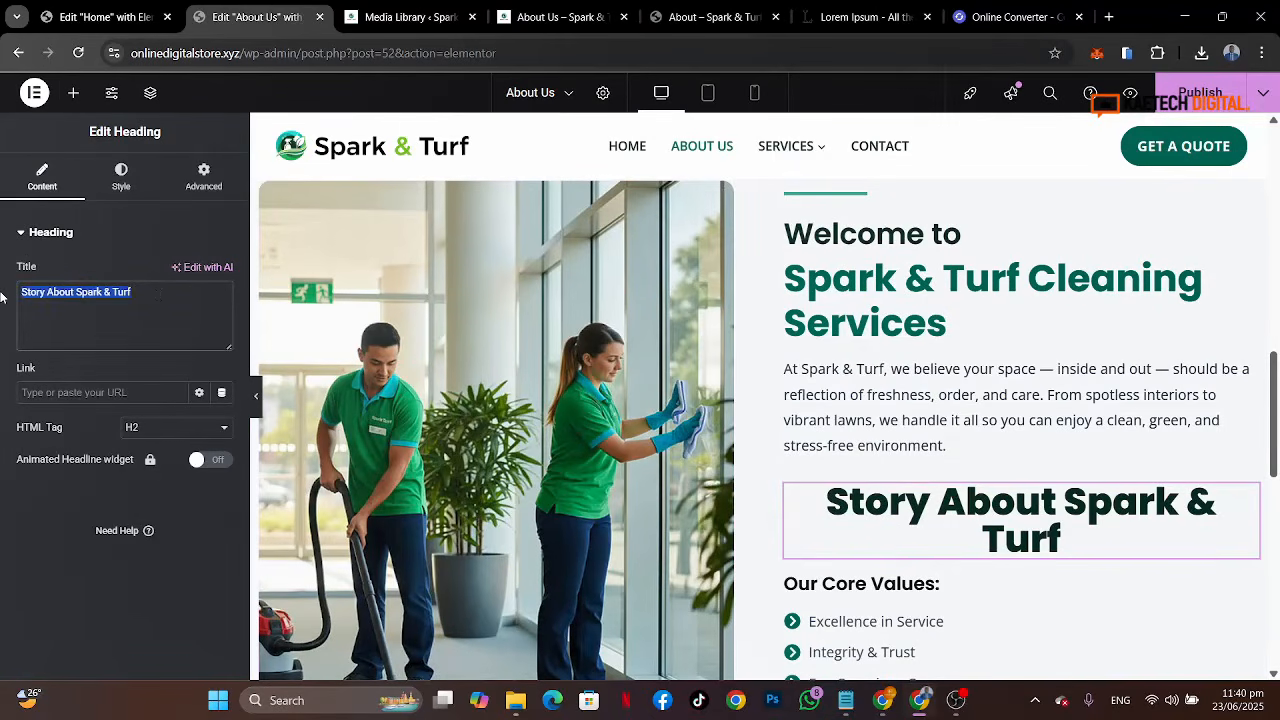
type("Our M")
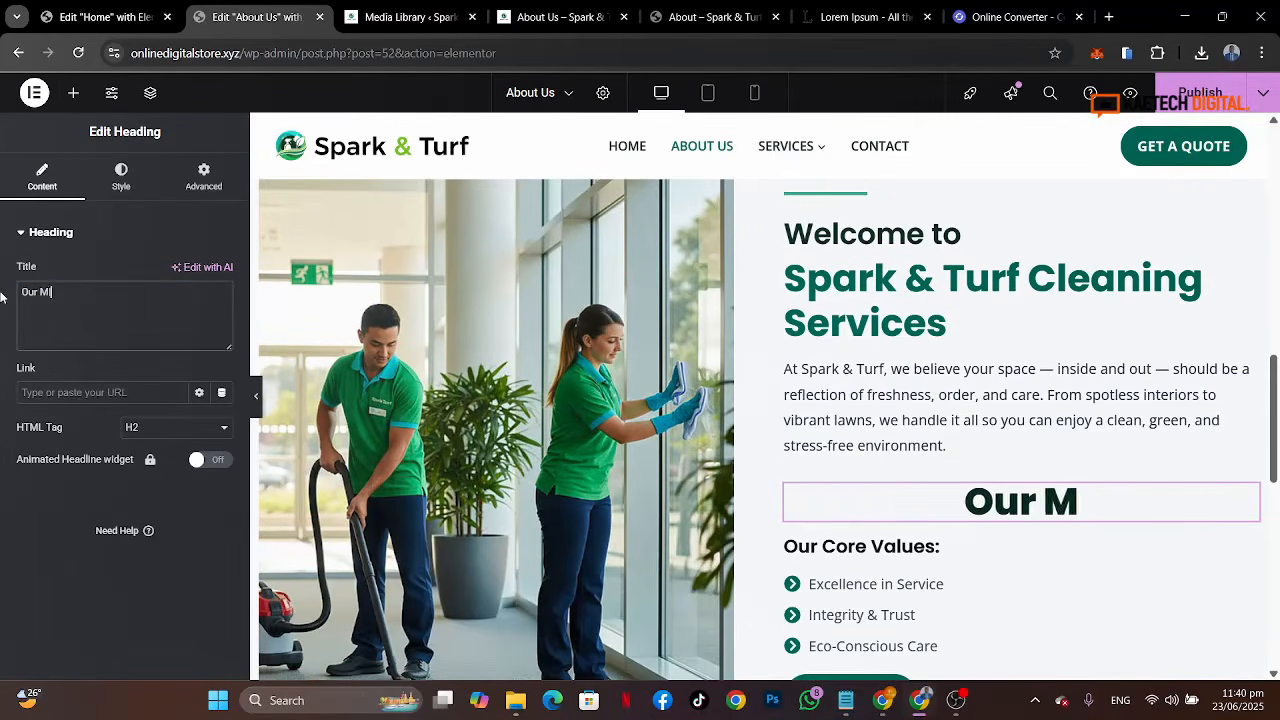
type("ission")
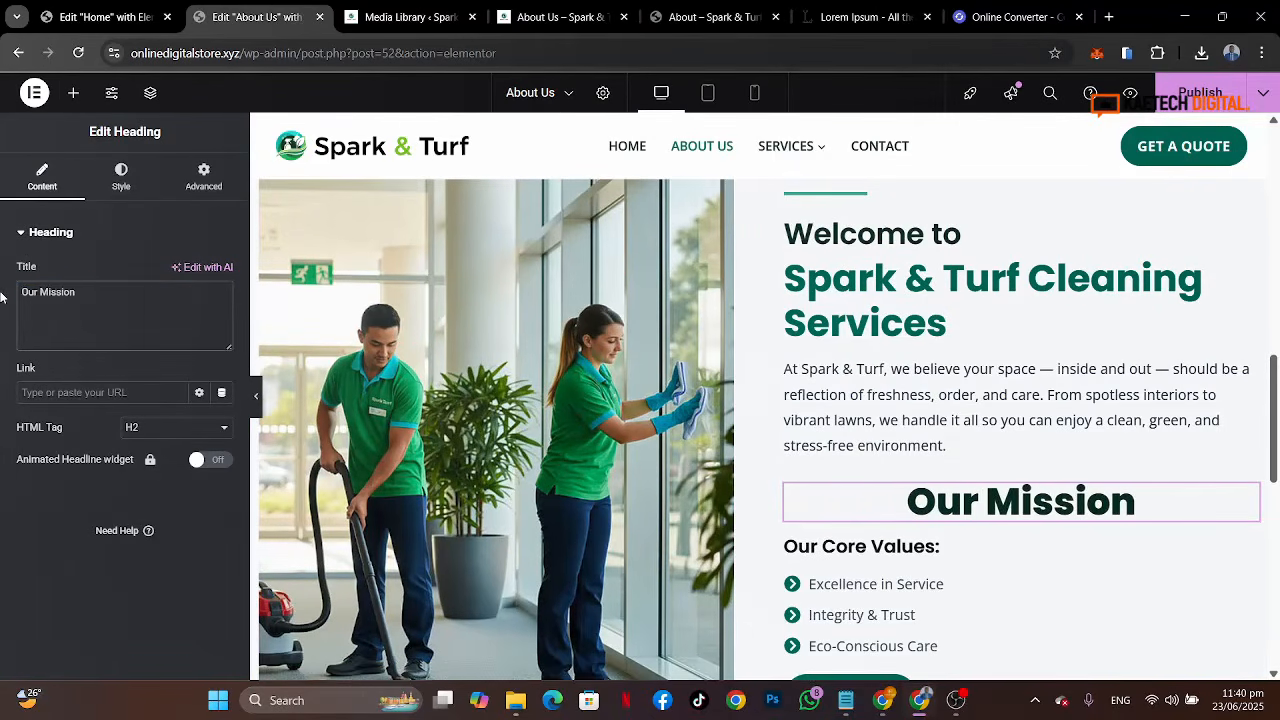
left_click(121, 175)
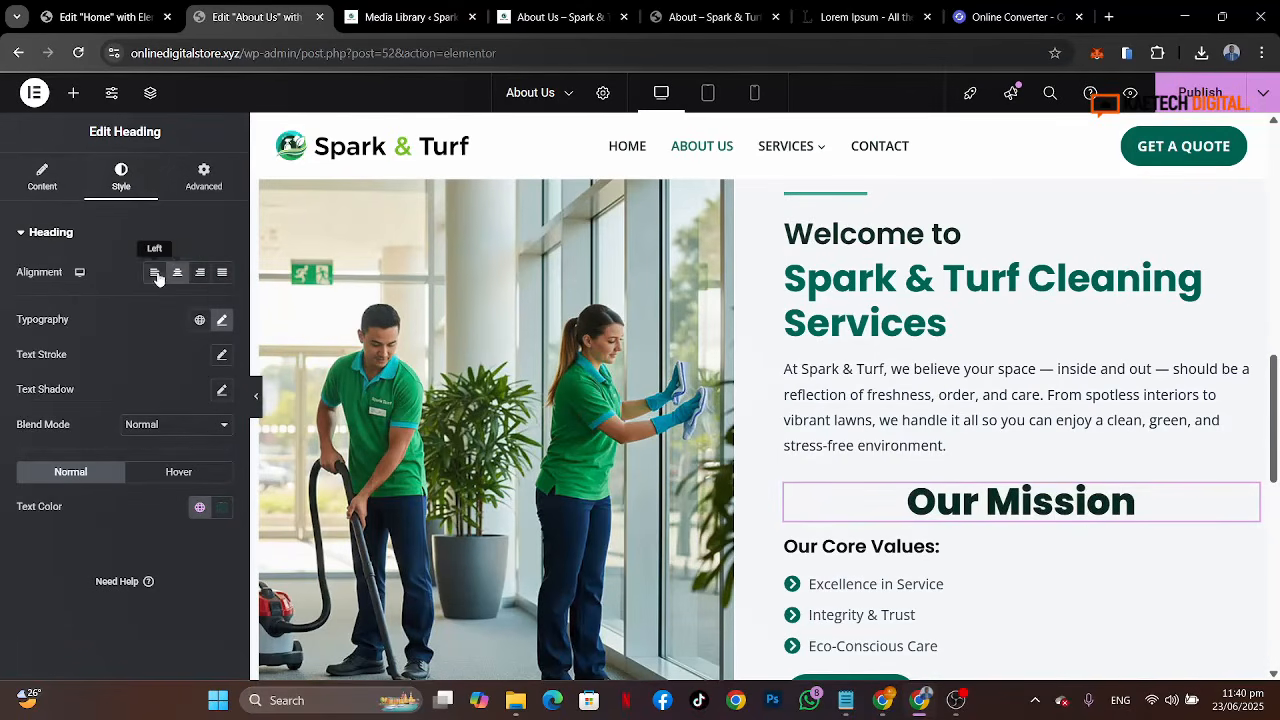
left_click(155, 273)
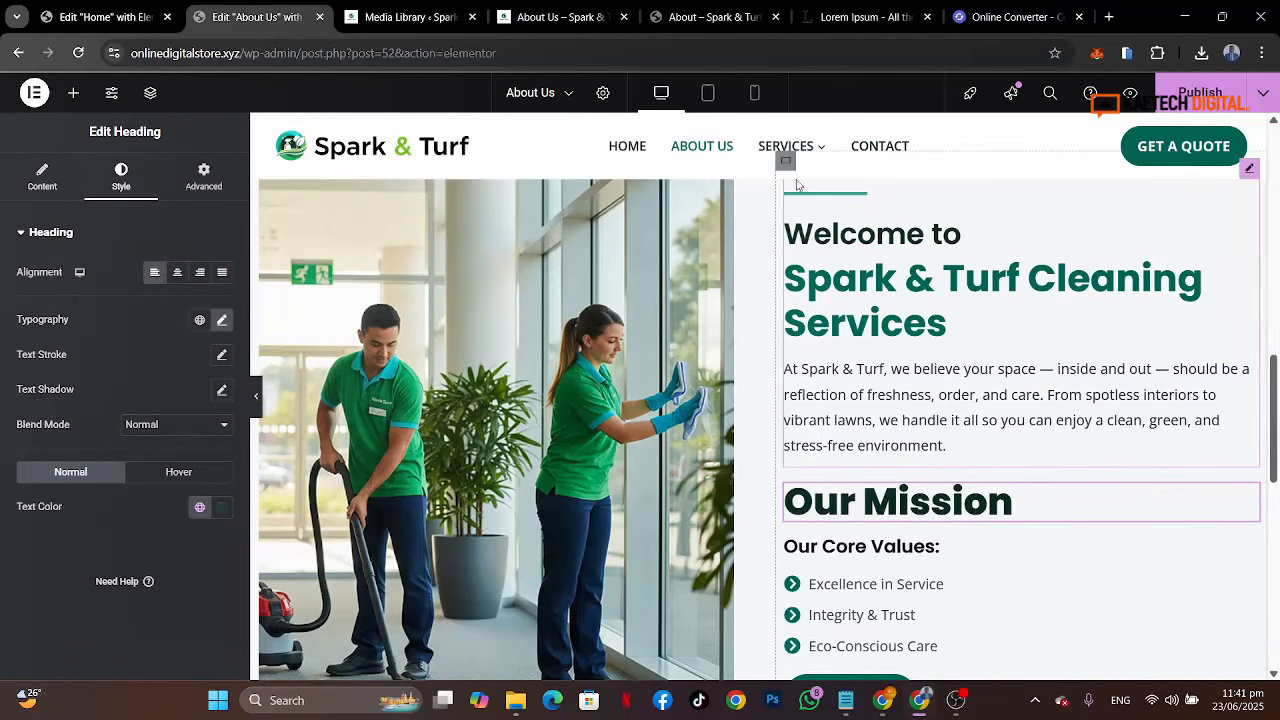
Step: Copy the story paragraph widget in the Who We Are section
scroll(823, 280, "up", 3)
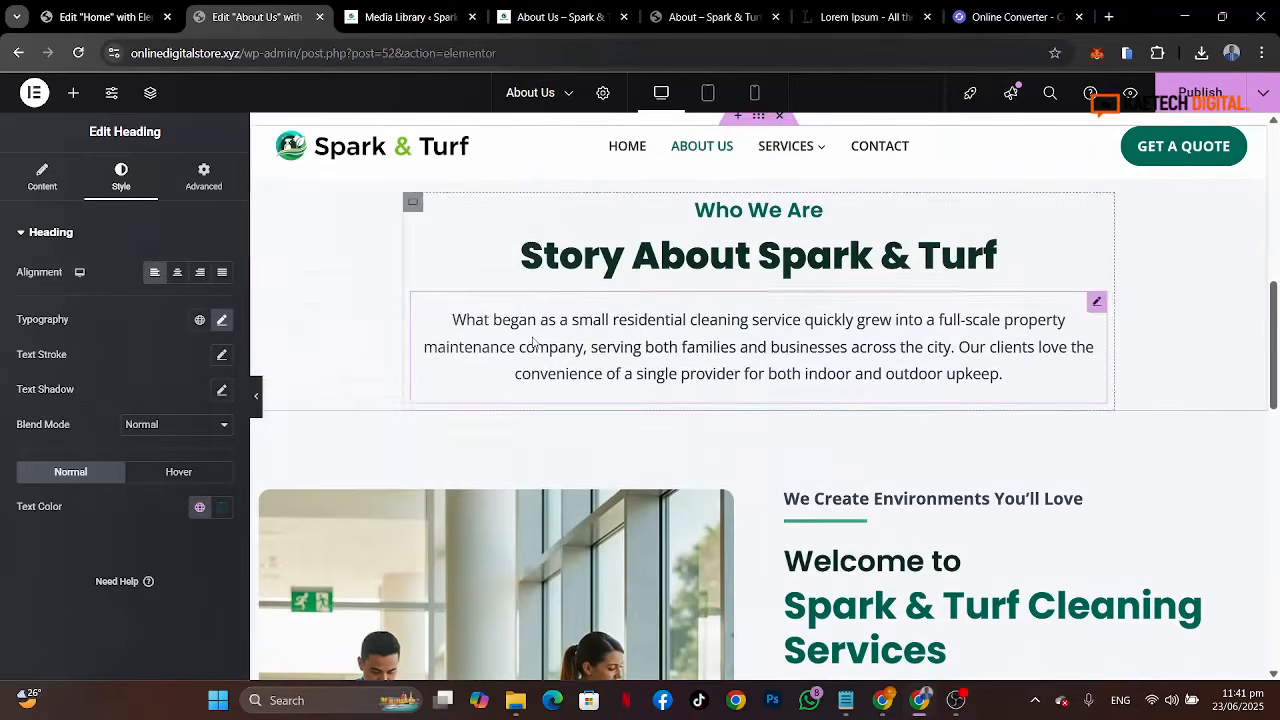
right_click(535, 345)
left_click(555, 370)
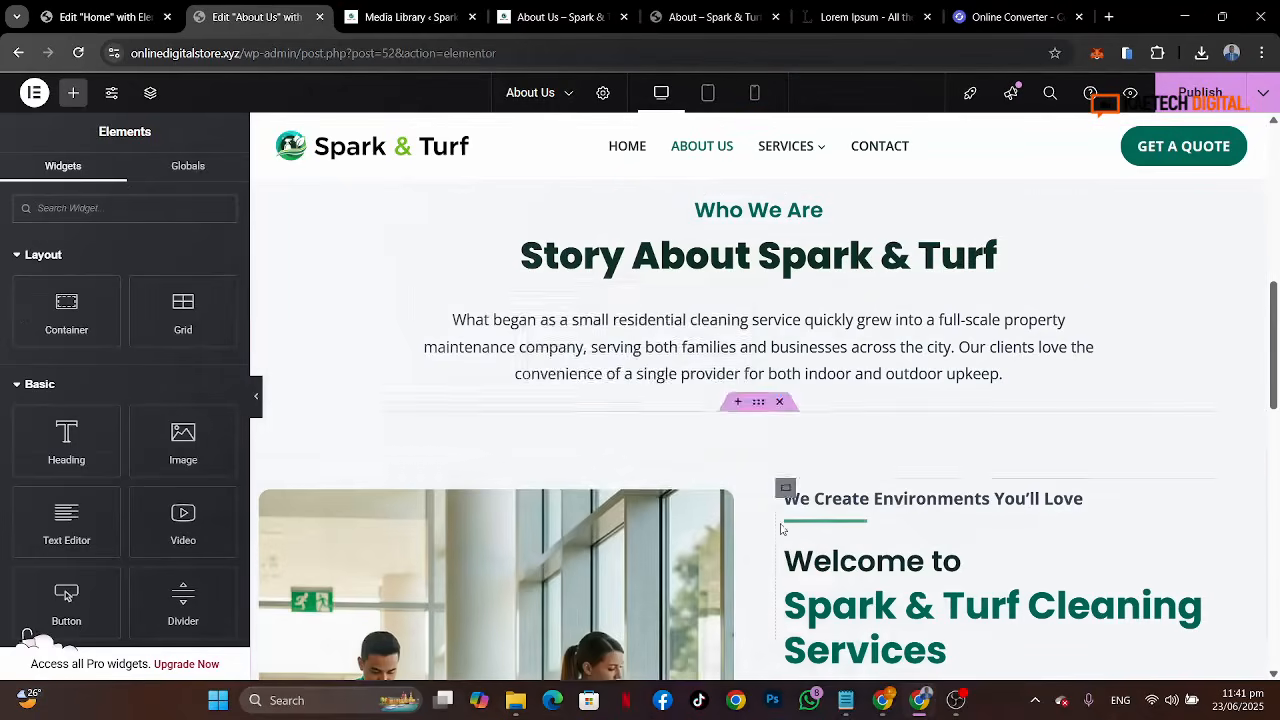
Step: Paste the copied story paragraph below the Our Mission heading and align it to the left
scroll(800, 470, "down", 3)
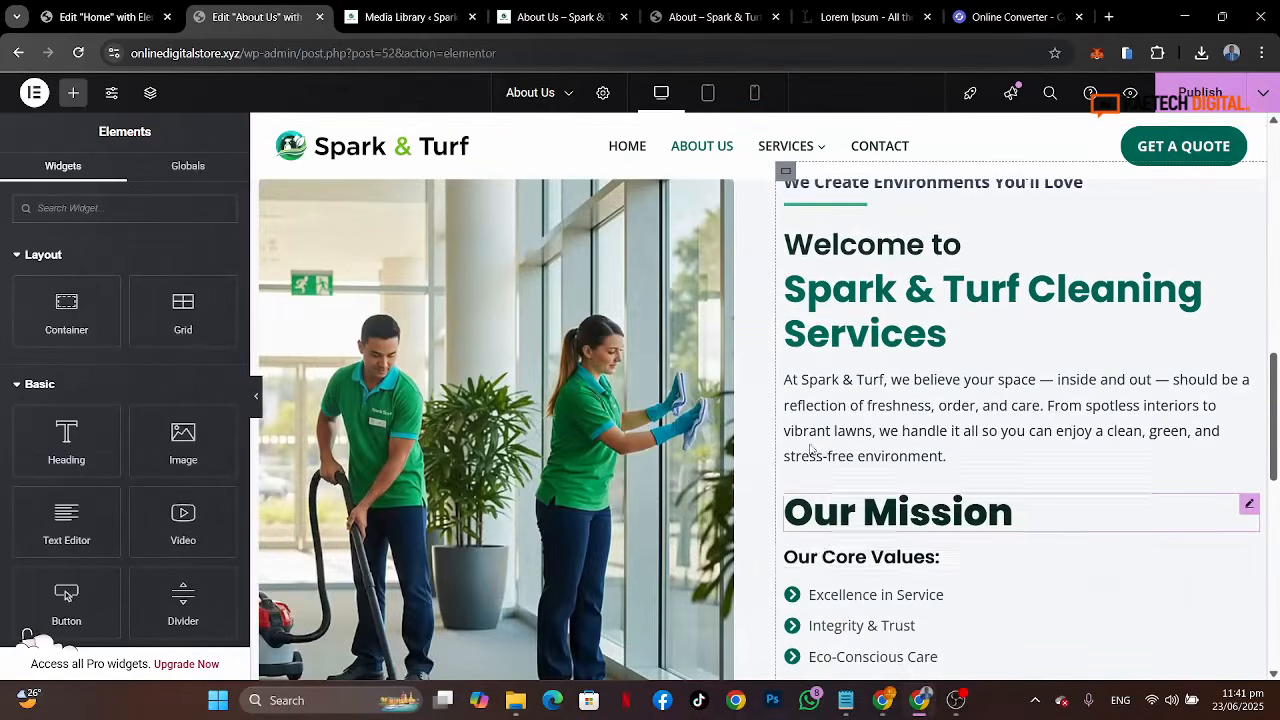
right_click(838, 520)
left_click(868, 404)
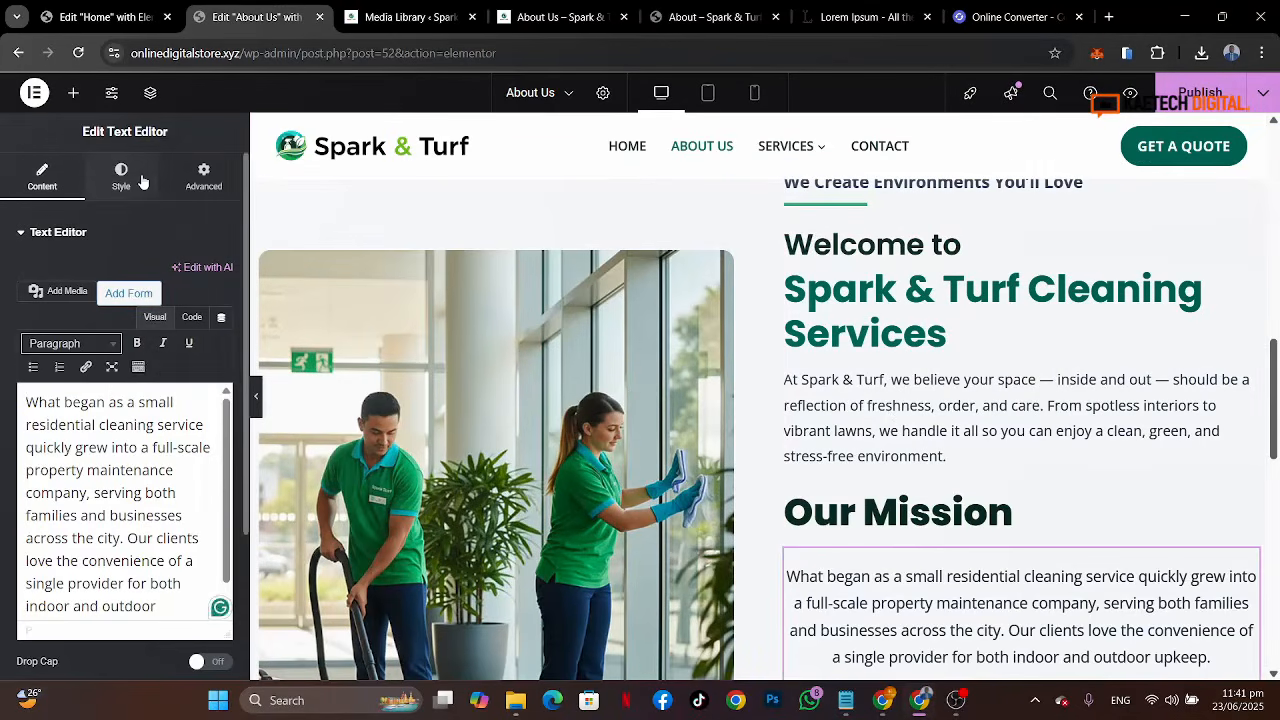
left_click(121, 177)
left_click(154, 272)
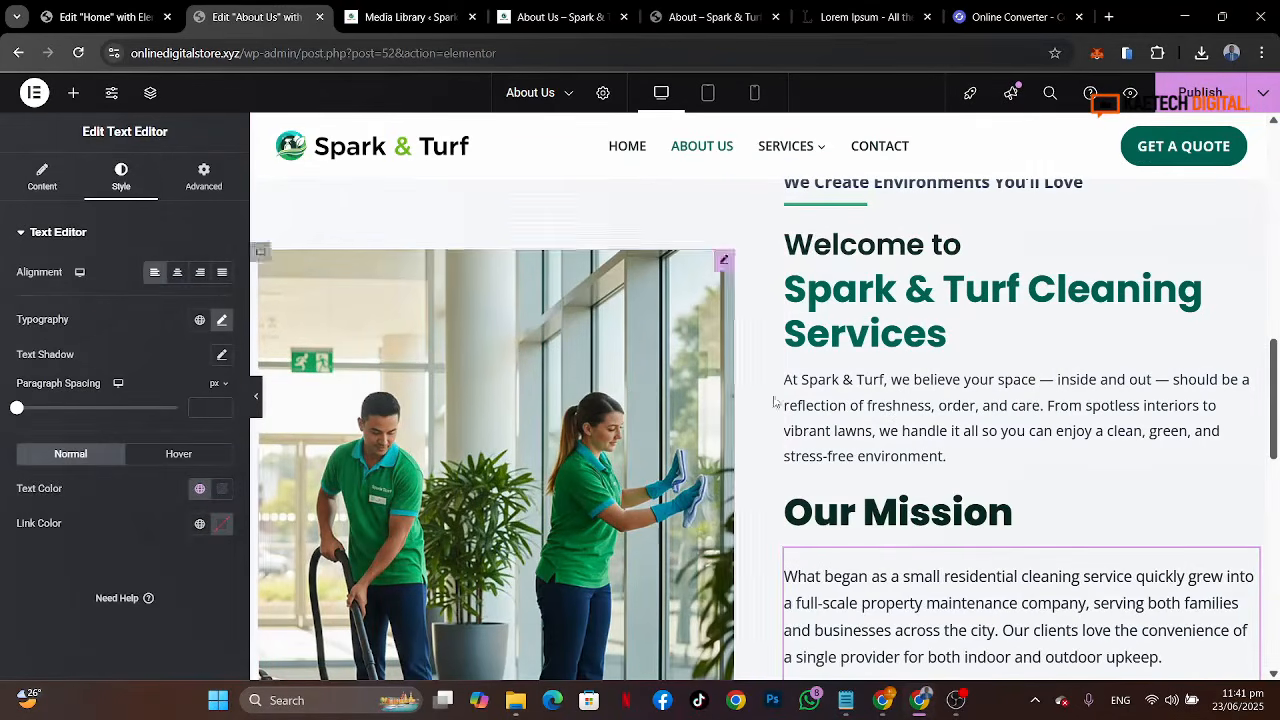
Step: Copy the Our Mission paragraph text from the reference About page
left_click(651, 7)
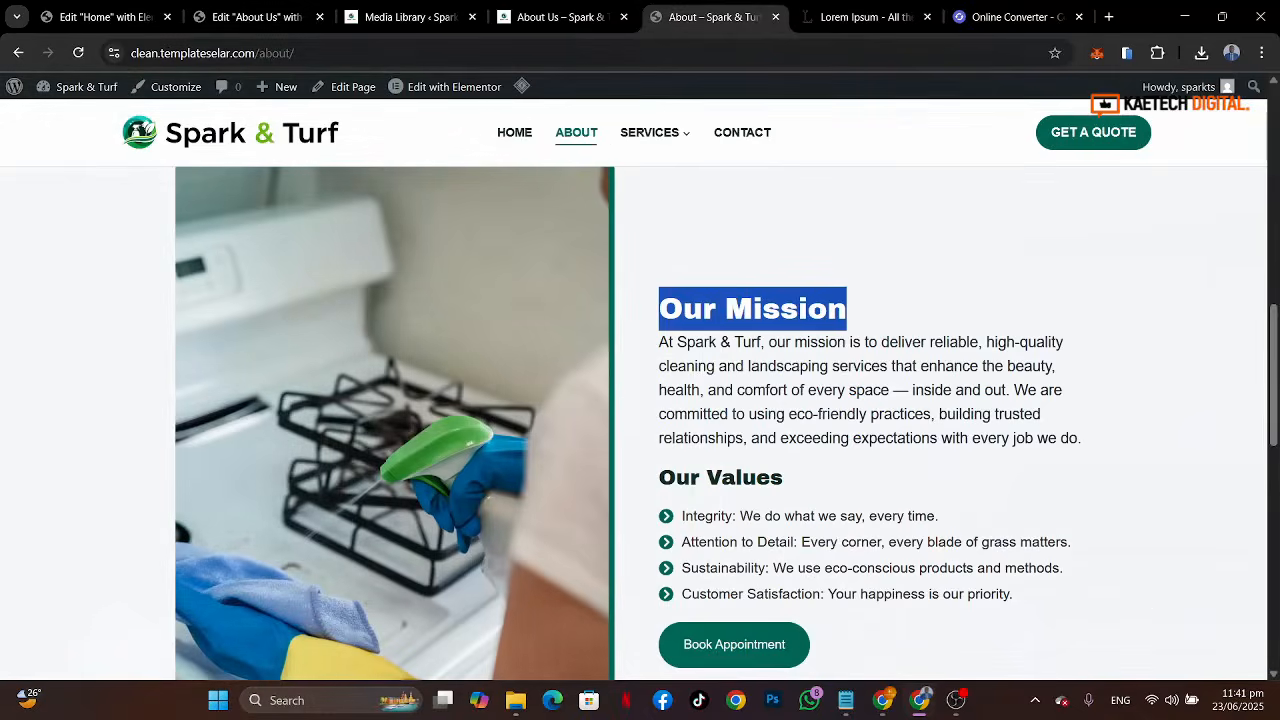
left_click(743, 432)
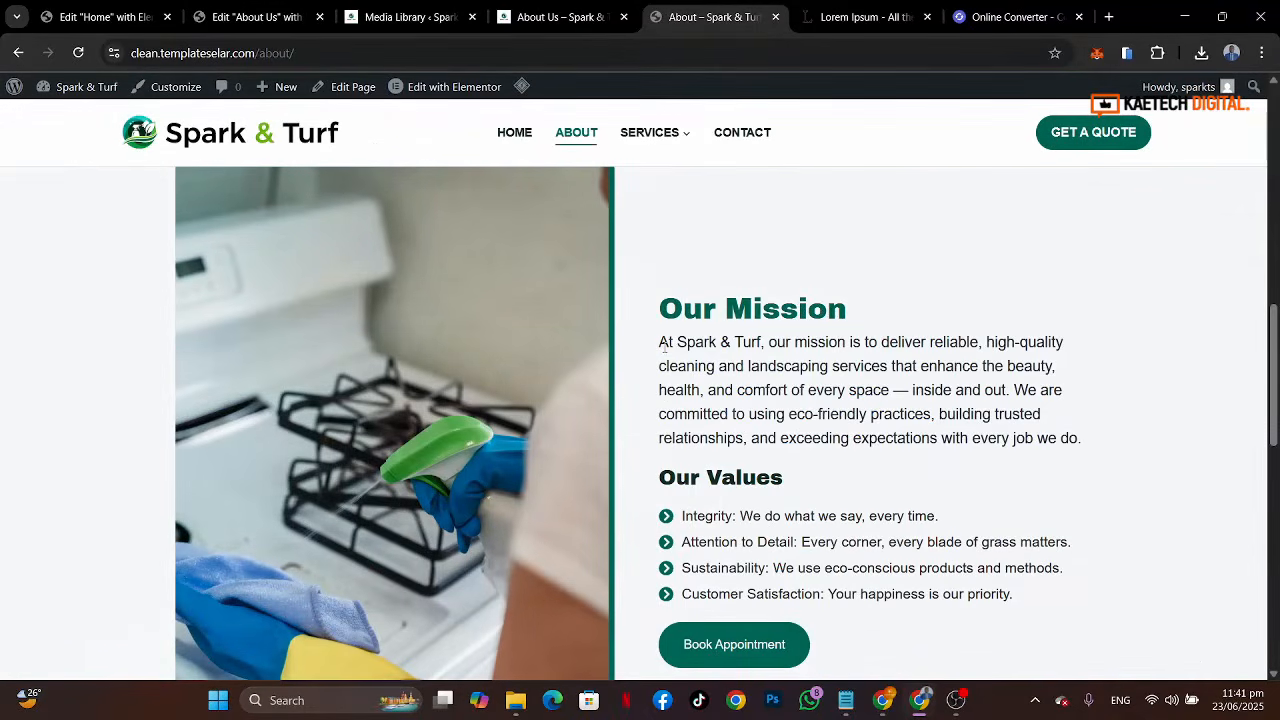
left_click_drag(660, 343, 1149, 449)
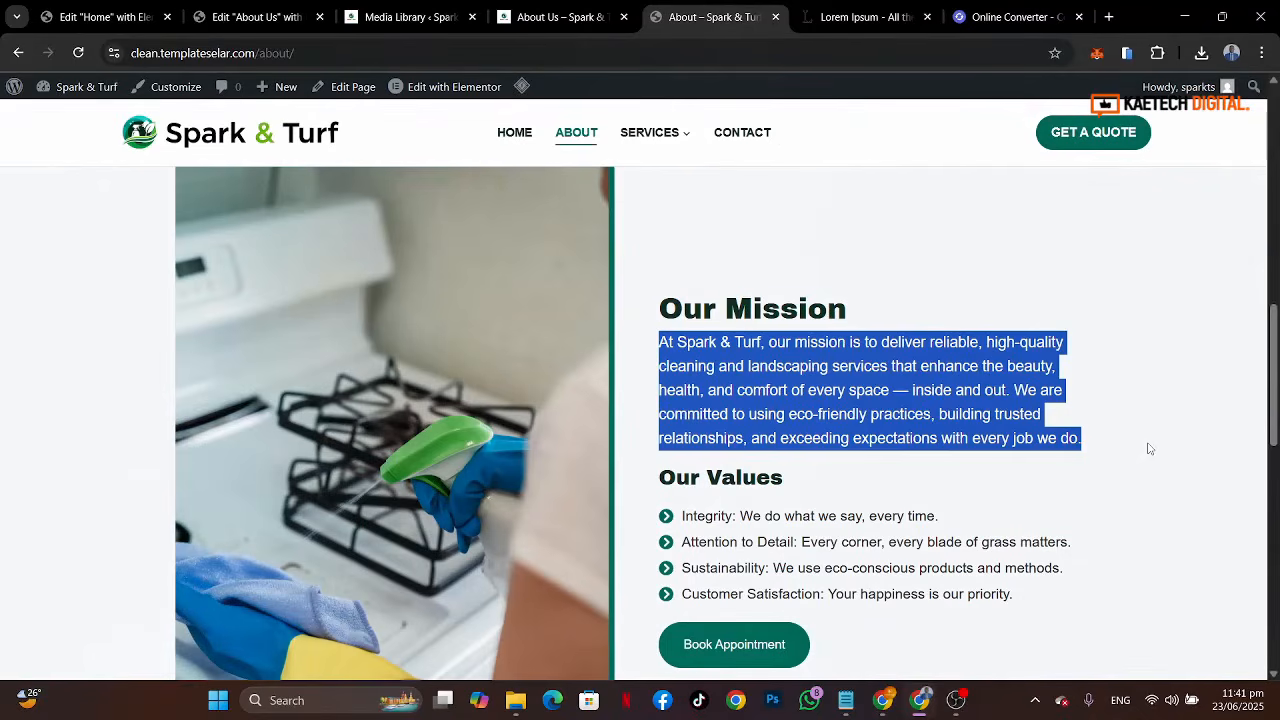
left_click(253, 25)
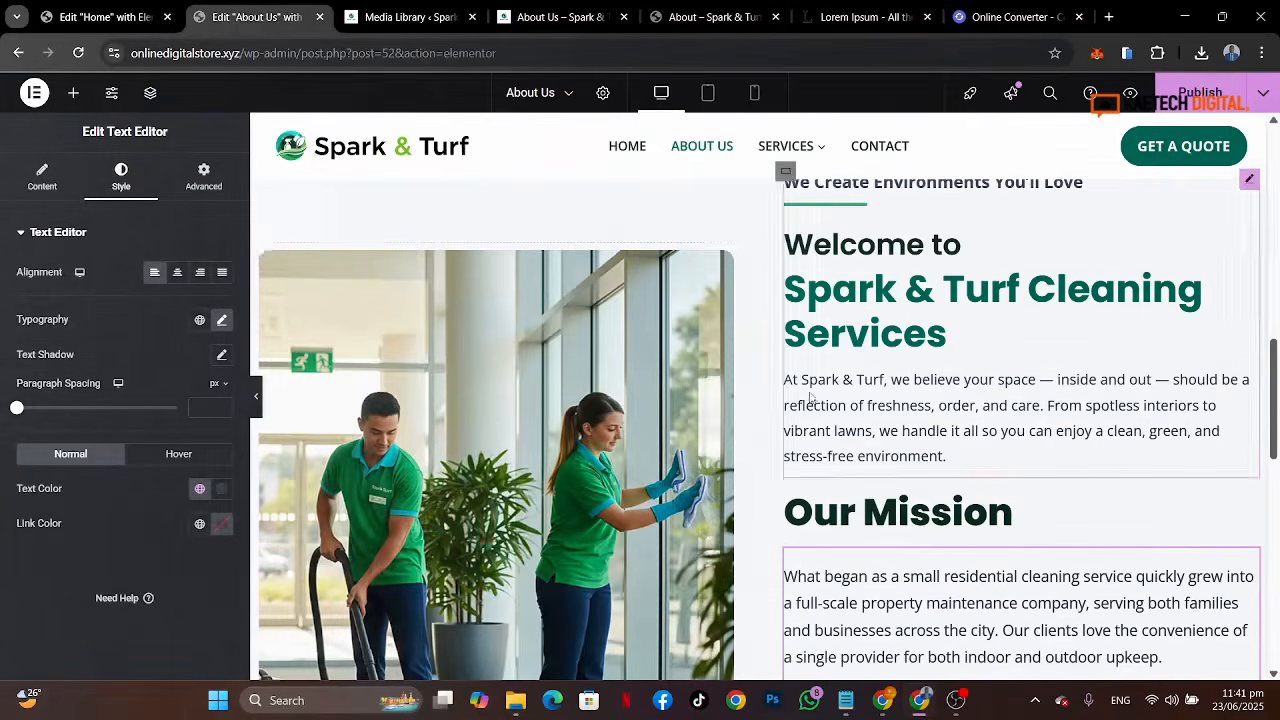
Step: Replace the pasted paragraph's text with the copied Our Mission text
scroll(801, 388, "down", 2)
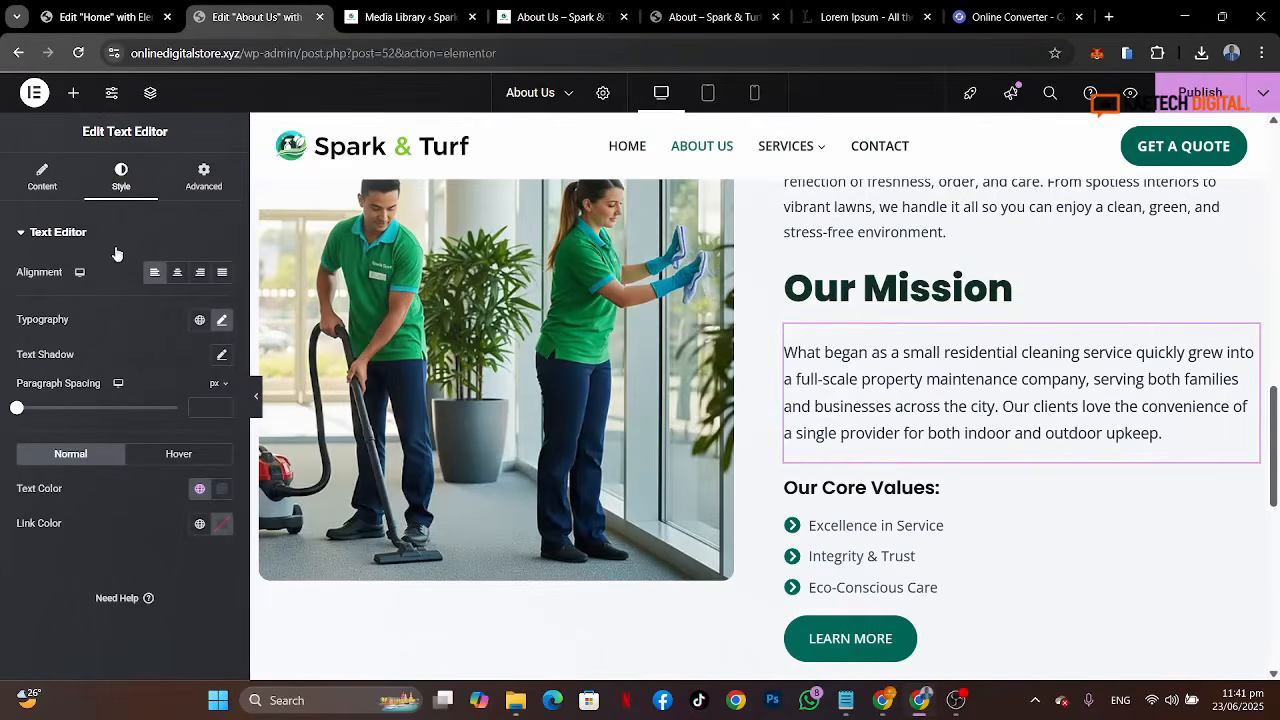
left_click(42, 176)
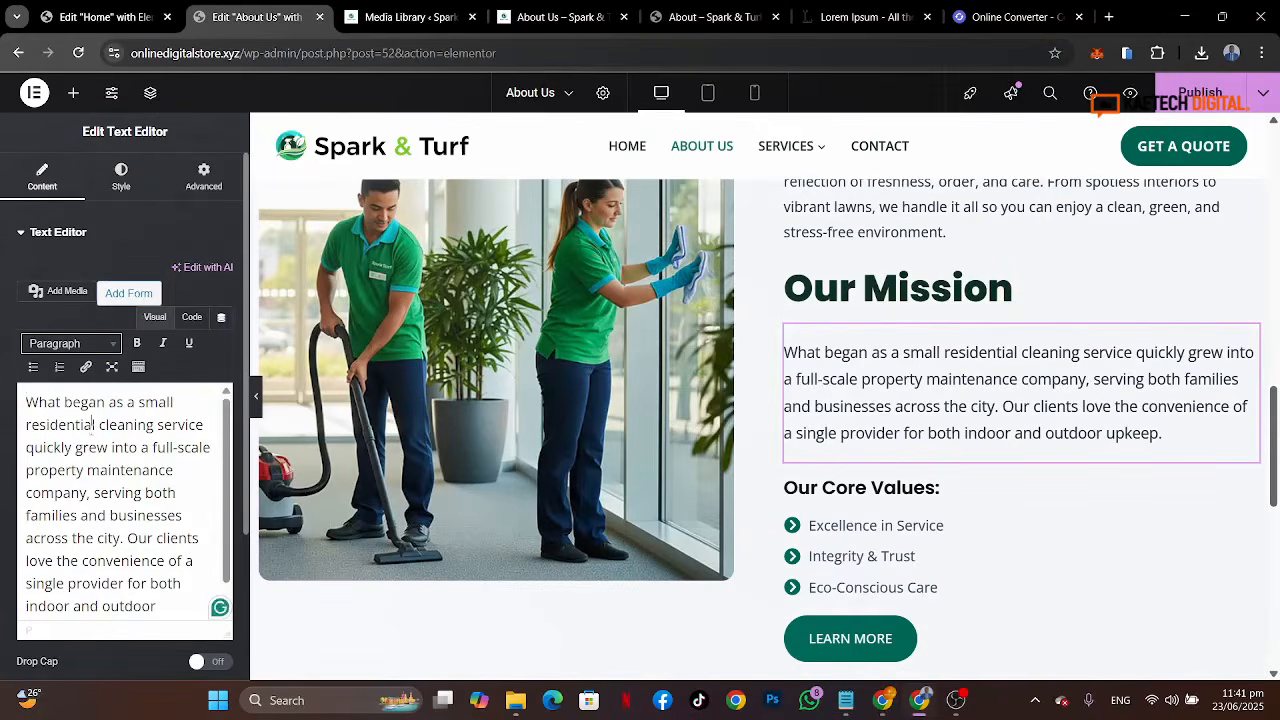
key("ctrl+a")
key("ctrl+v")
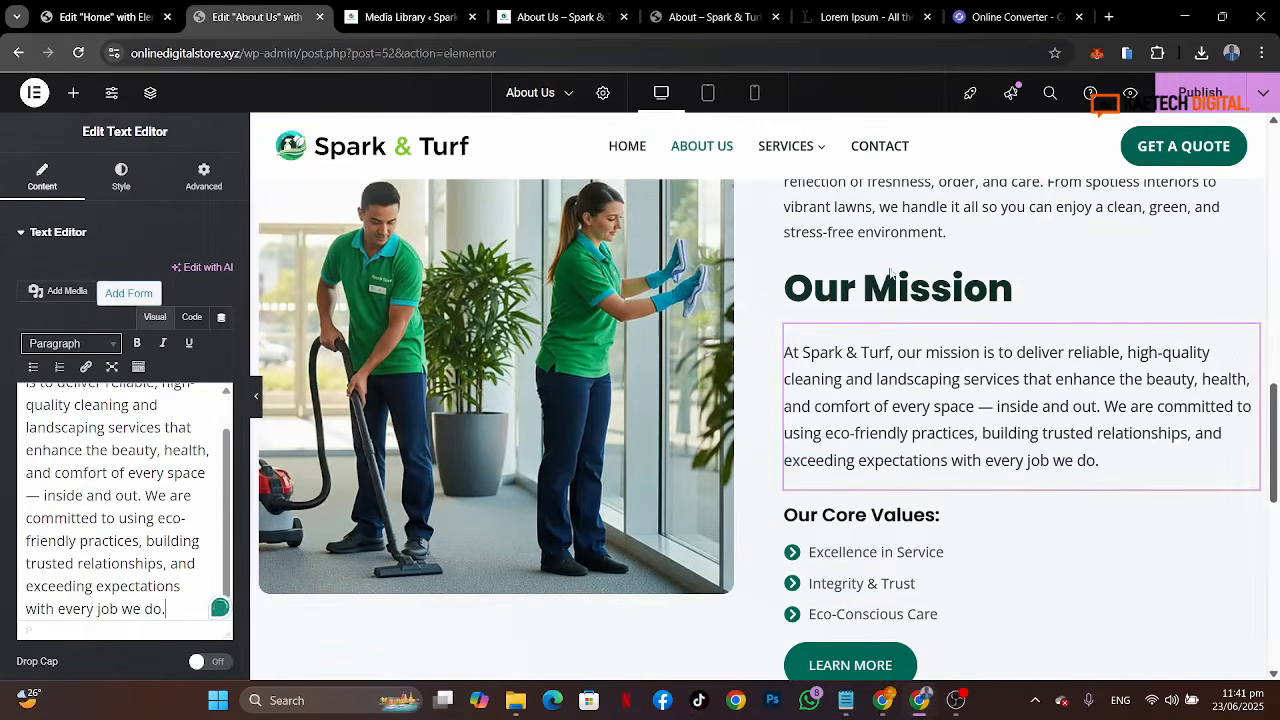
Step: Set the mission paragraph's top margin to -20 px
left_click(211, 189)
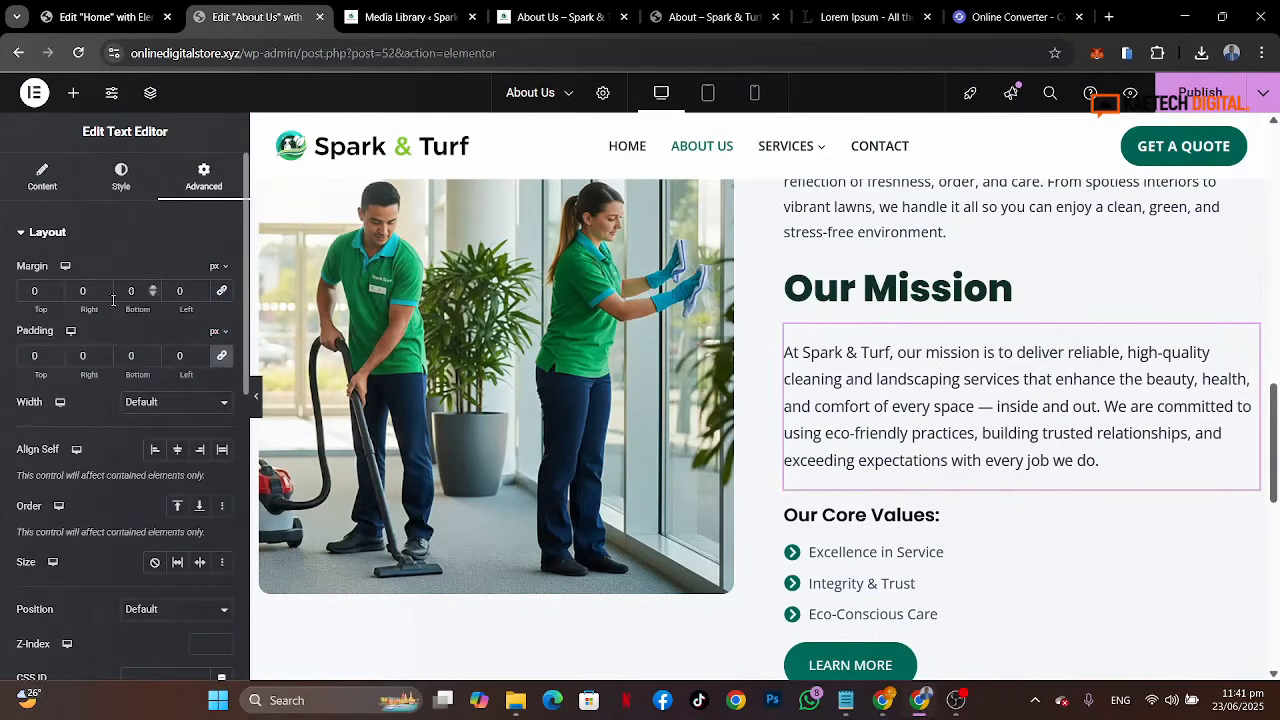
left_click(27, 292)
type("-2")
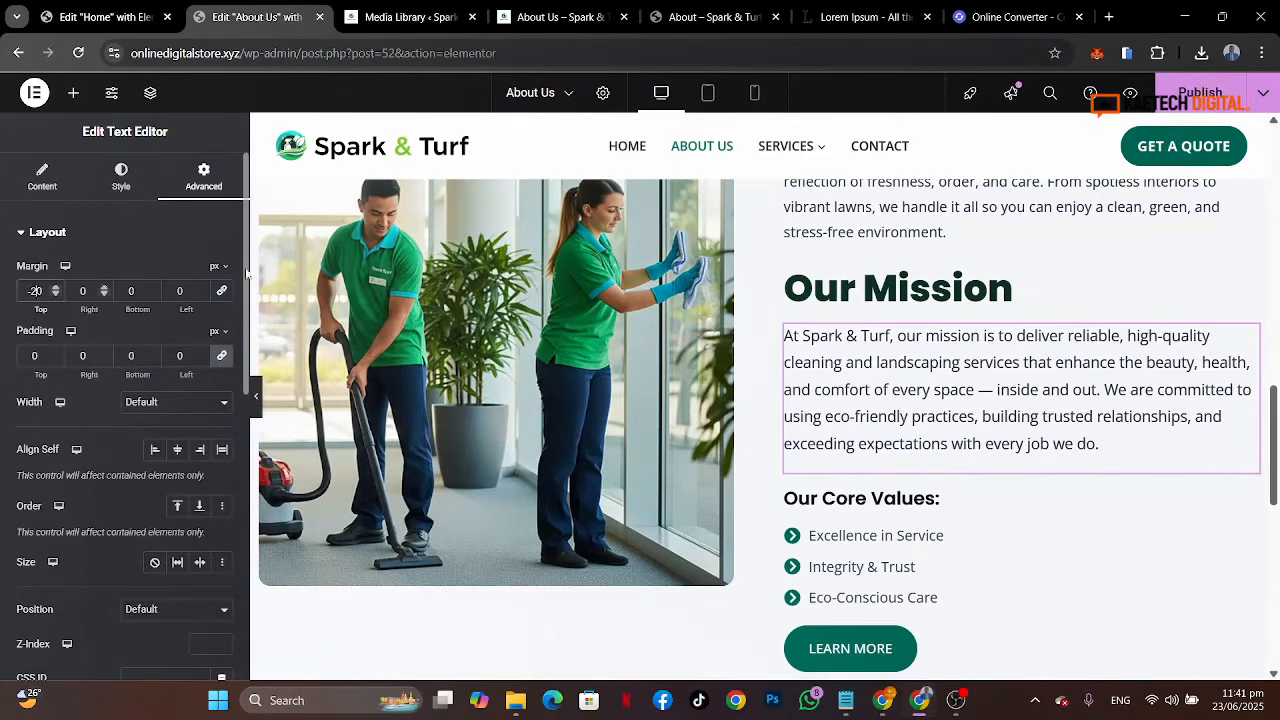
Step: Delete the intro text widget above the Our Mission heading
scroll(1035, 317, "up", 2)
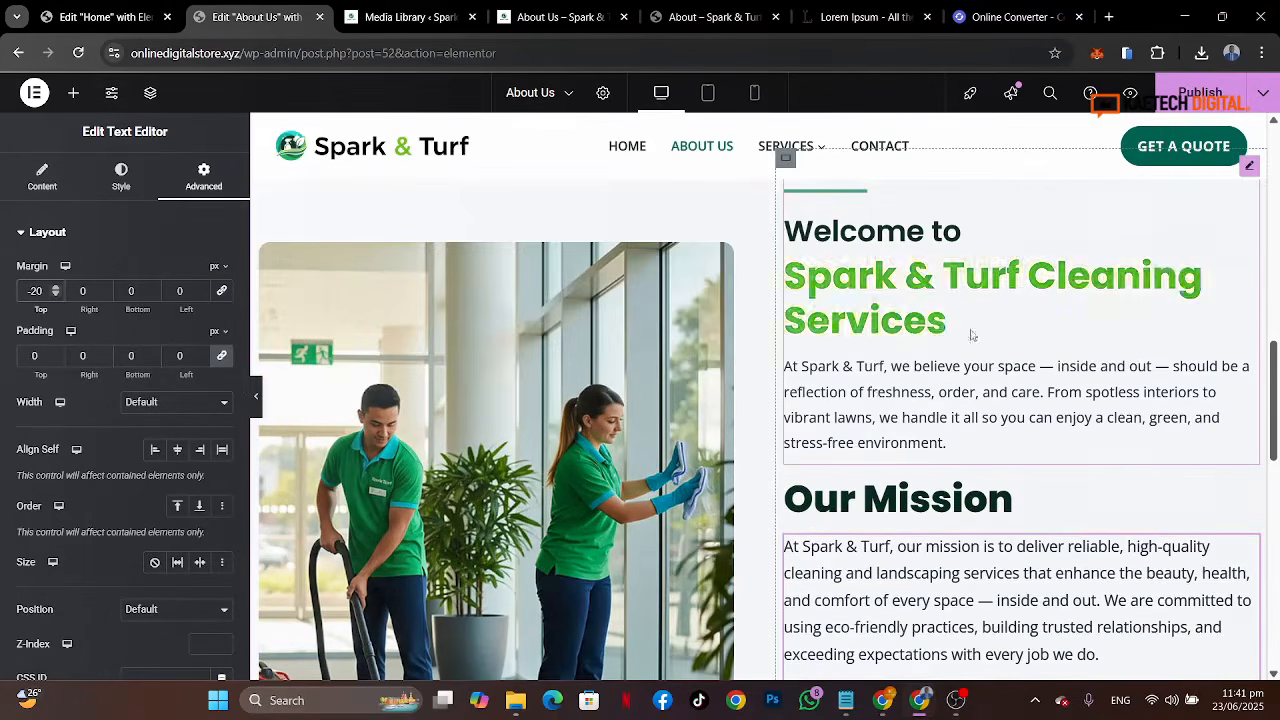
right_click(872, 392)
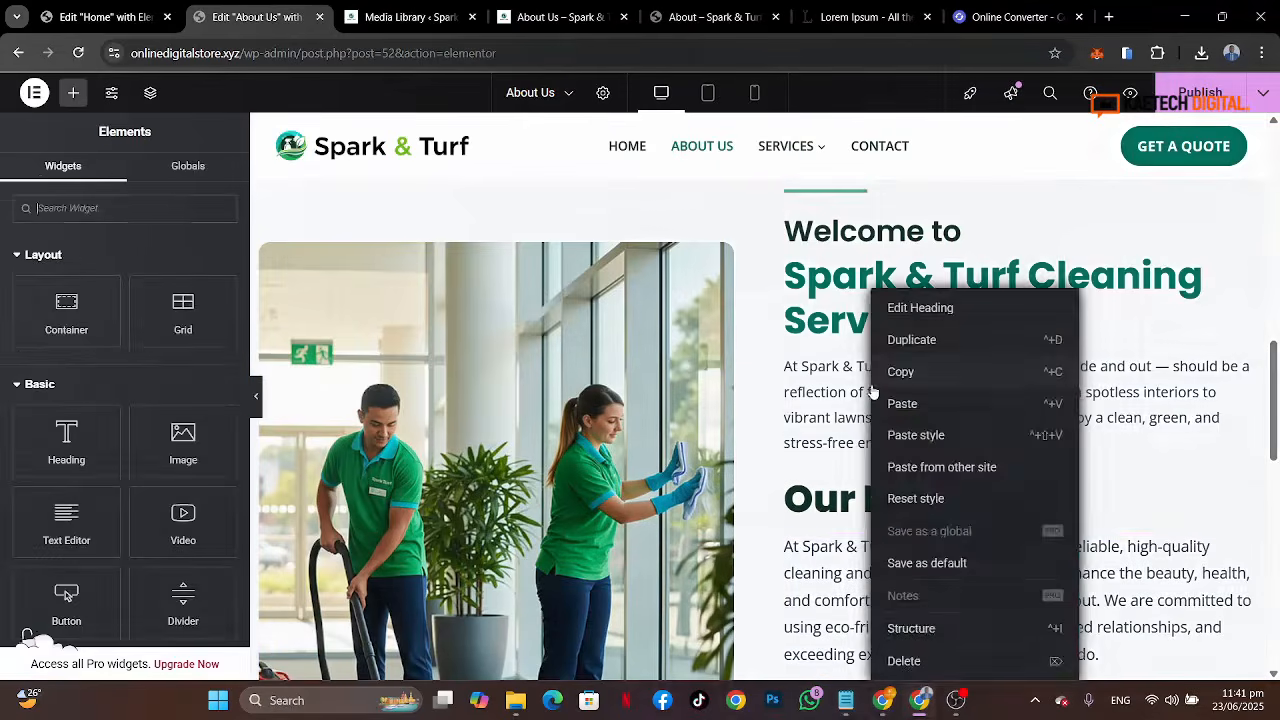
left_click(904, 661)
scroll(1015, 374, "up", 2)
scroll(1015, 374, "down", 2)
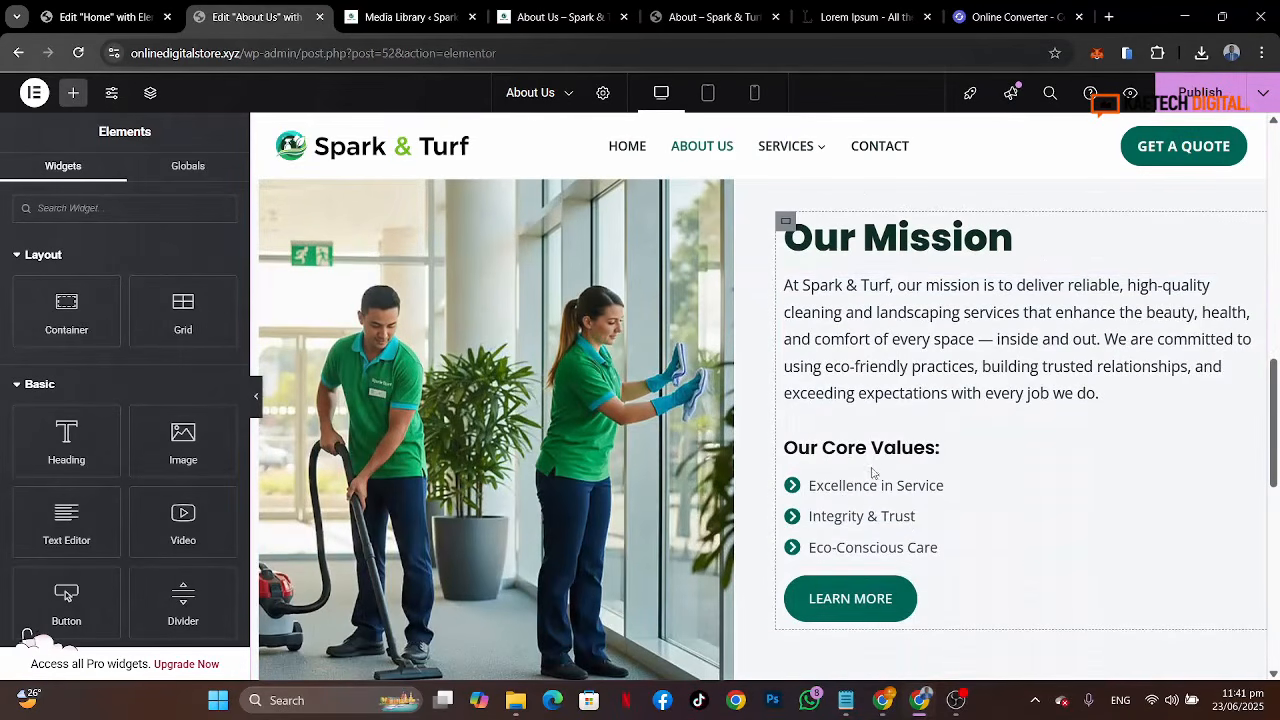
Step: Change the Our Core Values heading's title to Core Values:
left_click(925, 452)
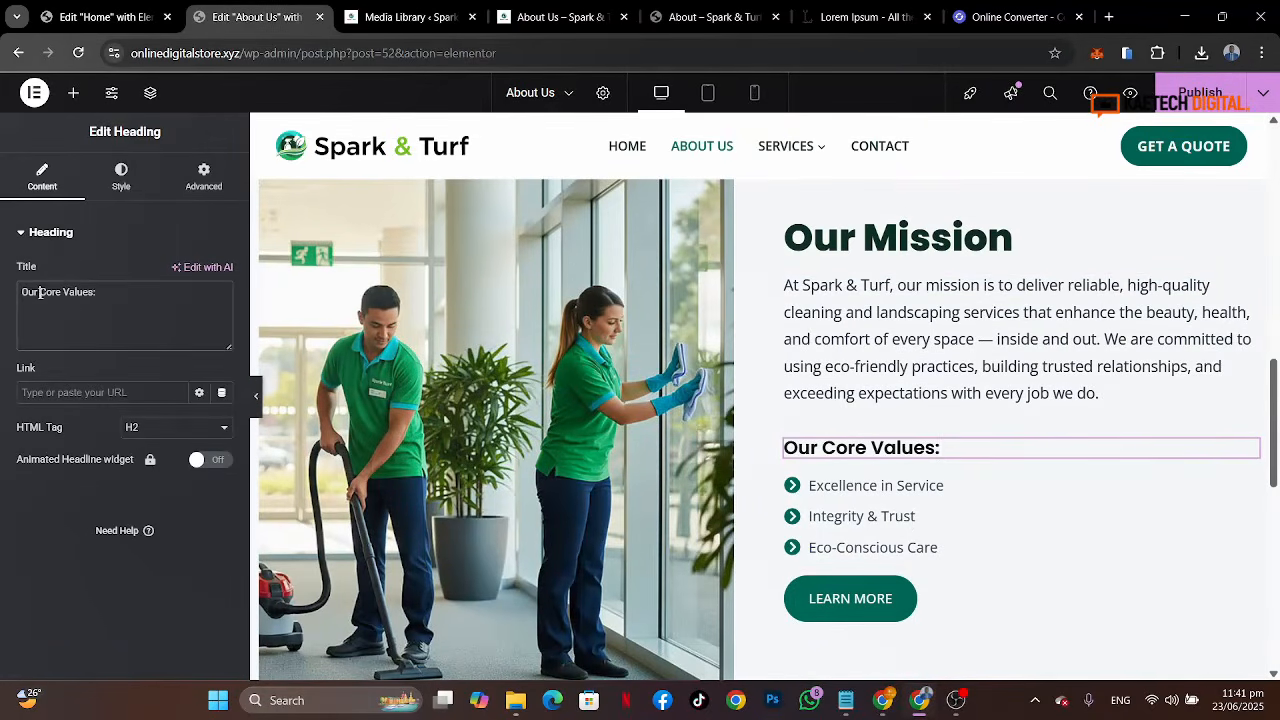
left_click_drag(40, 293, 3, 327)
key("BackSpace")
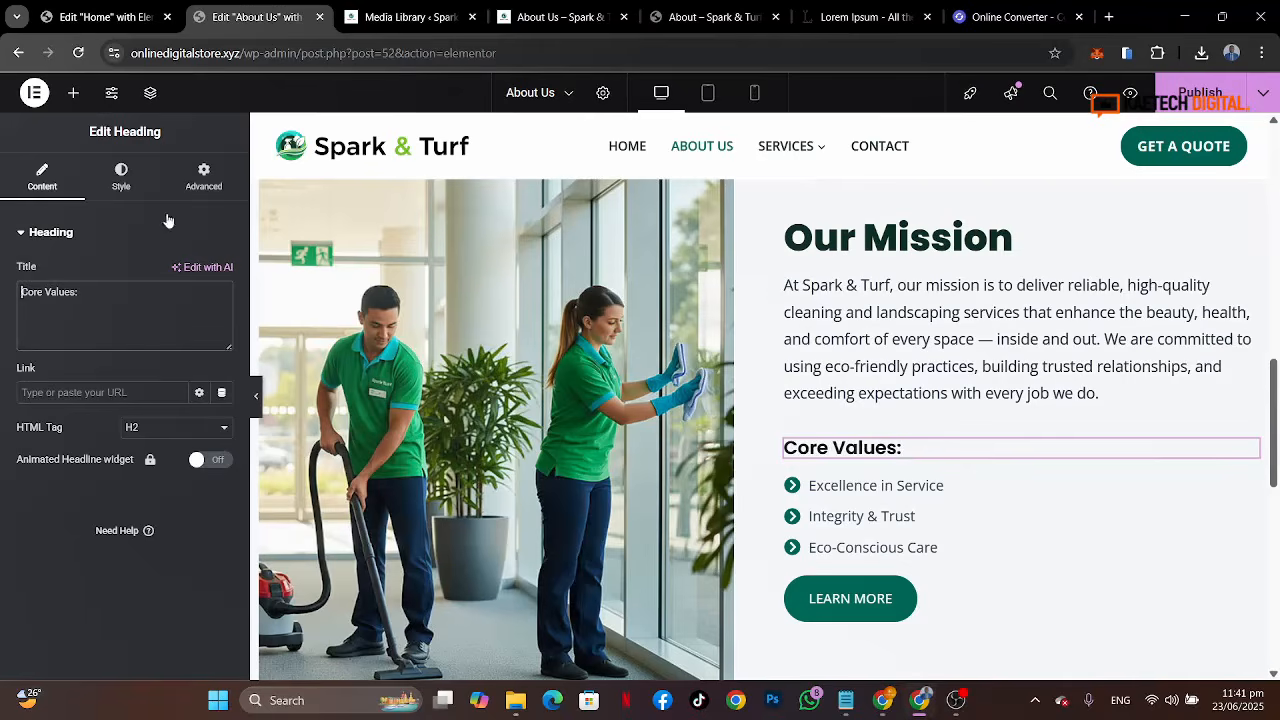
Step: Set the Core Values heading's text color to the Strongest text global color, checking the reference Our Values heading
left_click(718, 17)
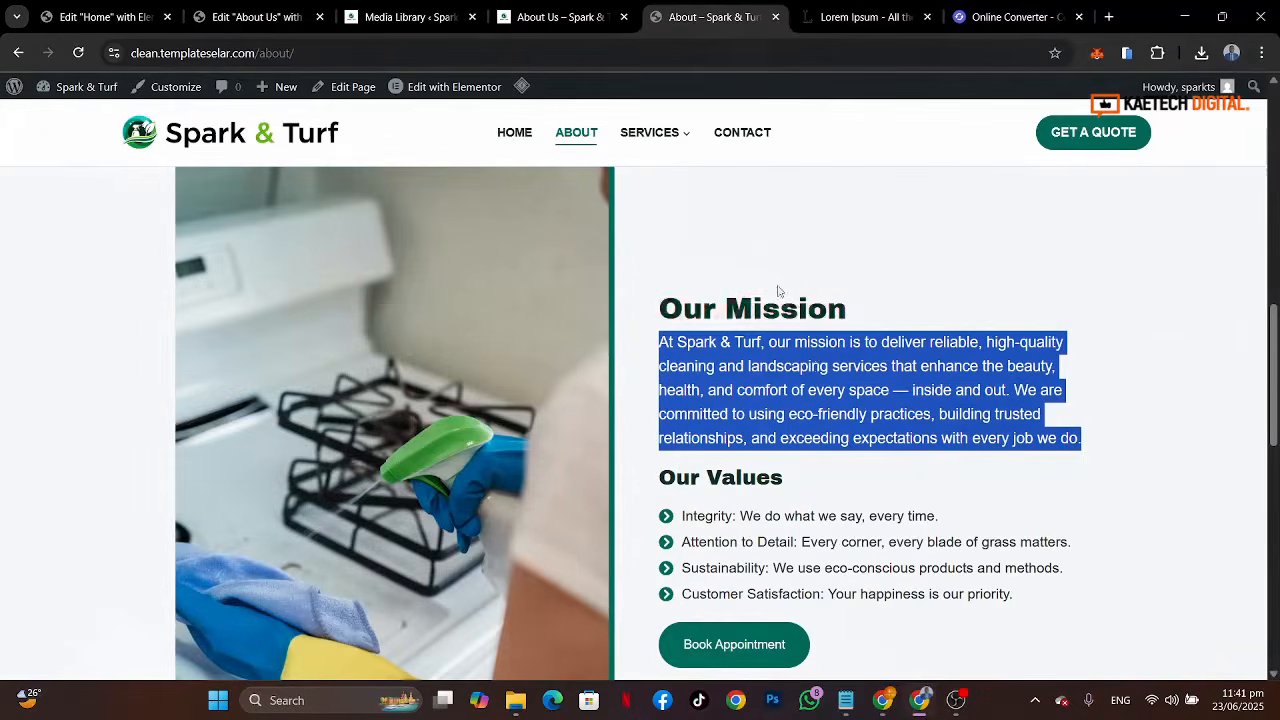
left_click(820, 415)
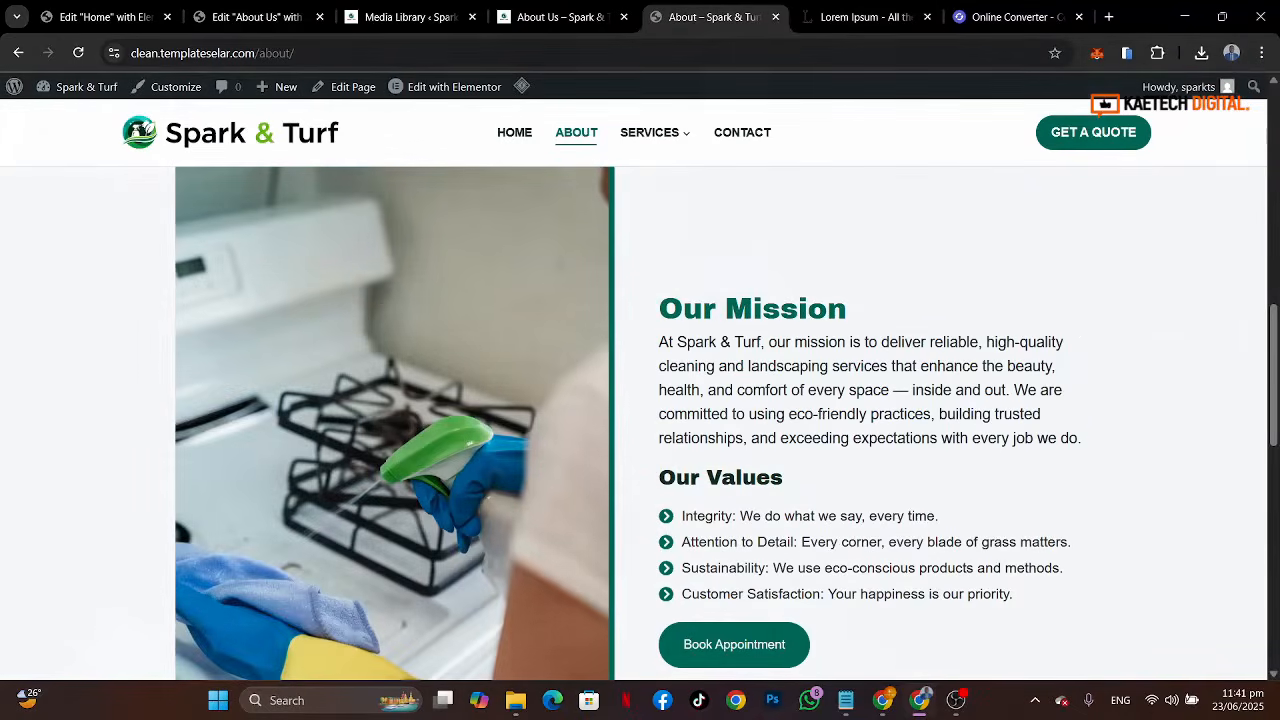
left_click(232, 17)
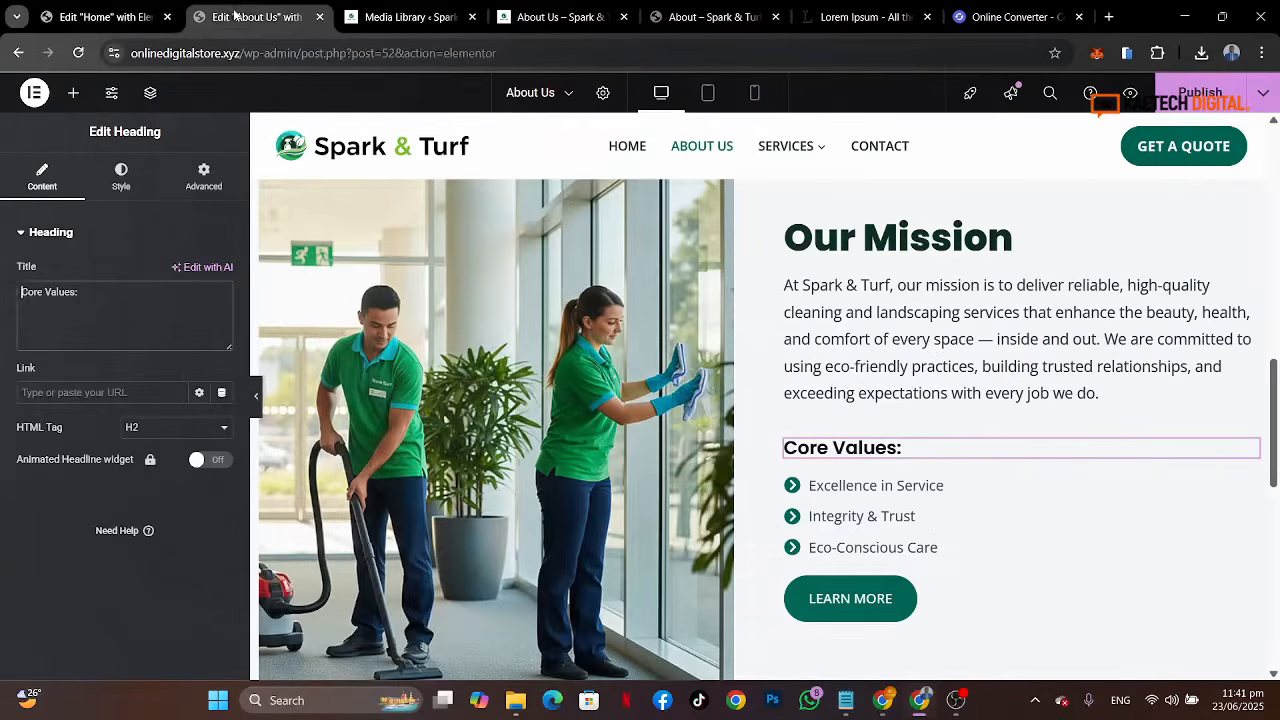
left_click(121, 176)
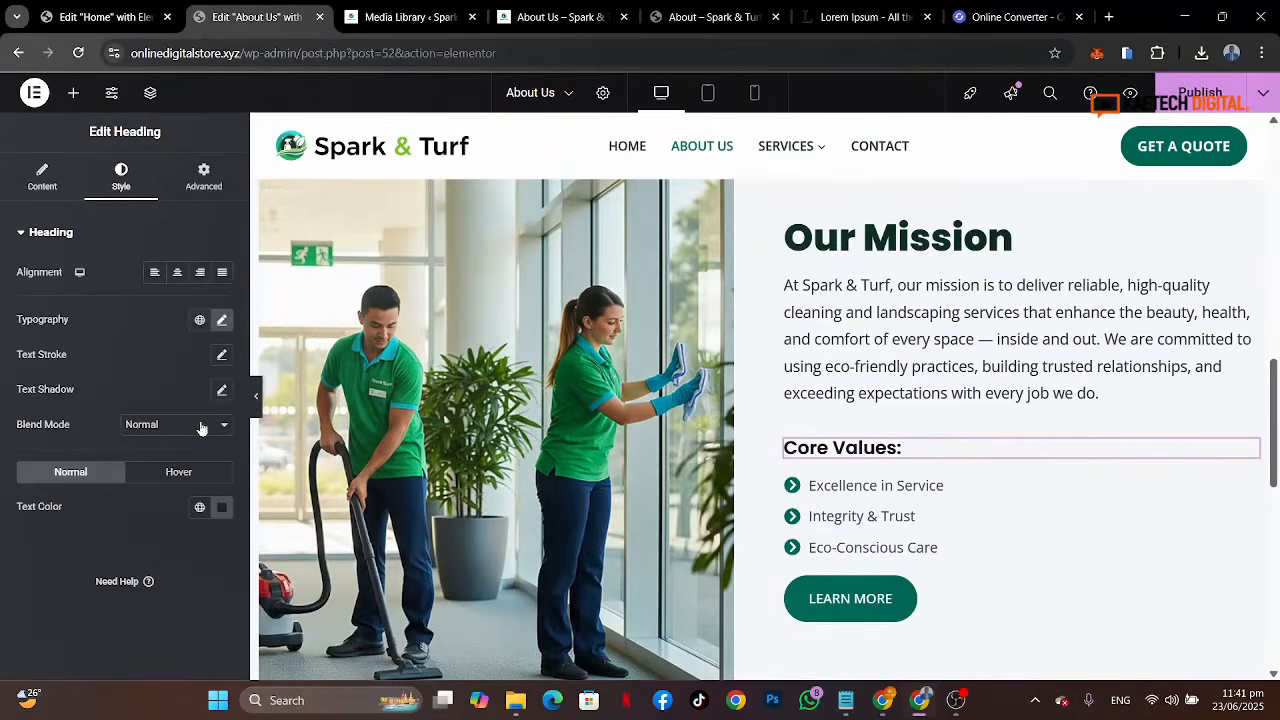
left_click(200, 507)
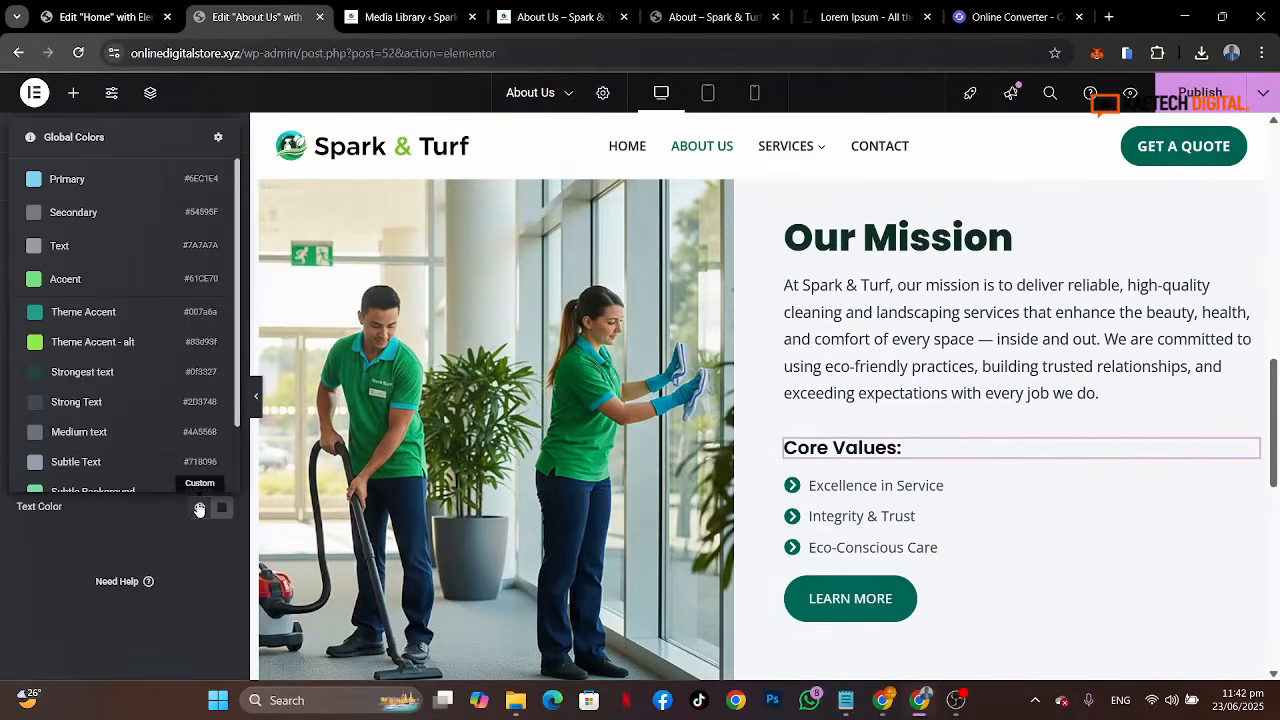
left_click(105, 370)
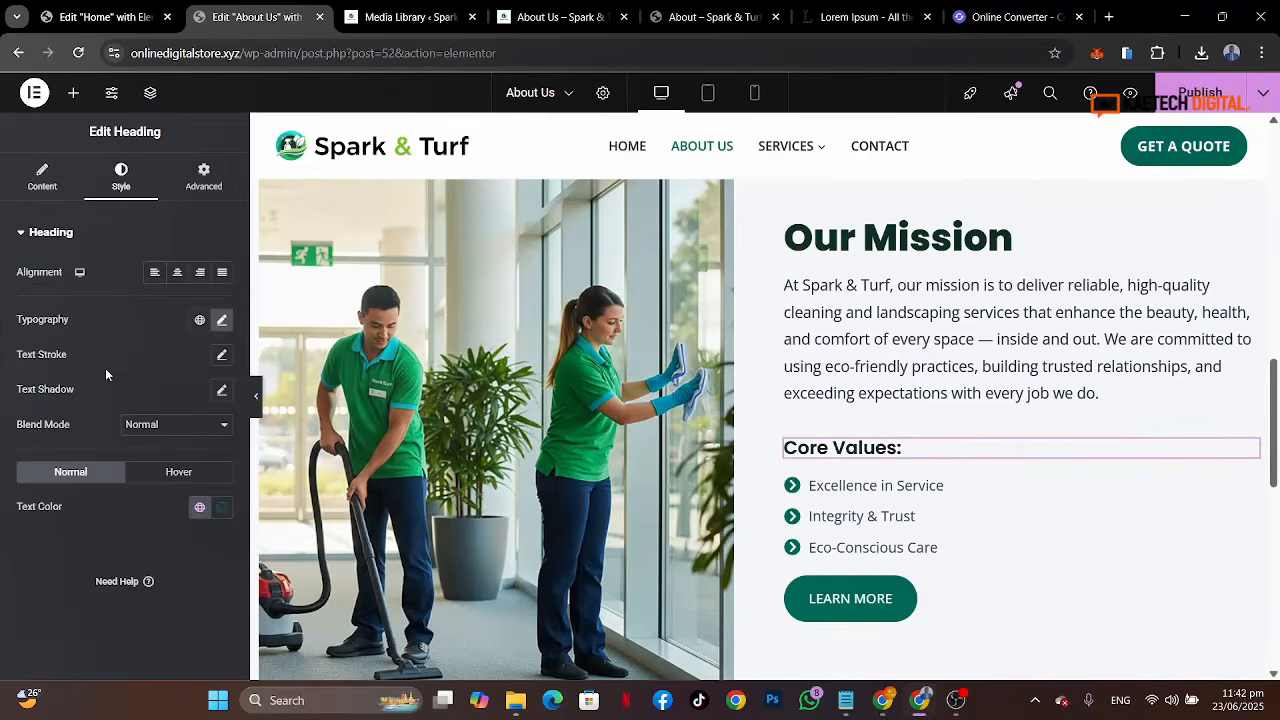
Step: Set the Core Values heading's font weight to 800 (Extra Bold) and size to 35 px
left_click(222, 321)
left_click(167, 486)
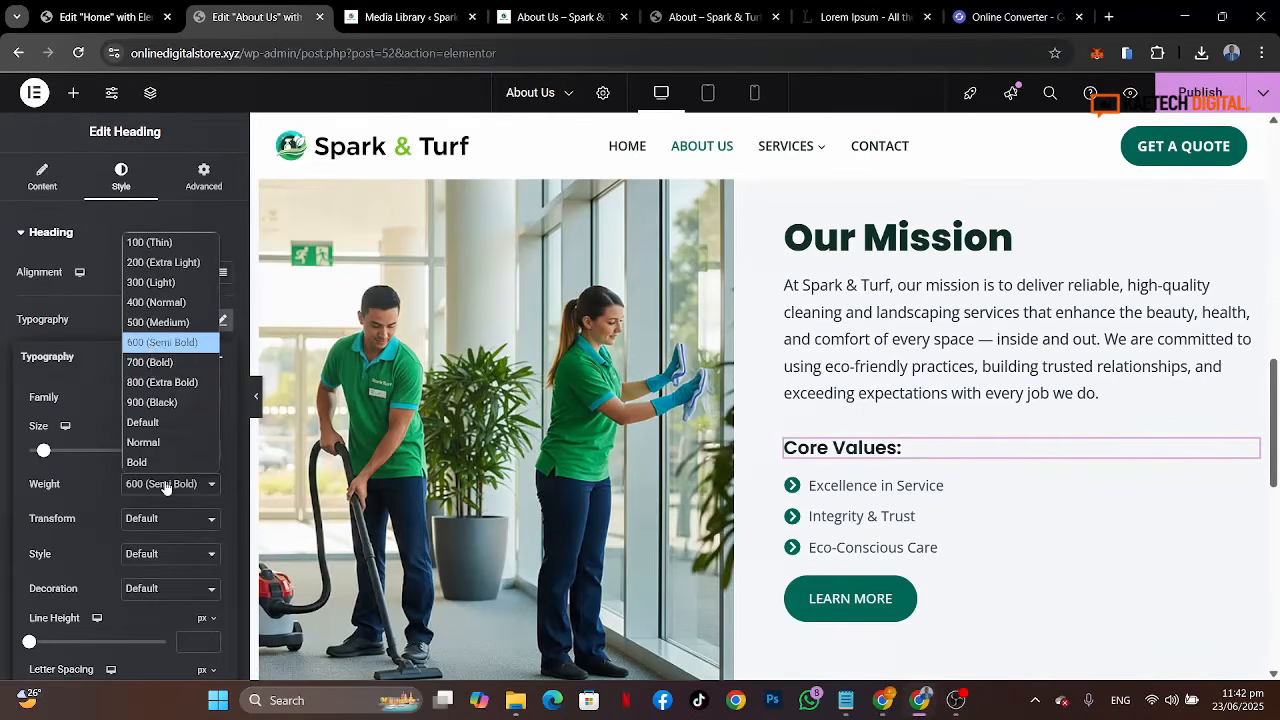
left_click(151, 385)
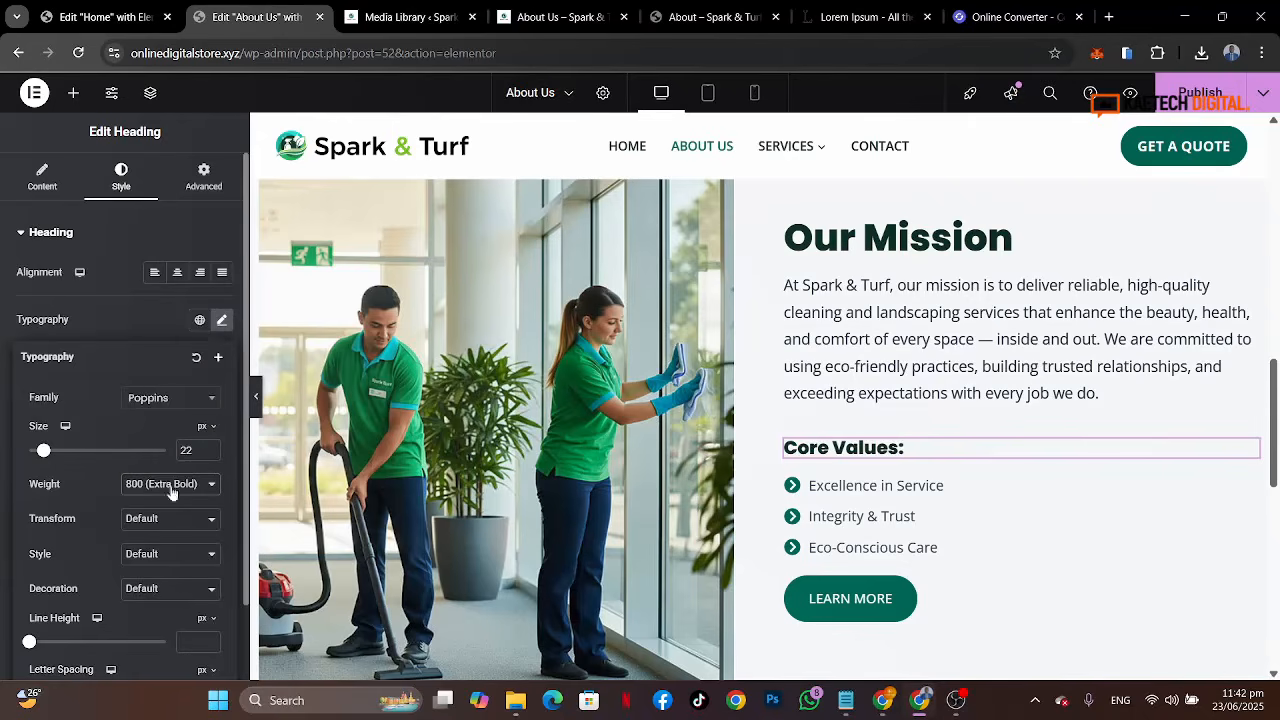
double_click(186, 450)
type("35")
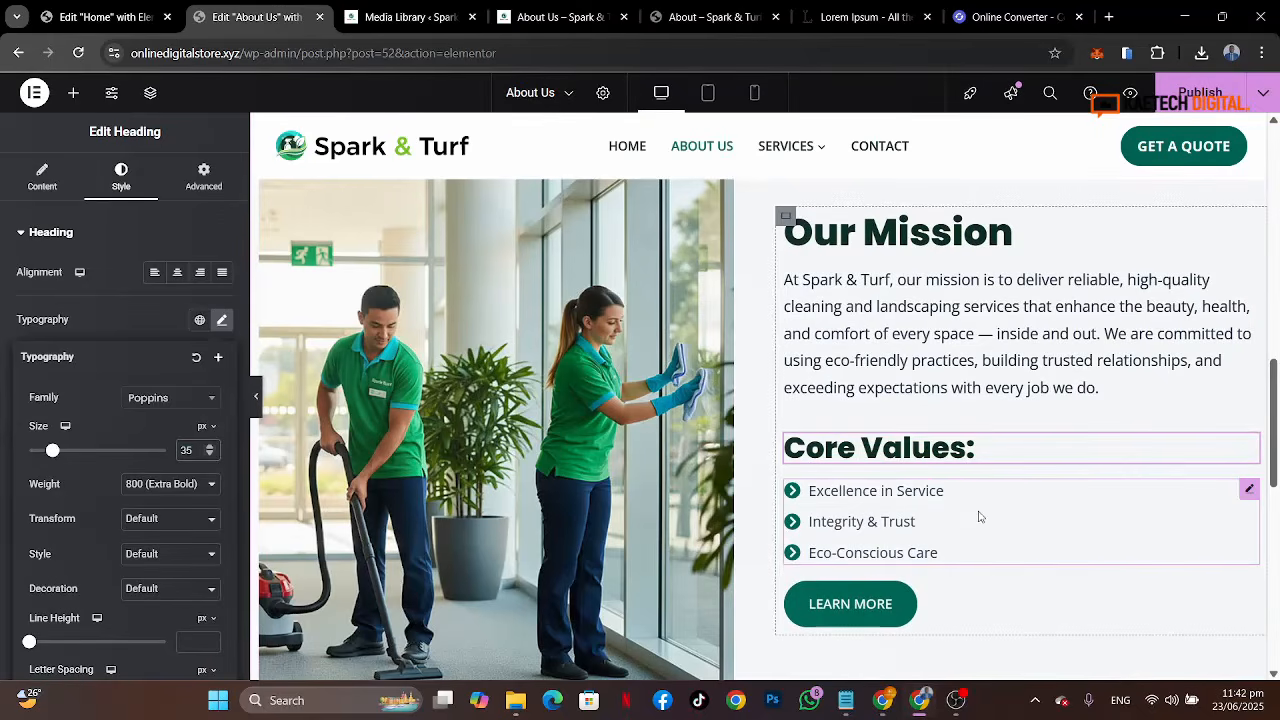
Step: Change the section's button text to Book Appointment, matching the button on the reference About page
left_click(692, 16)
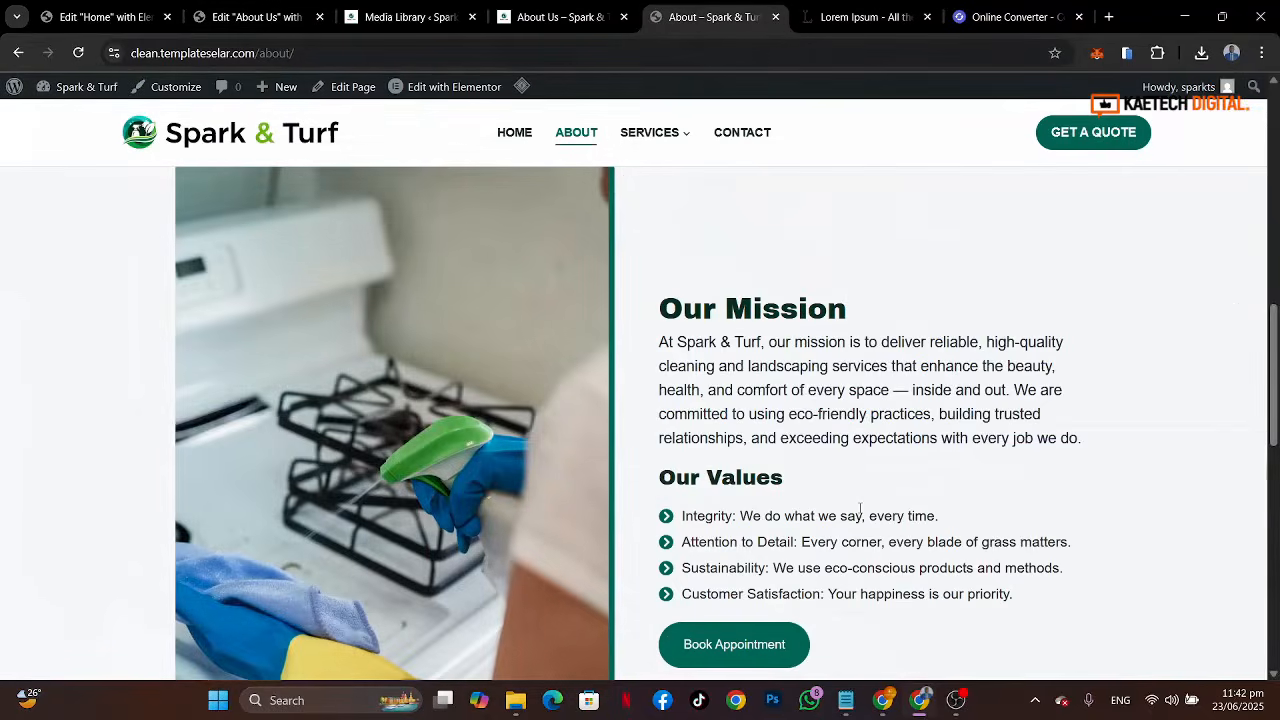
scroll(860, 512, "down", 2)
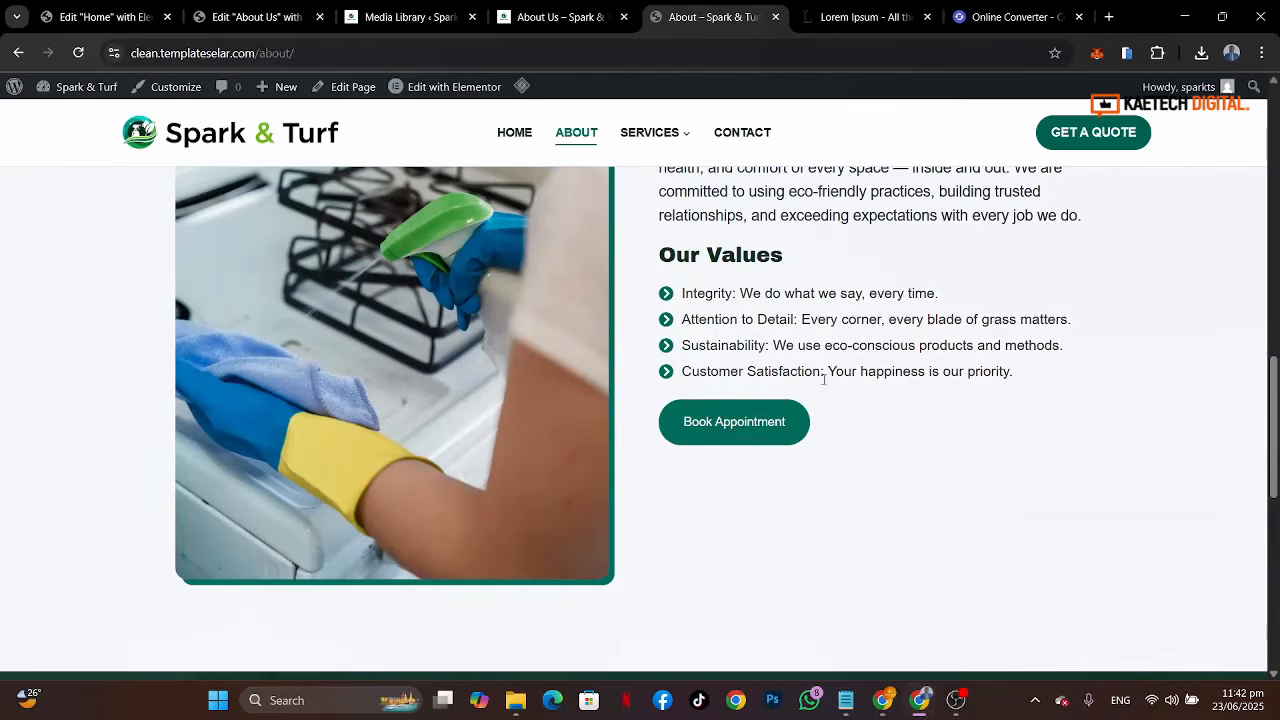
left_click(256, 16)
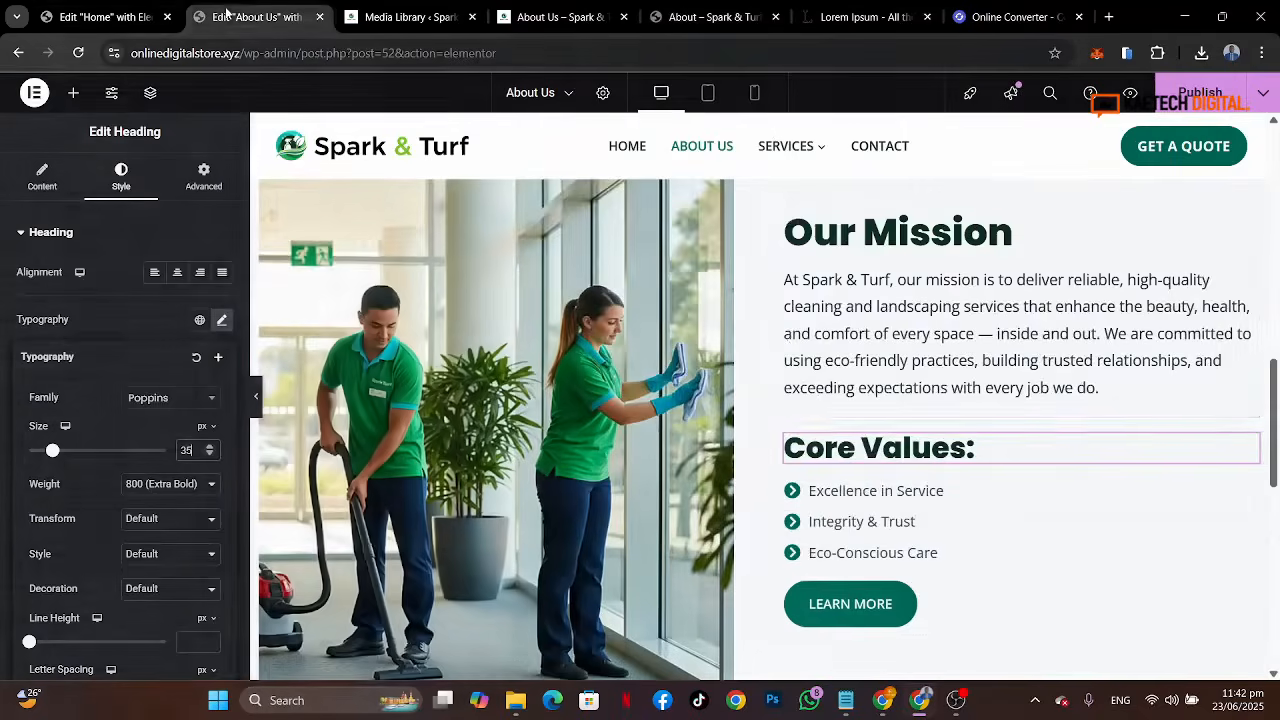
scroll(820, 508, "down", 2)
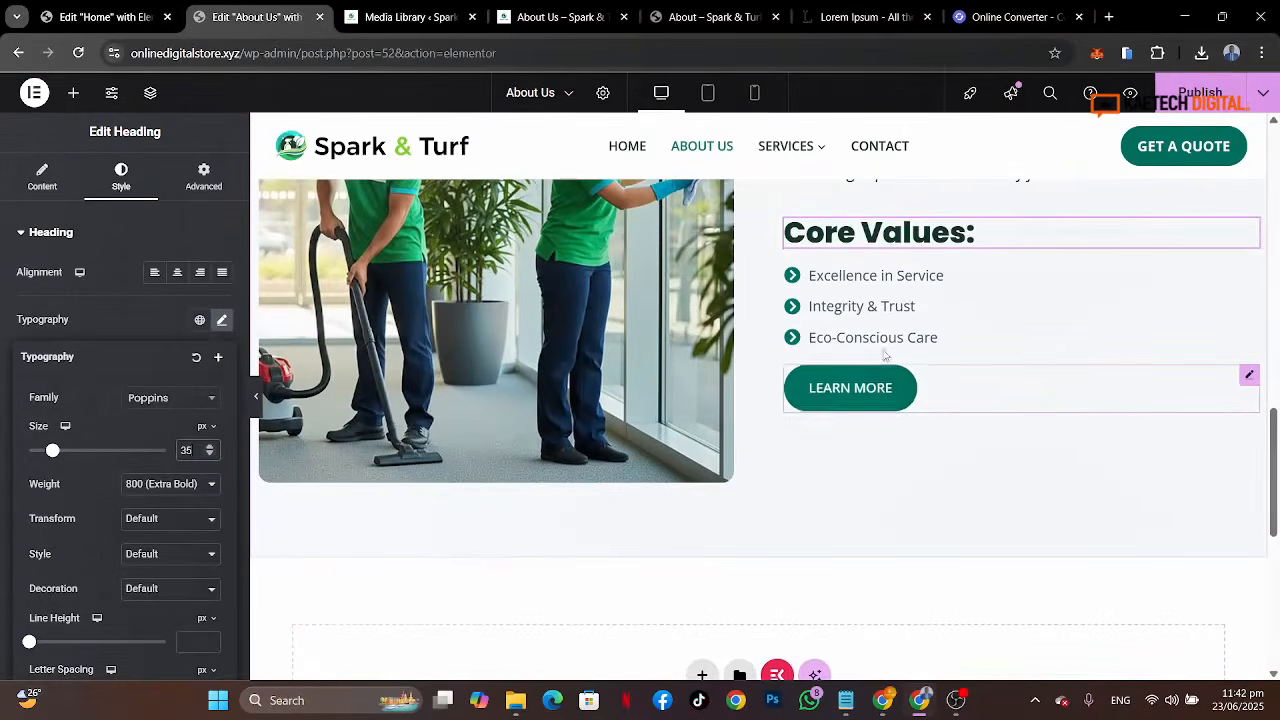
left_click(701, 8)
left_click(250, 16)
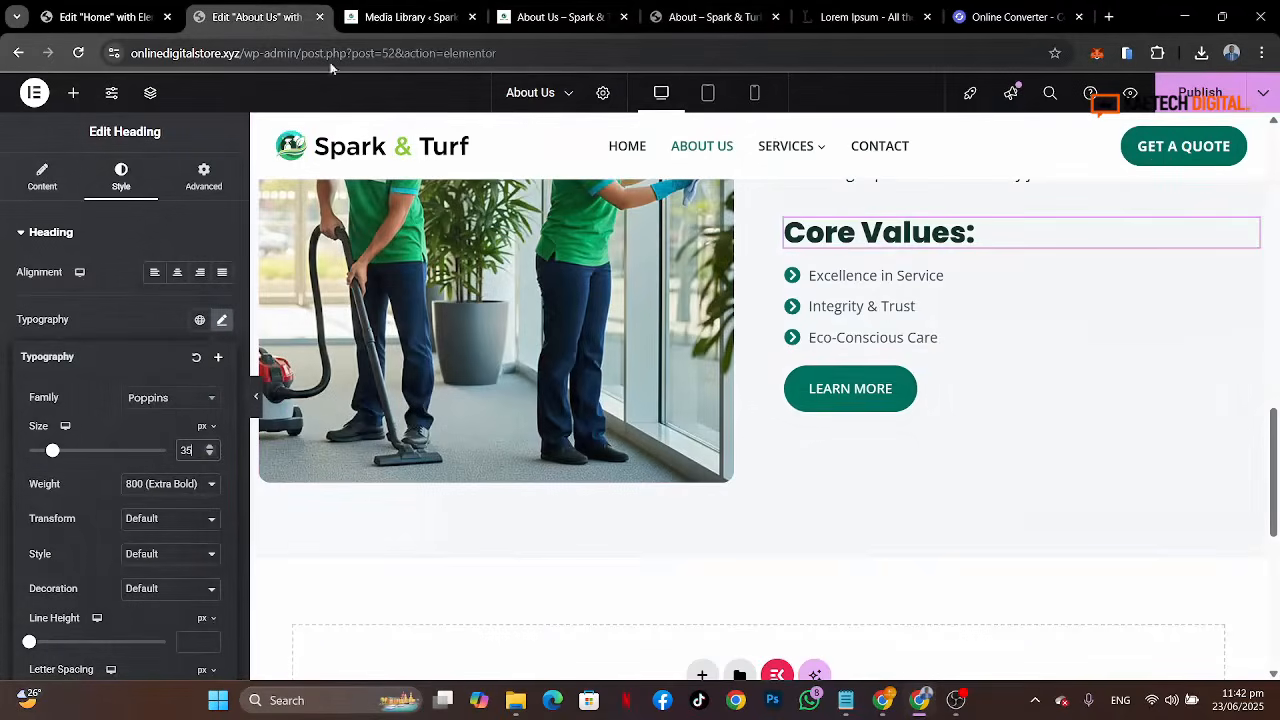
left_click(940, 393)
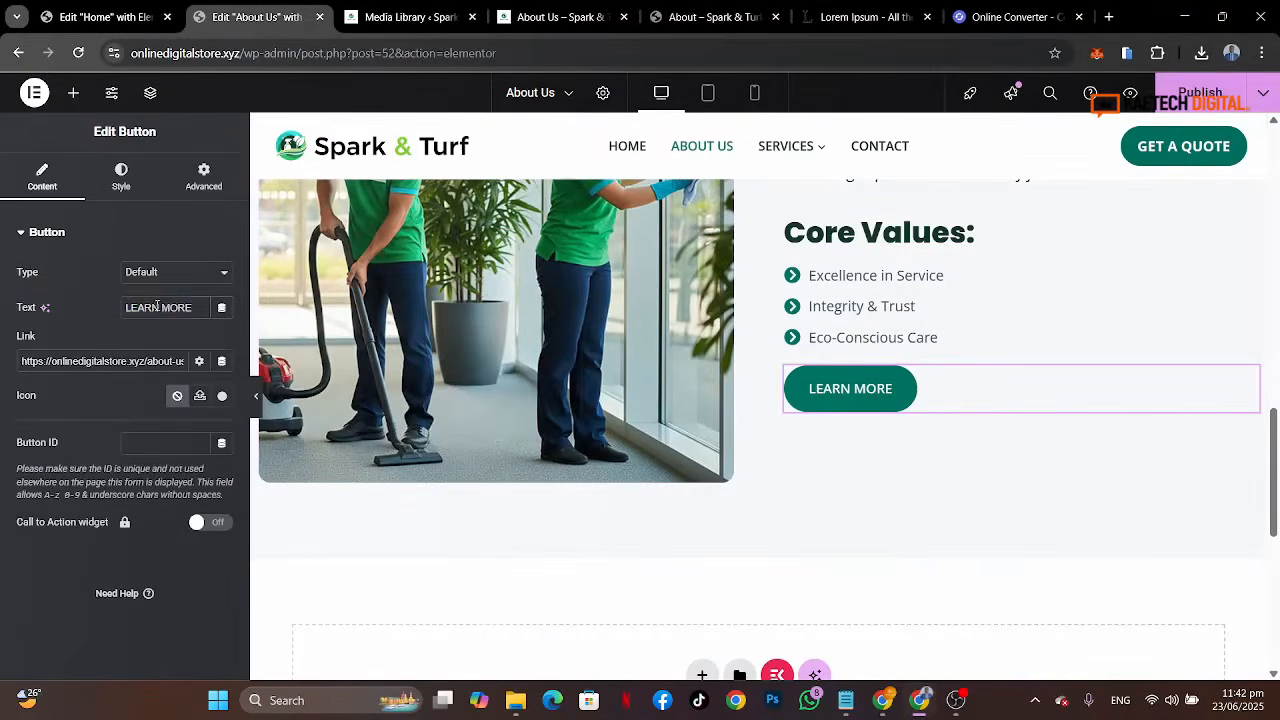
triple_click(196, 307)
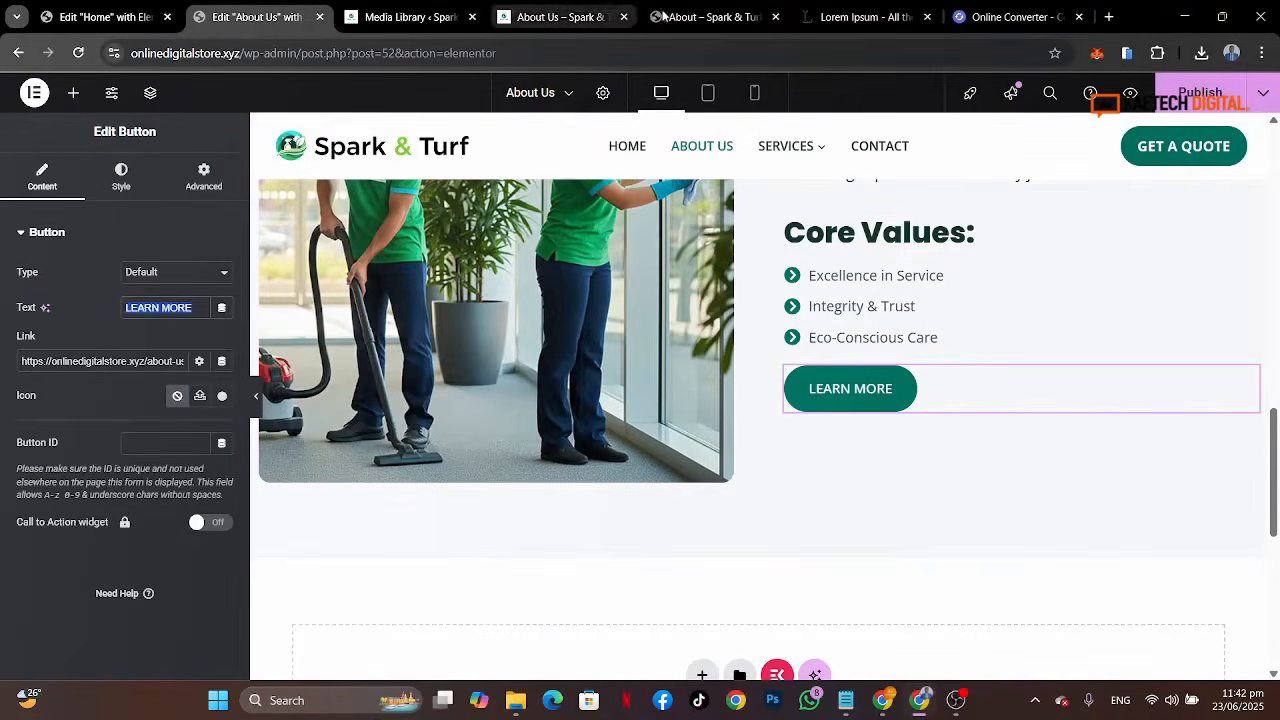
left_click(699, 16)
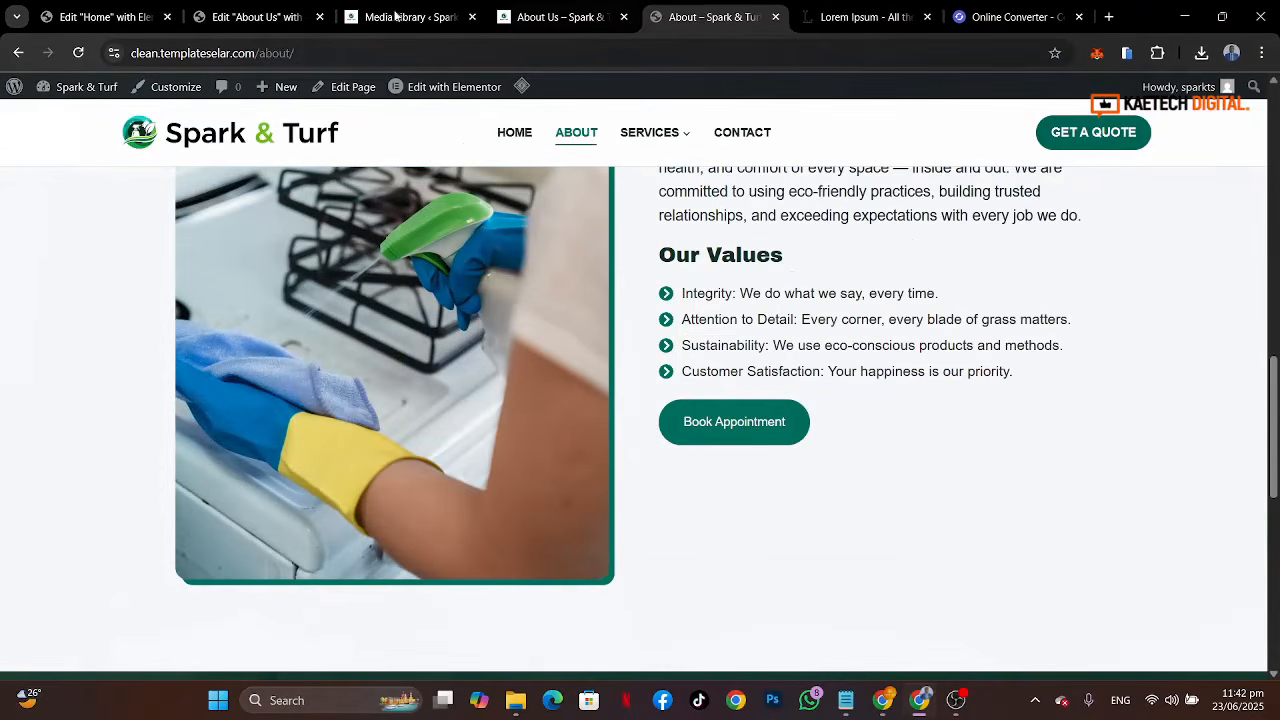
left_click(230, 16)
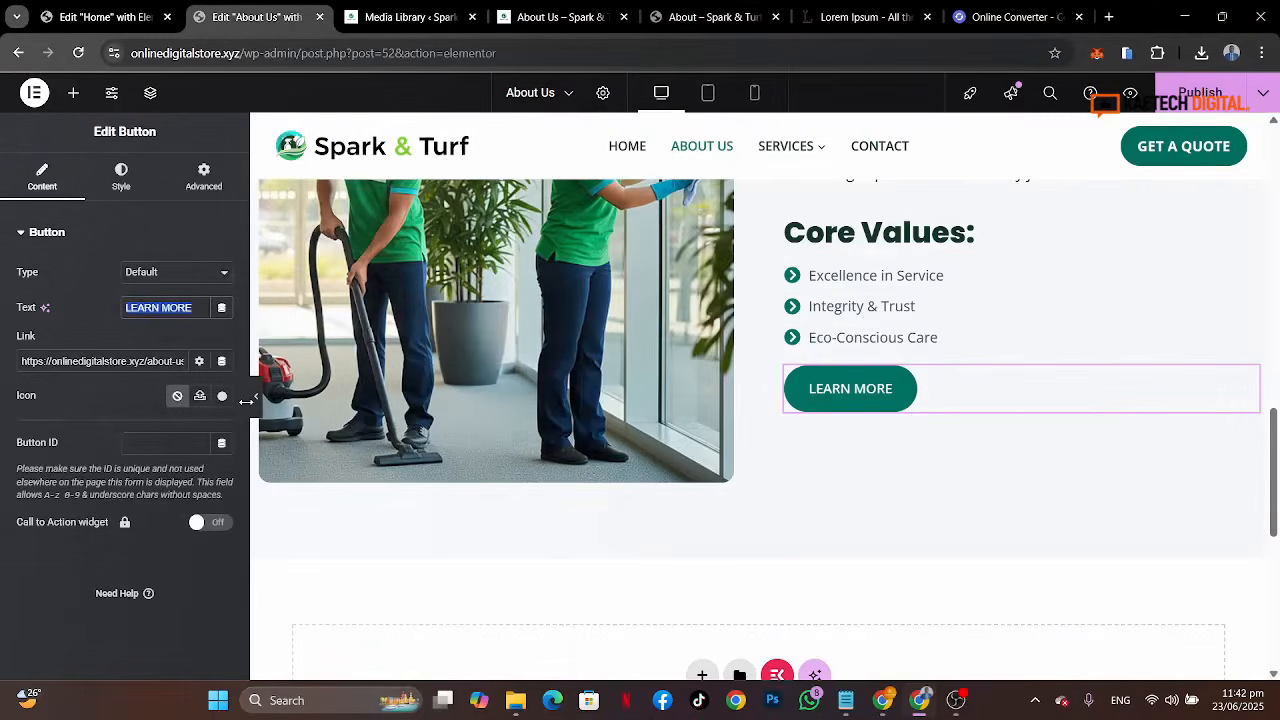
type("Book")
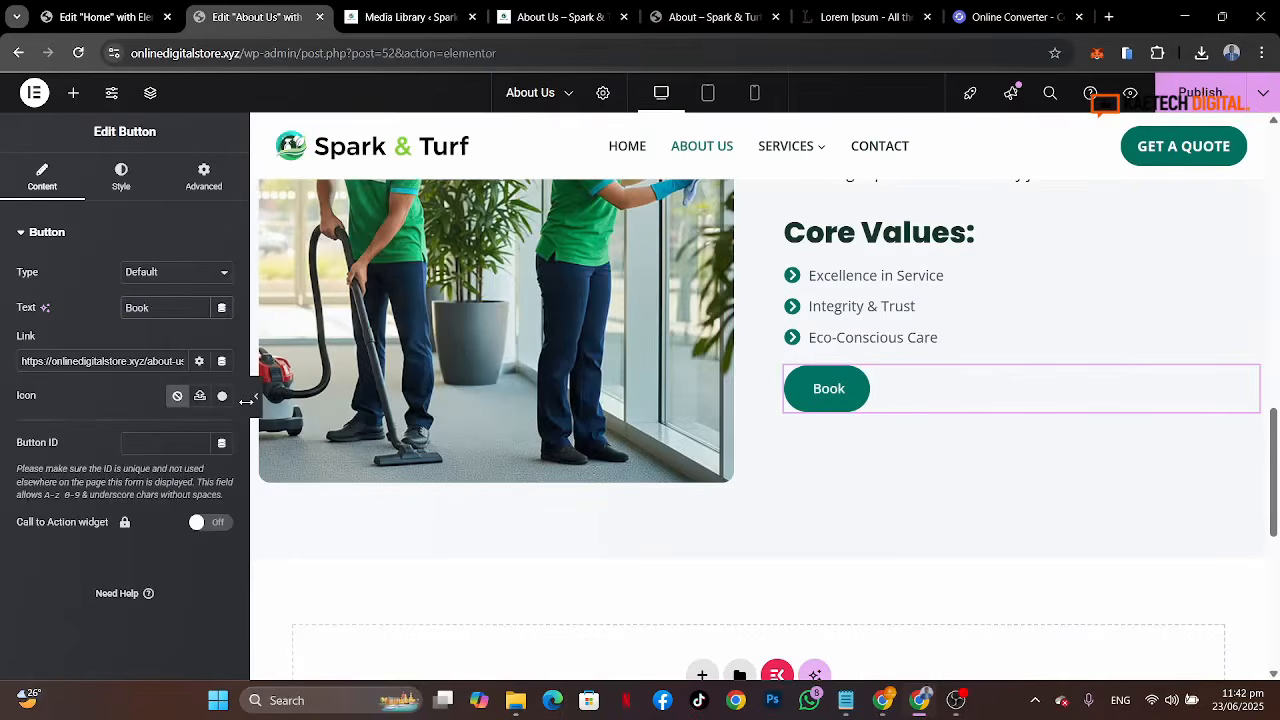
type(" Appointm")
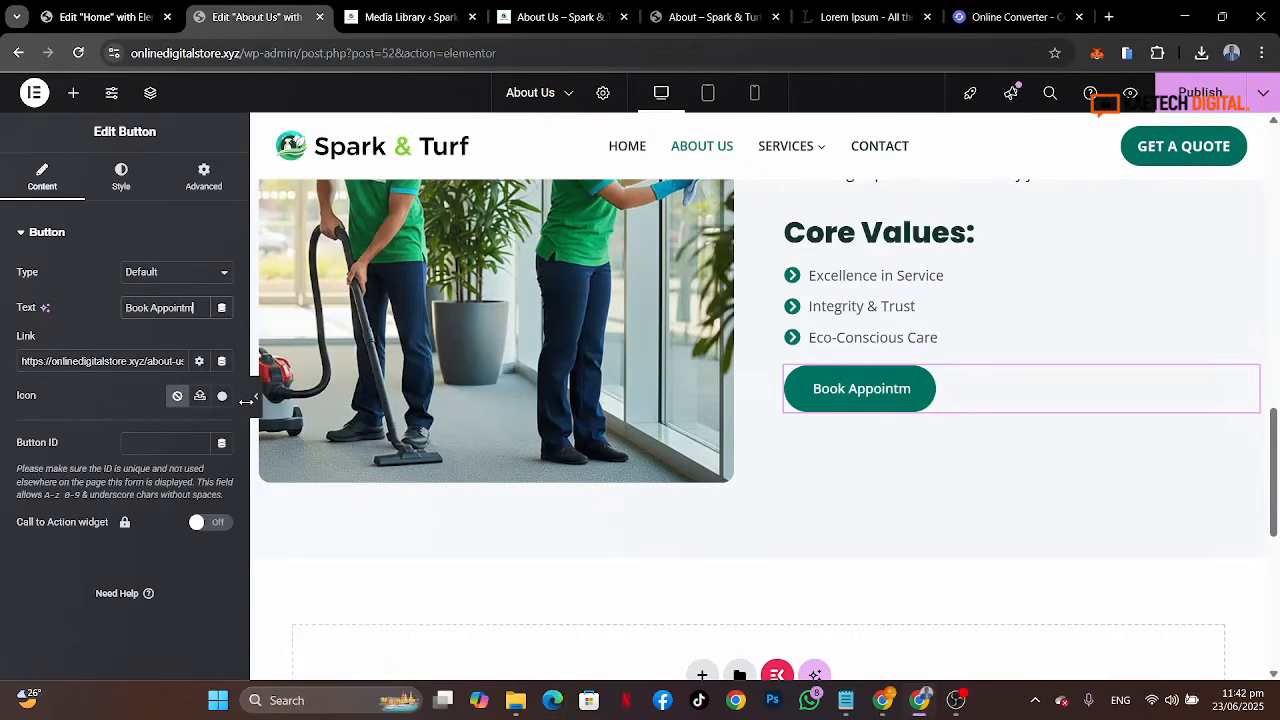
type("net")
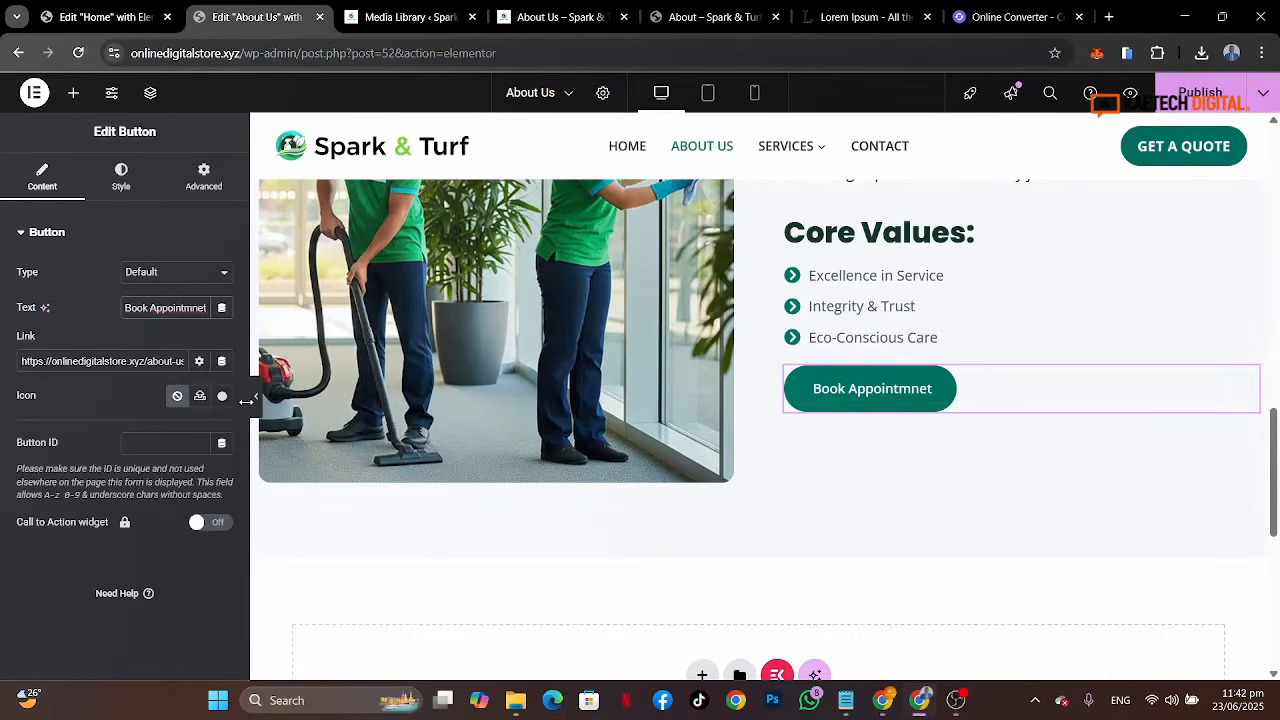
key("BackSpace")
key("BackSpace")
key("BackSpace")
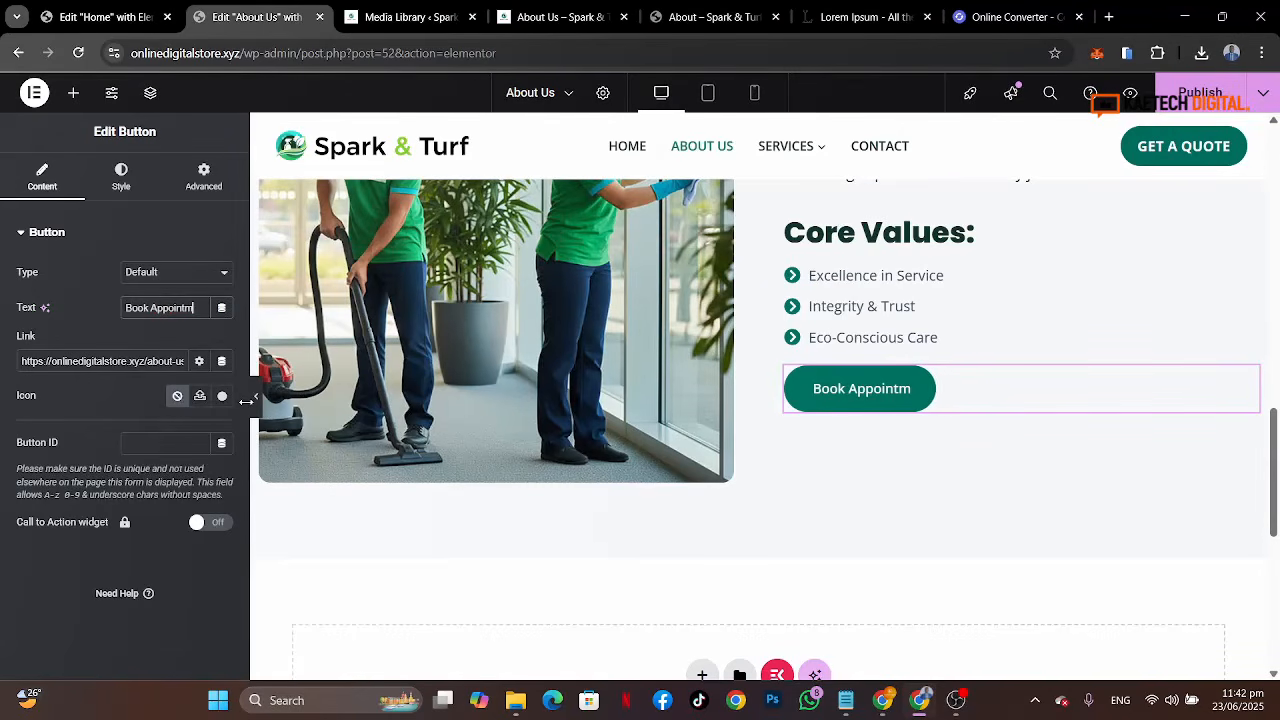
type("ent")
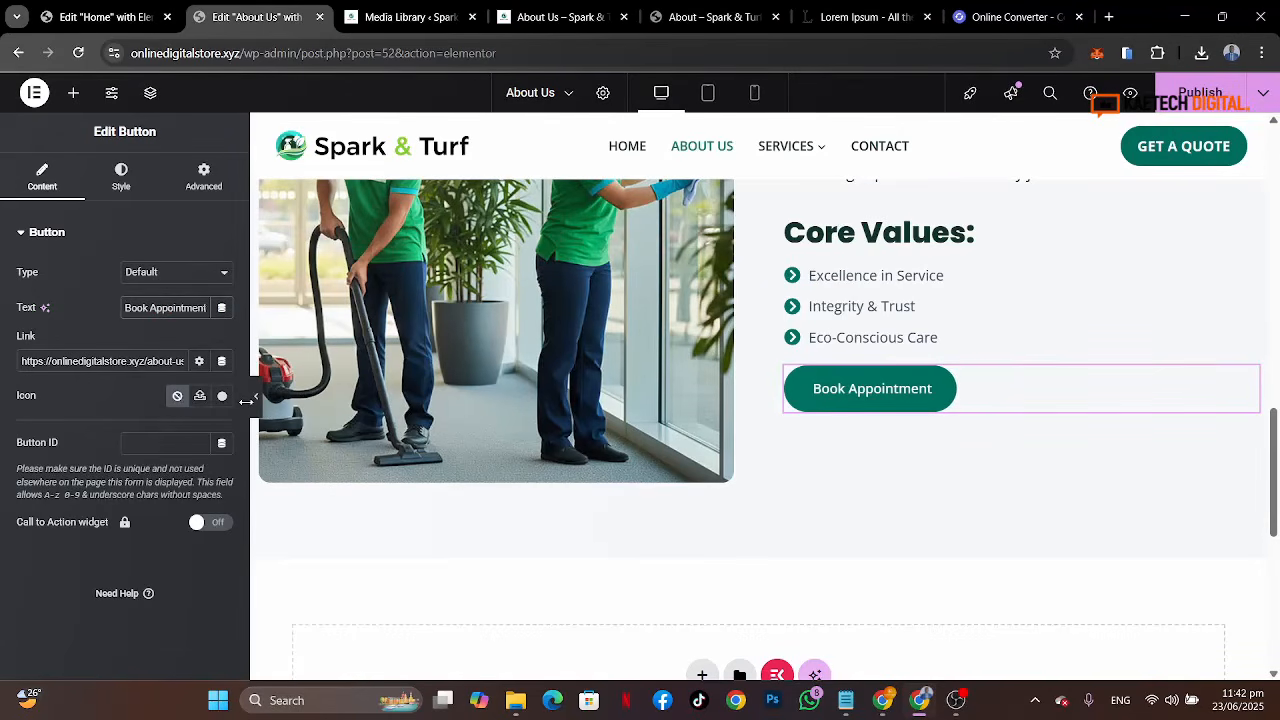
Step: Select the button's existing link URL for replacement
left_click(81, 361)
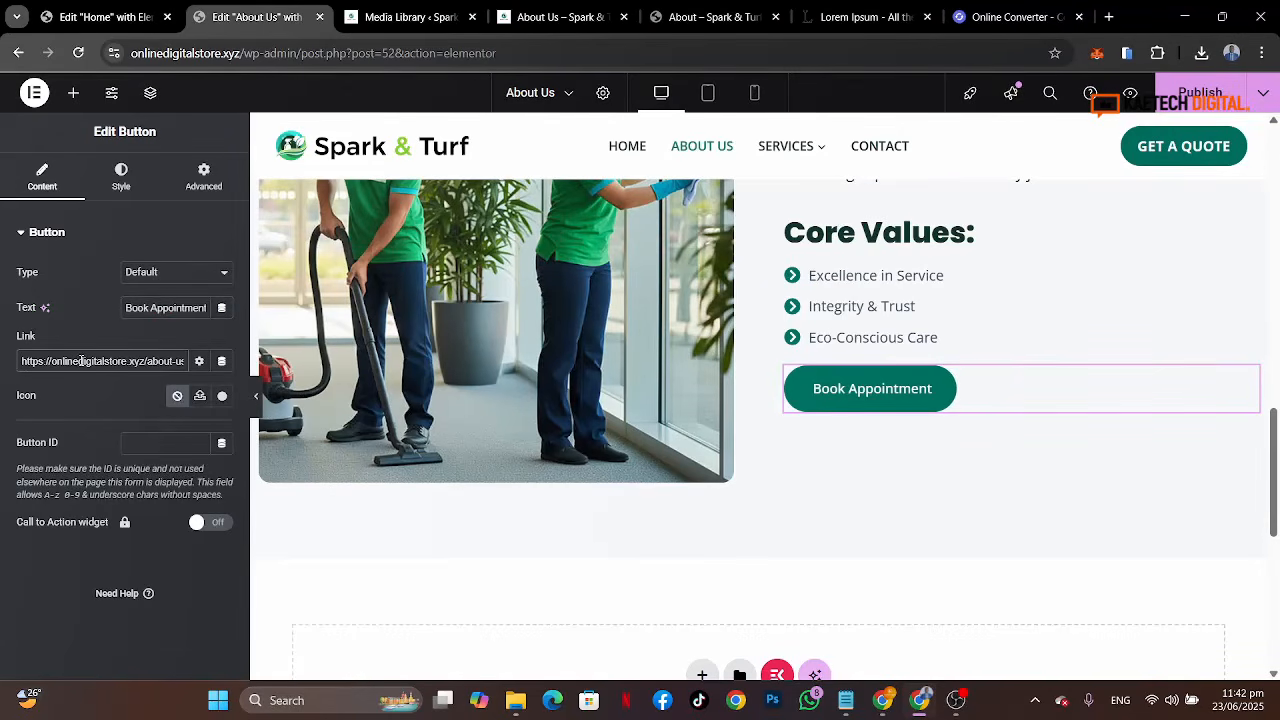
key("ctrl+a")
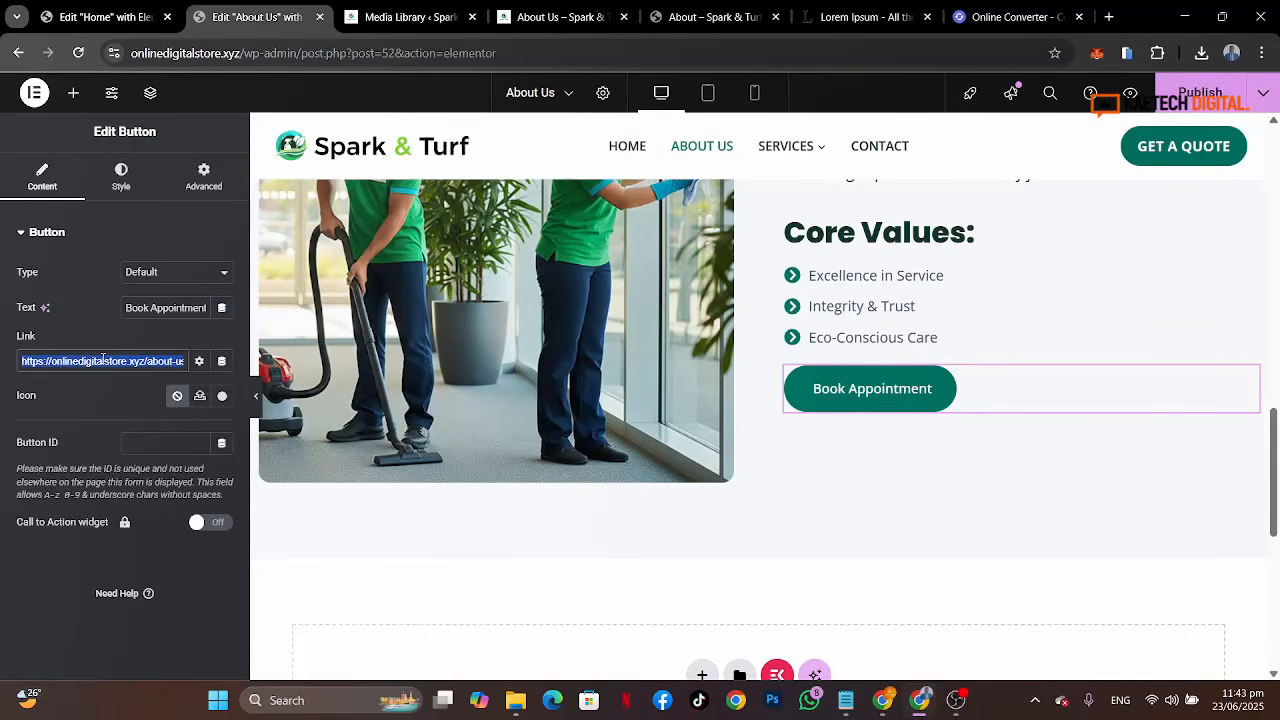
Step: Link the button to the Booking page
type("booking")
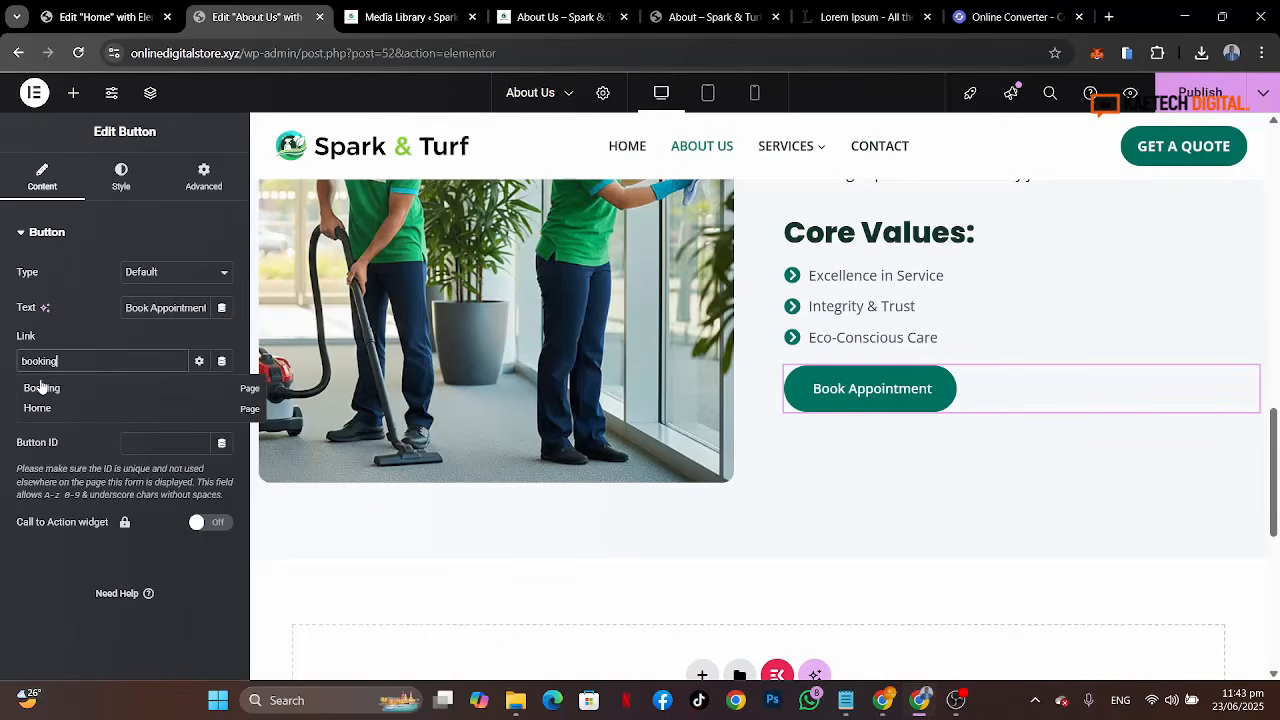
left_click(42, 384)
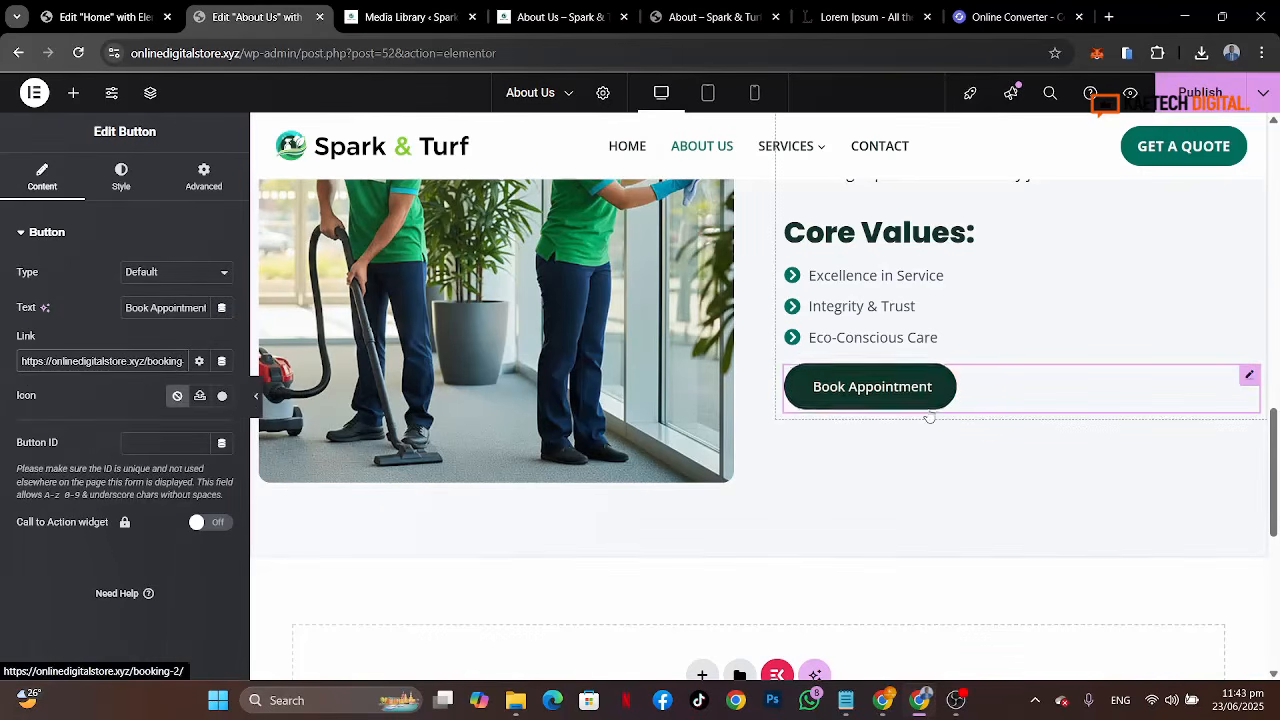
Step: Give the Mission image a box shadow with horizontal 7, vertical 7 and blur 0
scroll(929, 410, "up", 3)
scroll(929, 410, "down", 1)
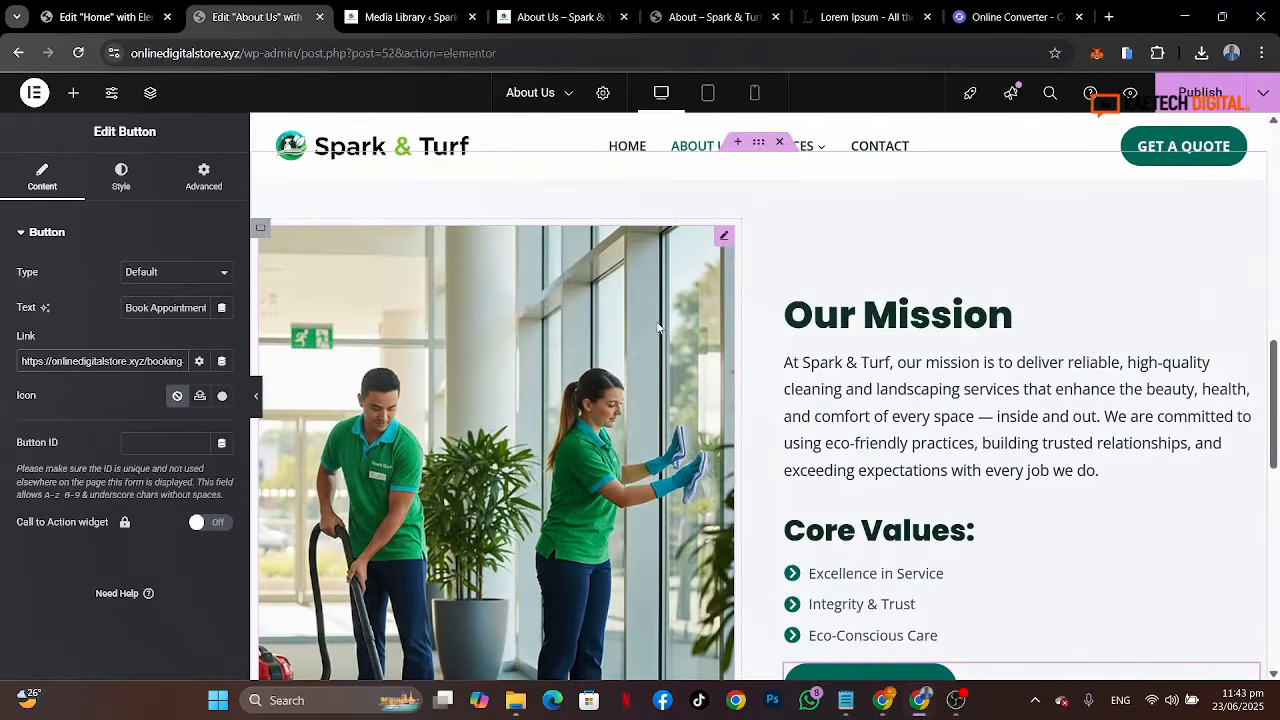
left_click(726, 241)
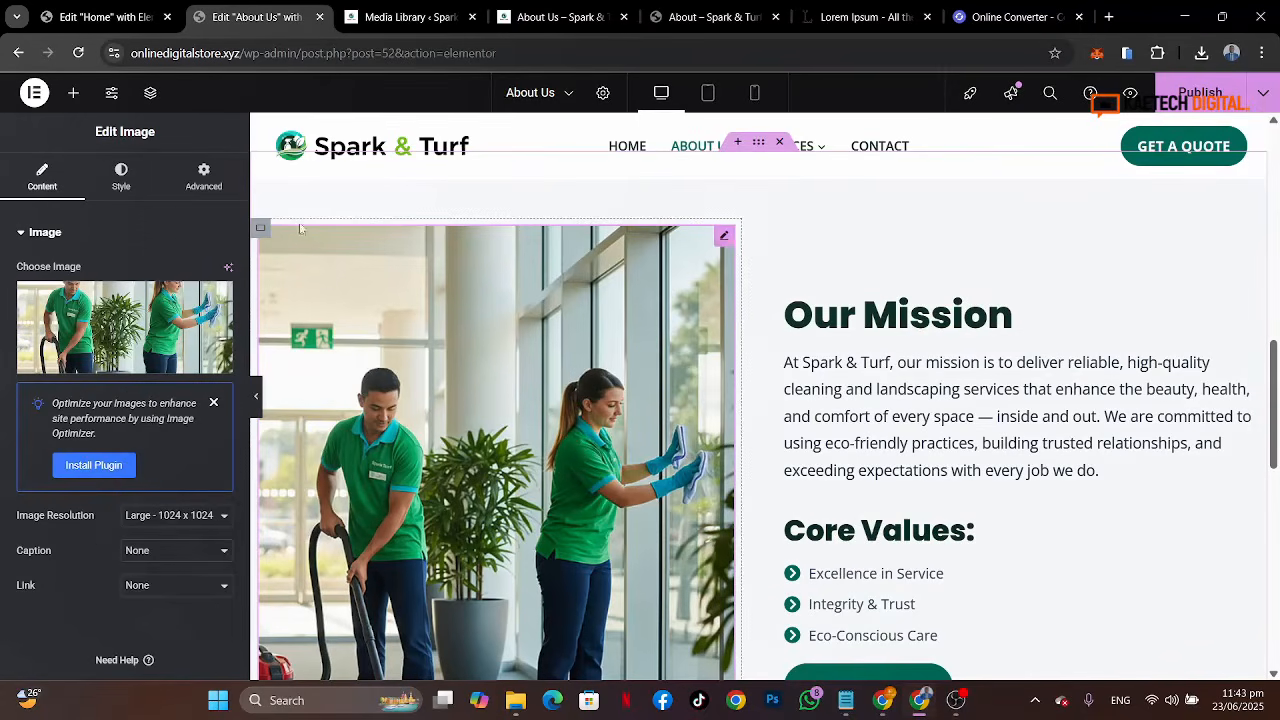
left_click(140, 194)
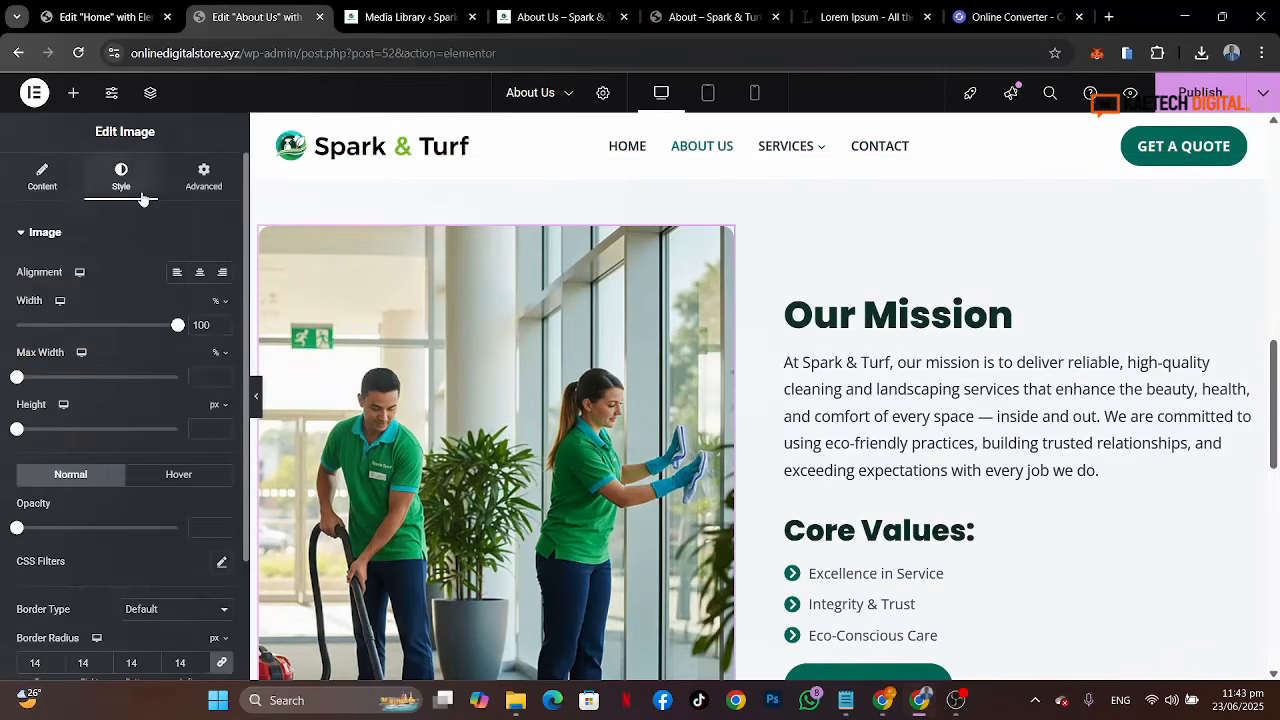
scroll(103, 600, "down", 2)
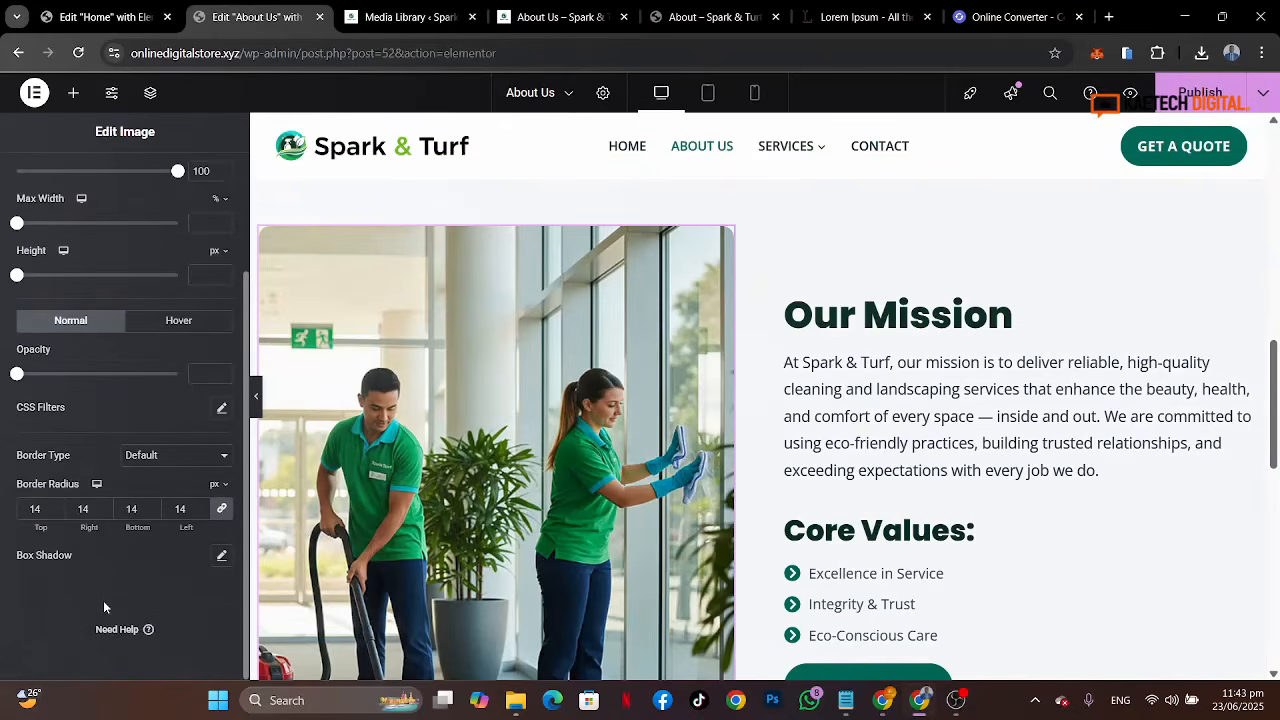
left_click(222, 560)
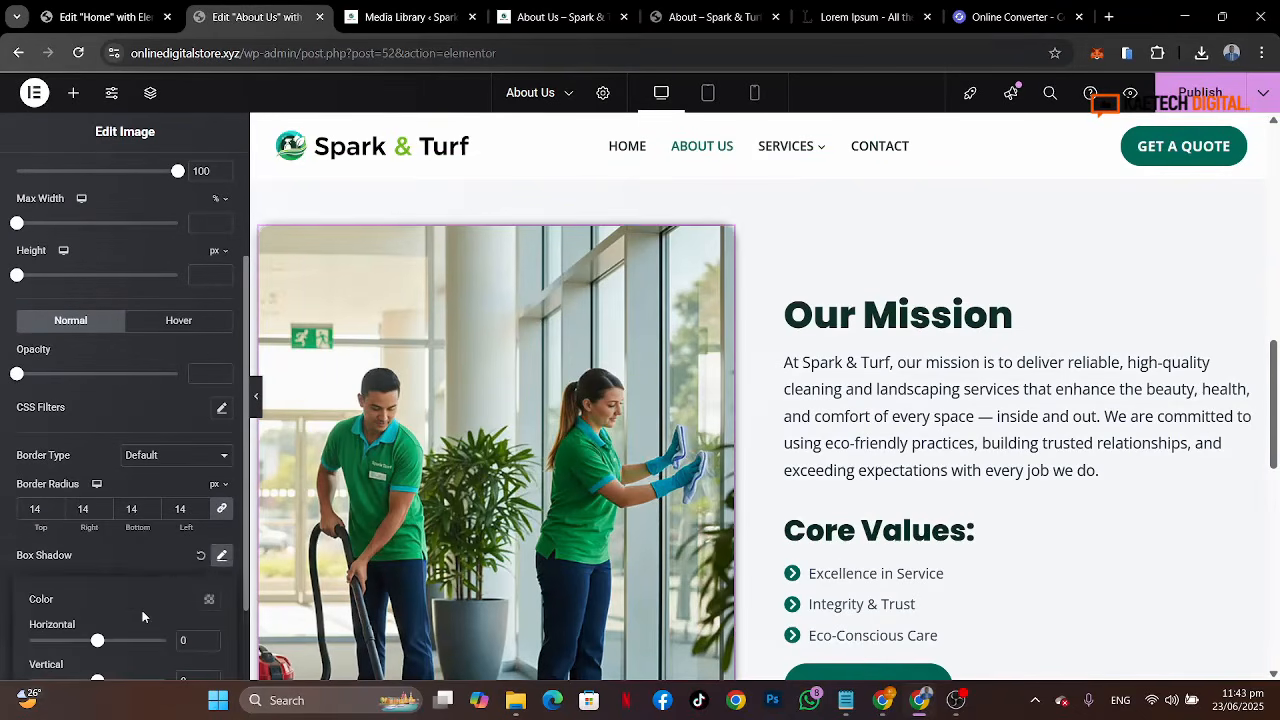
scroll(142, 610, "down", 2)
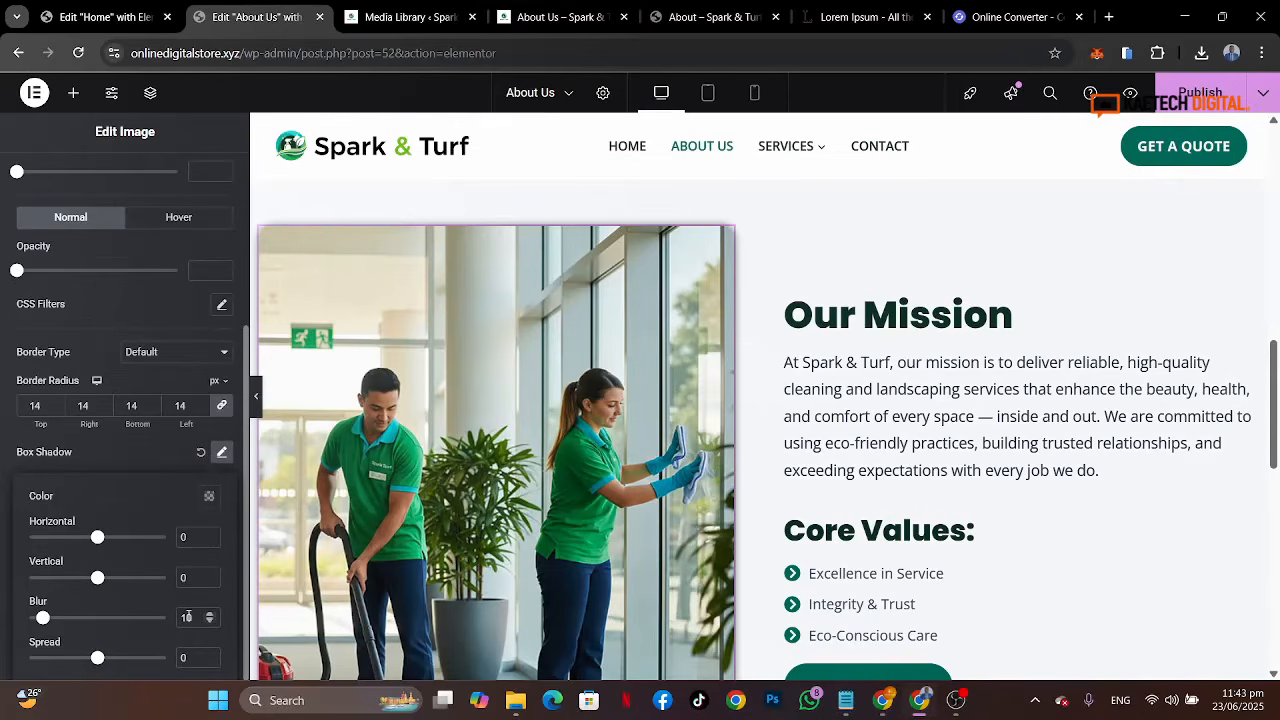
left_click_drag(198, 617, 166, 623)
type("0")
left_click_drag(188, 537, 149, 537)
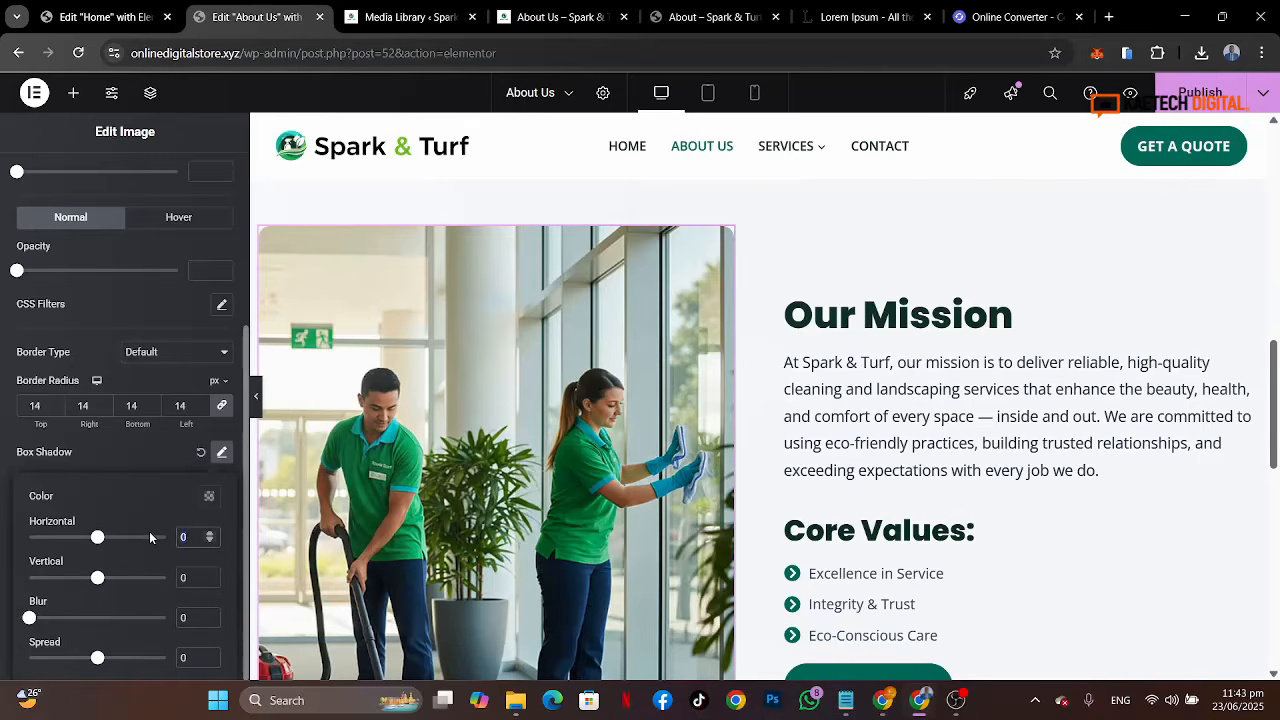
type("7")
left_click_drag(188, 577, 165, 578)
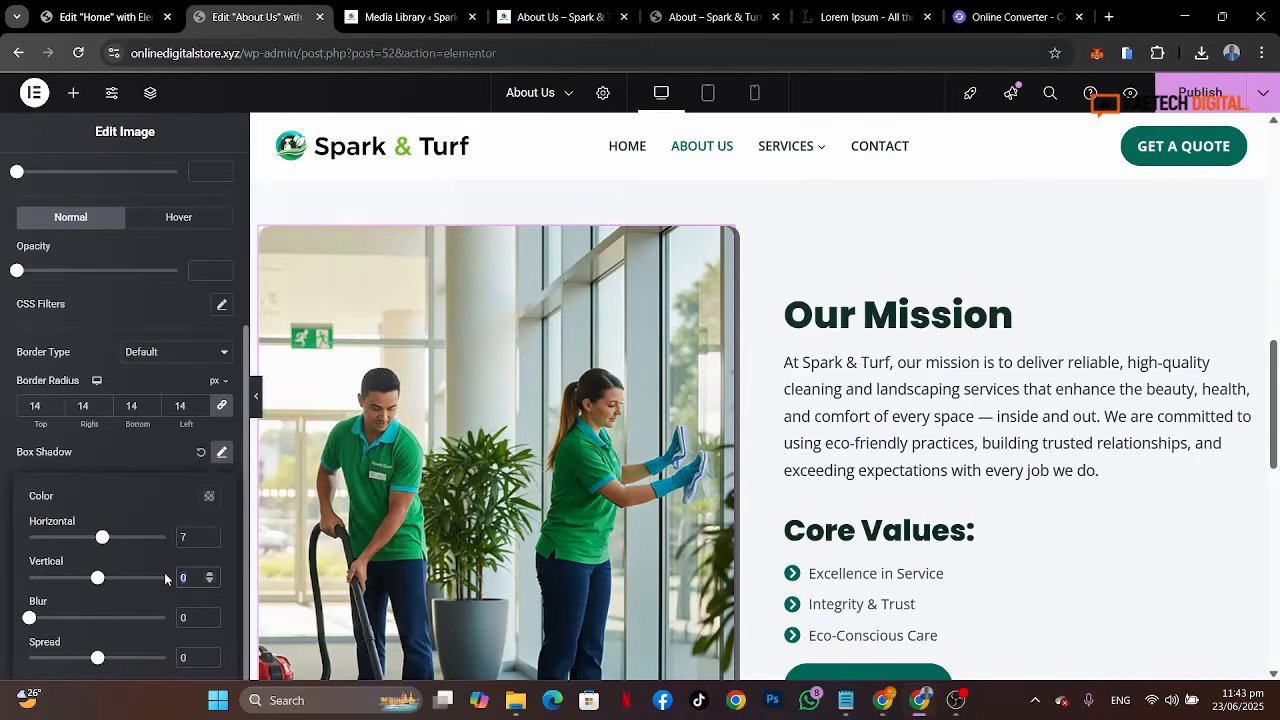
type("7")
Step: Inspect the Core Values heading's text color and compare it with the reference About page
left_click(860, 537)
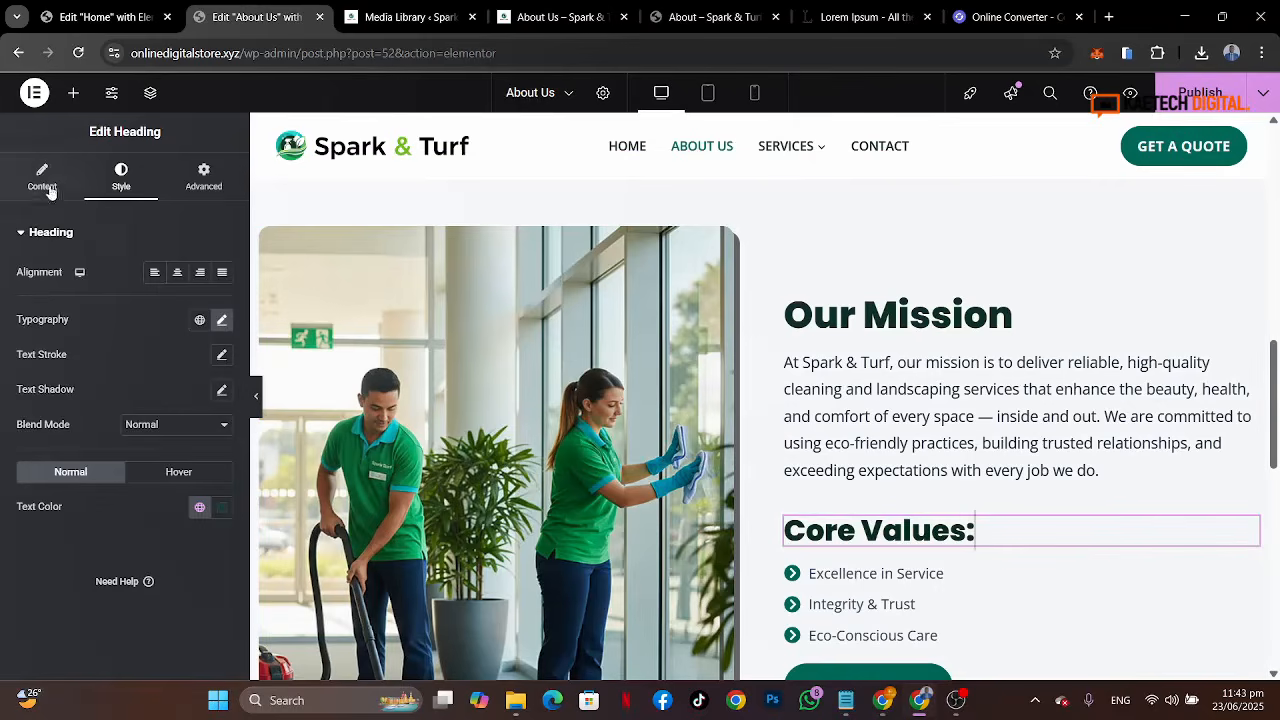
left_click(222, 508)
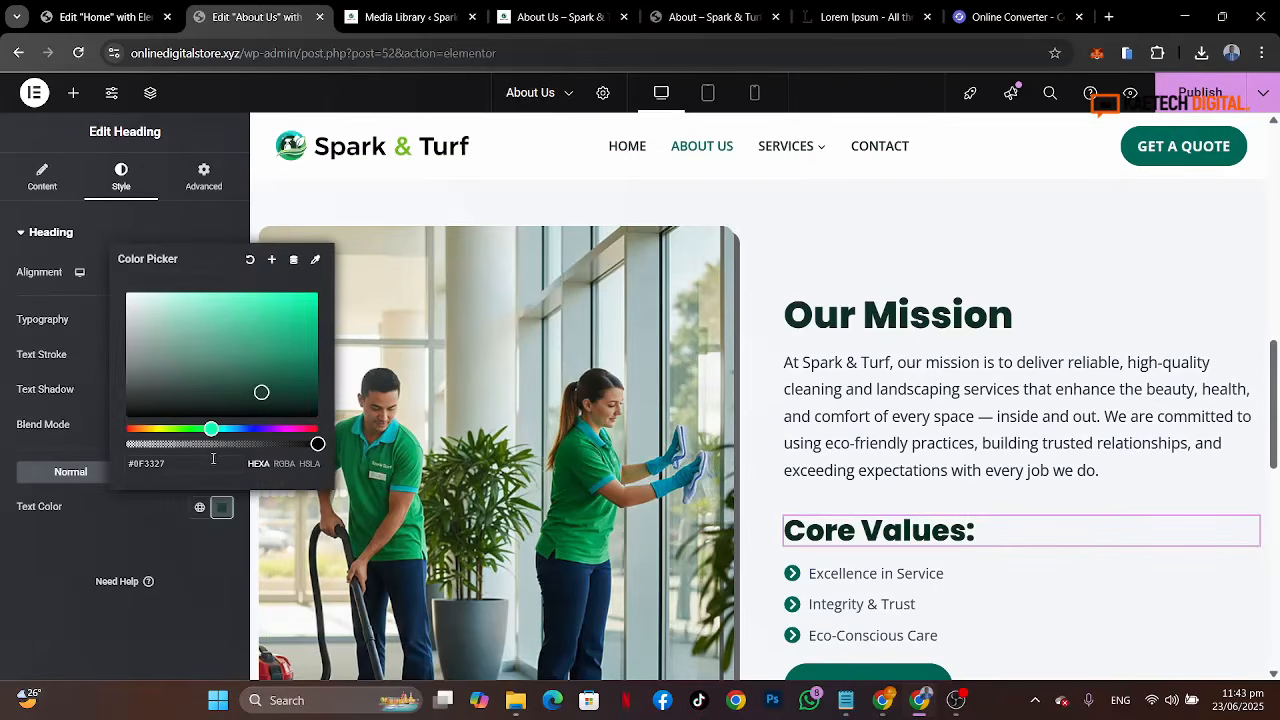
left_click(169, 510)
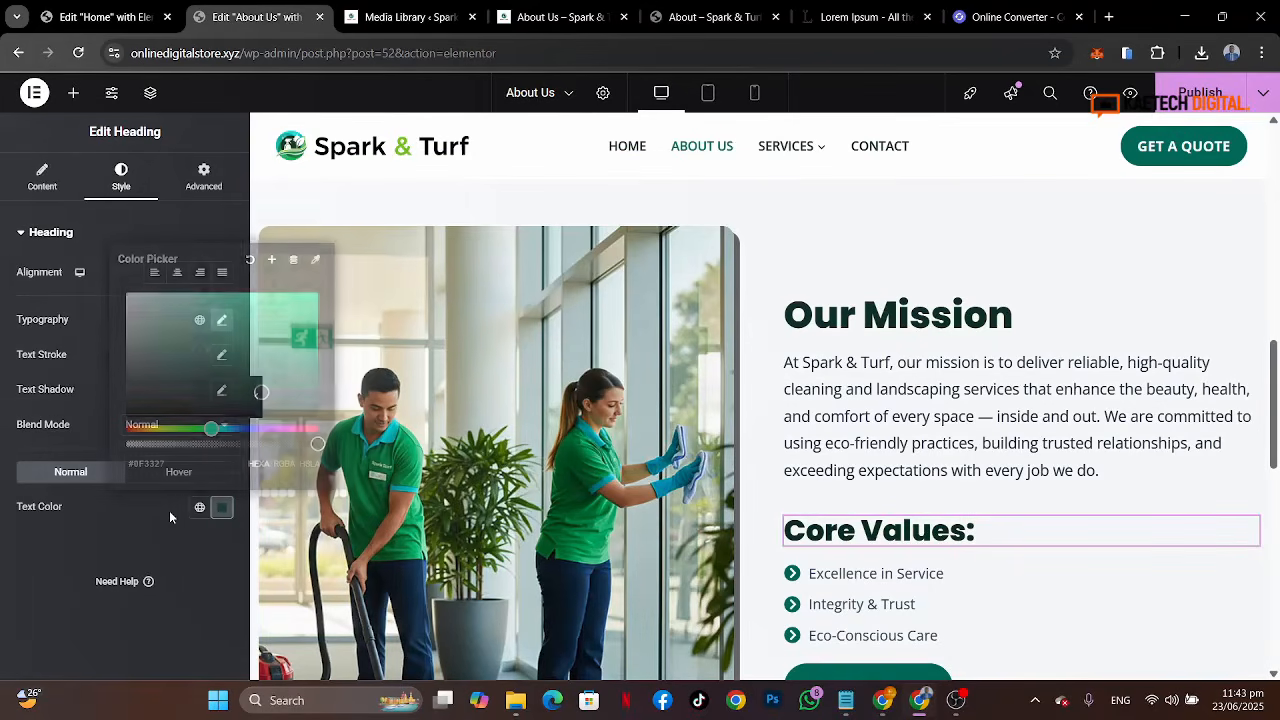
left_click(705, 17)
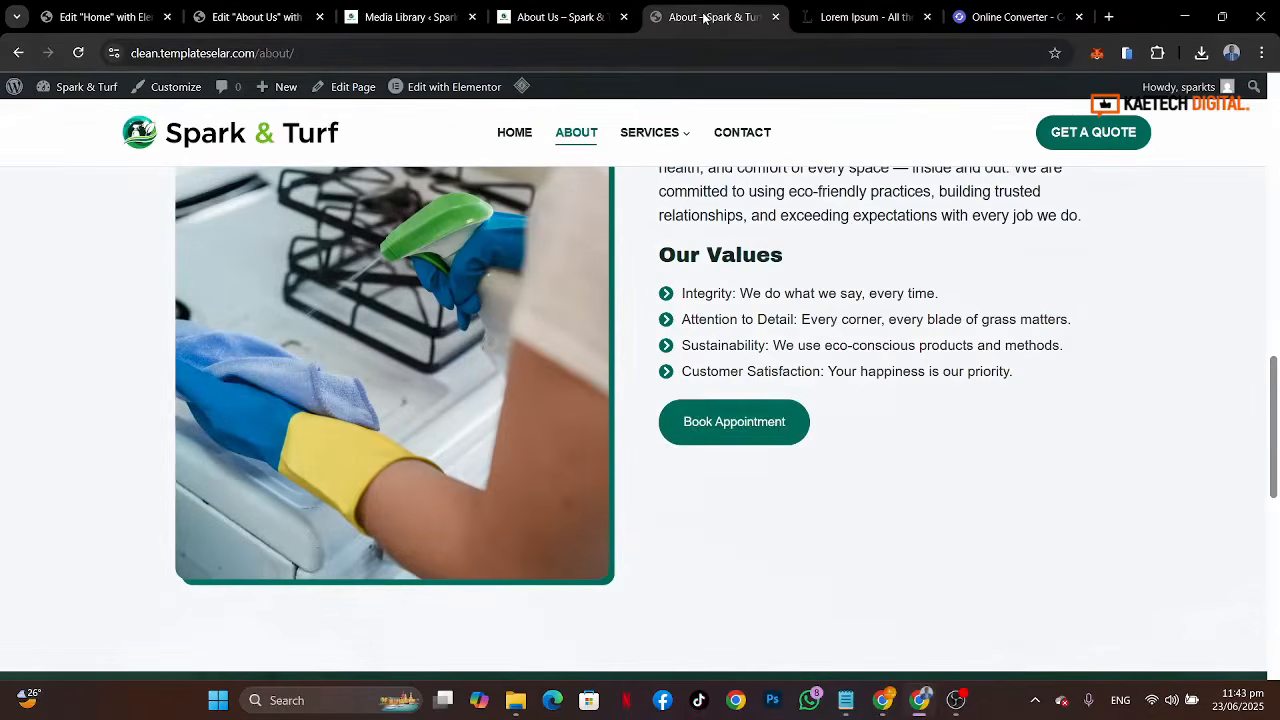
left_click(237, 19)
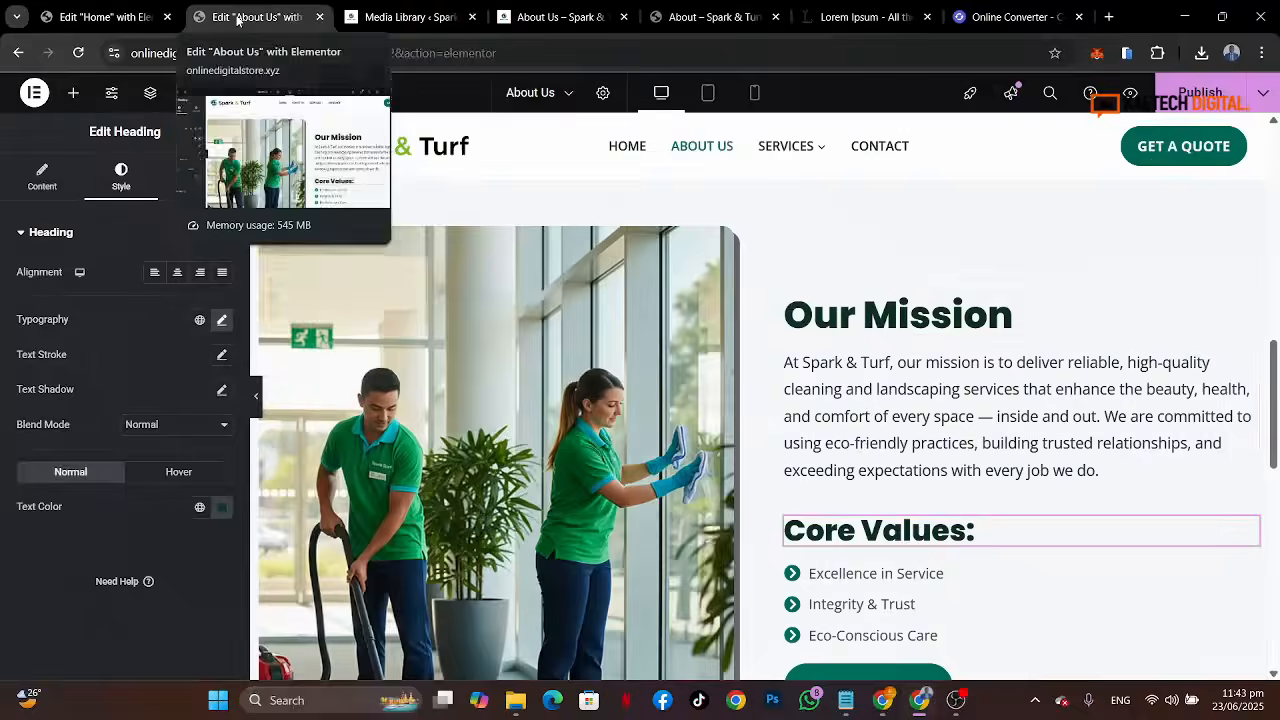
Step: Copy the button's background color #007A6A and paste it as the Mission image's box shadow color
scroll(846, 438, "down", 2)
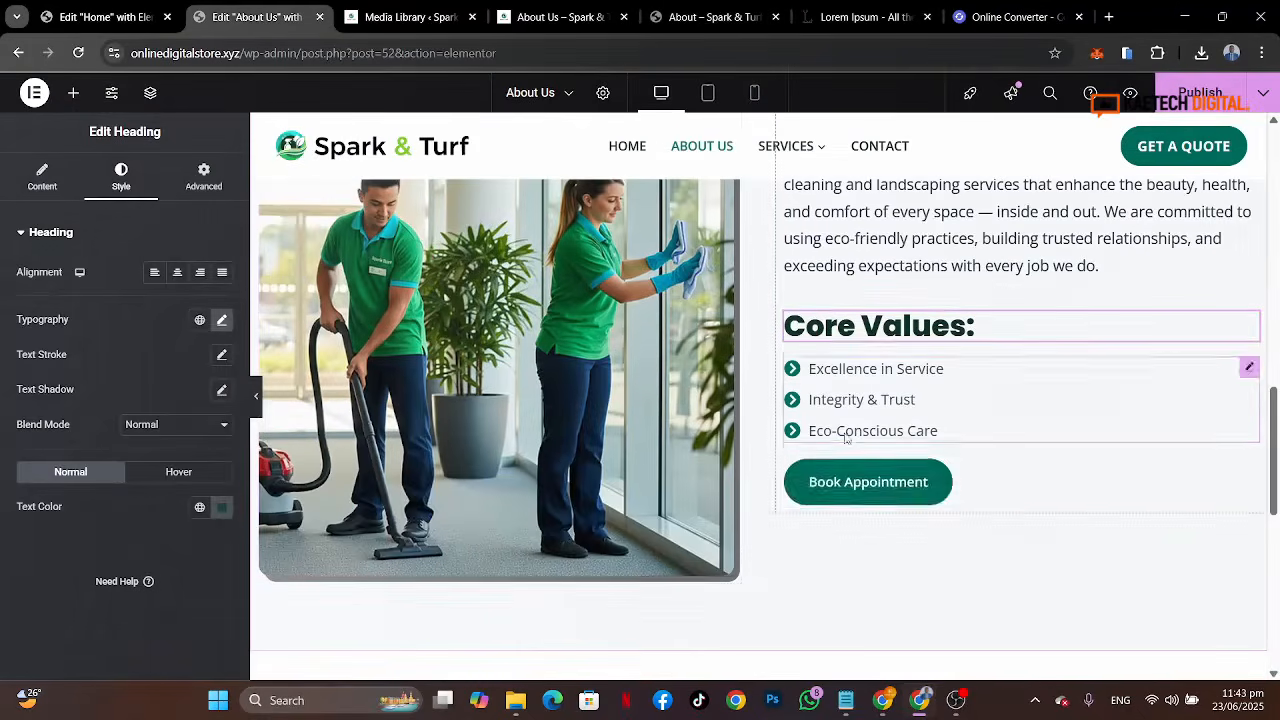
left_click(925, 486)
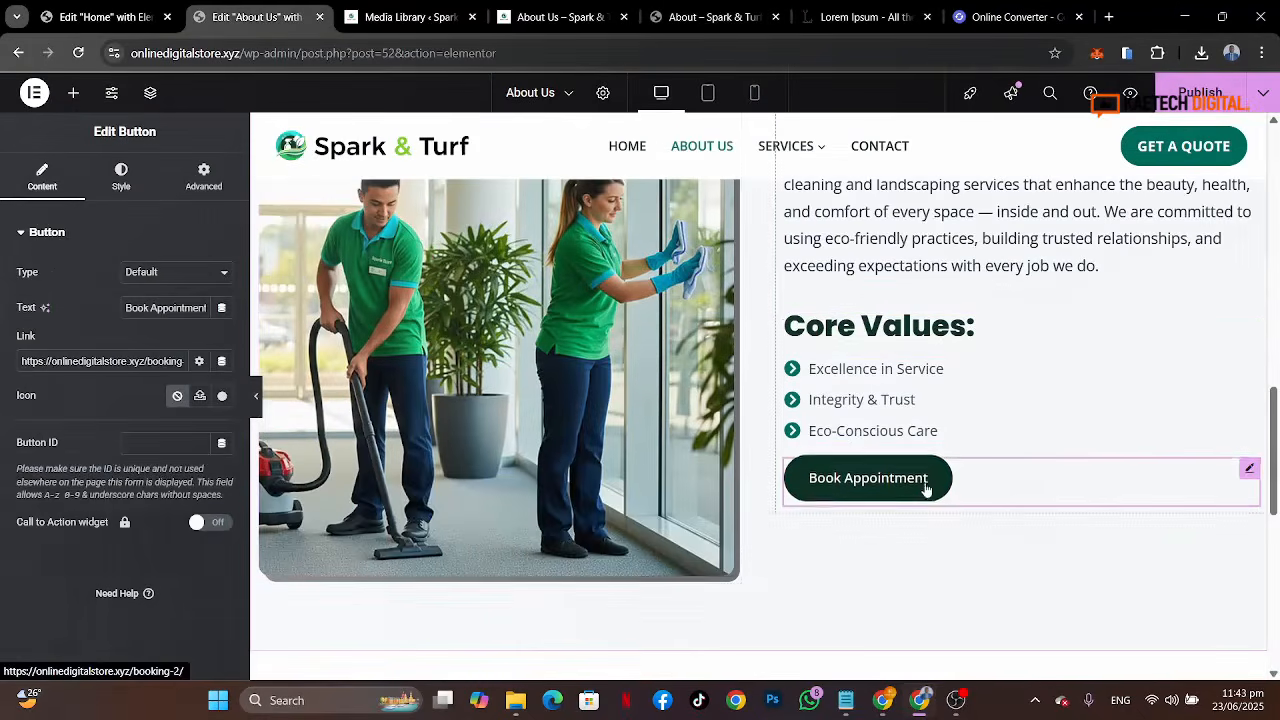
left_click(122, 180)
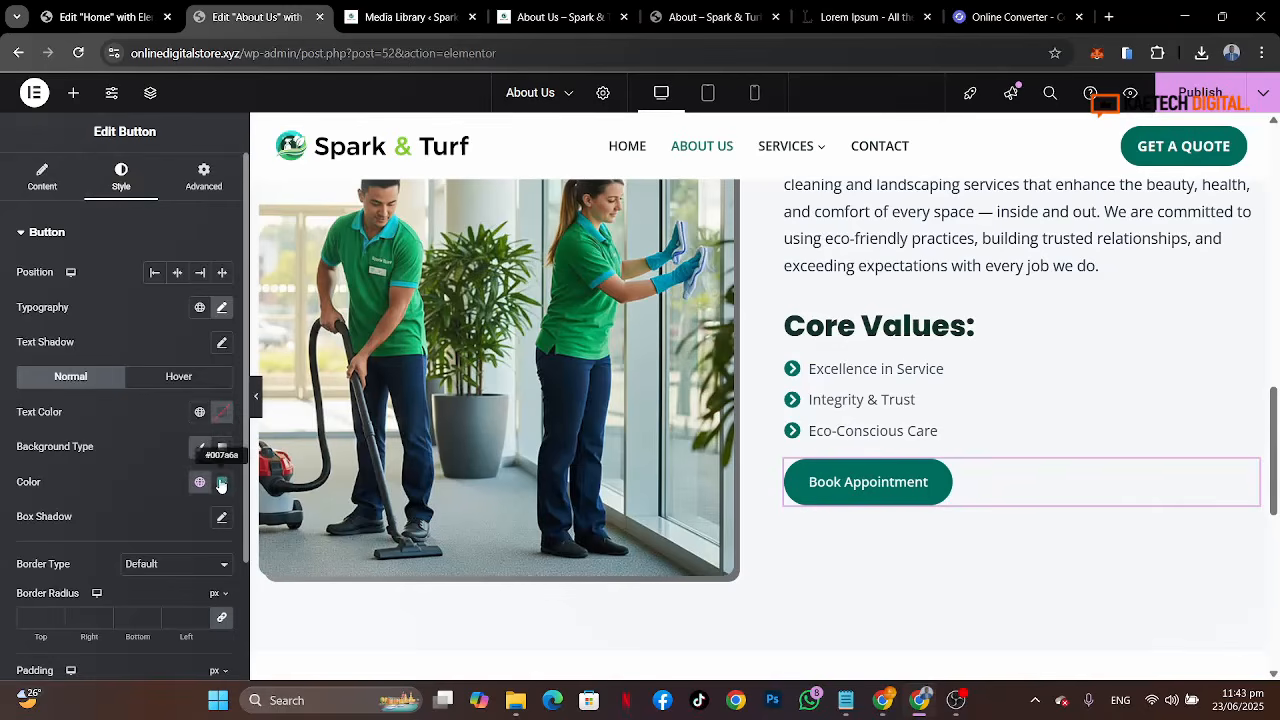
left_click(221, 483)
left_click(198, 441)
key("ctrl+a")
key("ctrl+c")
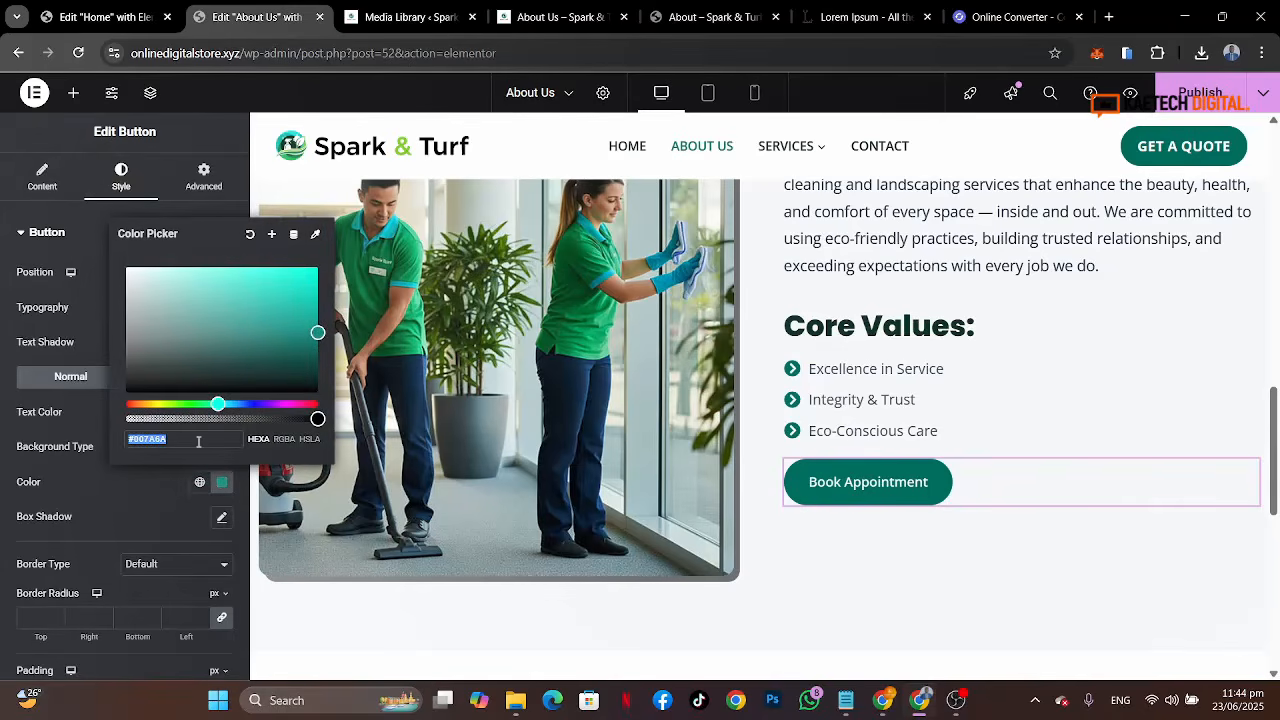
left_click(647, 382)
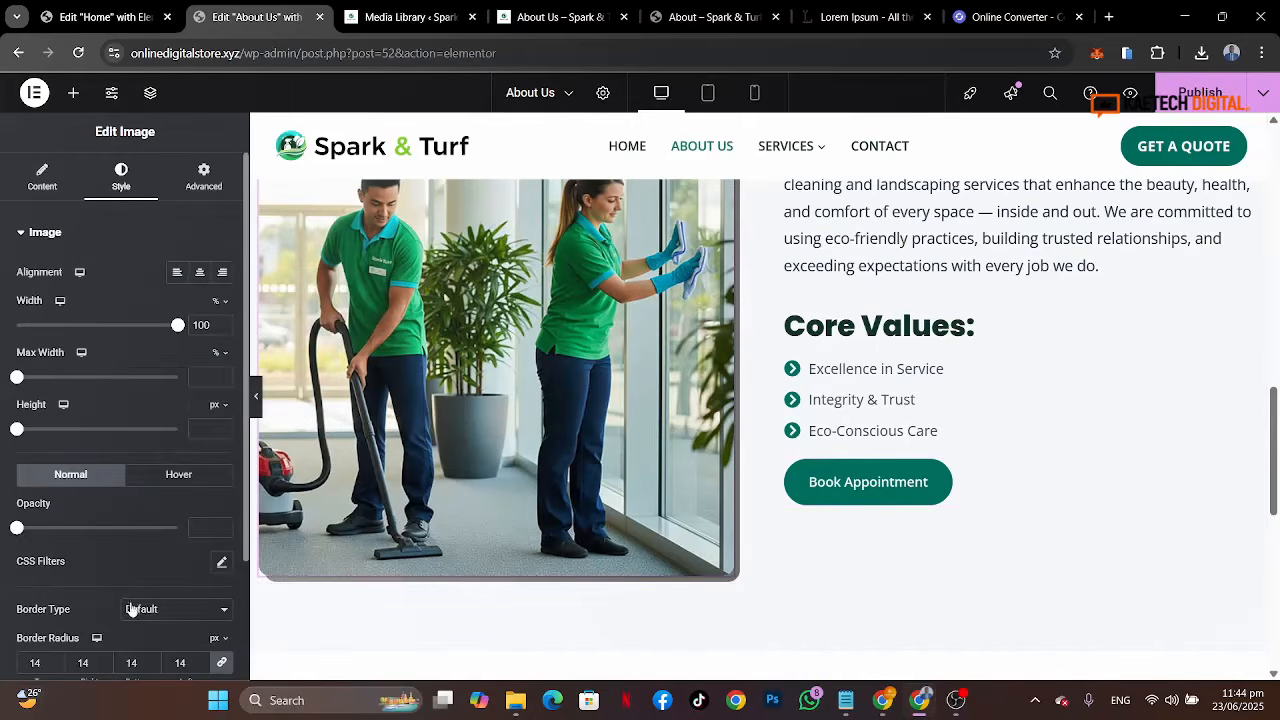
scroll(132, 610, "down", 3)
left_click(224, 562)
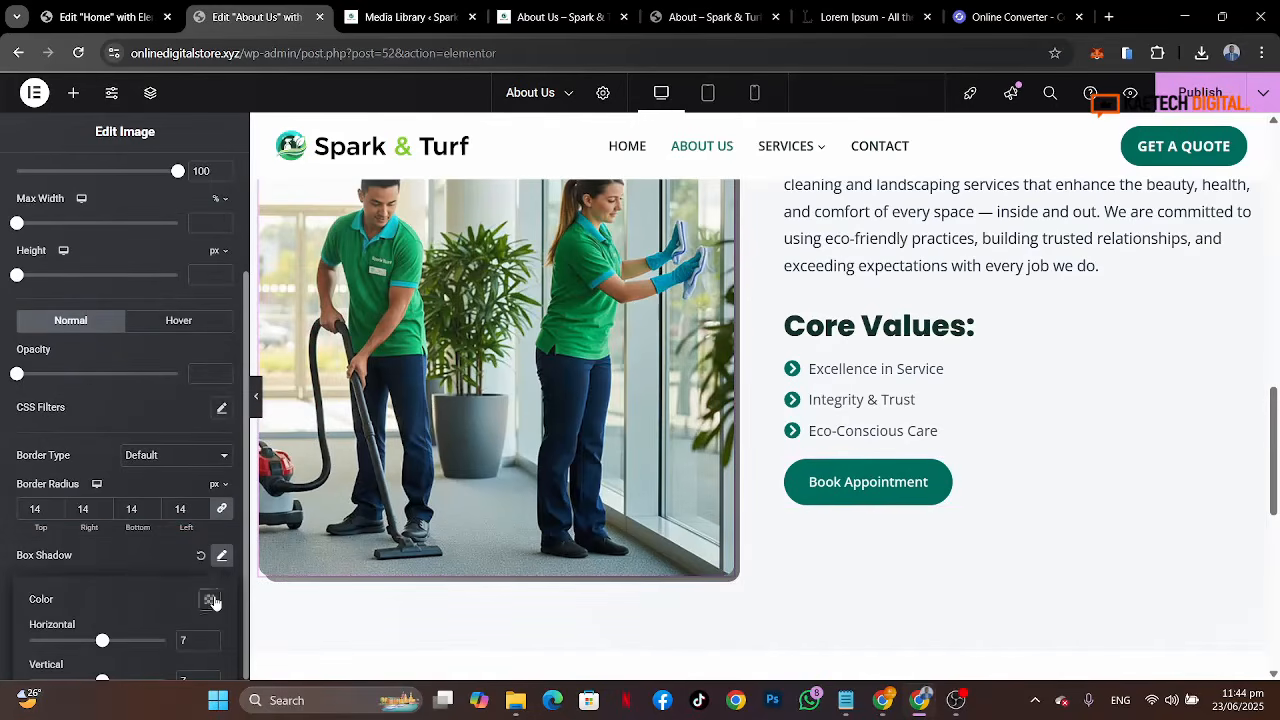
left_click(210, 599)
key("ctrl+v")
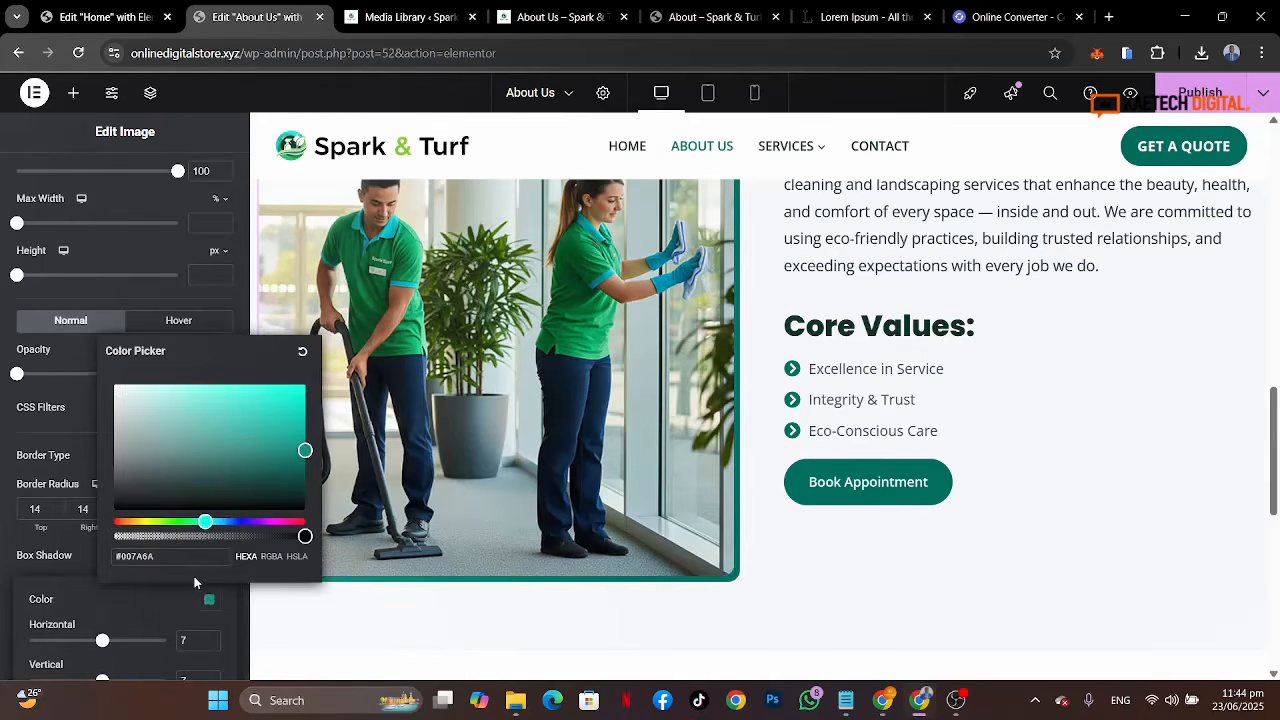
left_click(61, 557)
Step: Review the reference About page's sections below Our Mission, including the Ready for a Cleaner Home banner
scroll(858, 391, "up", 1)
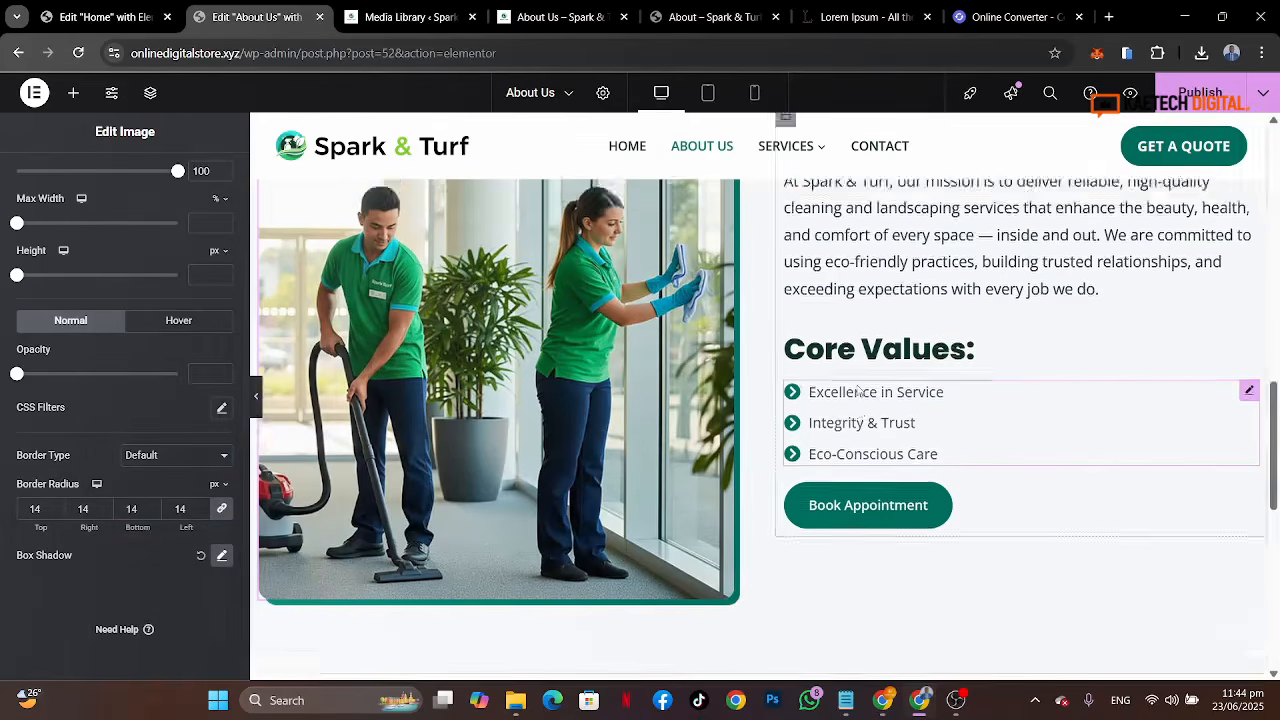
scroll(858, 391, "up", 4)
scroll(857, 380, "down", 3)
scroll(903, 451, "down", 3)
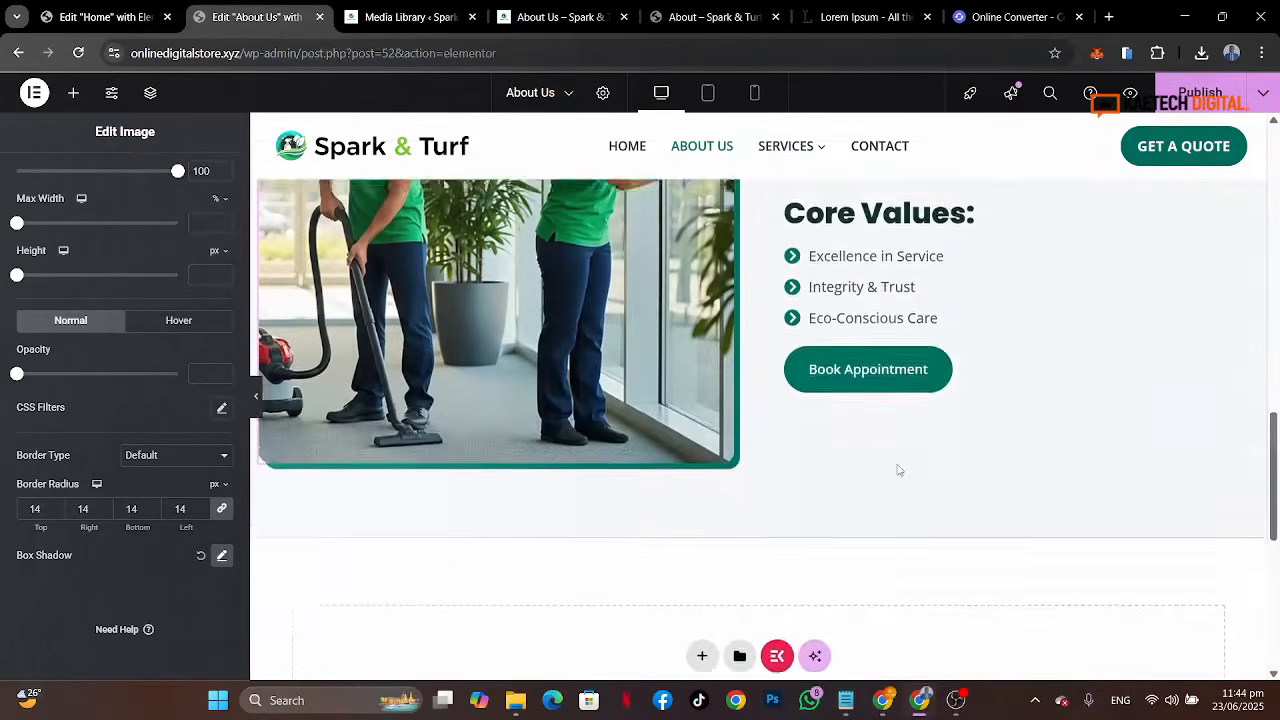
scroll(898, 470, "up", 4)
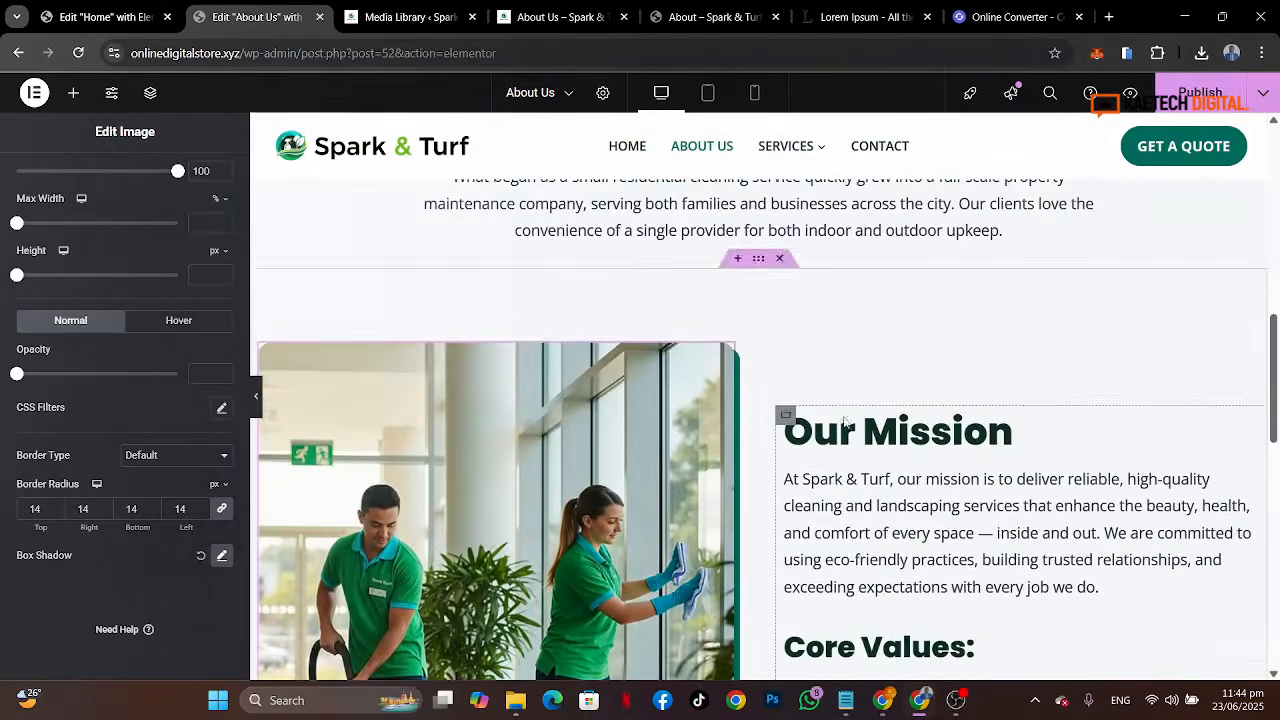
key("ctrl+Tab")
key("ctrl+Tab")
key("ctrl+Tab")
scroll(852, 397, "up", 3)
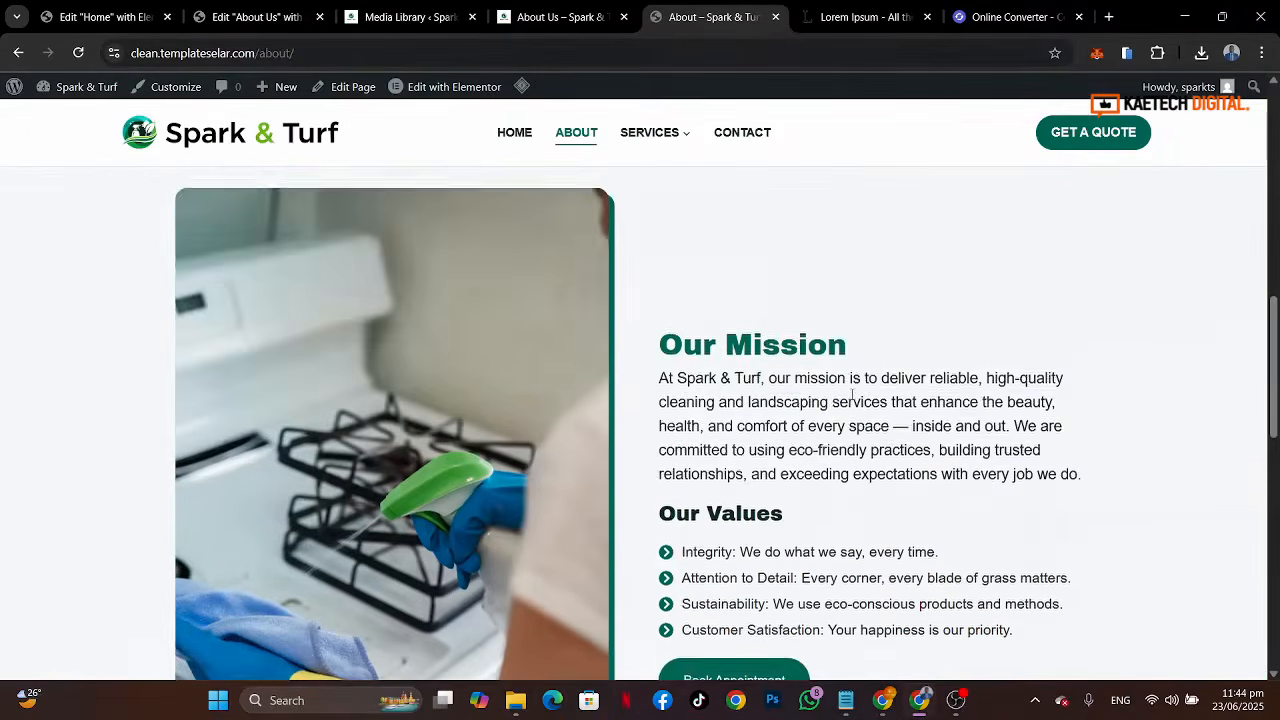
scroll(852, 397, "down", 5)
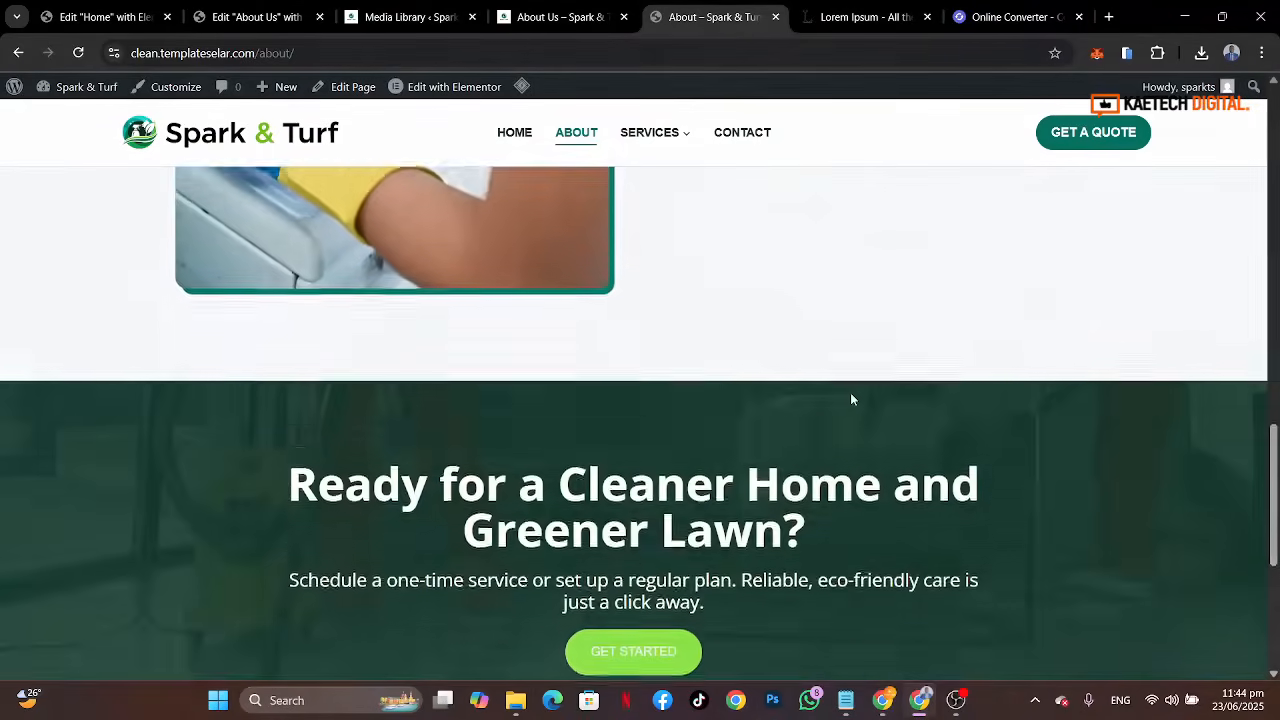
scroll(852, 399, "down", 3)
scroll(852, 399, "up", 2)
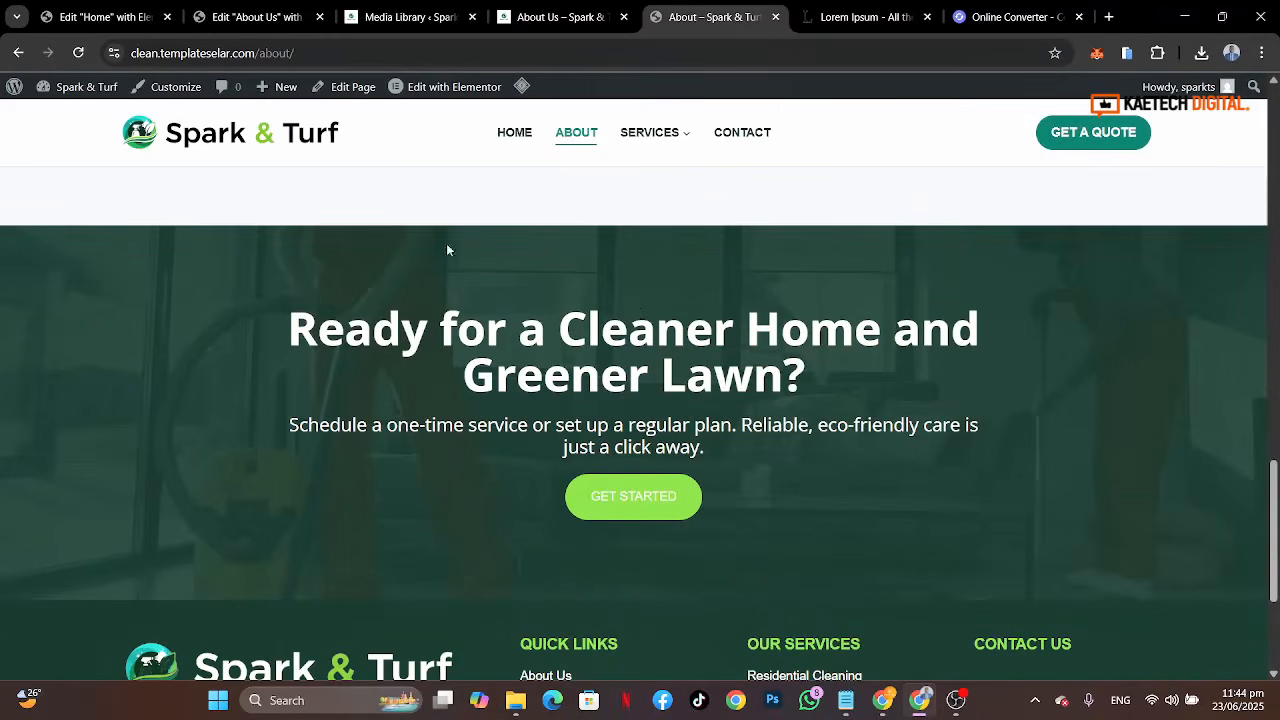
Step: Add a new Flexbox container with a single-column structure below the Mission section
left_click(255, 17)
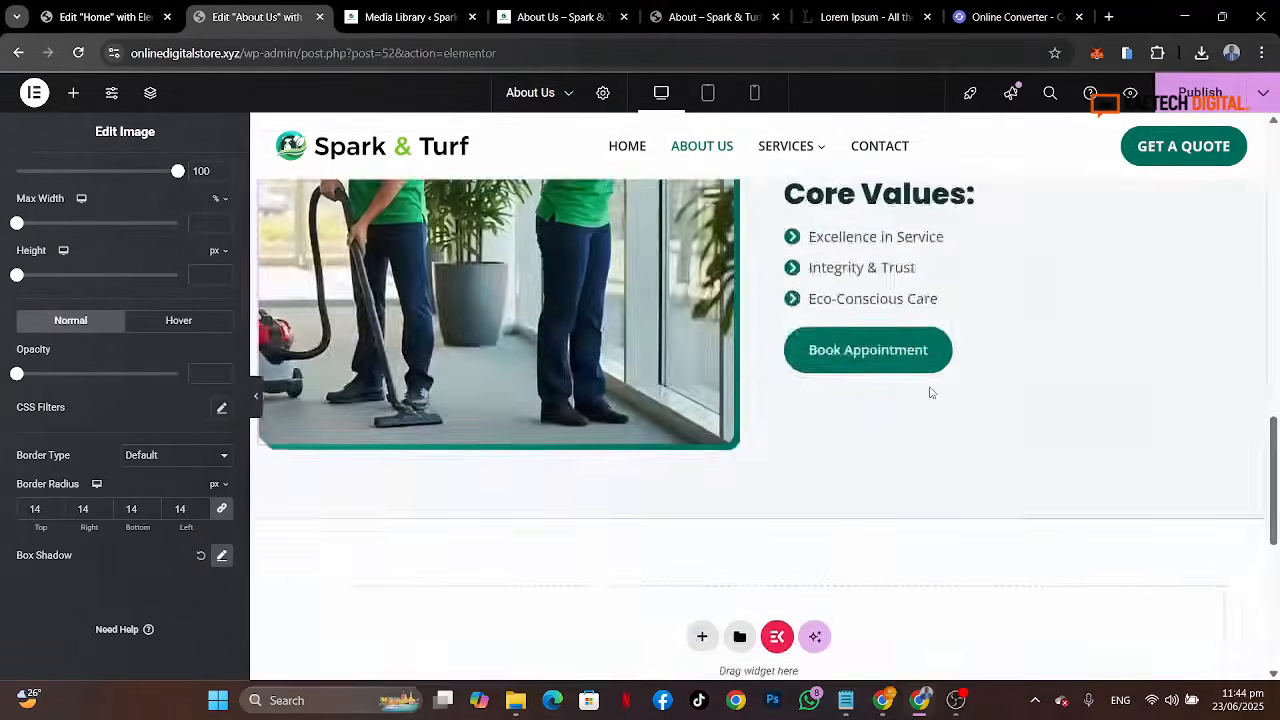
scroll(929, 392, "down", 4)
left_click(704, 246)
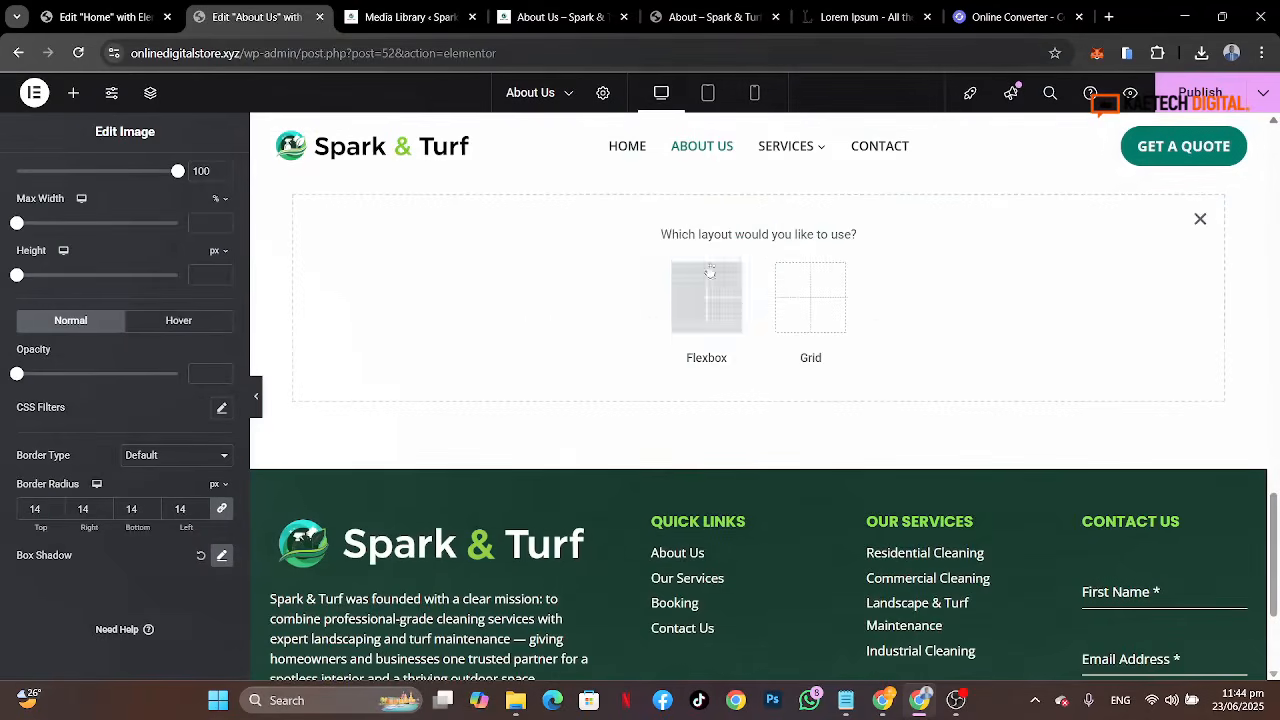
left_click(704, 316)
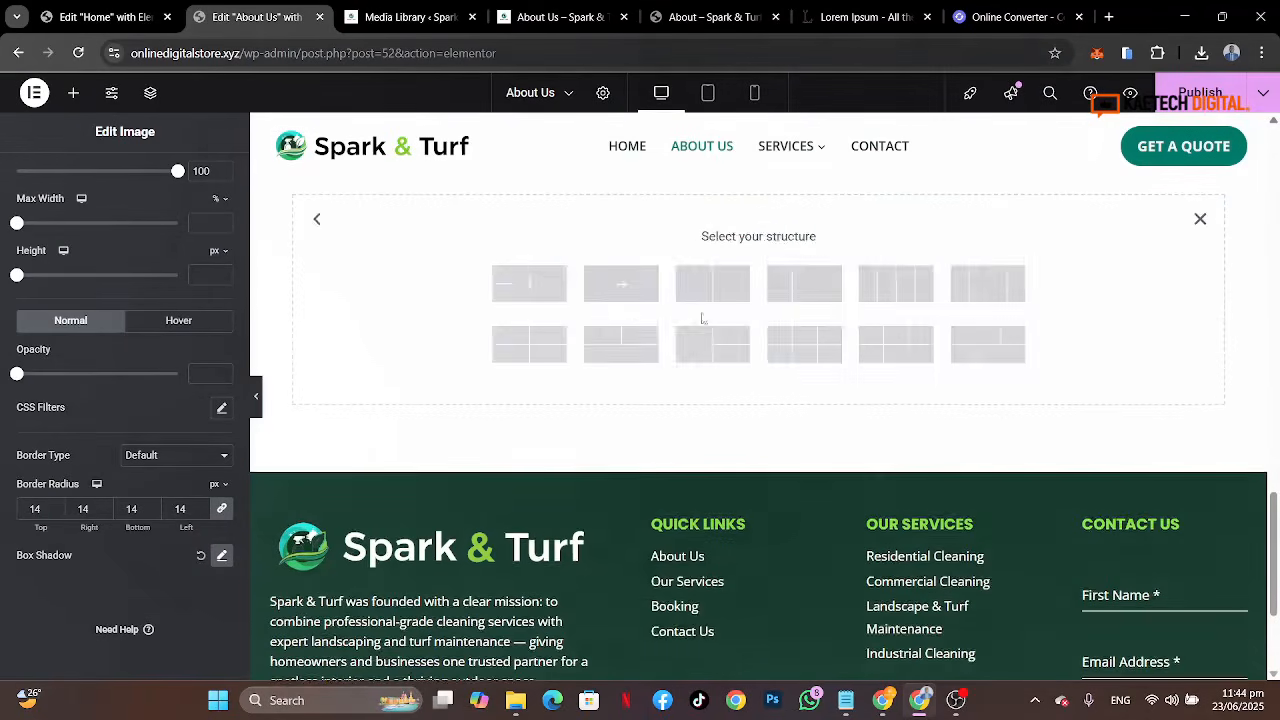
left_click(529, 285)
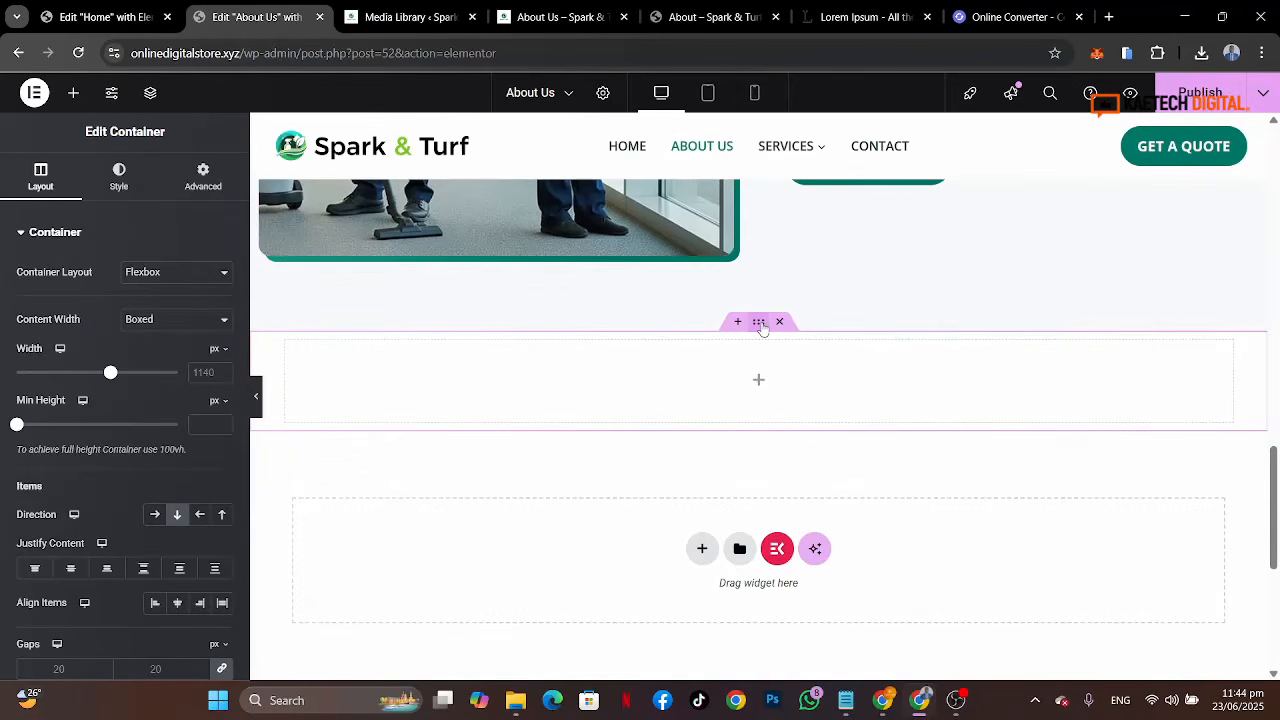
Step: Set the new container's top padding to 80 px
left_click(196, 174)
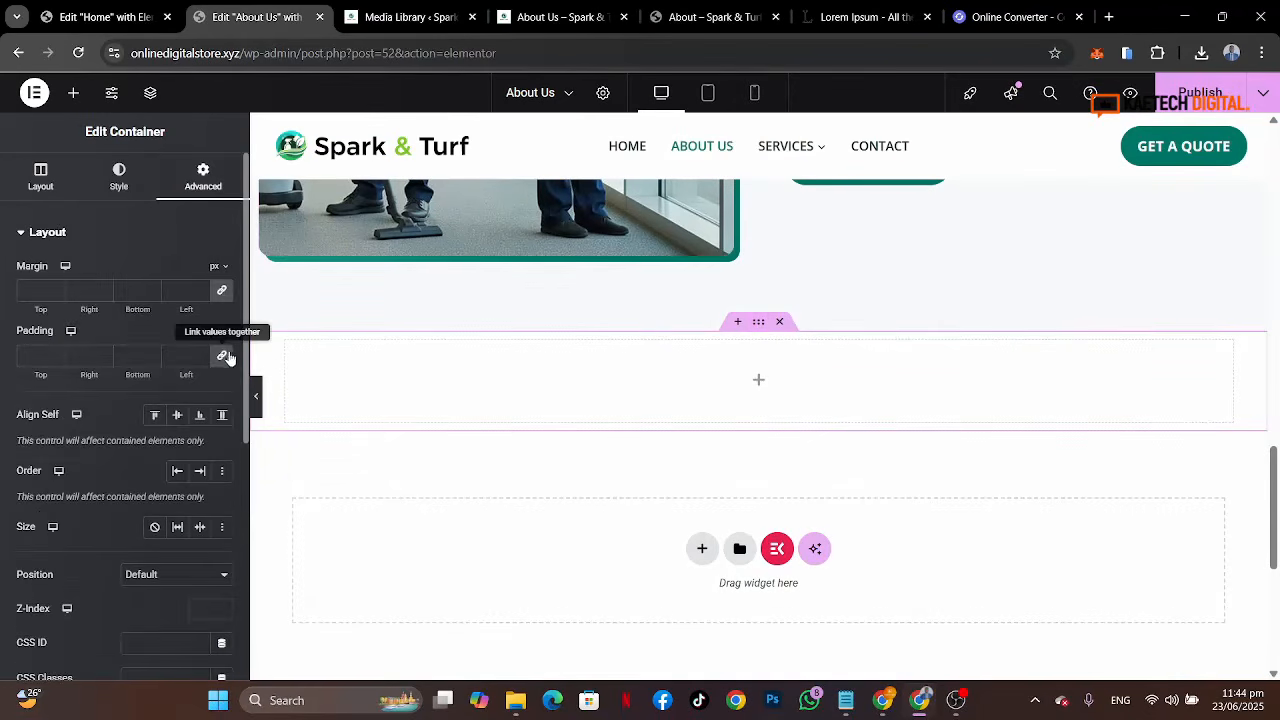
left_click(30, 355)
type("80")
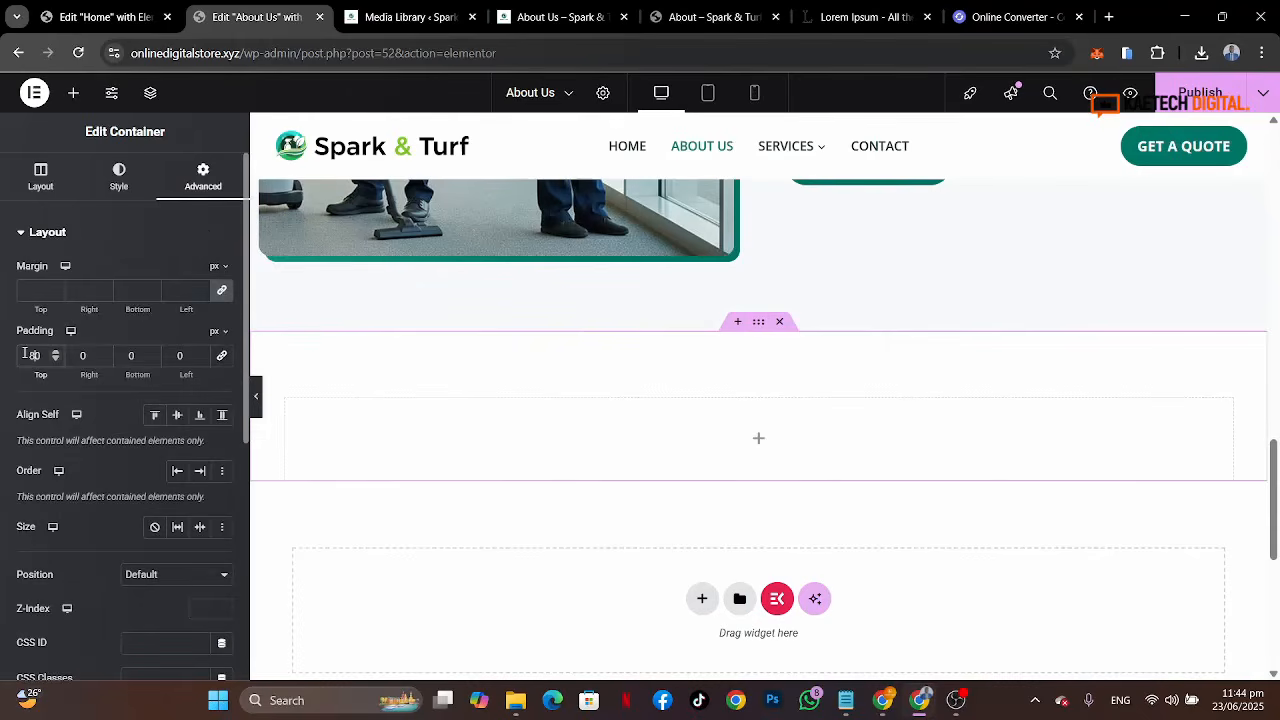
Step: Set the new container's bottom padding to 80 px and its minimum height to 500 px
left_click(123, 363)
type("80")
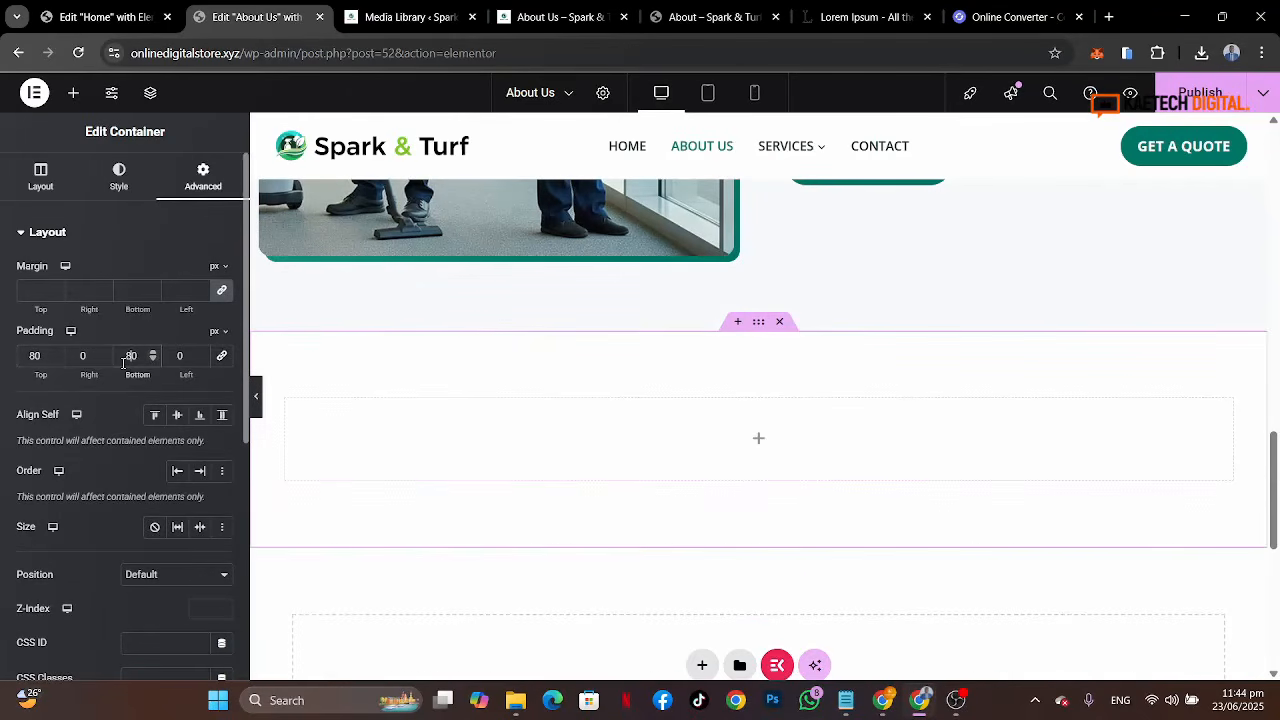
left_click(112, 193)
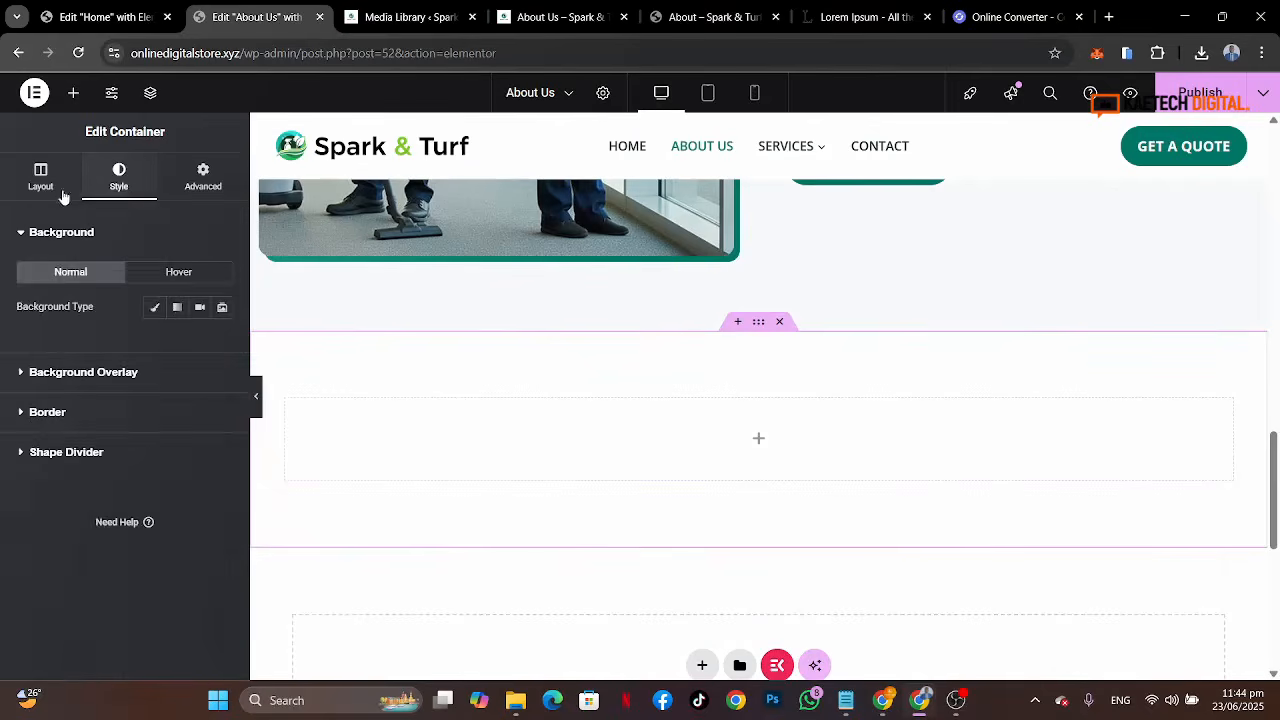
left_click(46, 188)
left_click(203, 432)
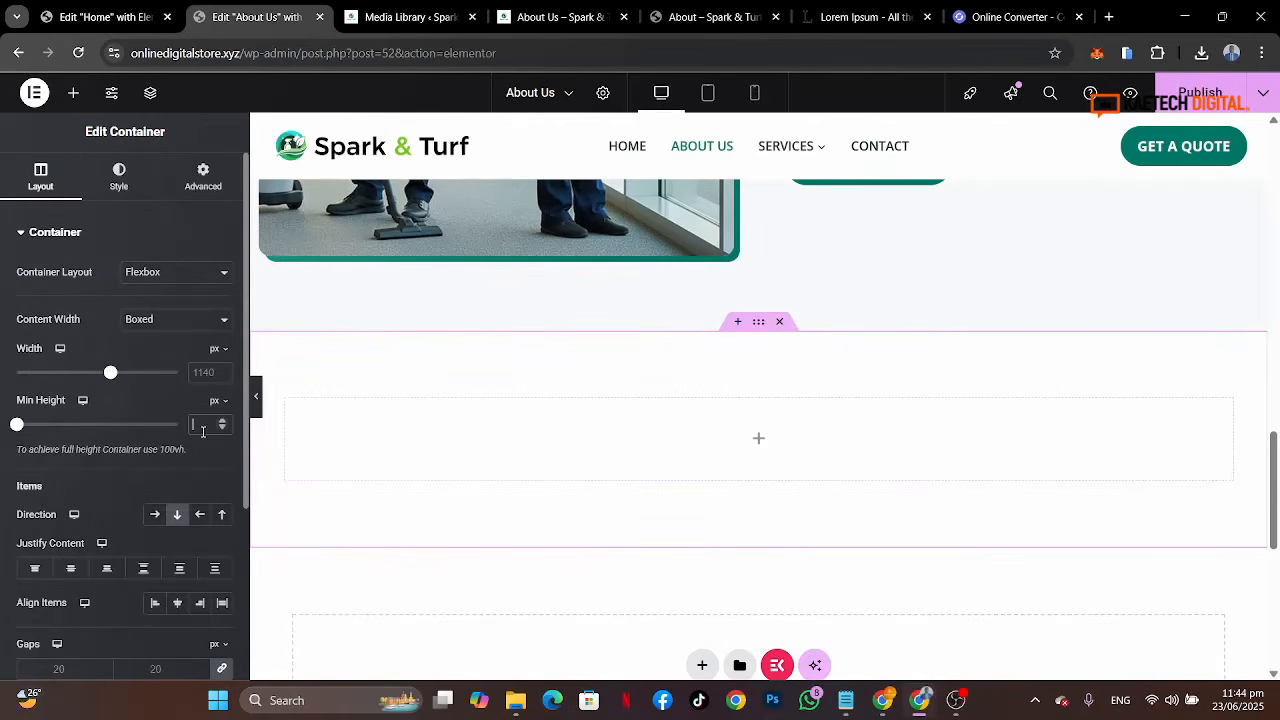
type("500")
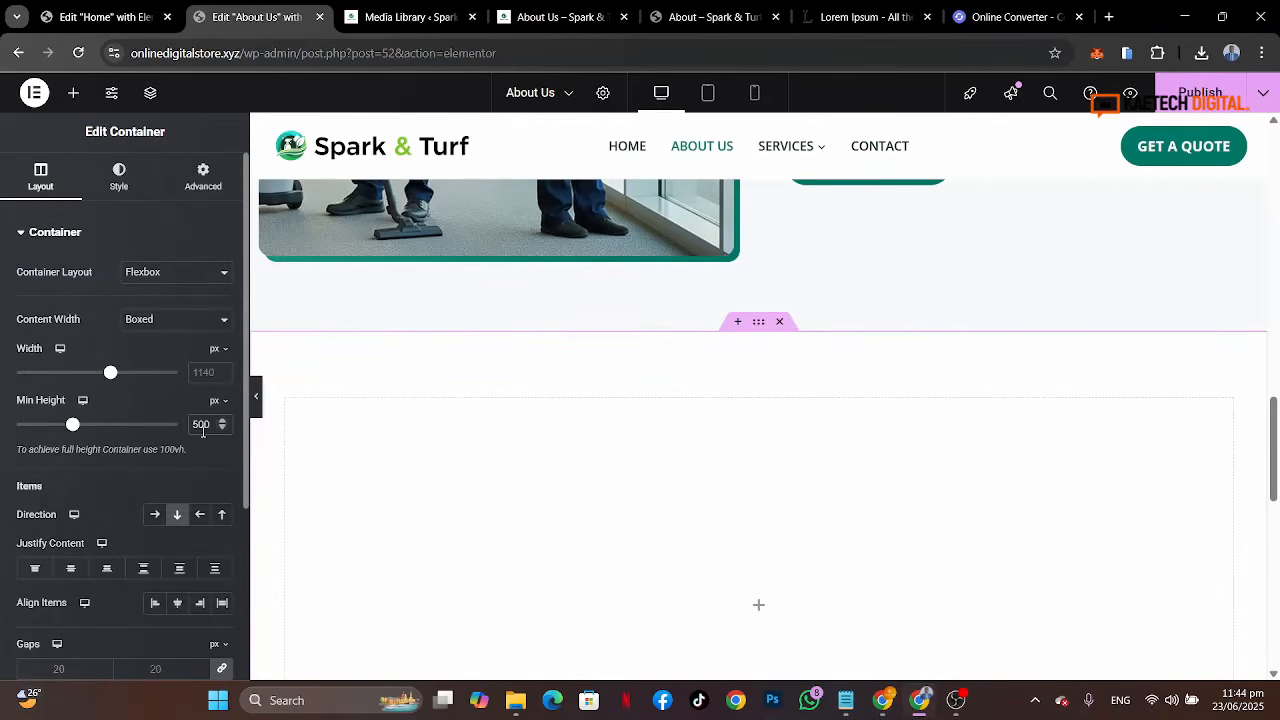
Step: Center the container's items horizontally with the Align Items setting
left_click(120, 180)
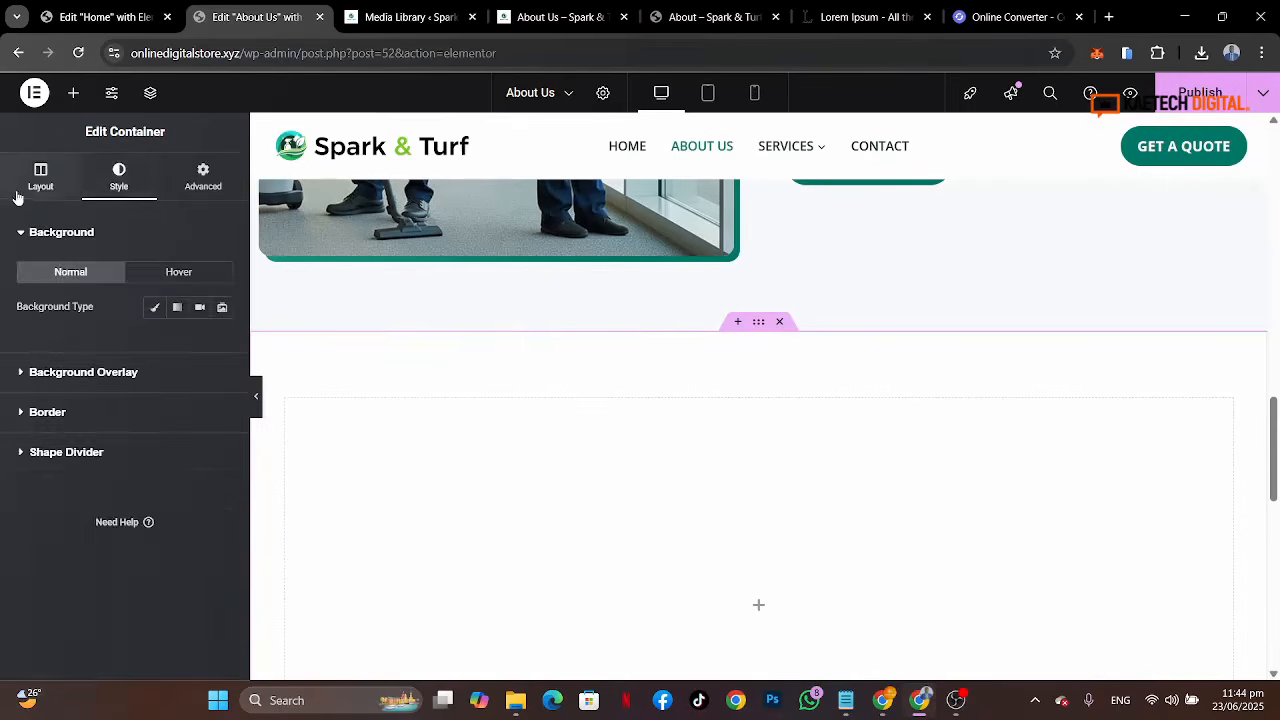
left_click(19, 195)
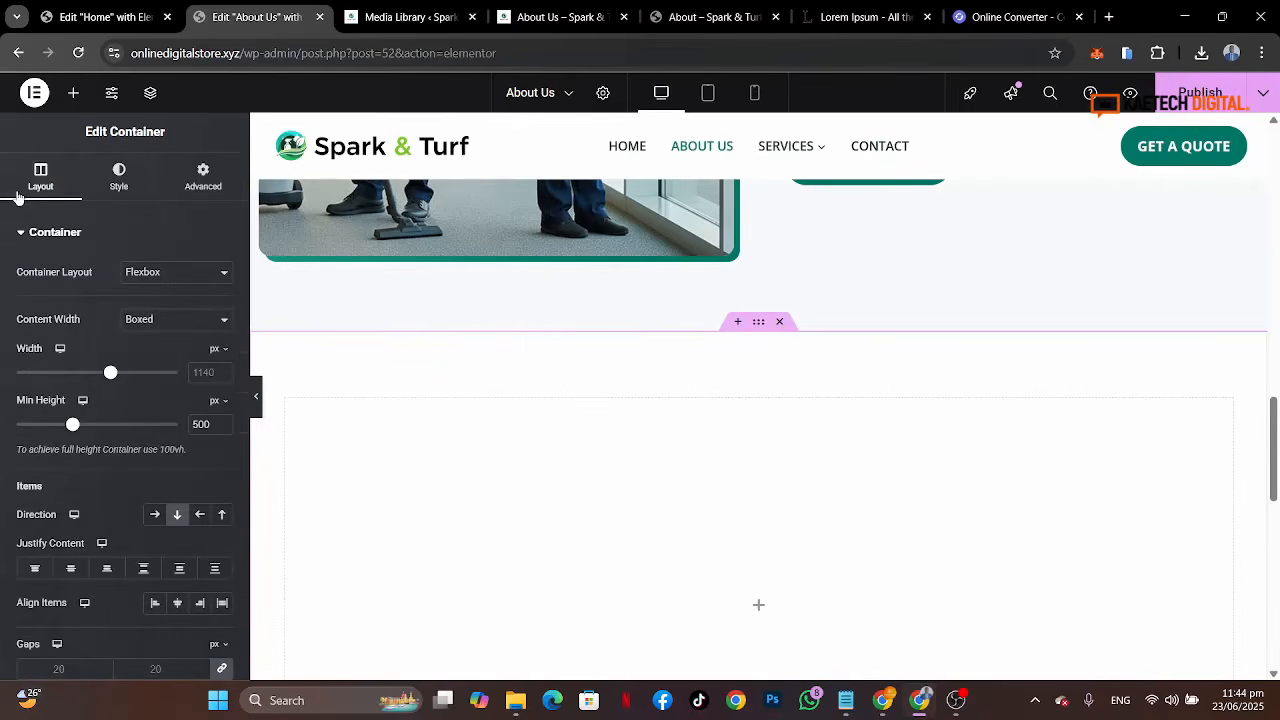
left_click(177, 603)
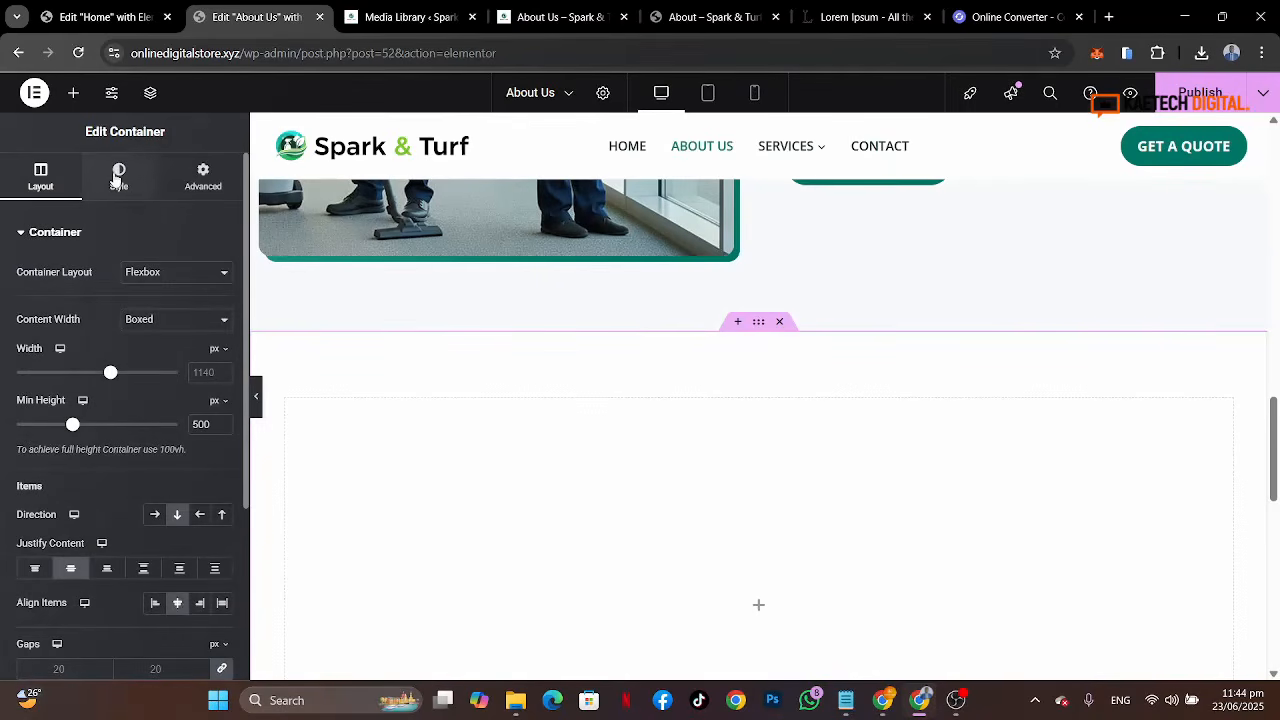
Step: Compare with the reference banner and set the container's classic background image to cleaning-crew.jpg
left_click(118, 178)
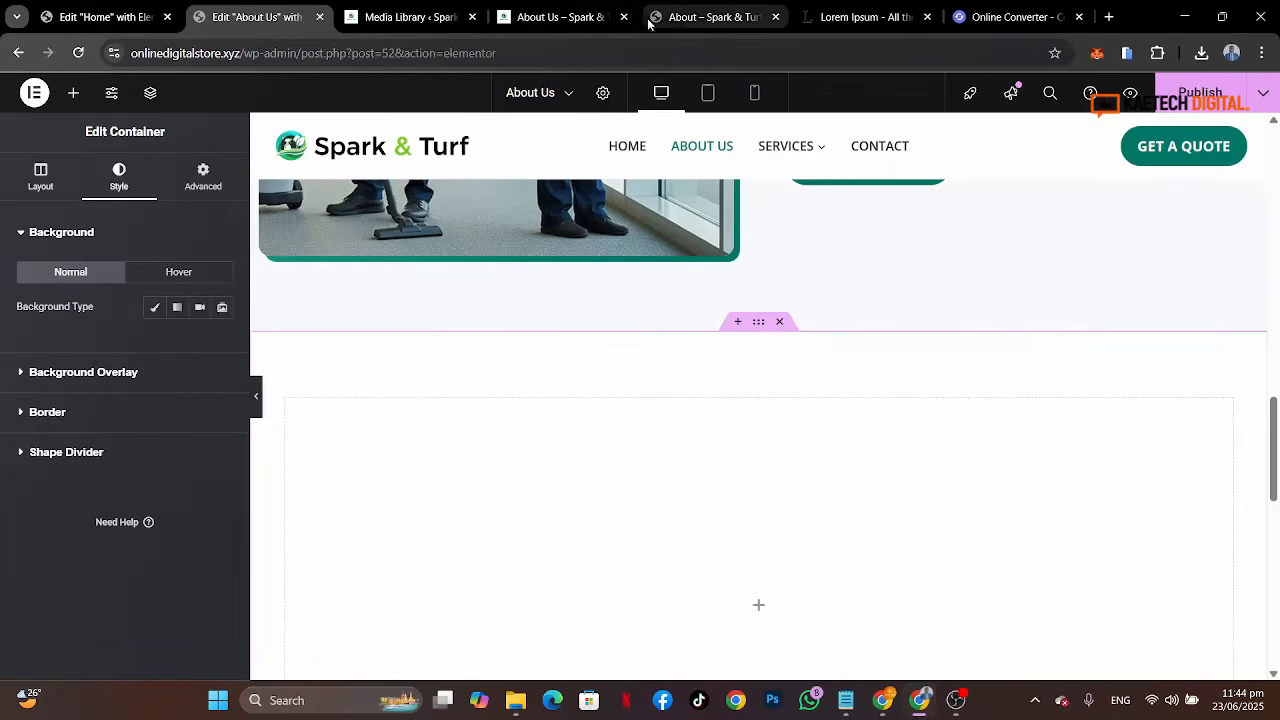
left_click(700, 17)
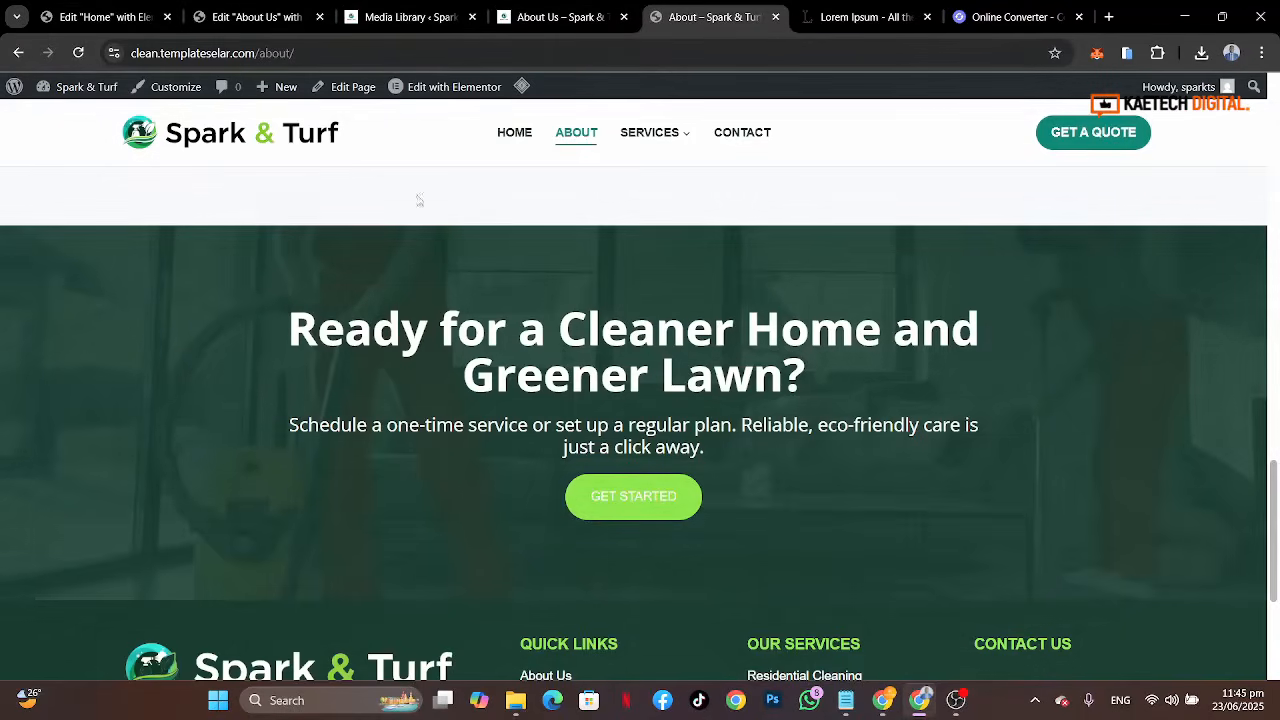
left_click(229, 14)
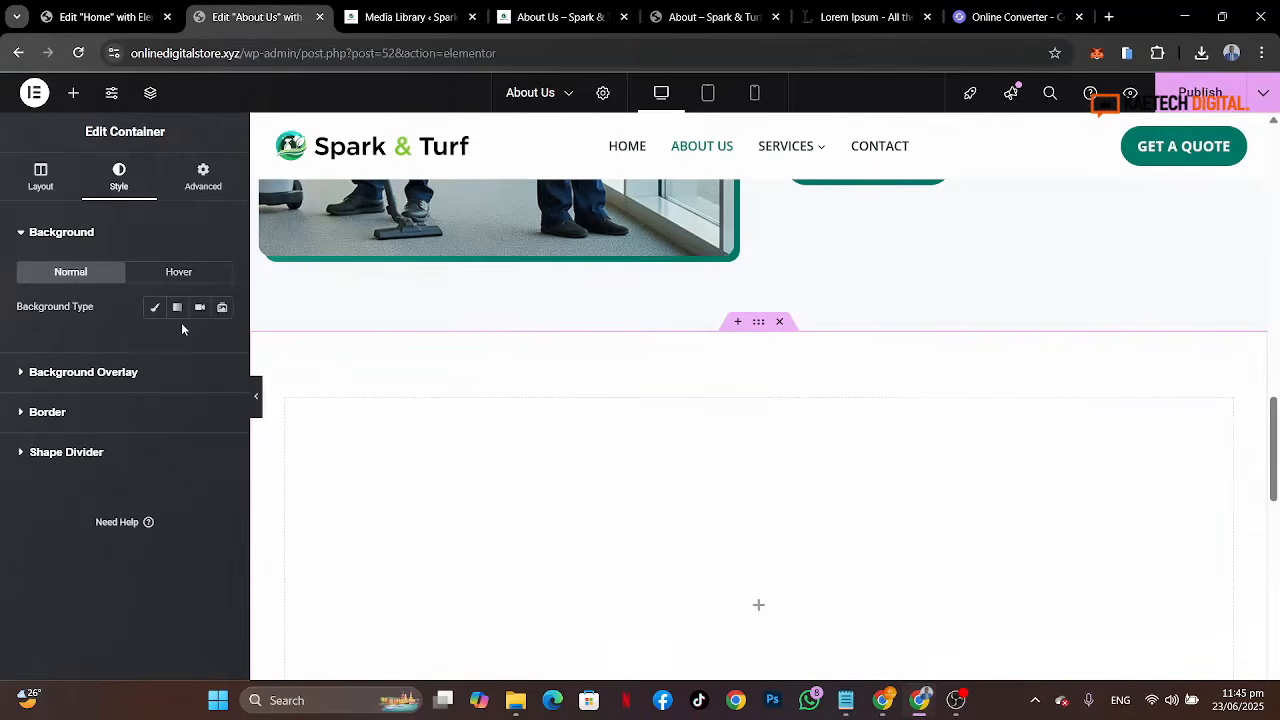
left_click(155, 310)
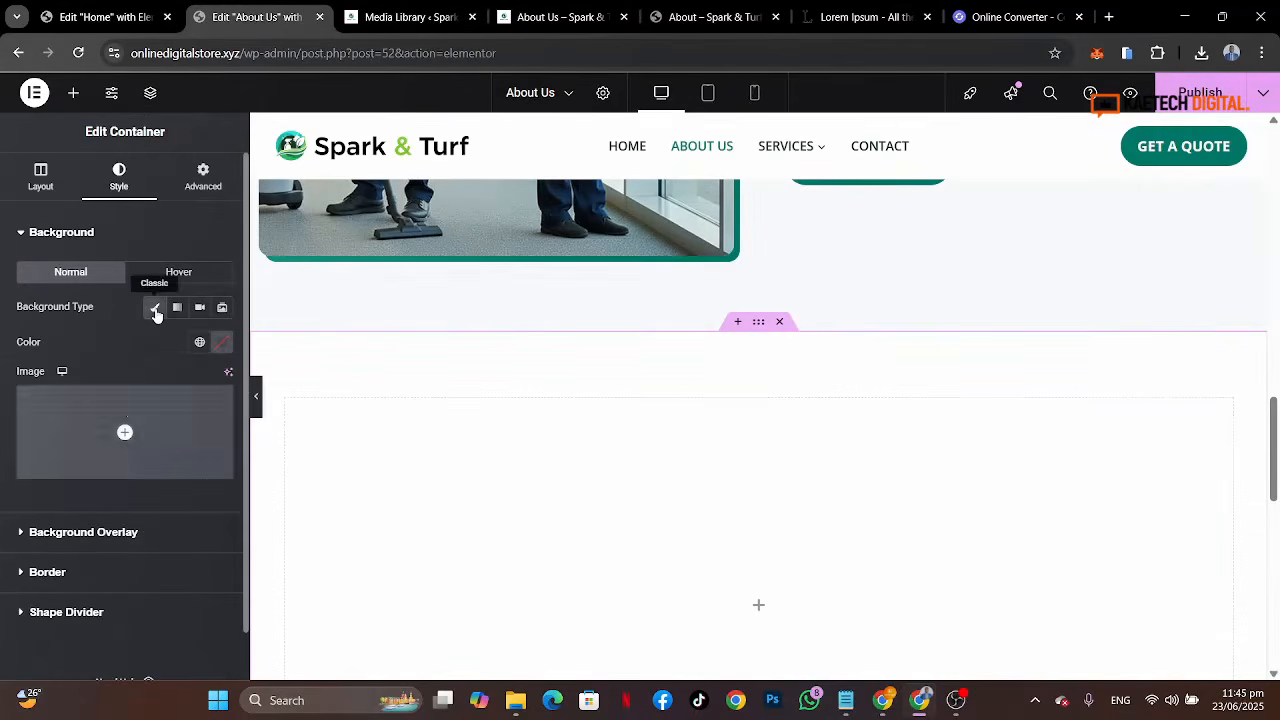
left_click(126, 409)
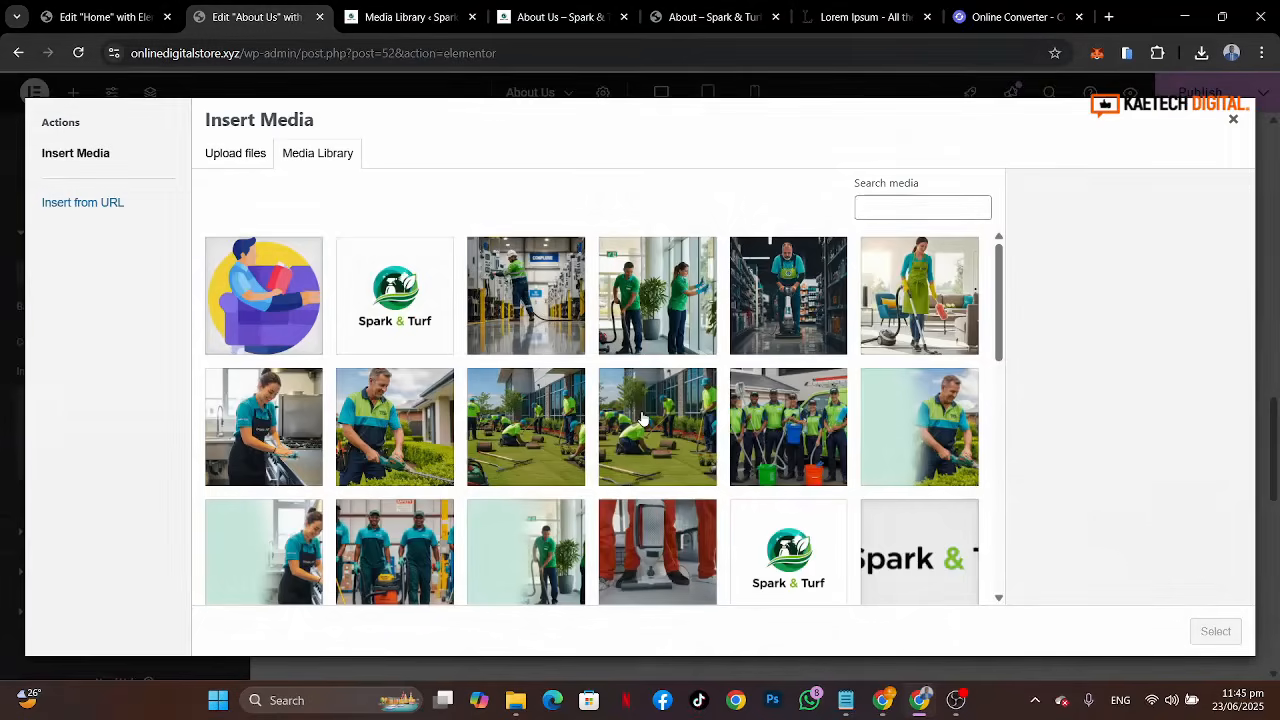
scroll(643, 418, "down", 3)
left_click(609, 322)
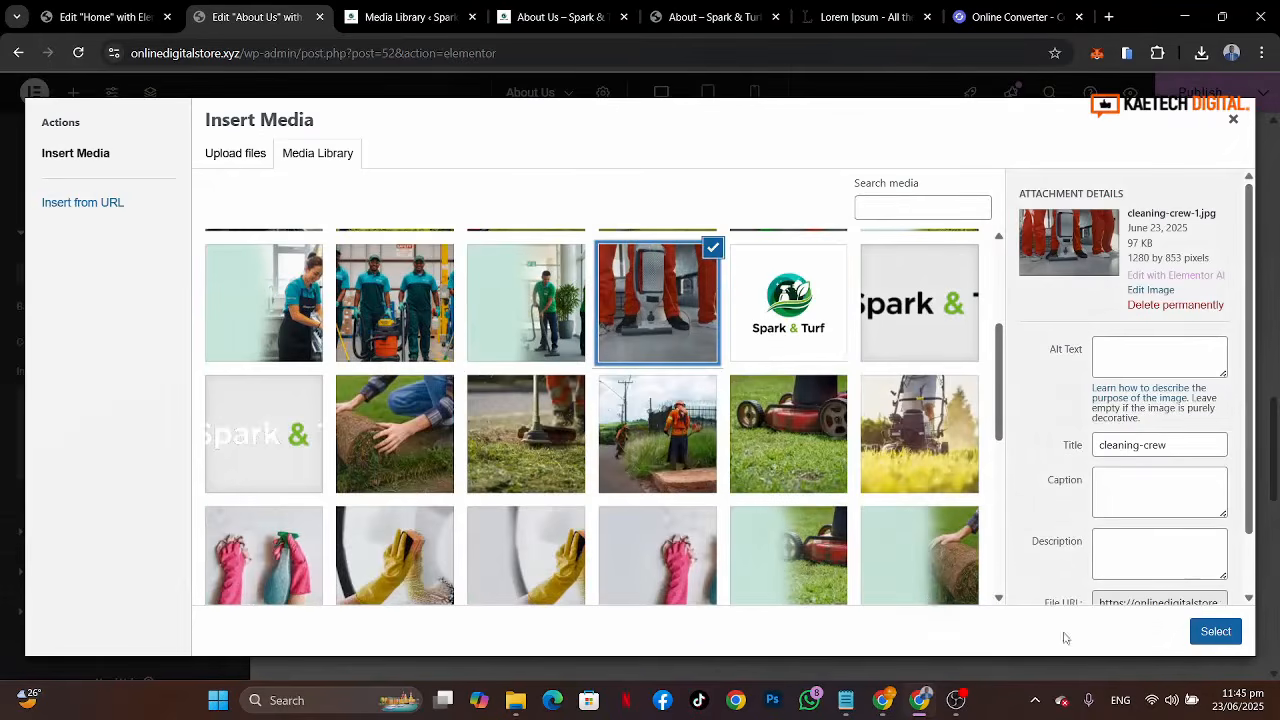
left_click(1207, 636)
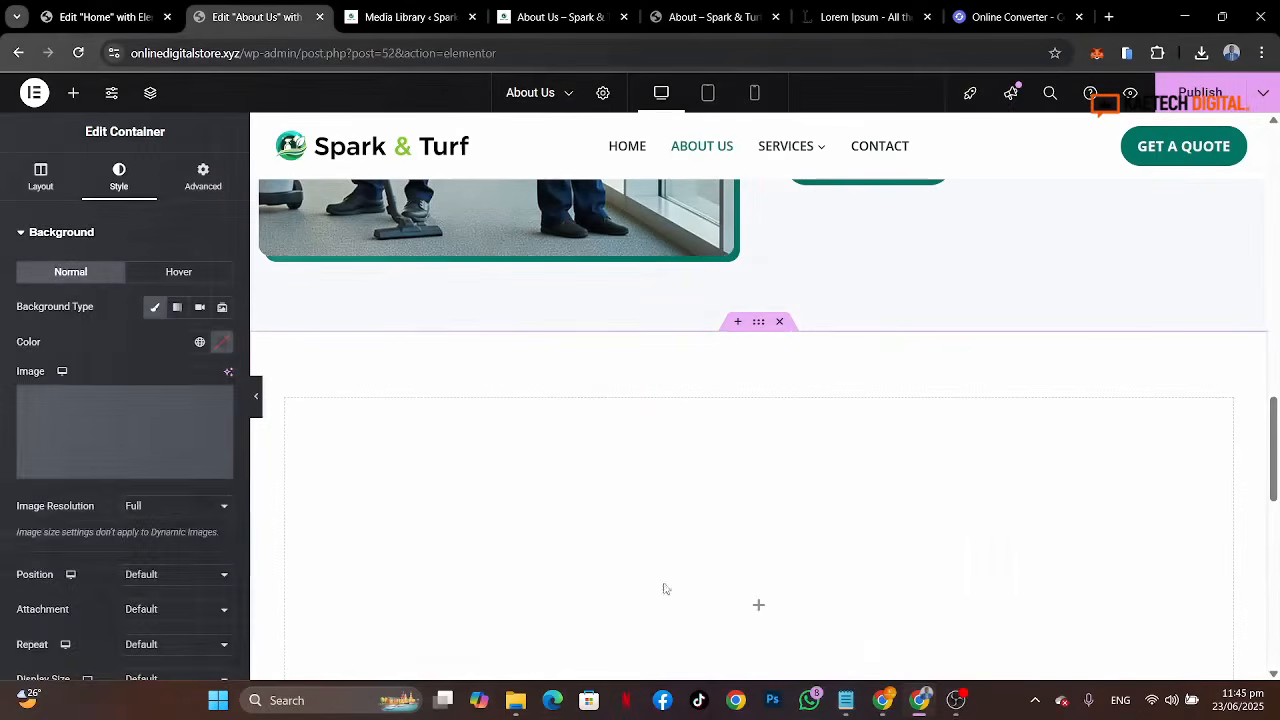
Step: Set the background image position to Center Center, attachment Fixed, repeat No-repeat and display size Cover
scroll(195, 570, "down", 4)
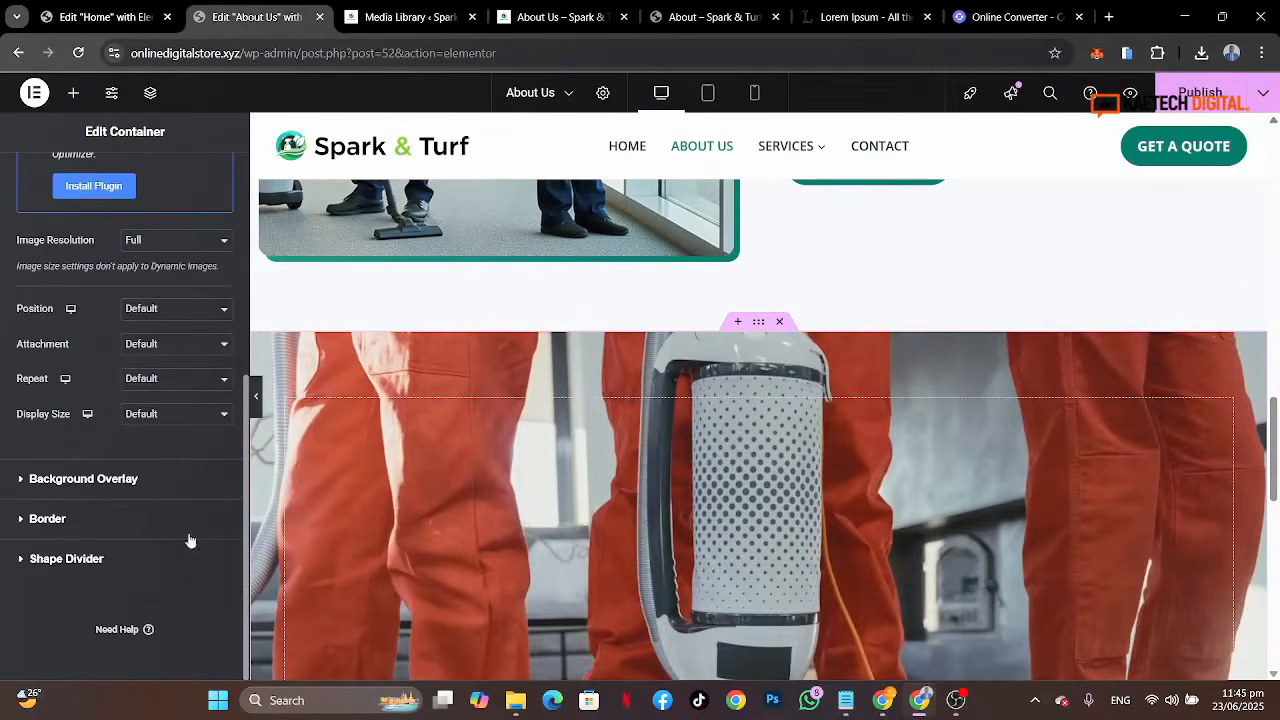
left_click(196, 309)
left_click(180, 350)
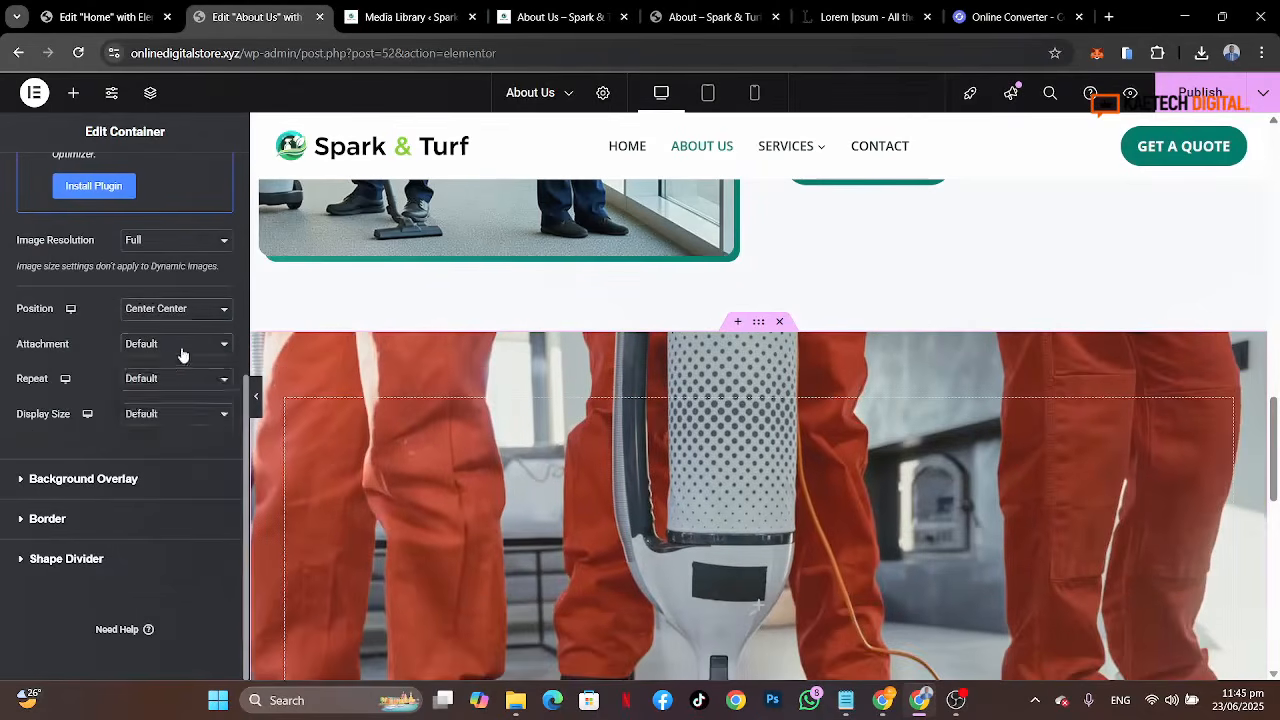
left_click(180, 345)
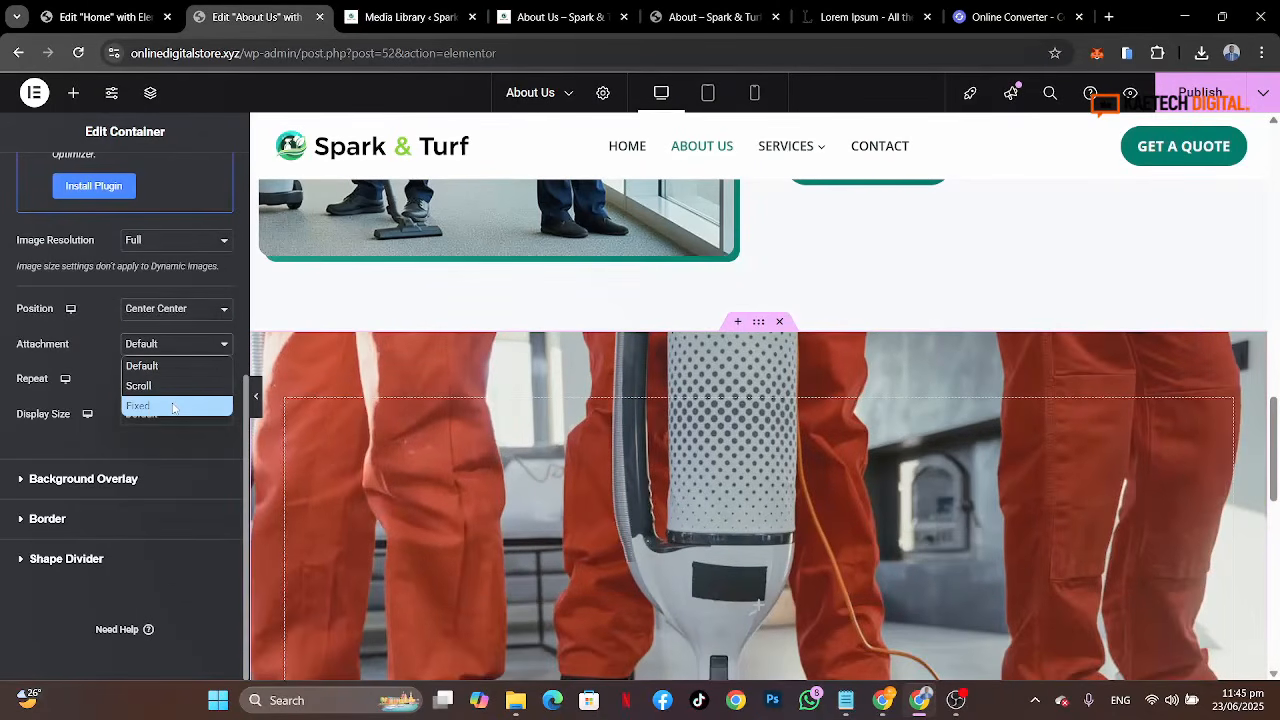
left_click(173, 406)
right_click(172, 410)
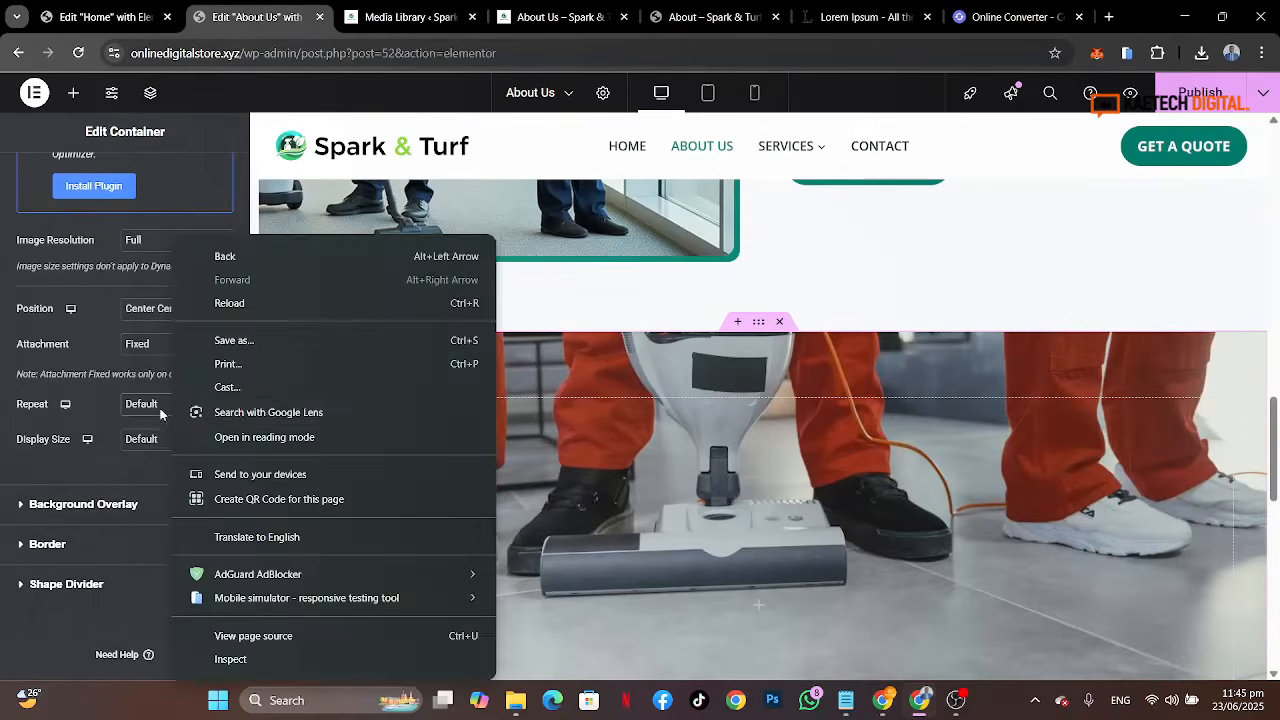
left_click(172, 406)
left_click(158, 447)
left_click(160, 440)
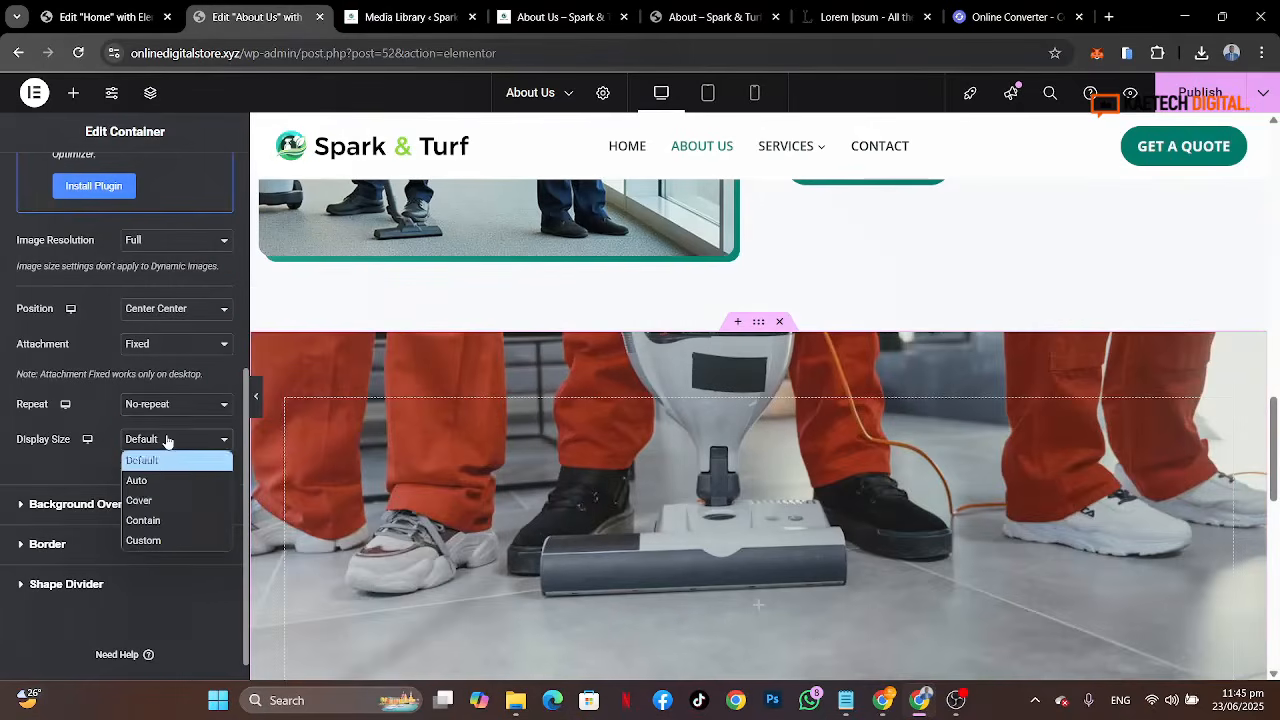
left_click(160, 500)
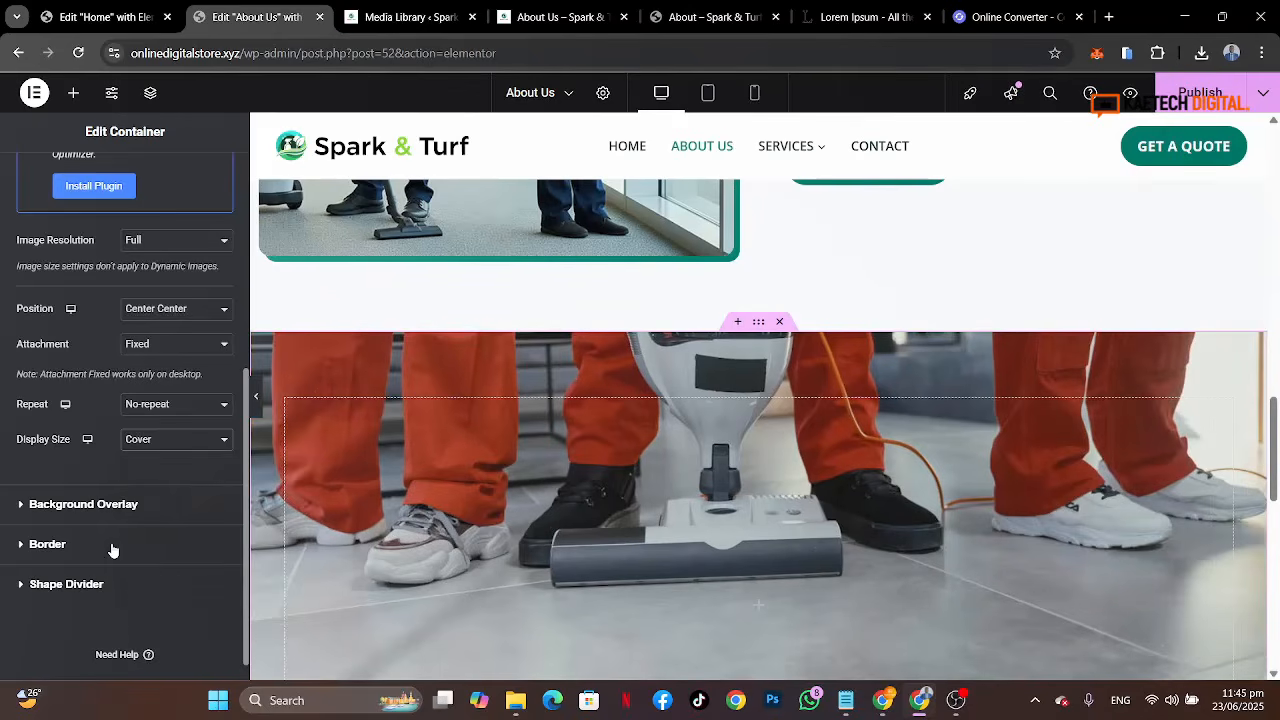
Step: Add a classic background overlay using the Strongest text global color at 0.95 opacity
scroll(111, 549, "down", 1)
left_click(135, 486)
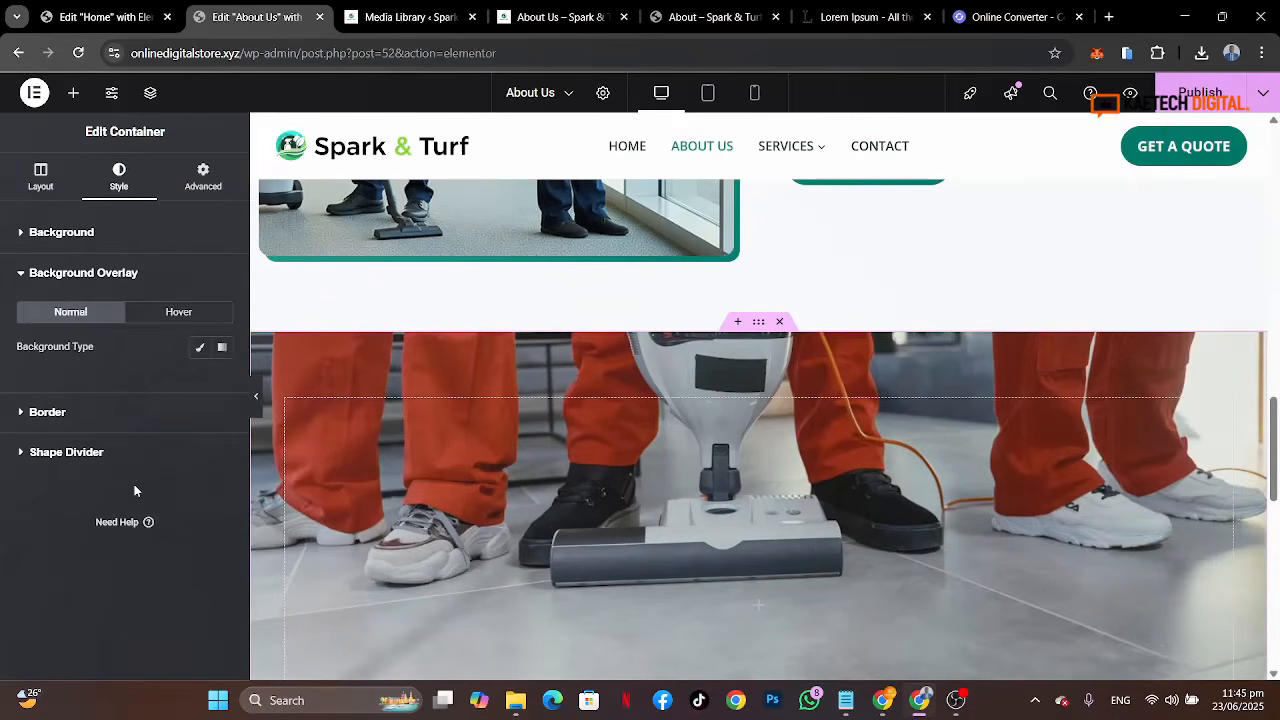
left_click(200, 350)
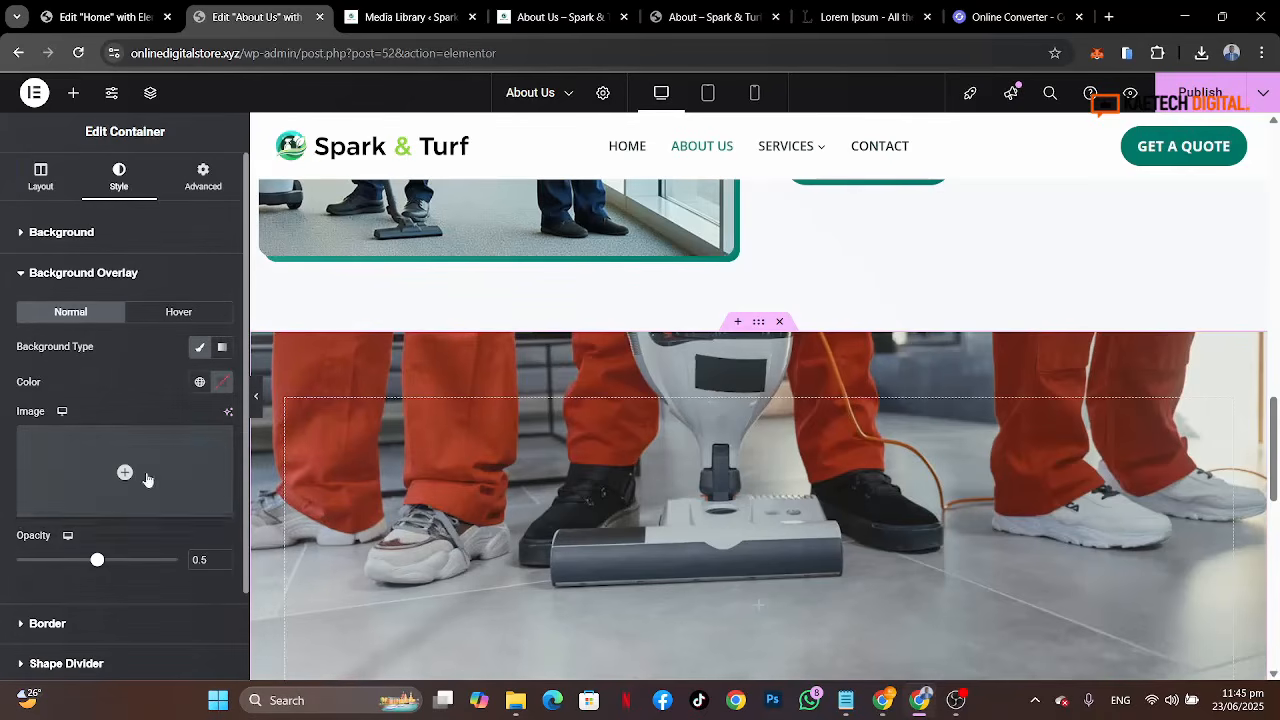
left_click(199, 382)
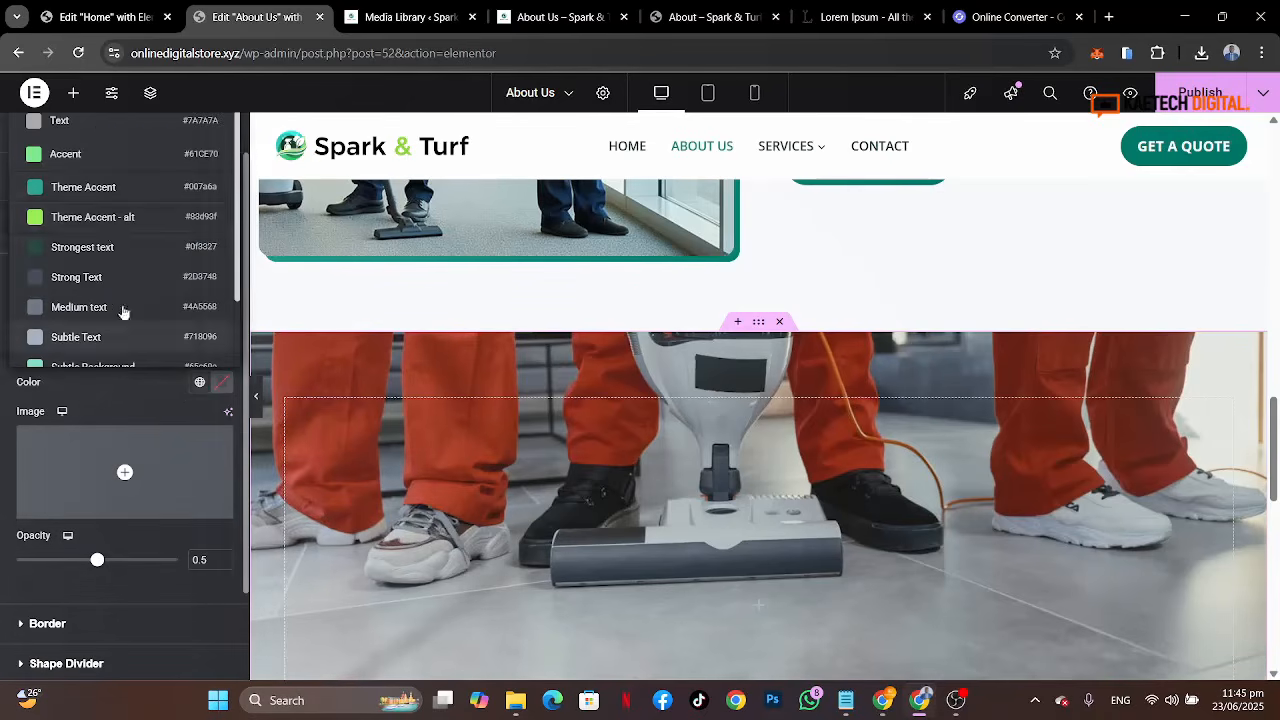
left_click(106, 247)
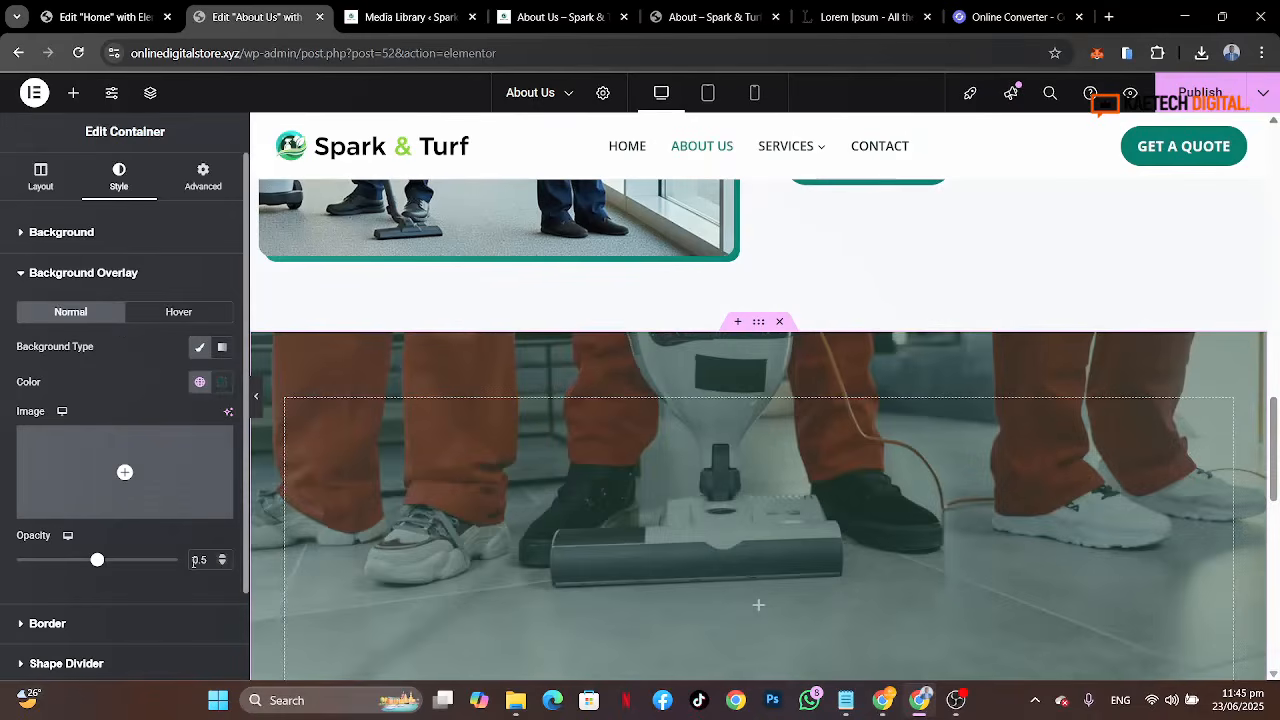
left_click(203, 559)
type("9")
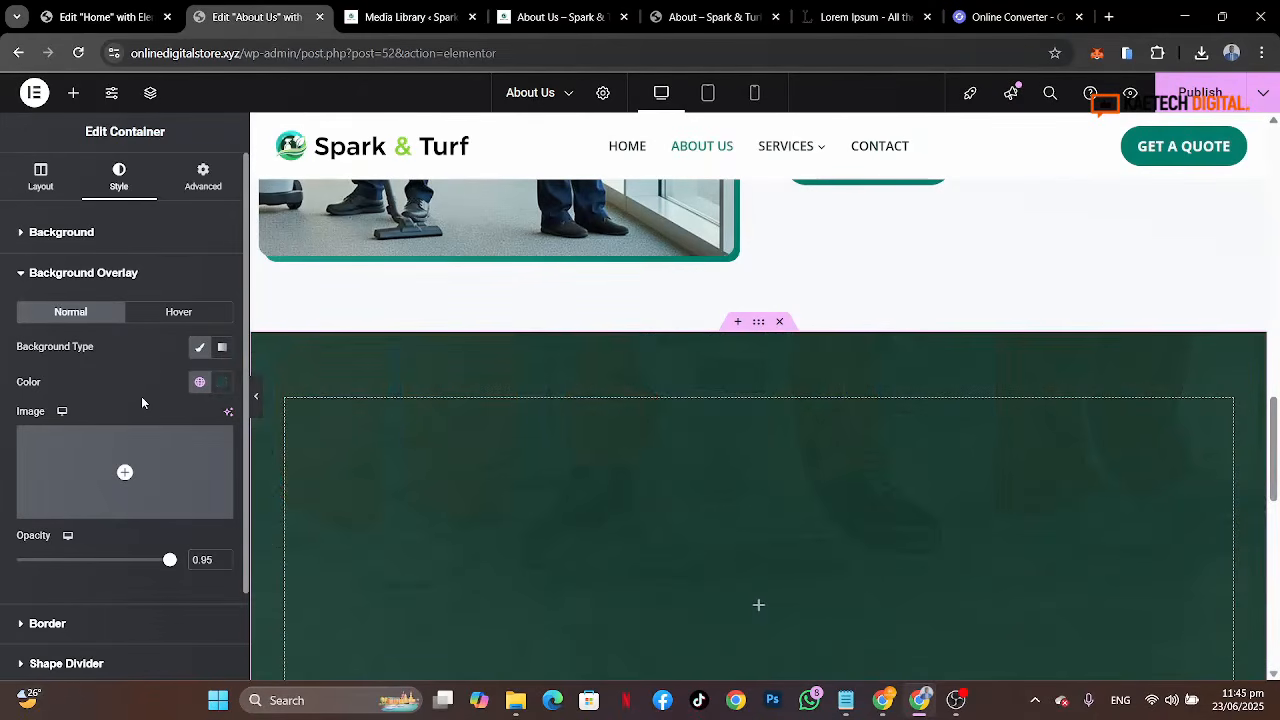
Step: Check the reference banner heading, then copy the hero's Spark & Turf Cleaning Services heading and paste it into the new container
left_click(712, 15)
left_click_drag(289, 316, 907, 374)
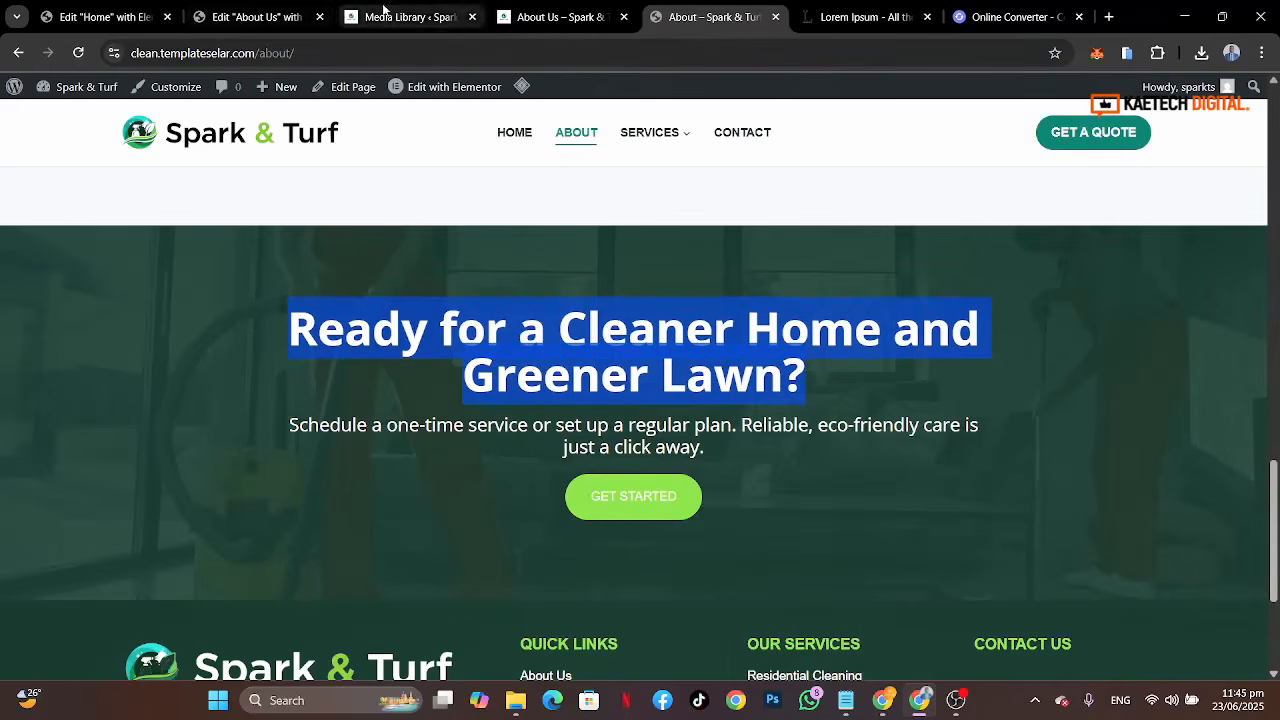
left_click(292, 30)
scroll(877, 423, "up", 10)
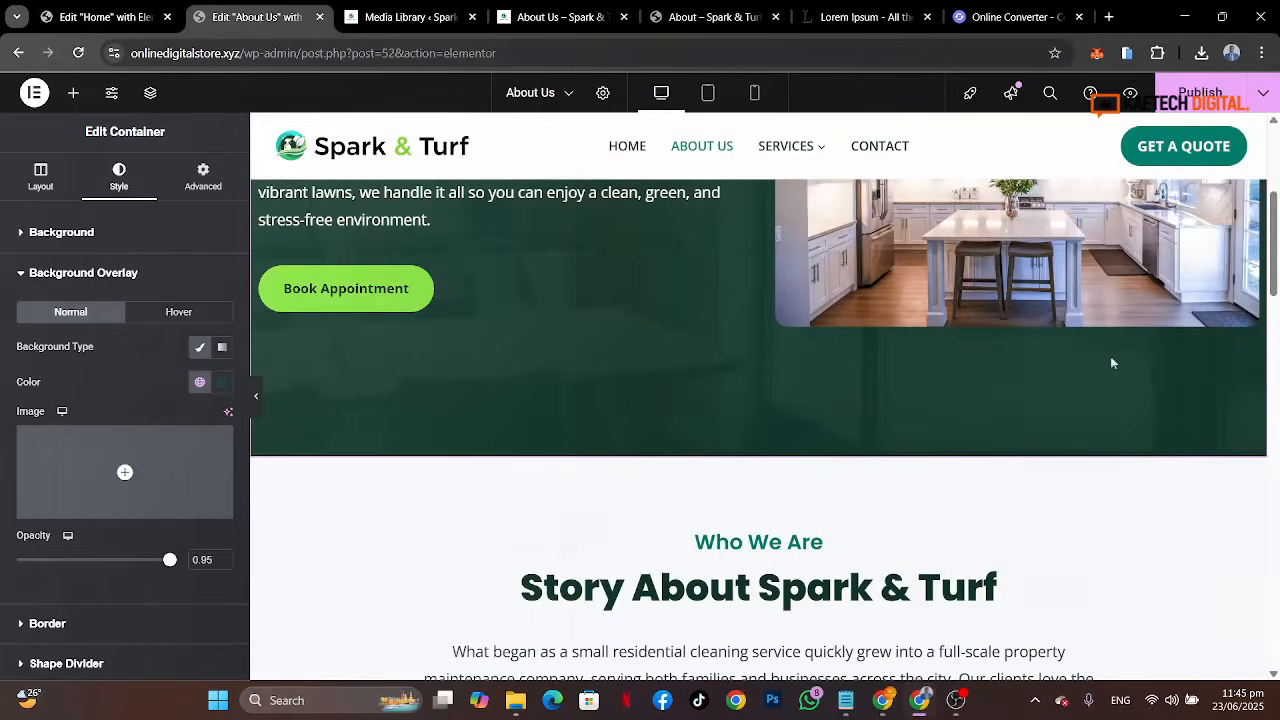
scroll(852, 401, "up", 3)
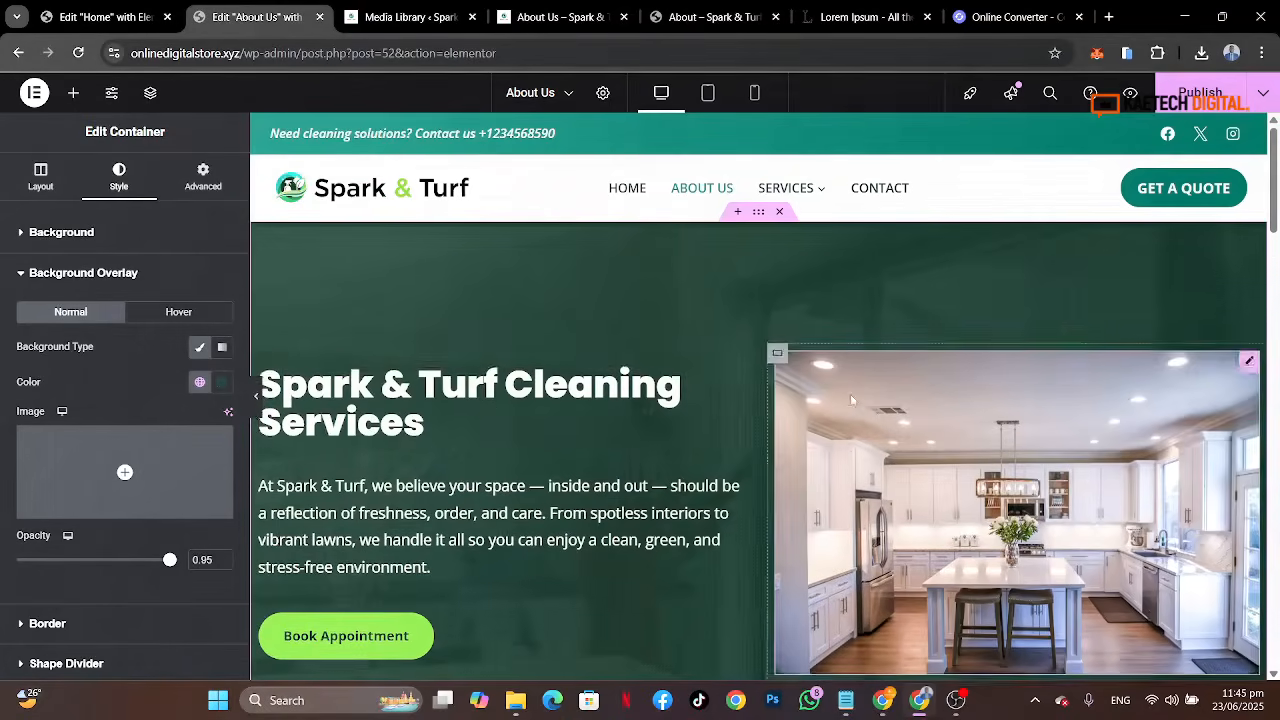
right_click(478, 391)
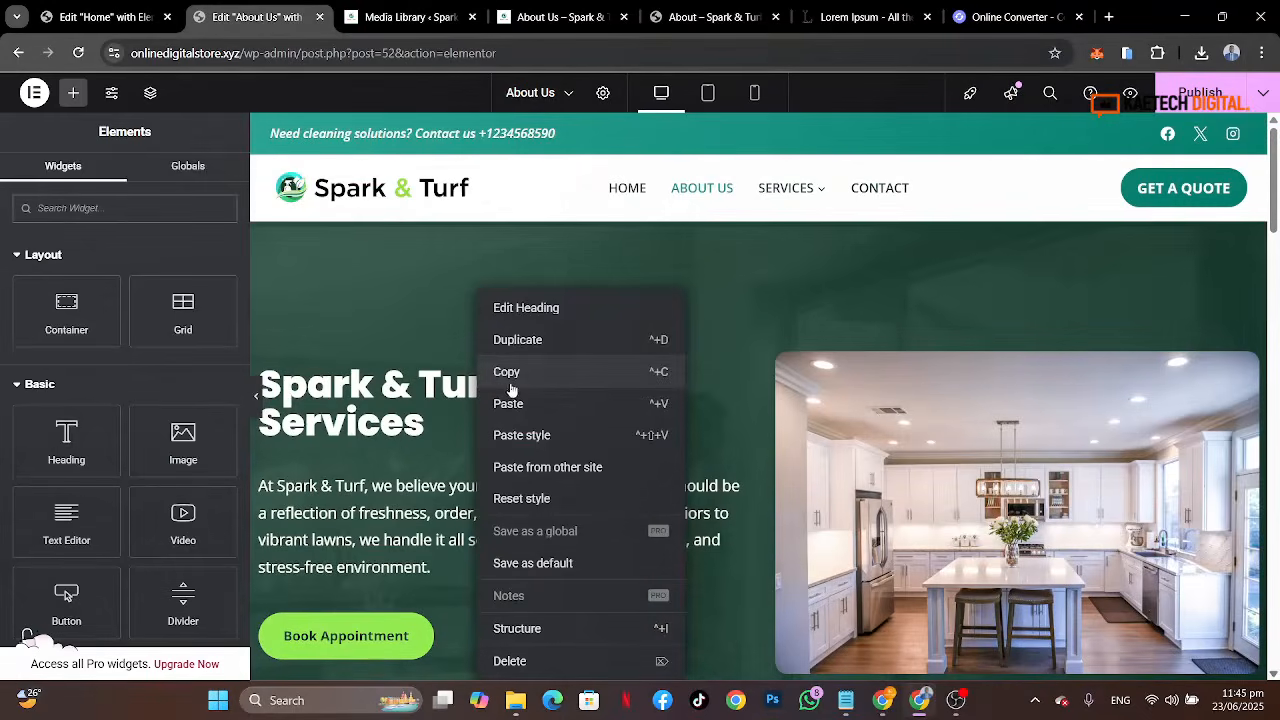
left_click(512, 384)
scroll(700, 500, "down", 10)
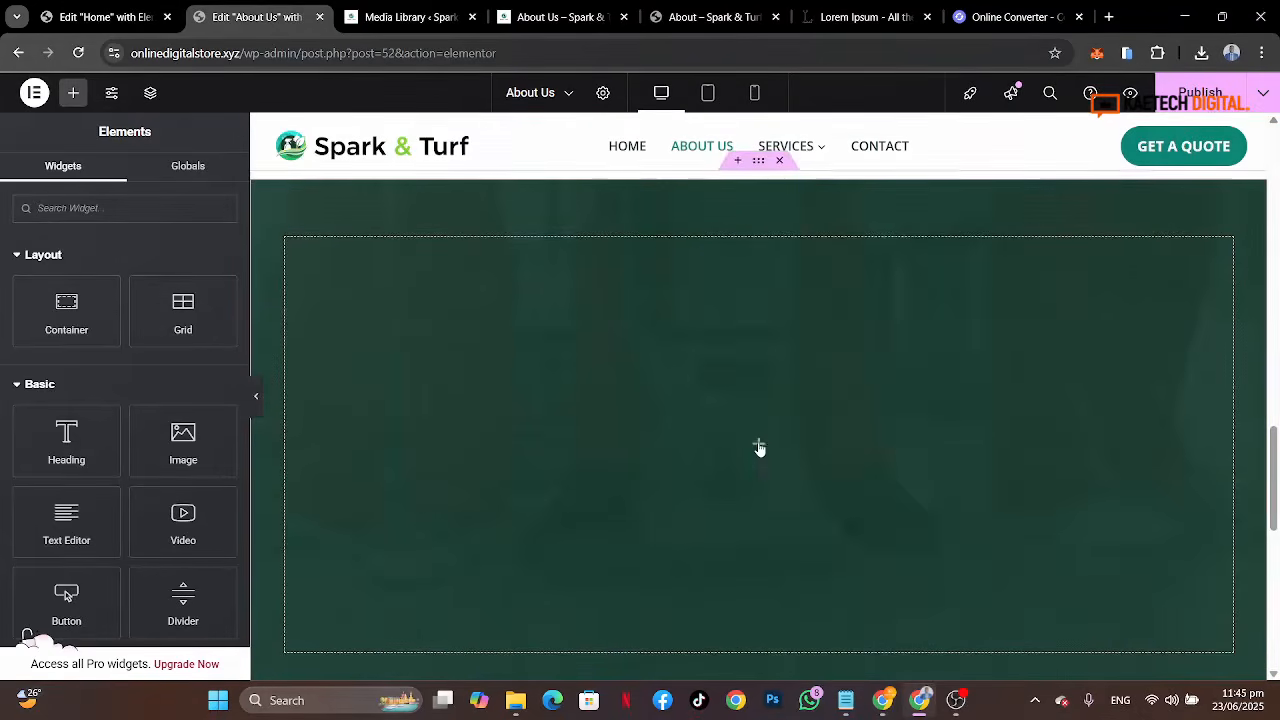
right_click(759, 448)
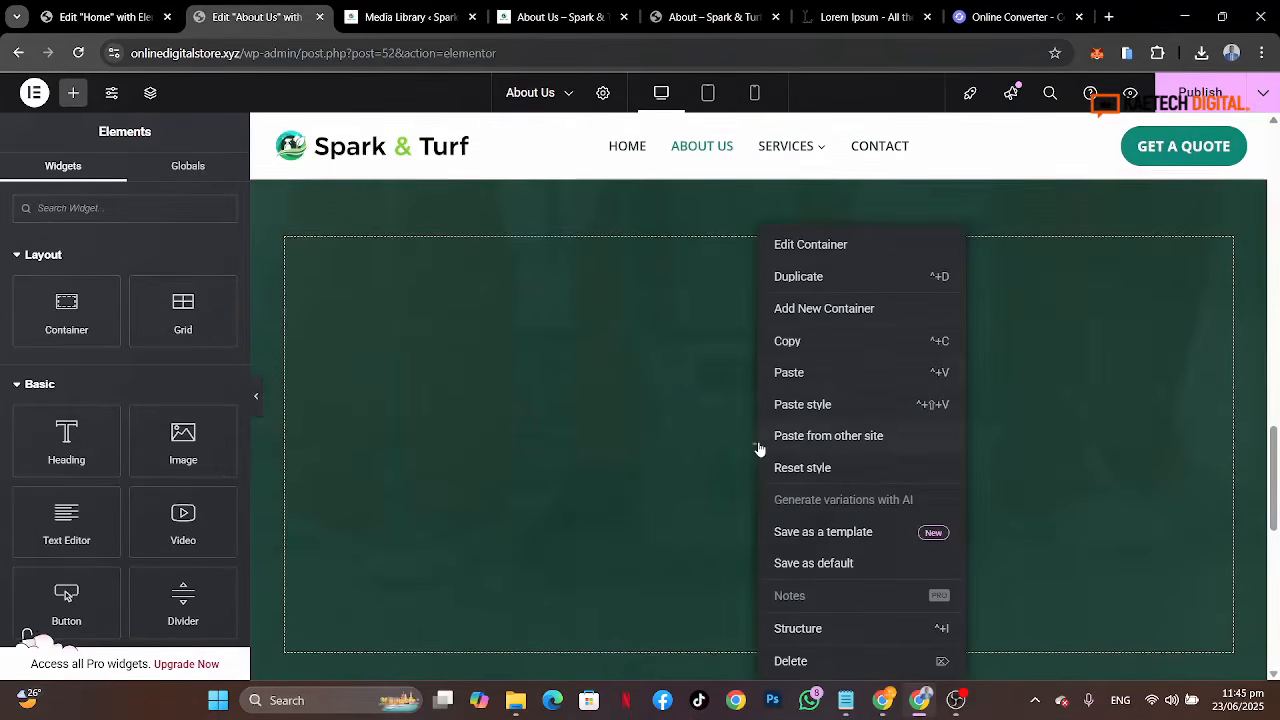
left_click(795, 384)
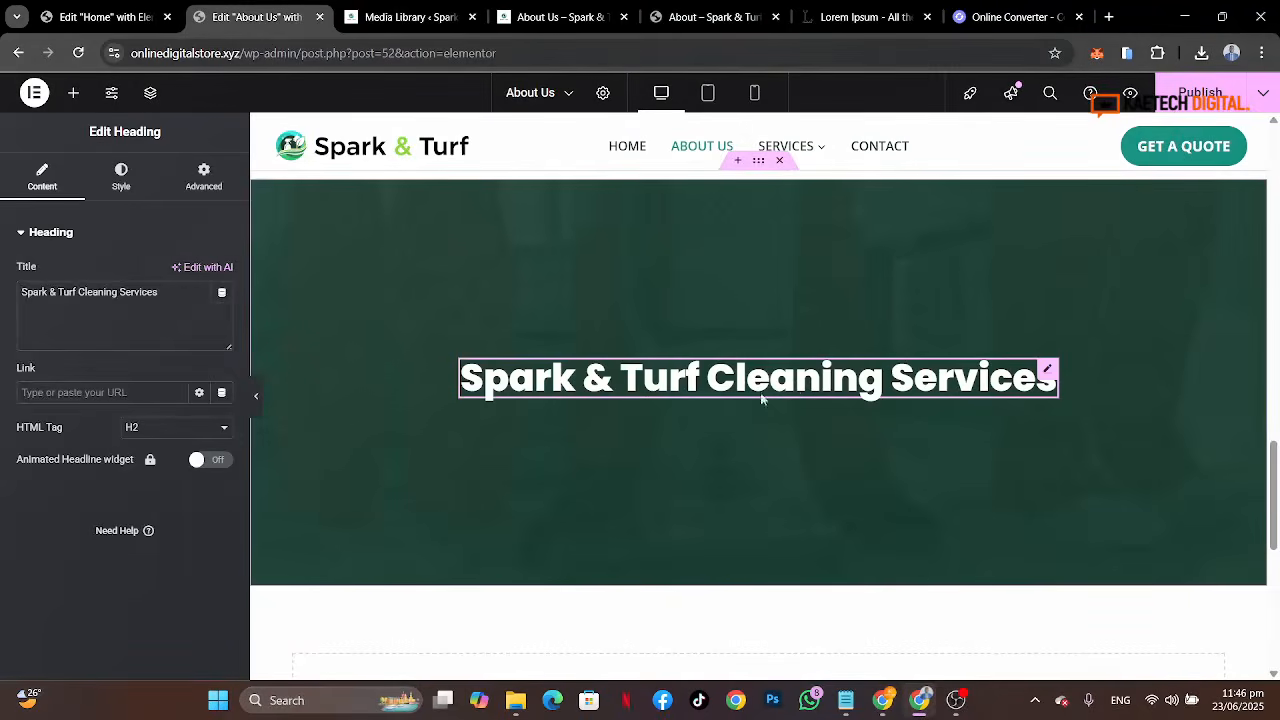
Step: Center-align the pasted heading and compare it with the reference banner heading
left_click(121, 176)
left_click(185, 272)
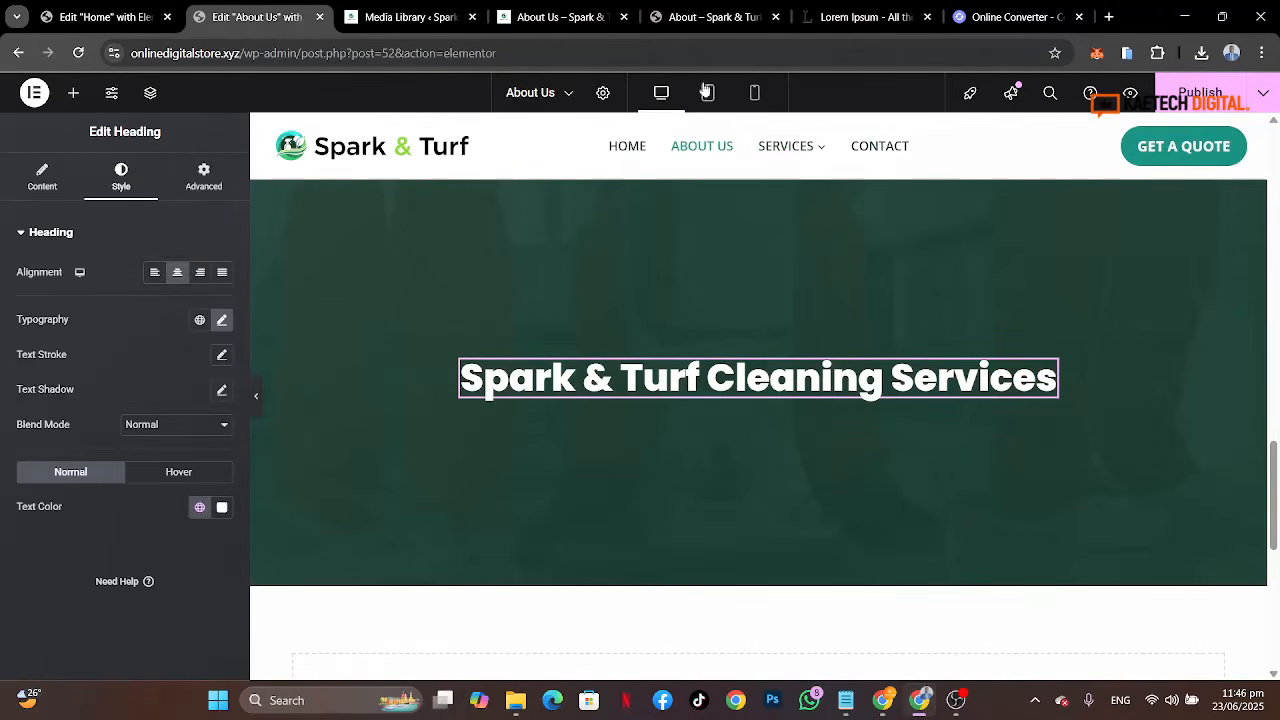
left_click(715, 17)
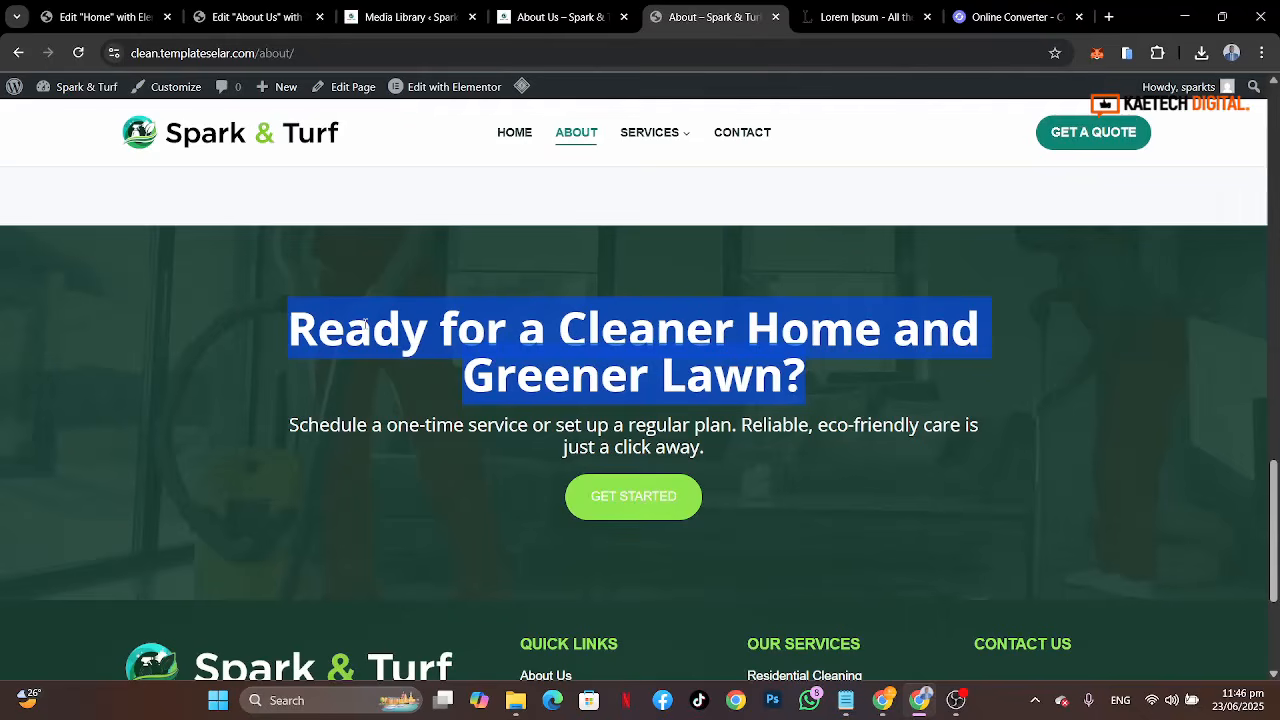
left_click(255, 17)
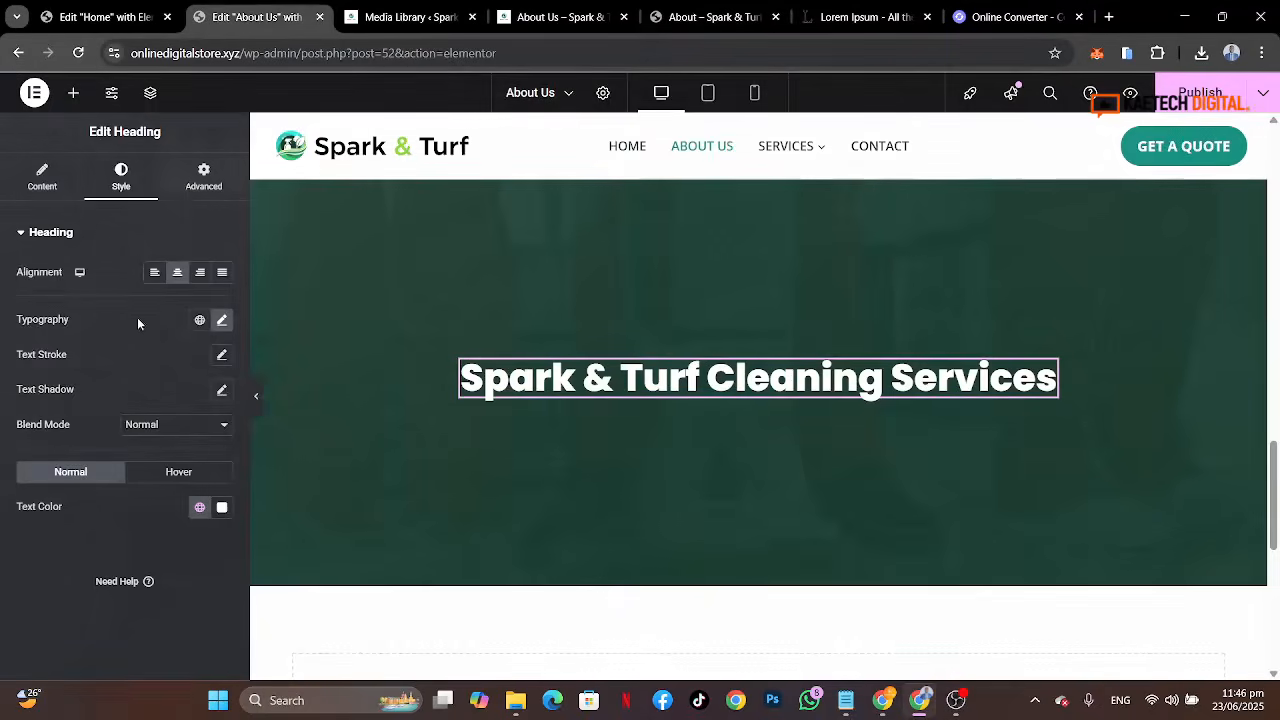
Step: Replace the pasted heading's title with "Ready for a Cleaner Home and Greener Lawn?"
left_click(42, 176)
left_click_drag(165, 291, 2, 262)
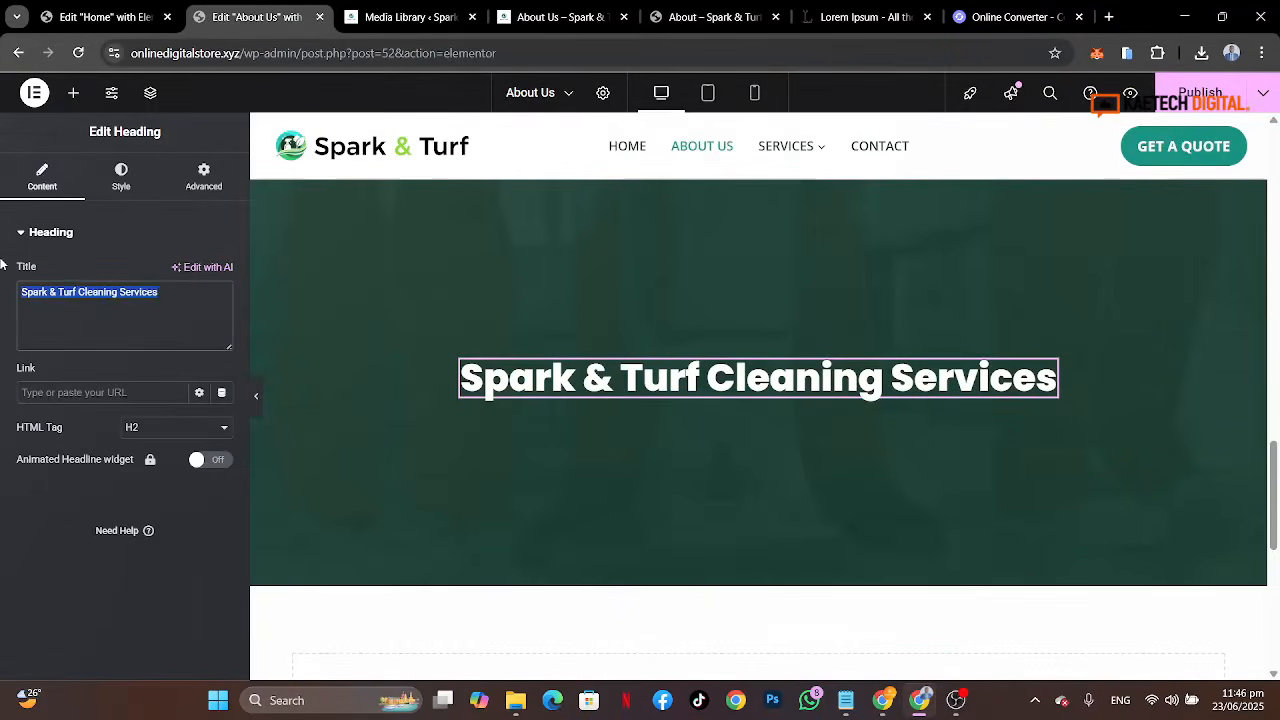
key("ctrl+v")
scroll(590, 378, "up", 1)
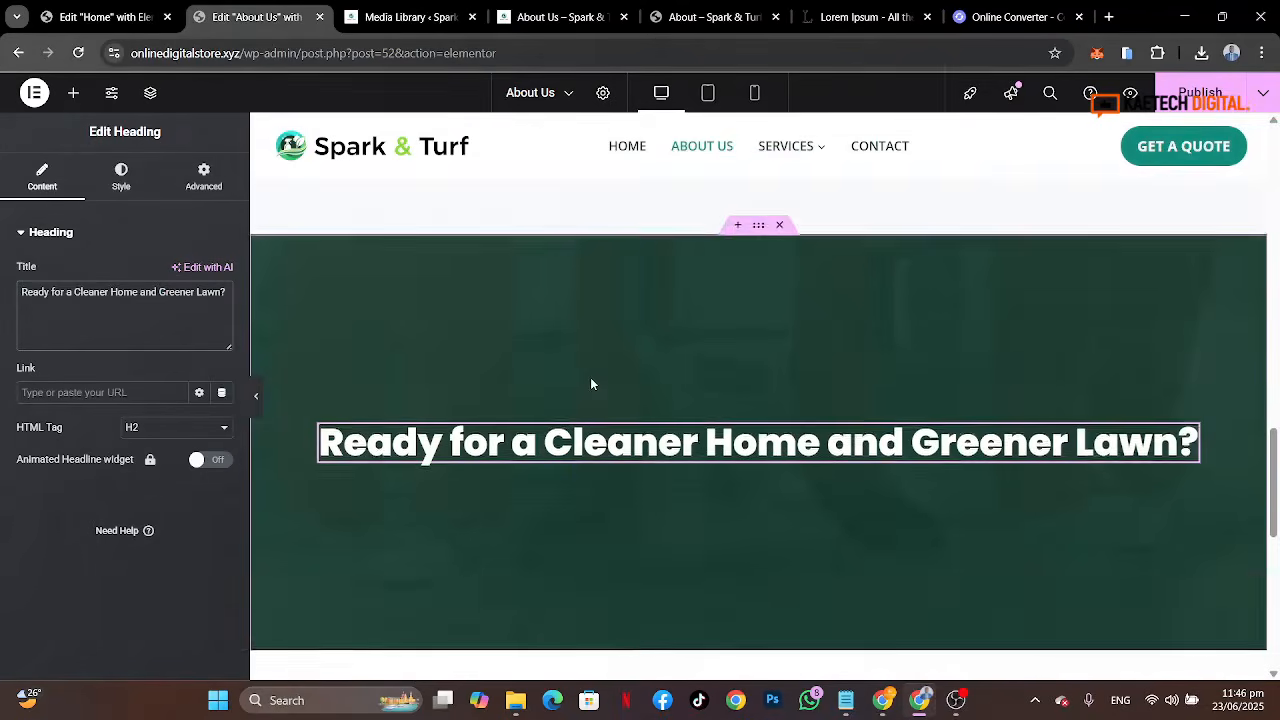
Step: Set the banner container's boxed content width to 800 px
left_click(760, 226)
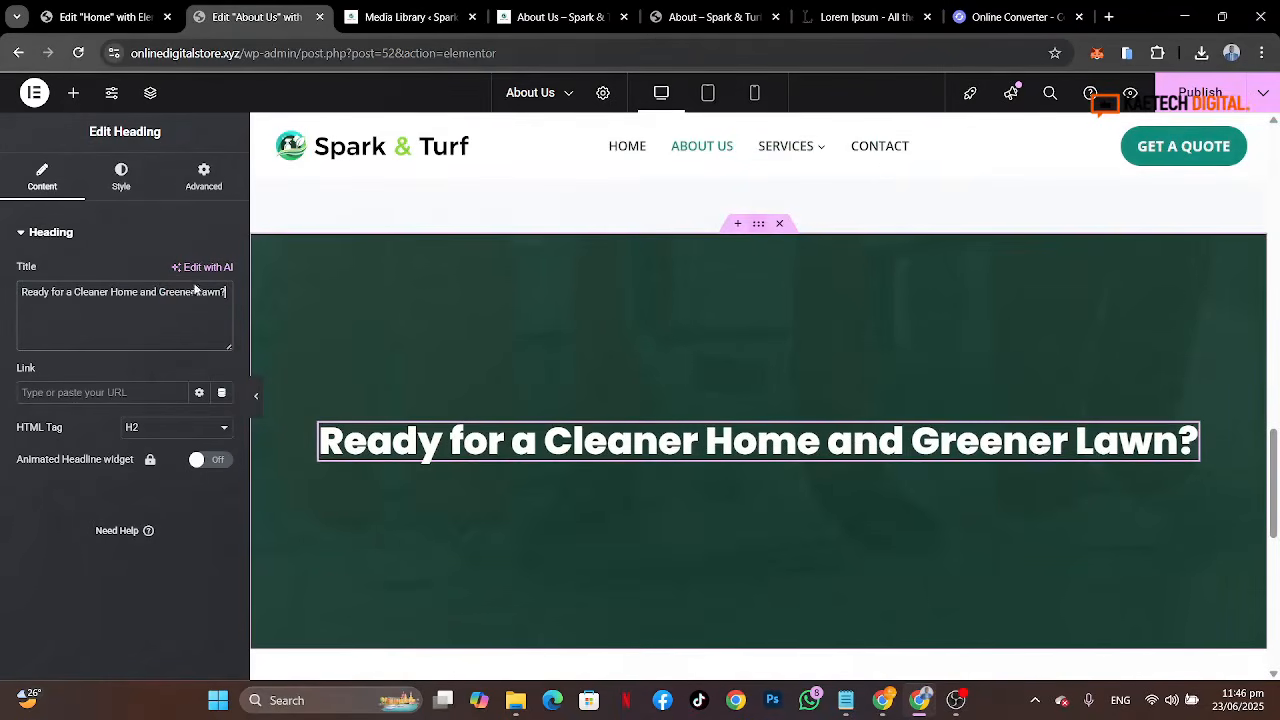
left_click(50, 170)
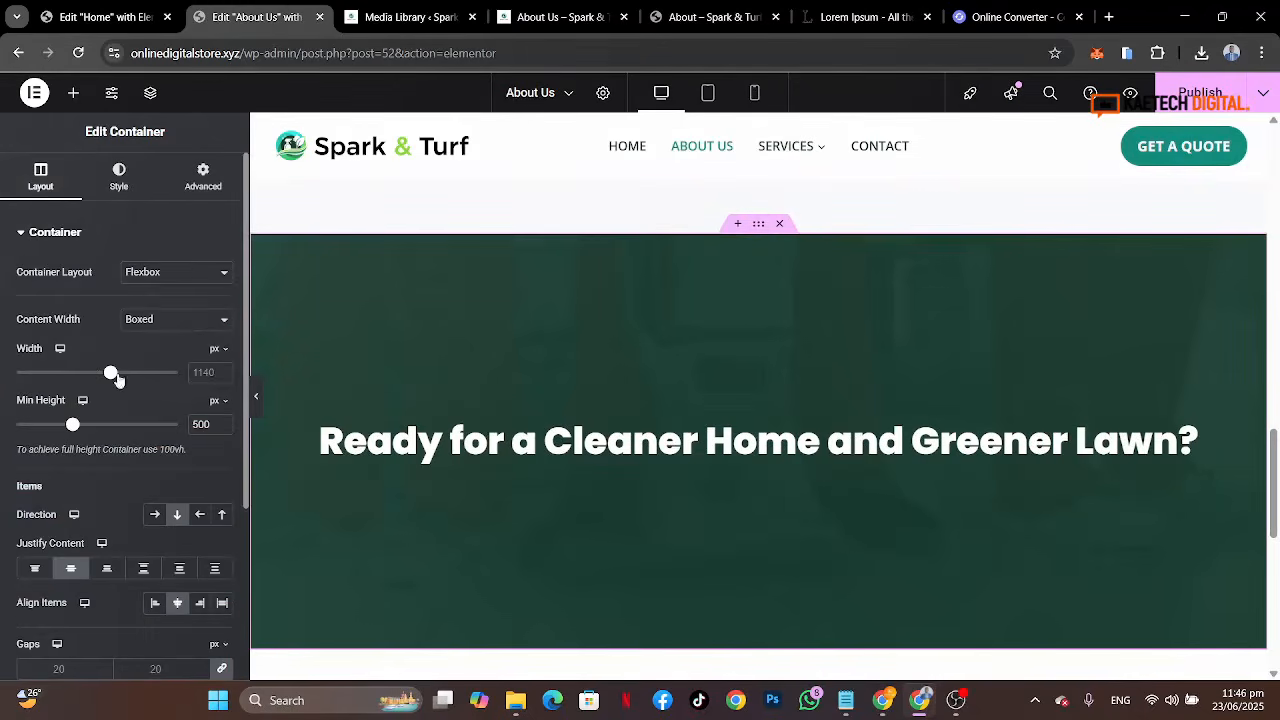
type("900")
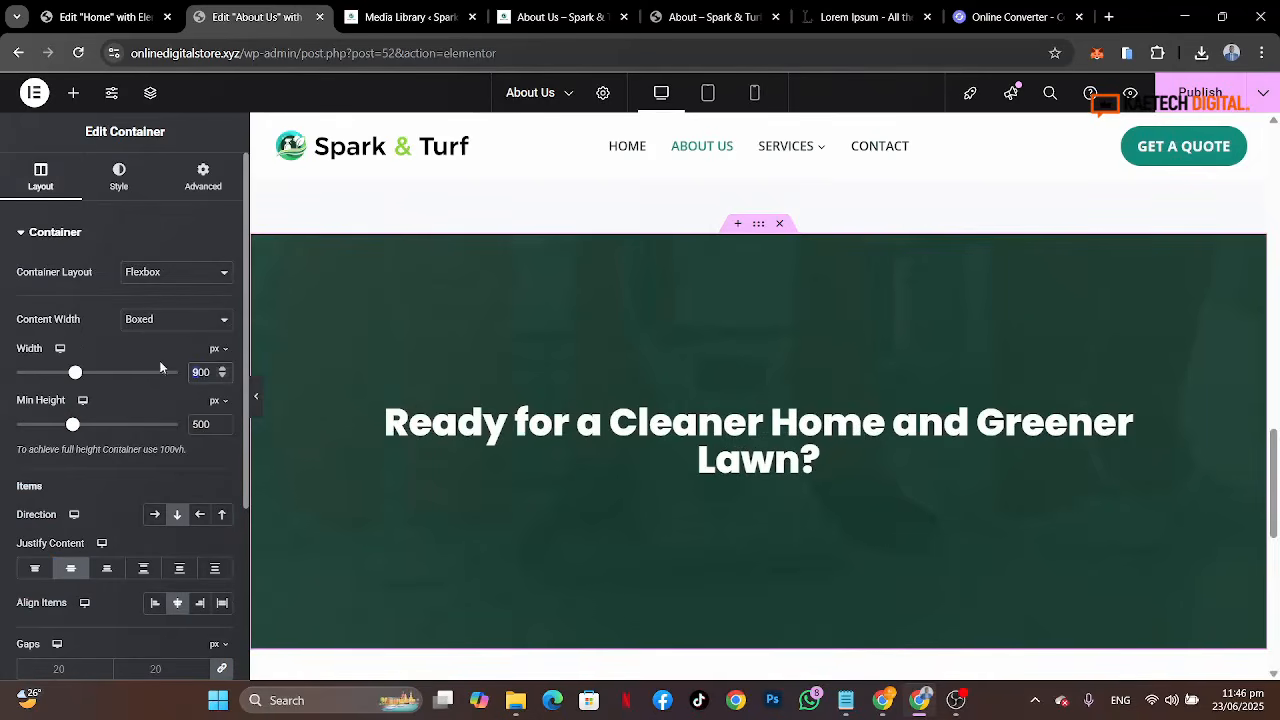
type("8")
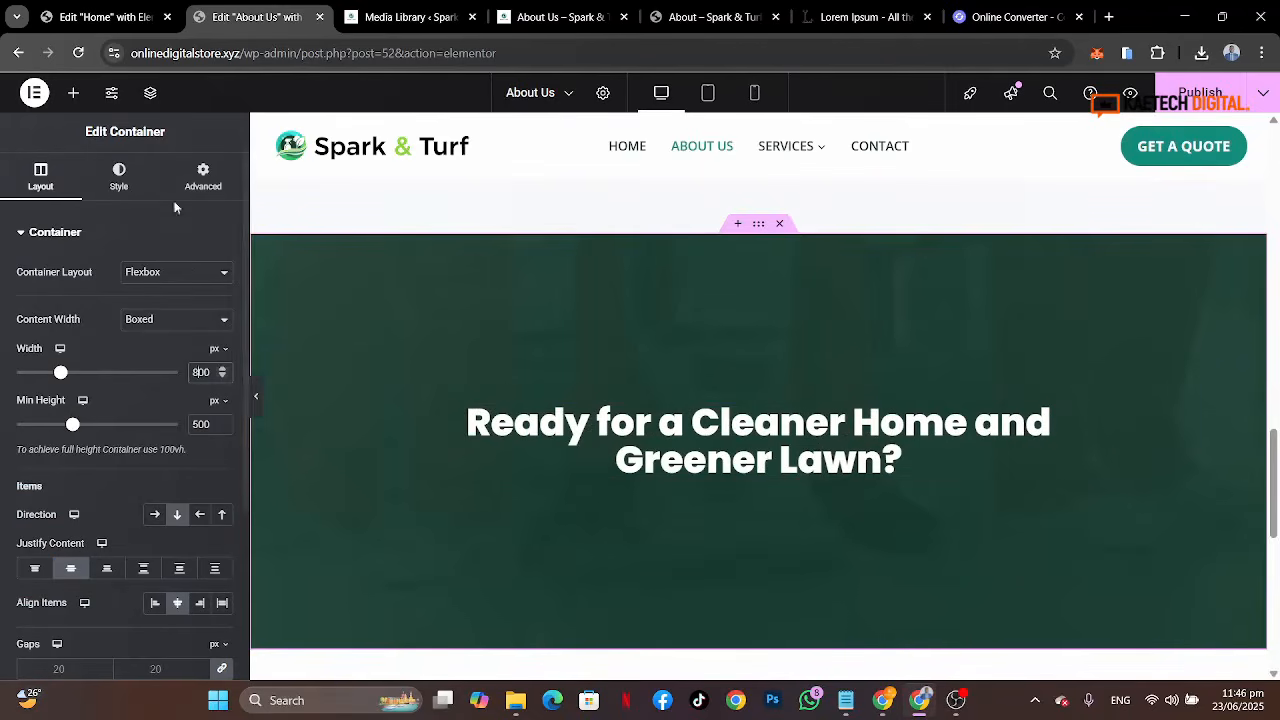
Step: Set the banner heading's typography line height to 1.3 em
left_click(683, 468)
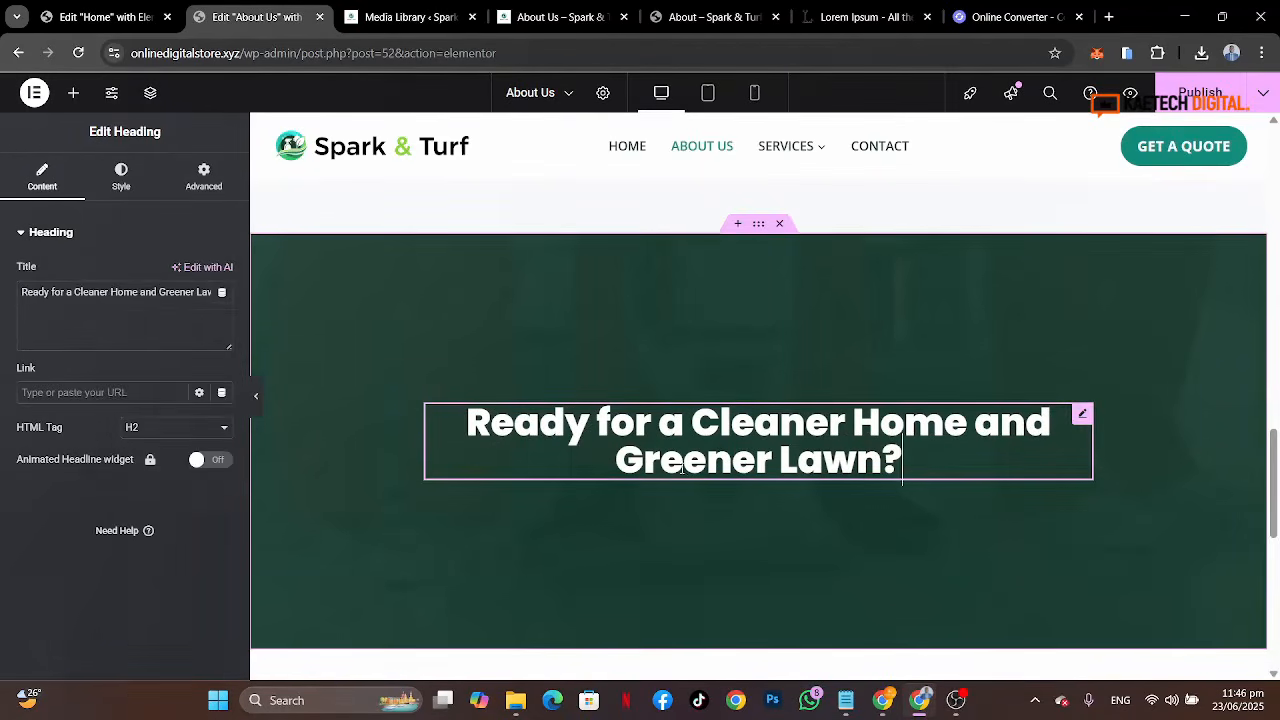
left_click(120, 182)
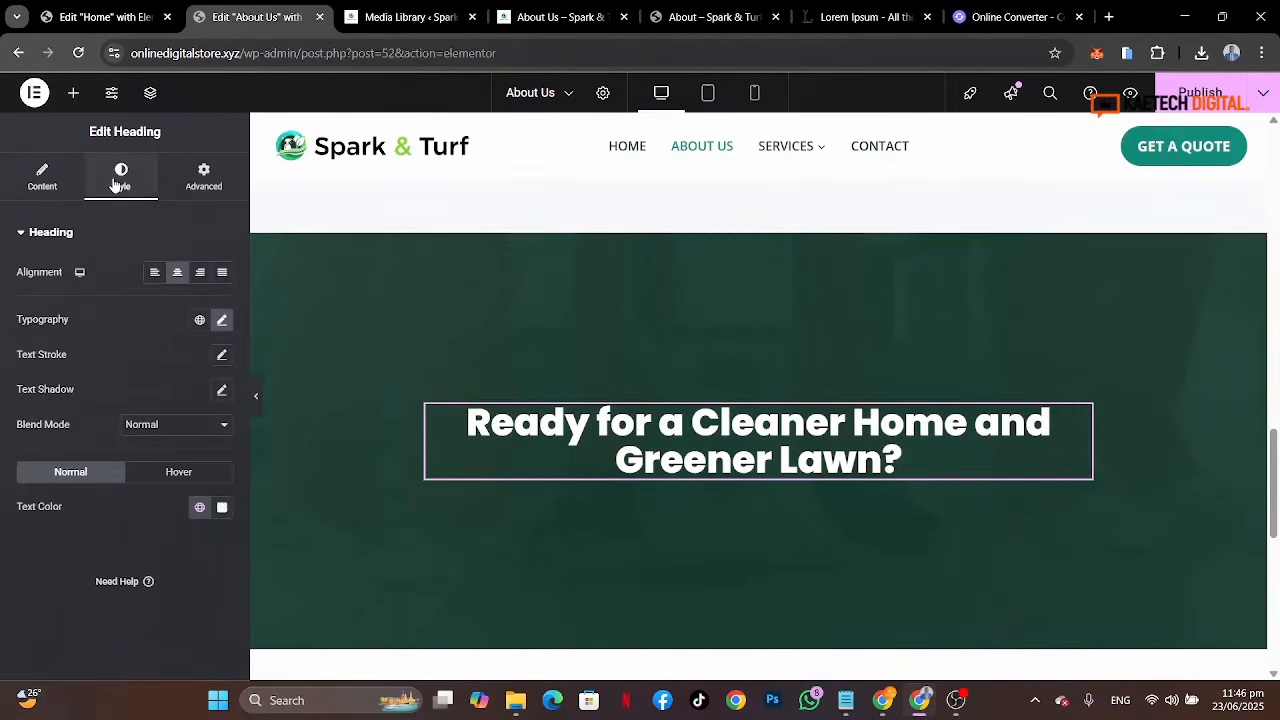
left_click(220, 321)
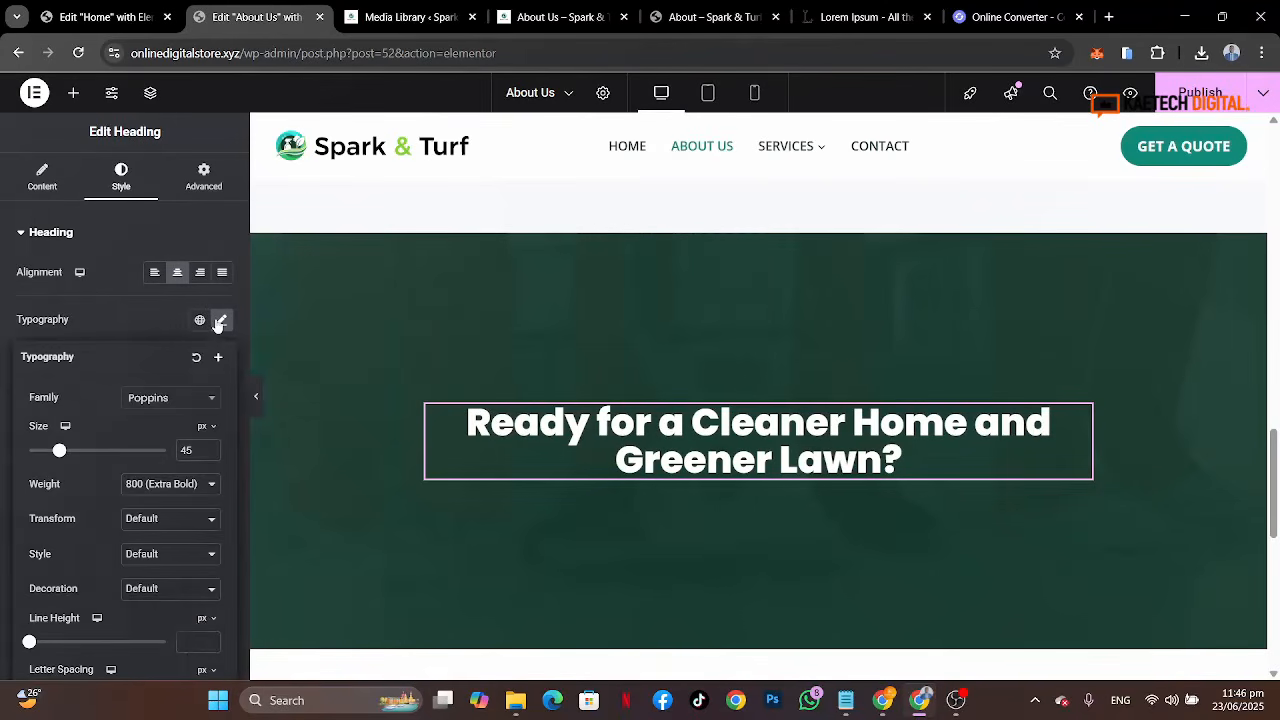
left_click(204, 620)
left_click(203, 596)
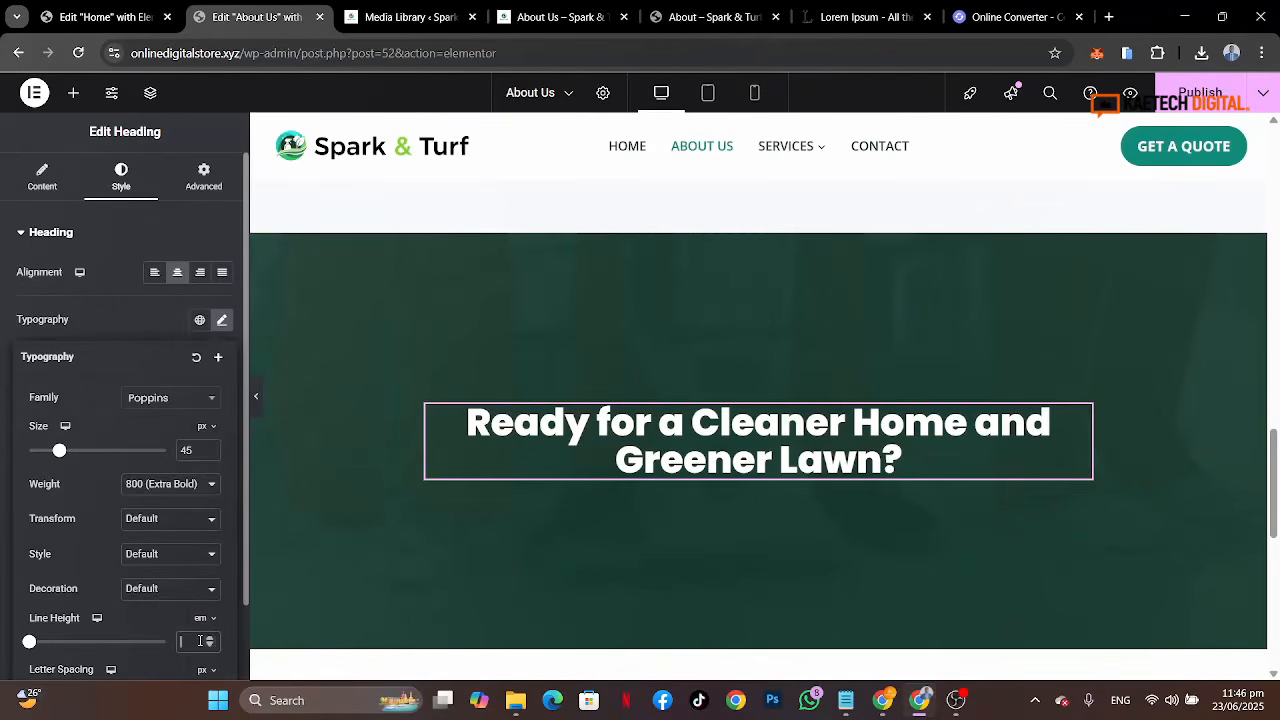
type("2")
key("BackSpace")
type("1")
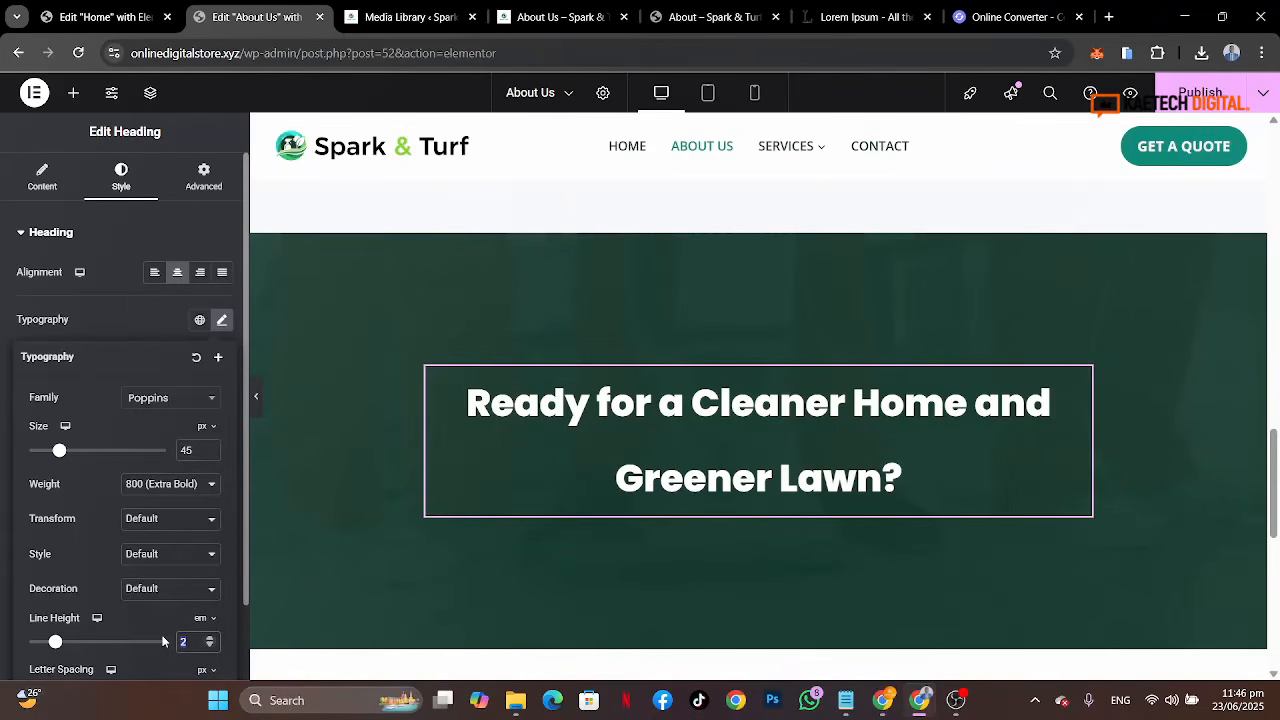
type(".3")
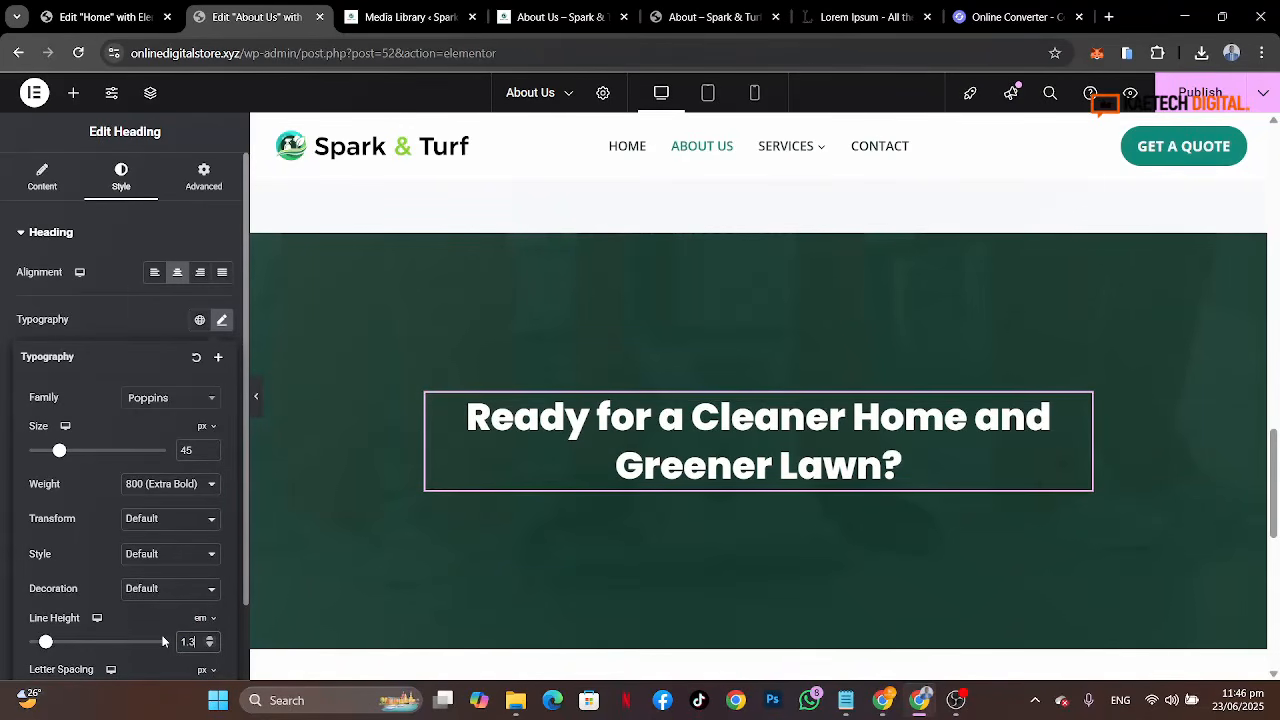
Step: Compare with the reference banner and set the heading's font size to 55 px
left_click(738, 20)
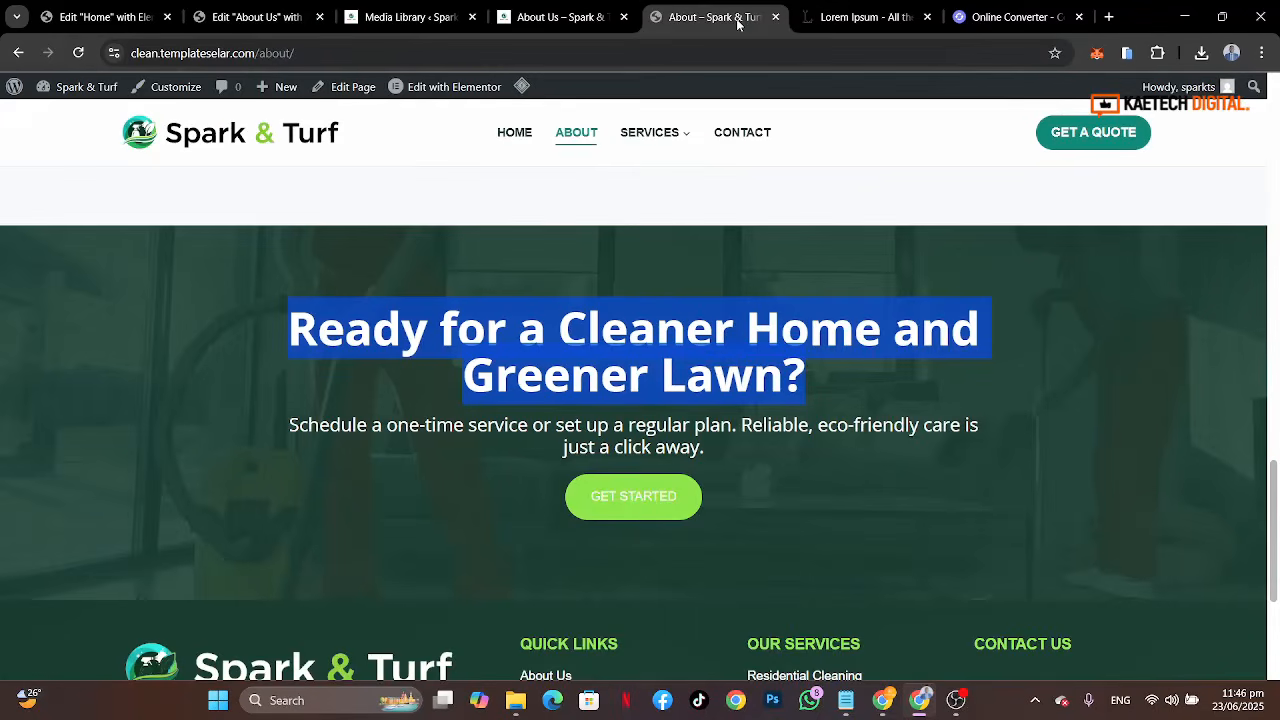
left_click(250, 17)
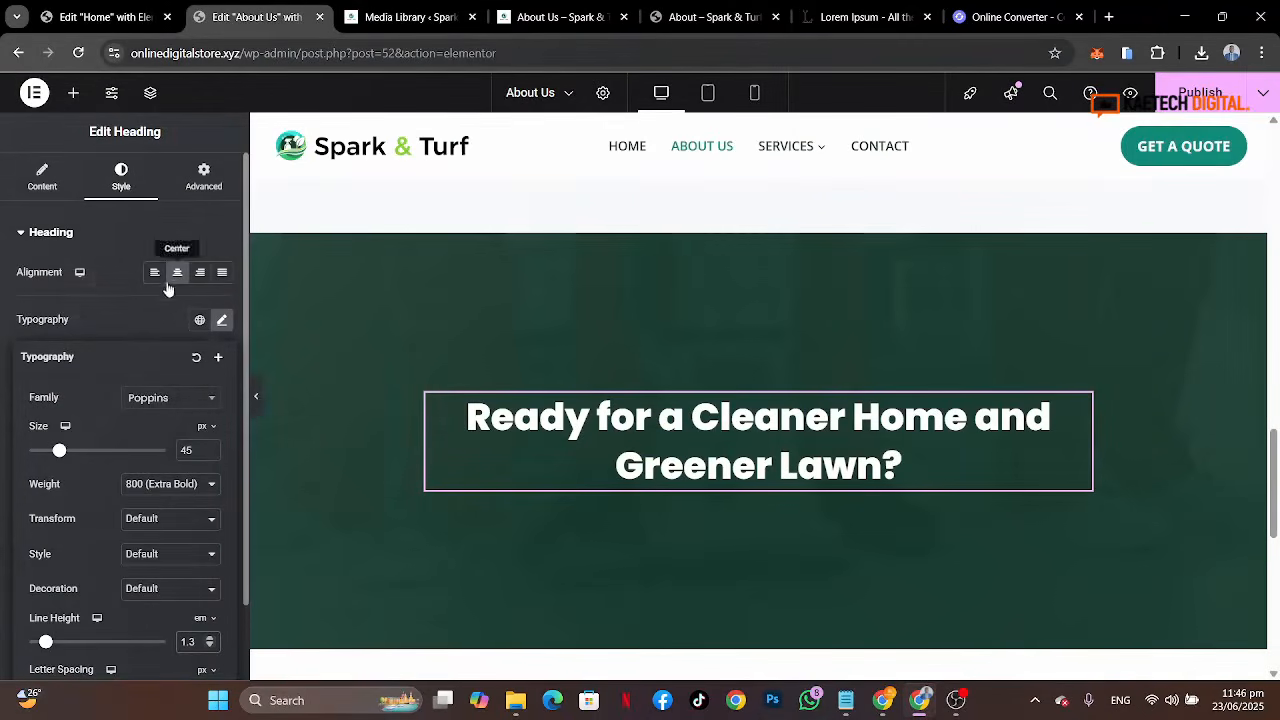
left_click_drag(191, 450, 157, 444)
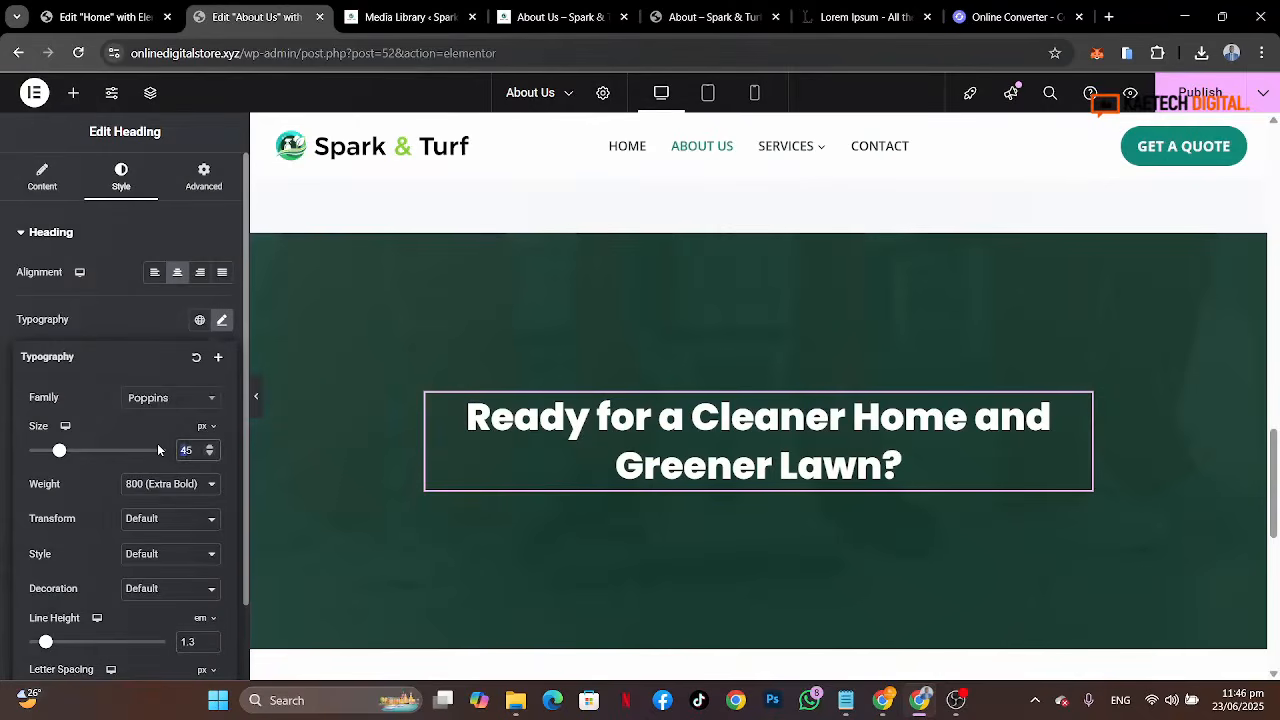
type("55")
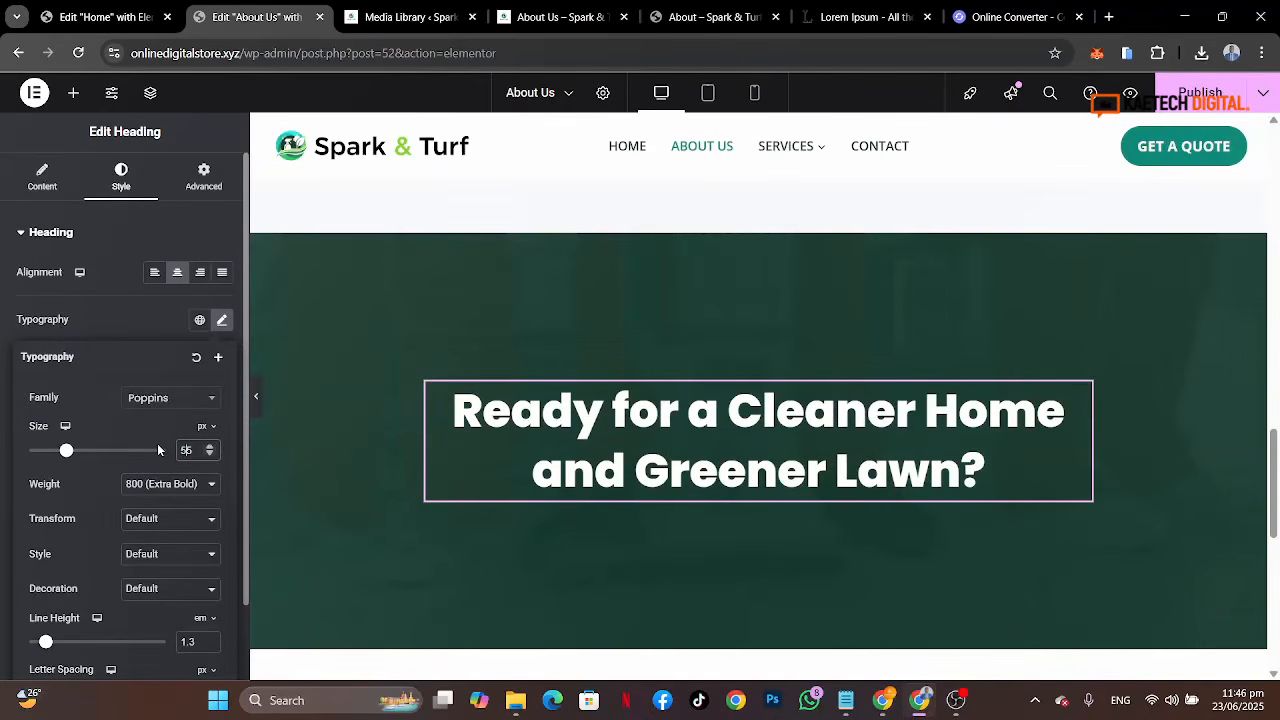
left_click(122, 319)
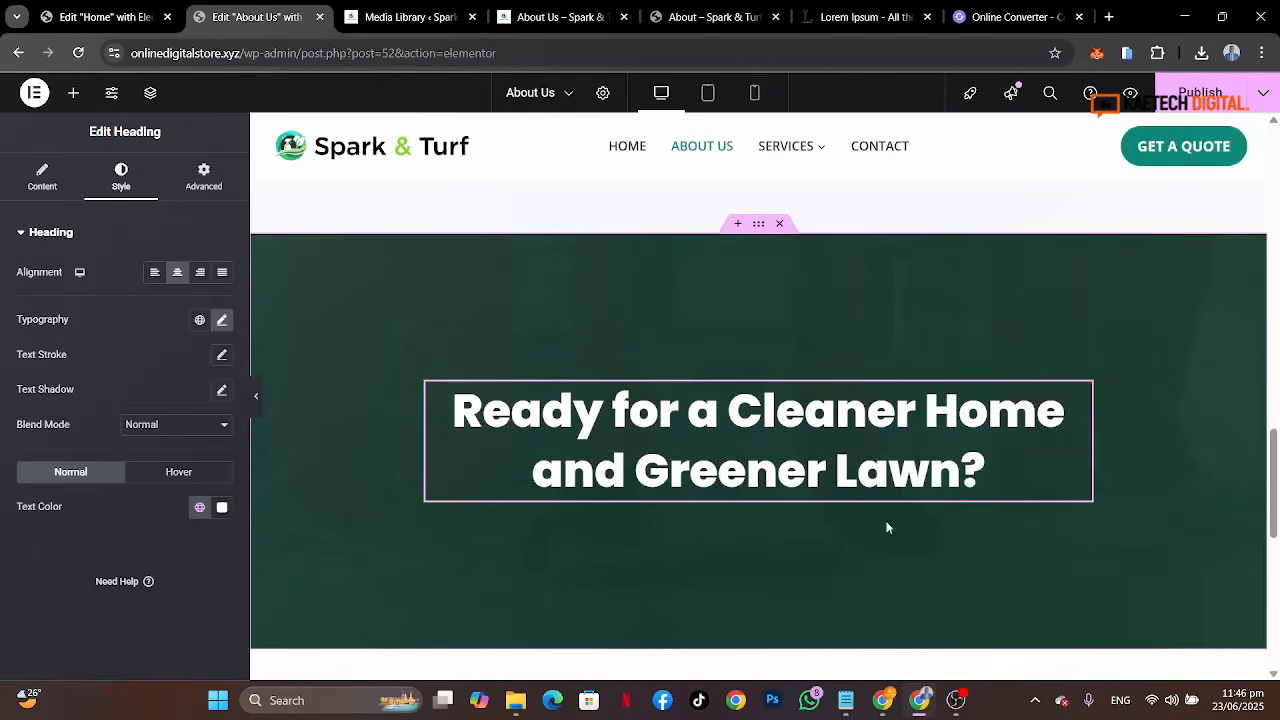
scroll(764, 385, "up", 15)
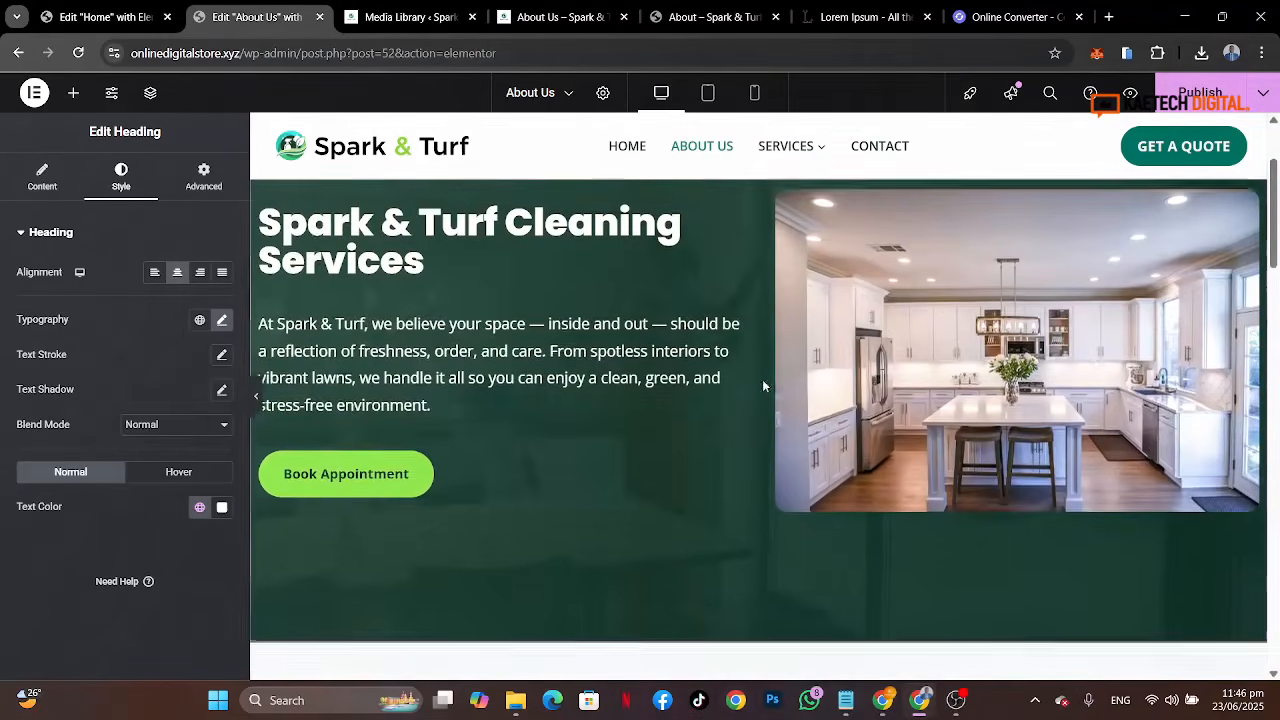
left_click(466, 357)
right_click(466, 358)
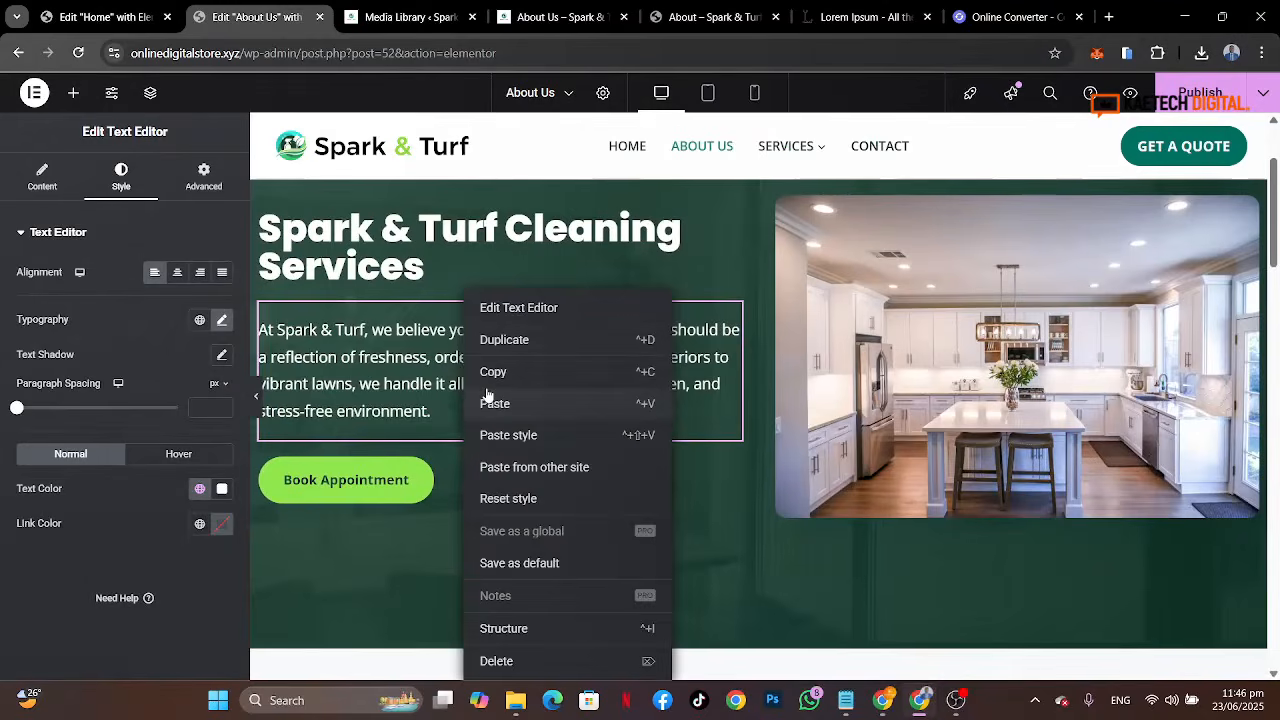
left_click(487, 397)
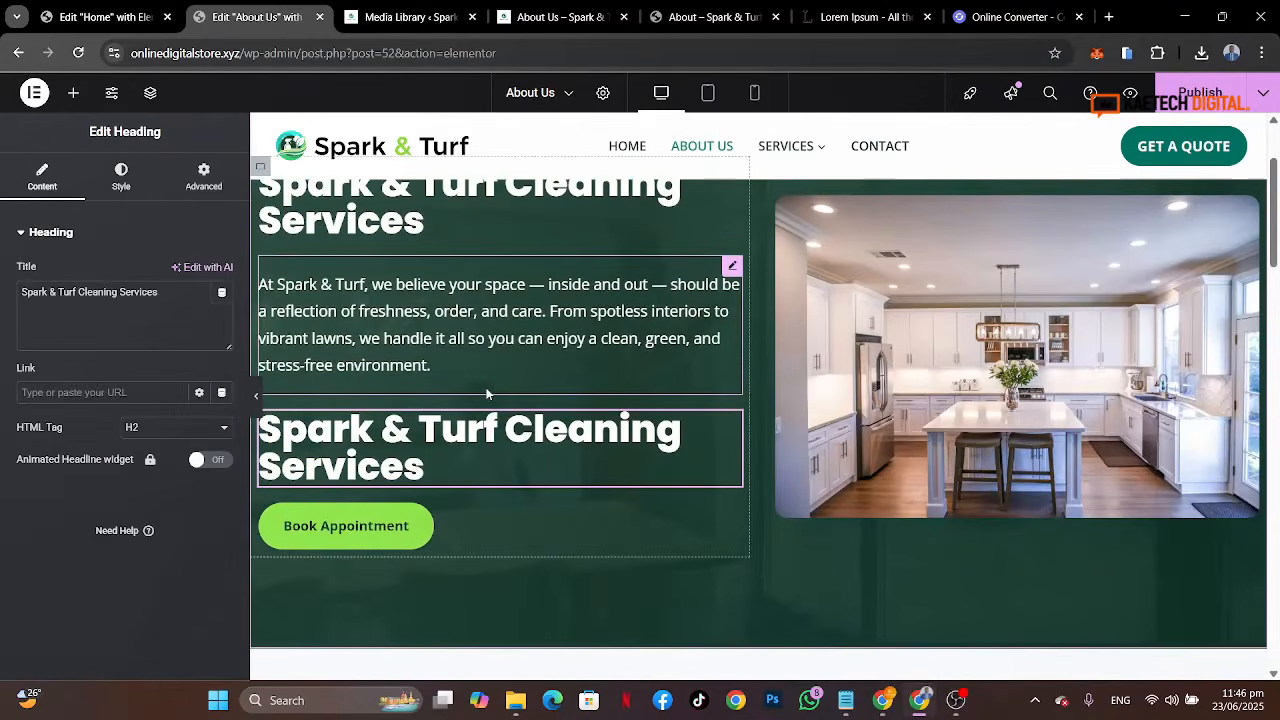
key("Delete")
Step: Copy the hero's paragraph text widget, paste it below the banner heading and center-align it
right_click(487, 392)
scroll(495, 388, "down", 10)
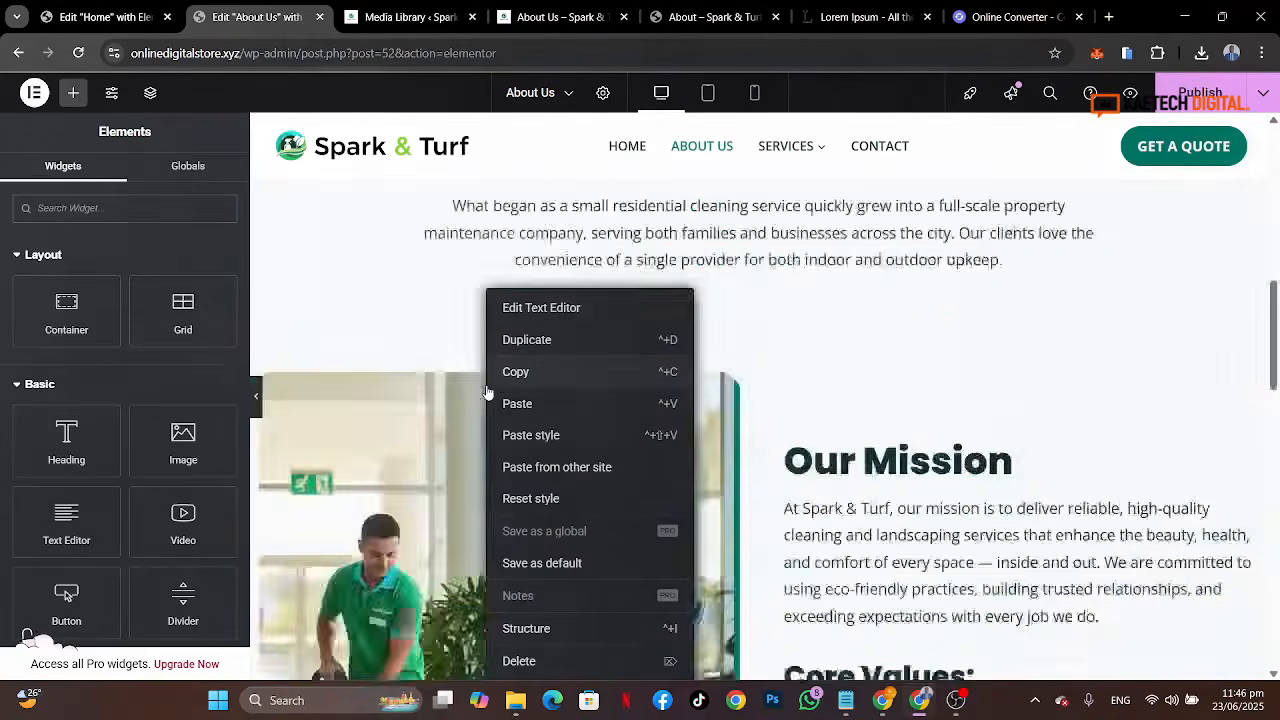
left_click(506, 374)
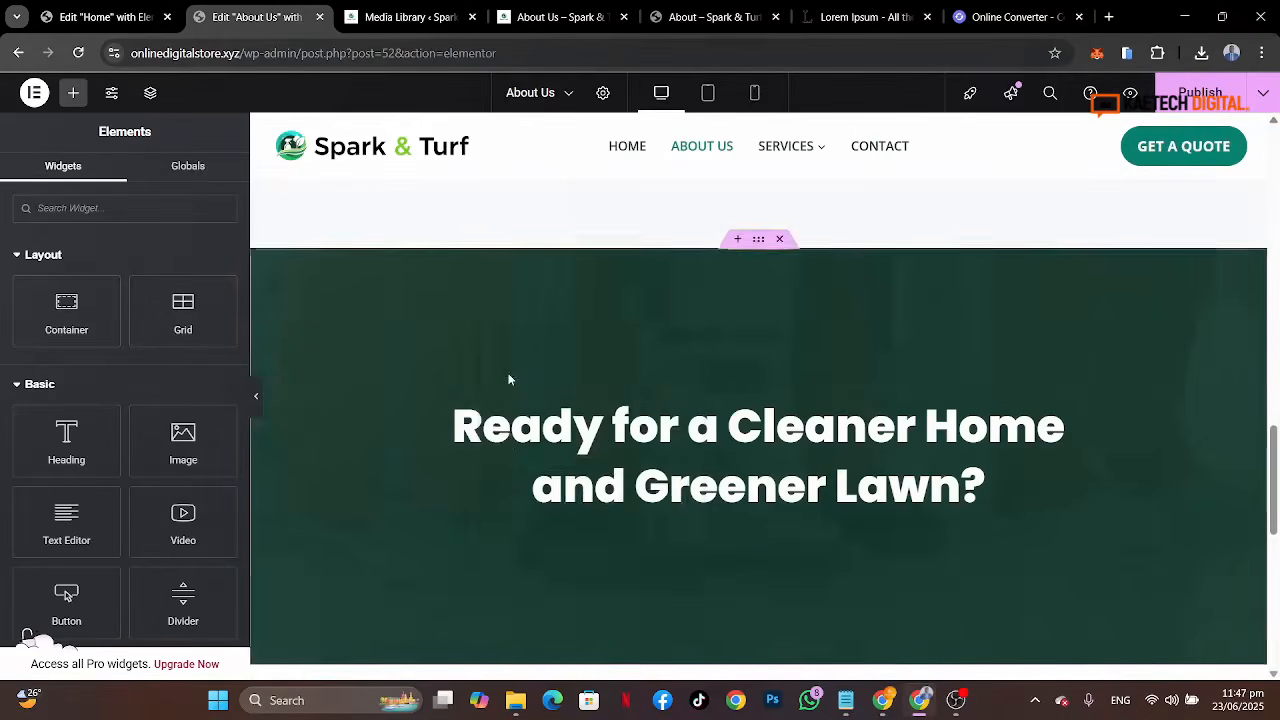
scroll(508, 374, "down", 1)
right_click(615, 364)
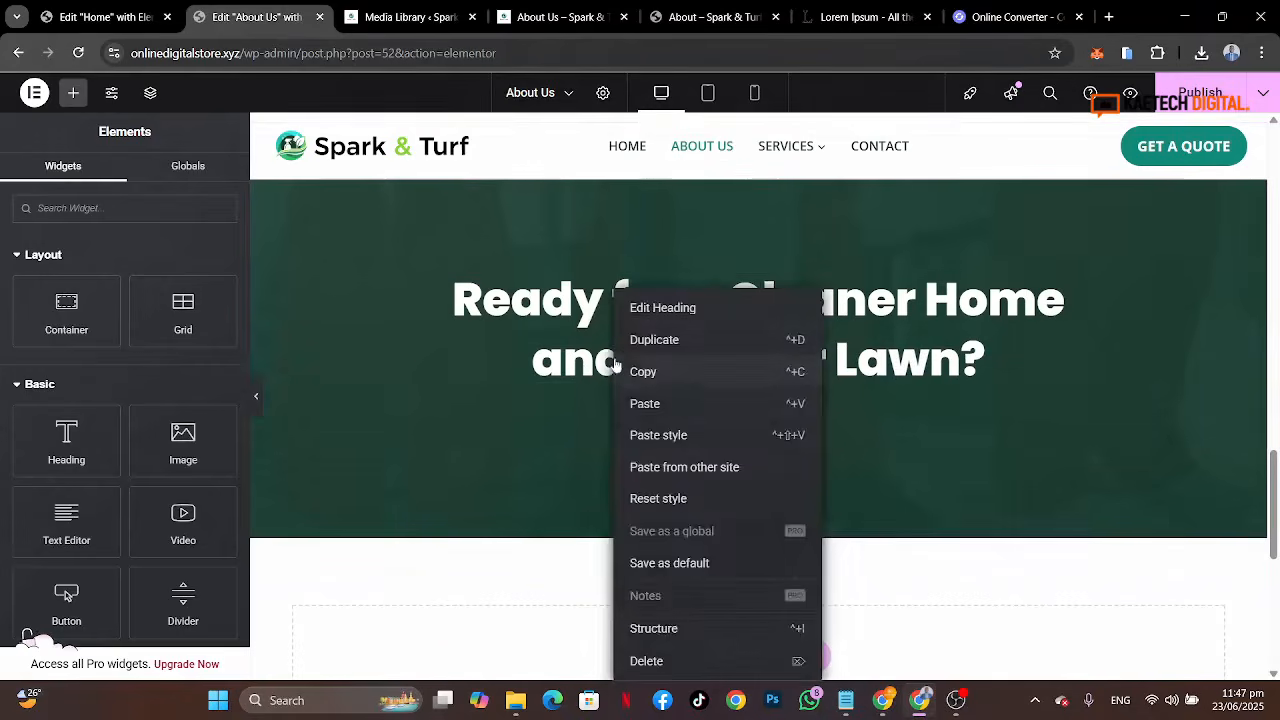
left_click(643, 413)
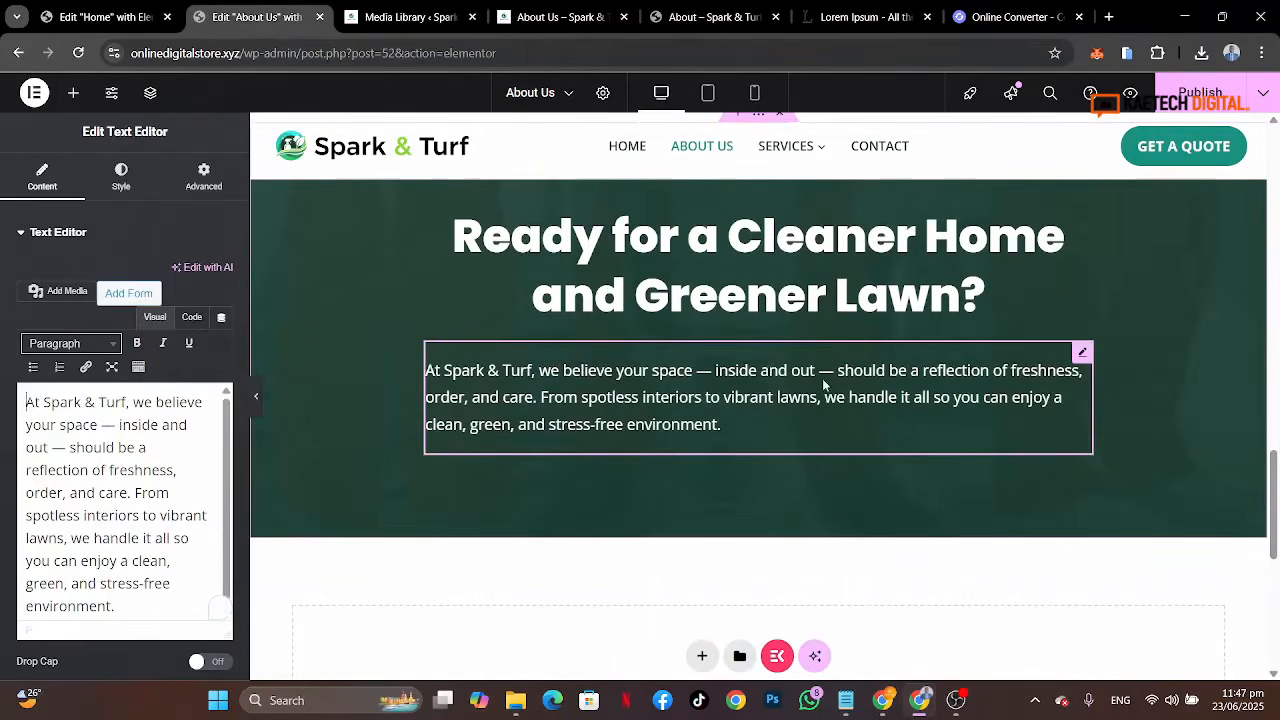
left_click(121, 176)
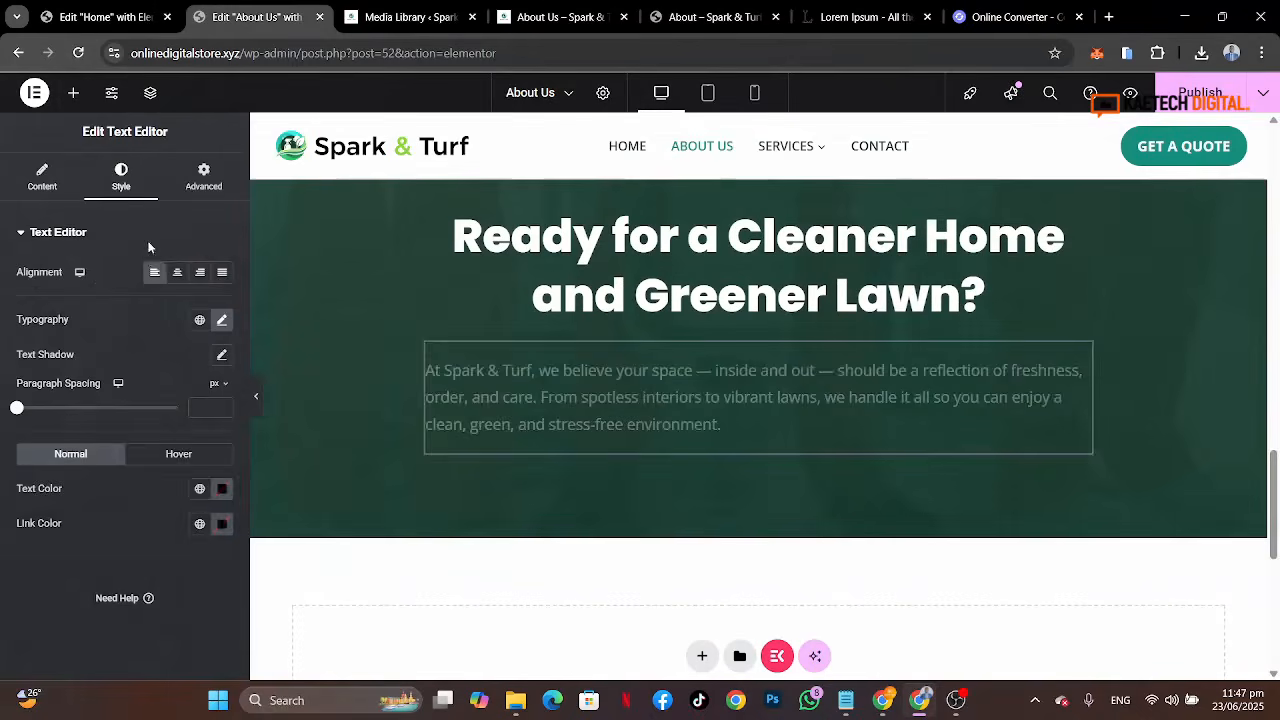
left_click(168, 273)
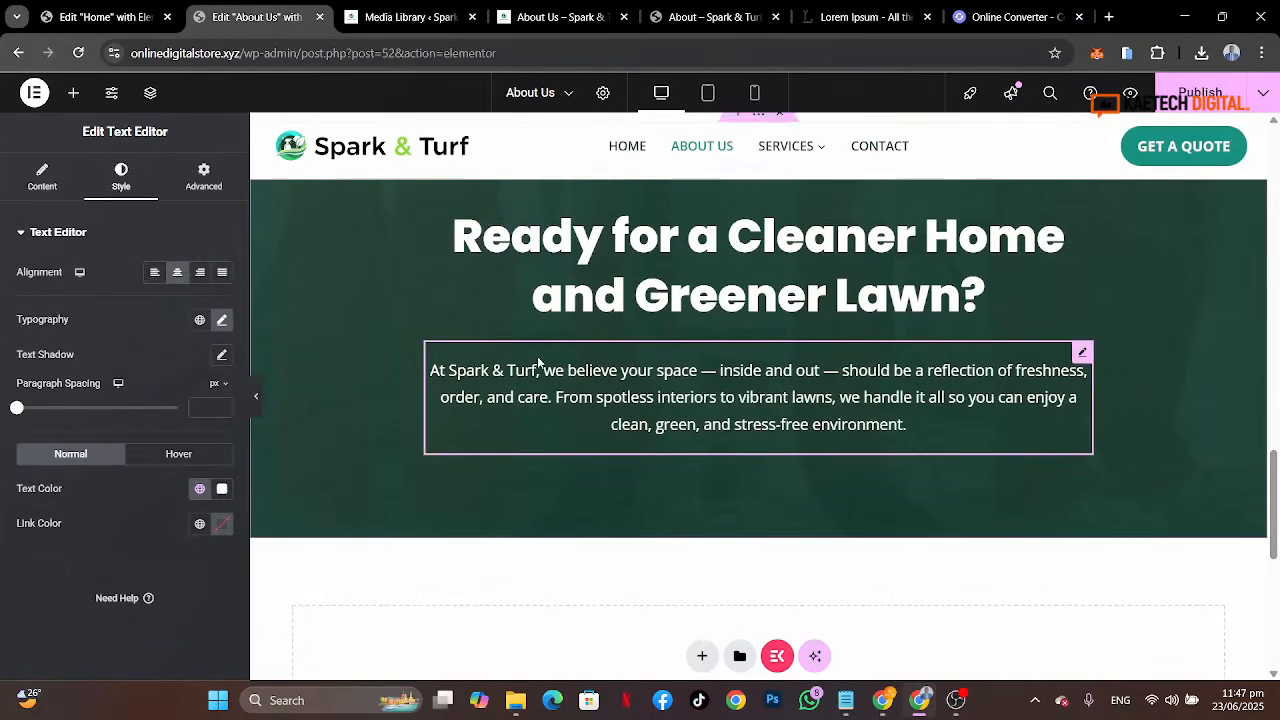
Step: Try to replace the paragraph with the subtitle copied from the reference banner, then undo the paste
left_click(712, 17)
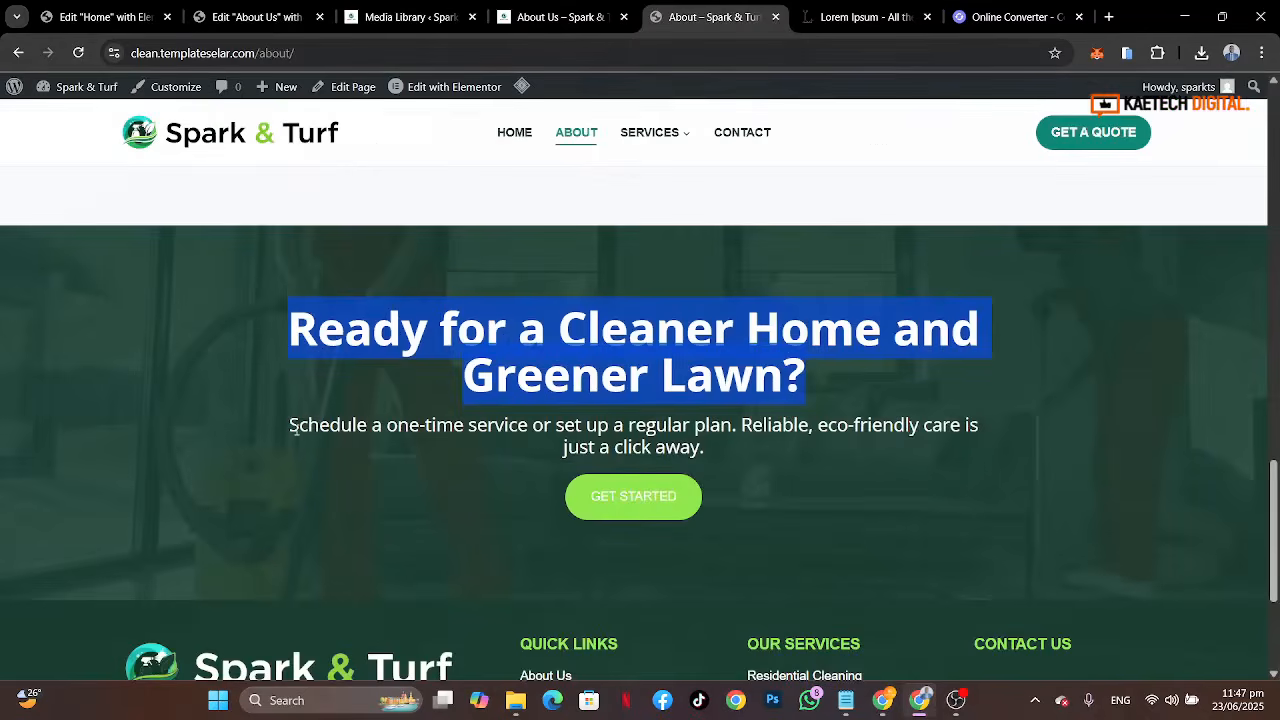
left_click_drag(292, 425, 729, 447)
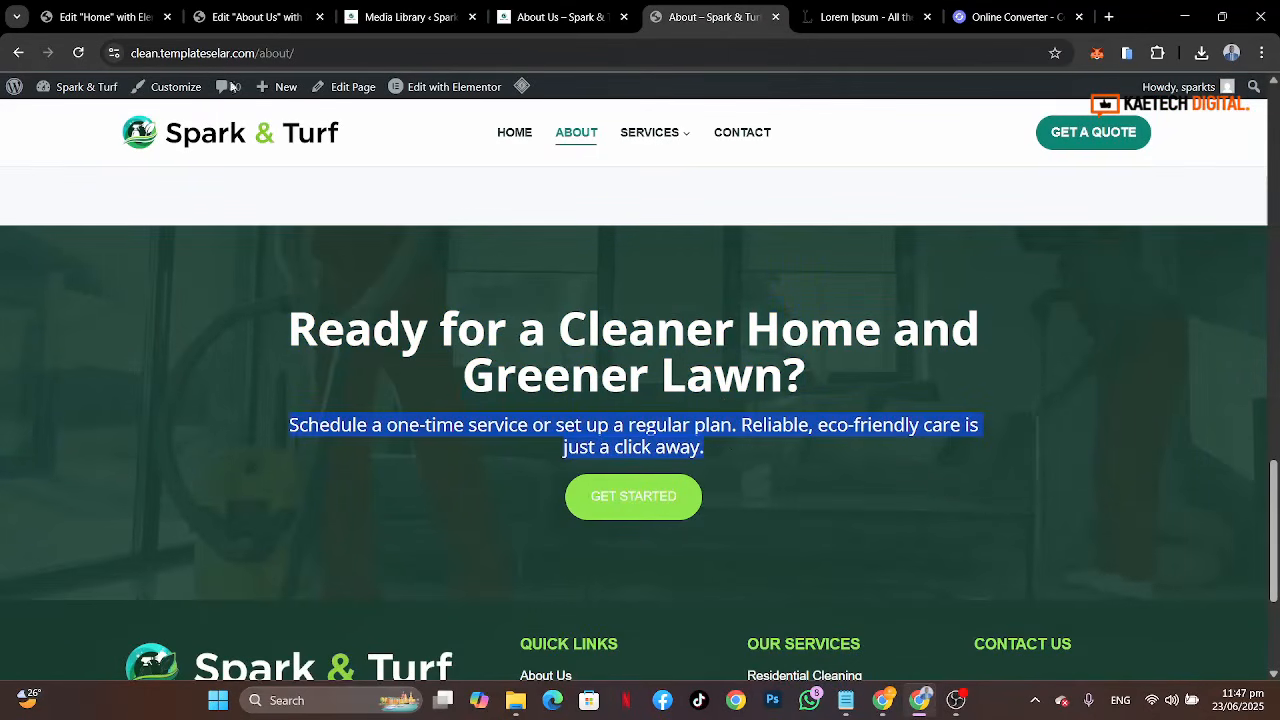
left_click(250, 17)
left_click(40, 192)
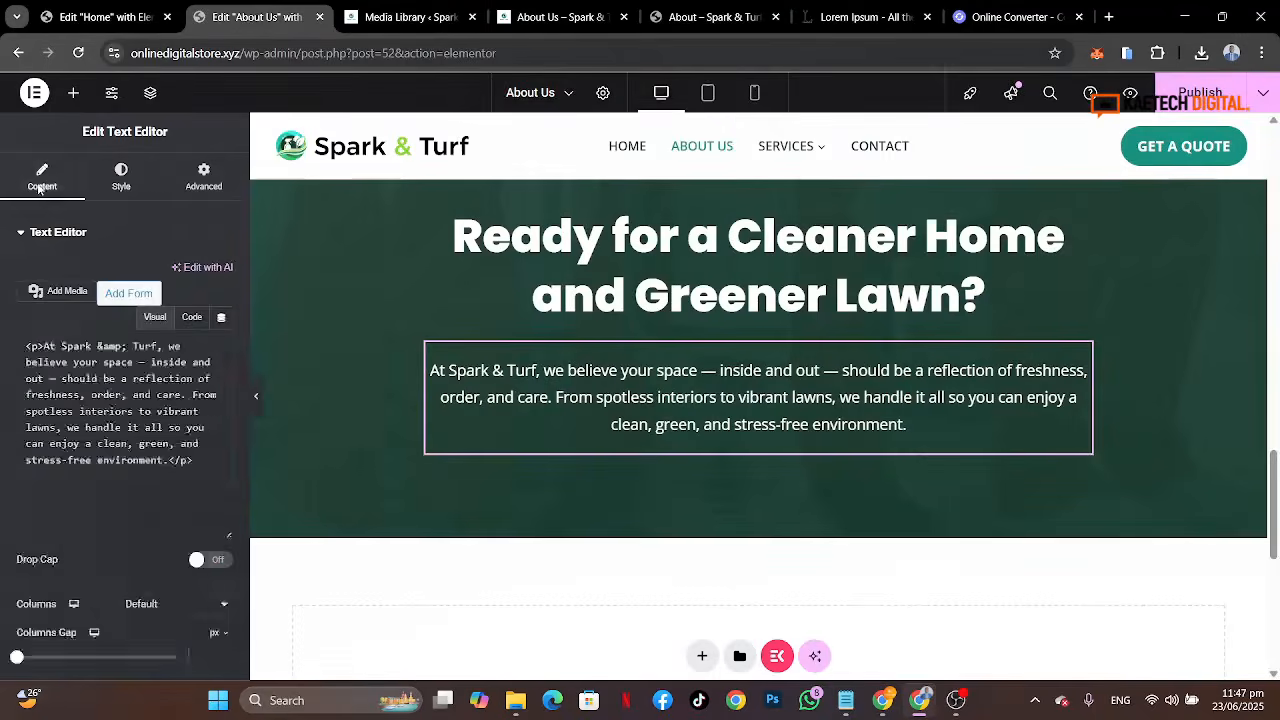
triple_click(102, 427)
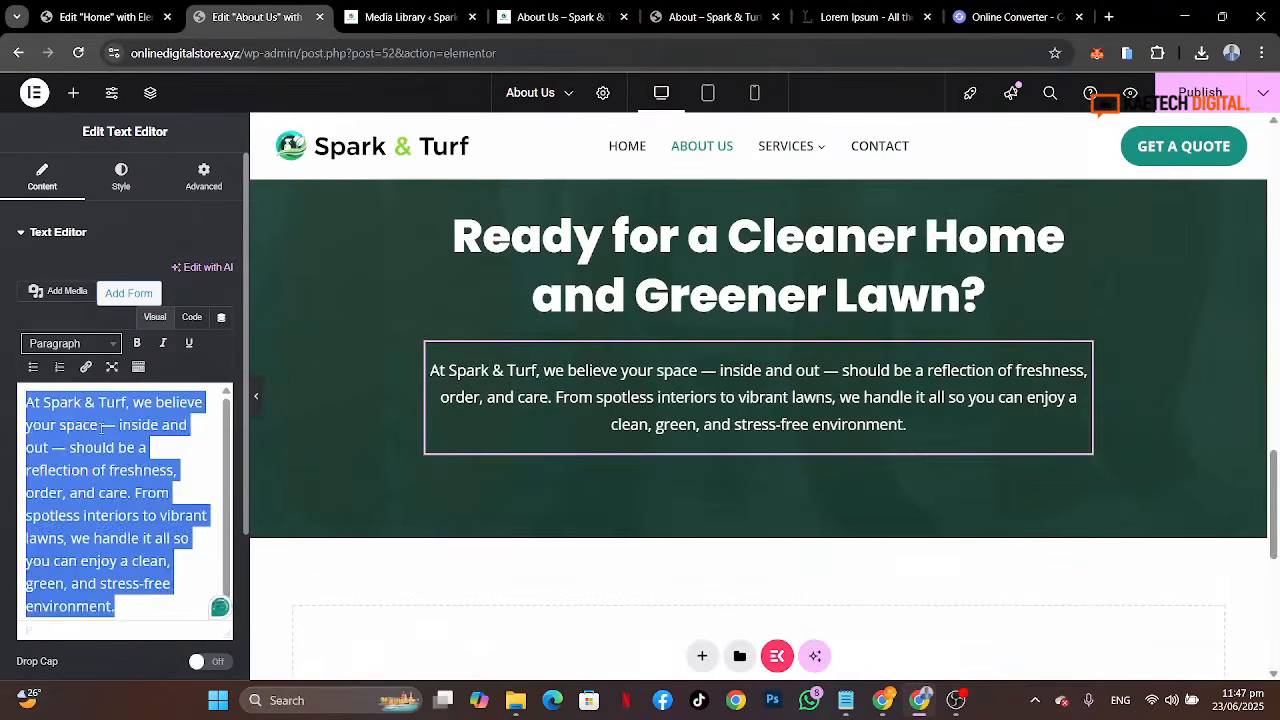
key("ctrl+v")
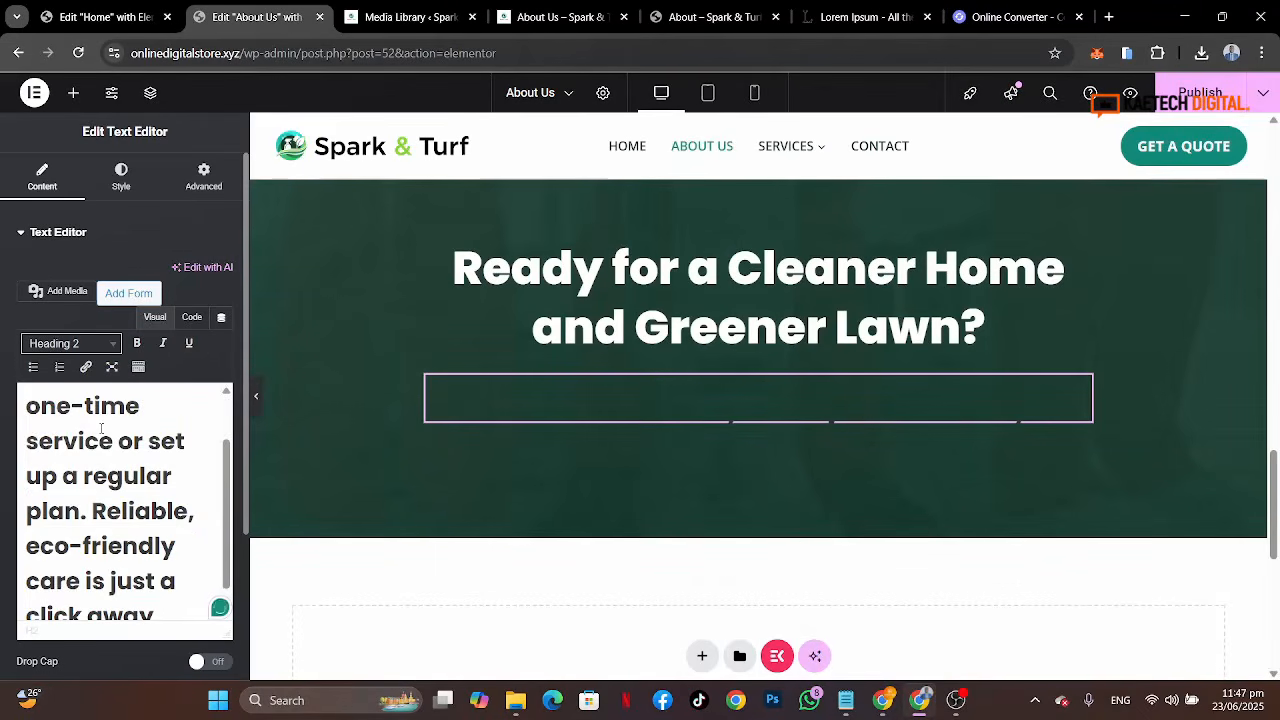
key("ctrl+z")
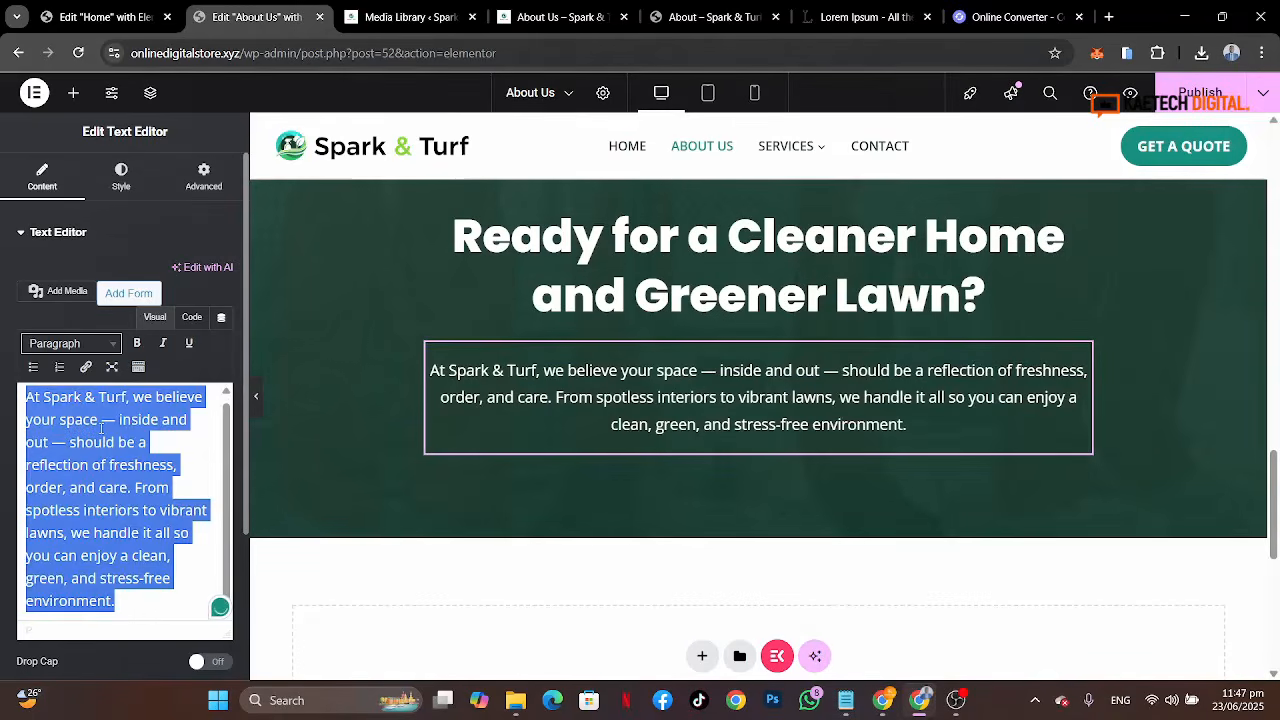
Step: Copy the reference banner's subtitle "Schedule a one-time service or set up a regular plan. Reliable, eco-friendly care is just a click away." again
left_click(567, 20)
left_click(712, 17)
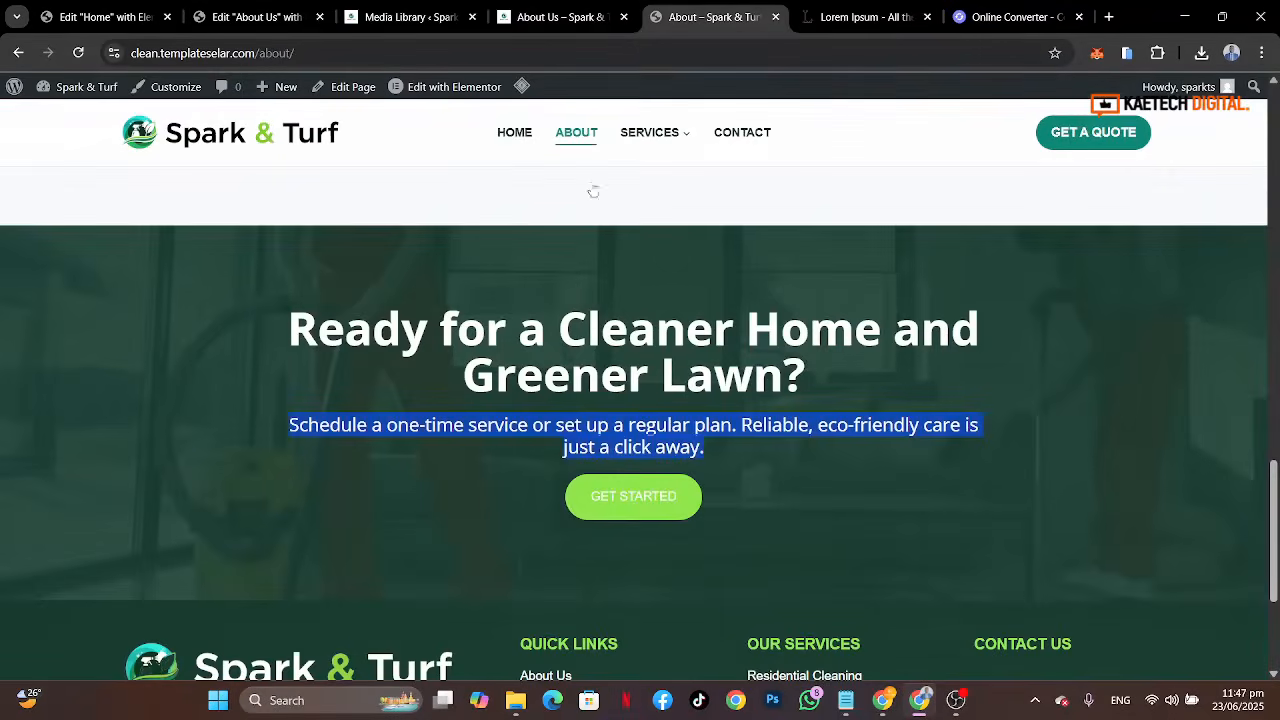
left_click(528, 390)
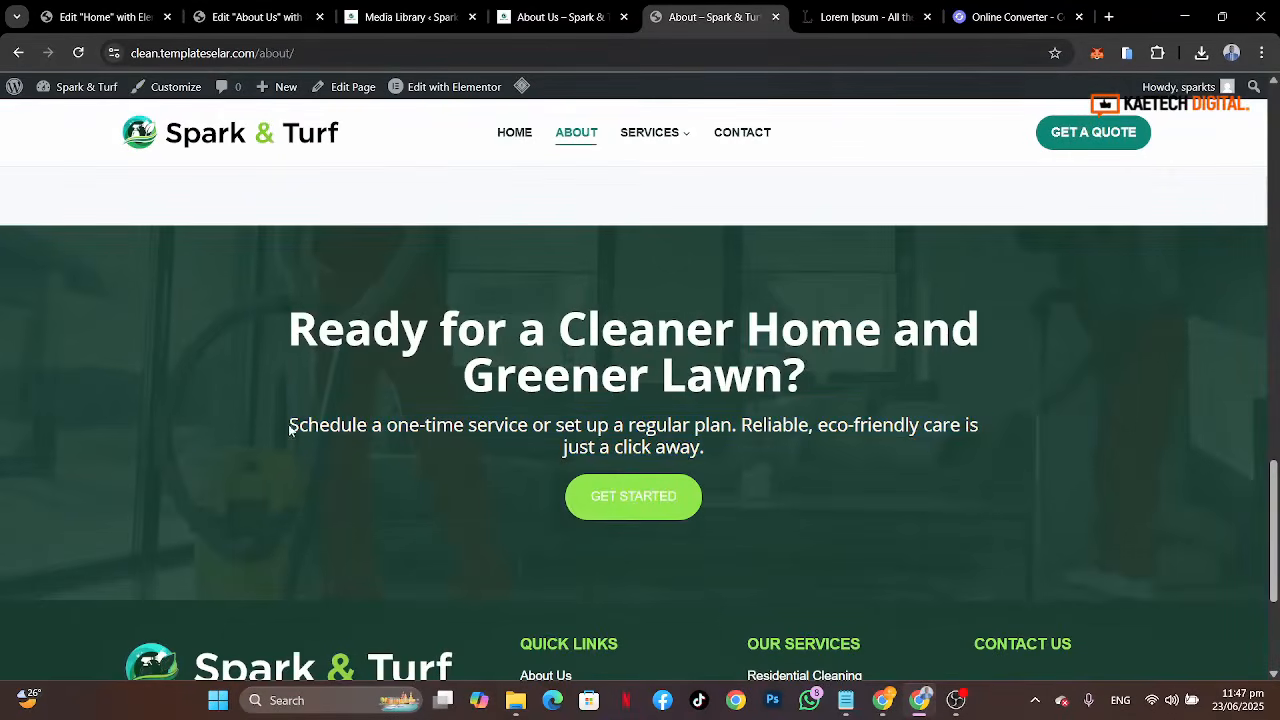
left_click_drag(290, 425, 711, 455)
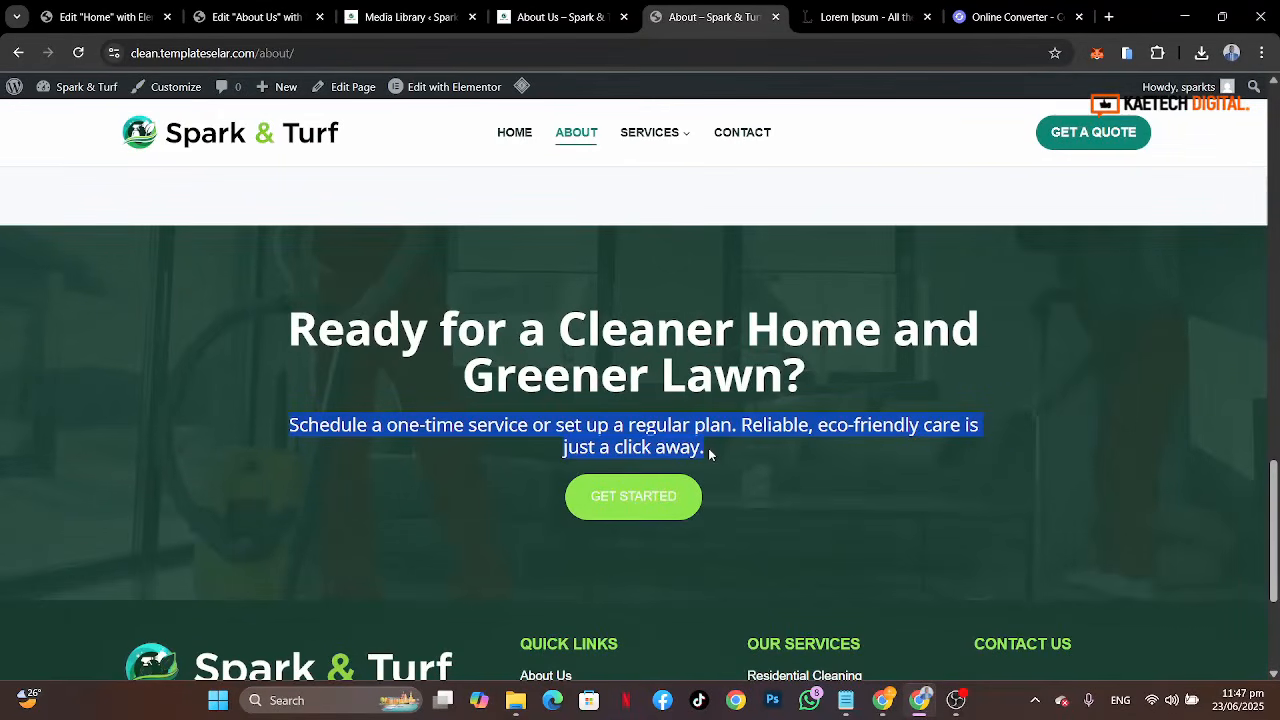
Step: Paste the copied reference subtitle into the banner's text widget, replacing its text, and set its format to Paragraph
key("ctrl+c")
left_click(279, 25)
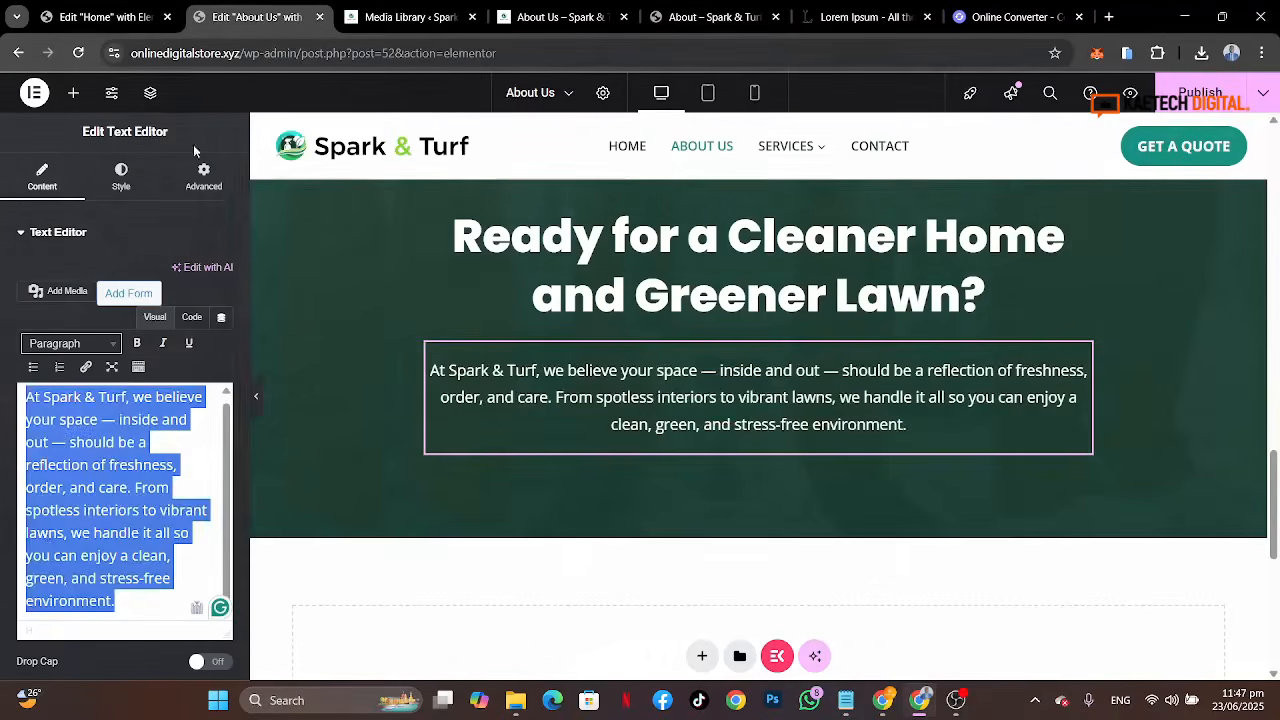
key("ctrl+v")
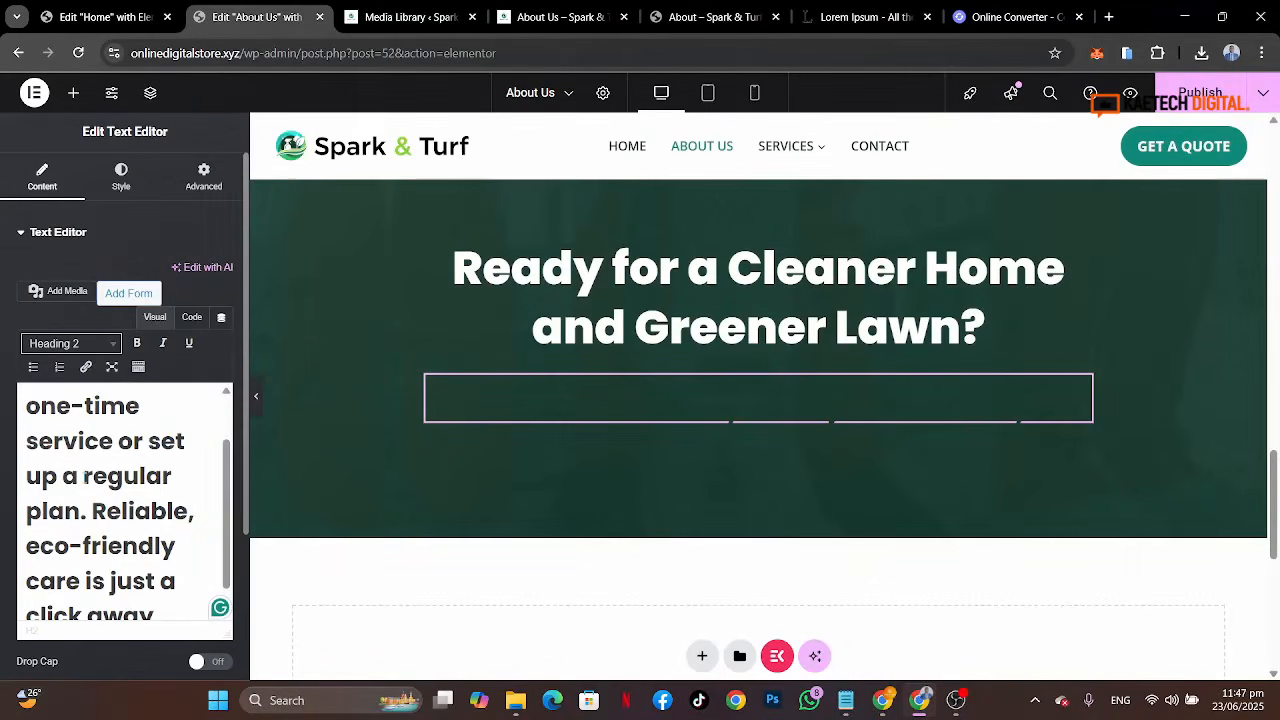
key("ctrl+a")
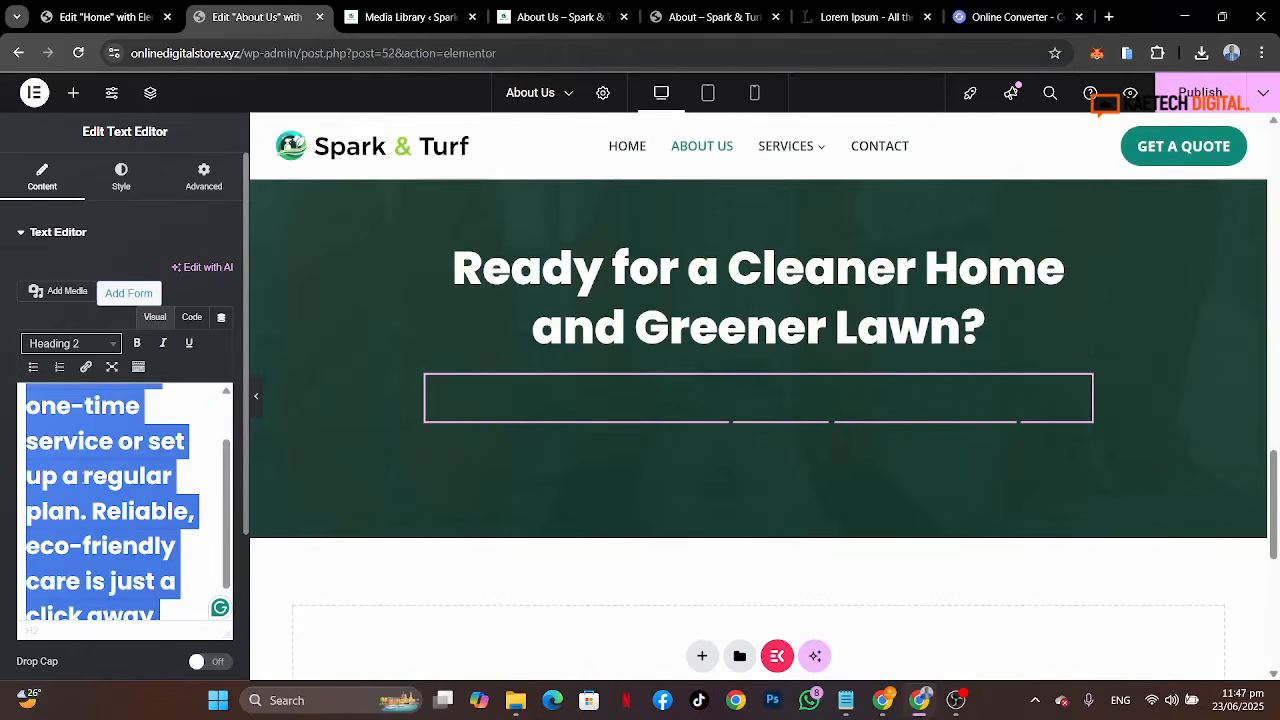
left_click(86, 344)
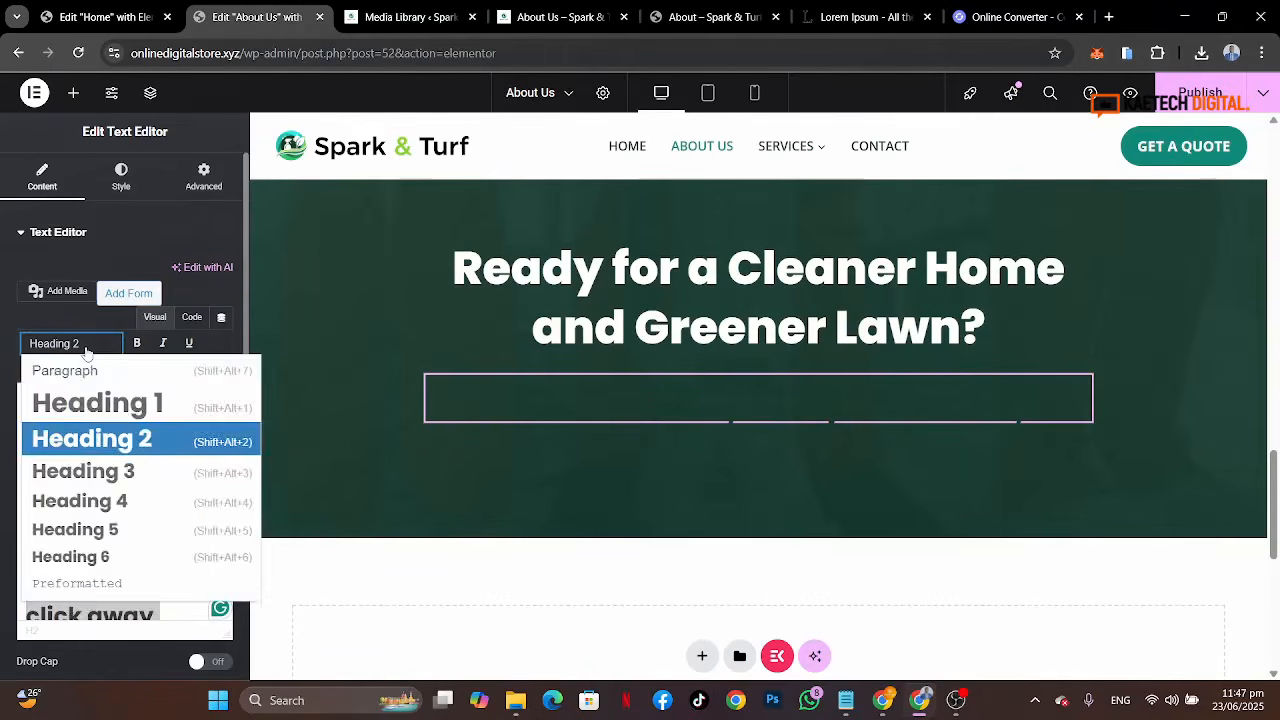
left_click(80, 372)
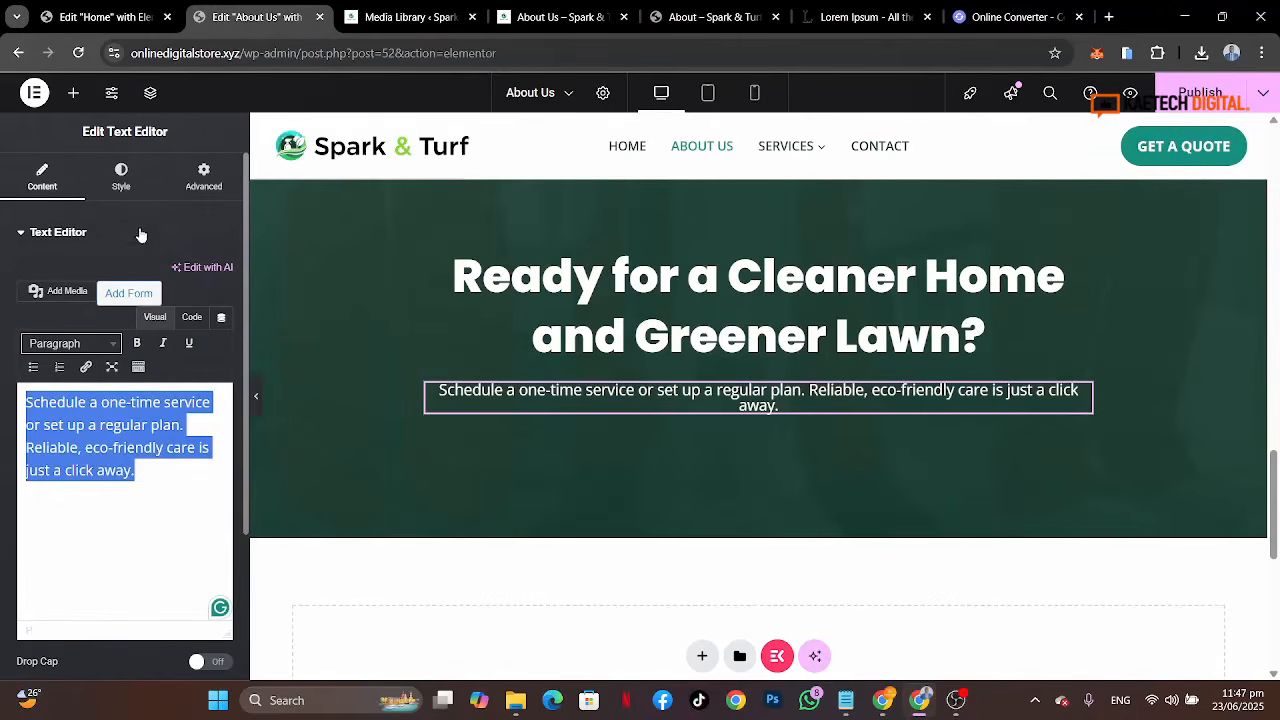
Step: Set the subtitle's font size to 20 px and its line height to 2.1 em
left_click(136, 194)
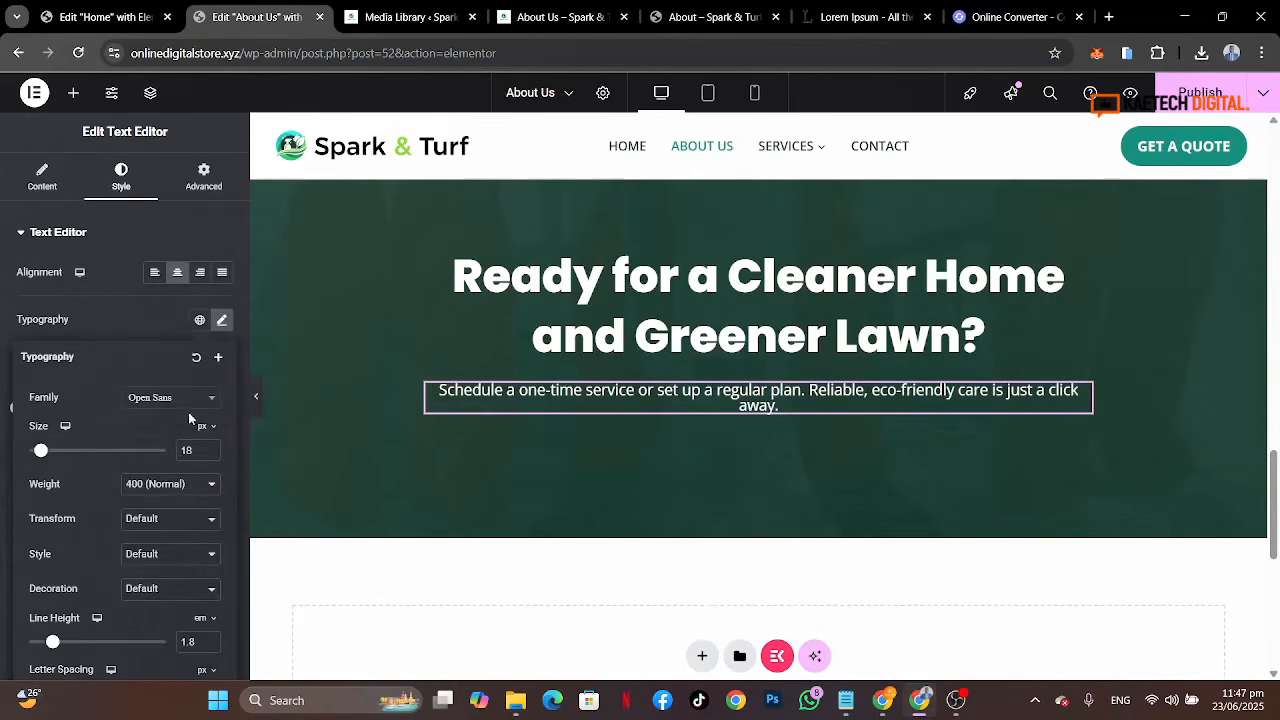
double_click(186, 450)
type("20")
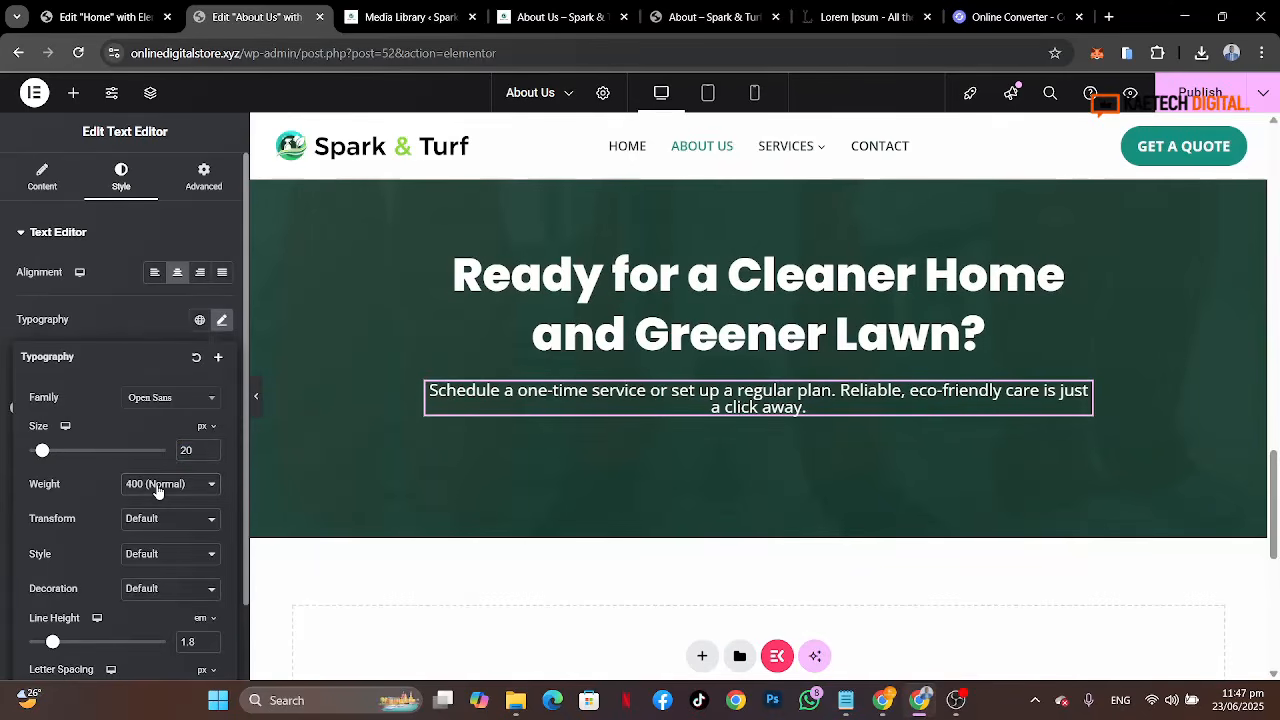
left_click(157, 486)
left_click(157, 486)
left_click(211, 639)
left_click(211, 639)
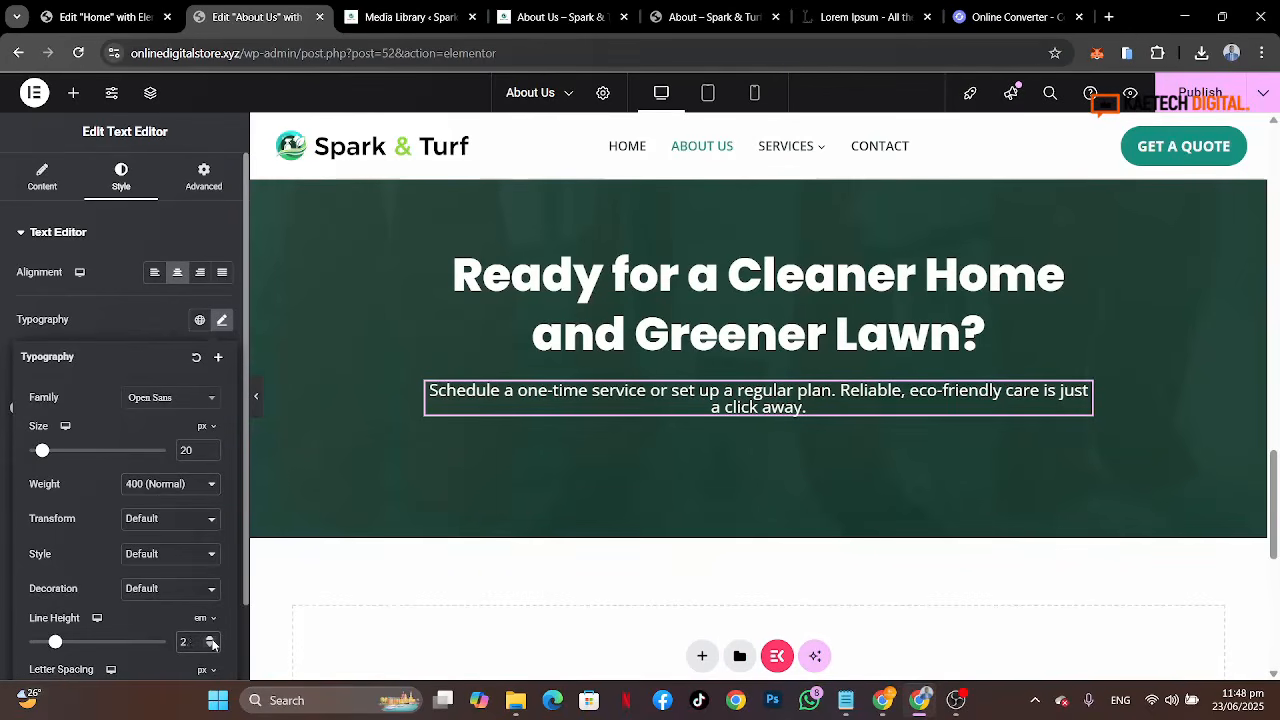
left_click(211, 639)
Step: Compare with the reference banner, then set the subtitle's font size to 23 px and weight to 300 (Light)
left_click(163, 325)
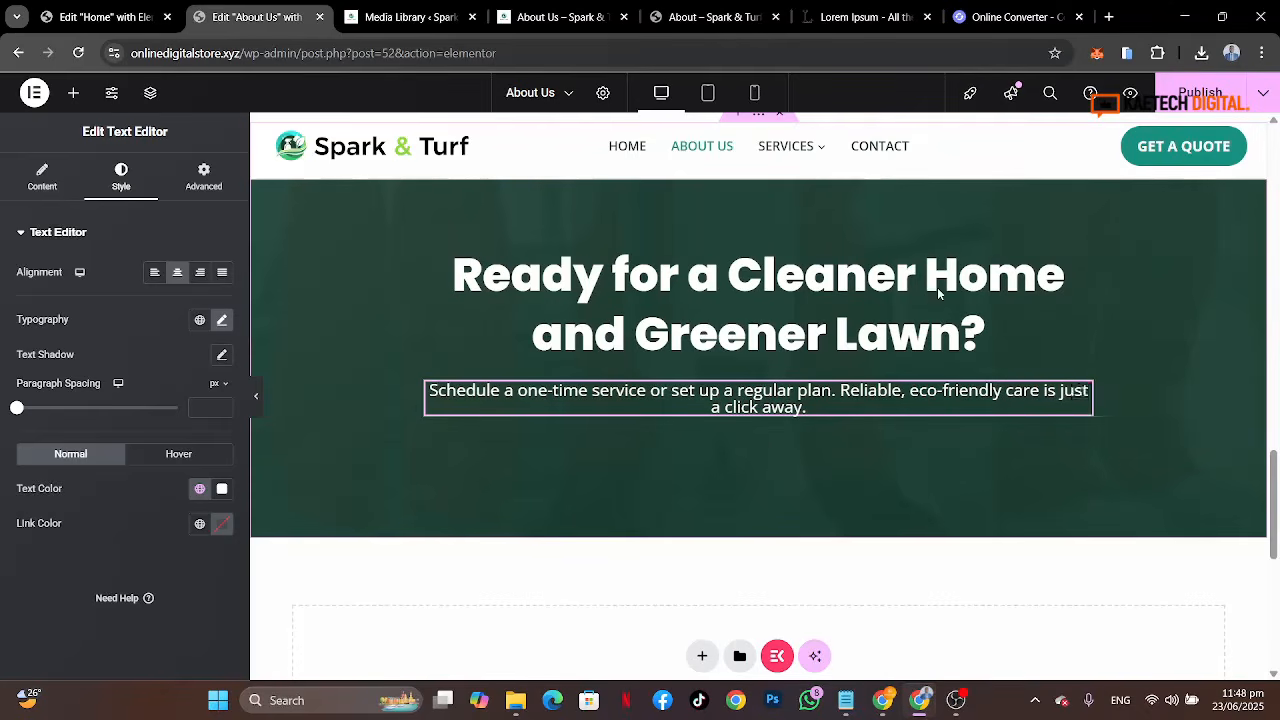
left_click(713, 17)
left_click(530, 447)
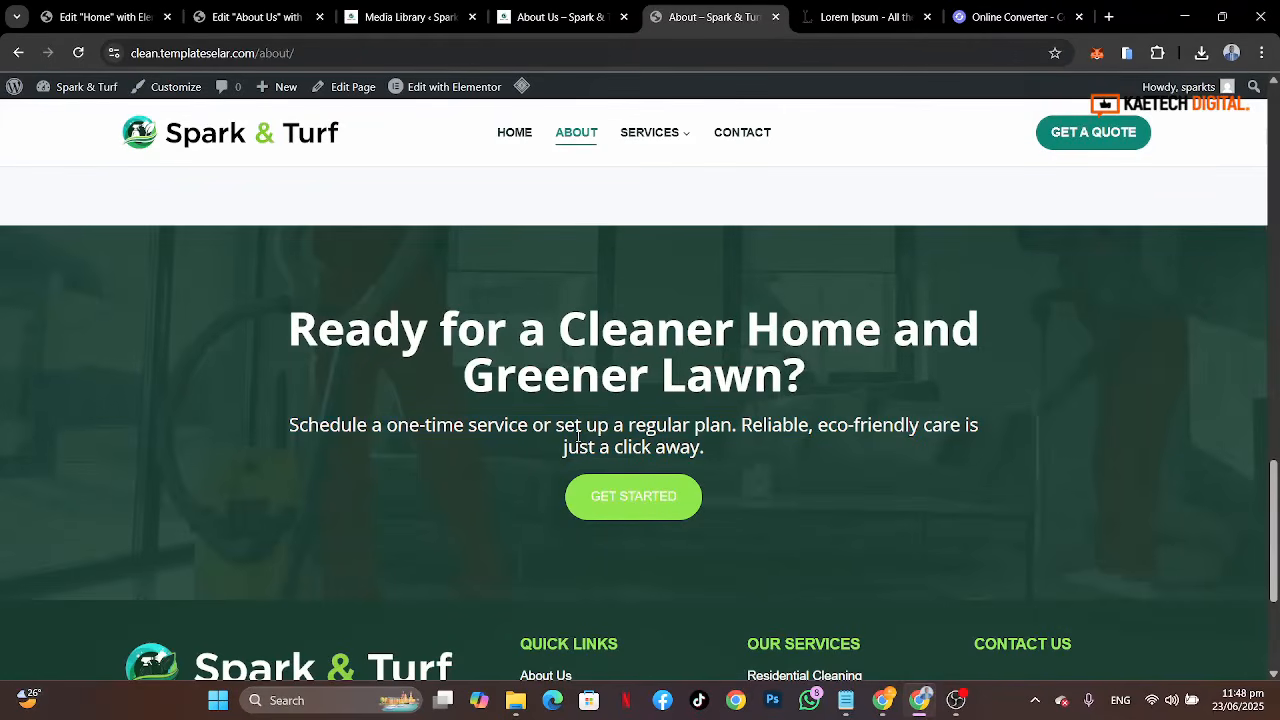
left_click(240, 24)
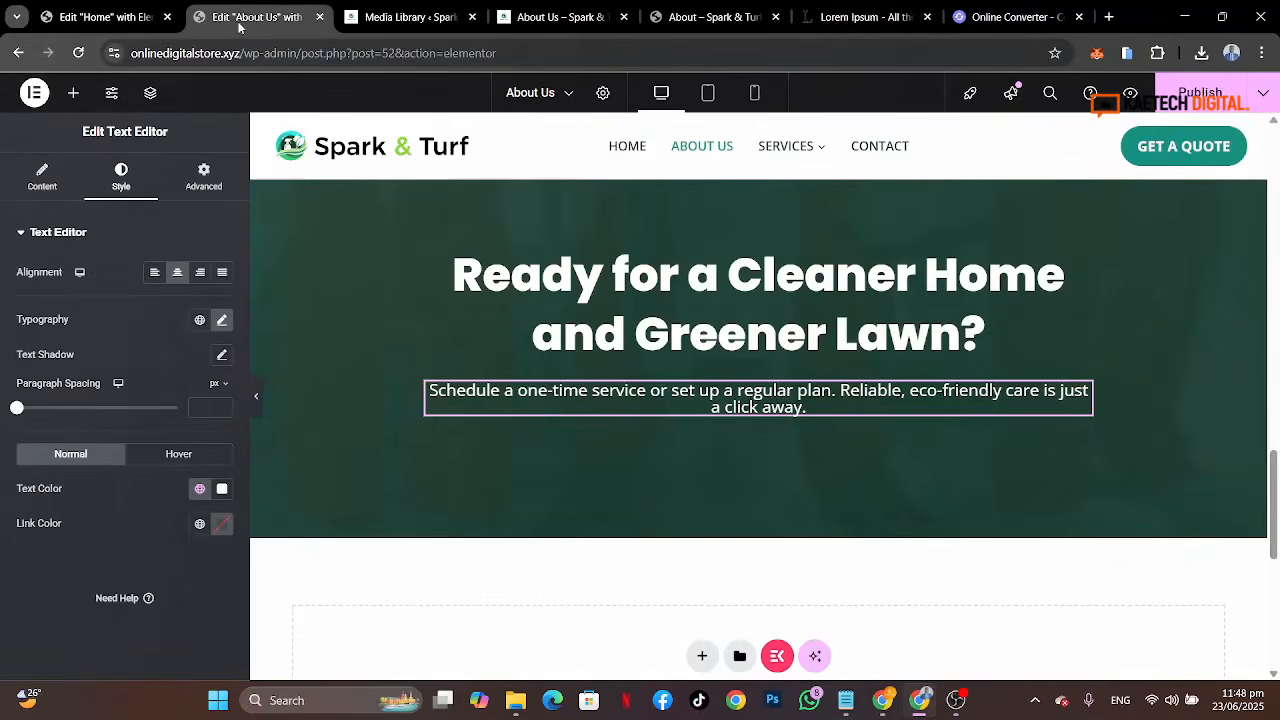
left_click(220, 320)
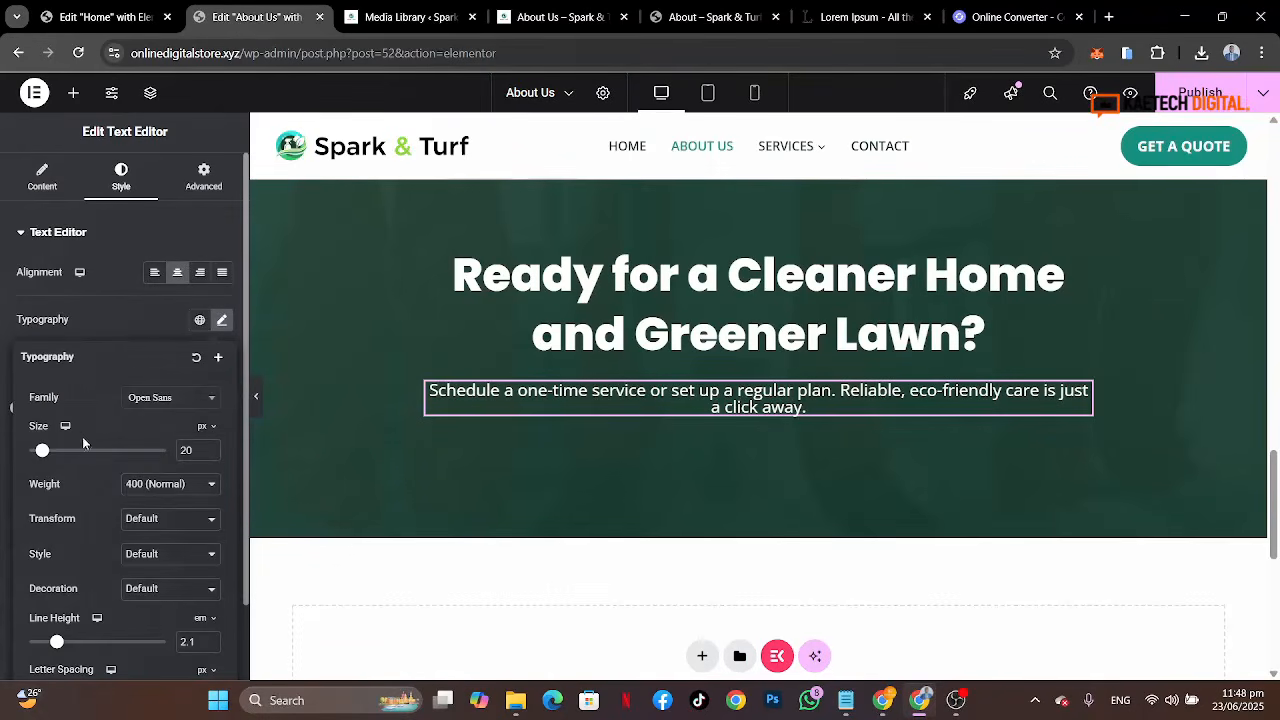
left_click_drag(47, 455, 48, 455)
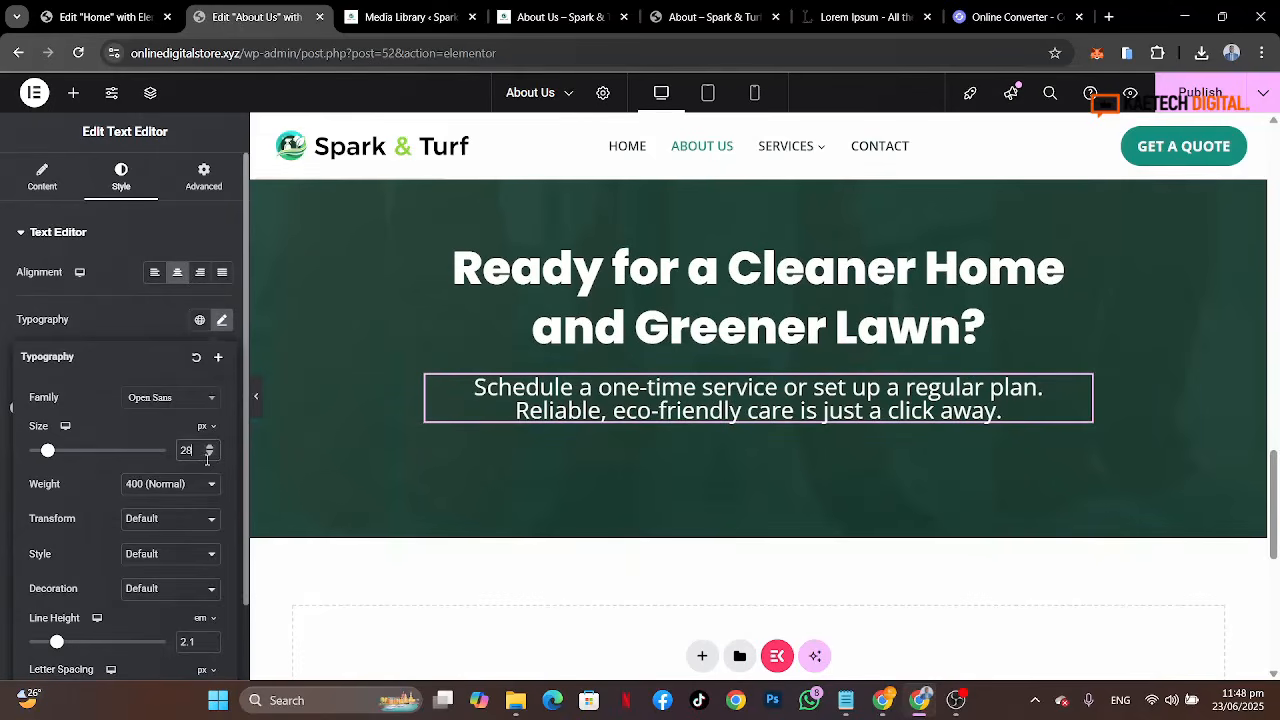
left_click_drag(198, 453, 174, 458)
type("20")
key("BackSpace")
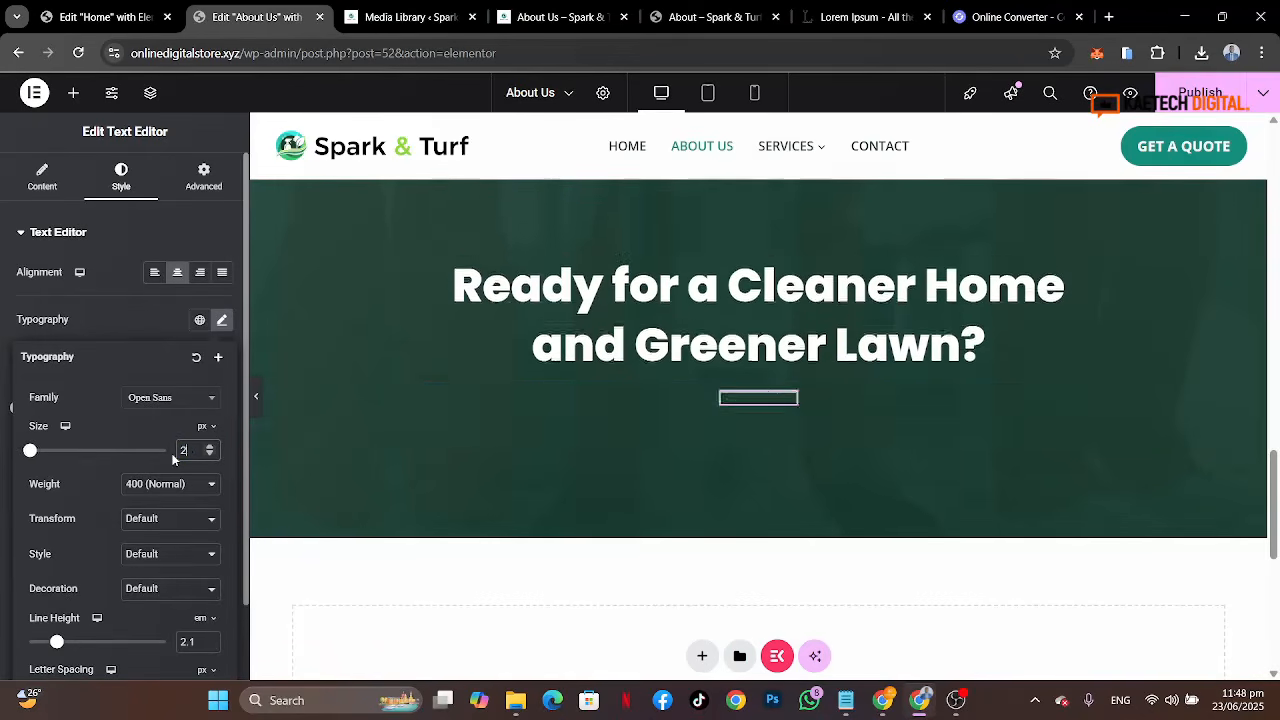
type("3")
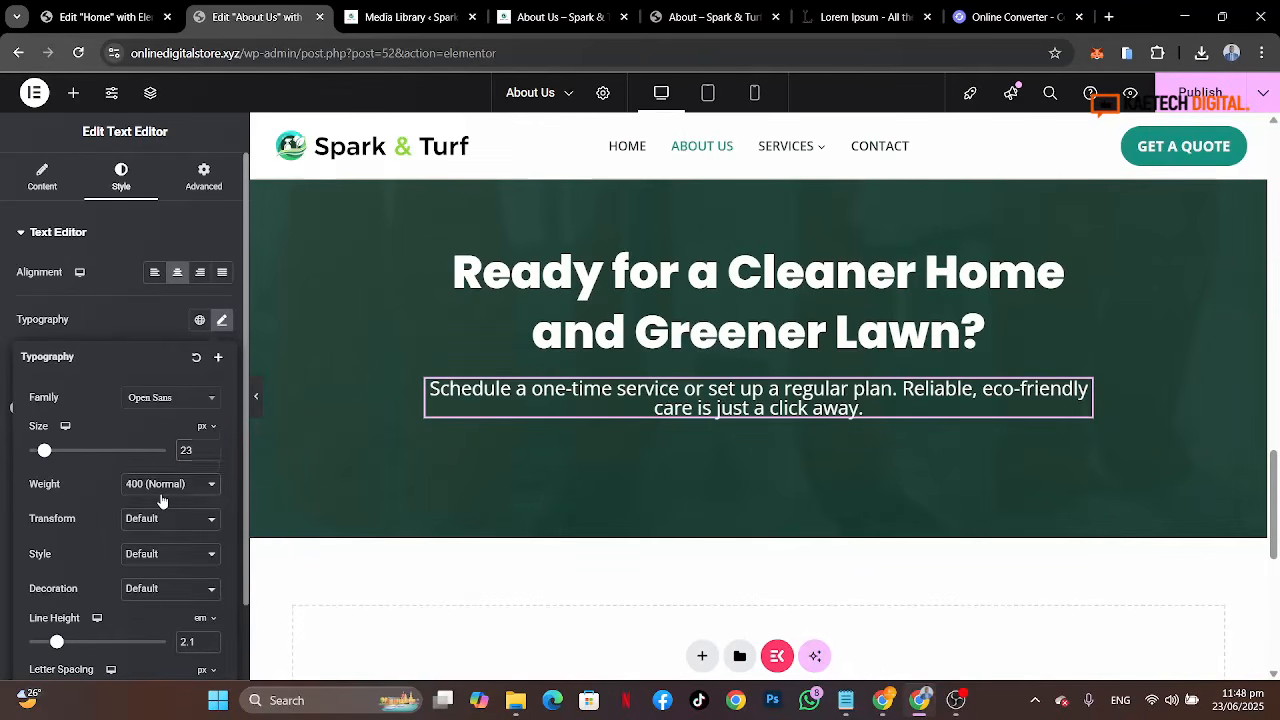
left_click(162, 484)
left_click(174, 284)
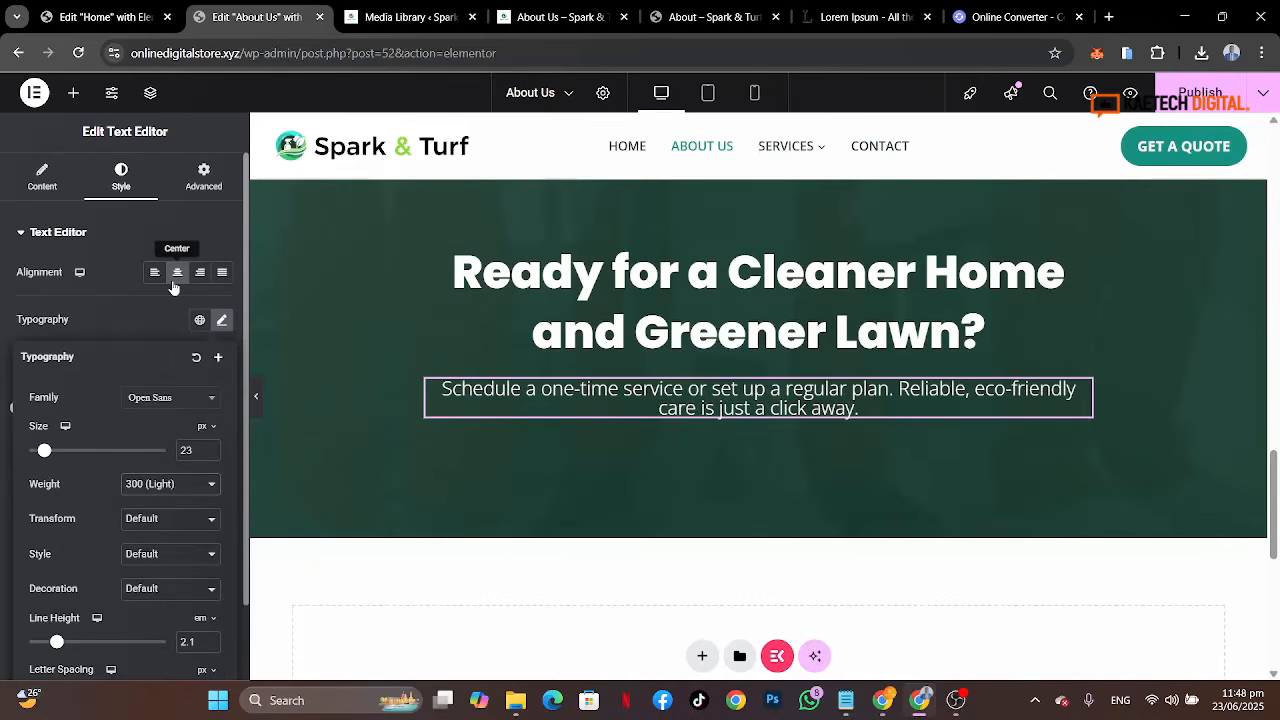
left_click(150, 329)
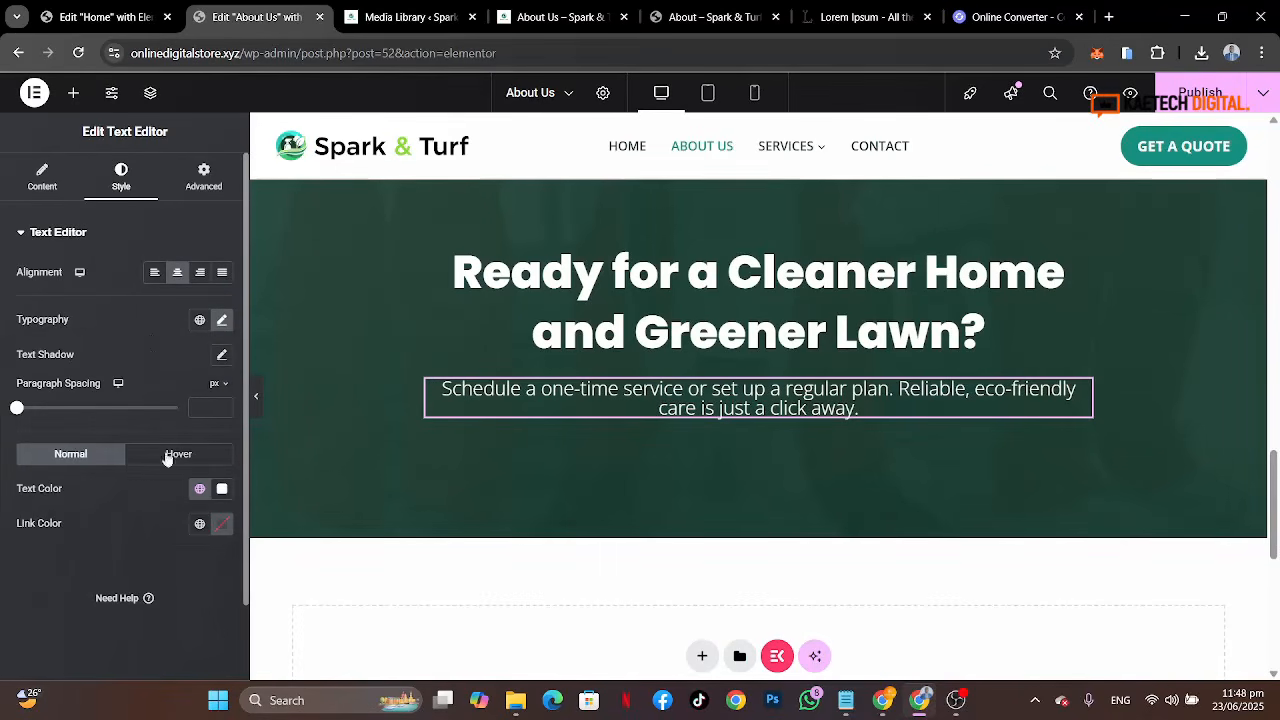
Step: Set the subtitle's line height to 1.8 em
left_click(222, 320)
scroll(174, 566, "down", 1)
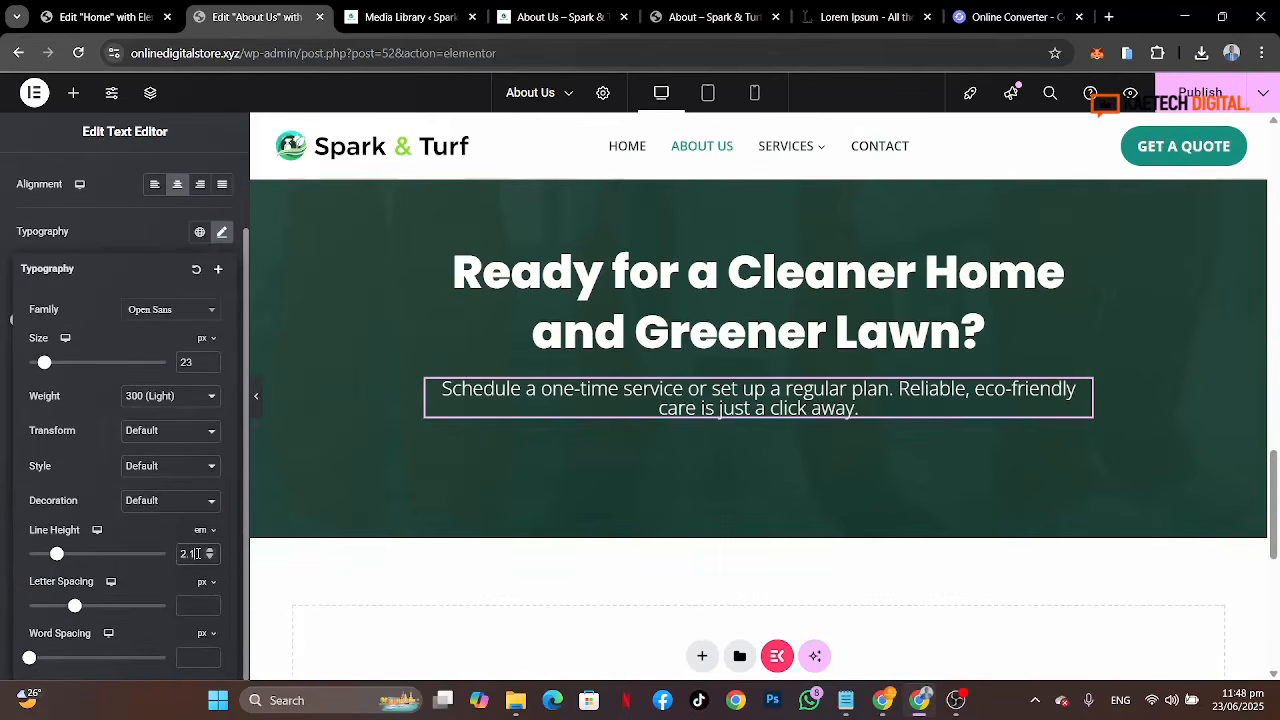
left_click_drag(197, 553, 167, 555)
type("3")
key("BackSpace")
type("2")
key("BackSpace")
type("1.8")
left_click(128, 240)
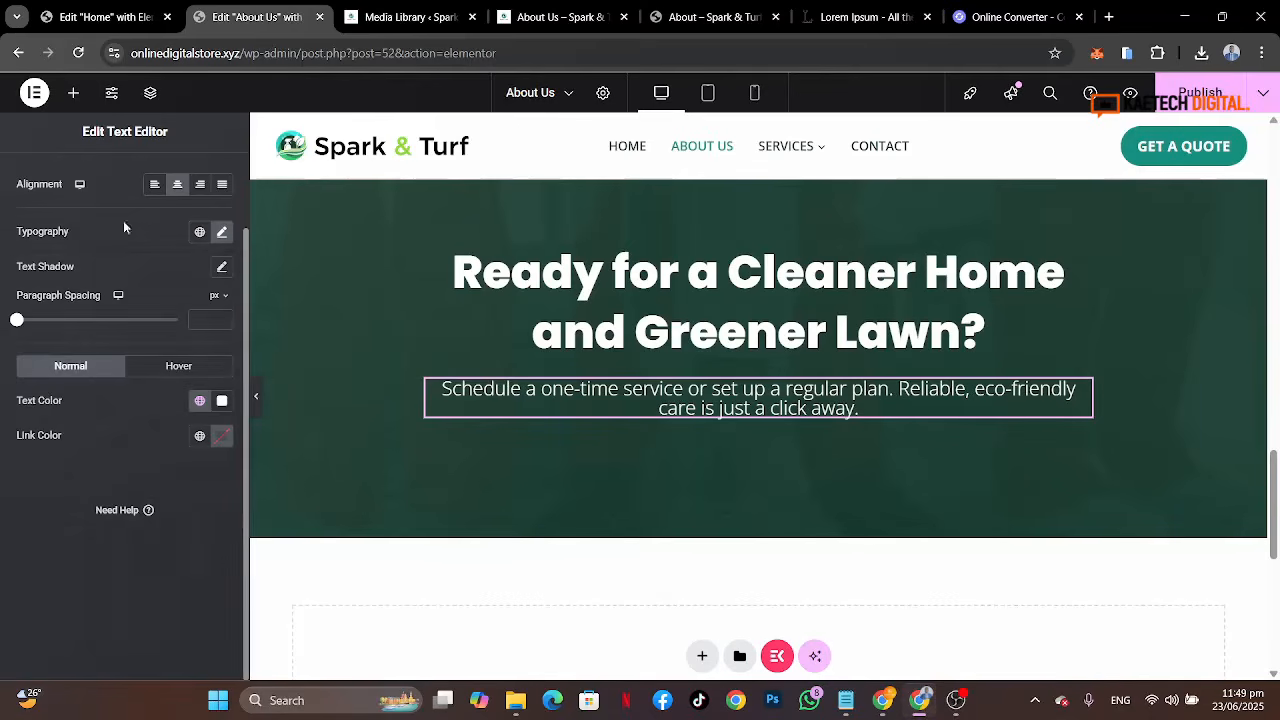
Step: Add a Text Editor widget between the banner heading and the subtitle
left_click(73, 93)
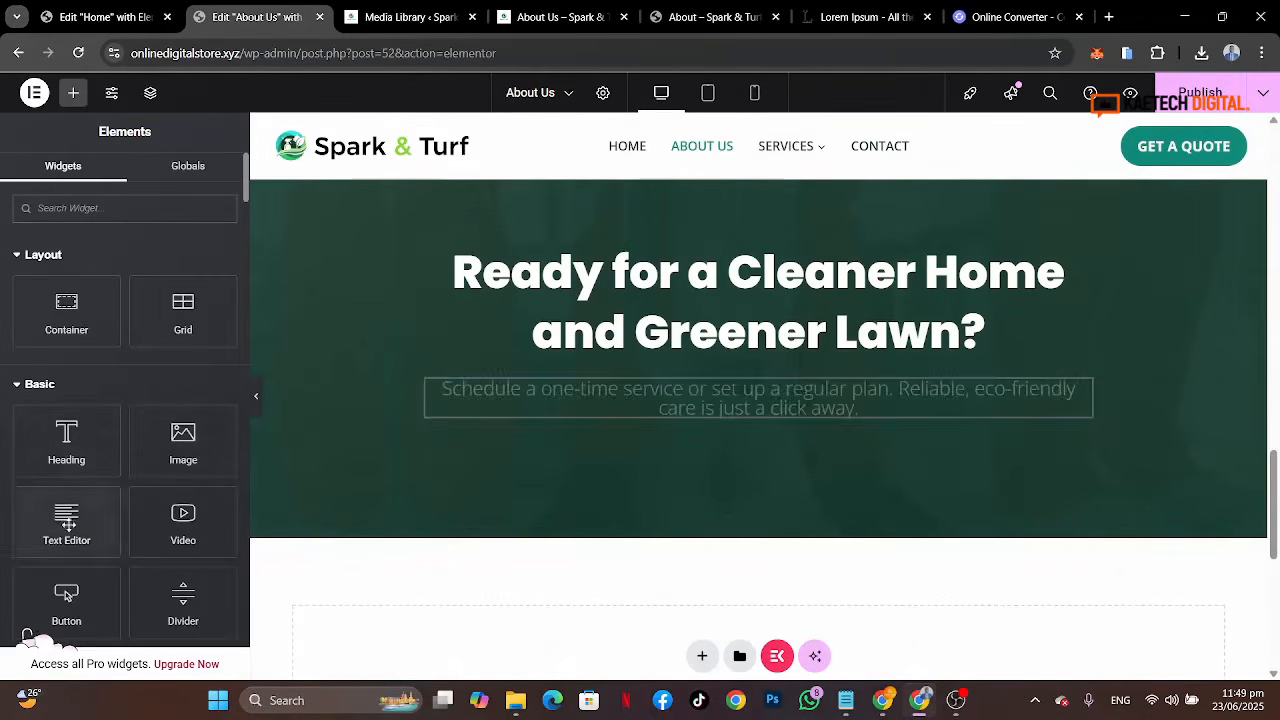
left_click_drag(66, 515, 785, 357)
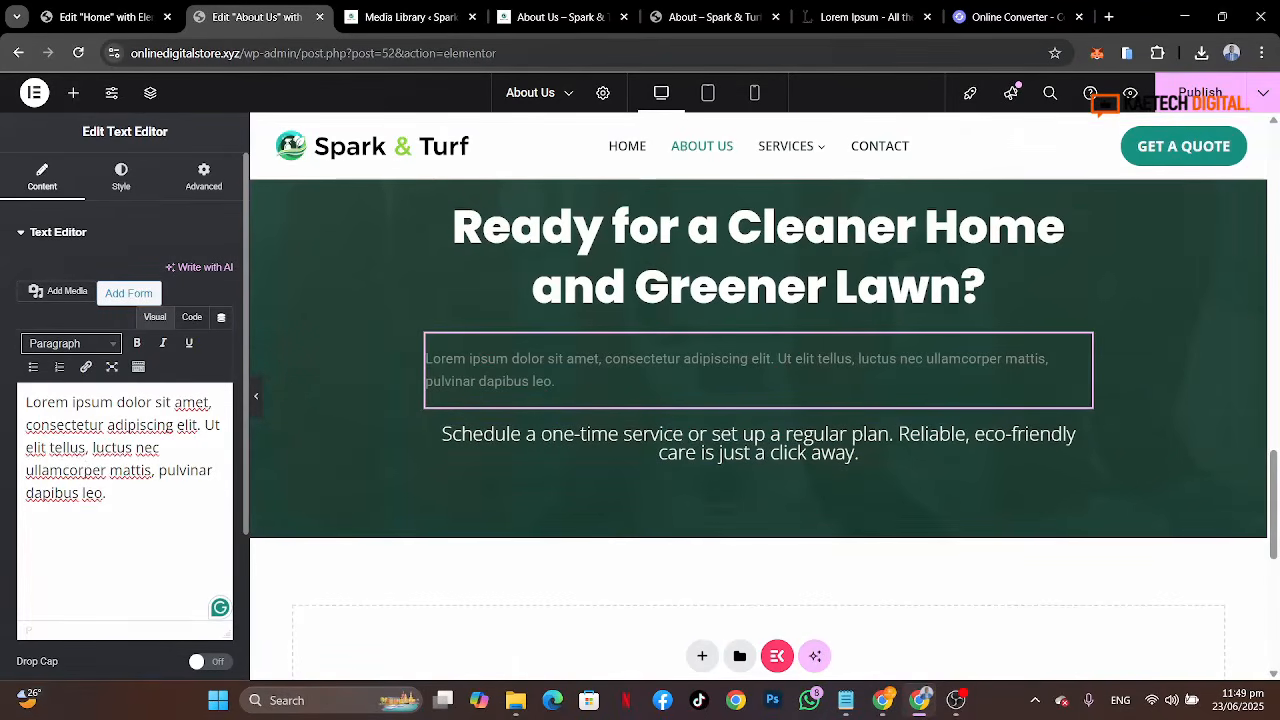
left_click_drag(106, 493, 3, 385)
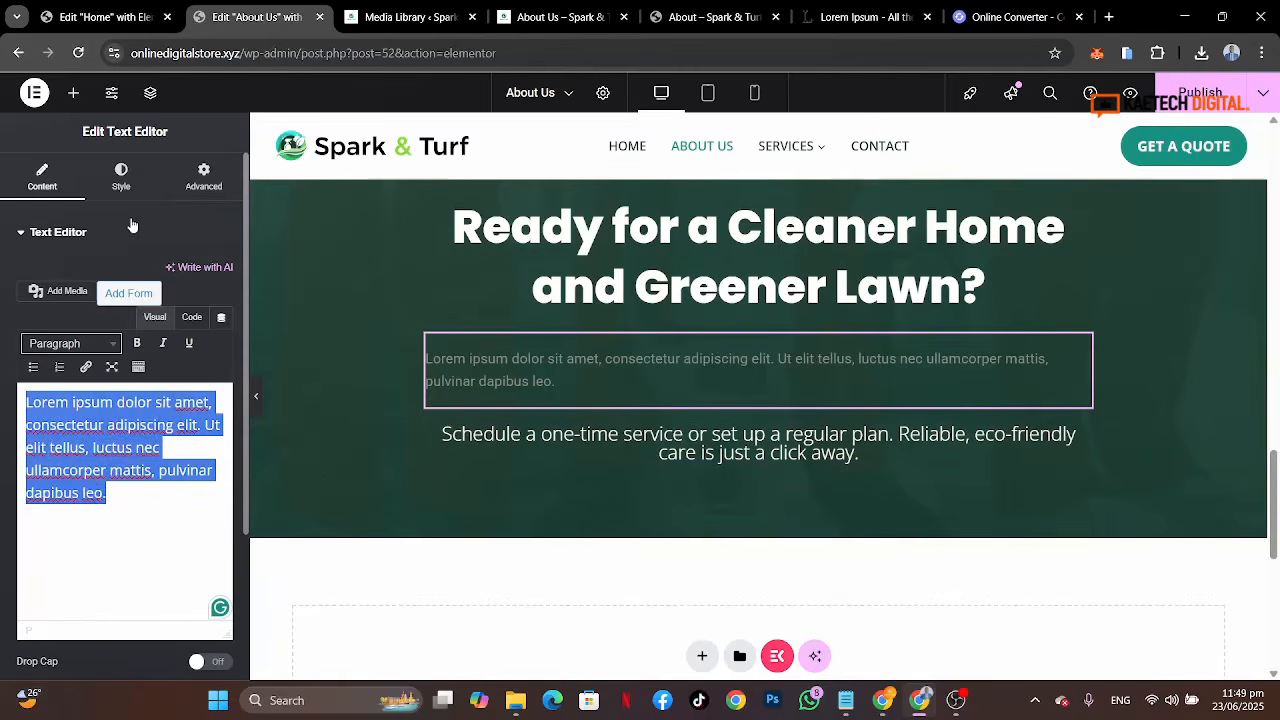
Step: Set the new text widget's font family to Open Sans and size to 20 px
left_click(121, 175)
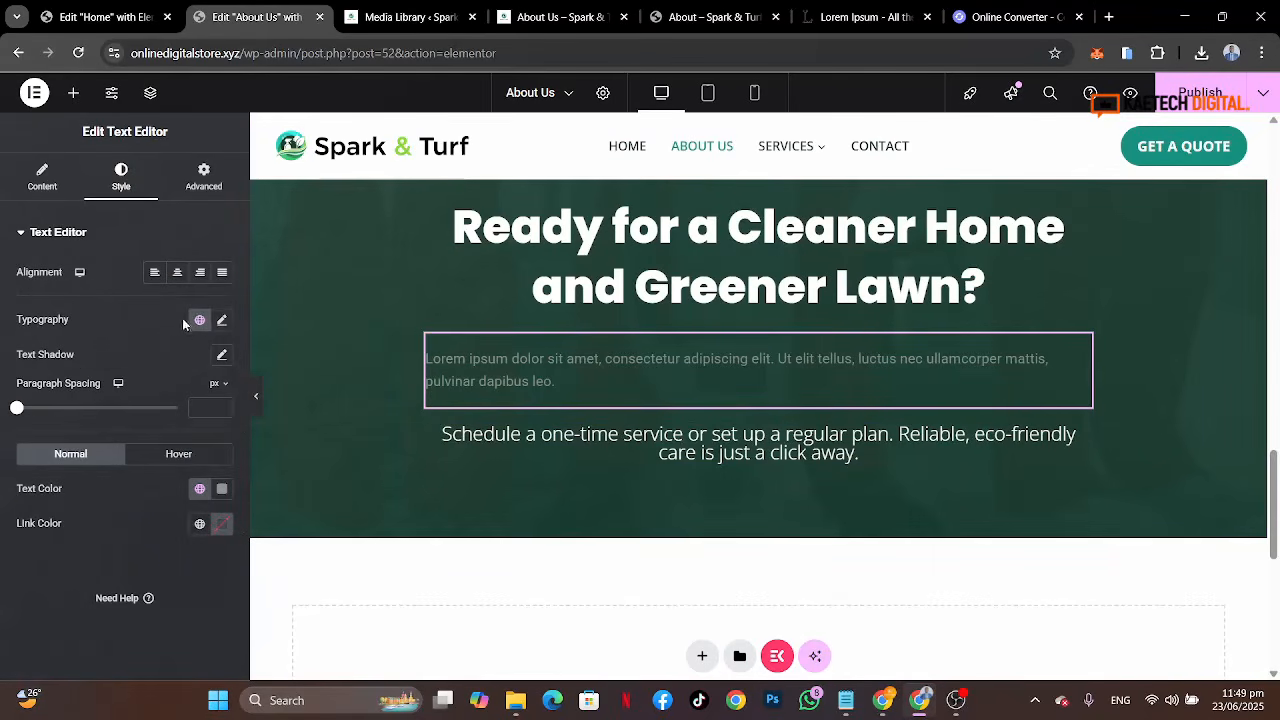
left_click(222, 320)
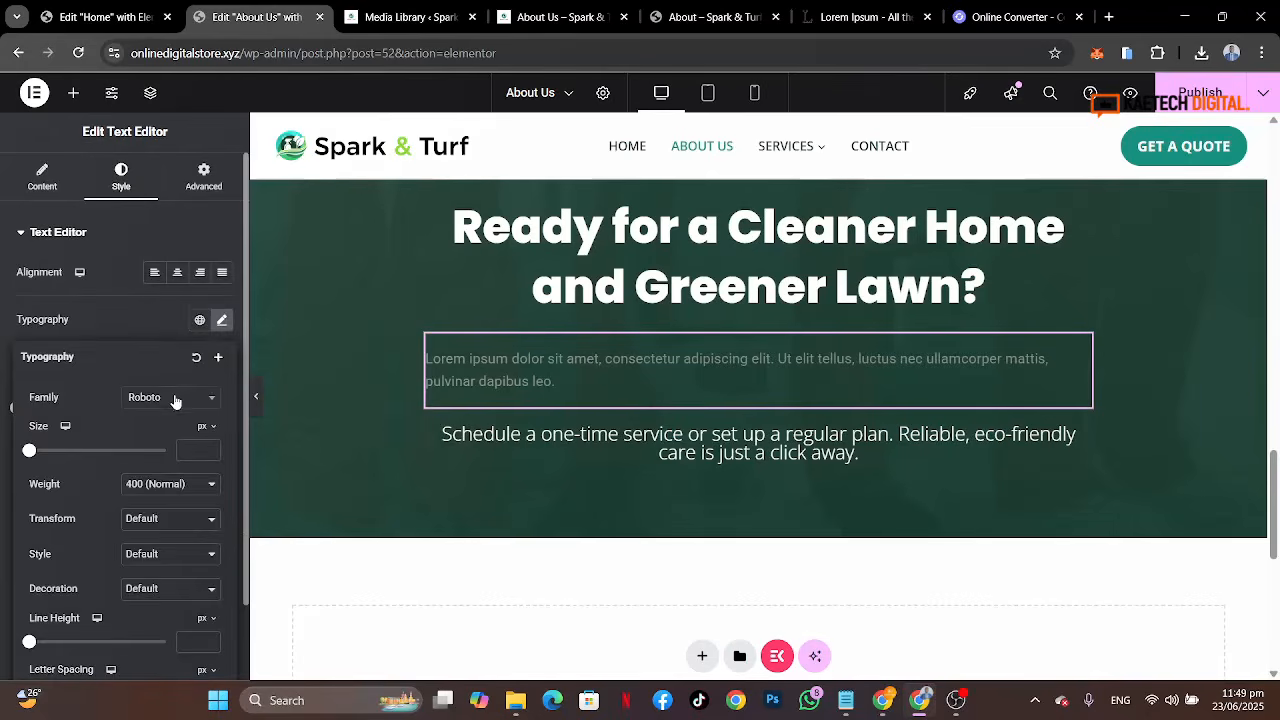
left_click(175, 401)
type("open")
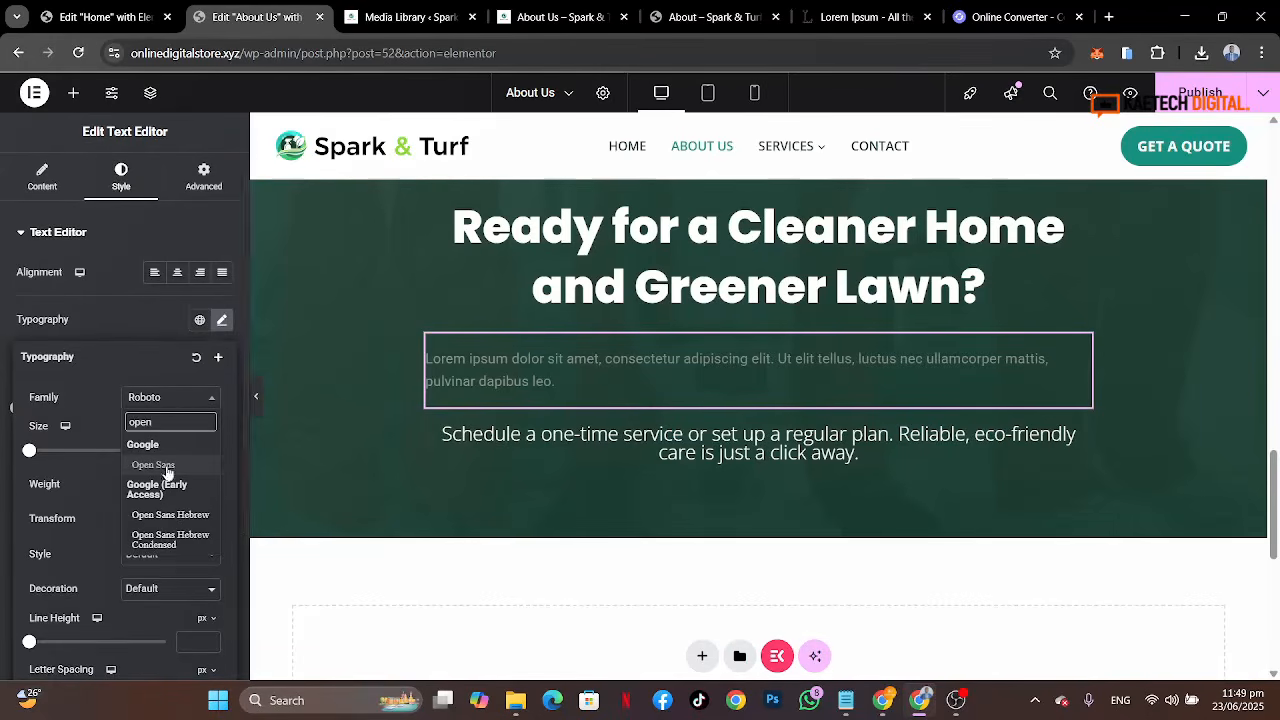
left_click(163, 465)
left_click(190, 451)
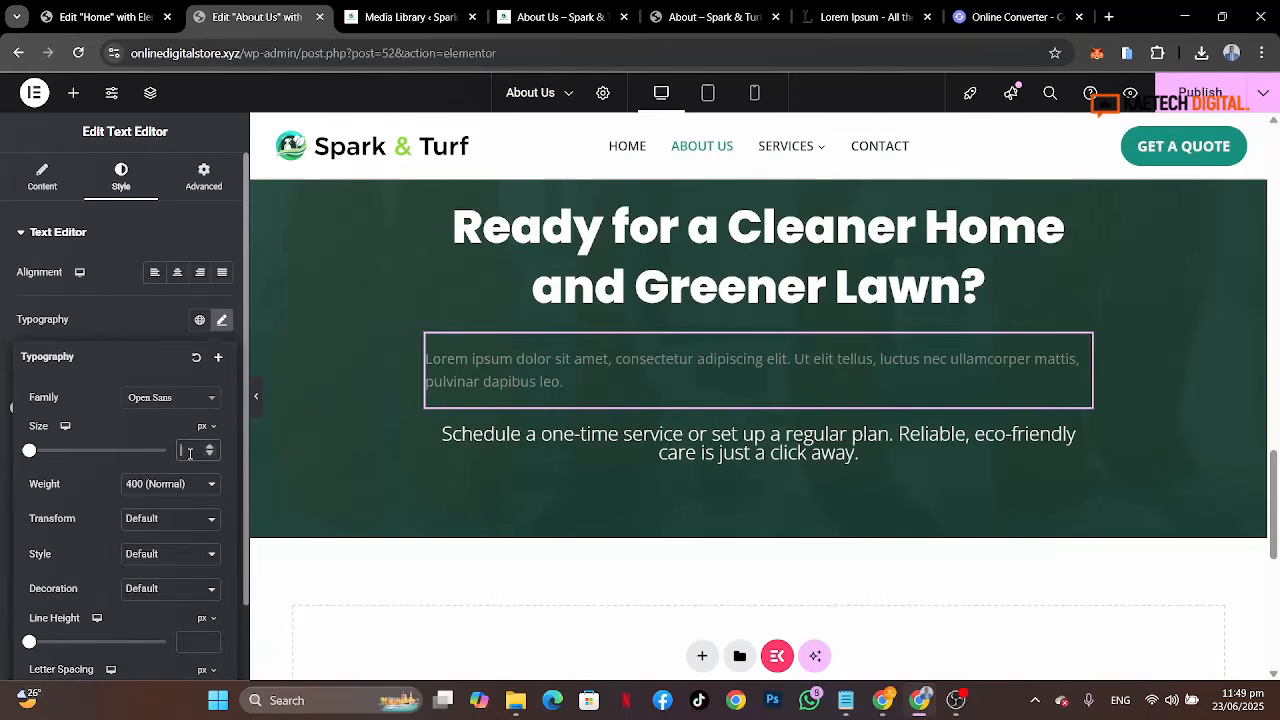
type("20")
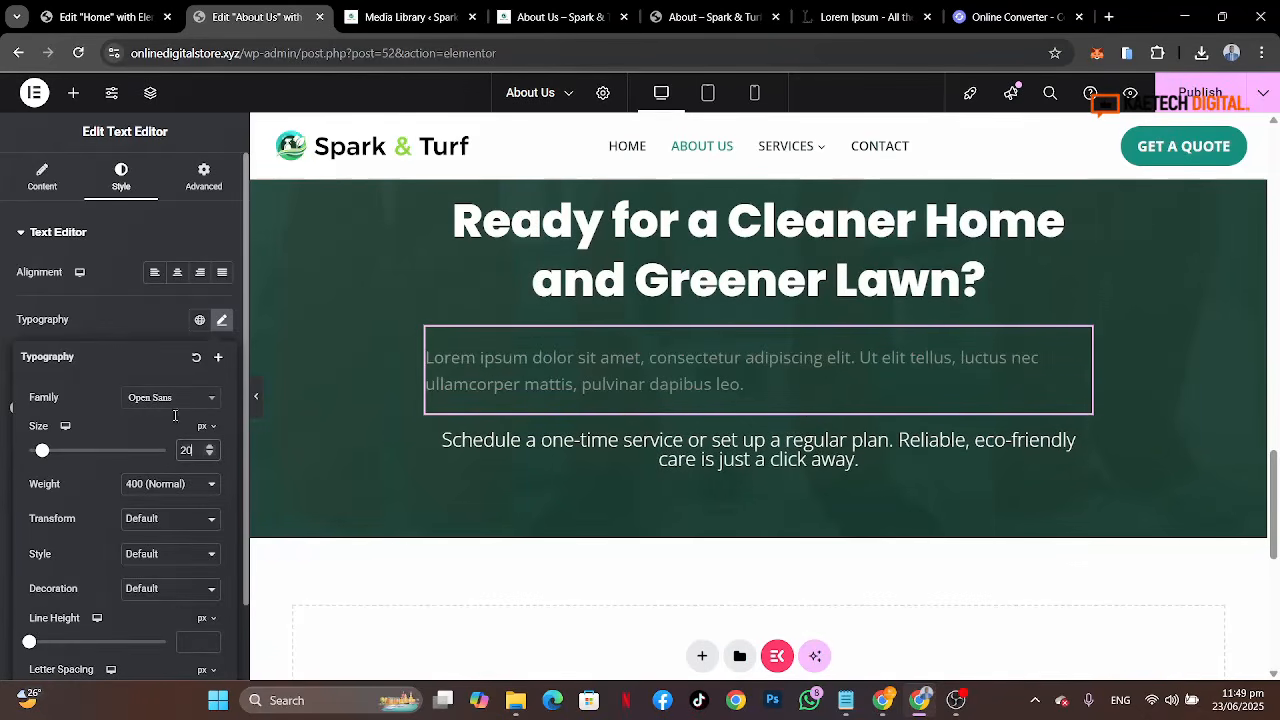
left_click(150, 322)
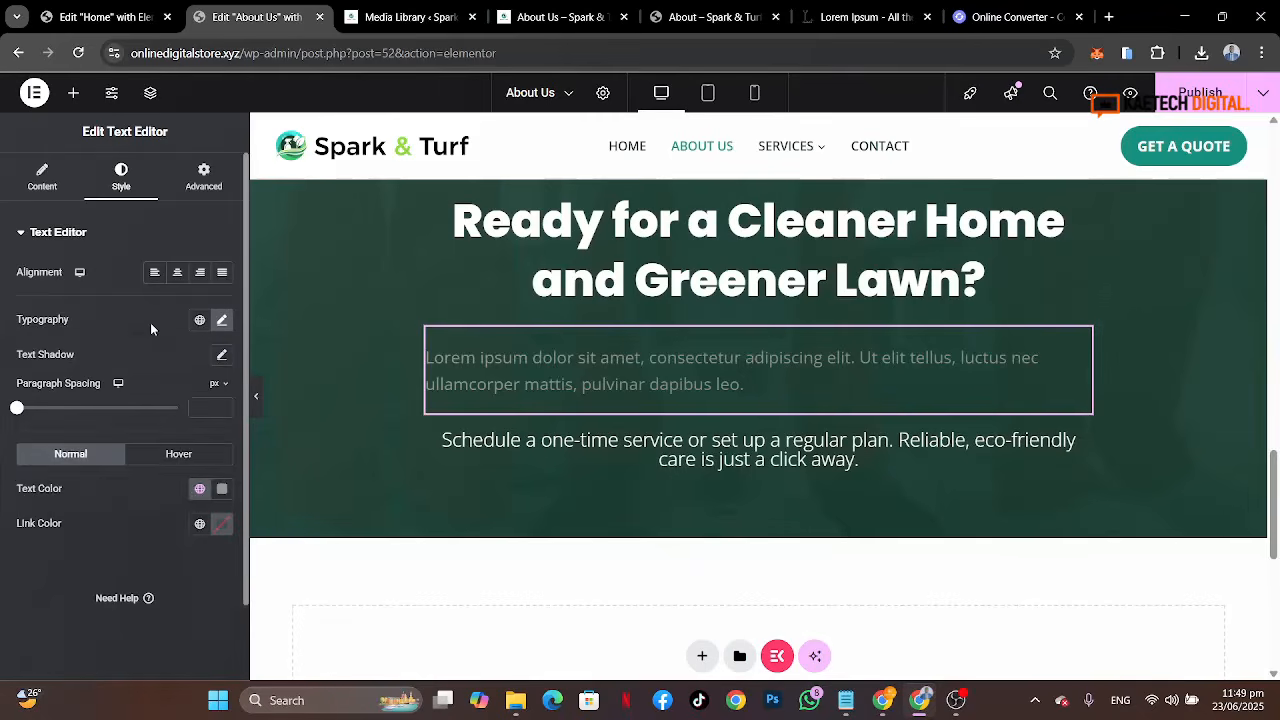
Step: Set the new text widget's color to the global White or offwhite and center-align it
left_click(199, 489)
scroll(113, 410, "down", 2)
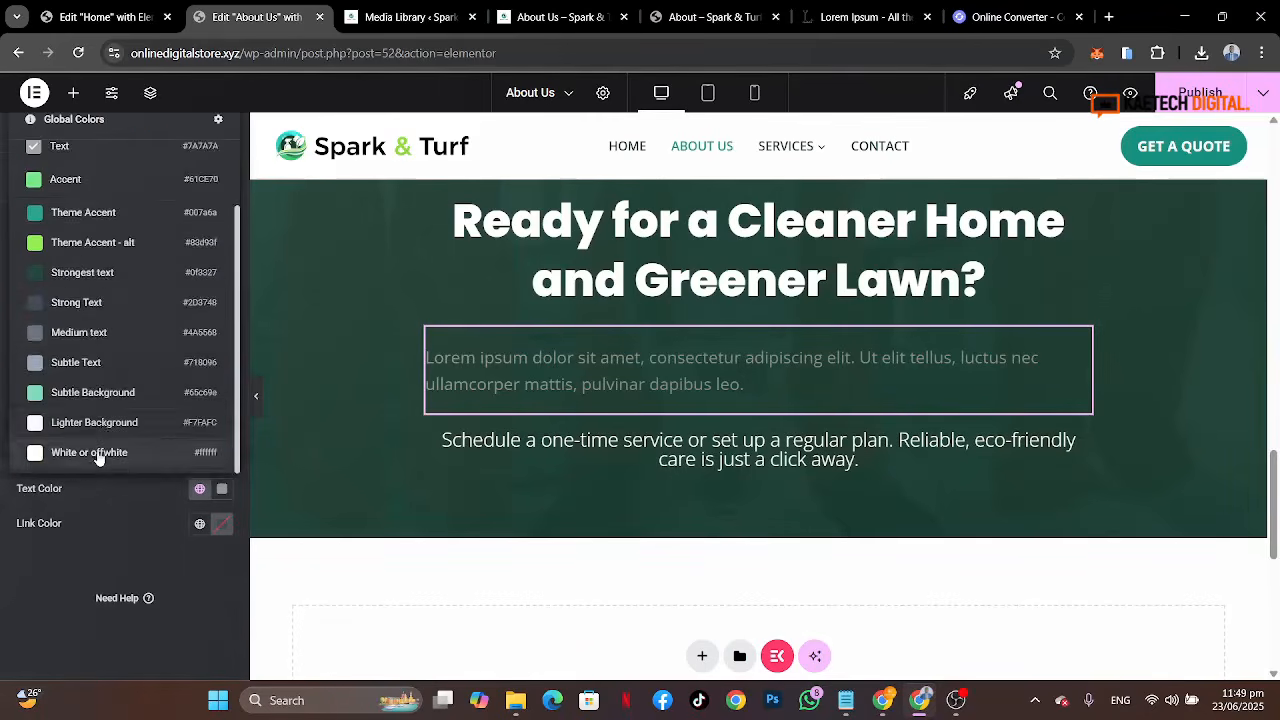
left_click(97, 453)
left_click(178, 272)
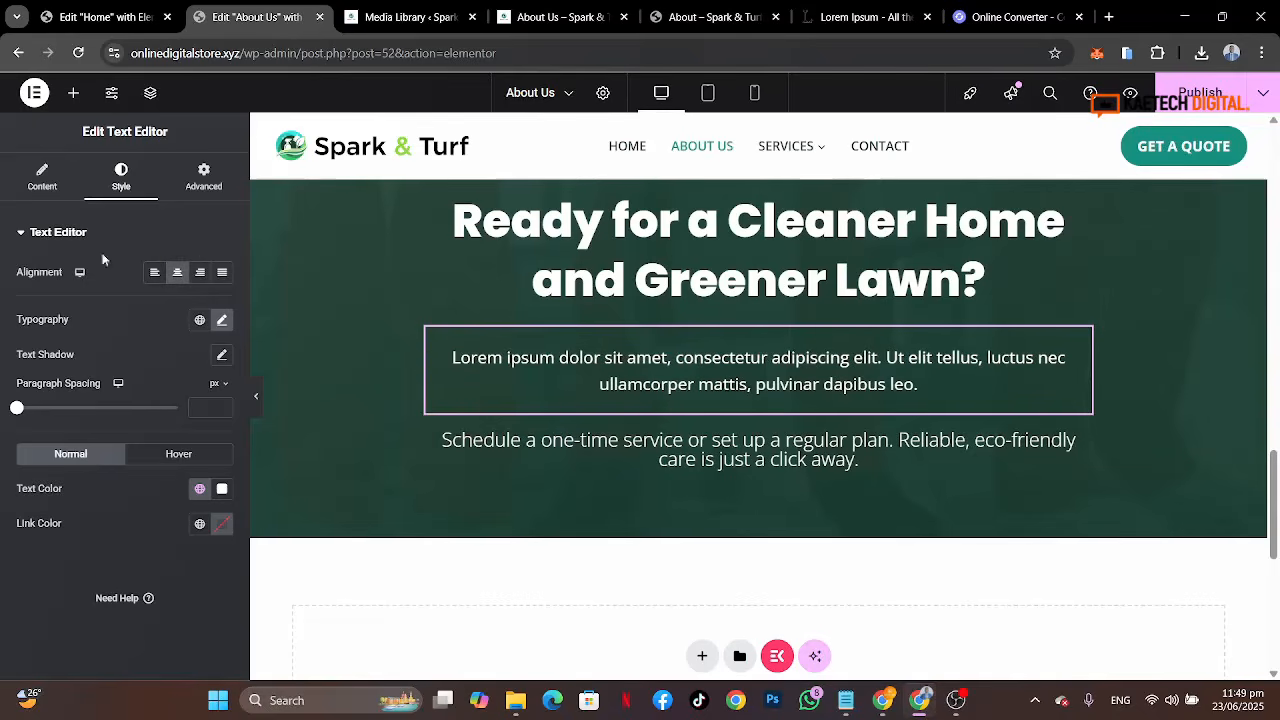
Step: Review the content of the new text widget and the subtitle widget
left_click(55, 187)
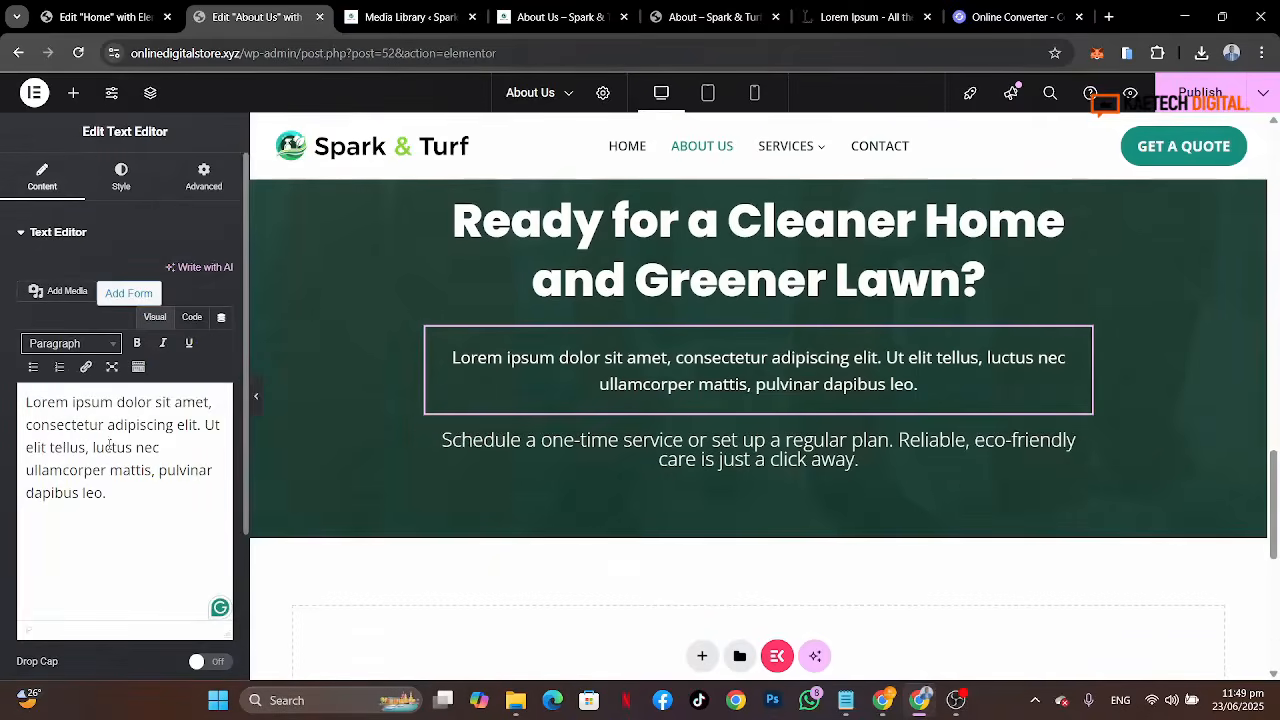
left_click(553, 442)
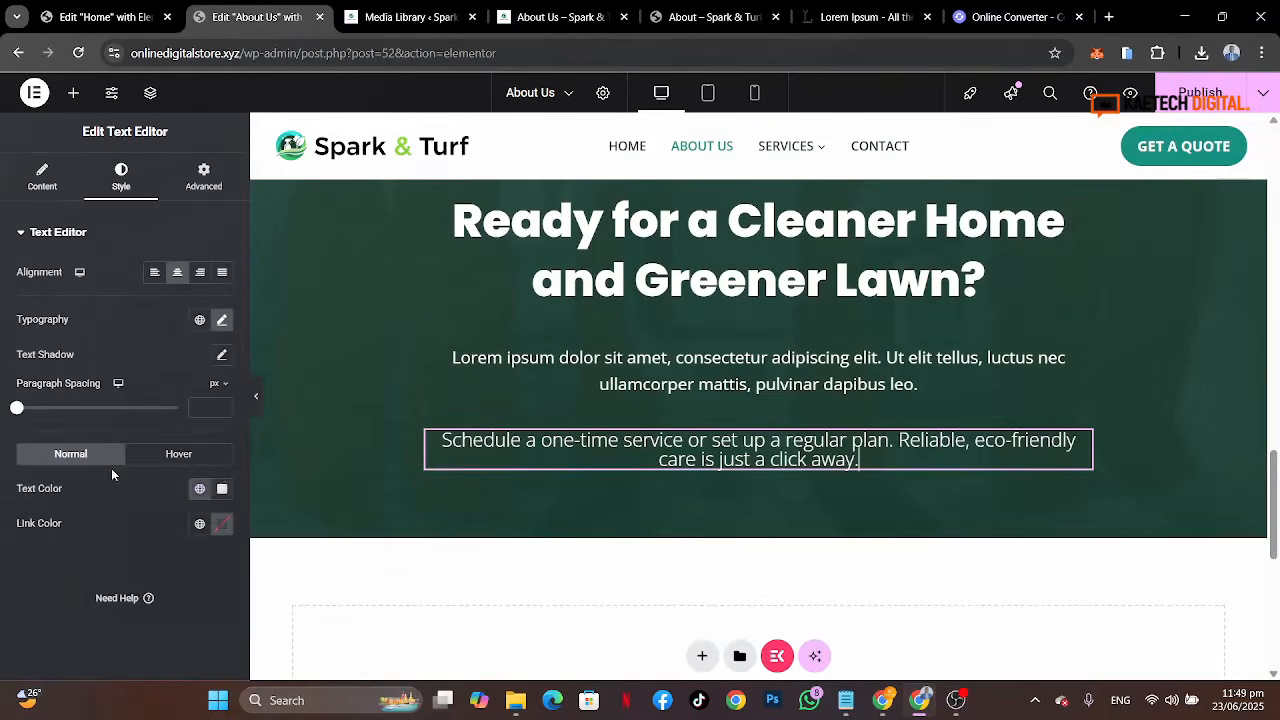
left_click(44, 178)
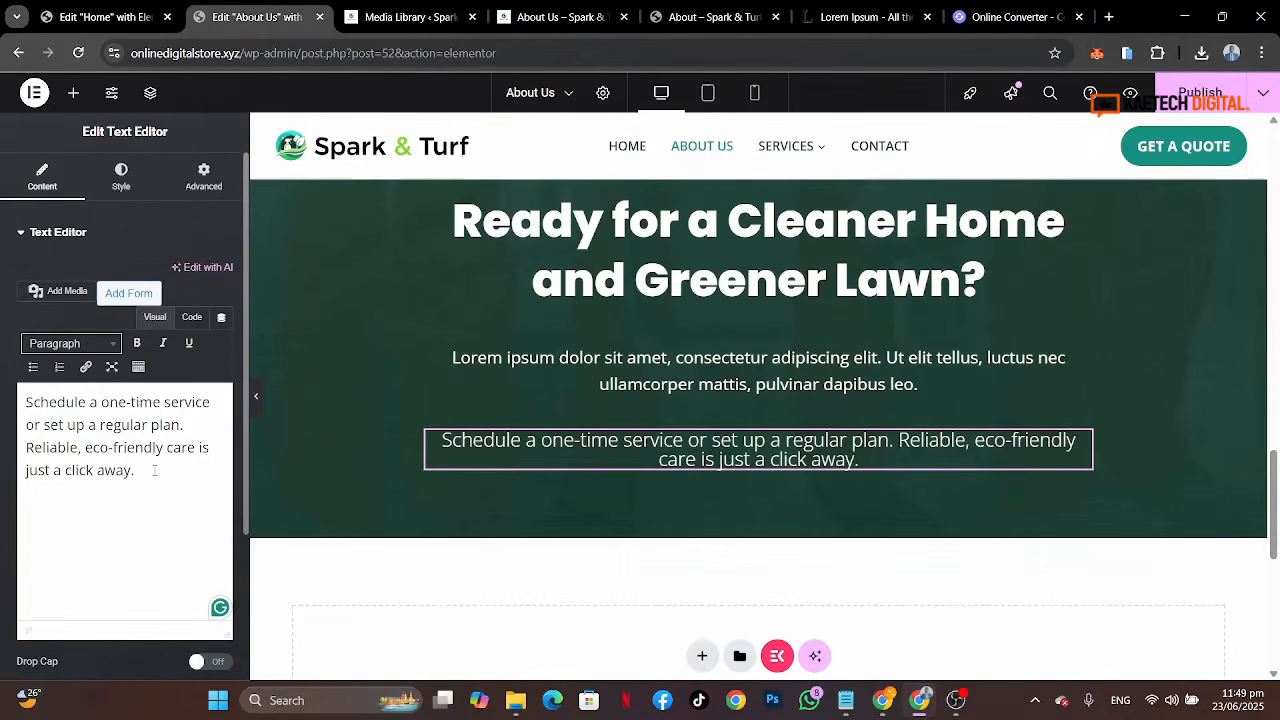
right_click(2, 388)
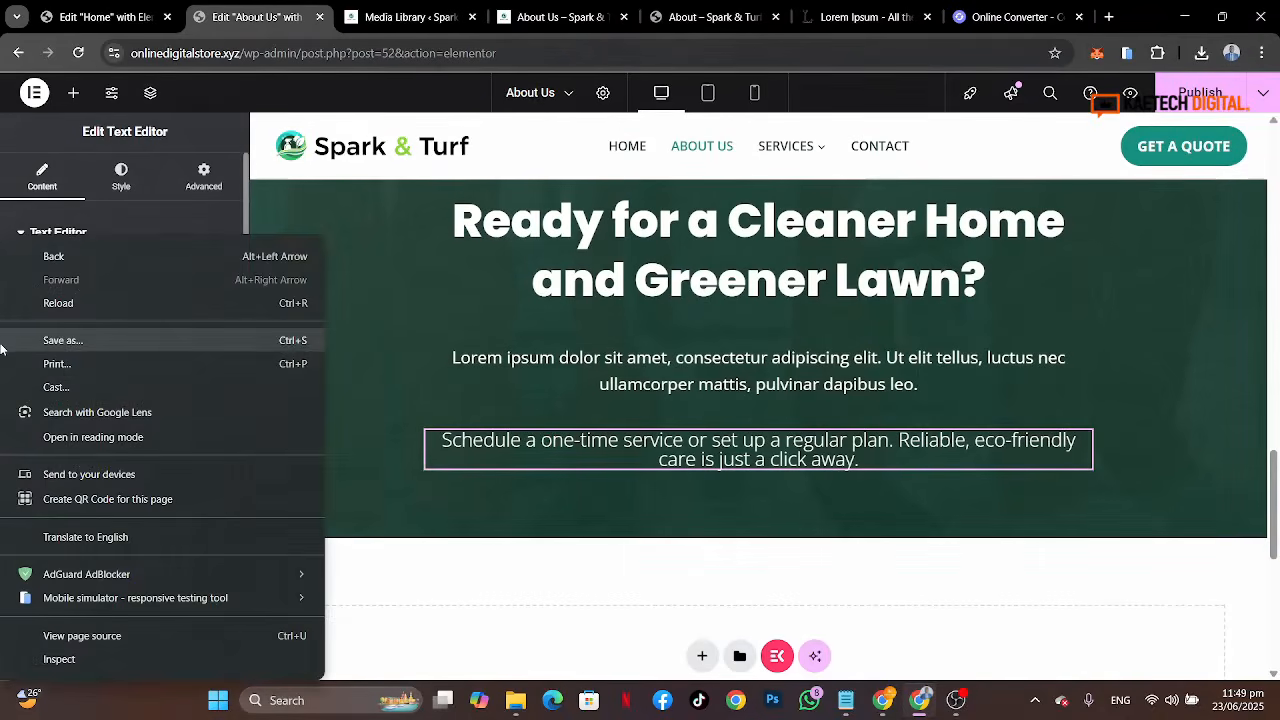
left_click(214, 222)
left_click(117, 234)
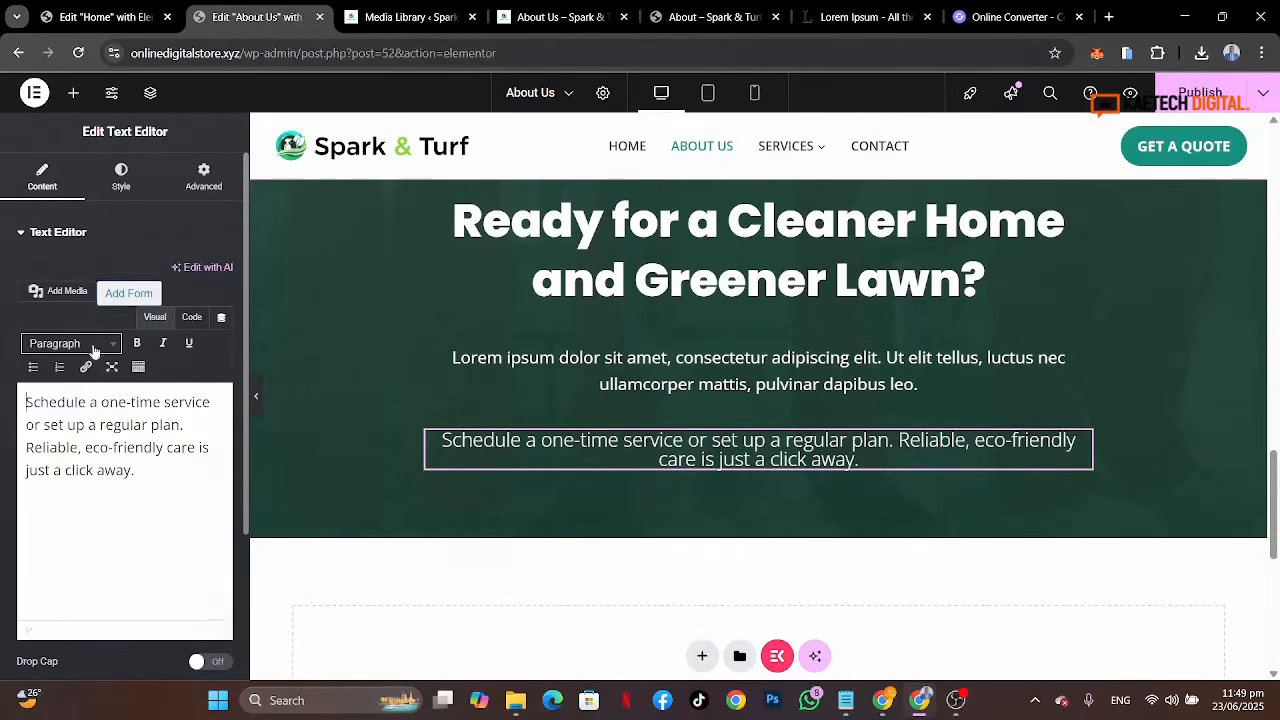
Step: Try to paste the schedule sentence into the lorem ipsum subtitle widget, then undo the paste
left_click(93, 404)
key("ctrl+a")
key("ctrl+c")
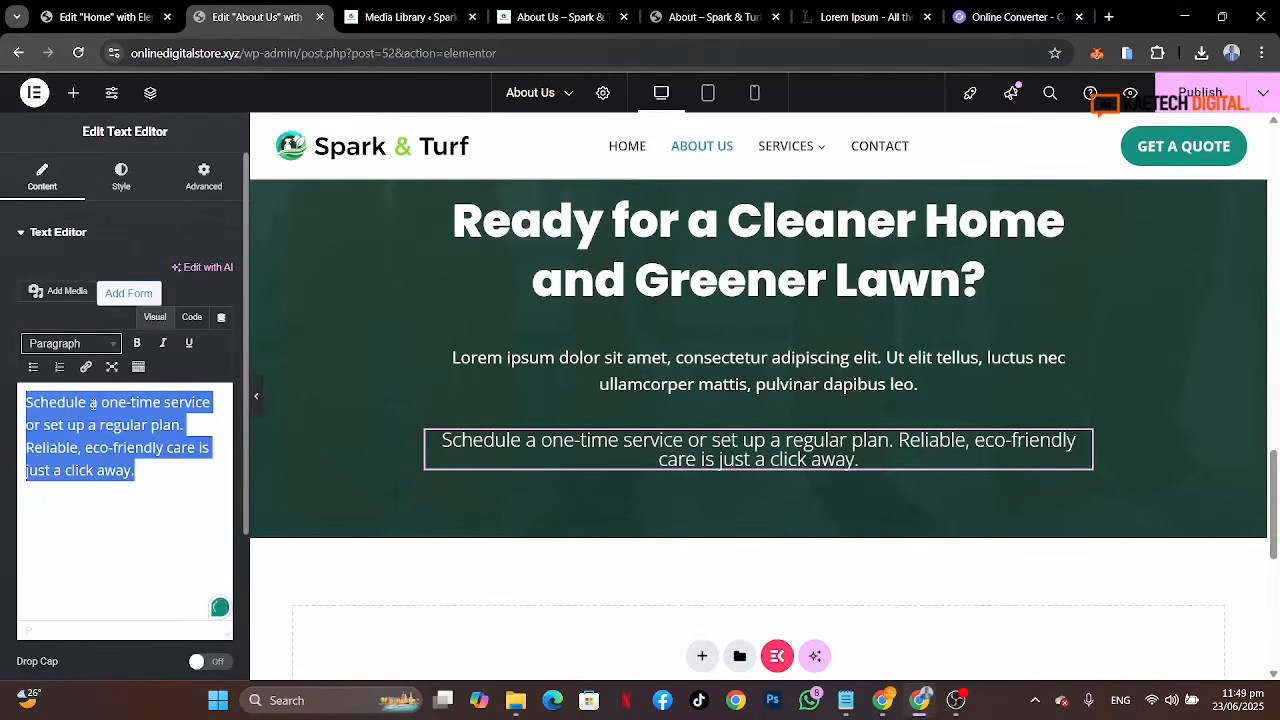
left_click(610, 366)
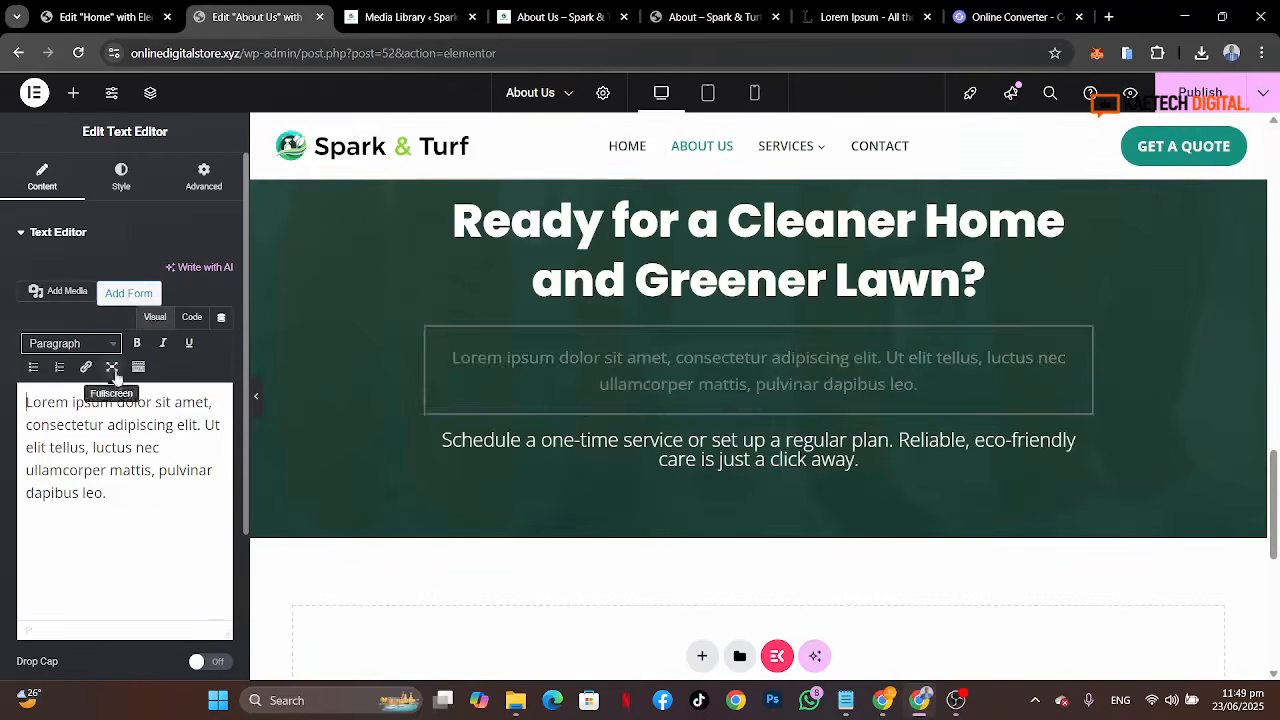
left_click(126, 503)
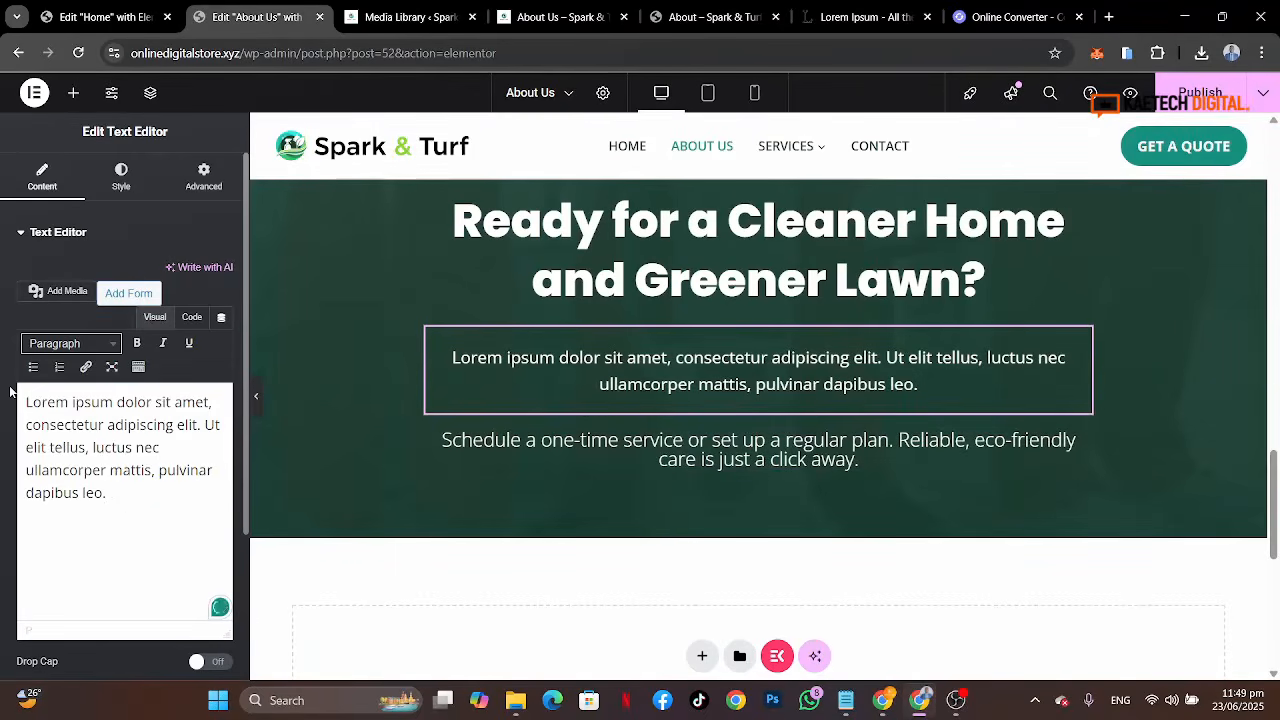
key("ctrl+a")
key("ctrl+v")
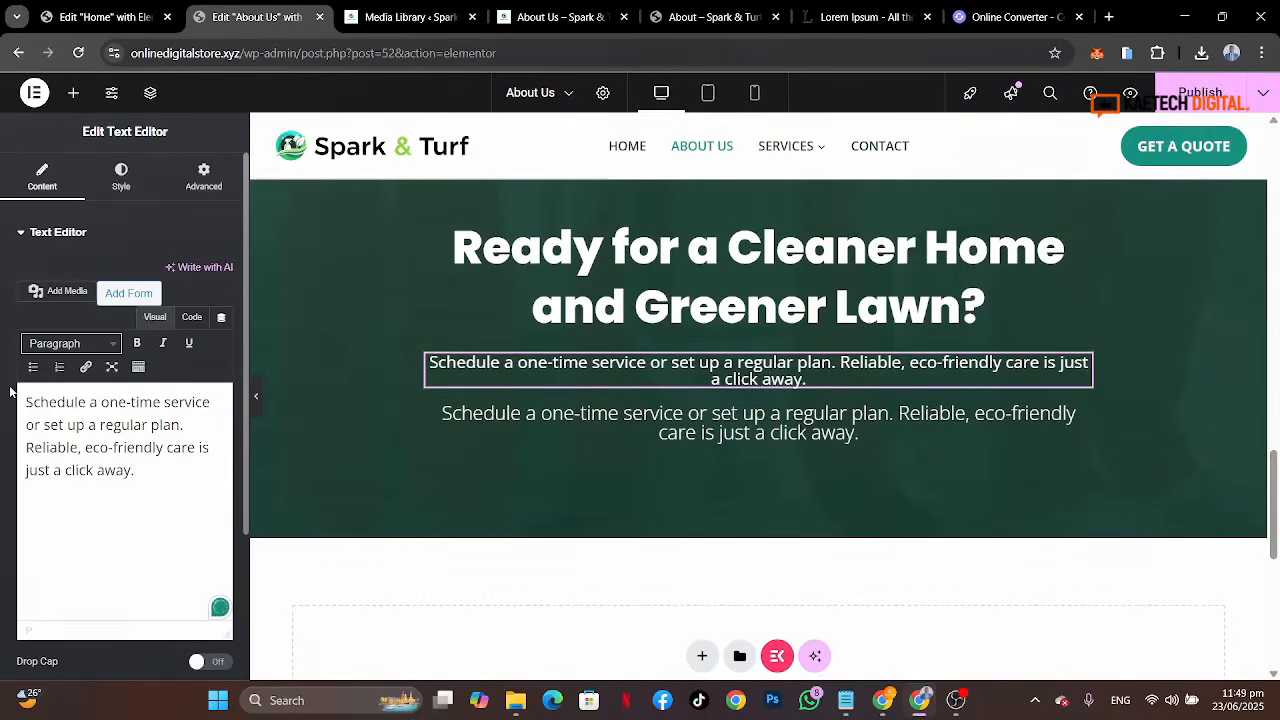
key("ctrl+z")
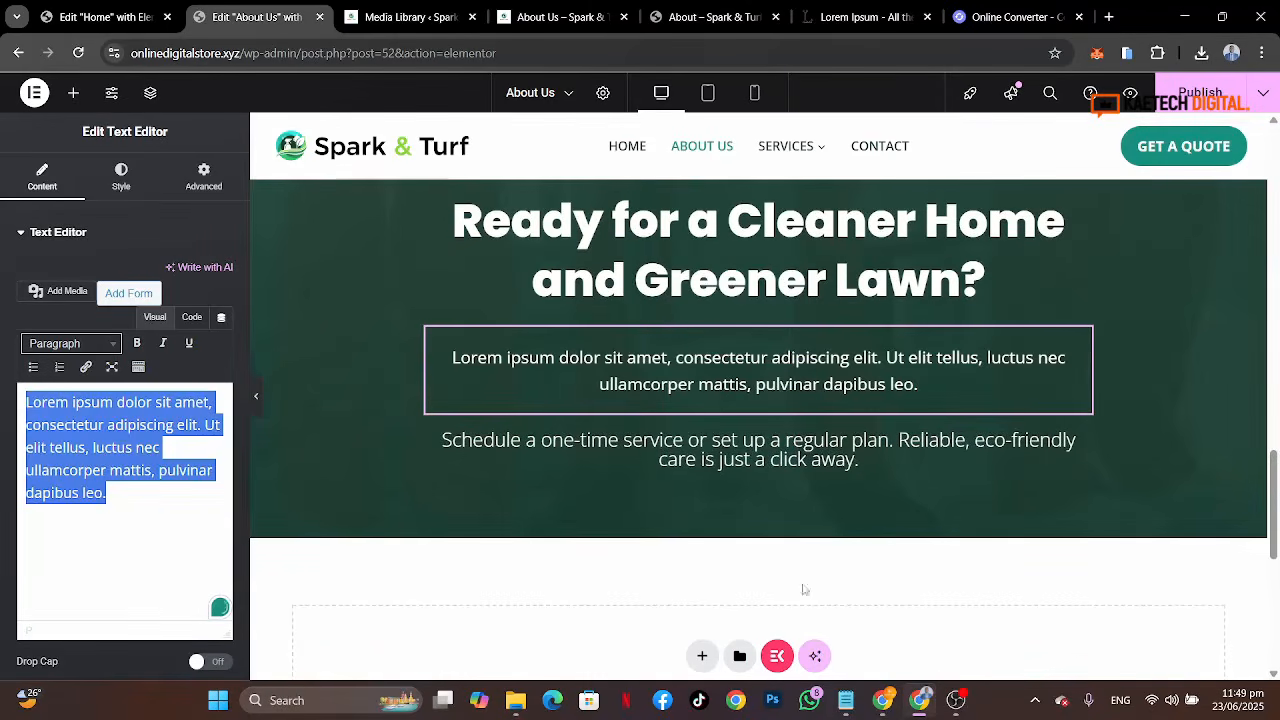
Step: Switch to Notepad, paste the schedule sentence onto a new line of the notes file and select it
left_click(846, 700)
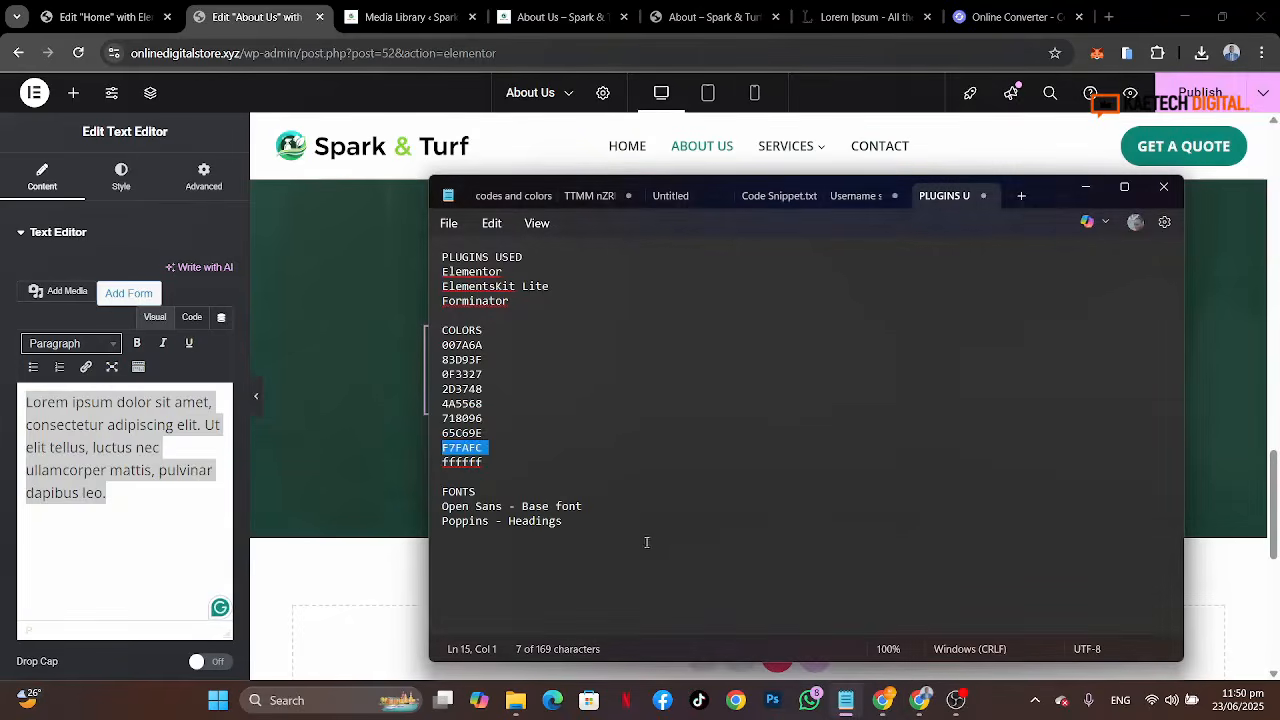
left_click(606, 530)
key("Return")
key("Return")
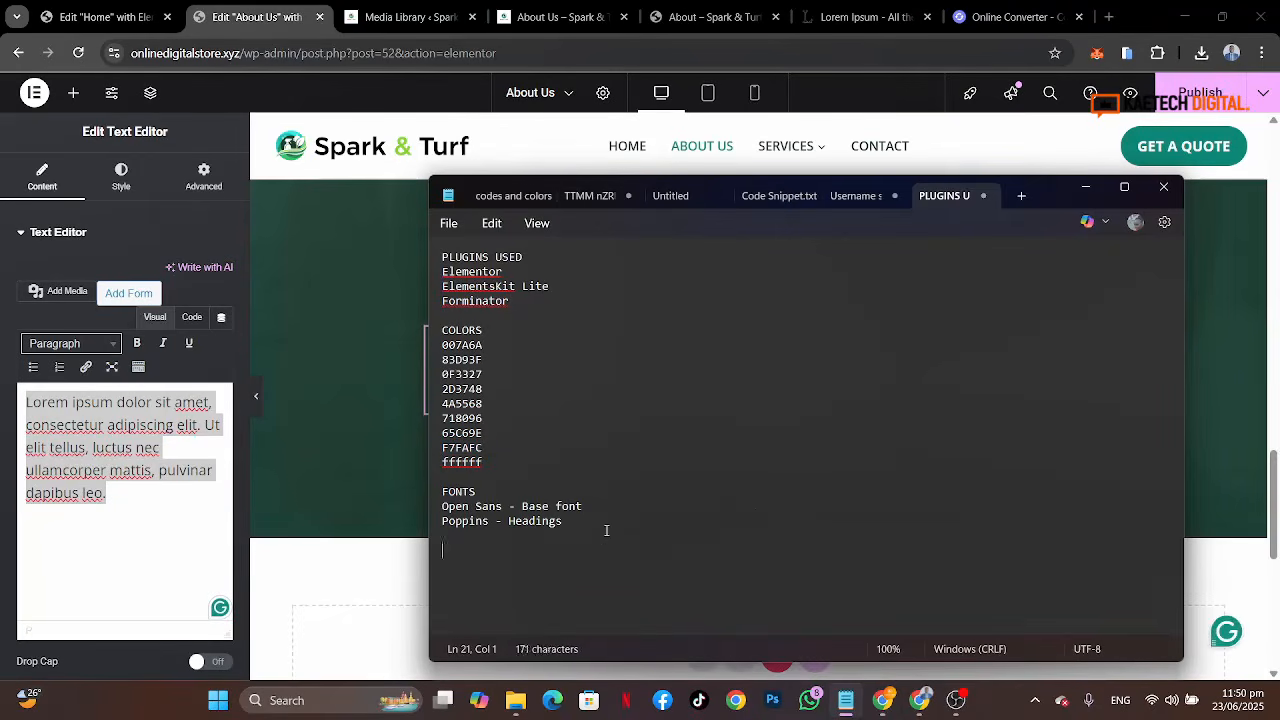
key("ctrl+v")
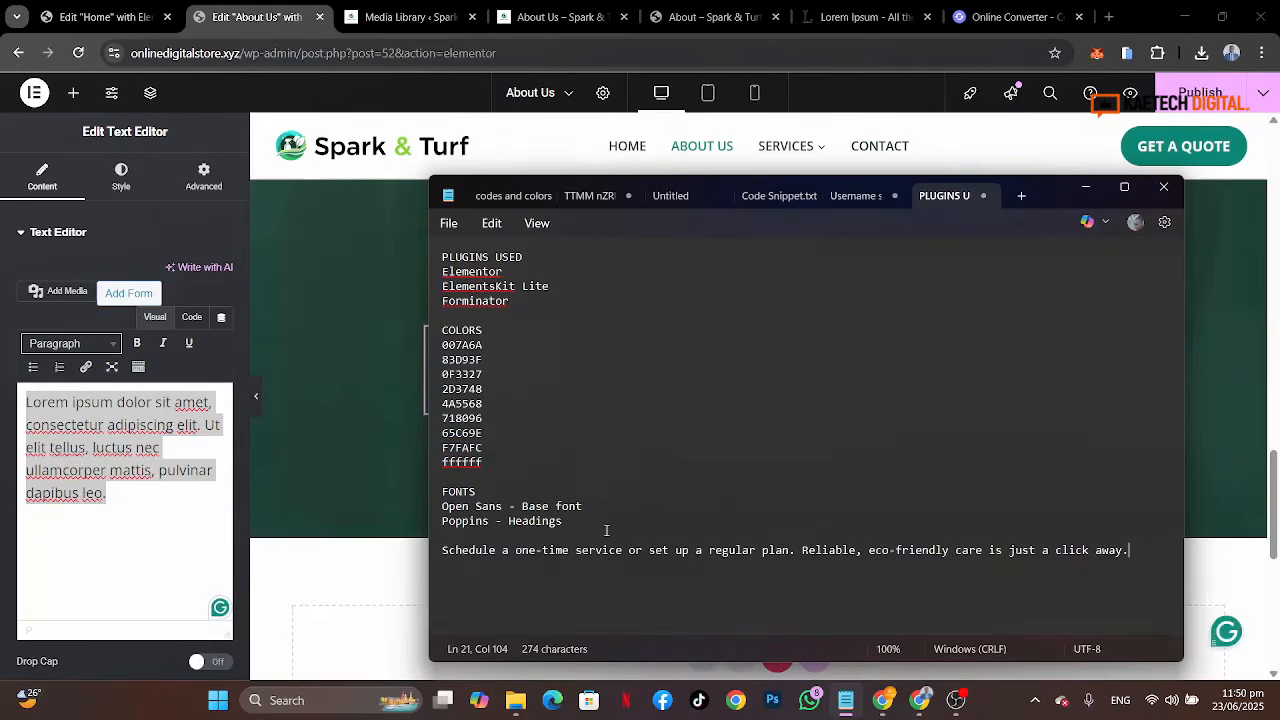
triple_click(445, 555)
key("ctrl+c")
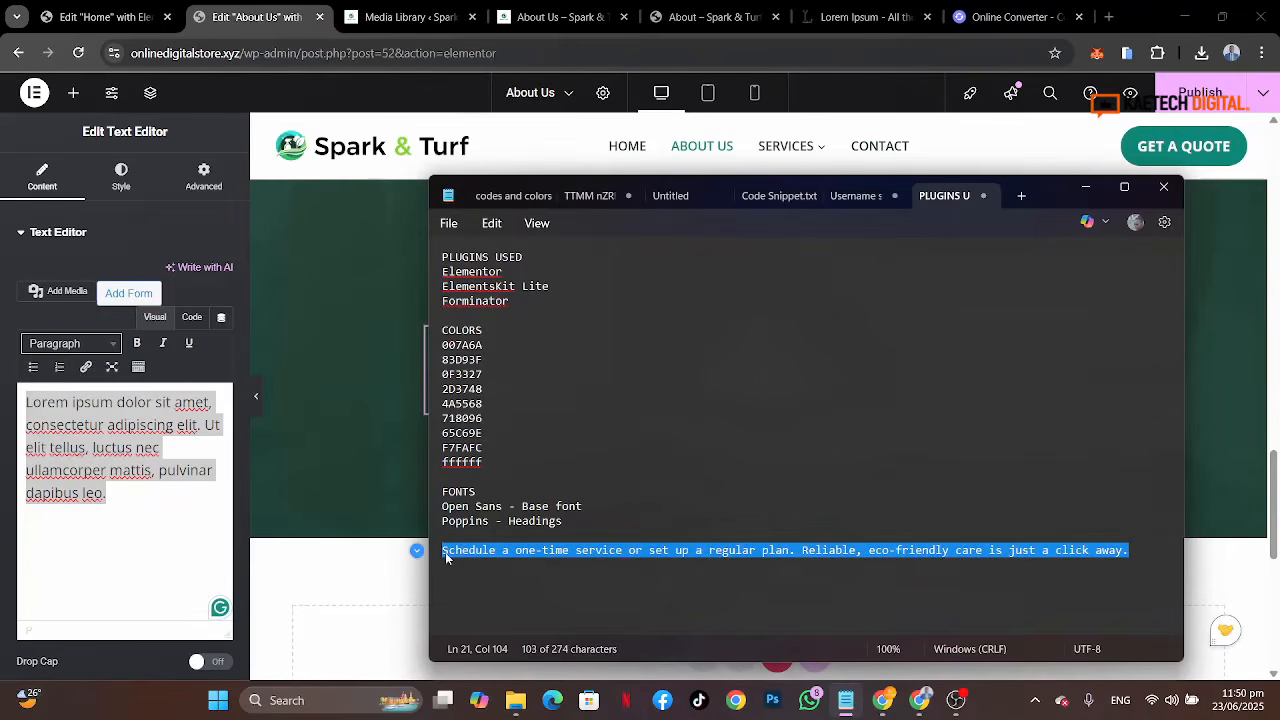
Step: Replace the lorem ipsum subtitle widget's text with the schedule sentence
left_click(116, 510)
key("ctrl+a")
key("ctrl+v")
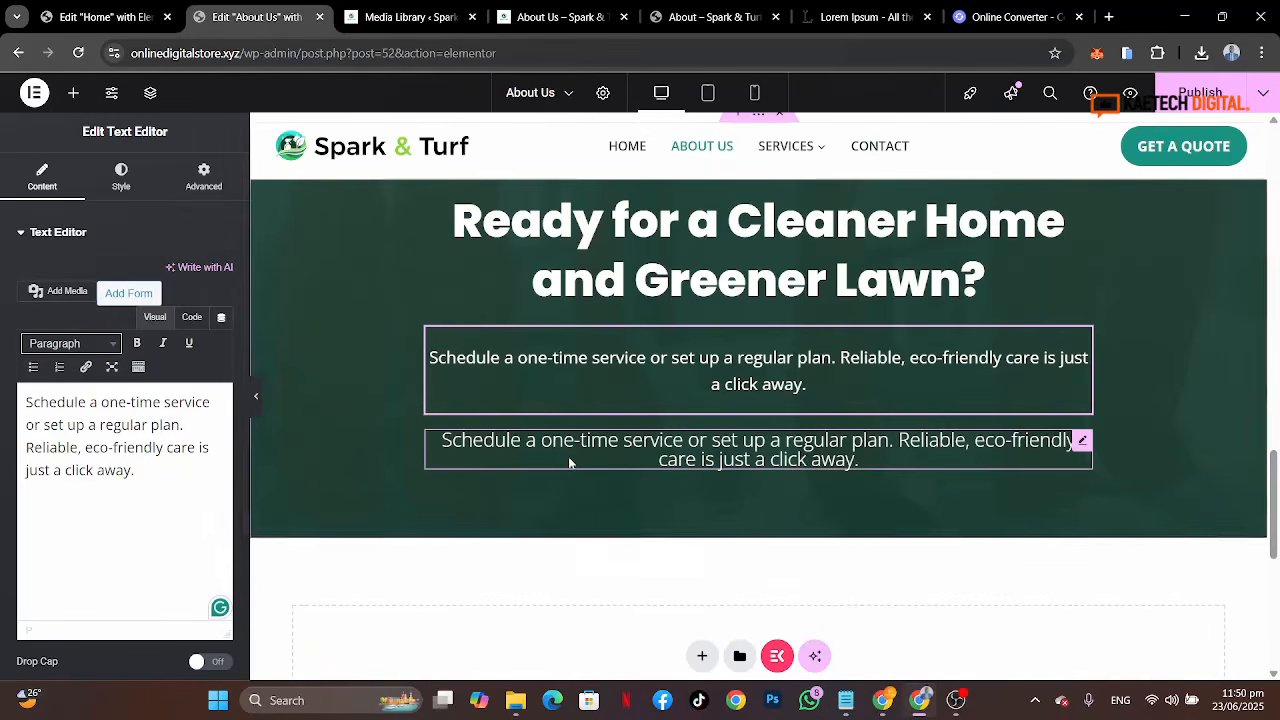
Step: Delete the duplicate schedule text widget below the subtitle
right_click(658, 457)
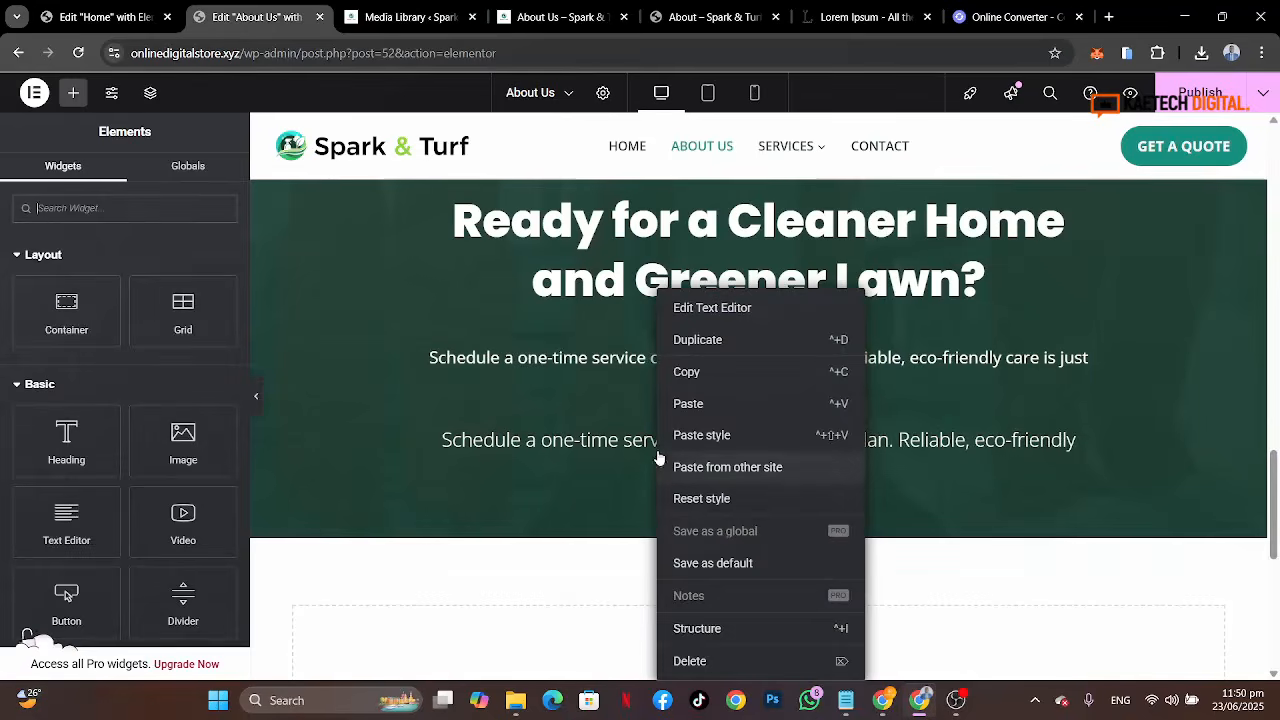
left_click(681, 660)
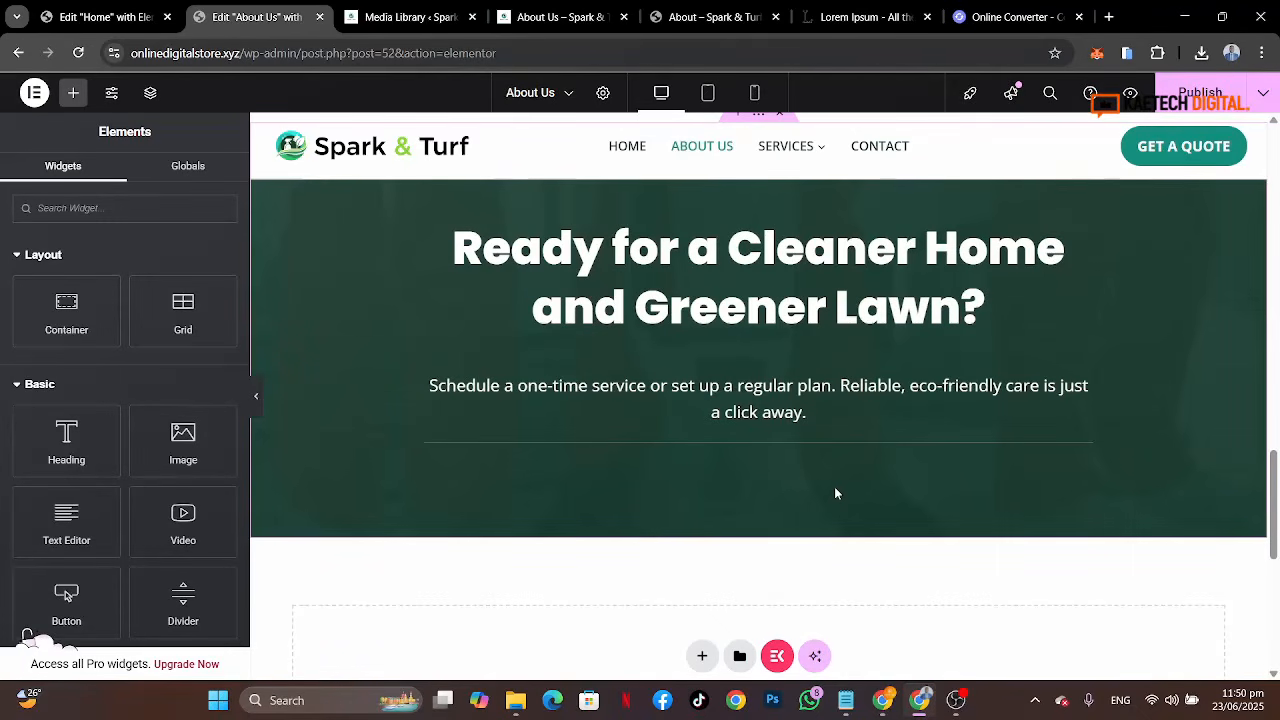
Step: Unlink the remaining text widget's margins and set its top margin to -20 px
left_click(1080, 363)
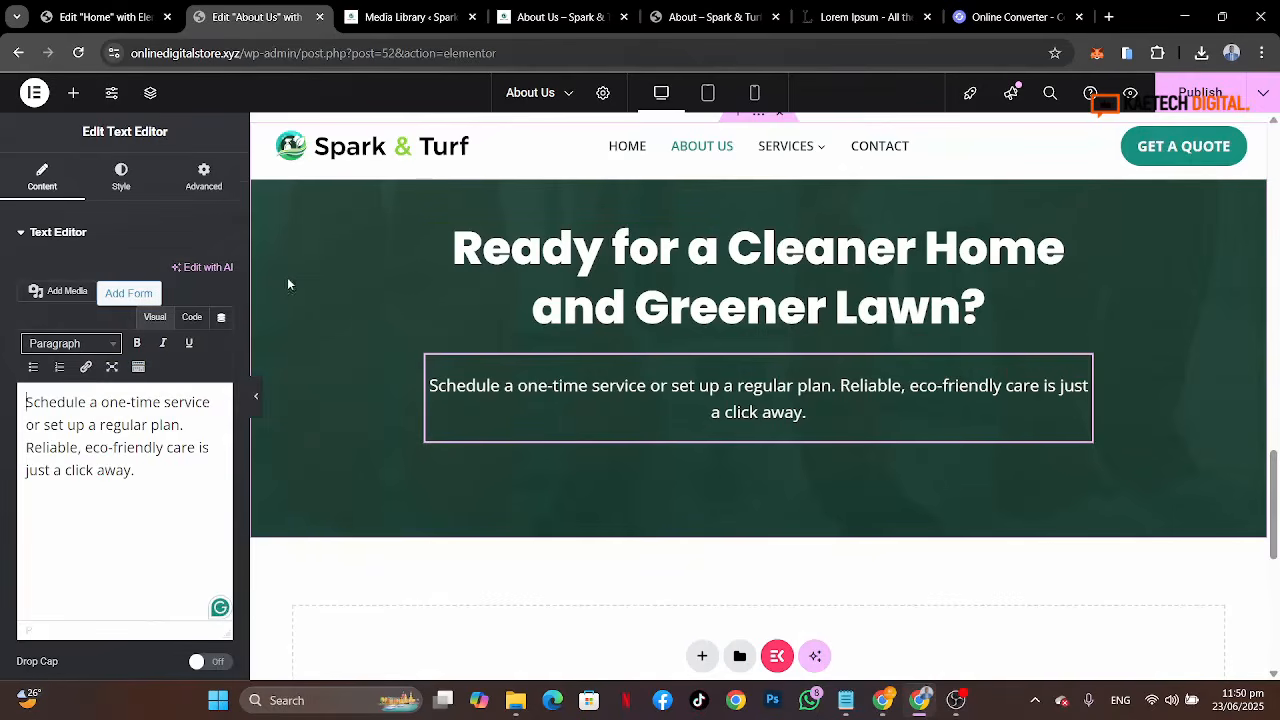
left_click(203, 180)
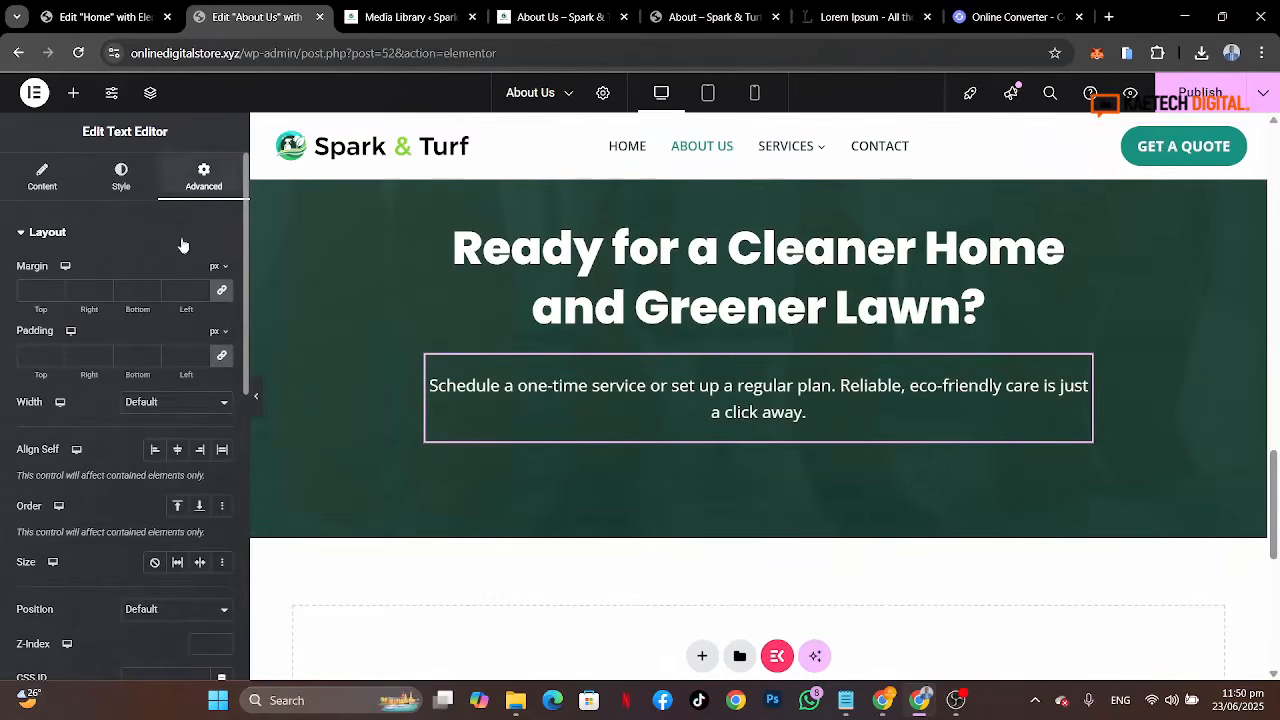
left_click(222, 358)
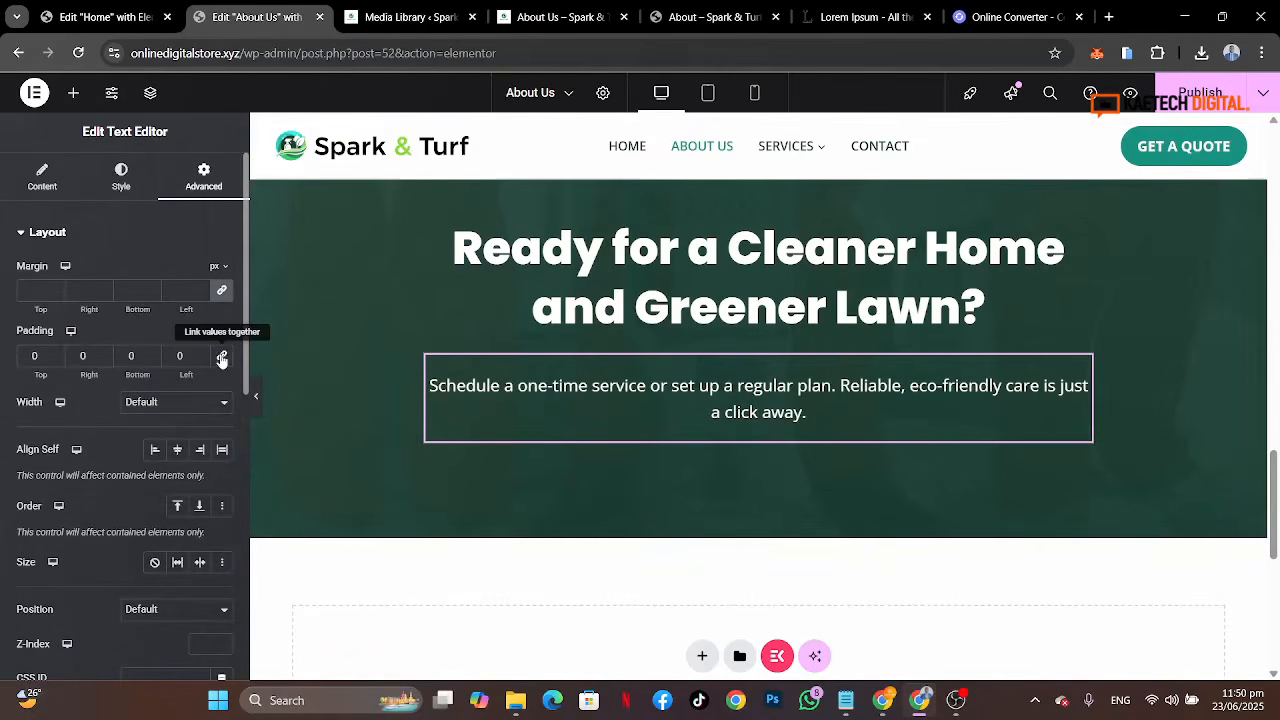
left_click(223, 296)
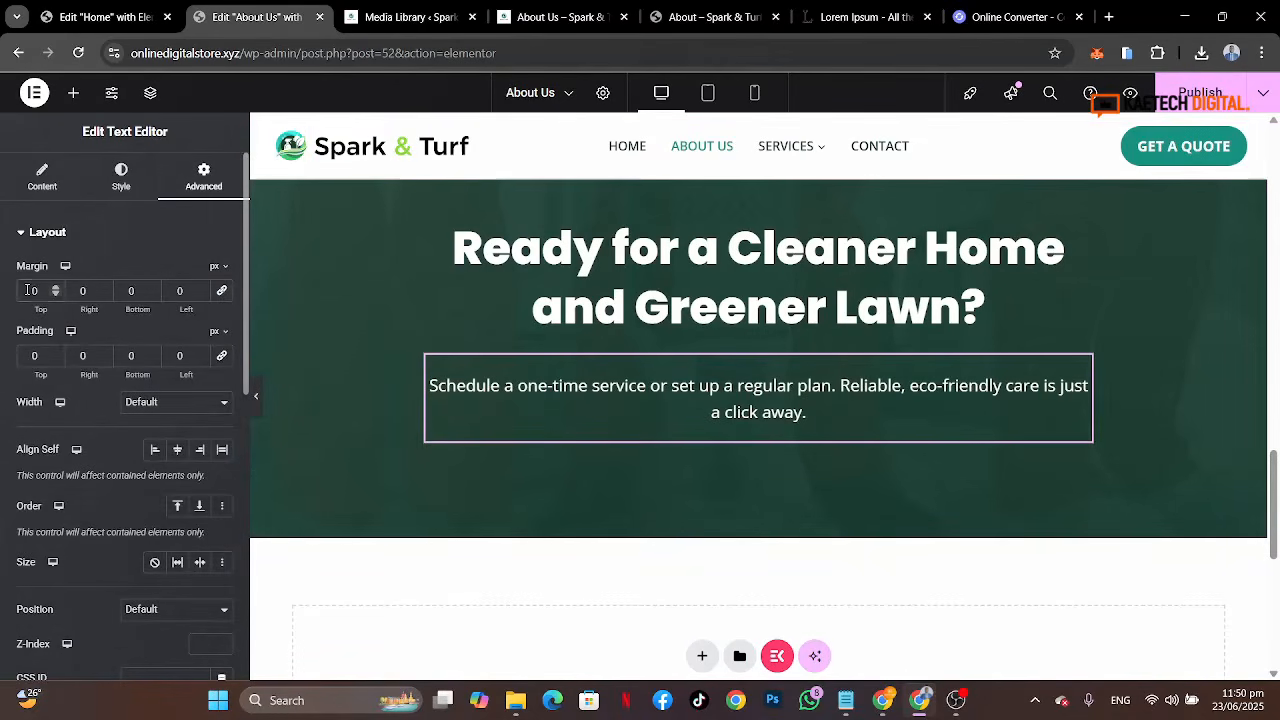
type("2")
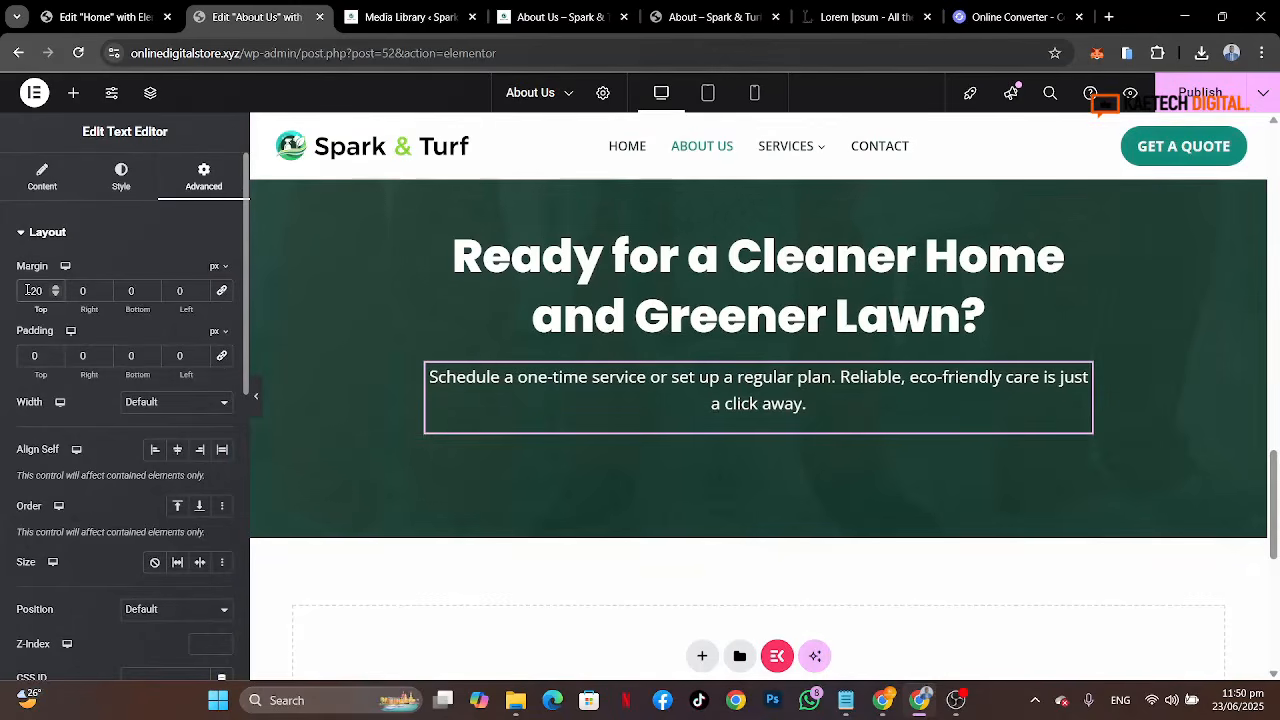
Step: Copy the Book Appointment button from the hero section and paste it below the banner text
scroll(592, 293, "up", 2)
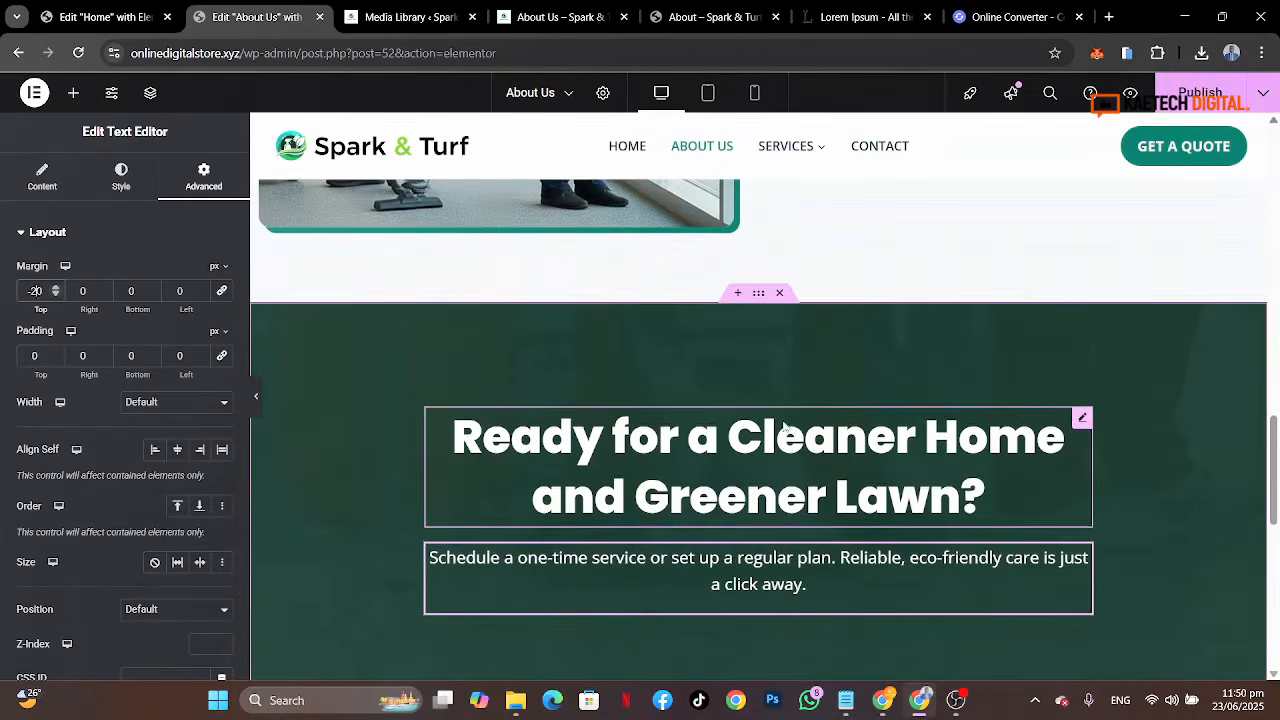
left_click(738, 17)
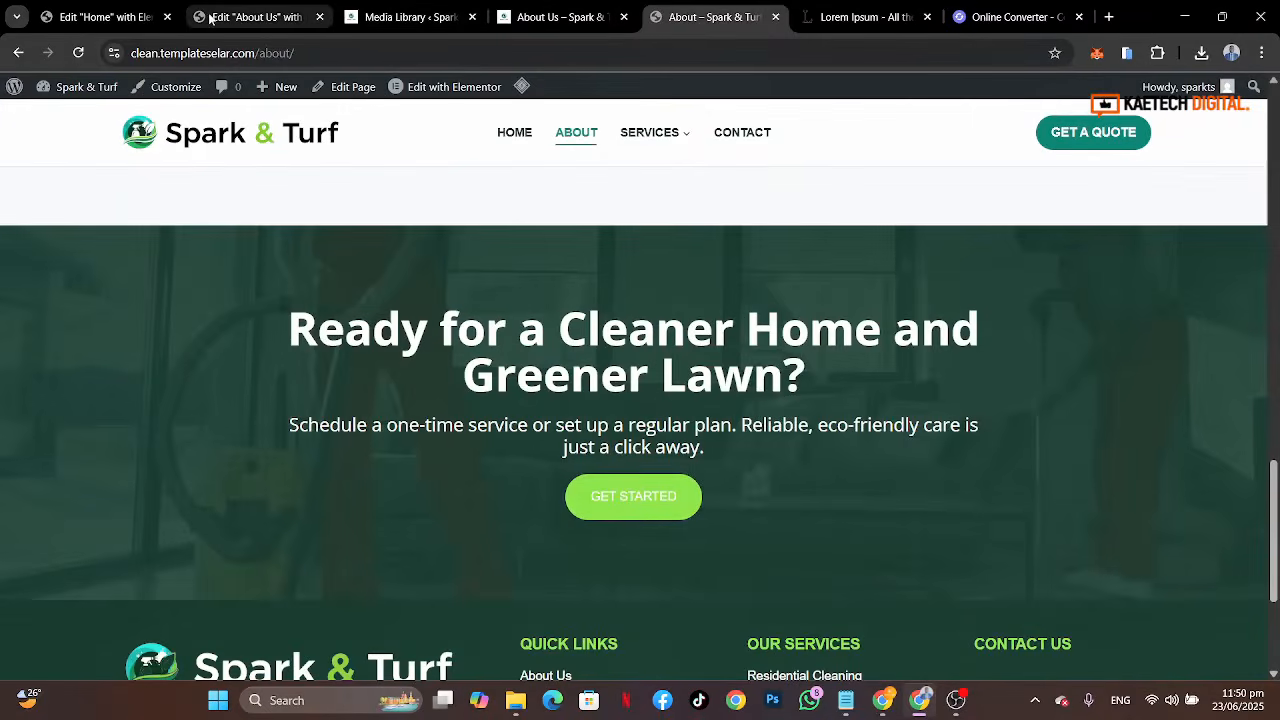
left_click(250, 17)
scroll(615, 185, "up", 15)
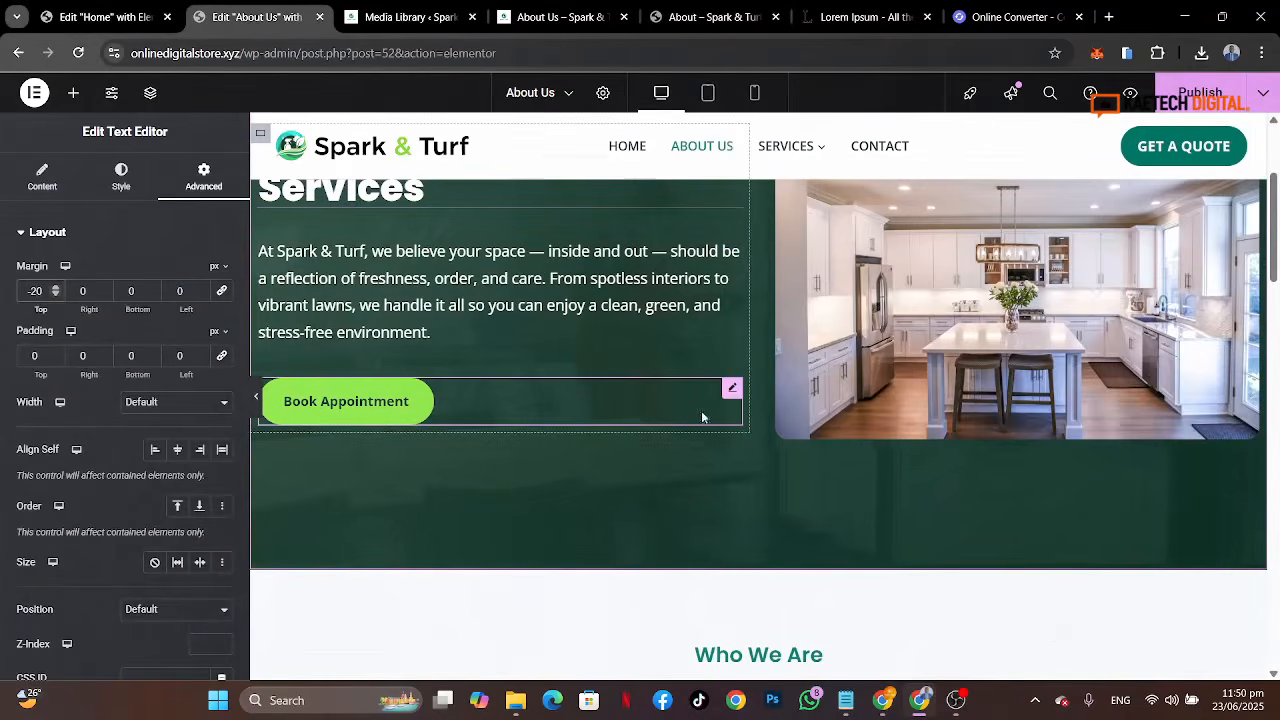
right_click(727, 390)
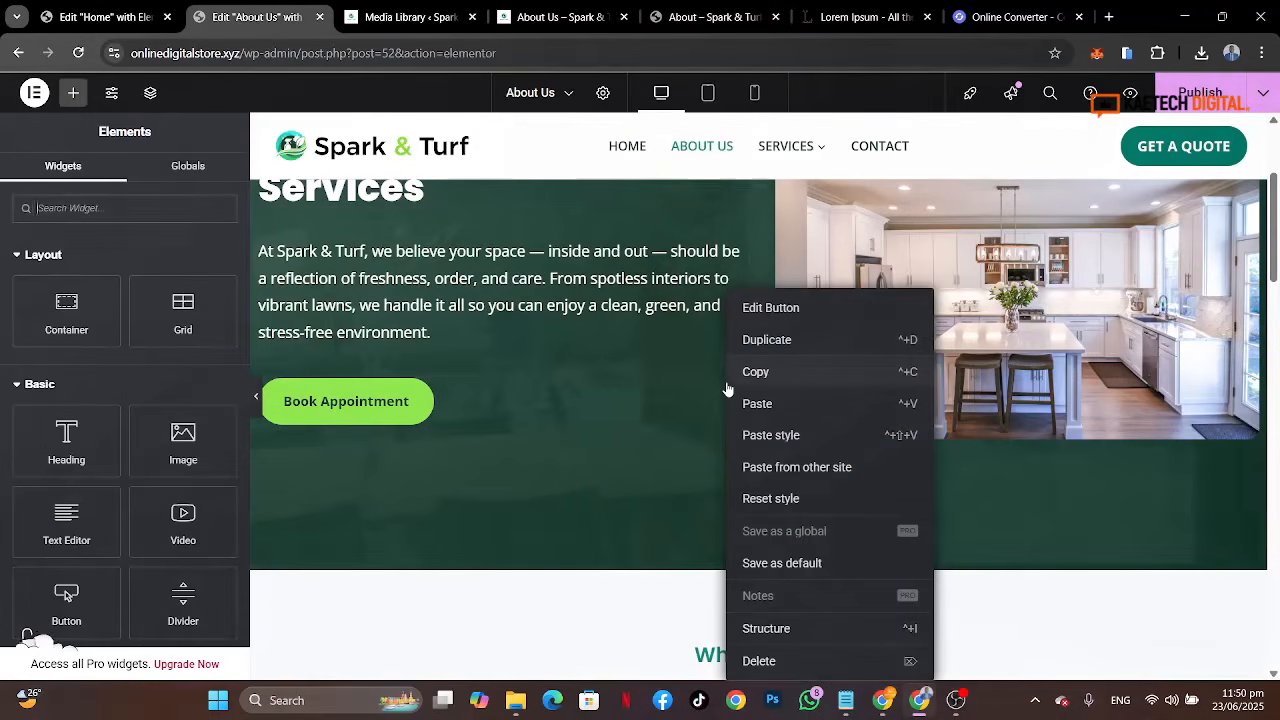
left_click(750, 371)
scroll(750, 375, "down", 10)
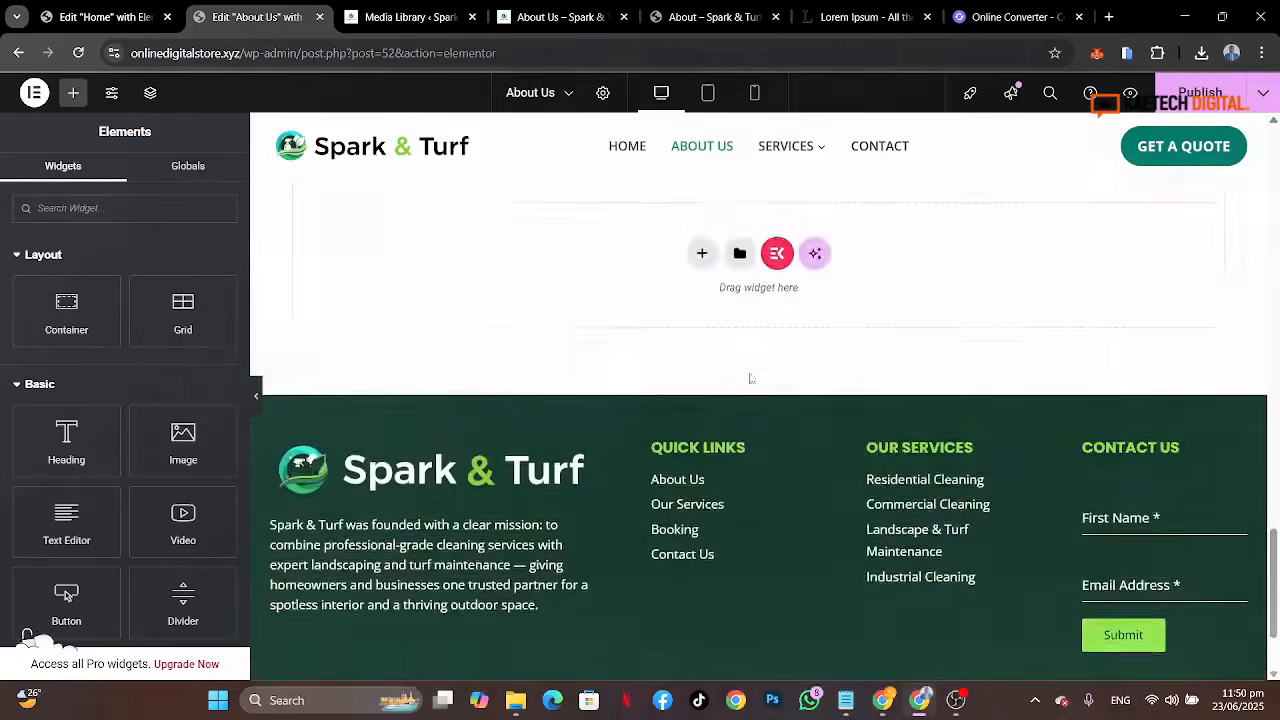
scroll(751, 378, "up", 3)
right_click(751, 376)
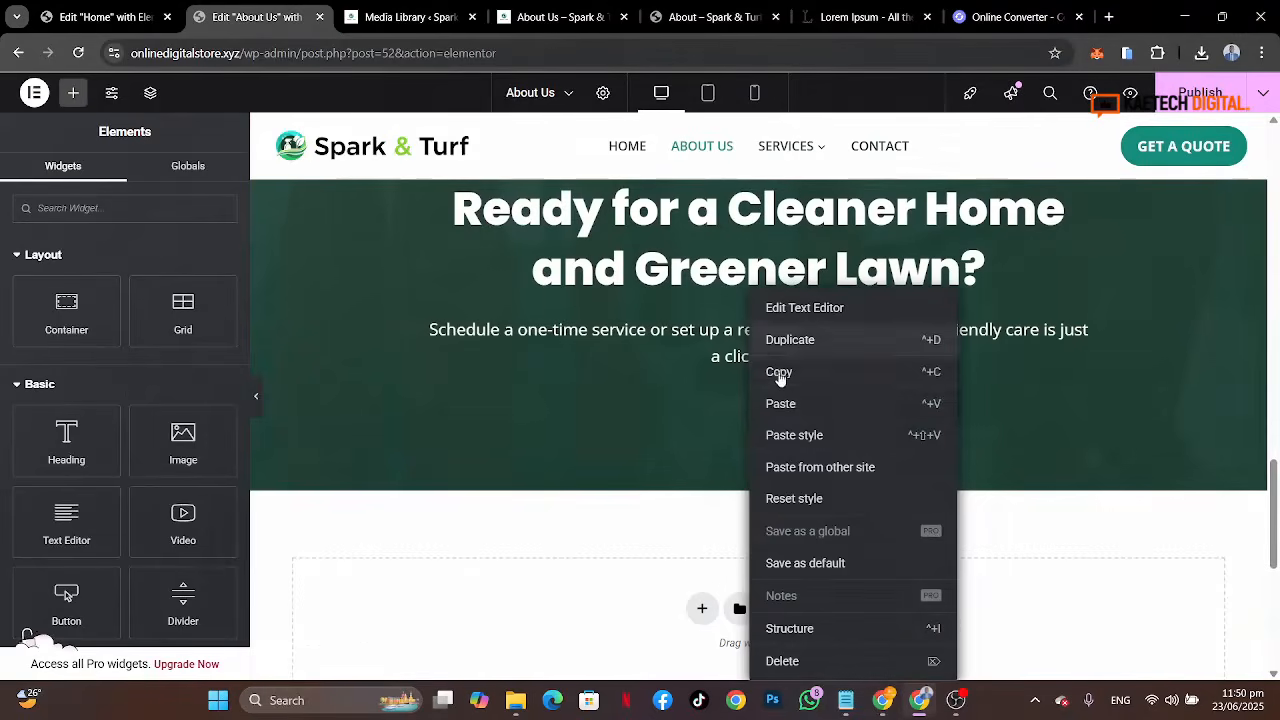
left_click(790, 405)
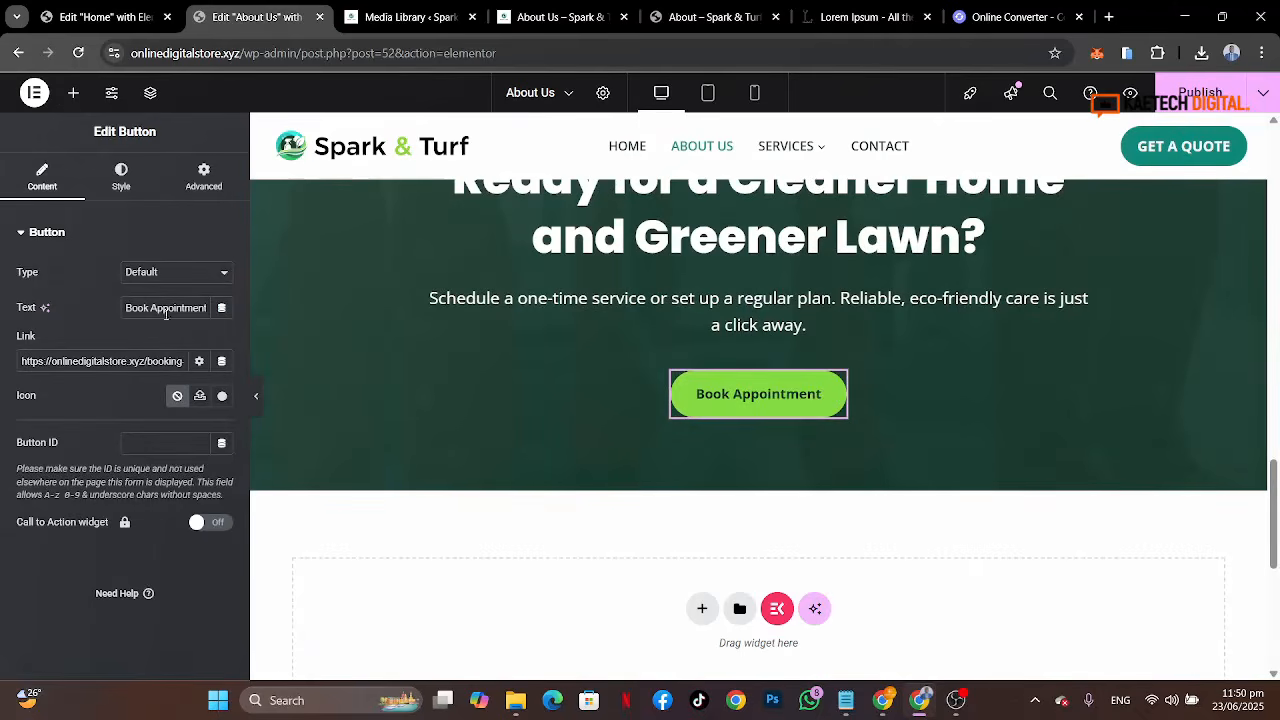
Step: Change the pasted button's text to GET STSARTED
left_click(121, 178)
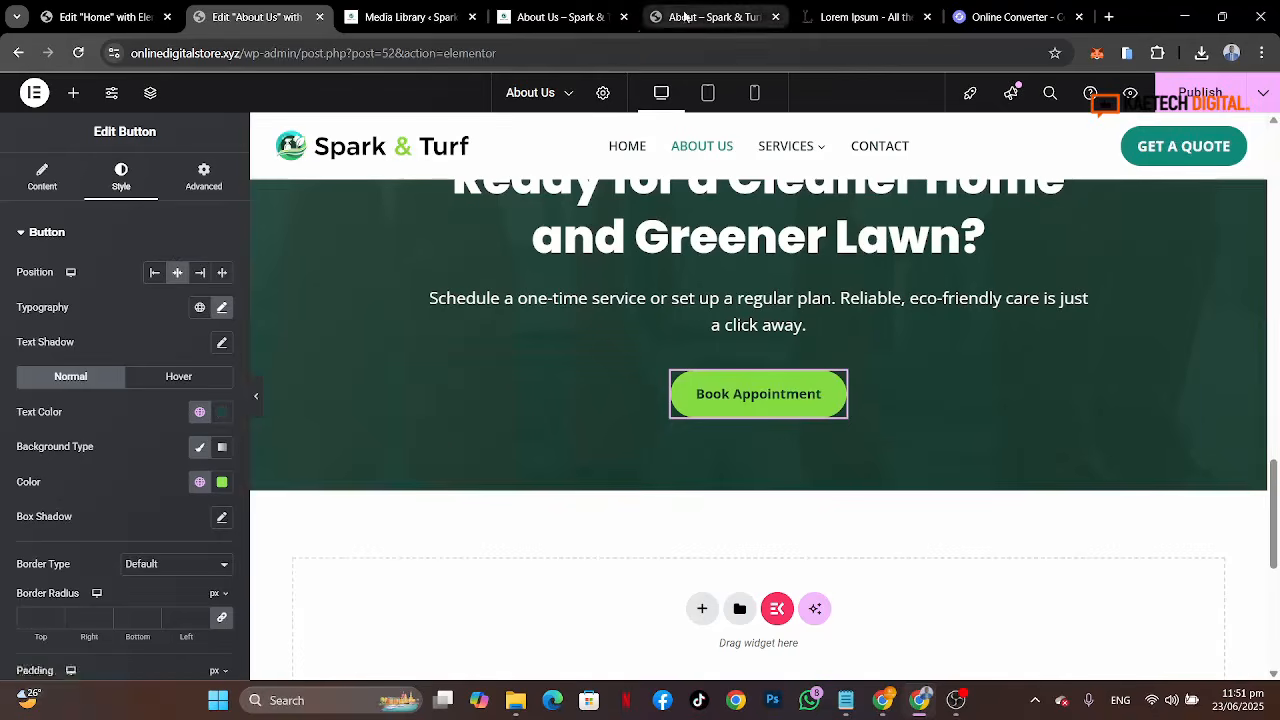
left_click(714, 17)
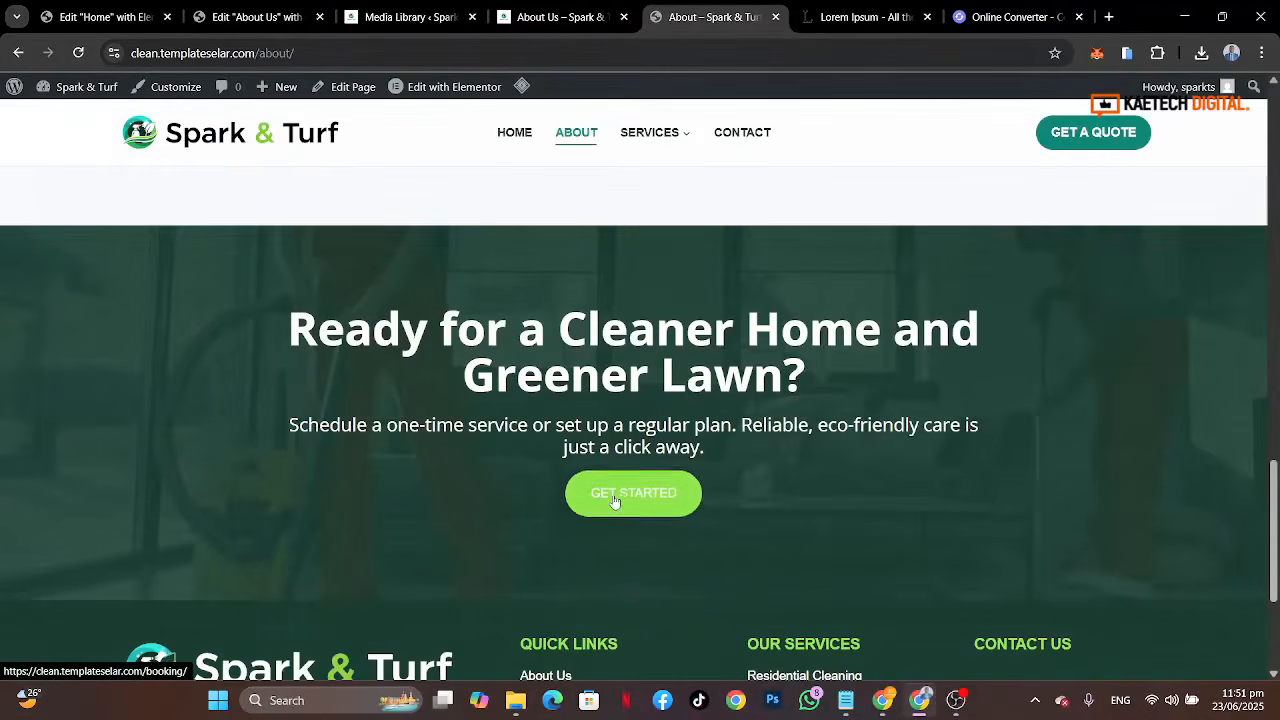
left_click(262, 18)
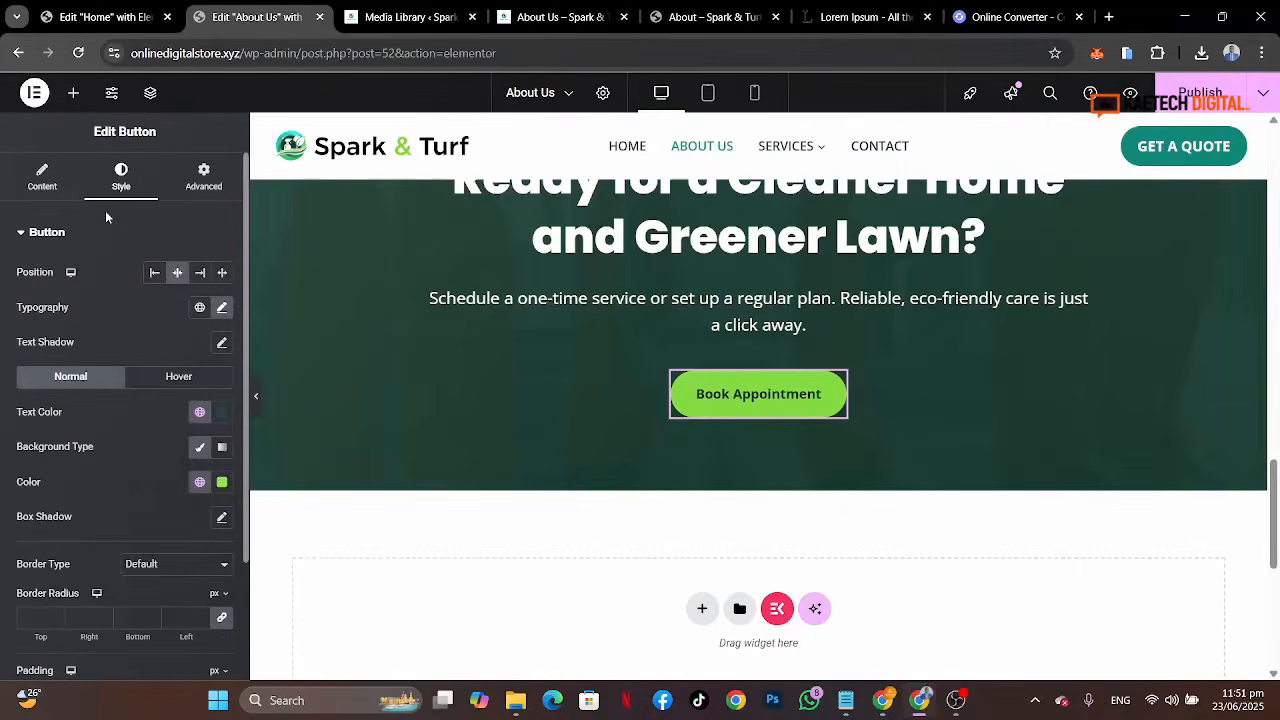
left_click(42, 177)
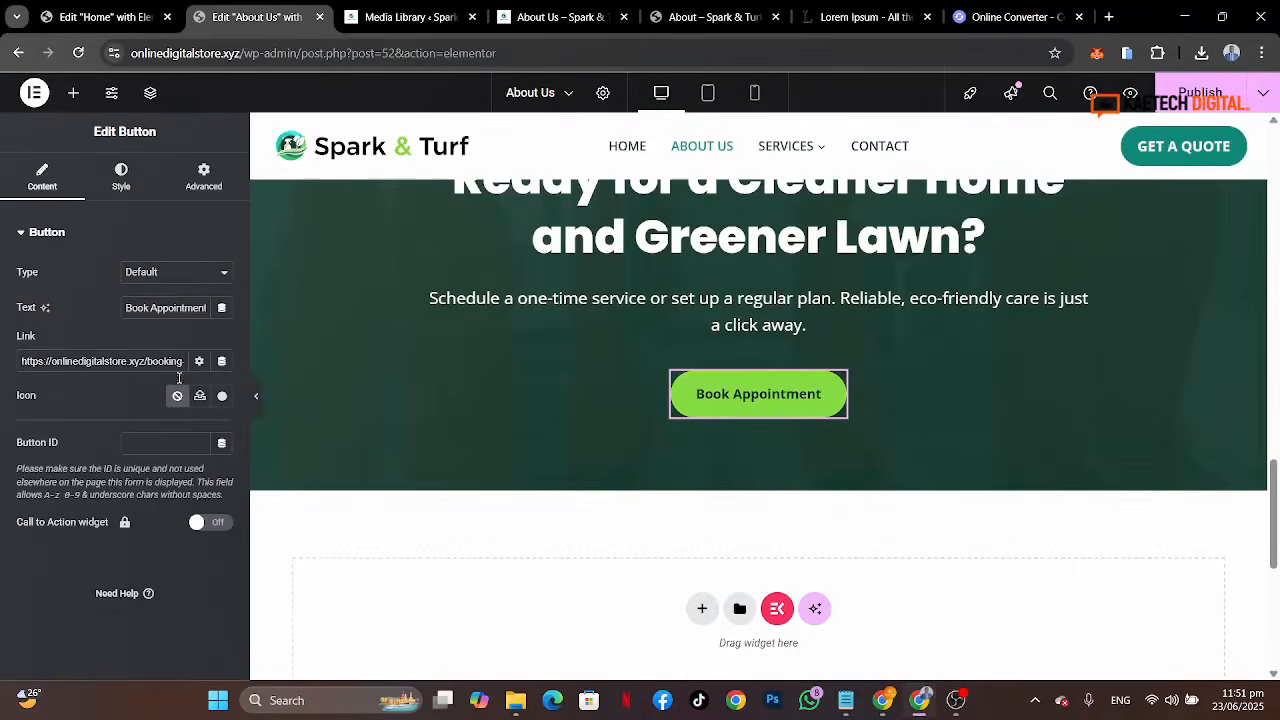
left_click(204, 310)
key("ctrl+a")
type("G")
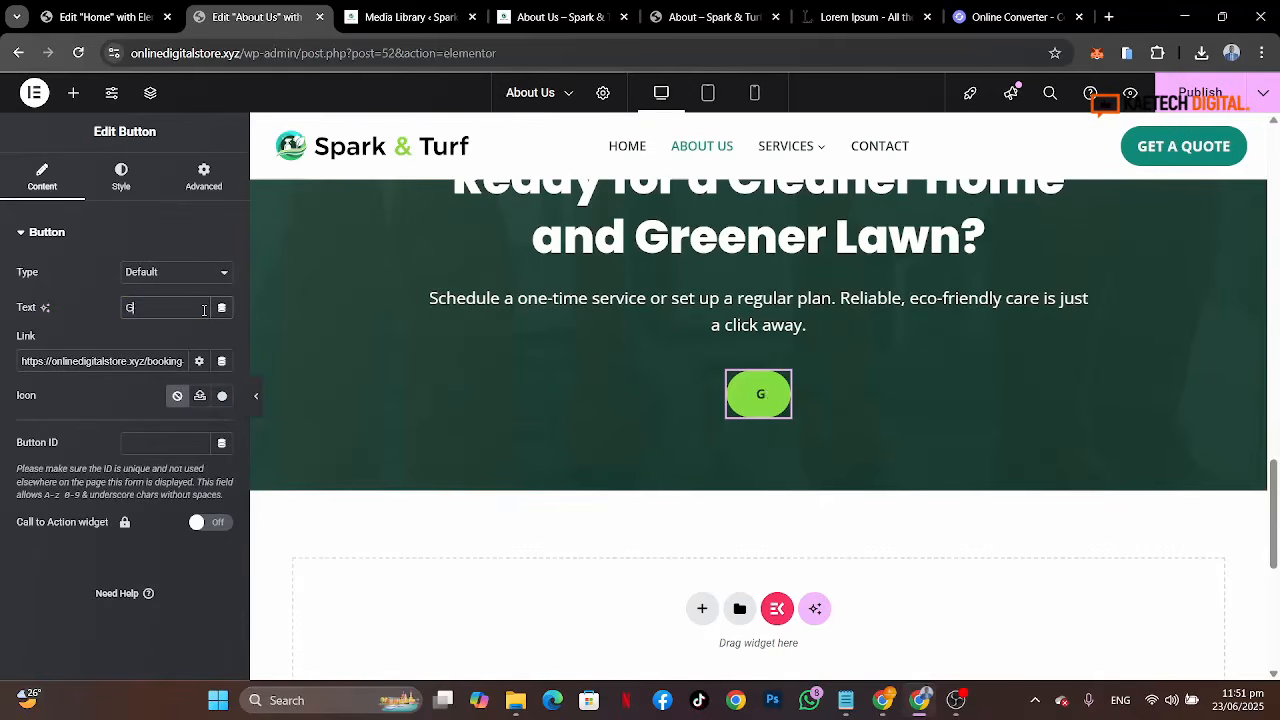
type("ET STSARTEDX")
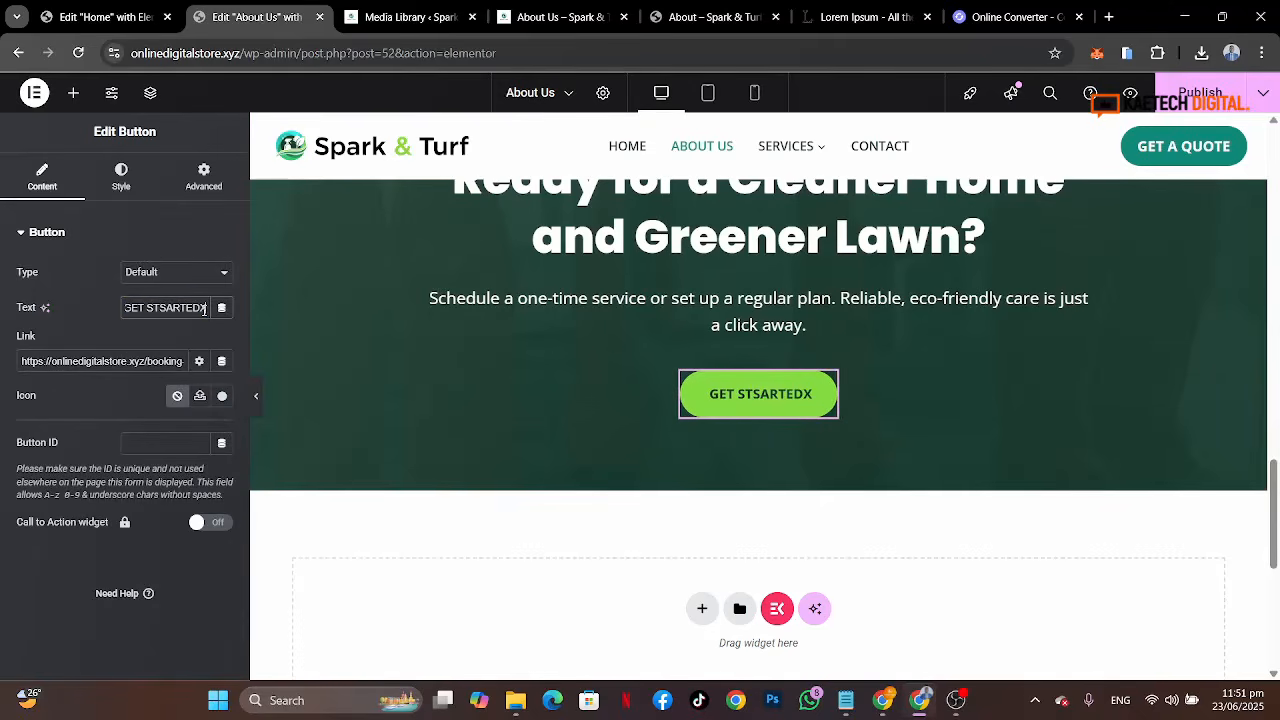
key("BackSpace")
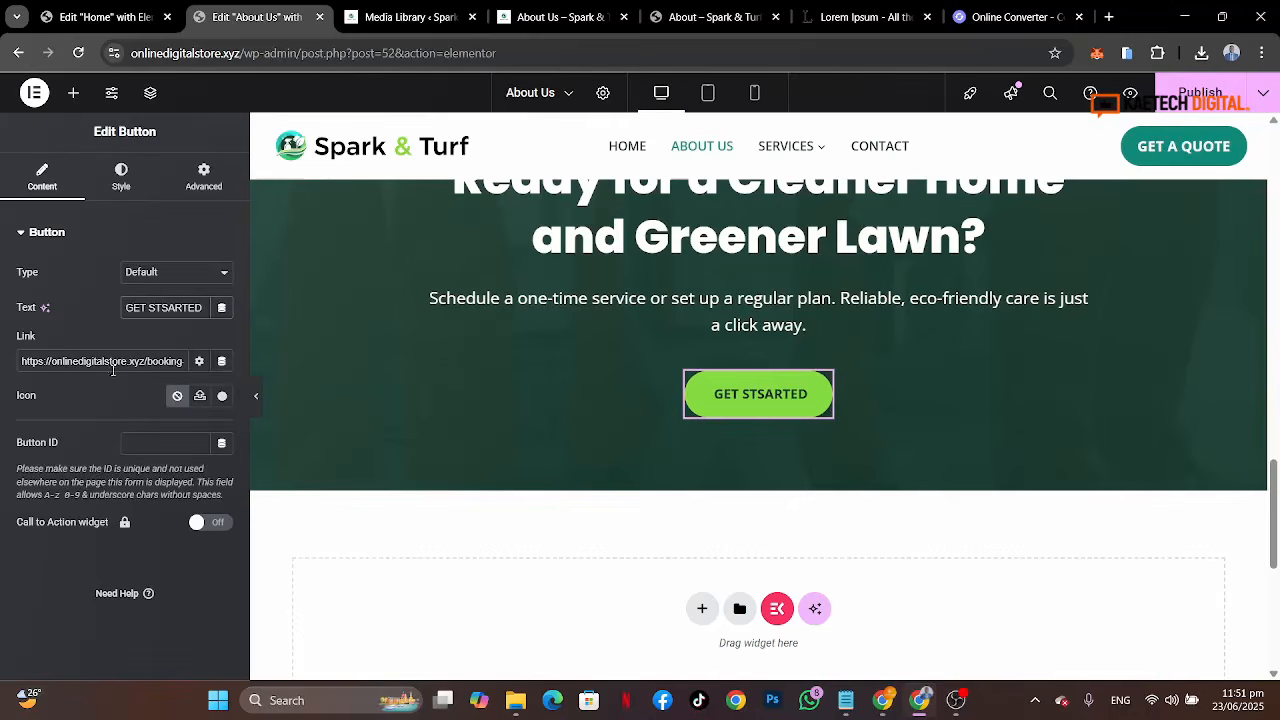
Step: Compare the banner button with the GET STARTED button on the reference About page
left_click(663, 19)
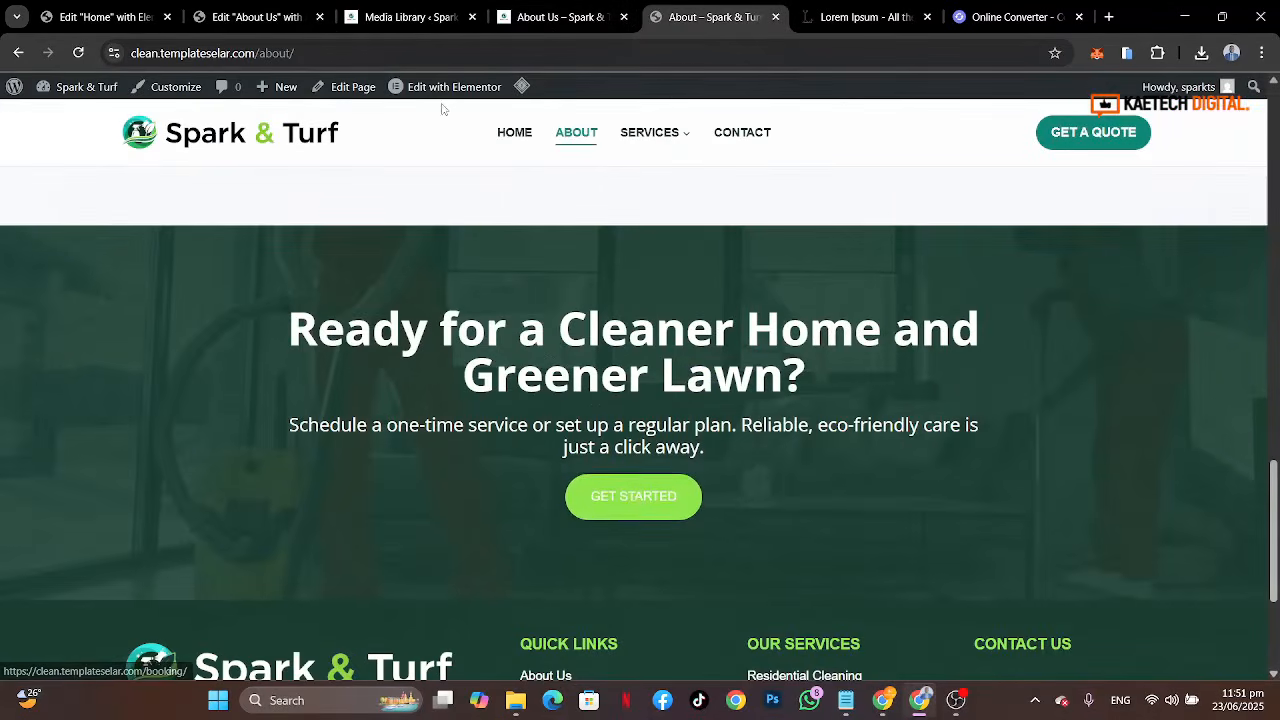
left_click(250, 17)
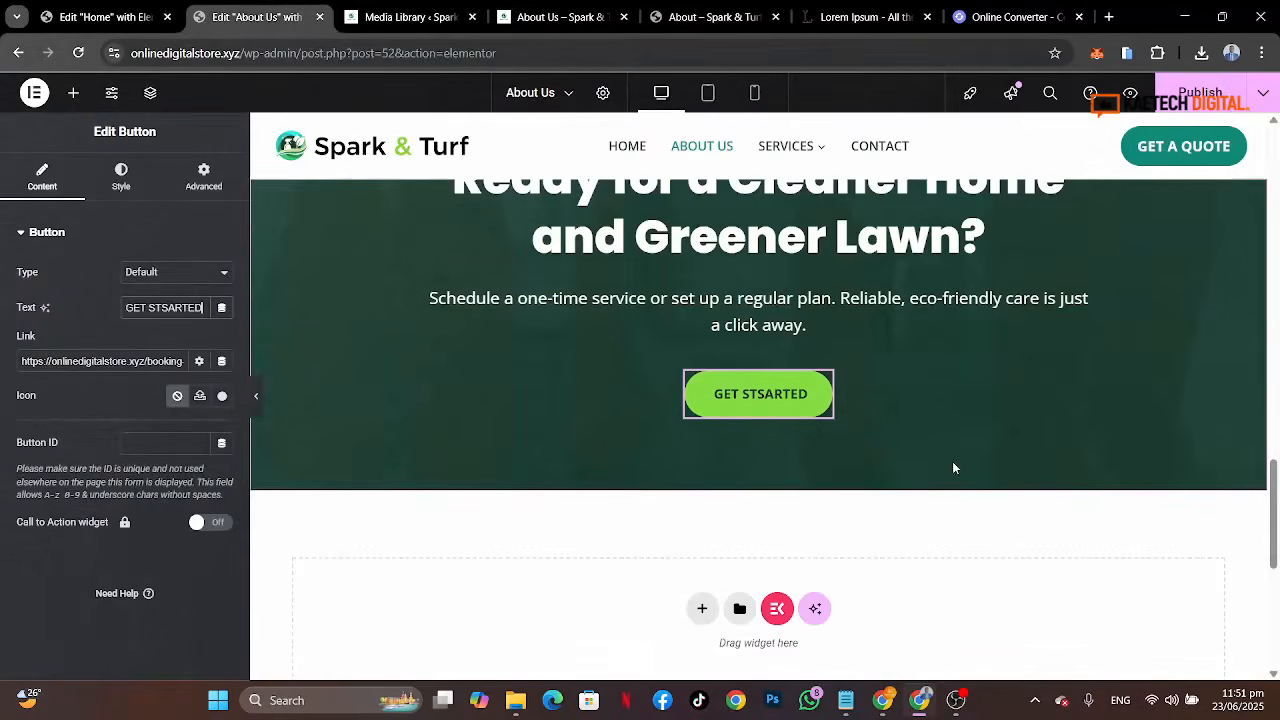
scroll(953, 466, "up", 3)
scroll(953, 466, "down", 2)
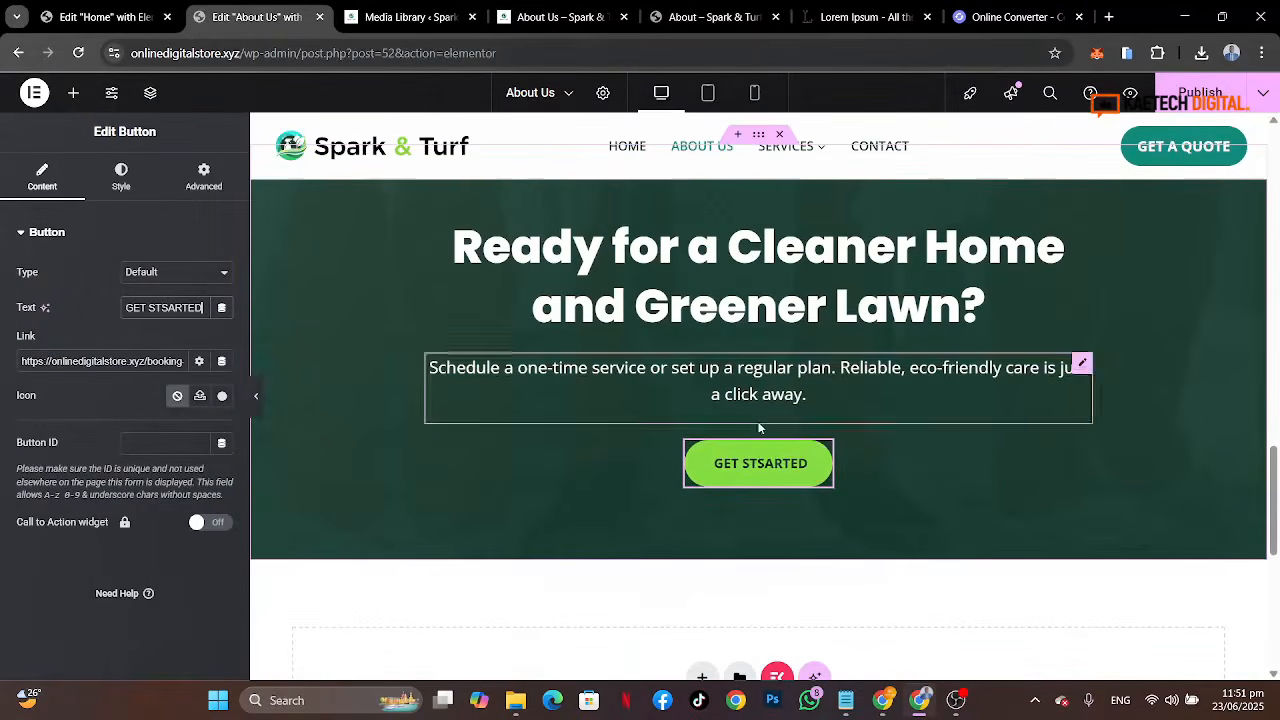
Step: Set the button's hover background color to Theme Accent - alt and hover text color to Strongest text
left_click(118, 180)
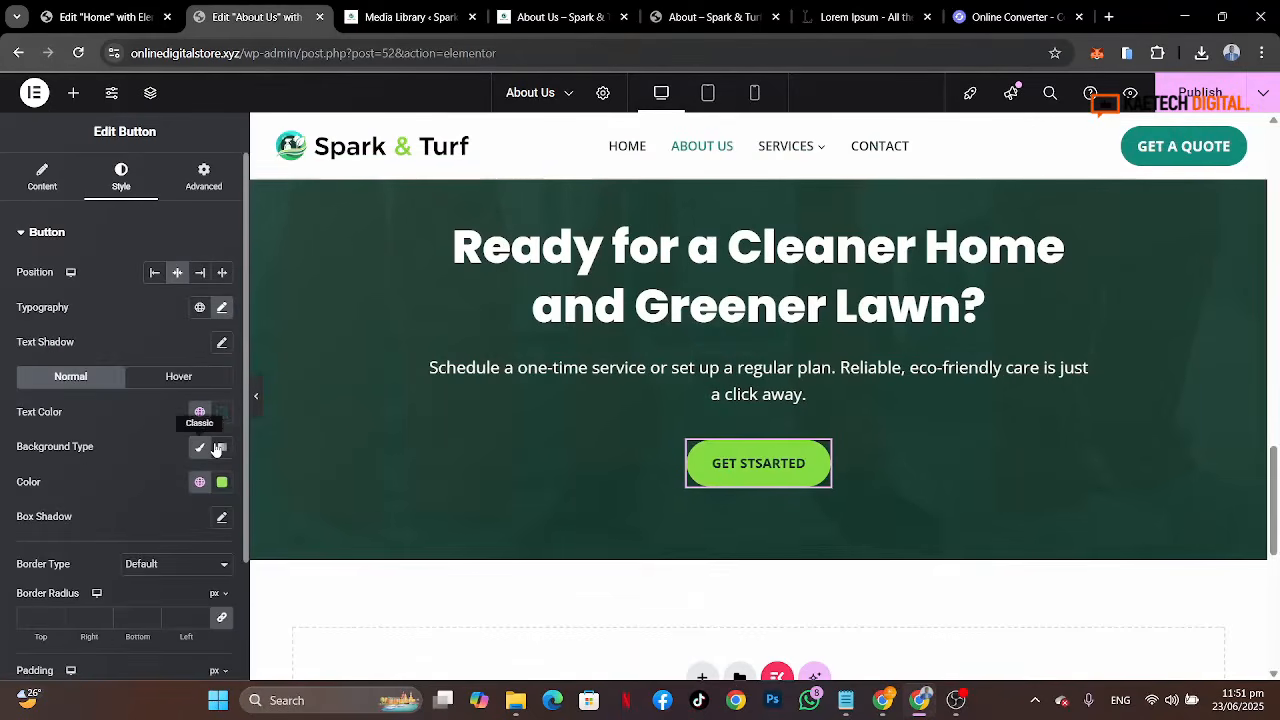
left_click(170, 377)
left_click(200, 483)
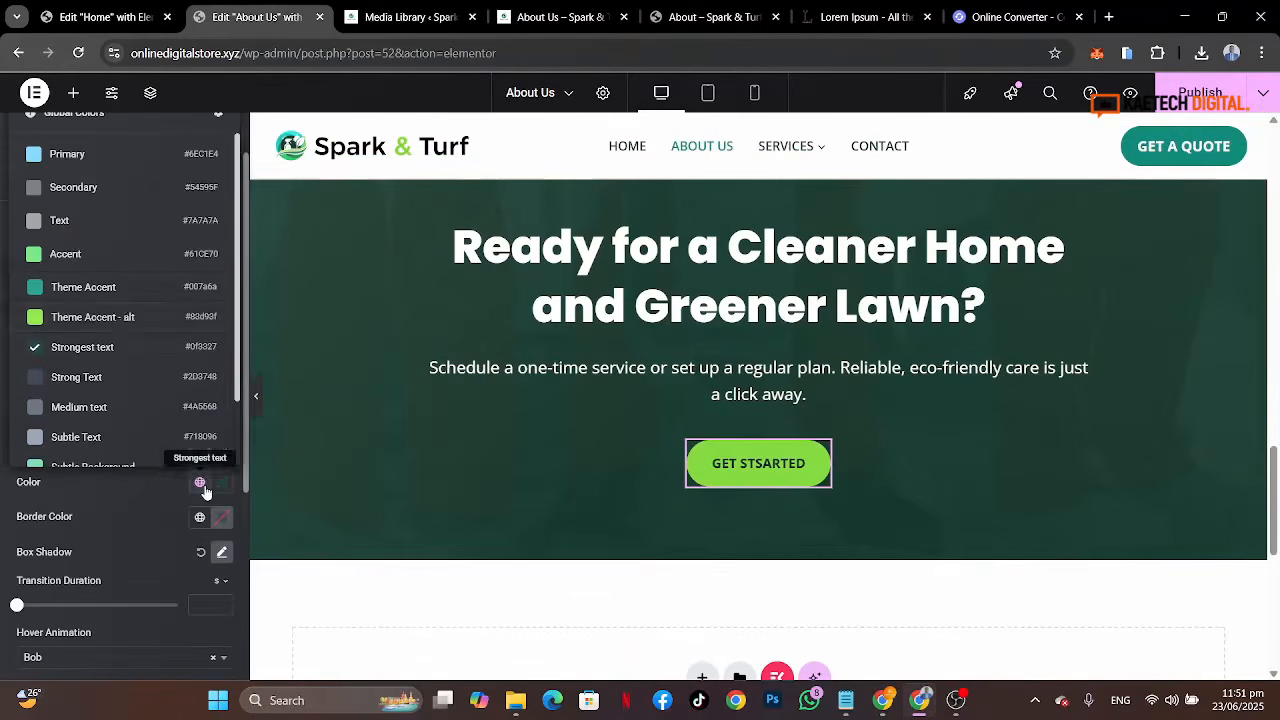
left_click(114, 317)
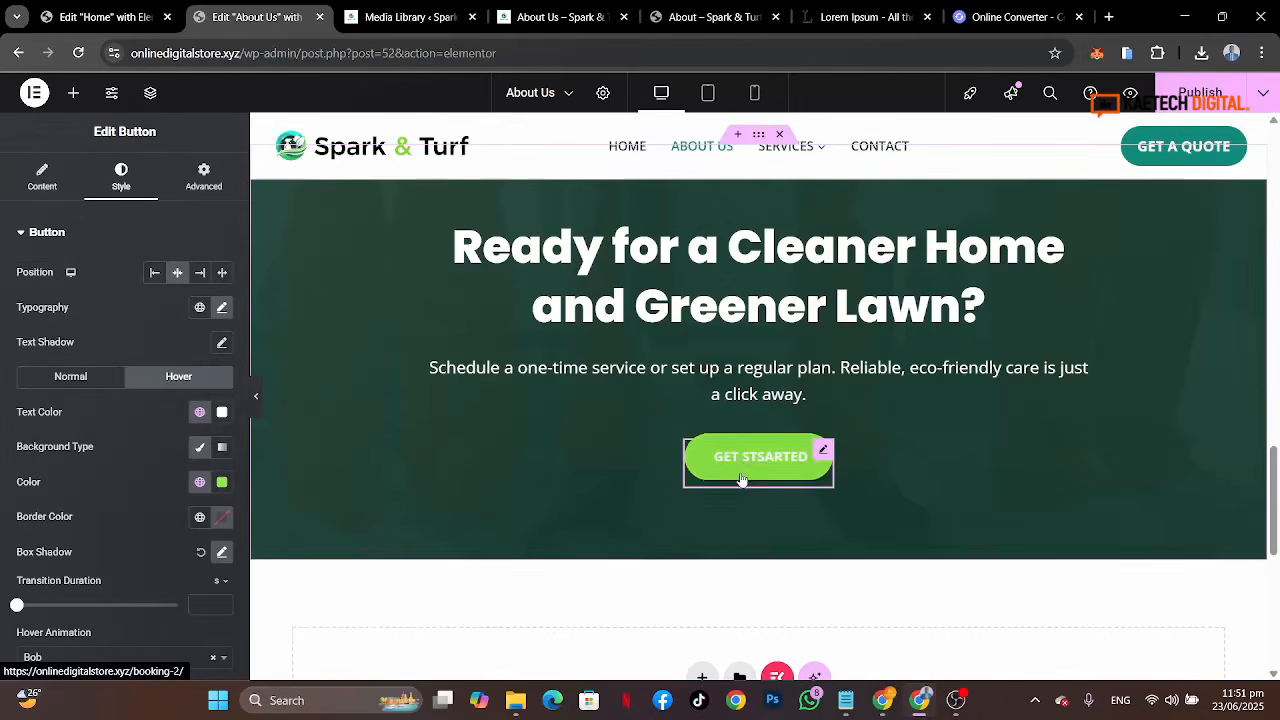
left_click(199, 414)
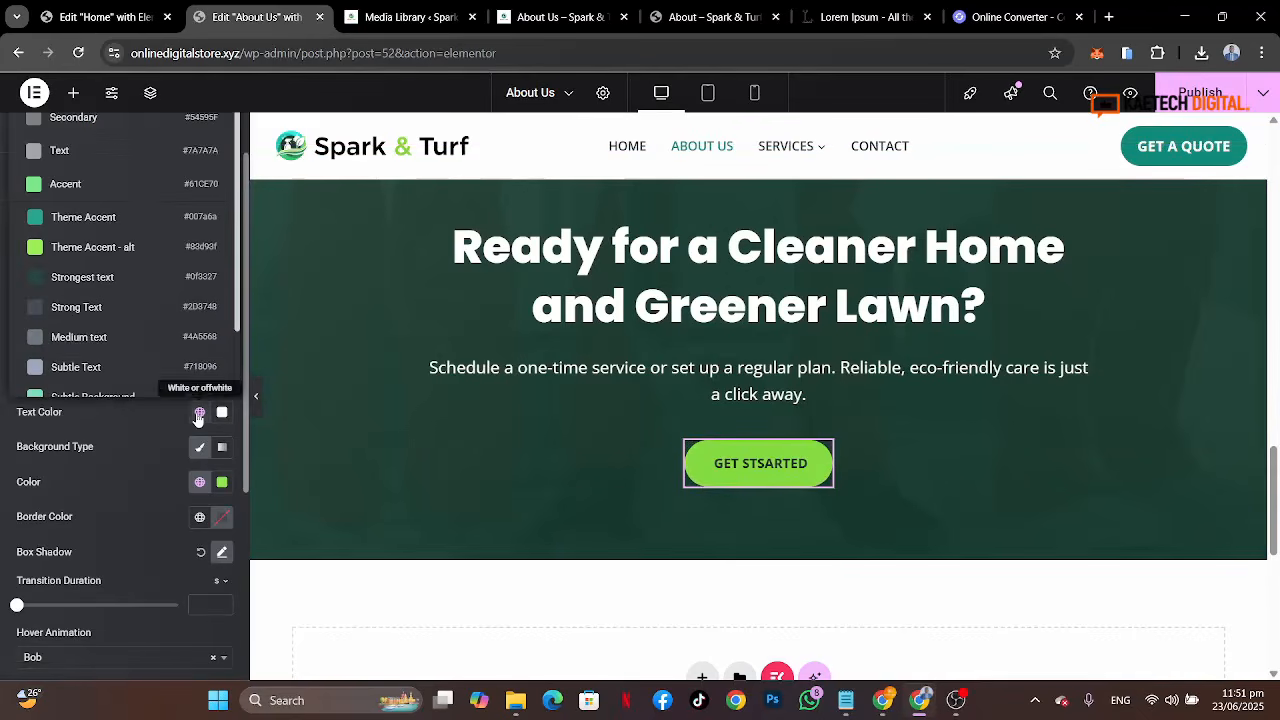
left_click(113, 278)
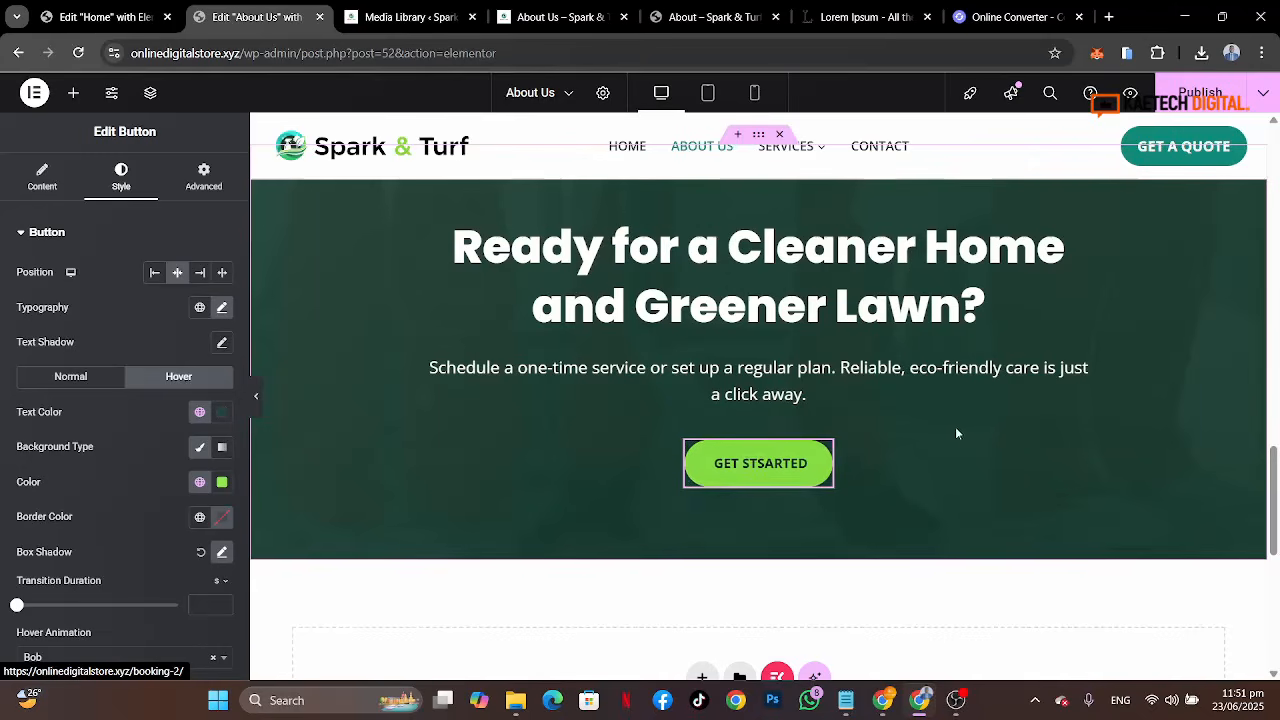
Step: Publish the About Us page
scroll(956, 426, "up", 2)
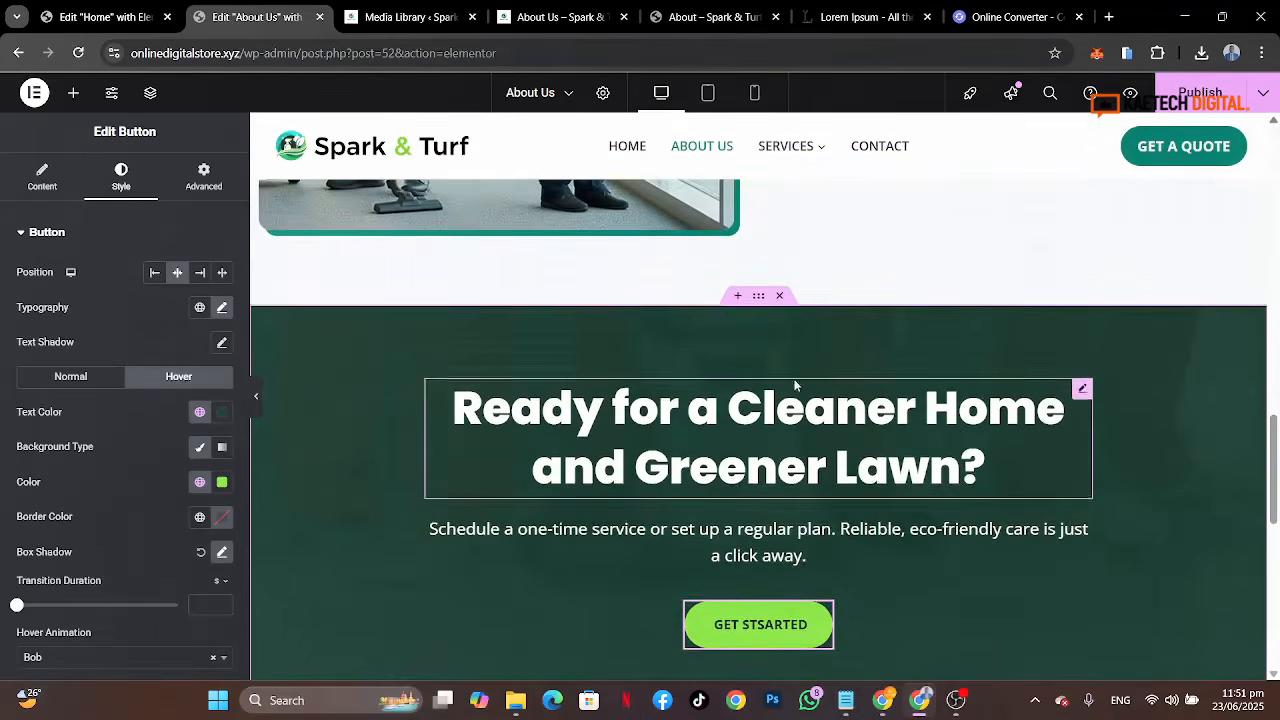
scroll(984, 317, "up", 5)
scroll(984, 317, "down", 8)
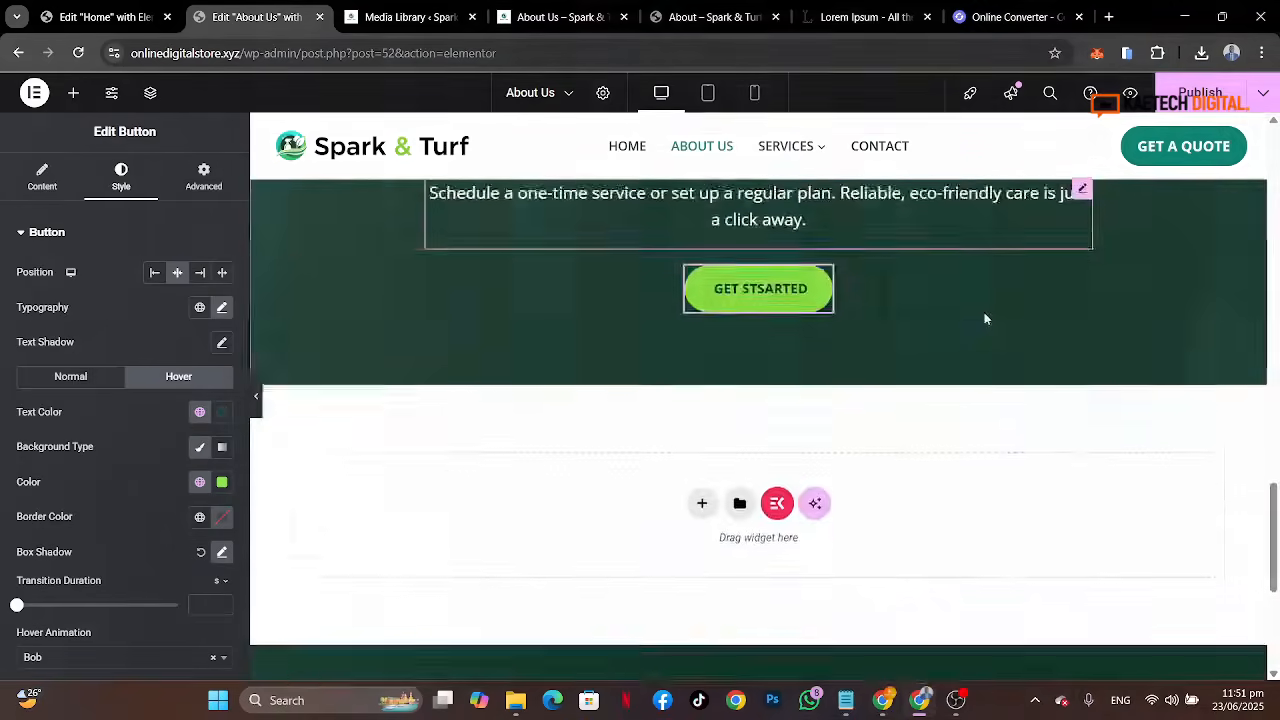
scroll(984, 318, "up", 10)
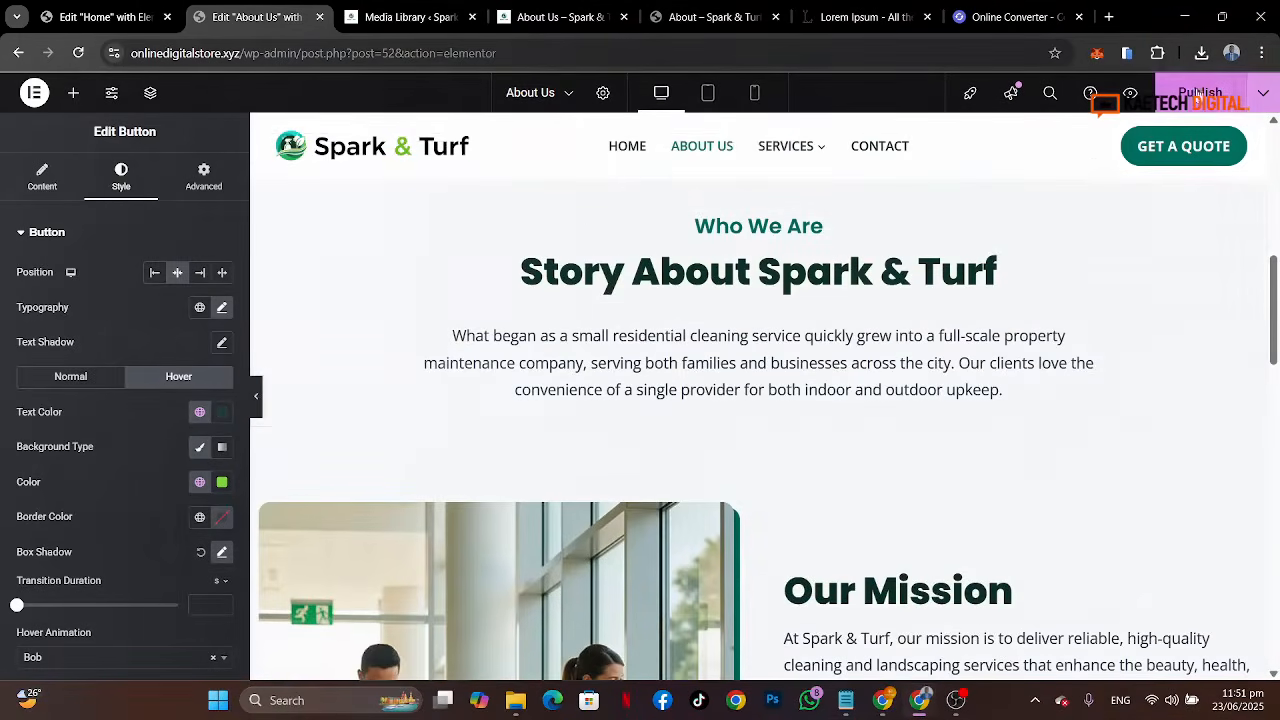
left_click(1200, 92)
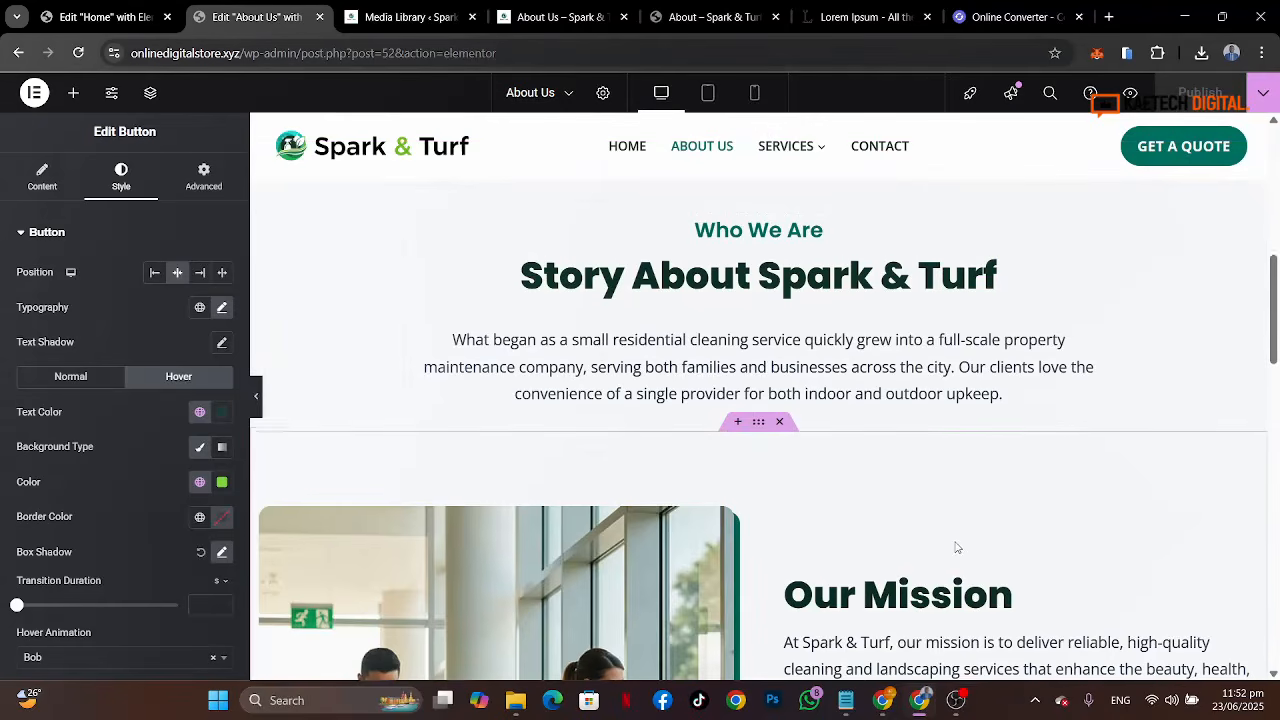
Step: Close the video attachment details in the media library
scroll(957, 548, "up", 7)
scroll(775, 542, "down", 10)
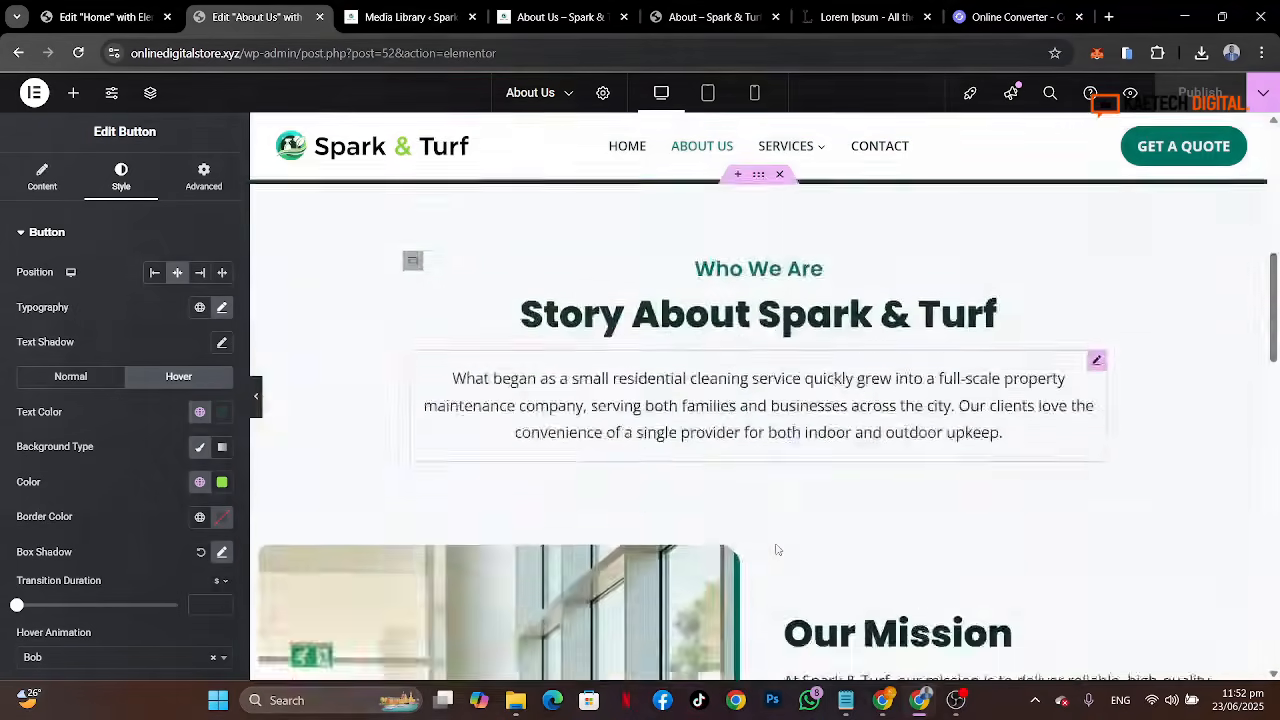
scroll(775, 542, "up", 10)
scroll(777, 548, "up", 3)
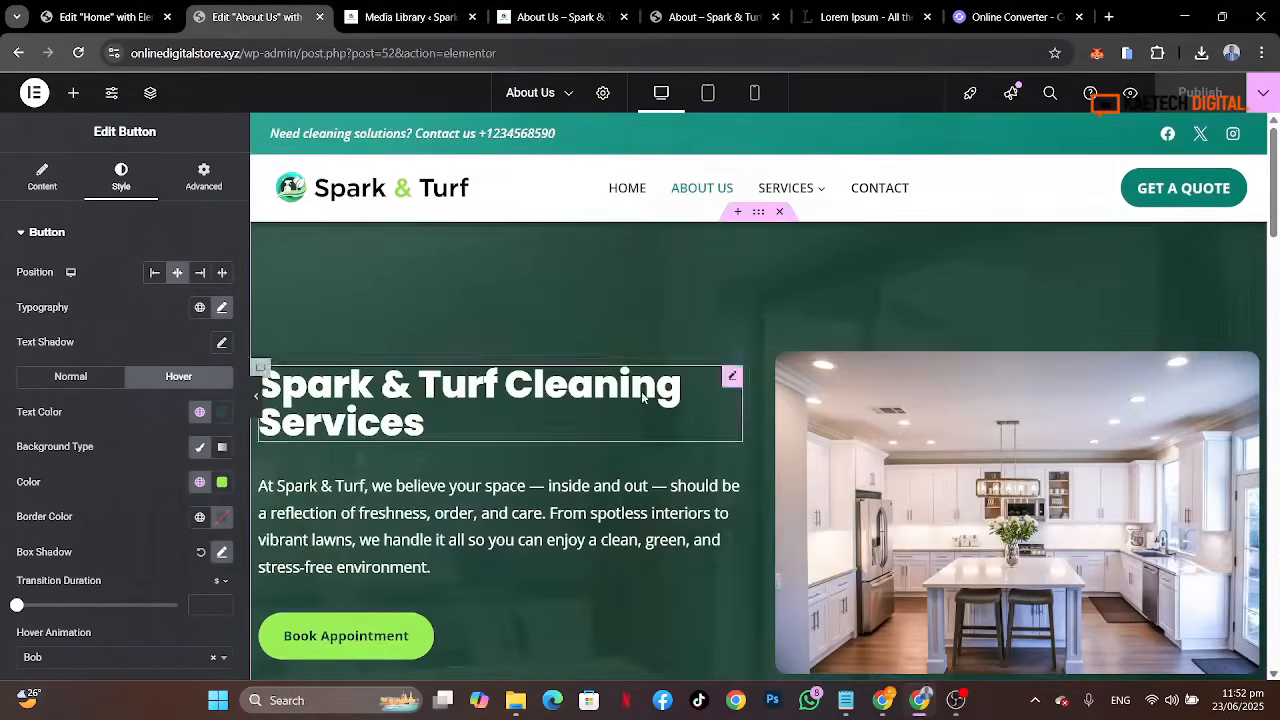
left_click(400, 17)
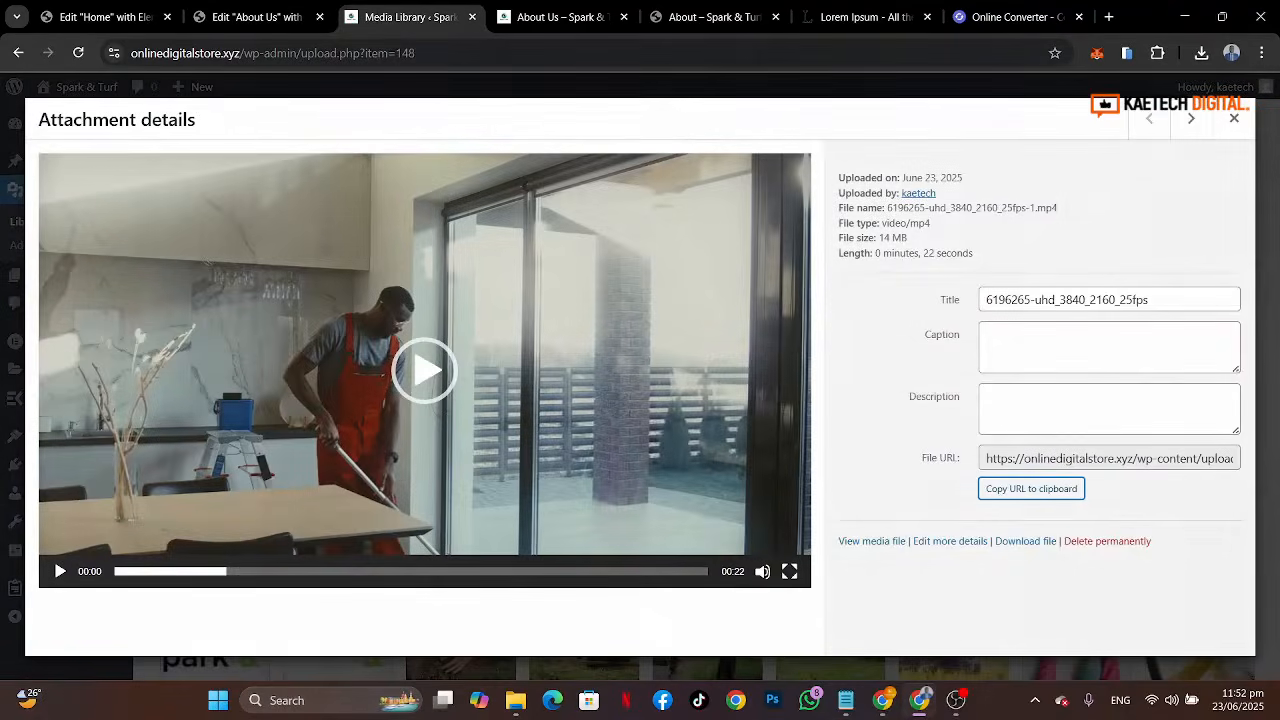
left_click(1234, 118)
Step: Reload the live About Us page and review its sections
left_click(570, 16)
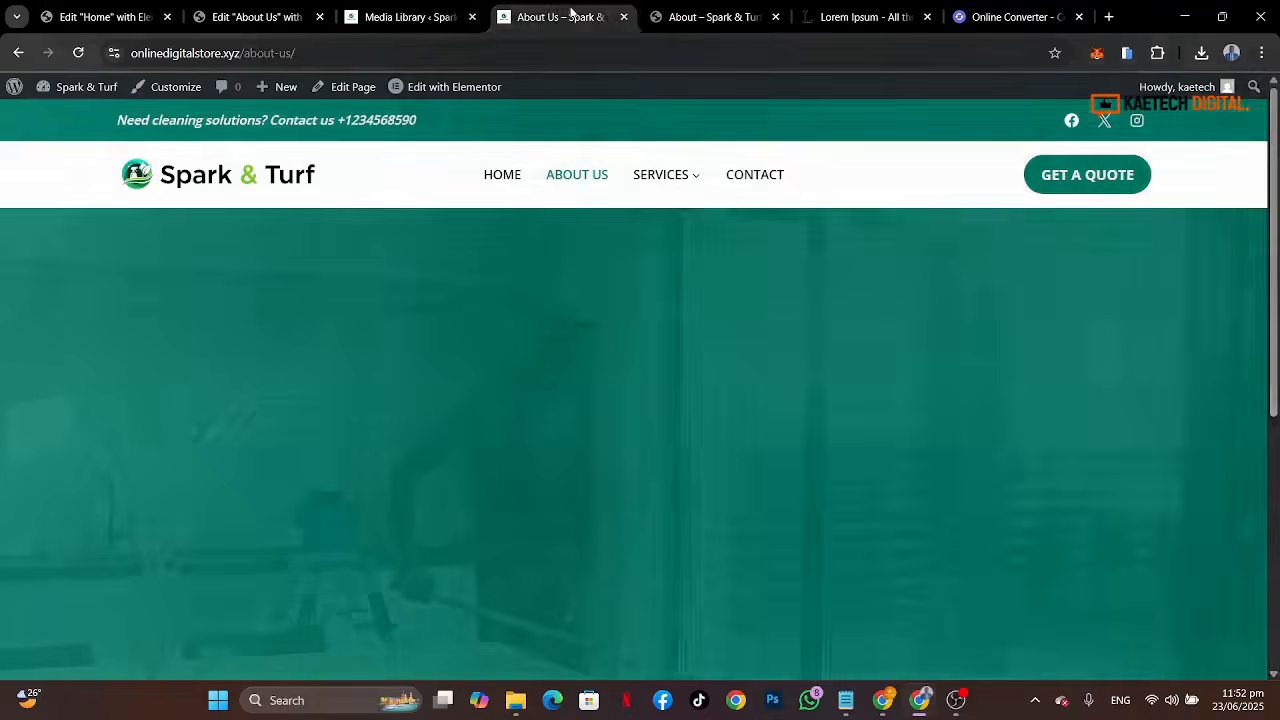
left_click(78, 53)
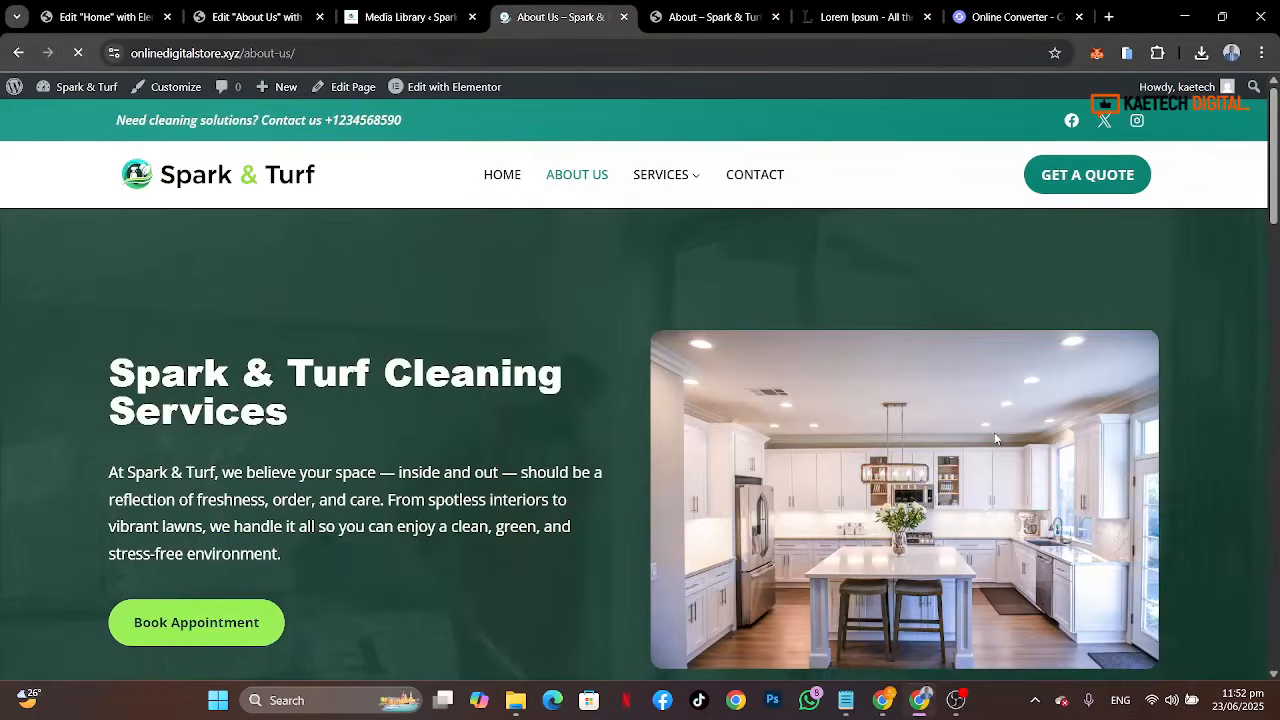
scroll(1194, 423, "down", 7)
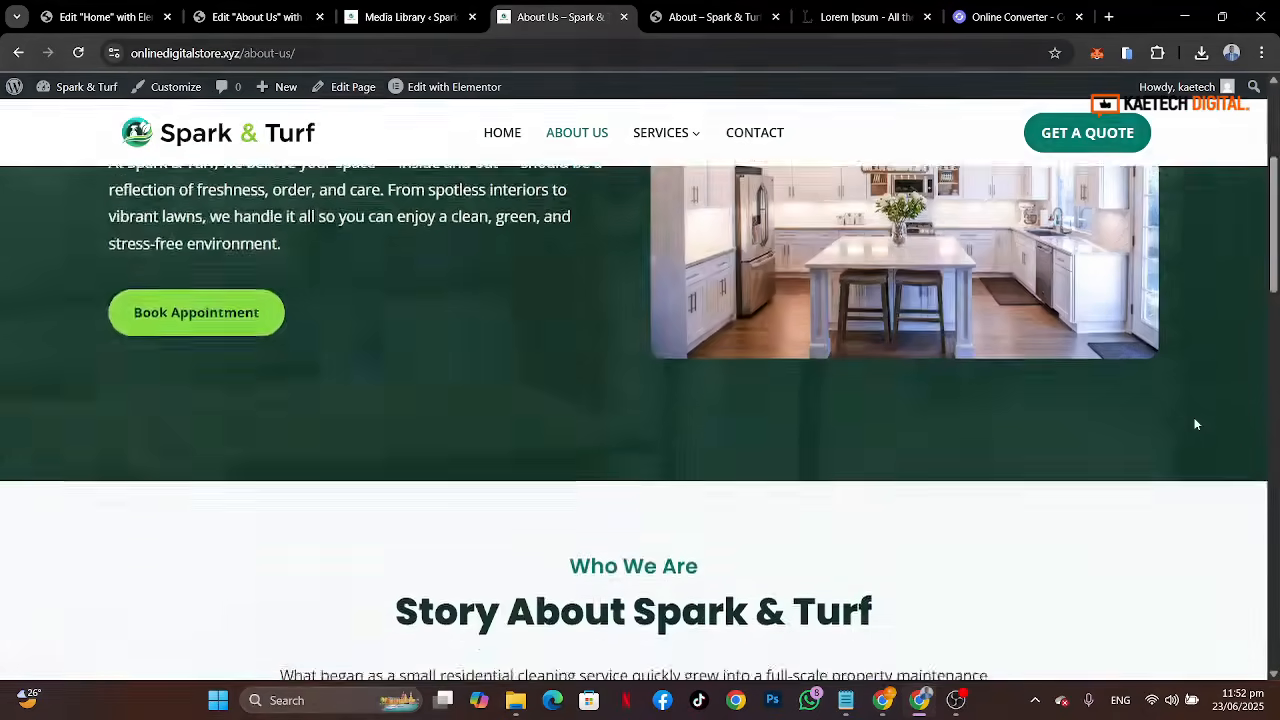
scroll(1194, 423, "down", 6)
scroll(1194, 423, "up", 13)
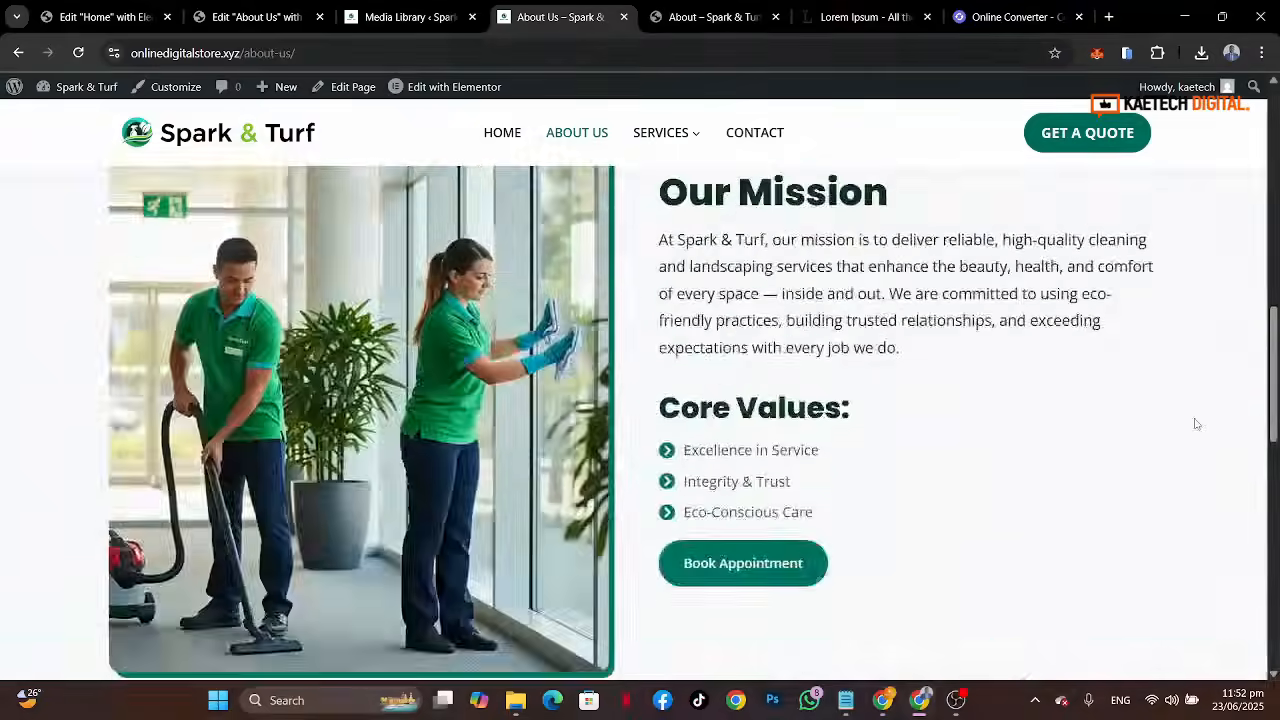
scroll(1194, 423, "up", 2)
Step: Open the reference site's Services page and review its sections
left_click(700, 16)
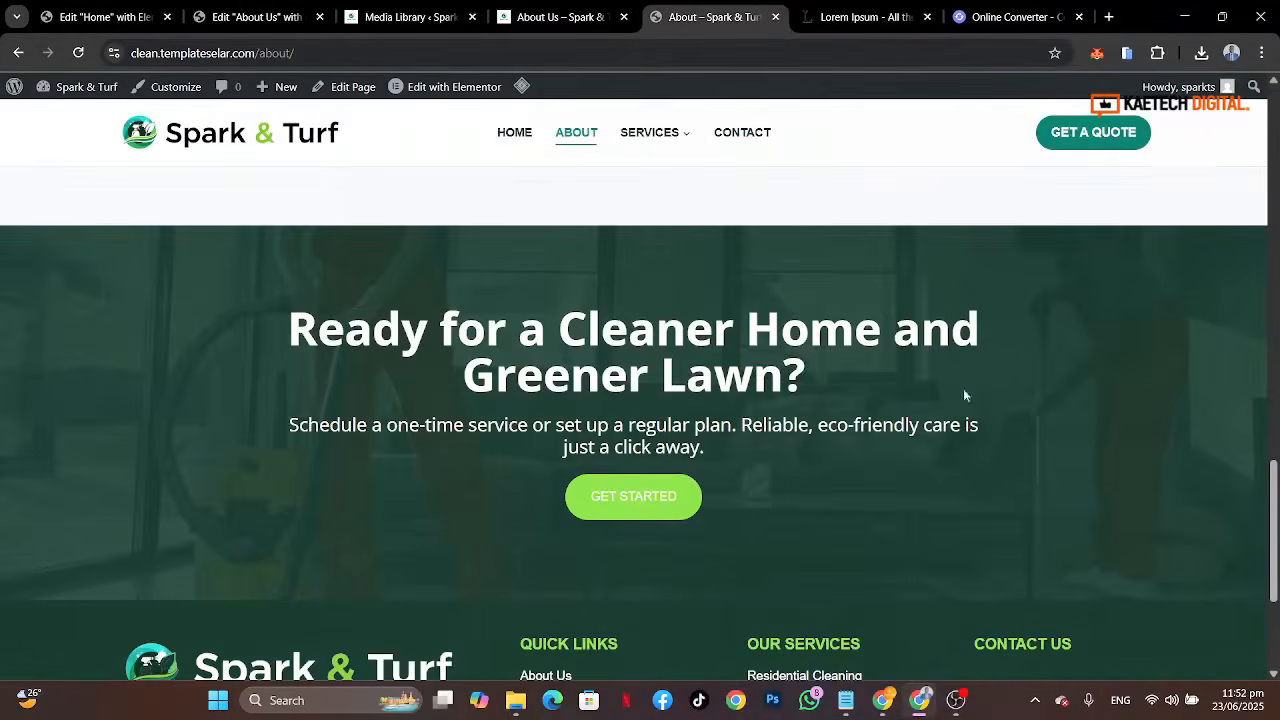
scroll(985, 445, "up", 15)
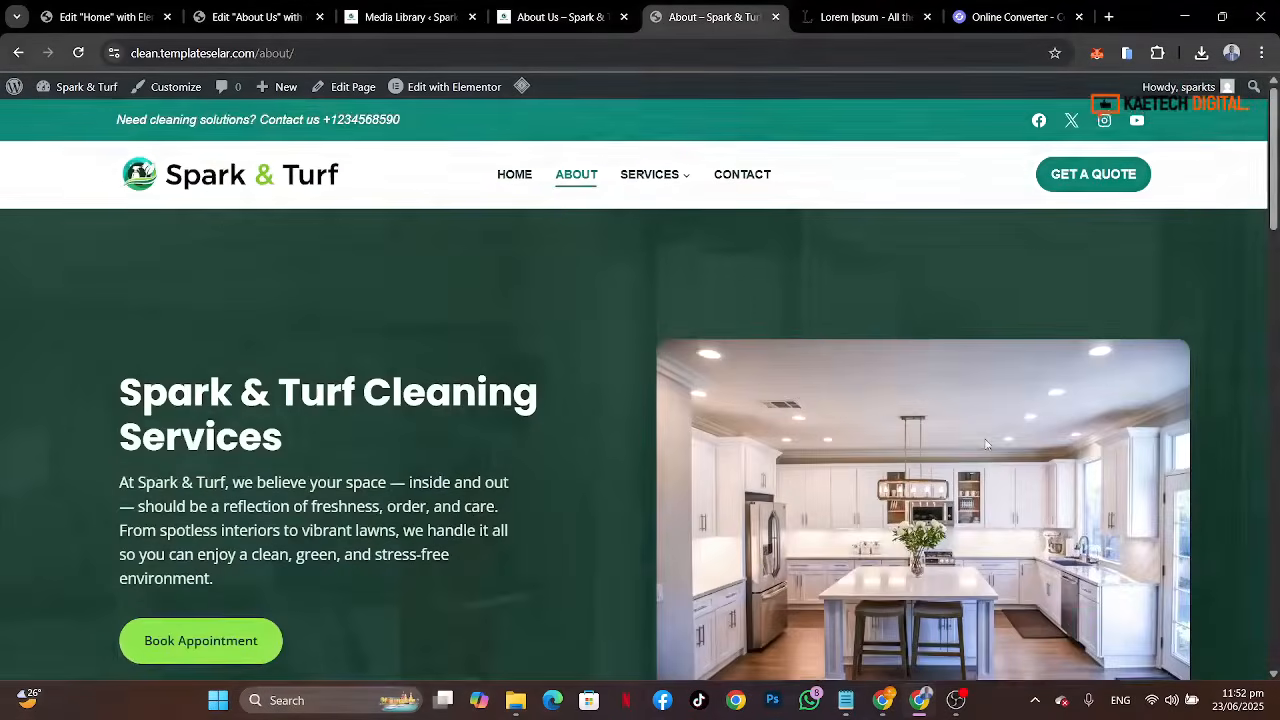
scroll(985, 445, "down", 5)
scroll(985, 445, "up", 5)
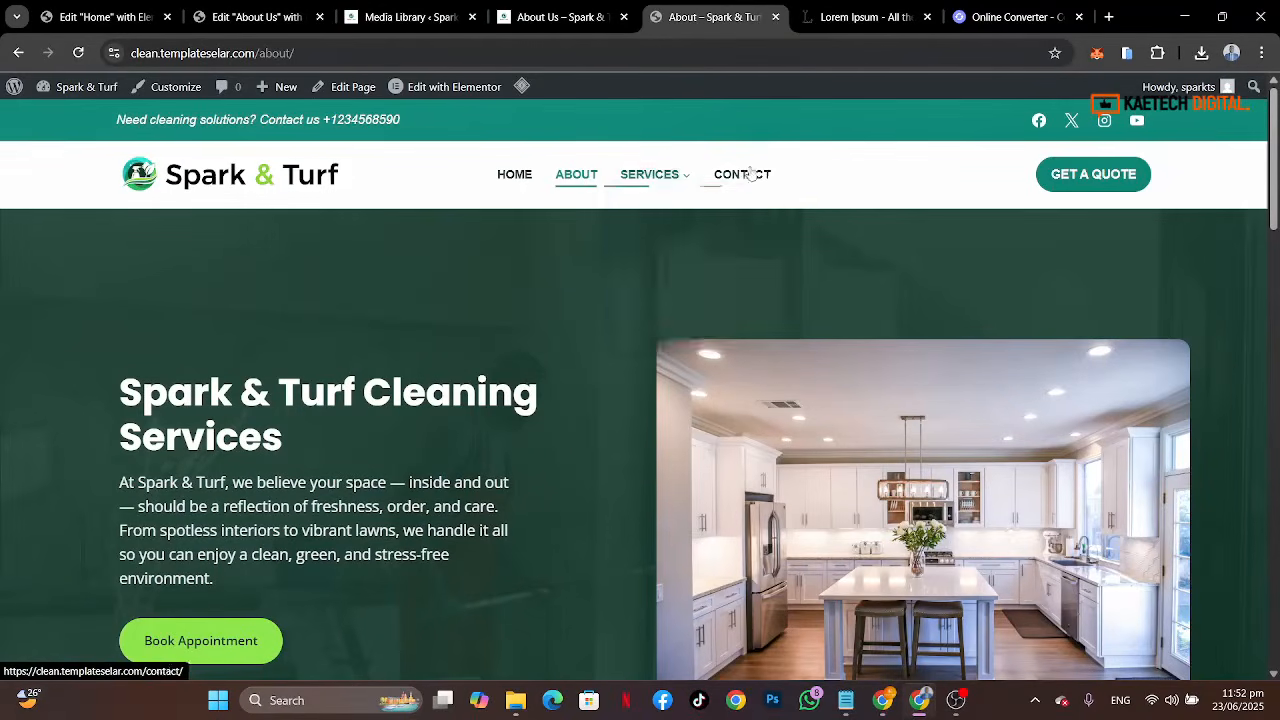
mouse_move(665, 173)
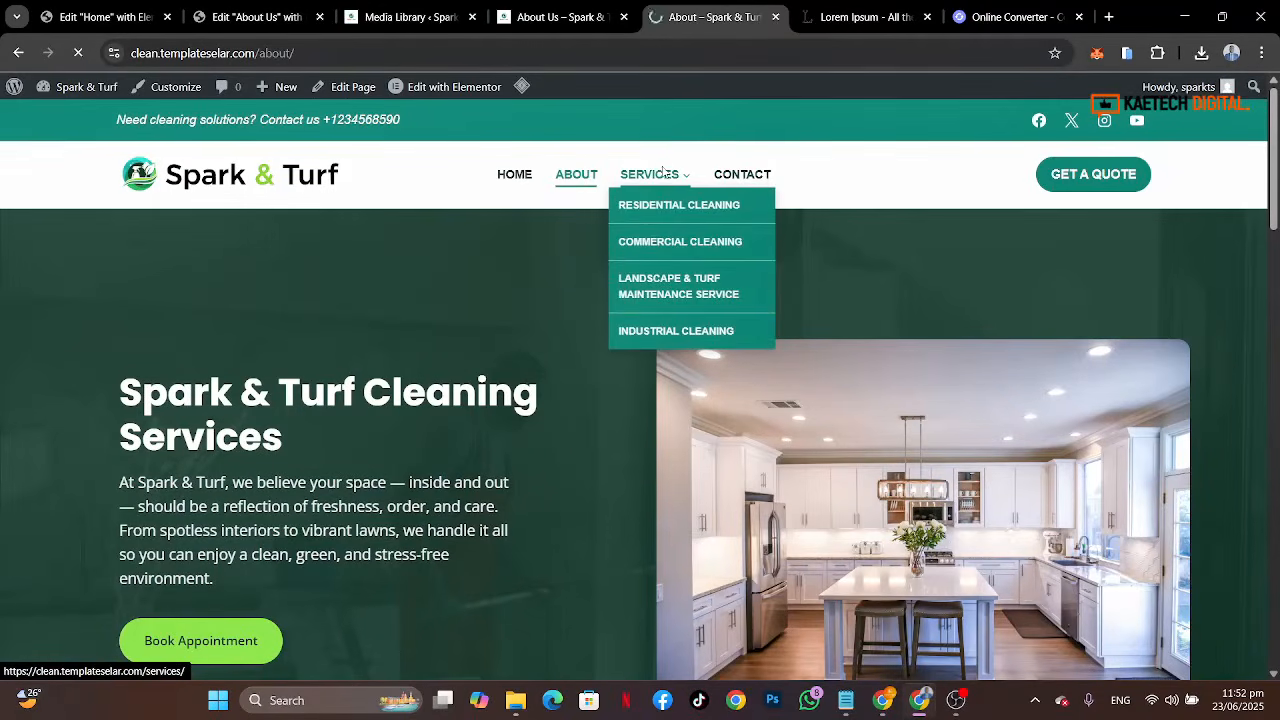
left_click(680, 241)
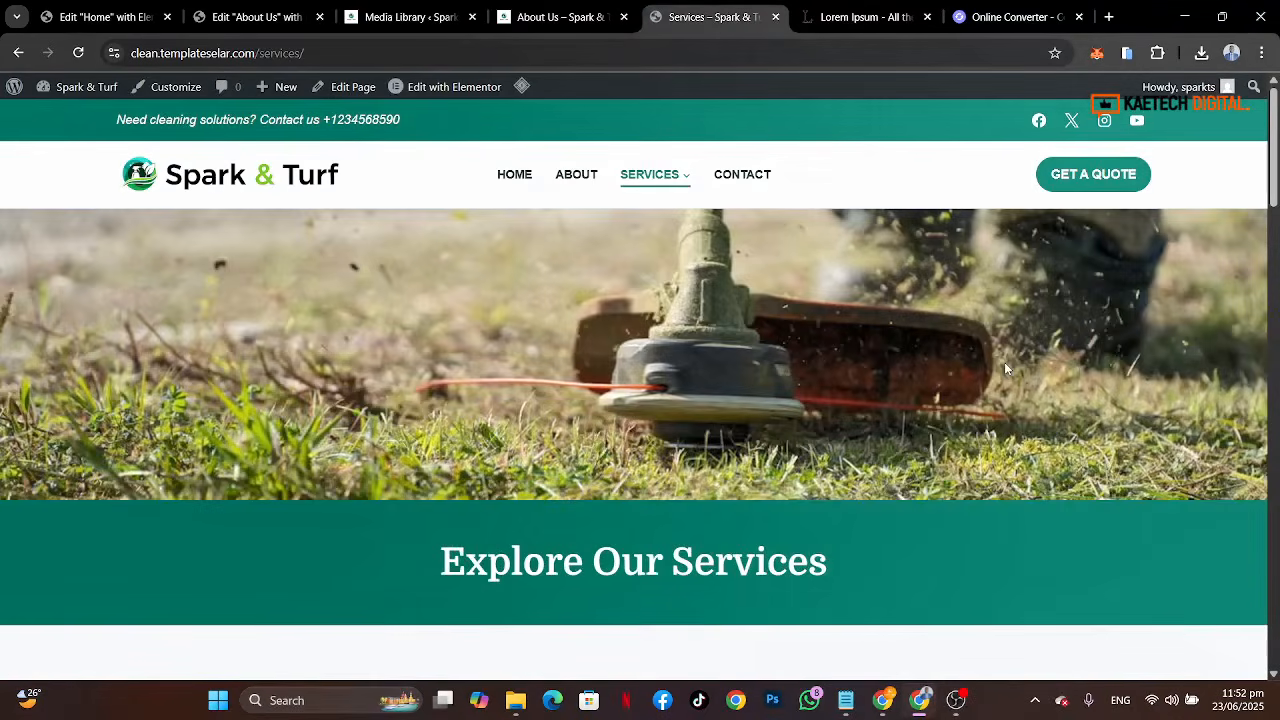
scroll(1007, 368, "down", 4)
scroll(1007, 368, "down", 12)
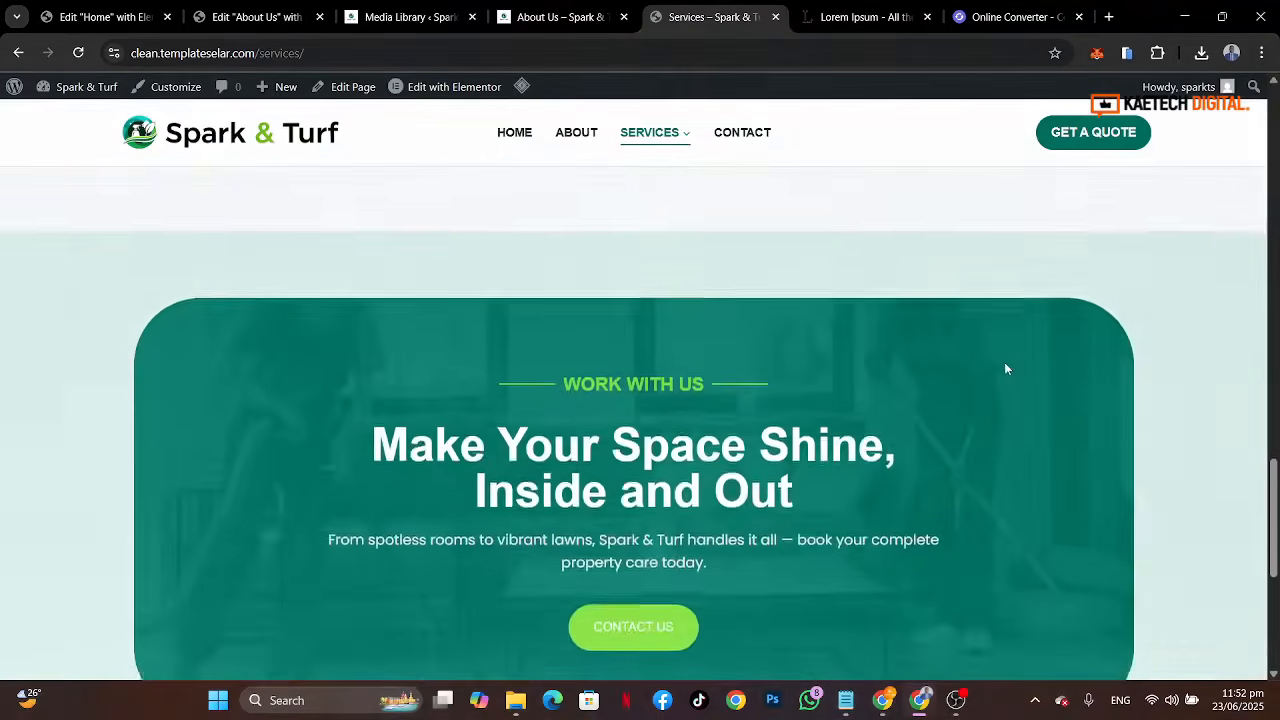
scroll(1007, 368, "down", 6)
scroll(1004, 364, "up", 16)
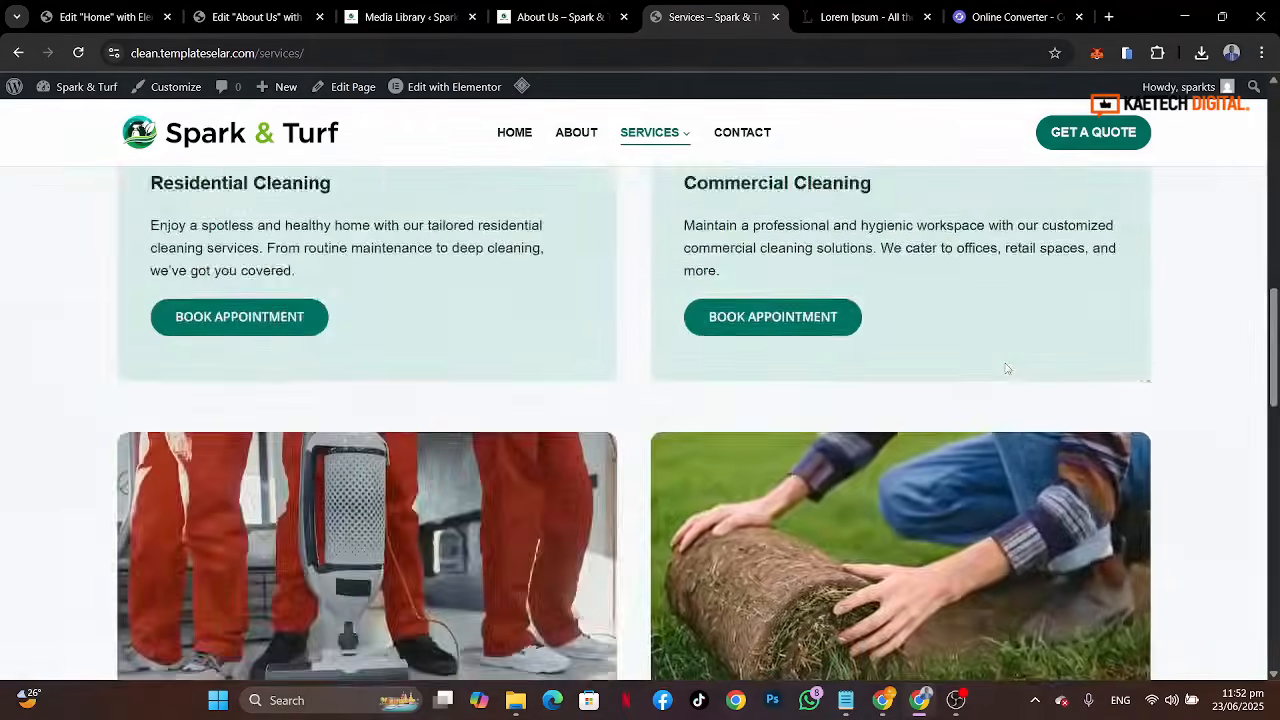
scroll(1007, 370, "up", 5)
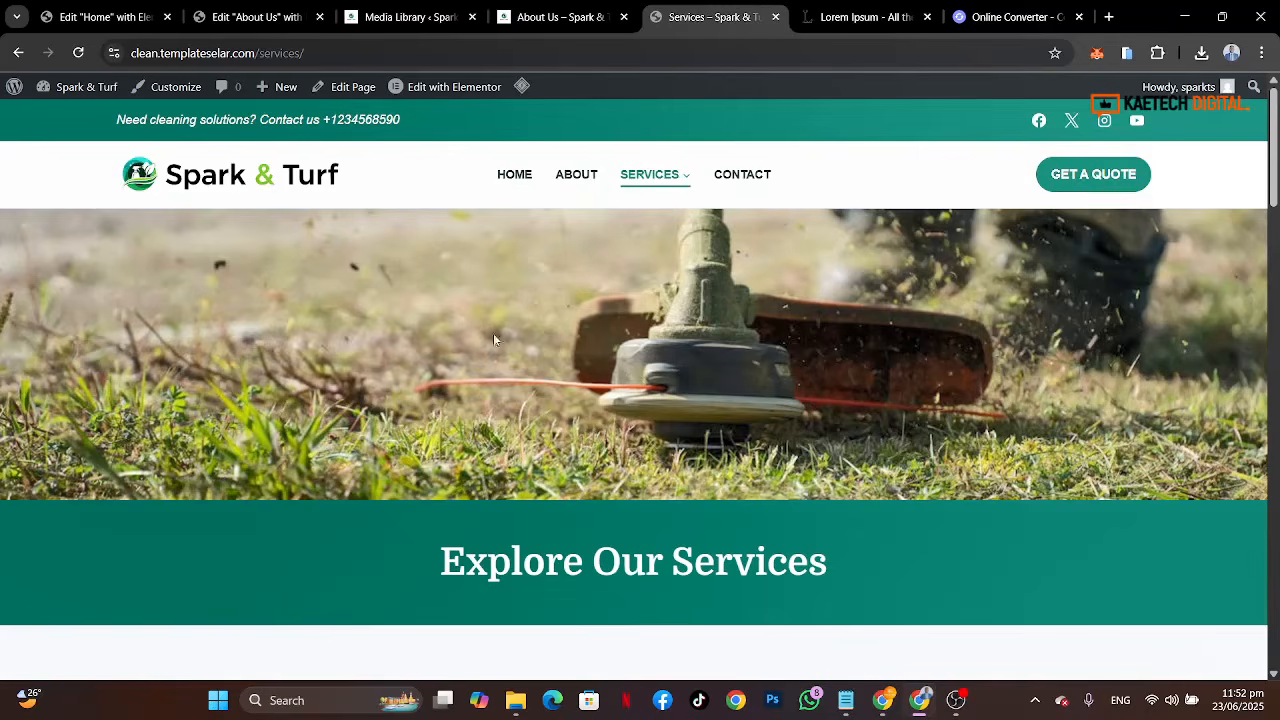
Step: Open the Services page for editing from the WordPress pages list in a new tab
left_click(400, 17)
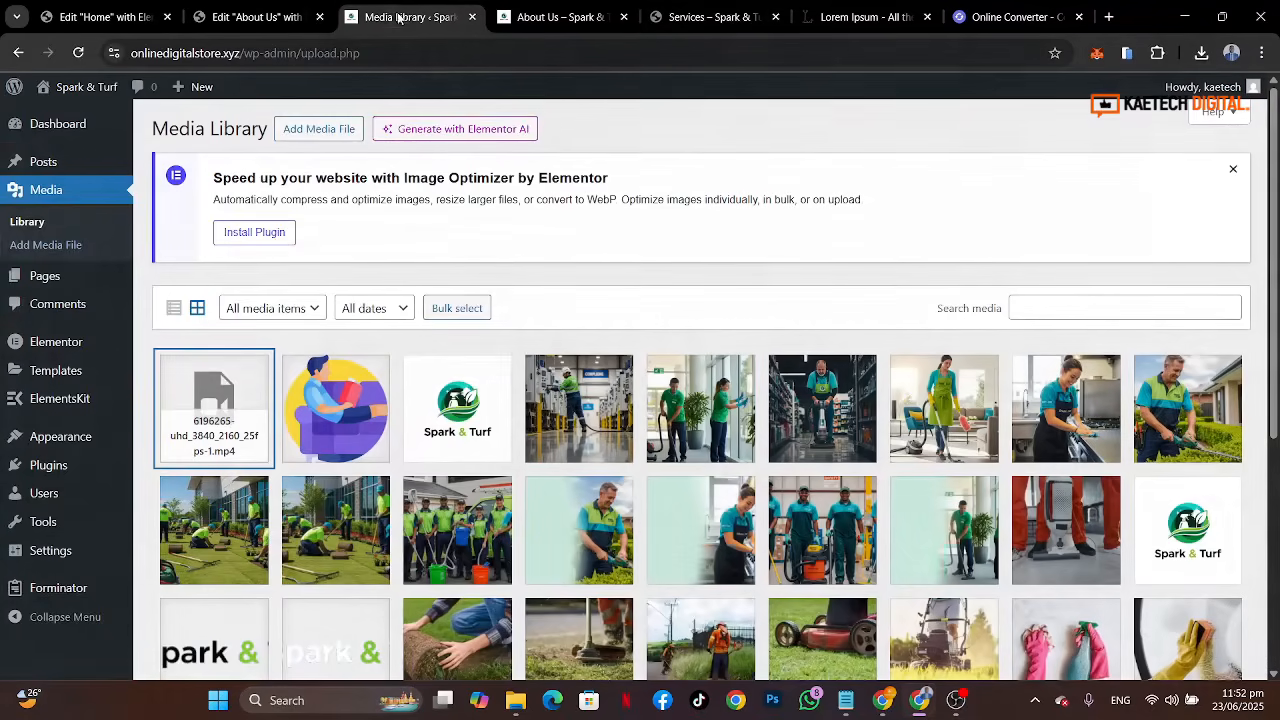
left_click(39, 283)
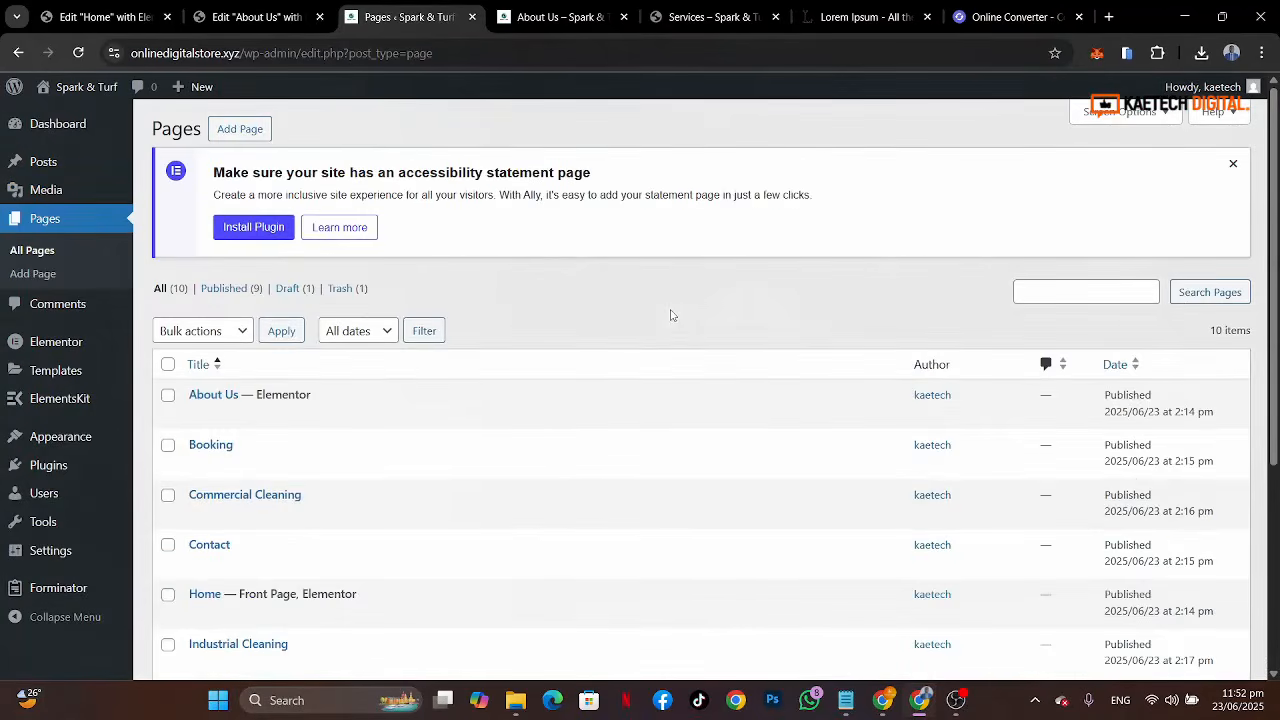
scroll(251, 518, "down", 3)
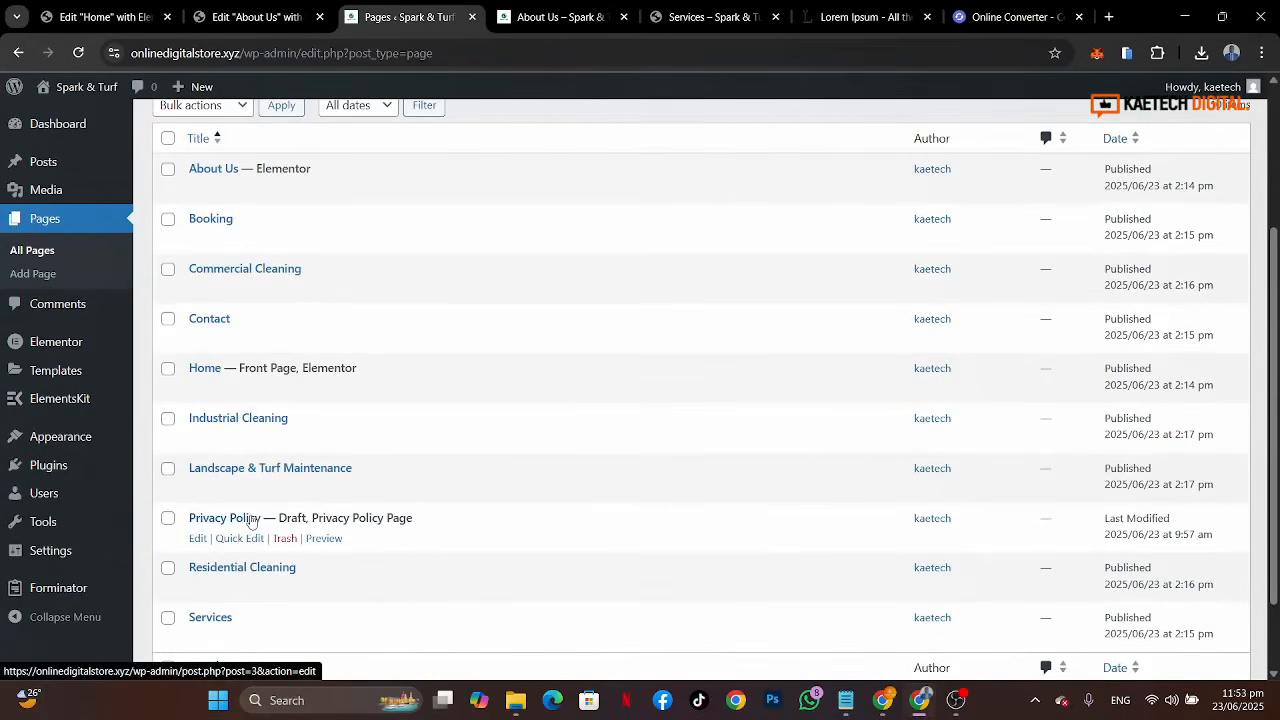
scroll(449, 491, "down", 2)
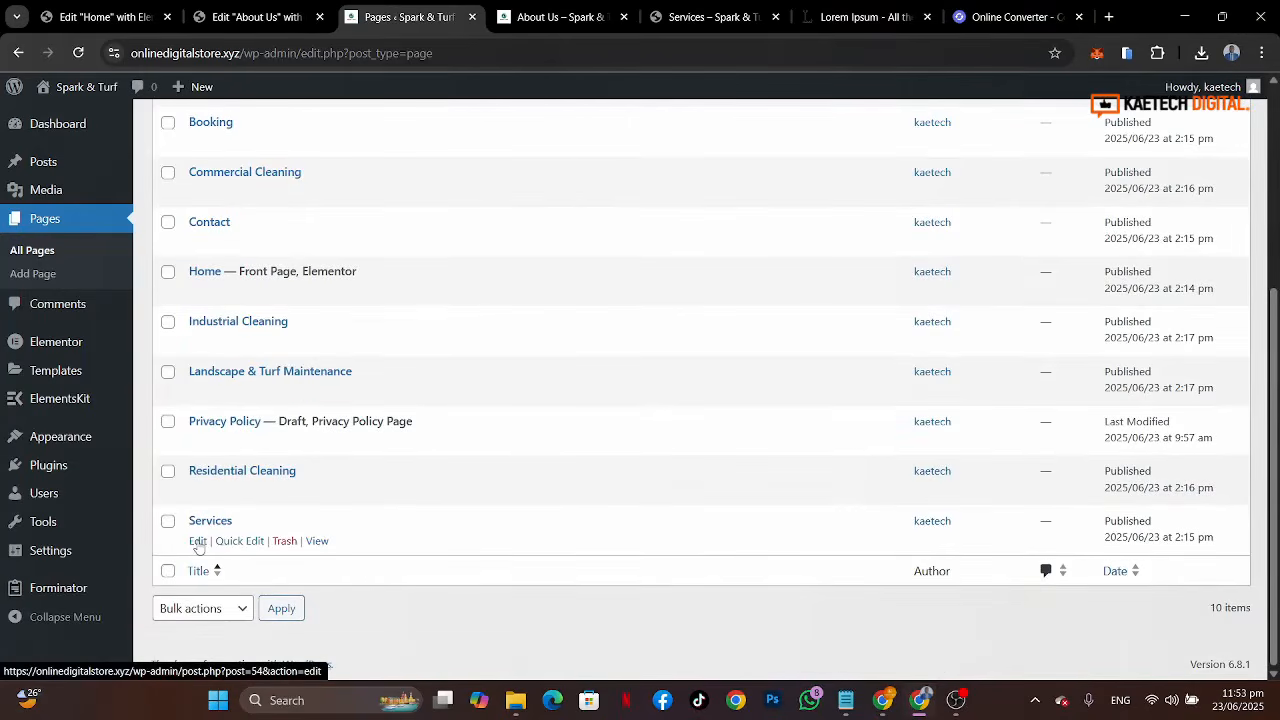
middle_click(198, 541)
left_click(474, 22)
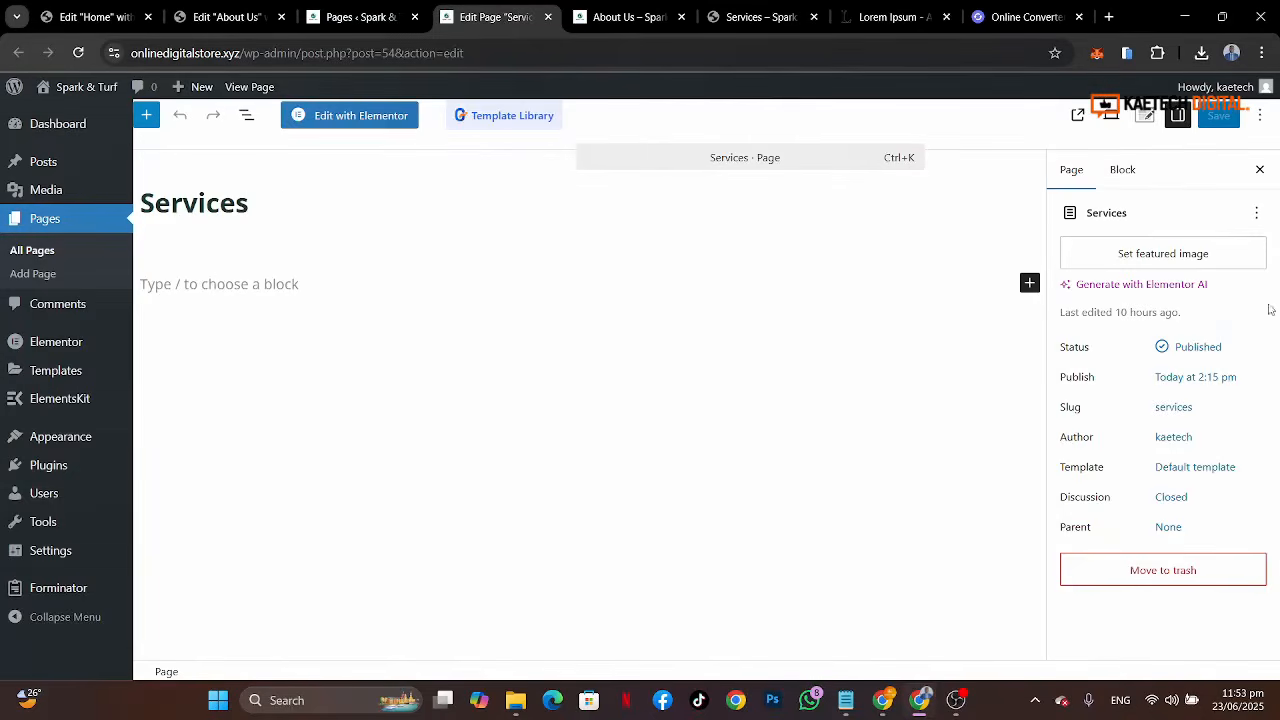
Step: Set the Services page template to Elementor Full Width
left_click(1187, 470)
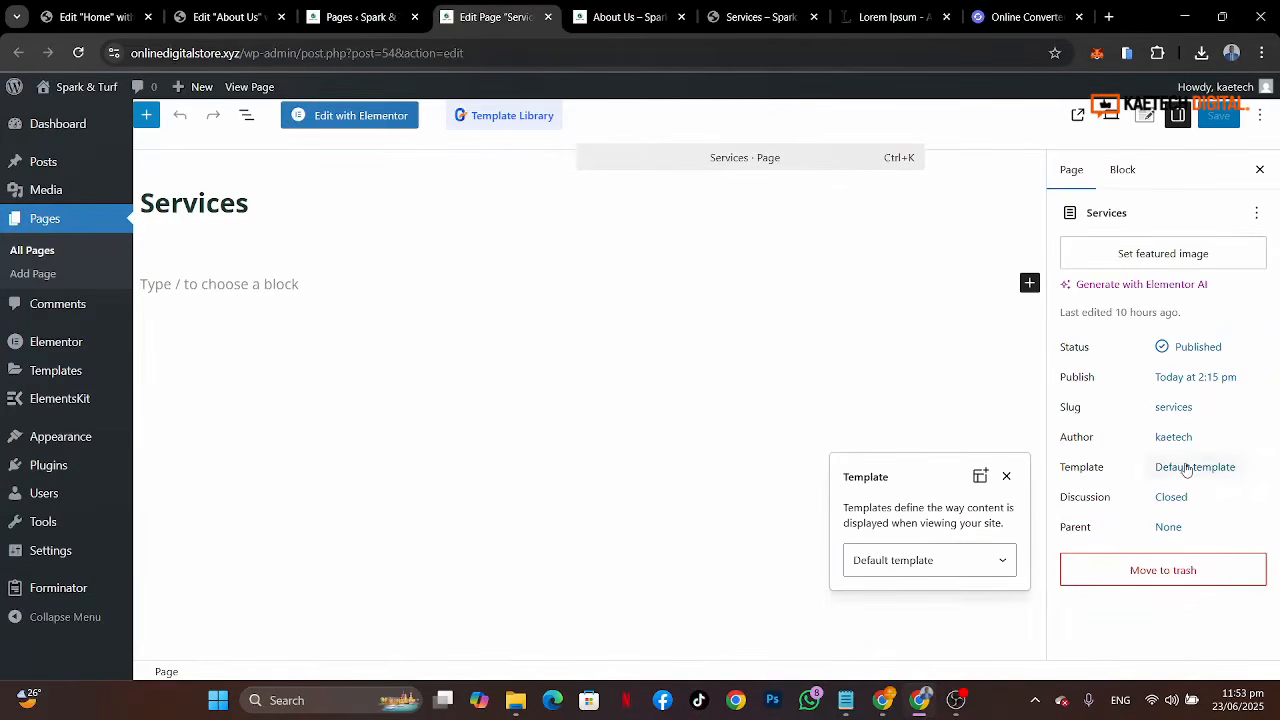
left_click(948, 562)
left_click(911, 629)
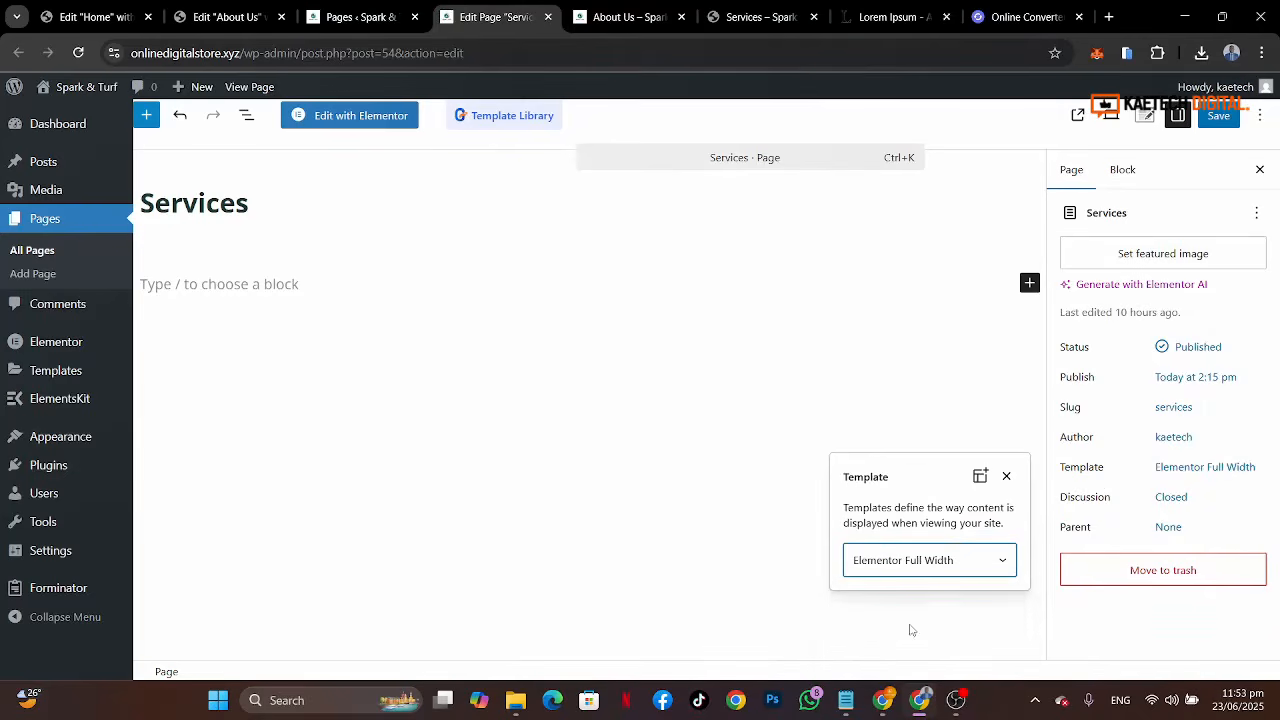
left_click(1030, 436)
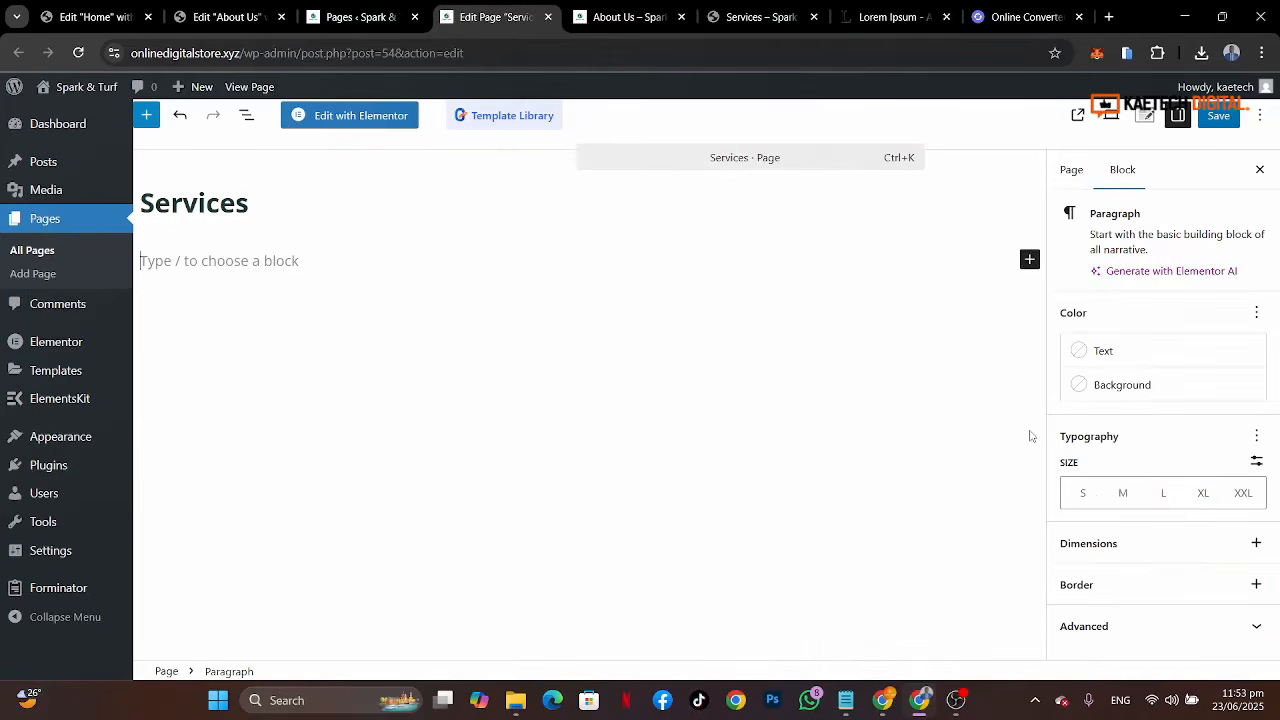
Step: Save the Services page, open it in Elementor, and compare against the reference site's Services page hero
left_click(1220, 120)
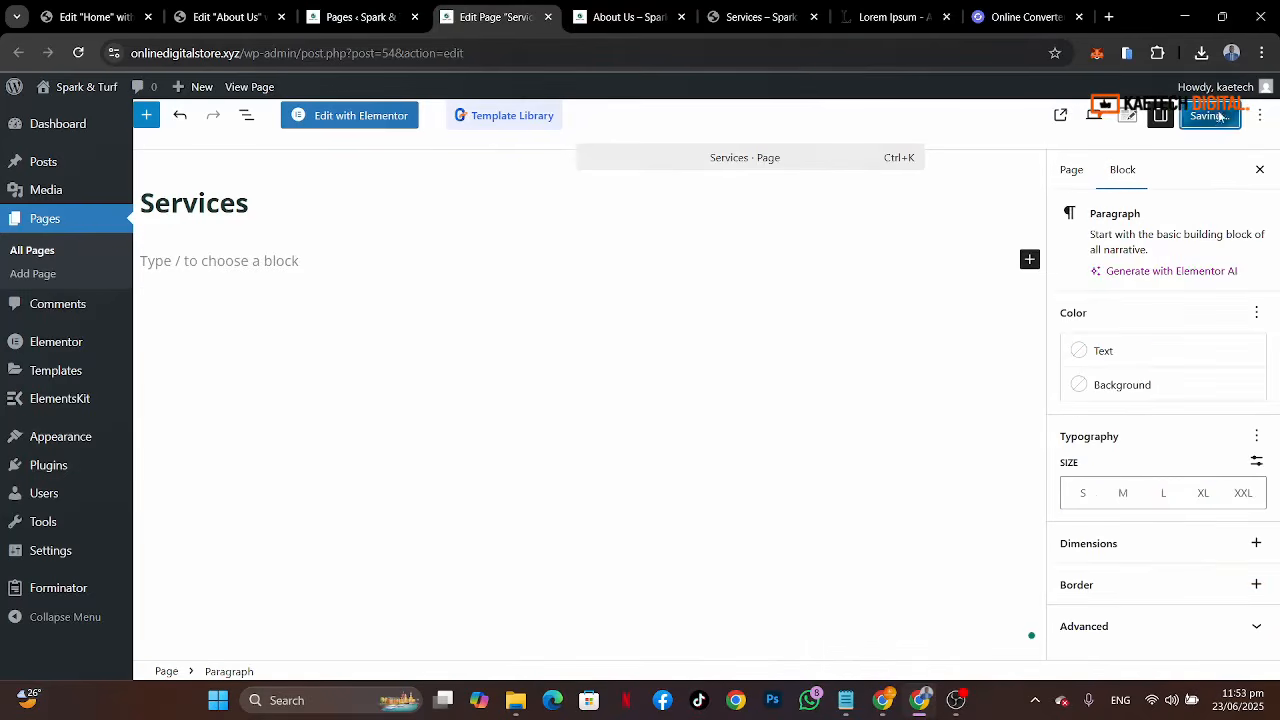
left_click(359, 119)
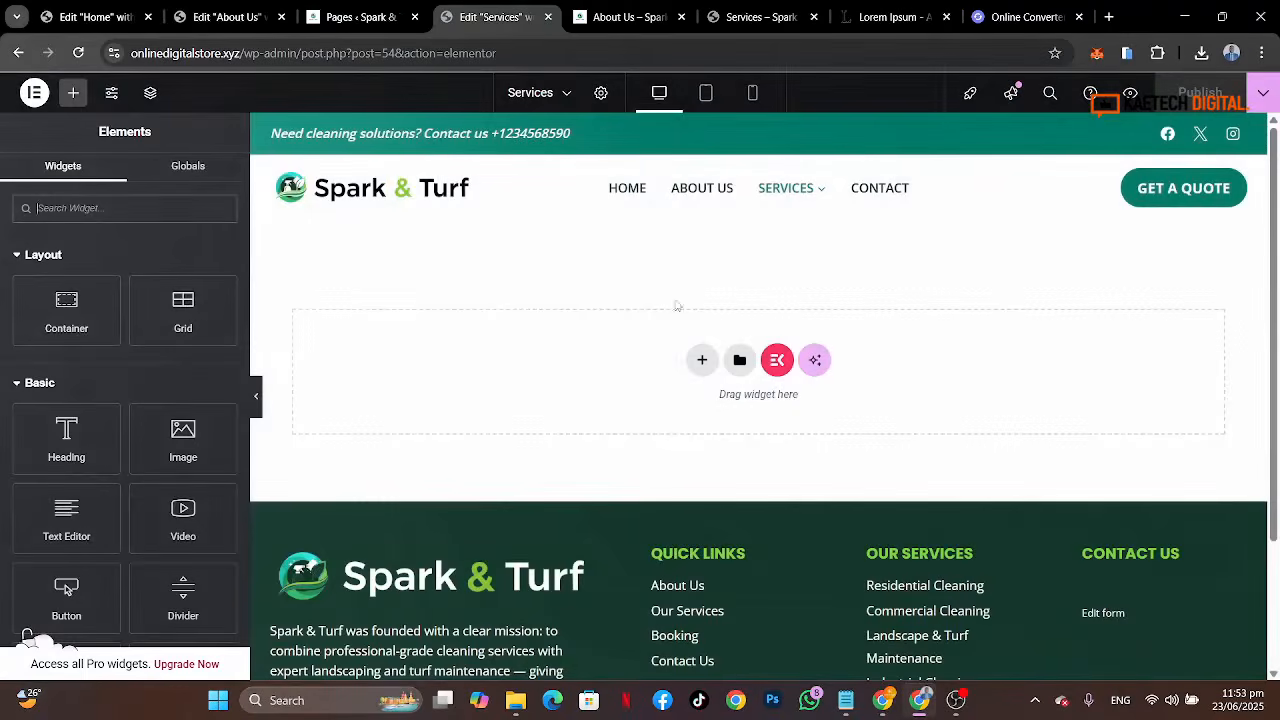
left_click(735, 19)
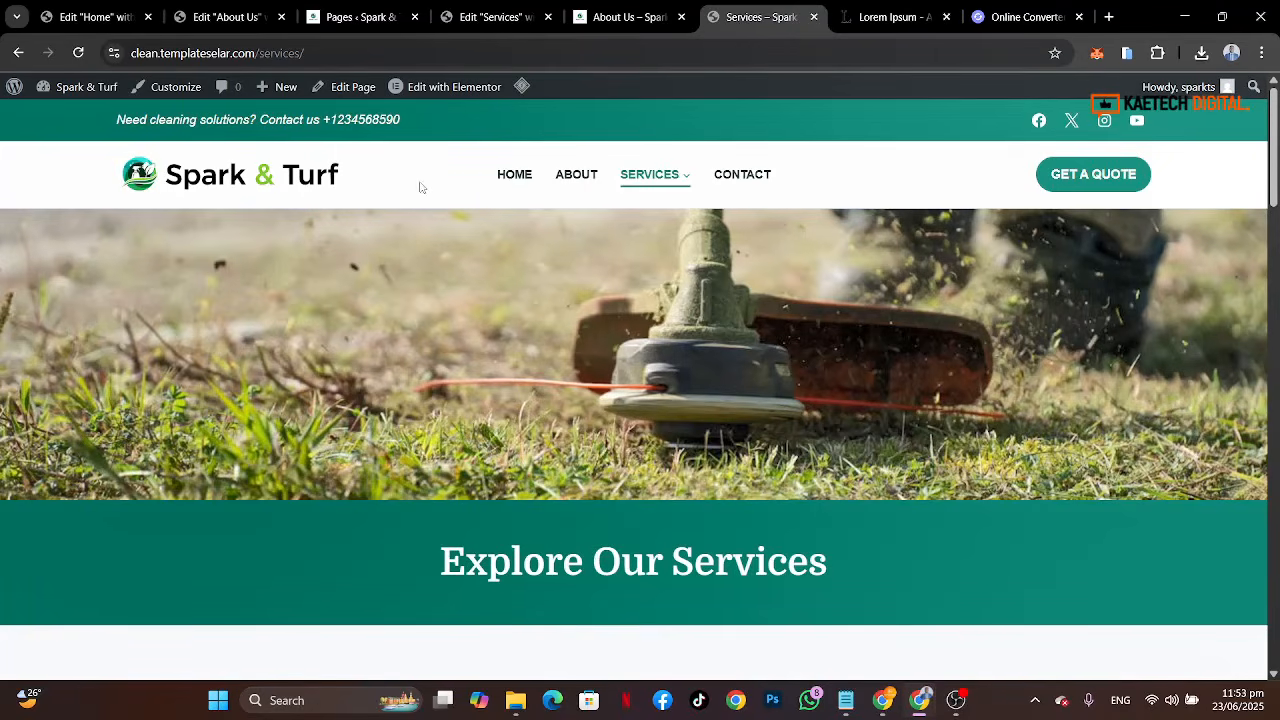
left_click(489, 17)
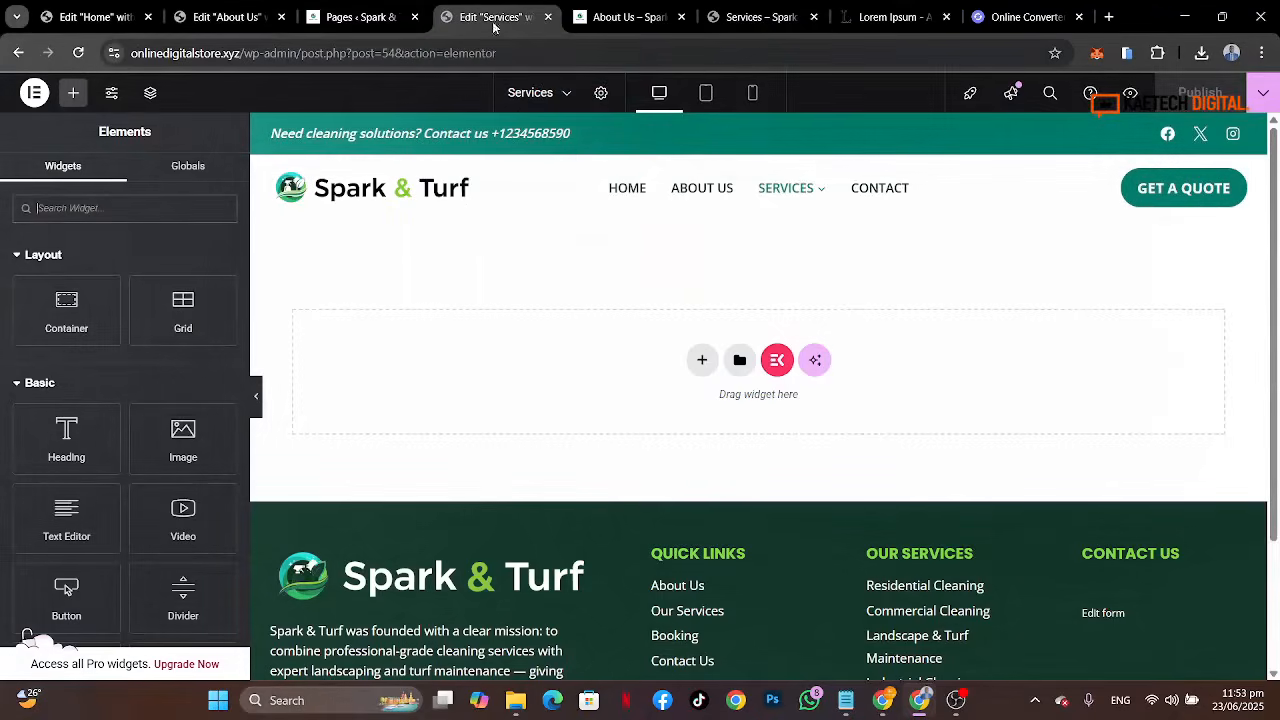
Step: Add a single-column container and set its minimum height to 300 px
left_click(702, 362)
left_click(706, 410)
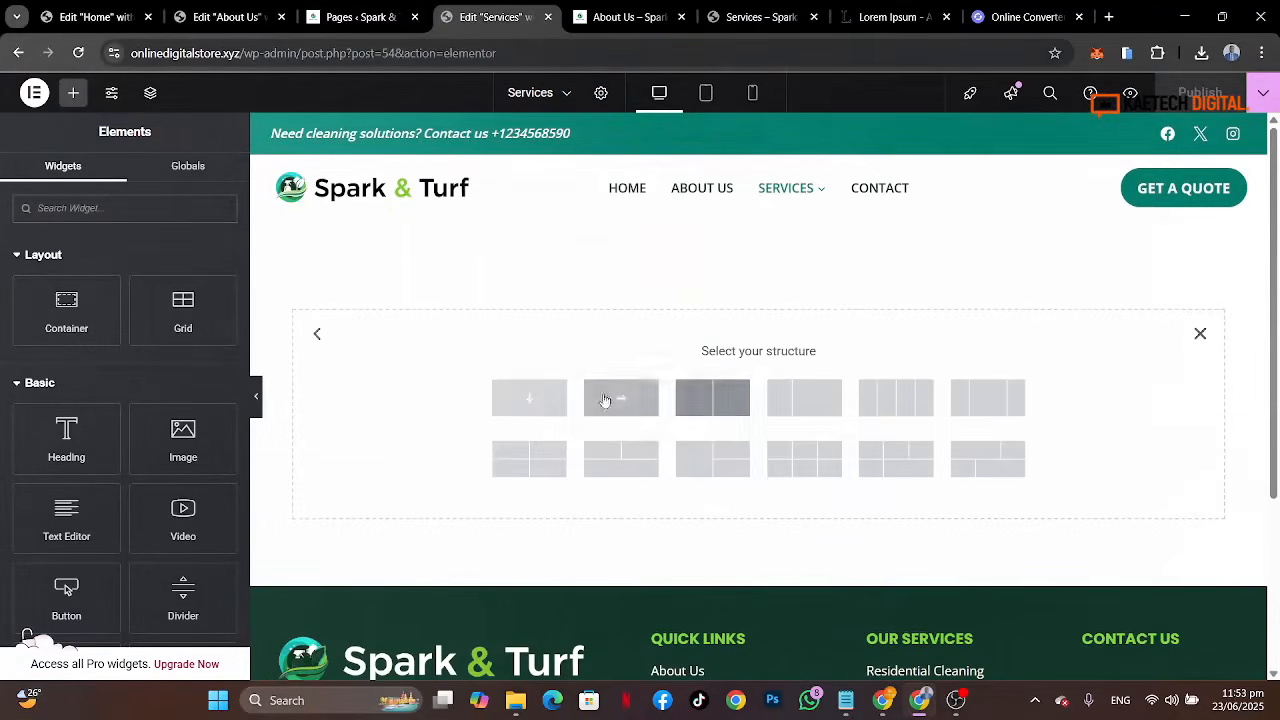
left_click(531, 398)
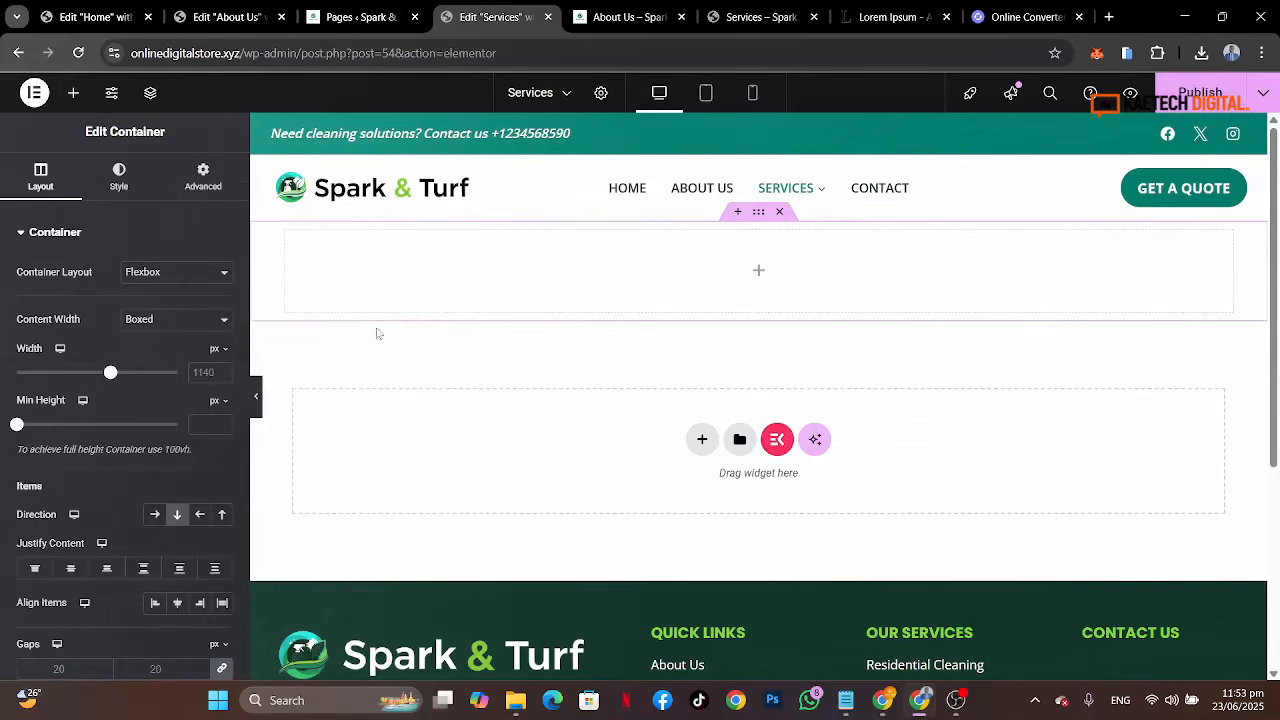
left_click(198, 421)
type("350")
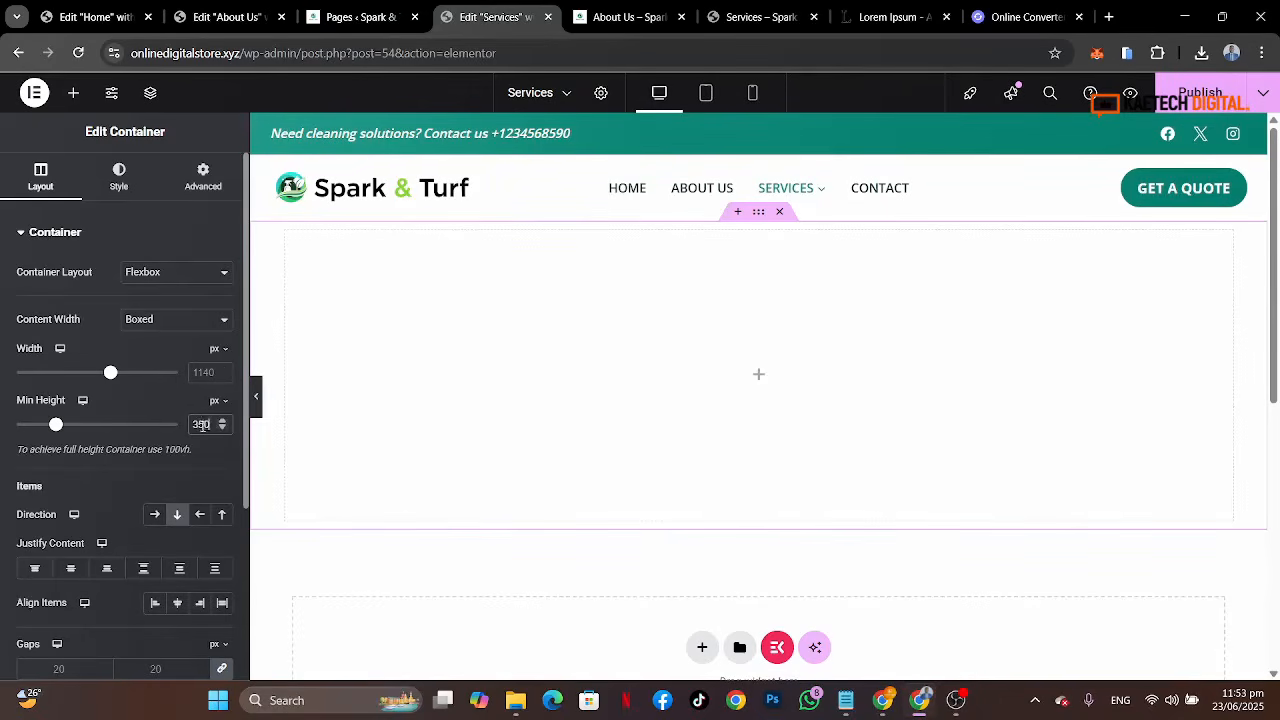
key("BackSpace")
key("BackSpace")
type("00")
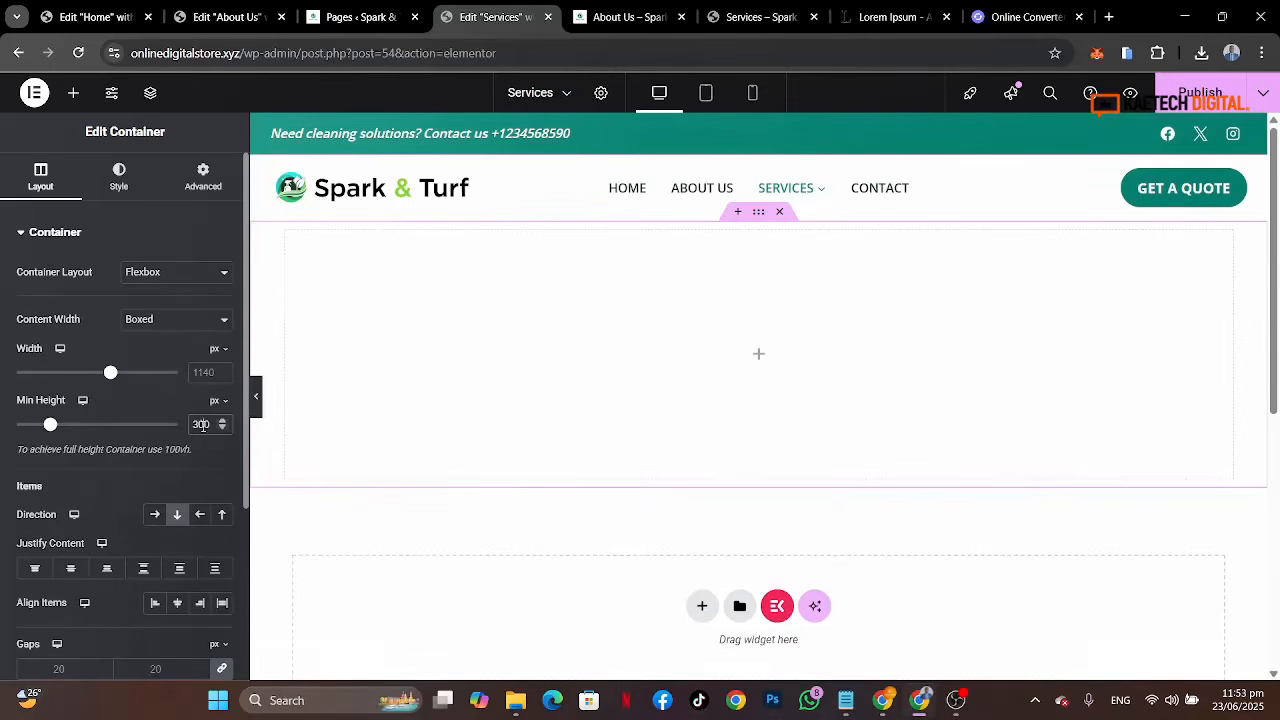
Step: Give the container a classic background image using the grass trimmer photo from the media library
left_click(137, 188)
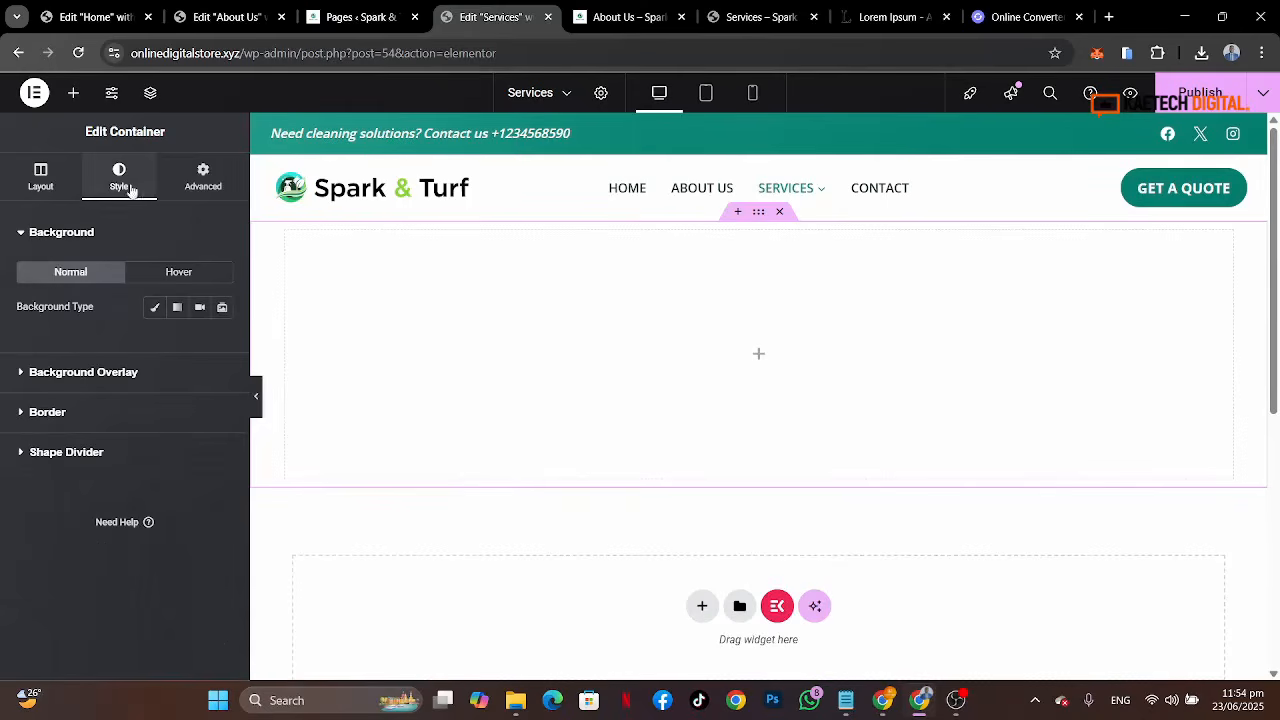
left_click(155, 310)
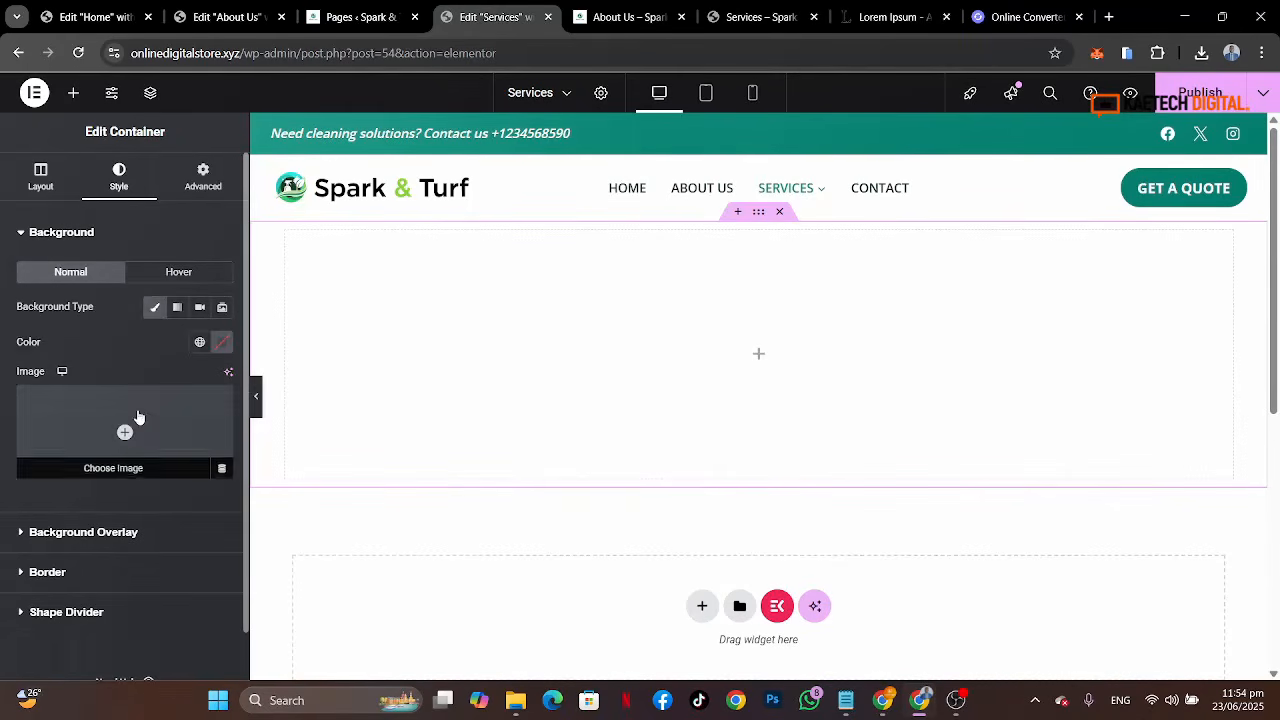
left_click(215, 452)
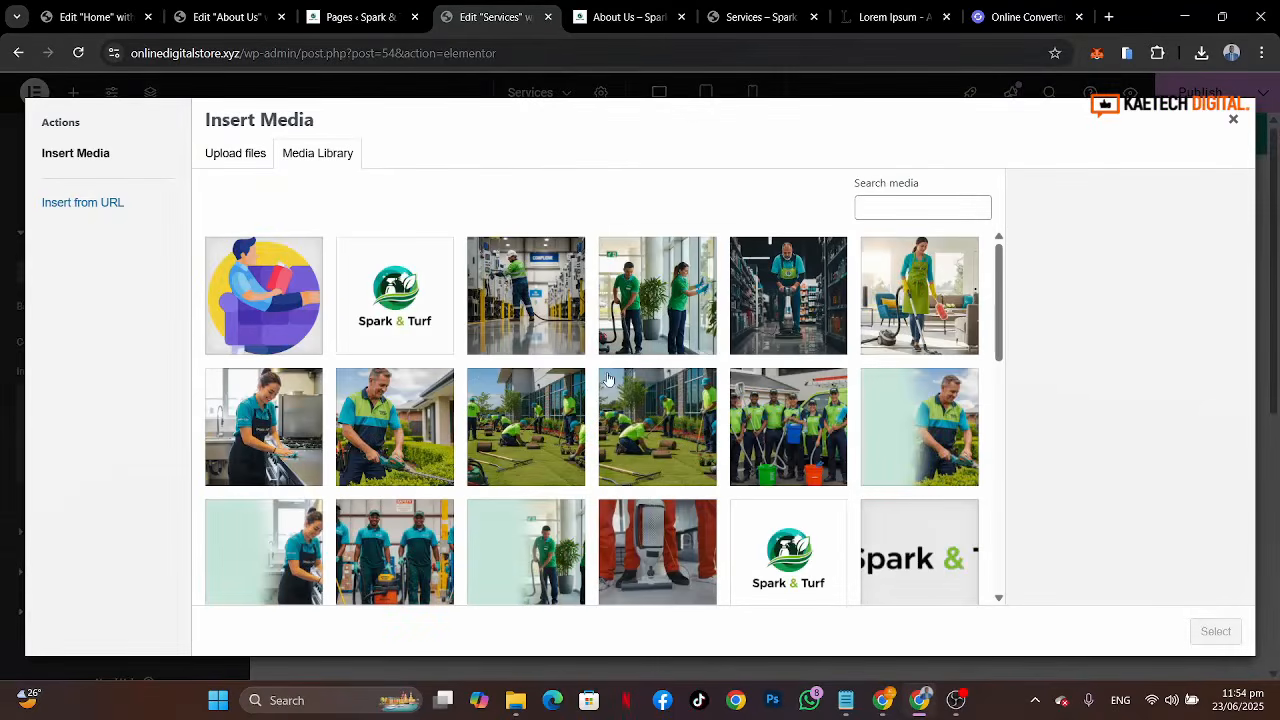
scroll(692, 473, "down", 3)
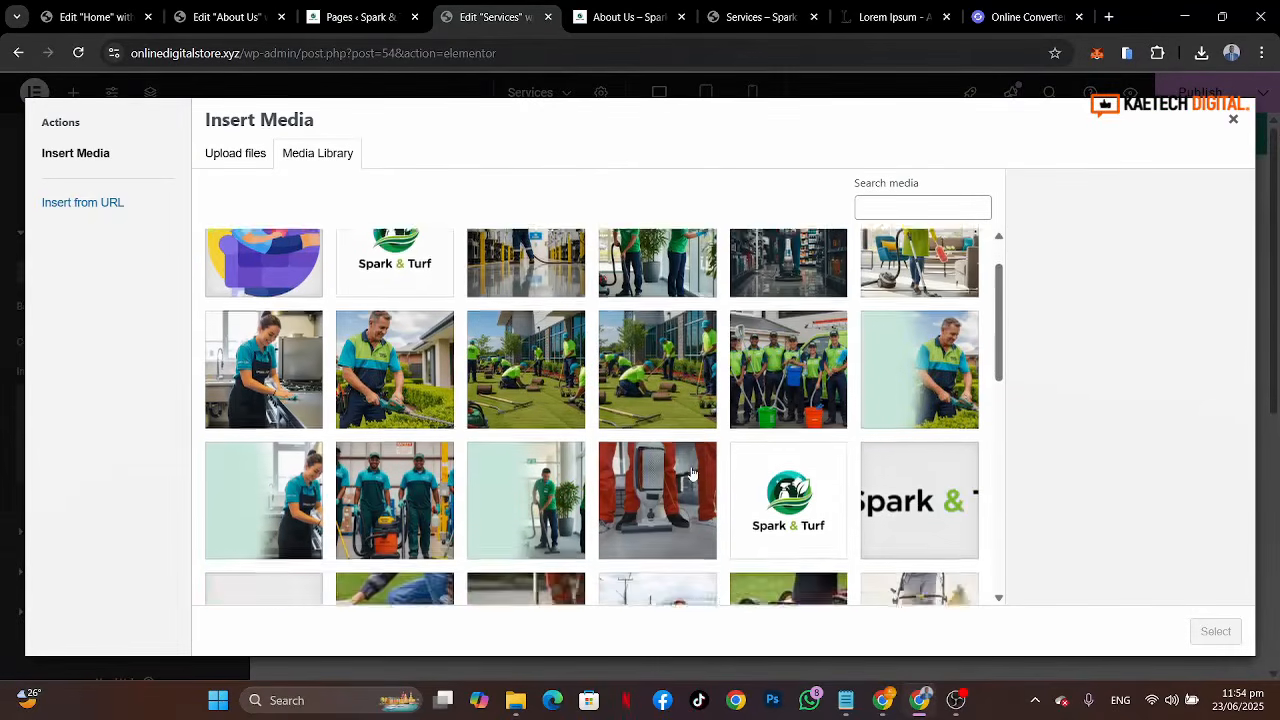
left_click(558, 447)
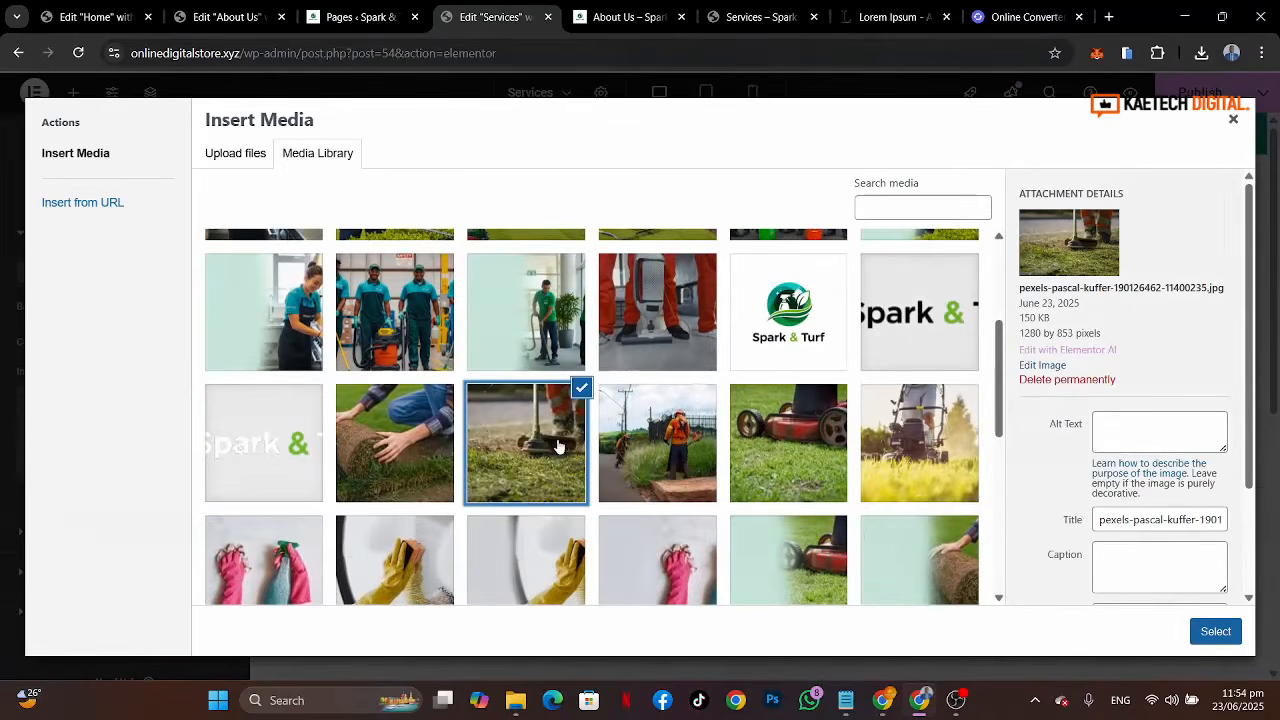
left_click(1212, 632)
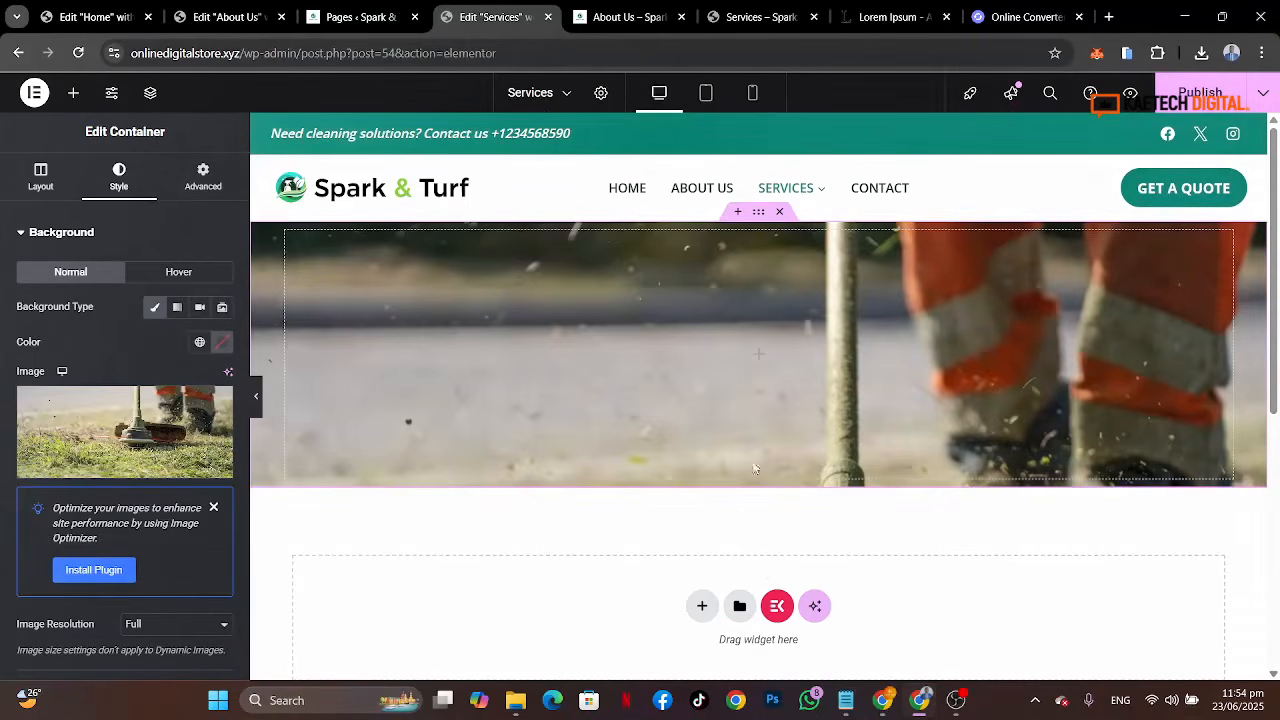
Step: Set the background image position to Center Center, repeat to No-repeat, and display size to Cover
scroll(150, 423, "down", 3)
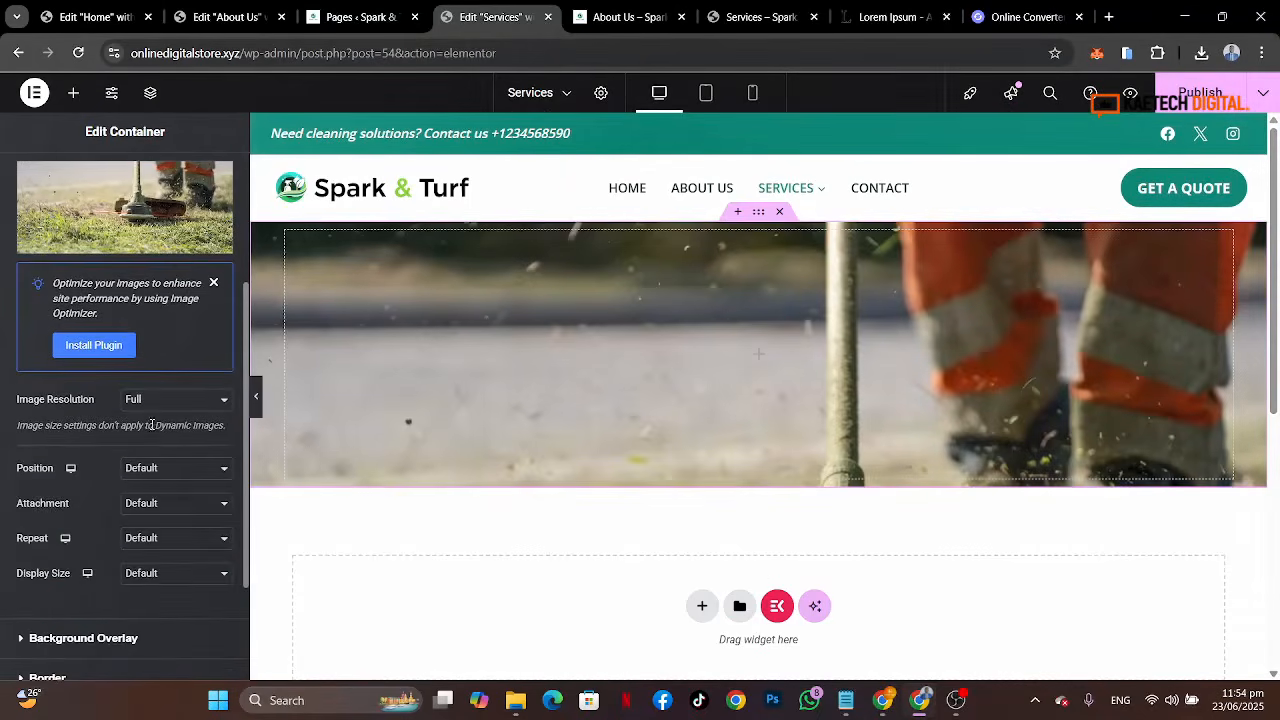
left_click(151, 470)
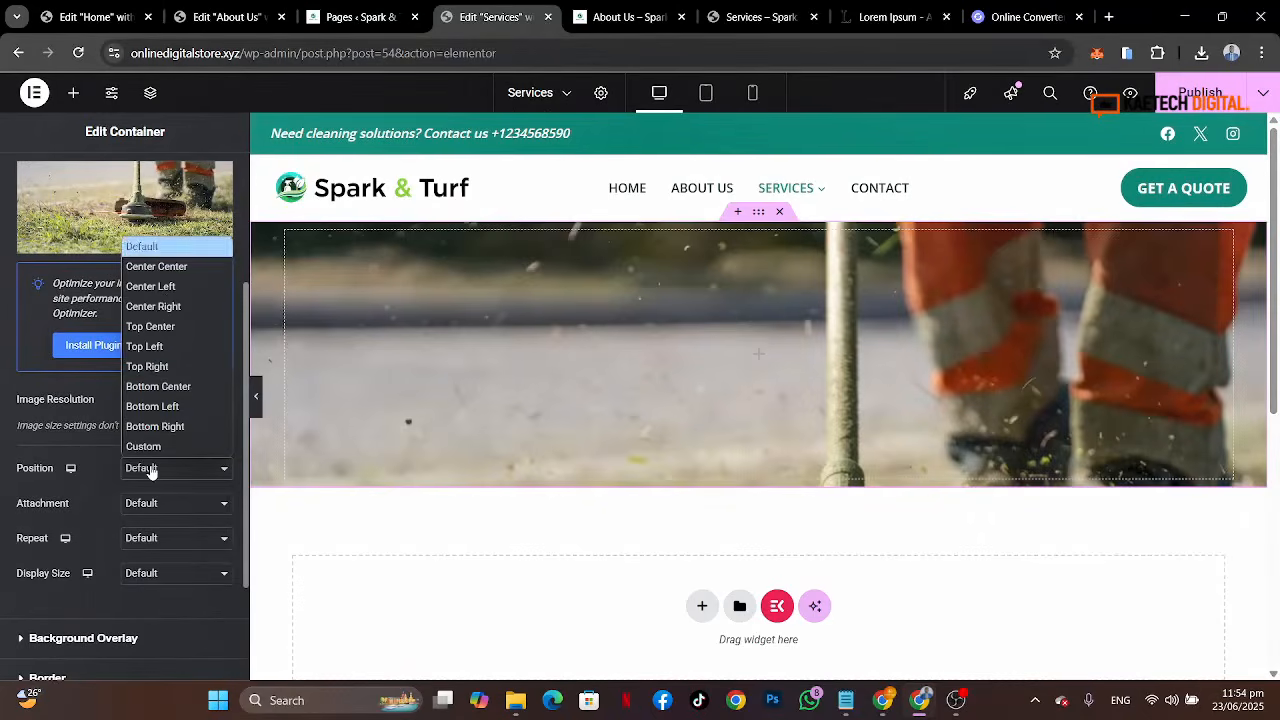
left_click(177, 267)
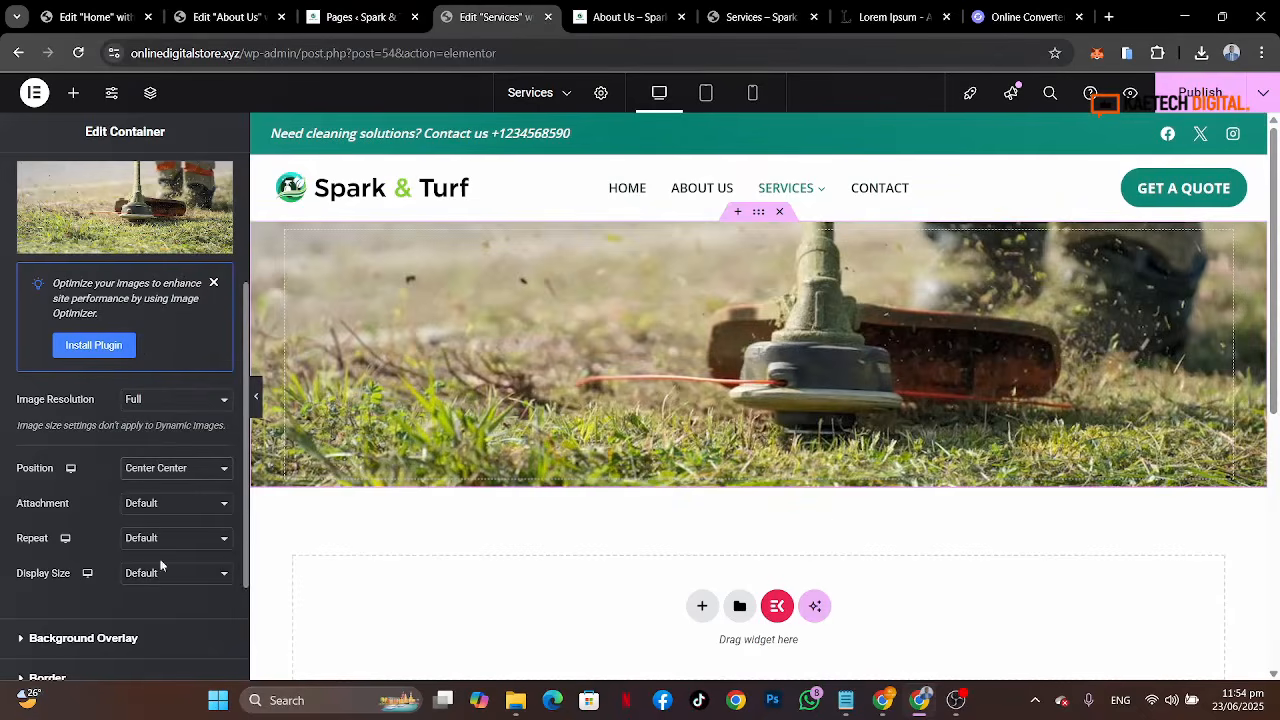
scroll(968, 524, "down", 1)
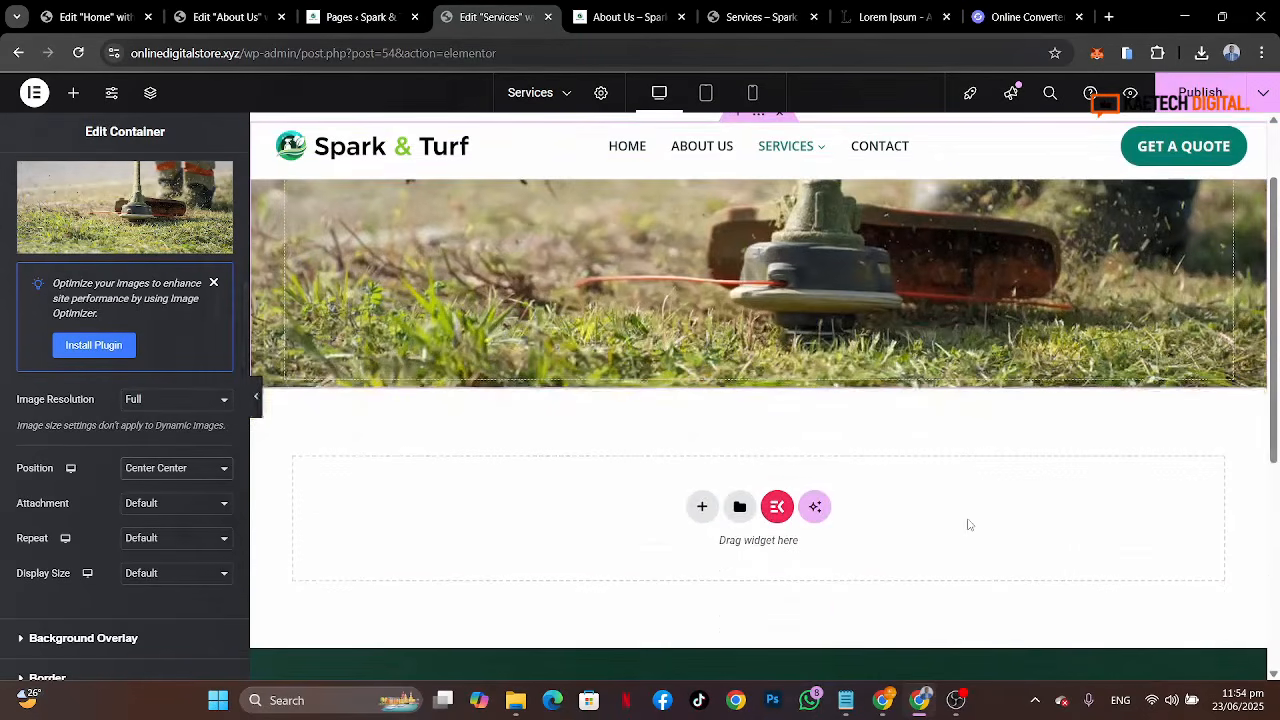
left_click(174, 540)
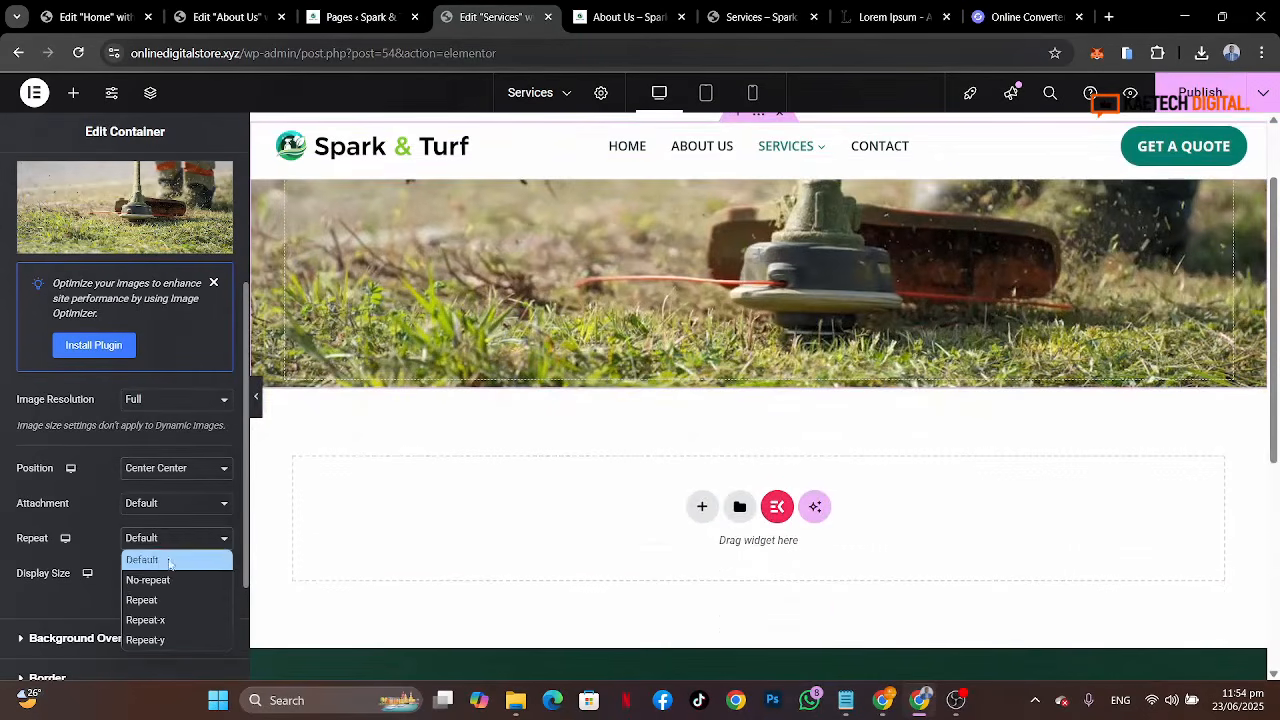
left_click(167, 580)
left_click(171, 574)
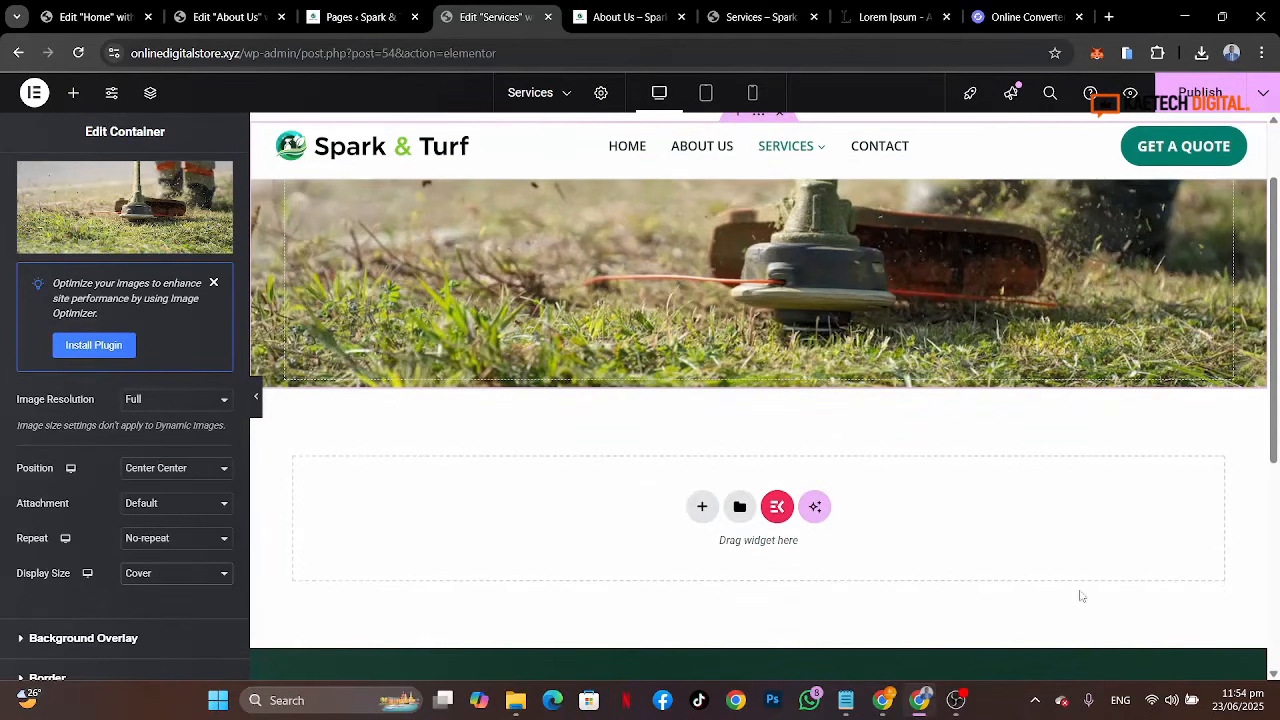
Step: Add a new single-column flexbox container below the hero section
scroll(1080, 596, "down", 2)
scroll(1080, 596, "up", 3)
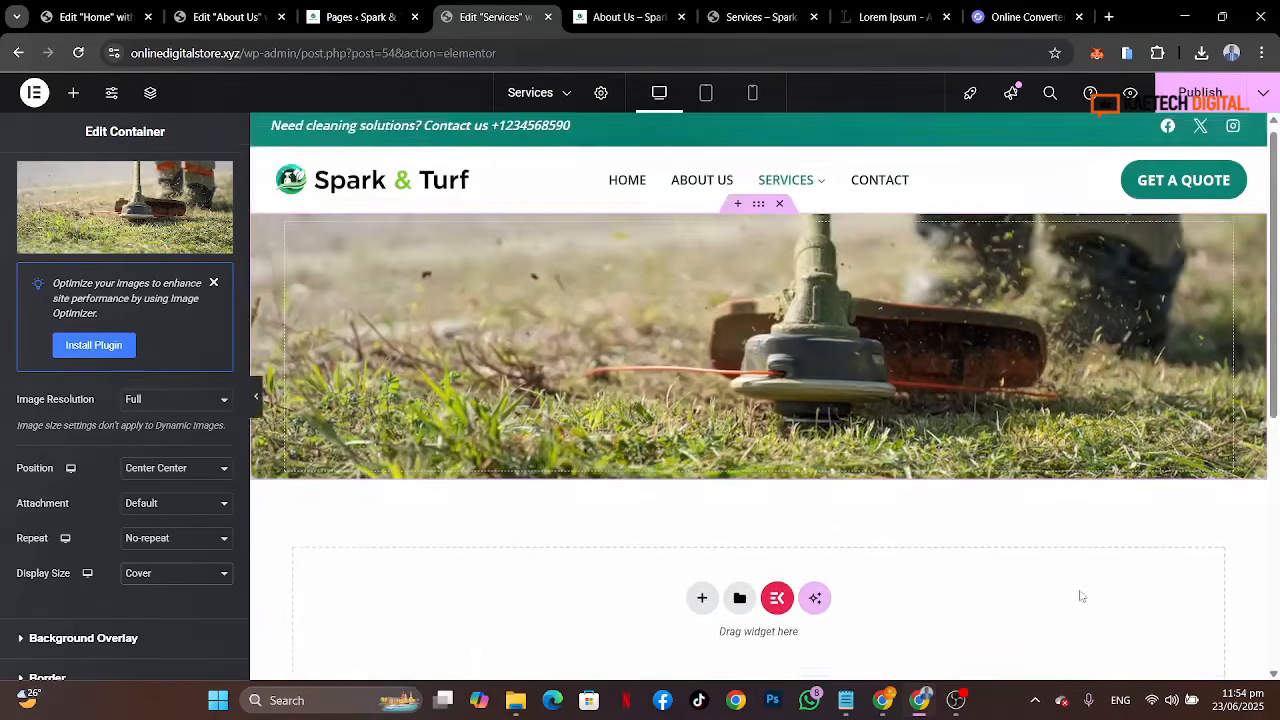
scroll(1080, 596, "down", 2)
left_click(702, 445)
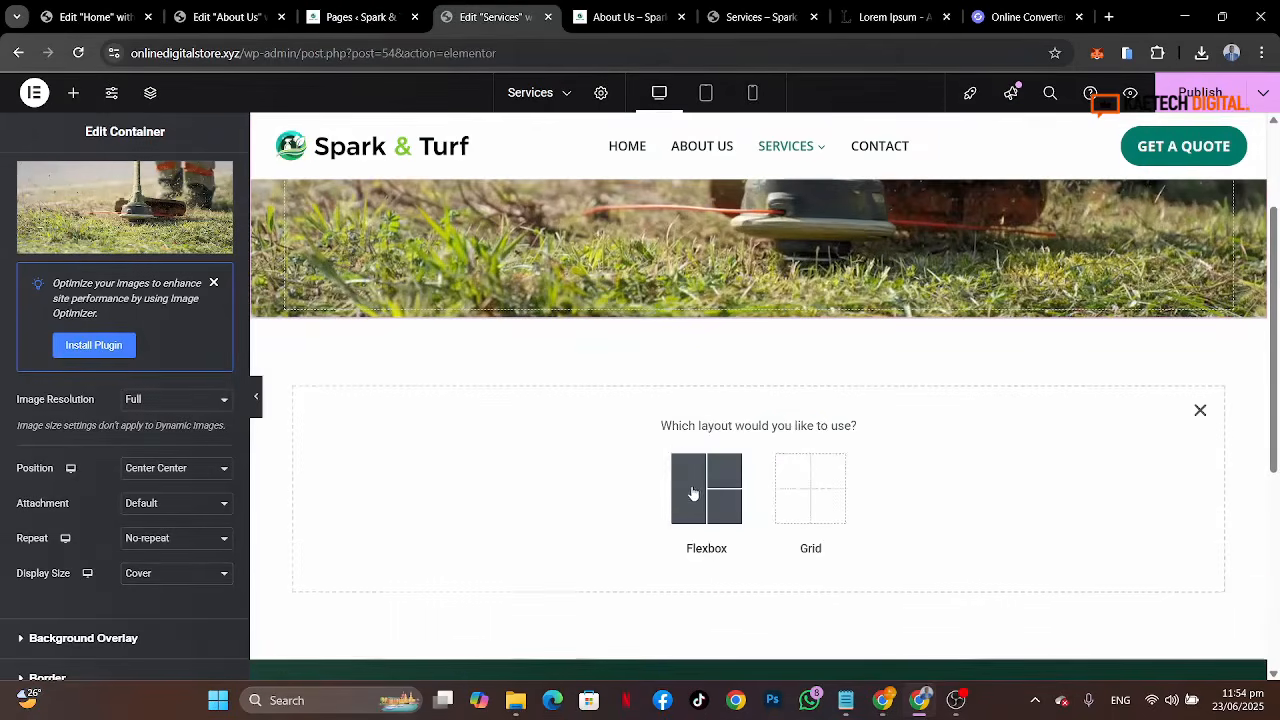
left_click(692, 492)
left_click(529, 476)
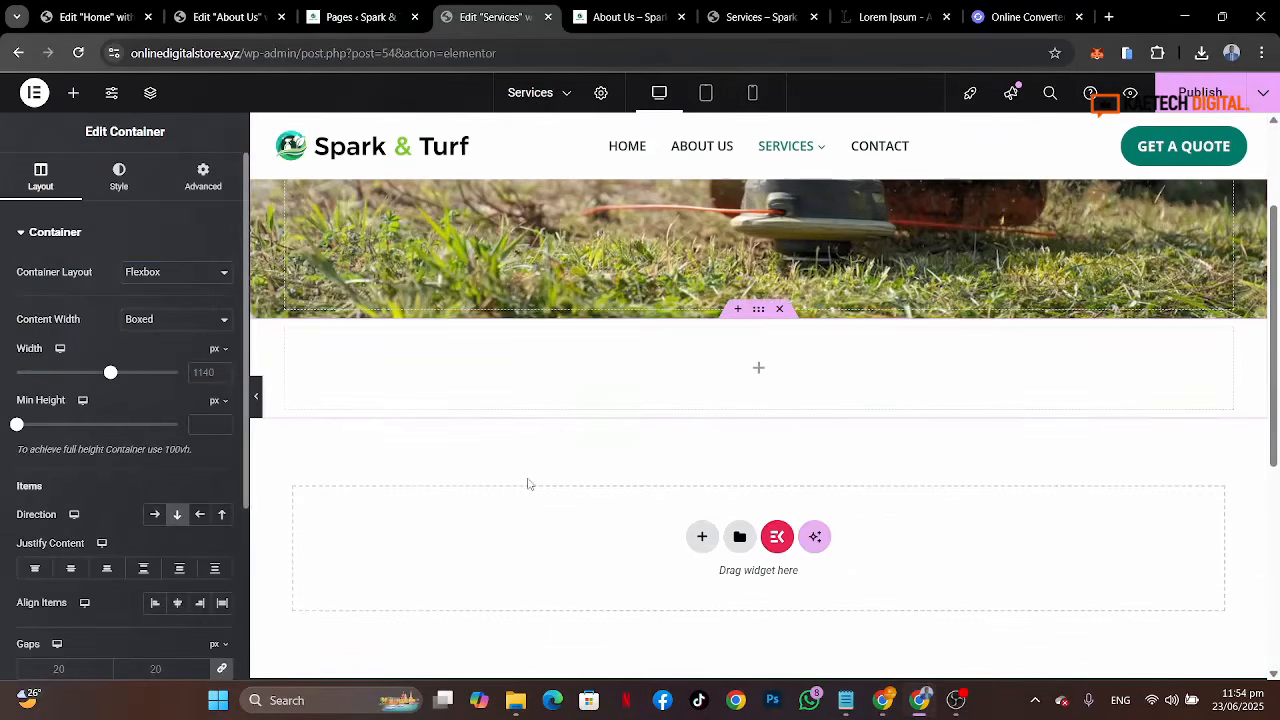
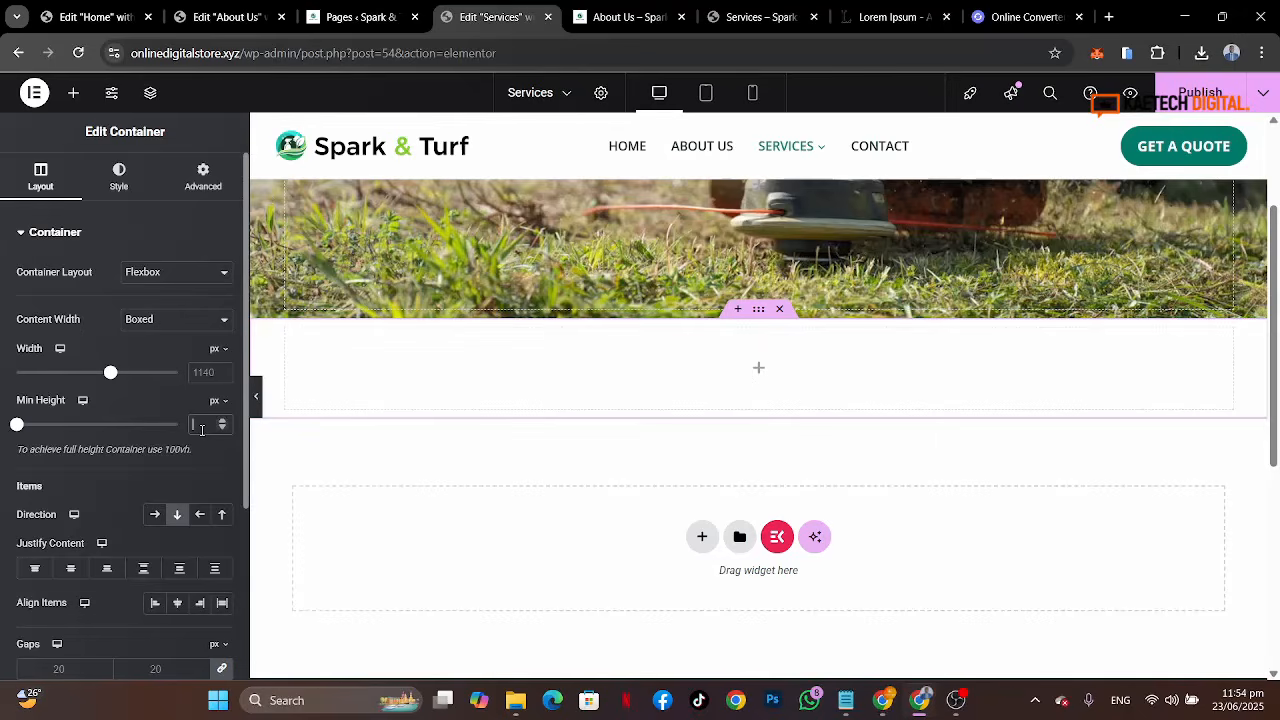
Step: Set the new container's minimum height to 200 px and give it a classic Theme Accent background colour
left_click(201, 425)
type("200")
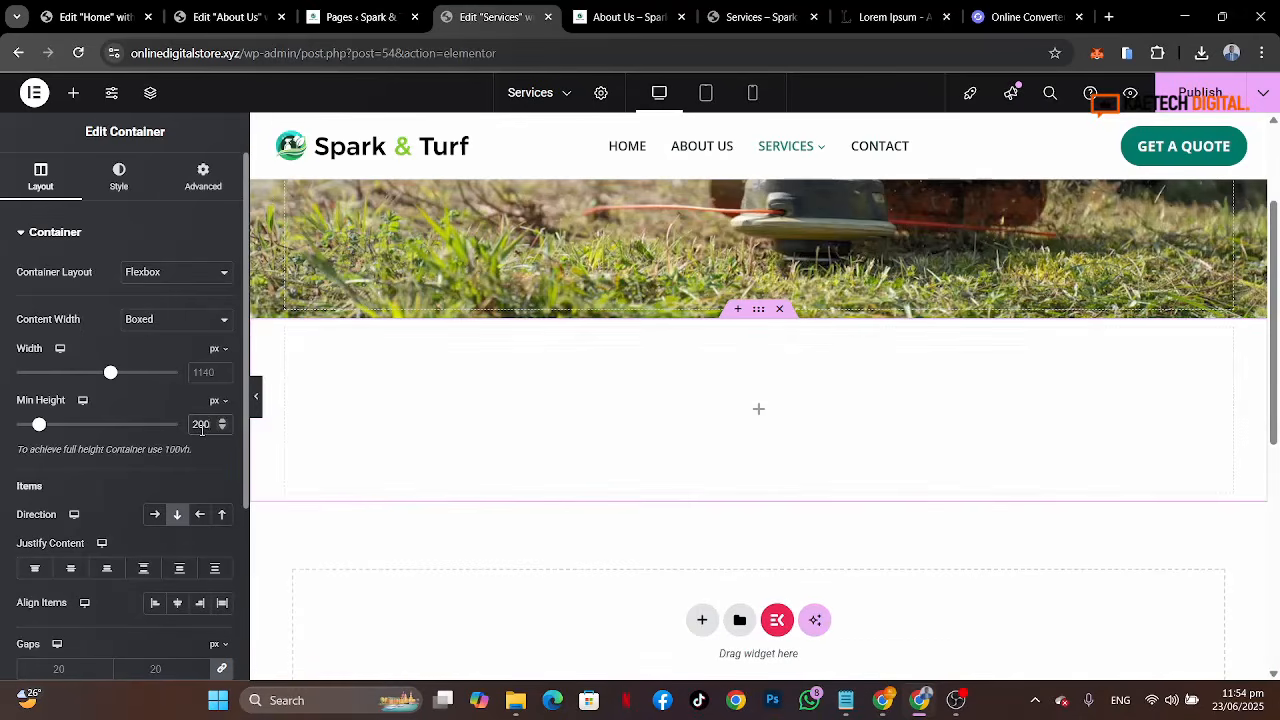
left_click(124, 192)
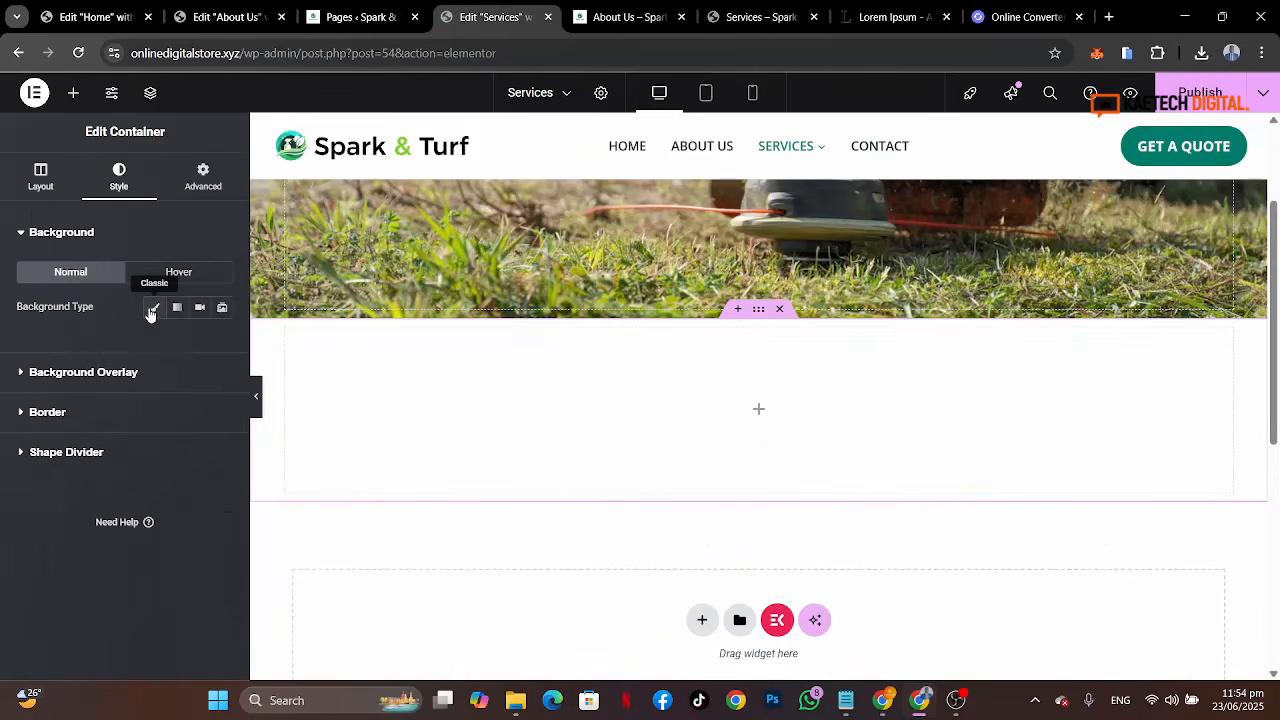
left_click(153, 307)
left_click(199, 342)
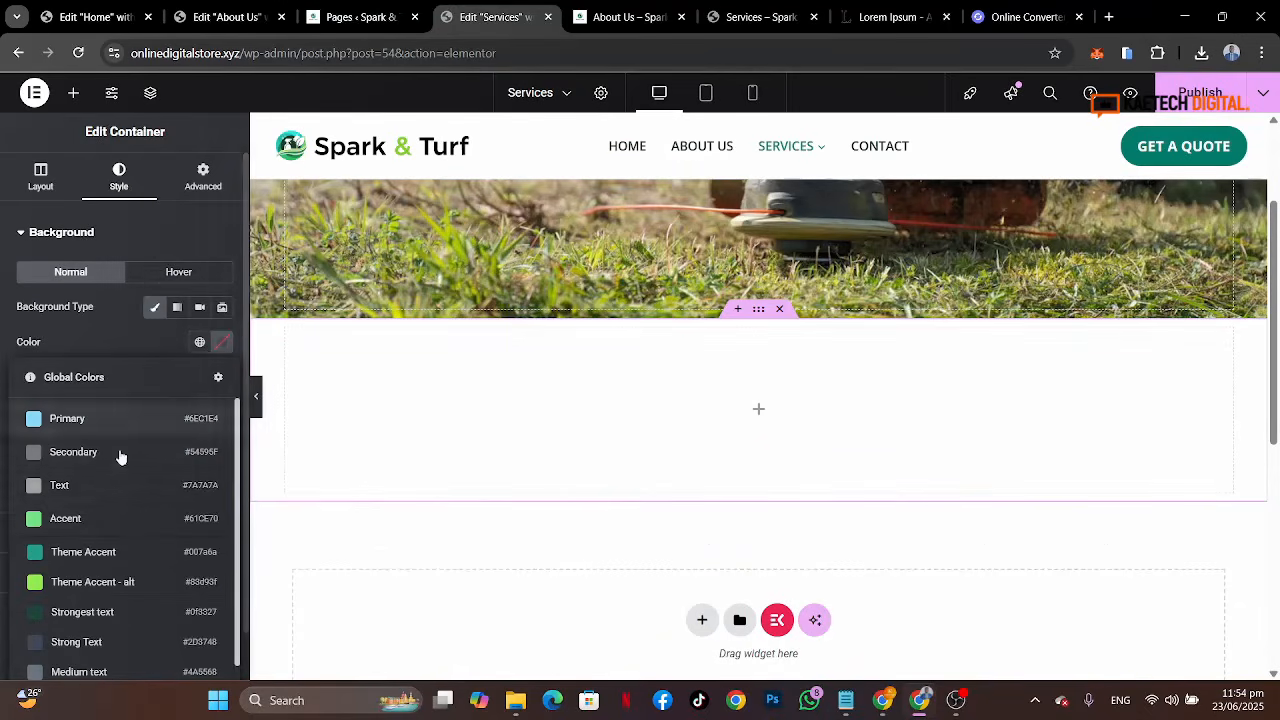
left_click(87, 550)
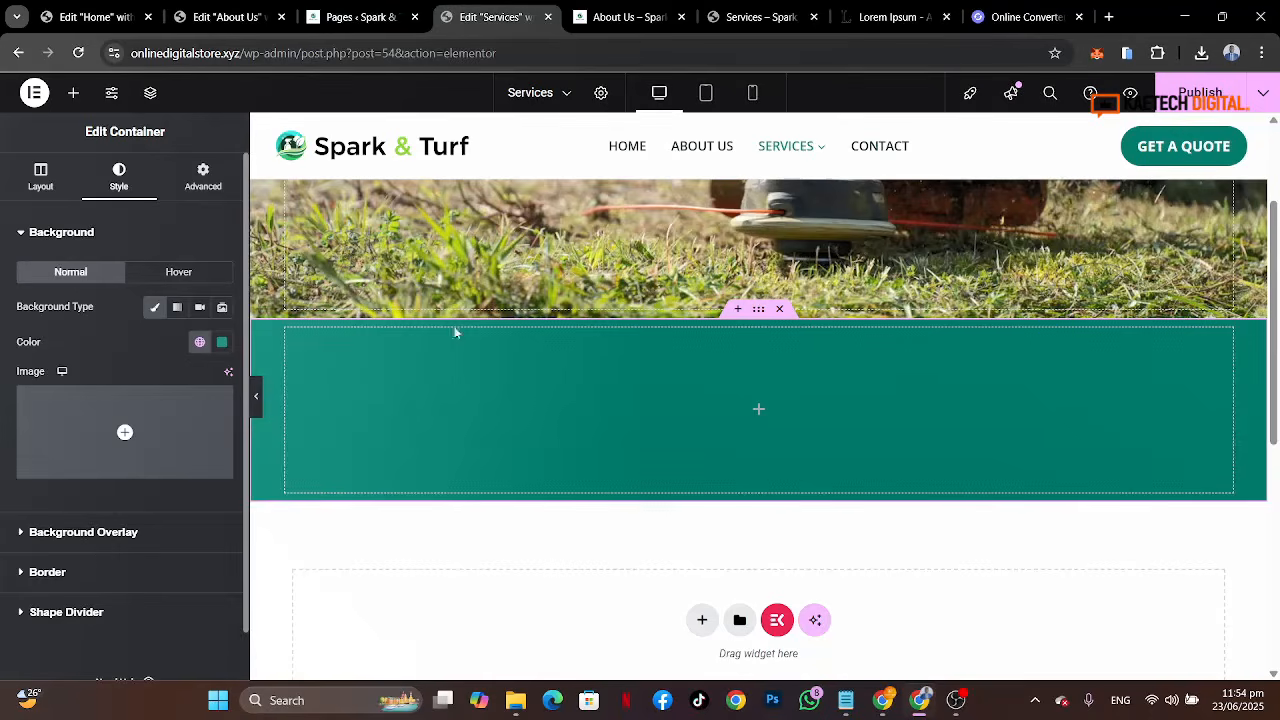
Step: Add a heading widget to the container with the title Explore Our Services copied from the reference site
left_click(763, 10)
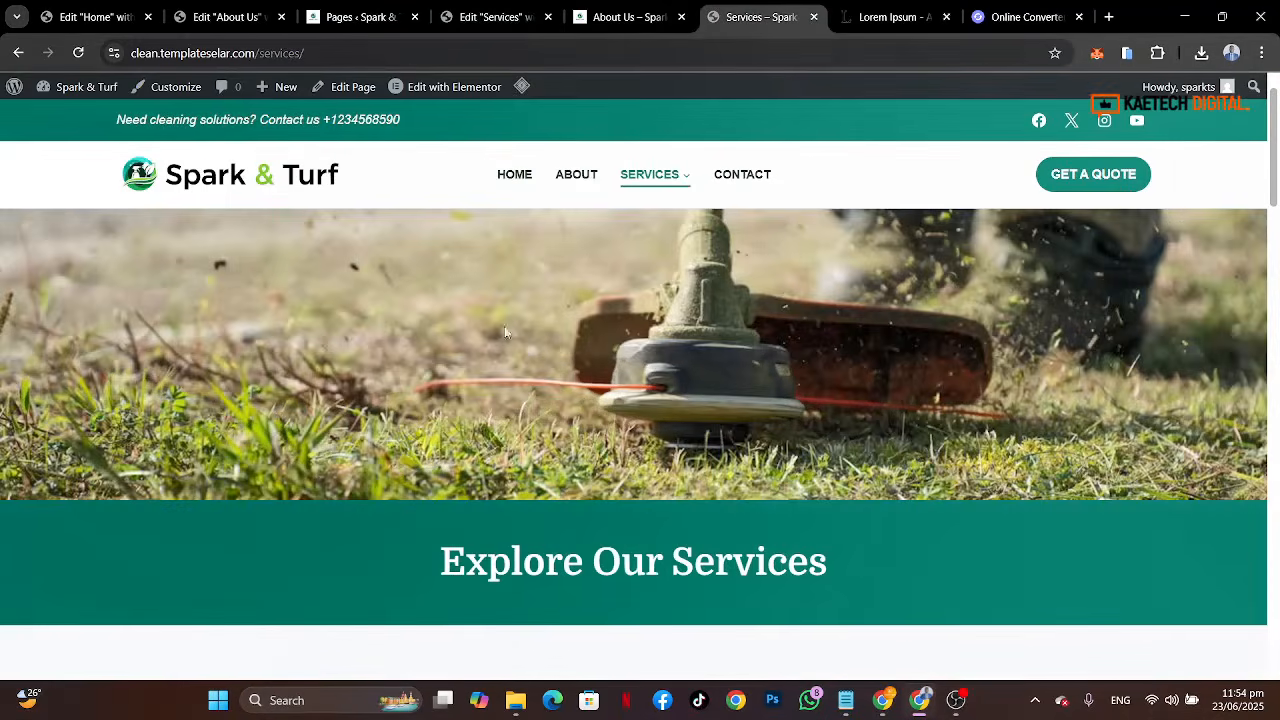
left_click_drag(844, 562, 423, 574)
key("ctrl+c")
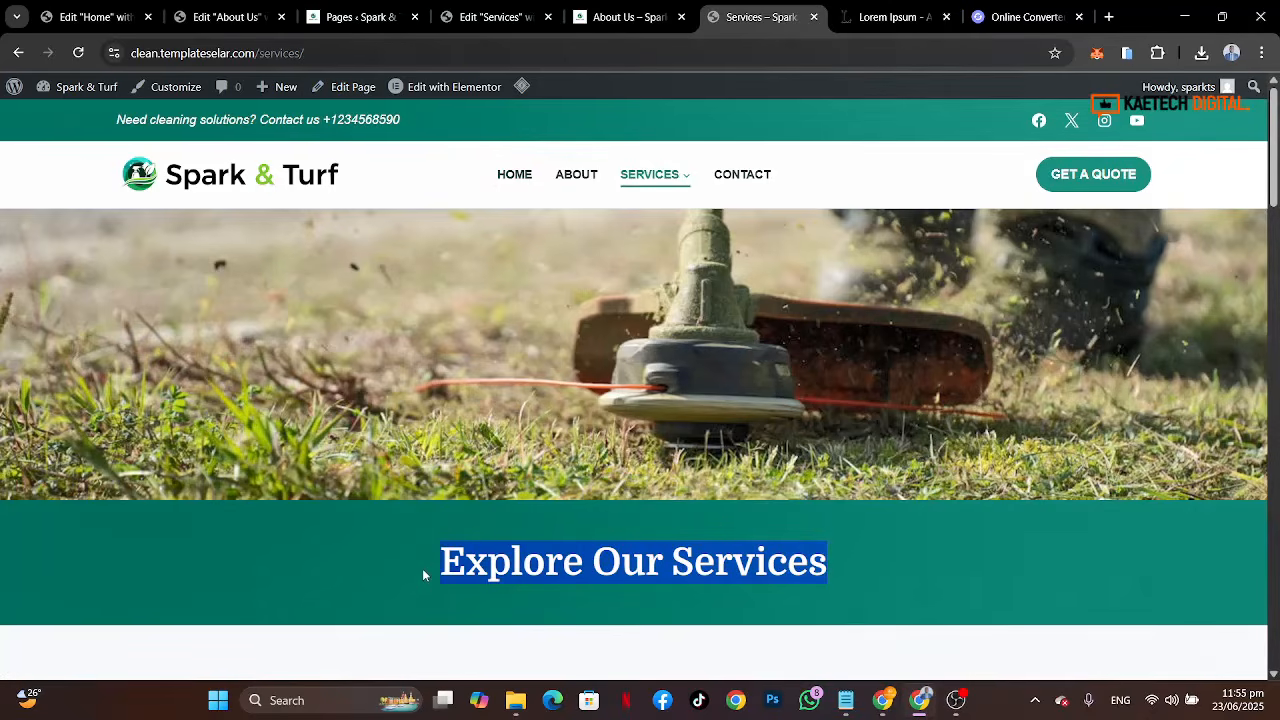
left_click(495, 16)
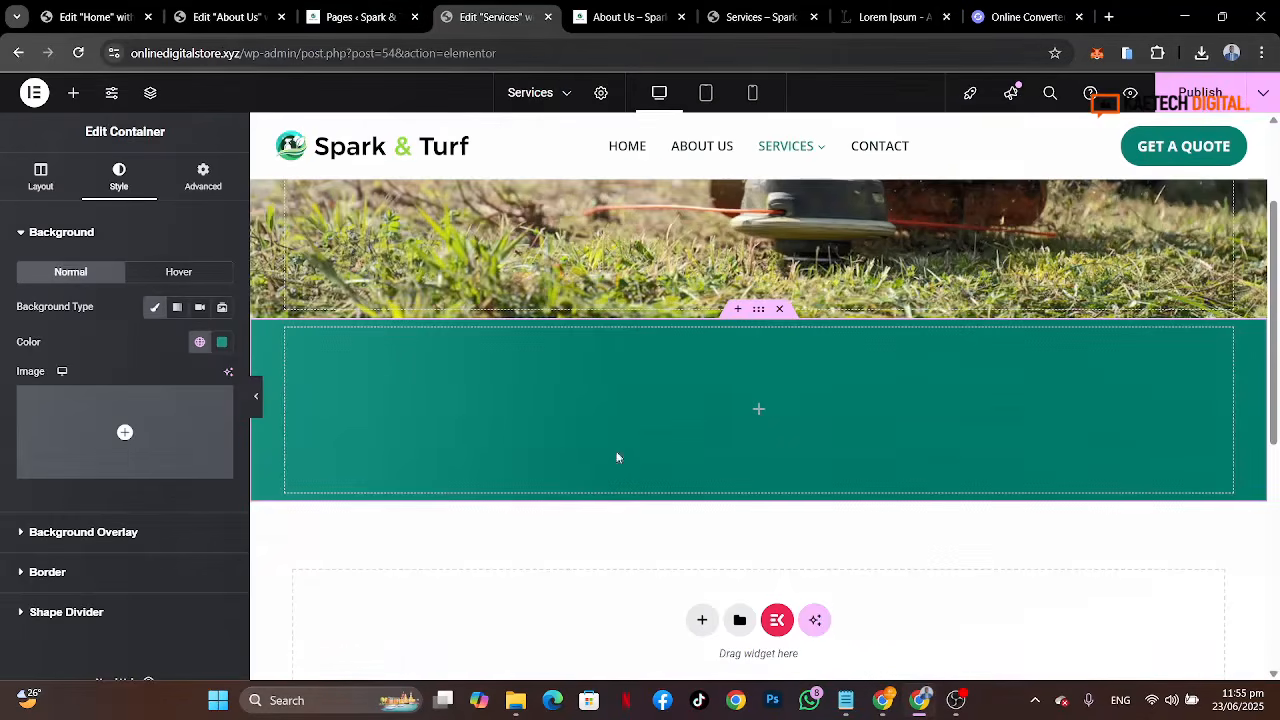
left_click(760, 411)
left_click_drag(72, 432, 549, 420)
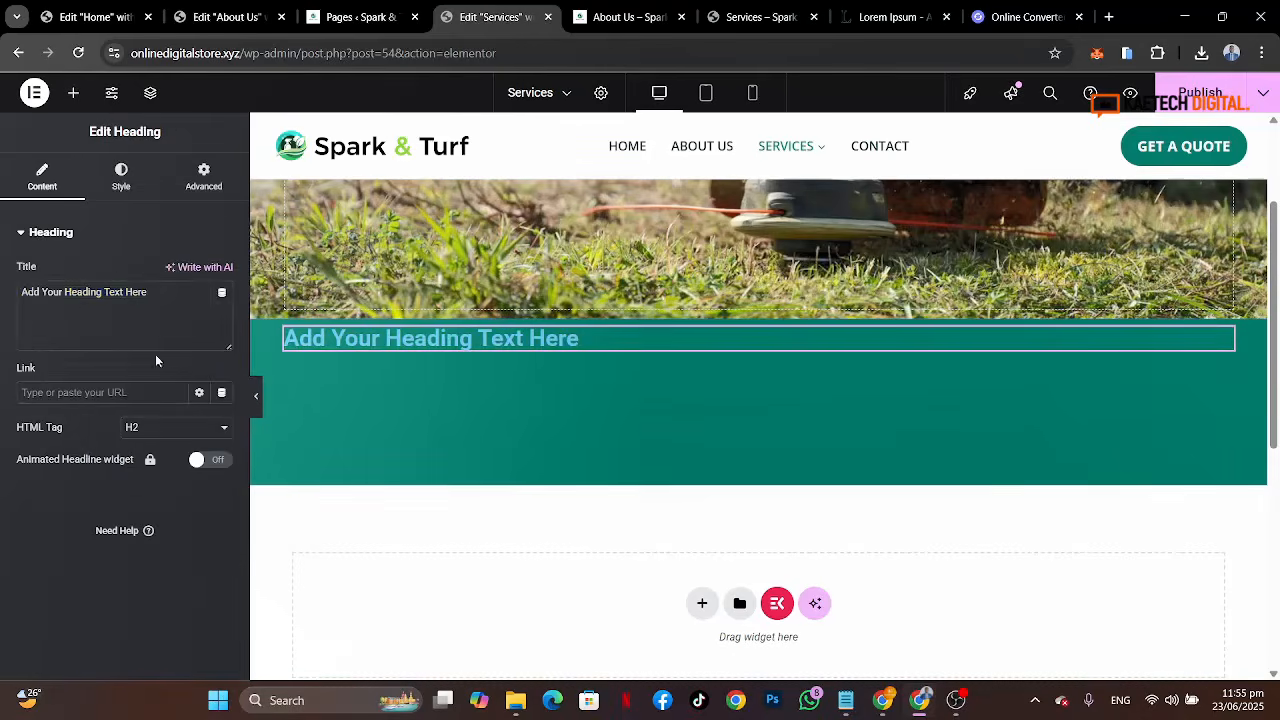
left_click(157, 300)
key("ctrl+a")
key("ctrl+v")
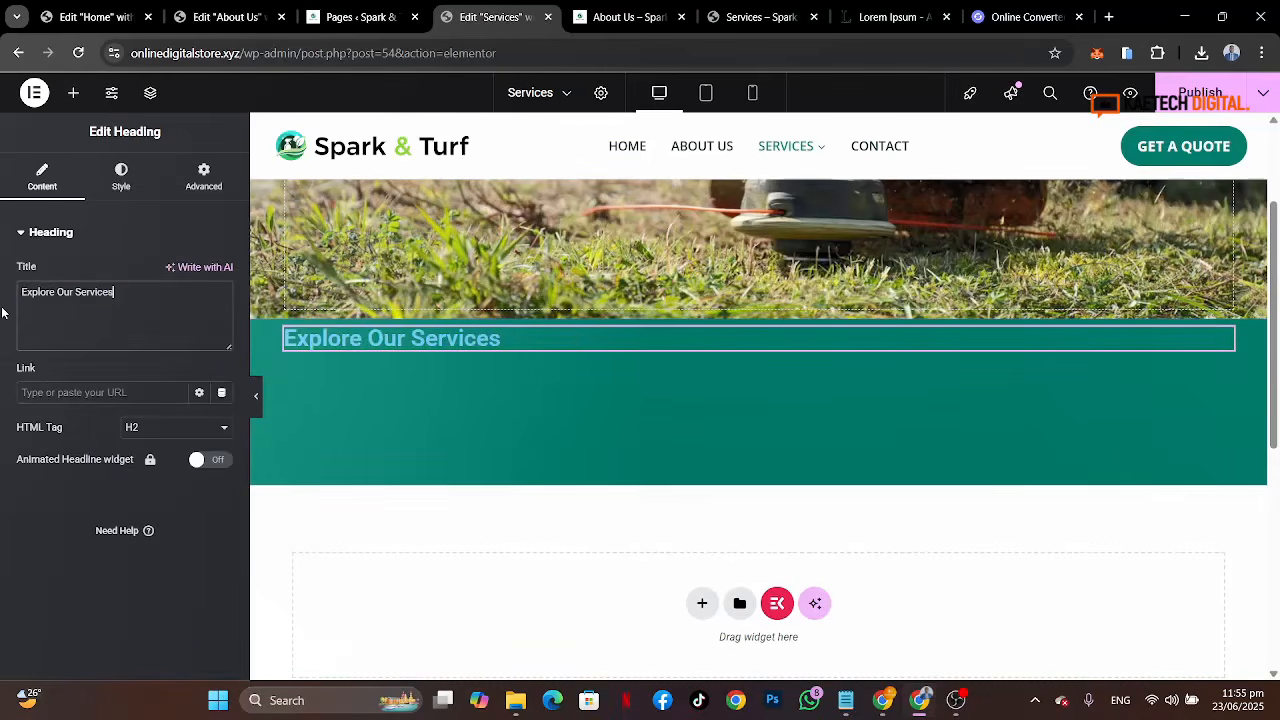
Step: Center the container's content by setting justify content and align items to center
mouse_move(655, 324)
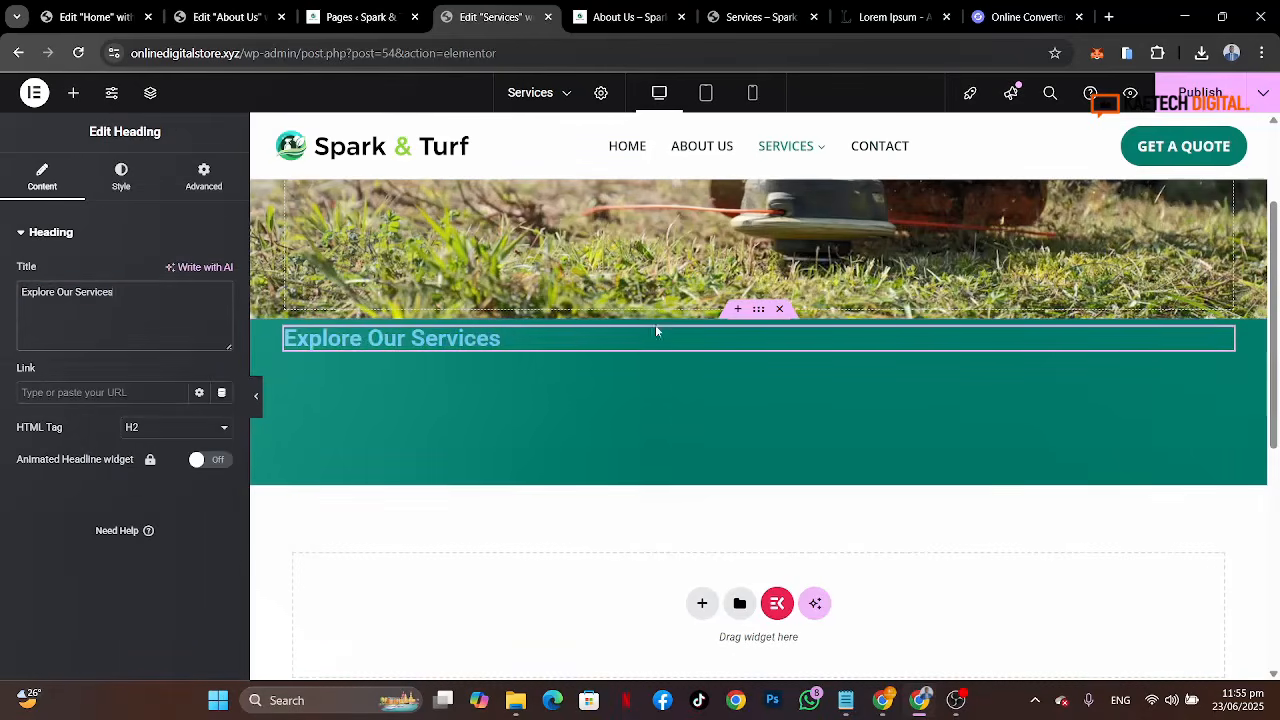
left_click(296, 304)
left_click(48, 177)
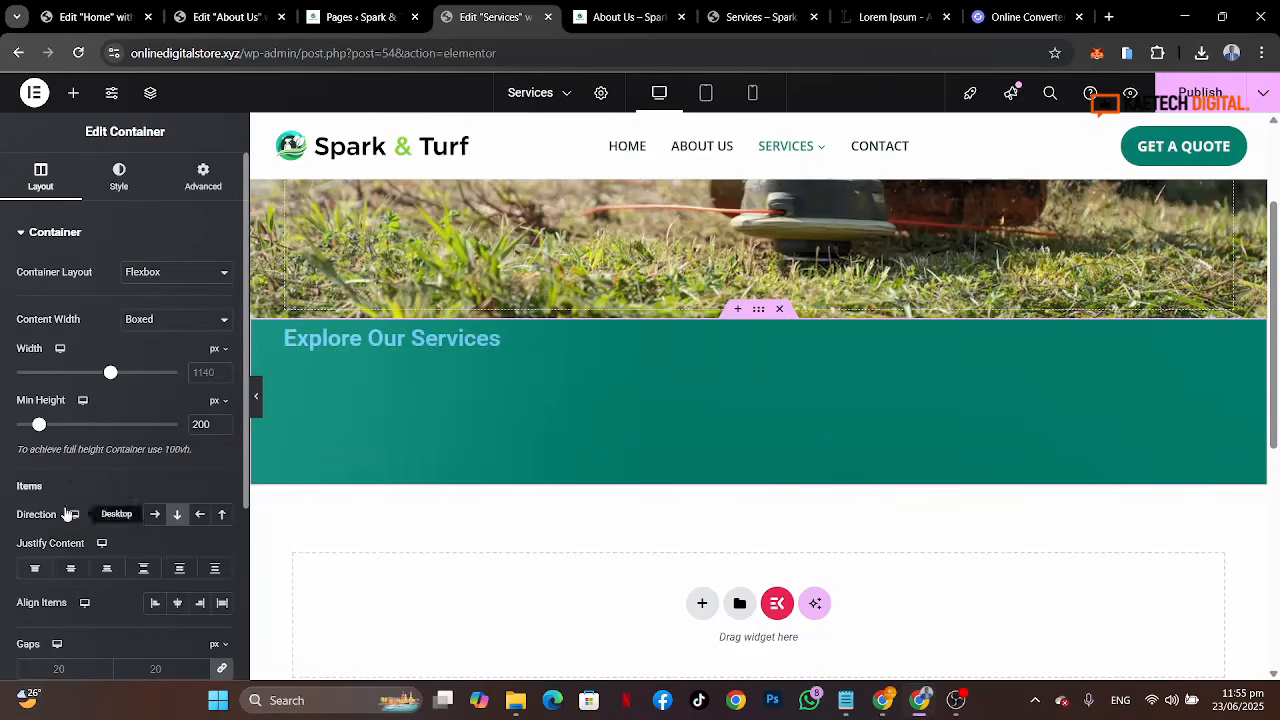
left_click(70, 568)
left_click(177, 602)
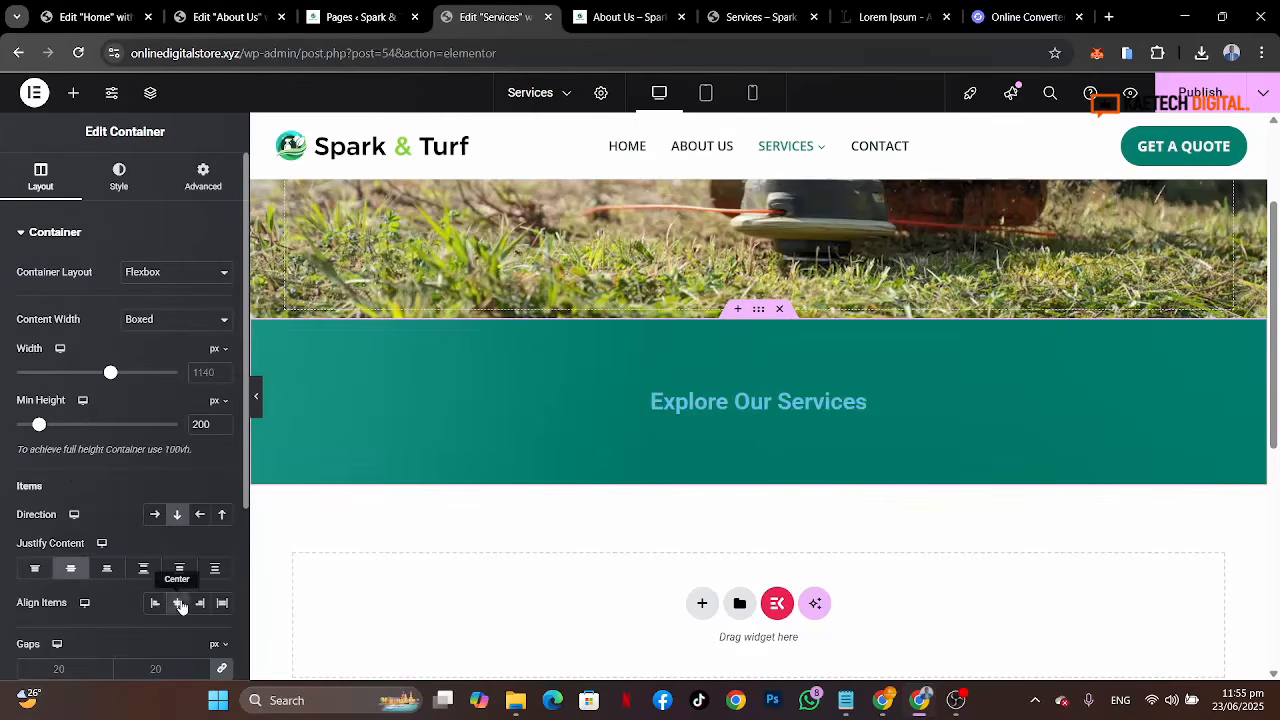
Step: Center-align the heading and set its typography to Poppins, size 55 px, weight 700 (Bold)
left_click(719, 395)
left_click(120, 177)
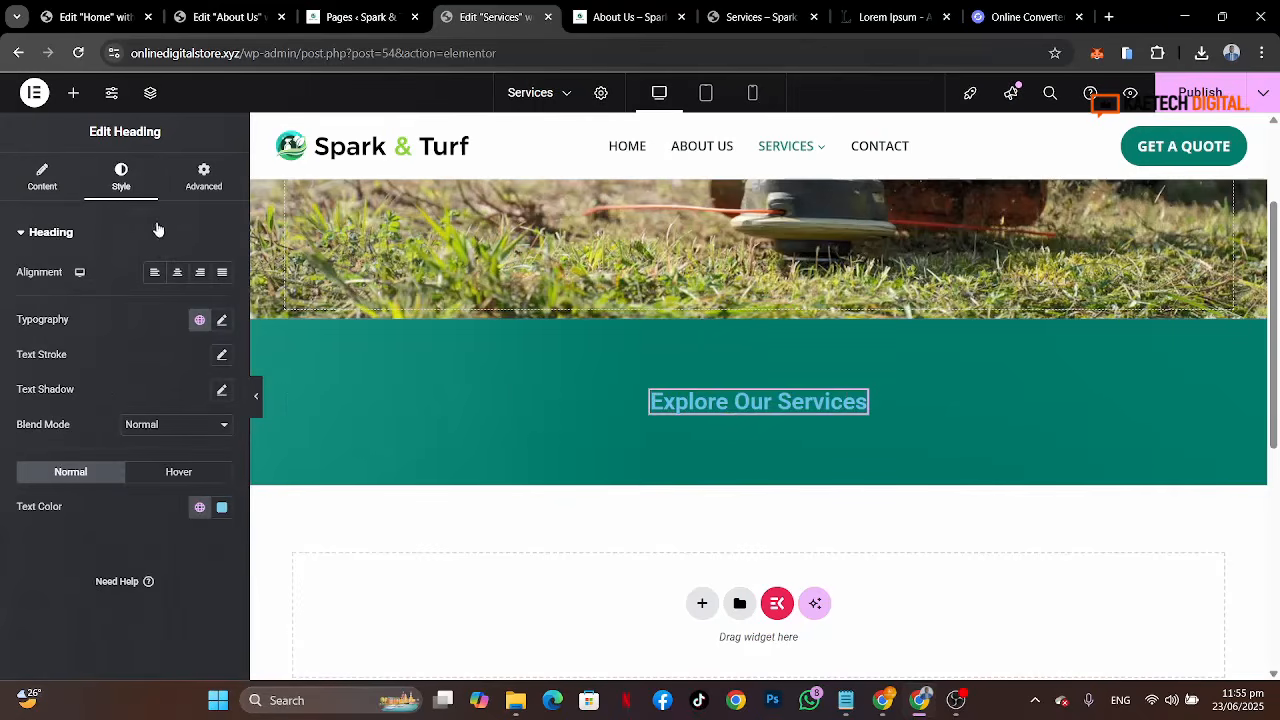
left_click(177, 272)
left_click(222, 320)
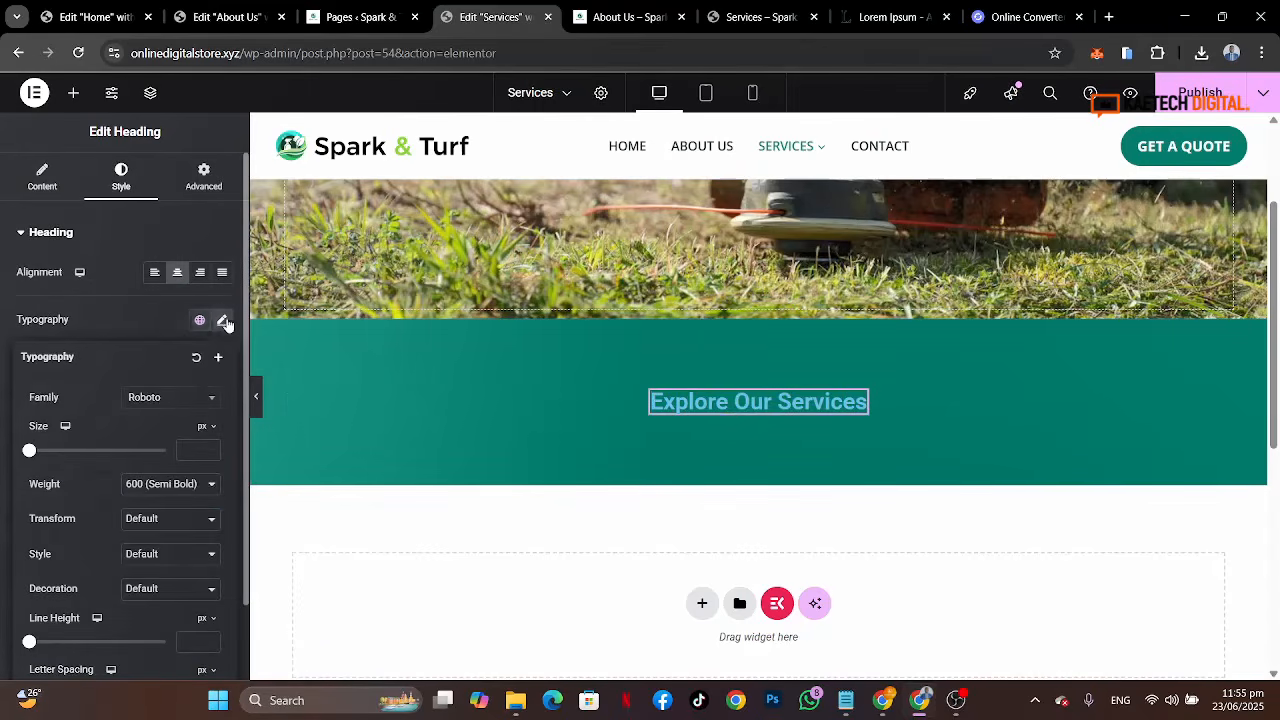
left_click(193, 400)
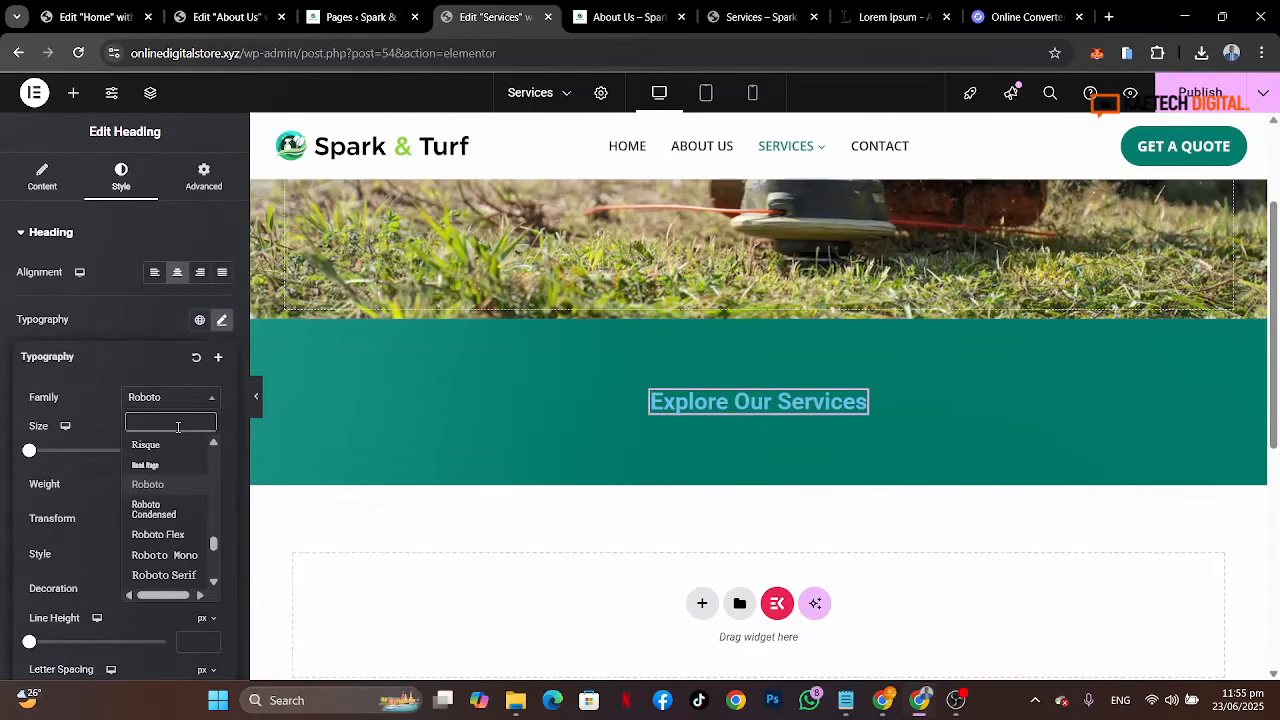
type("poppi")
left_click(157, 465)
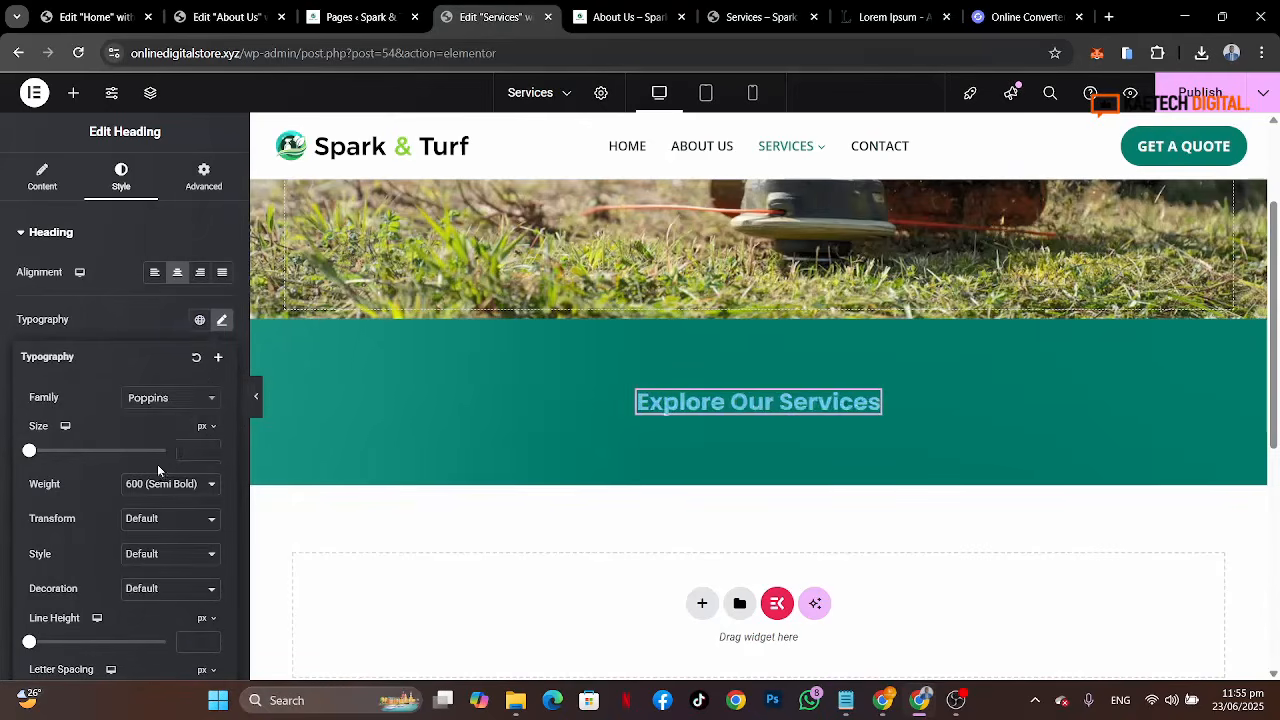
left_click(196, 452)
type("55")
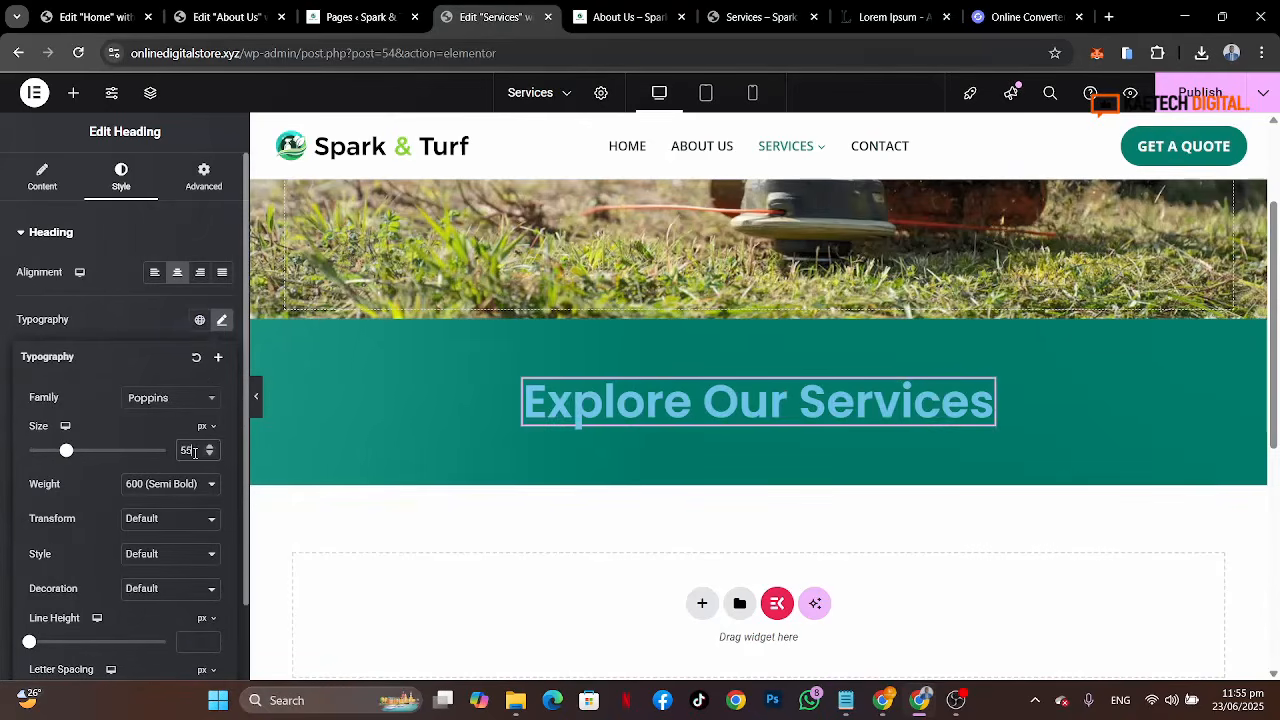
left_click(182, 486)
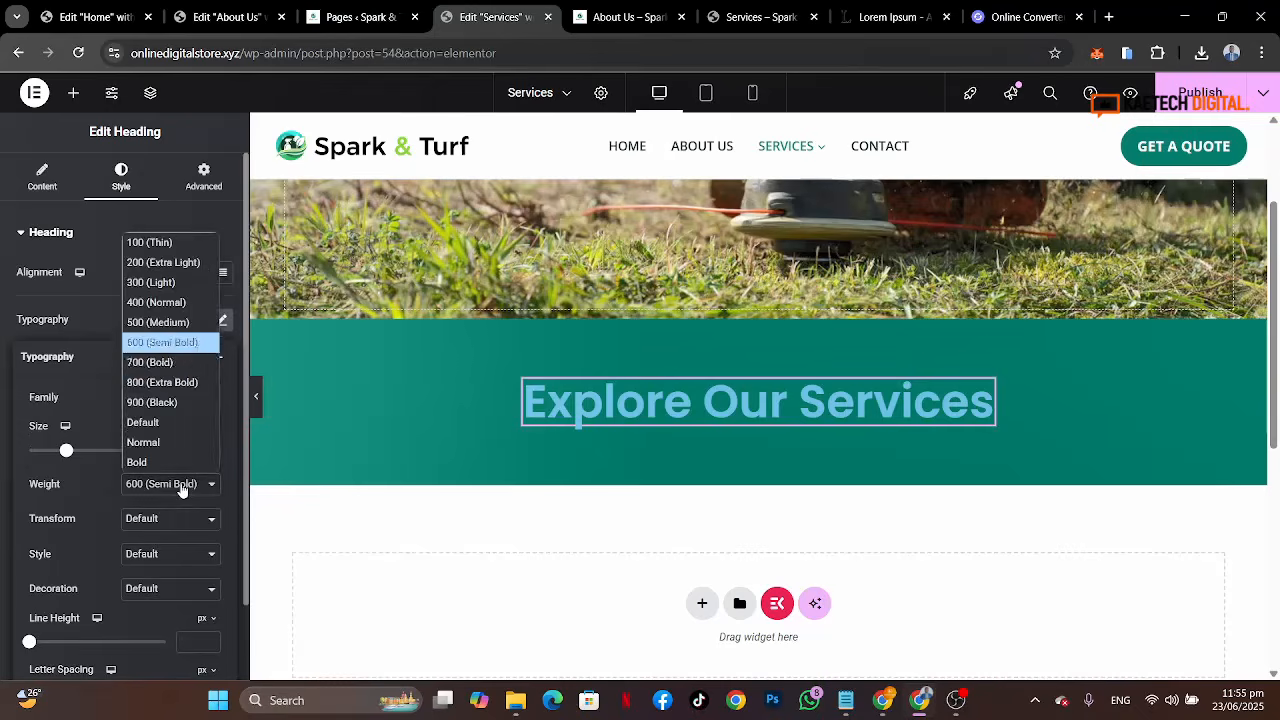
left_click(173, 366)
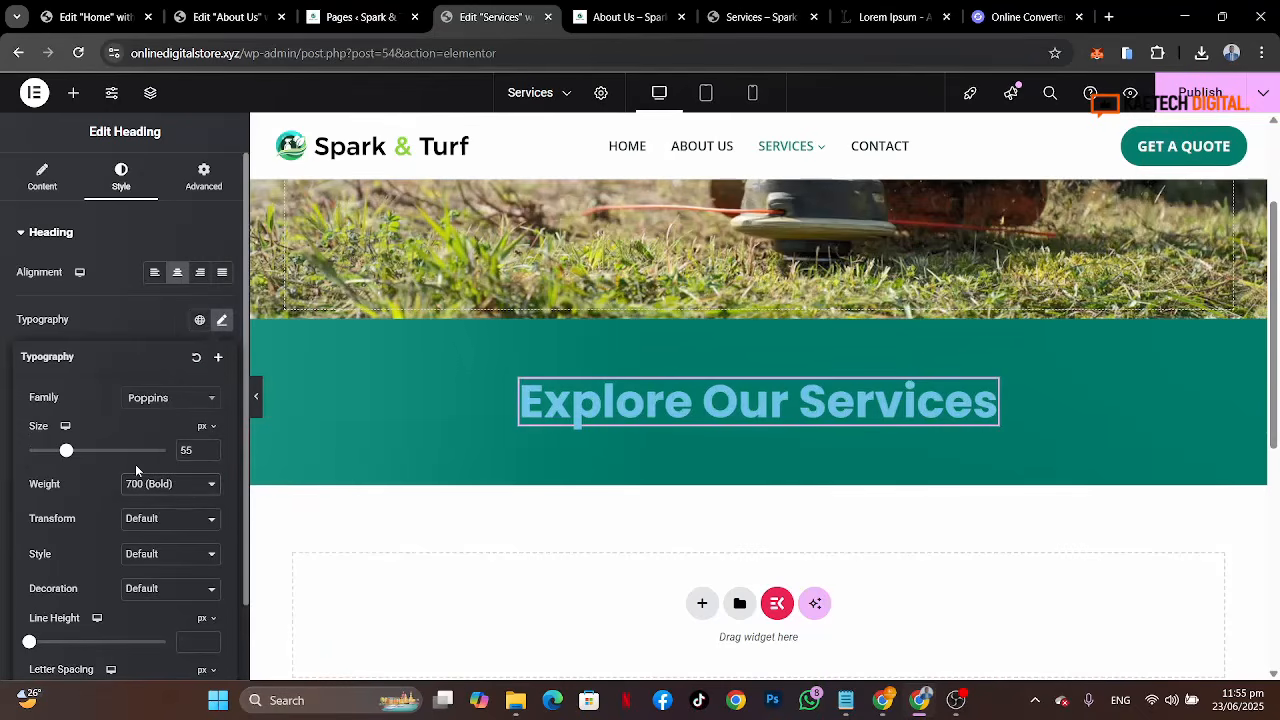
Step: Set the heading's text colour to the global White or offwhite colour
scroll(135, 464, "down", 1)
left_click(2, 598)
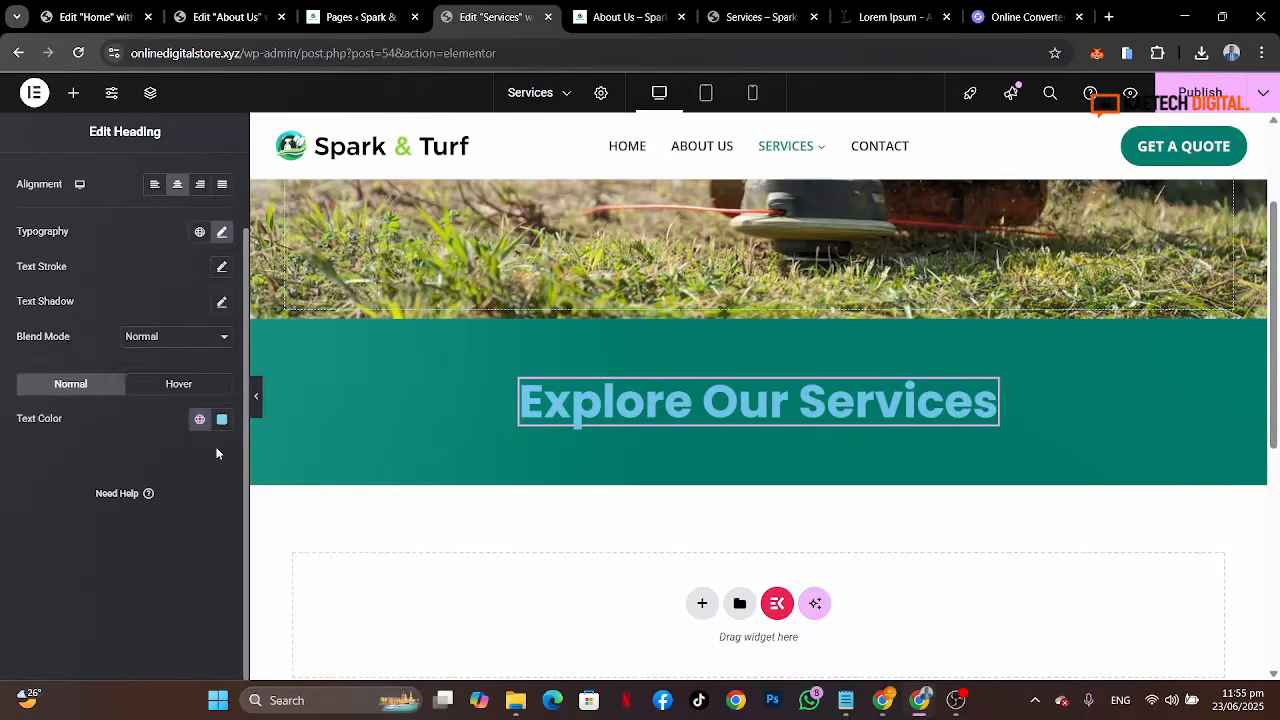
left_click(201, 423)
scroll(100, 314, "down", 2)
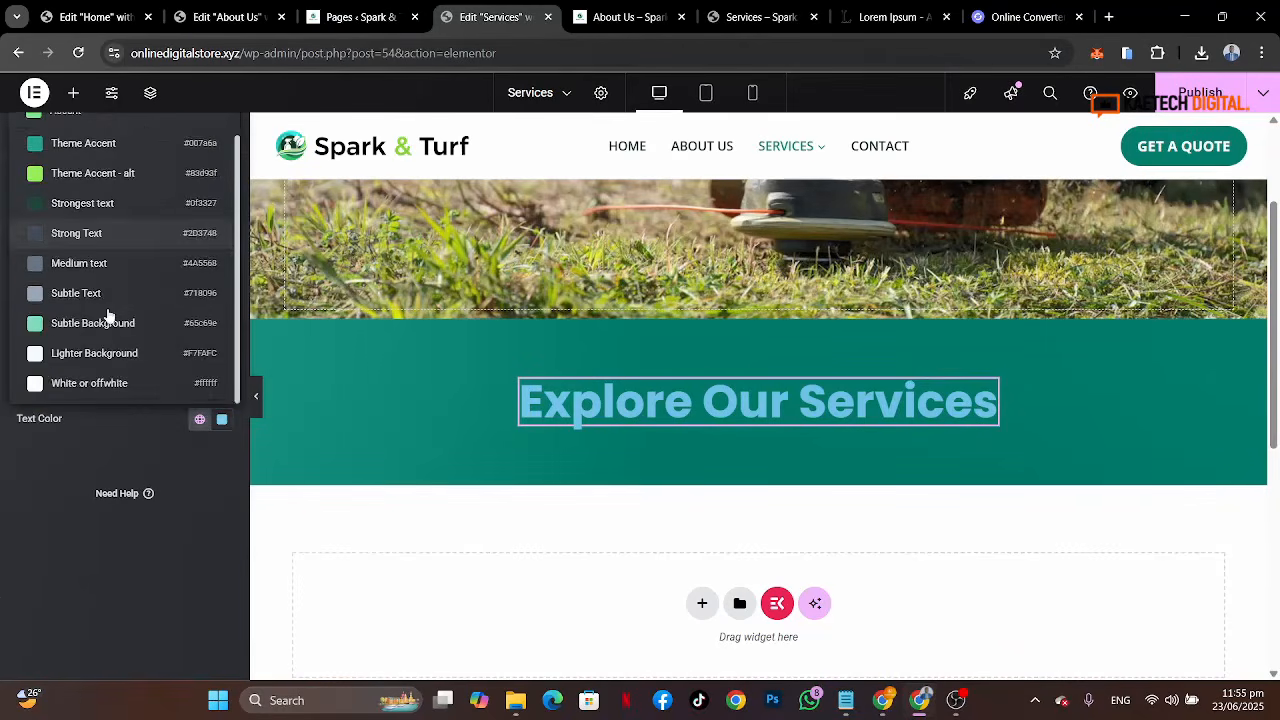
left_click(93, 390)
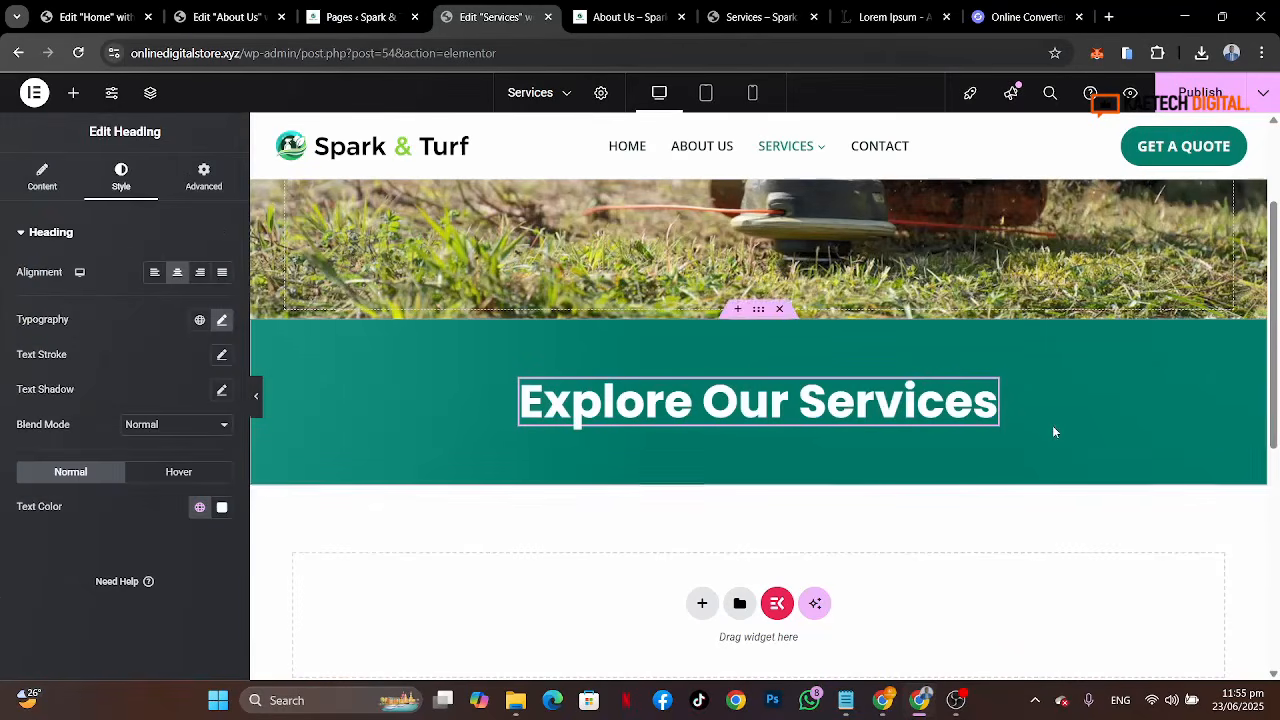
Step: Compare the built section with the reference Services page's intro area
scroll(1052, 425, "down", 1)
scroll(1055, 432, "up", 3)
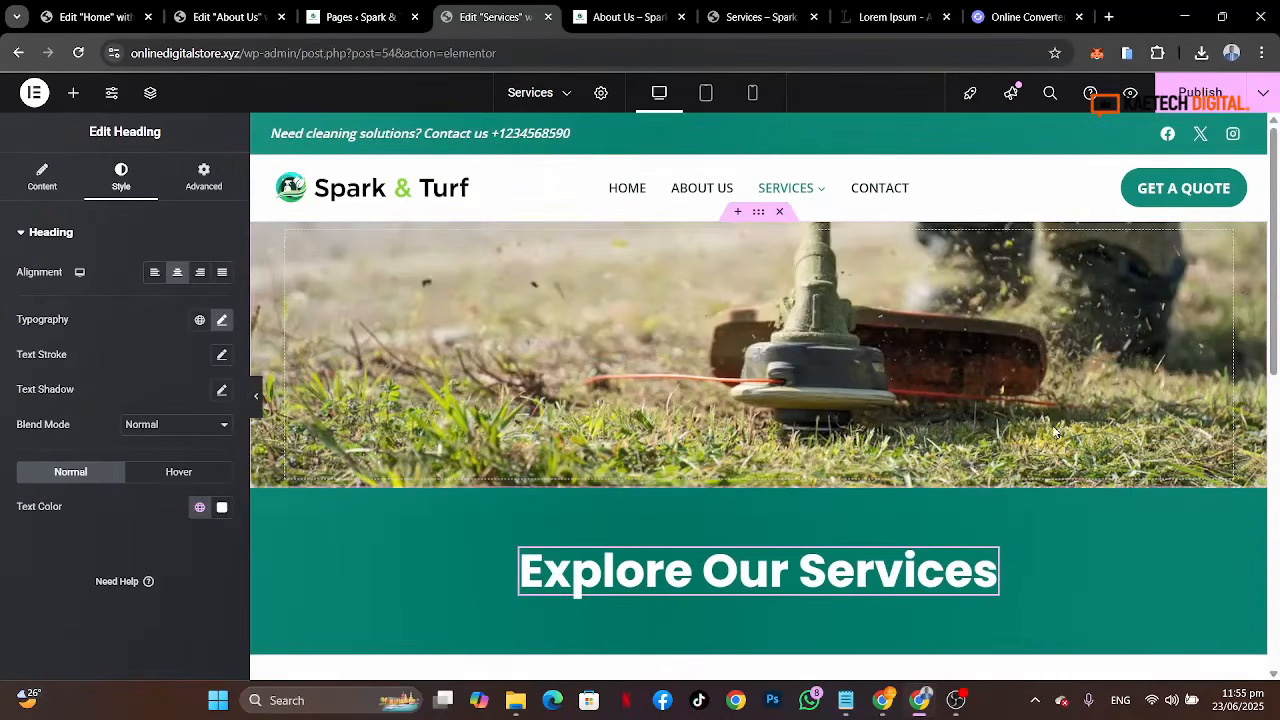
scroll(997, 475, "down", 4)
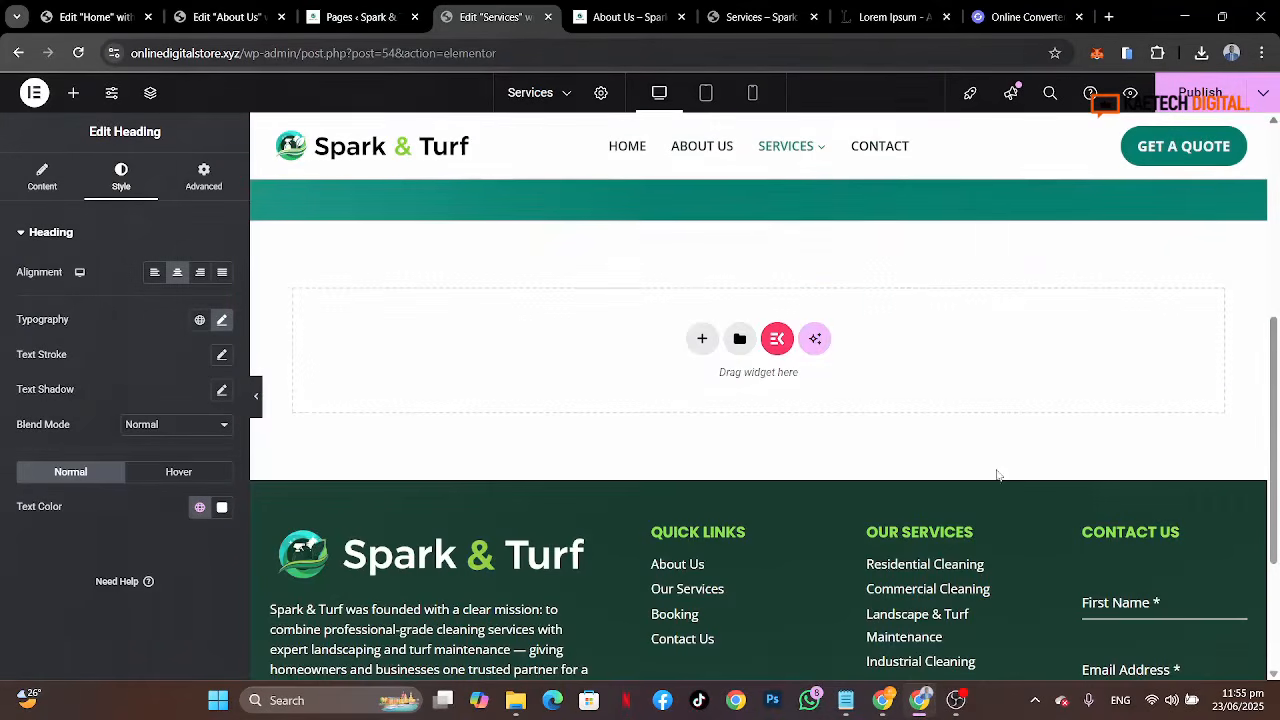
left_click(757, 17)
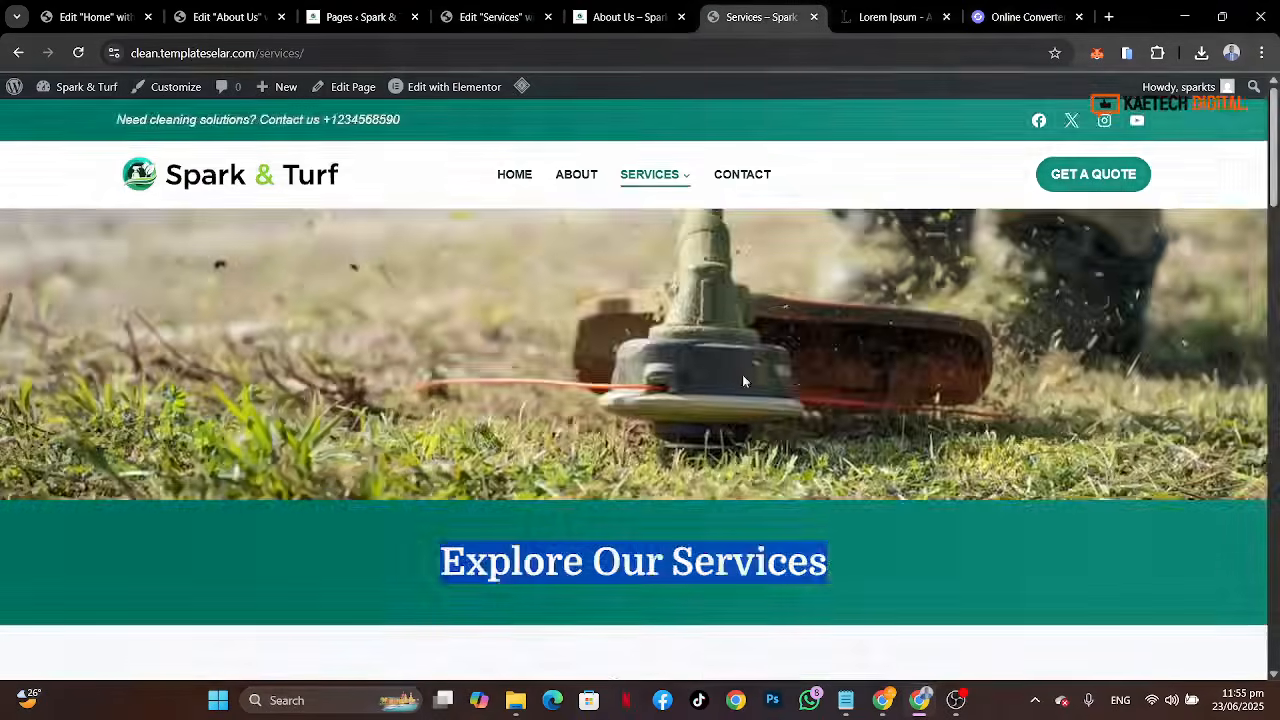
scroll(742, 374, "down", 5)
scroll(746, 384, "up", 1)
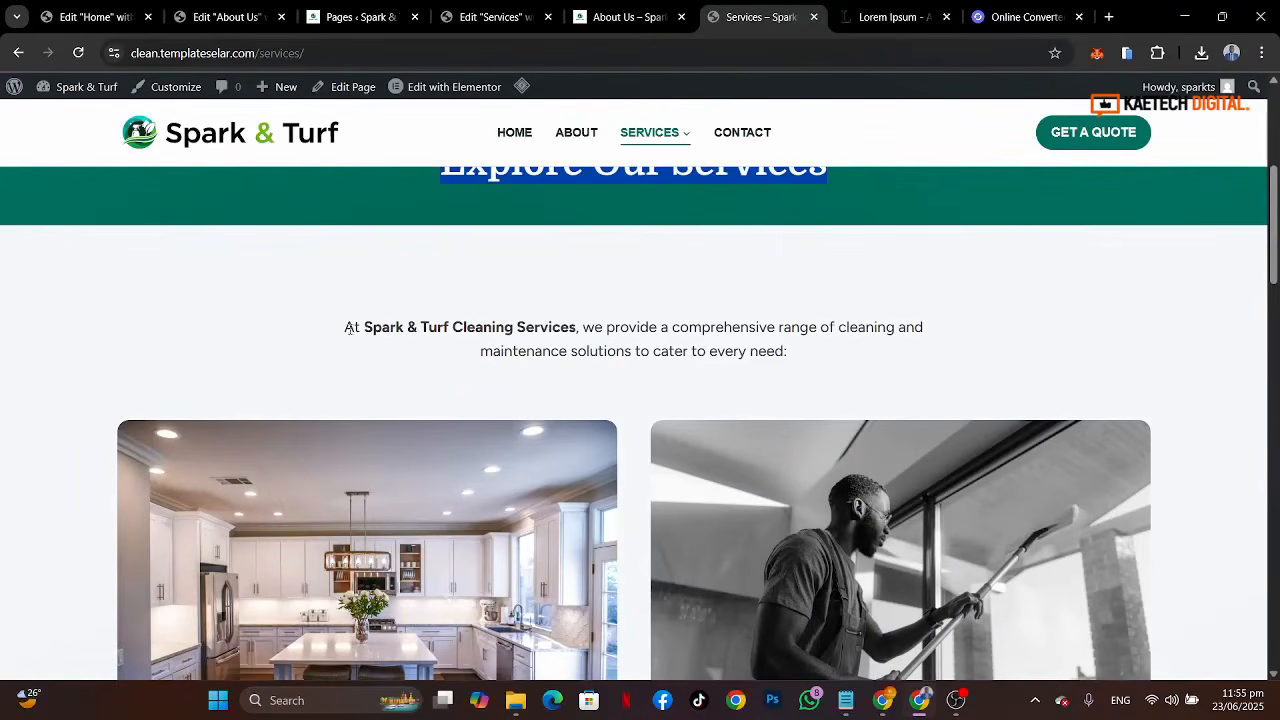
Step: Copy the intro text editor widget from the About Us page in the editor
left_click(210, 18)
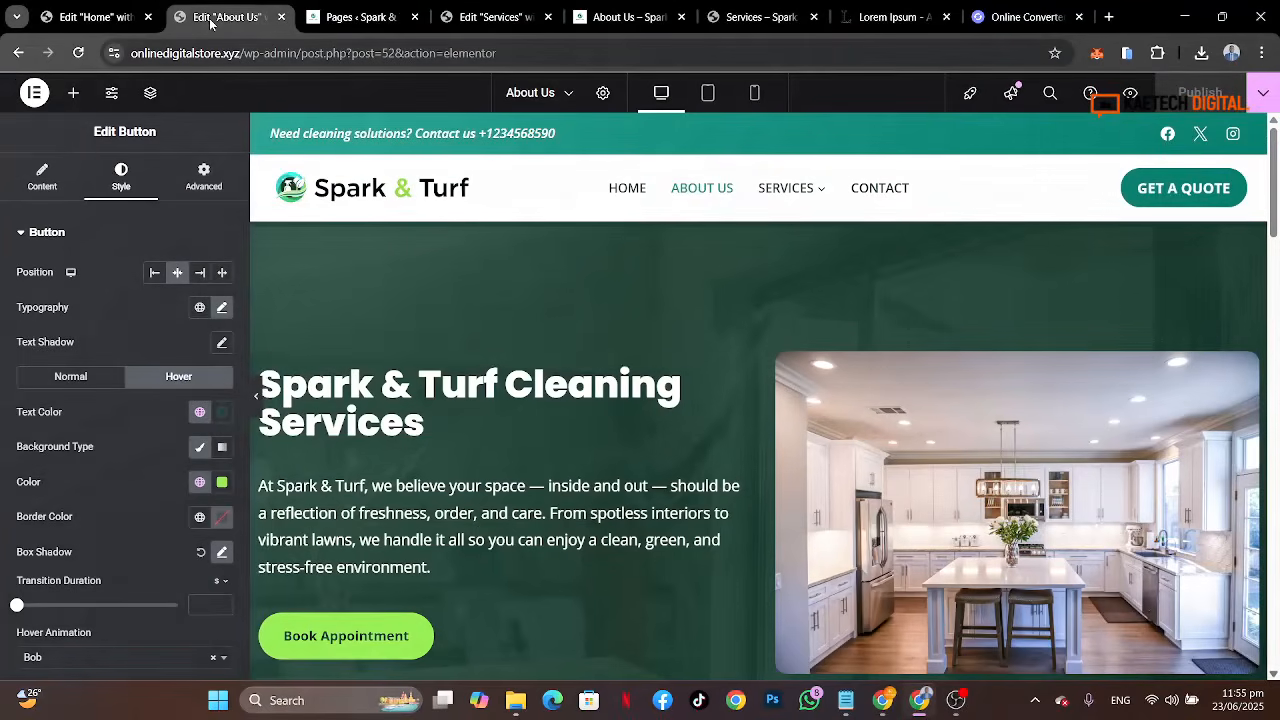
scroll(950, 538, "down", 7)
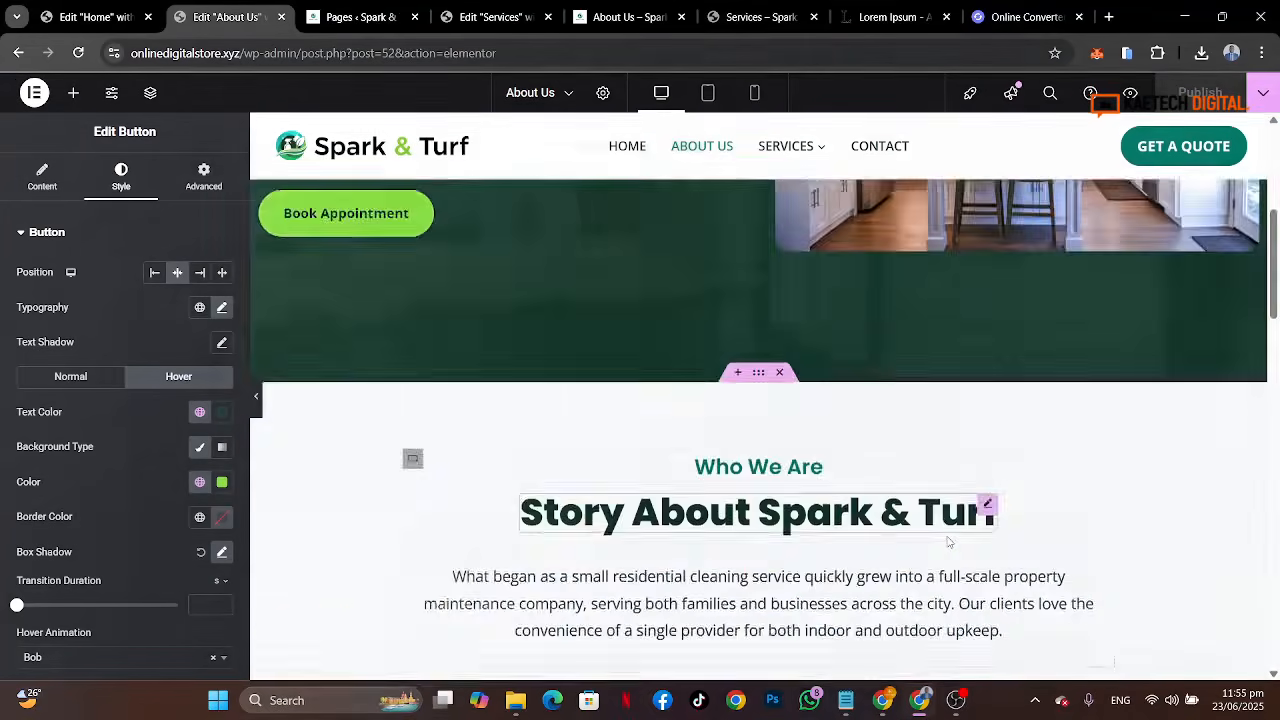
scroll(948, 541, "up", 1)
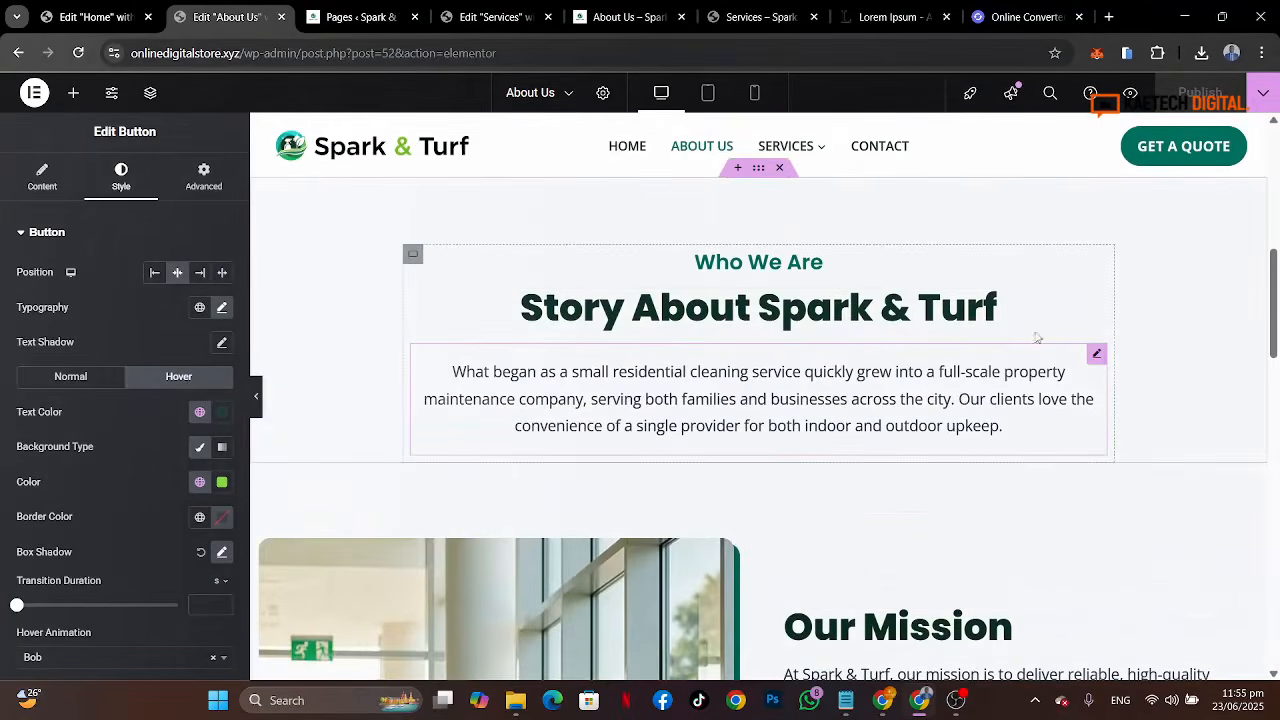
right_click(1097, 362)
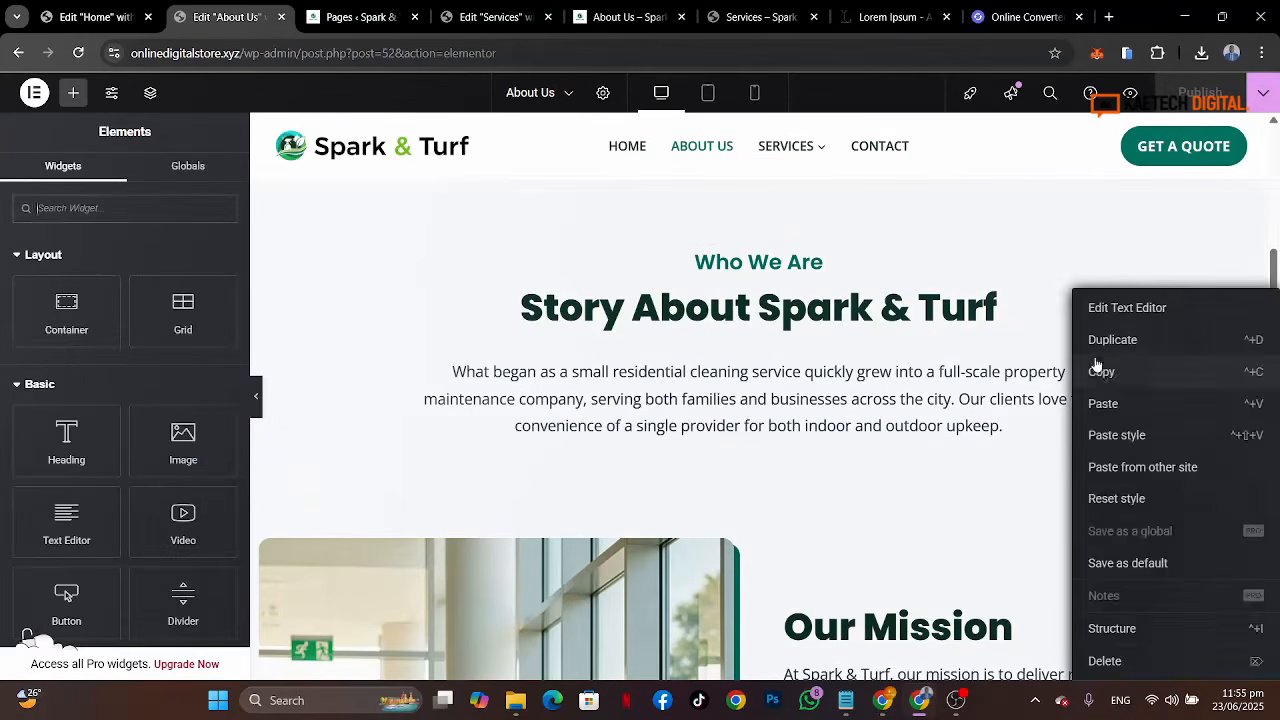
left_click(1097, 368)
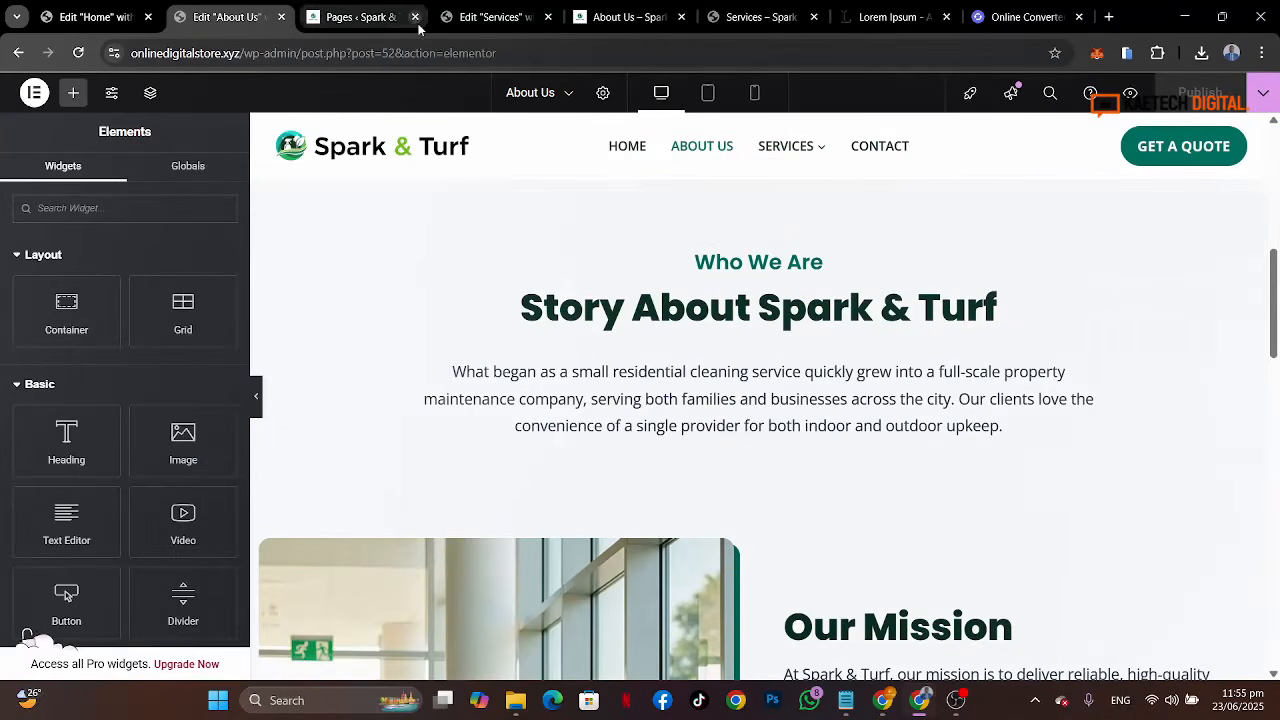
Step: On the Services page, add a one-column container below the banner and set its top and bottom padding to 50 px
left_click(452, 18)
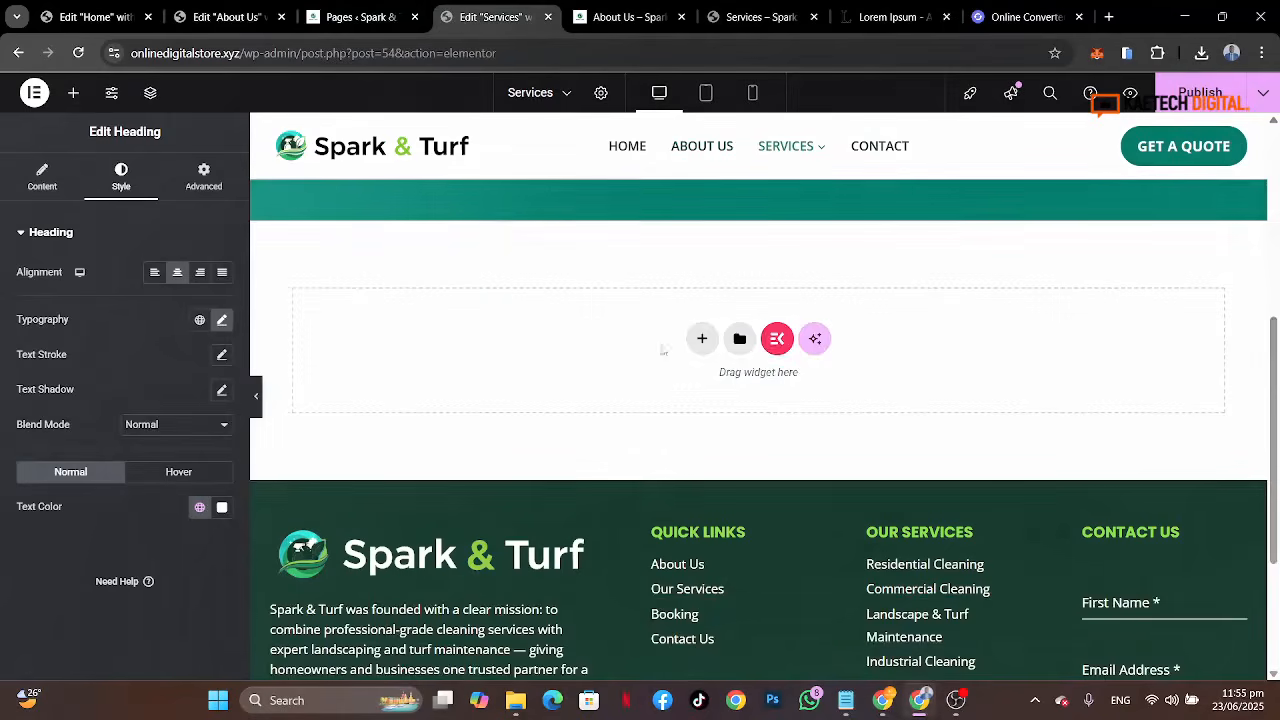
left_click(702, 340)
left_click(706, 385)
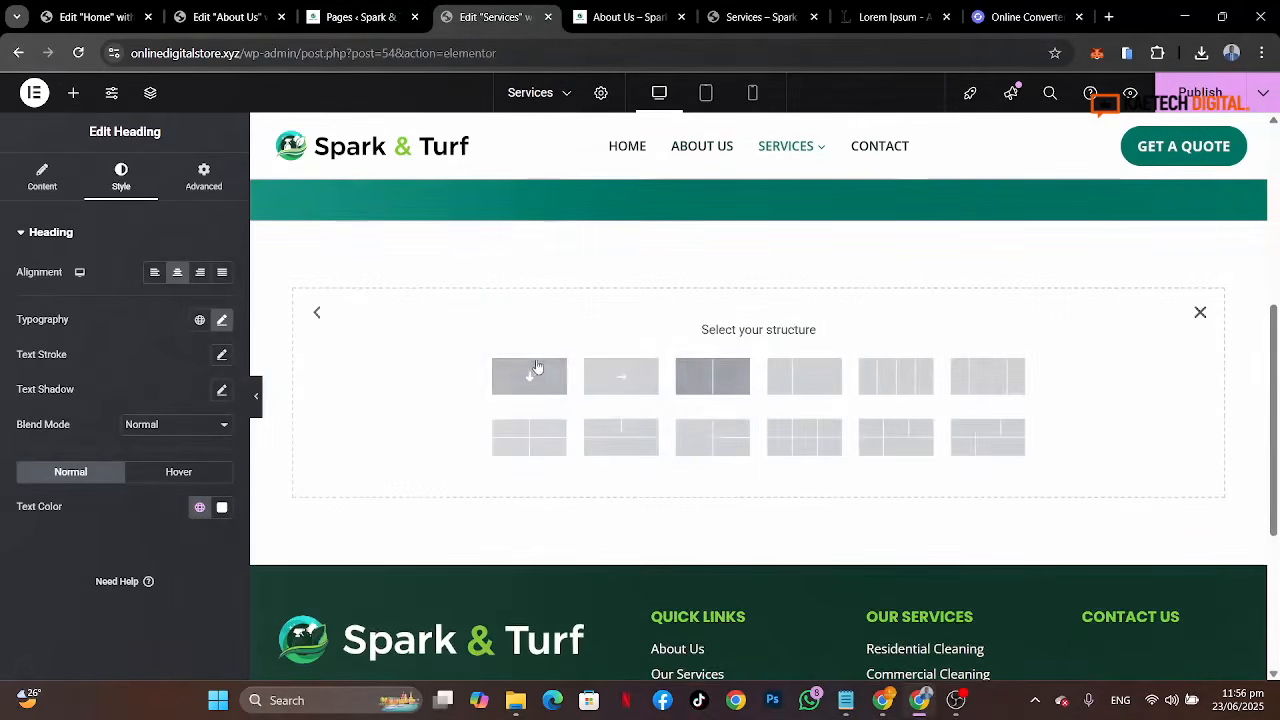
left_click(529, 376)
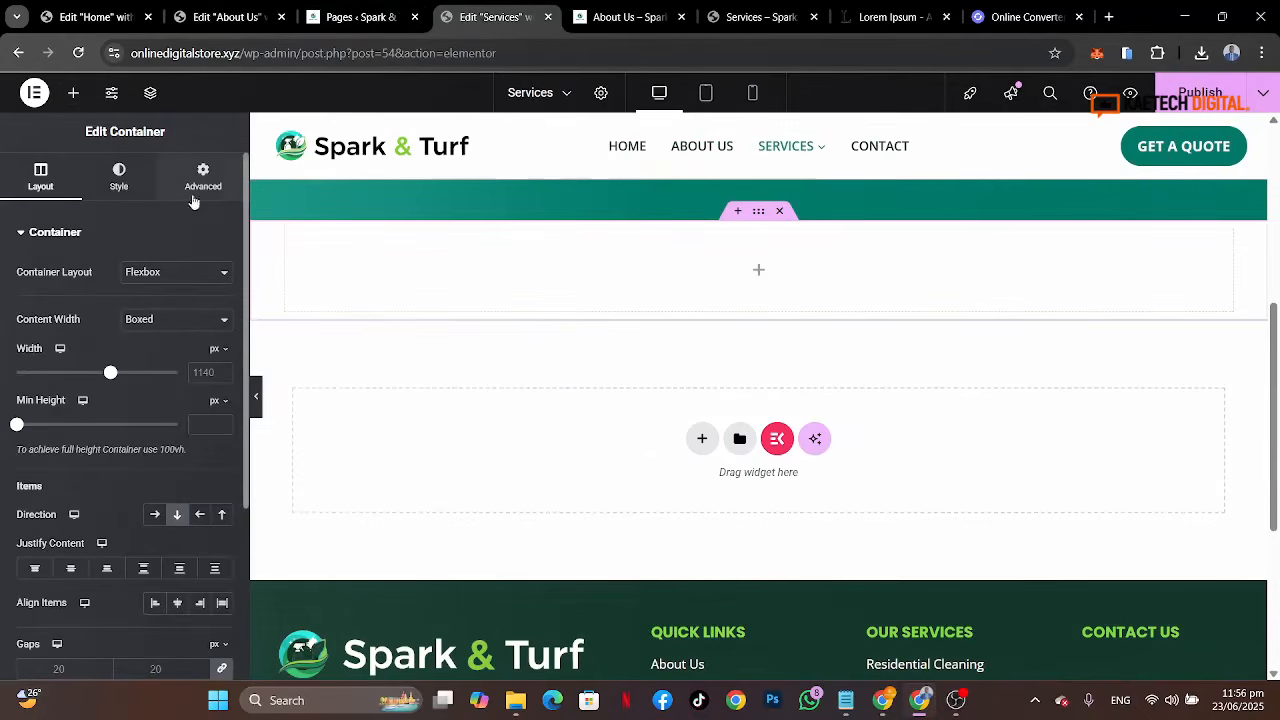
left_click(204, 180)
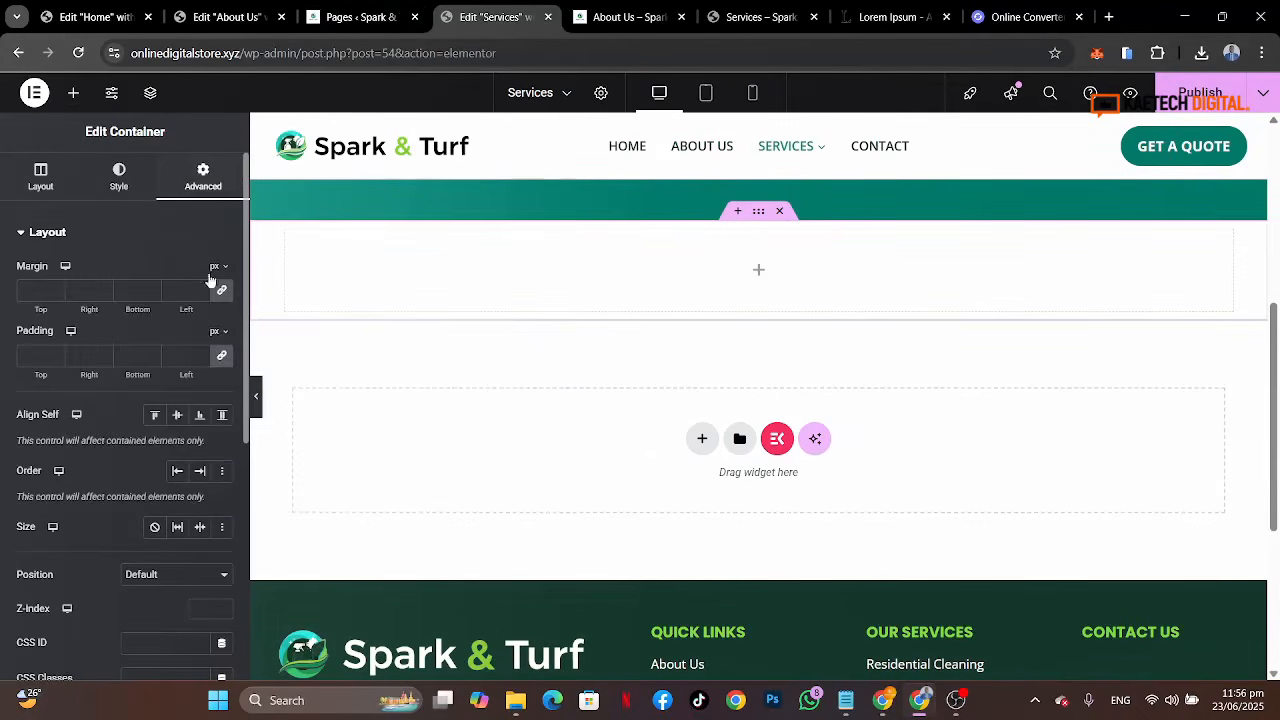
left_click(221, 355)
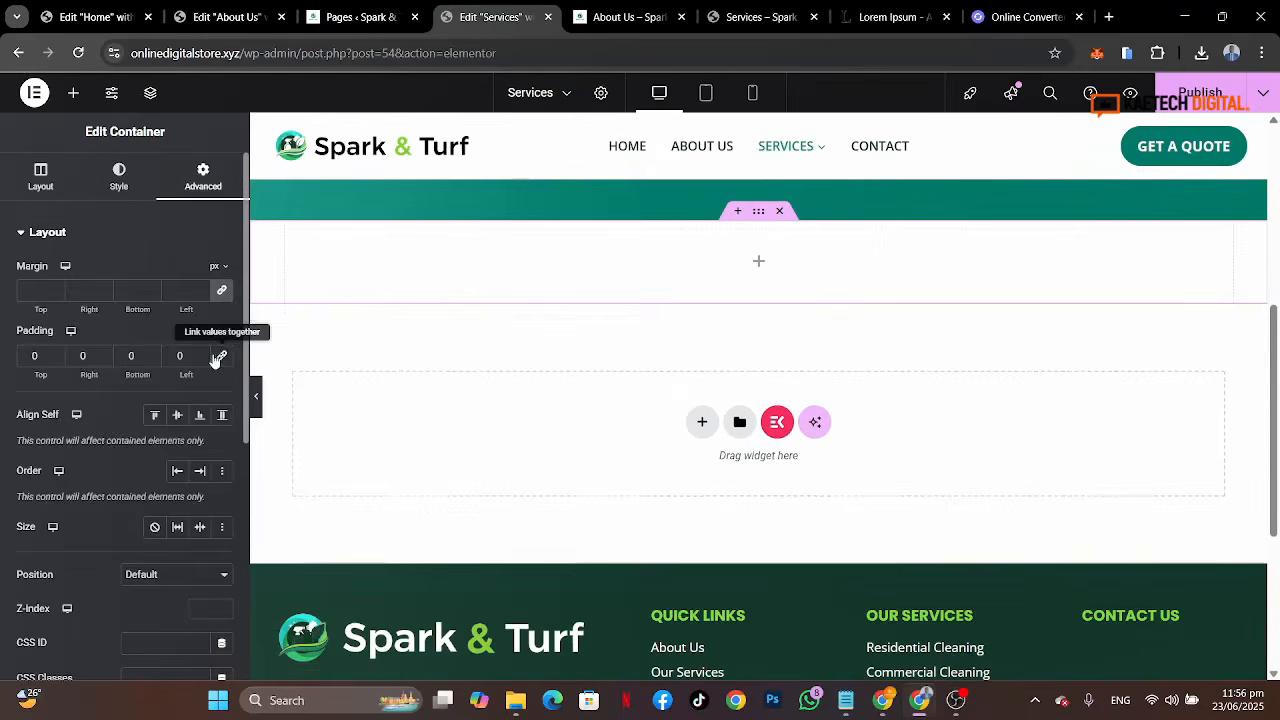
left_click(27, 357)
type("5")
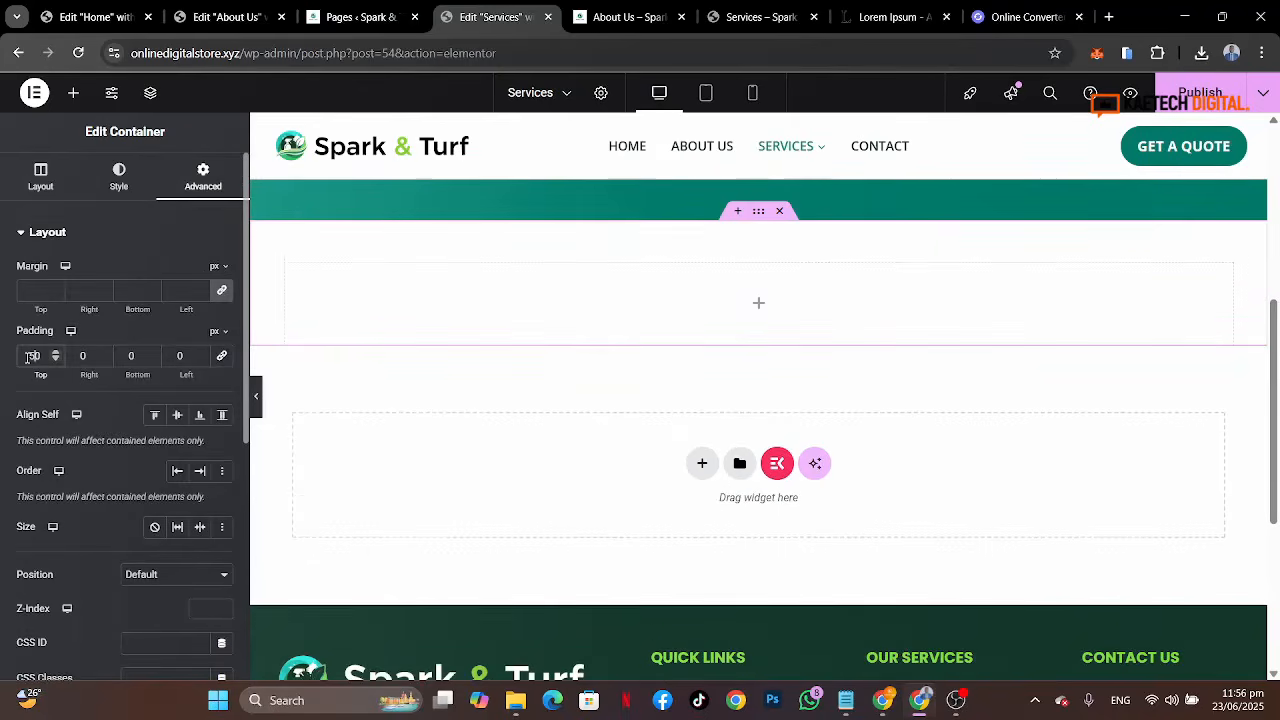
left_click(127, 355)
type("5")
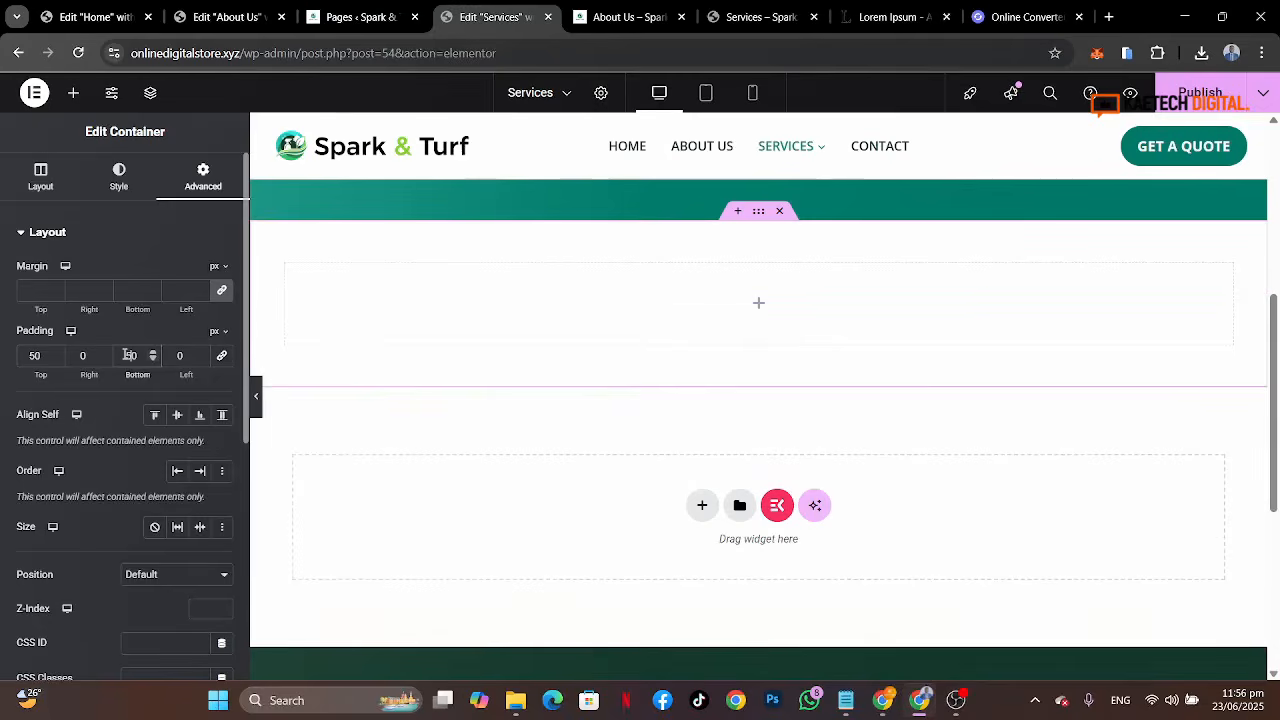
Step: Try pasting the copied widget into a new Text Editor in that container, then delete the whole container
left_click(759, 306)
left_click_drag(66, 520, 763, 290)
left_click(178, 498)
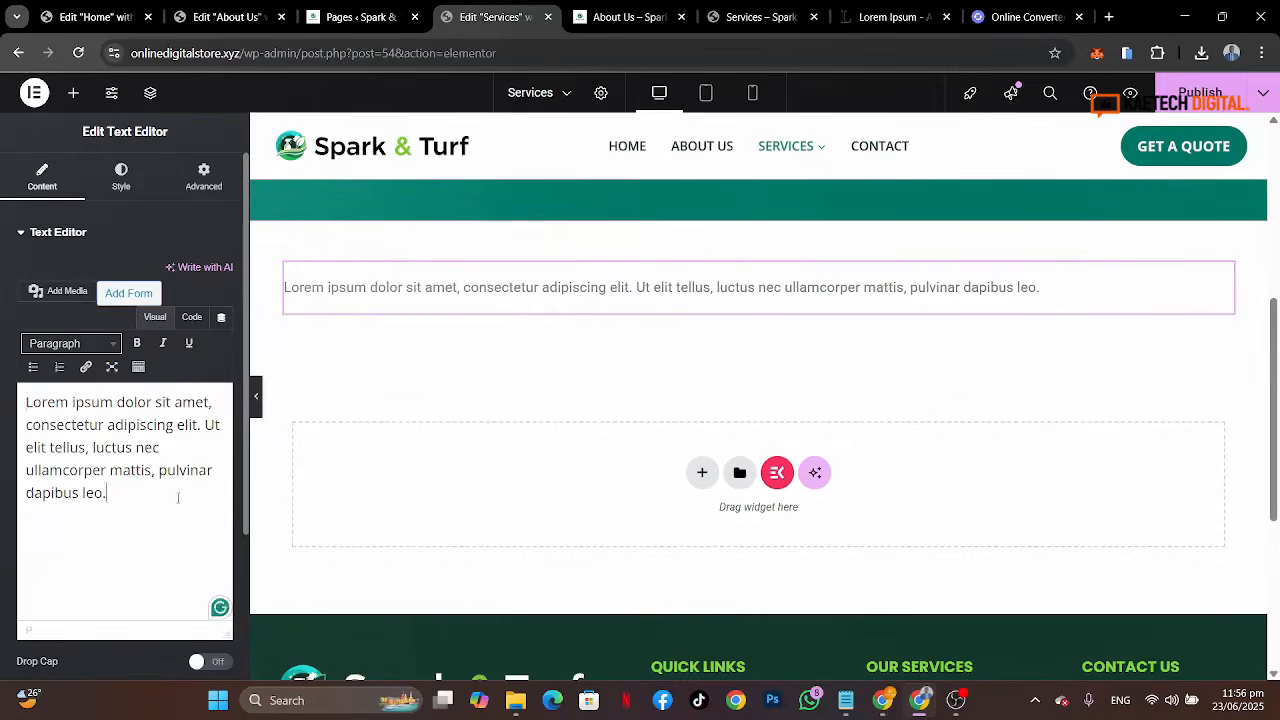
key("ctrl+a")
key("ctrl+v")
key("ctrl+v")
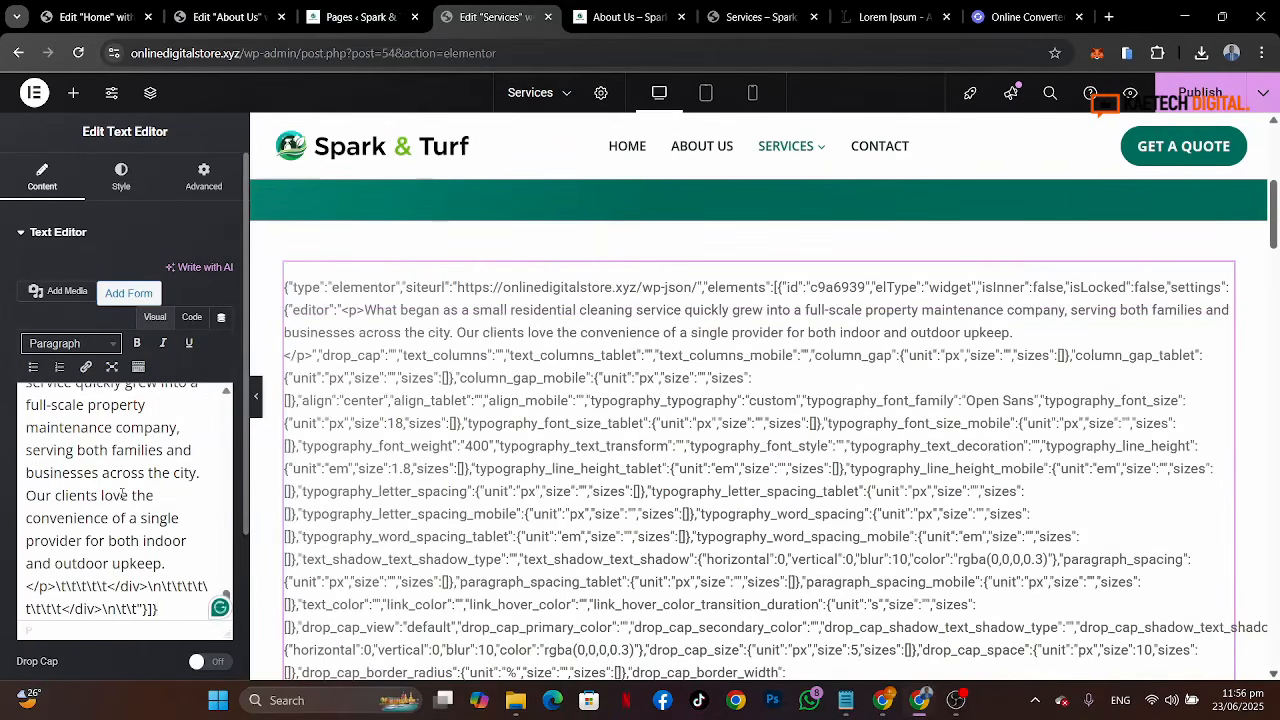
double_click(122, 494)
key("ctrl+a")
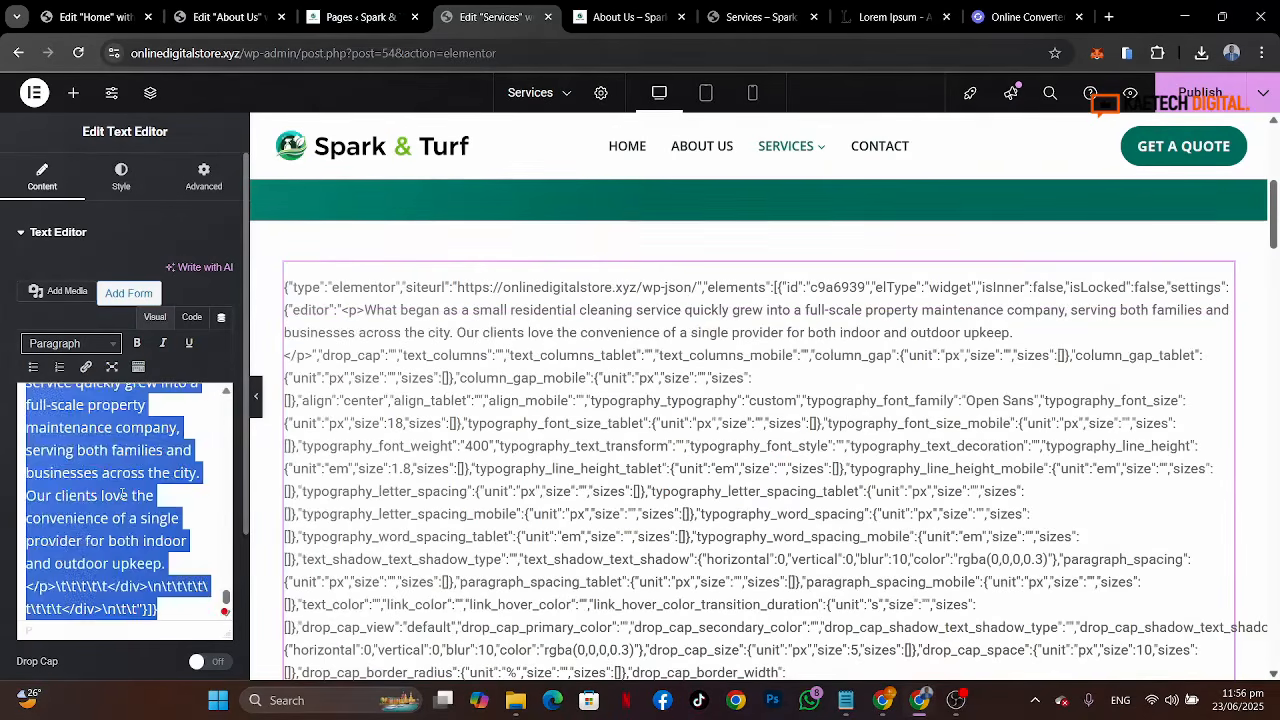
key("BackSpace")
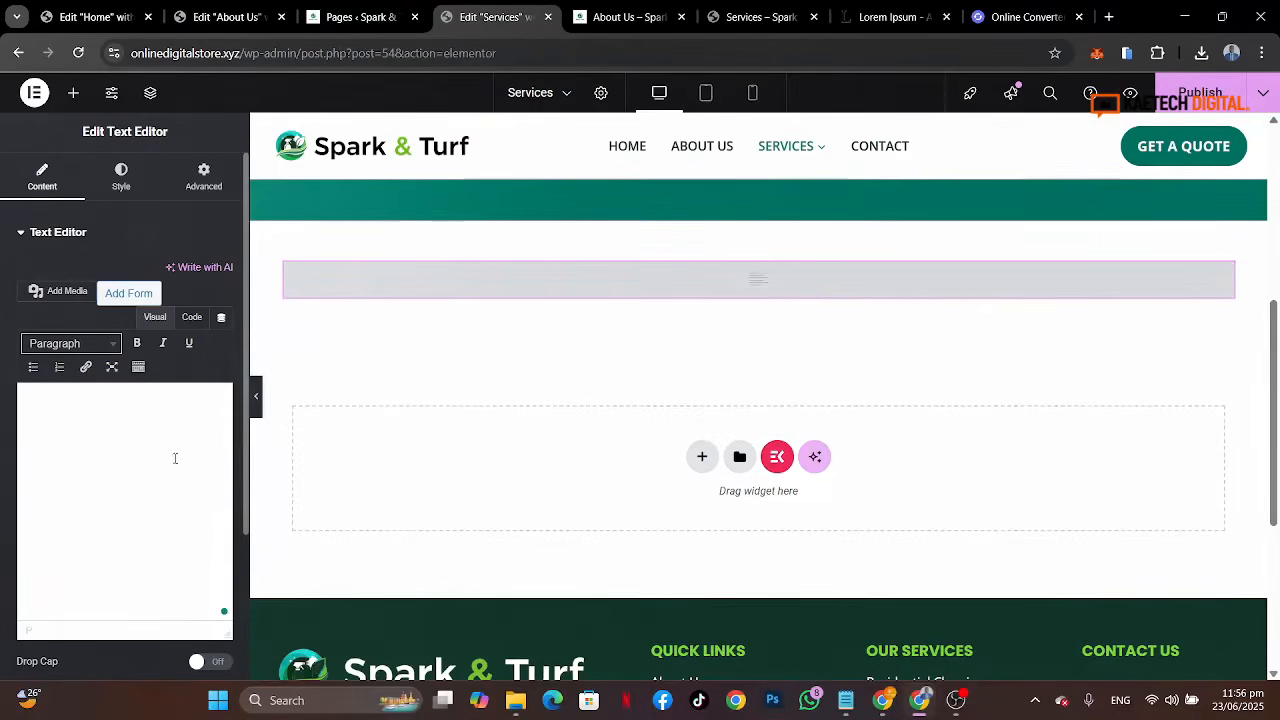
right_click(767, 293)
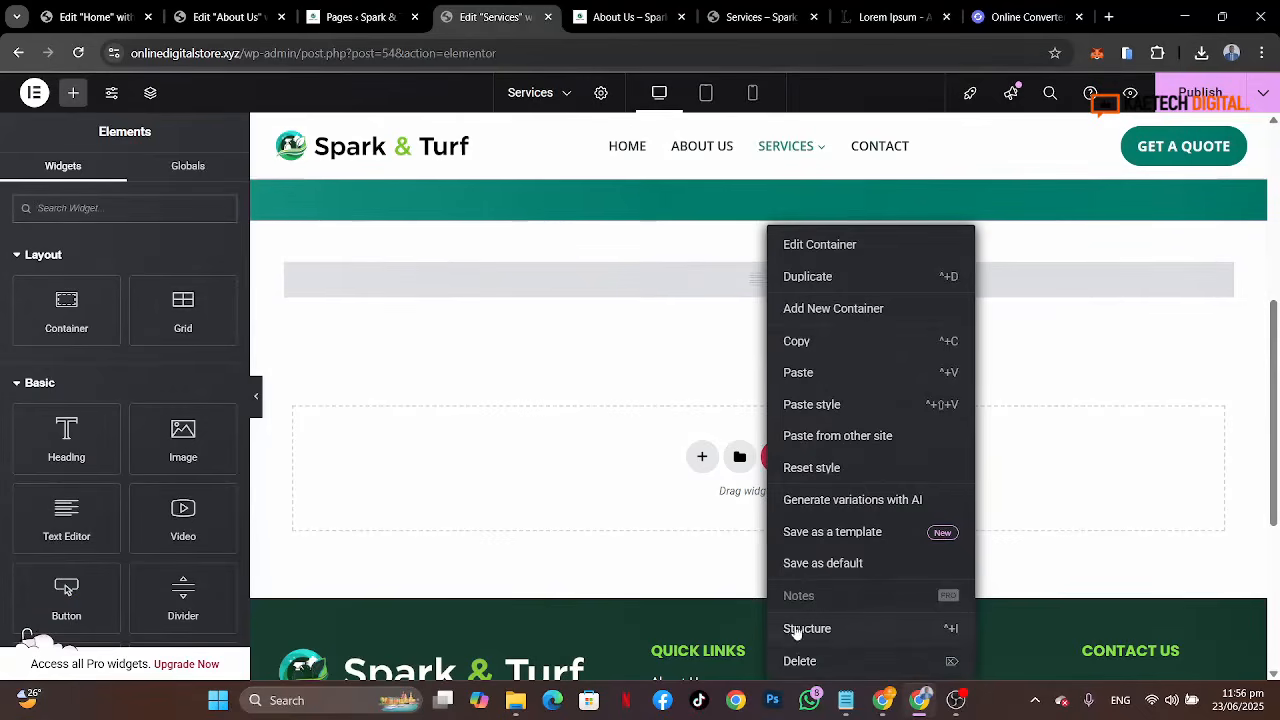
left_click(801, 661)
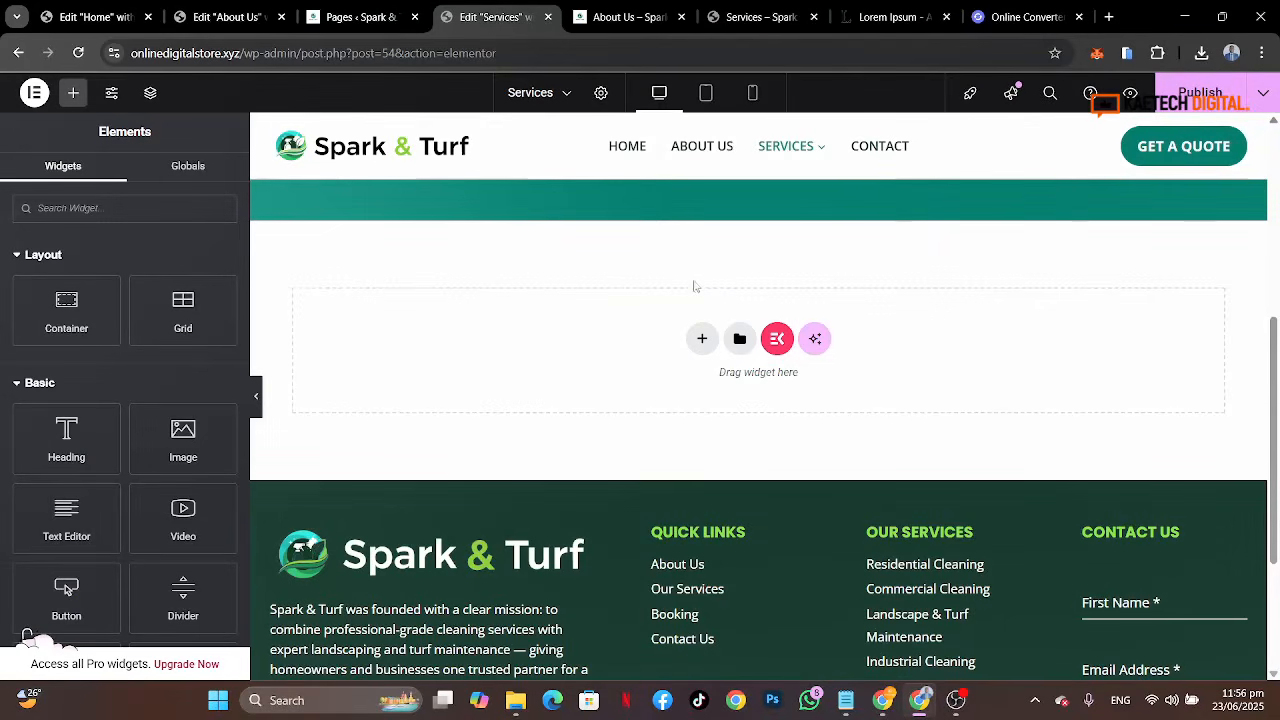
Step: Add a new one-column container below the banner and set its top and bottom padding to 80 px
scroll(695, 287, "up", 2)
scroll(679, 352, "down", 1)
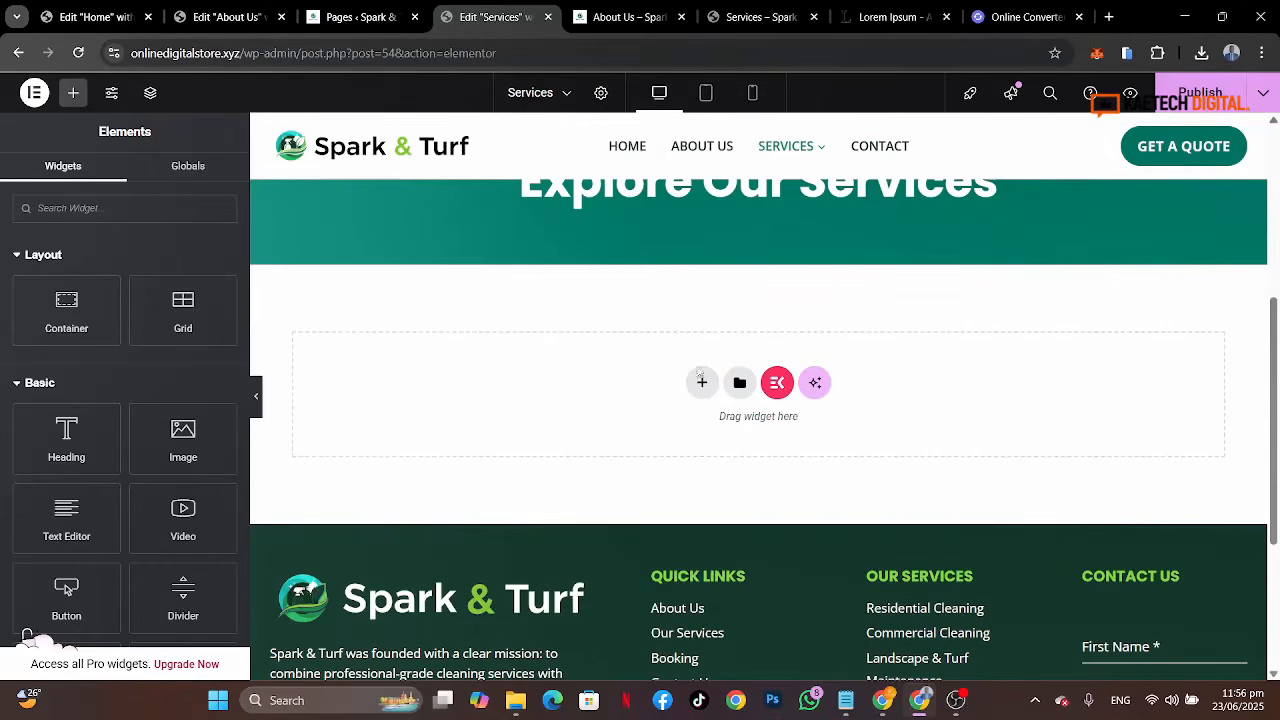
left_click(701, 381)
left_click(705, 428)
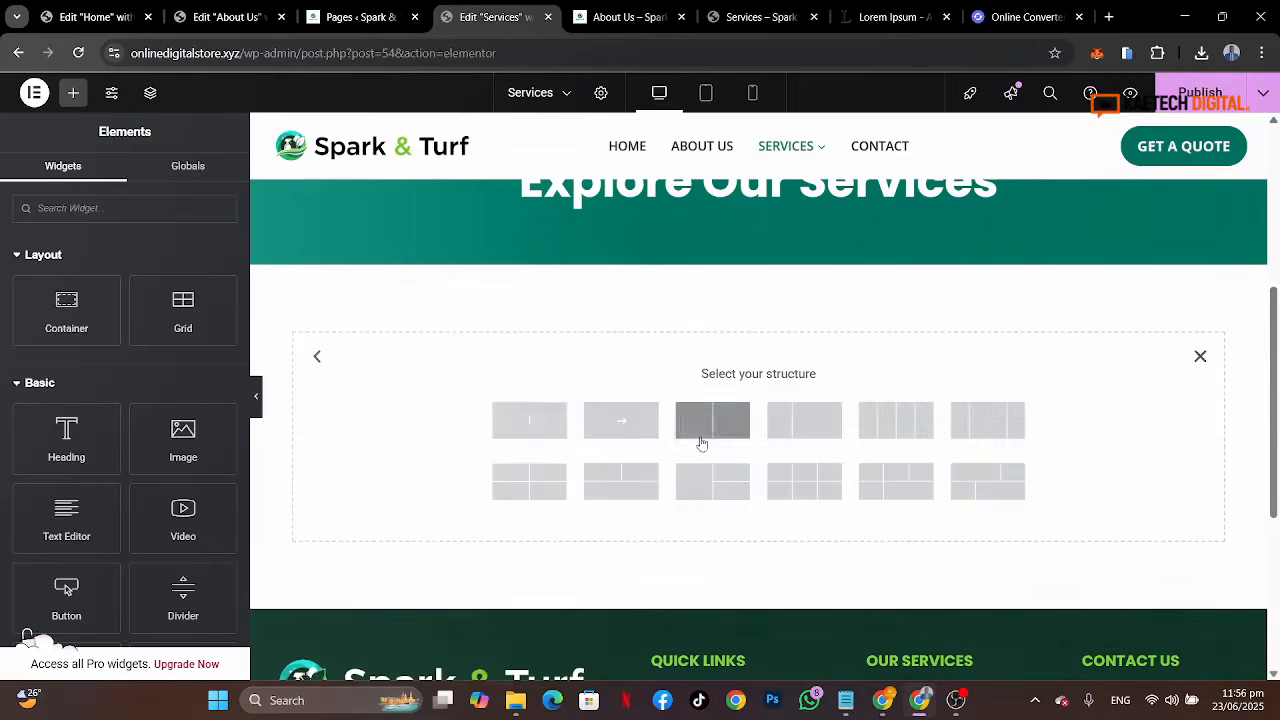
left_click(532, 442)
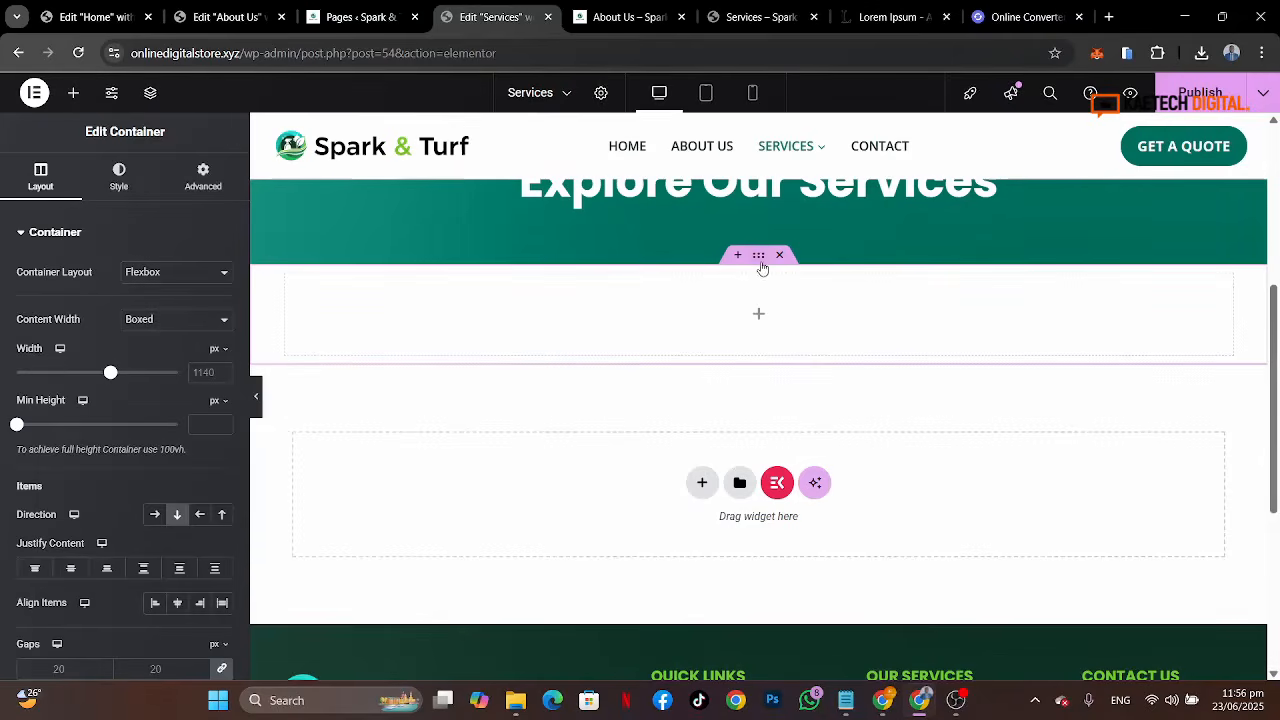
left_click(202, 176)
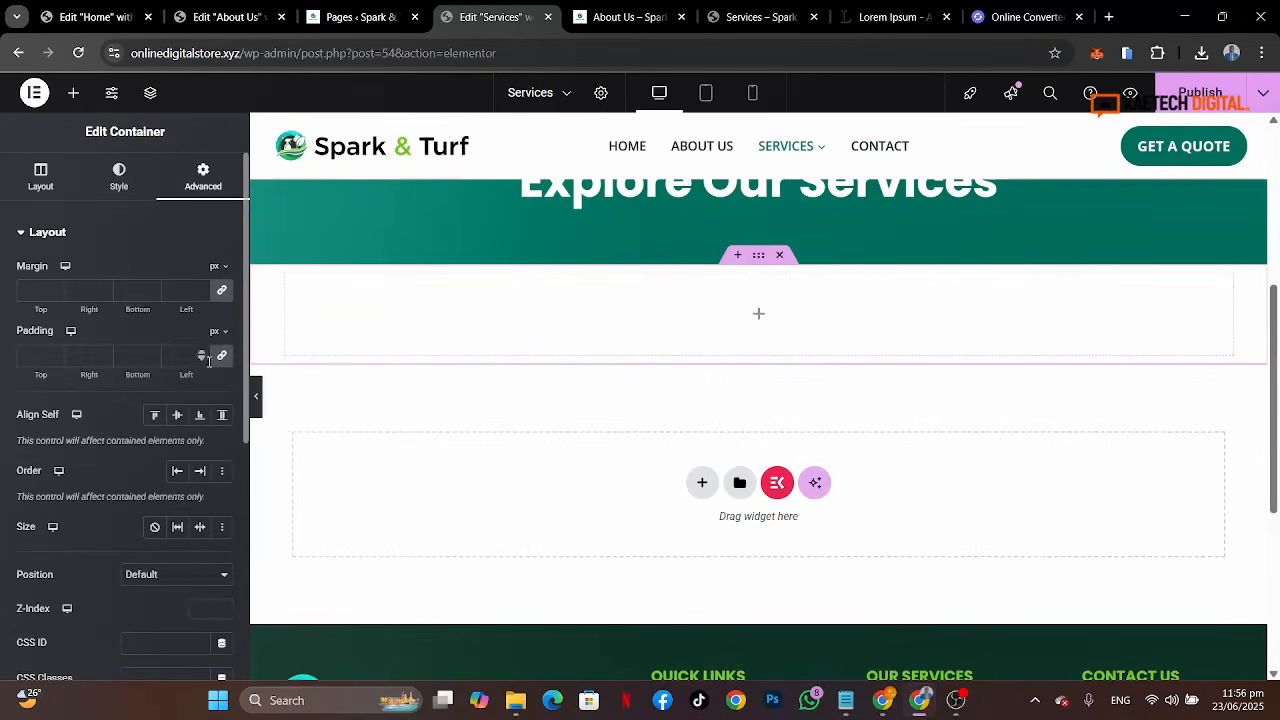
left_click(222, 358)
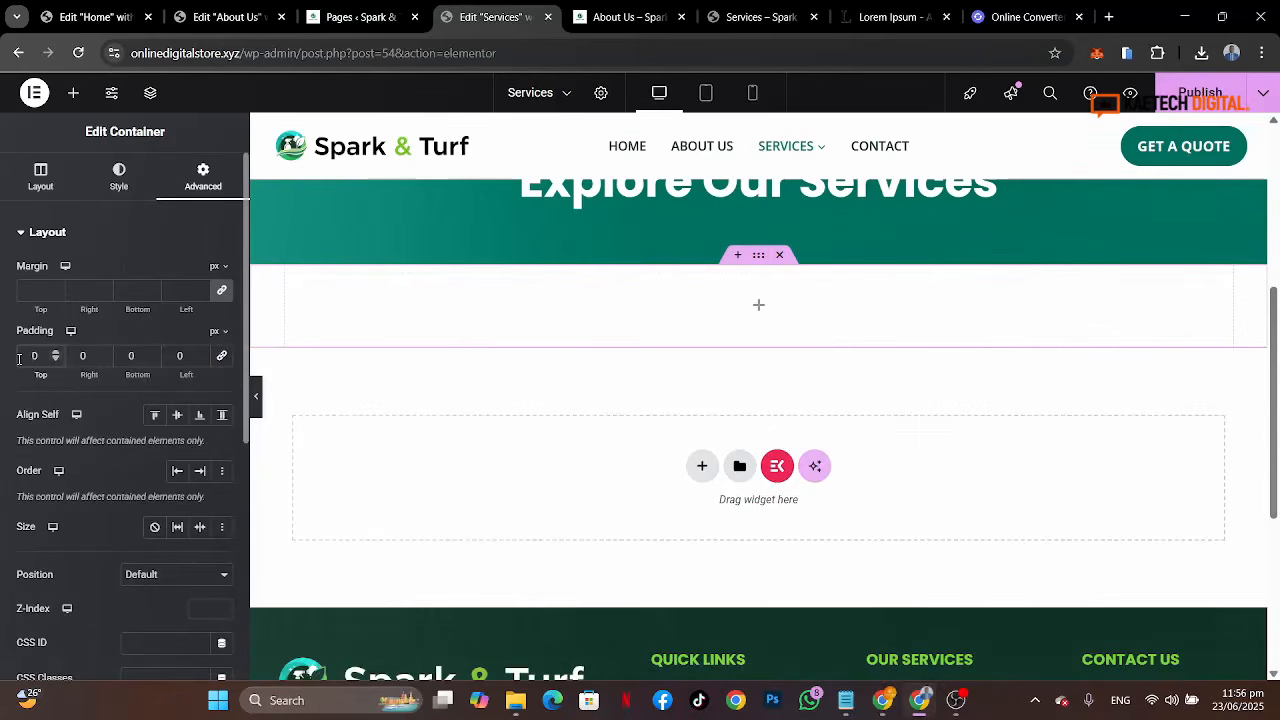
type("8")
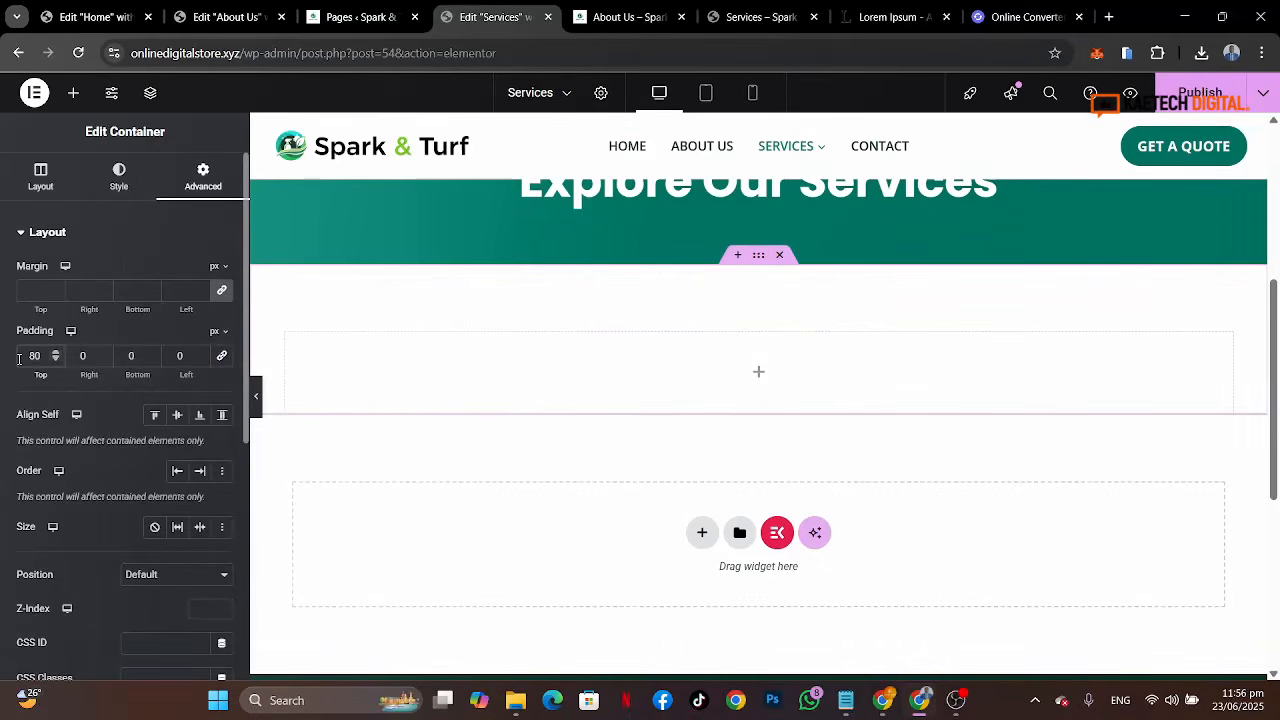
left_click(114, 366)
left_click(133, 358)
type("8")
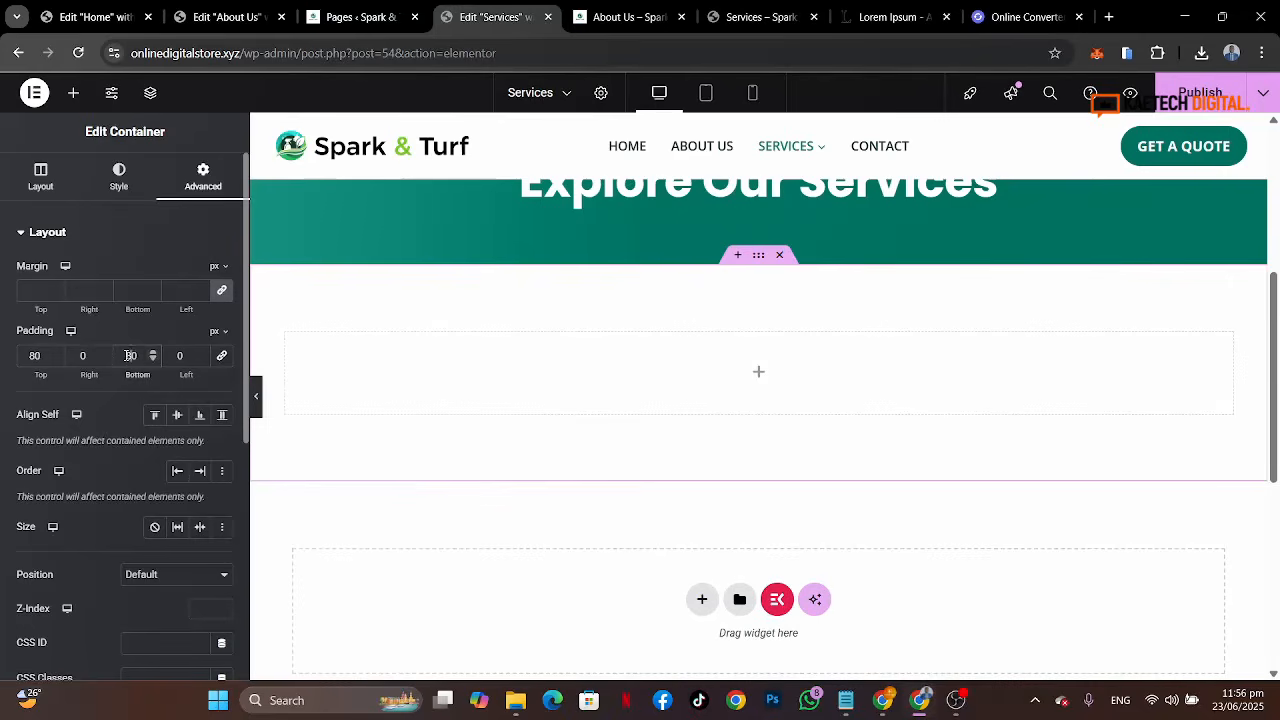
Step: Paste the copied intro text widget into the container and replace its text with the reference Services page's intro sentence
right_click(755, 375)
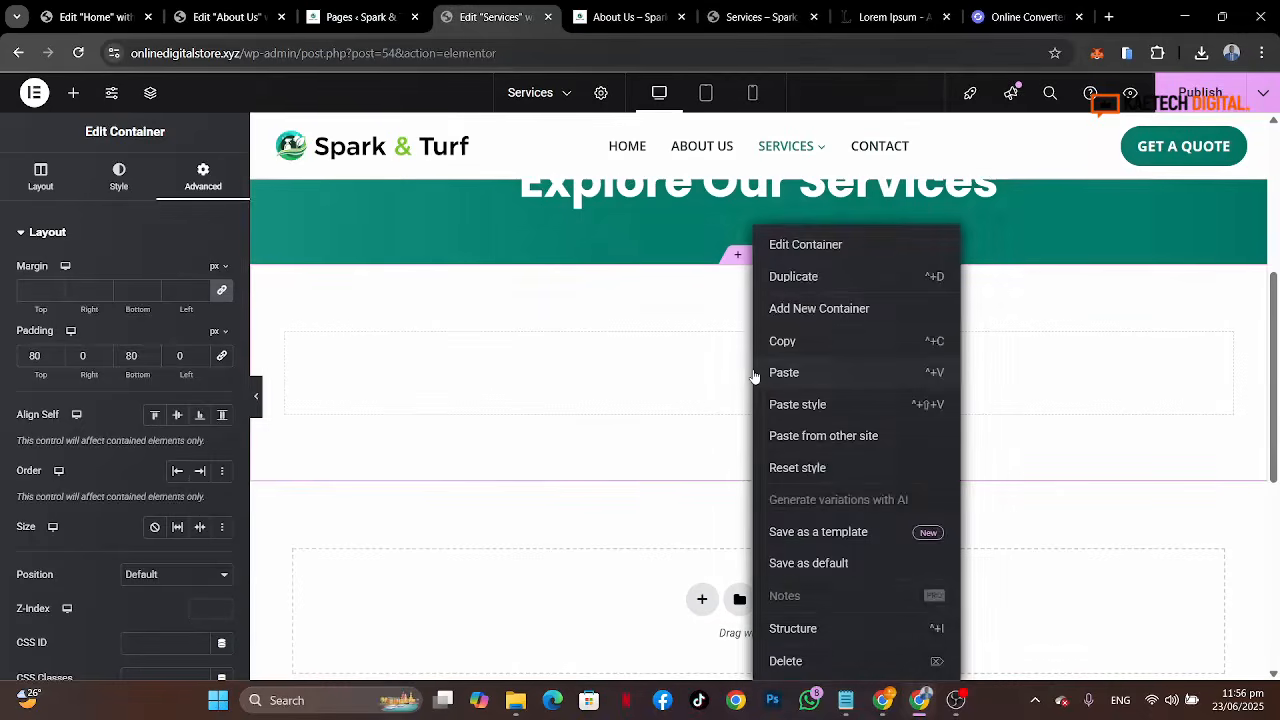
left_click(766, 382)
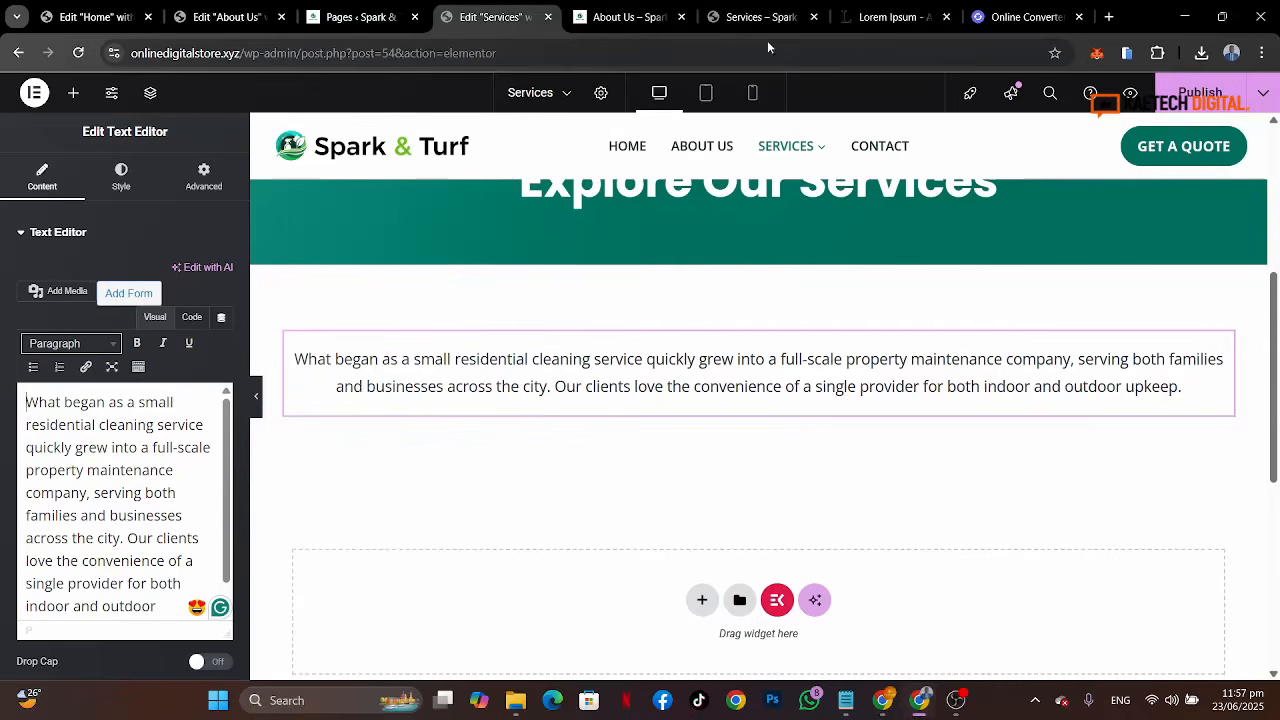
left_click(745, 16)
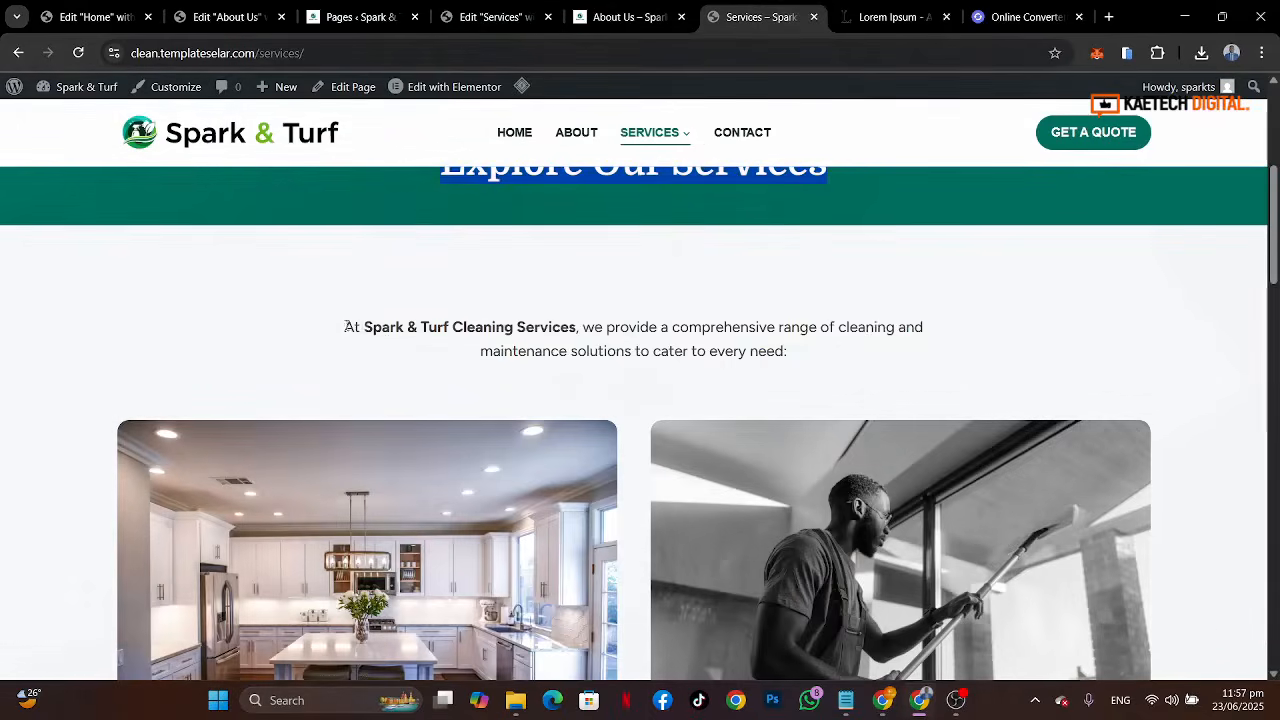
left_click_drag(344, 327, 825, 377)
key("ctrl+c")
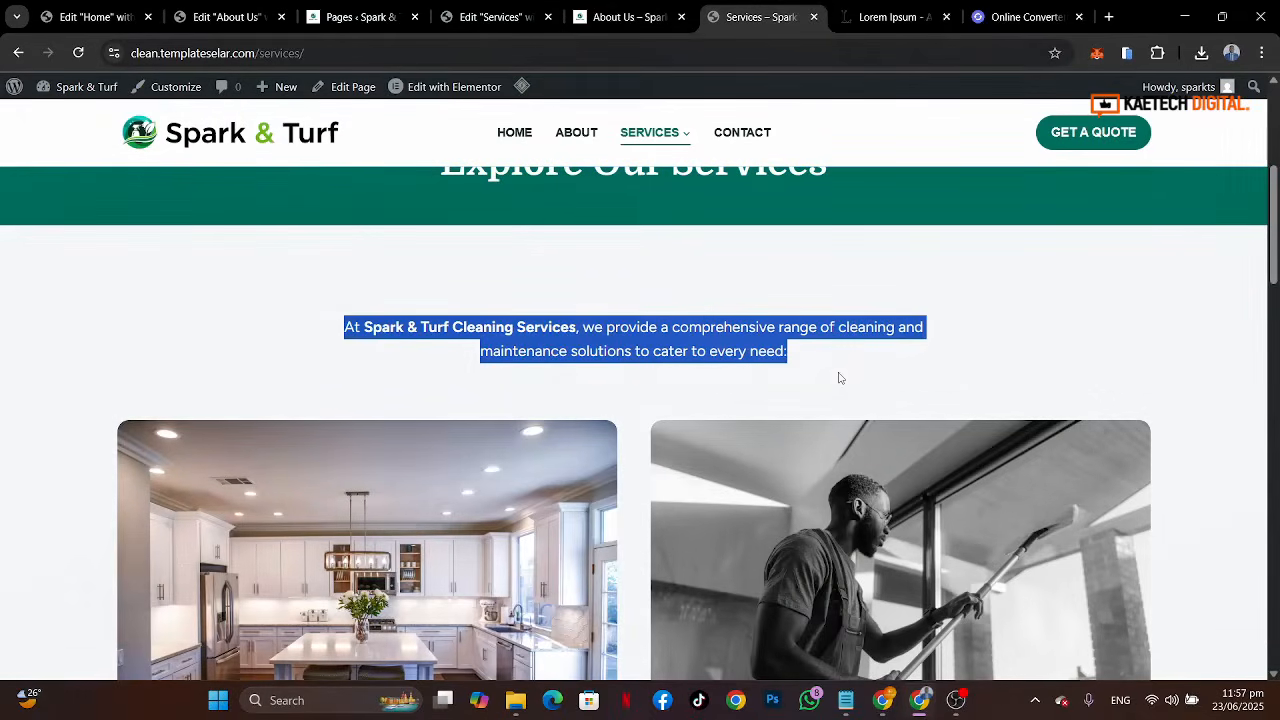
left_click(490, 16)
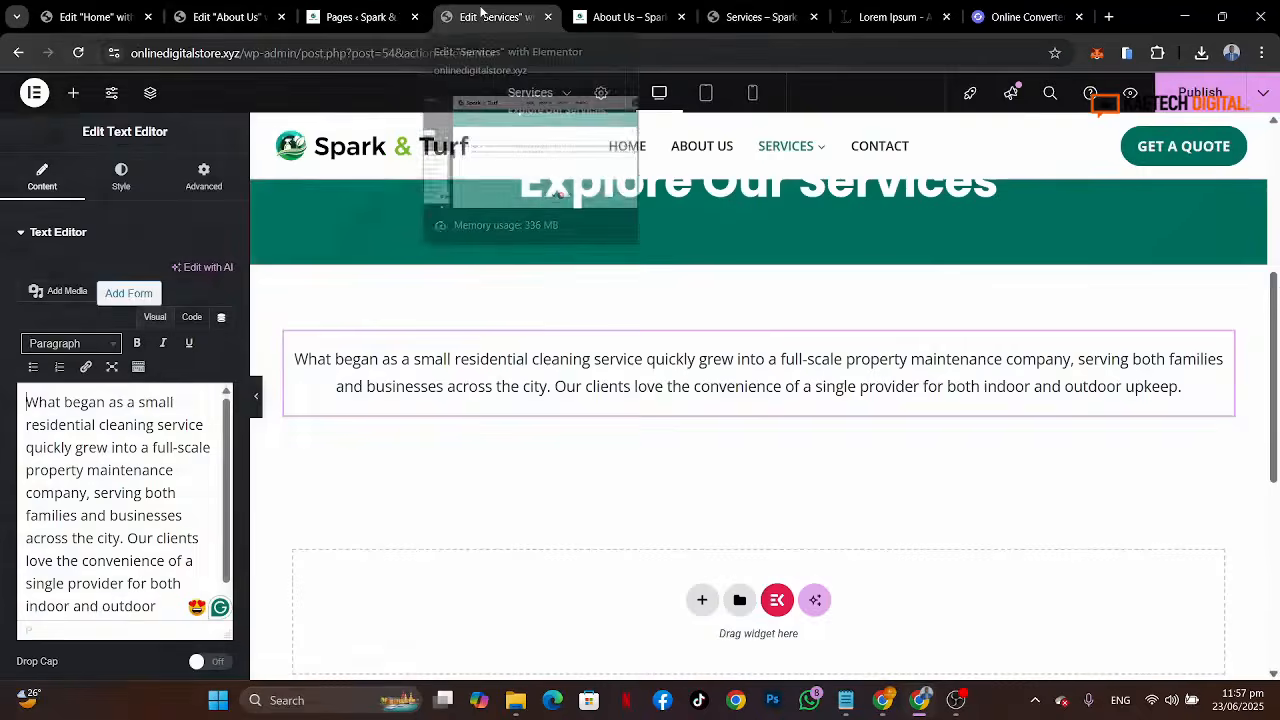
triple_click(132, 440)
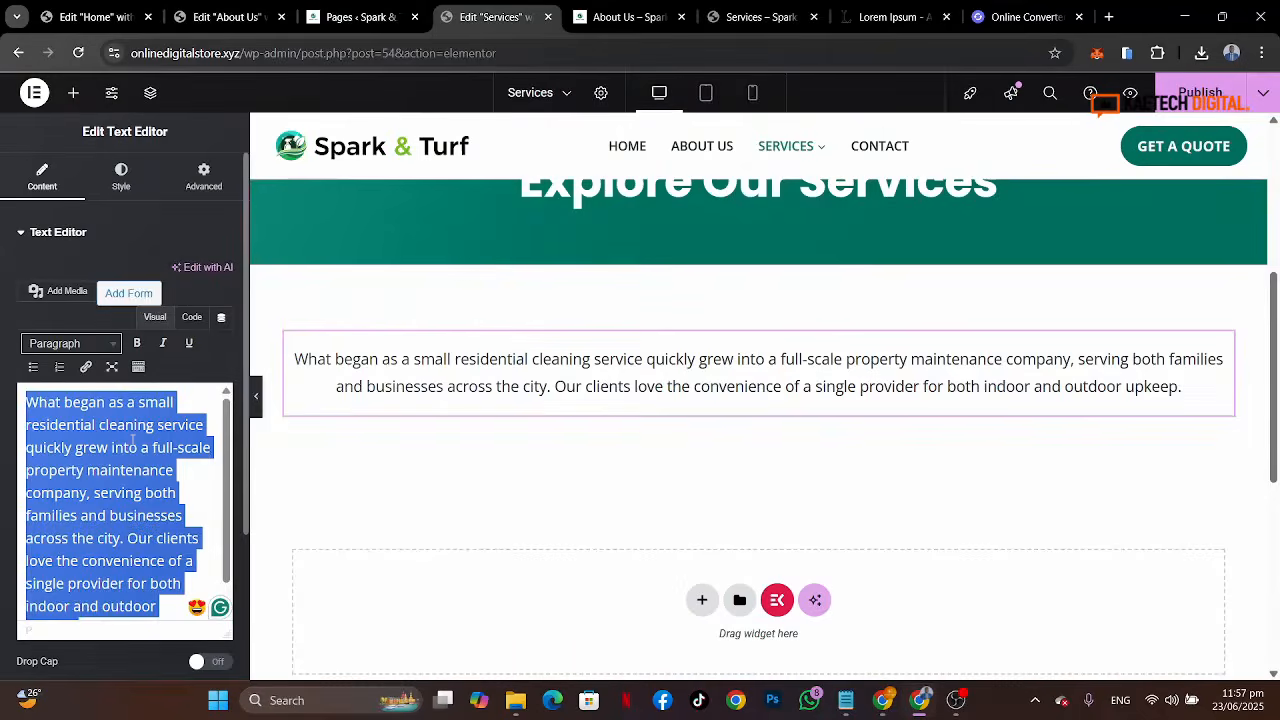
key("ctrl+v")
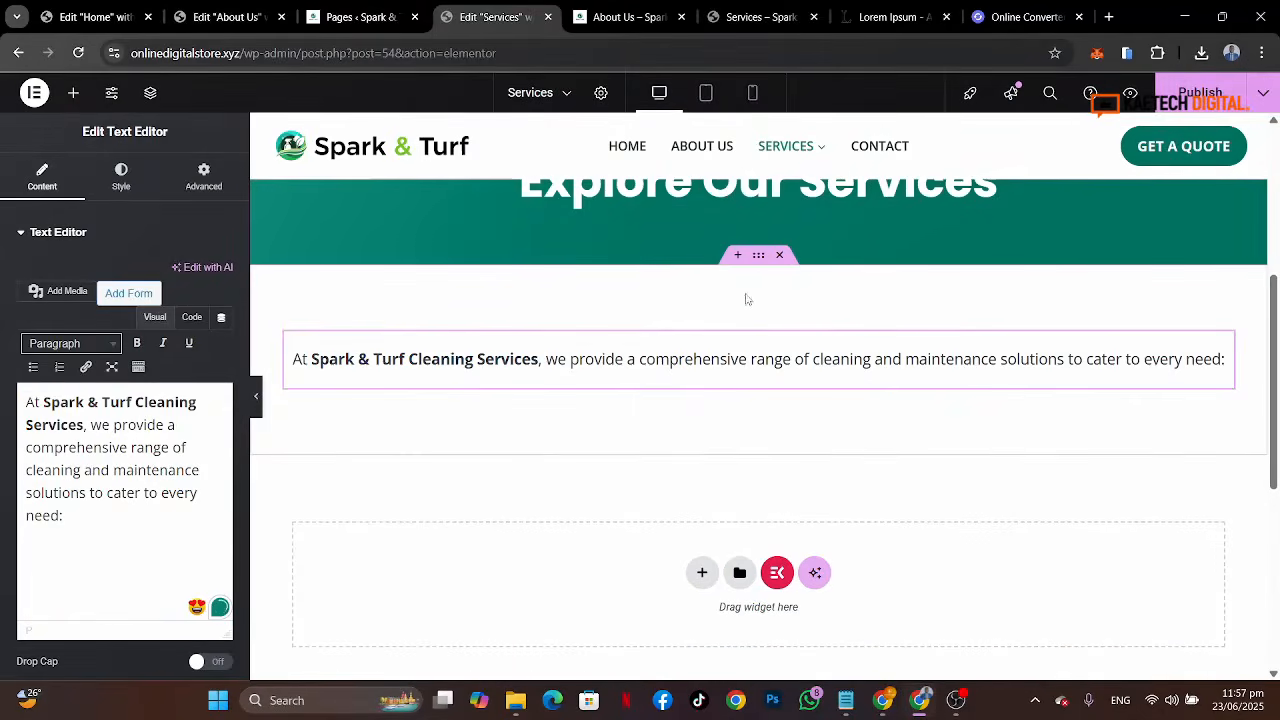
Step: Set the intro container's width to 800 px
left_click(759, 257)
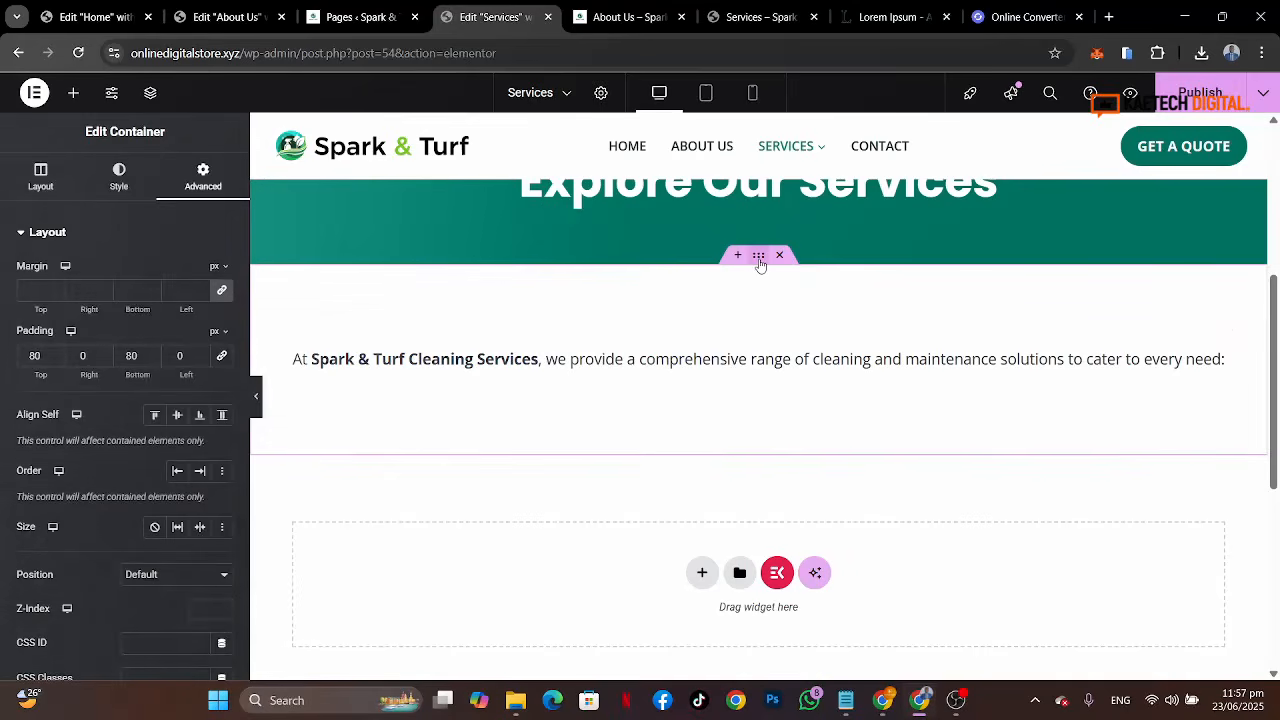
left_click(59, 190)
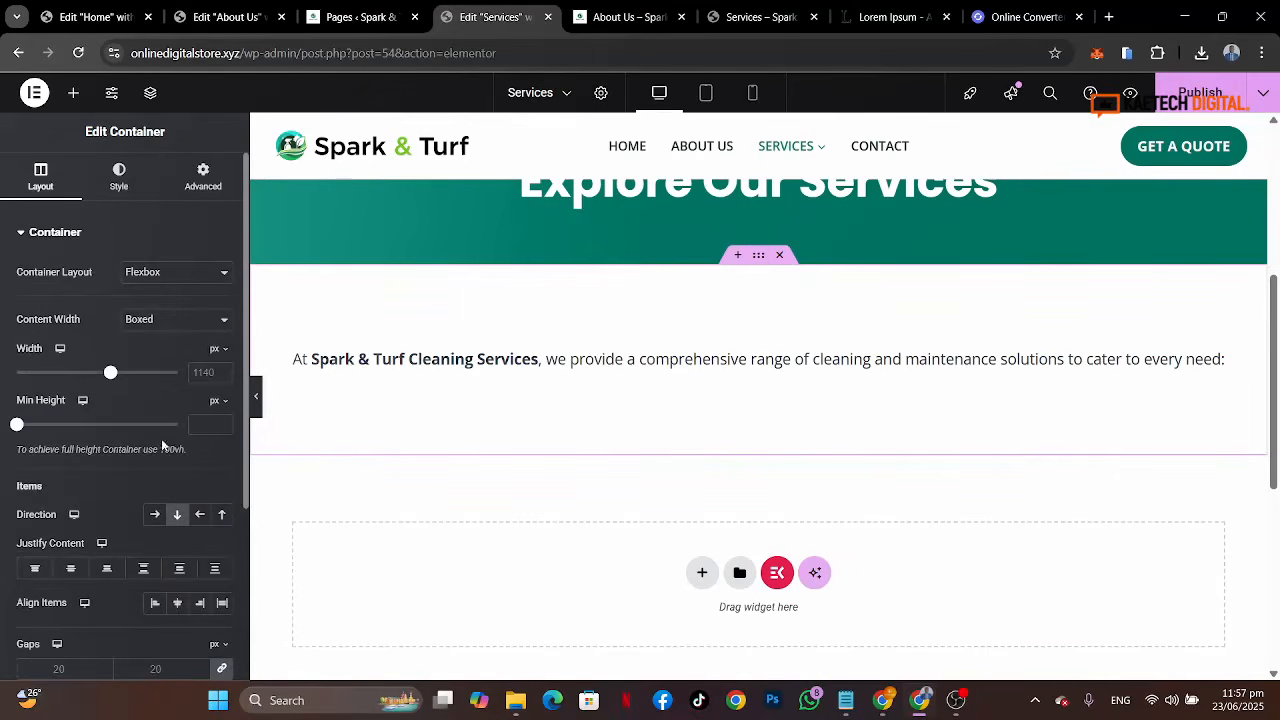
left_click(203, 375)
type("800")
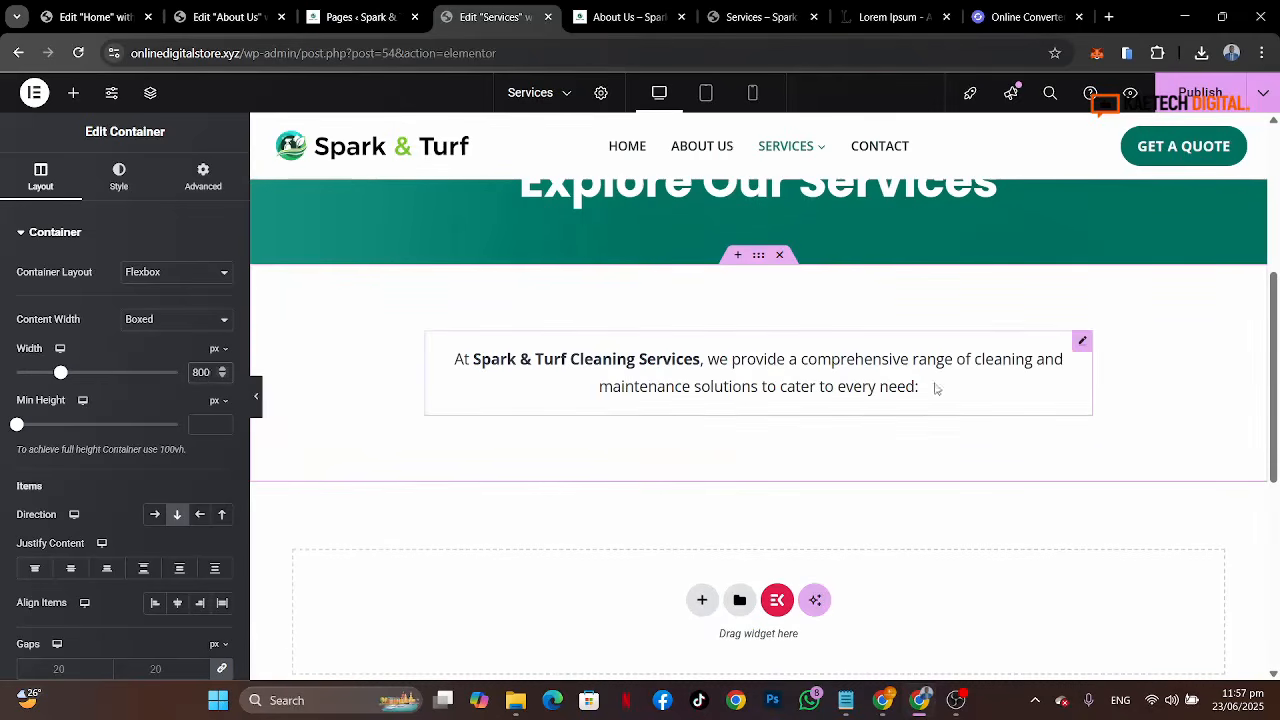
Step: Examine the service cards on the reference Services page and on the Home page in the editor
scroll(866, 437, "down", 2)
scroll(866, 438, "up", 1)
scroll(866, 437, "down", 1)
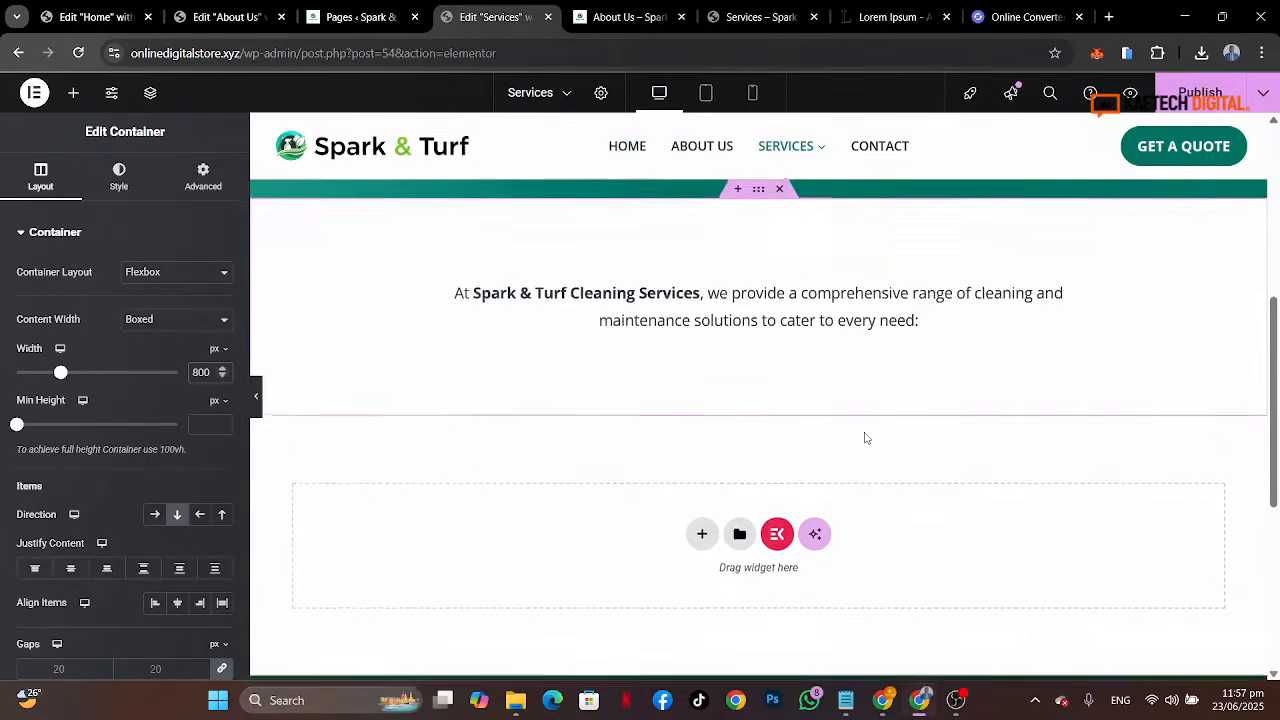
left_click(756, 7)
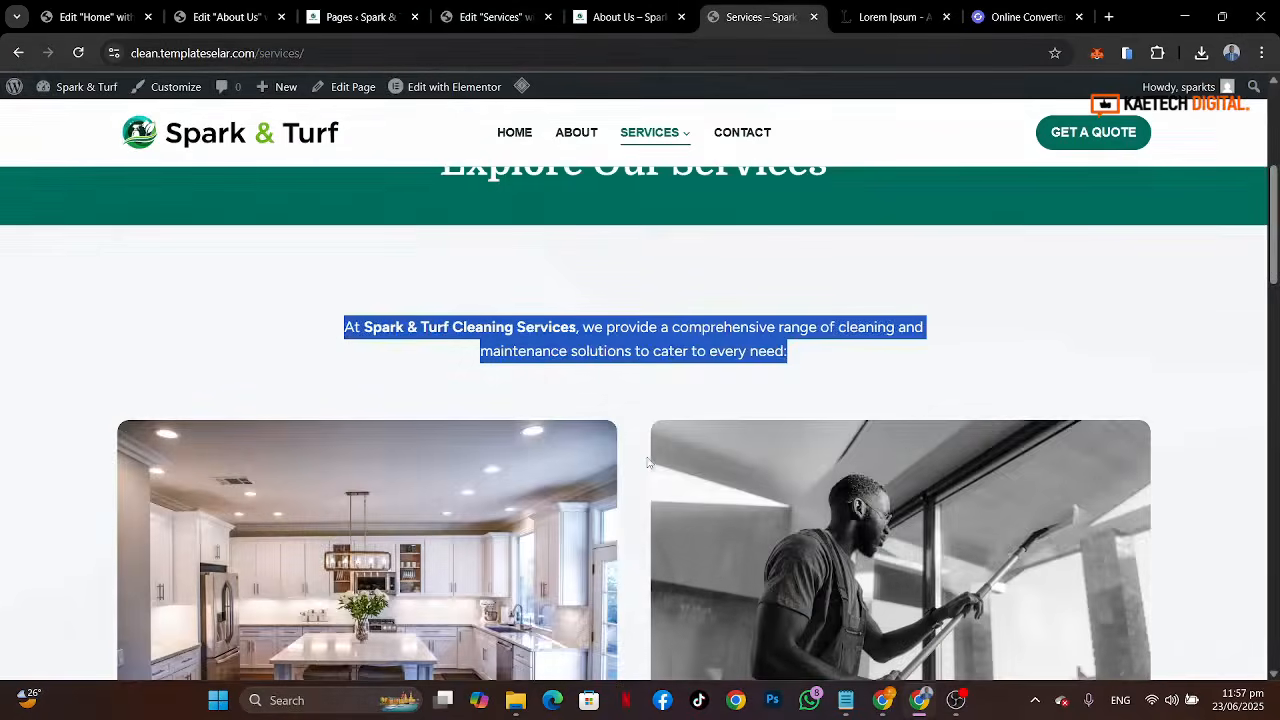
scroll(401, 416, "down", 3)
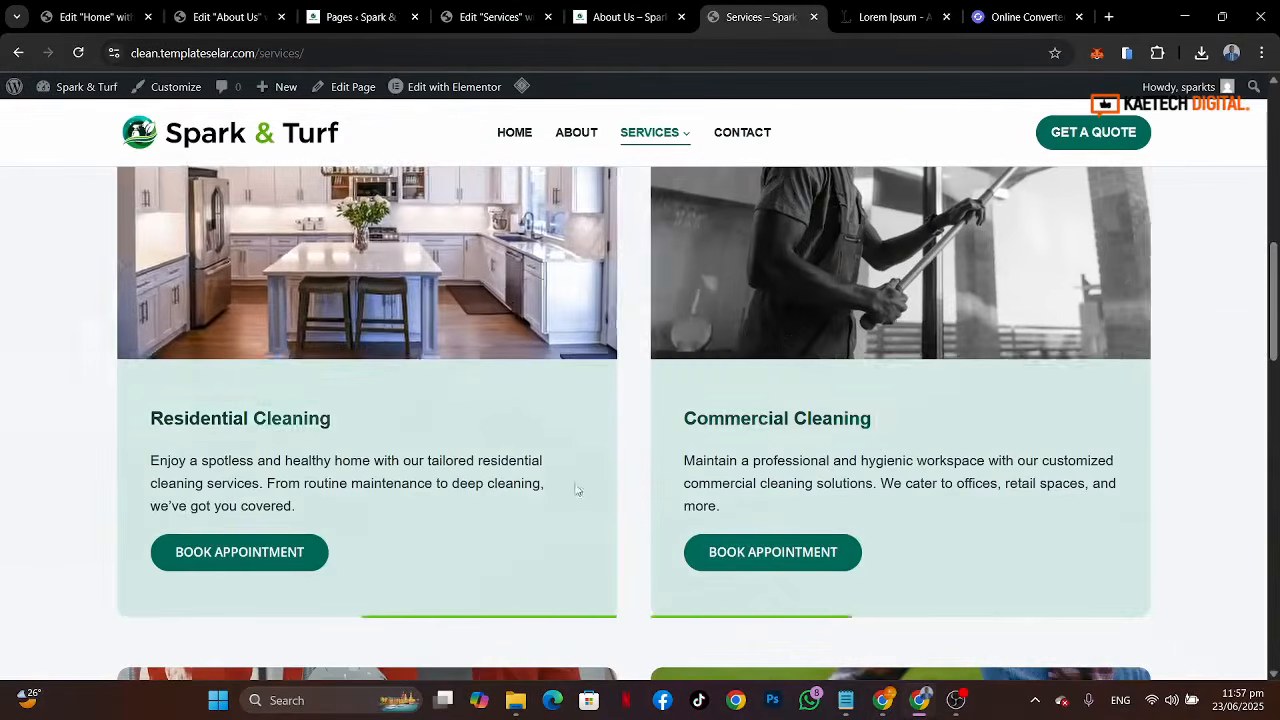
left_click(95, 16)
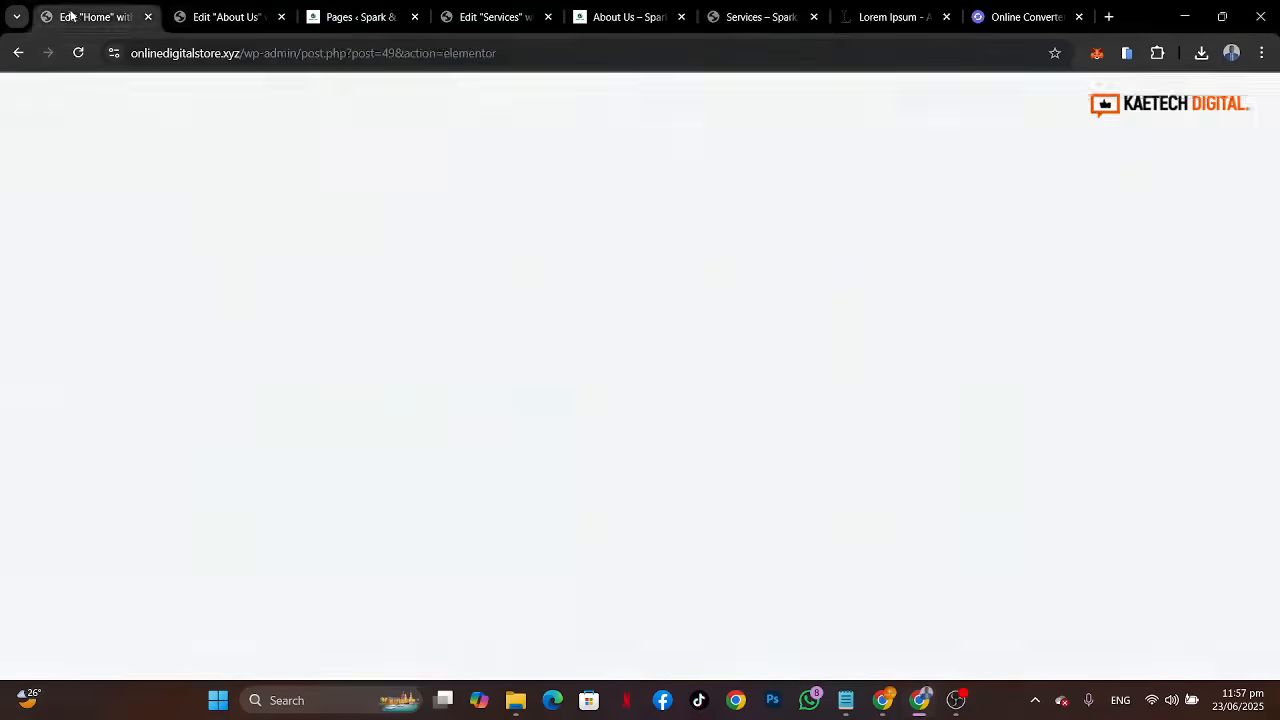
scroll(835, 408, "down", 8)
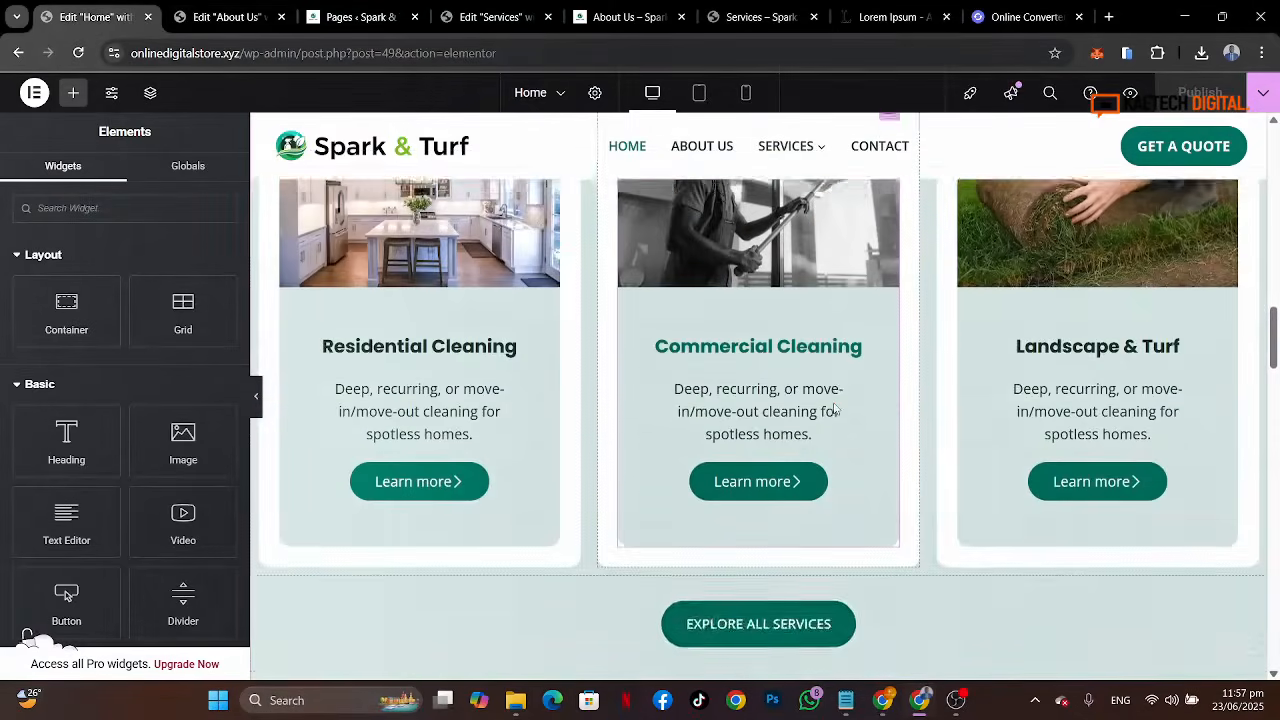
Step: Copy the Our Services section container from the Home page in the editor
scroll(835, 408, "up", 3)
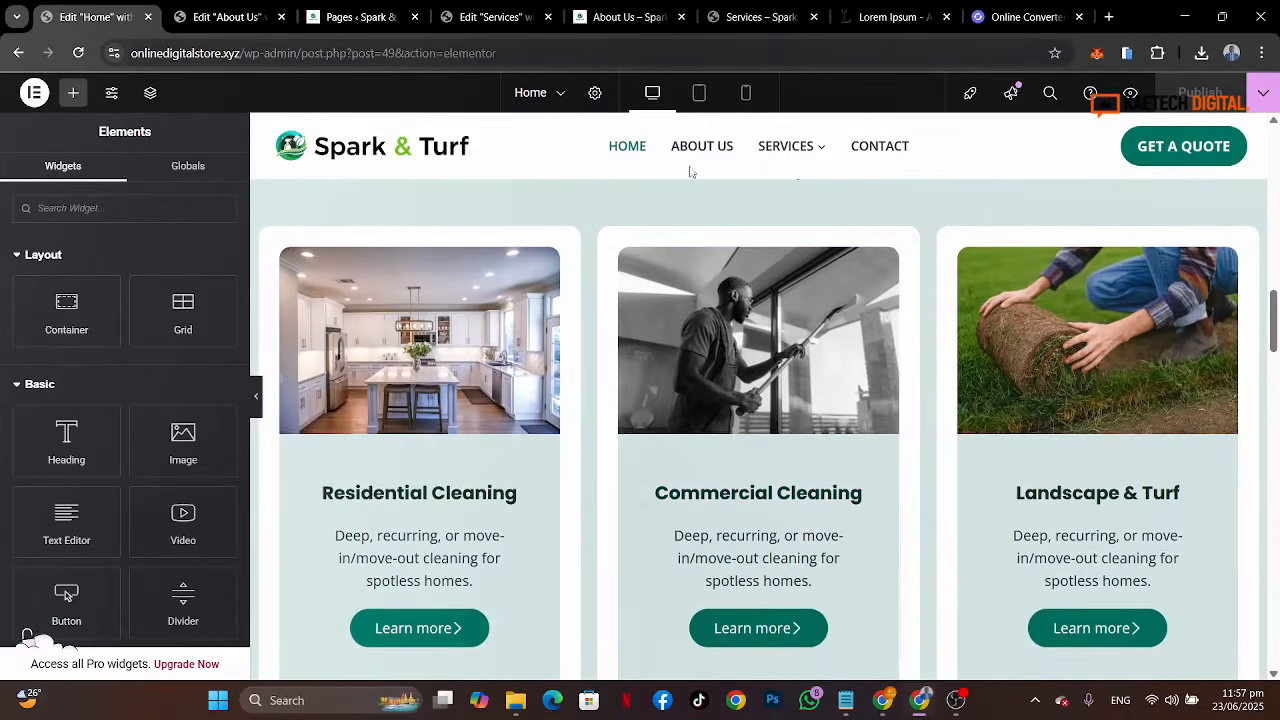
left_click(762, 17)
scroll(571, 345, "up", 2)
scroll(571, 345, "down", 2)
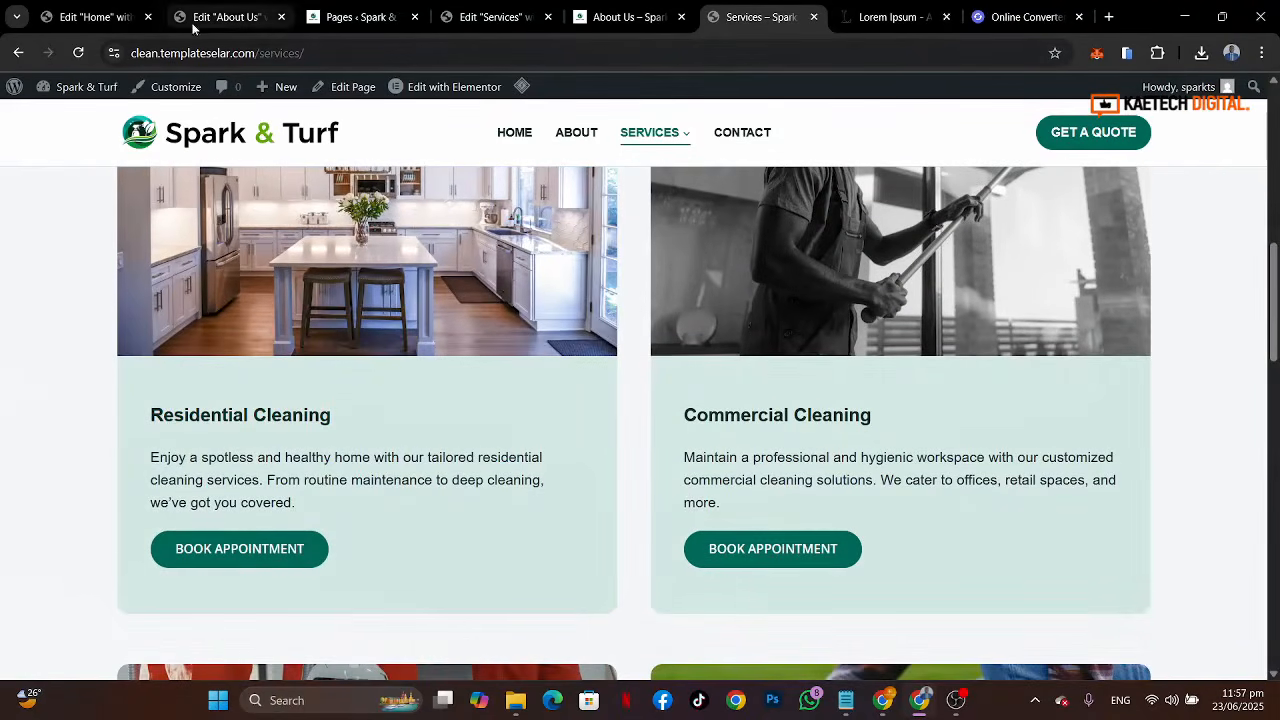
left_click(95, 17)
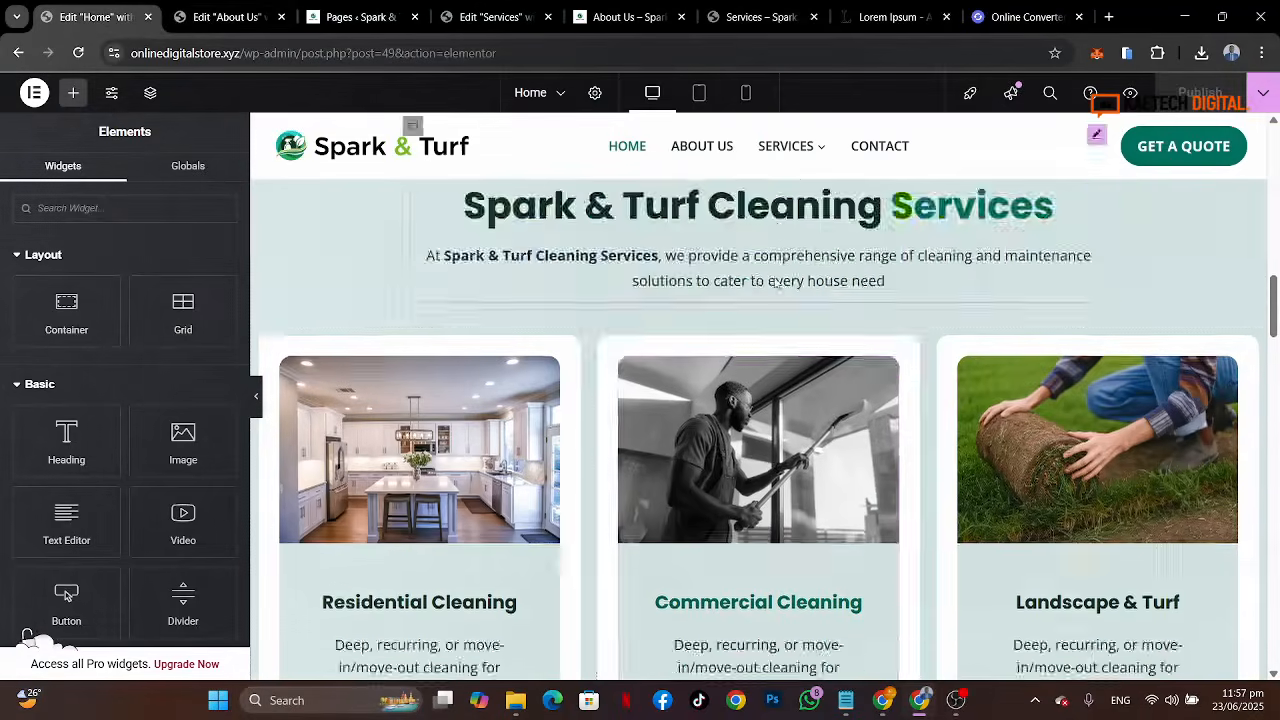
scroll(776, 284, "up", 3)
scroll(776, 284, "down", 3)
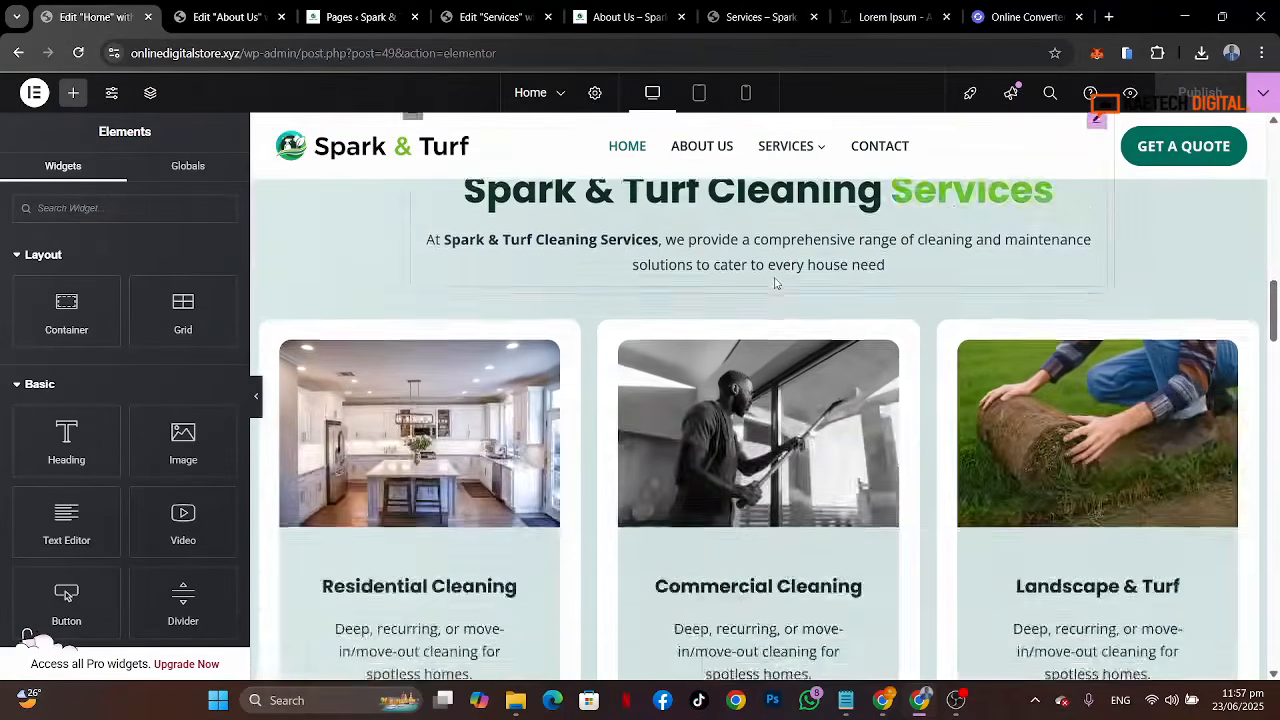
scroll(776, 284, "down", 4)
scroll(776, 284, "up", 6)
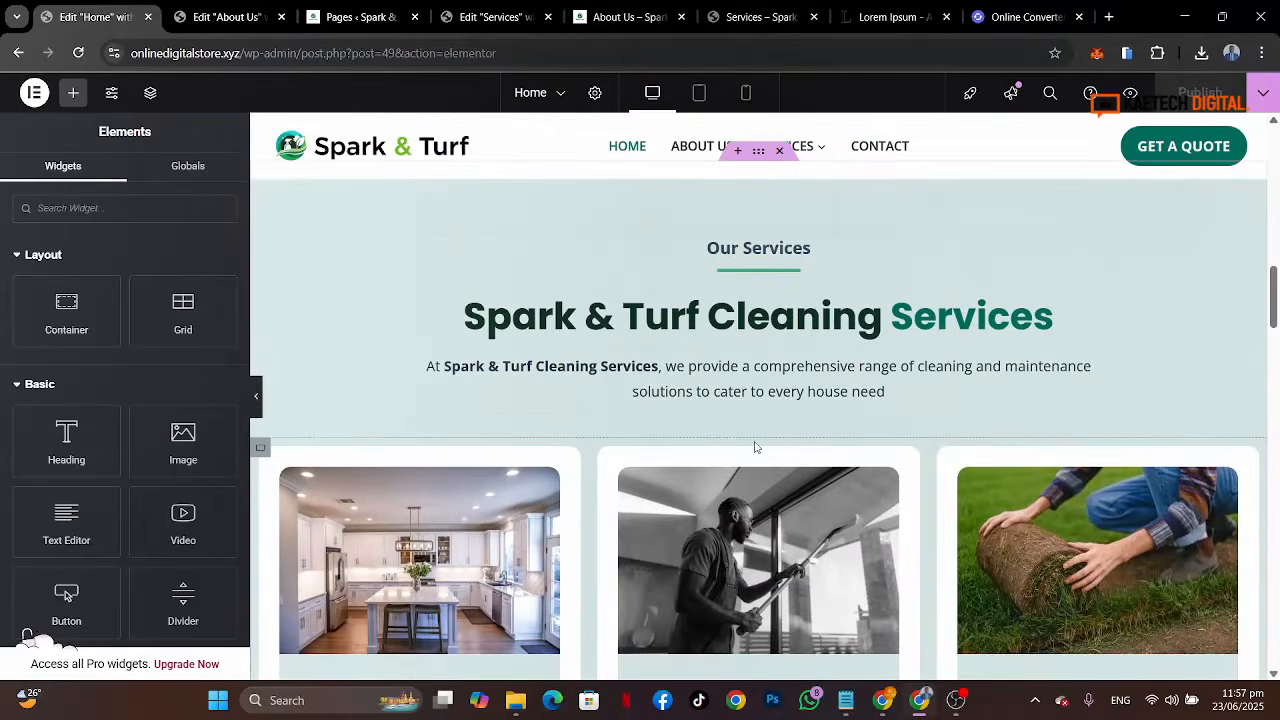
scroll(756, 447, "up", 2)
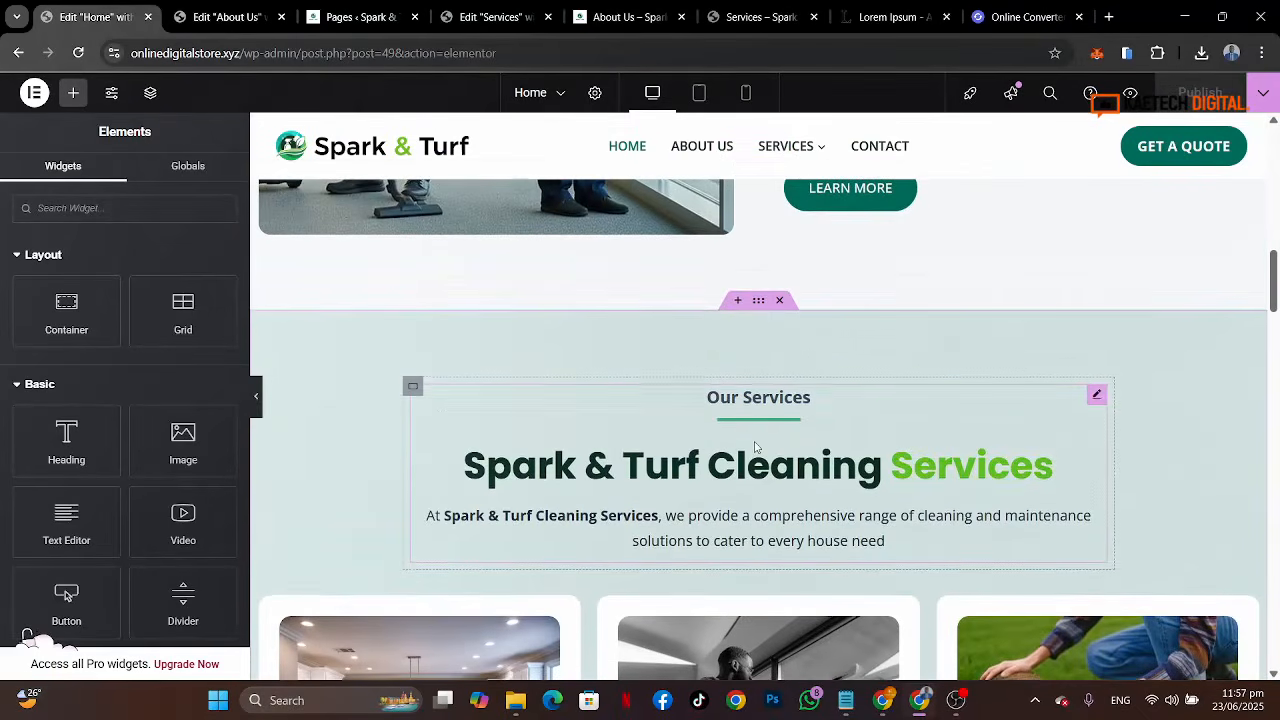
right_click(761, 311)
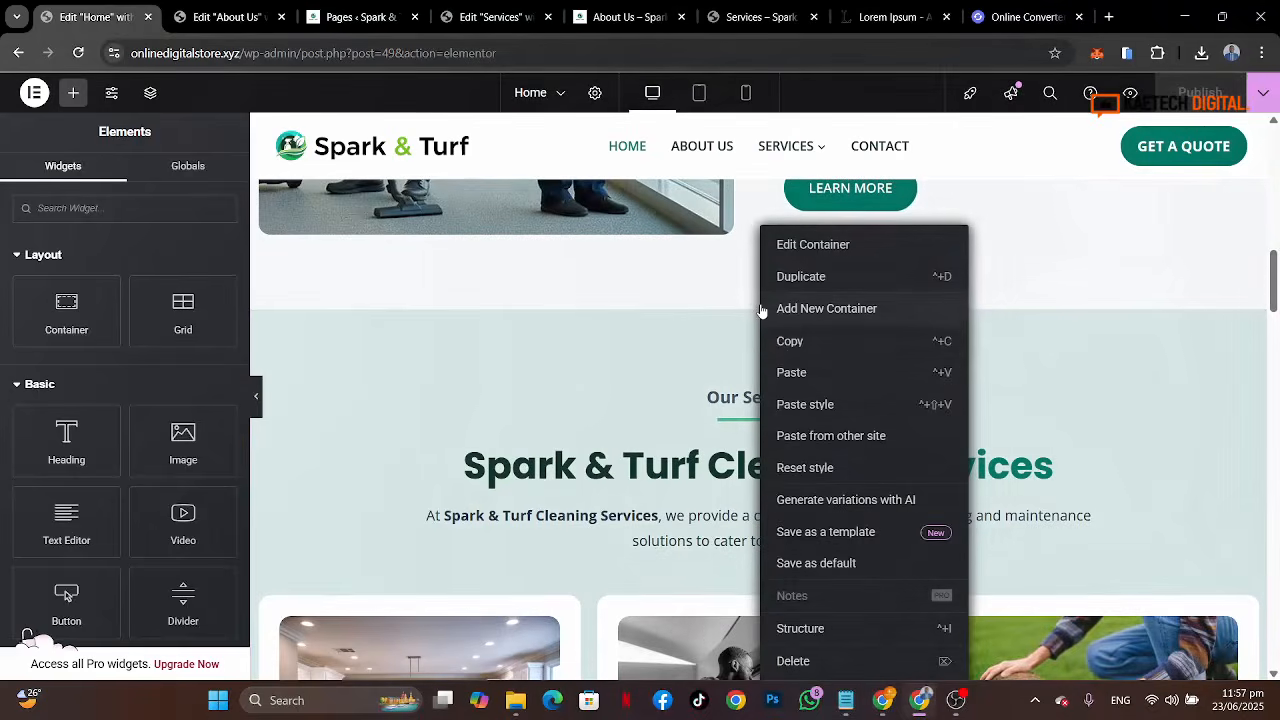
left_click(535, 142)
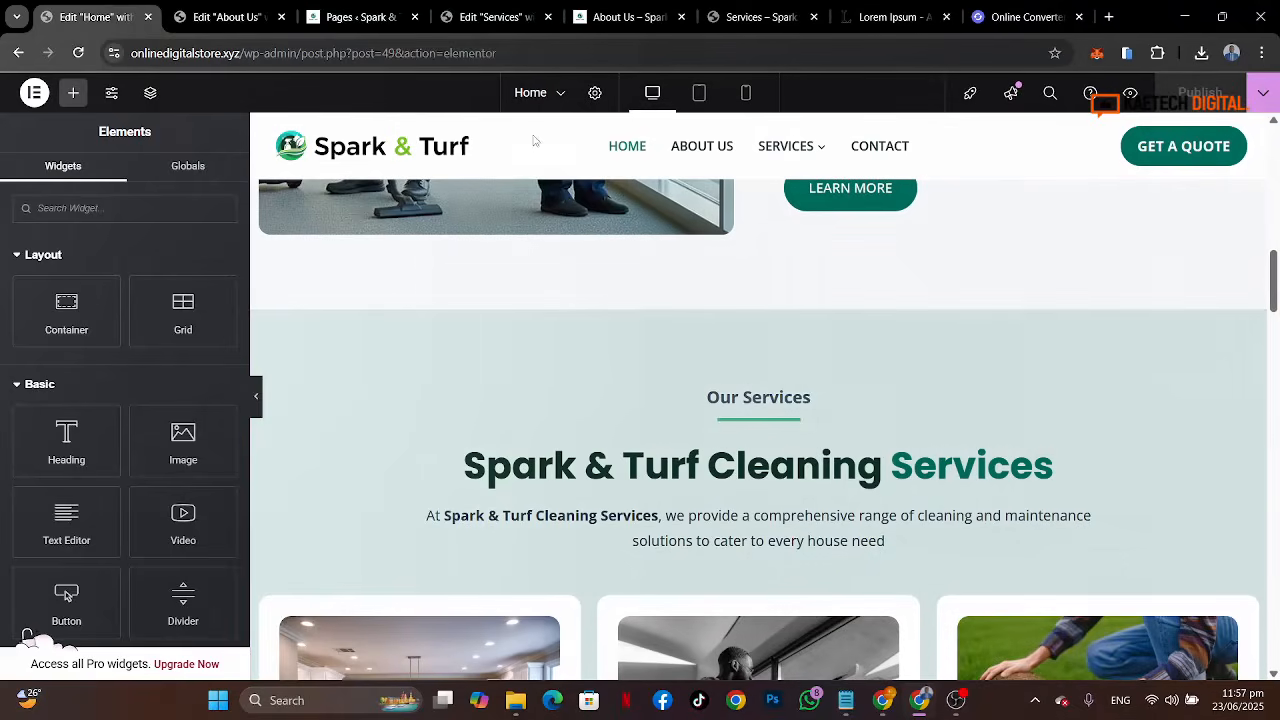
Step: Paste the copied services section into the Services page below the intro container
left_click(482, 16)
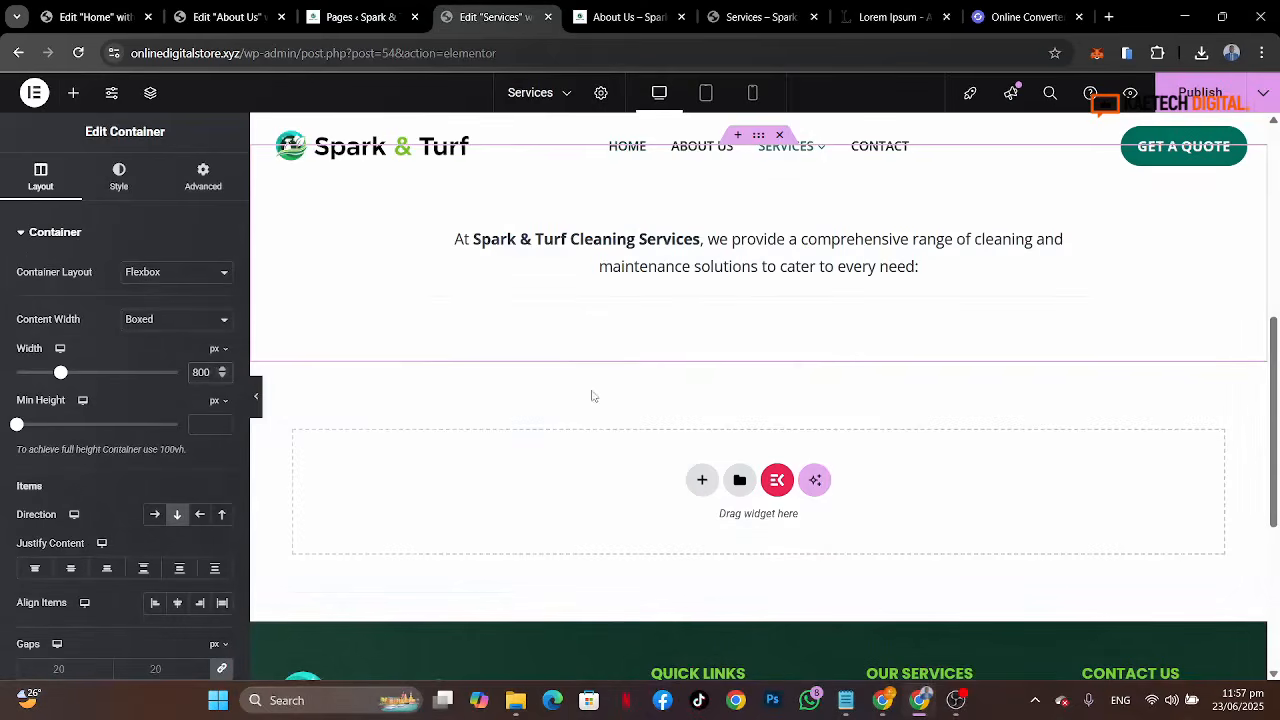
right_click(556, 488)
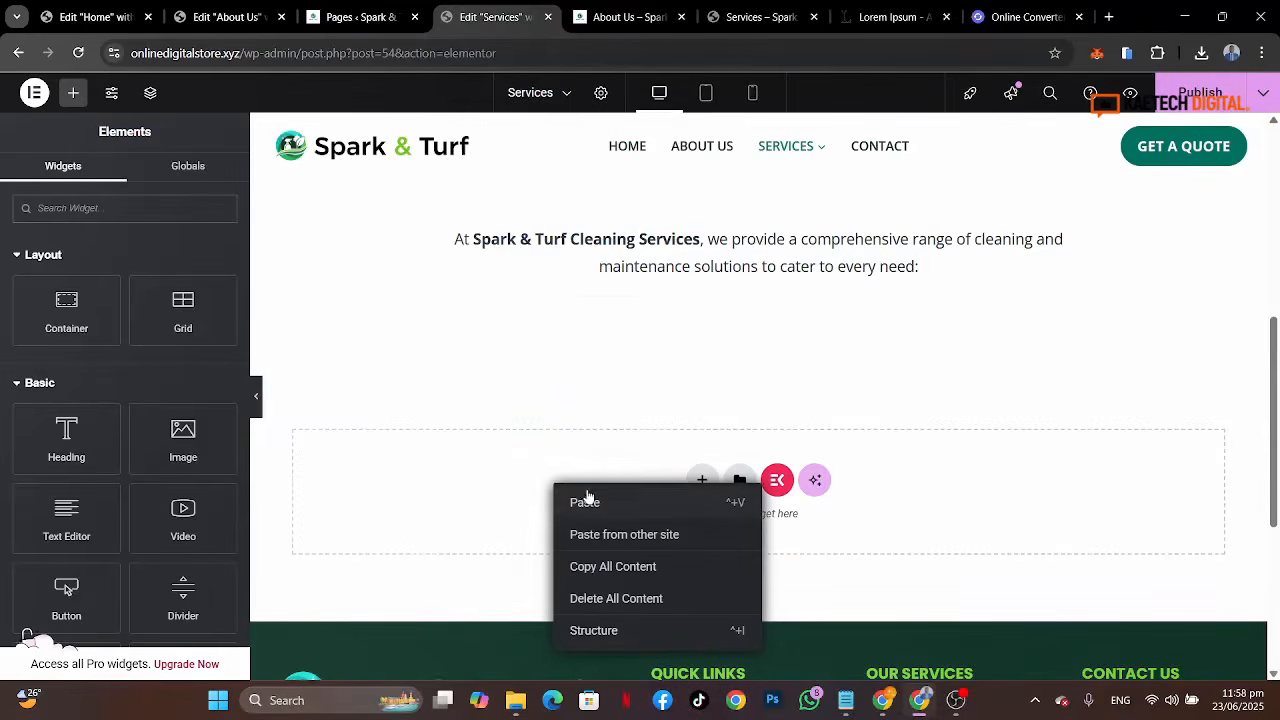
key("ctrl+v")
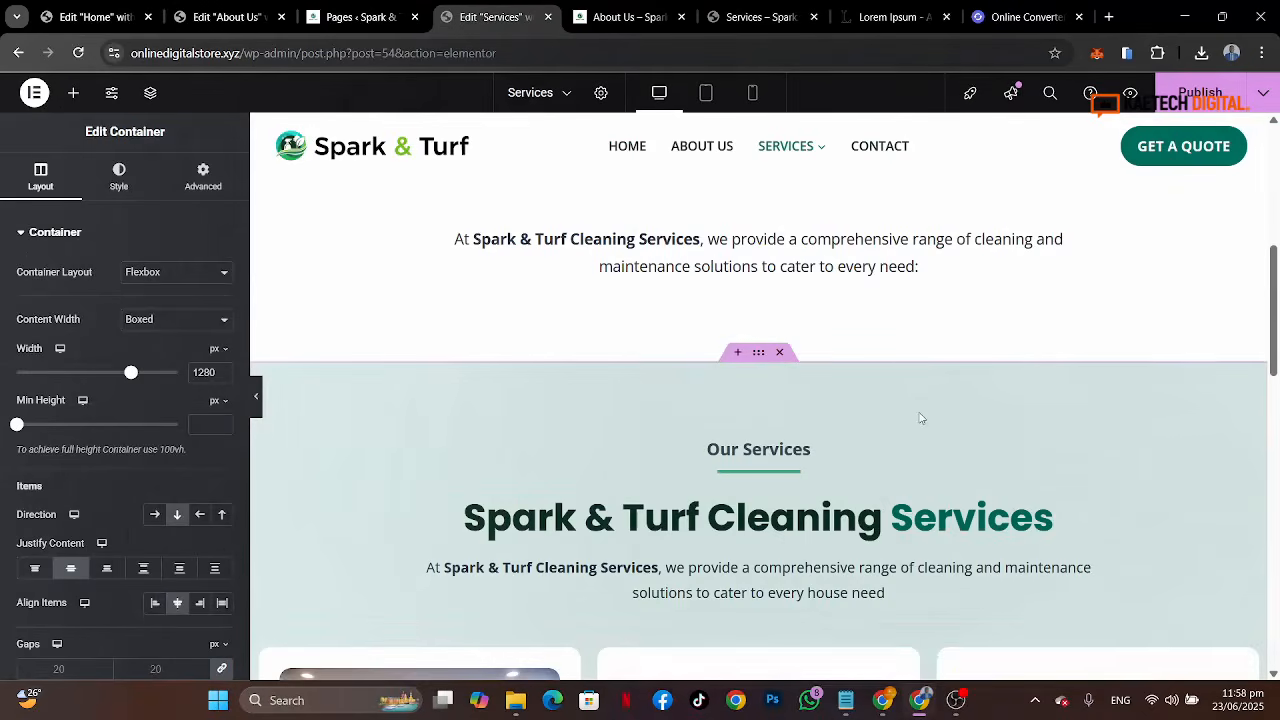
scroll(920, 415, "down", 3)
scroll(918, 411, "up", 2)
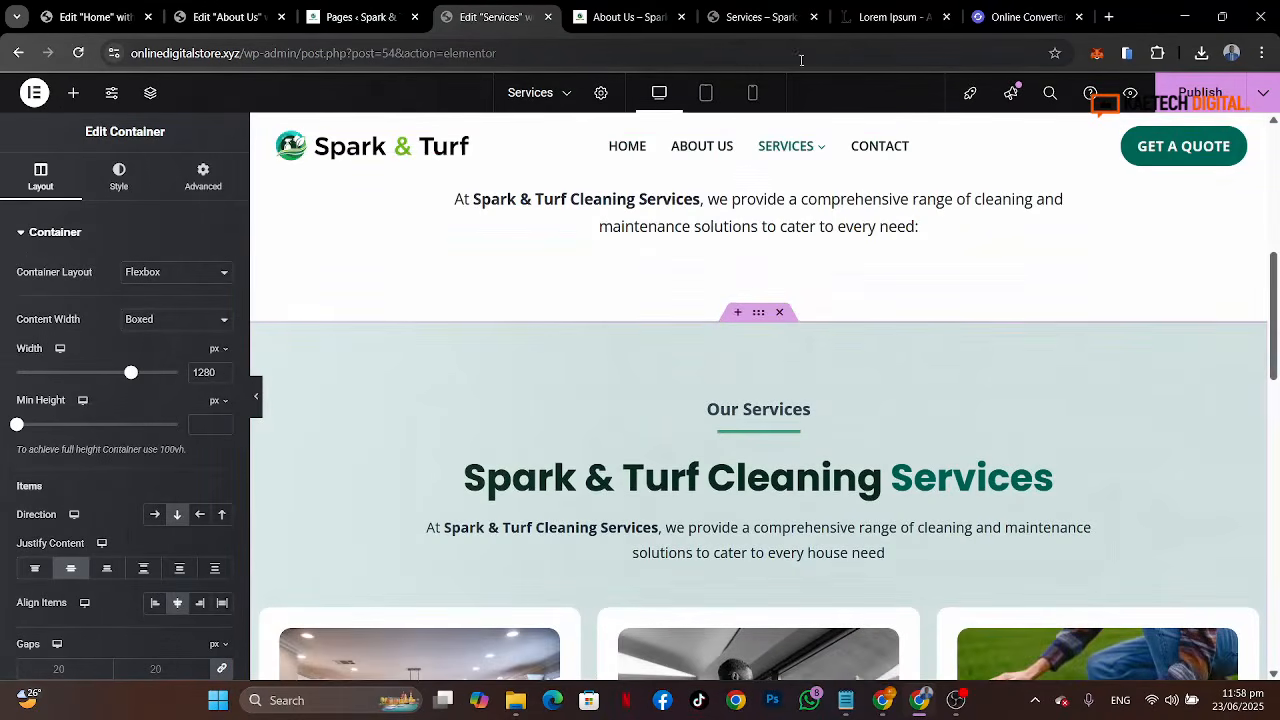
Step: Delete the Our Services heading container from the pasted section, comparing with the reference Services page
left_click(745, 19)
scroll(742, 300, "up", 3)
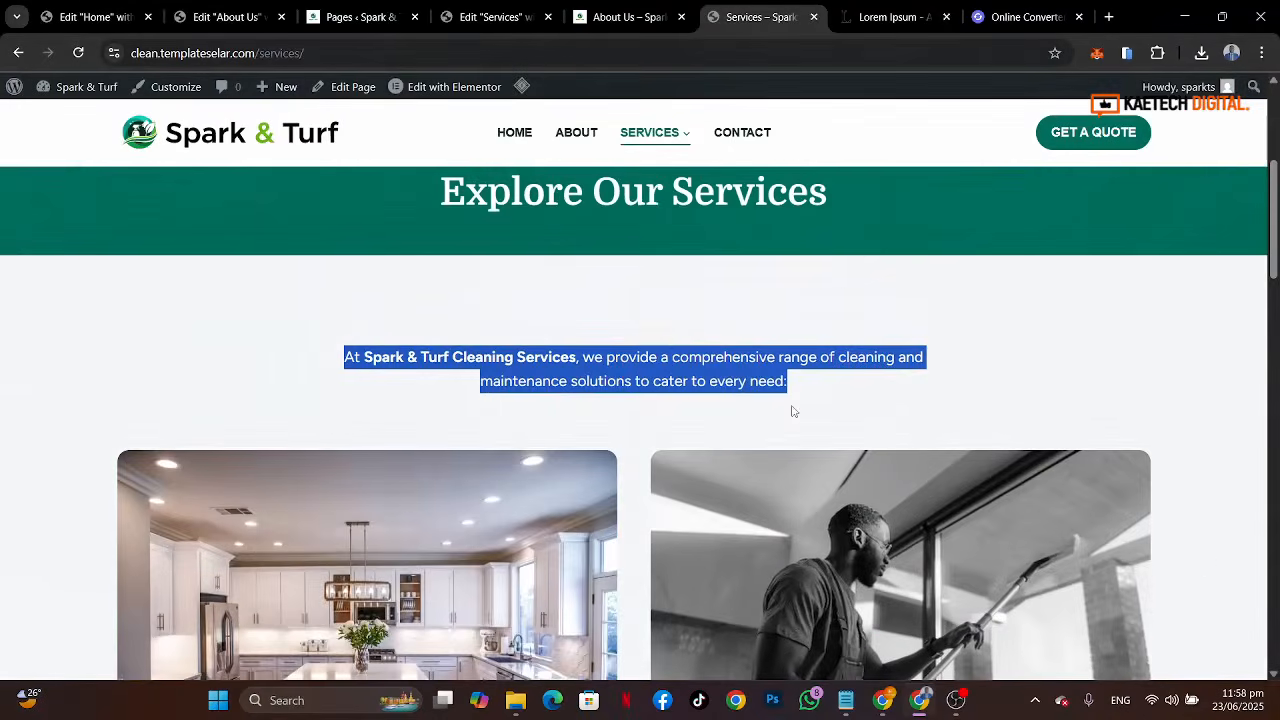
left_click(955, 309)
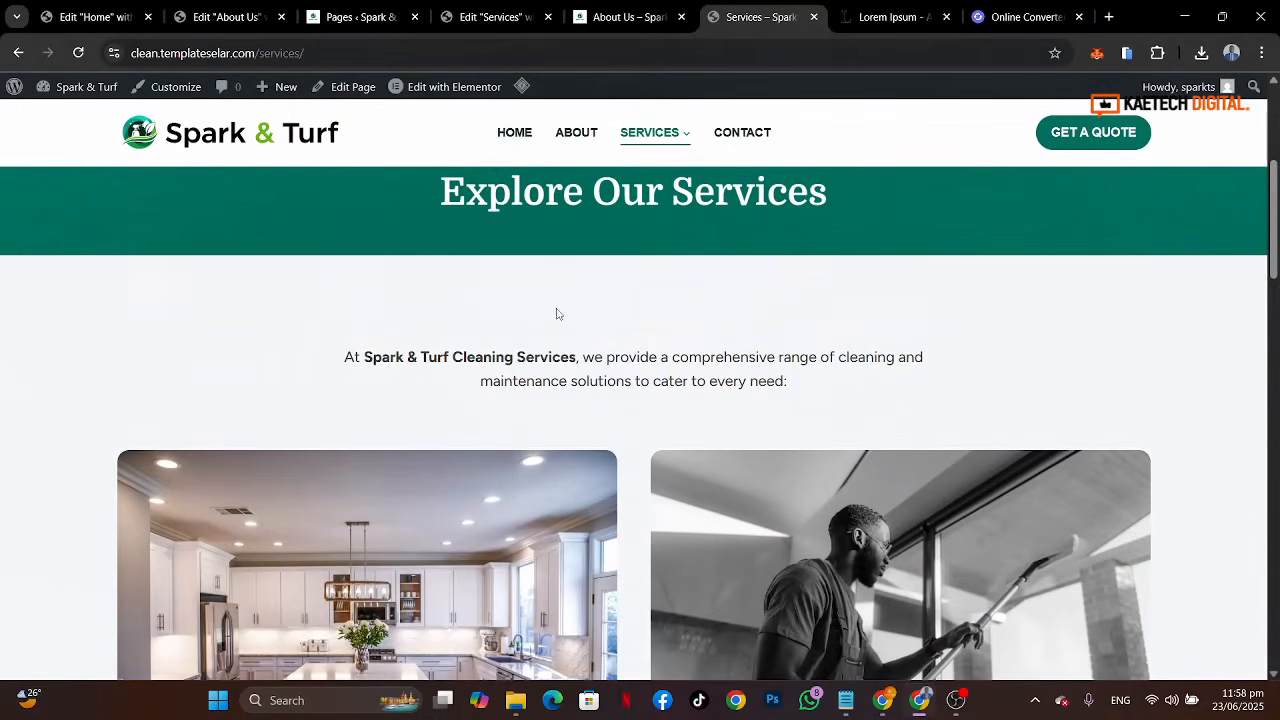
left_click(495, 17)
scroll(711, 445, "down", 1)
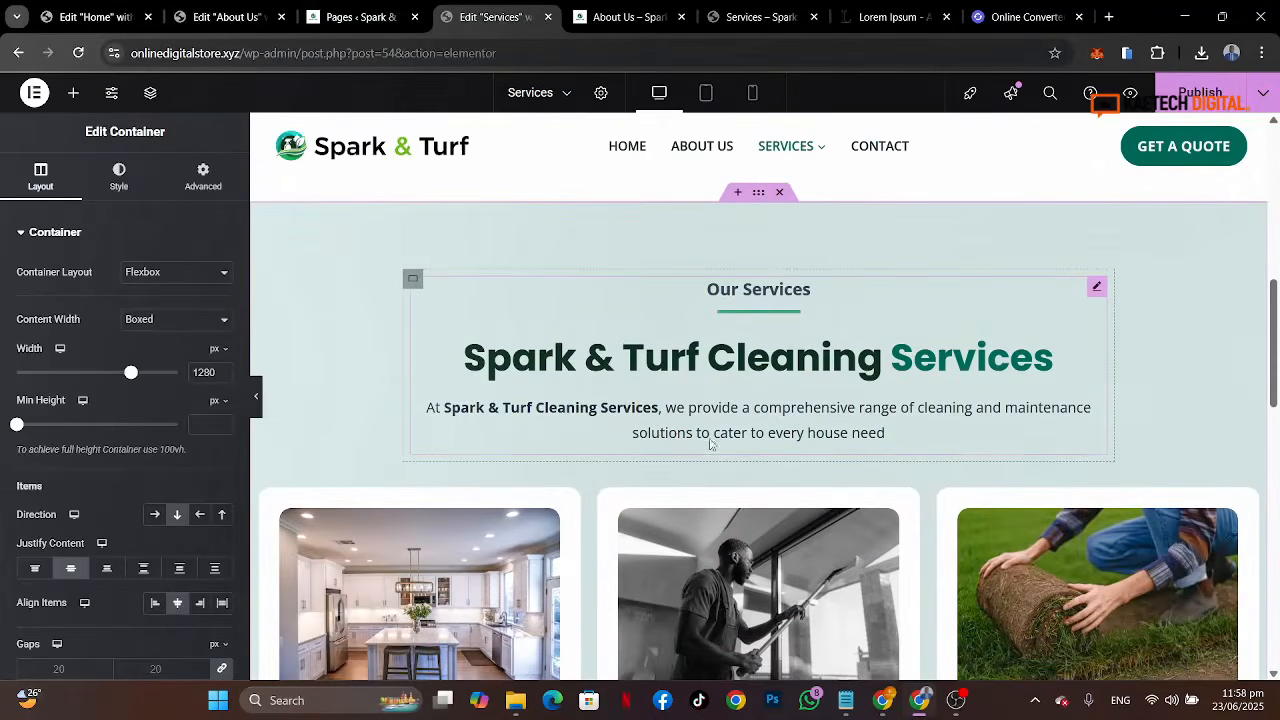
right_click(413, 280)
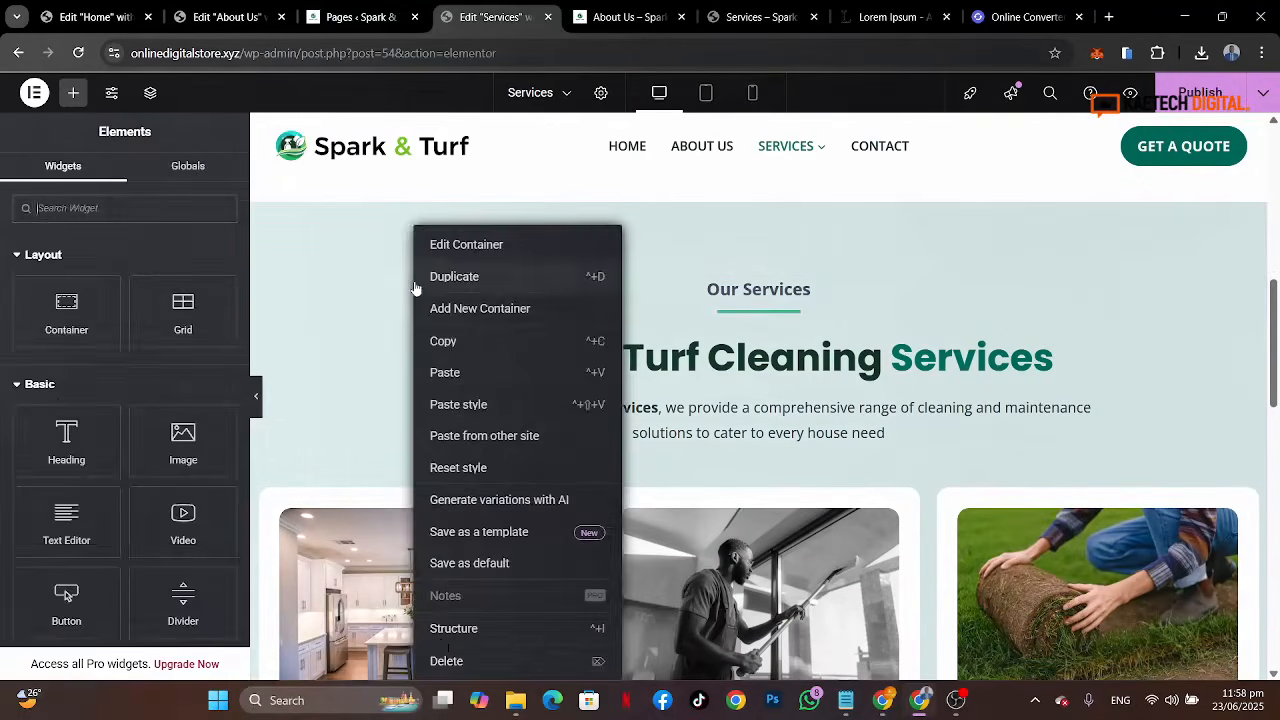
left_click(447, 629)
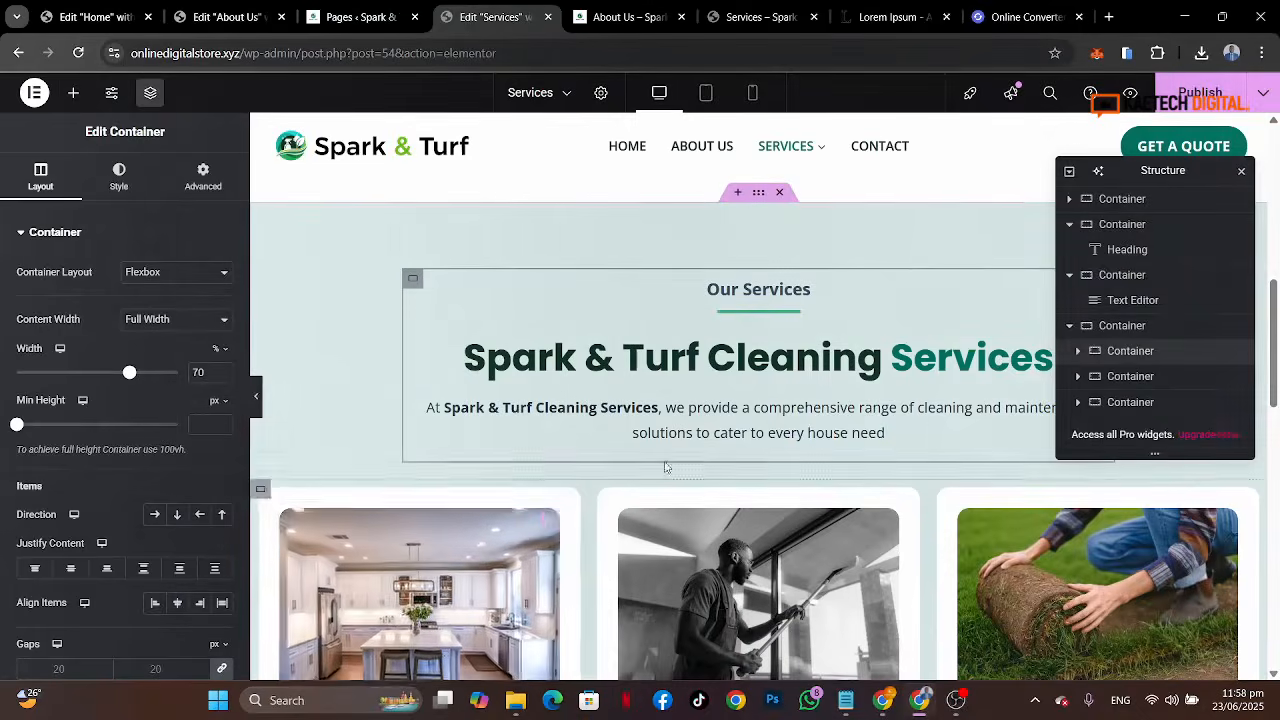
right_click(413, 279)
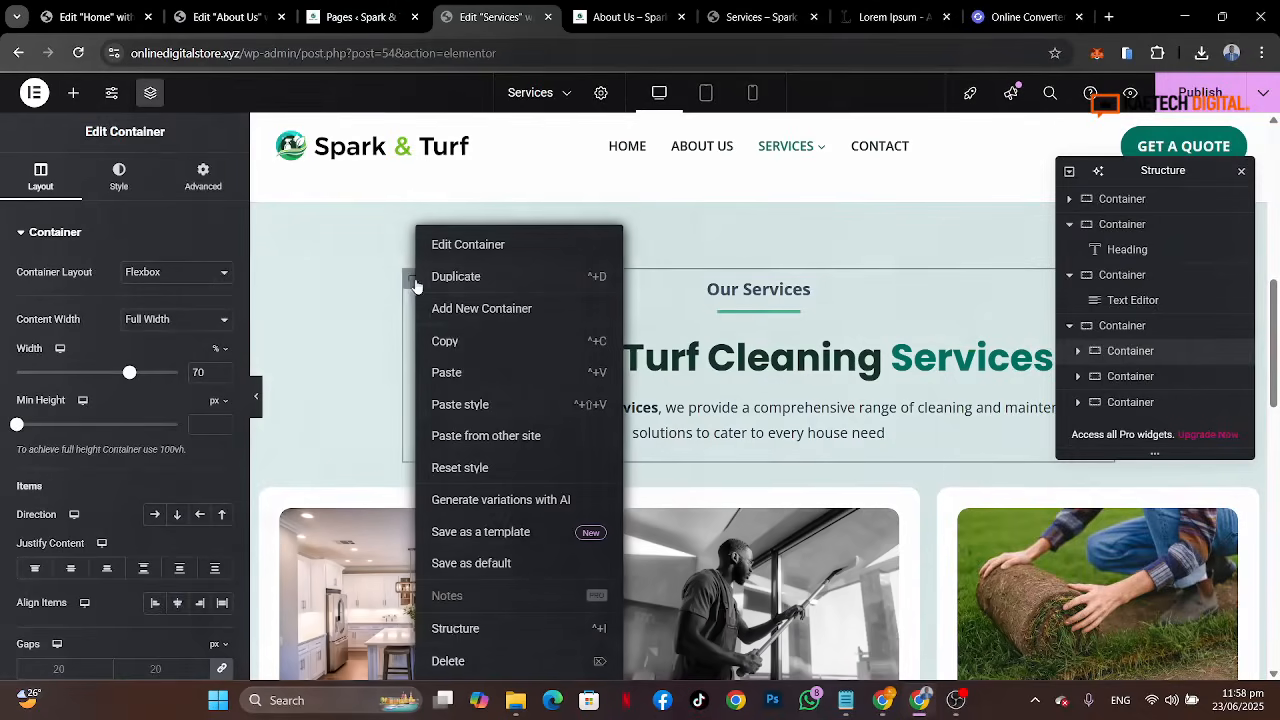
left_click(448, 661)
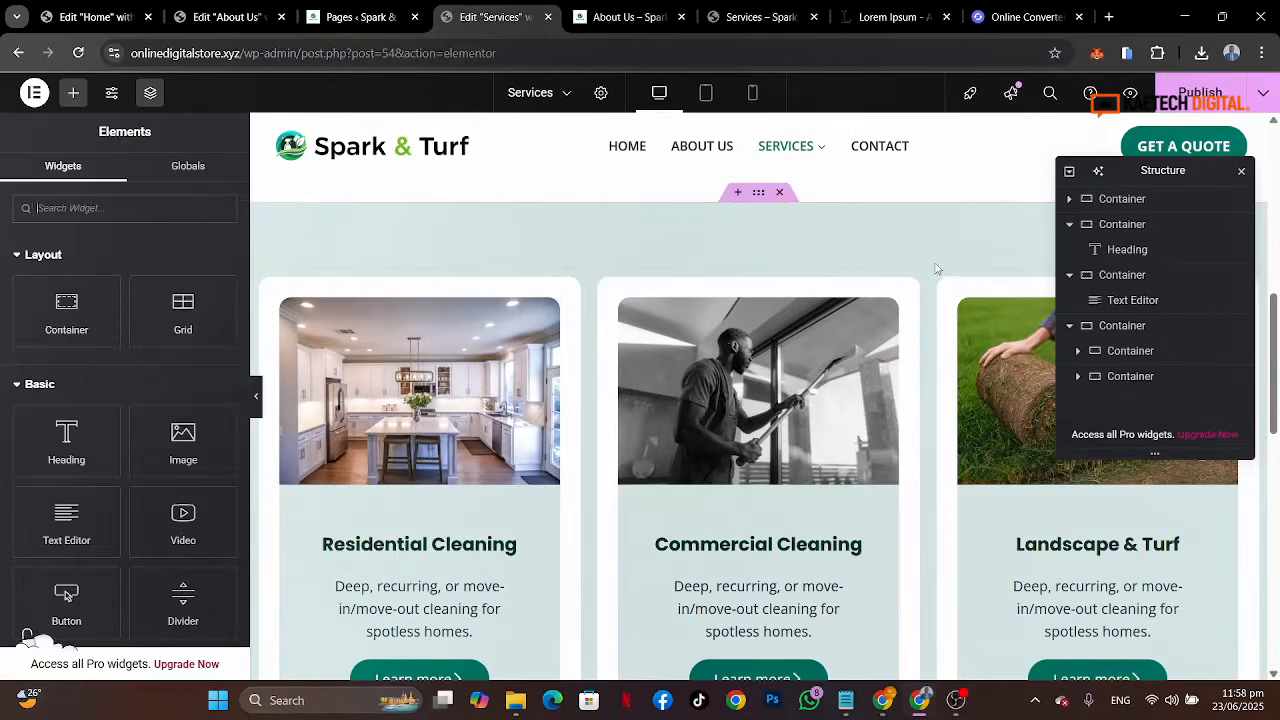
left_click(1241, 171)
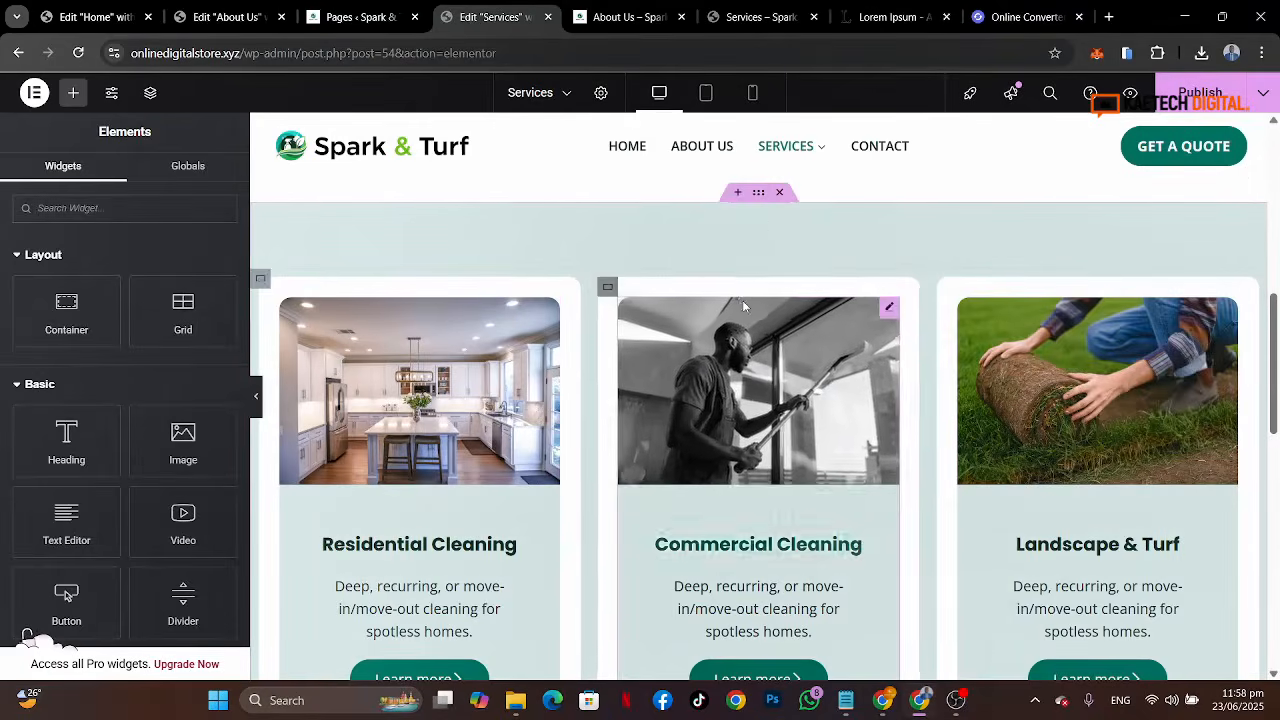
Step: Set the pasted services section's background to a white global colour
left_click(762, 194)
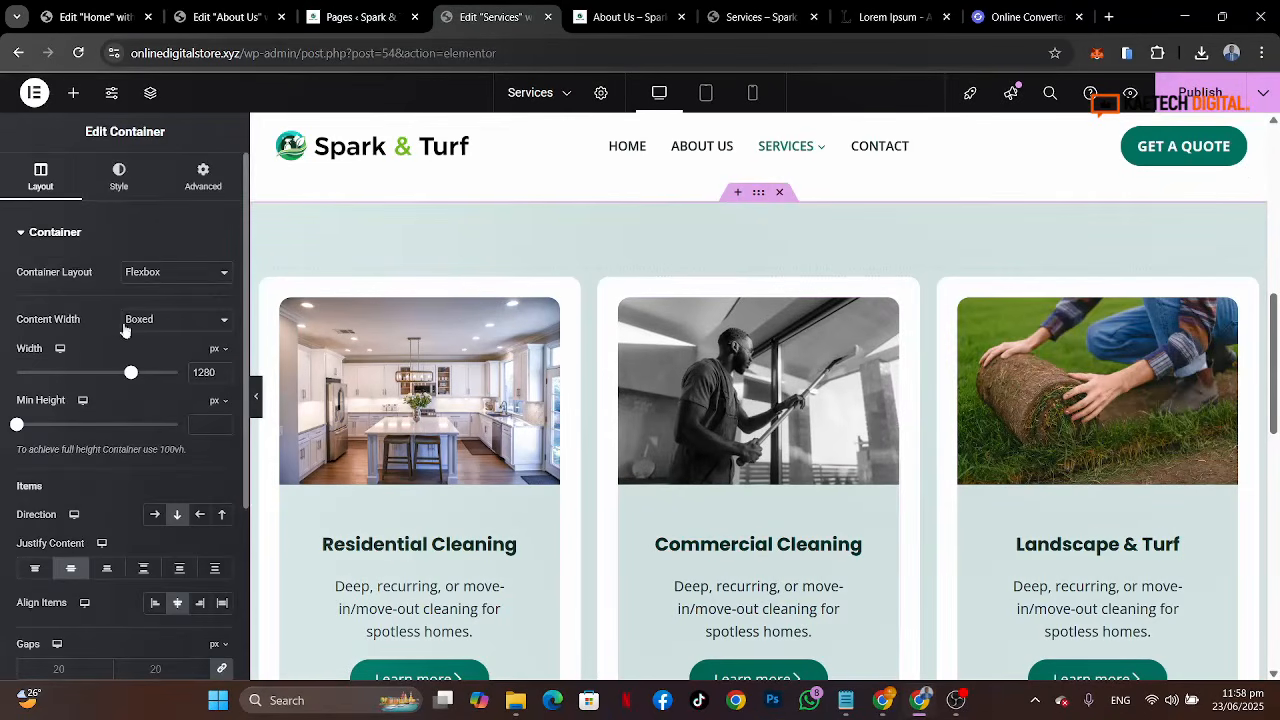
left_click(120, 180)
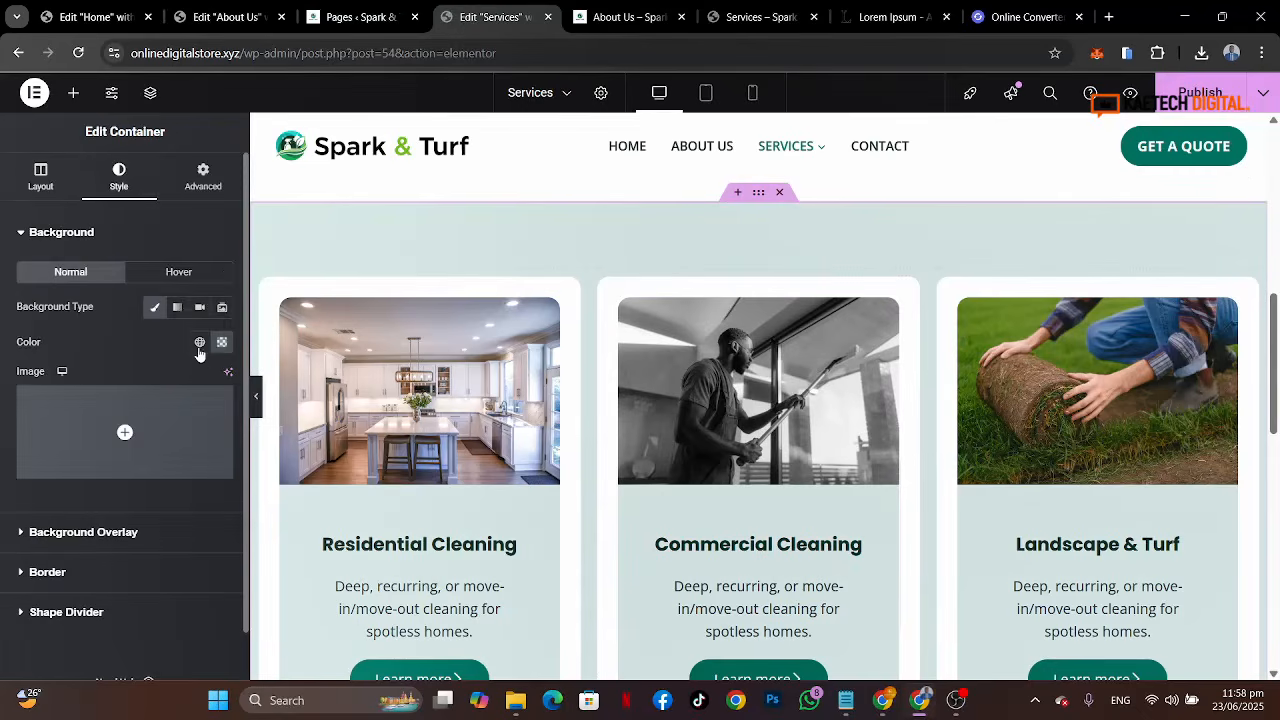
left_click(199, 342)
scroll(148, 603, "down", 2)
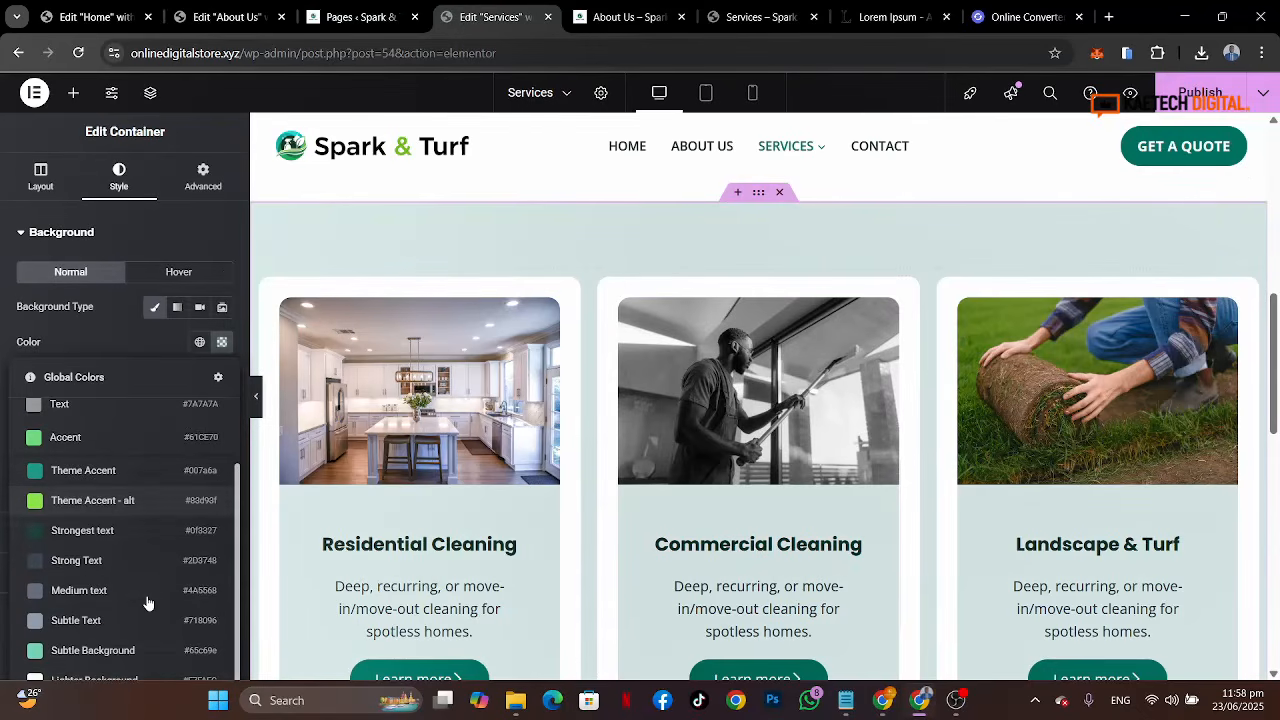
left_click(137, 623)
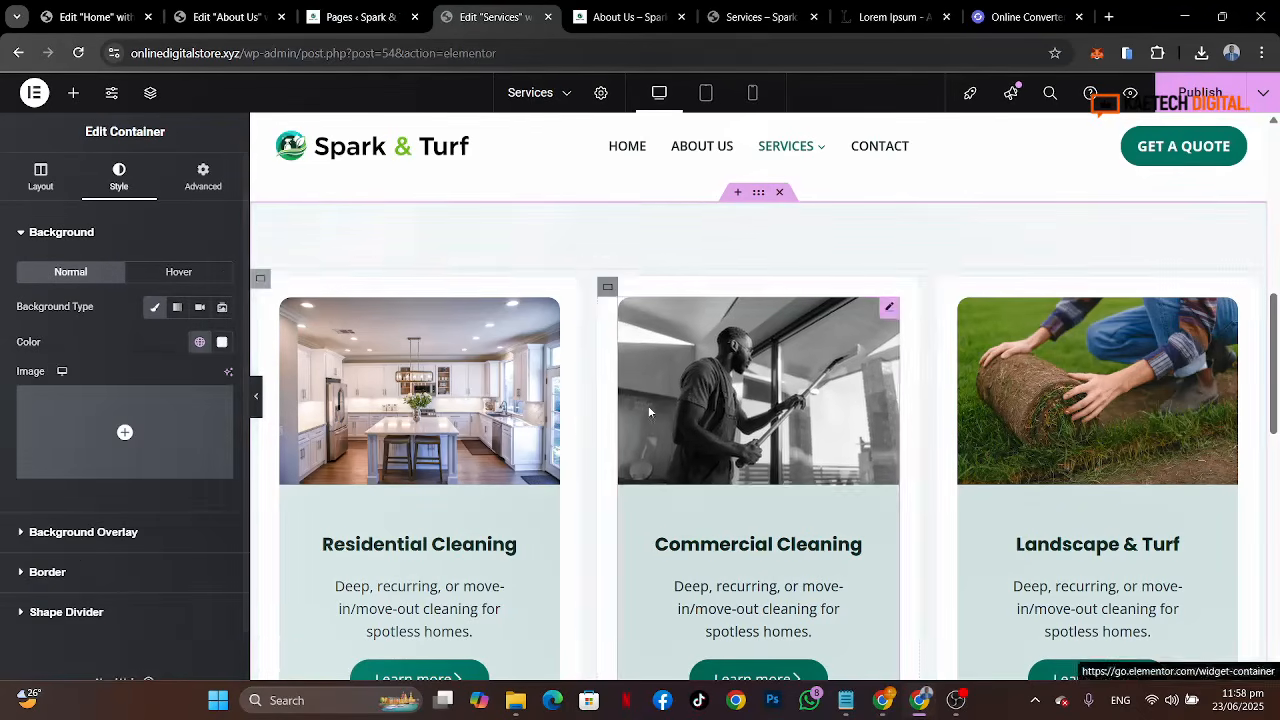
Step: Give the intro container a classic background using a light global colour
scroll(649, 411, "up", 4)
left_click(308, 347)
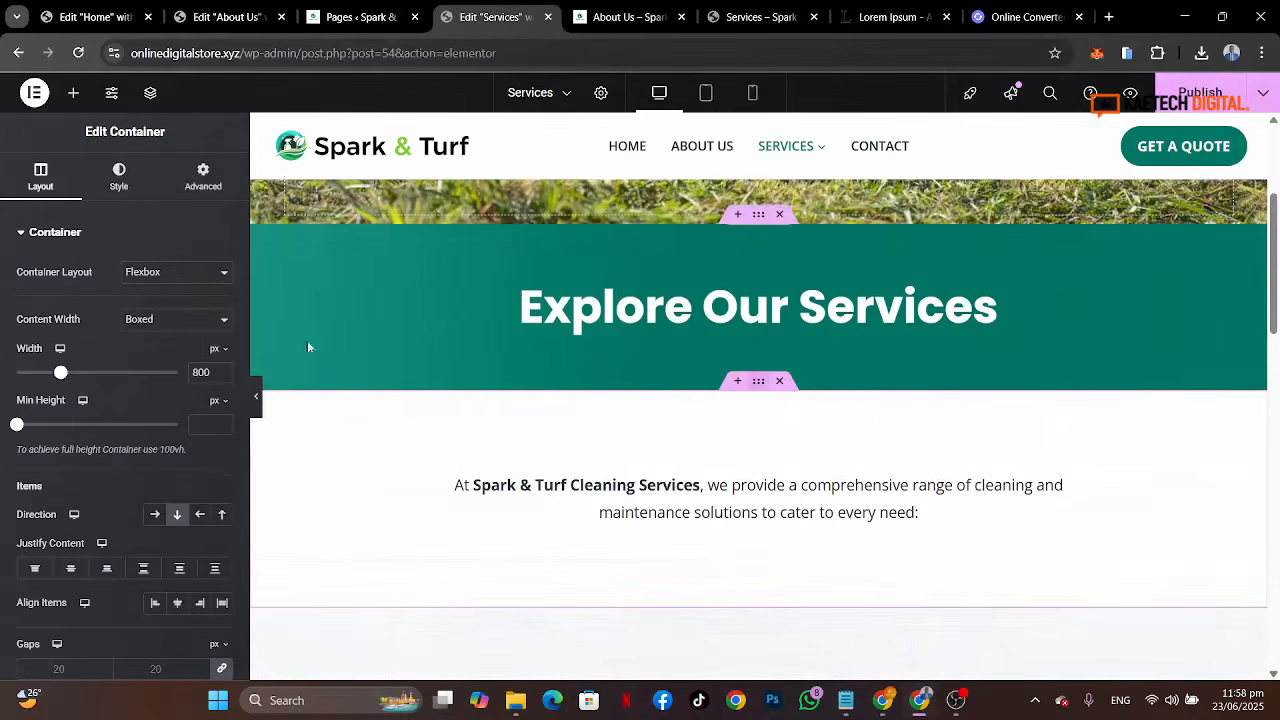
left_click(119, 180)
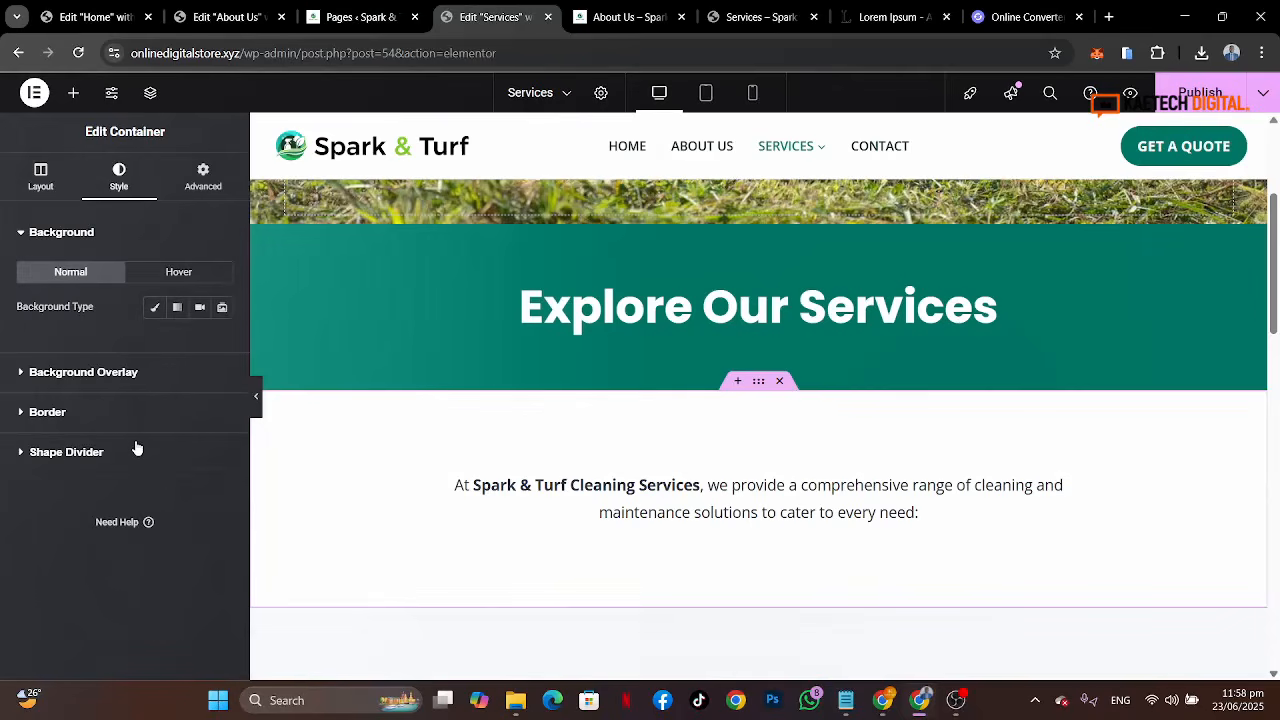
left_click(154, 308)
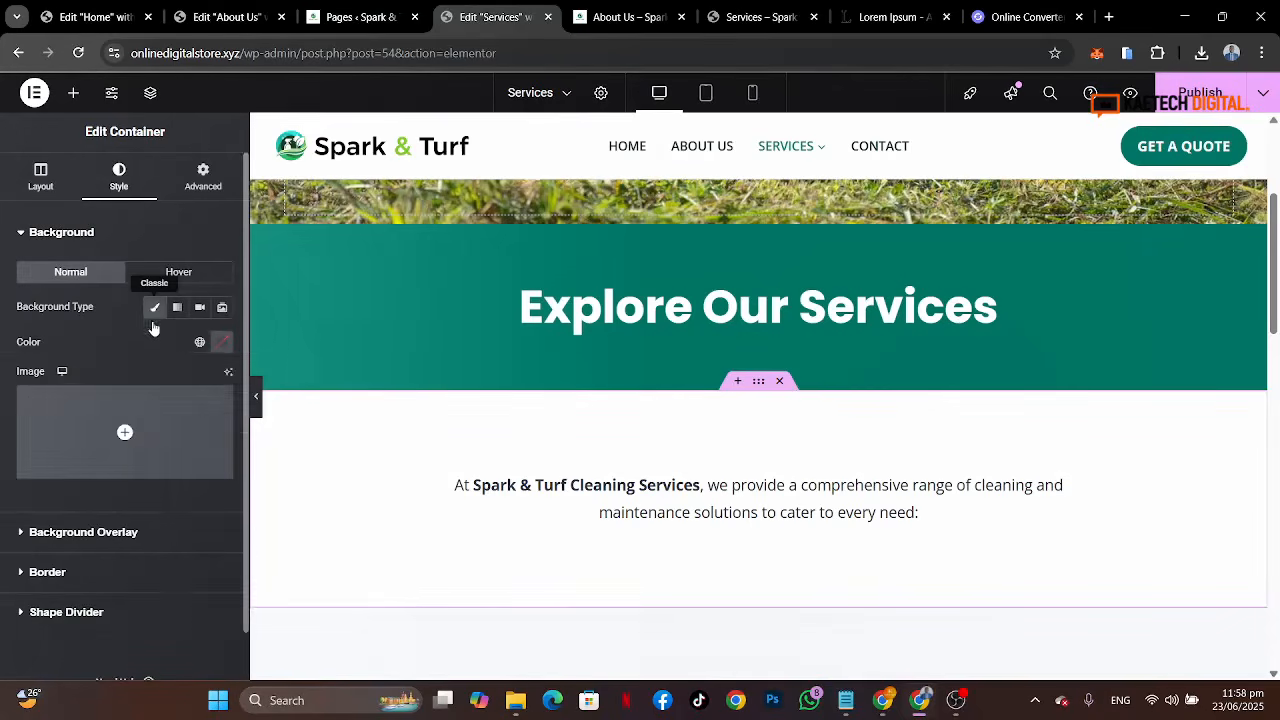
left_click(199, 342)
scroll(141, 505, "down", 1)
scroll(141, 505, "down", 1)
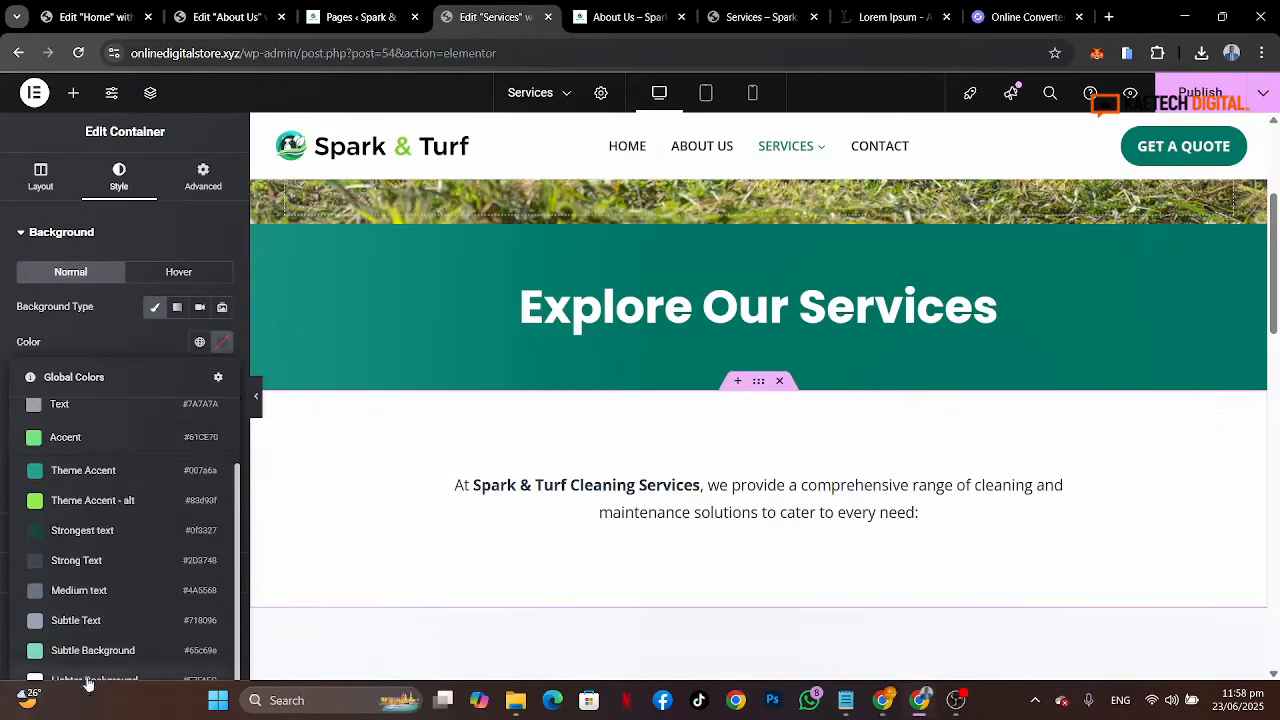
left_click(92, 680)
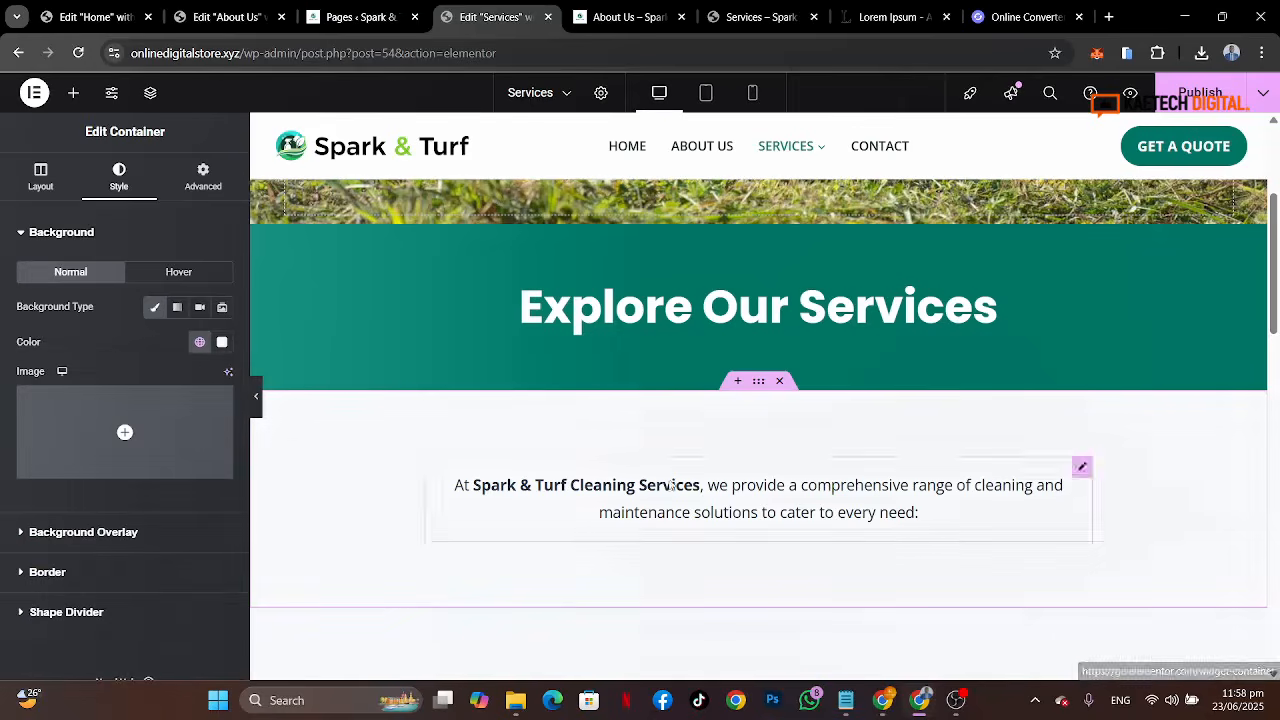
scroll(920, 560, "down", 2)
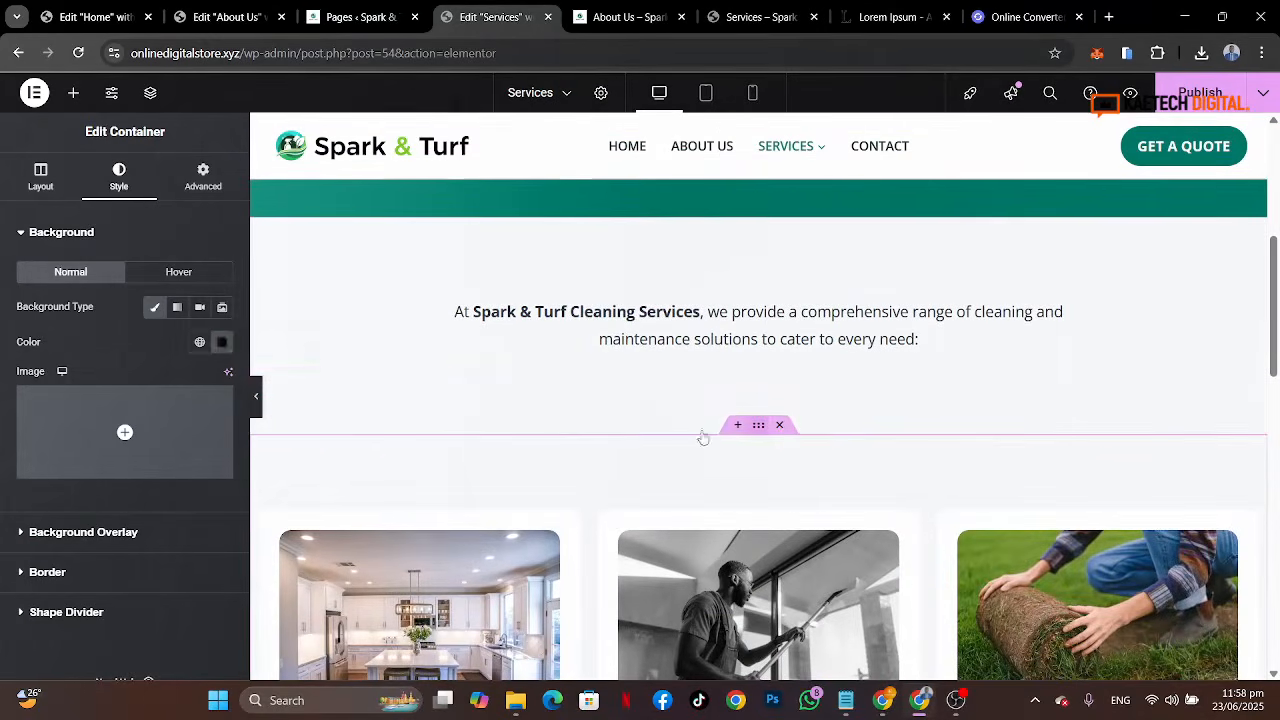
Step: Set the services card section's top padding to 0
left_click(203, 178)
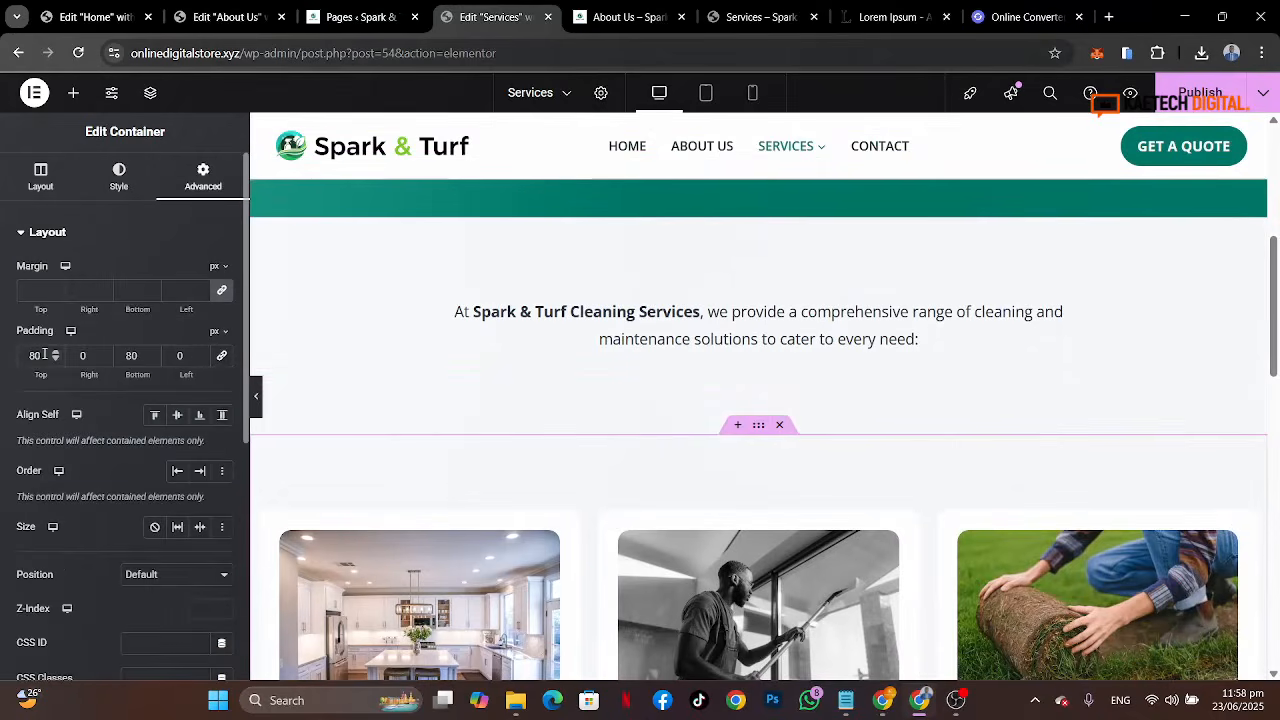
type("0")
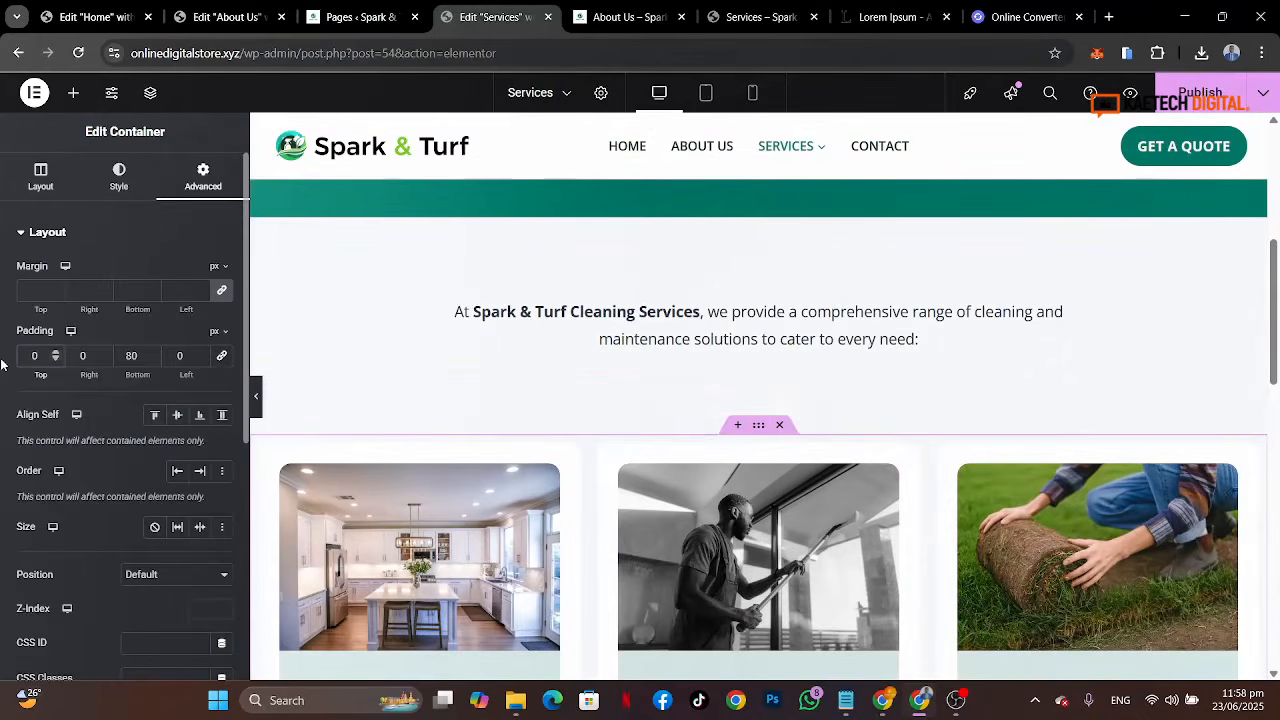
Step: Delete the container holding the Explore All Services button below the service cards
scroll(837, 452, "down", 3)
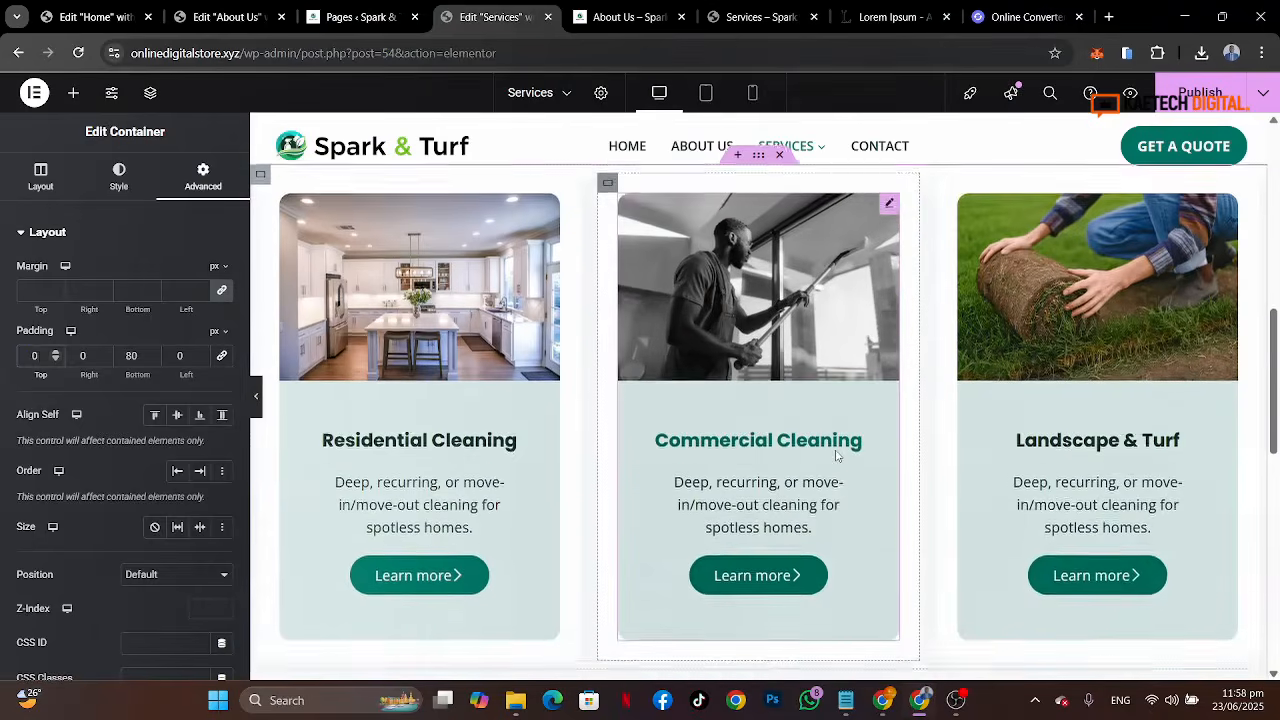
scroll(828, 560, "down", 2)
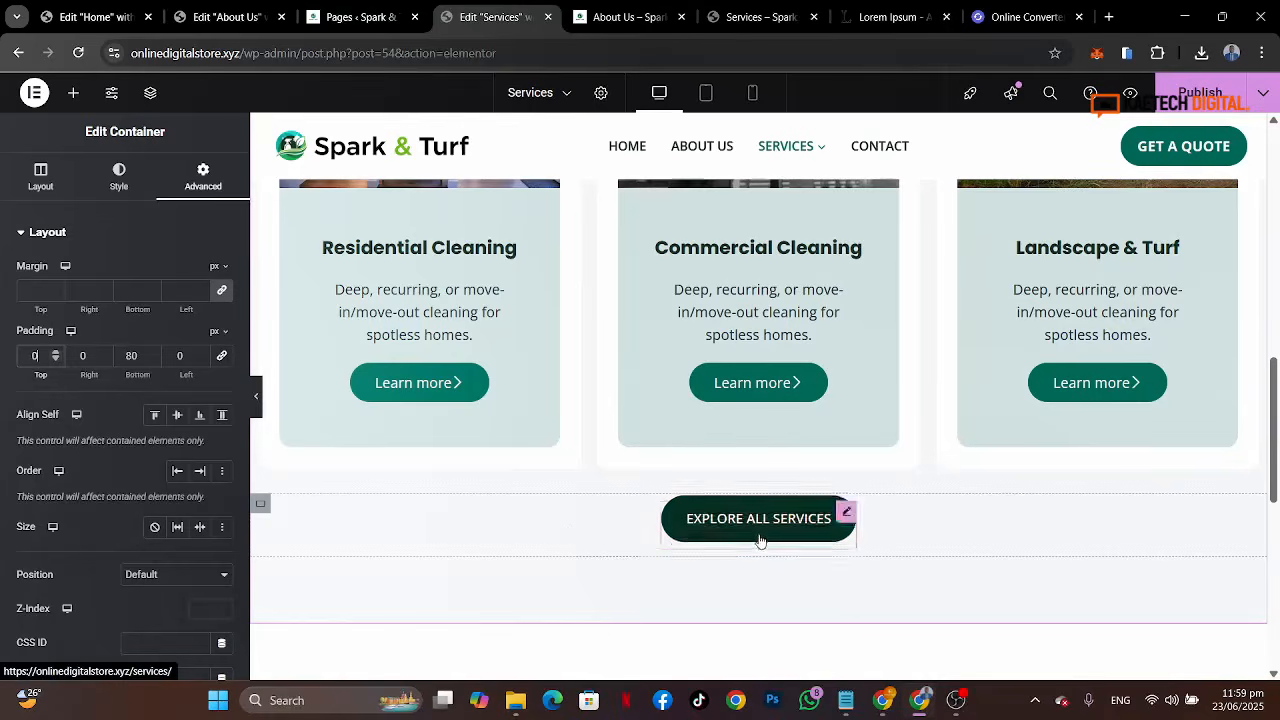
right_click(261, 507)
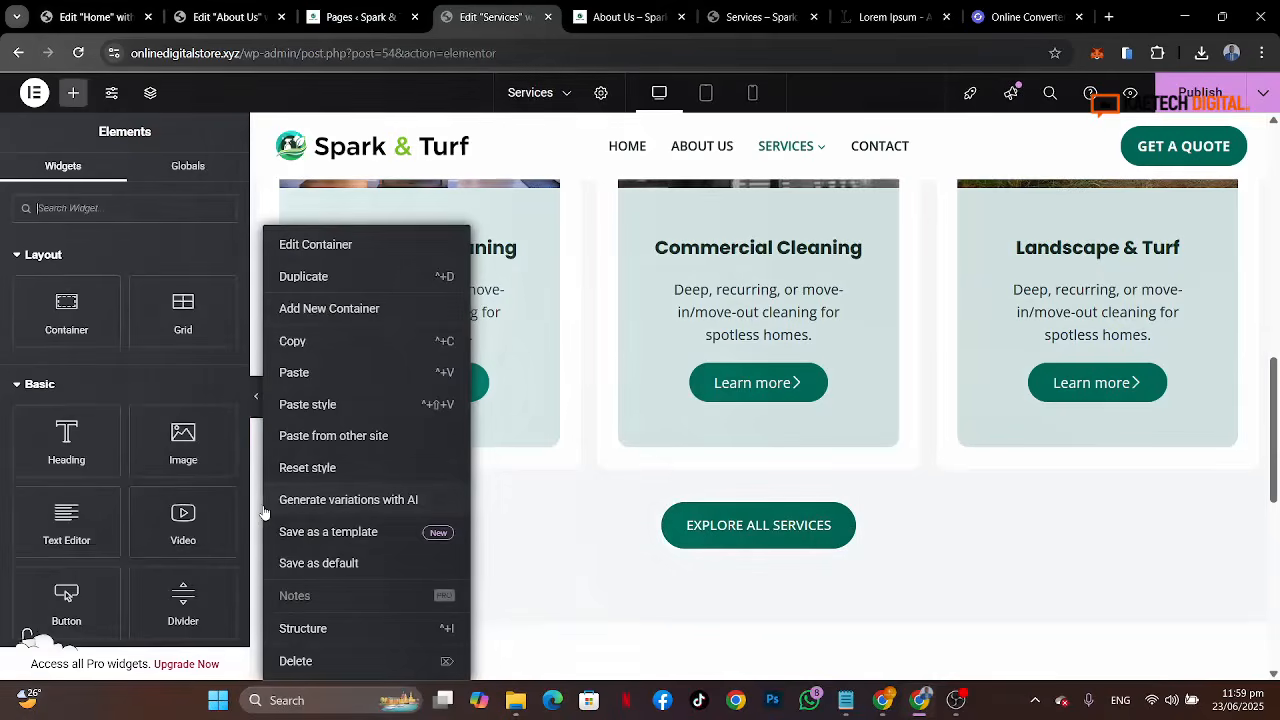
left_click(296, 661)
Step: Delete the Landscape & Turf service card container
scroll(757, 420, "up", 3)
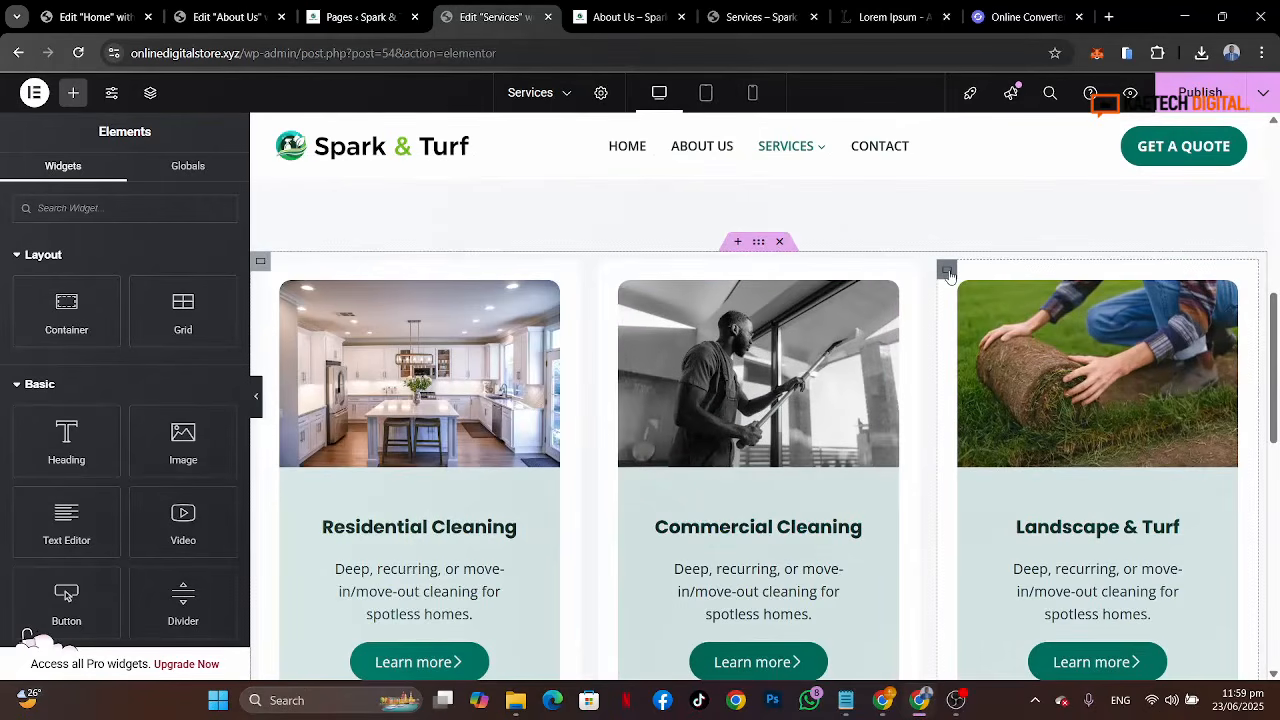
right_click(947, 273)
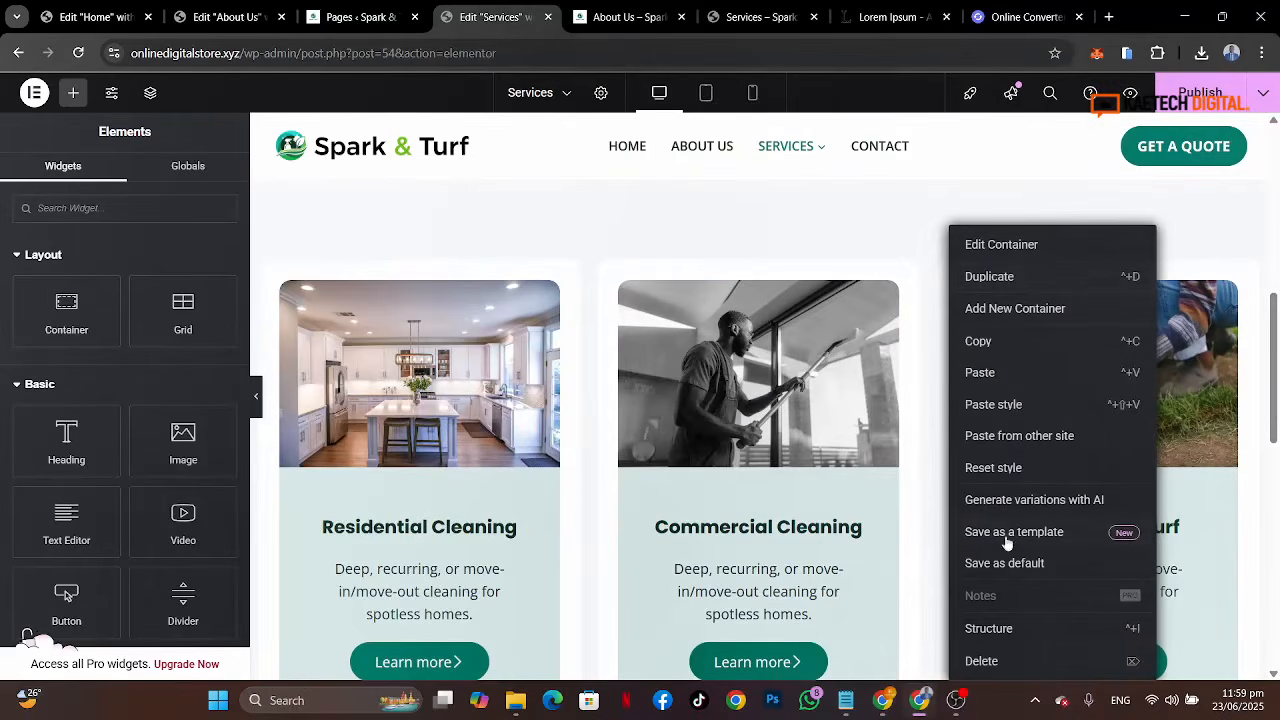
left_click(981, 661)
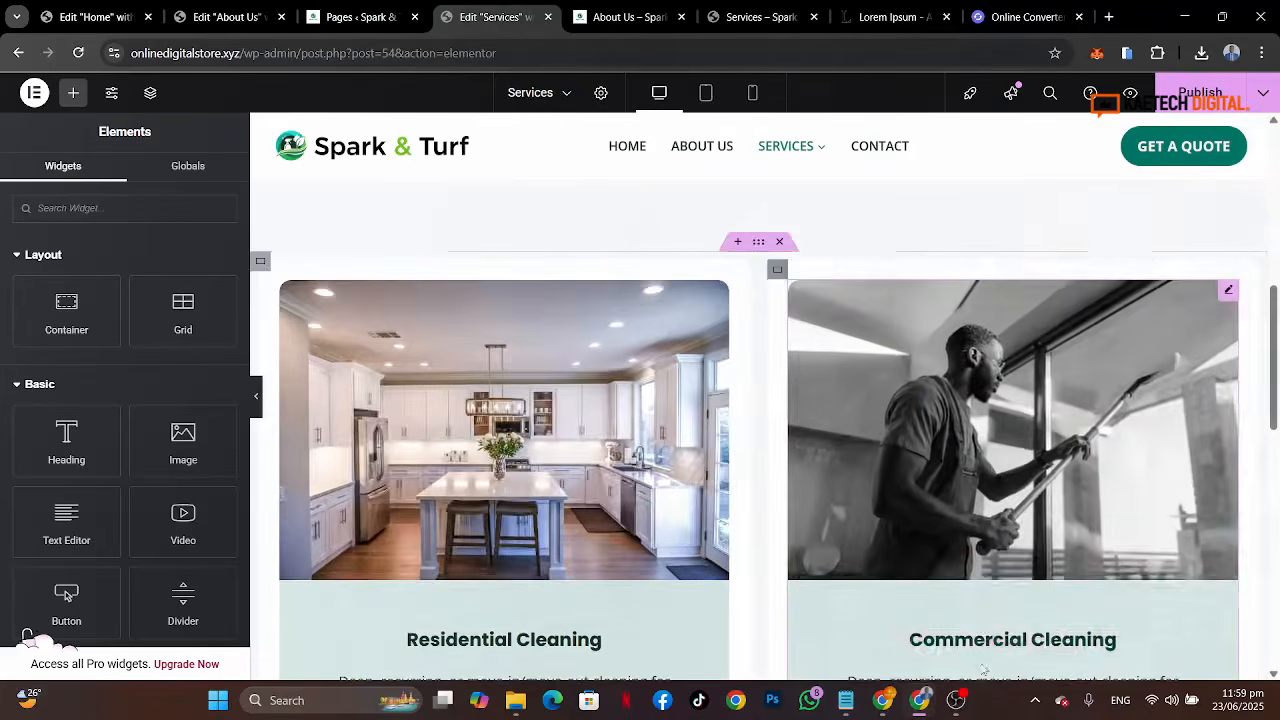
Step: Compare the remaining service cards with the reference Services page
scroll(1018, 487, "down", 3)
scroll(1018, 487, "up", 3)
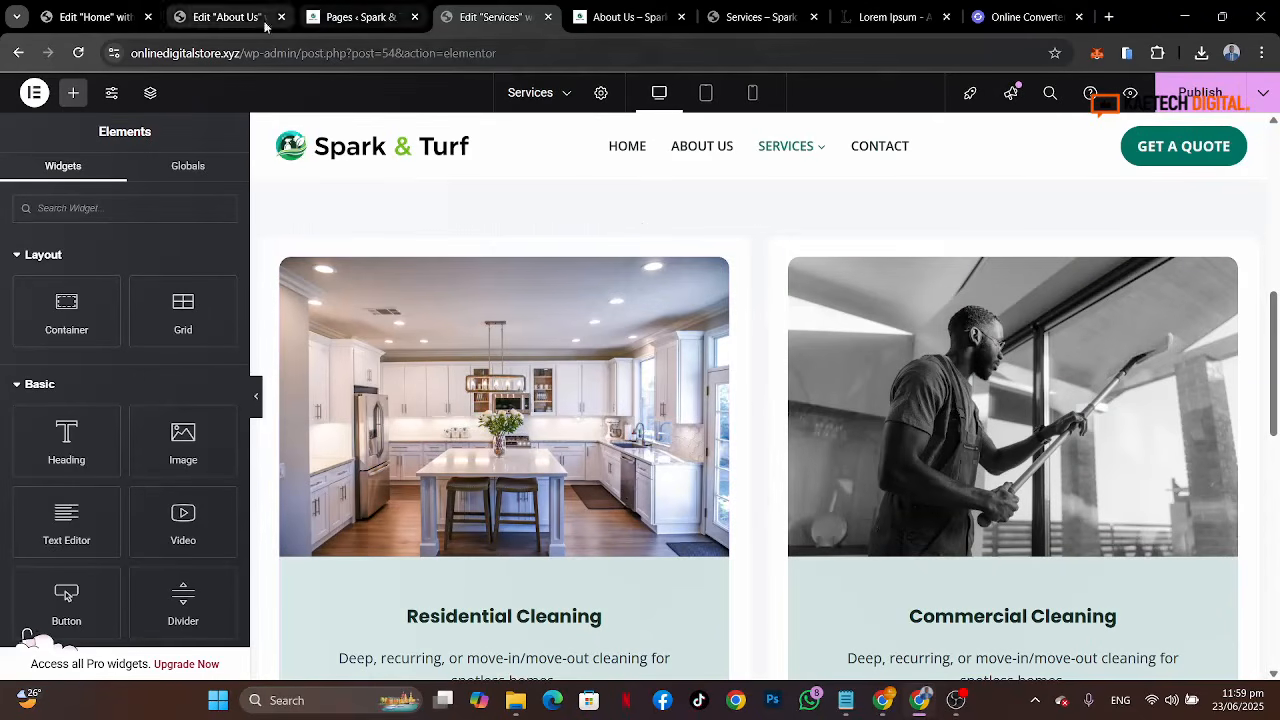
left_click(760, 17)
scroll(491, 356, "down", 4)
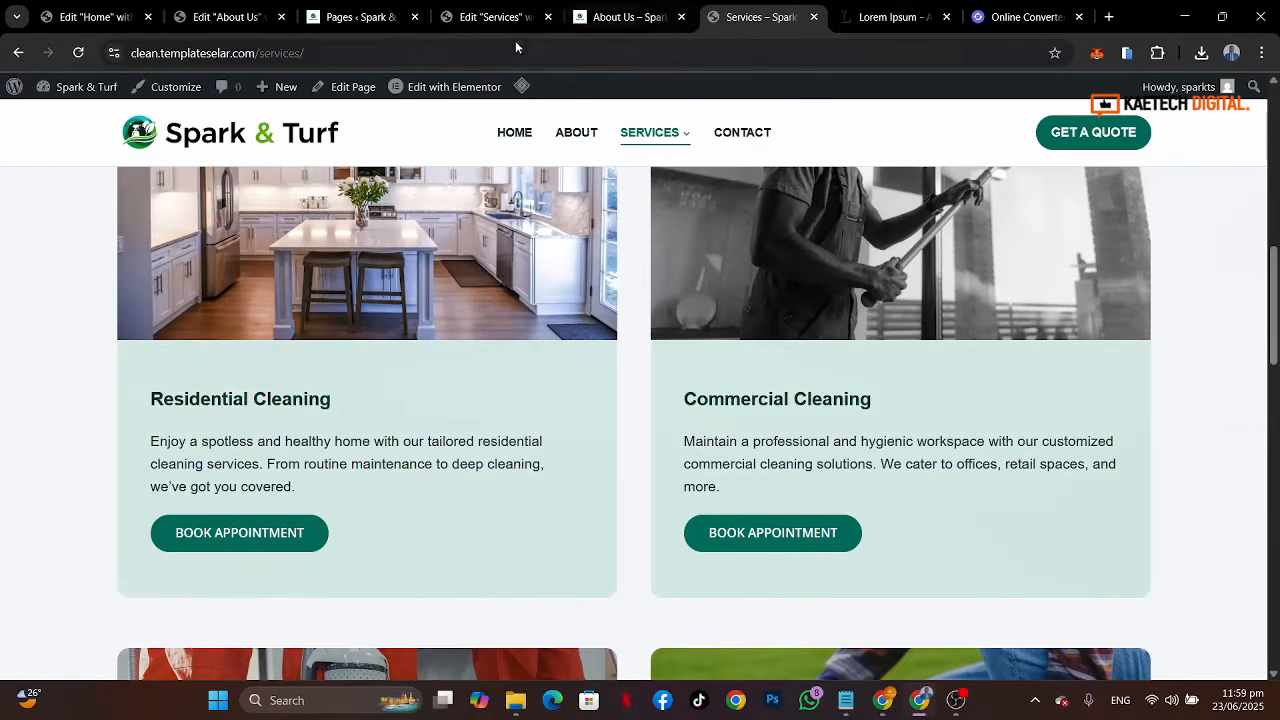
left_click(500, 23)
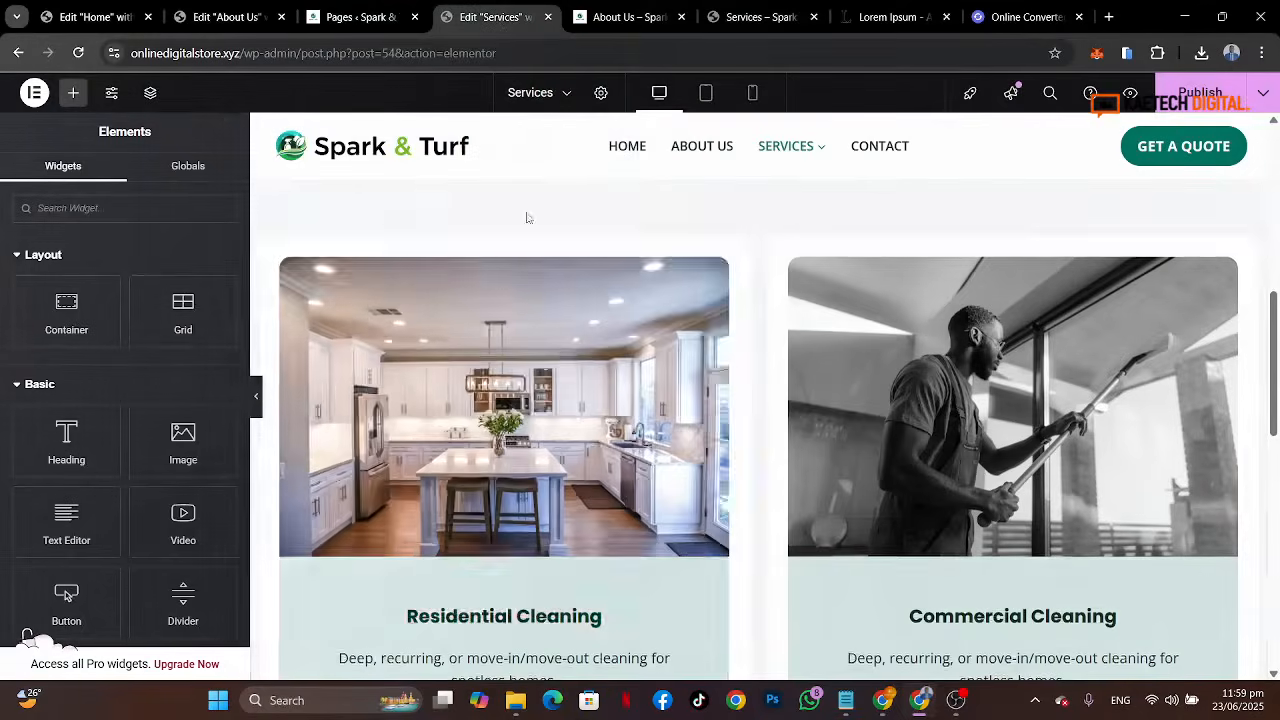
scroll(575, 348, "down", 1)
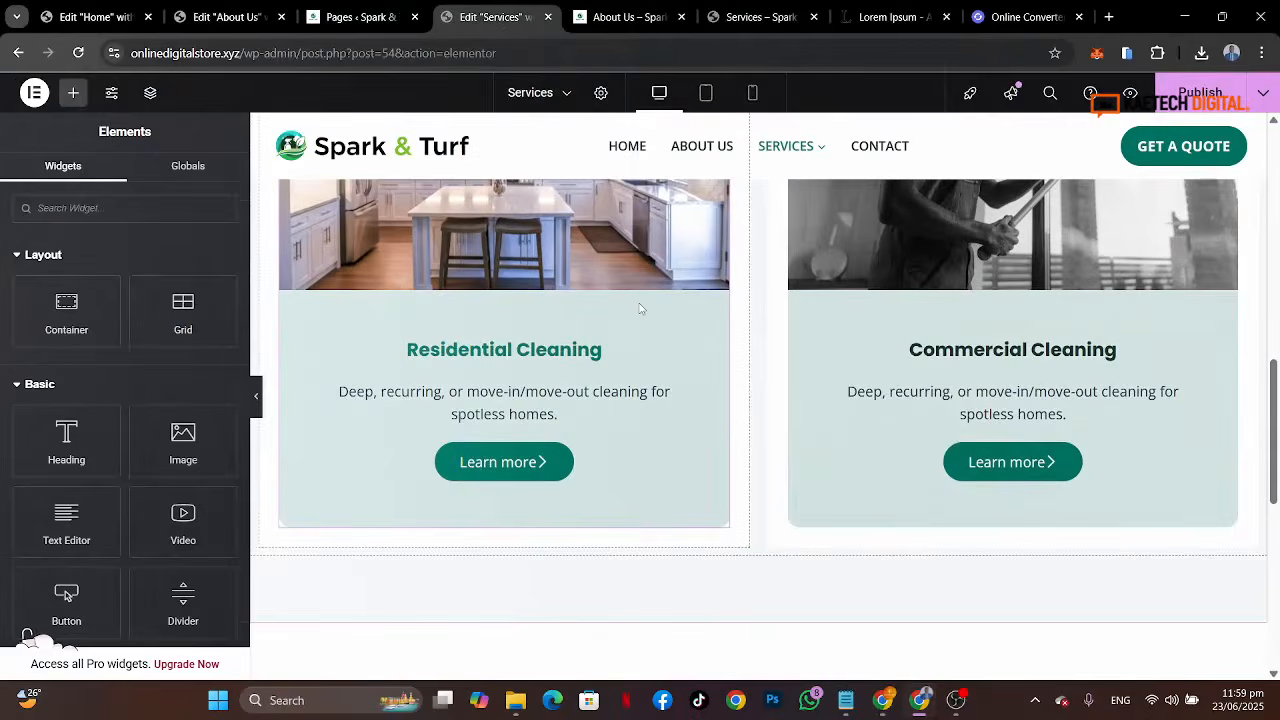
Step: Set the Residential Cleaning image box's content alignment to left
left_click(641, 309)
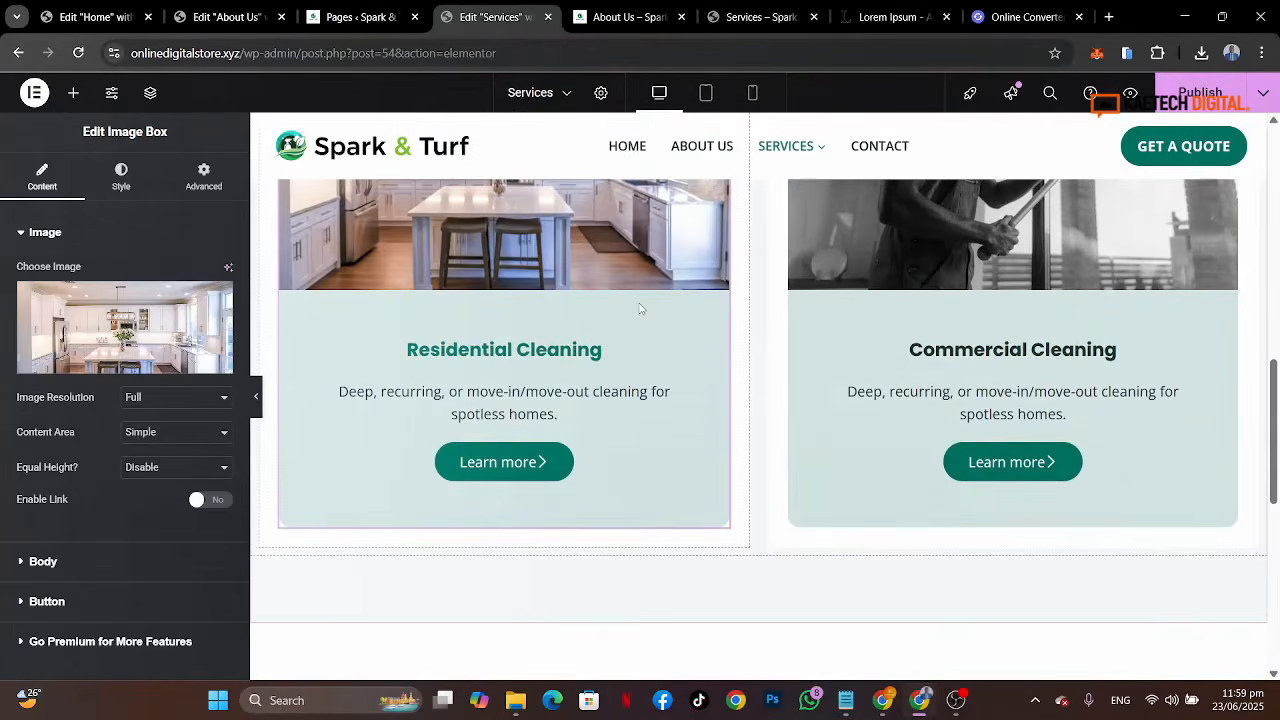
left_click(121, 176)
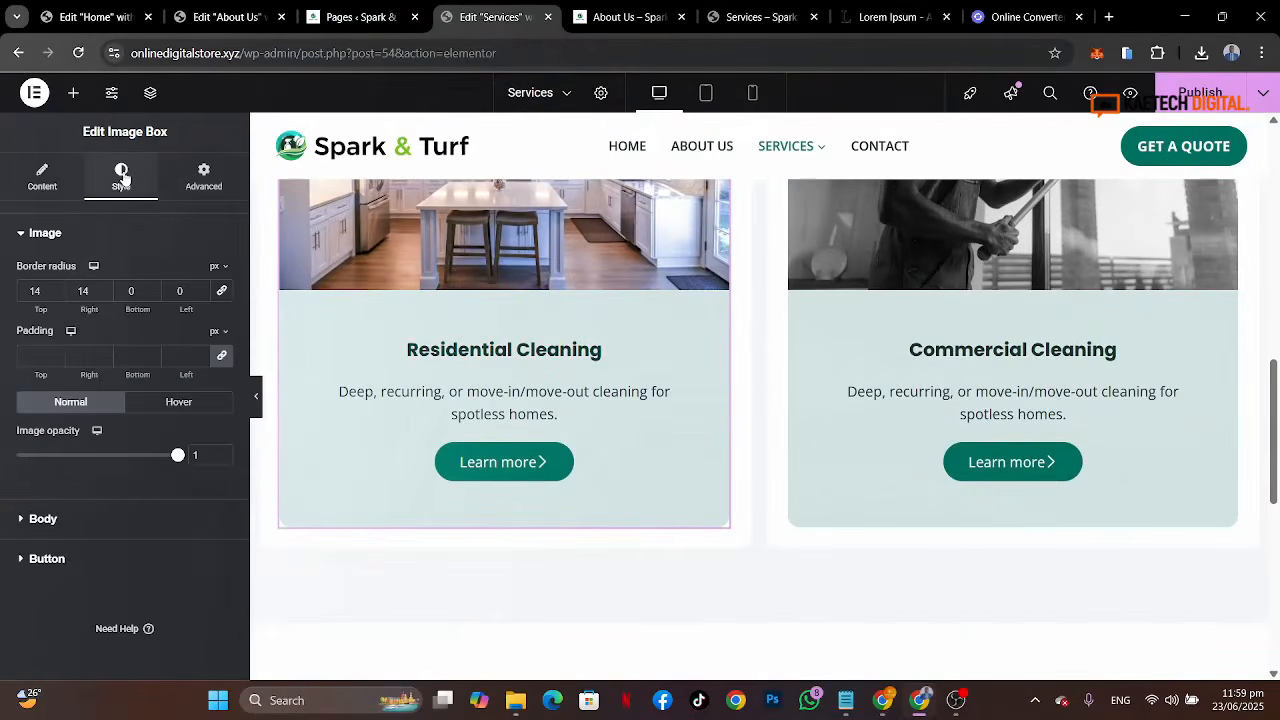
left_click(95, 535)
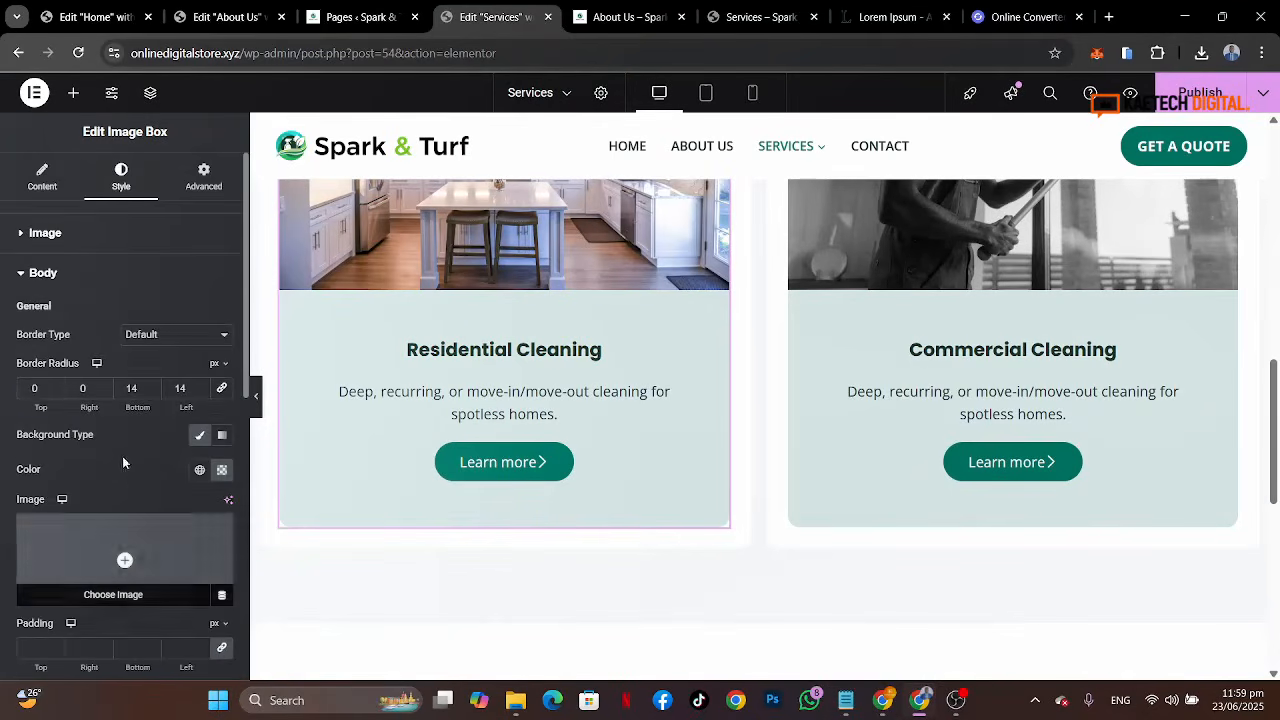
scroll(129, 444, "down", 2)
scroll(129, 444, "down", 4)
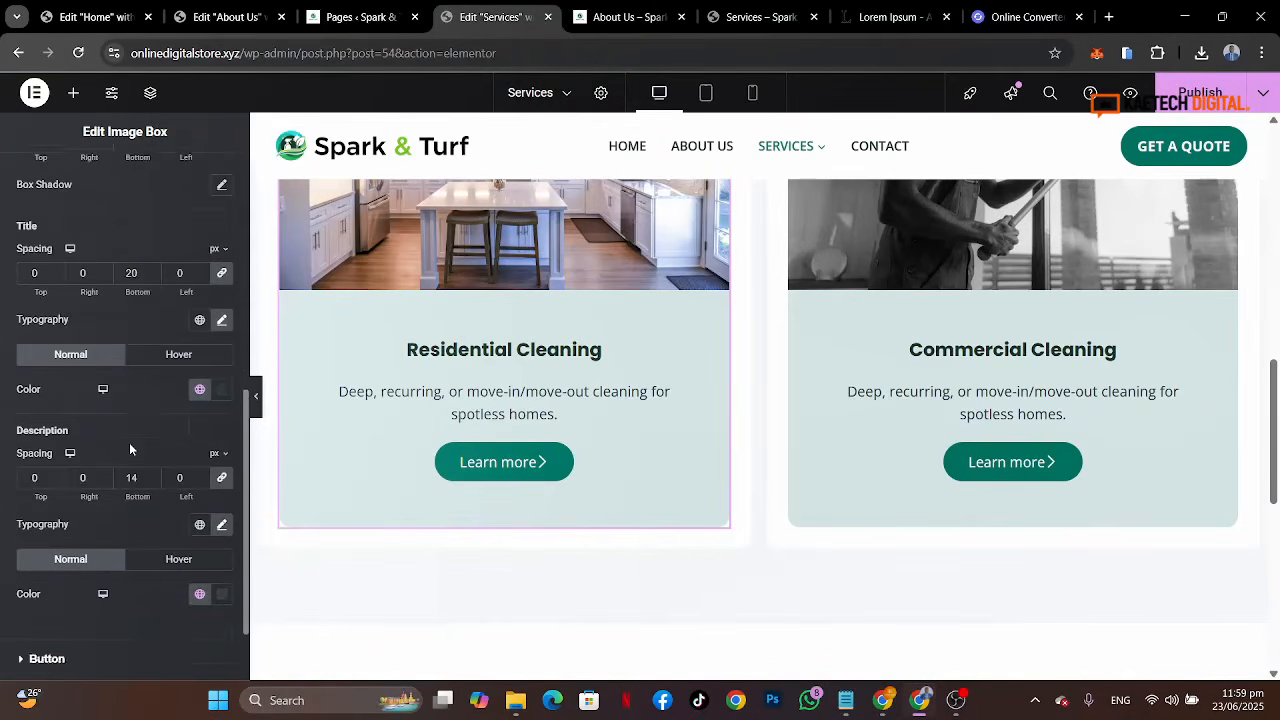
scroll(129, 442, "up", 3)
scroll(129, 442, "up", 3)
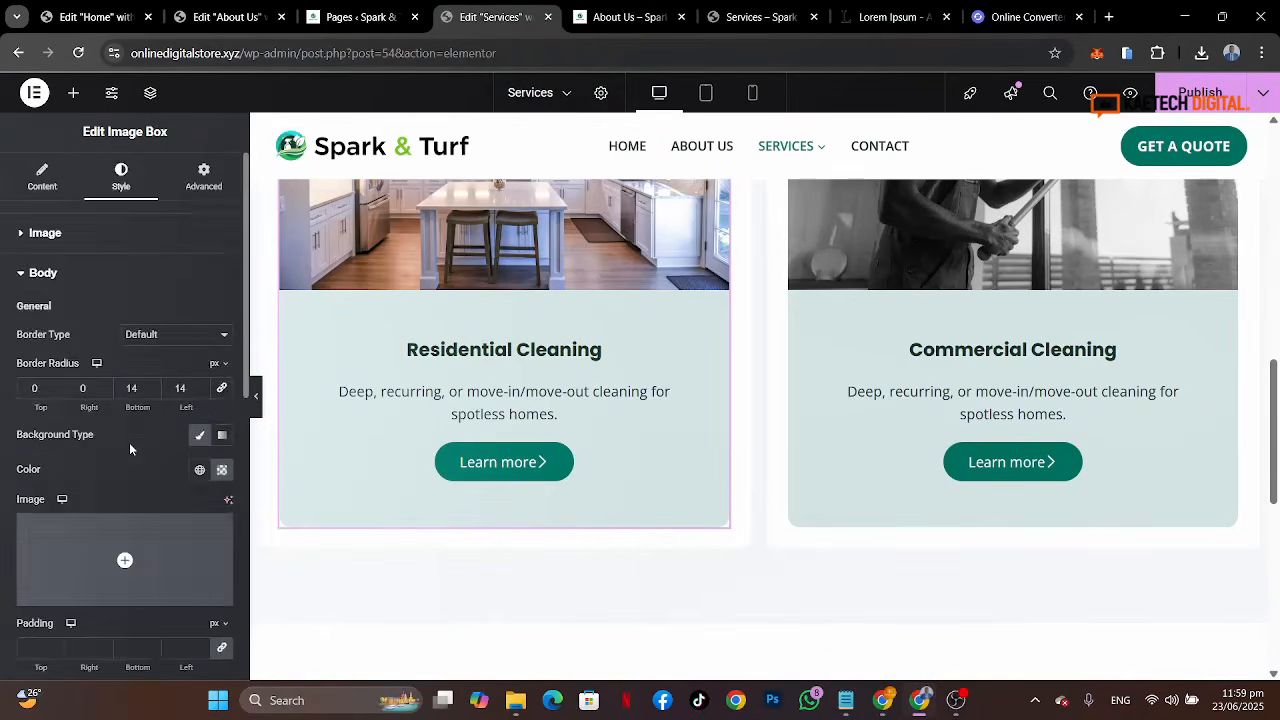
left_click(58, 188)
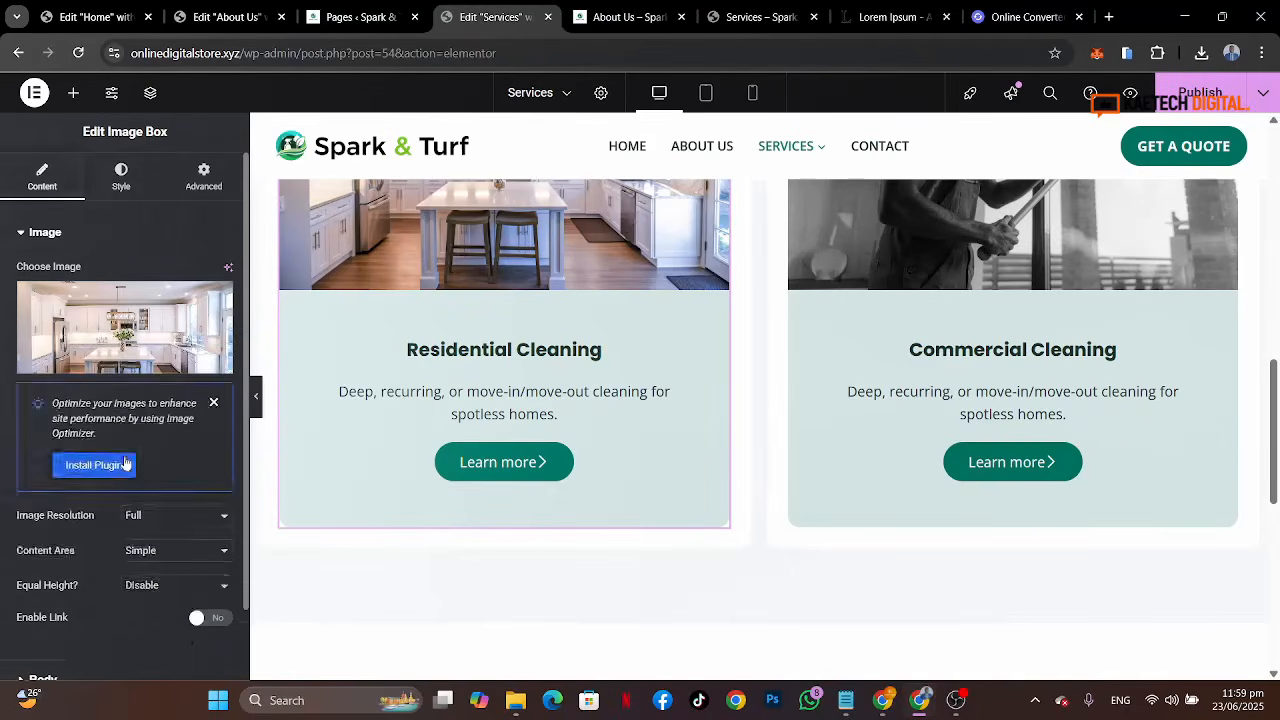
scroll(125, 462, "down", 2)
left_click(112, 484)
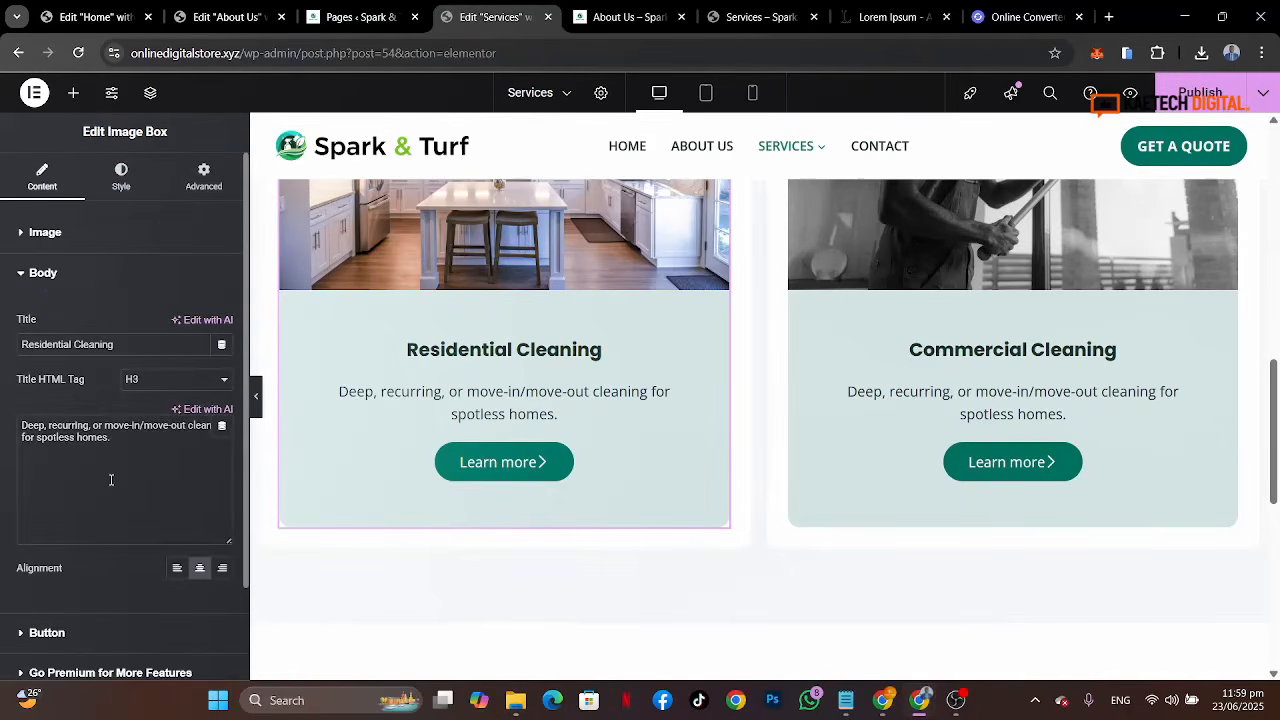
left_click(176, 576)
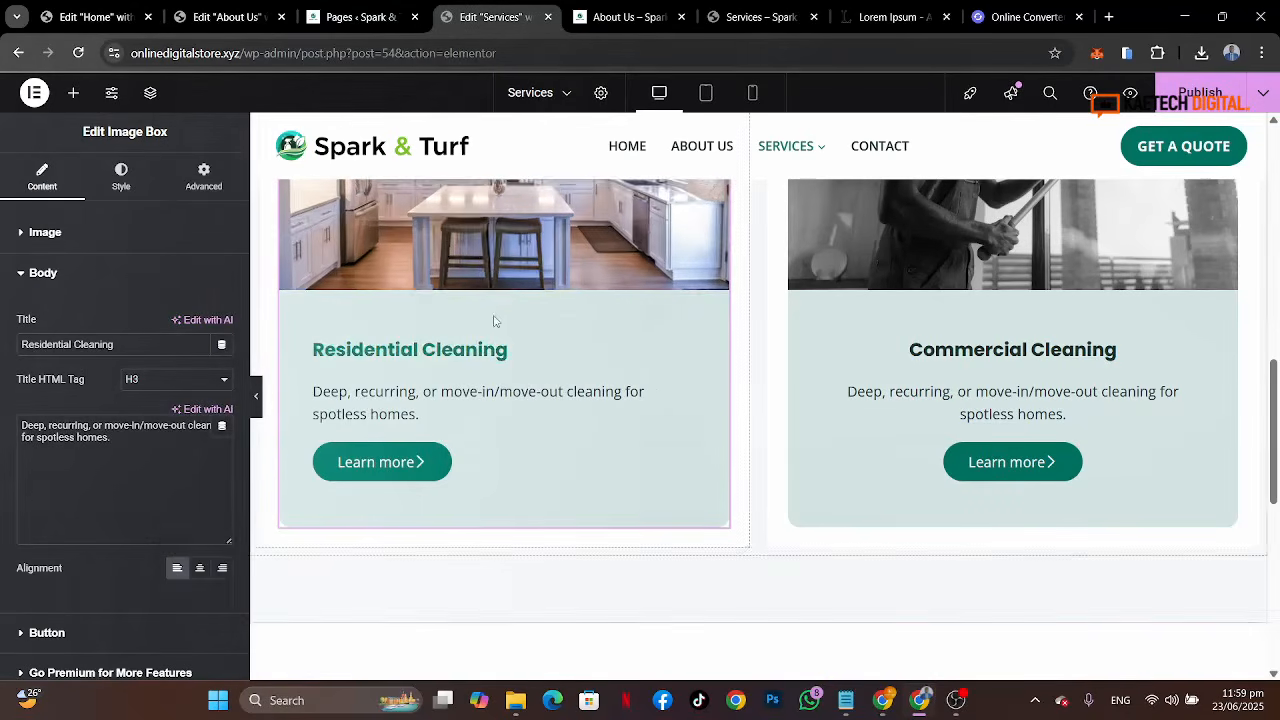
Step: Clear the background colour of the Residential Cleaning card's container
scroll(493, 320, "up", 3)
scroll(493, 314, "up", 1)
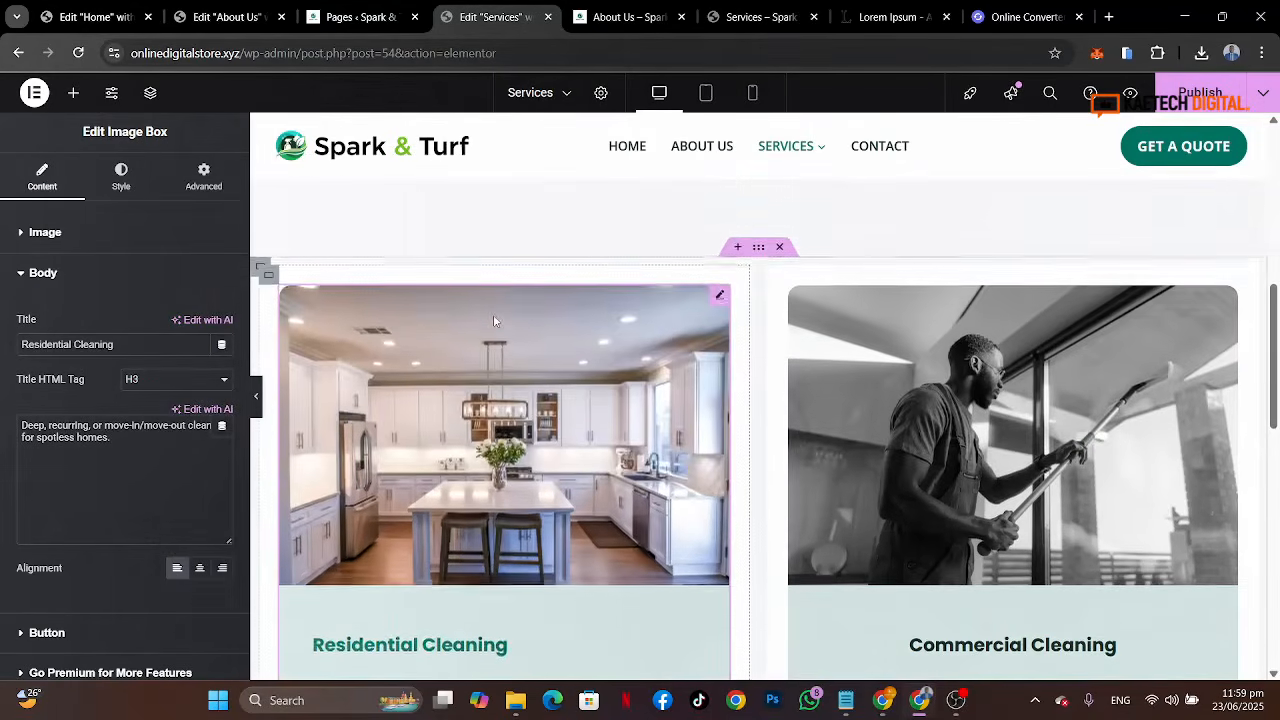
left_click(268, 276)
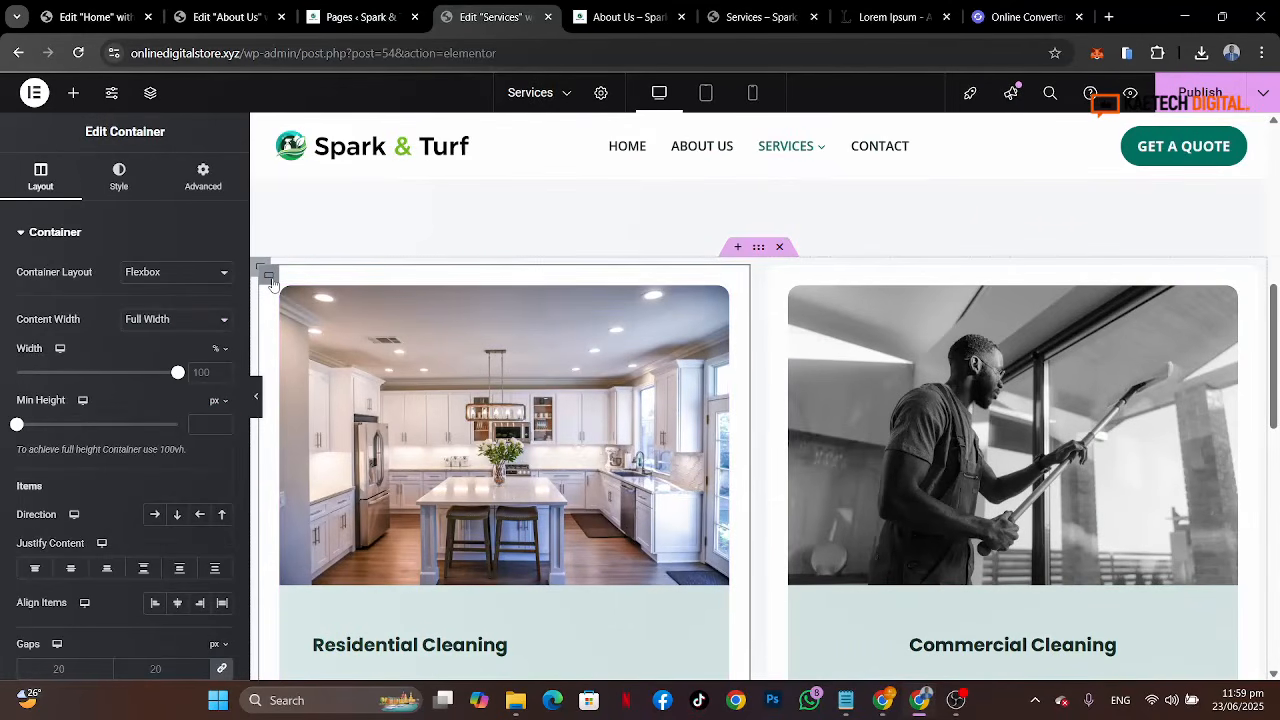
left_click(122, 178)
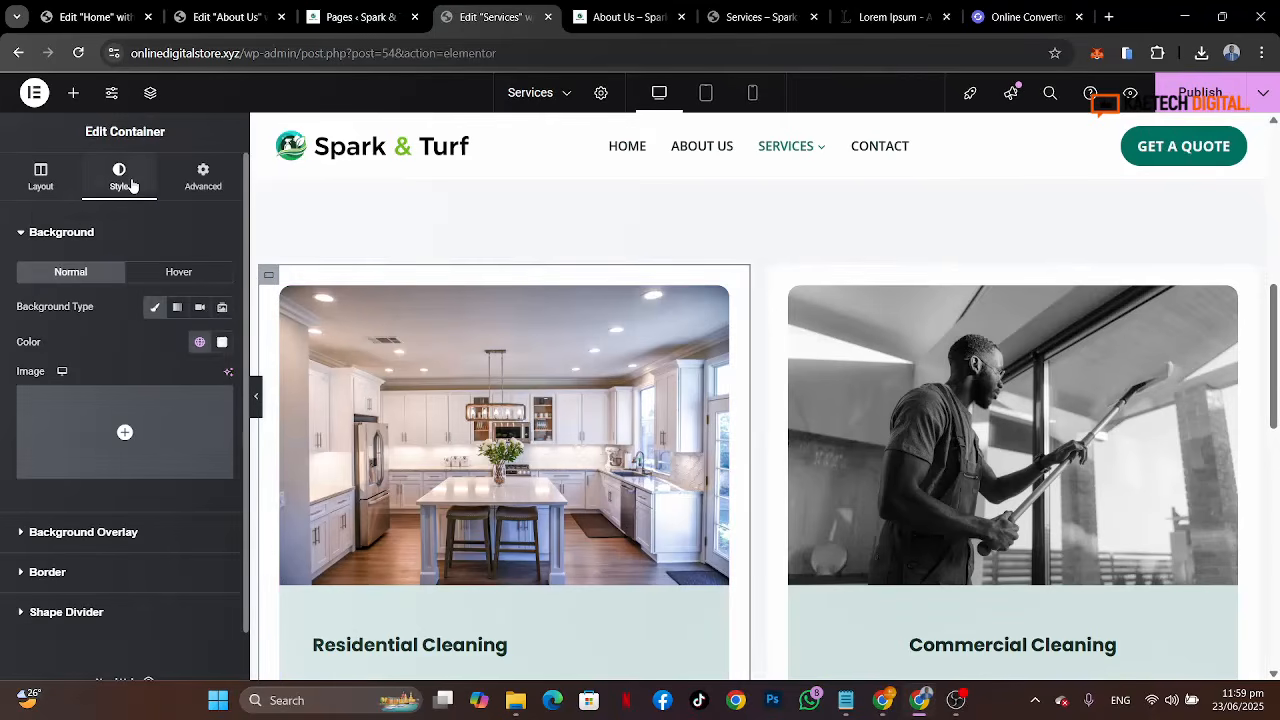
left_click(221, 345)
left_click(247, 377)
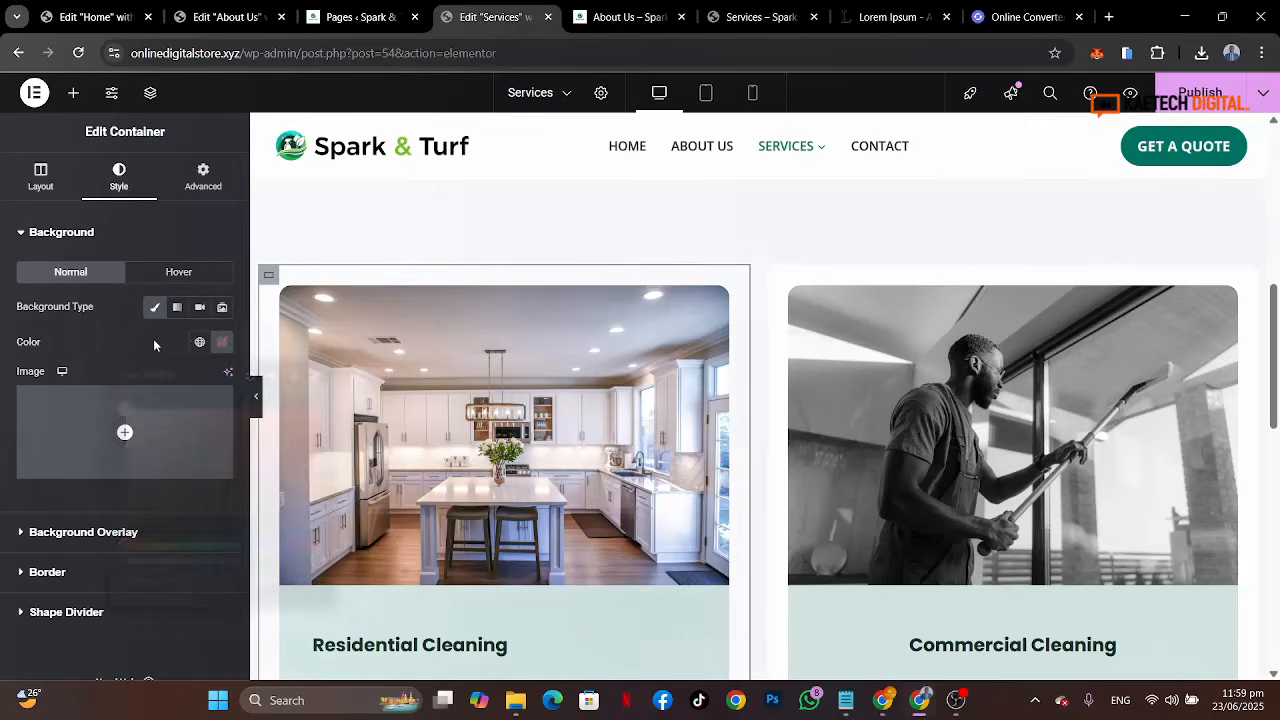
left_click(258, 400)
scroll(669, 352, "down", 3)
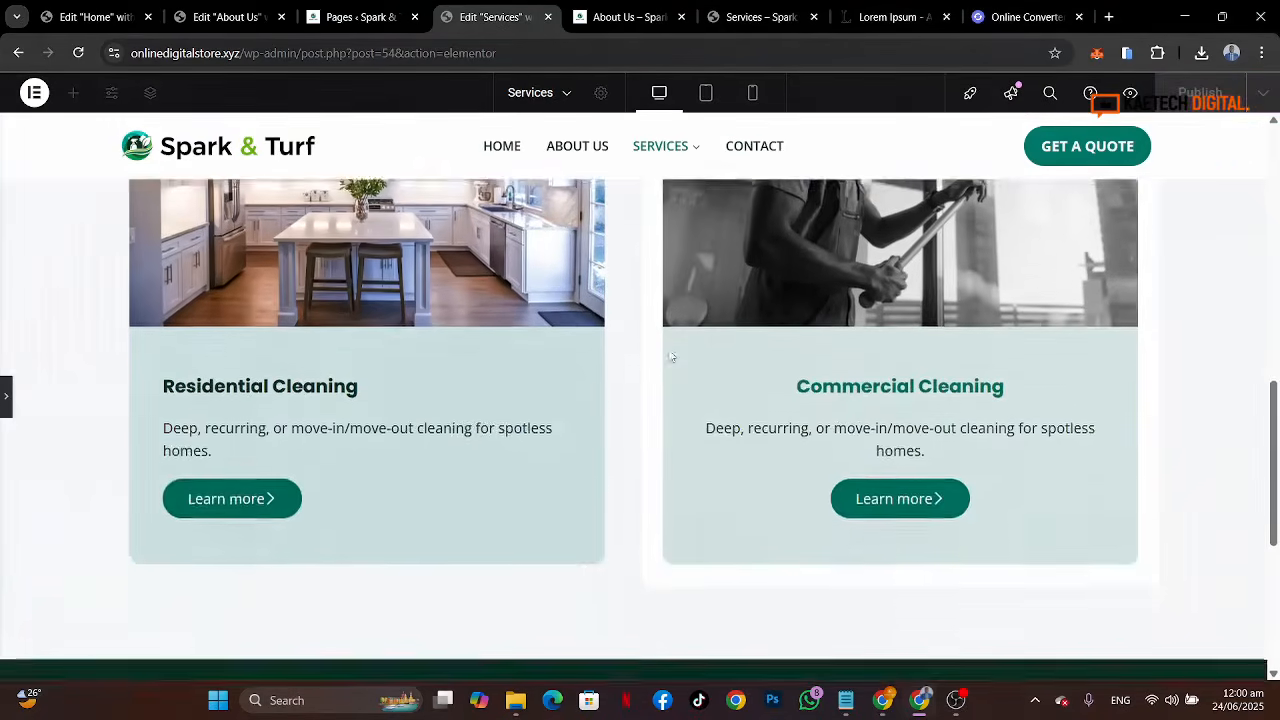
scroll(669, 352, "up", 3)
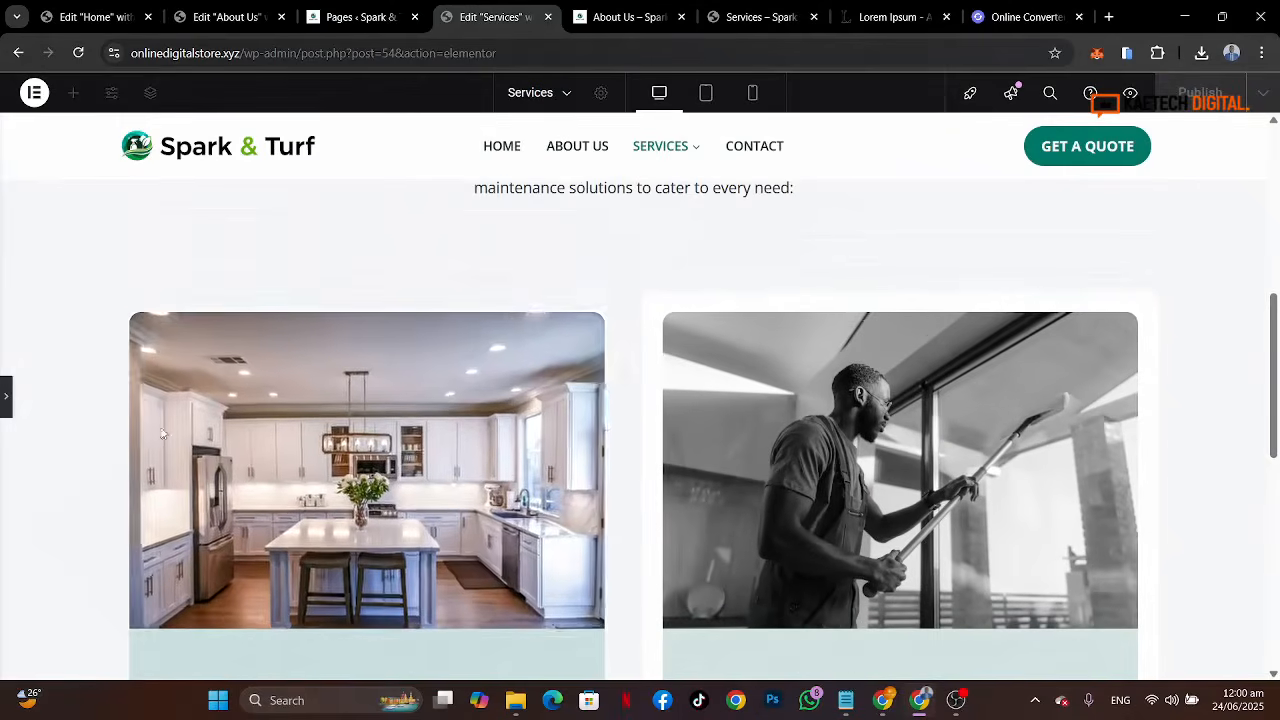
left_click(119, 301)
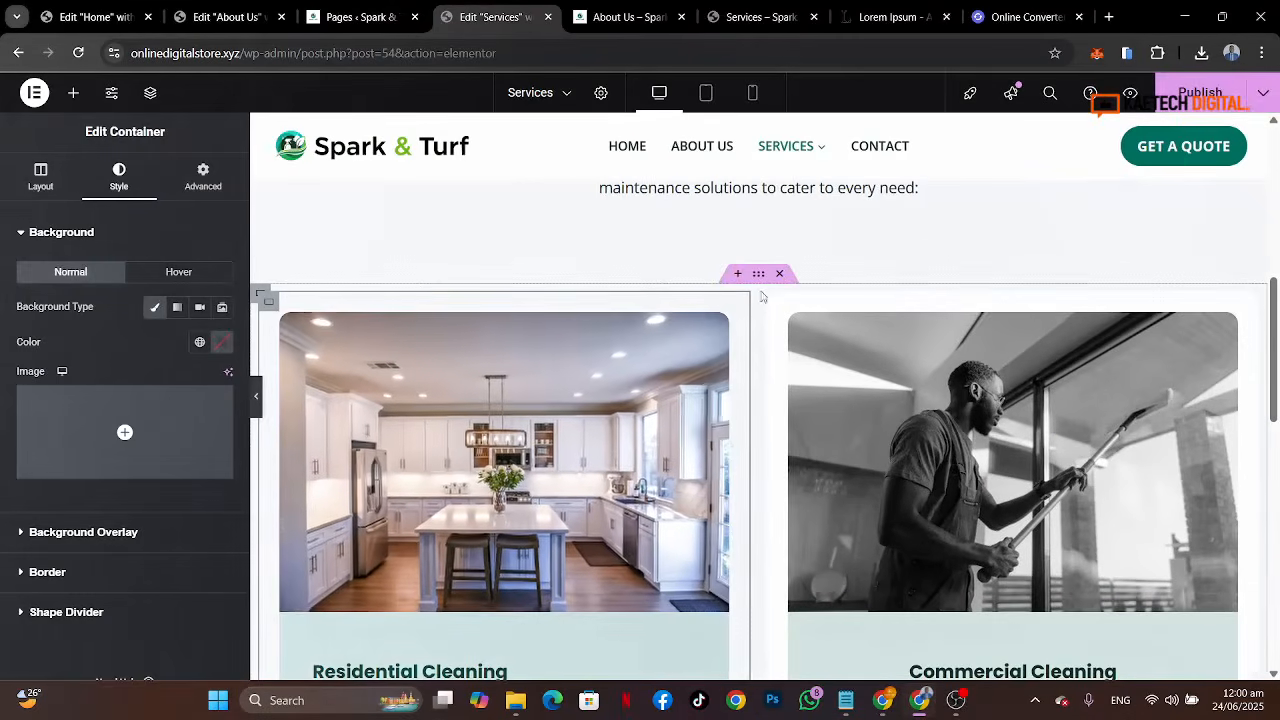
Step: Clear the background colour of the Commercial Cleaning card's container
left_click(778, 302)
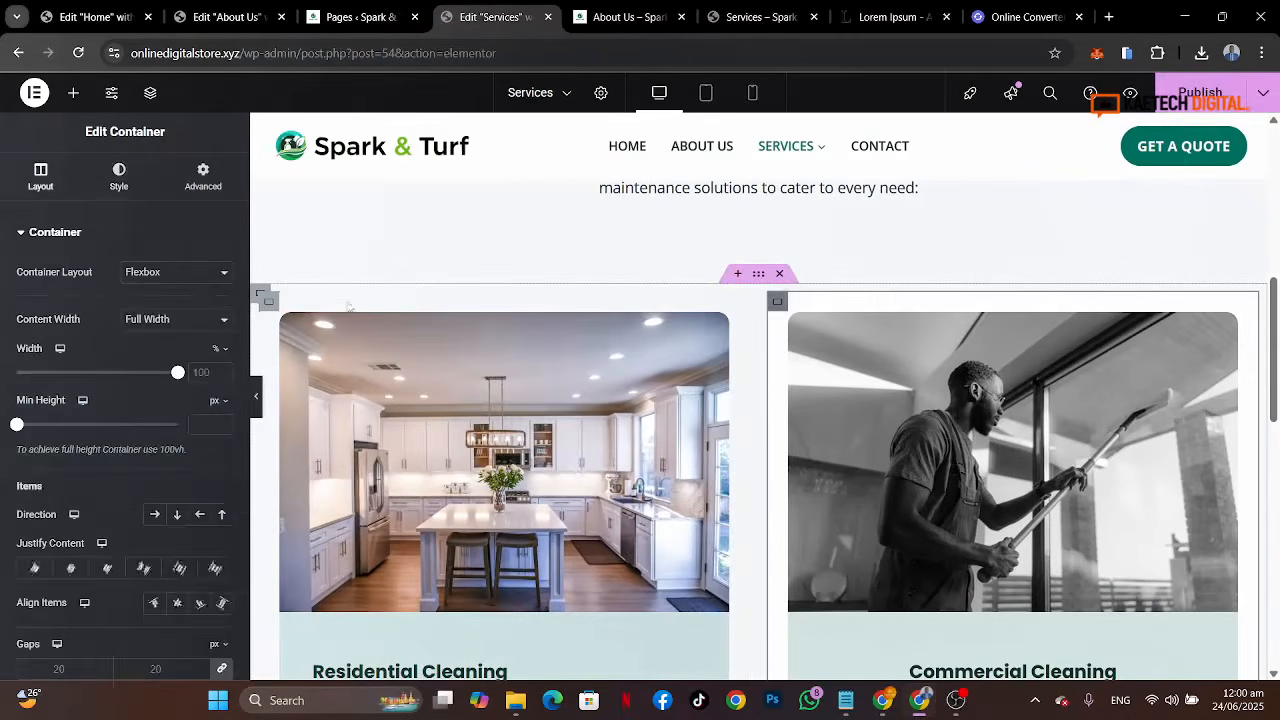
left_click(122, 182)
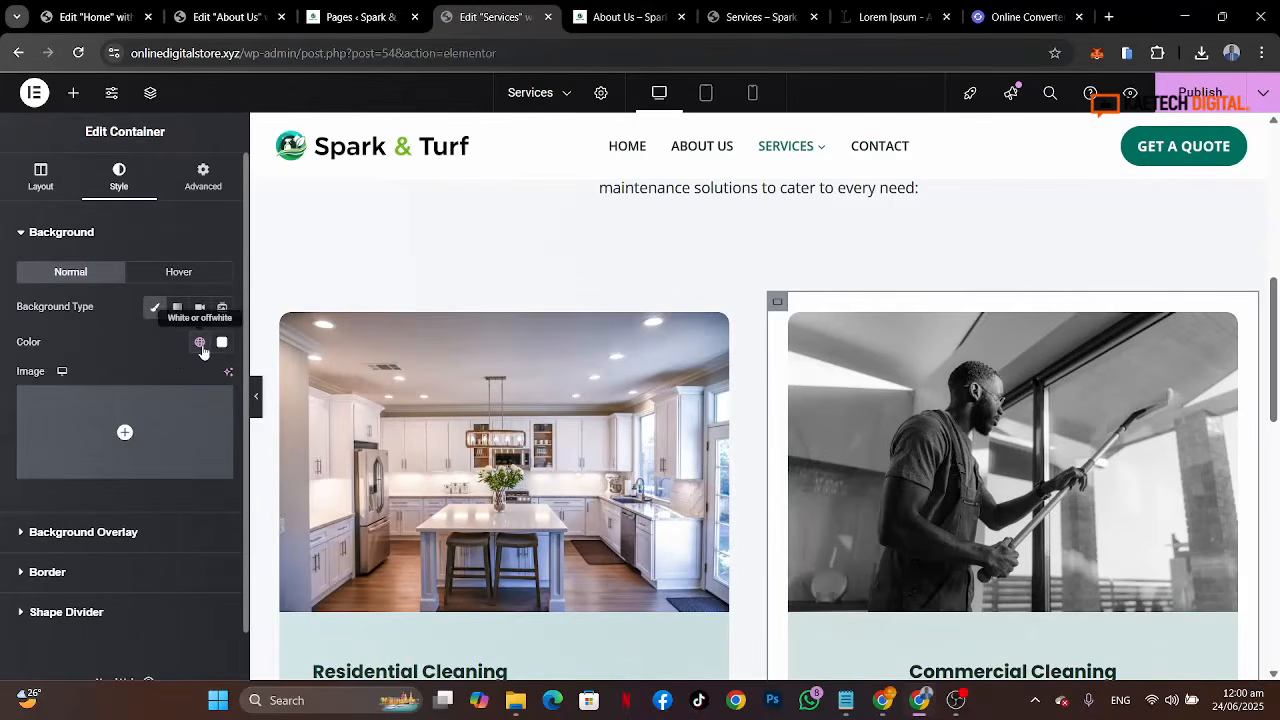
left_click(222, 342)
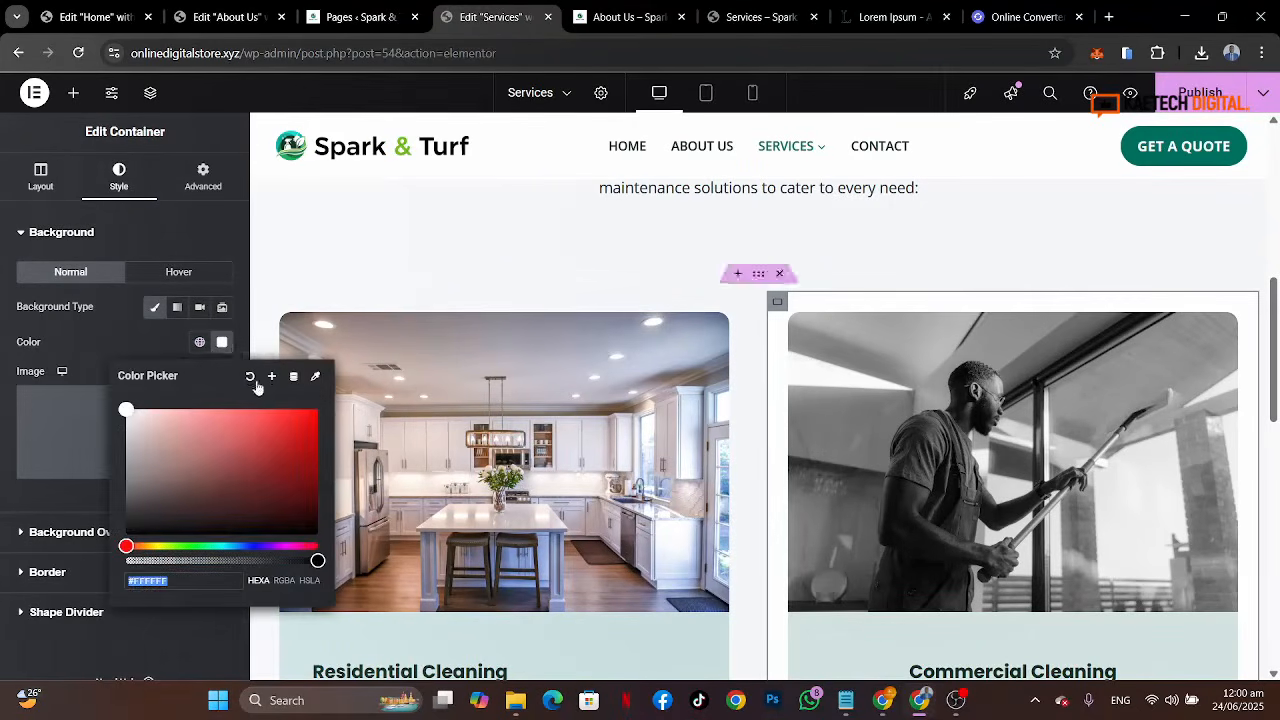
left_click(250, 378)
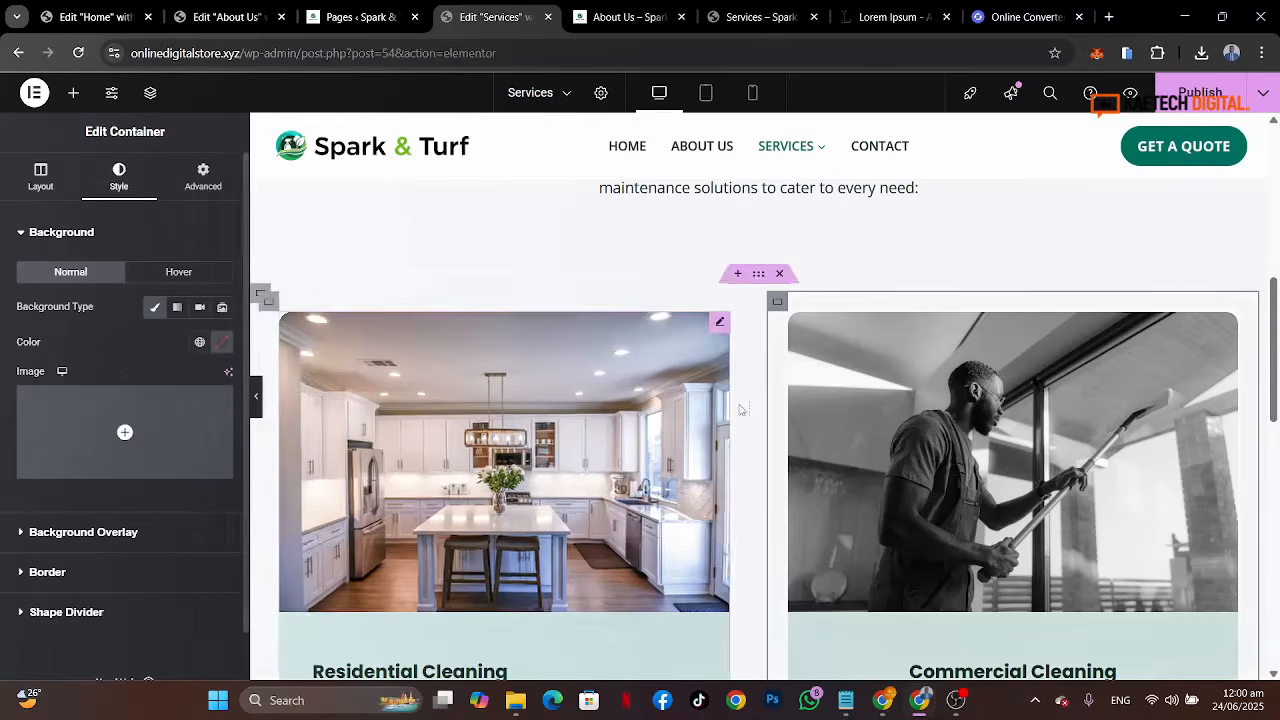
scroll(740, 410, "down", 3)
scroll(740, 410, "up", 3)
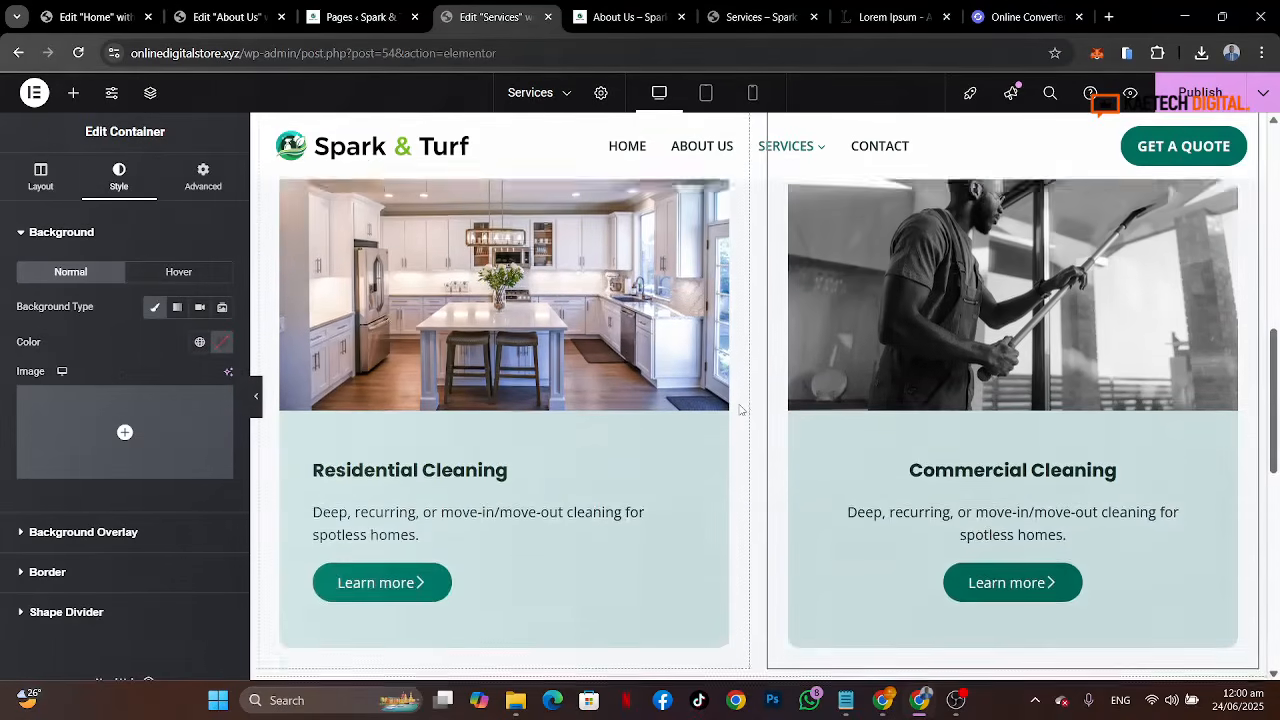
scroll(740, 410, "down", 1)
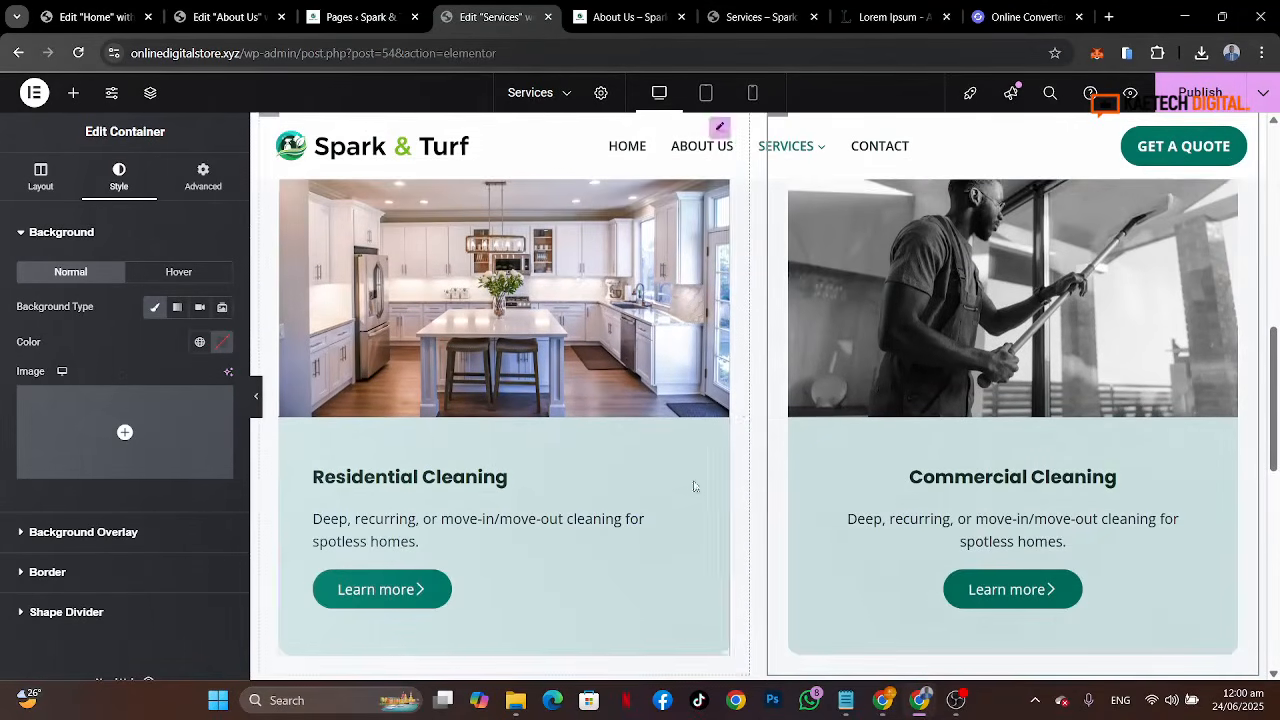
Step: Copy the Residential Cleaning image box's style and paste it onto the Commercial Cleaning image box
left_click(463, 422)
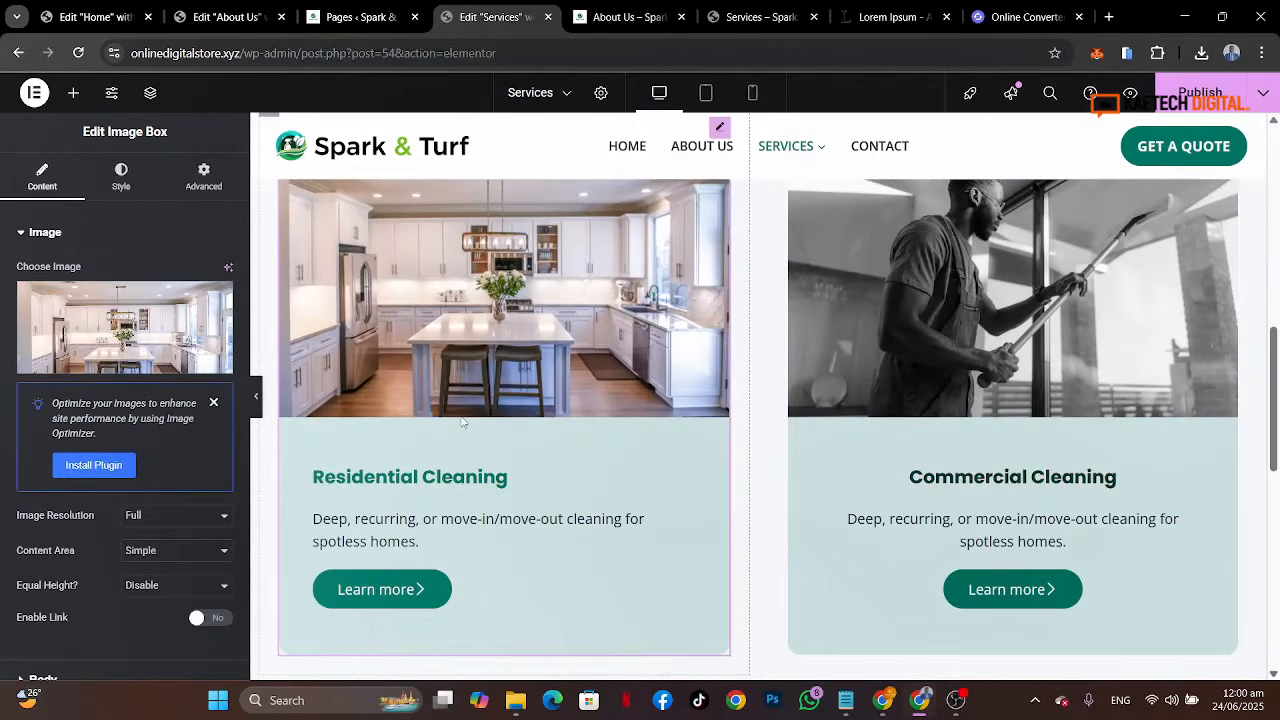
scroll(572, 321, "up", 1)
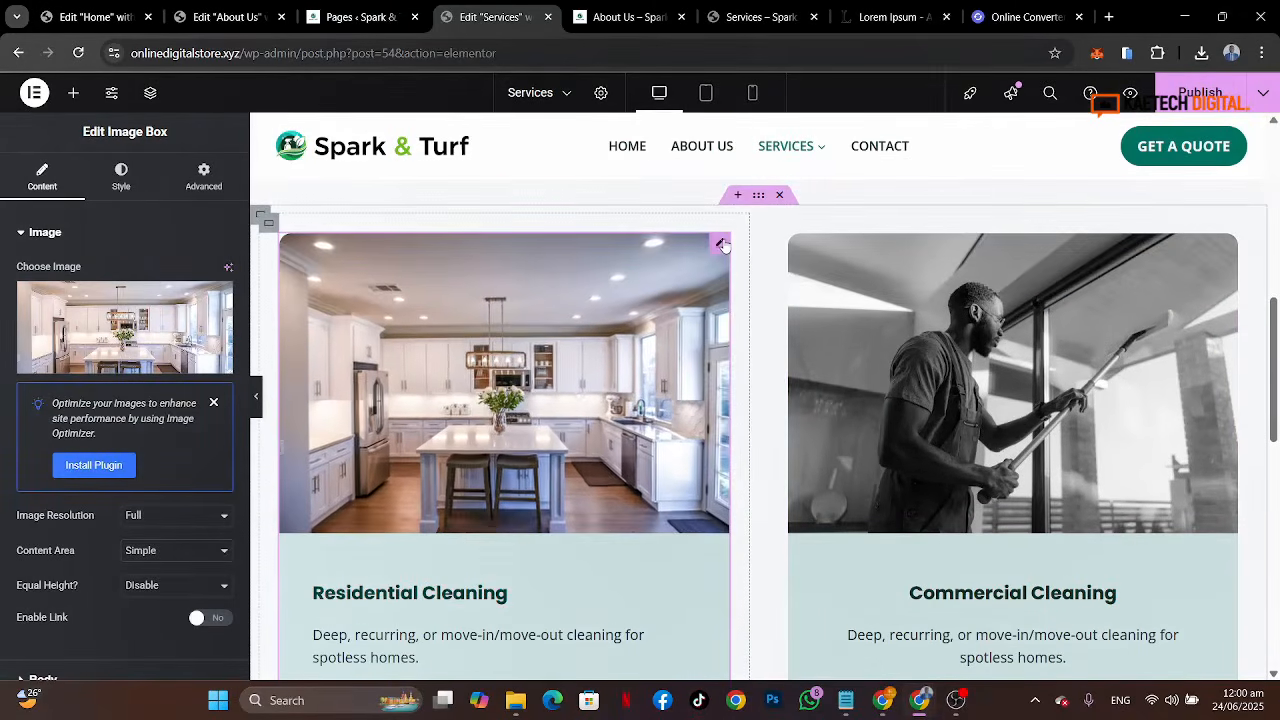
right_click(723, 238)
left_click(743, 320)
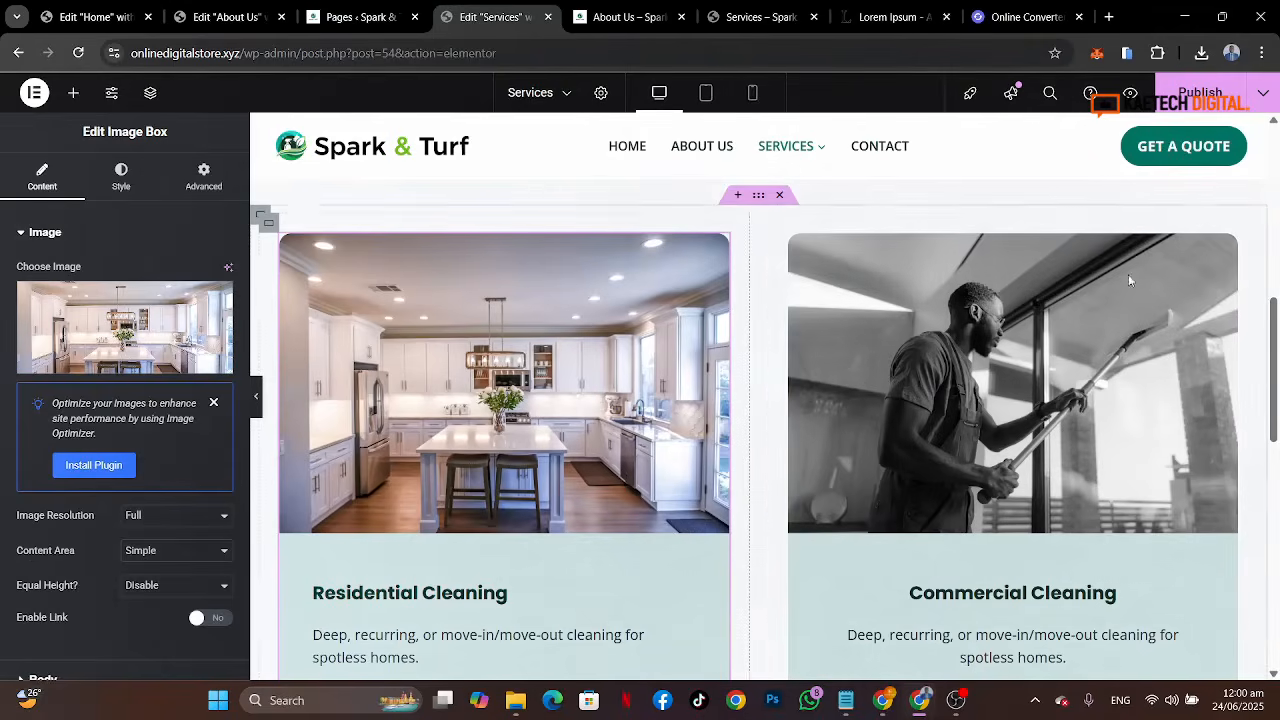
right_click(1232, 250)
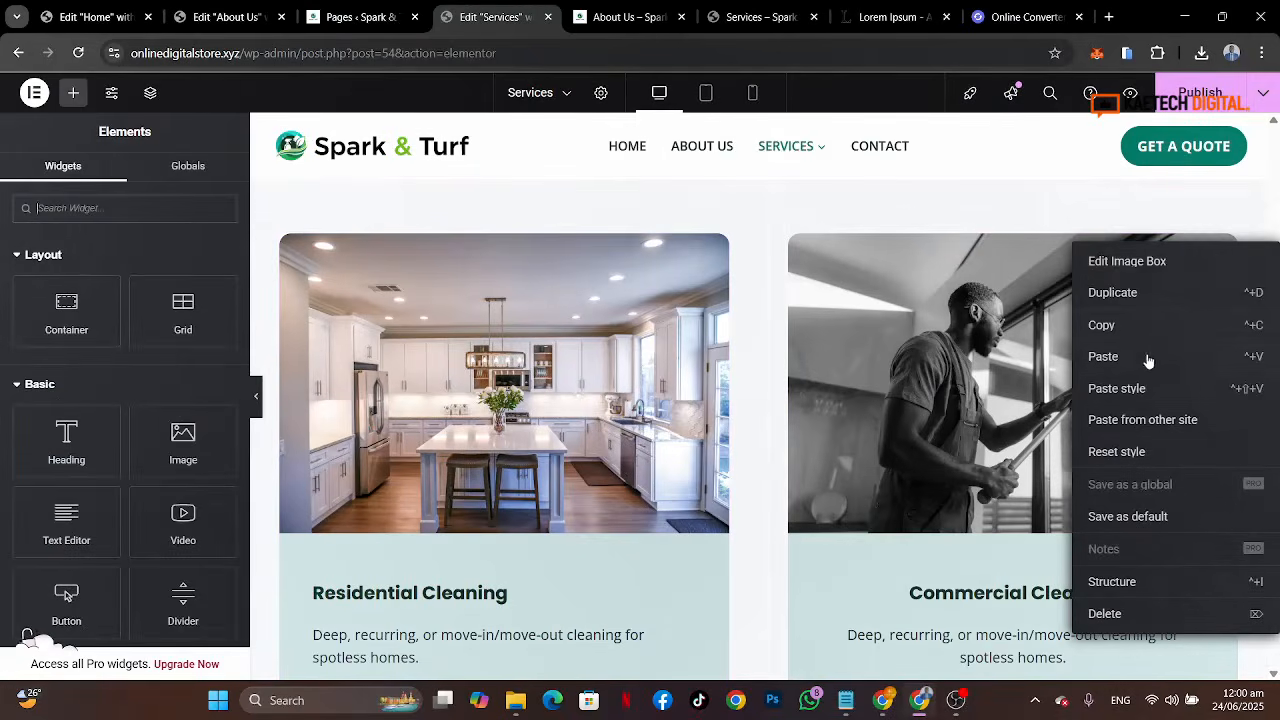
left_click(1116, 388)
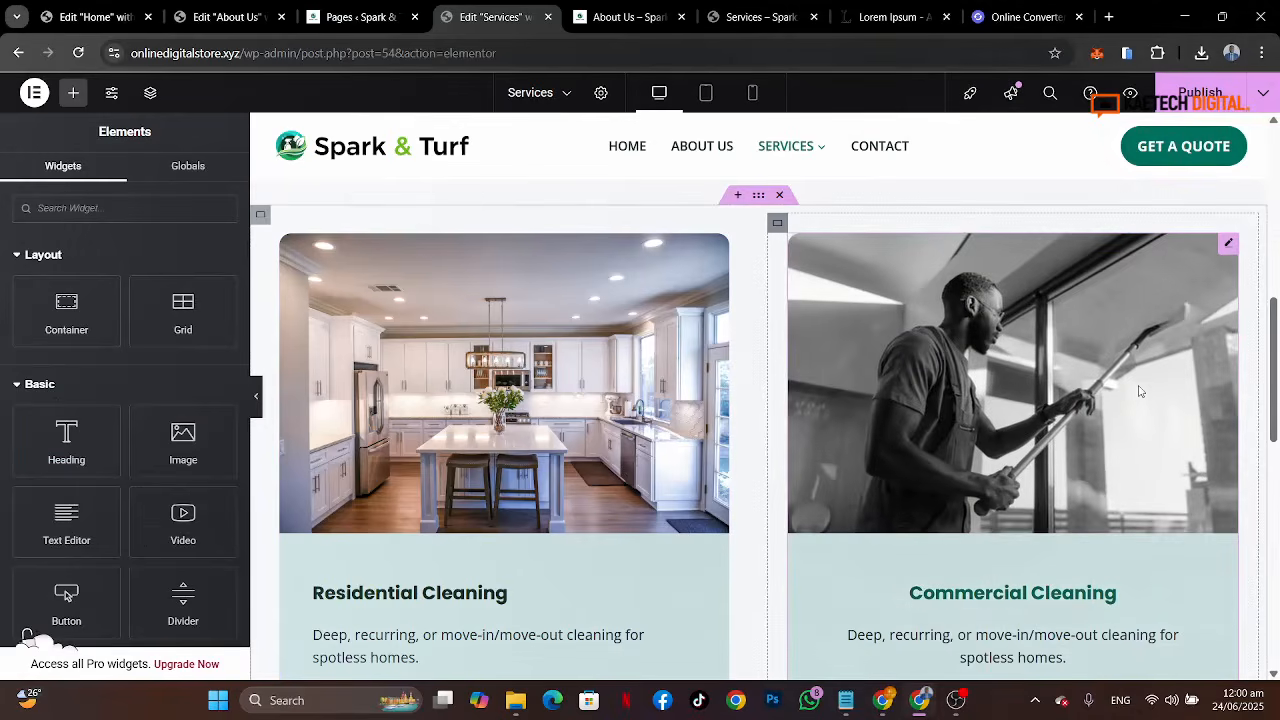
Step: Set the Commercial Cleaning image box's body alignment to left
scroll(1032, 530, "down", 3)
scroll(1023, 540, "up", 1)
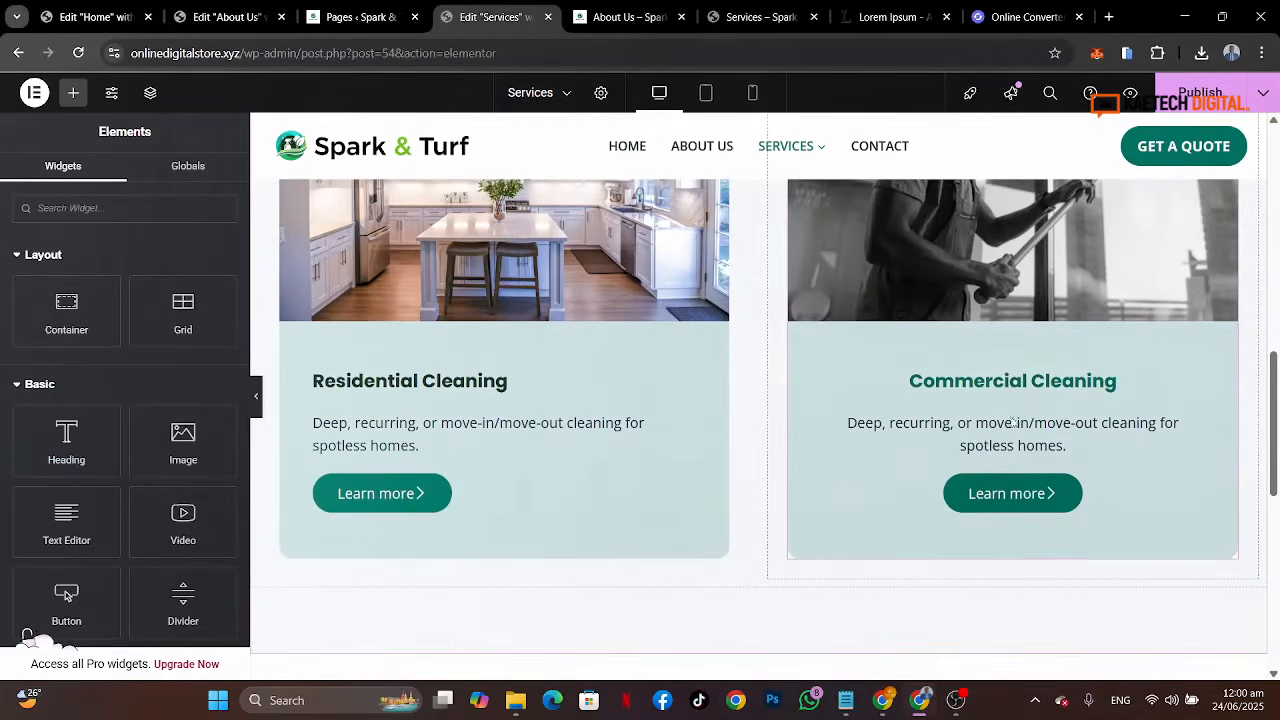
left_click(1008, 440)
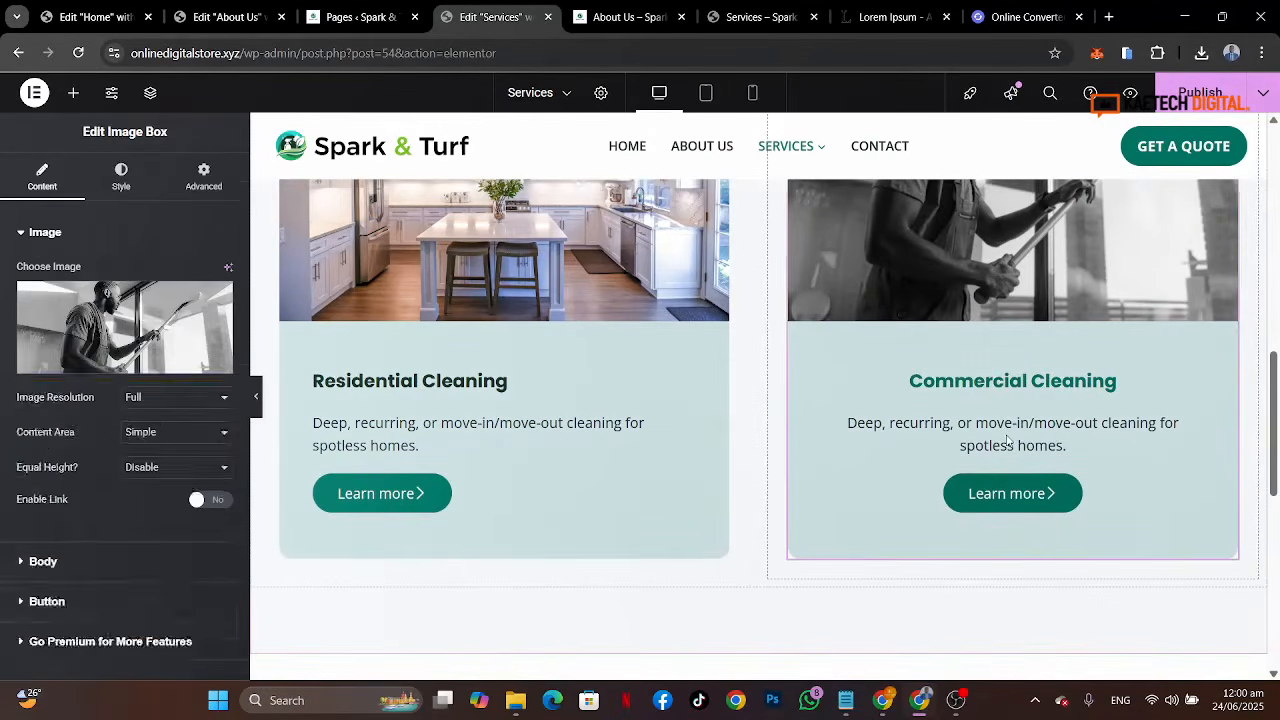
scroll(82, 597, "down", 2)
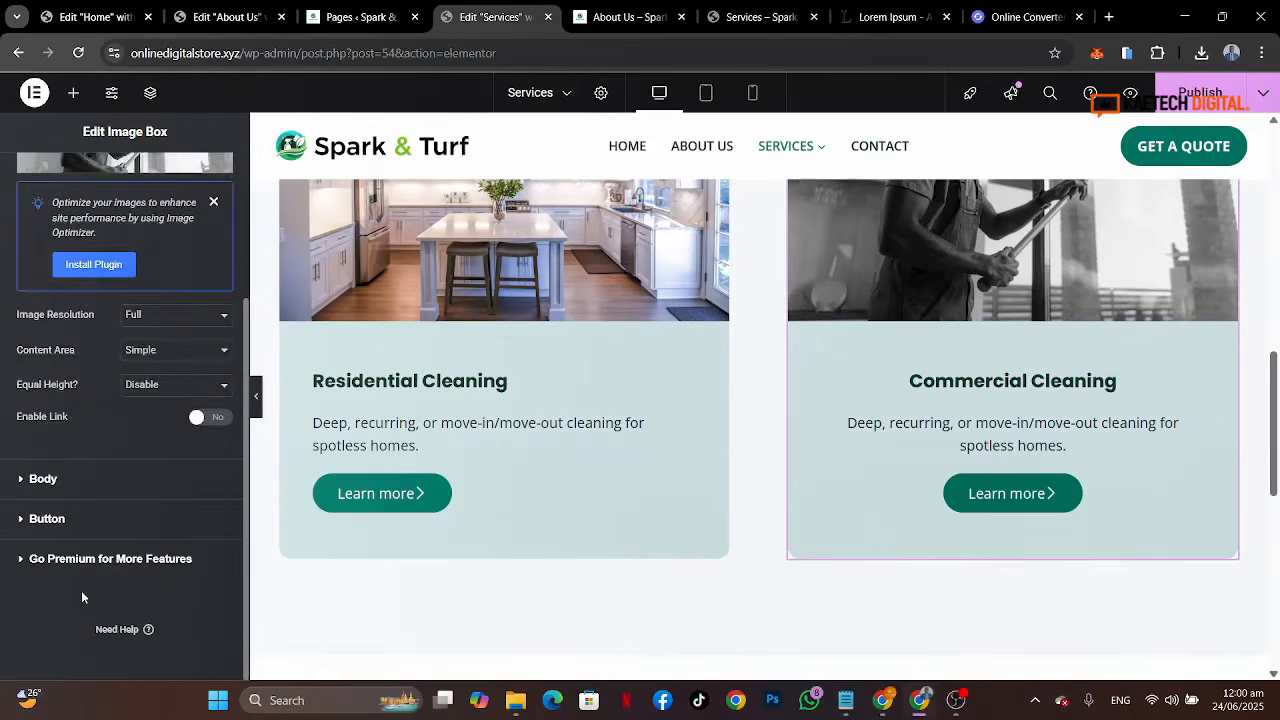
left_click(144, 482)
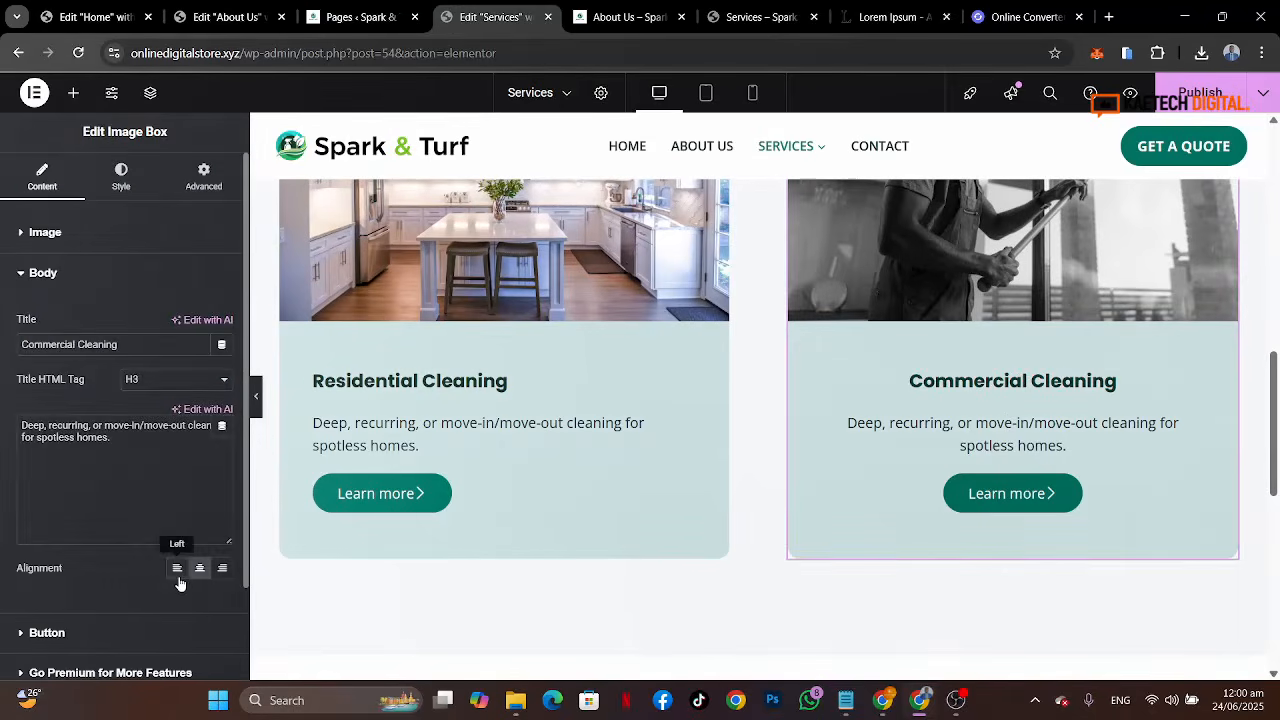
left_click(177, 568)
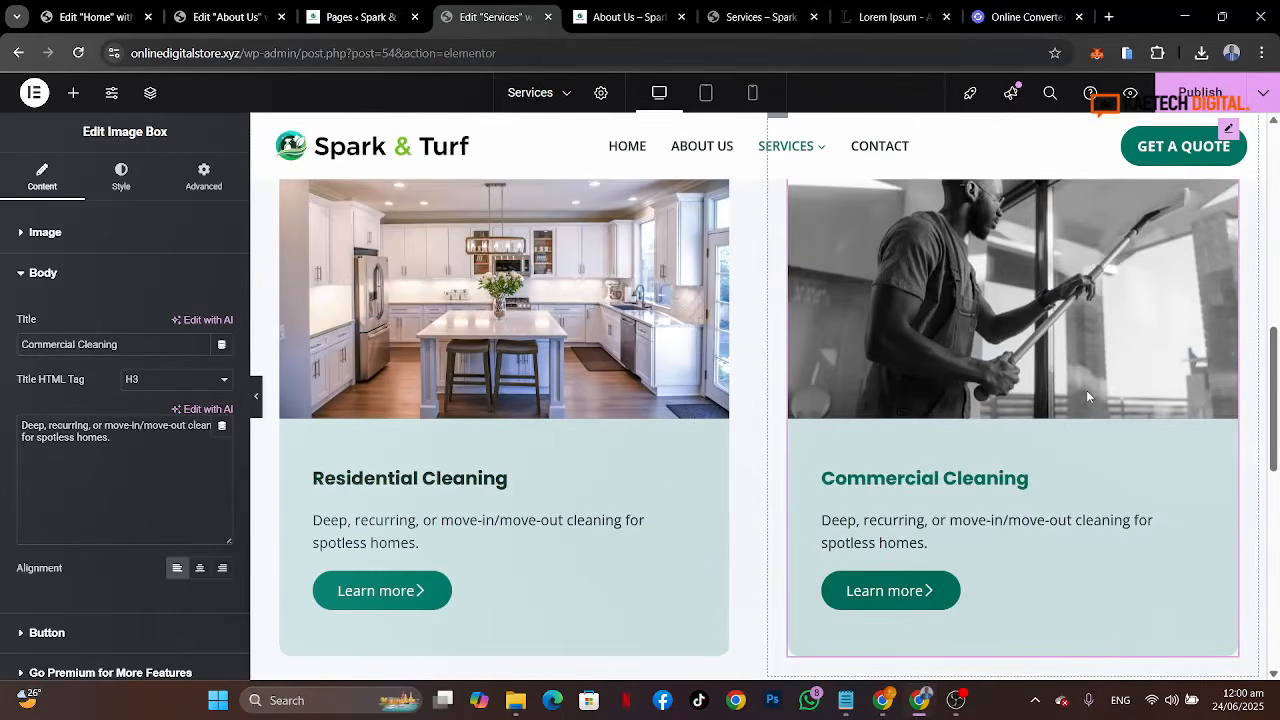
Step: Copy the Residential Cleaning description text from the reference Services page
scroll(1086, 390, "up", 4)
scroll(1086, 390, "down", 2)
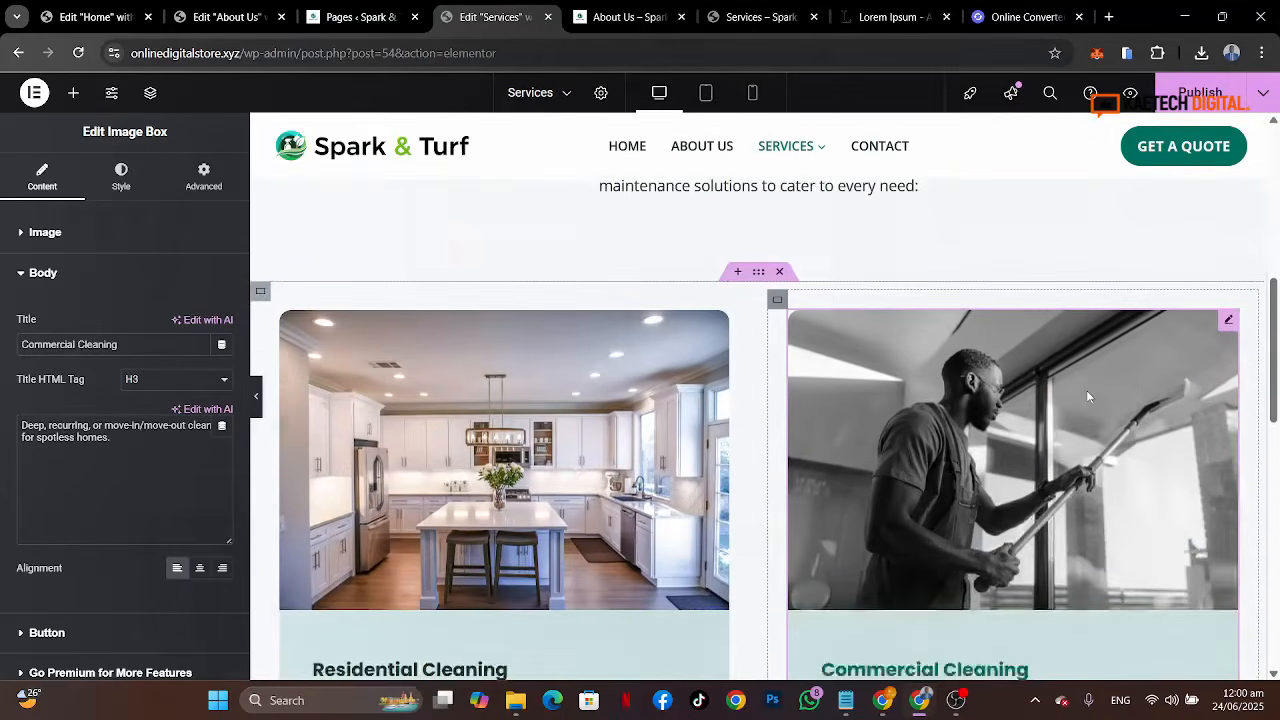
left_click(760, 17)
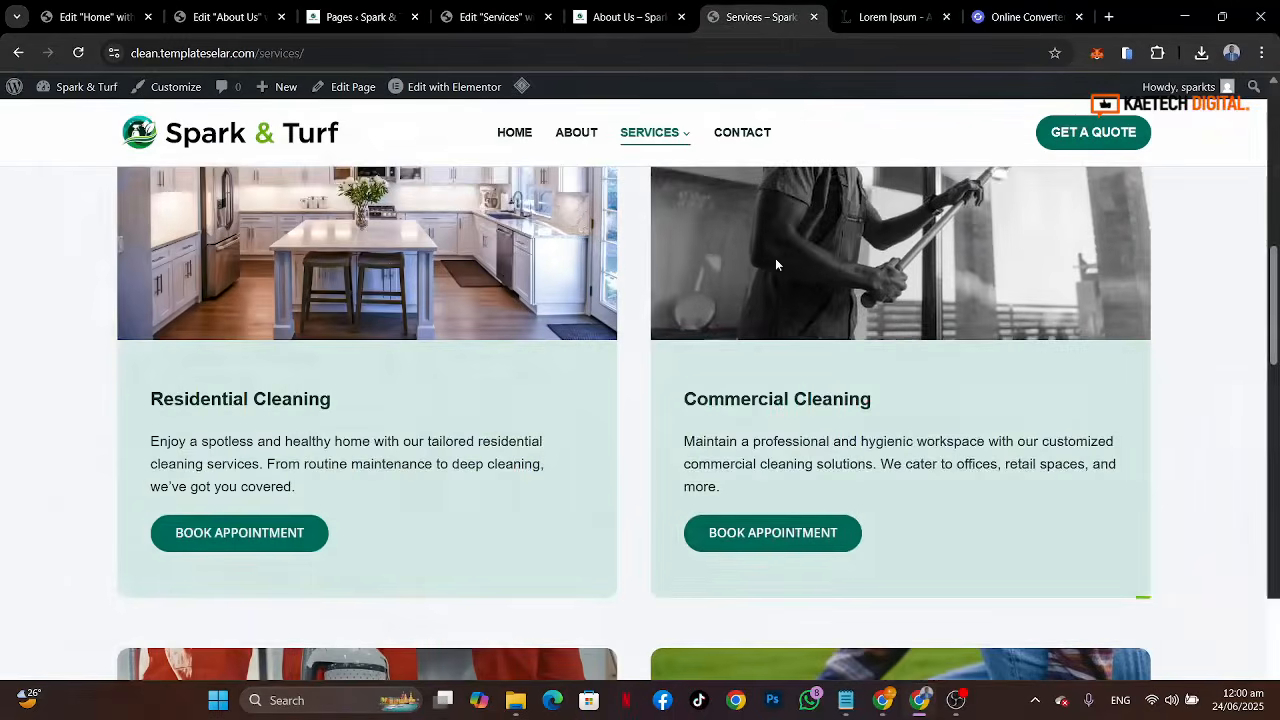
scroll(776, 262, "down", 1)
scroll(776, 263, "down", 1)
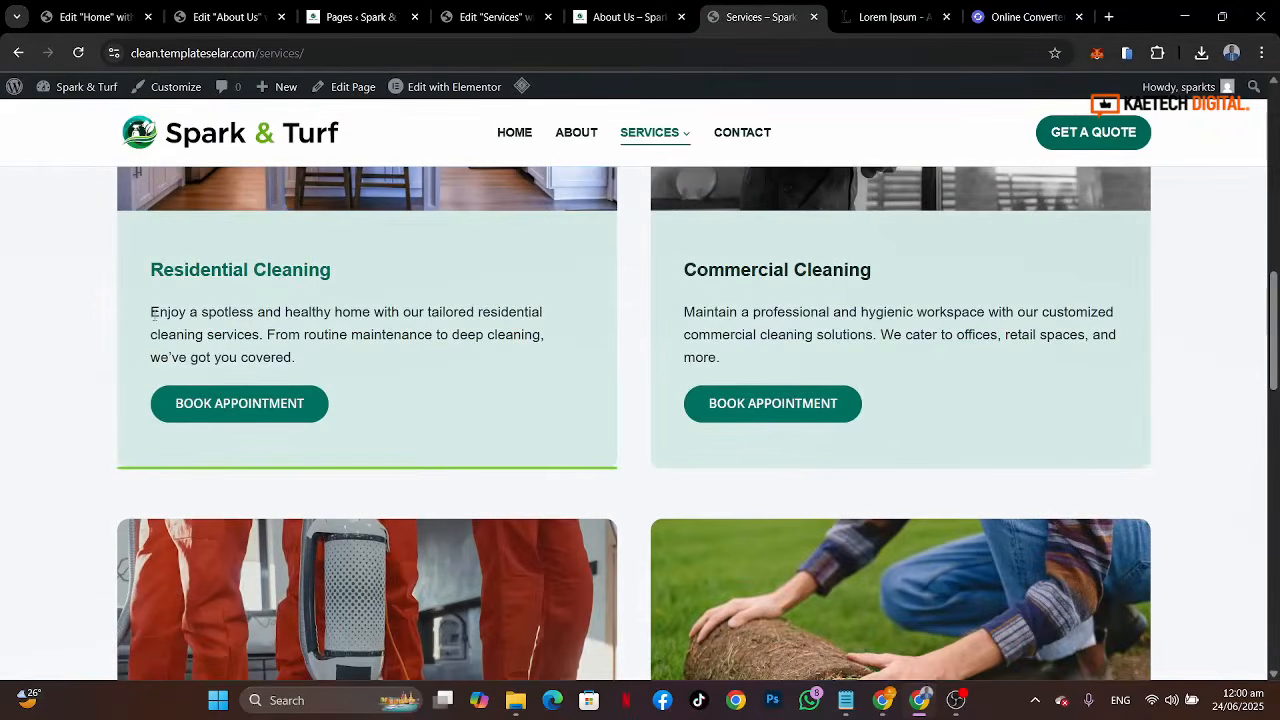
left_click_drag(197, 320, 287, 357)
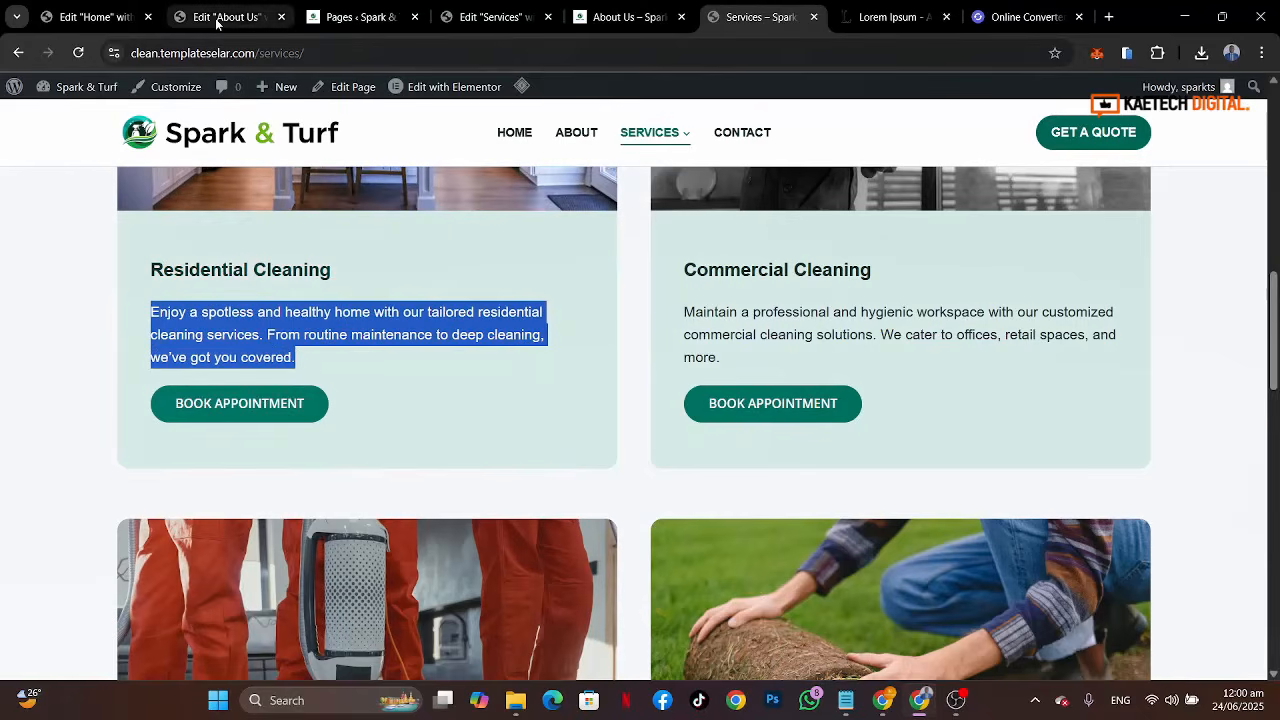
Step: Paste the copied text as the Residential Cleaning image box's description
left_click(478, 20)
left_click(166, 438)
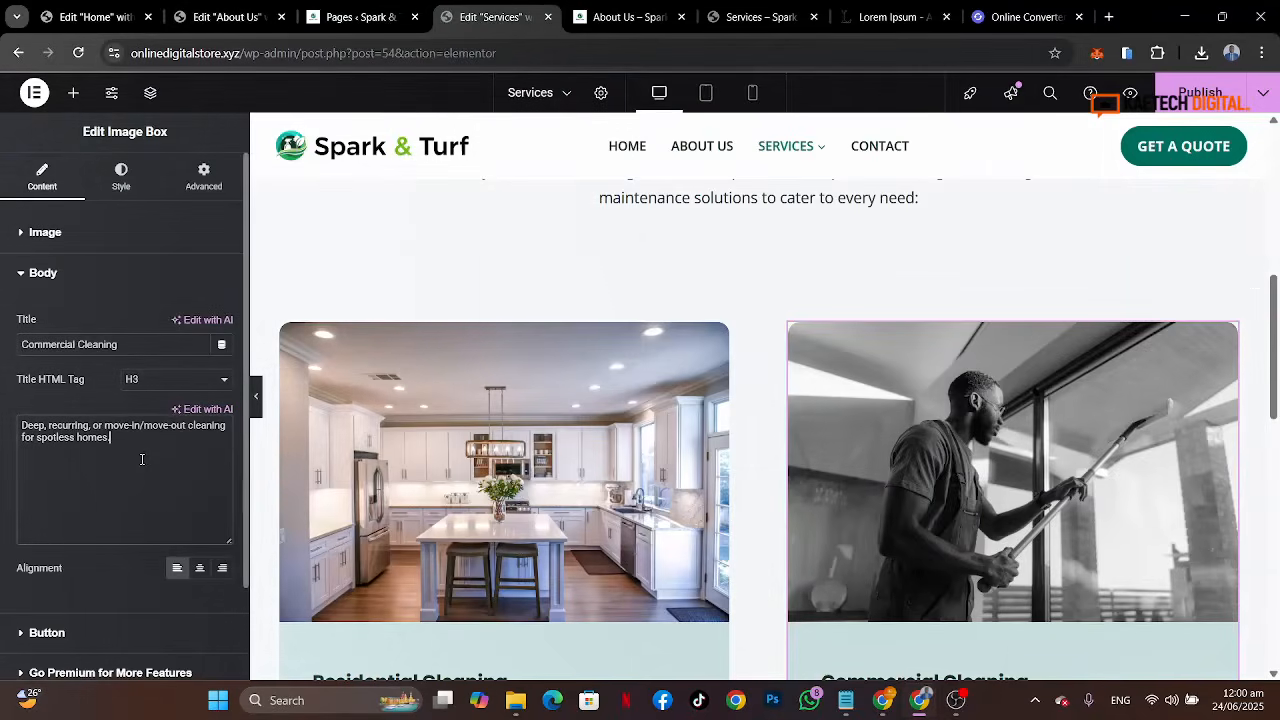
scroll(465, 466, "down", 3)
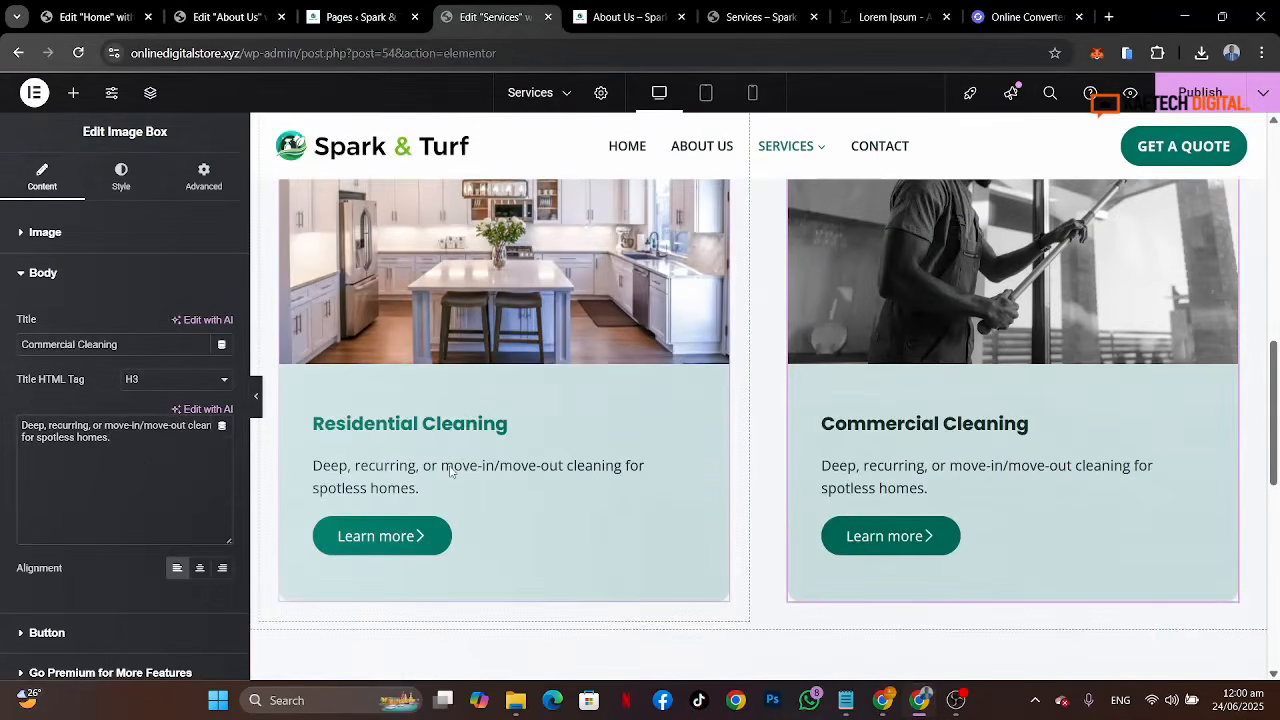
left_click(450, 472)
scroll(103, 498, "down", 2)
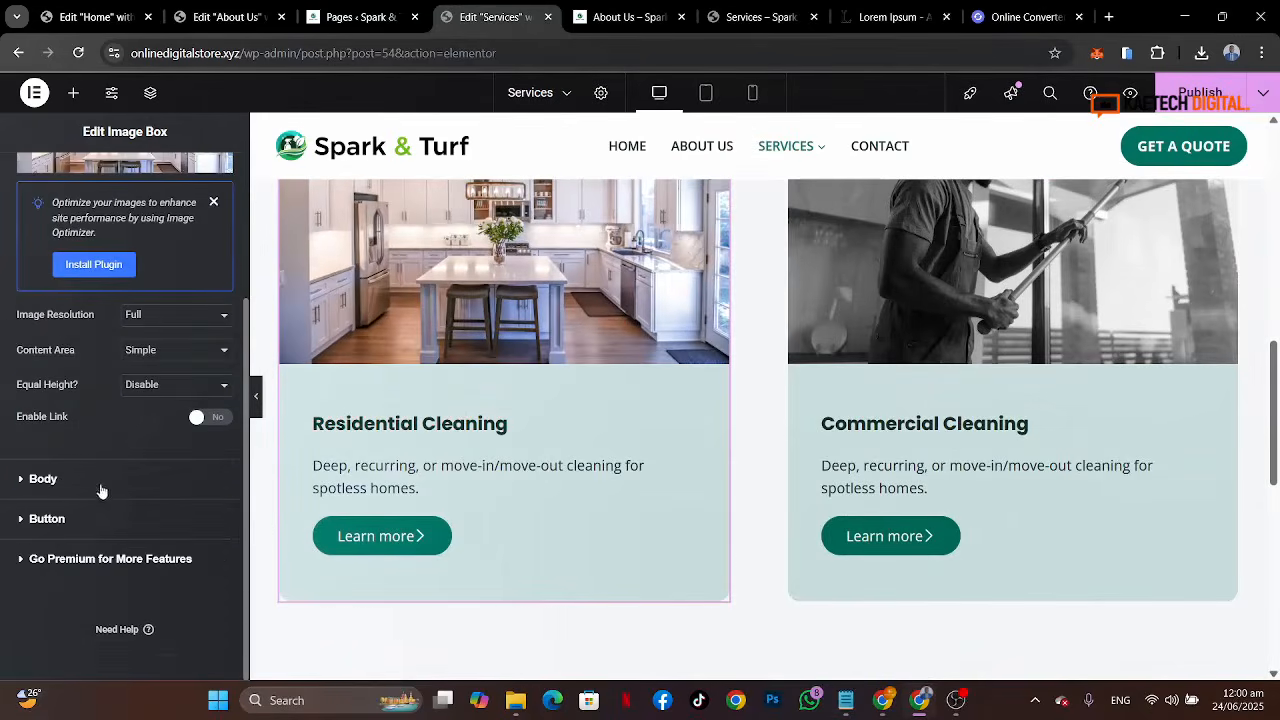
left_click(101, 491)
left_click_drag(132, 459, 0, 410)
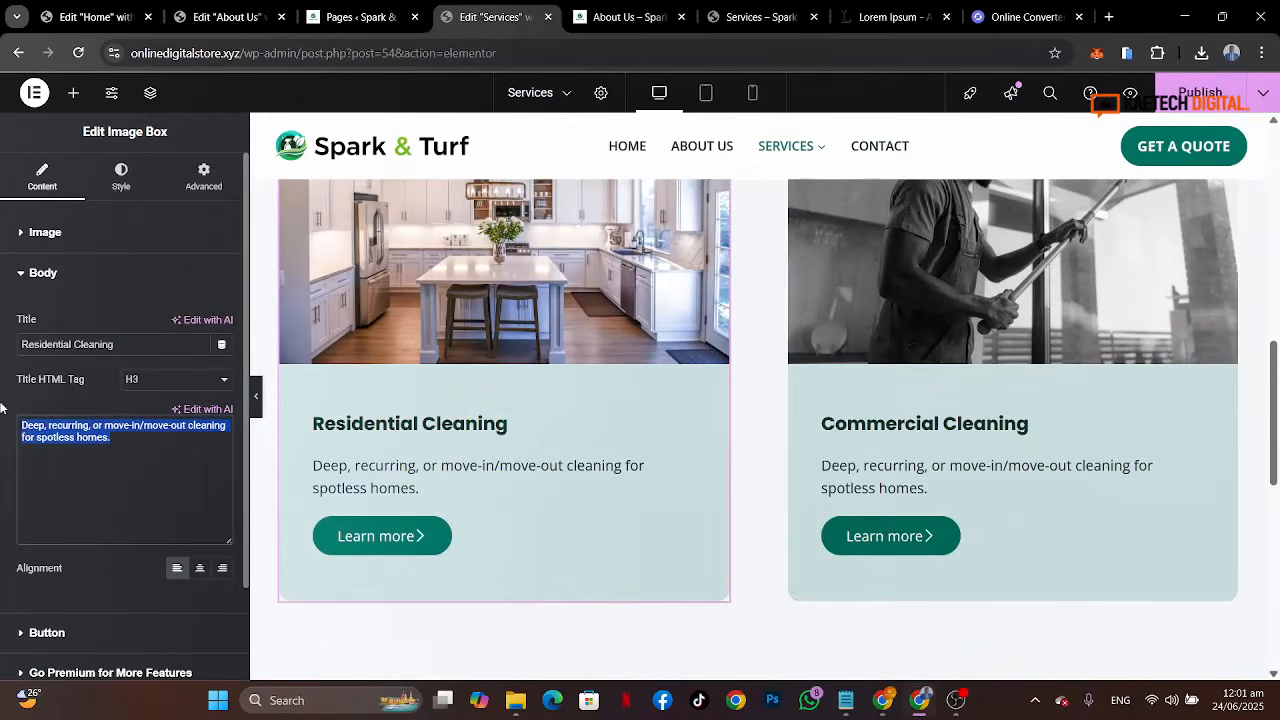
type("Enjoy a spotless and healthy home with our tailored residential cleaning services. From routine maintenance to deep cleaning, we've got you covered.")
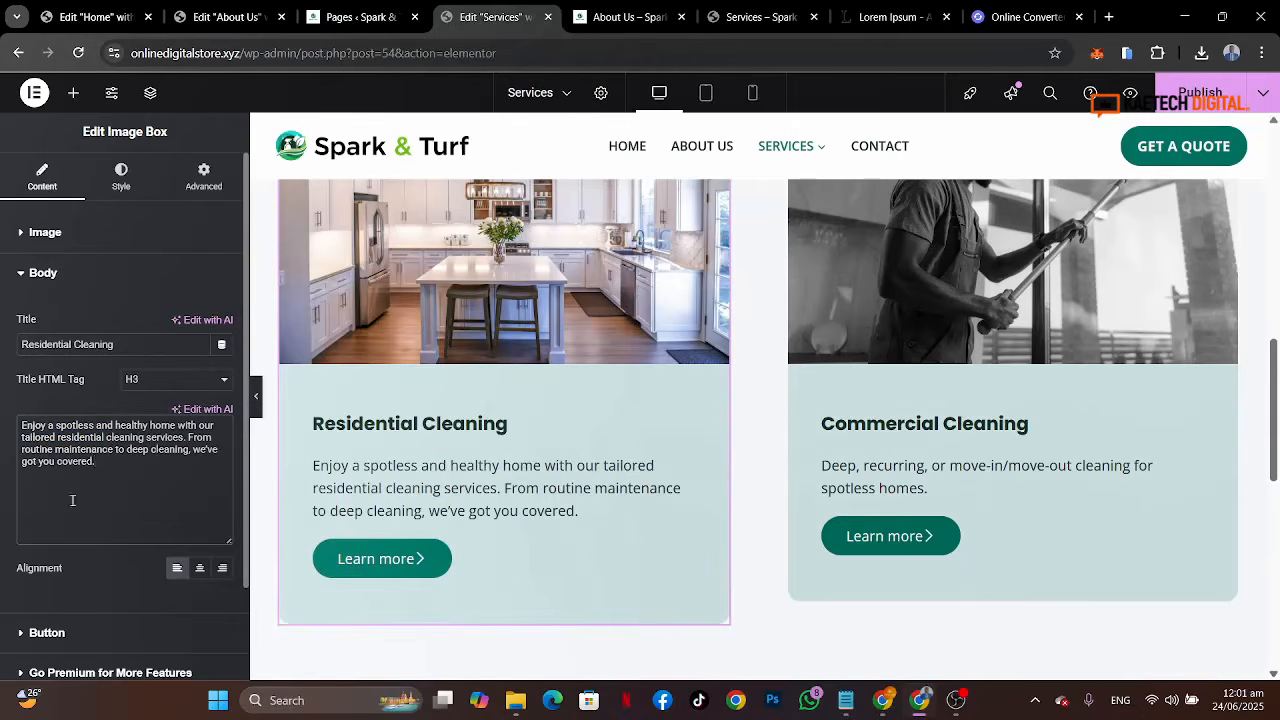
Step: Turn off the icon on the Residential Cleaning card's button
right_click(88, 626)
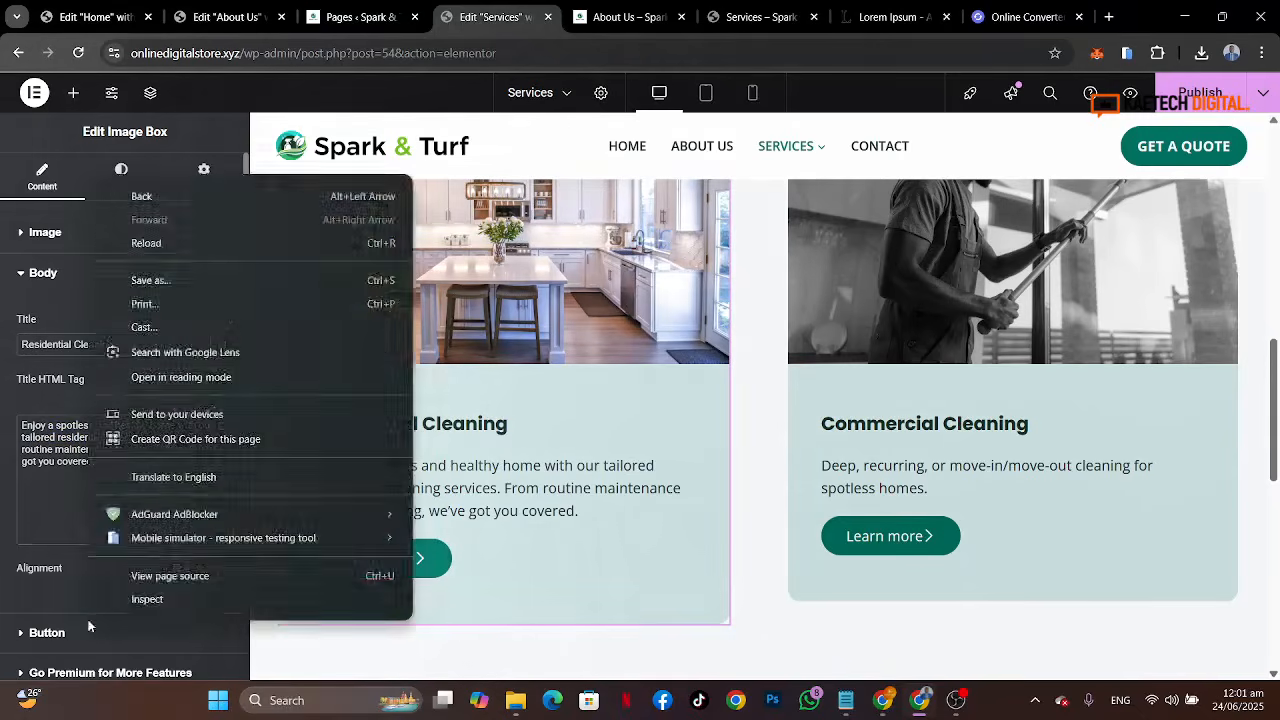
left_click(88, 626)
left_click(211, 486)
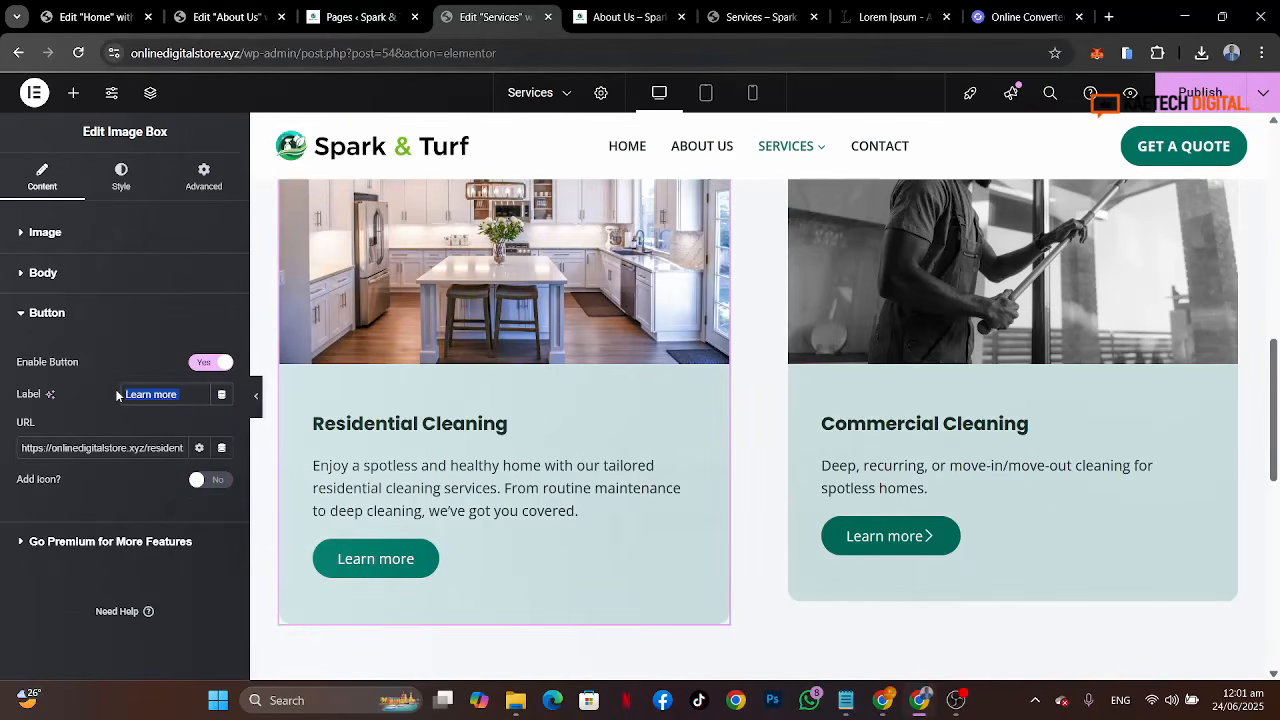
Step: Set the Residential Cleaning button label to BOOK APPOINTMENT
left_click(737, 18)
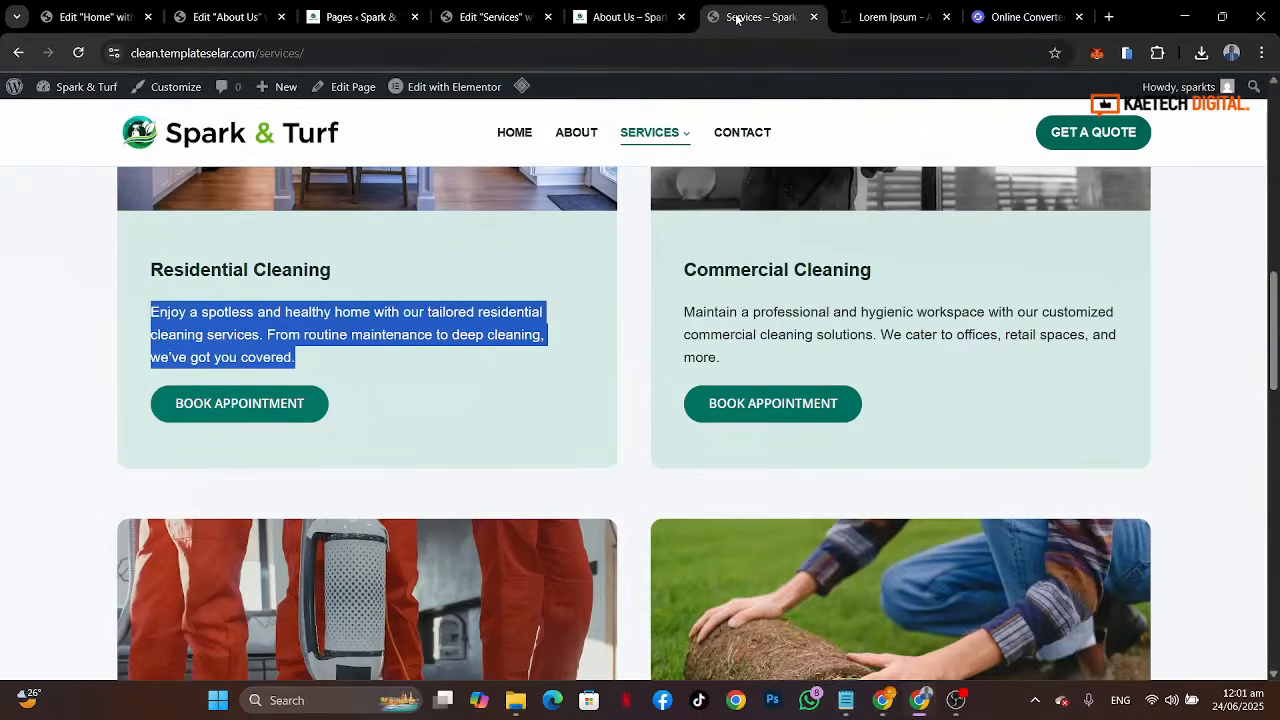
left_click(505, 17)
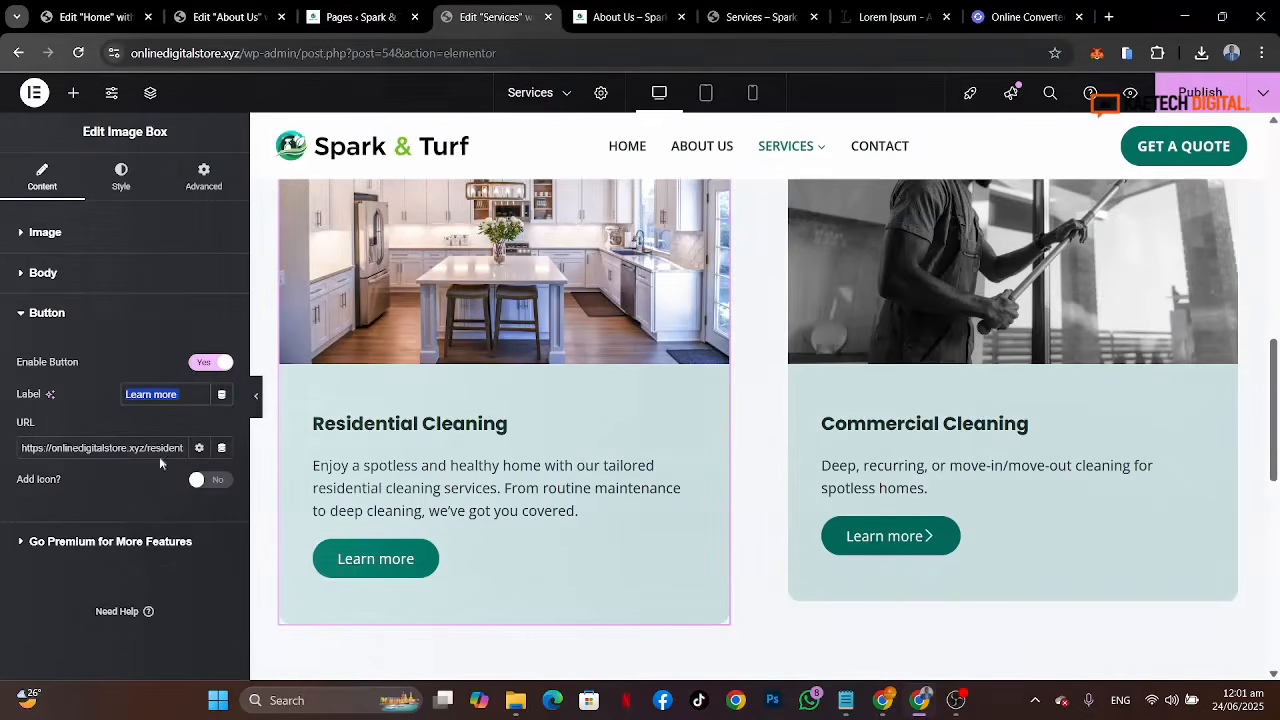
type("BOOK")
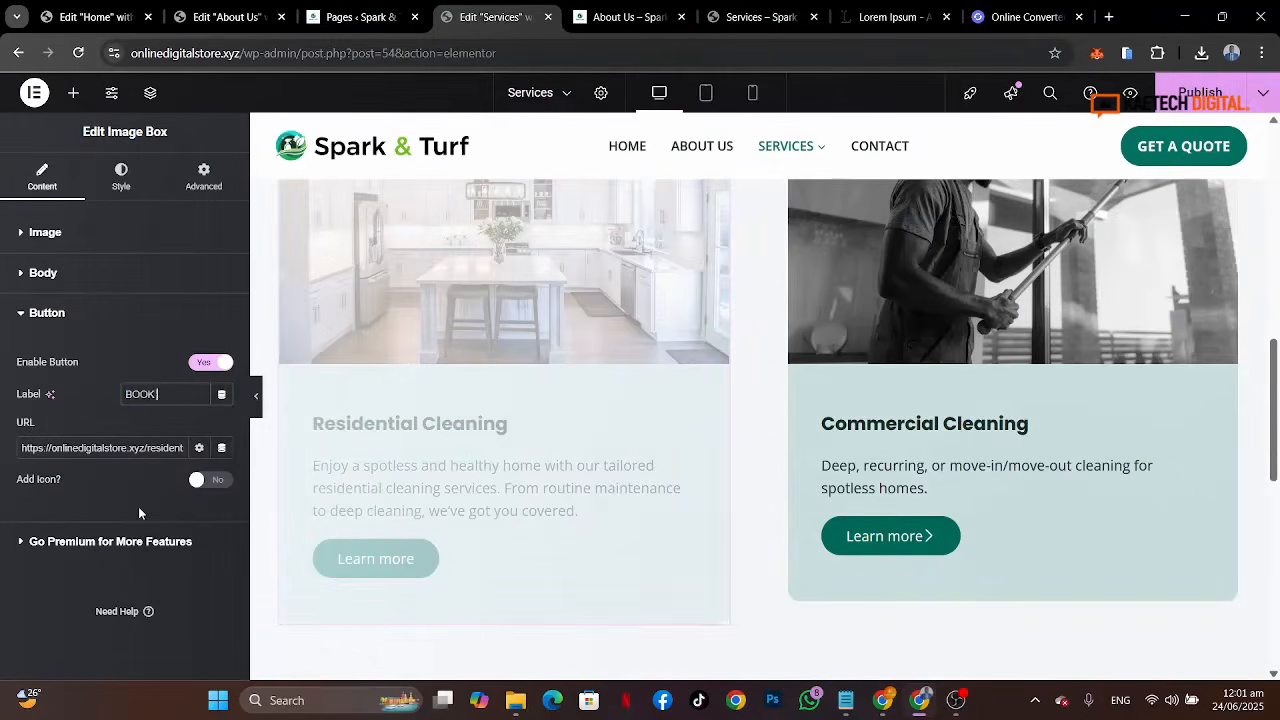
type(" APPOINTMENT")
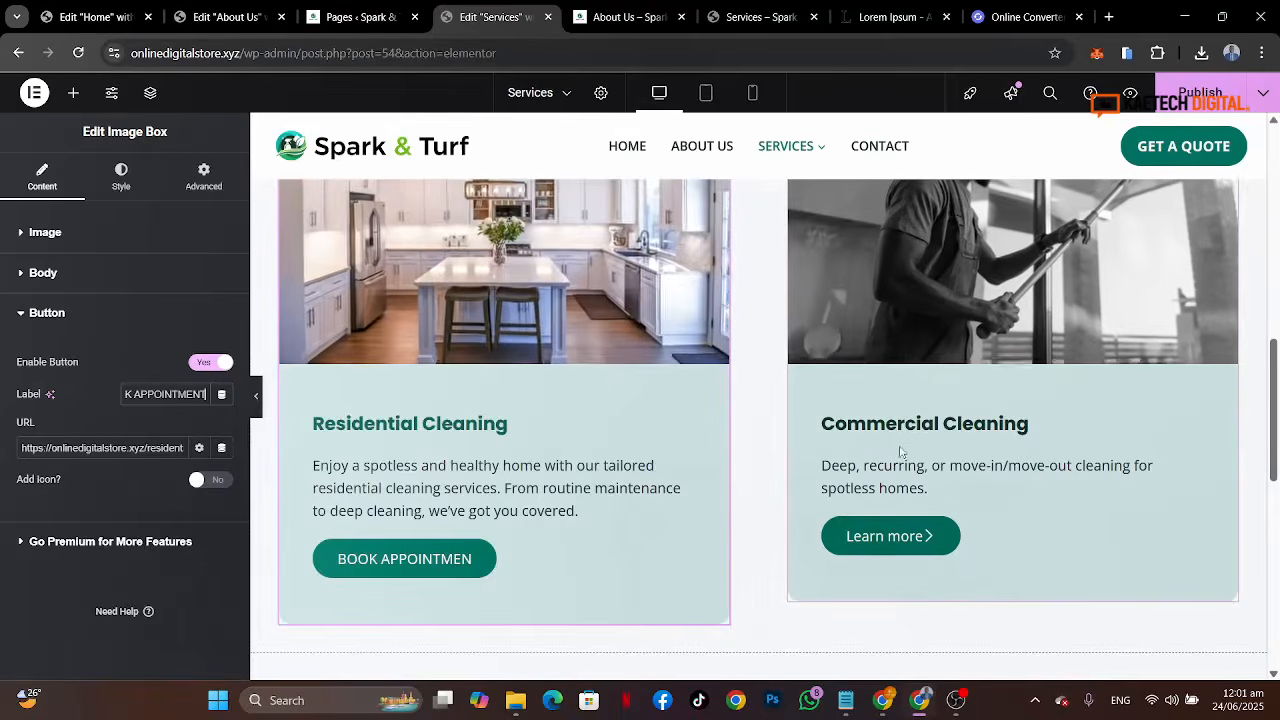
Step: Copy the Commercial Cleaning description text from the reference Services page
left_click(1061, 422)
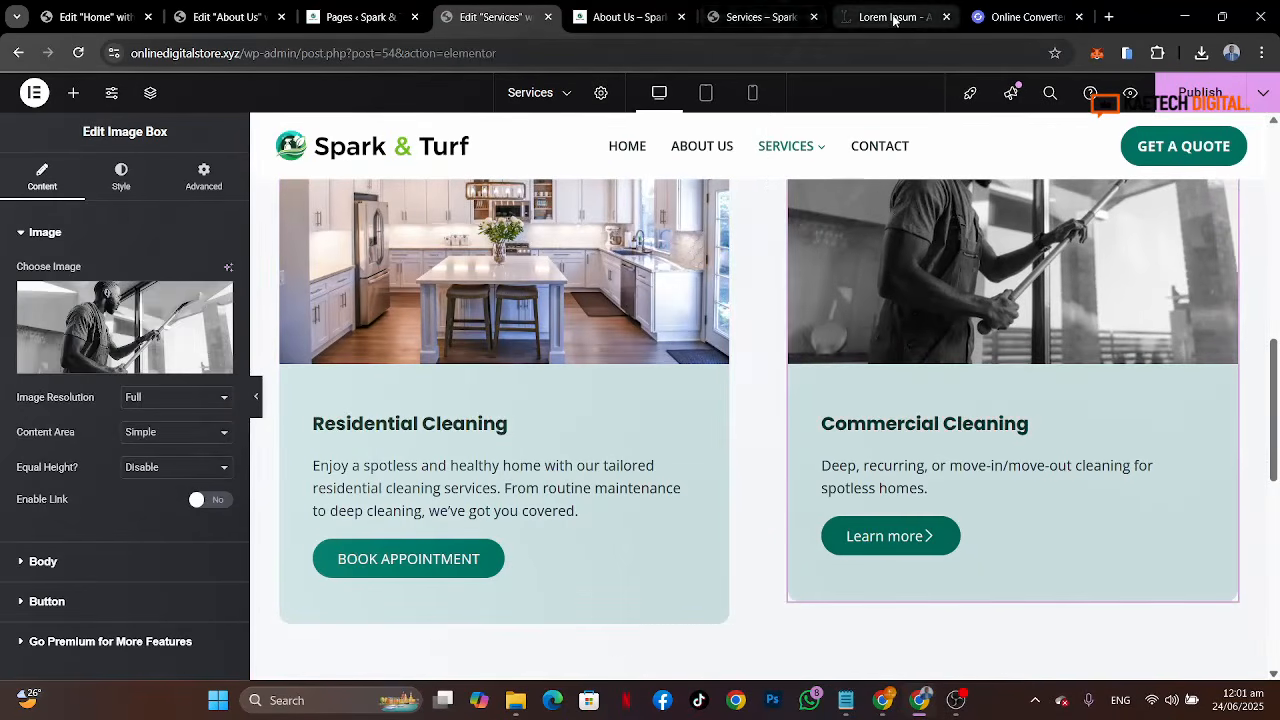
left_click(765, 20)
left_click_drag(720, 366, 660, 314)
key("ctrl+c")
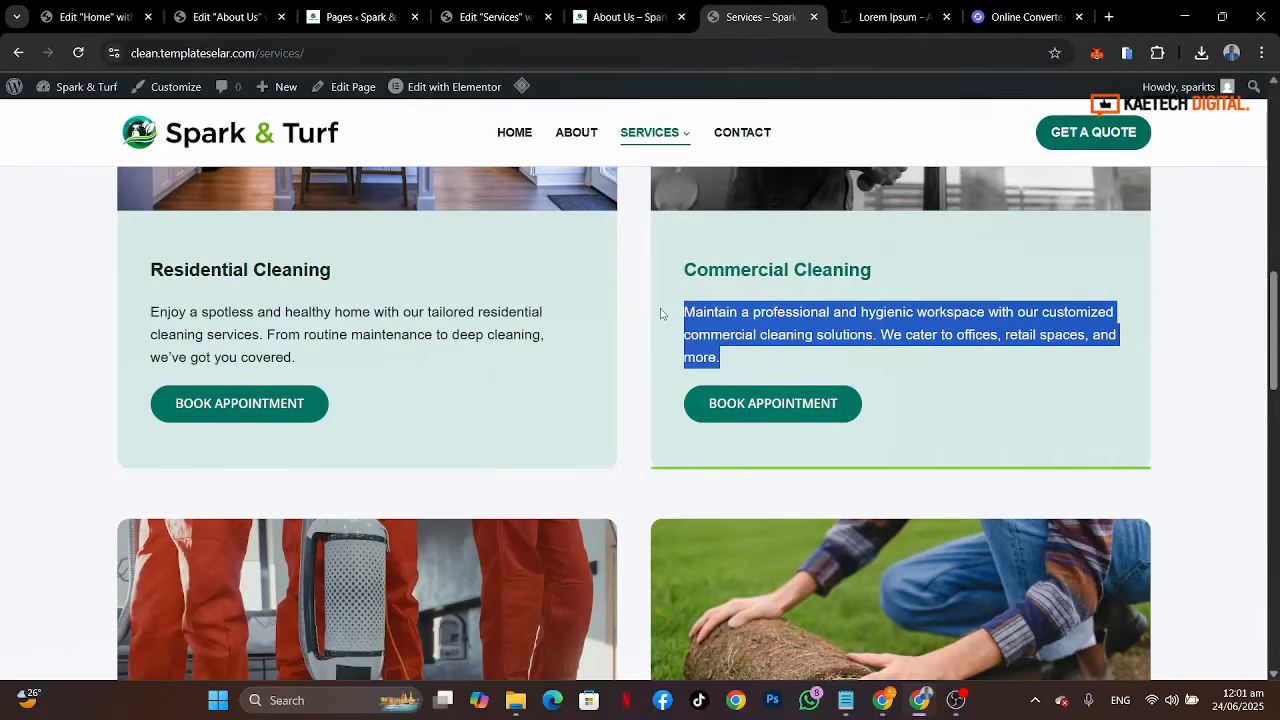
Step: Paste the copied text as the Commercial Cleaning image box's description
left_click(490, 17)
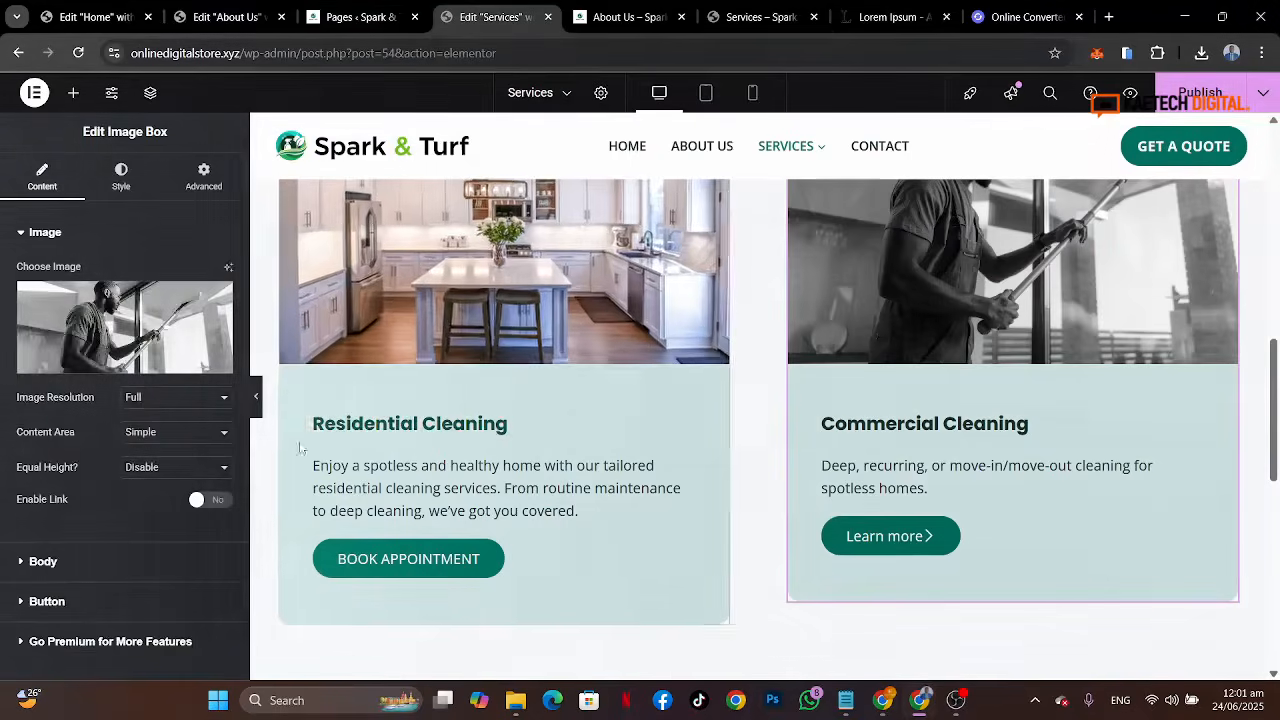
left_click(43, 561)
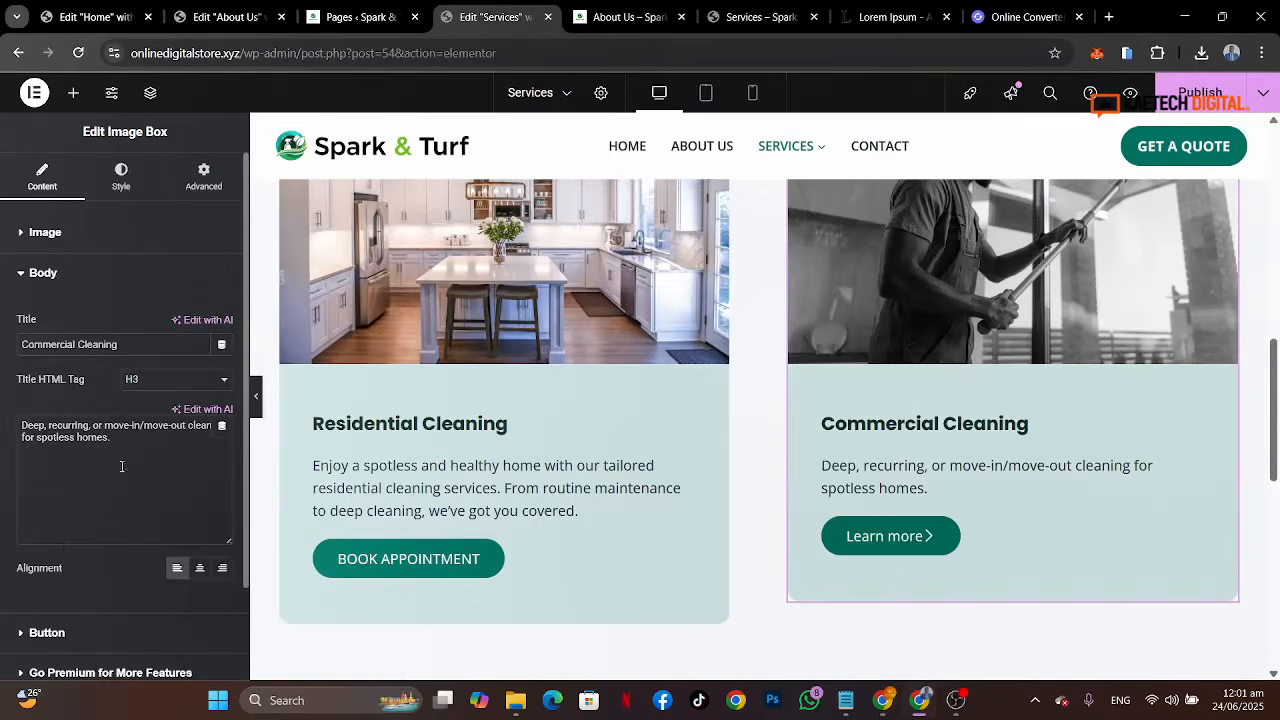
left_click_drag(122, 466, 0, 408)
key("ctrl+v")
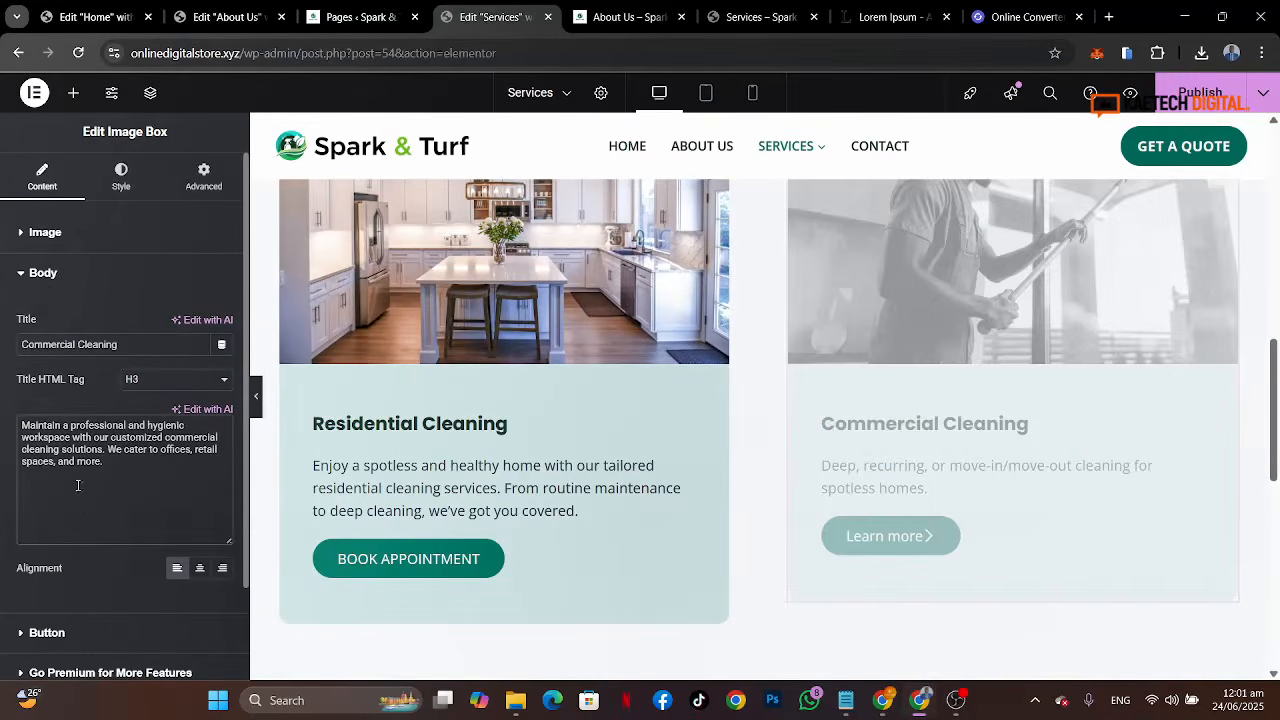
Step: Turn off the Commercial Cleaning button's icon and set its label to BOOK APPOINTMENT
left_click(107, 630)
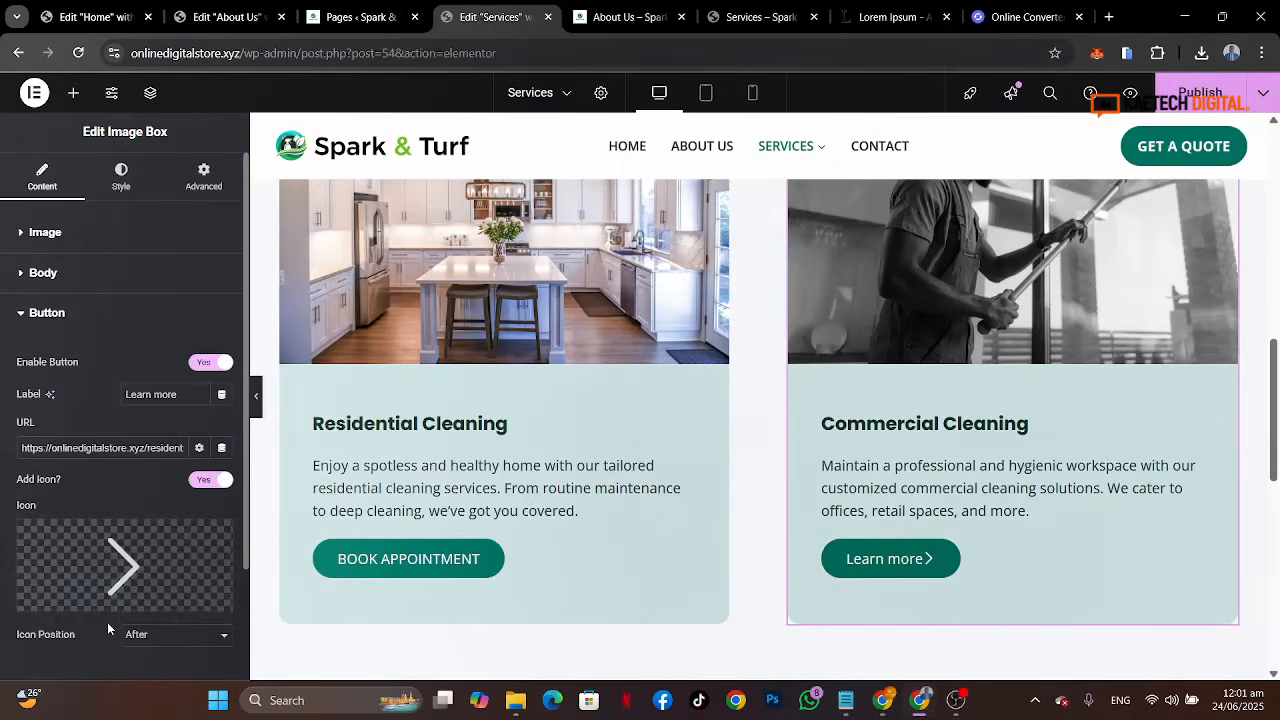
left_click(211, 480)
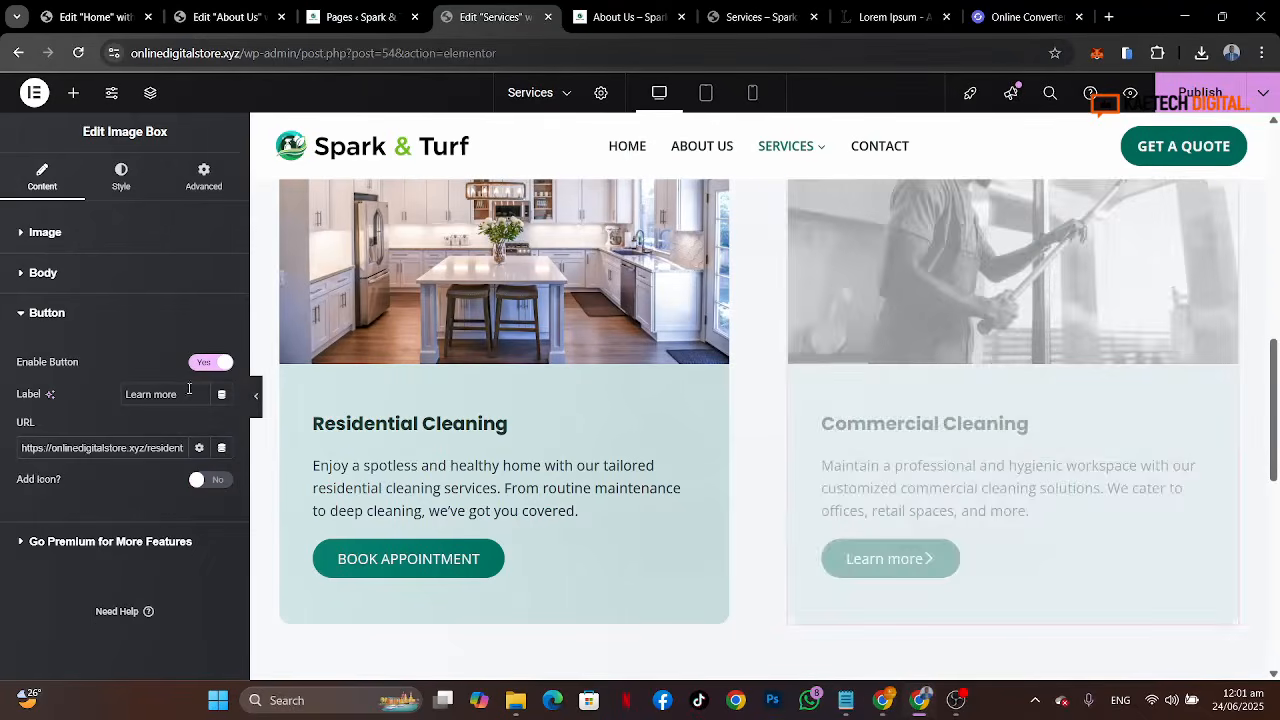
left_click_drag(189, 395, 70, 397)
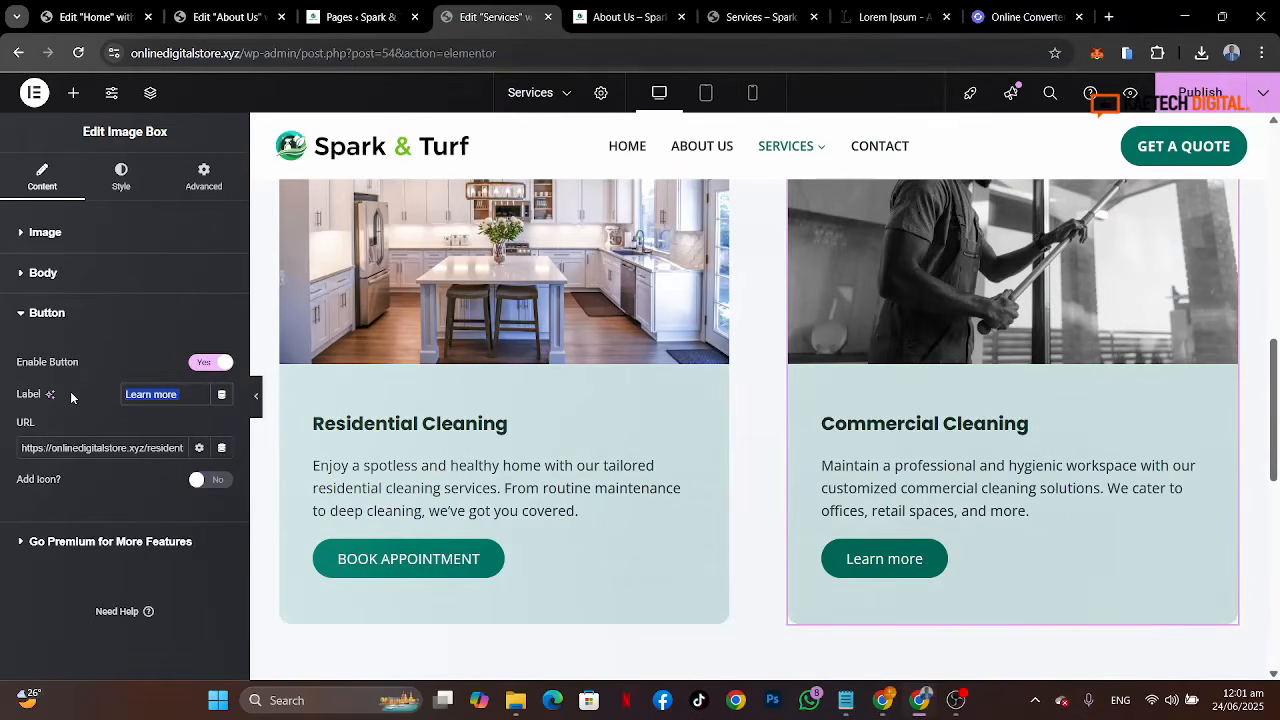
type("BOOK AP")
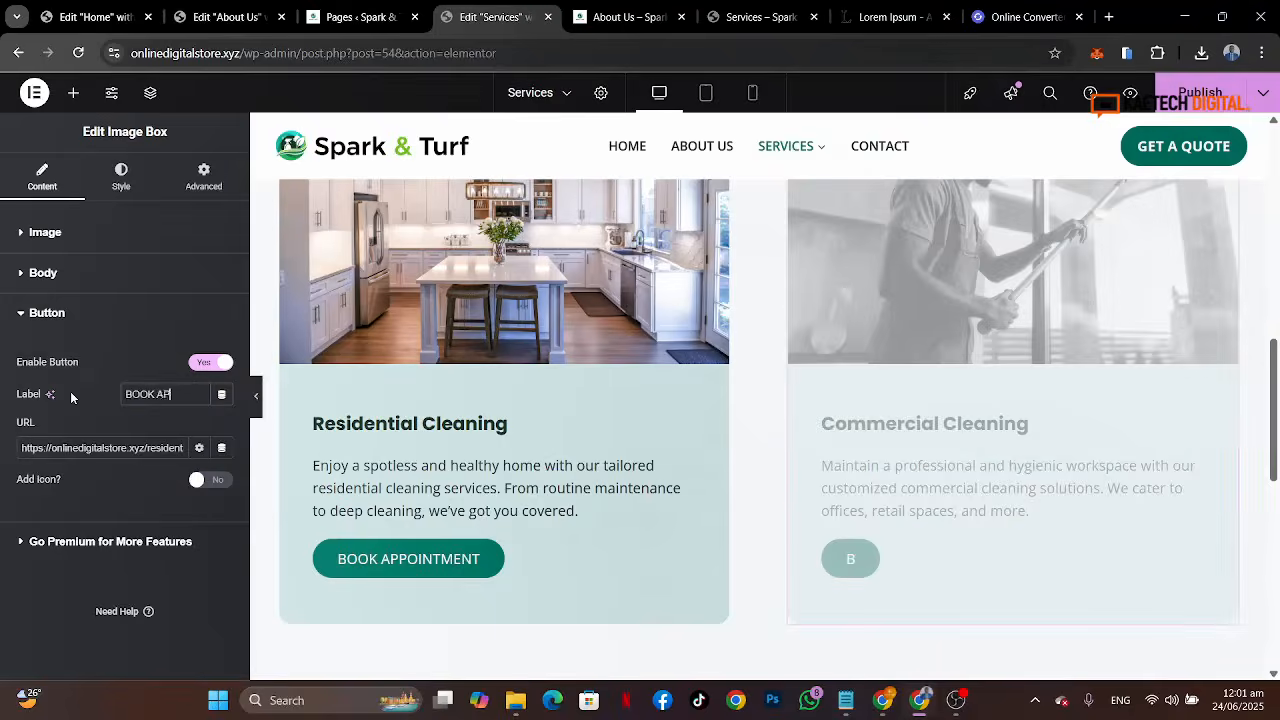
type("POINTMENT")
Step: Link the Commercial Cleaning button to the Booking page
left_click(170, 447)
key("ctrl+a")
key("BackSpace")
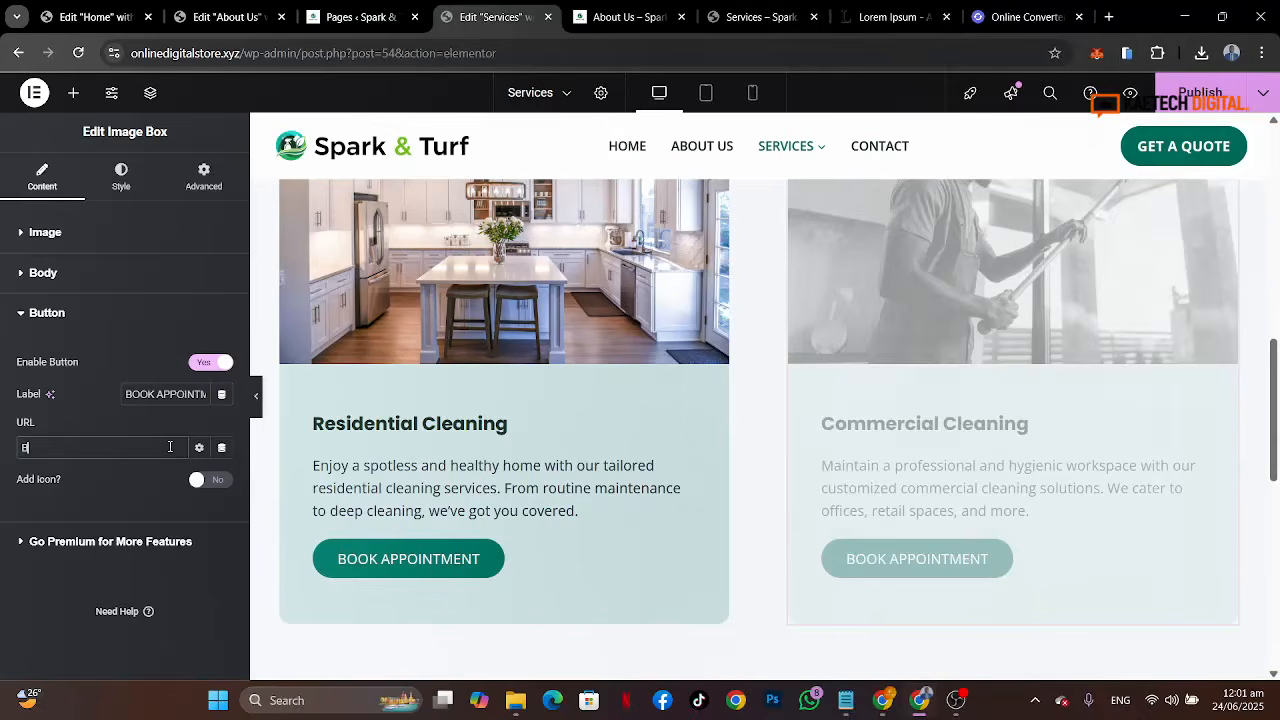
type("BOOKING")
left_click(45, 477)
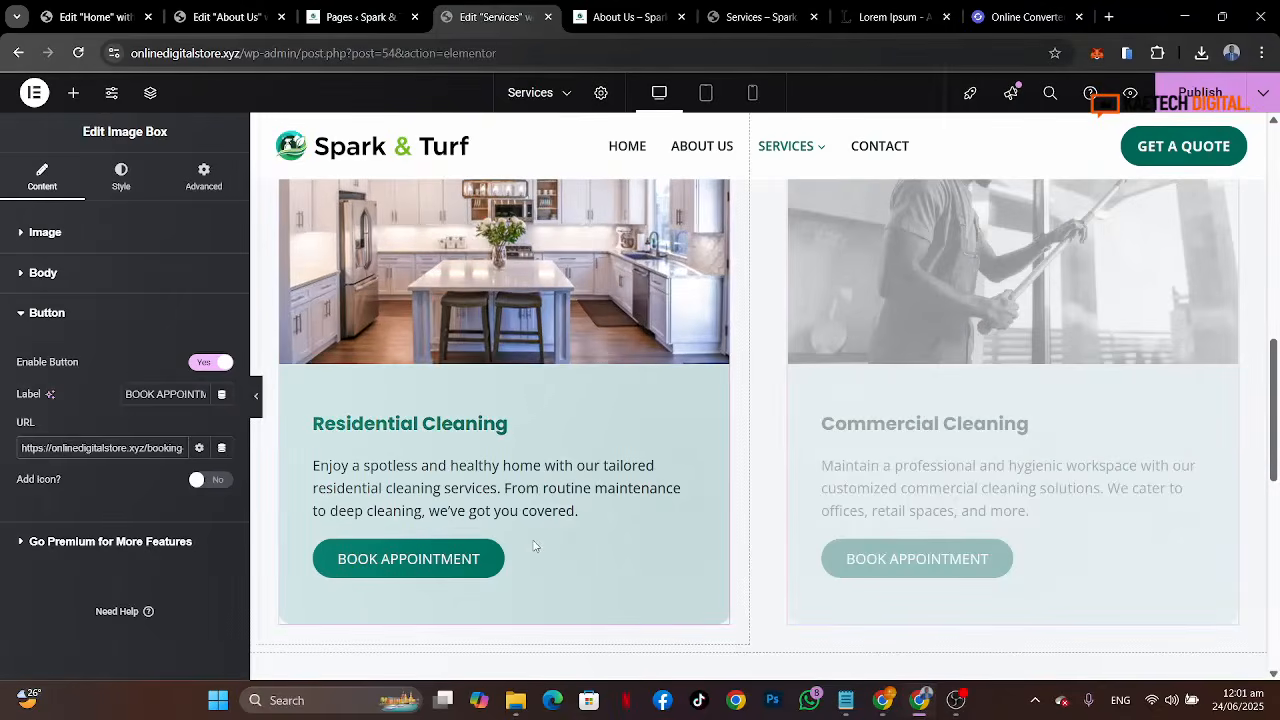
Step: Link the Residential Cleaning button to the Booking page as well
left_click(77, 228)
scroll(105, 584, "down", 2)
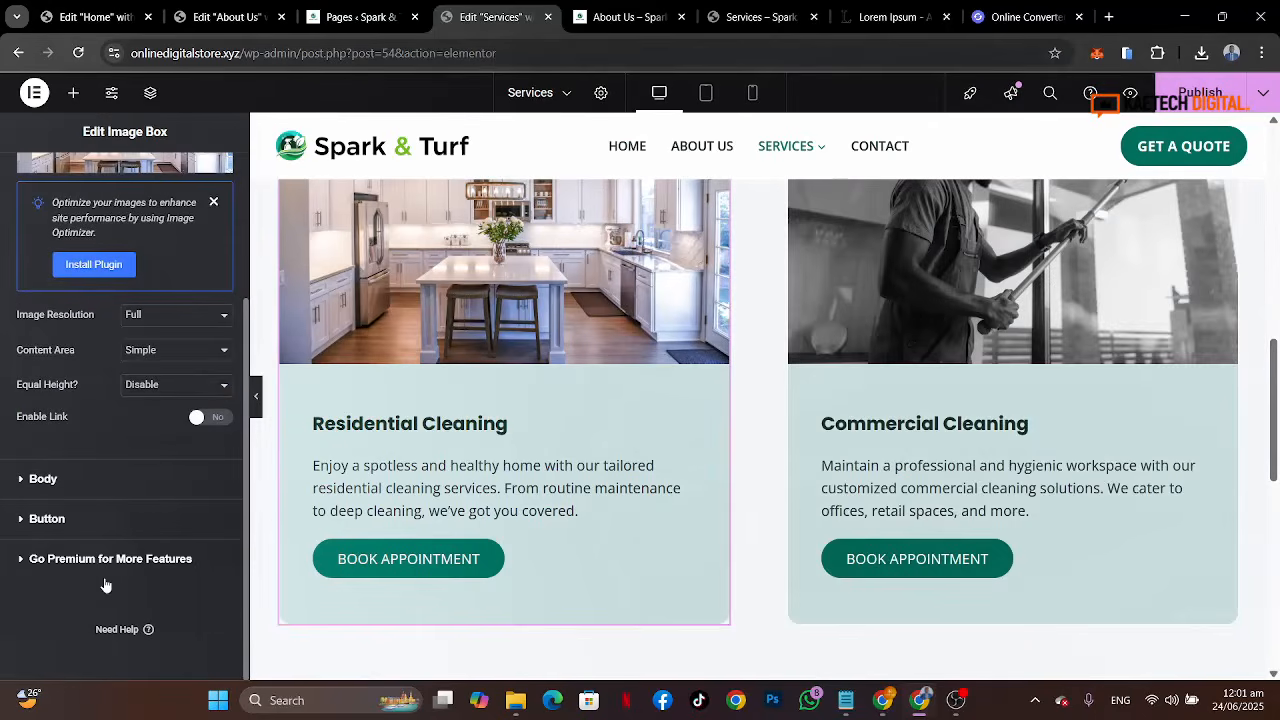
left_click(129, 531)
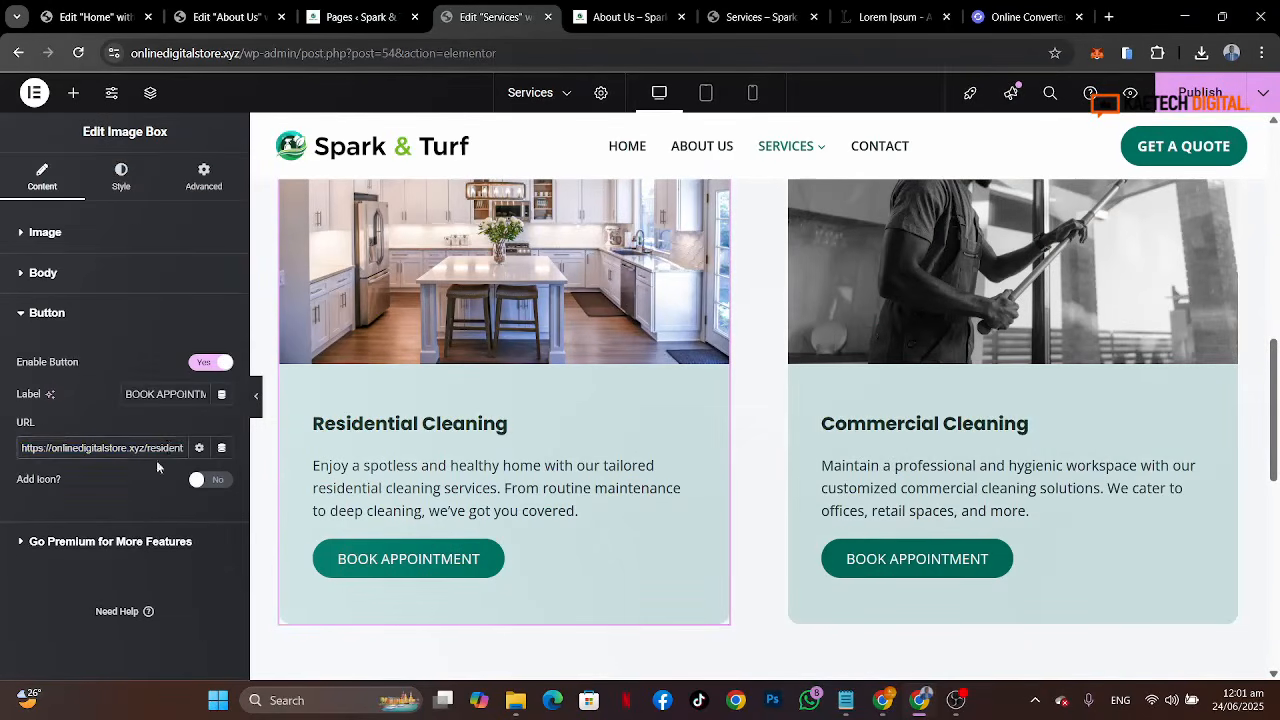
triple_click(169, 447)
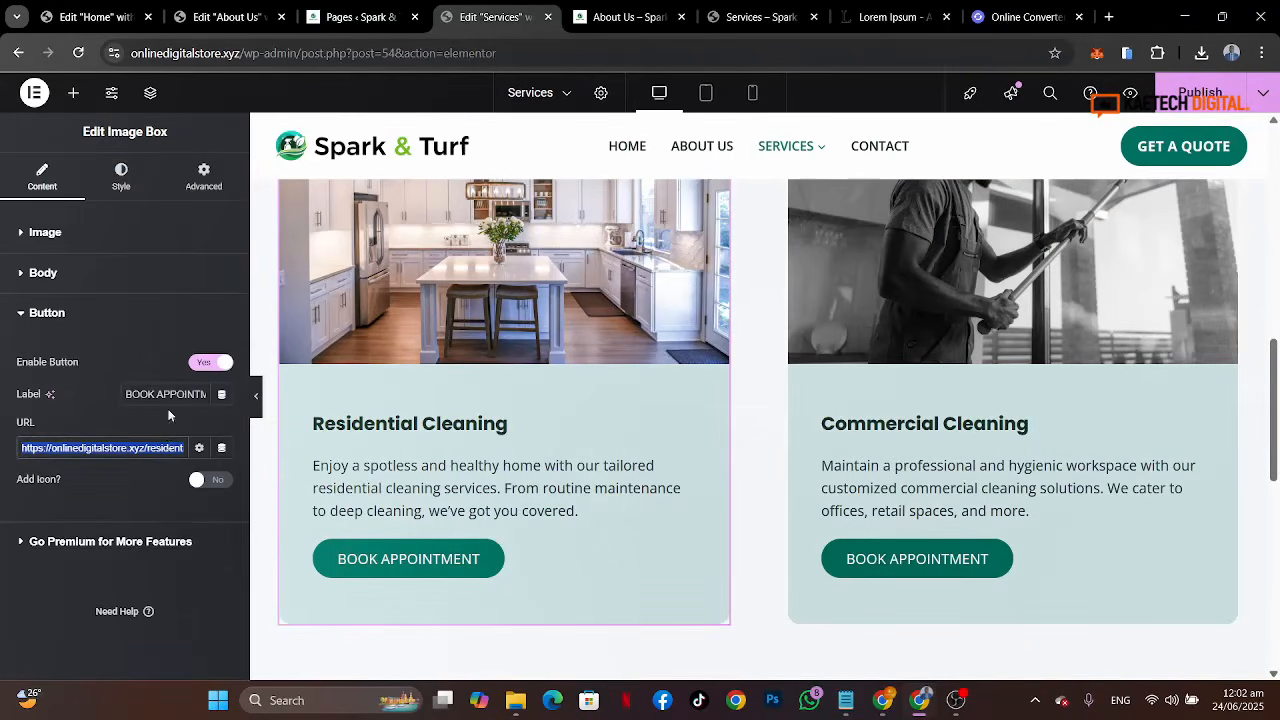
type("BOOKING")
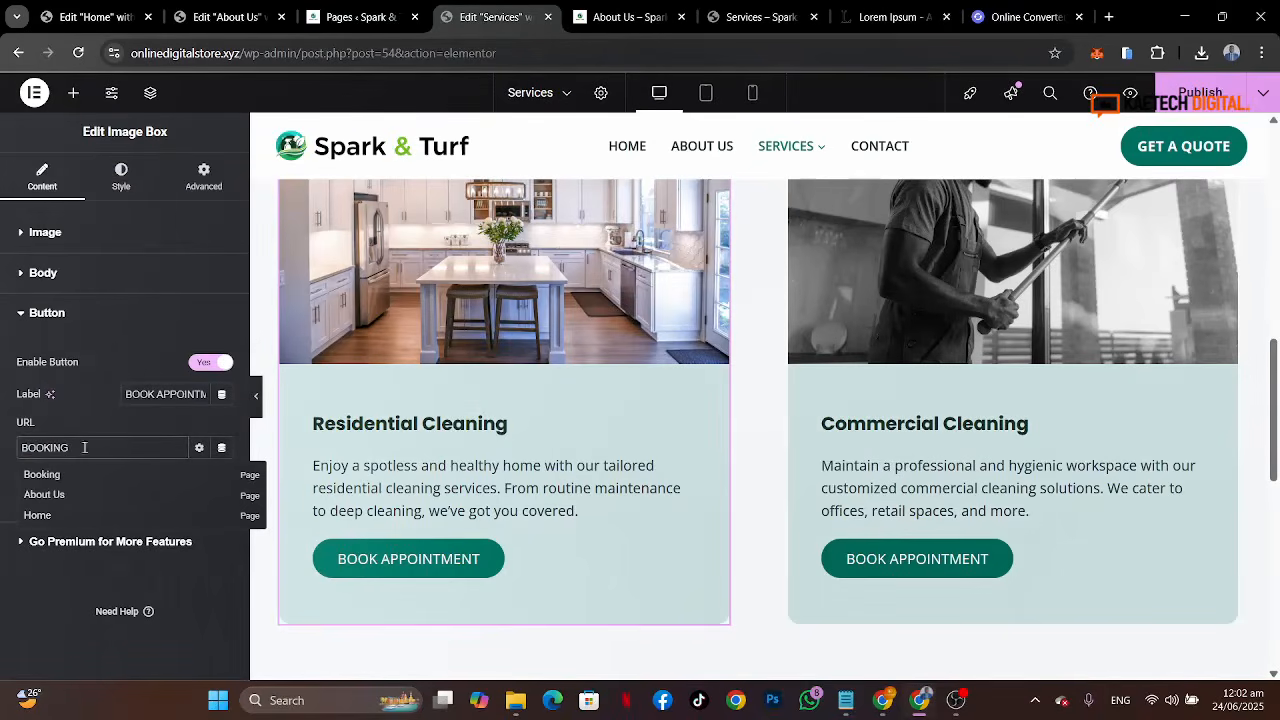
left_click(56, 479)
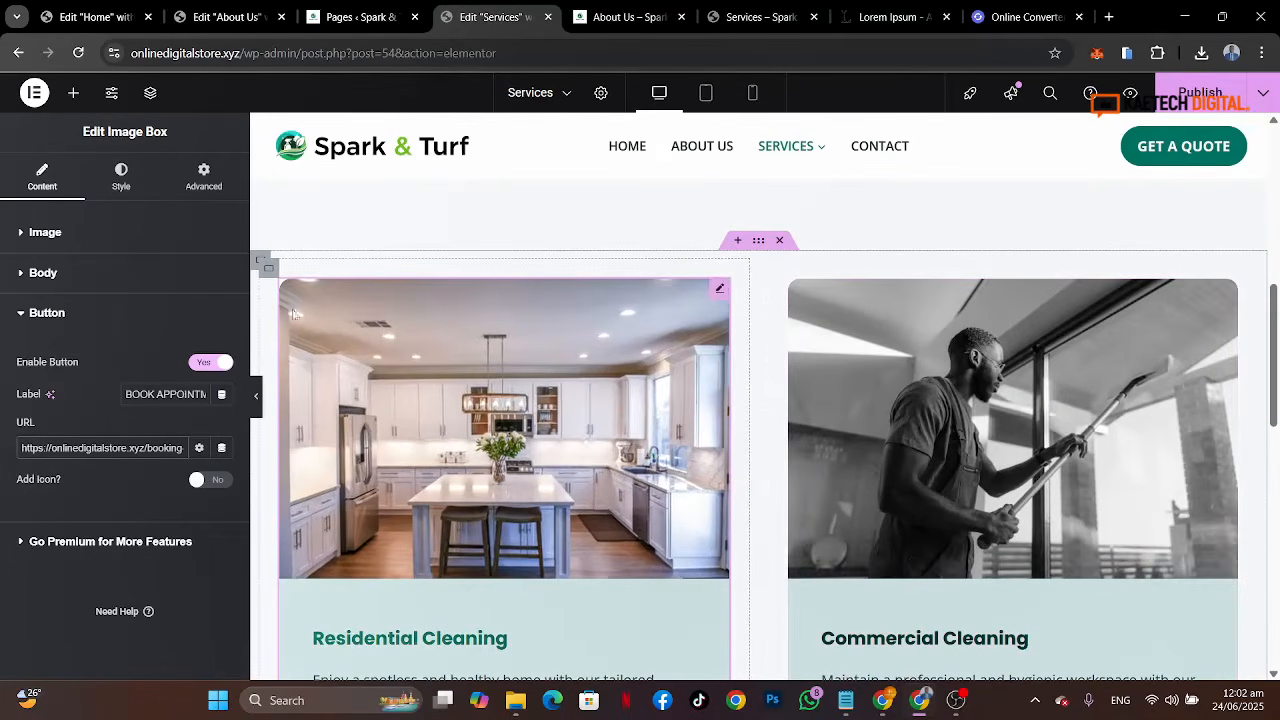
Step: Duplicate the container holding the two service cards
left_click(262, 265)
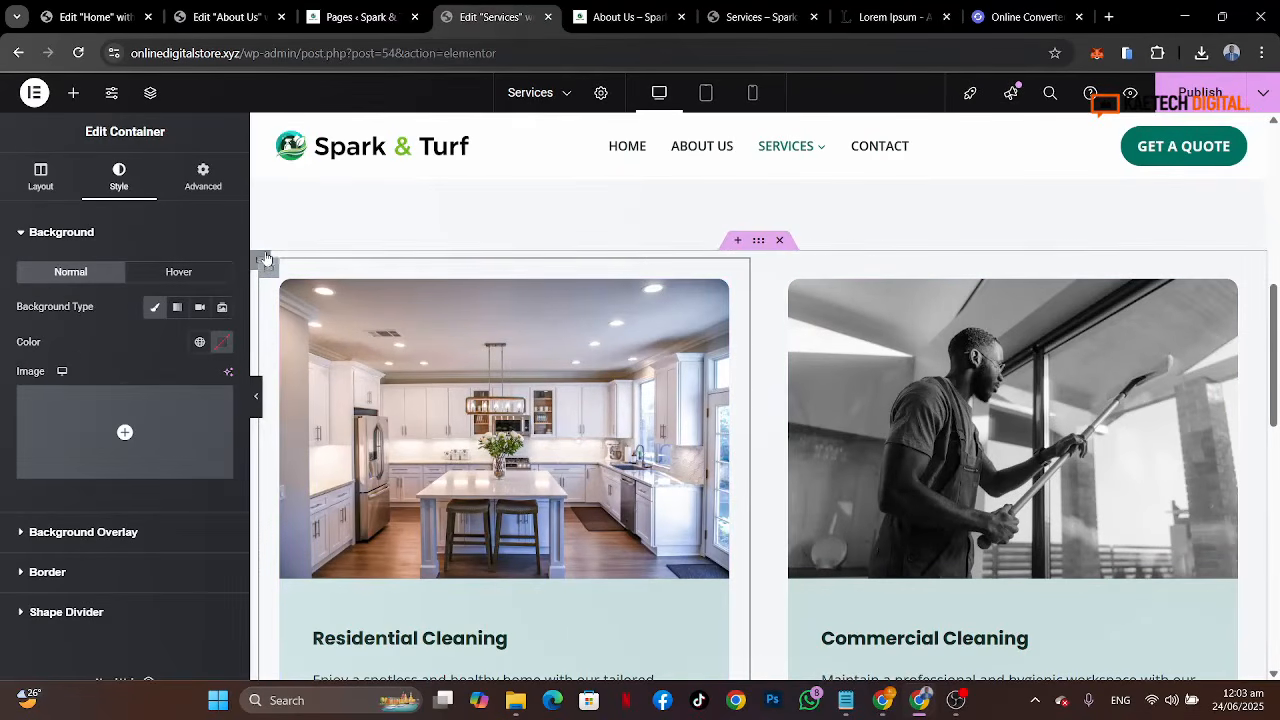
left_click(264, 259)
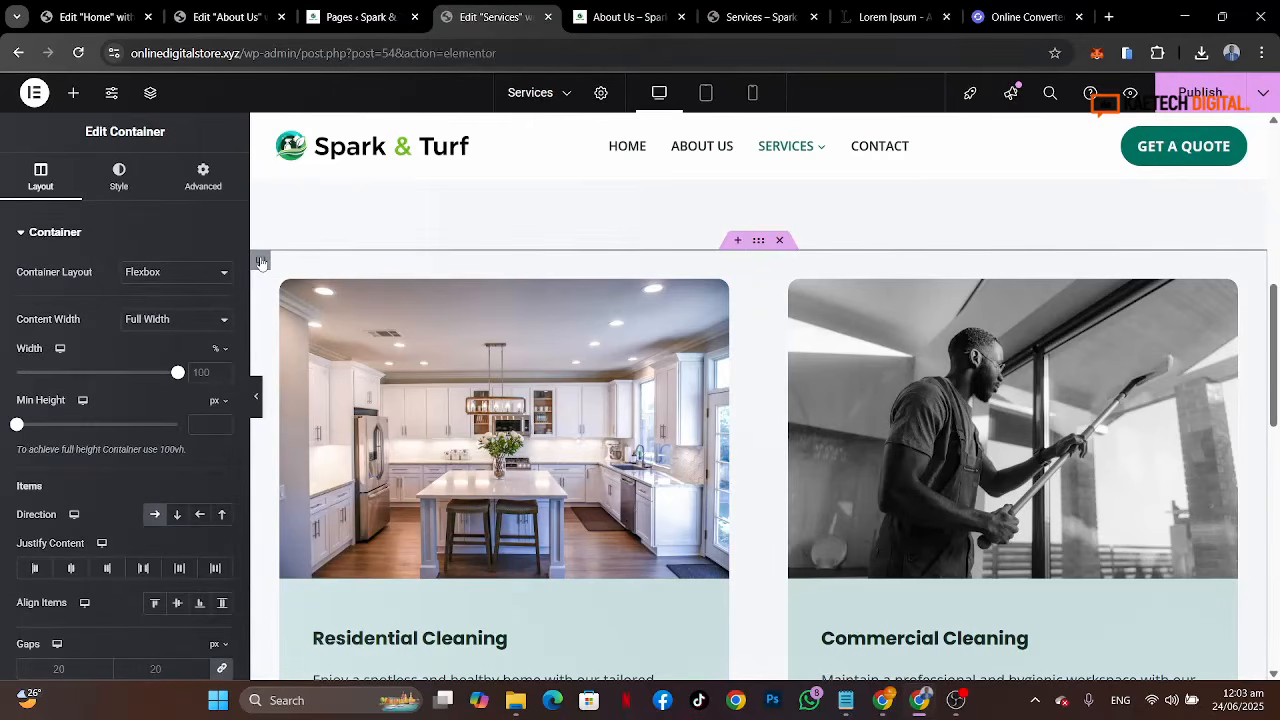
right_click(262, 263)
left_click(300, 277)
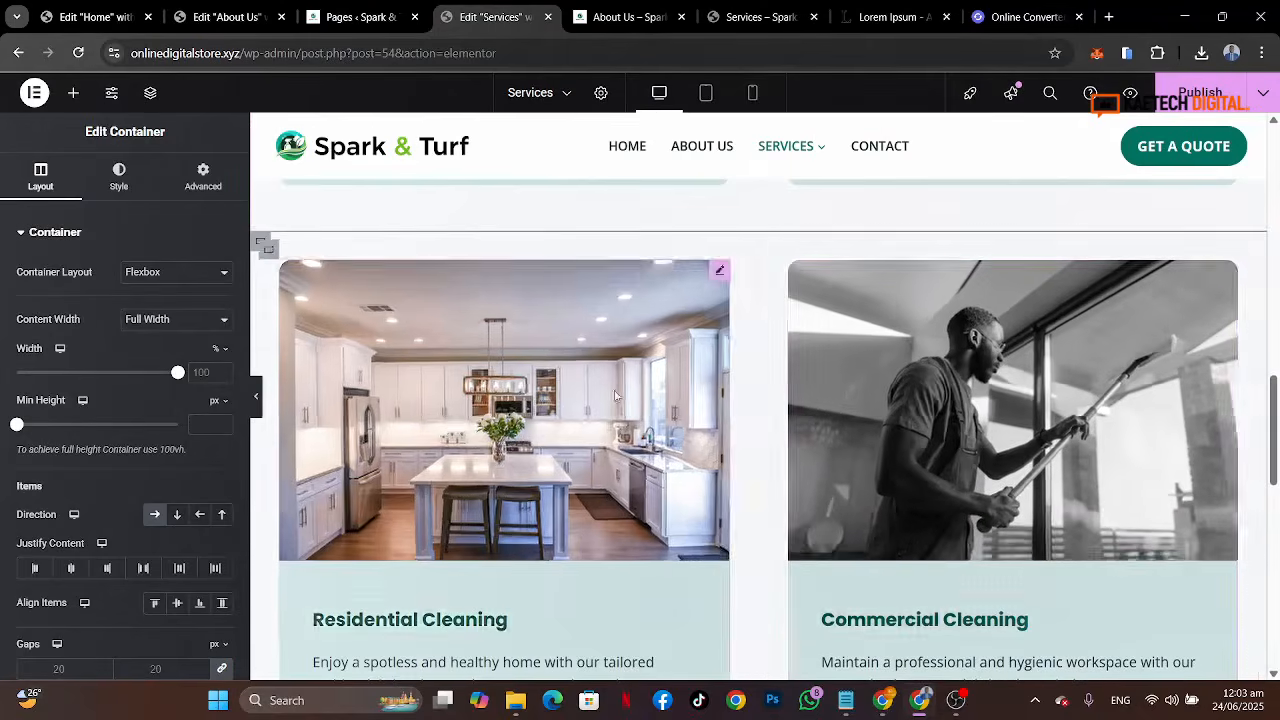
Step: Replace the image of the duplicated row's first card with the orange-suited vacuum cleaning photo
scroll(894, 427, "down", 1)
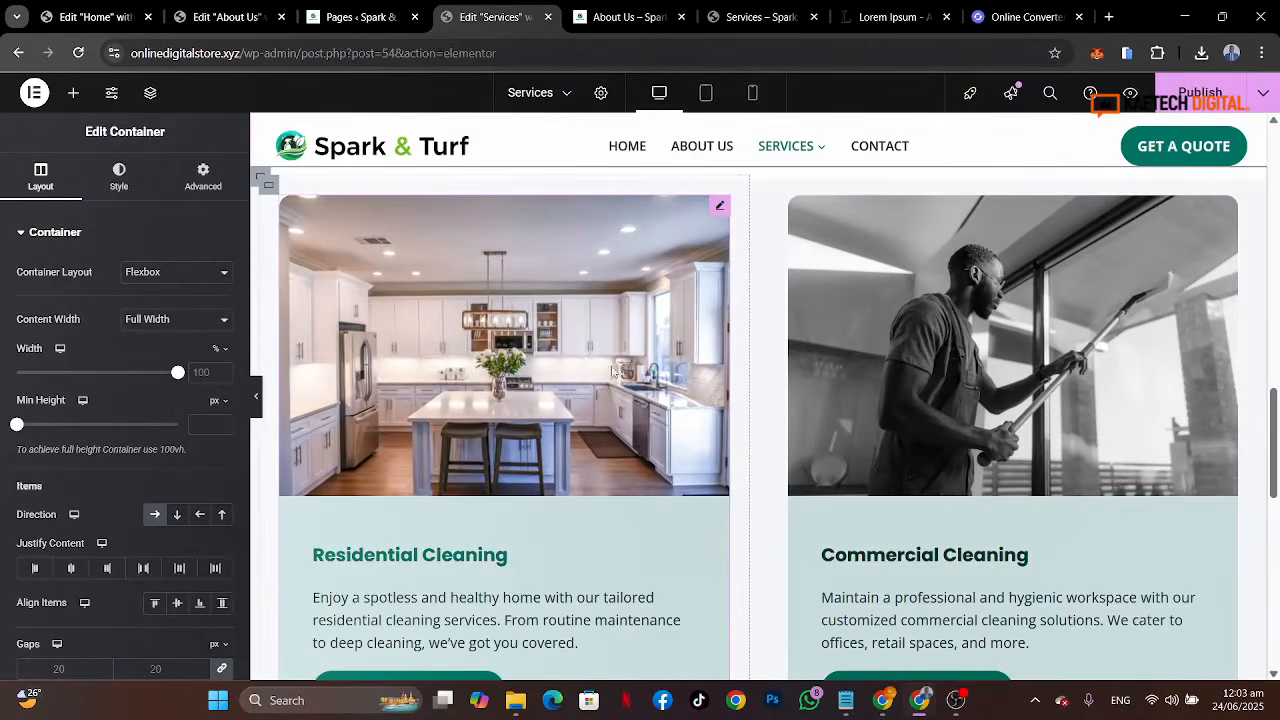
left_click(612, 407)
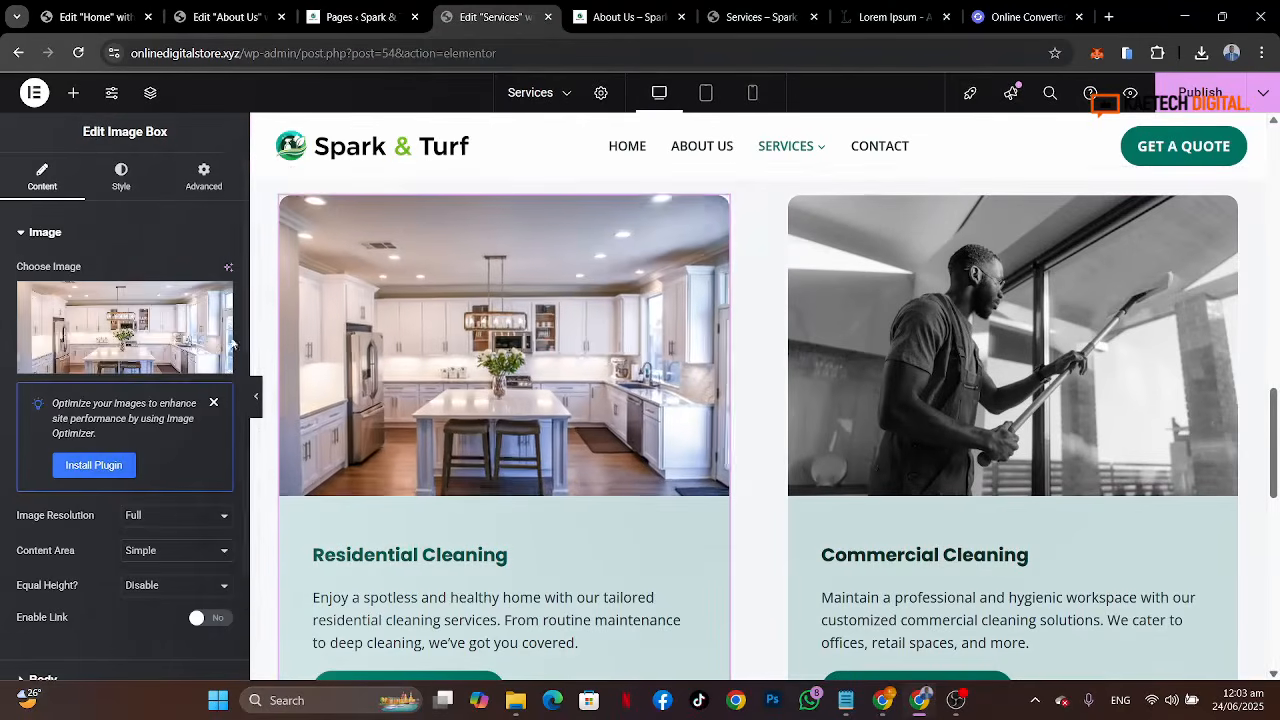
left_click(752, 14)
scroll(652, 403, "down", 3)
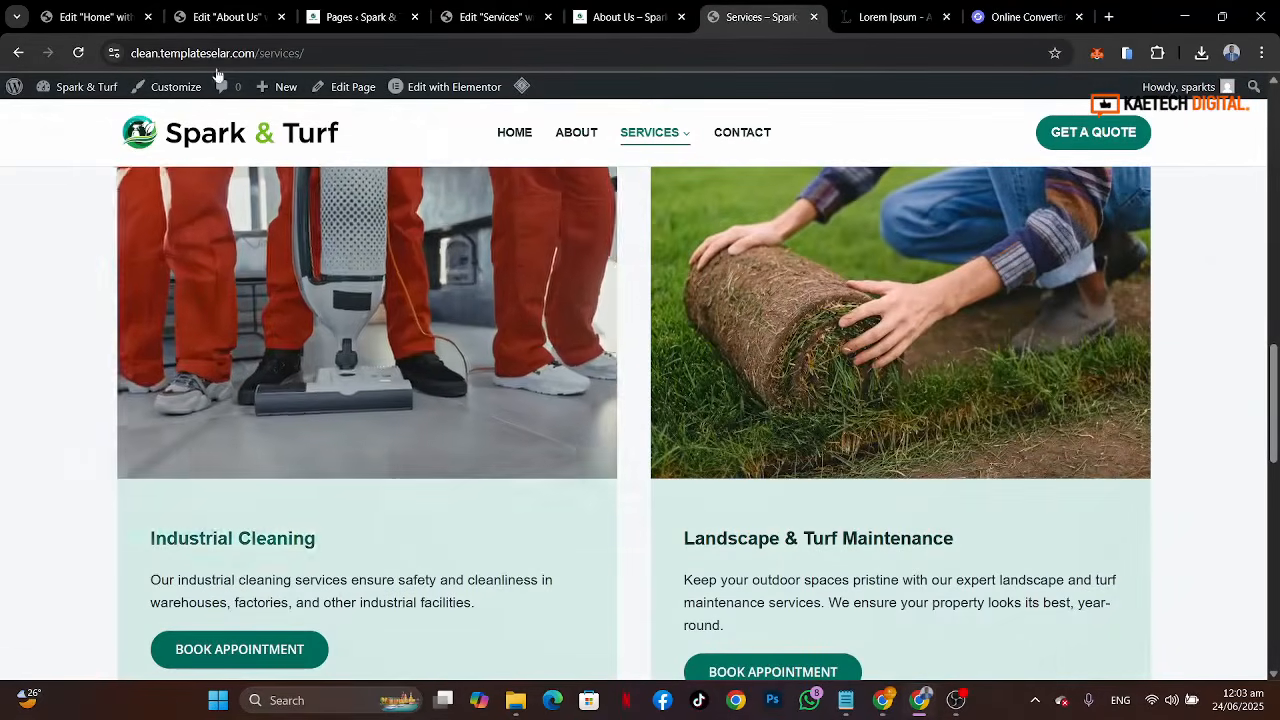
left_click(482, 16)
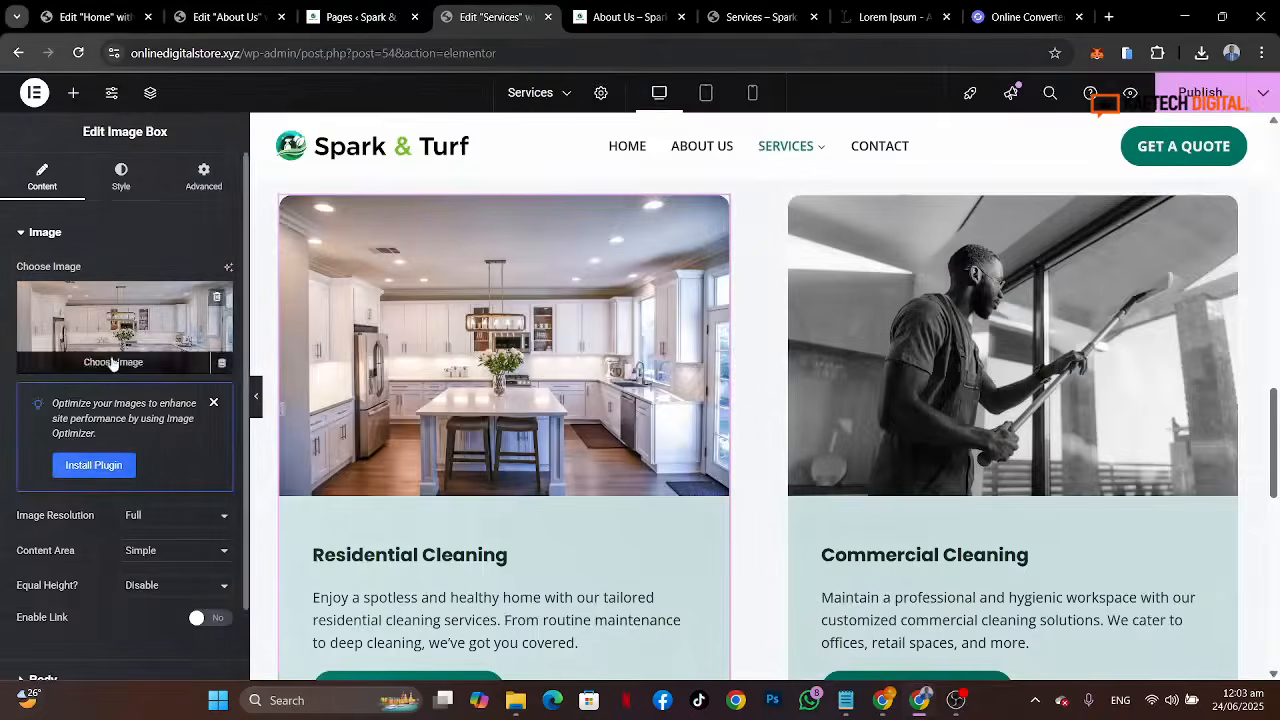
left_click(113, 363)
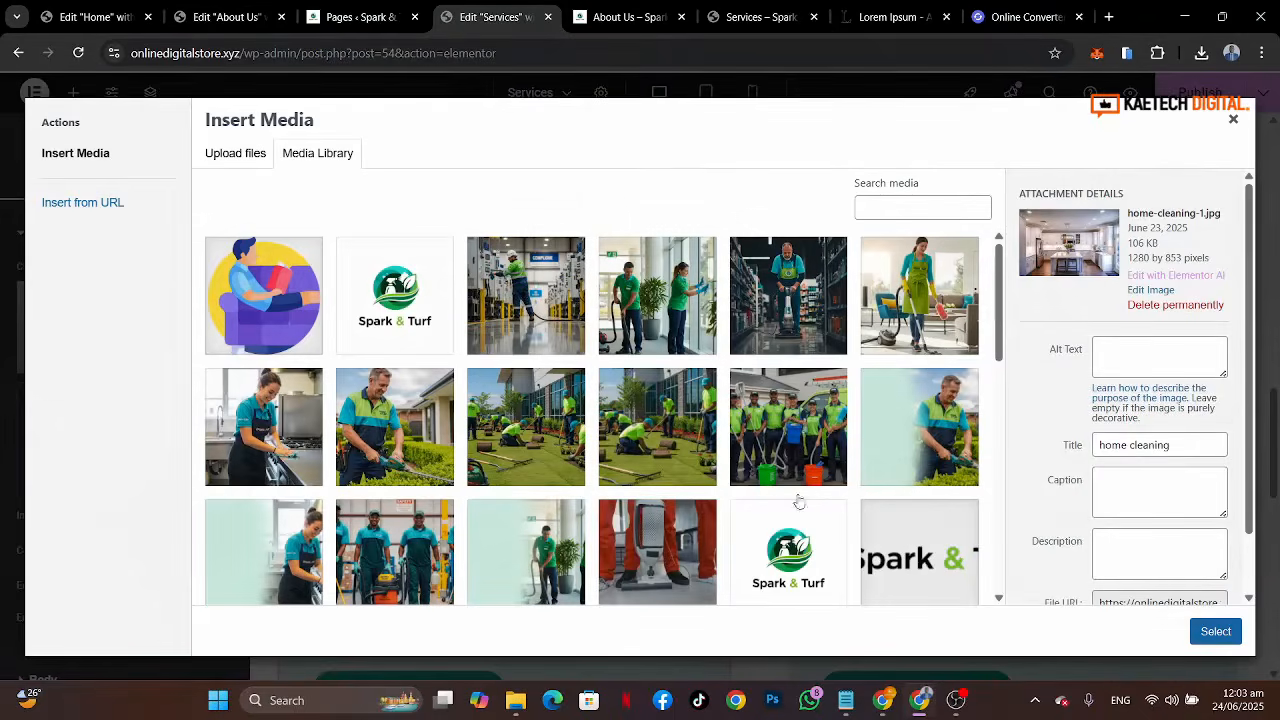
left_click(667, 556)
left_click(1216, 631)
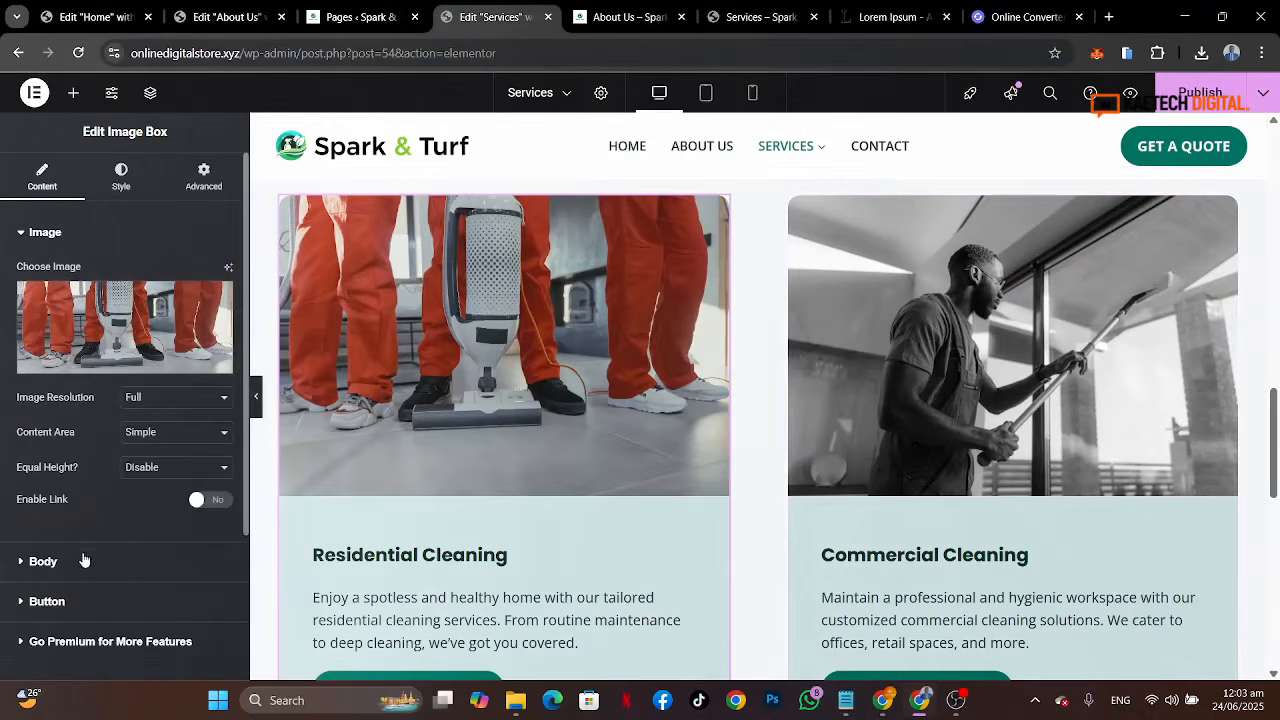
Step: Retitle the duplicated first card as Industrial Cleaning
left_click(43, 561)
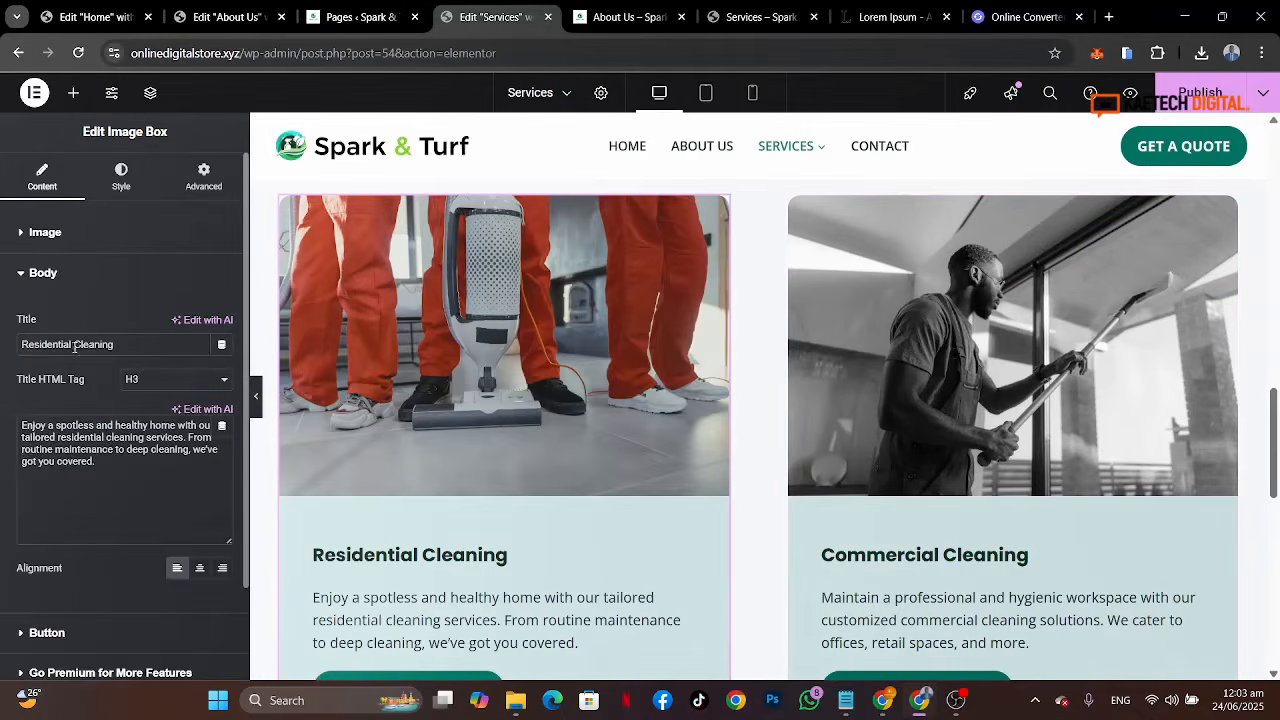
left_click_drag(73, 344, 3, 343)
type("Indus")
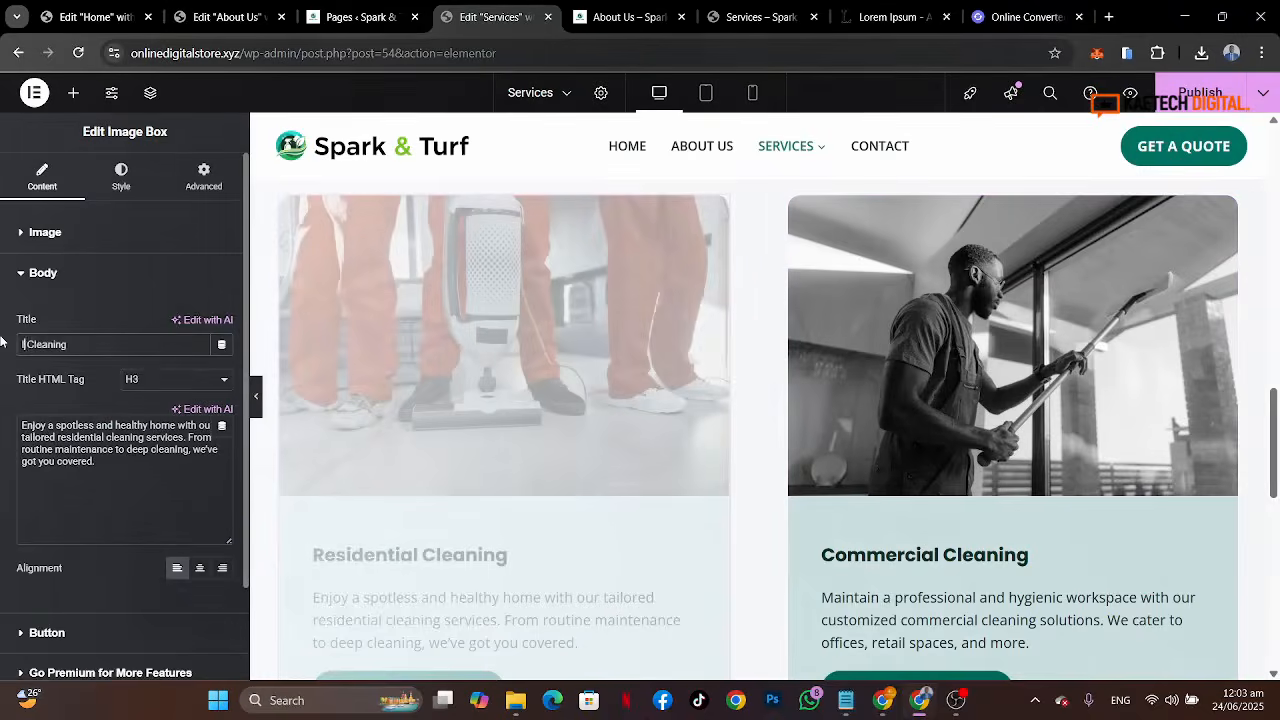
type("trial")
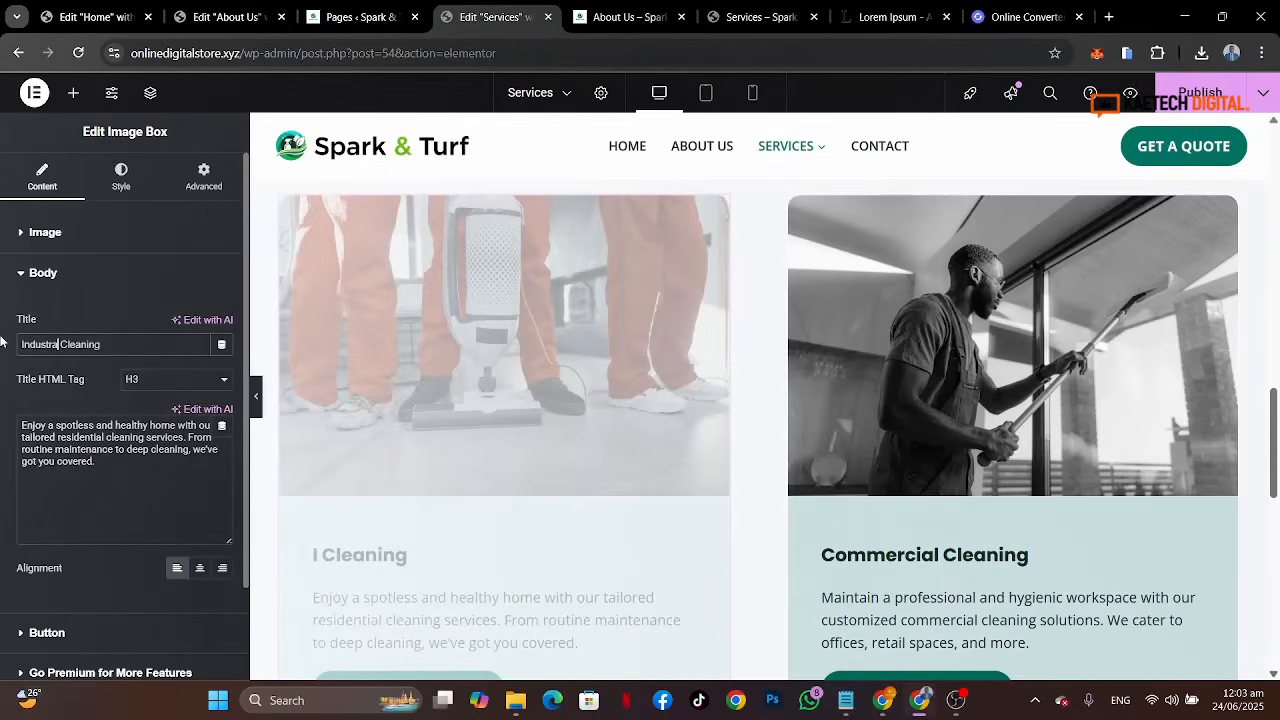
type("rial")
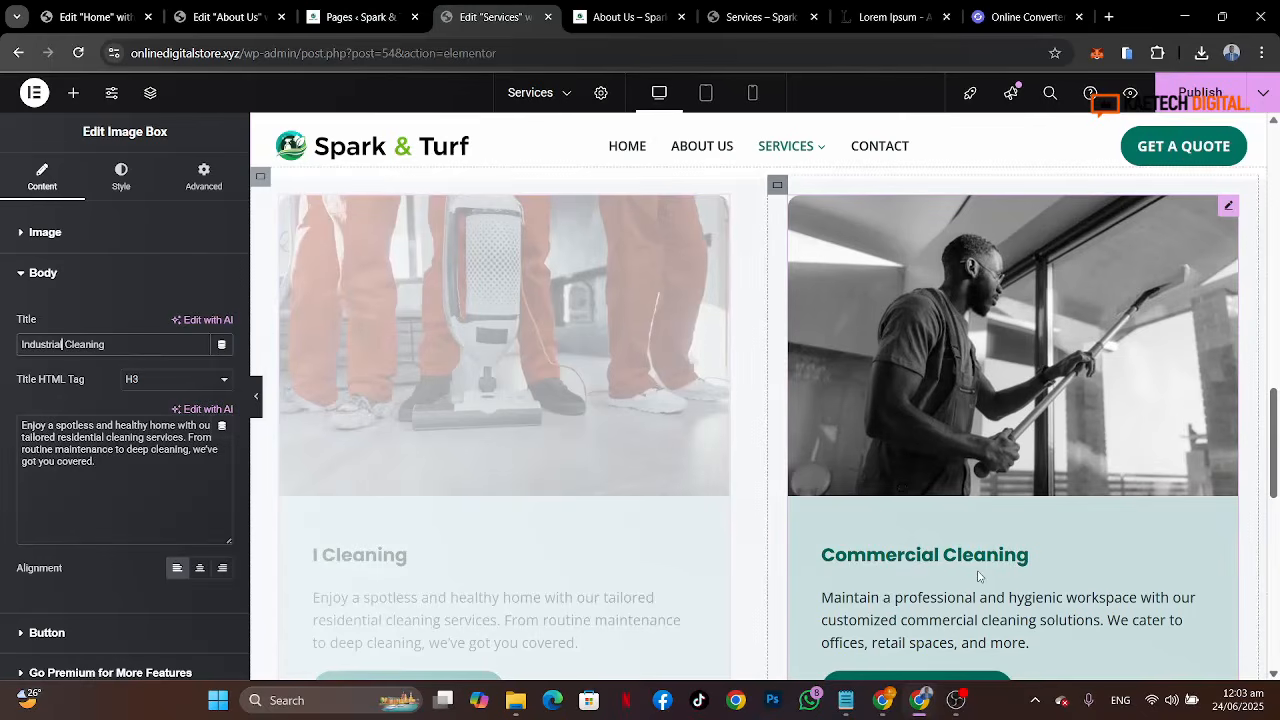
Step: Copy the Landscape & Turf Maintenance title from the reference Services page
left_click(979, 576)
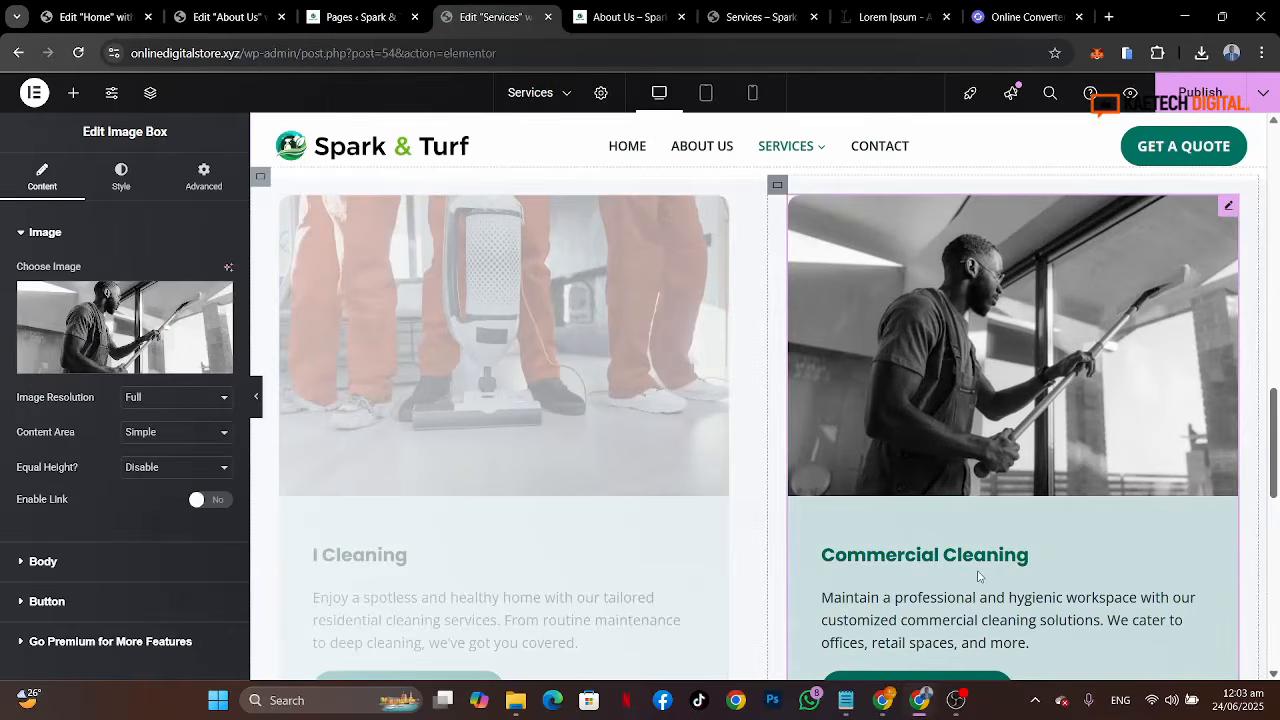
left_click(762, 17)
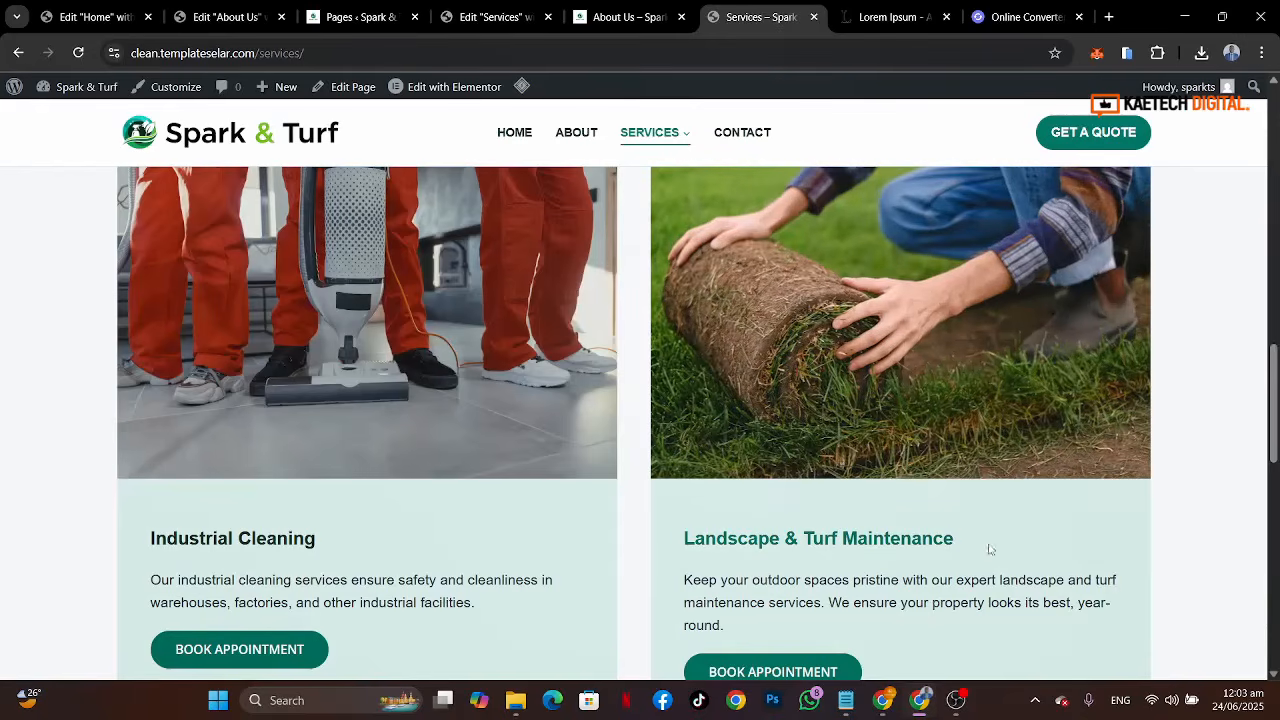
left_click_drag(990, 549, 683, 553)
key("ctrl+c")
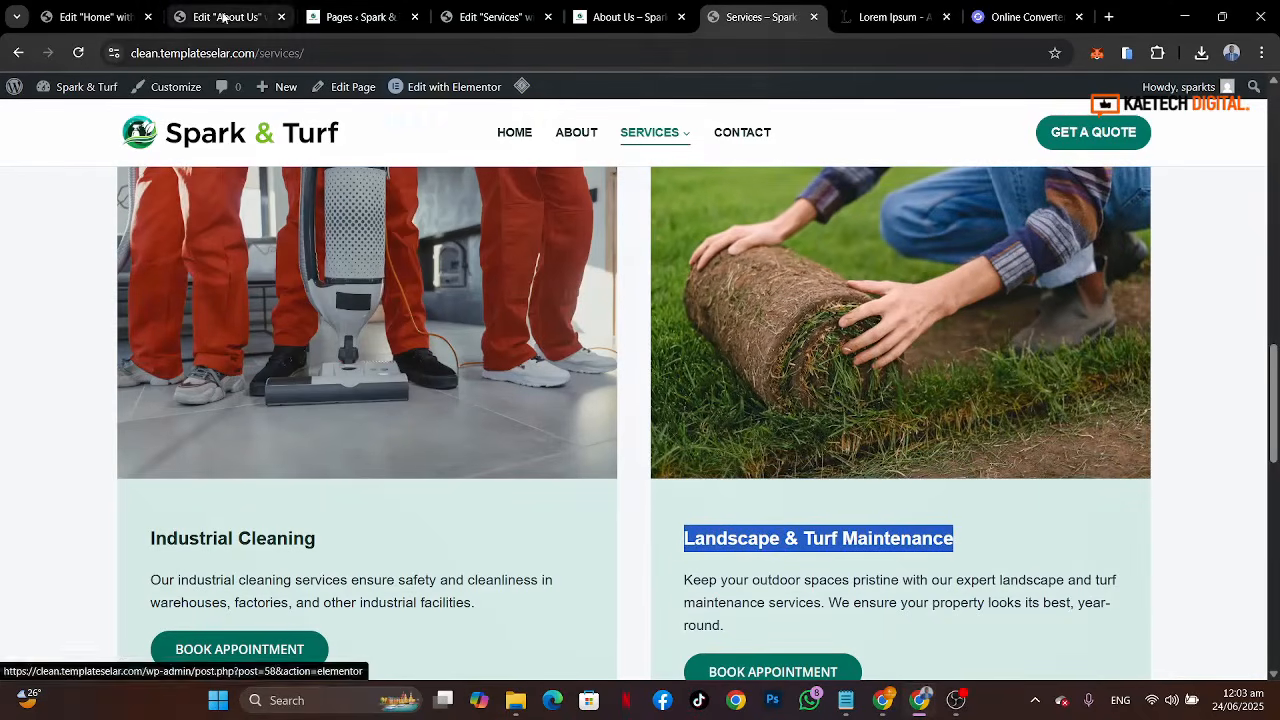
left_click(479, 14)
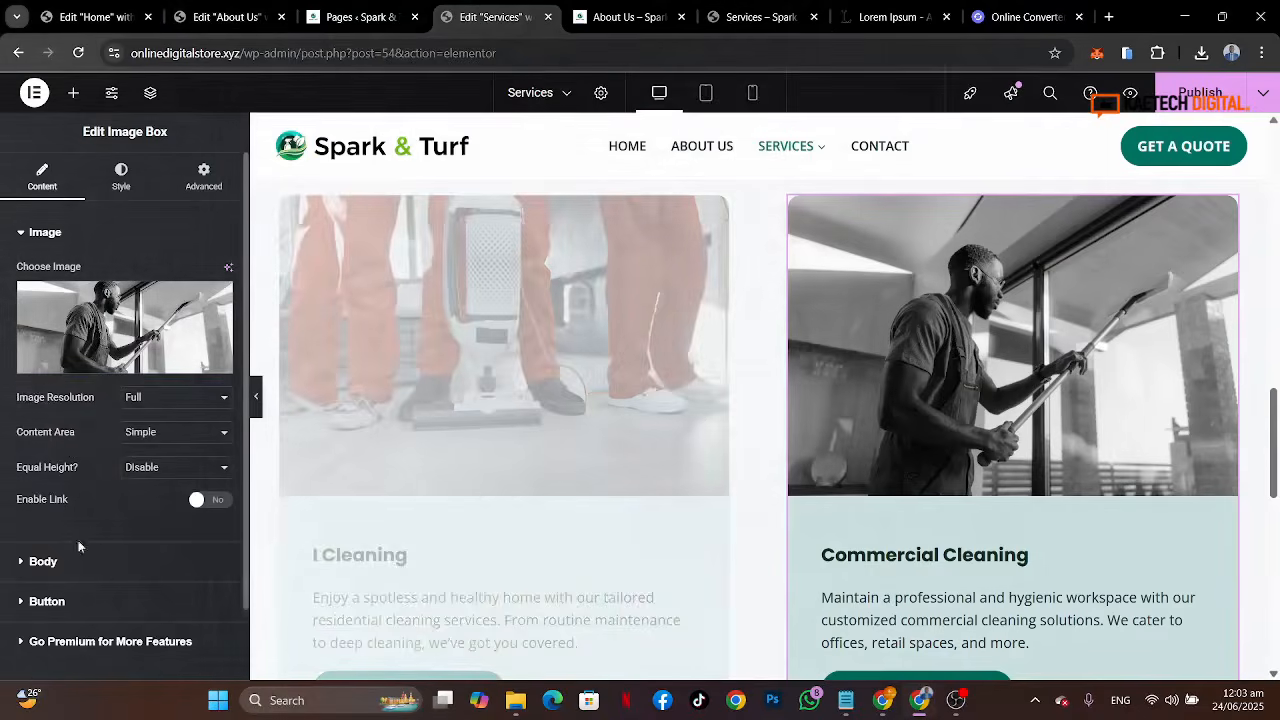
Step: Paste Landscape & Turf Maintenance as the duplicated second card's title
scroll(84, 590, "down", 2)
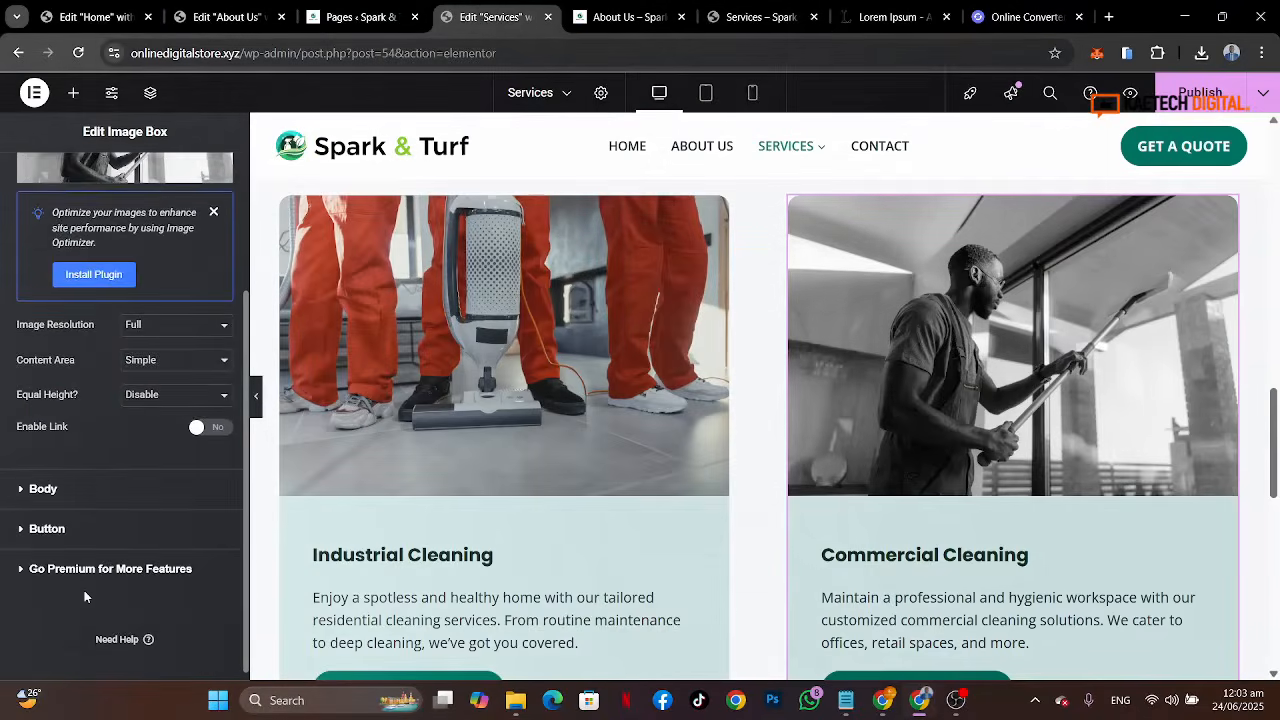
left_click(135, 494)
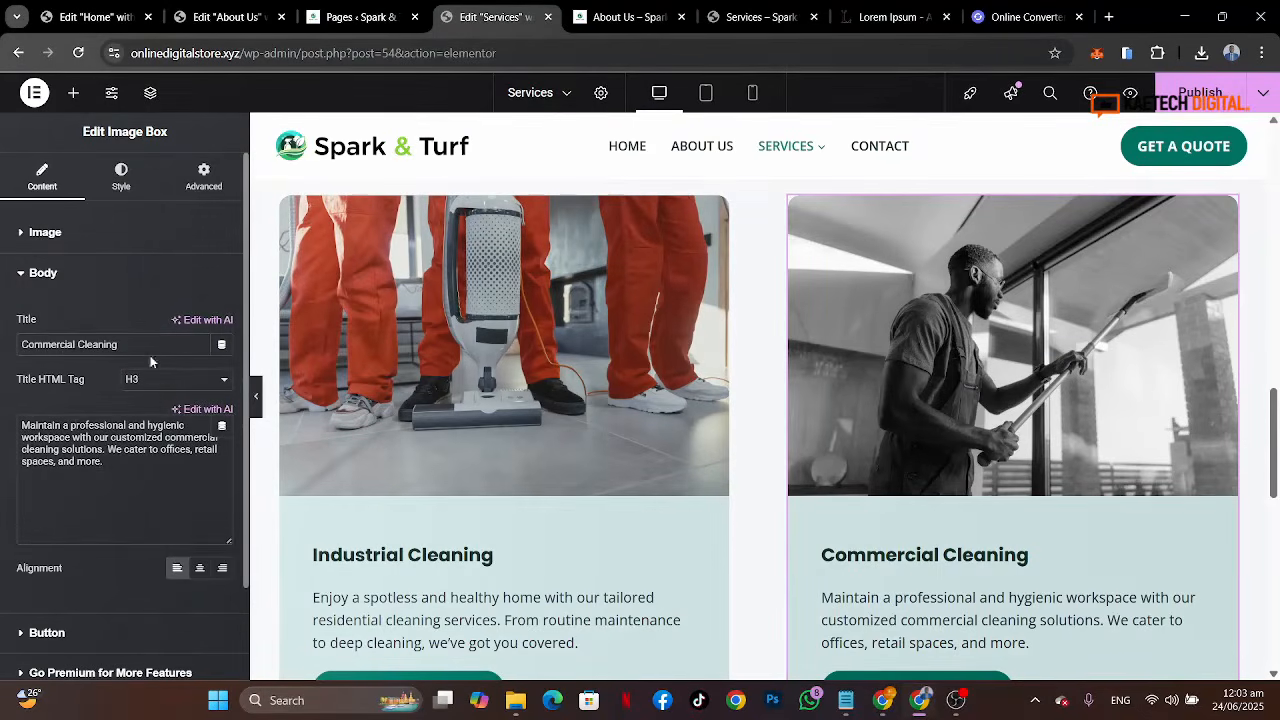
left_click_drag(152, 341, 2, 344)
key("ctrl+v")
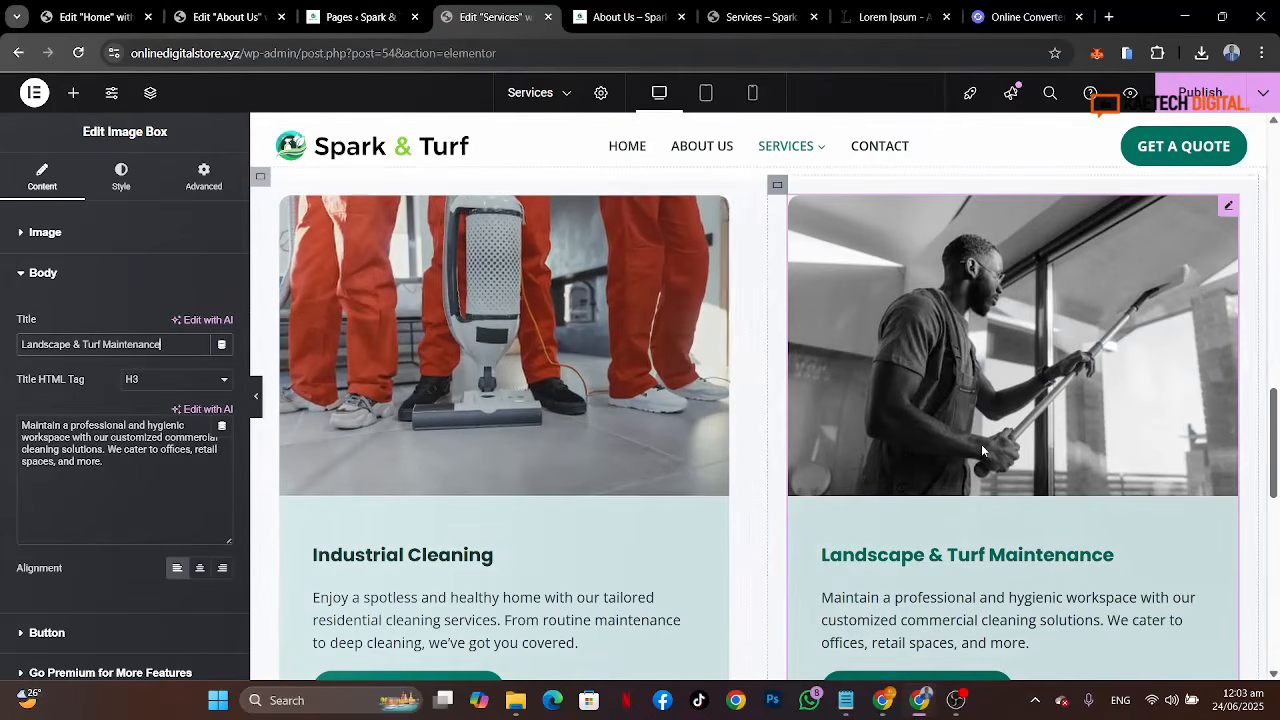
left_click(160, 232)
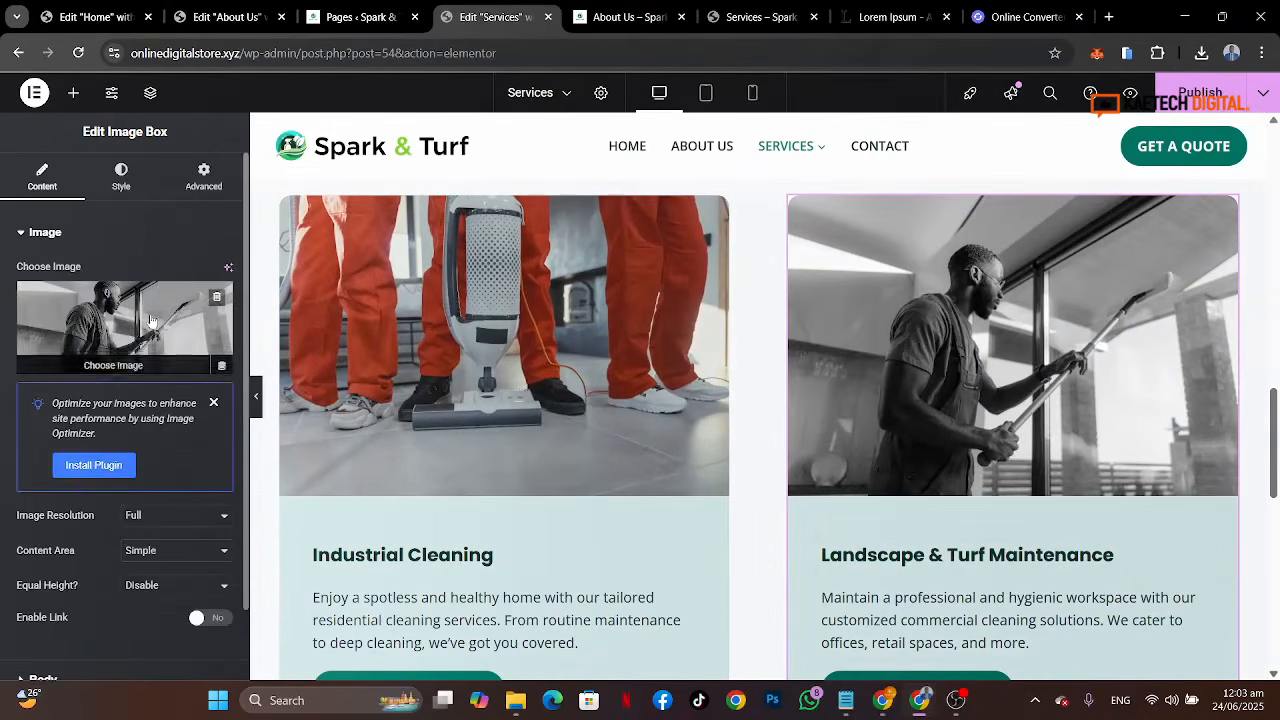
left_click(110, 272)
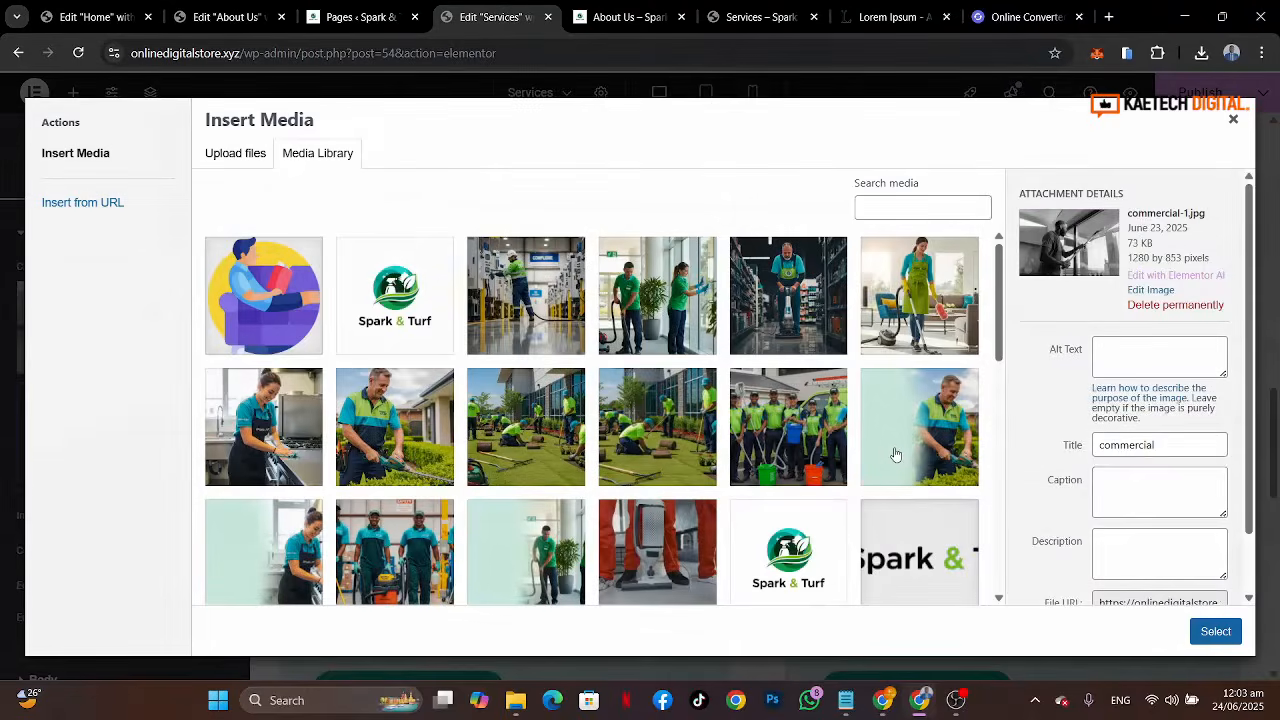
scroll(896, 455, "down", 3)
left_click(390, 455)
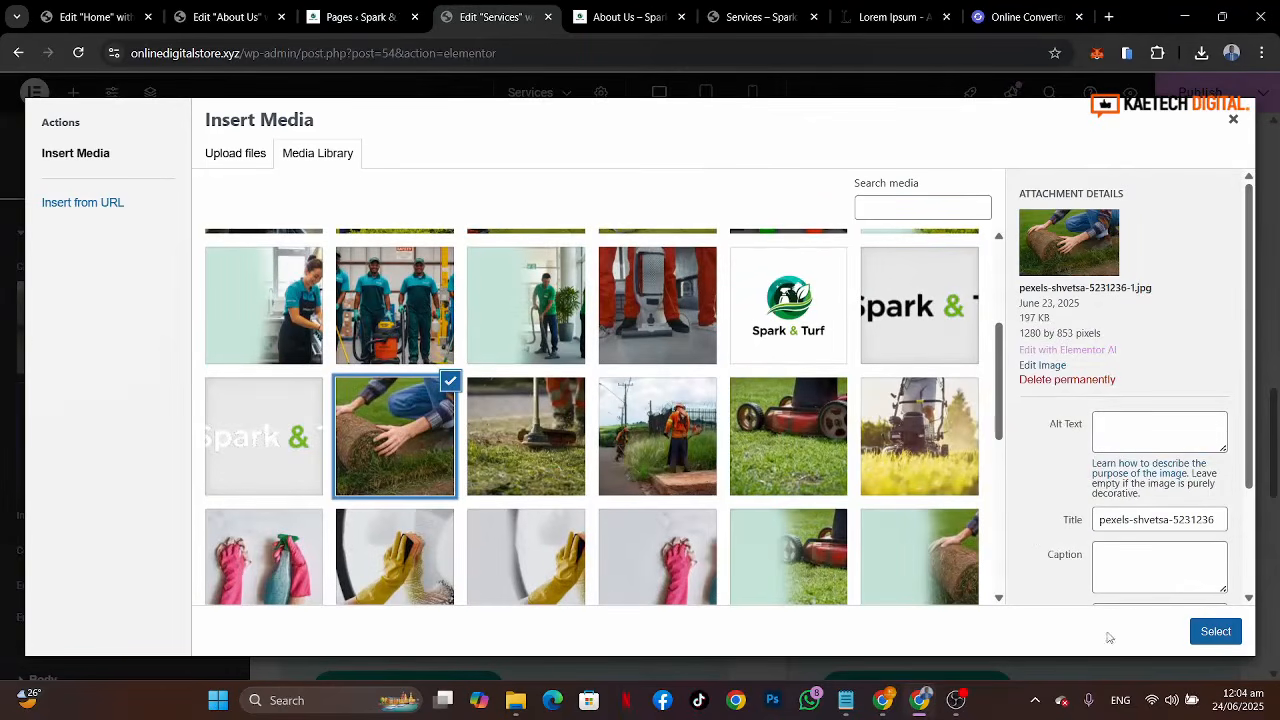
left_click(1276, 604)
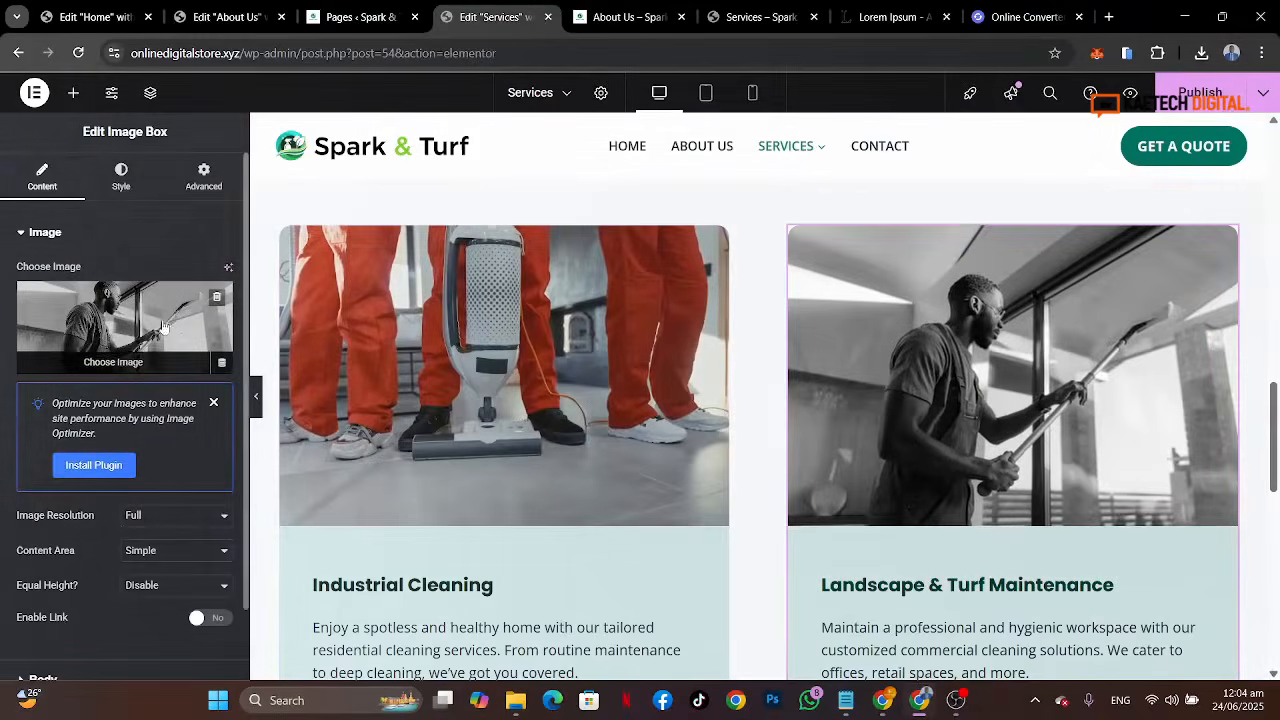
Step: Replace the second card's image with the turf-rolling photo from the media library
left_click(164, 325)
left_click(381, 448)
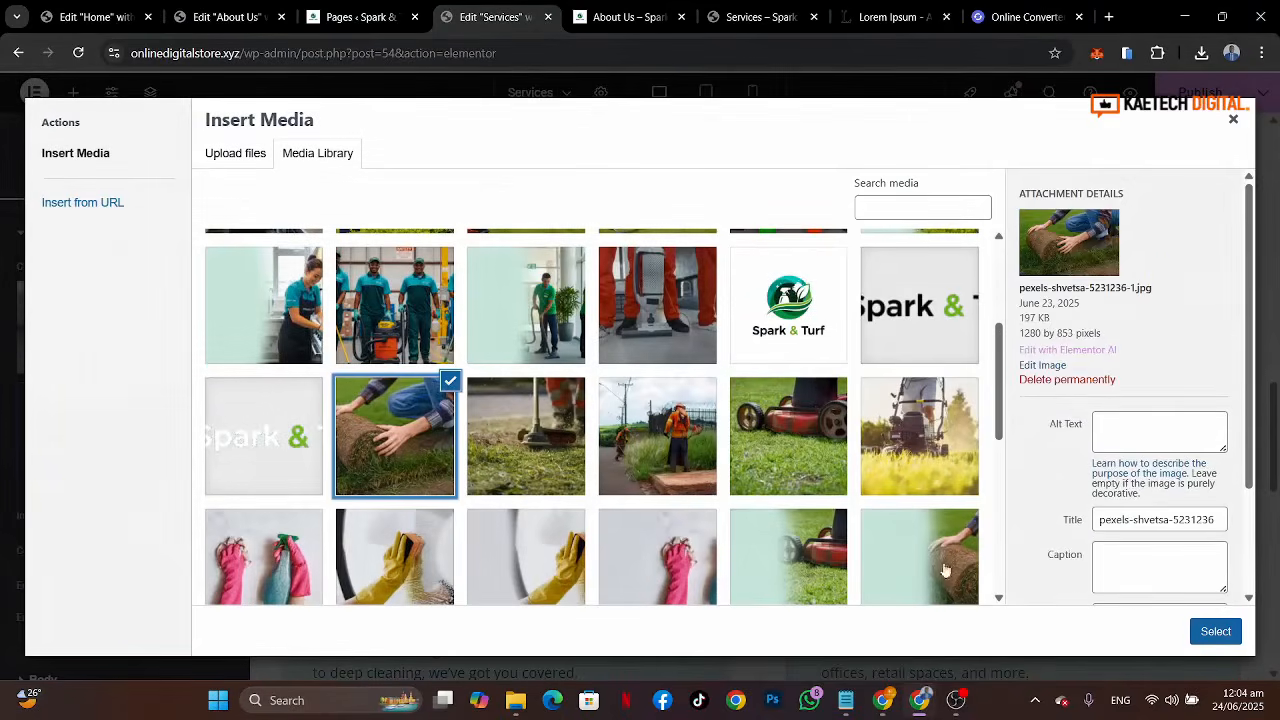
left_click(1230, 636)
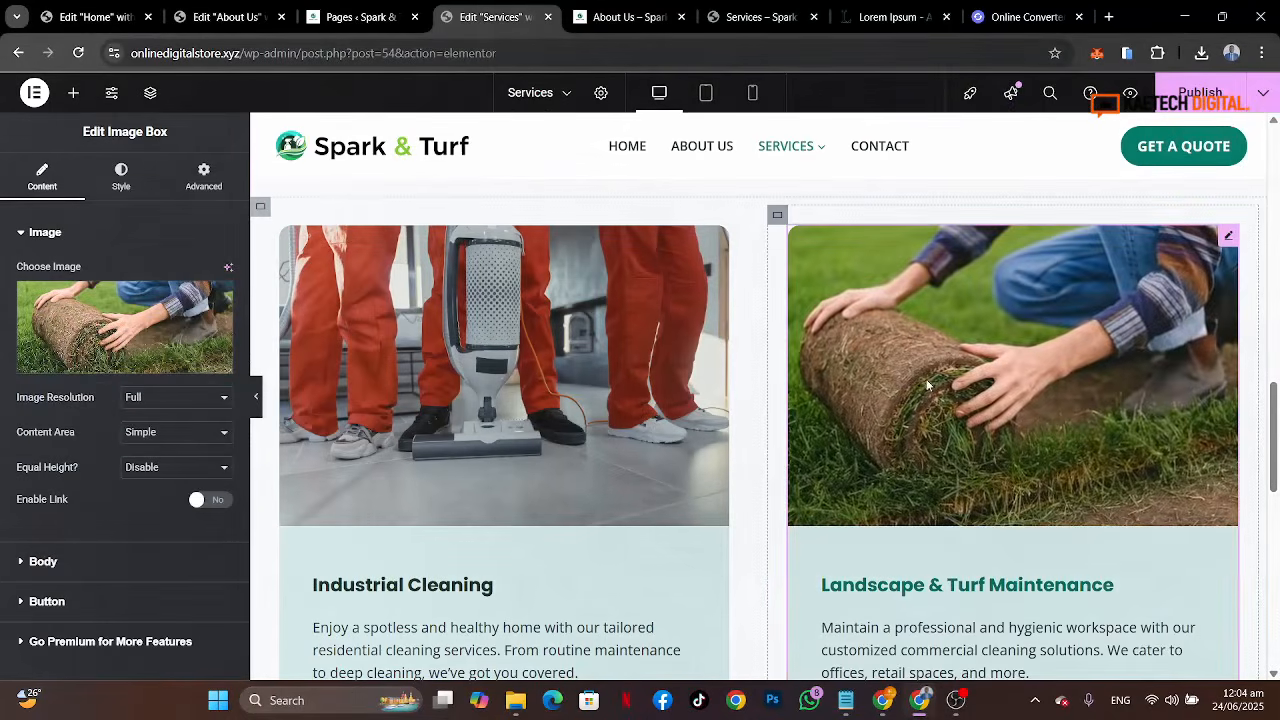
scroll(928, 385, "up", 6)
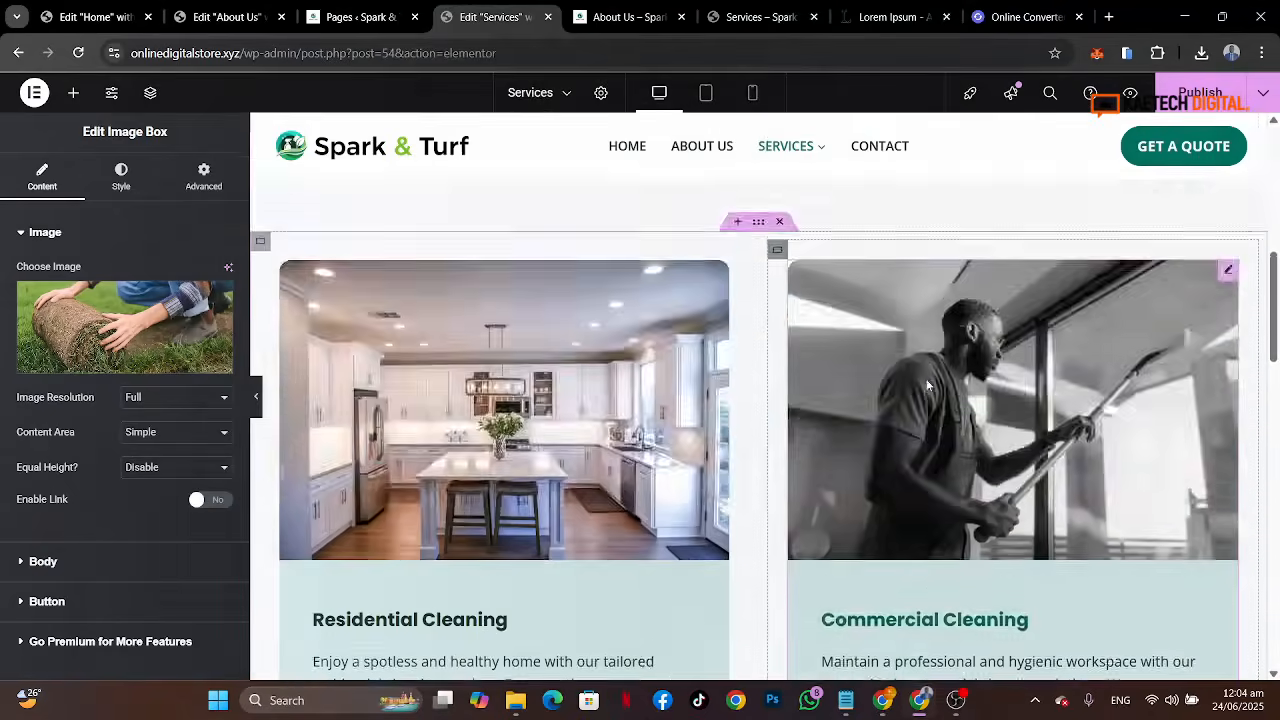
scroll(928, 385, "down", 5)
scroll(928, 385, "down", 1)
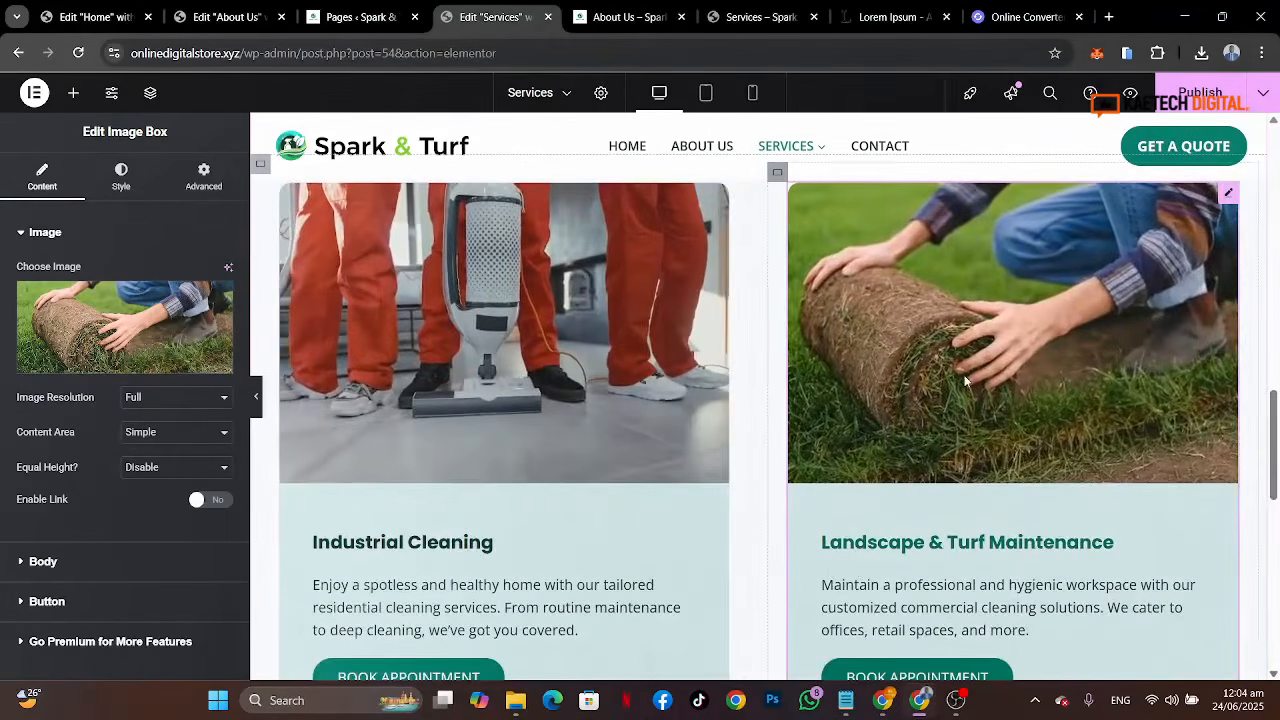
Step: Copy the Work With Us call-to-action section from the Home page and paste it below the service cards on the Services page
scroll(967, 383, "down", 3)
scroll(967, 383, "down", 2)
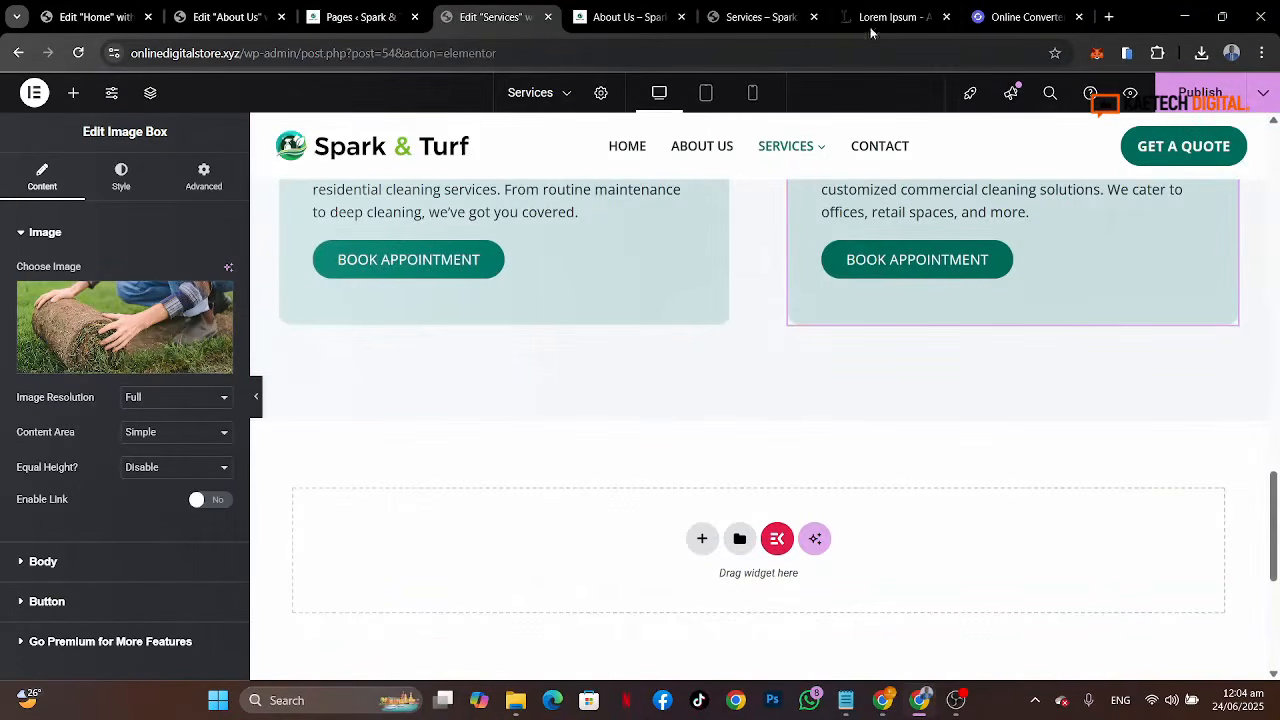
left_click(755, 17)
scroll(720, 437, "down", 1)
scroll(720, 437, "down", 5)
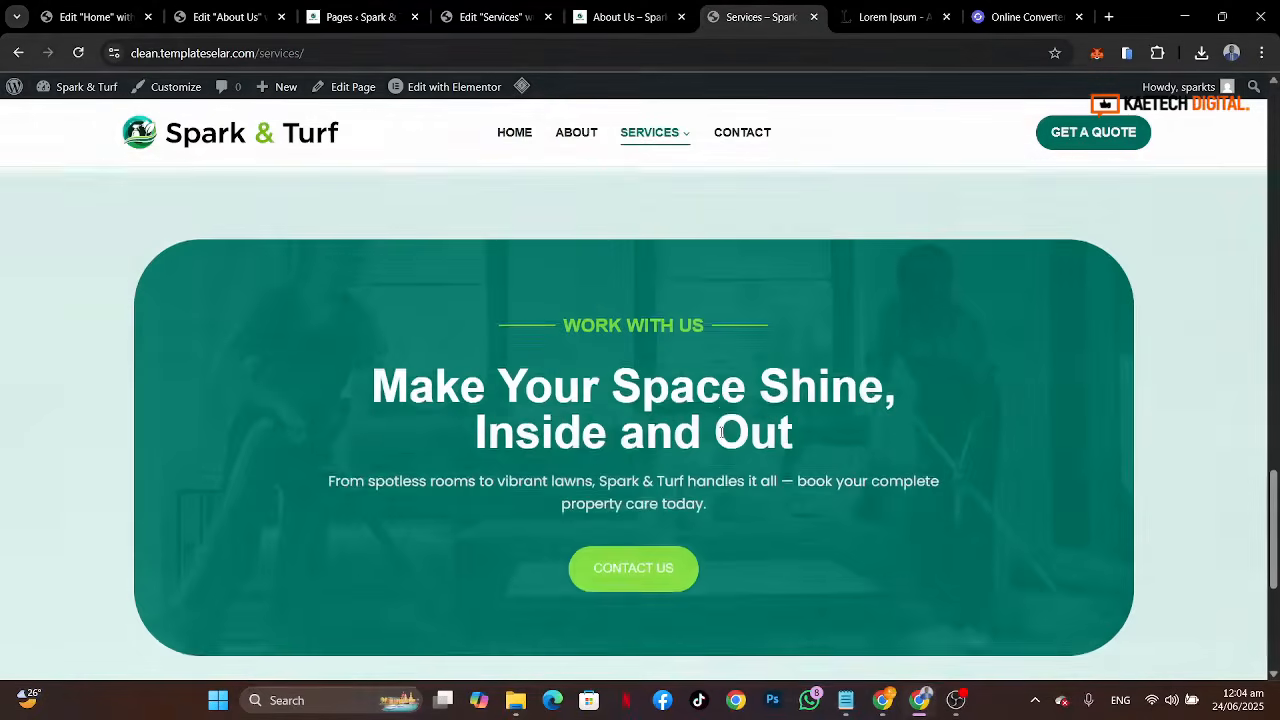
left_click(88, 17)
scroll(783, 403, "down", 5)
scroll(783, 403, "down", 6)
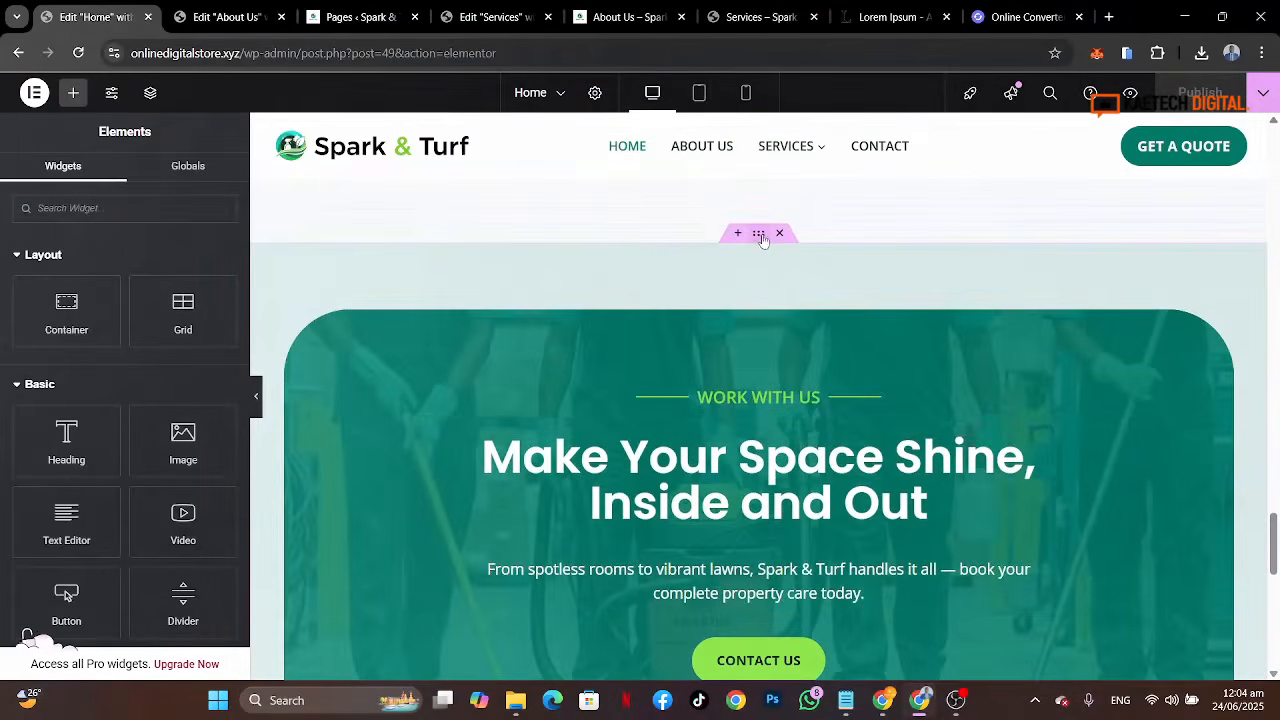
right_click(762, 240)
left_click(790, 342)
left_click(461, 10)
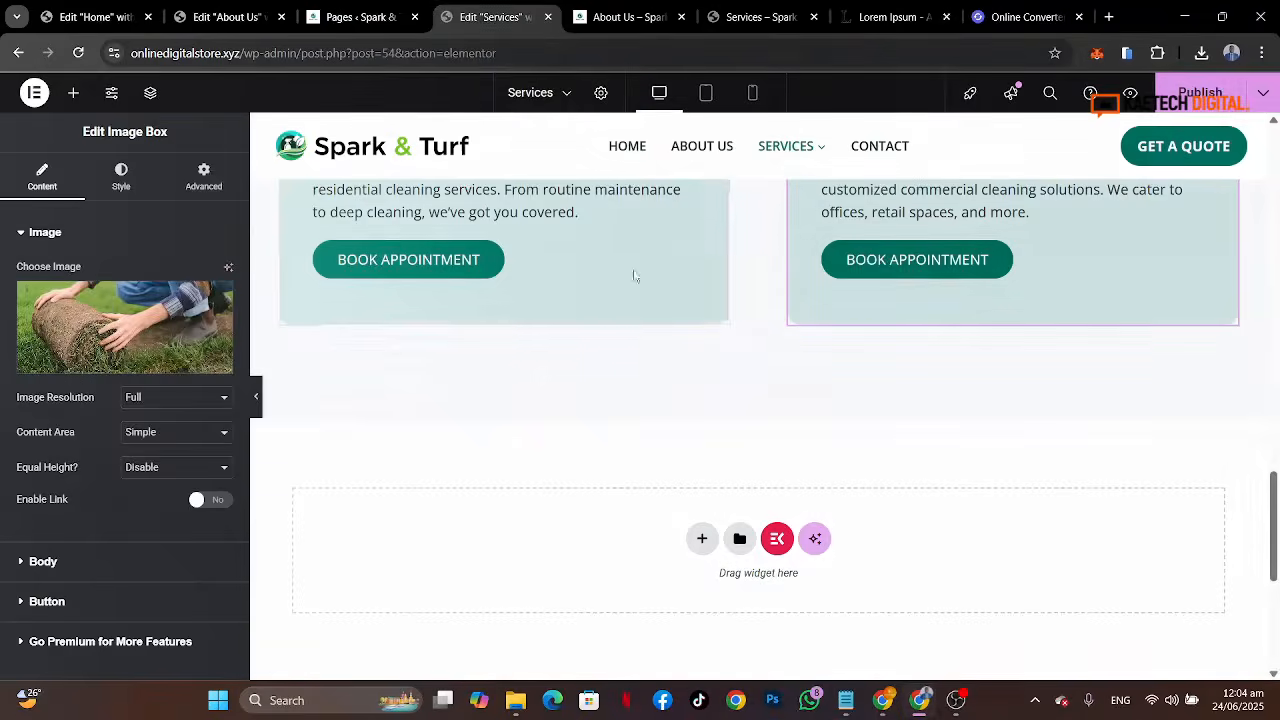
right_click(587, 566)
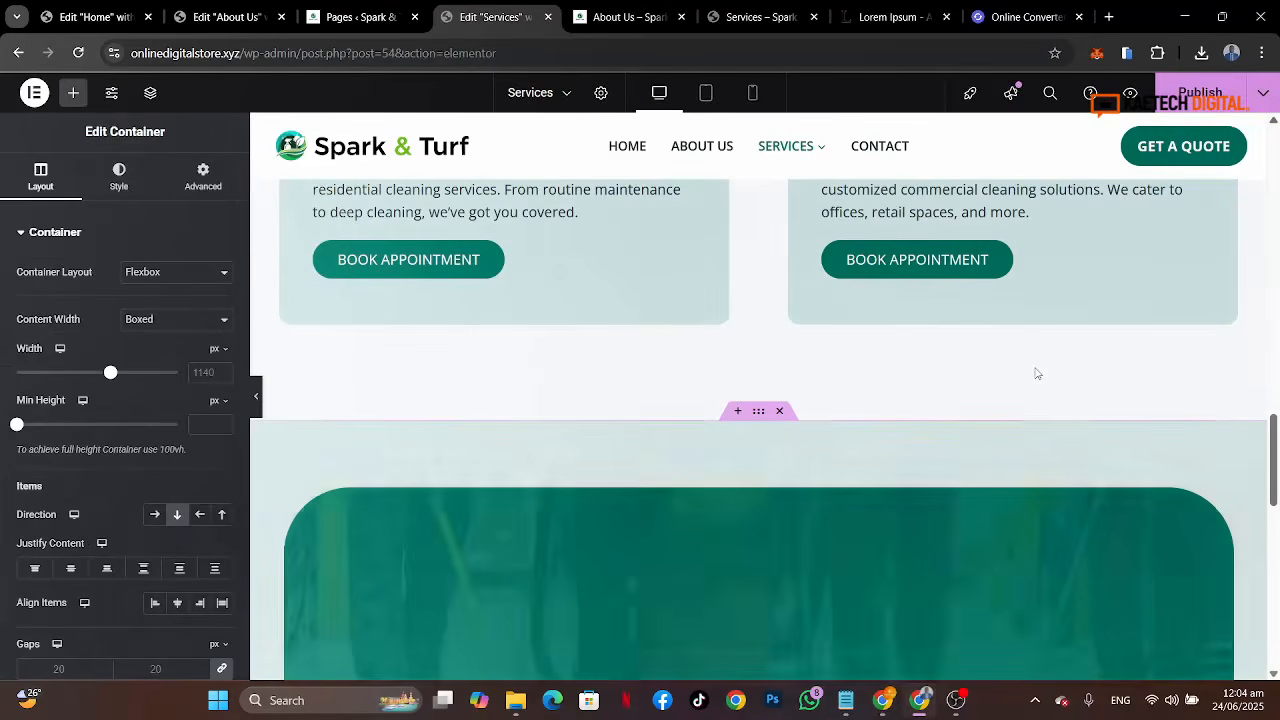
scroll(1036, 374, "down", 5)
scroll(1036, 374, "up", 7)
scroll(1036, 374, "up", 7)
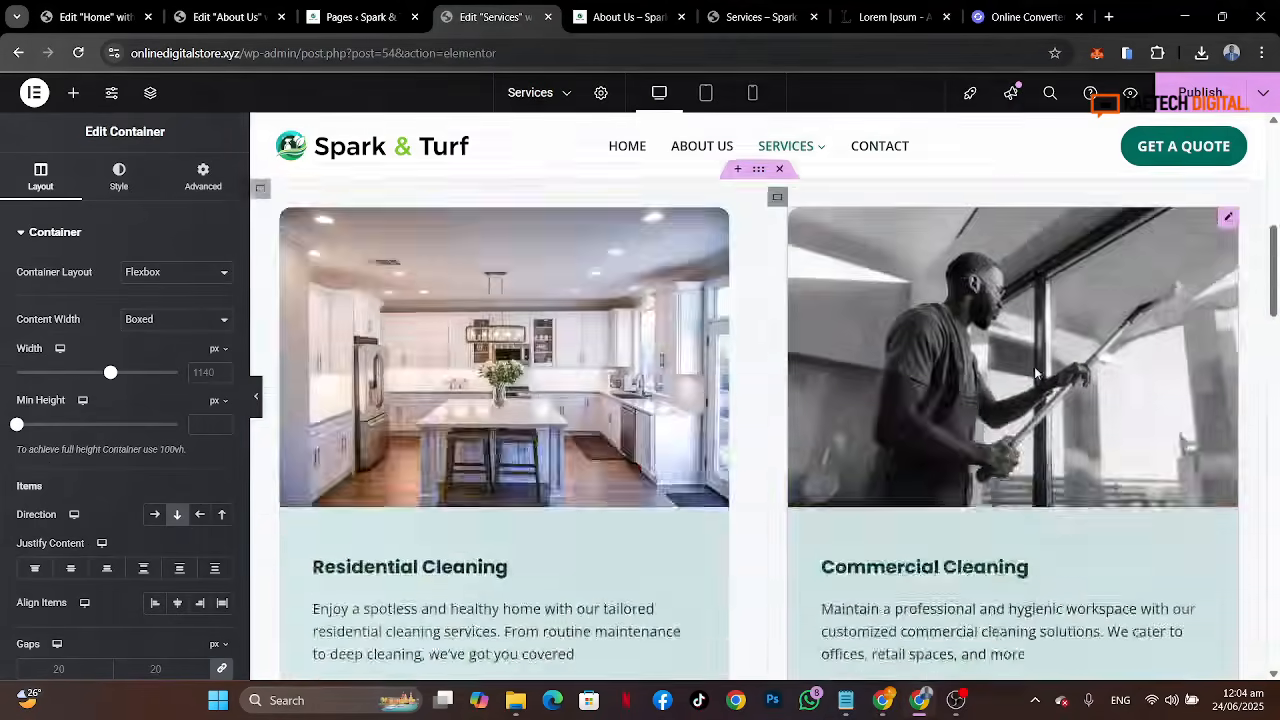
scroll(1036, 374, "down", 5)
scroll(1036, 374, "down", 5)
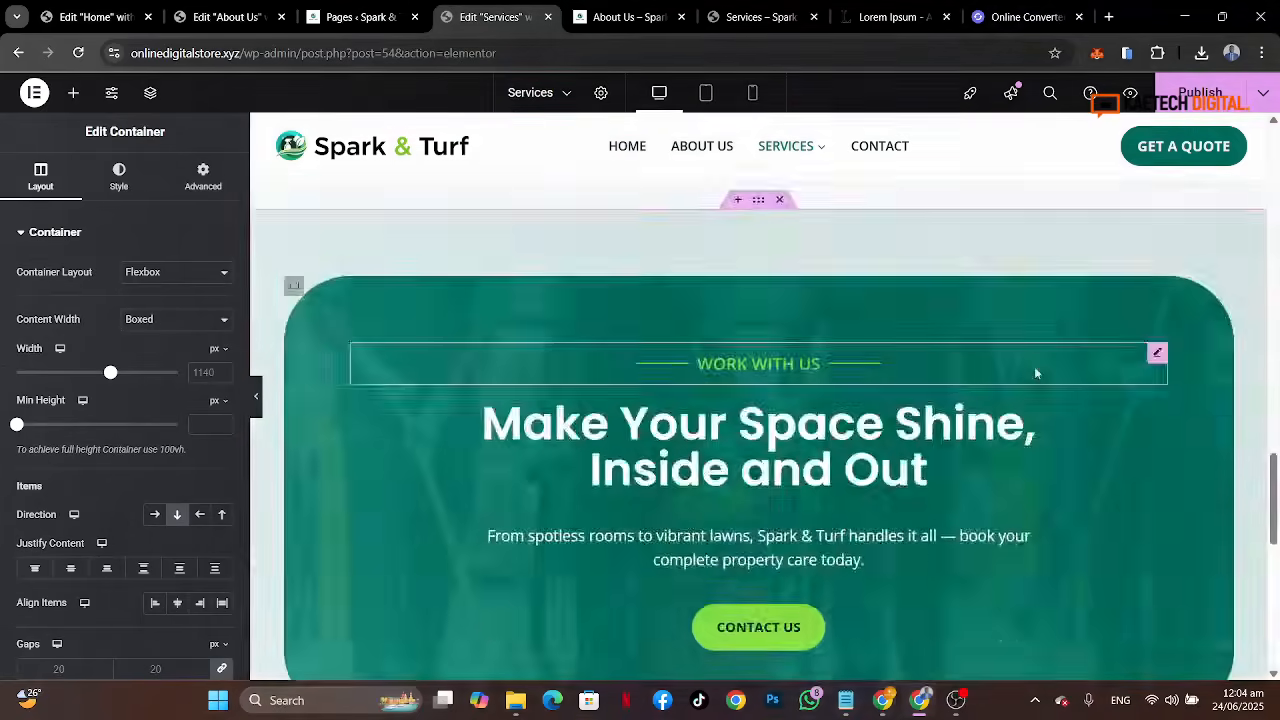
scroll(1036, 374, "up", 8)
scroll(1036, 374, "up", 5)
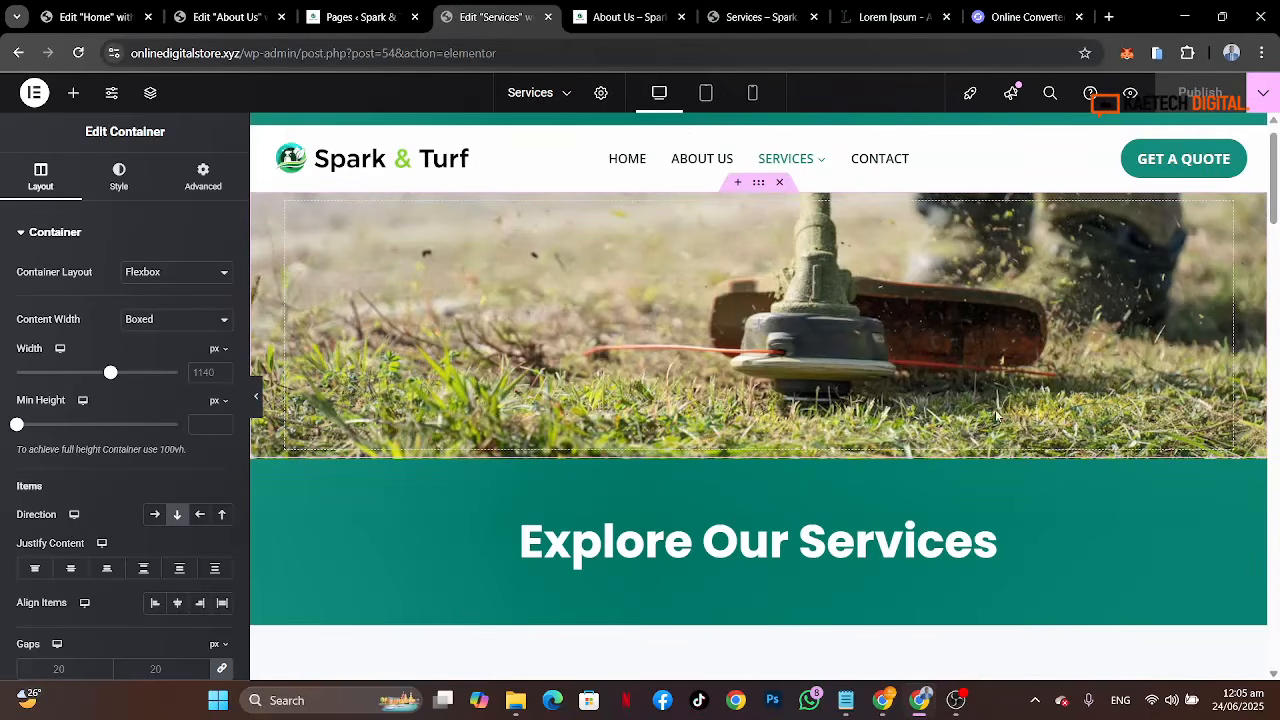
Step: Browse the live site's About Us, Services, Residential Cleaning and Contact pages
left_click(625, 14)
left_click(490, 174)
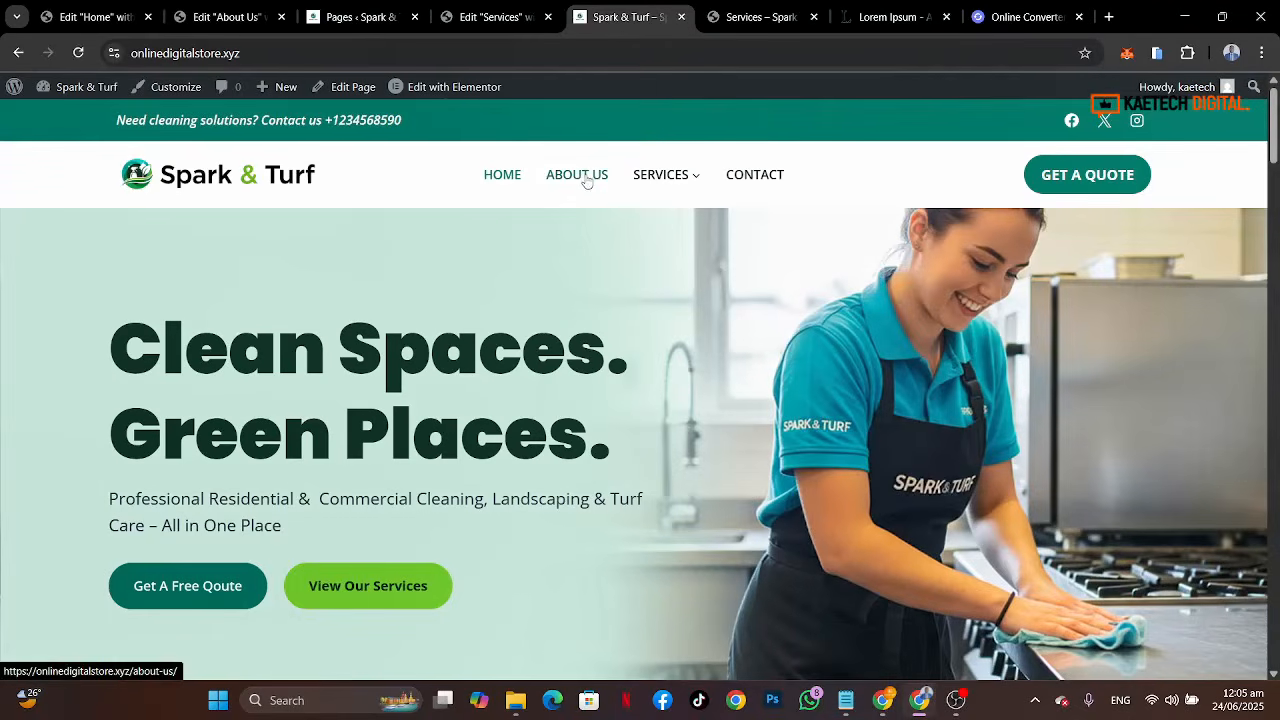
left_click(586, 179)
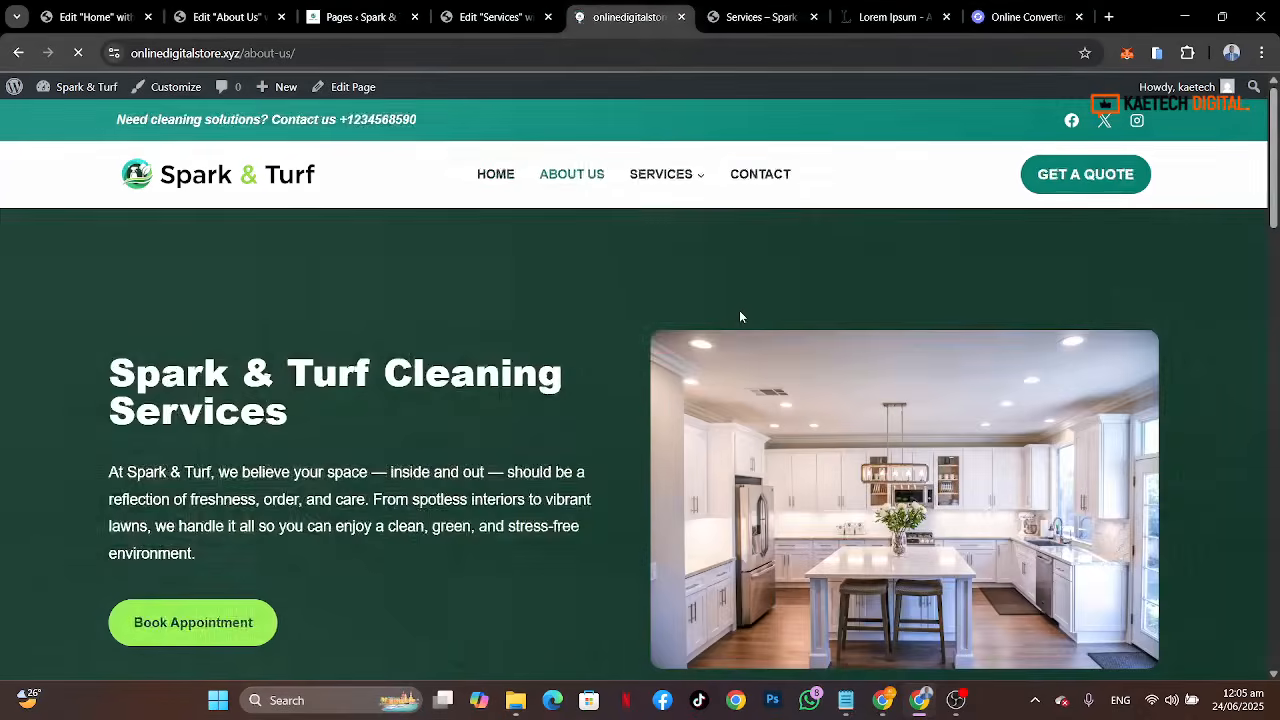
left_click(660, 174)
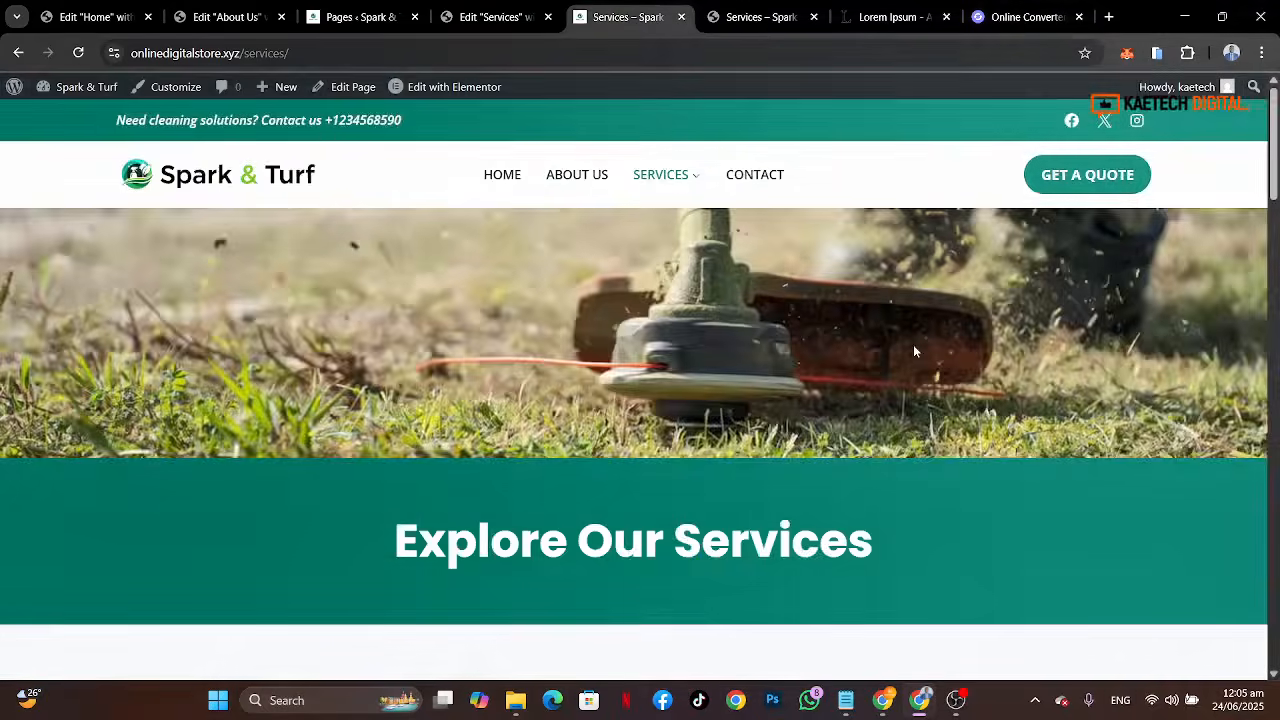
scroll(913, 350, "down", 5)
scroll(913, 344, "down", 10)
scroll(913, 344, "up", 10)
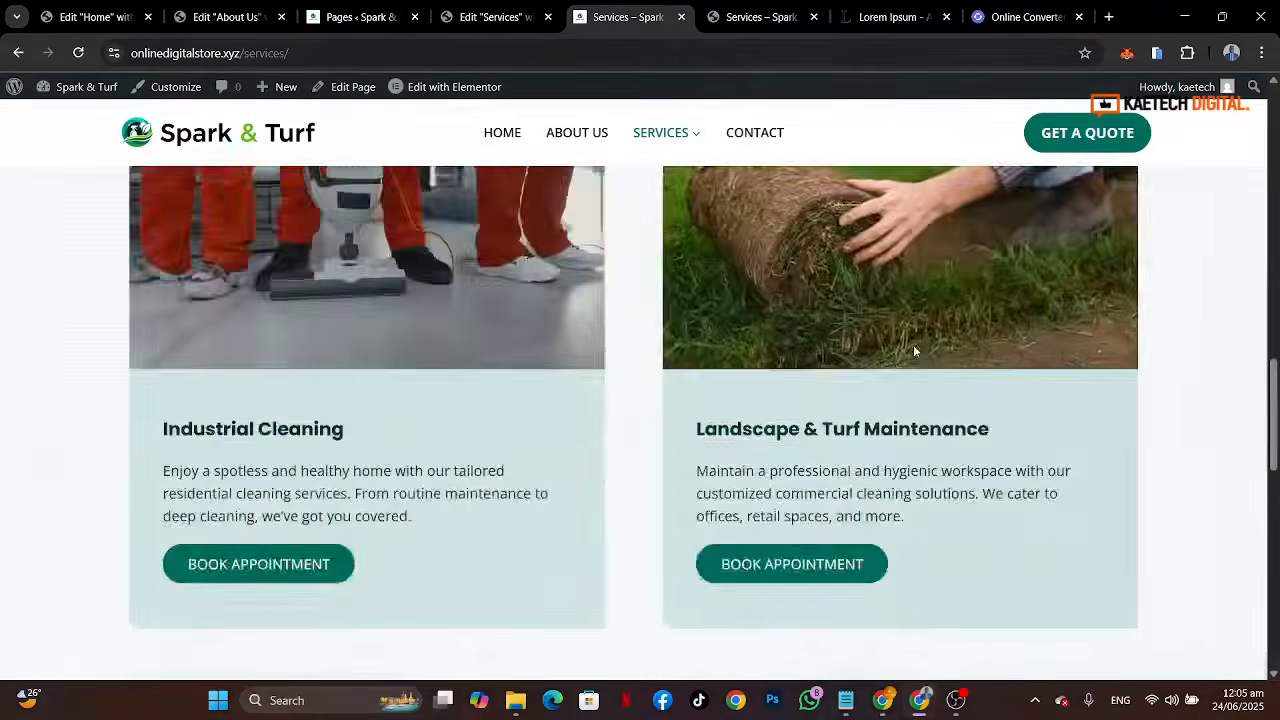
scroll(913, 345, "up", 5)
mouse_move(660, 174)
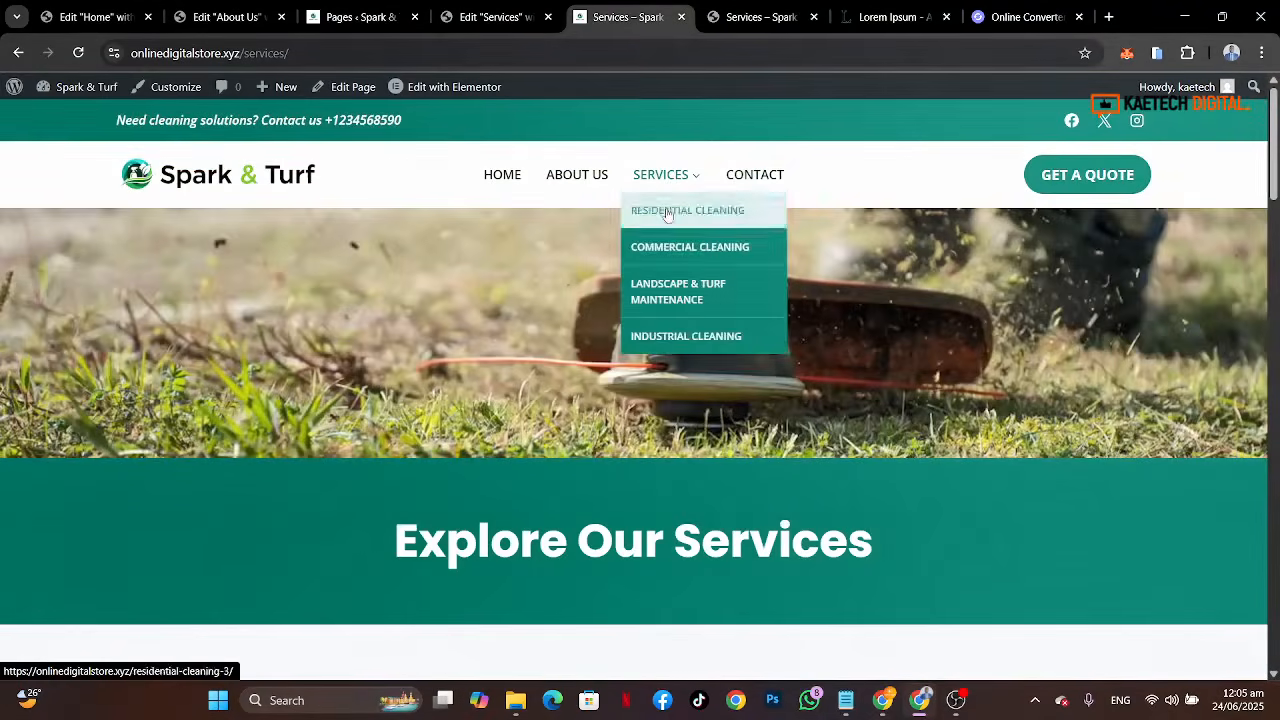
left_click(667, 212)
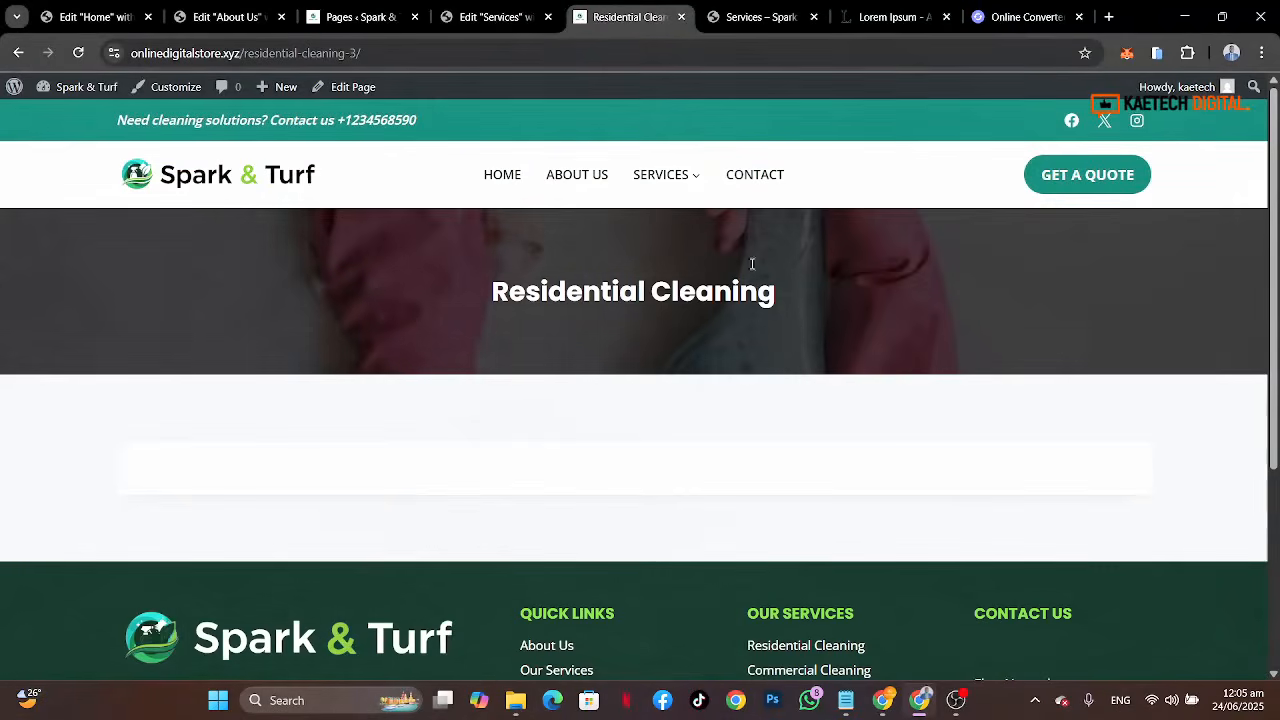
mouse_move(685, 188)
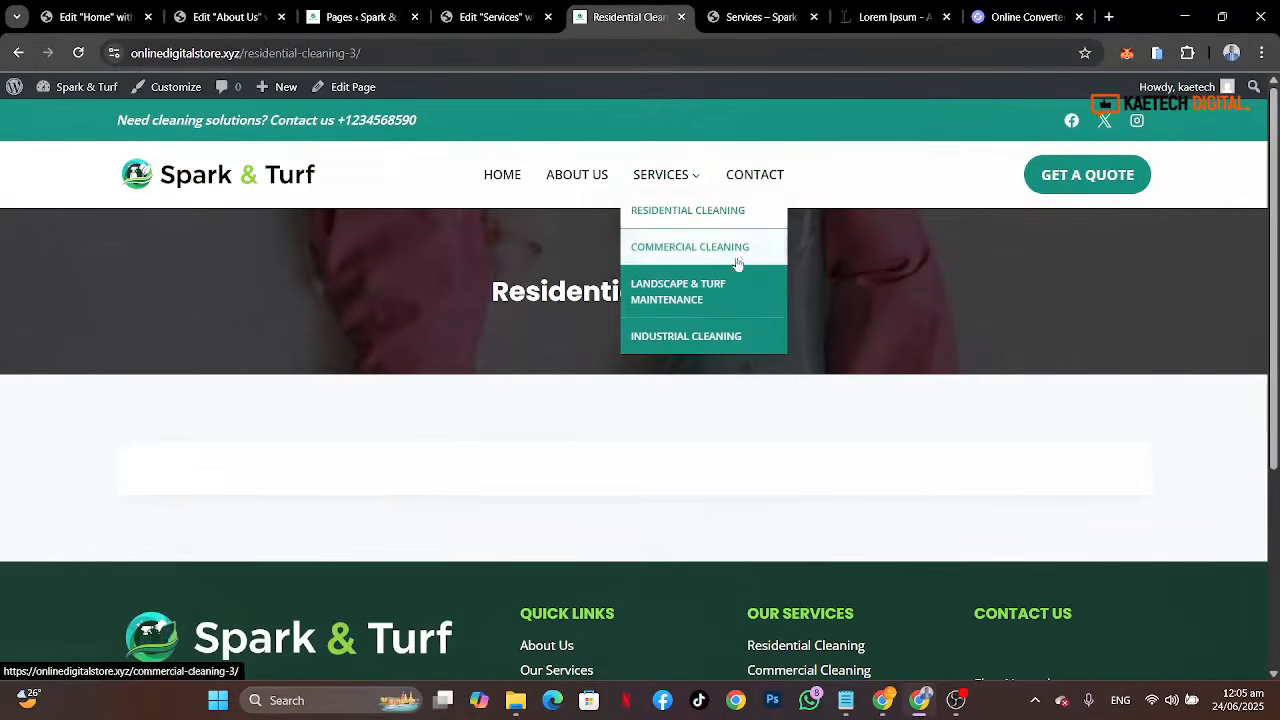
left_click(756, 176)
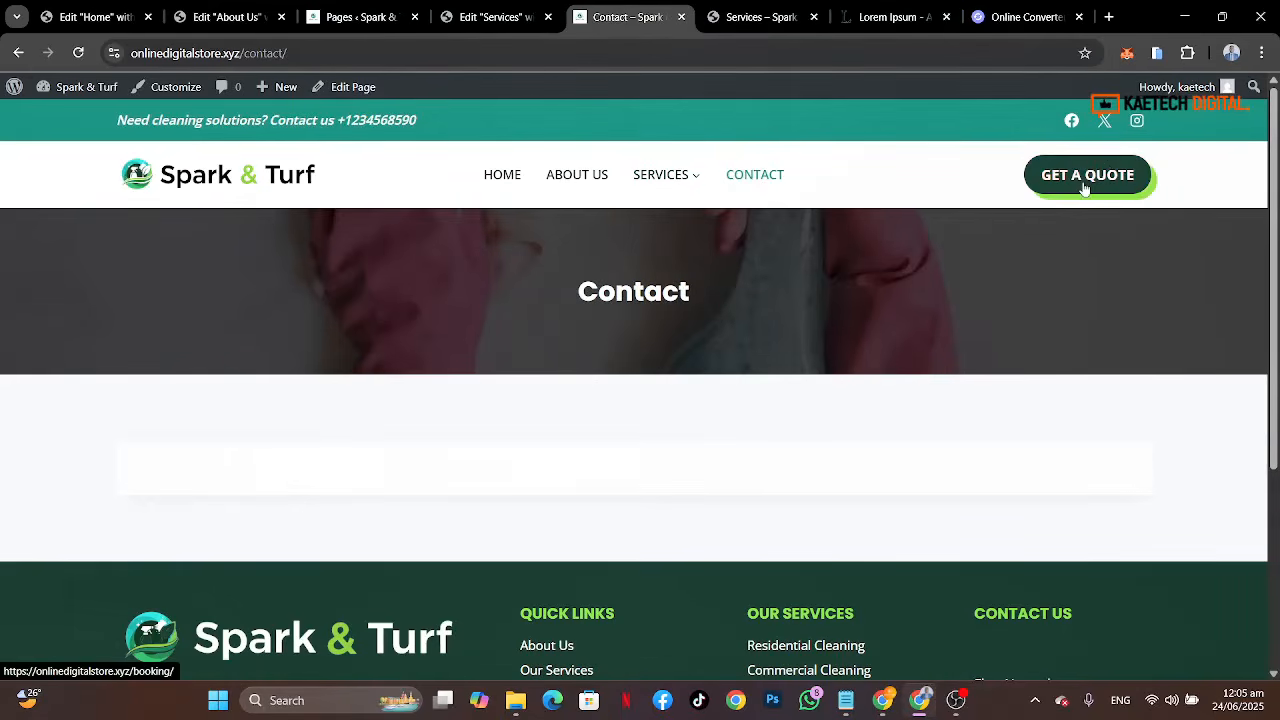
Step: Examine the reference site's Residential Cleaning page from top to bottom
left_click(752, 17)
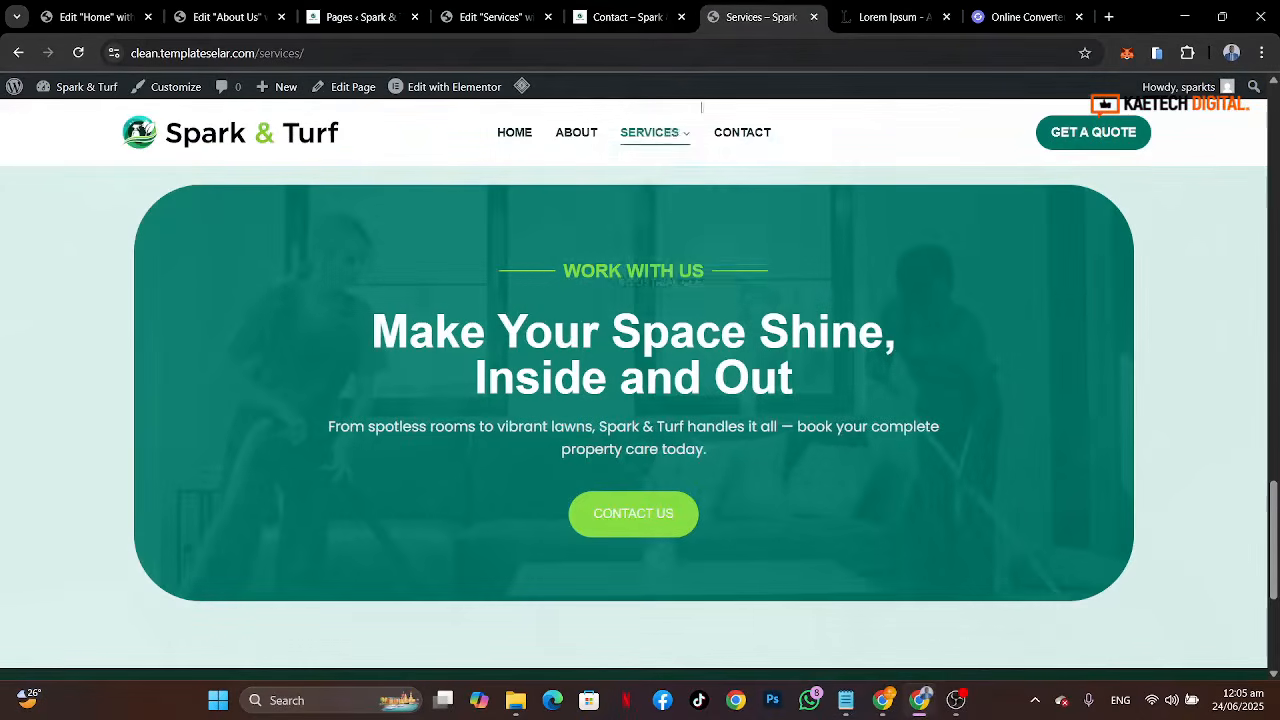
mouse_move(650, 135)
left_click(648, 175)
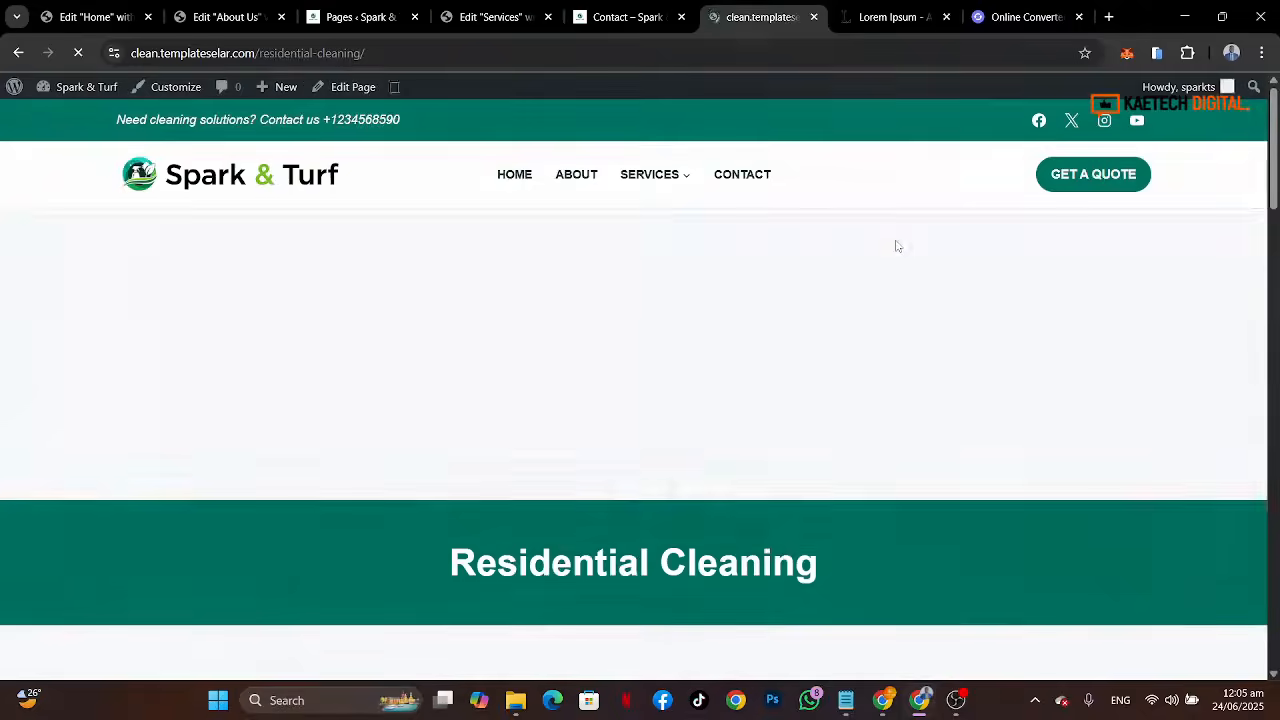
scroll(810, 441, "down", 6)
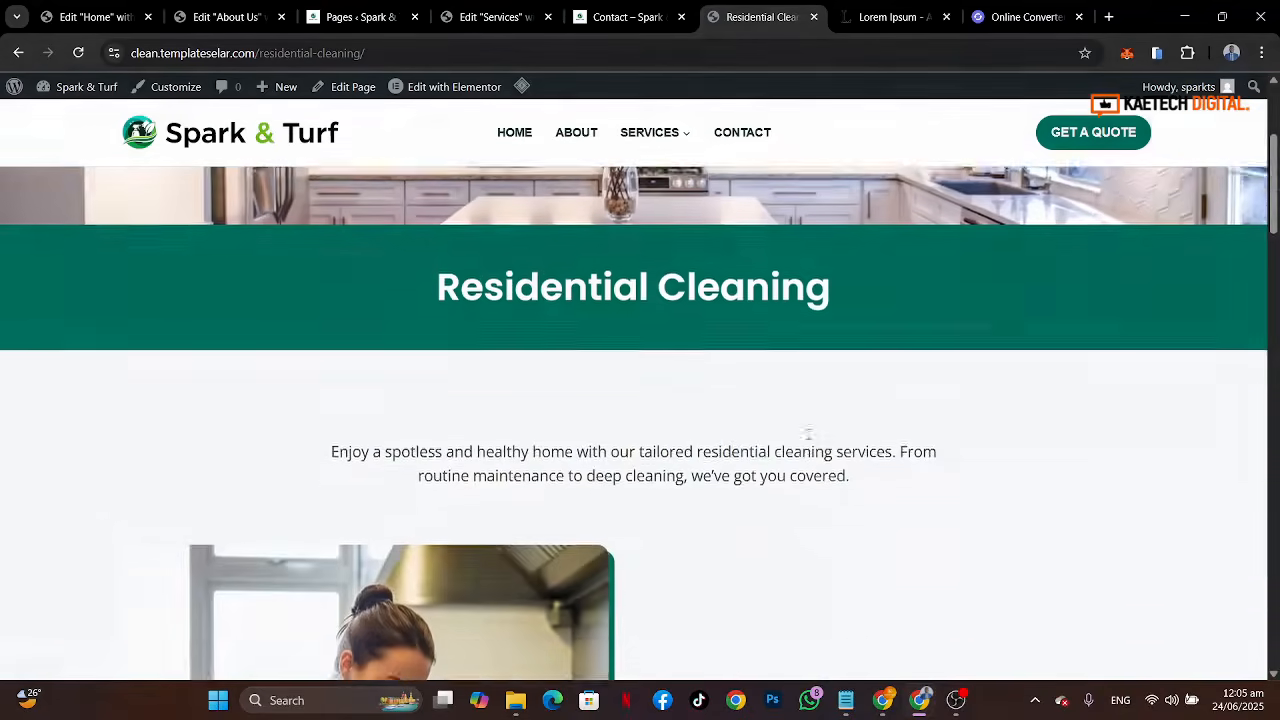
scroll(808, 442, "down", 10)
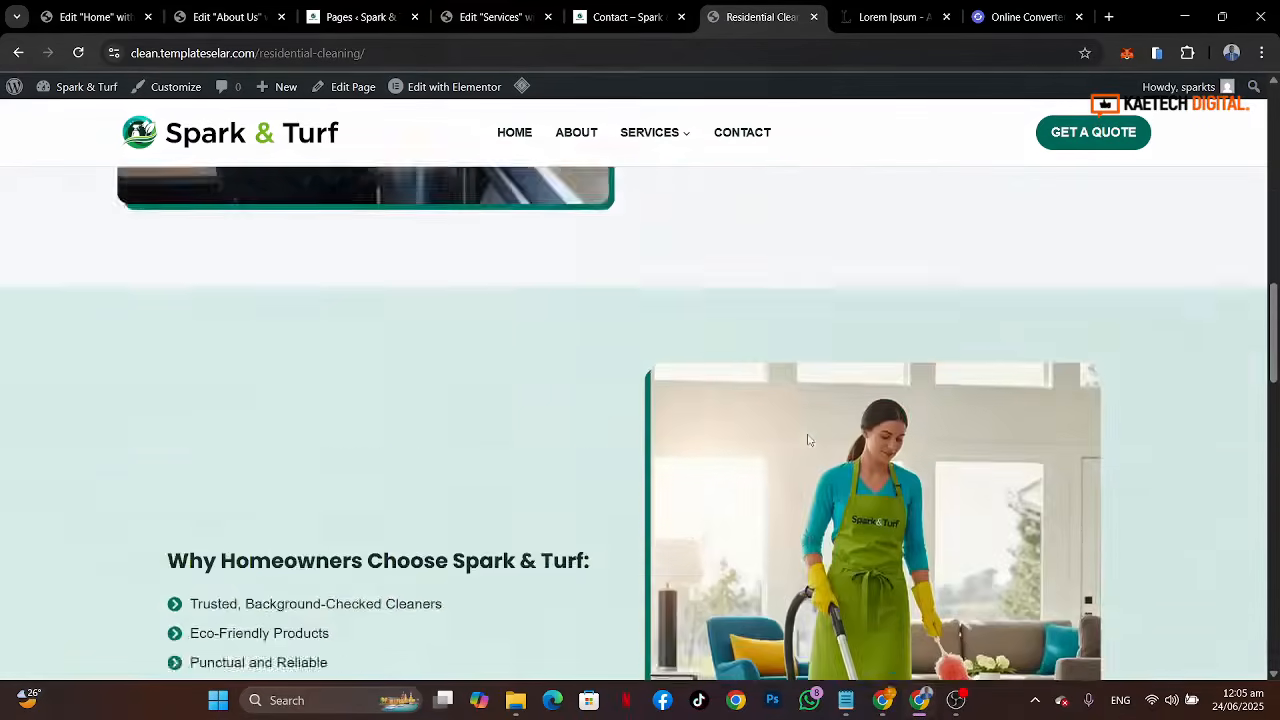
scroll(809, 440, "down", 8)
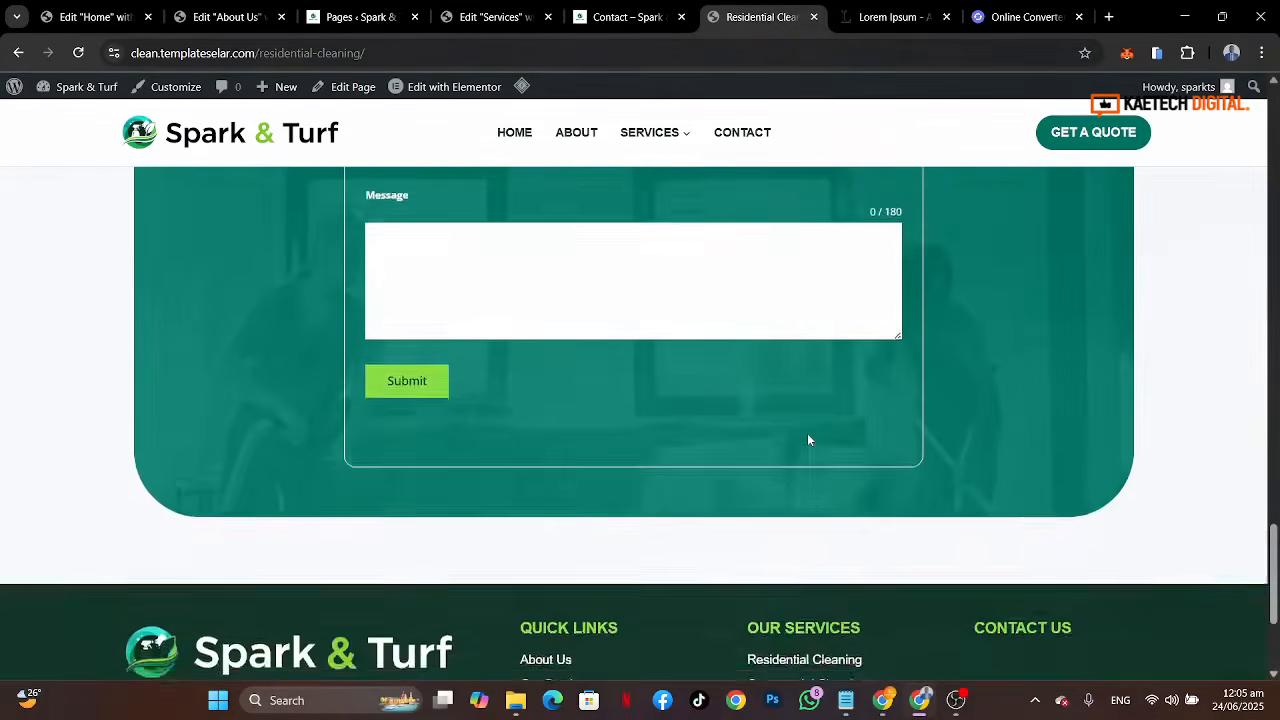
scroll(809, 440, "up", 6)
scroll(809, 440, "up", 9)
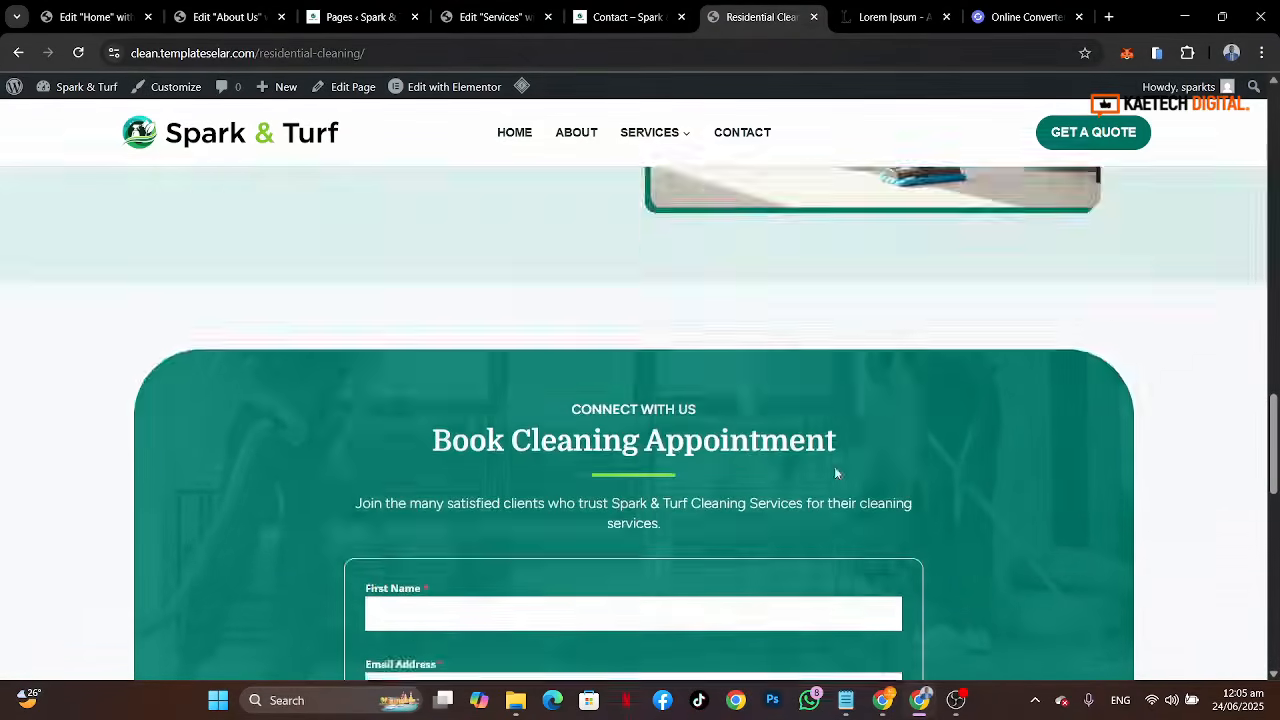
scroll(837, 473, "up", 5)
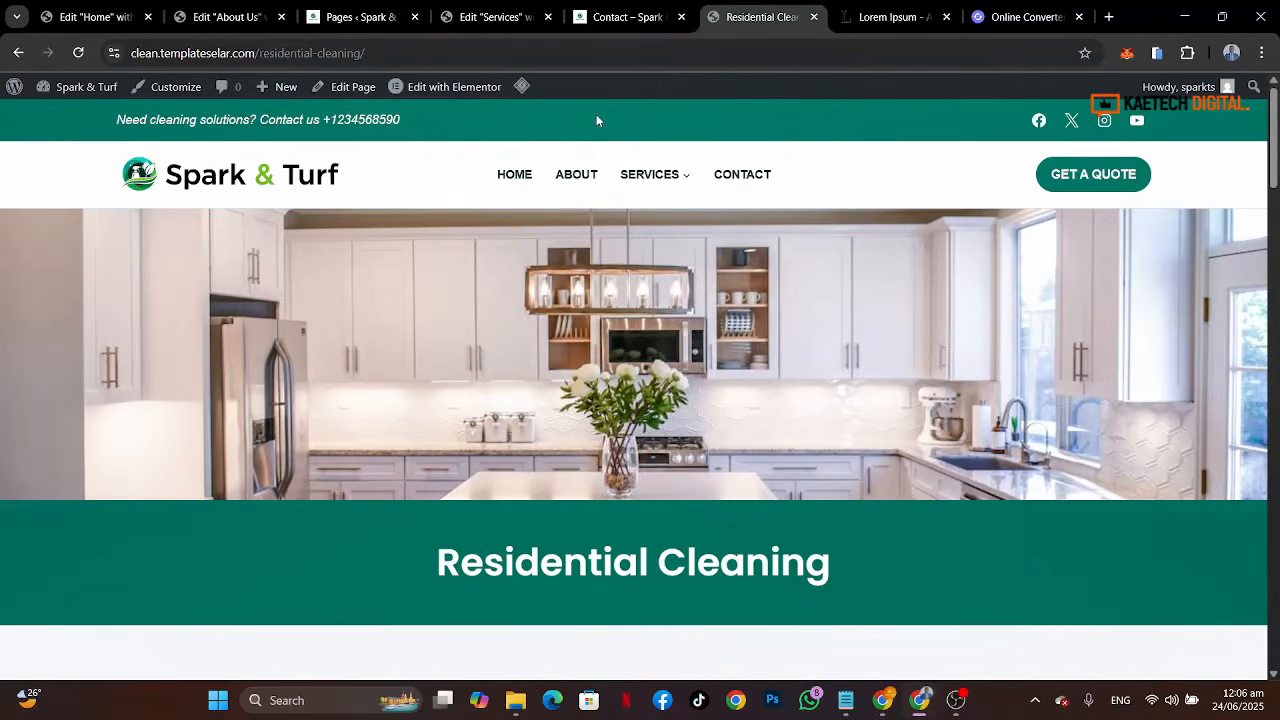
Step: Scroll through the live site's home page to review its sections
left_click(620, 22)
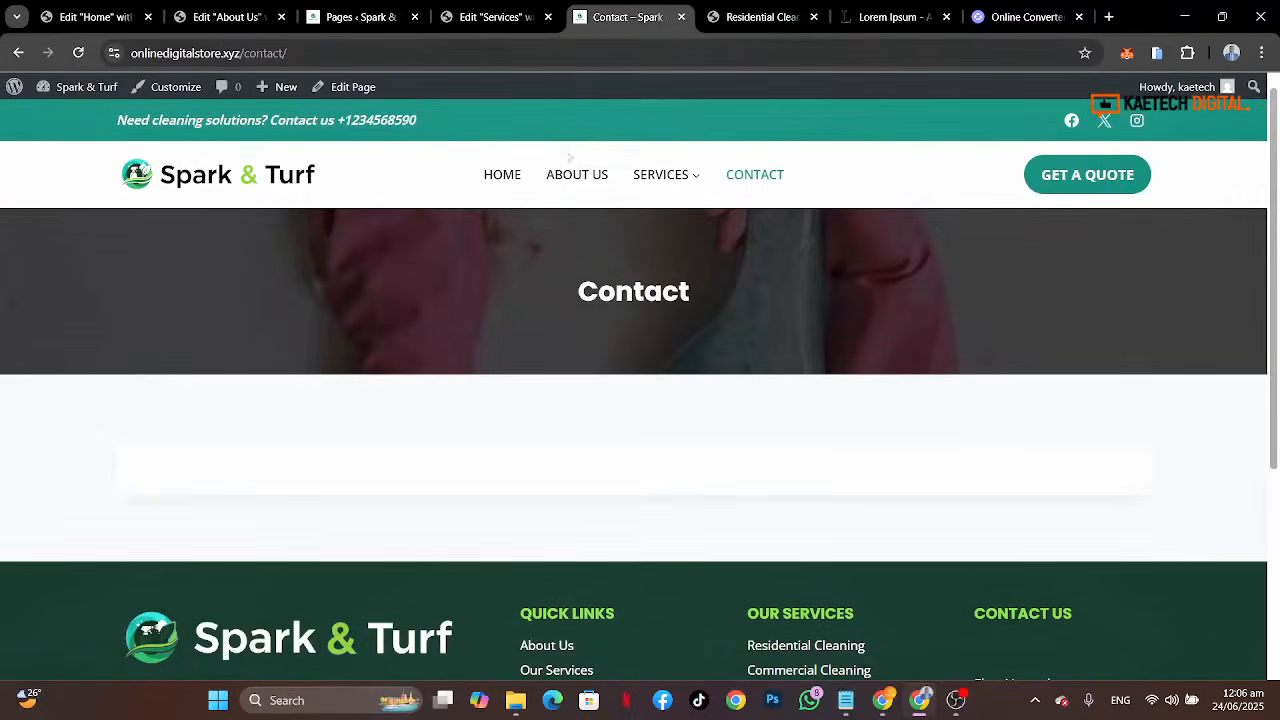
left_click(502, 174)
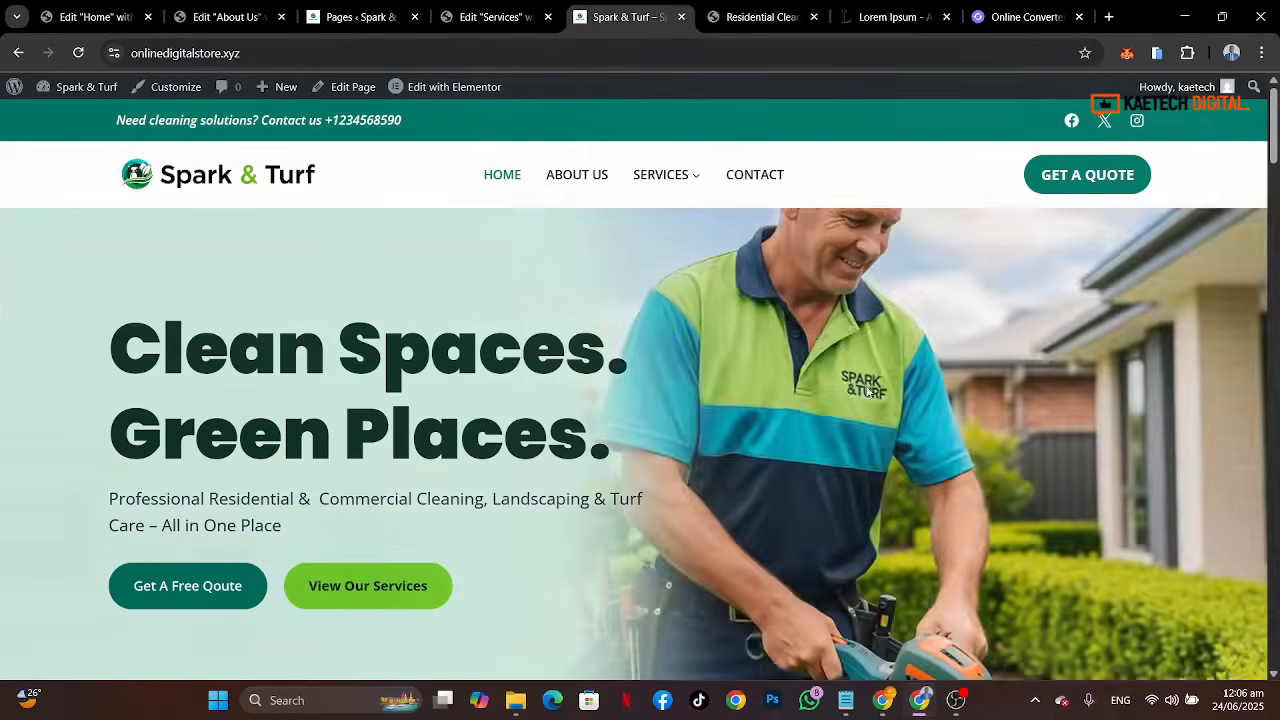
scroll(883, 482, "down", 4)
scroll(884, 489, "down", 15)
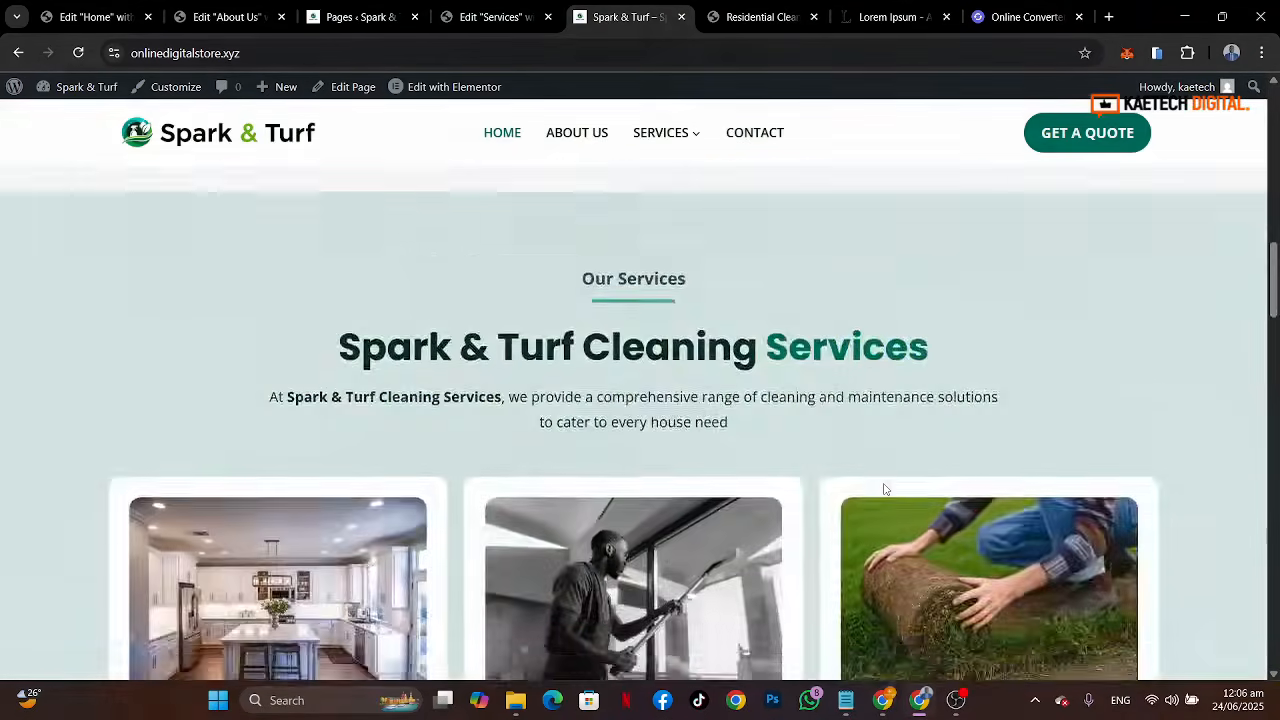
scroll(884, 489, "down", 15)
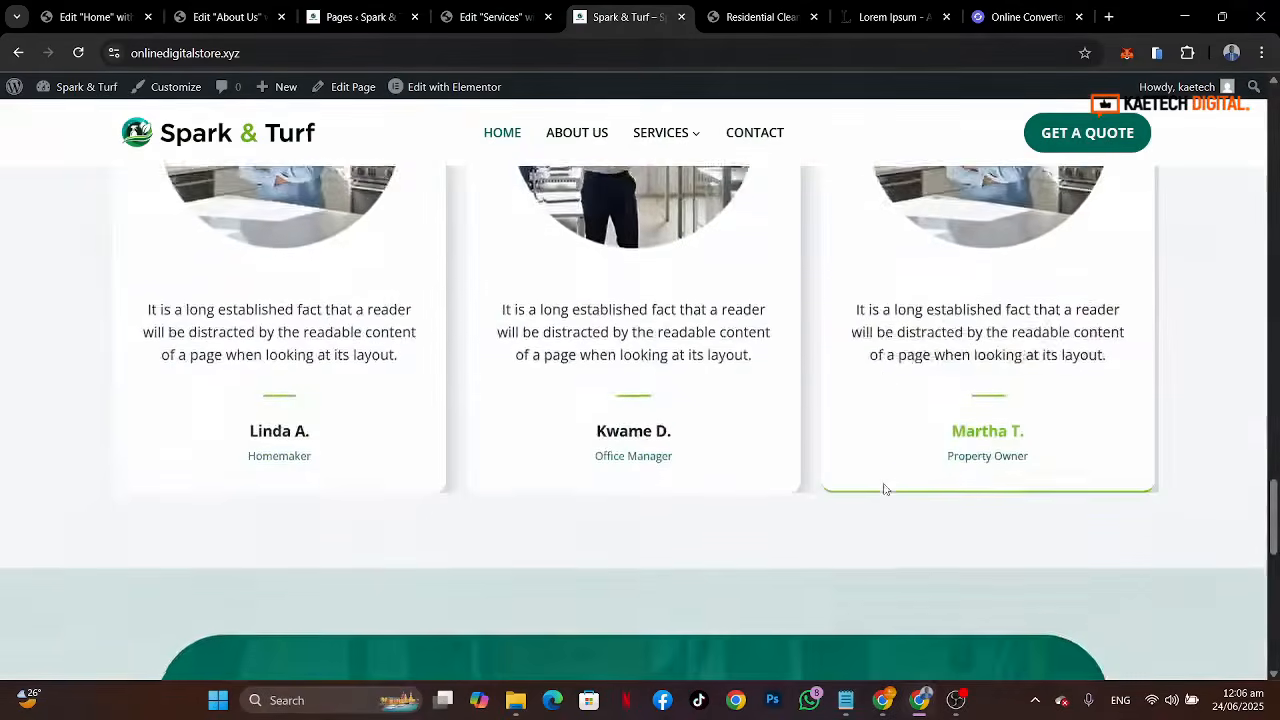
scroll(884, 489, "down", 2)
scroll(884, 489, "up", 20)
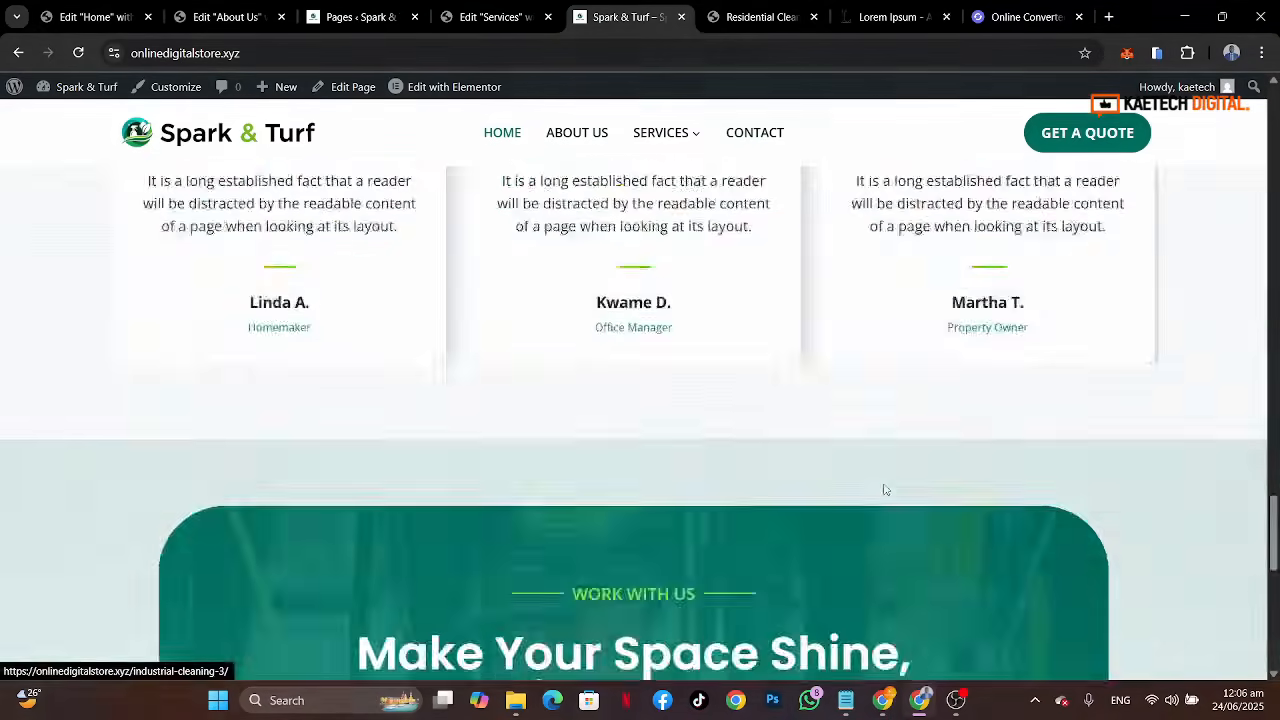
scroll(884, 489, "up", 8)
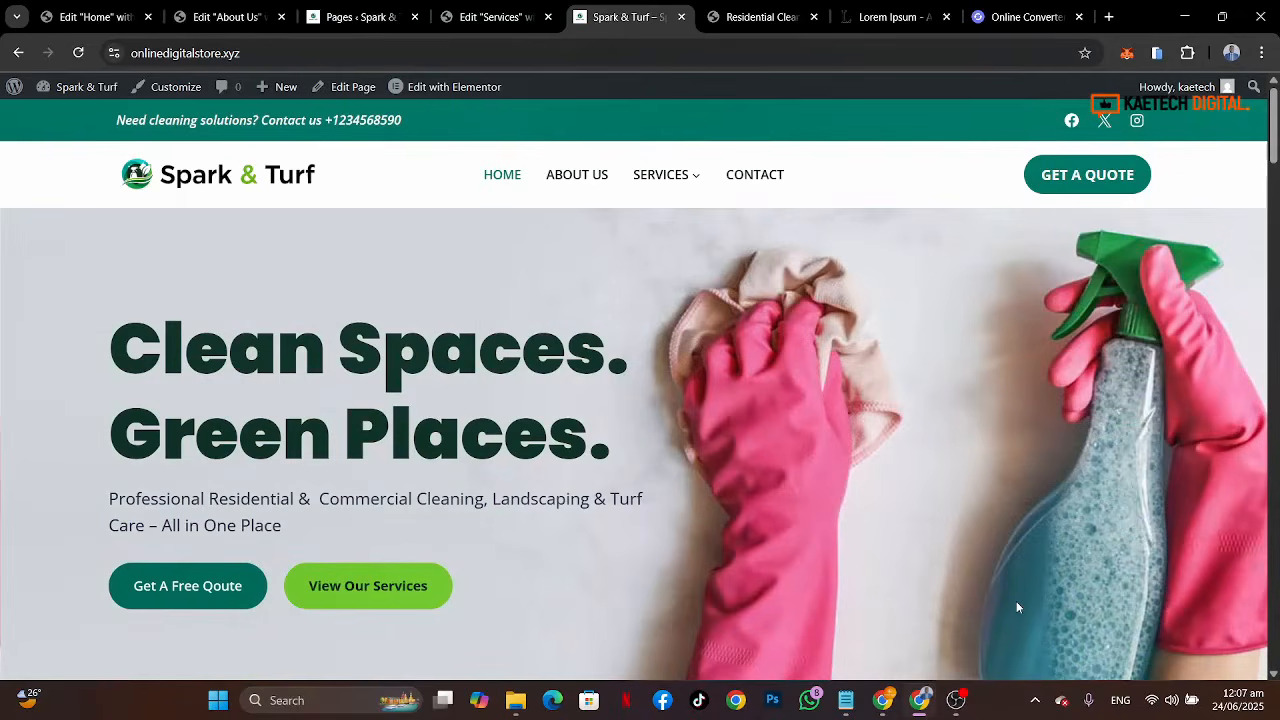
scroll(1018, 606, "down", 5)
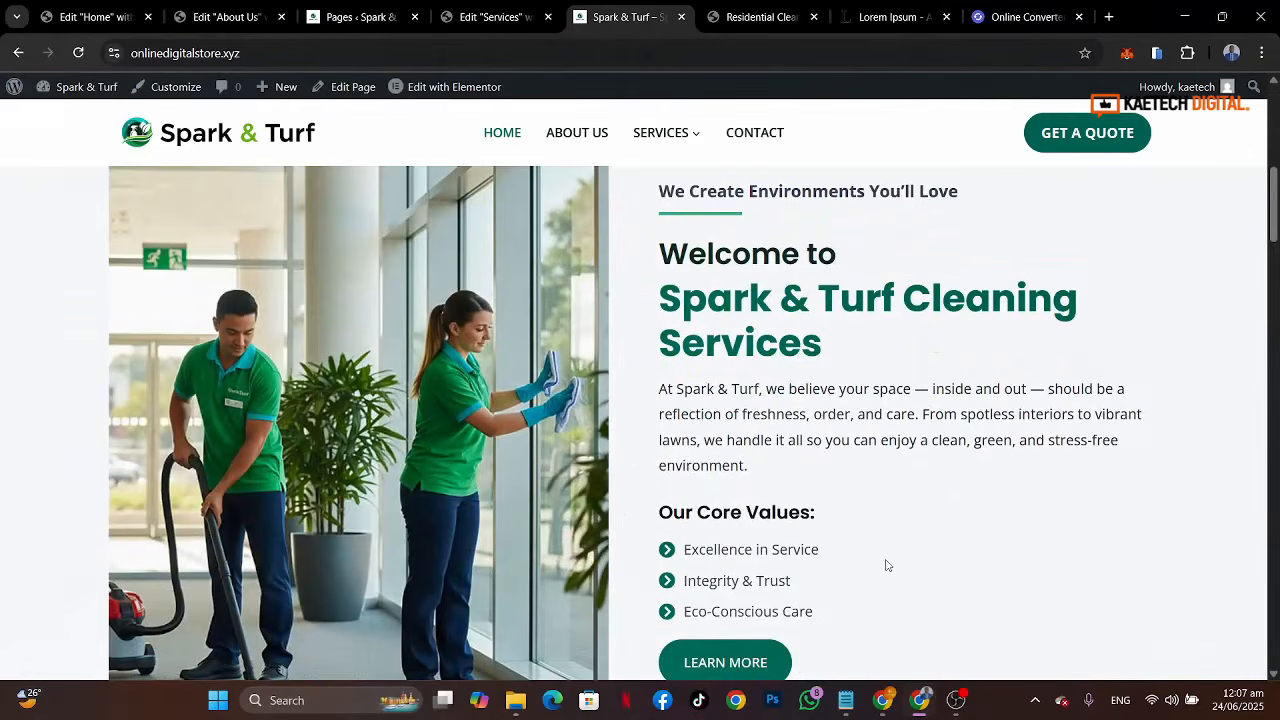
scroll(885, 565, "down", 9)
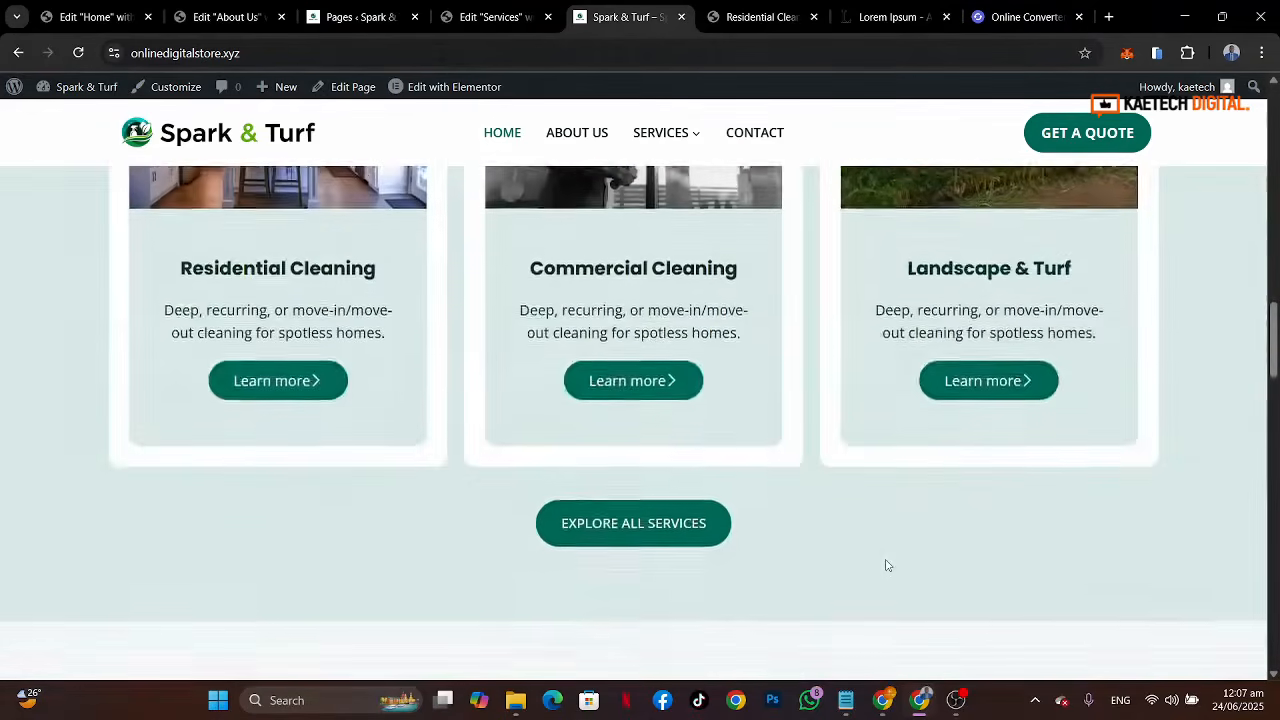
scroll(885, 565, "up", 10)
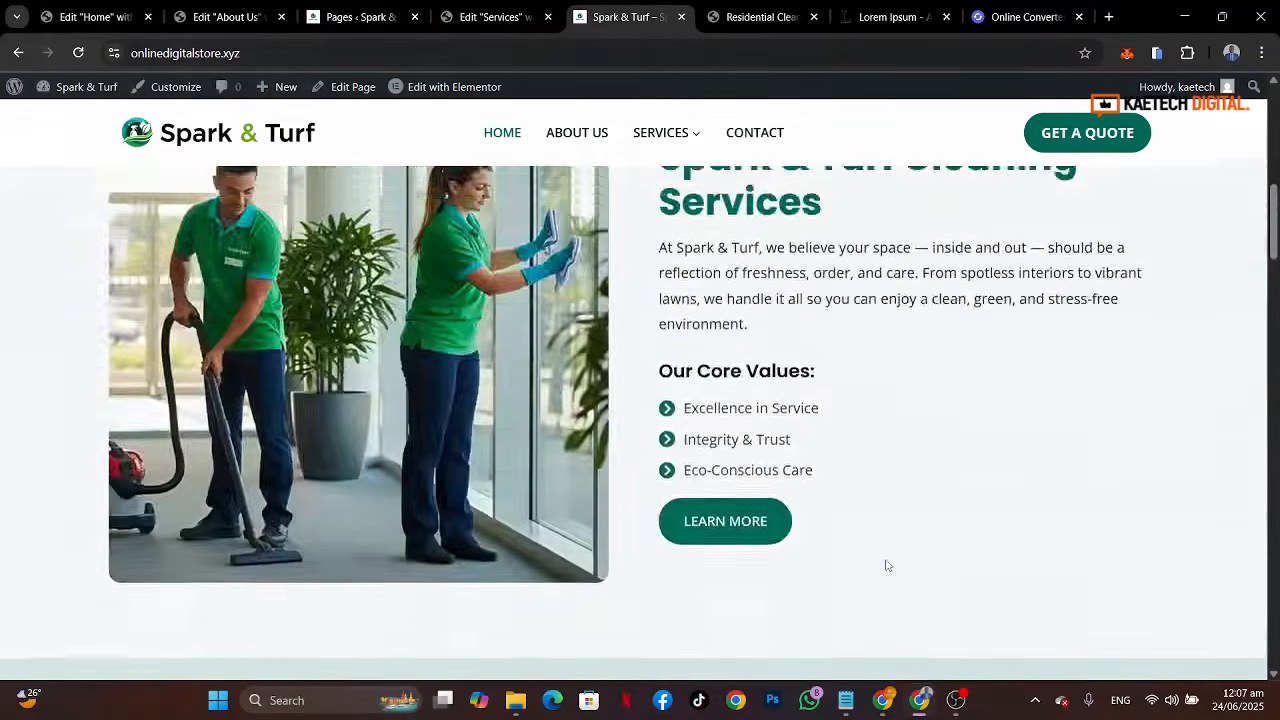
scroll(885, 566, "up", 3)
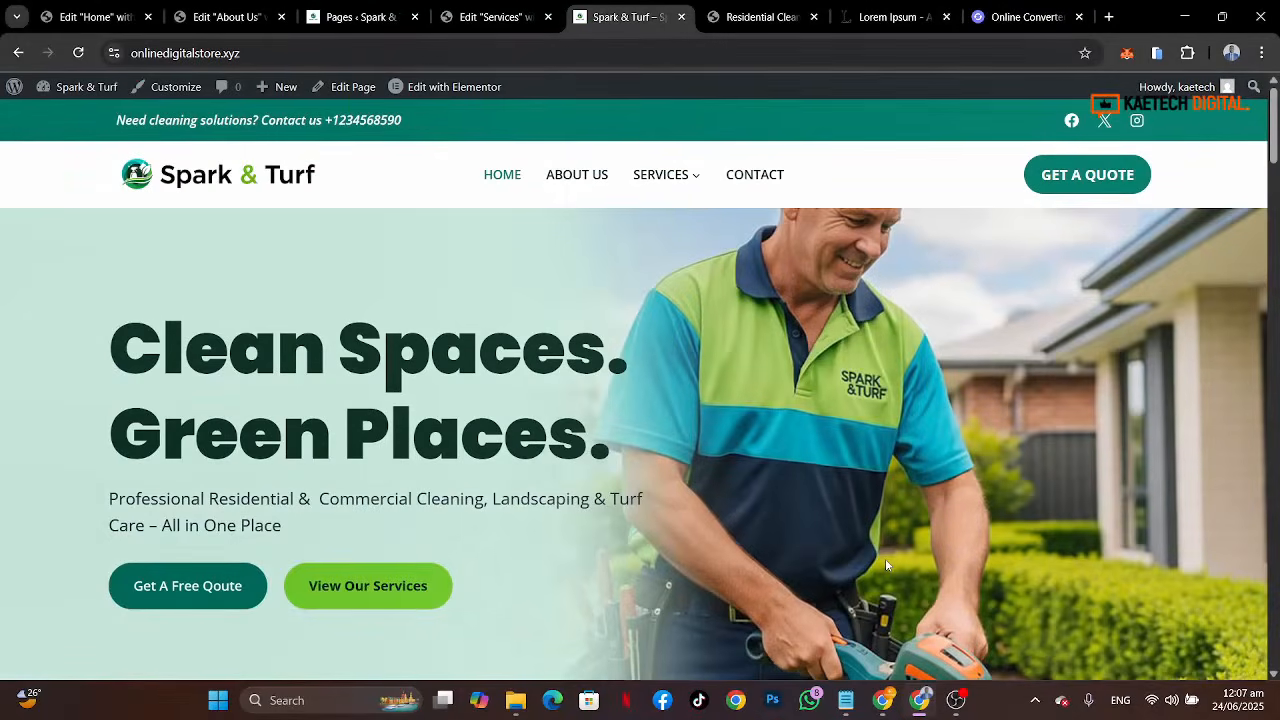